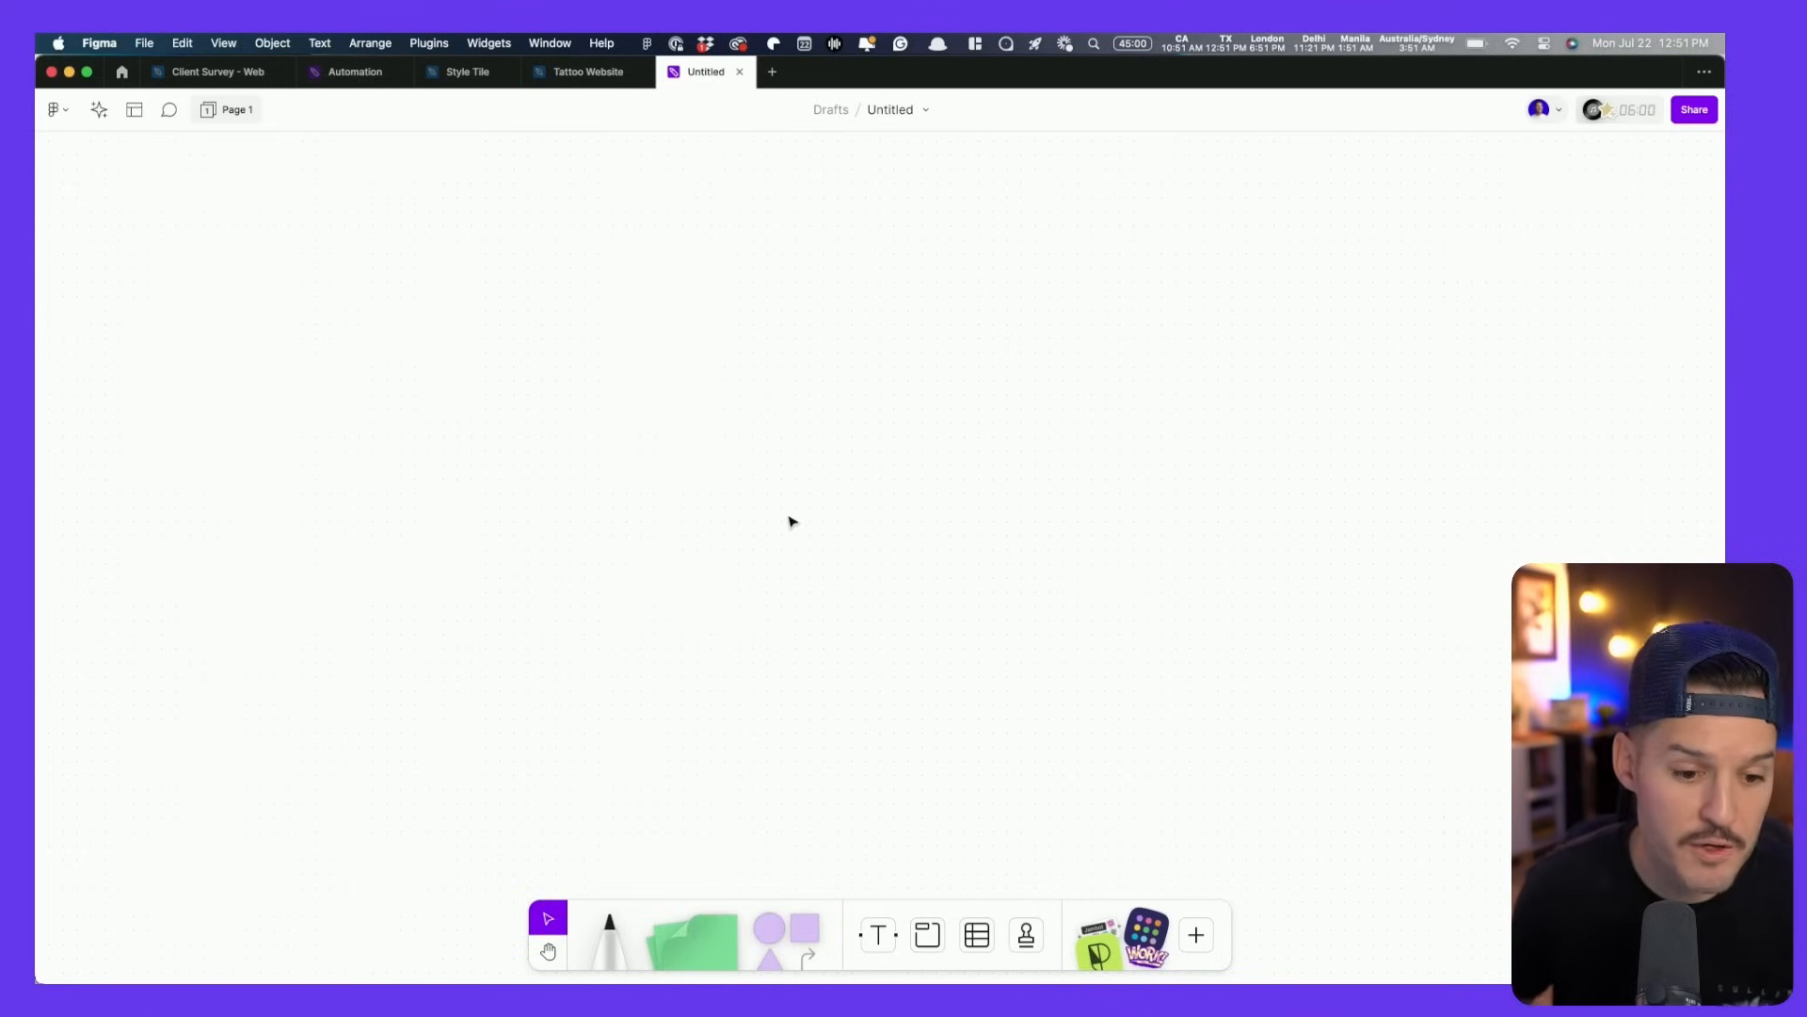
left_click(609, 928)
mouse_move(624, 356)
left_mouse_down()
mouse_move(791, 485)
mouse_move(603, 309)
mouse_move(614, 371)
left_mouse_up()
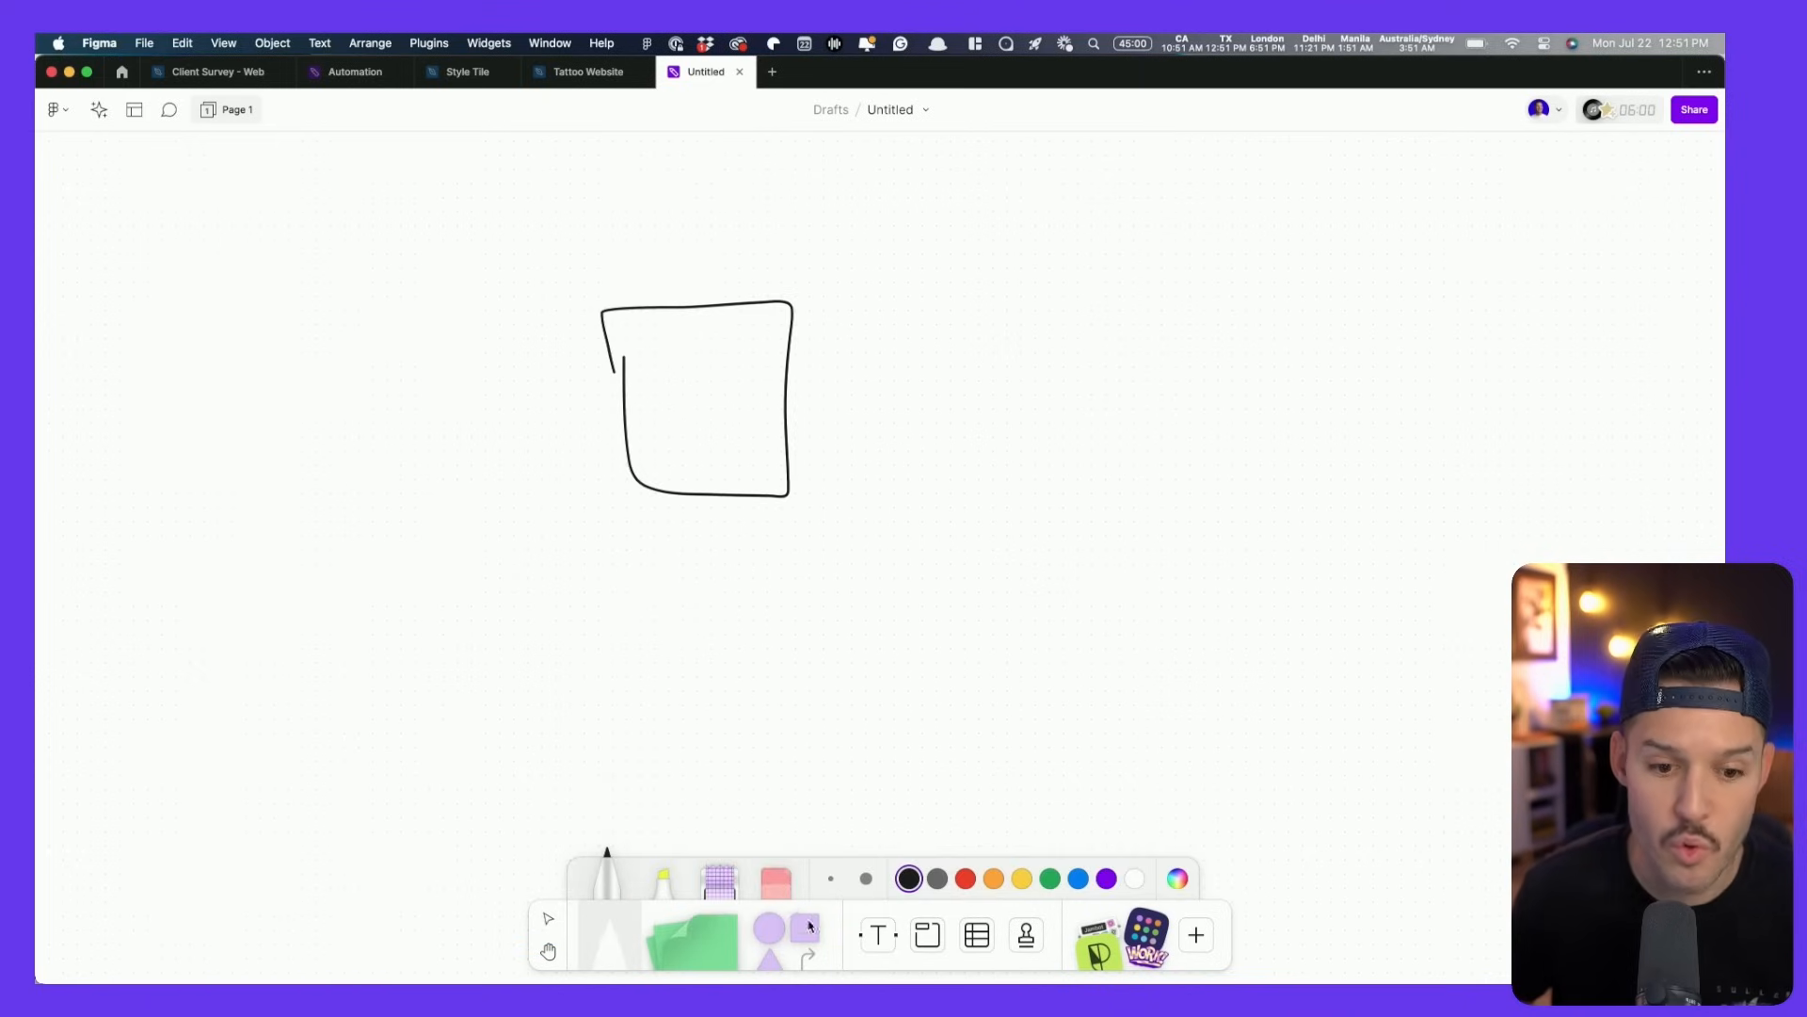
key("x")
left_click_drag(1176, 493, 1246, 423)
left_click_drag(1374, 282, 659, 626)
key("Delete")
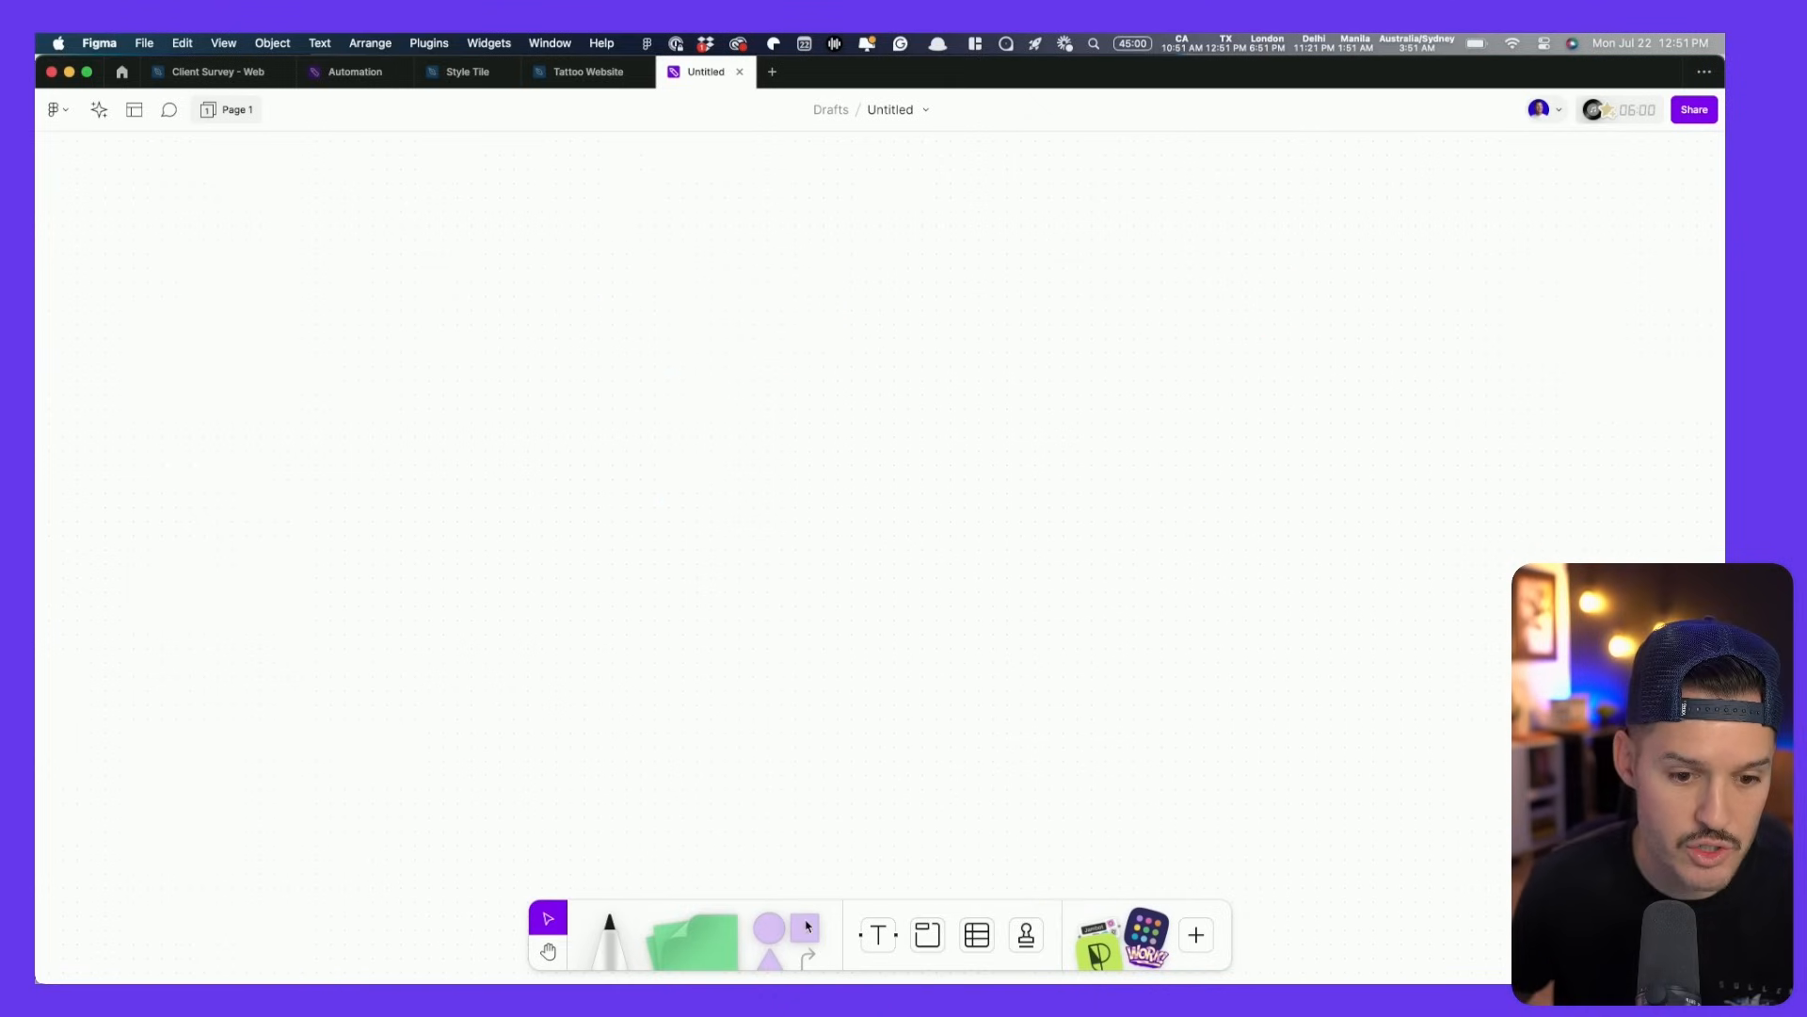
left_click(807, 918)
left_click(802, 429)
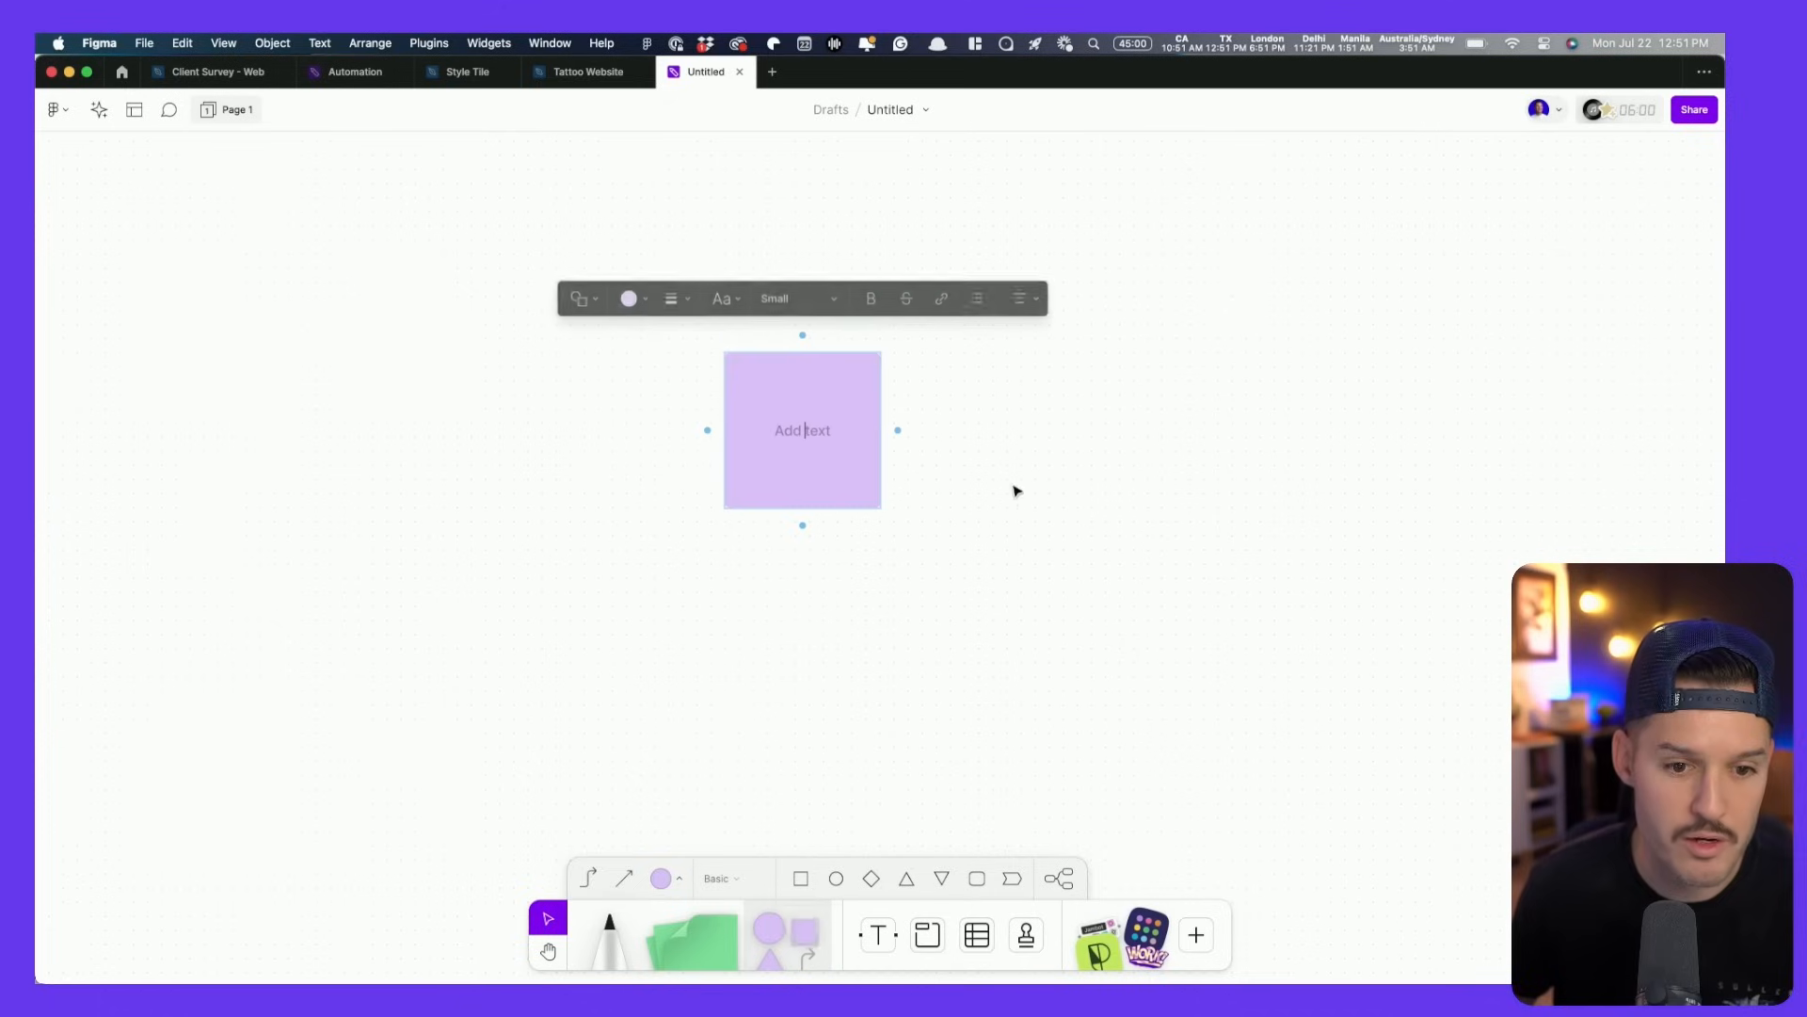
type("Hoe page")
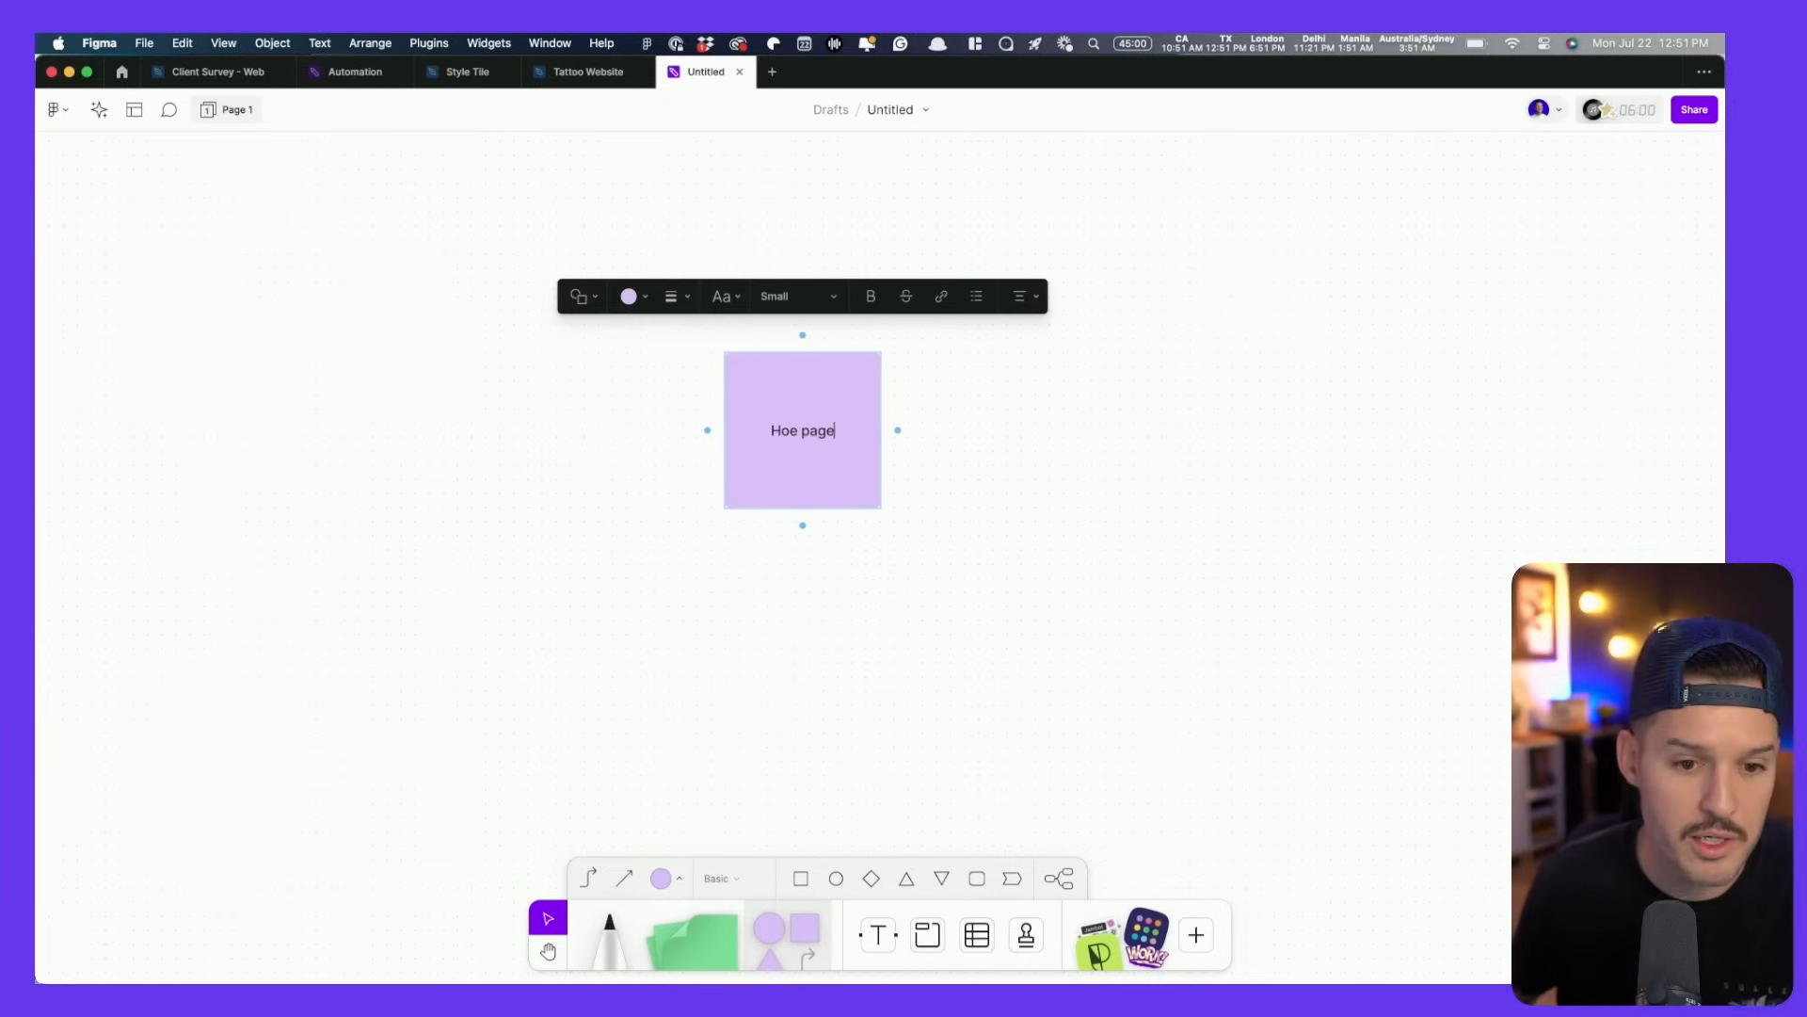
double_click(790, 432)
type("Home")
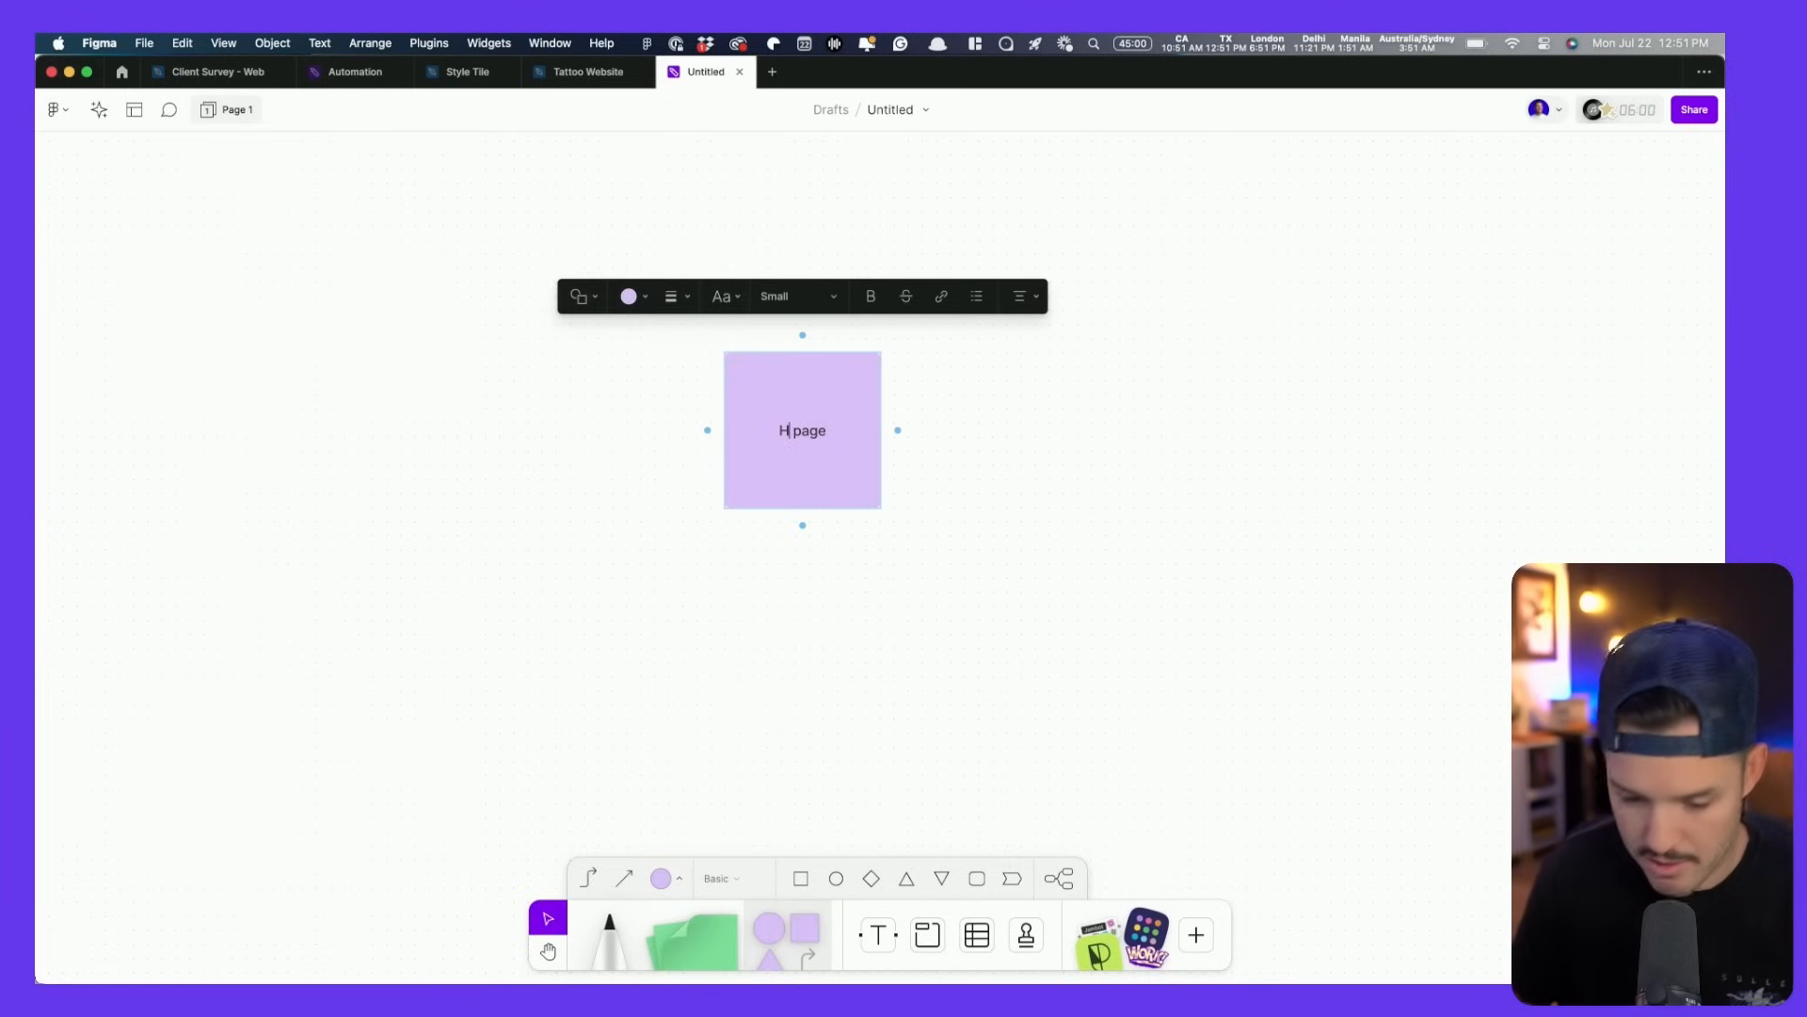
left_click(1010, 615)
scroll(872, 282, "down", 3)
scroll(873, 282, "left", 3)
left_click(873, 282)
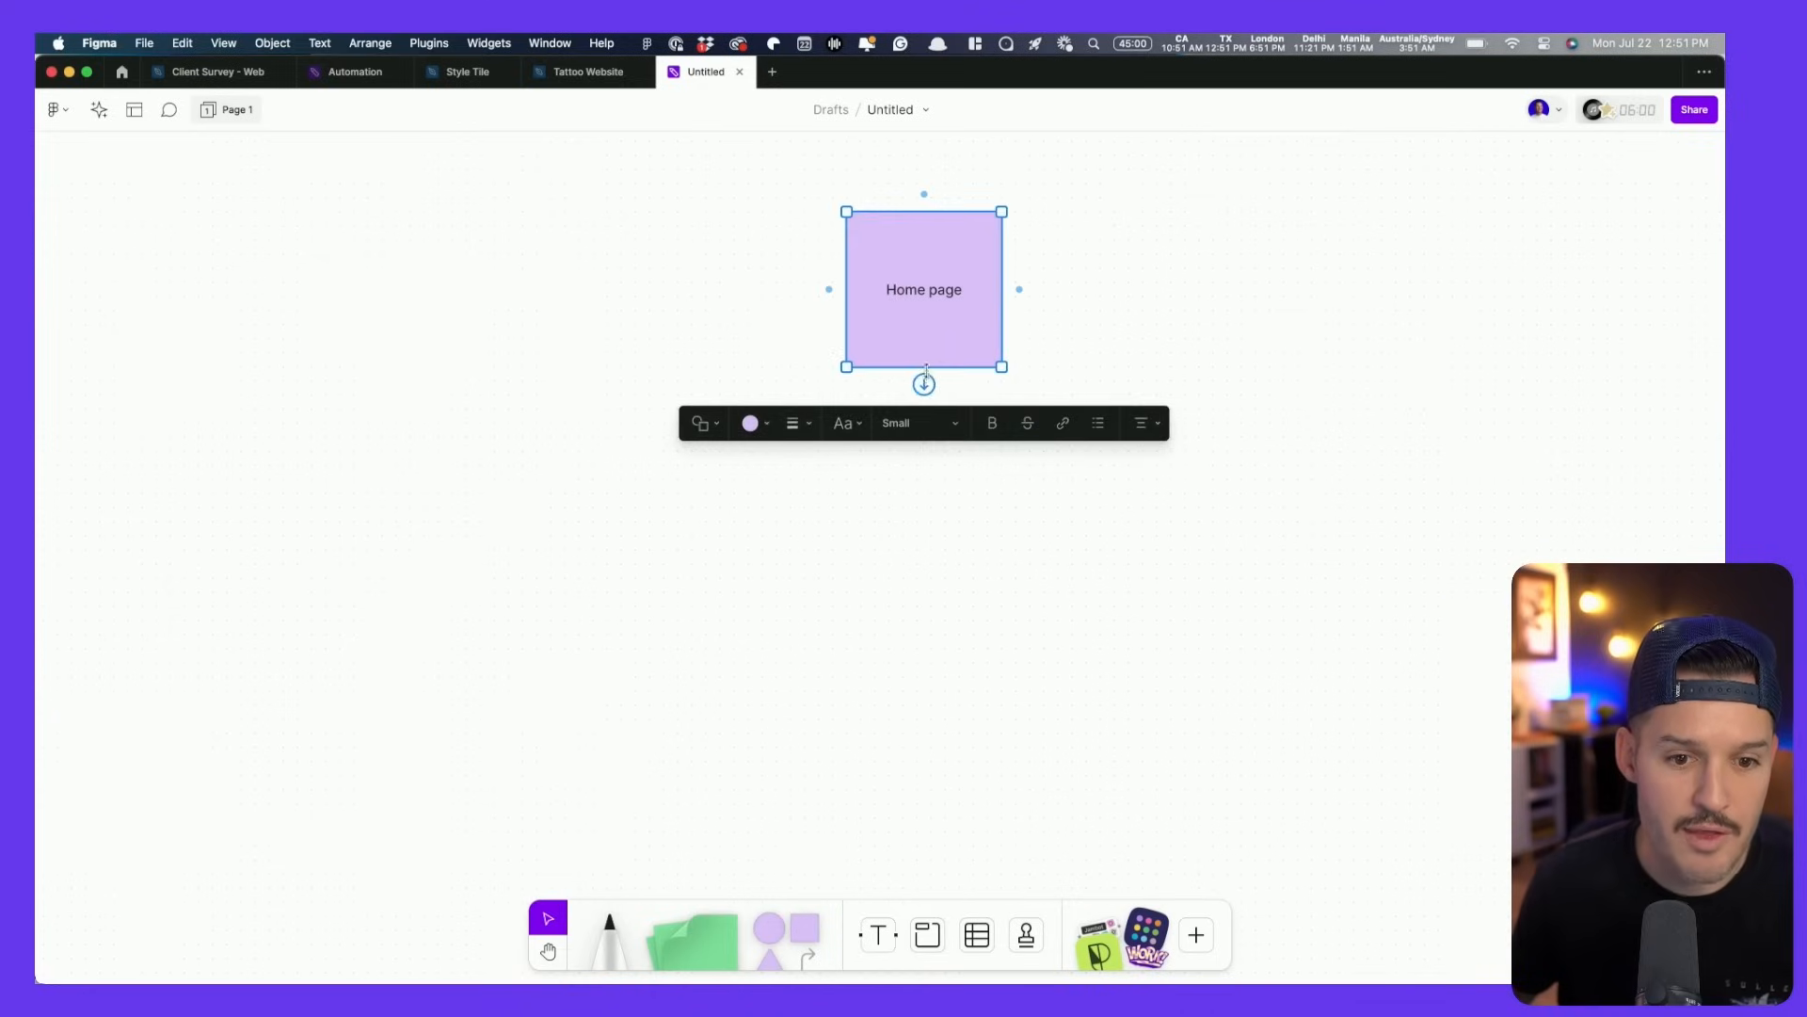
left_click(924, 382)
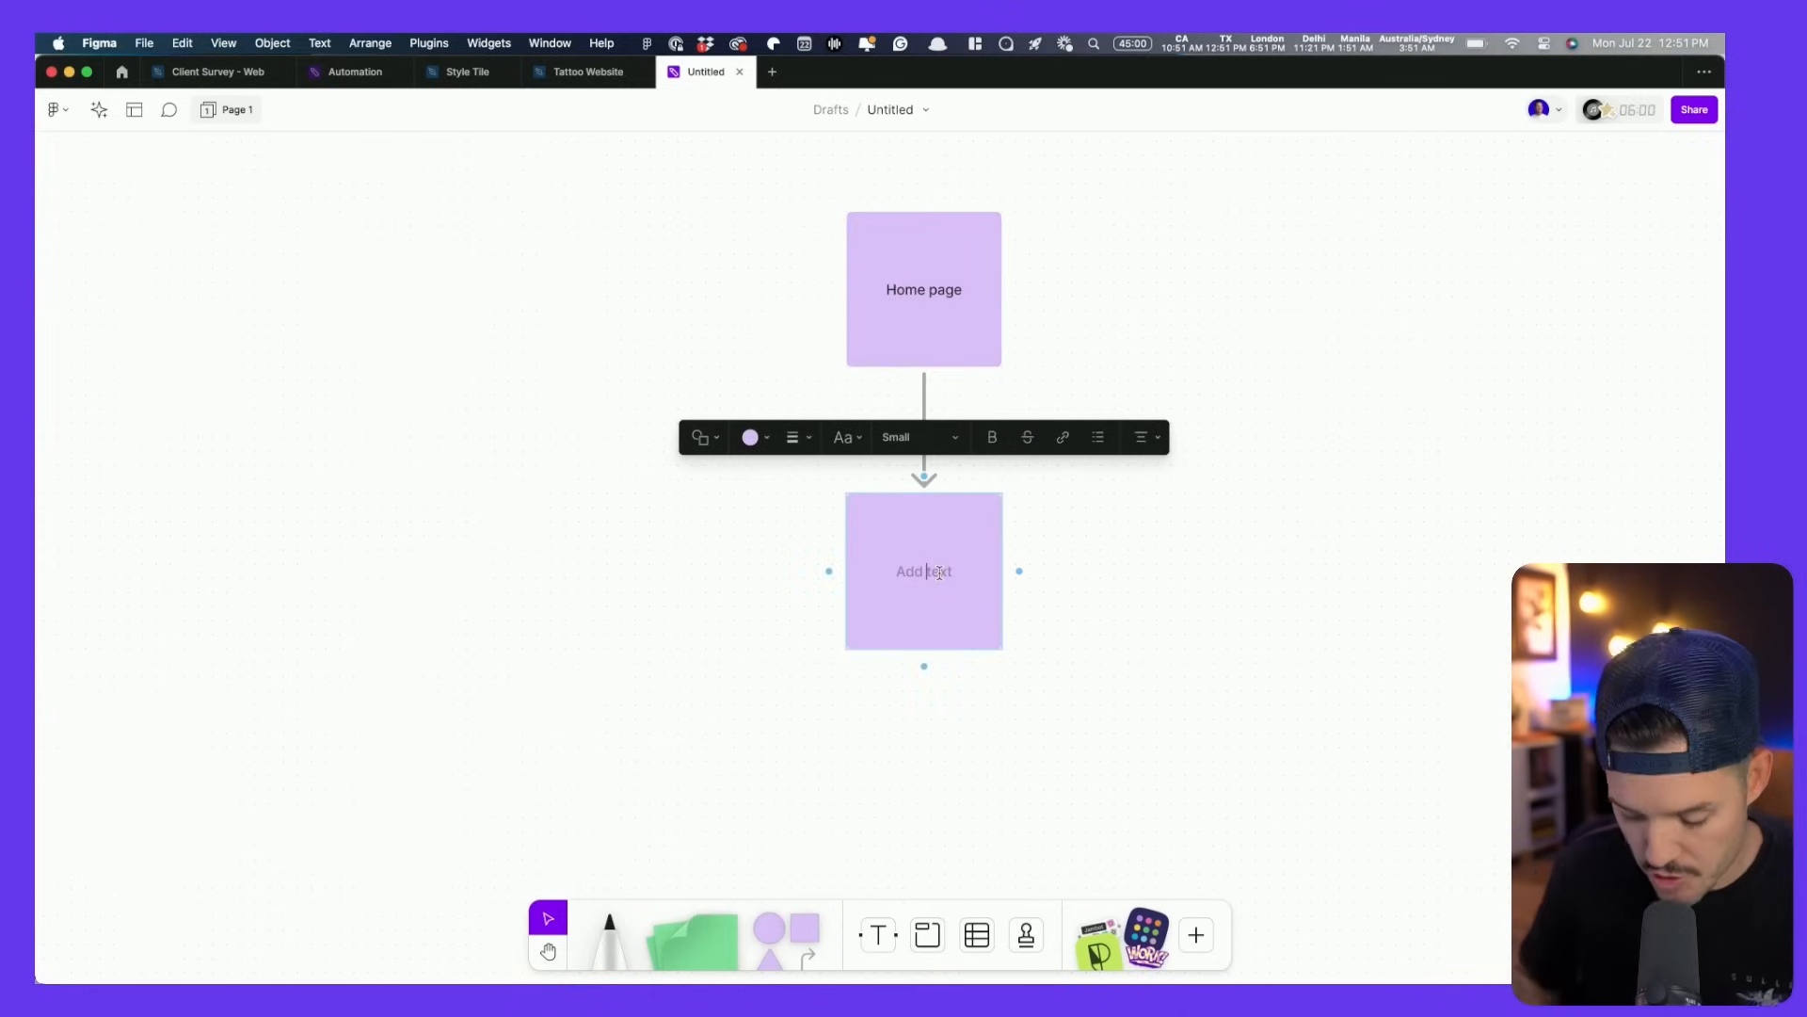
type("Abhout")
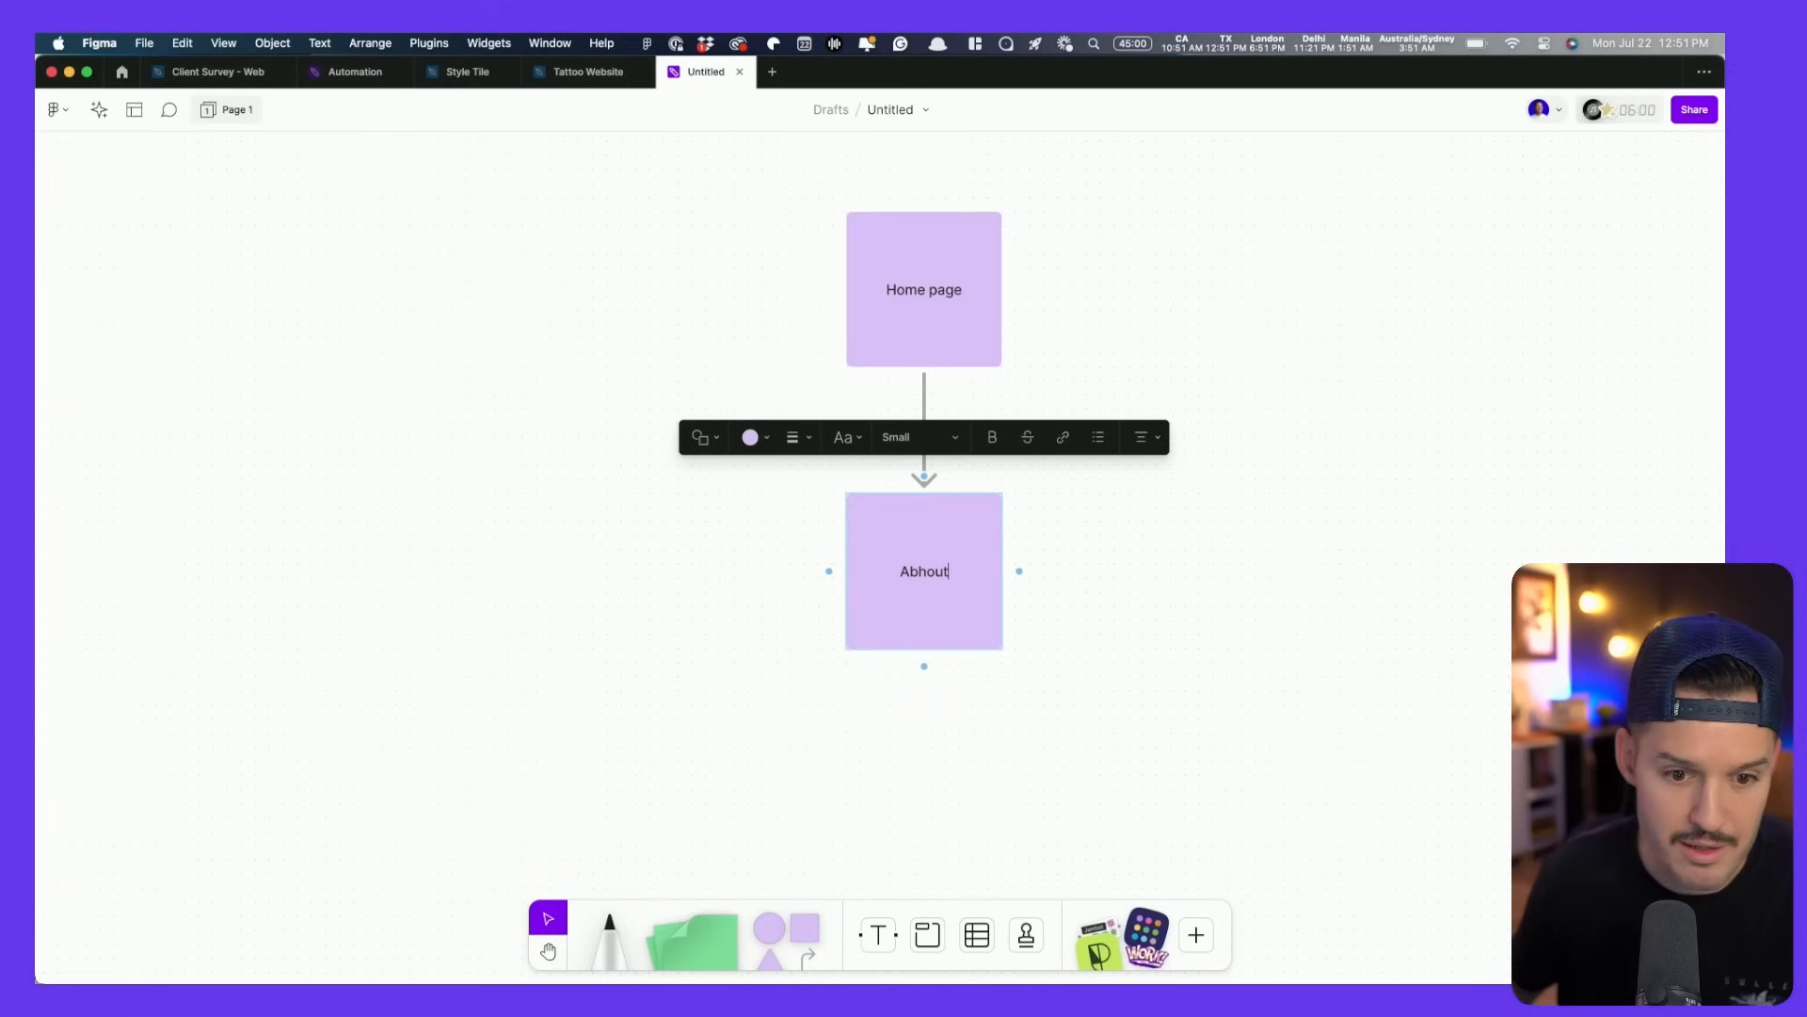
key("BackSpace")
left_click(1087, 569)
left_click_drag(862, 559, 680, 557)
left_click(937, 362)
left_click(924, 383)
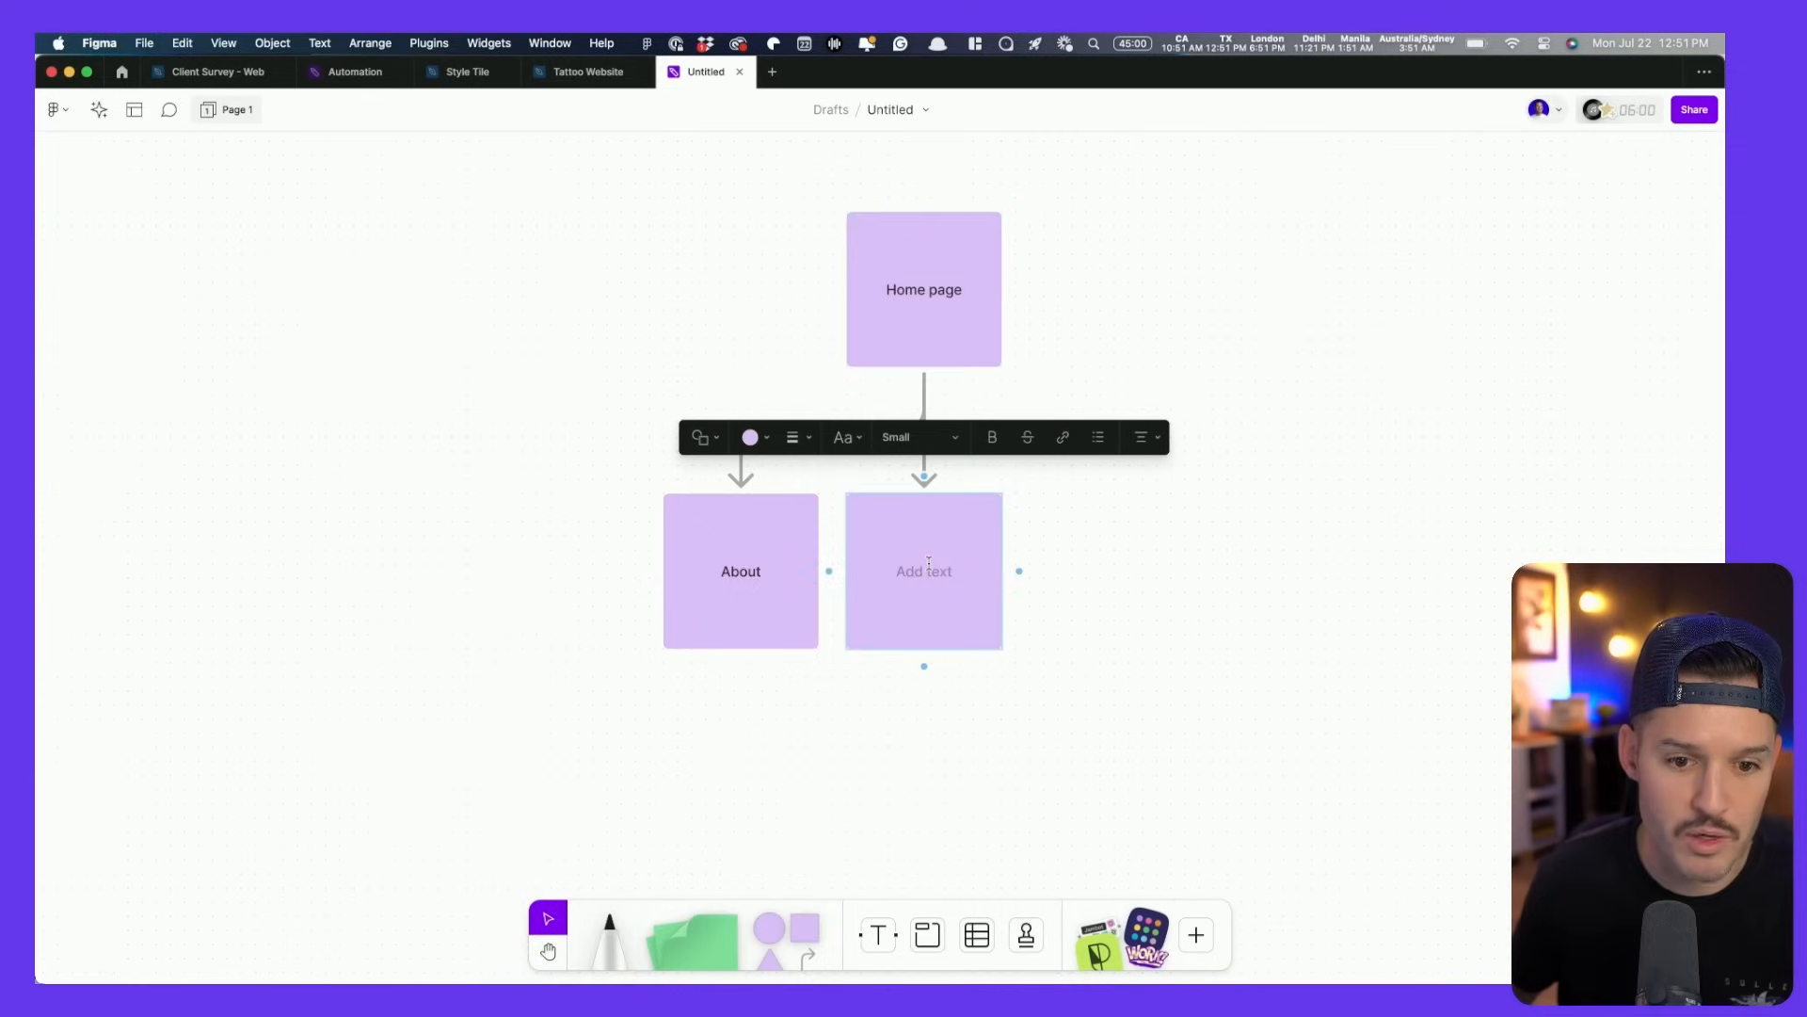
type("Contact")
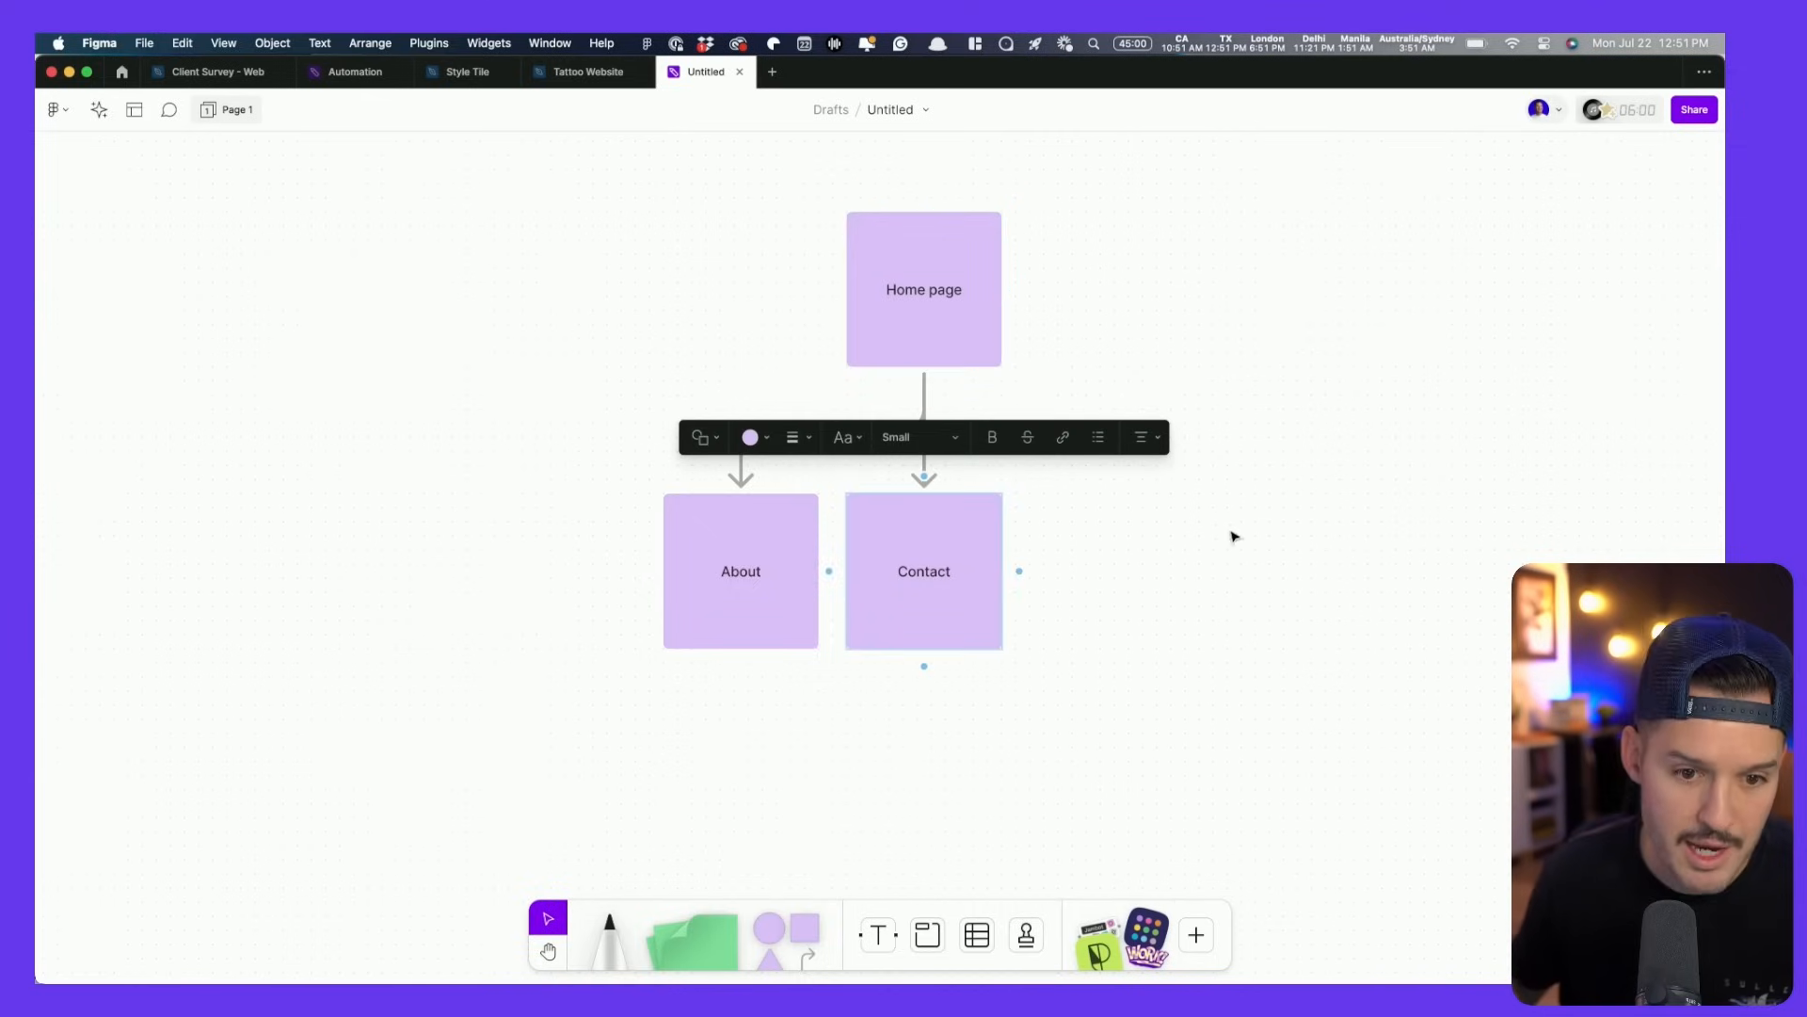
left_click(1234, 537)
left_click(948, 335)
left_click(923, 383)
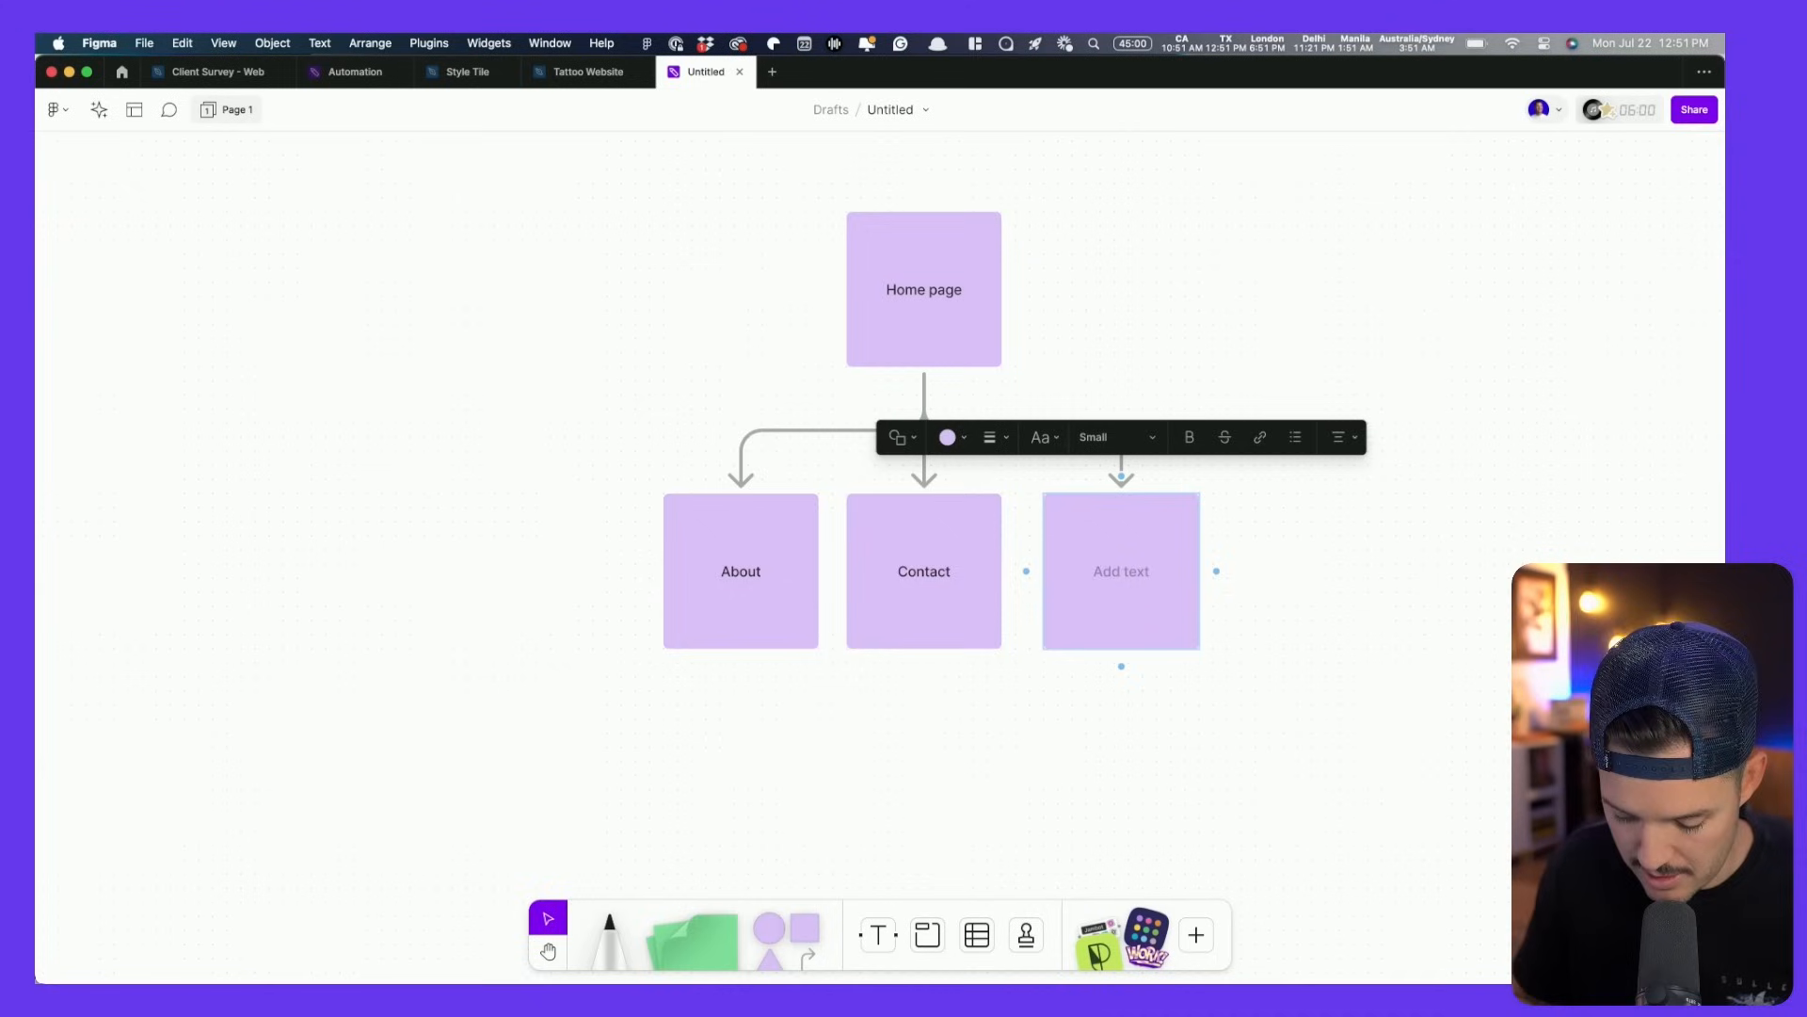
left_click(1416, 589)
left_click_drag(1426, 588, 1372, 635)
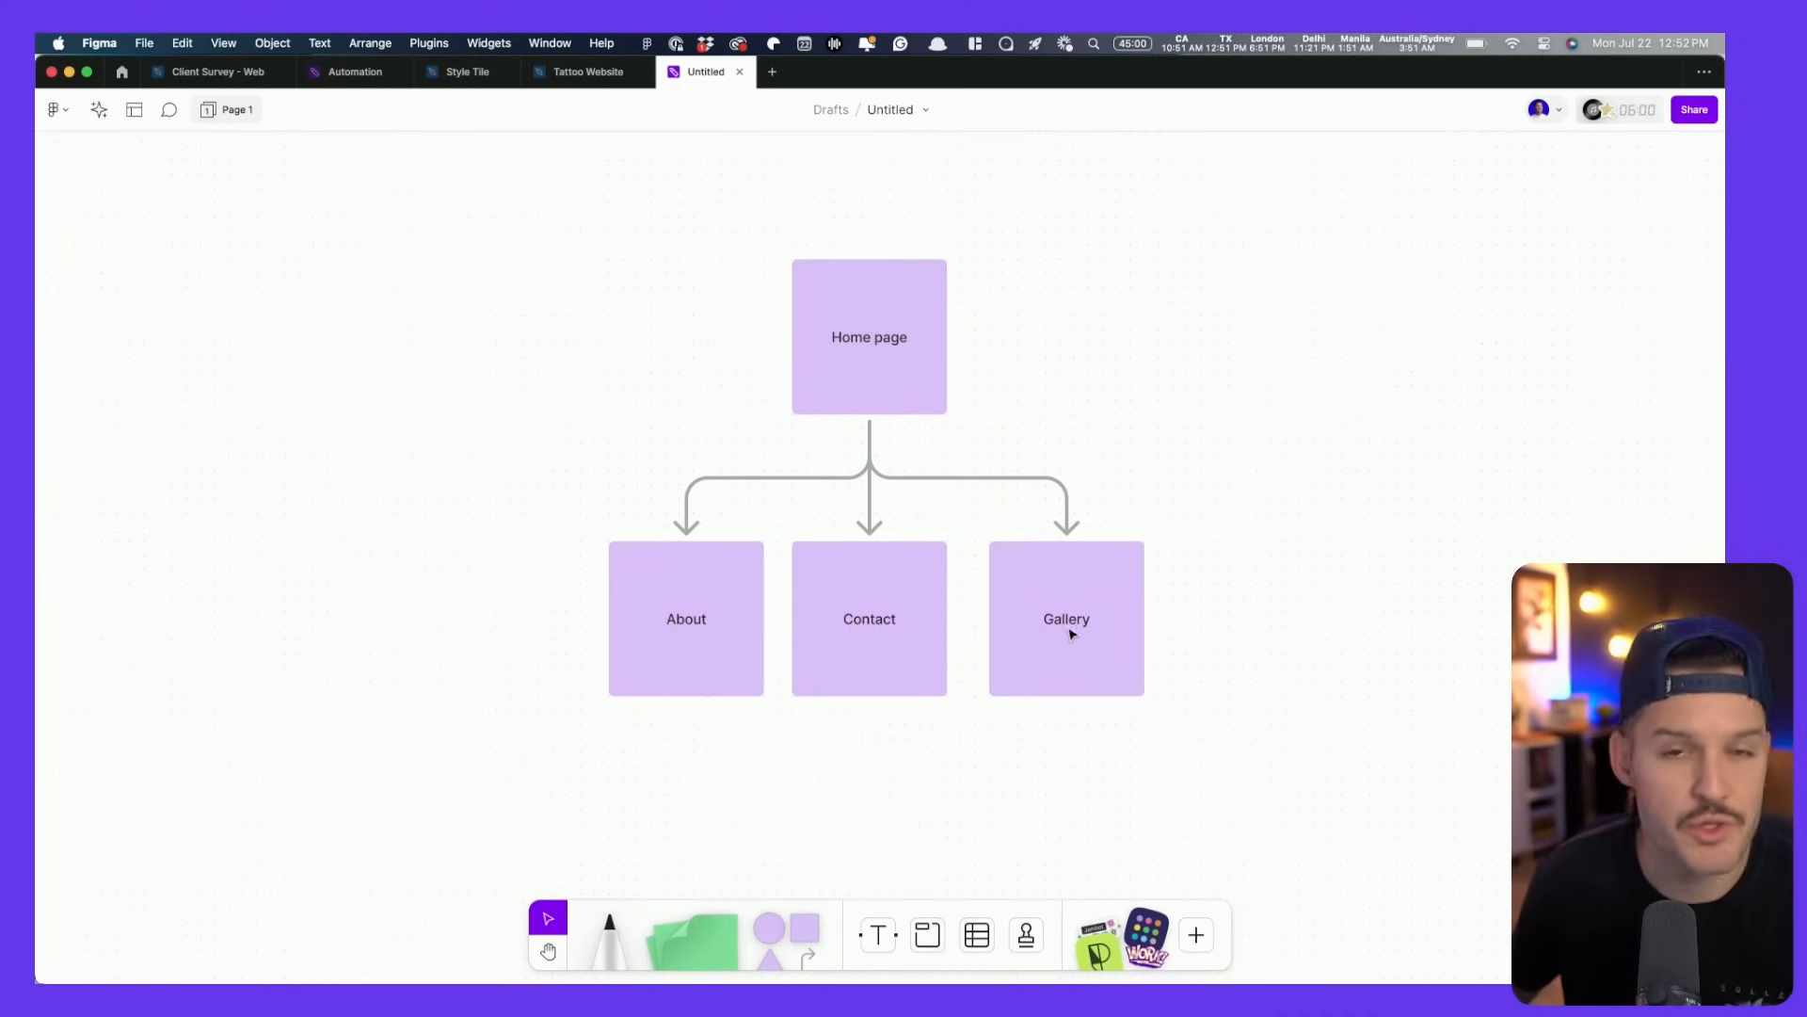
scroll(1058, 637, "down", 3)
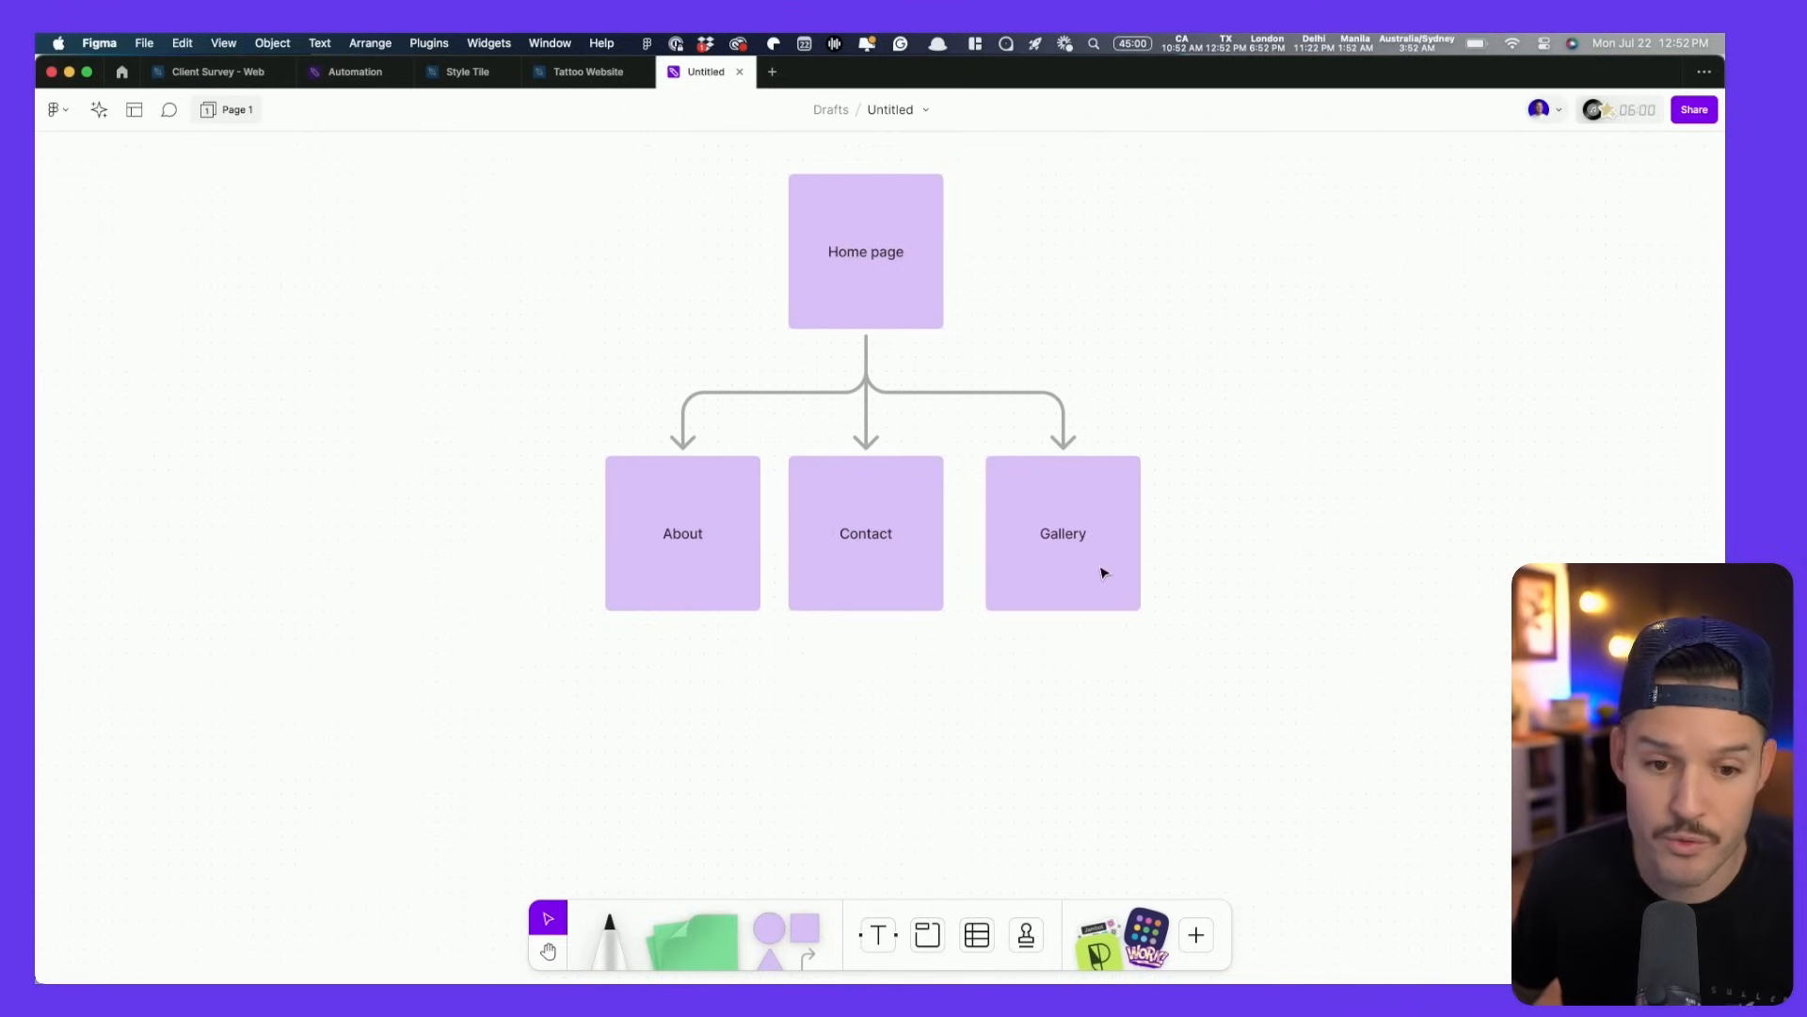
left_click_drag(1110, 571, 1378, 585)
left_click_drag(725, 563, 513, 577)
left_click_drag(818, 563, 803, 690)
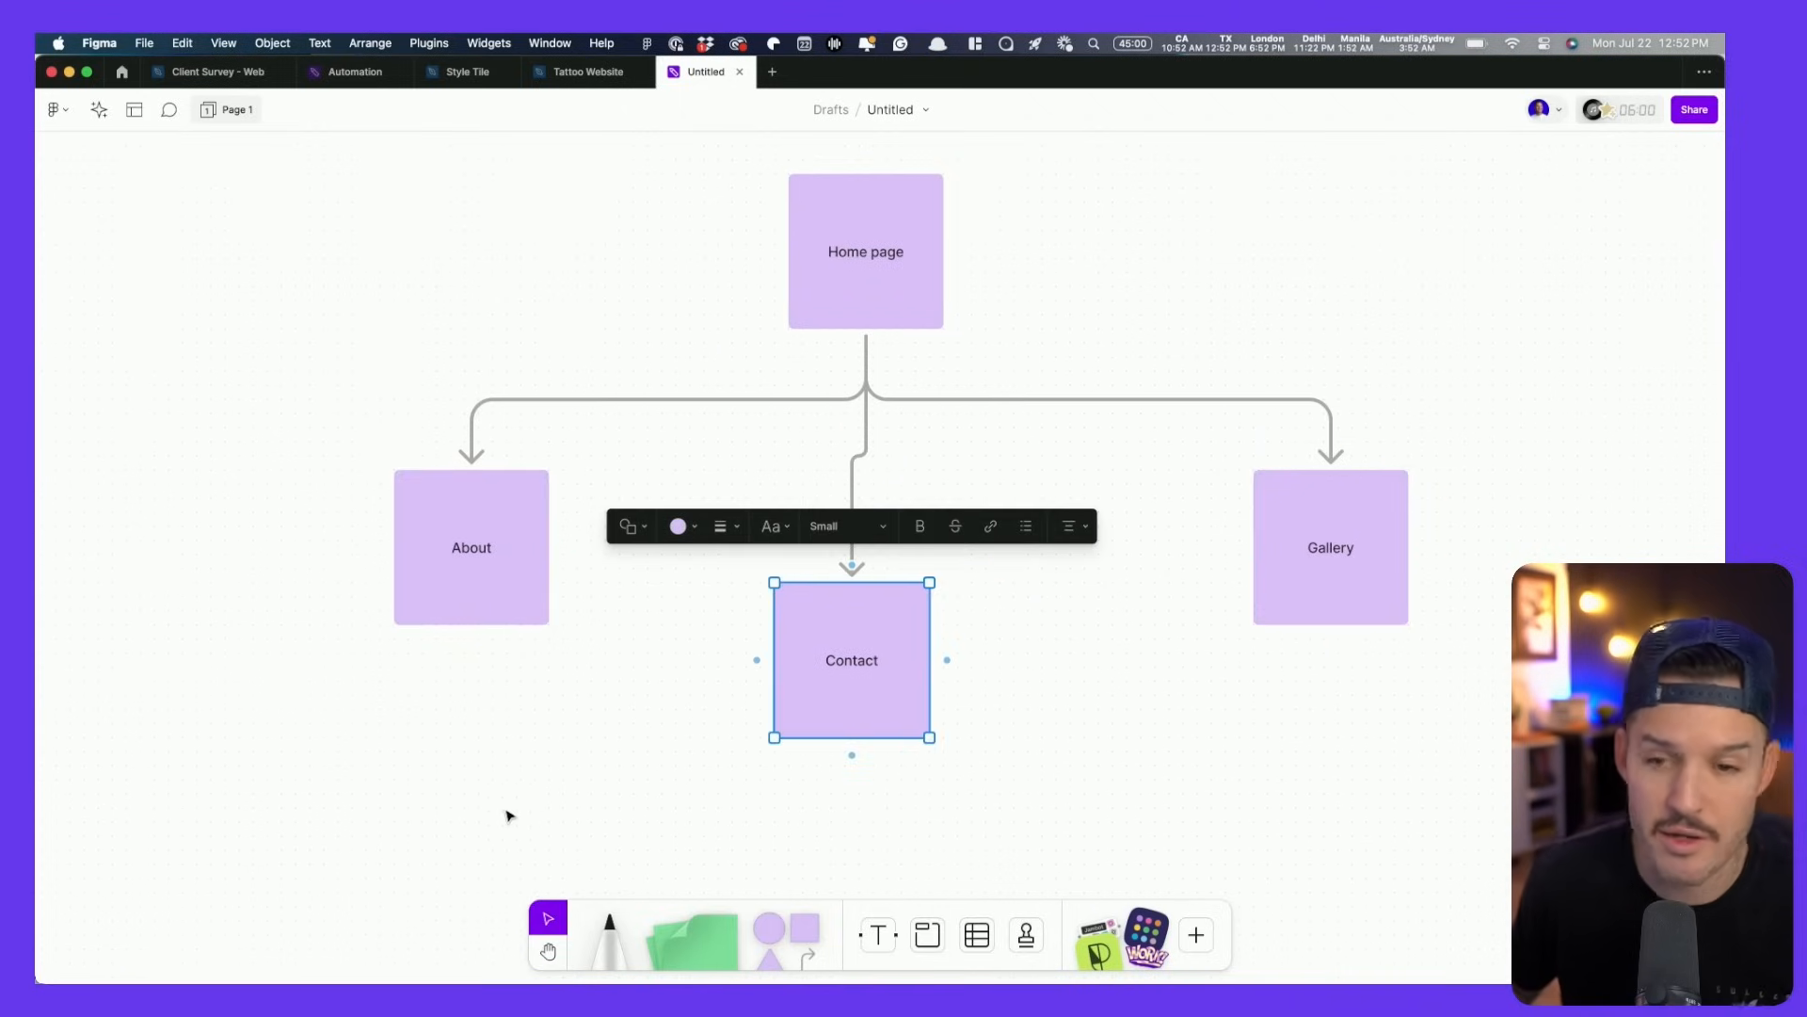
left_click_drag(275, 857, 1512, 213)
- Delete the hand-made sitemap and ask FigJam AI for a tattoo sitemap with gallery, contact, about me and home pages
key("Delete")
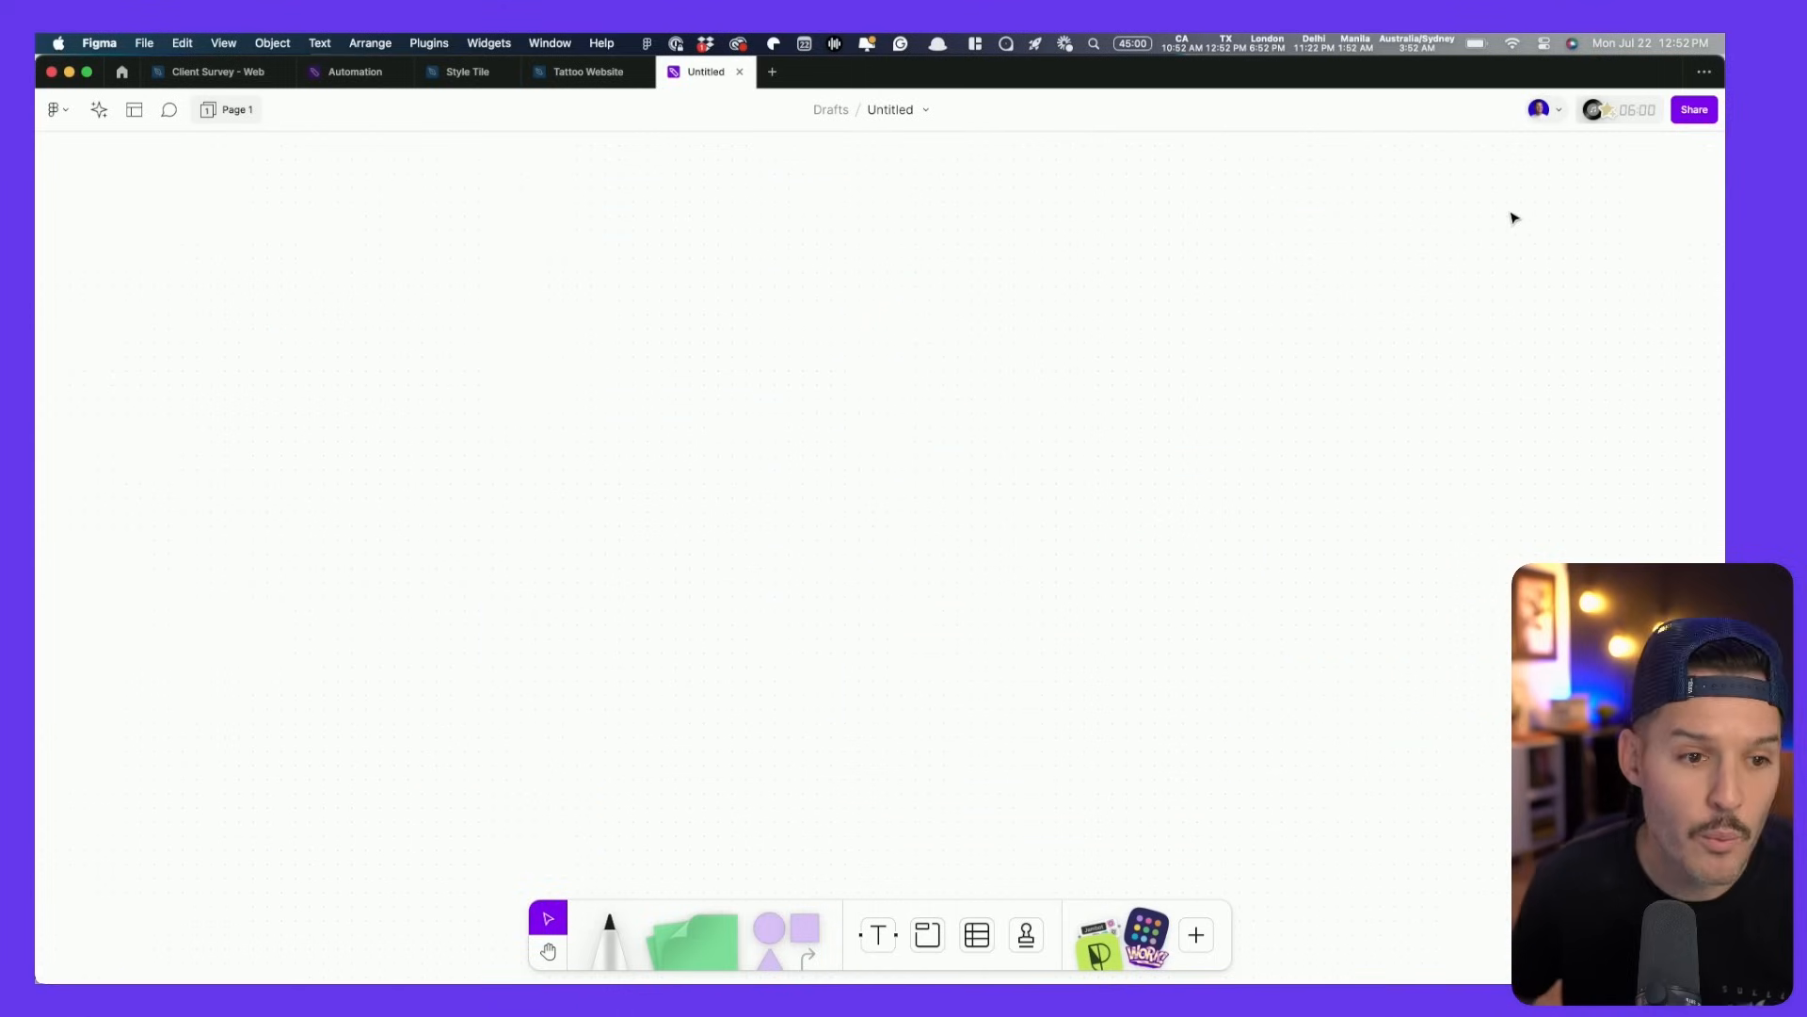
left_click(99, 110)
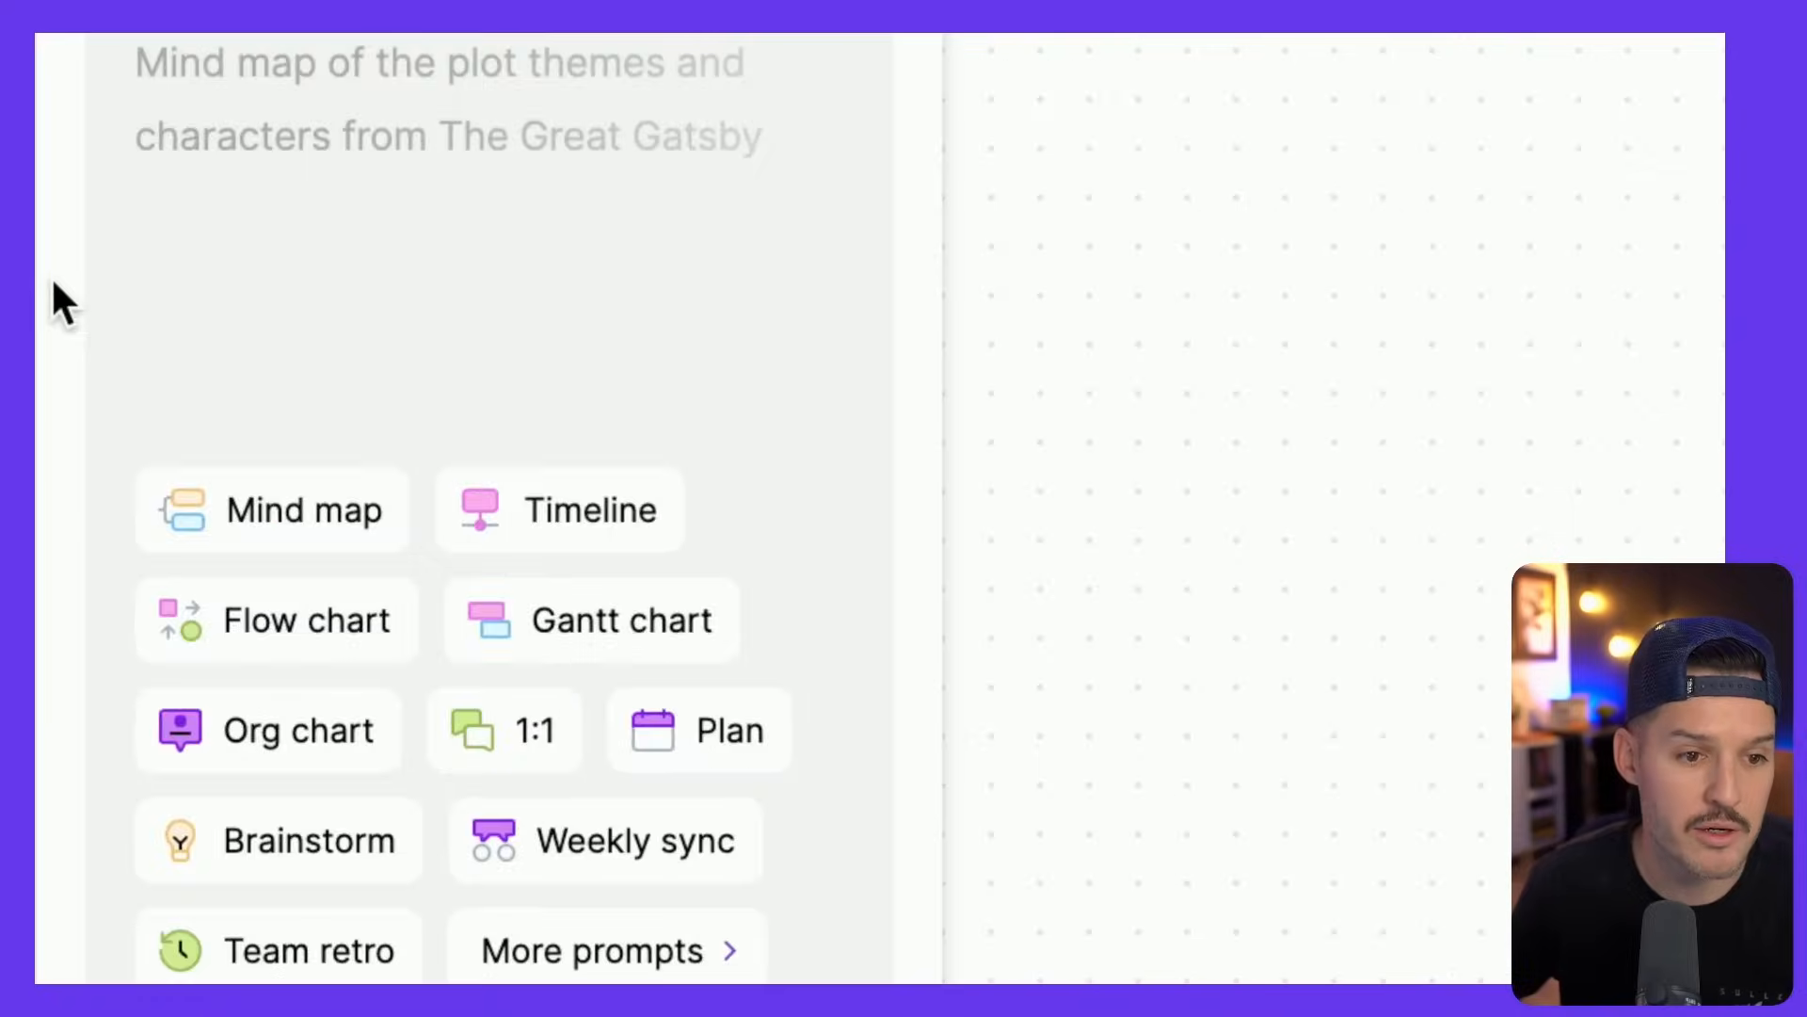
left_click(131, 233)
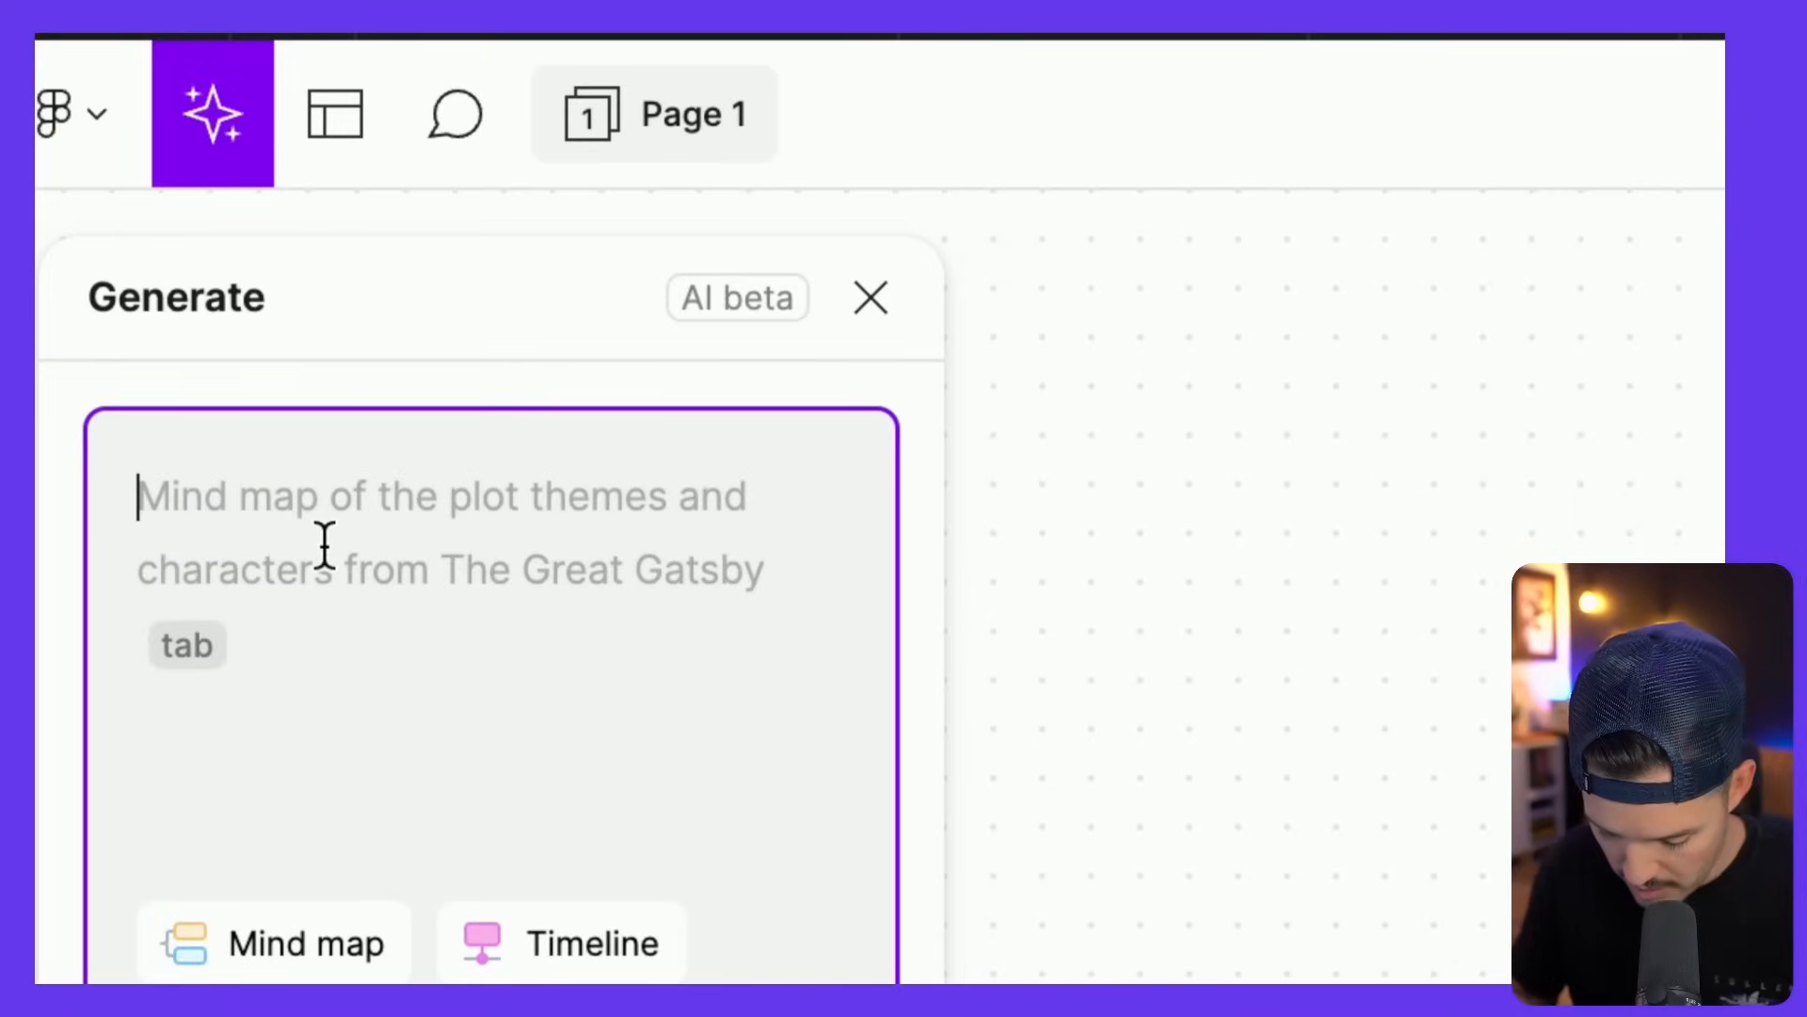
type("give us a sitem")
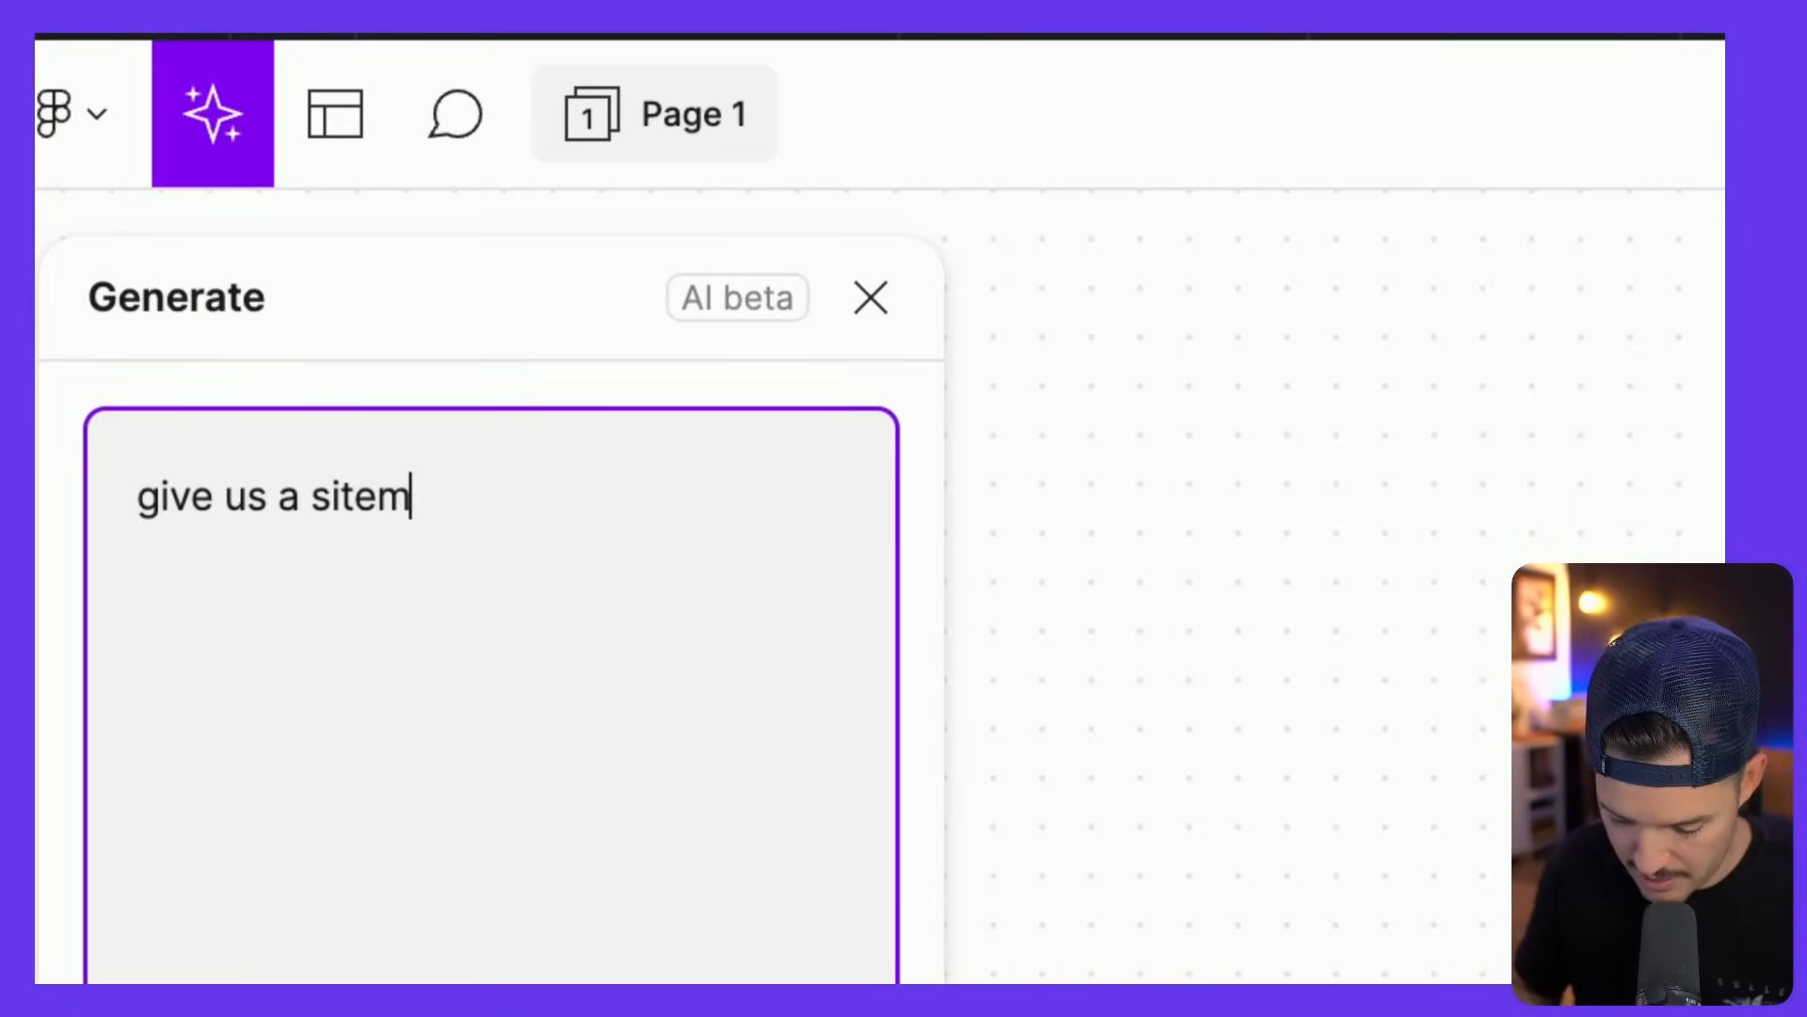
type("a")
type("p for a ")
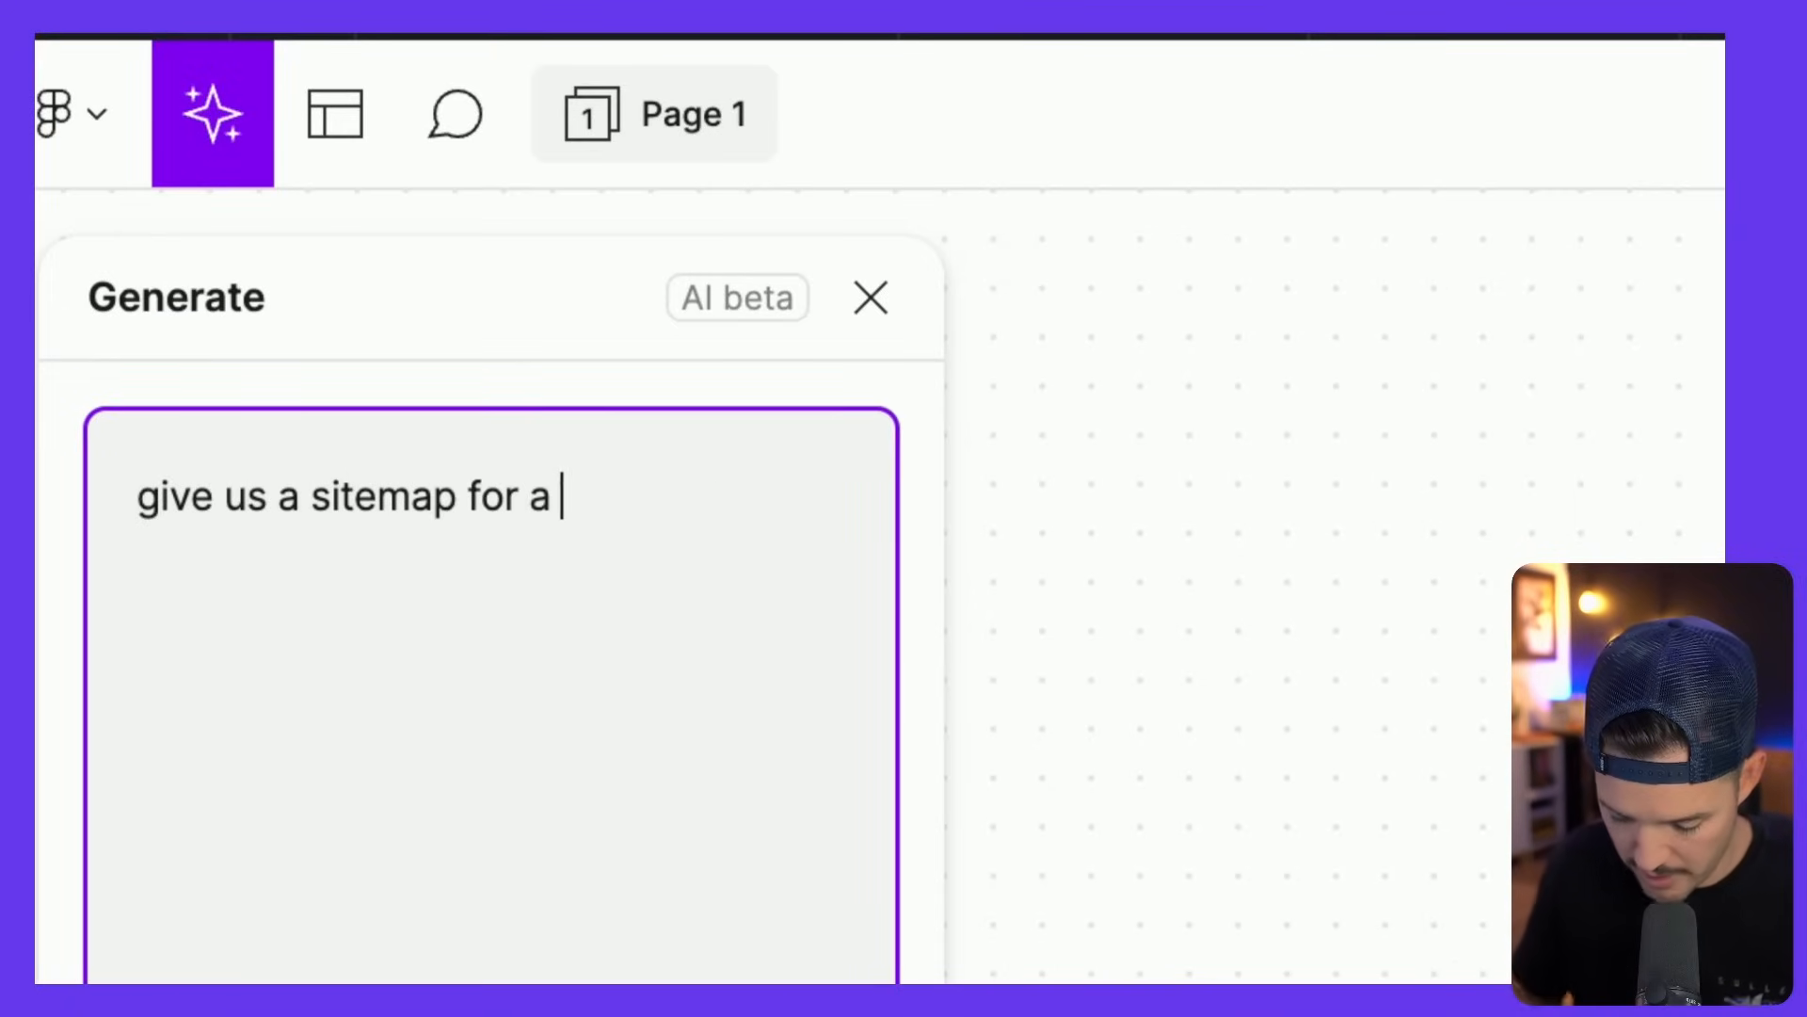
type("tattoo website")
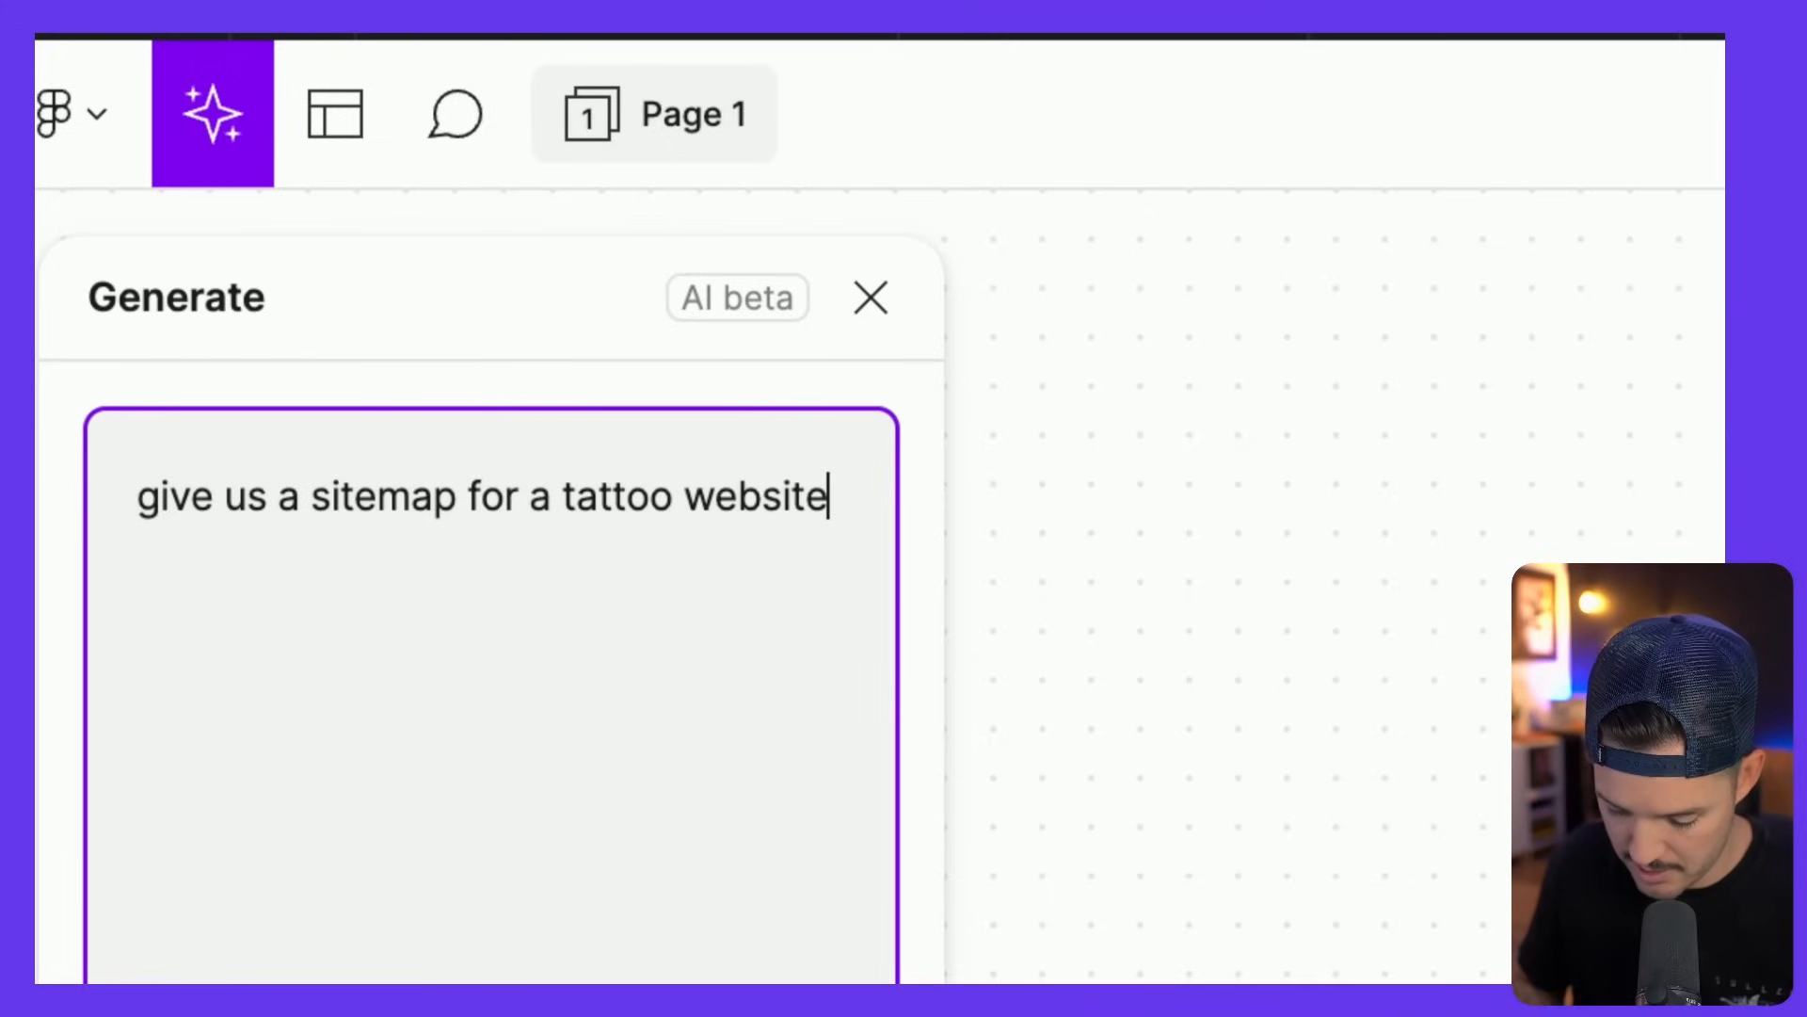
type(" that inclui")
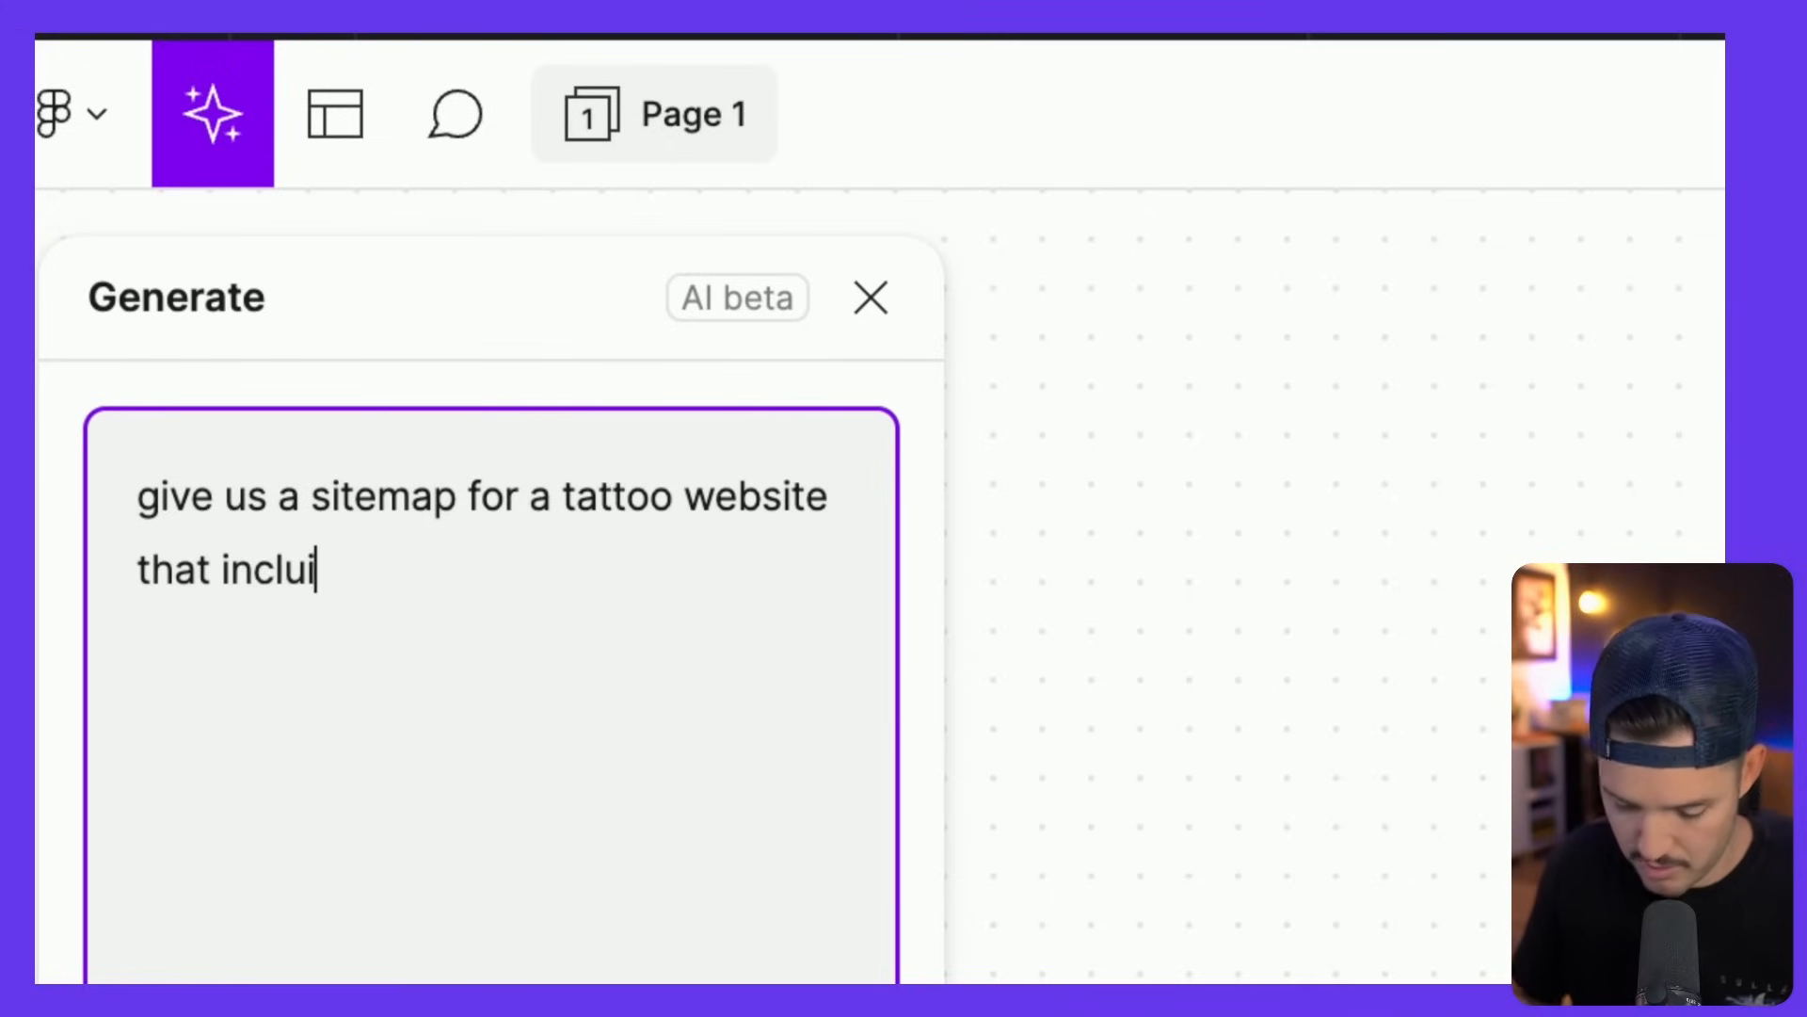
key("BackSpace")
key("BackSpace")
key("BackSpace")
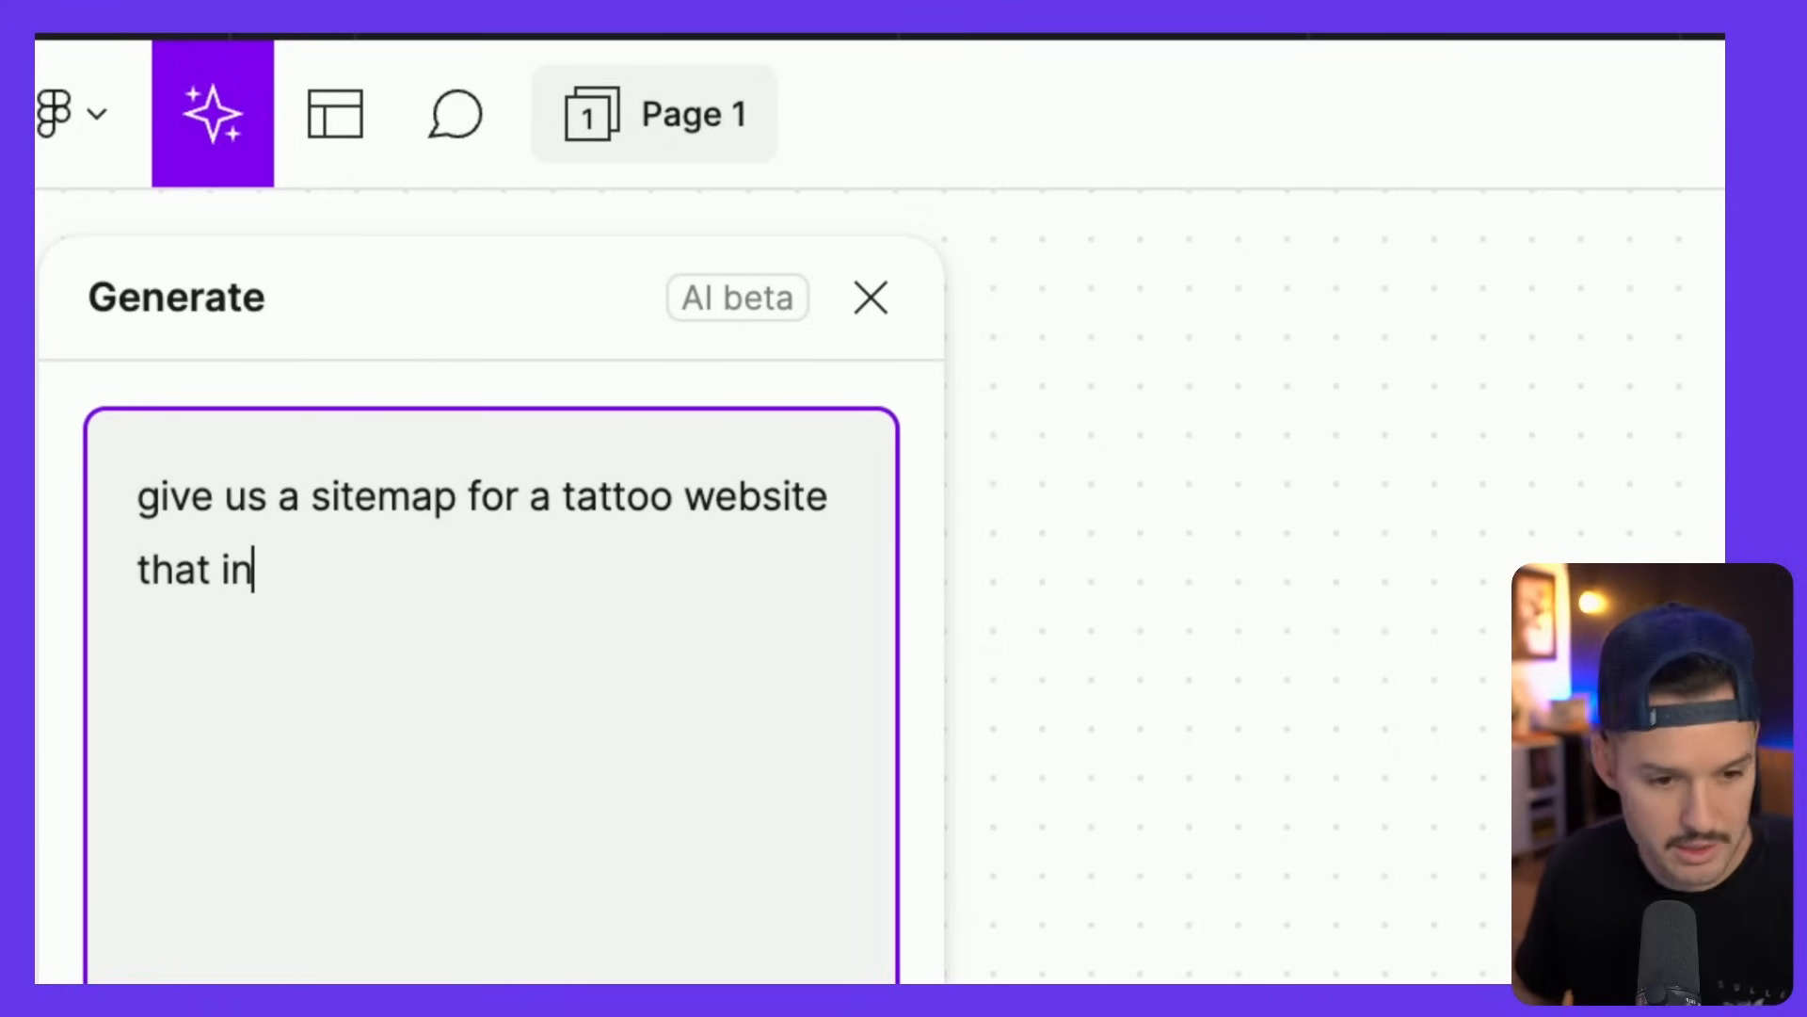
type("cludes")
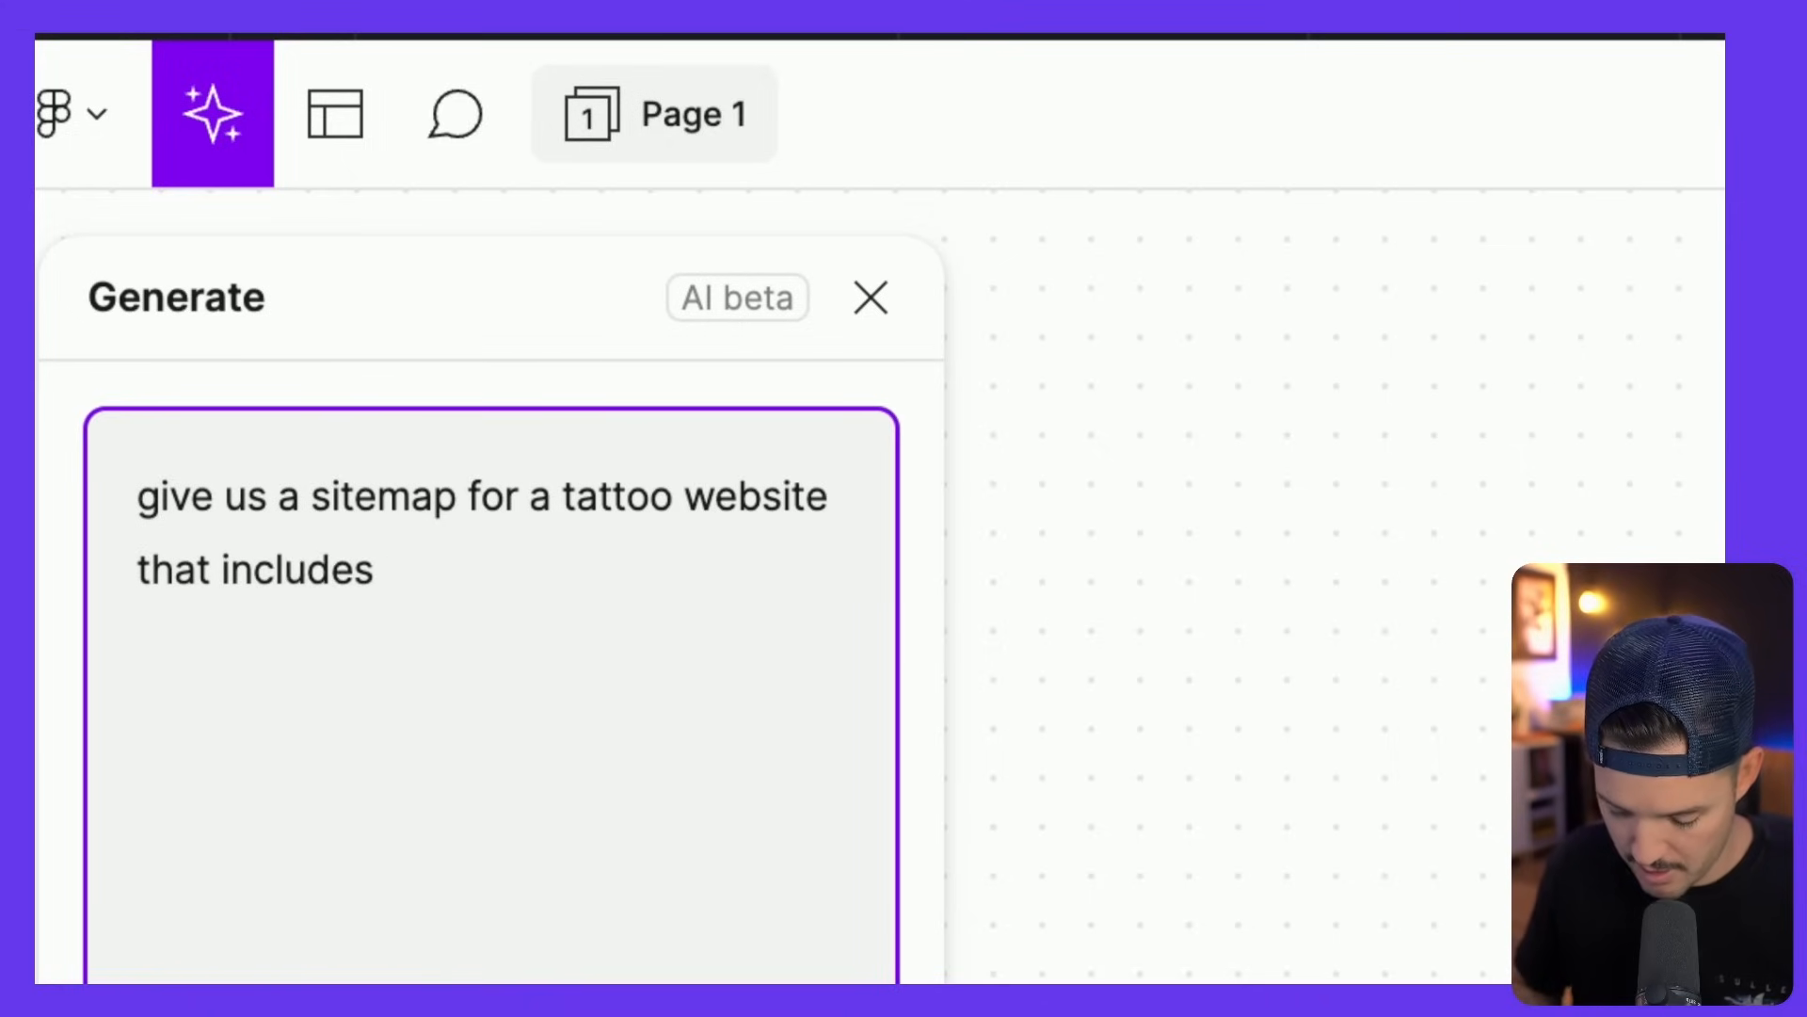
type(" pages for g")
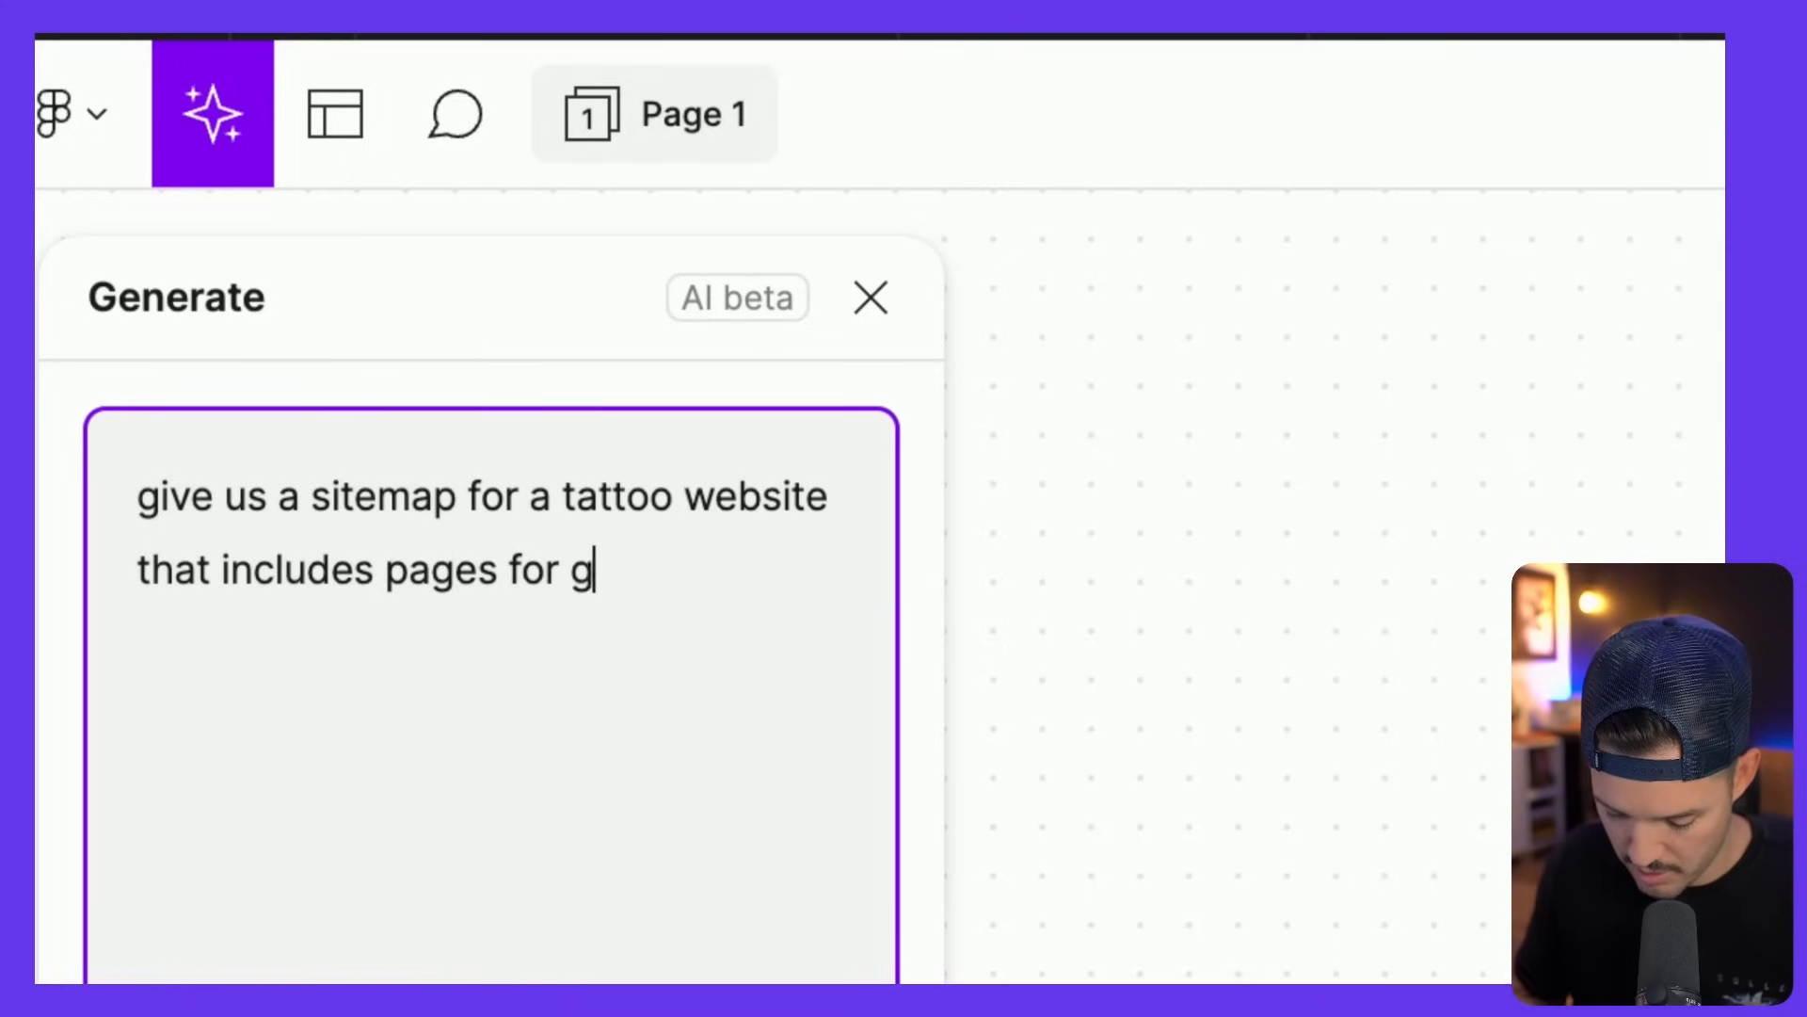
type("allery, contact, about me,")
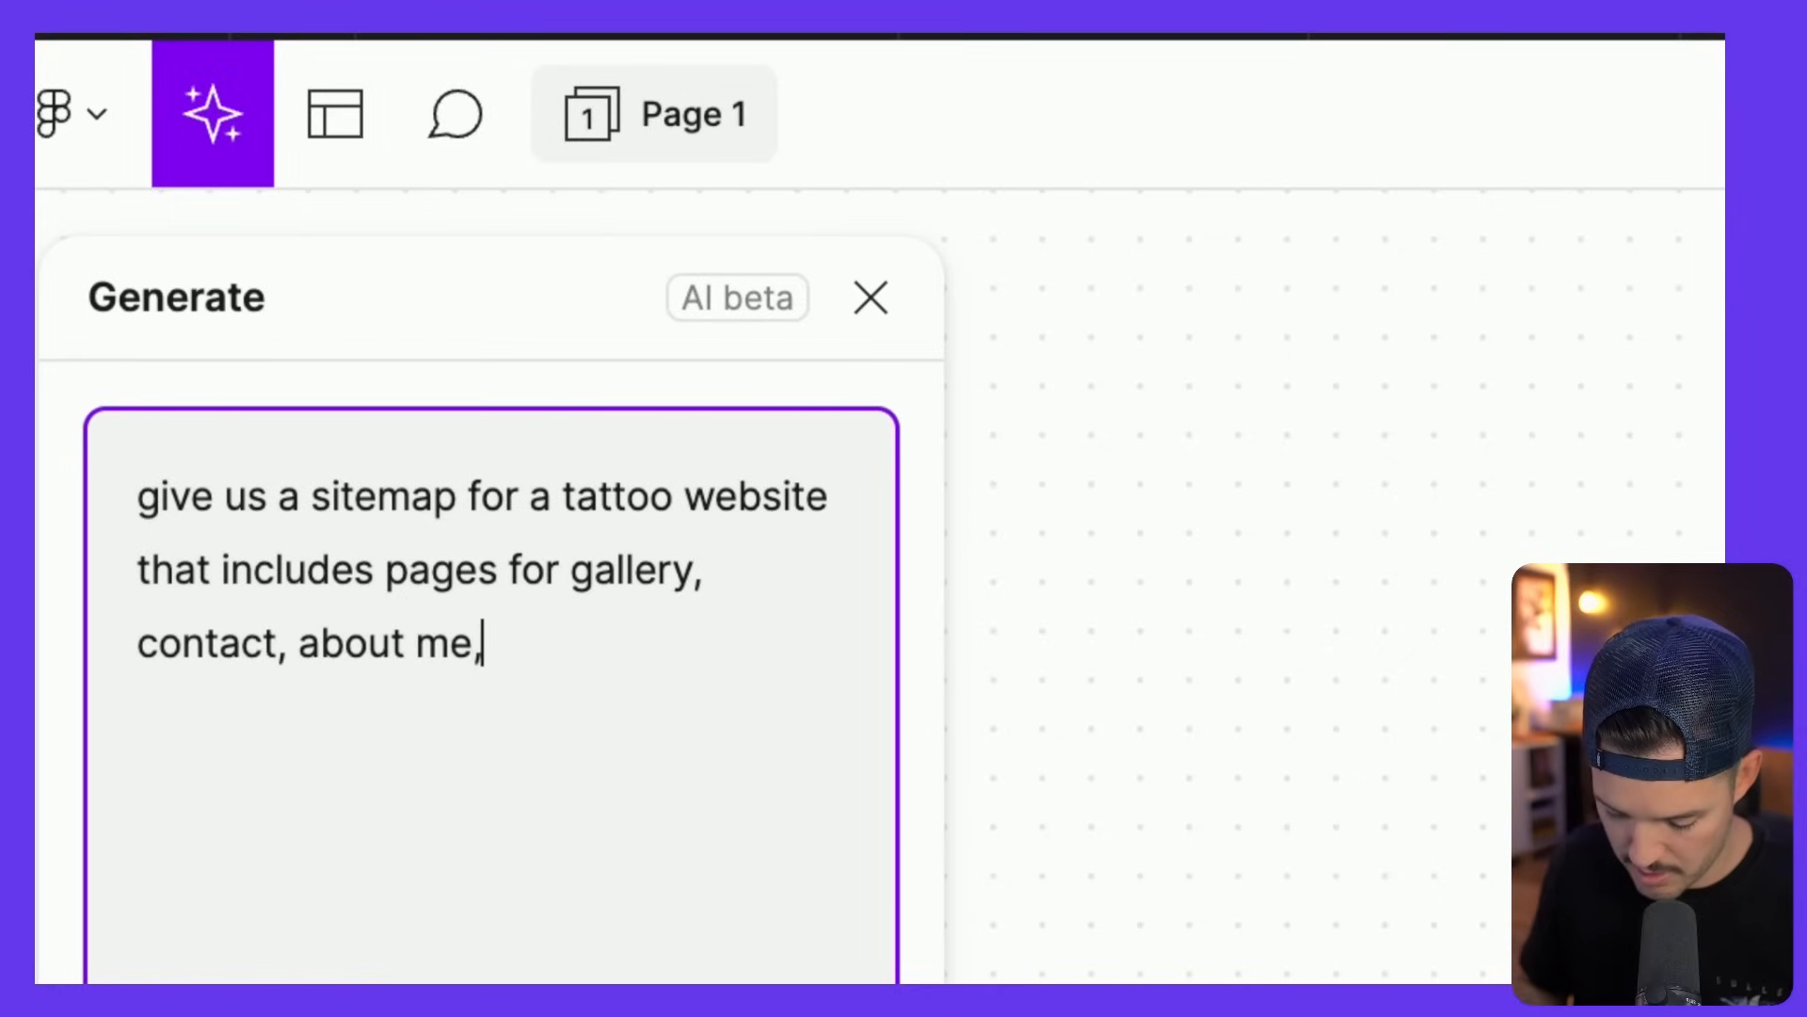
type(" and a home pa")
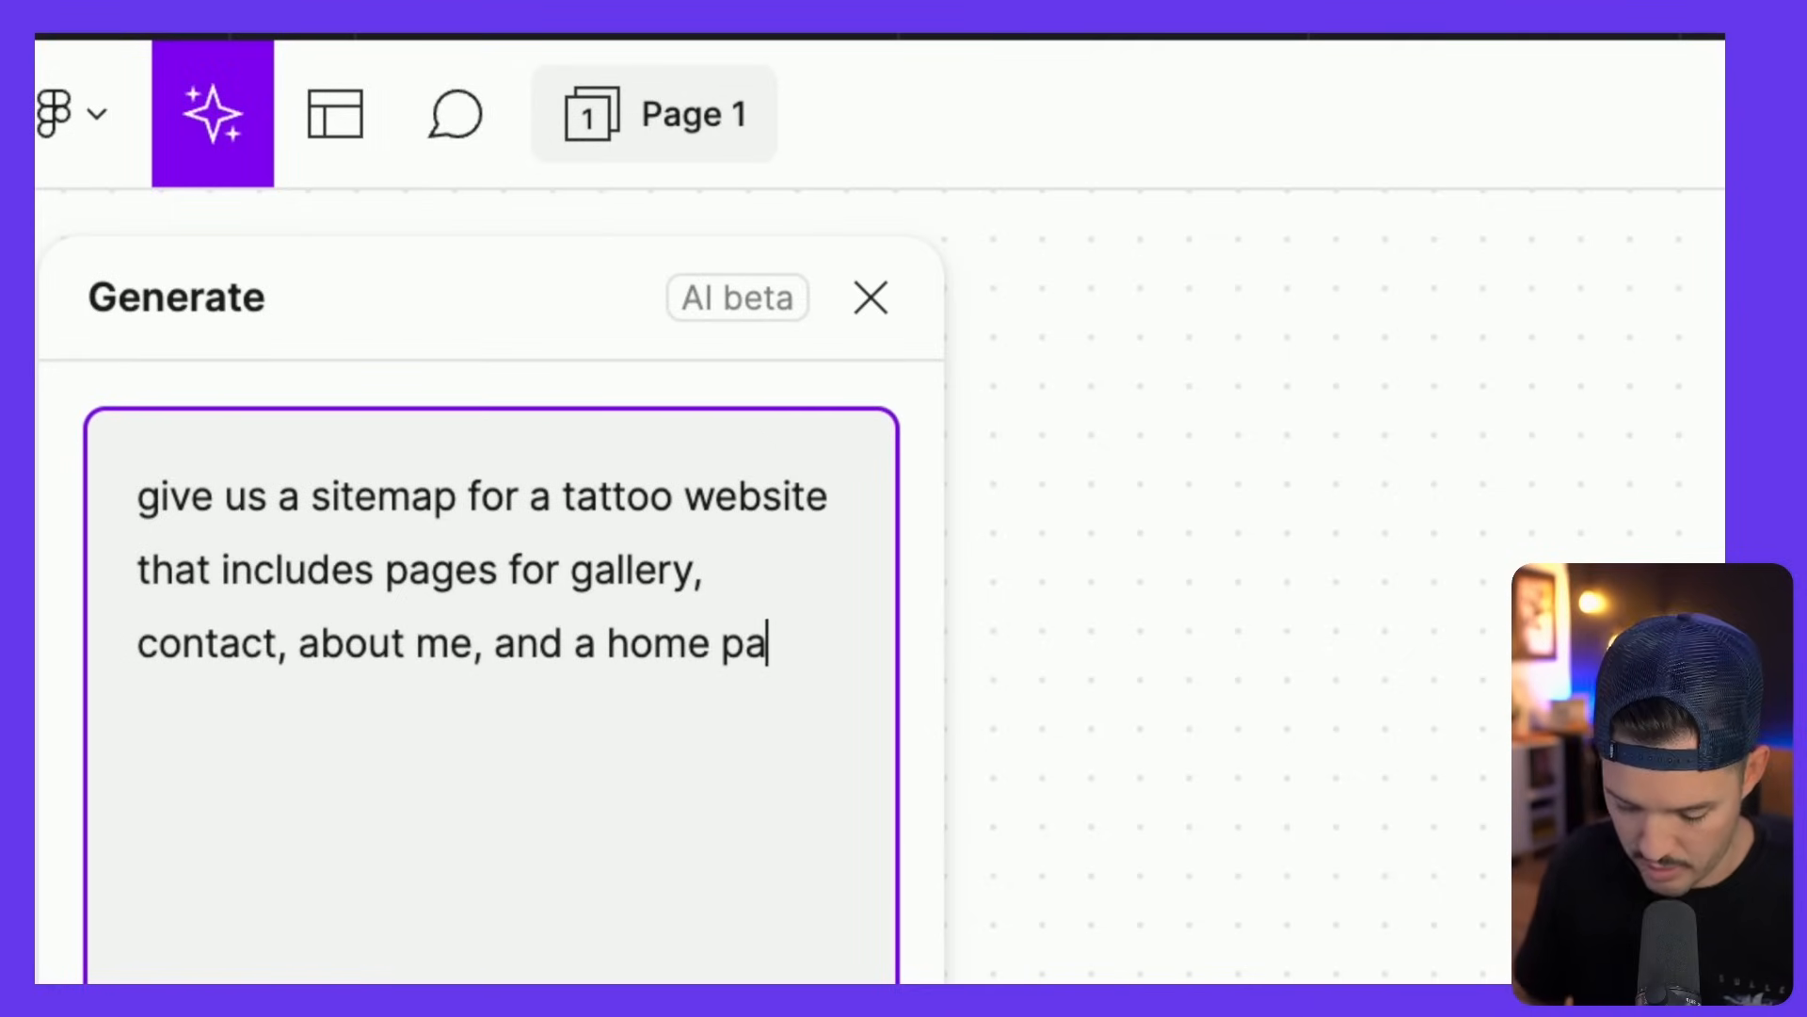
type("ge. ")
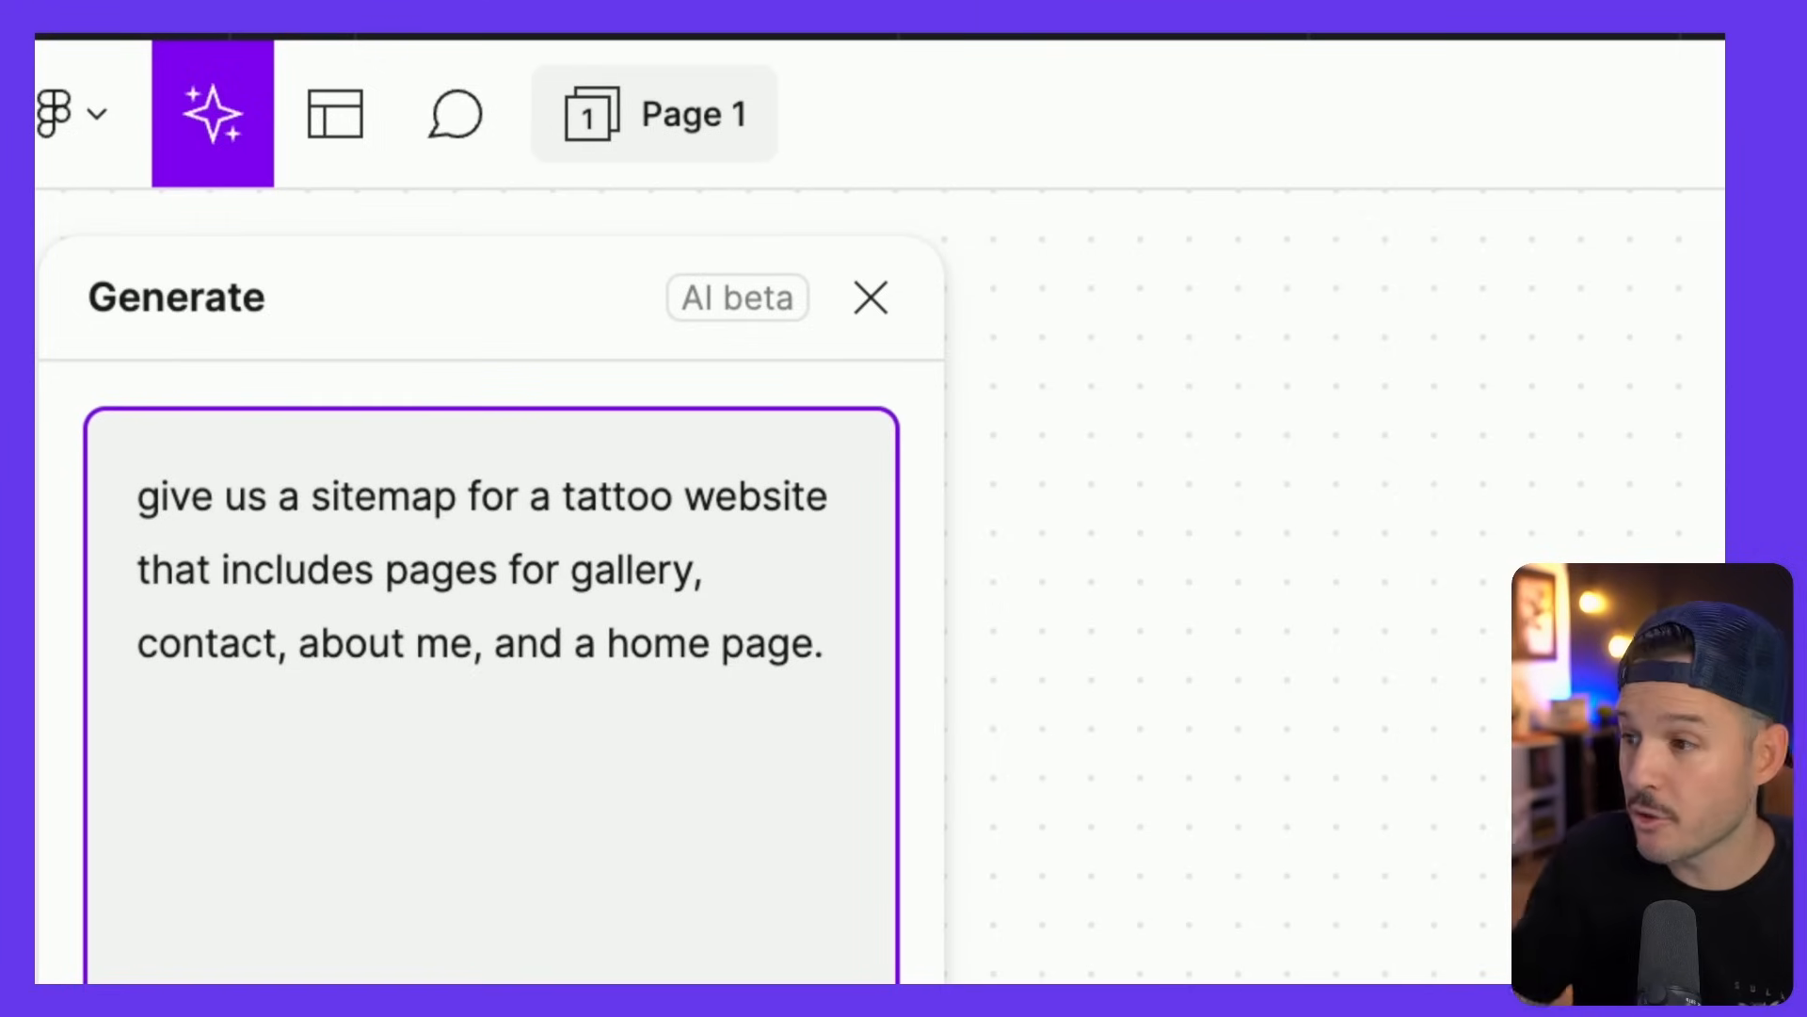
type("The")
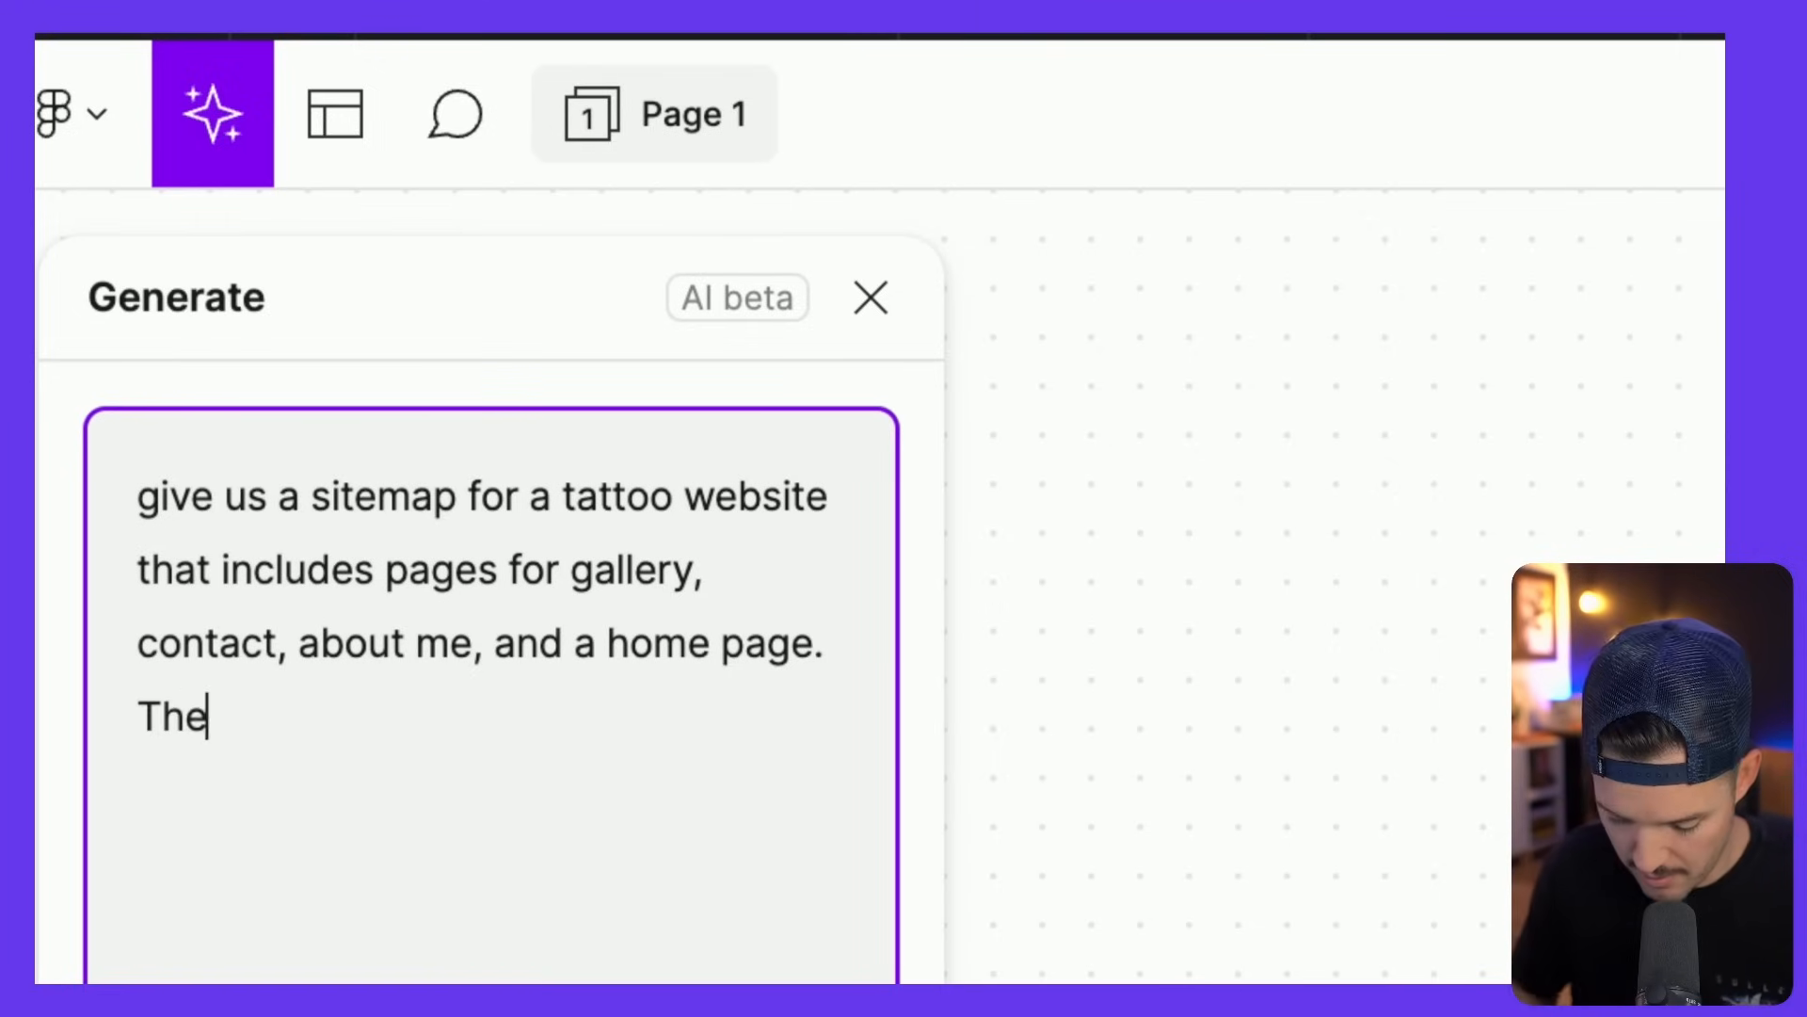
type(" goal of the site is to get ")
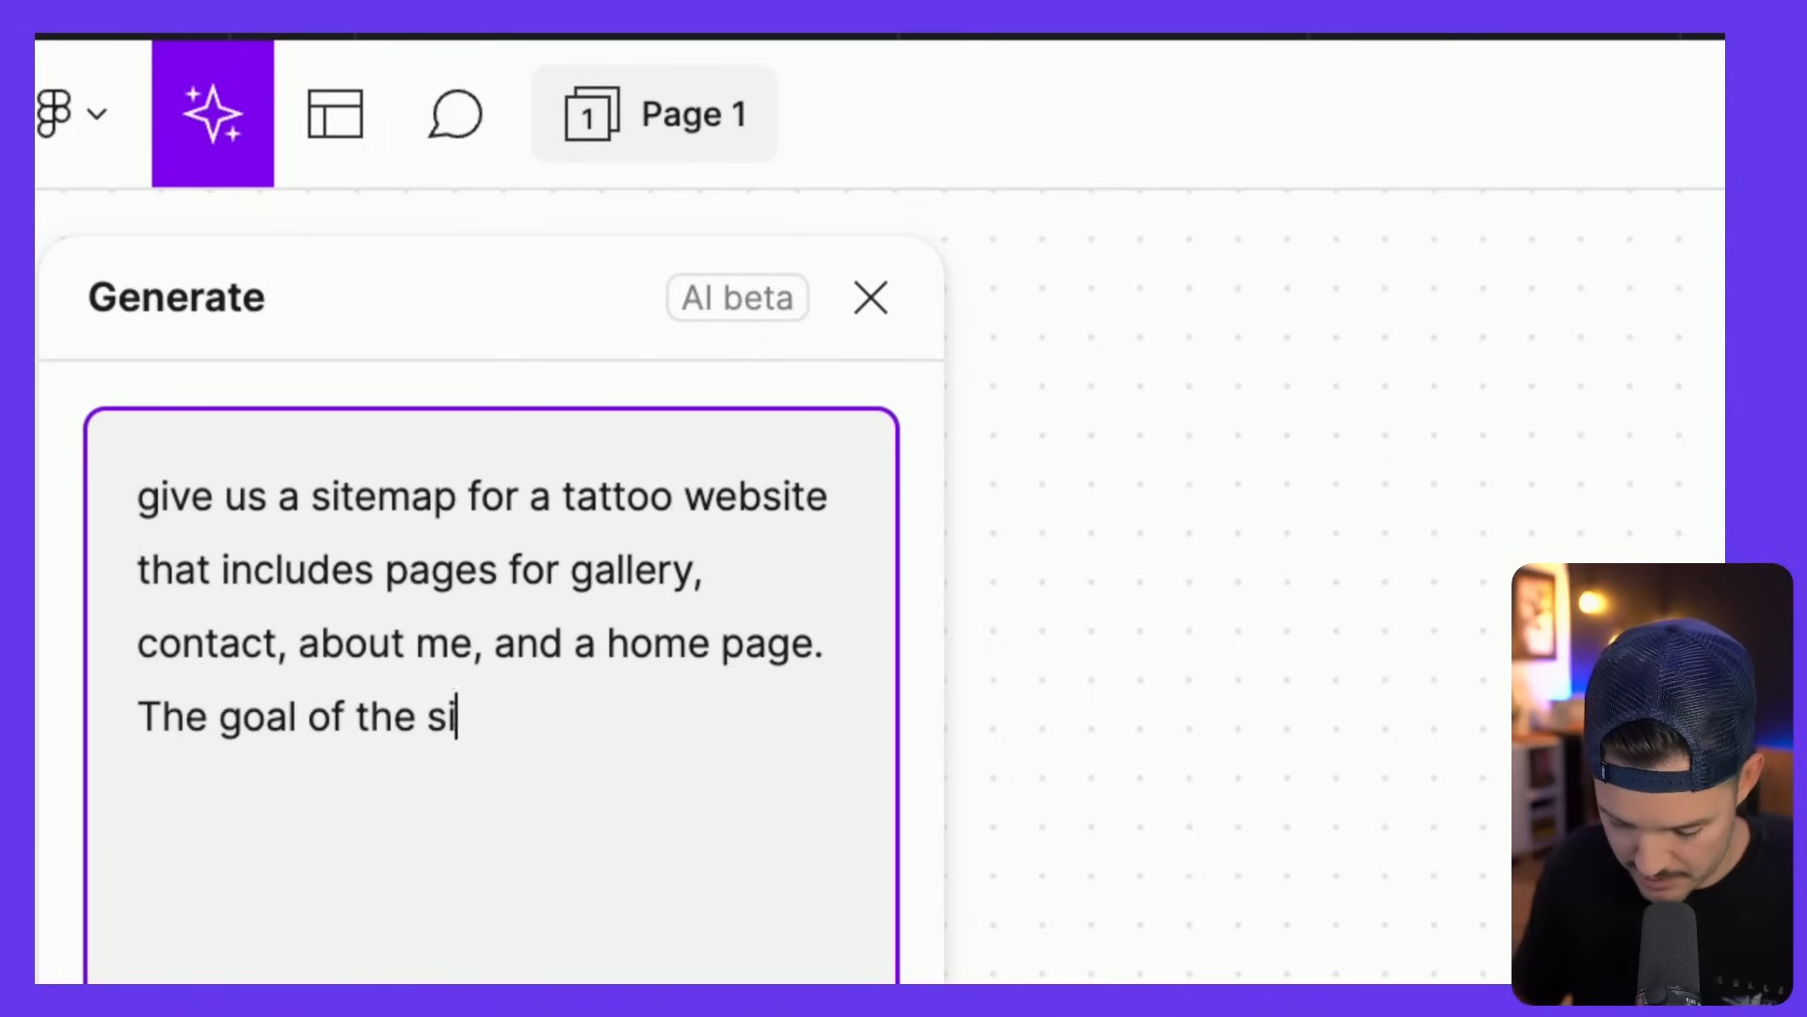
type("customers to book")
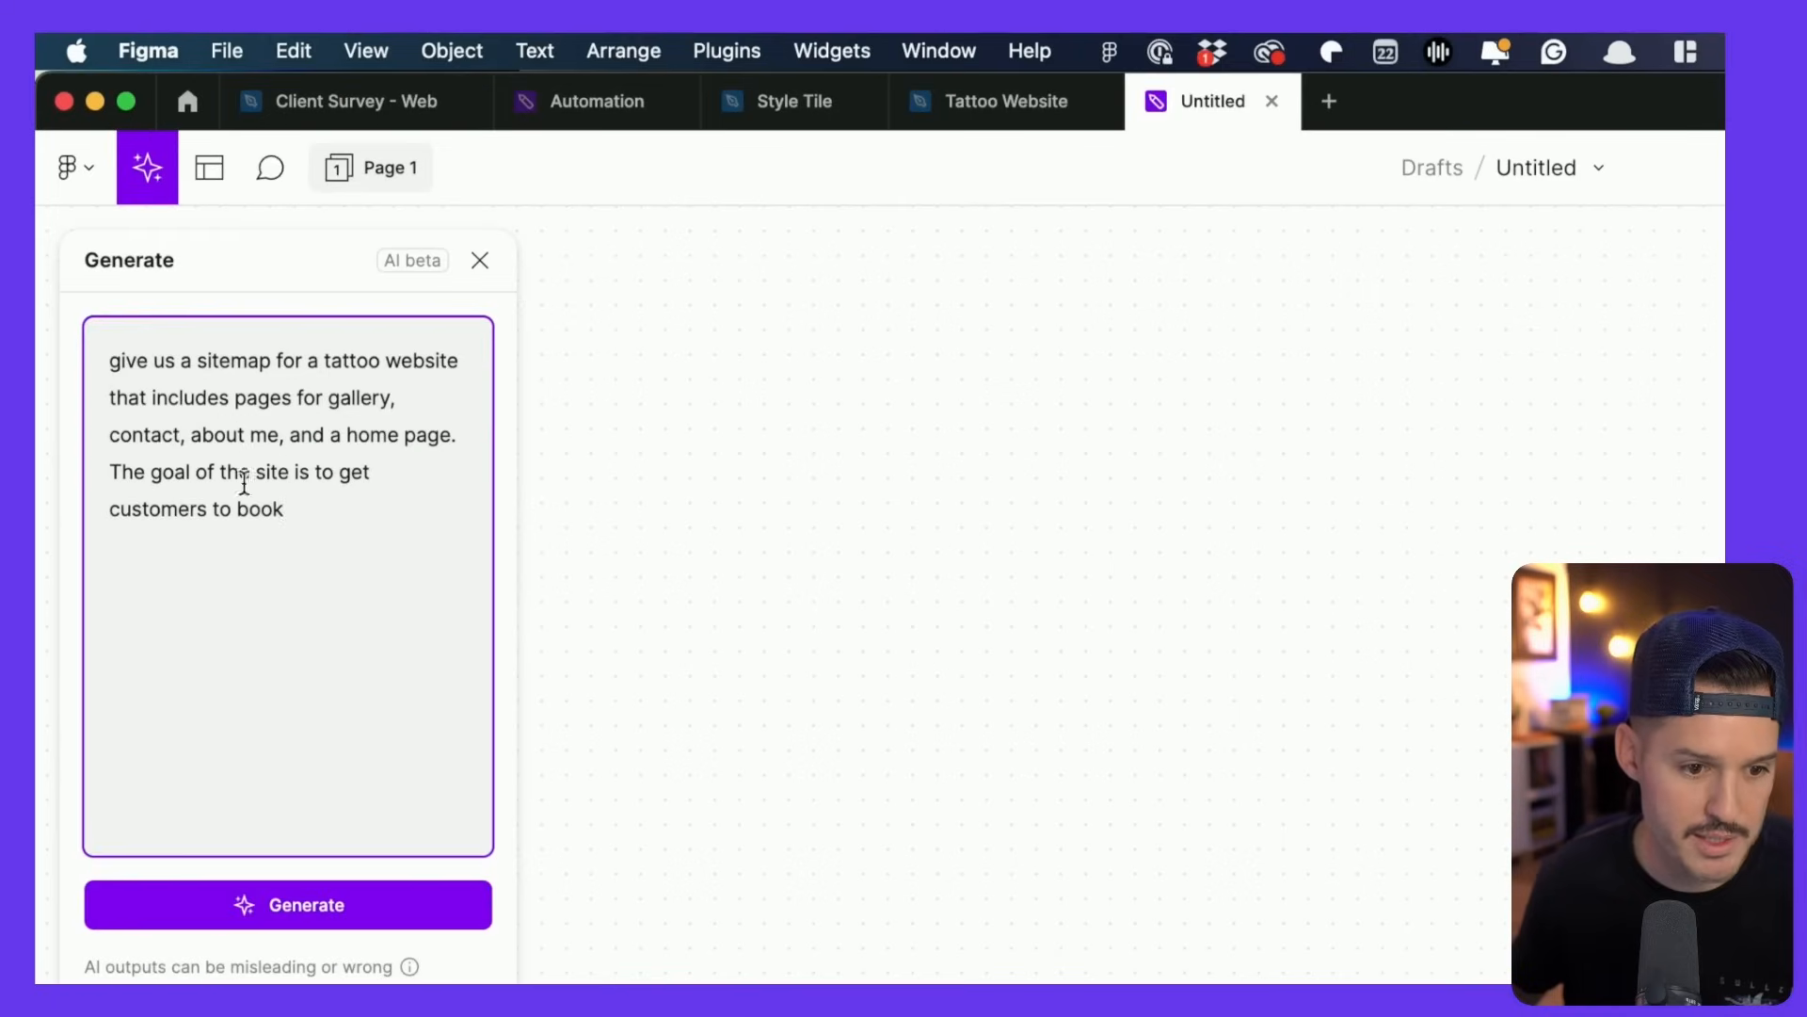
left_click(325, 902)
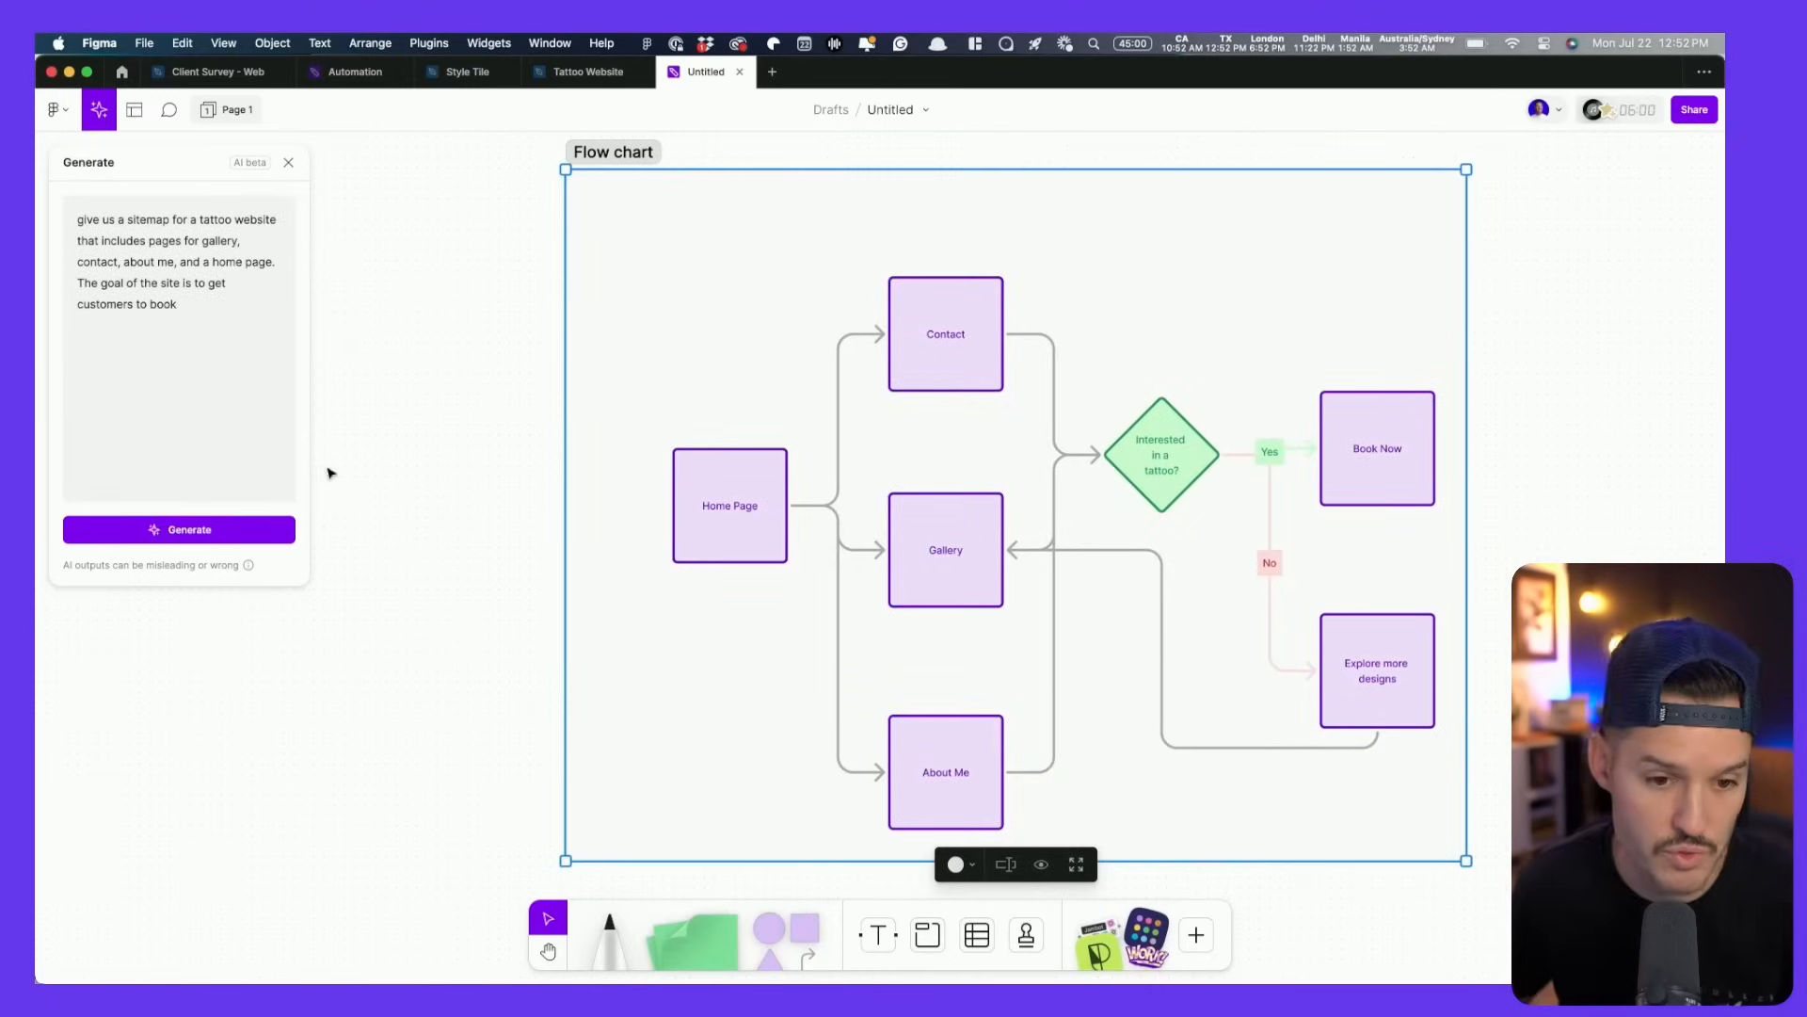
scroll(706, 531, "up", 5)
key("space")
left_click_drag(800, 532, 473, 534)
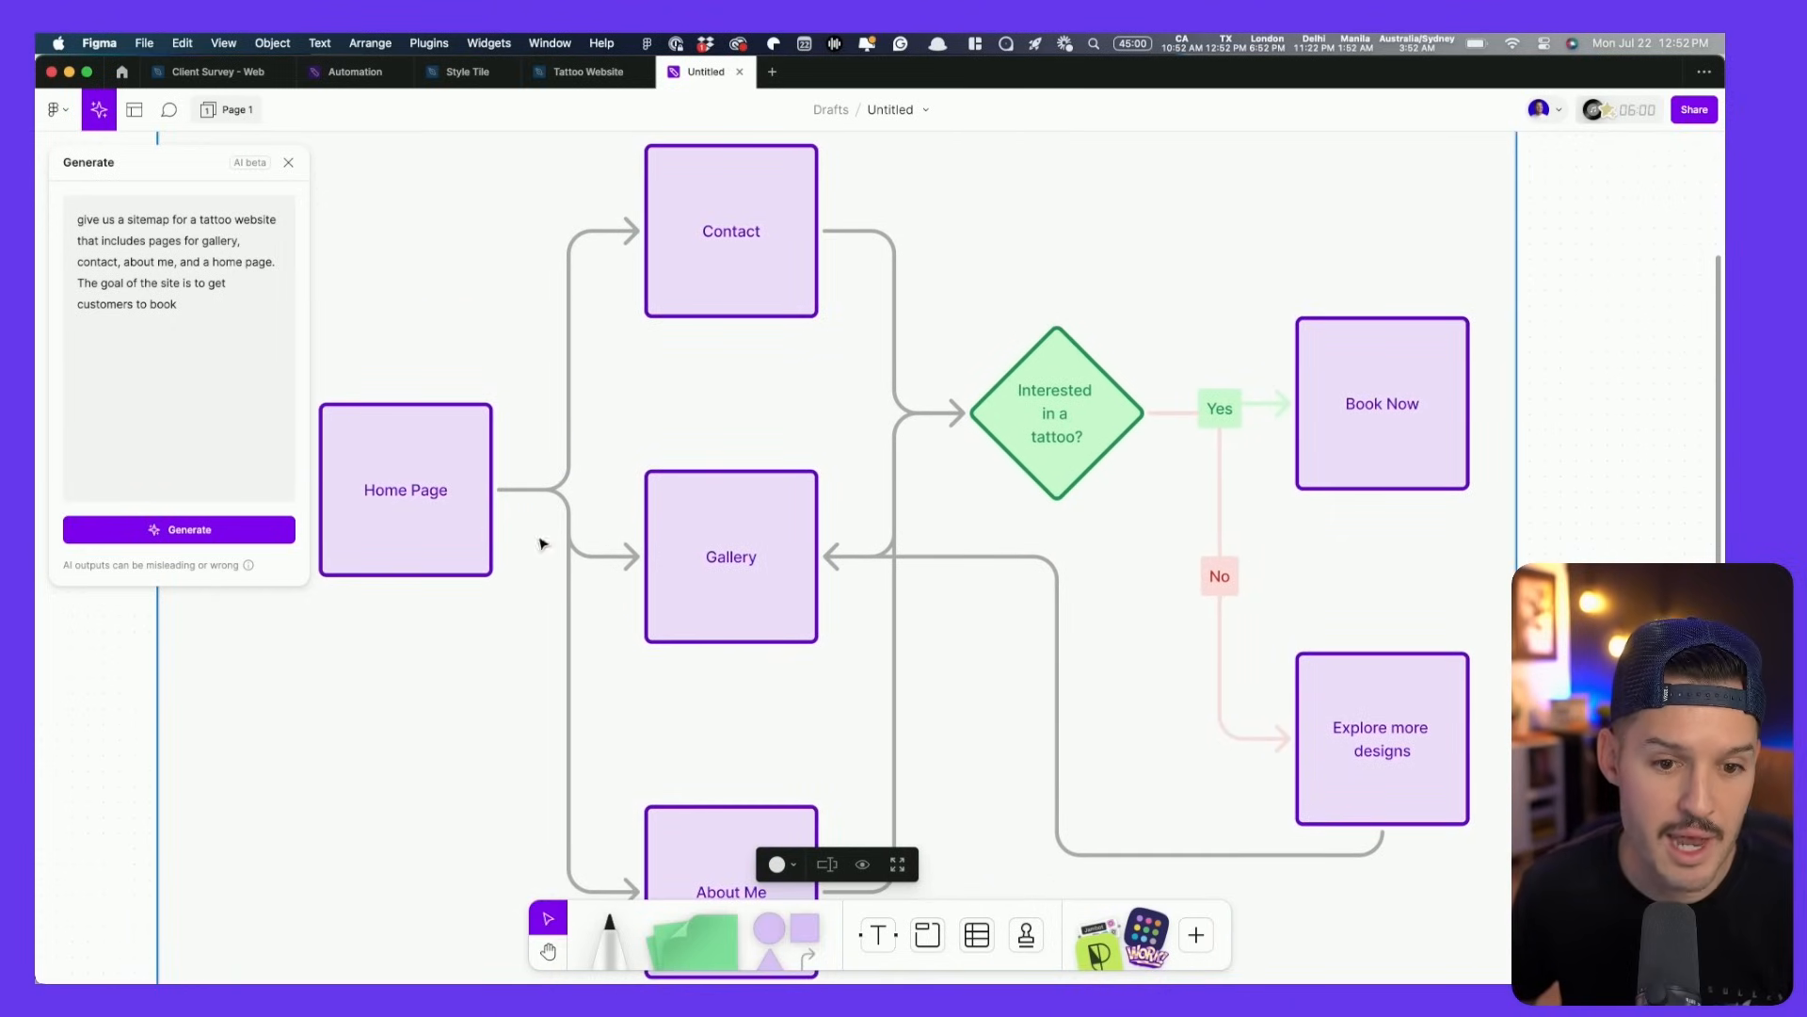
left_click(1062, 396)
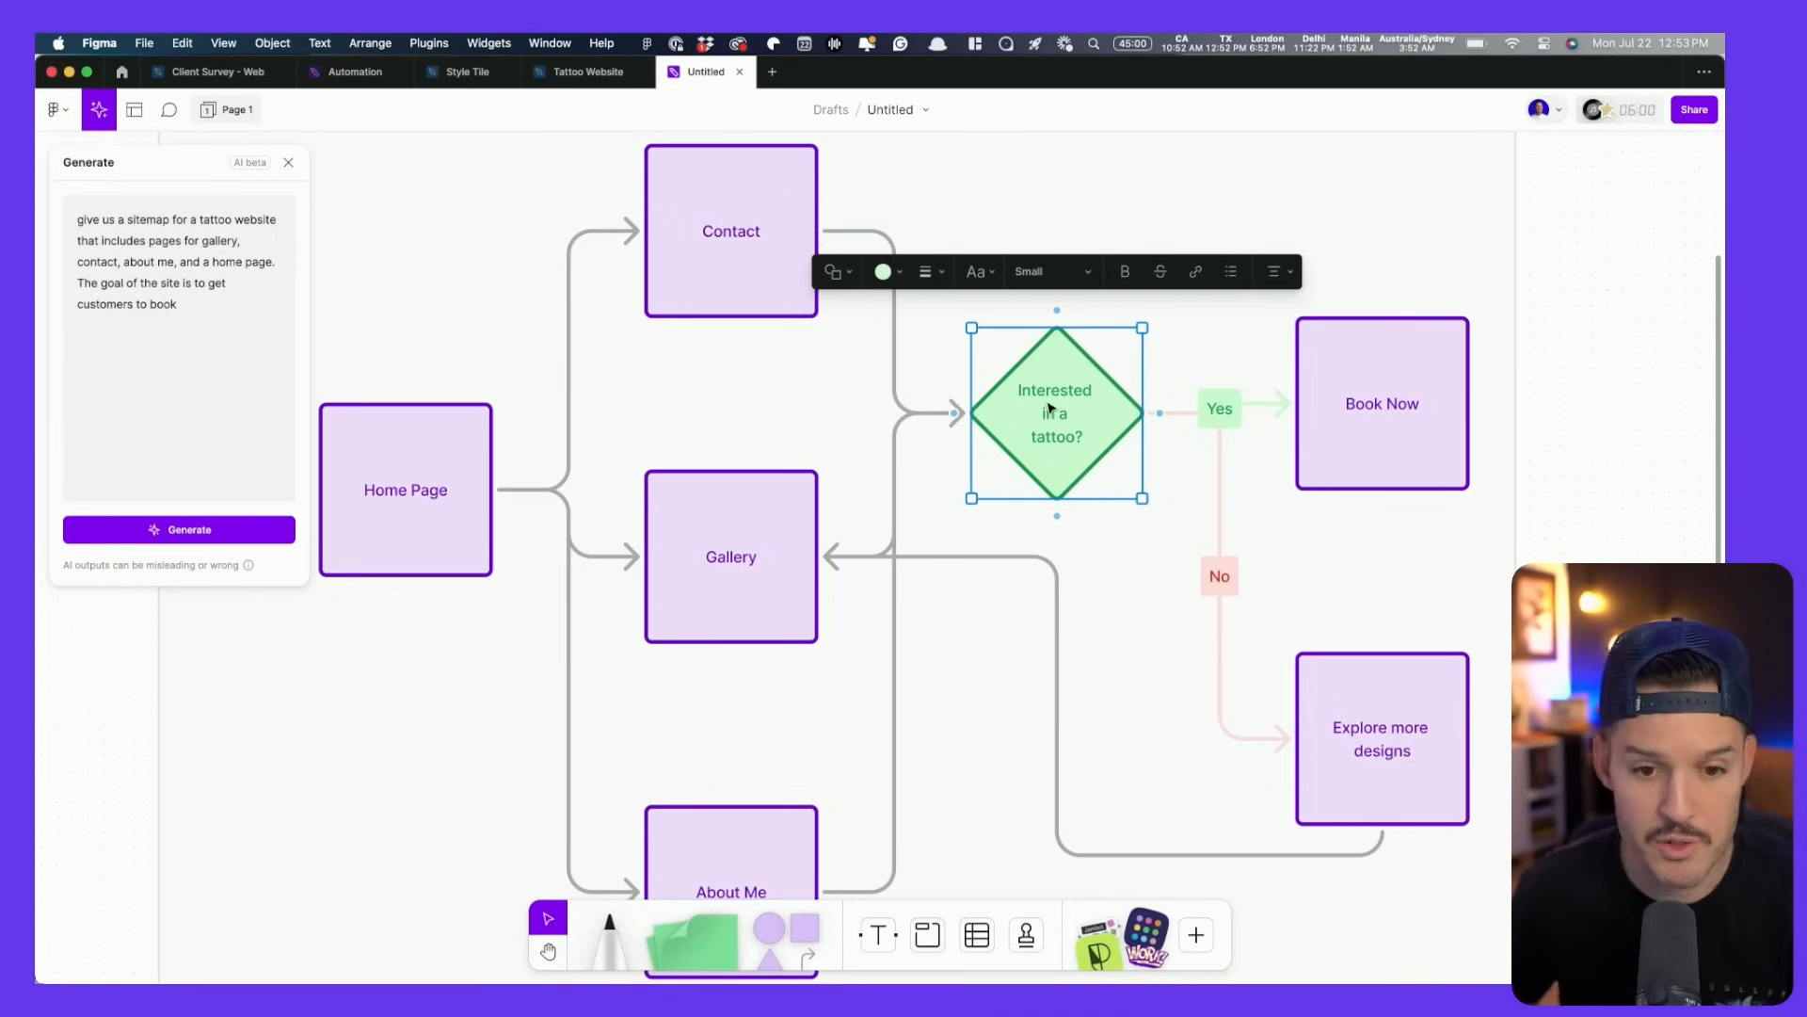
left_click(1364, 405)
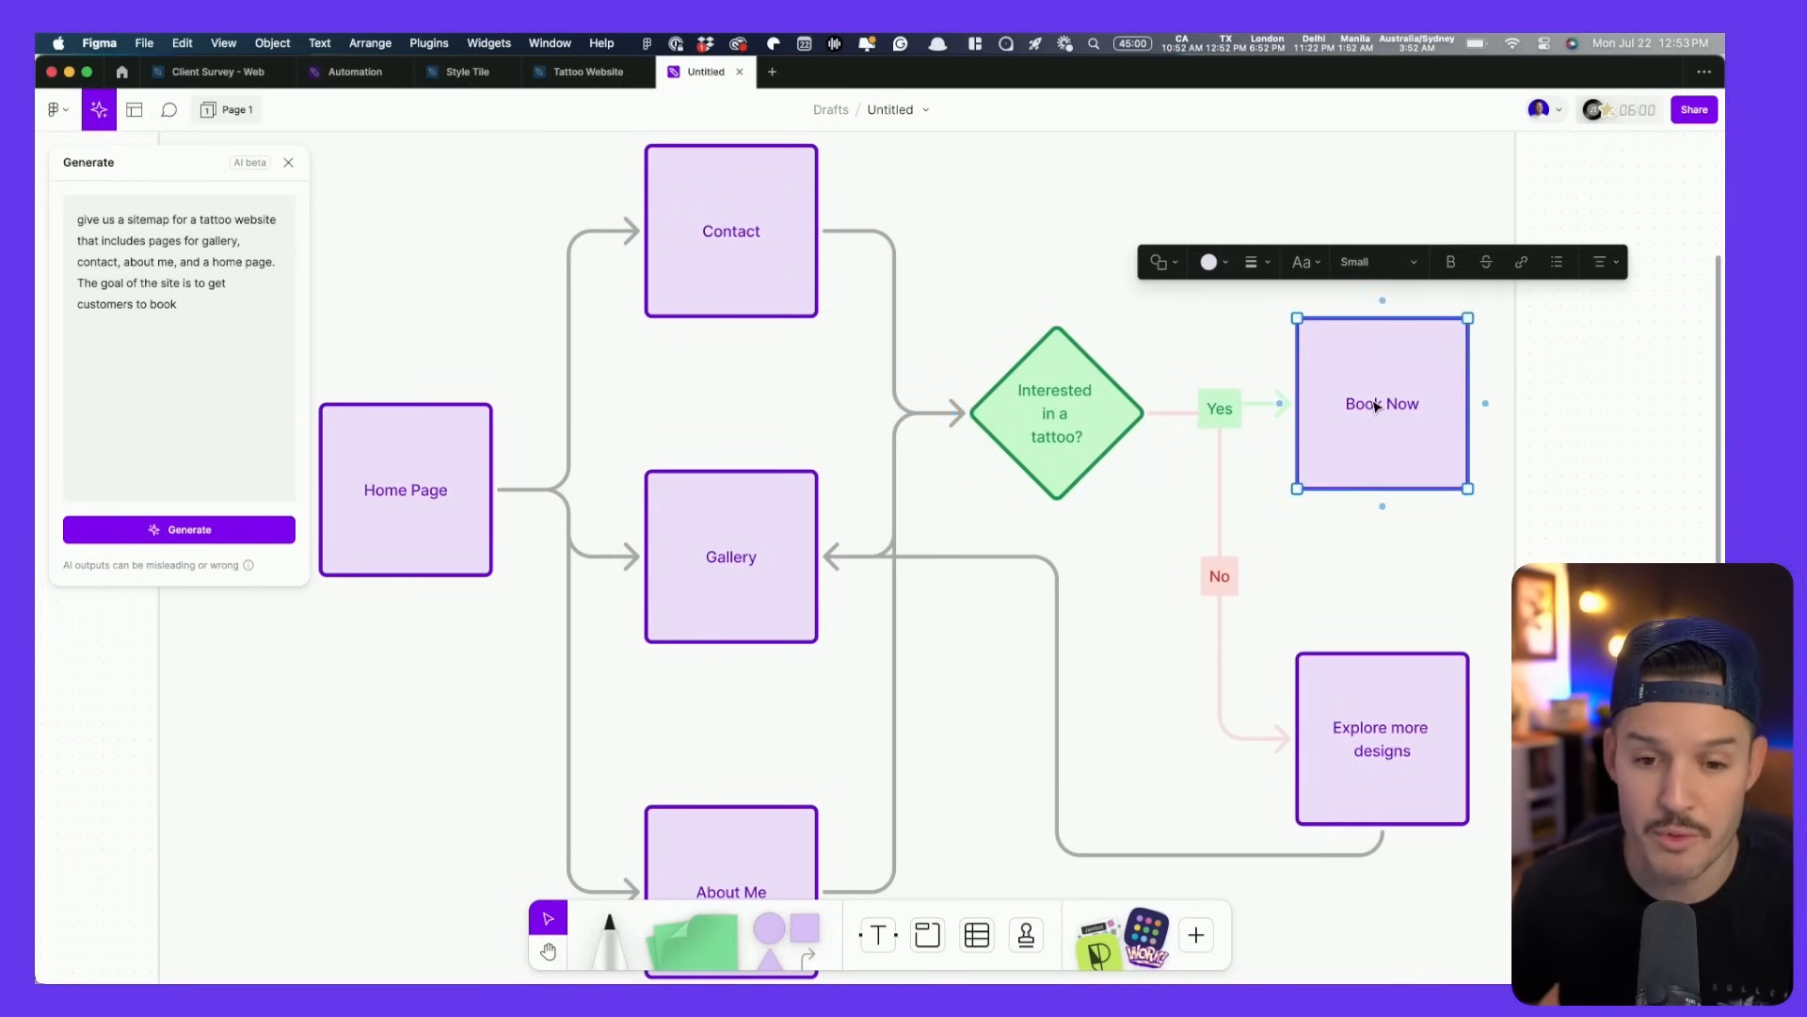
scroll(1352, 443, "down", 3)
scroll(1331, 466, "down", 3)
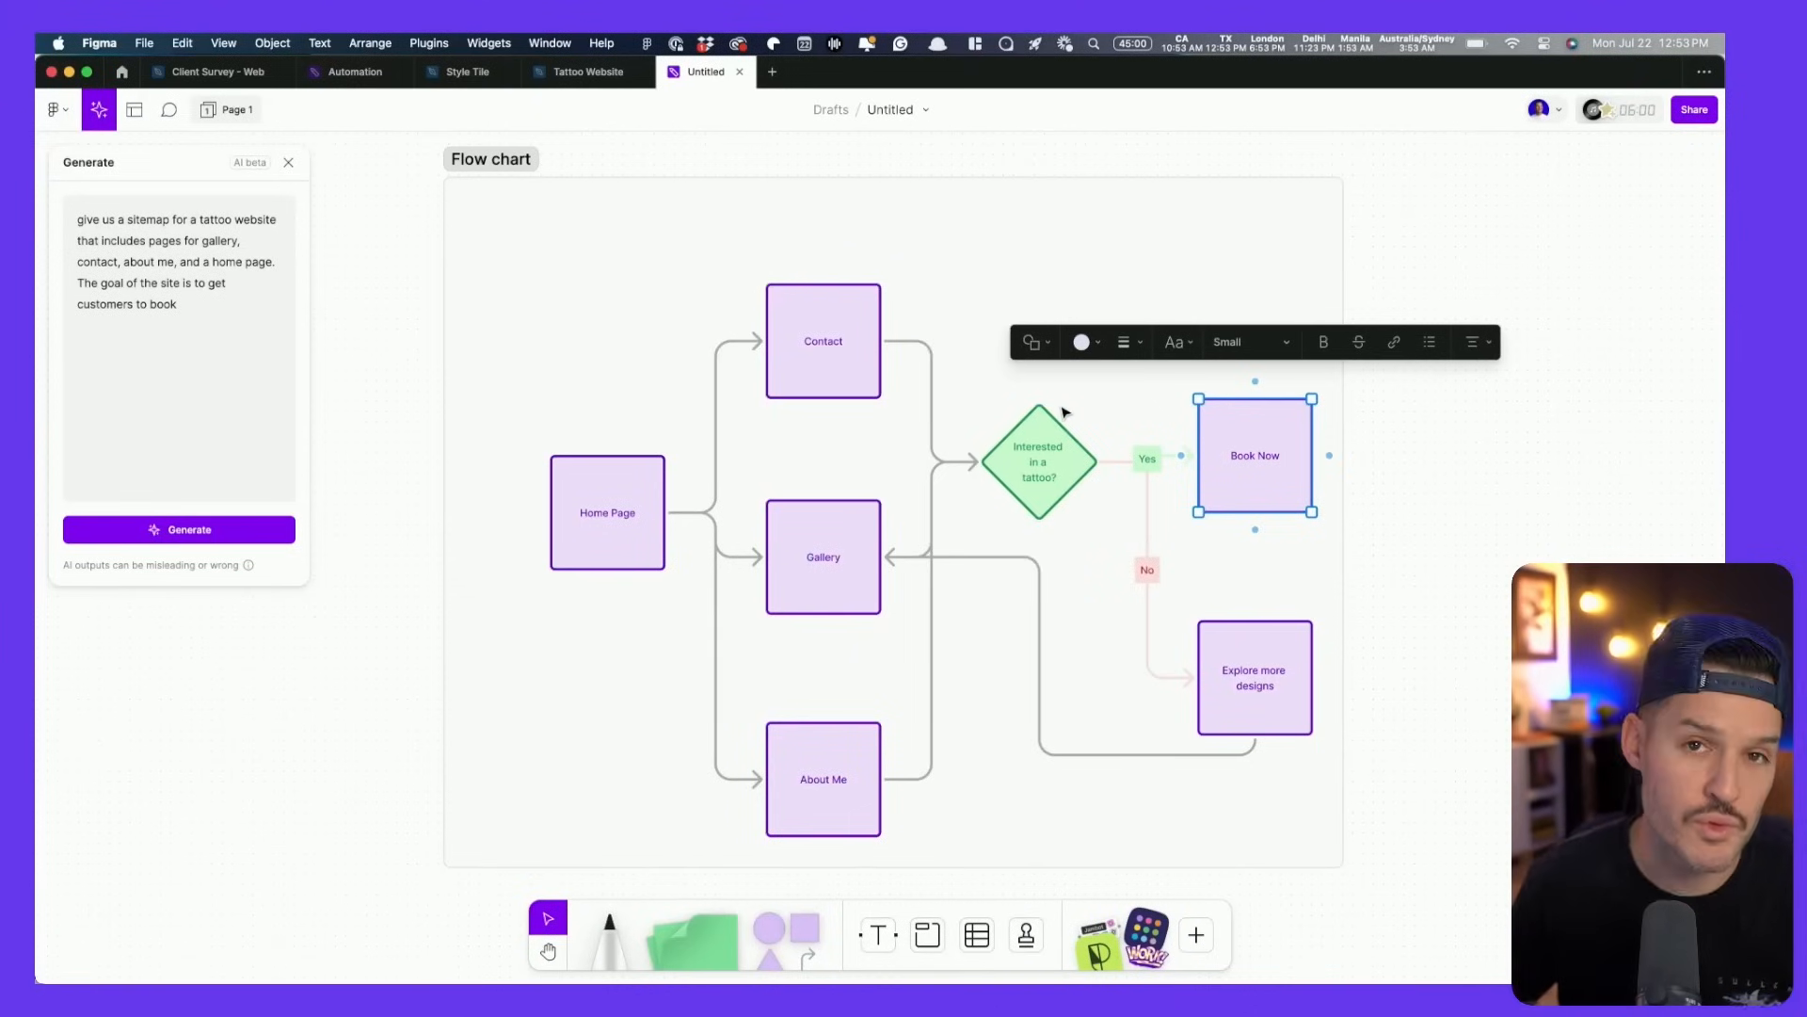
key("ctrl+Right")
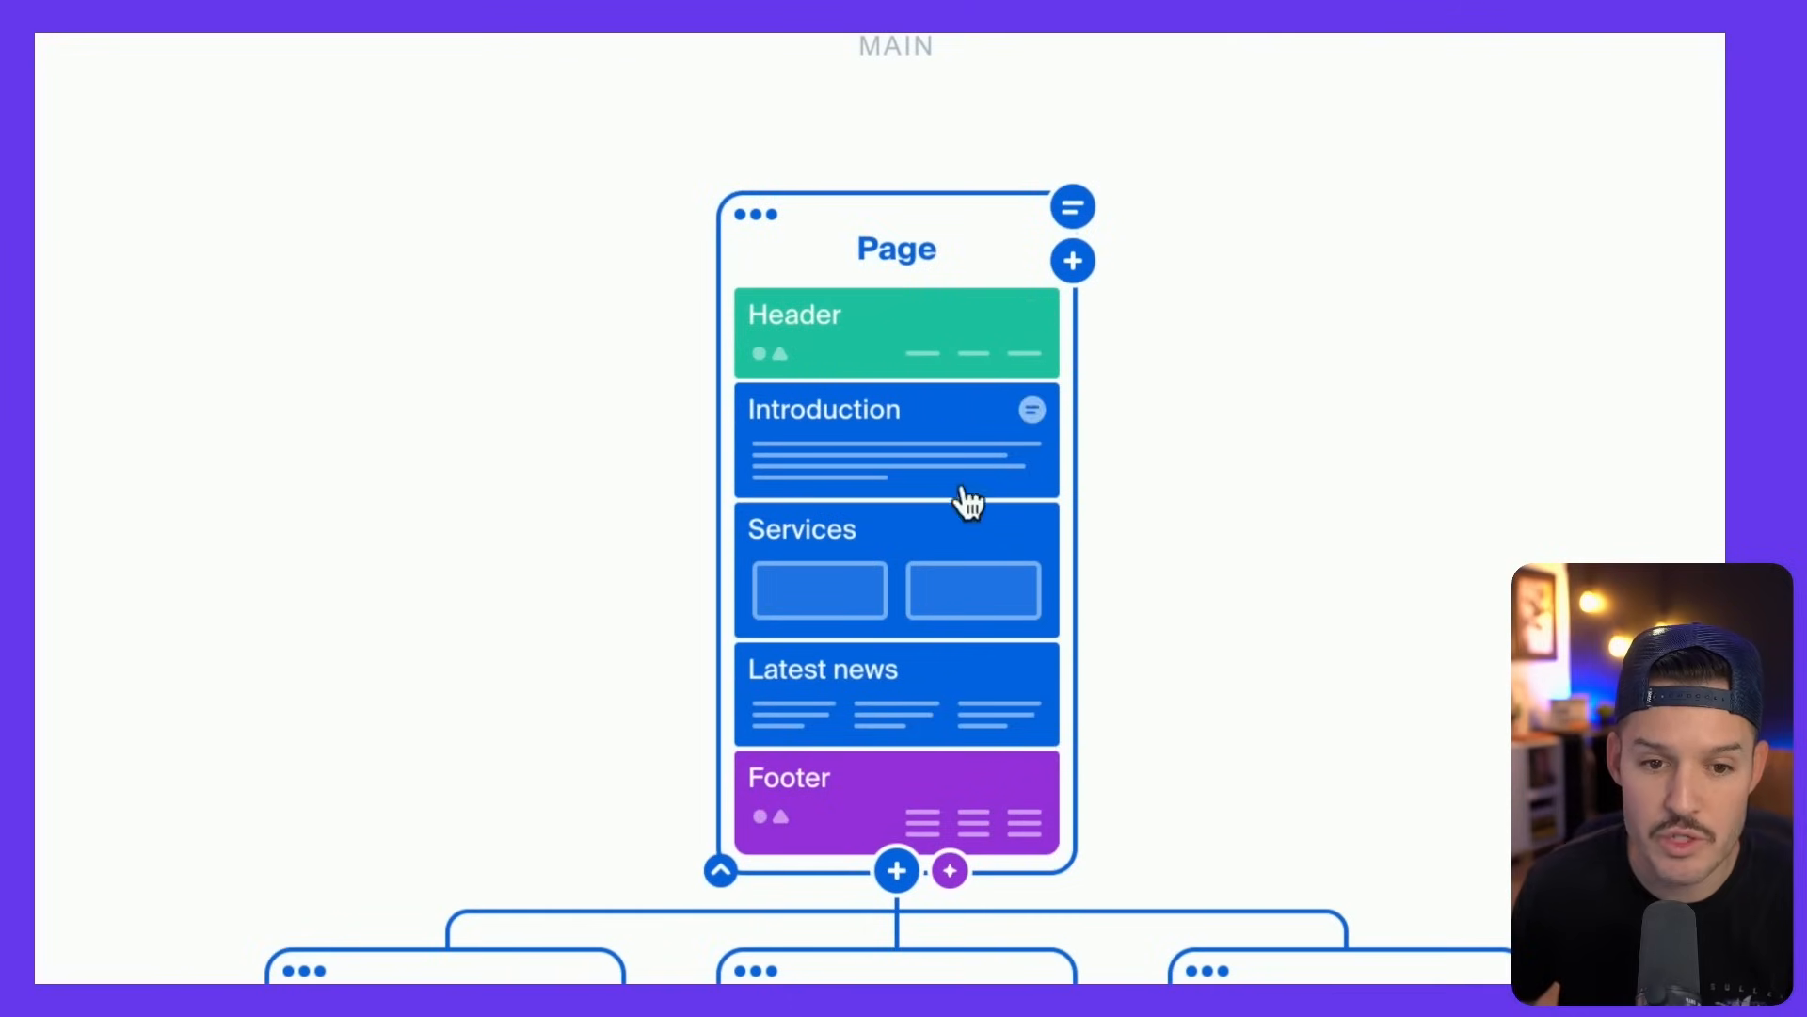
- Rename the top page card to 'Home'
double_click(921, 249)
type("Home")
left_click(1099, 376)
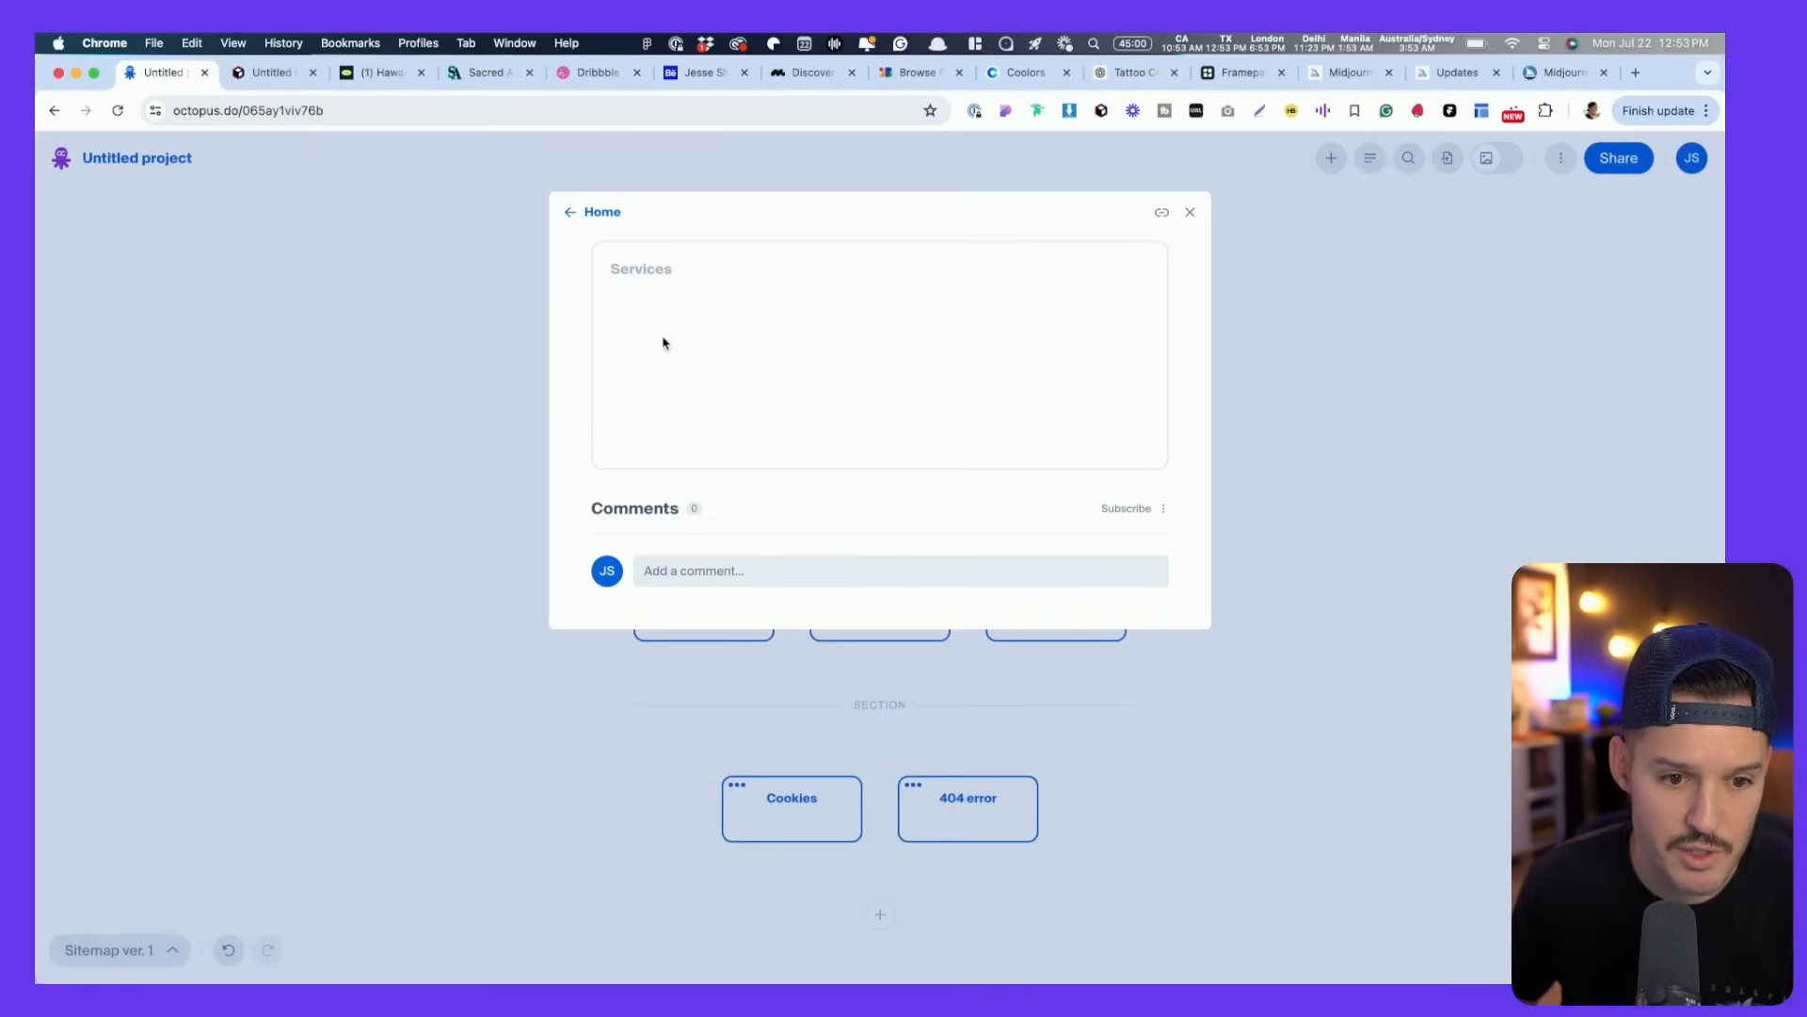
left_click(397, 198)
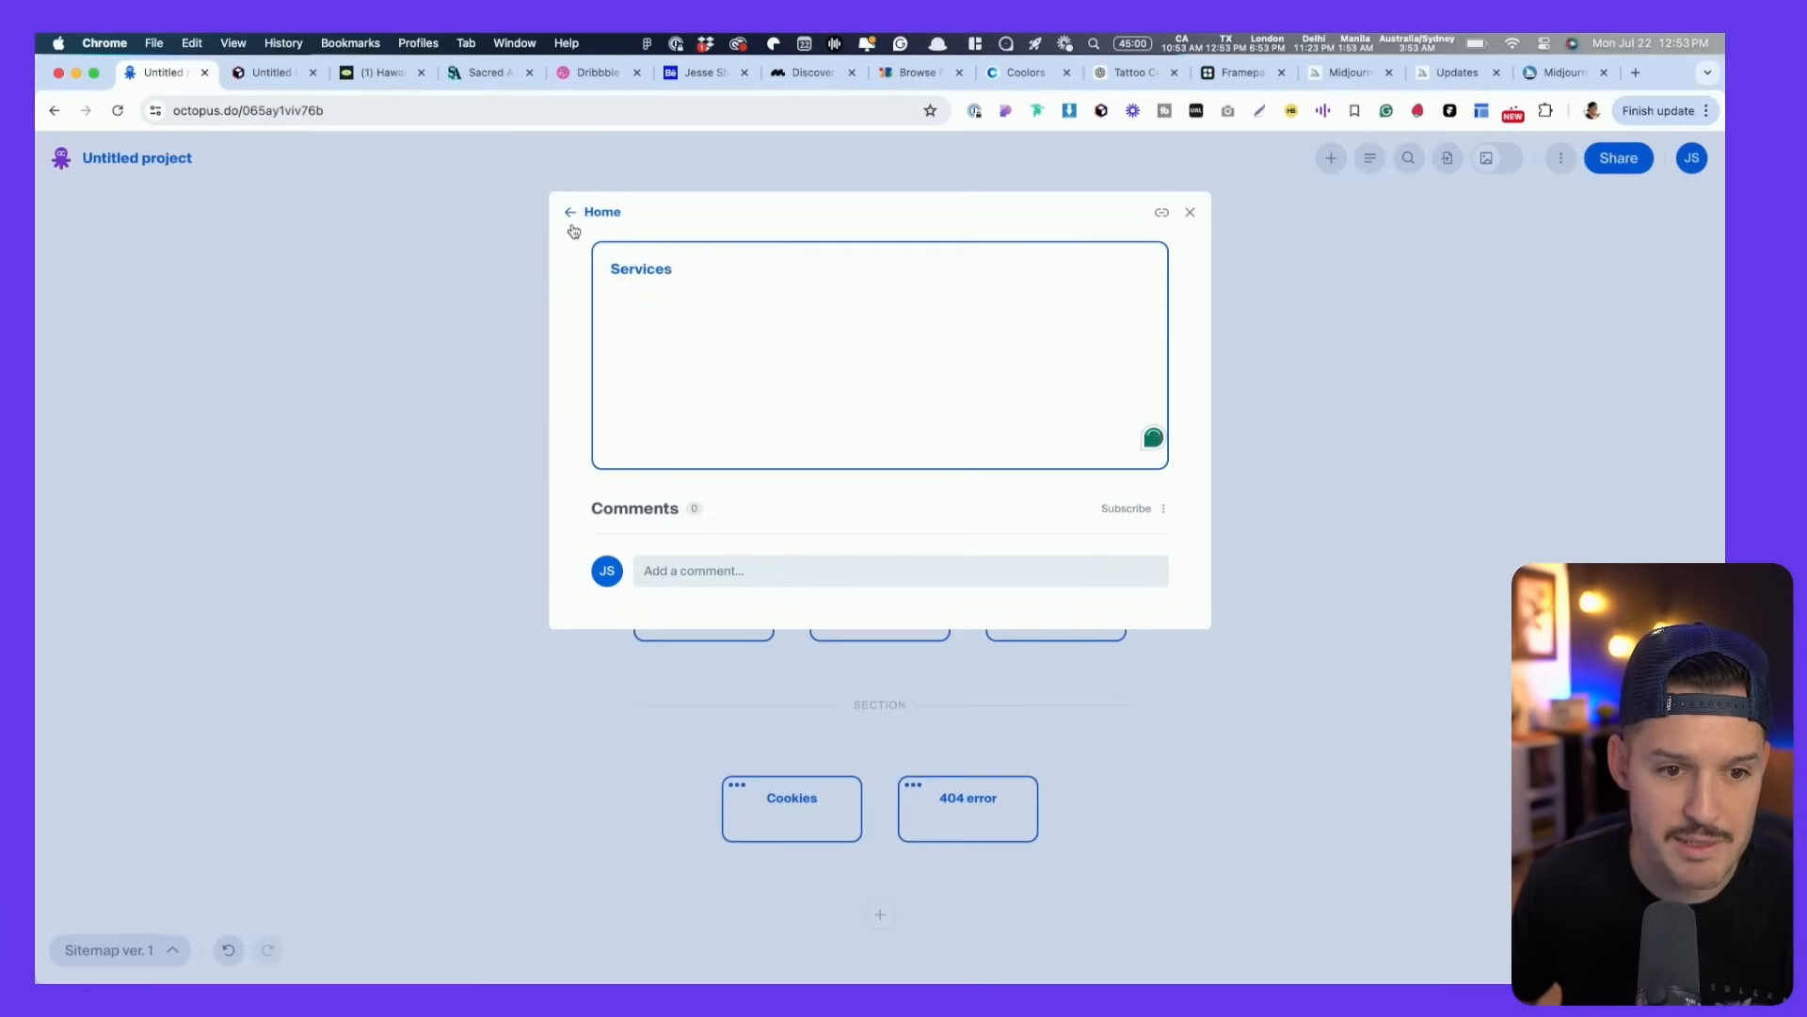
left_click(576, 213)
key("Escape")
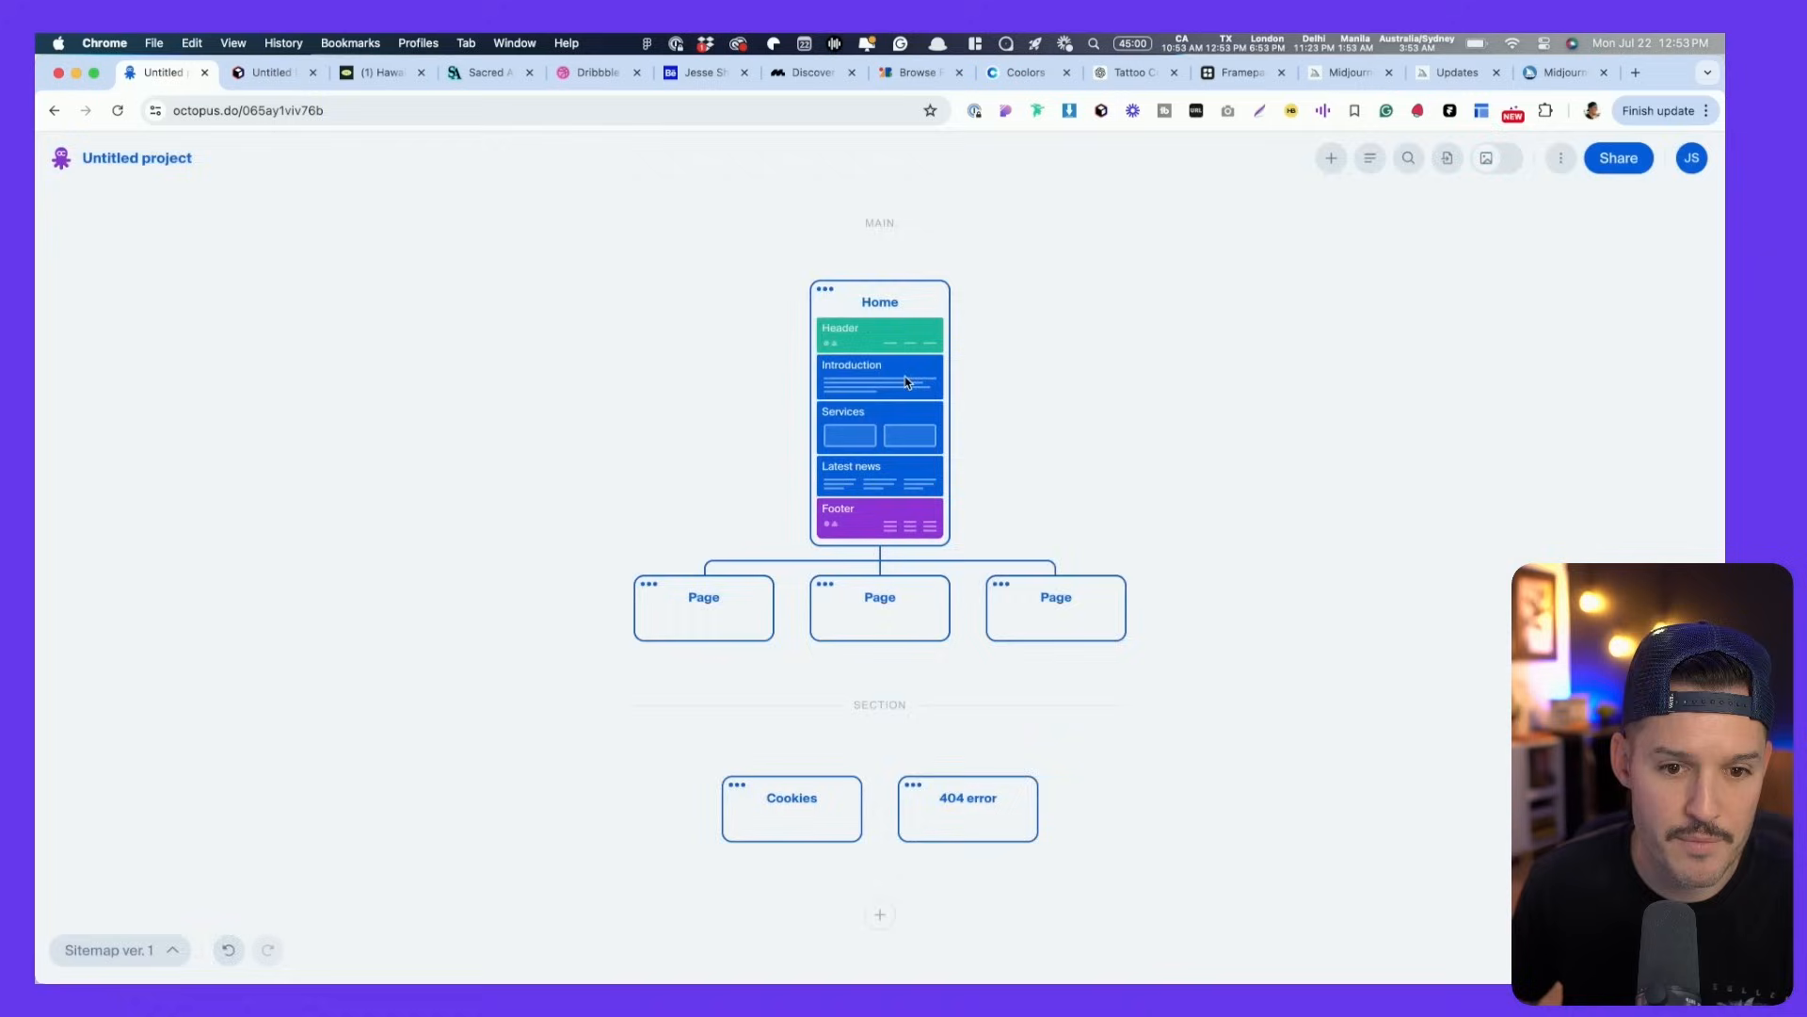
- Move Latest news above Services and add a fourth page beneath Home
left_click_drag(933, 471, 864, 356)
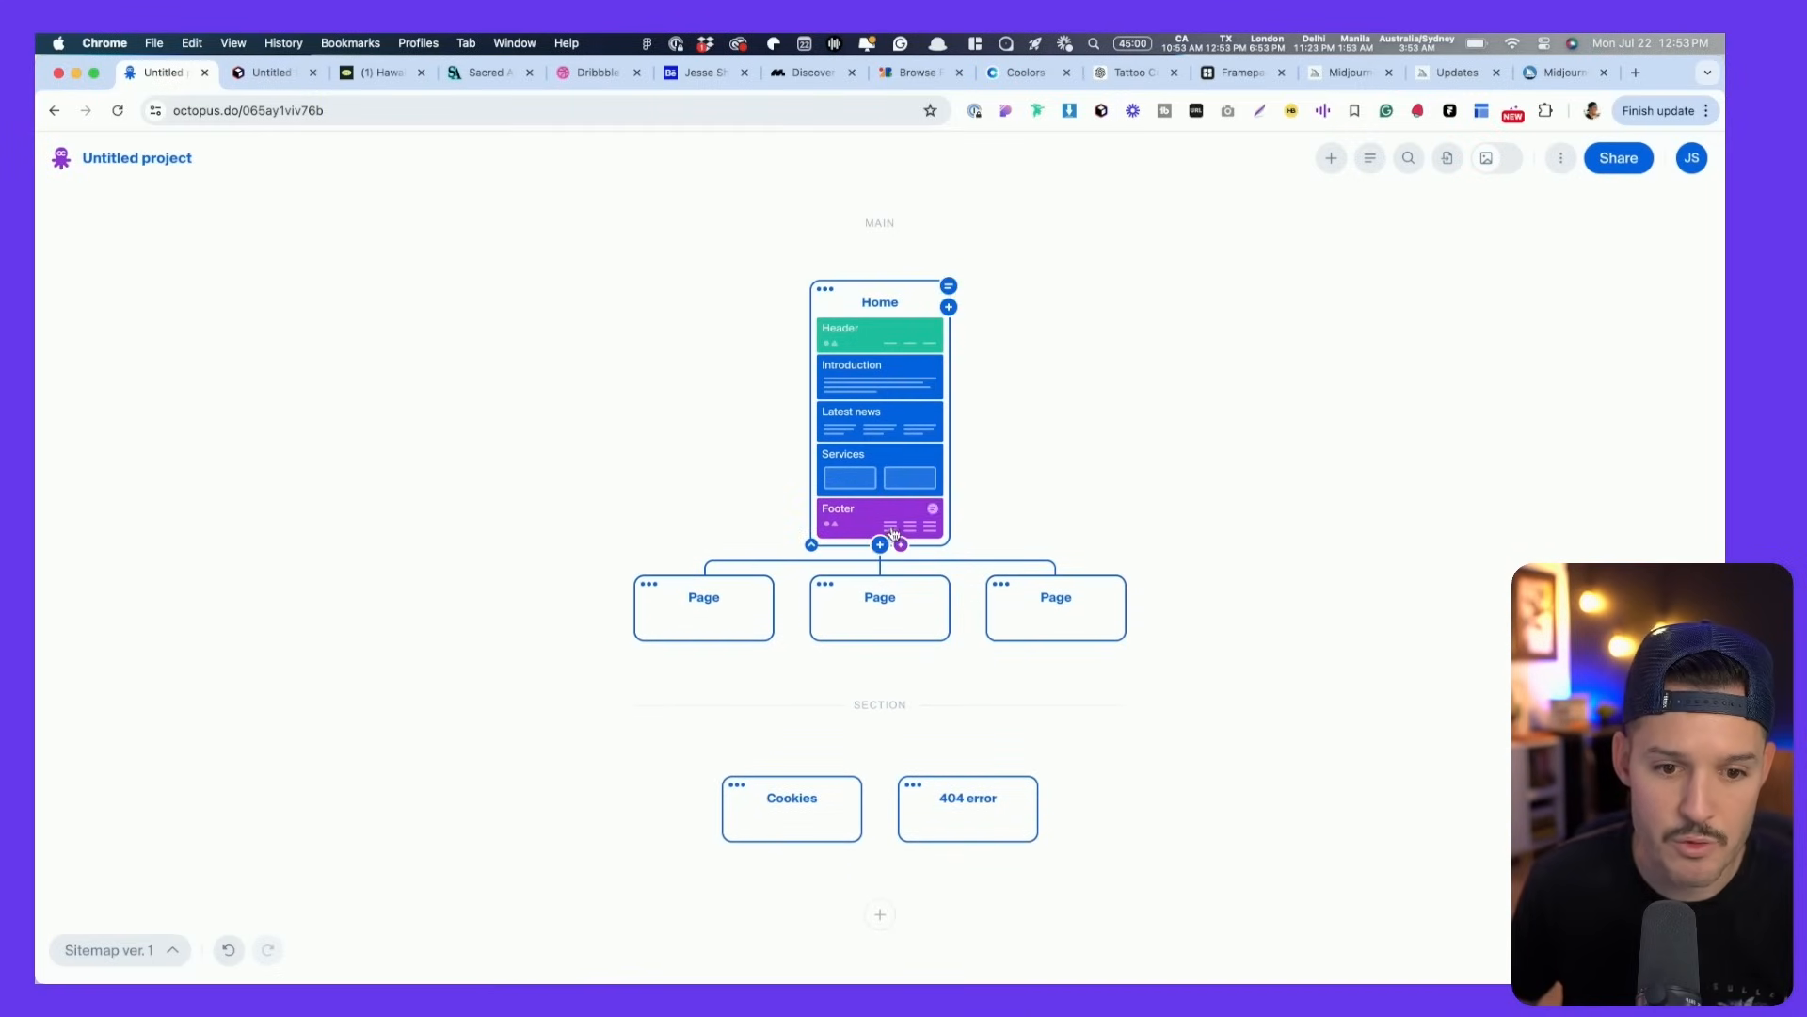
left_click(880, 545)
left_click(1195, 448)
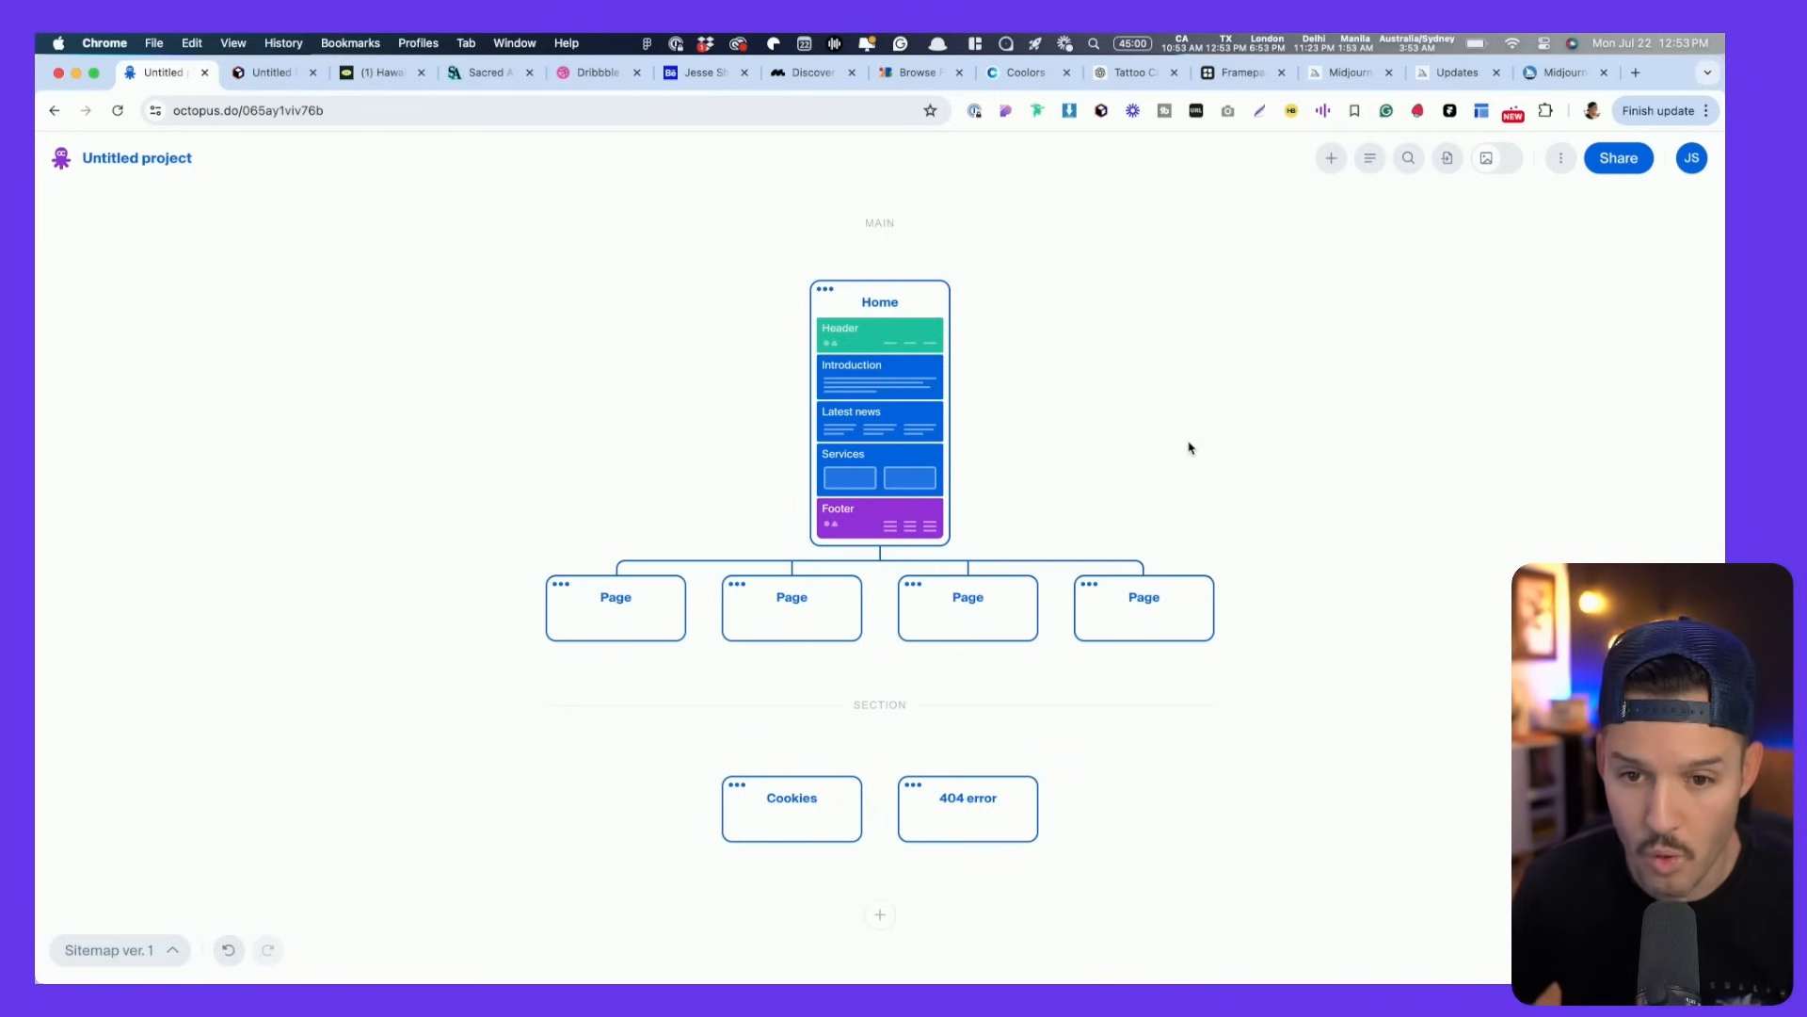
left_click(1624, 158)
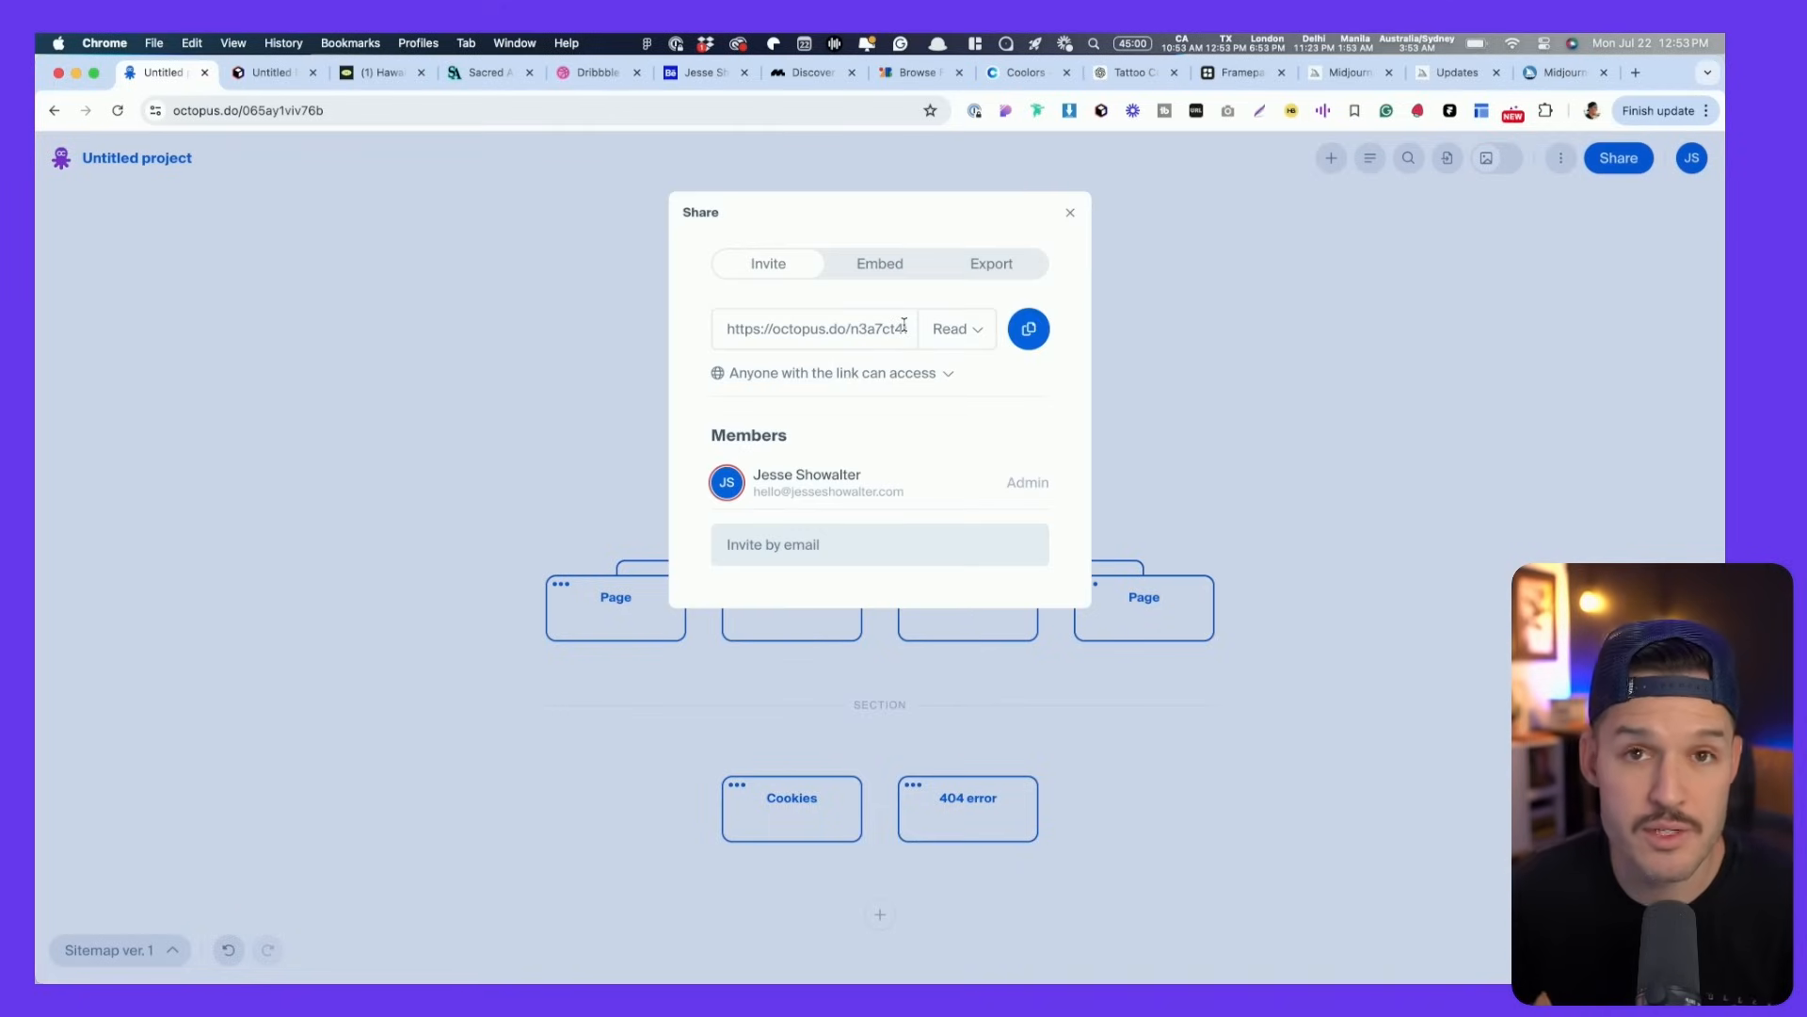
left_click(1072, 214)
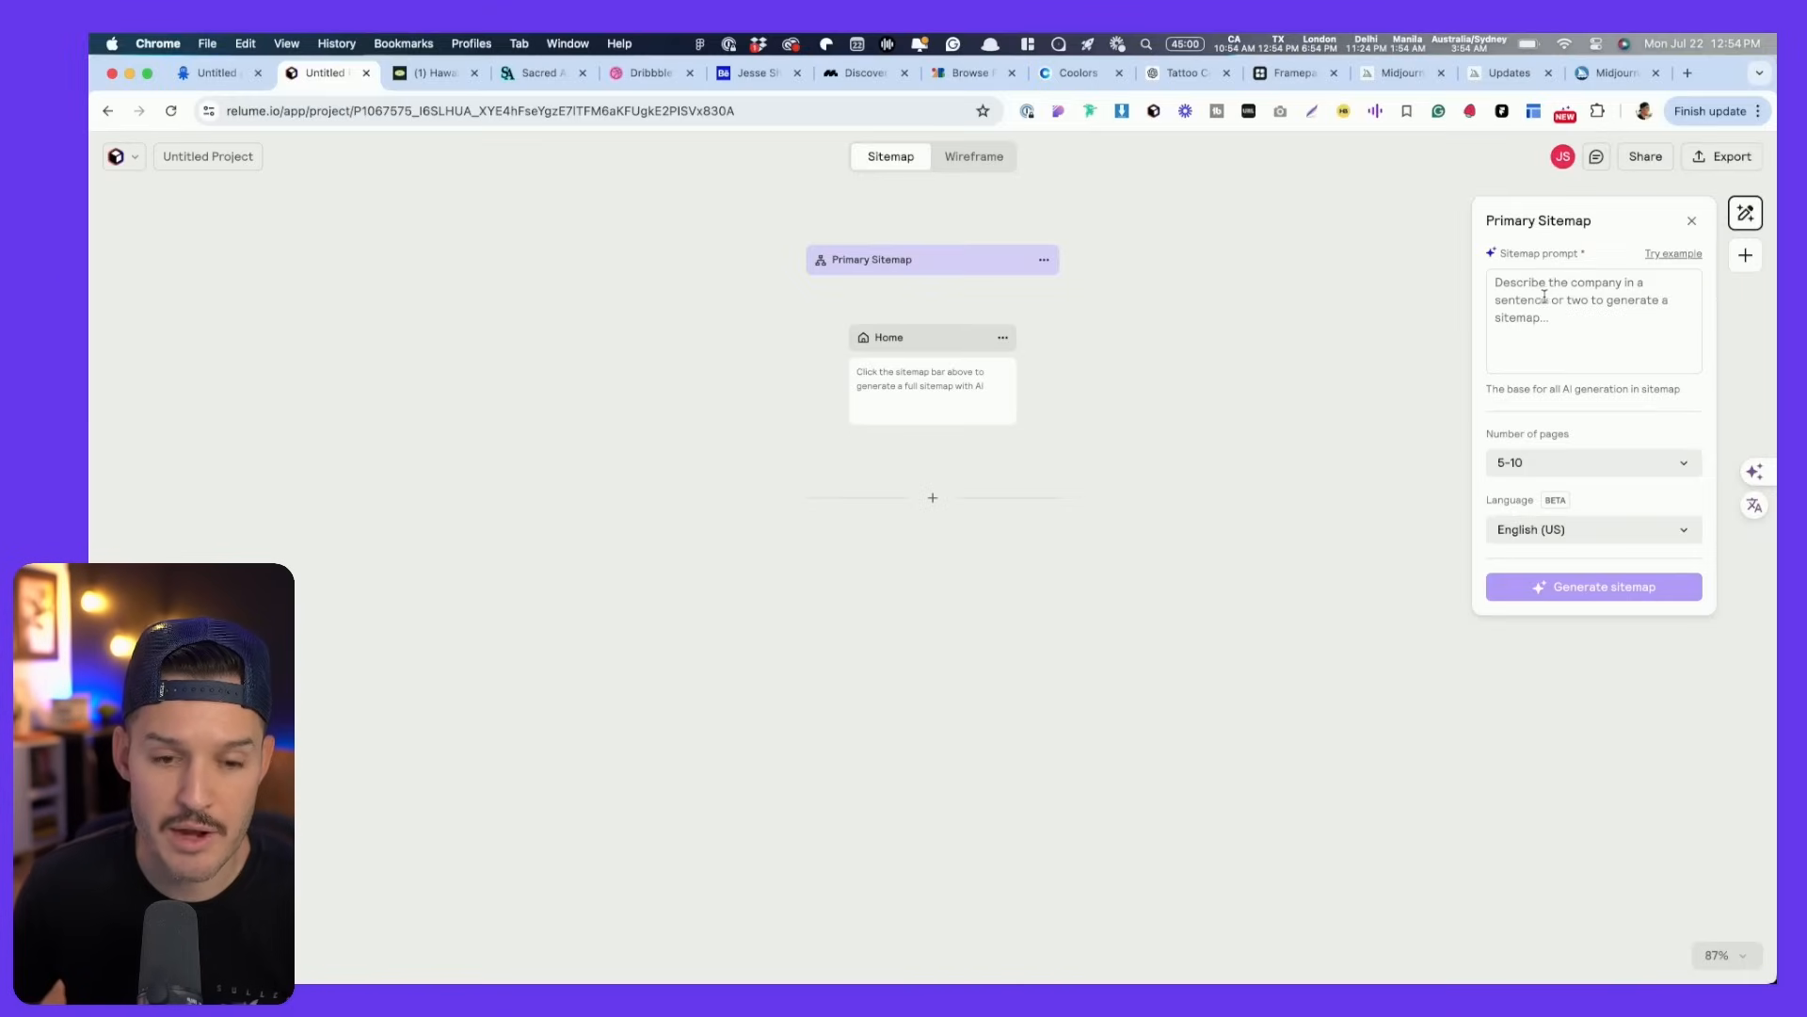
- Paste the FigJam tattoo-website prompt into Relume's sitemap prompt, removing the leading 'give us a sitemap for'
key("super+Tab")
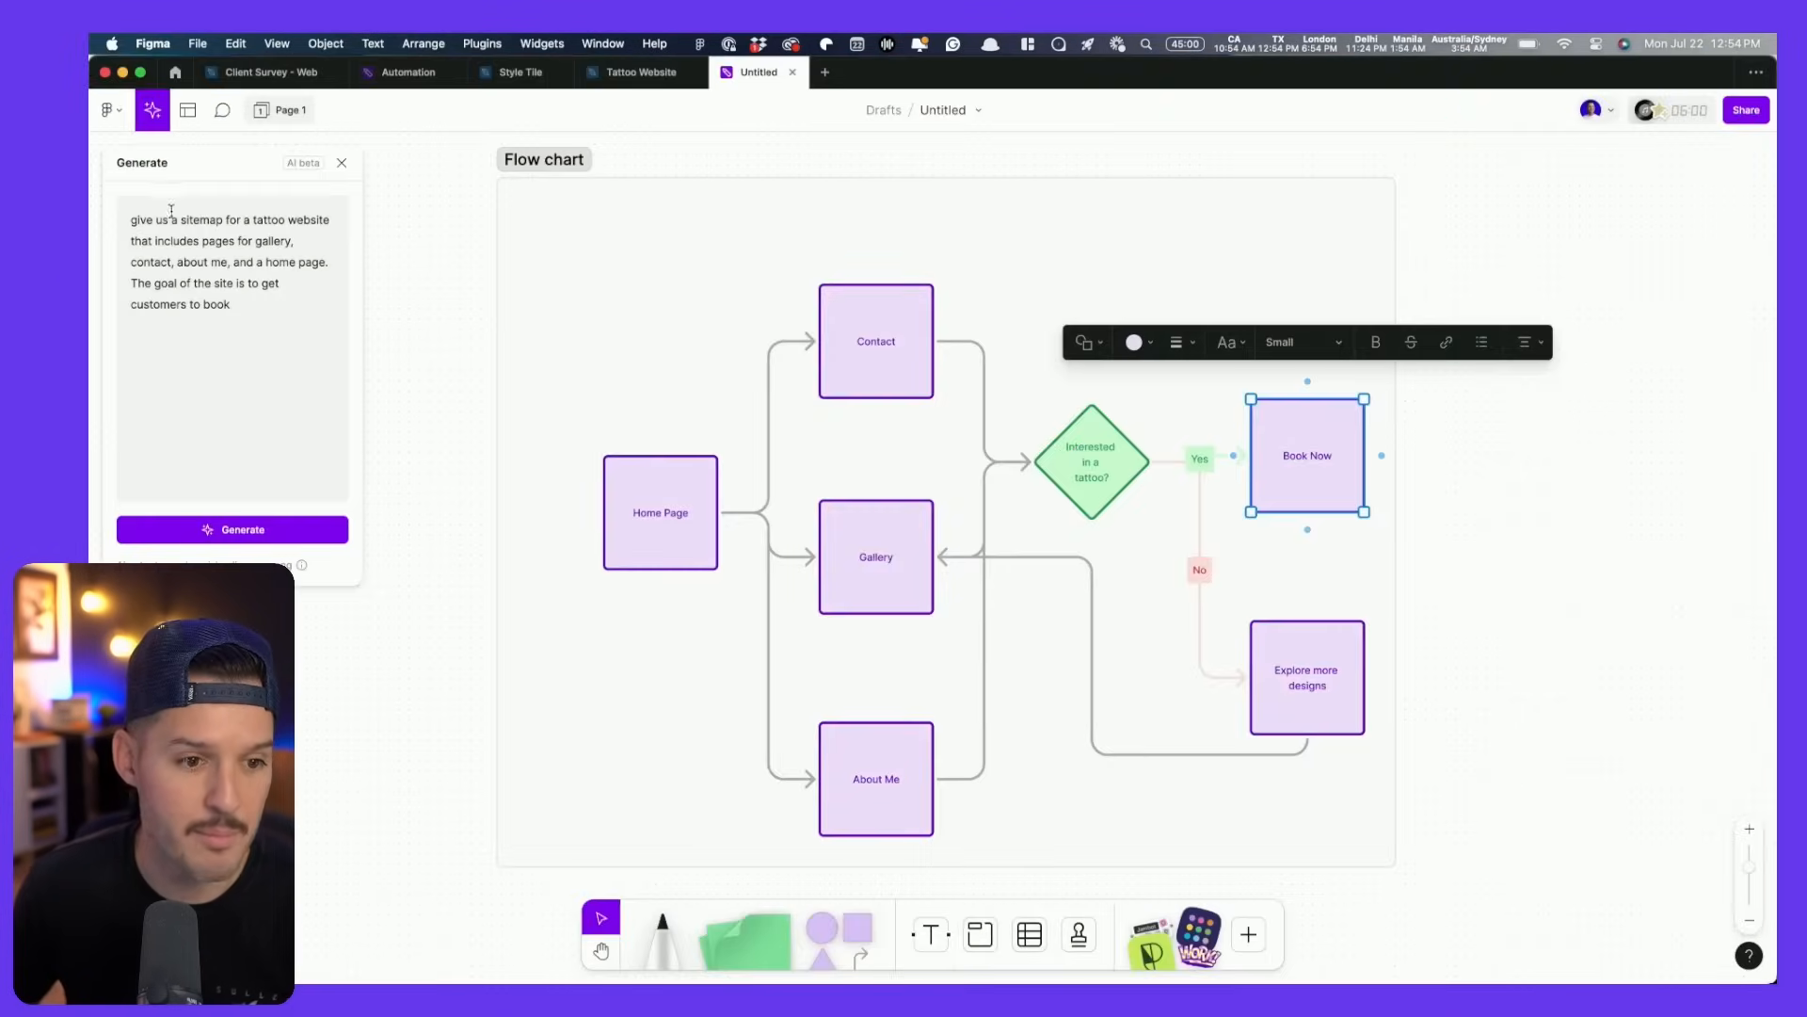
triple_click(175, 222)
key("super+c")
key("super+Tab")
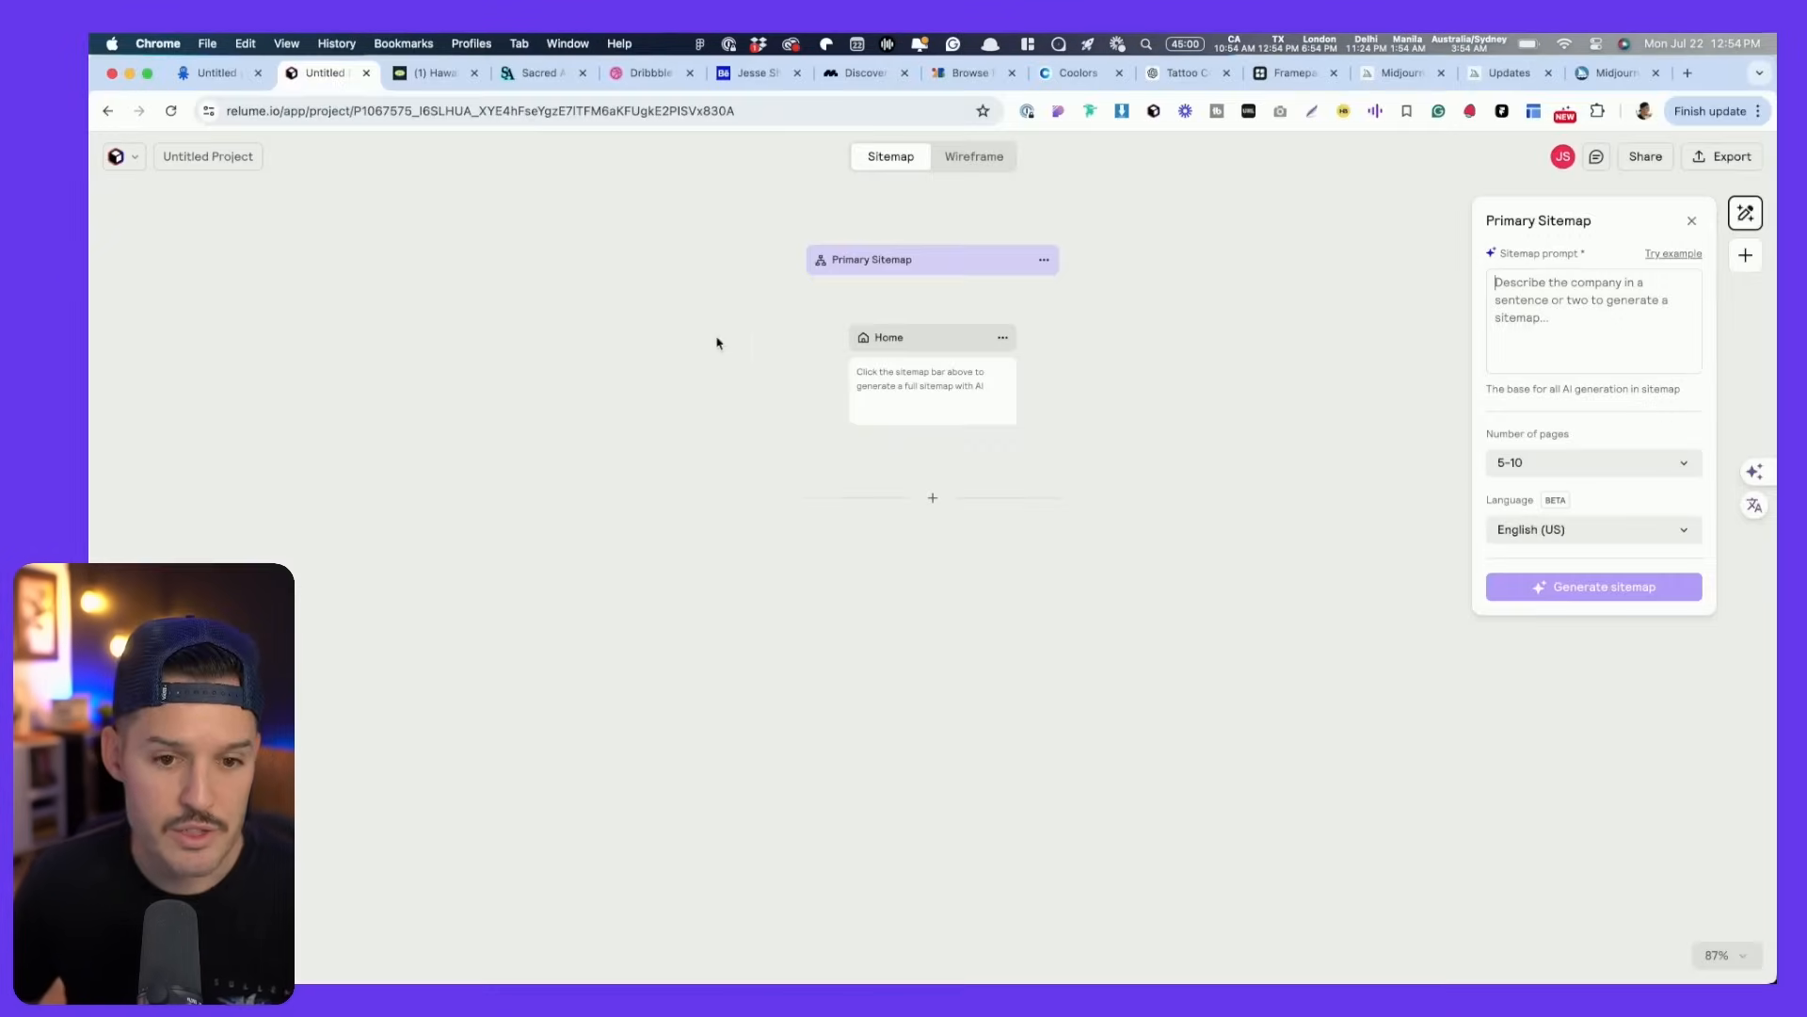
triple_click(1634, 283)
key("super+v")
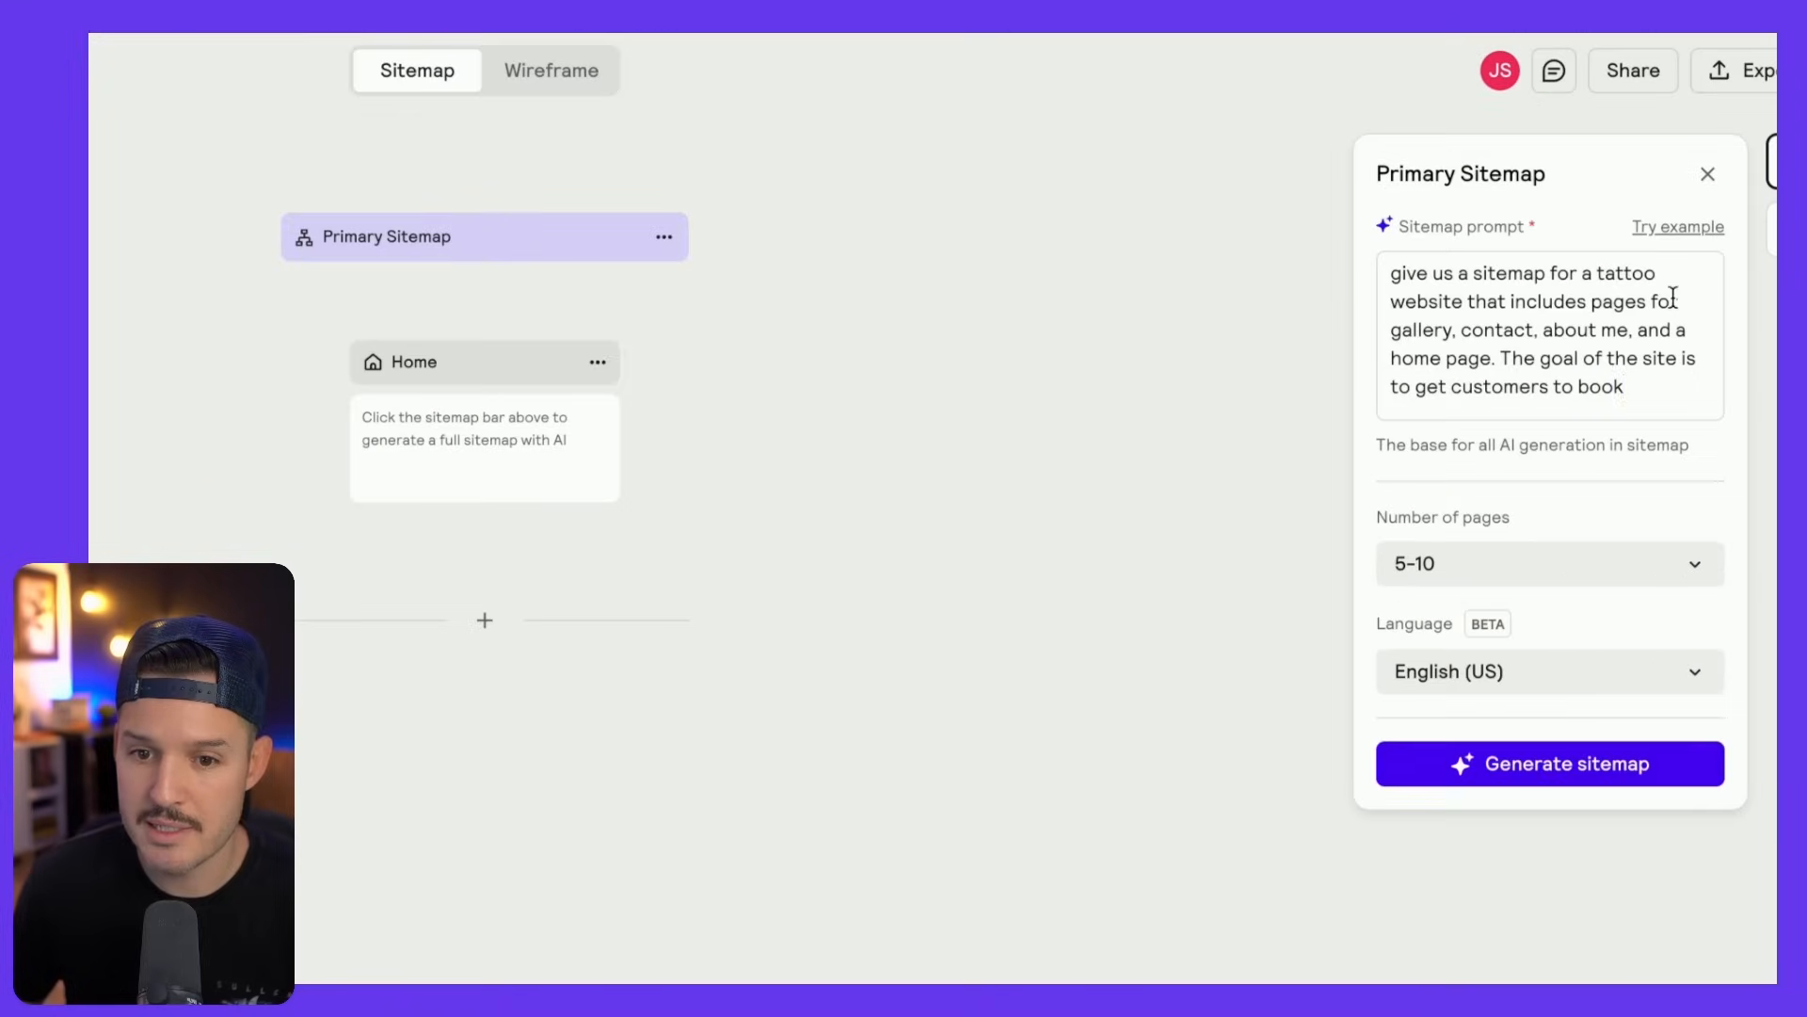
left_click_drag(1585, 276, 1348, 290)
key("BackSpace")
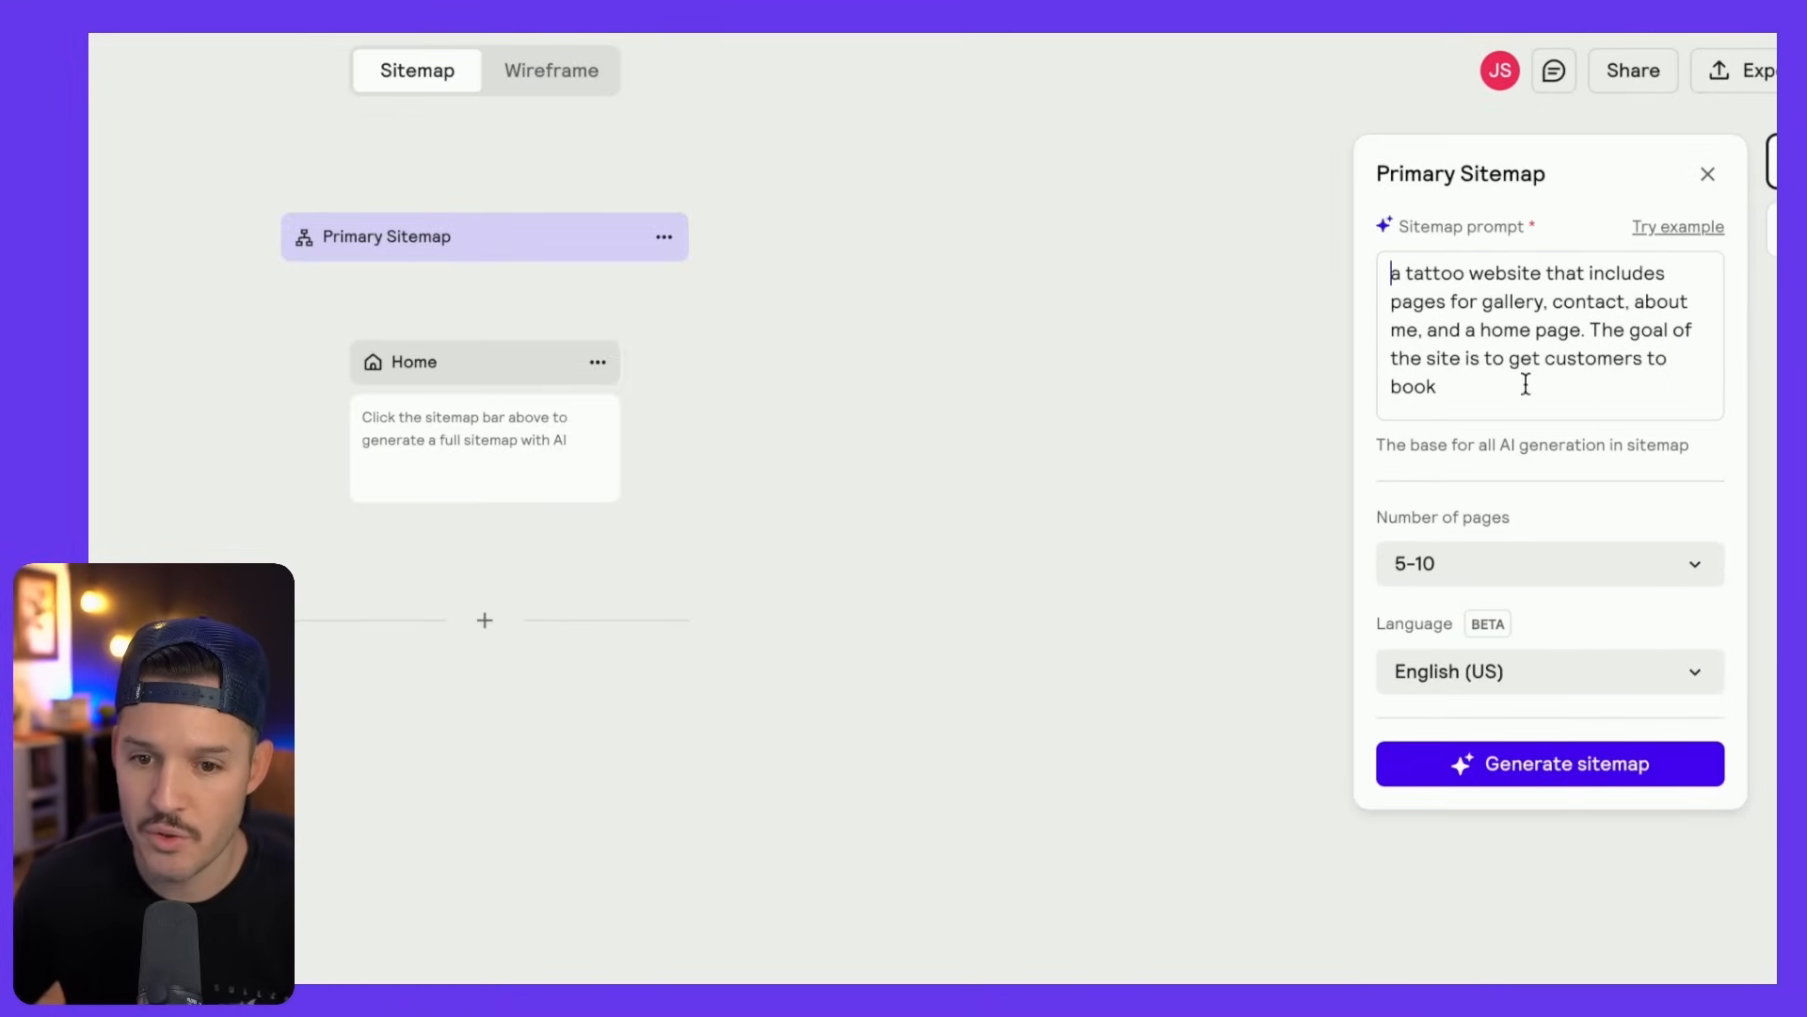
- Set the number of pages to 1-5 and generate the sitemap
left_click(1495, 576)
left_click(1472, 625)
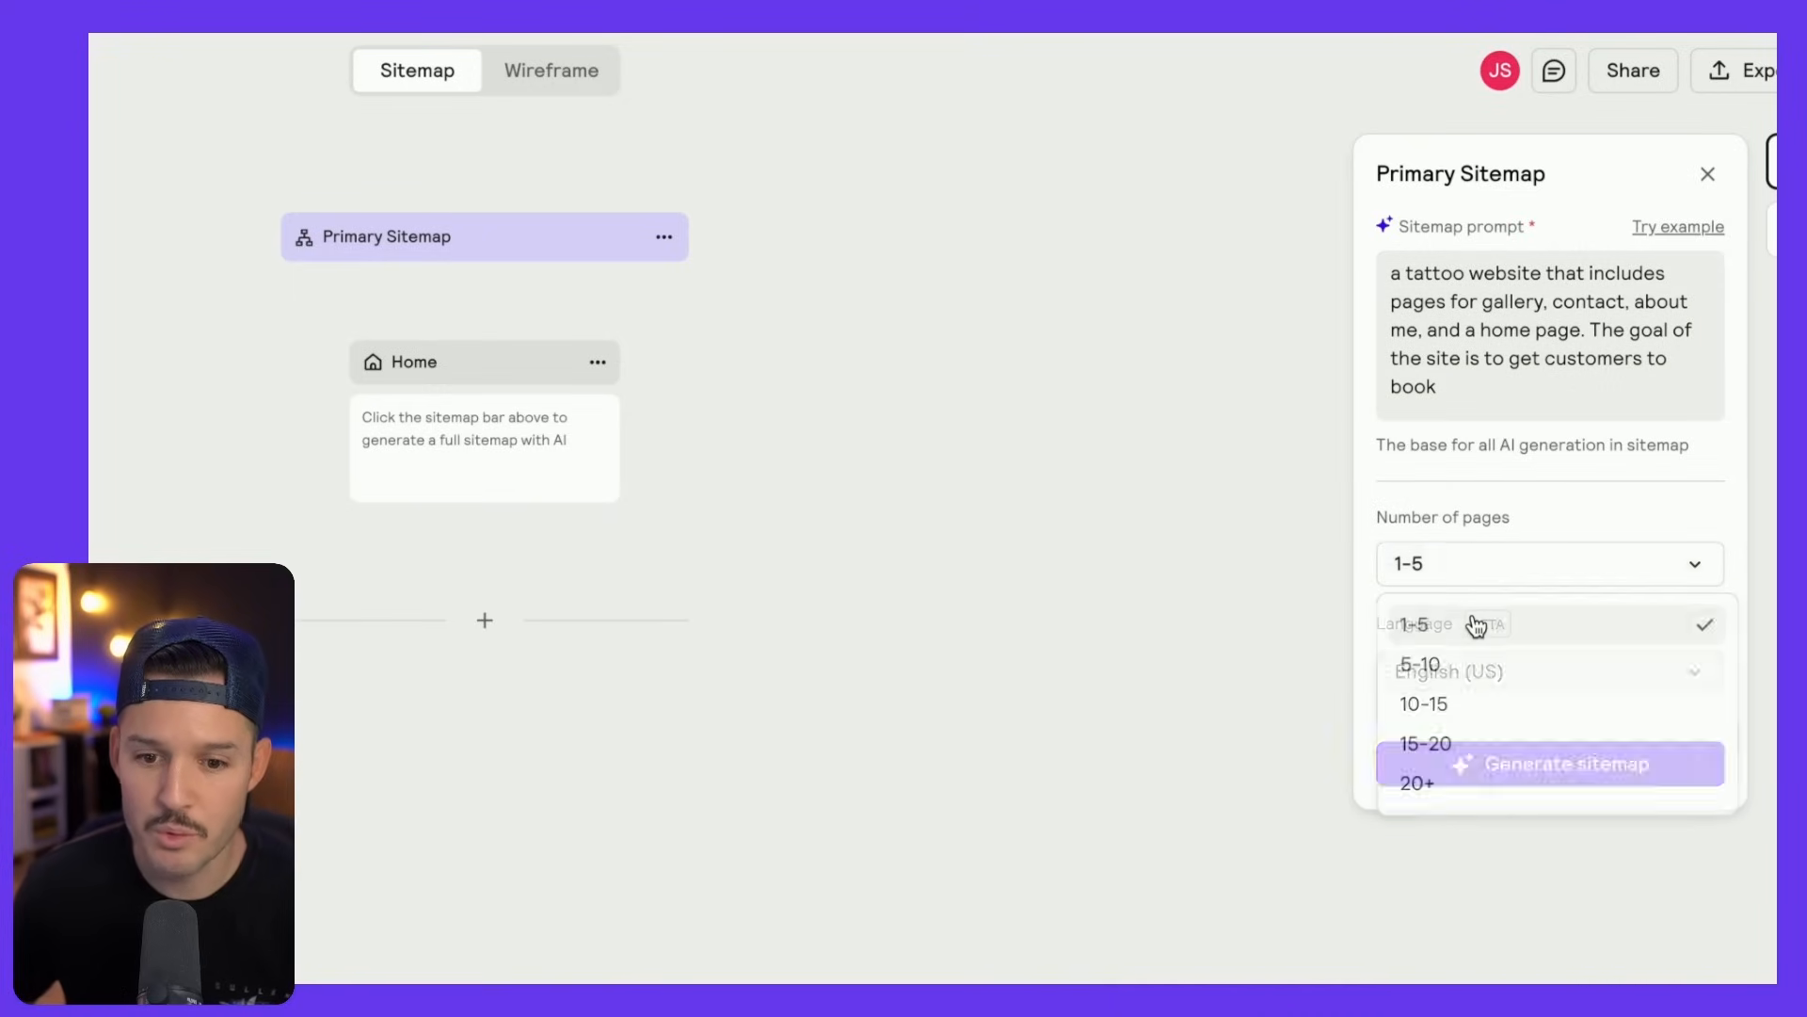
left_click(1572, 777)
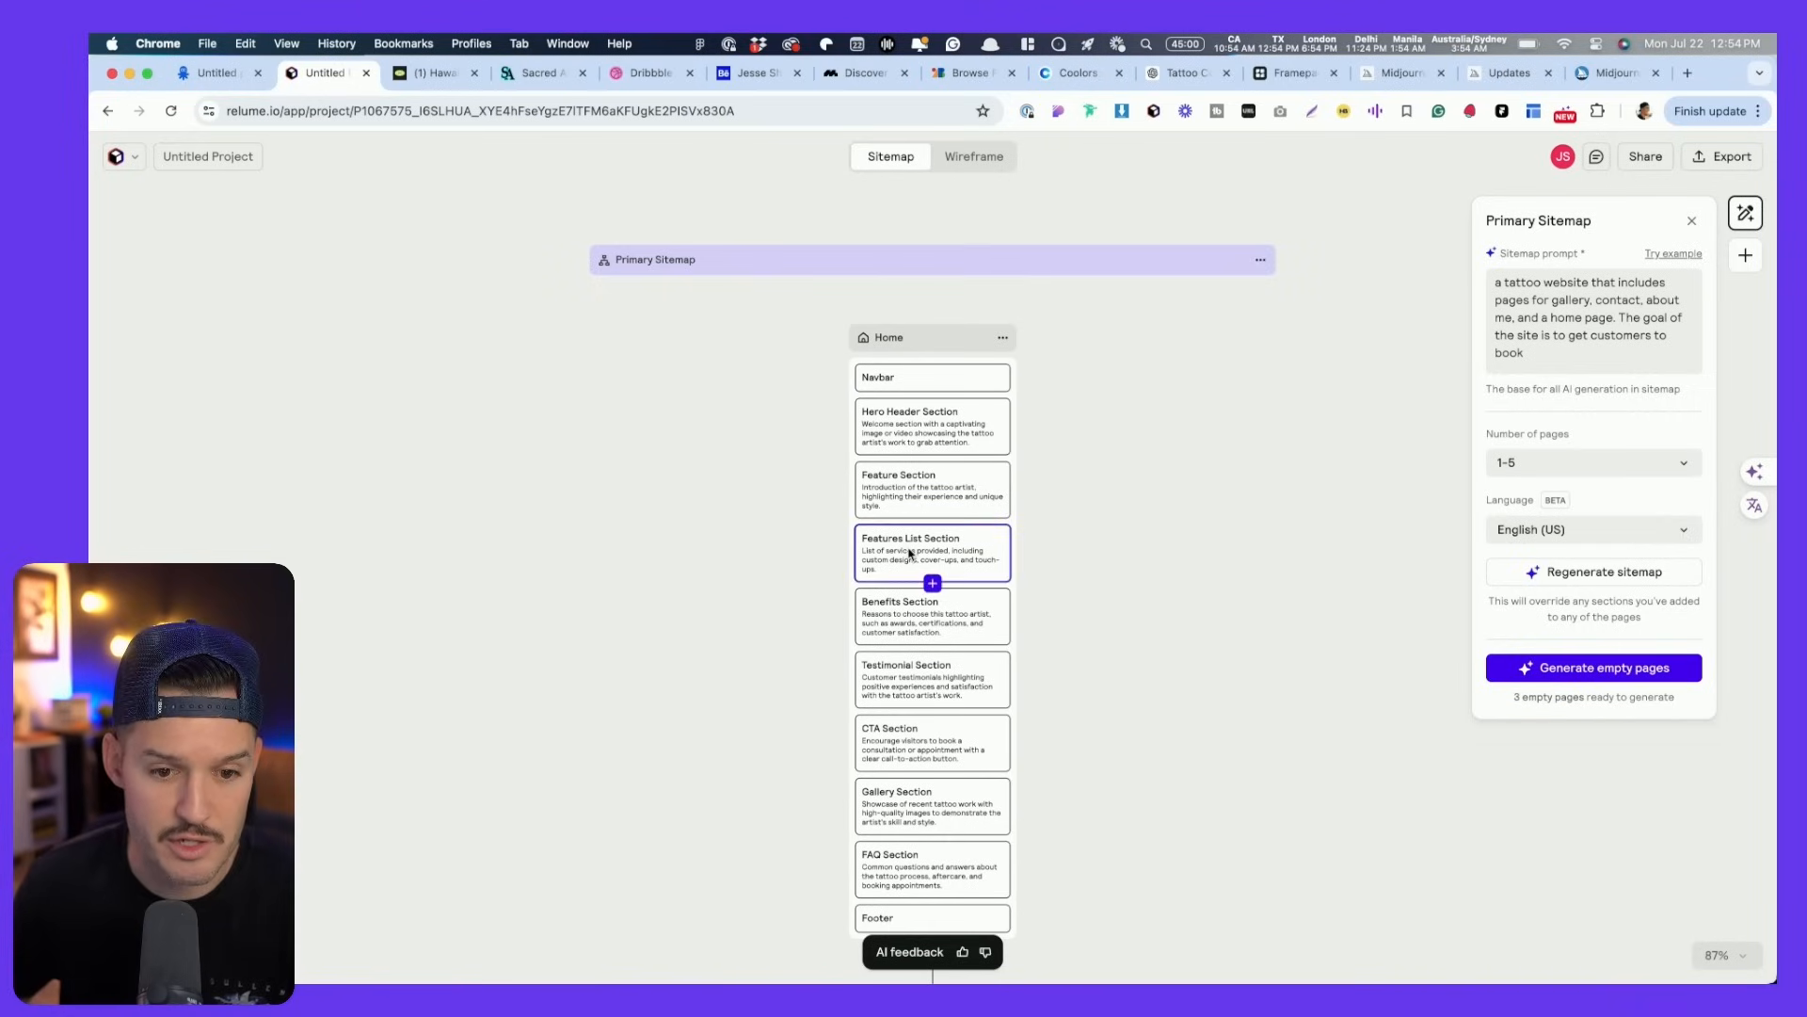
- Generate sections for About Me, Gallery and Contact, adding sections like Contact Form, Locations and FAQ
scroll(910, 553, "down", 5)
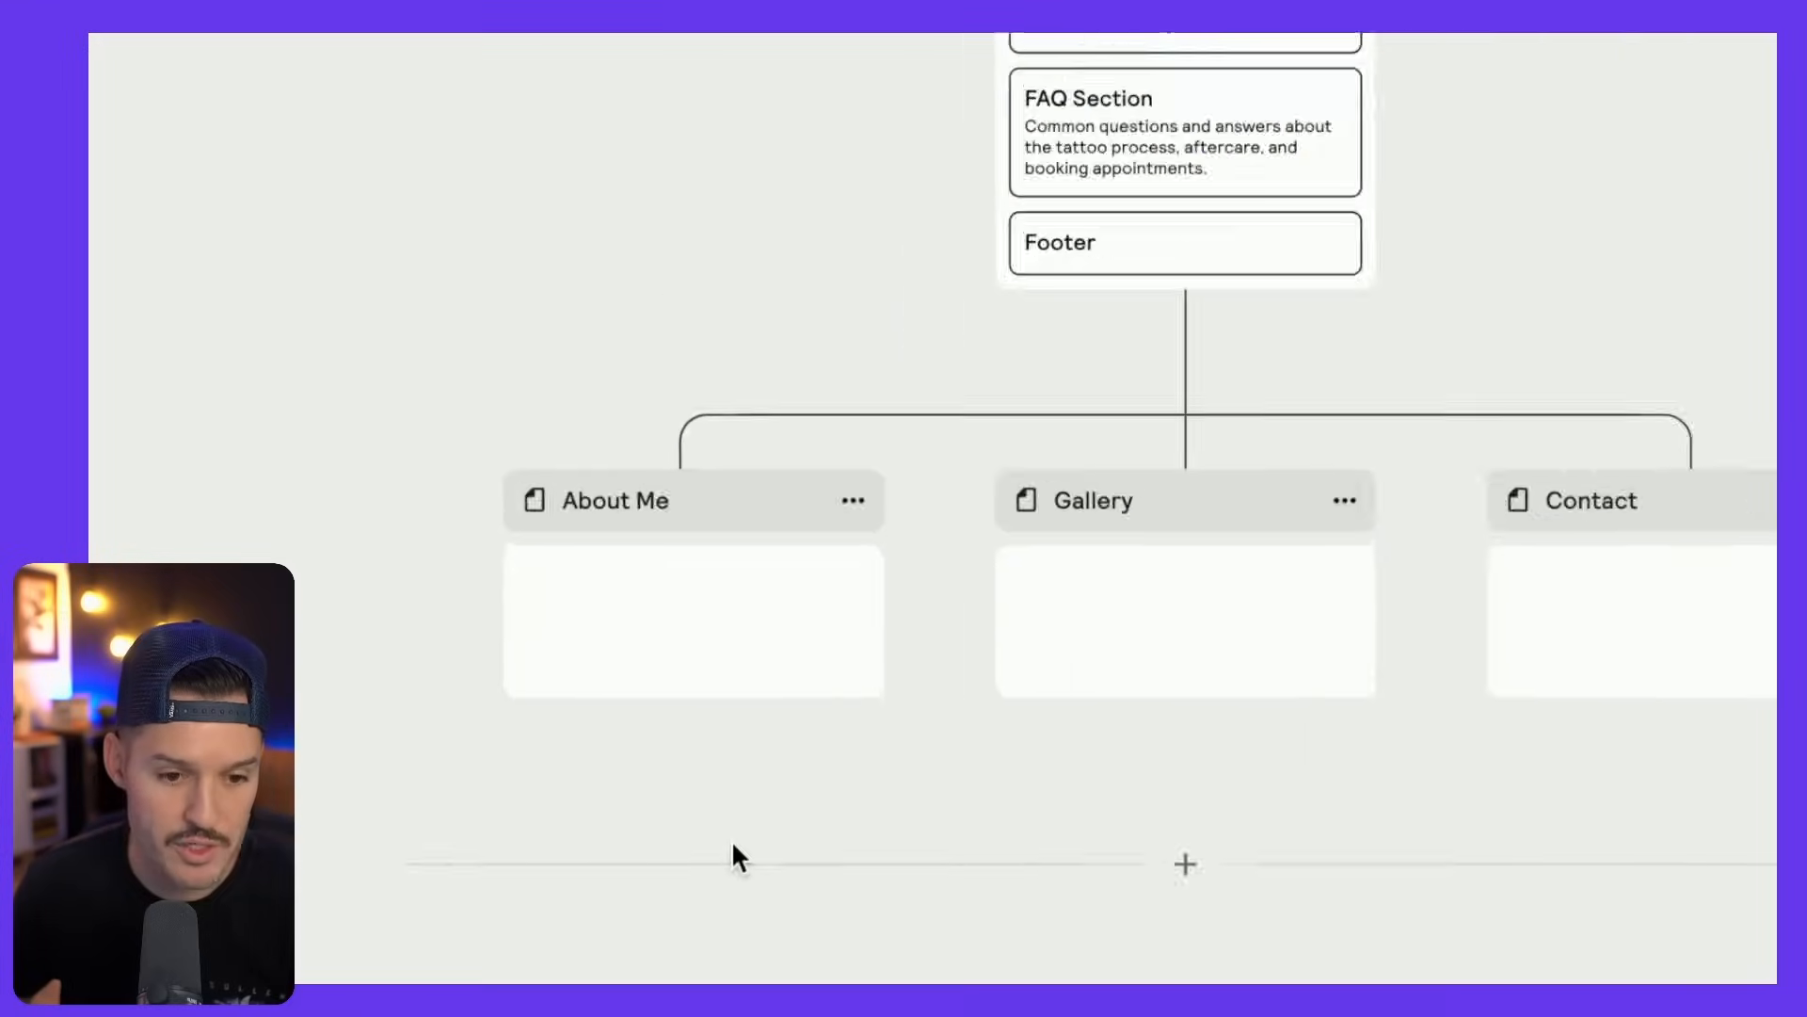
mouse_move(715, 765)
left_click(673, 598)
left_click(1370, 588)
left_click(1318, 584)
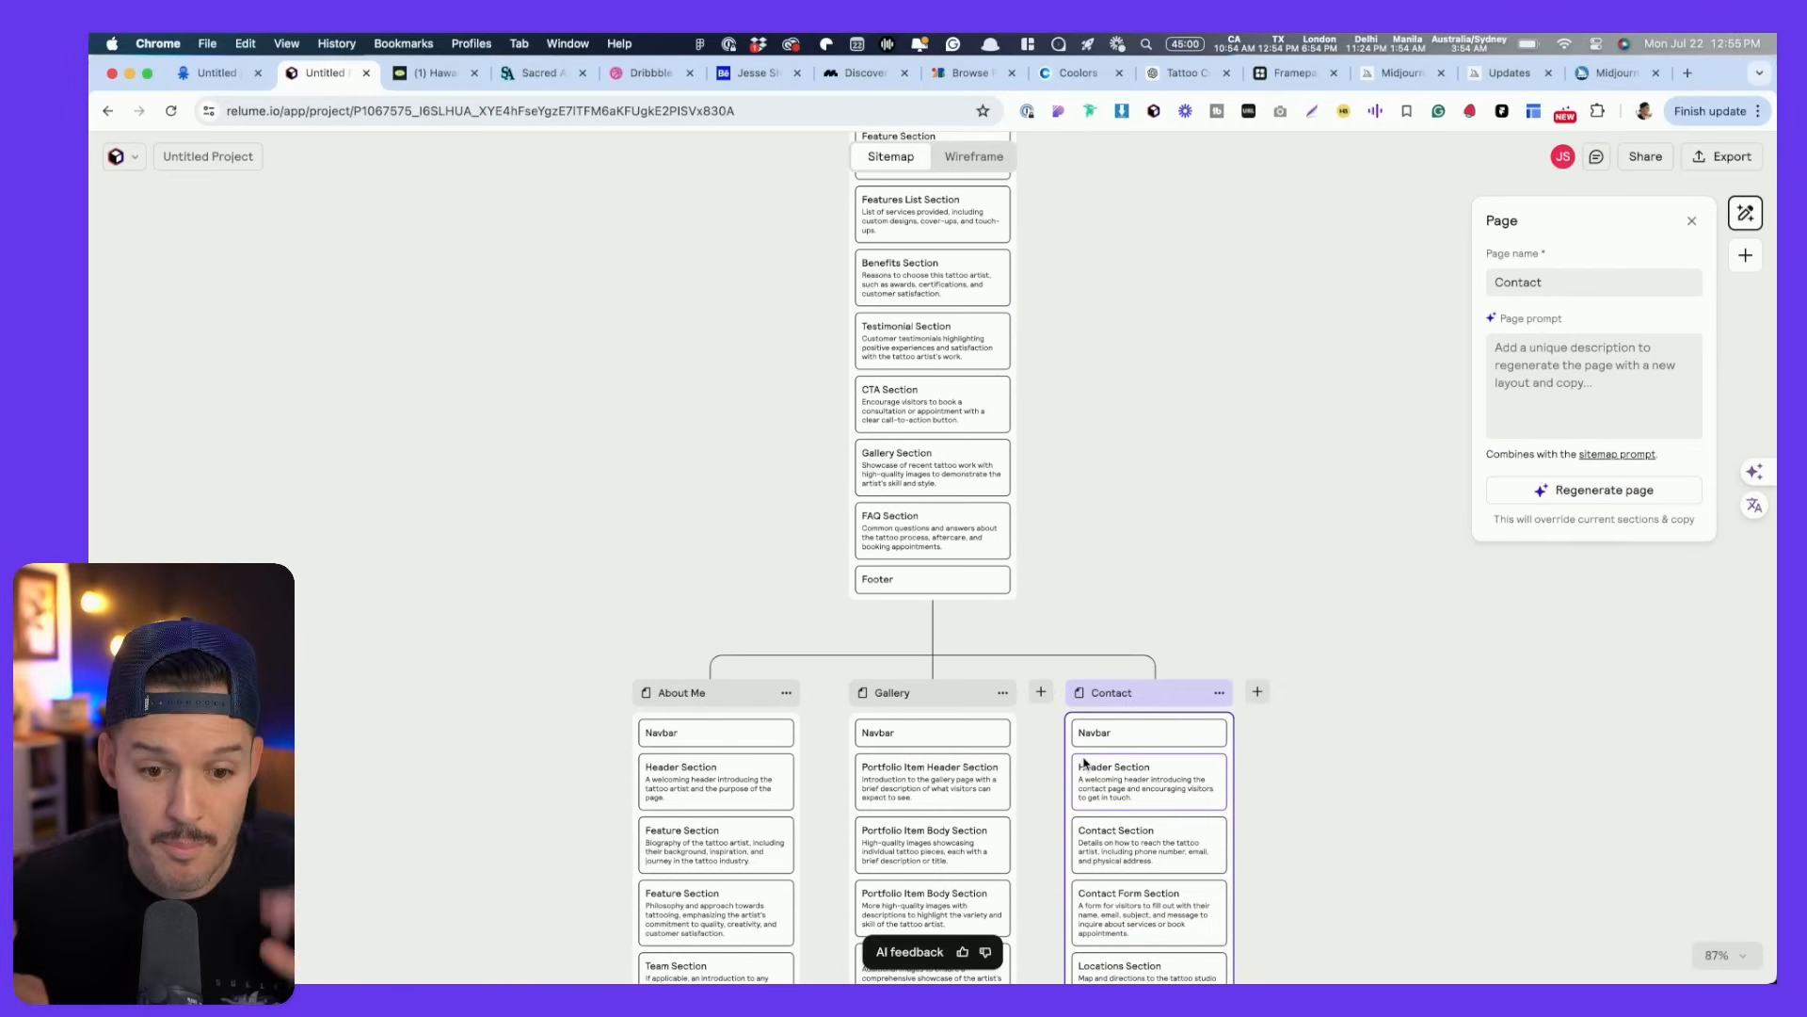
scroll(1234, 750, "down", 5)
scroll(1234, 750, "up", 5)
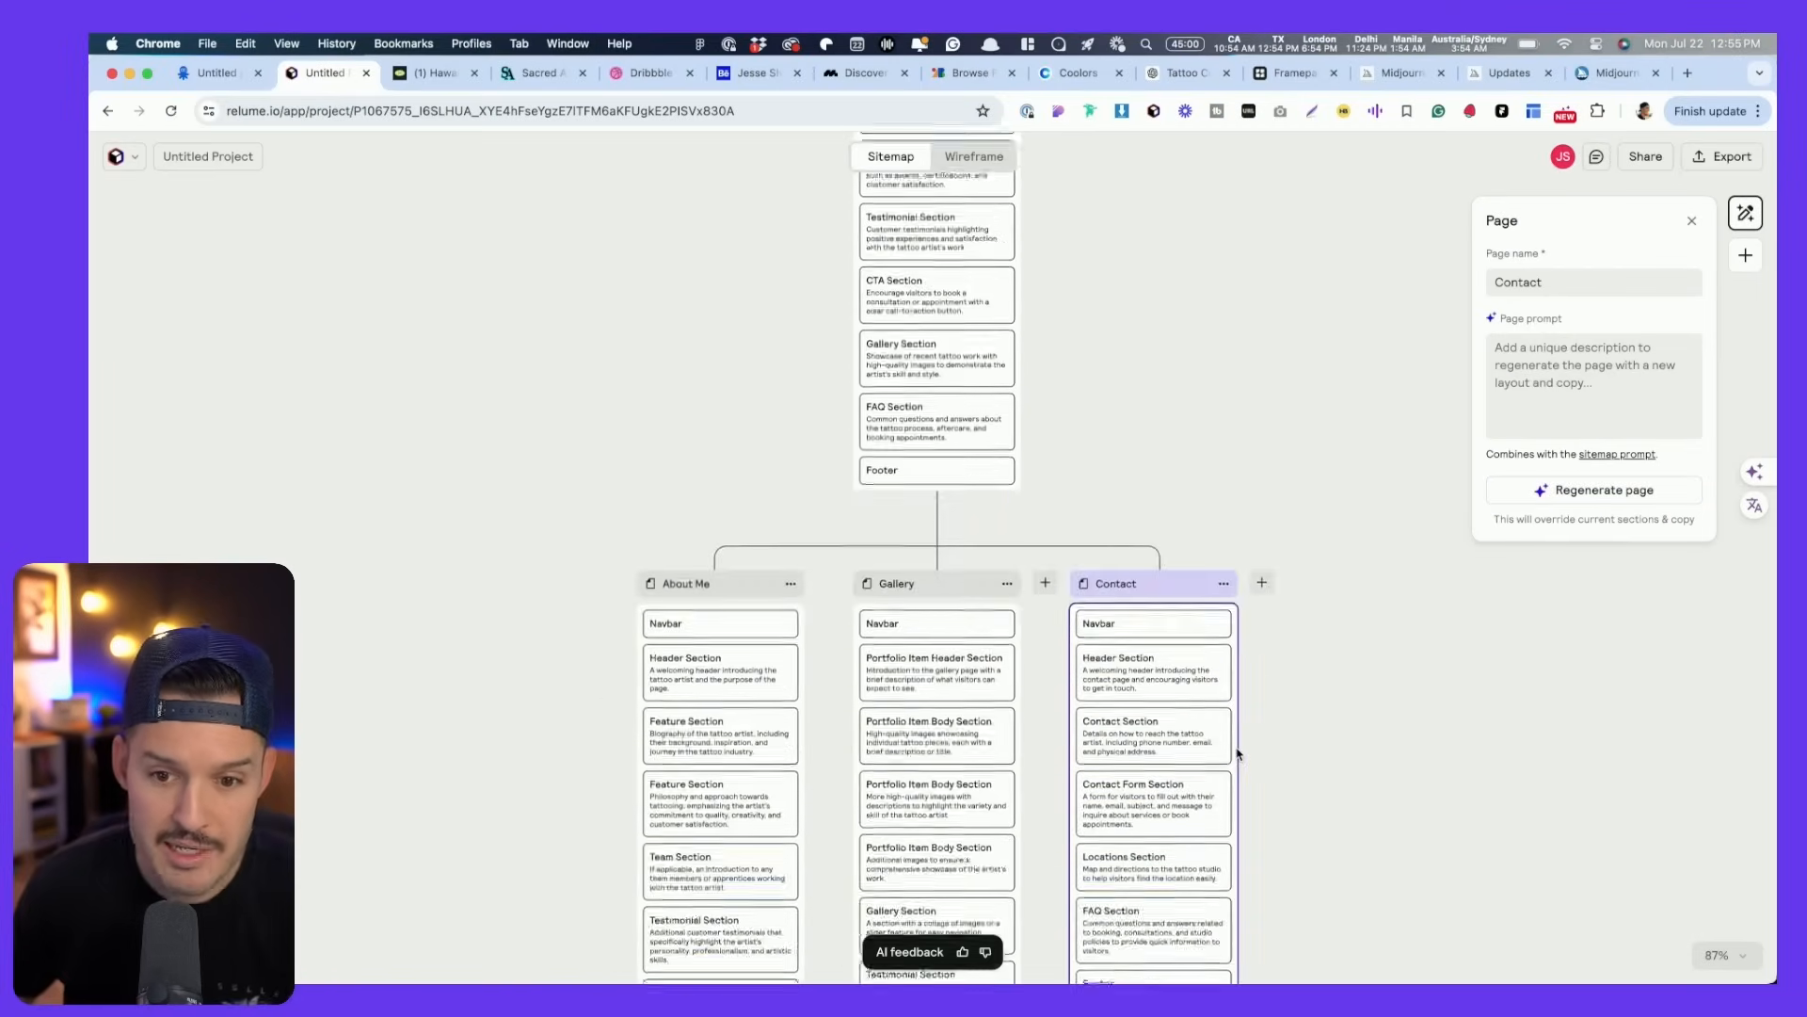
scroll(1238, 753, "up", 7)
scroll(1238, 750, "down", 3)
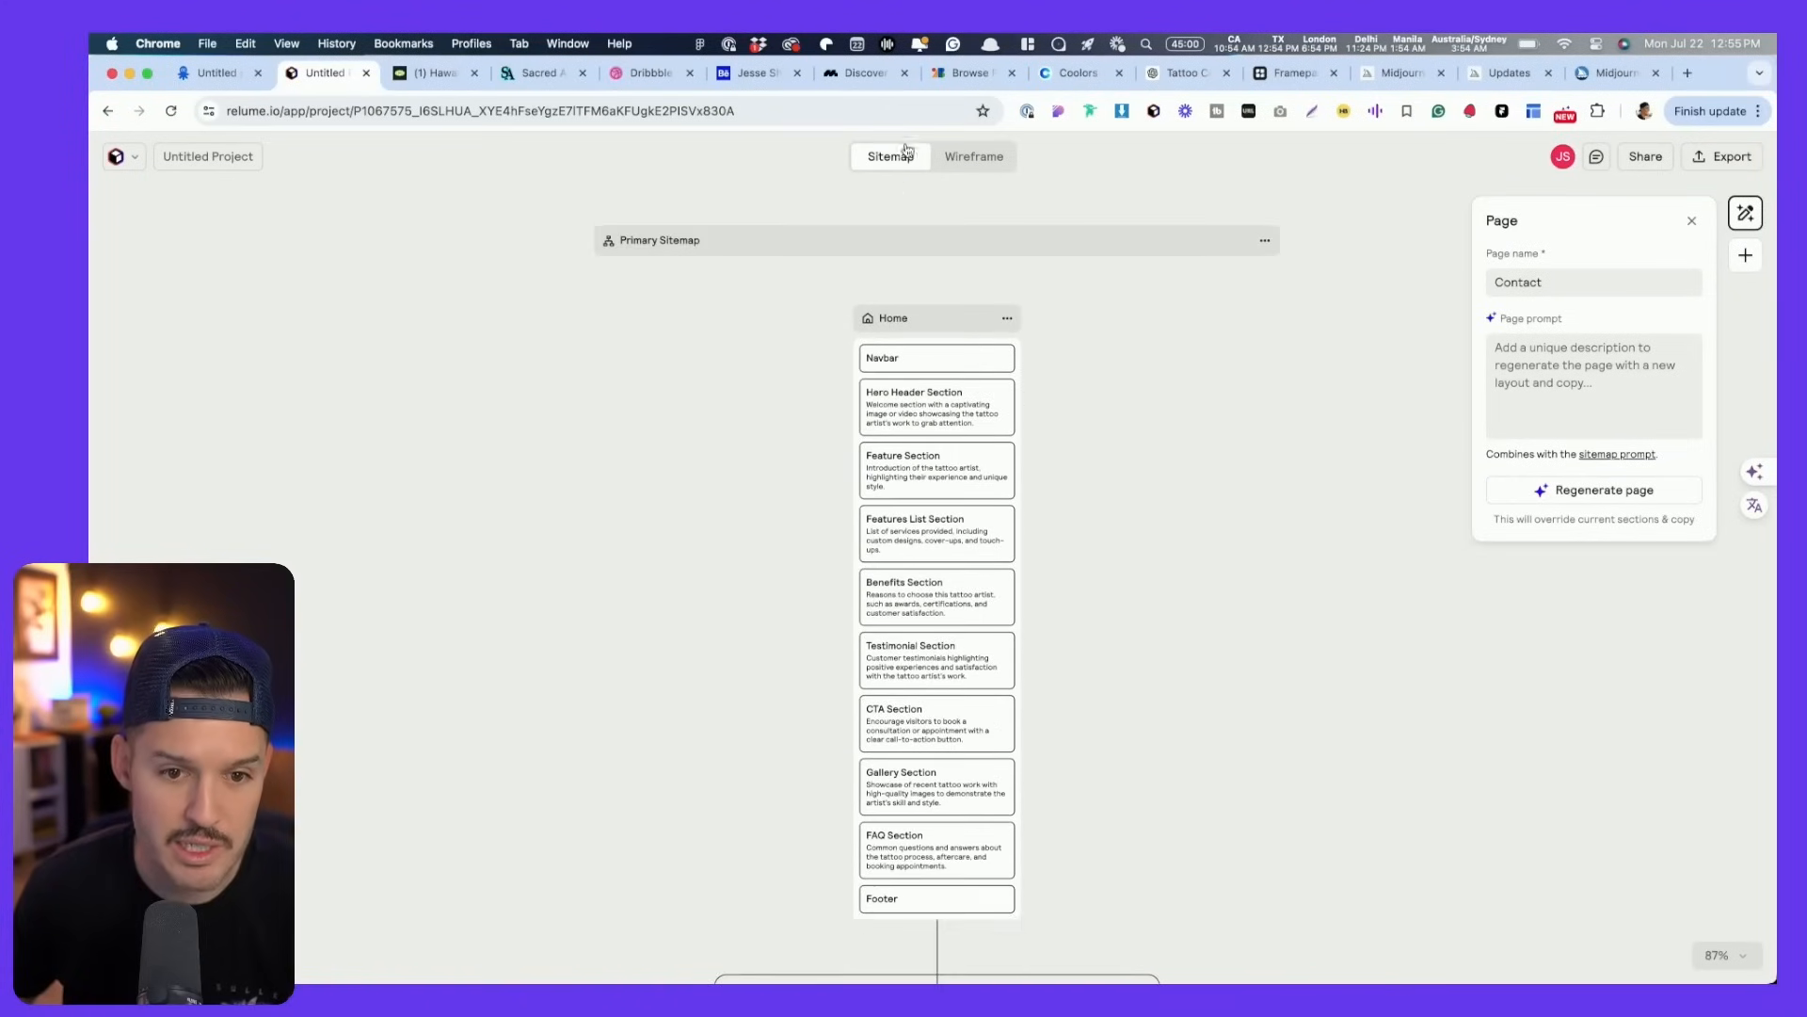
- Generate wireframes for Home, About Me, Gallery and Contact, then select the Home Hero Header Section
left_click(973, 158)
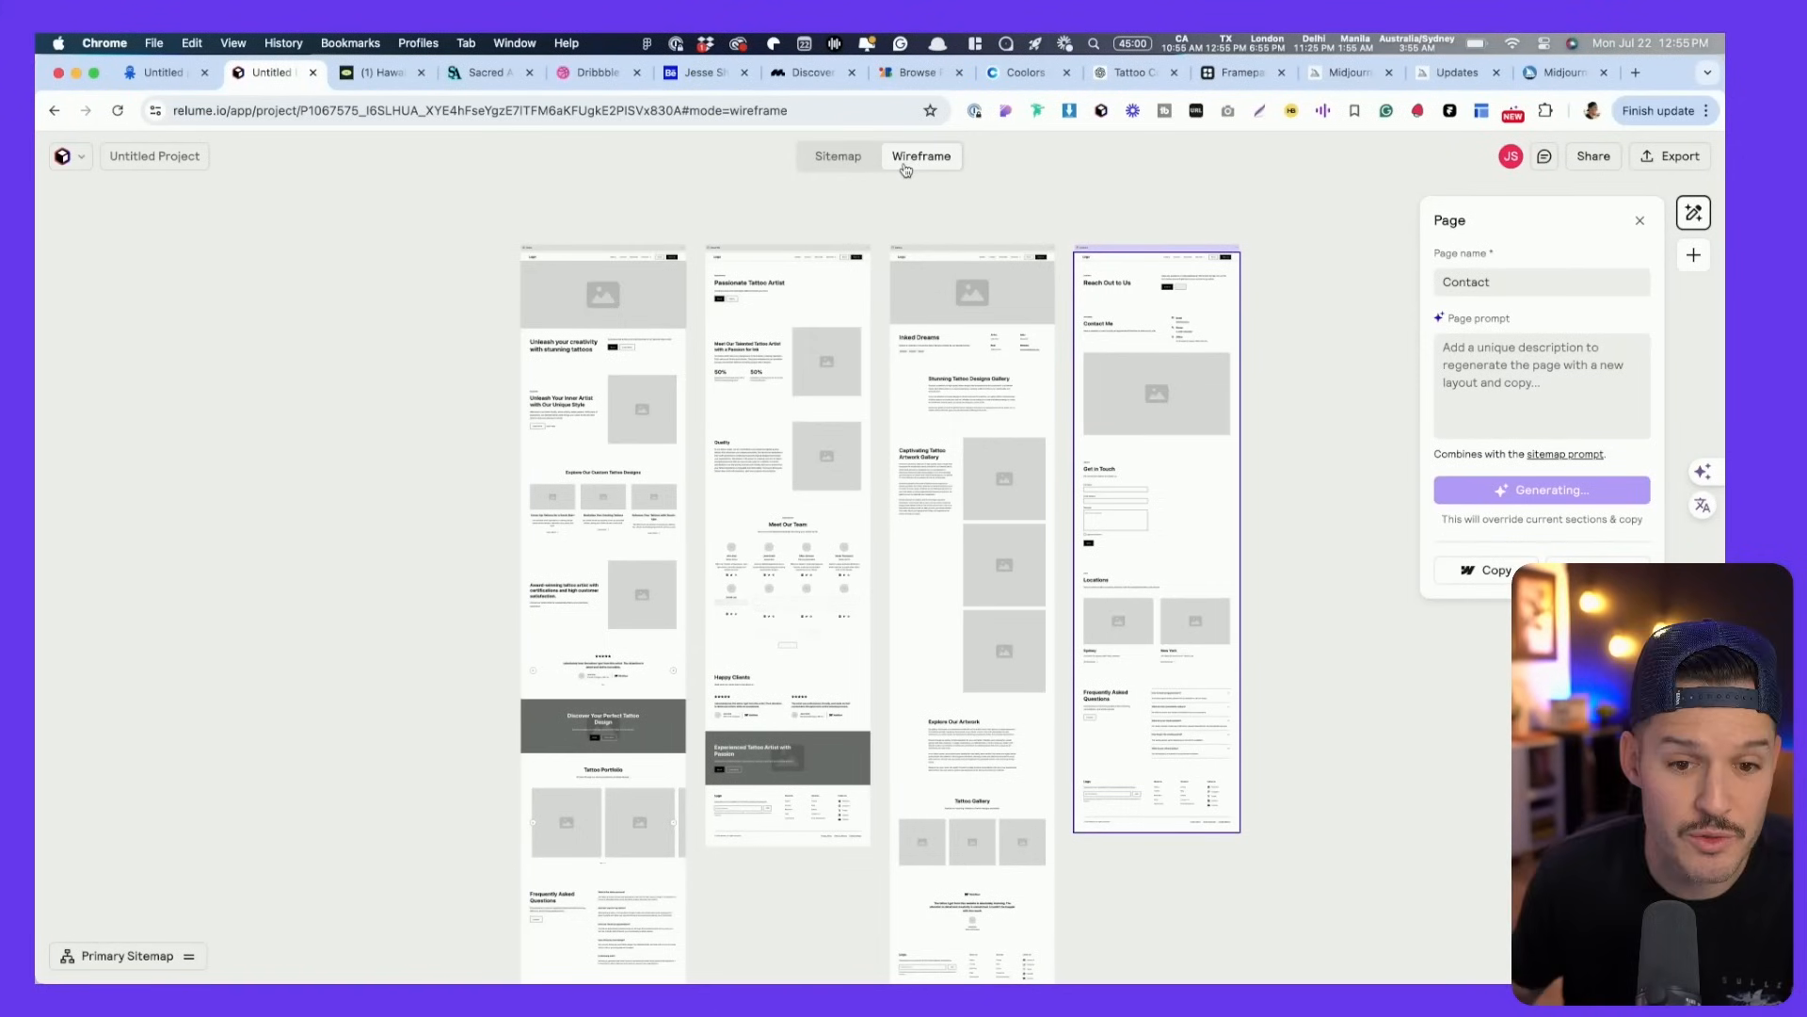
scroll(722, 350, "up", 5)
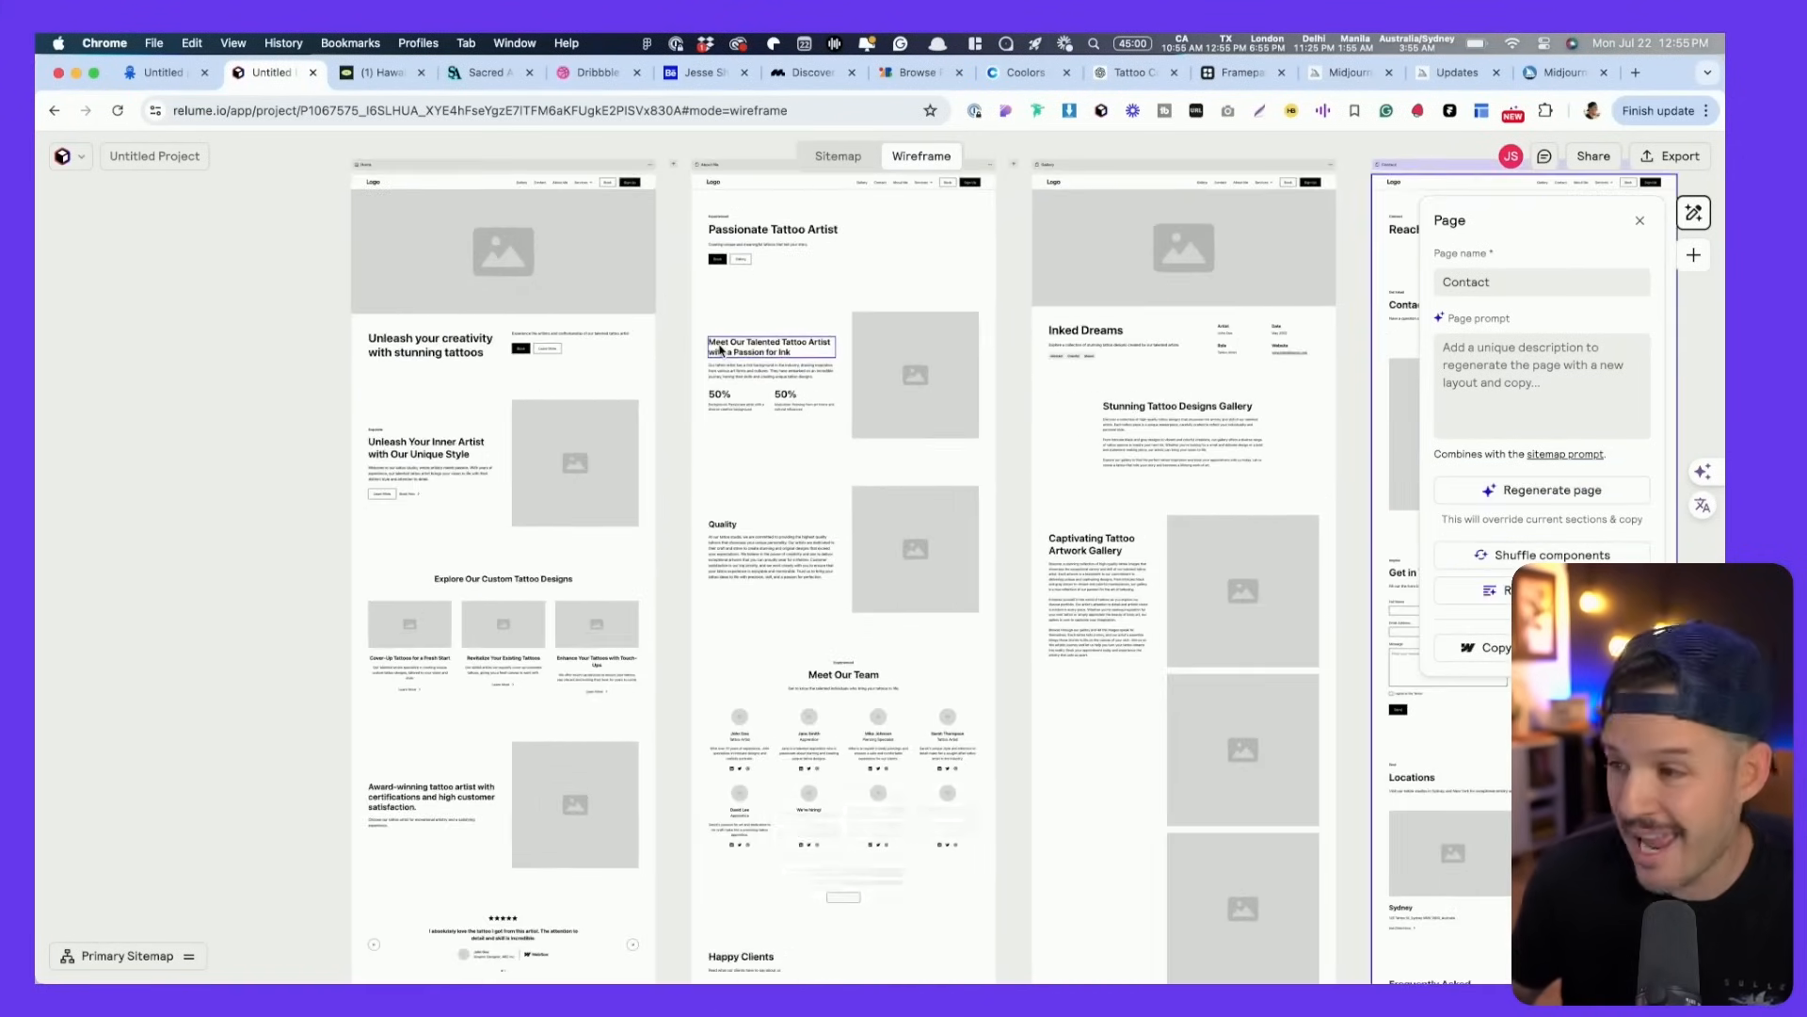
scroll(722, 351, "up", 2)
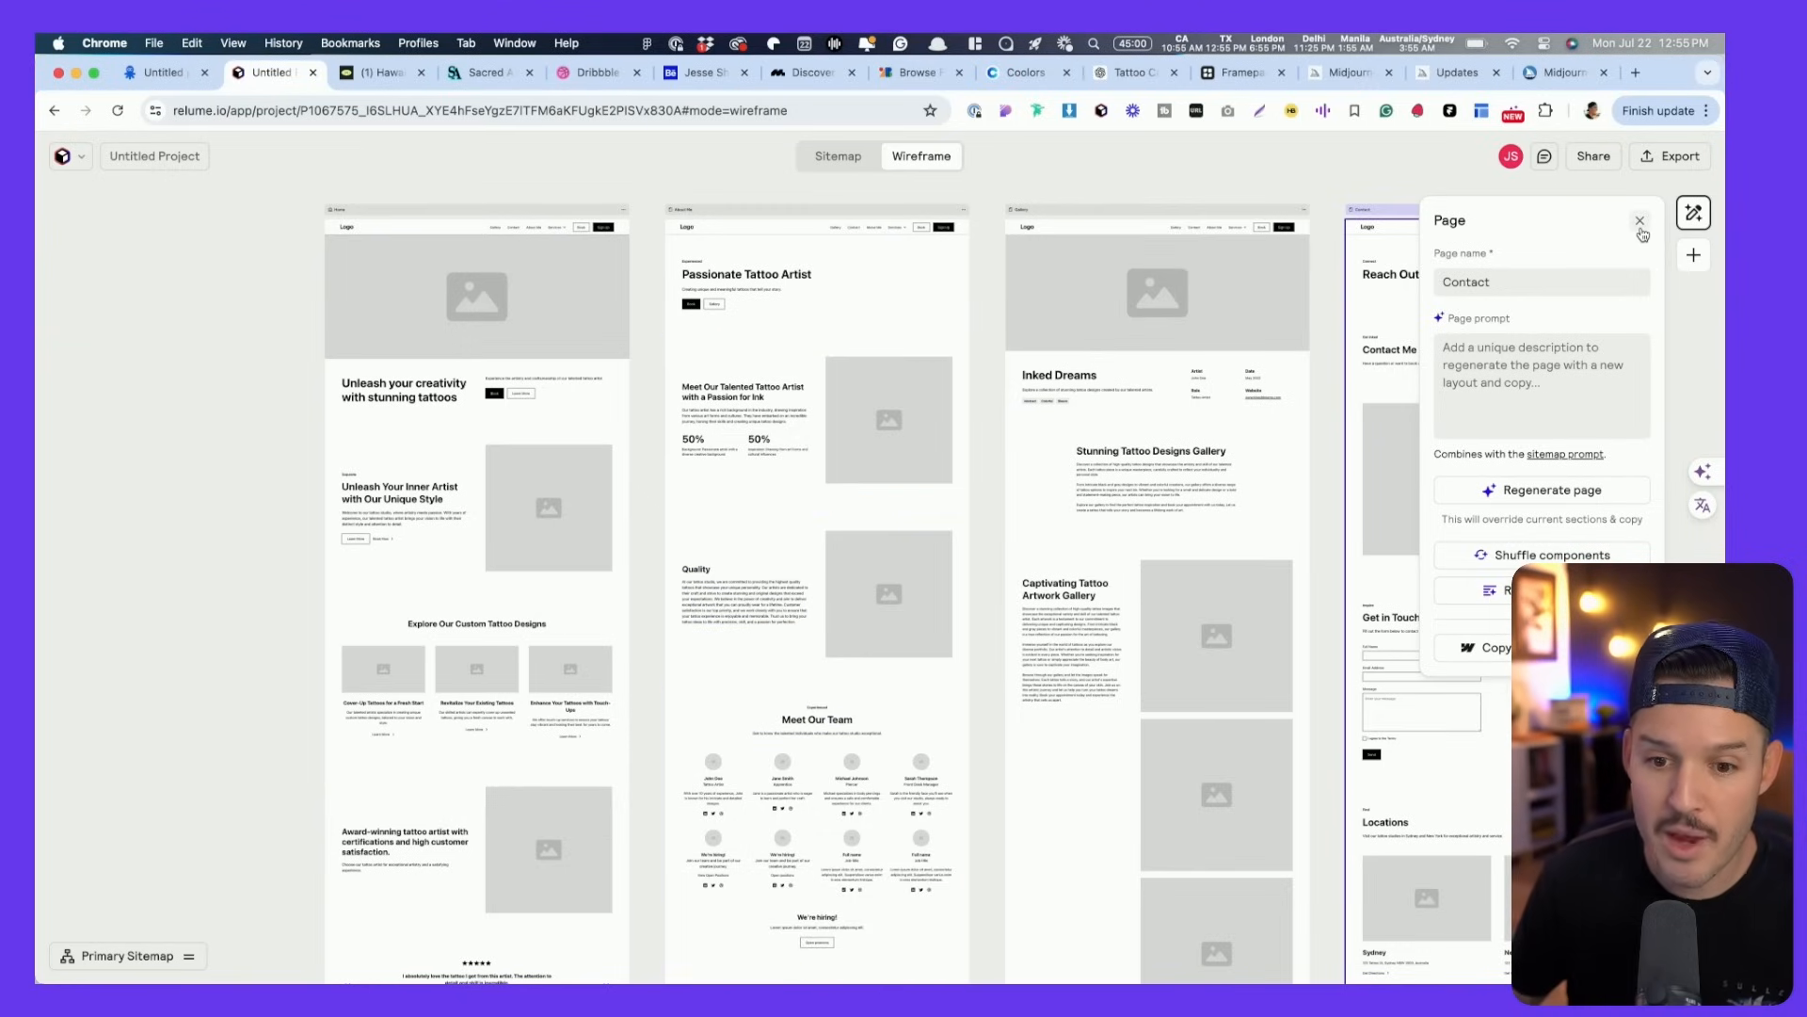
left_click(485, 363)
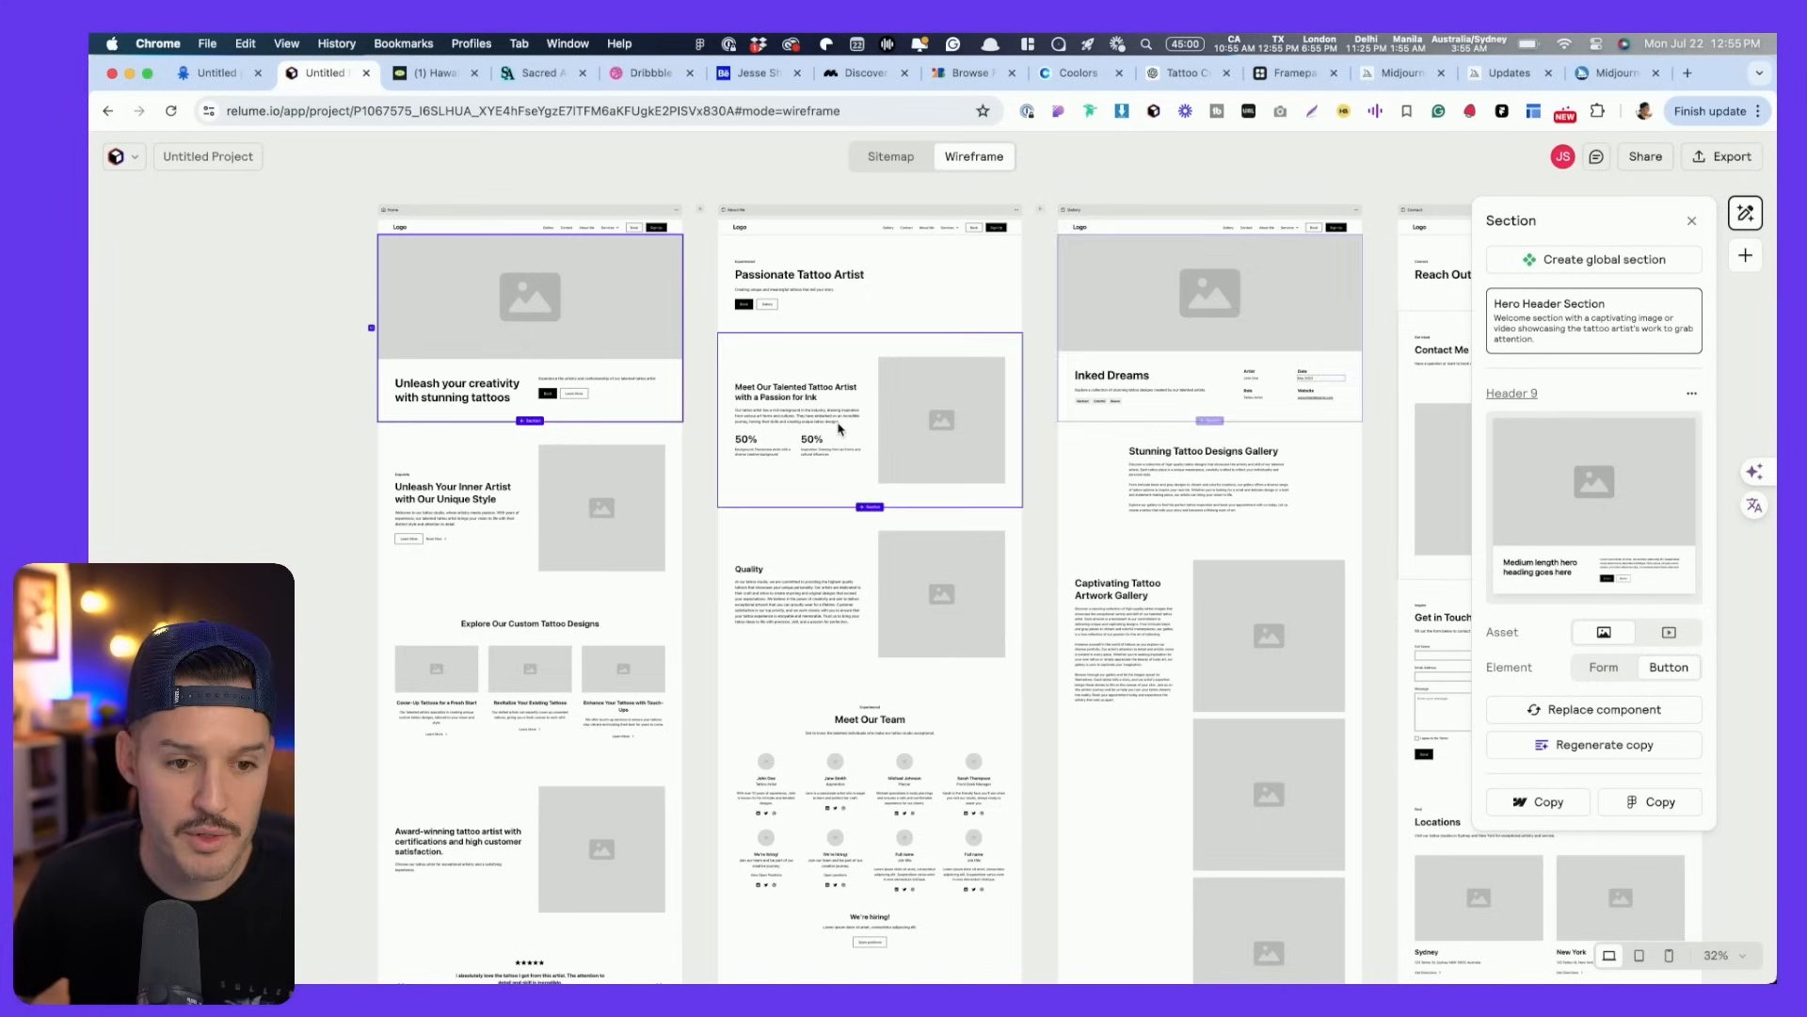
- Replace the Home hero's Header 9 with Header 26: centered headline and buttons above a large image
scroll(550, 283, "up", 10)
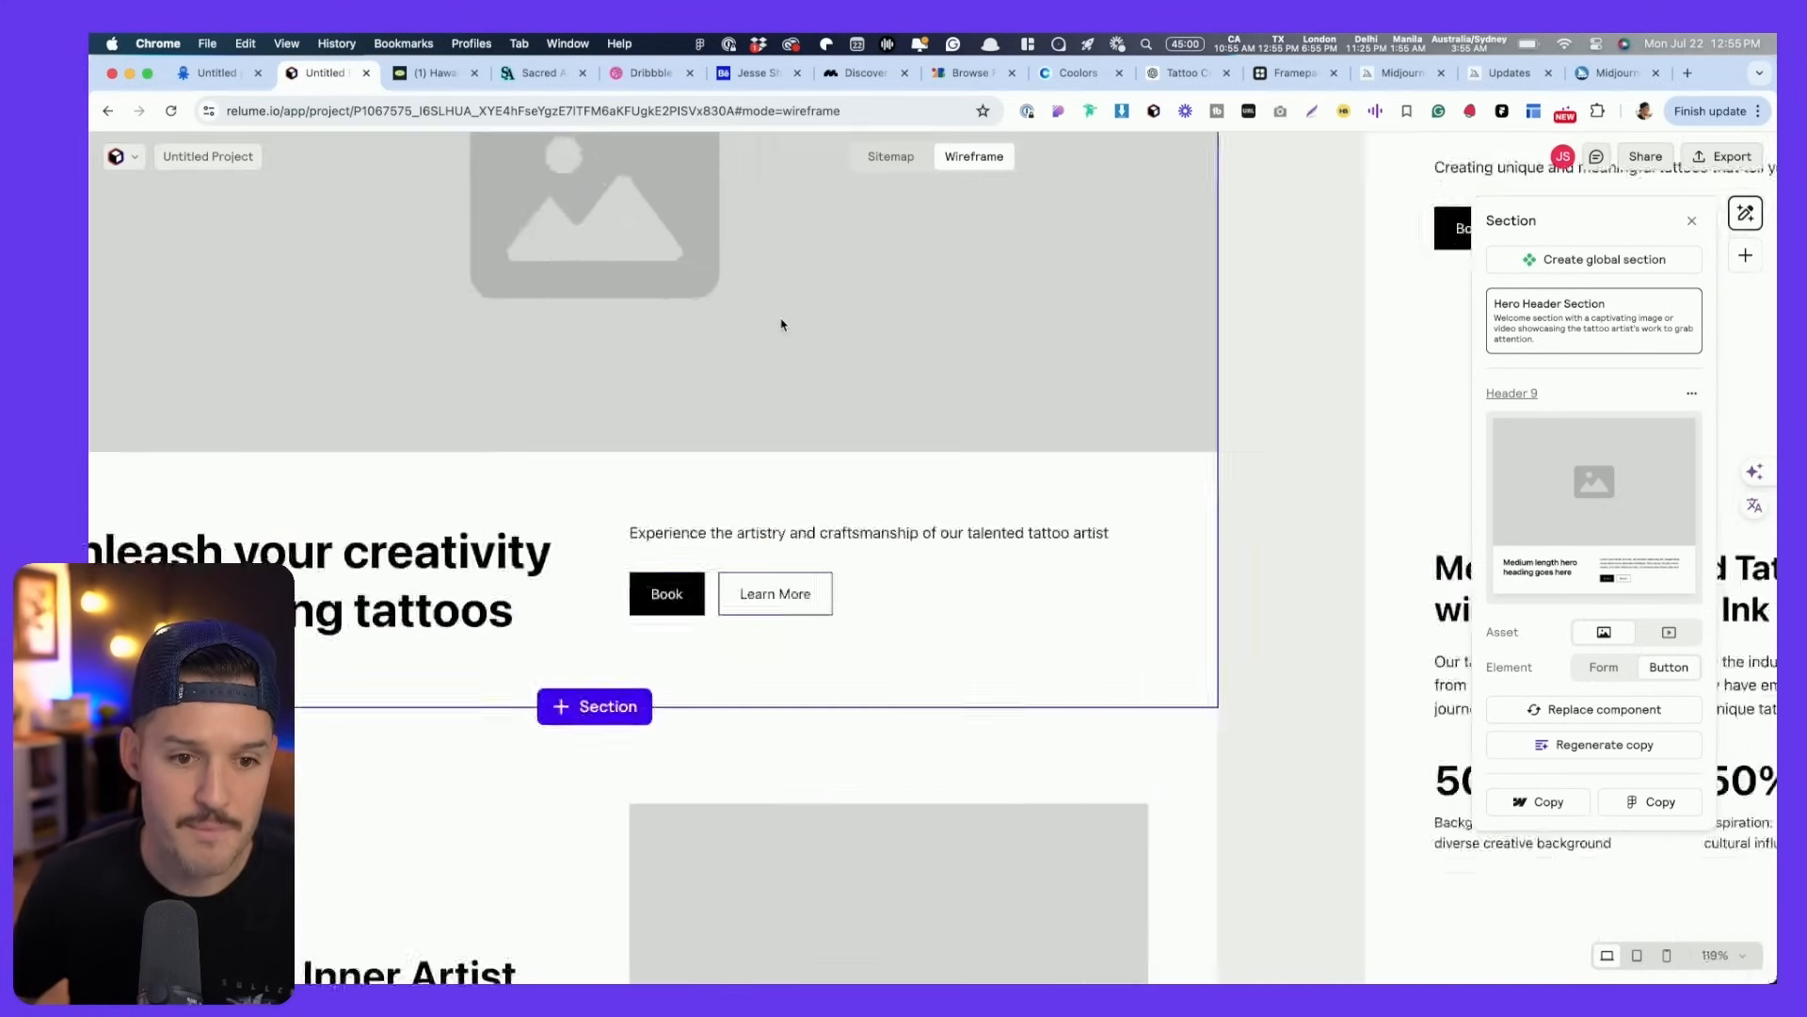
scroll(781, 324, "down", 5)
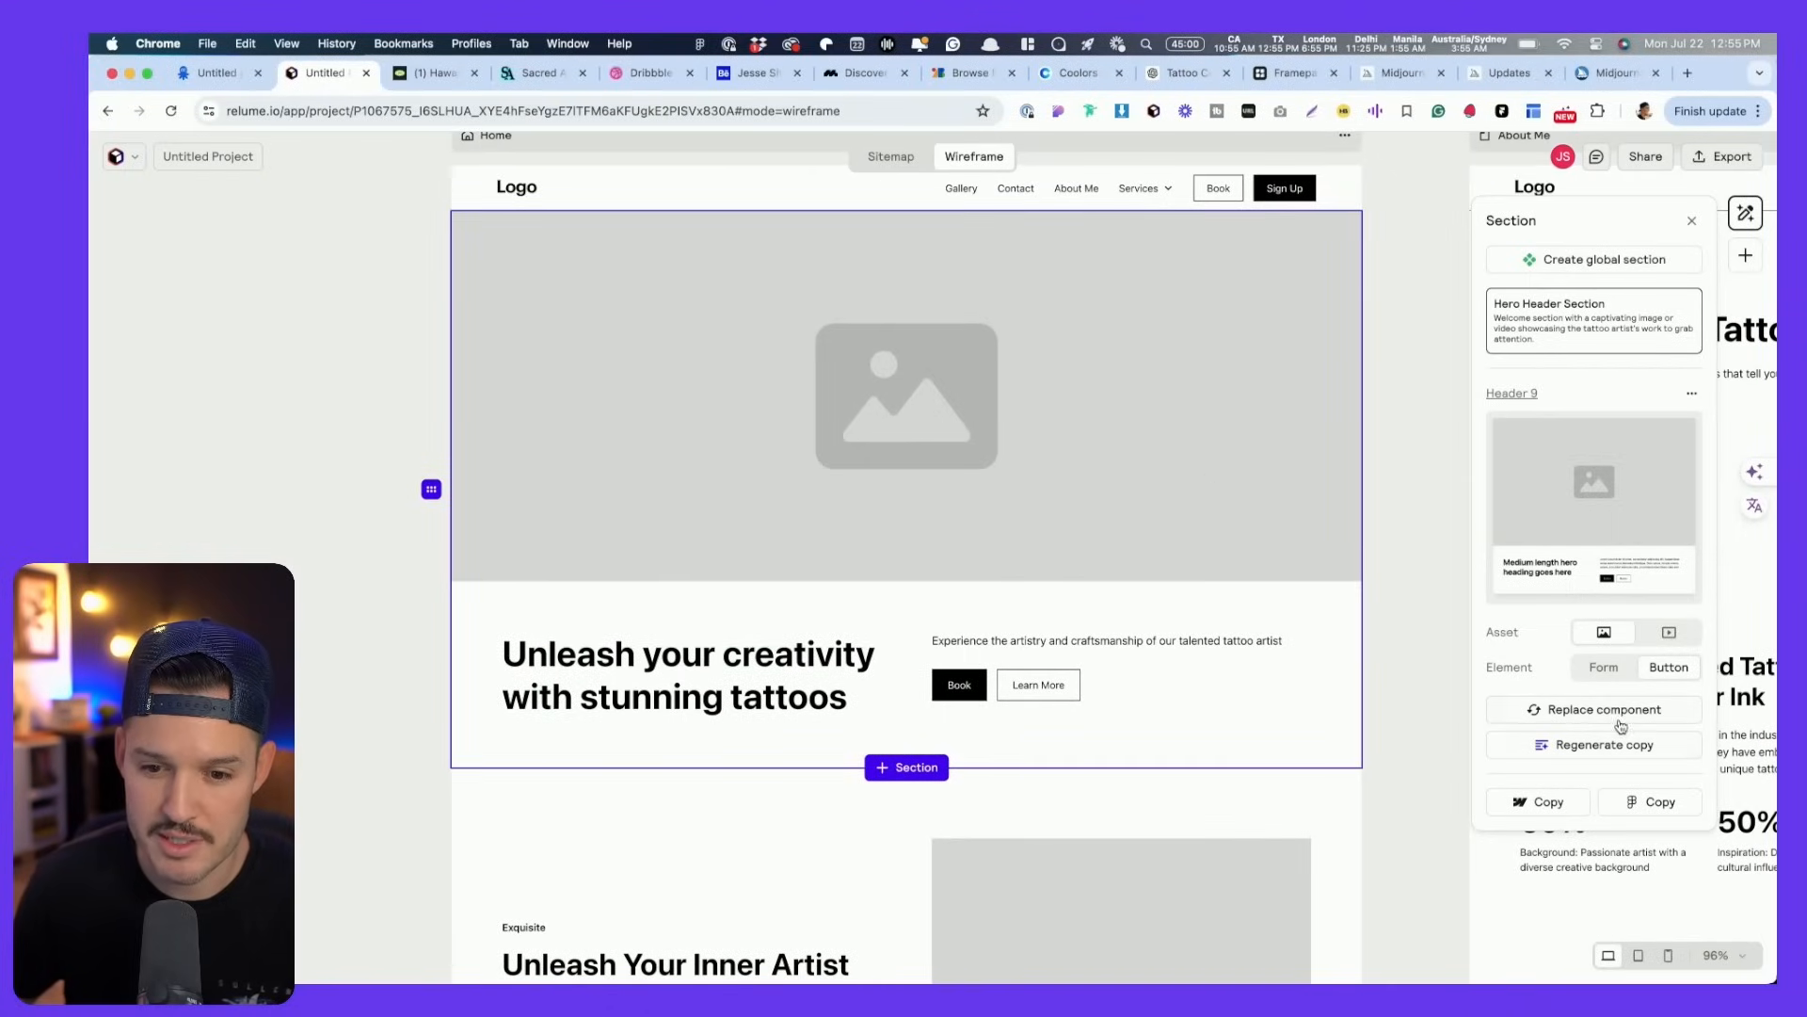
left_click(1621, 710)
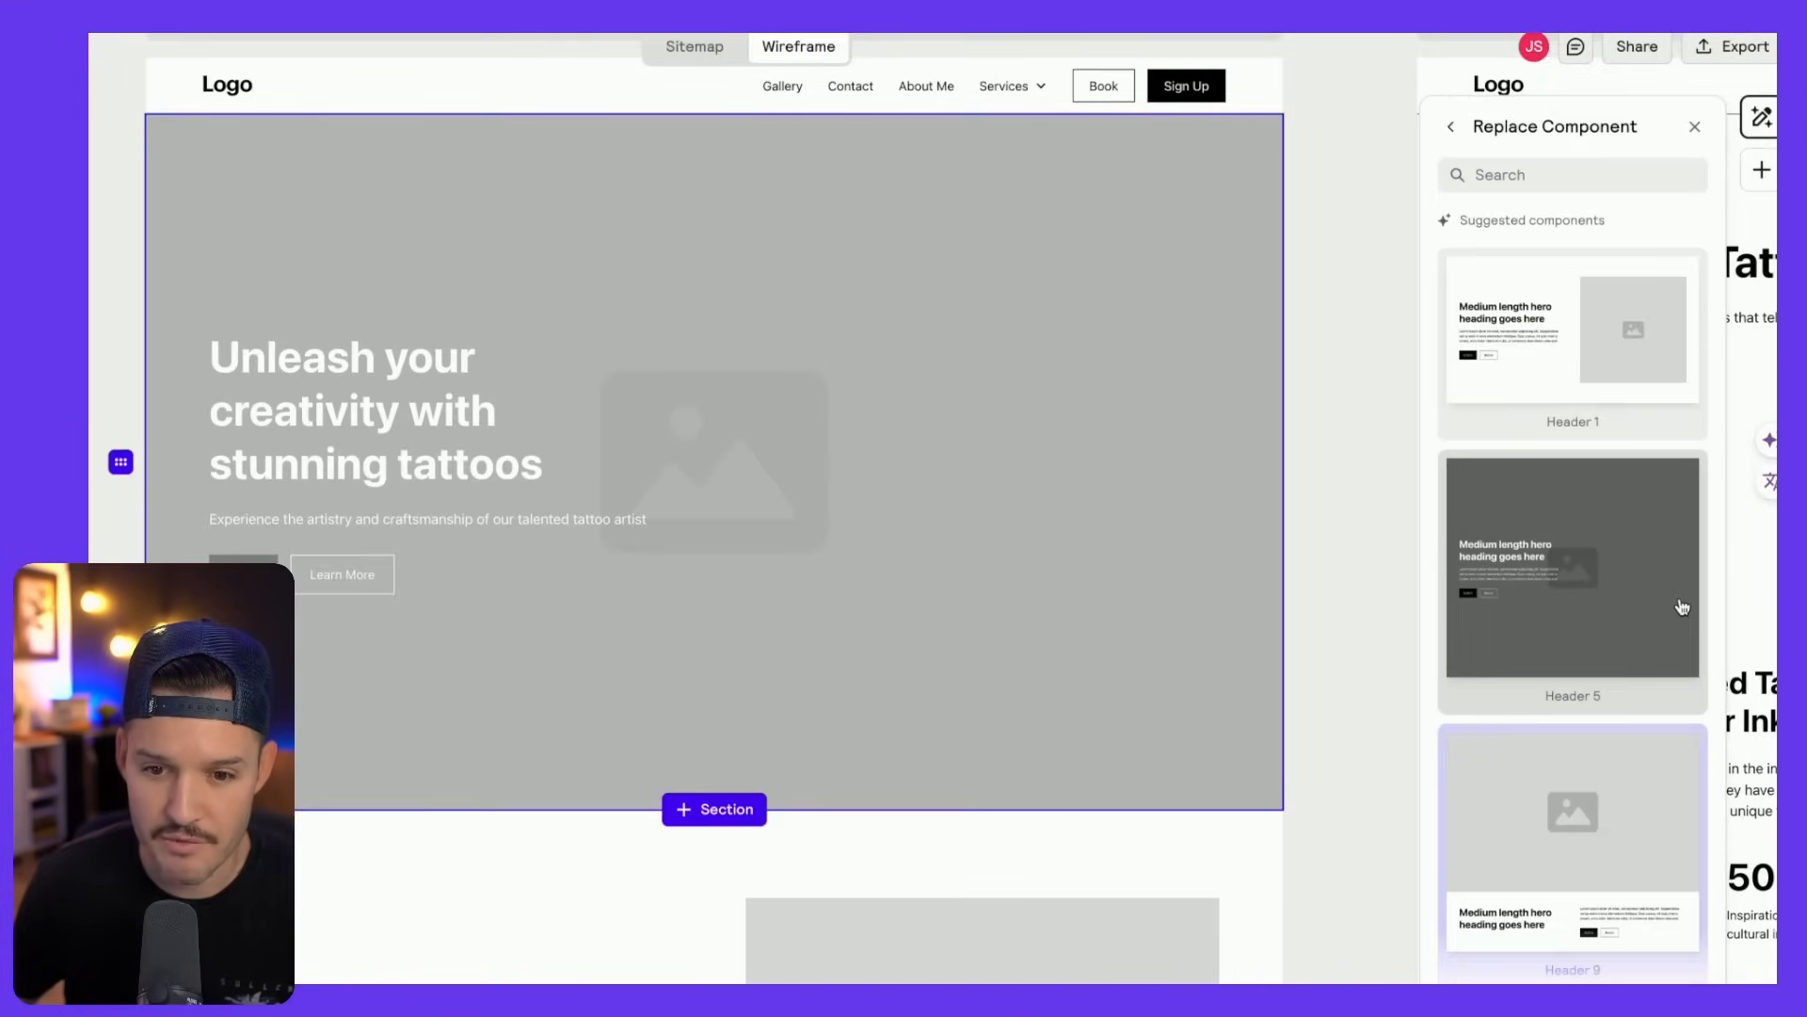
scroll(1686, 617, "down", 5)
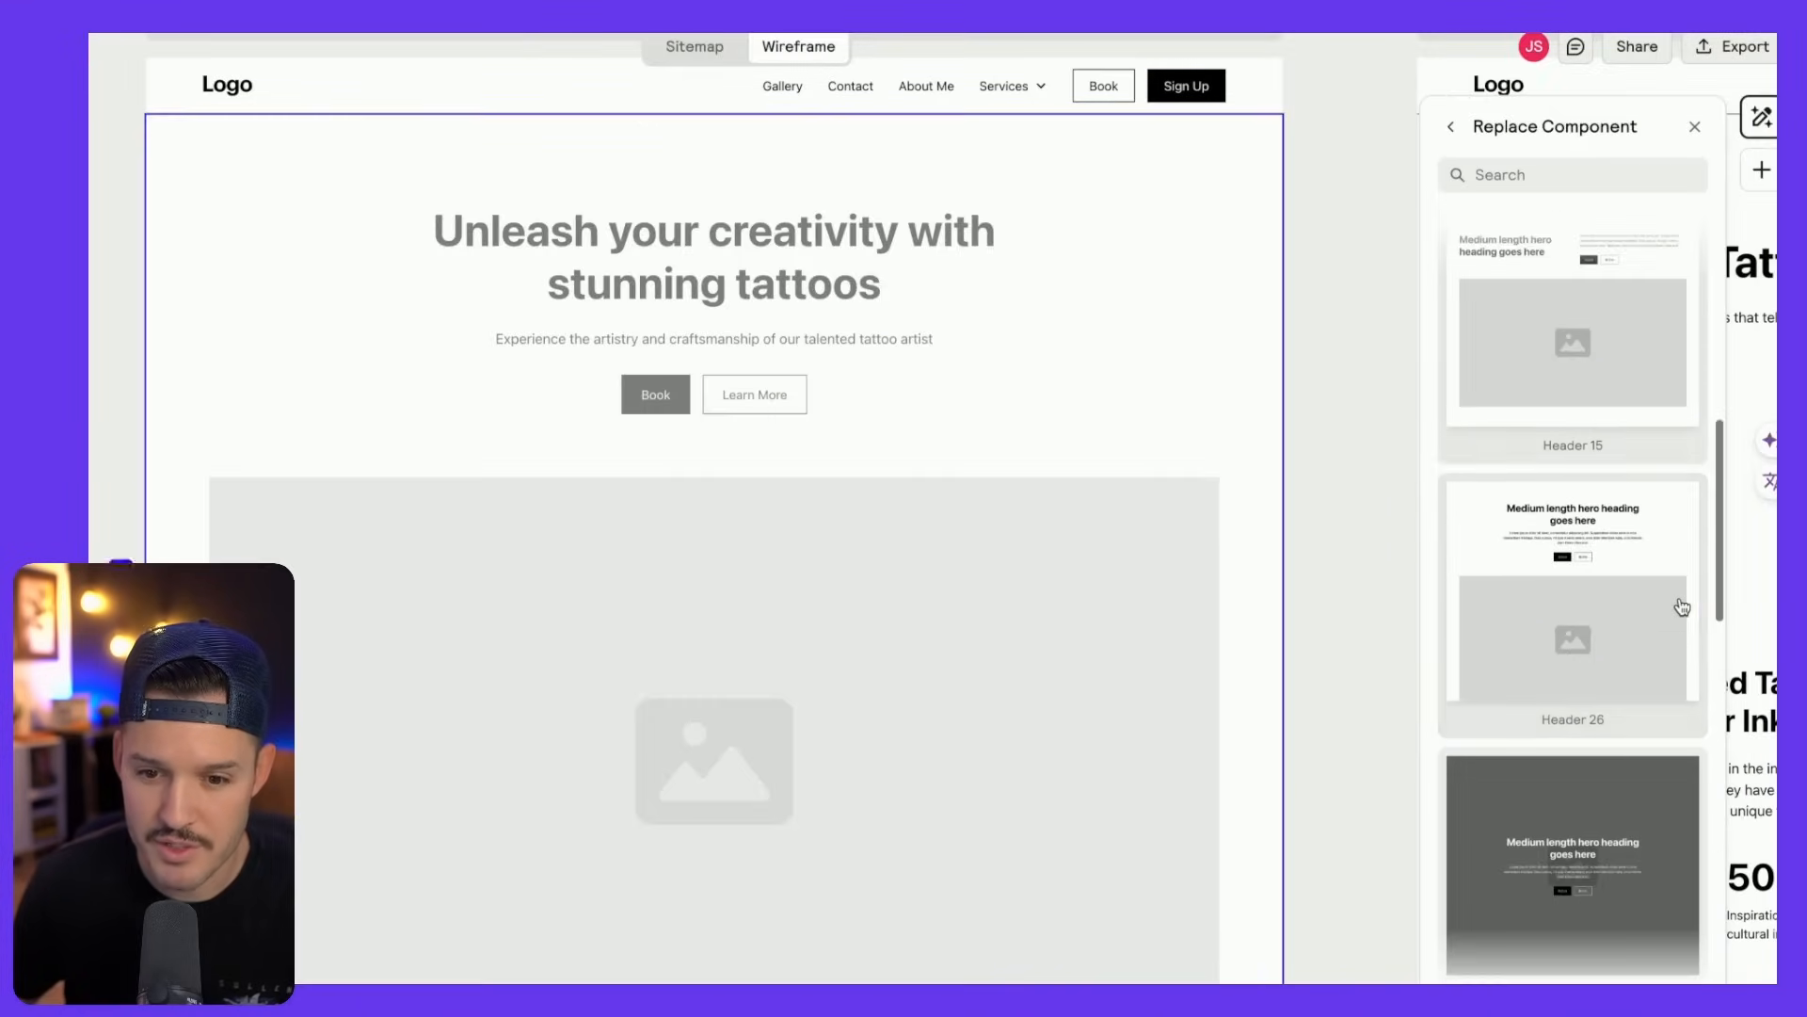
left_click(1565, 578)
scroll(1186, 499, "down", 6)
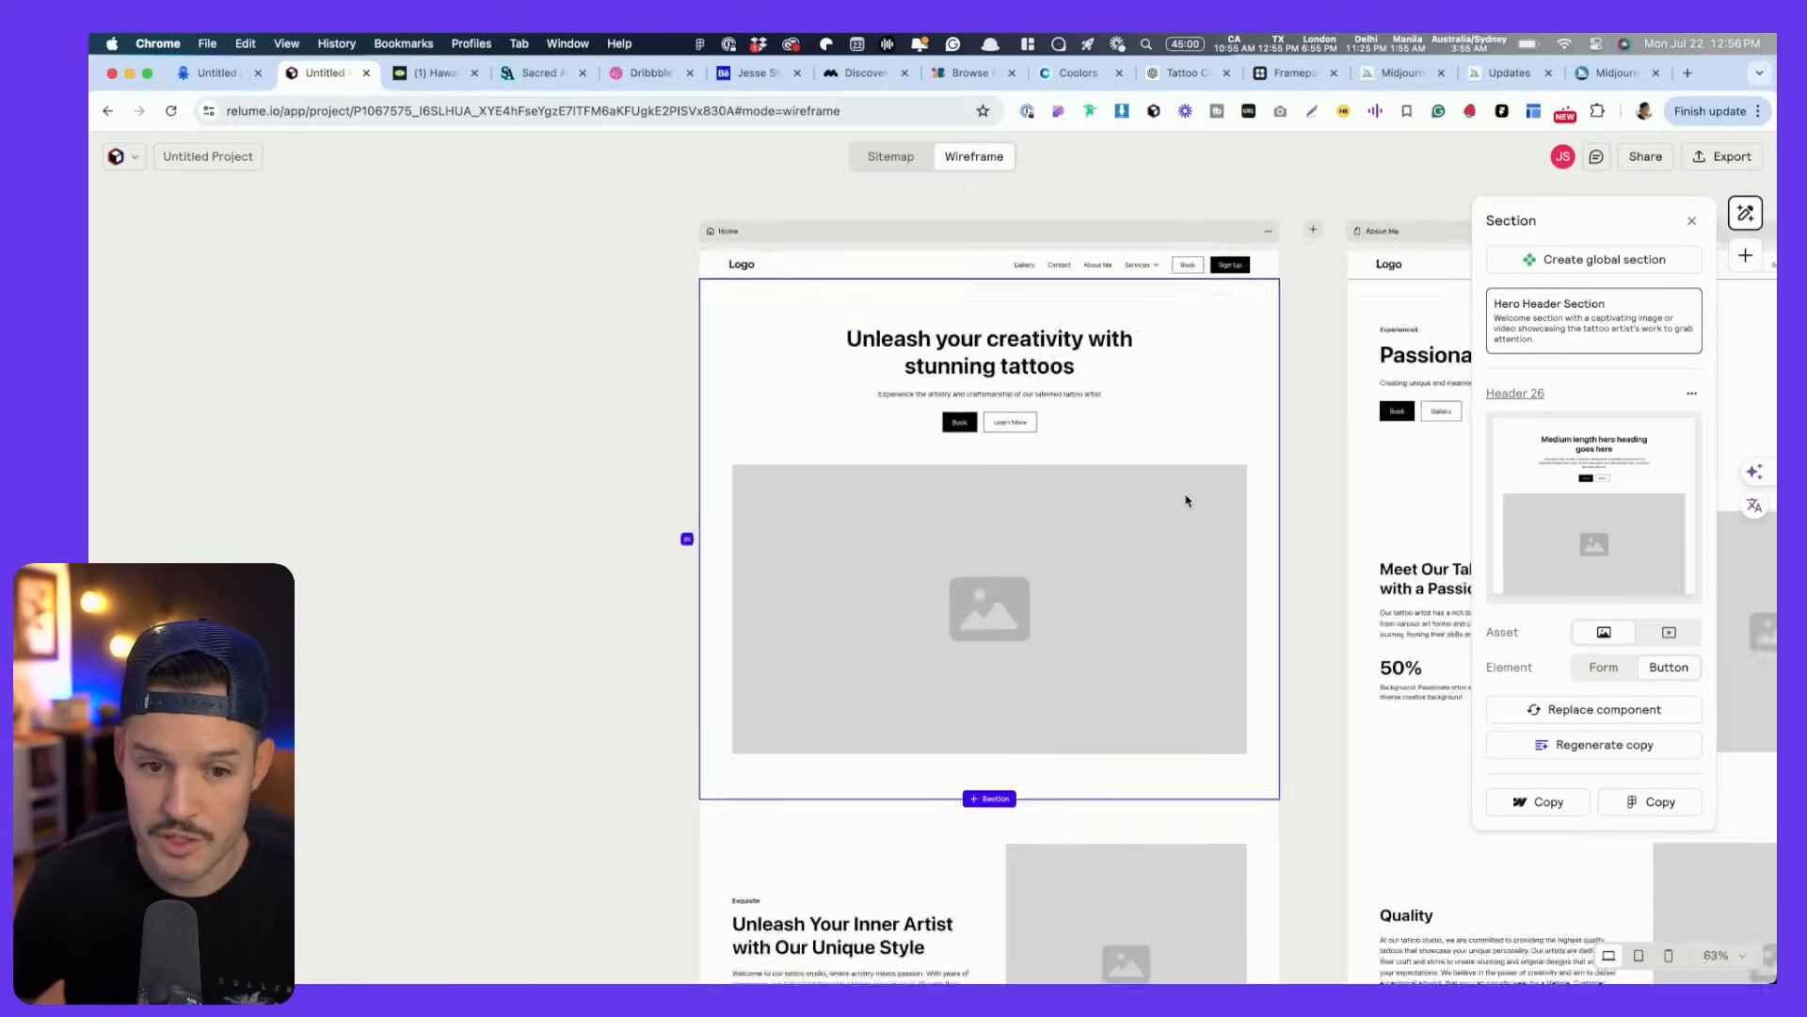
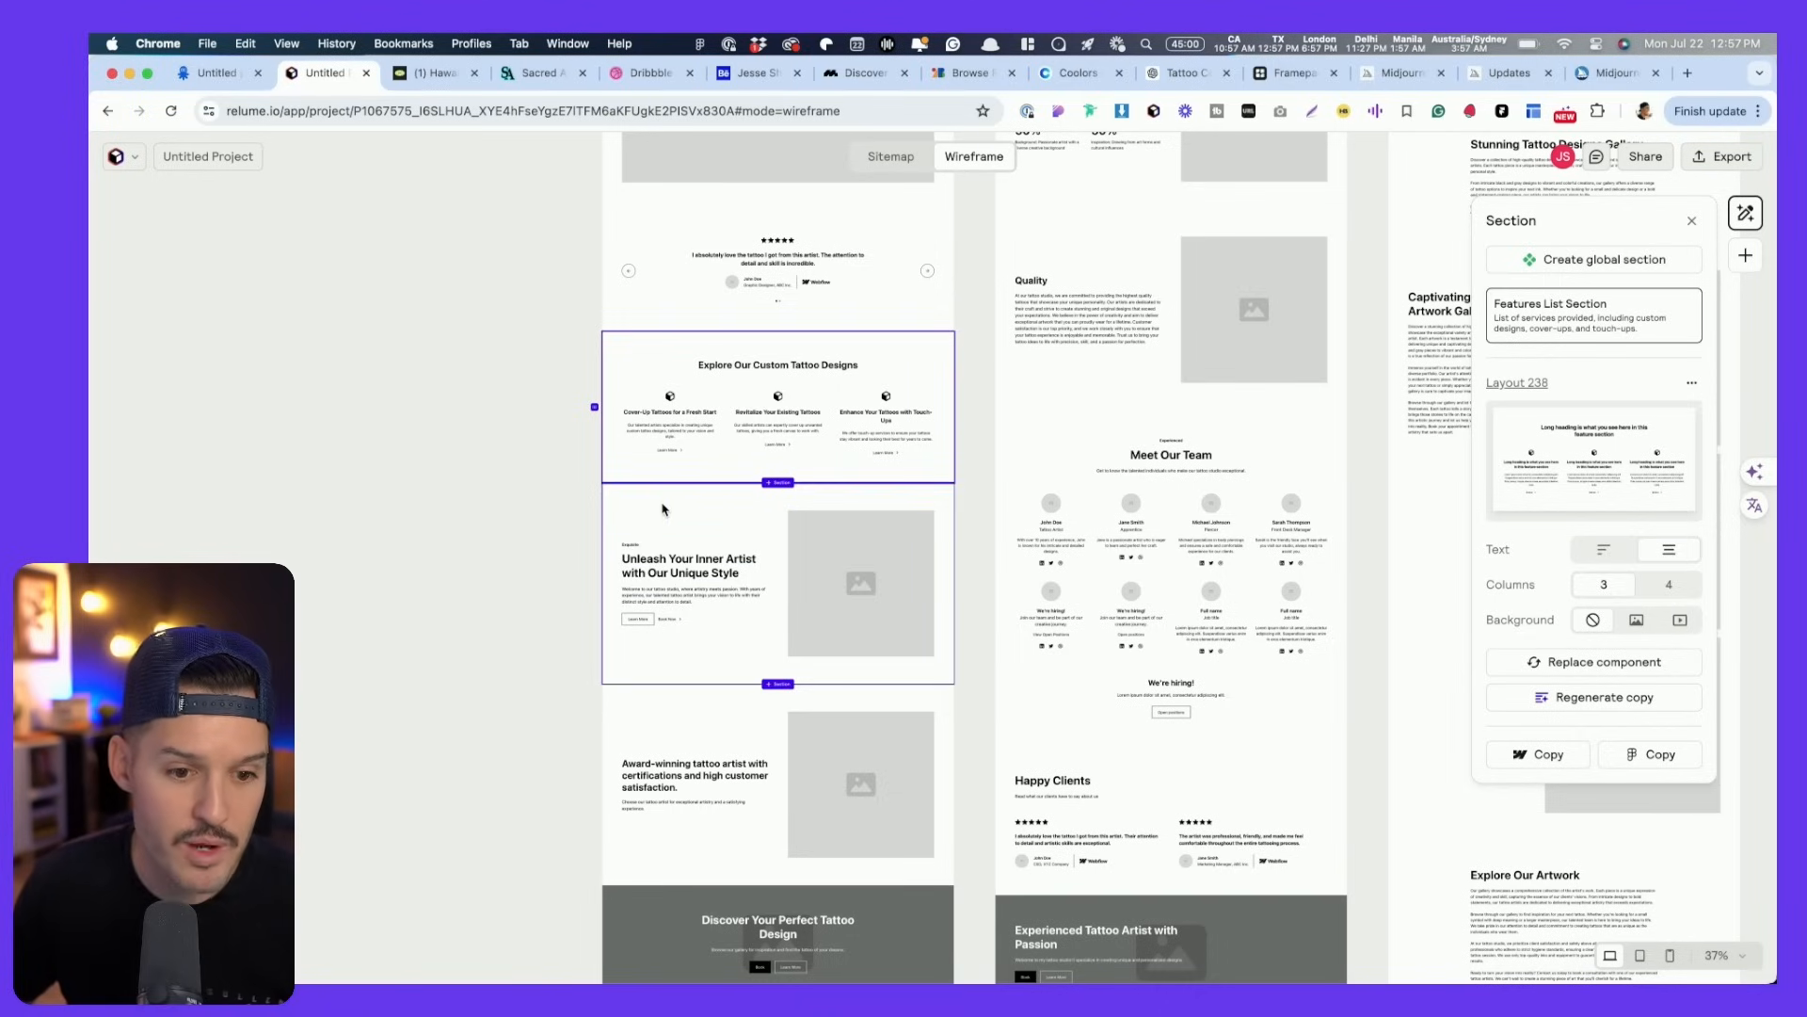
- Select the Unleash Your Inner Artist feature section and scroll further down the homepage
left_click(676, 581)
scroll(558, 674, "down", 5)
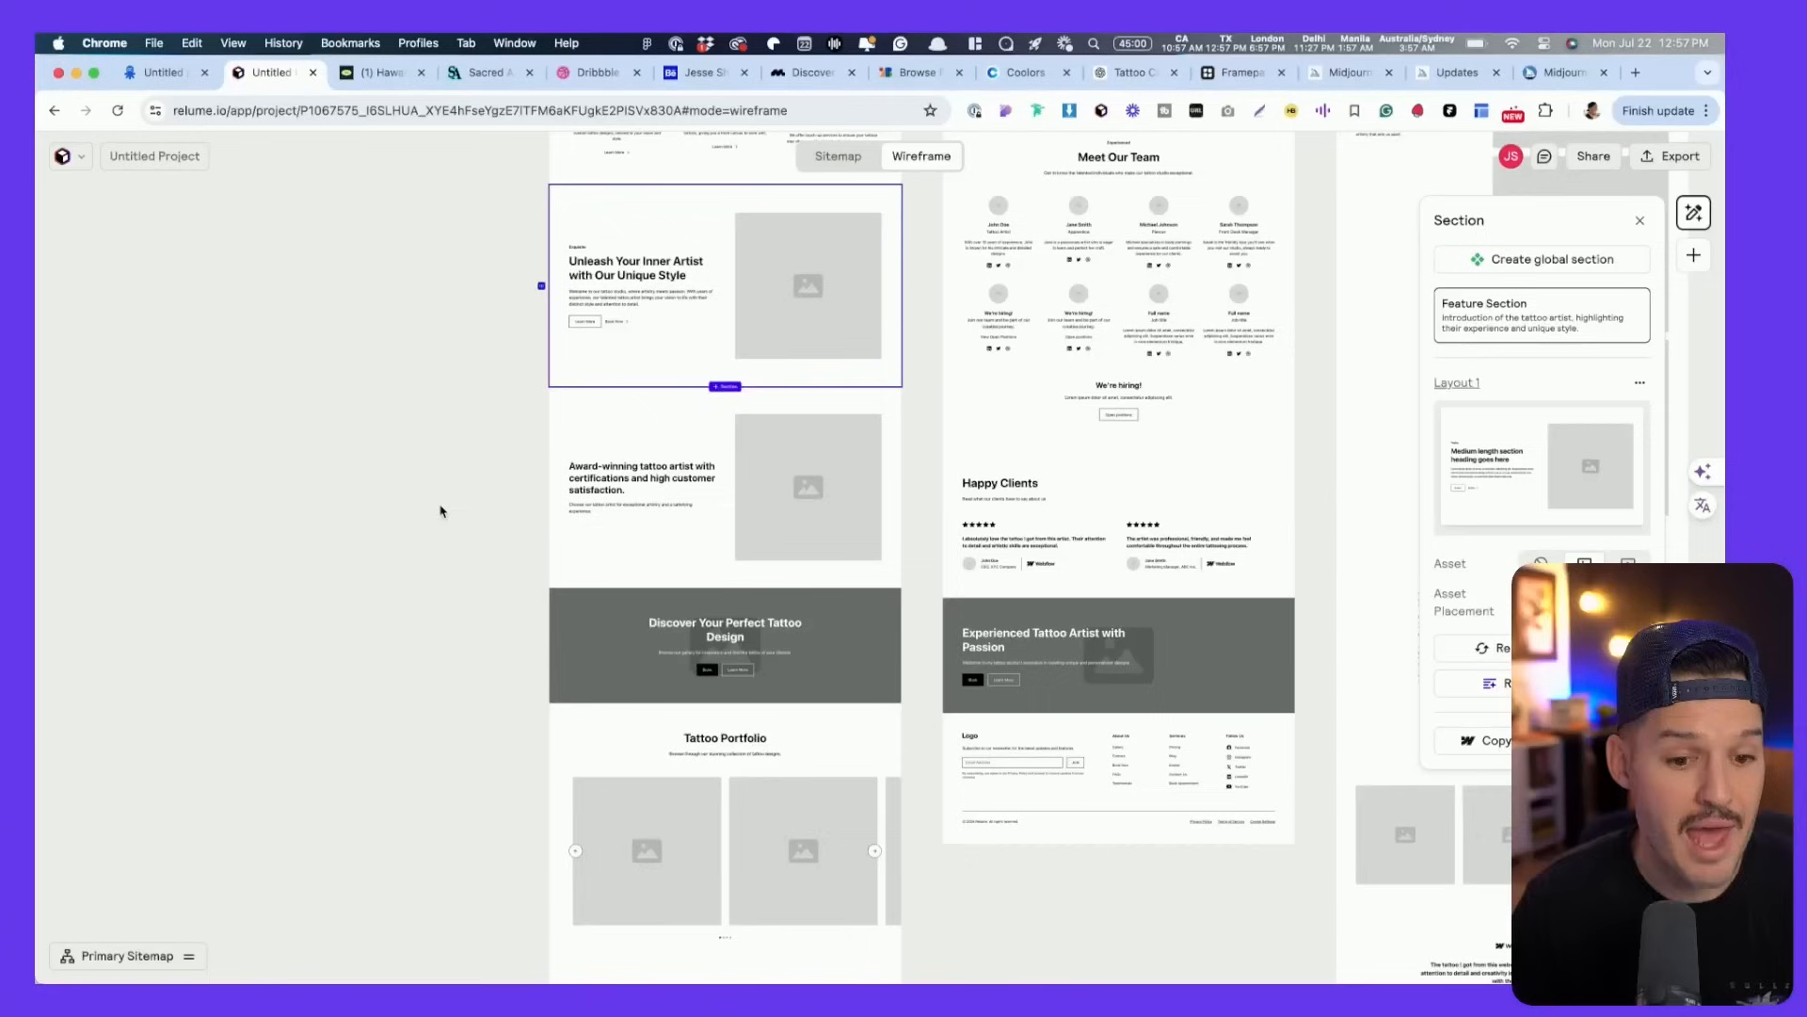
- Change the Tattoo Portfolio section to the Gallery 5 layout, a 3x2 image grid
left_click(615, 744)
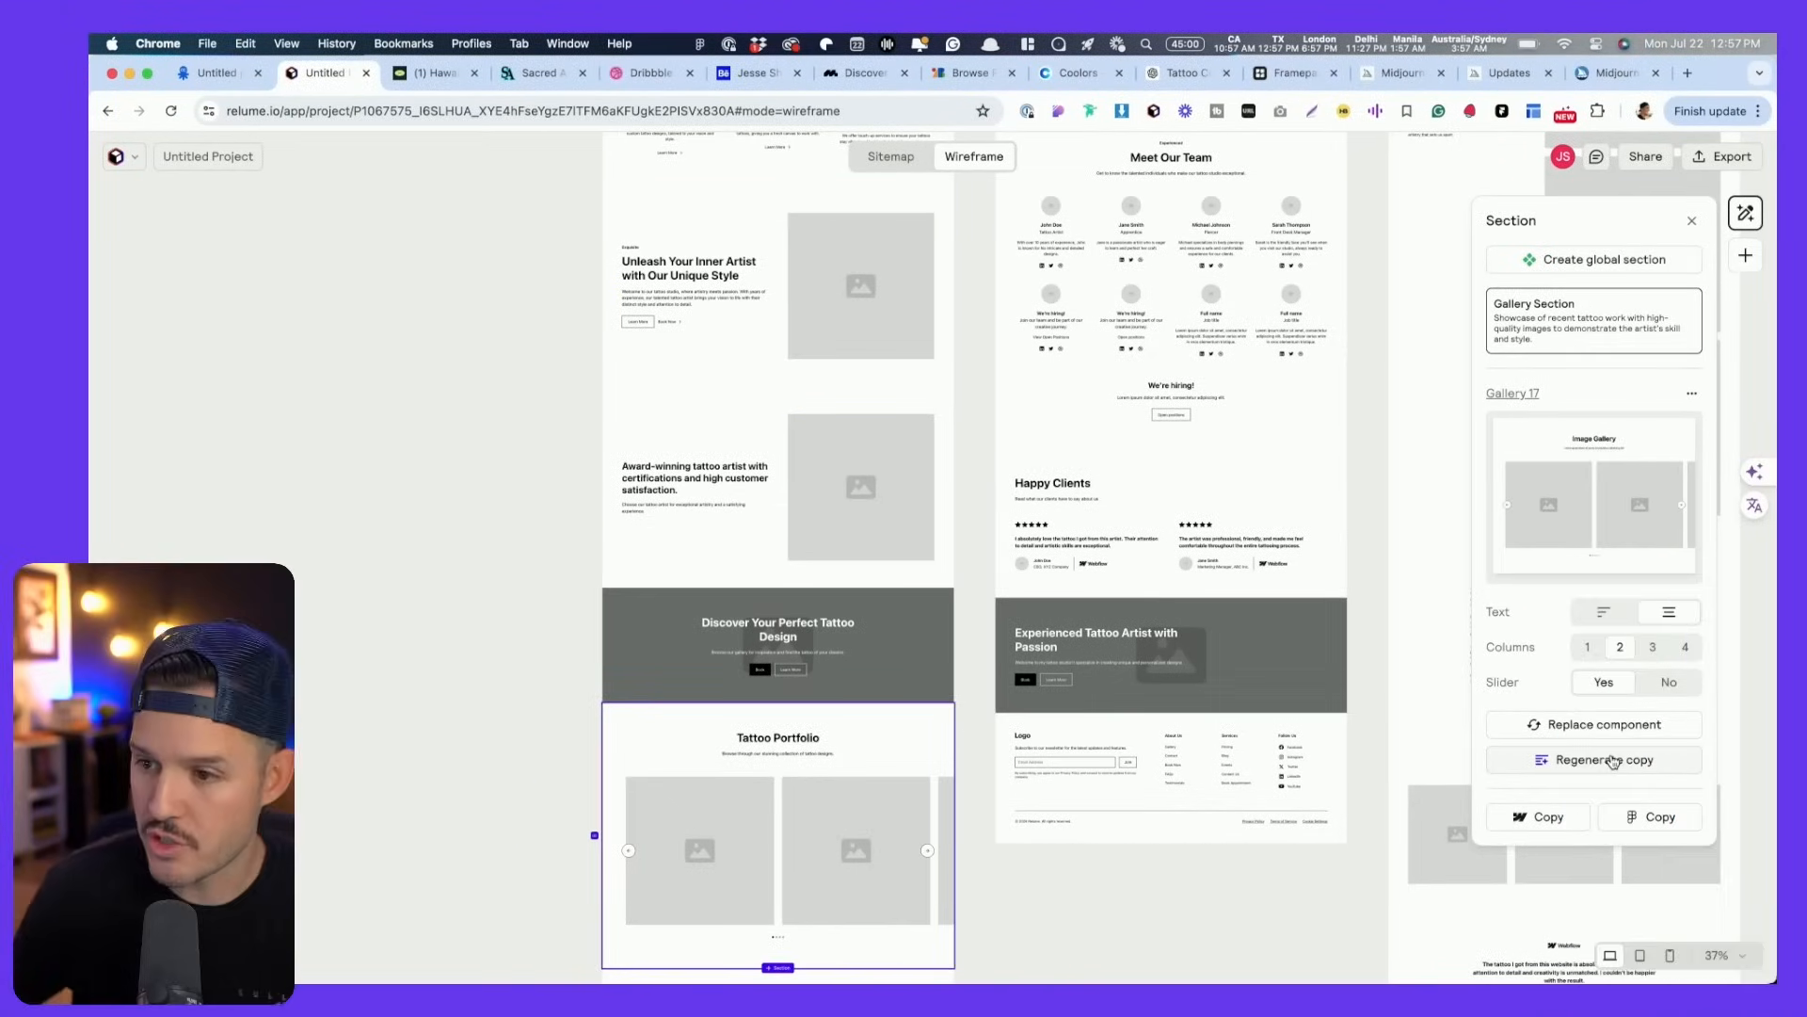
left_click(1601, 725)
scroll(1610, 584, "down", 5)
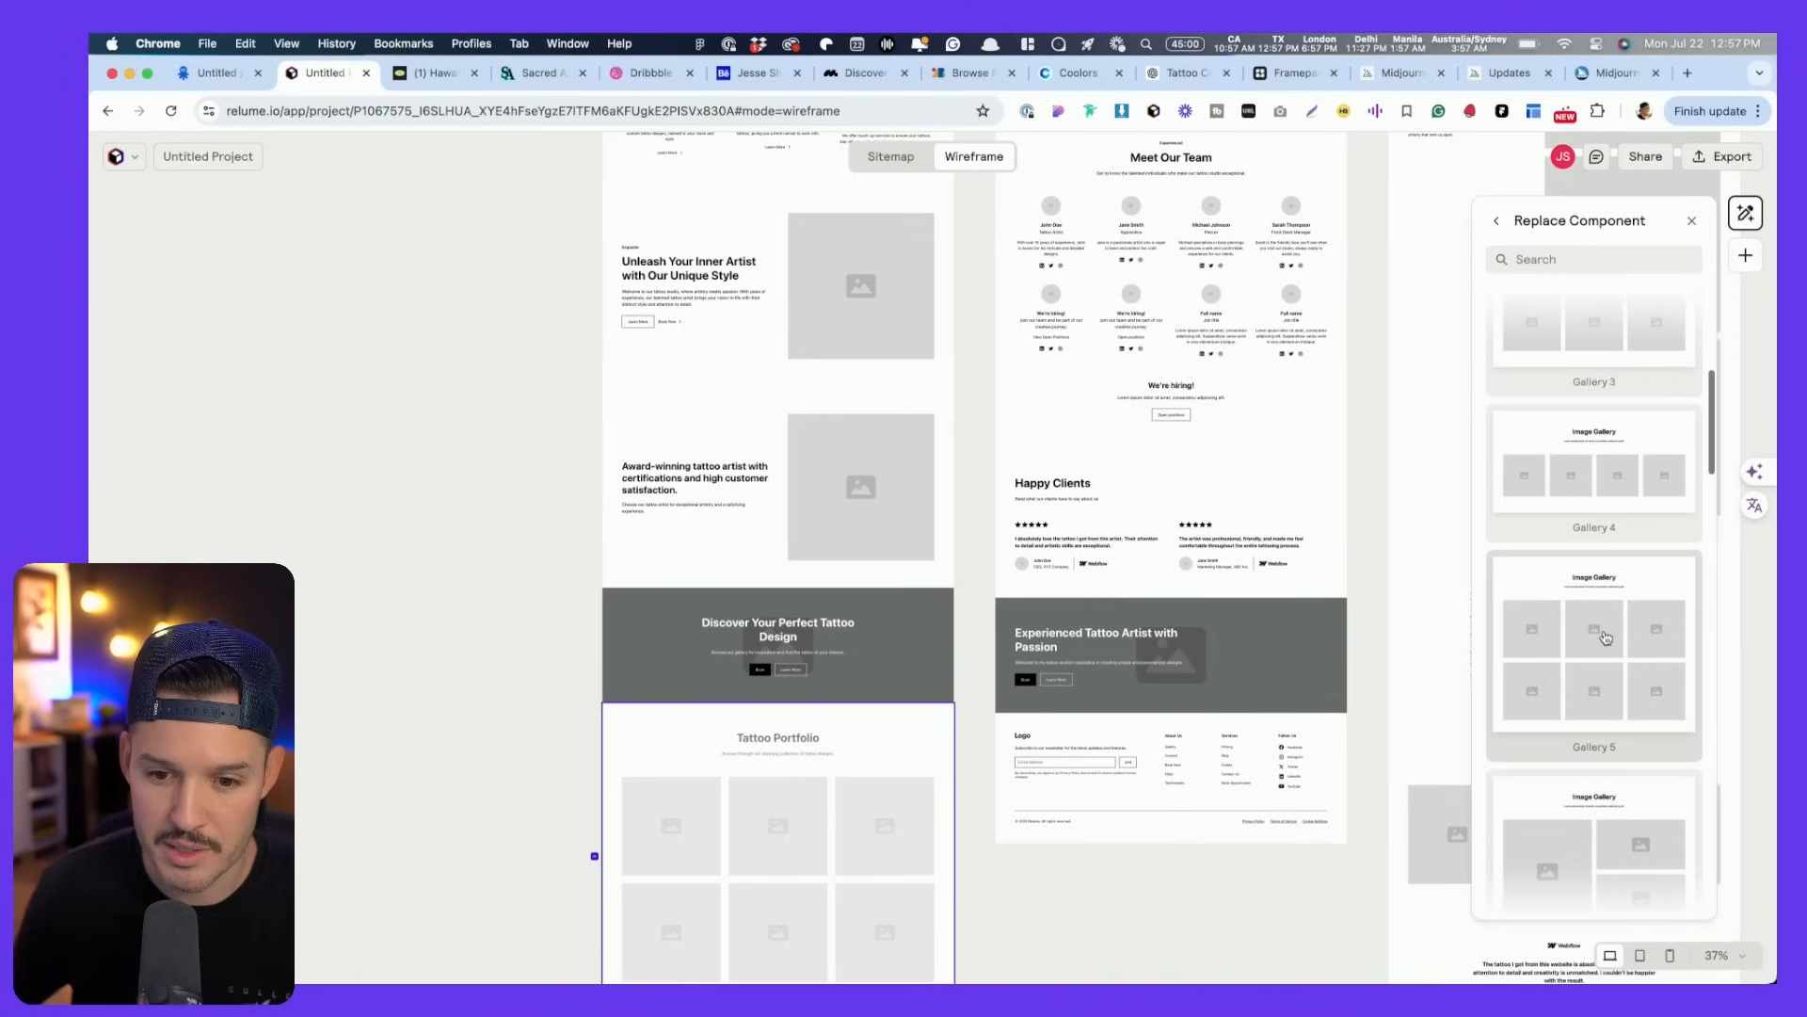
left_click(1594, 706)
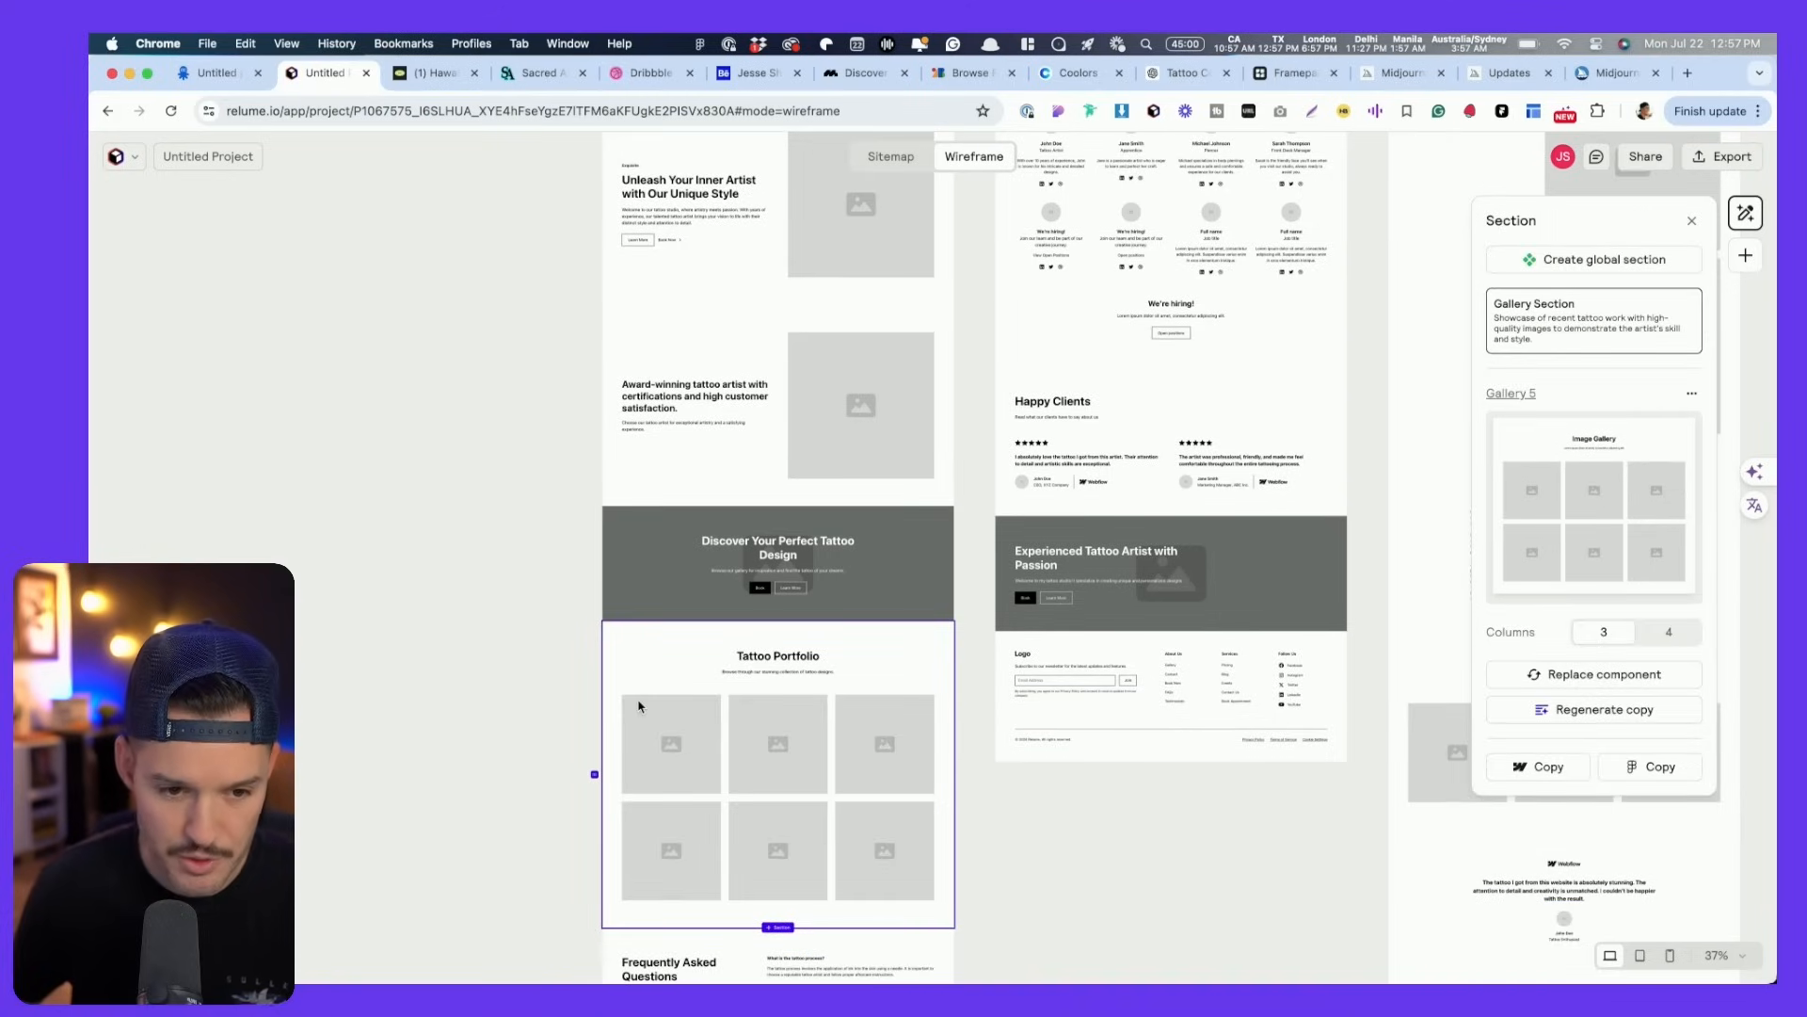
- Duplicate the Tattoo Portfolio section and move the copy above the Discover banner
key("super+c")
key("super+v")
scroll(743, 630, "up", 4)
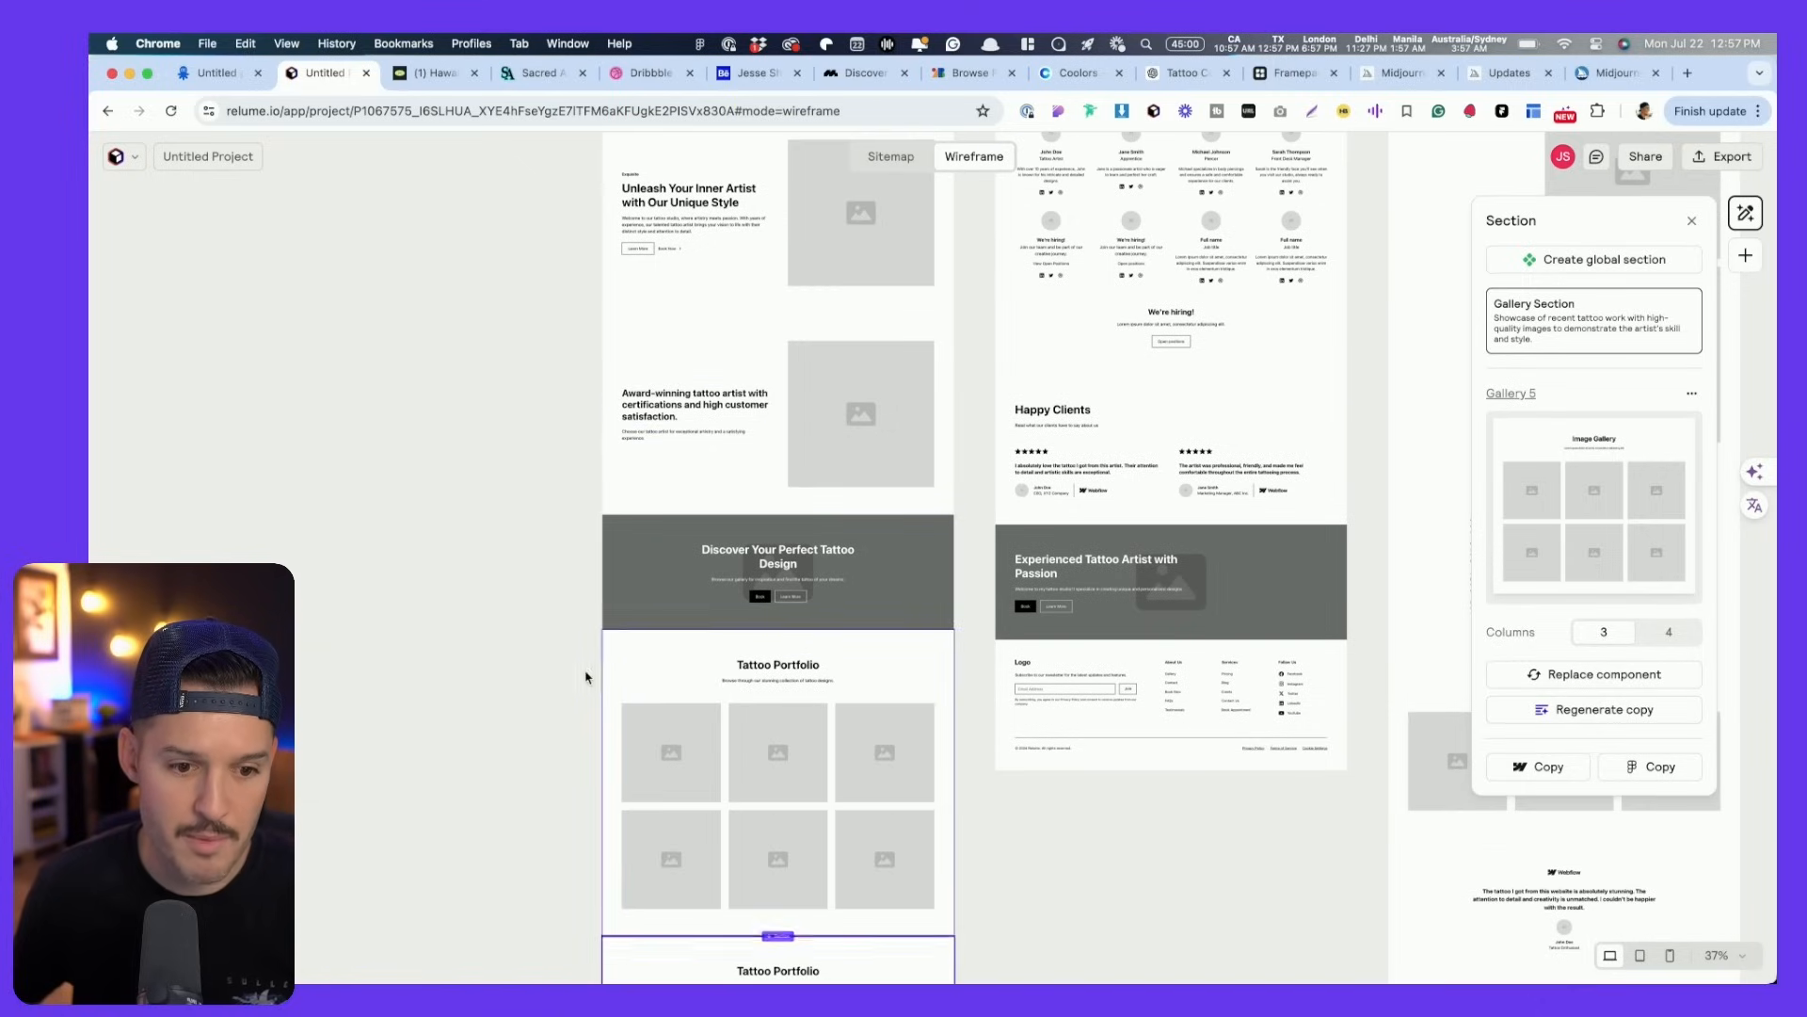
left_click_drag(632, 748, 657, 496)
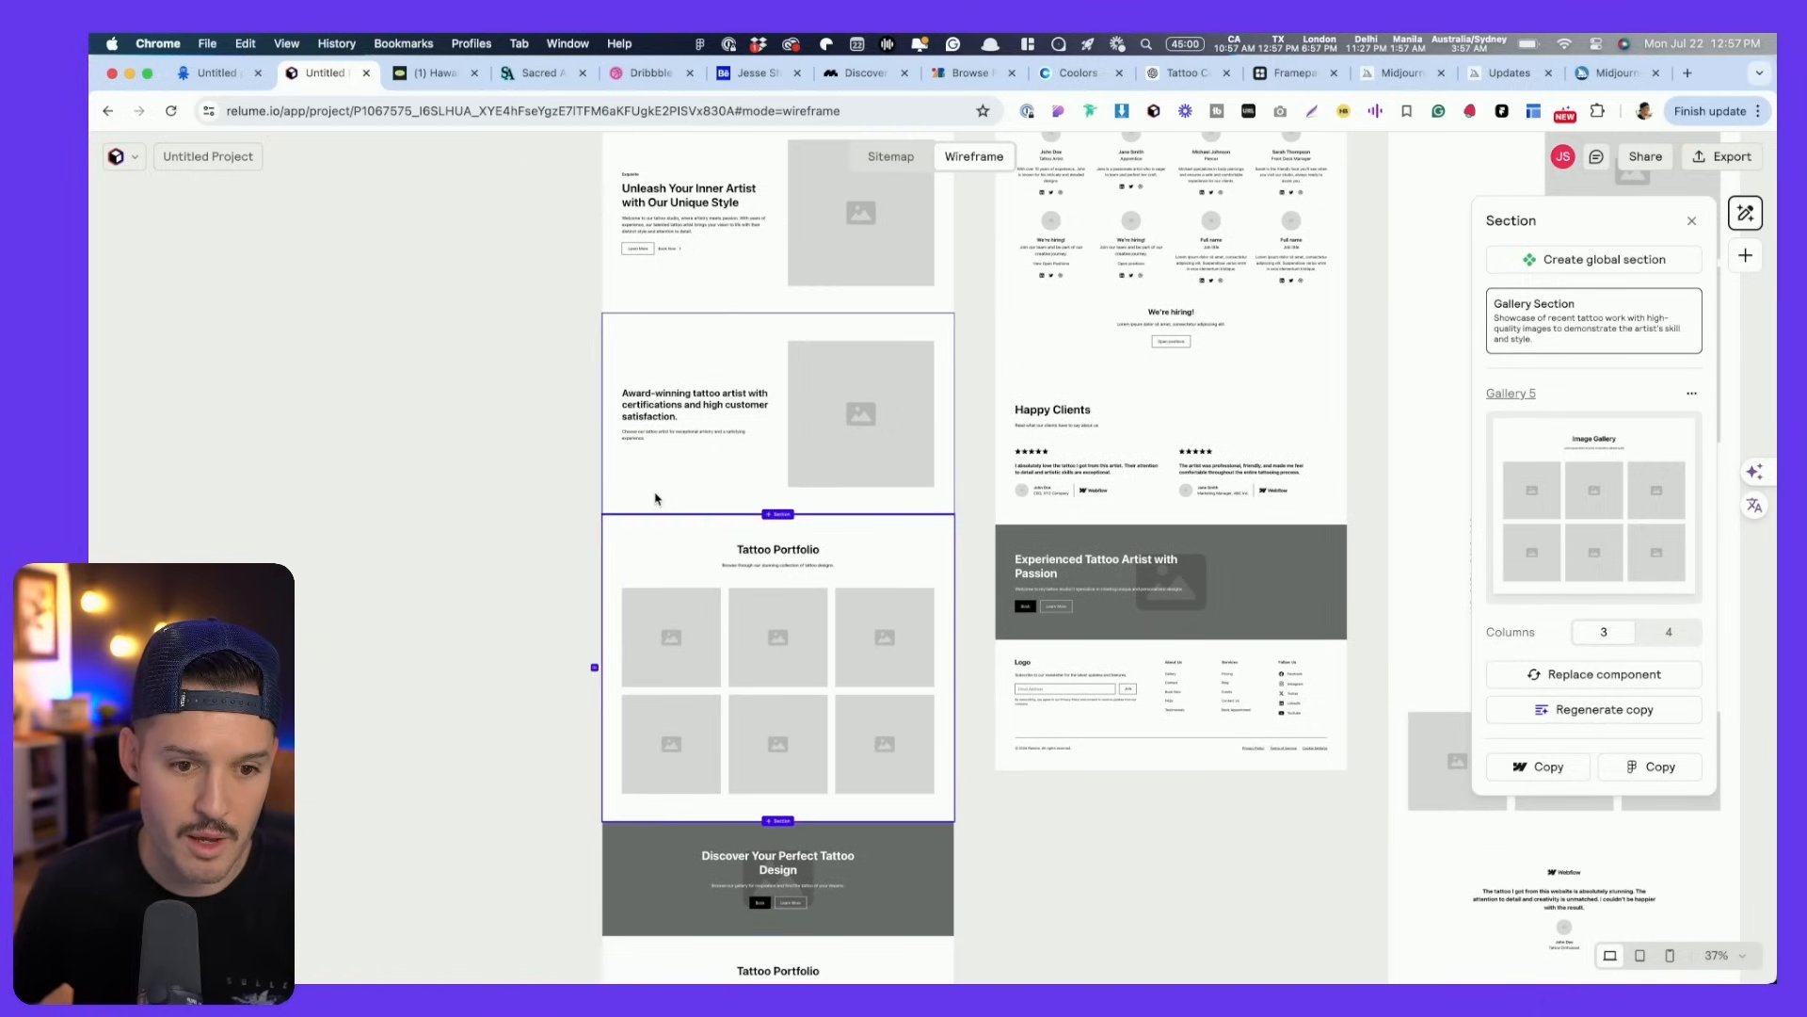
- Delete the award-winning Benefits section from the homepage
left_click(676, 414)
left_click(672, 367)
left_click(721, 339)
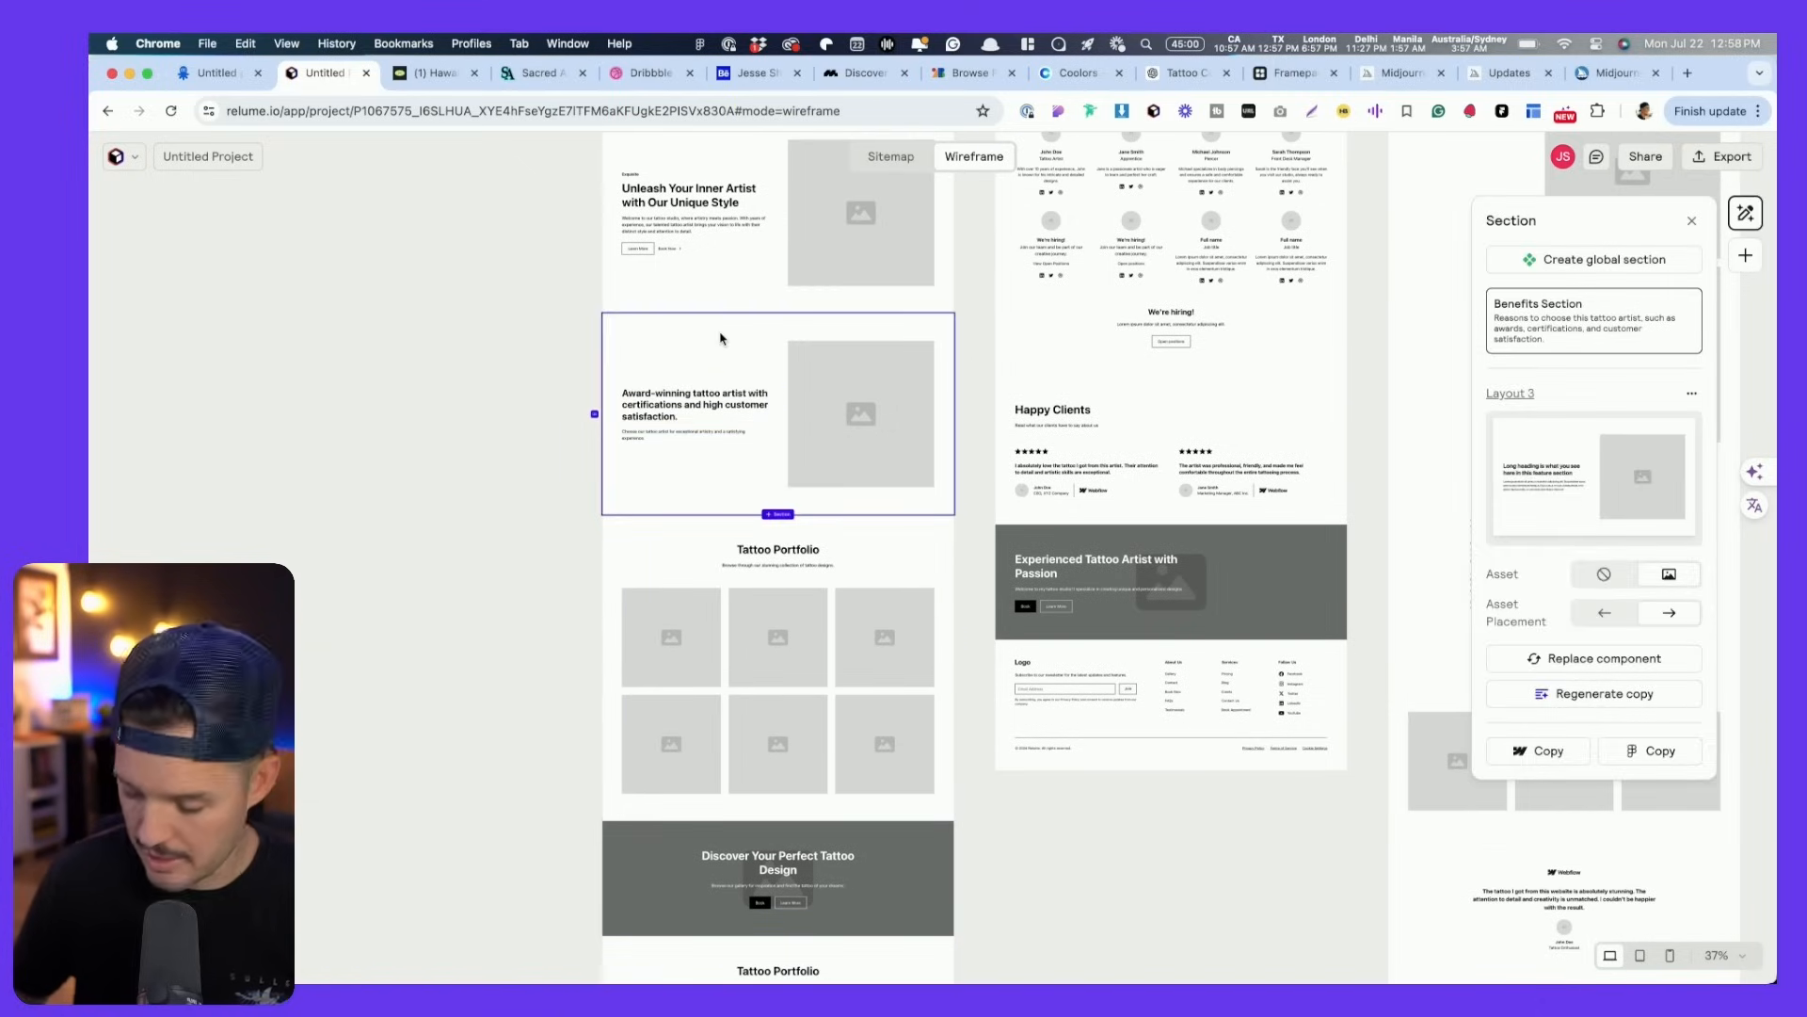
key("BackSpace")
- Switch the lower Tattoo Portfolio to Gallery 3, a single row of three images
scroll(844, 477, "down", 3)
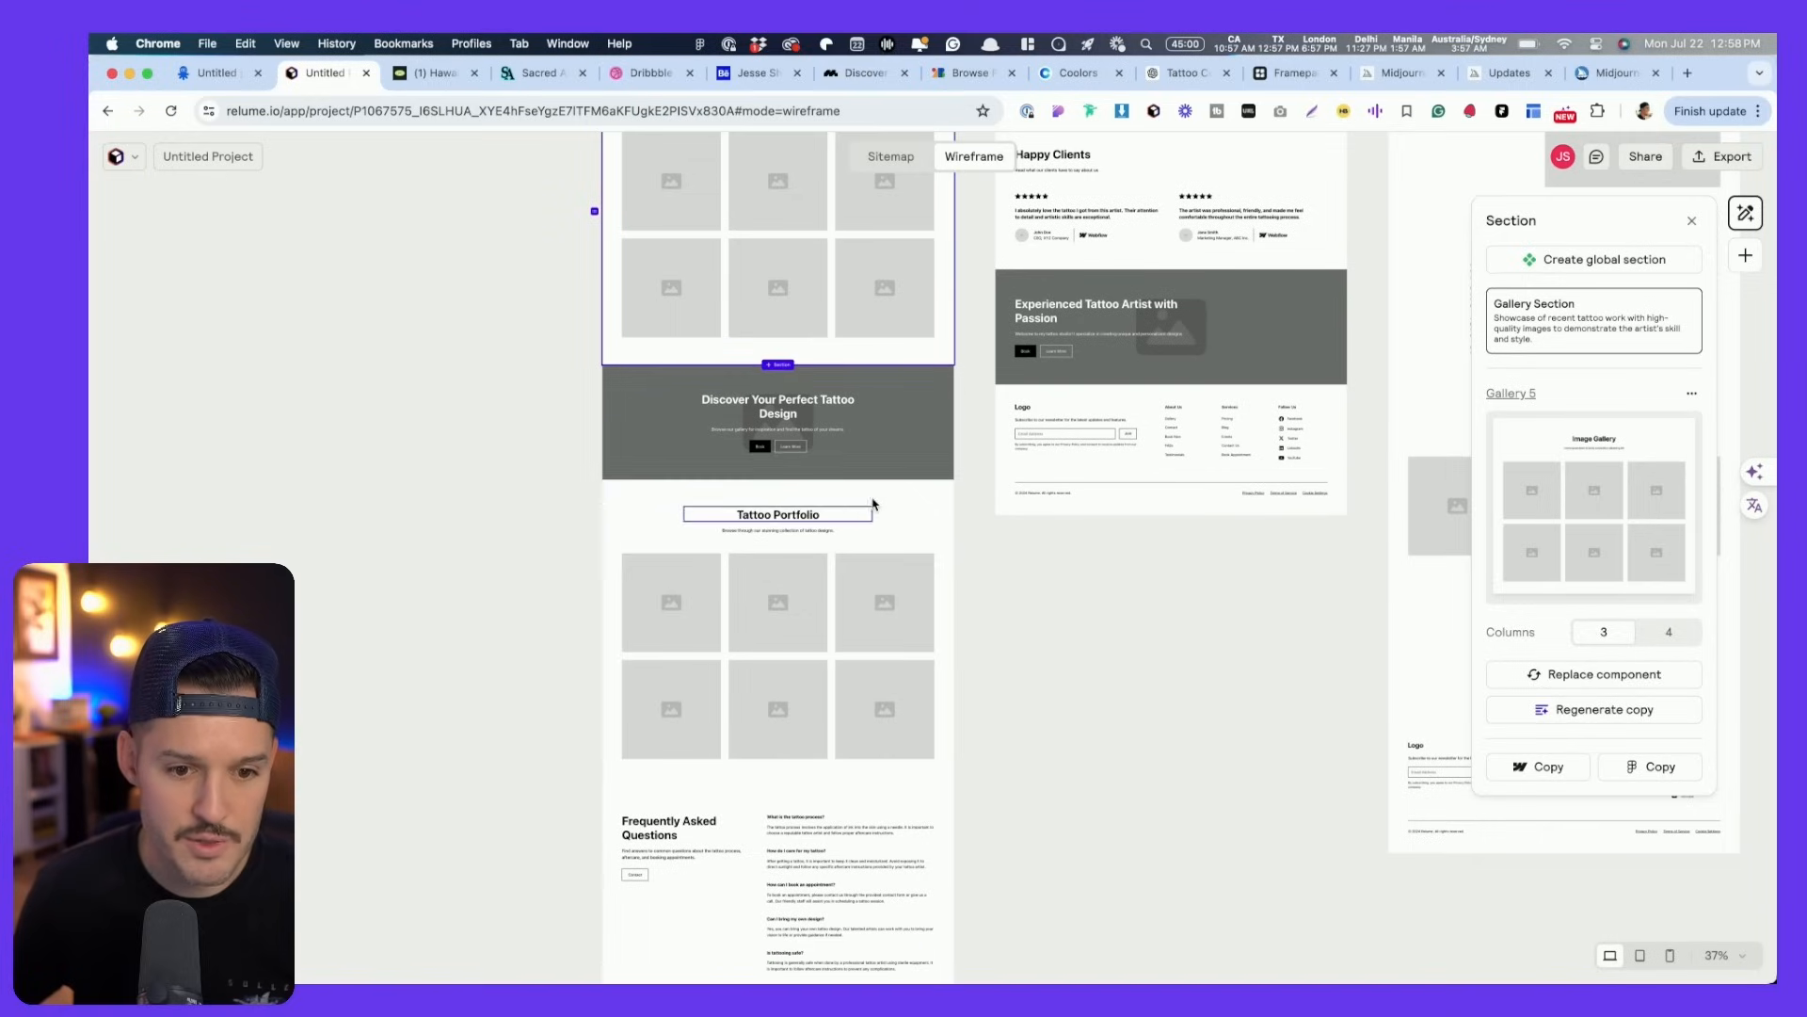
left_click(1620, 674)
scroll(1633, 717, "down", 1)
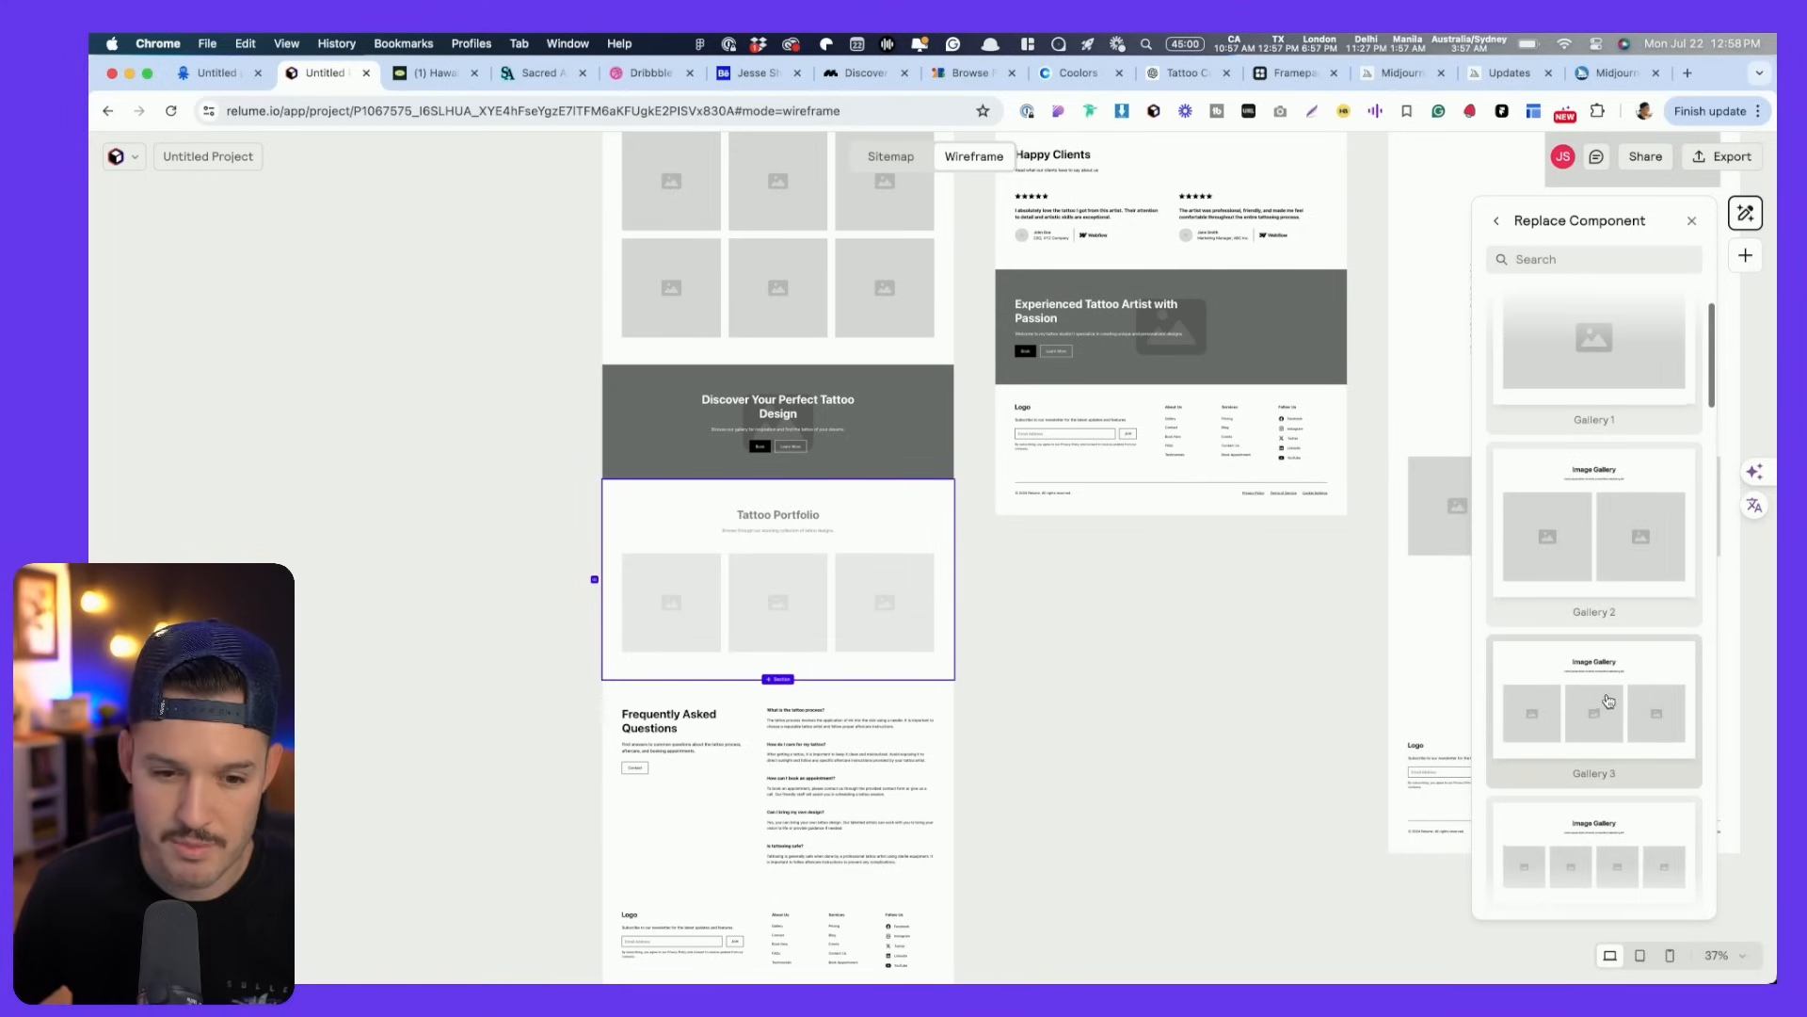
left_click(1630, 714)
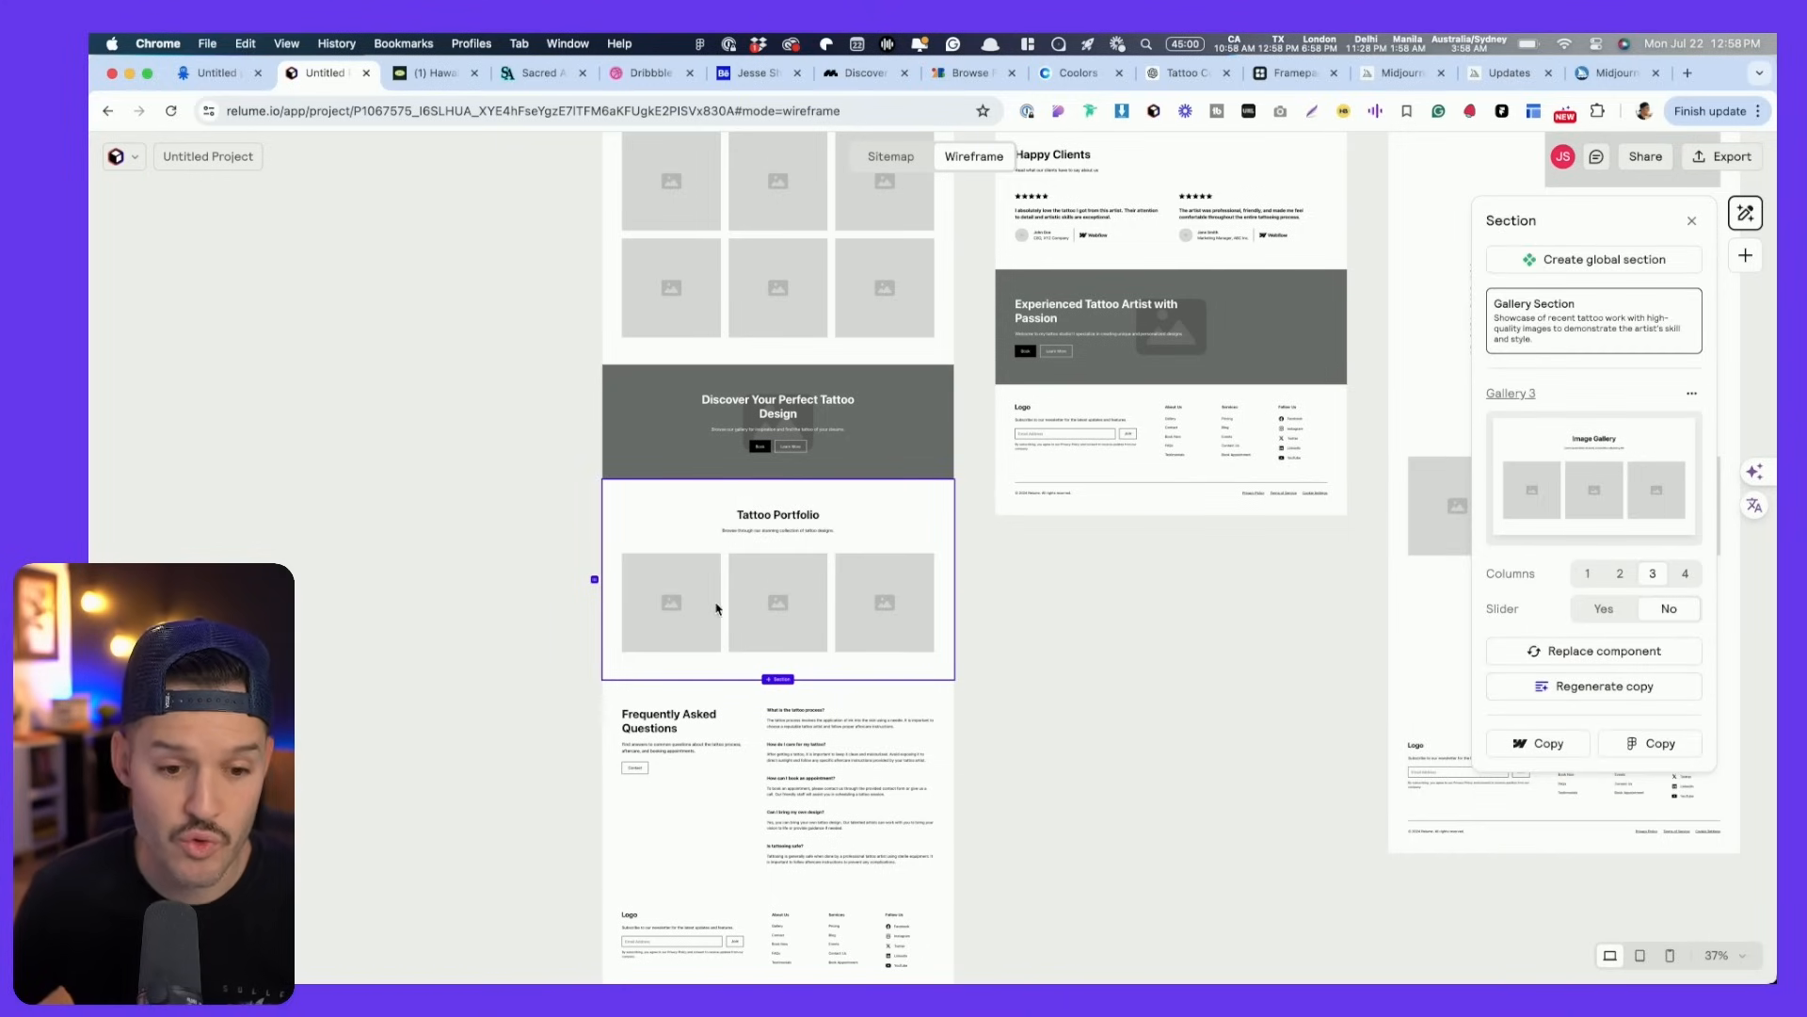
scroll(717, 609, "down", 3)
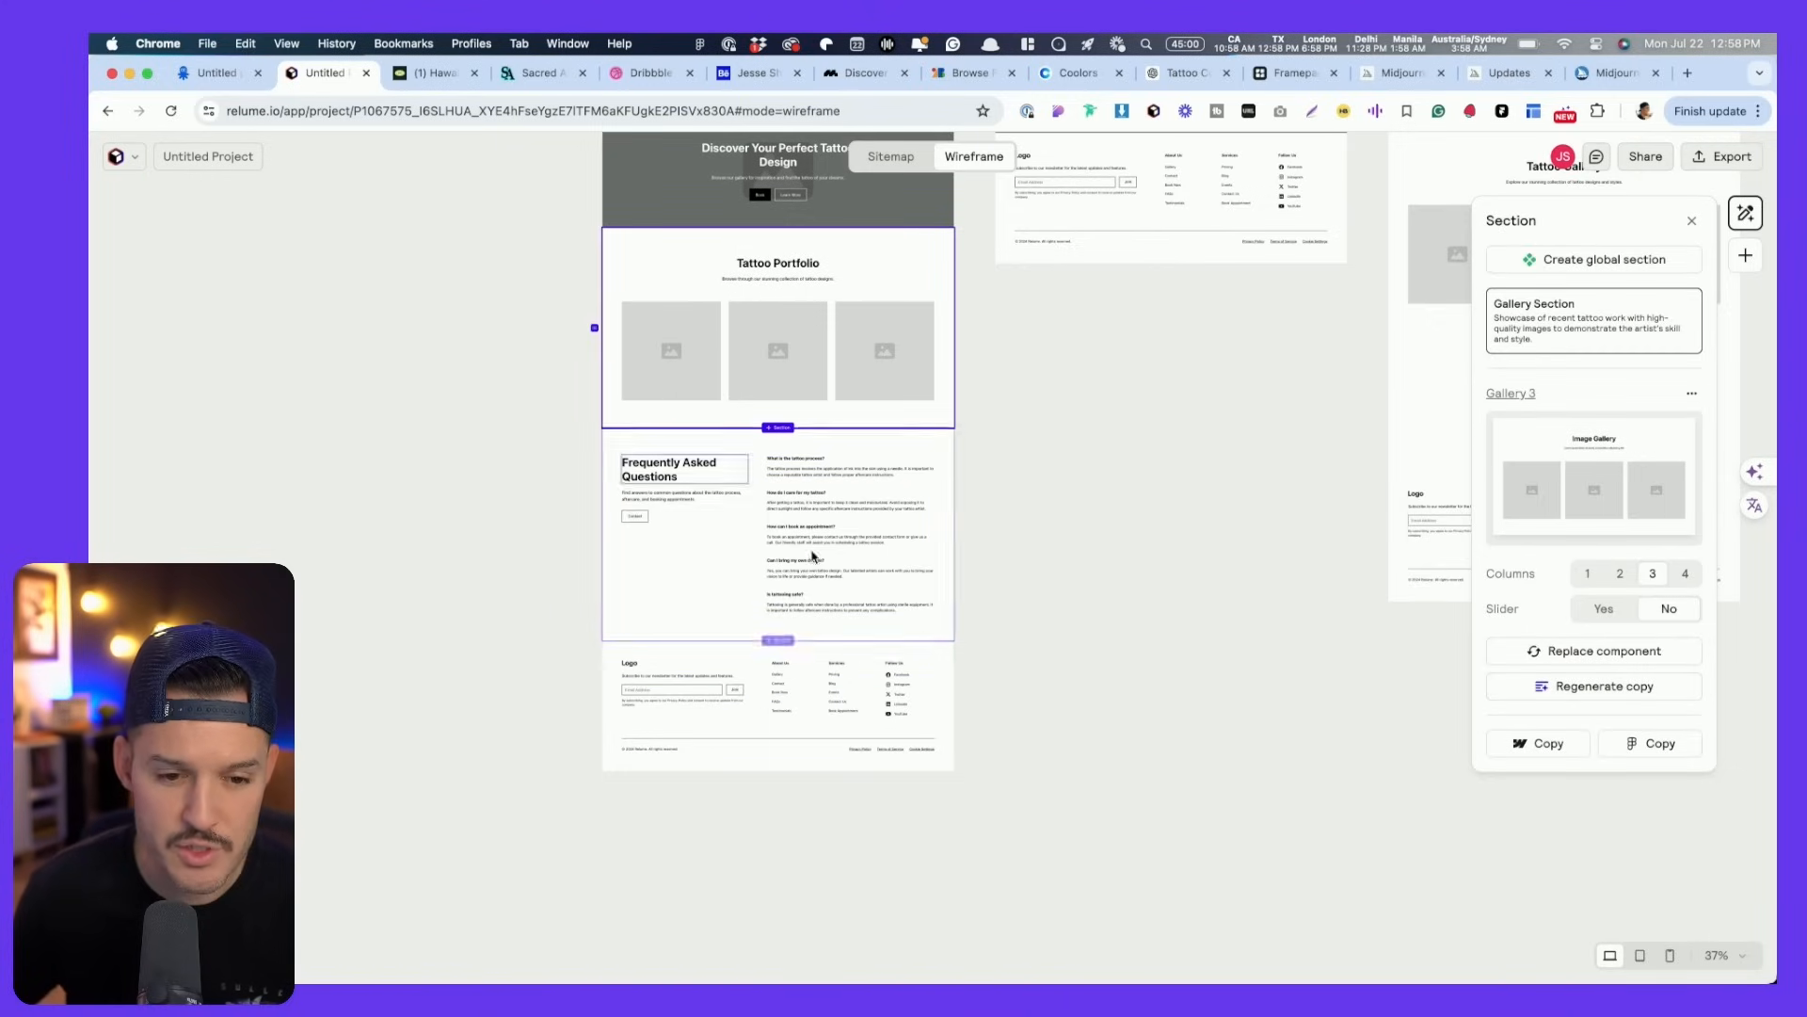
scroll(791, 735, "up", 2)
scroll(791, 735, "down", 5)
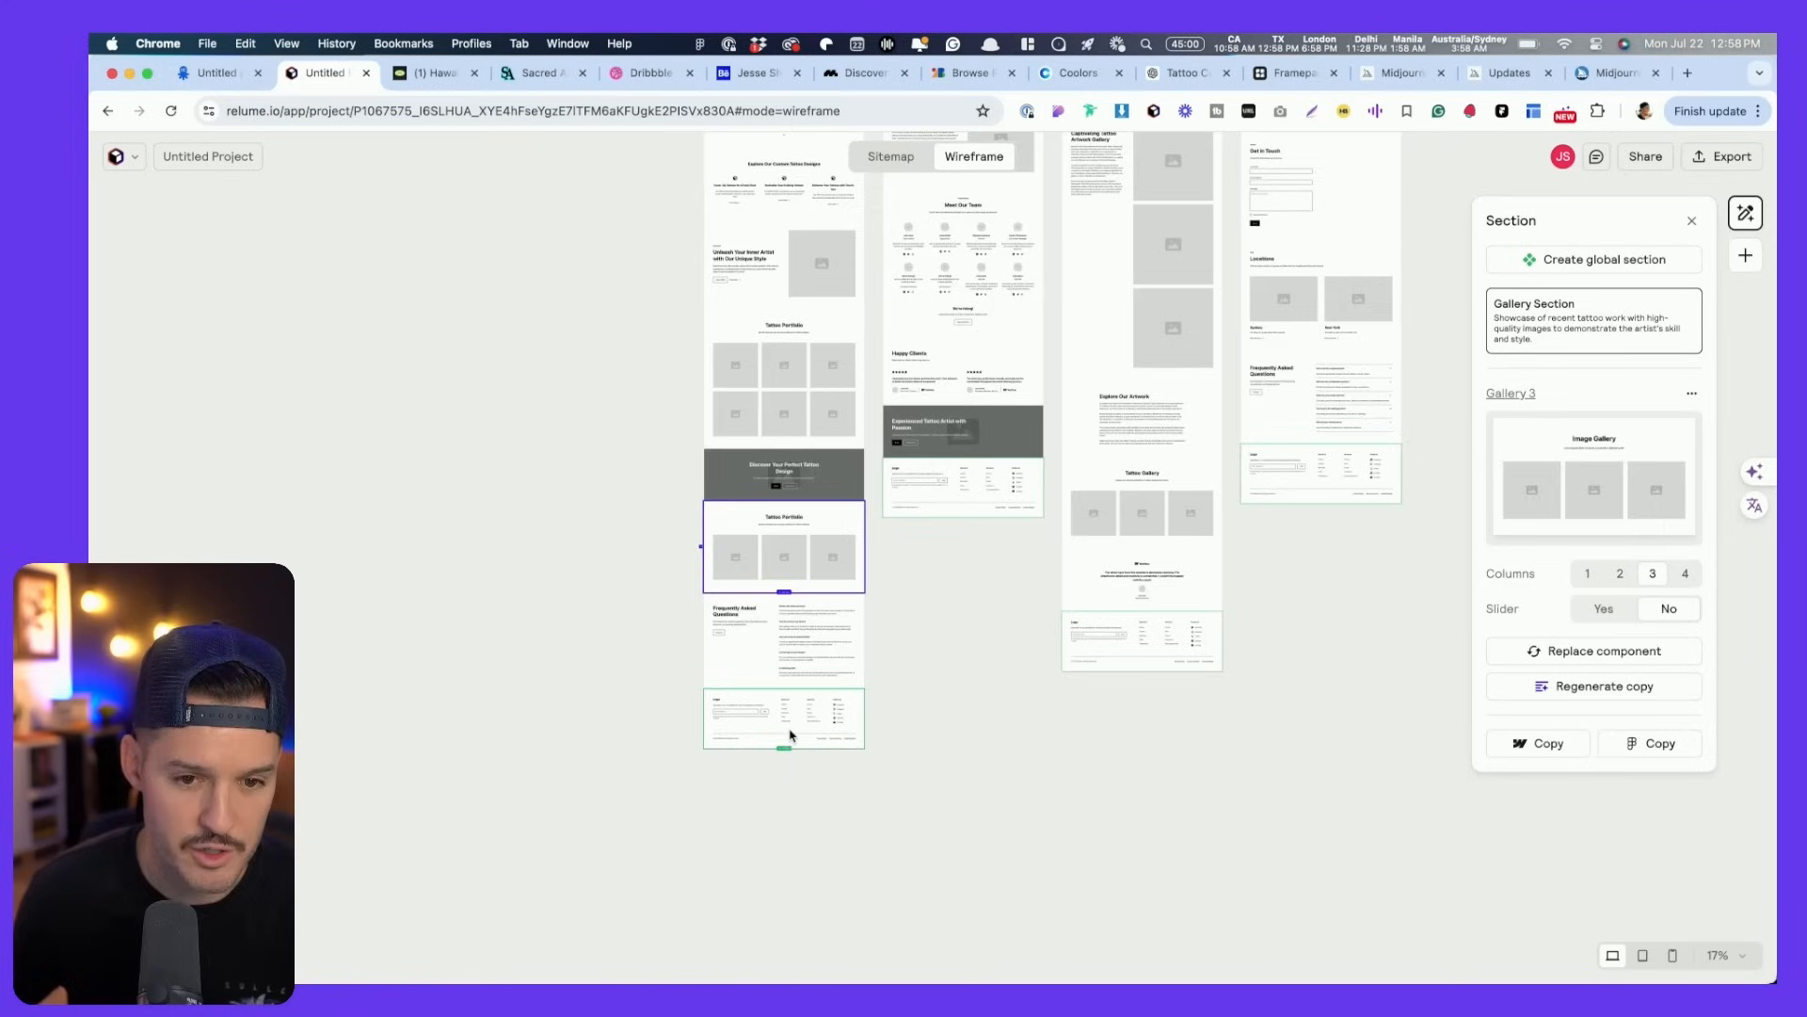
- Deselect the section and pan to show the Home, About, Gallery and Contact pages at 17%
left_click(976, 556)
left_click_drag(976, 556, 912, 904)
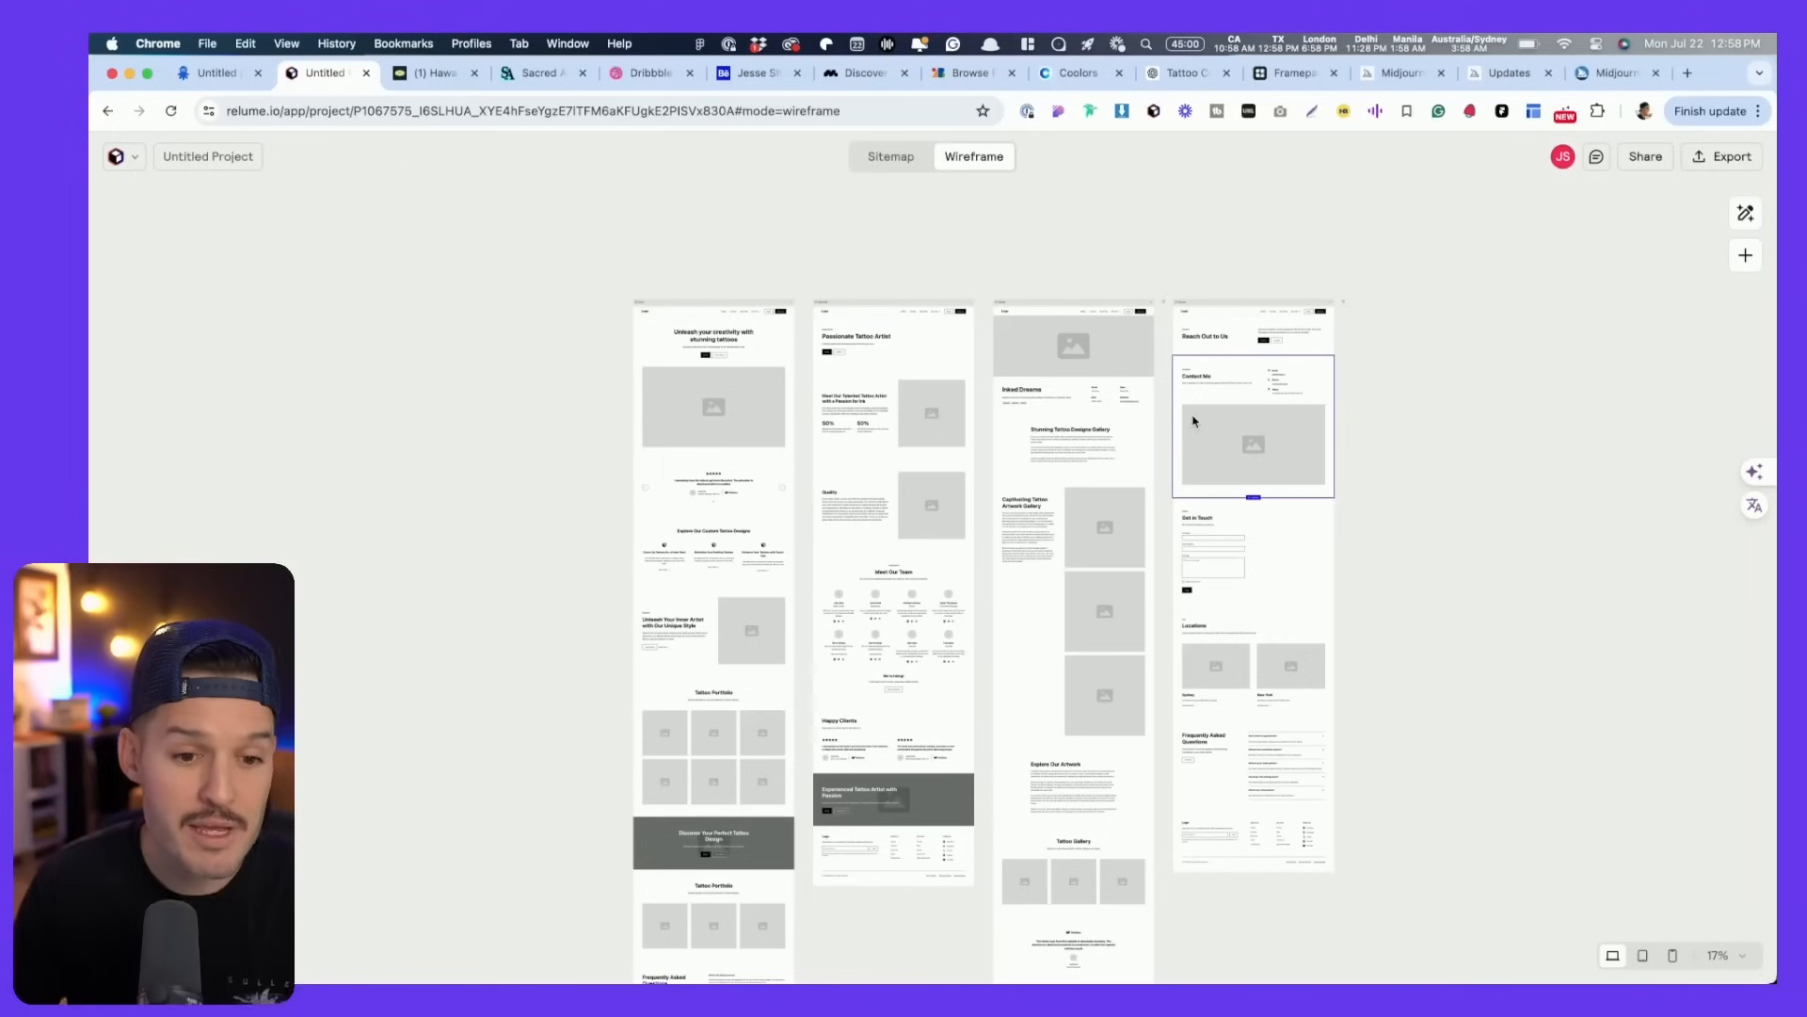
- Try the two-column Testimonial 5 layout on the homepage testimonial section
scroll(664, 602, "up", 10)
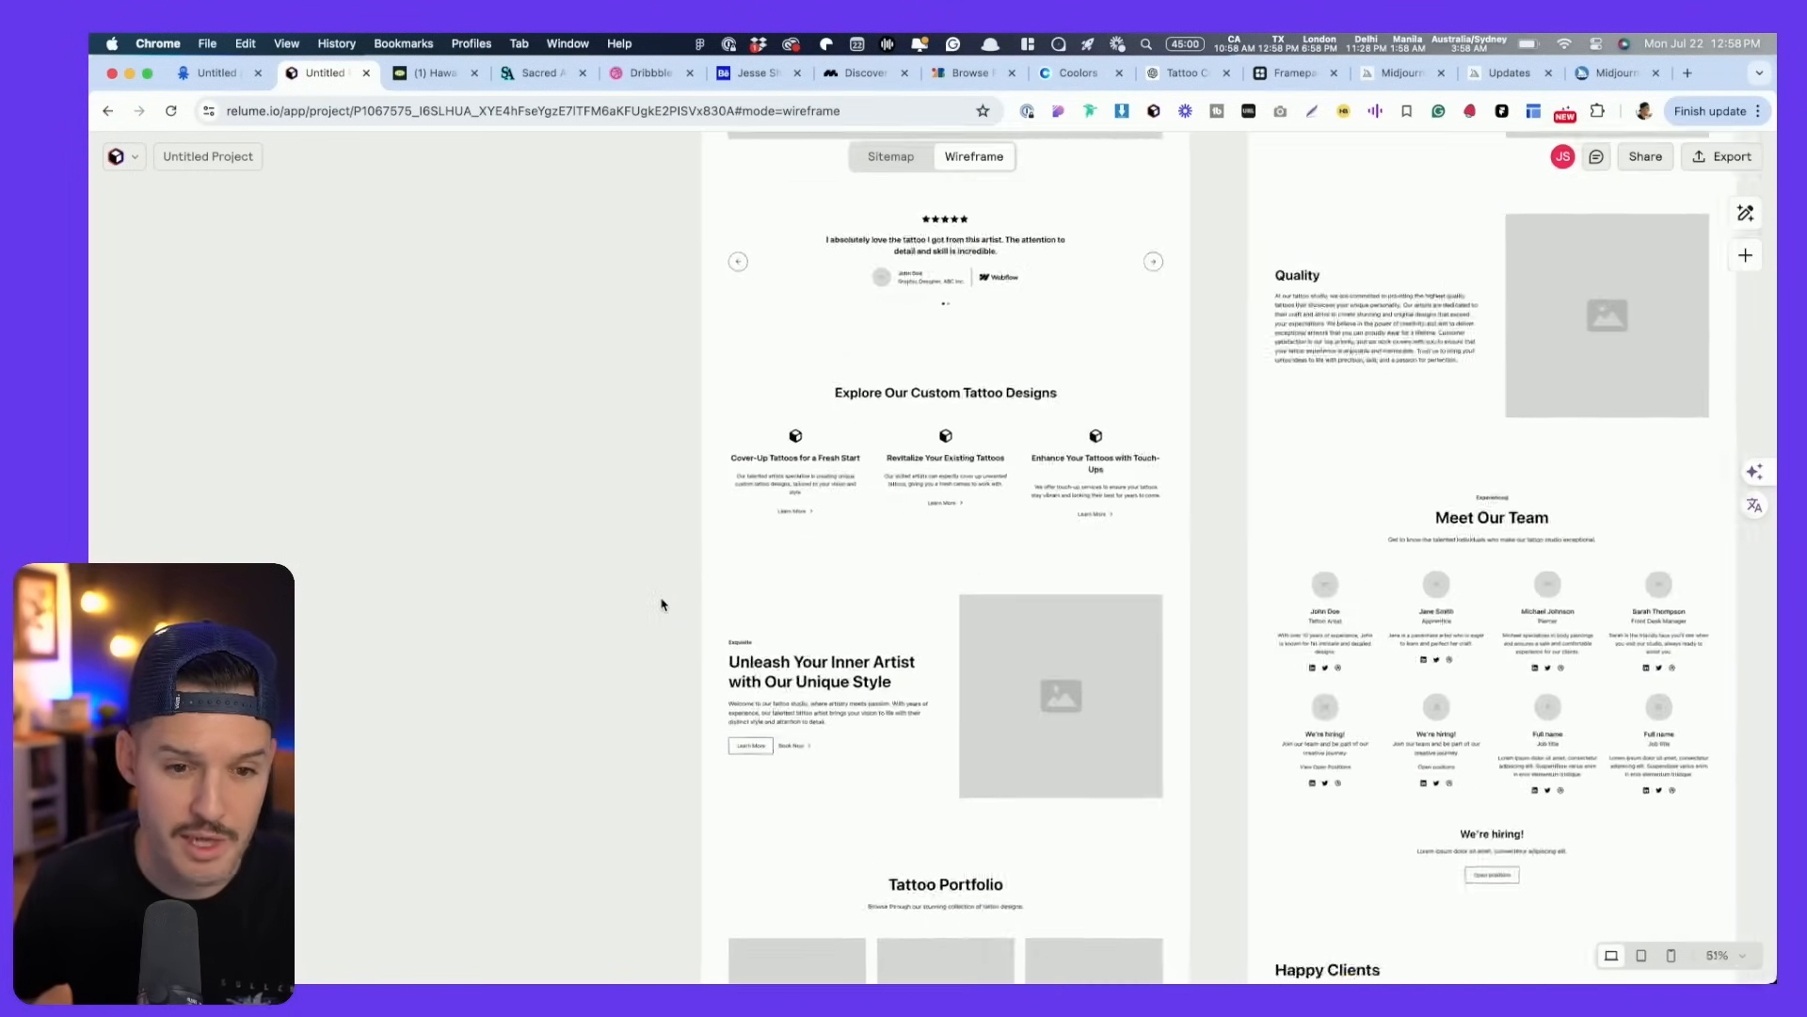
scroll(670, 585, "up", 2)
left_click(1234, 386)
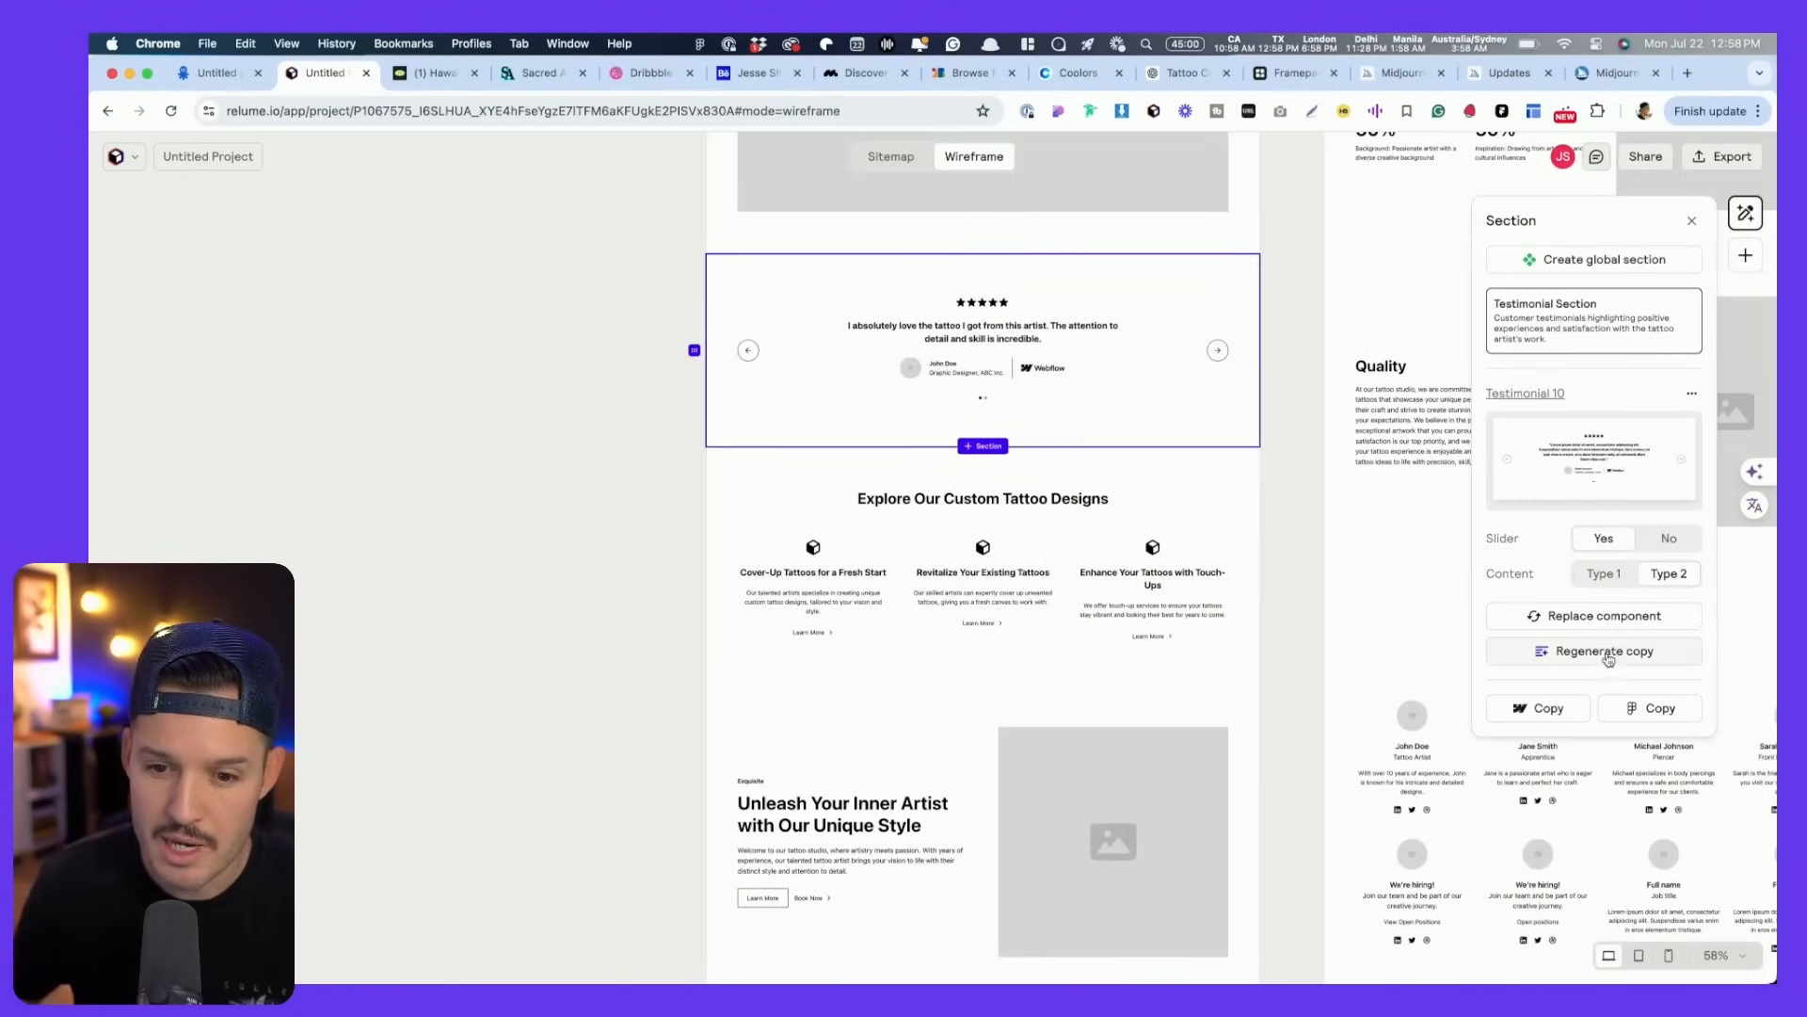
left_click(1598, 616)
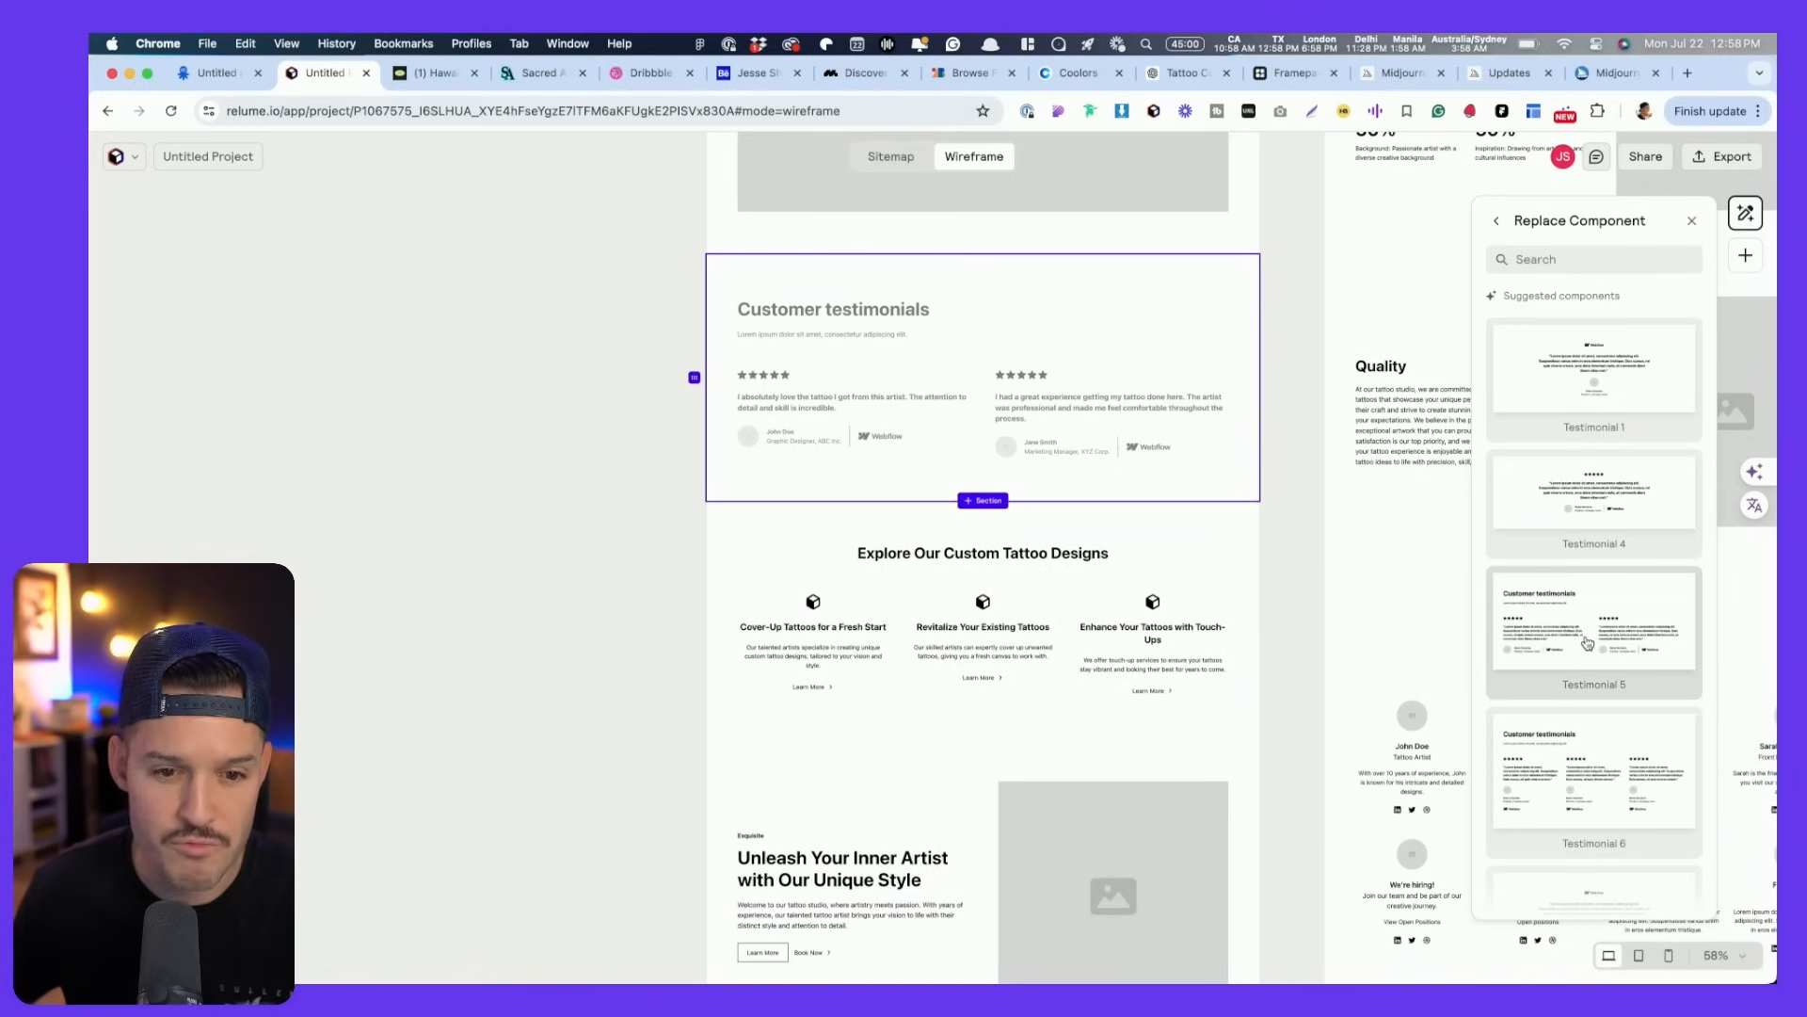
scroll(1587, 643, "down", 10)
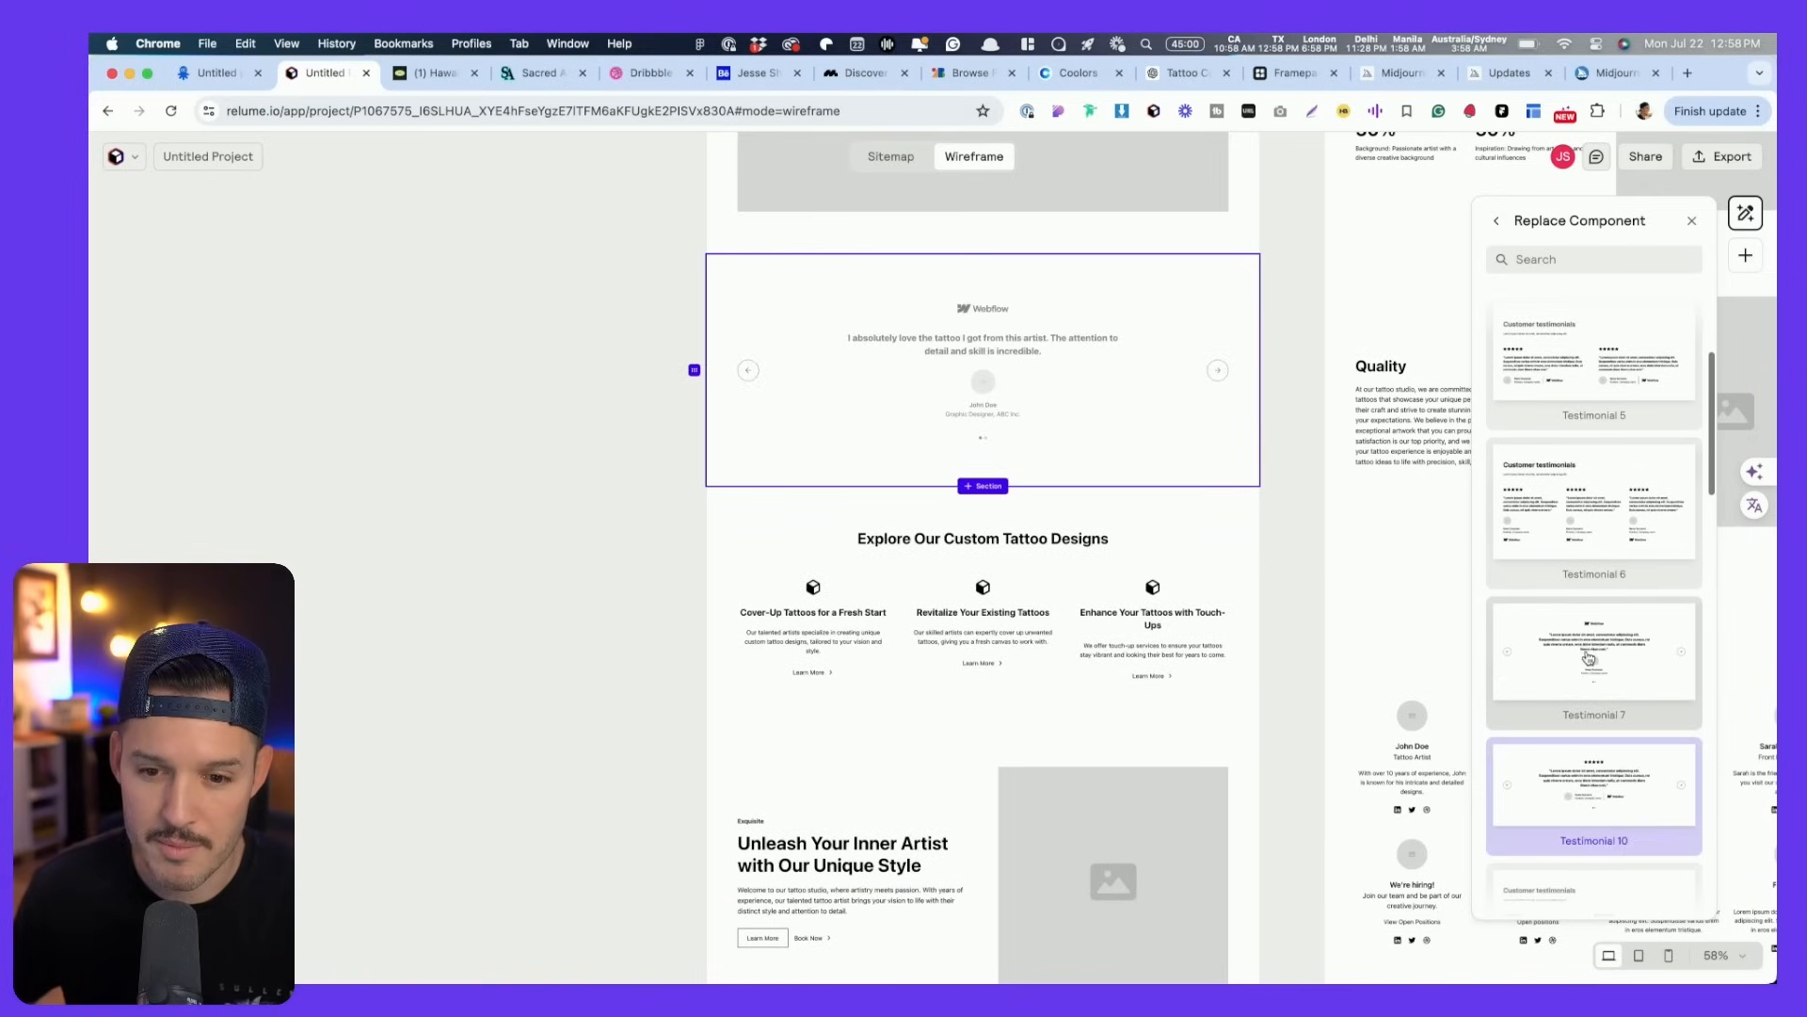
scroll(1597, 550, "up", 8)
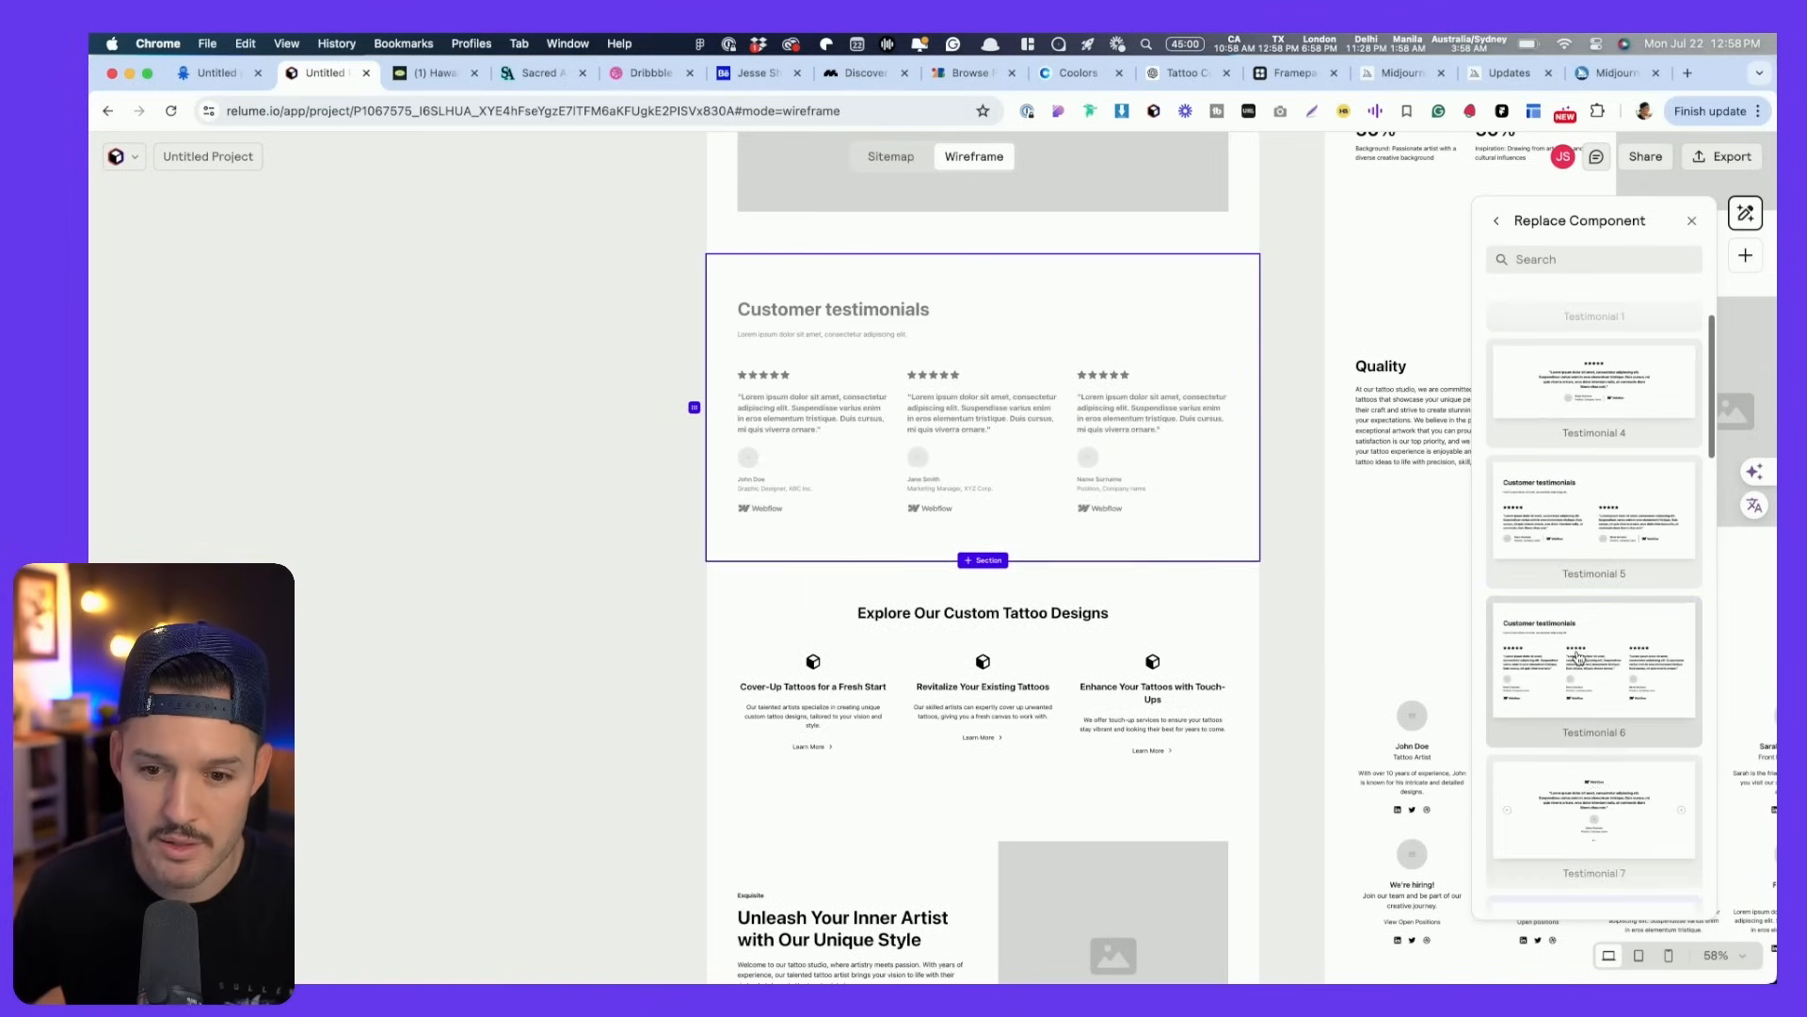
left_click(1593, 530)
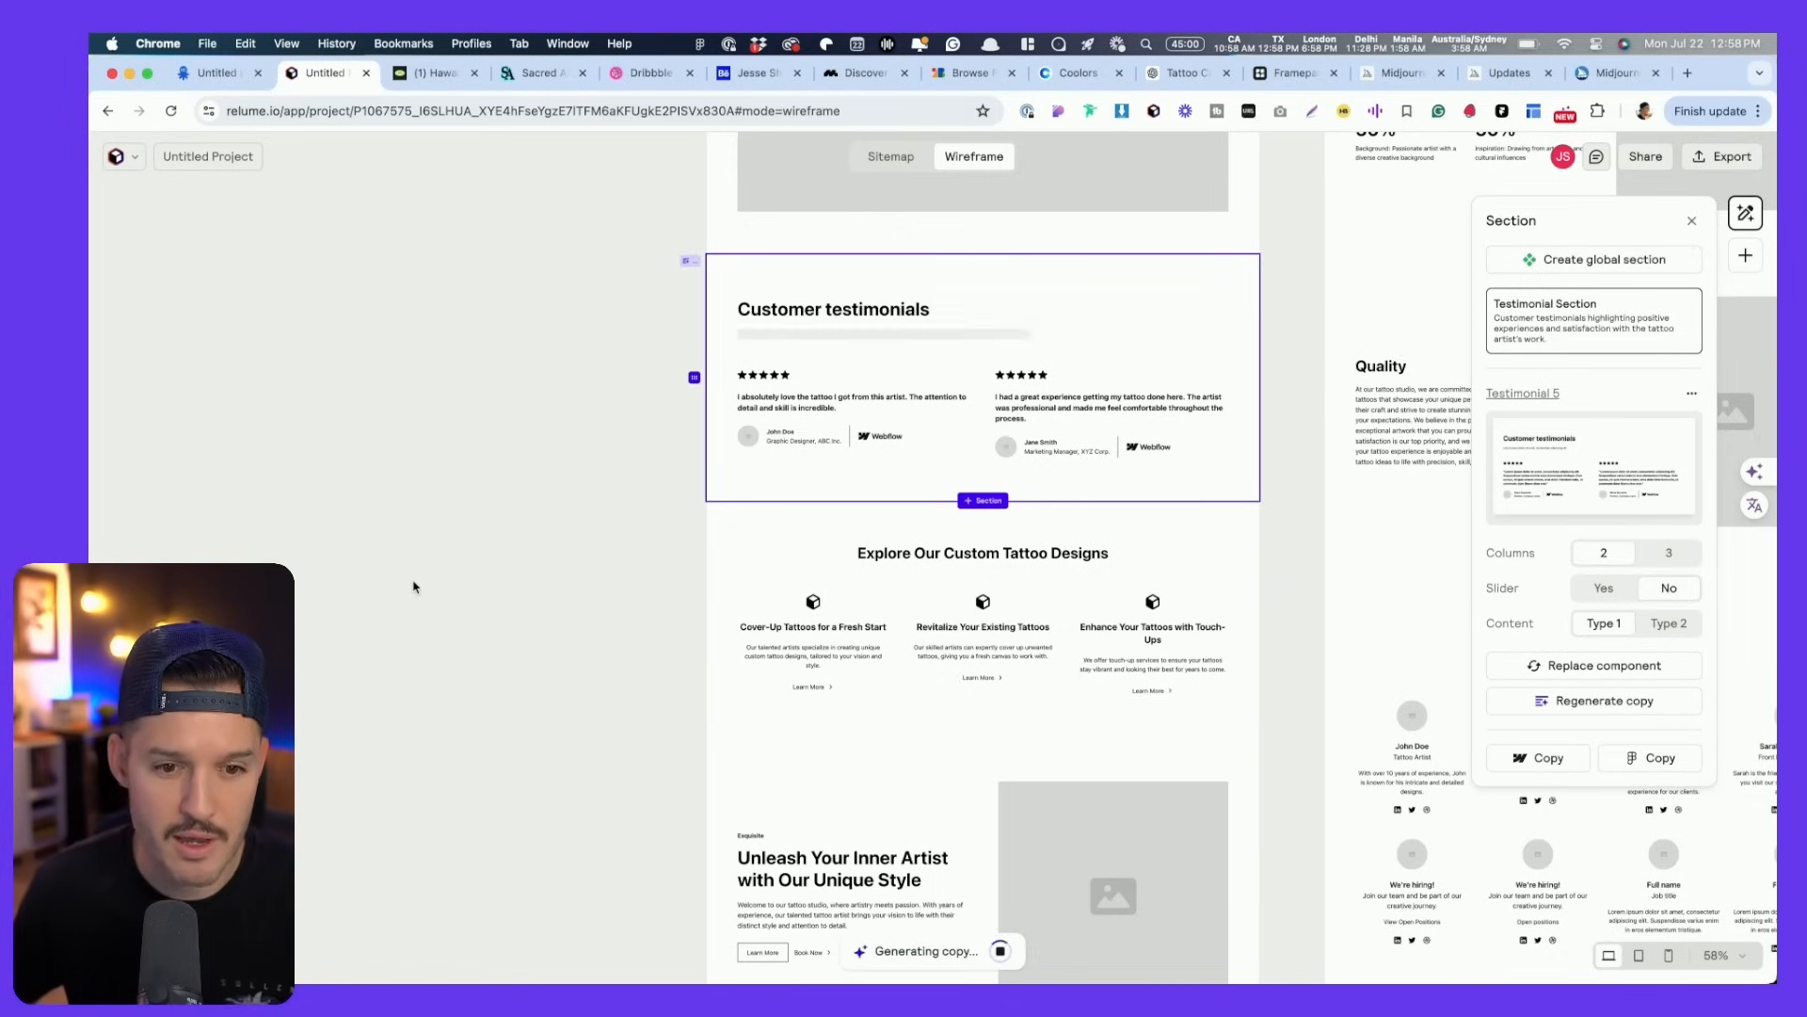
- Replace it with the three-column Testimonial 6 layout showing three reviews
left_click(1610, 668)
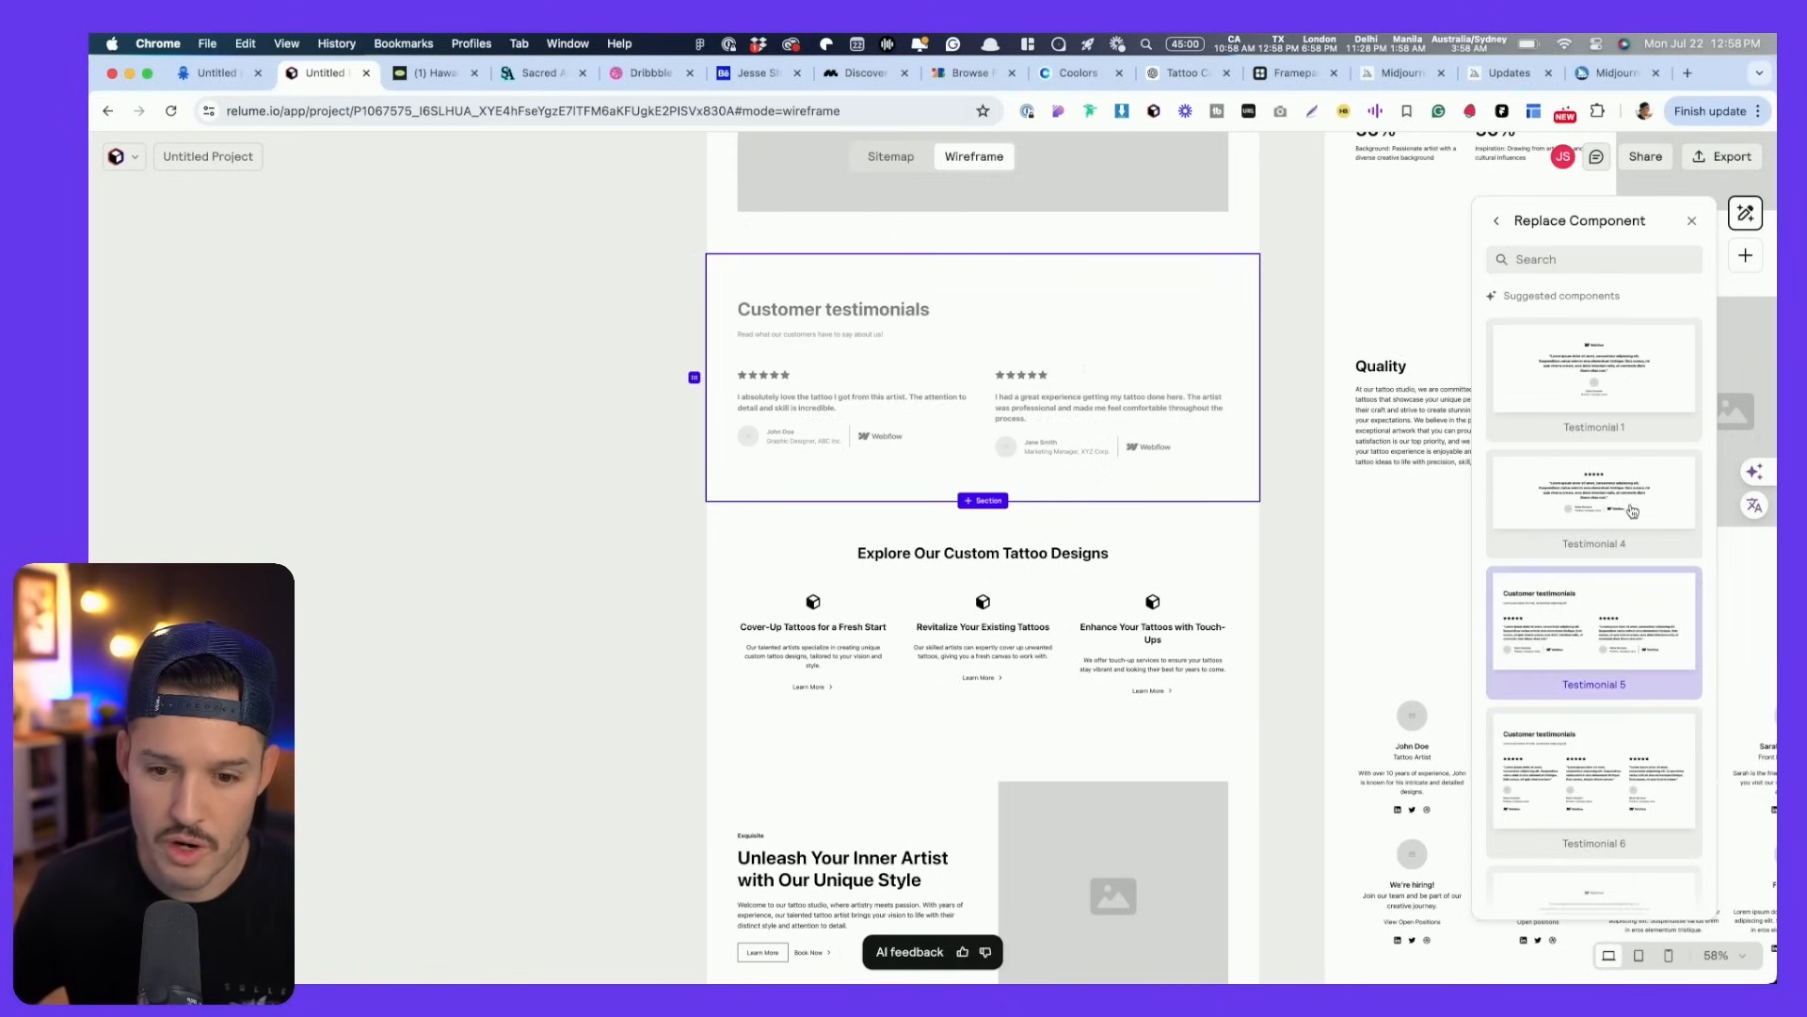
left_click(1621, 760)
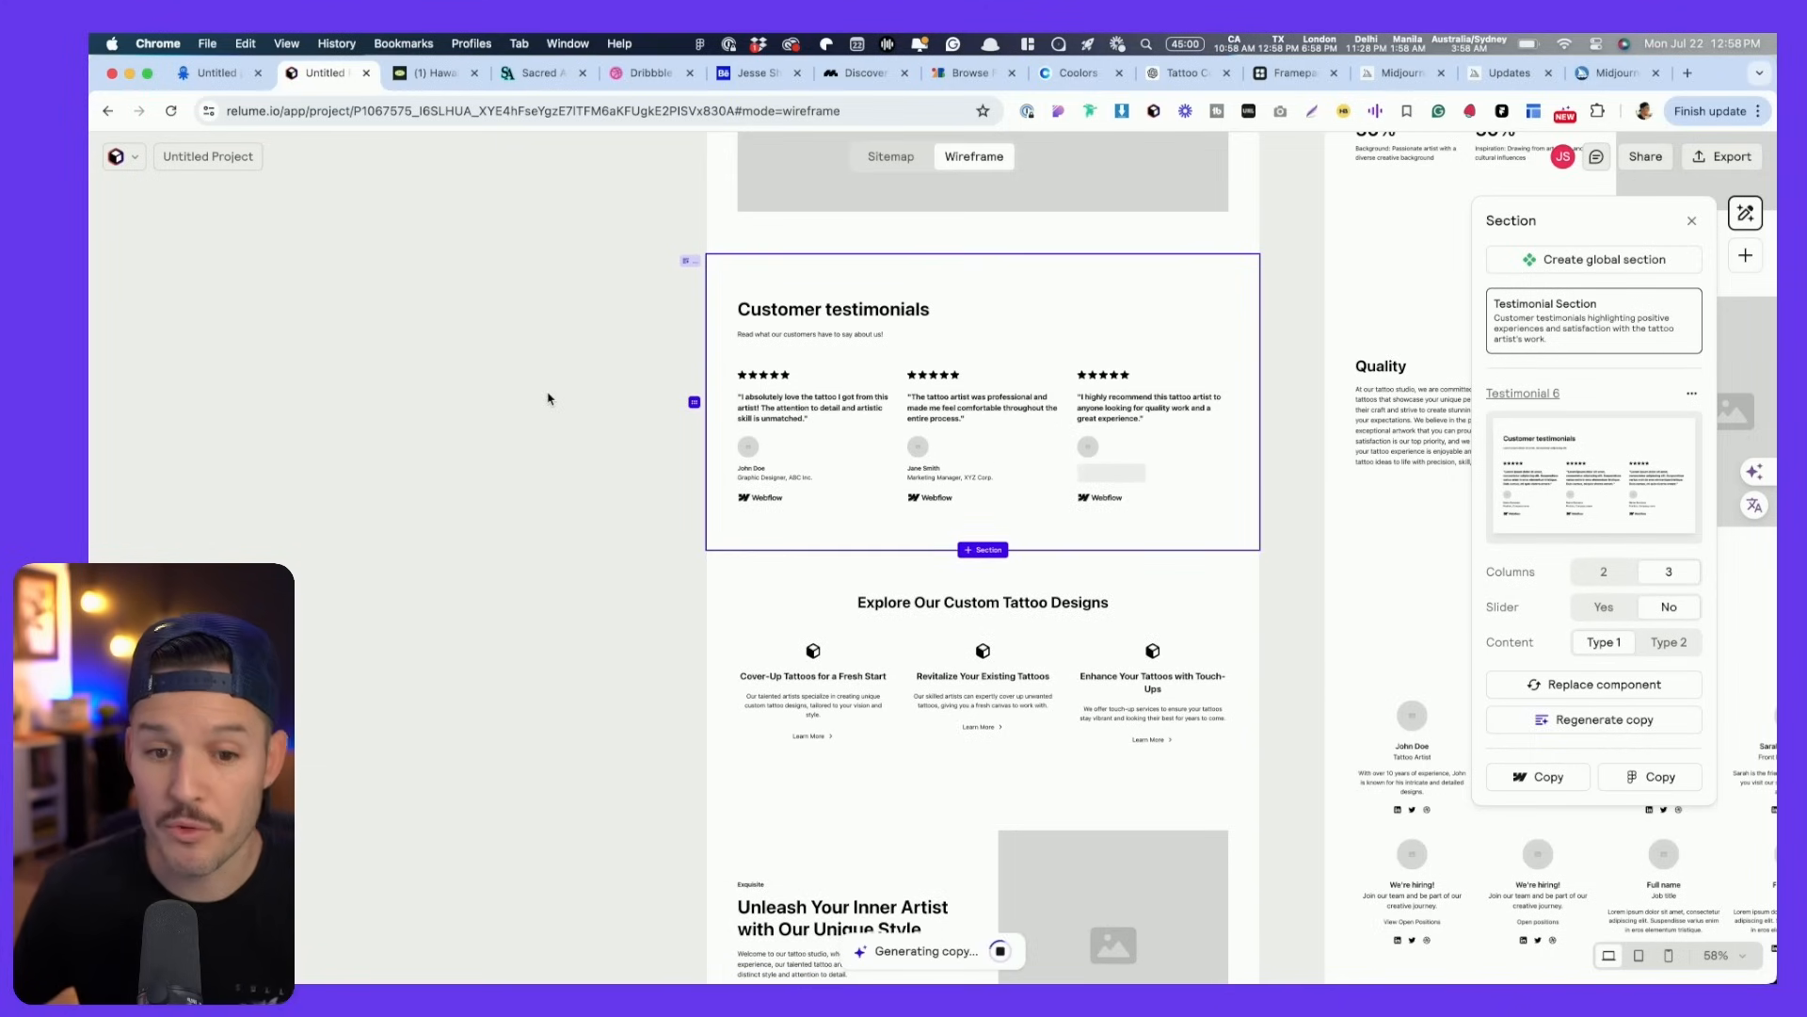
scroll(845, 505, "up", 5)
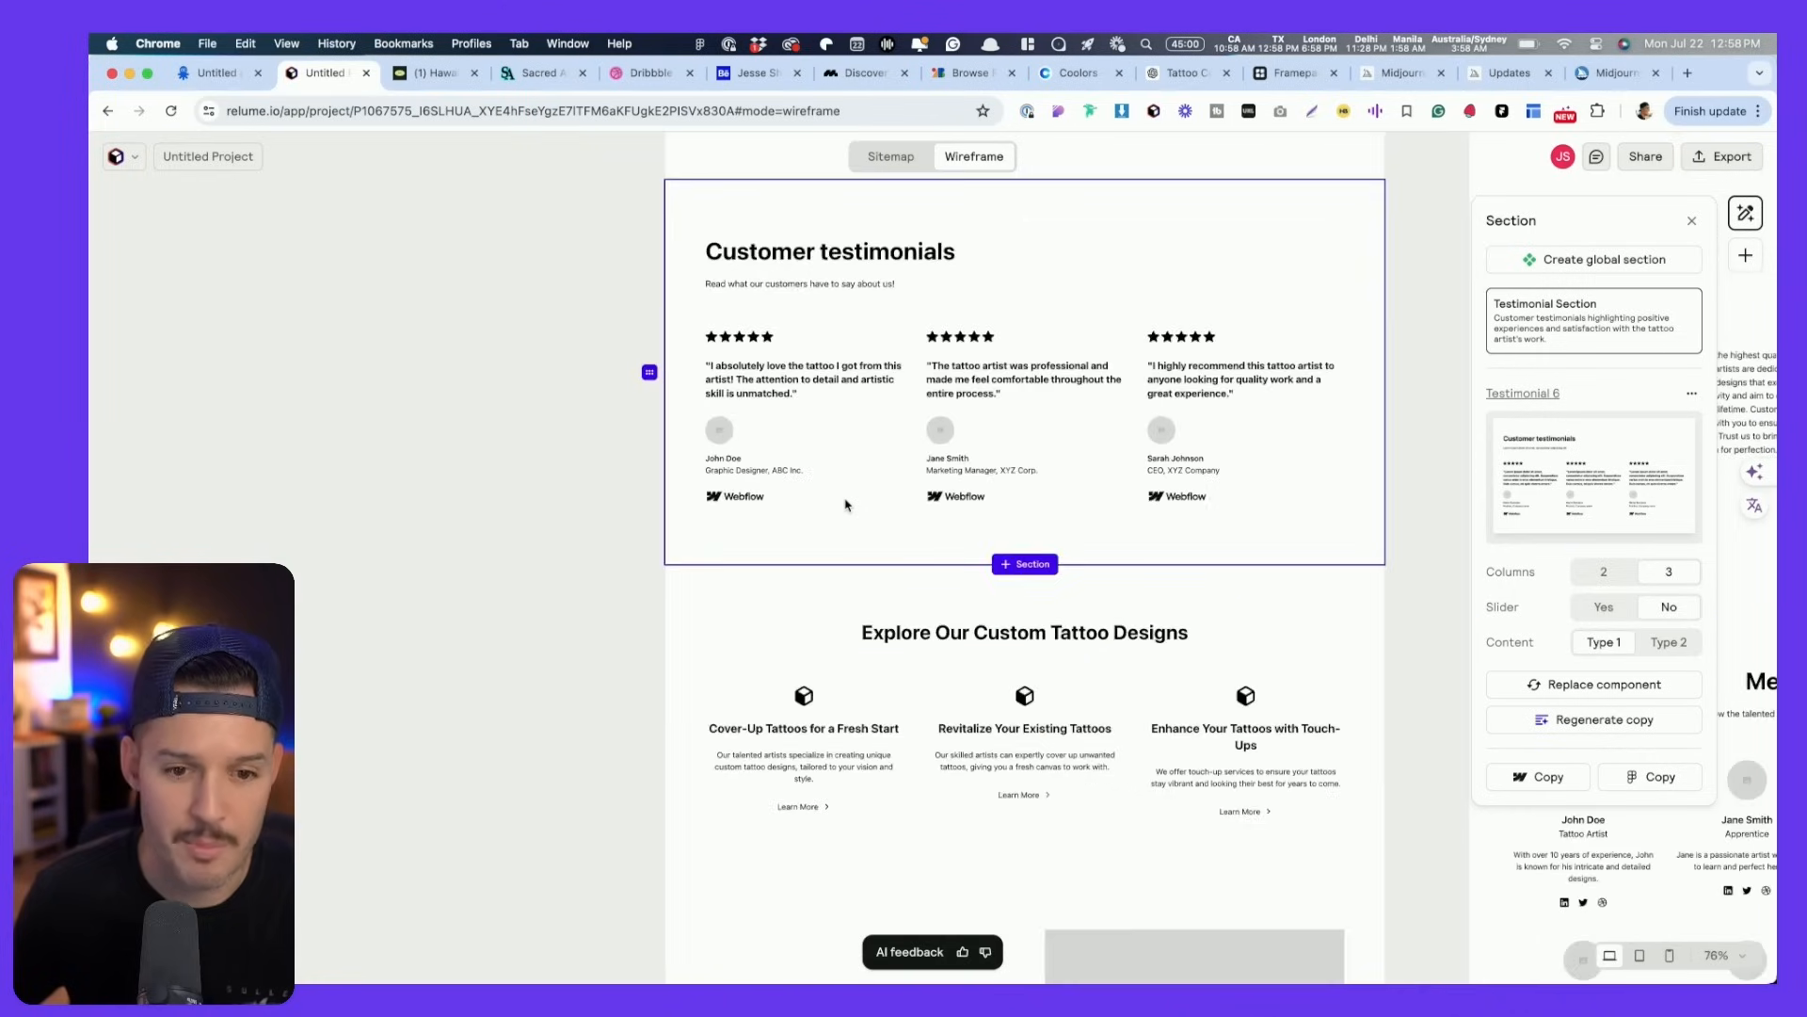
scroll(874, 481, "down", 5)
scroll(874, 481, "right", 5)
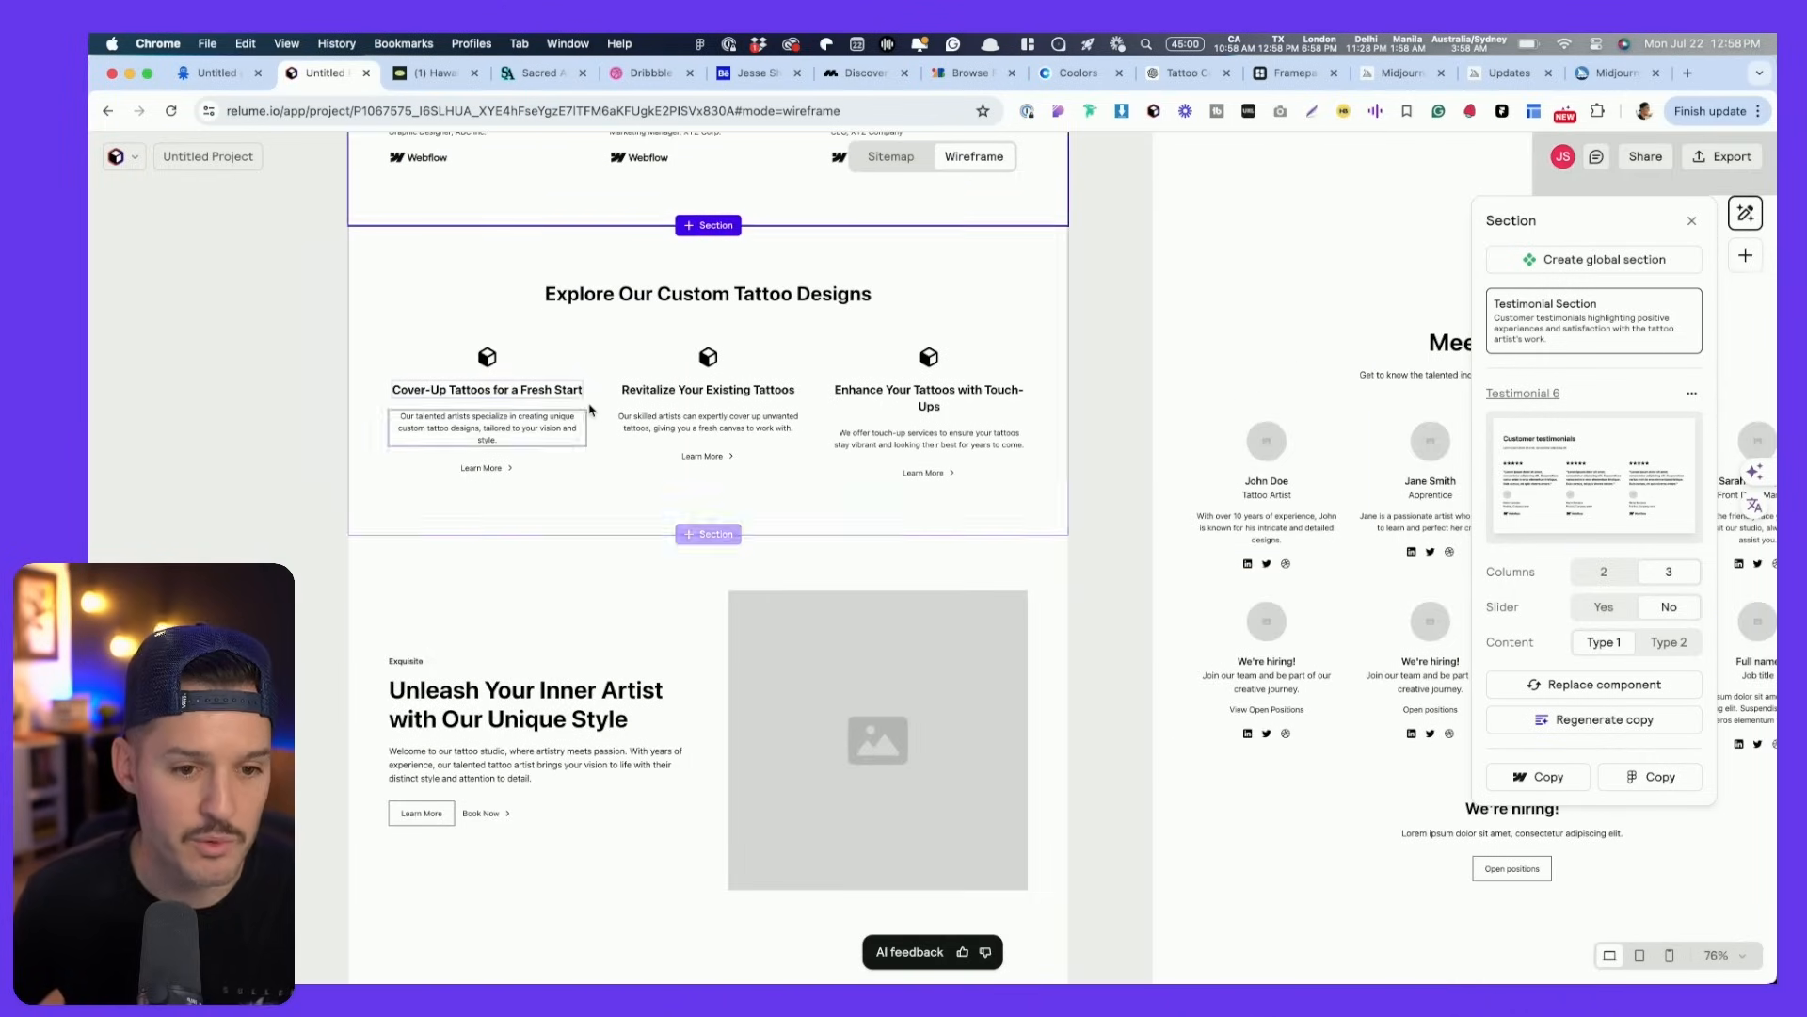
scroll(465, 292, "down", 5)
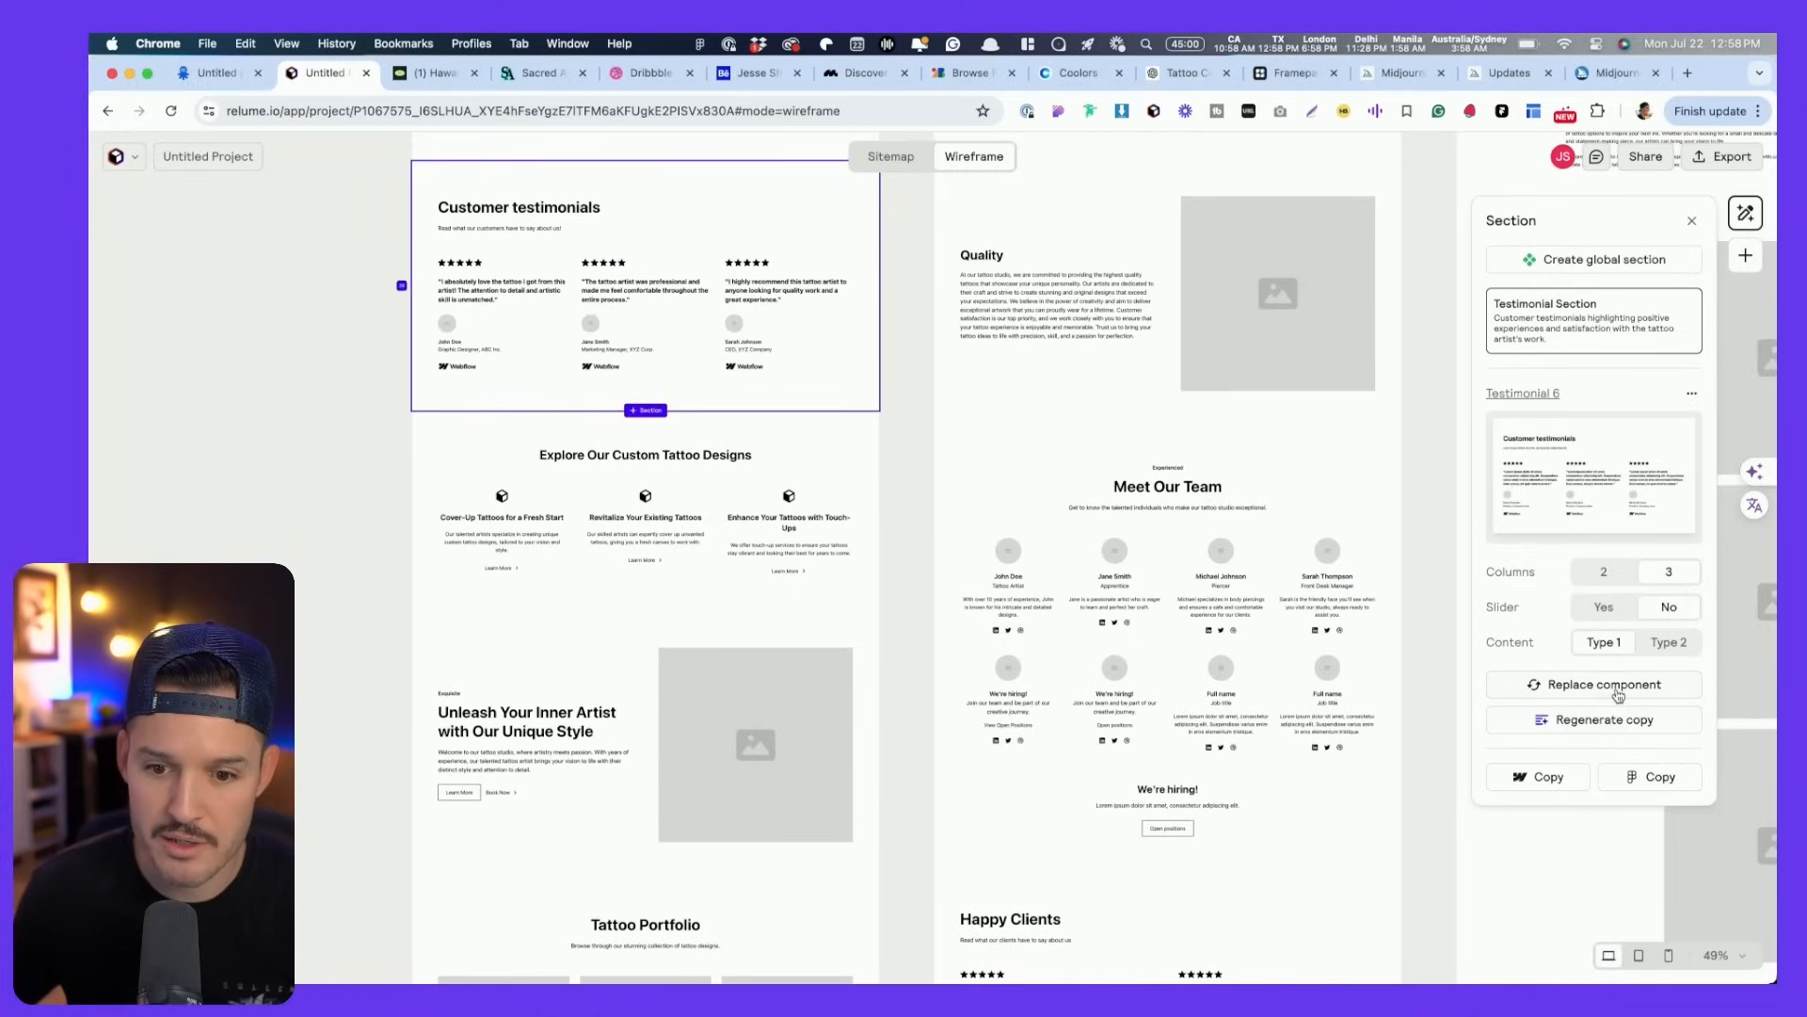
- Switch the testimonials to the single-quote Testimonial 4 layout and dismiss the feedback notice
left_click(1618, 686)
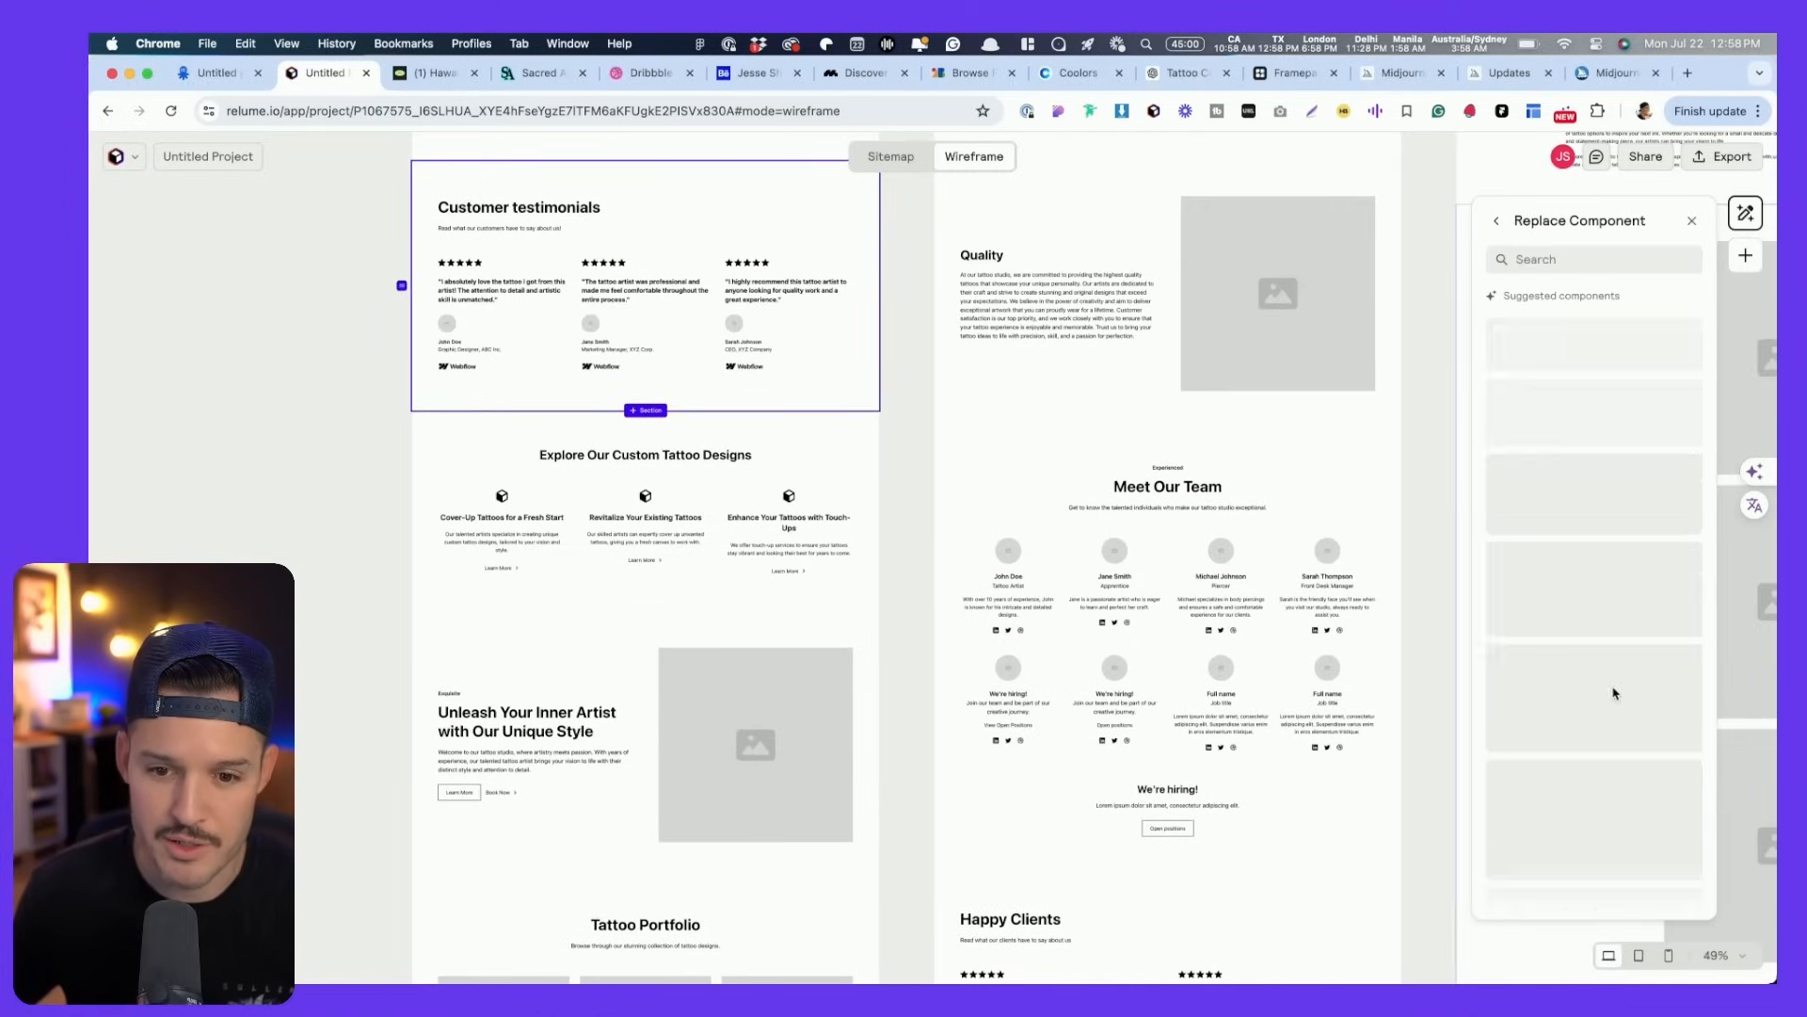
left_click(1604, 523)
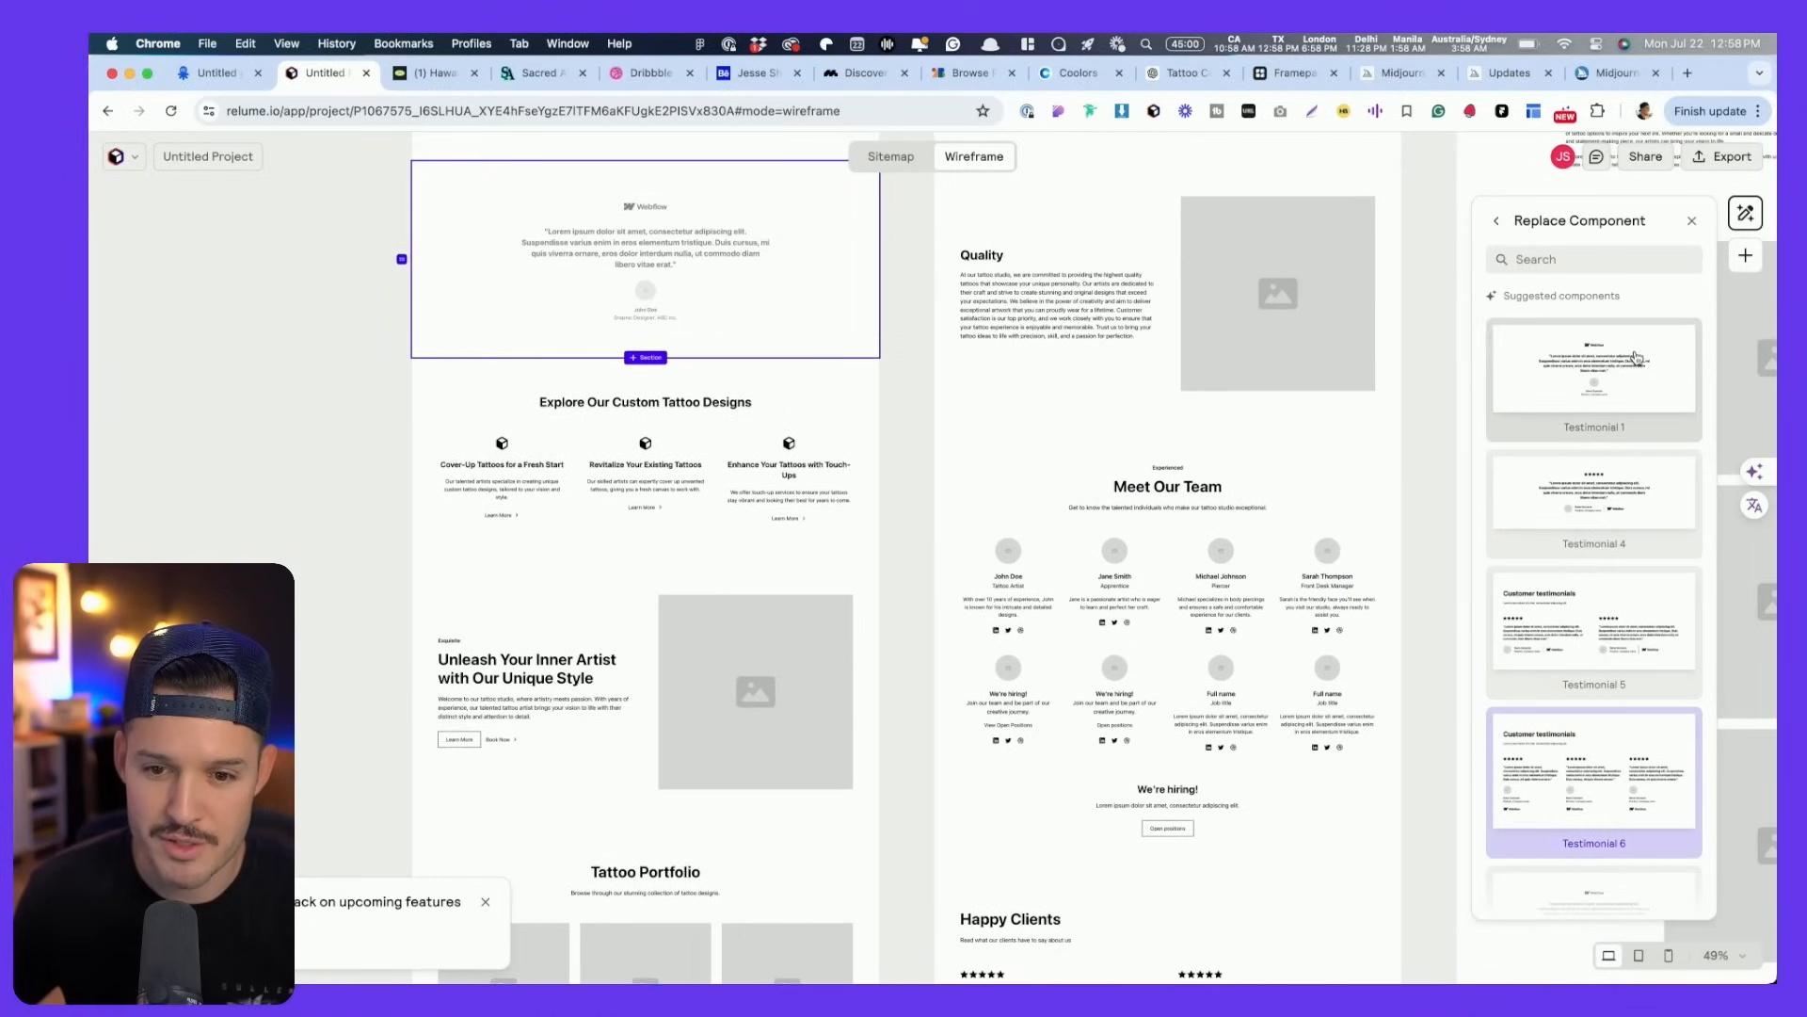
left_click_drag(297, 432, 403, 718)
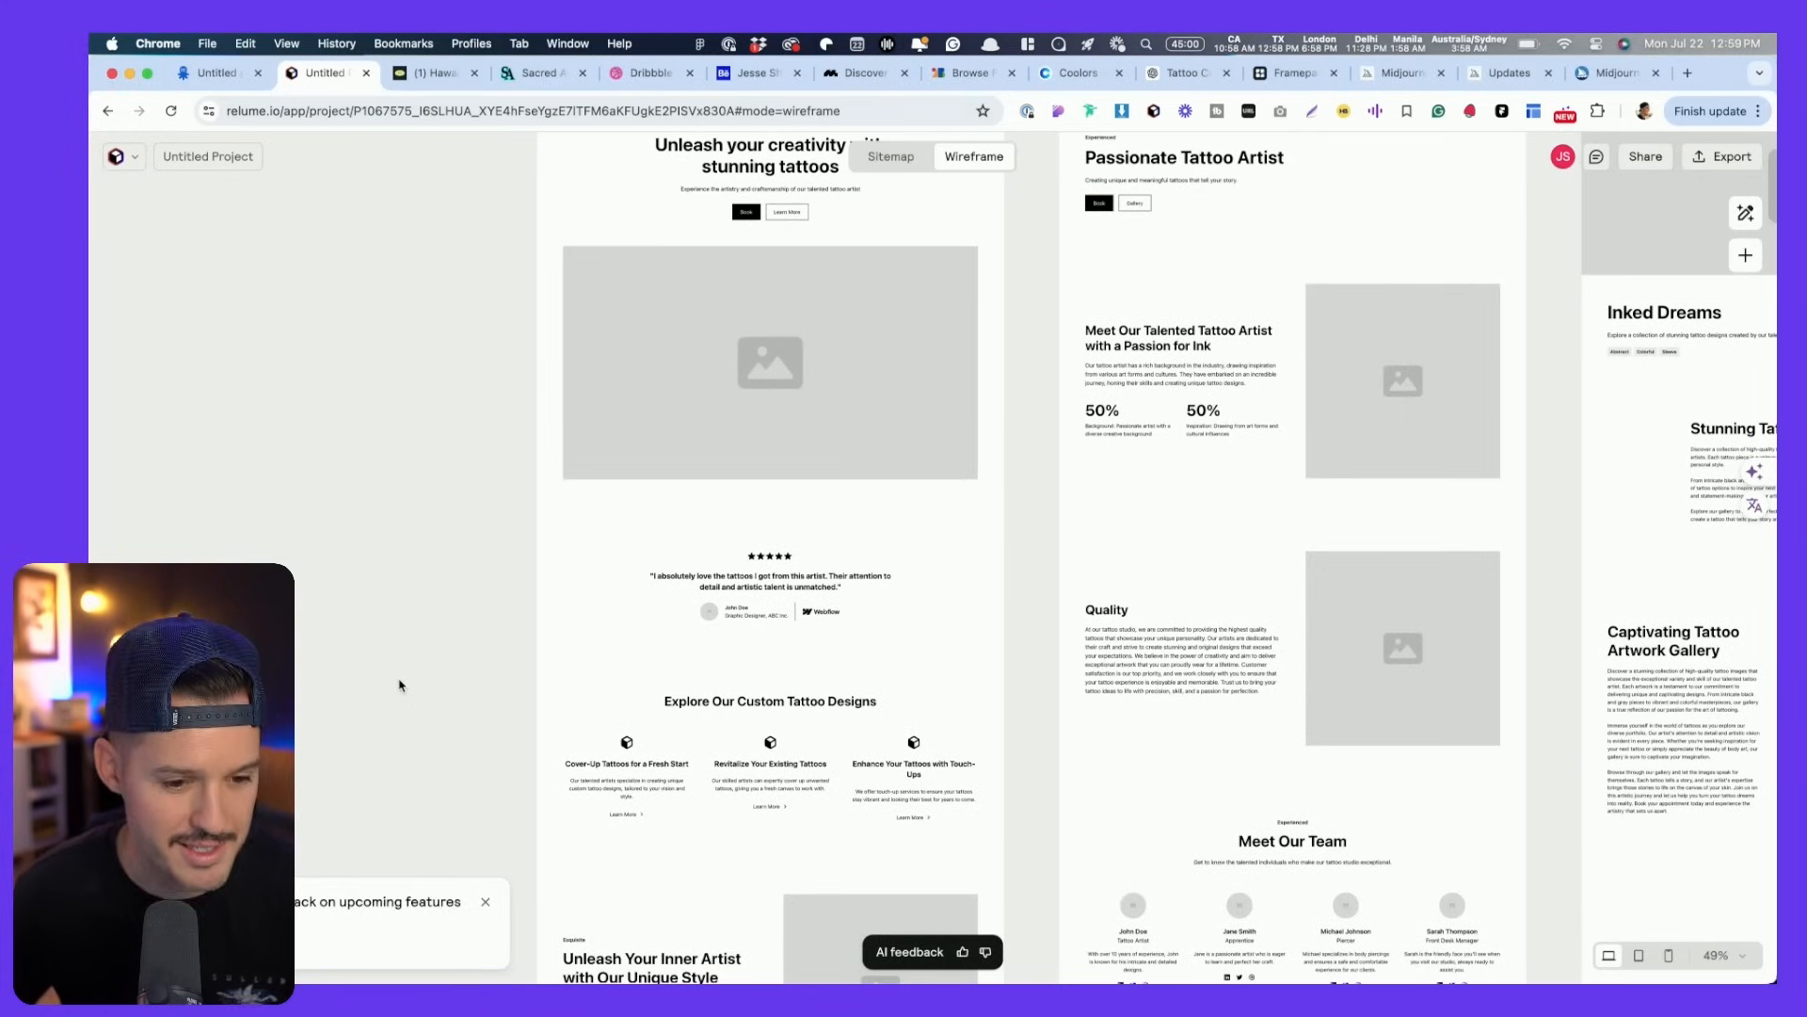
left_click(487, 902)
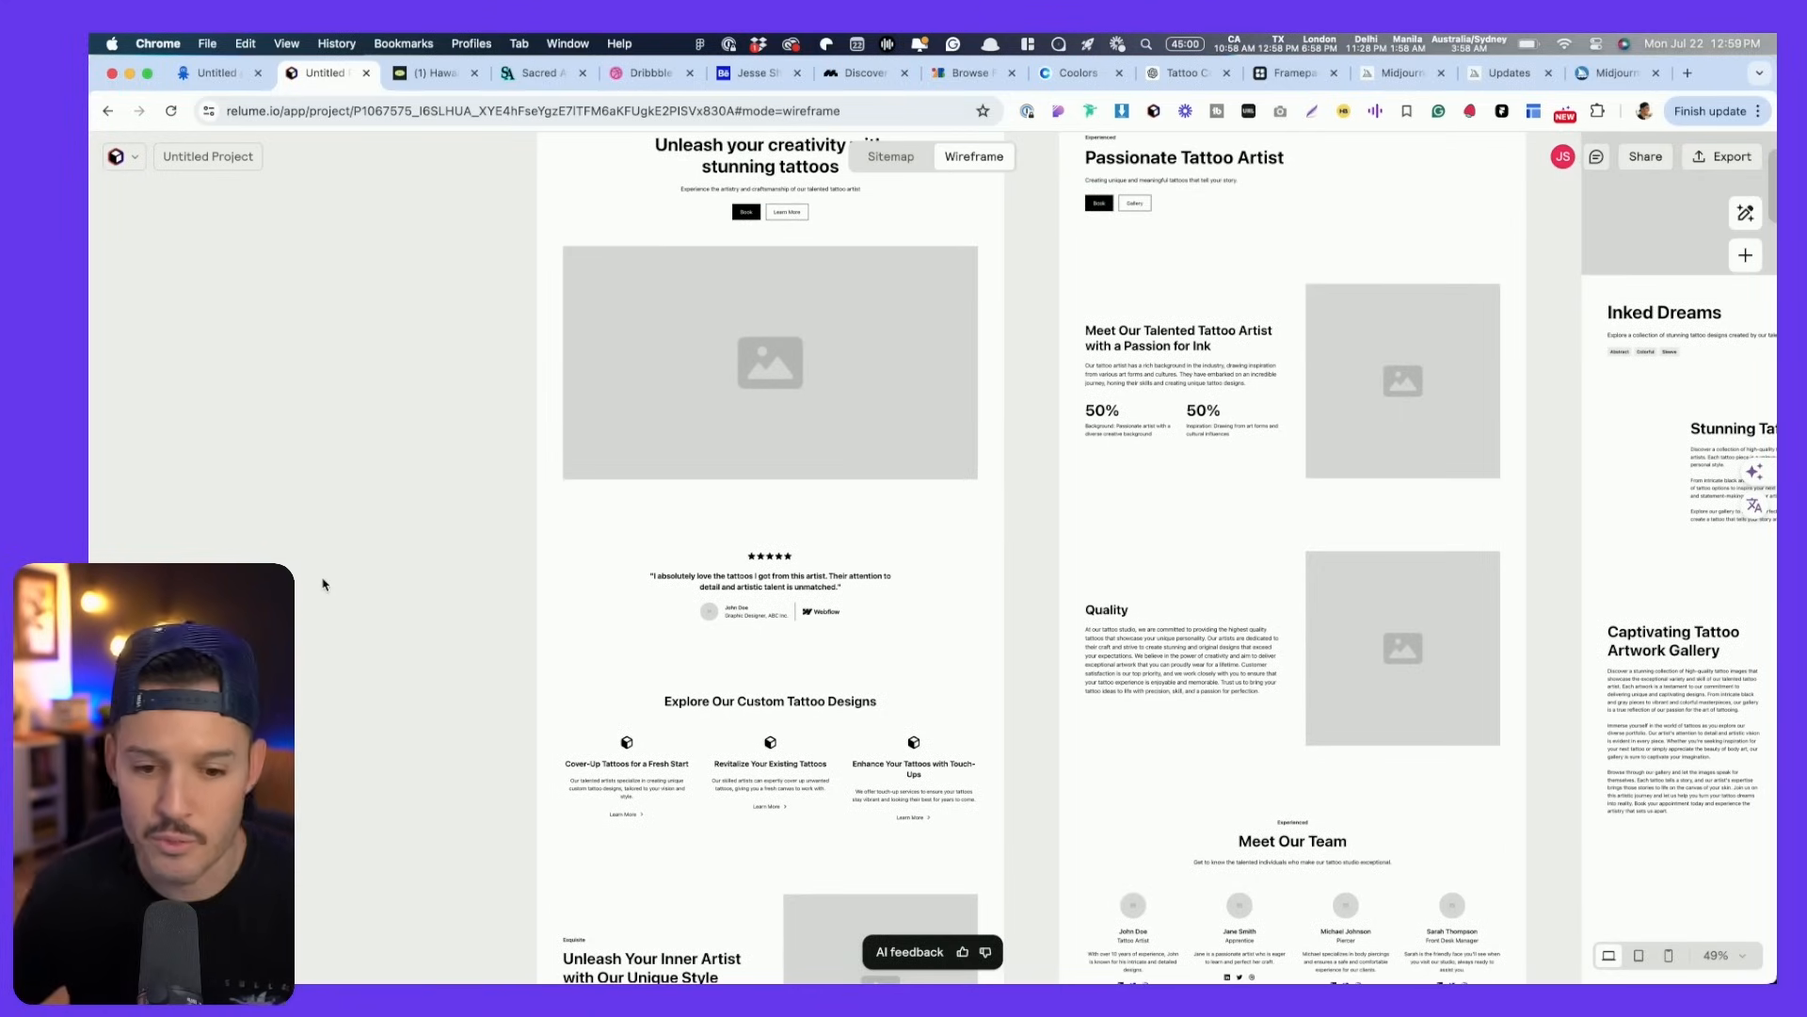
- Select the Home page and bring up its actions menu
scroll(323, 584, "down", 5)
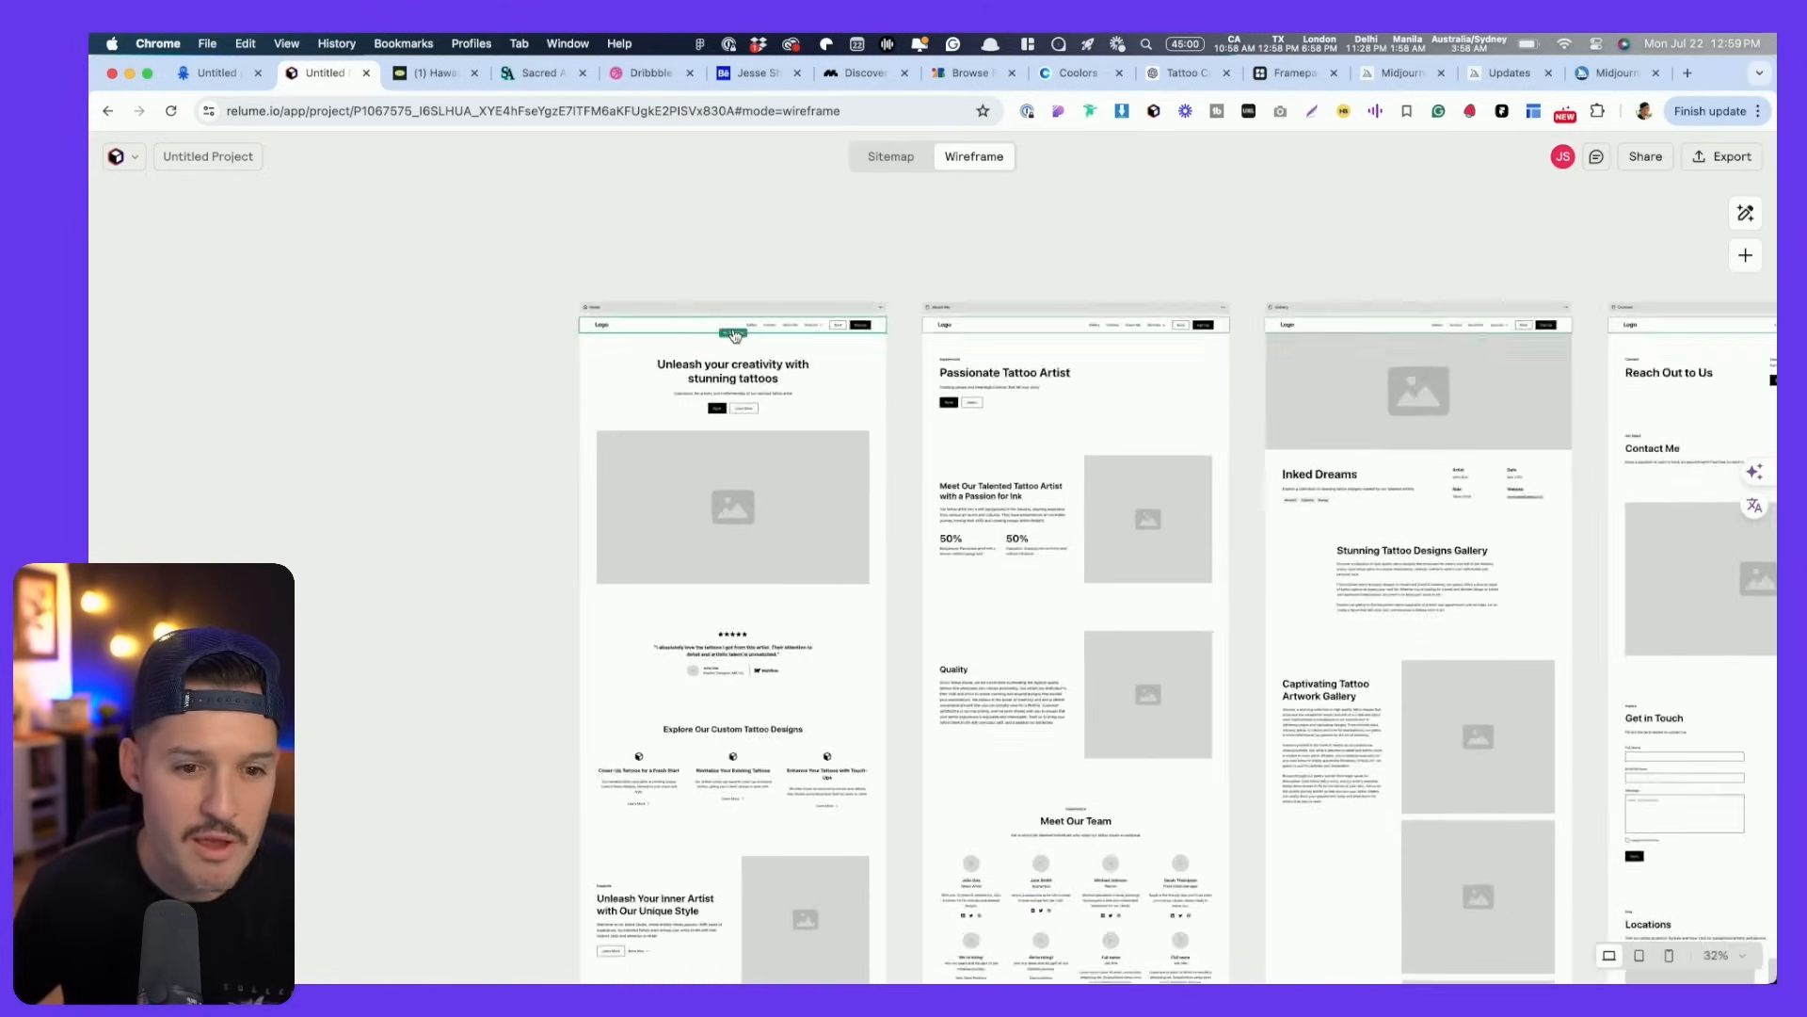
scroll(735, 336, "up", 5)
left_click(975, 282)
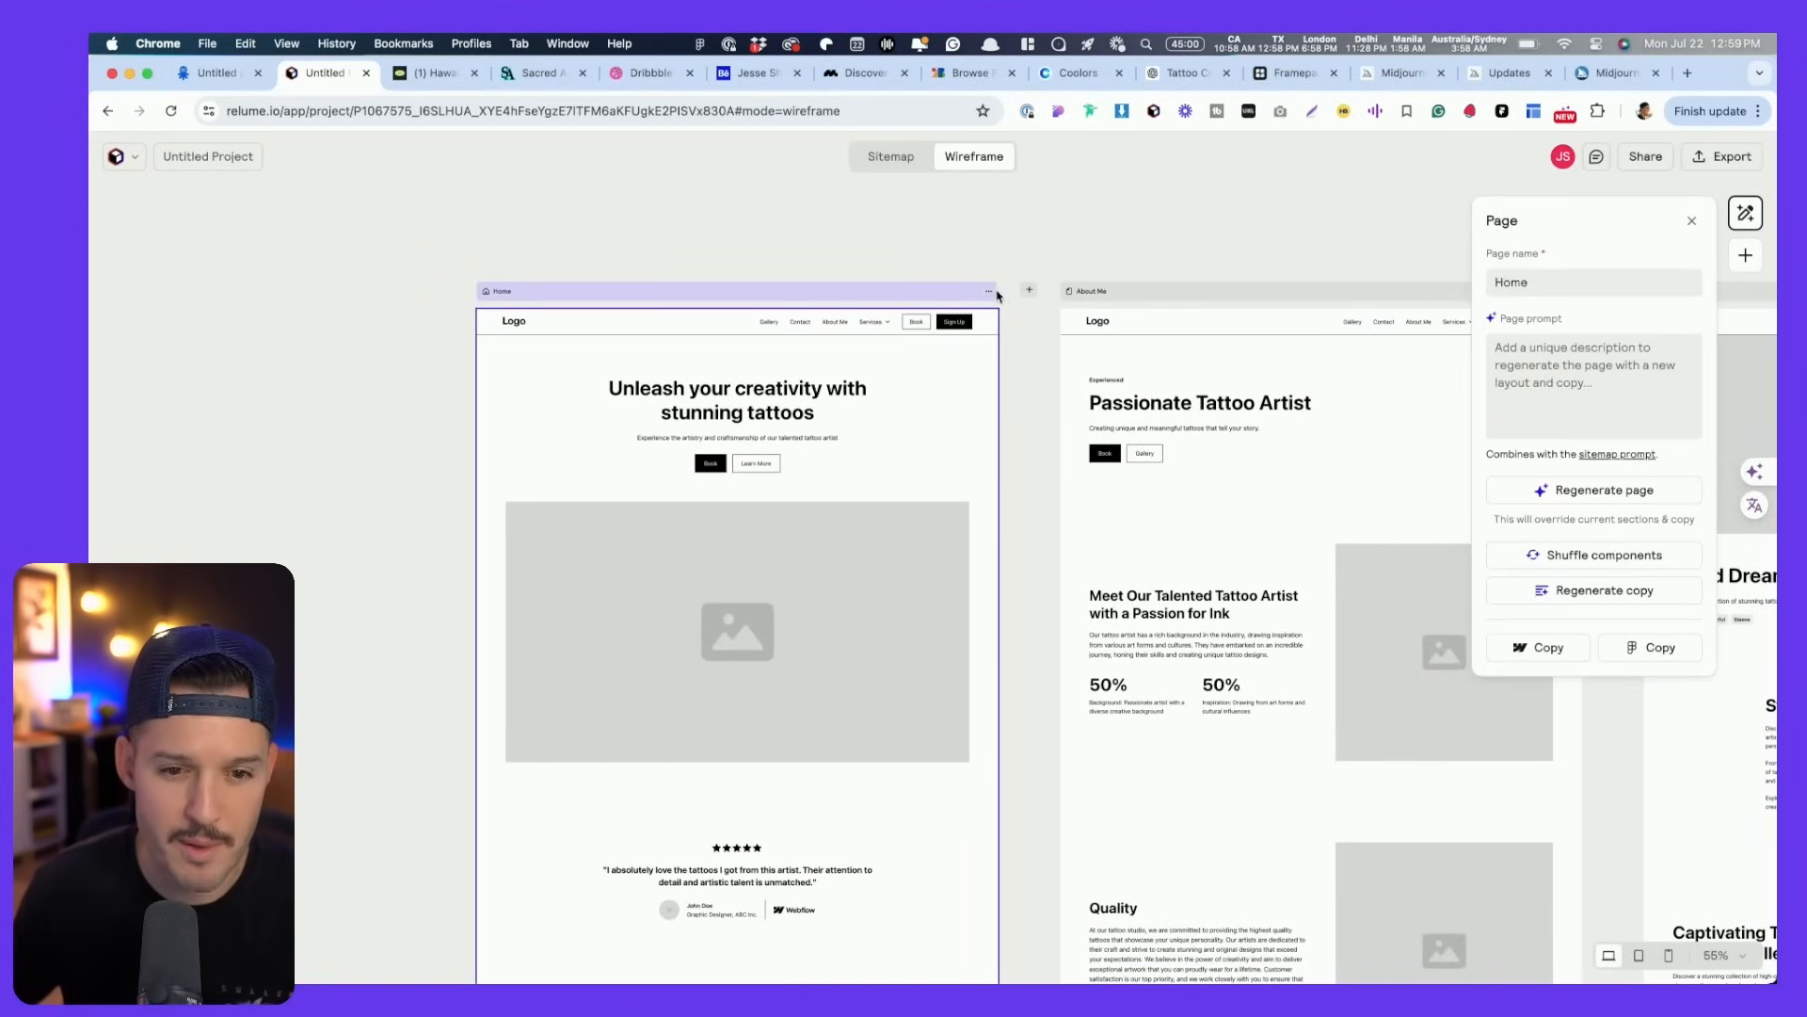
left_click(989, 295)
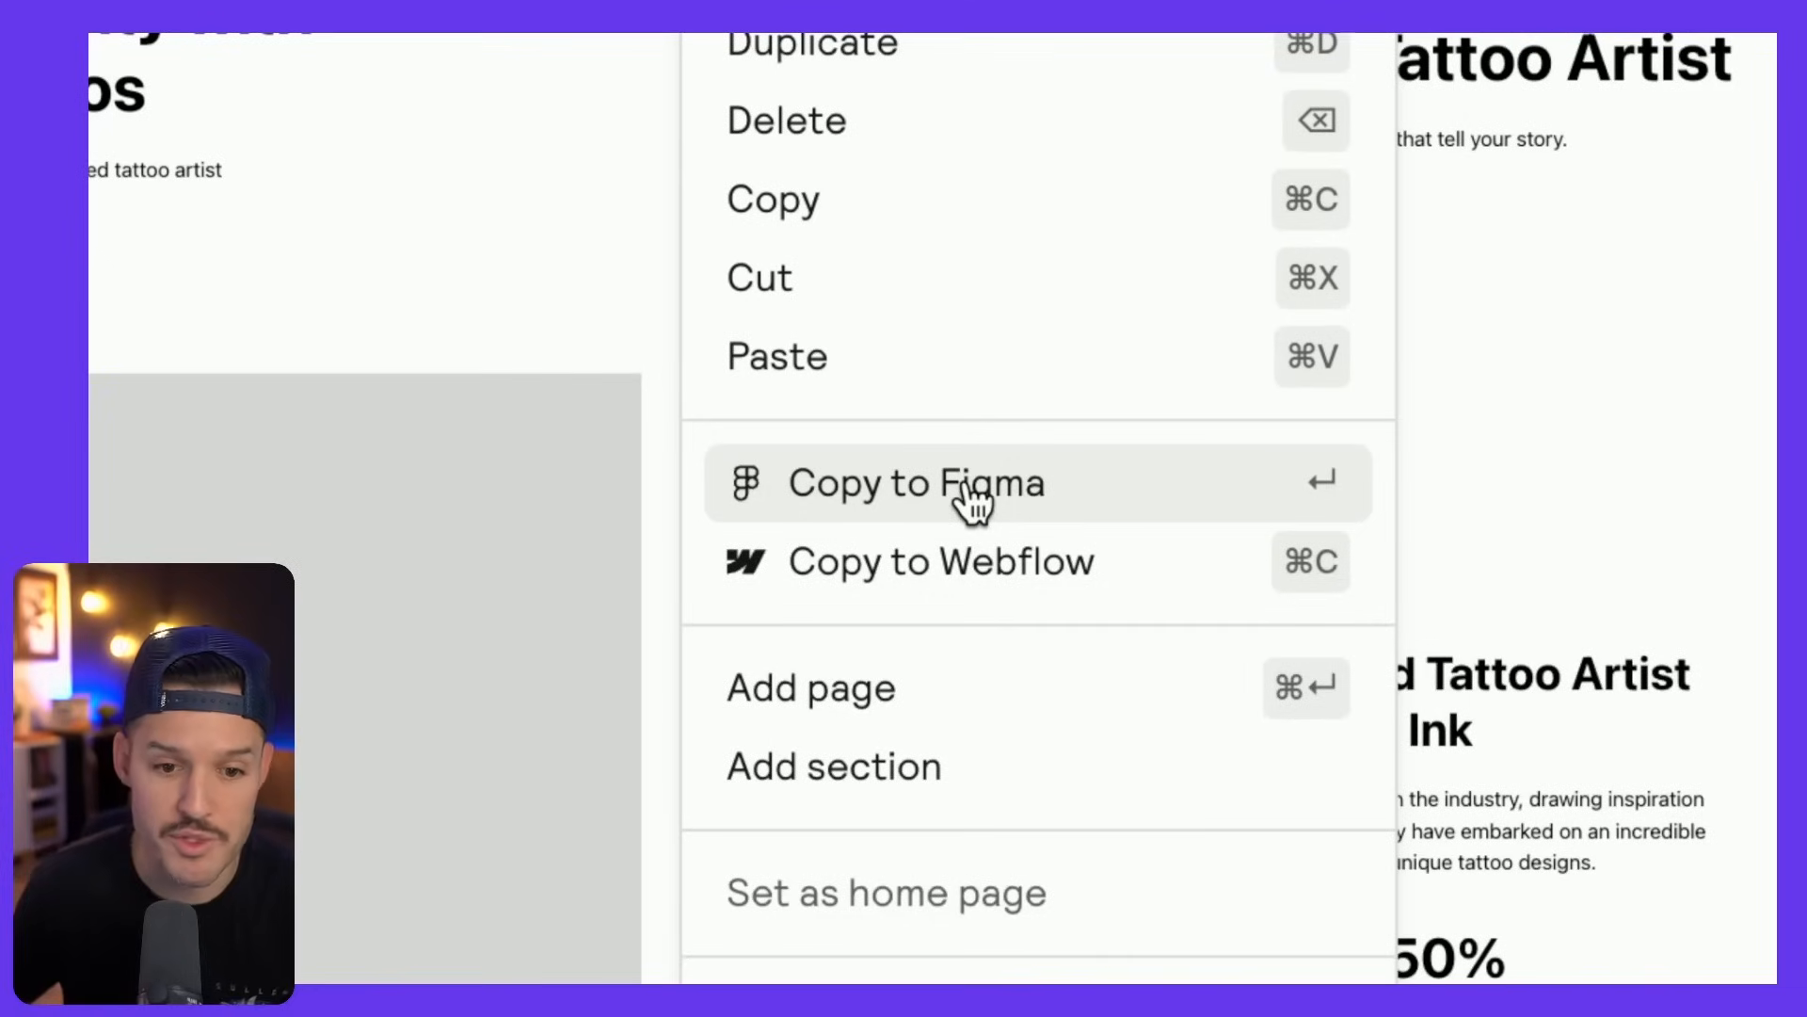
- Copy the Home wireframe to Figma and switch over to Figma
left_click(1054, 505)
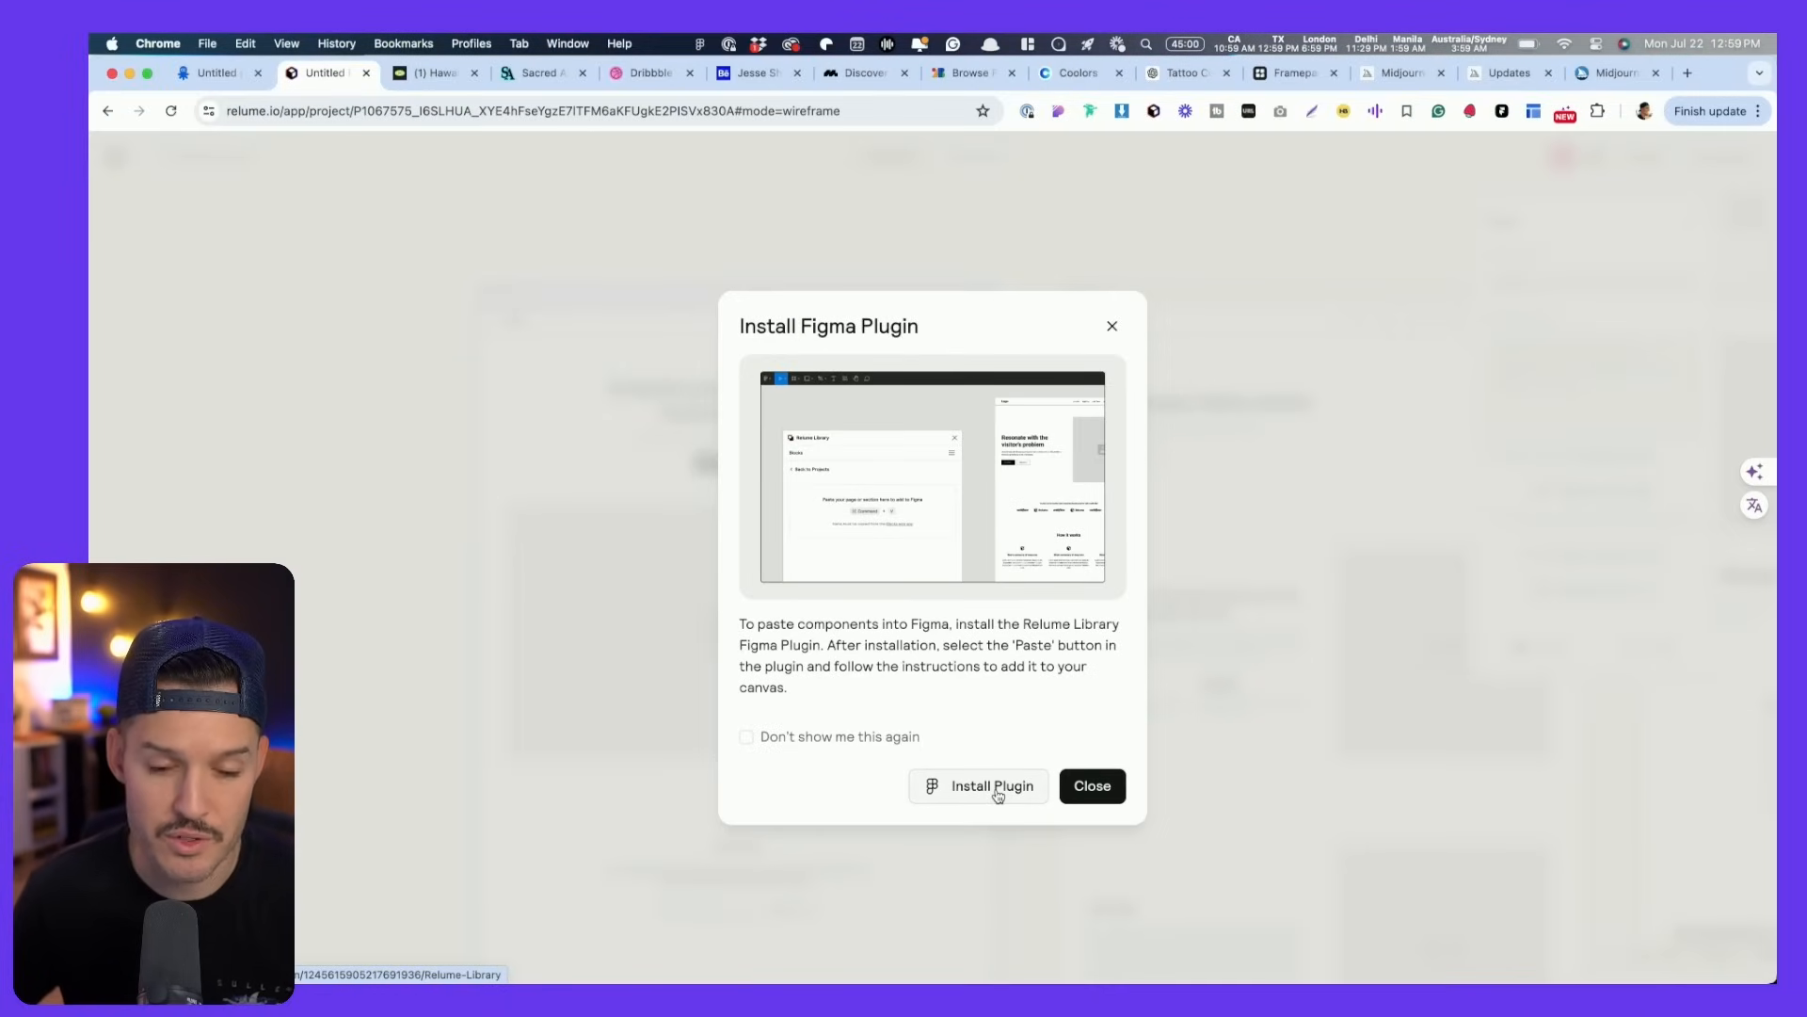
key("super+Tab")
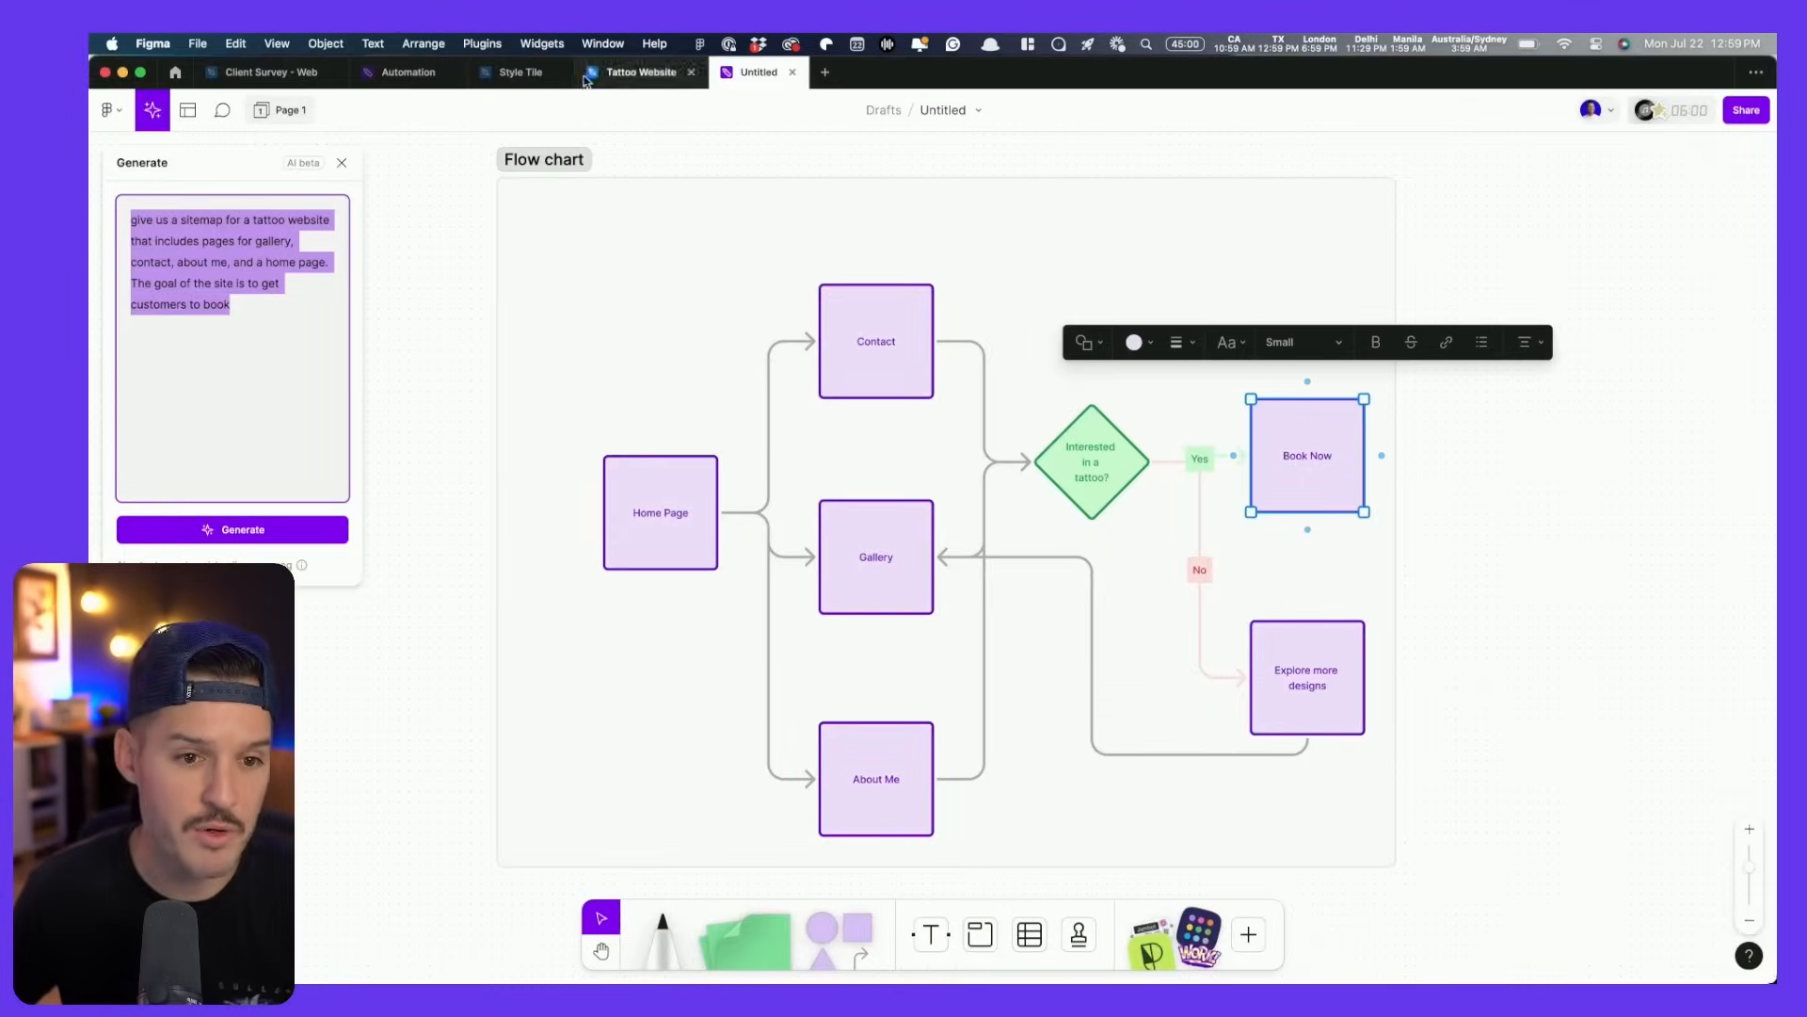
- In the Tattoo Website file, find and run the Relume plugin, moving its window aside
left_click(586, 77)
key("super+slash")
type("relume")
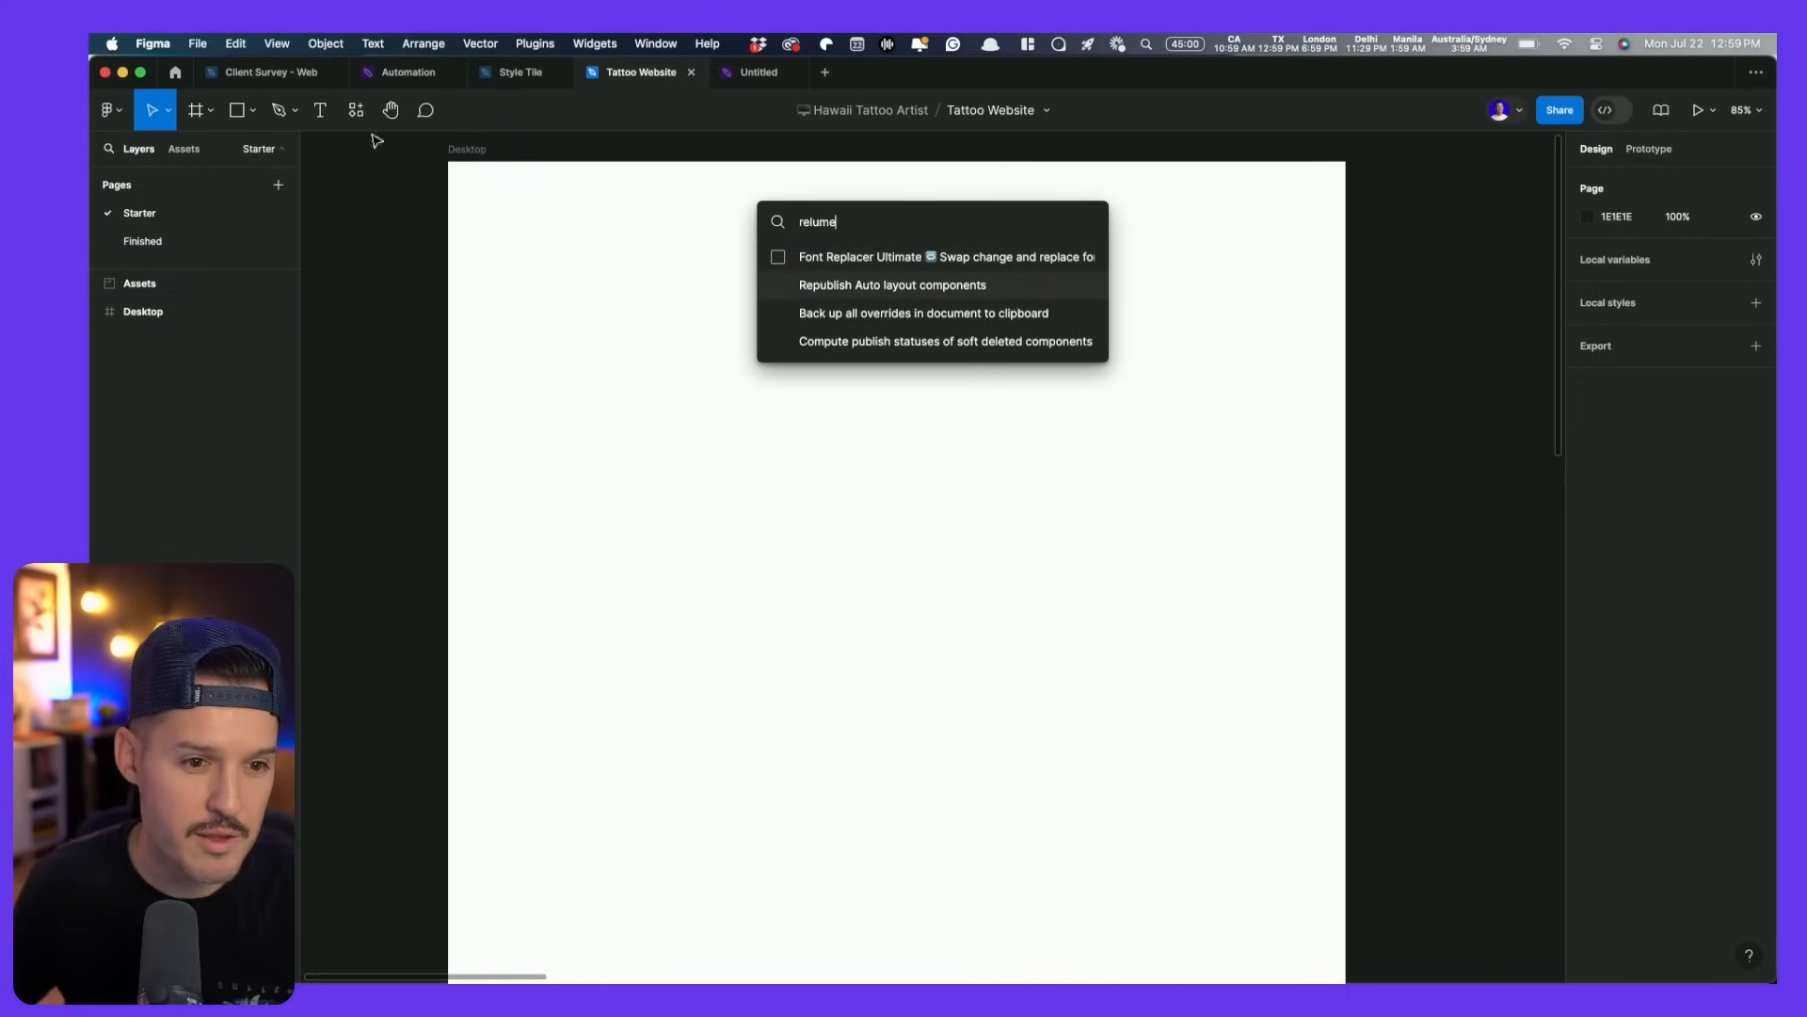
left_click(356, 110)
type("relume")
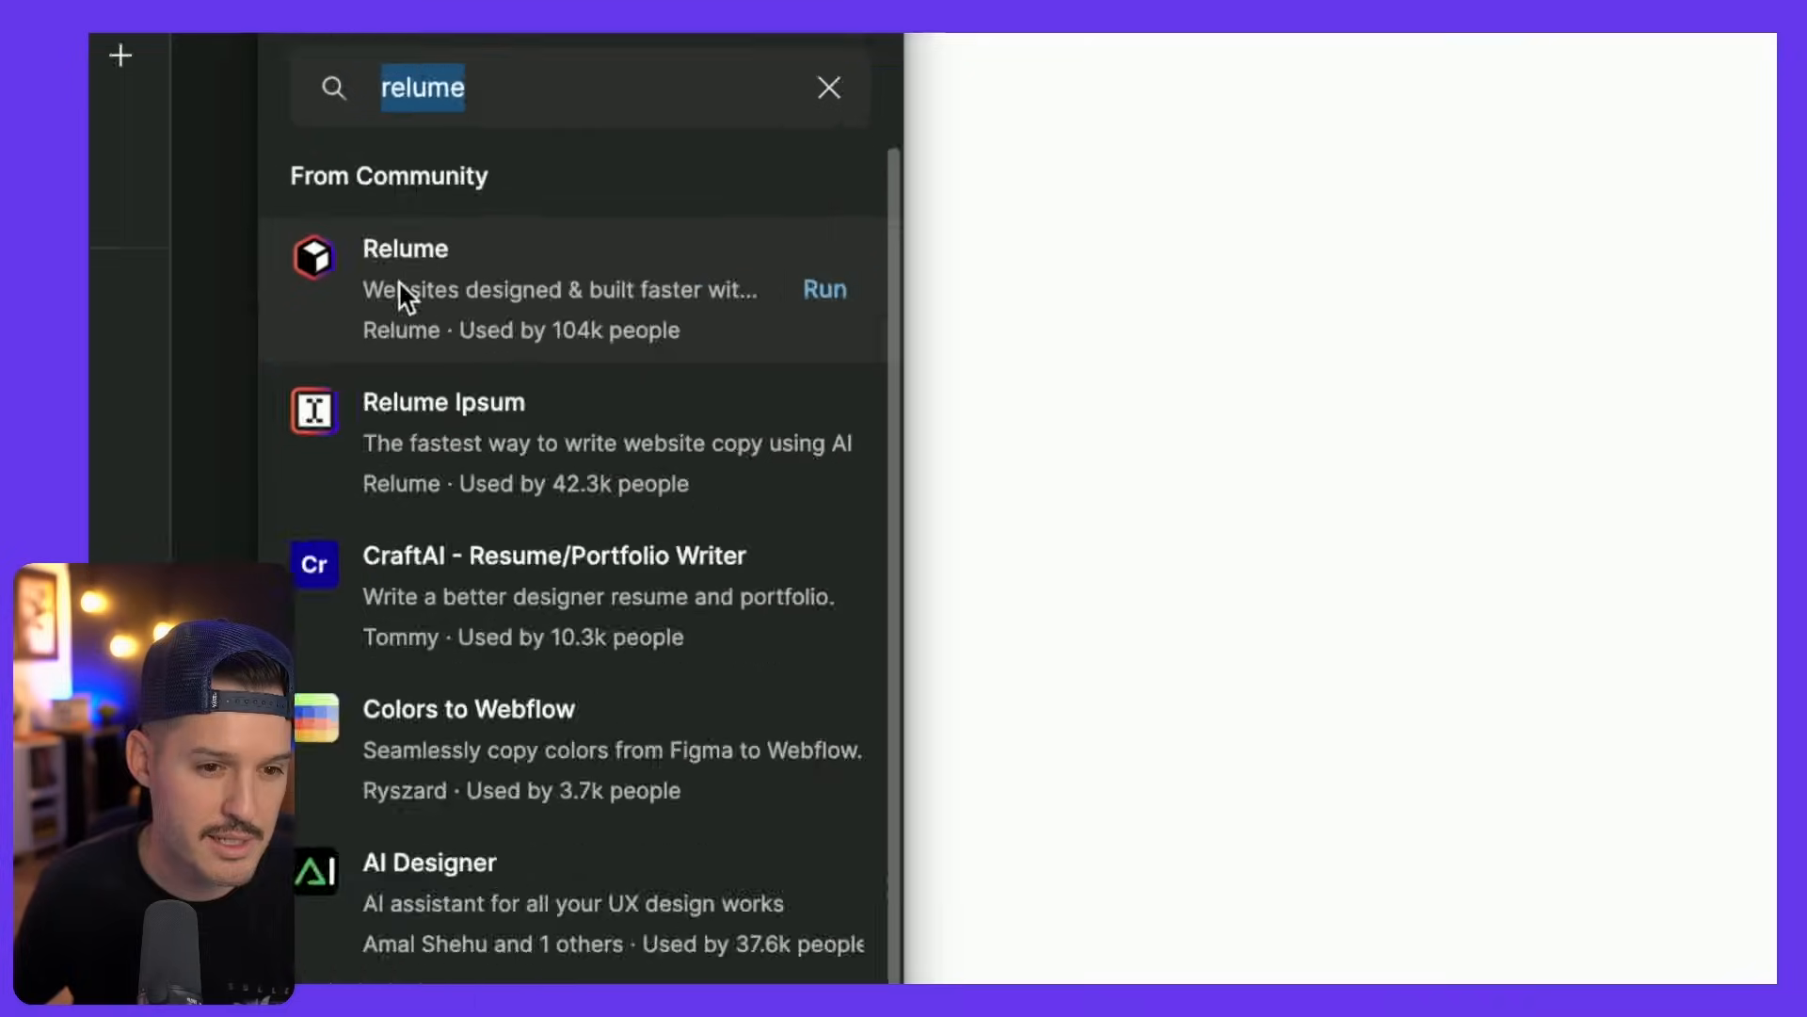
left_click(585, 285)
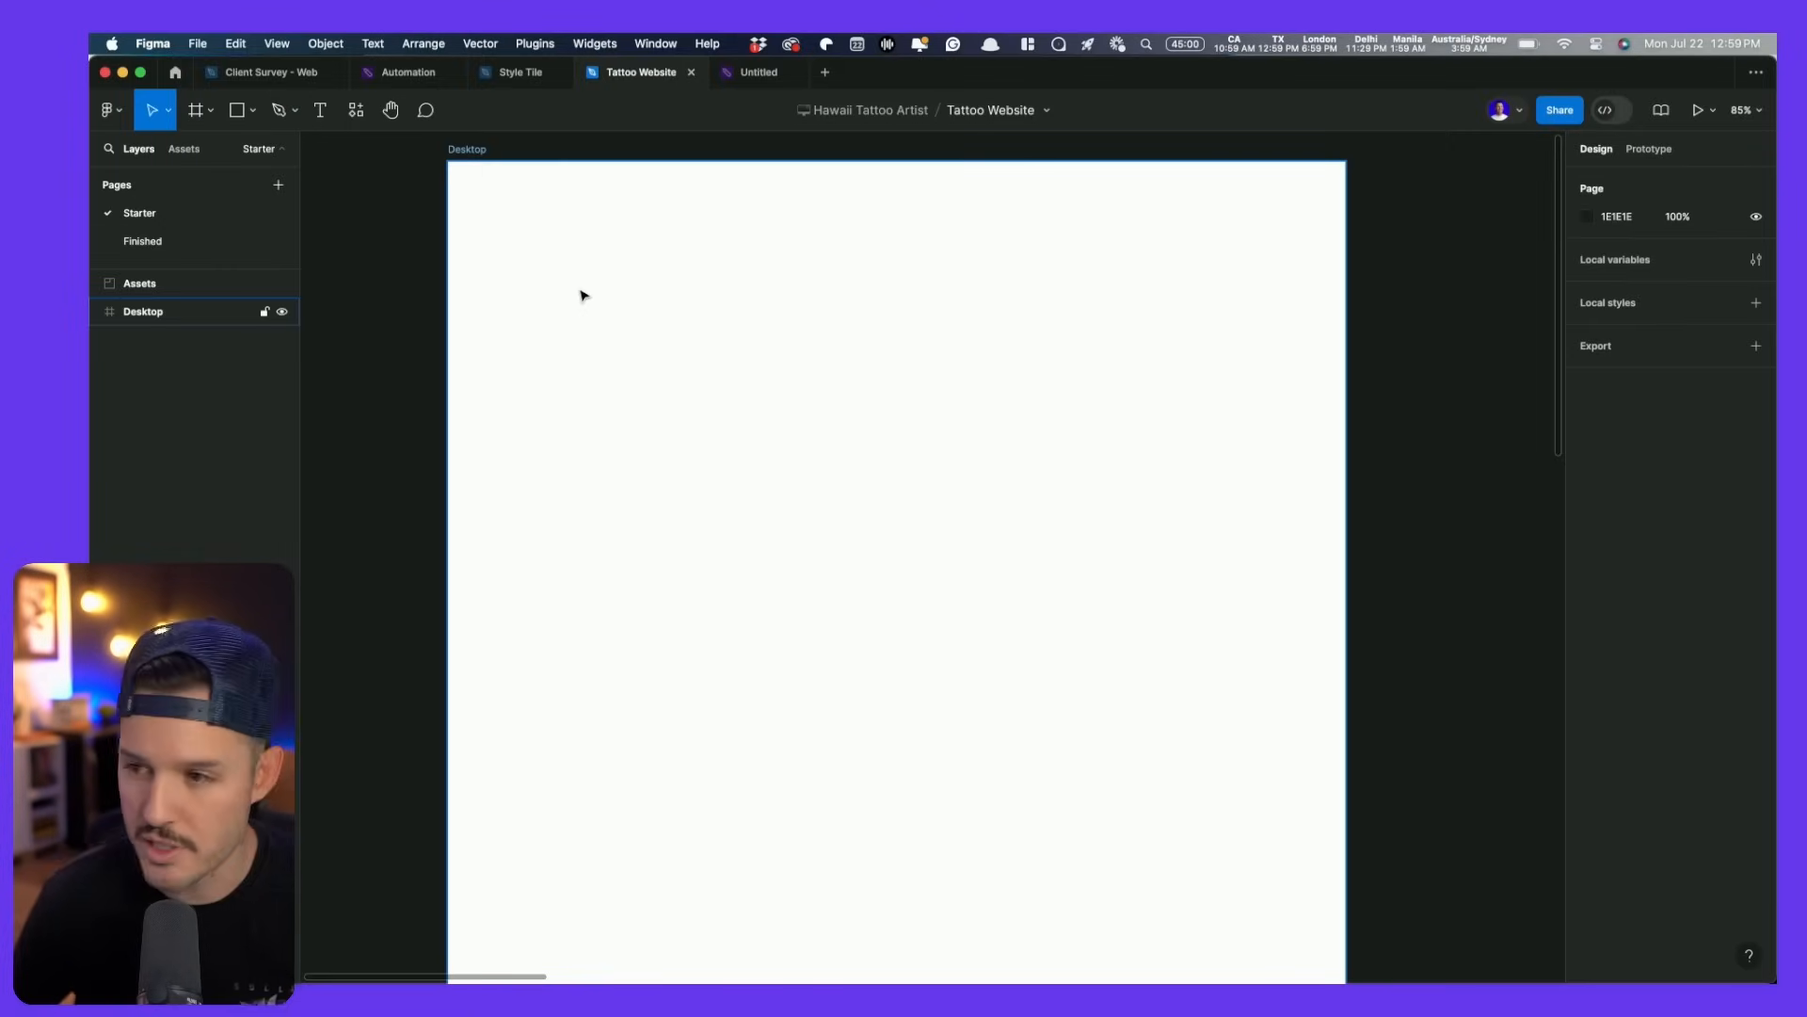
left_click_drag(1335, 267, 1144, 270)
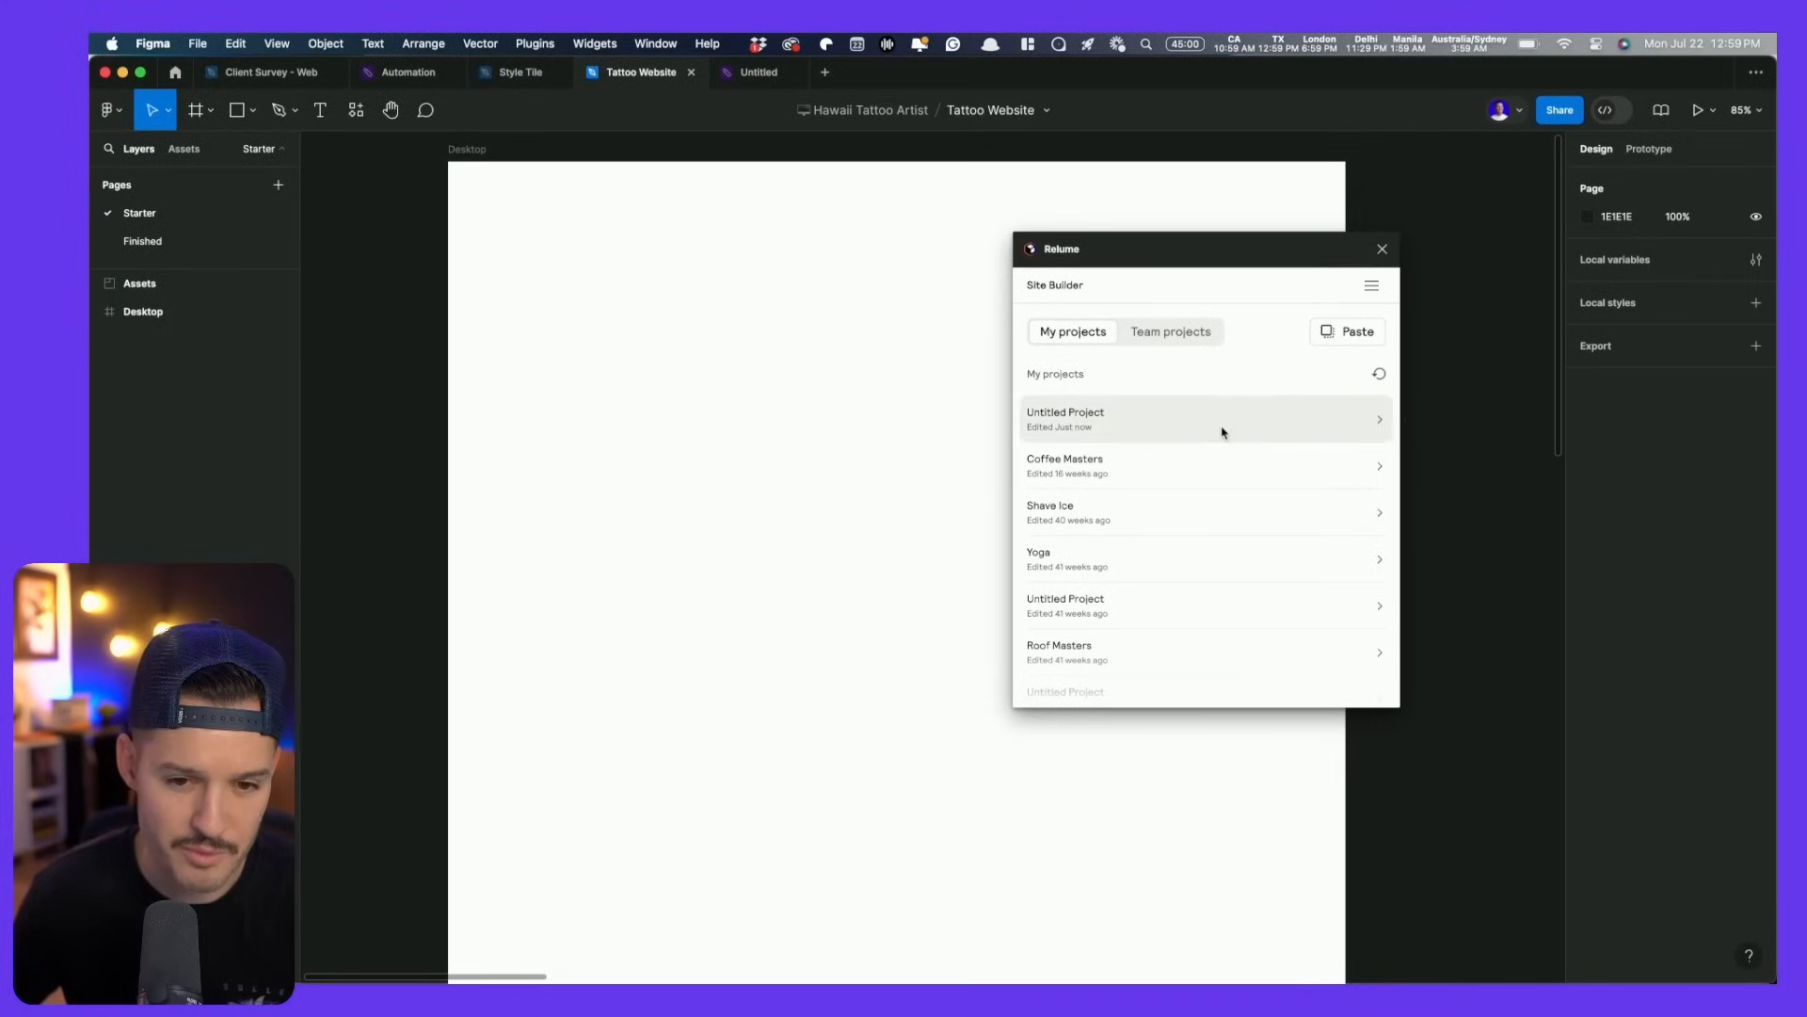
- From Untitled Project's Primary Sitemap, add the sitemap and its wireframe pages to the canvas
left_click(1001, 406)
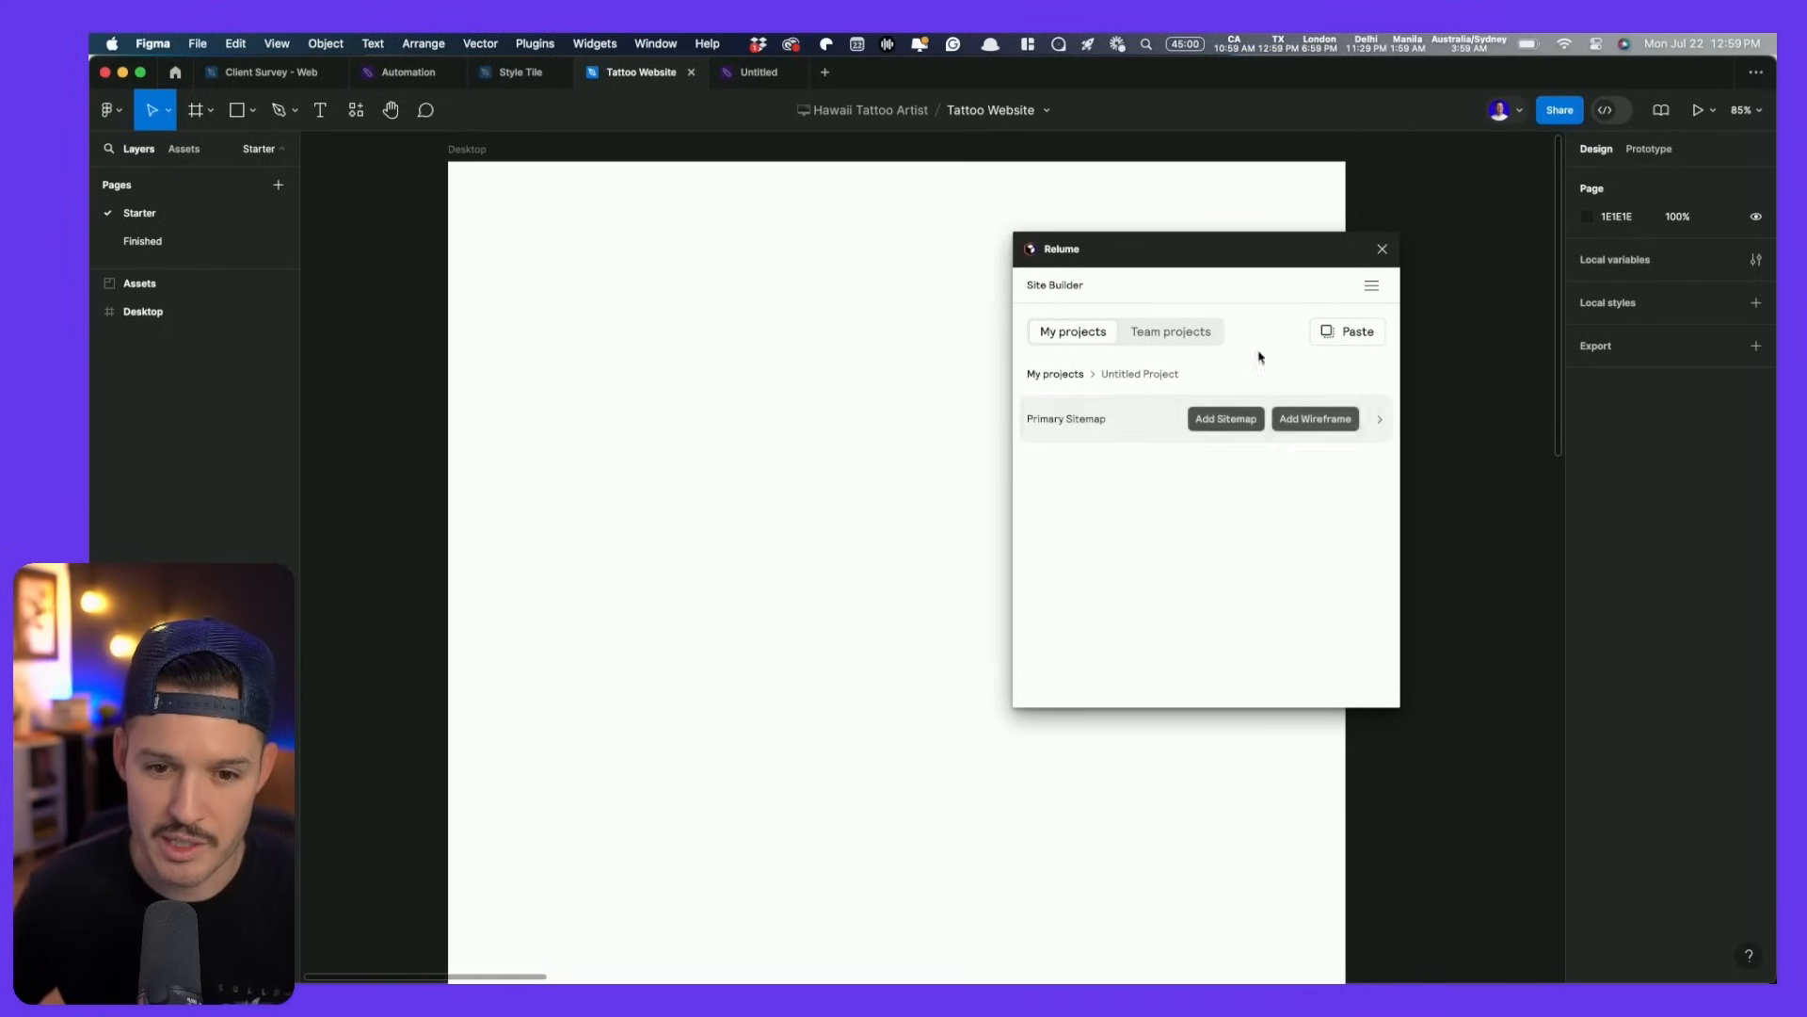
mouse_move(1213, 421)
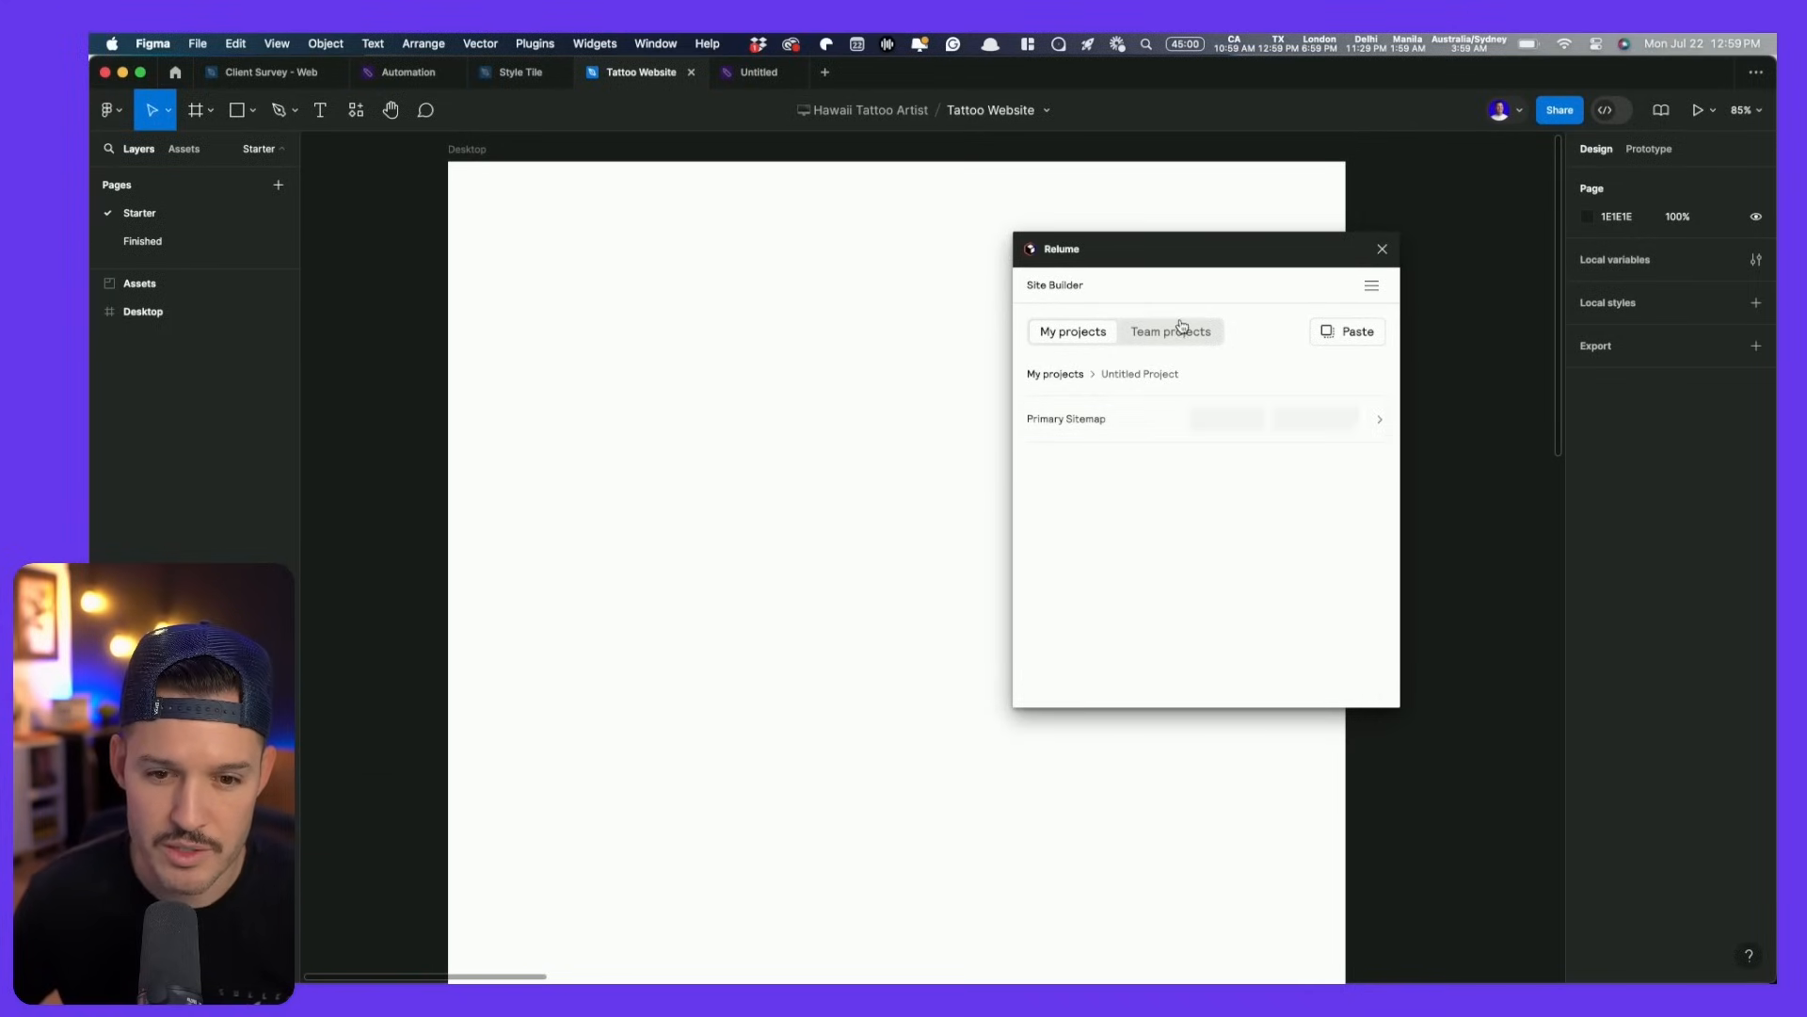
left_click(1376, 420)
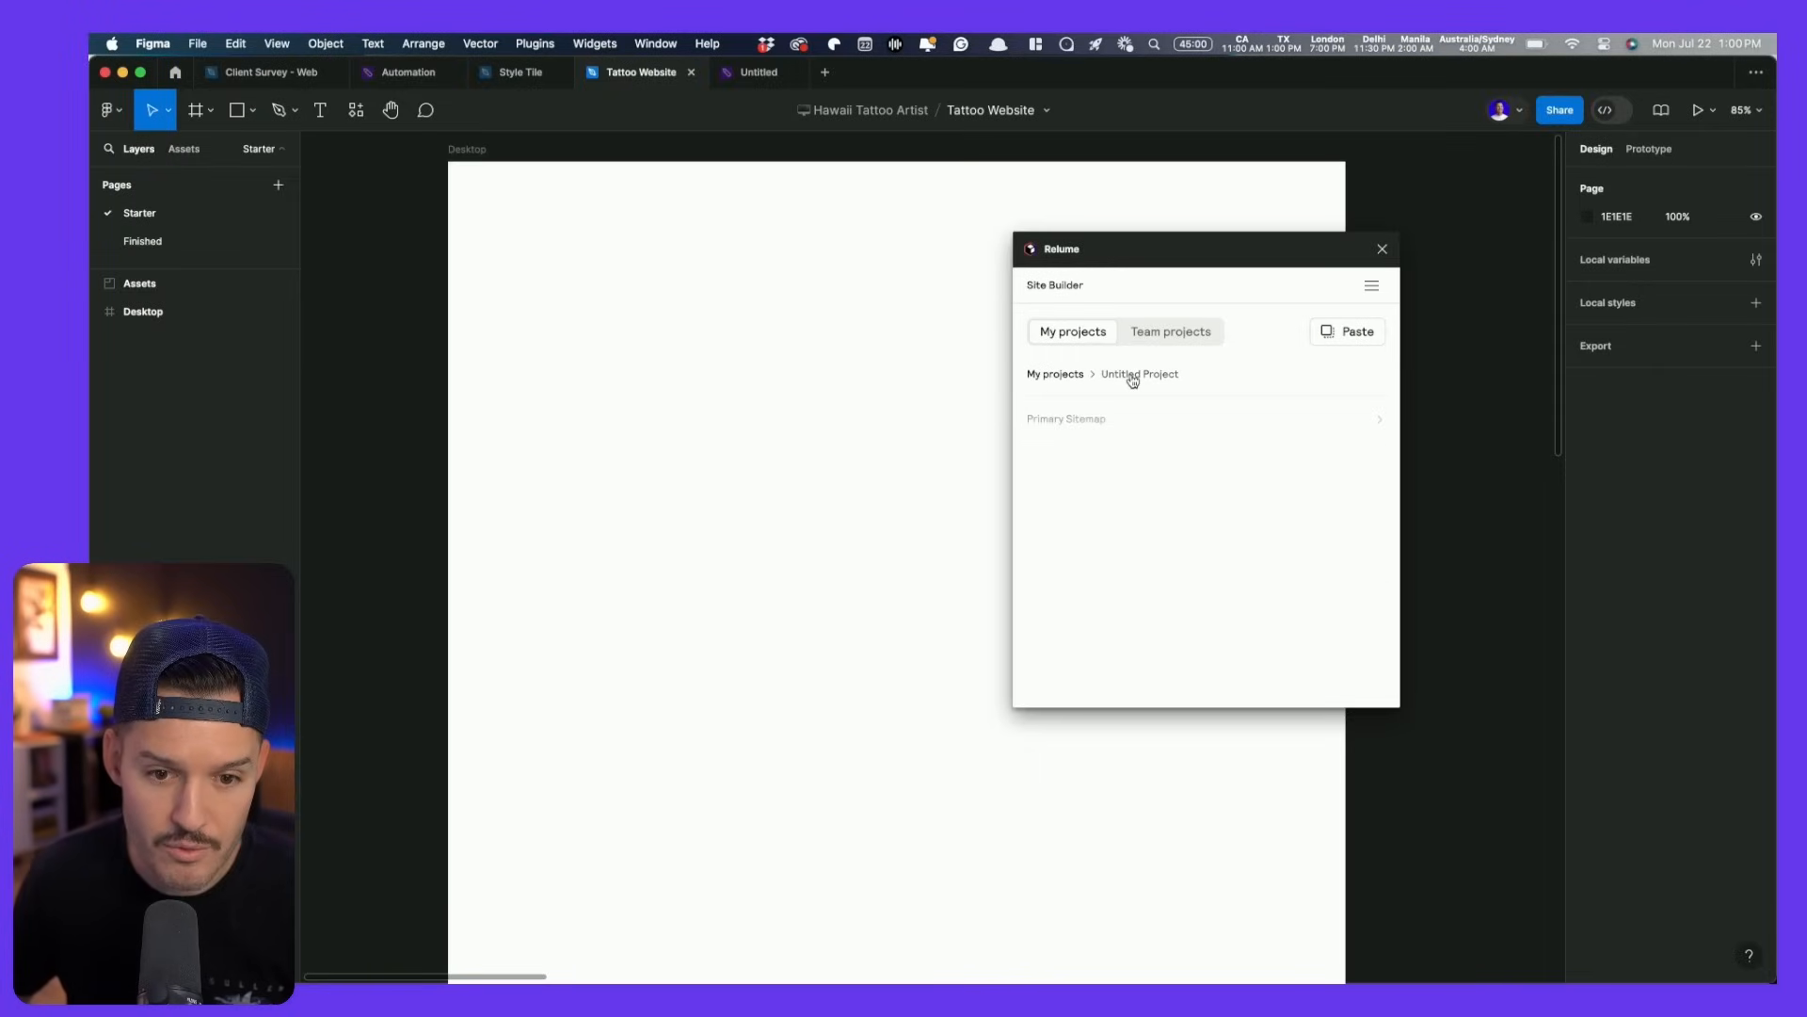
left_click(1226, 420)
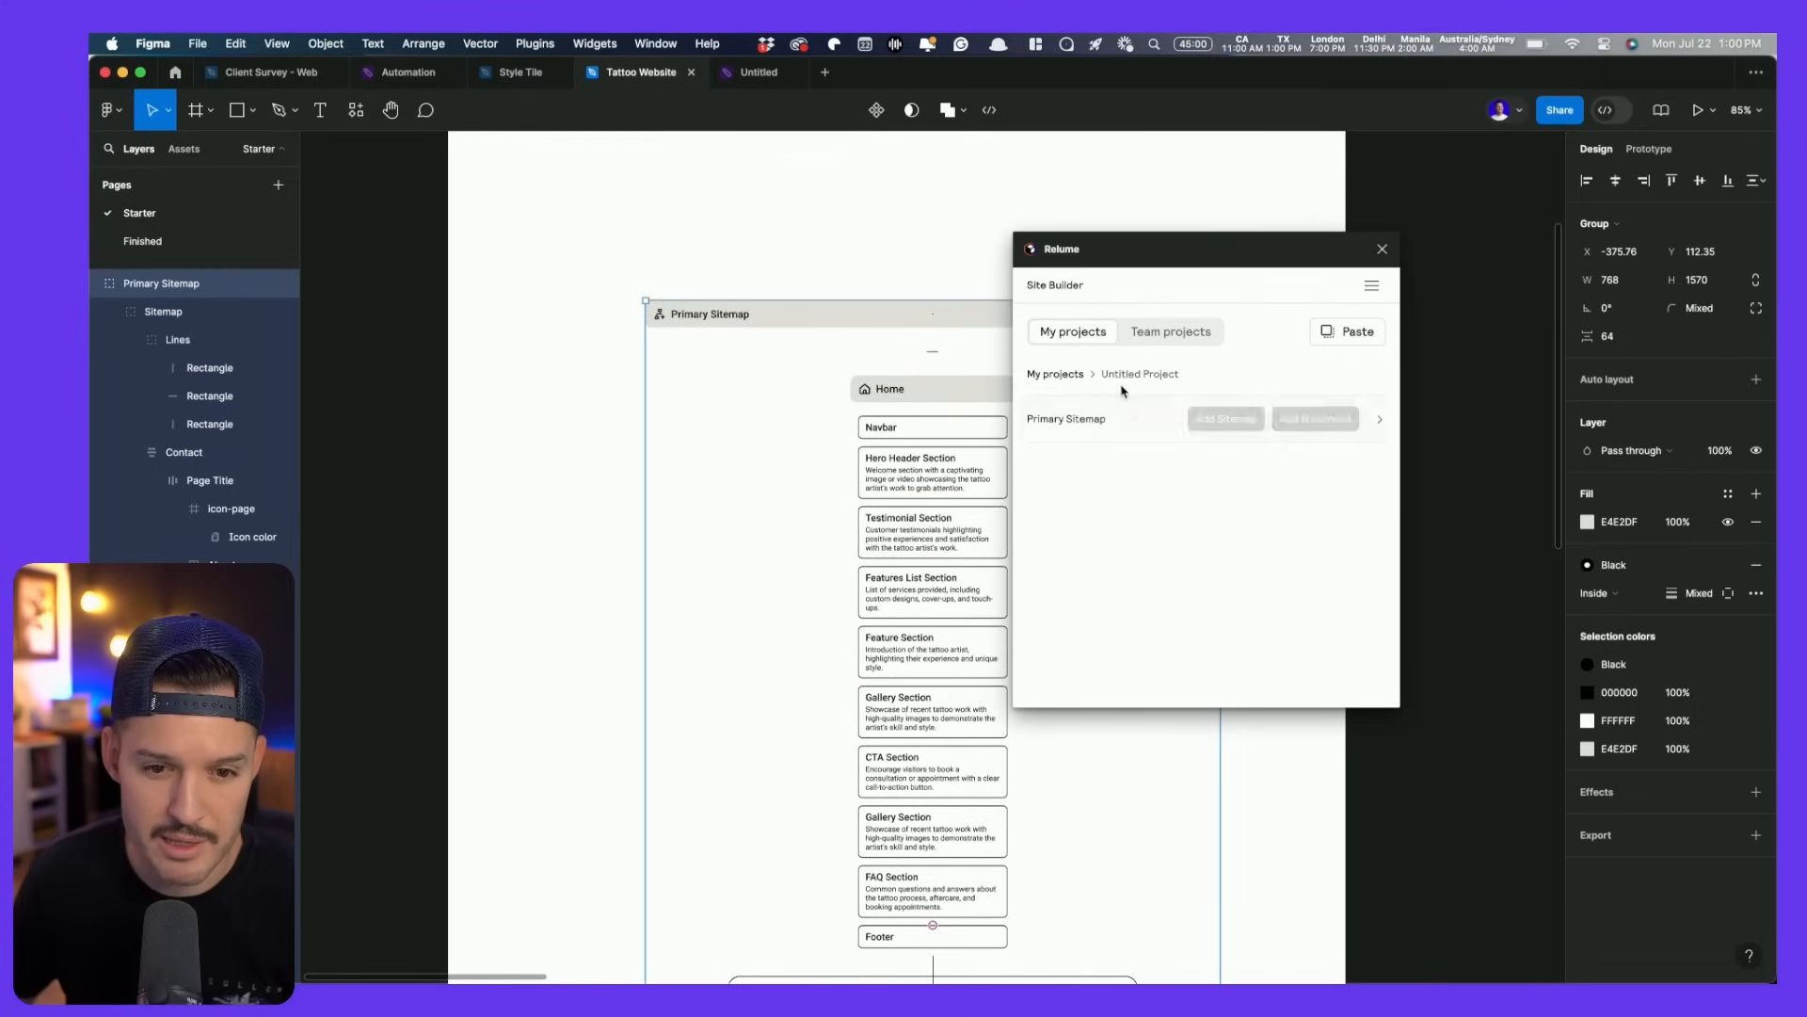
mouse_move(1157, 412)
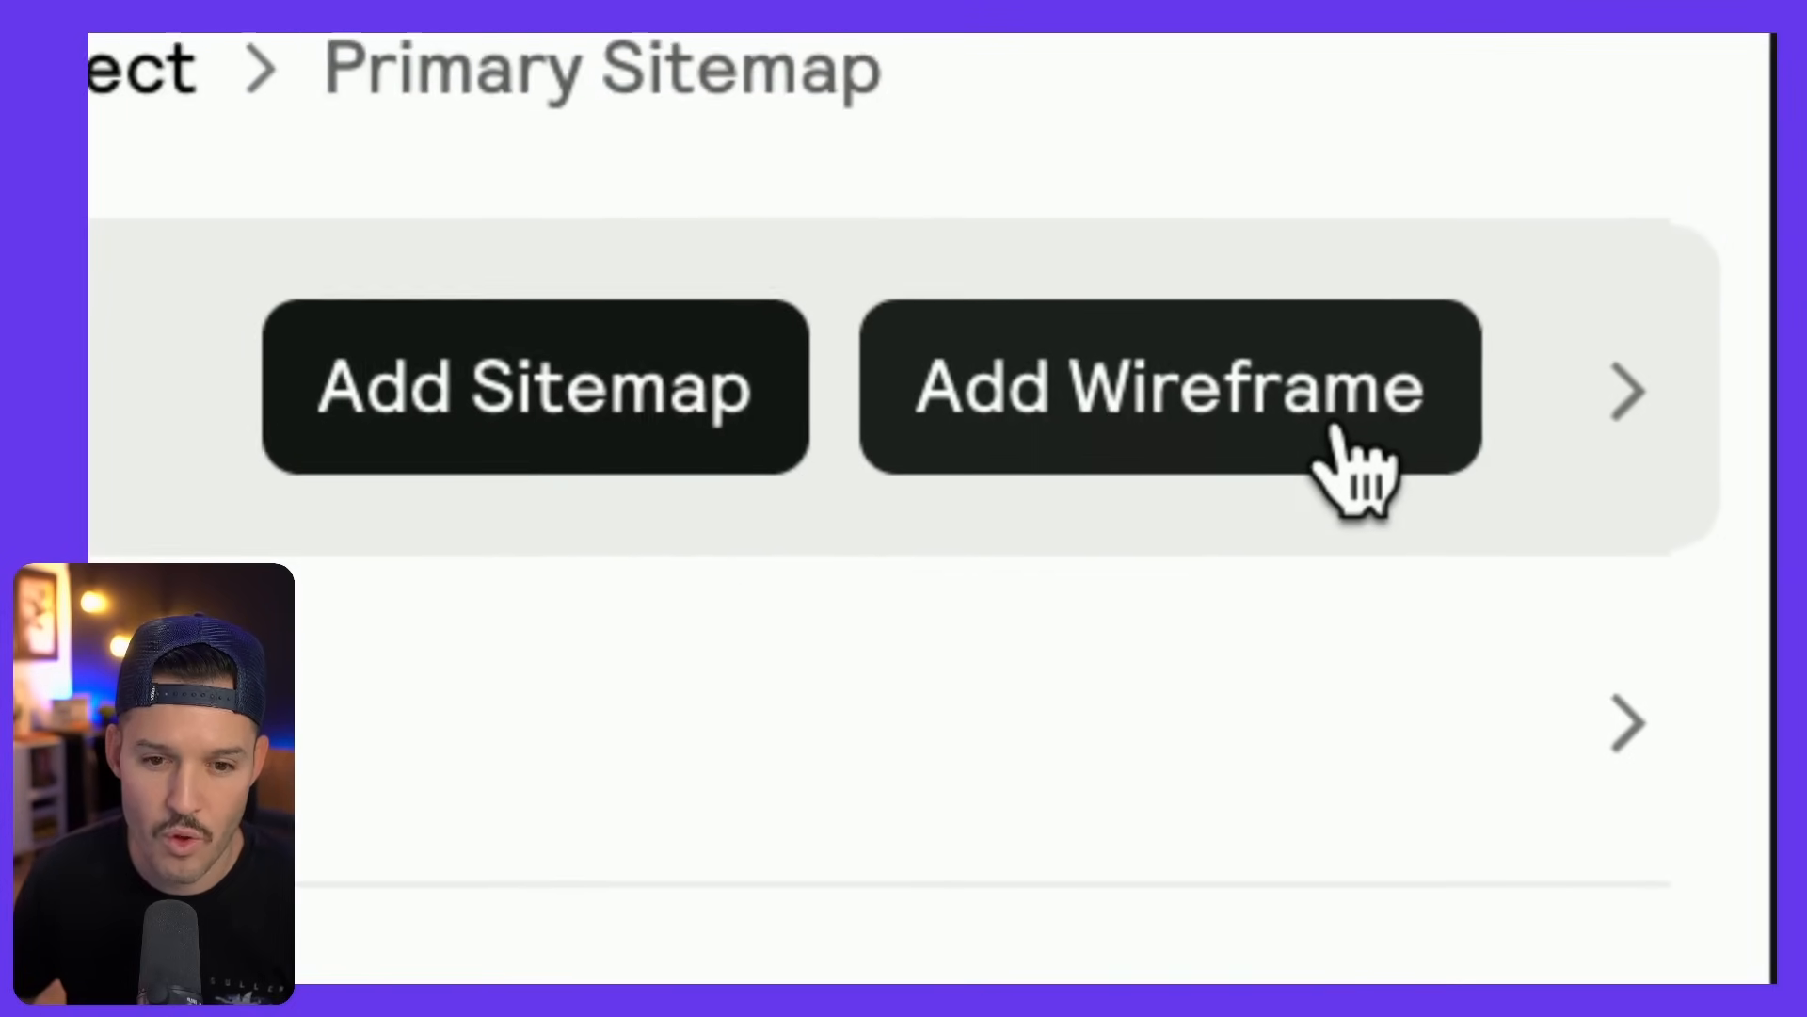
left_click(1337, 428)
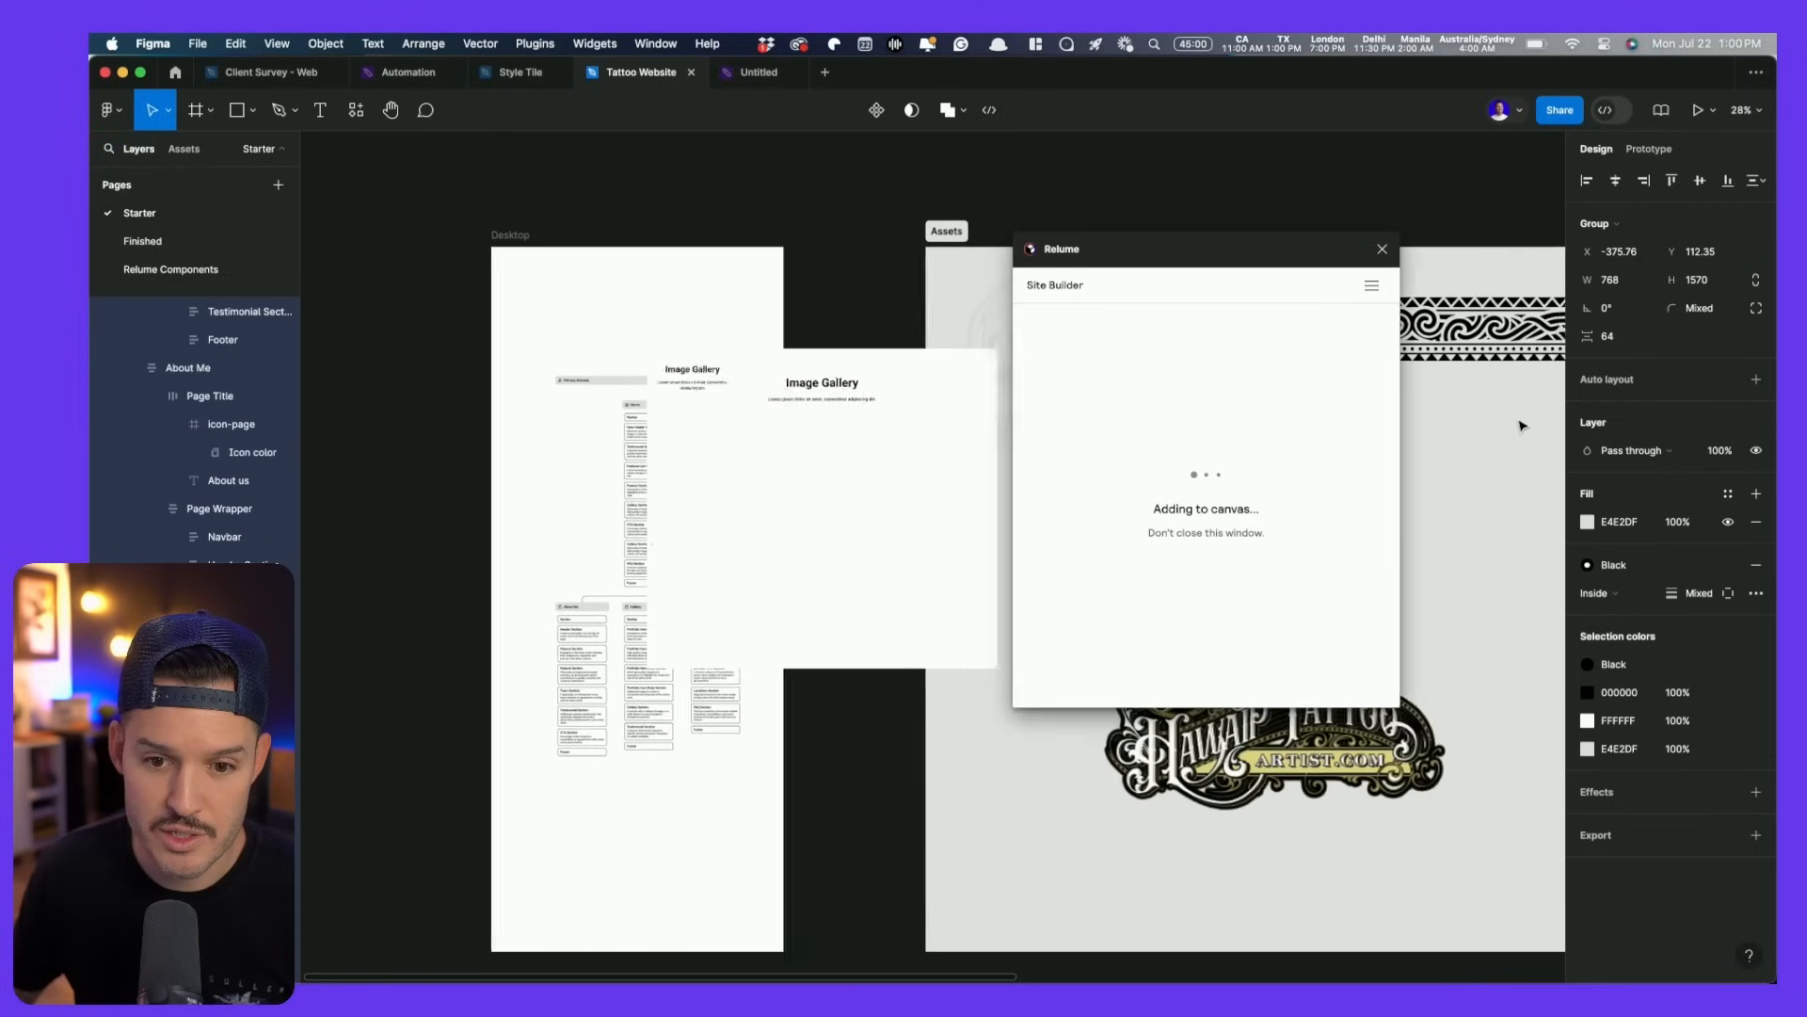
- Move the Home desktop and mobile frames left of the other frames and zoom in
left_click_drag(1189, 252, 1403, 215)
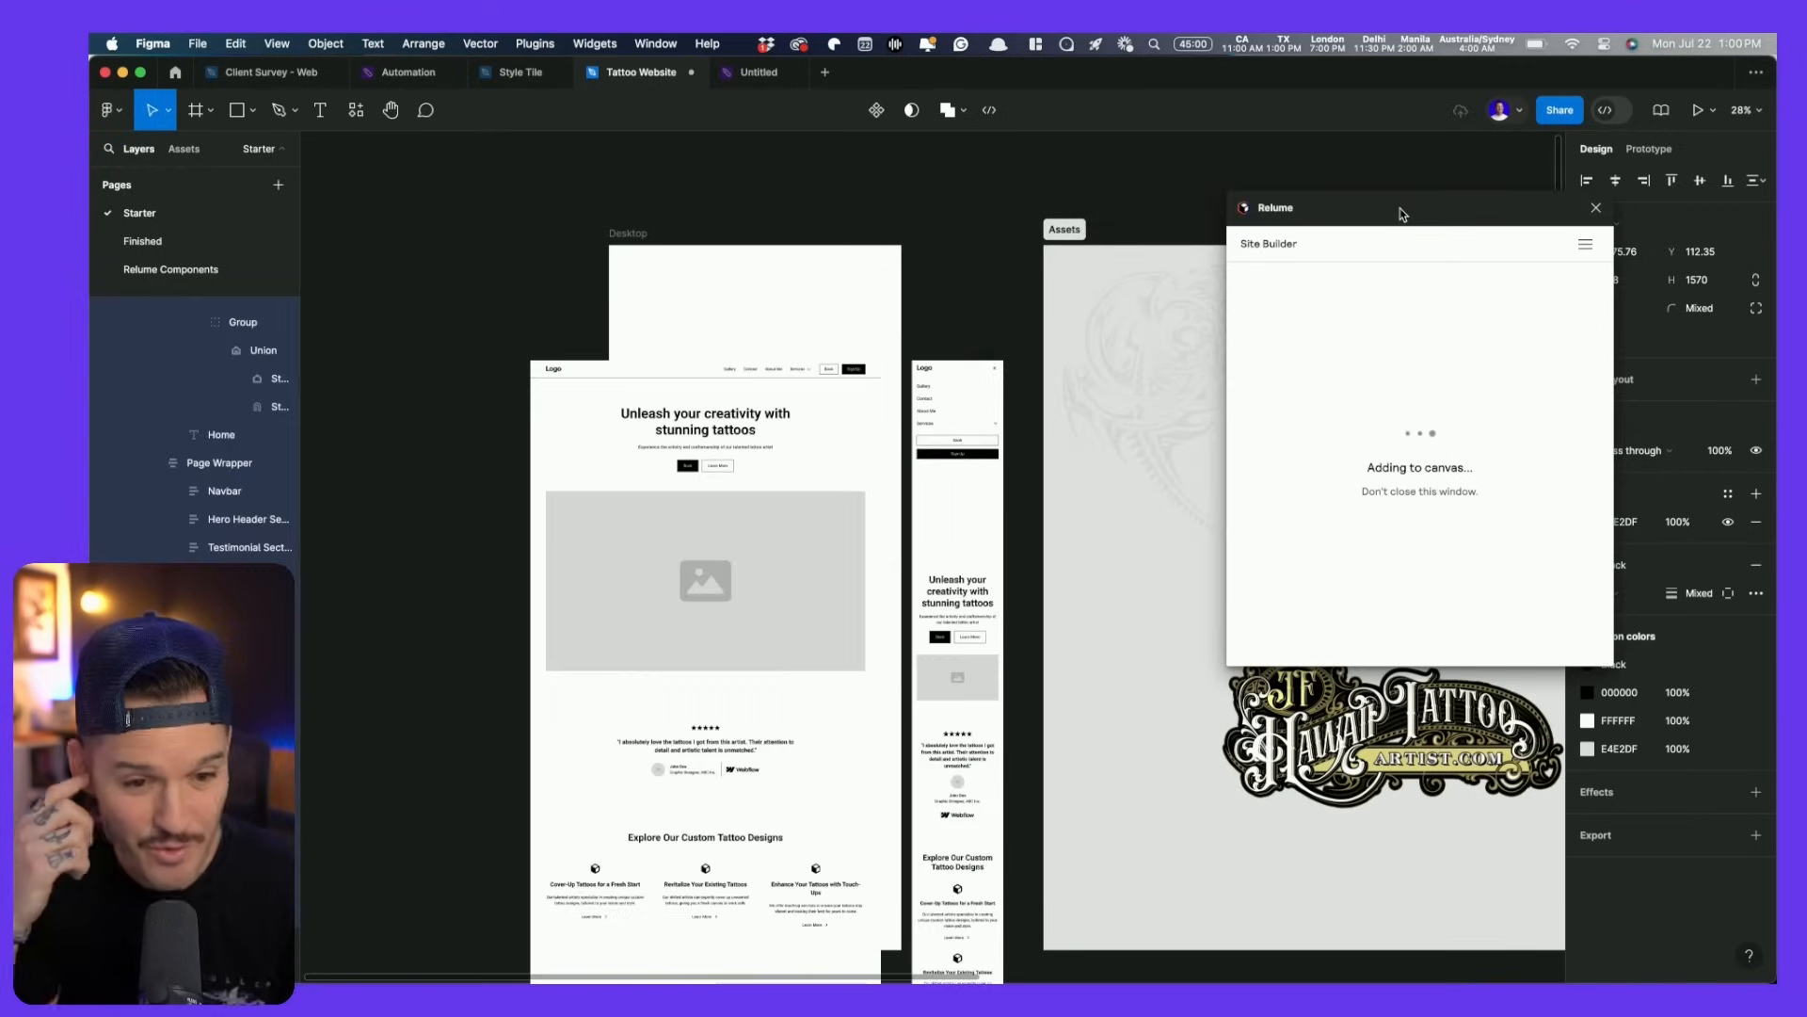
left_click(433, 377)
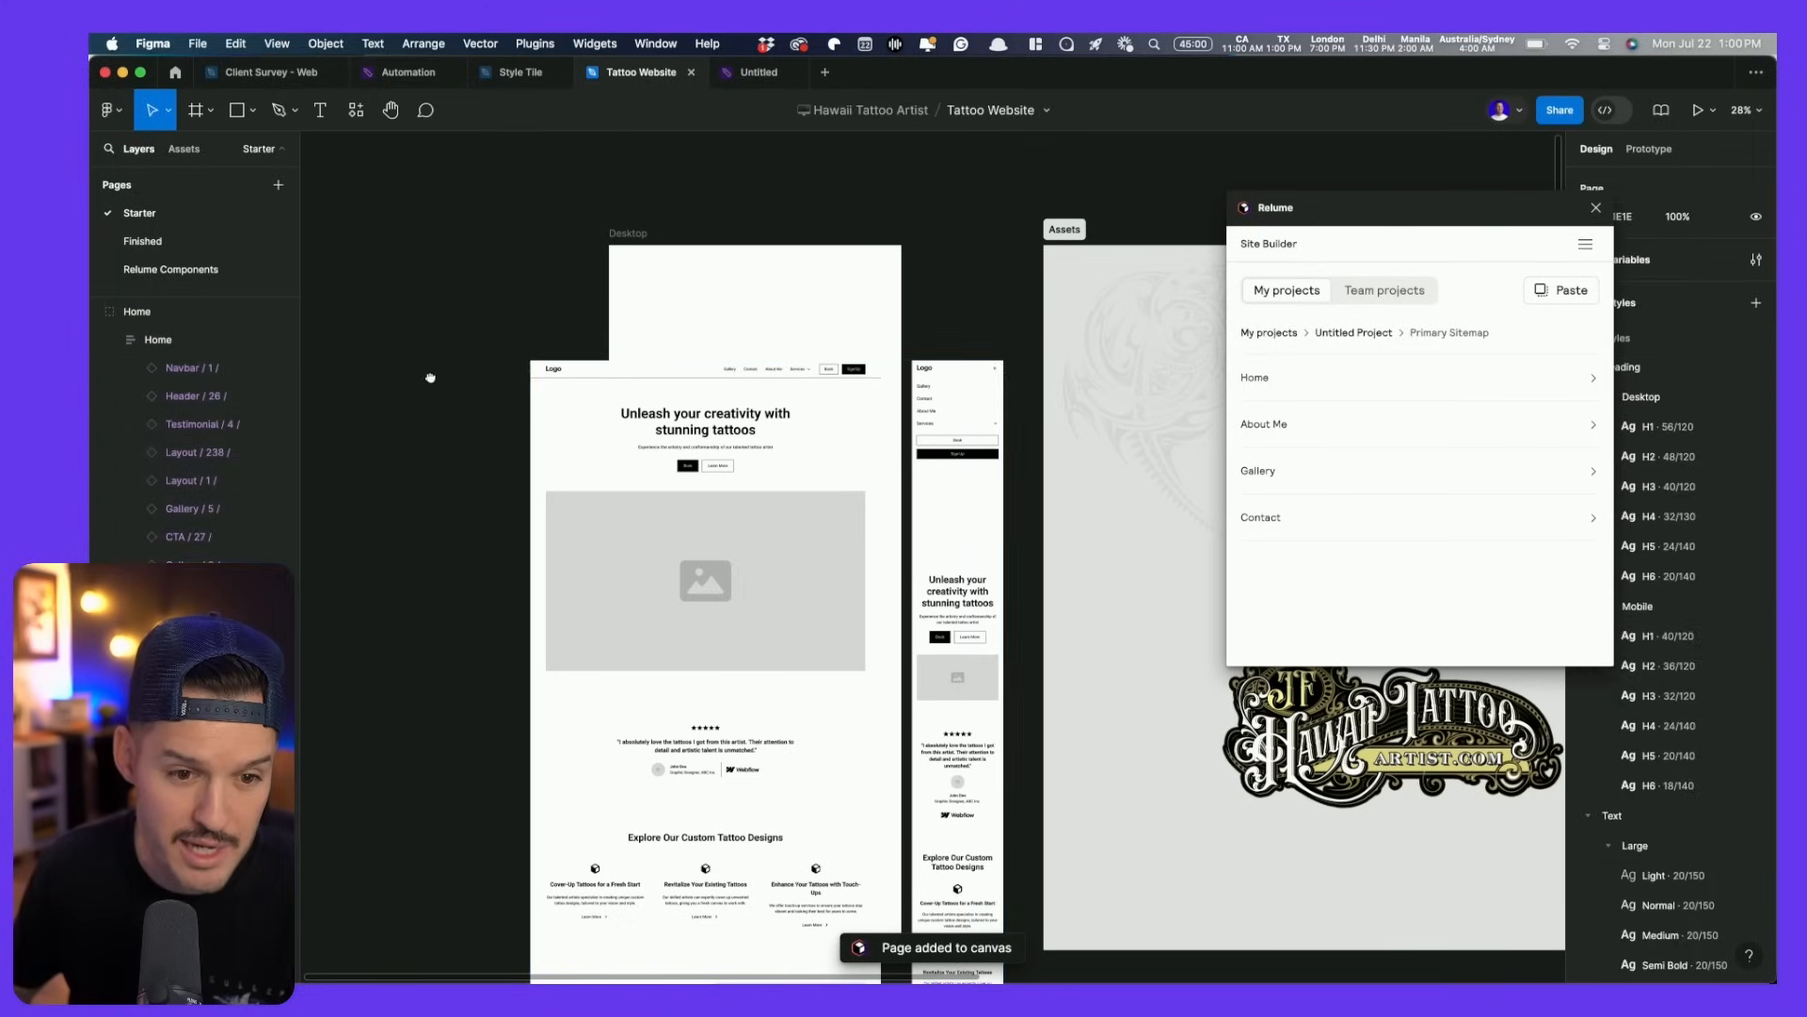
left_click_drag(431, 380, 561, 326)
scroll(561, 327, "down", 5)
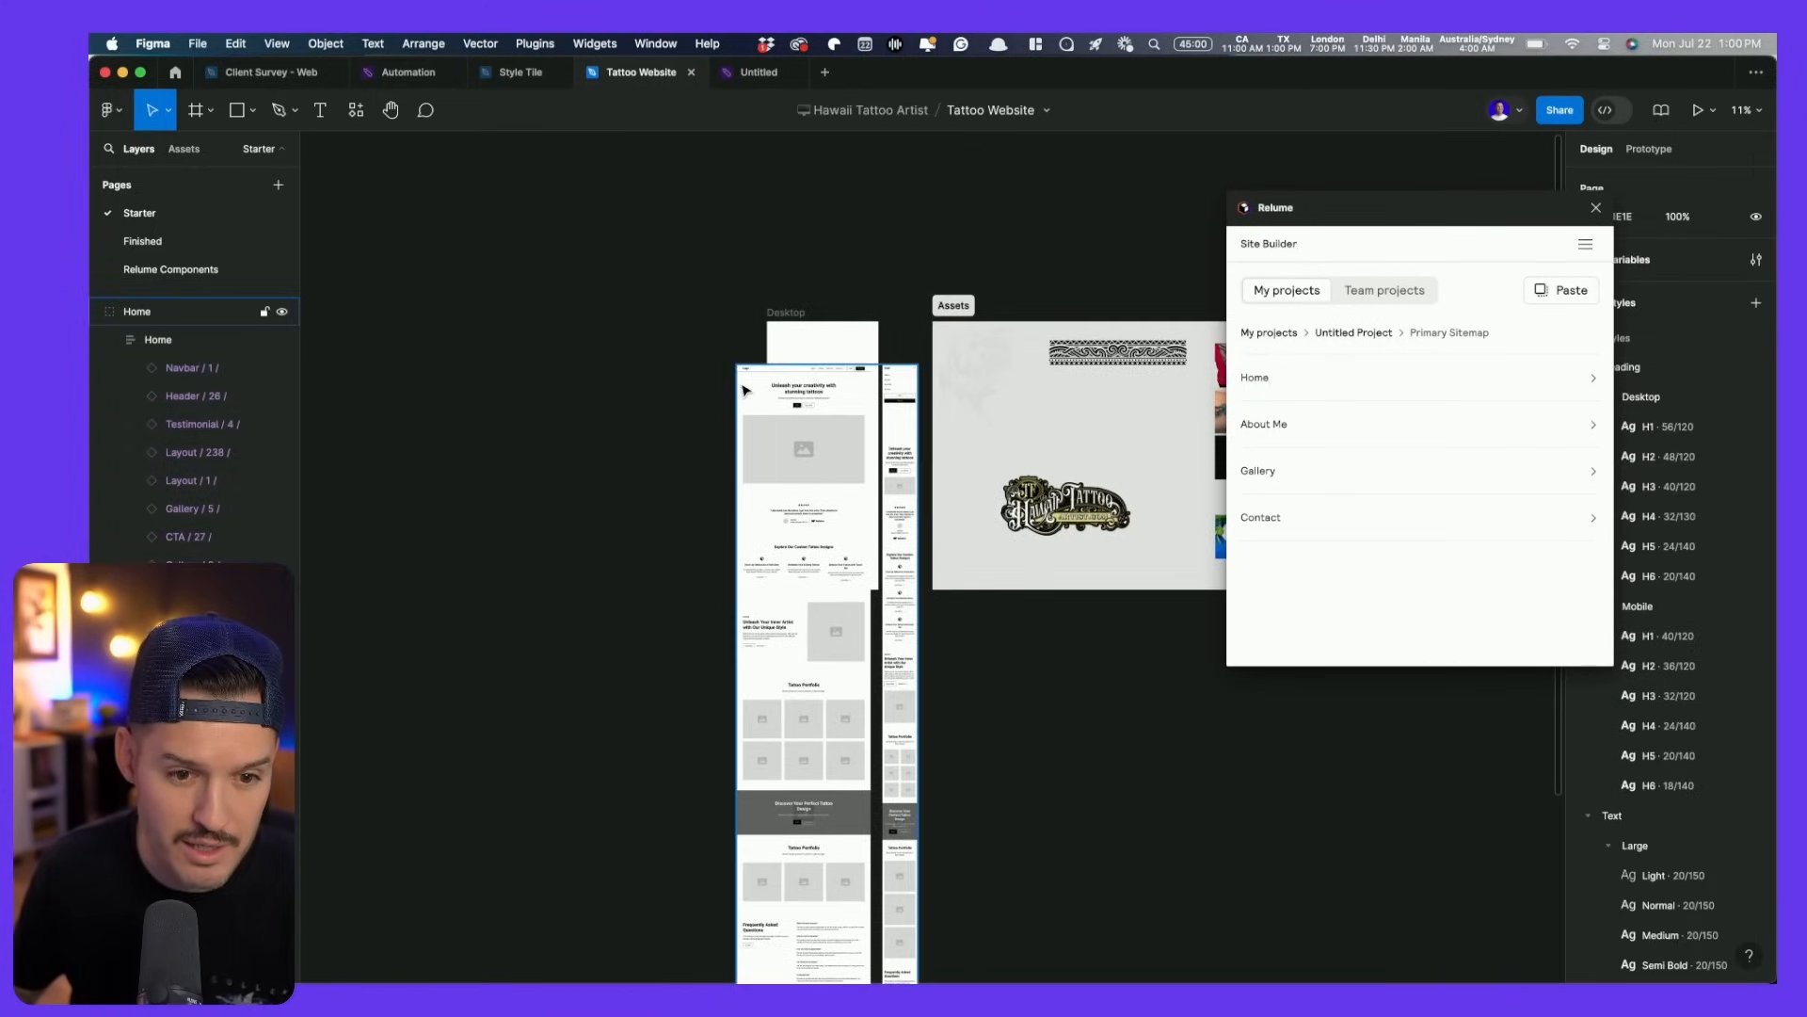
left_click_drag(746, 391, 546, 349)
left_click_drag(485, 293, 617, 430)
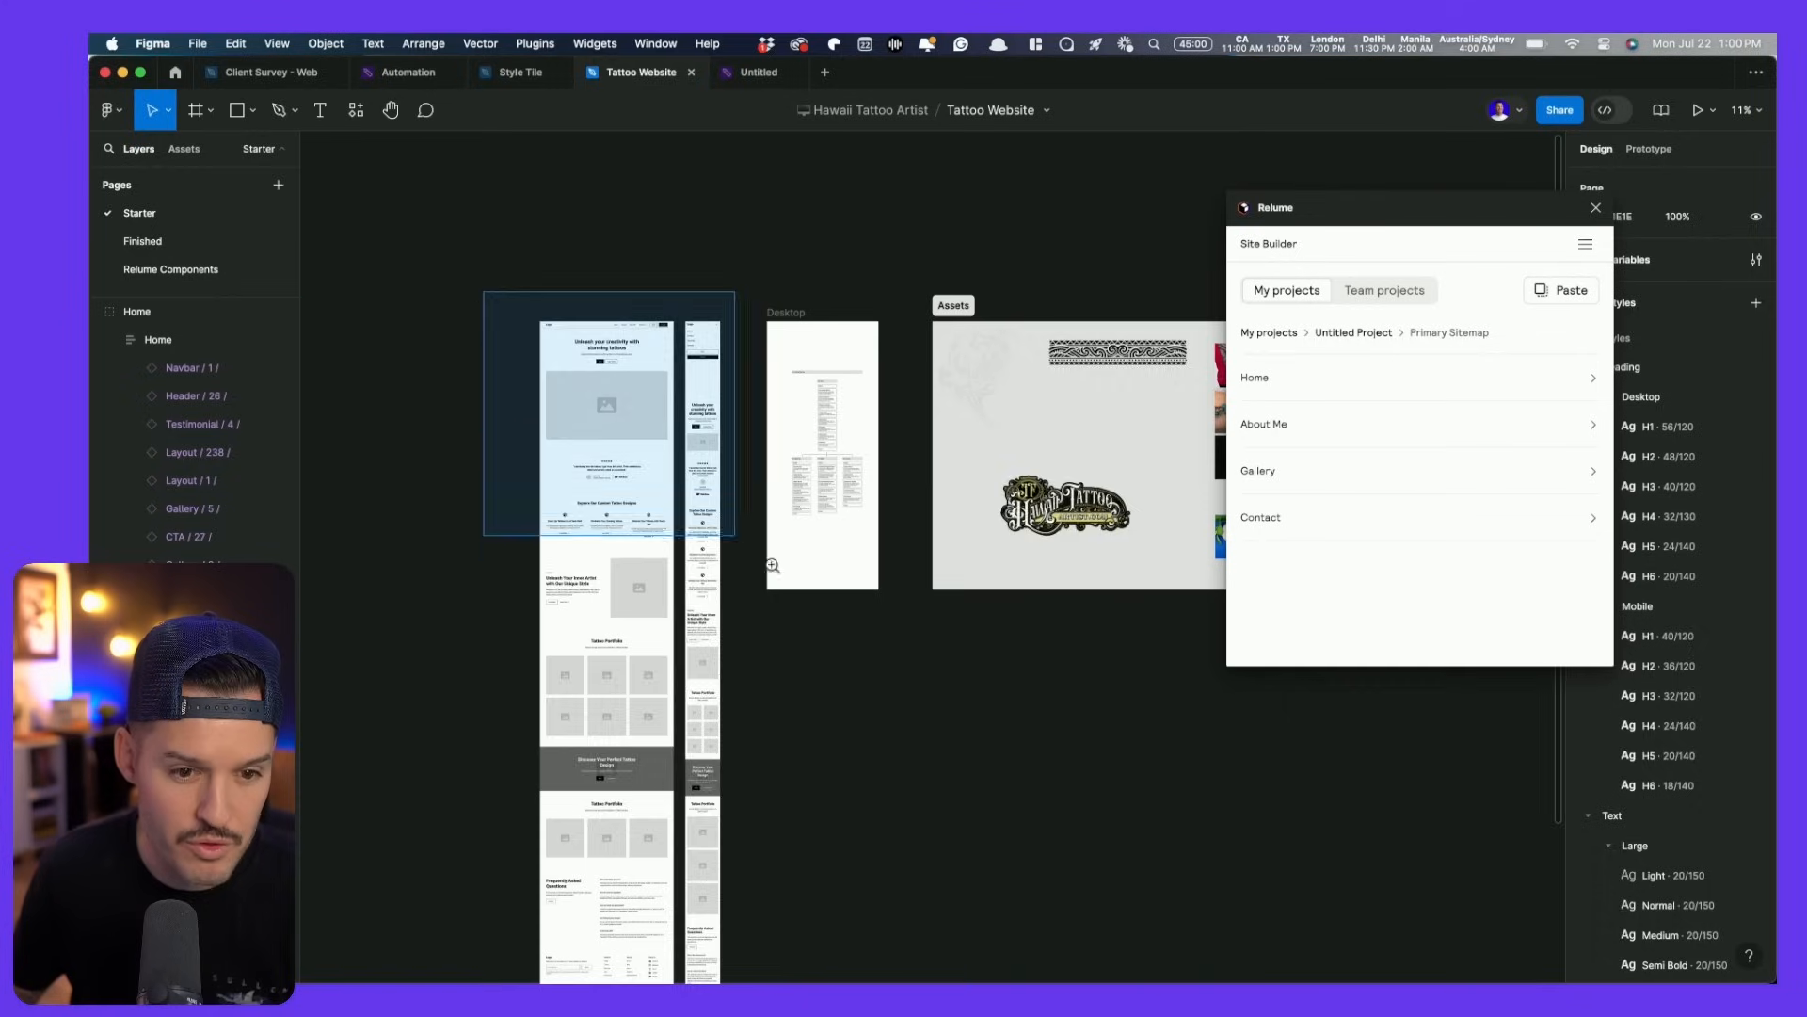
scroll(498, 374, "up", 5)
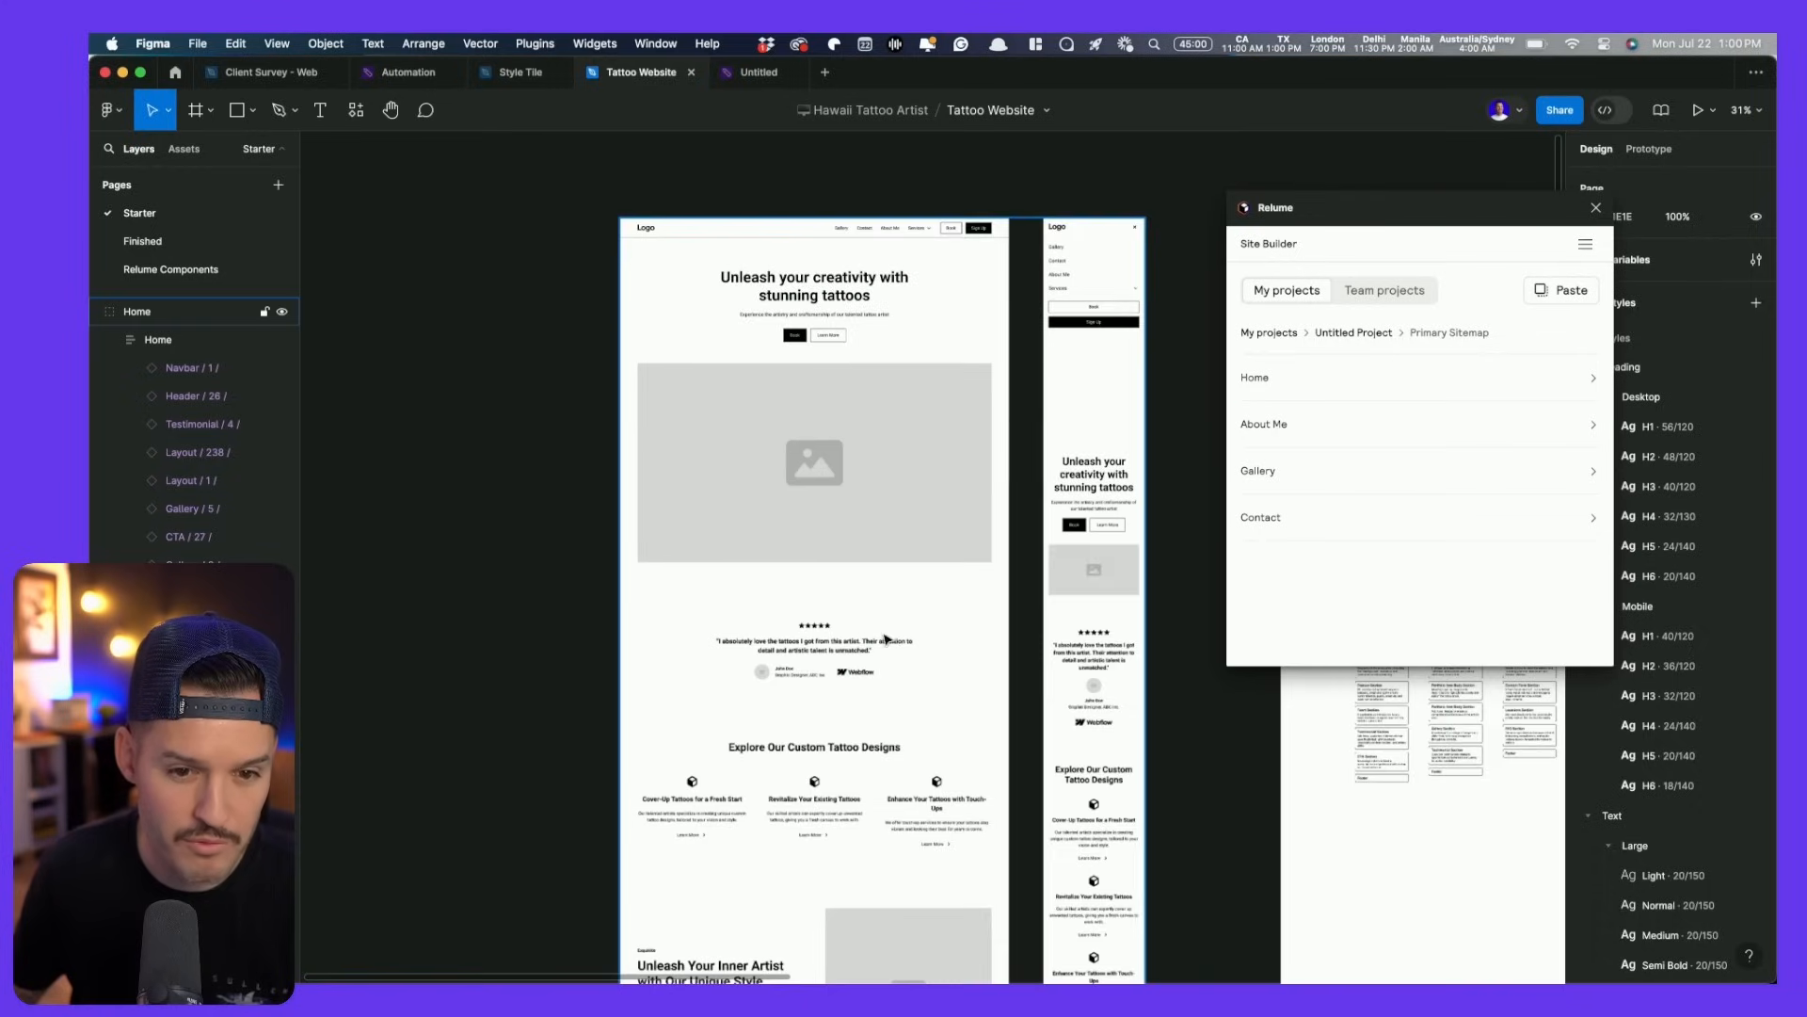
- Close the Relume plugin window
left_click(1598, 208)
scroll(1085, 338, "up", 5)
scroll(1085, 339, "down", 3)
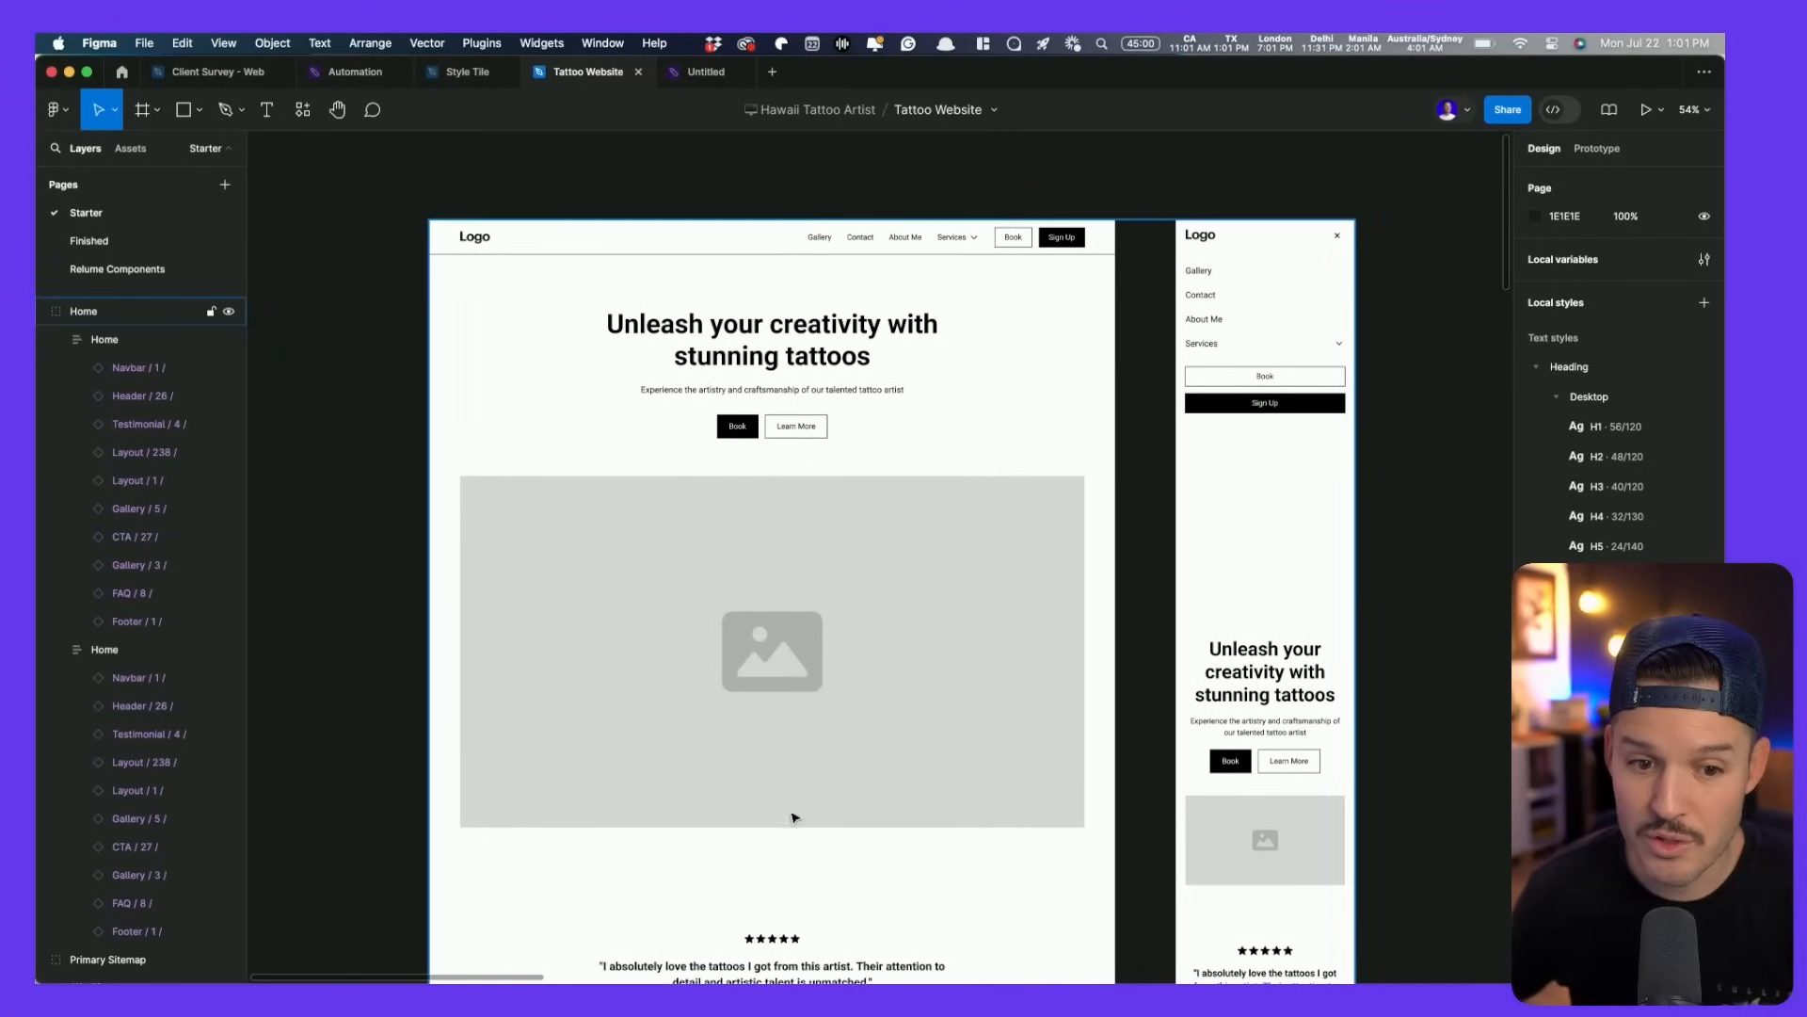
- Review the Home wireframe down to the FAQ and footer, then open Chrome's ChatGPT 'Tattoo' conversation
scroll(796, 818, "down", 20)
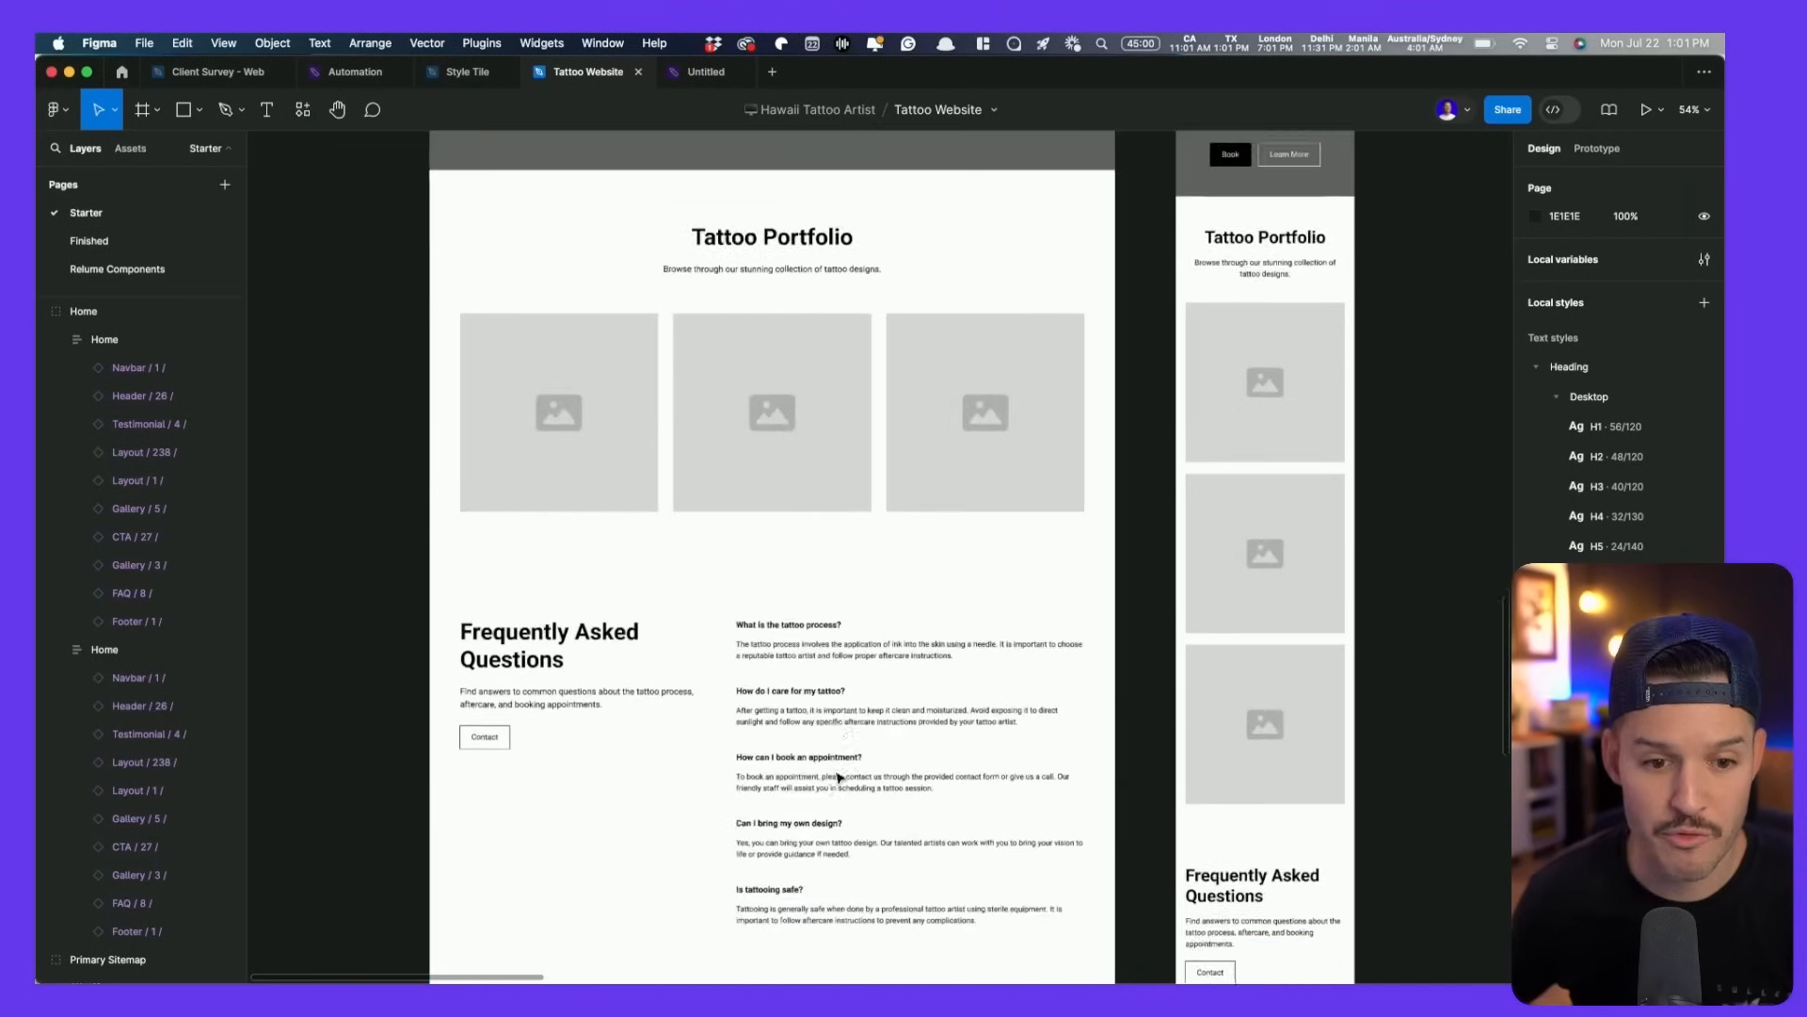
scroll(839, 777, "down", 5)
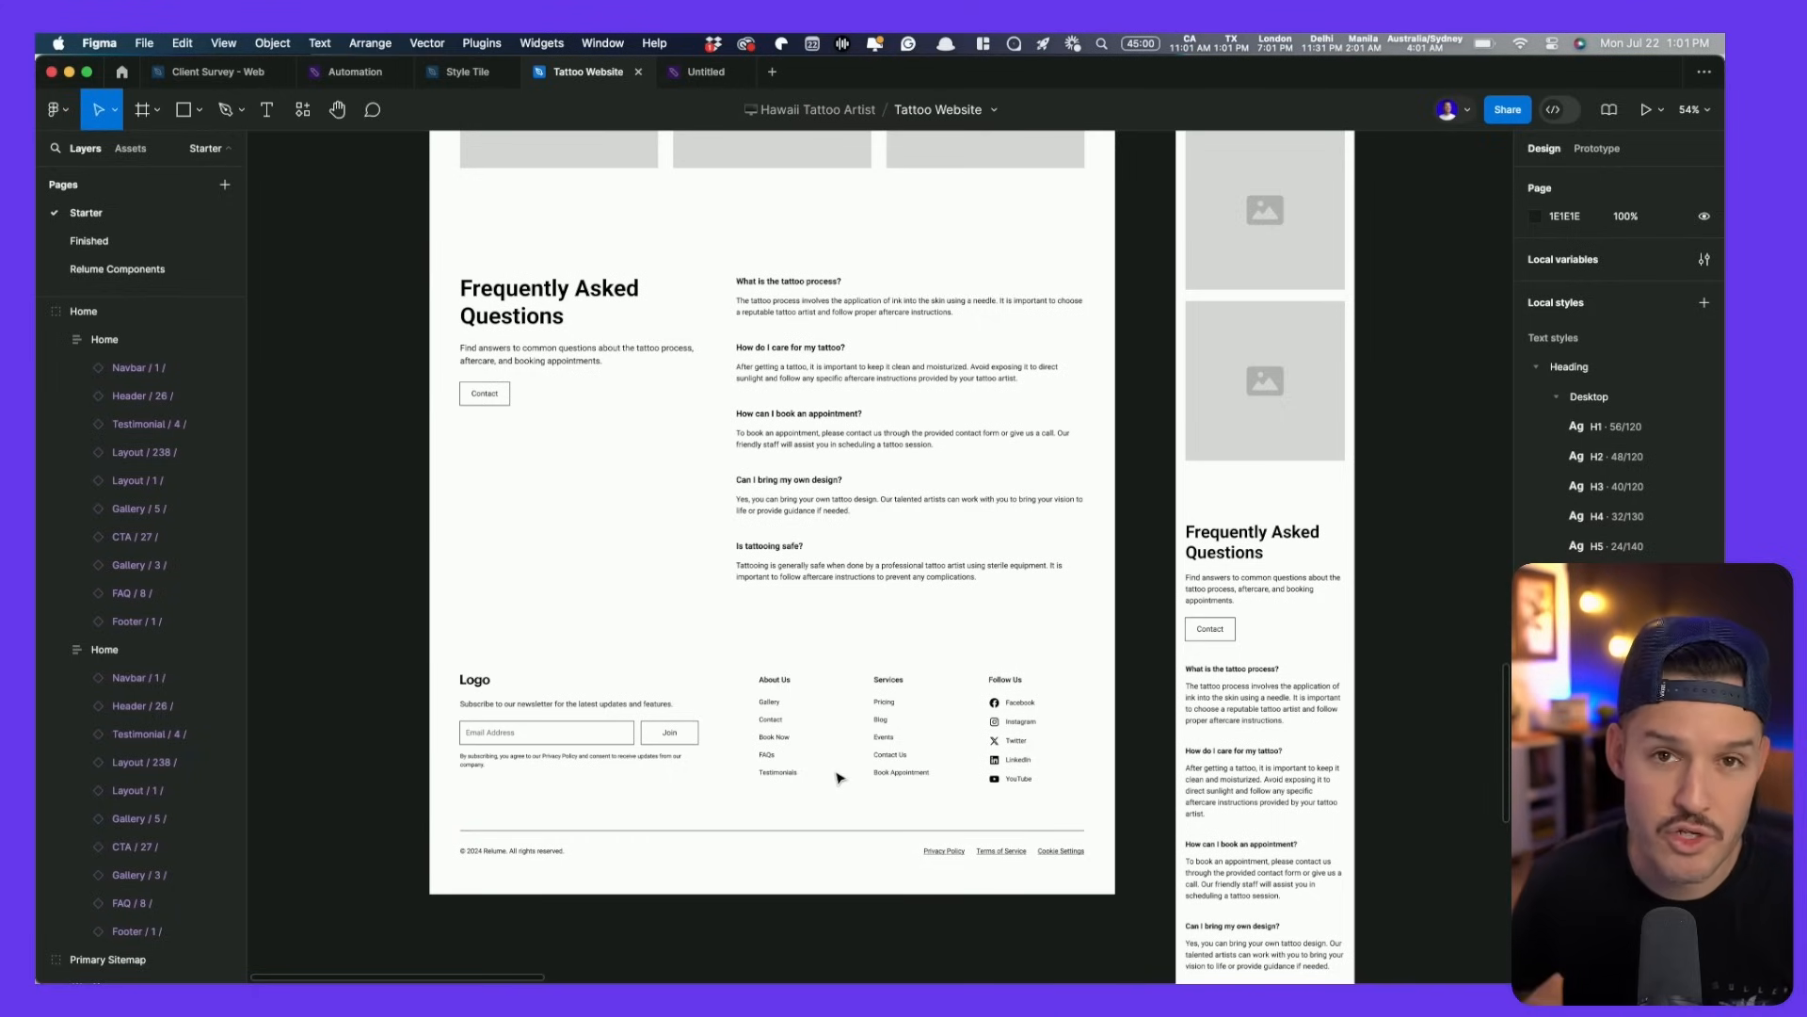
scroll(839, 777, "up", 15)
key("super+Tab")
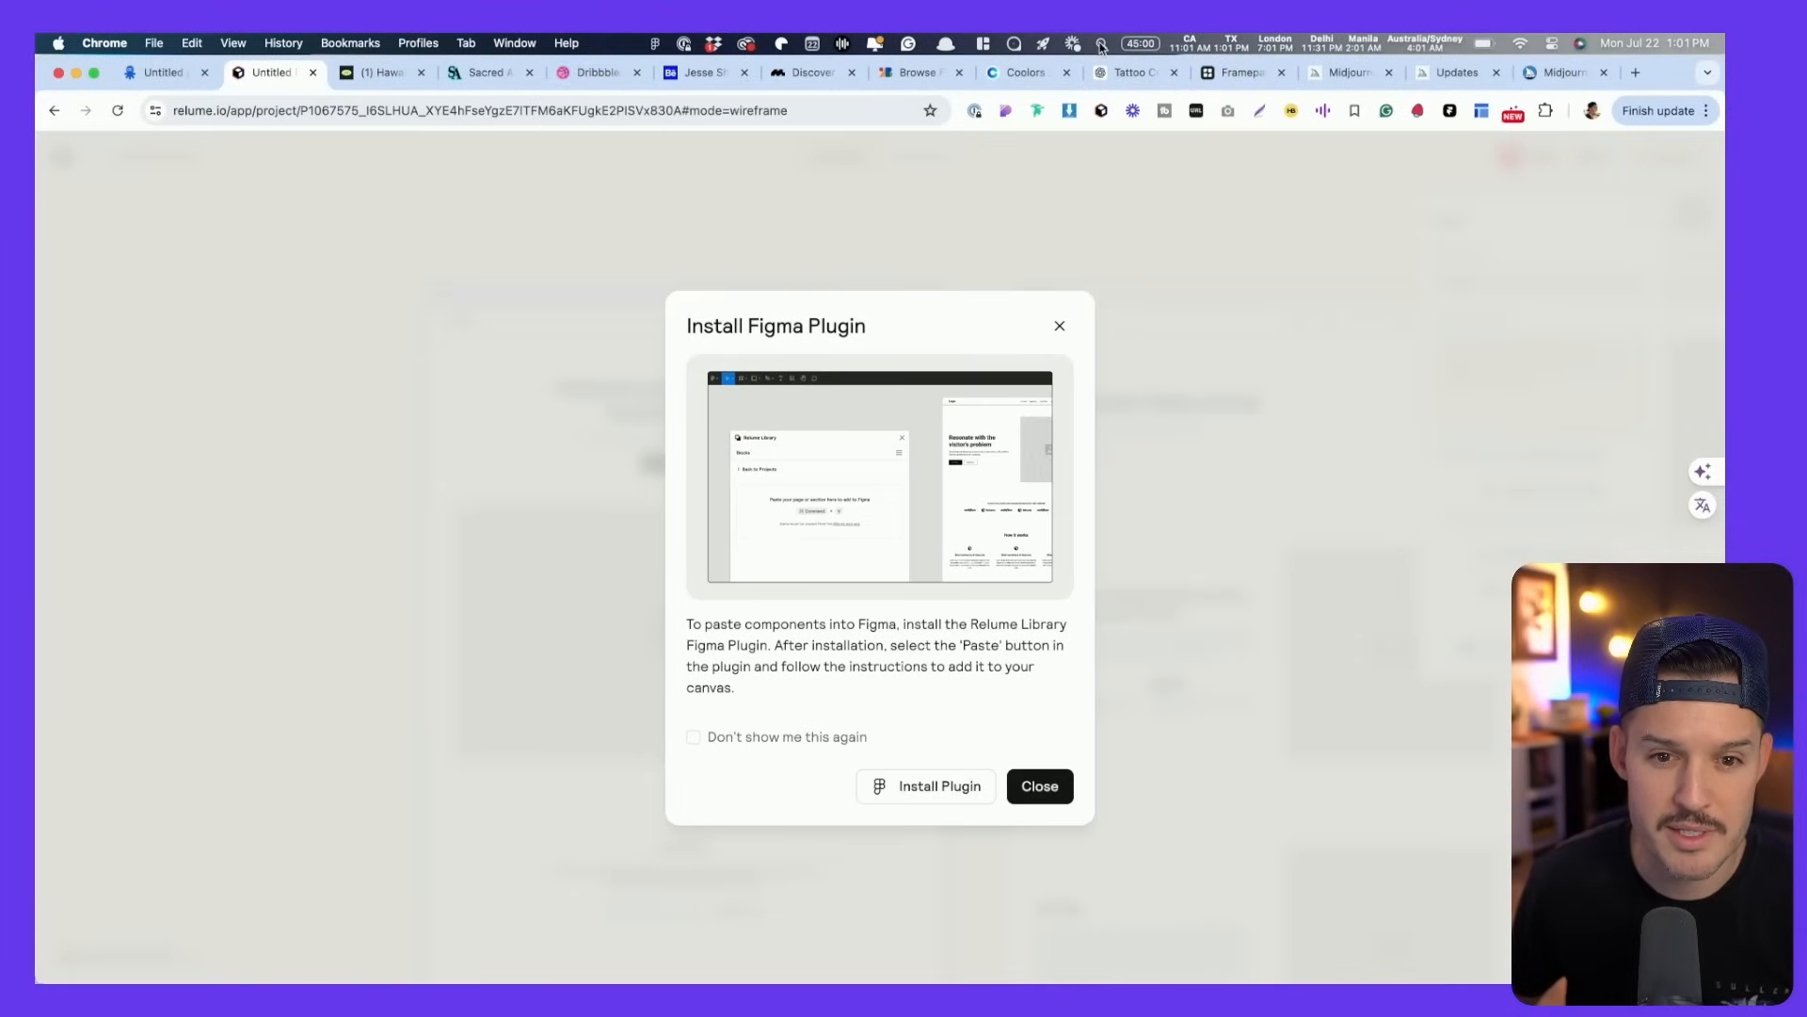
left_click(1126, 73)
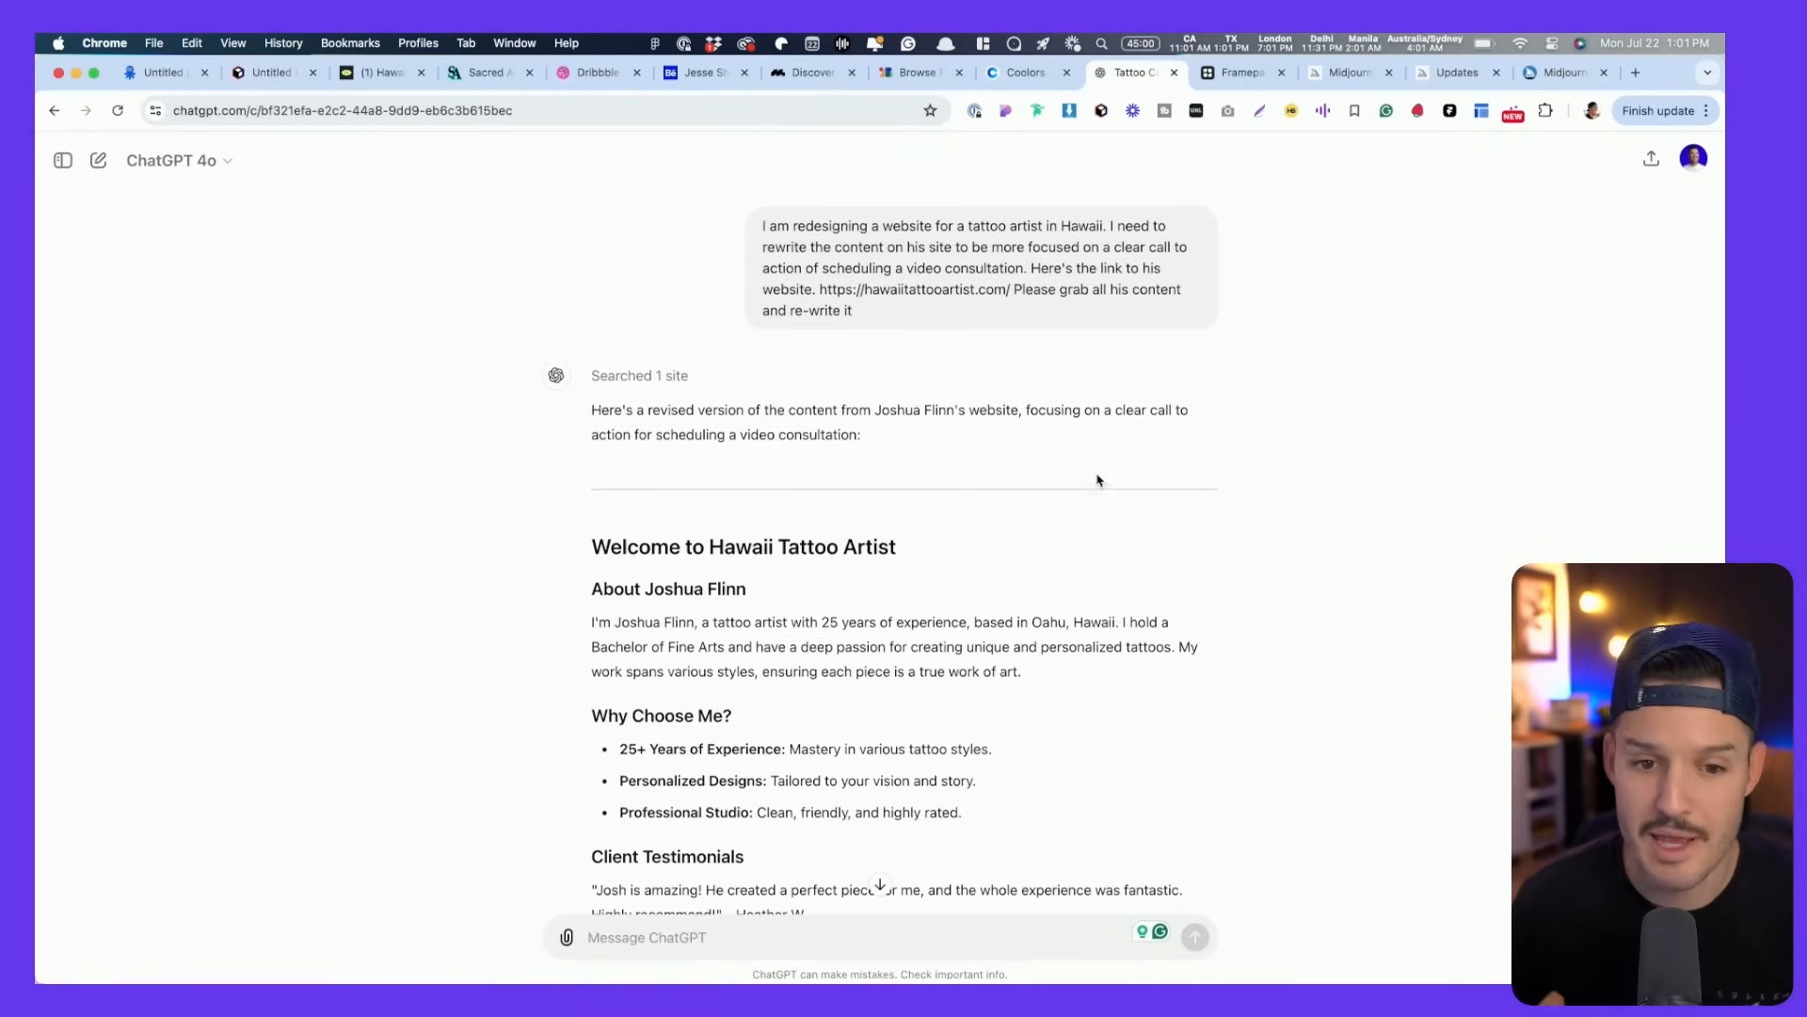
scroll(1081, 477, "down", 3)
scroll(1081, 477, "up", 3)
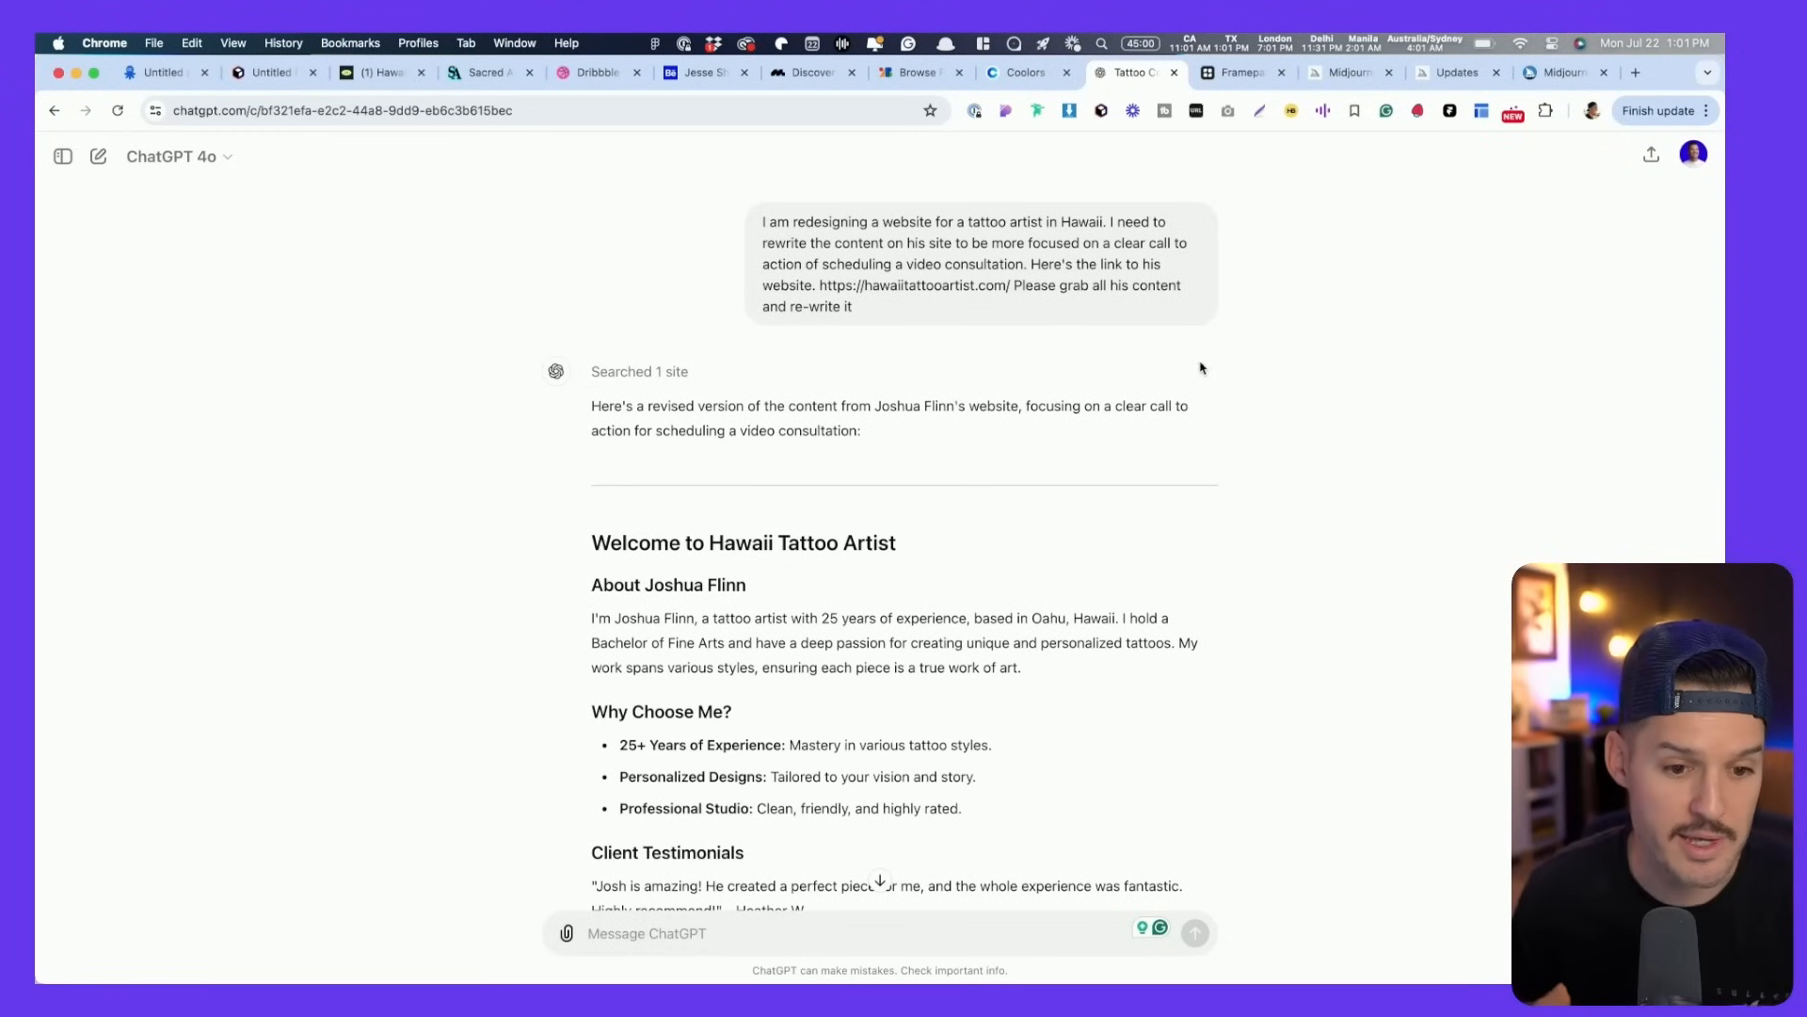
scroll(852, 619, "down", 5)
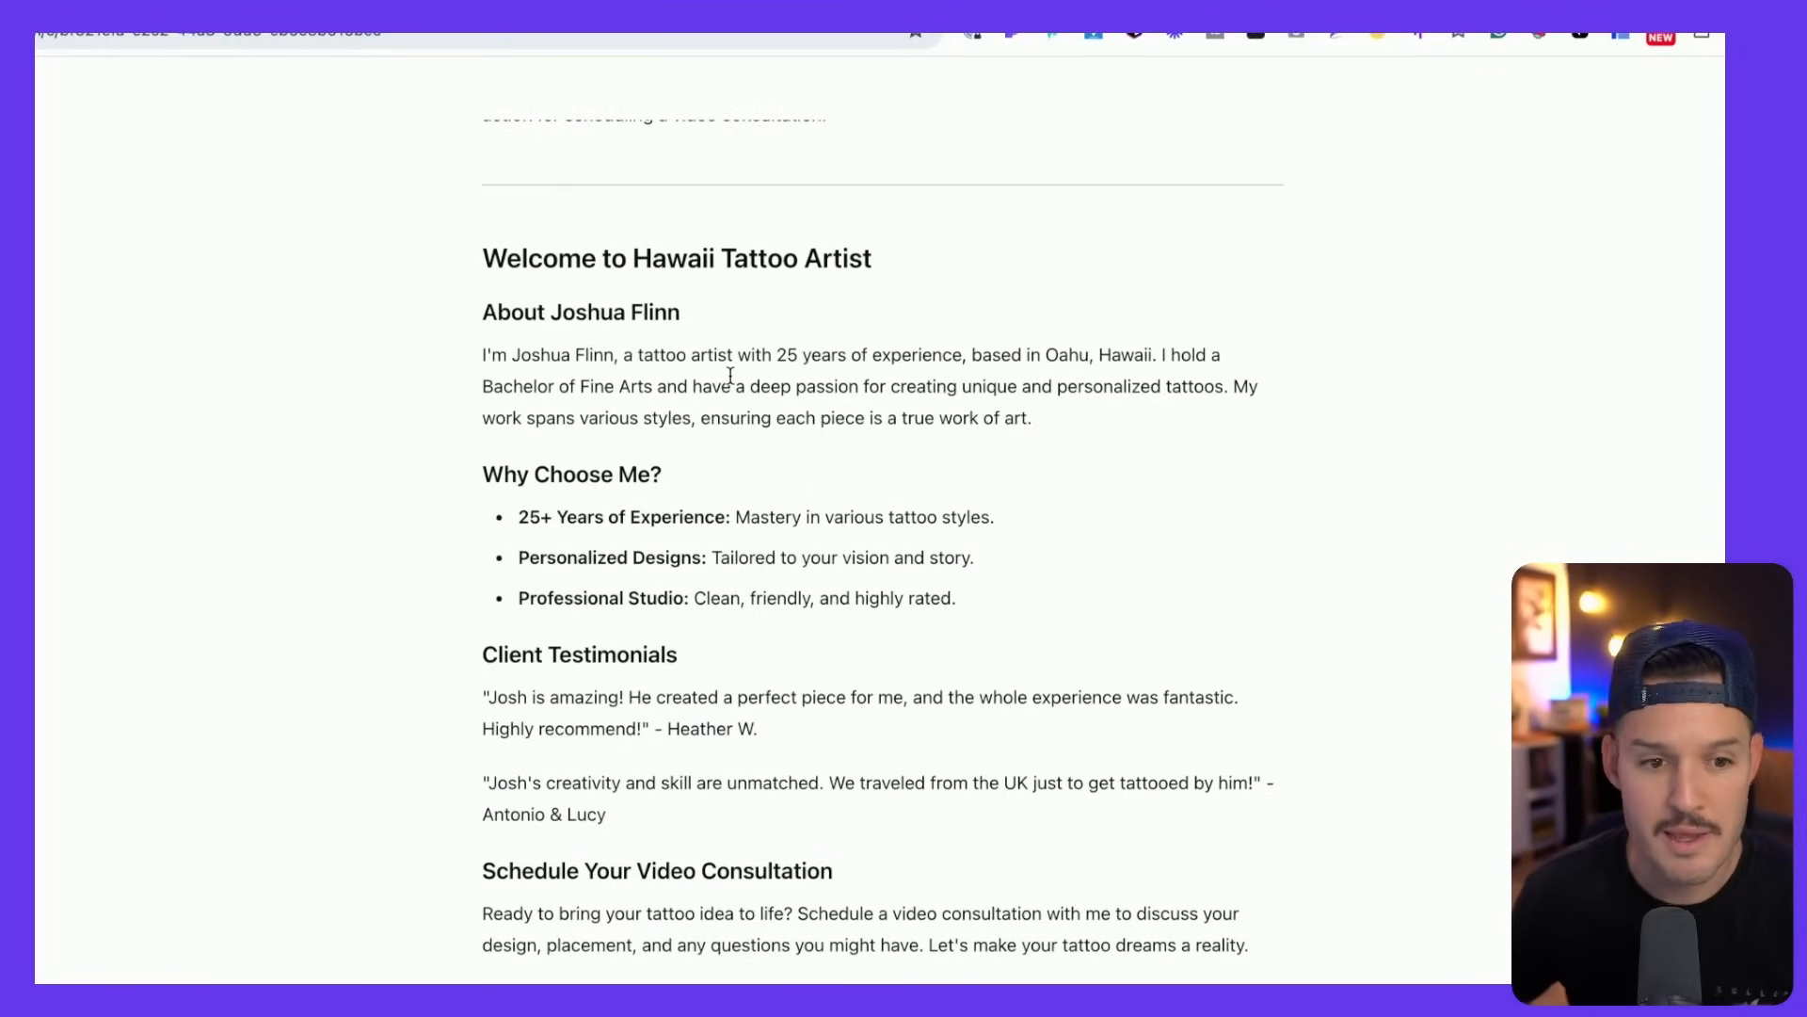
scroll(785, 380, "down", 5)
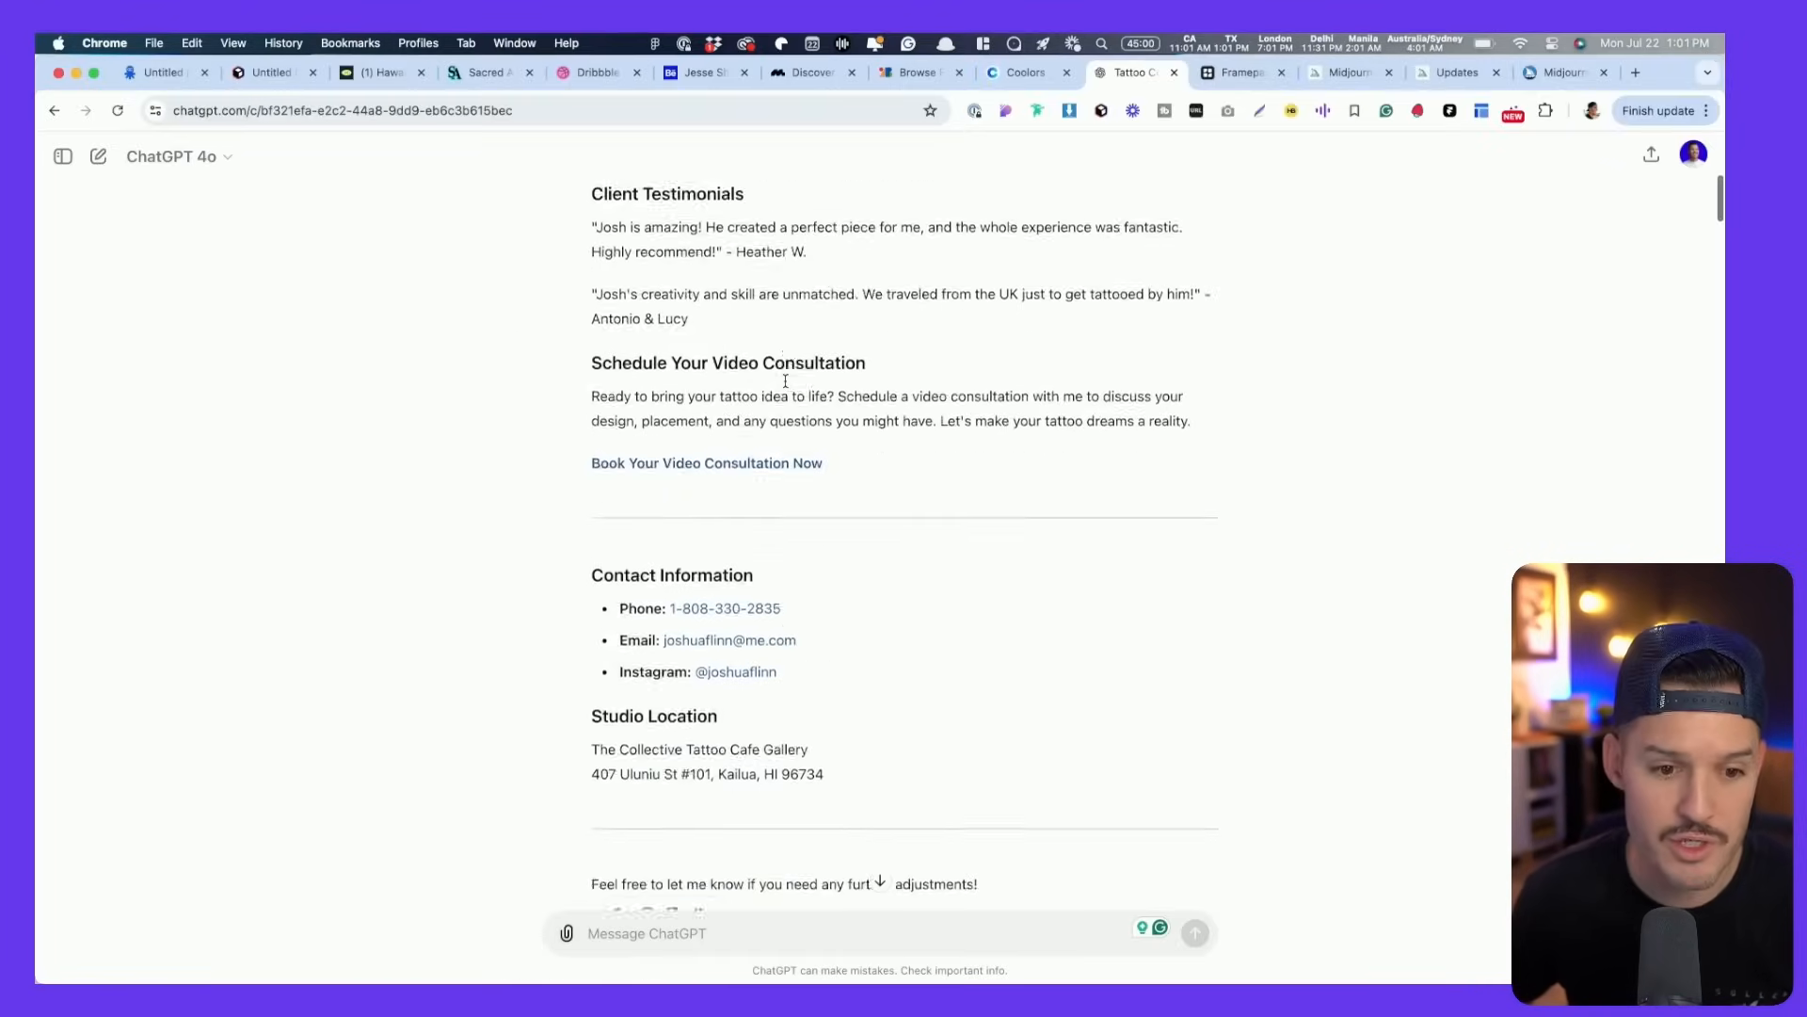
scroll(785, 380, "down", 10)
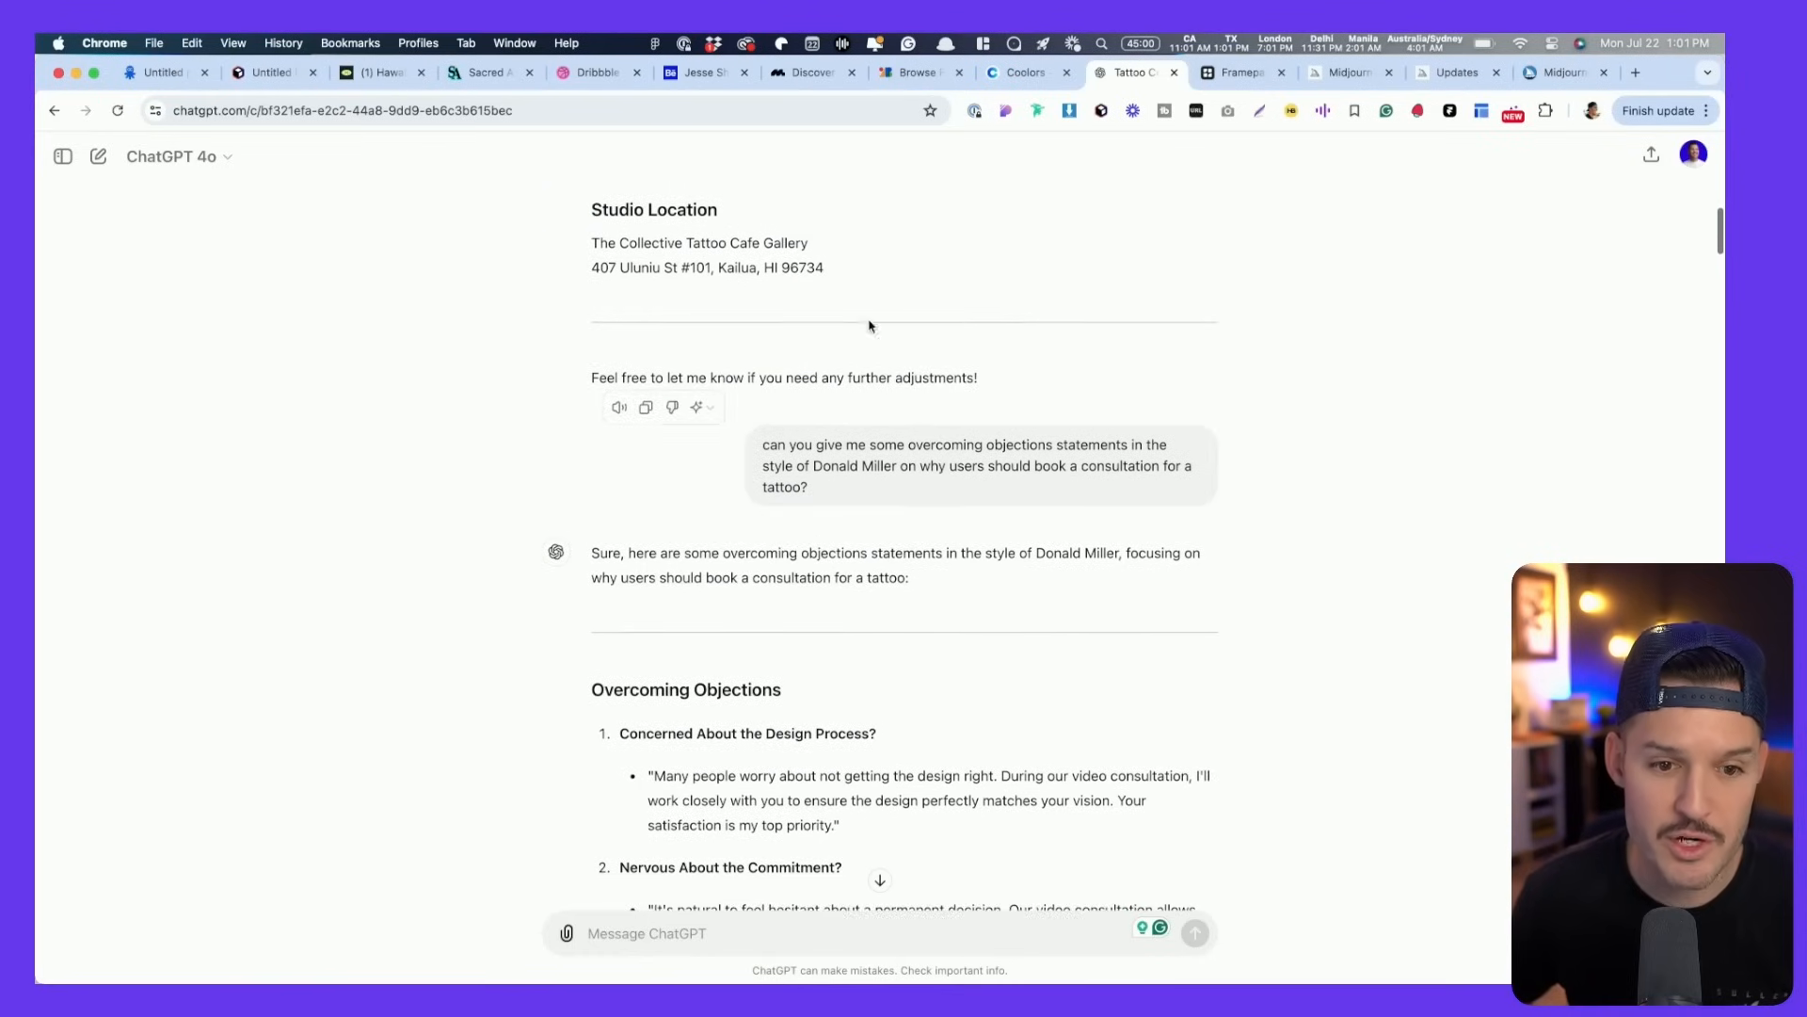
scroll(870, 326, "down", 9)
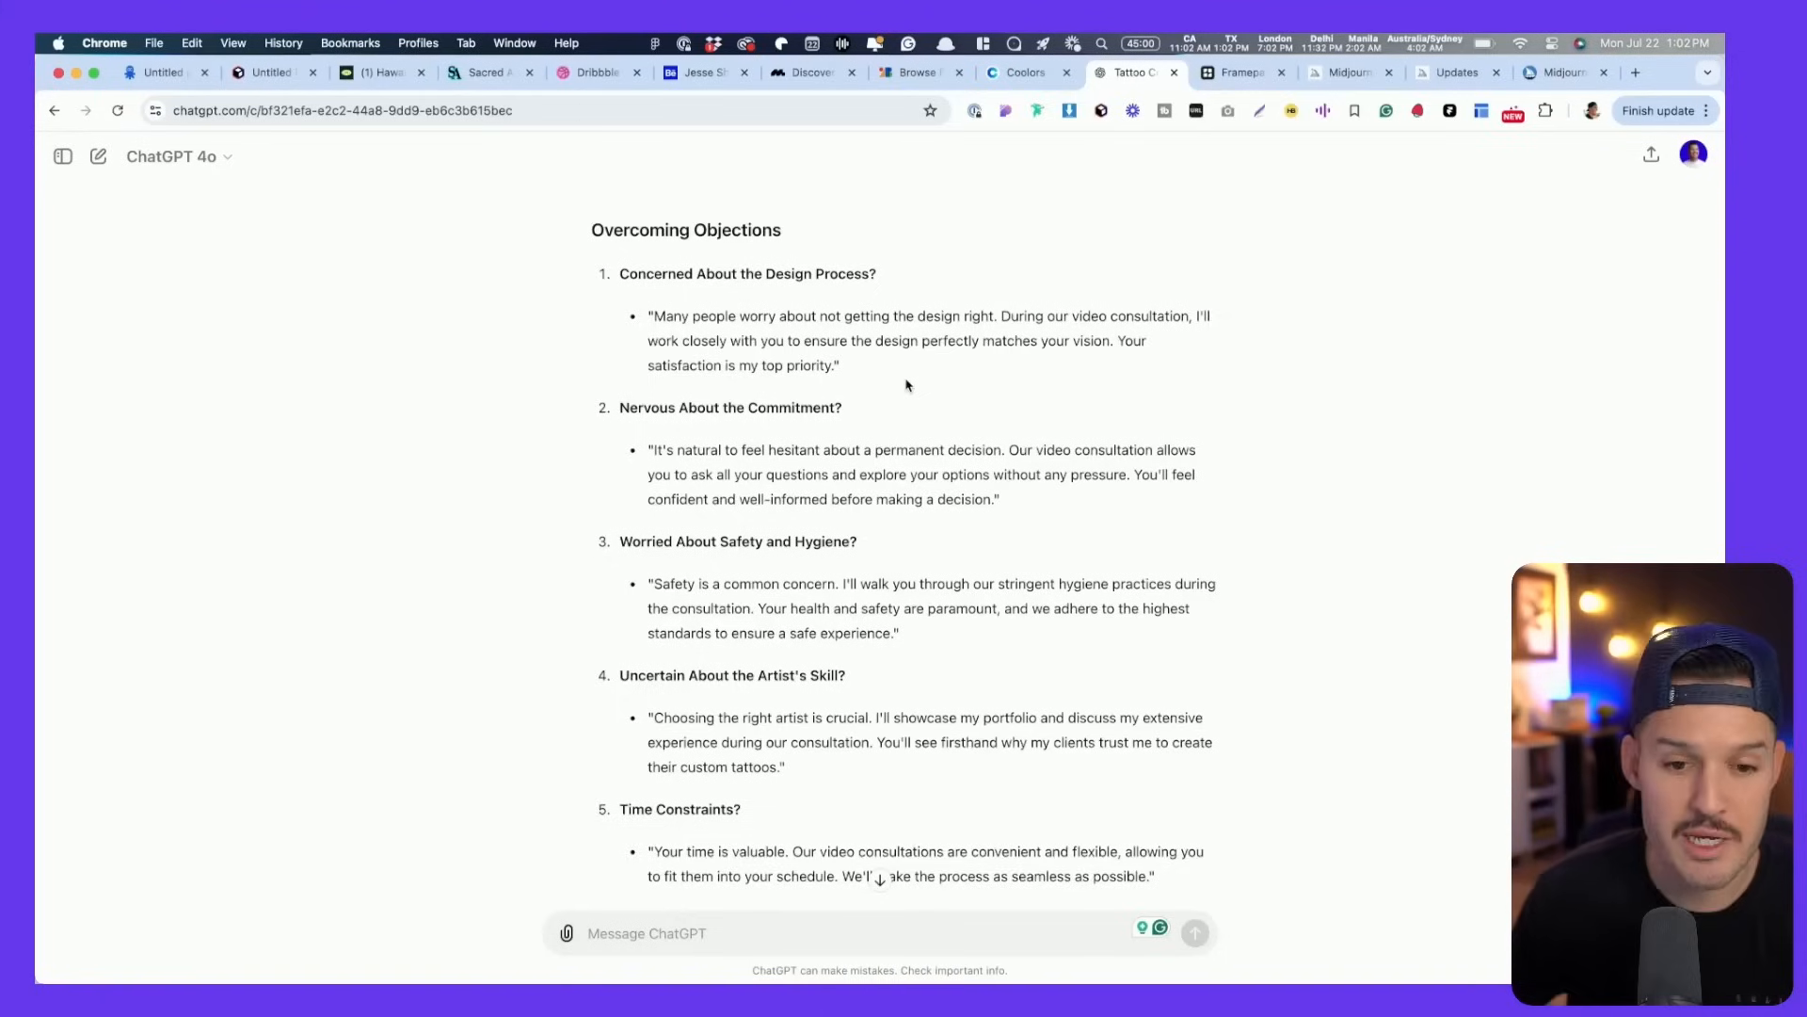
scroll(907, 385, "up", 3)
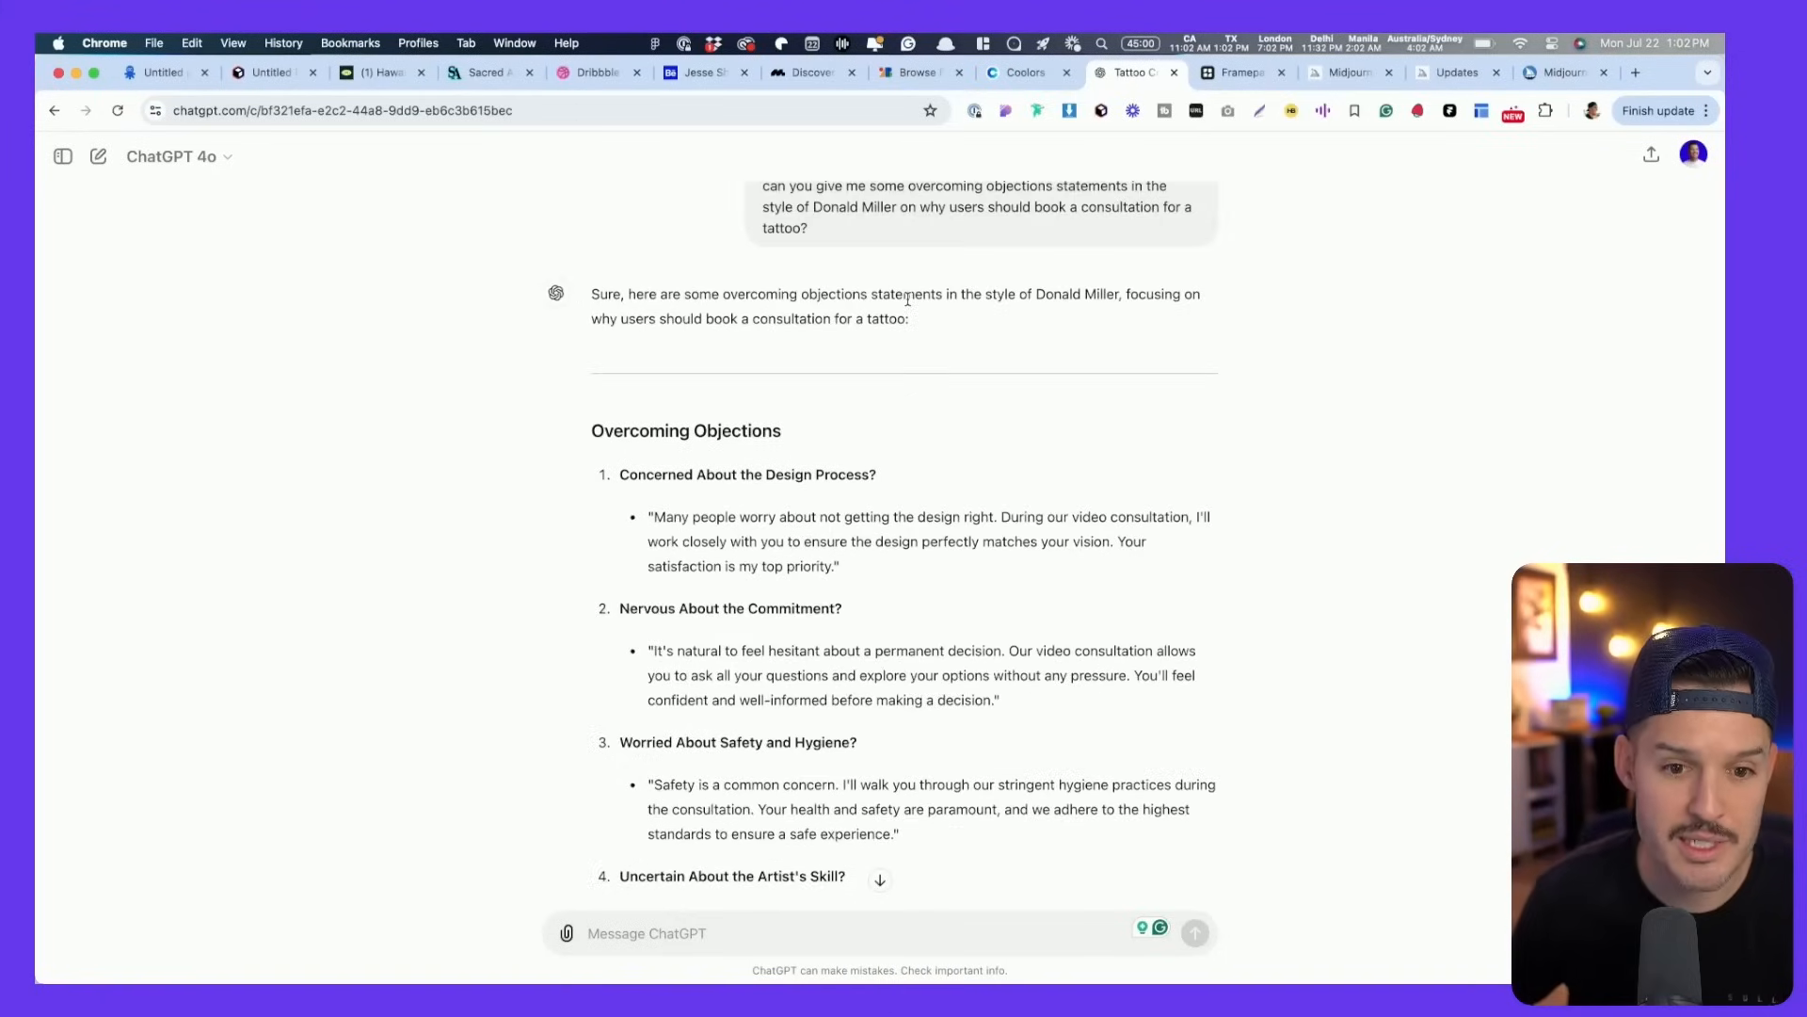
left_click_drag(745, 294, 979, 287)
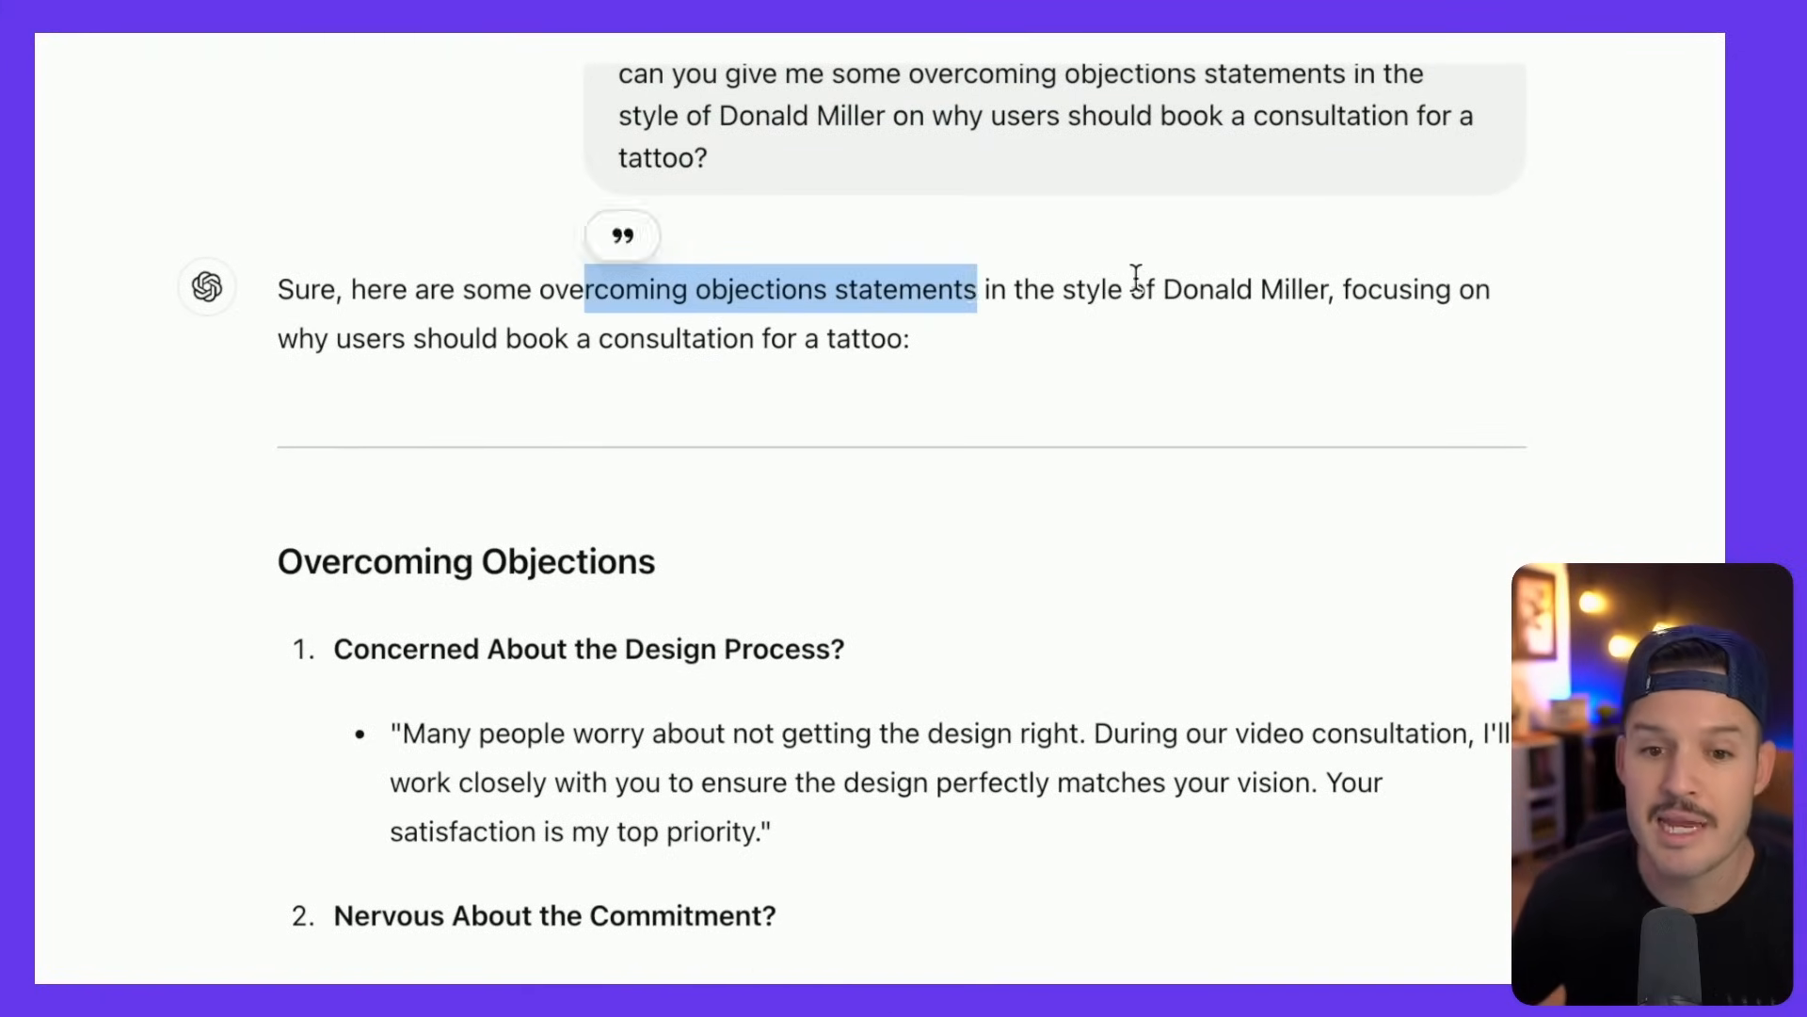
left_click(1162, 284)
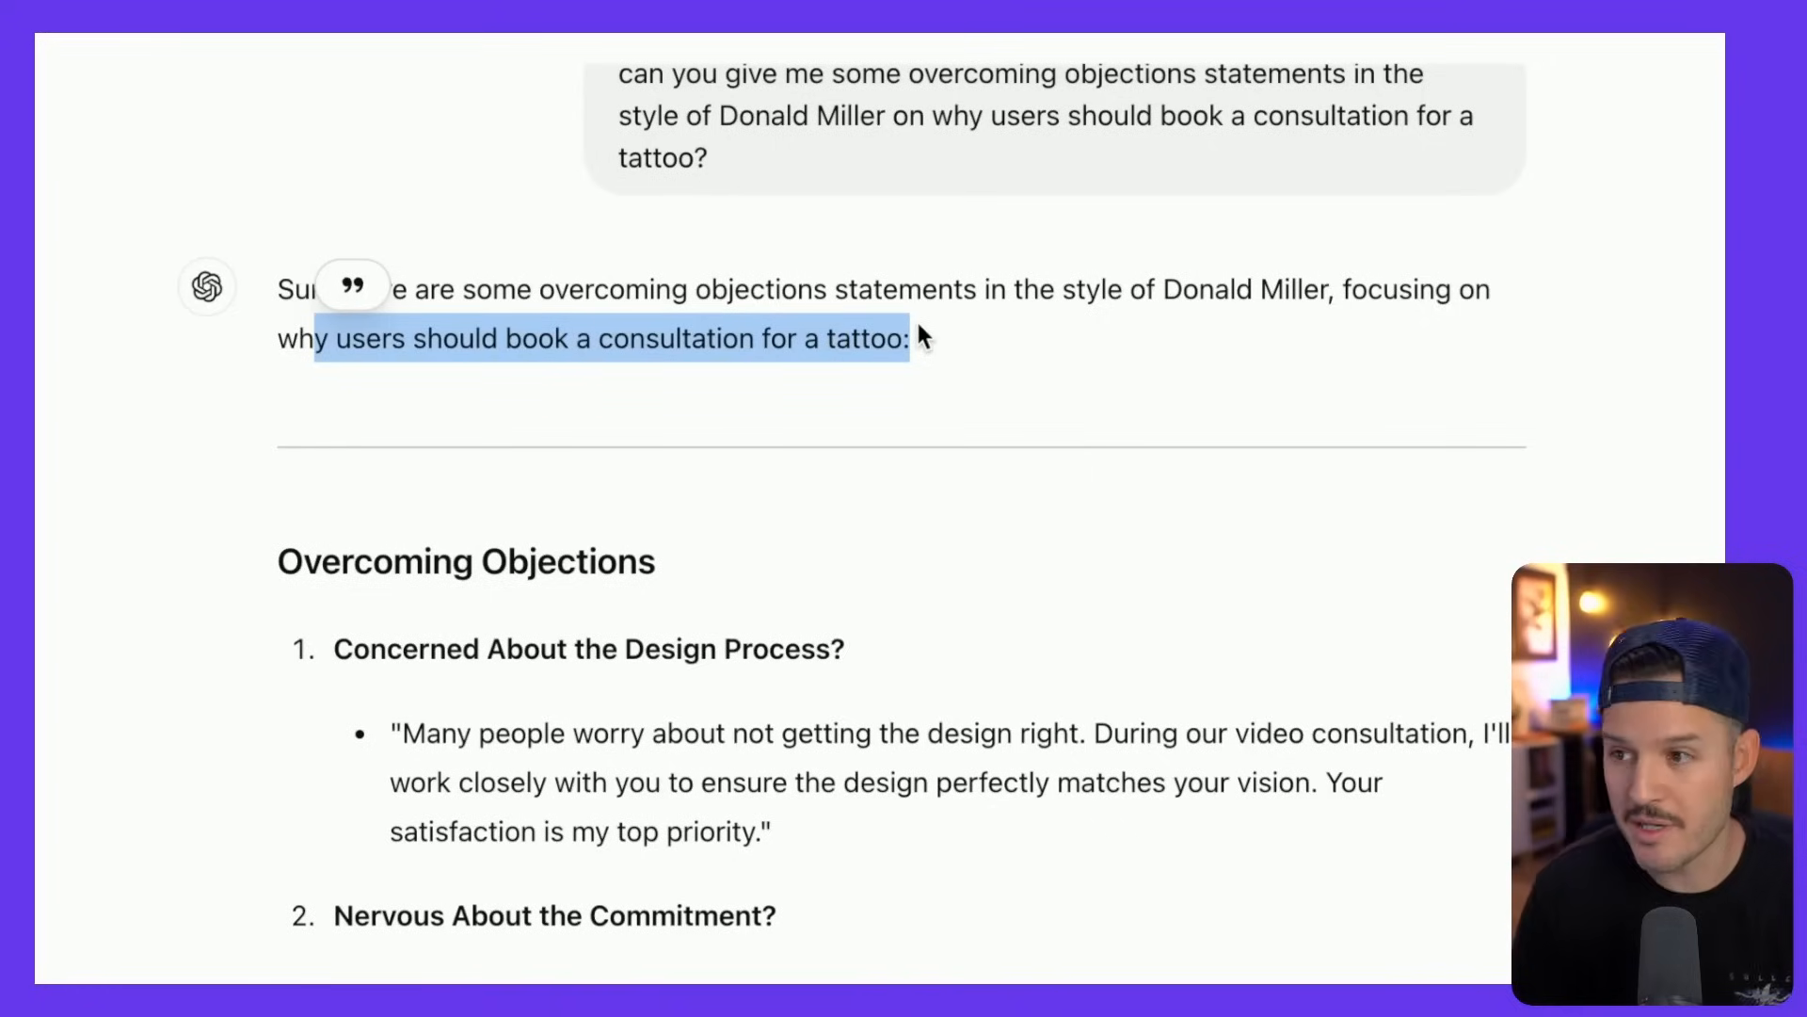
left_click(919, 327)
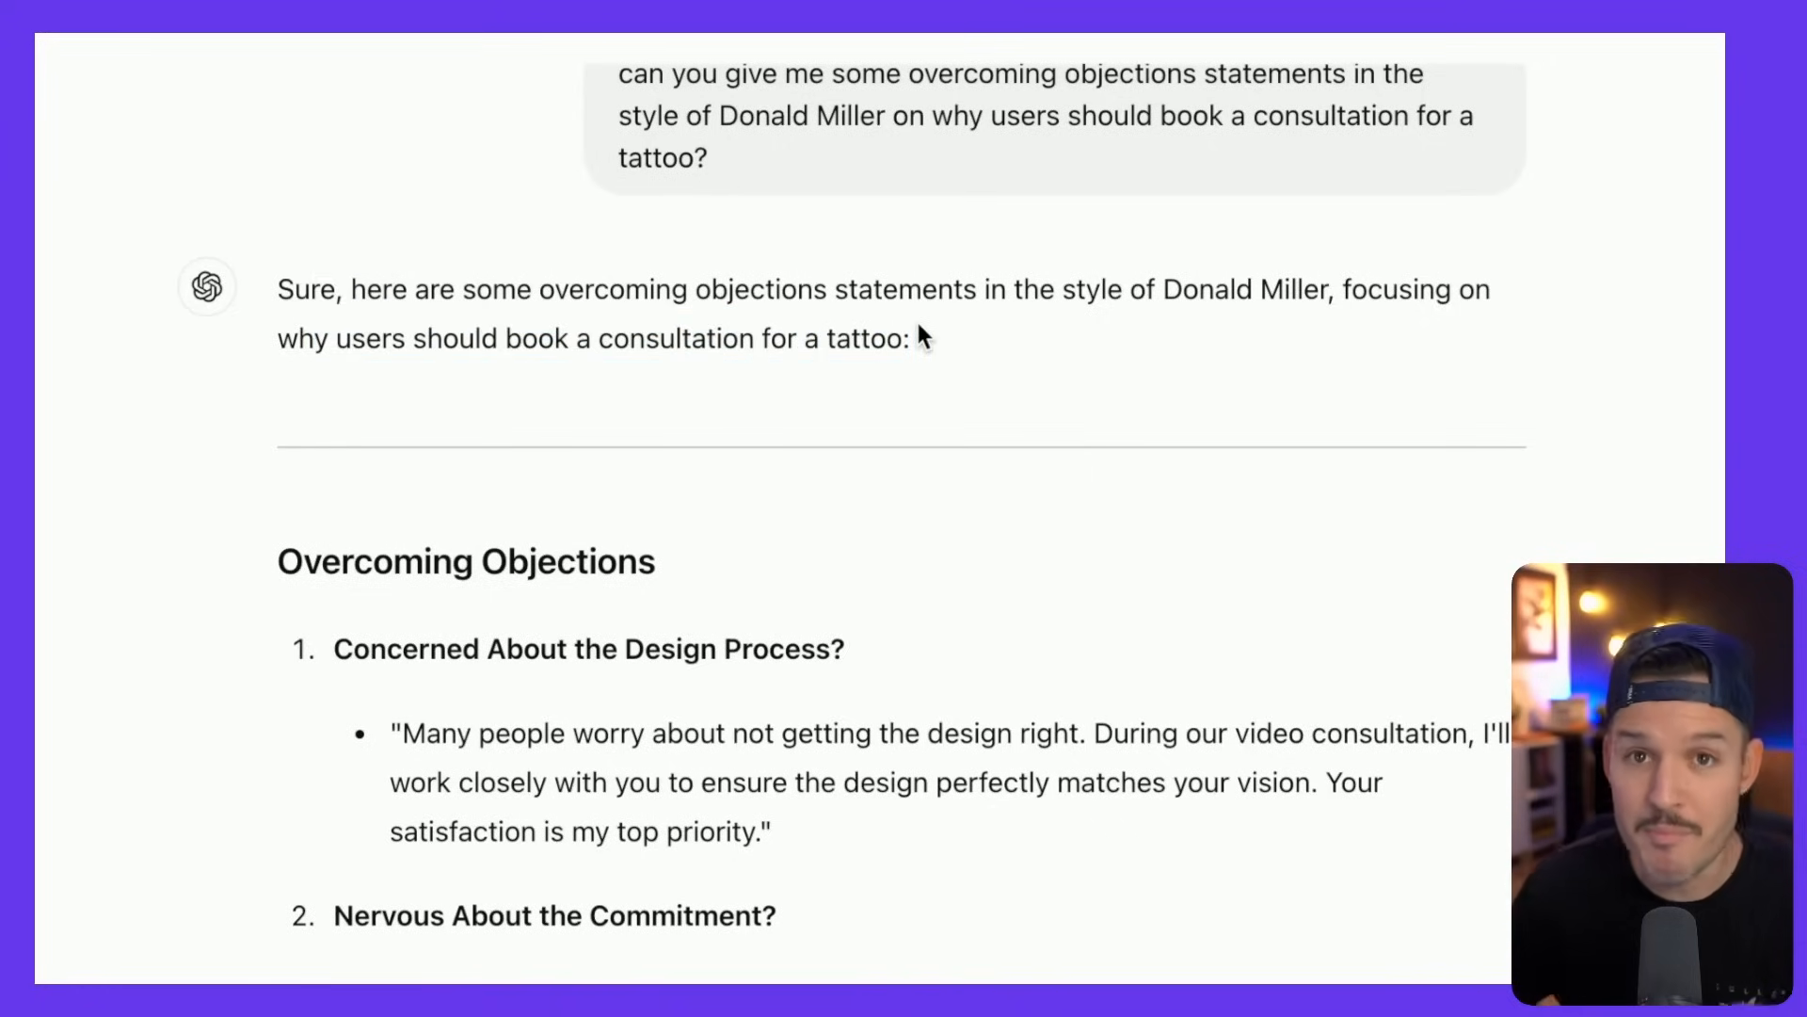
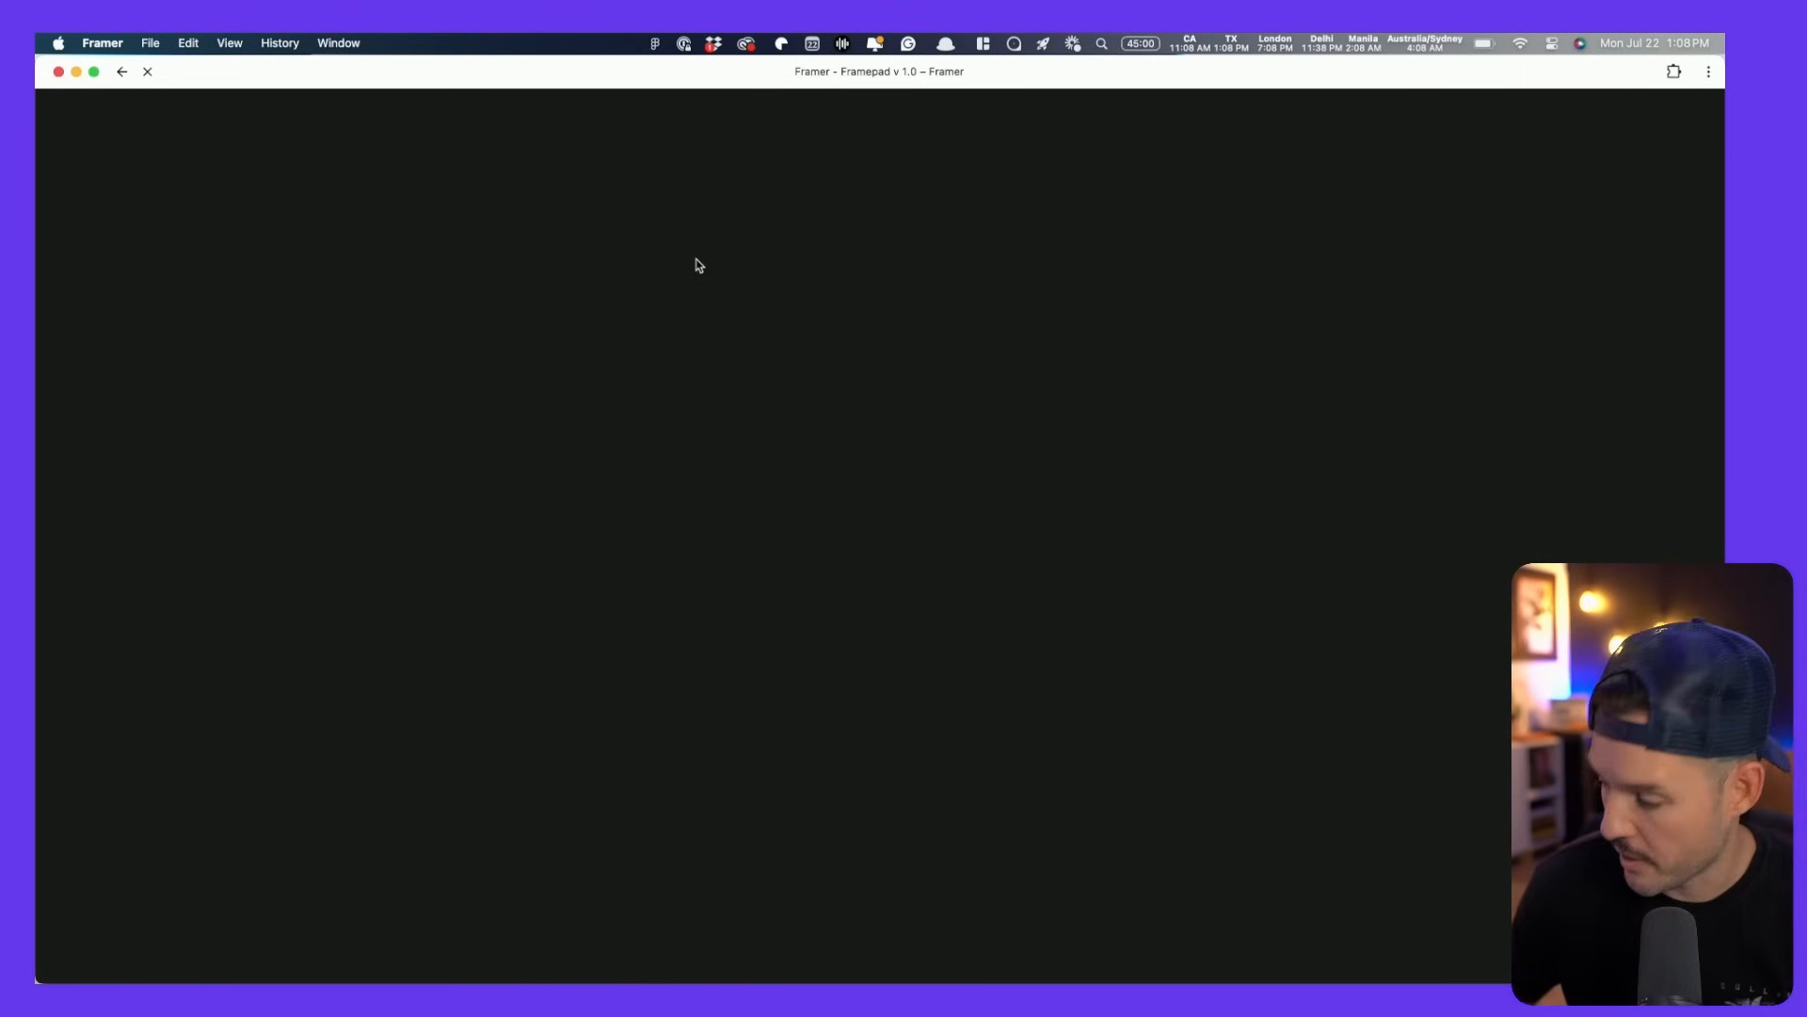
- Back in Figma, zoom out on the Untitled board's tattoo website flow chart
key("super+Tab")
key("super+Tab")
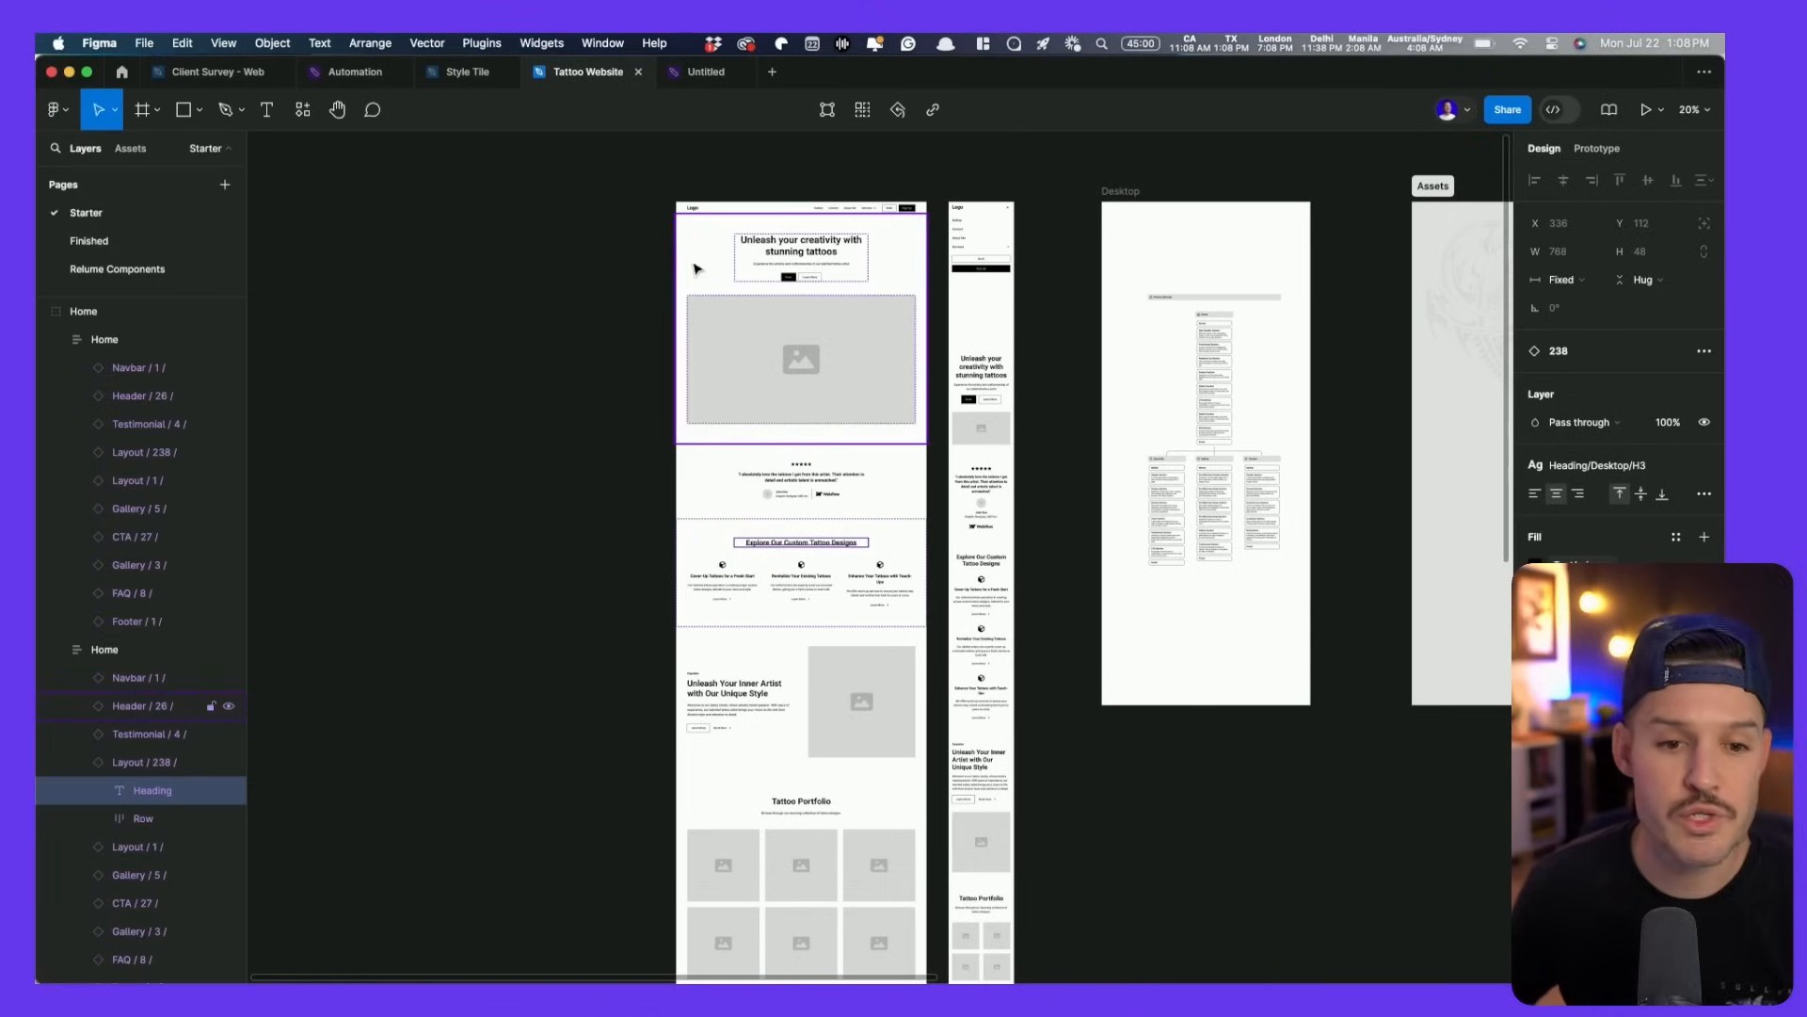
left_click(701, 74)
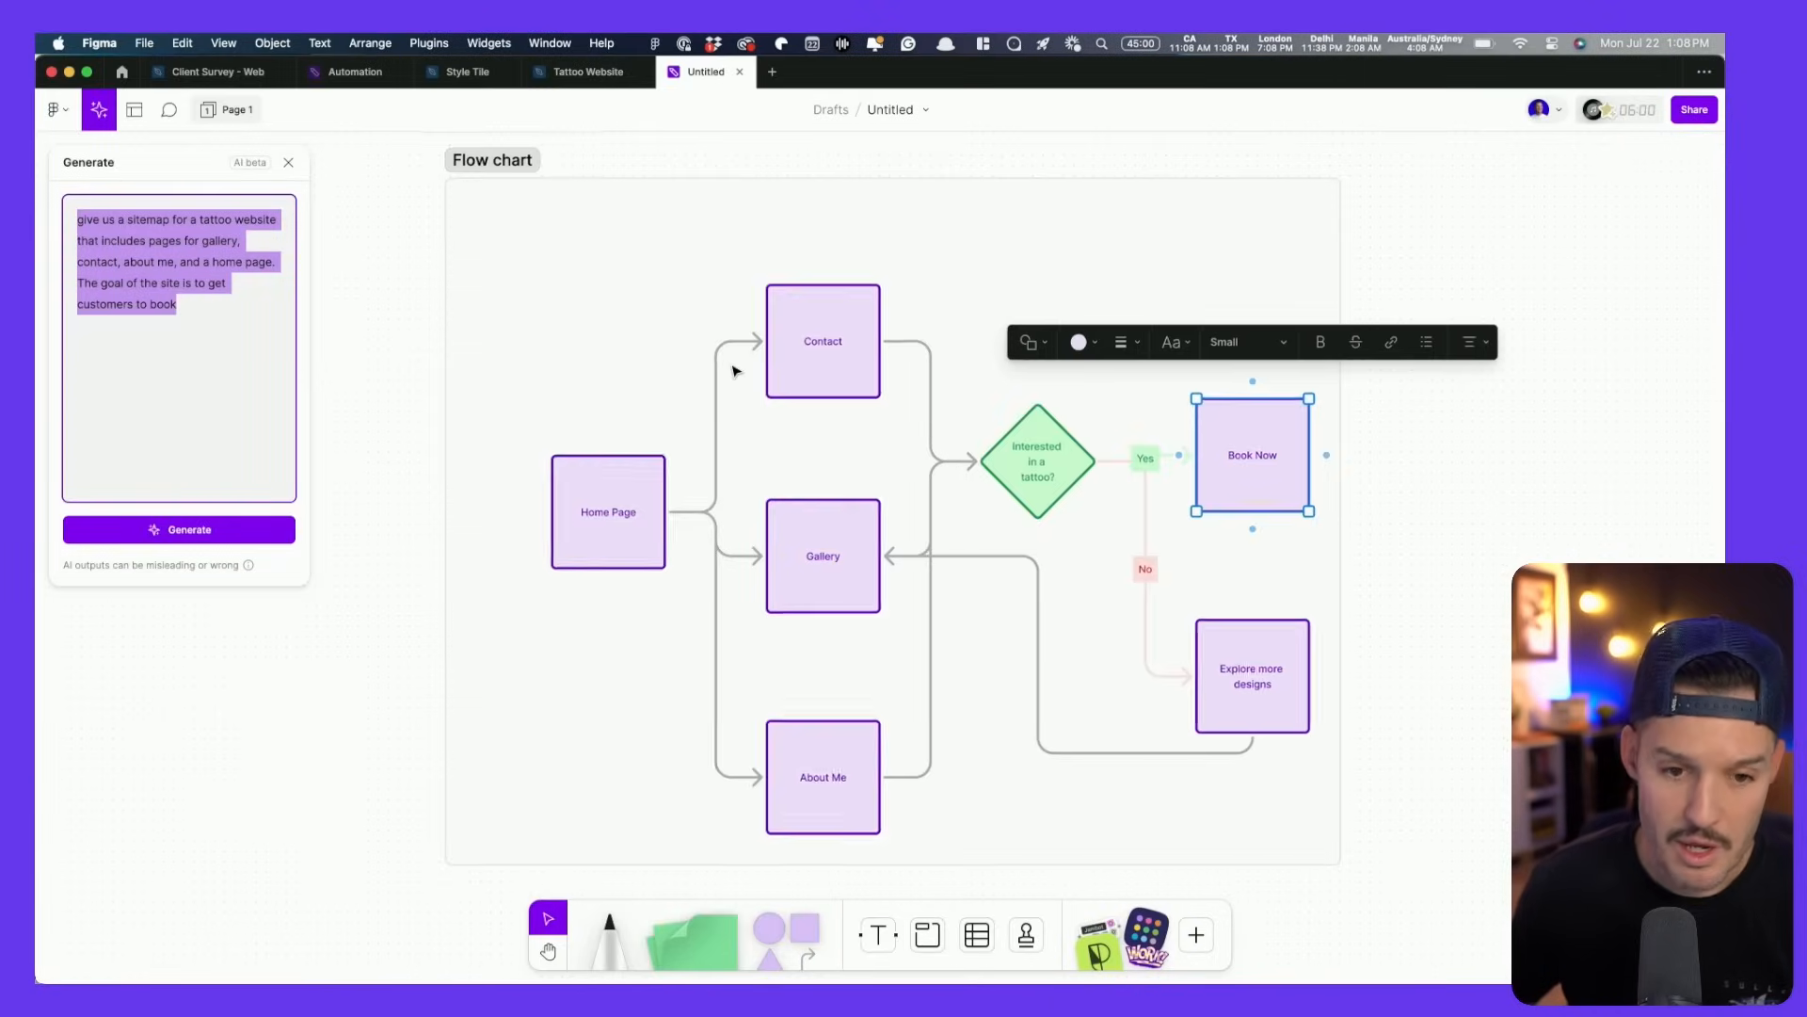
scroll(735, 370, "down", 5)
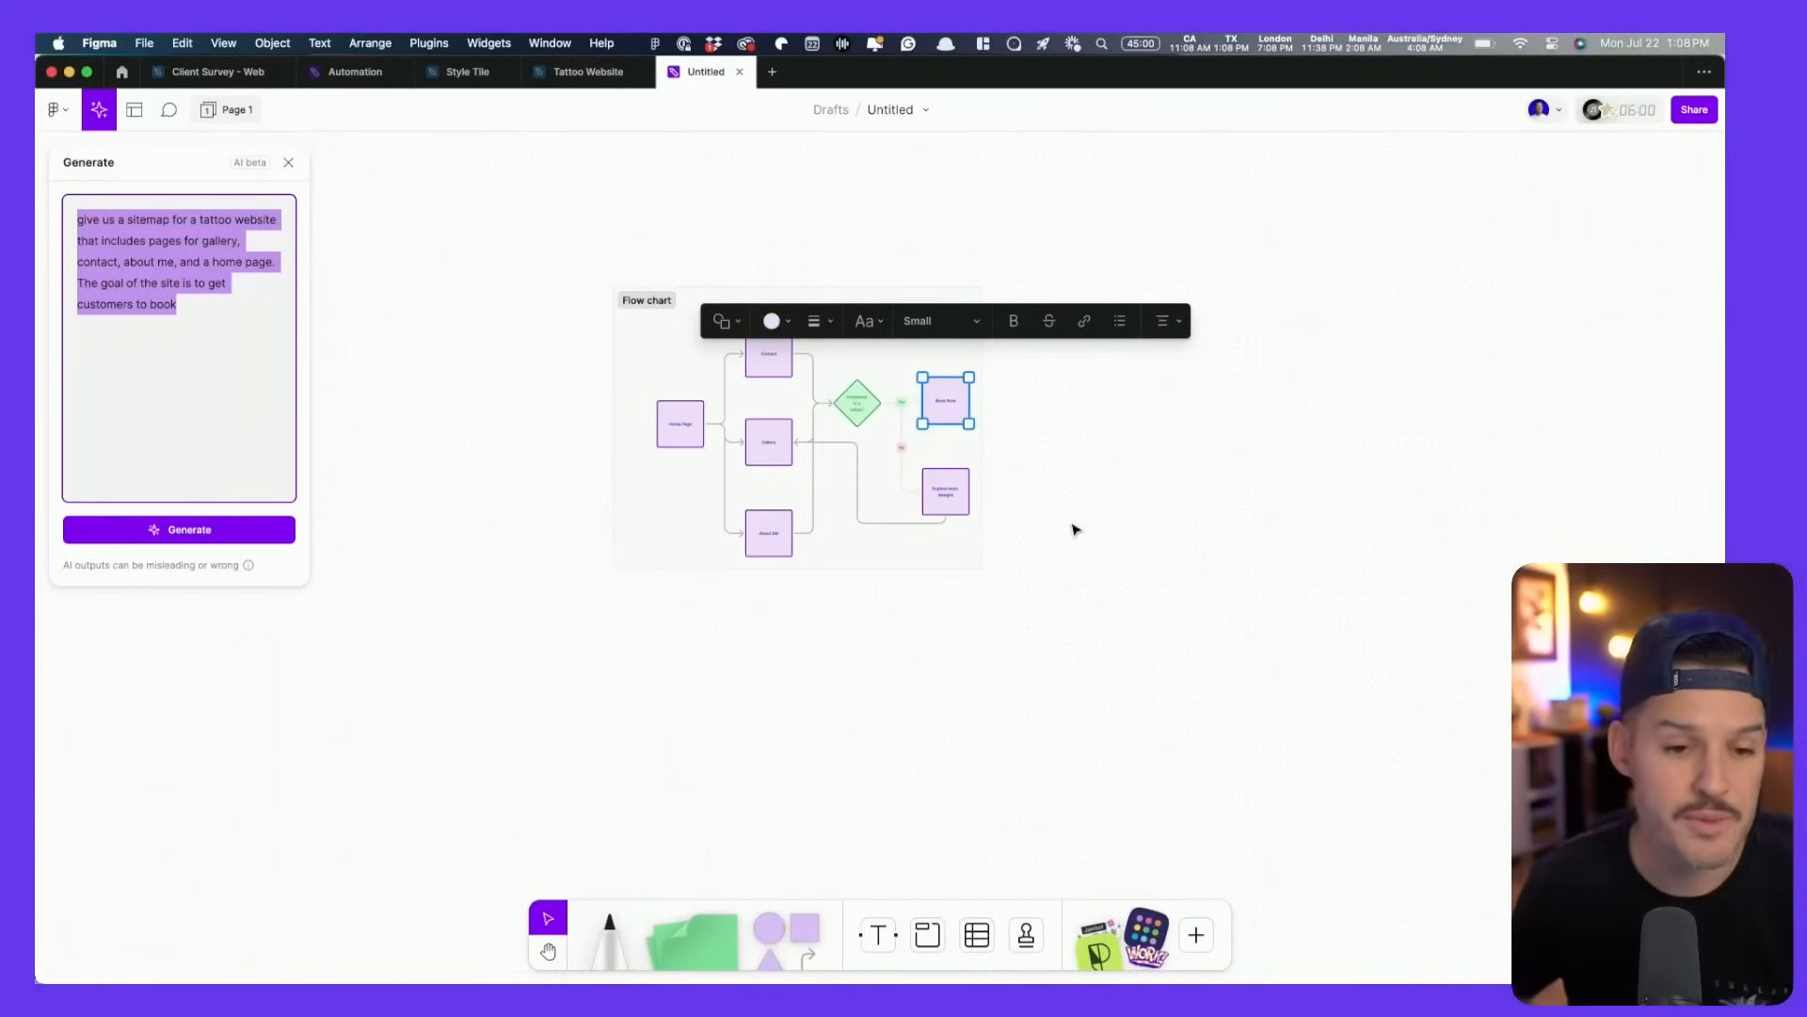
- Sketch a page outline with the Marker, plus a hero with a heading bar and button box
key("m")
left_click_drag(1488, 524, 1038, 597)
key("super+z")
key("space")
left_click_drag(1269, 512, 804, 535)
mouse_move(789, 273)
left_mouse_down()
mouse_move(794, 851)
mouse_move(1013, 842)
mouse_move(1026, 371)
left_mouse_up()
left_click_drag(883, 270, 769, 273)
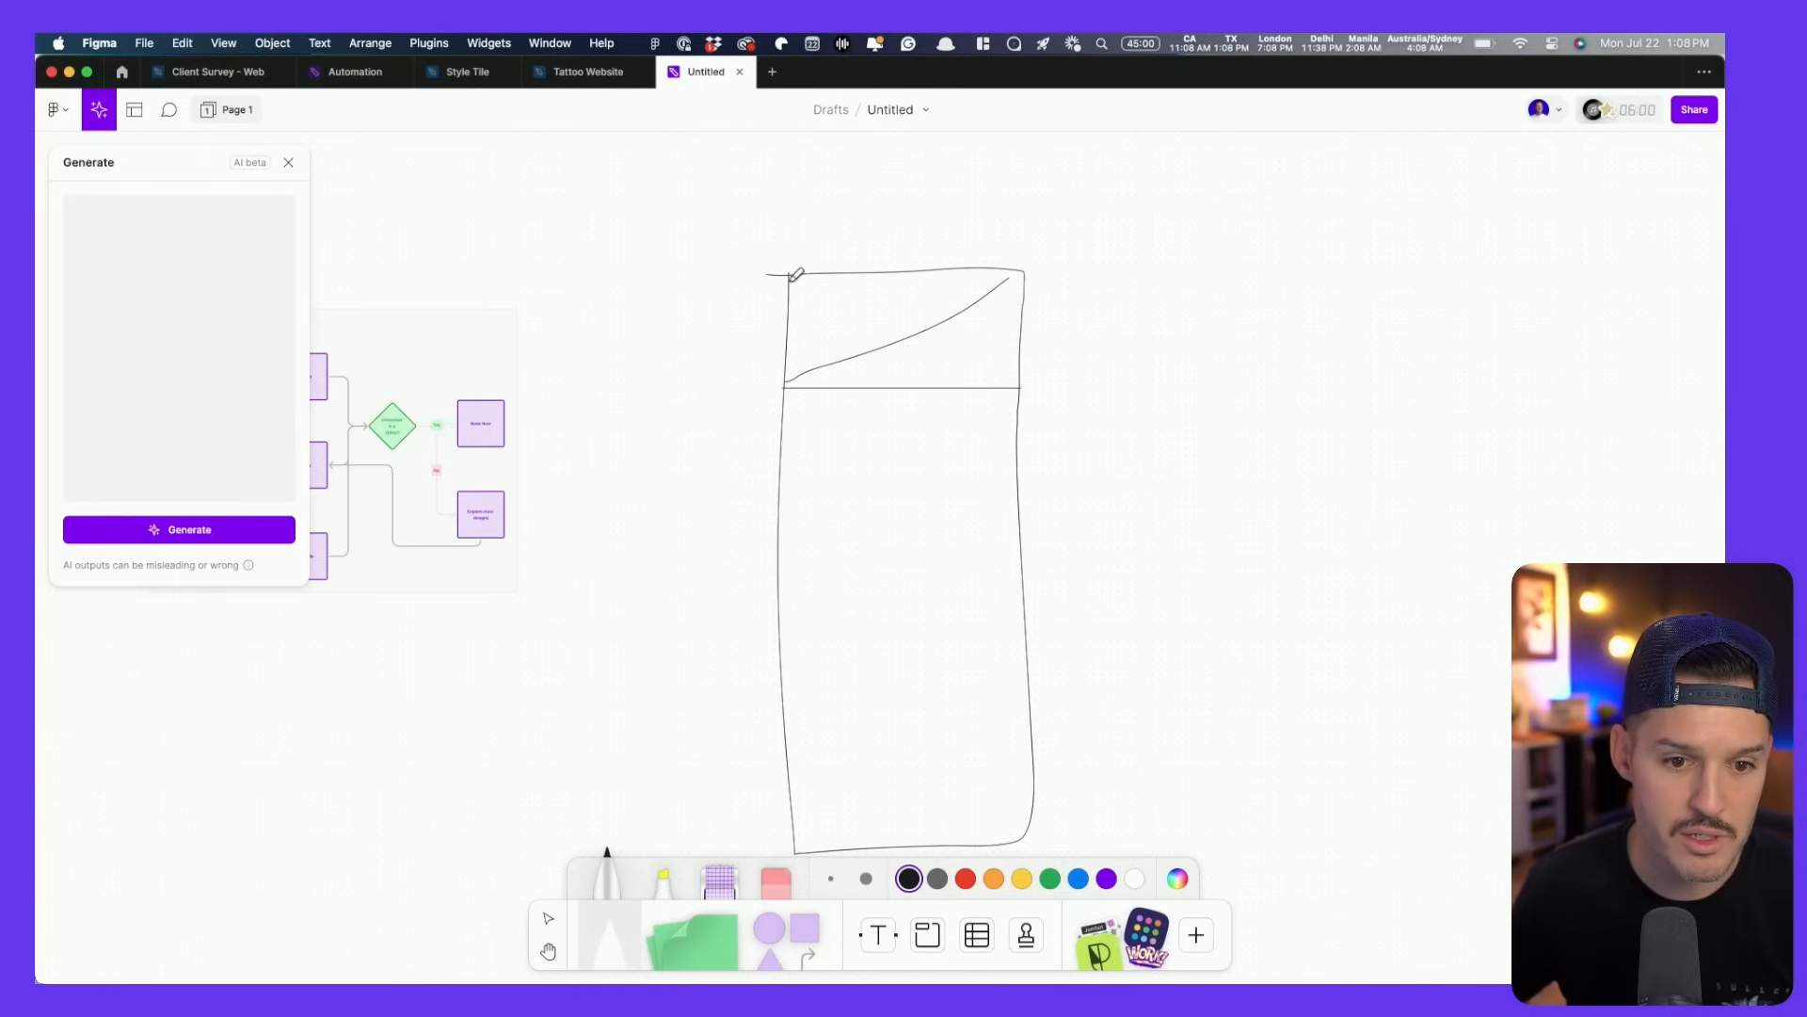
scroll(903, 326, "up", 10)
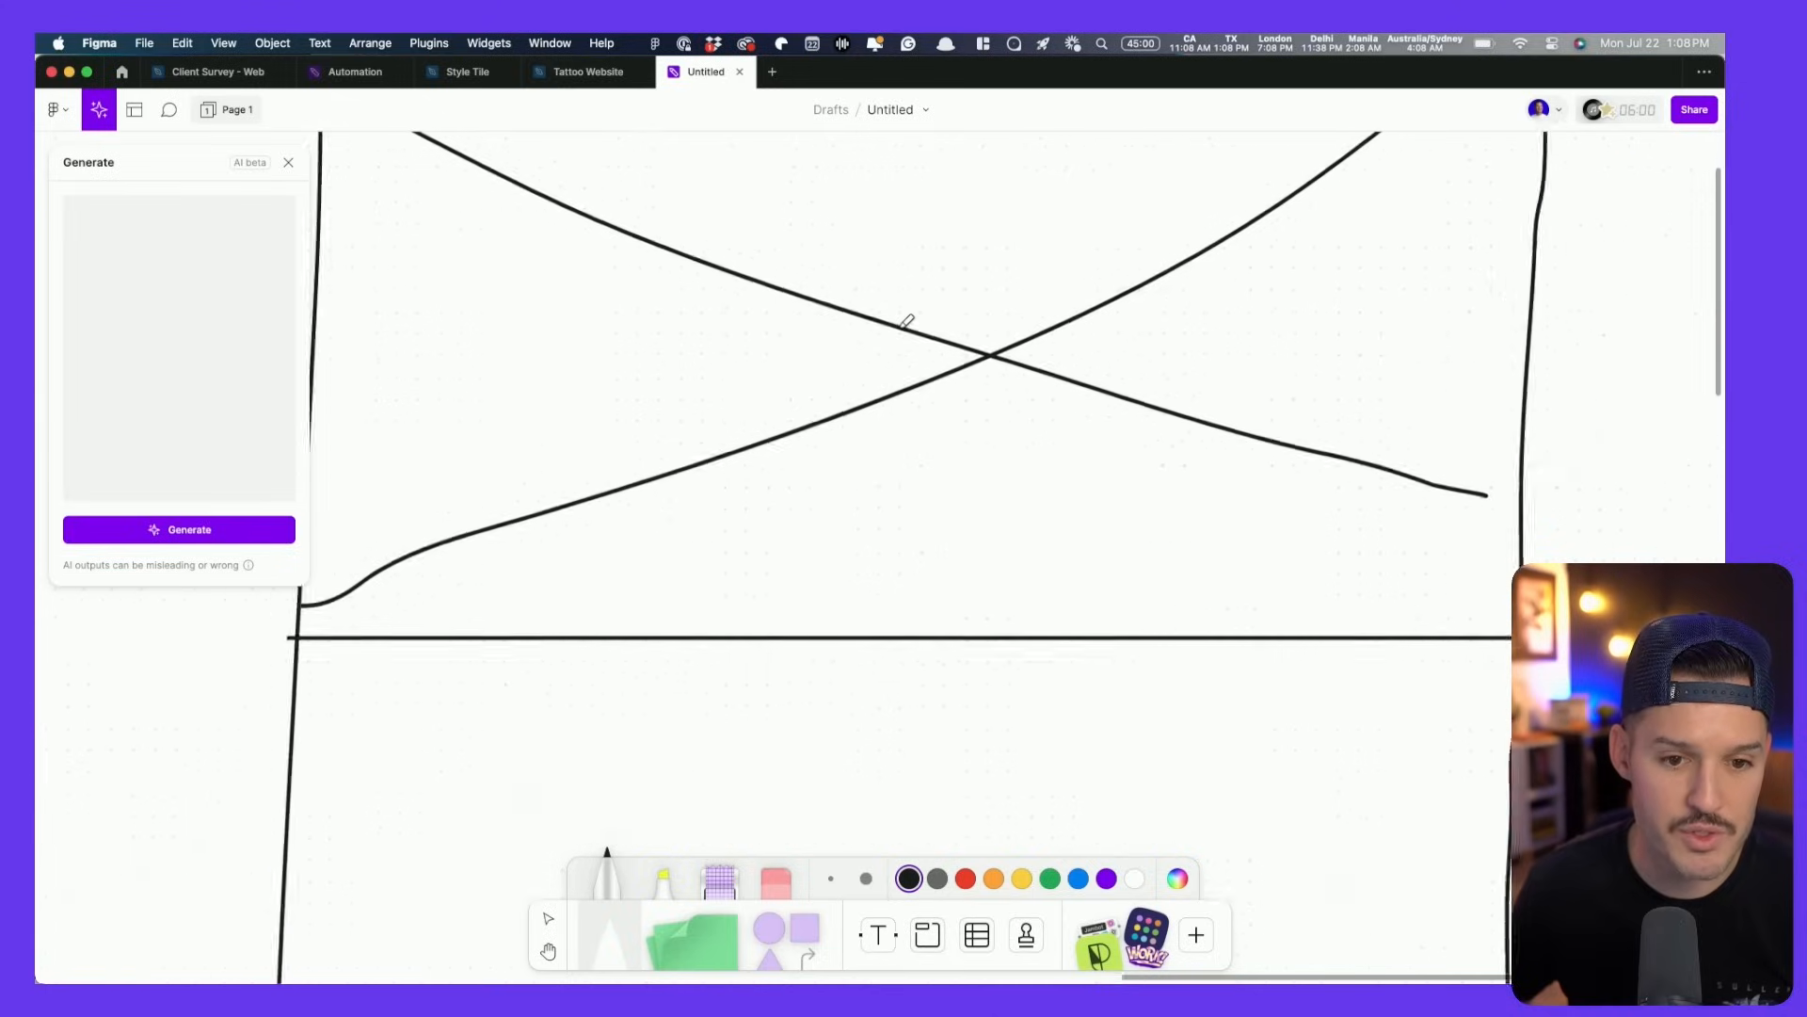
mouse_move(868, 292)
left_mouse_down()
mouse_move(946, 334)
mouse_move(1028, 330)
mouse_move(926, 298)
mouse_move(871, 288)
left_mouse_up()
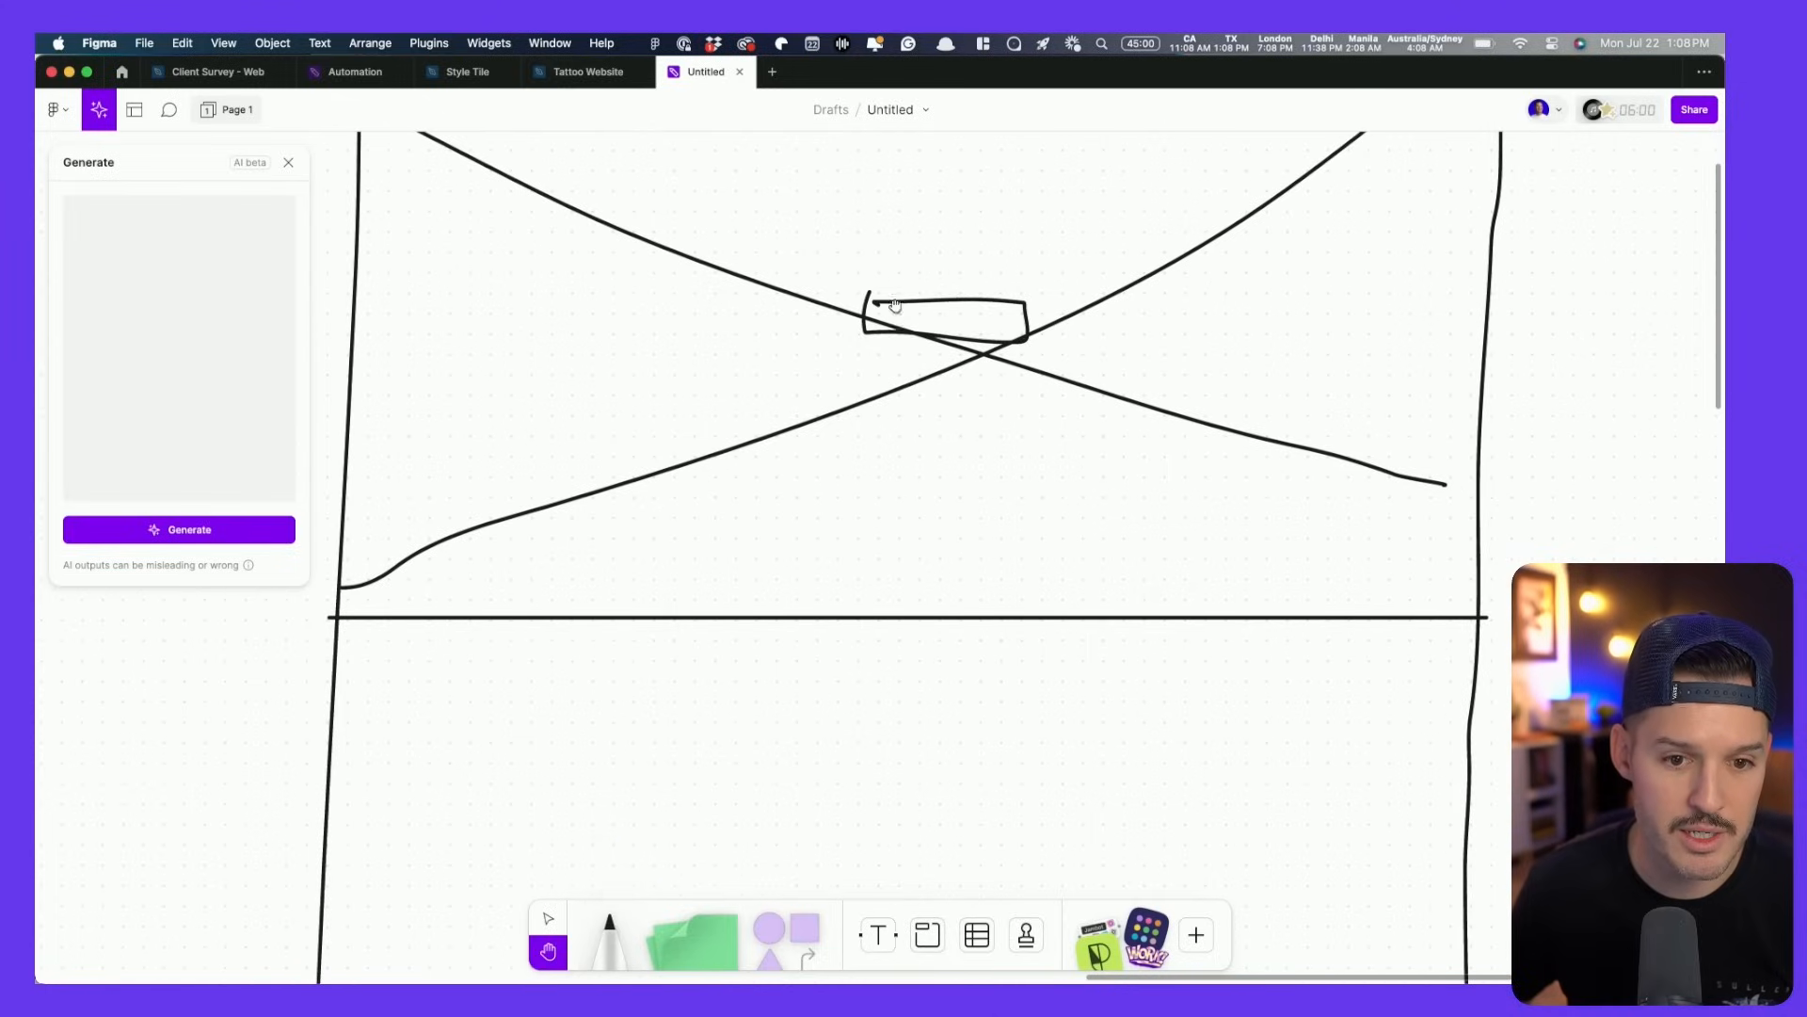
scroll(904, 377, "up", 3)
mouse_move(688, 258)
left_mouse_down()
mouse_move(583, 258)
mouse_move(581, 294)
mouse_move(1224, 299)
left_mouse_up()
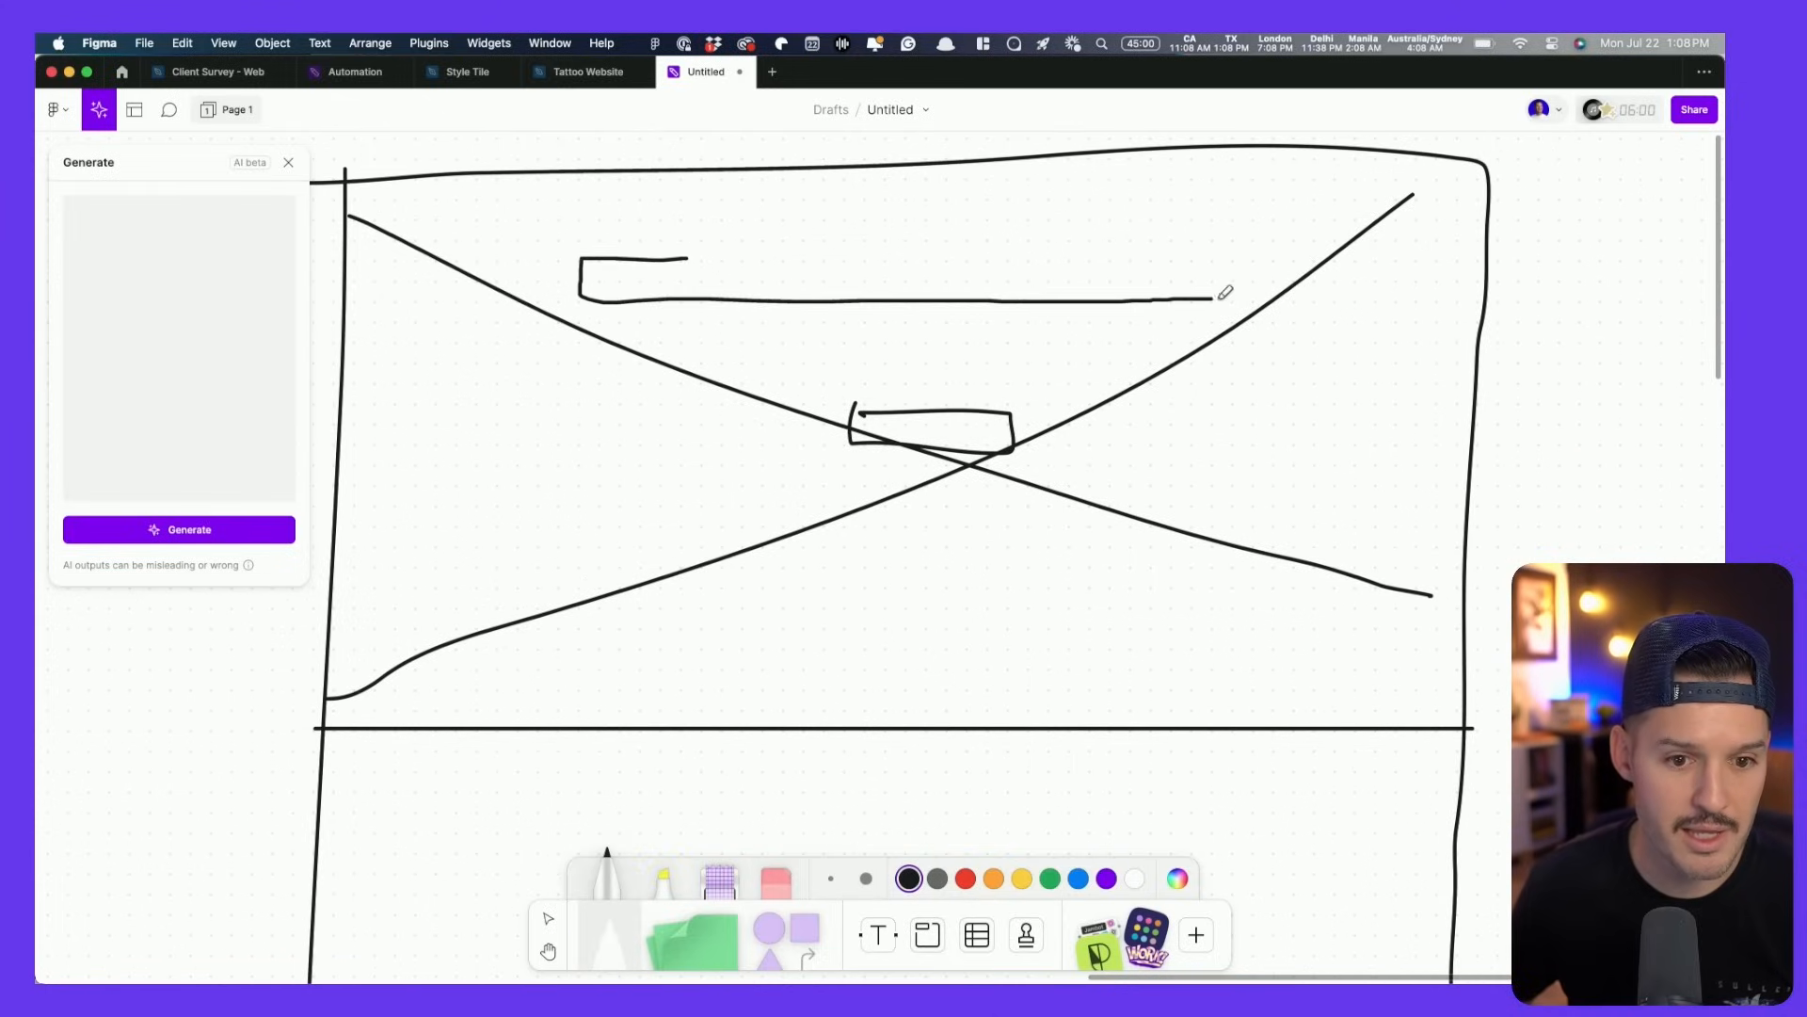
- Sketch three content cards below the hero, adding an icon and two text lines to the middle card
key("space")
left_click_drag(960, 586, 976, 250)
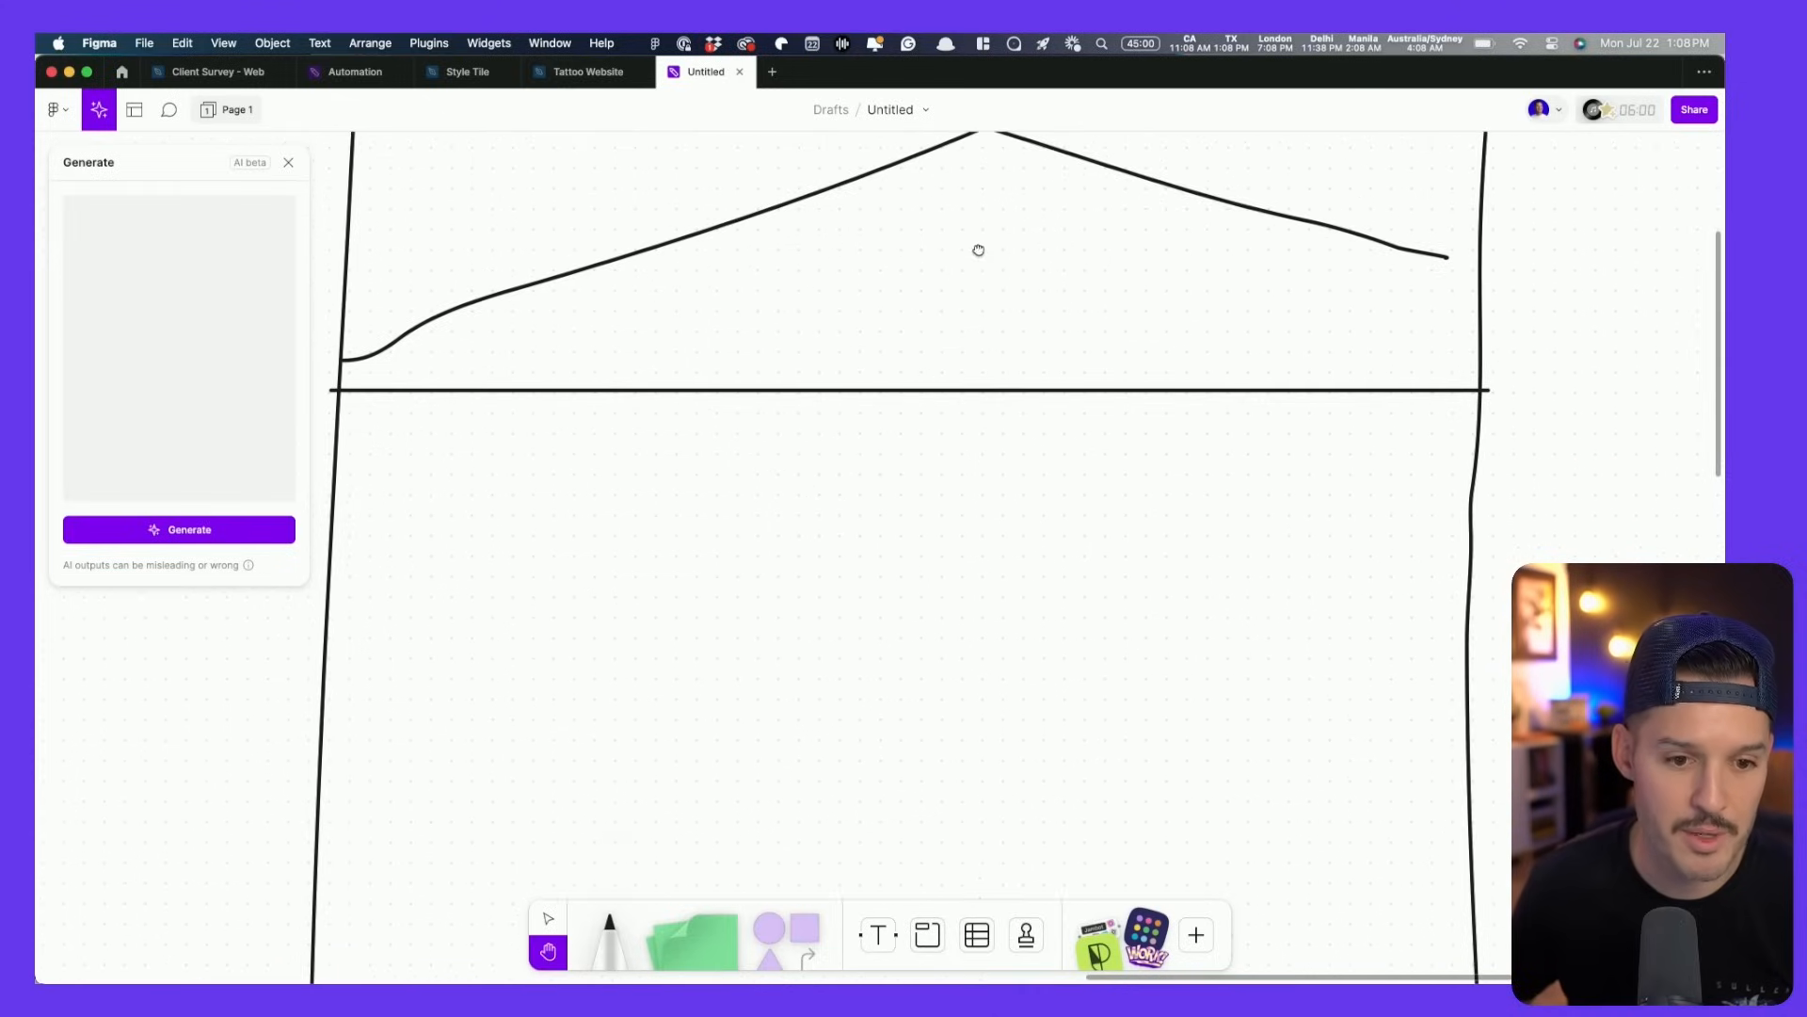
scroll(673, 588, "down", 2)
scroll(673, 588, "down", 2)
mouse_move(385, 409)
left_mouse_down()
mouse_move(565, 419)
mouse_move(662, 483)
mouse_move(649, 676)
mouse_move(381, 671)
left_mouse_up()
mouse_move(717, 432)
left_mouse_down()
mouse_move(734, 674)
mouse_move(1153, 595)
mouse_move(707, 423)
left_mouse_up()
mouse_move(1361, 425)
left_mouse_down()
mouse_move(1182, 448)
mouse_move(1192, 679)
mouse_move(1353, 672)
left_mouse_up()
left_click_drag(806, 461, 804, 461)
left_click_drag(787, 561, 1060, 551)
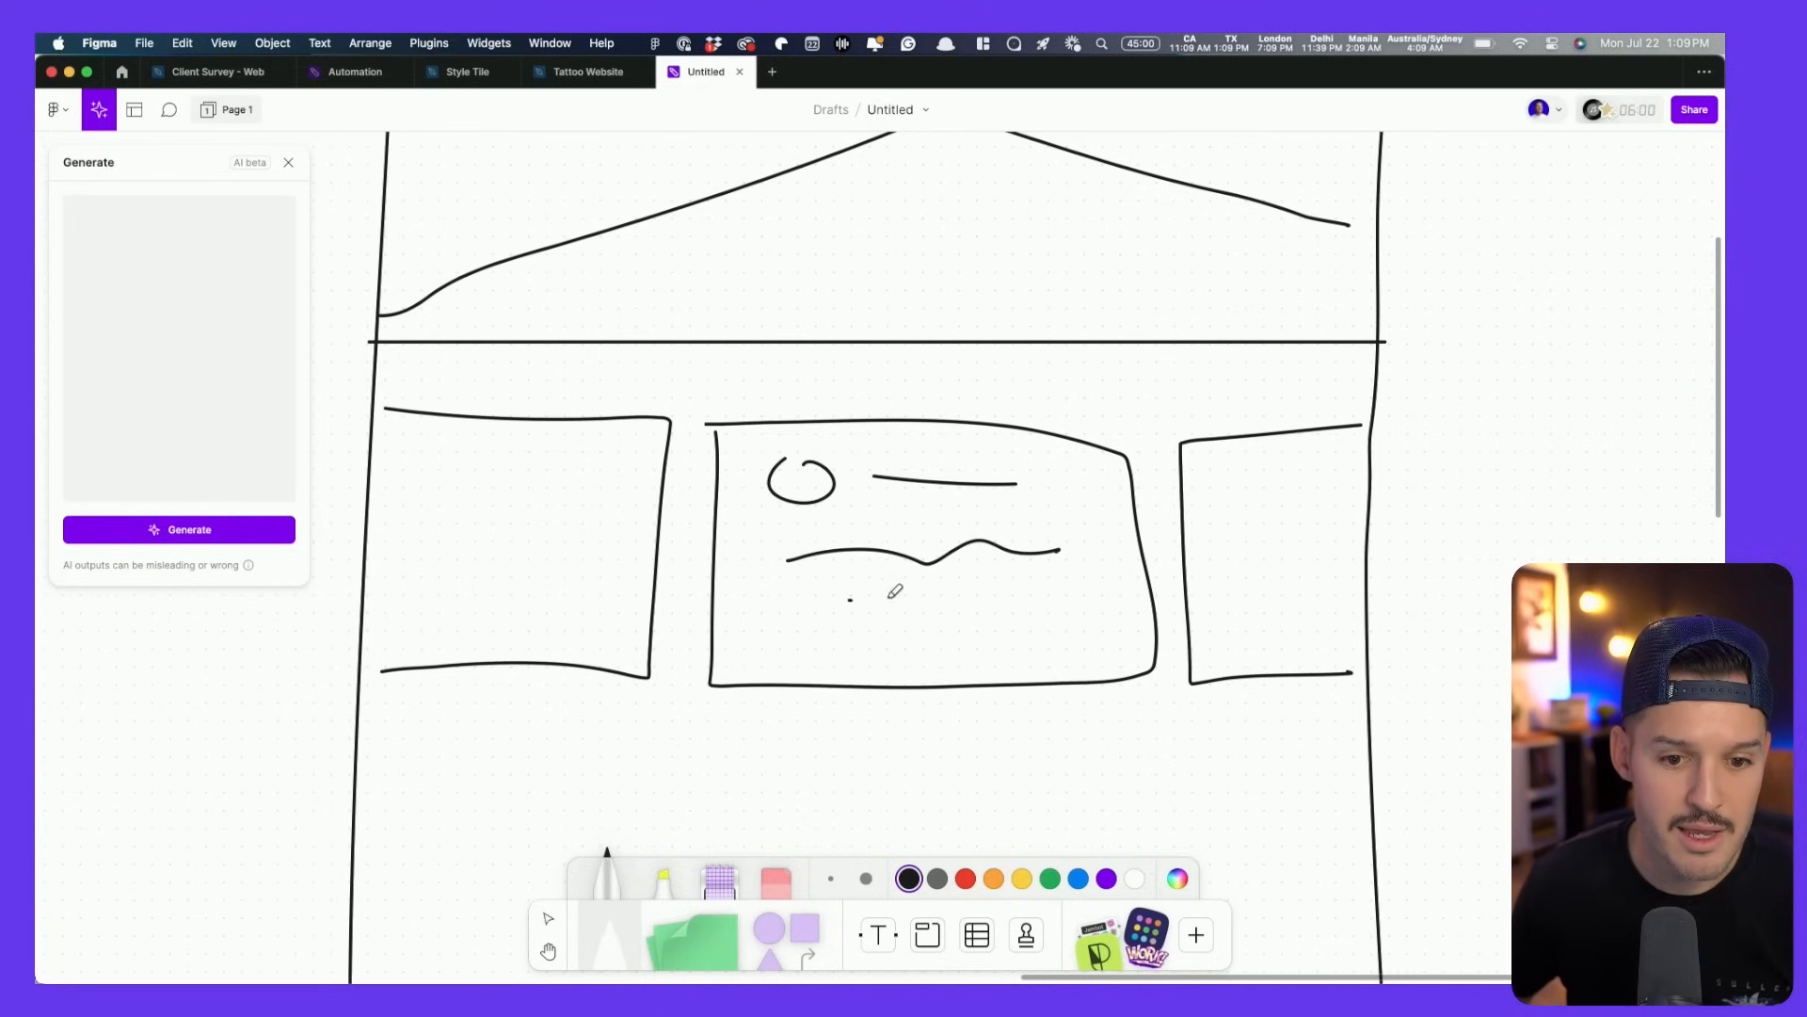
left_click_drag(849, 600, 1050, 604)
scroll(1051, 604, "down", 3)
scroll(1047, 563, "down", 5)
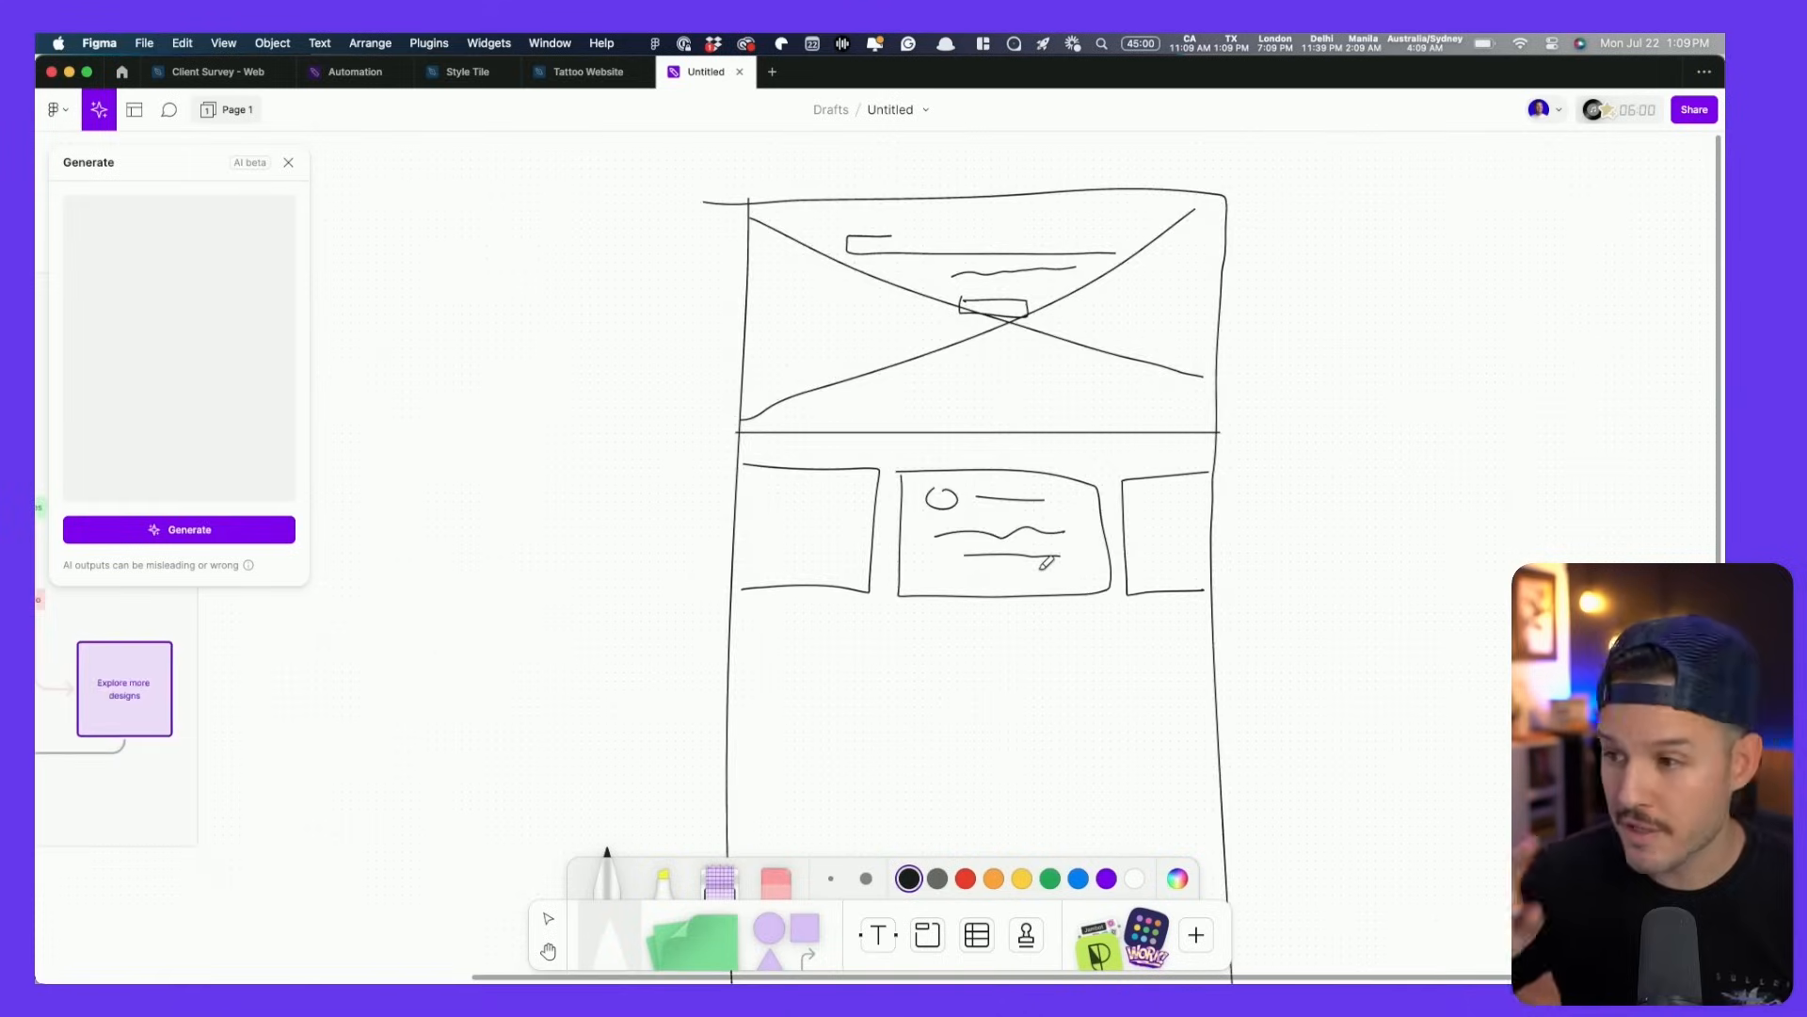
key("ctrl+Right")
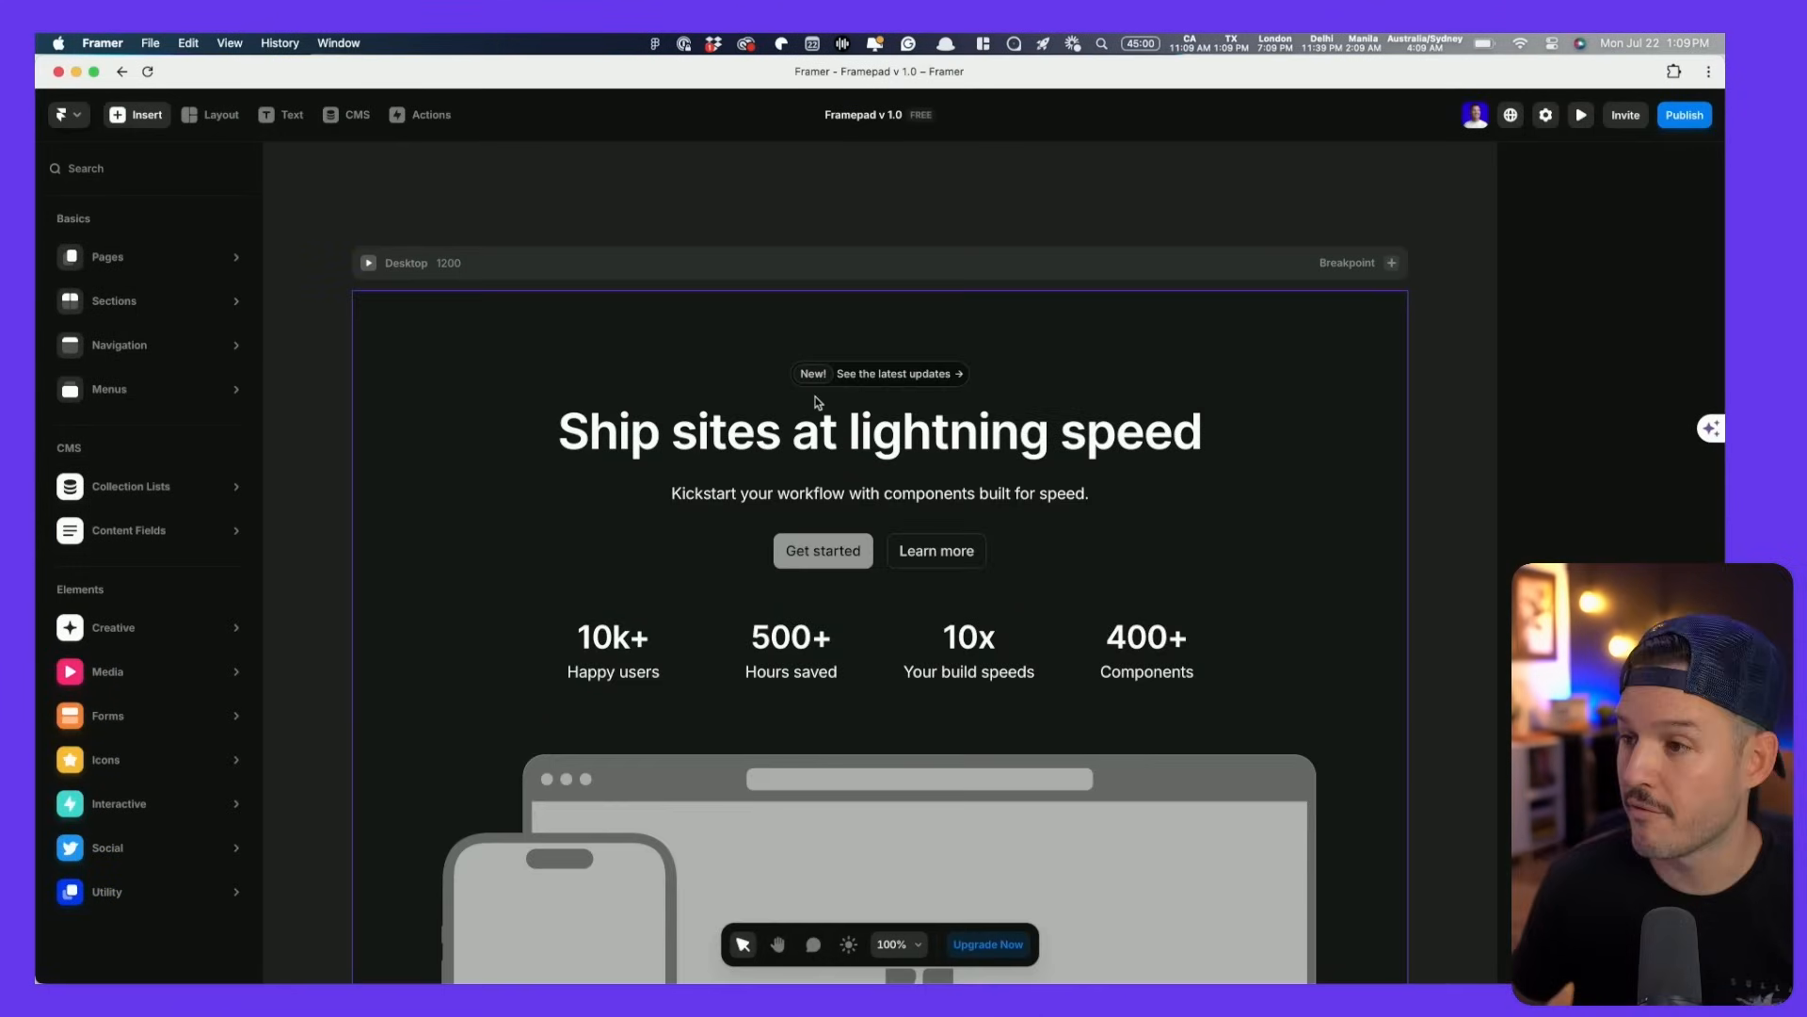
- Browse the Framepad kit's Typography and Colors pages, then view the Navbar page
scroll(817, 402, "down", 3)
scroll(817, 402, "down", 3)
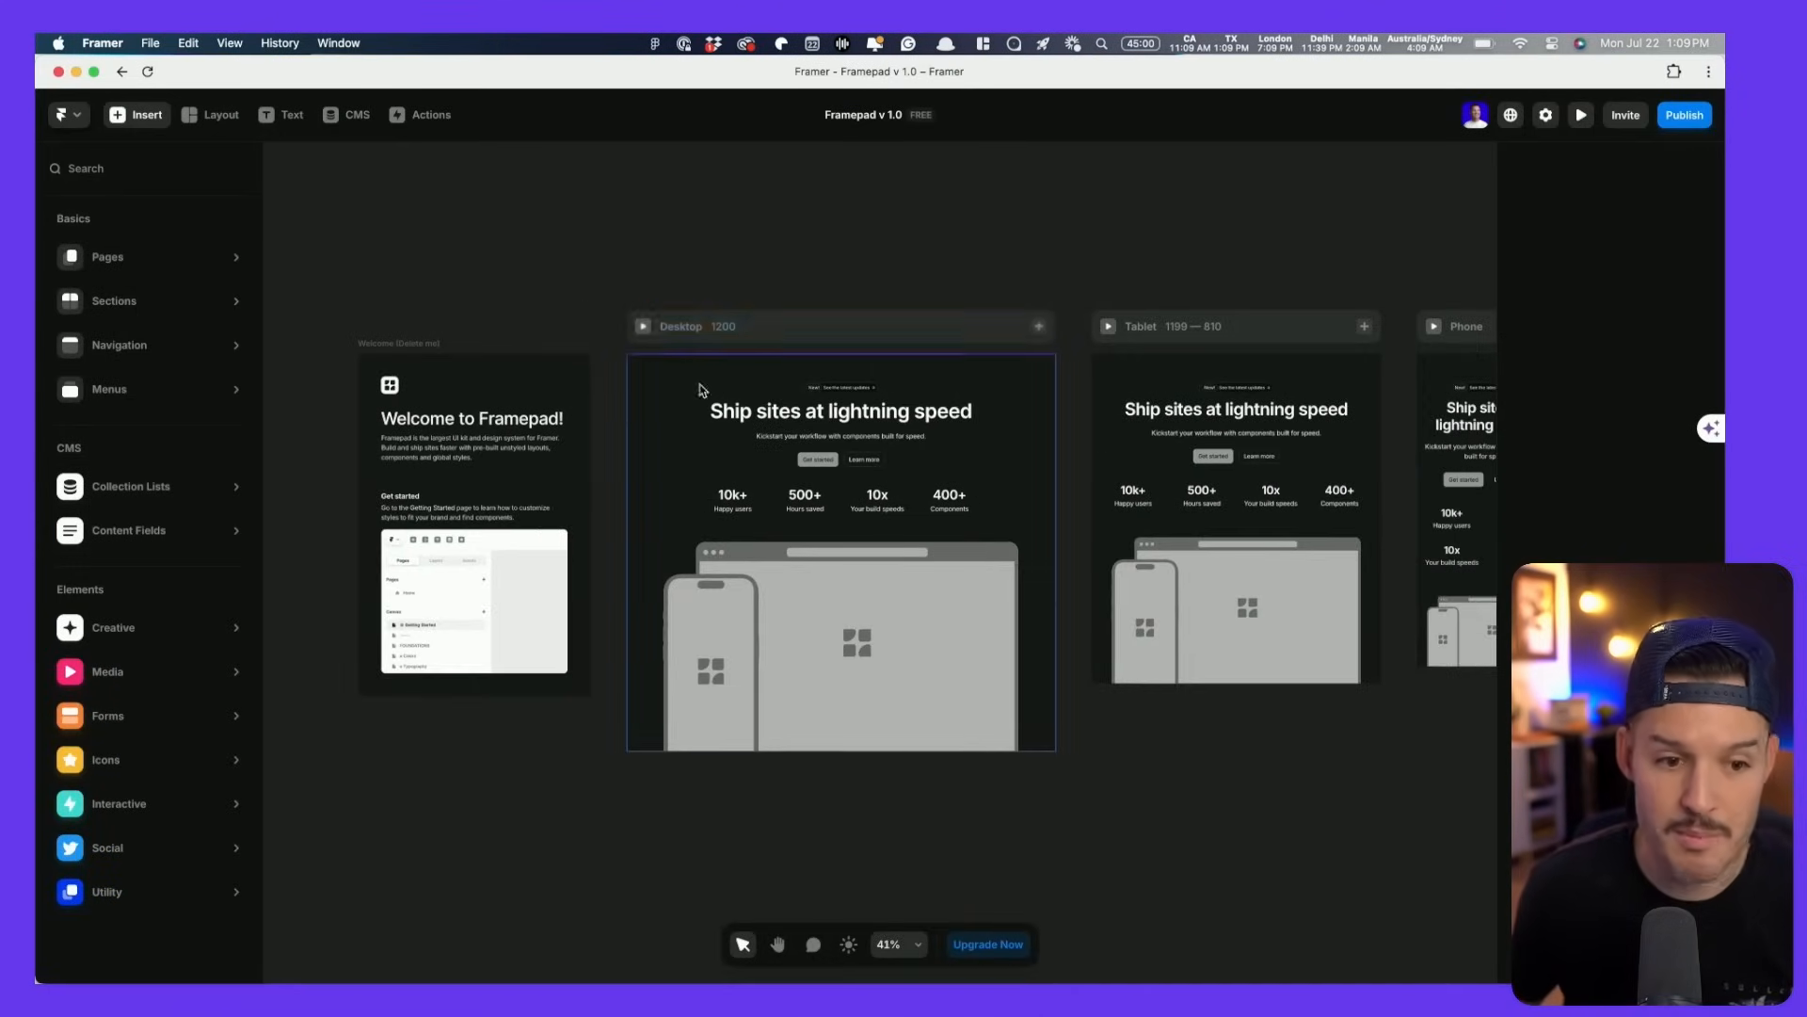
mouse_move(231, 243)
left_click(705, 228)
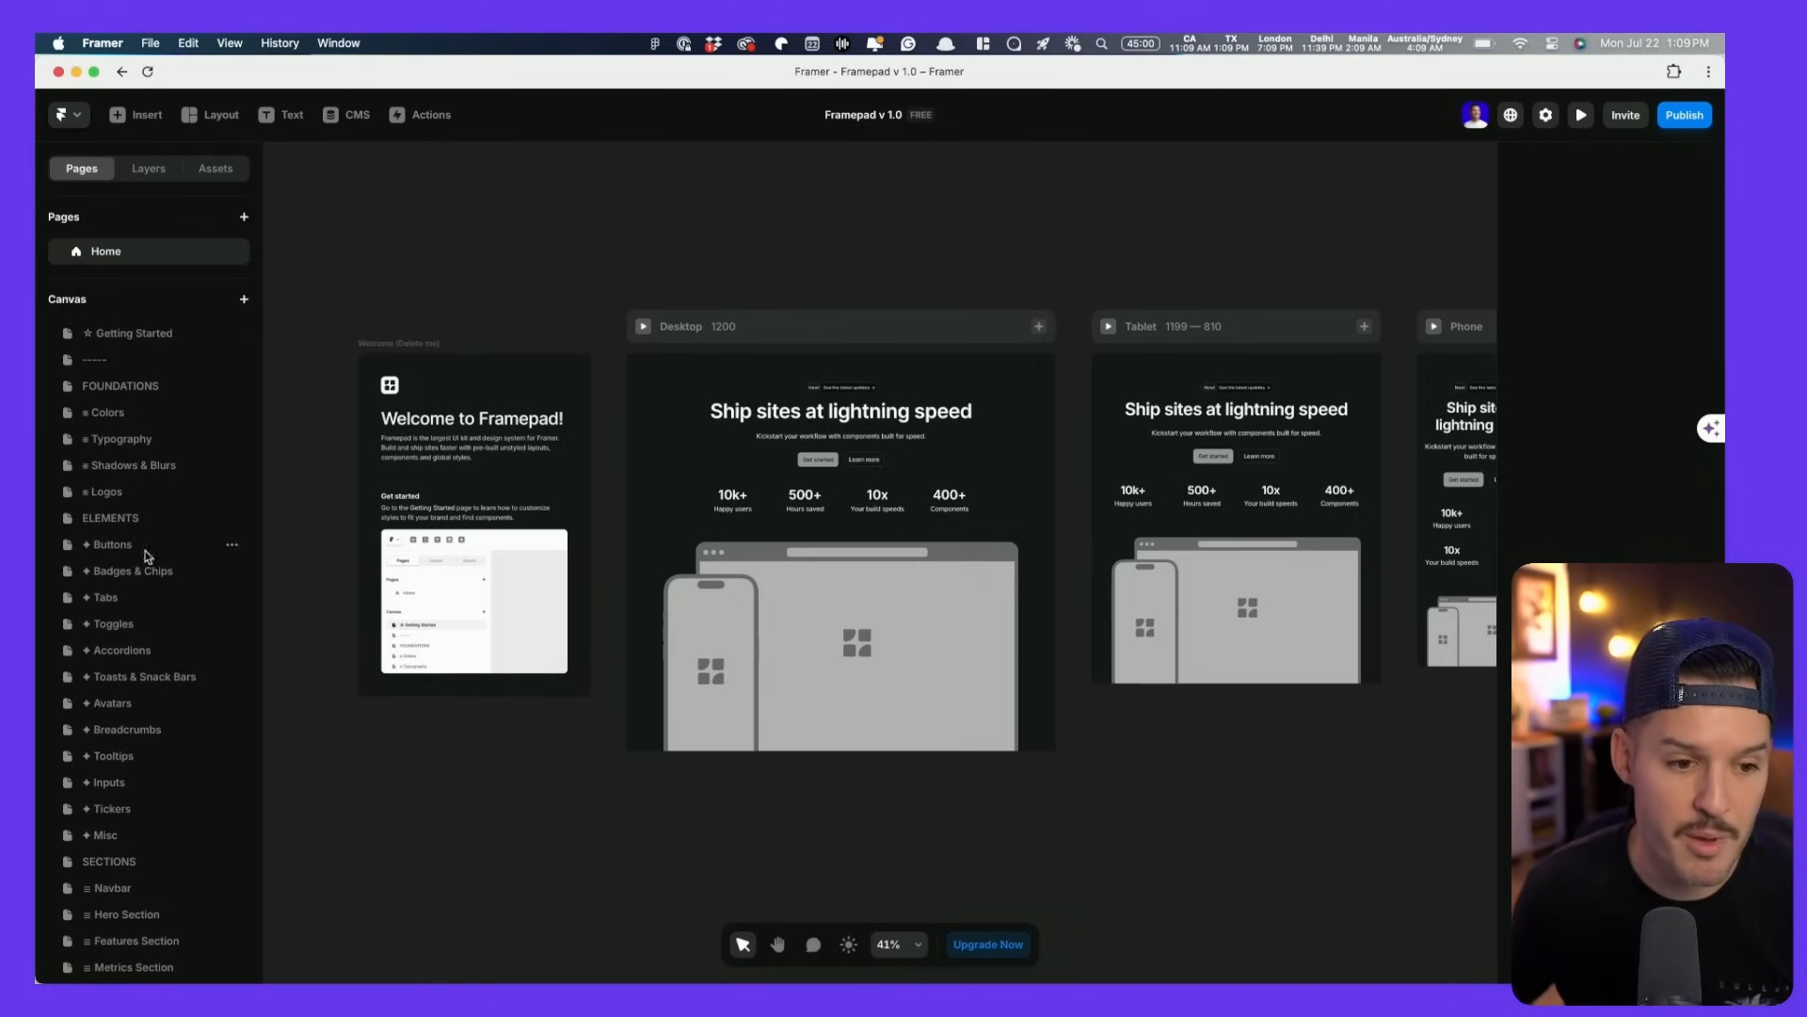
left_click(103, 448)
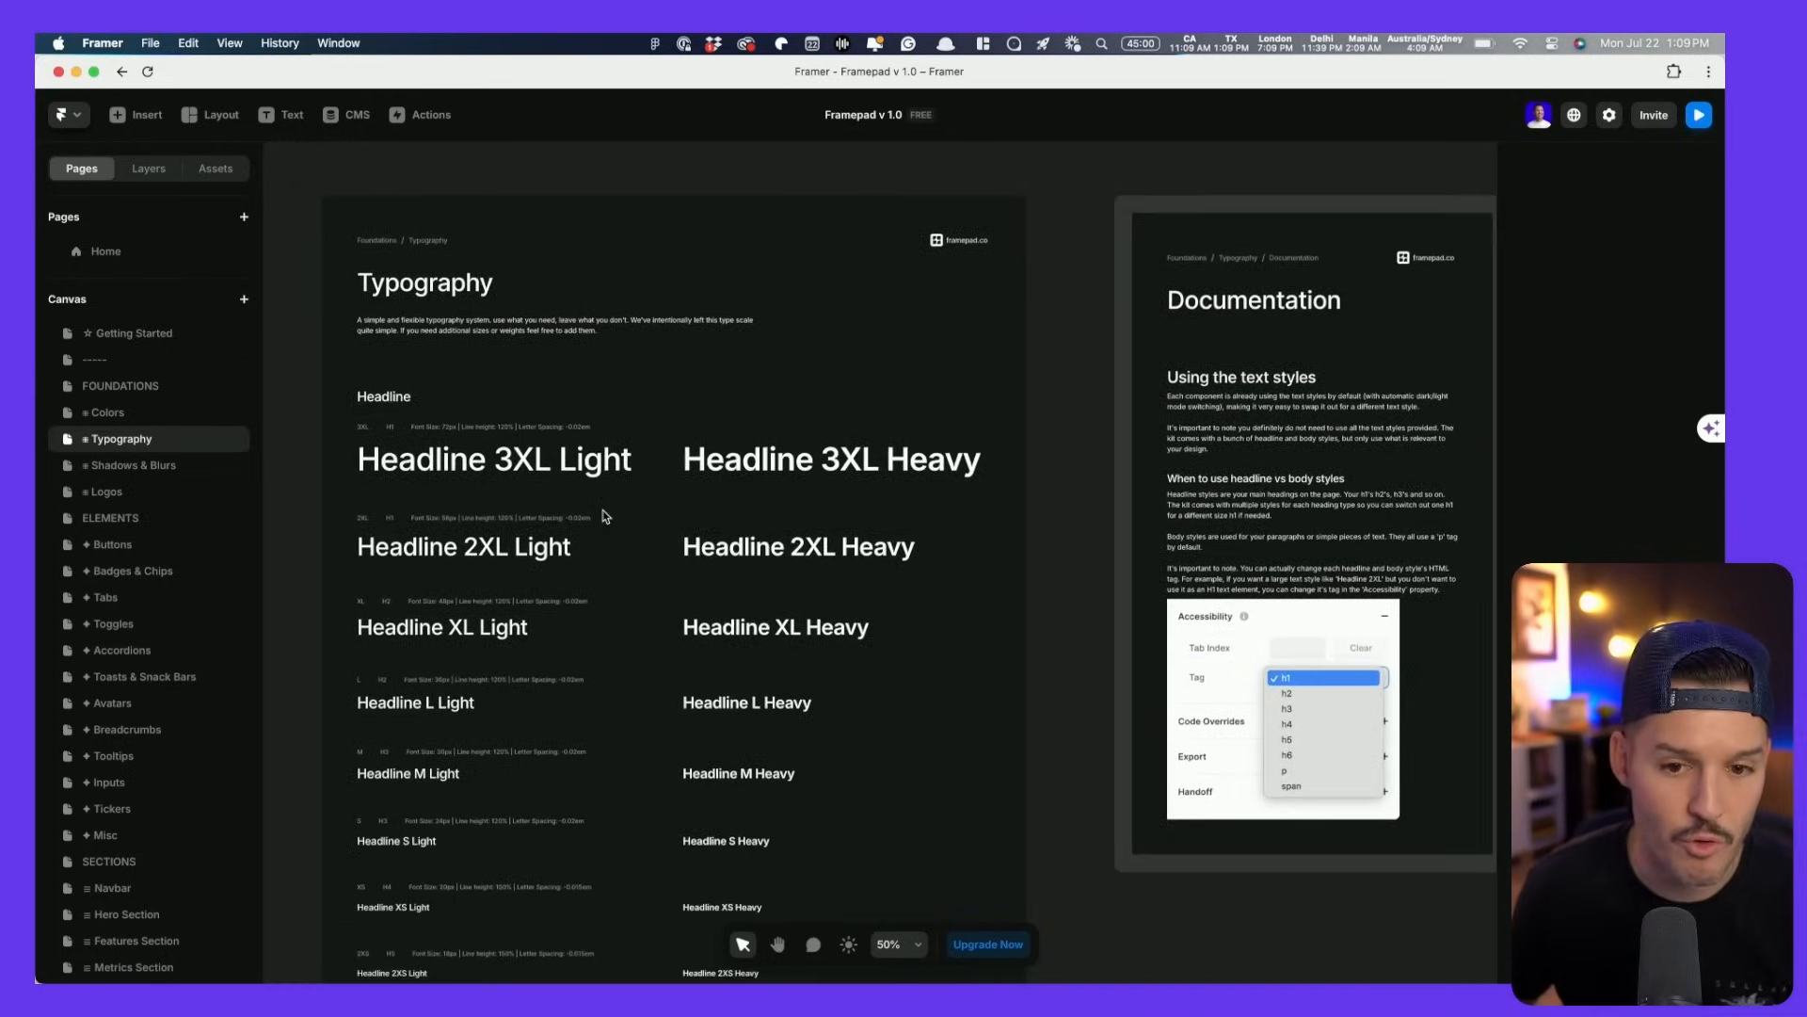
left_click(118, 416)
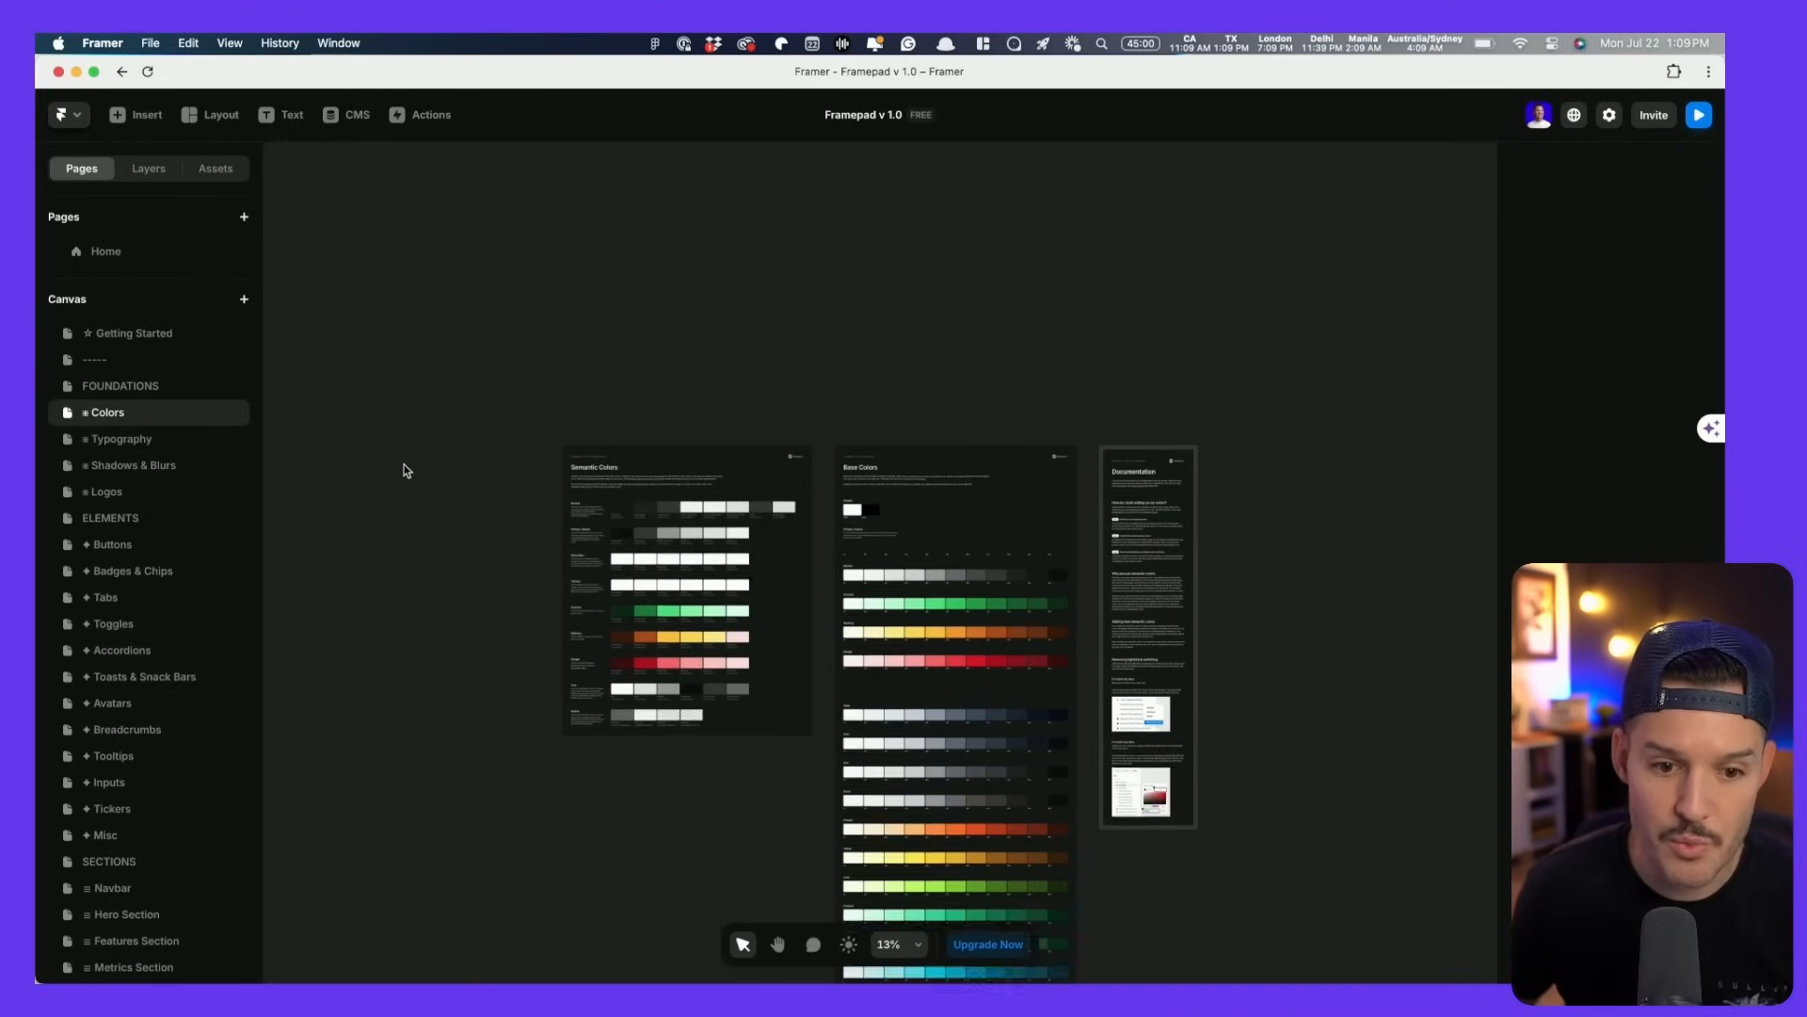
scroll(134, 629, "down", 5)
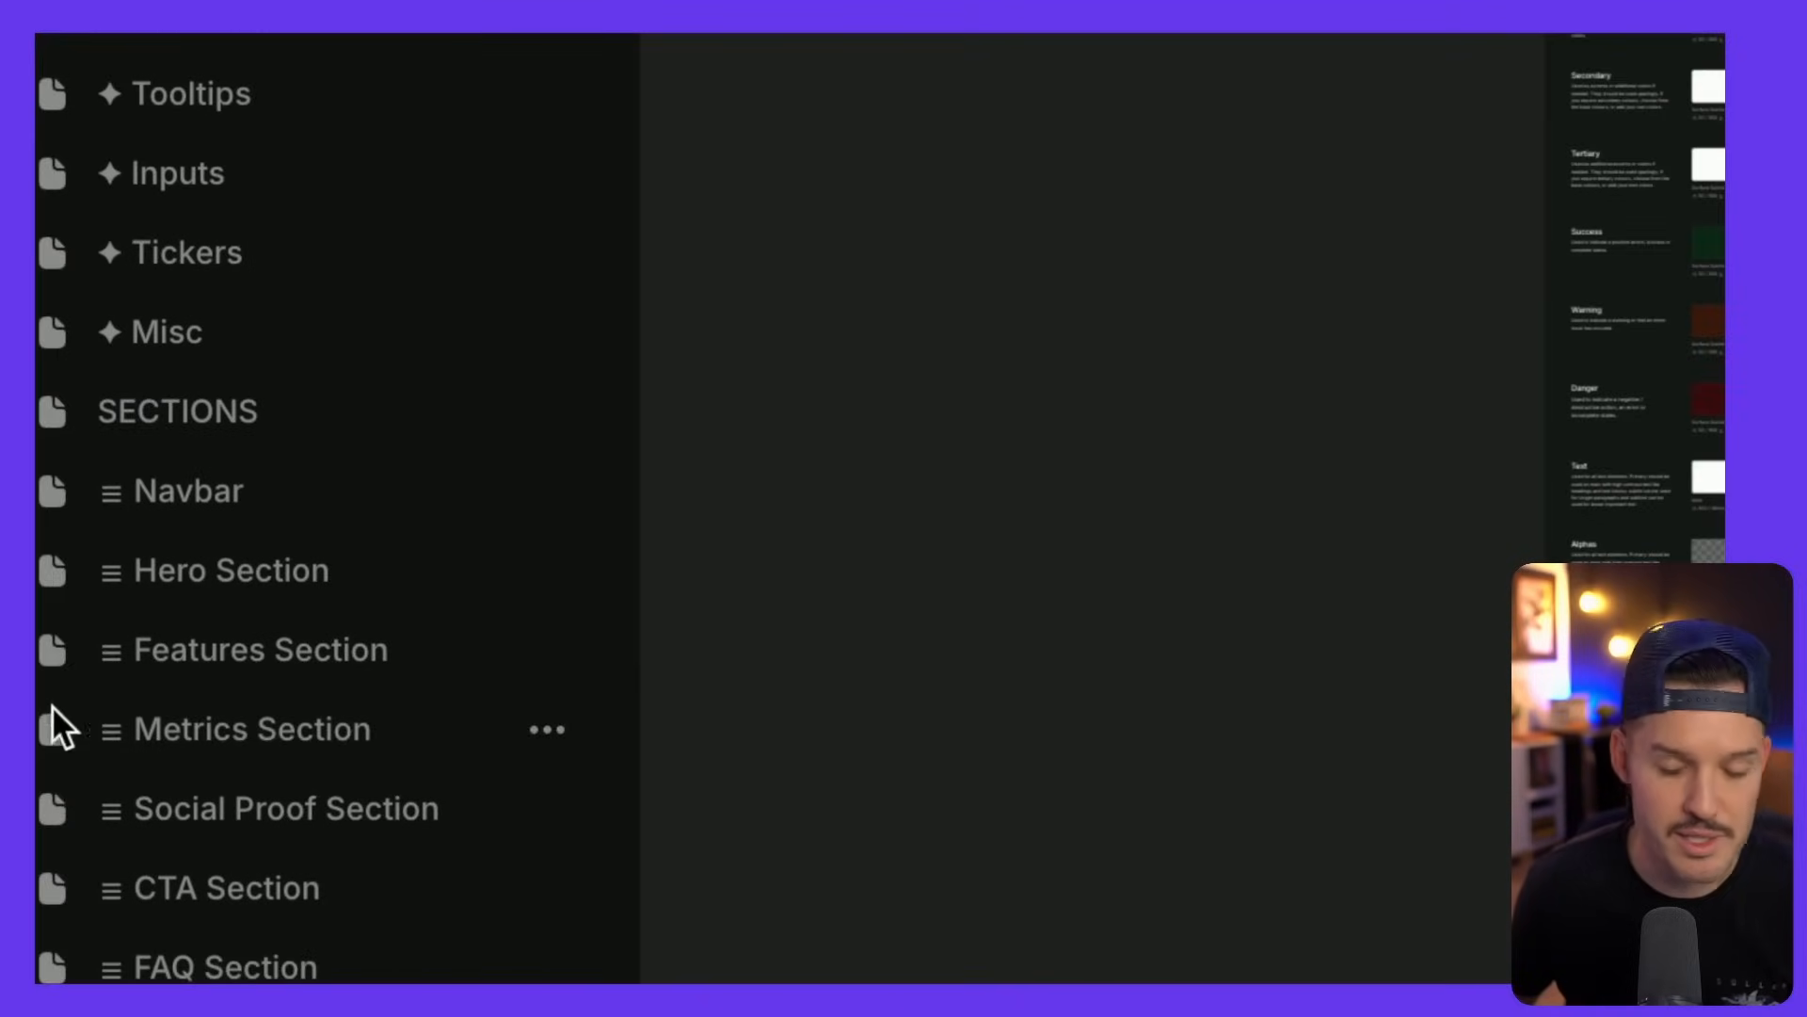
left_click(307, 513)
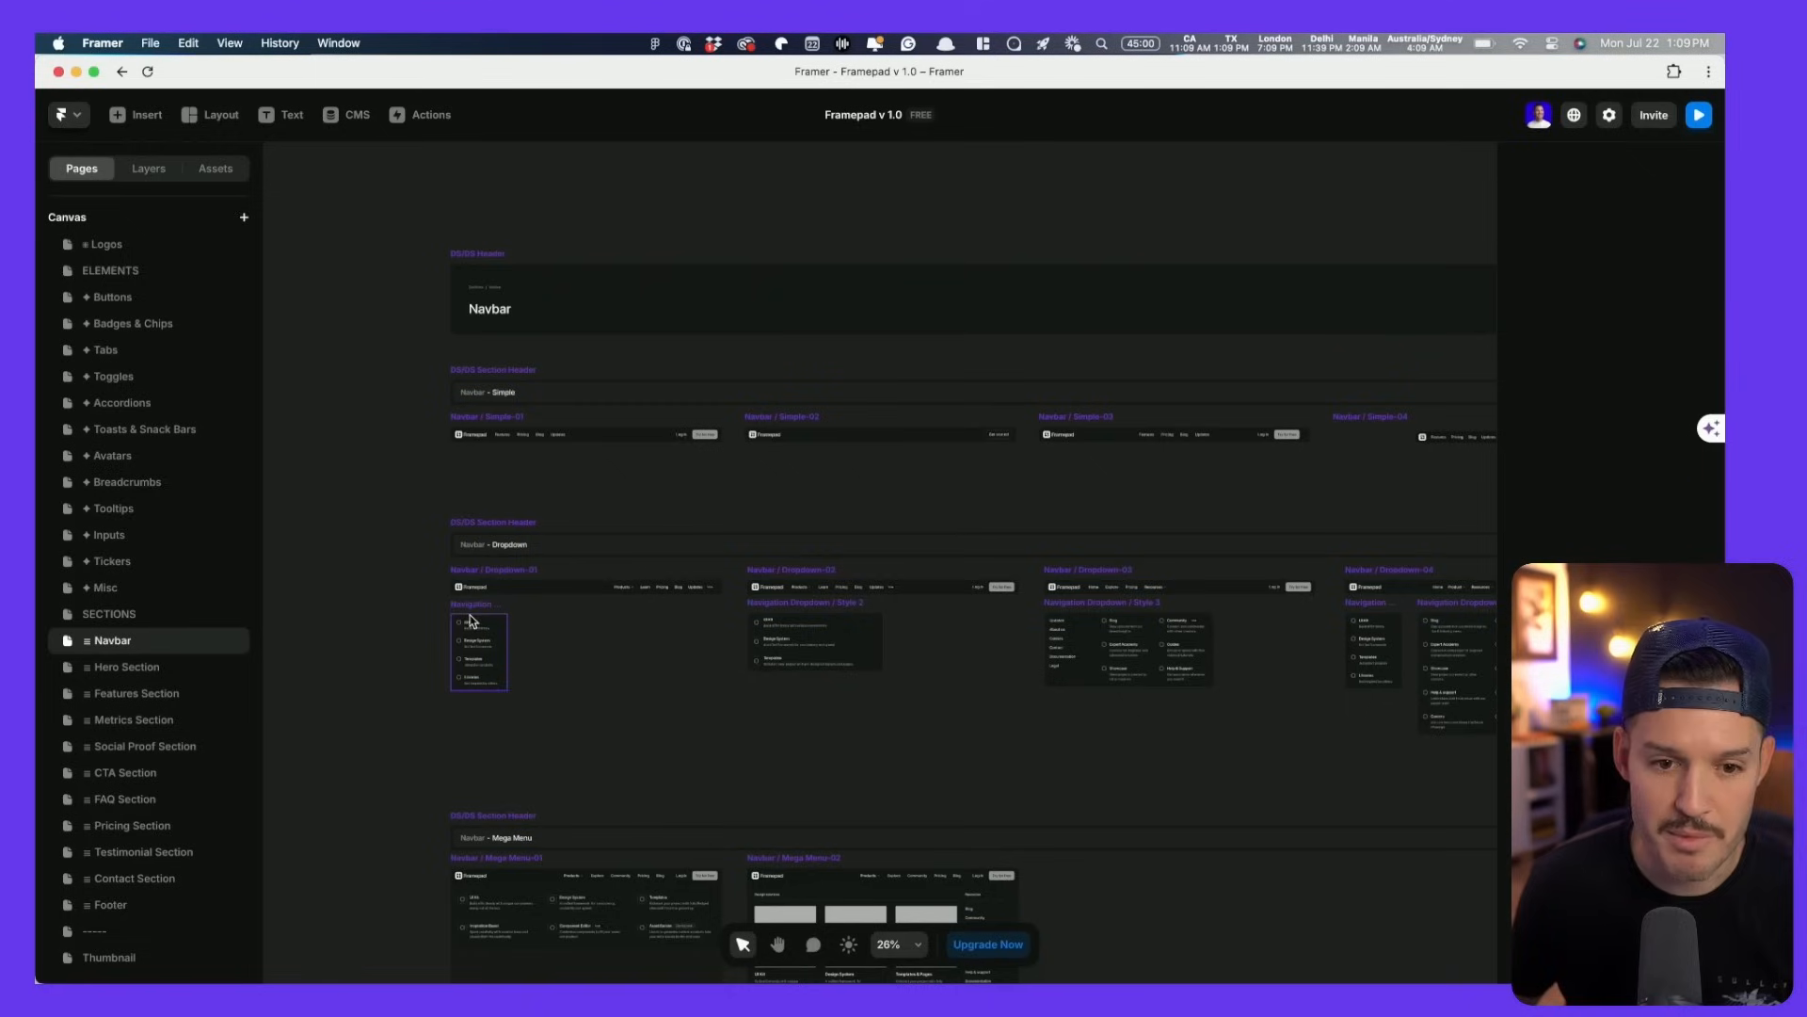
- Open the Hero Section page and look around its hero frames
left_click(114, 668)
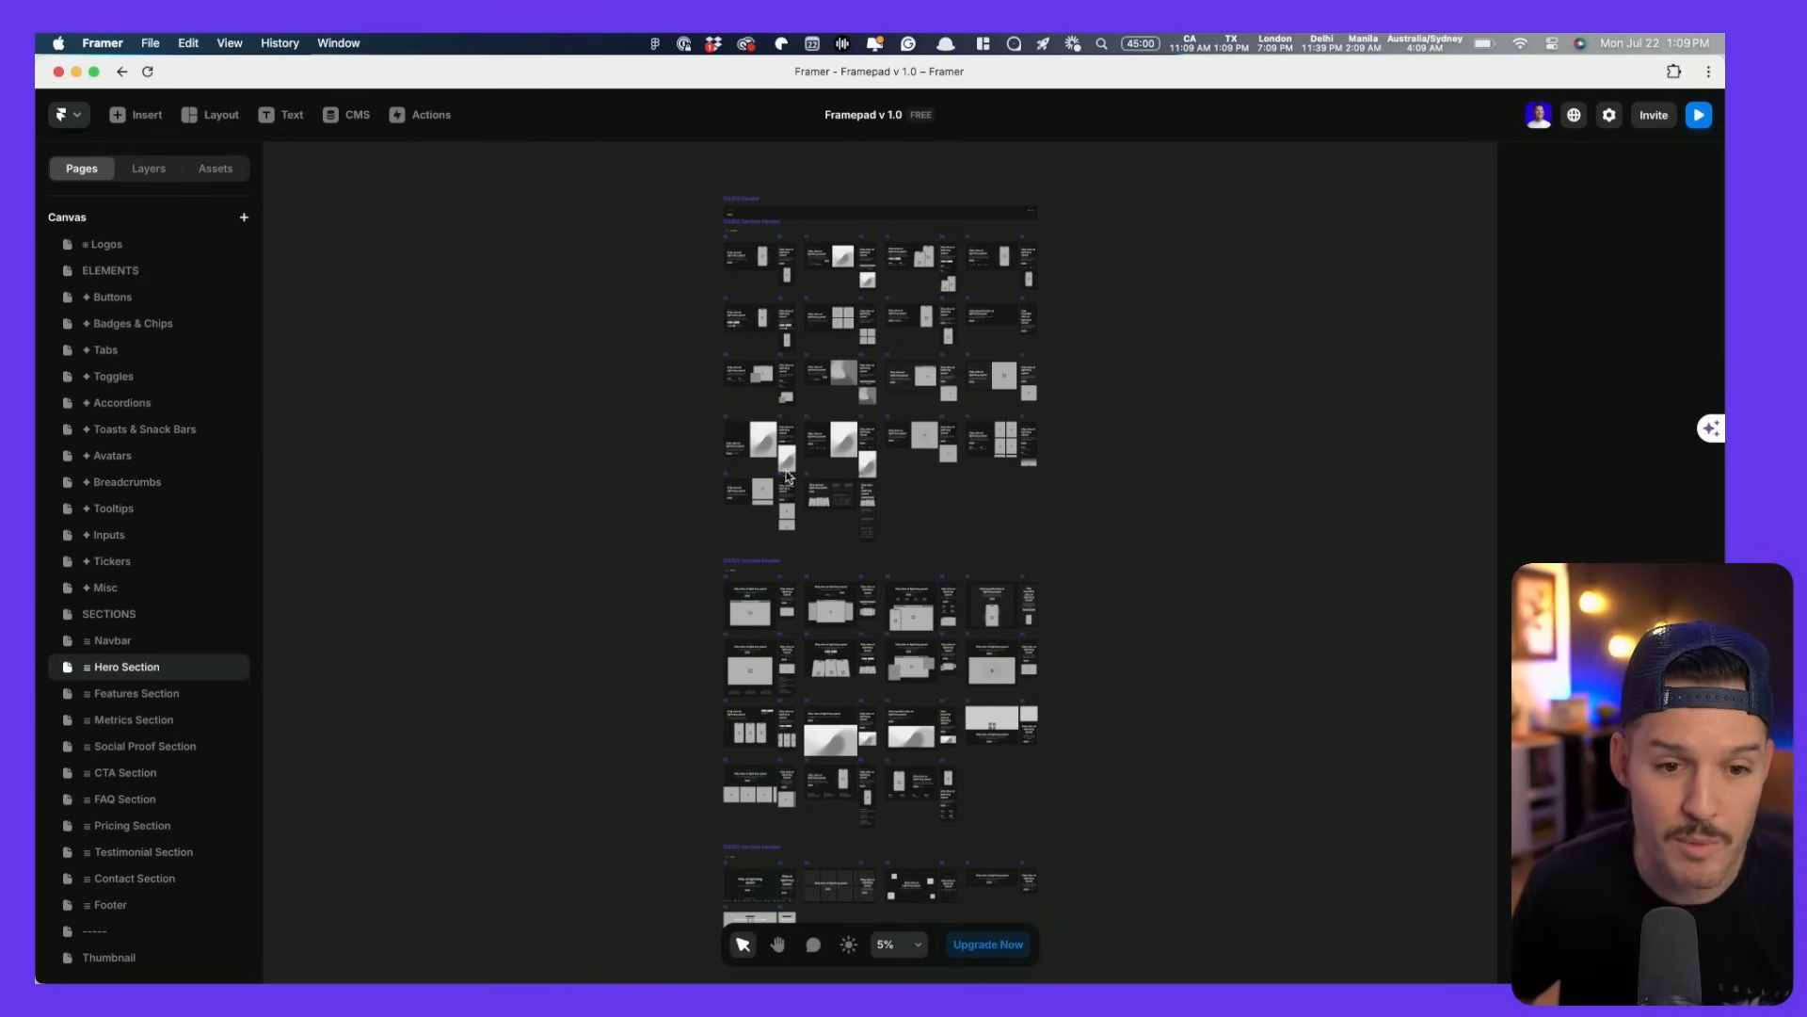
scroll(859, 288, "up", 10)
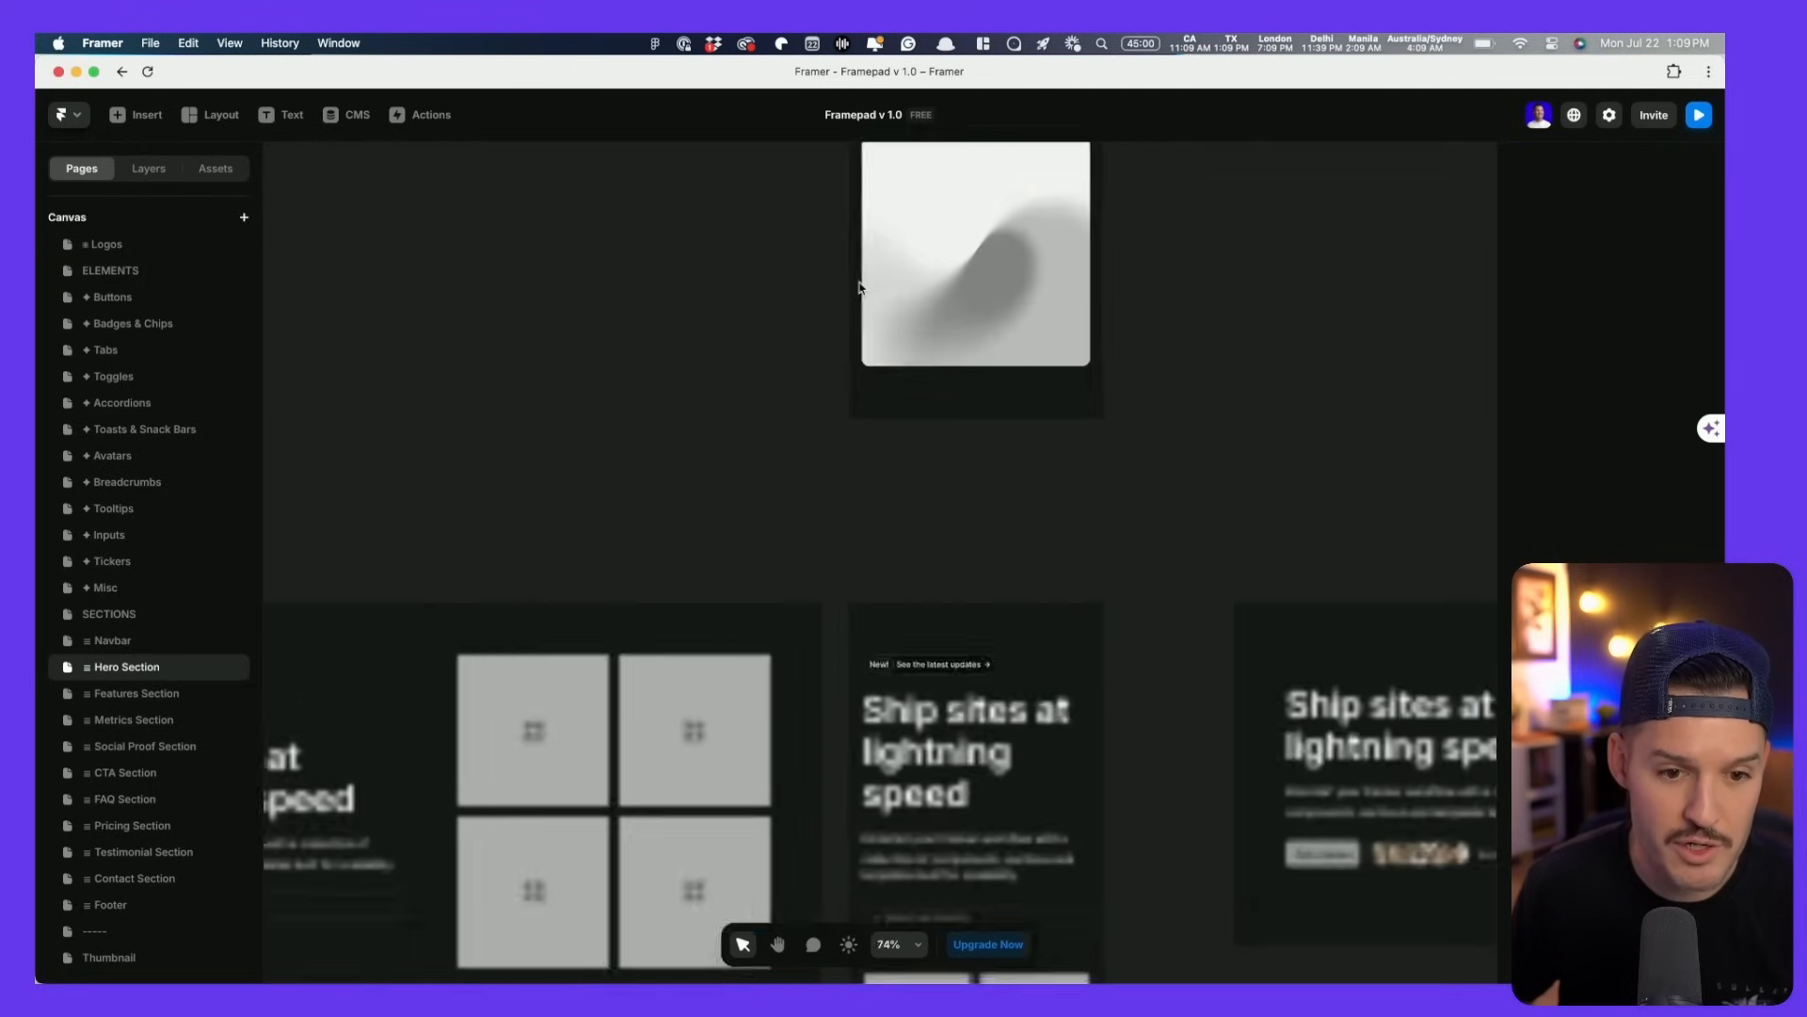
scroll(860, 288, "left", 4)
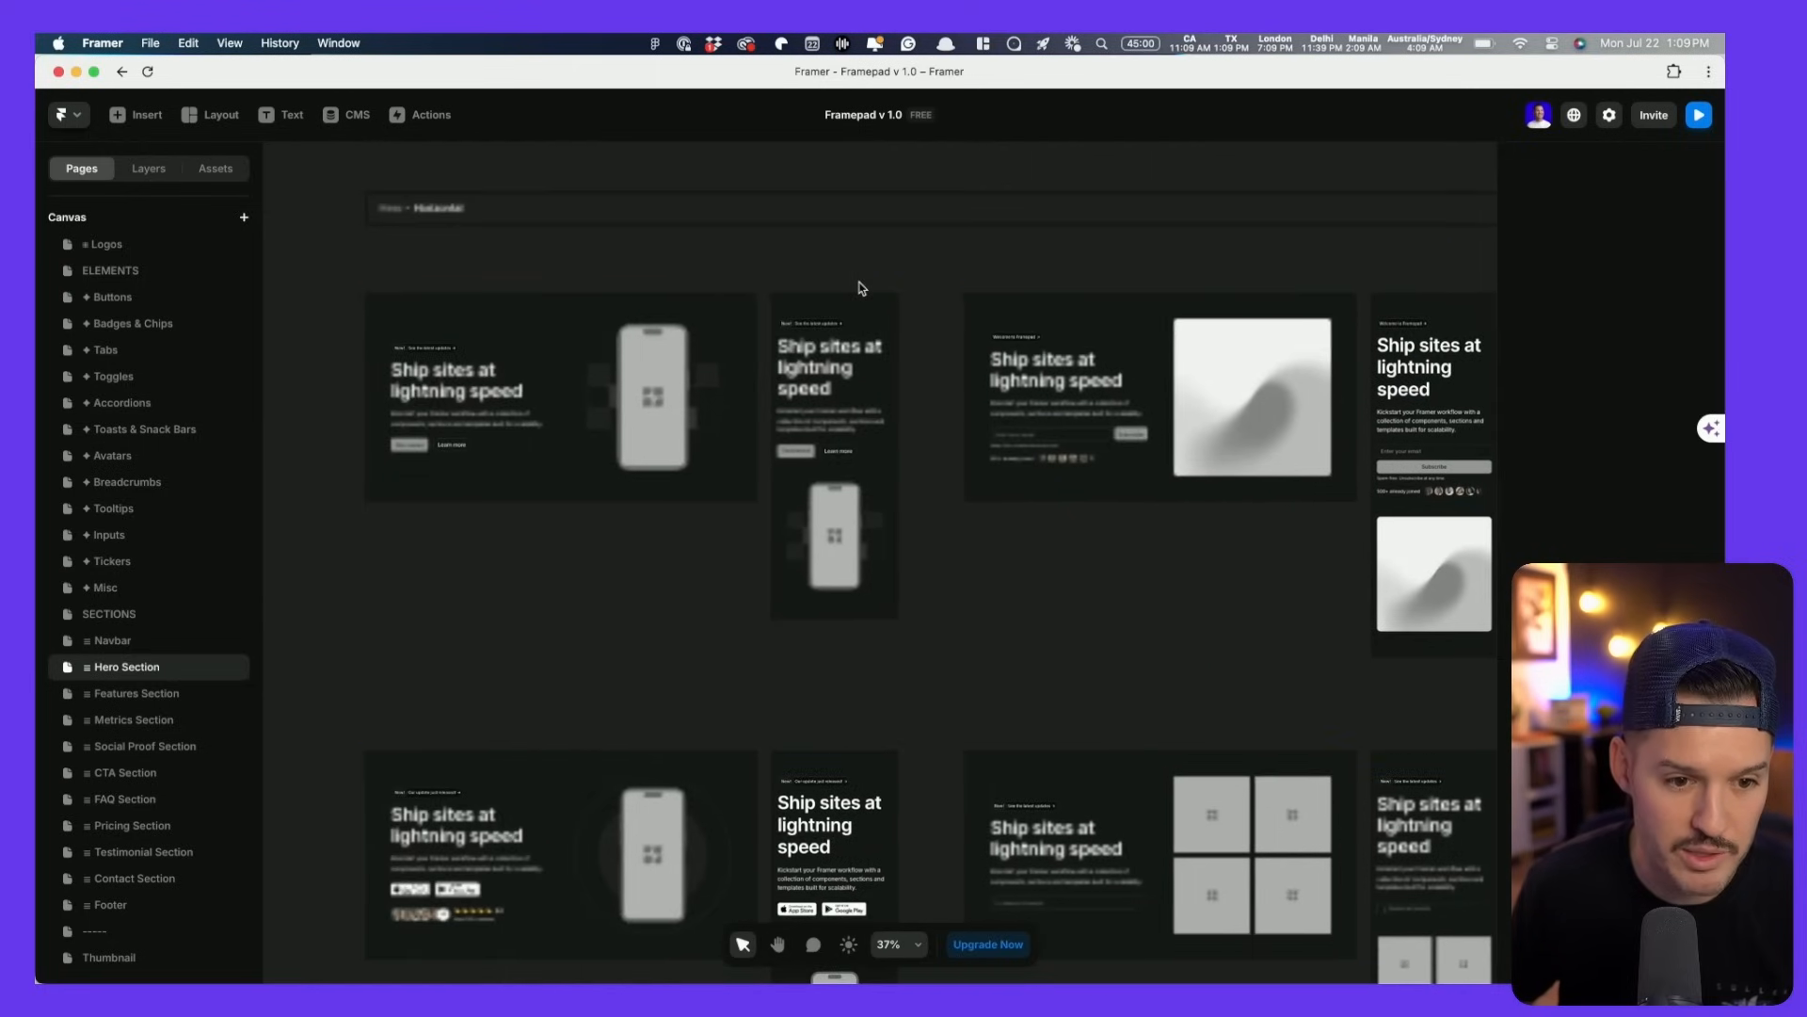
scroll(960, 538, "right", 3)
scroll(960, 539, "right", 5)
scroll(960, 538, "down", 3)
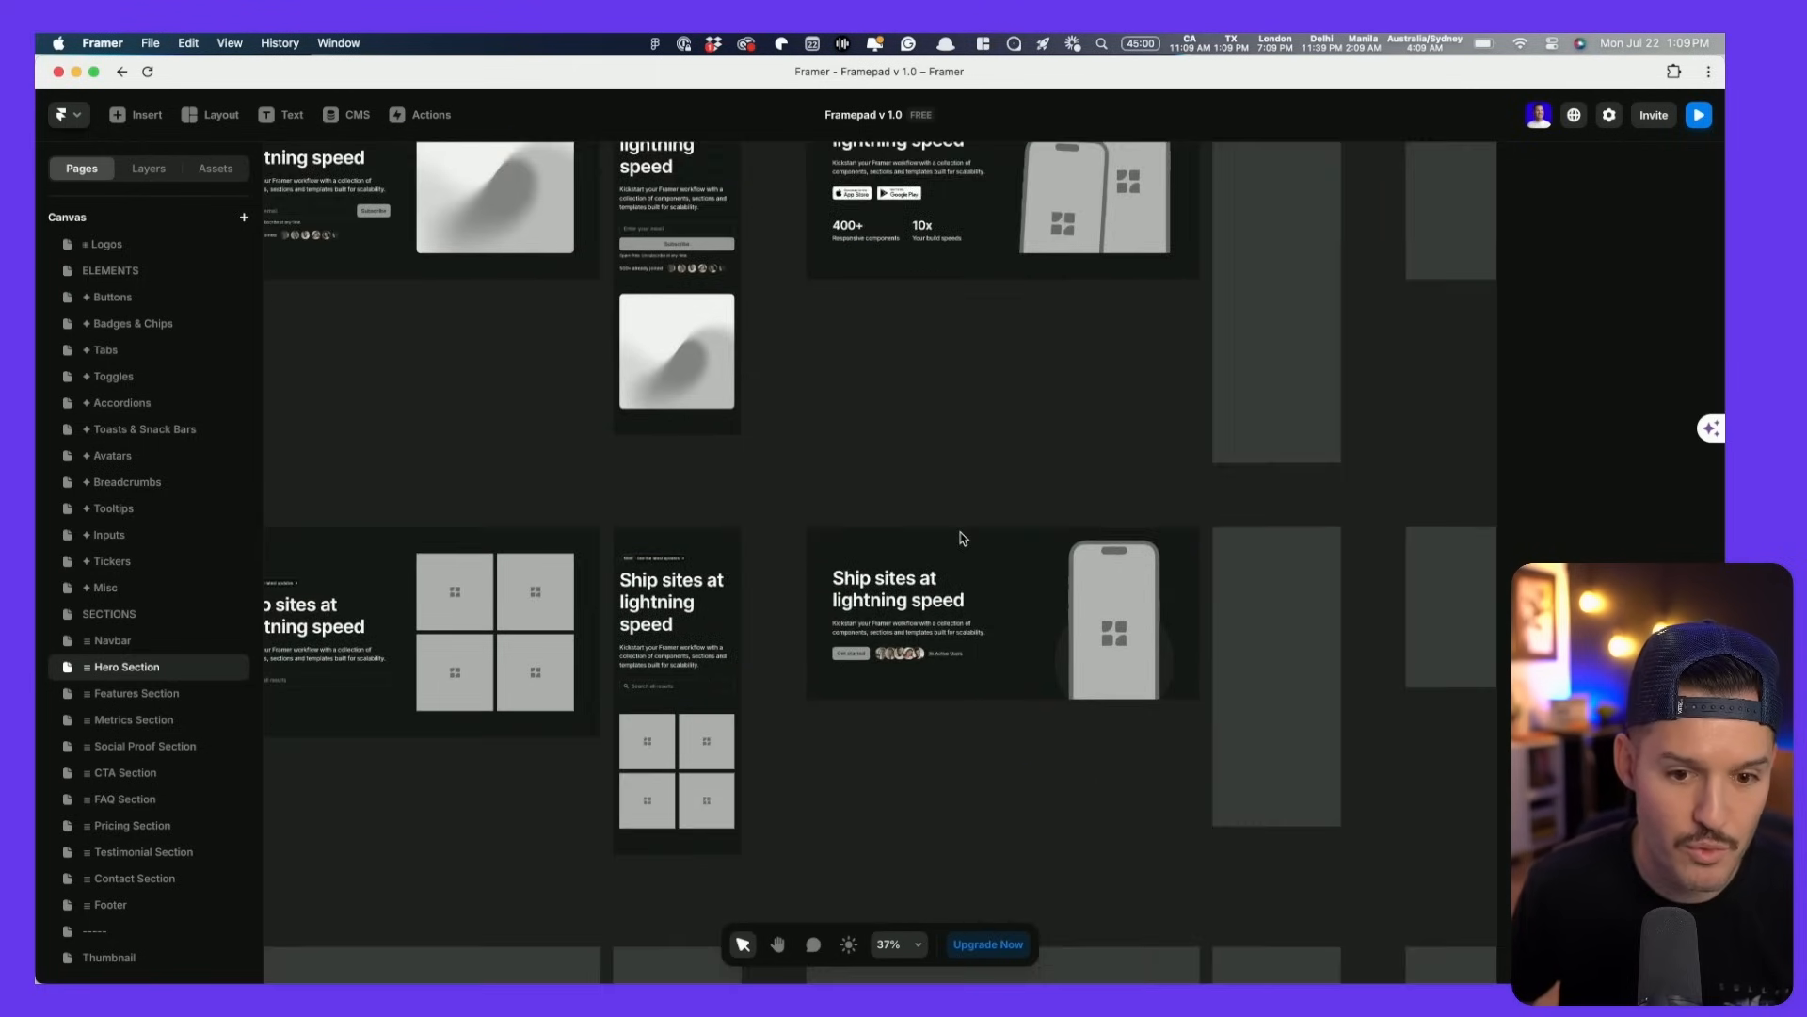
scroll(960, 539, "right", 3)
scroll(960, 539, "down", 3)
scroll(961, 539, "down", 5)
scroll(960, 538, "right", 3)
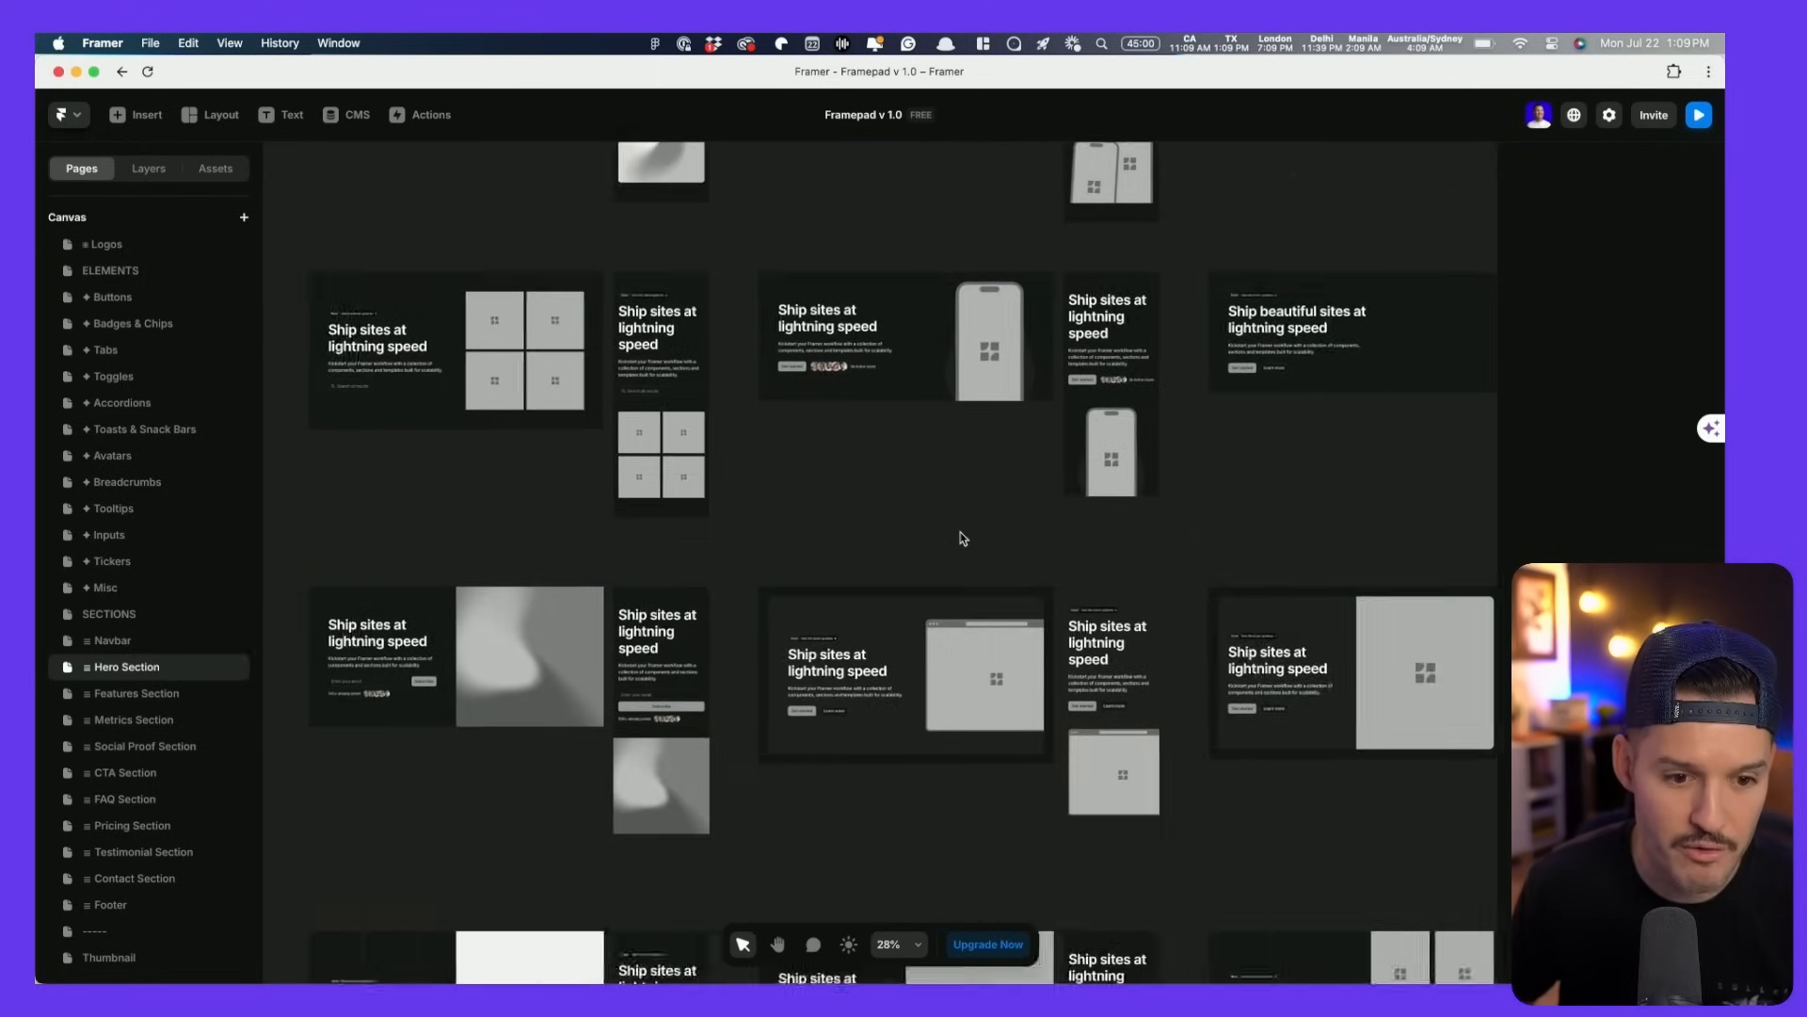
scroll(962, 539, "down", 3)
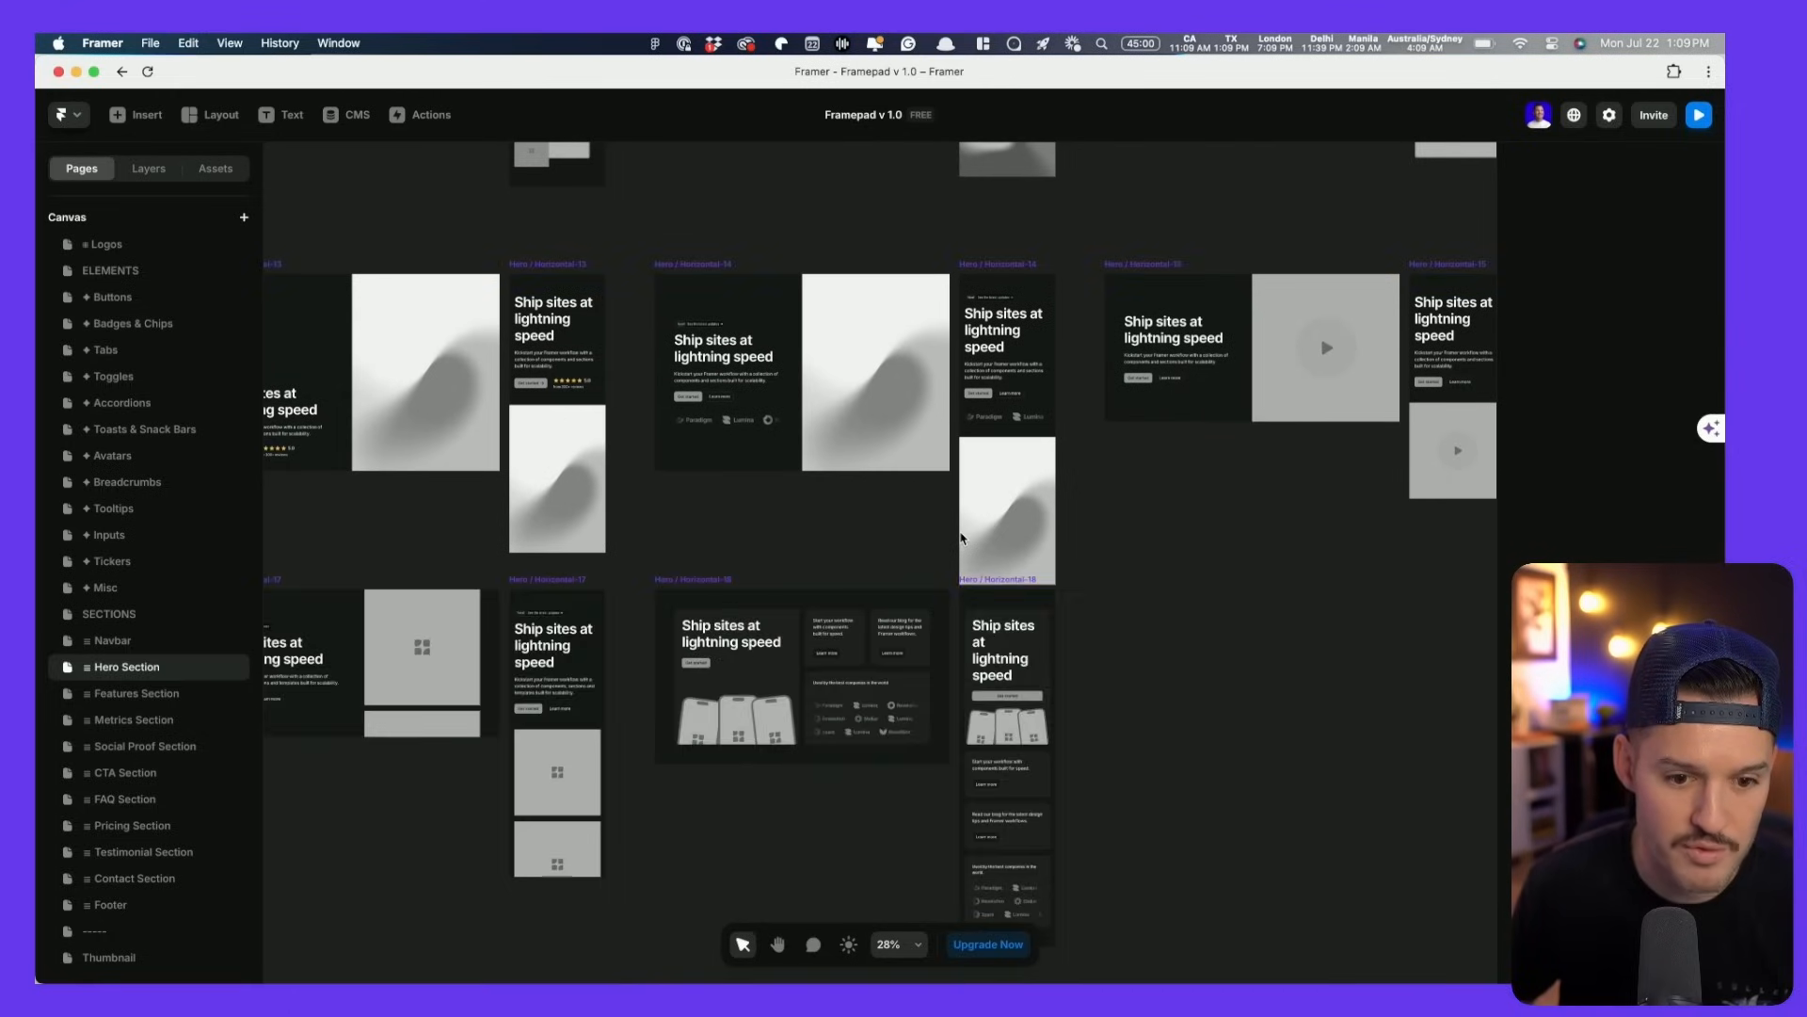
scroll(991, 537, "up", 3)
scroll(991, 537, "down", 6)
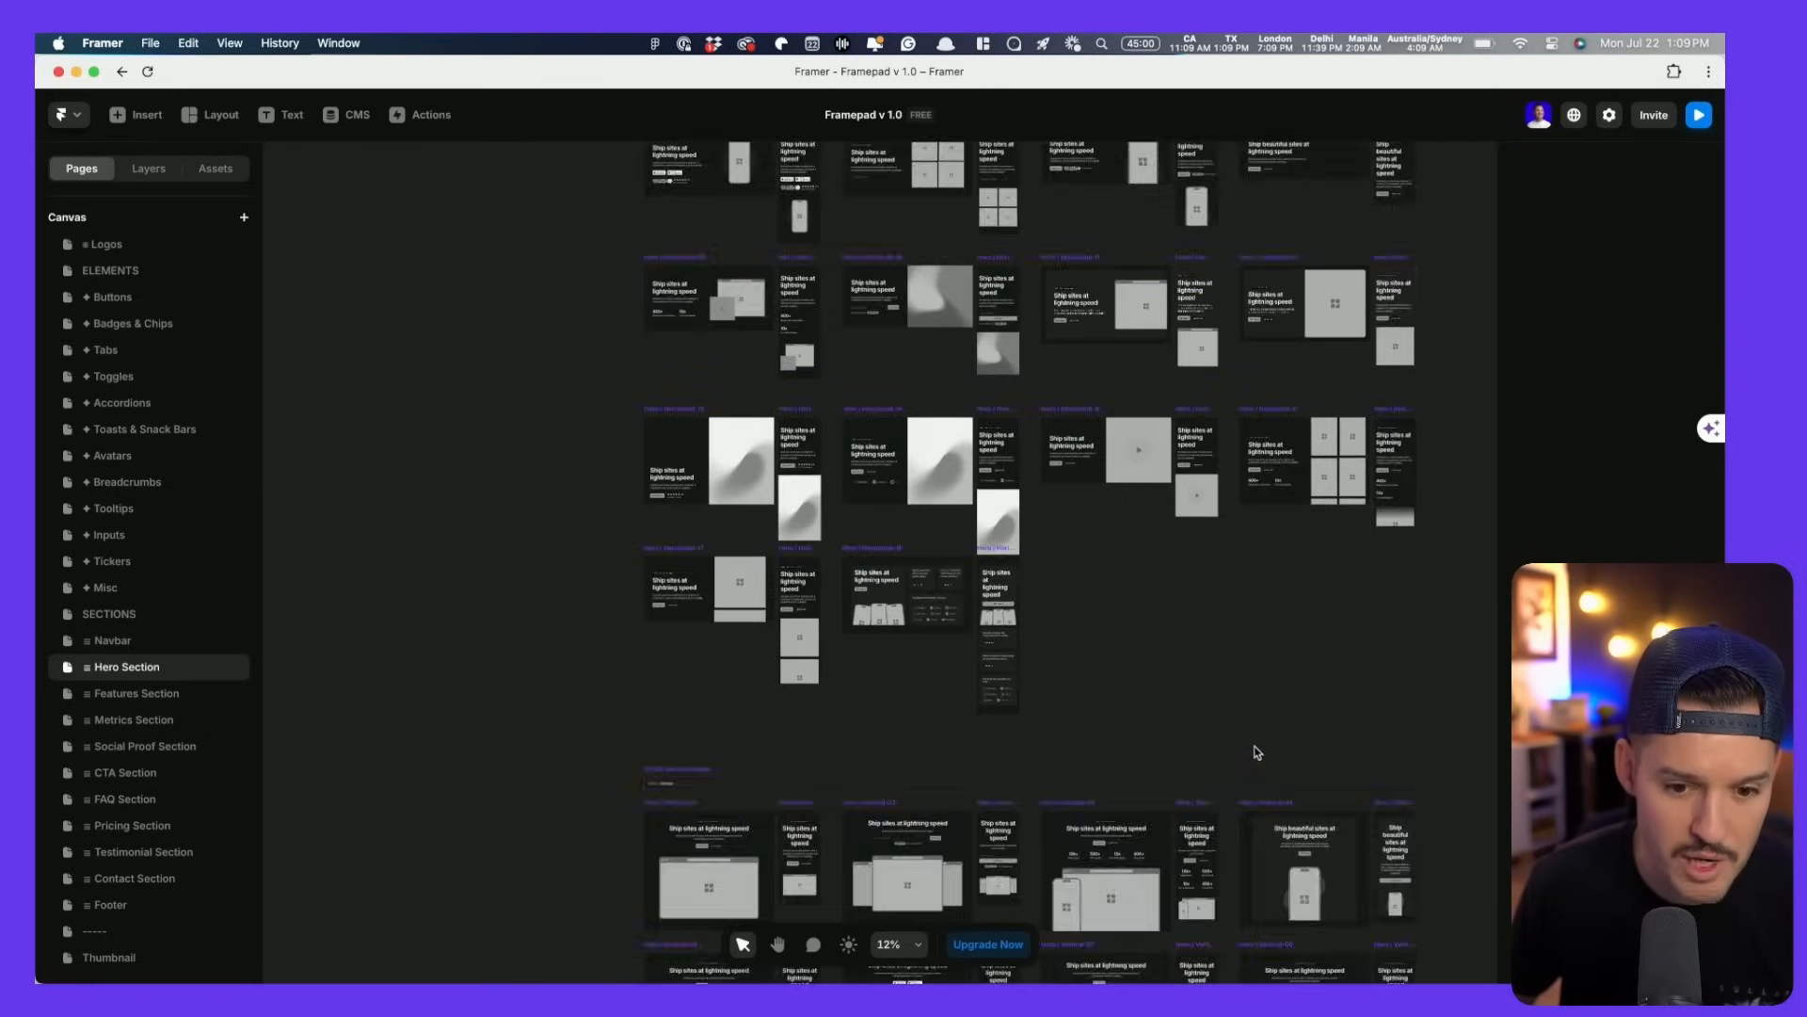
scroll(1250, 751, "down", 5)
scroll(561, 597, "down", 6)
right_click(588, 501)
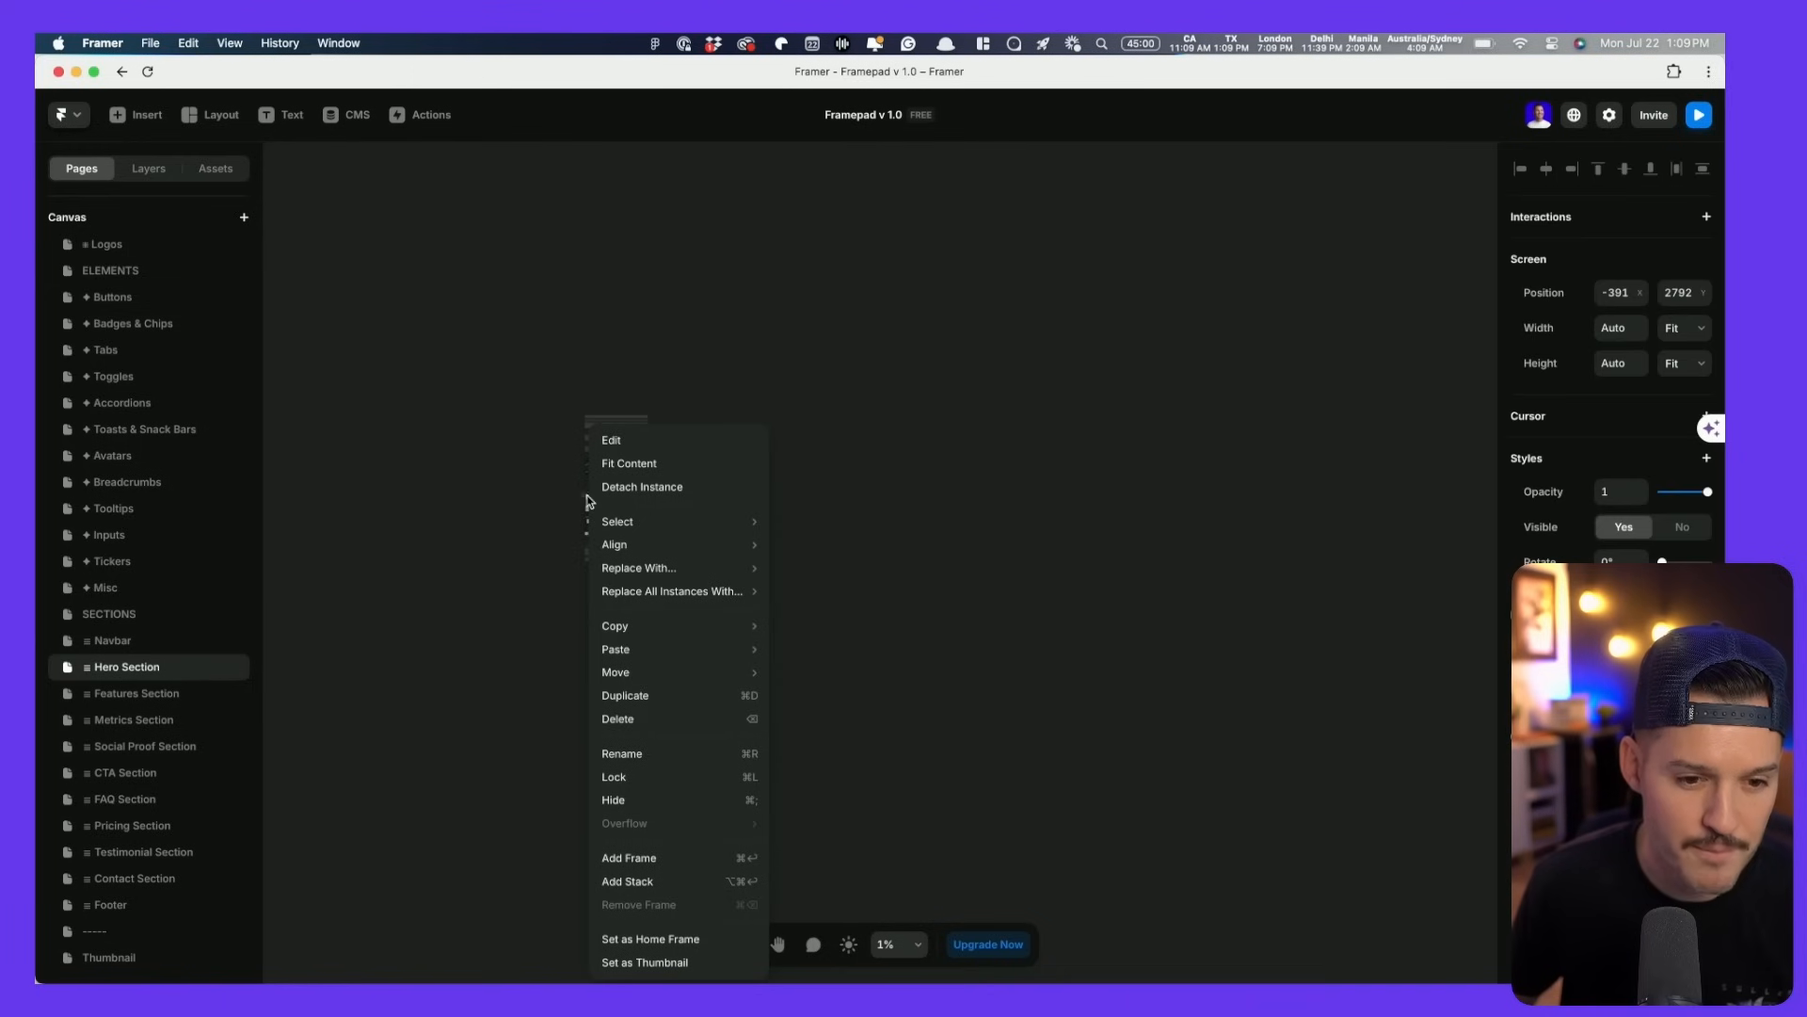
left_click(529, 512)
scroll(561, 504, "up", 10)
key("space")
left_click_drag(907, 562, 251, 707)
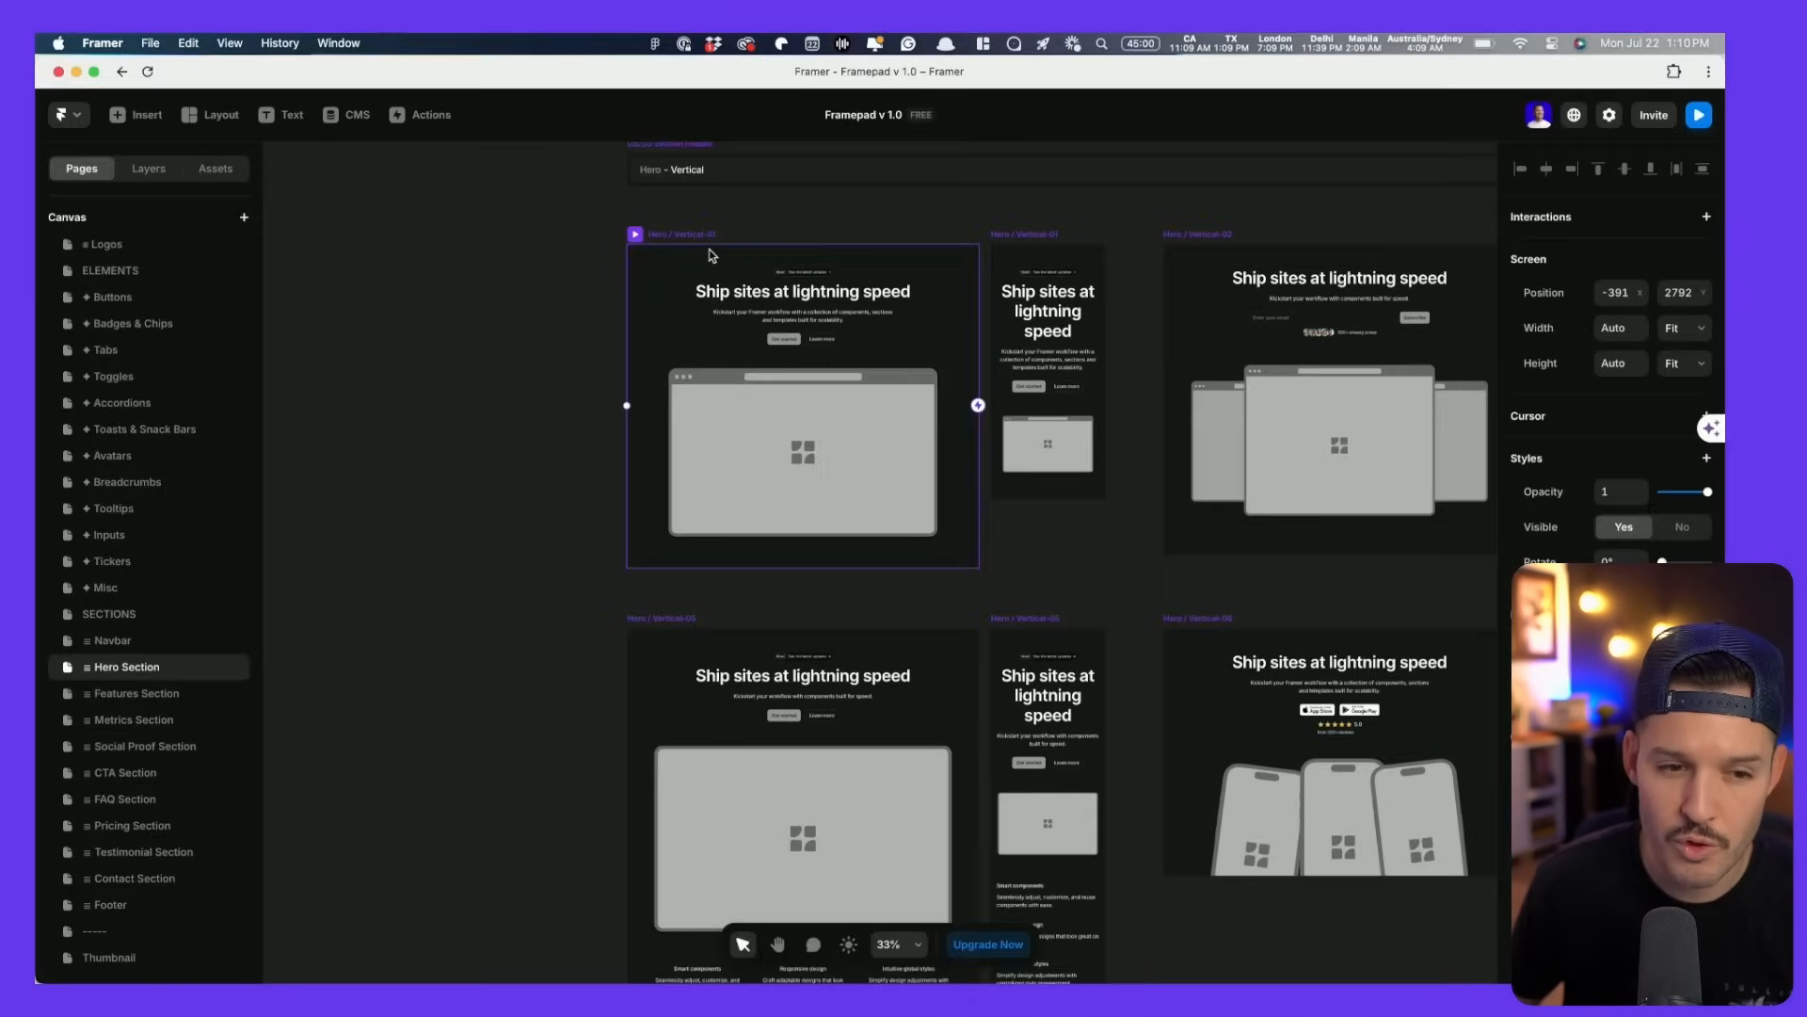
- Go back to the page list, view the Metrics Section page and return to Home
left_click(151, 171)
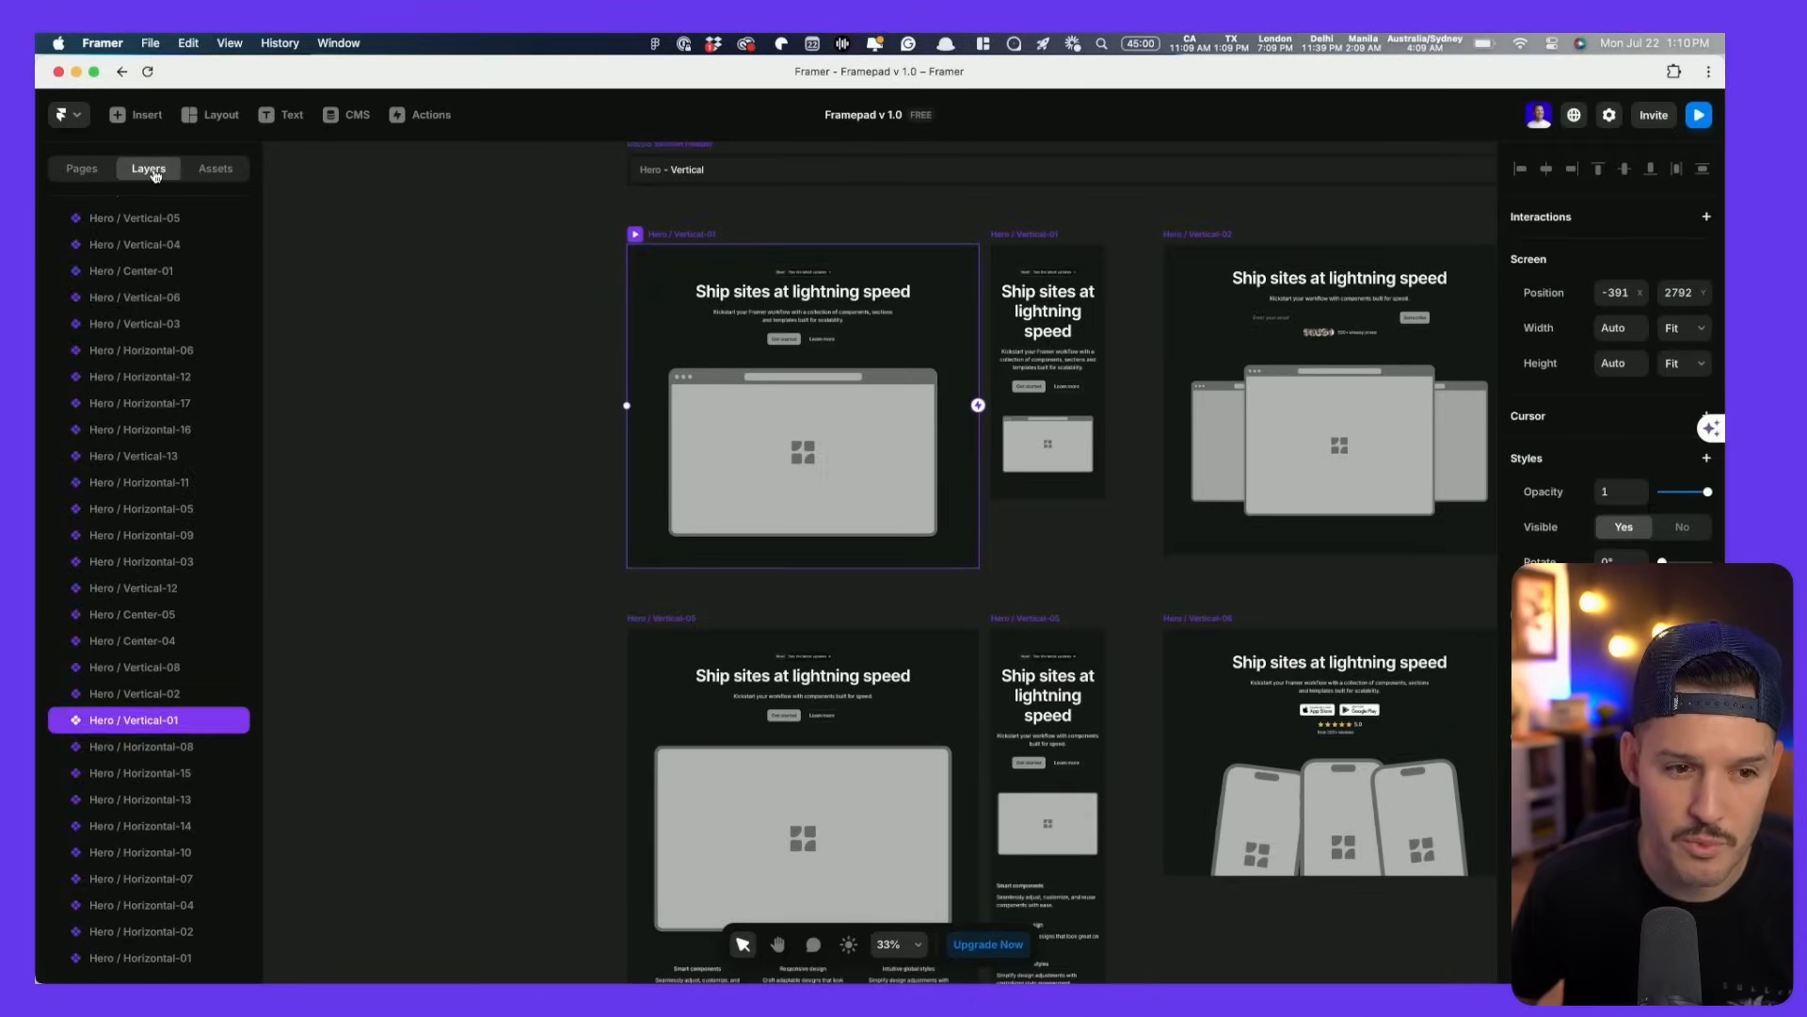
left_click(83, 170)
left_click(137, 252)
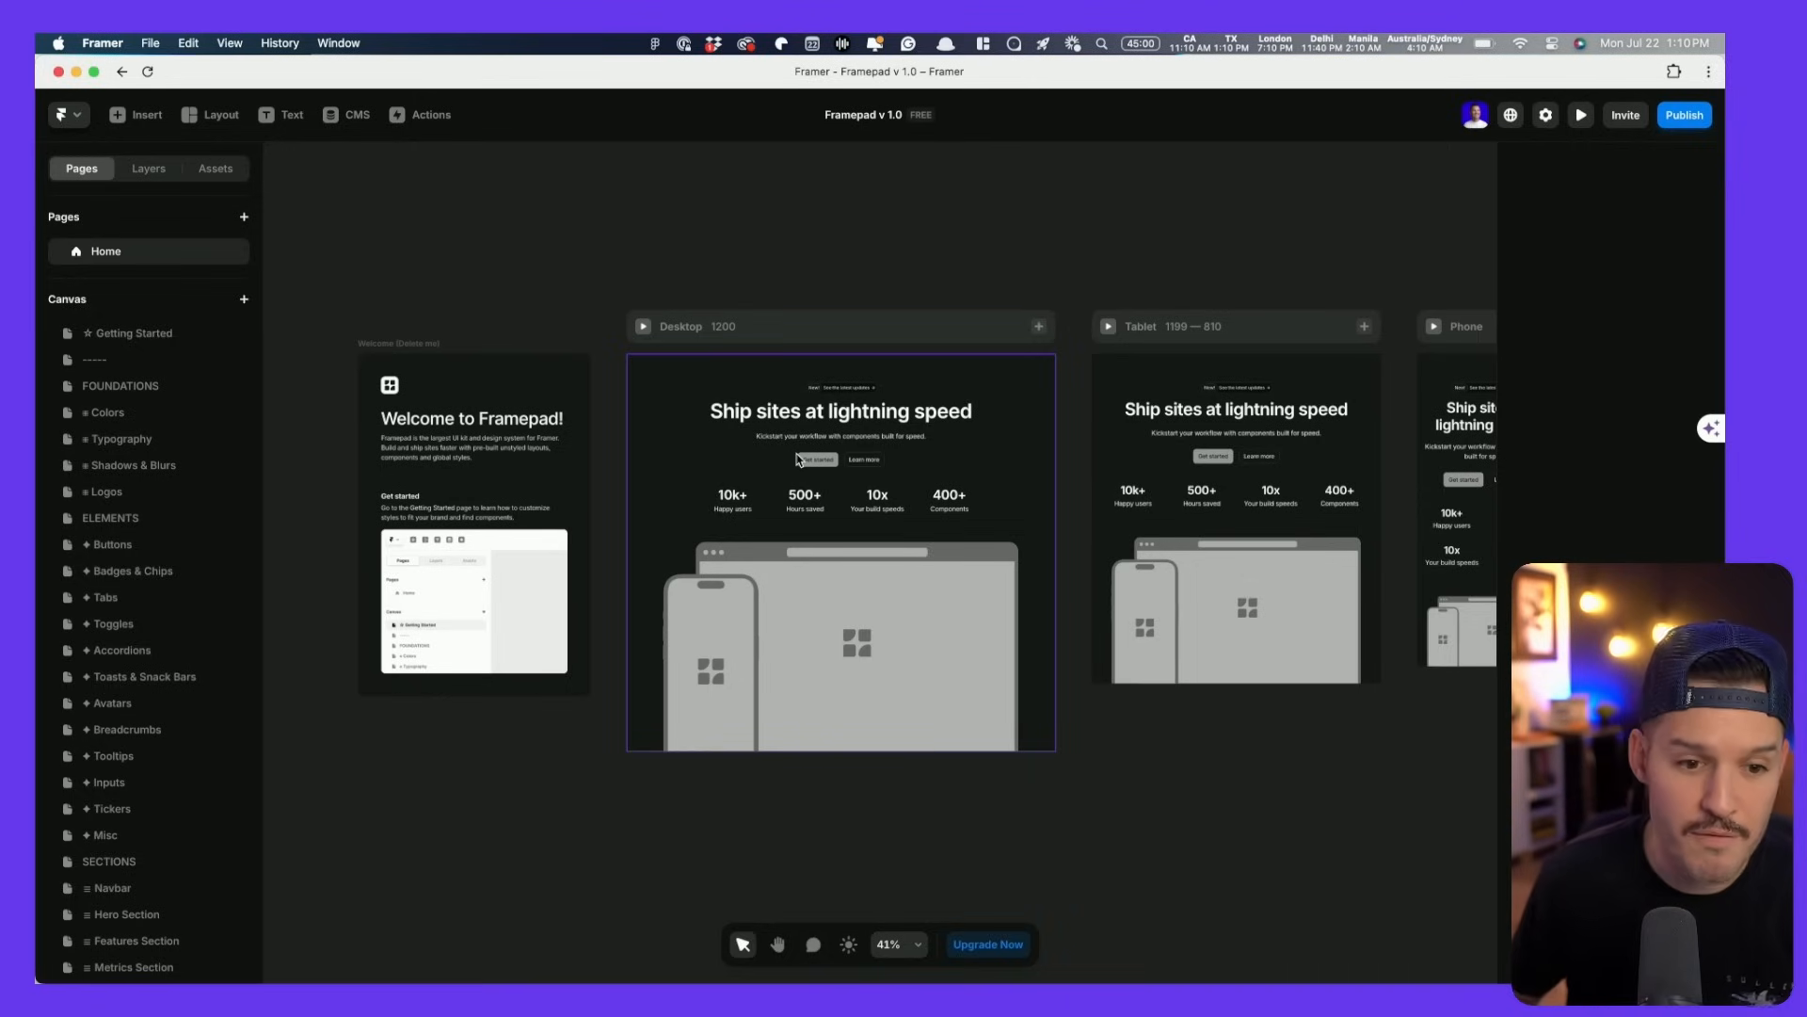
scroll(99, 643, "down", 5)
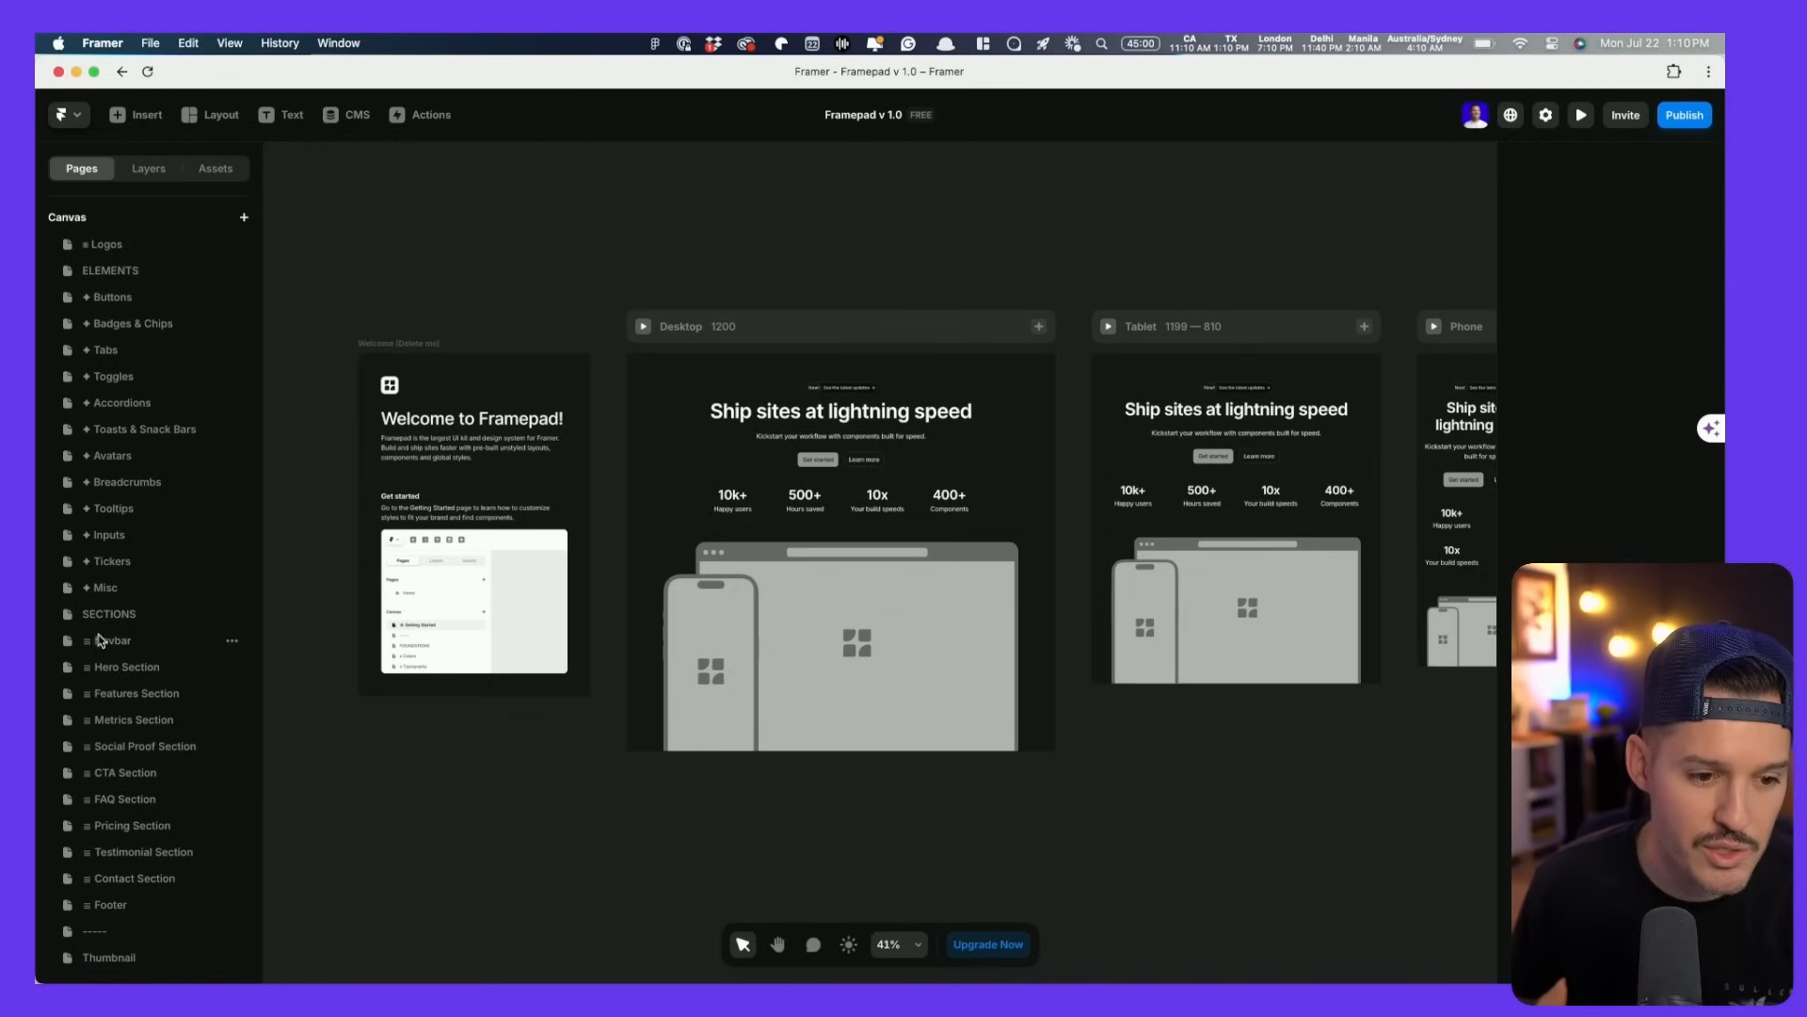
left_click(121, 724)
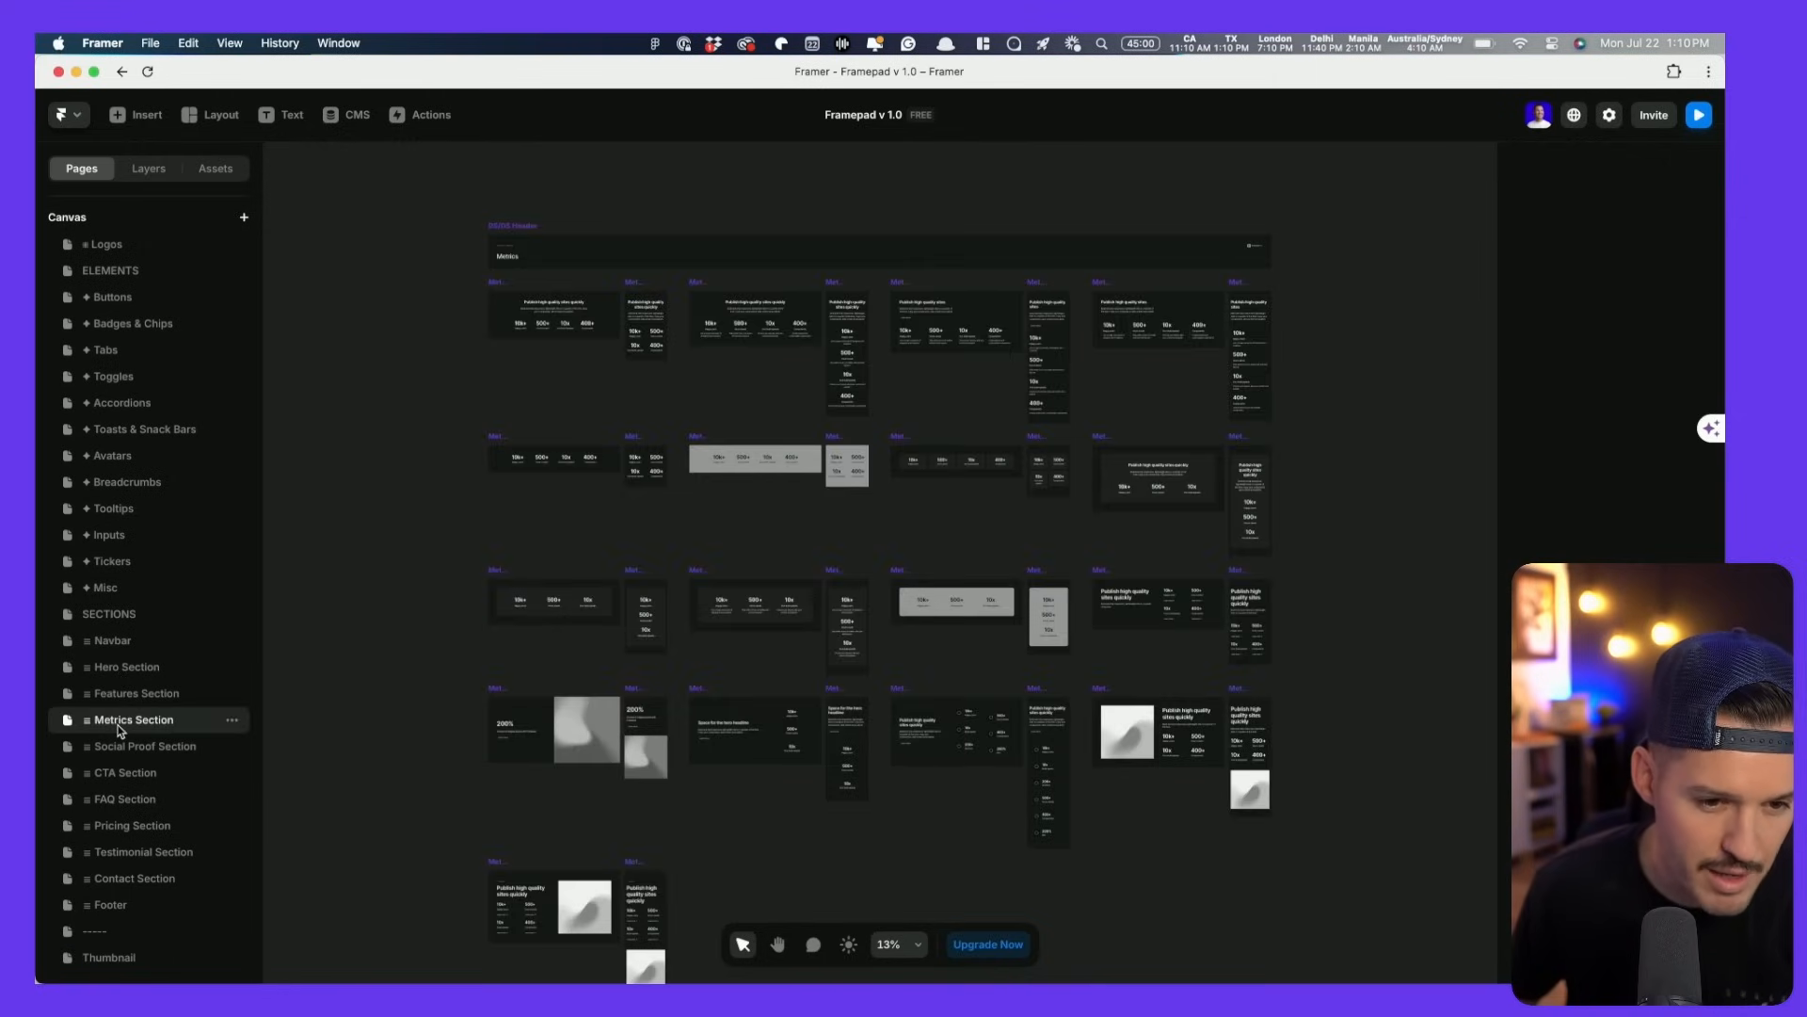
scroll(132, 438, "up", 5)
left_click(135, 263)
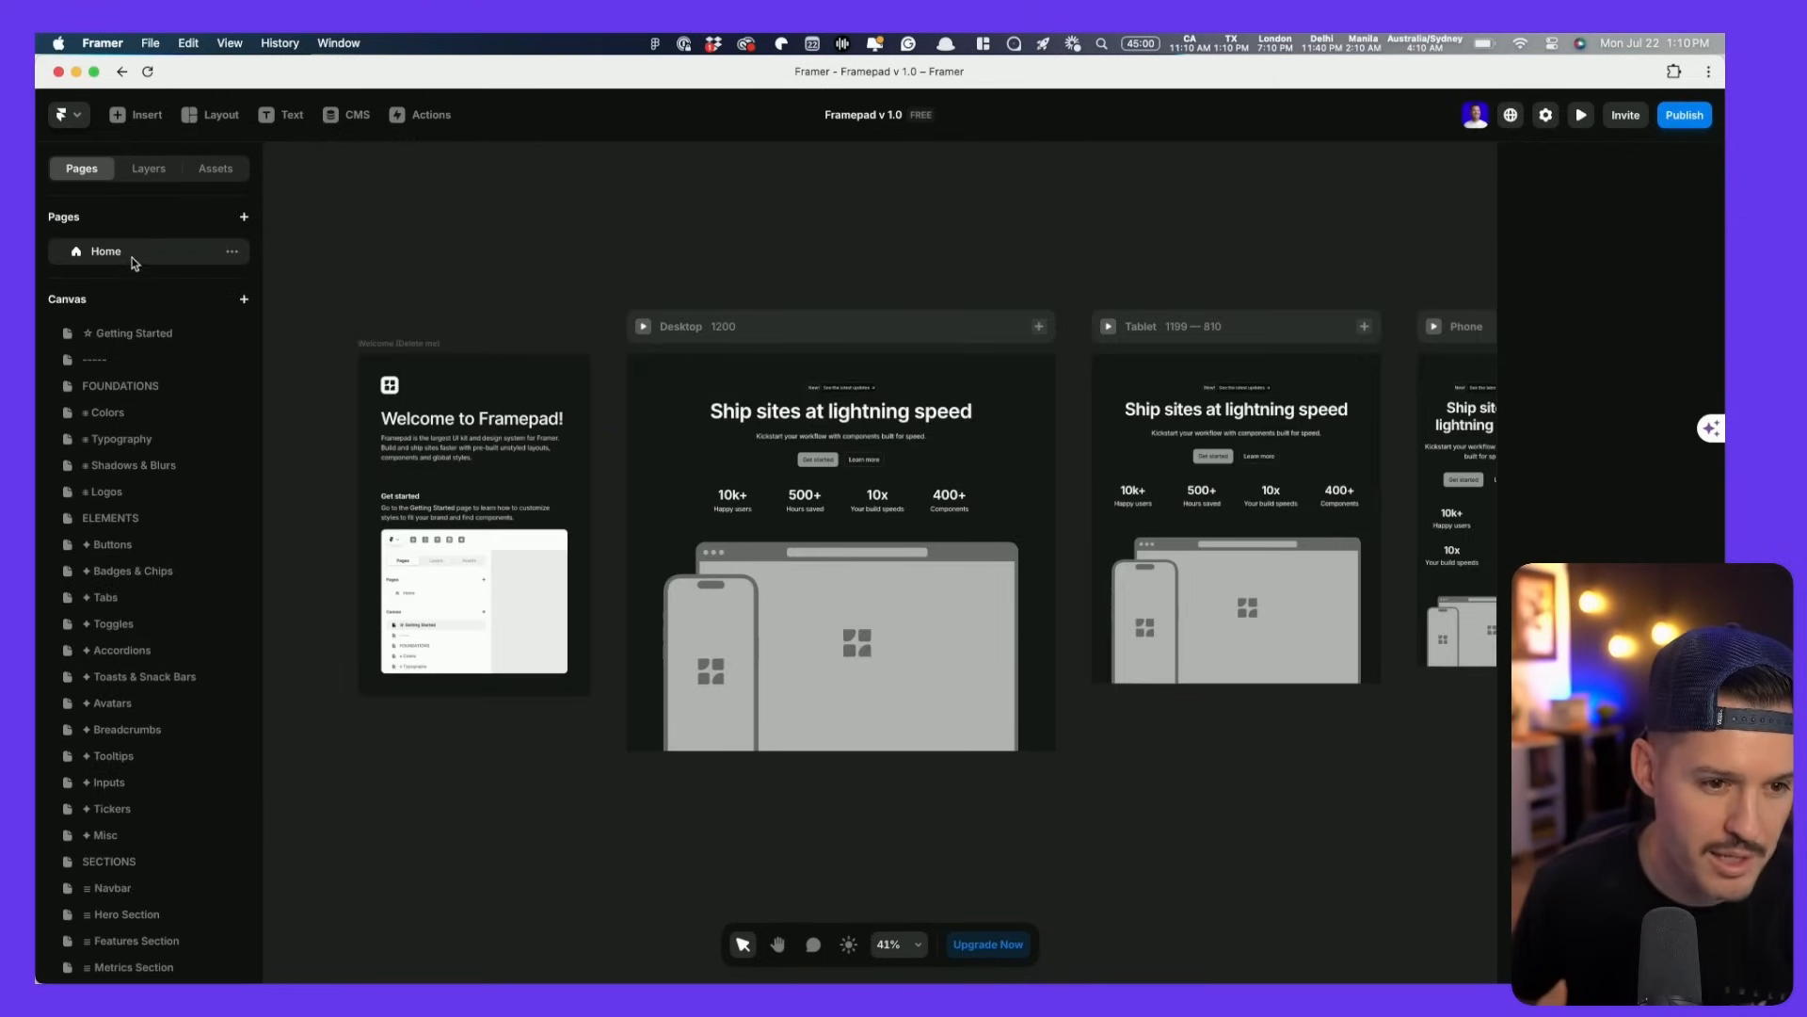
scroll(171, 649, "down", 5)
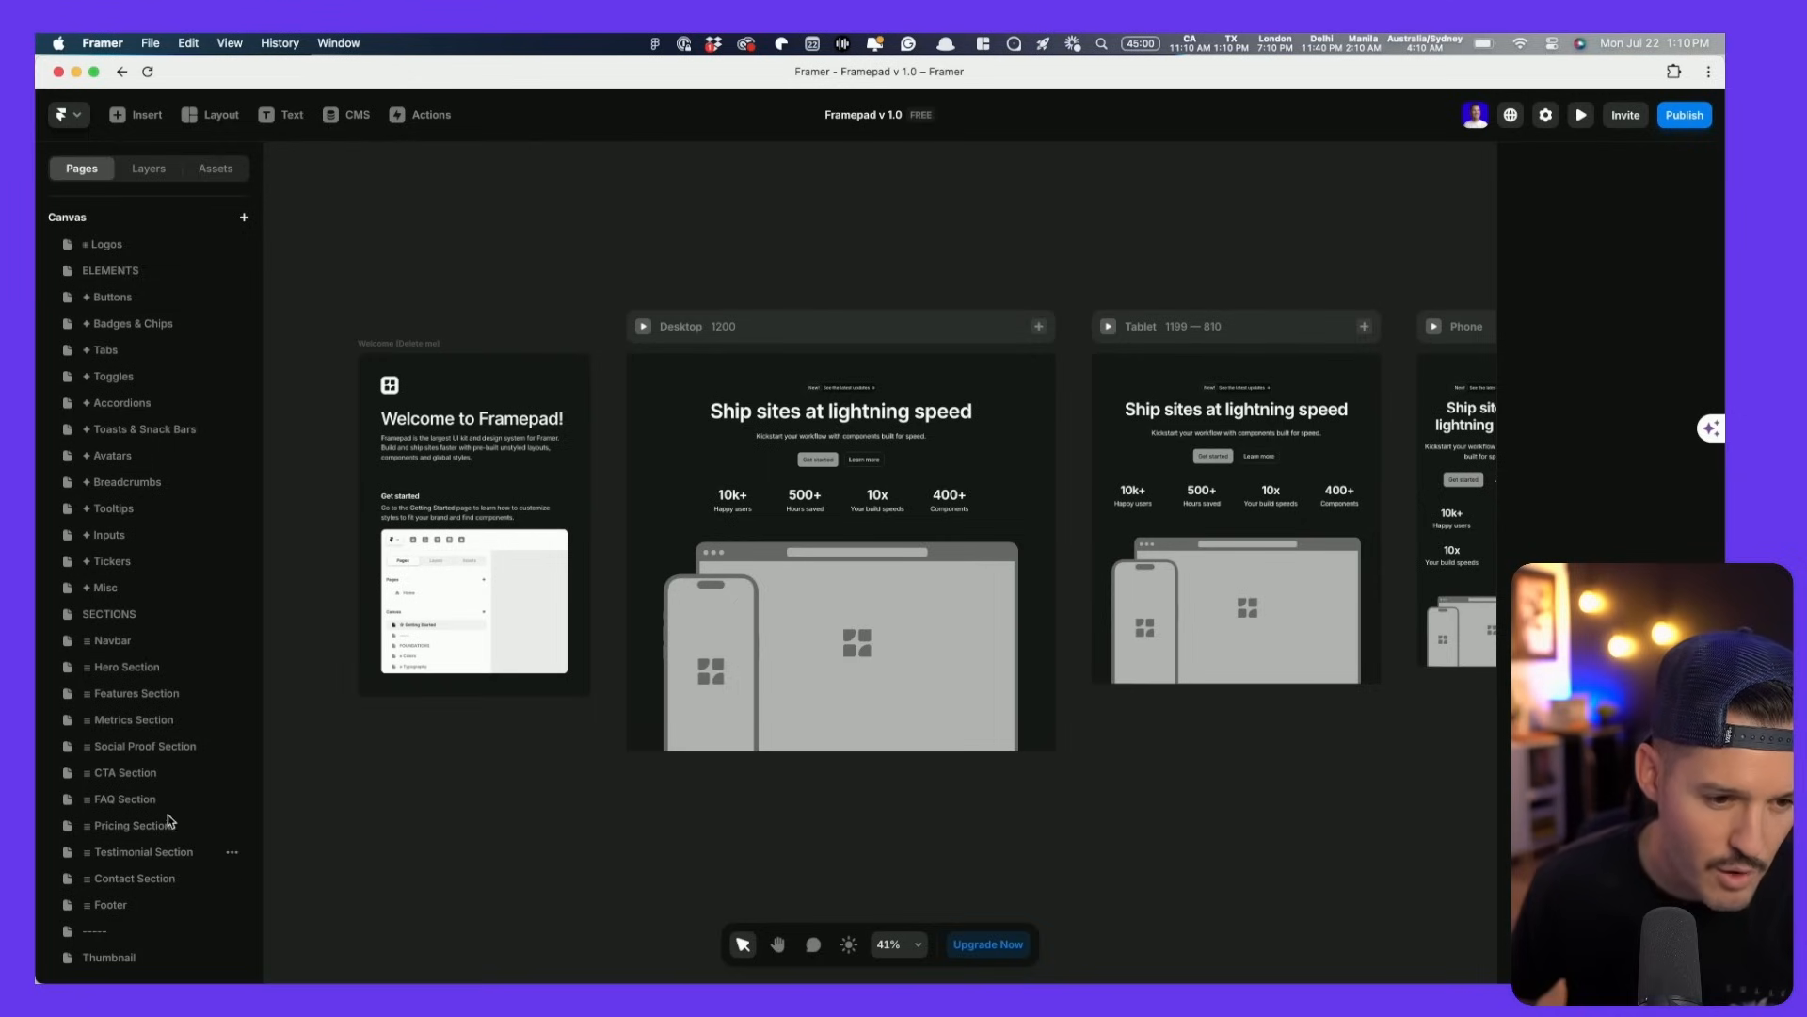
- Try placing the Social Proof Section page onto the canvas, then list the kit's Components
left_click_drag(115, 750, 723, 801)
left_click(233, 749)
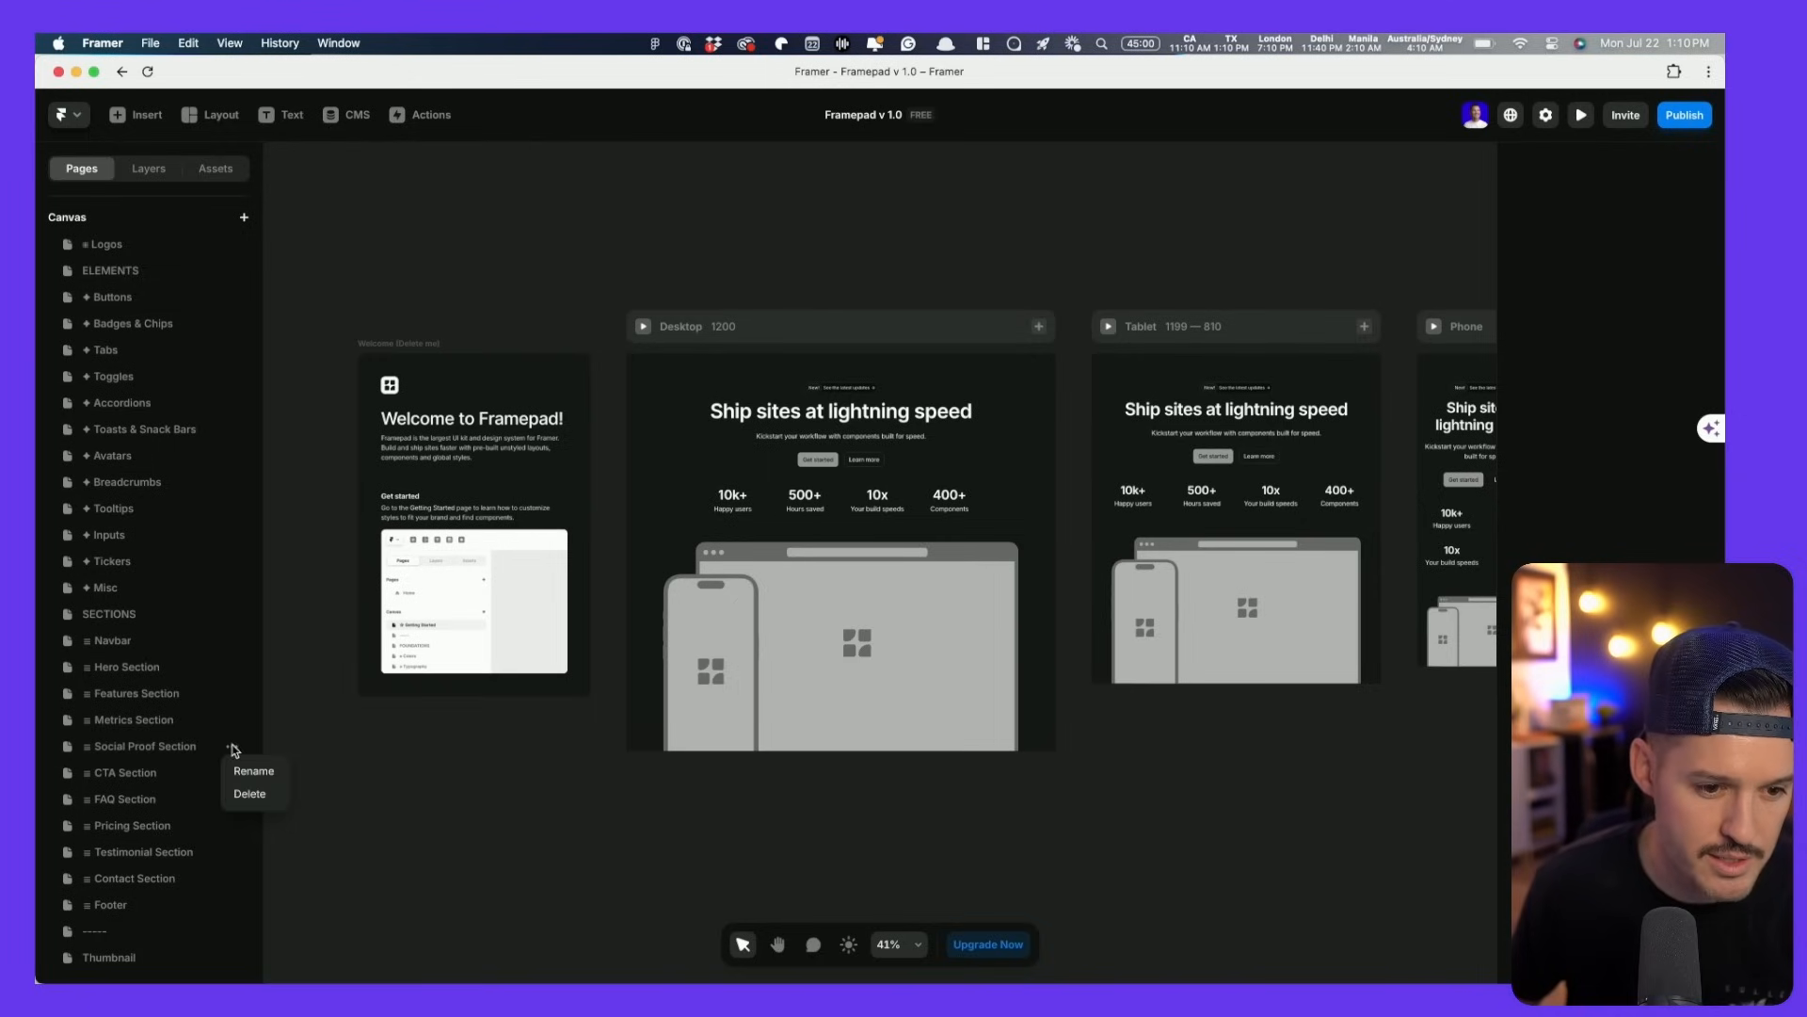
left_click(234, 751)
left_click(218, 169)
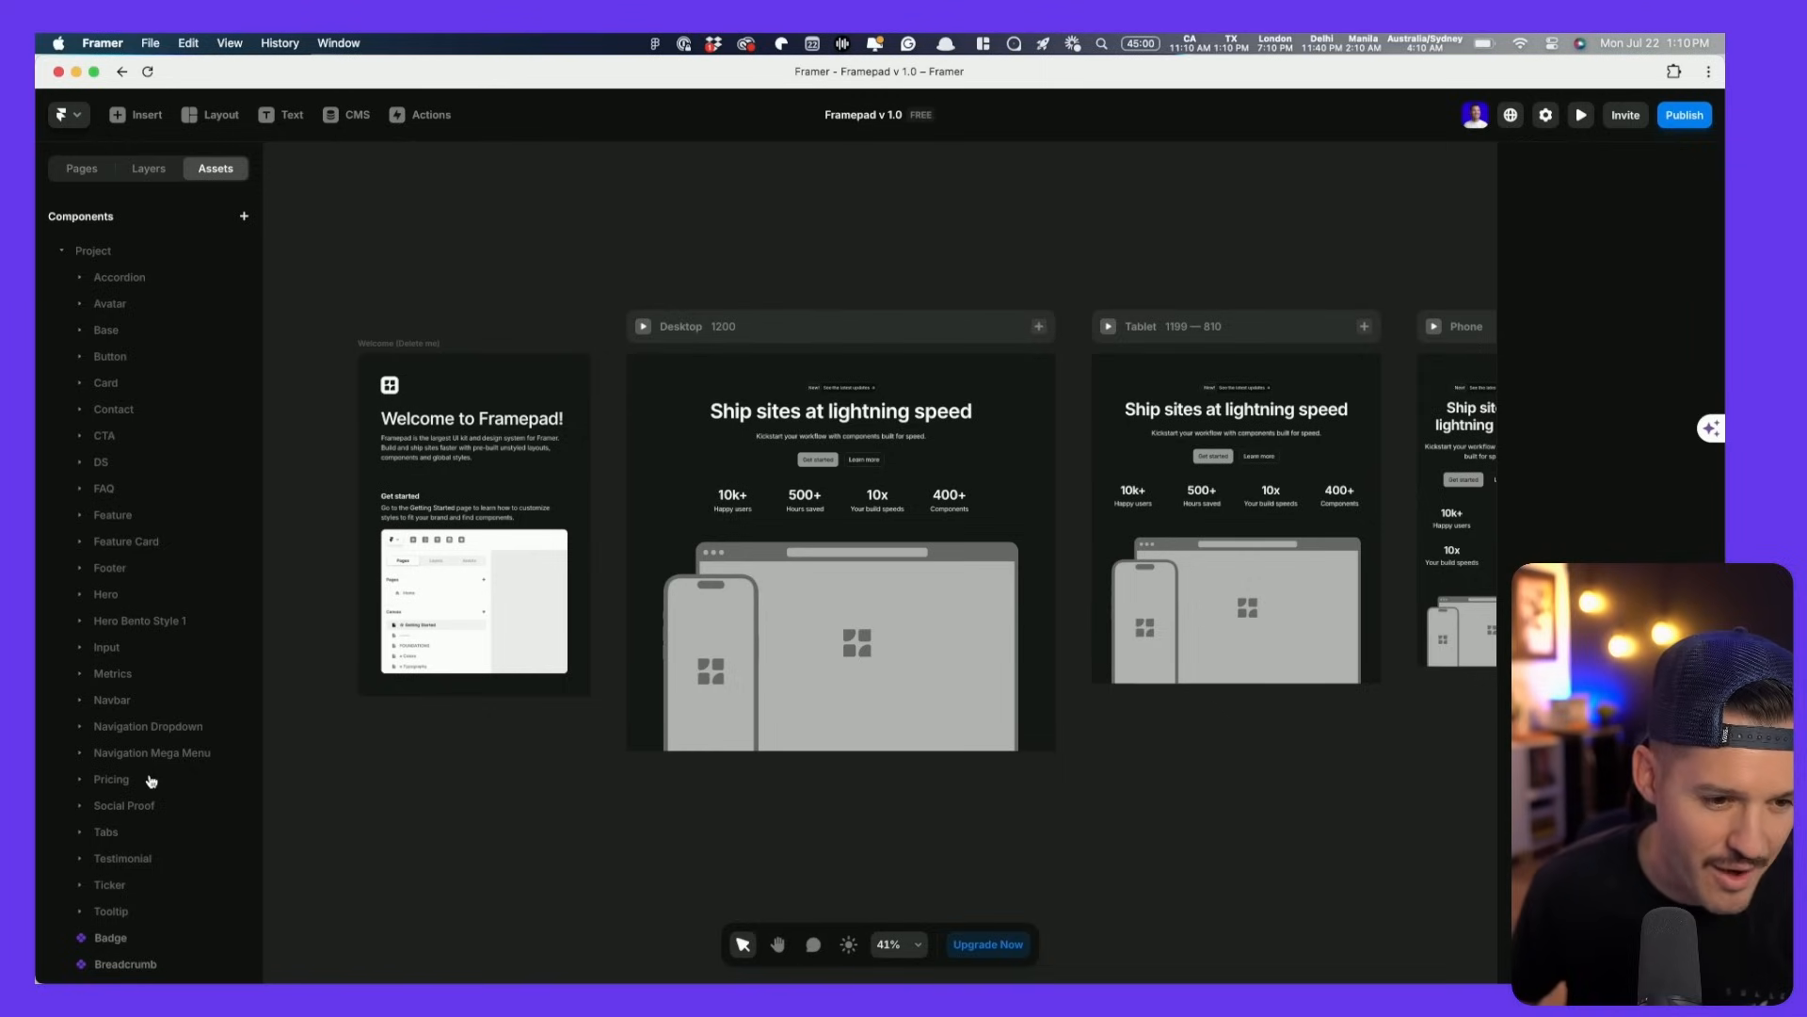
- Drag the FAQ Accordion-01 component into the Desktop frame below the hero
left_click(81, 488)
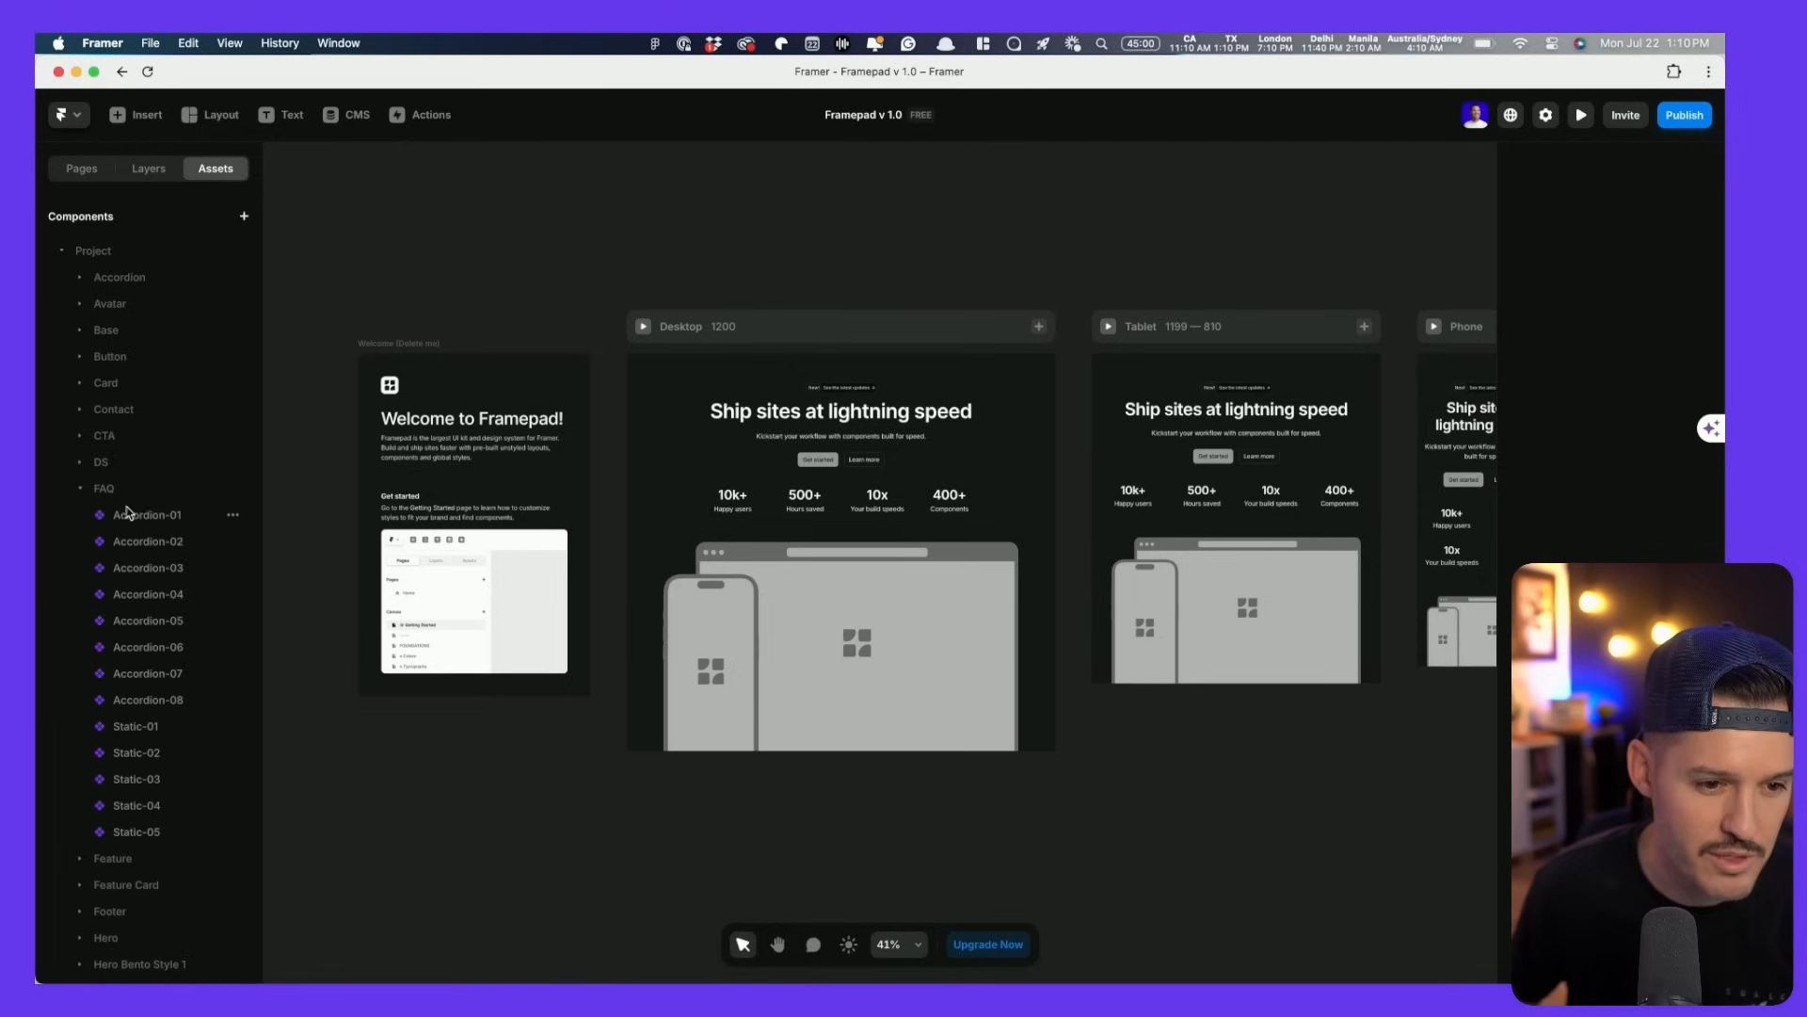
left_click_drag(141, 518, 680, 885)
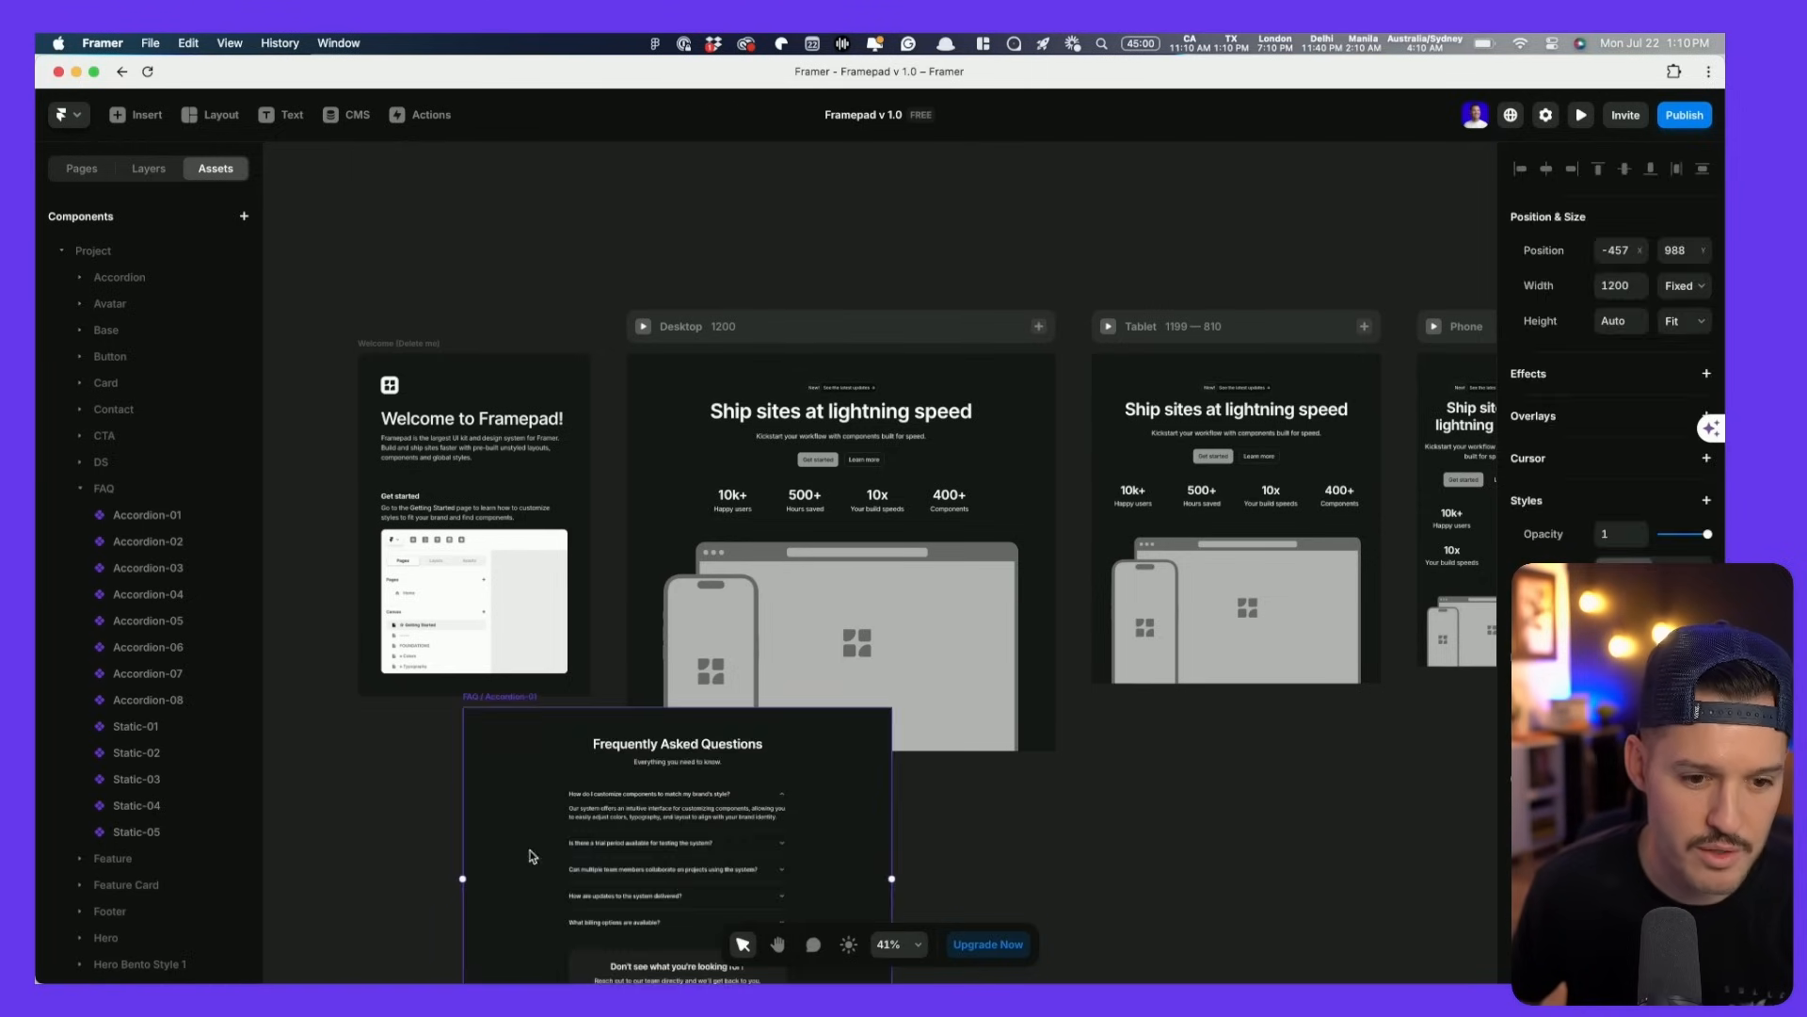
scroll(532, 857, "down", 5)
left_click_drag(424, 613, 654, 515)
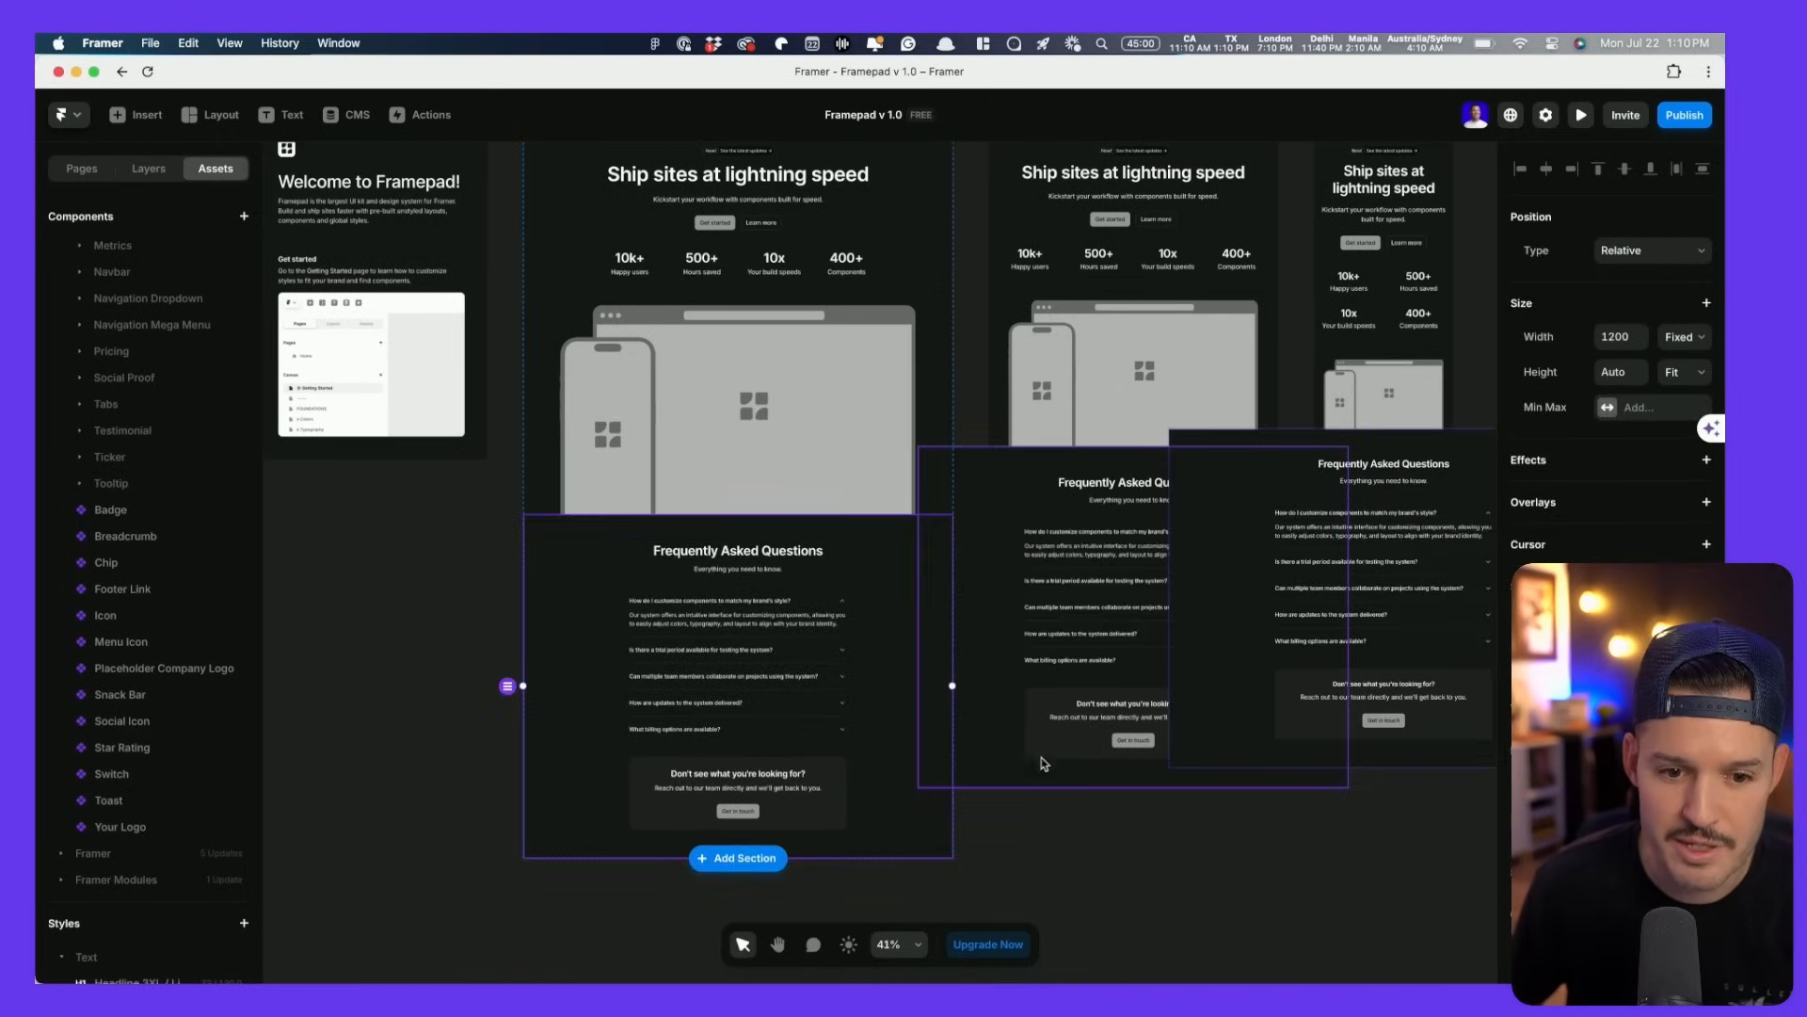
left_click(1076, 865)
scroll(1077, 812, "down", 3)
scroll(1020, 795, "down", 3, "ctrl")
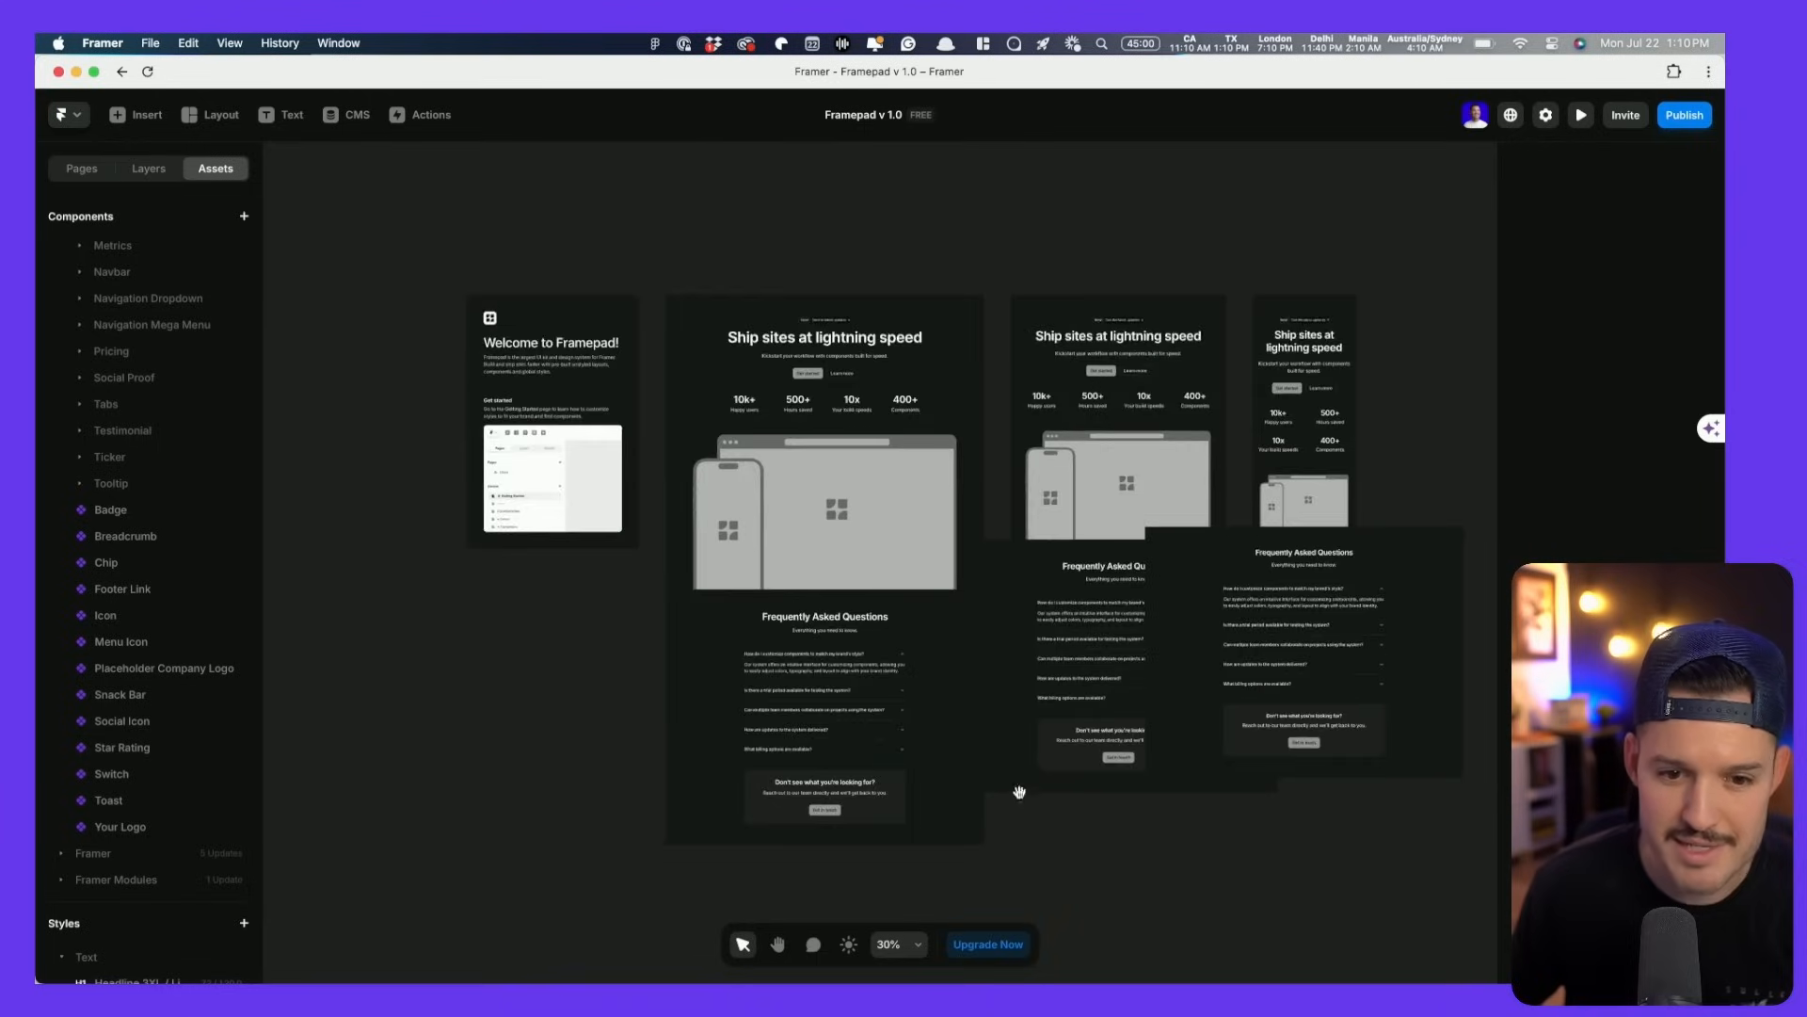
scroll(1020, 800, "right", 1)
- Set the Desktop FAQ section's width to Fill
left_click(979, 648)
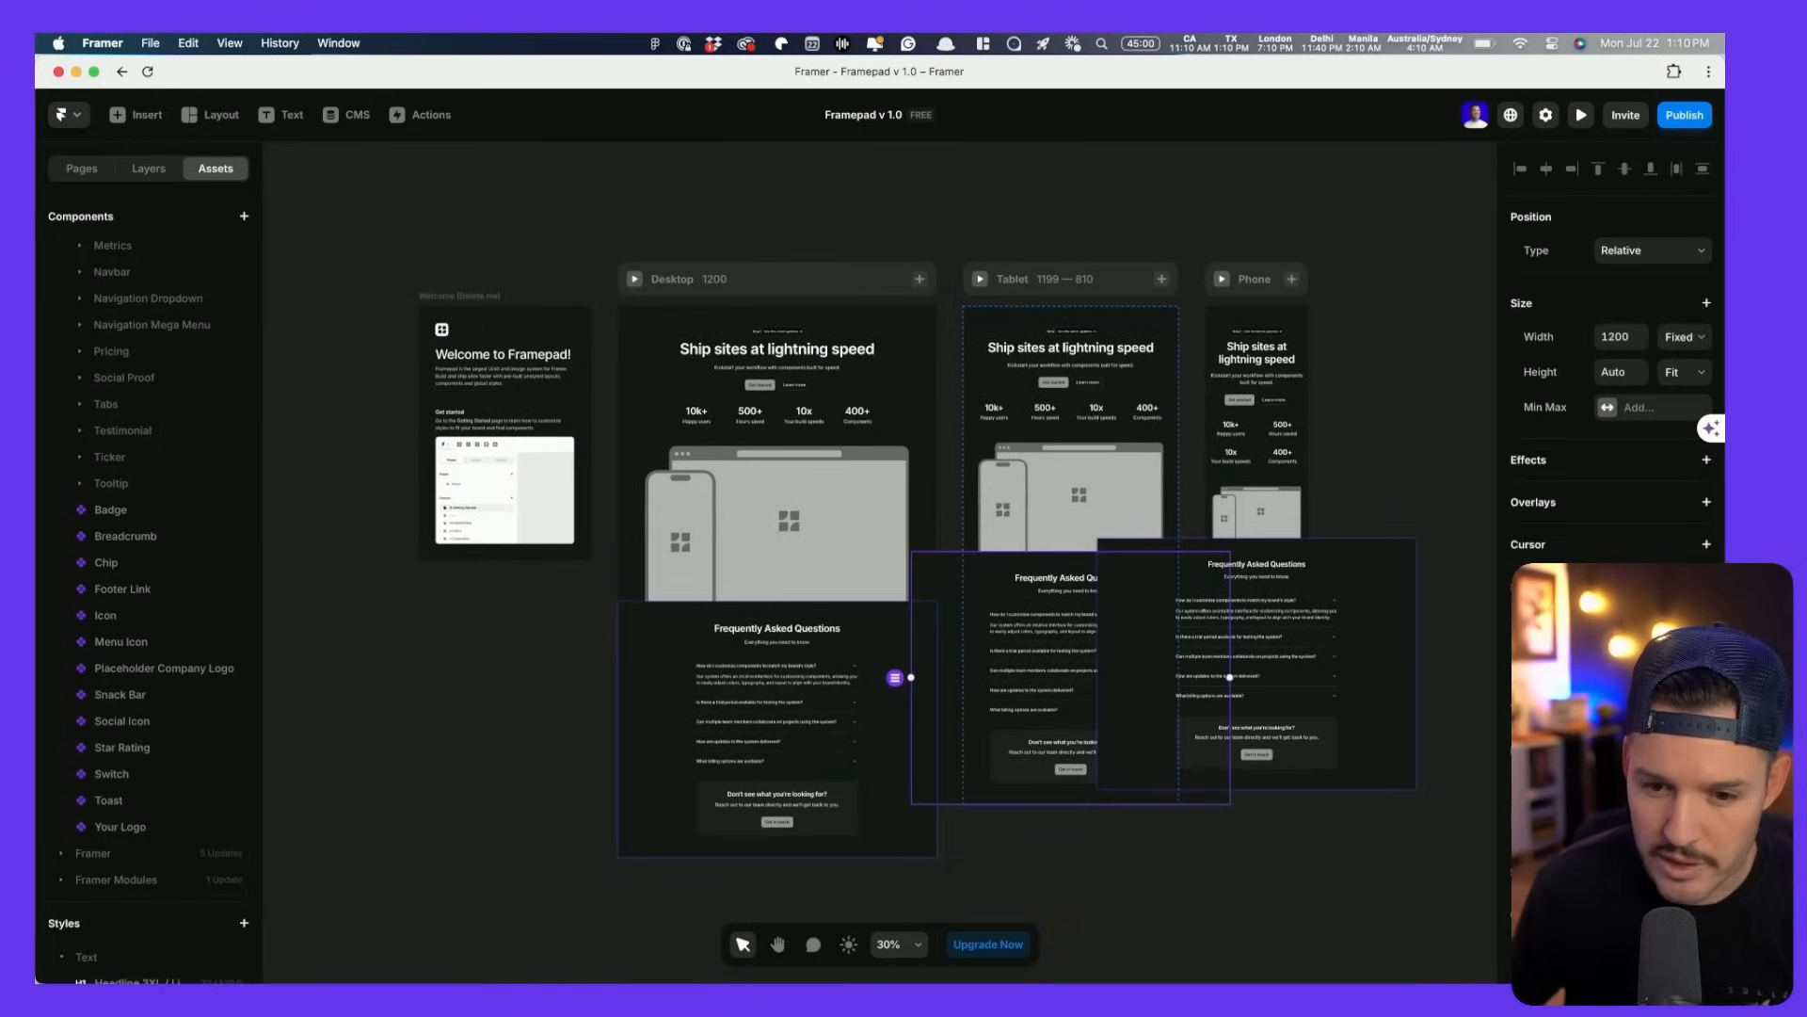
left_click(1348, 680)
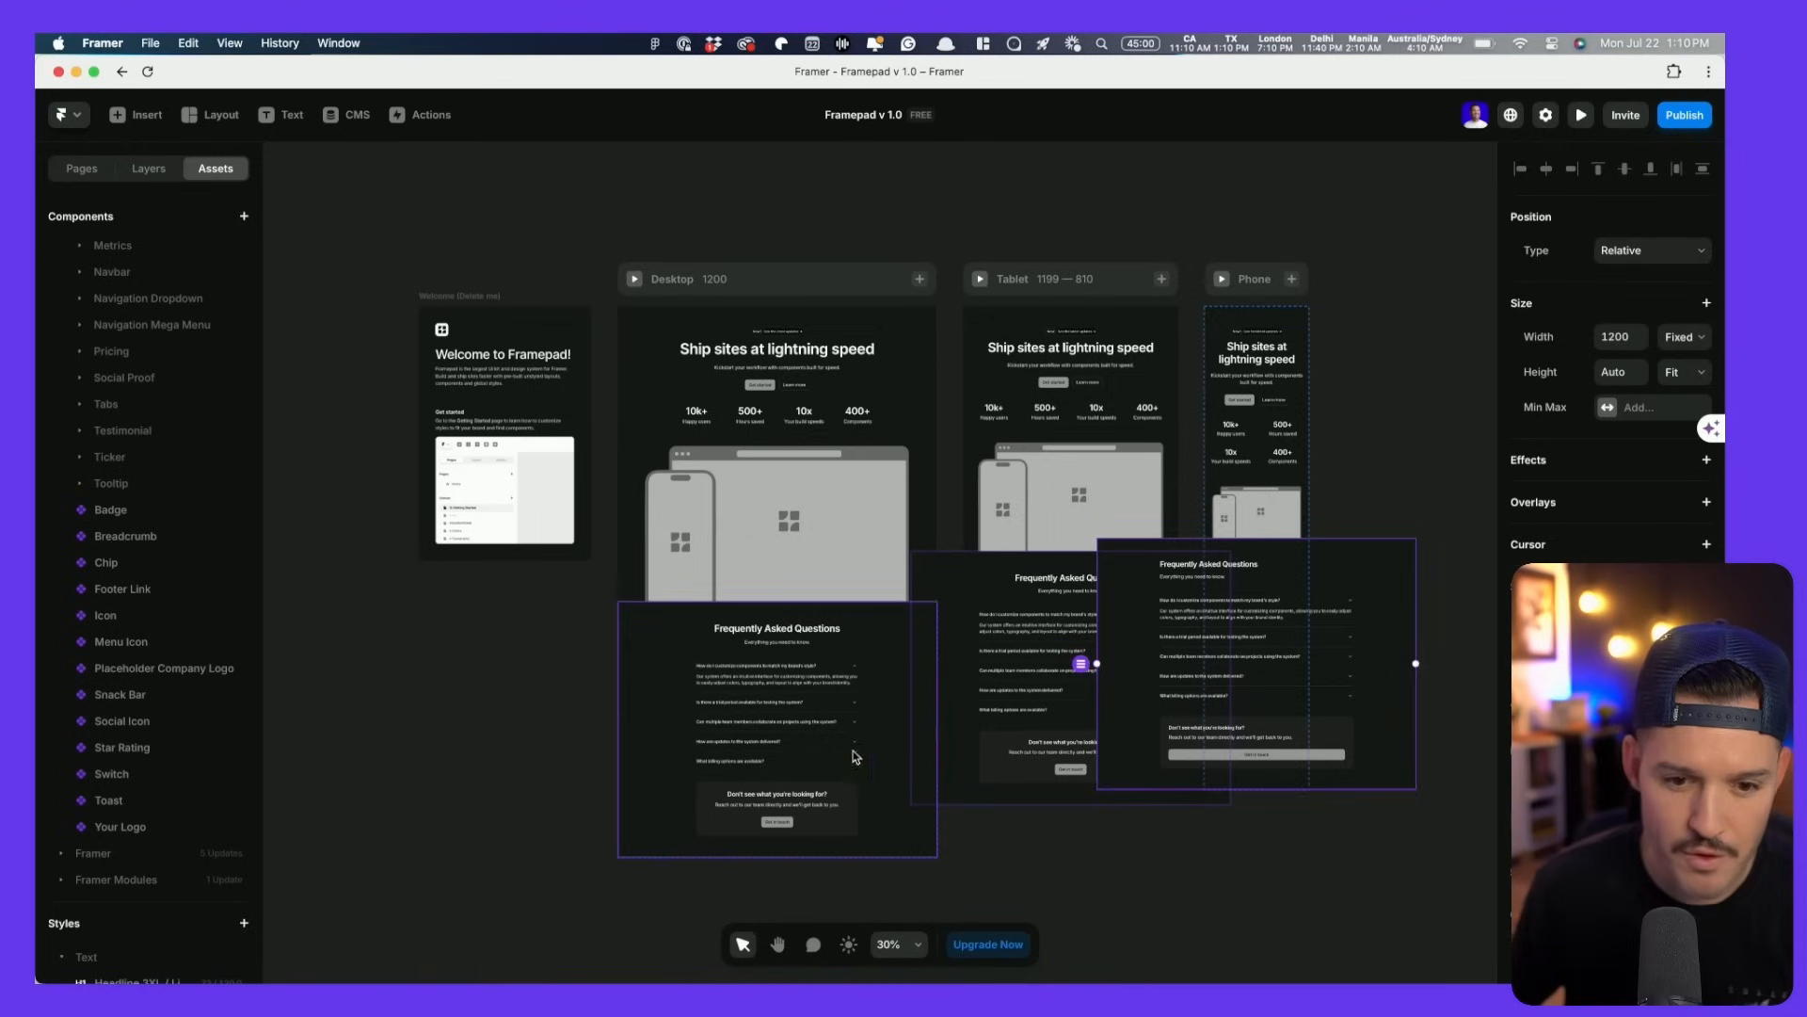
left_click(889, 772)
left_click(1665, 348)
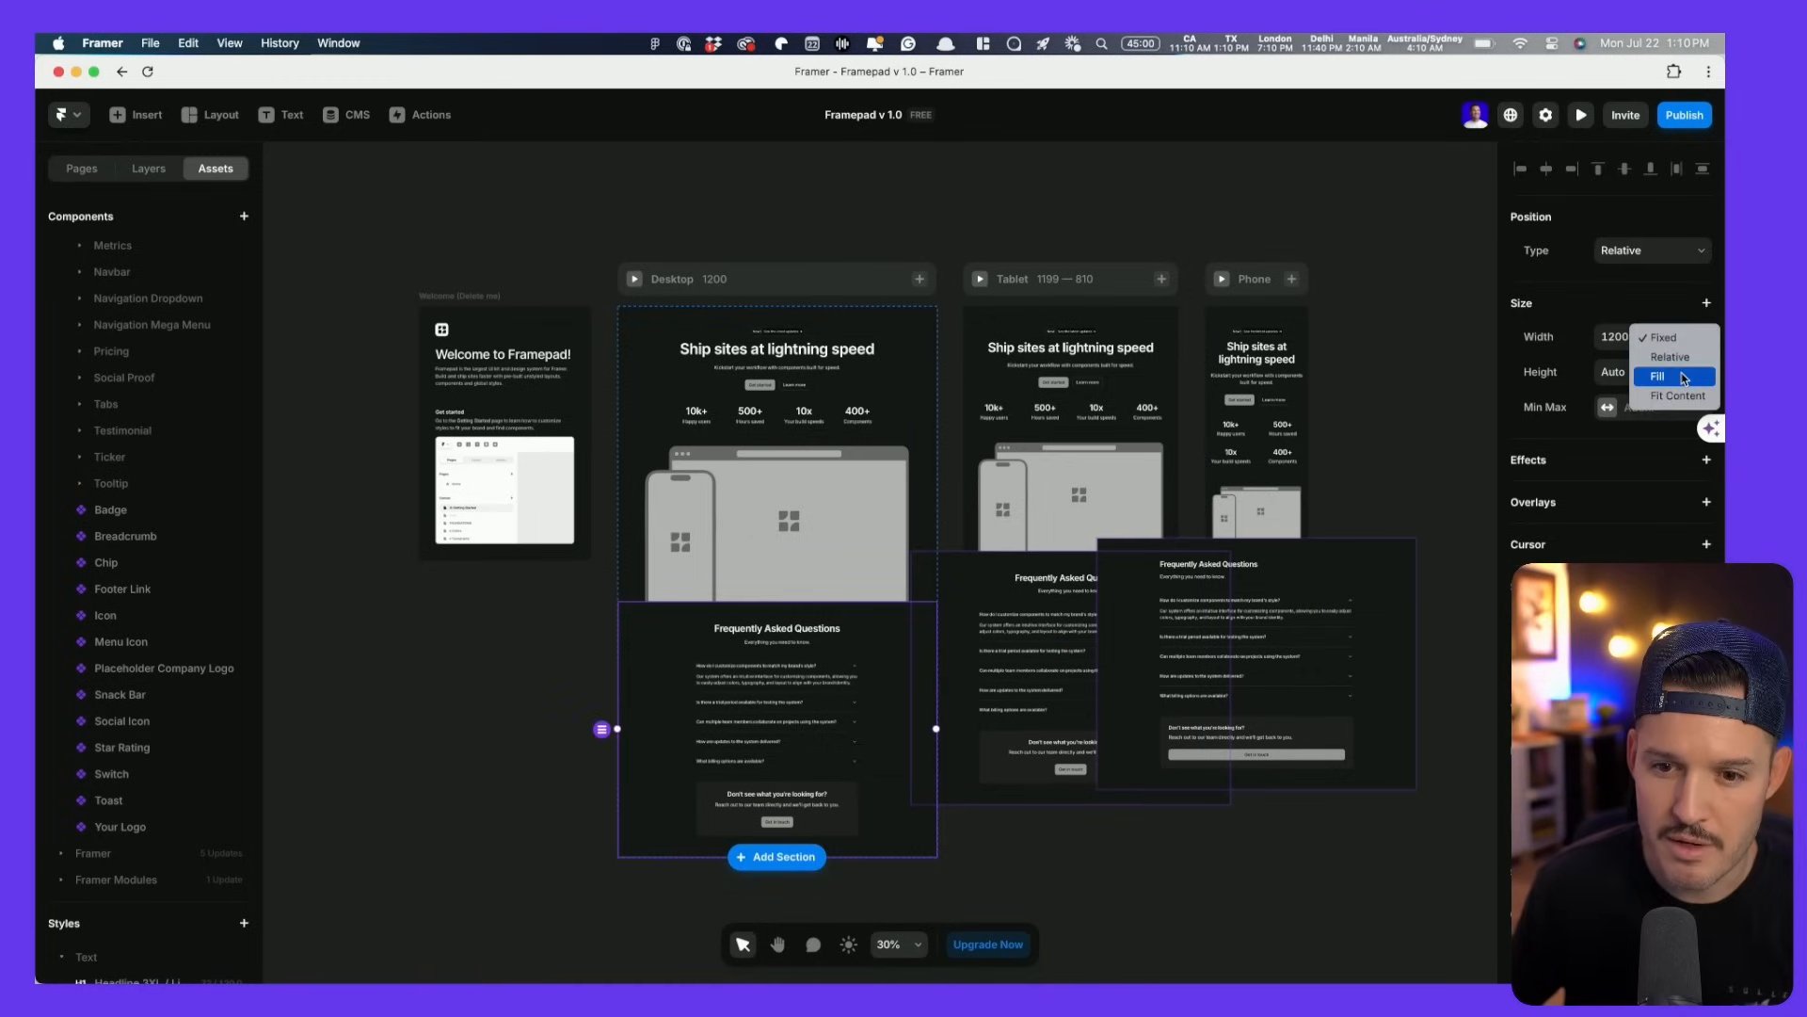
left_click(1680, 374)
scroll(1036, 885, "down", 2)
scroll(1036, 885, "right", 2)
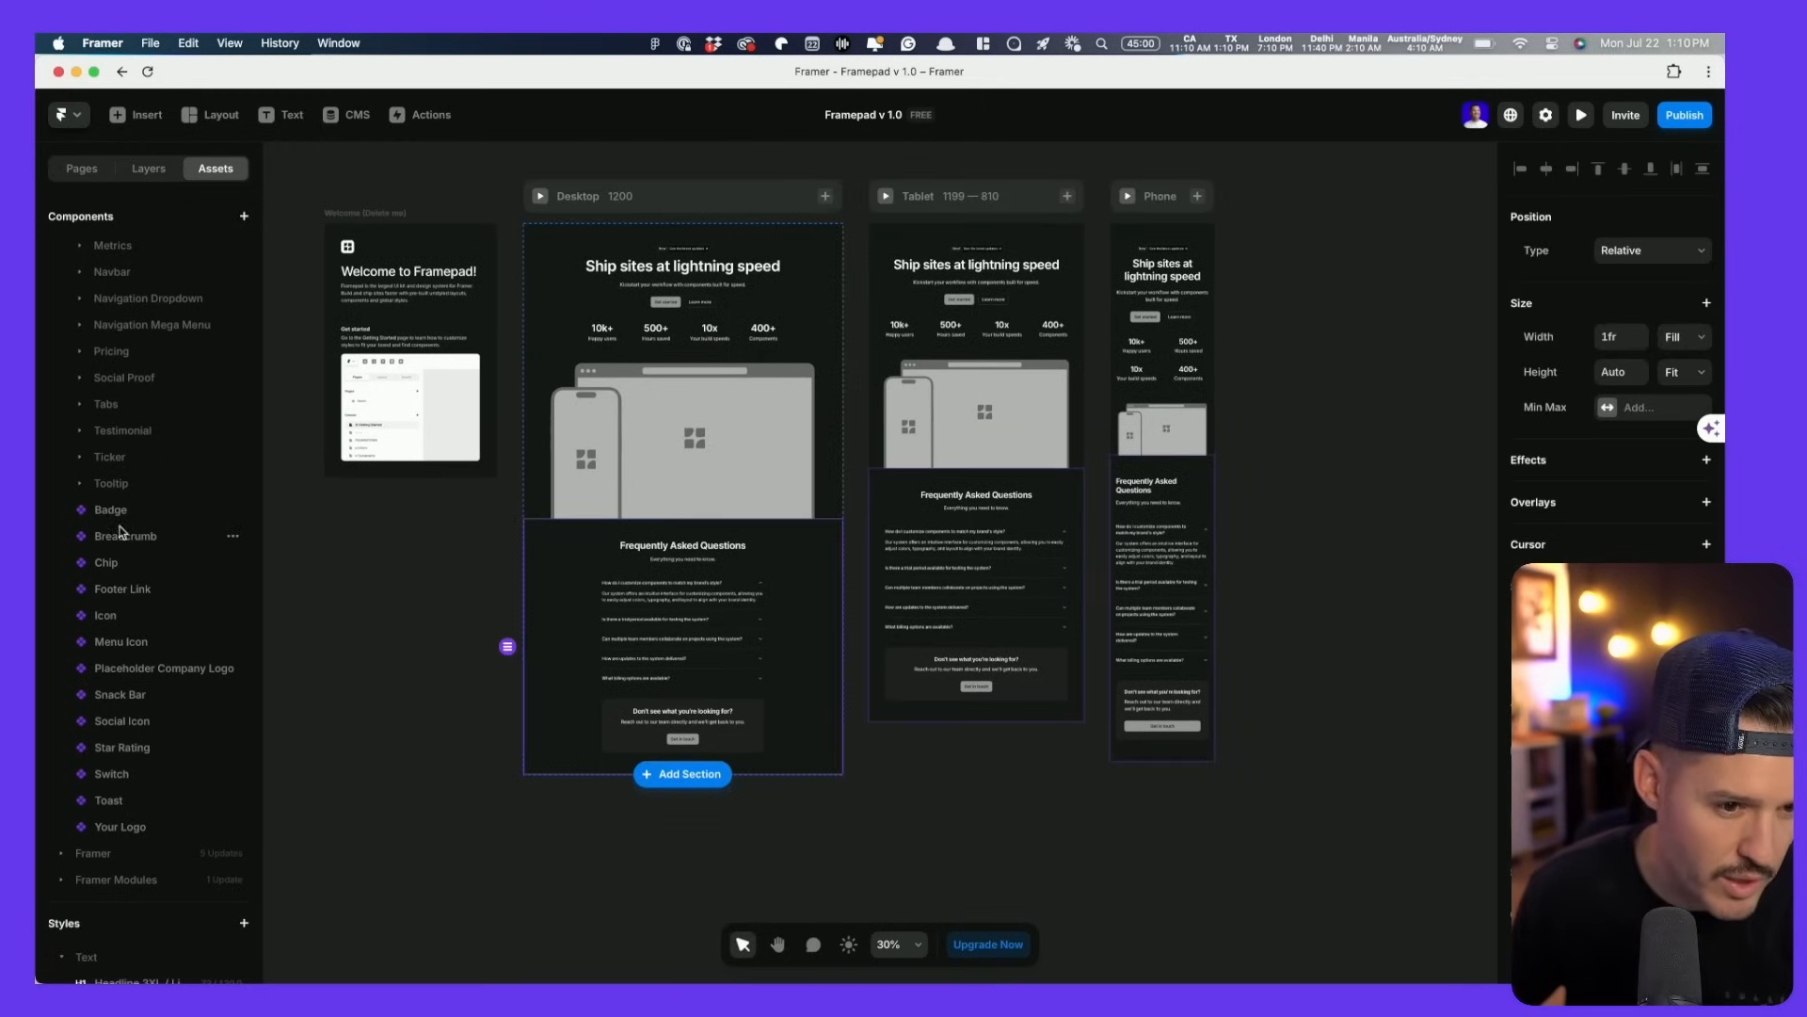
scroll(130, 515, "up", 1)
- Add the Static-01 pricing section above the FAQ at Fill width, then publish the site
left_click(81, 397)
left_click_drag(134, 429, 603, 511)
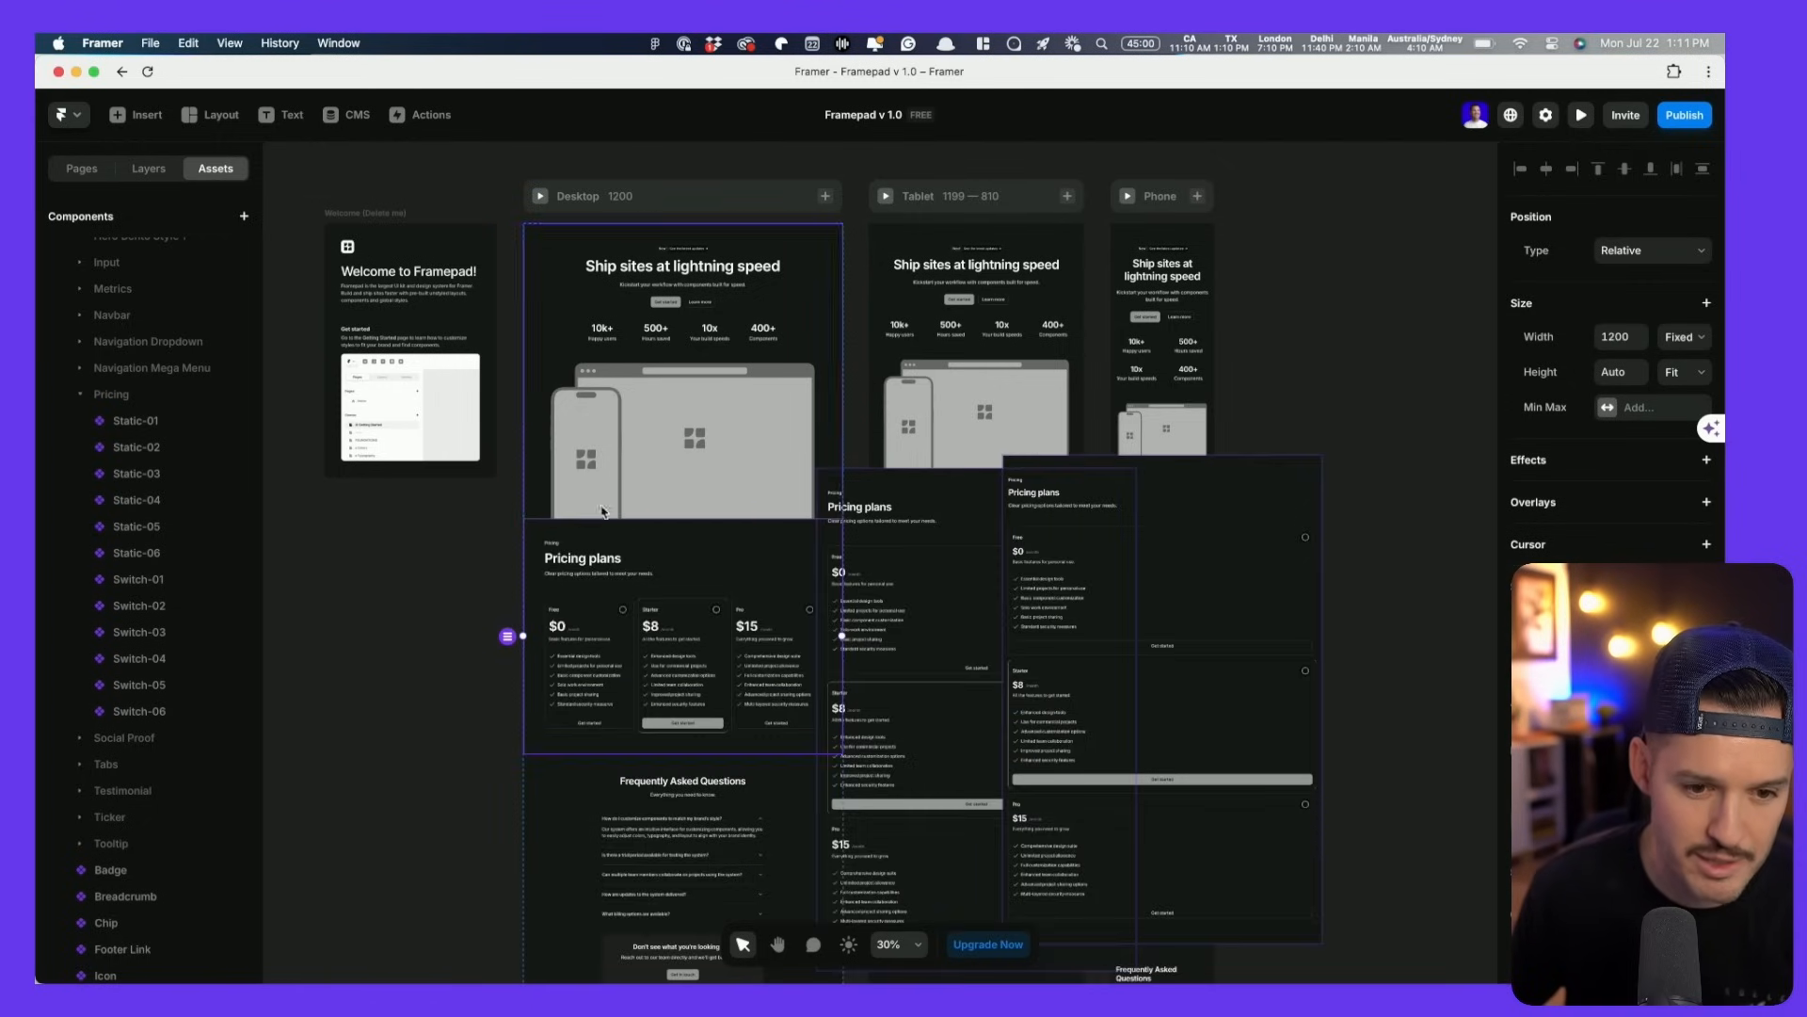
left_click(1684, 336)
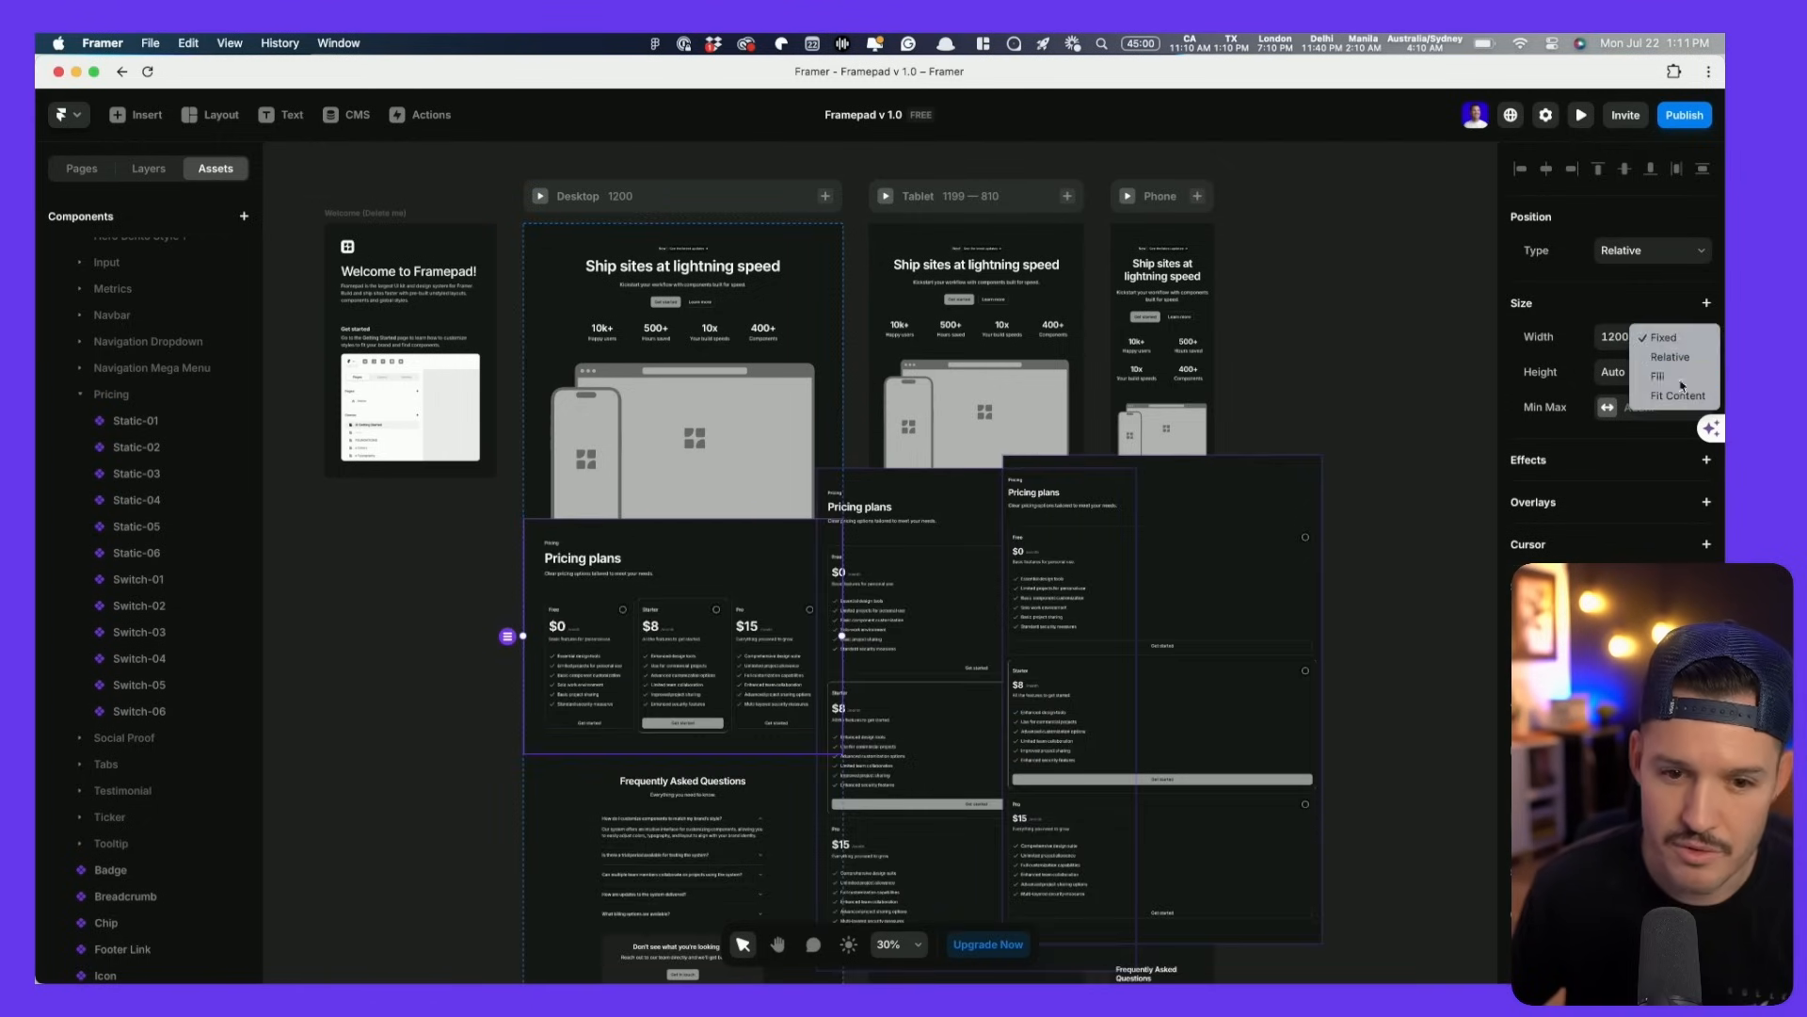
left_click(1680, 373)
left_click(950, 622)
left_click(1165, 586)
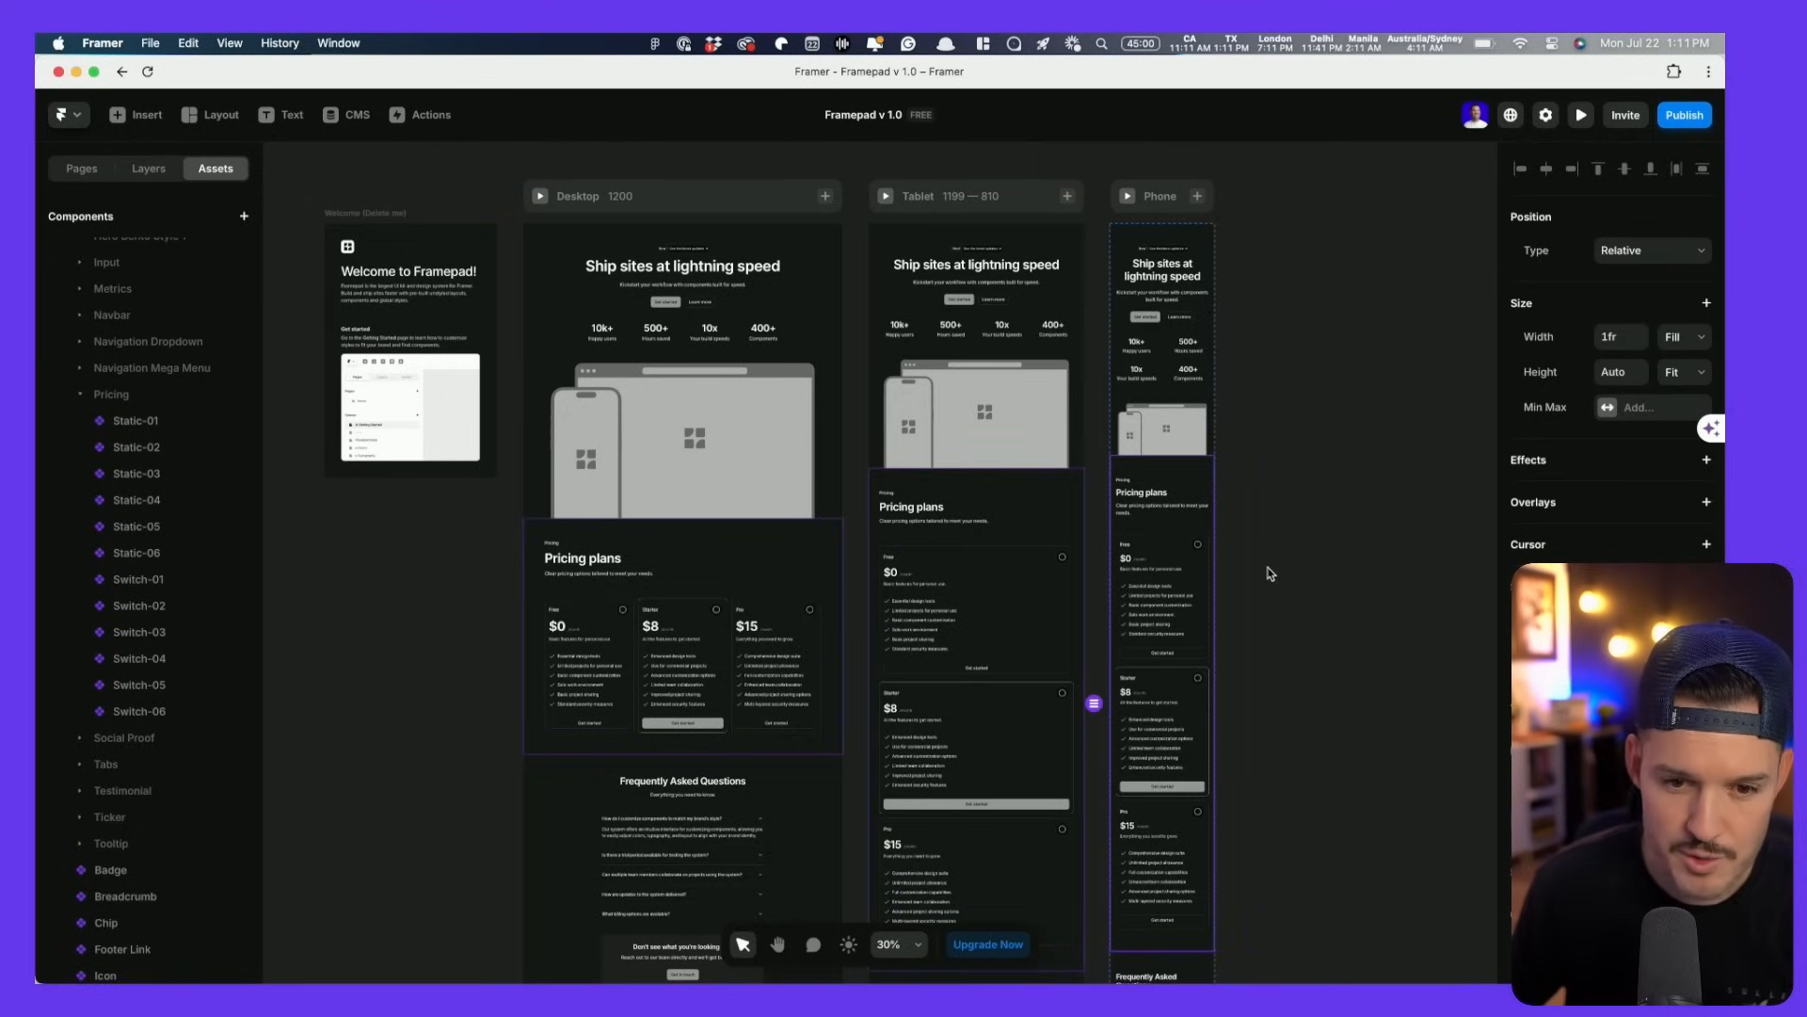
left_click(1302, 541)
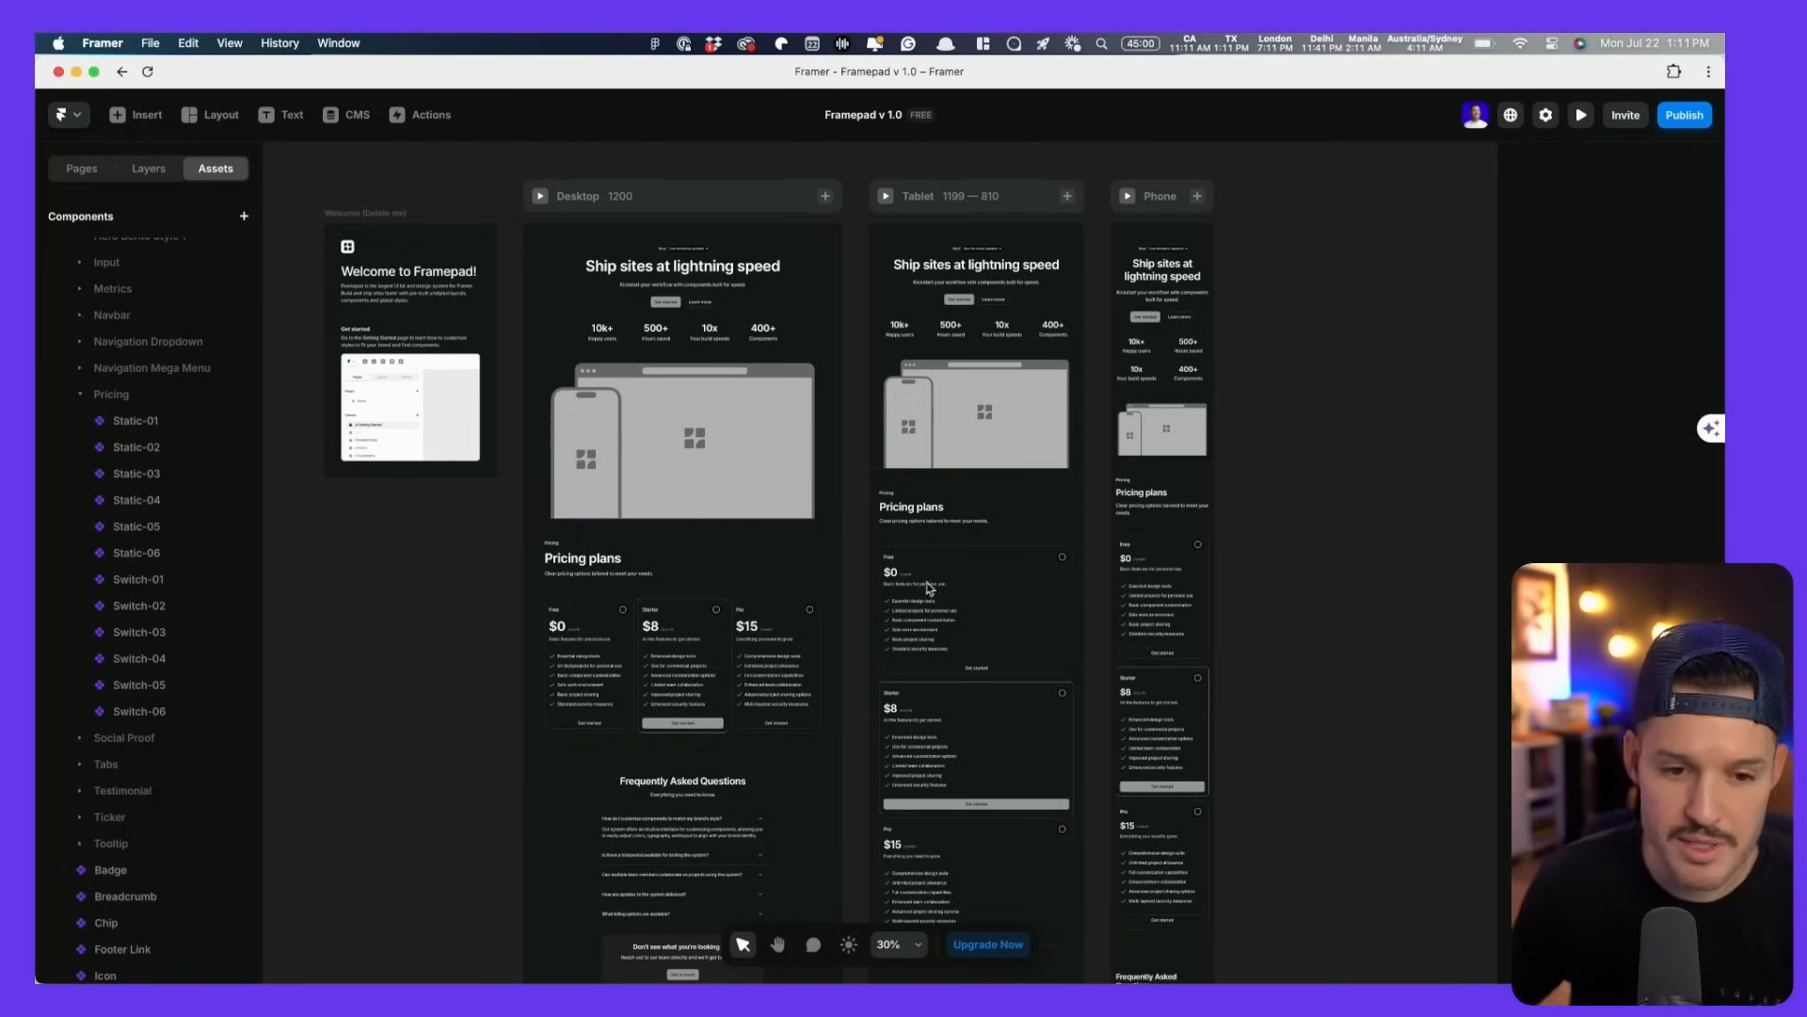
left_click(1690, 117)
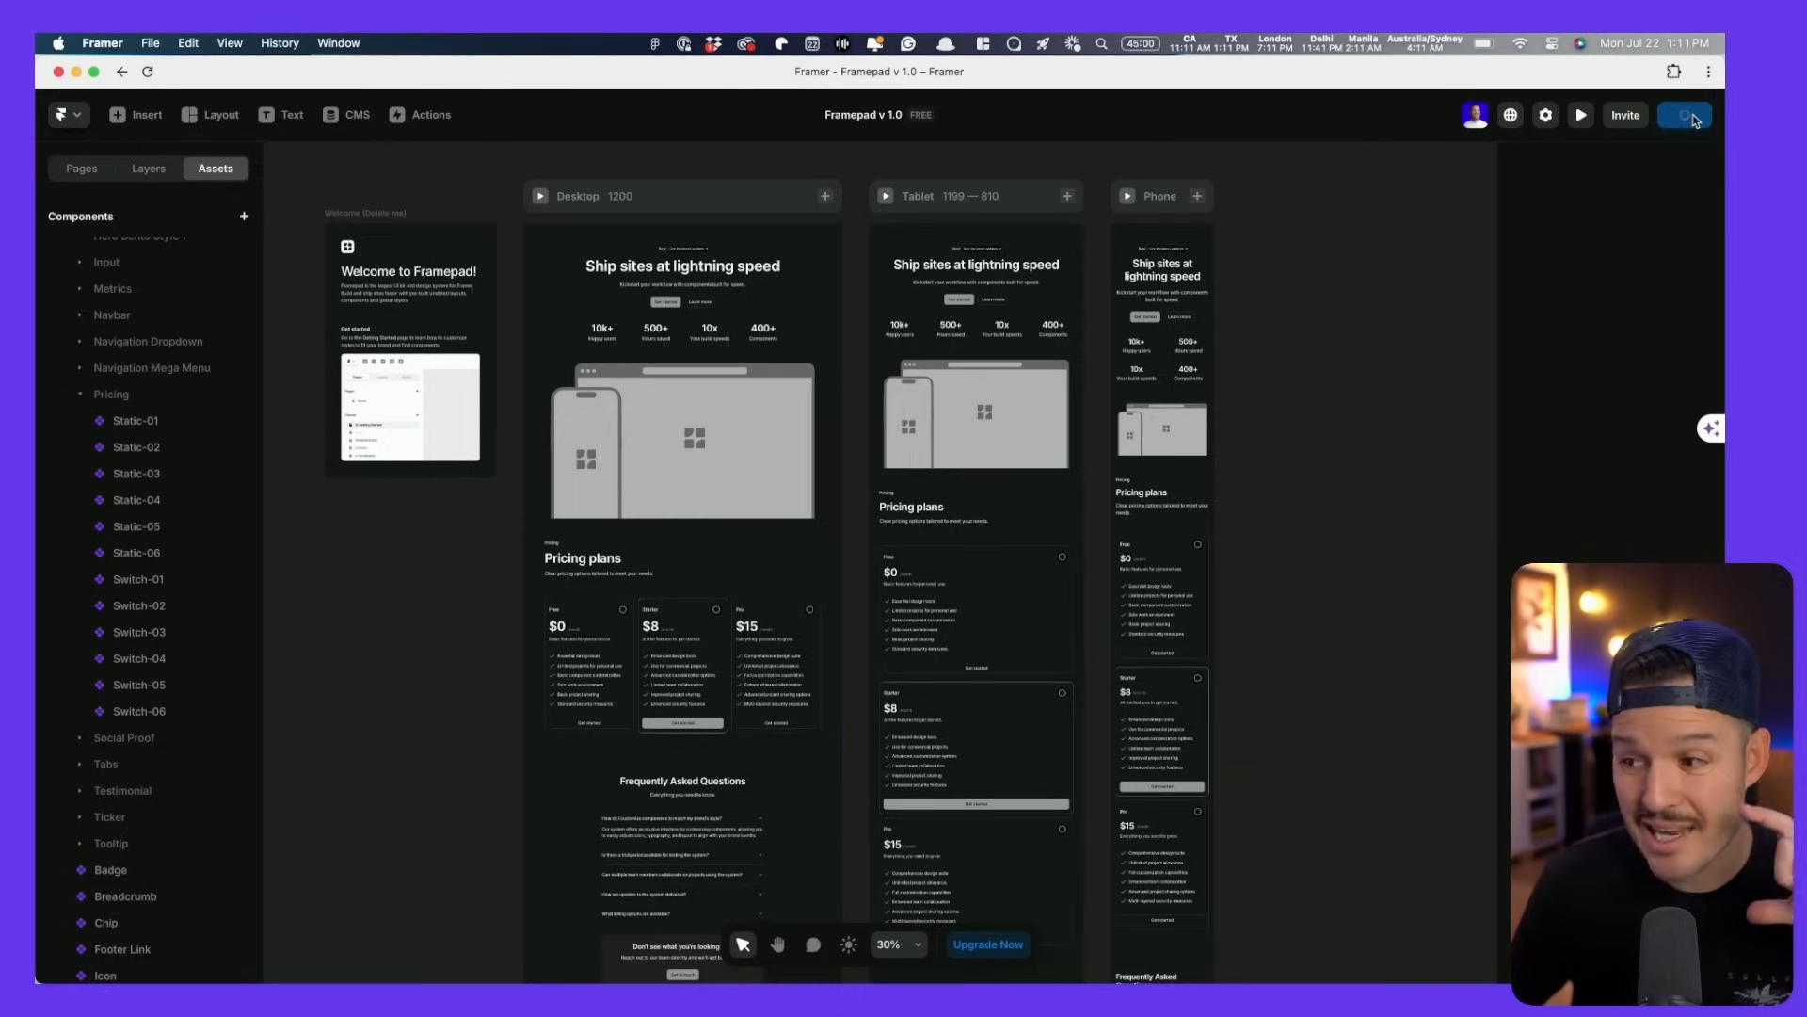
- Open the live framer.app site in Chrome, reload and scroll it, and test a narrower width
left_click(1552, 185)
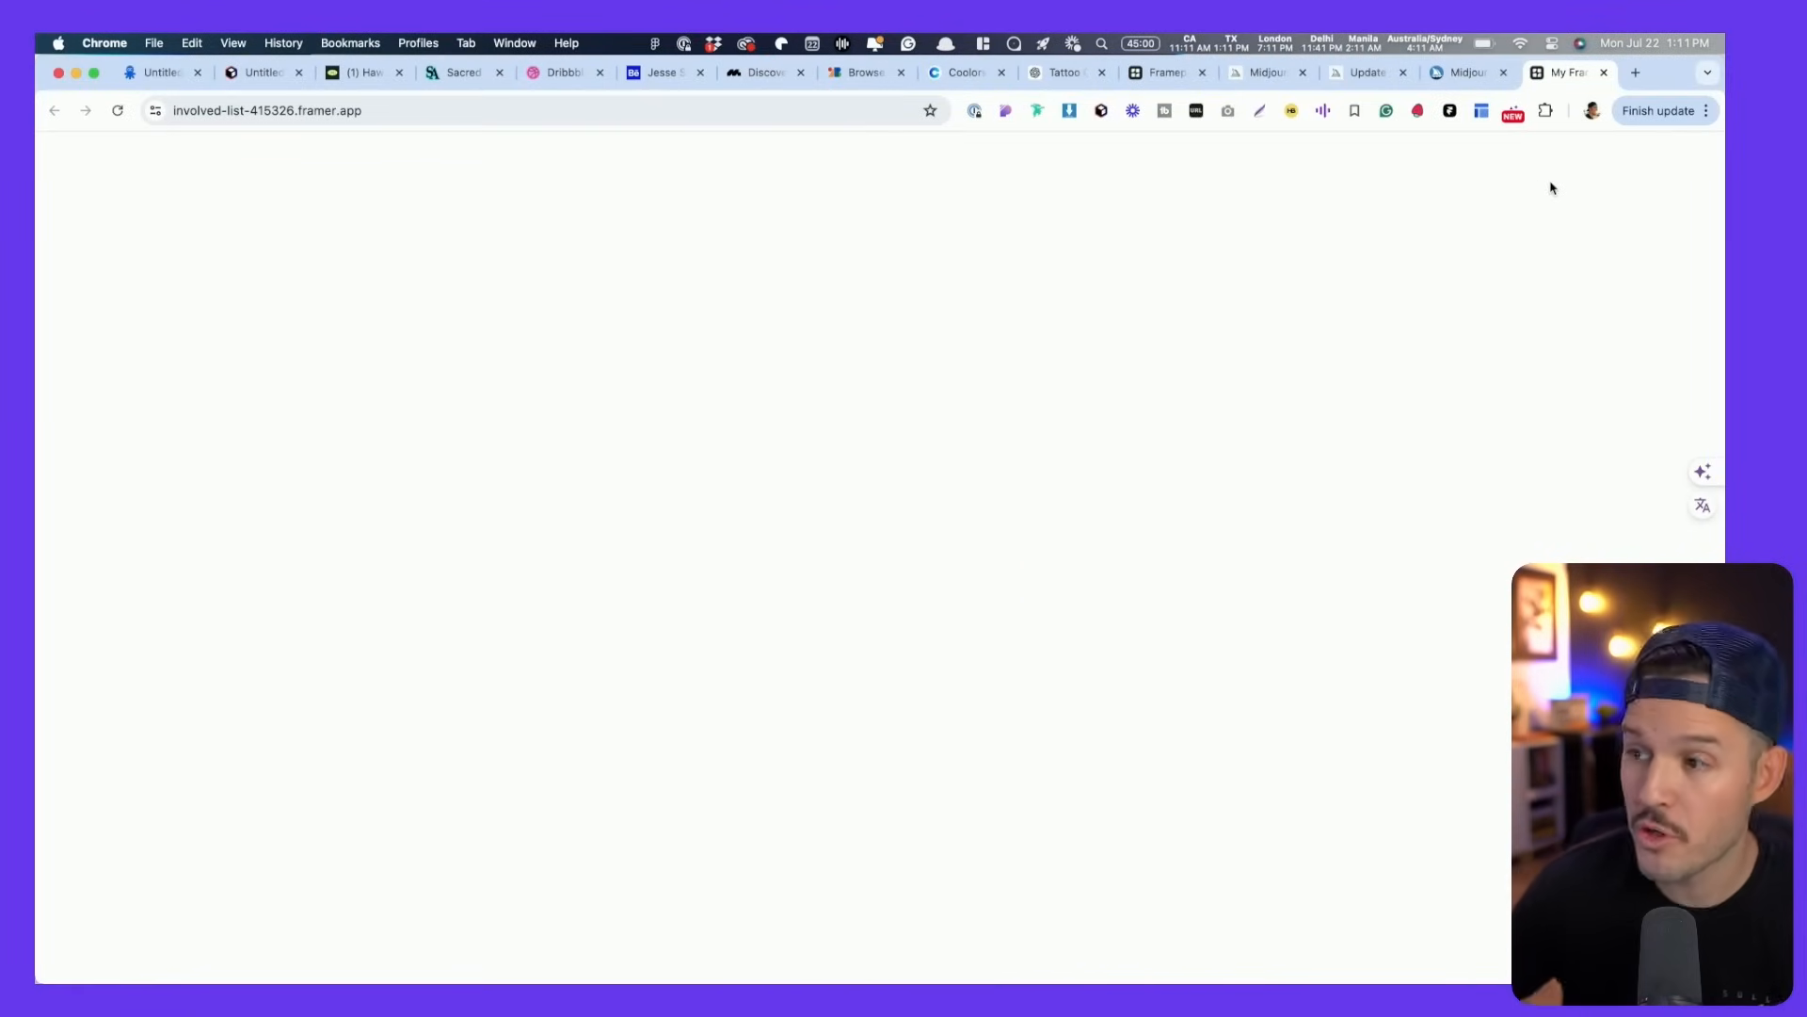
scroll(956, 415, "down", 5)
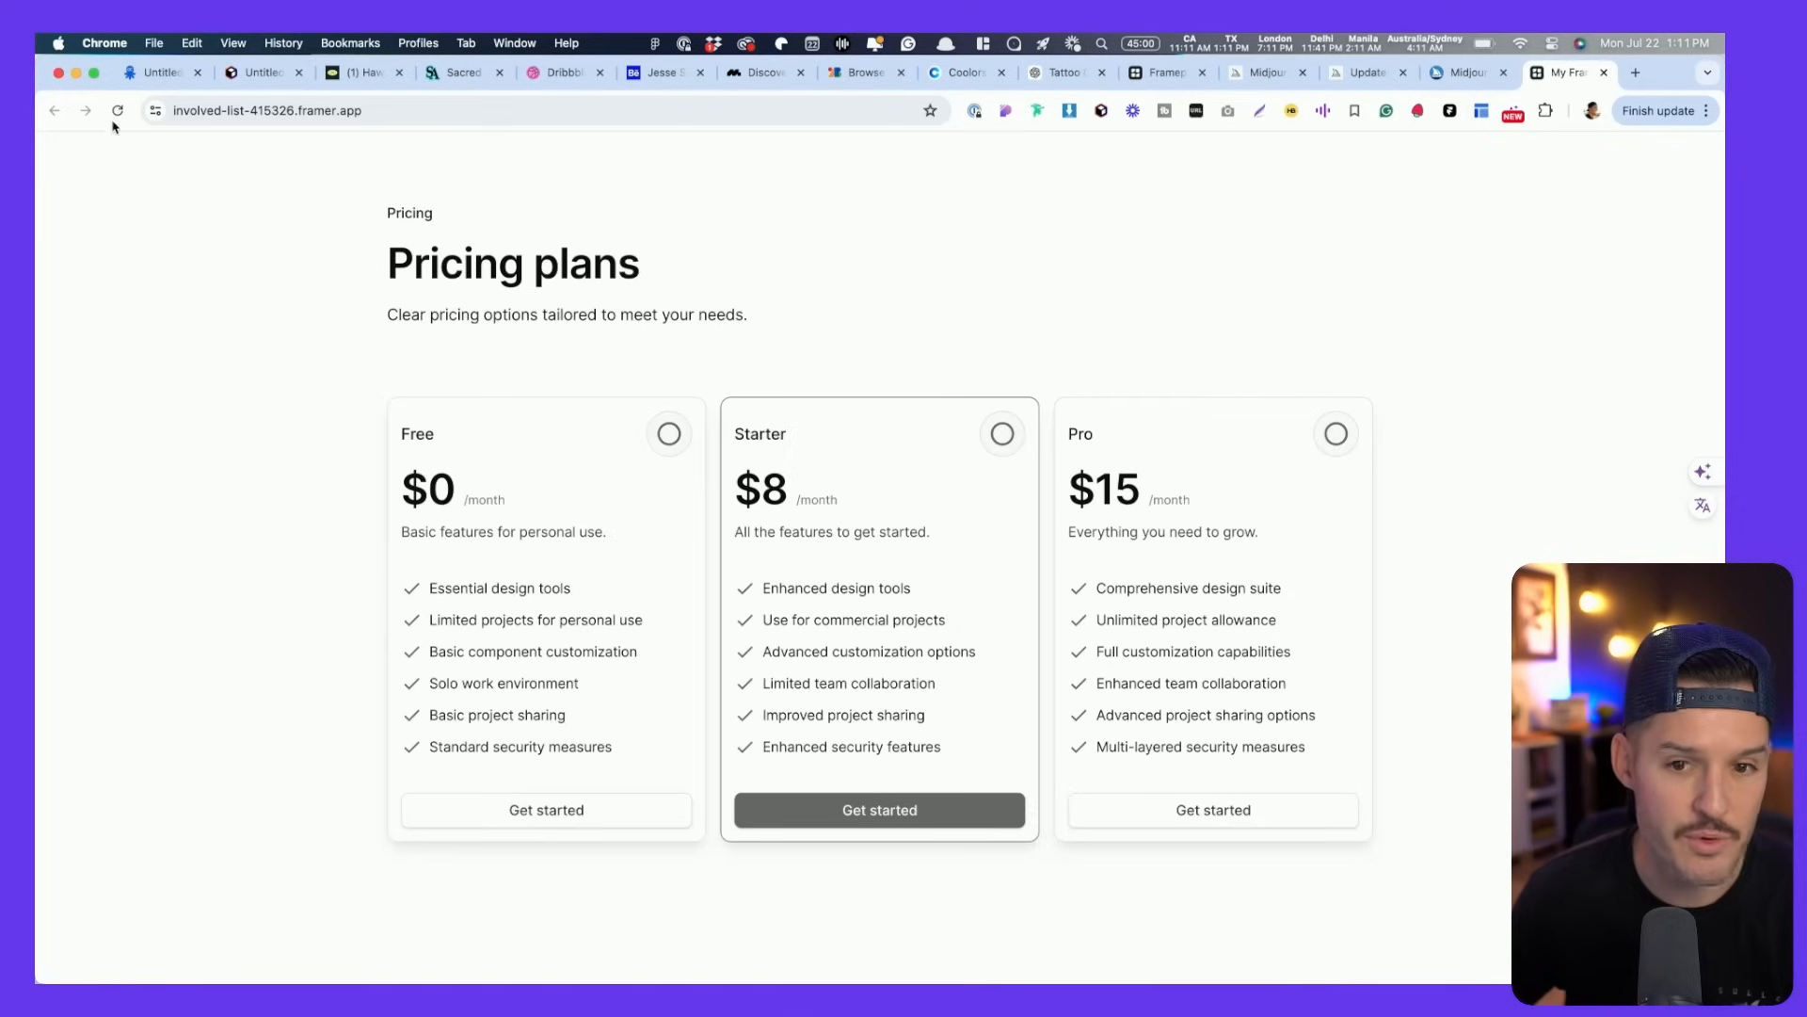
left_click(377, 110)
key("Right")
key("Return")
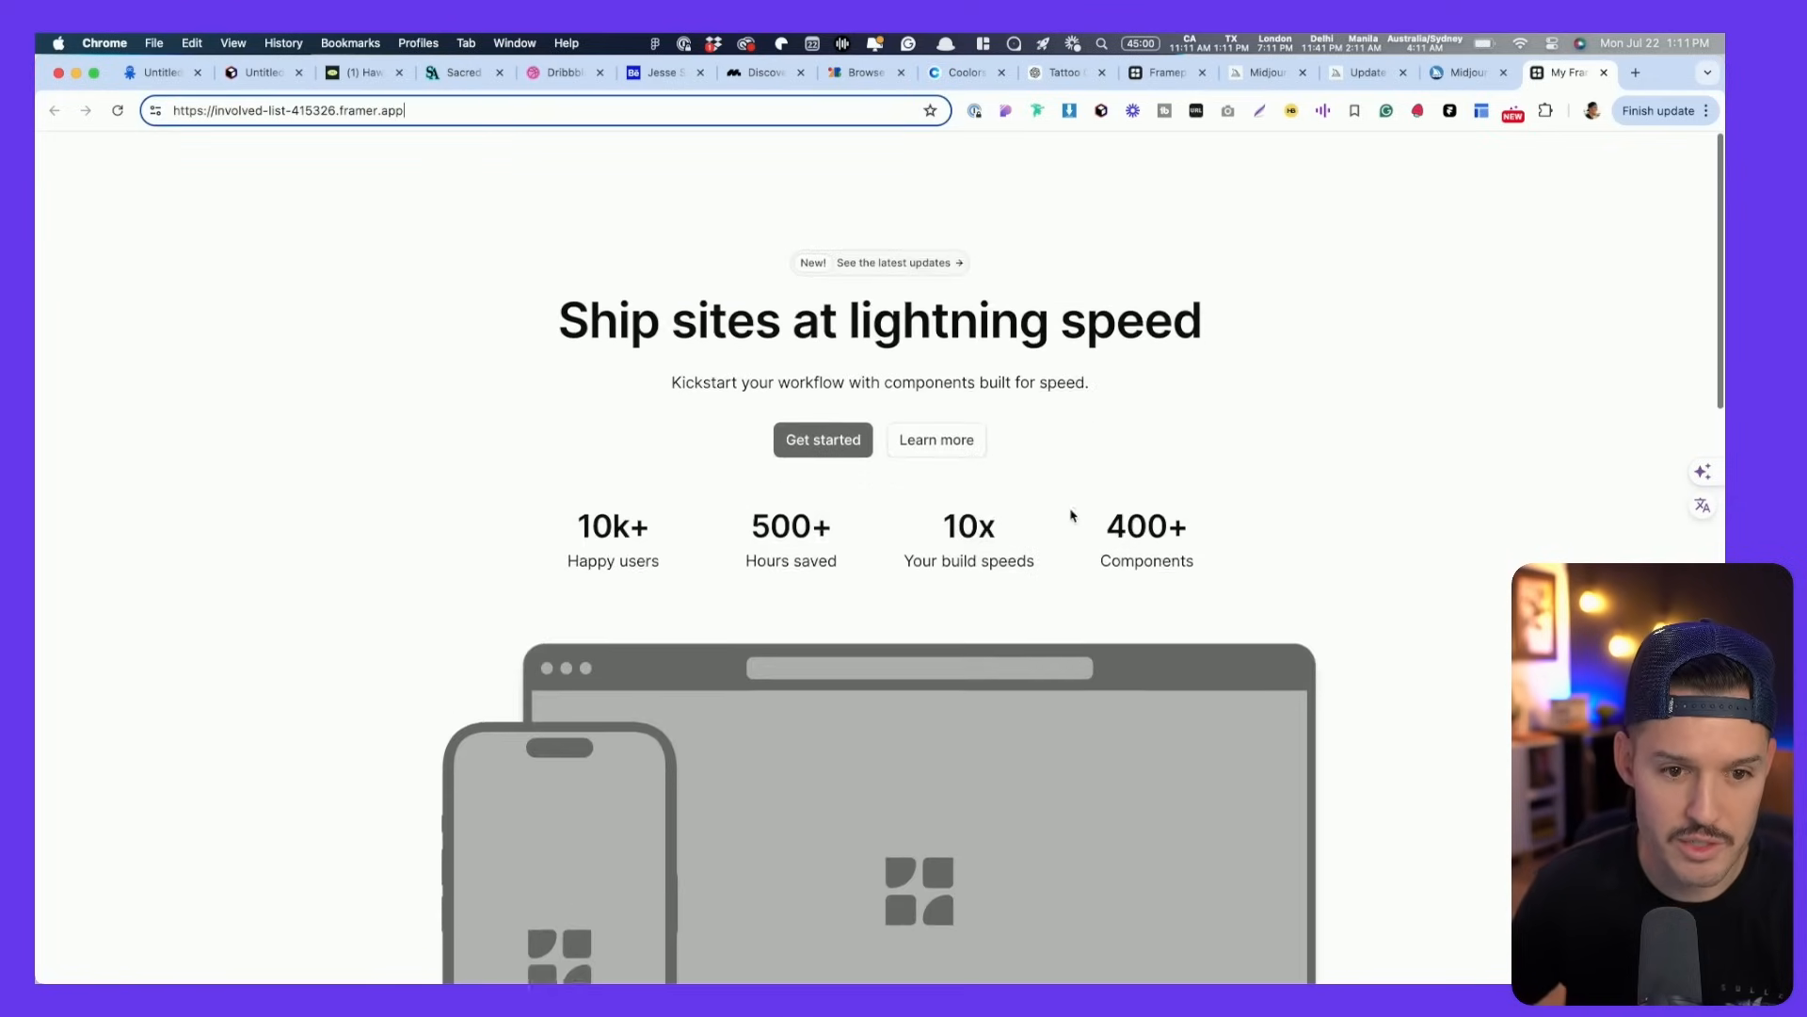
scroll(1300, 504, "down", 10)
mouse_move(1721, 418)
left_mouse_down()
mouse_move(1097, 418)
mouse_move(1721, 418)
left_mouse_up()
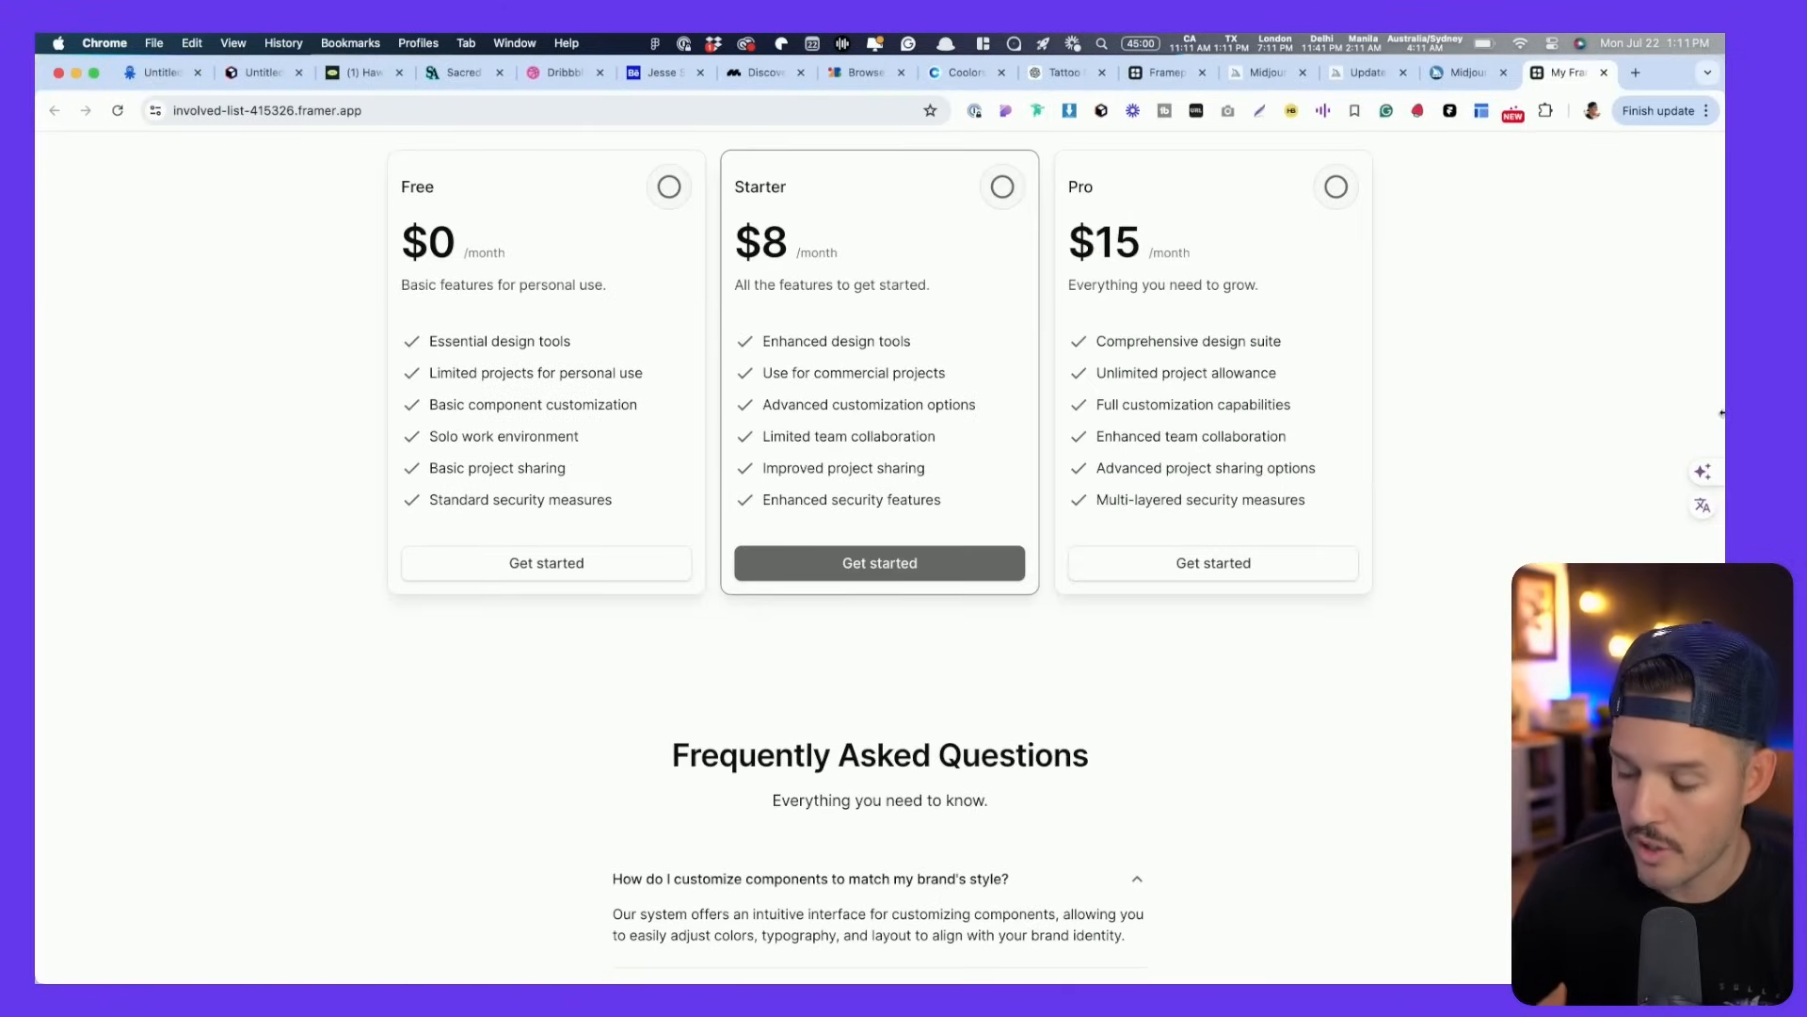
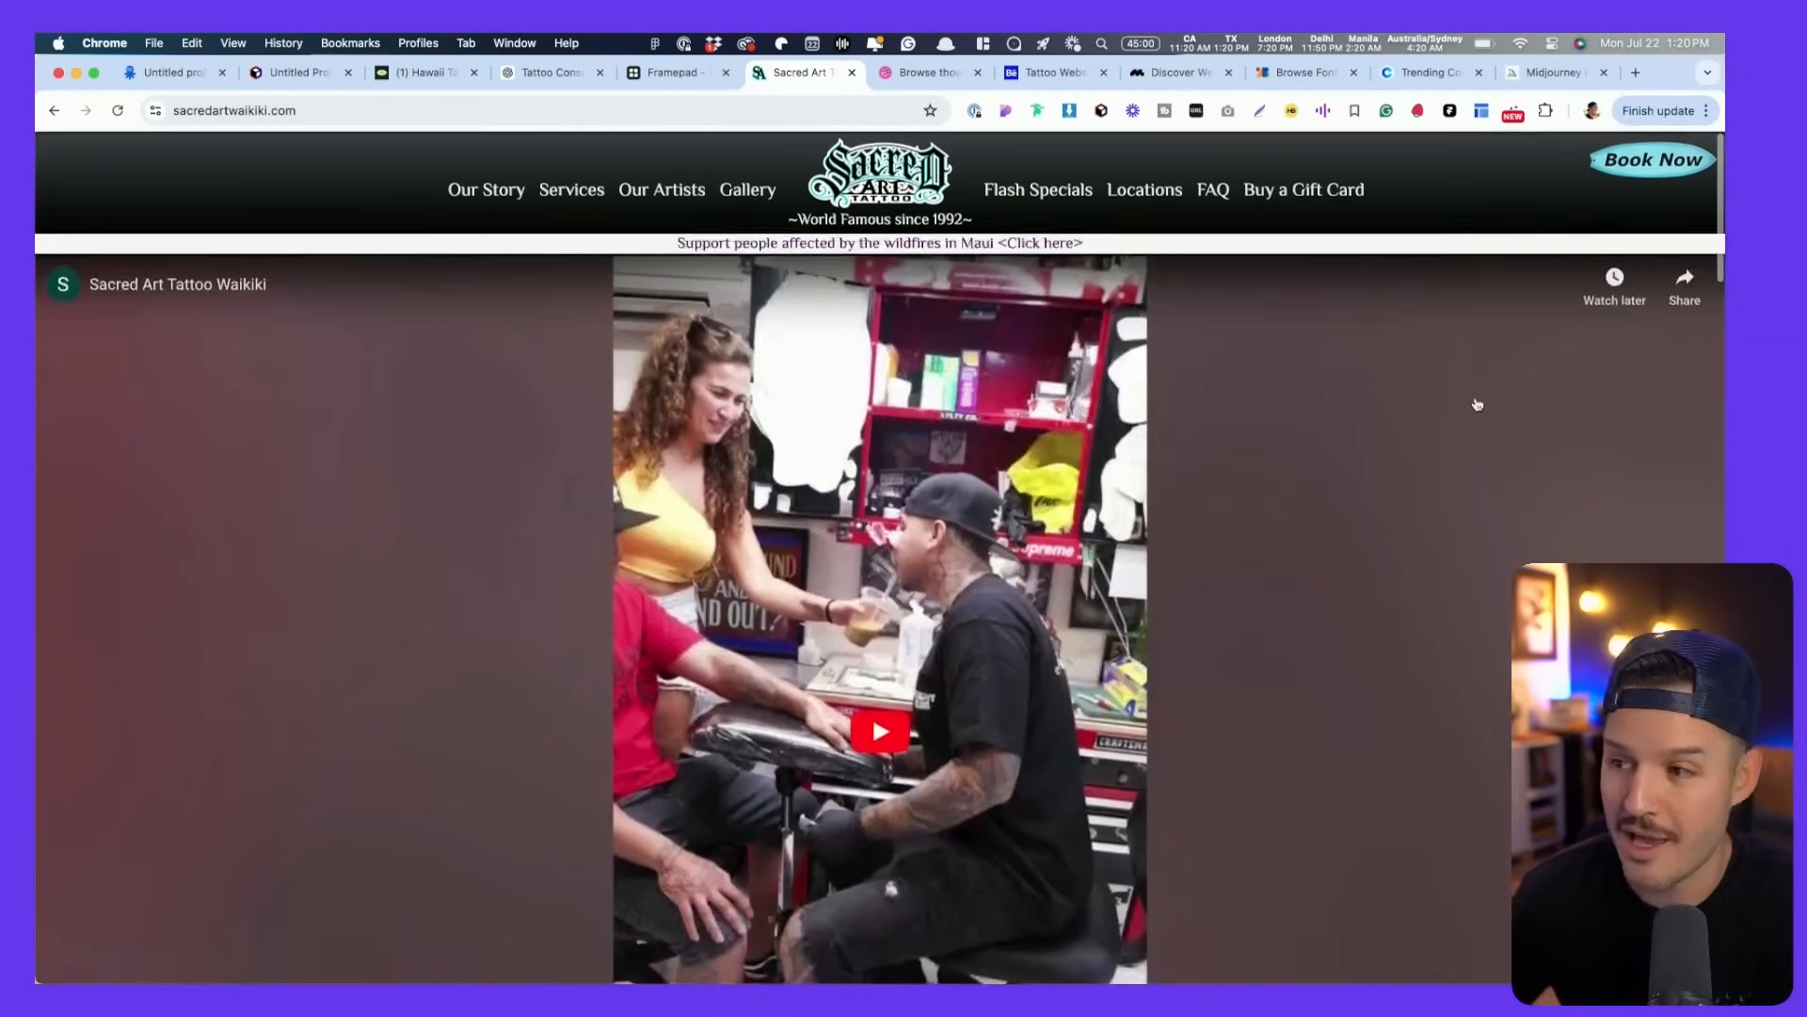
- Scroll through the Sacred Art Tattoo Waikiki site, then switch to the Dribbble tattoo website results
scroll(1449, 399, "down", 10)
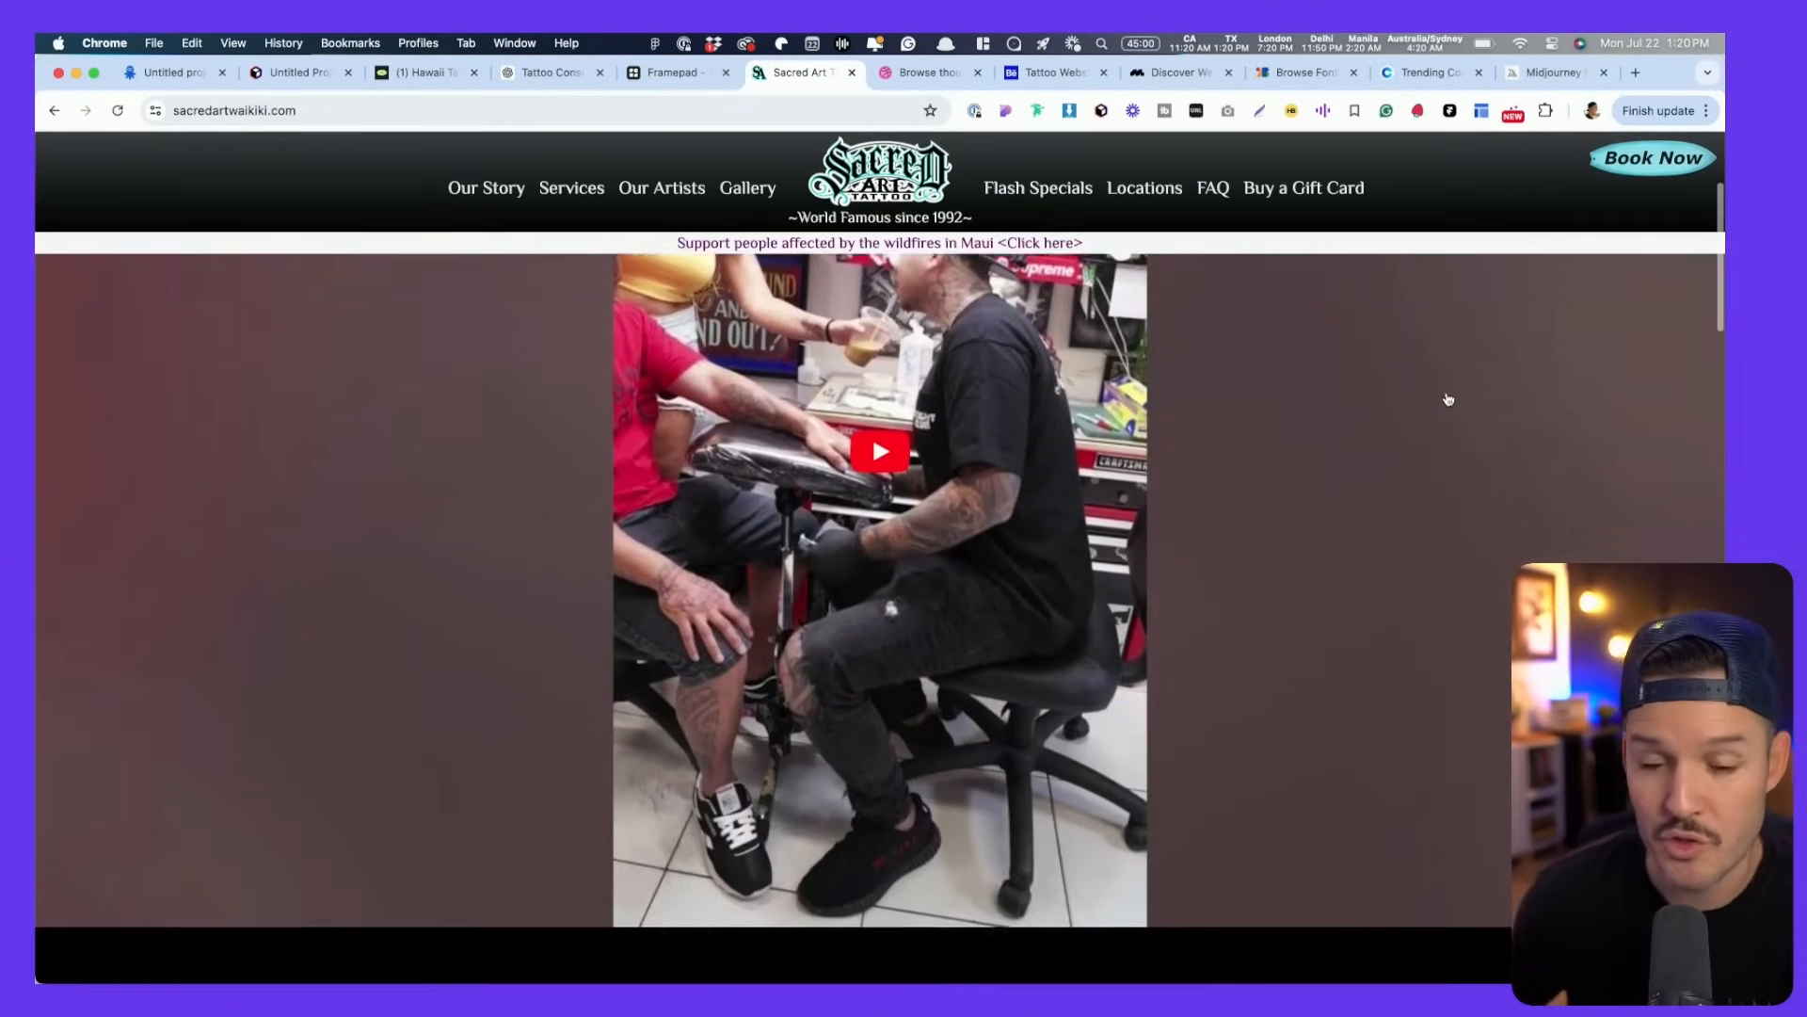
scroll(1449, 399, "down", 3)
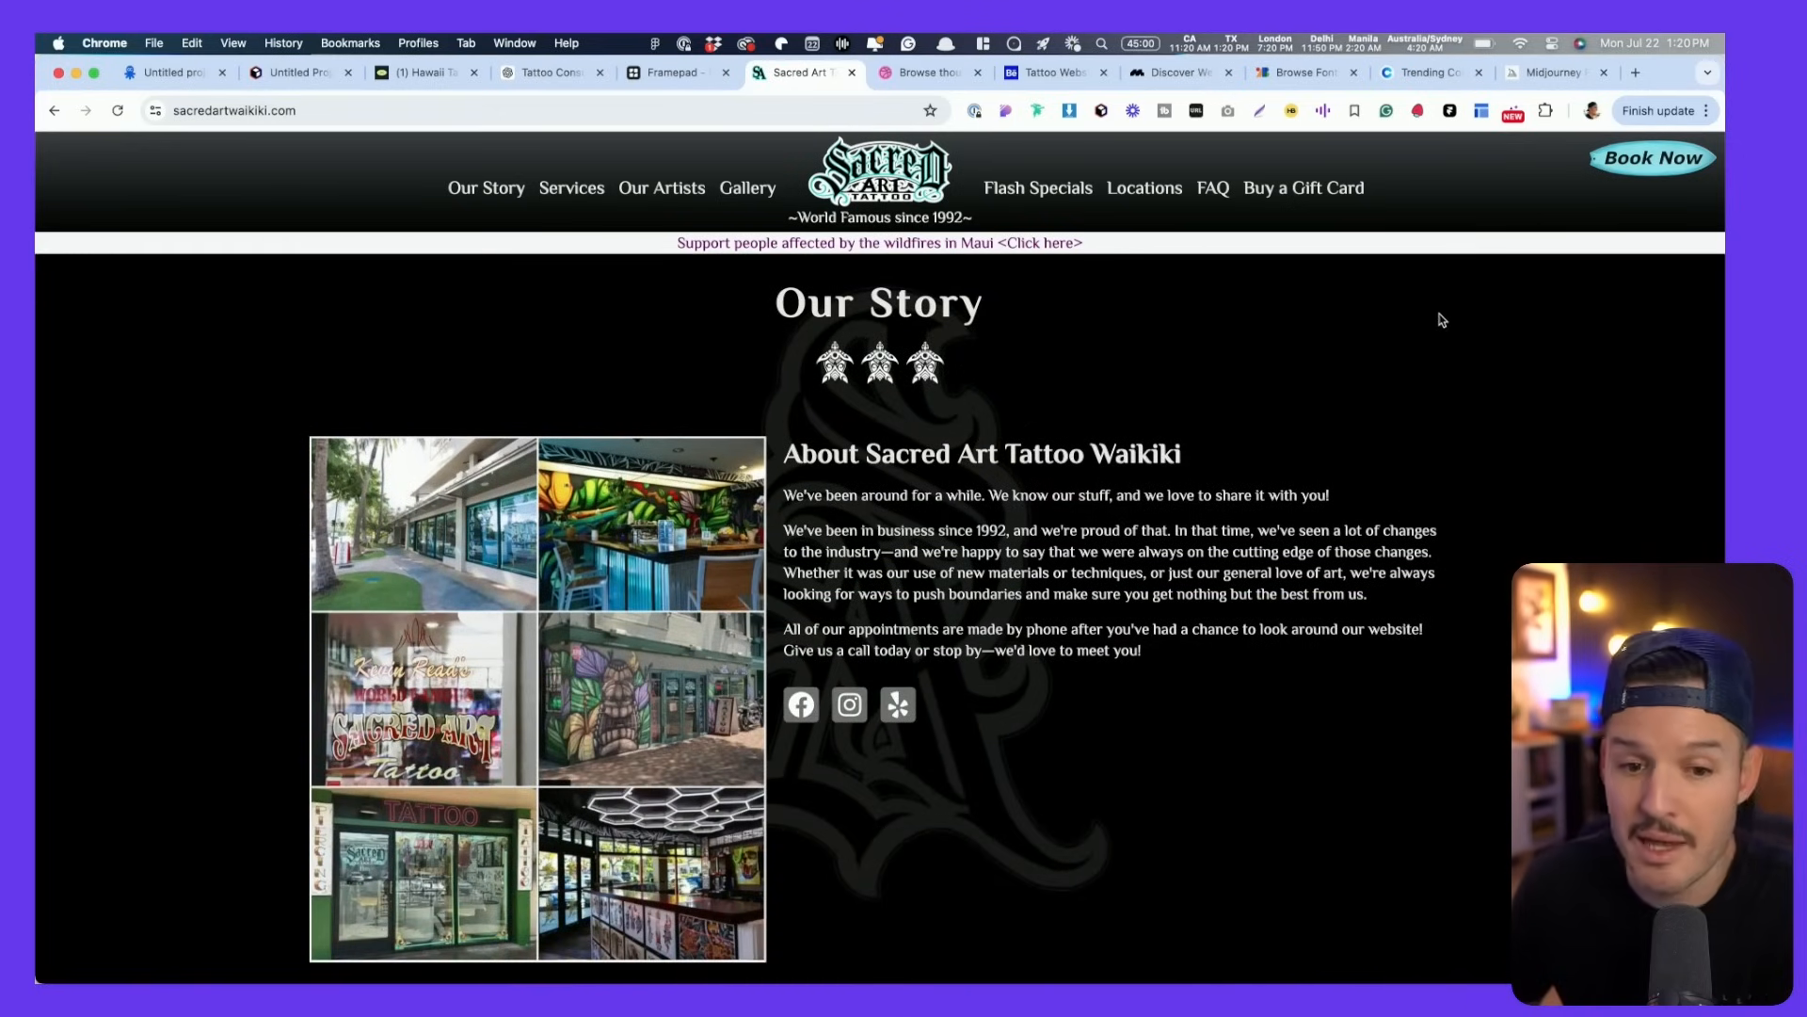
scroll(1170, 533, "down", 20)
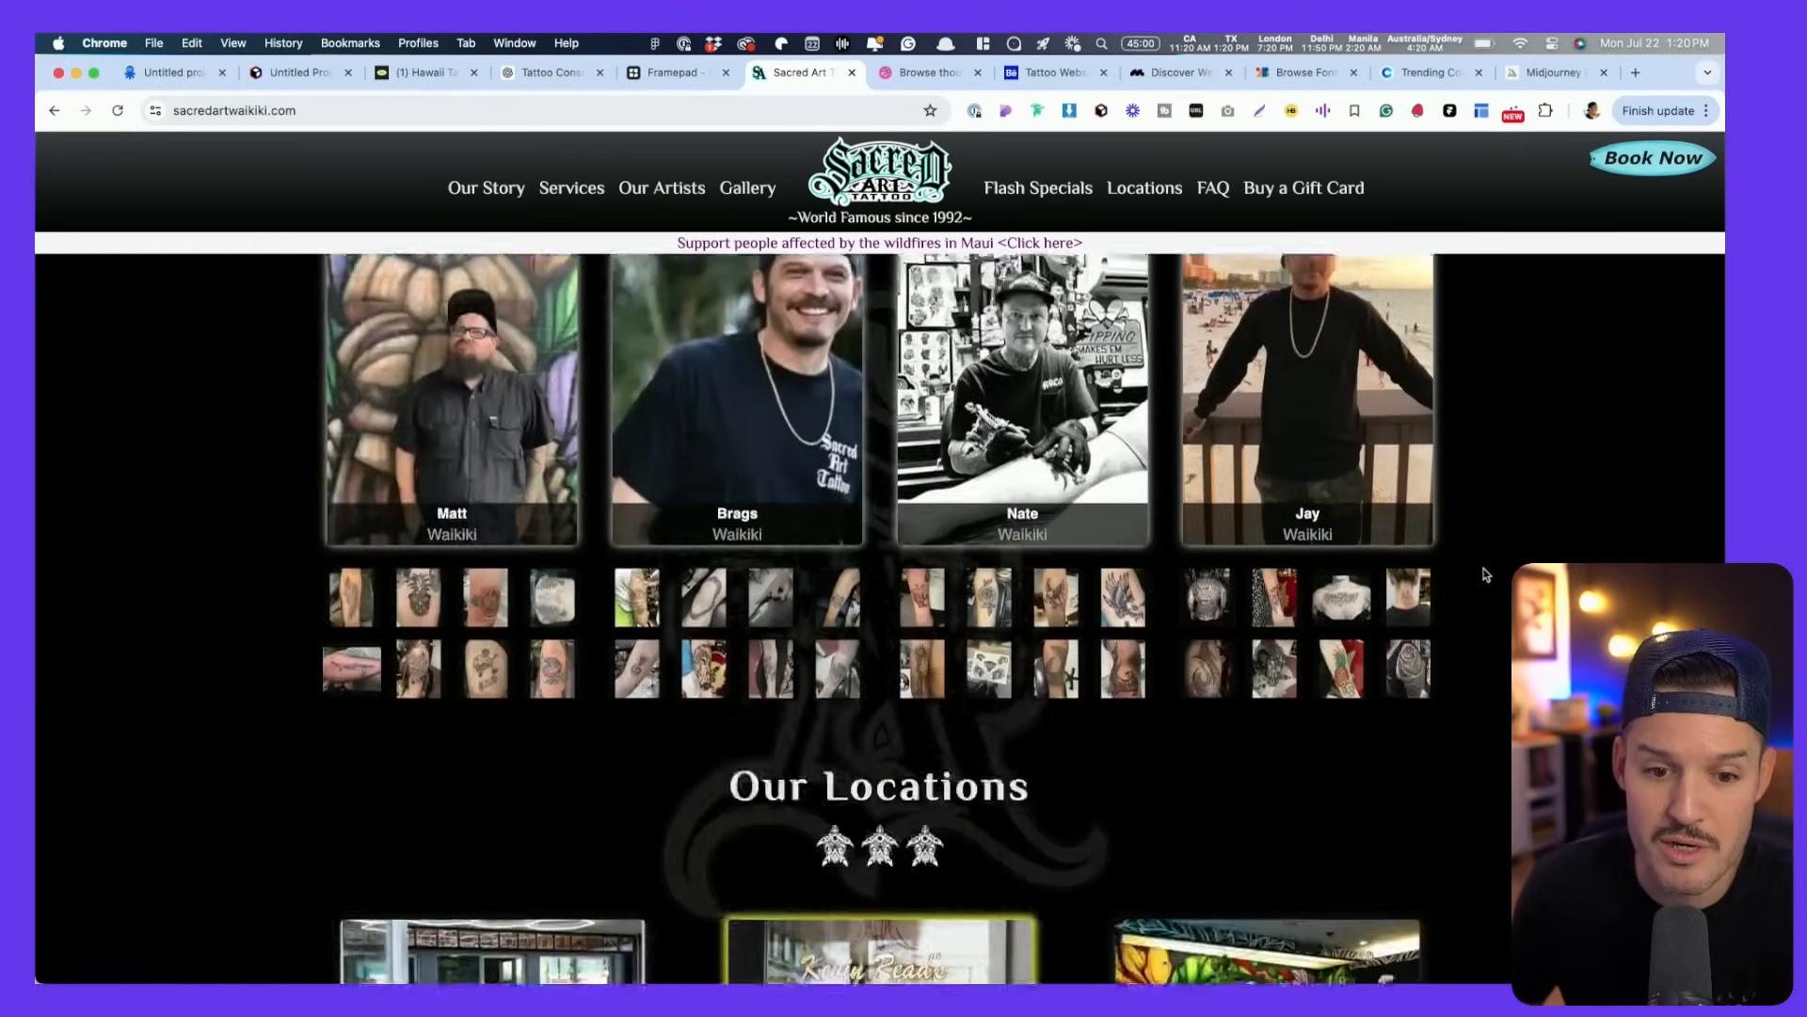
scroll(1487, 571, "up", 20)
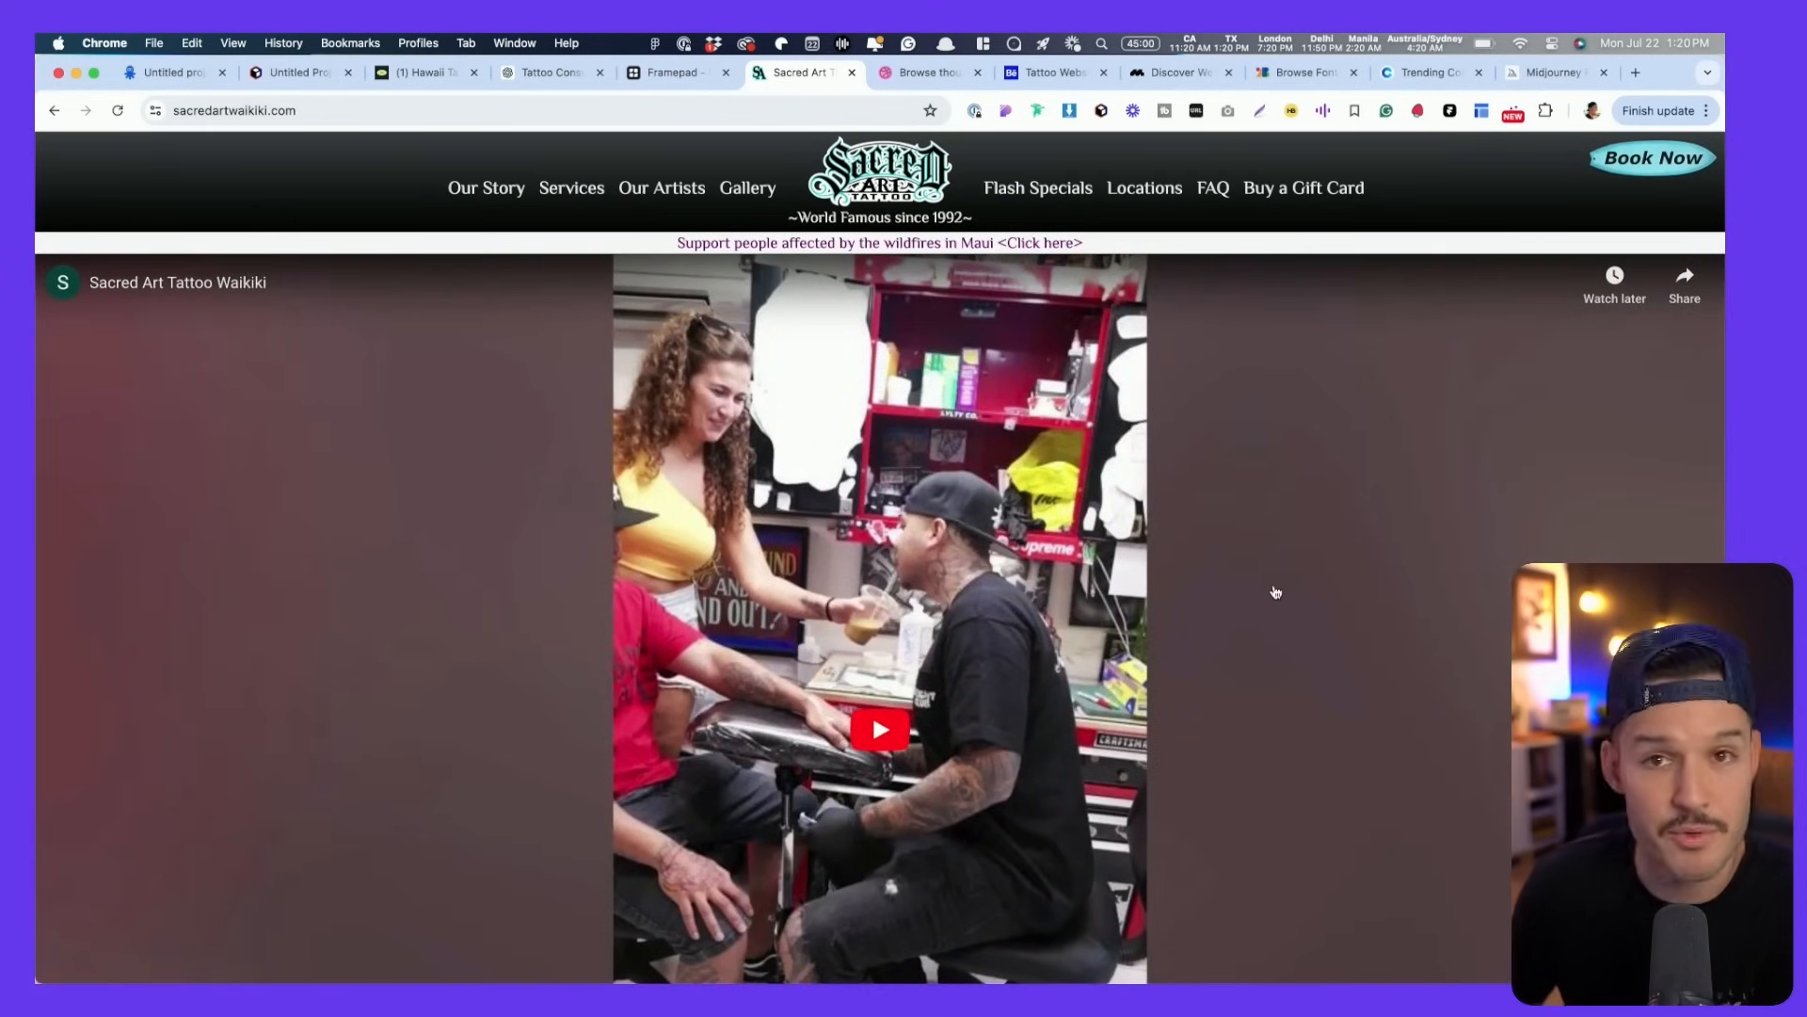
scroll(1276, 591, "down", 8)
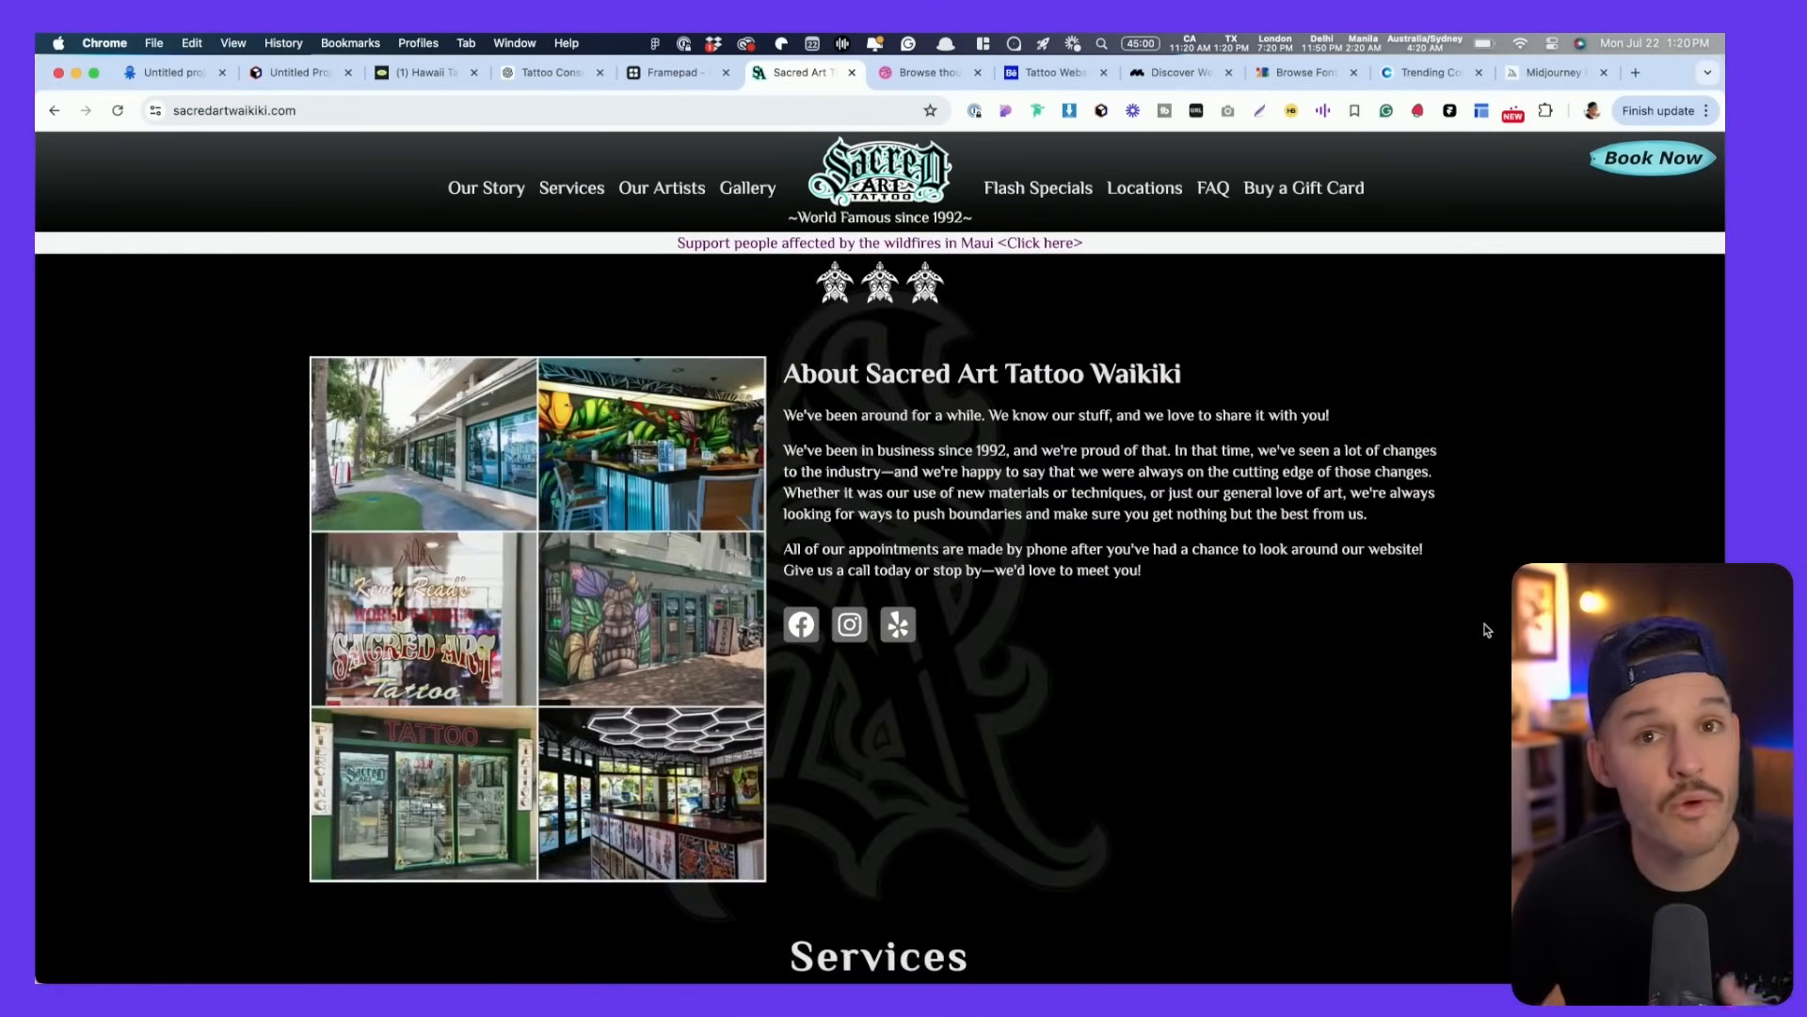
scroll(1488, 628, "up", 5)
scroll(1487, 630, "down", 15)
scroll(1486, 630, "down", 10)
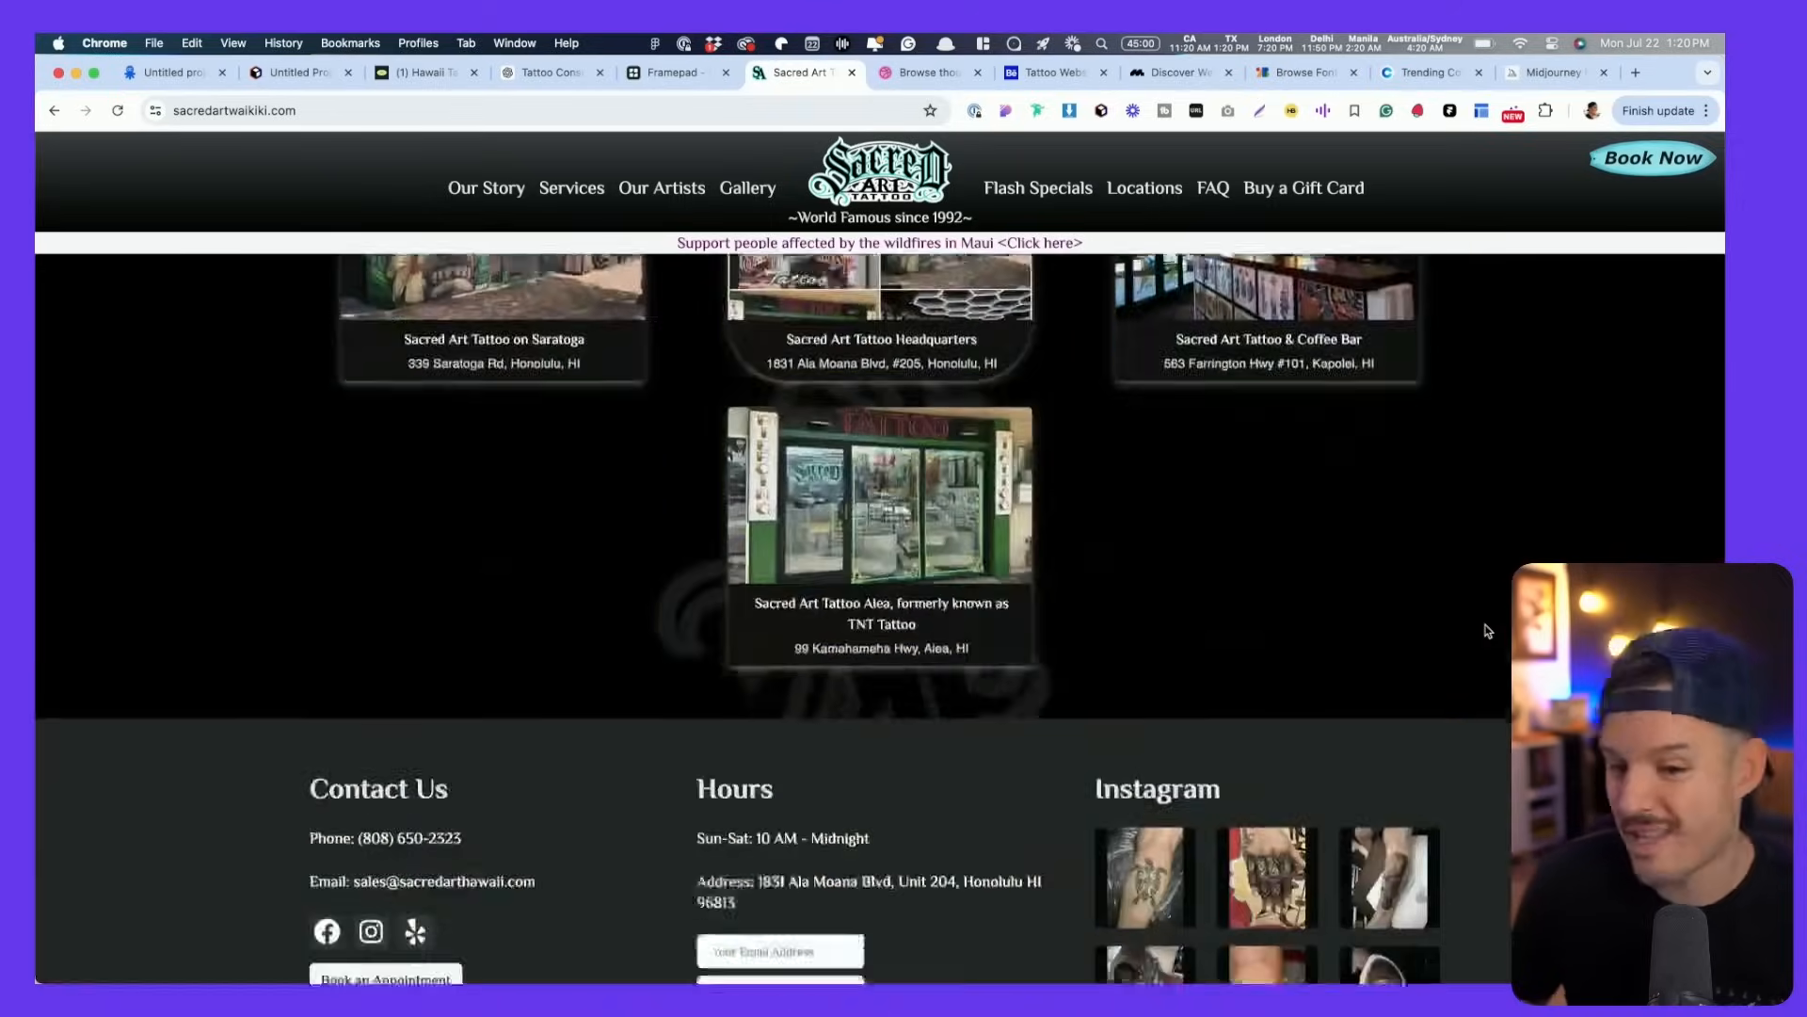
scroll(1486, 630, "up", 20)
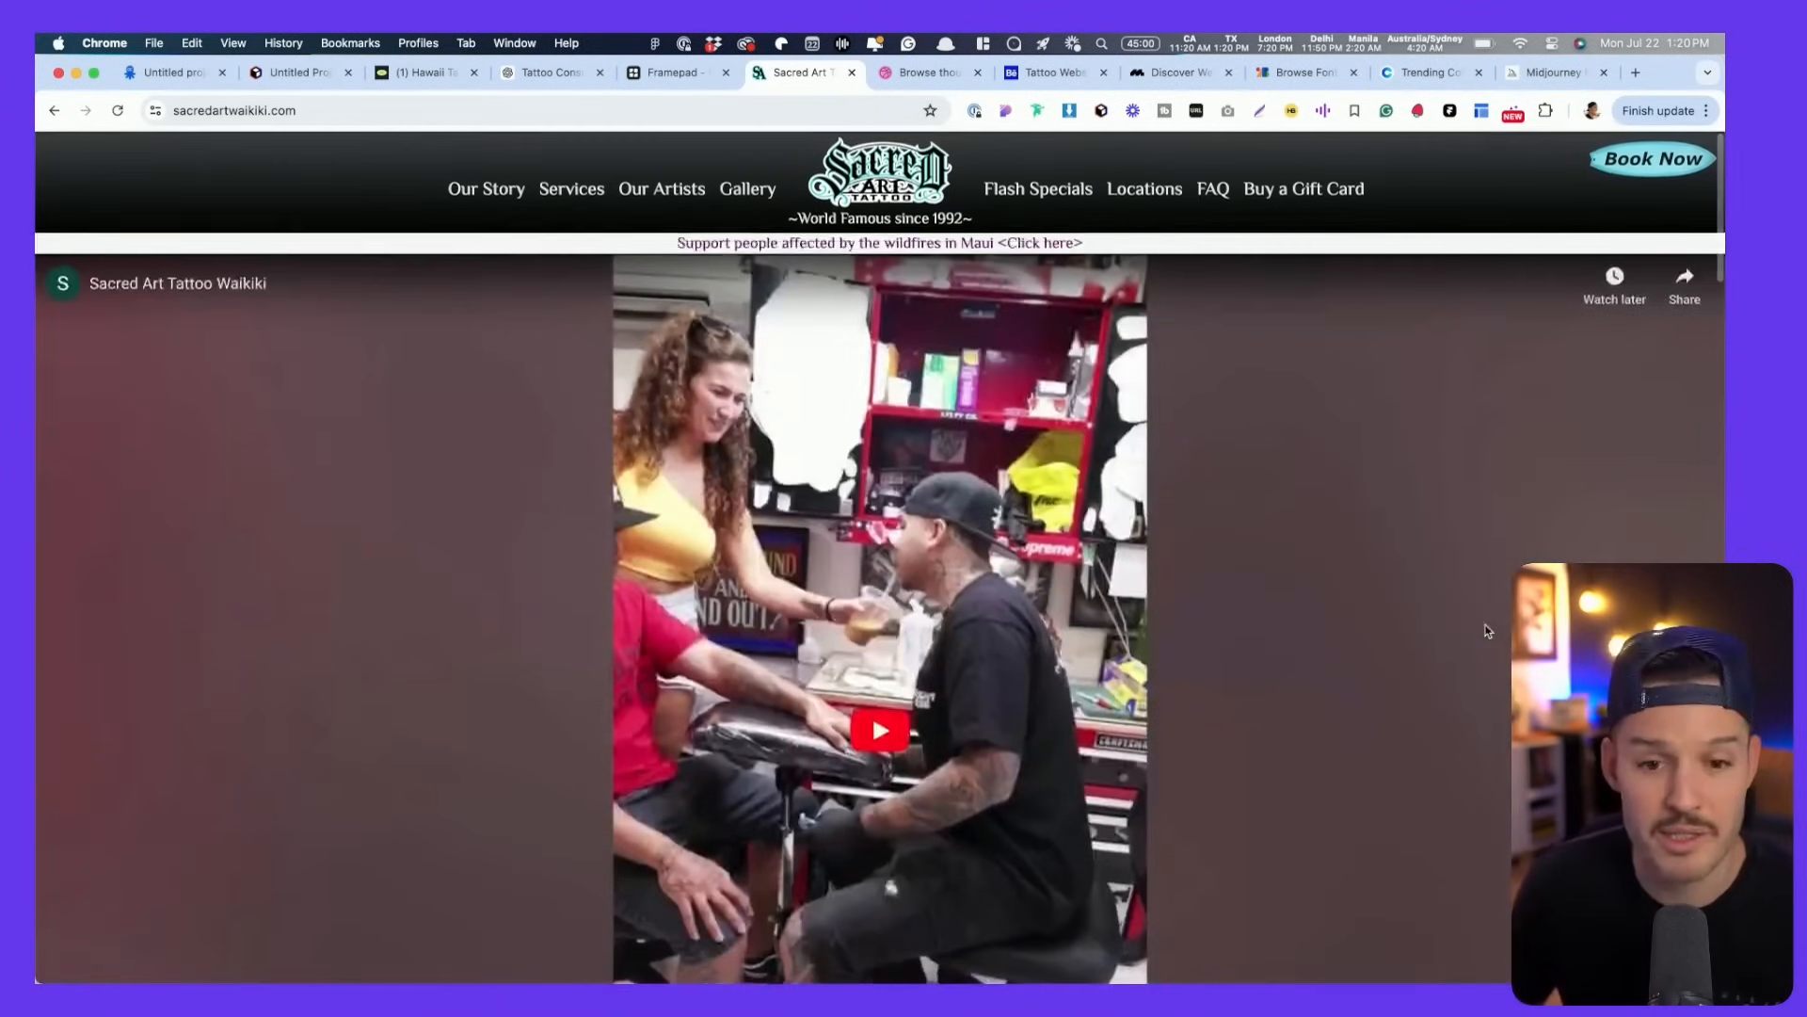
scroll(1487, 631, "down", 10)
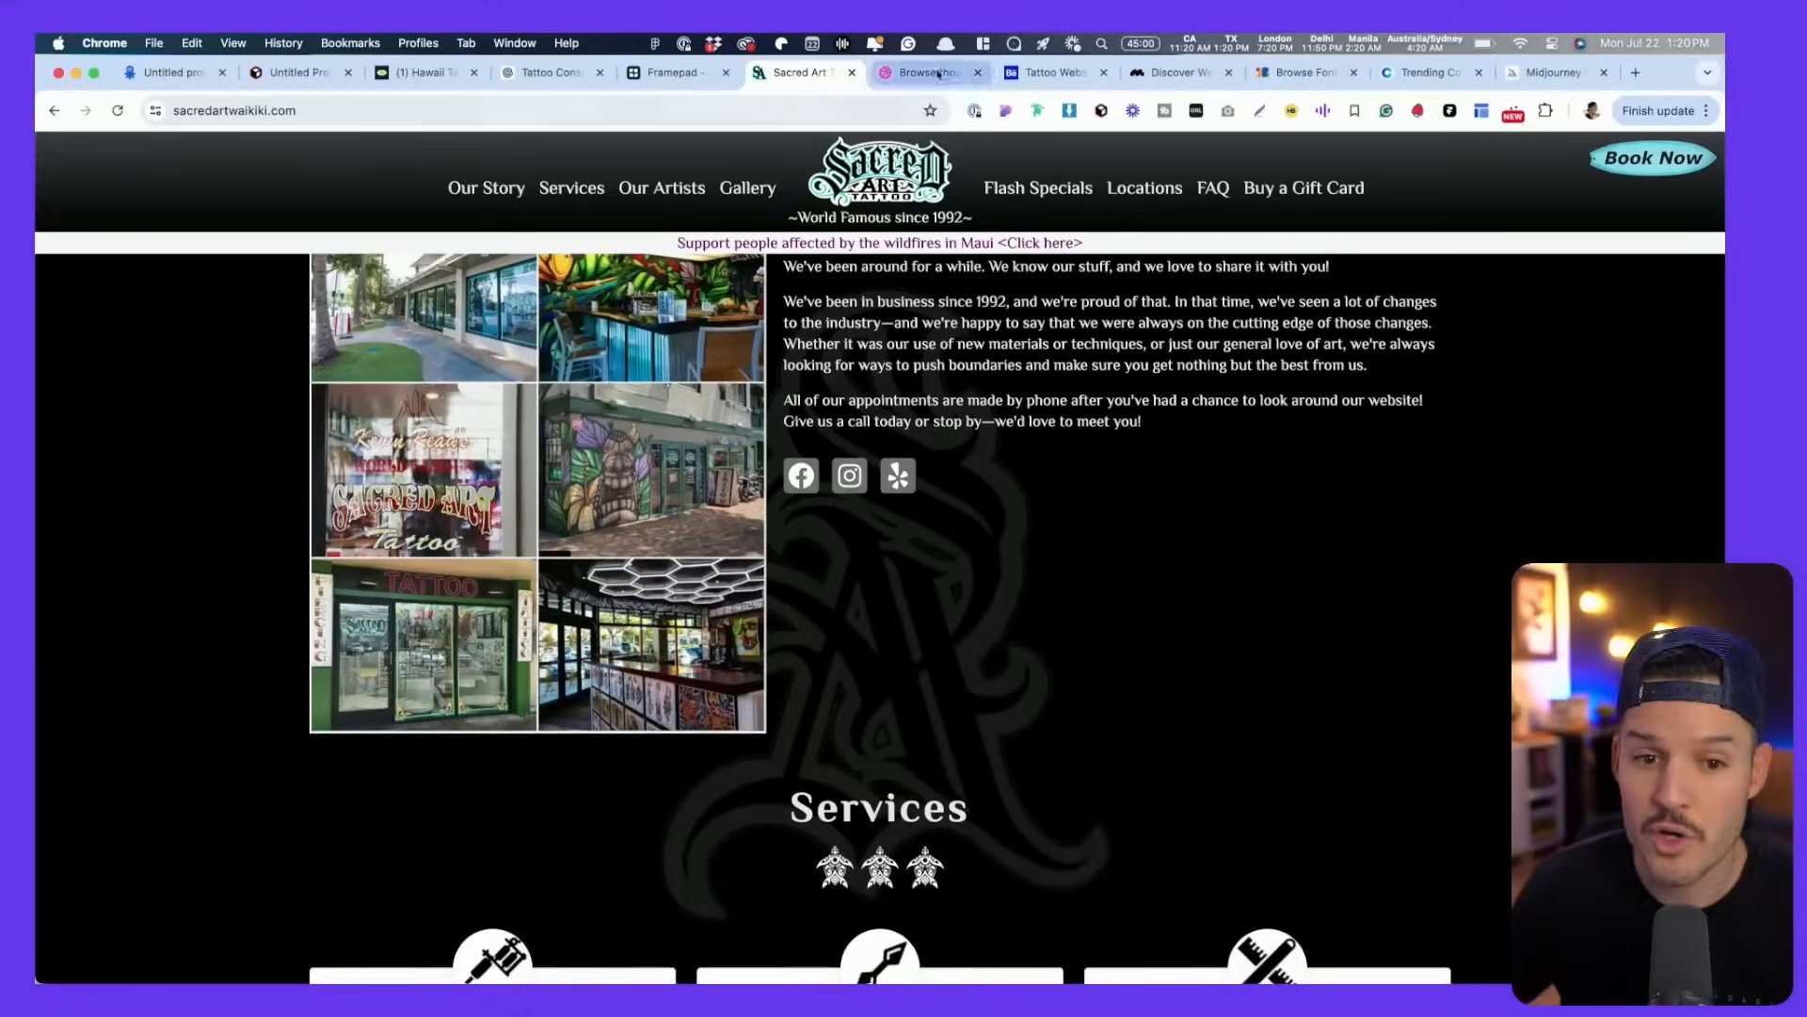
left_click(927, 72)
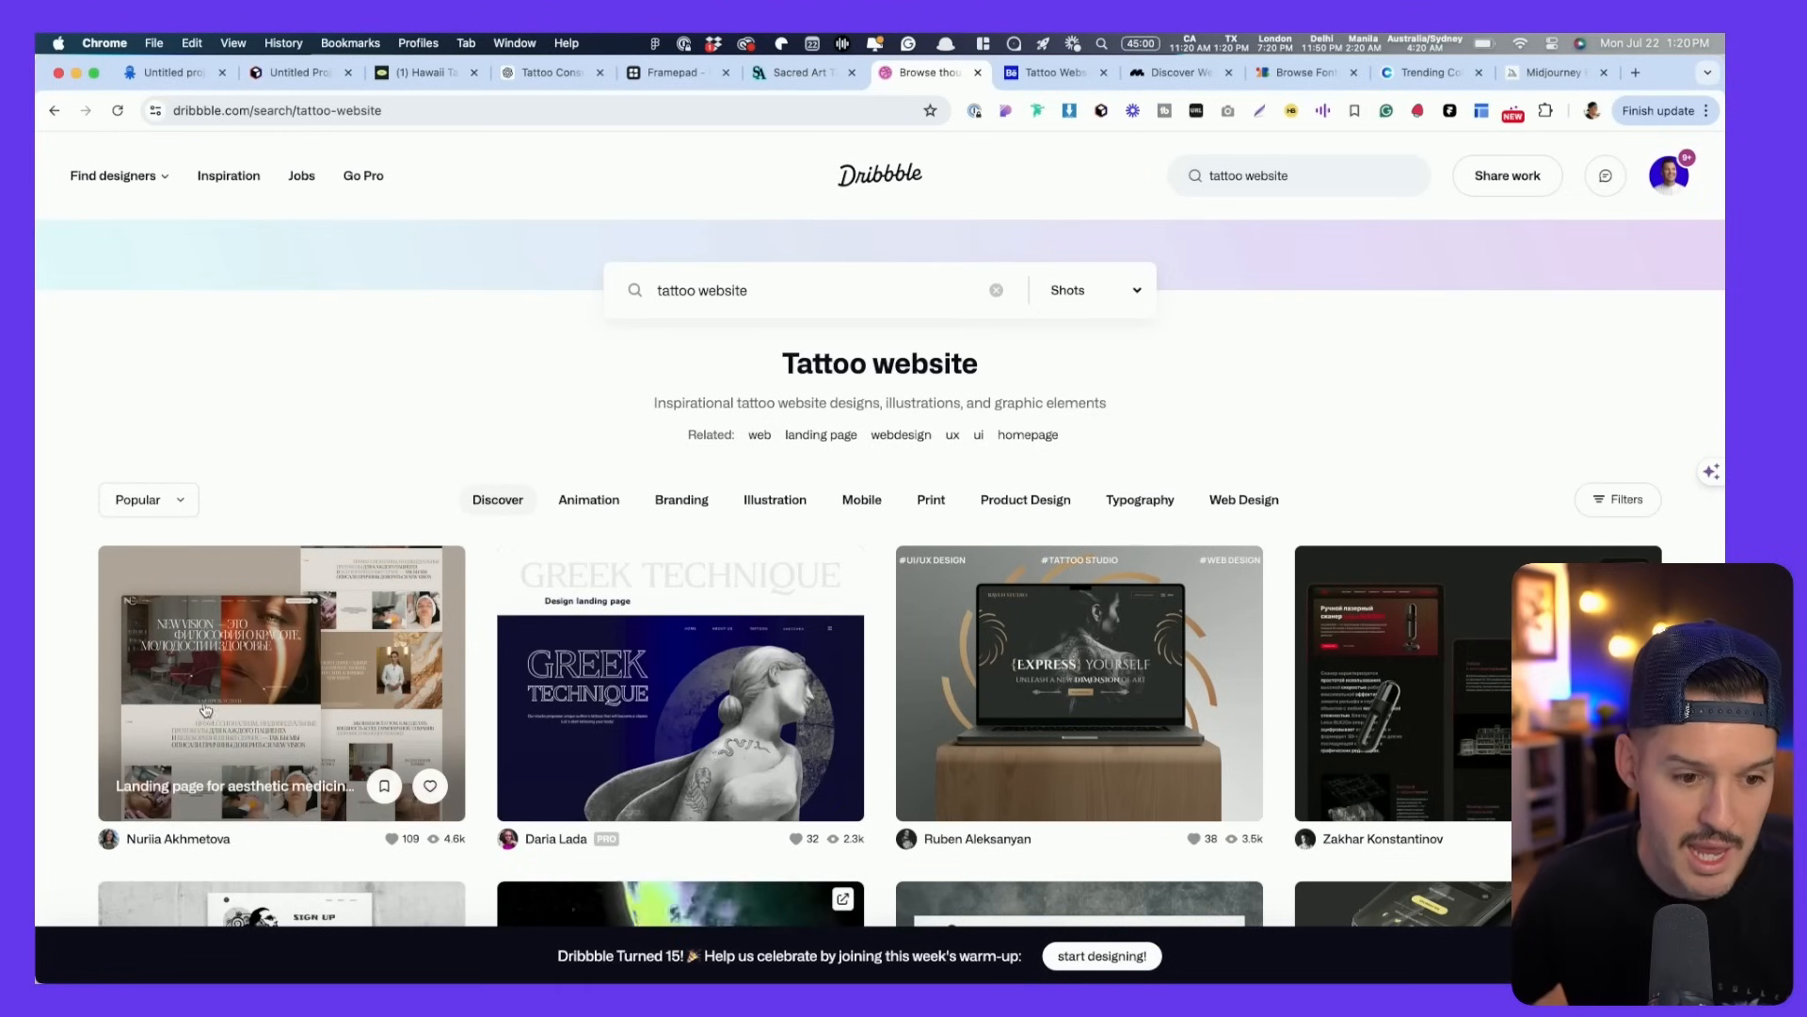
- Open the Tattoo Studio, Wix tattoo artist template and TATTOO studio shots in background tabs
scroll(652, 632, "down", 3)
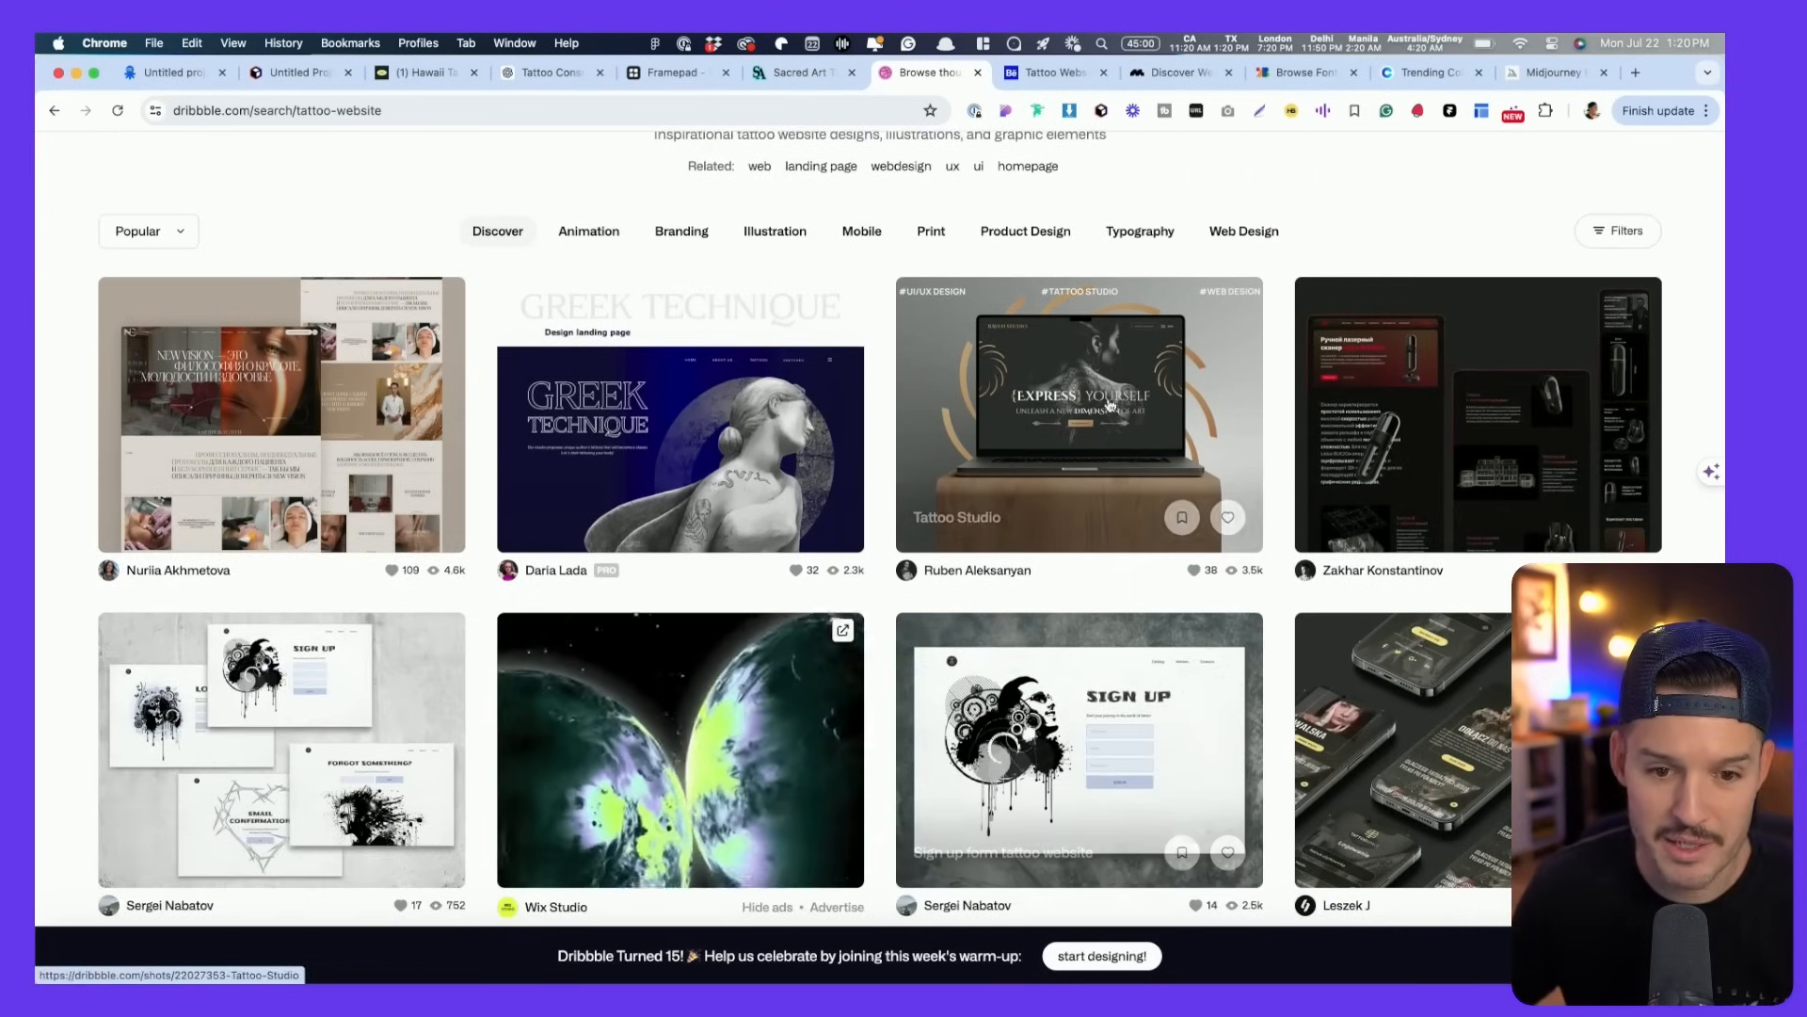
left_click(1111, 367, "super")
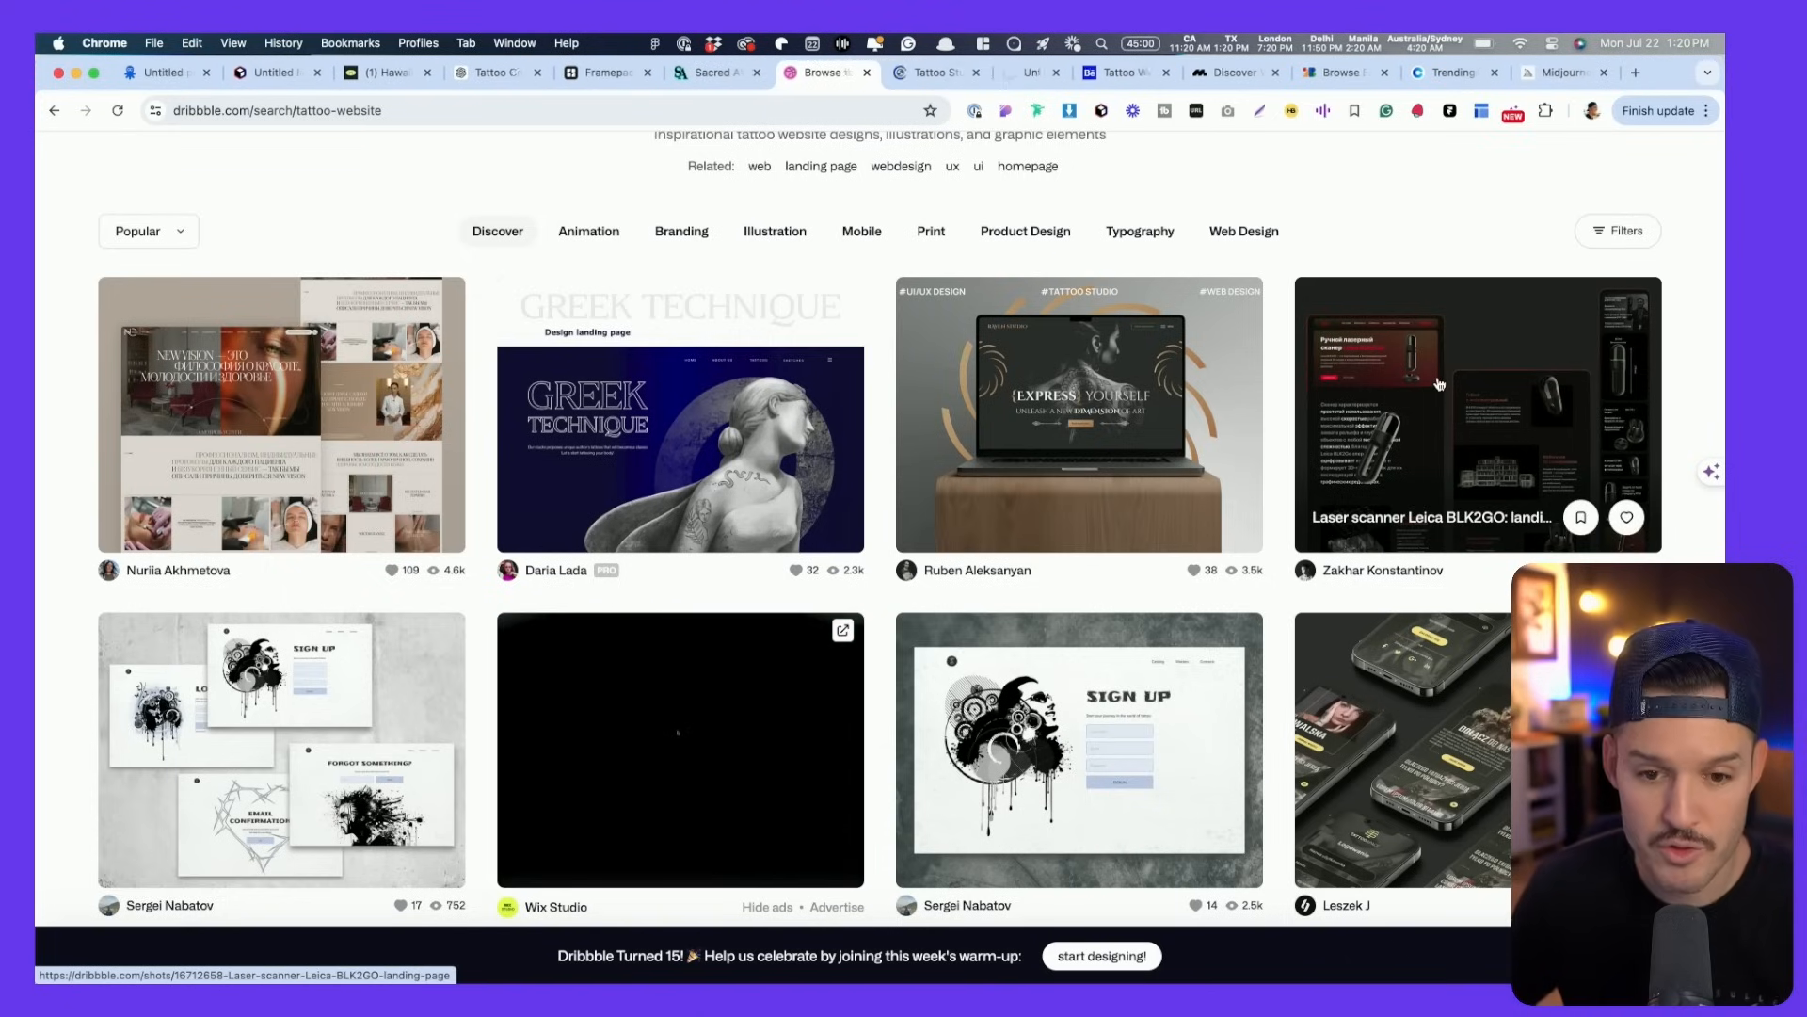
scroll(1439, 383, "down", 4)
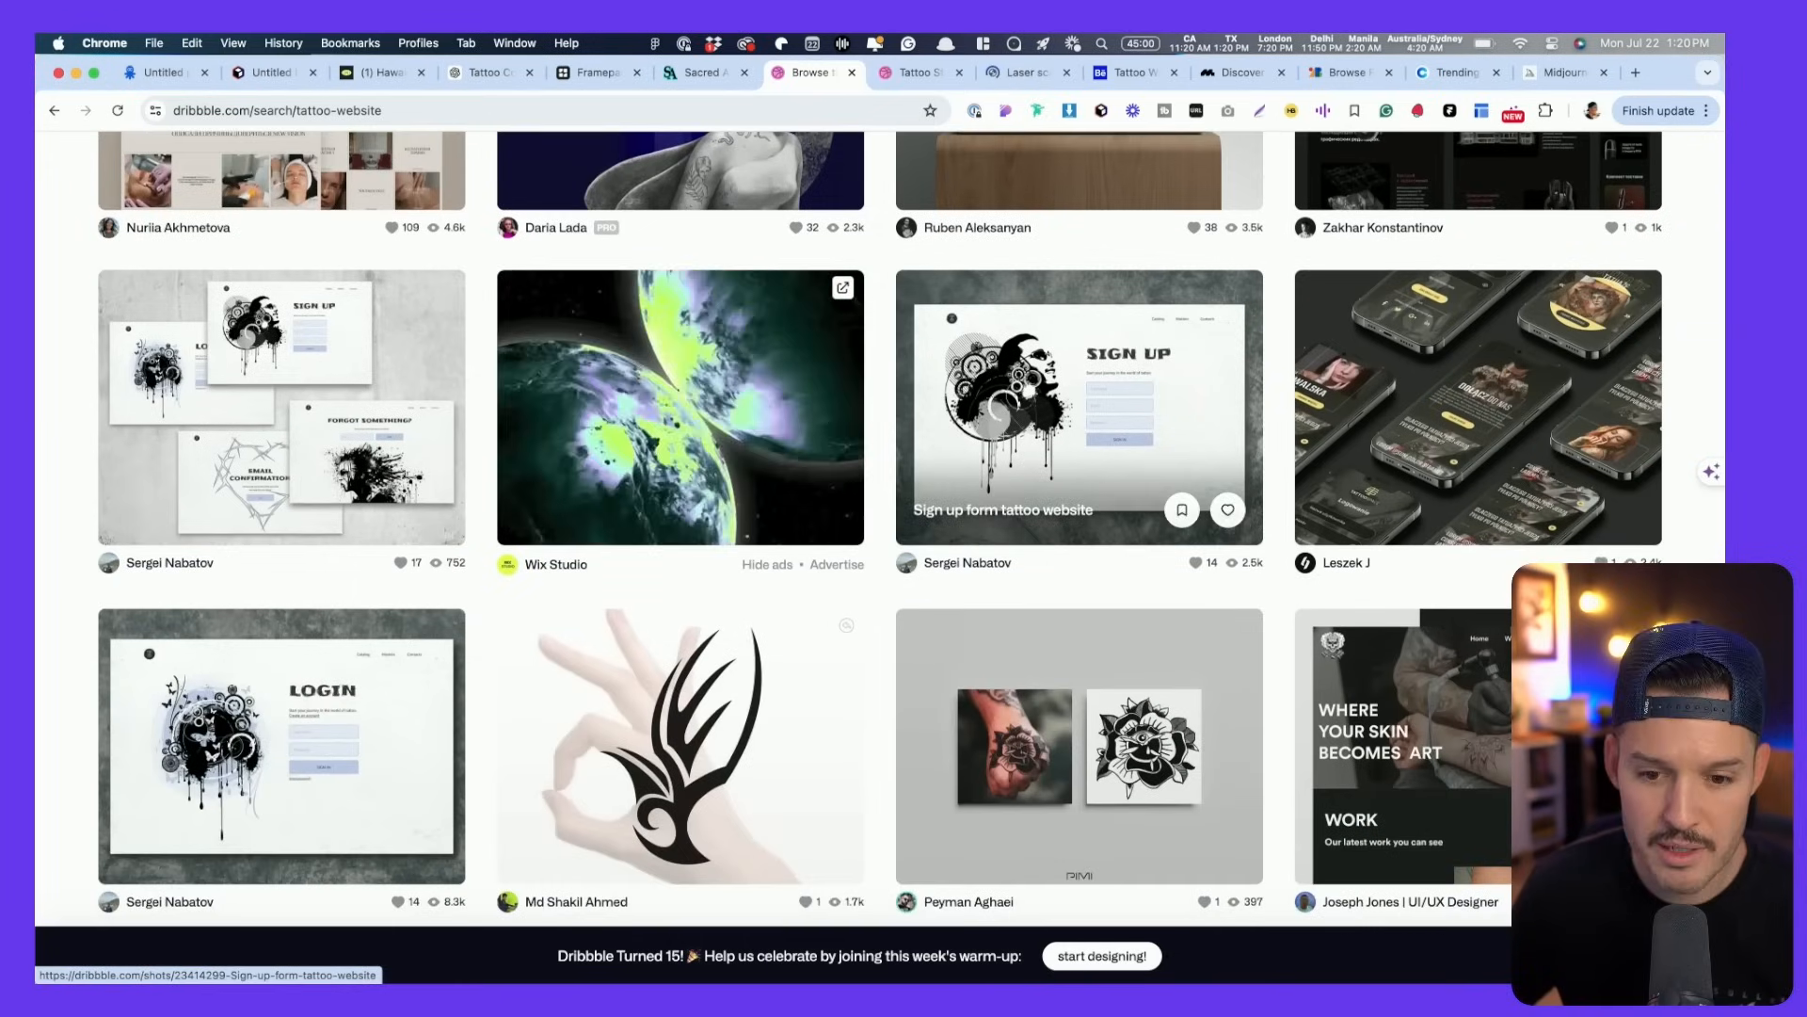
left_click(1405, 610, "super")
scroll(1406, 610, "down", 5)
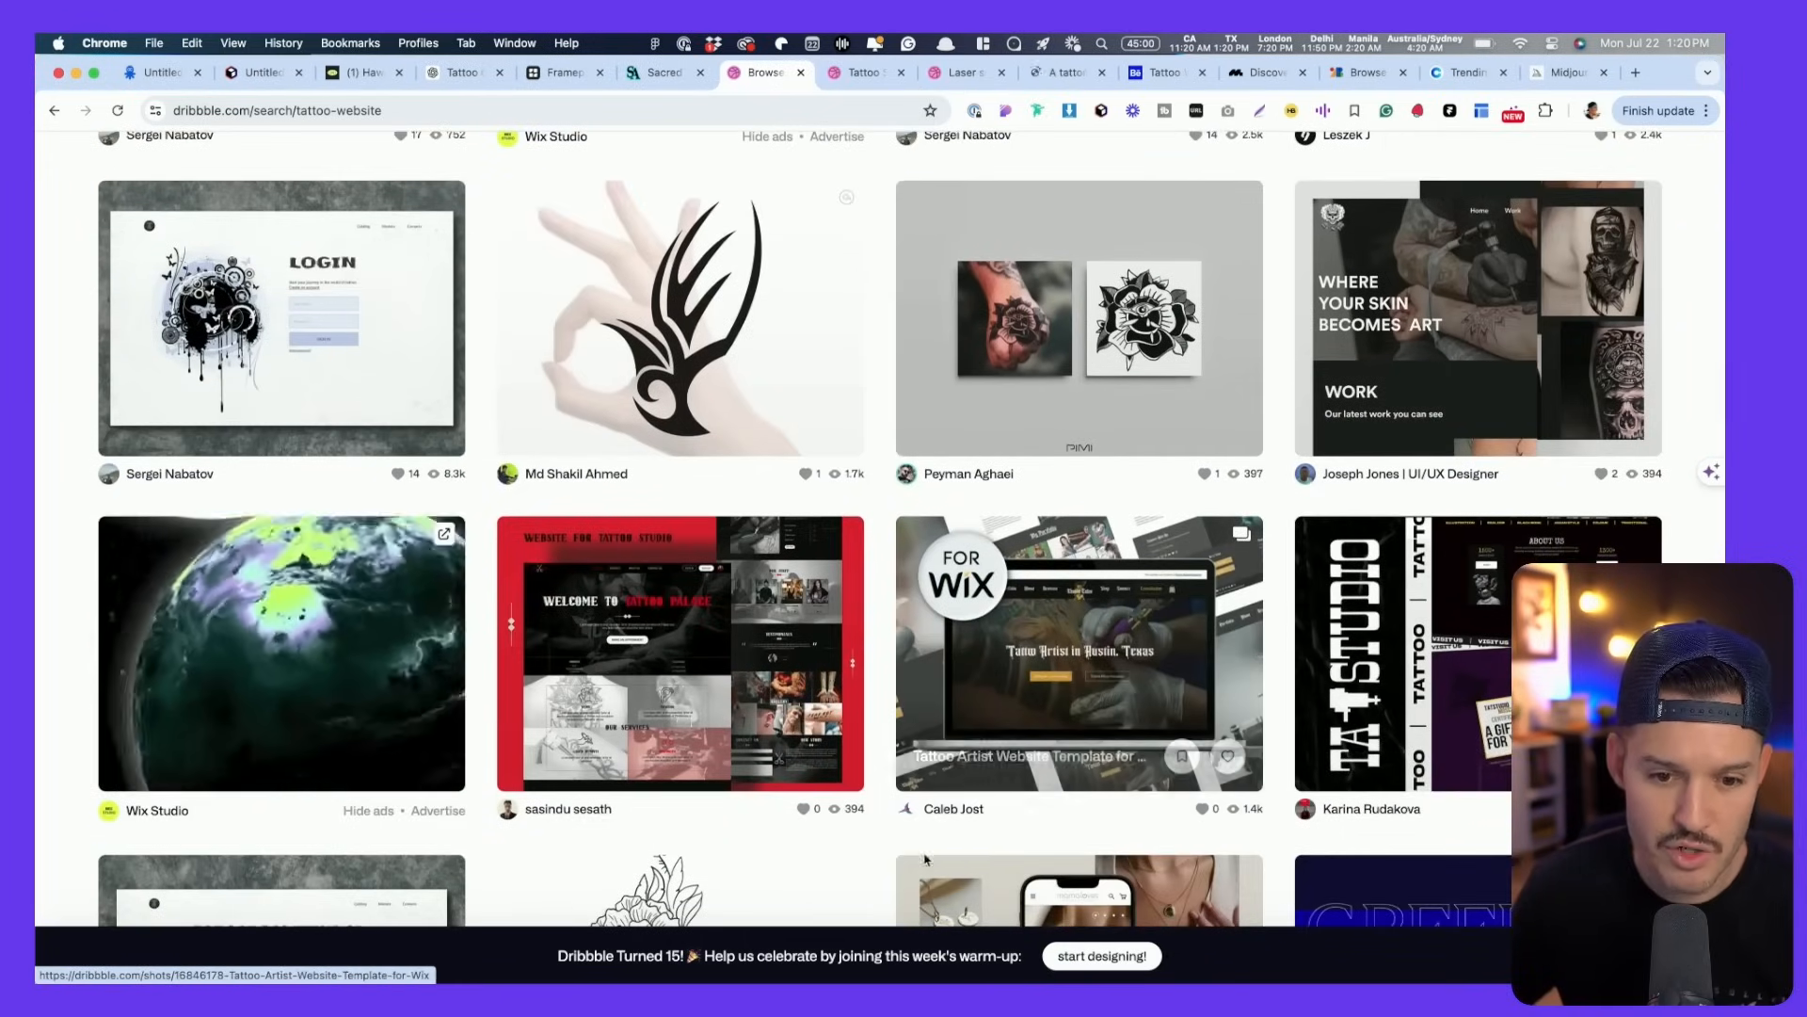
left_click(1036, 677, "super")
left_click(753, 670, "super")
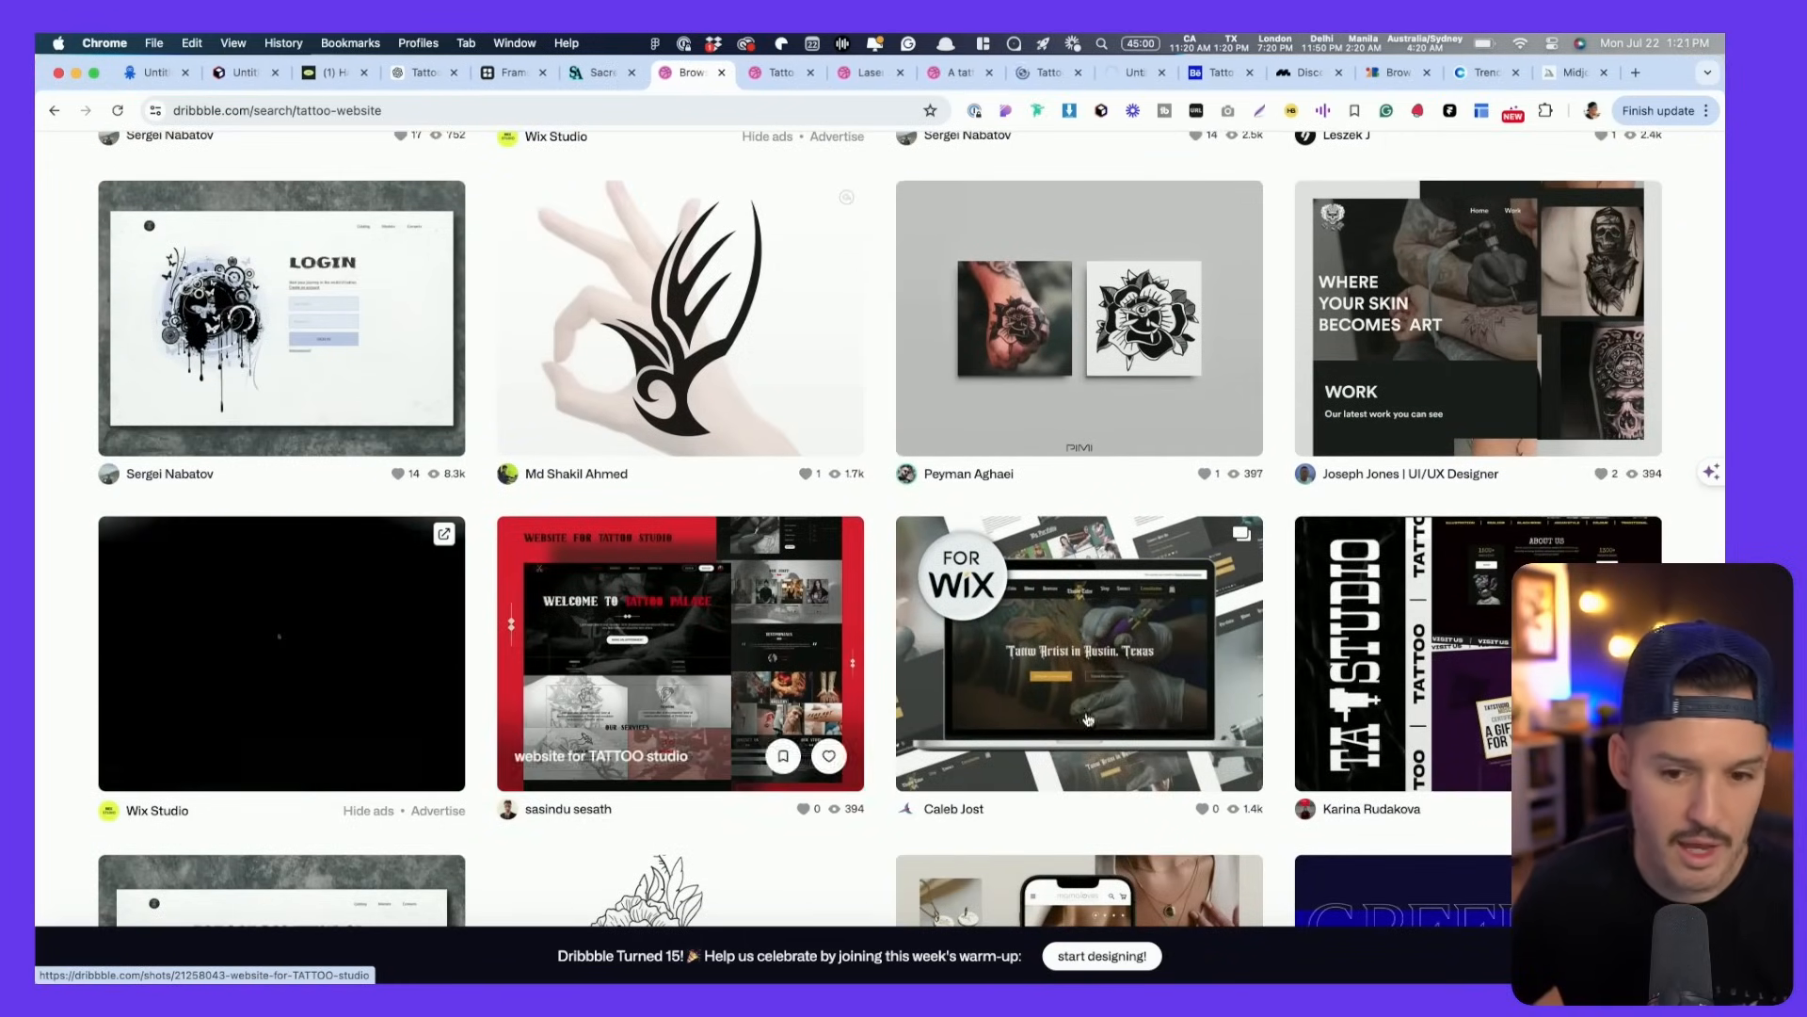
- Open more tattoo shots and the LARK AI styleguide in background tabs, then go to Behance
scroll(754, 670, "down", 4)
scroll(977, 711, "down", 4)
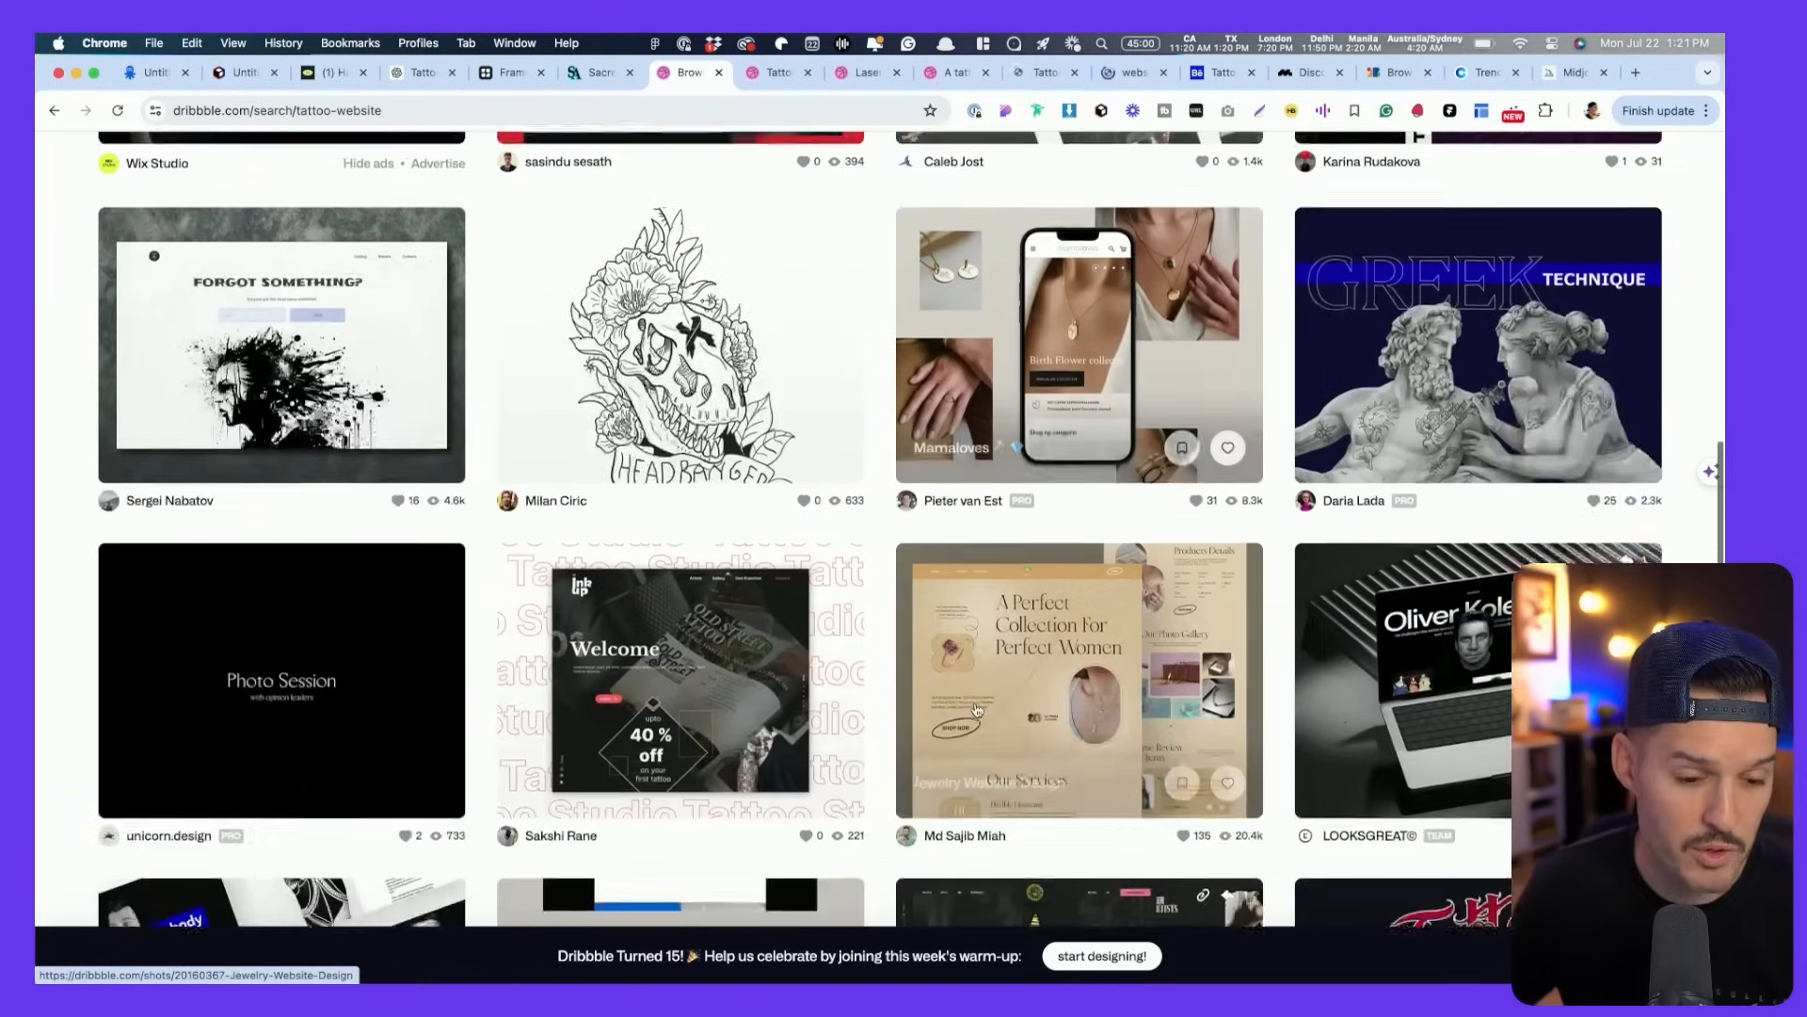
scroll(978, 711, "down", 5)
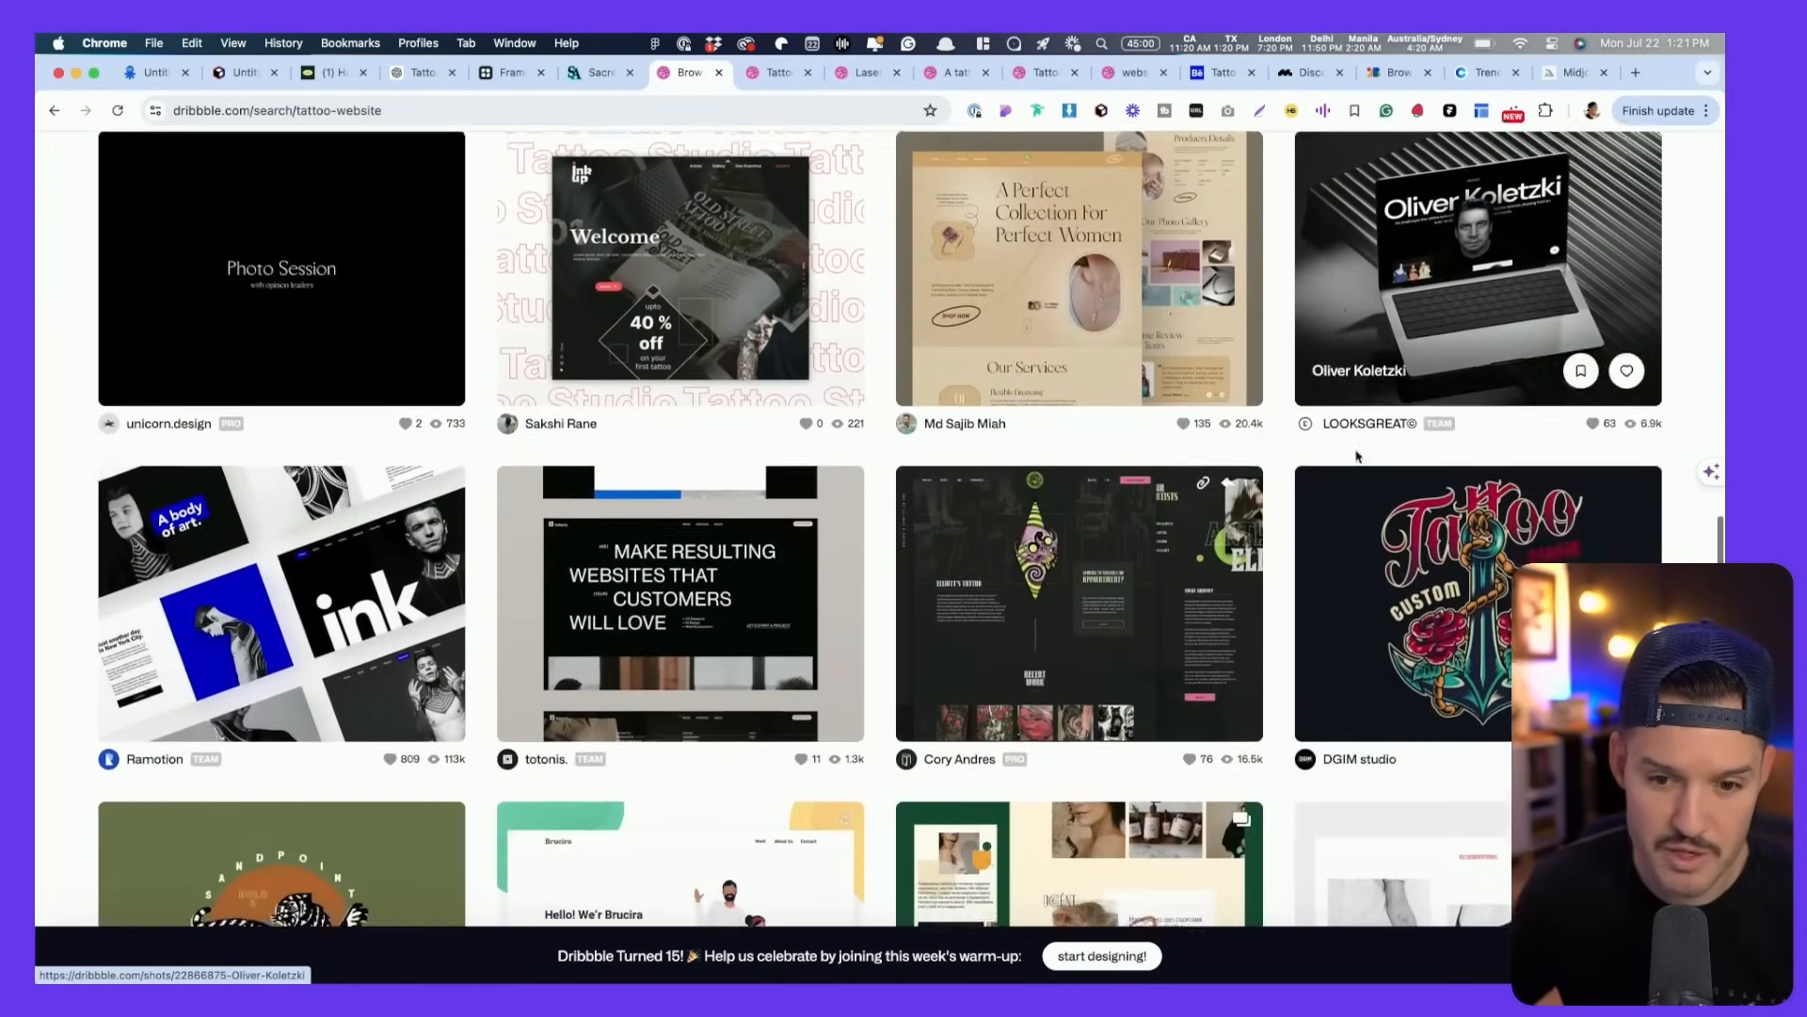
left_click(1466, 554, "super")
left_click(1052, 565, "super")
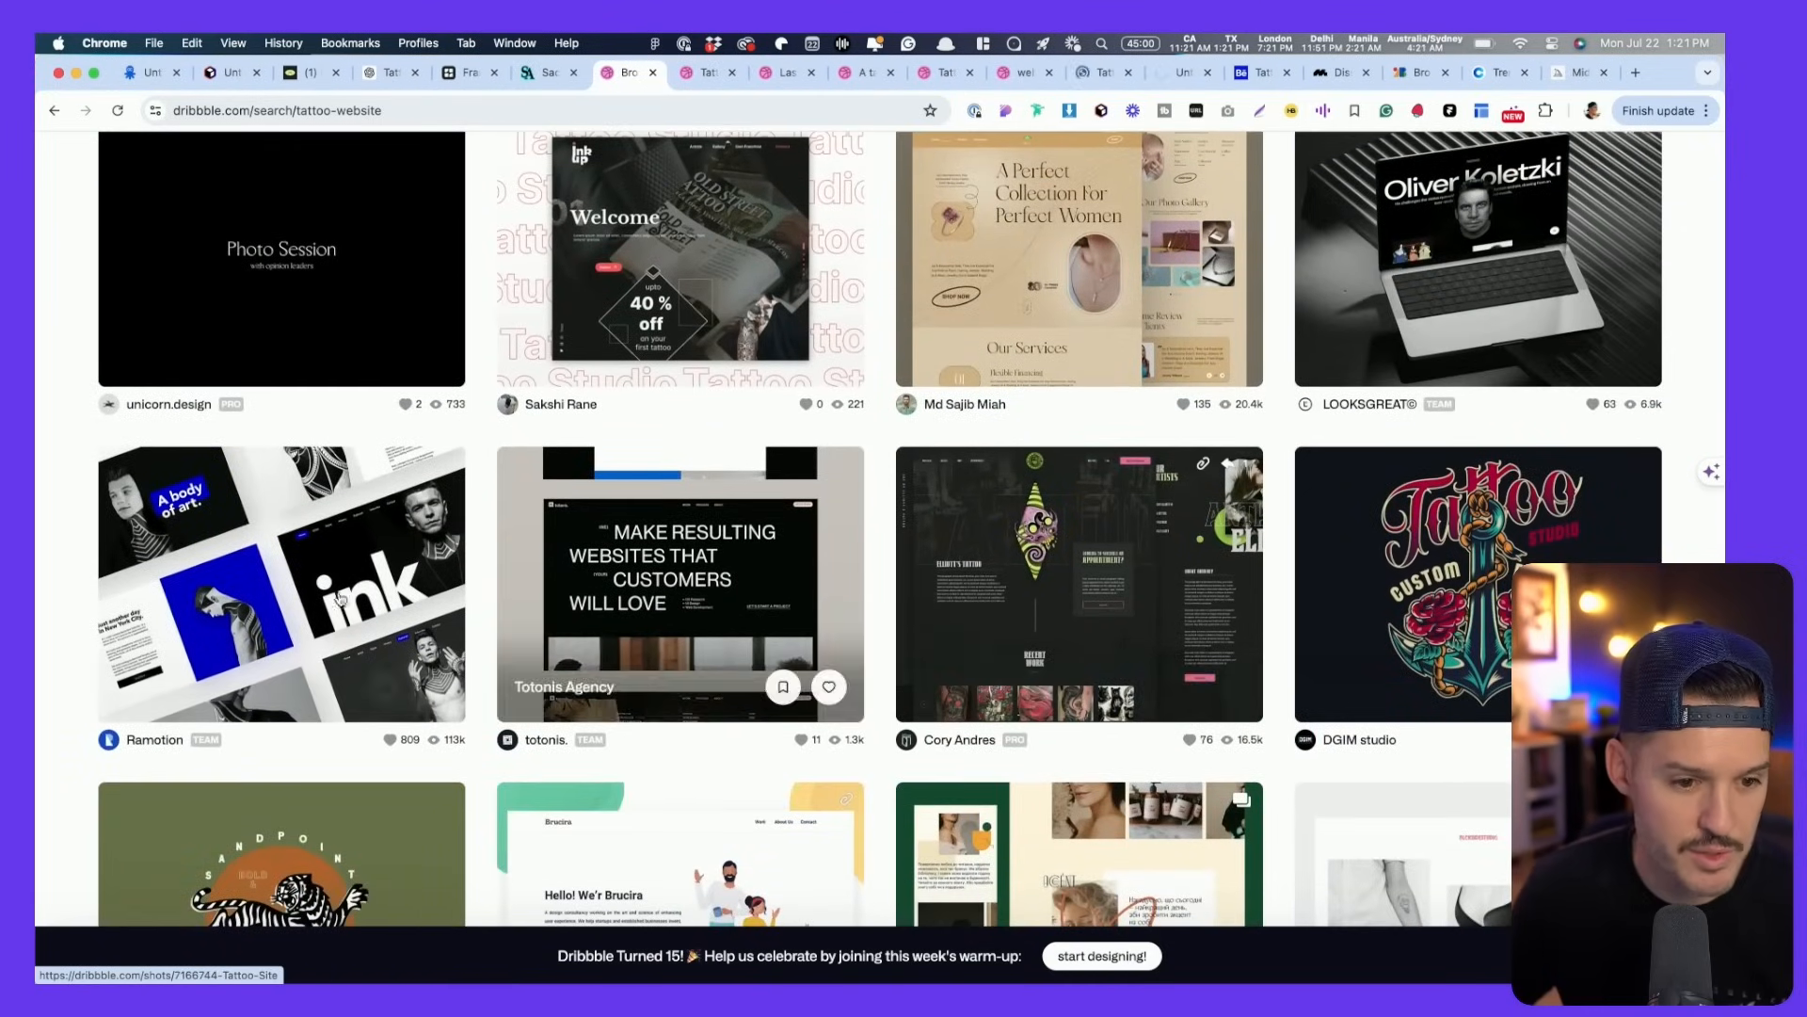
scroll(659, 593, "down", 3)
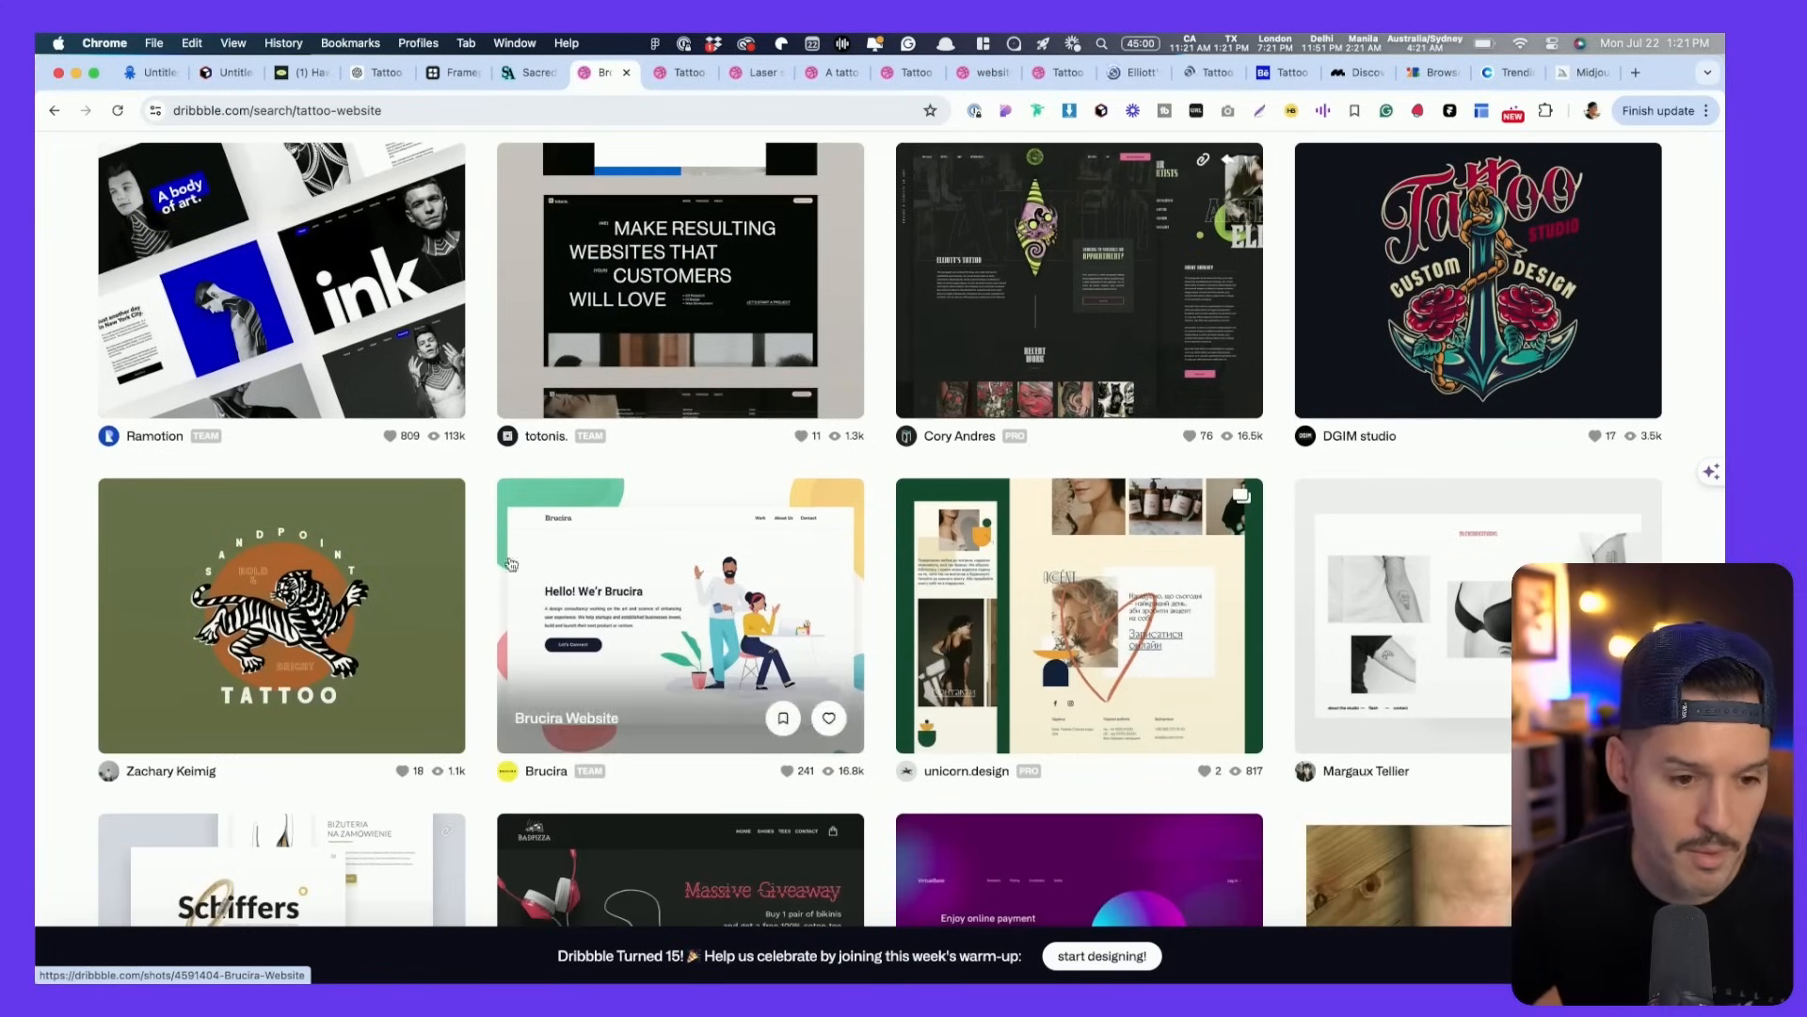
scroll(293, 564, "down", 4)
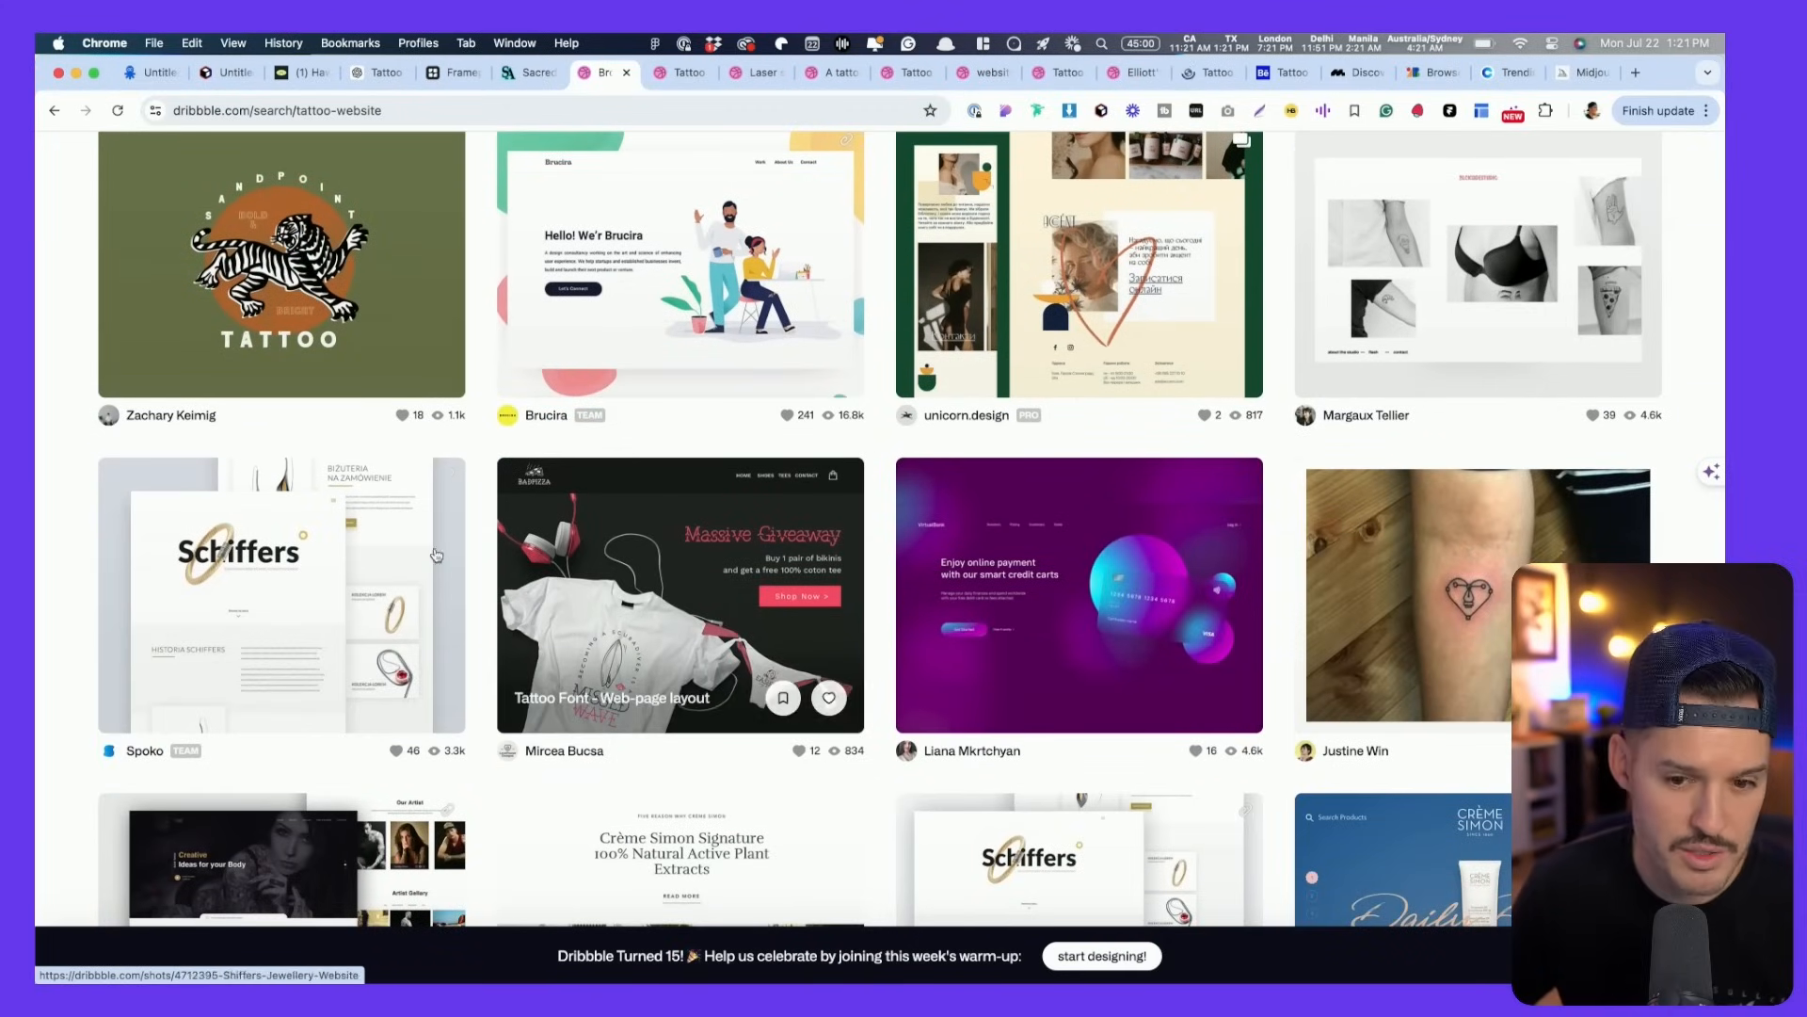
scroll(293, 548, "down", 5)
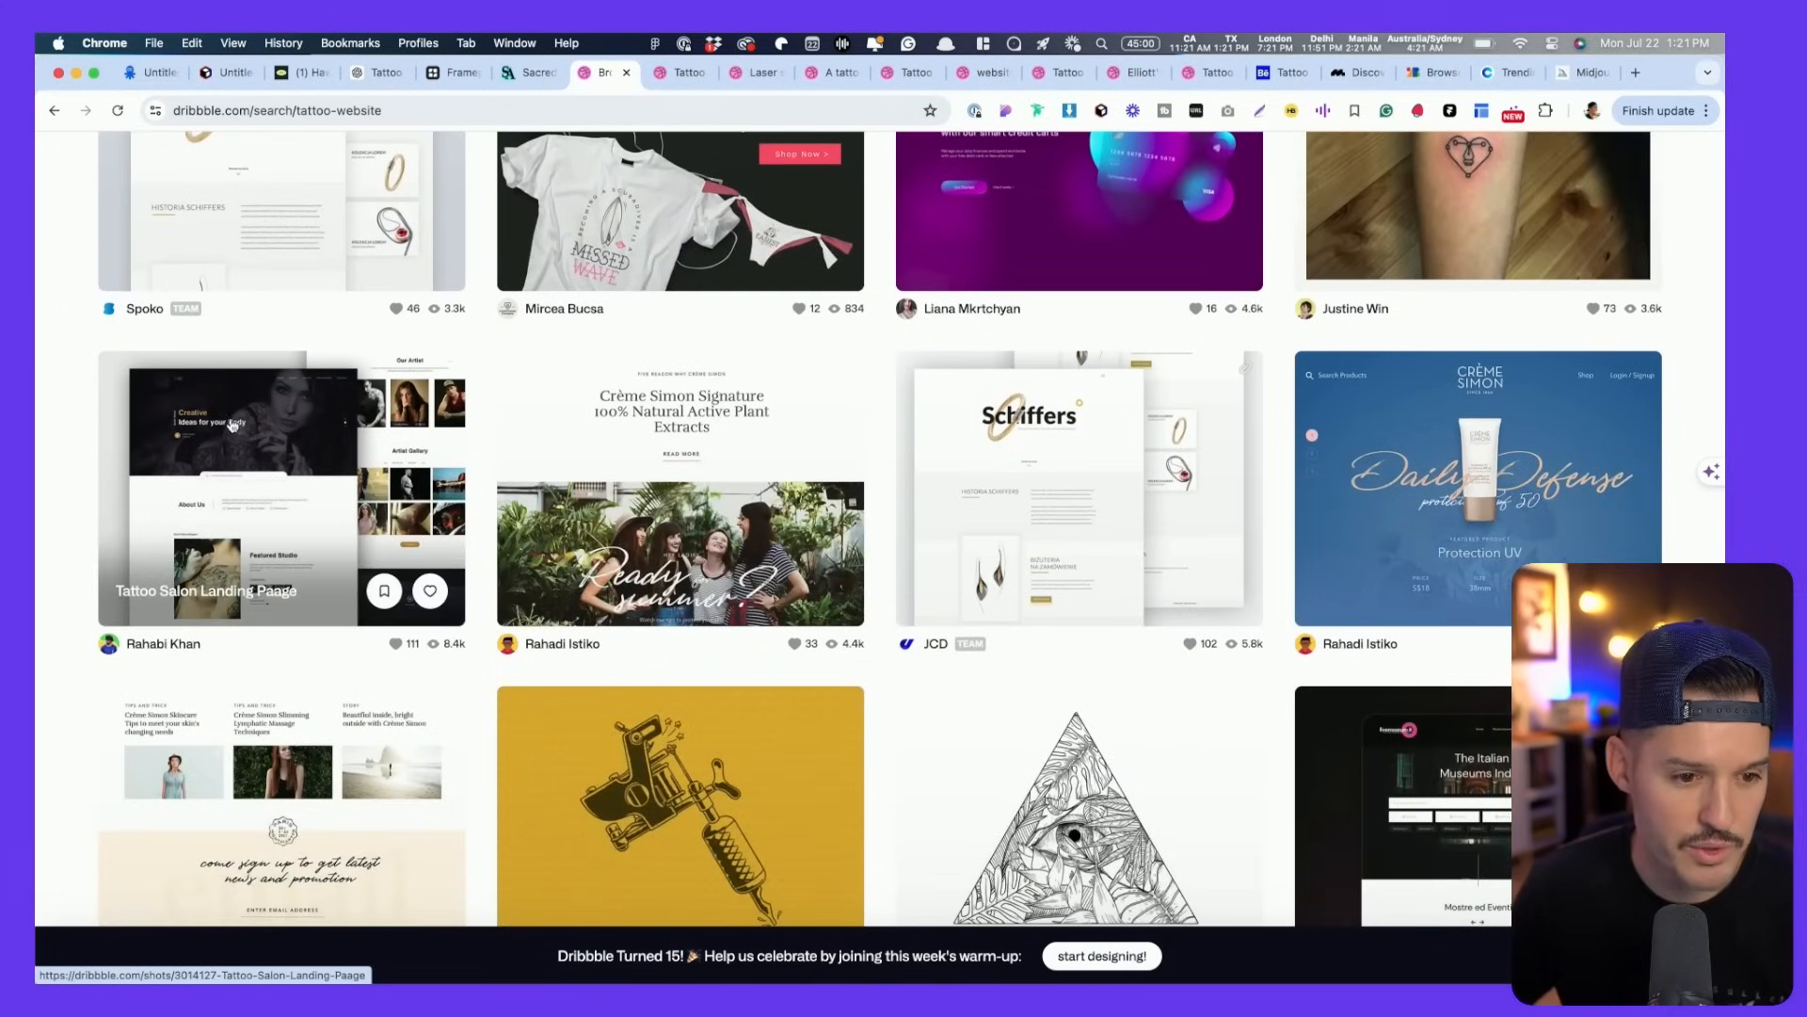
scroll(530, 491, "down", 7)
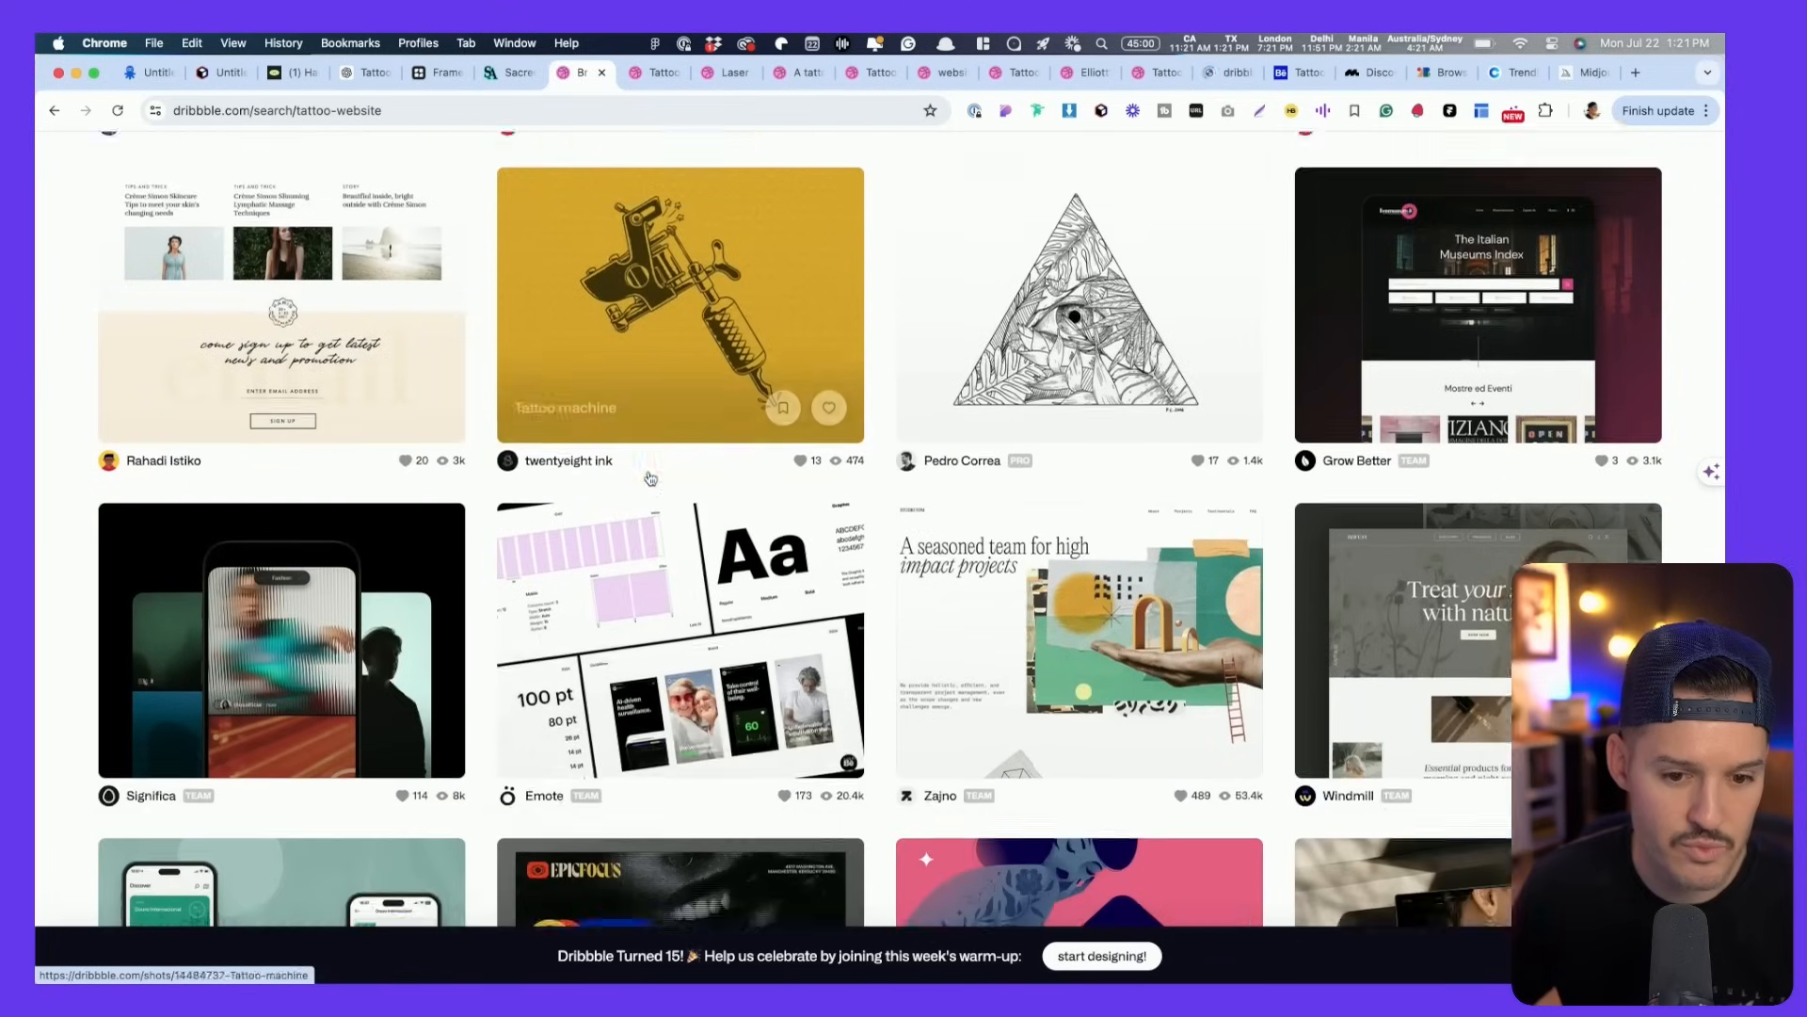
left_click(670, 579, "super")
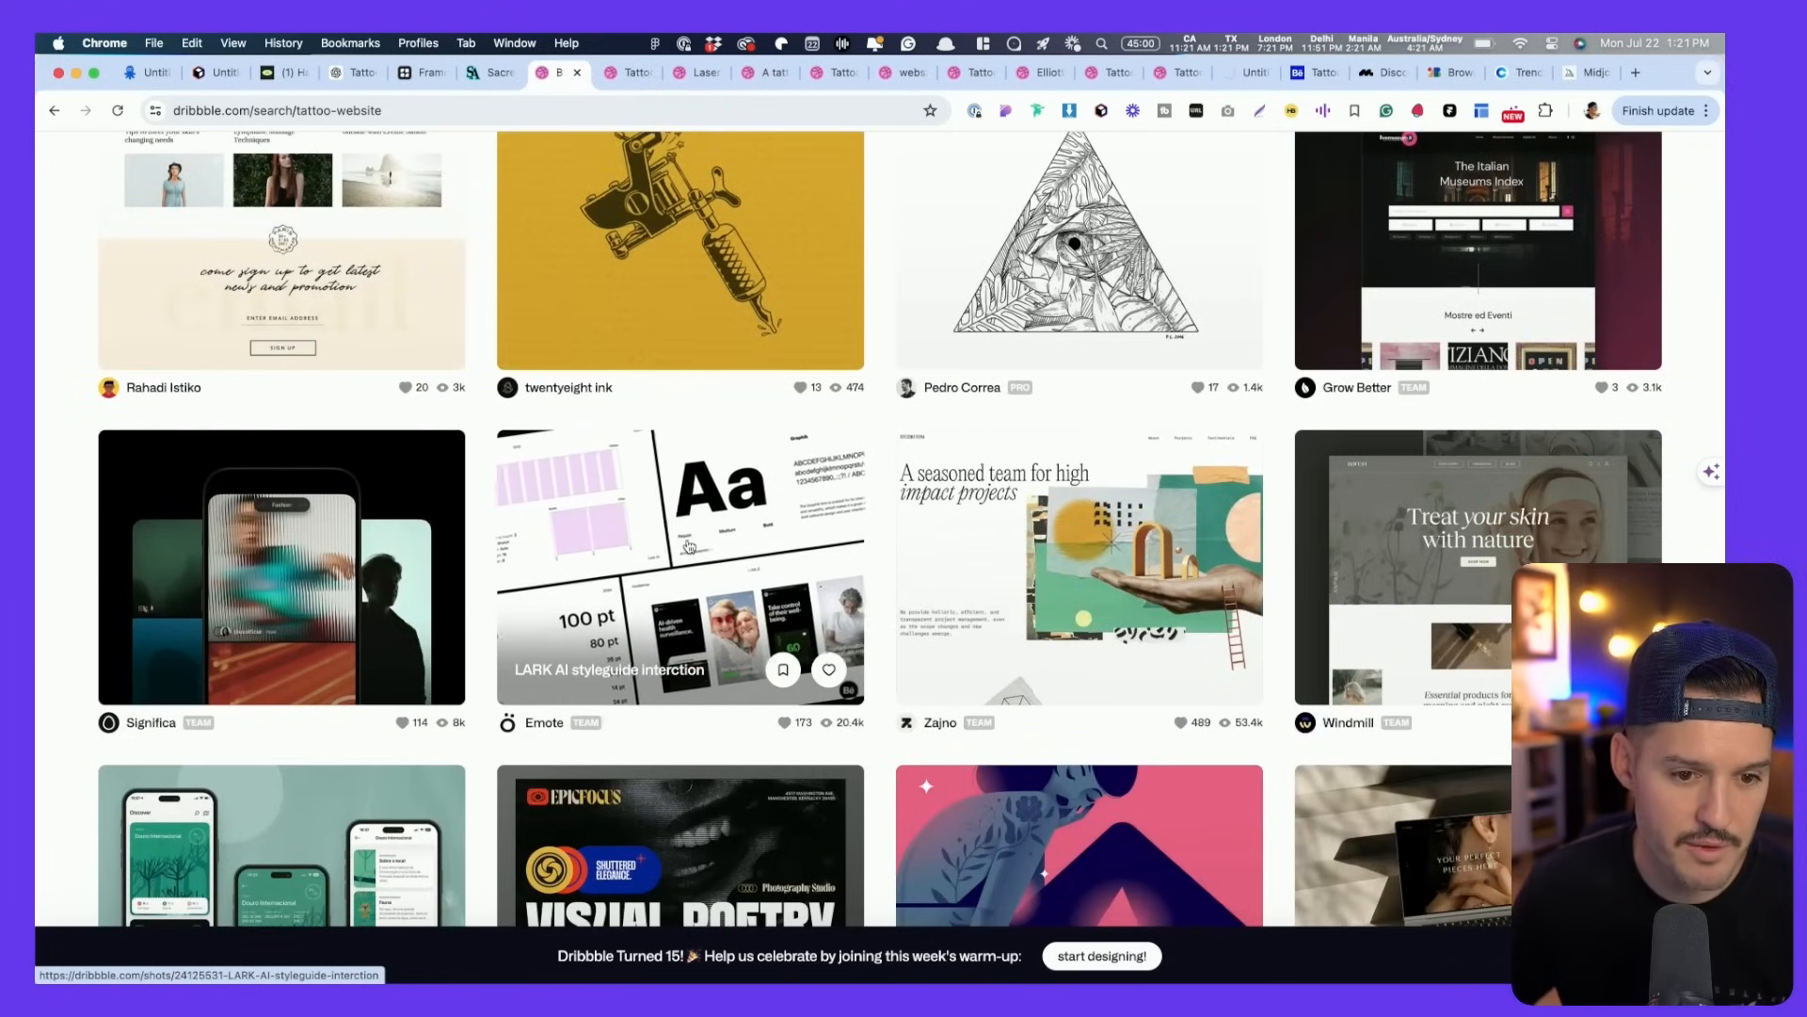
left_click(1311, 75)
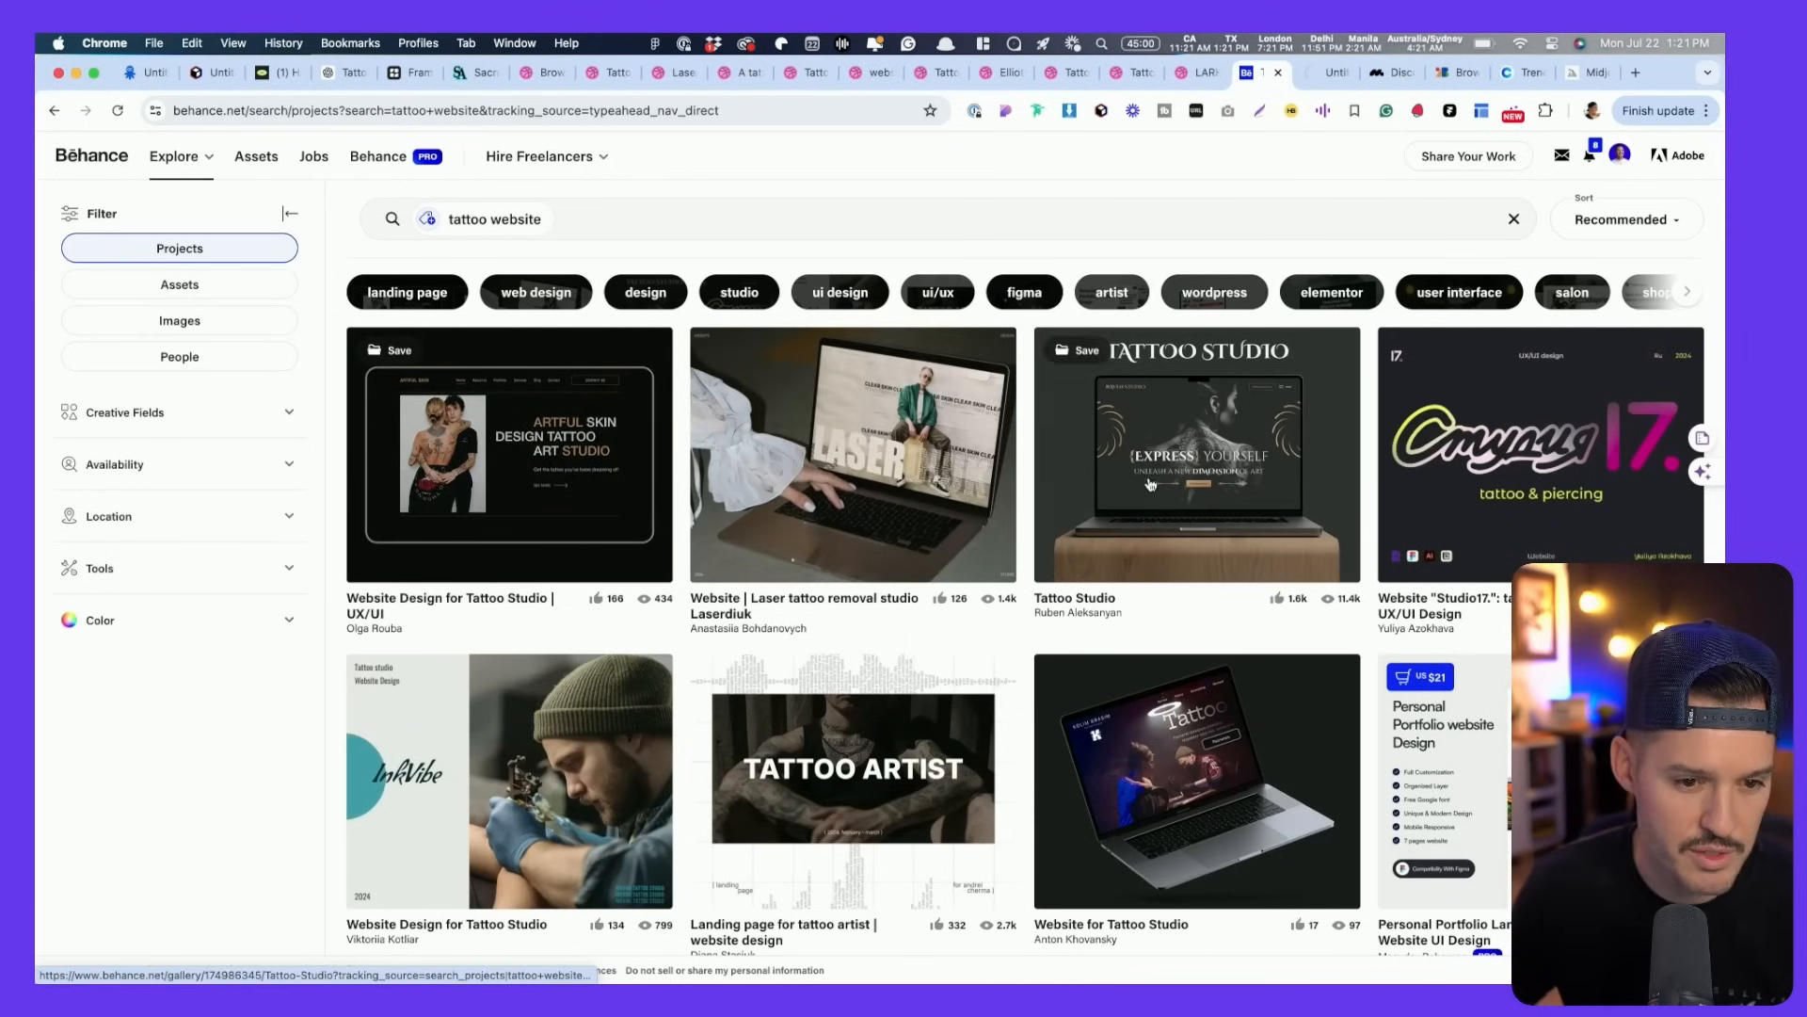
- Browse the Behance tattoo website results and open the 'Tattoo studio/ Website design concept' project in a new tab
scroll(1081, 468, "down", 2)
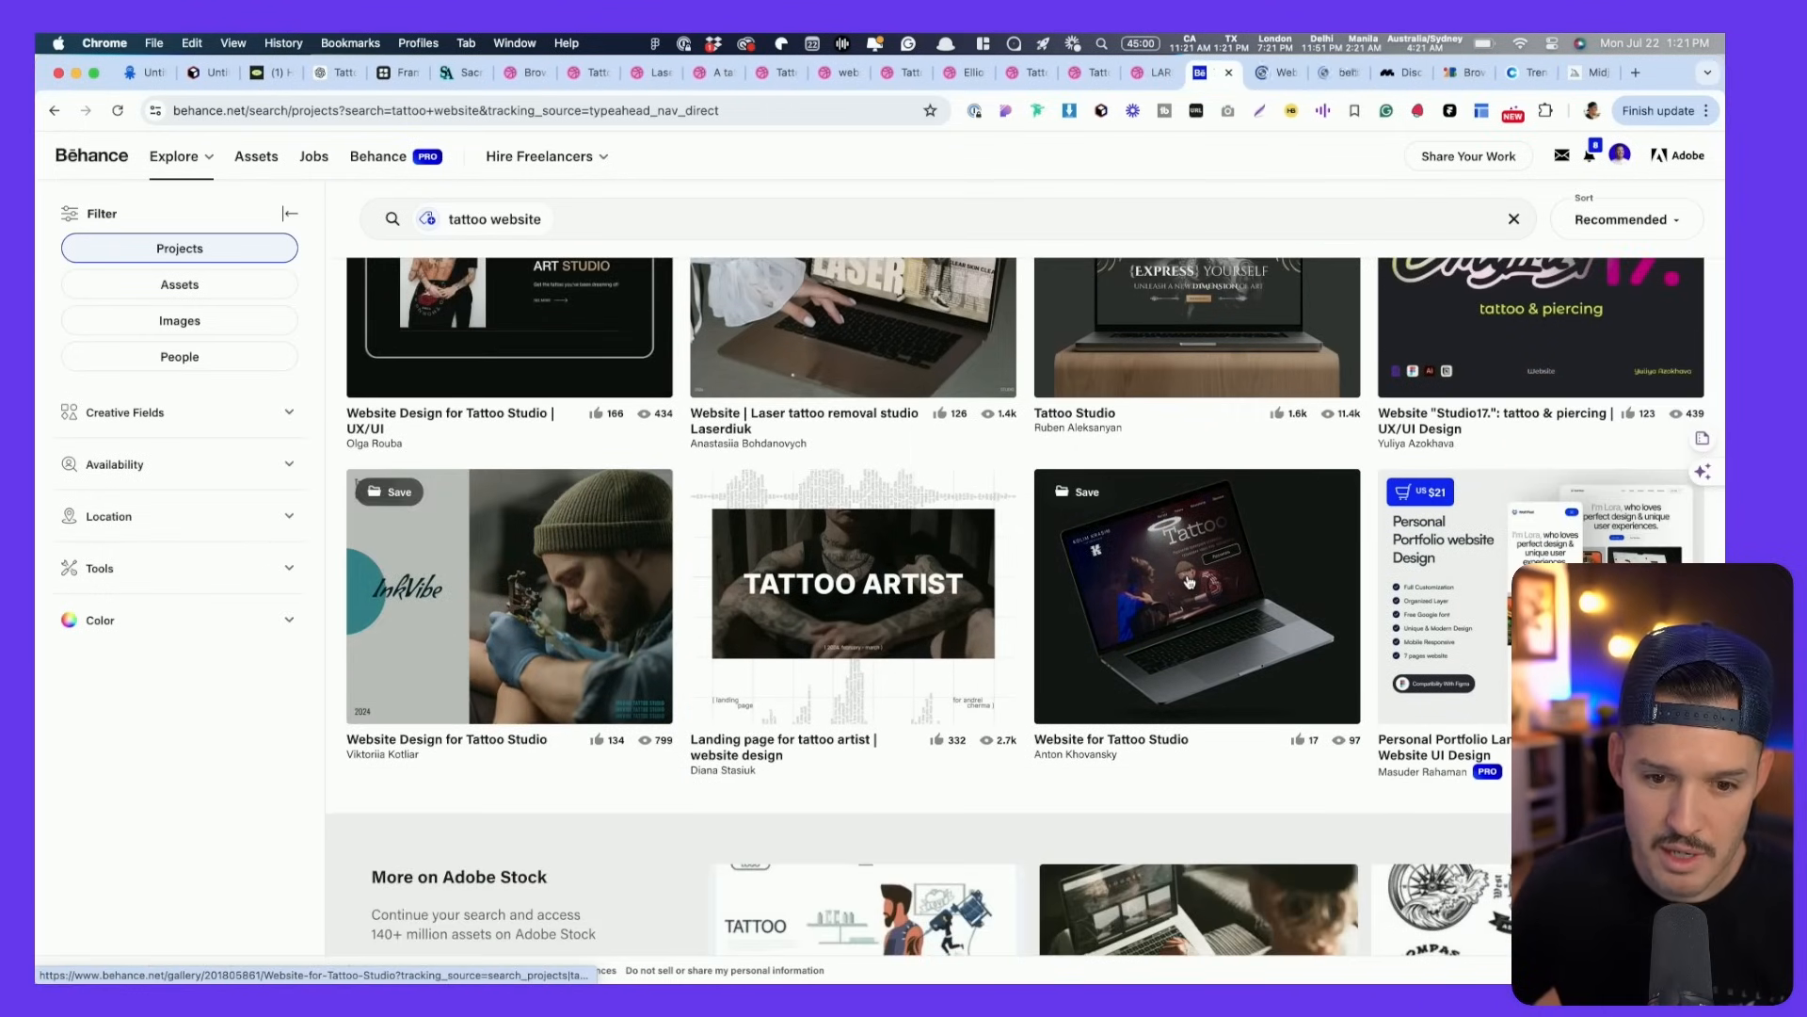
scroll(947, 730, "down", 3)
scroll(947, 729, "down", 1)
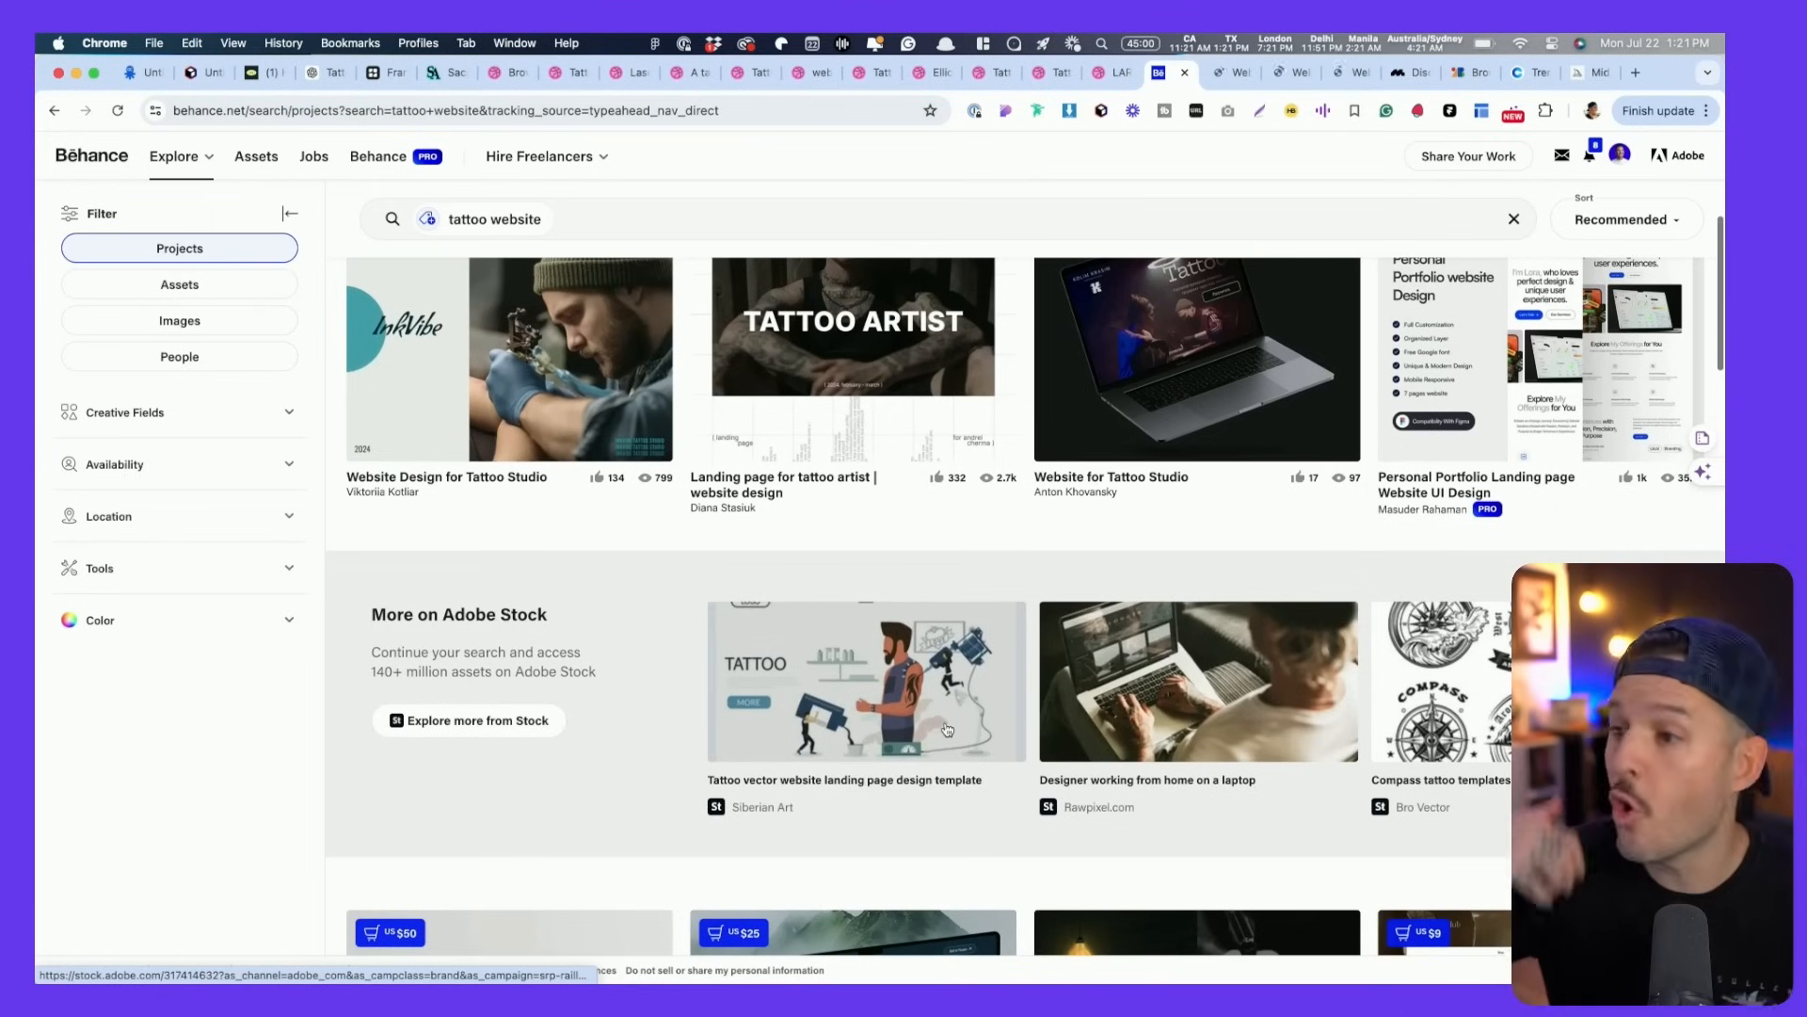
scroll(948, 739, "down", 3)
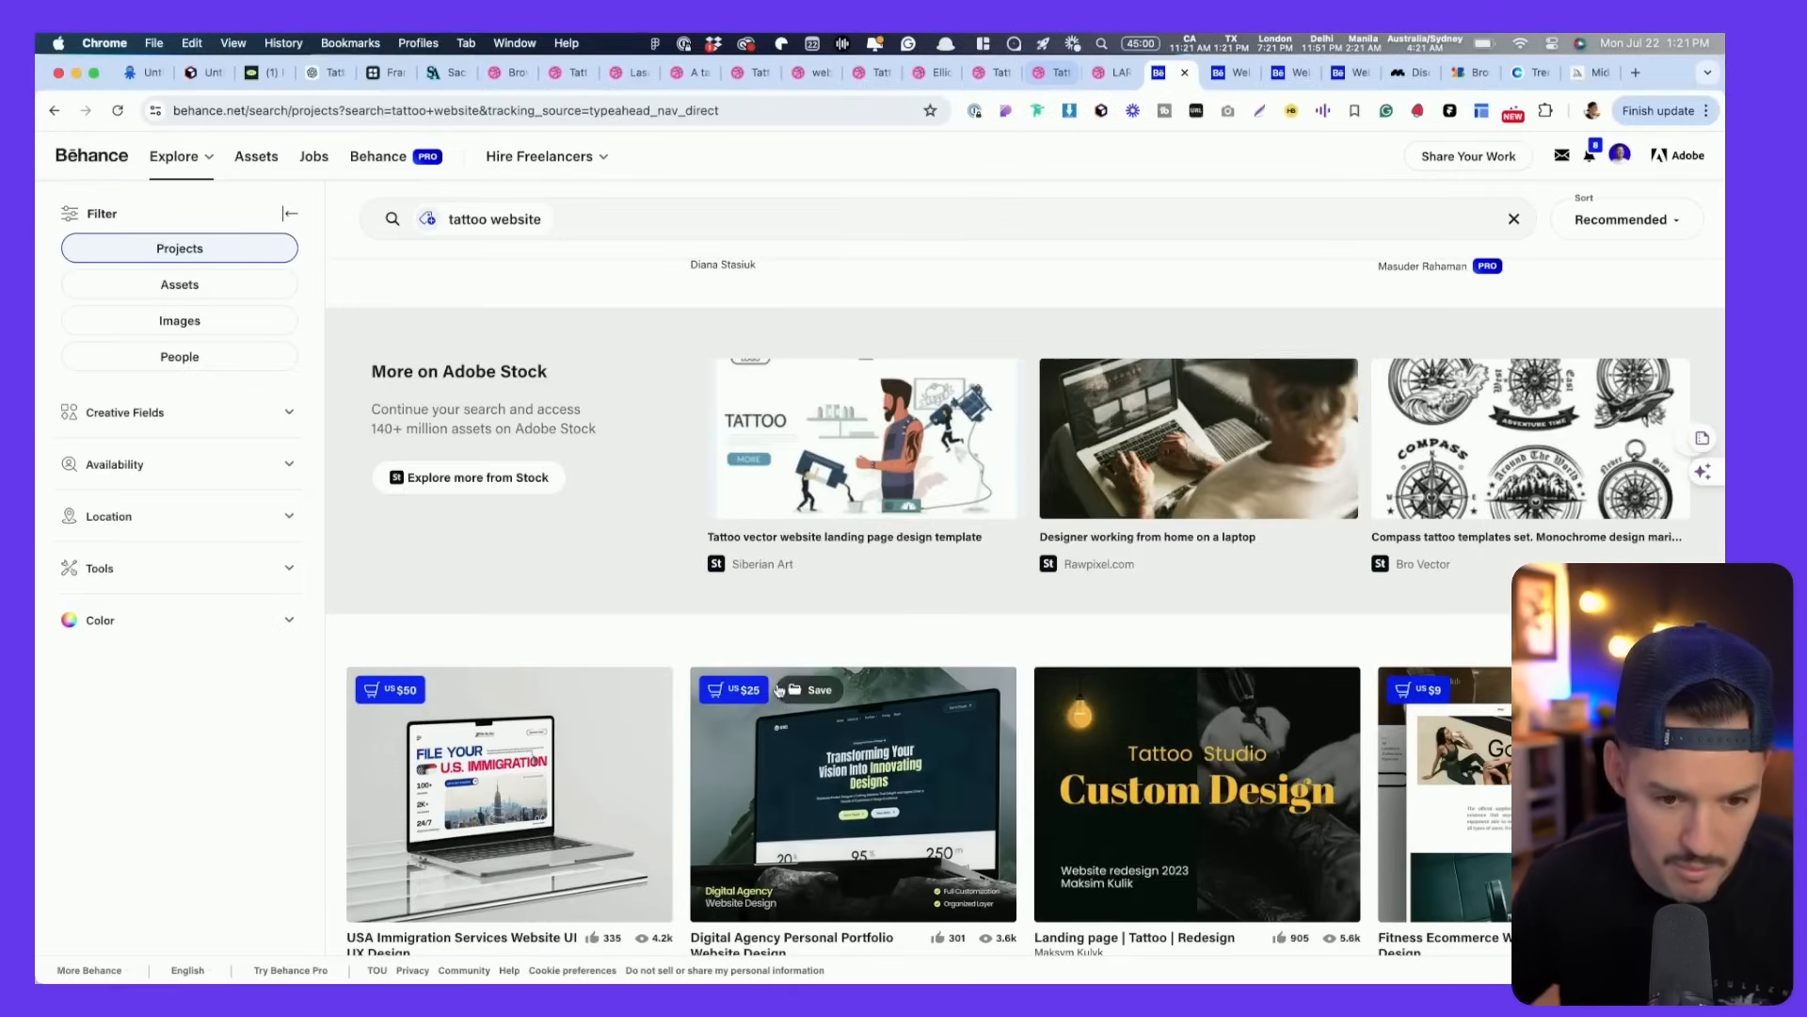
scroll(779, 690, "down", 3)
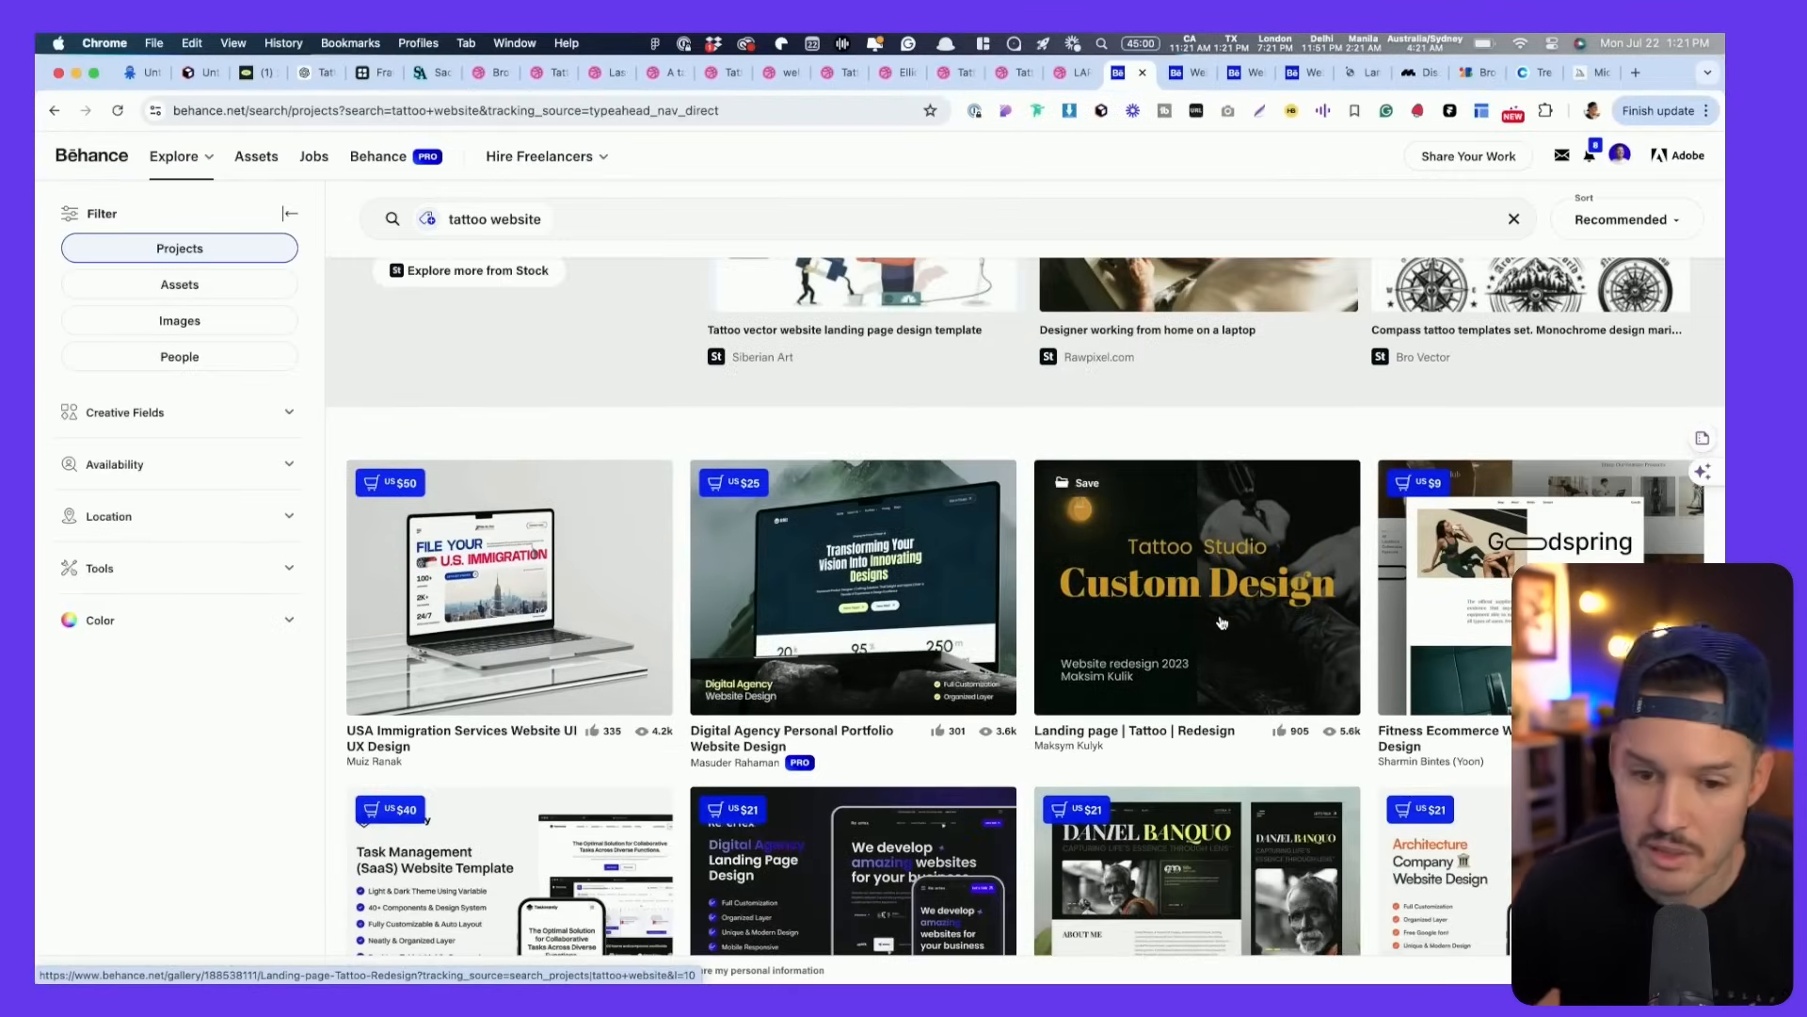
scroll(1240, 603, "down", 3)
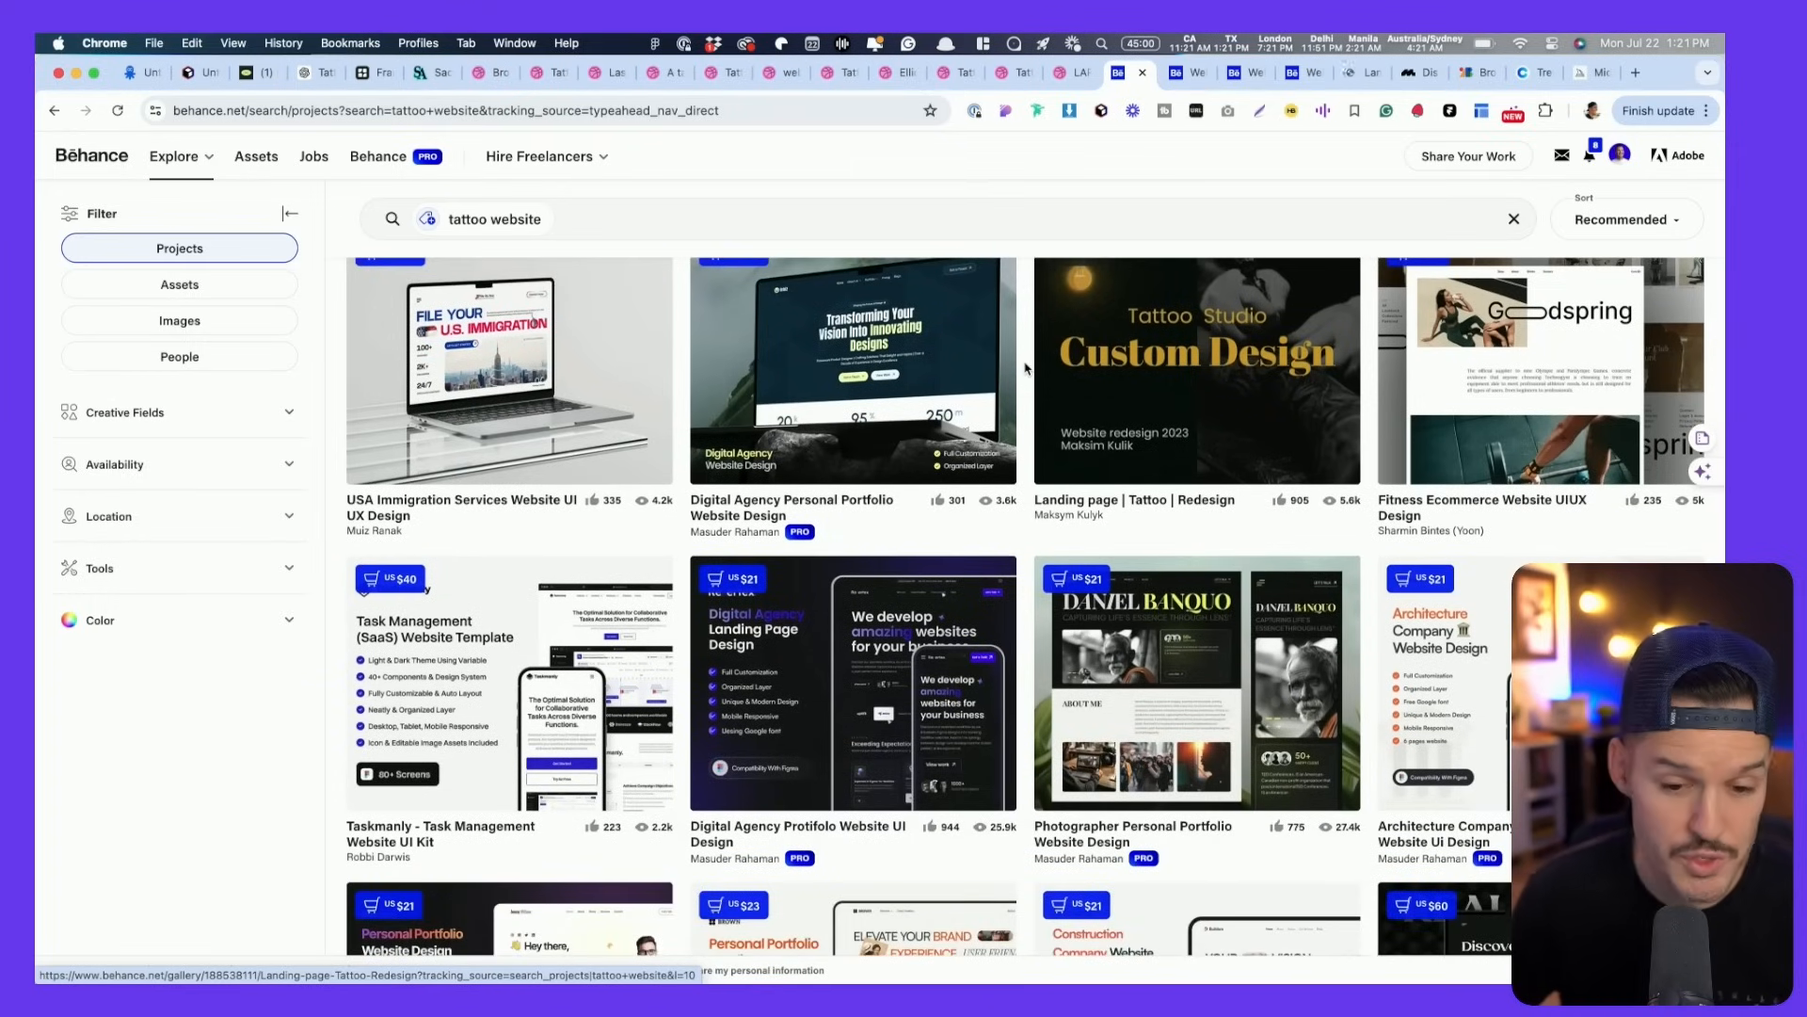
scroll(1026, 367, "down", 10)
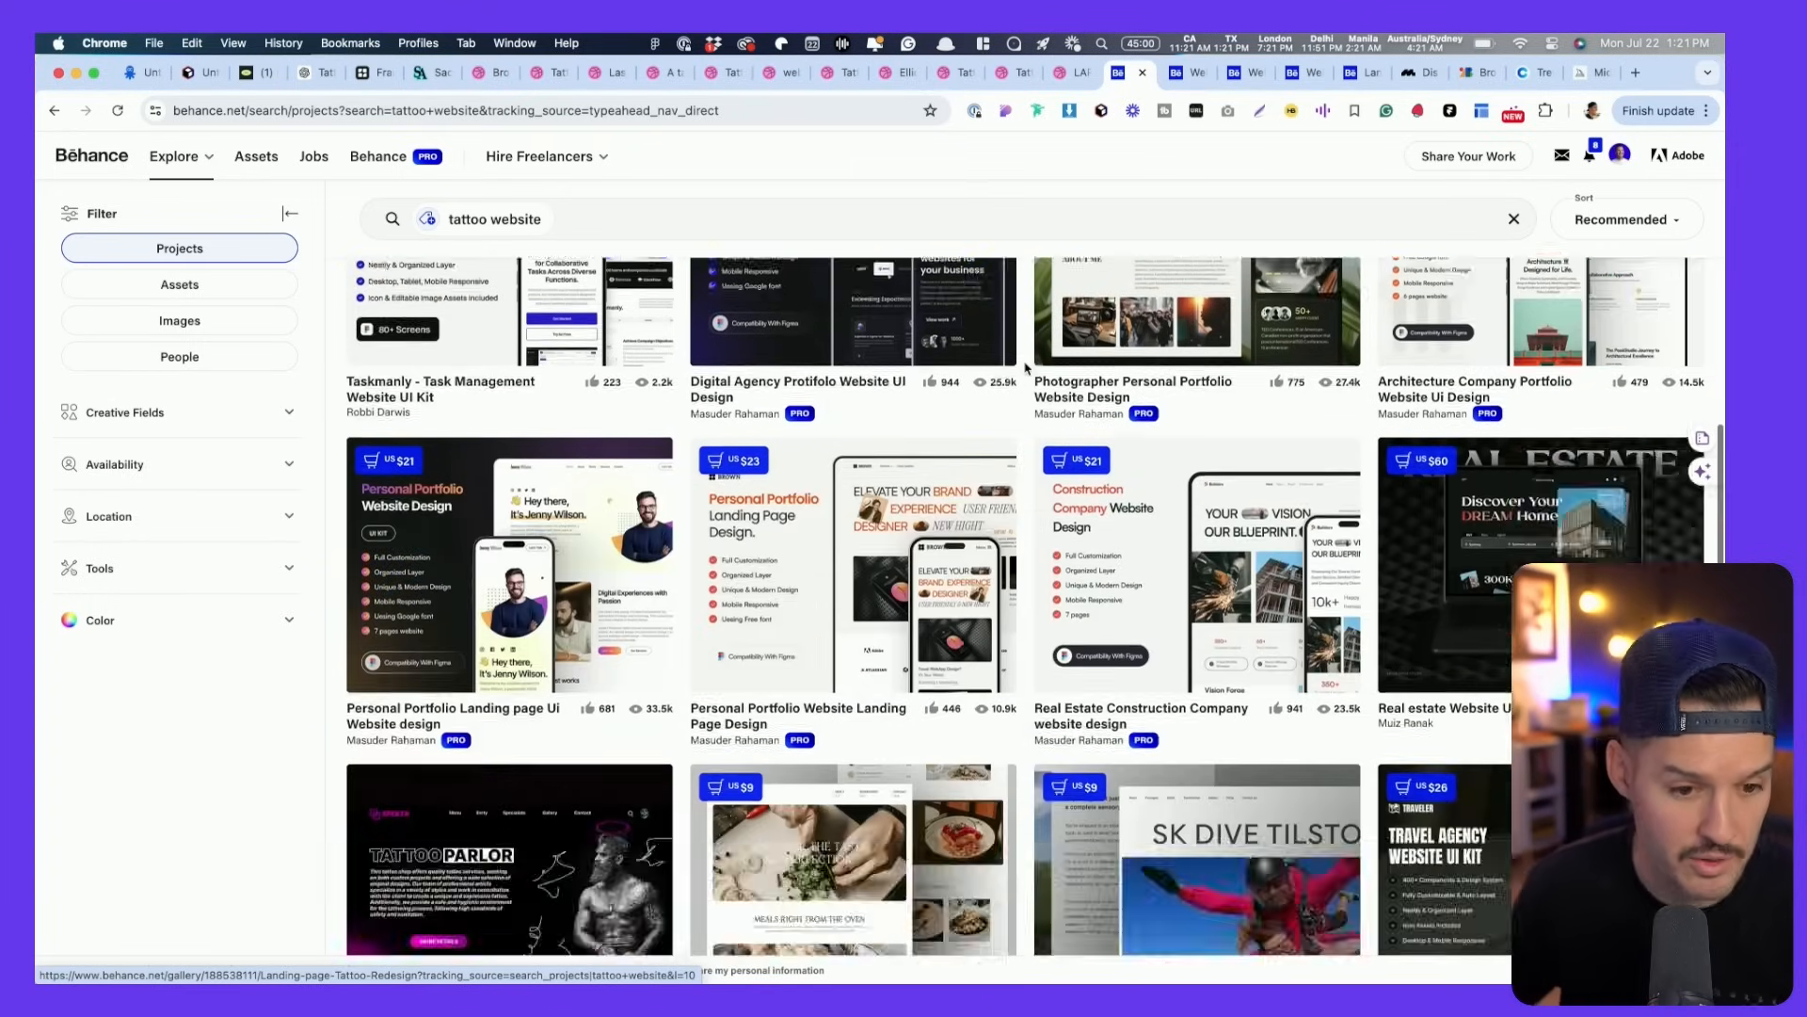
scroll(1026, 367, "down", 5)
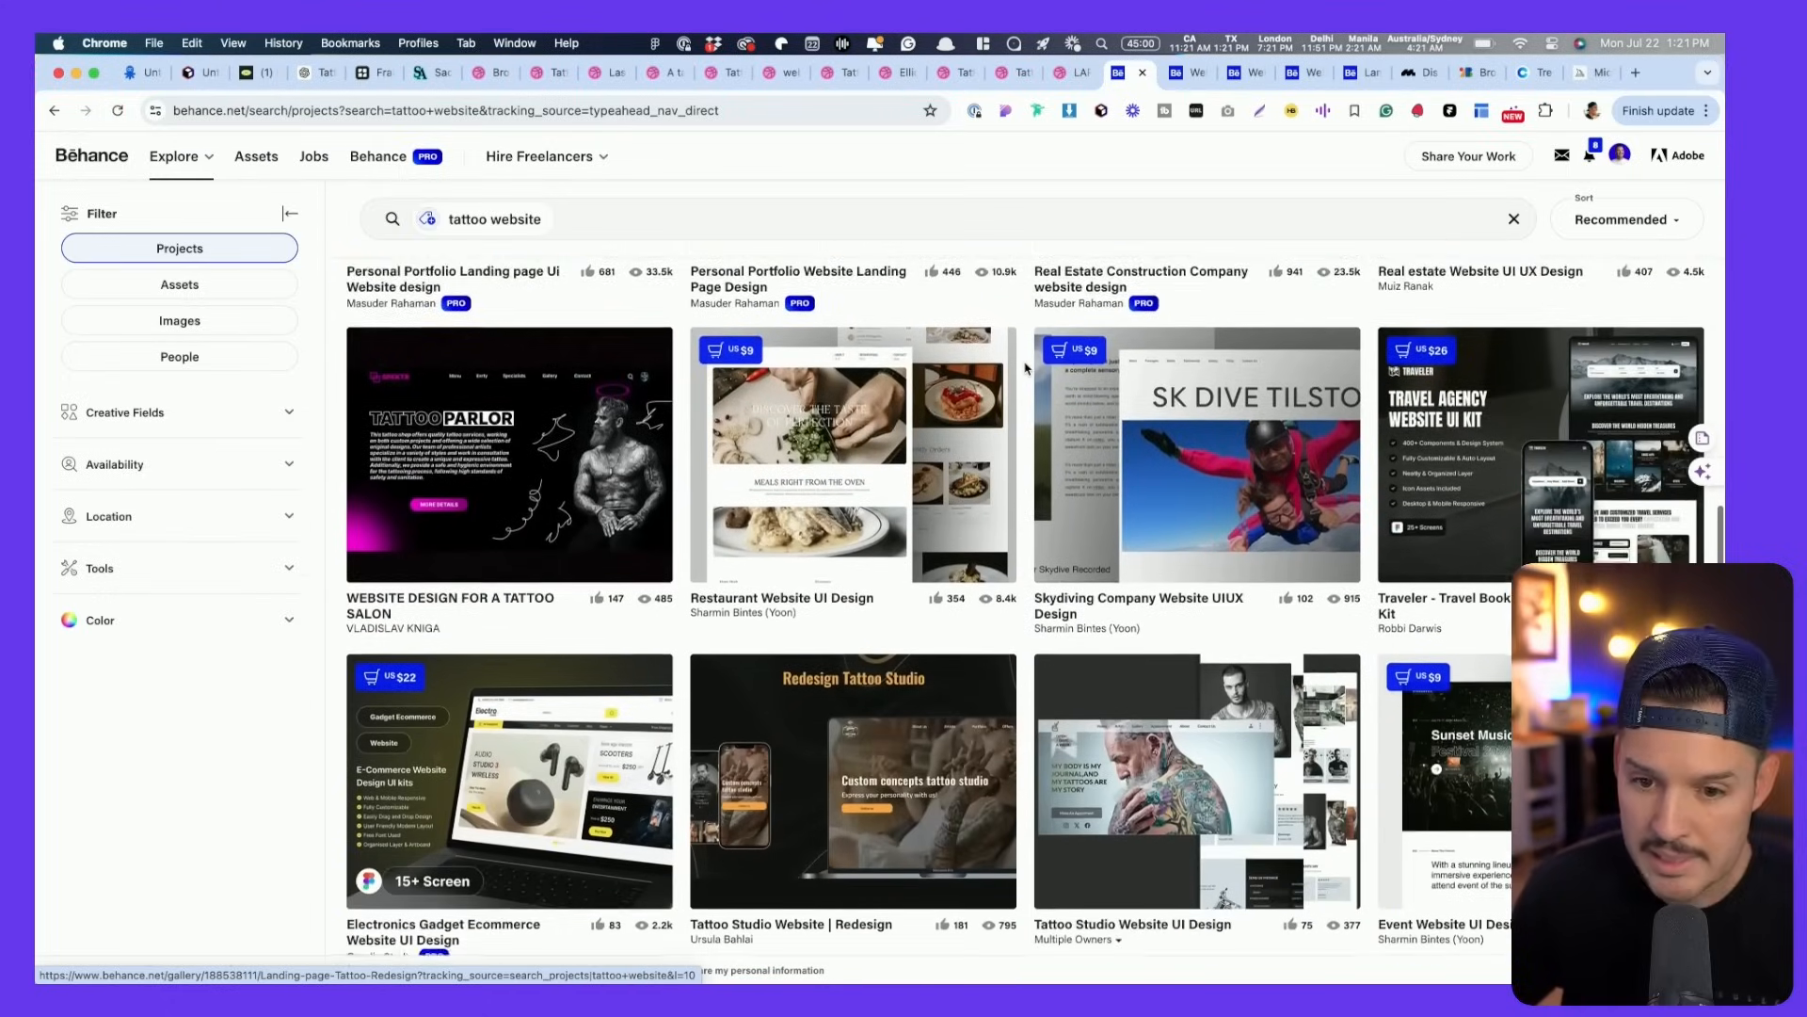
scroll(1026, 367, "down", 6)
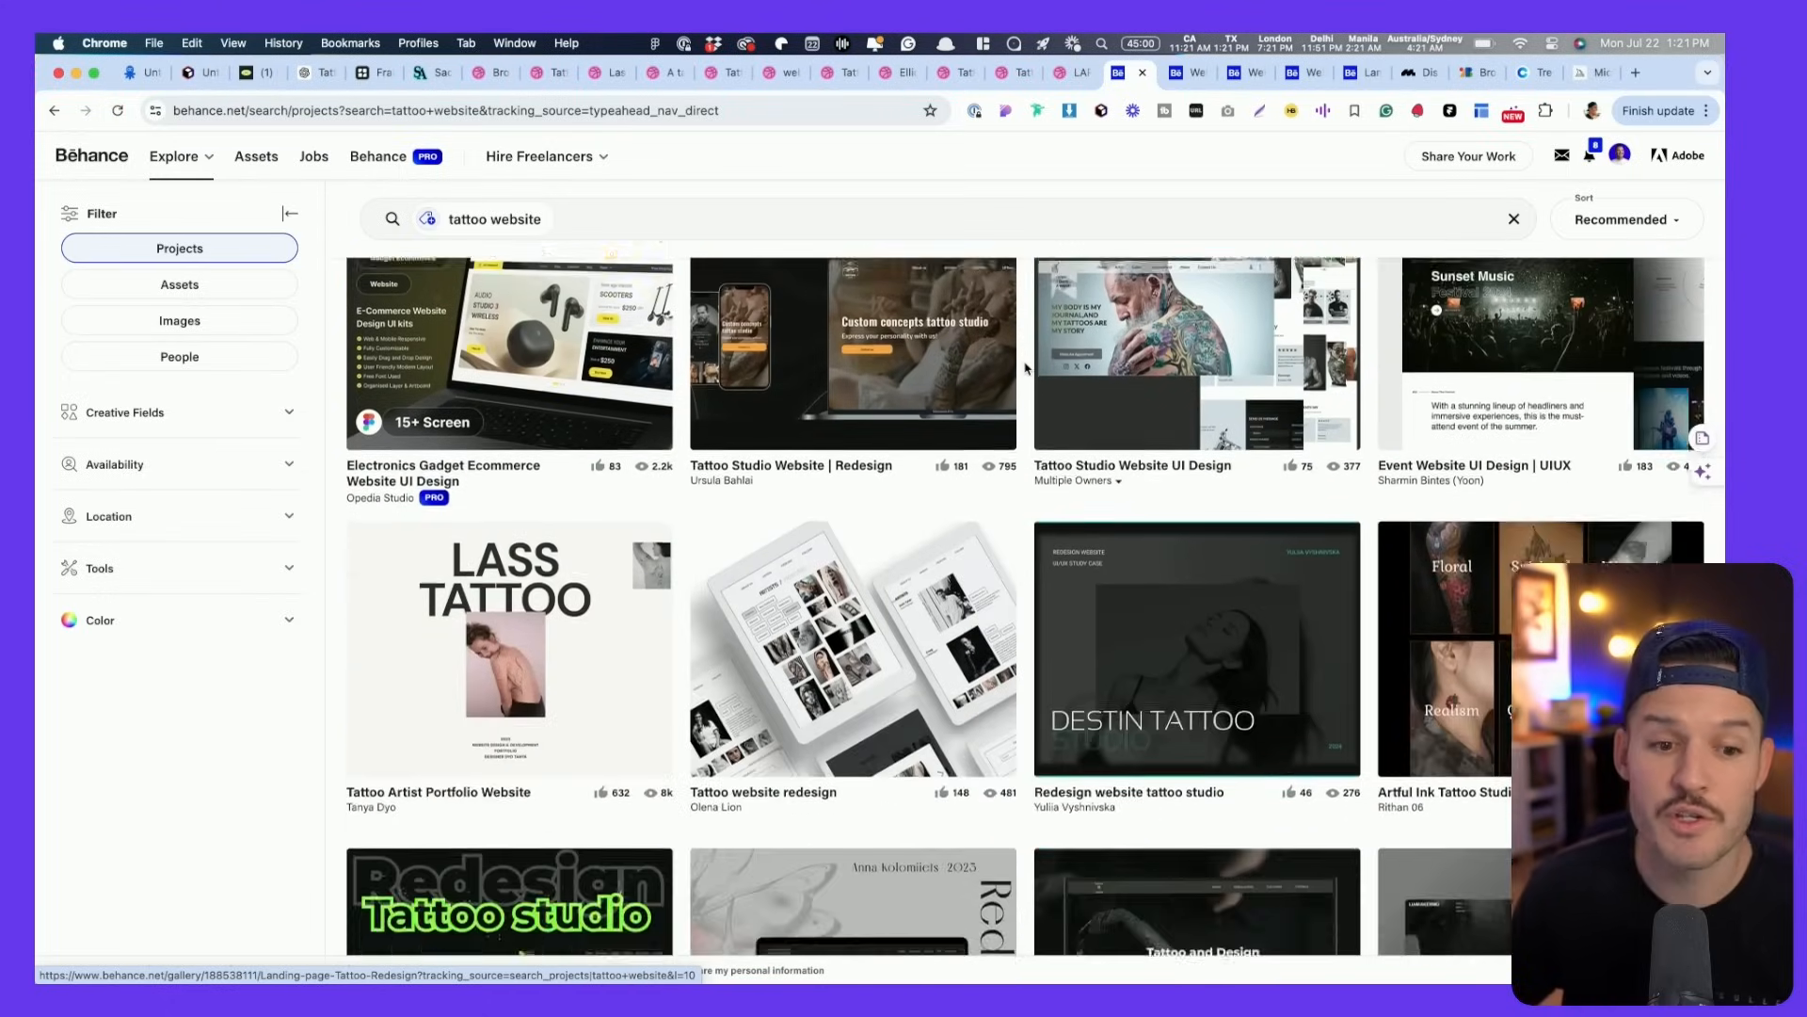
scroll(1026, 367, "down", 3)
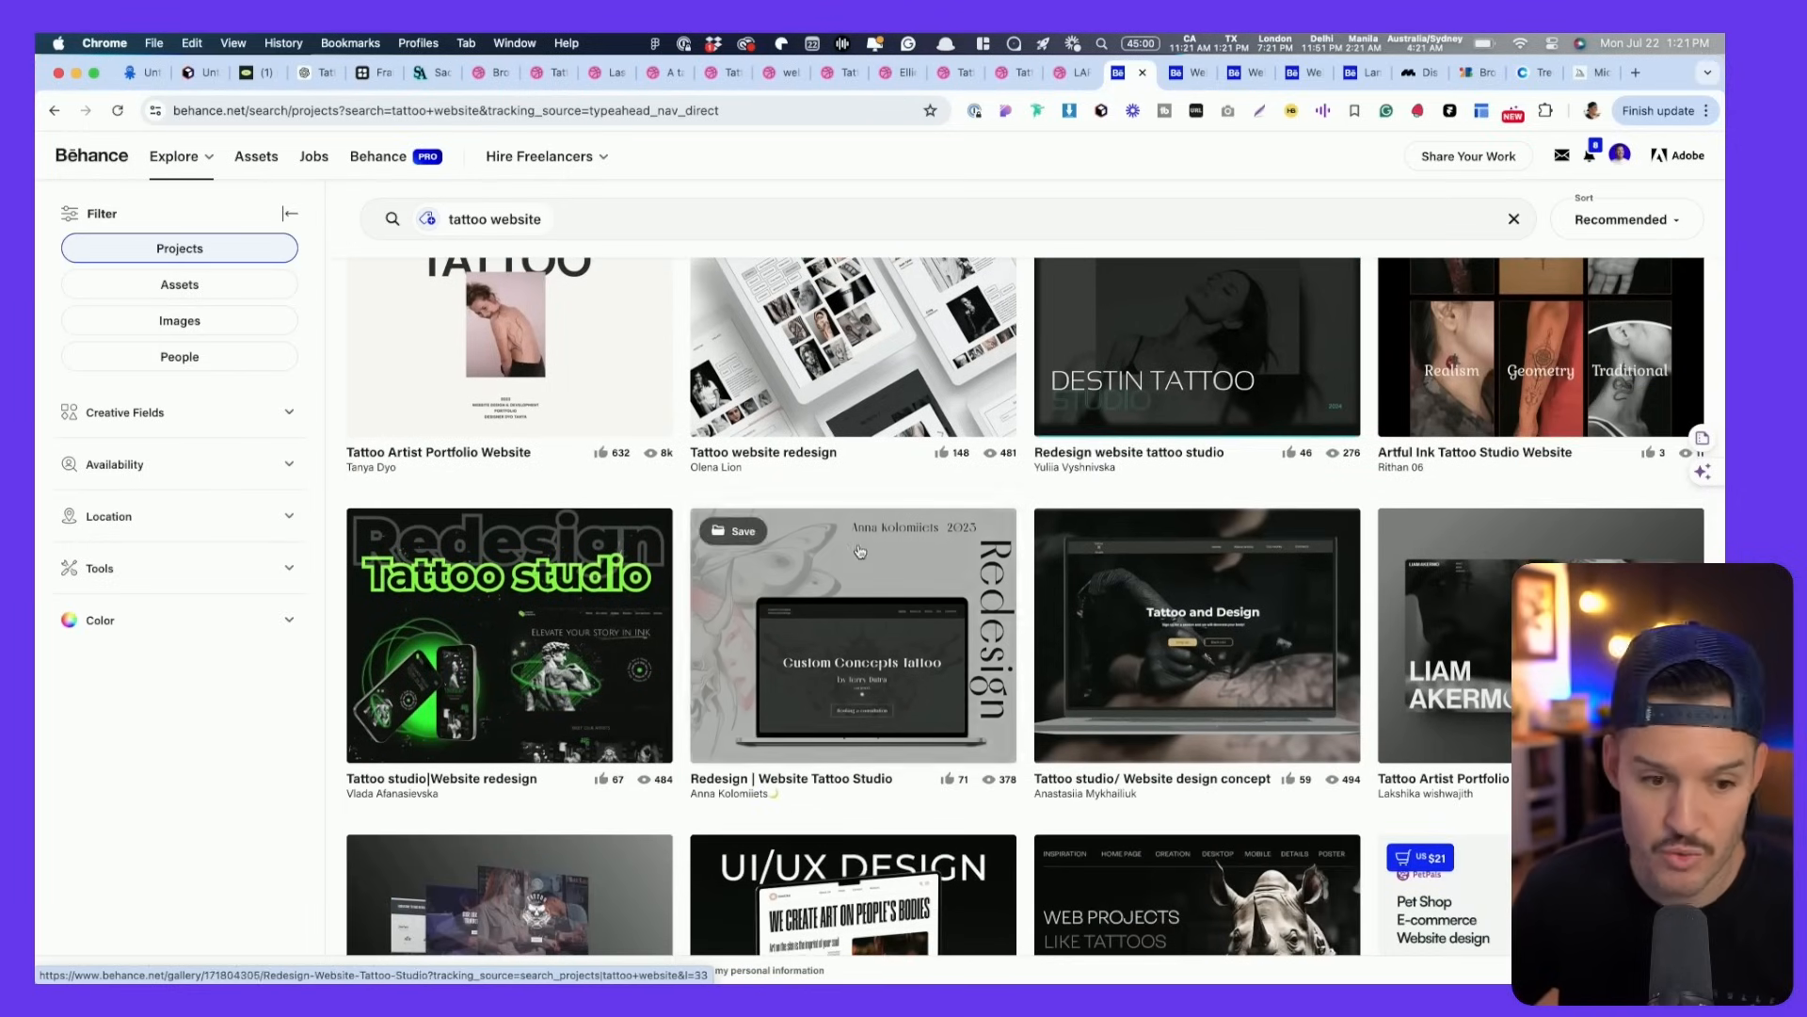
left_click(1202, 620, "super")
scroll(1189, 612, "down", 4)
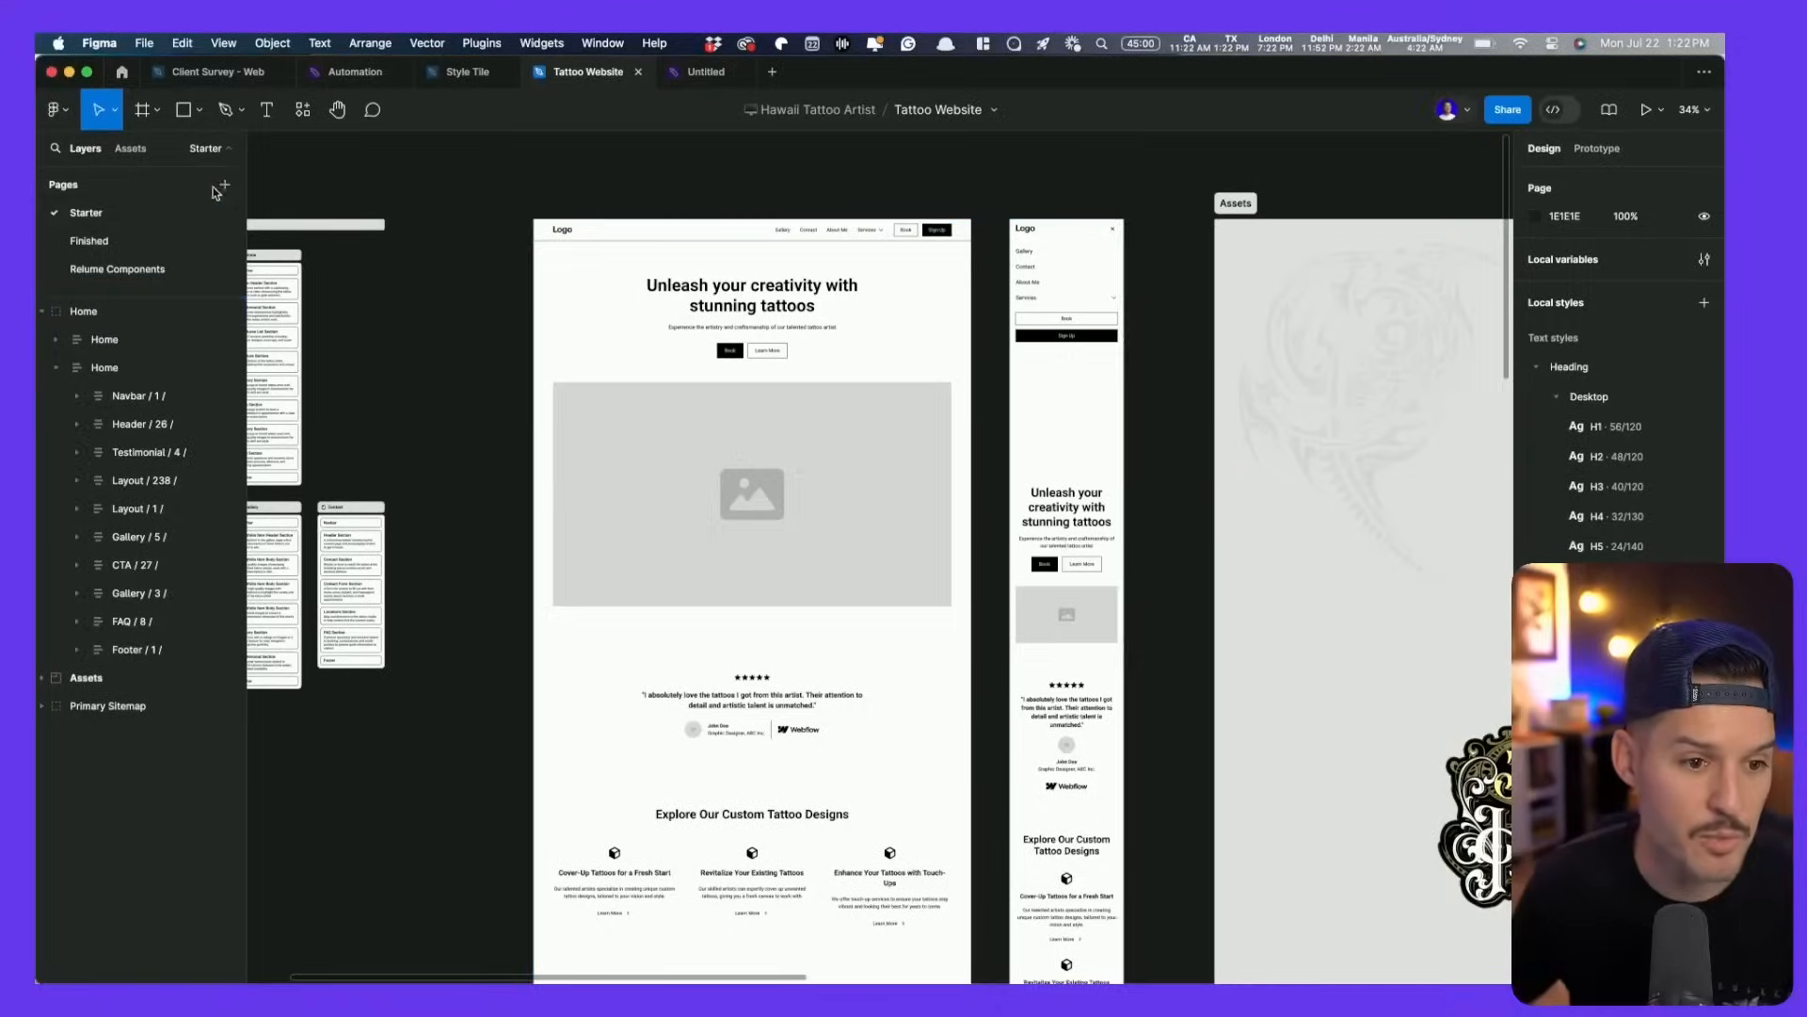
- Add a new Figma page named Moodboard
left_click(225, 186)
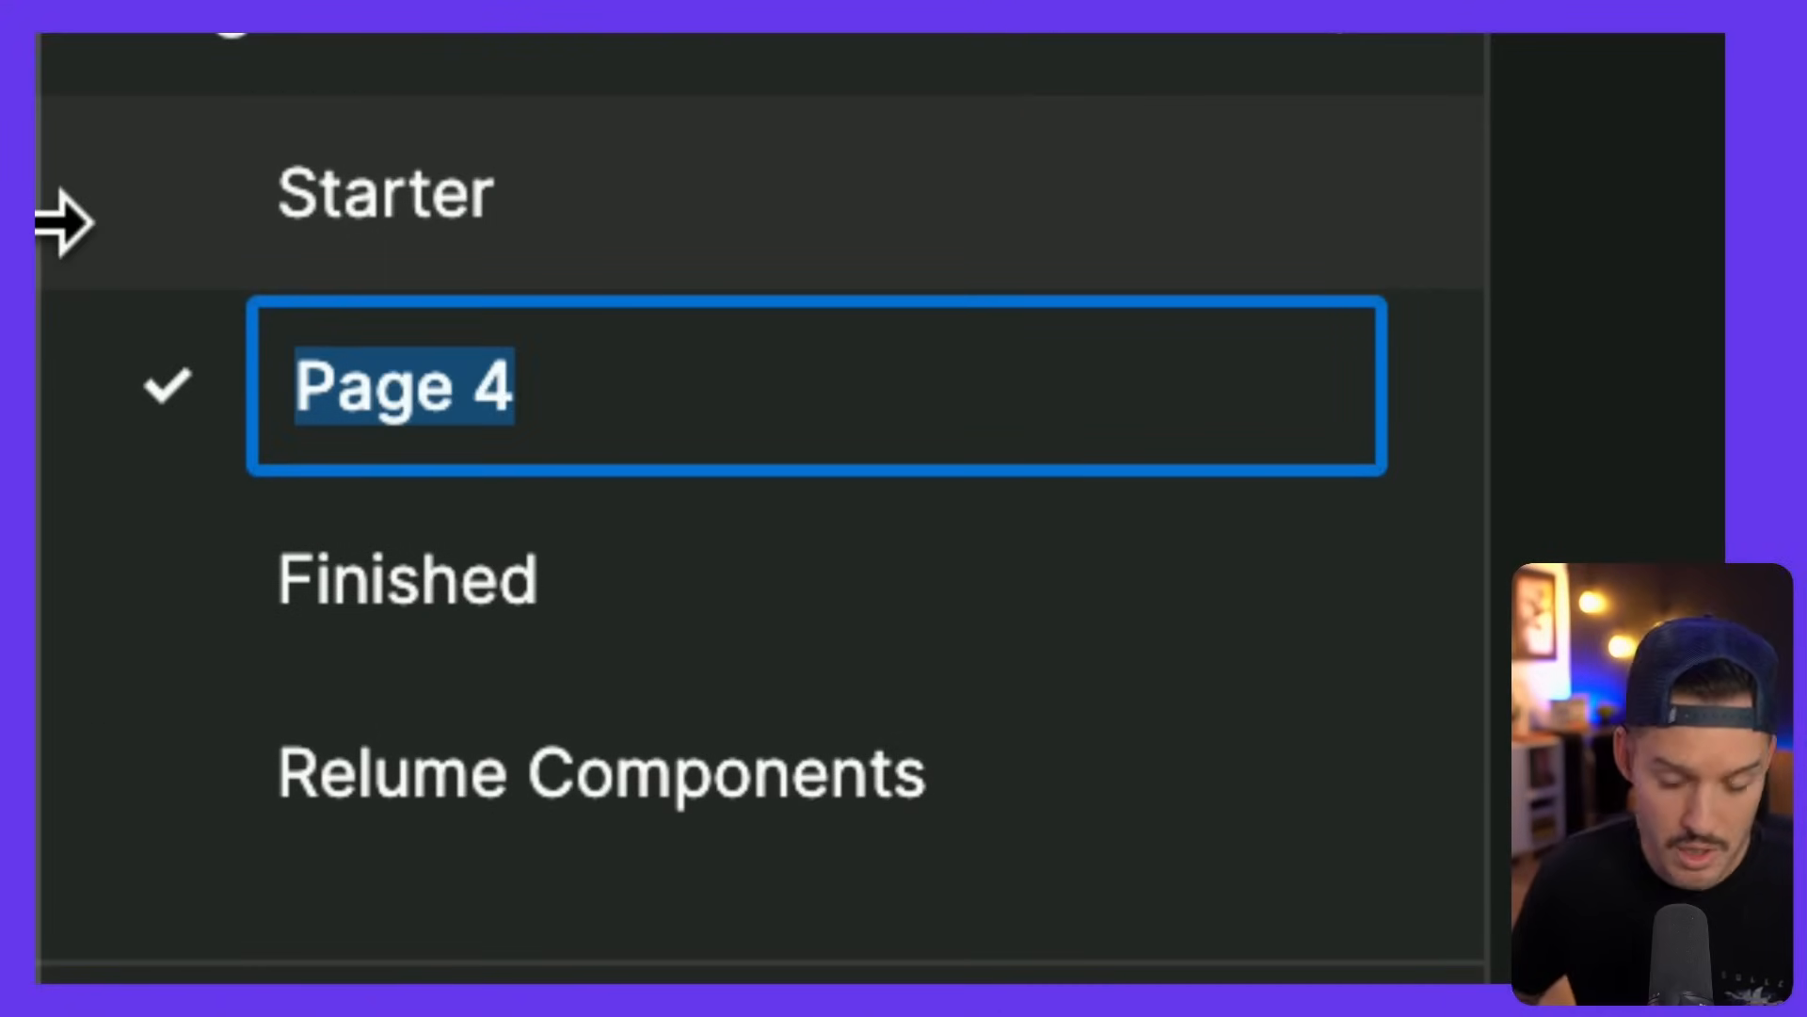
type("Moodboard")
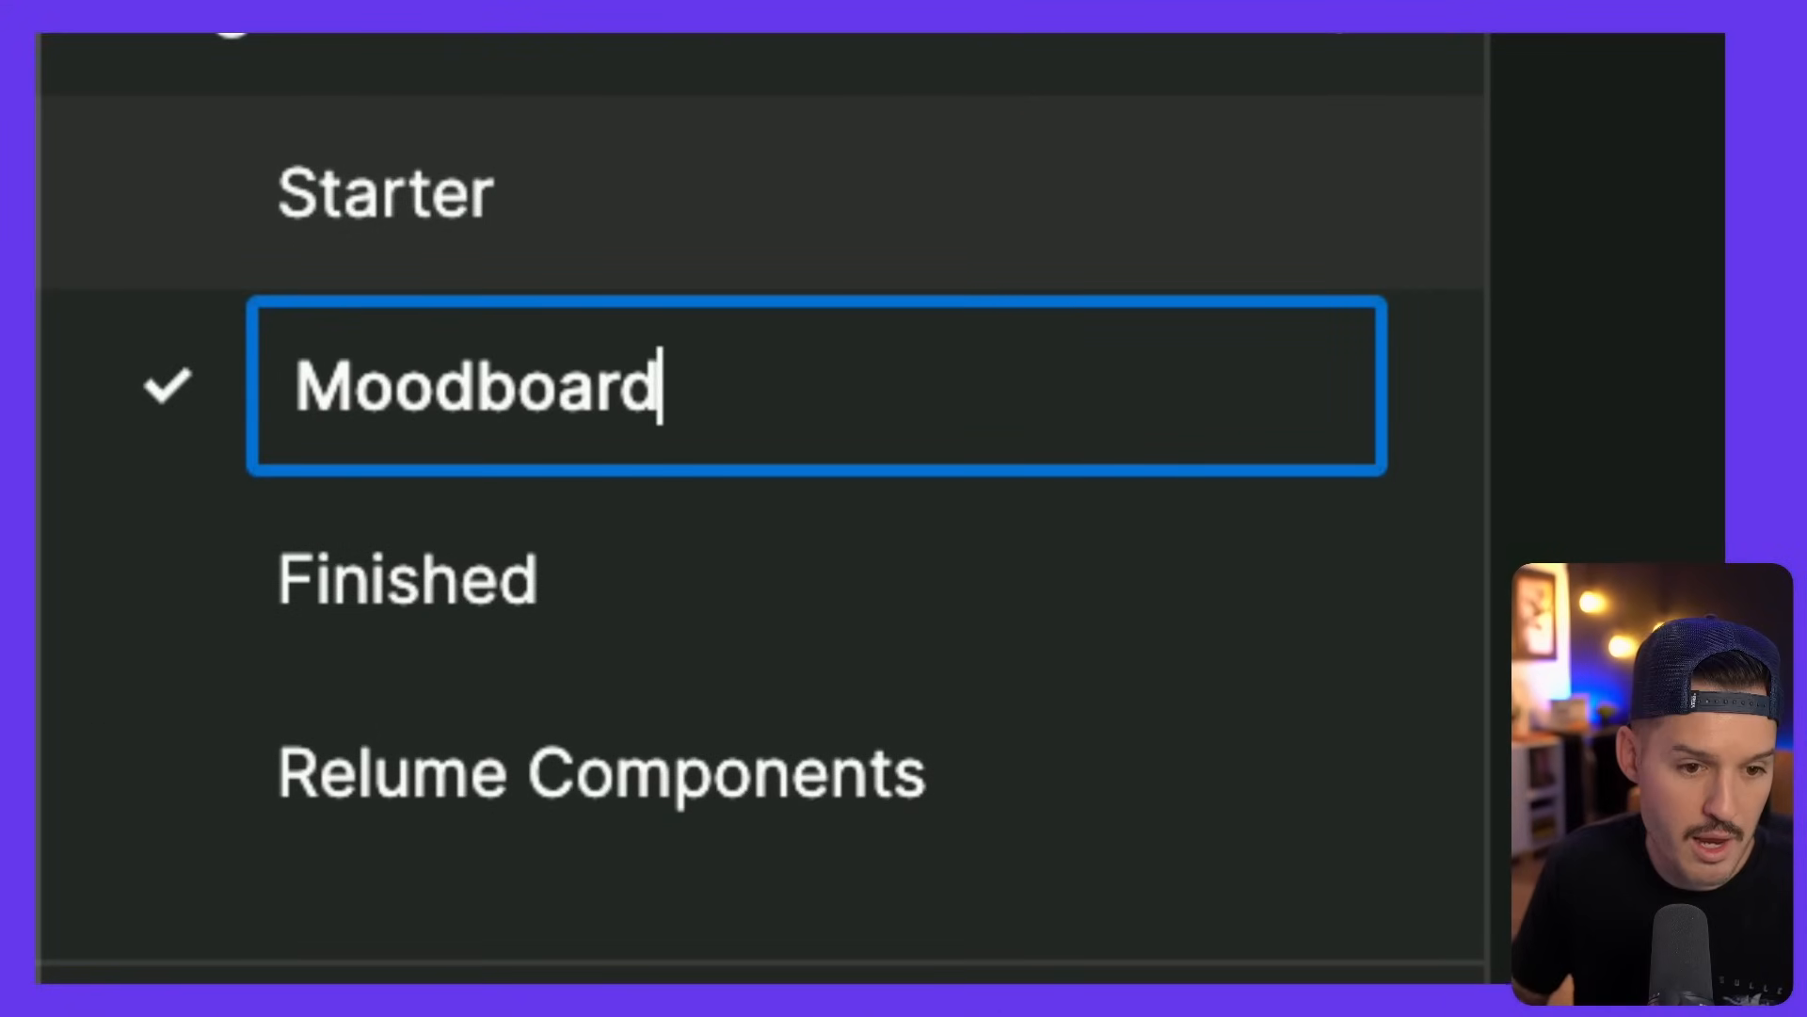
key("Return")
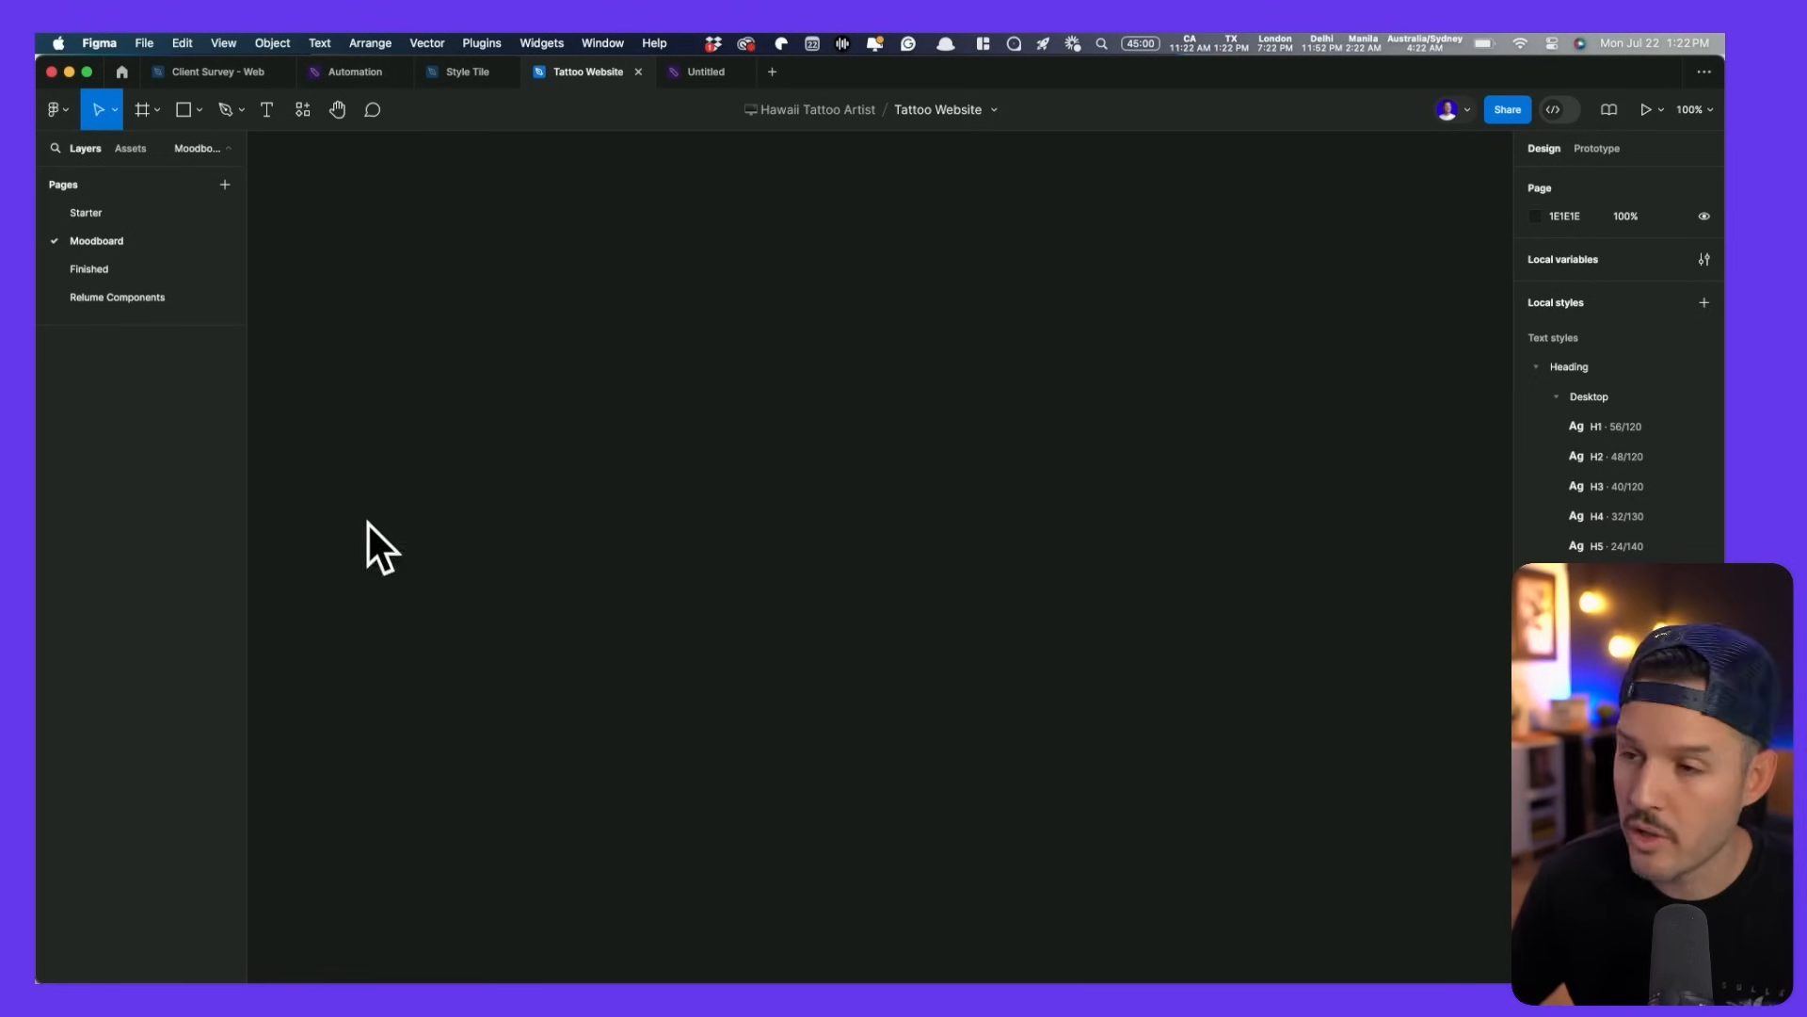
key("ctrl+alt+Left")
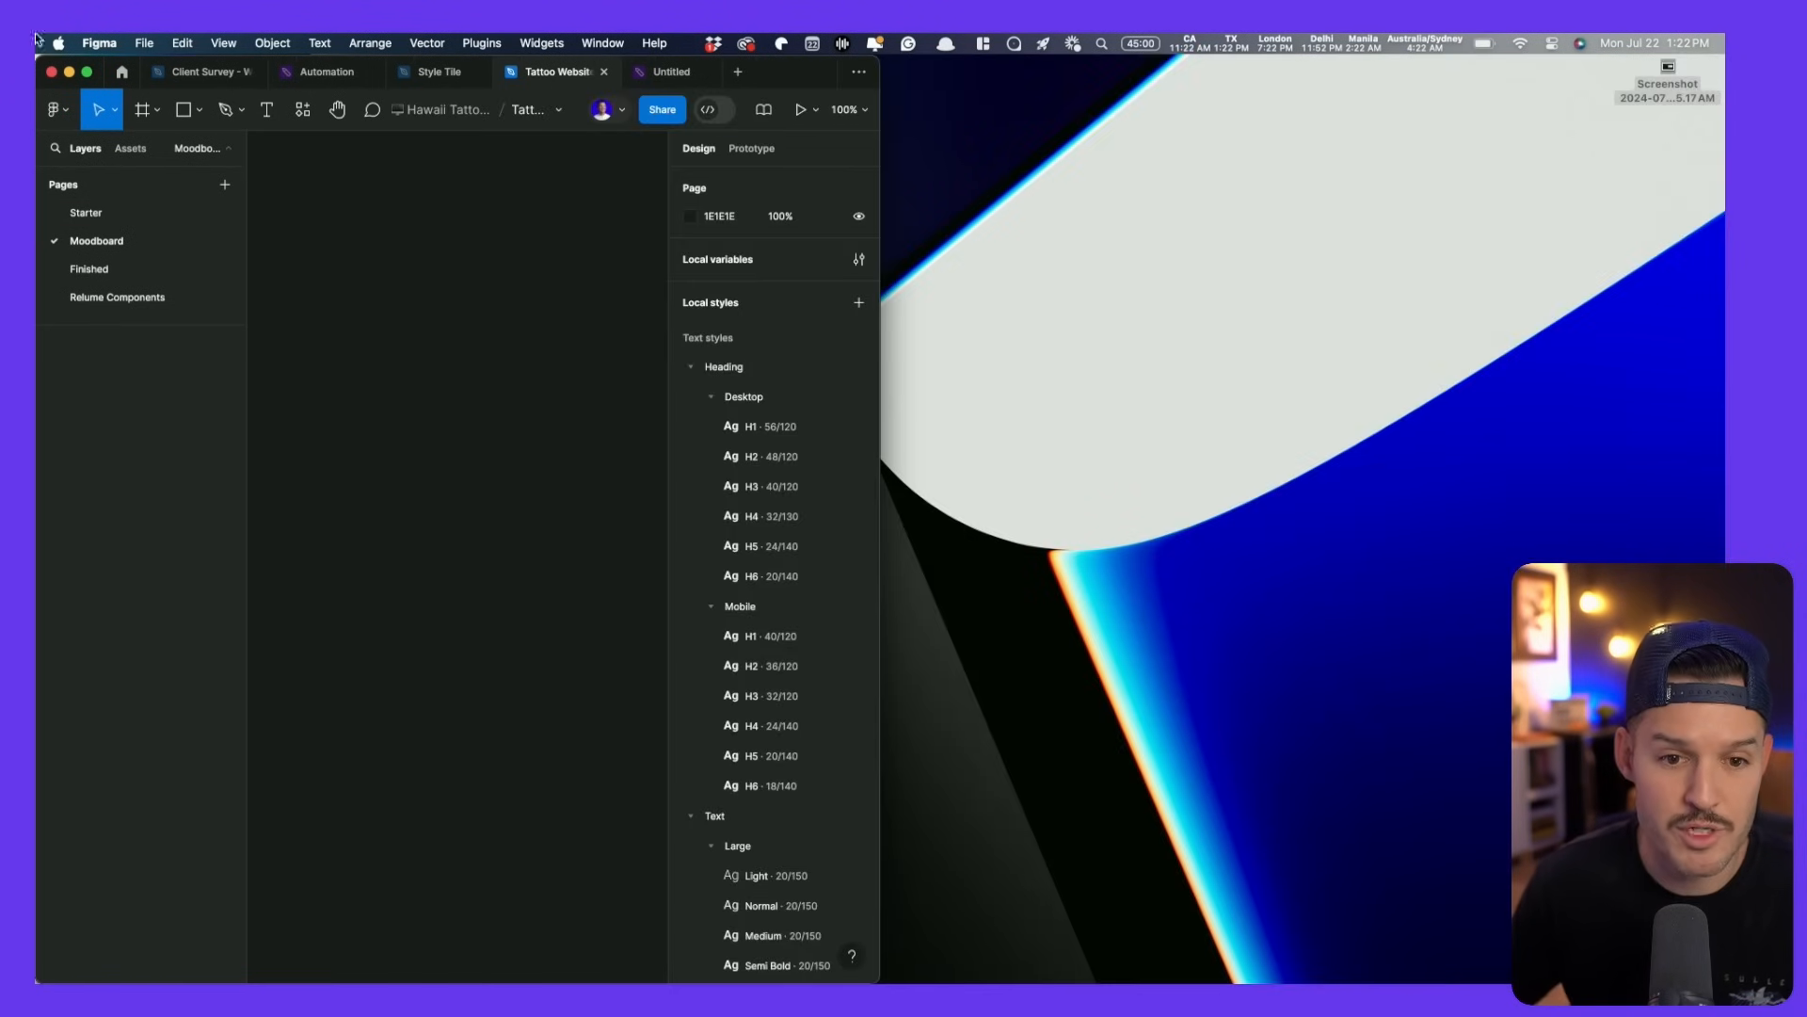
key("ctrl+Up")
left_click(885, 89)
key("ctrl+Up")
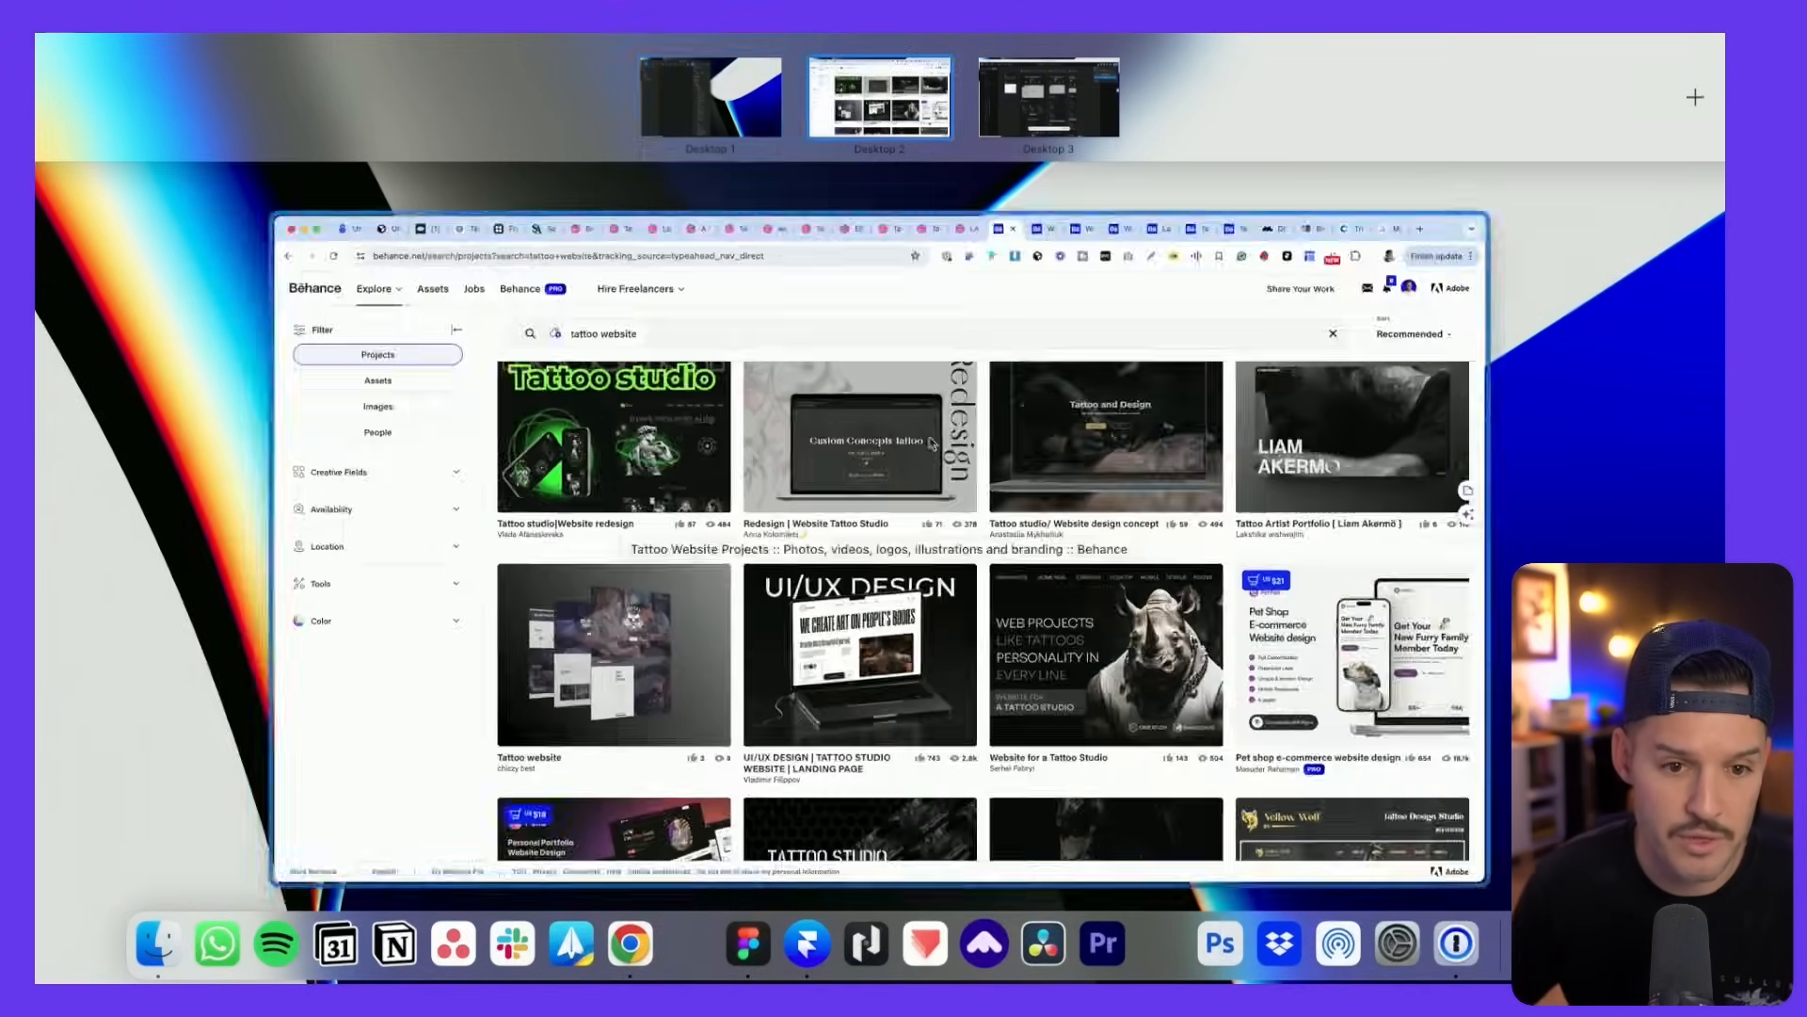
left_click_drag(932, 443, 715, 99)
left_click(718, 94)
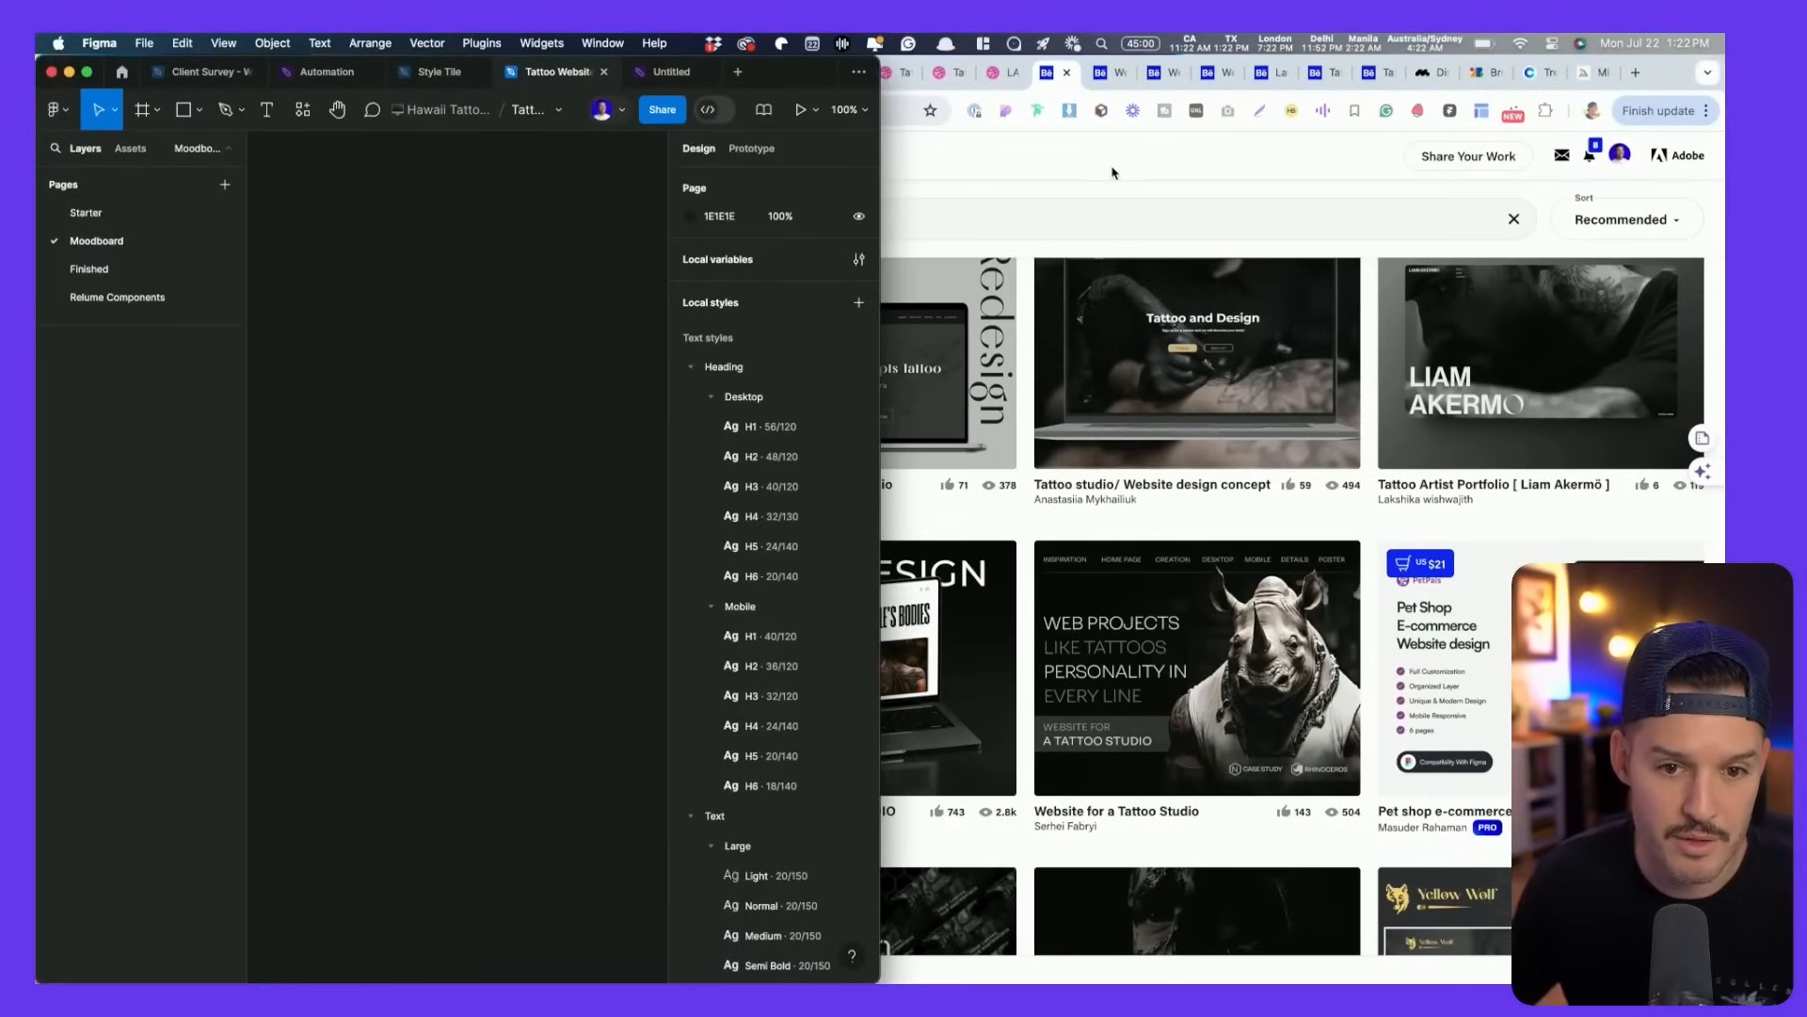
- Tile the Behance window beside Figma and widen it to show four result columns
left_click(1114, 173)
key("ctrl+alt+Right")
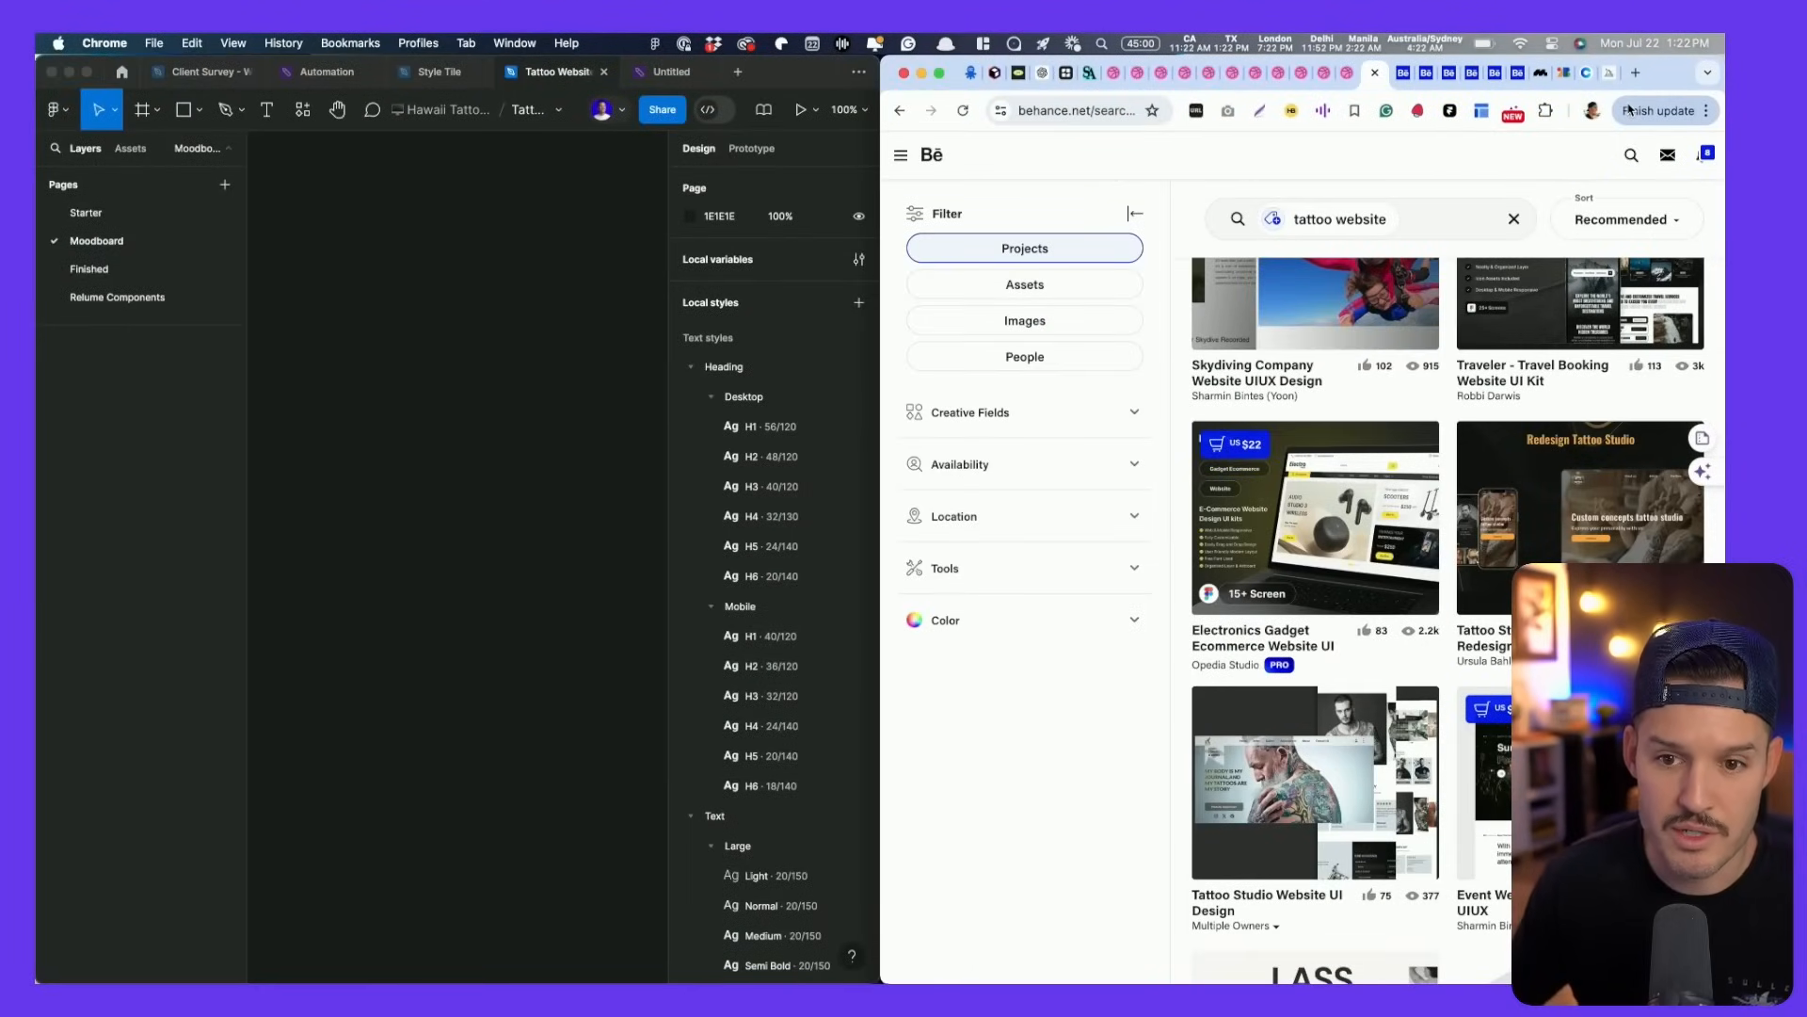
left_click_drag(1670, 81, 1623, 82)
key("ctrl+alt+Left")
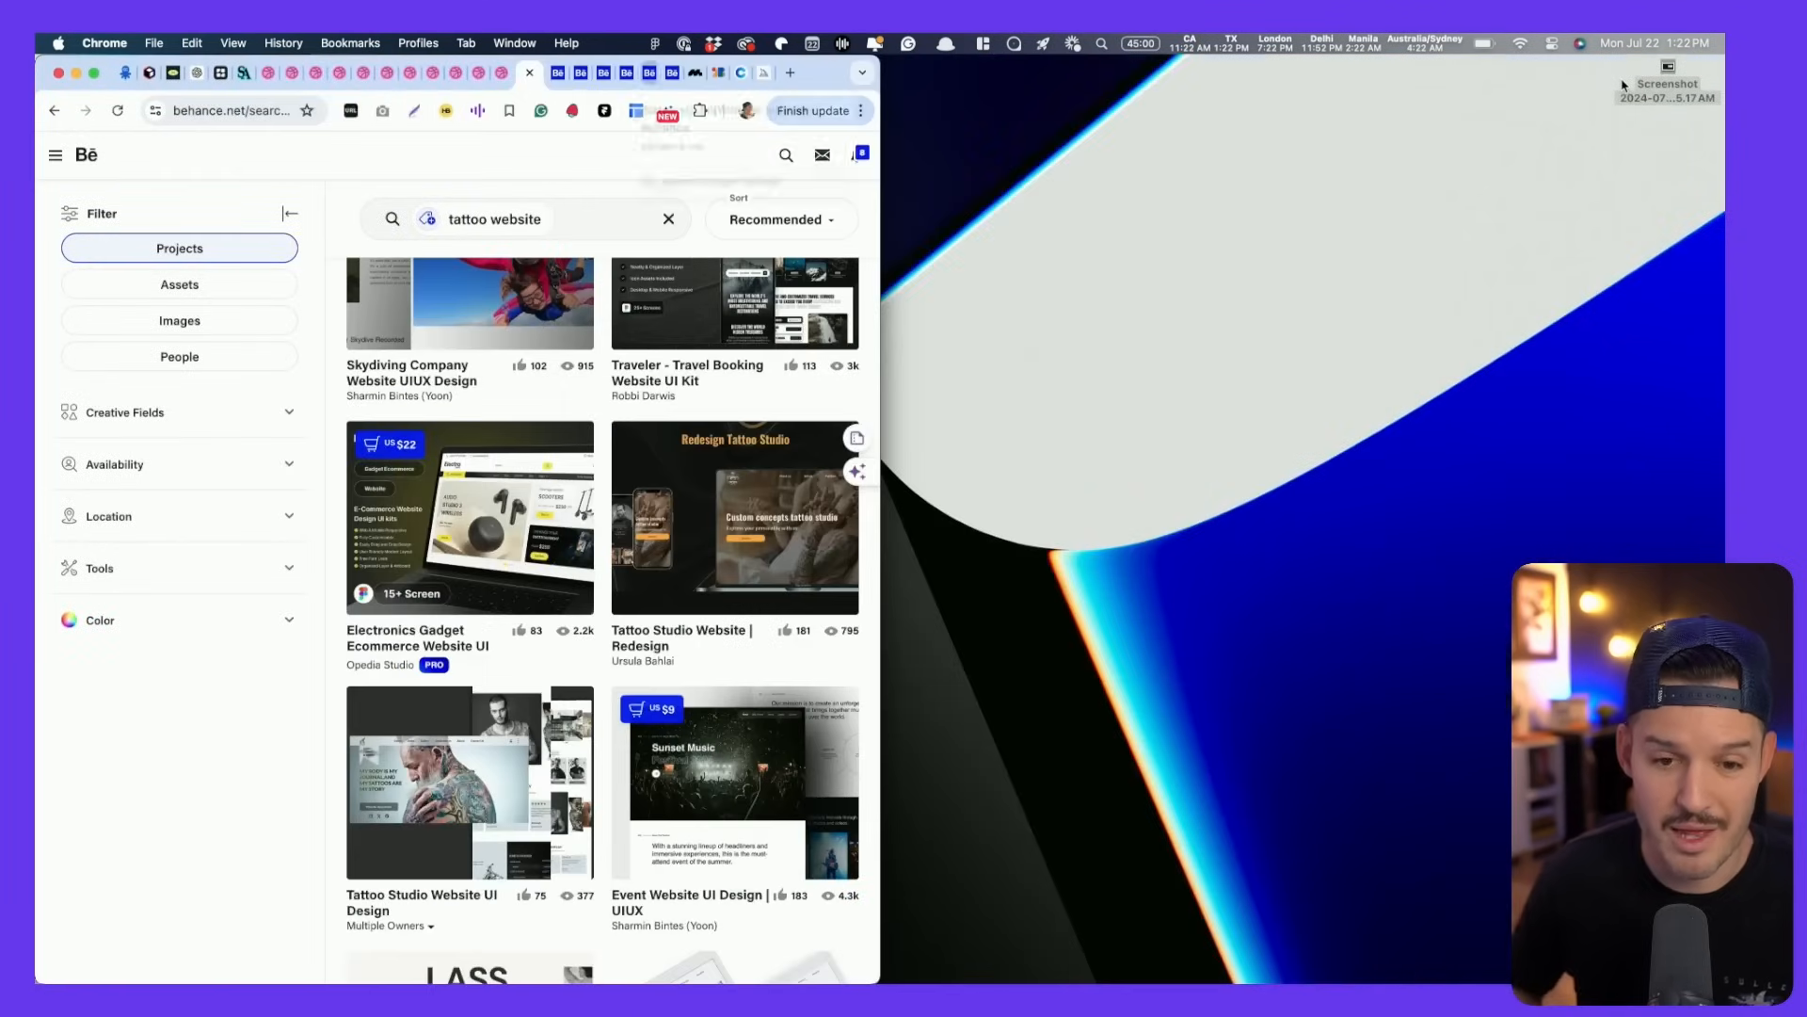
left_click_drag(879, 244, 1598, 236)
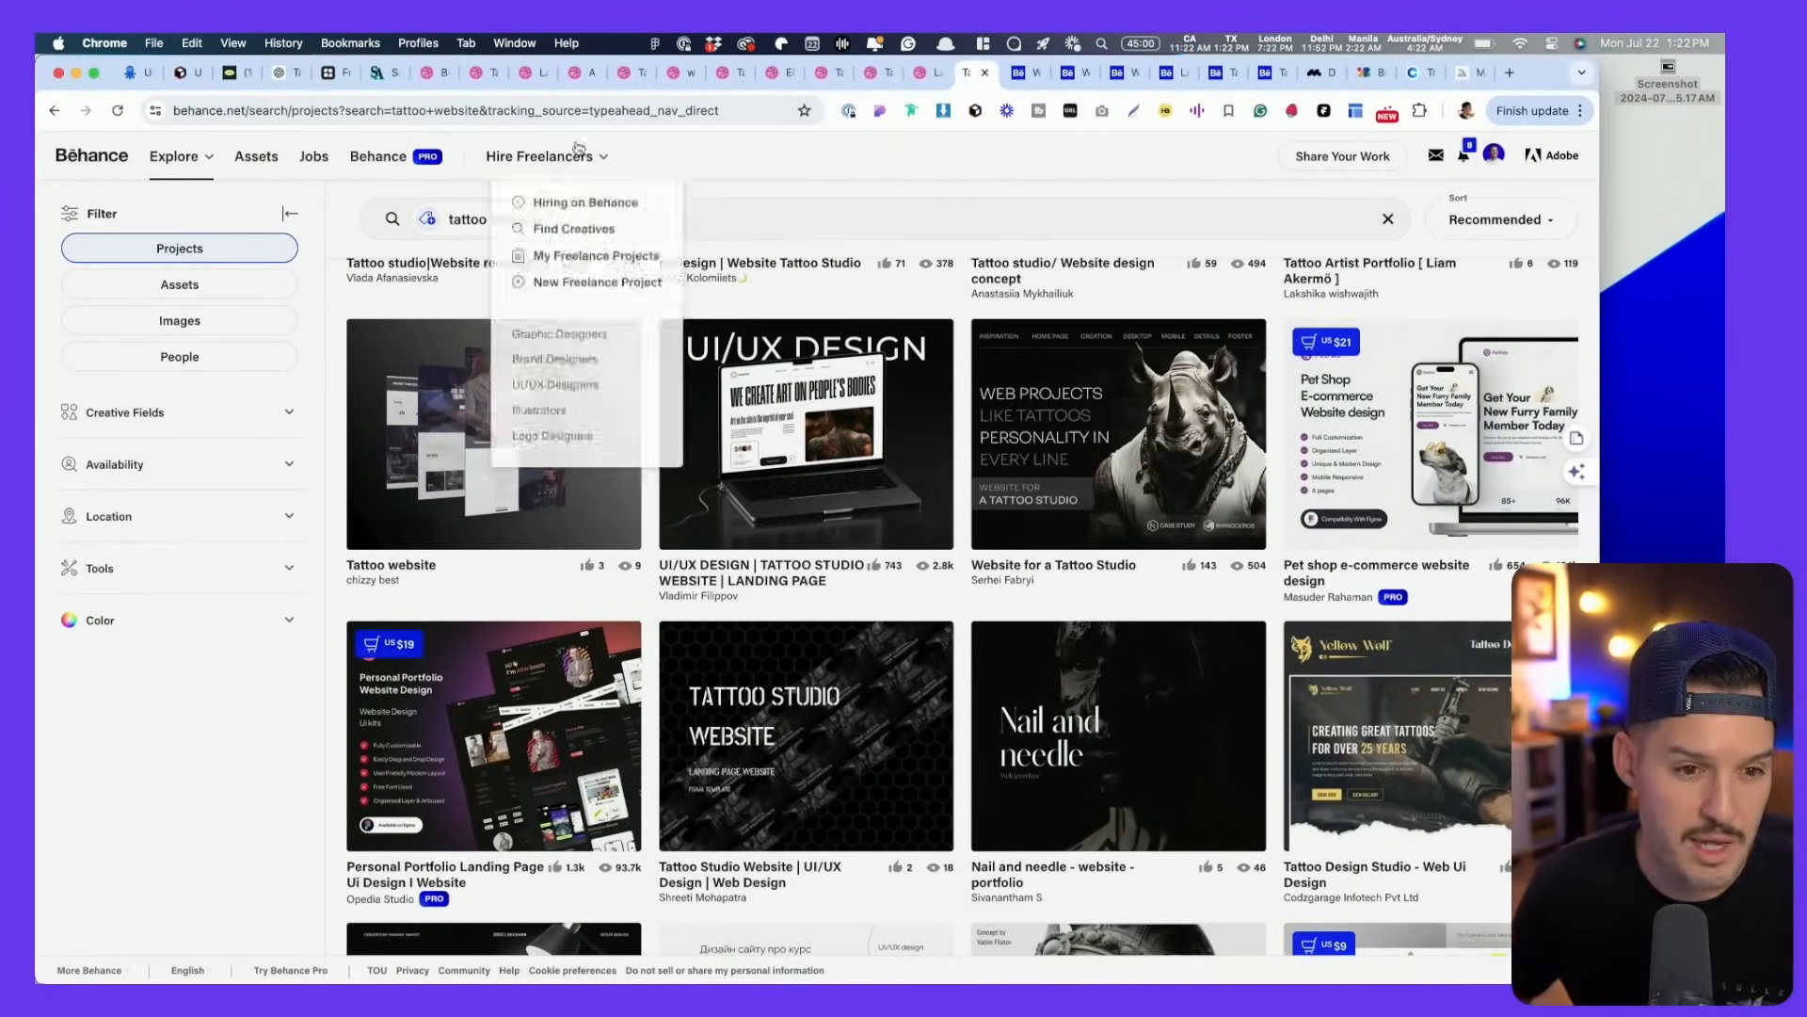
- Screenshot the Raven Studio hero image from the Dribbble Tattoo Studio shot
left_click(431, 74)
left_click(486, 83)
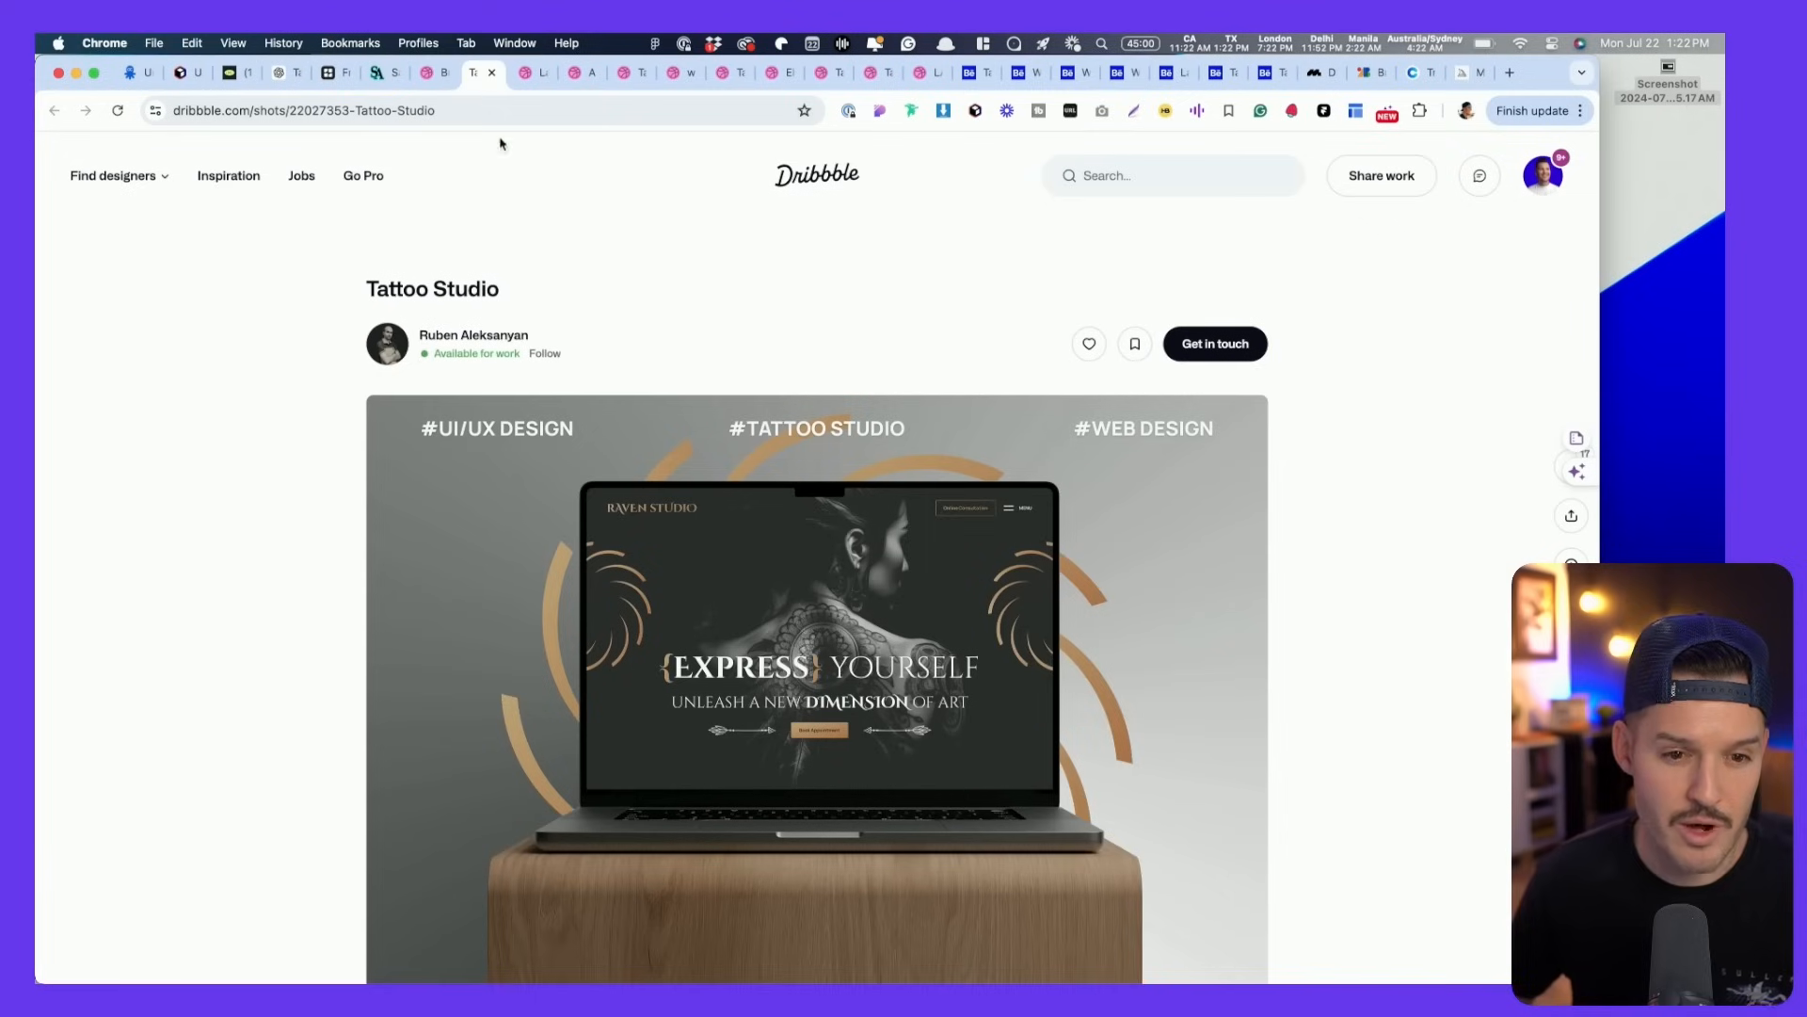
scroll(853, 546, "down", 10)
scroll(854, 548, "down", 3)
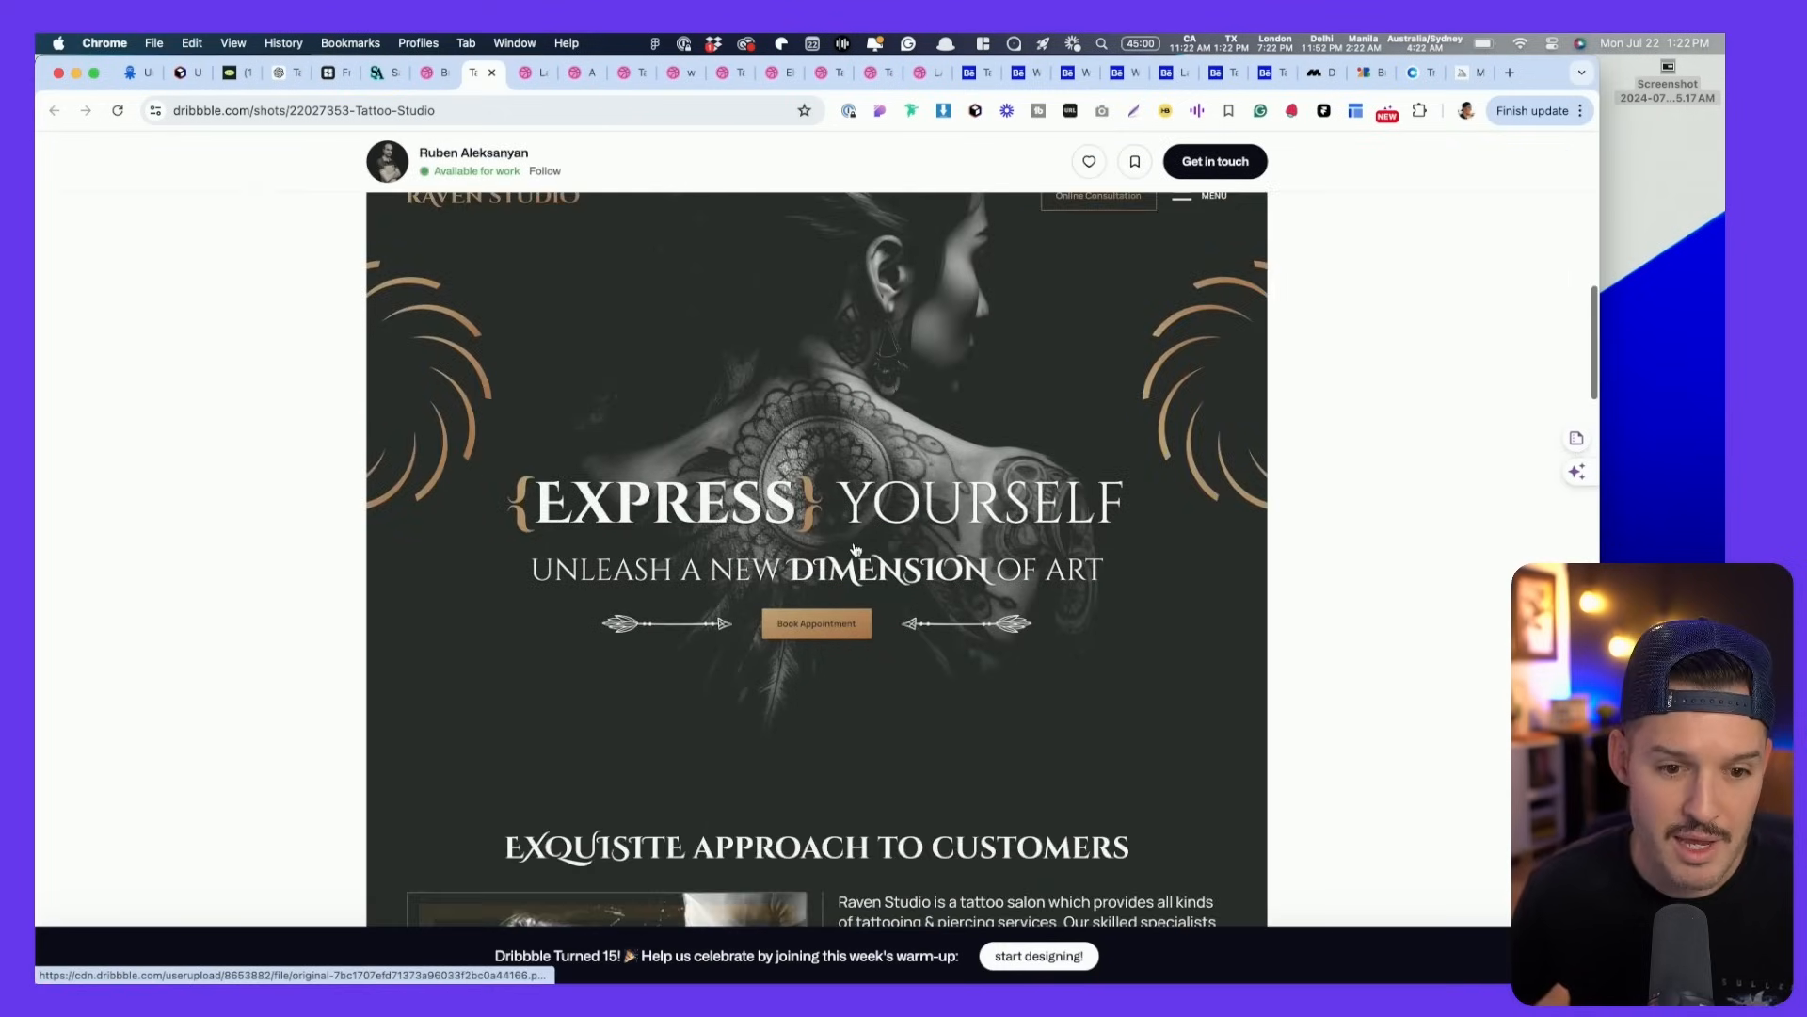
scroll(1036, 554, "up", 1)
left_click_drag(366, 216, 1268, 927)
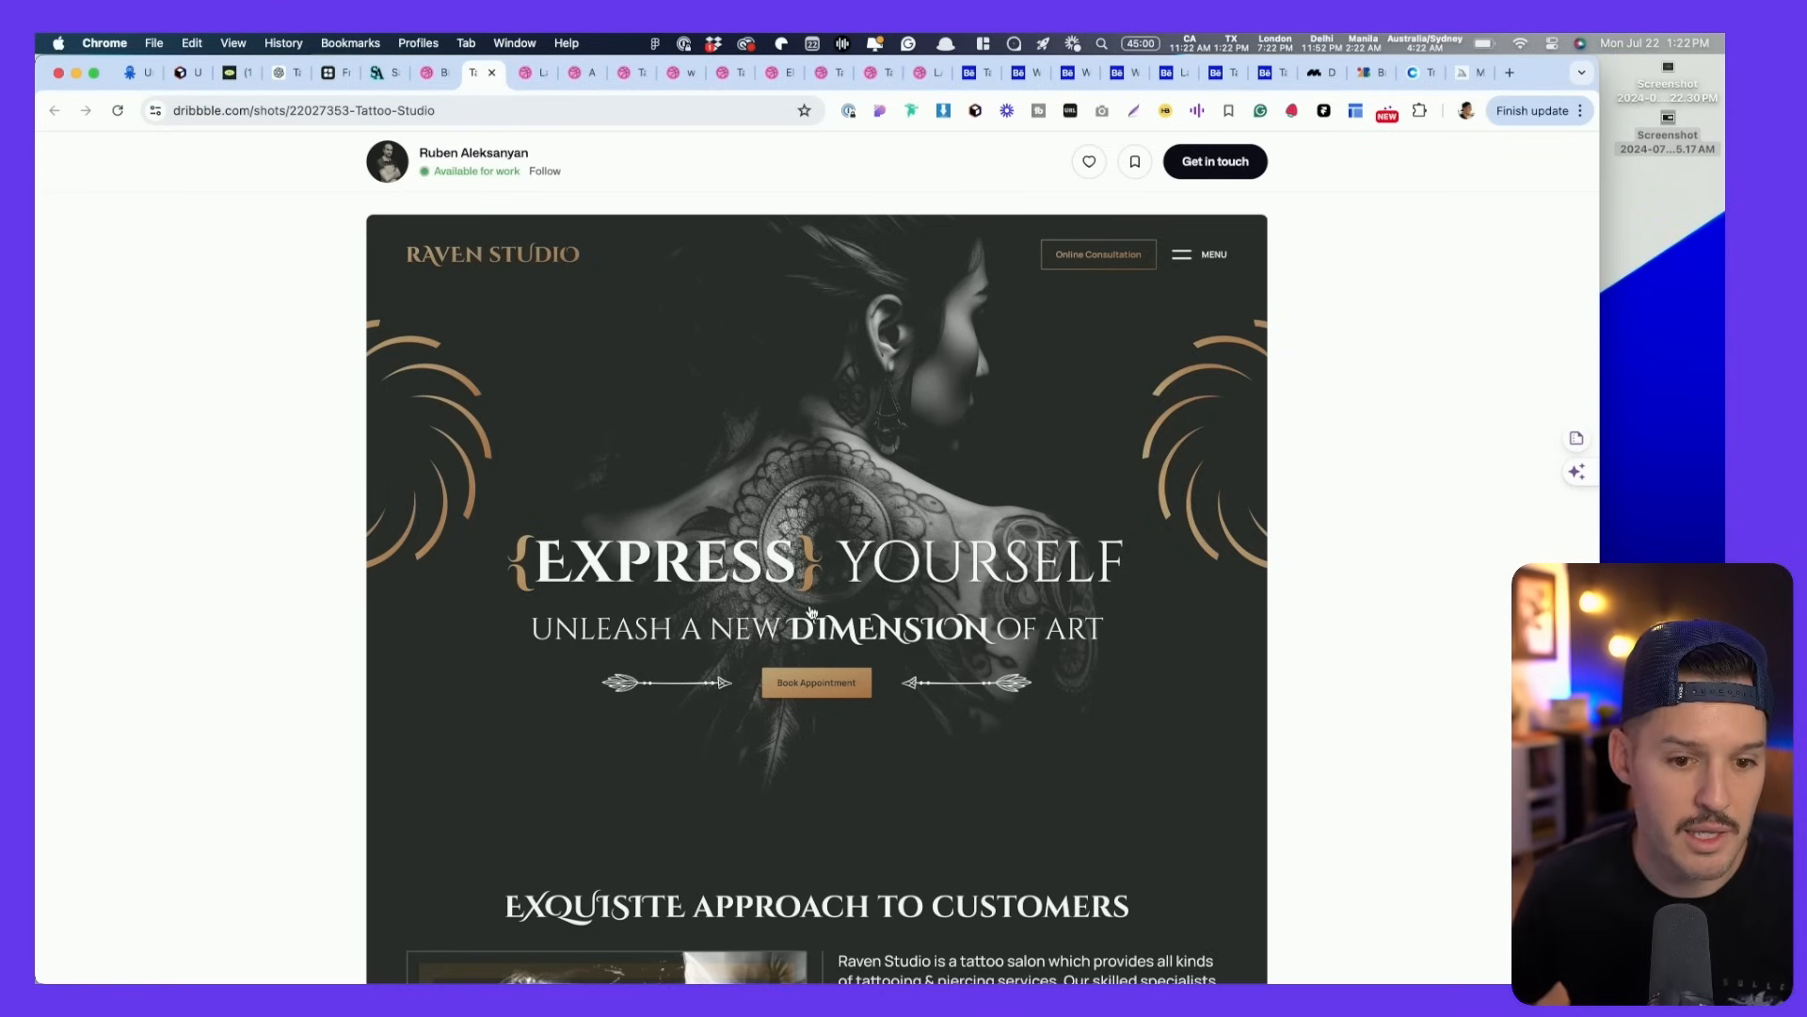
- Scroll through the rest of the Tattoo Studio shot
scroll(813, 568, "down", 10)
scroll(807, 611, "up", 4)
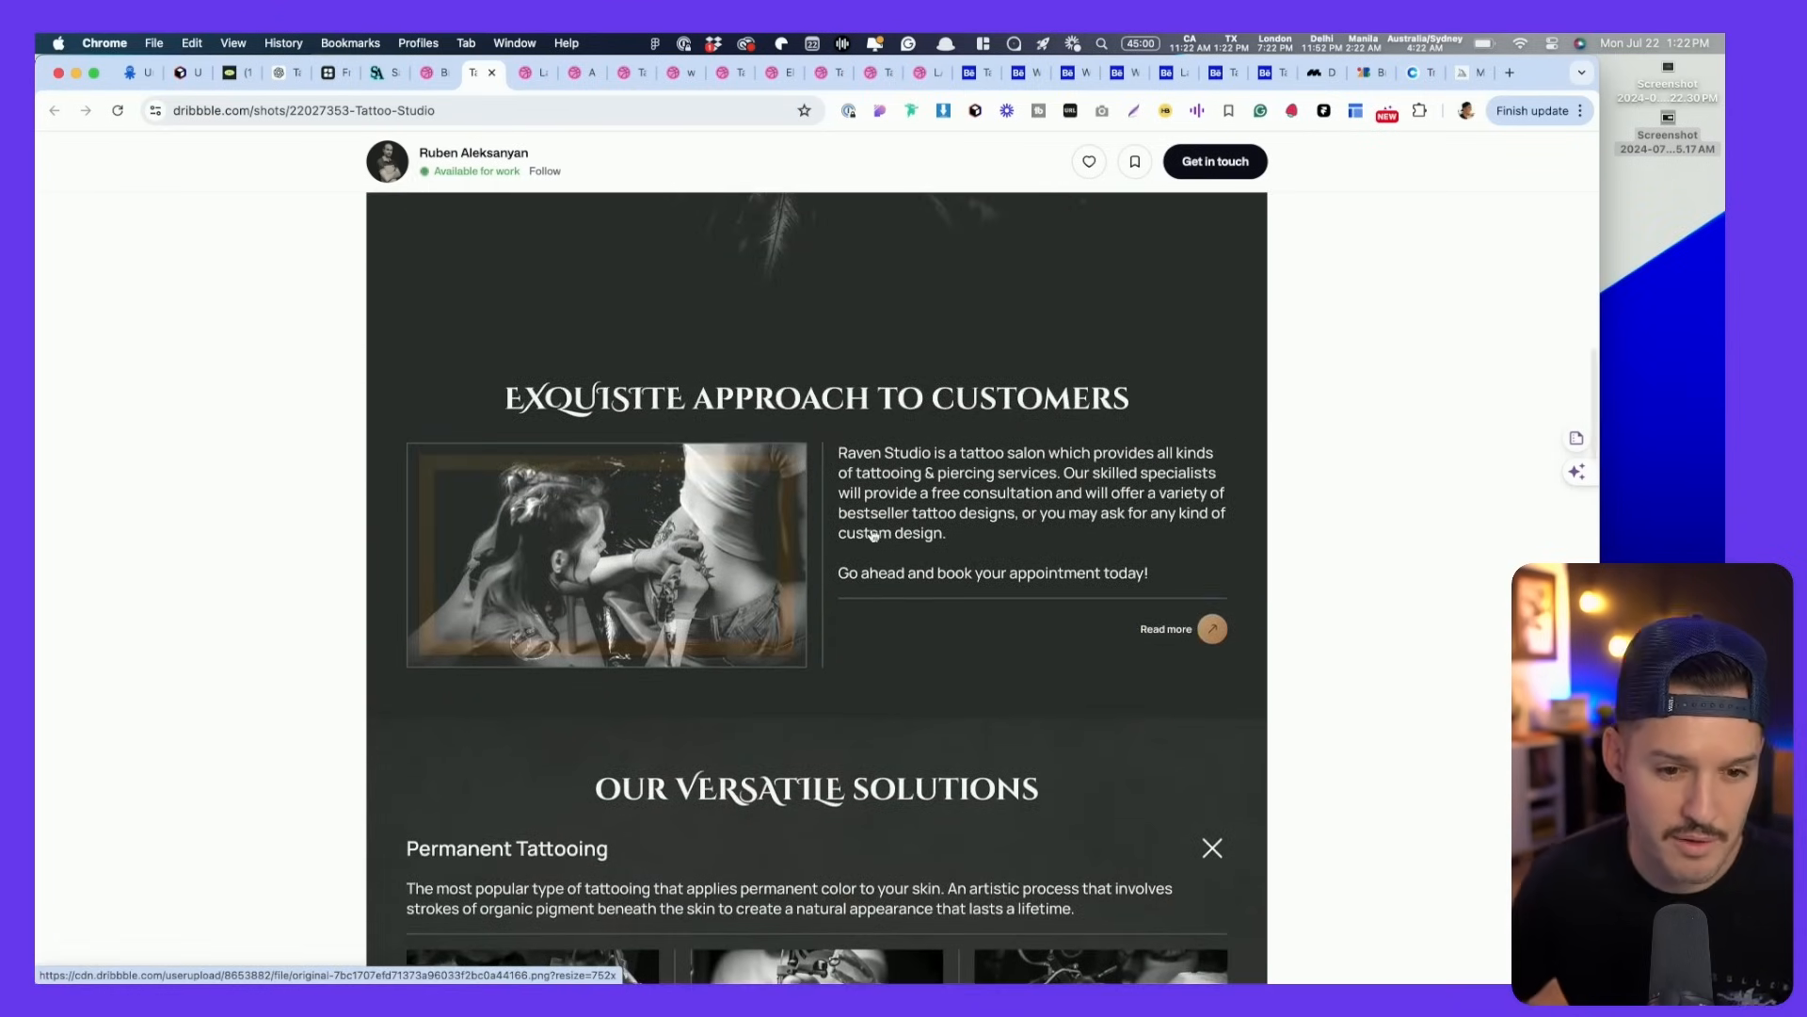
scroll(737, 476, "down", 5)
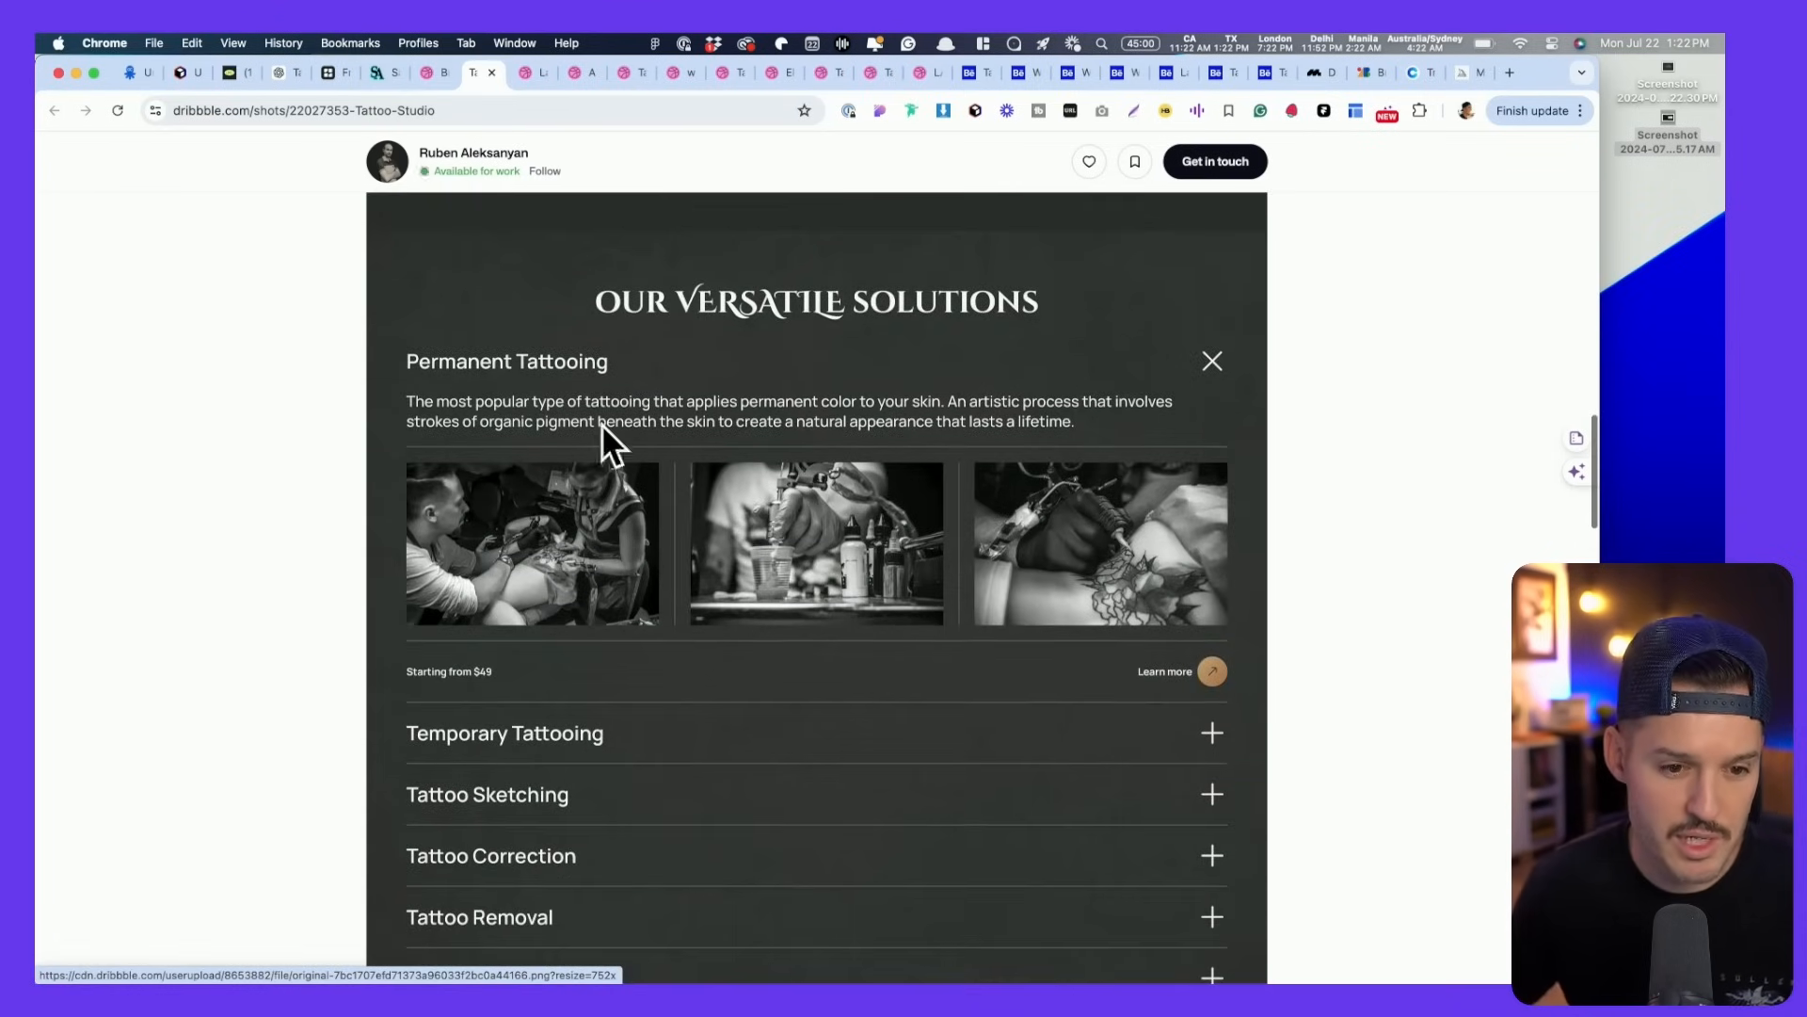
scroll(783, 538, "down", 3)
scroll(759, 501, "up", 1)
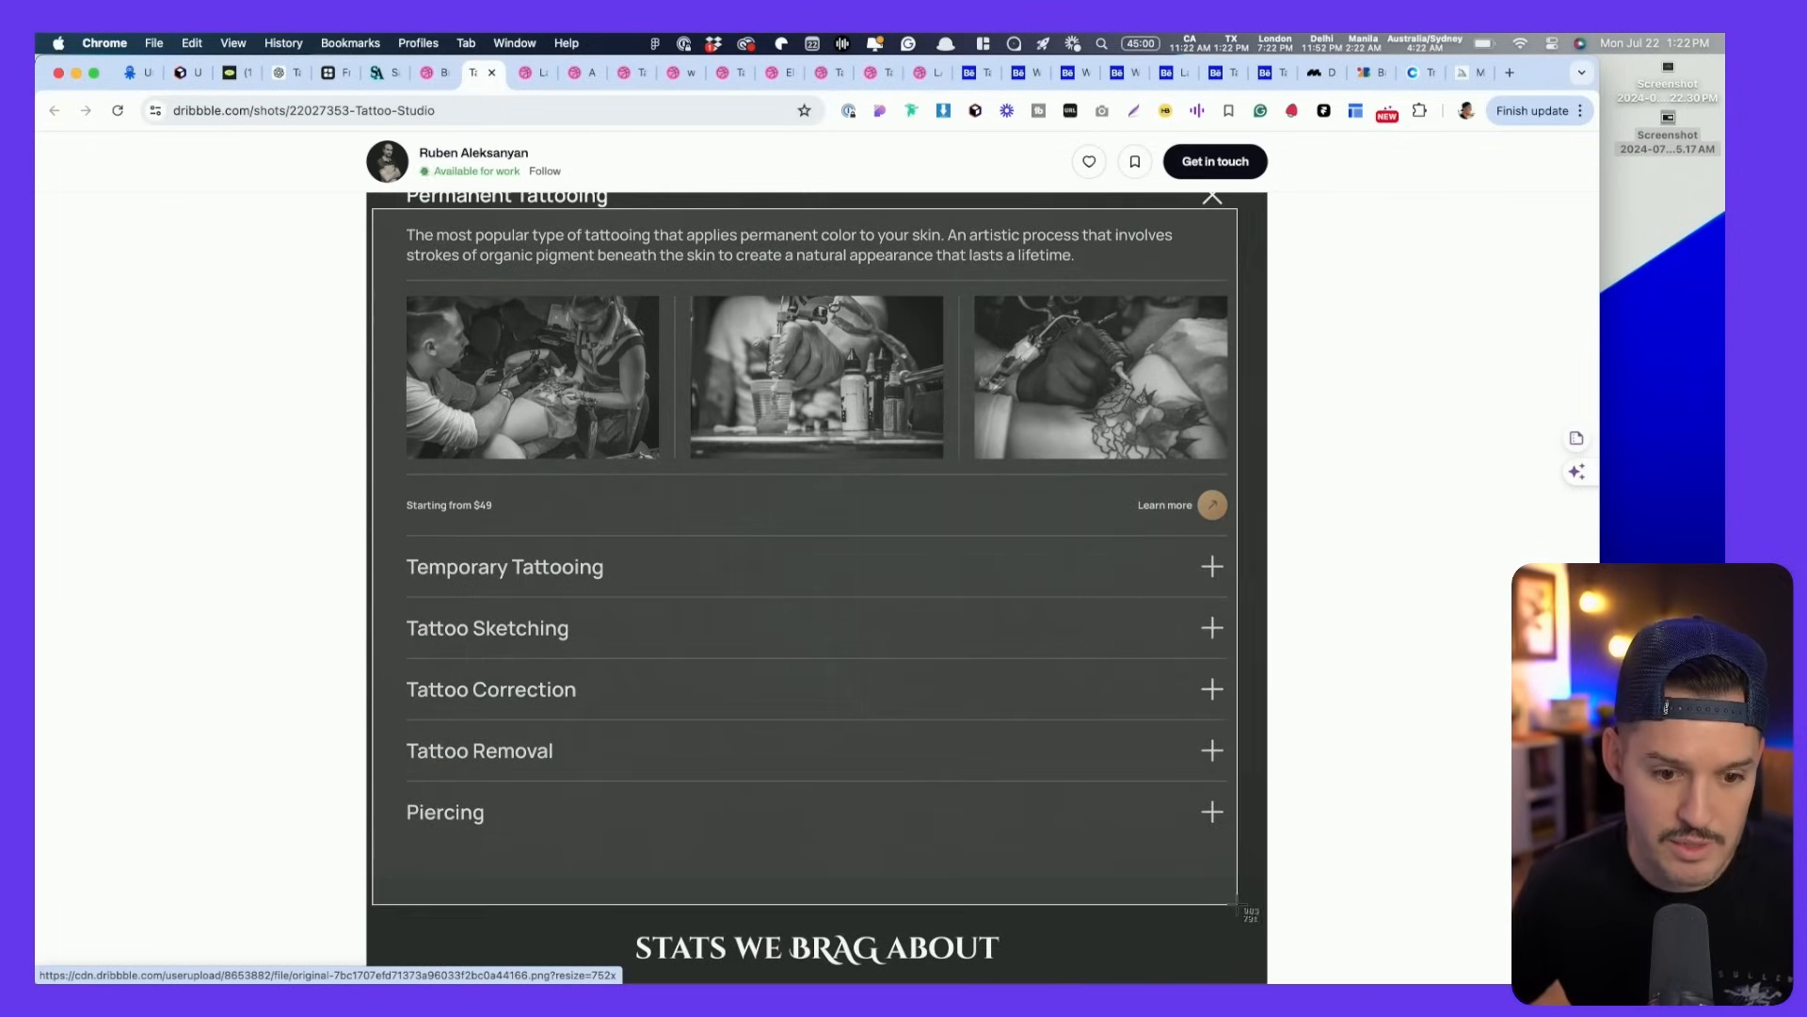
scroll(1223, 906, "down", 4)
scroll(1212, 907, "down", 10)
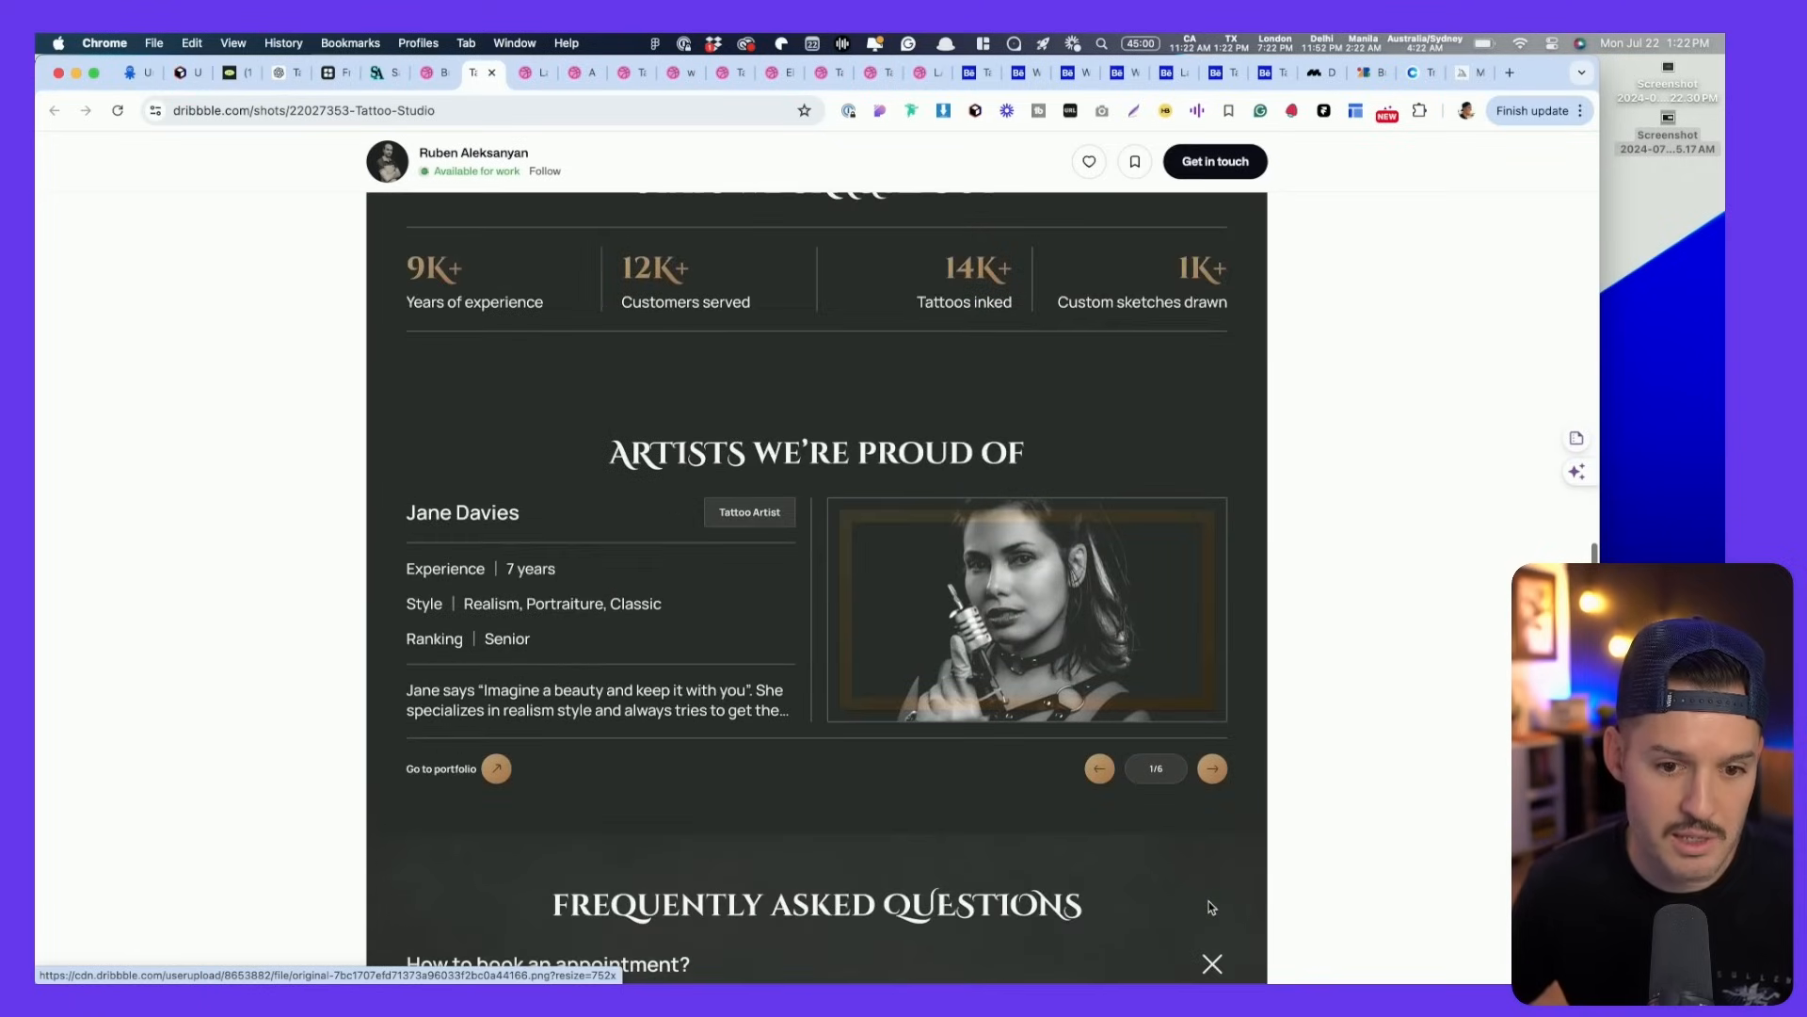
scroll(1211, 907, "down", 4)
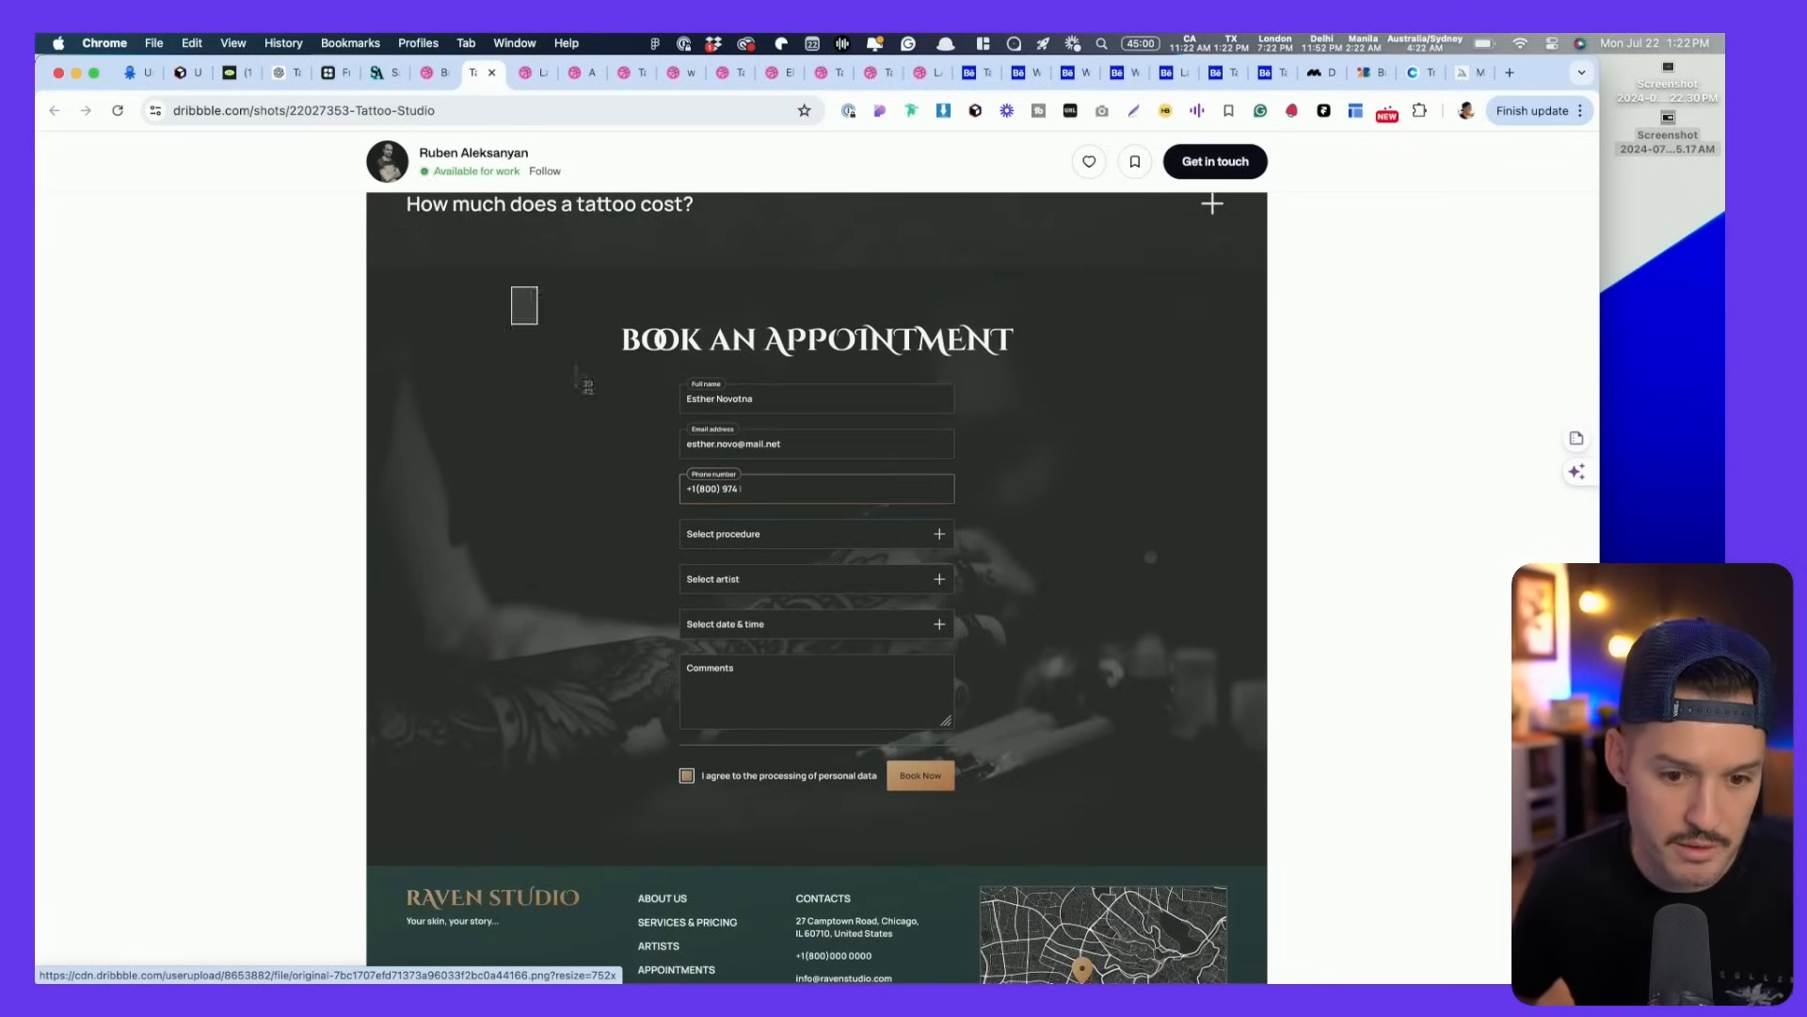
scroll(1111, 632, "down", 3)
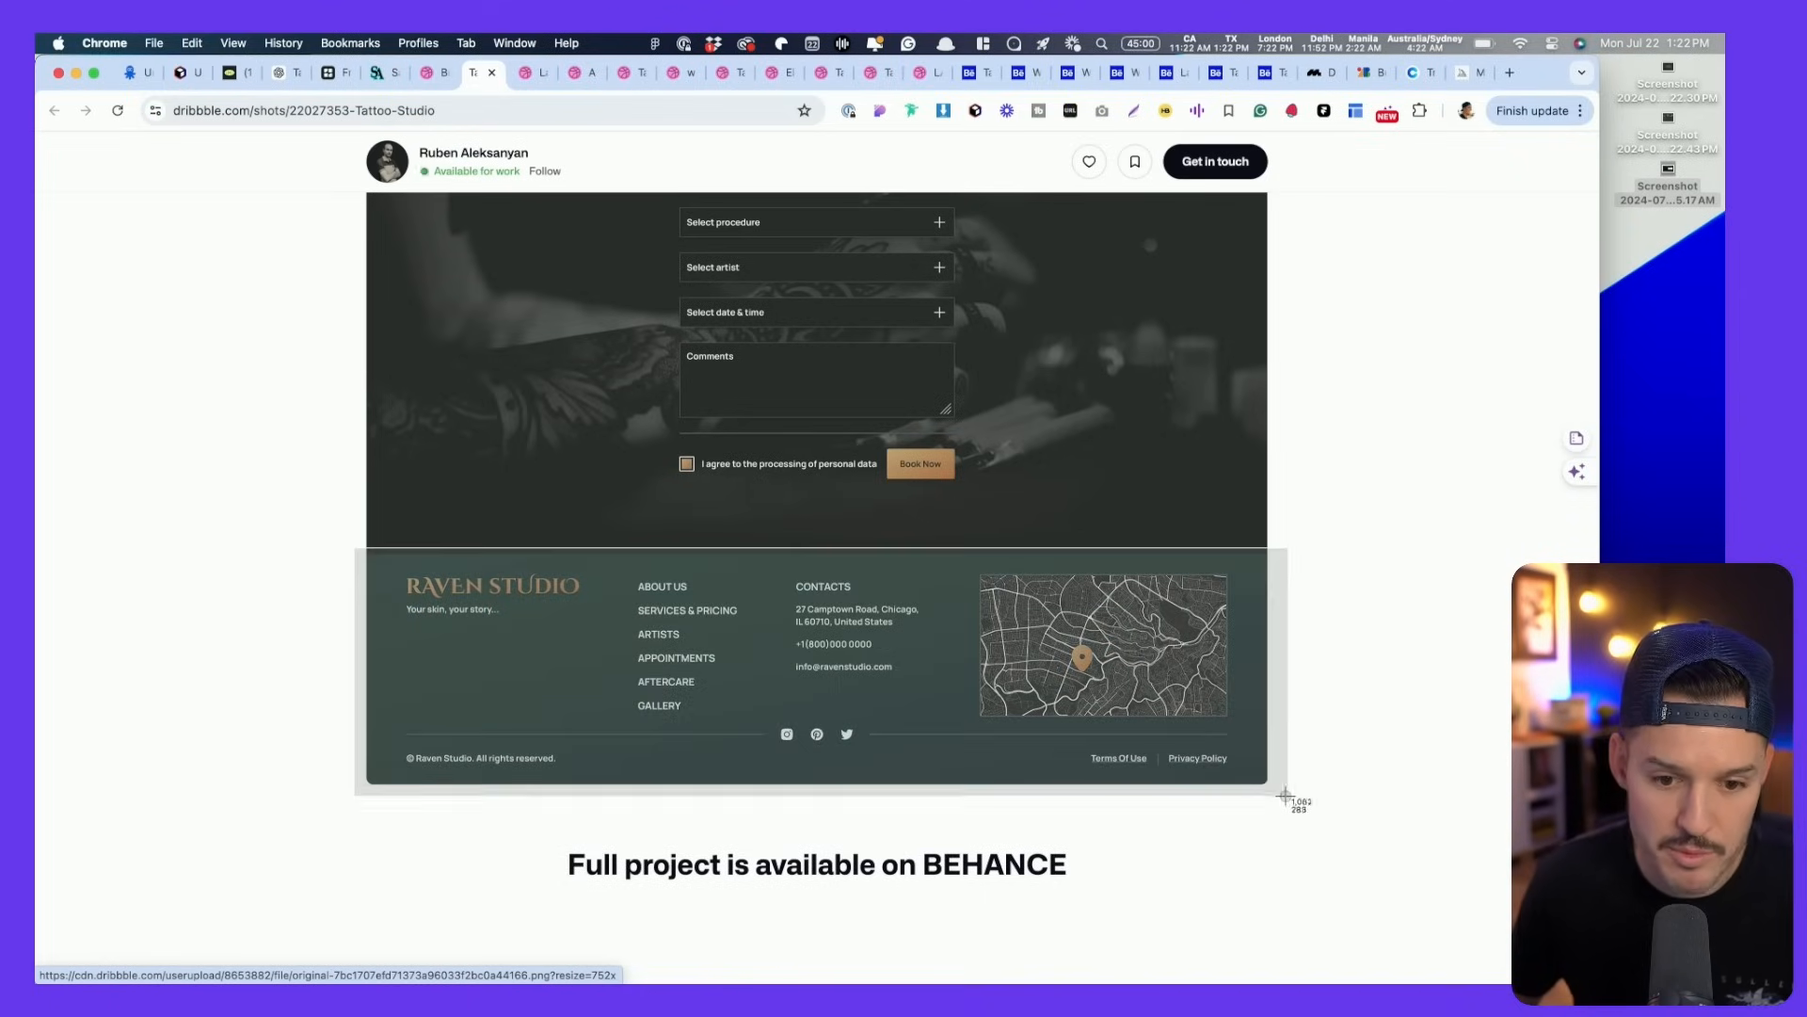
- Review the laser scanner landing page shot in full-size view
left_click(524, 74)
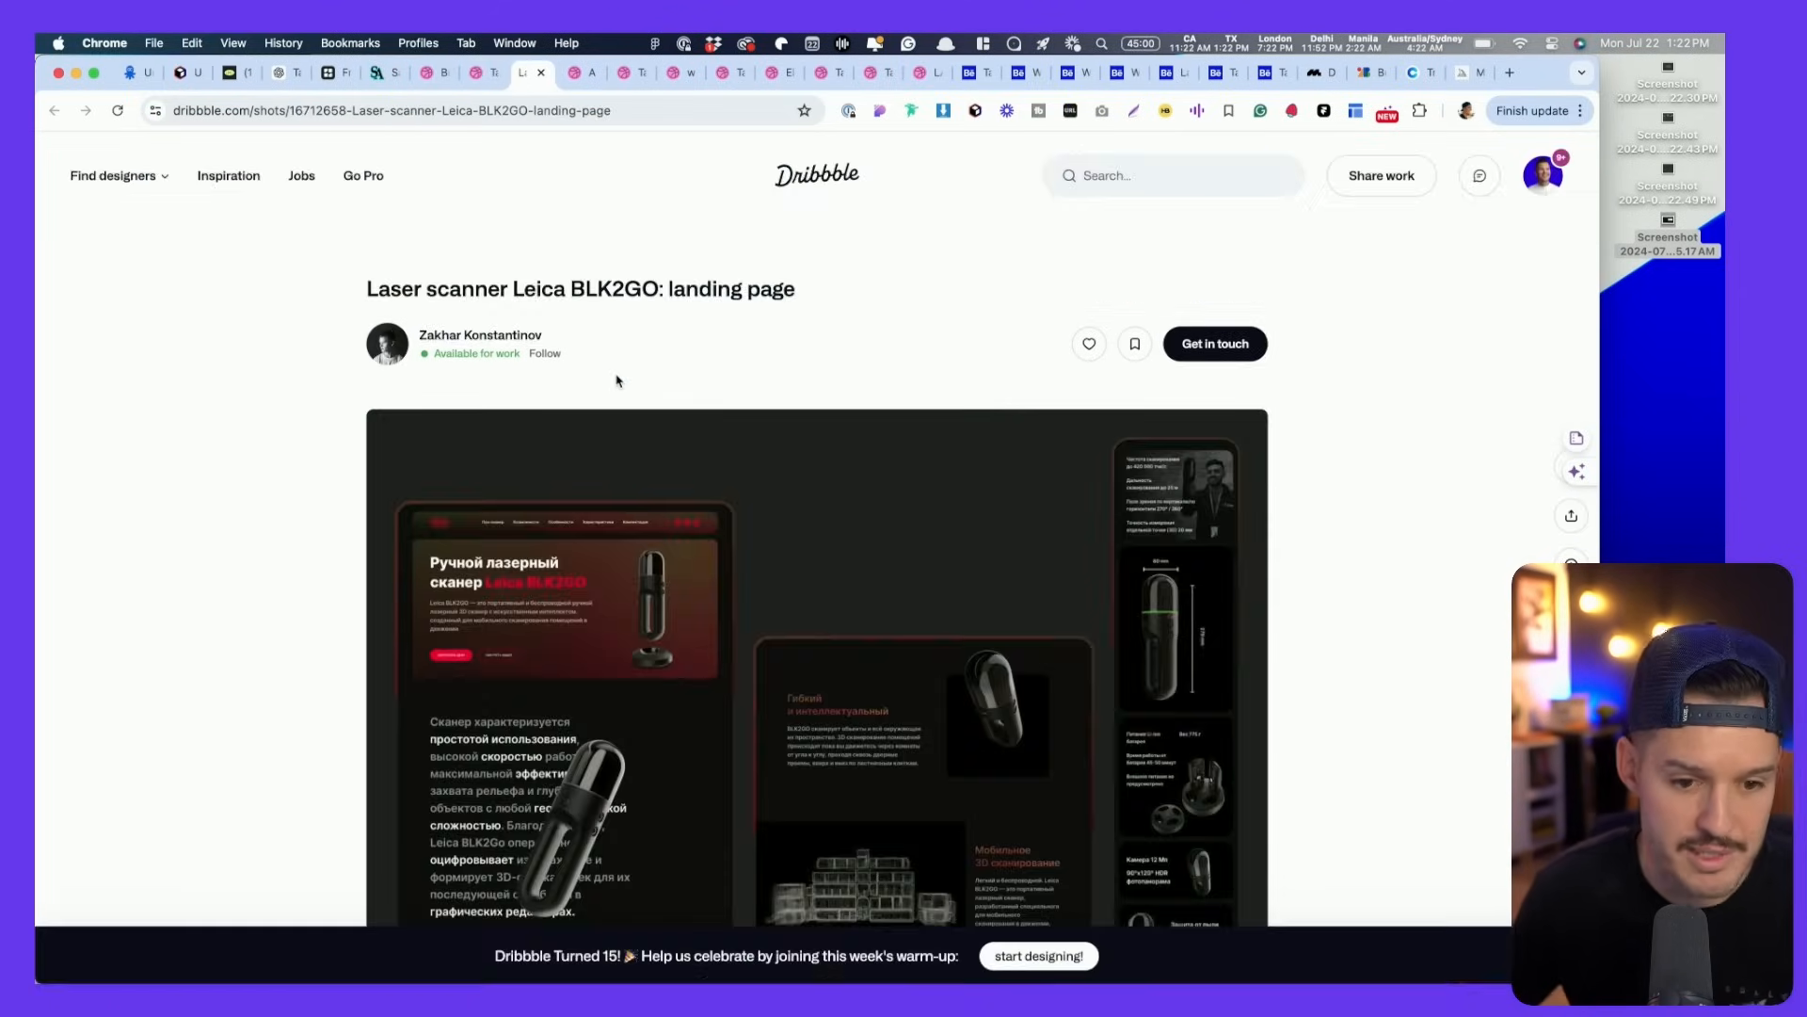
scroll(614, 376, "down", 3)
scroll(617, 375, "up", 1)
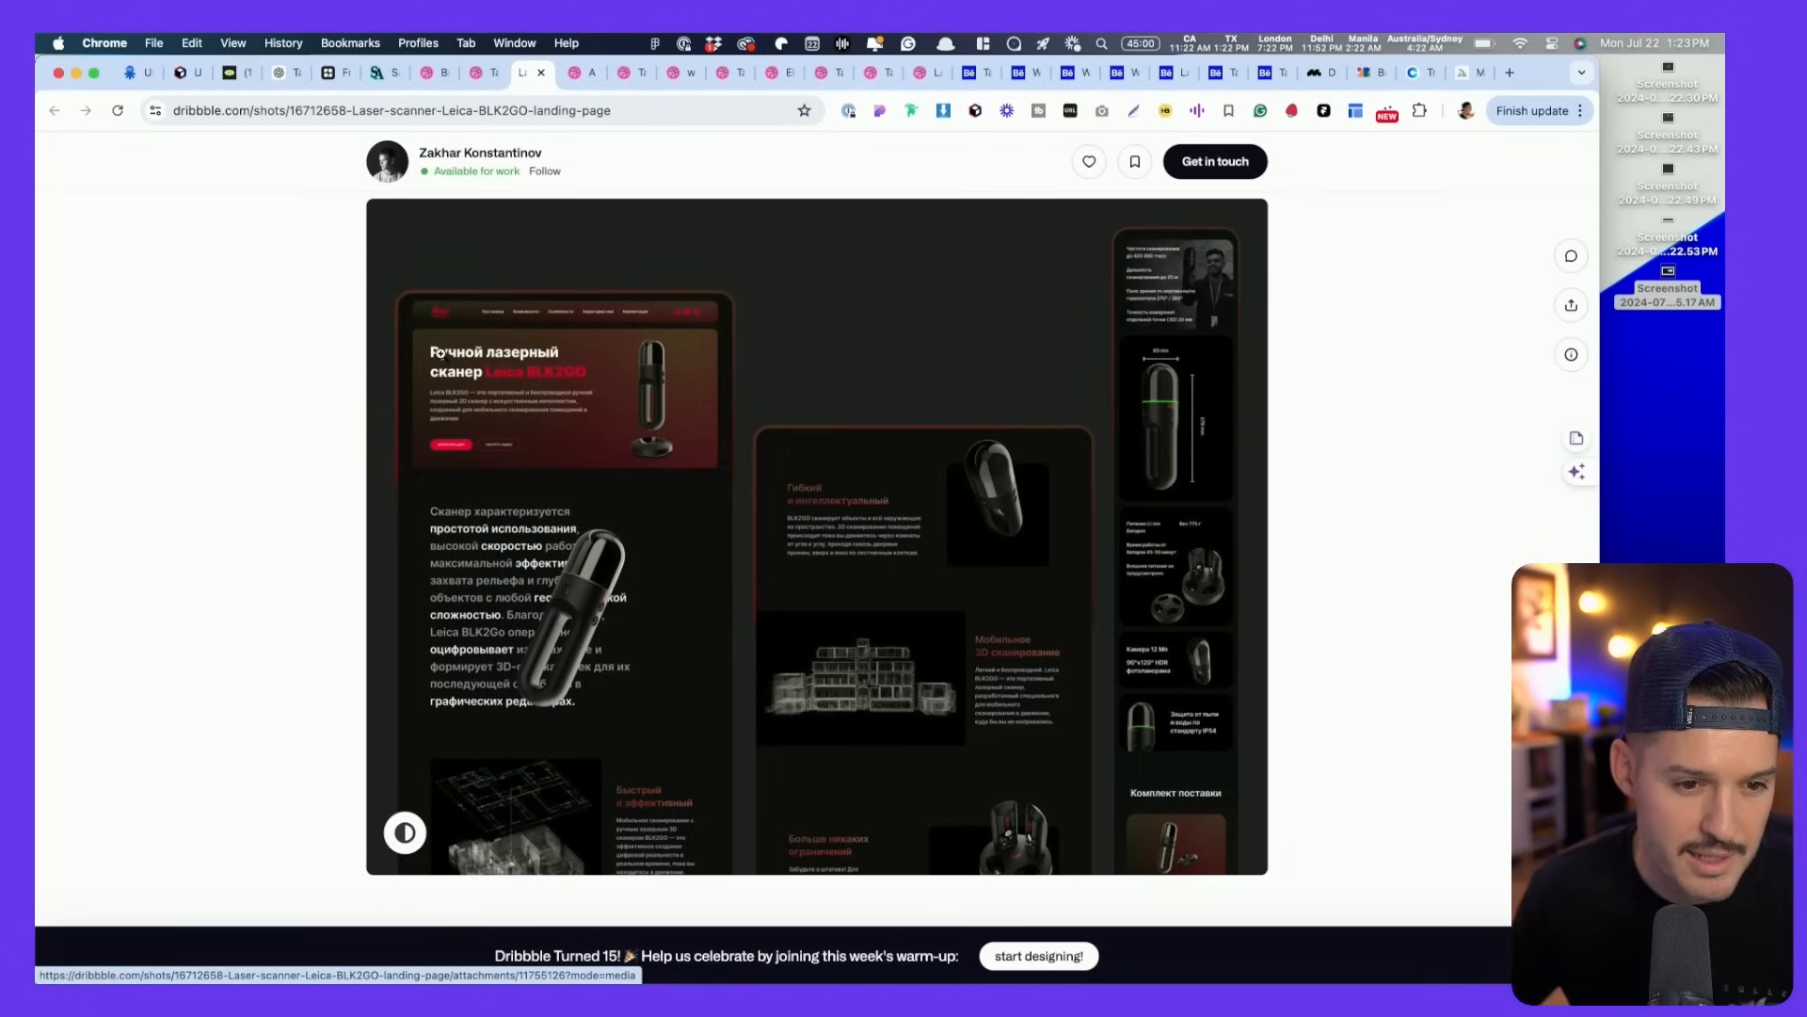
left_click(441, 353)
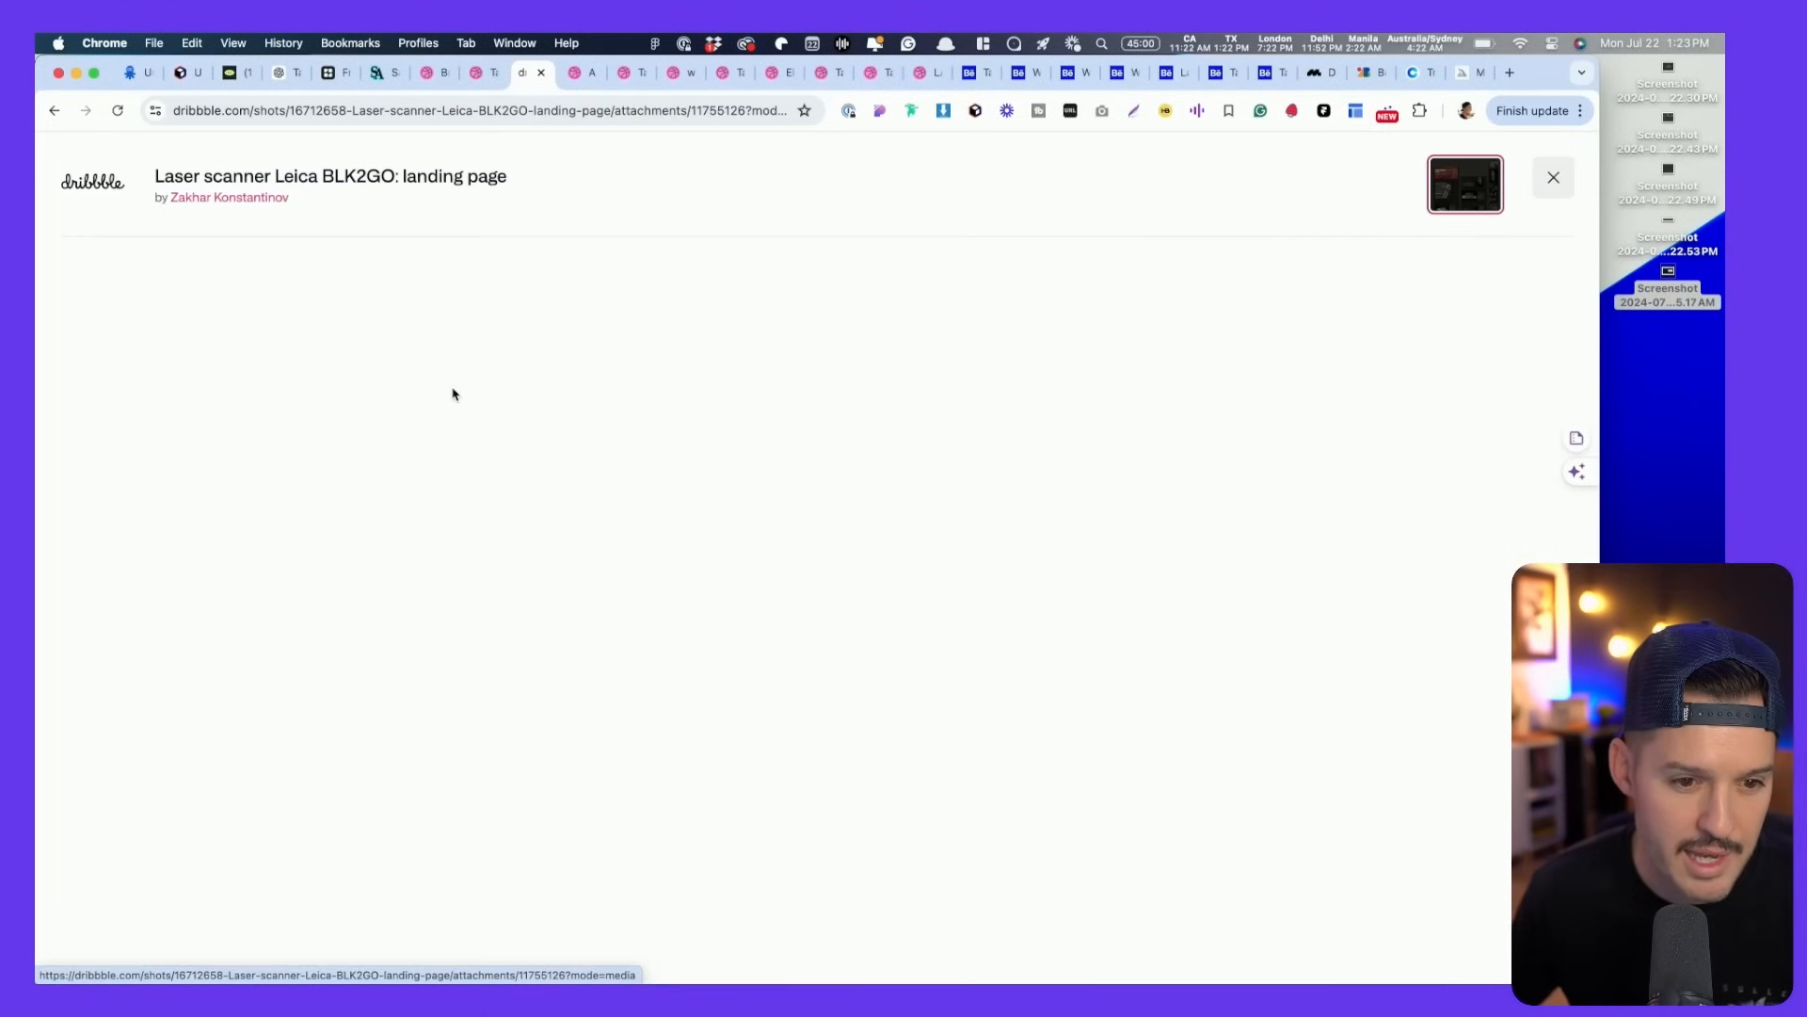
scroll(479, 583, "down", 4)
scroll(478, 583, "up", 3)
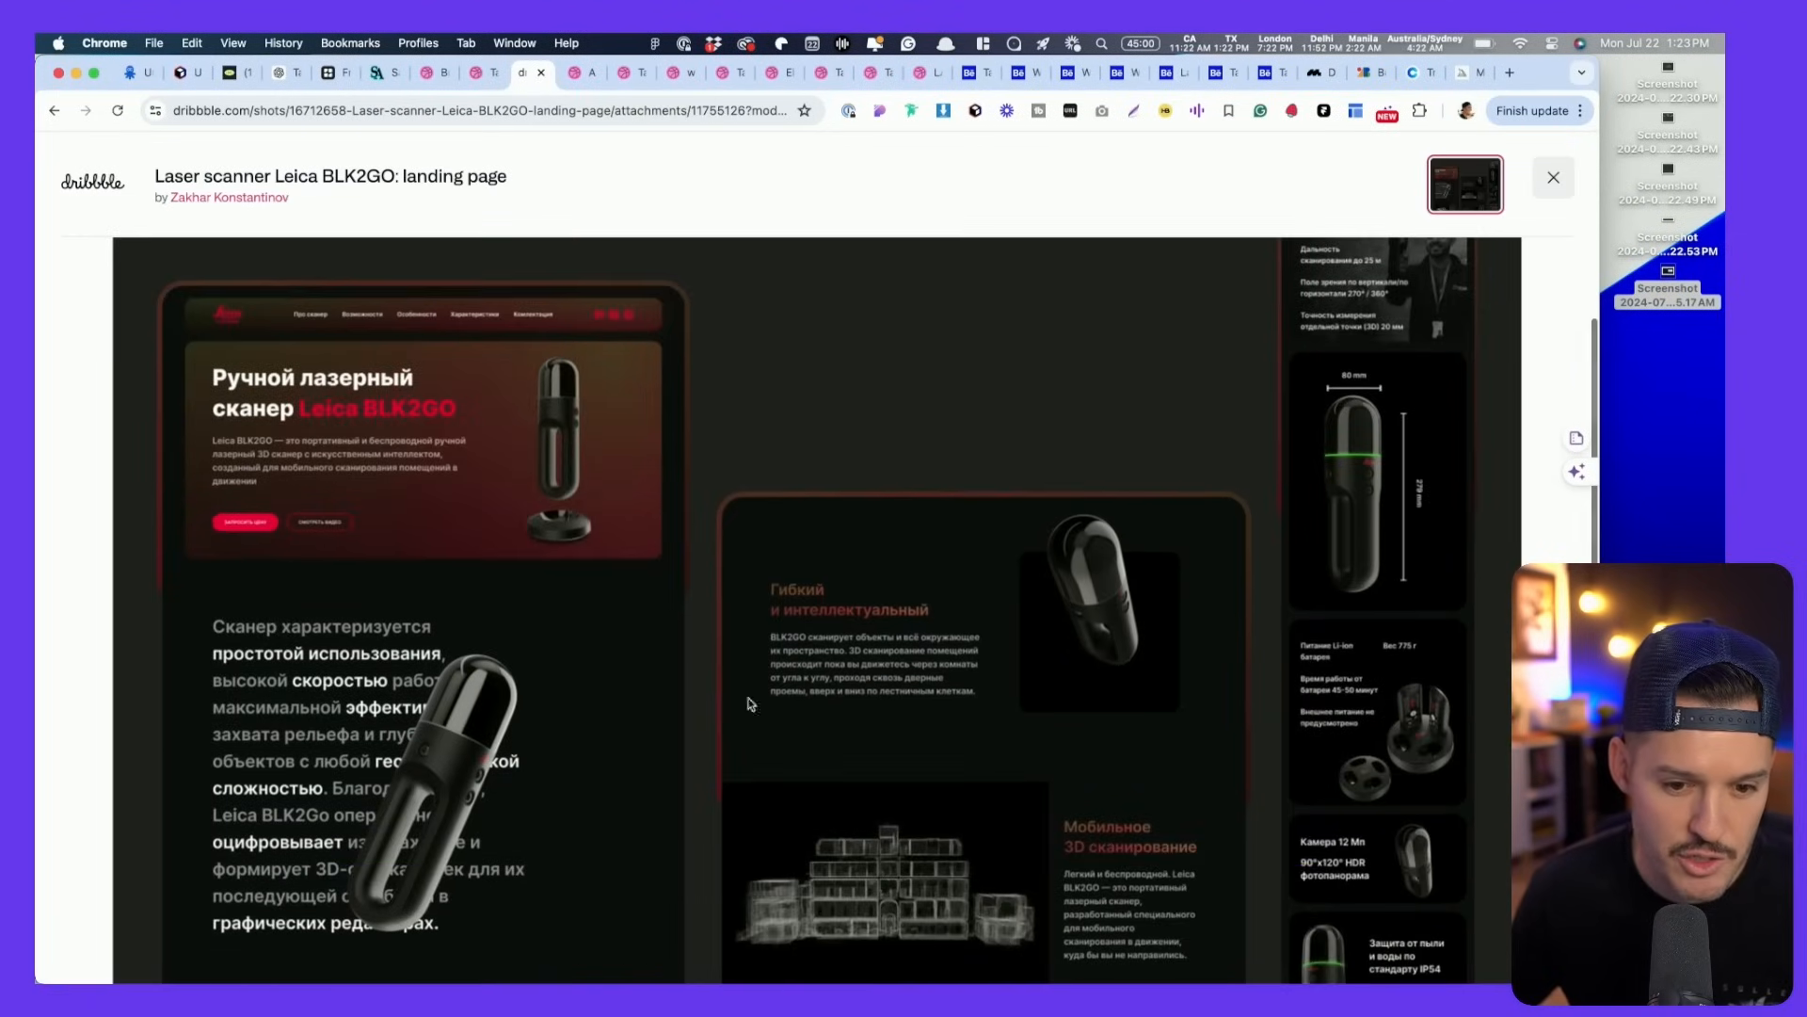
scroll(1081, 748, "down", 3)
scroll(696, 650, "up", 3)
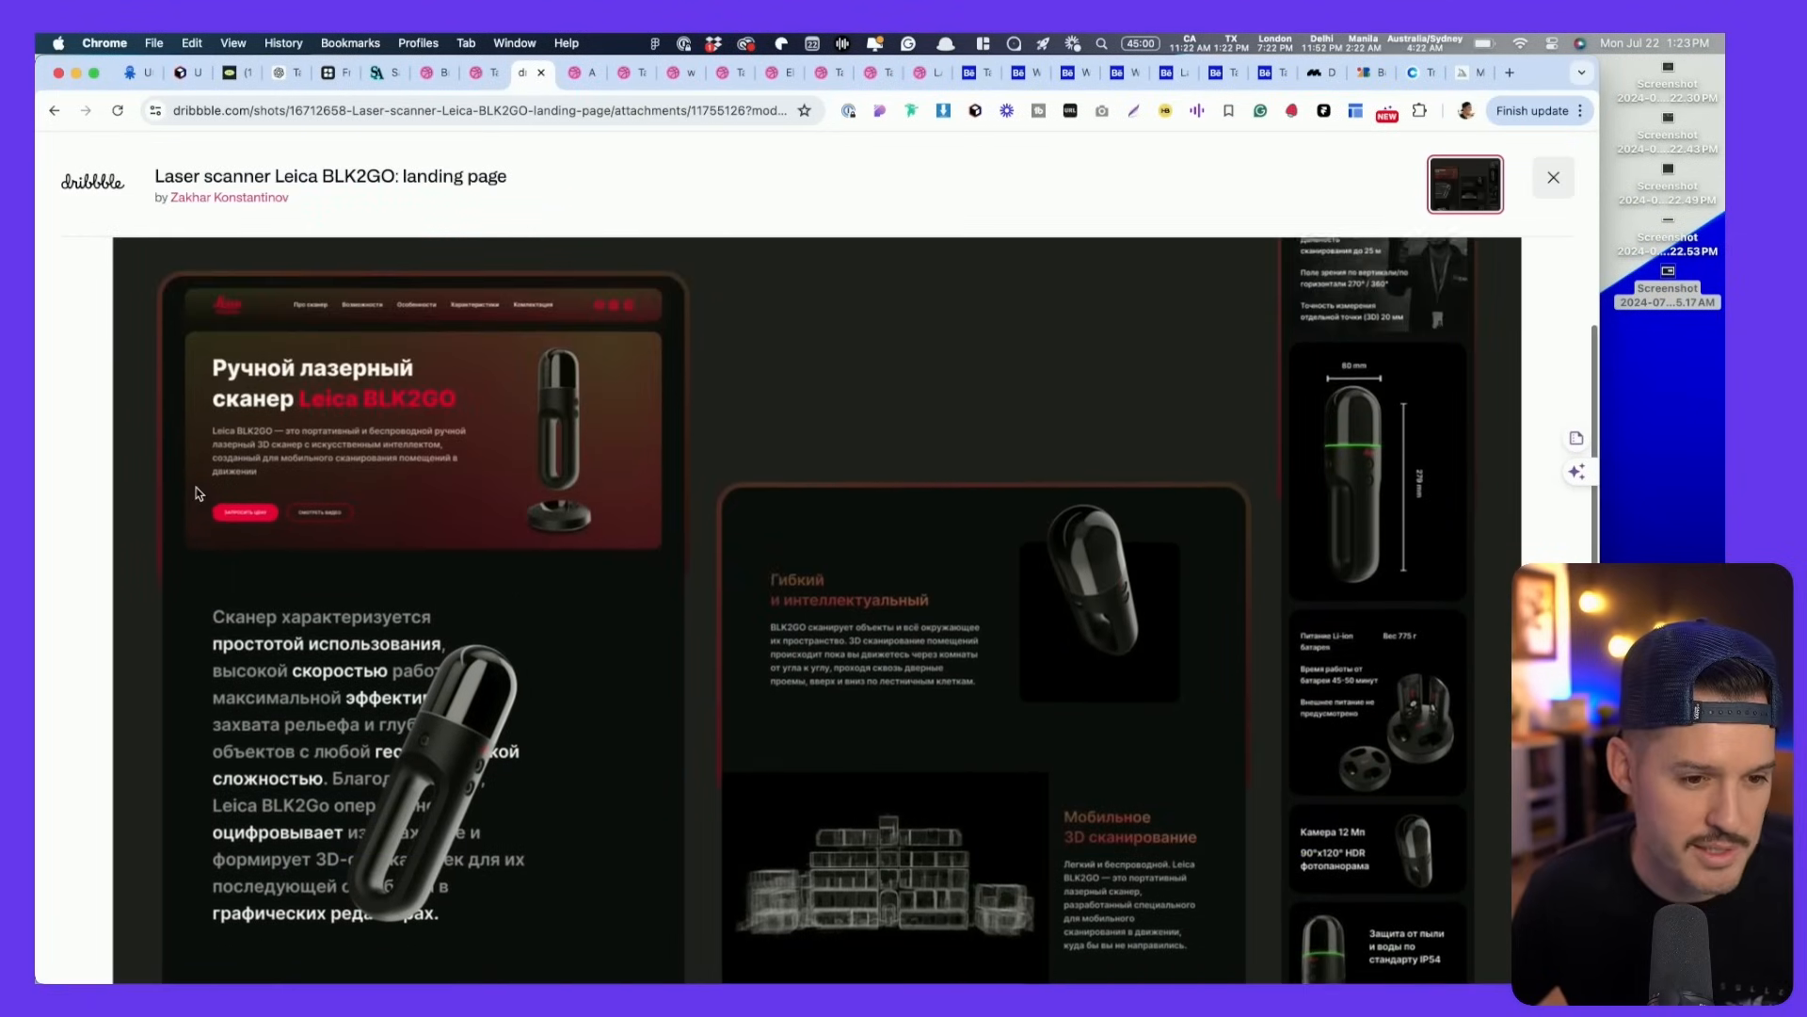
- Screenshot the hero image of the 'A tattoo shop web design' shot
left_click(574, 74)
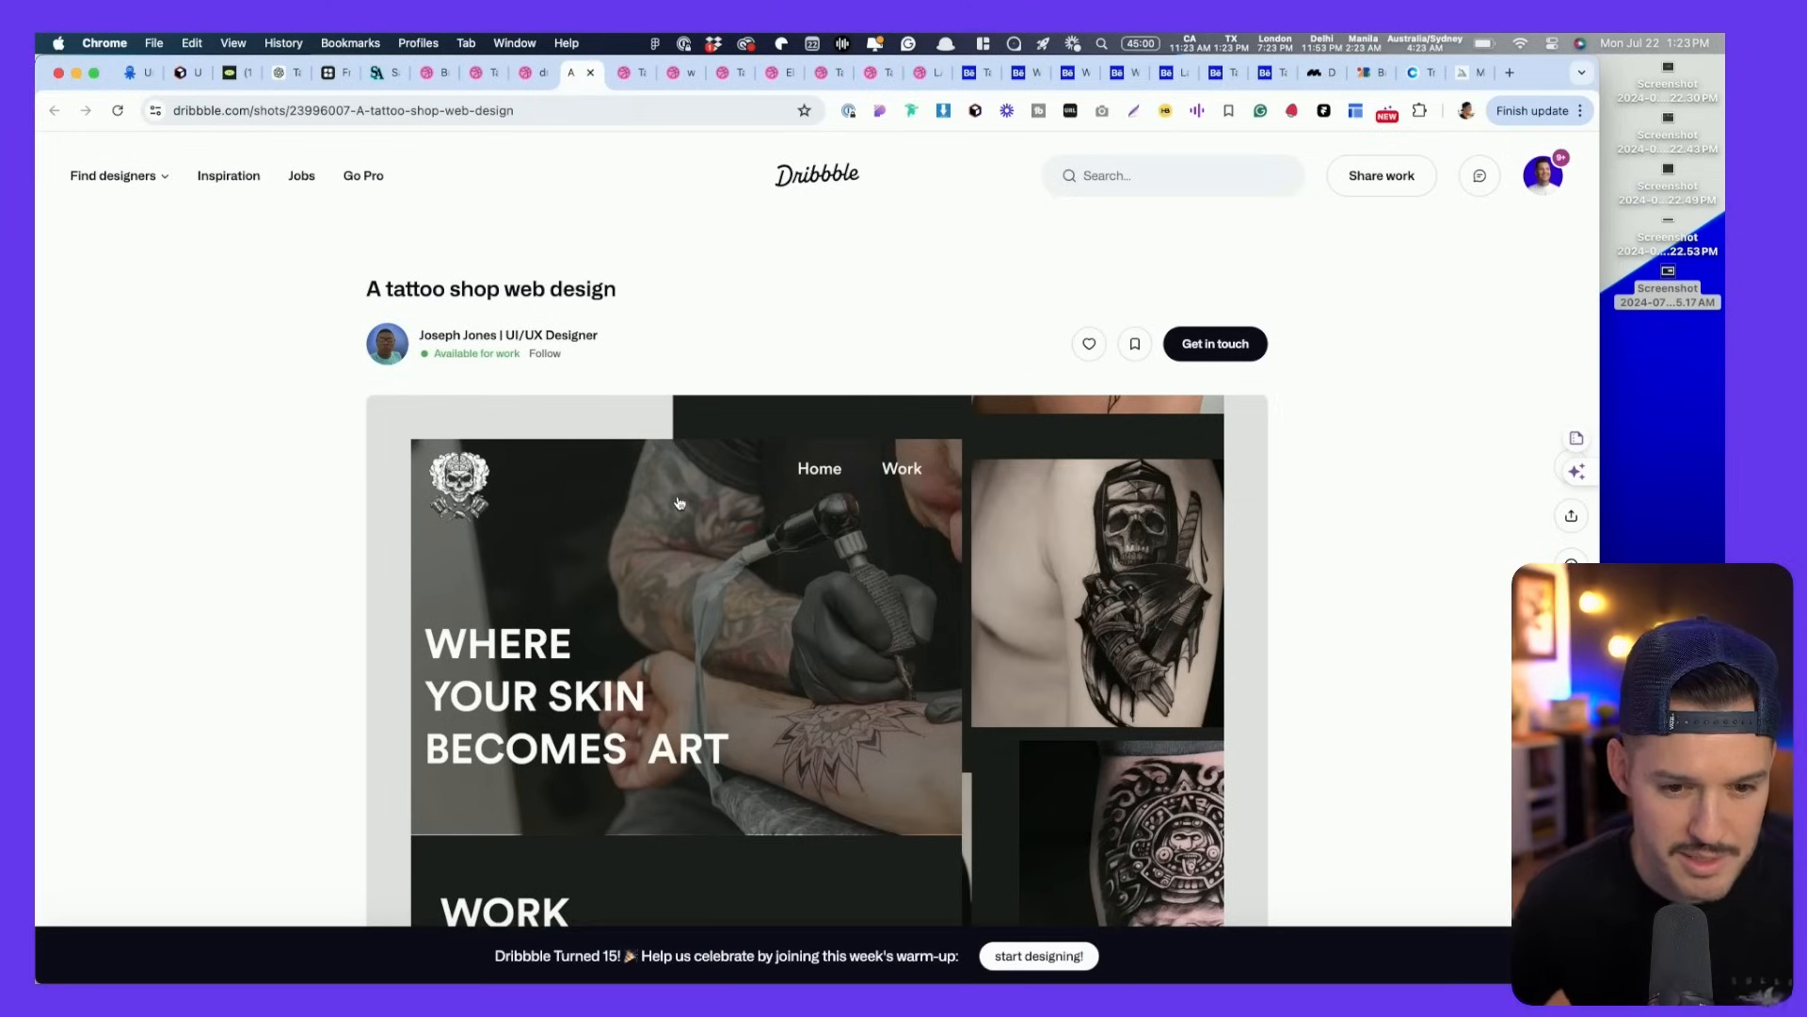
scroll(675, 504, "down", 3)
scroll(677, 504, "up", 1)
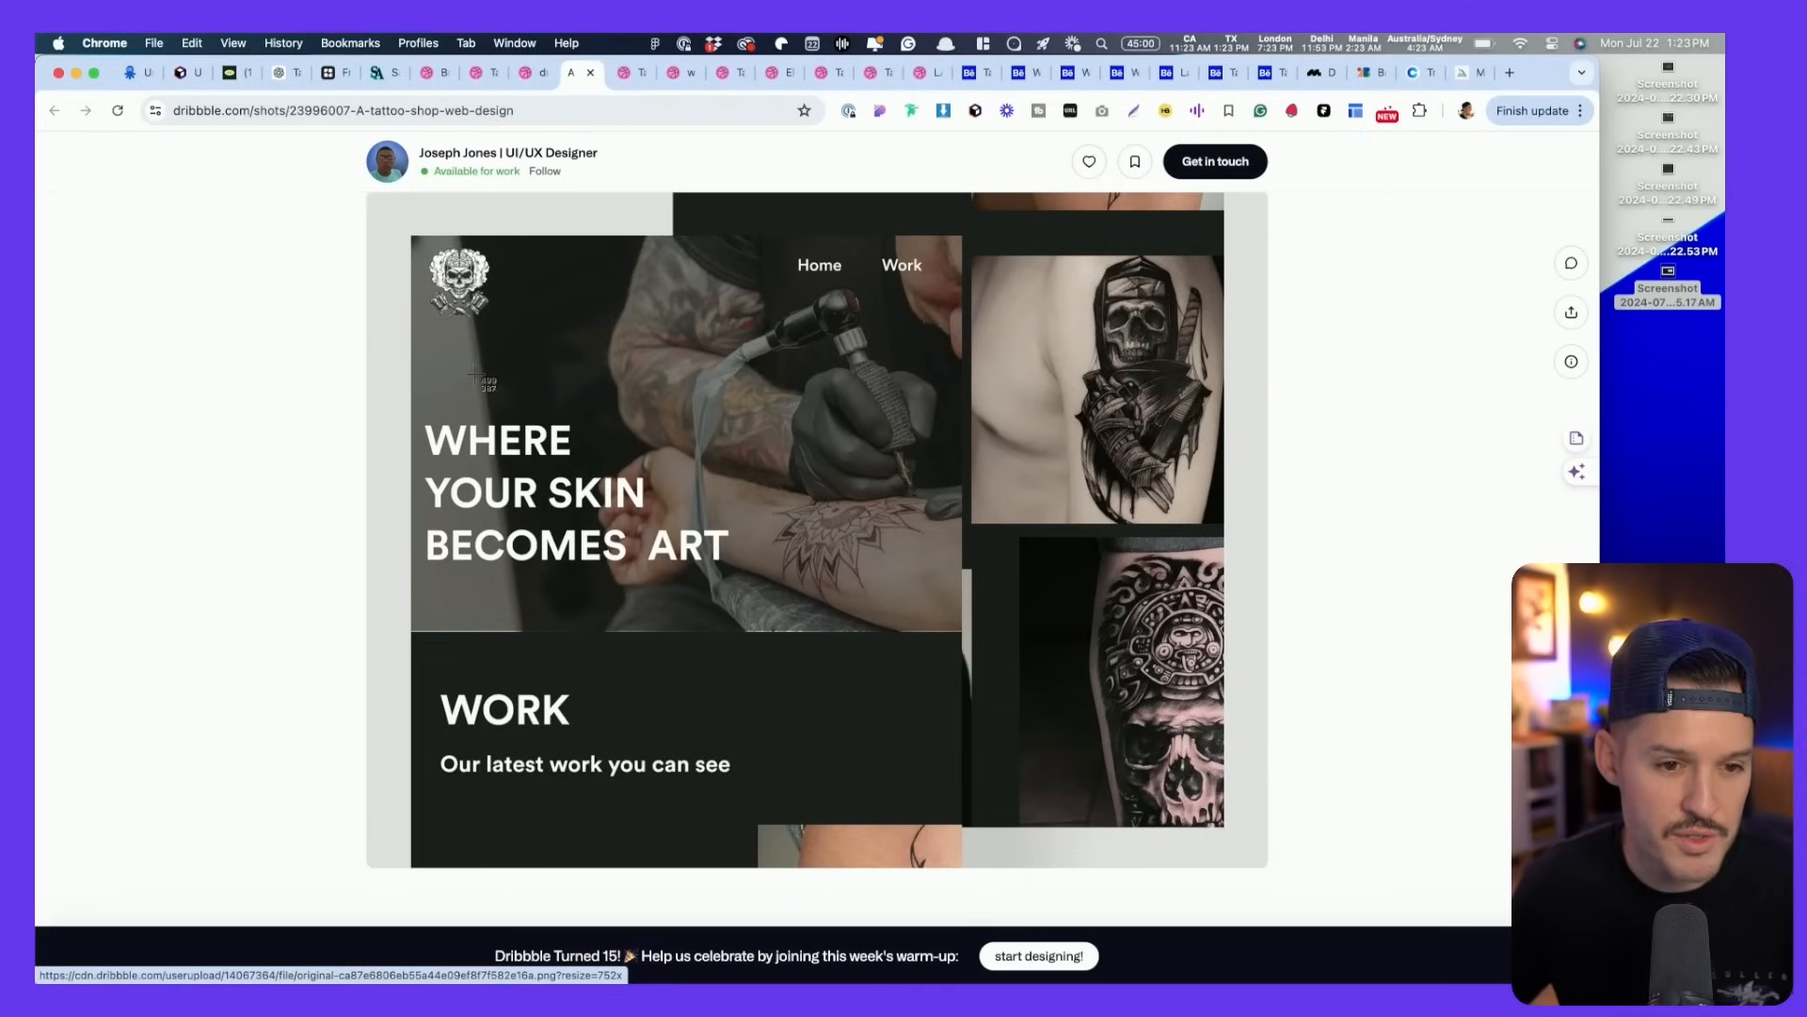
left_click_drag(407, 243, 954, 757)
- Maximise Figma on the Starter page and scroll over the tattoo gallery frames, then return to Chrome
key("super+Tab")
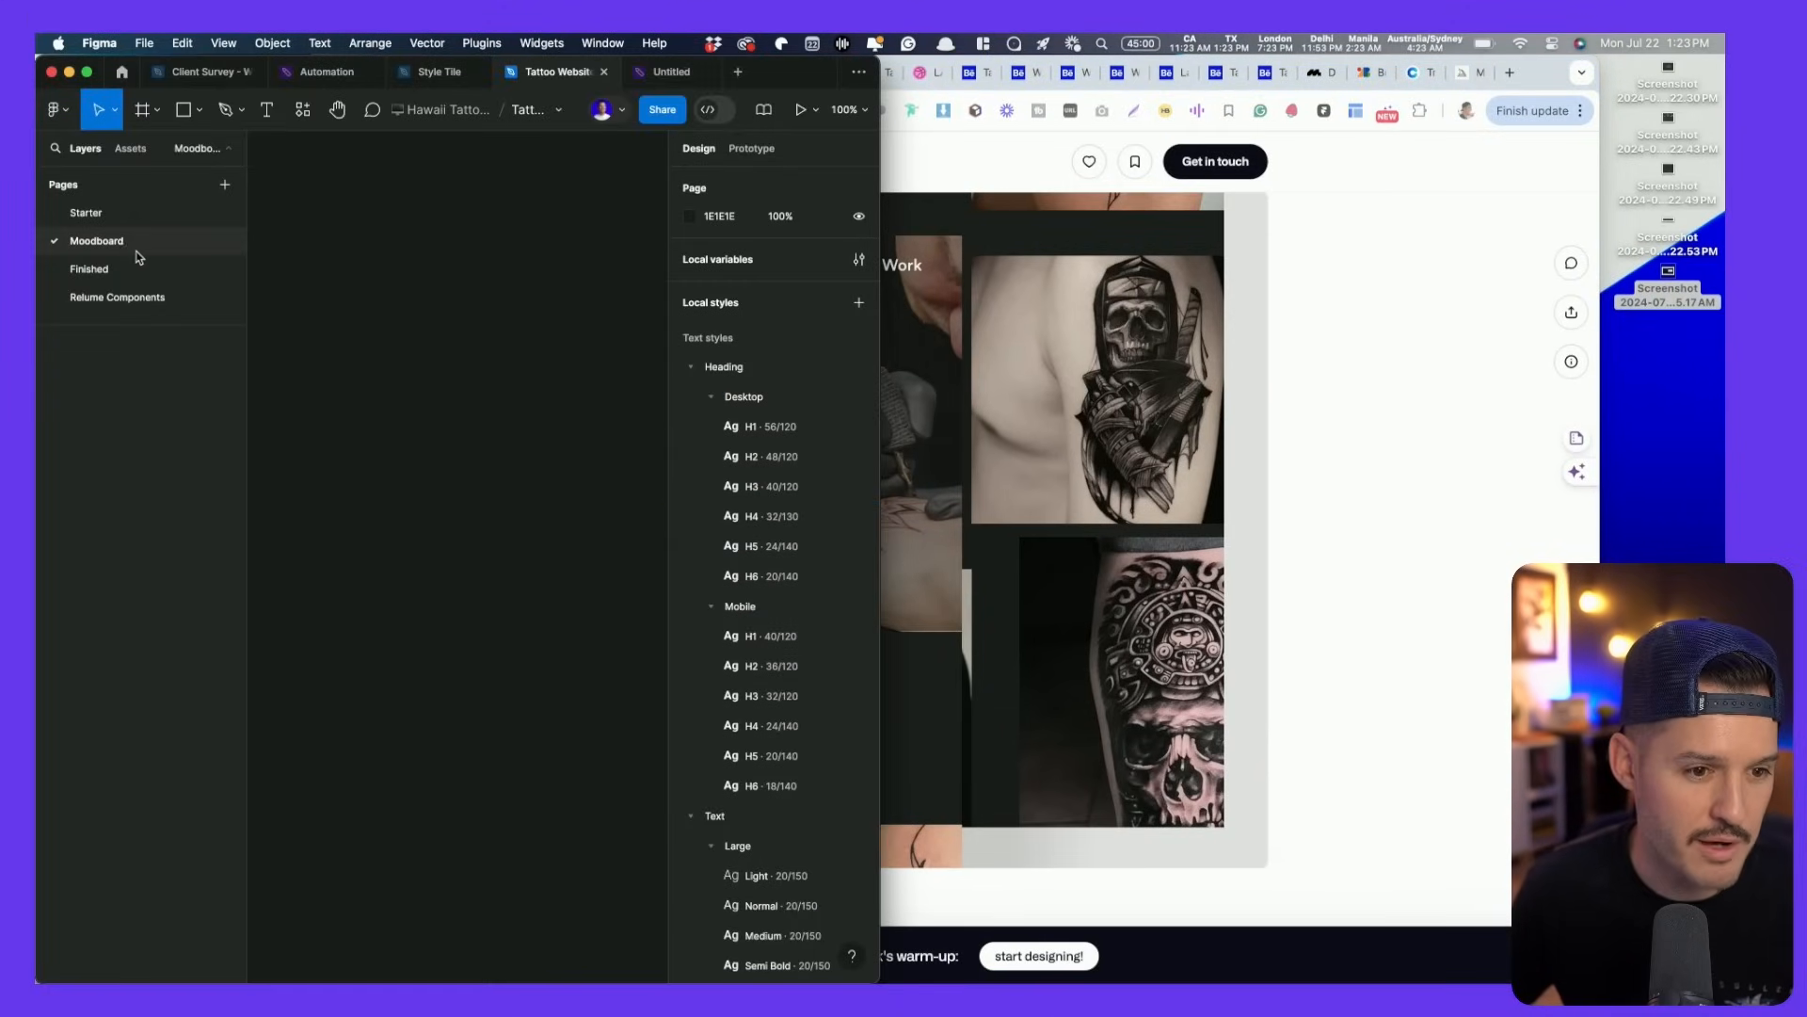
left_click(125, 220)
scroll(603, 431, "left", 10)
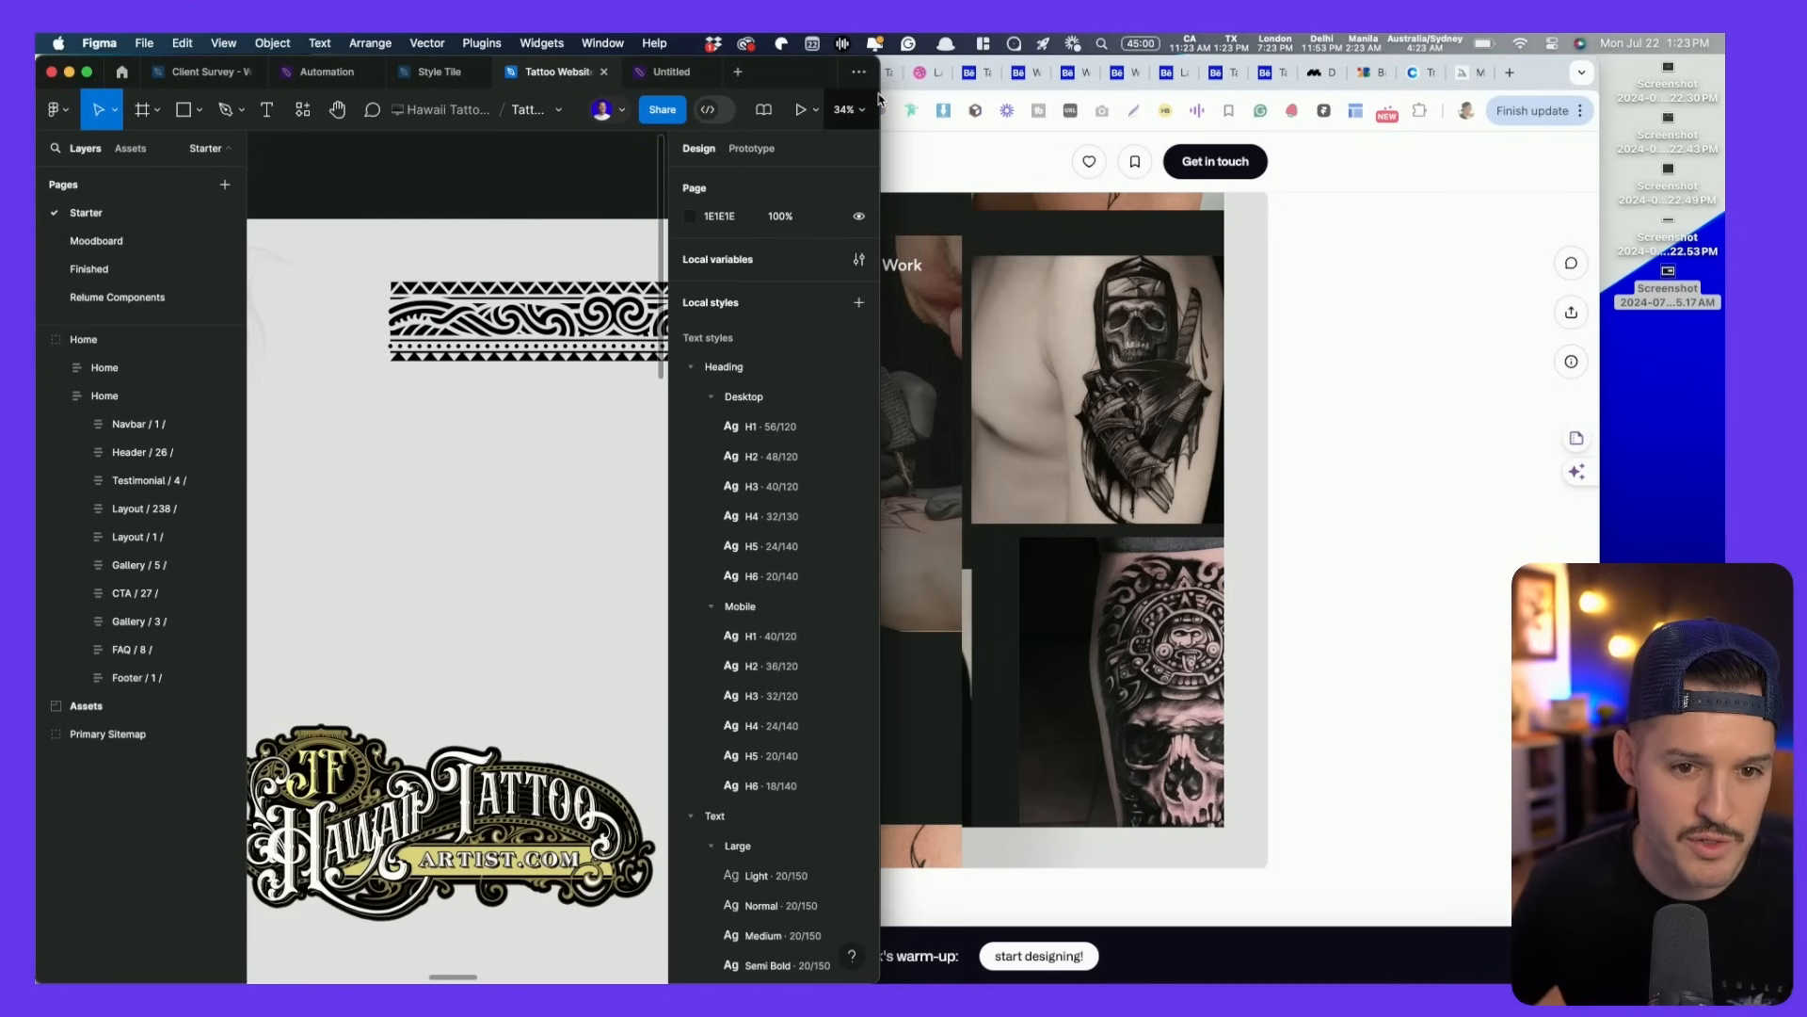
double_click(797, 74)
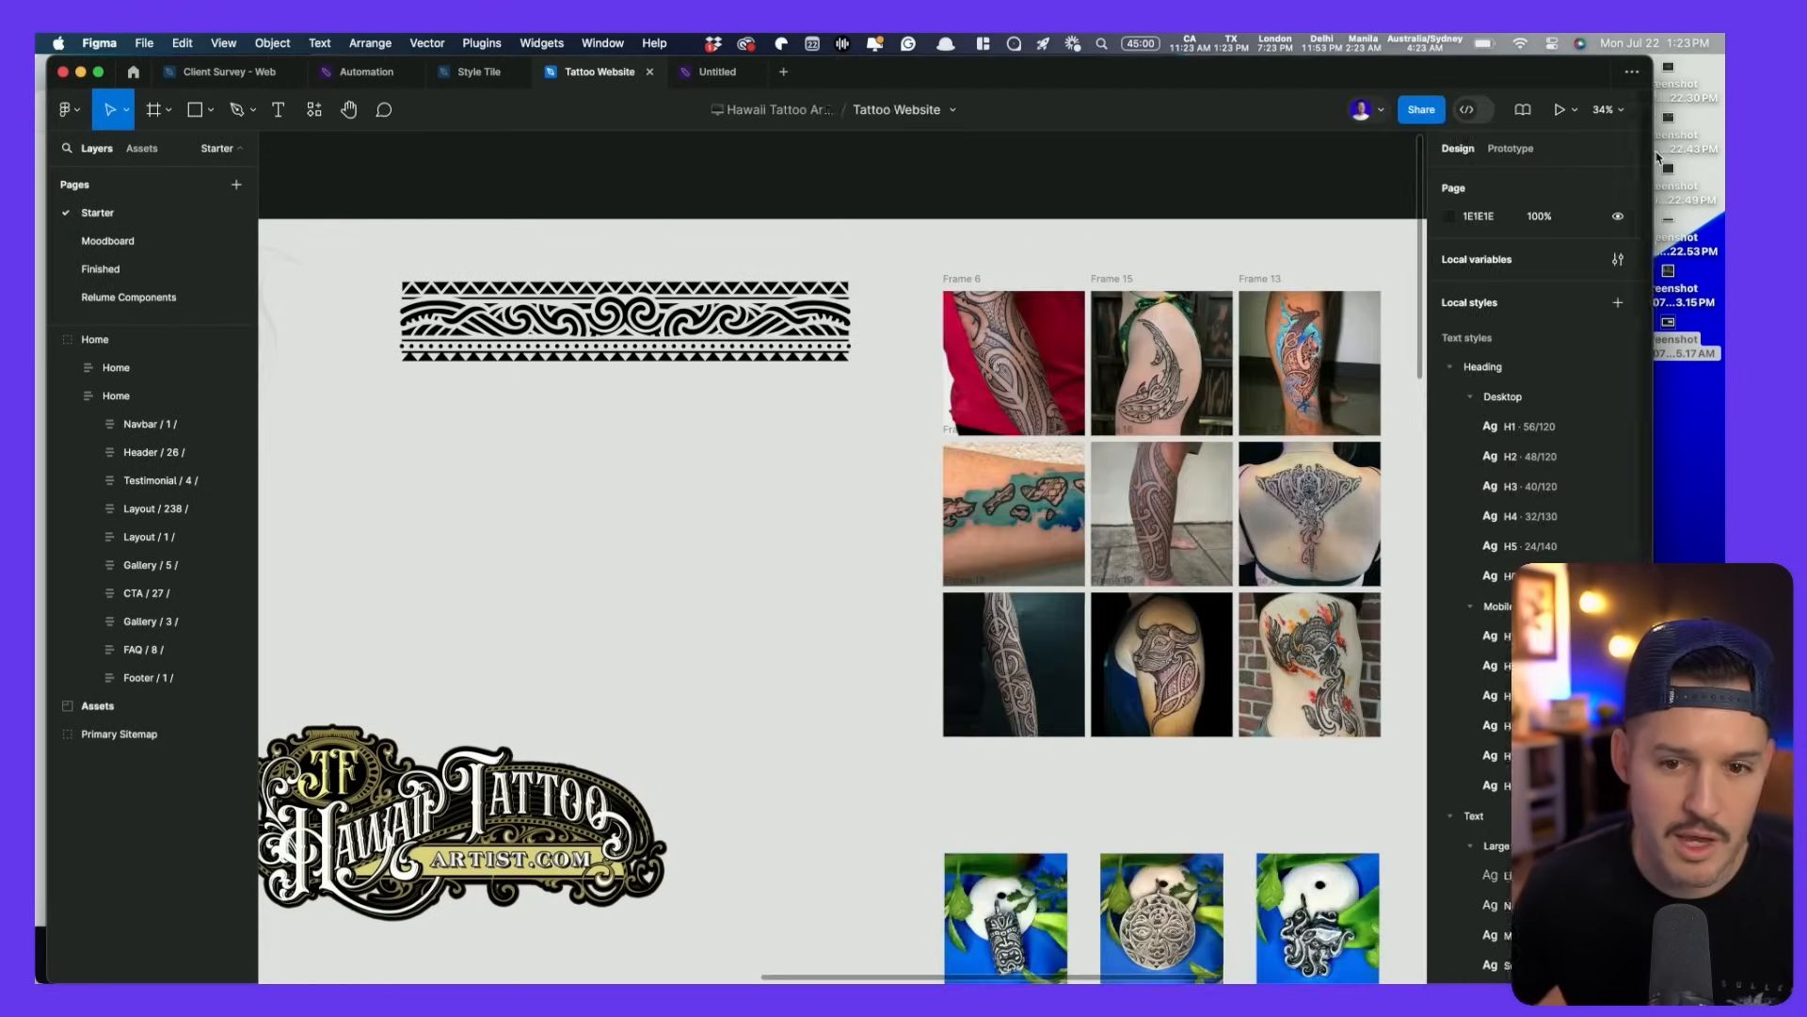
scroll(846, 546, "down", 5)
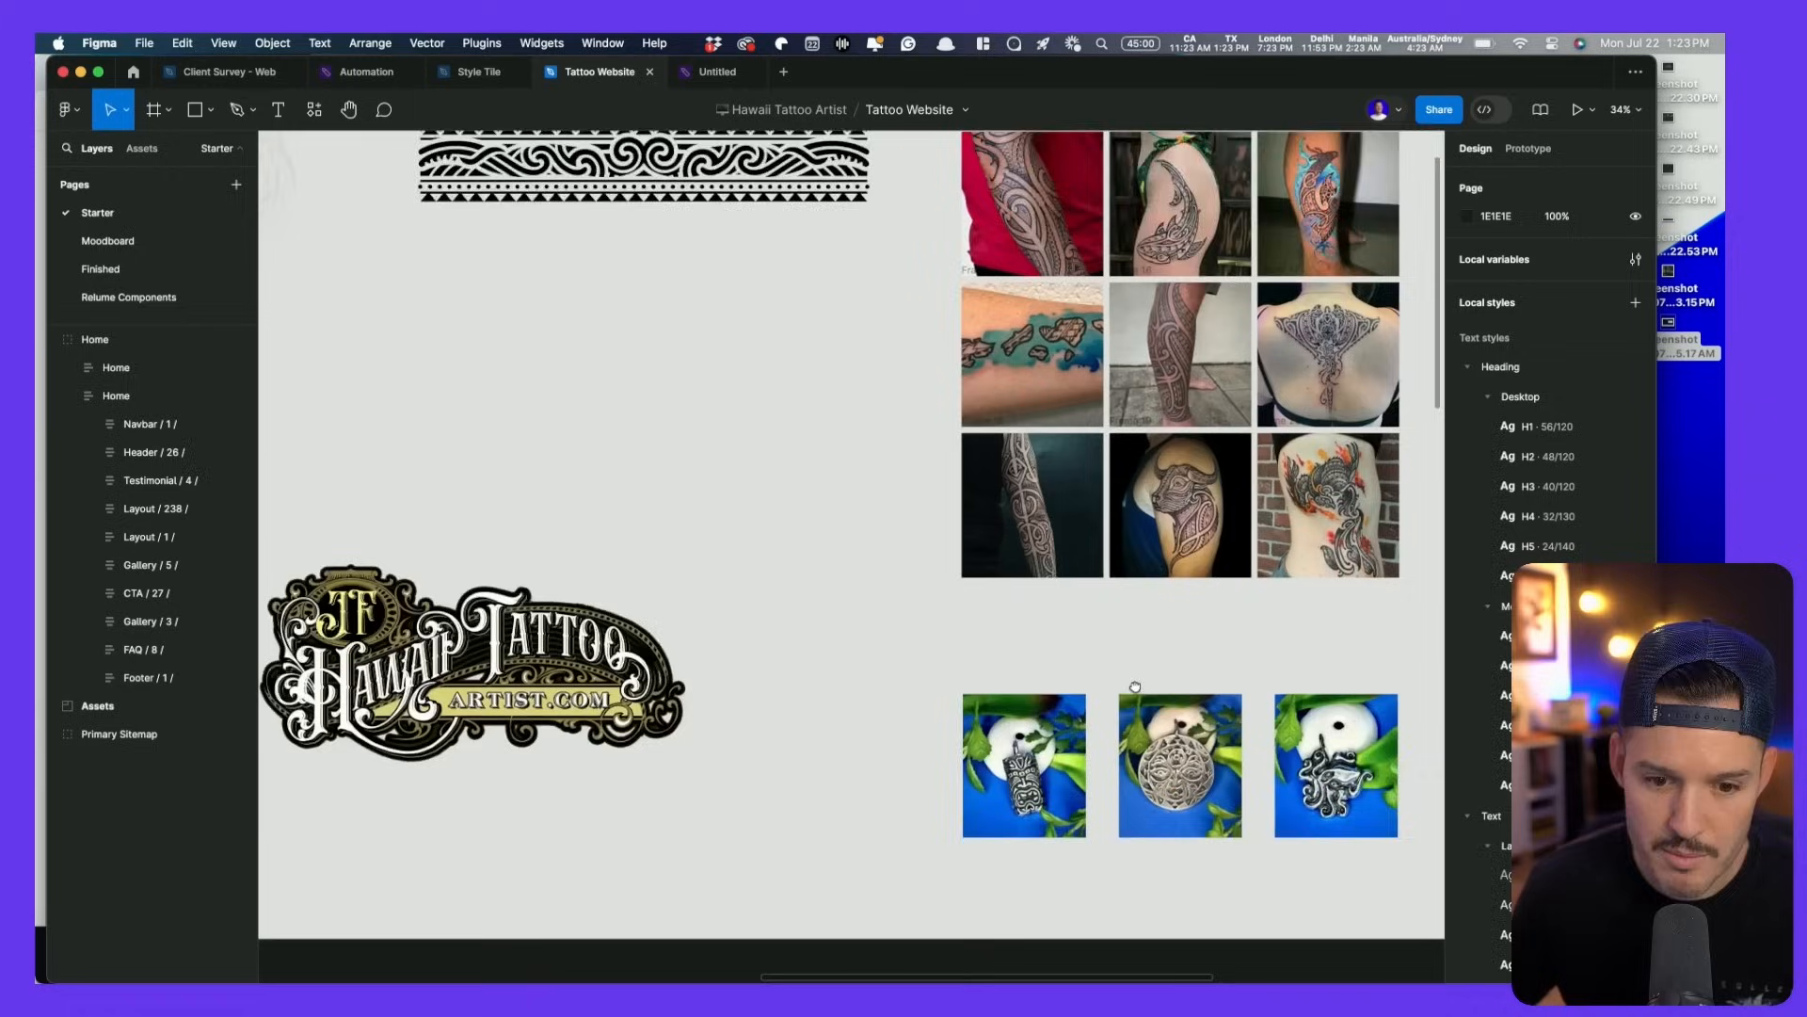
scroll(979, 690, "left", 5)
scroll(979, 690, "up", 2)
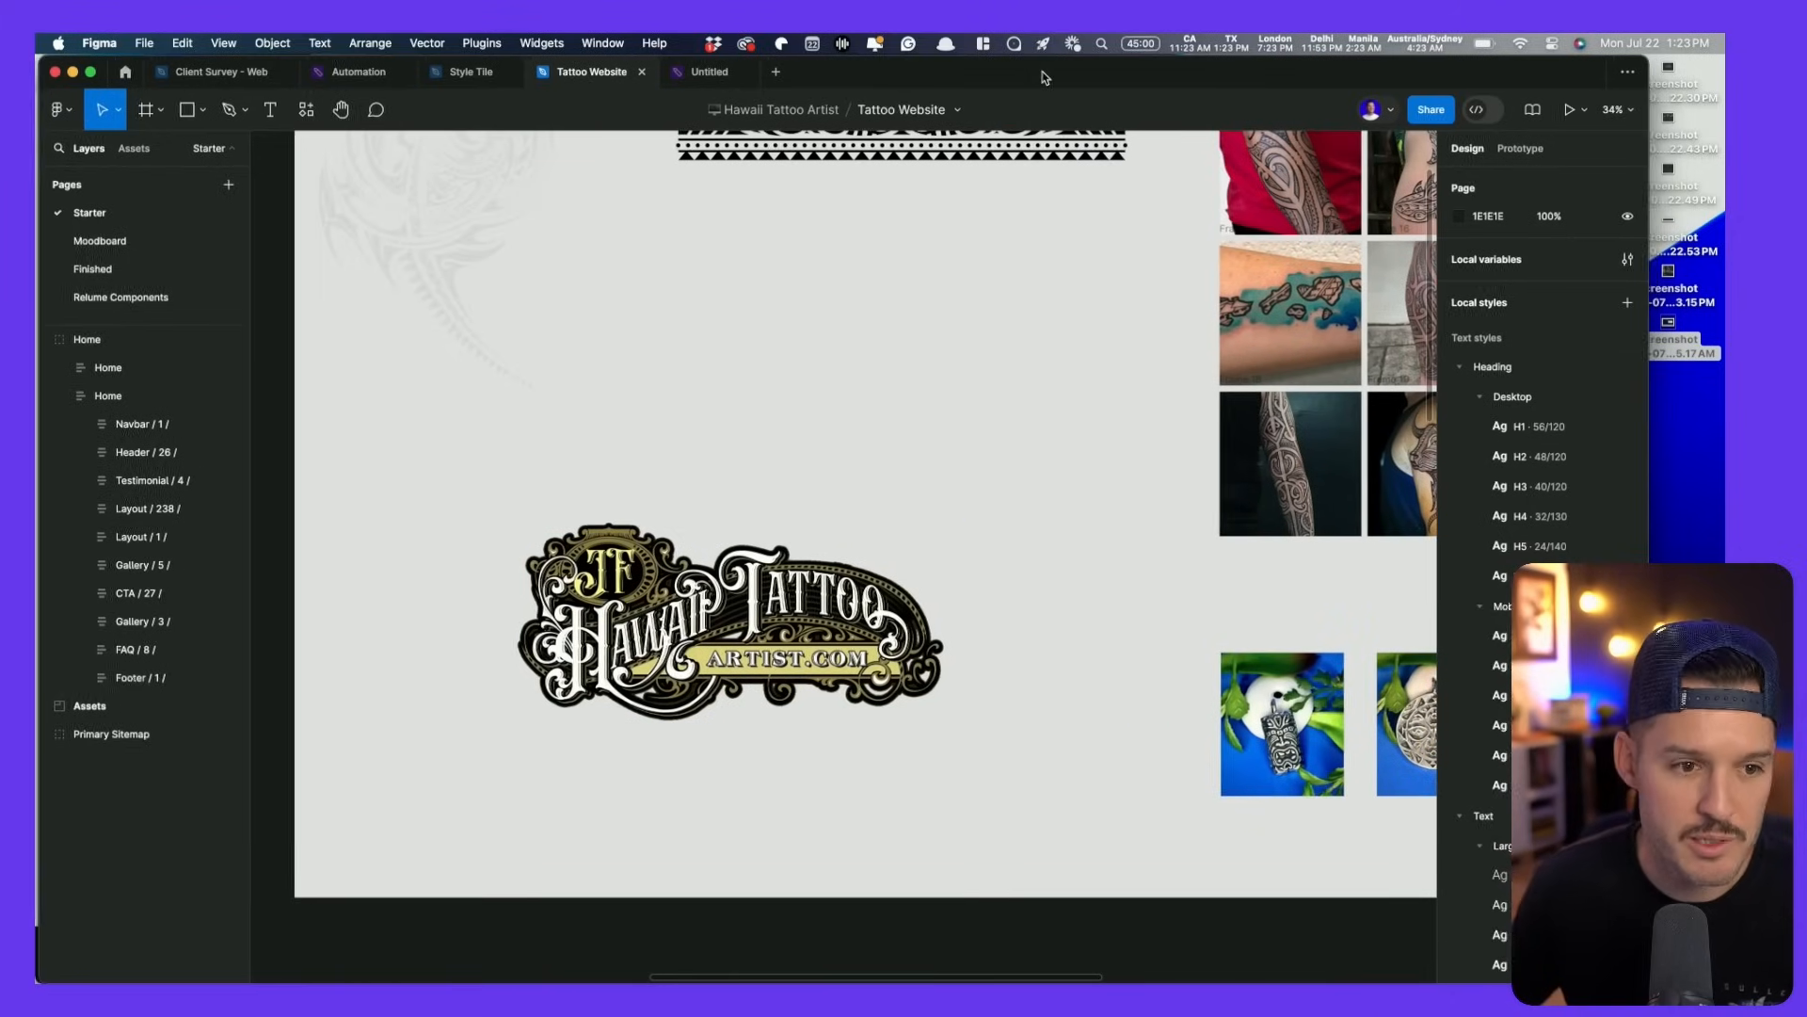
key("super+Tab")
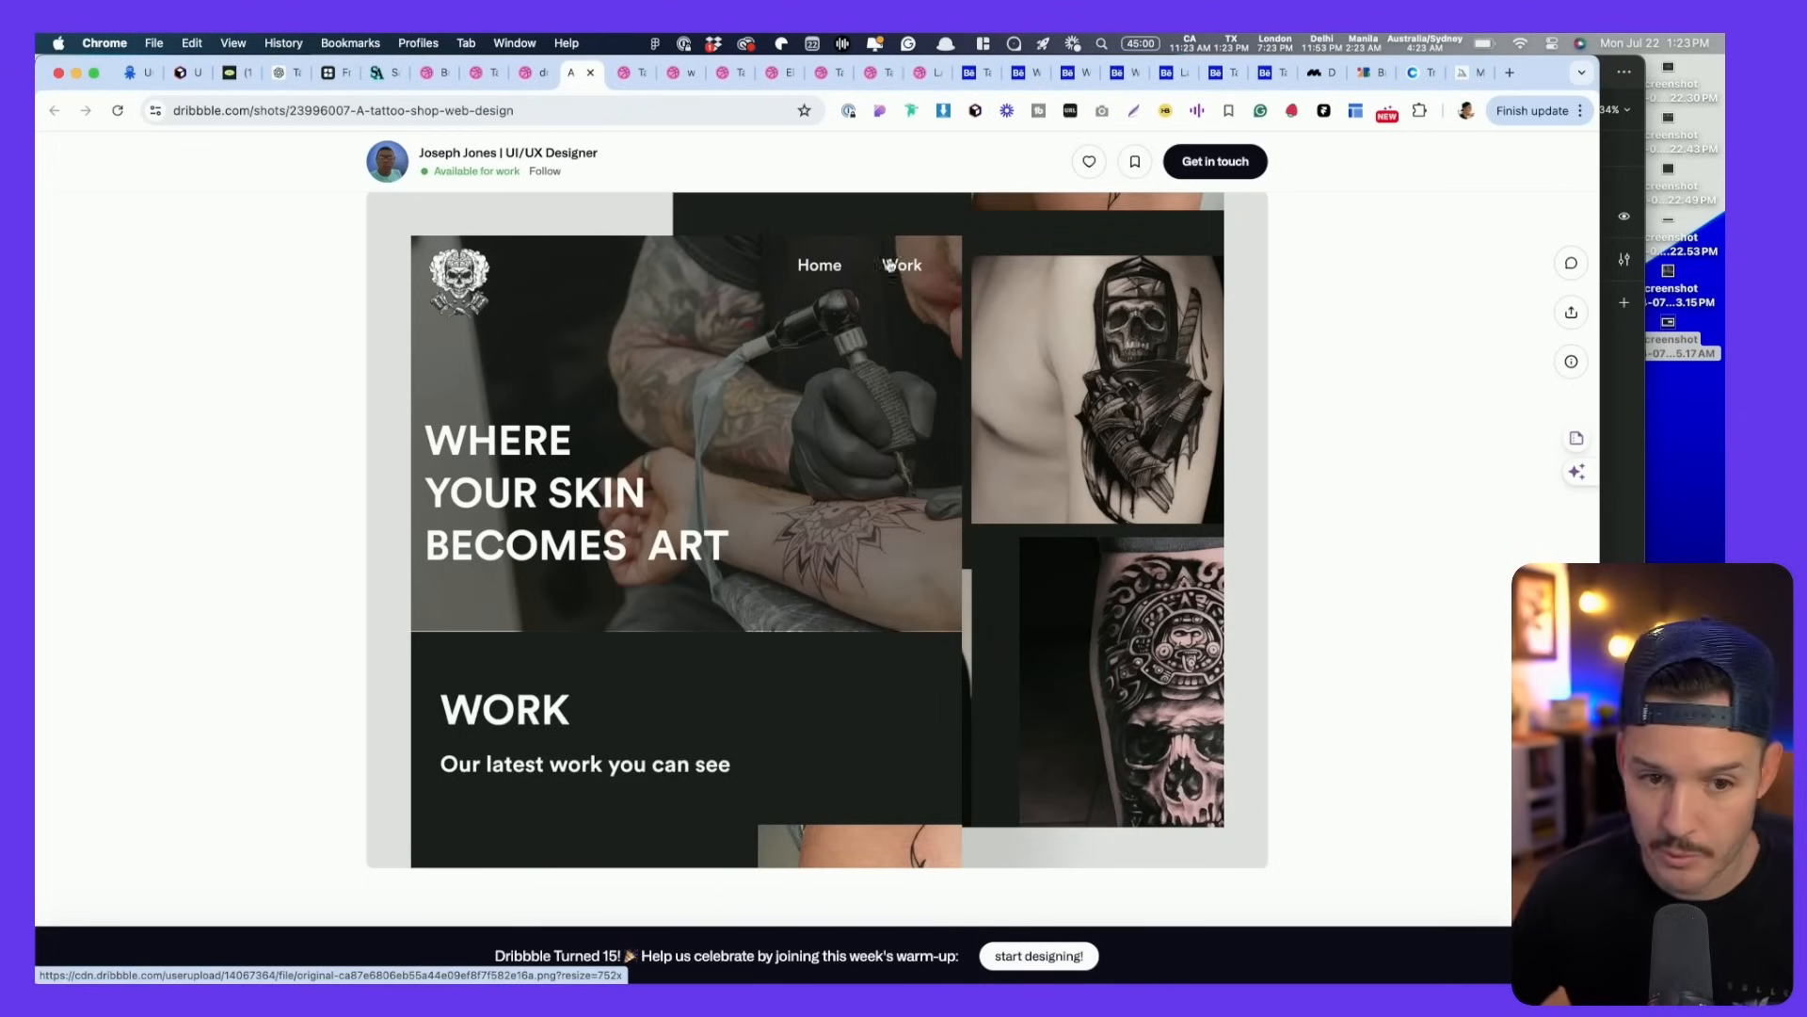
- Move to the Wix tattoo template shot and open its second image in full media view
scroll(739, 296, "down", 1)
scroll(927, 339, "down", 8)
scroll(920, 335, "up", 10)
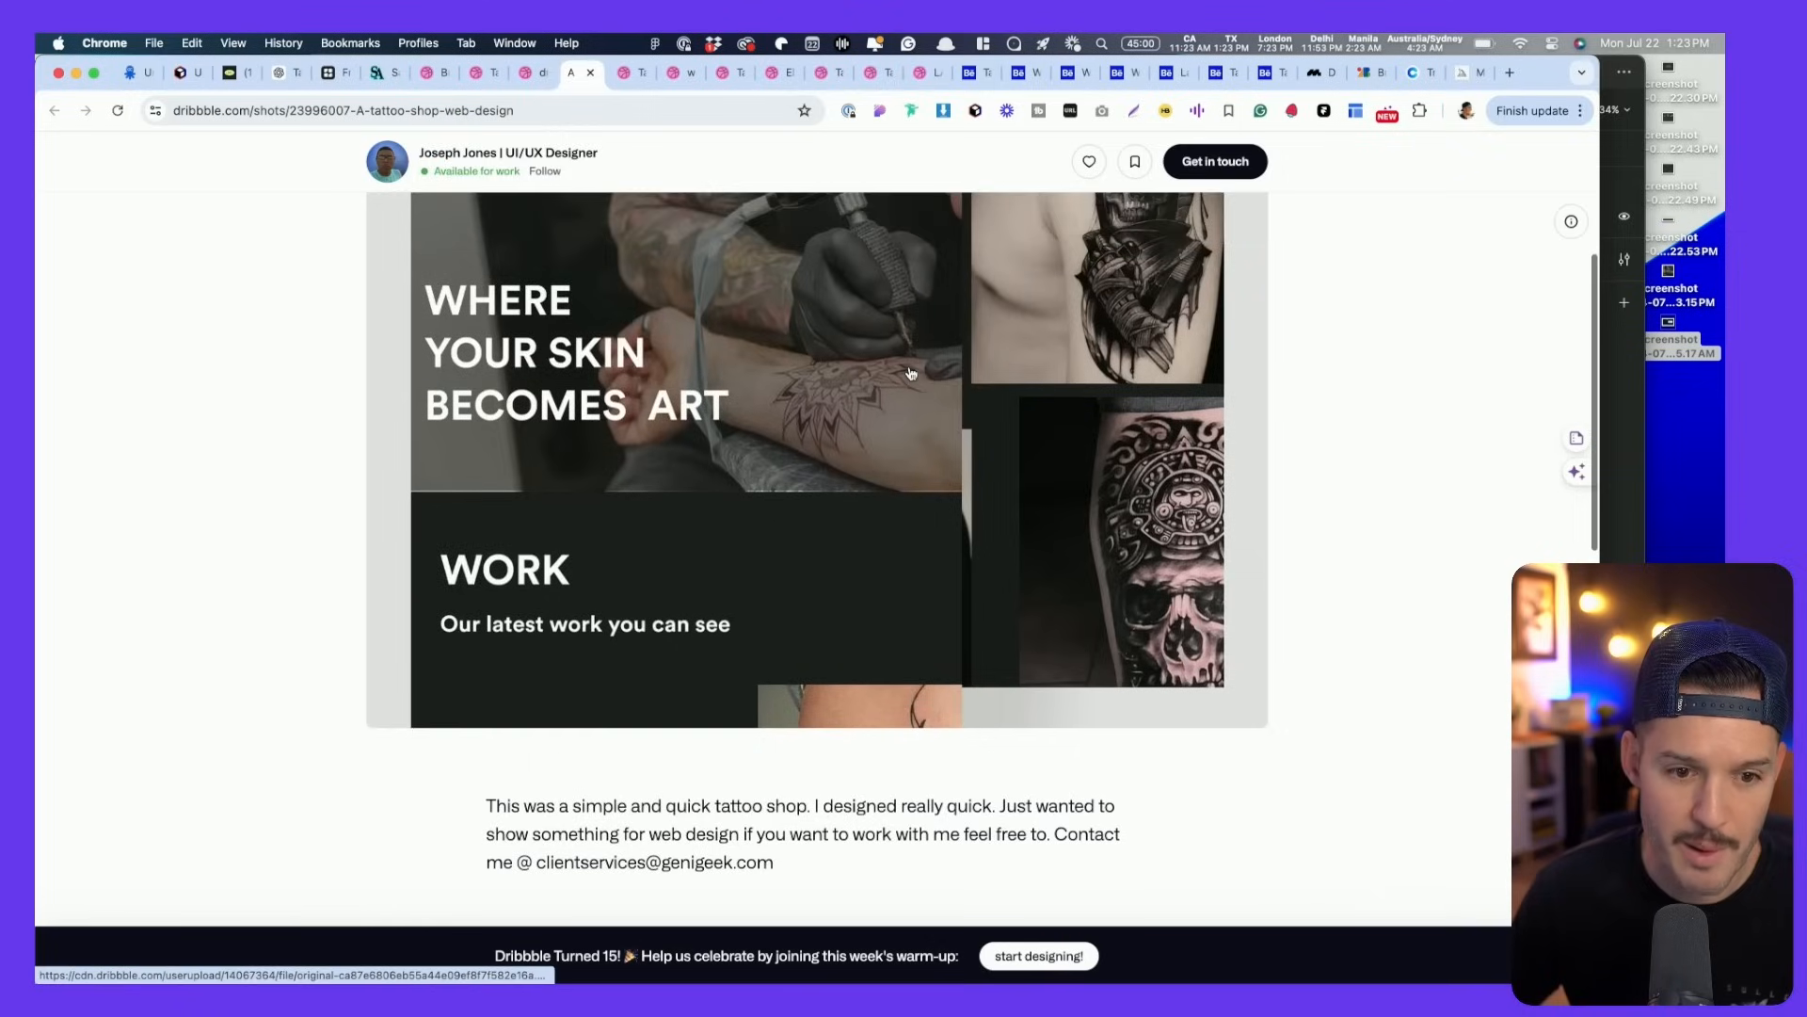
scroll(909, 373, "up", 4)
scroll(539, 491, "down", 2)
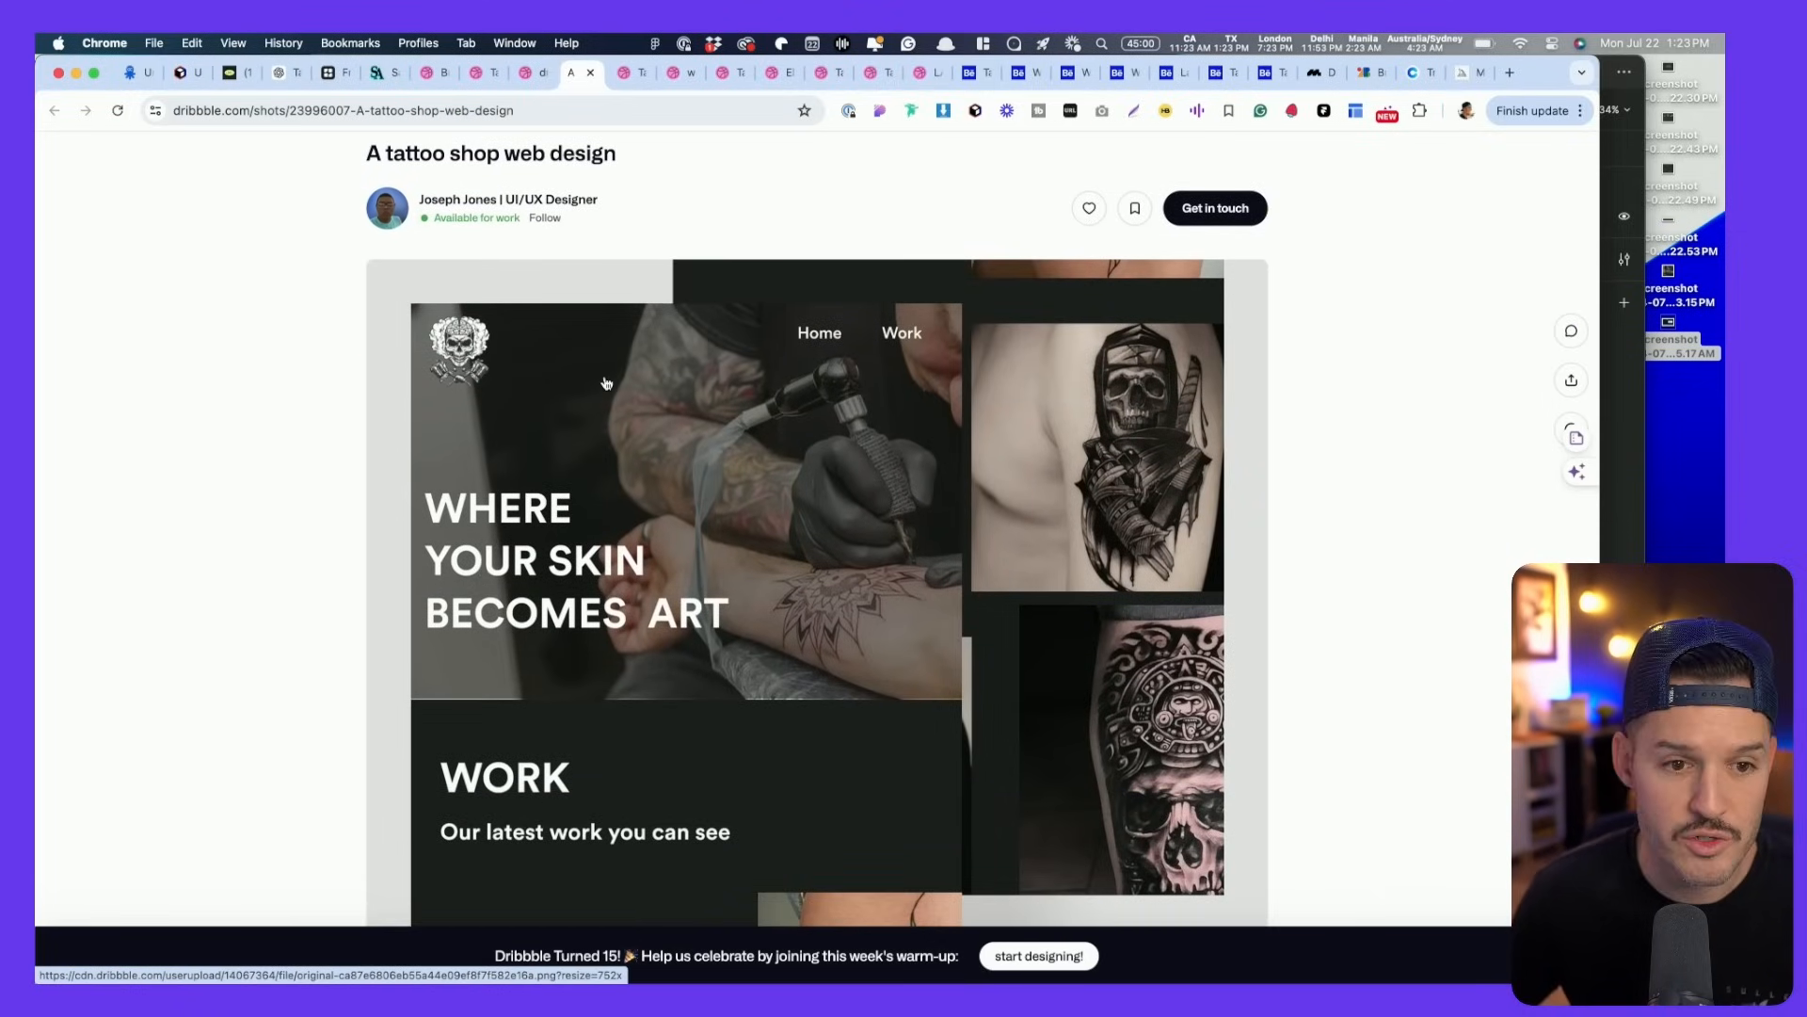
key("ctrl+Tab")
scroll(952, 491, "down", 2)
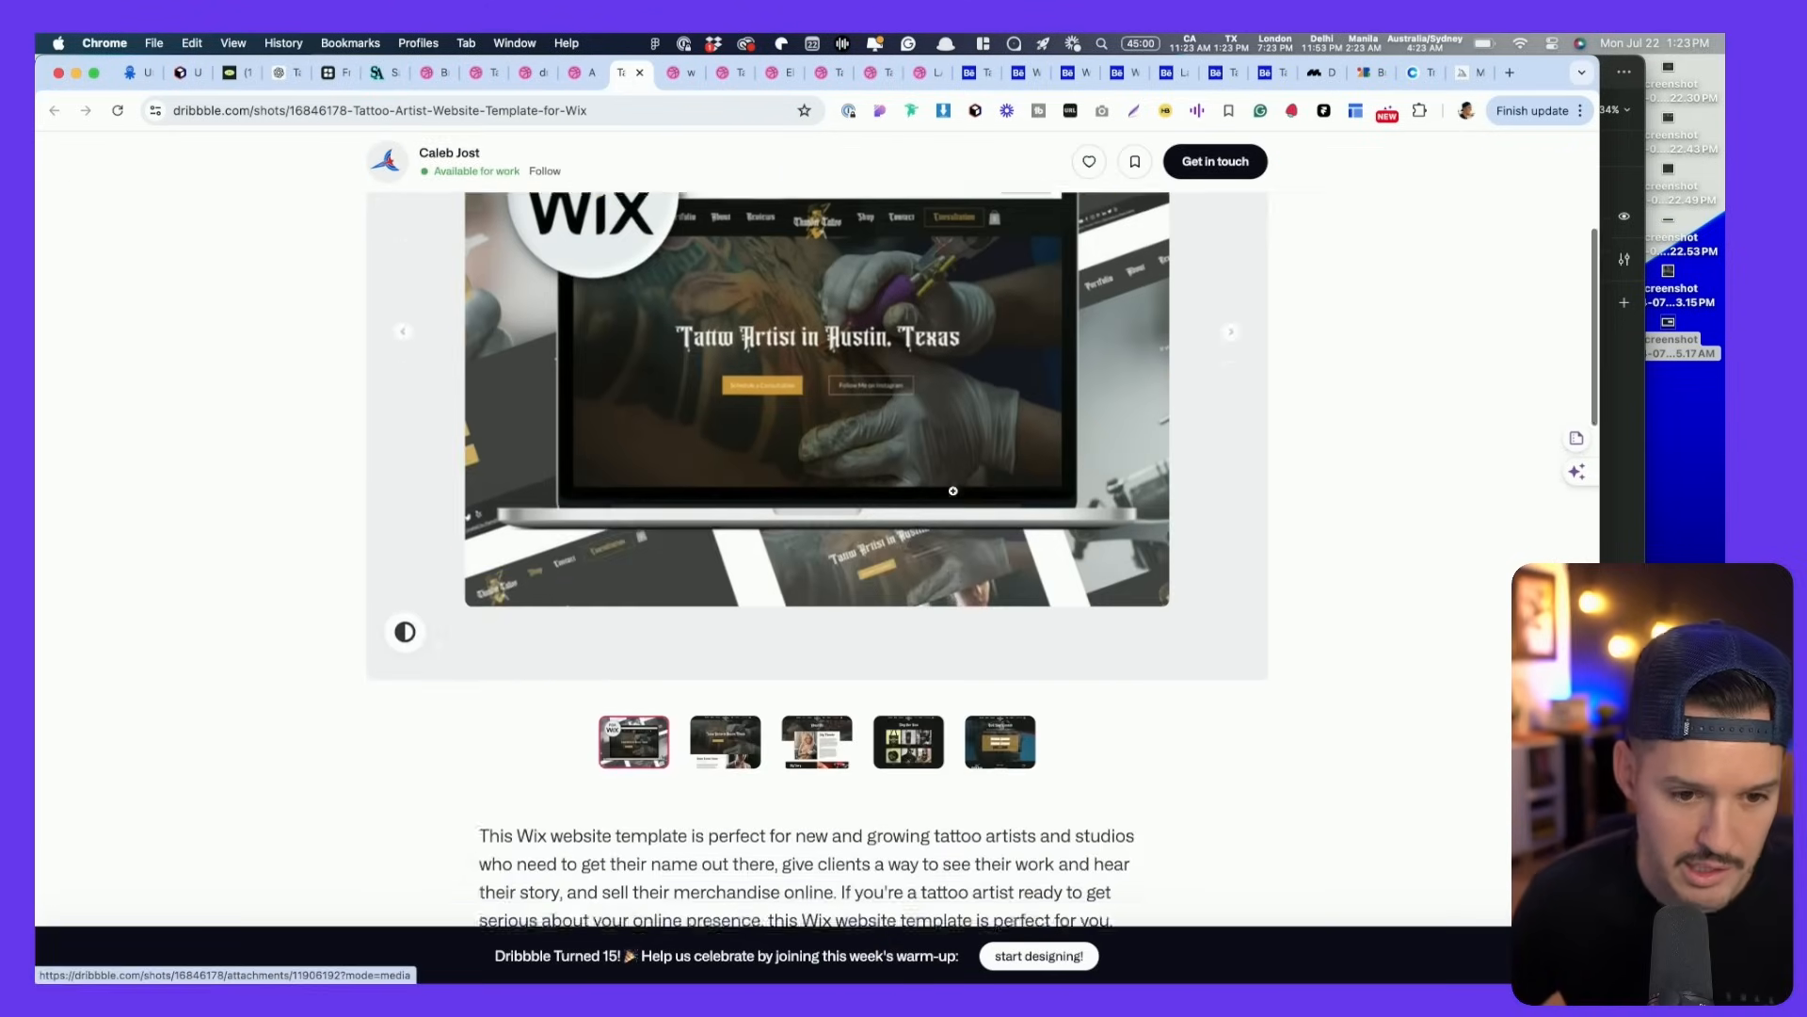
scroll(952, 491, "down", 5)
left_click(726, 424)
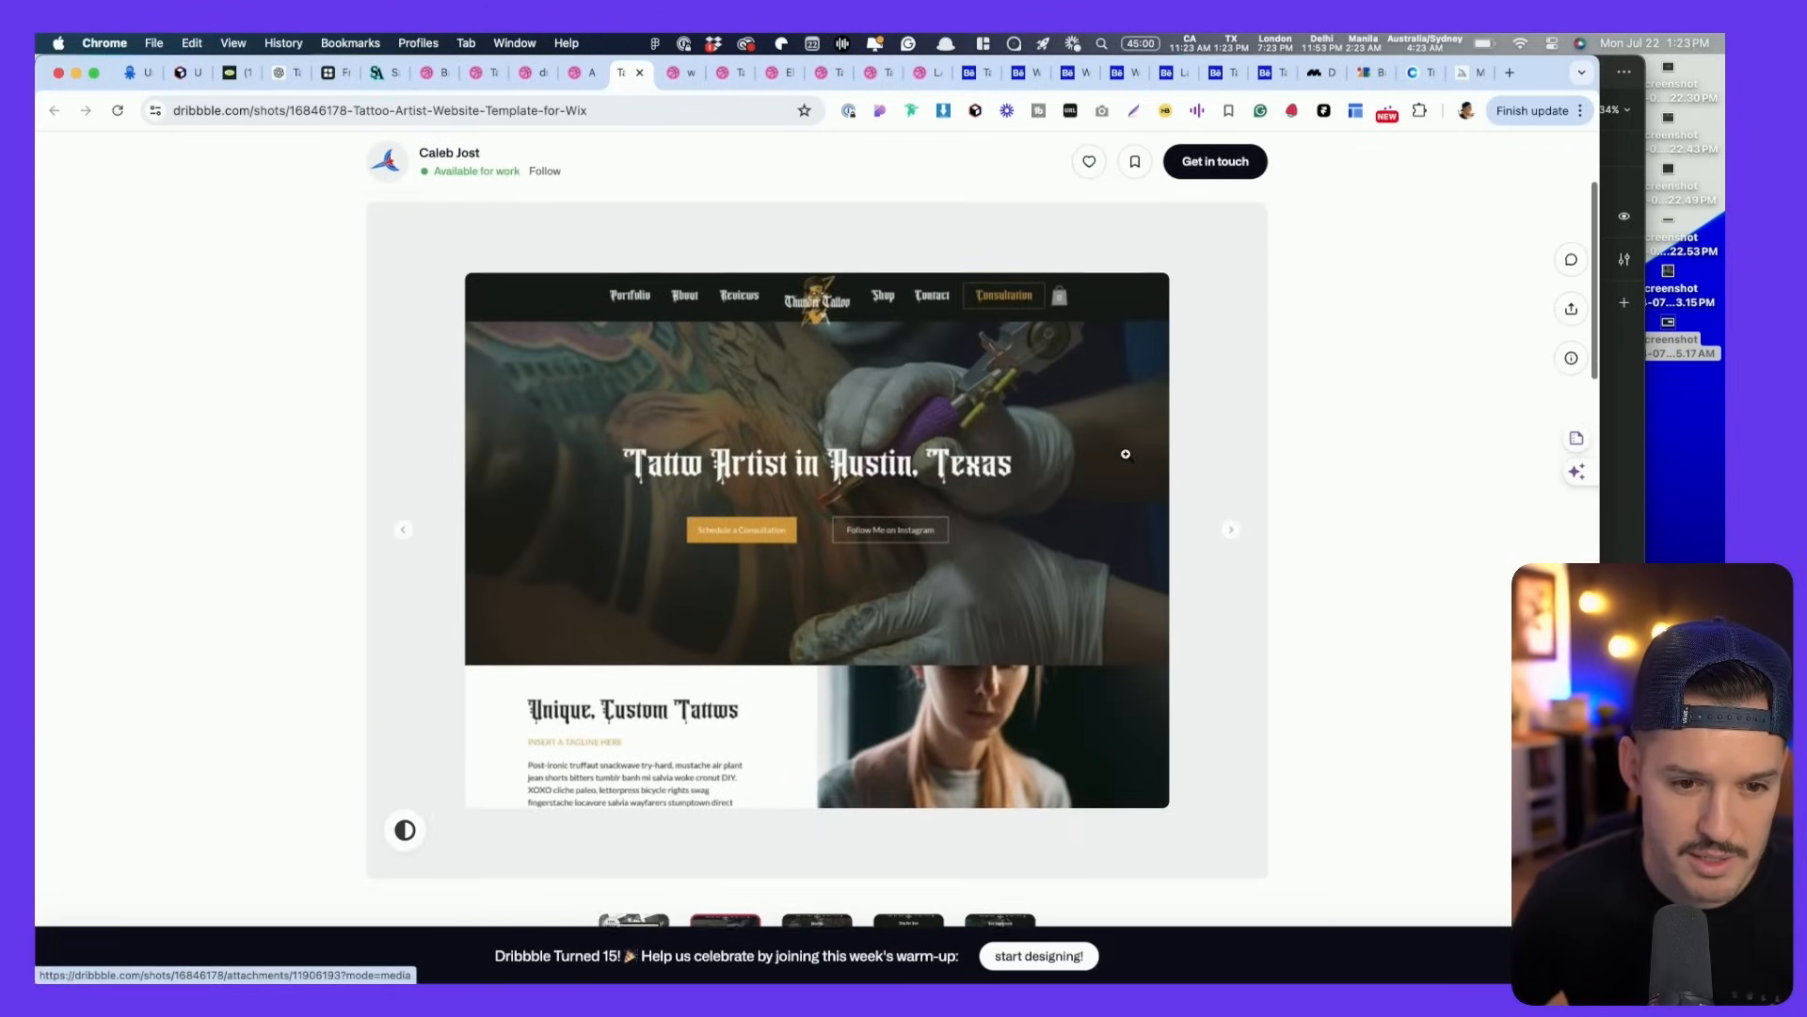
scroll(1083, 450, "down", 2)
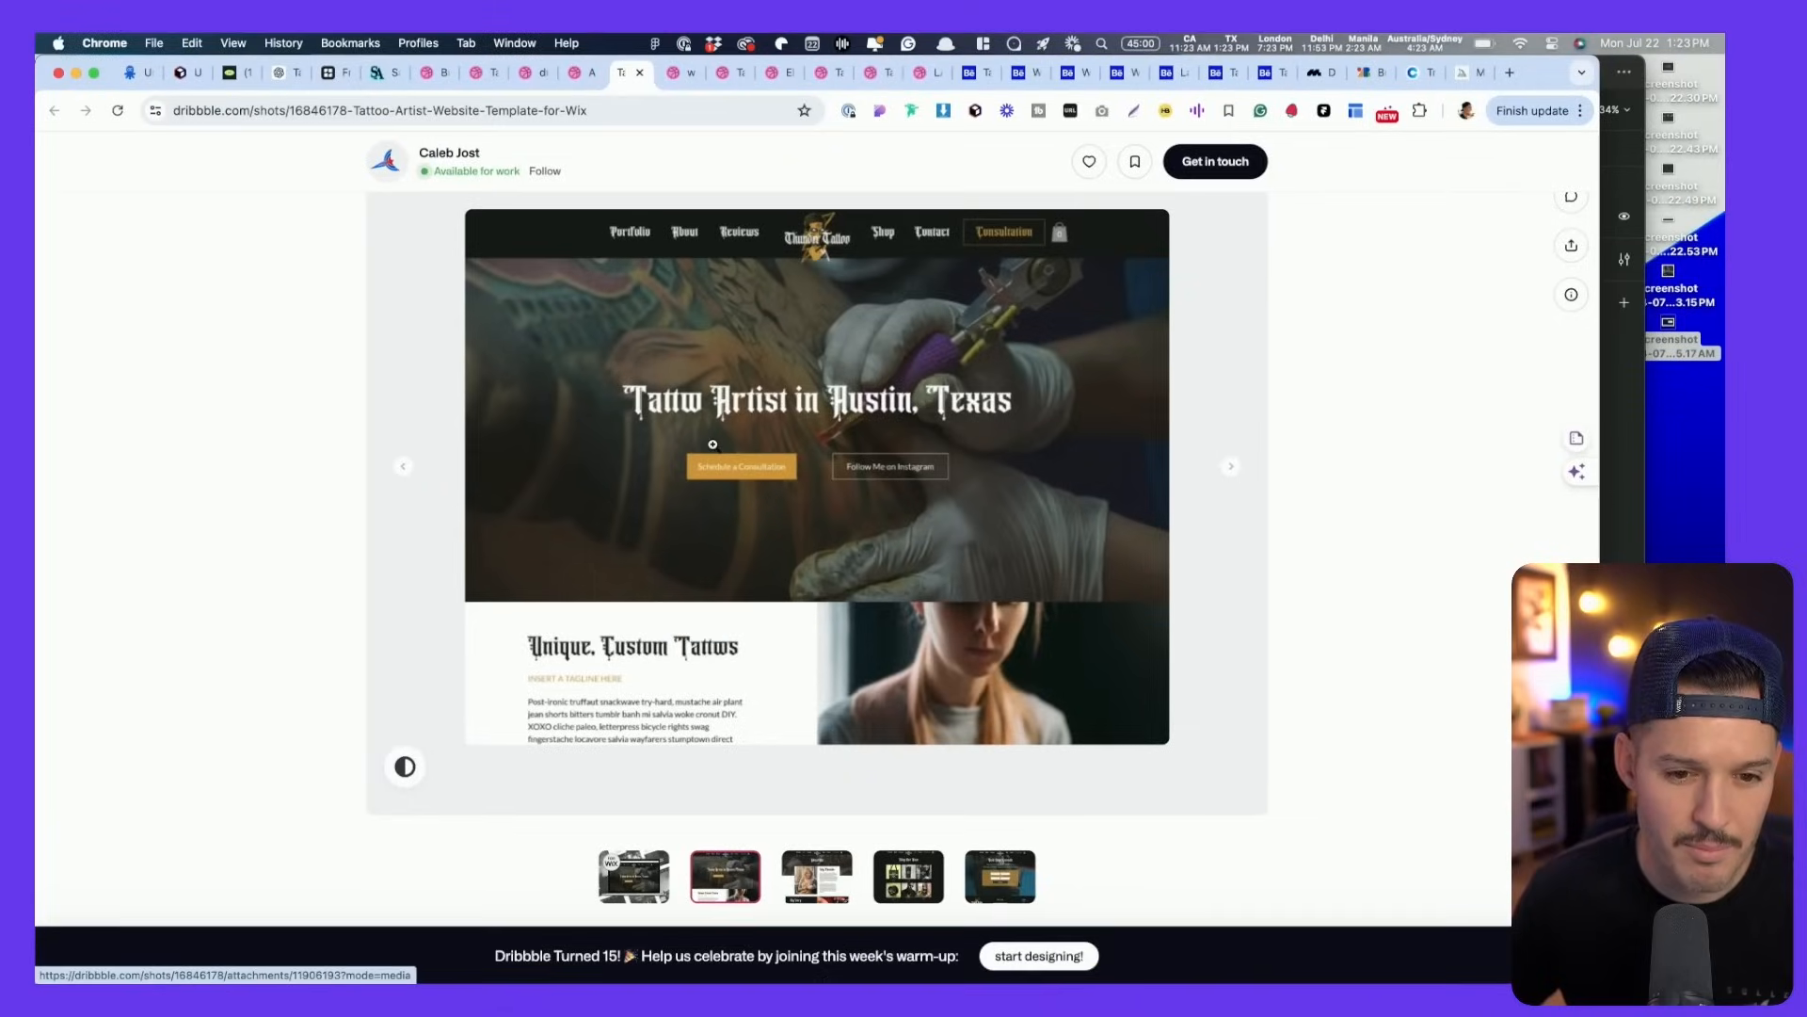
left_click(712, 449)
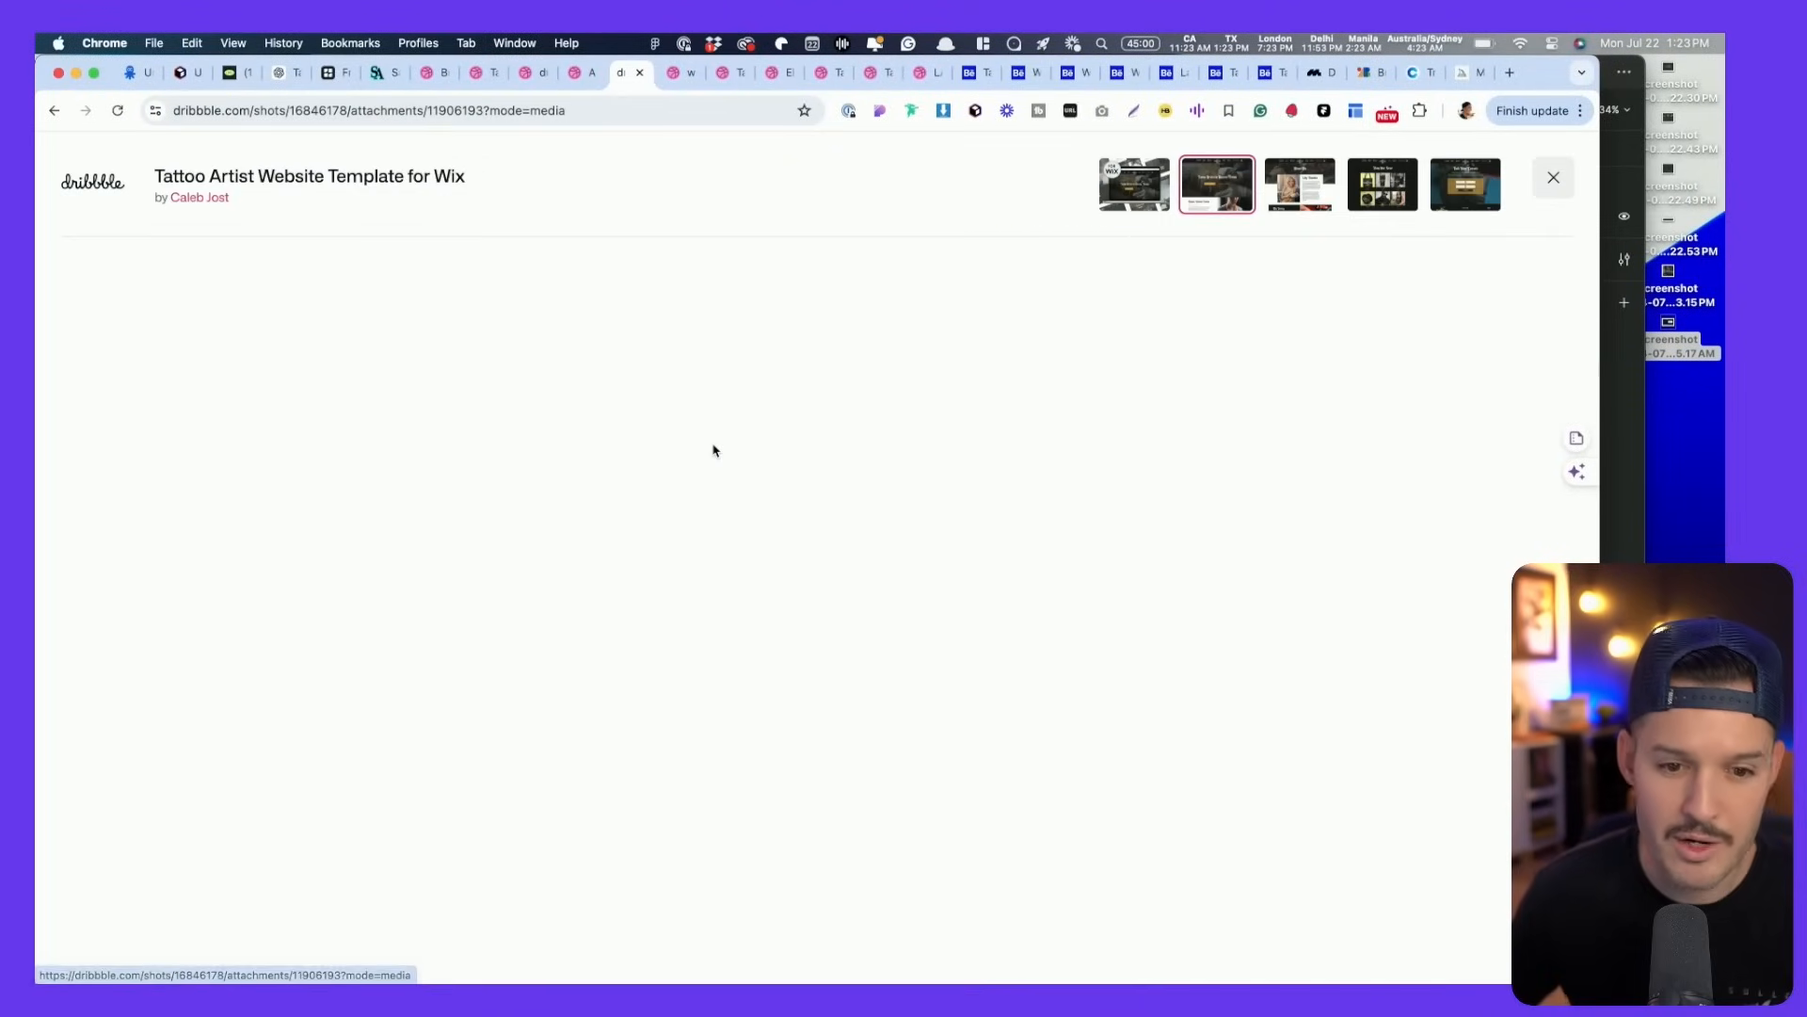
scroll(798, 421, "down", 3)
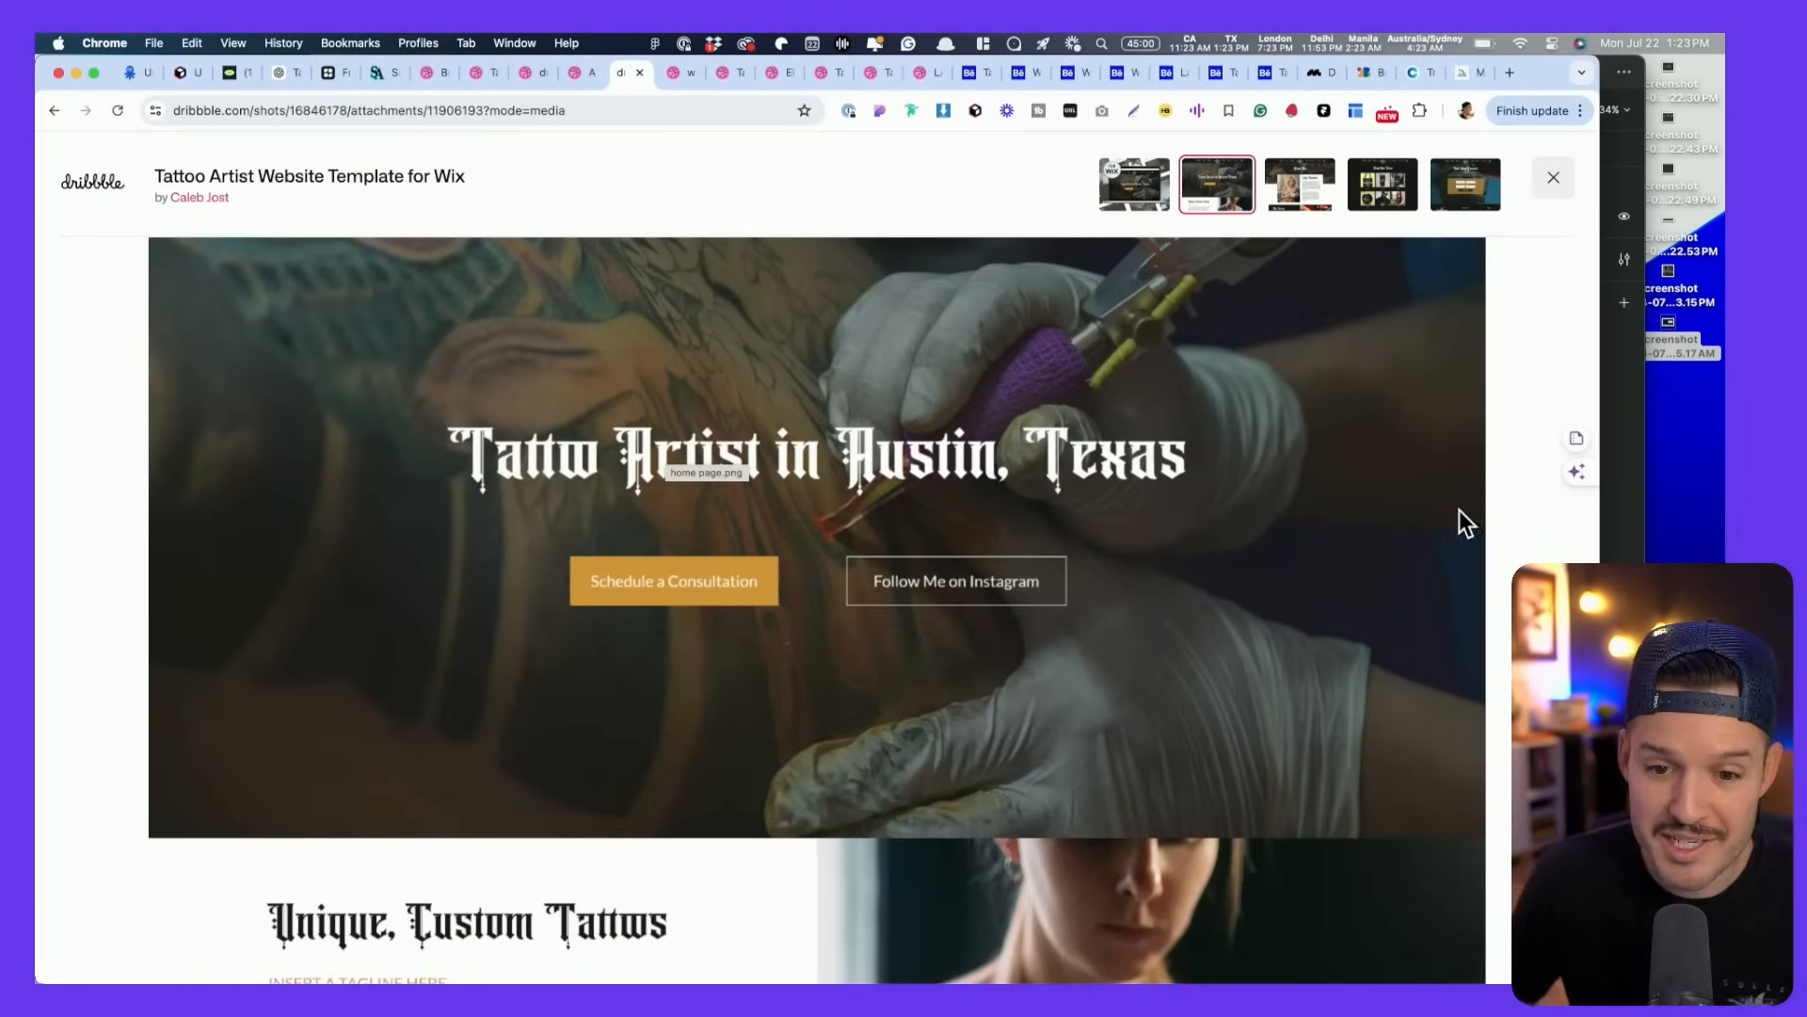
- Screenshot the template's hero section and its Unique, Custom Tattoos section
left_click_drag(151, 243, 1447, 810)
scroll(1421, 791, "down", 6)
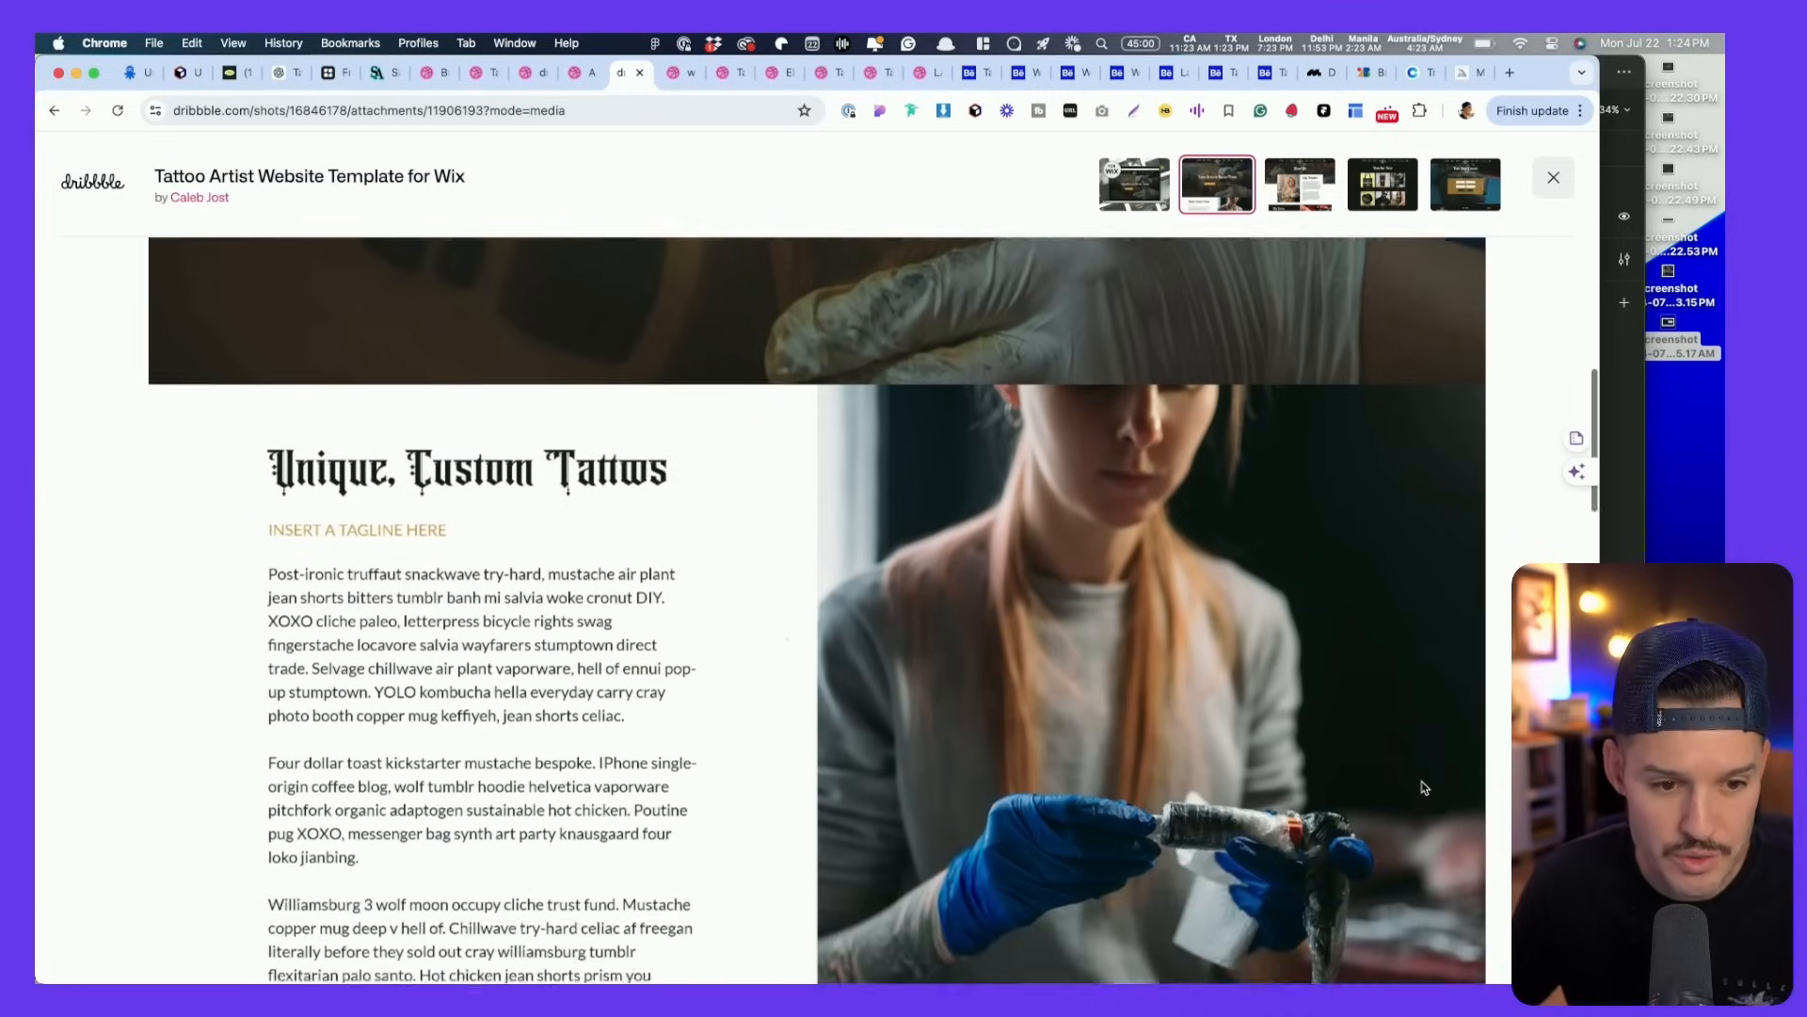
scroll(1424, 787, "down", 2)
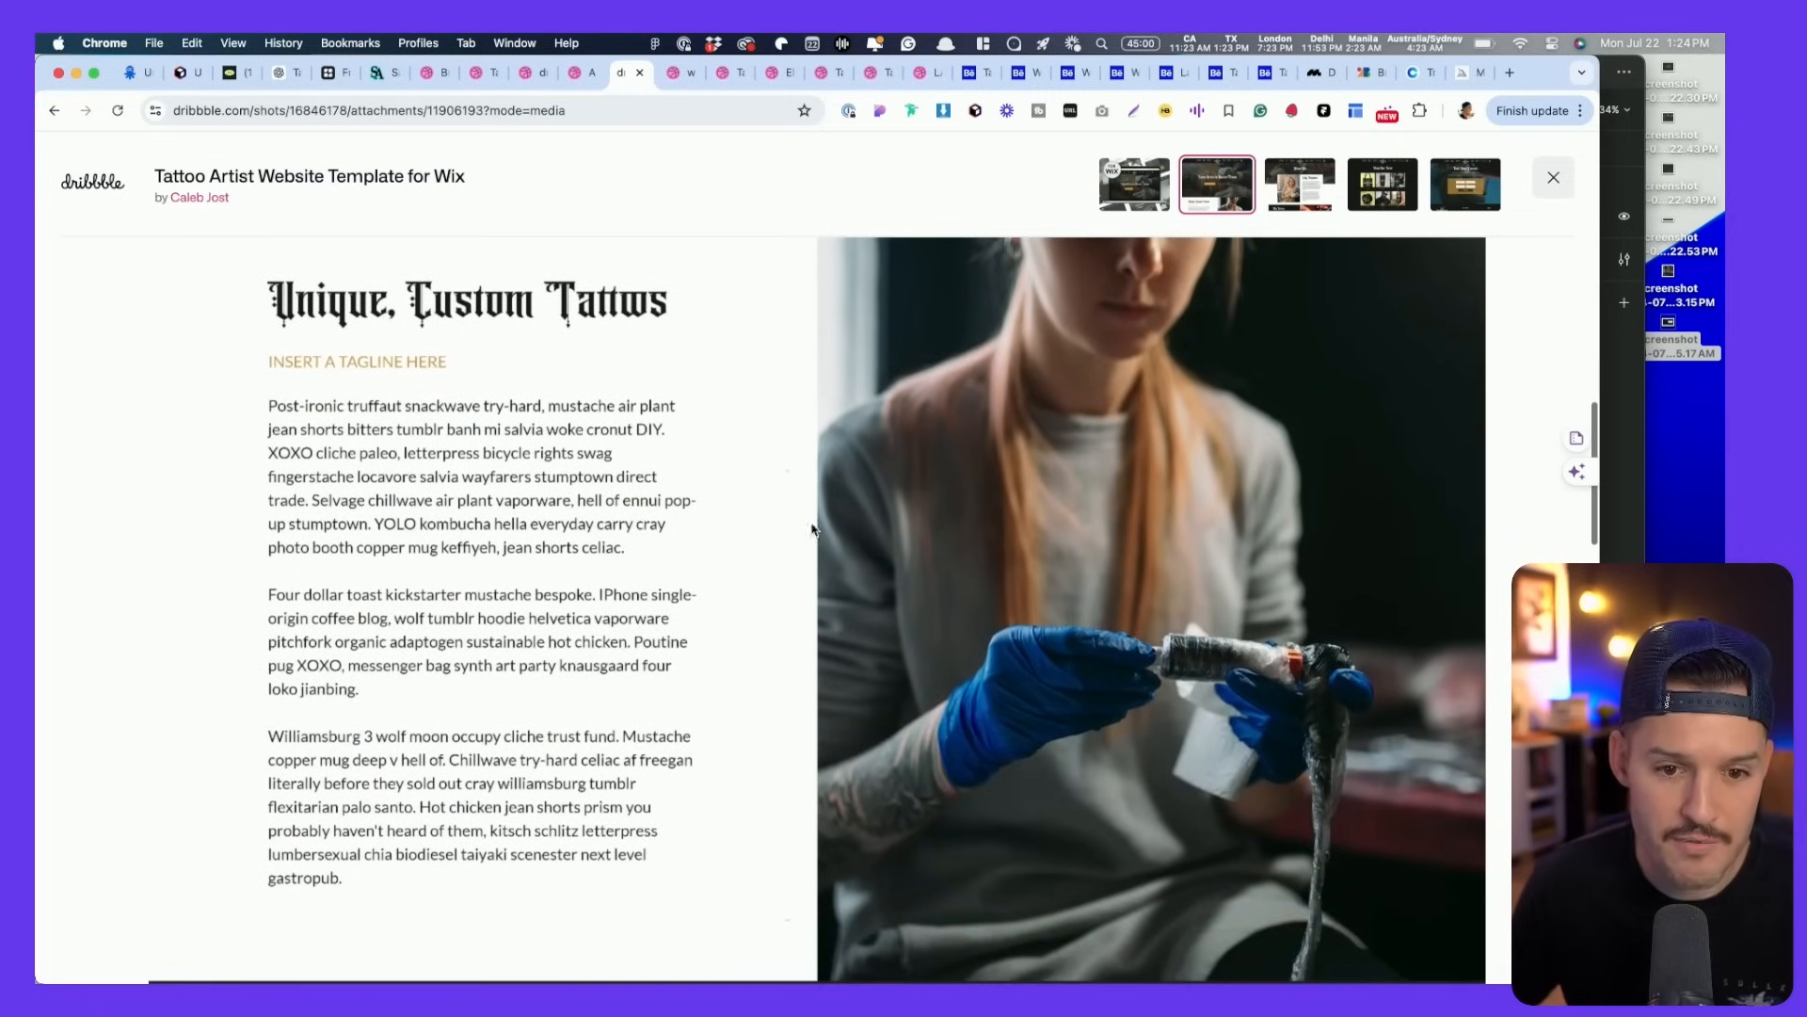
left_click_drag(242, 238, 1499, 985)
- Screenshot the template's Shop Our Gear page, then move on to the website for TATTOO studio shot
scroll(1058, 871, "down", 10)
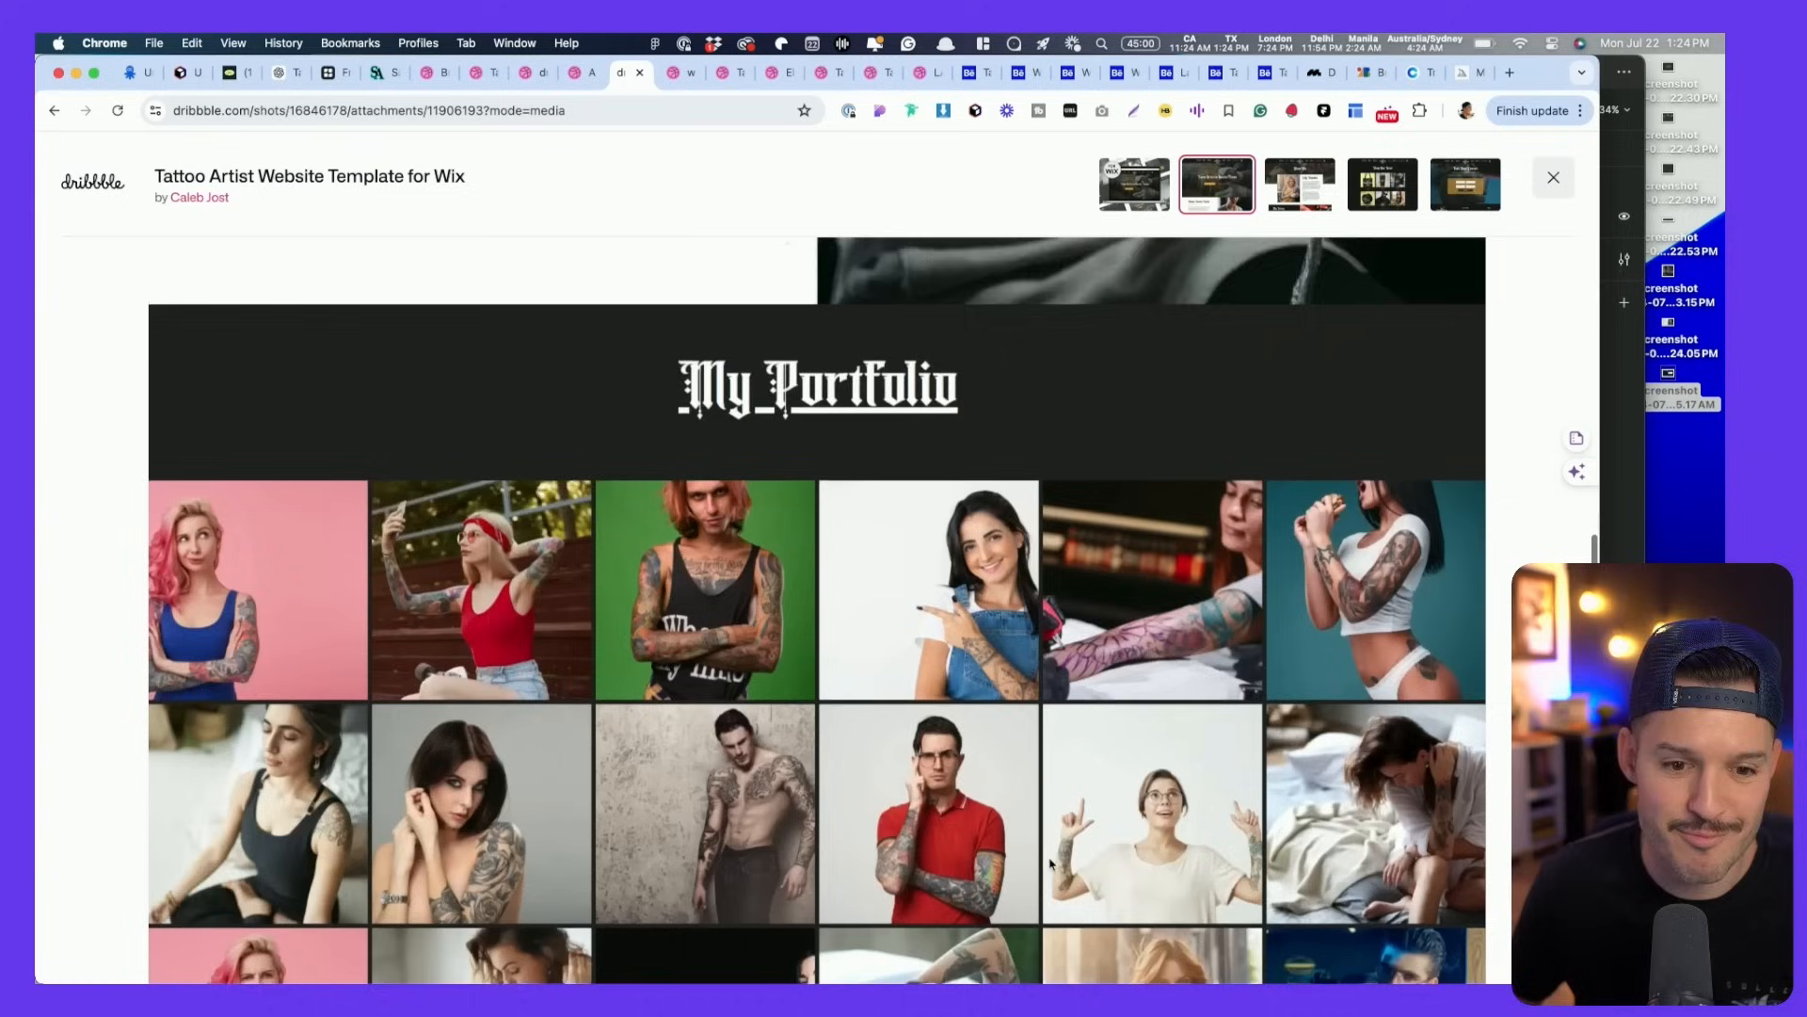
scroll(1057, 864, "down", 8)
scroll(1055, 860, "up", 6)
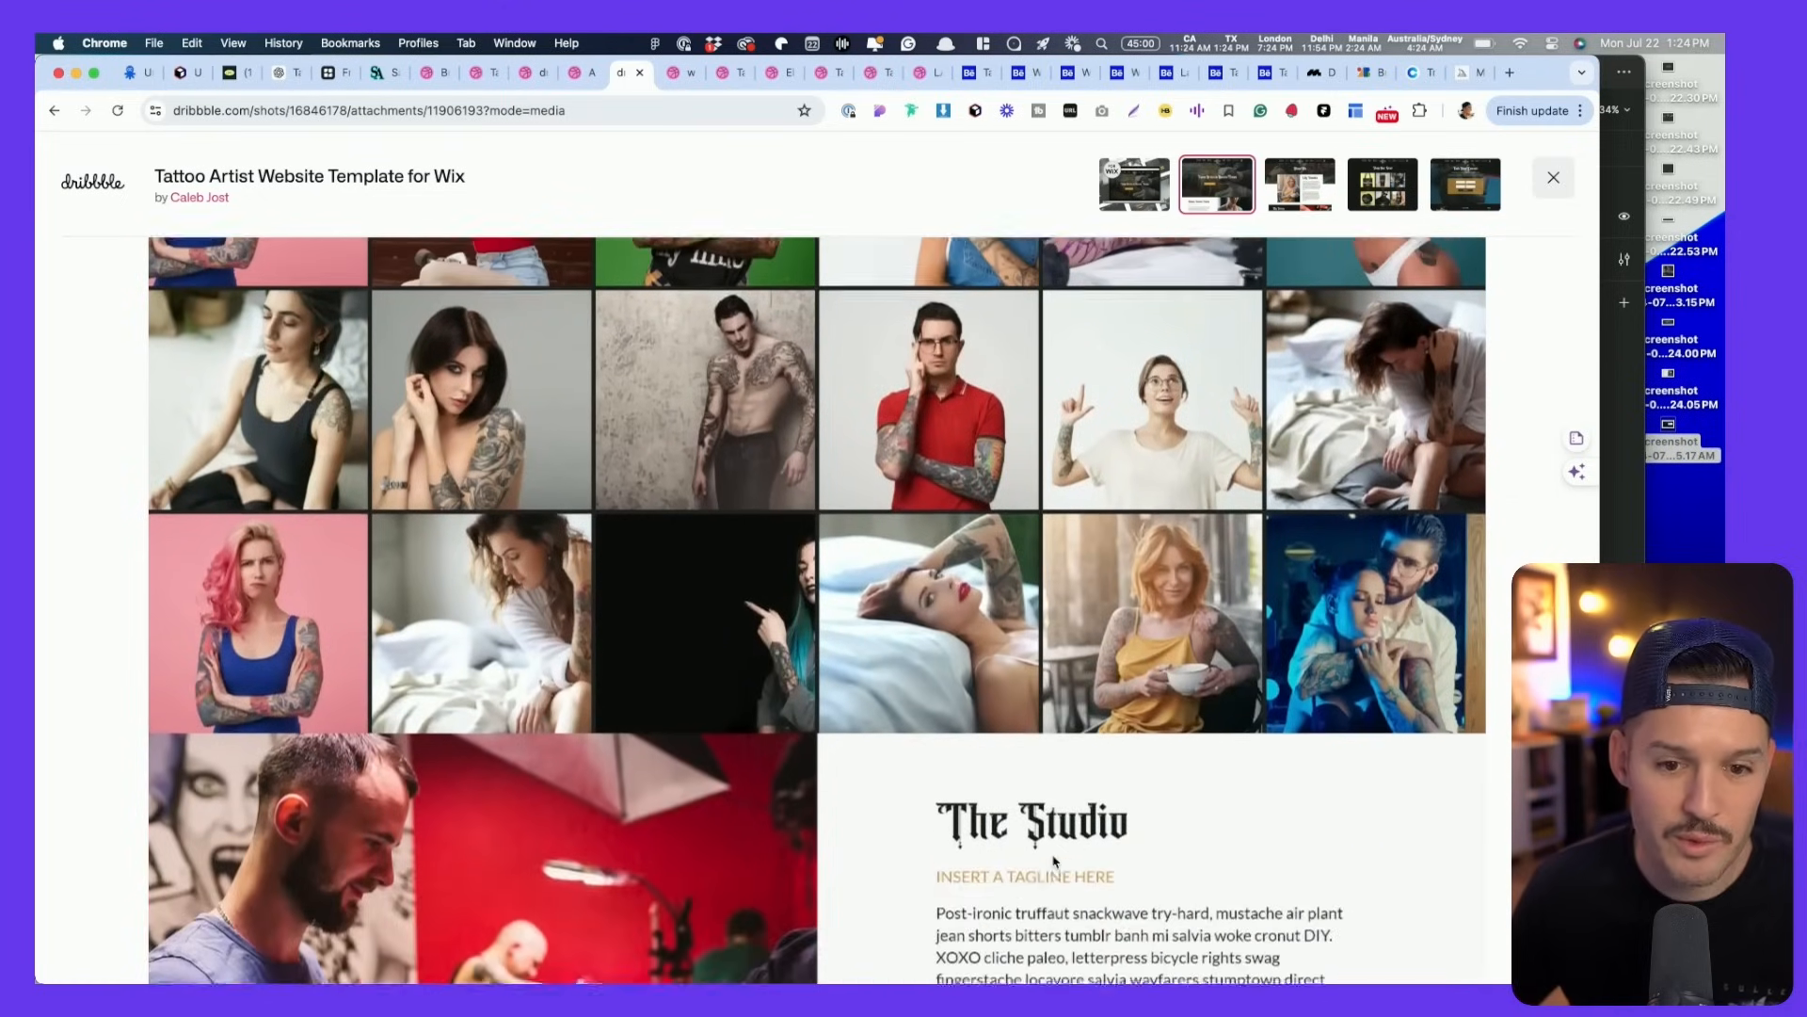
left_click(1314, 207)
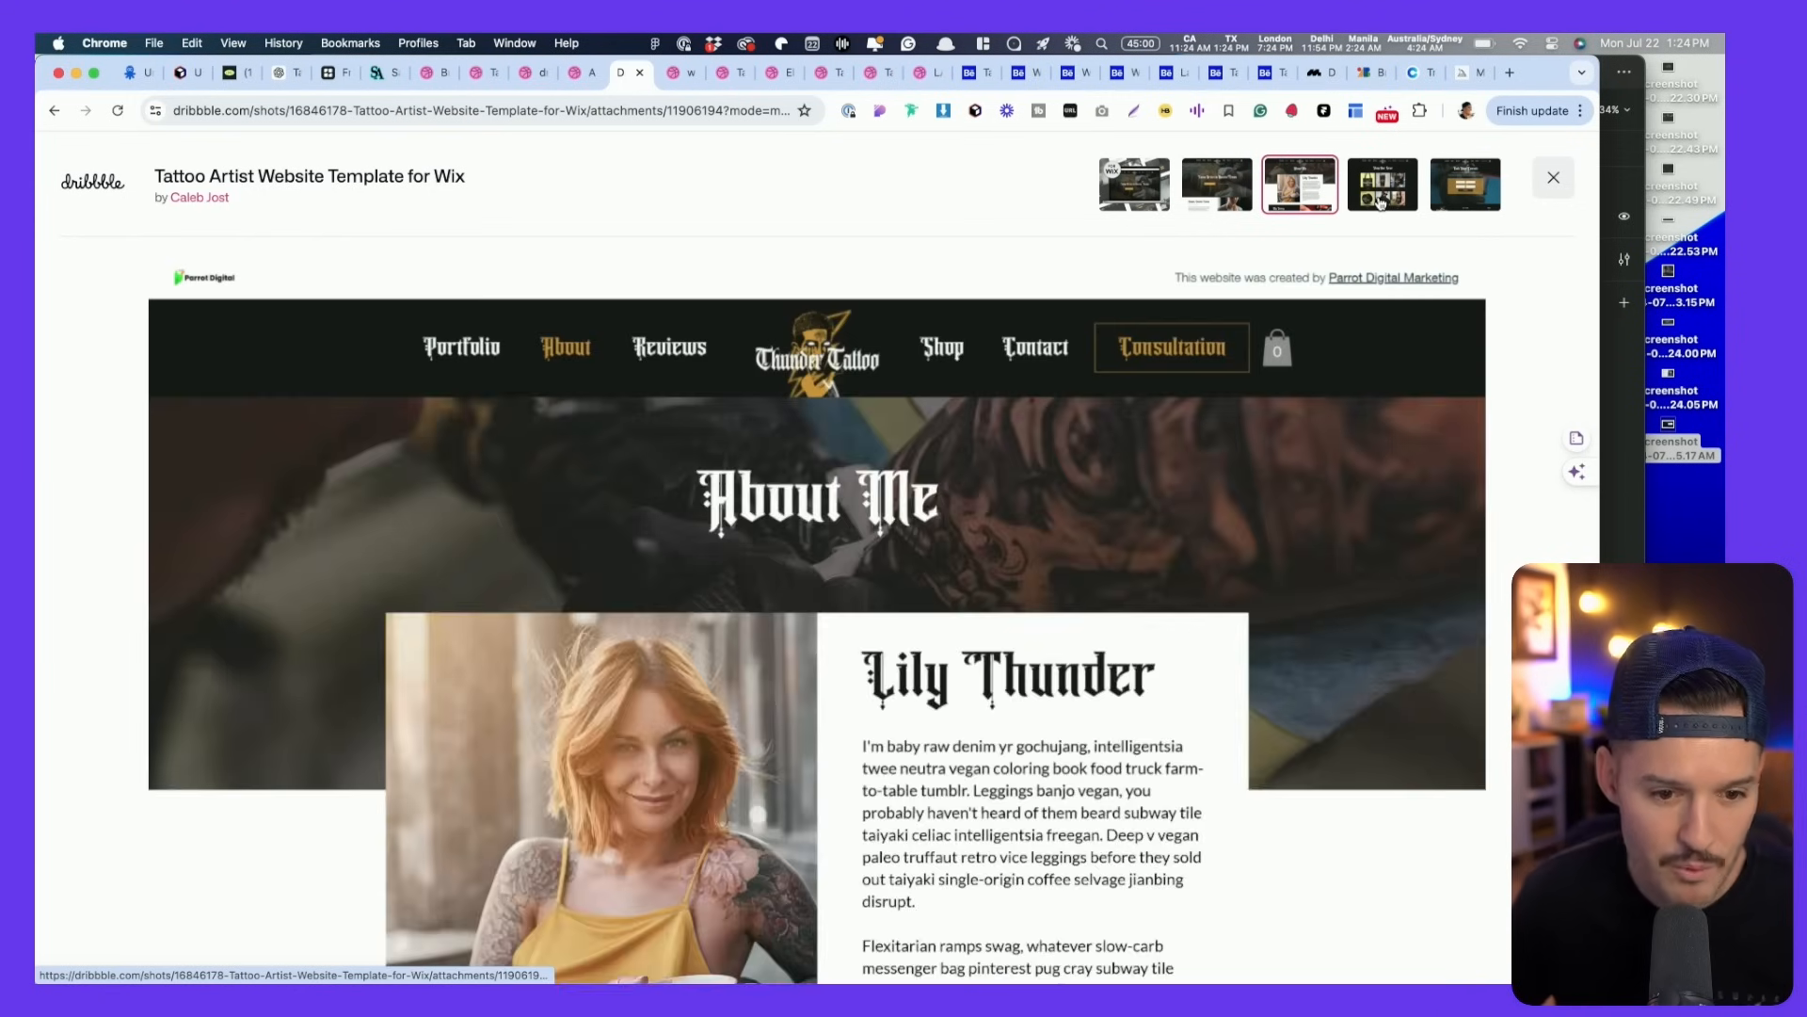
left_click(1383, 188)
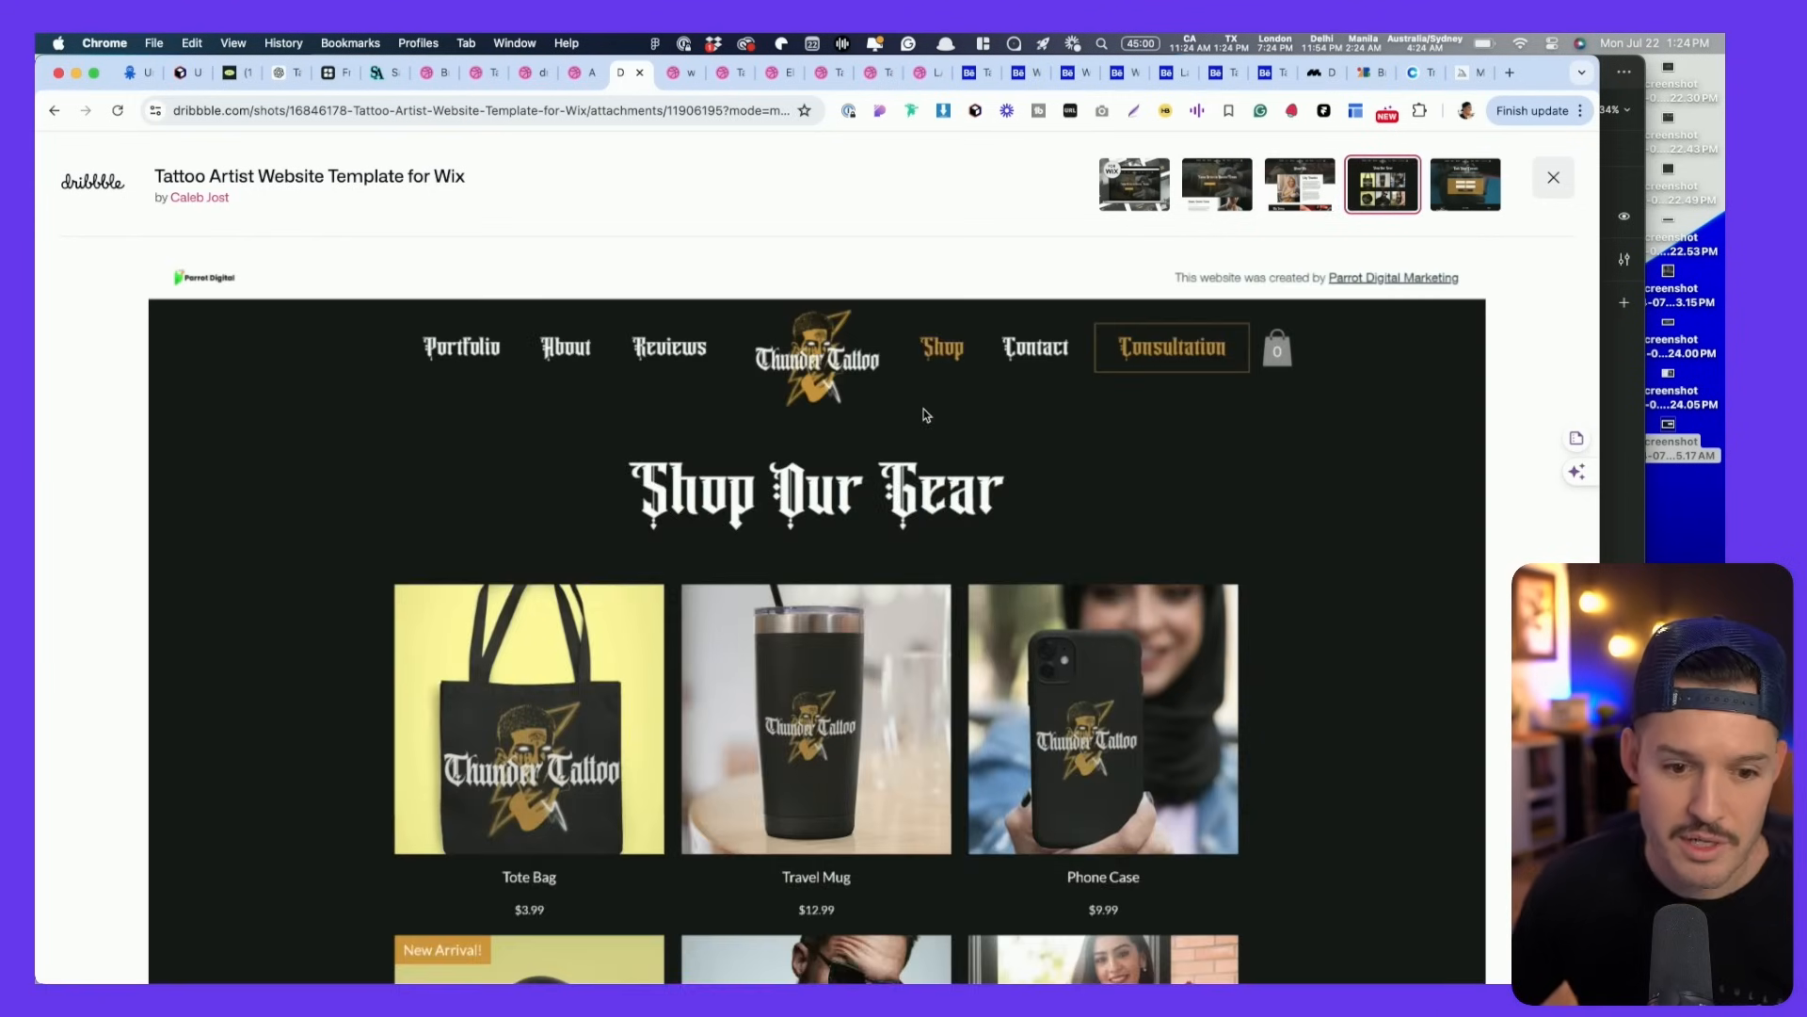
scroll(1139, 443, "down", 1)
scroll(1344, 625, "up", 1)
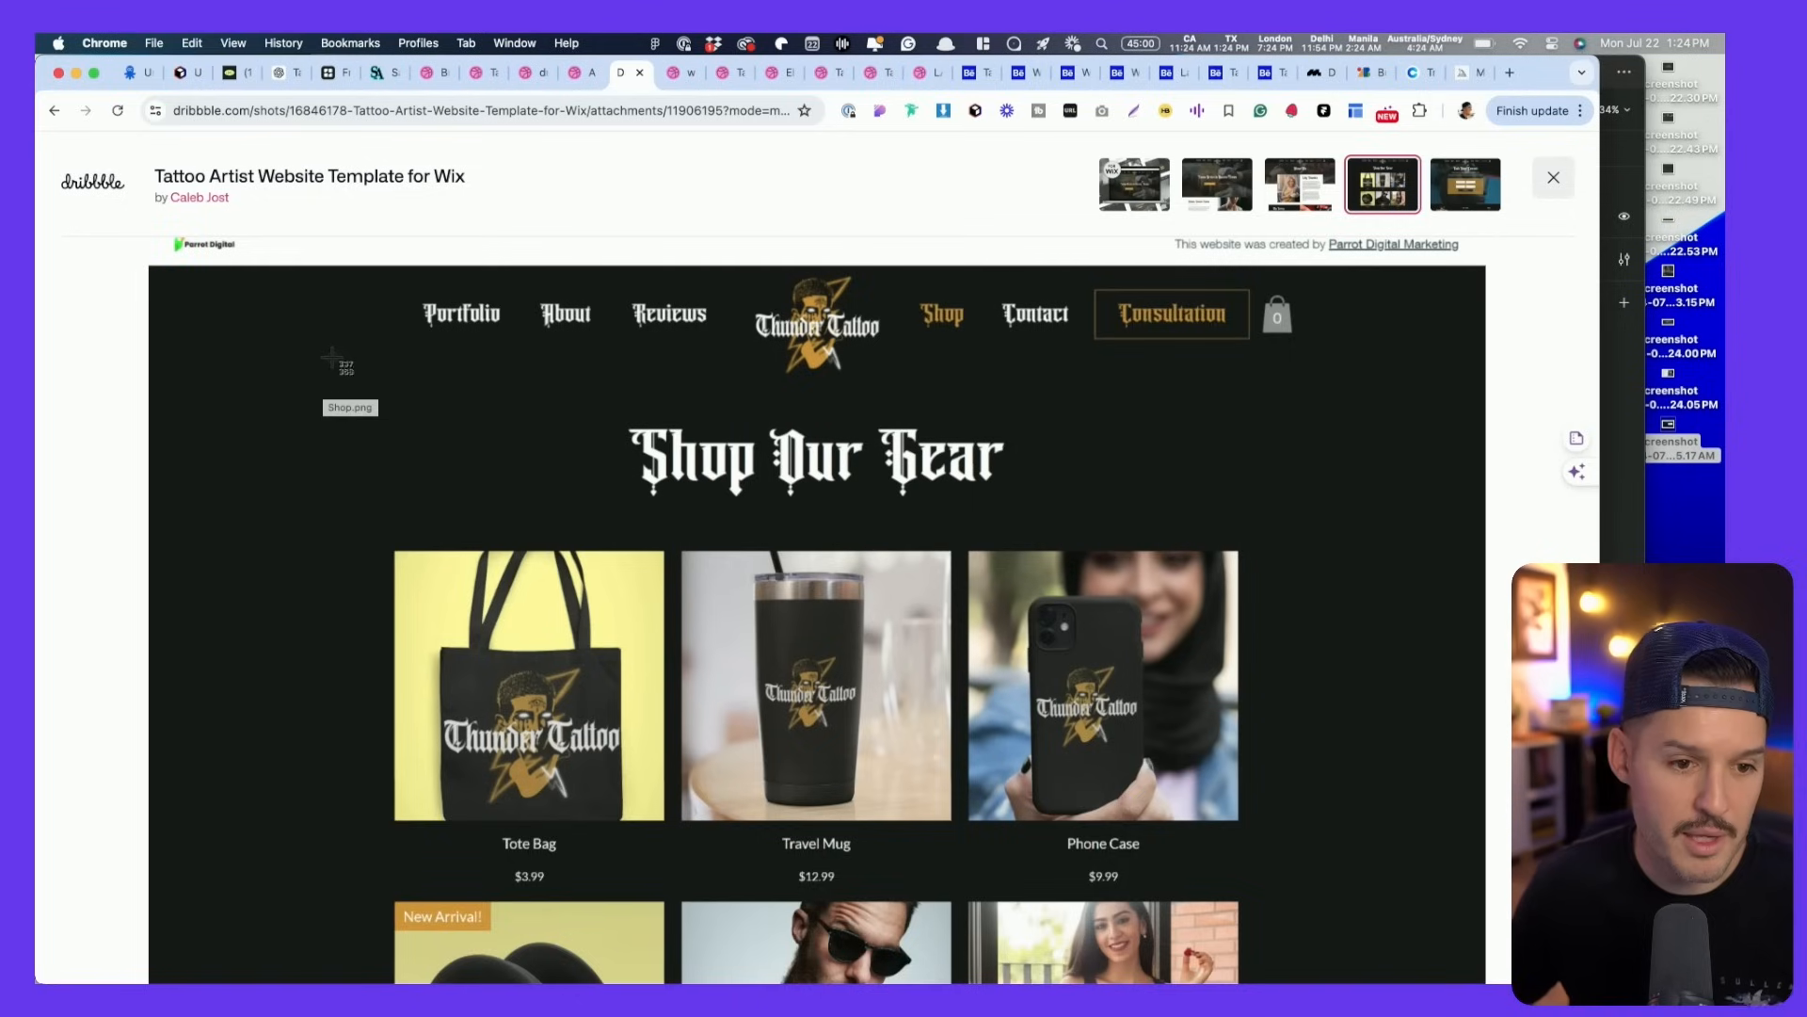
left_click_drag(282, 282, 1486, 974)
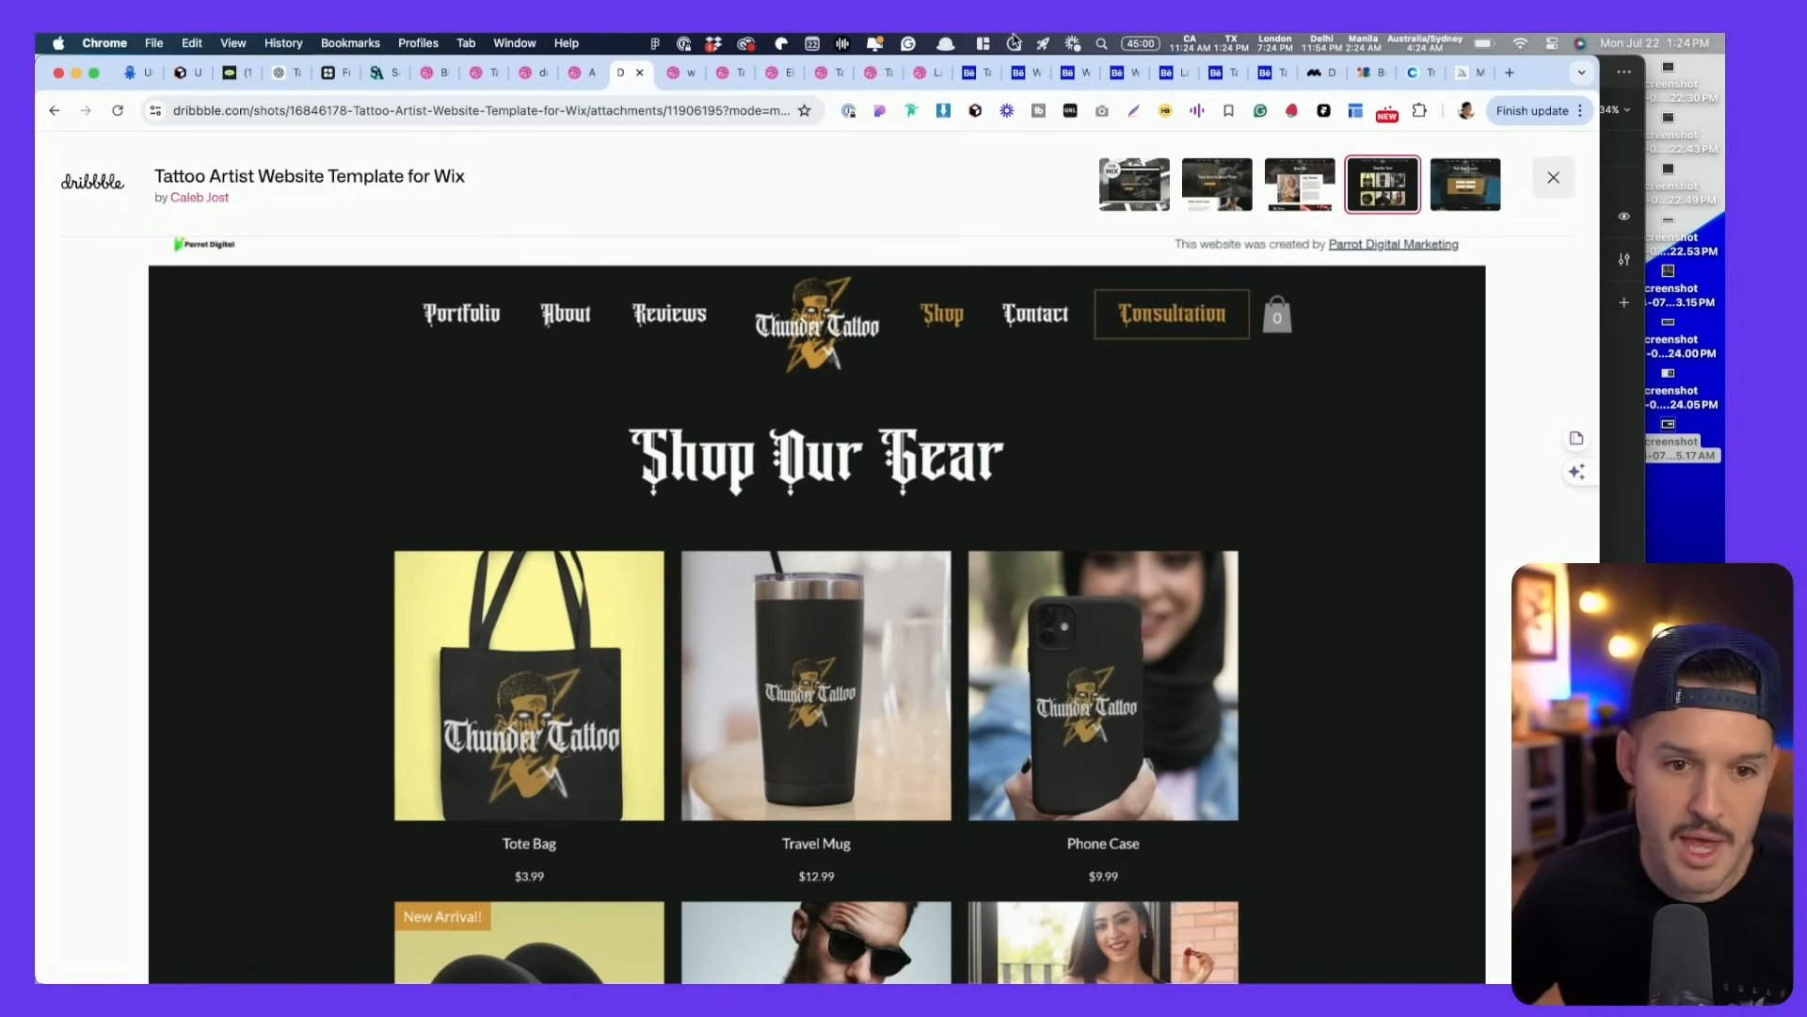
key("ctrl+Tab")
scroll(821, 476, "down", 2)
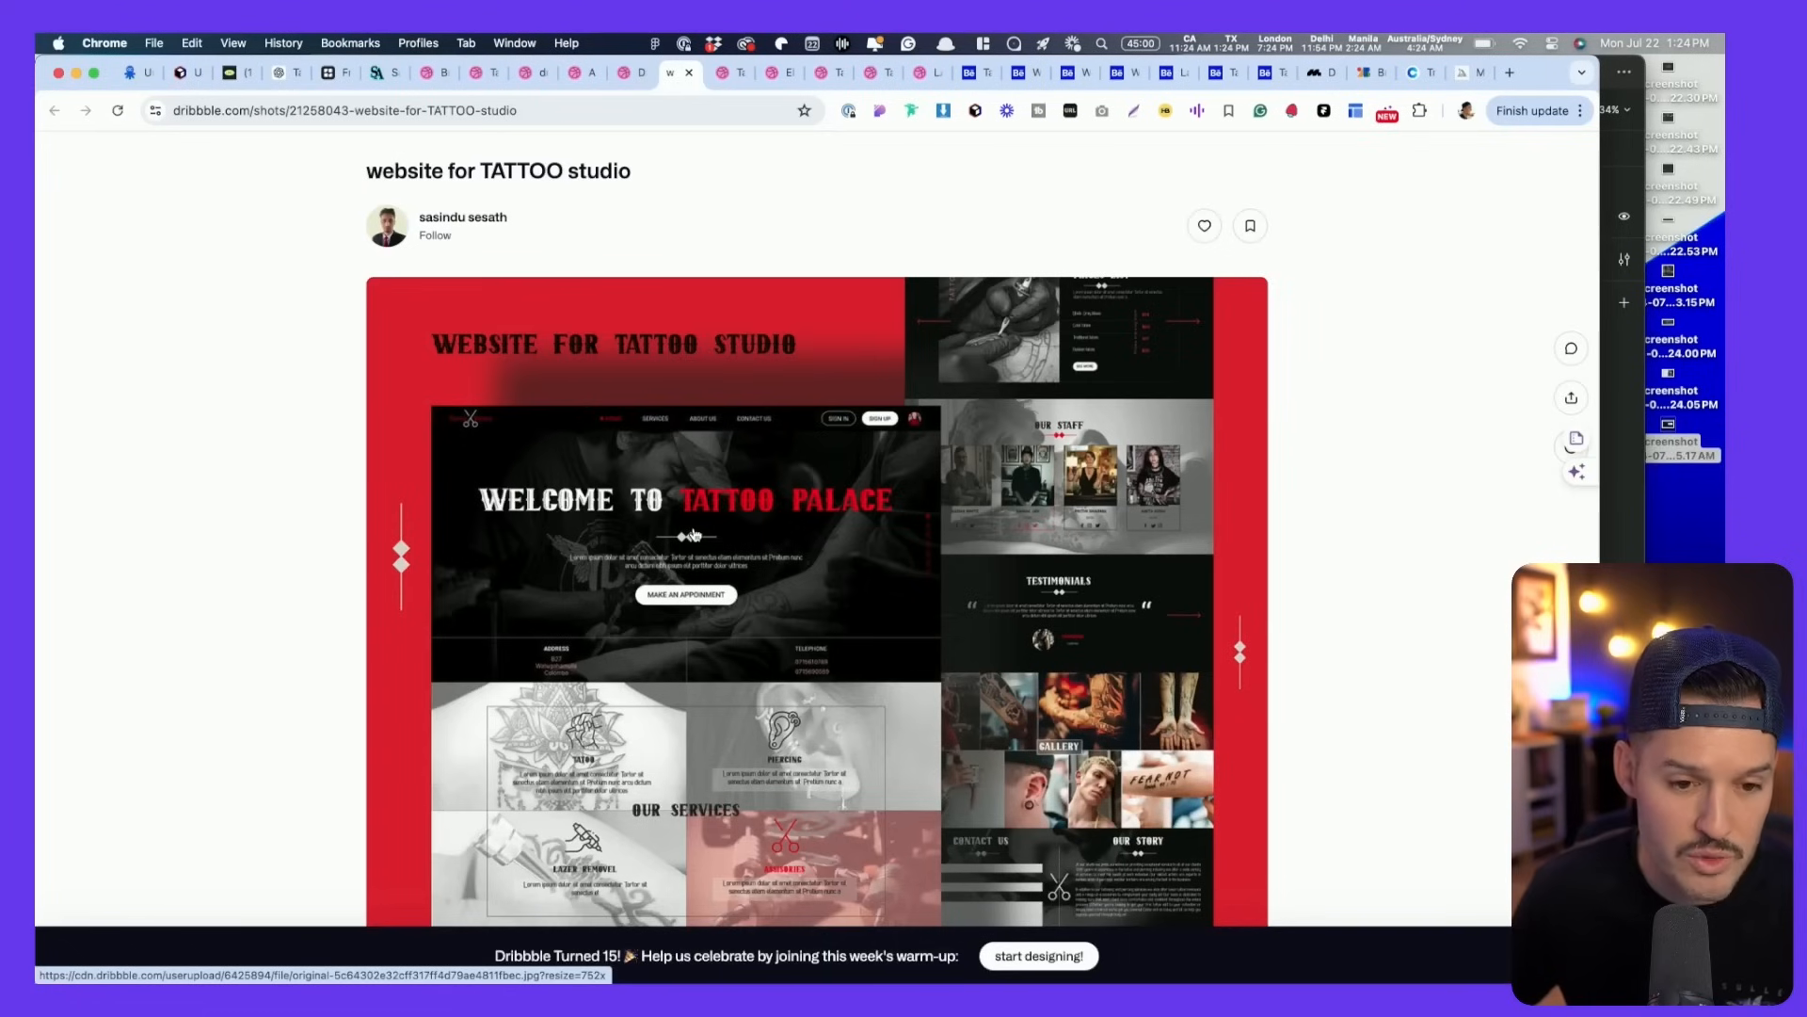
- Browse the Dribbble tattoo shots: Tattoo Studio Custom Design, Elliott's Tattoo and Tattoo Site
left_click(628, 717)
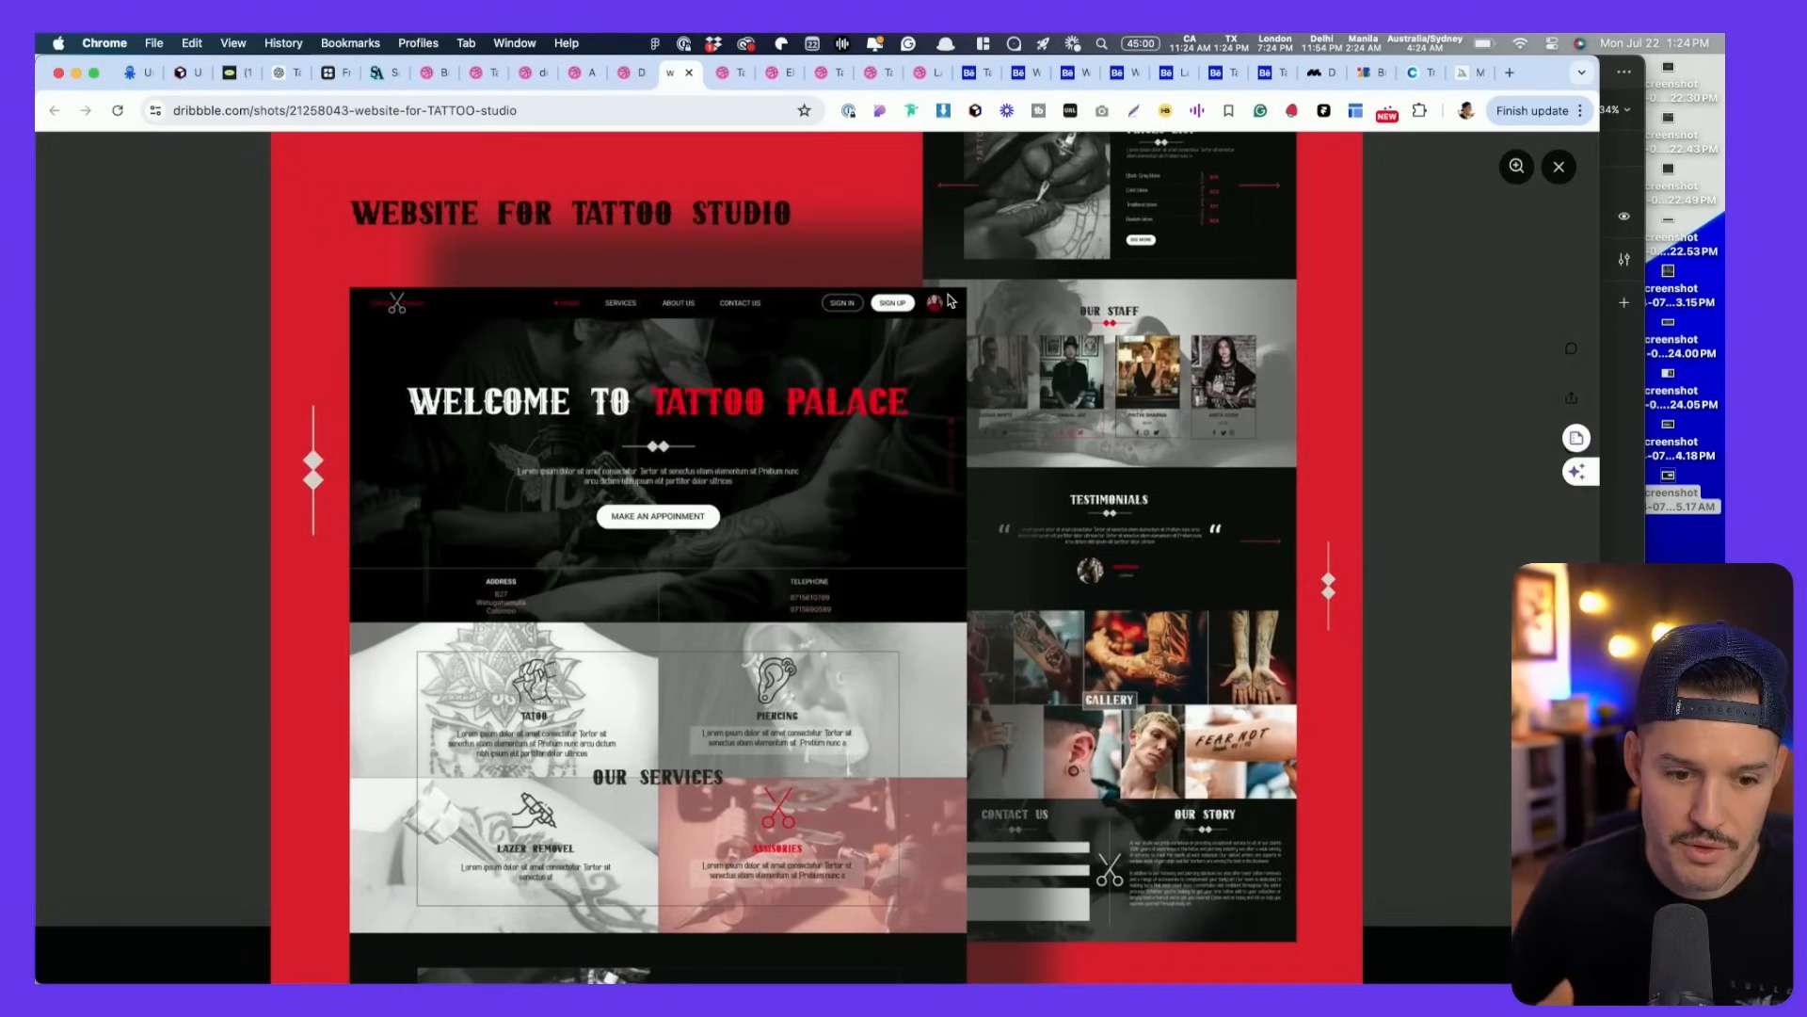
left_click(1008, 332)
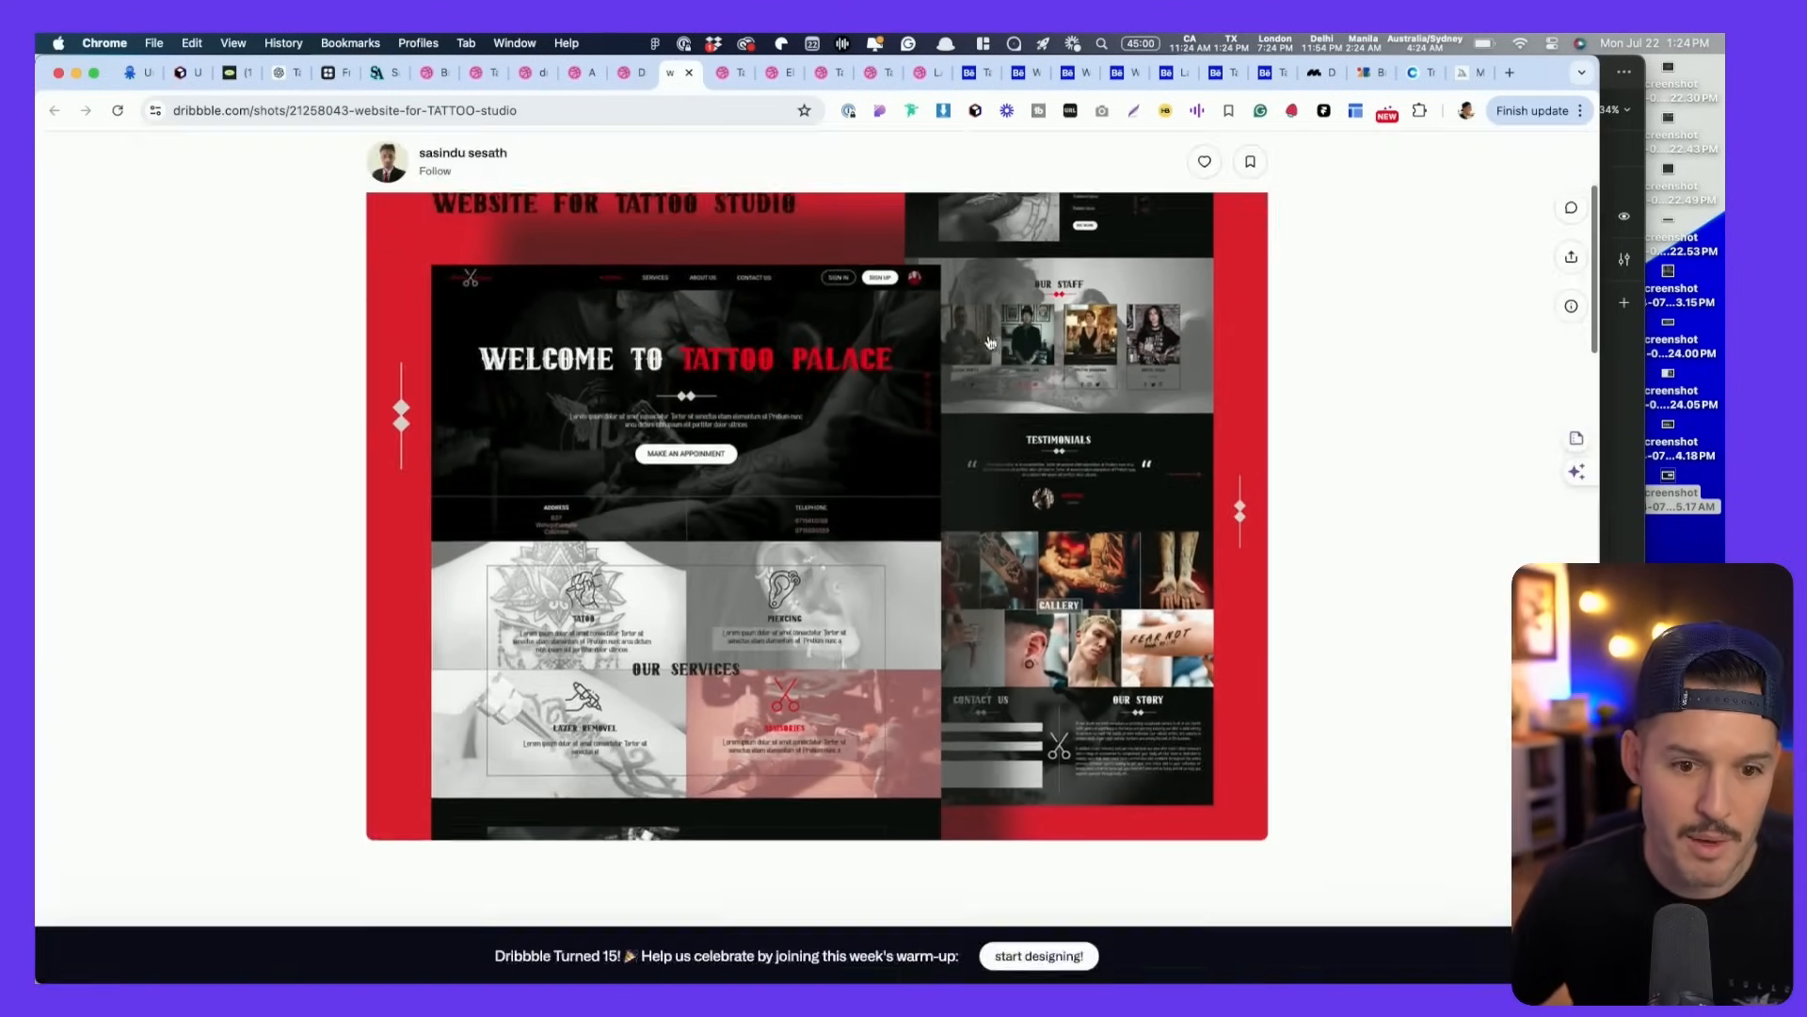
scroll(953, 356, "down", 10)
scroll(954, 356, "down", 10)
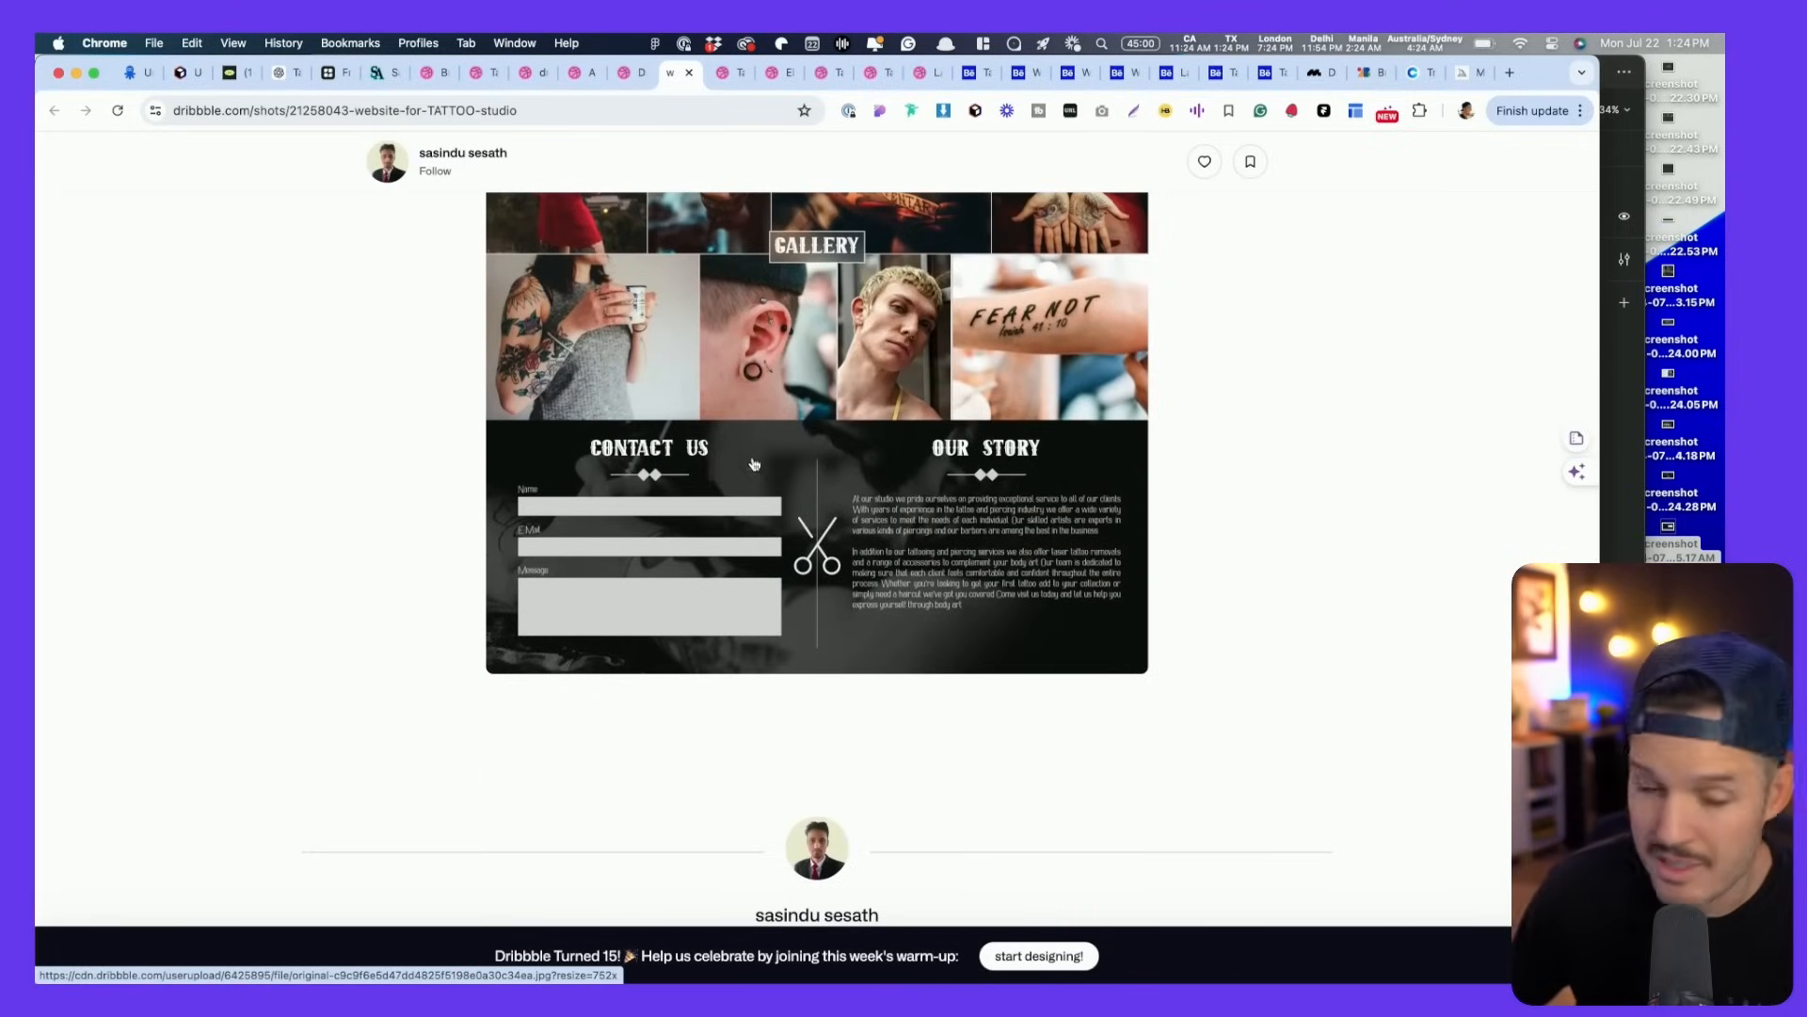
left_click(732, 73)
scroll(943, 298, "down", 6)
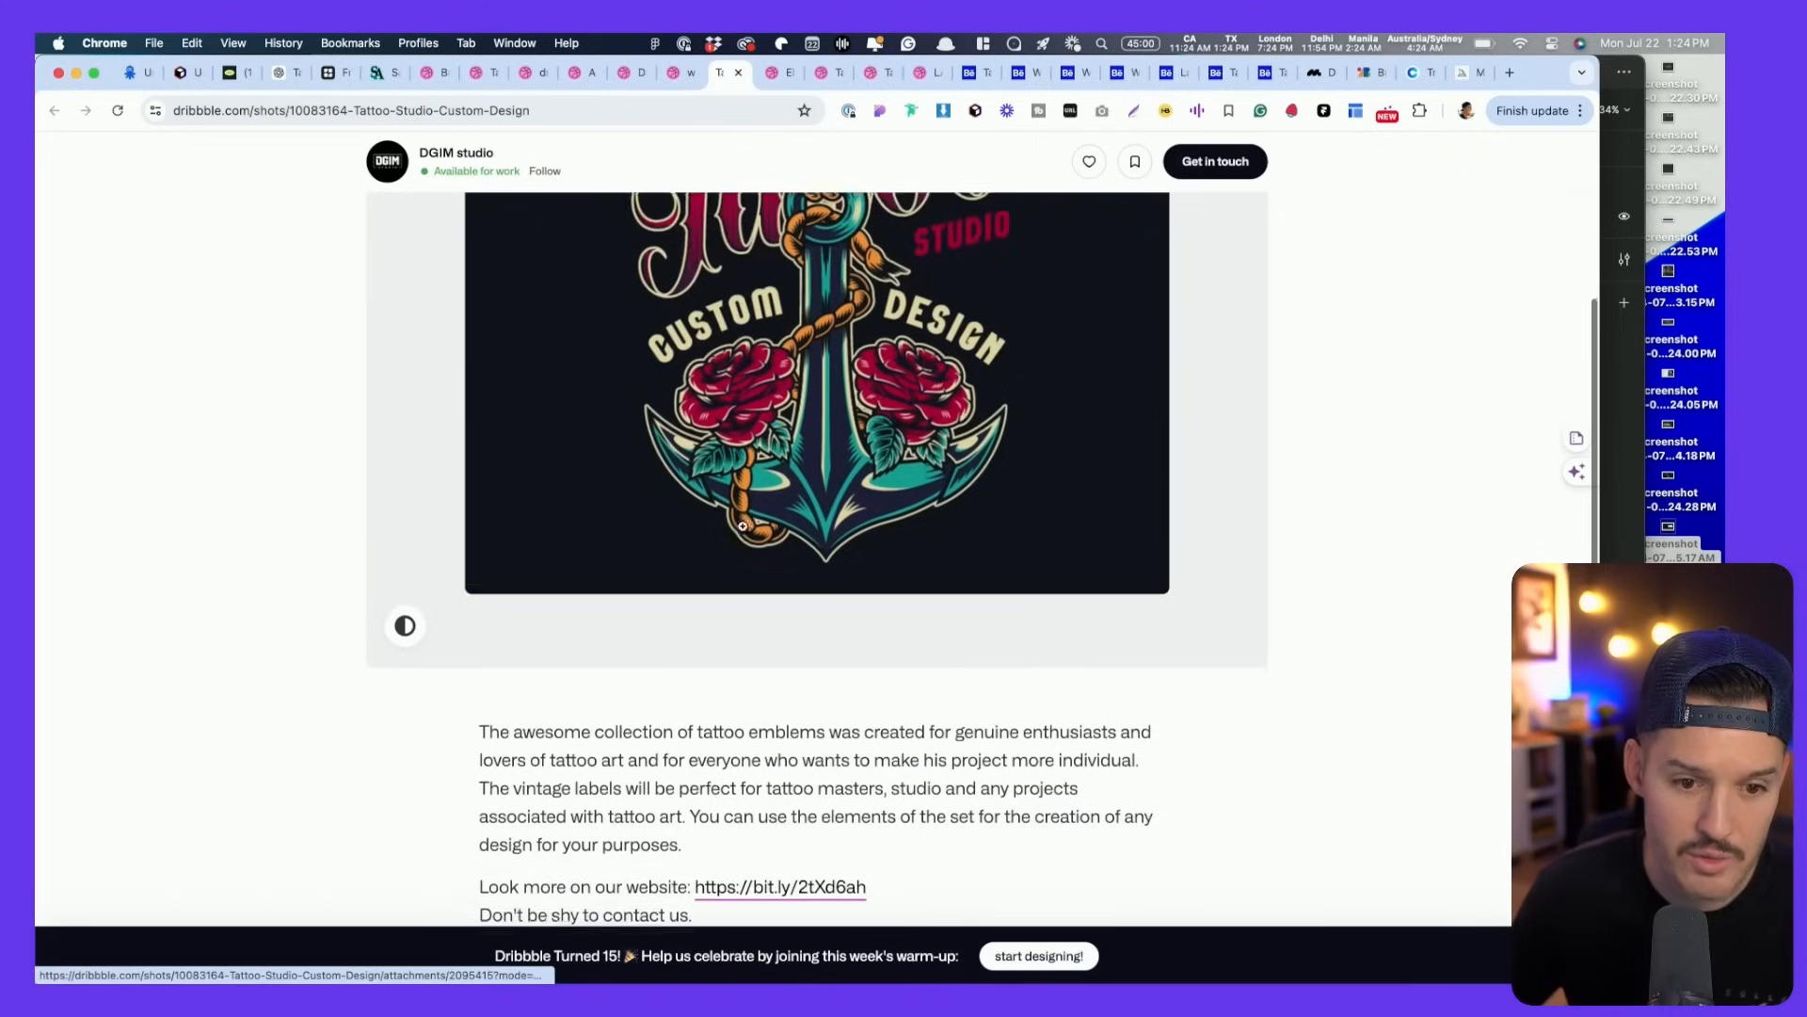
scroll(944, 297, "up", 3)
key("ctrl+Tab")
scroll(808, 537, "down", 1)
scroll(808, 537, "down", 2)
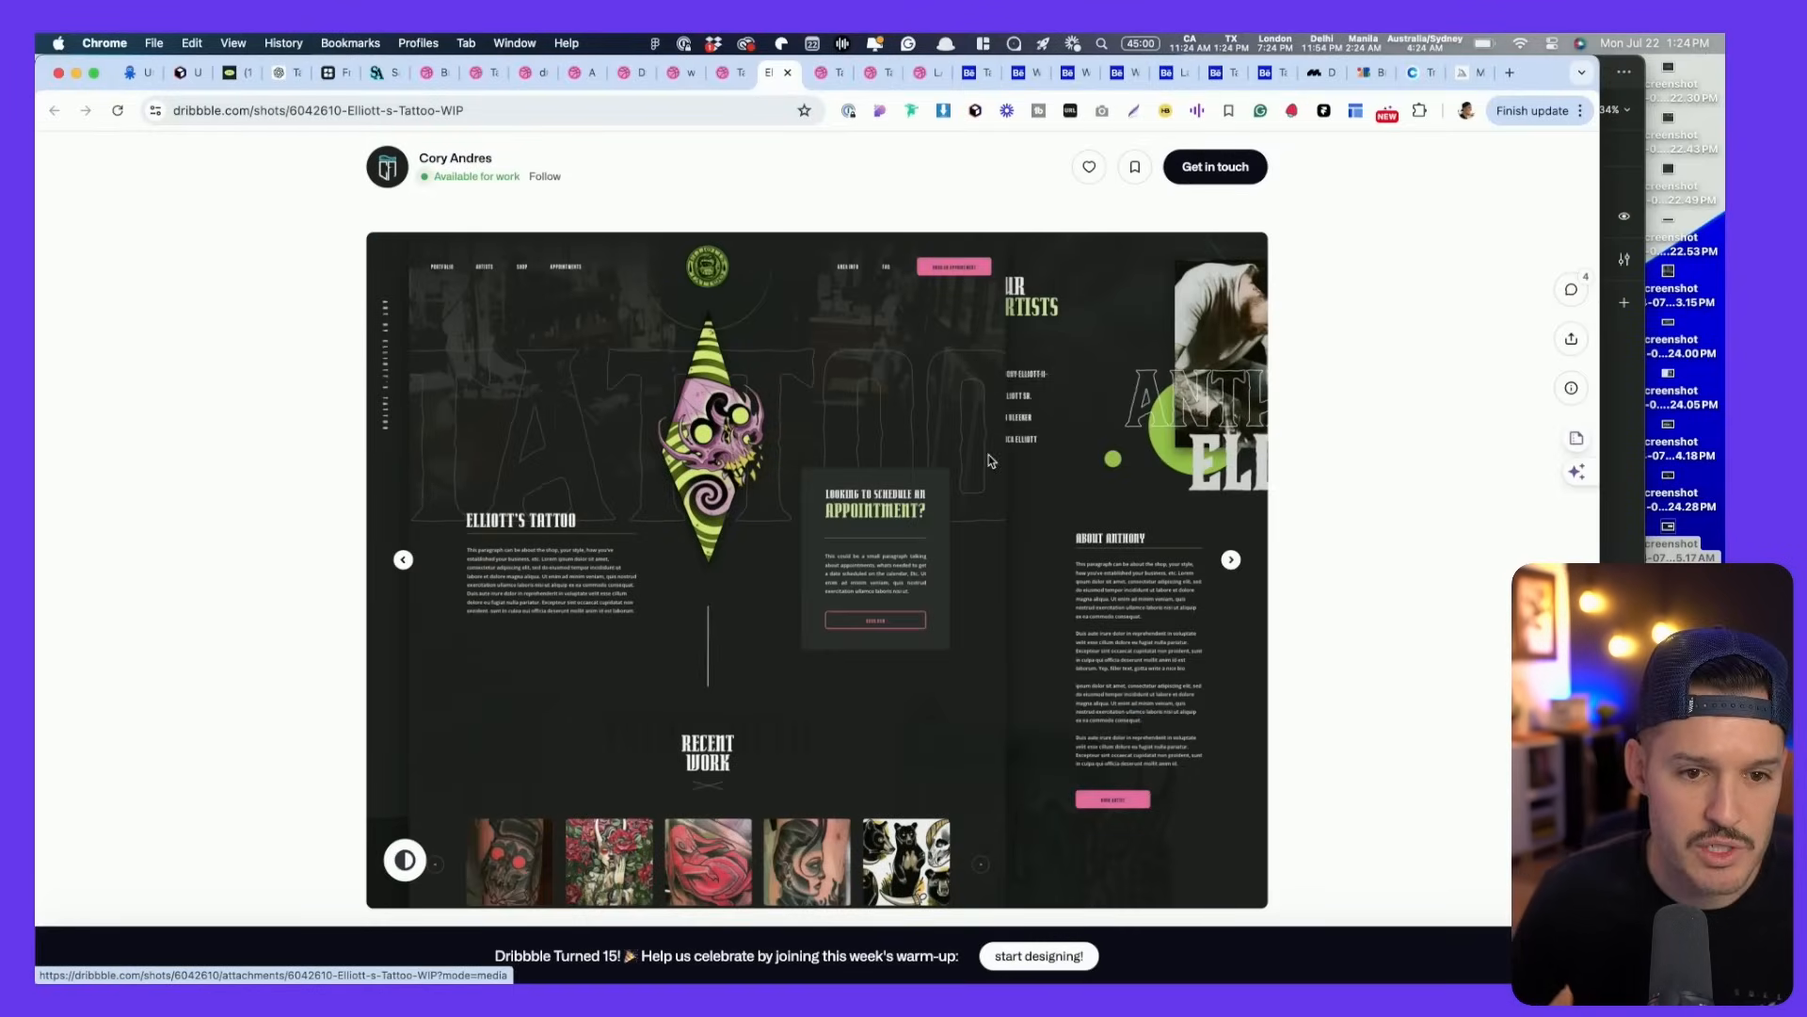
left_click(827, 73)
scroll(876, 604, "down", 3)
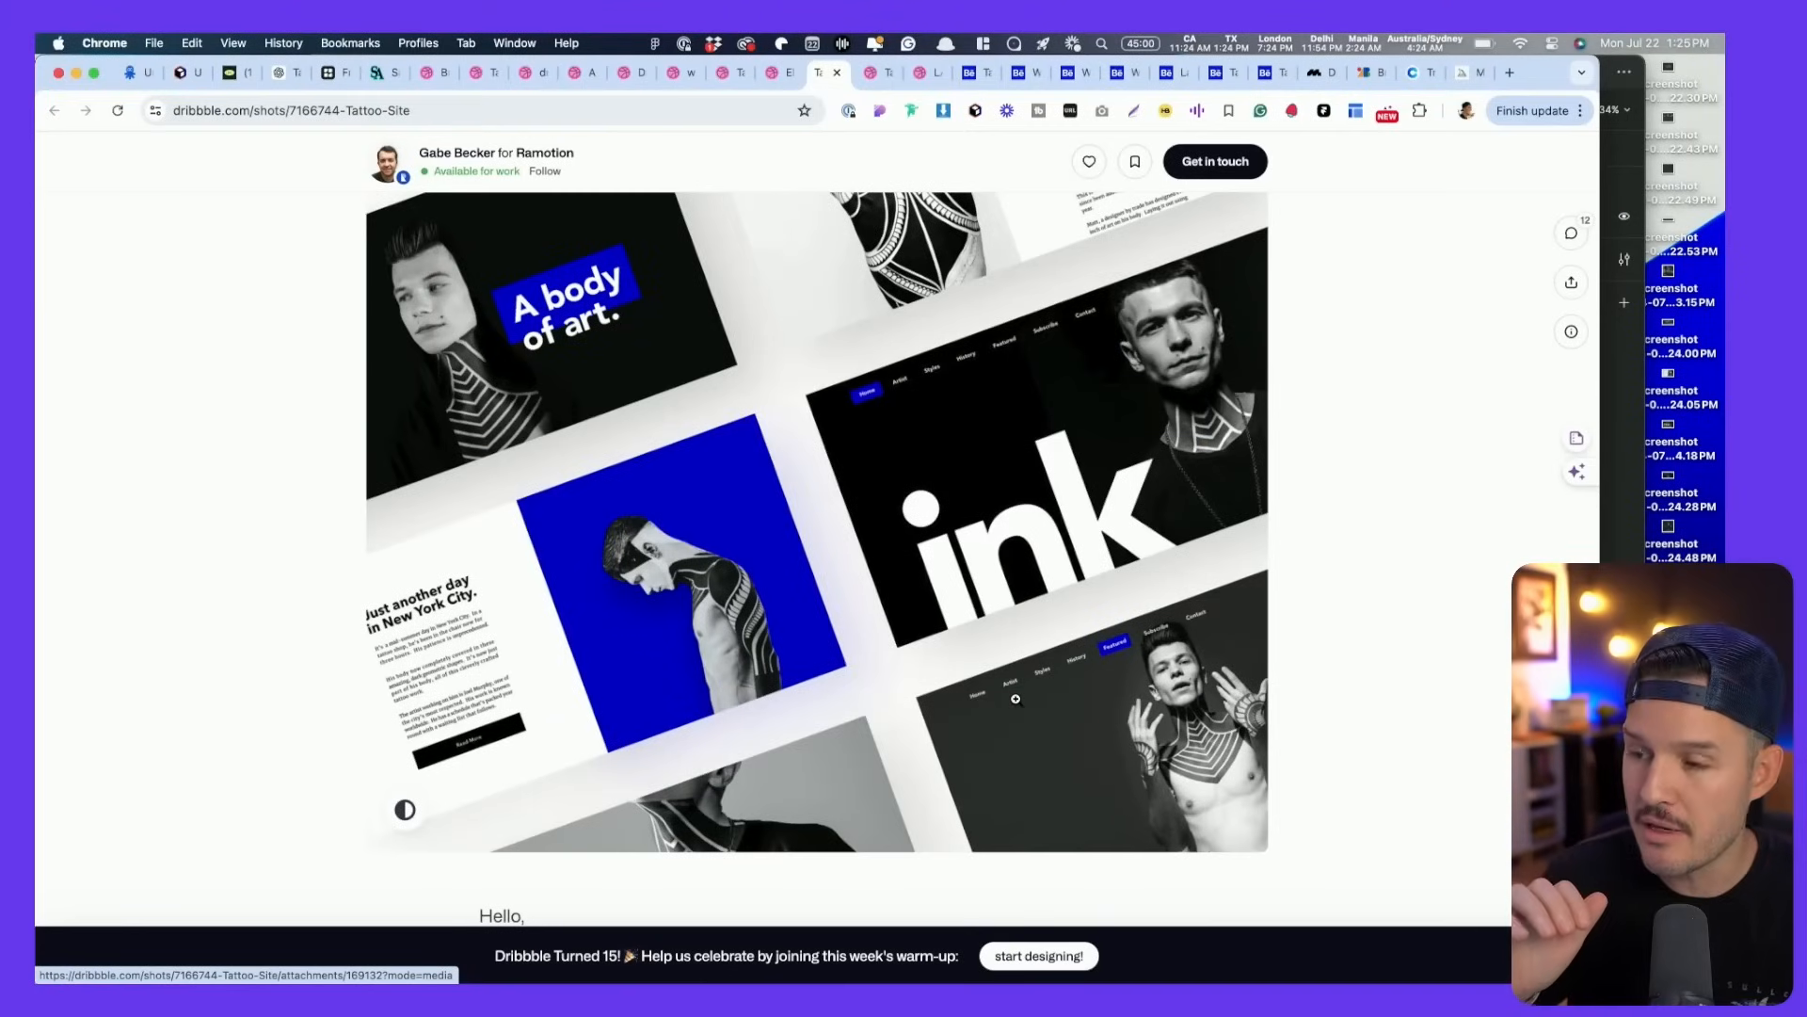
- Screenshot the Tattoo Site image and the tattoo salon landing page mockup
left_click(1220, 708)
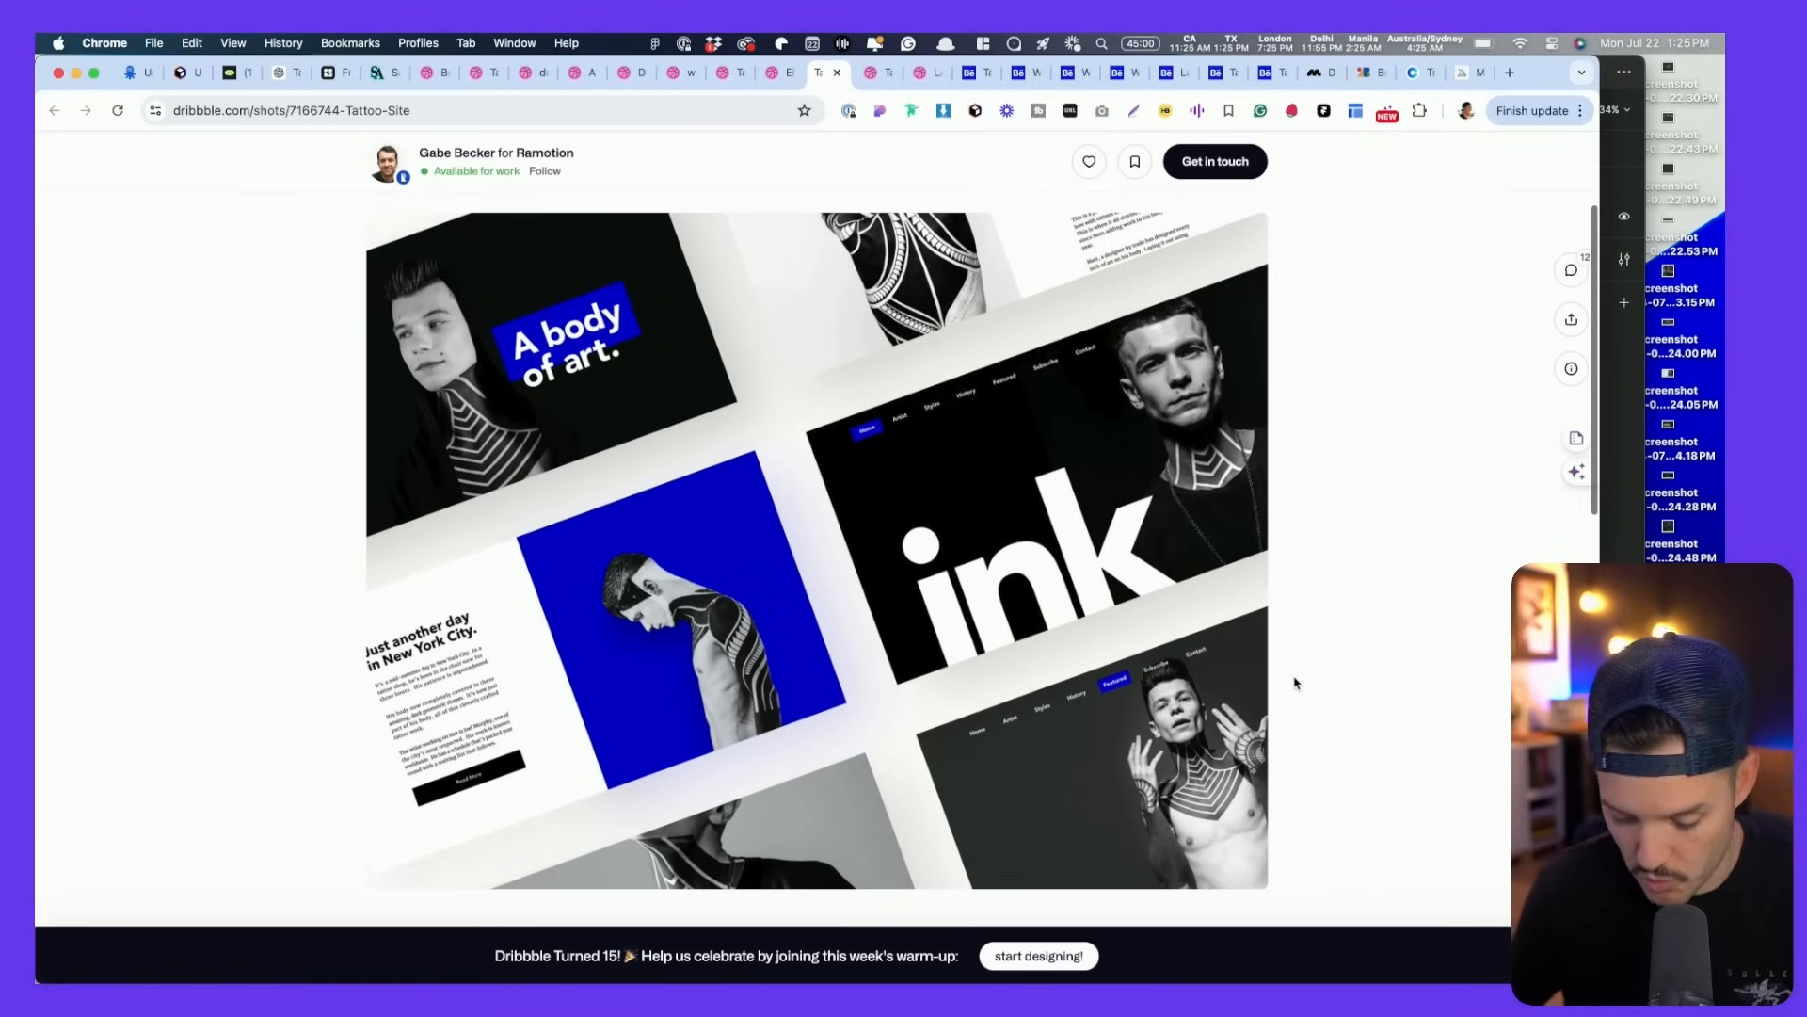
left_click_drag(370, 220, 1261, 889)
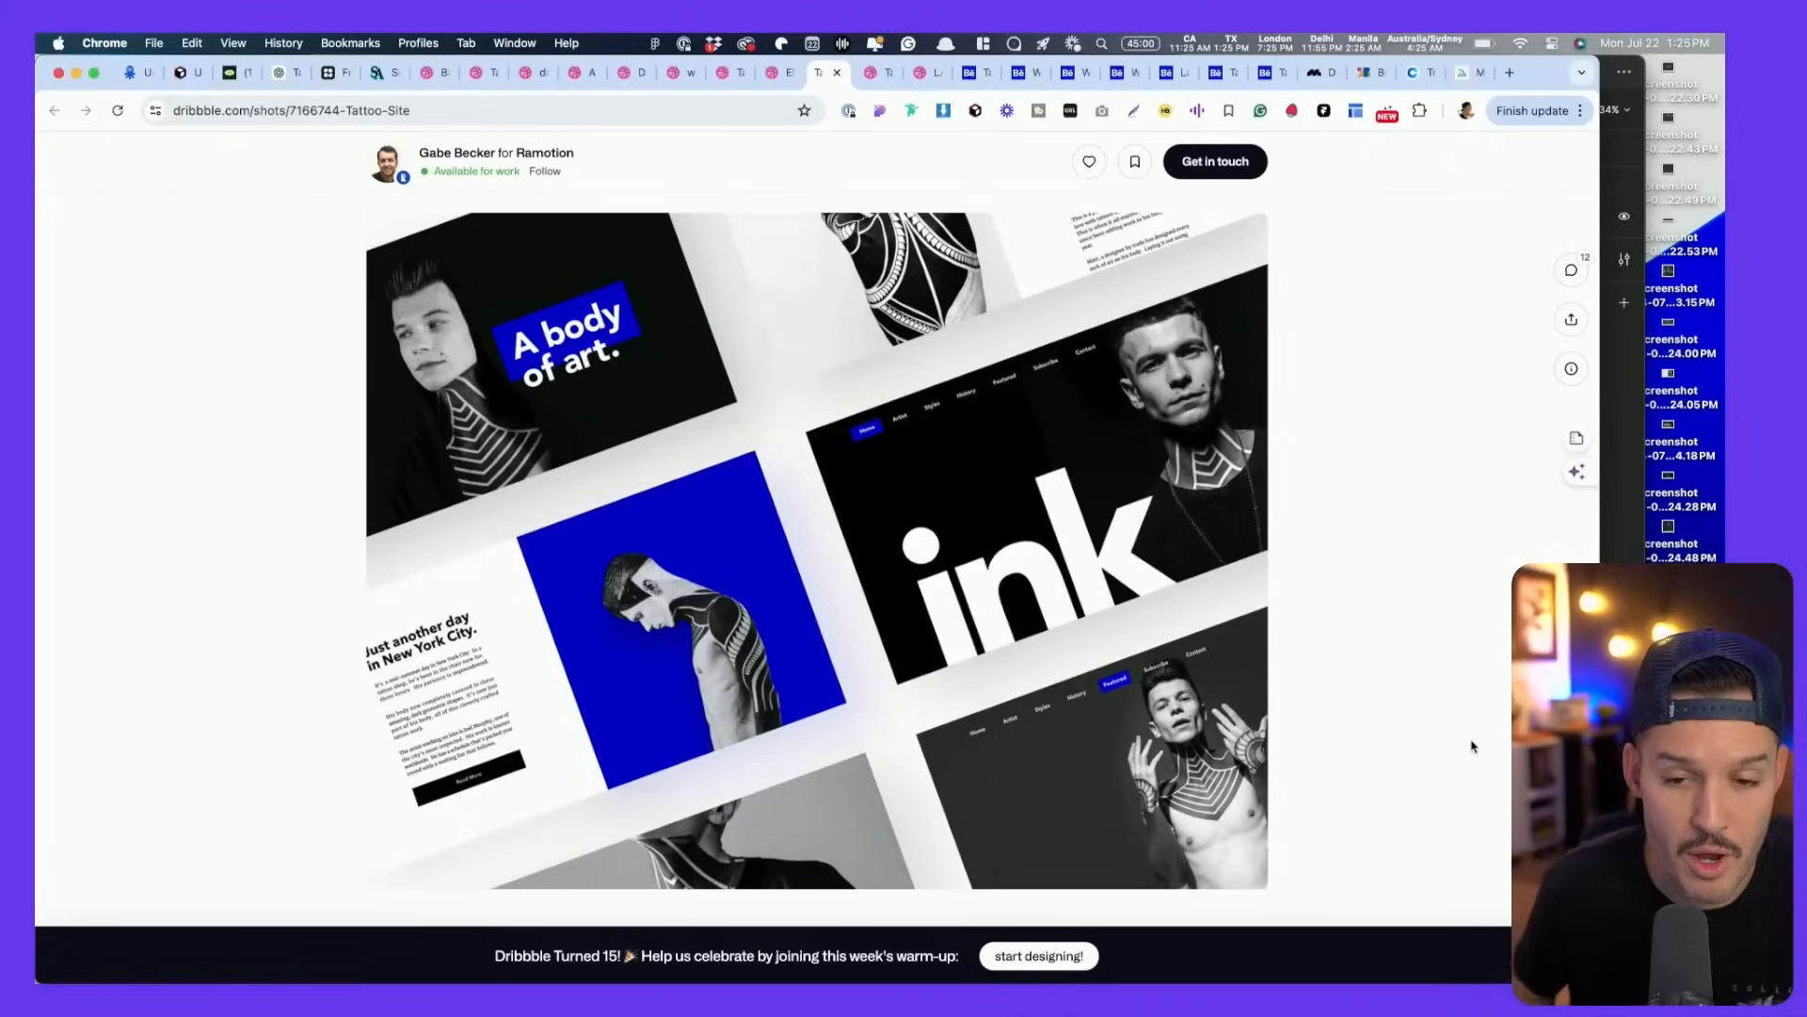
key("ctrl+Tab")
scroll(1467, 744, "down", 3)
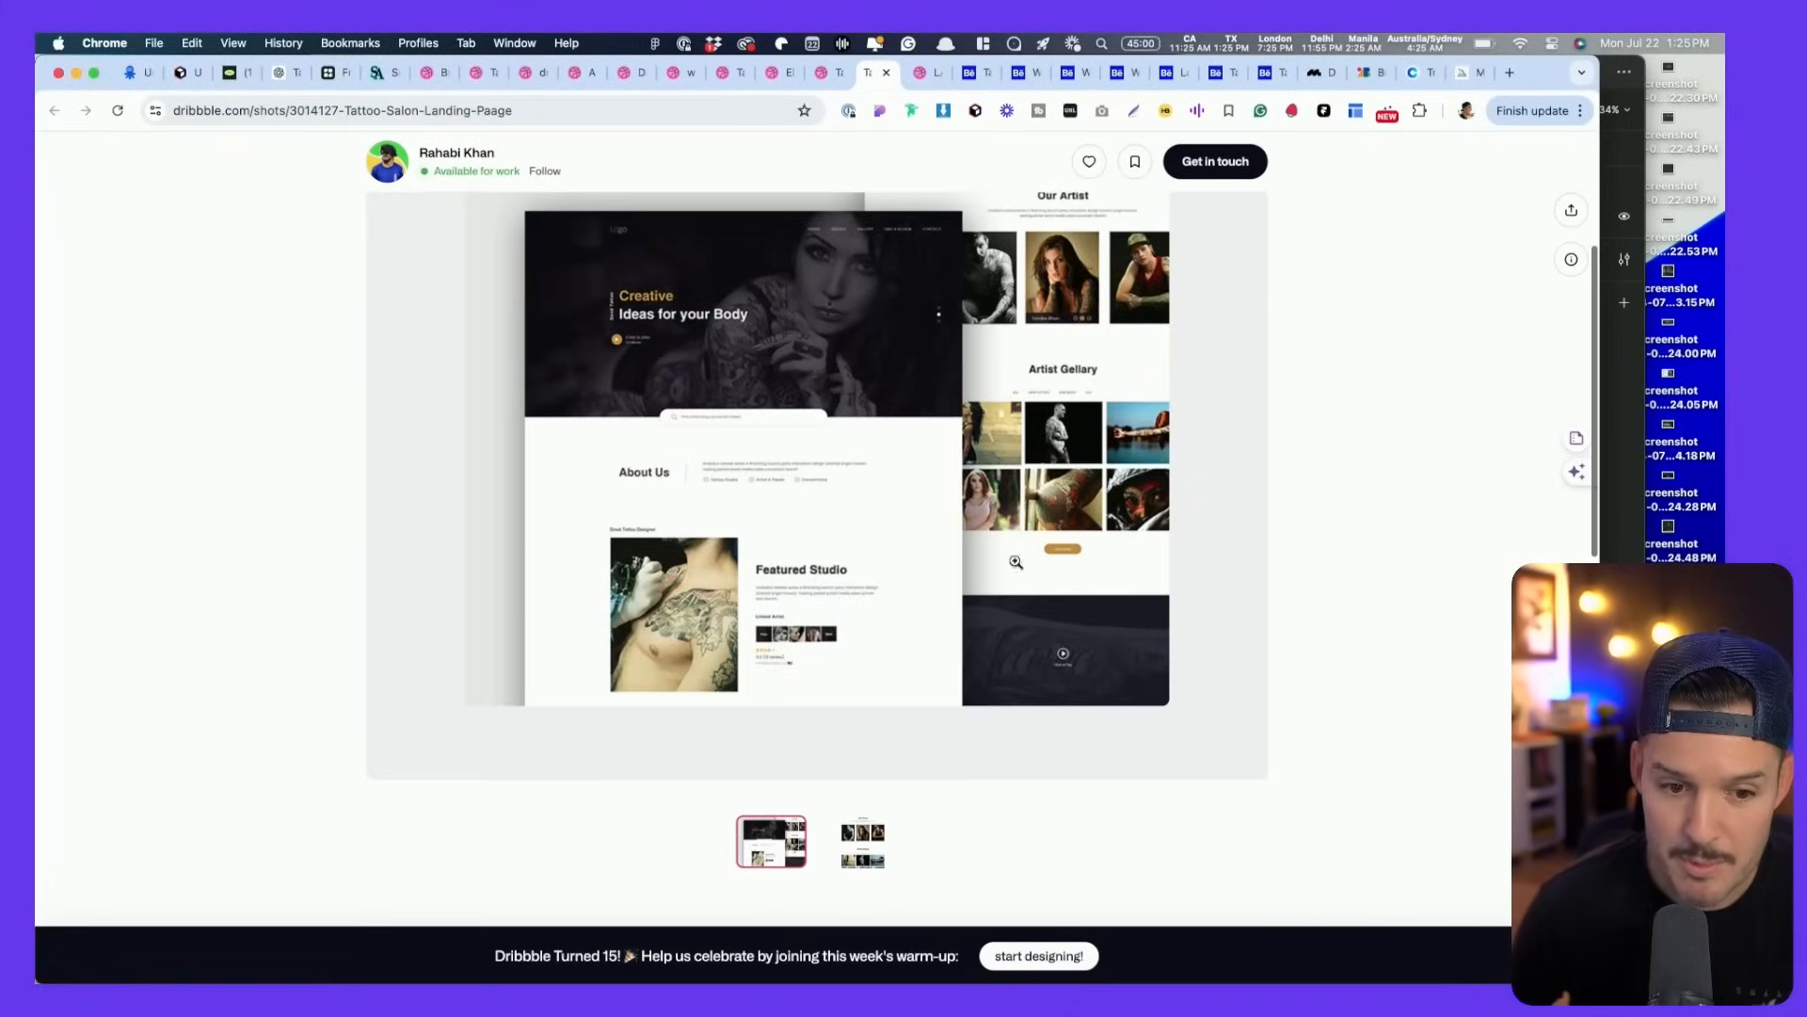
left_click(706, 591)
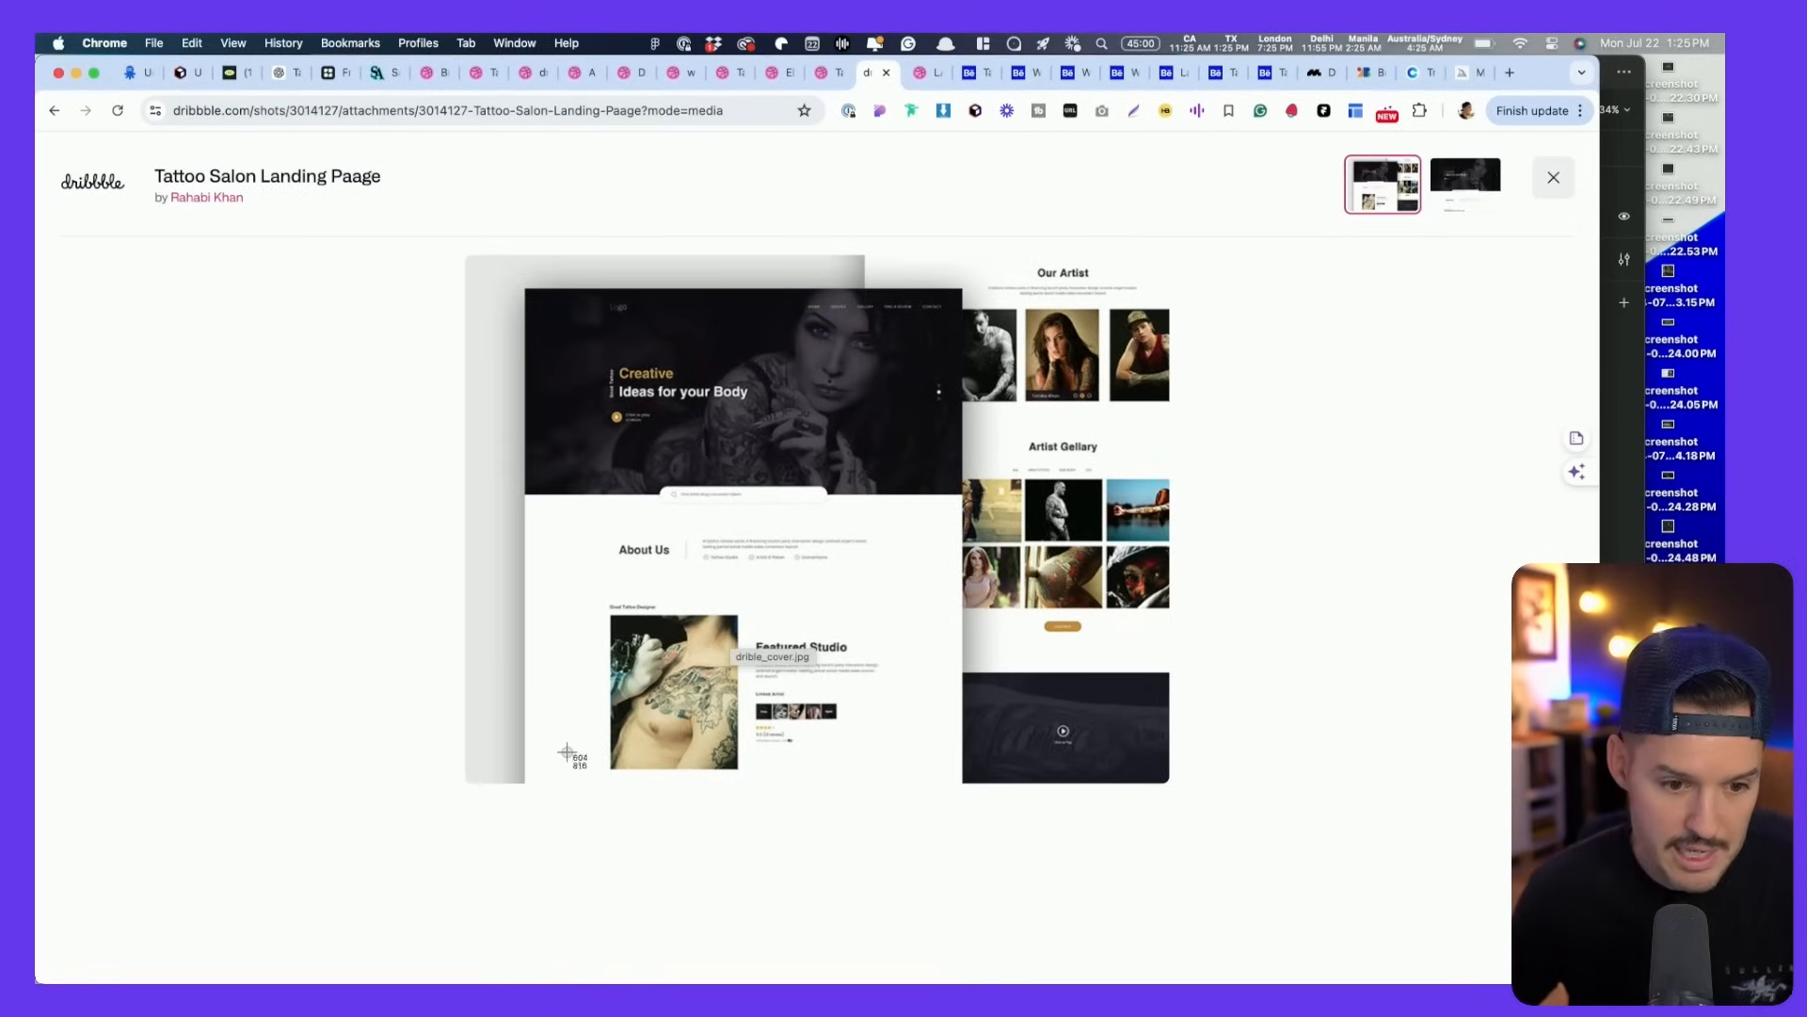
left_click_drag(530, 775, 962, 290)
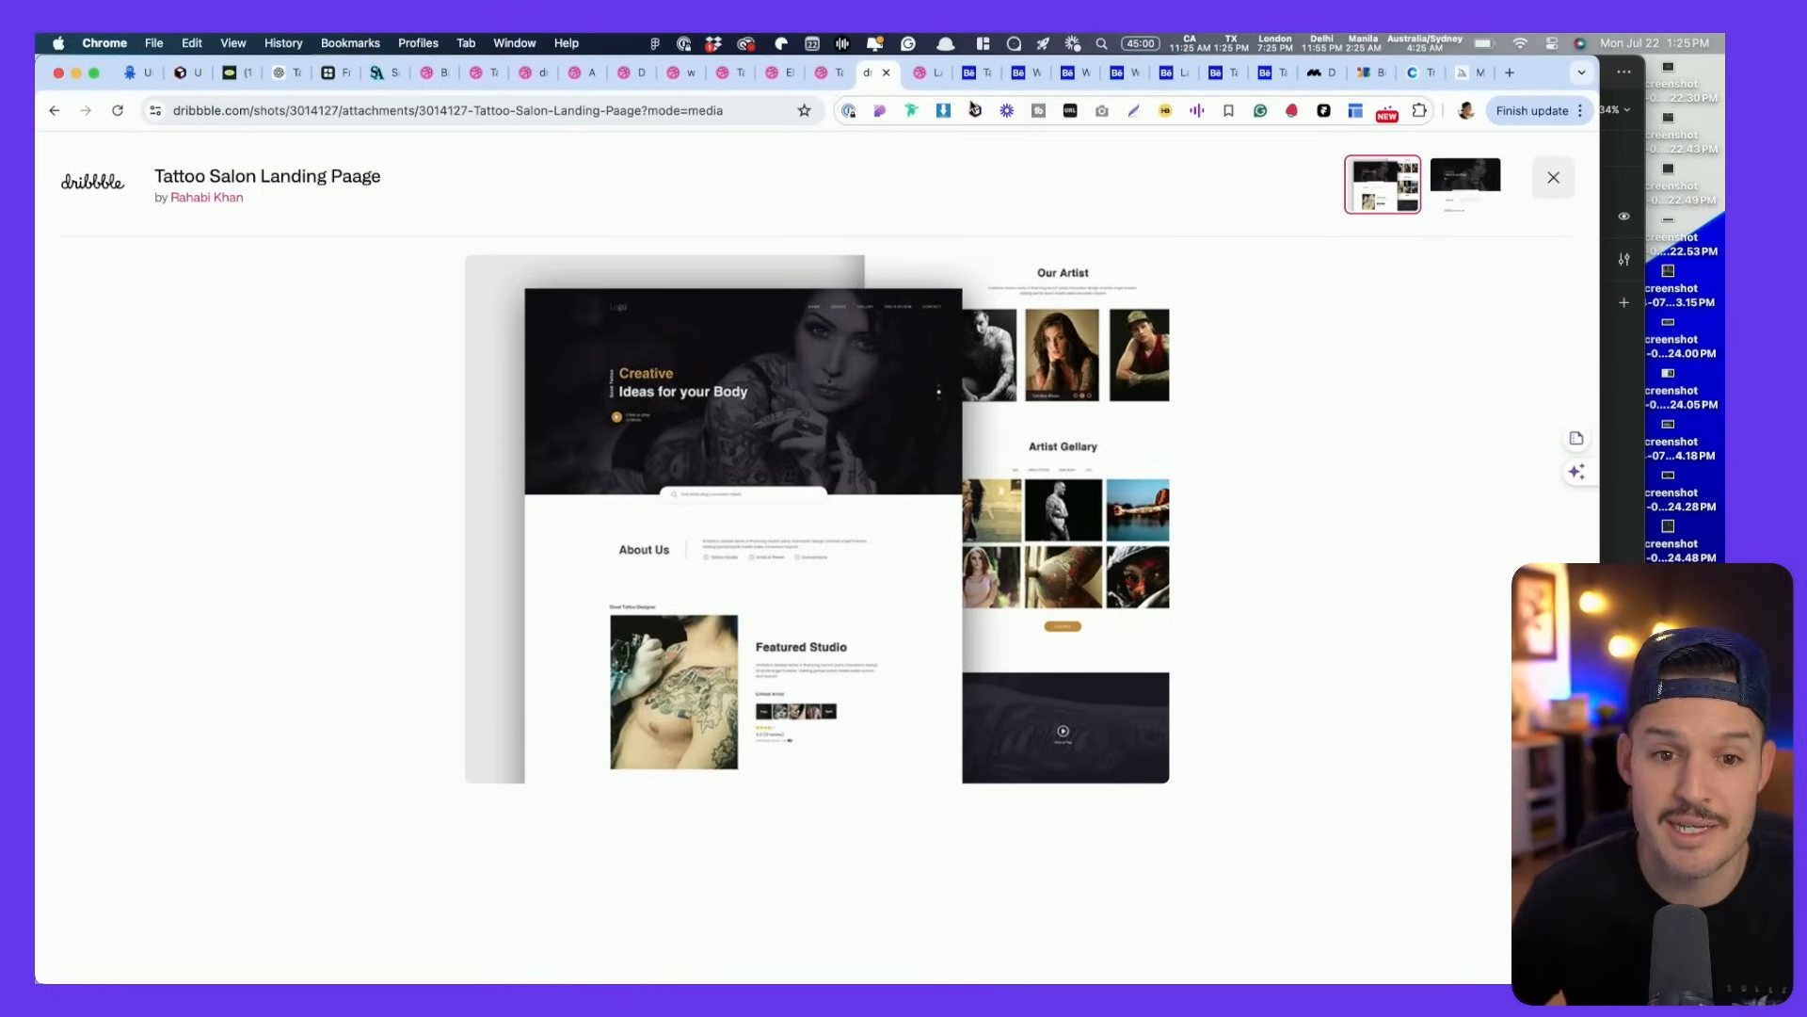
- Screenshot the LARK AI styleguide image, then go to Behance's tattoo website results
left_click(920, 73)
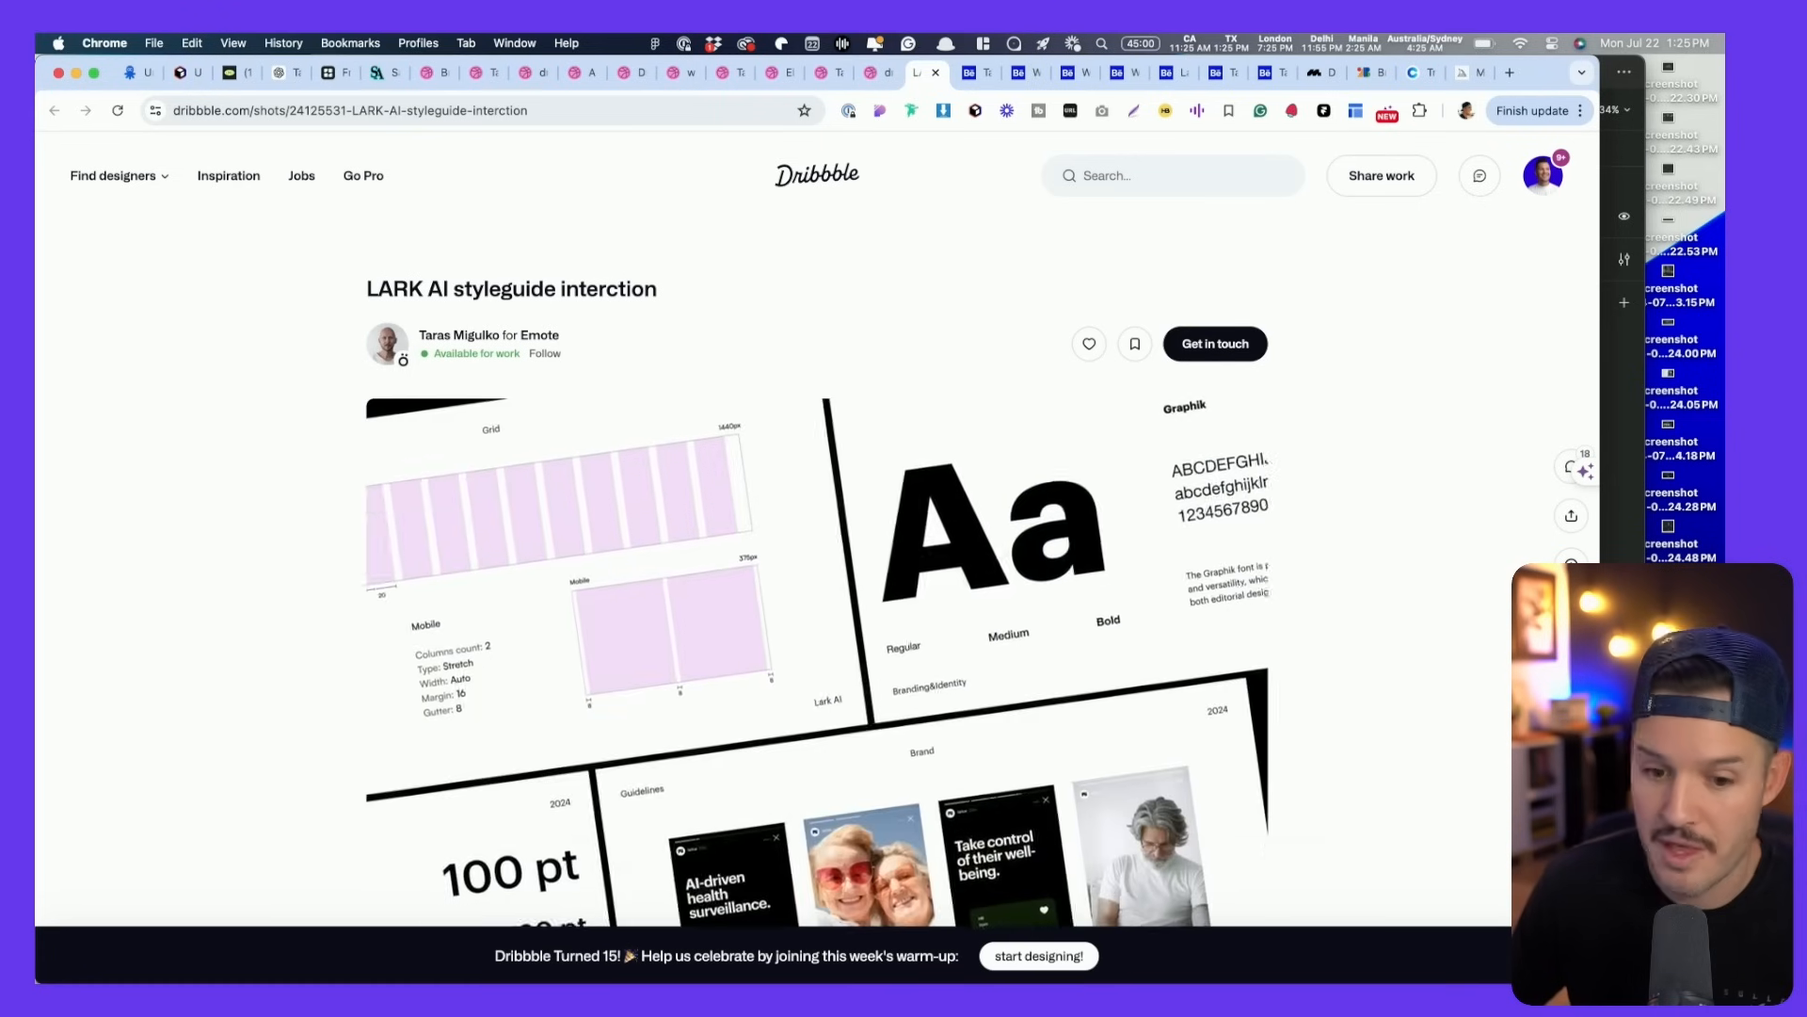
scroll(1331, 661, "down", 3)
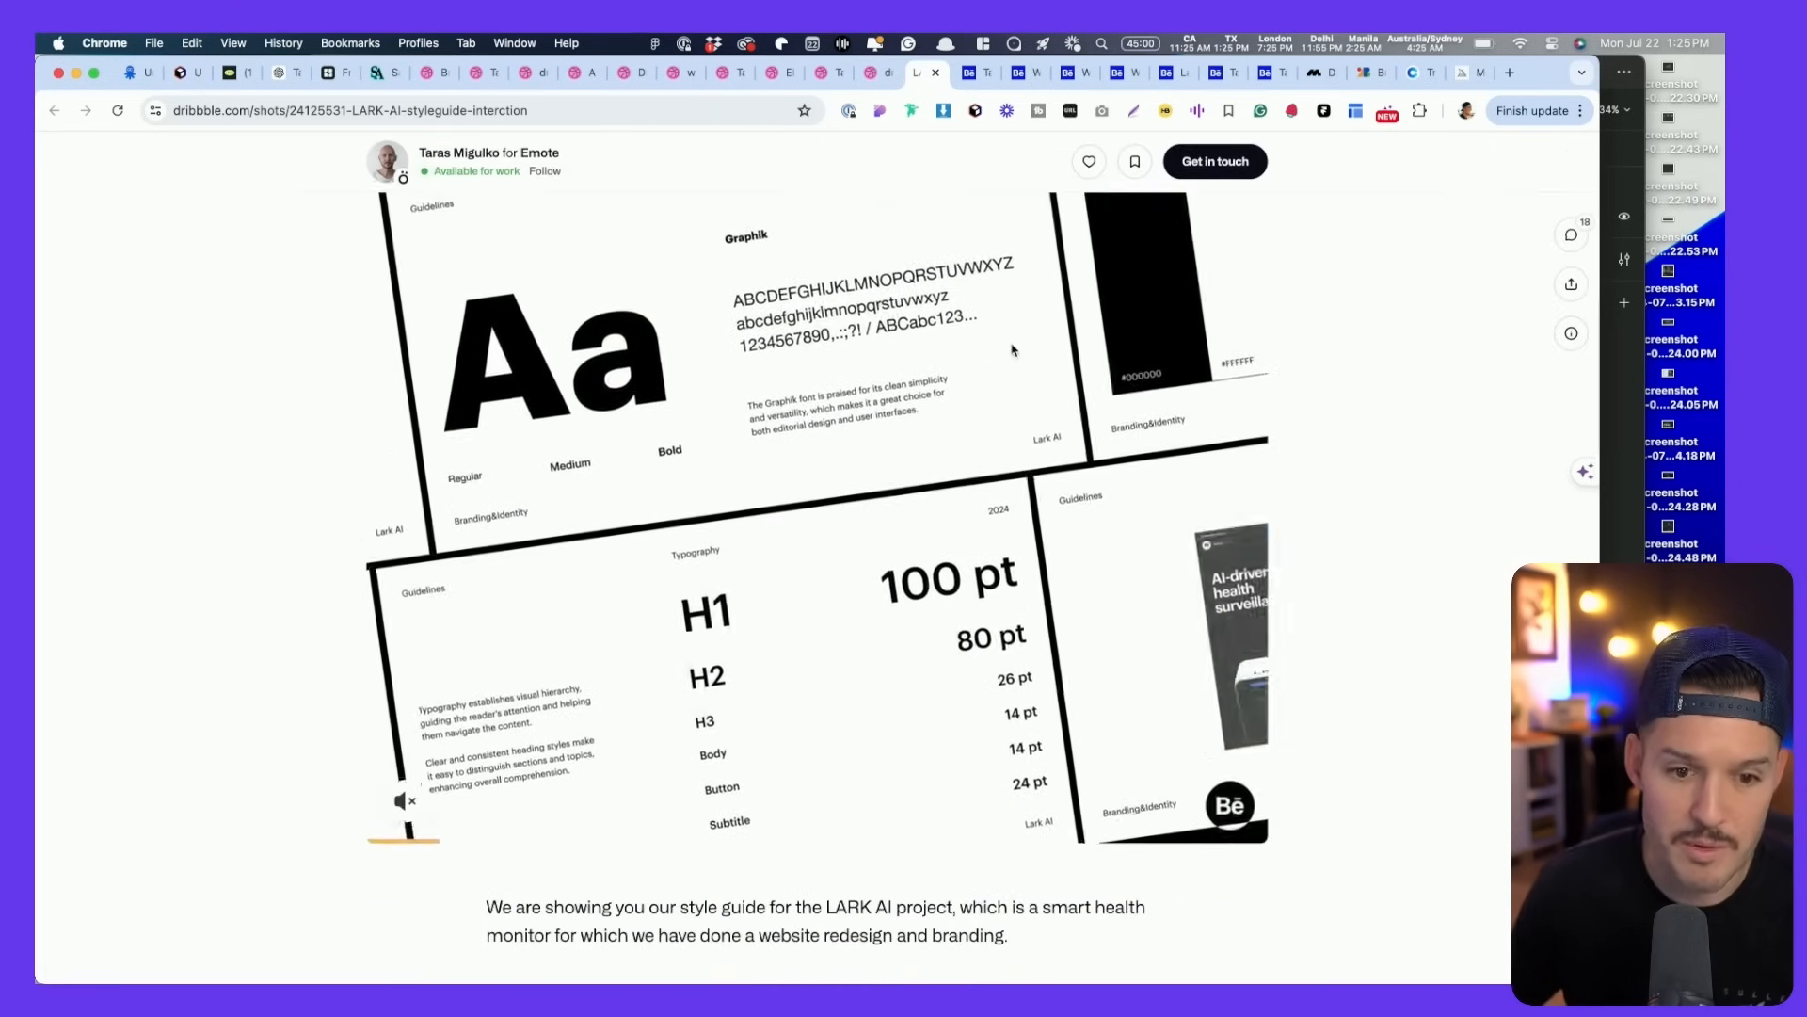
scroll(1013, 353, "down", 5)
scroll(1013, 353, "down", 6)
scroll(1013, 351, "up", 12)
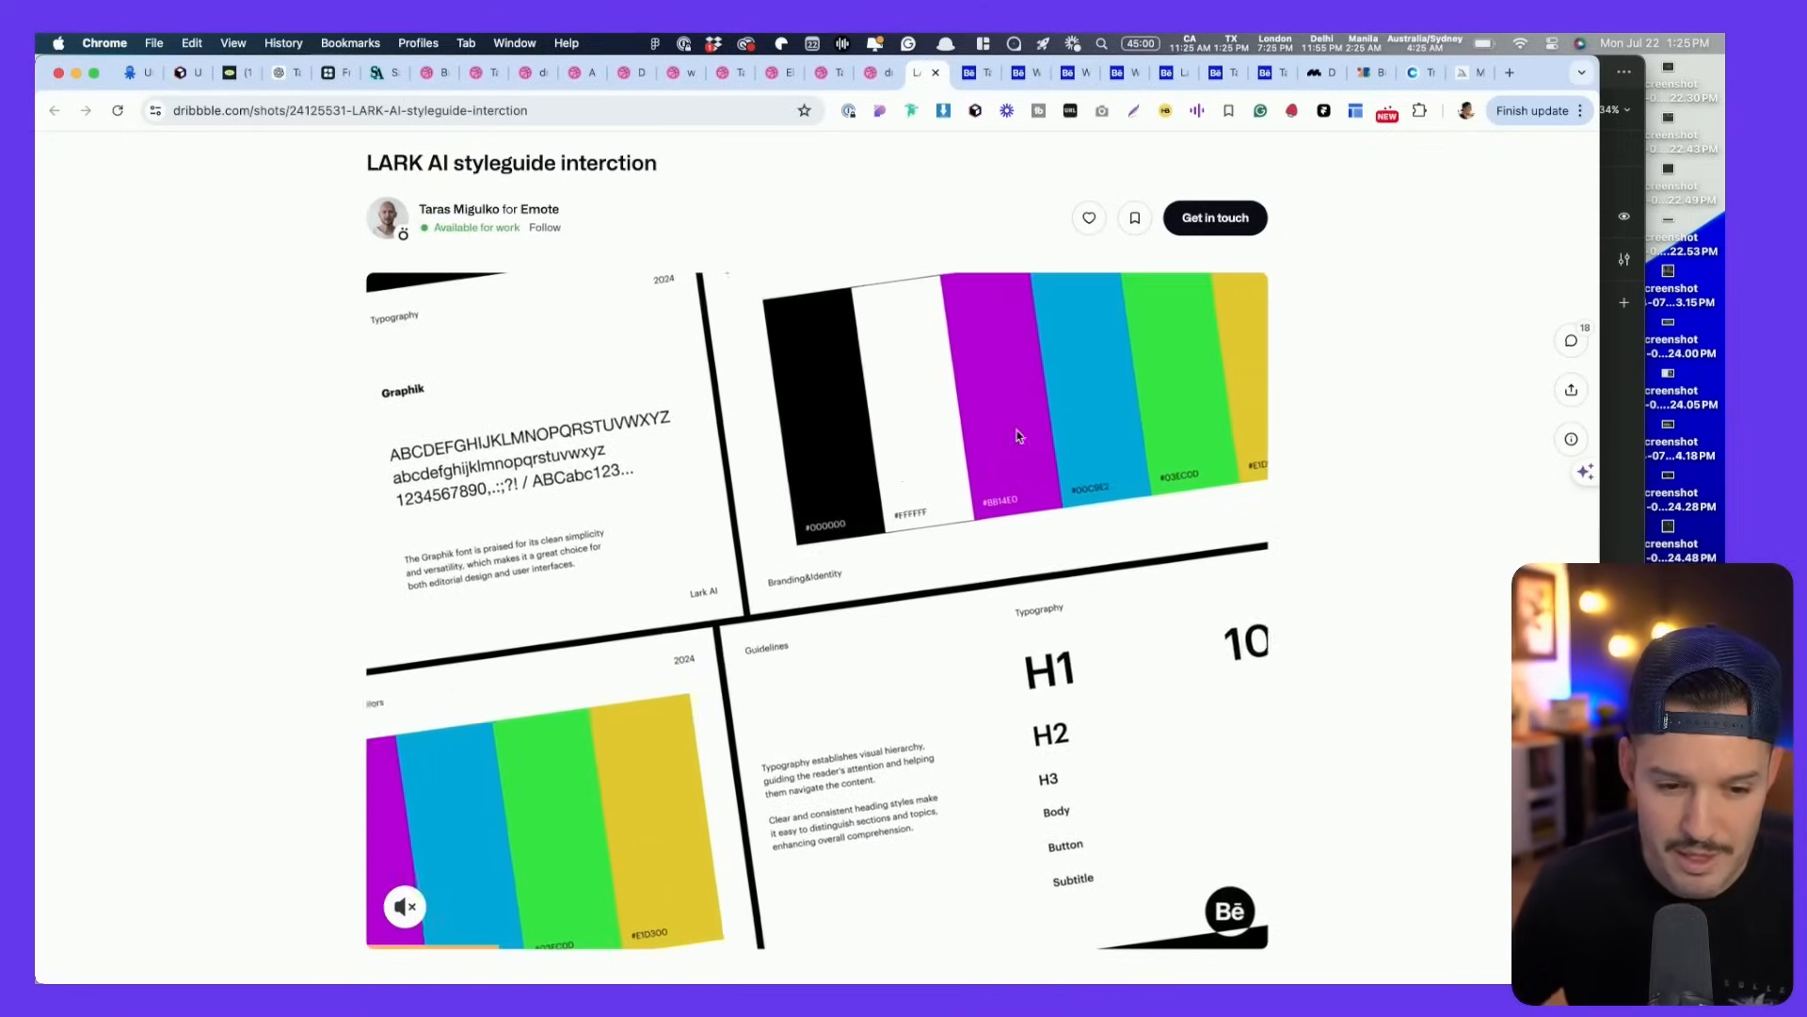
key("super+shift+4")
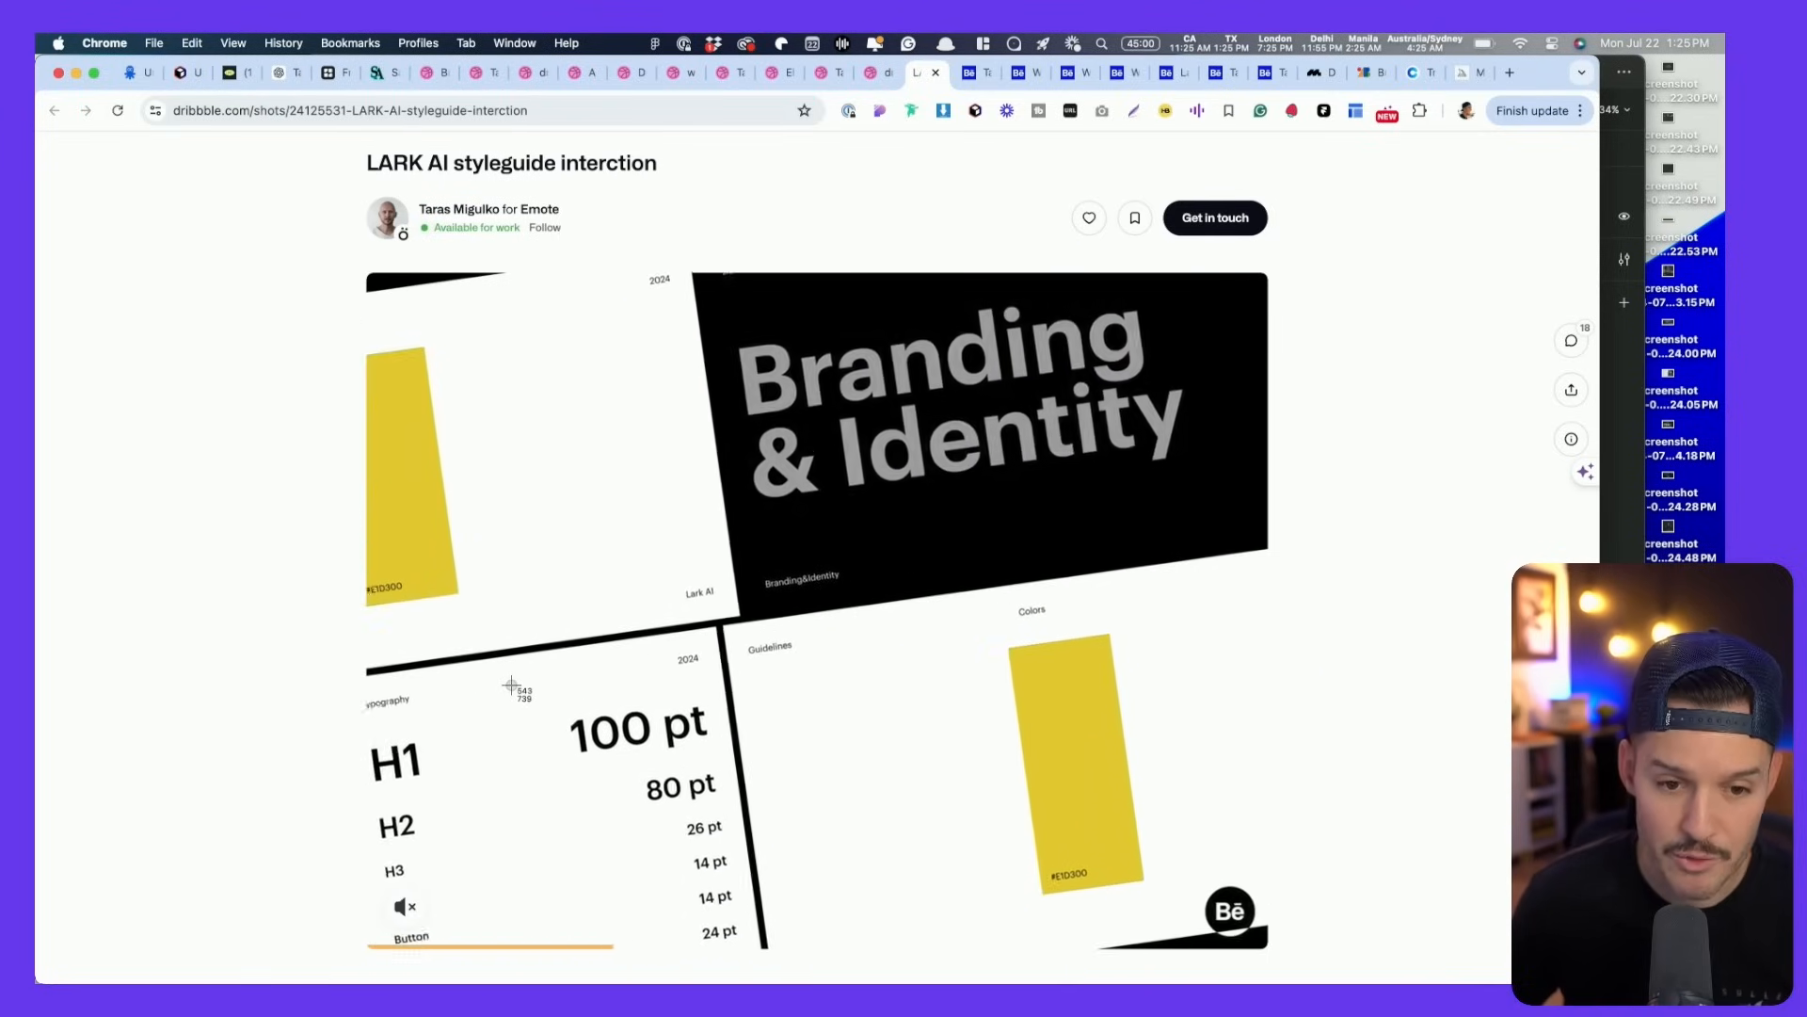
left_click_drag(456, 690, 1201, 284)
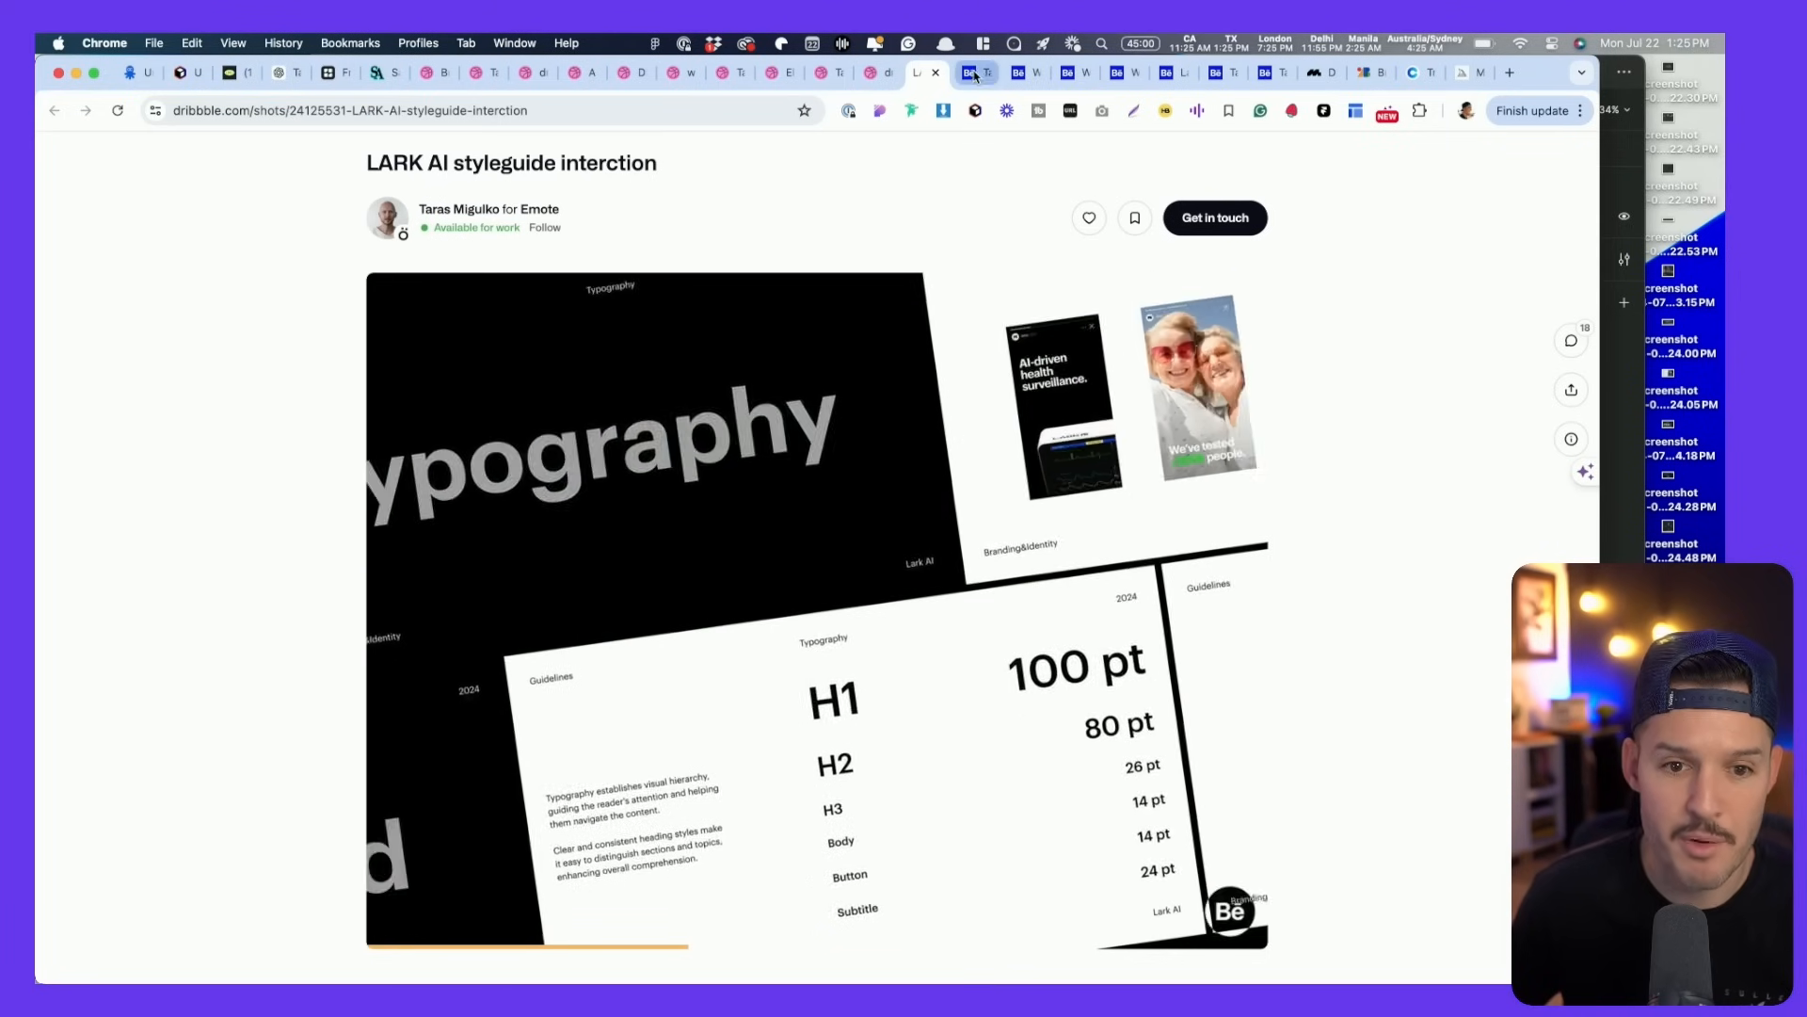
left_click(974, 72)
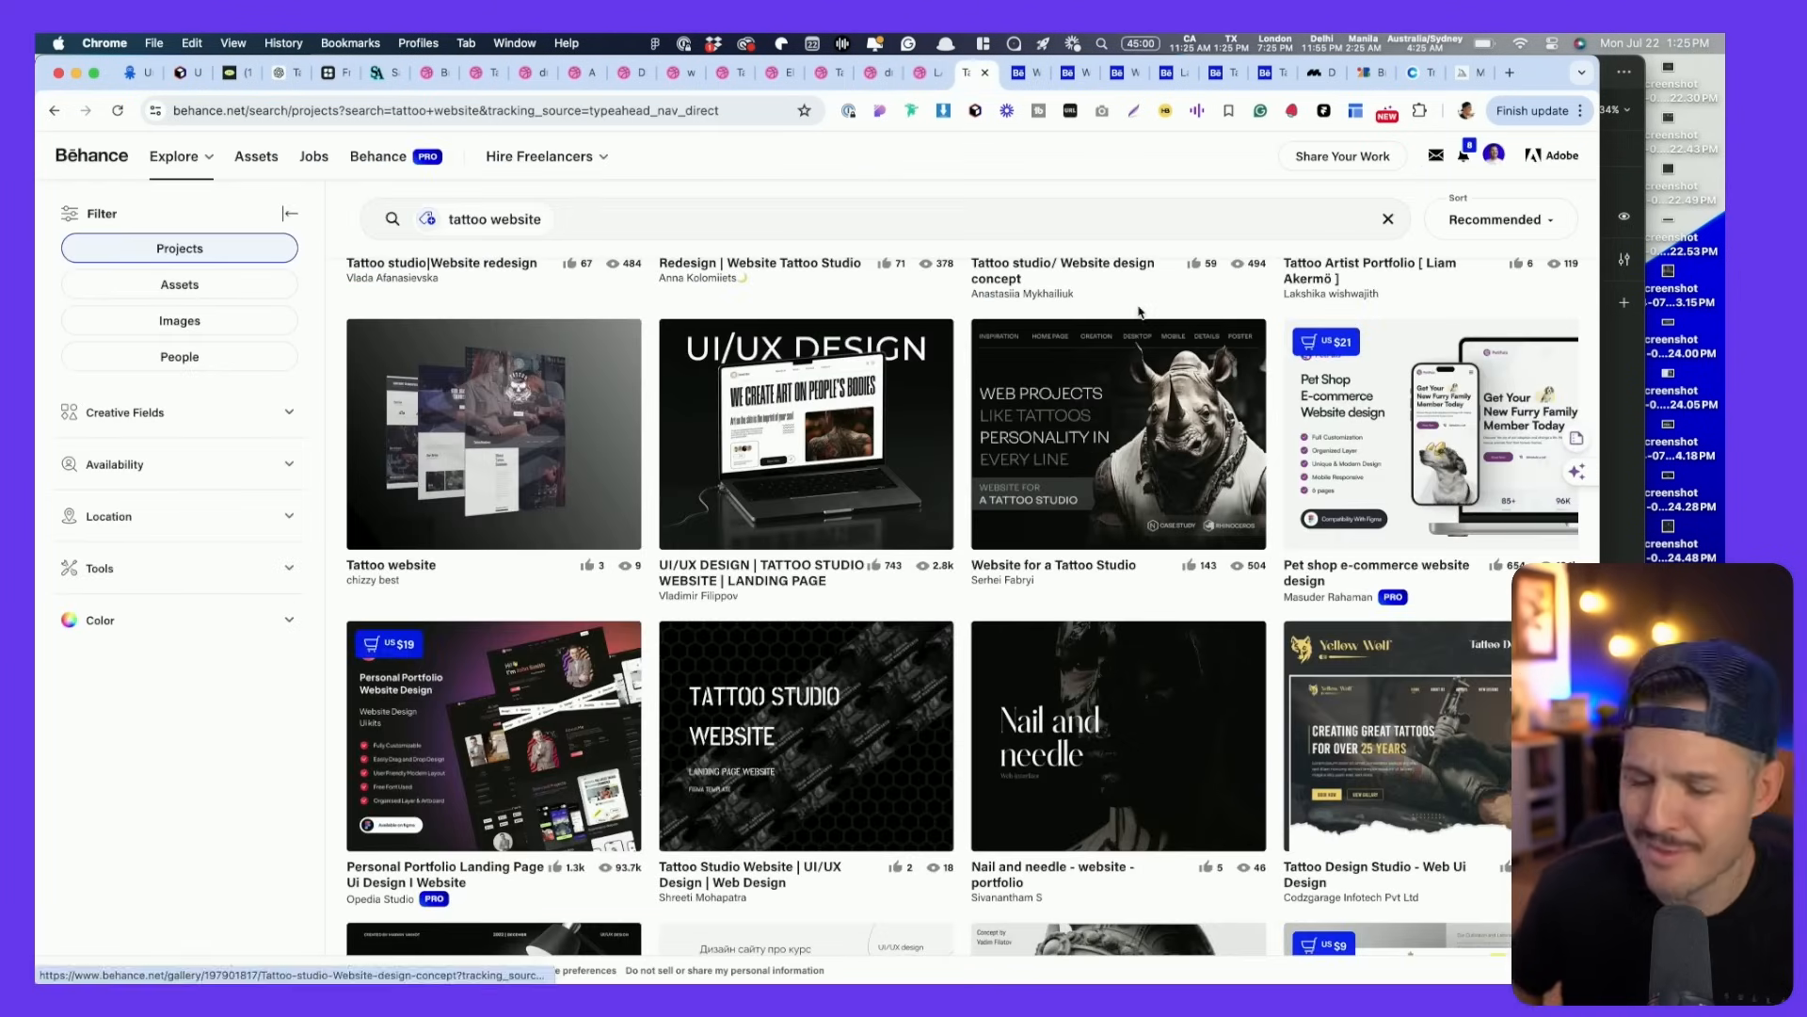
key("ctrl+Tab")
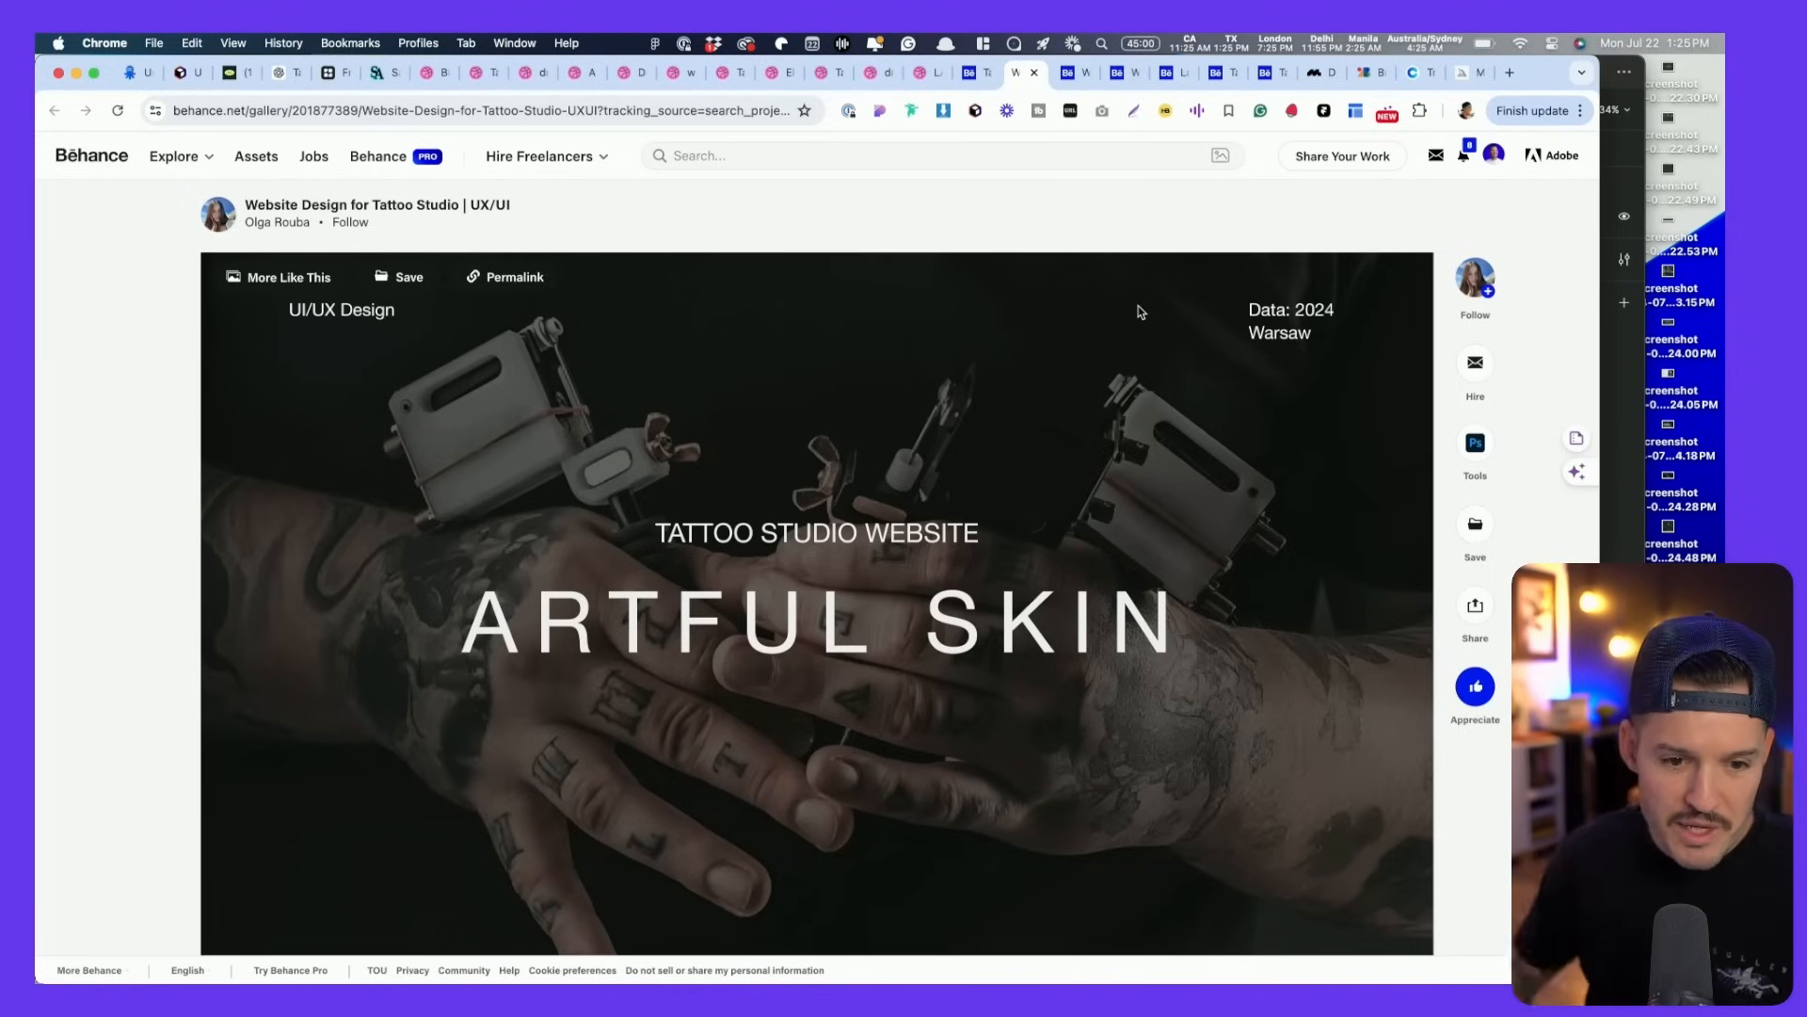
- Screenshot the ARTFUL SKIN homepage mockup
scroll(751, 606, "down", 15)
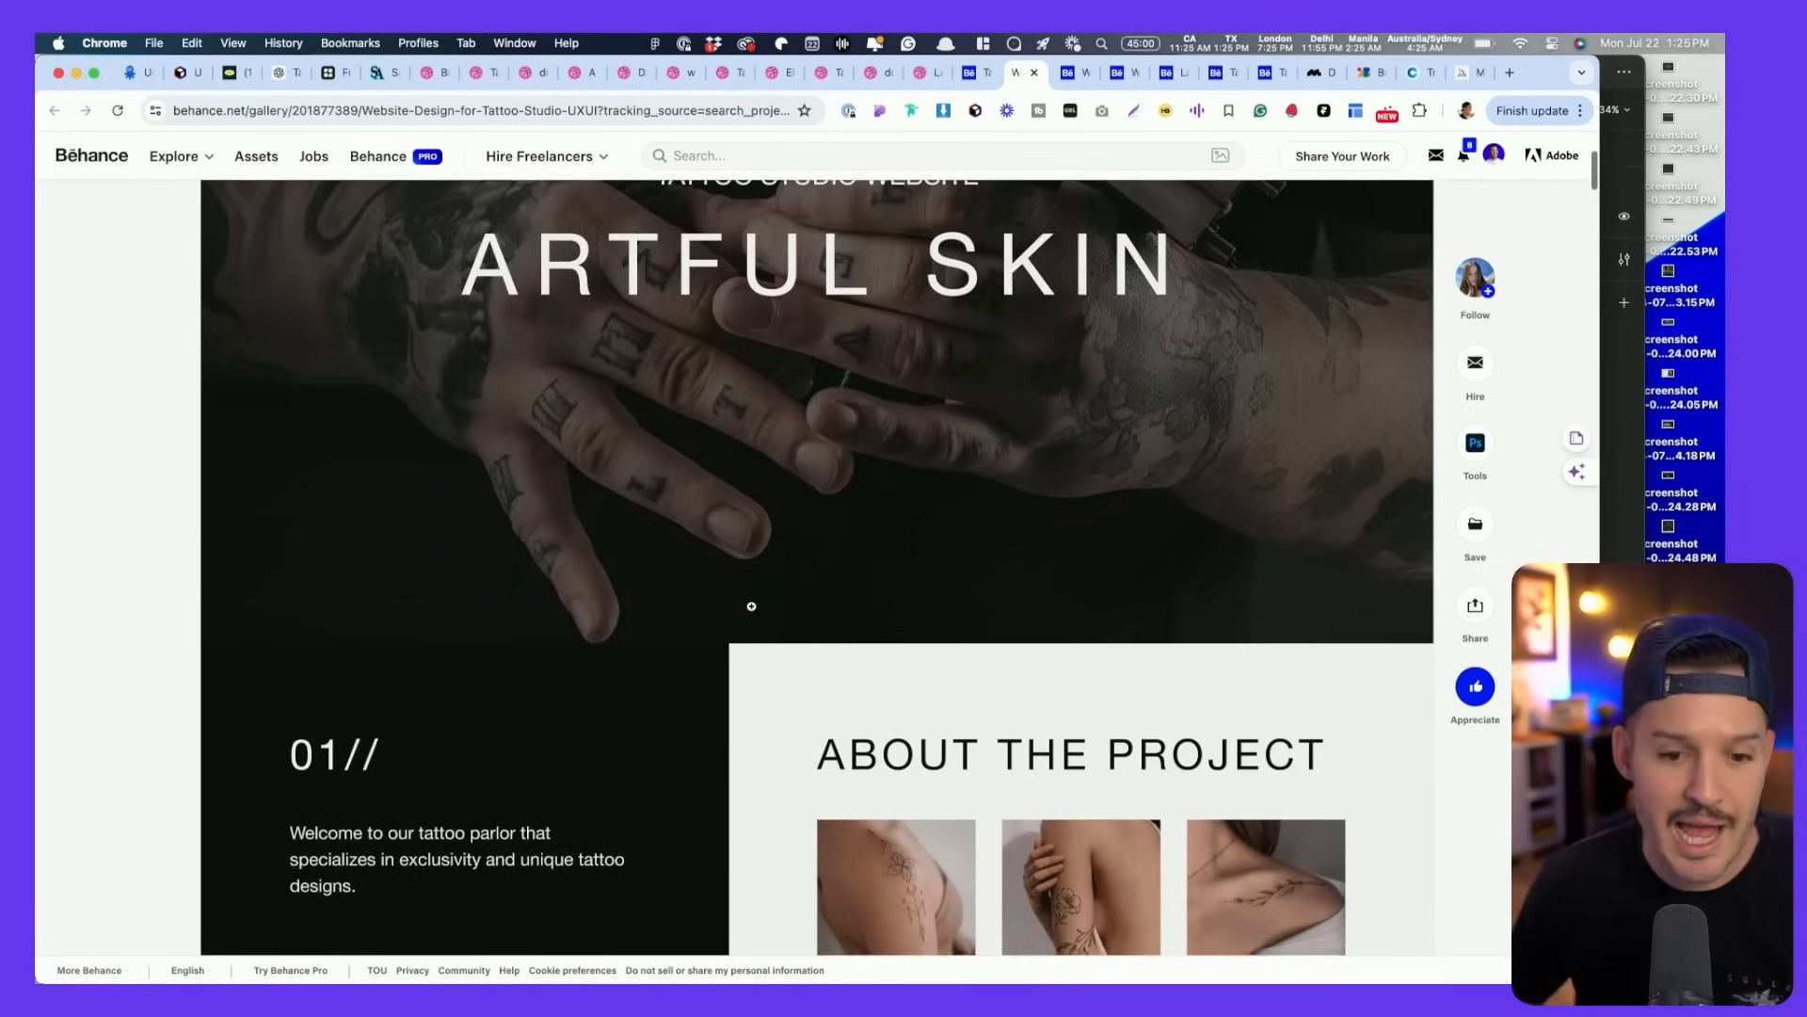
scroll(751, 606, "down", 6)
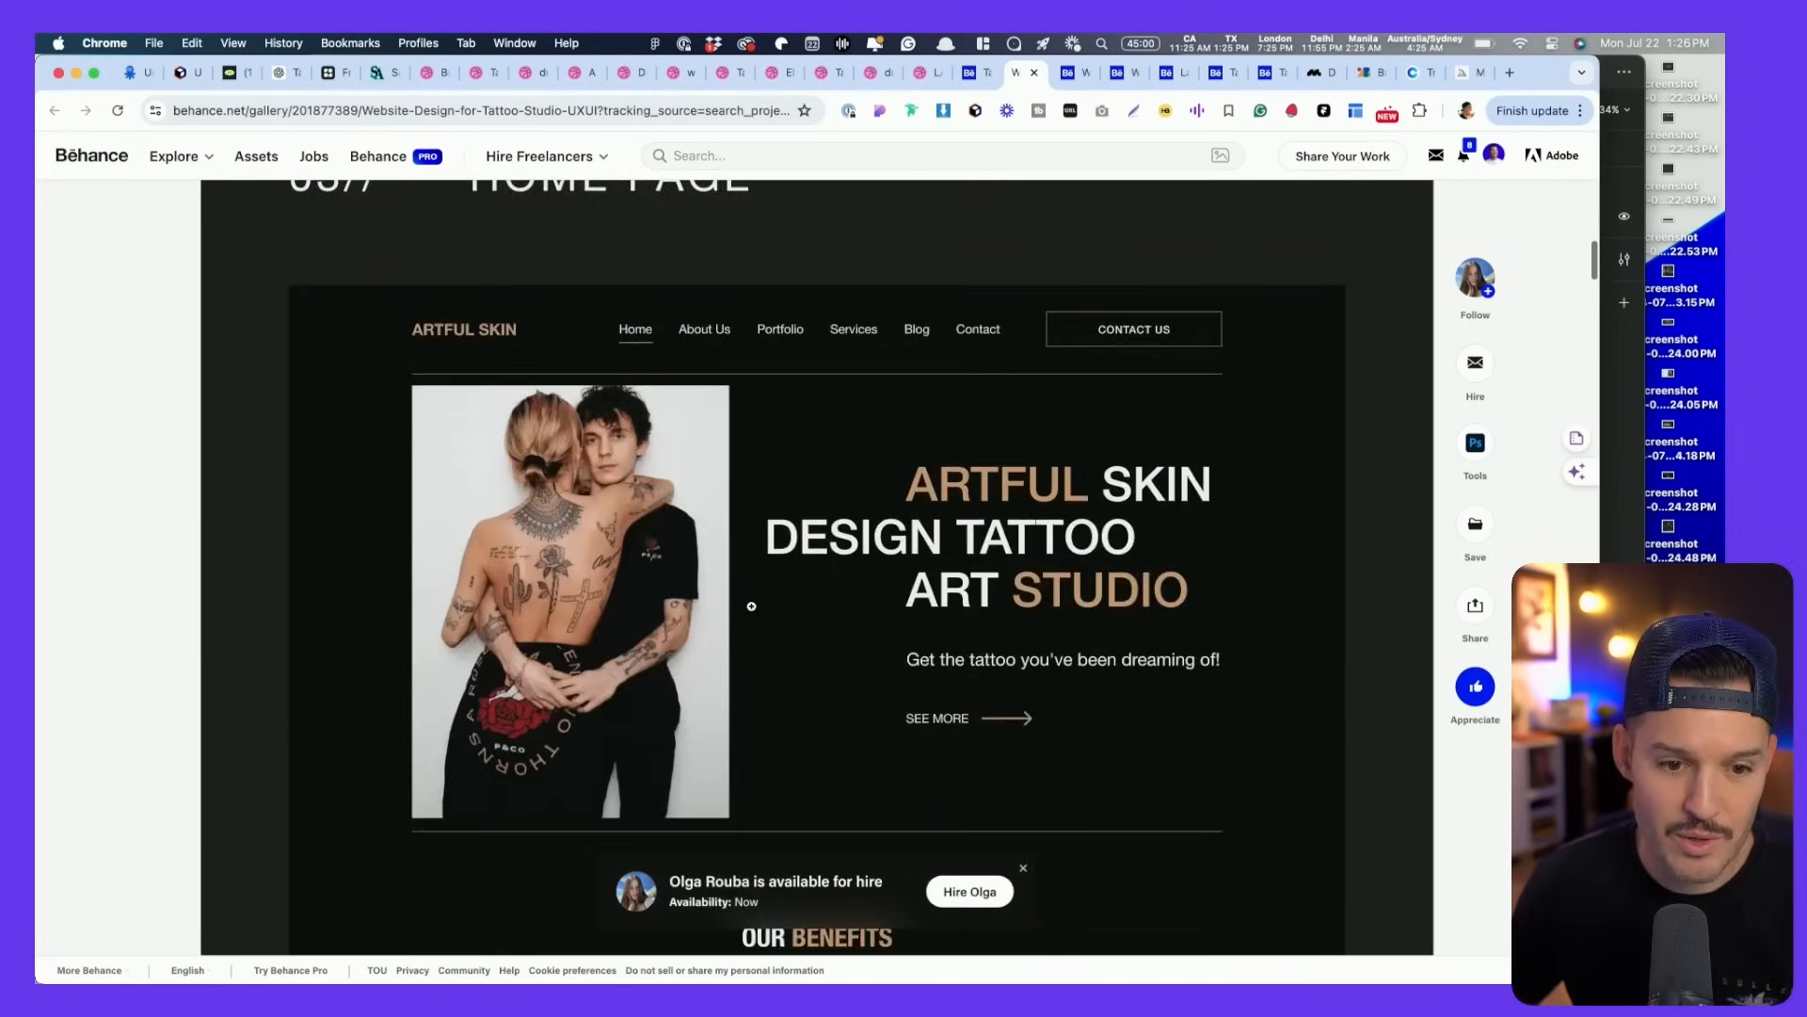
scroll(782, 594, "up", 5)
scroll(777, 588, "down", 6)
scroll(774, 584, "up", 1)
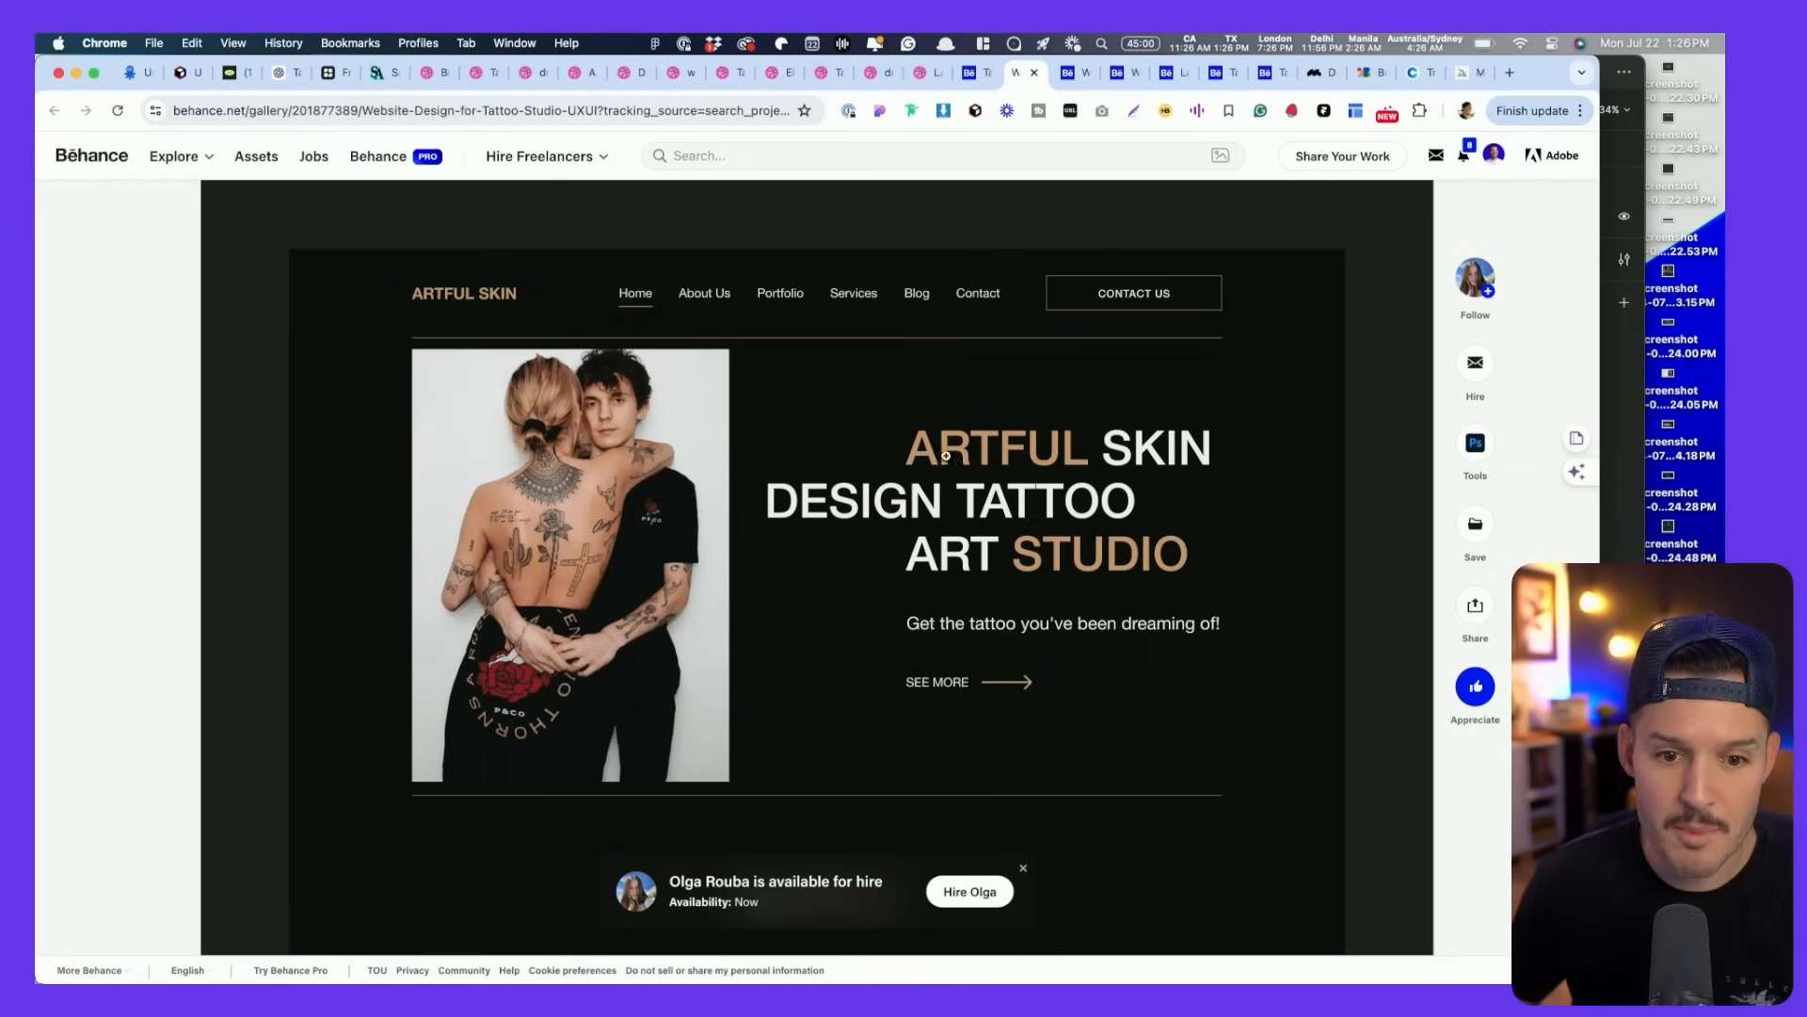
left_click_drag(311, 245, 1347, 946)
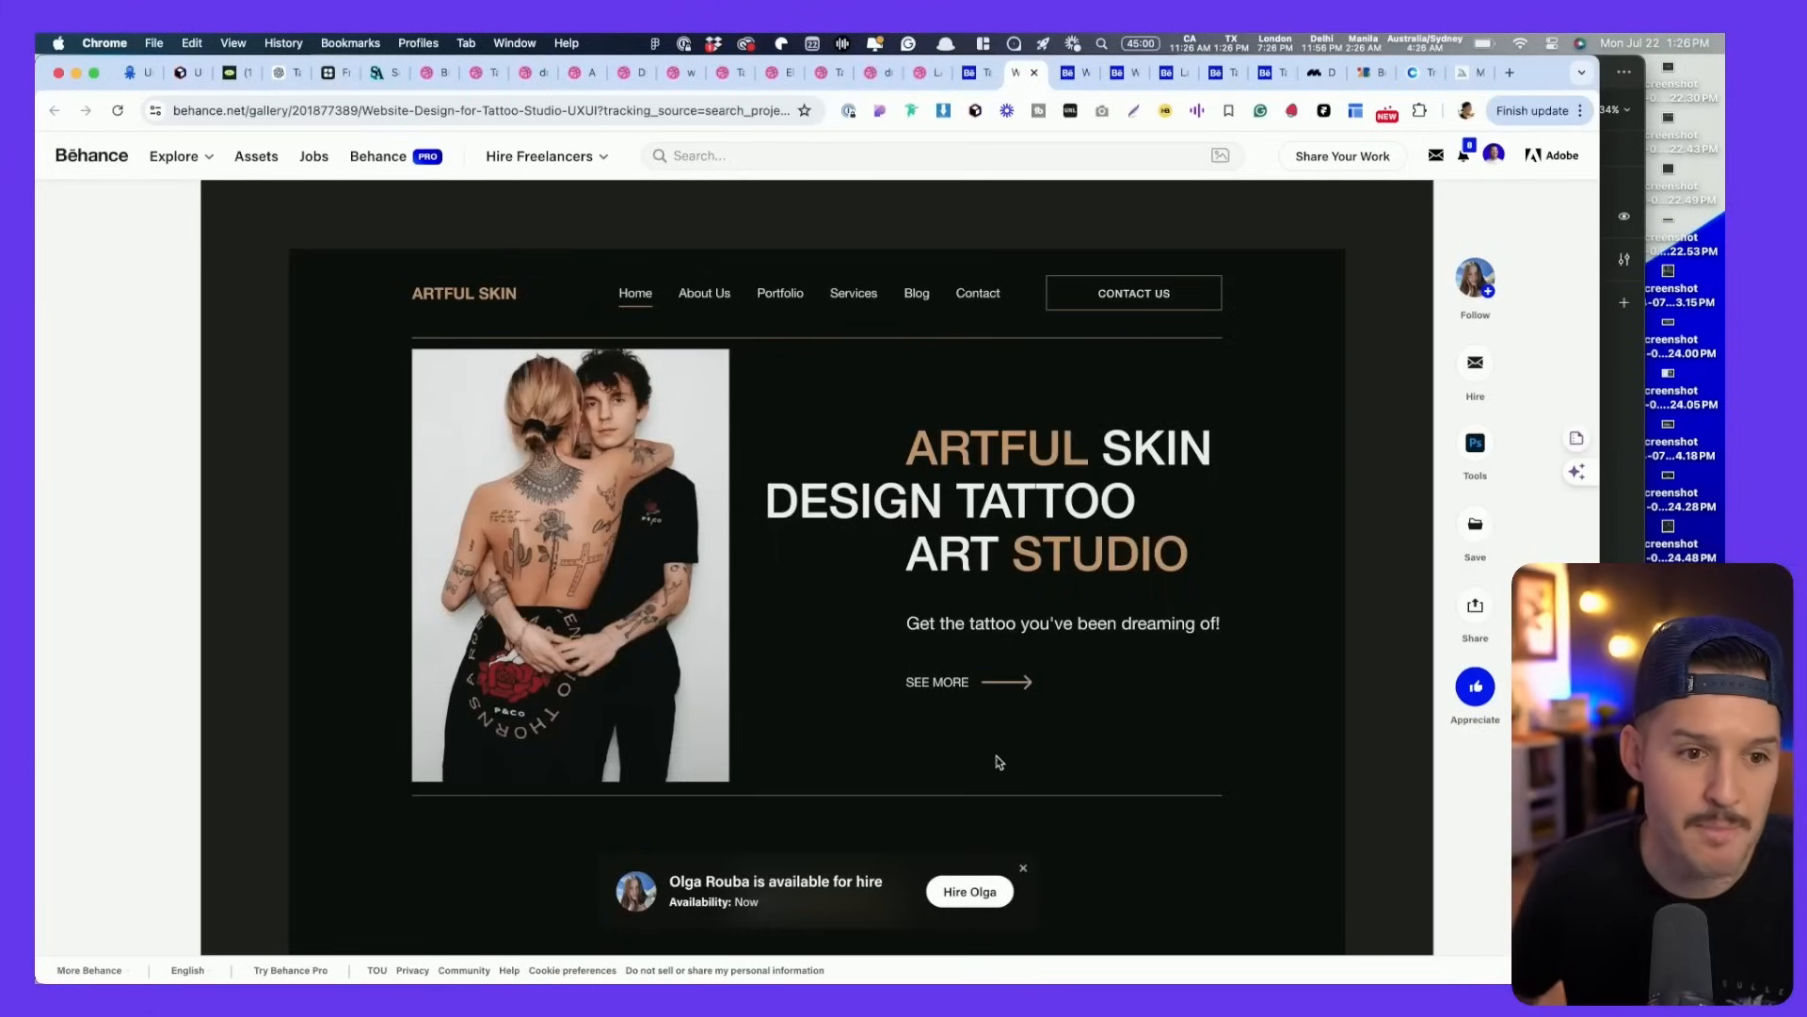
- Screenshot the Custom Design hero, Custom Tattoo Studio device mockup and Elevate Your Story in Ink mockup
left_click(383, 73)
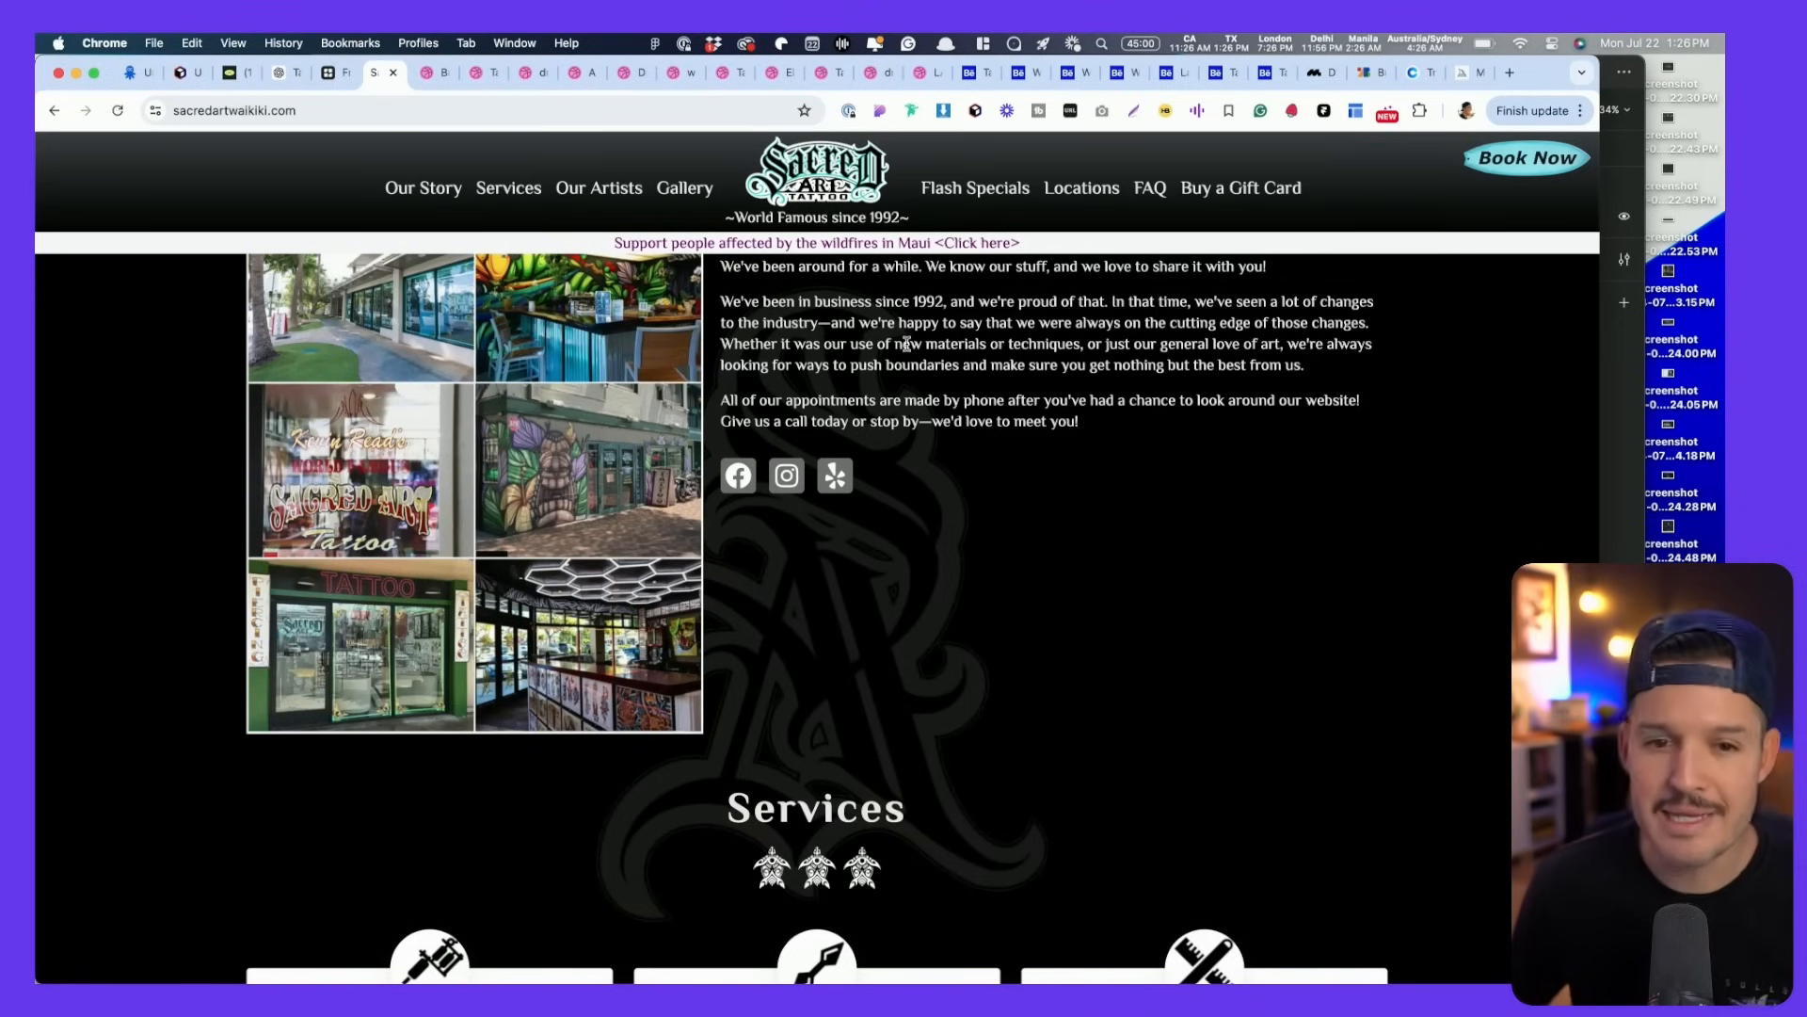
left_click(1073, 79)
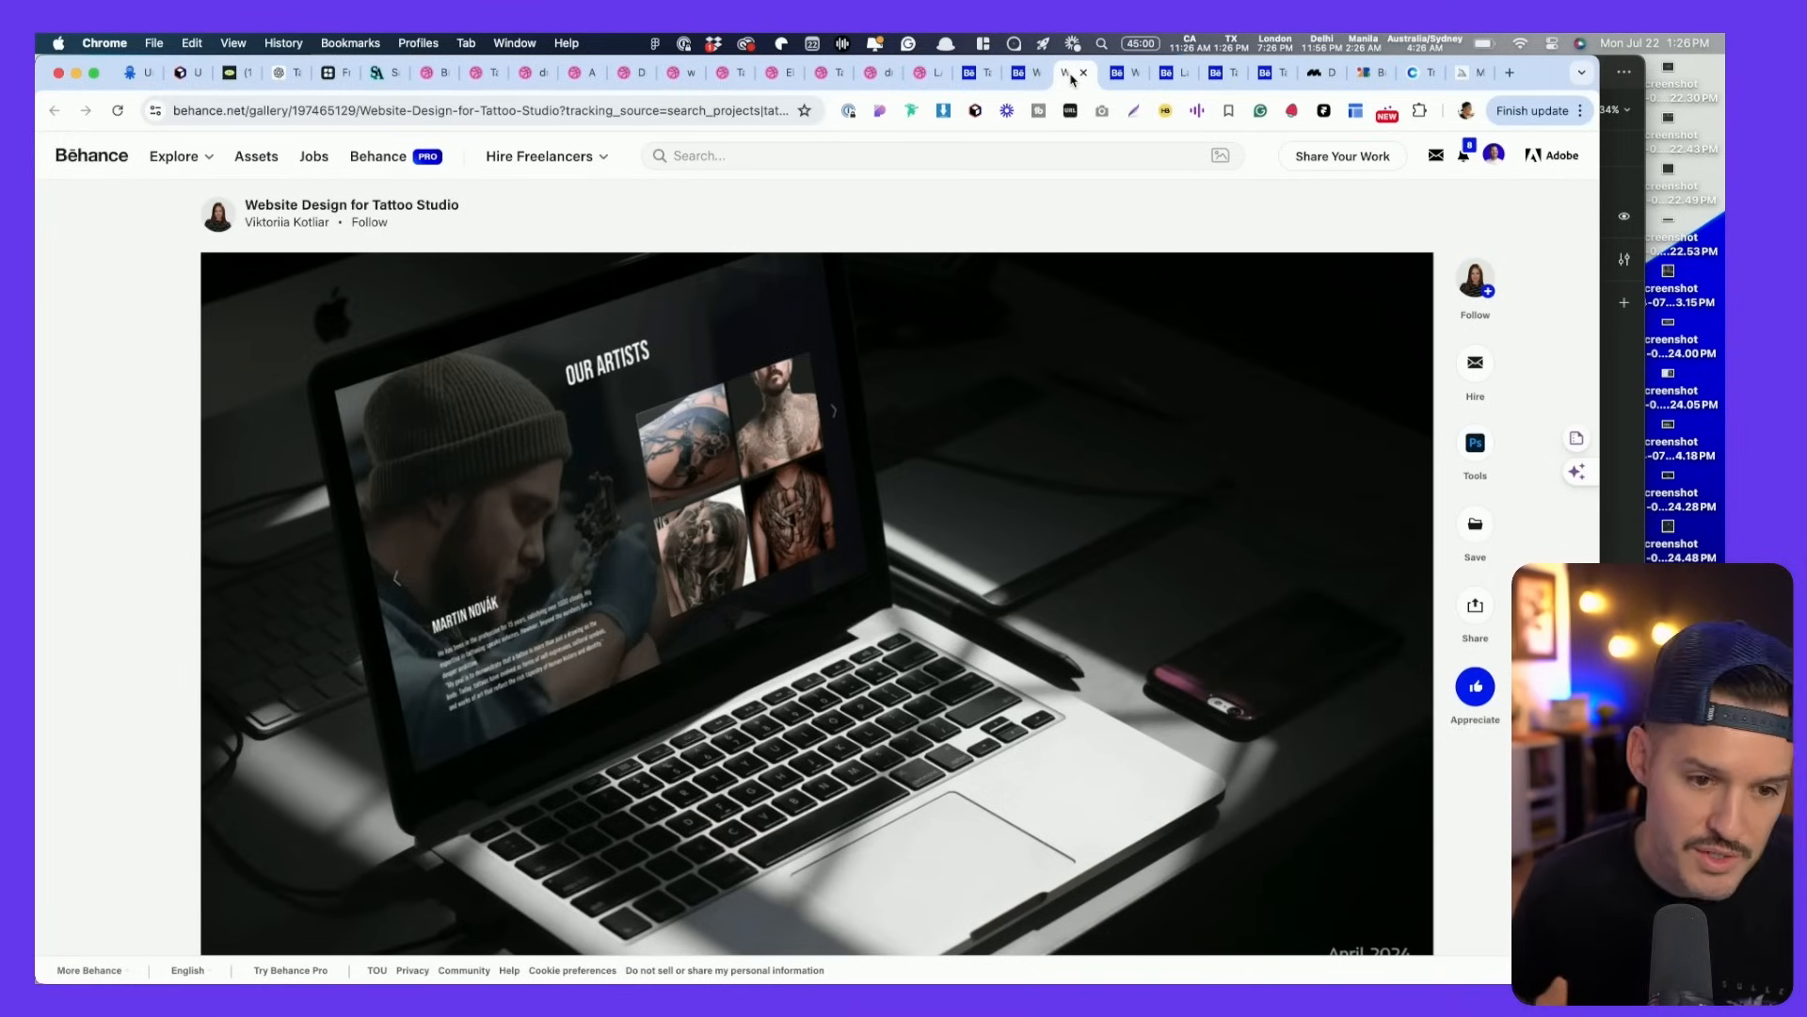
key("ctrl+Tab")
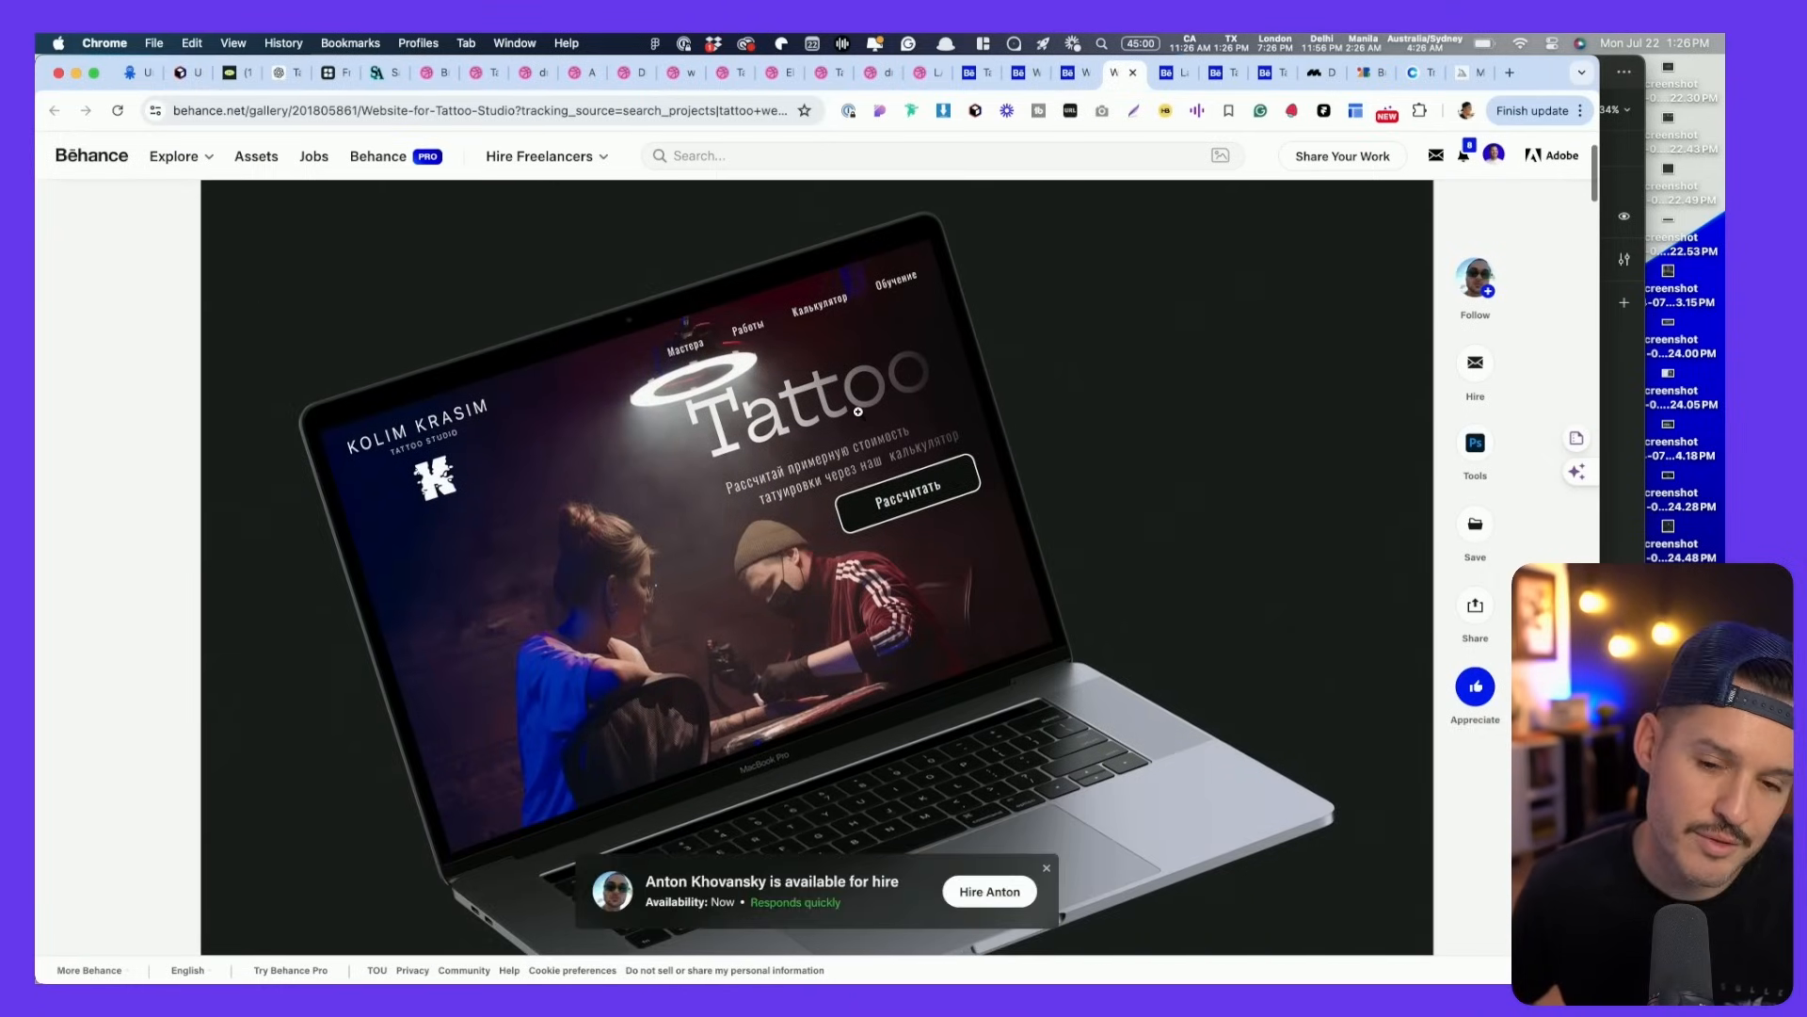
key("ctrl+Tab")
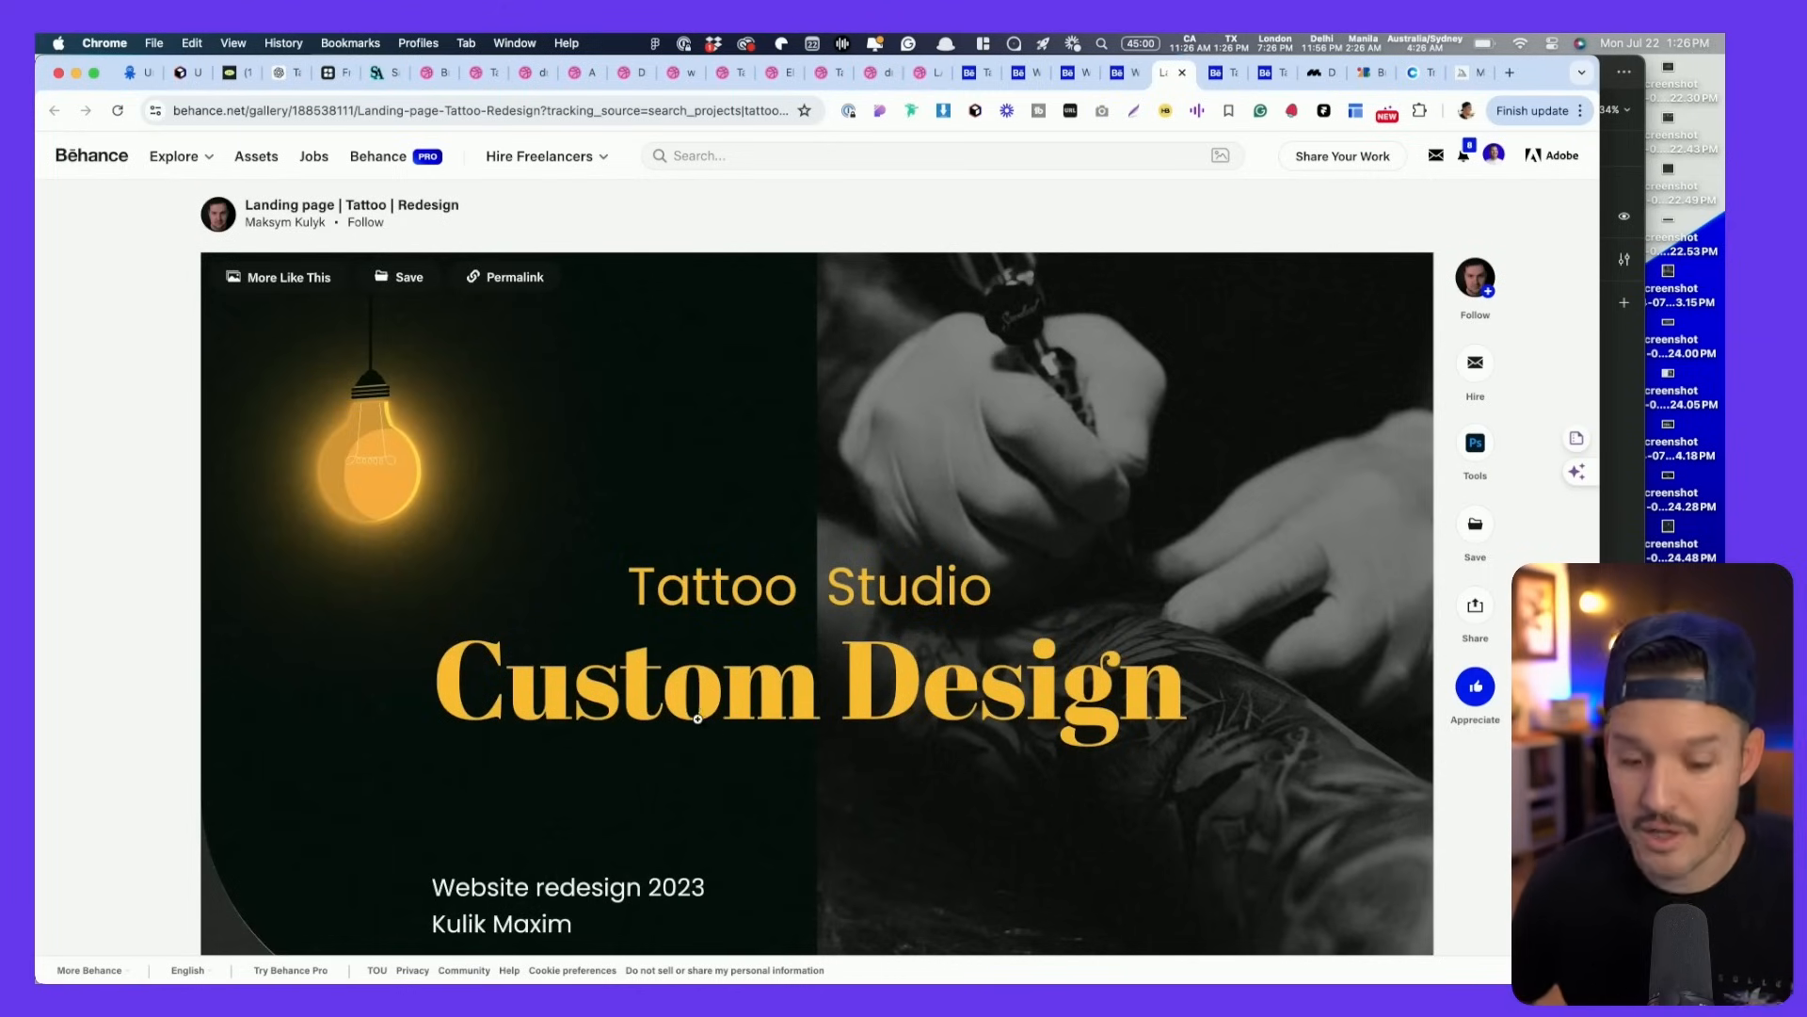
left_click_drag(208, 250, 1428, 962)
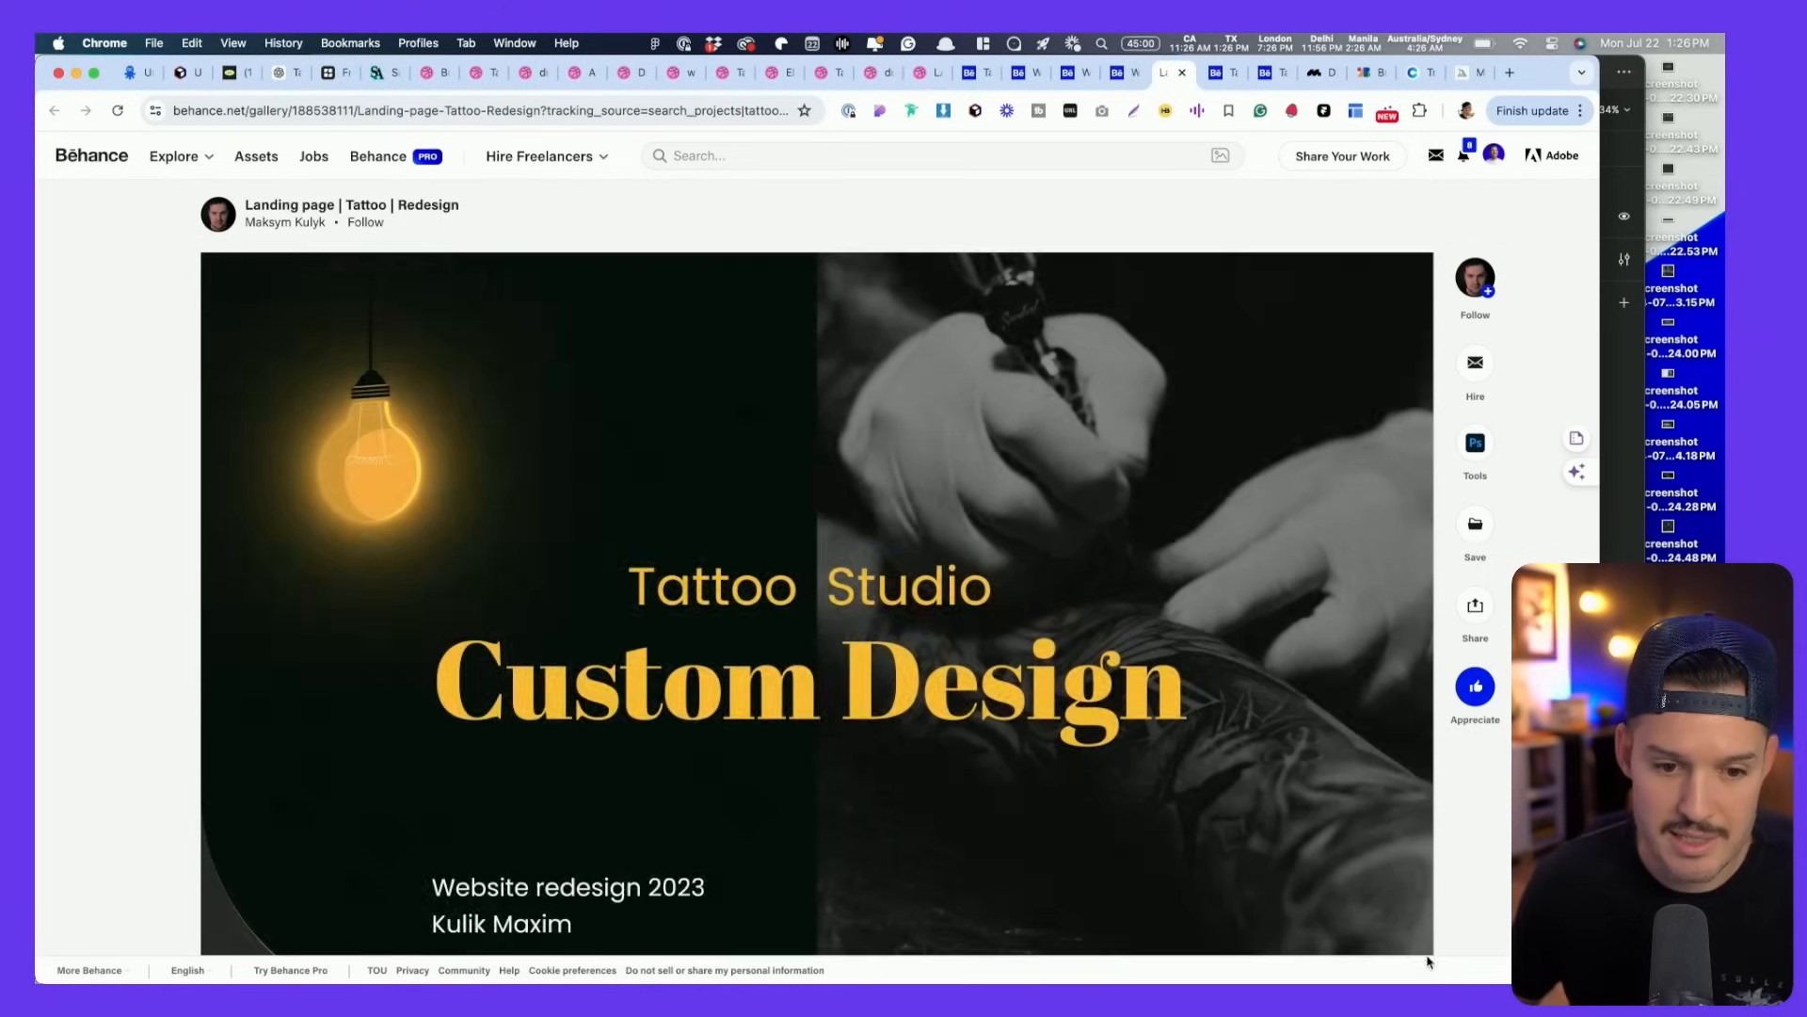
scroll(1107, 773, "down", 8)
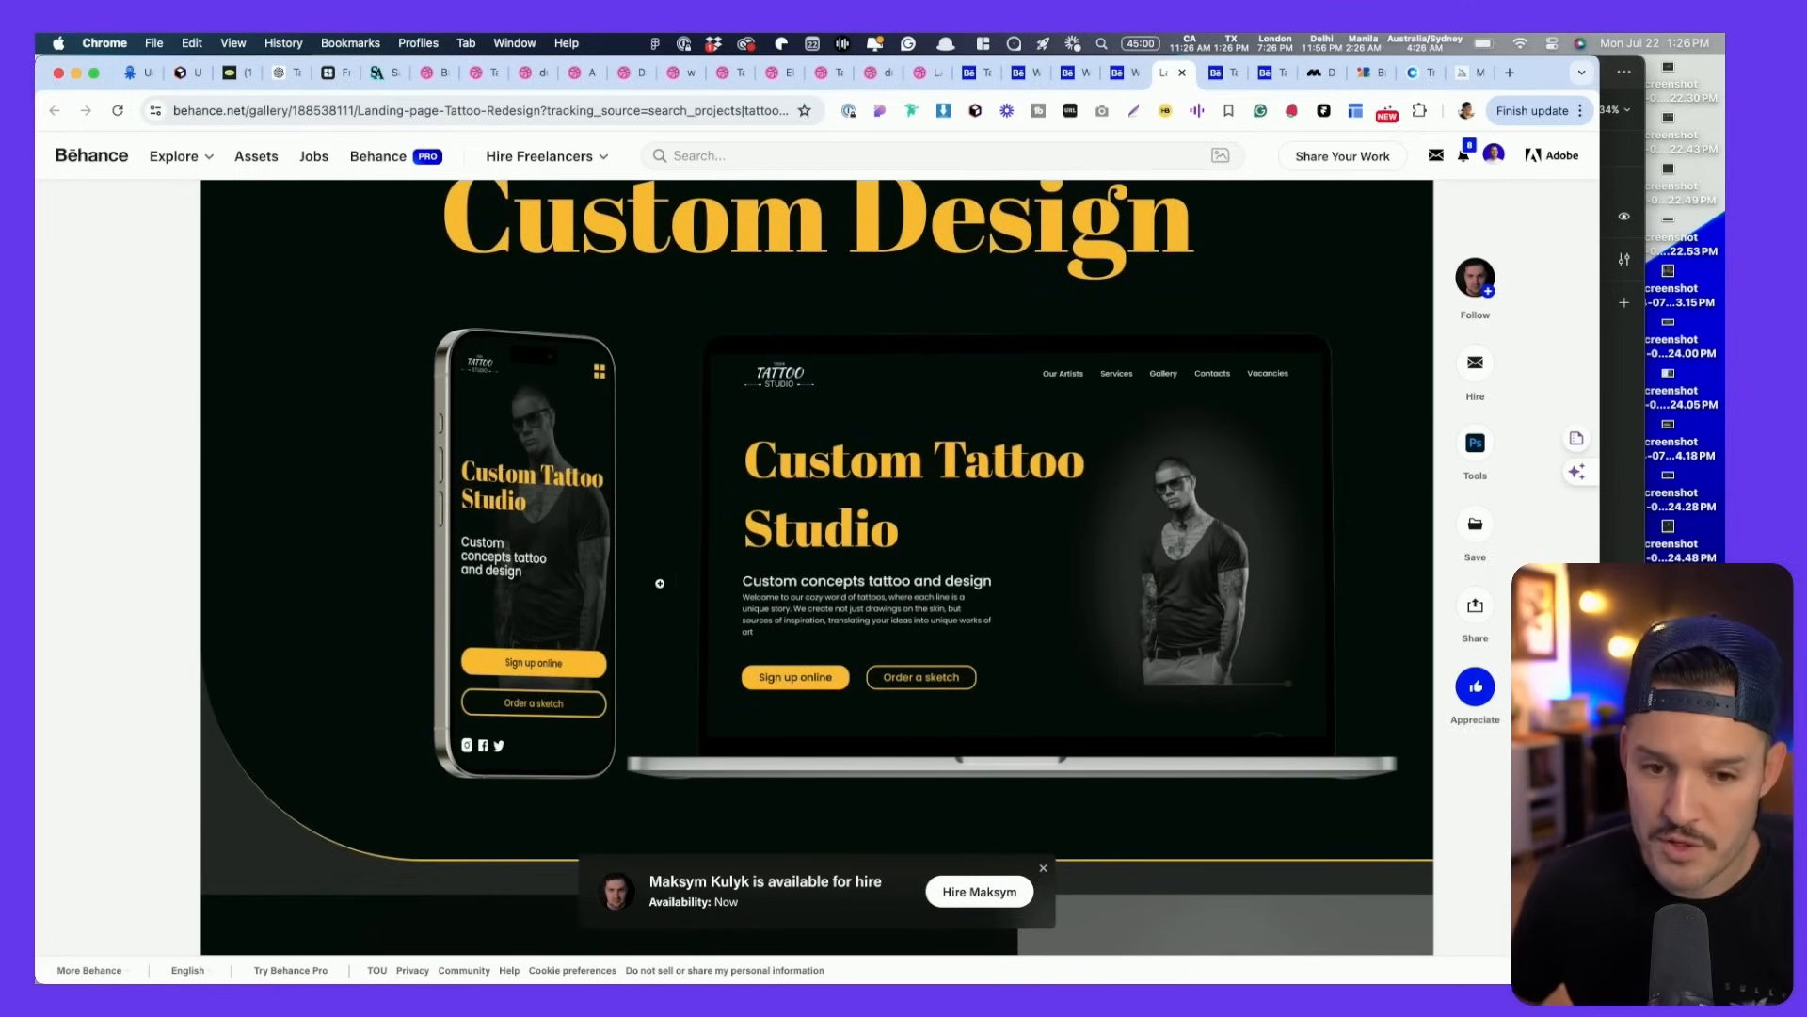
left_click_drag(214, 188, 1419, 945)
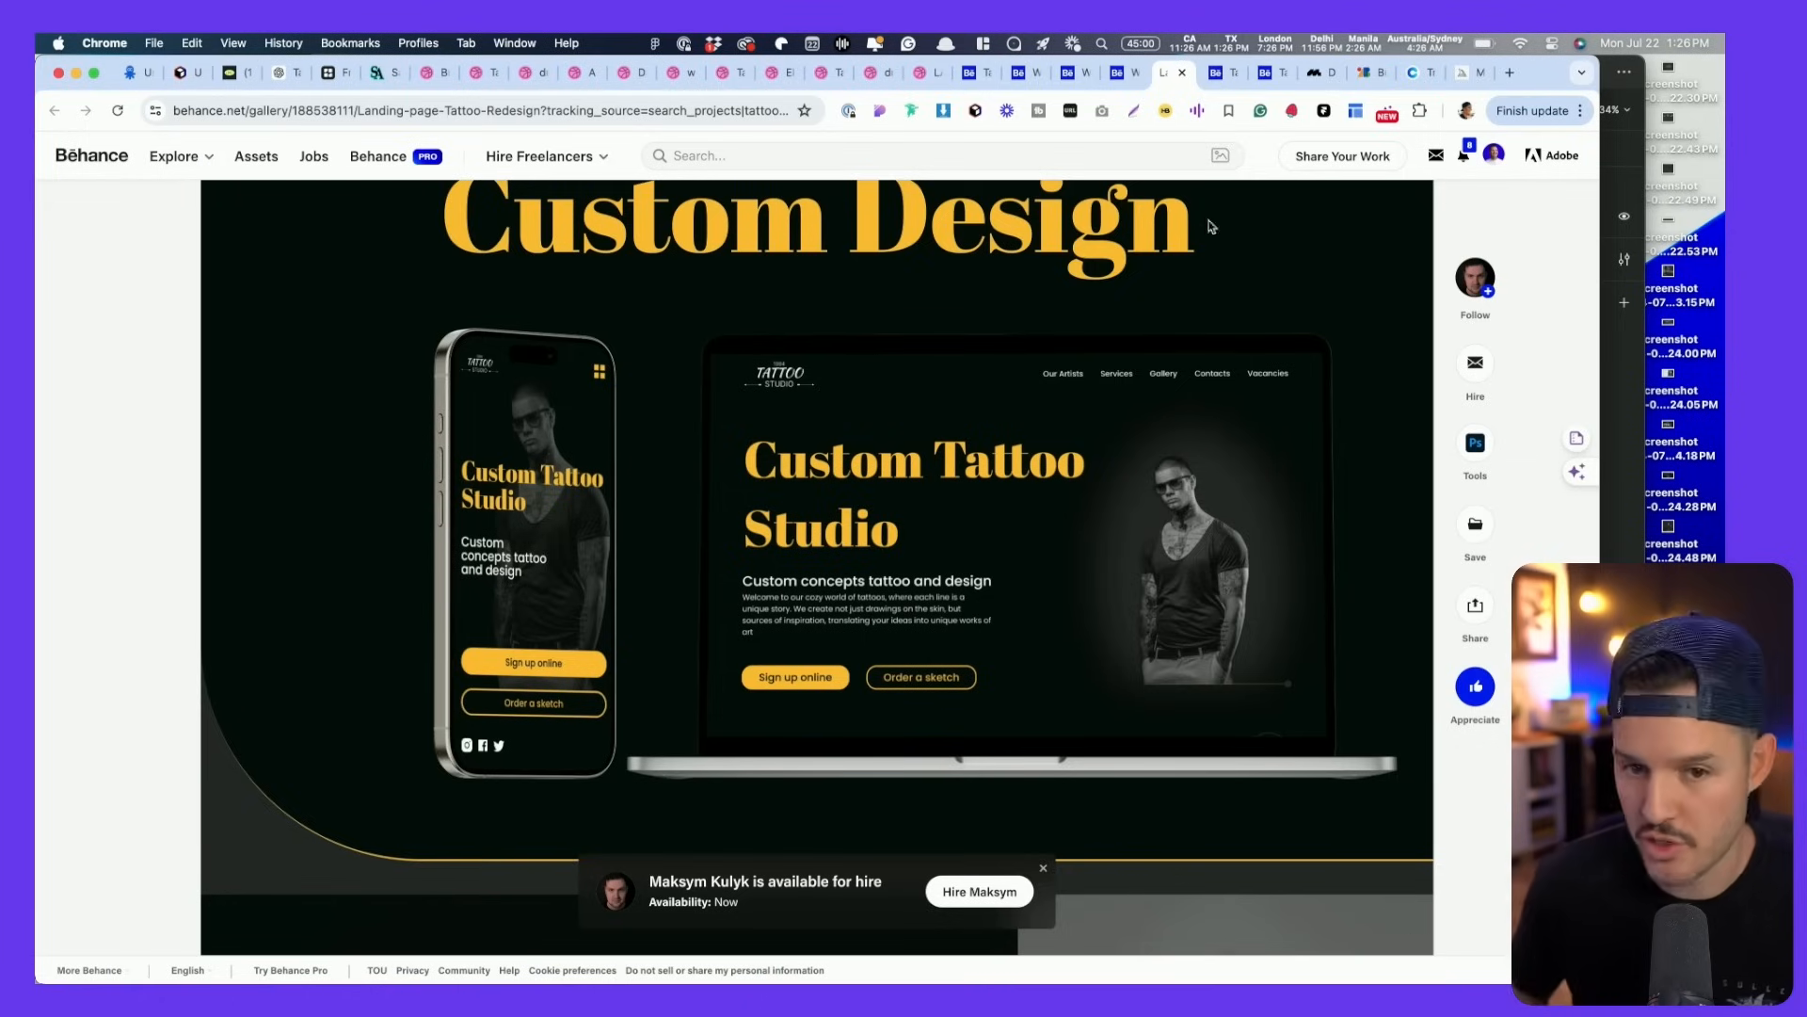
key("ctrl+Tab")
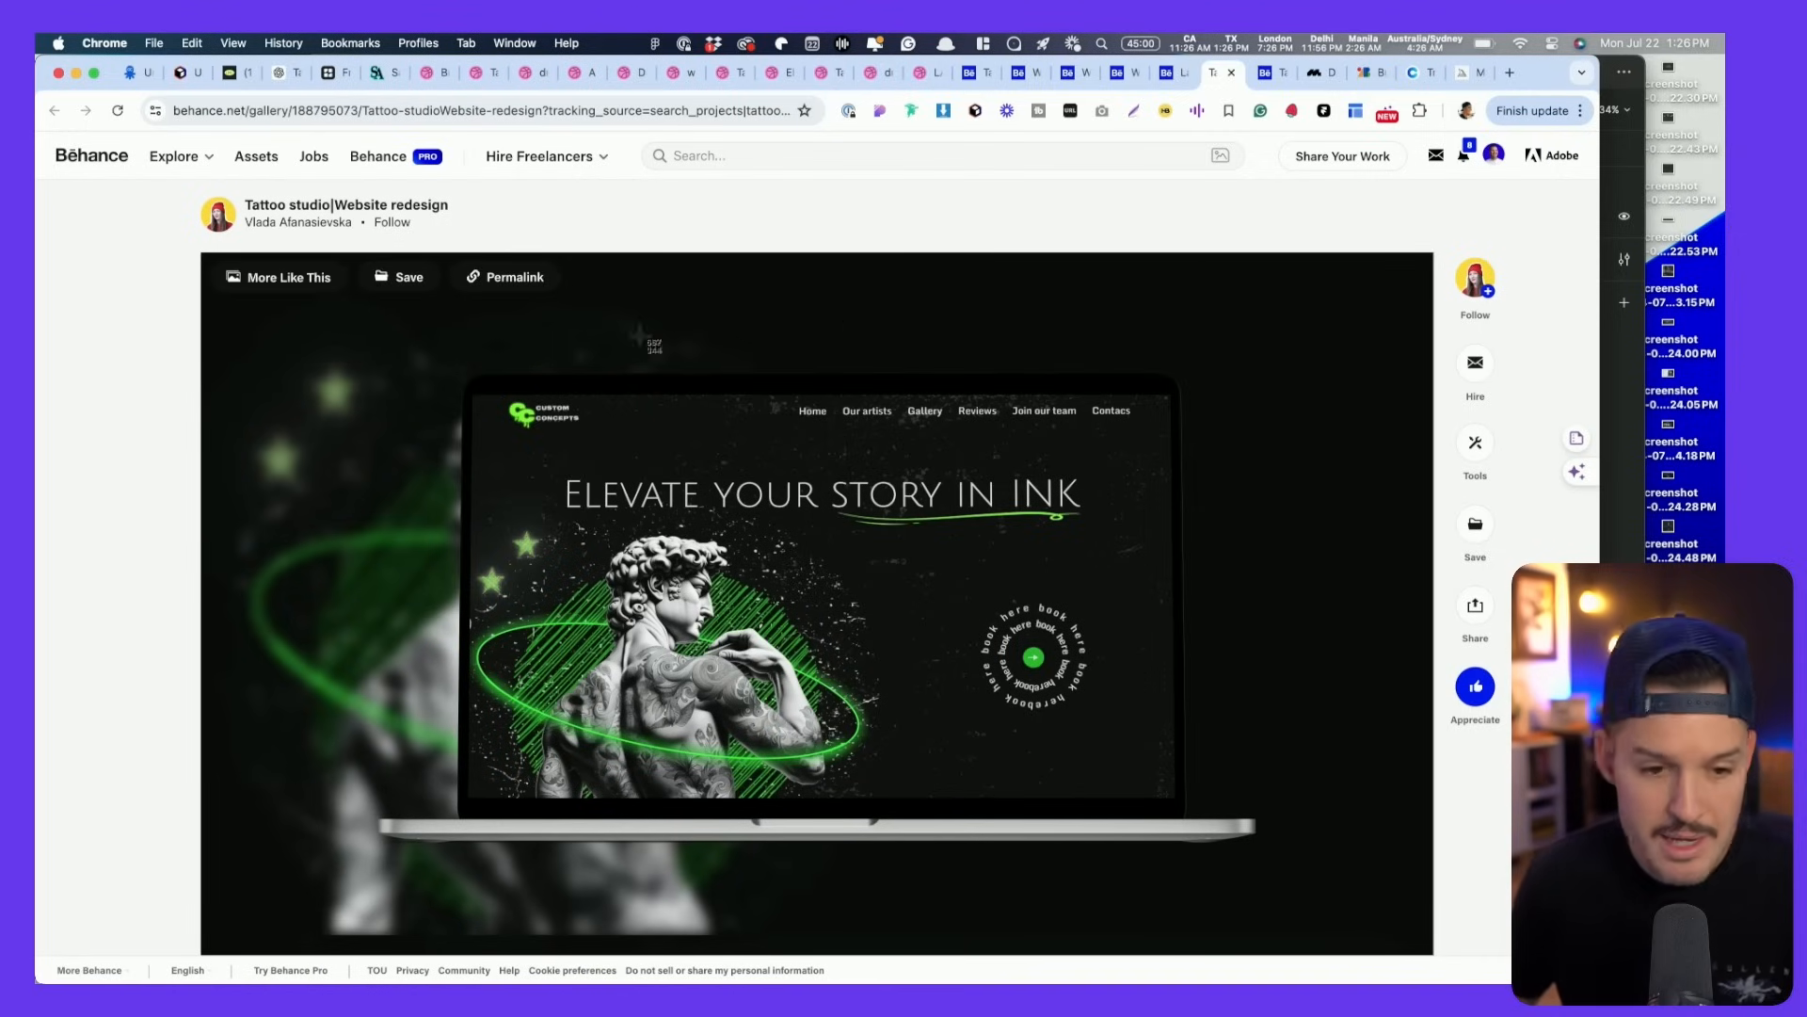
left_click_drag(471, 380, 1223, 899)
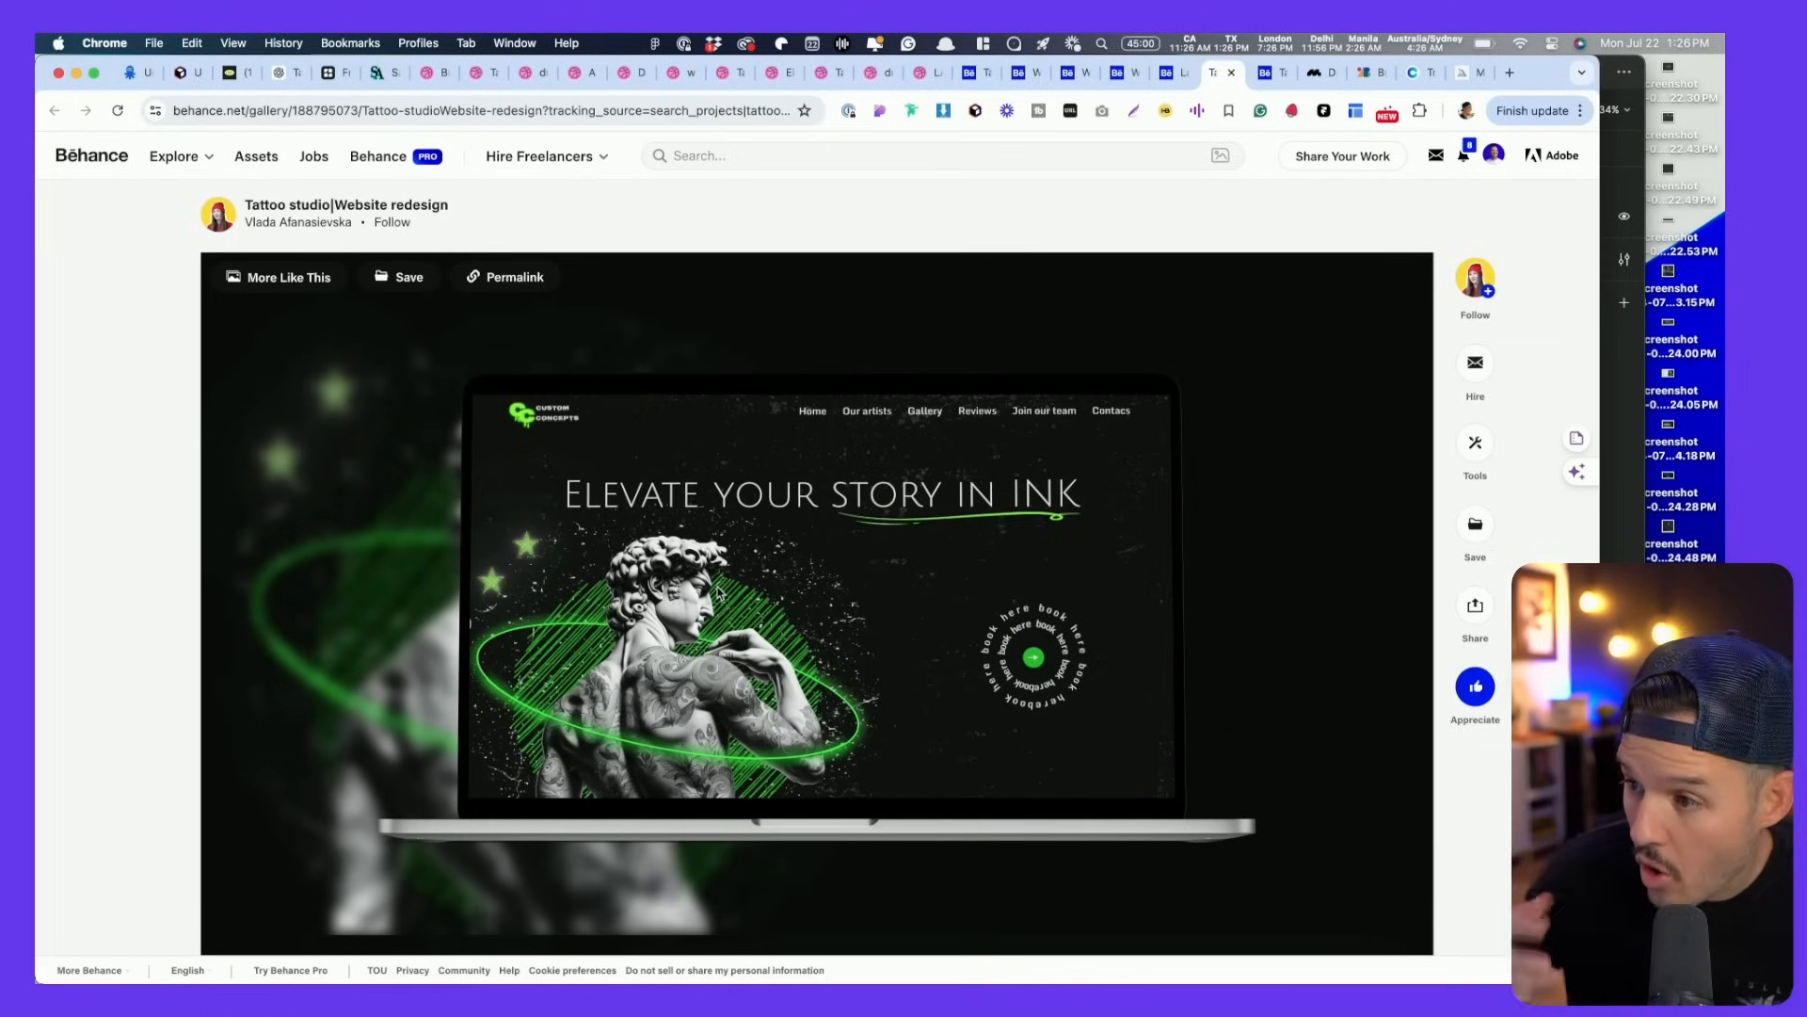
- Skip past the remaining Behance and Mobbin tabs to the Figma Tattoo Website file
key("ctrl+Tab")
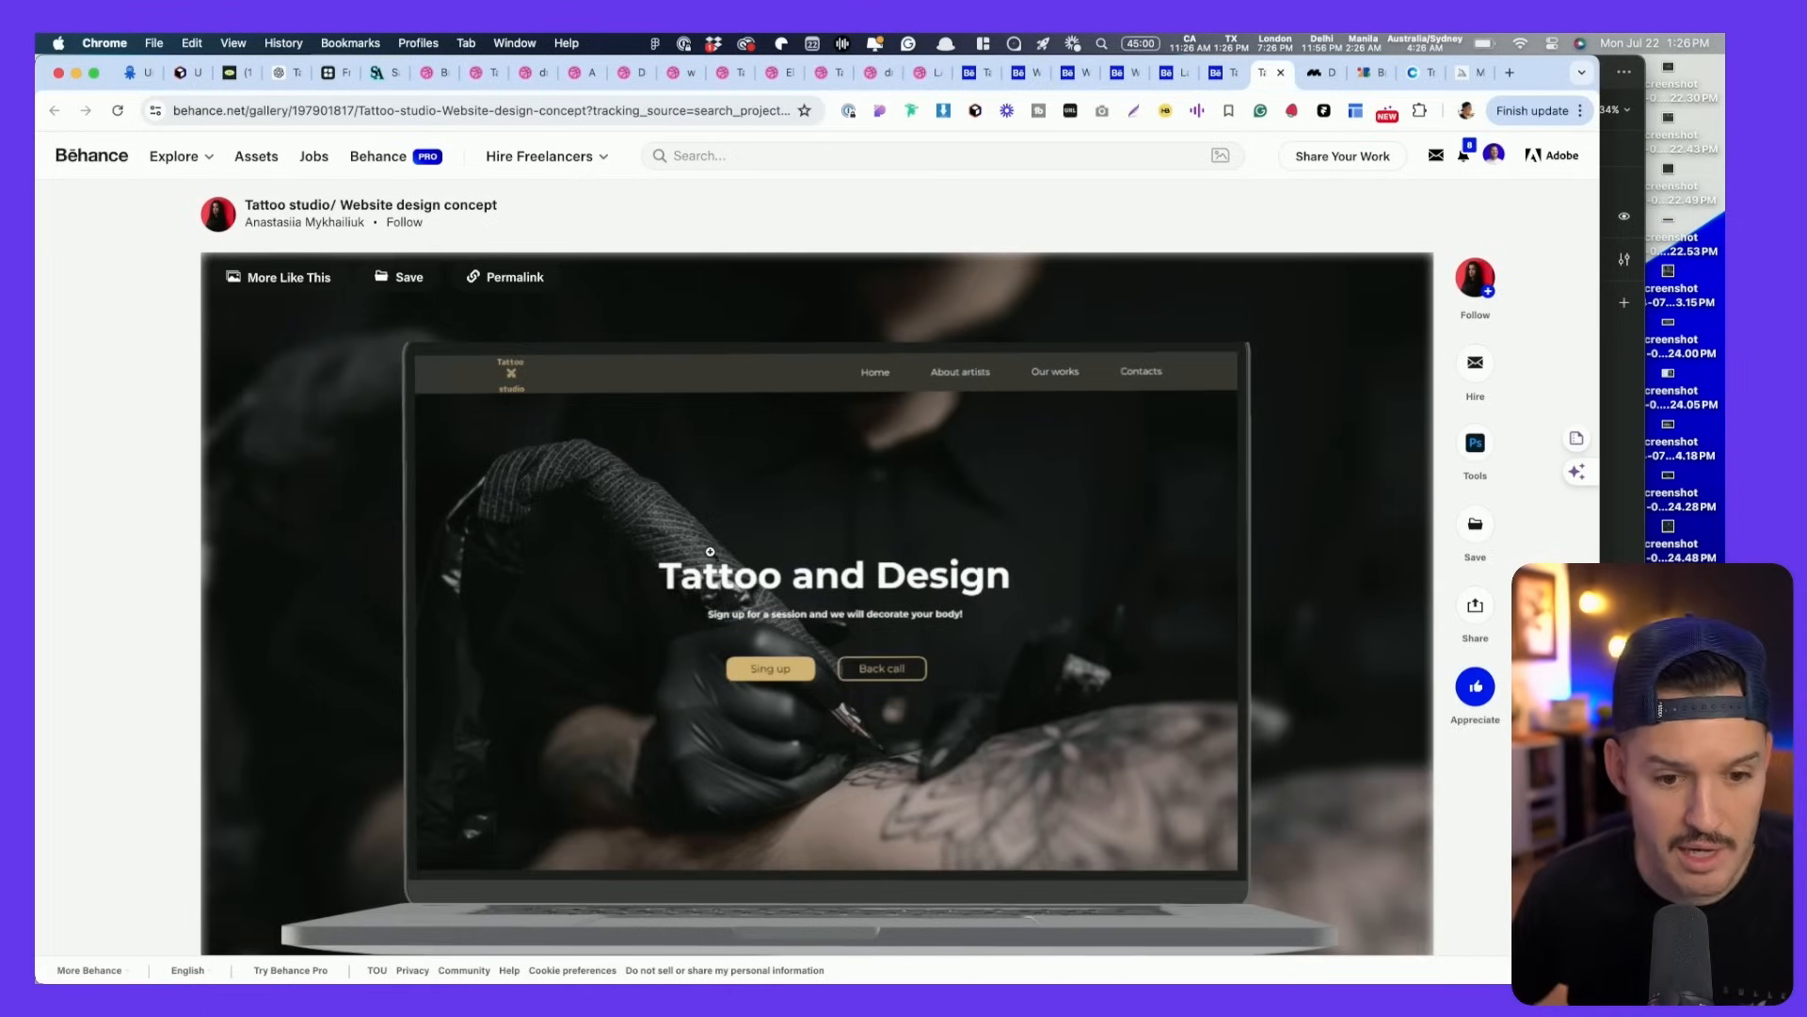
key("ctrl+Tab")
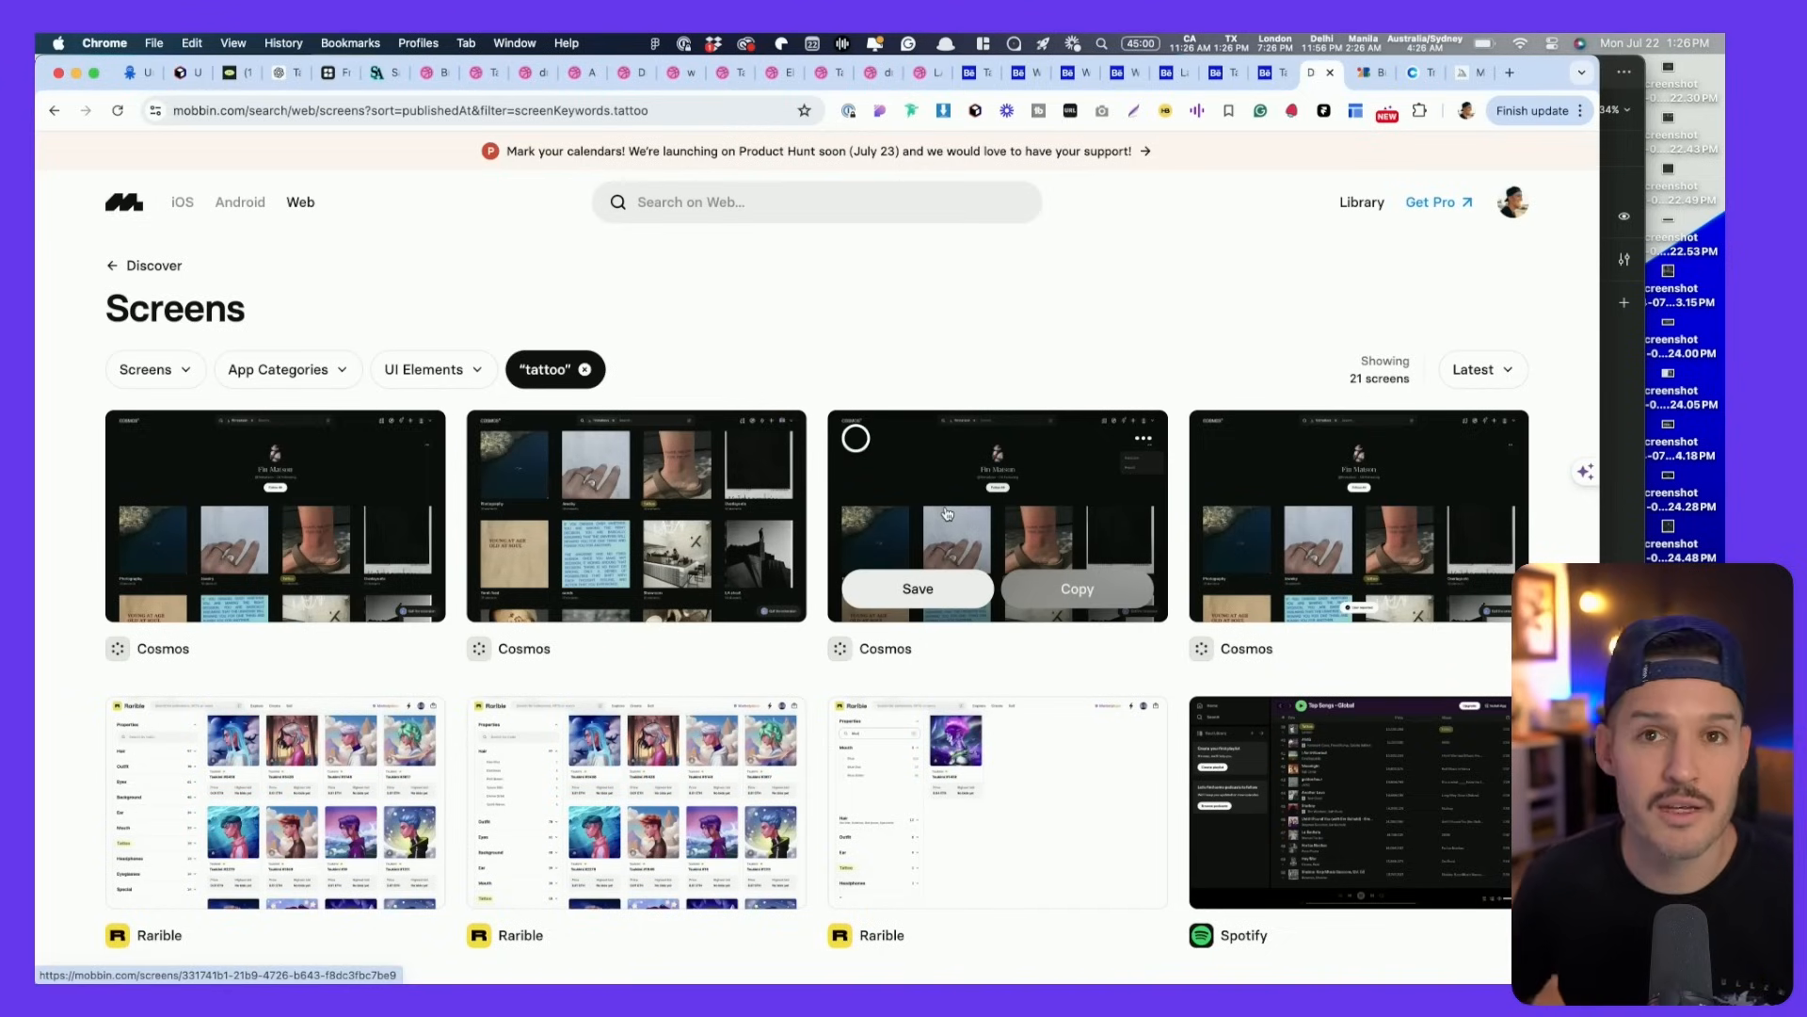
key("super+Tab")
key("super+Tab")
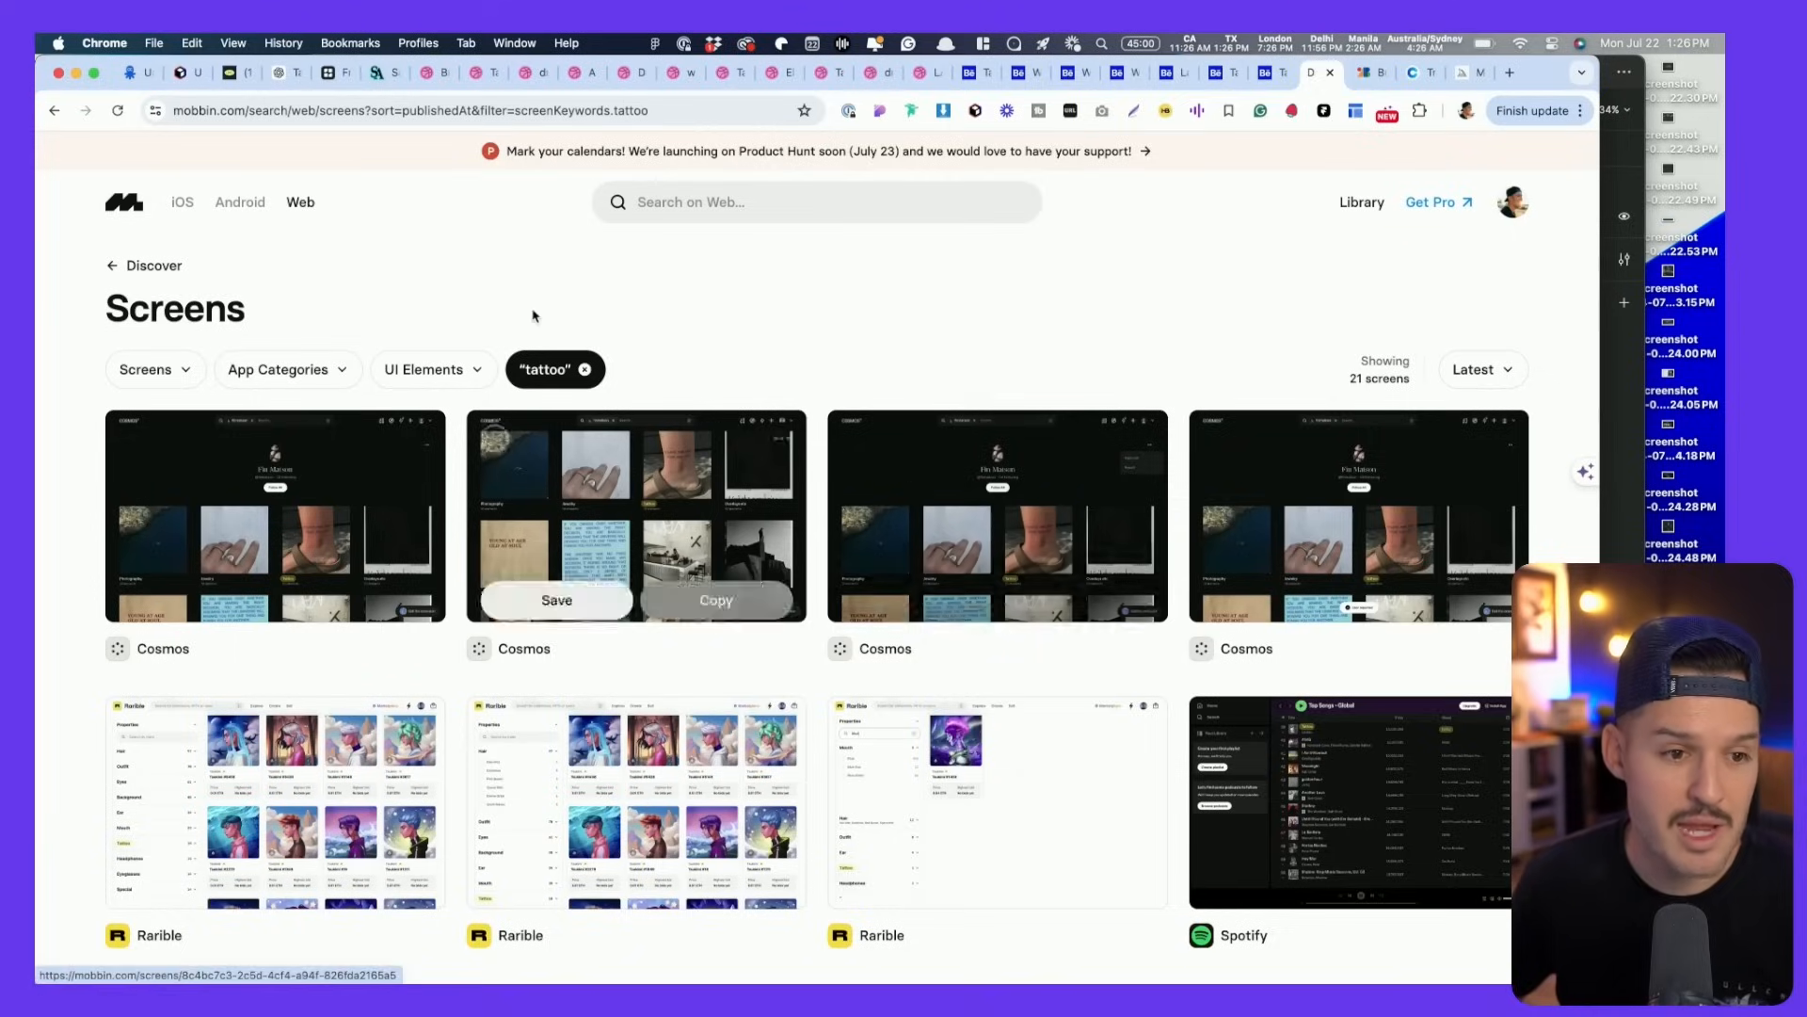
key("super+Tab")
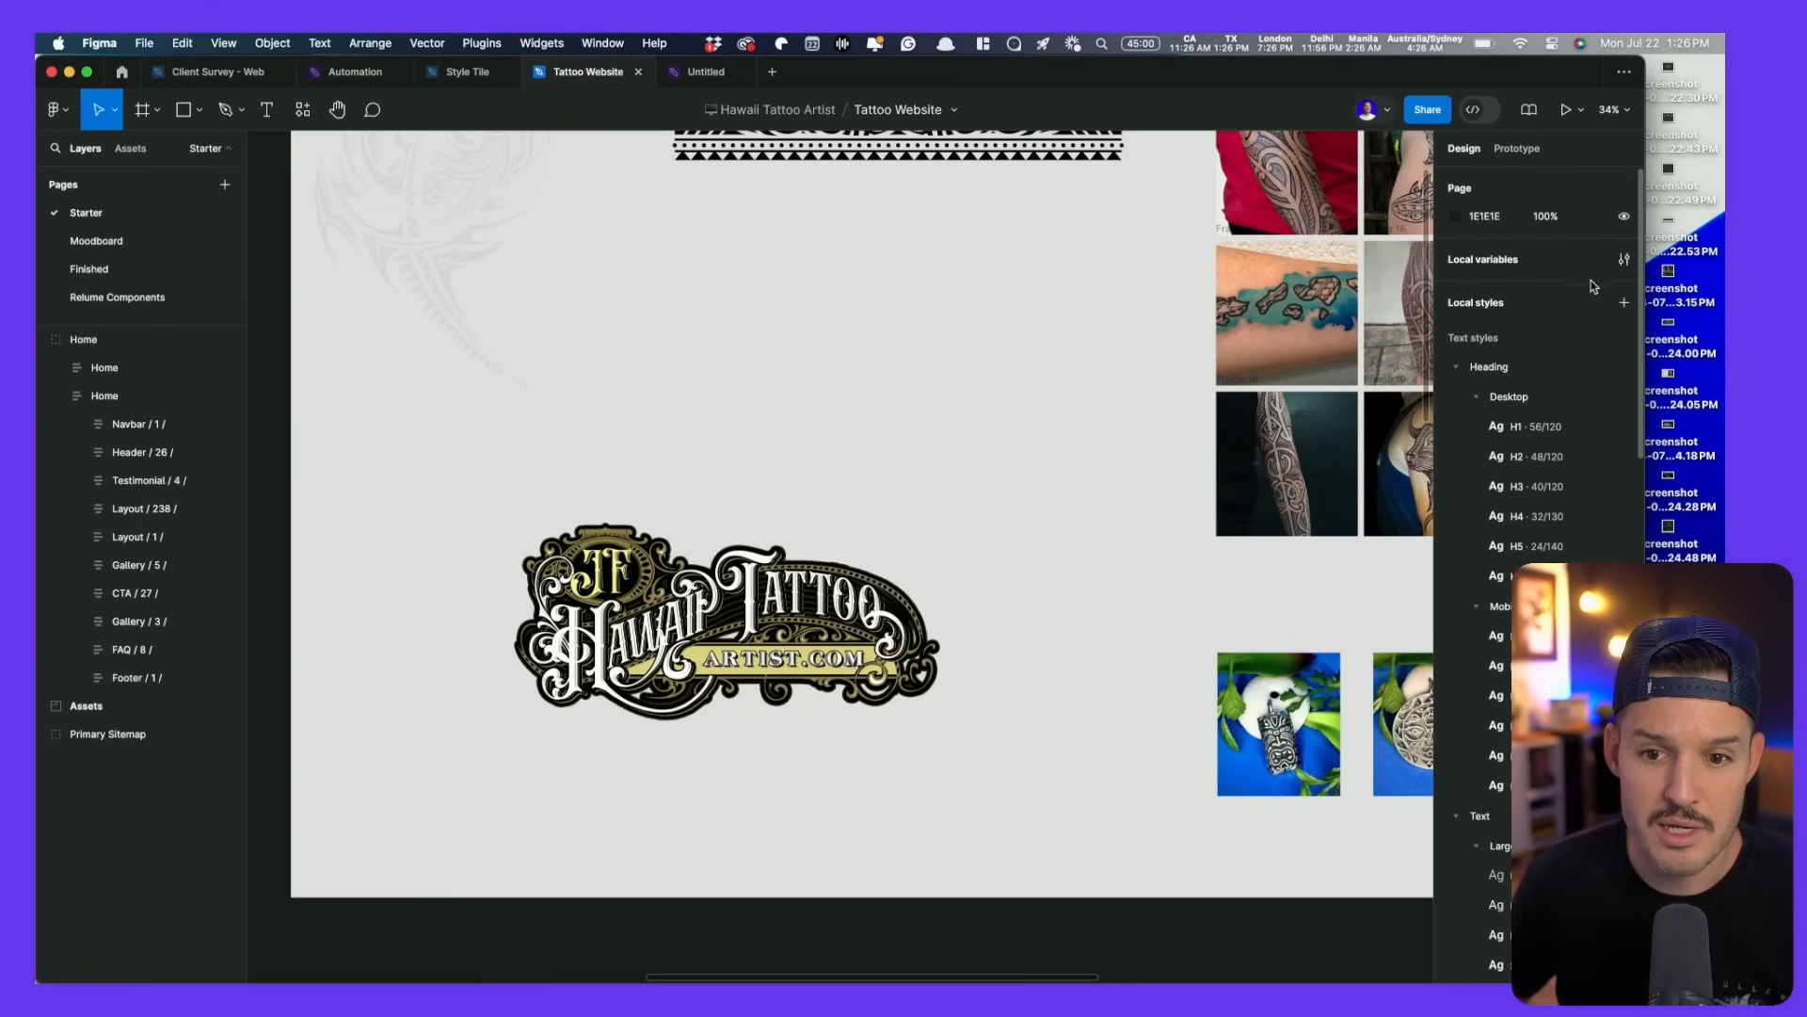
key("super+Tab")
- Narrow the Figma window beside the desktop and select the saved screenshot files
left_click(75, 74)
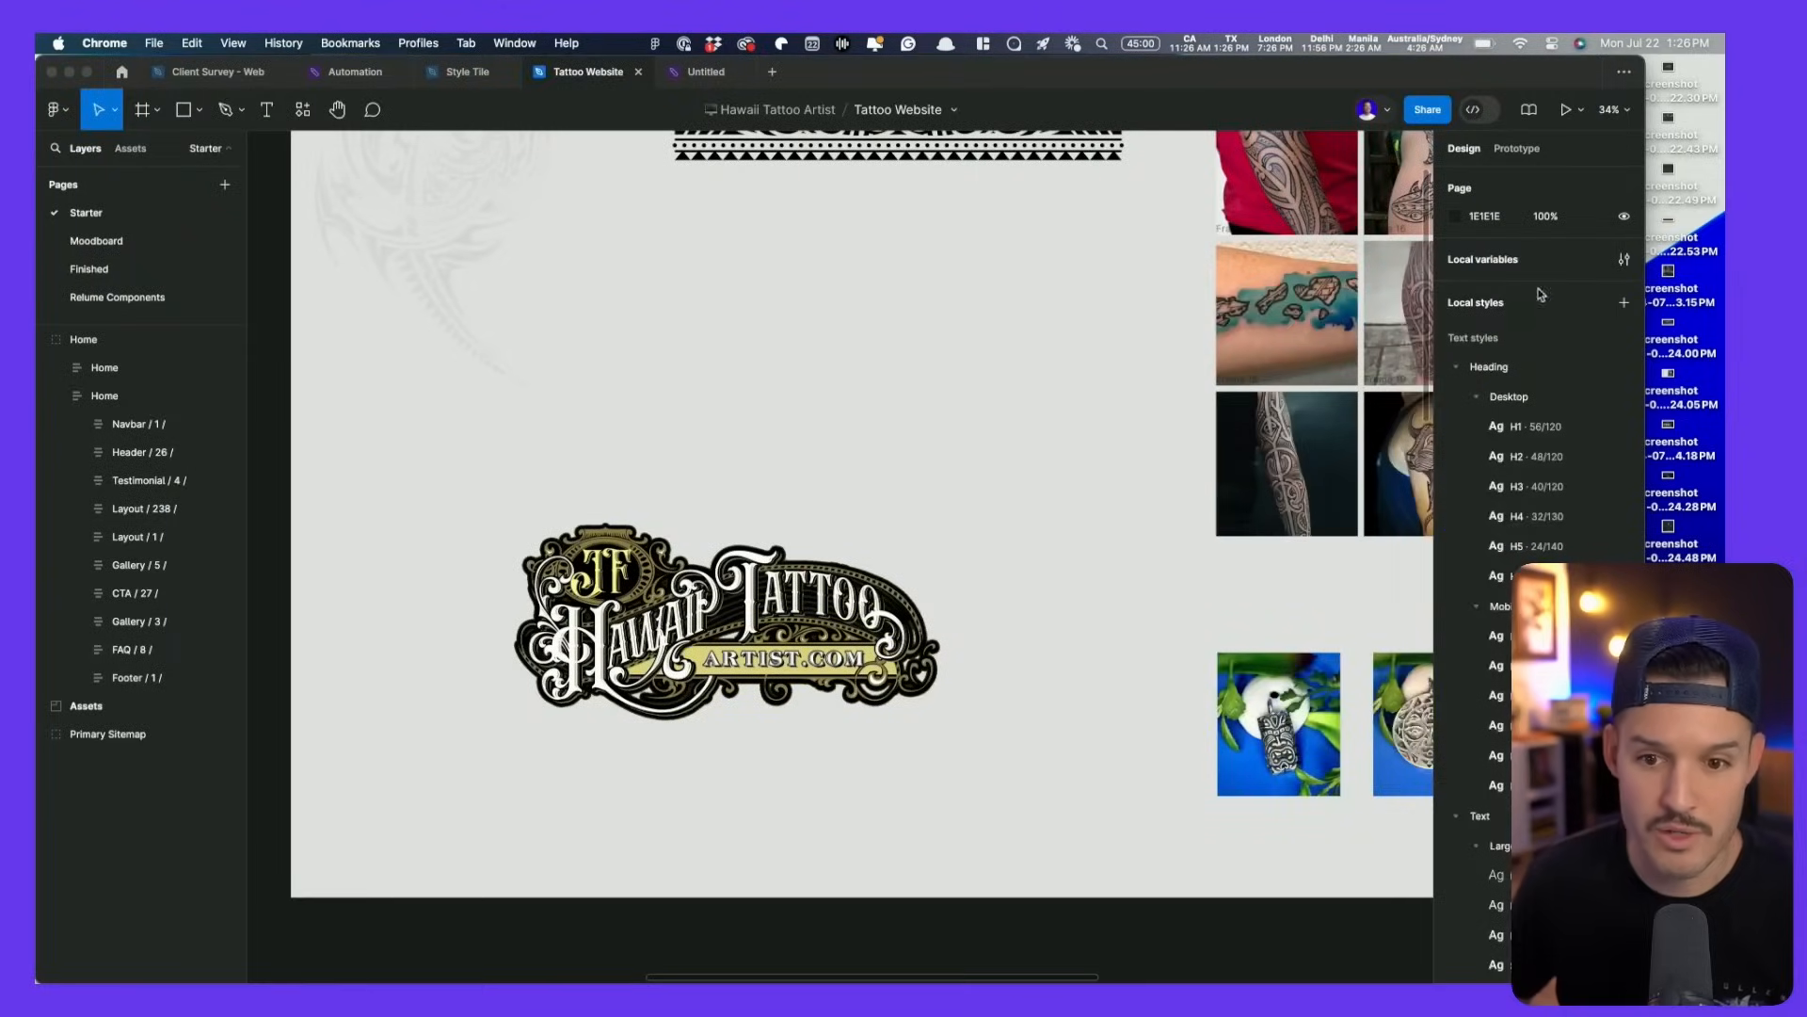
left_click(1598, 132)
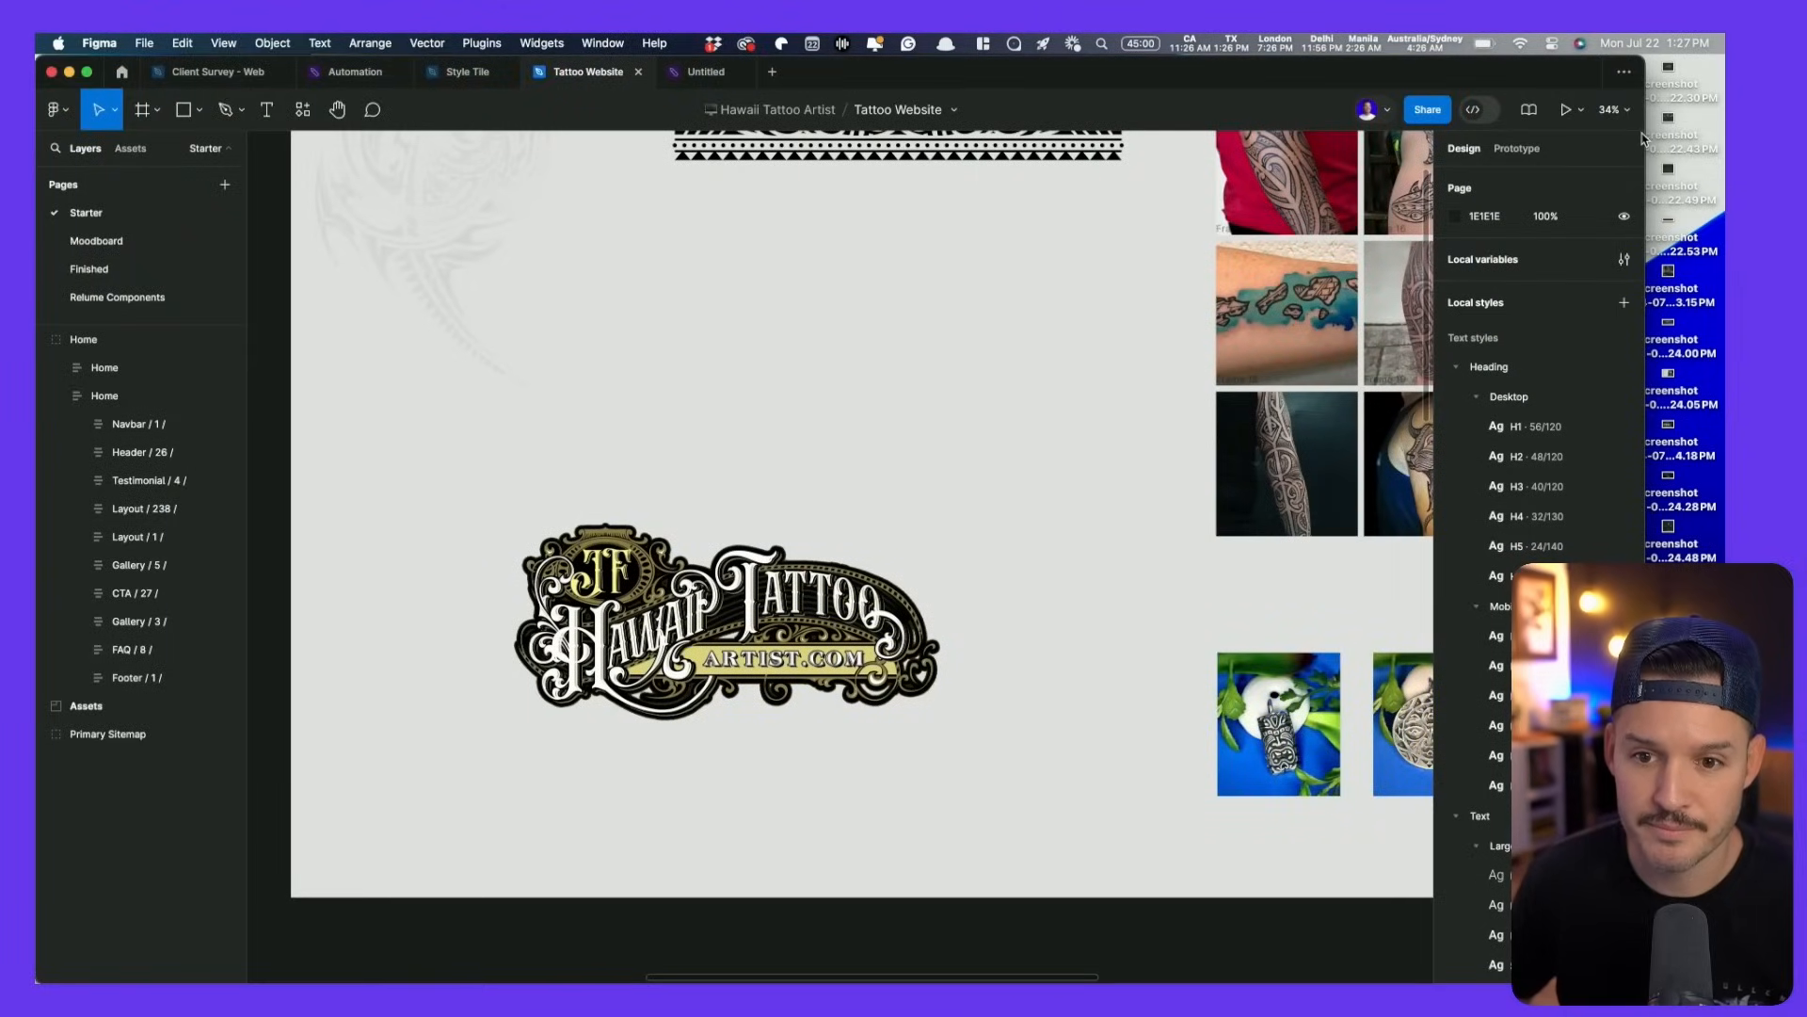
left_click_drag(1646, 136, 1051, 151)
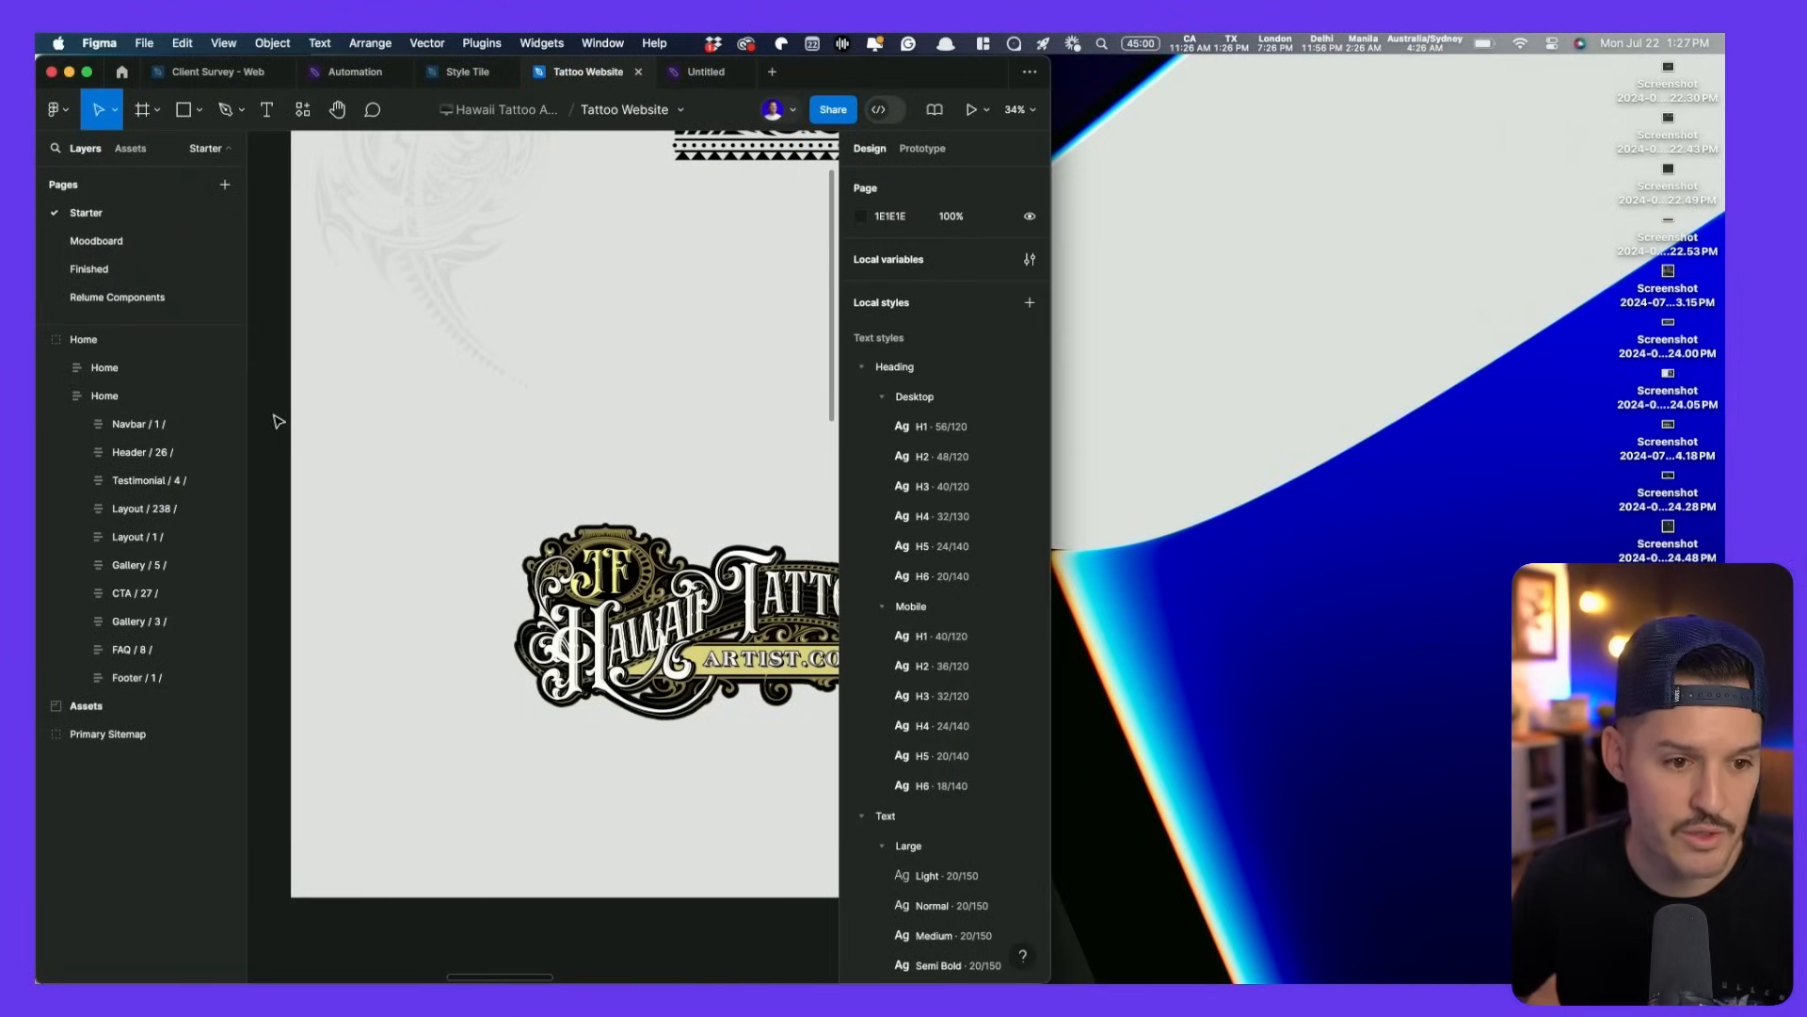
scroll(450, 419, "down", 10)
left_click_drag(480, 250, 661, 215)
left_click_drag(1555, 678, 1670, 75)
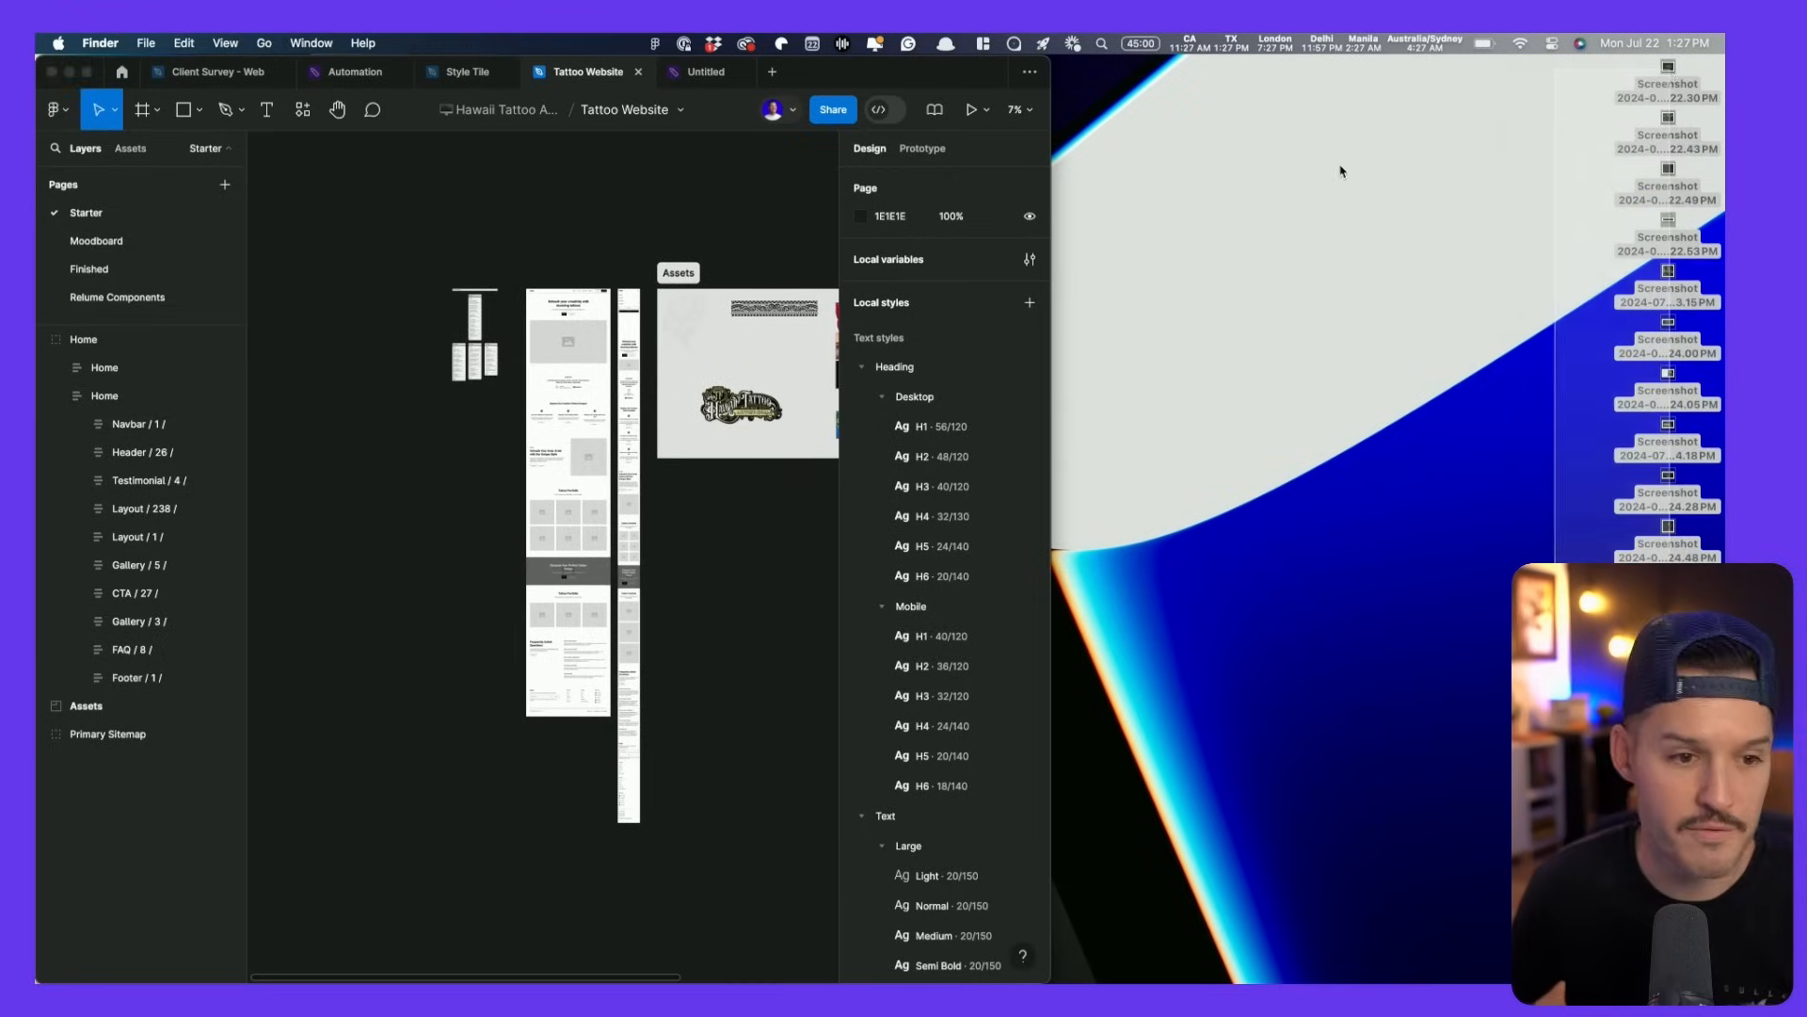
- On the Moodboard page, draw an empty frame and drop the screenshots onto the canvas
left_click(96, 241)
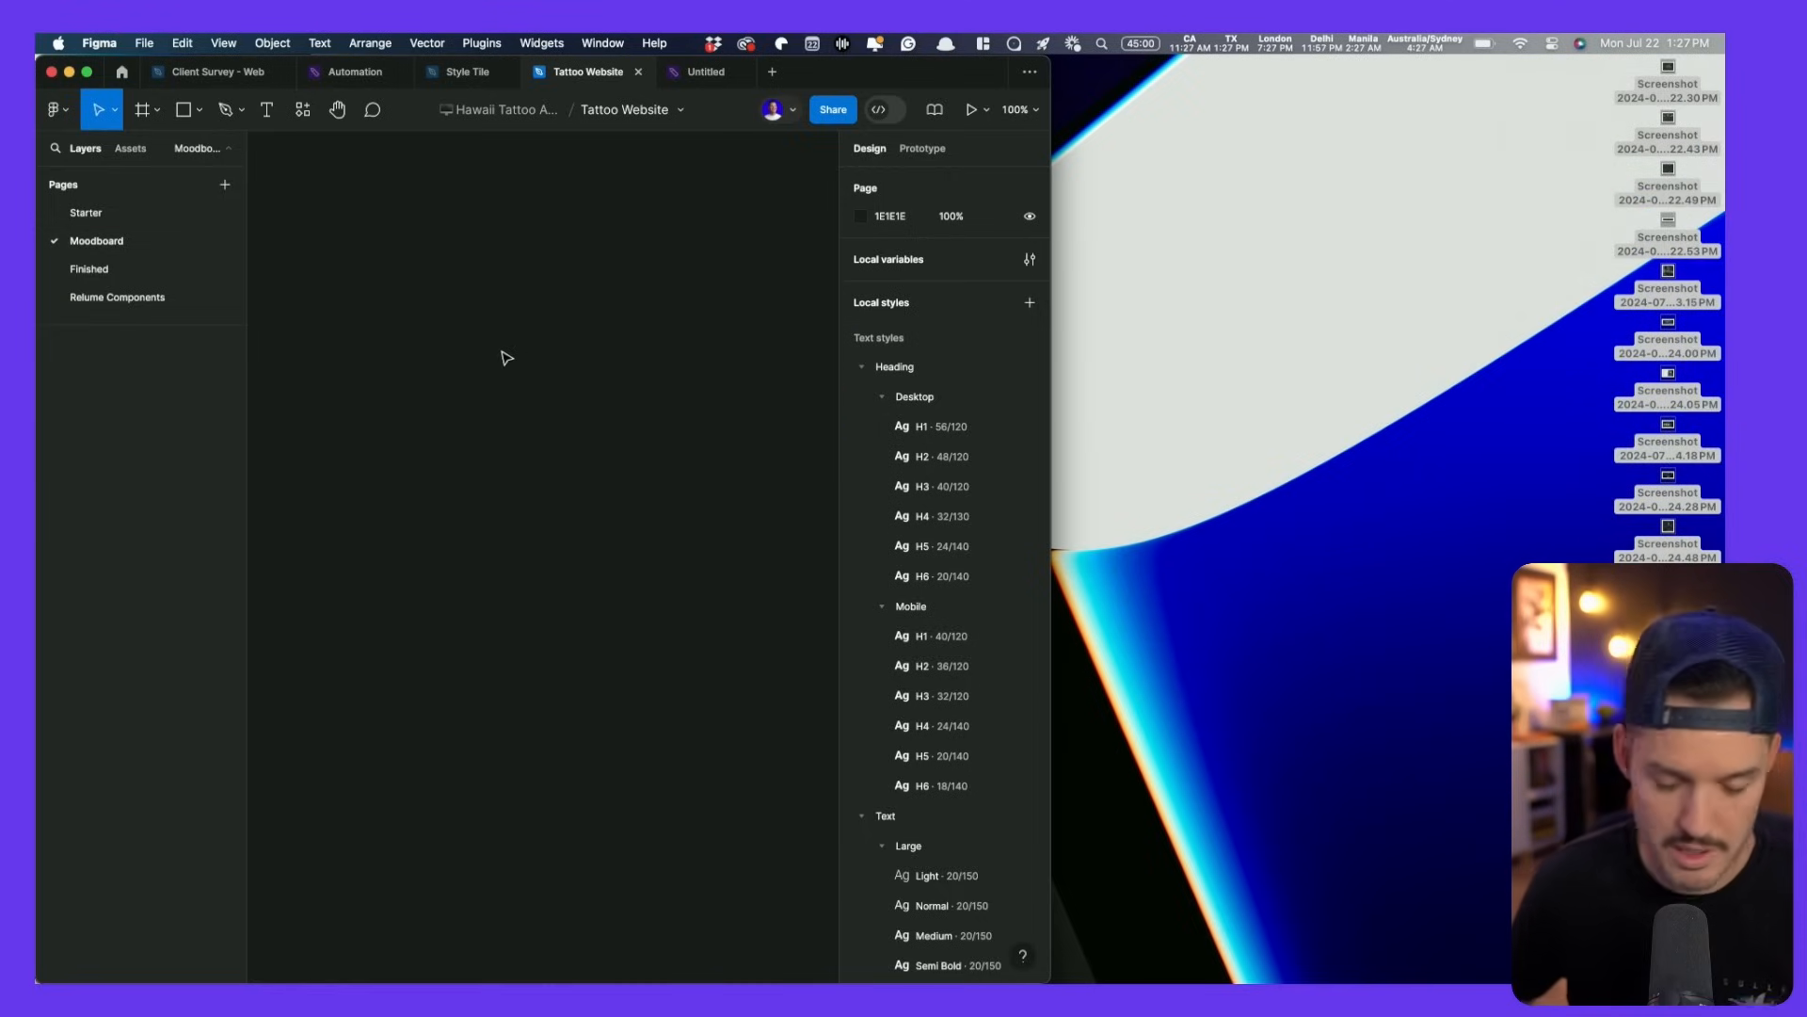
key("f")
left_click_drag(277, 212, 747, 673)
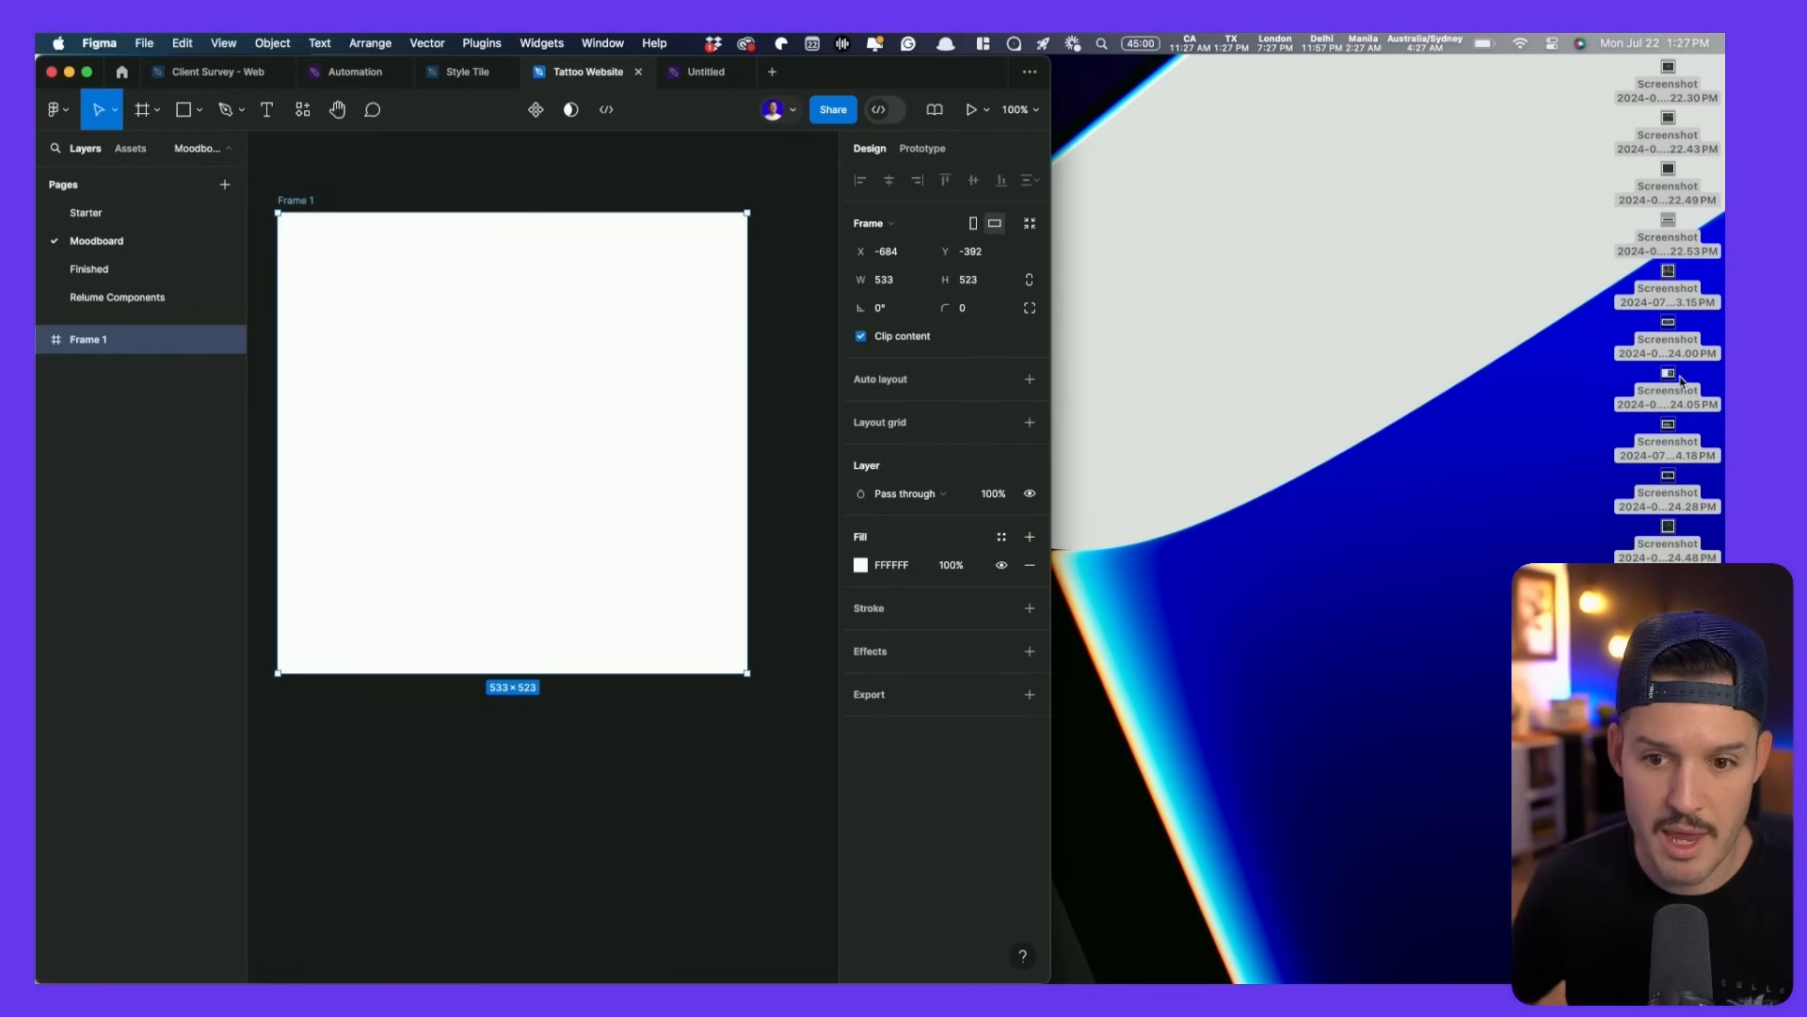
left_click_drag(1662, 376, 480, 399)
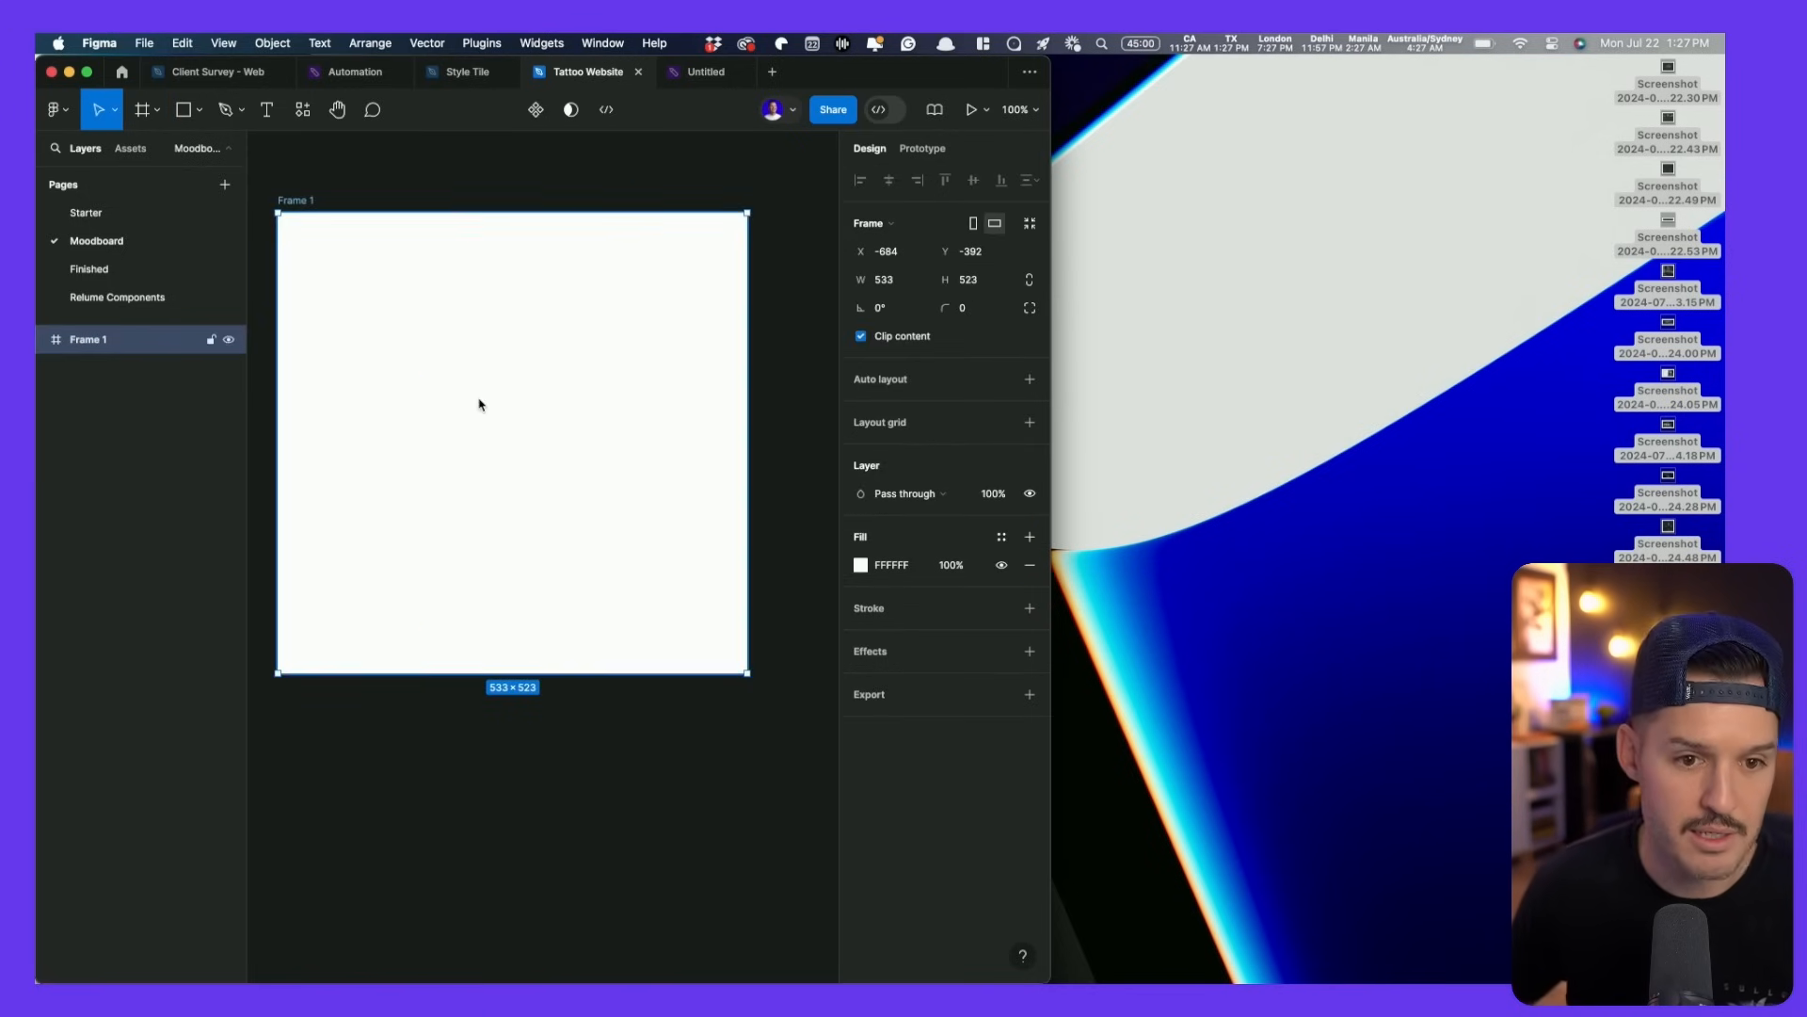
- Maximize Figma, place the screenshots beside Frame 1 and wrap them in a section
double_click(859, 79)
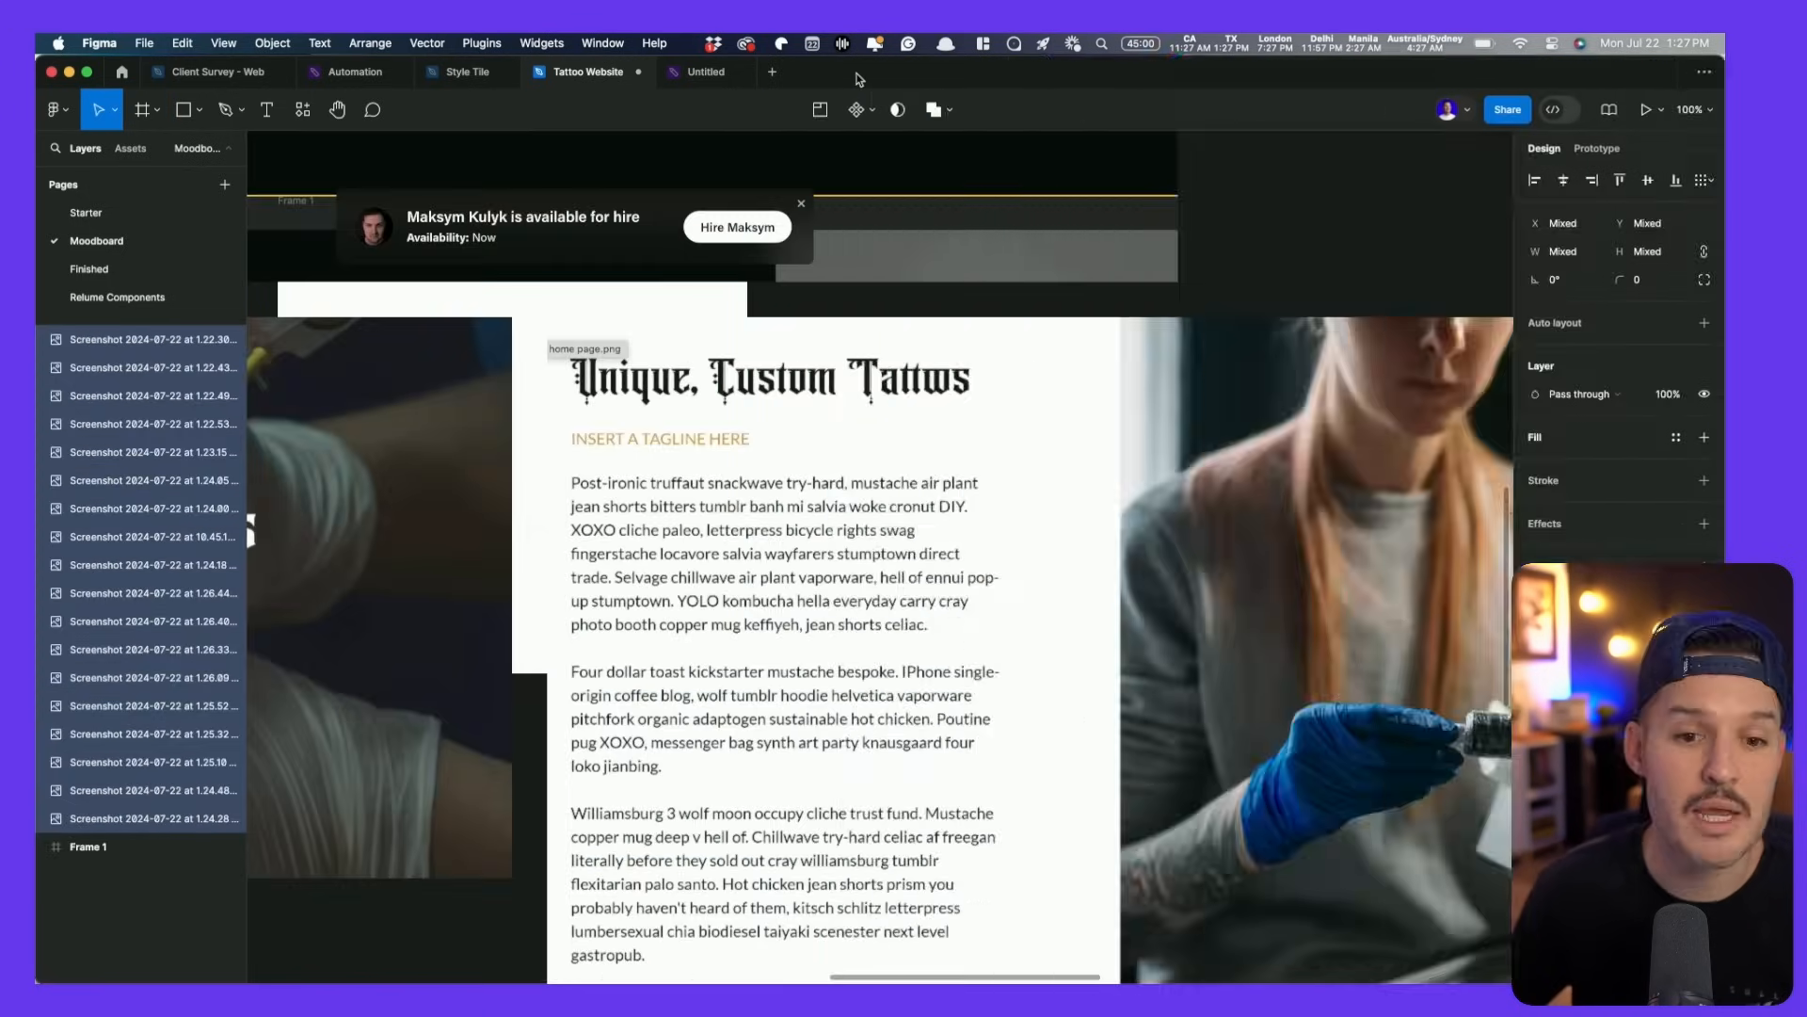
scroll(1054, 403, "down", 15)
scroll(1054, 403, "up", 5)
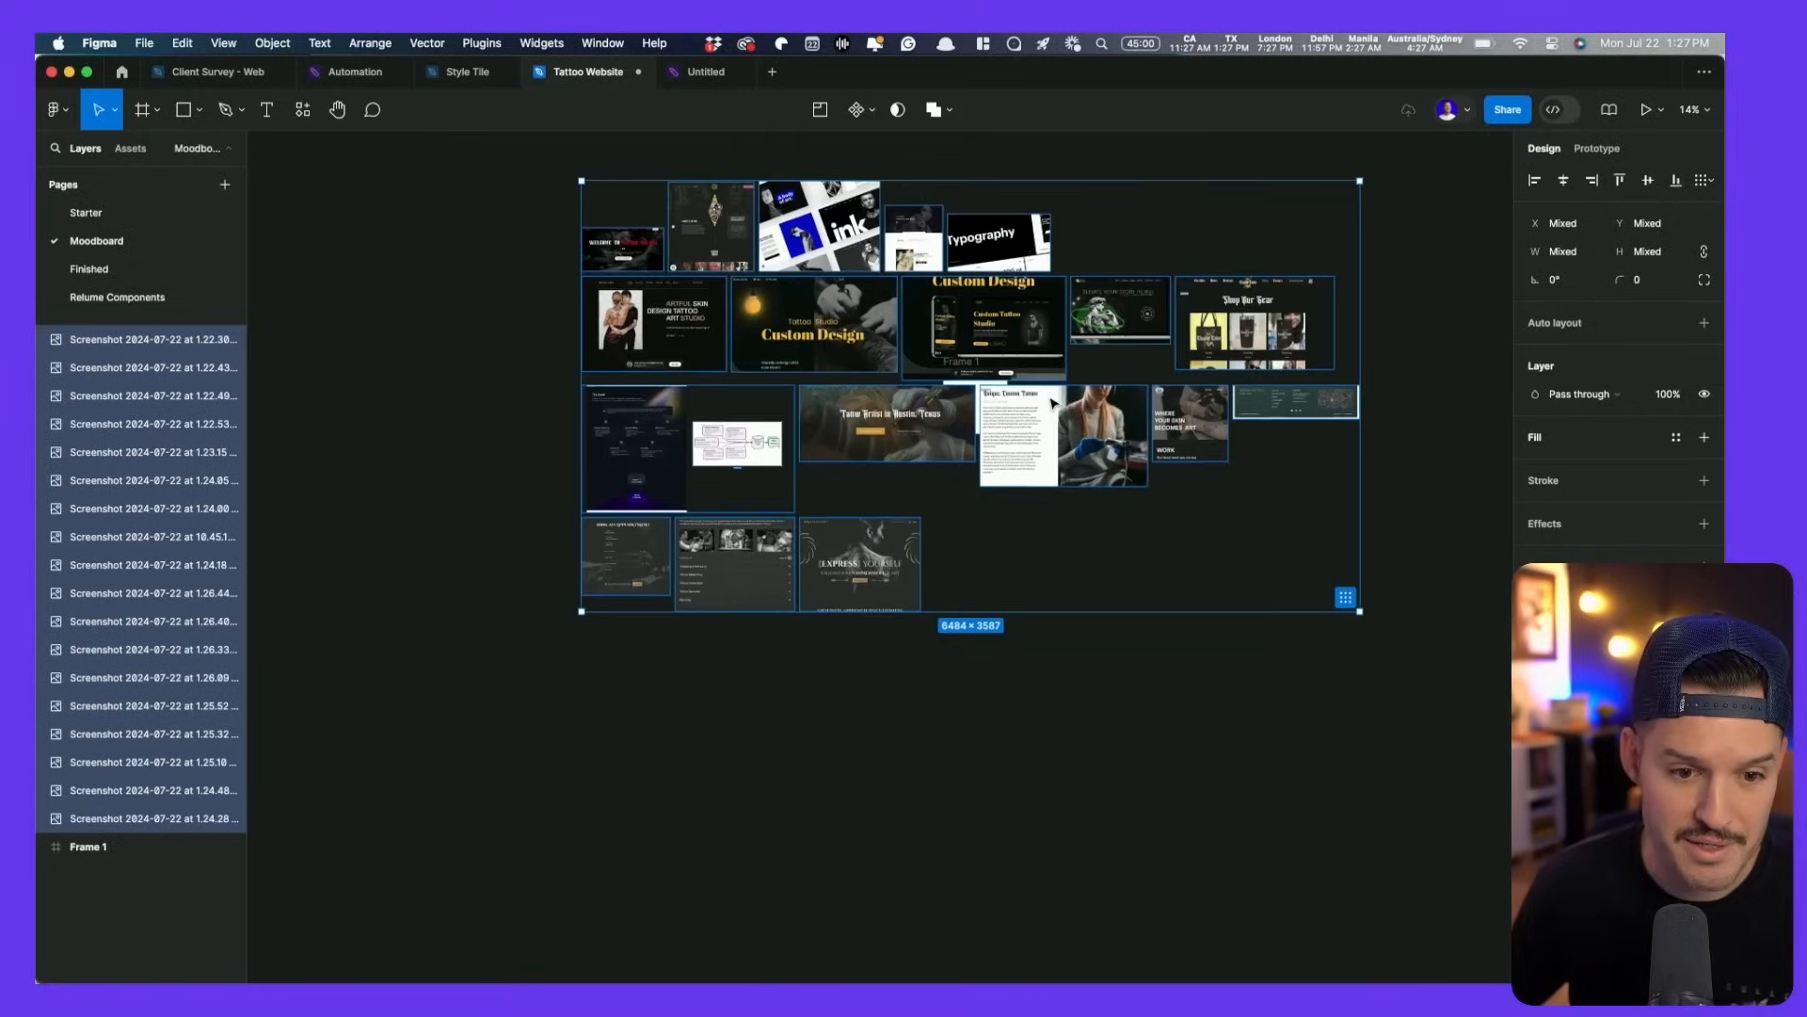
left_click_drag(705, 226, 977, 519)
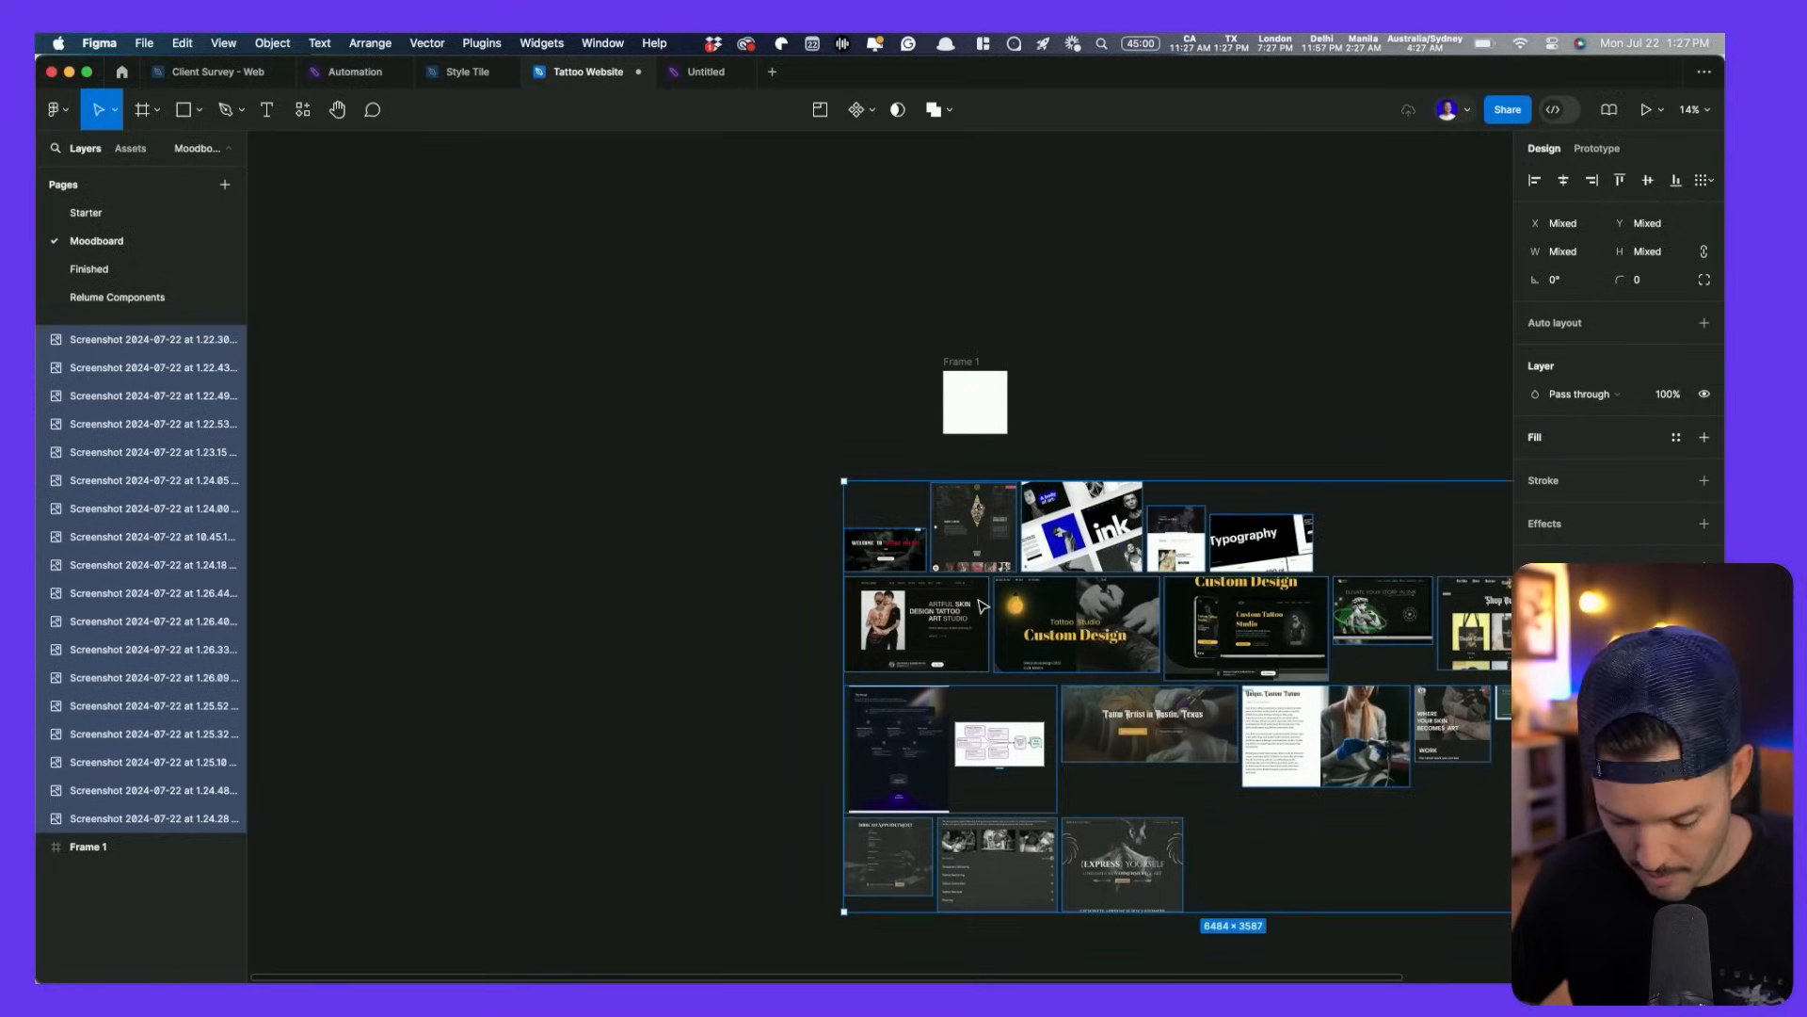
key("super+alt+s")
key("Escape")
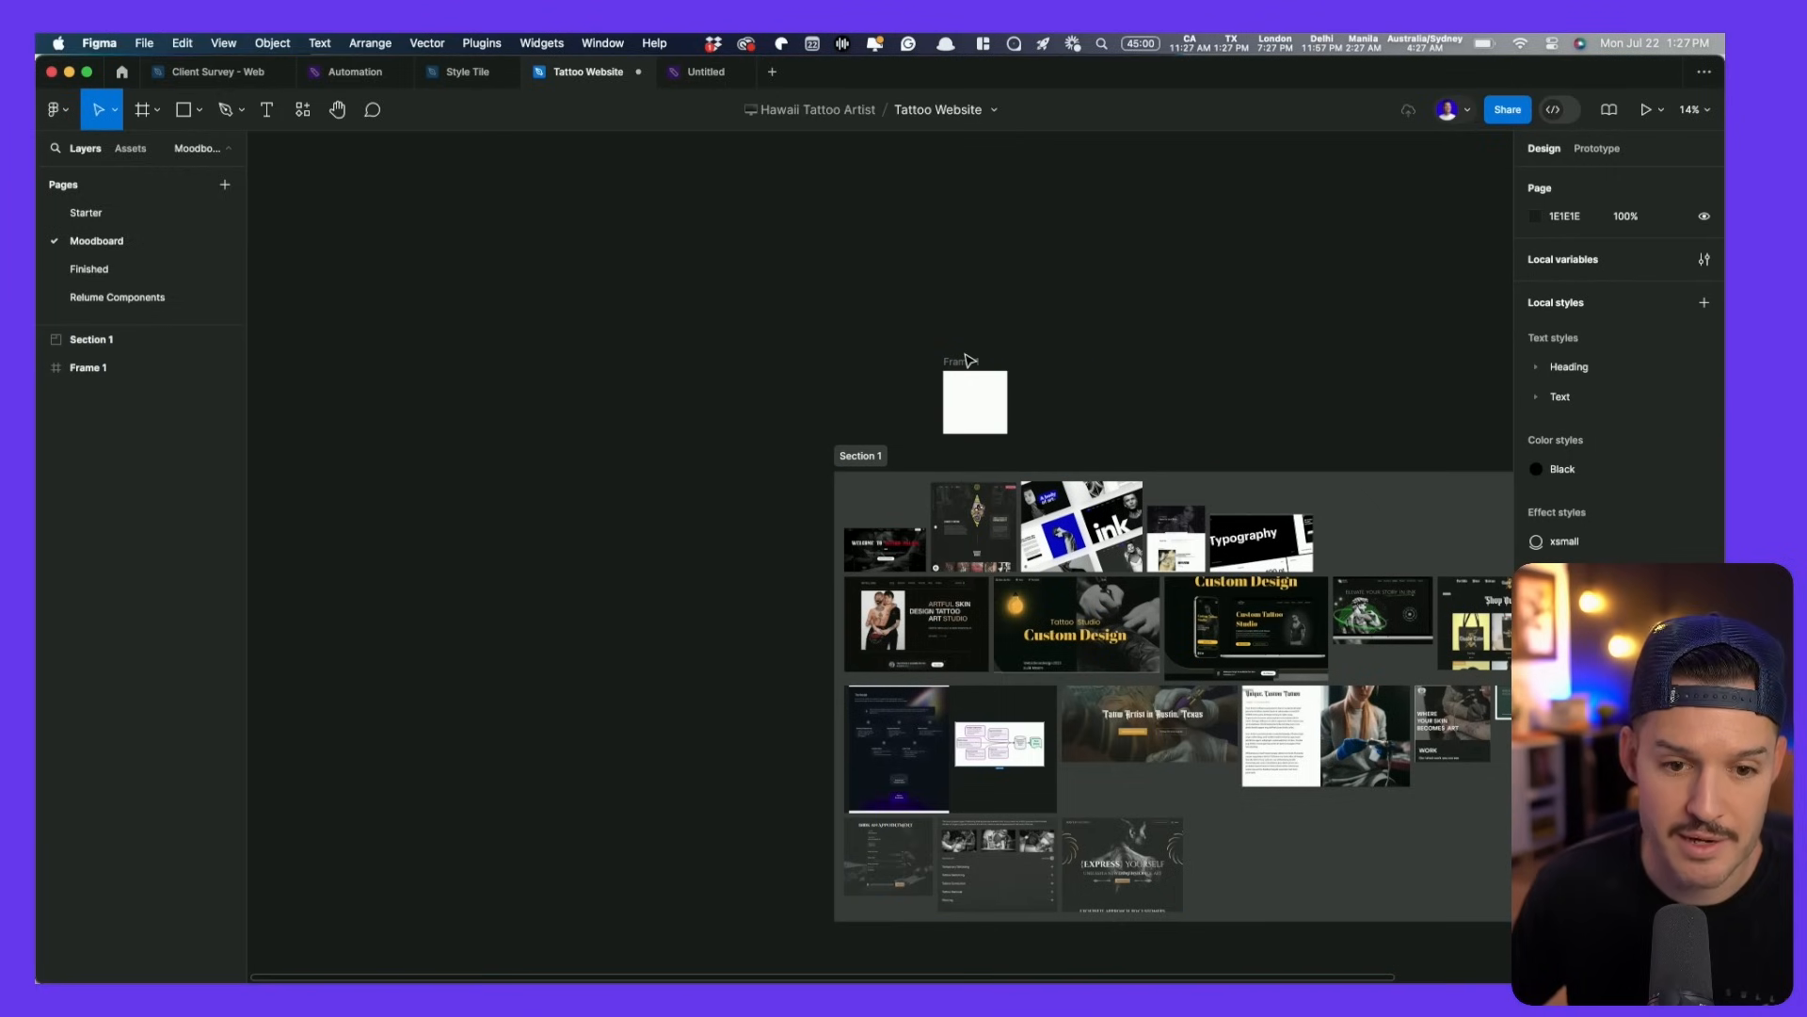
- Delete the empty Frame 1, then select Section 1 and fit it in view
left_click(963, 365)
key("Delete")
left_click(891, 498)
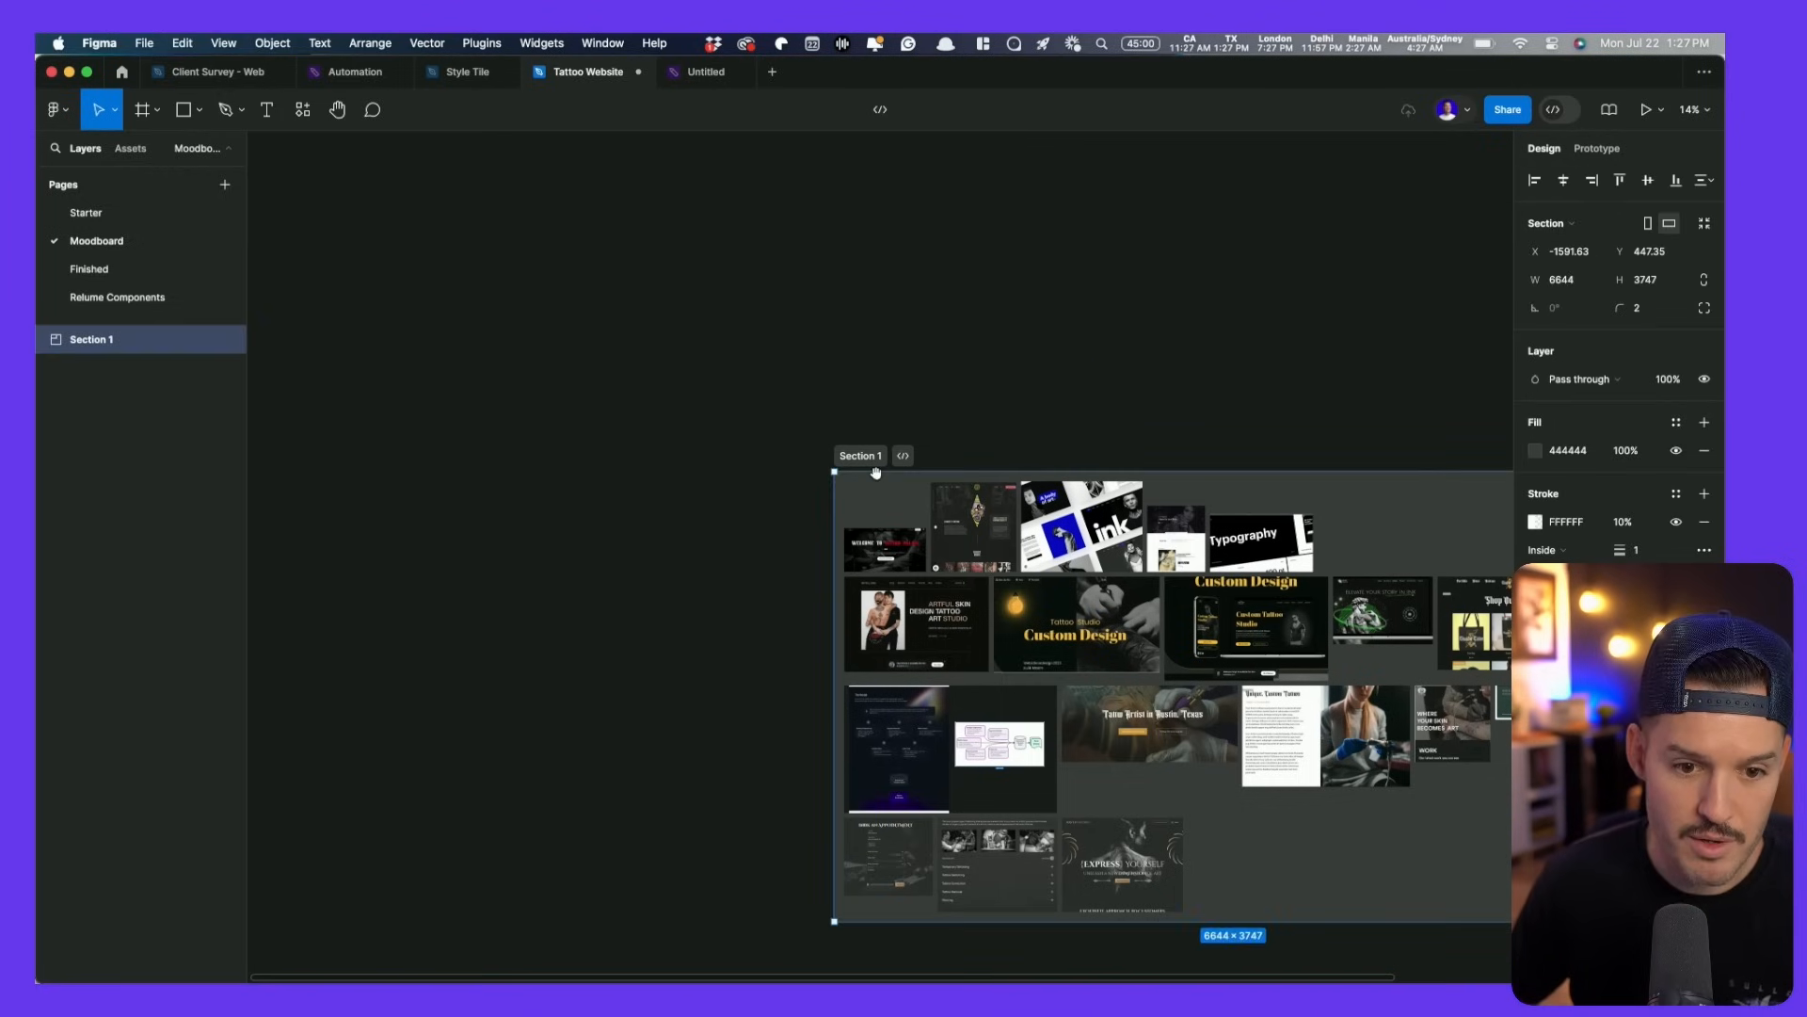
key("shift+2")
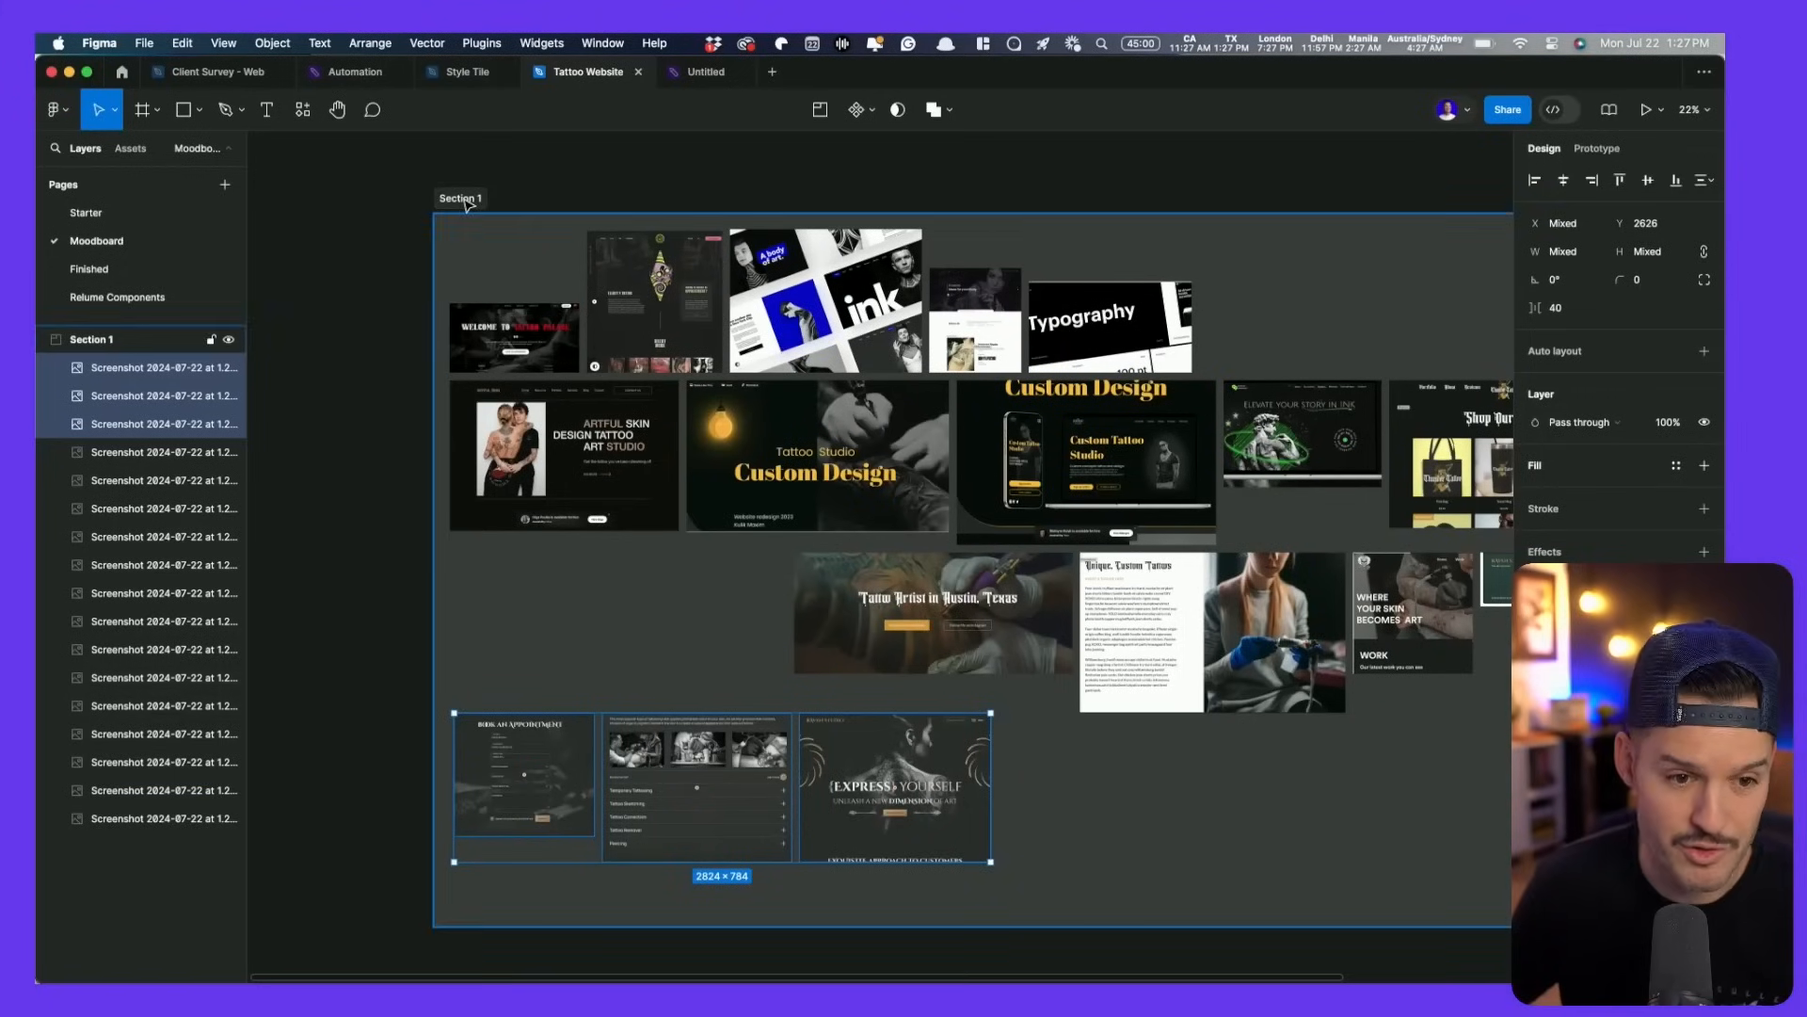
left_click(460, 198)
- Paste the screenshot section into the Untitled board, right of the wireframe sketch moved lower-left
left_click(683, 76)
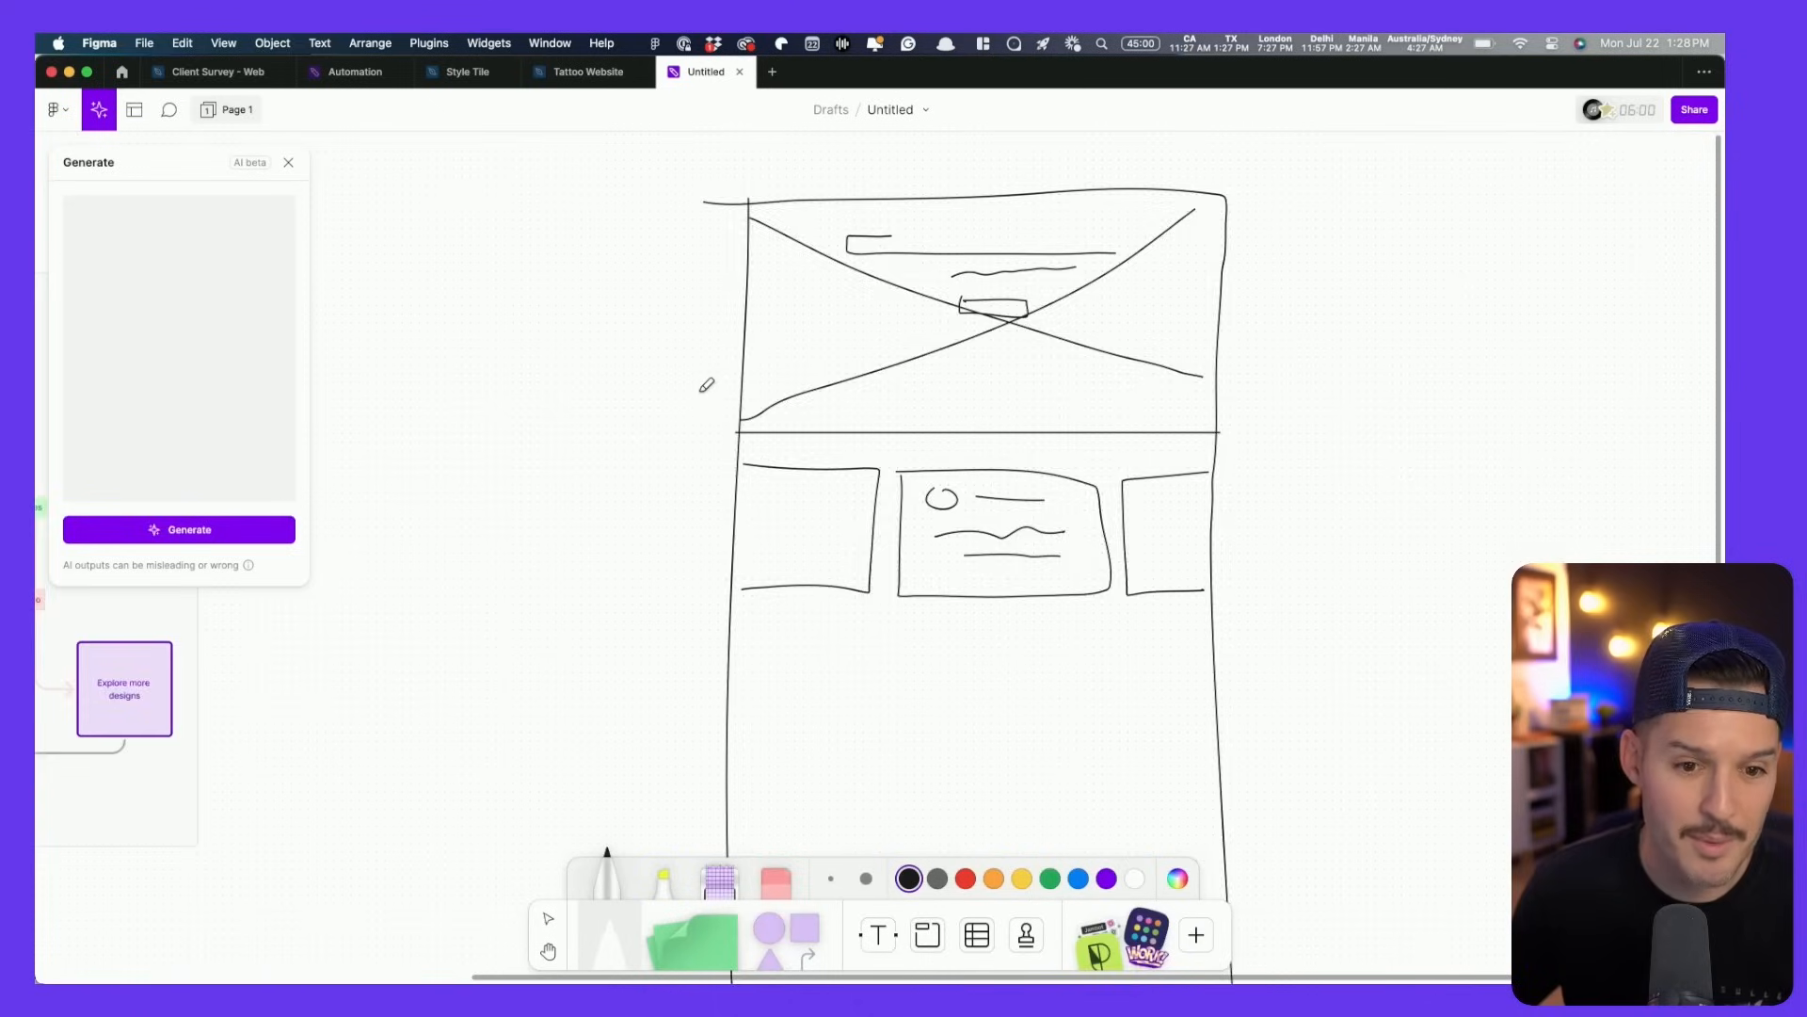
scroll(706, 383, "down", 5)
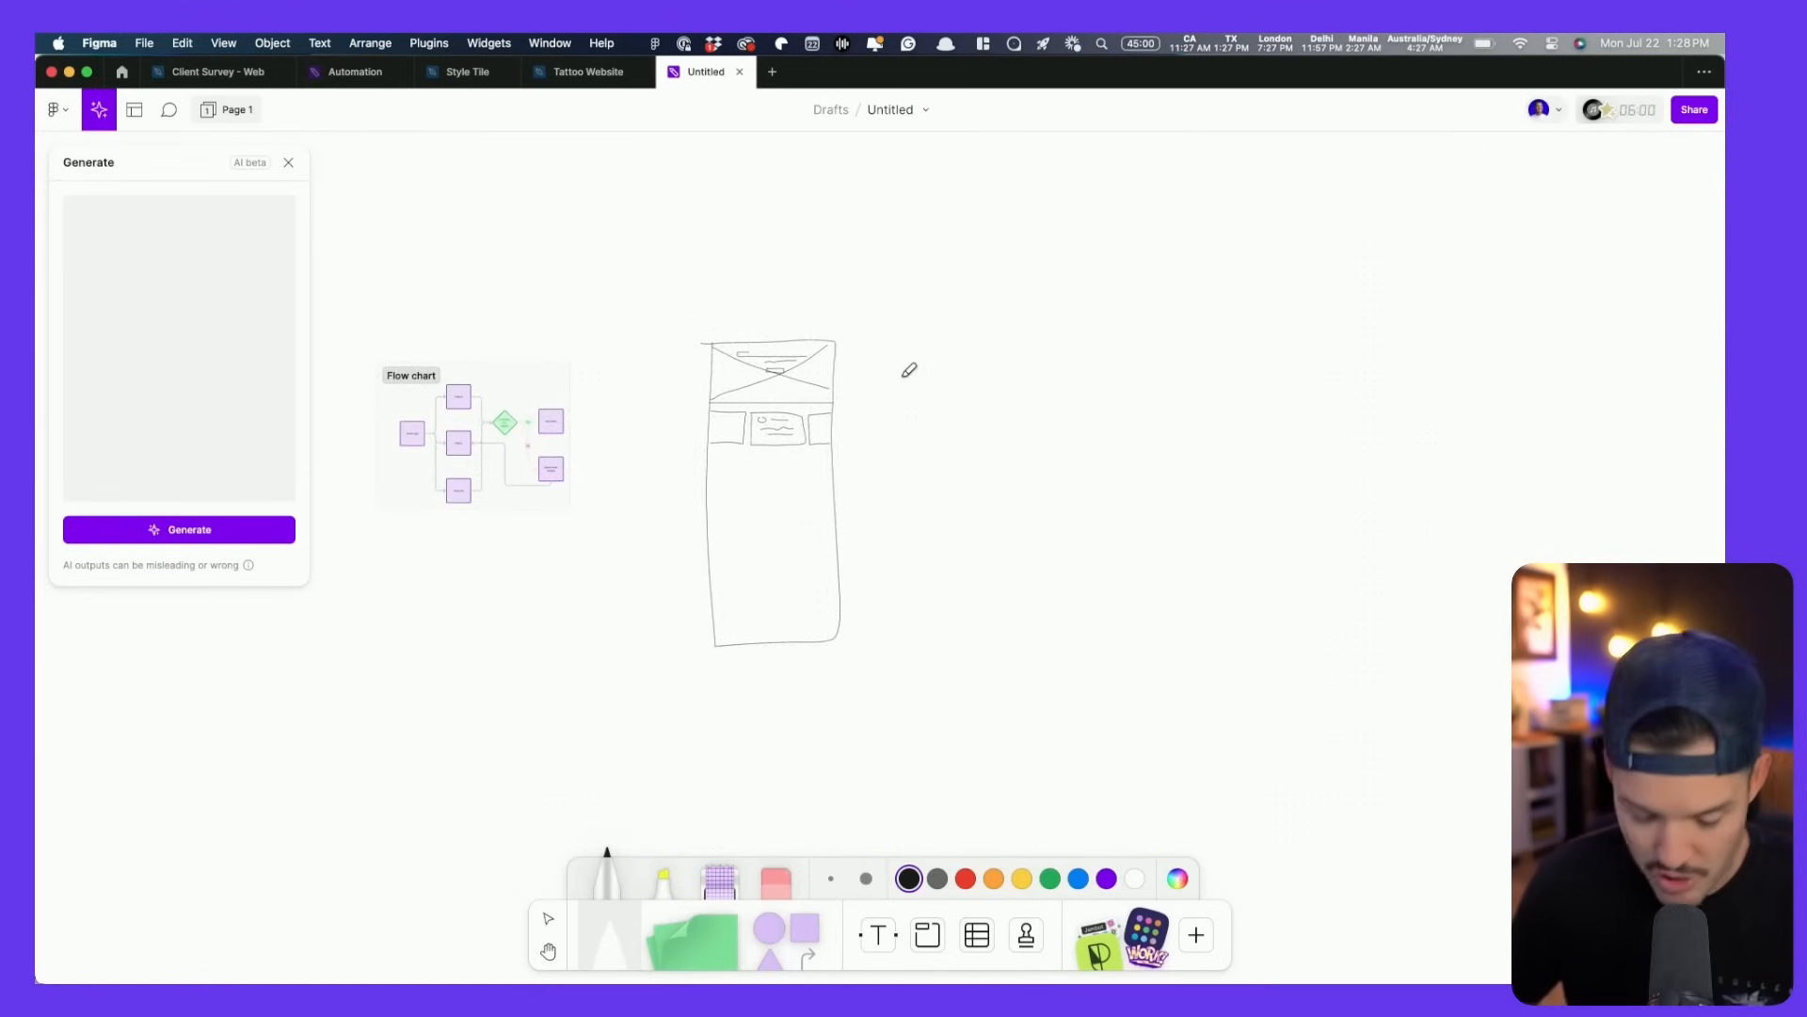
key("super+v")
key("v")
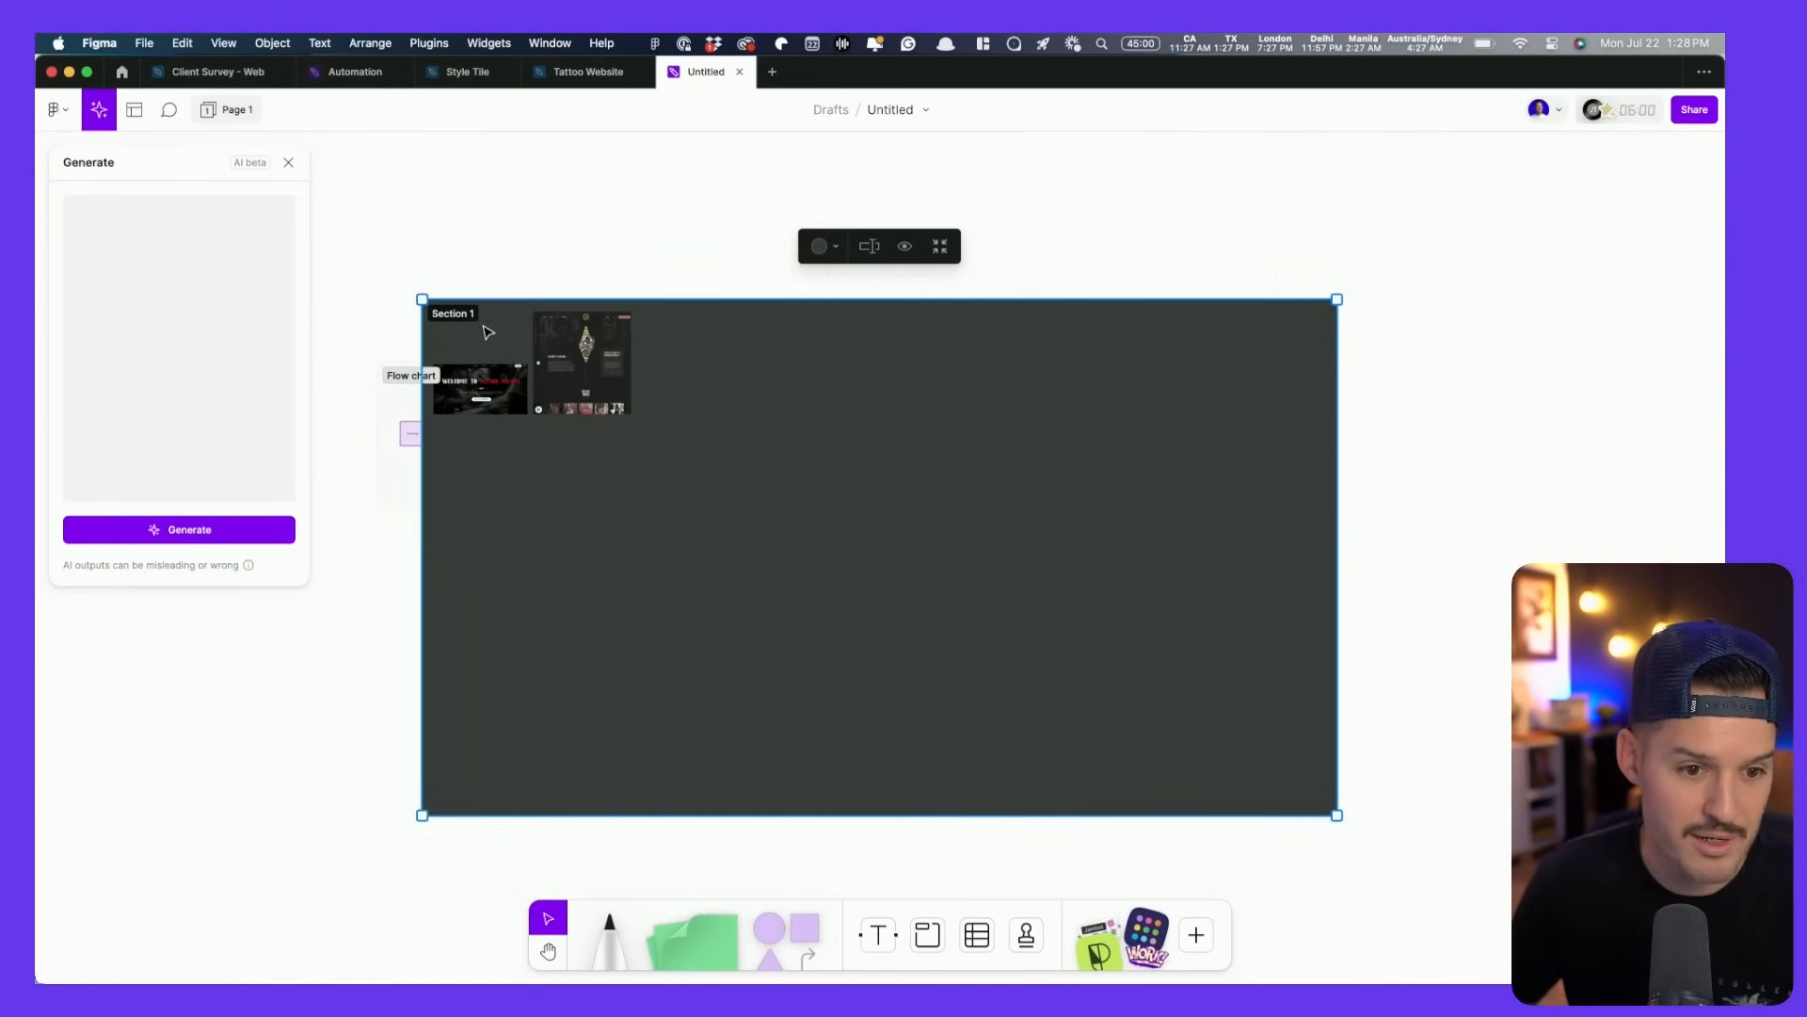
left_click_drag(459, 319, 959, 297)
scroll(942, 518, "right", 3)
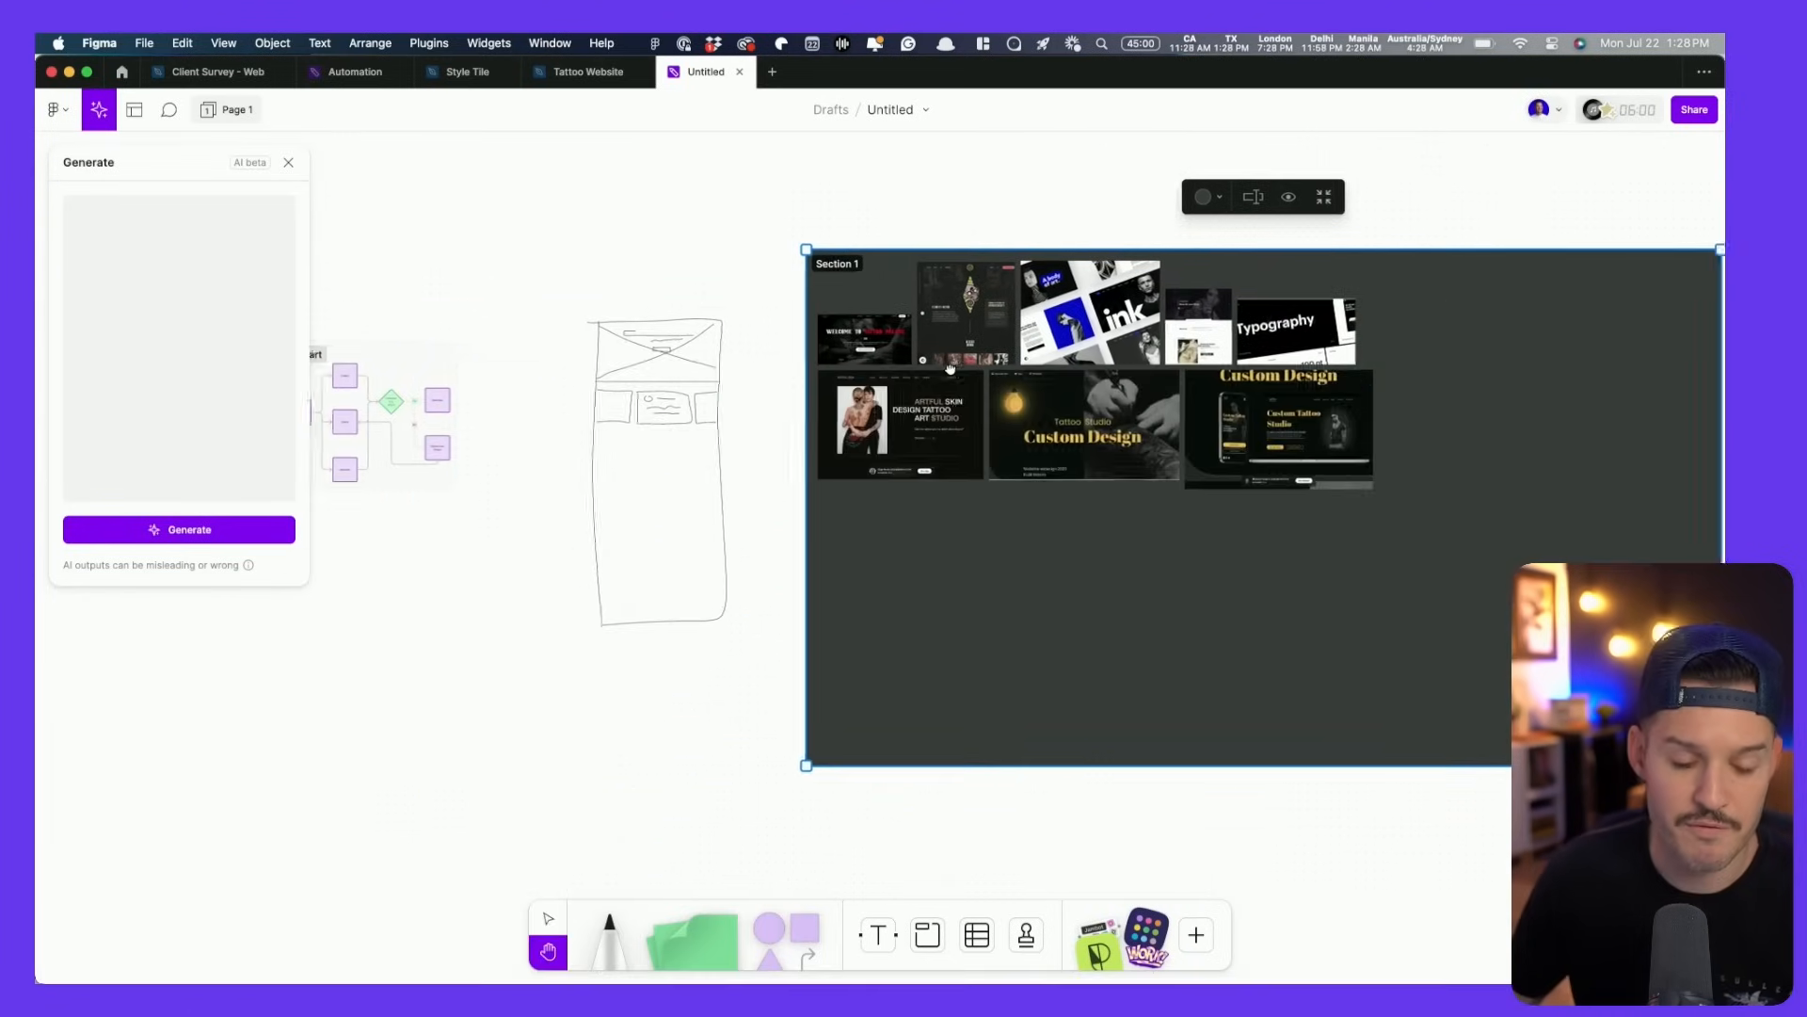
left_click_drag(775, 288, 551, 721)
mouse_move(674, 407)
left_mouse_down()
mouse_move(500, 637)
mouse_move(351, 691)
left_mouse_up()
left_click(288, 162)
left_click(617, 335)
scroll(996, 555, "up", 5)
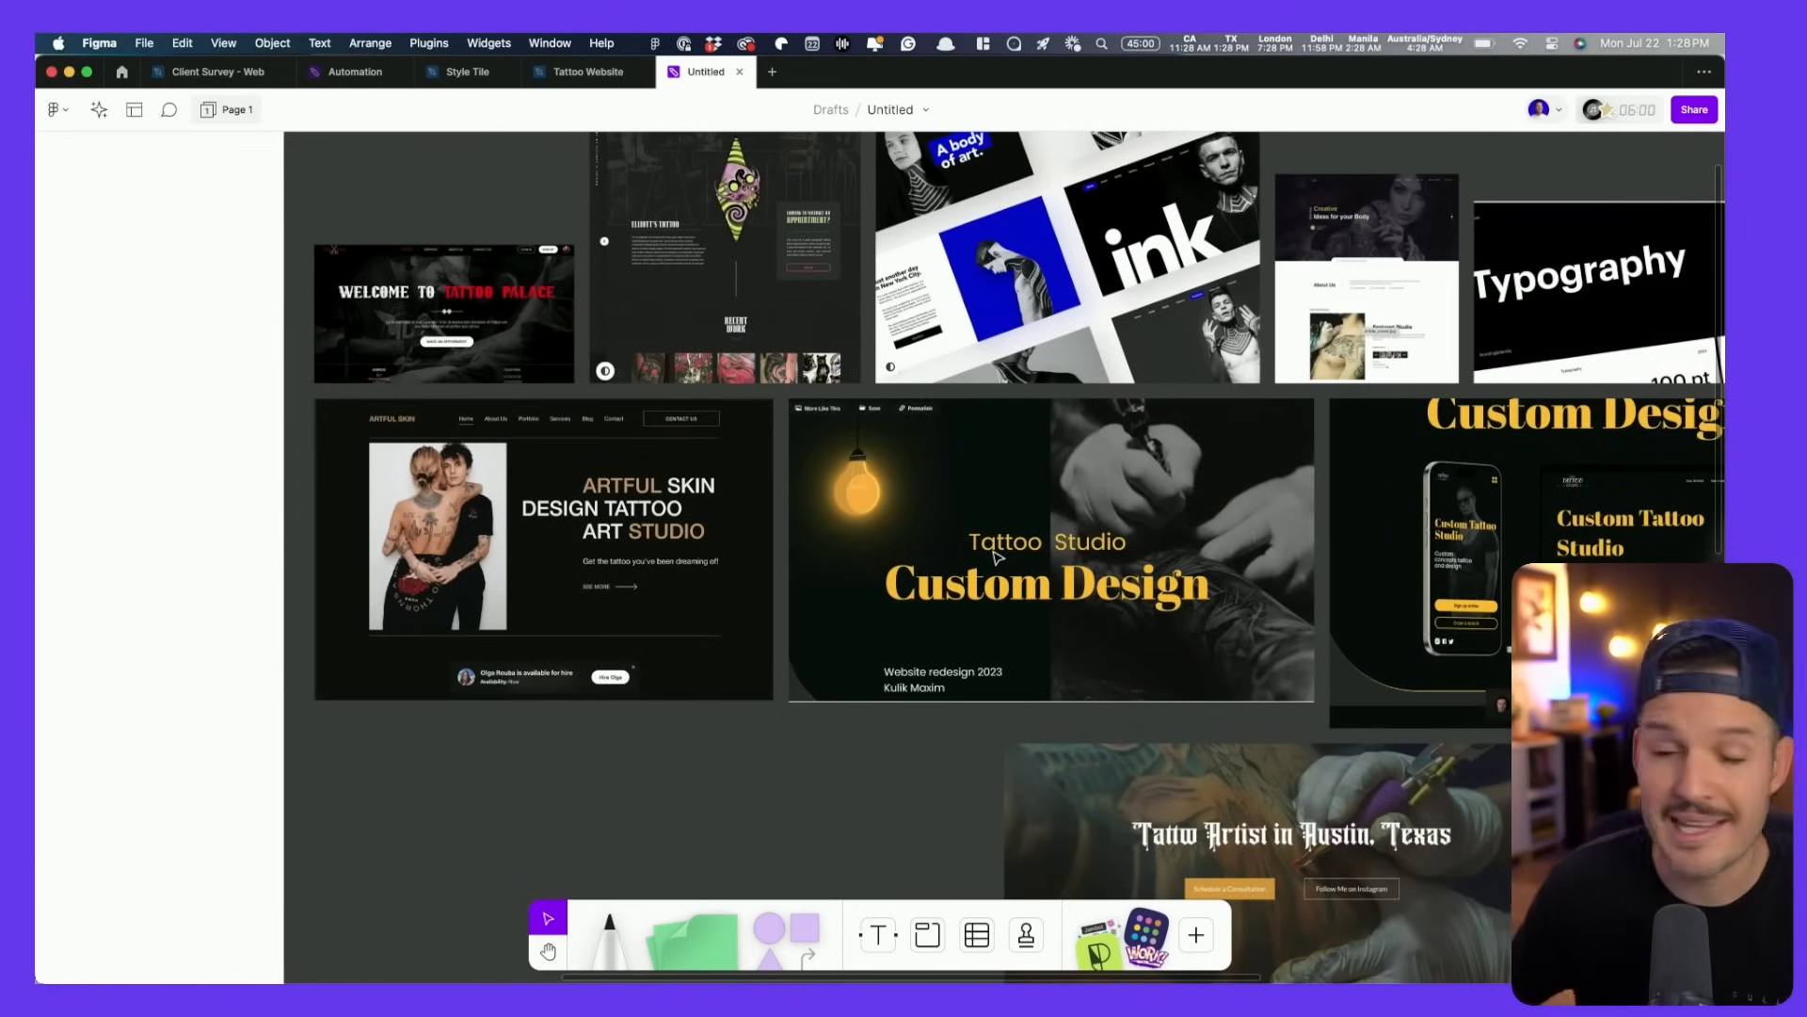
- With a green marker, circle the Elliott's Tattoo logo, the word 'ink' and the Creative heading
left_click(610, 937)
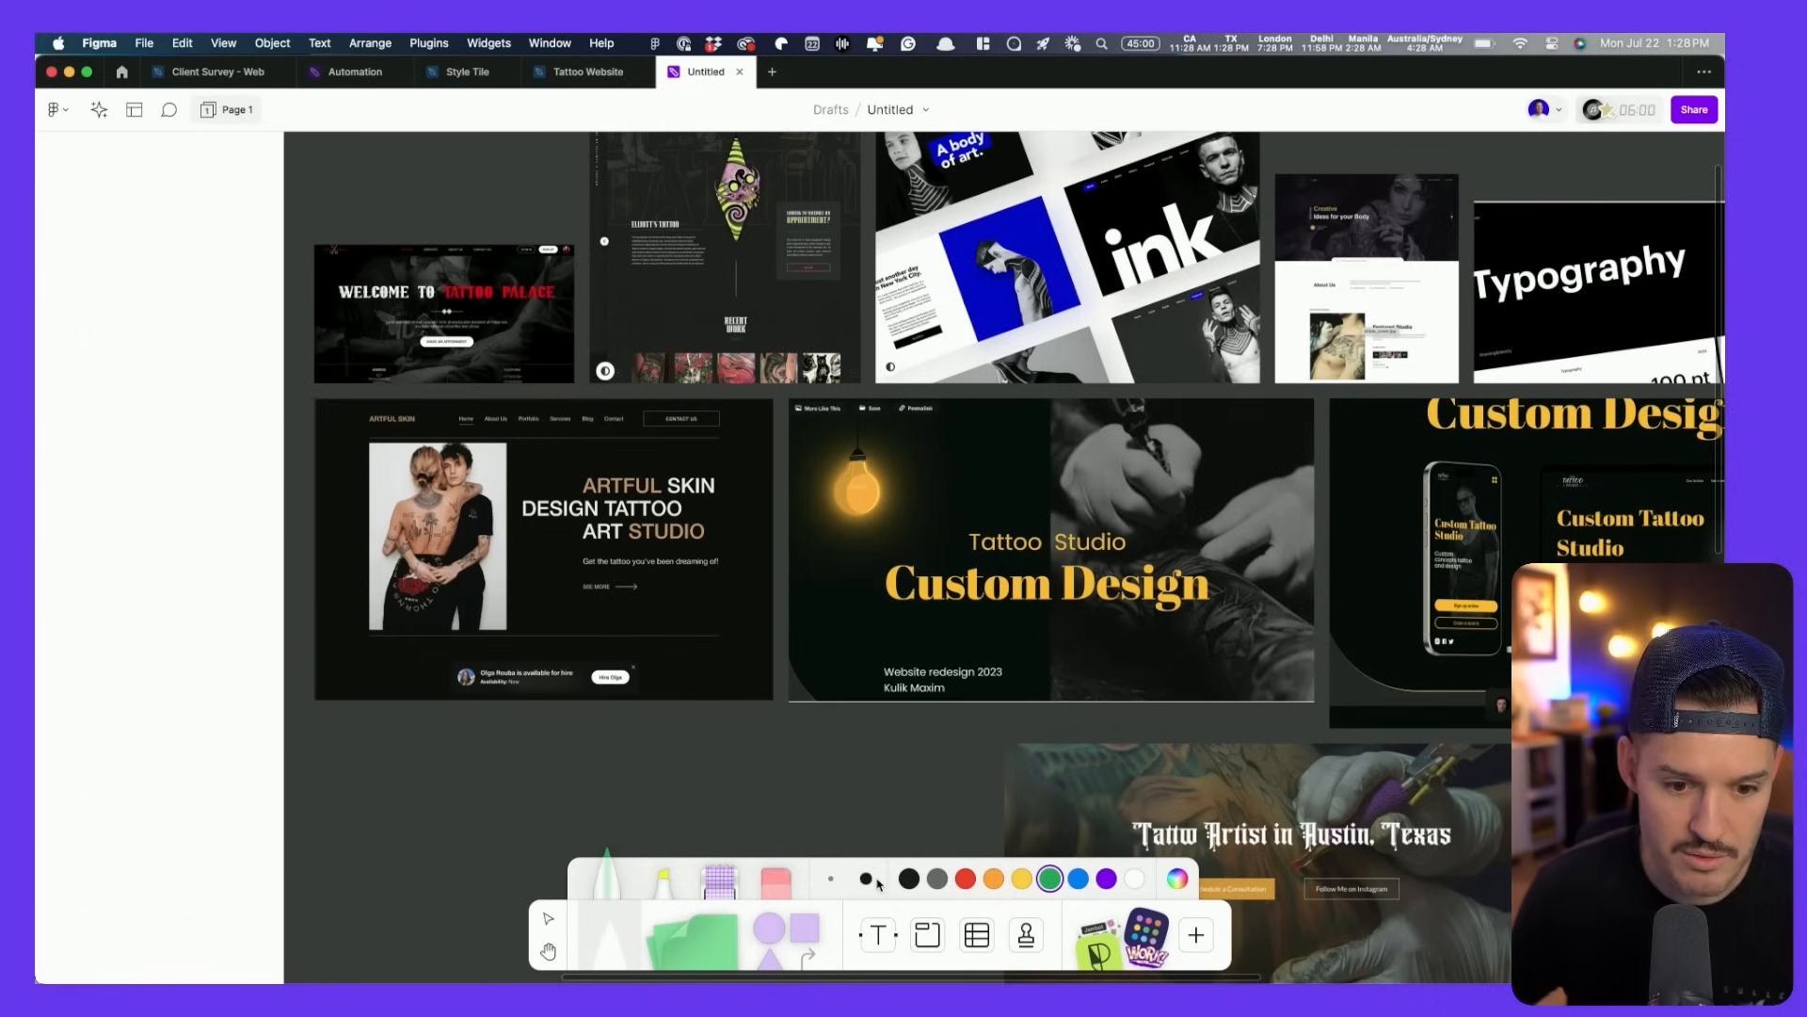
scroll(744, 642, "up", 10)
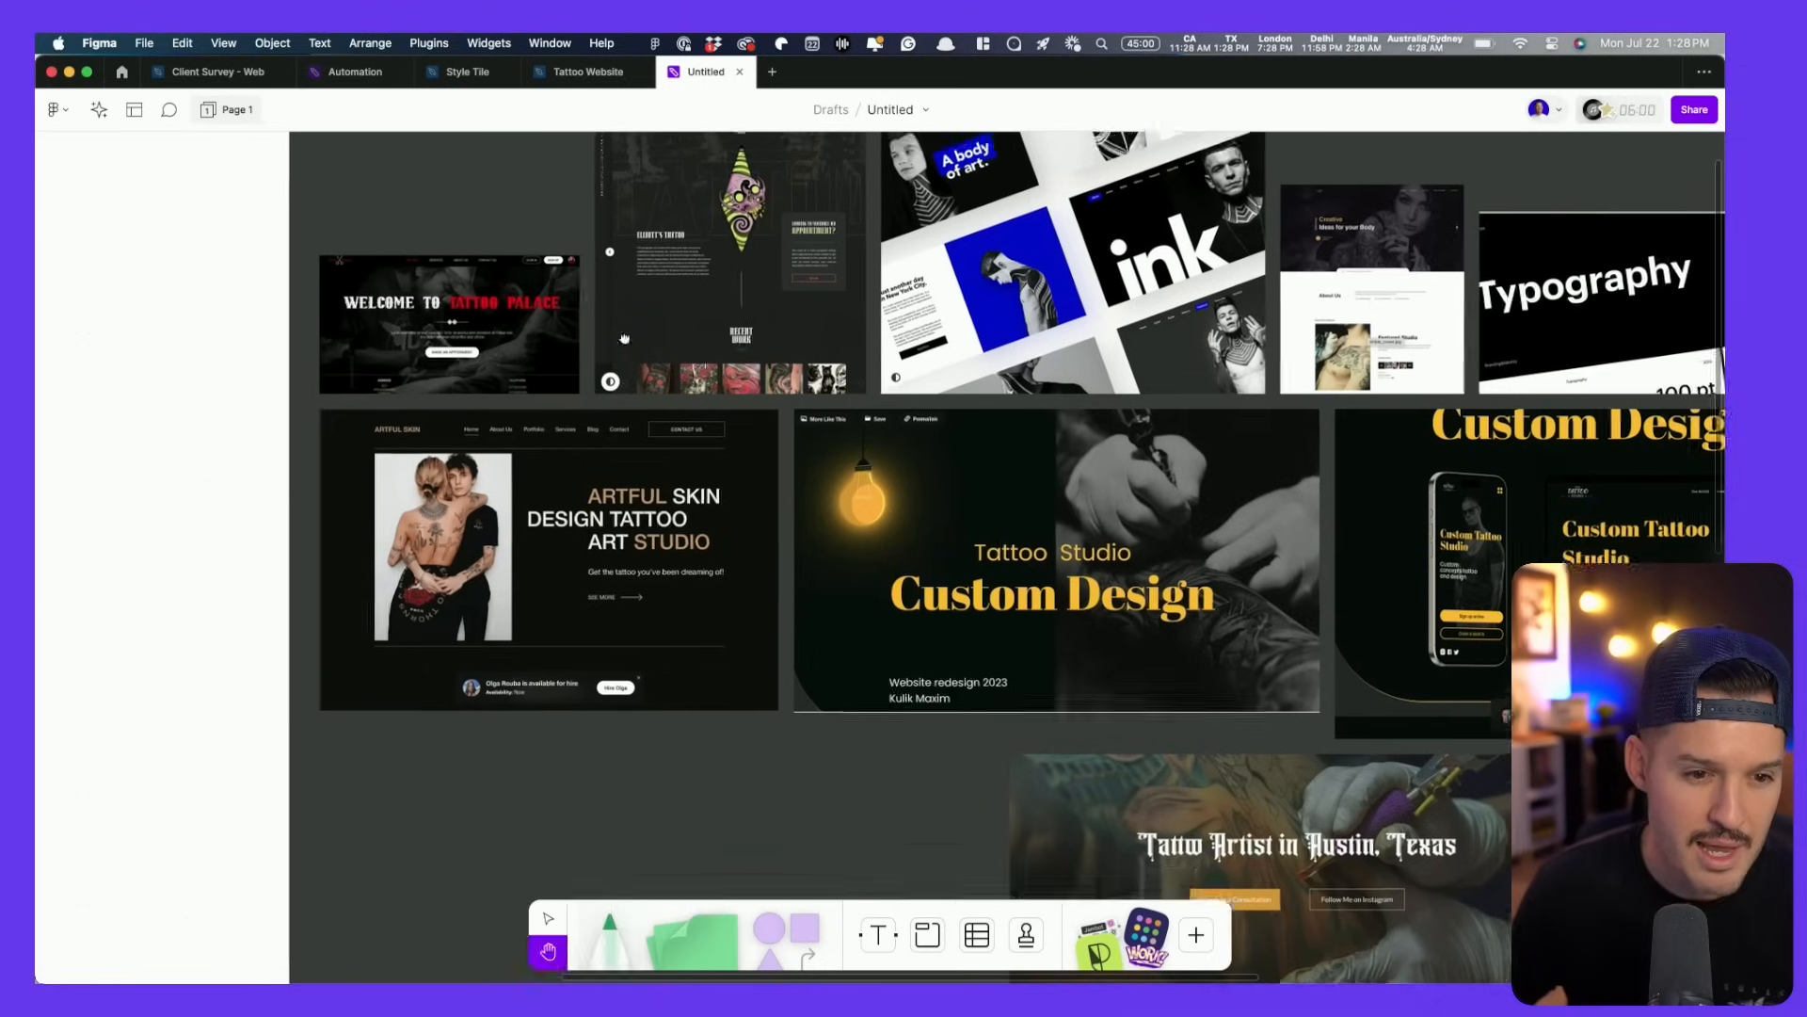
scroll(852, 429, "right", 8)
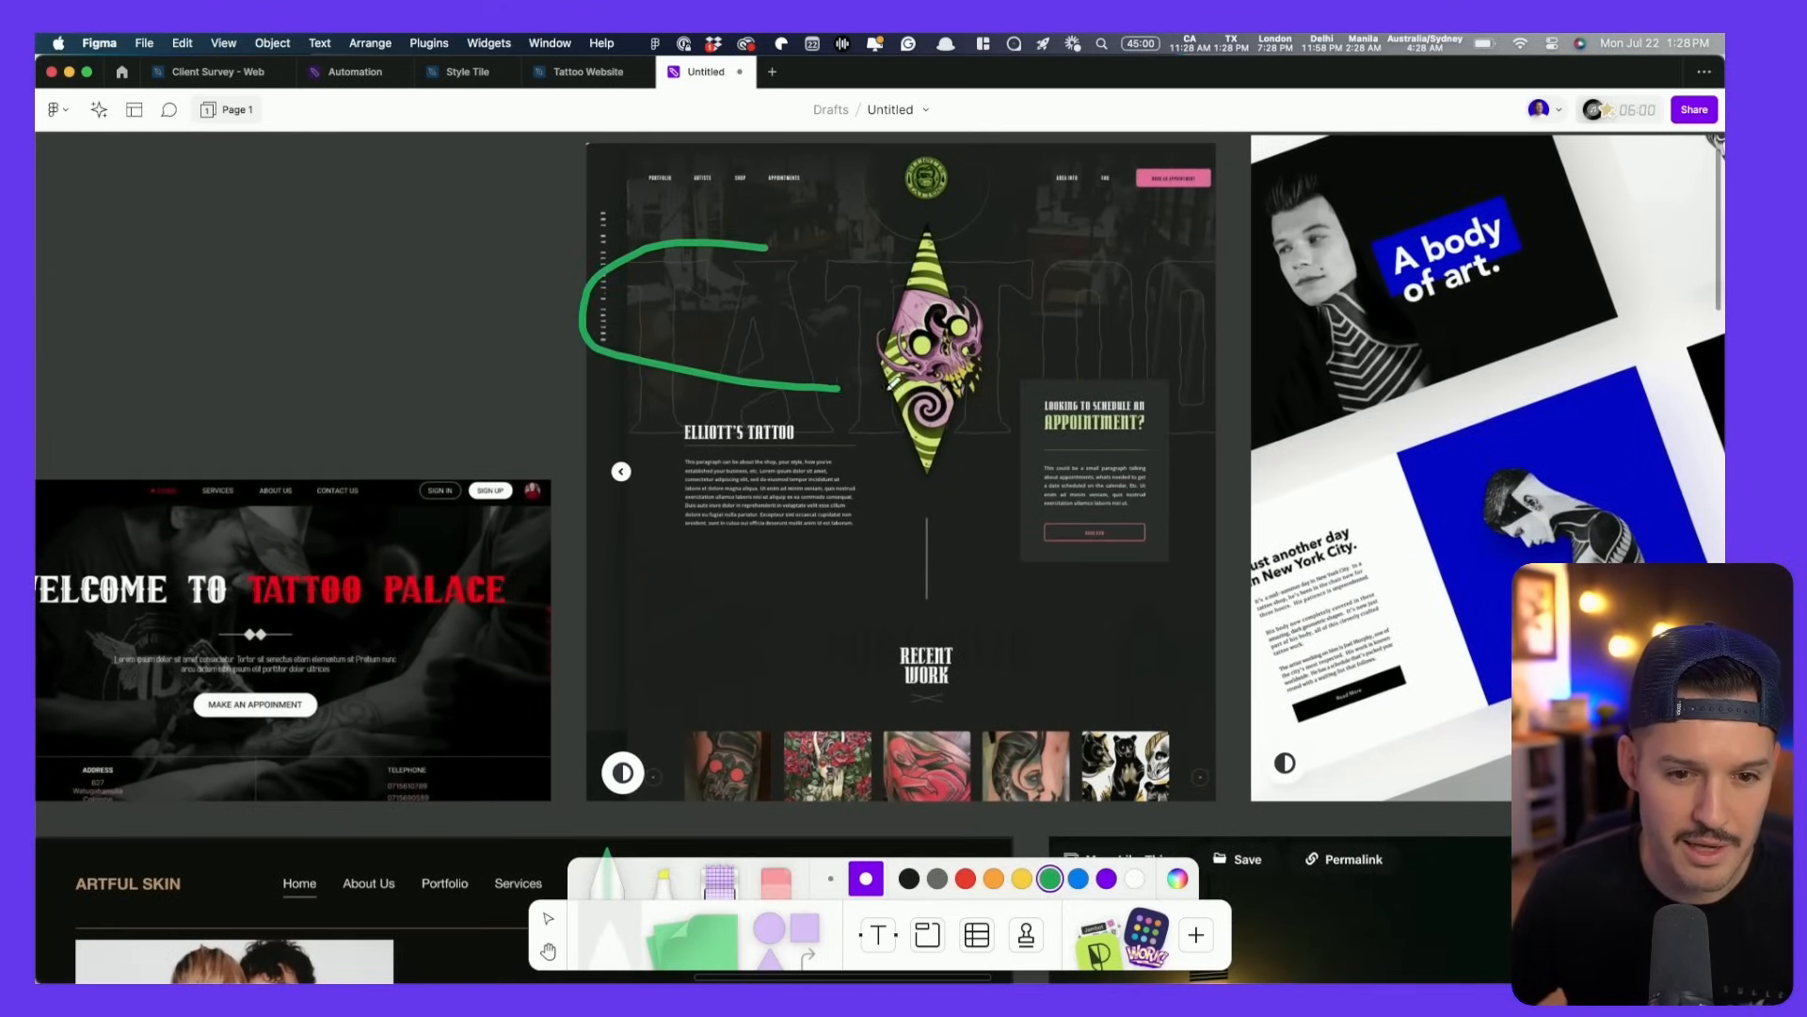
left_click_drag(1035, 252, 670, 243)
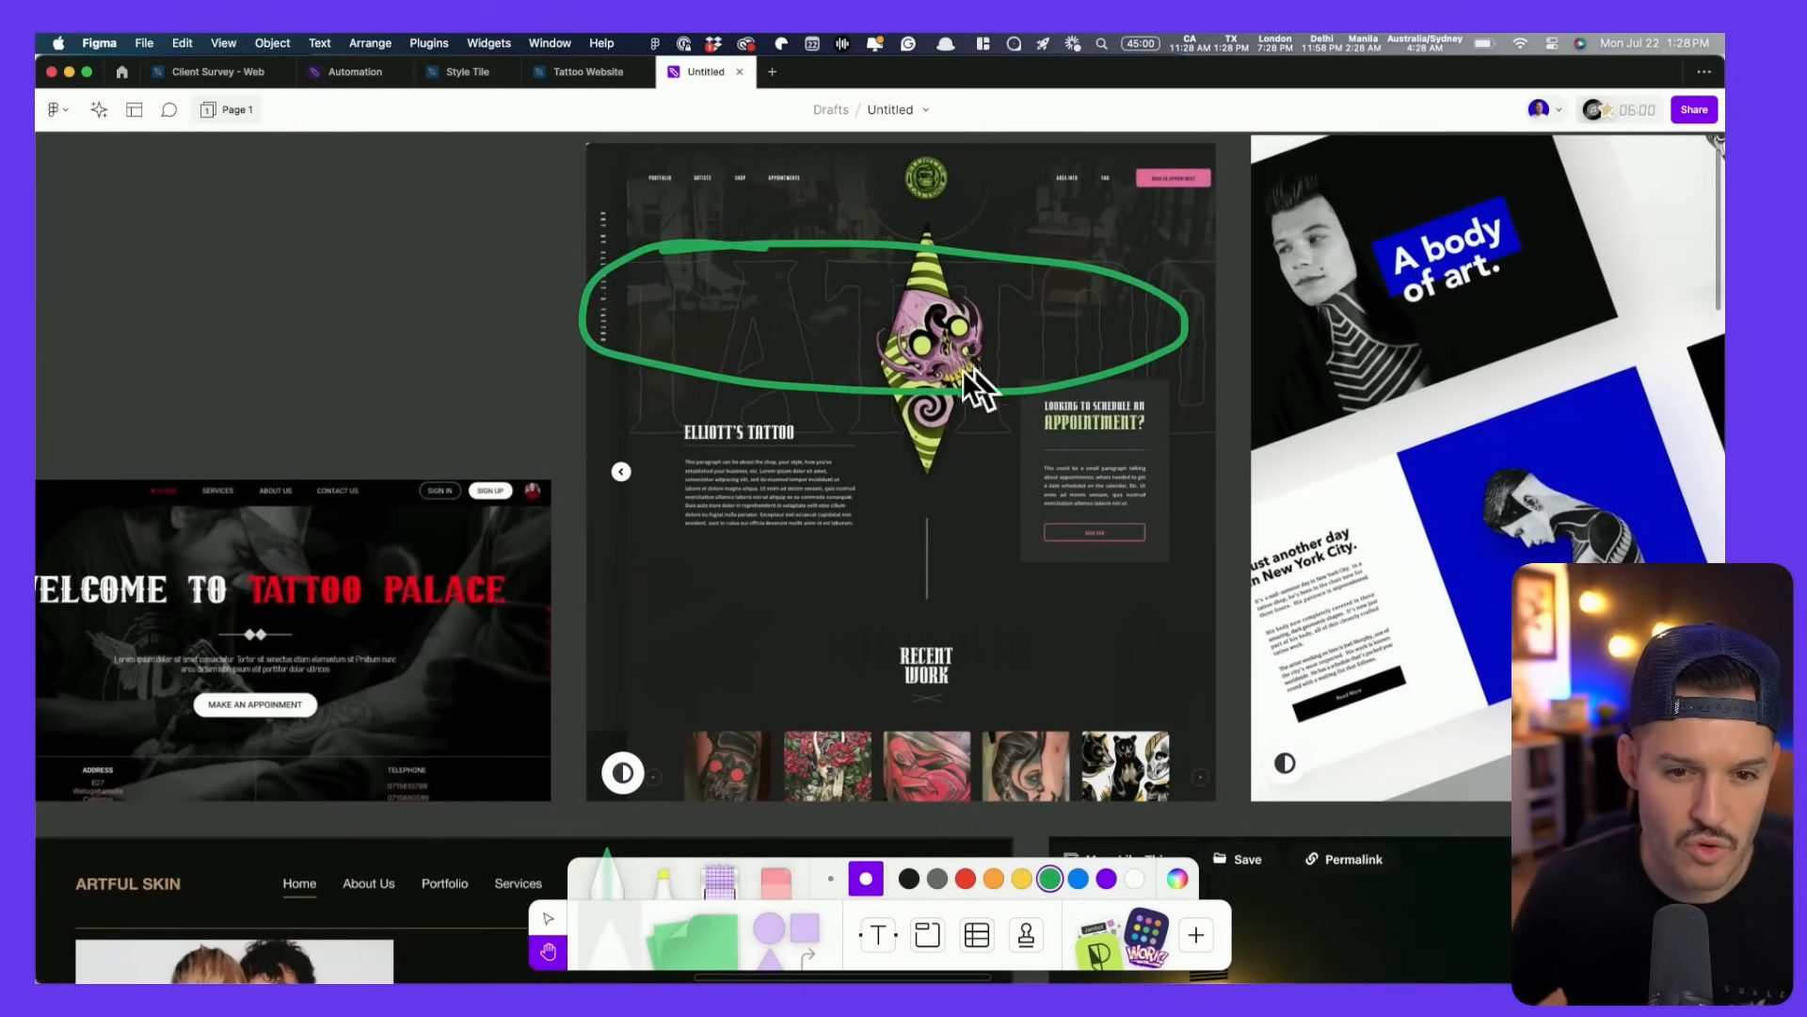
scroll(963, 370, "right", 12)
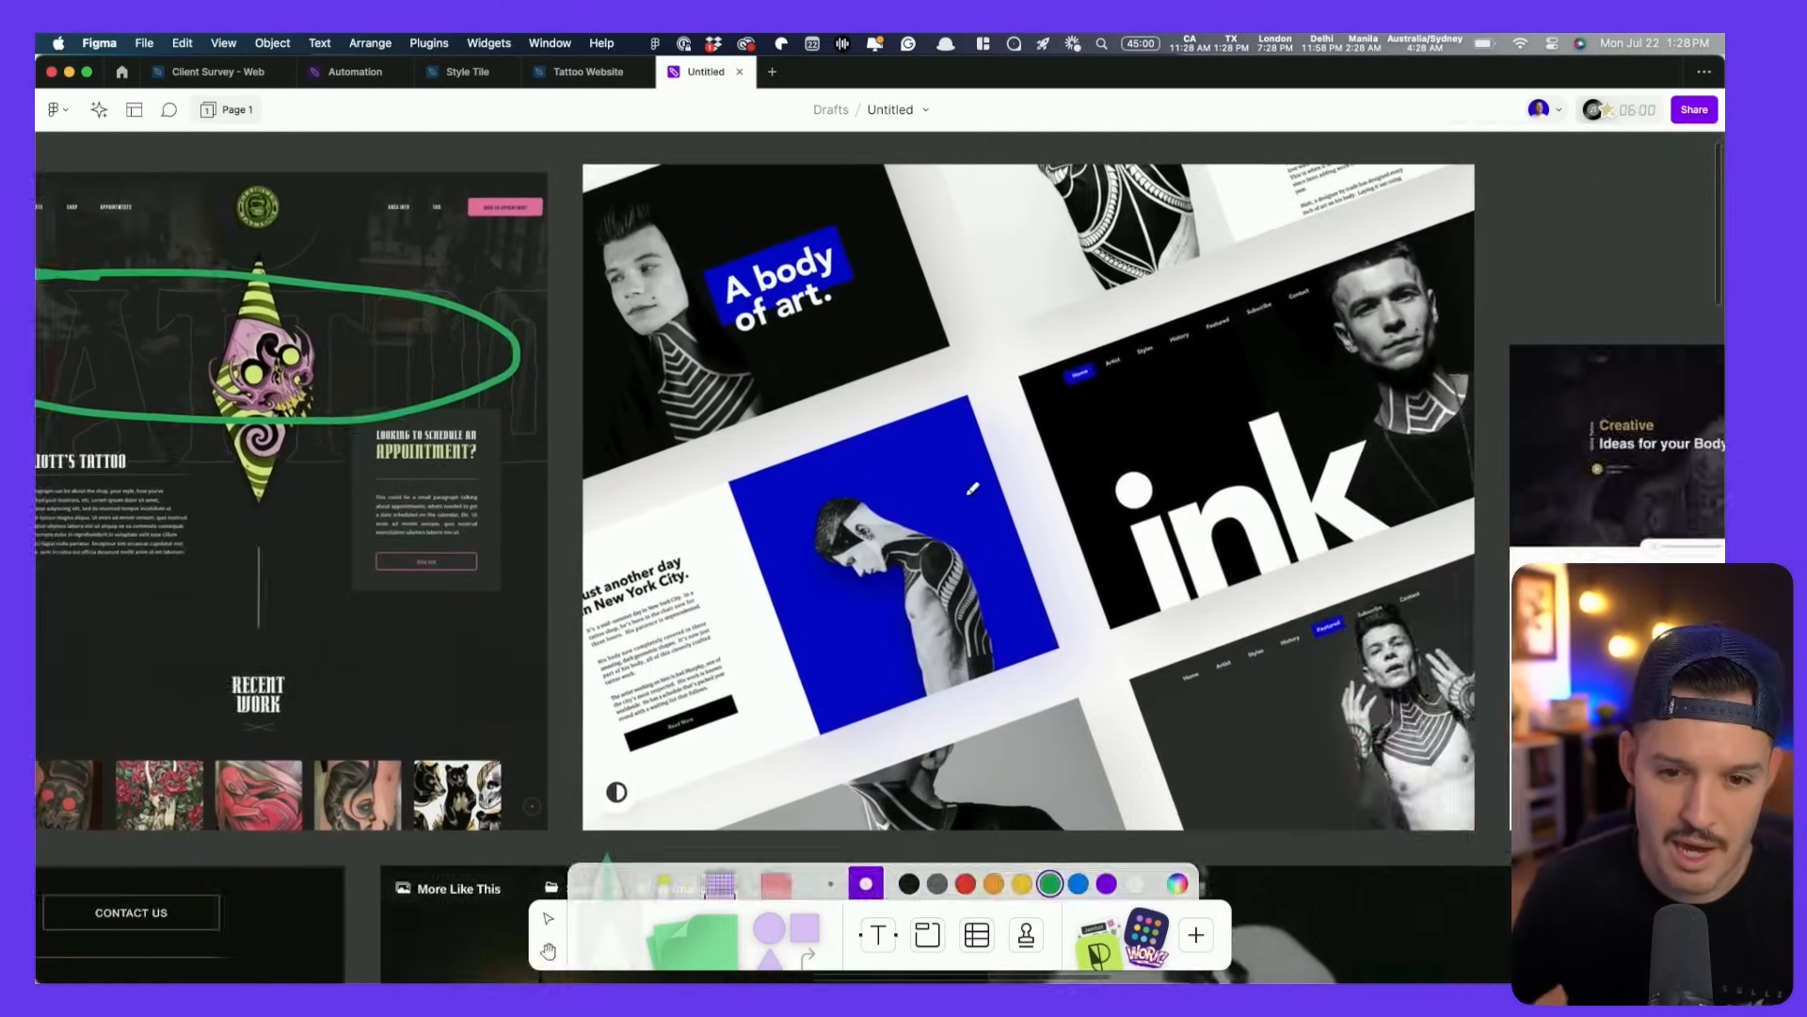
mouse_move(1233, 417)
left_mouse_down()
mouse_move(1303, 429)
mouse_move(1252, 443)
left_mouse_up()
key("space")
mouse_move(1449, 519)
left_mouse_down()
mouse_move(654, 421)
mouse_move(362, 426)
mouse_move(400, 387)
left_mouse_up()
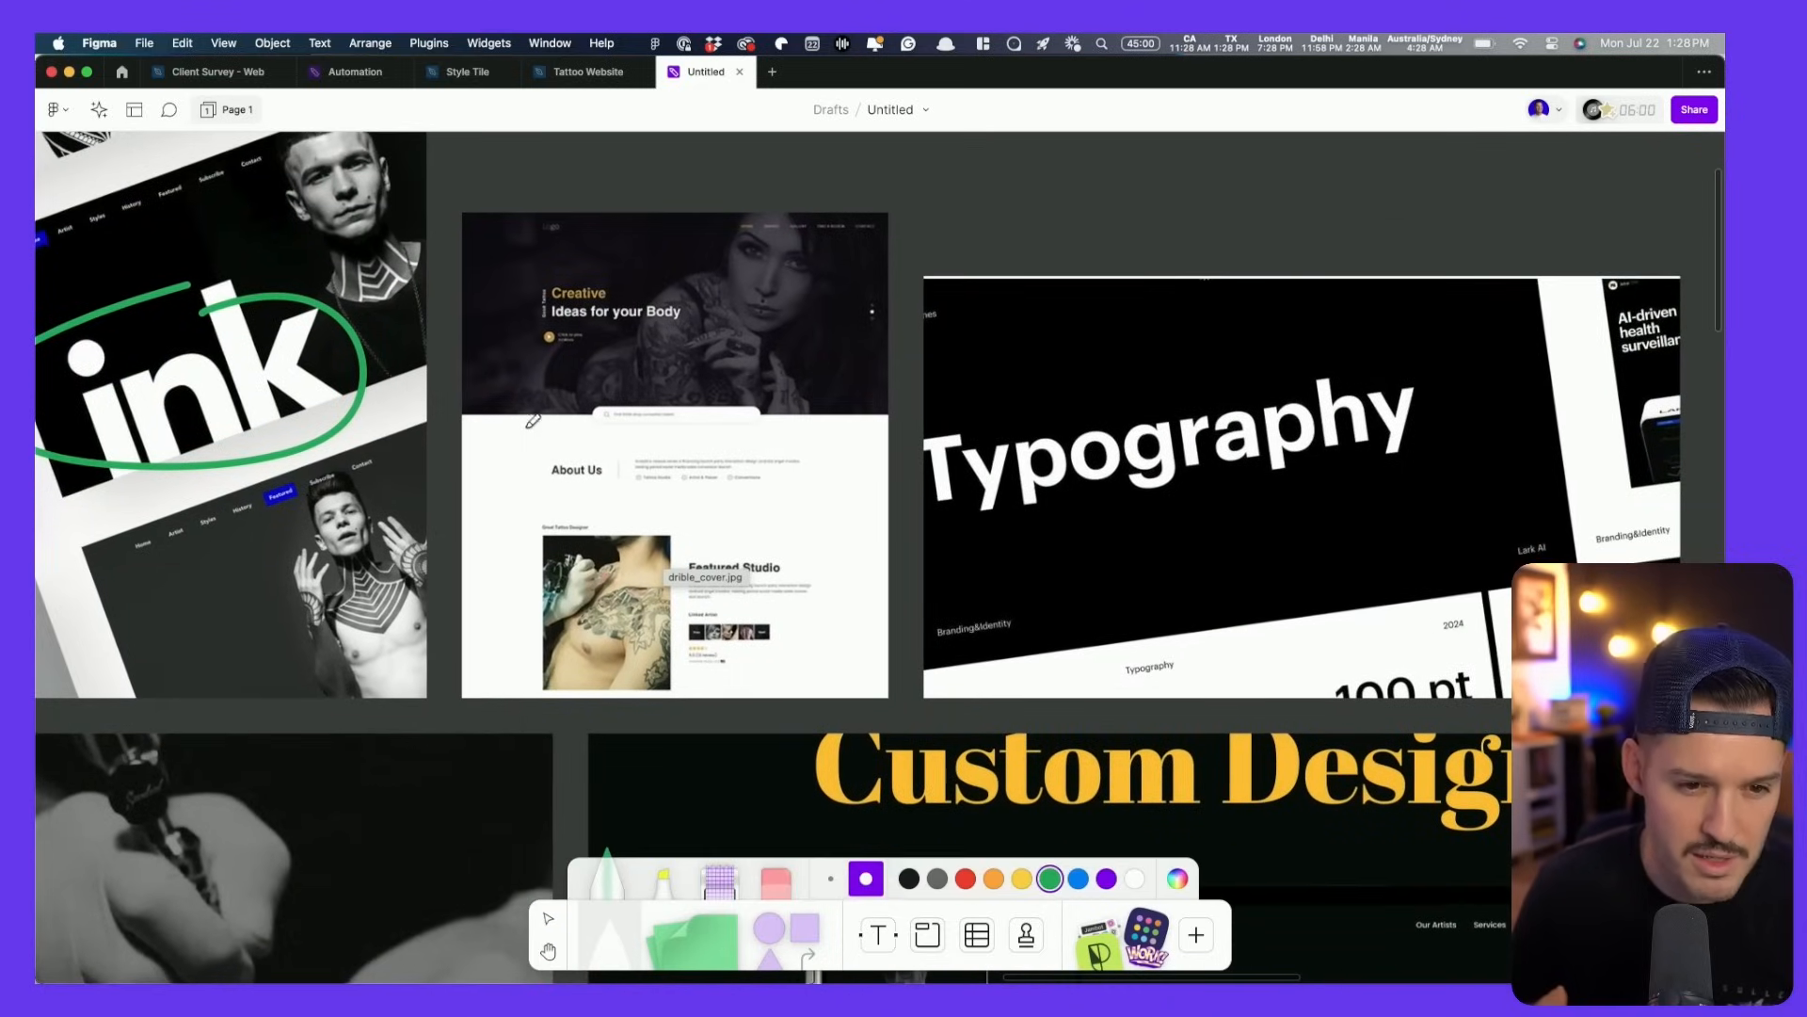
left_click_drag(591, 281, 555, 318)
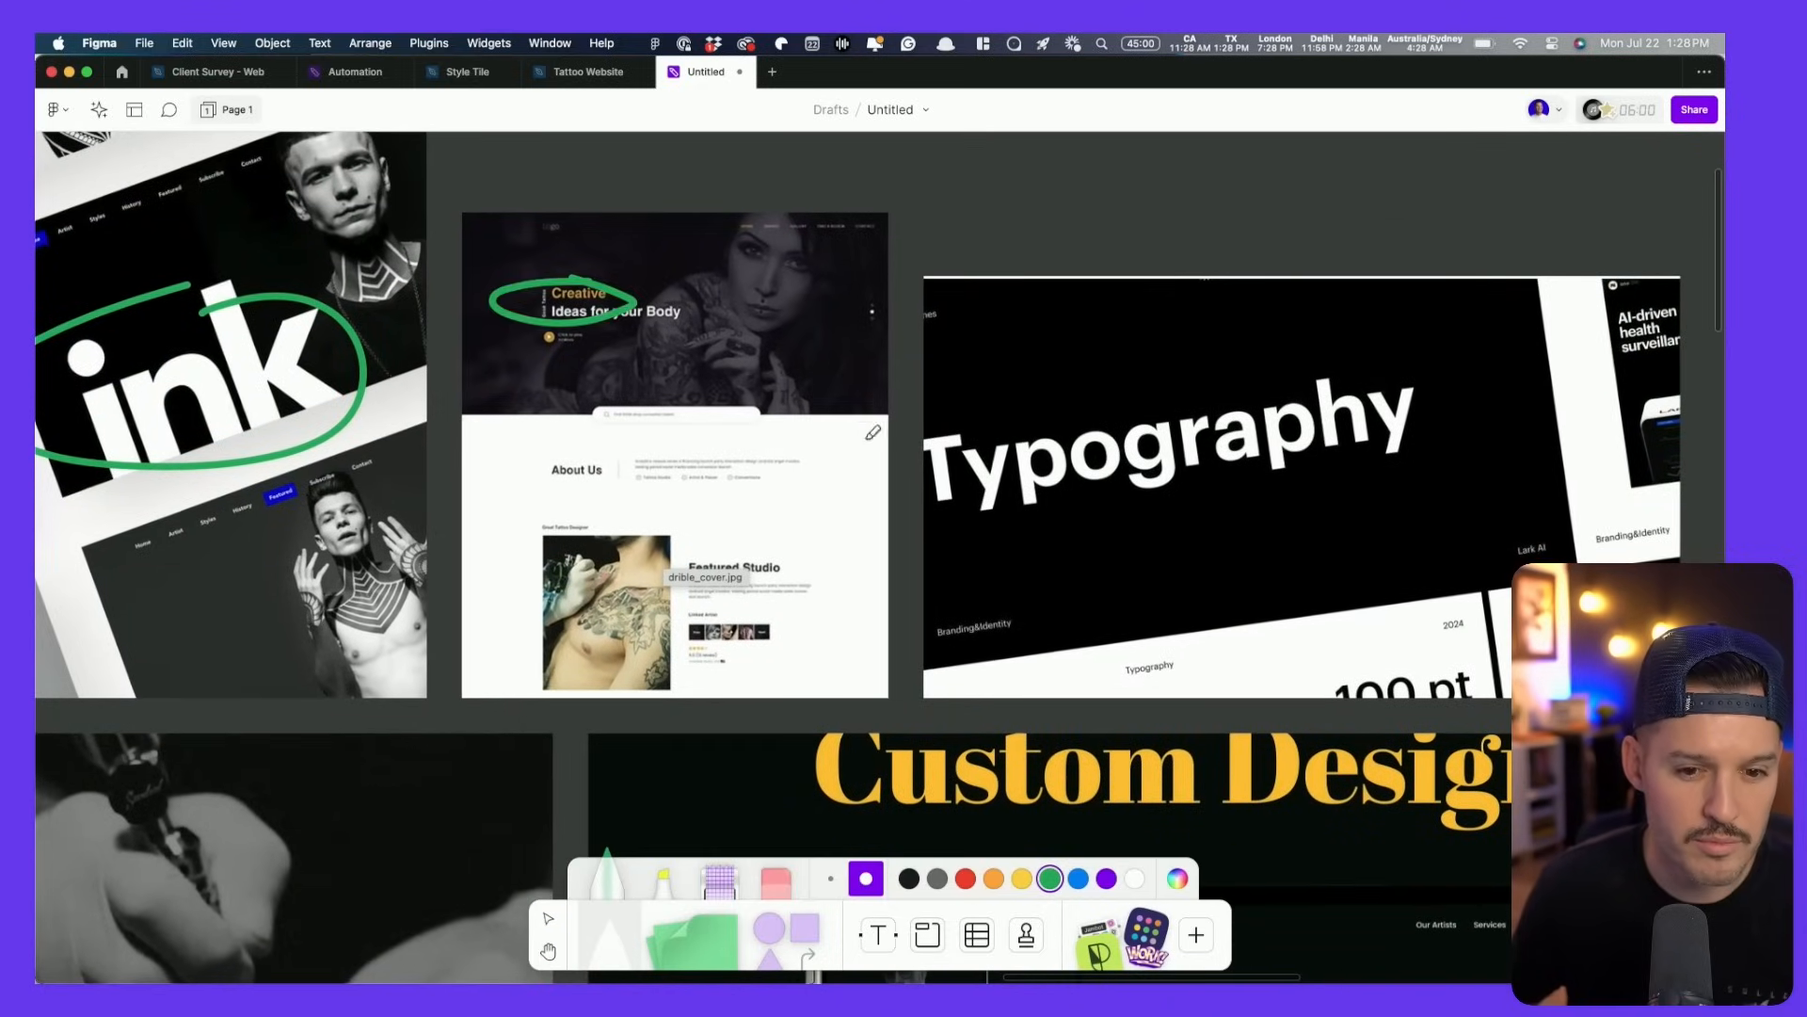
- Circle the Custom Tattoo Studio laptop hero and the 'Elevate your story' headline in green
scroll(873, 432, "right", 5)
scroll(847, 443, "down", 6)
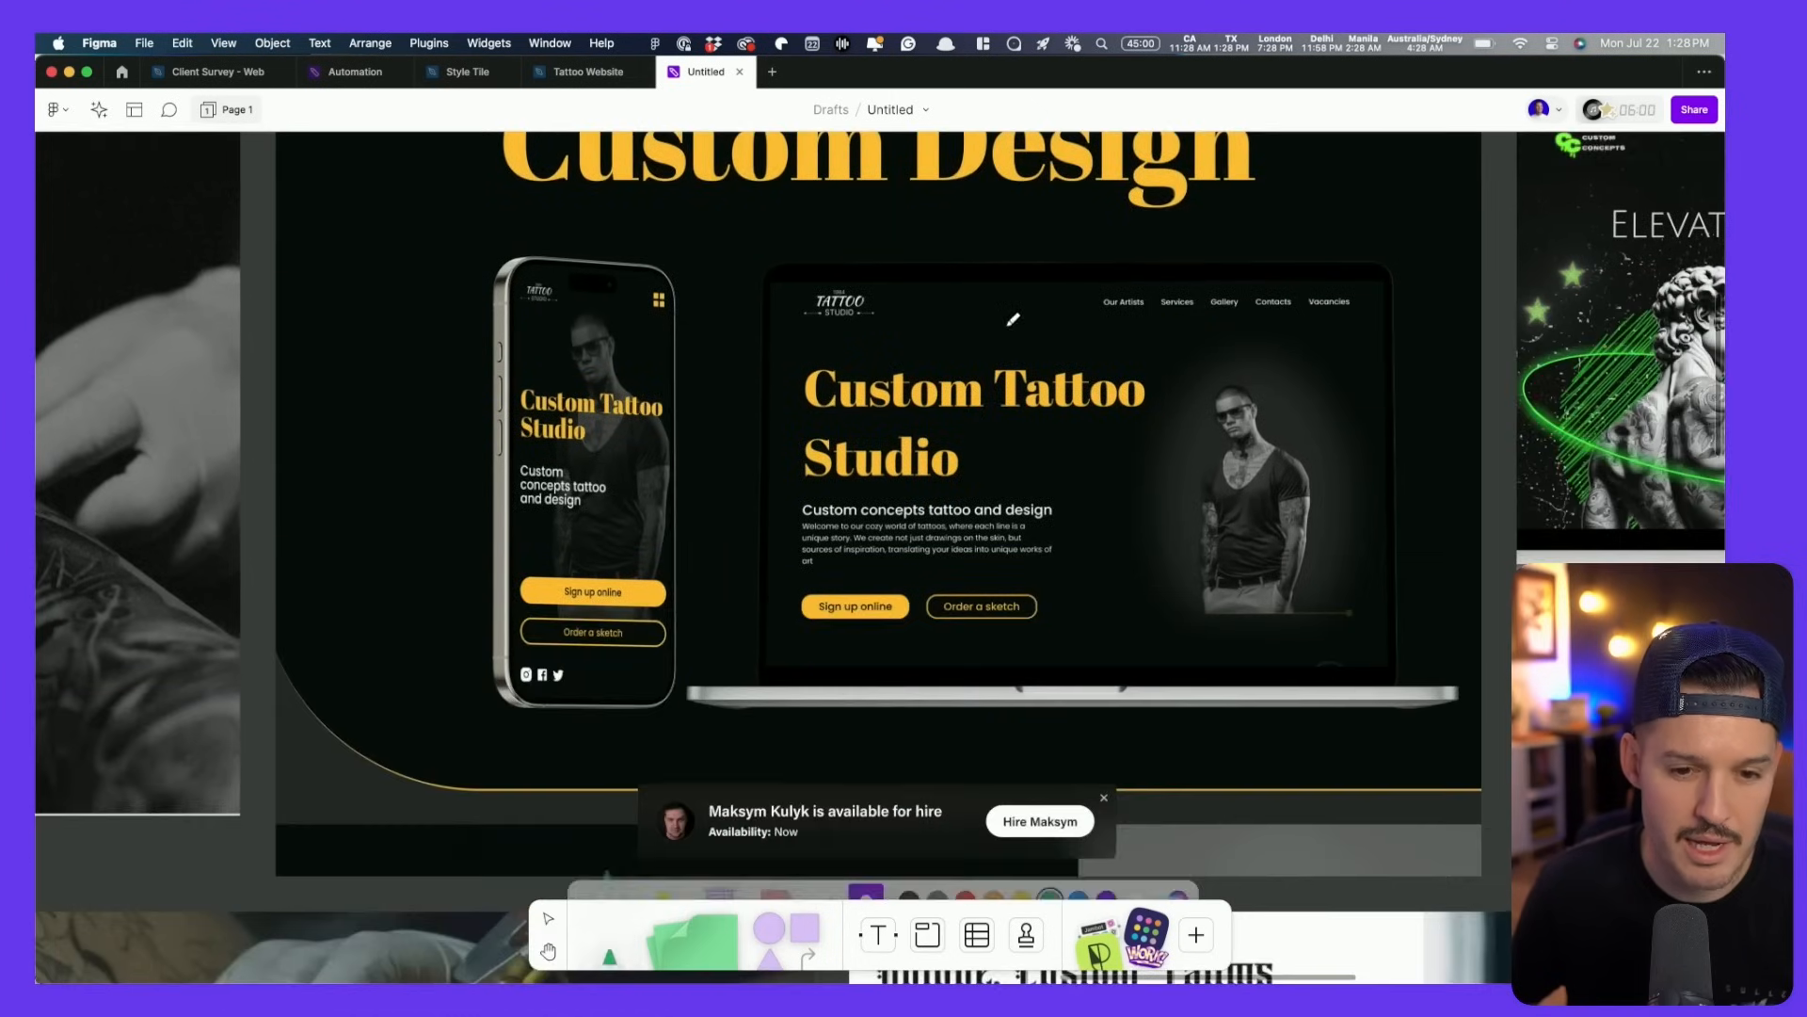
left_click_drag(1042, 676, 955, 319)
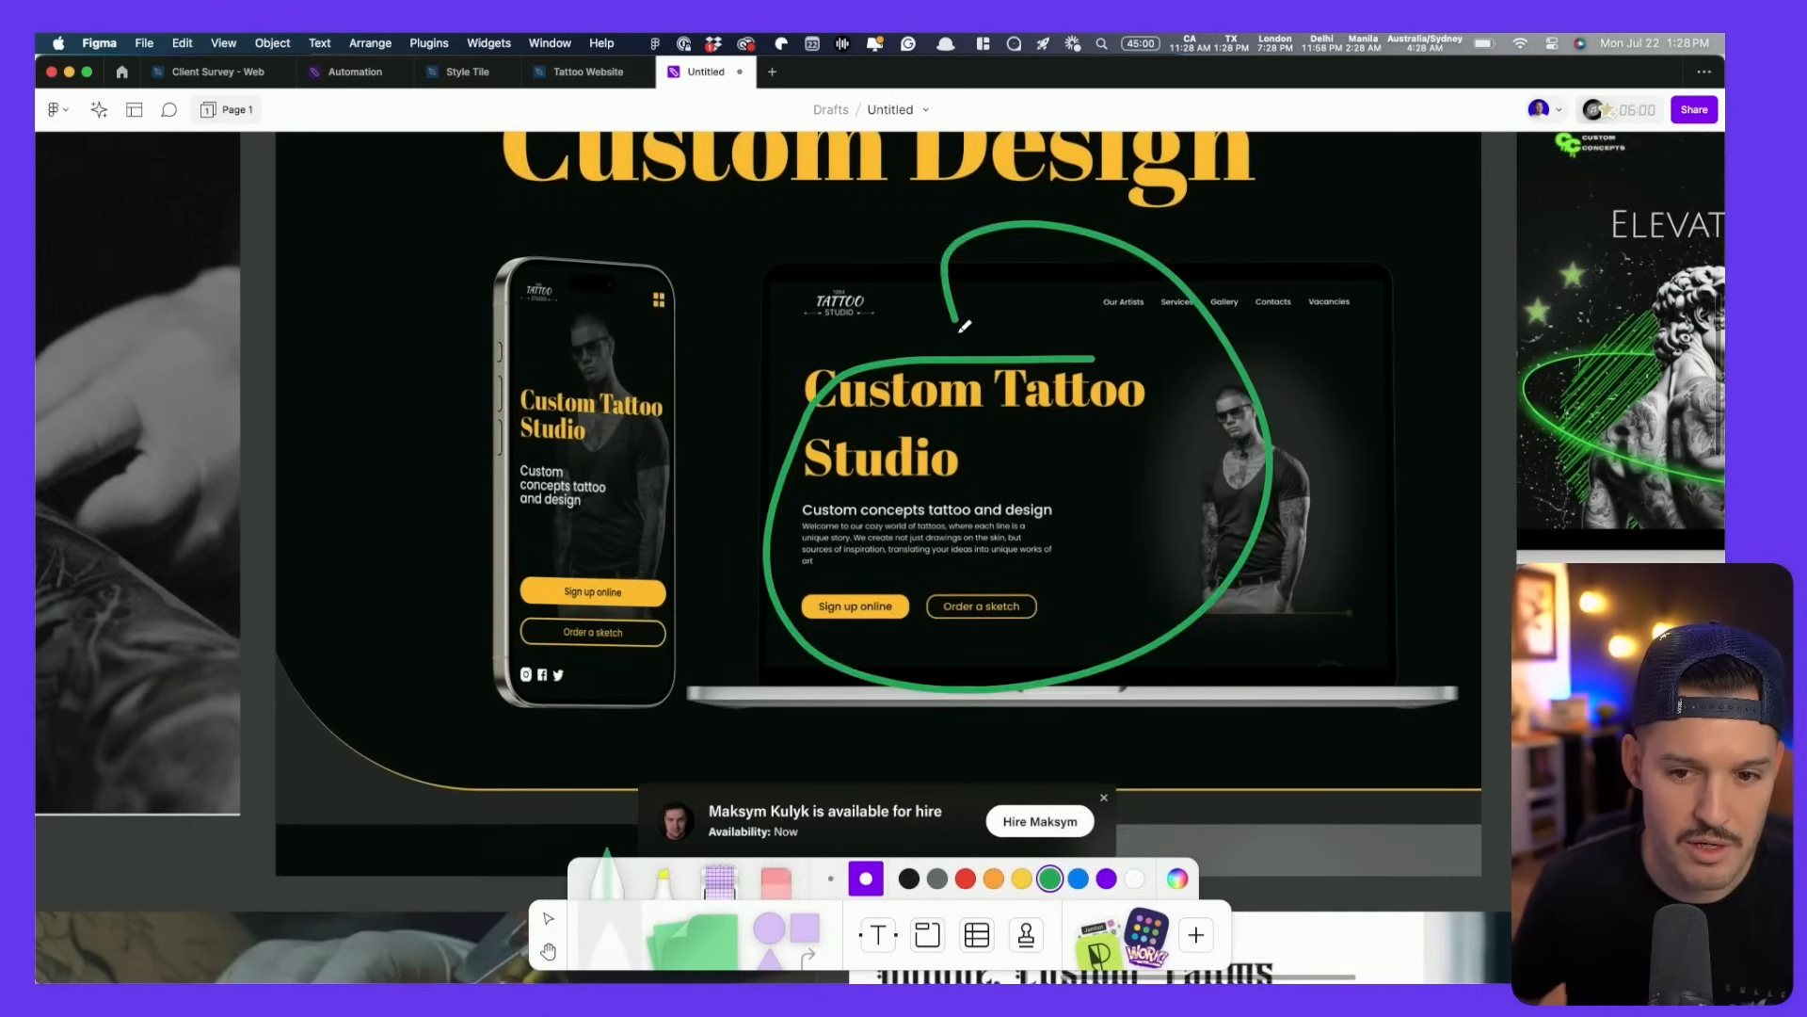
scroll(1120, 329, "down", 5)
scroll(1120, 330, "up", 8)
scroll(1125, 333, "right", 10)
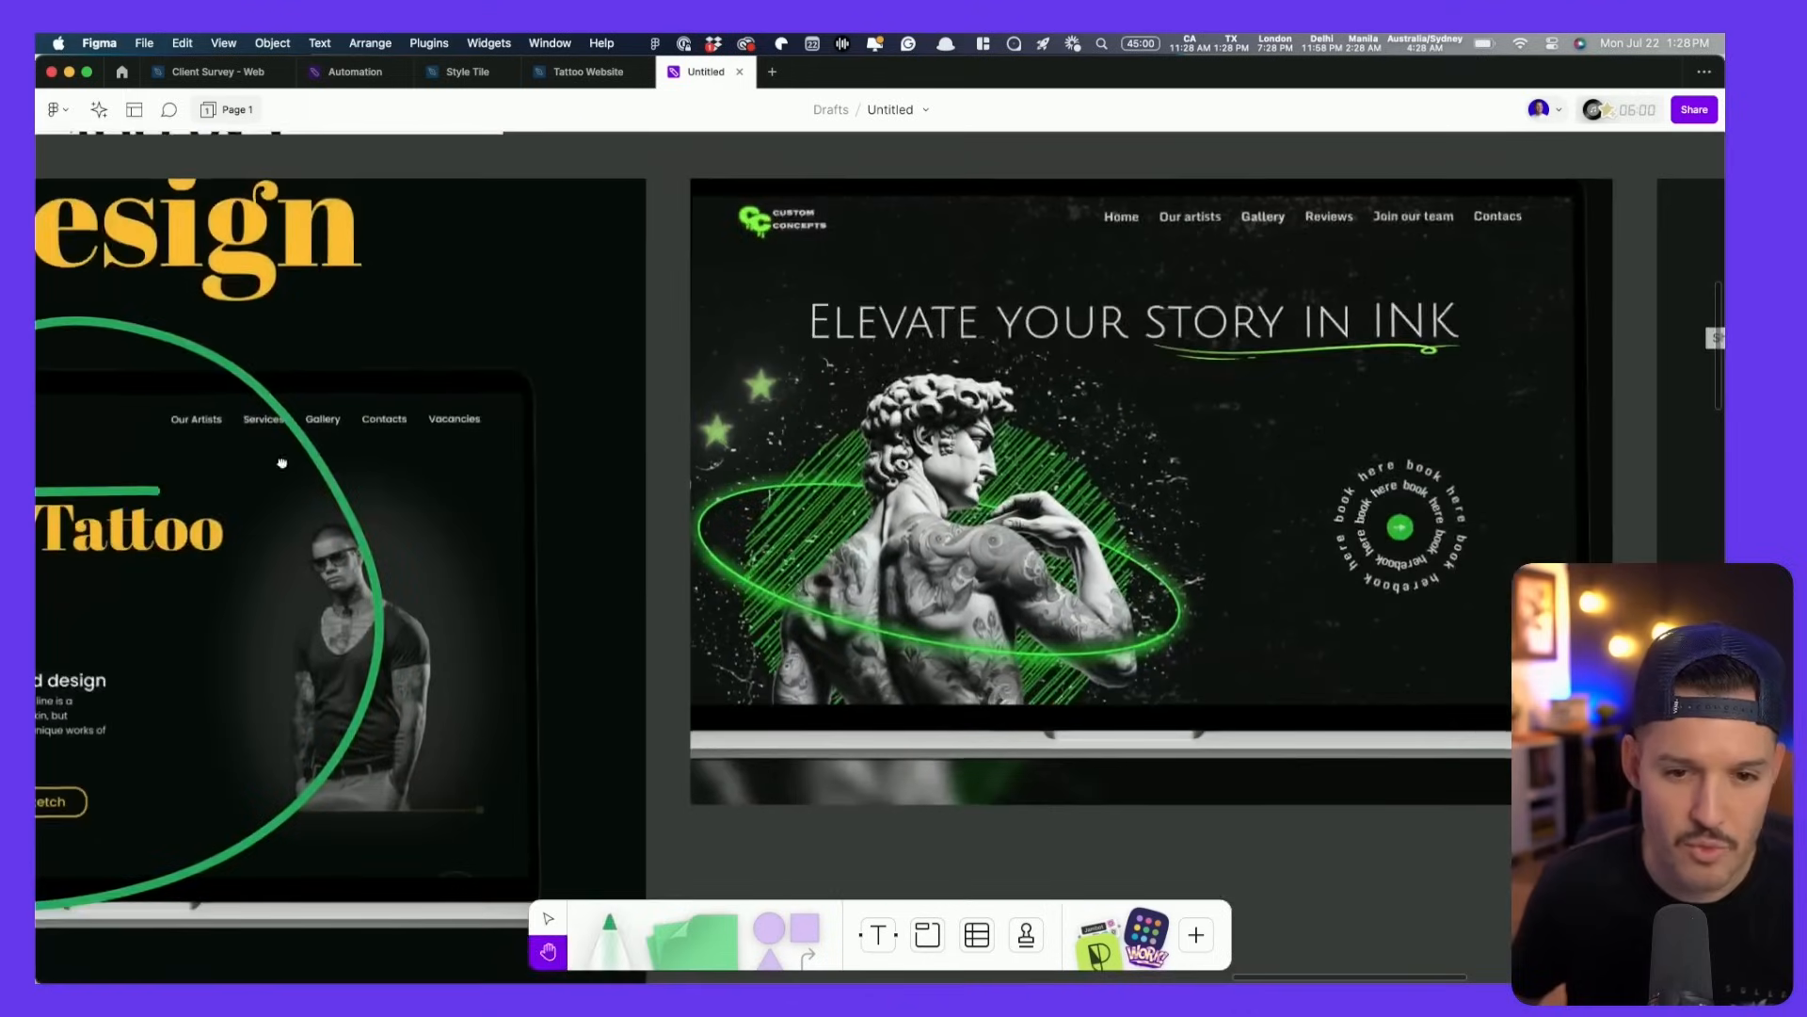
scroll(666, 386, "right", 3)
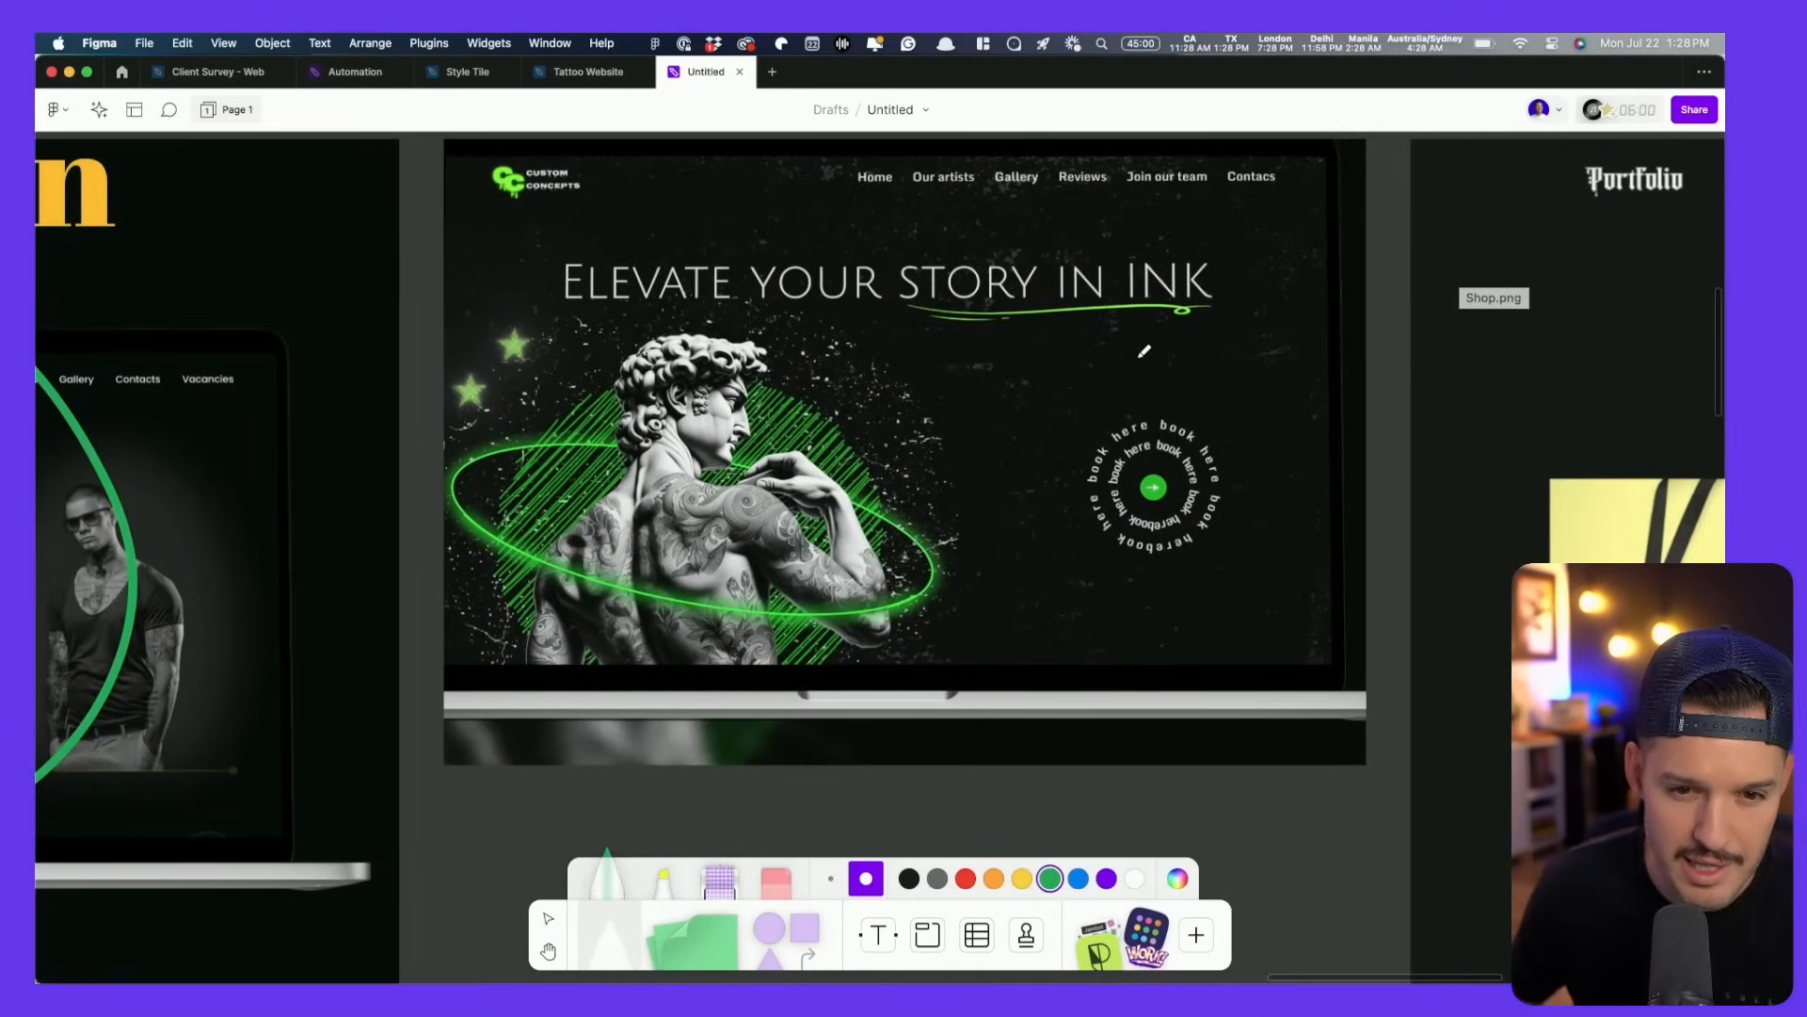
left_click_drag(1184, 248, 846, 248)
mouse_move(705, 196)
left_mouse_down()
mouse_move(1091, 194)
mouse_move(1154, 236)
left_mouse_up()
- Loop green around the product row of the Shop Our Gear screenshot
key("space")
left_click_drag(1309, 382, 554, 362)
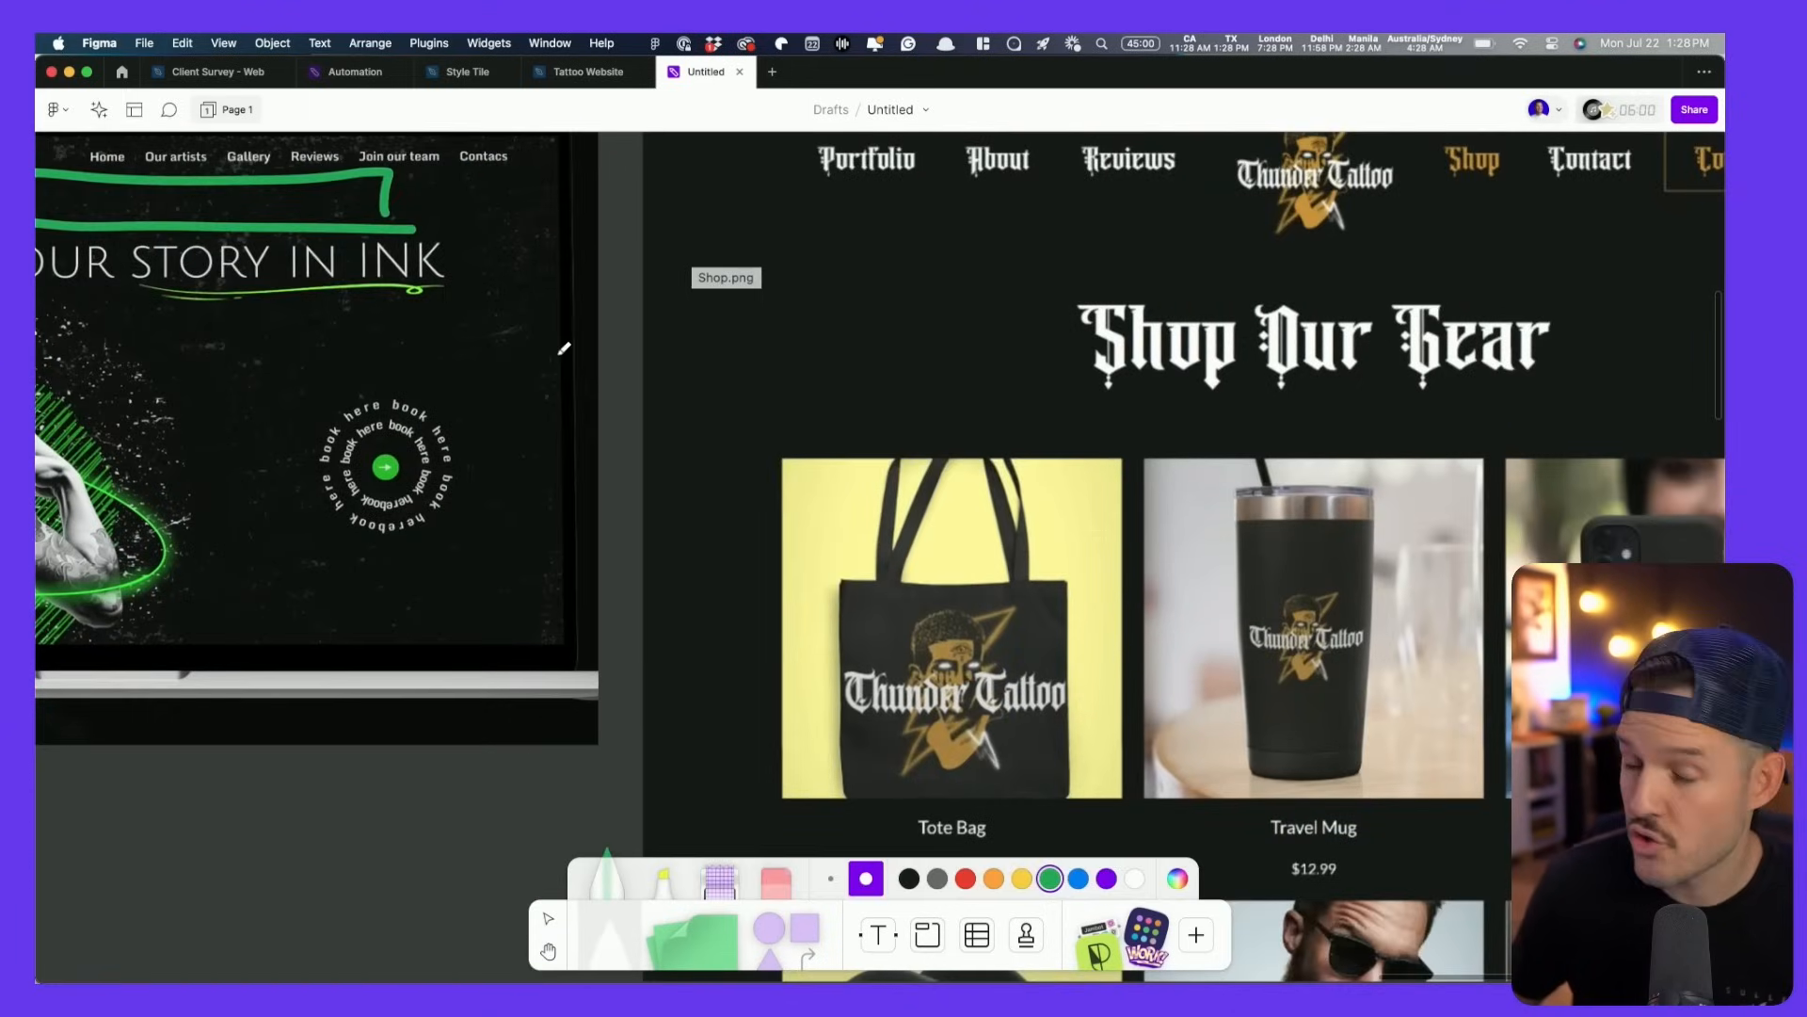
scroll(562, 352, "down", 4)
scroll(584, 387, "down", 3)
mouse_move(624, 192)
left_mouse_down()
mouse_move(634, 584)
mouse_move(1399, 569)
mouse_move(1455, 437)
left_mouse_up()
mouse_move(1416, 349)
left_mouse_down()
mouse_move(1318, 227)
mouse_move(632, 224)
left_mouse_up()
- Outline the Unique, Custom Tattws page in green
scroll(697, 280, "down", 5)
key("space")
left_click_drag(629, 424, 1302, 447)
left_click_drag(1679, 630, 1018, 556)
scroll(1017, 531, "up", 5)
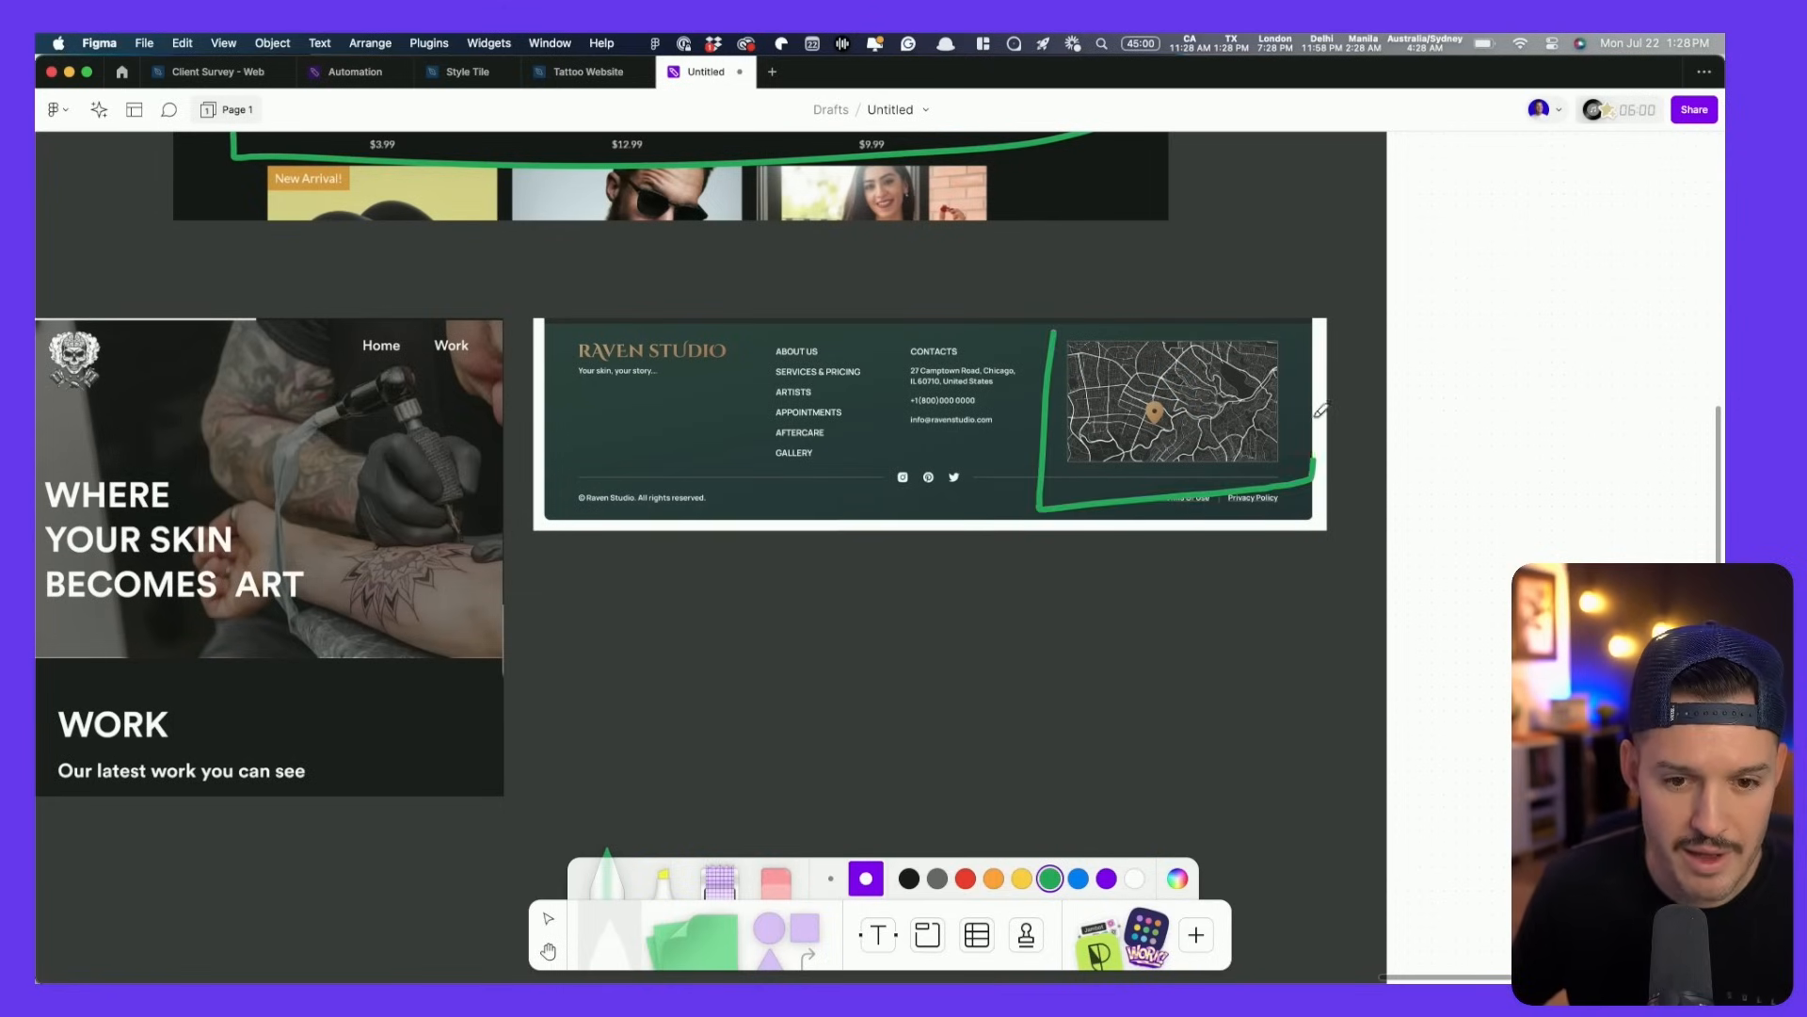
scroll(1032, 305, "left", 10)
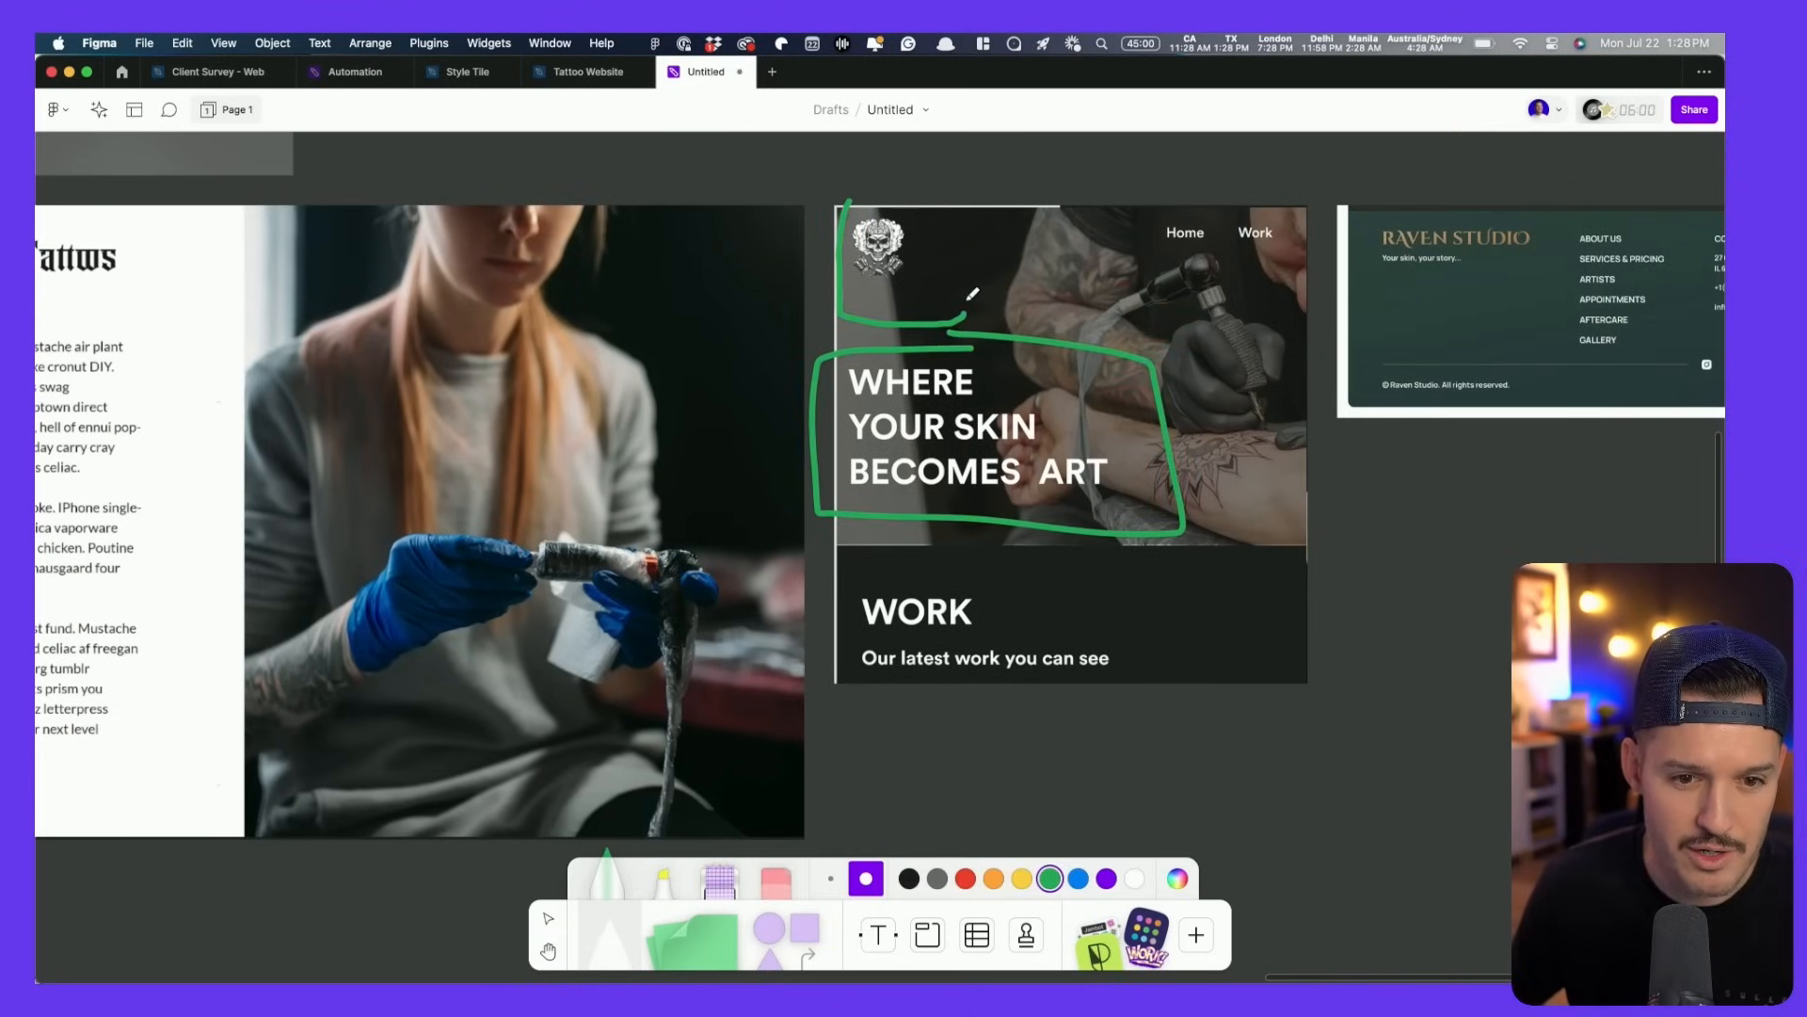
key("space")
mouse_move(668, 320)
left_mouse_down()
mouse_move(1315, 229)
mouse_move(1322, 292)
left_mouse_up()
scroll(1324, 293, "down", 3)
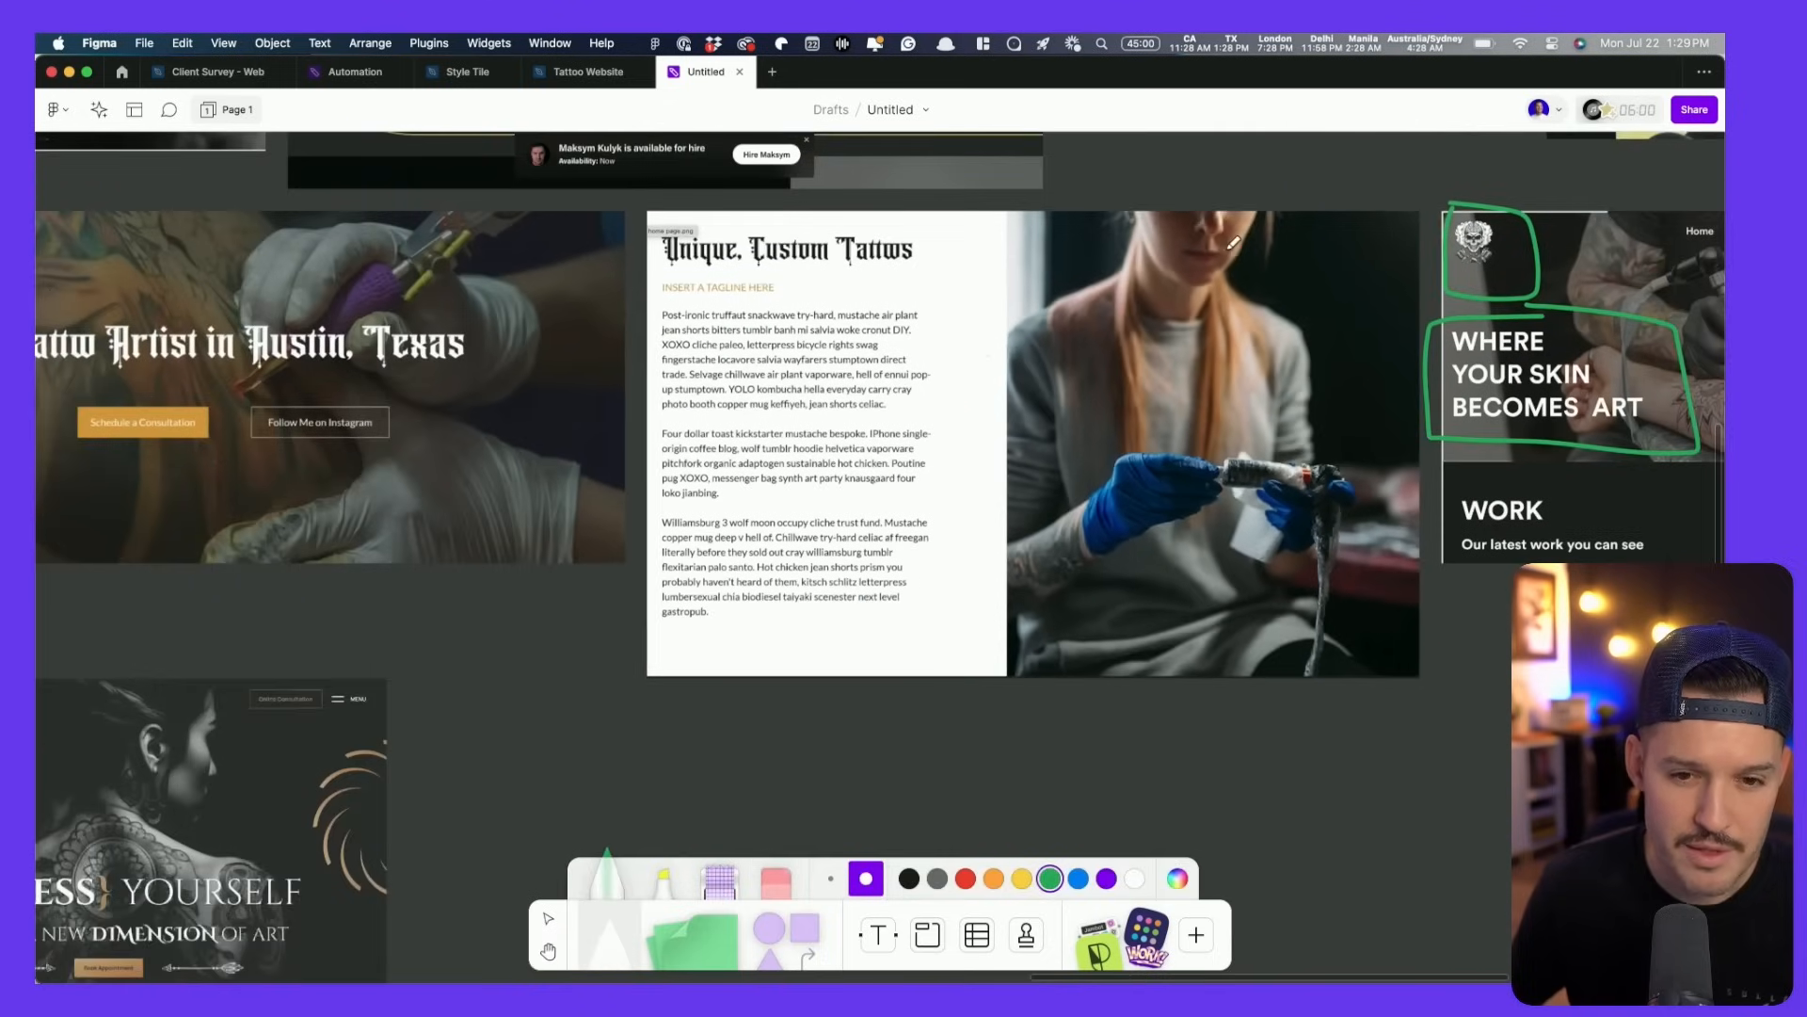
mouse_move(634, 212)
left_mouse_down()
mouse_move(651, 682)
mouse_move(734, 723)
mouse_move(1415, 741)
left_mouse_up()
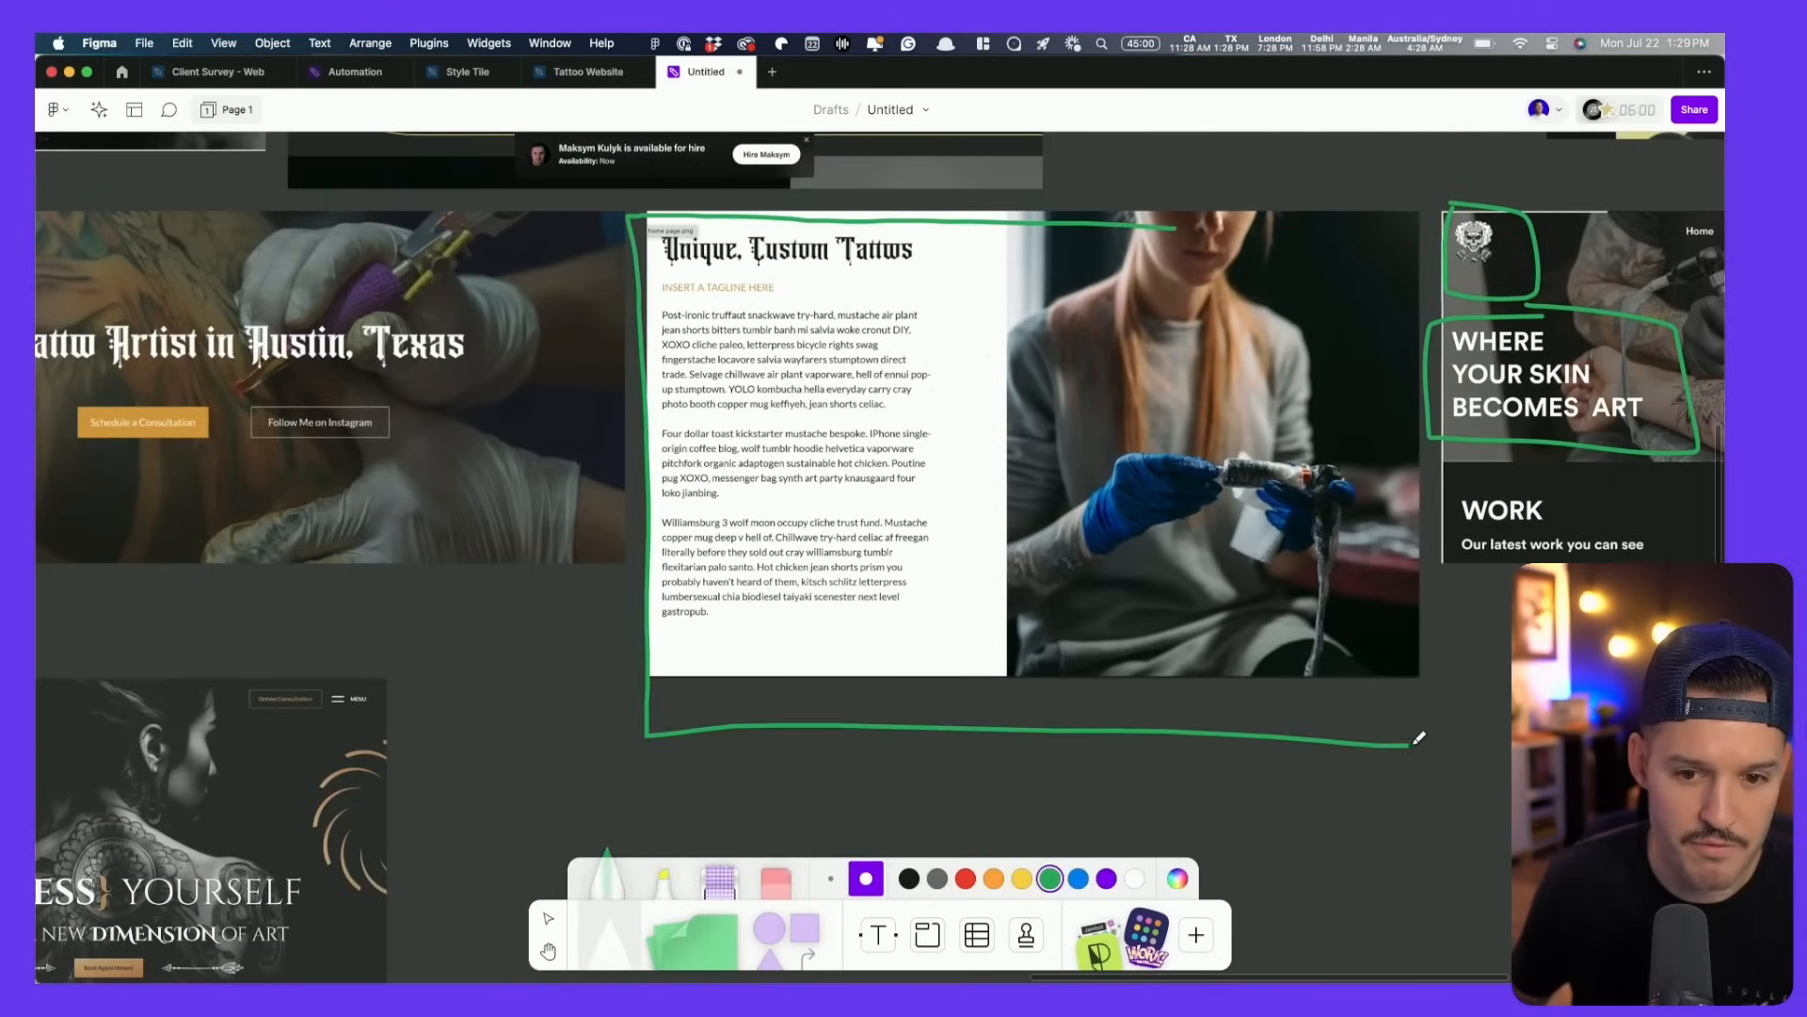
left_click_drag(1406, 229, 1205, 230)
- Loop green around the service accordion list and the Book an Appointment form
scroll(1138, 345, "left", 5)
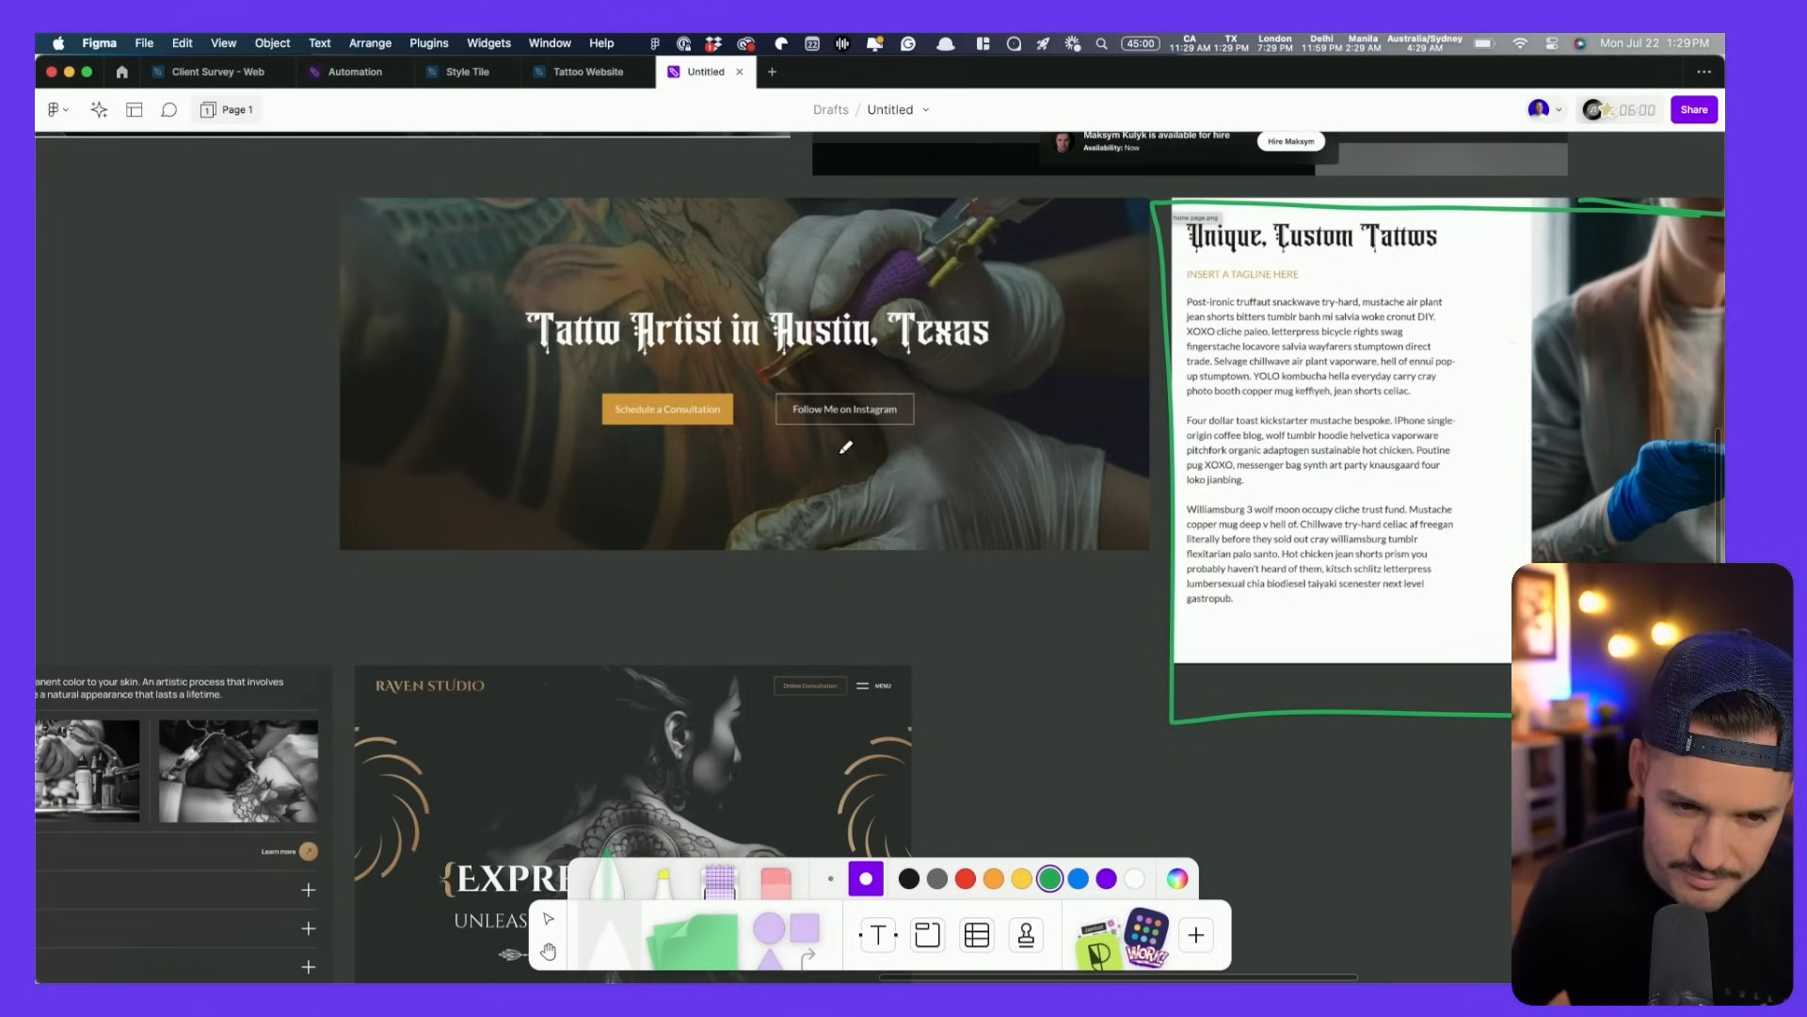
scroll(694, 493, "down", 5)
scroll(694, 492, "left", 3)
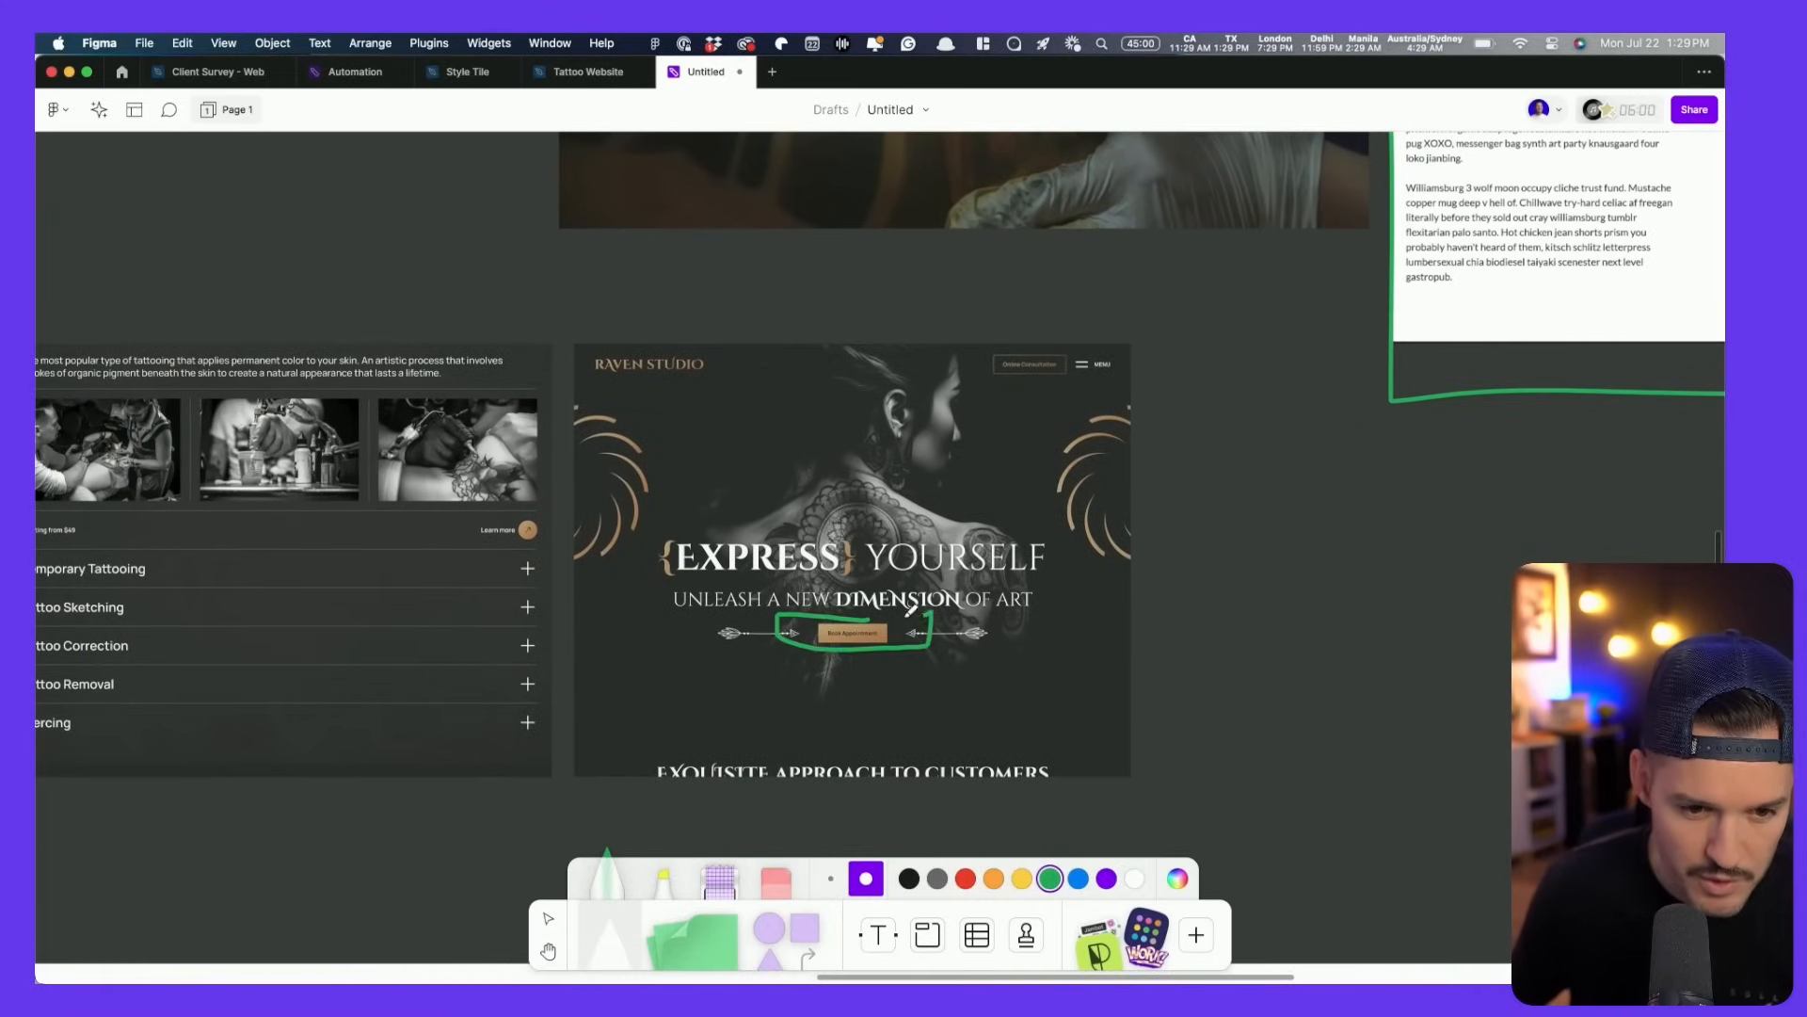
key("h")
left_click_drag(643, 496, 1272, 461)
key("m")
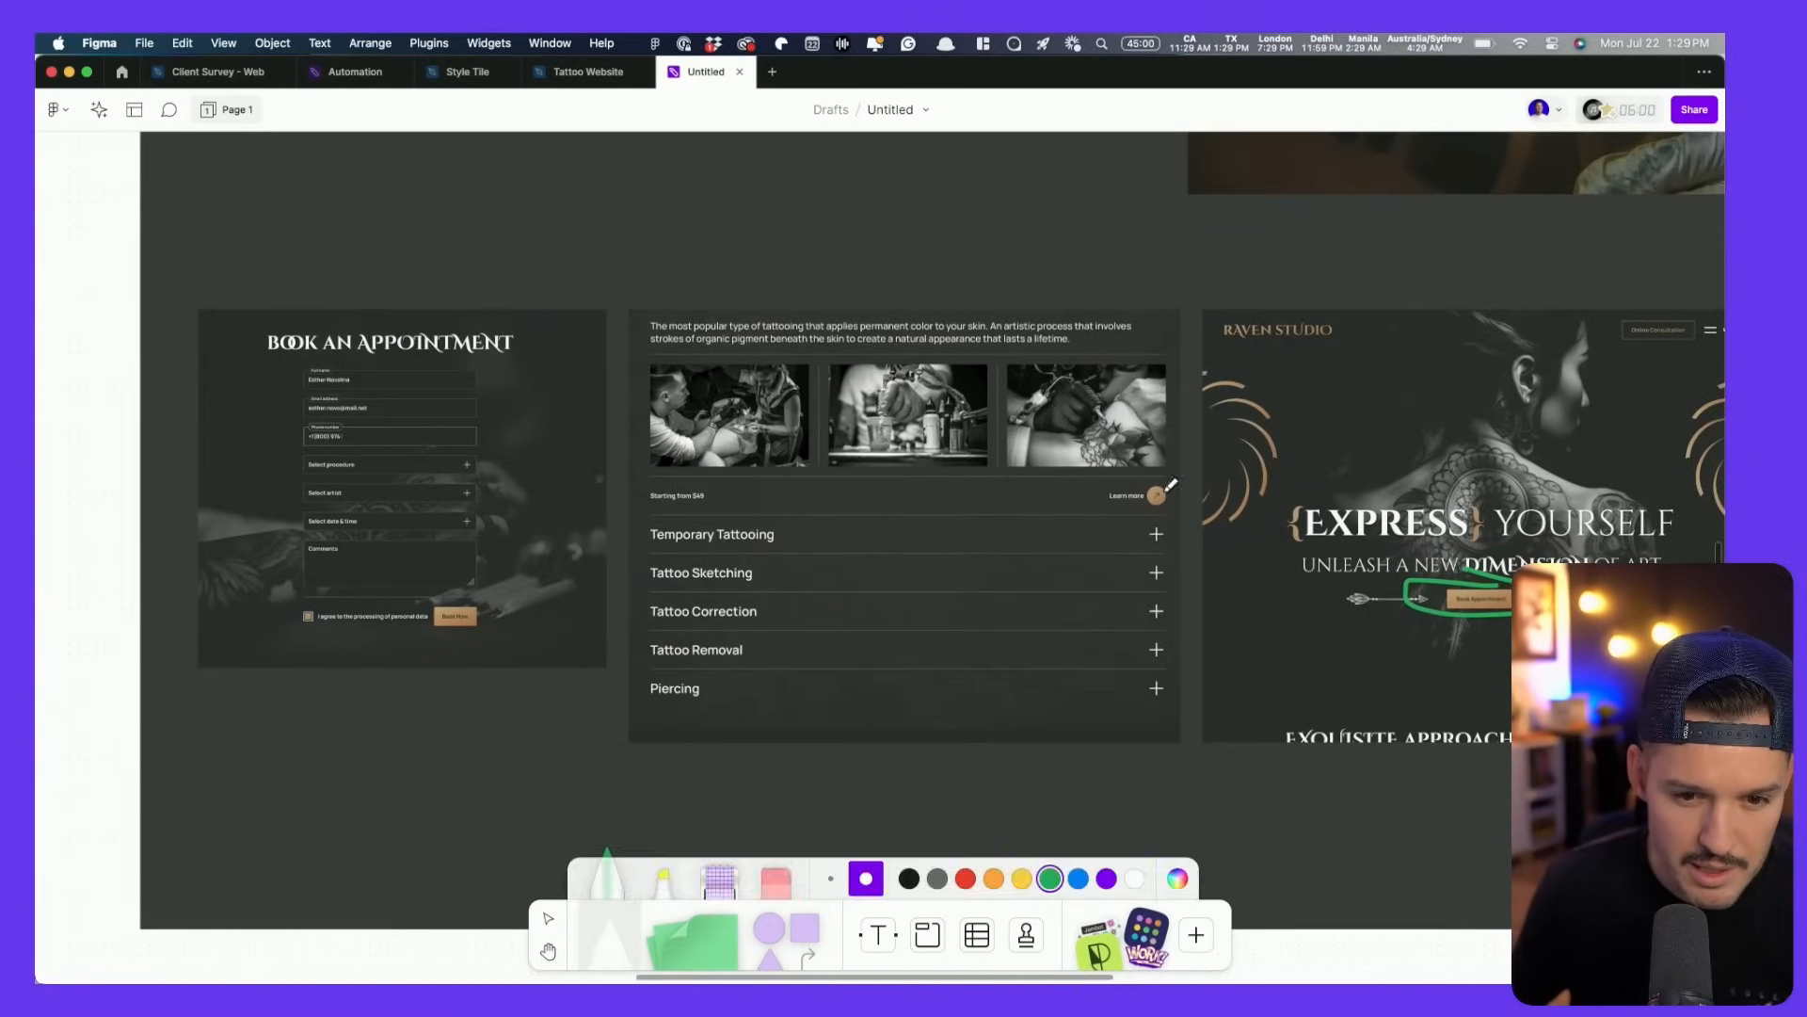
mouse_move(628, 528)
left_mouse_down()
mouse_move(632, 743)
mouse_move(1103, 748)
left_mouse_up()
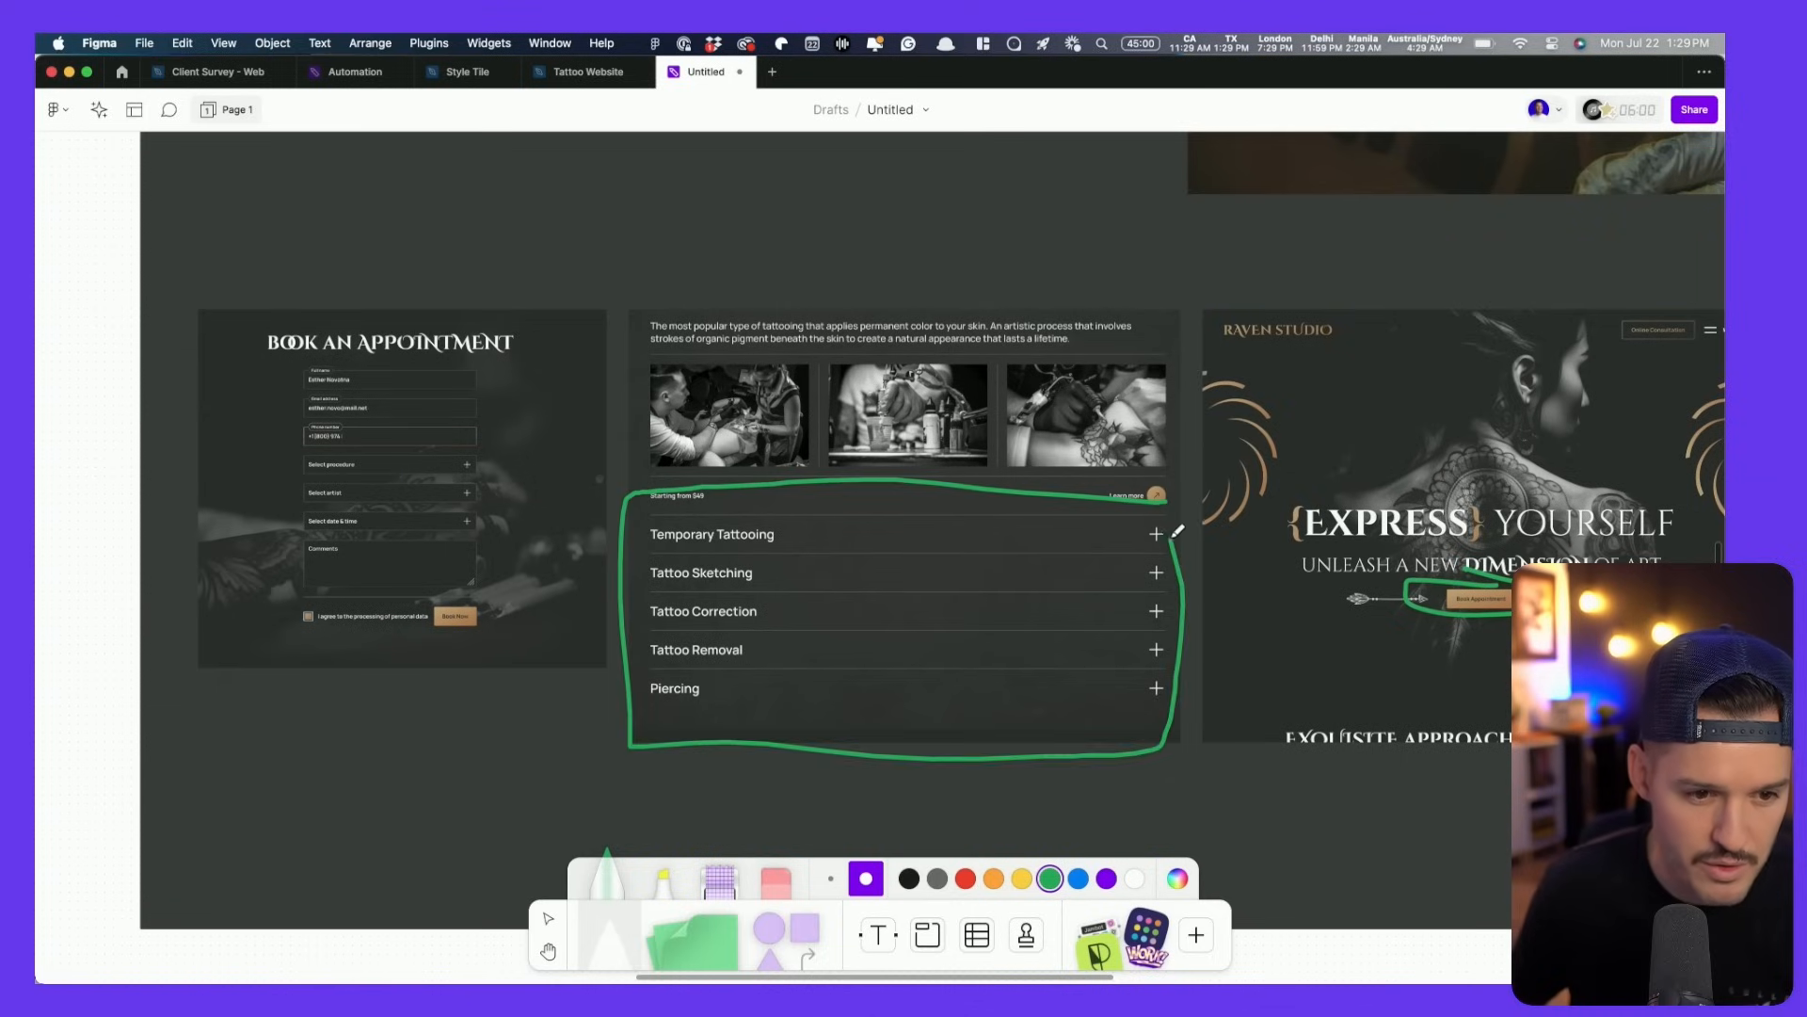
left_click_drag(424, 336, 258, 367)
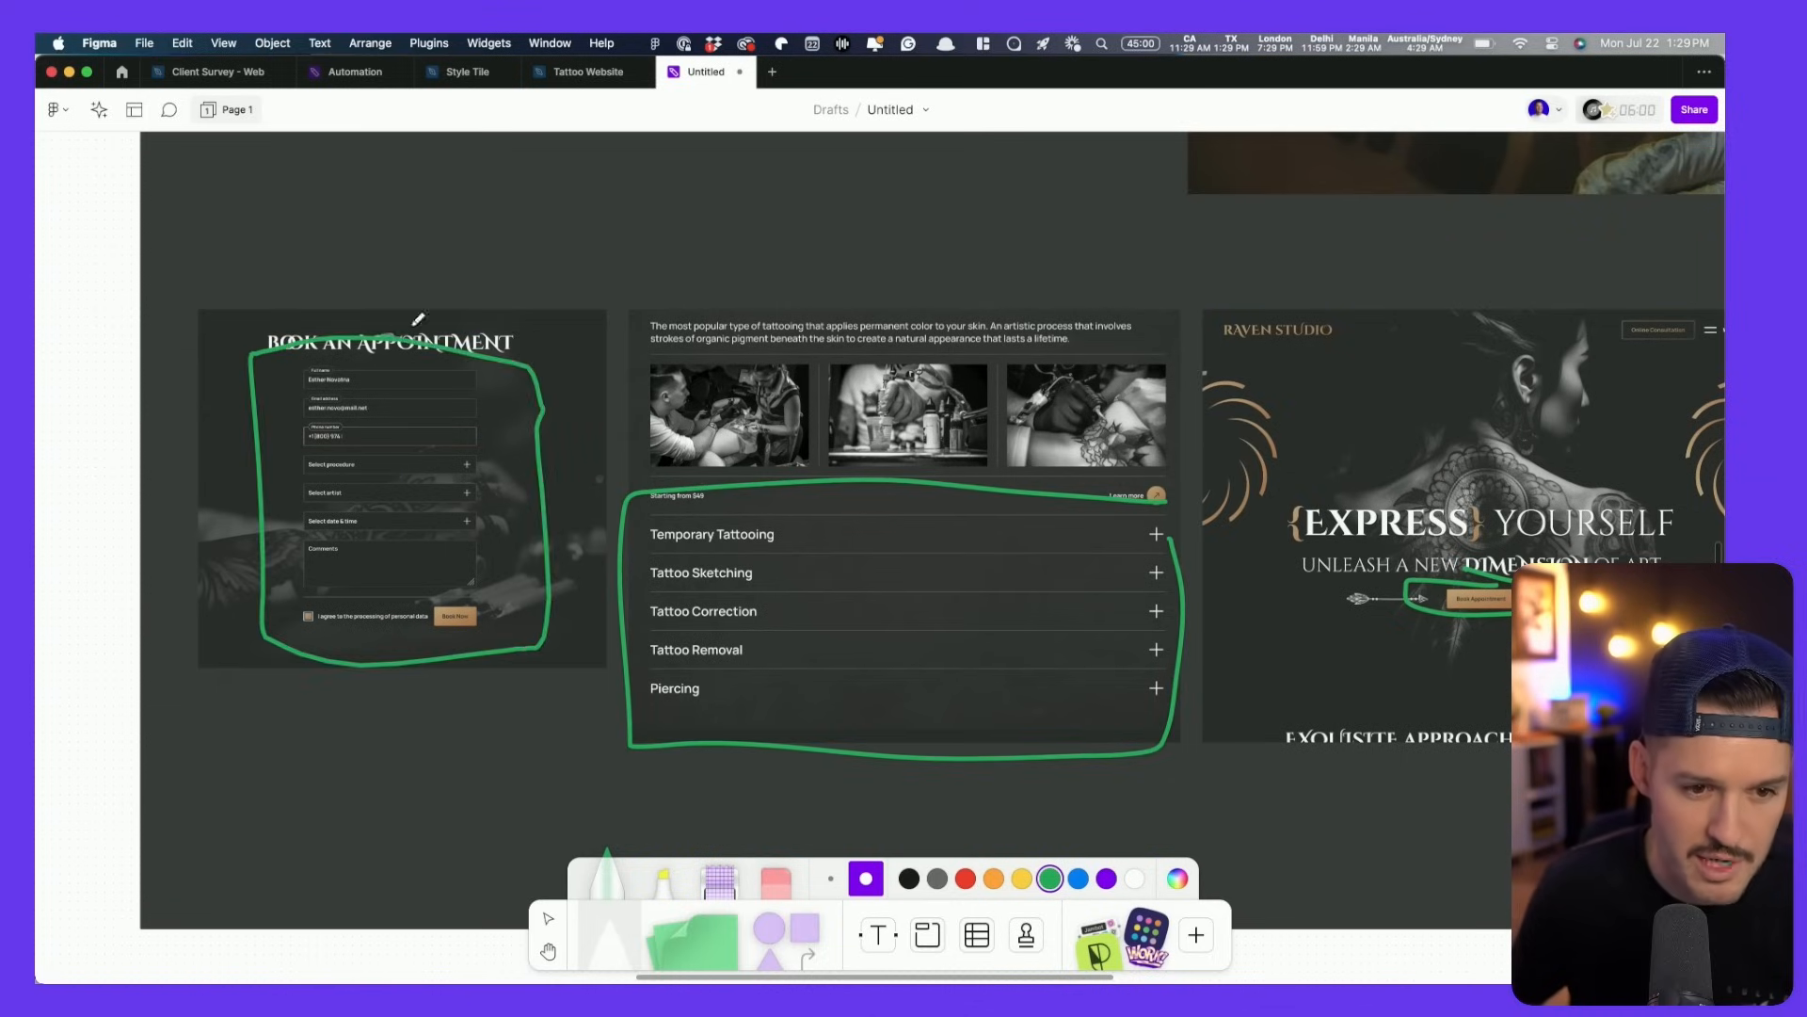
scroll(565, 565, "up", 5)
scroll(791, 432, "up", 6)
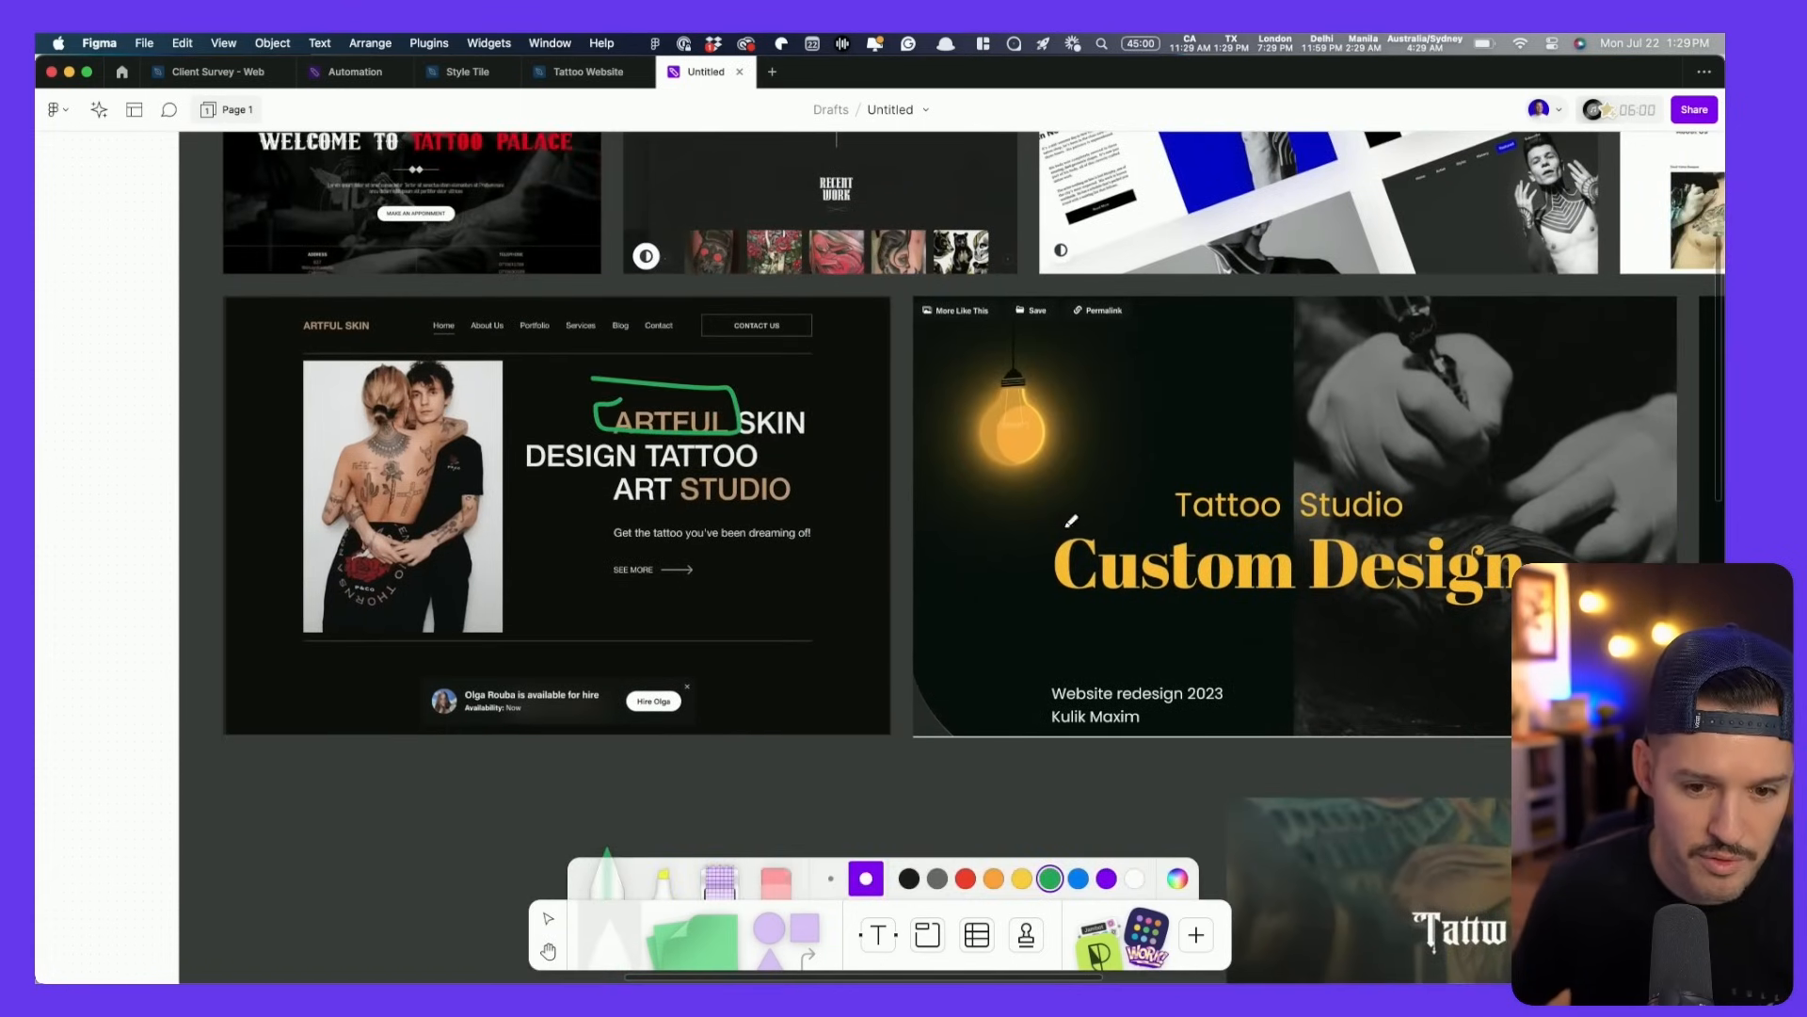
scroll(1127, 542, "down", 10)
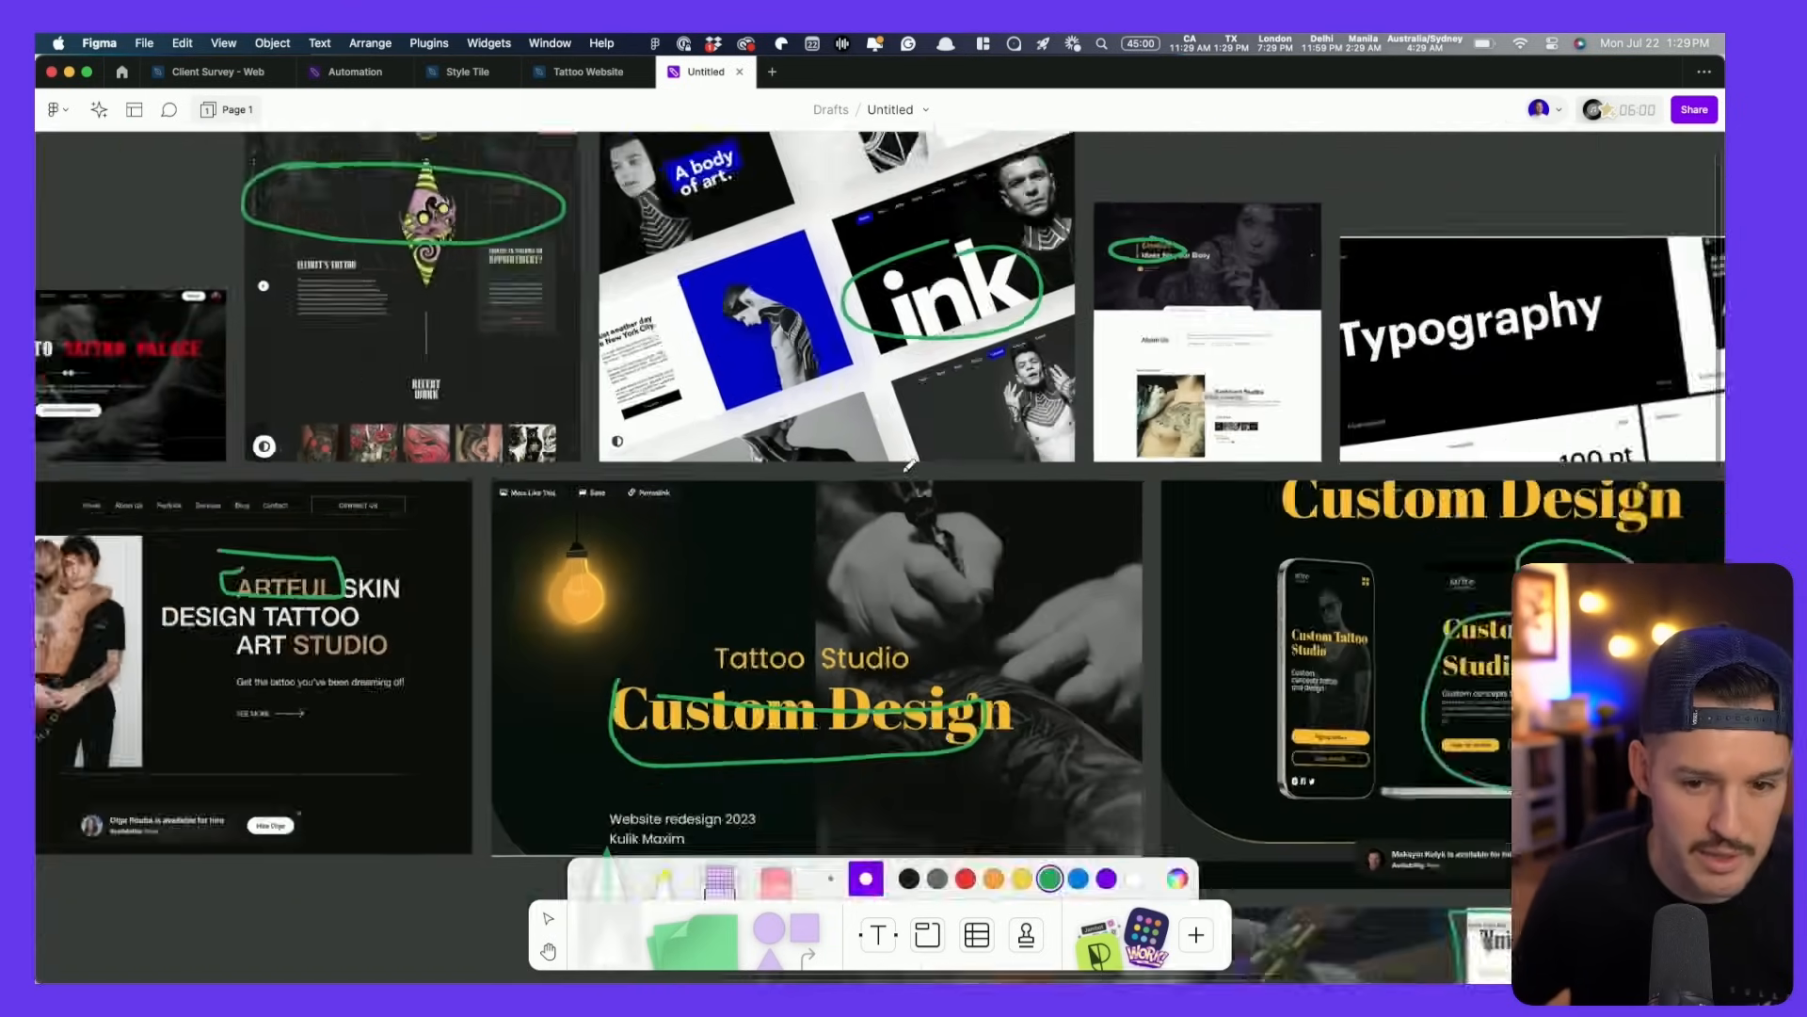
key("h")
left_click_drag(947, 554, 841, 431)
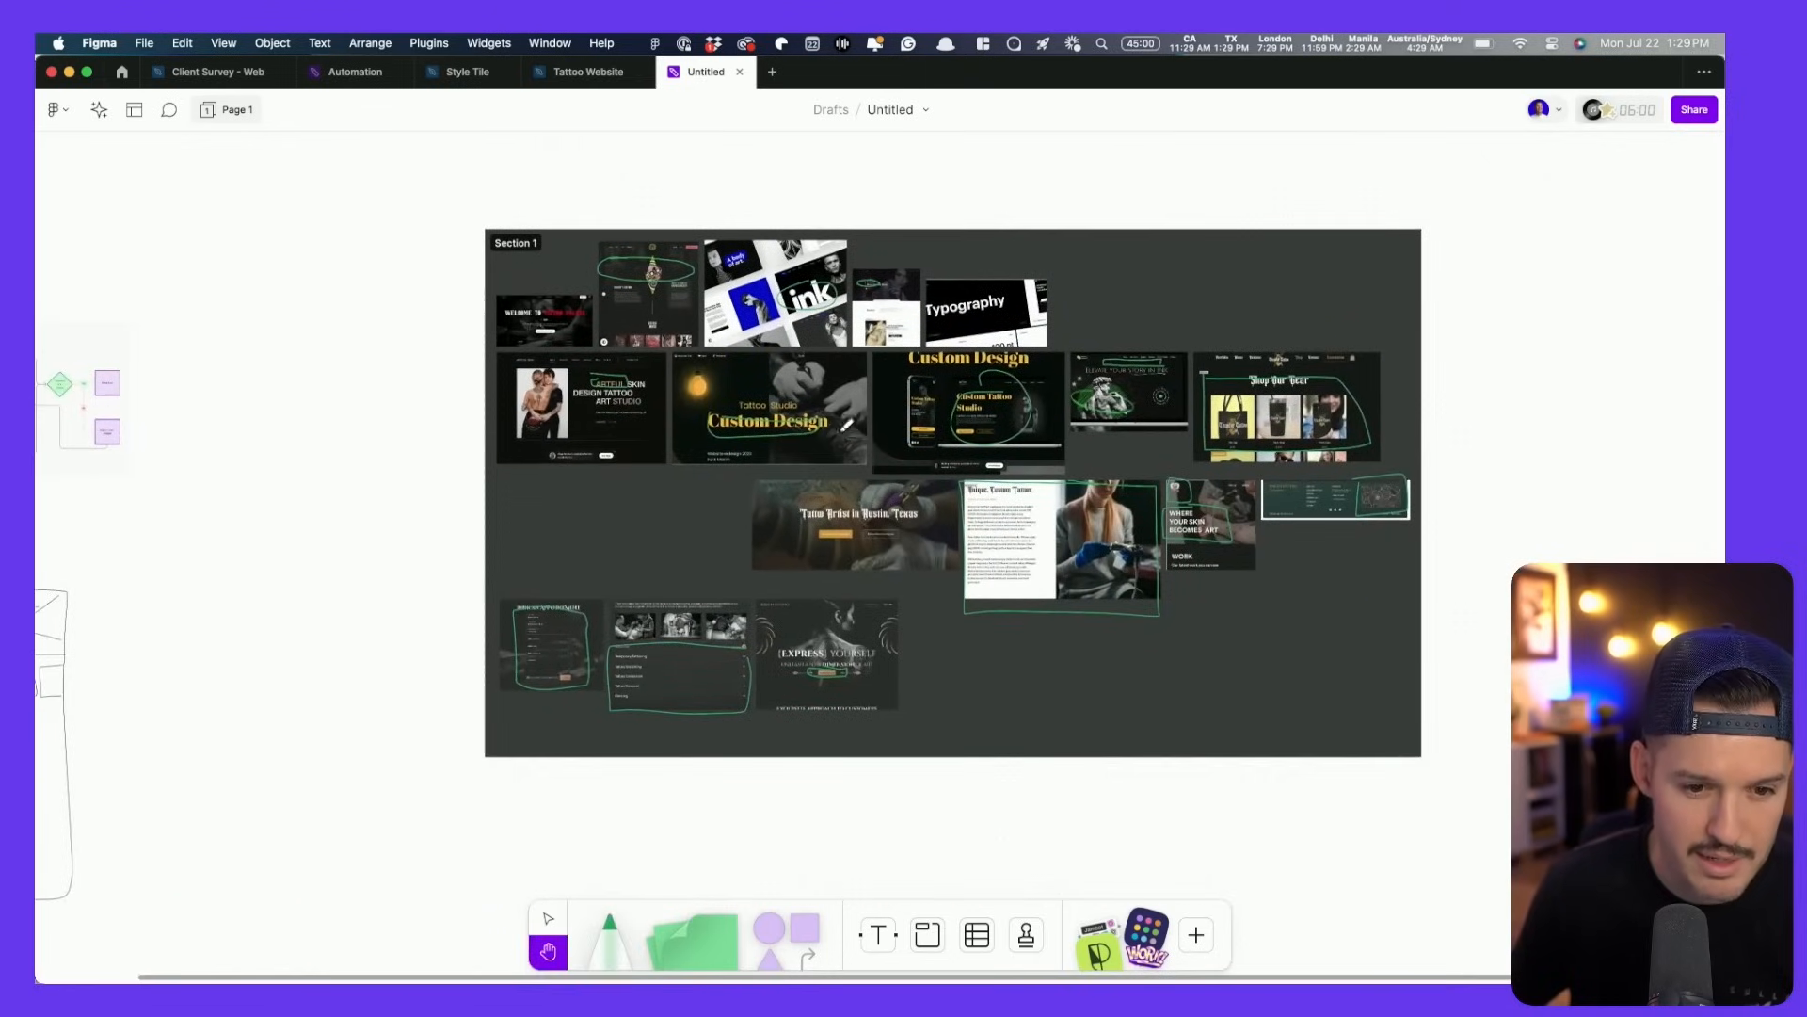
- Outline the Raven Studio header ornaments with the red marker
key("p")
scroll(844, 617, "up", 10)
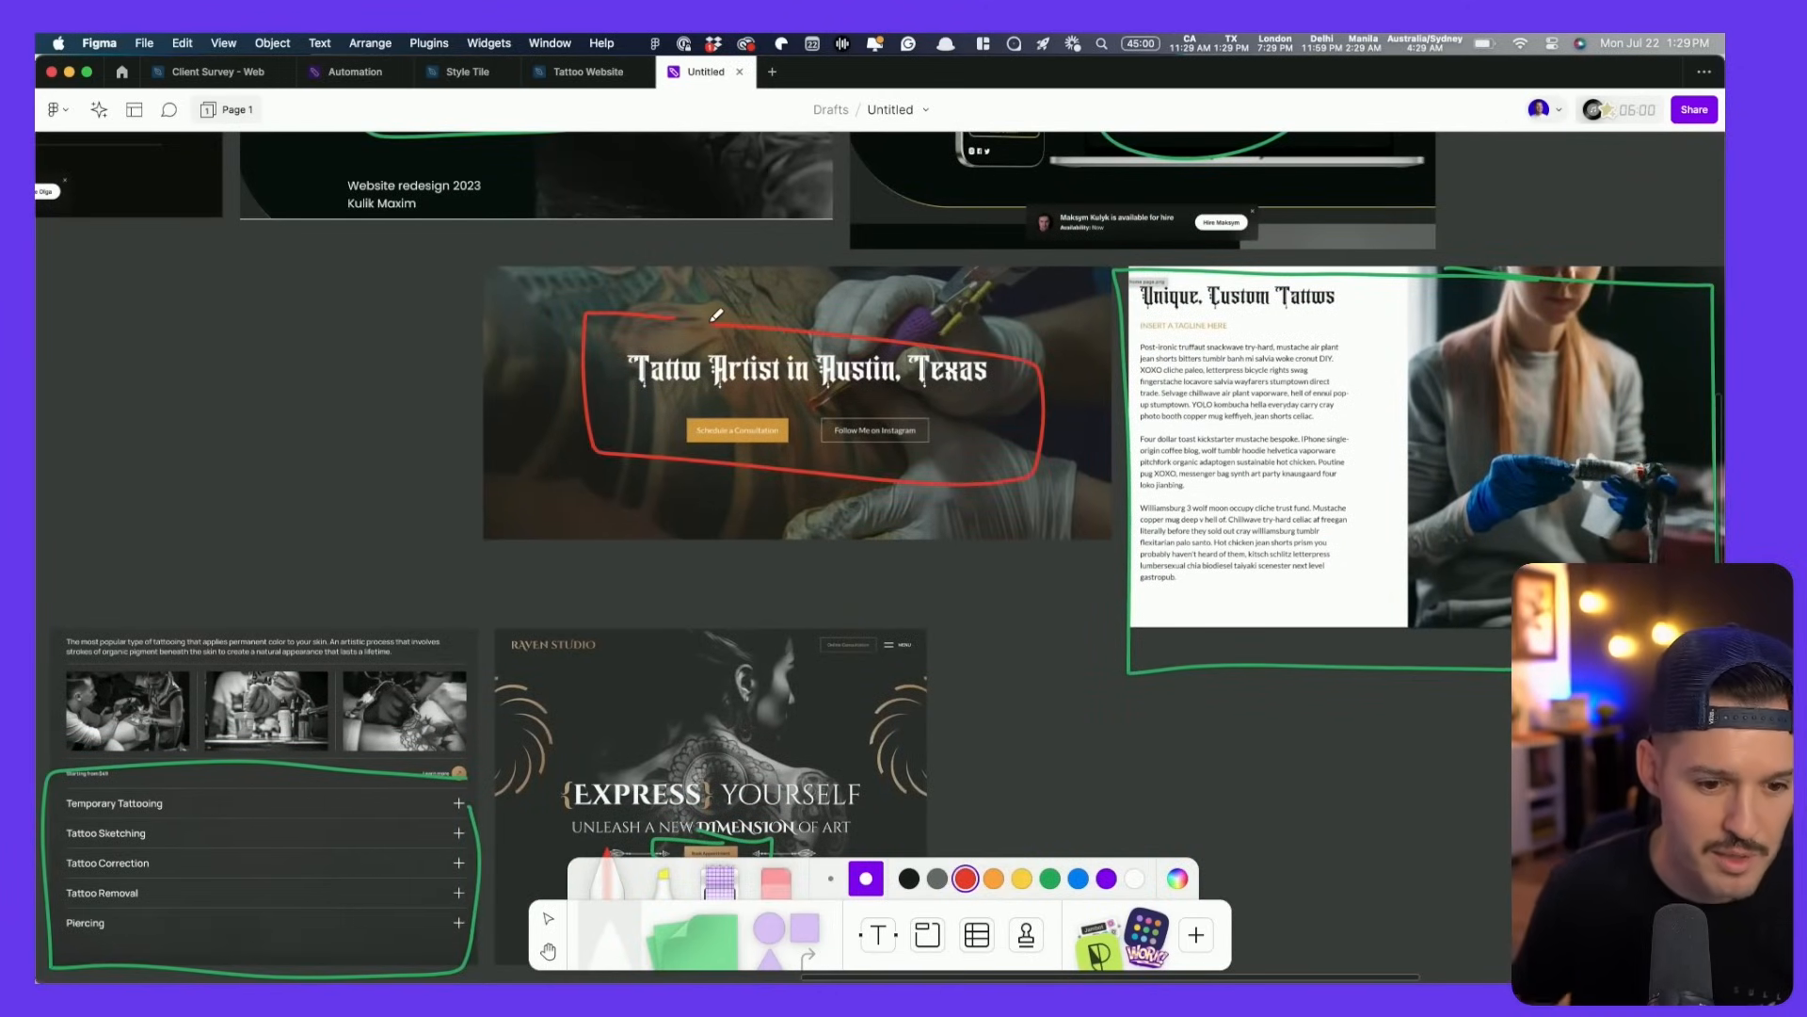
scroll(716, 315, "down", 5)
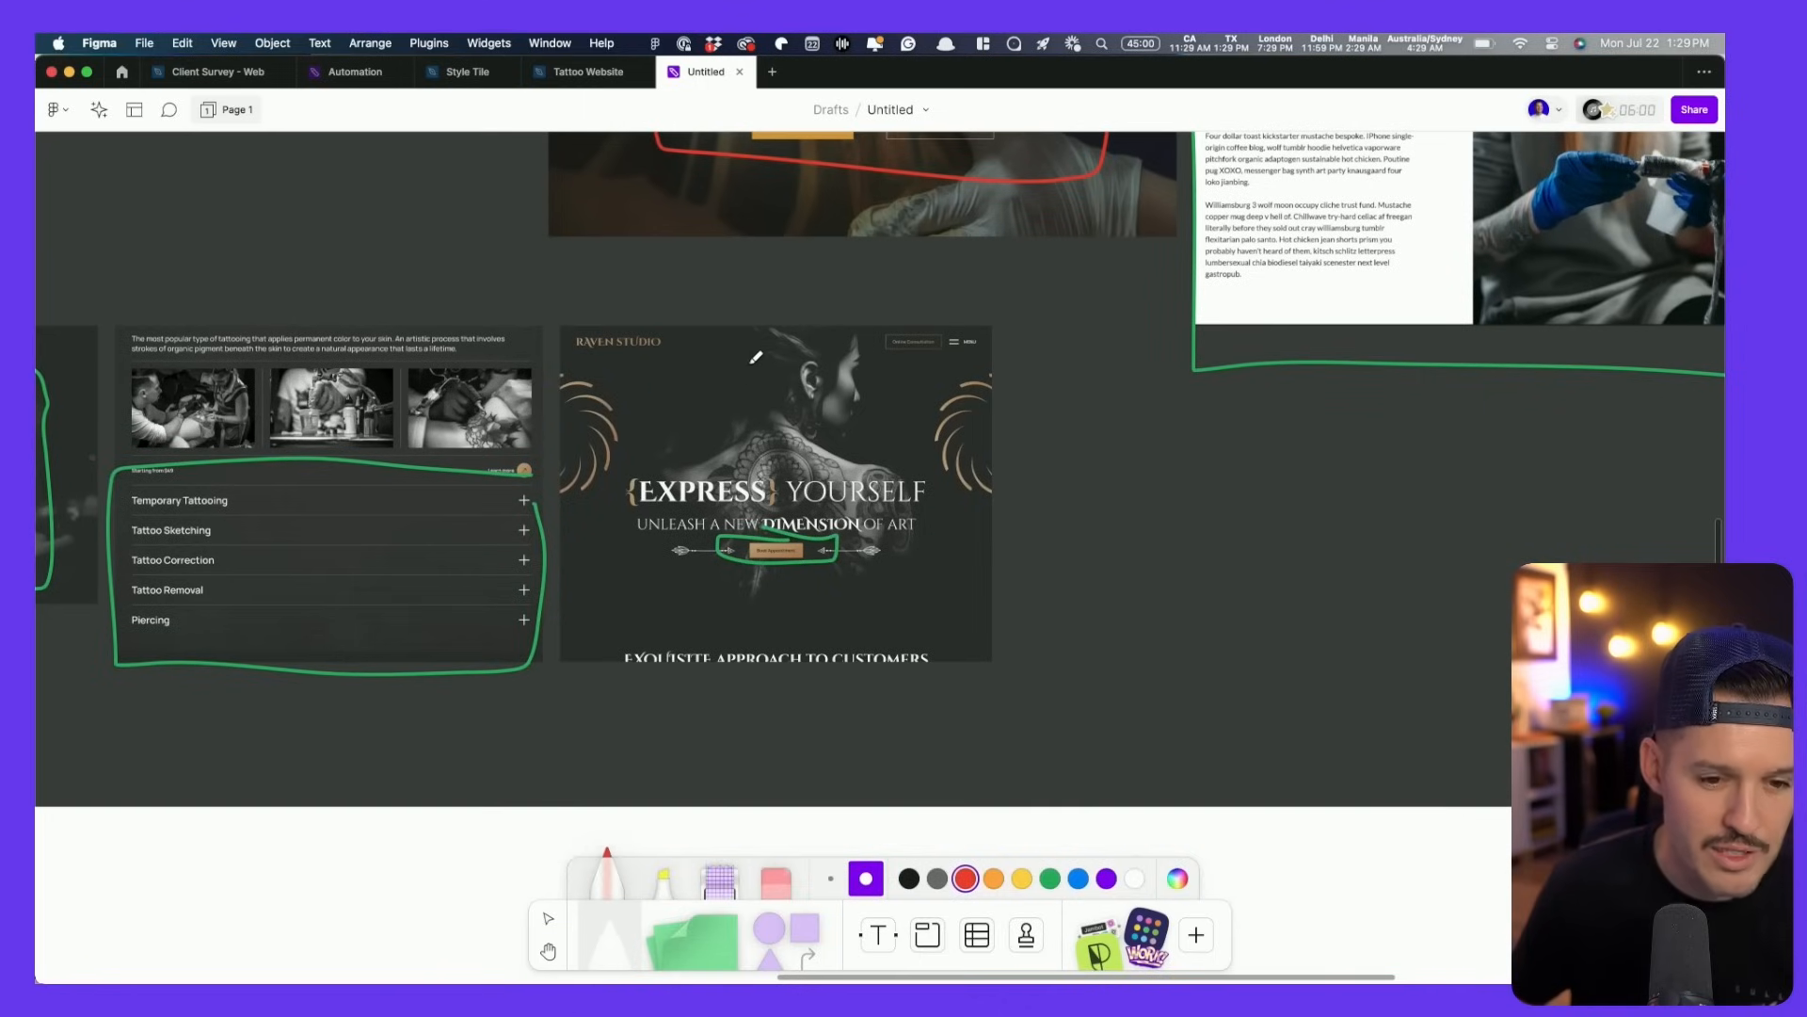
mouse_move(703, 352)
left_mouse_down()
mouse_move(608, 355)
mouse_move(614, 439)
left_mouse_up()
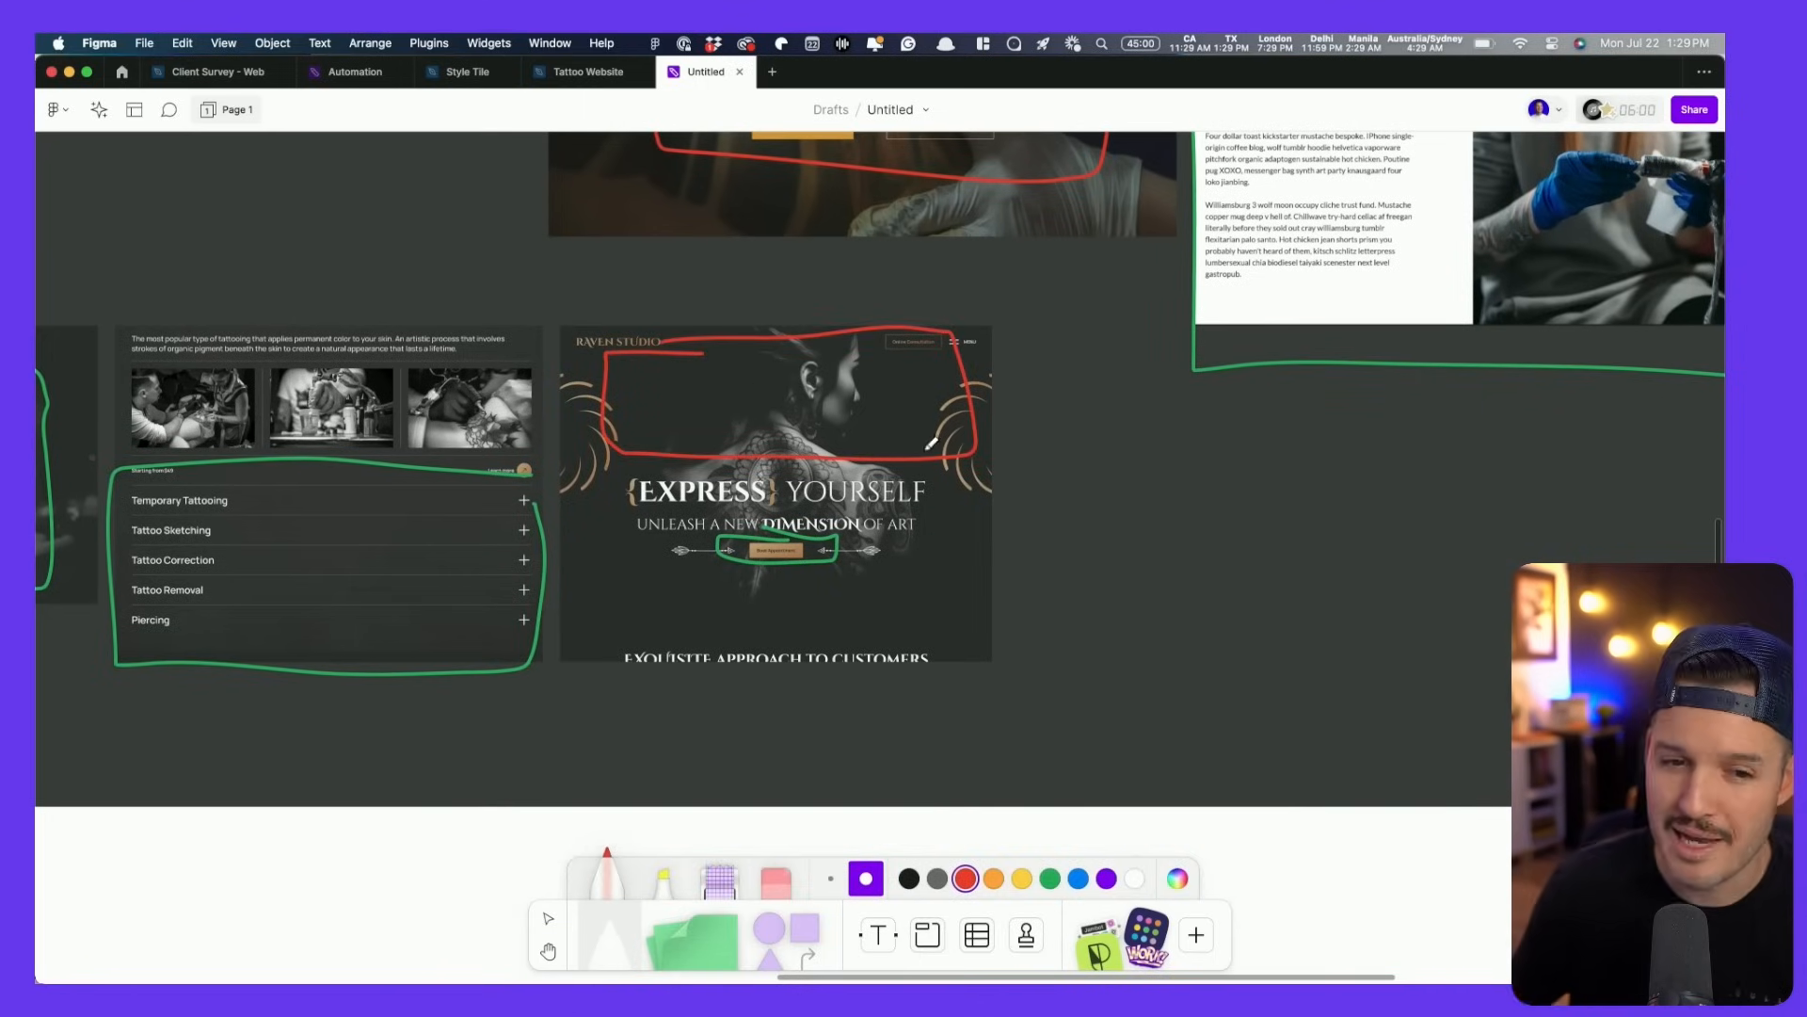
- Draw a red X across the Tattoo Palace welcome card
key("h")
scroll(520, 576, "right", 15)
scroll(521, 576, "up", 6)
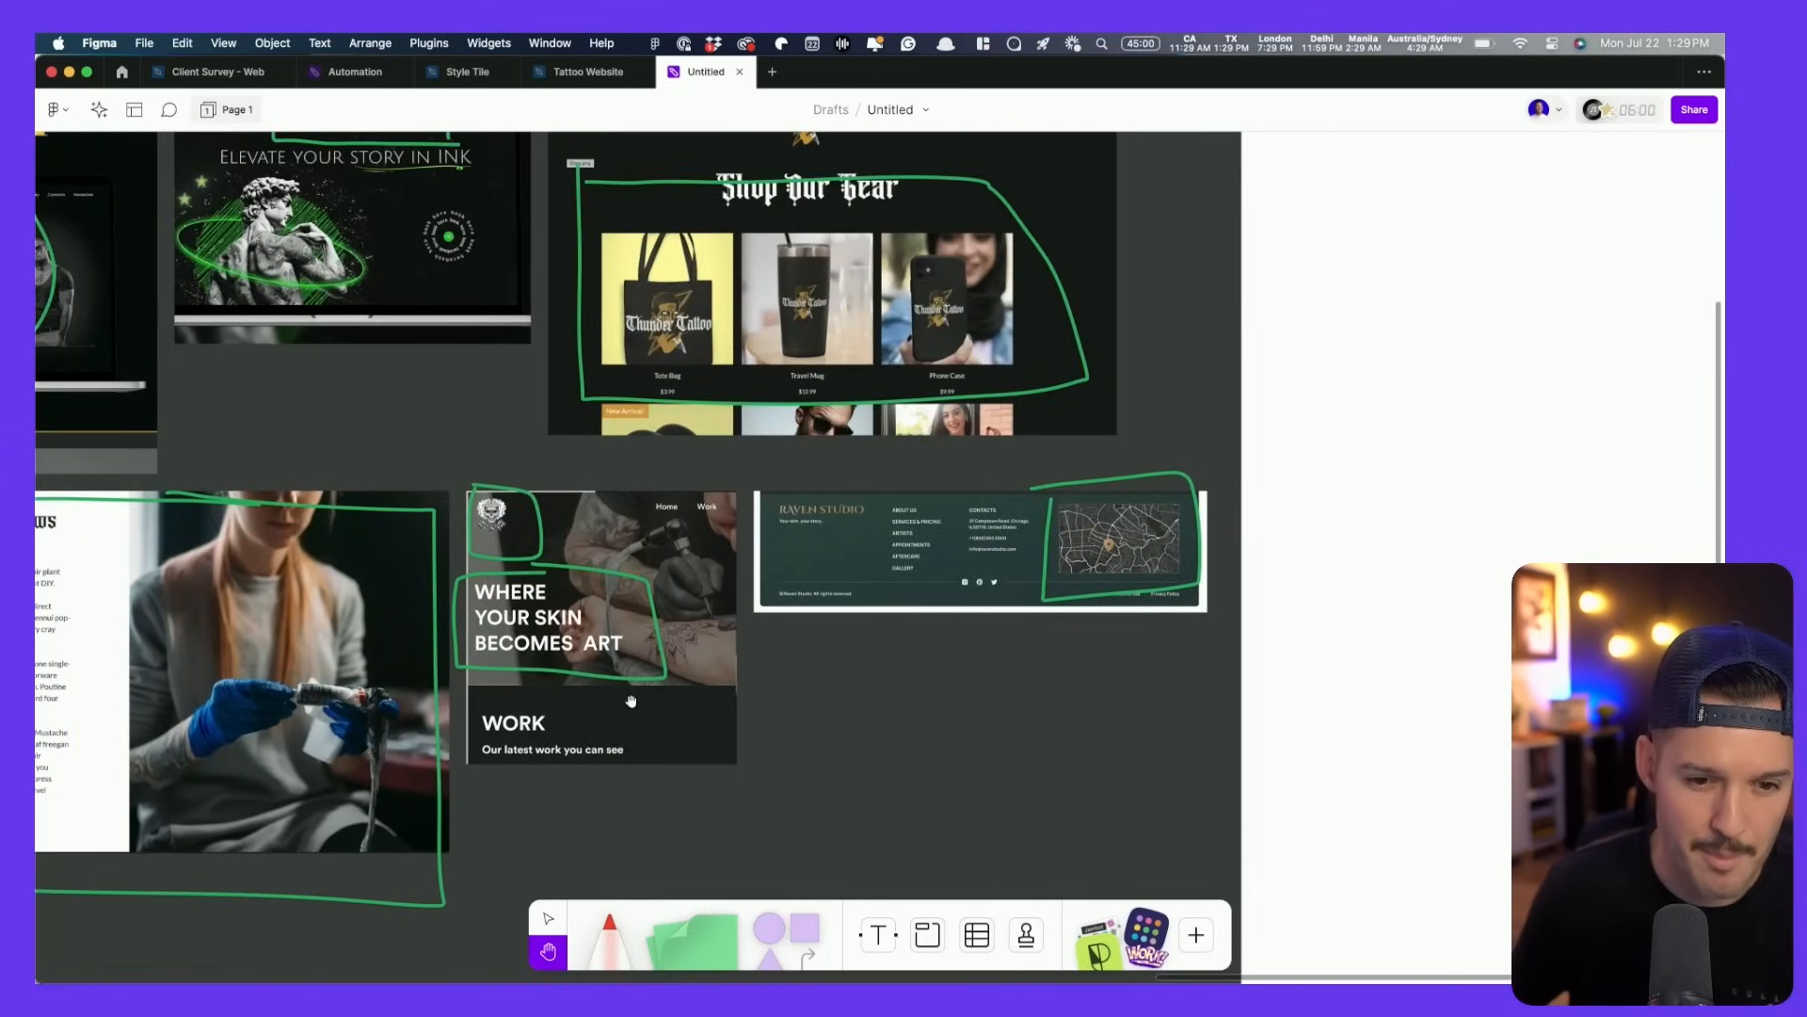
key("m")
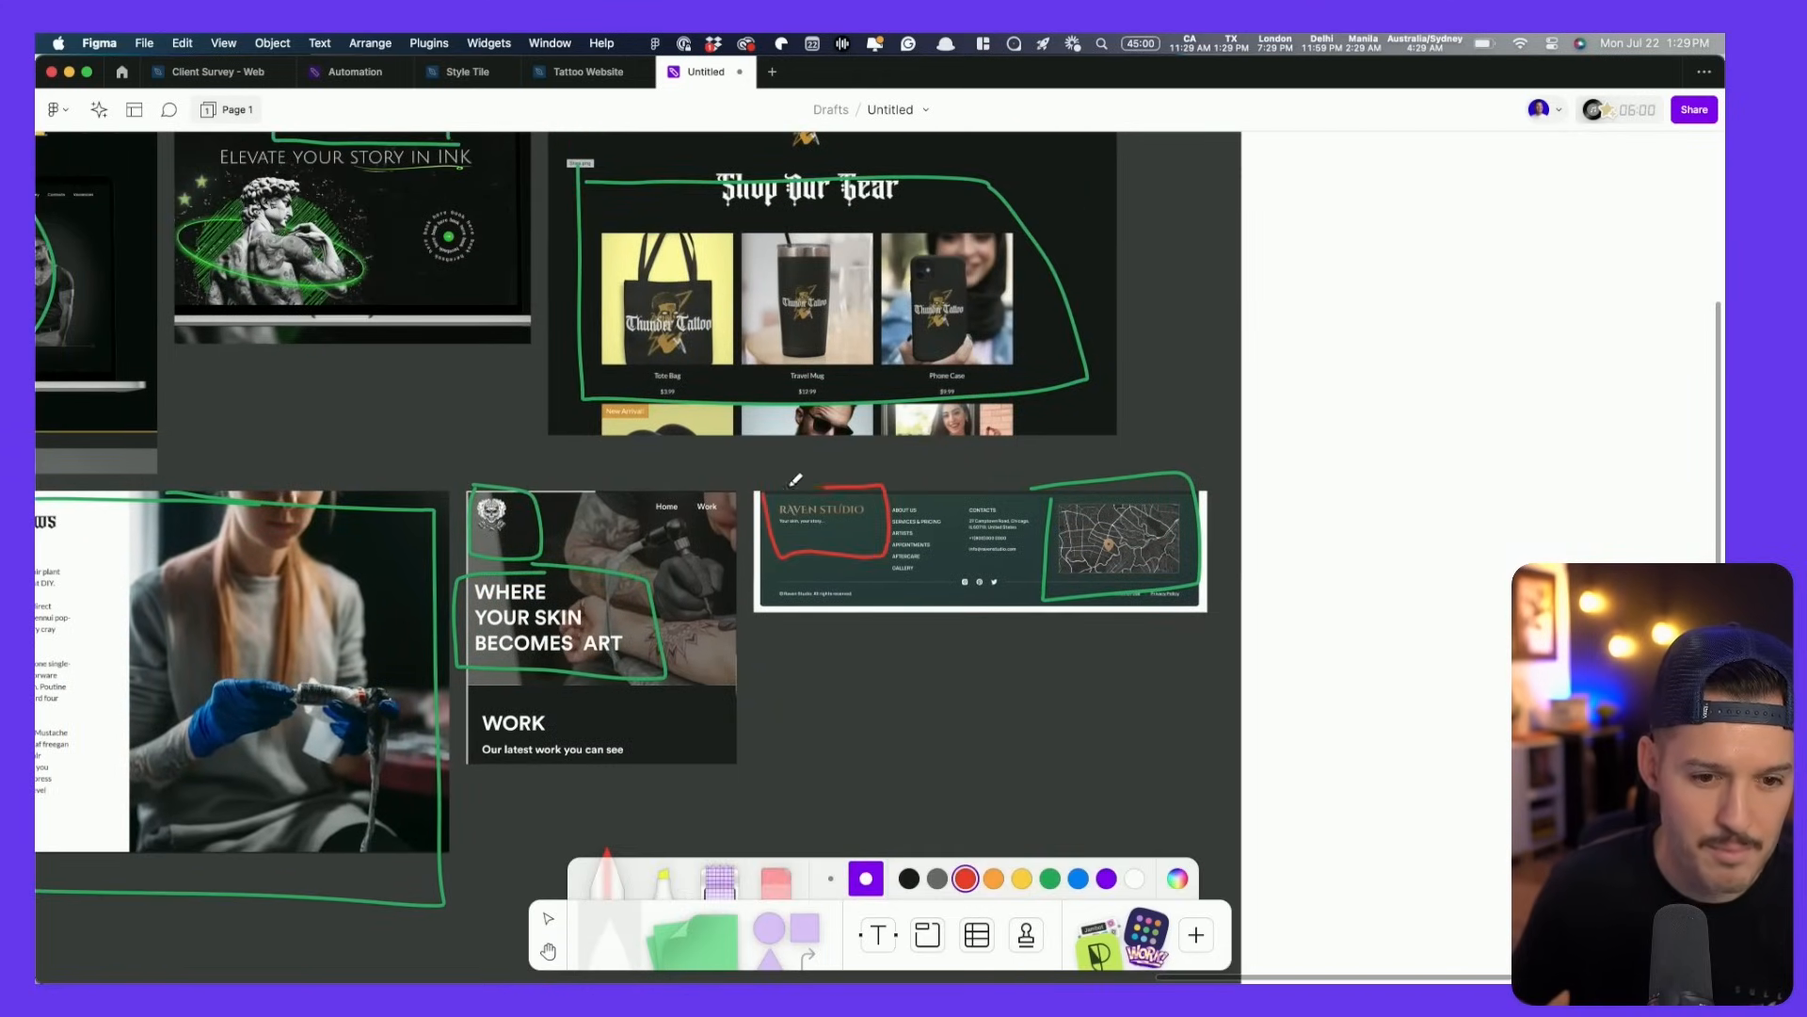
key("h")
scroll(650, 557, "left", 5)
scroll(650, 556, "up", 4)
left_click_drag(652, 563, 1160, 582)
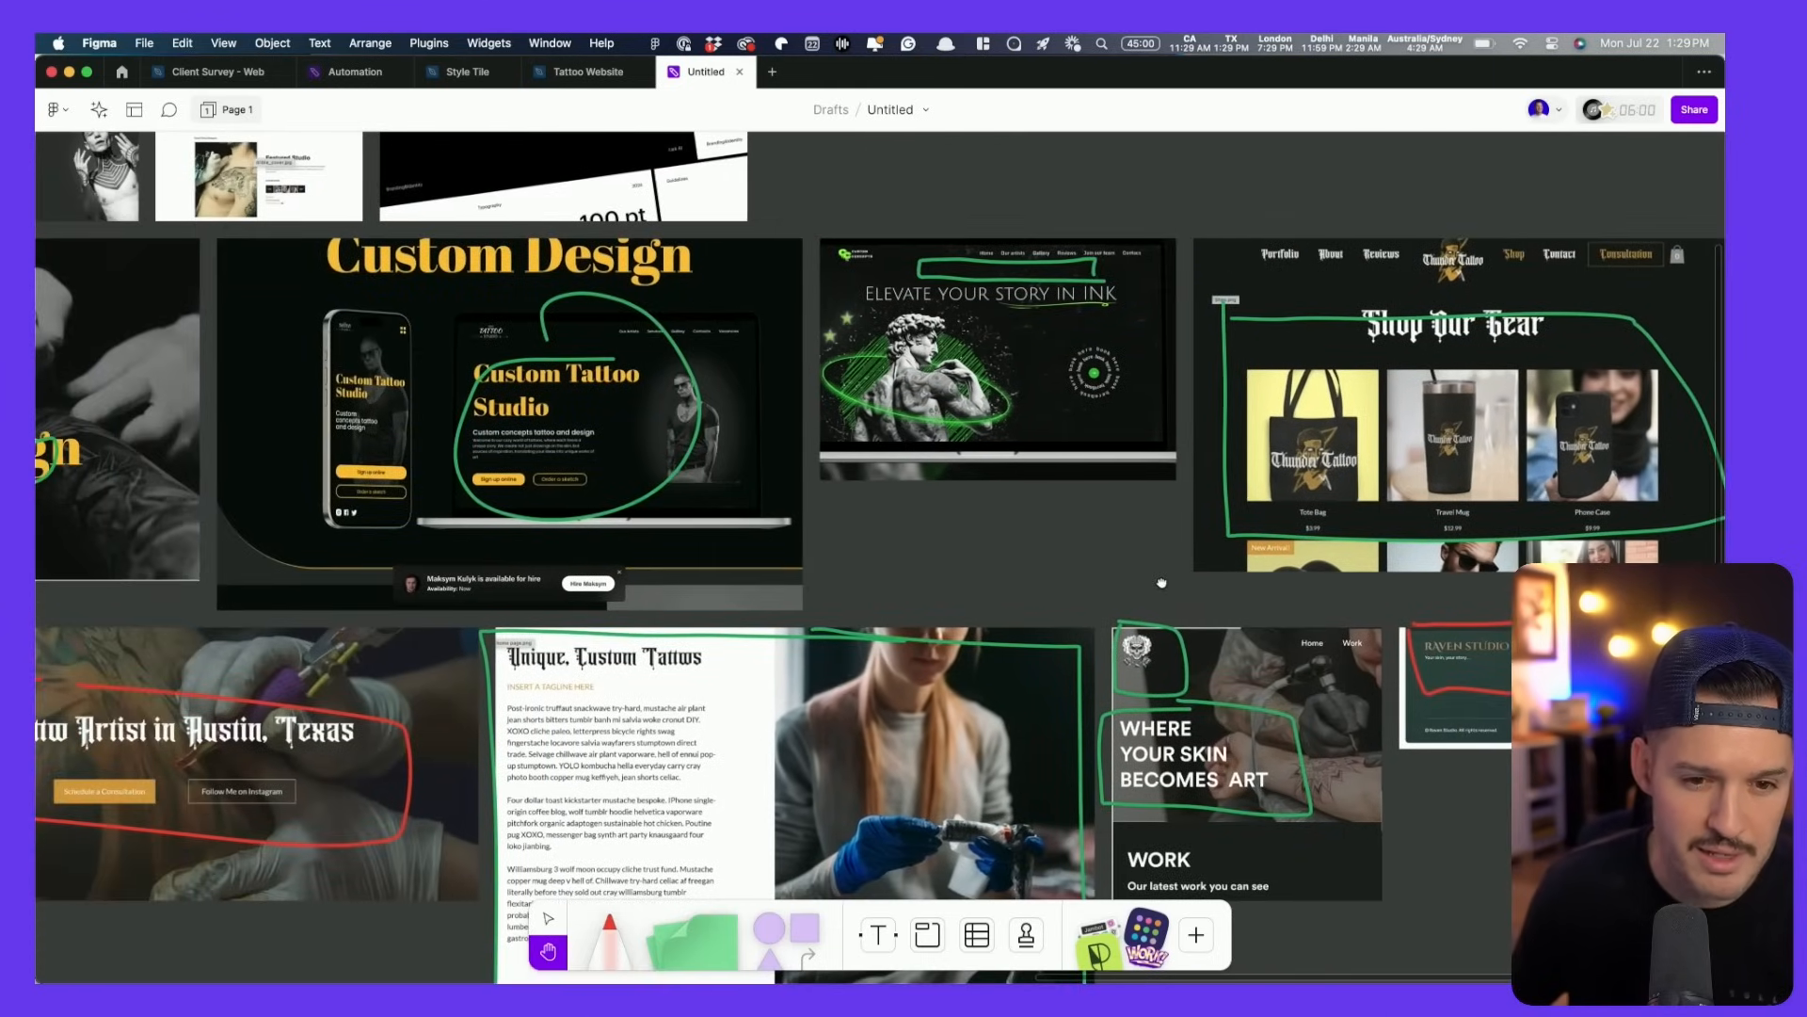
key("m")
key("h")
scroll(826, 610, "left", 15)
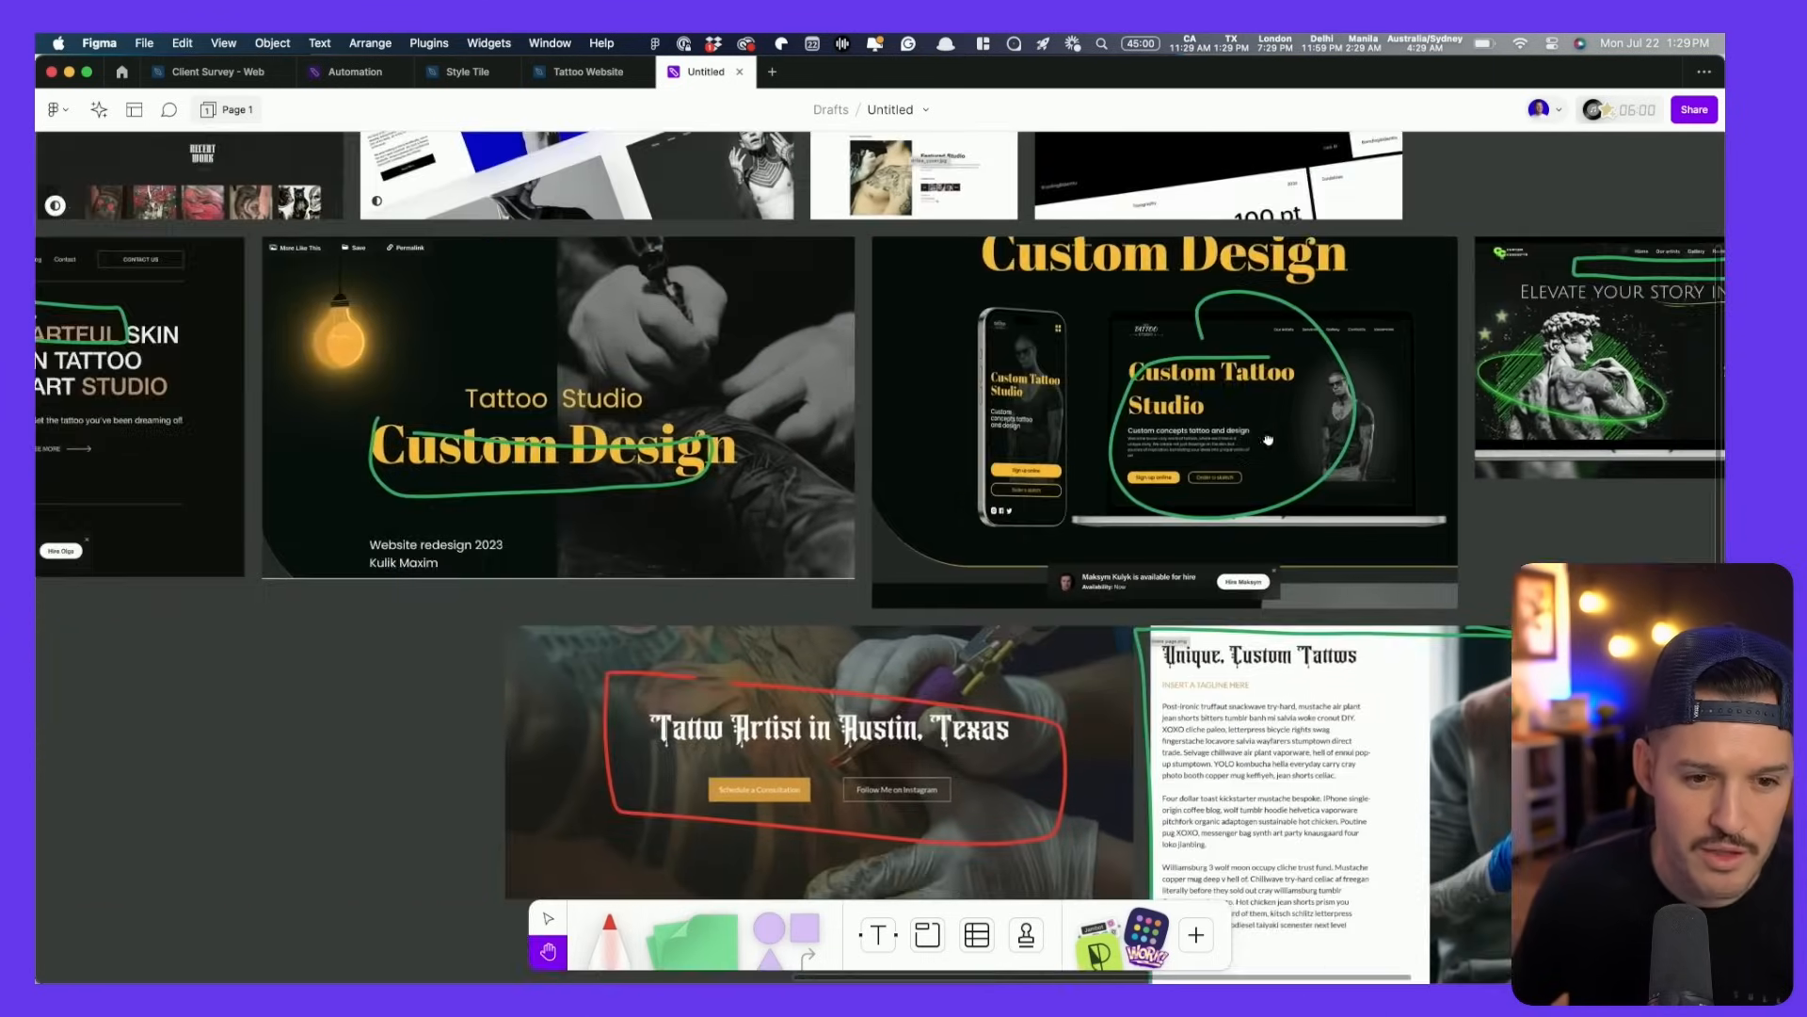
scroll(825, 610, "up", 4)
key("m")
scroll(282, 323, "up", 5)
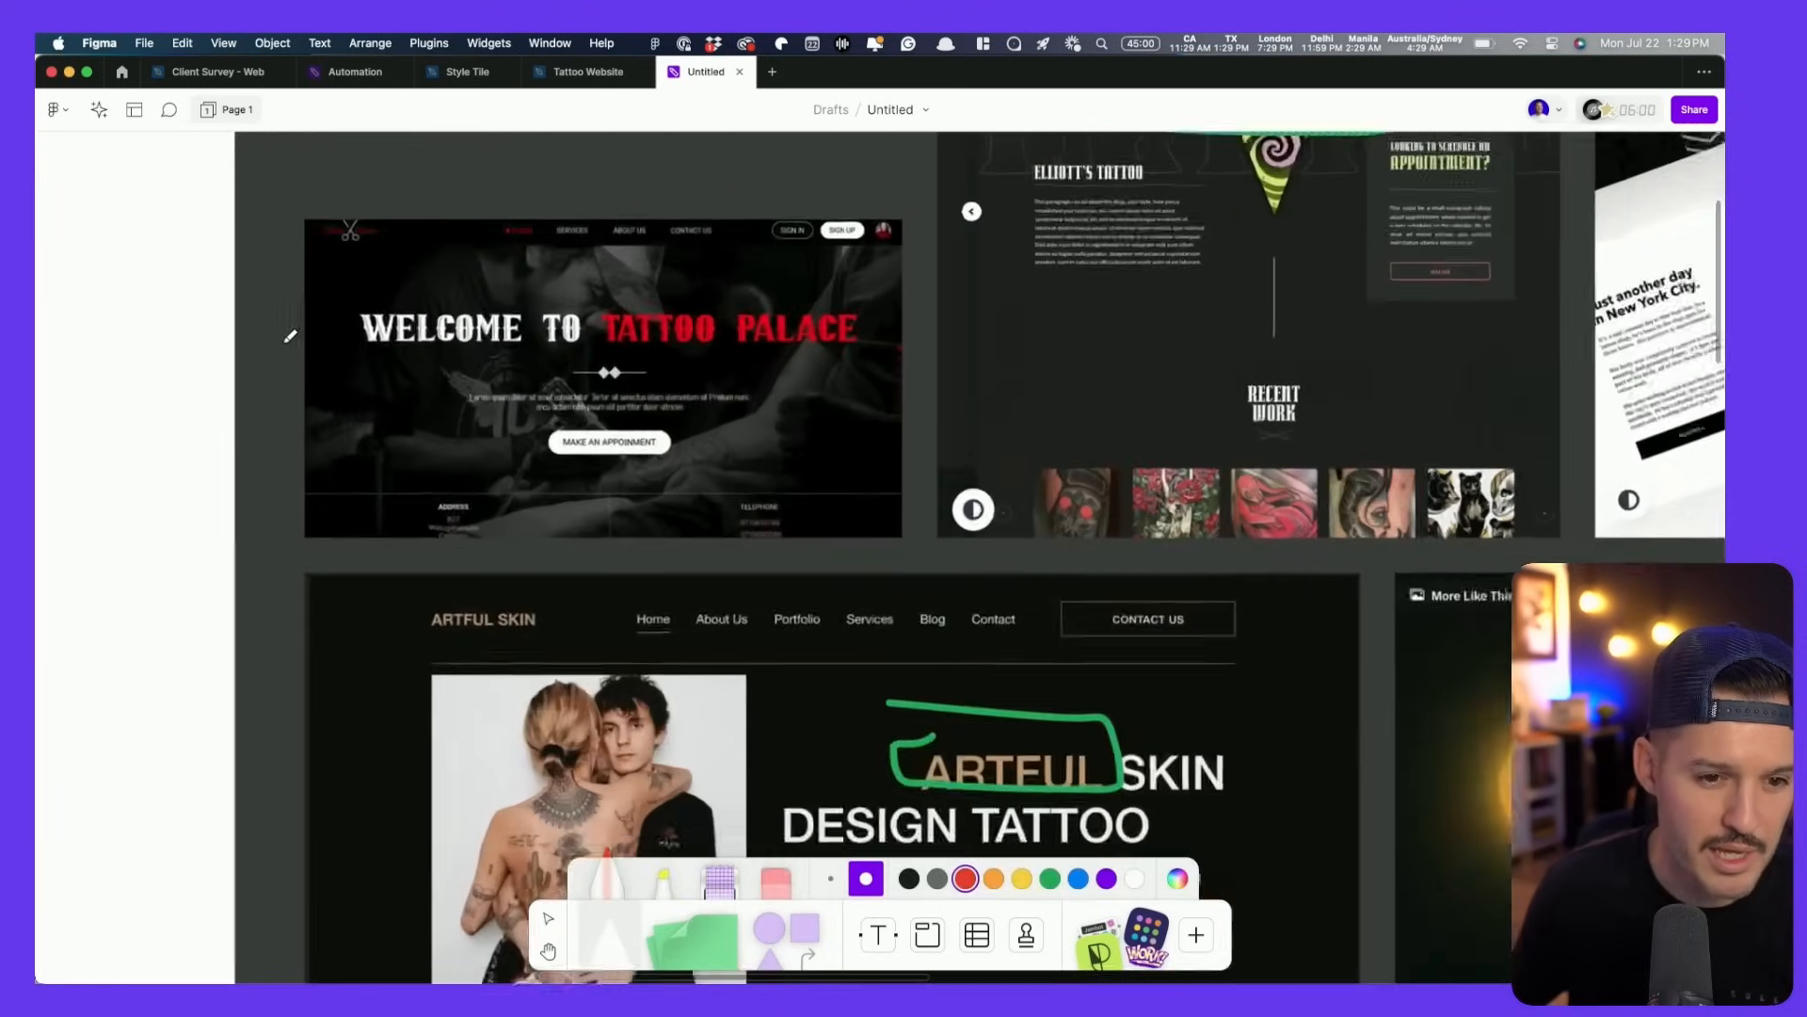
left_click_drag(918, 240, 356, 468)
mouse_move(340, 271)
left_mouse_down()
mouse_move(791, 492)
mouse_move(851, 506)
left_mouse_up()
- Underline the recent-work thumbnails with a red marker stroke
scroll(458, 557, "right", 6)
scroll(458, 557, "up", 3)
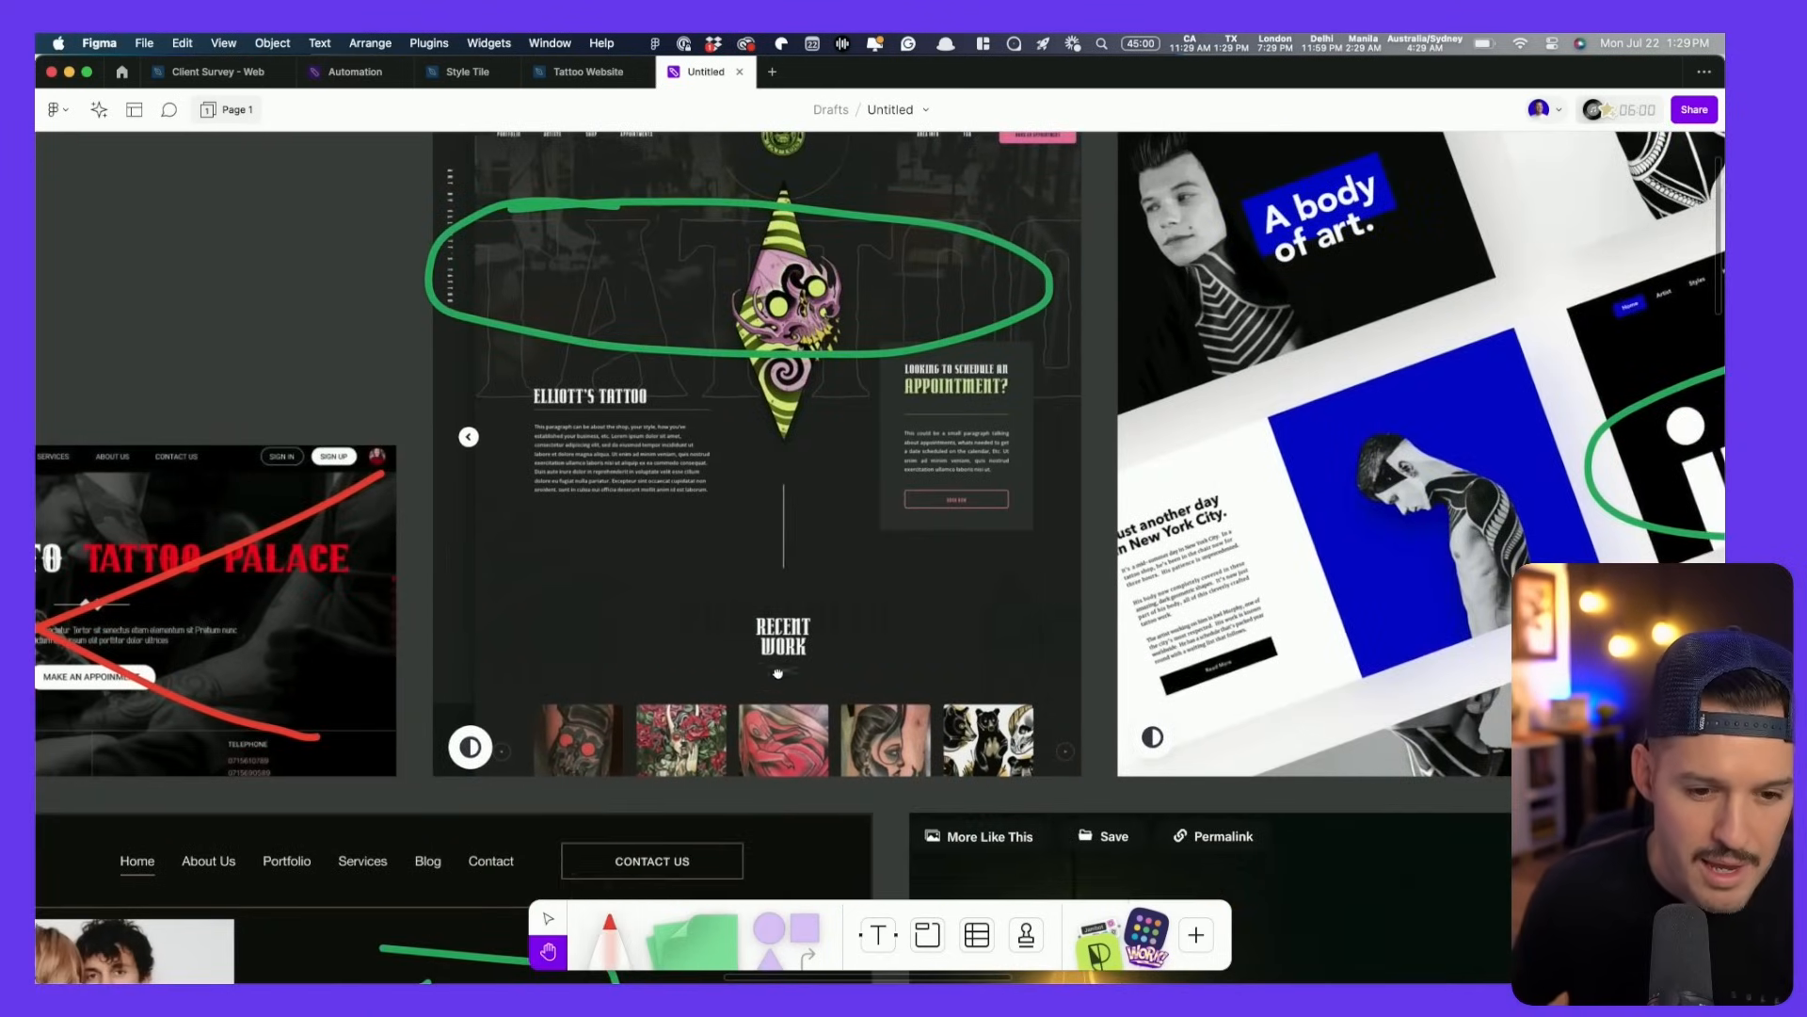
scroll(458, 557, "down", 2)
scroll(457, 557, "right", 1)
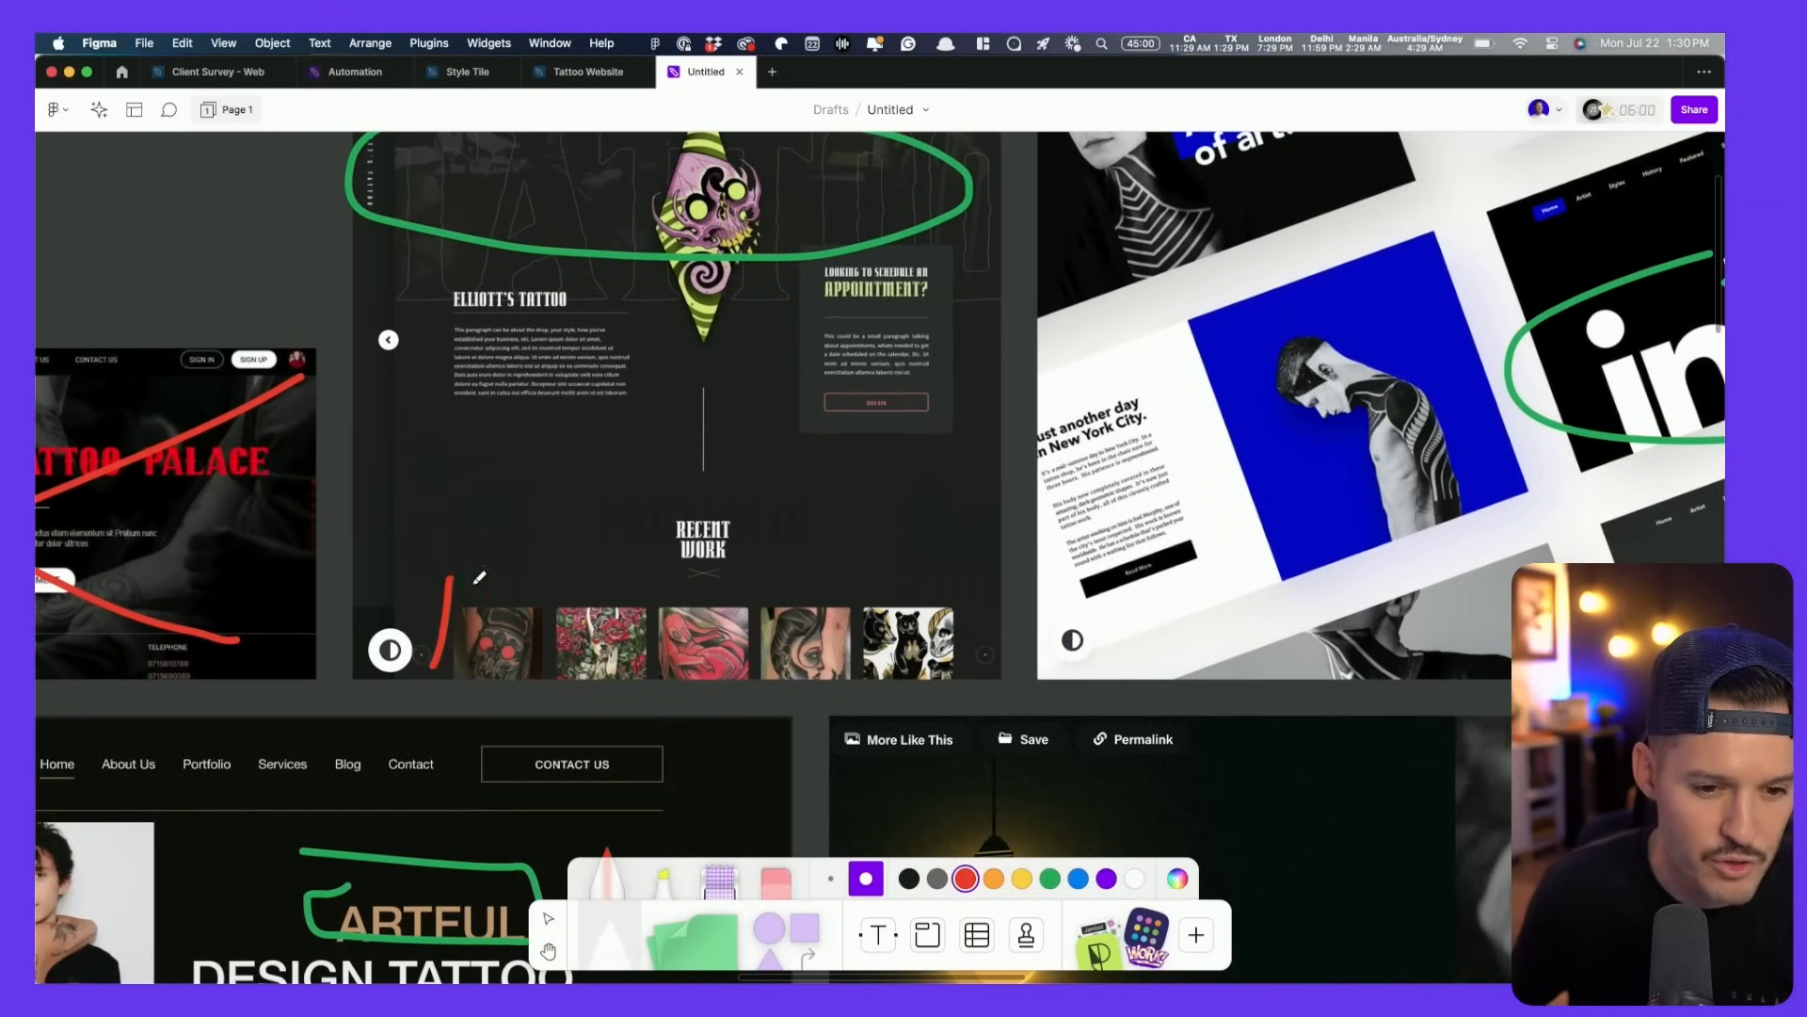
left_click_drag(475, 581, 897, 586)
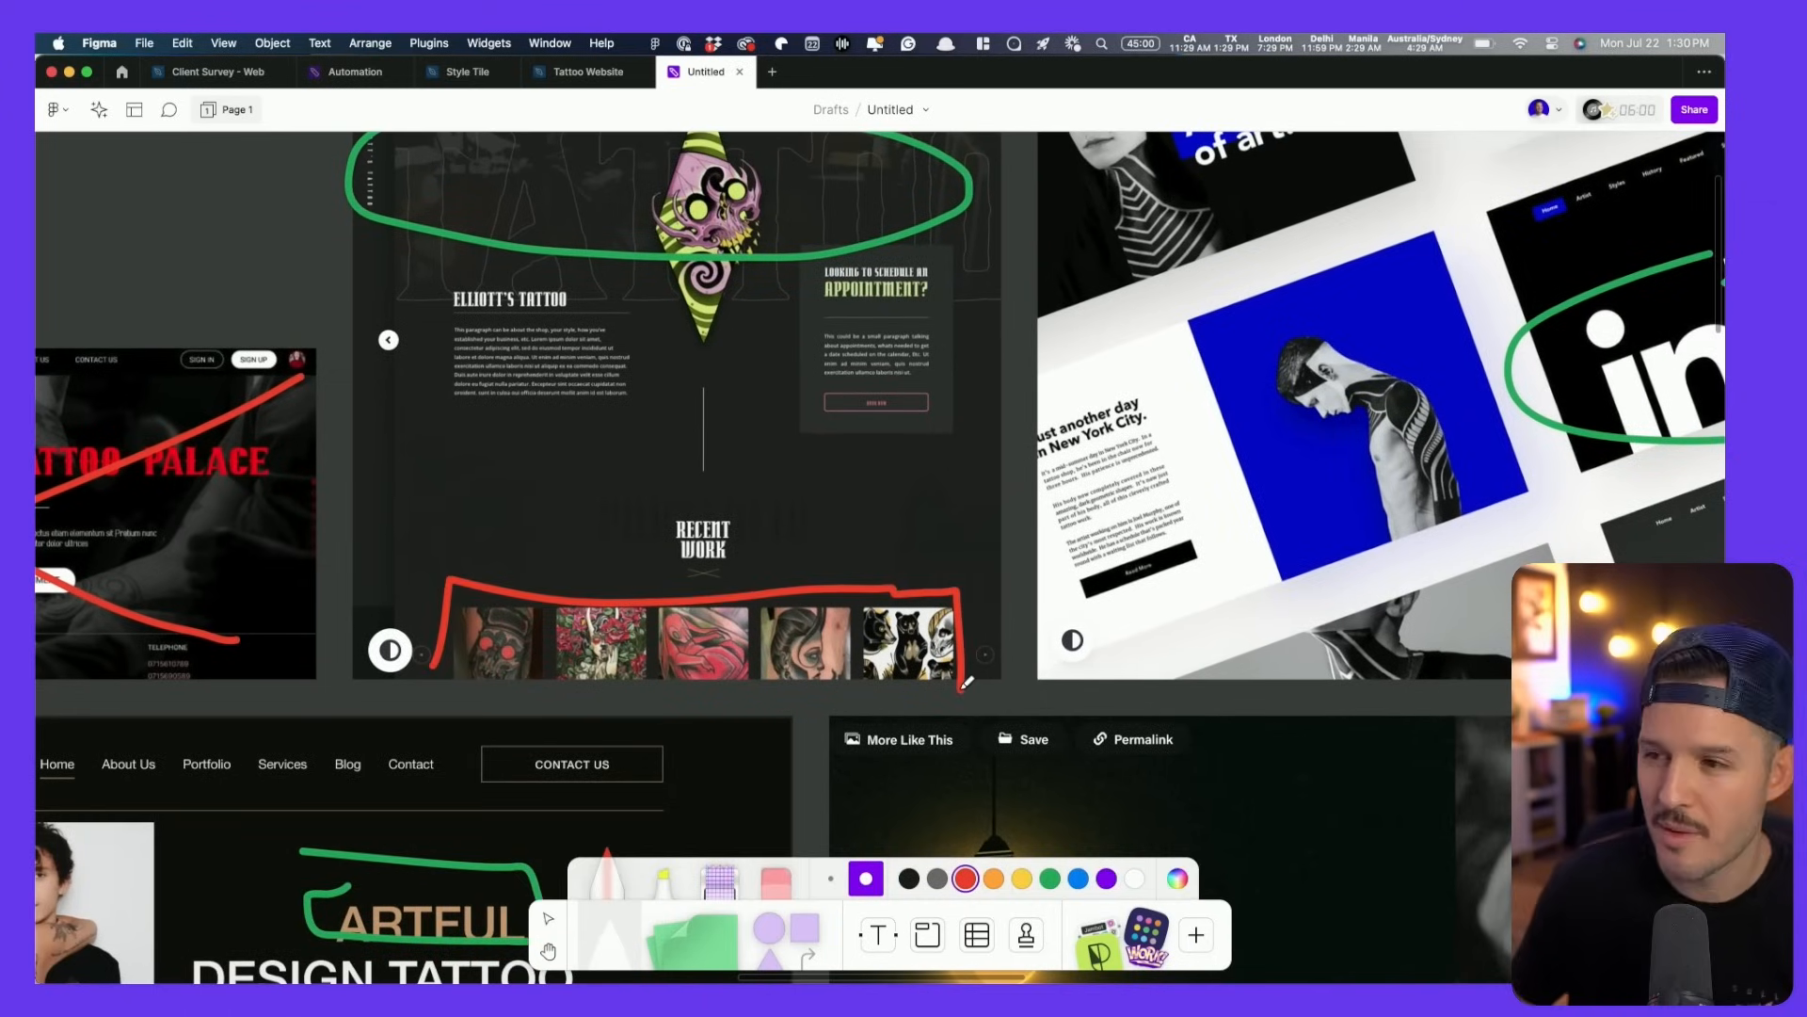
scroll(1002, 647, "right", 5)
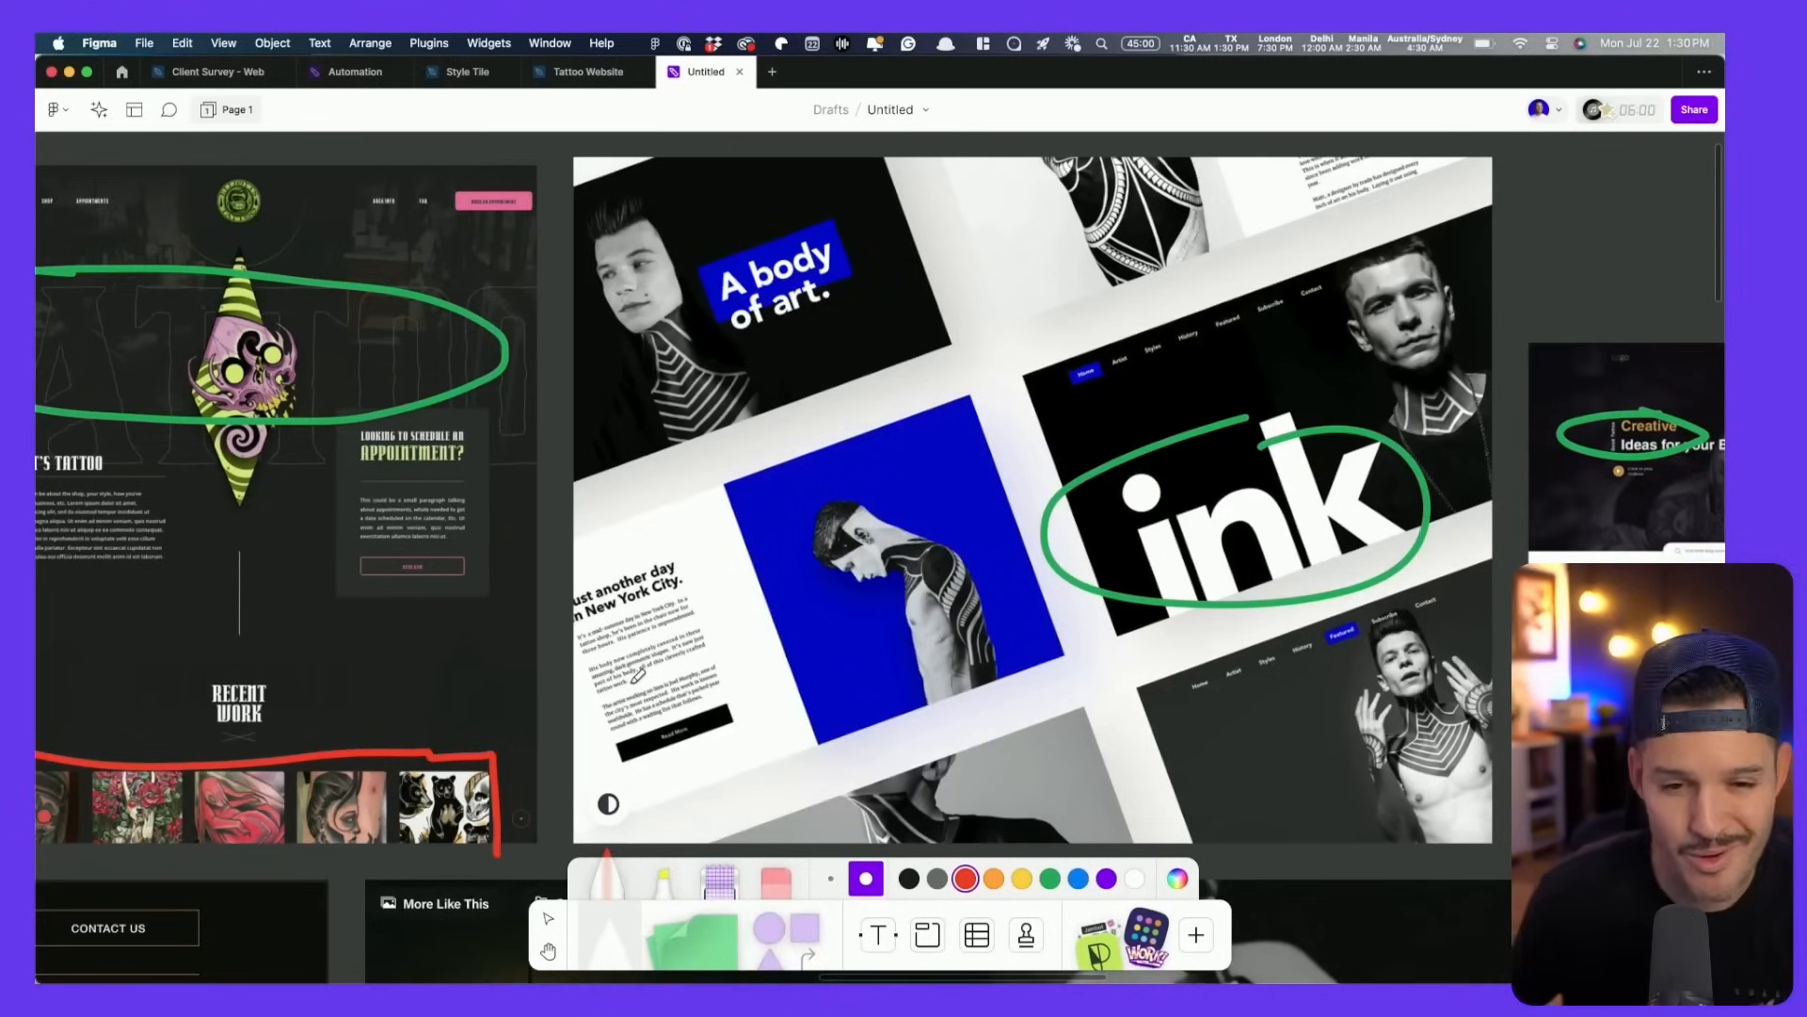
- Draw a red X over the Featured Studio image
scroll(791, 600, "down", 5)
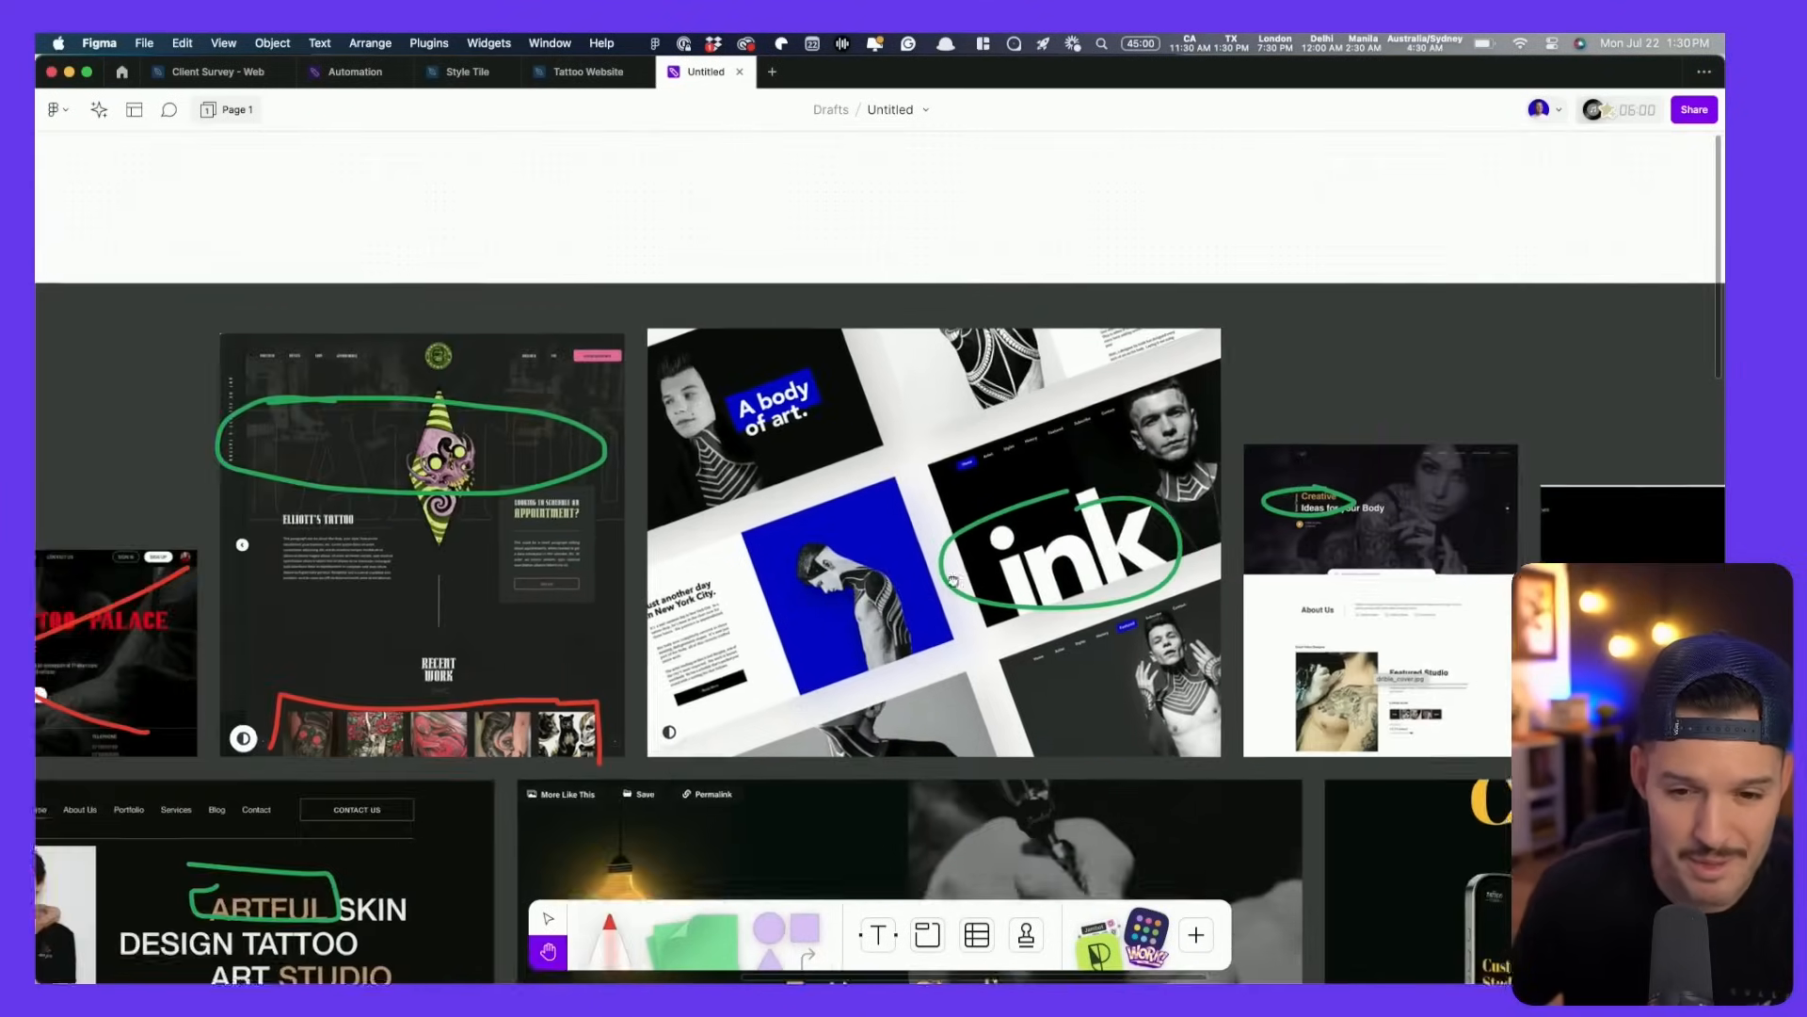
scroll(790, 599, "right", 6)
scroll(919, 662, "down", 3)
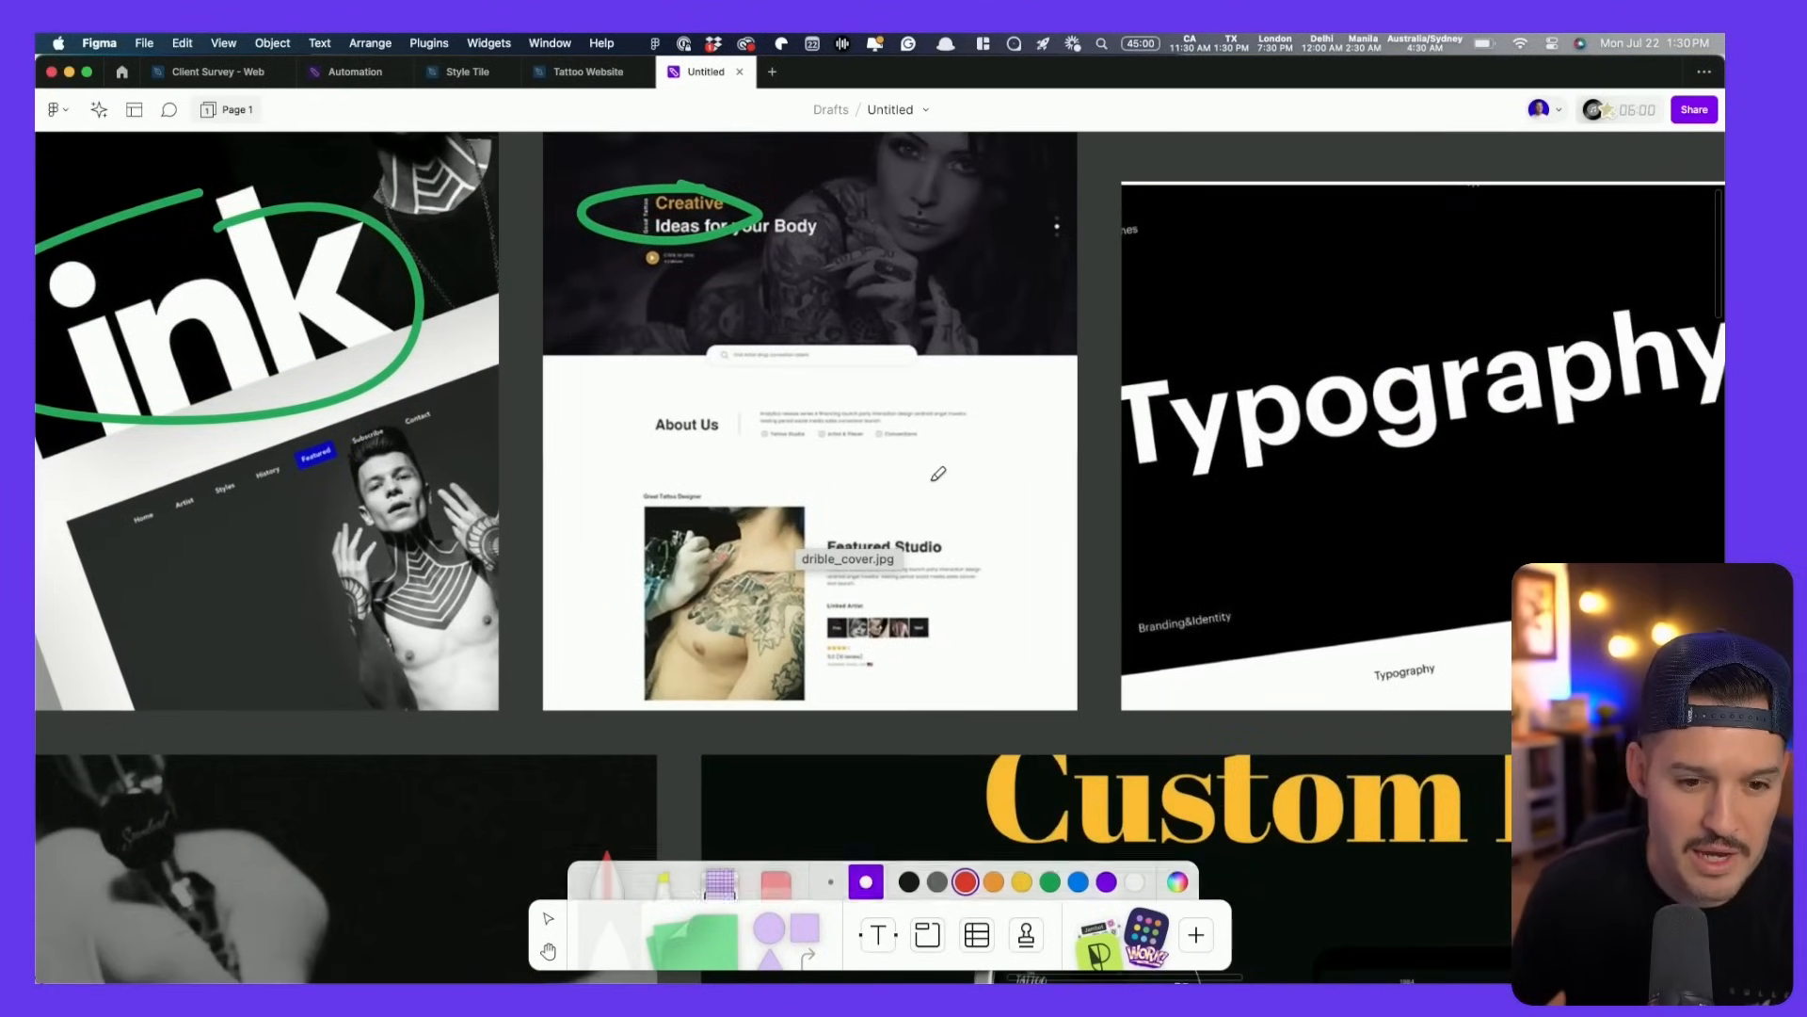
left_click_drag(938, 493, 686, 666)
left_click_drag(681, 461, 925, 588)
- Rename the Section 1 label to 'Messy moodboard'
key("h")
left_click_drag(815, 574, 293, 595)
scroll(424, 578, "down", 8)
key("space")
left_click_drag(753, 781, 1300, 271)
left_click_drag(657, 410, 794, 553)
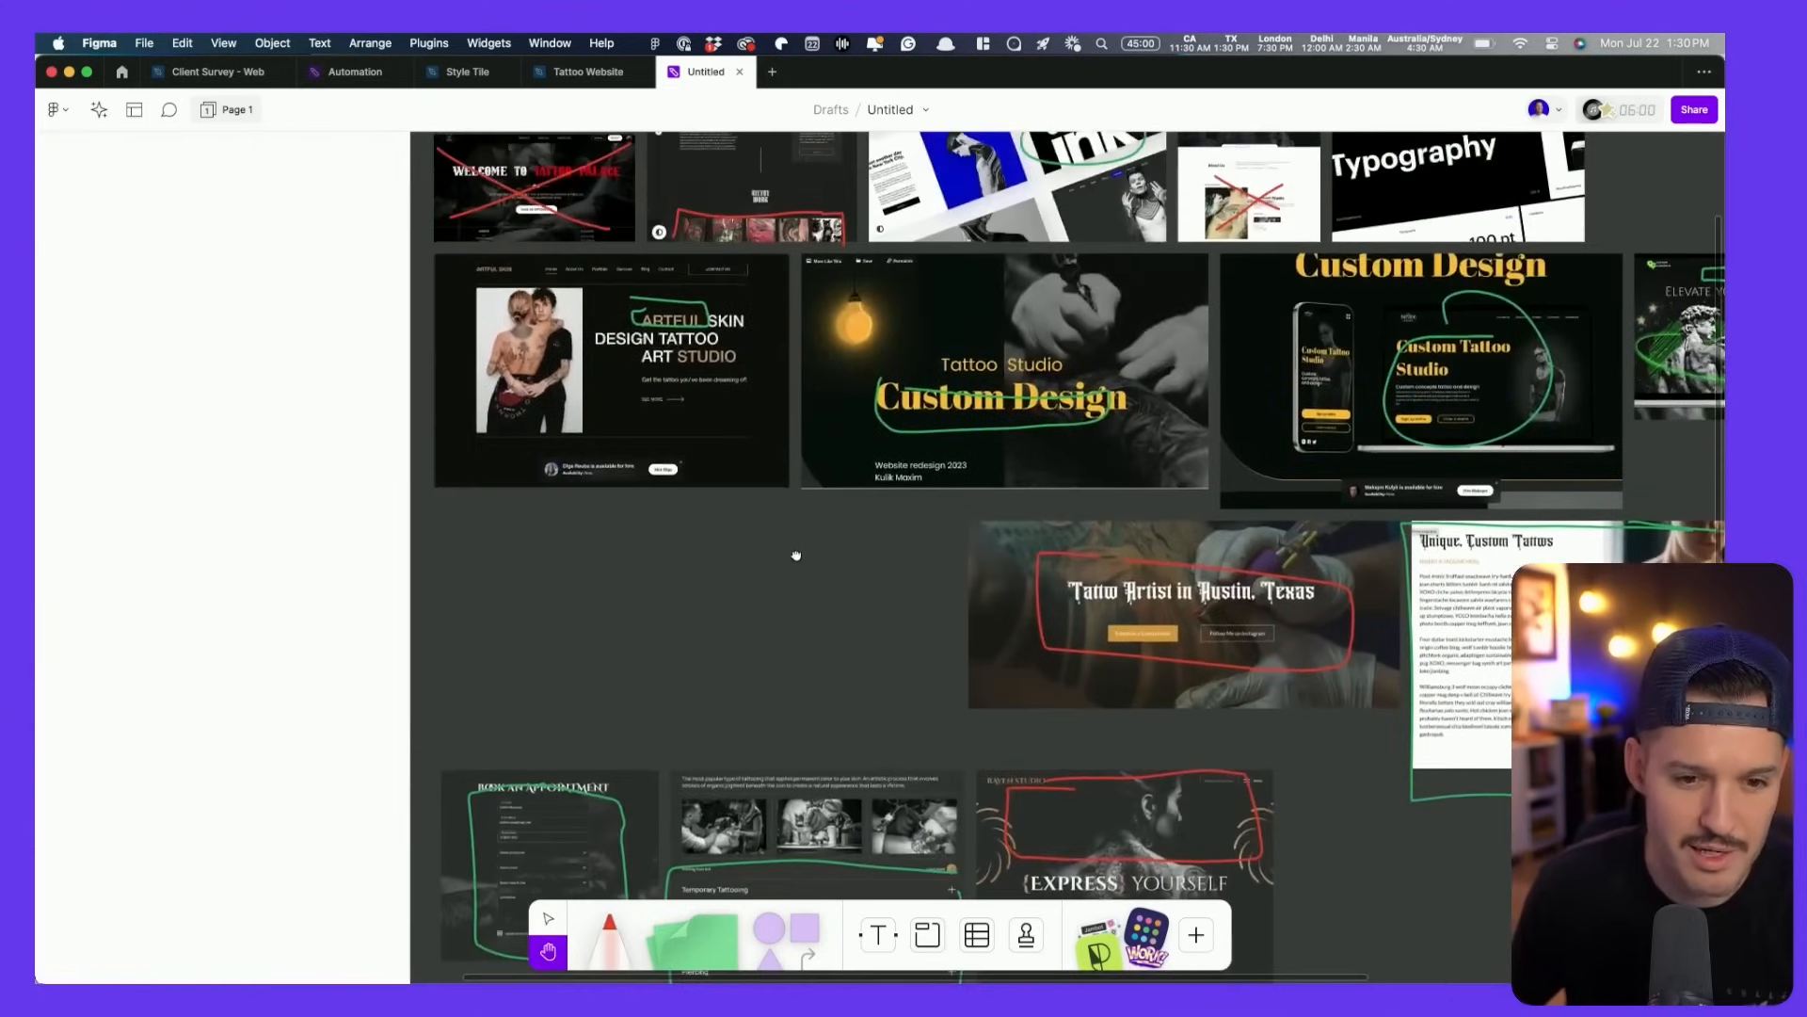
key("v")
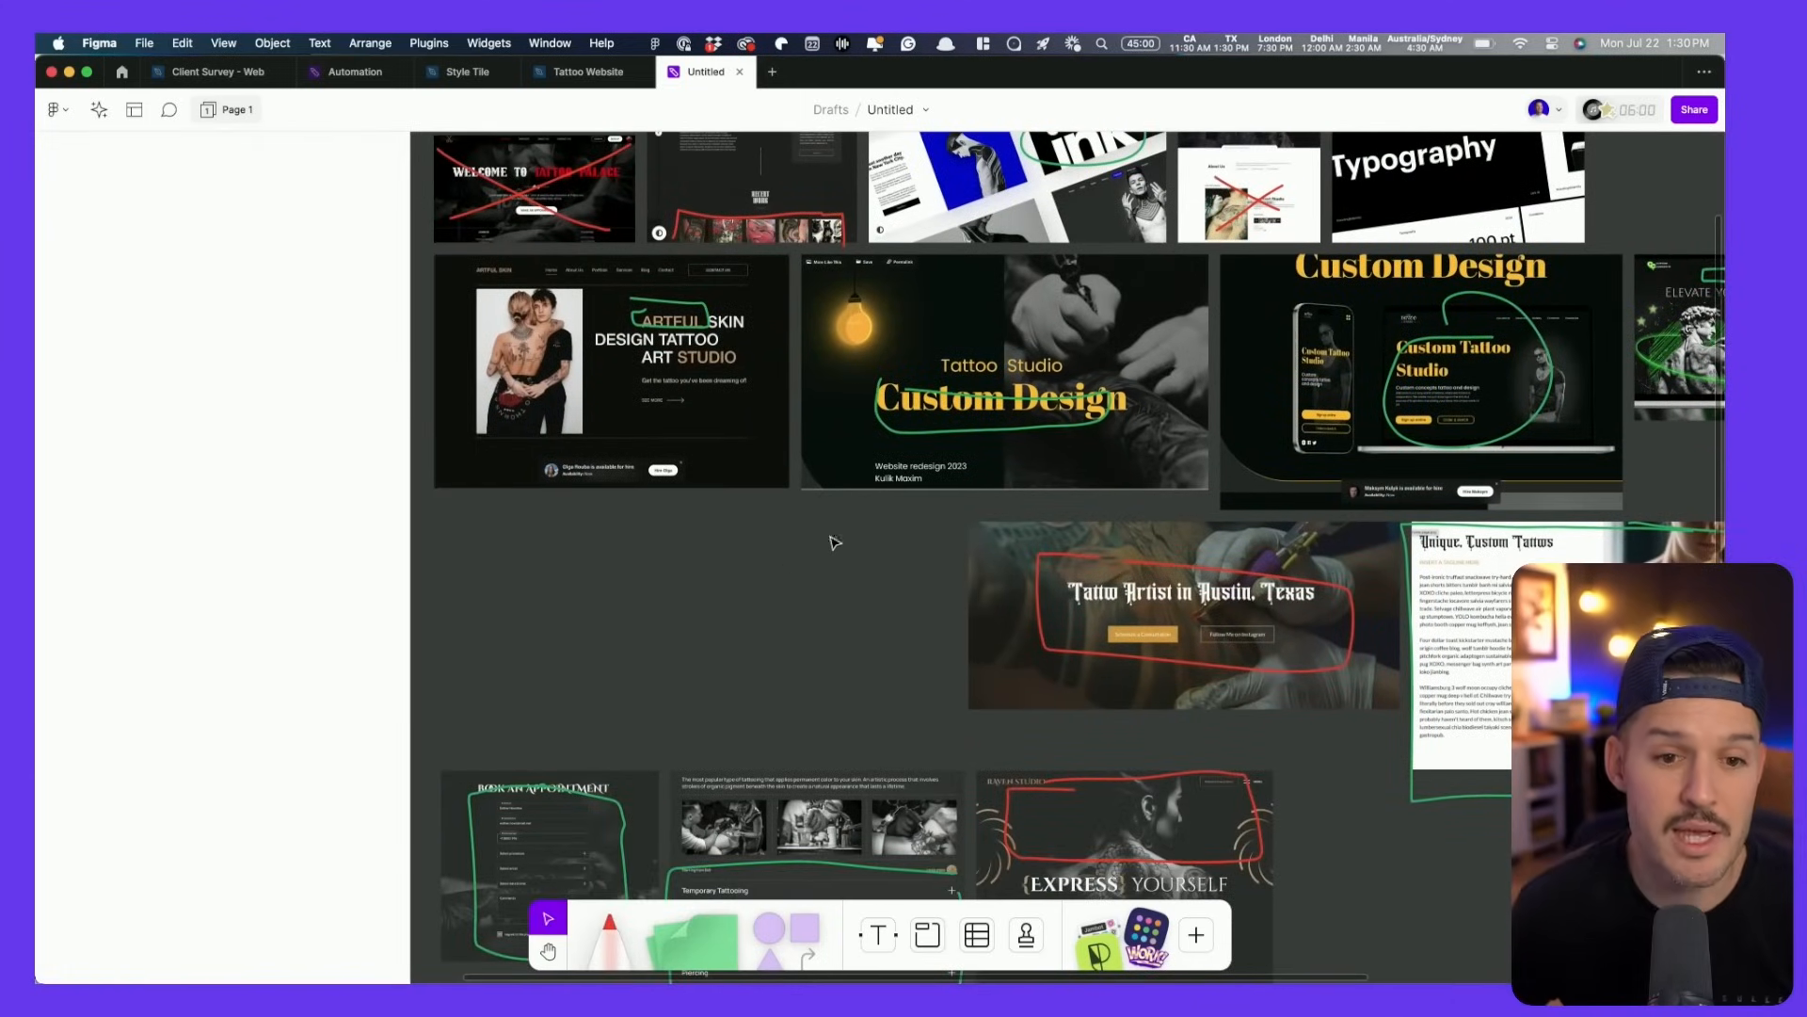
left_click_drag(753, 190, 661, 328)
left_click_drag(331, 146, 556, 298)
double_click(565, 298)
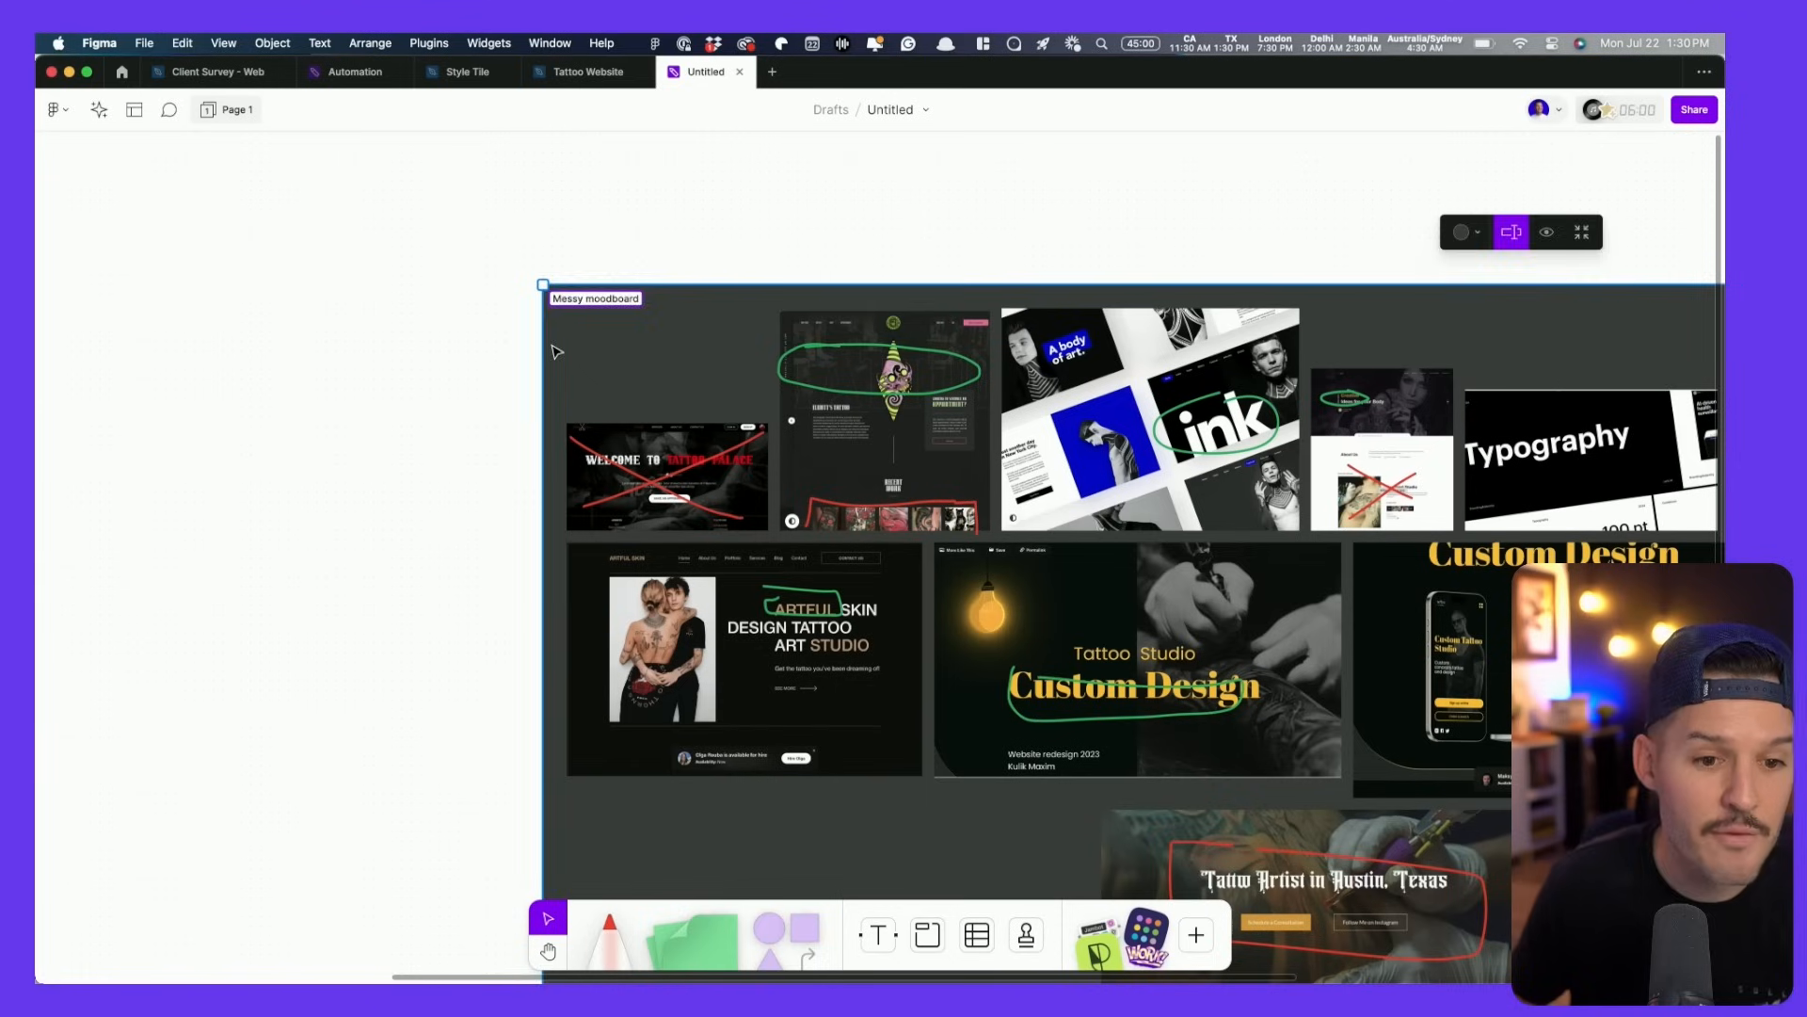
left_click(590, 378)
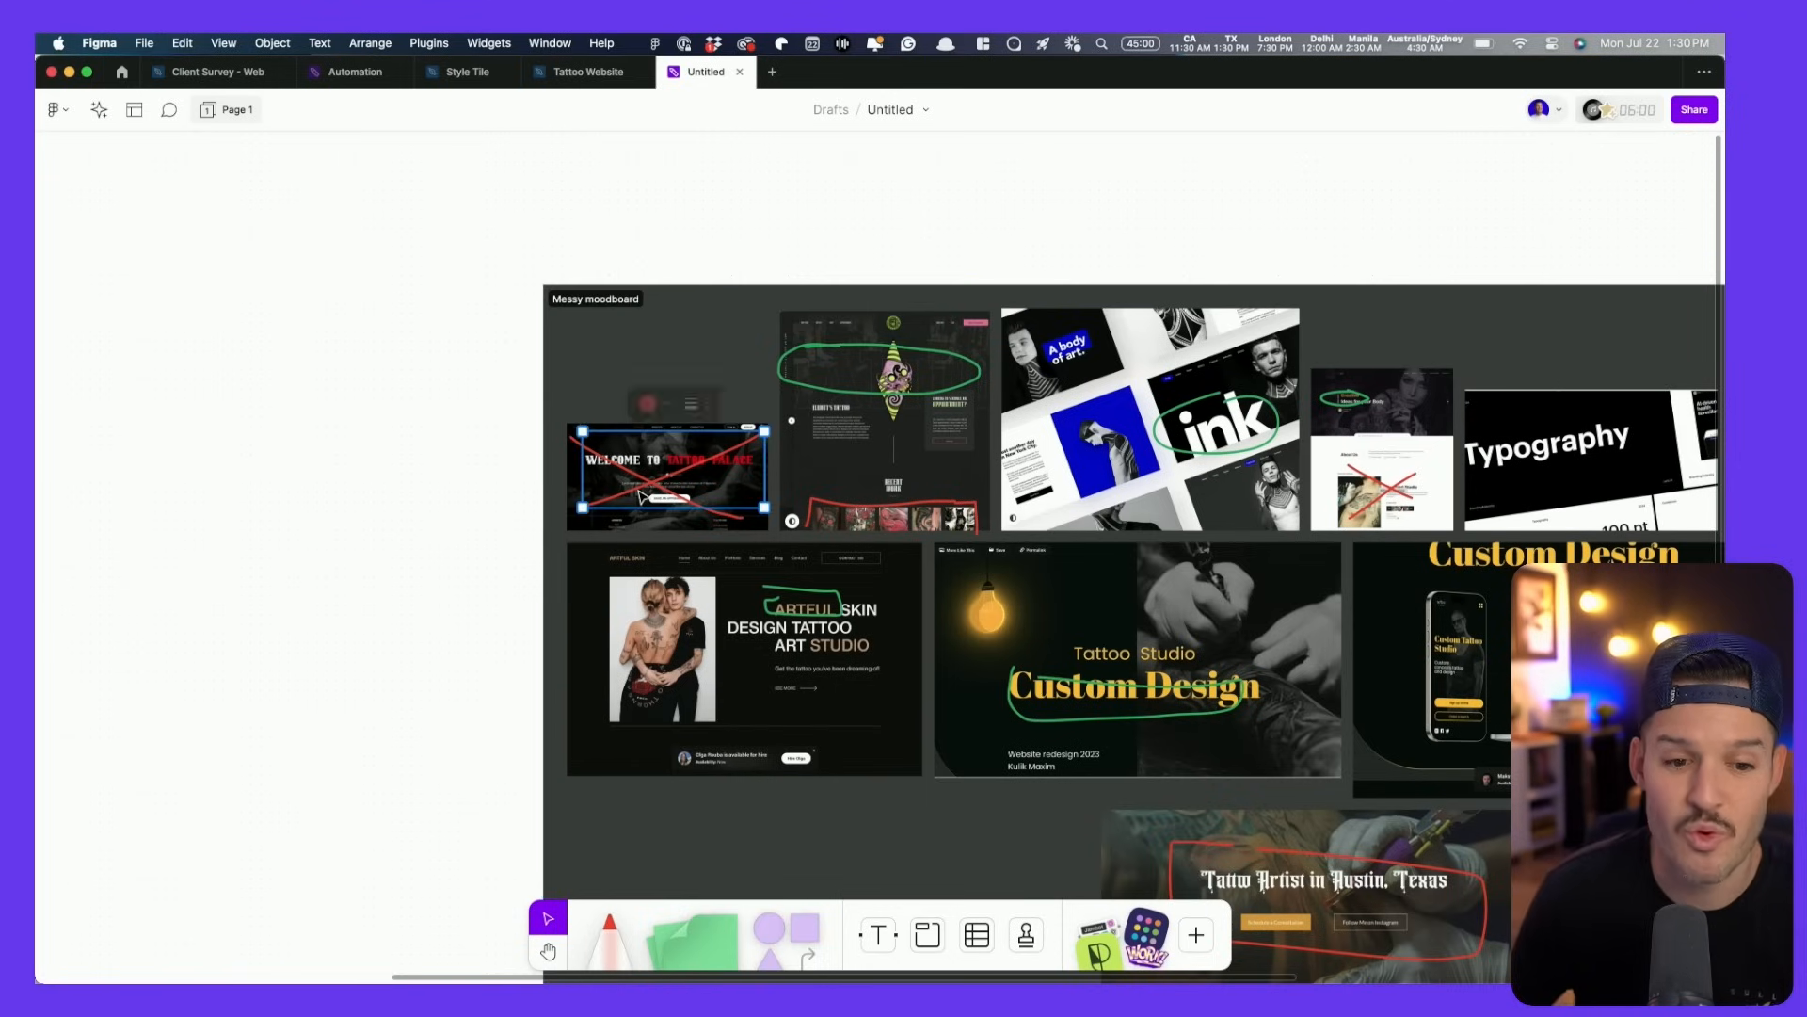
- Place an Extra large red text note reading 'image background' above the crossed-out mockup
left_click(610, 417)
scroll(631, 412, "up", 5)
left_click(475, 388)
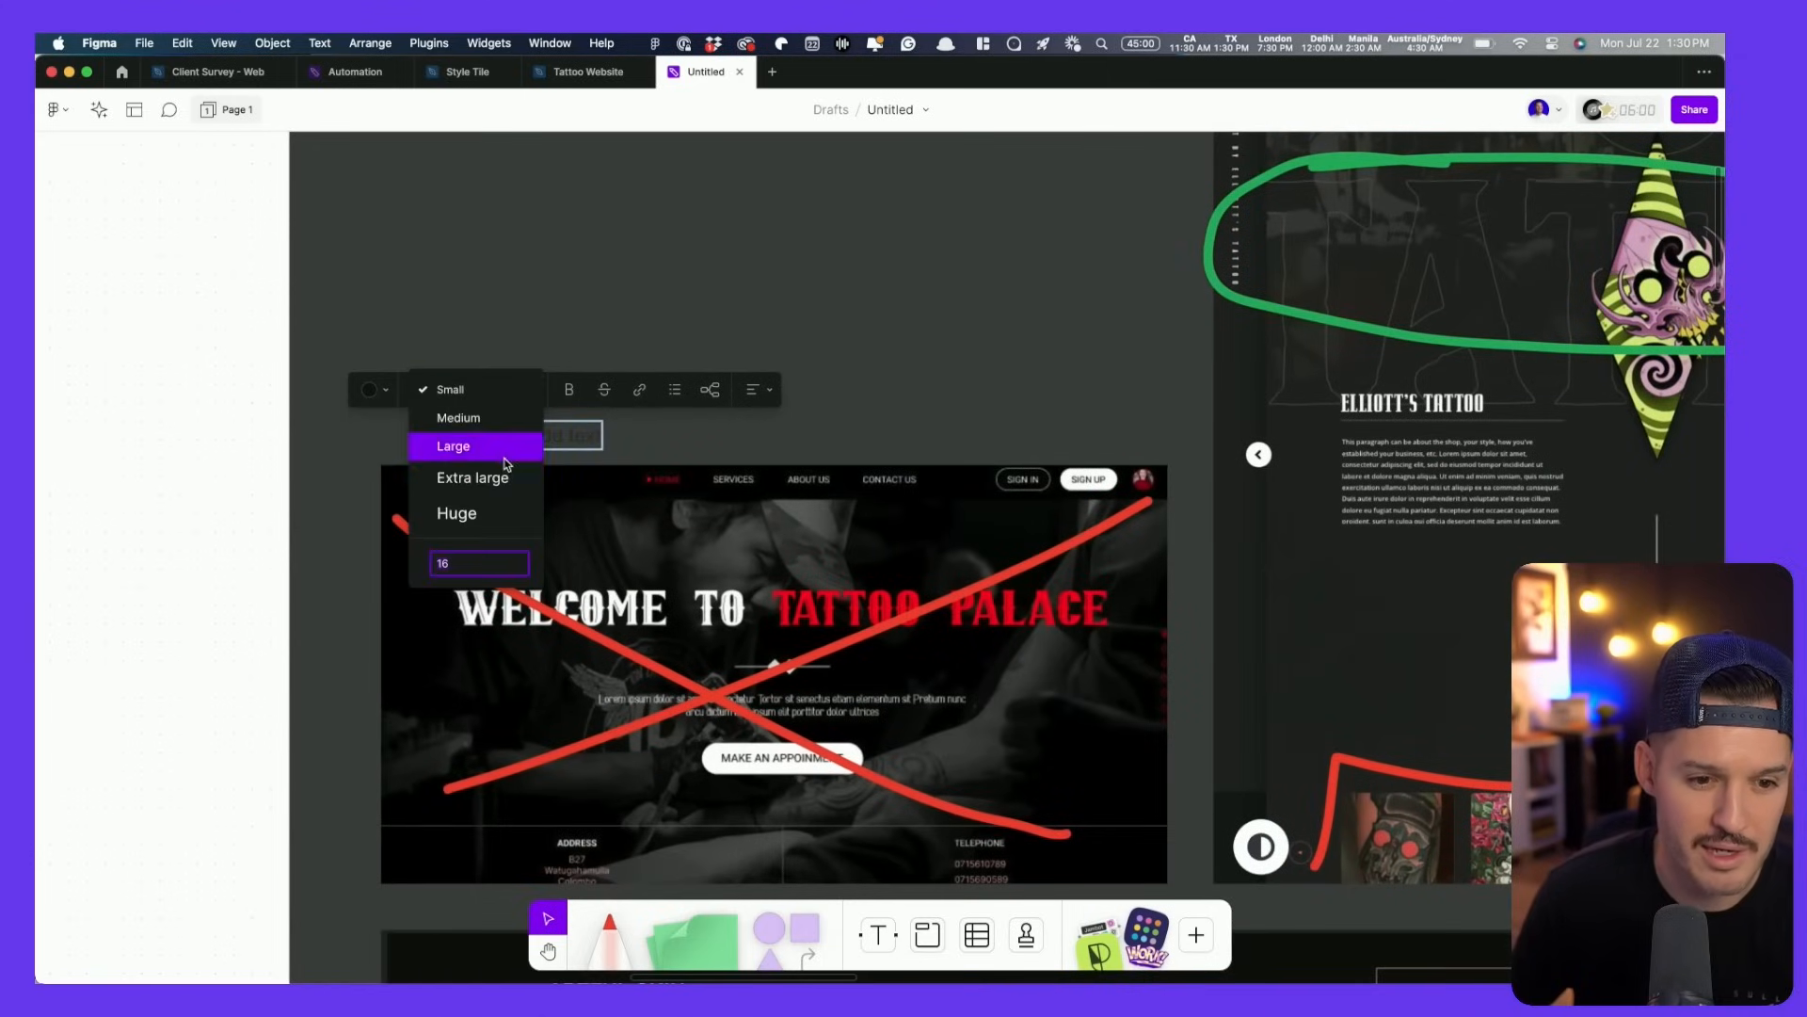
left_click(490, 477)
left_click(372, 390)
left_click(323, 322)
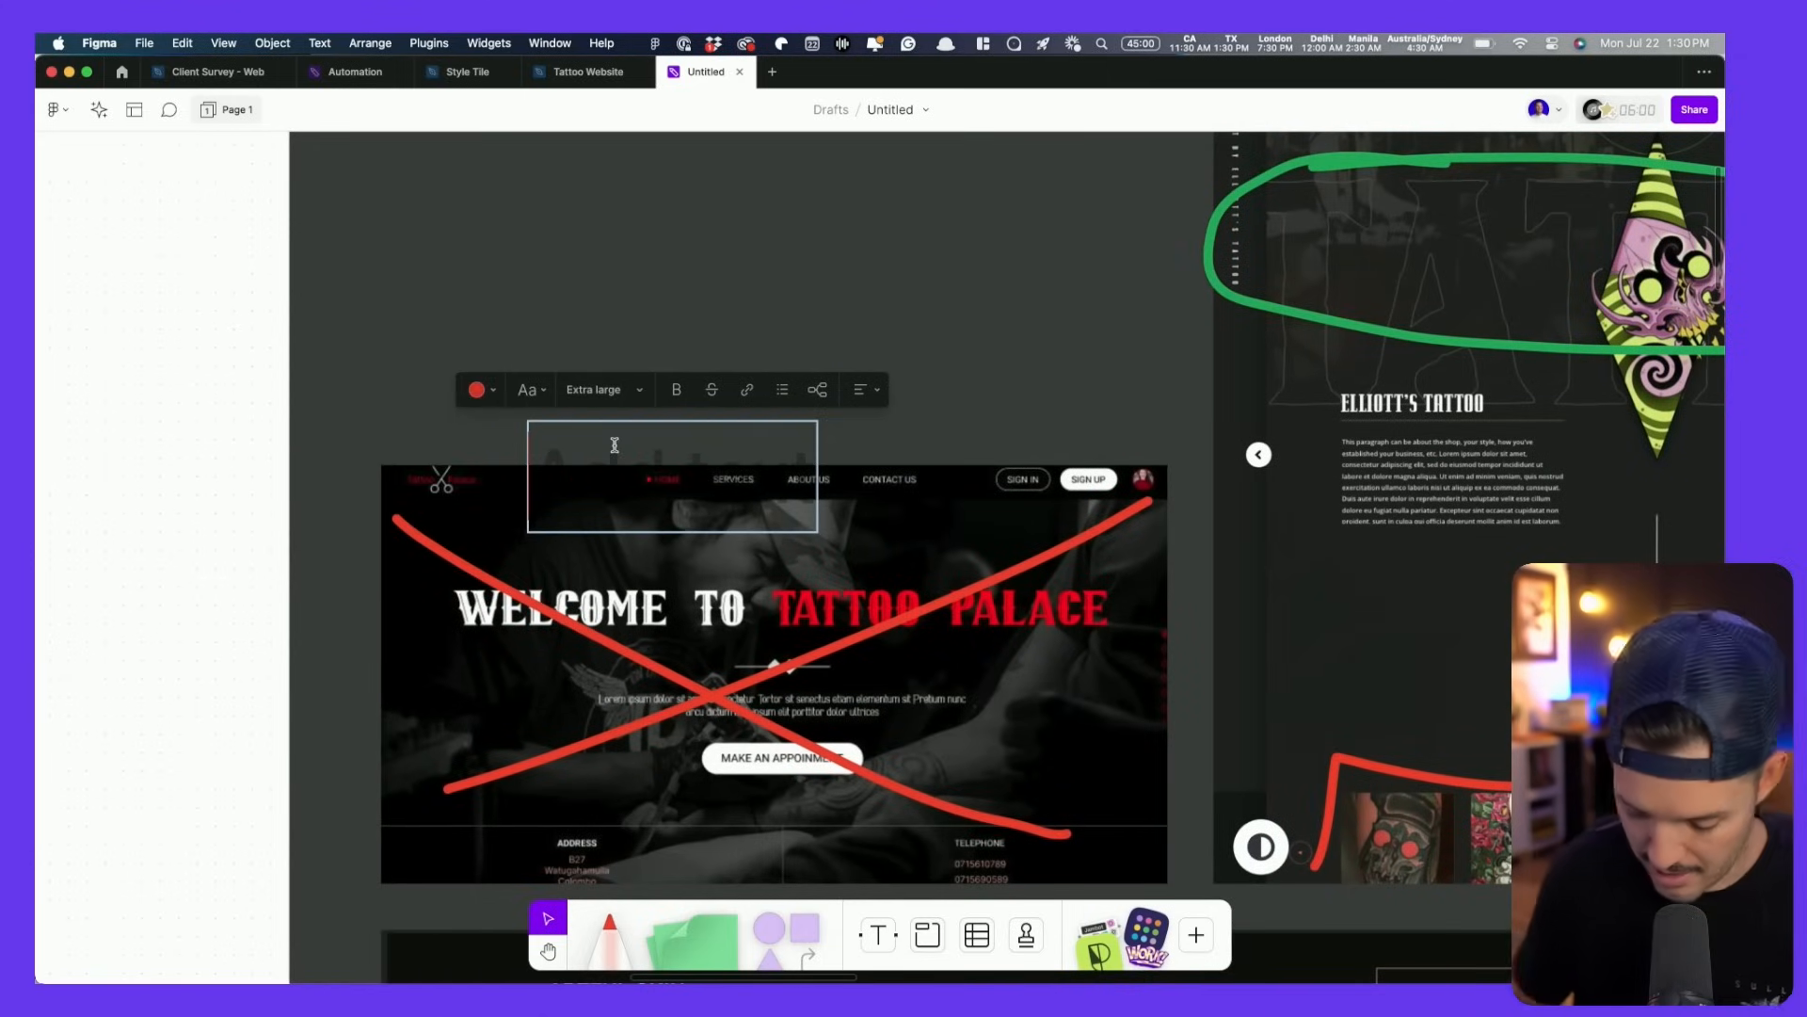
type("image backgrtound")
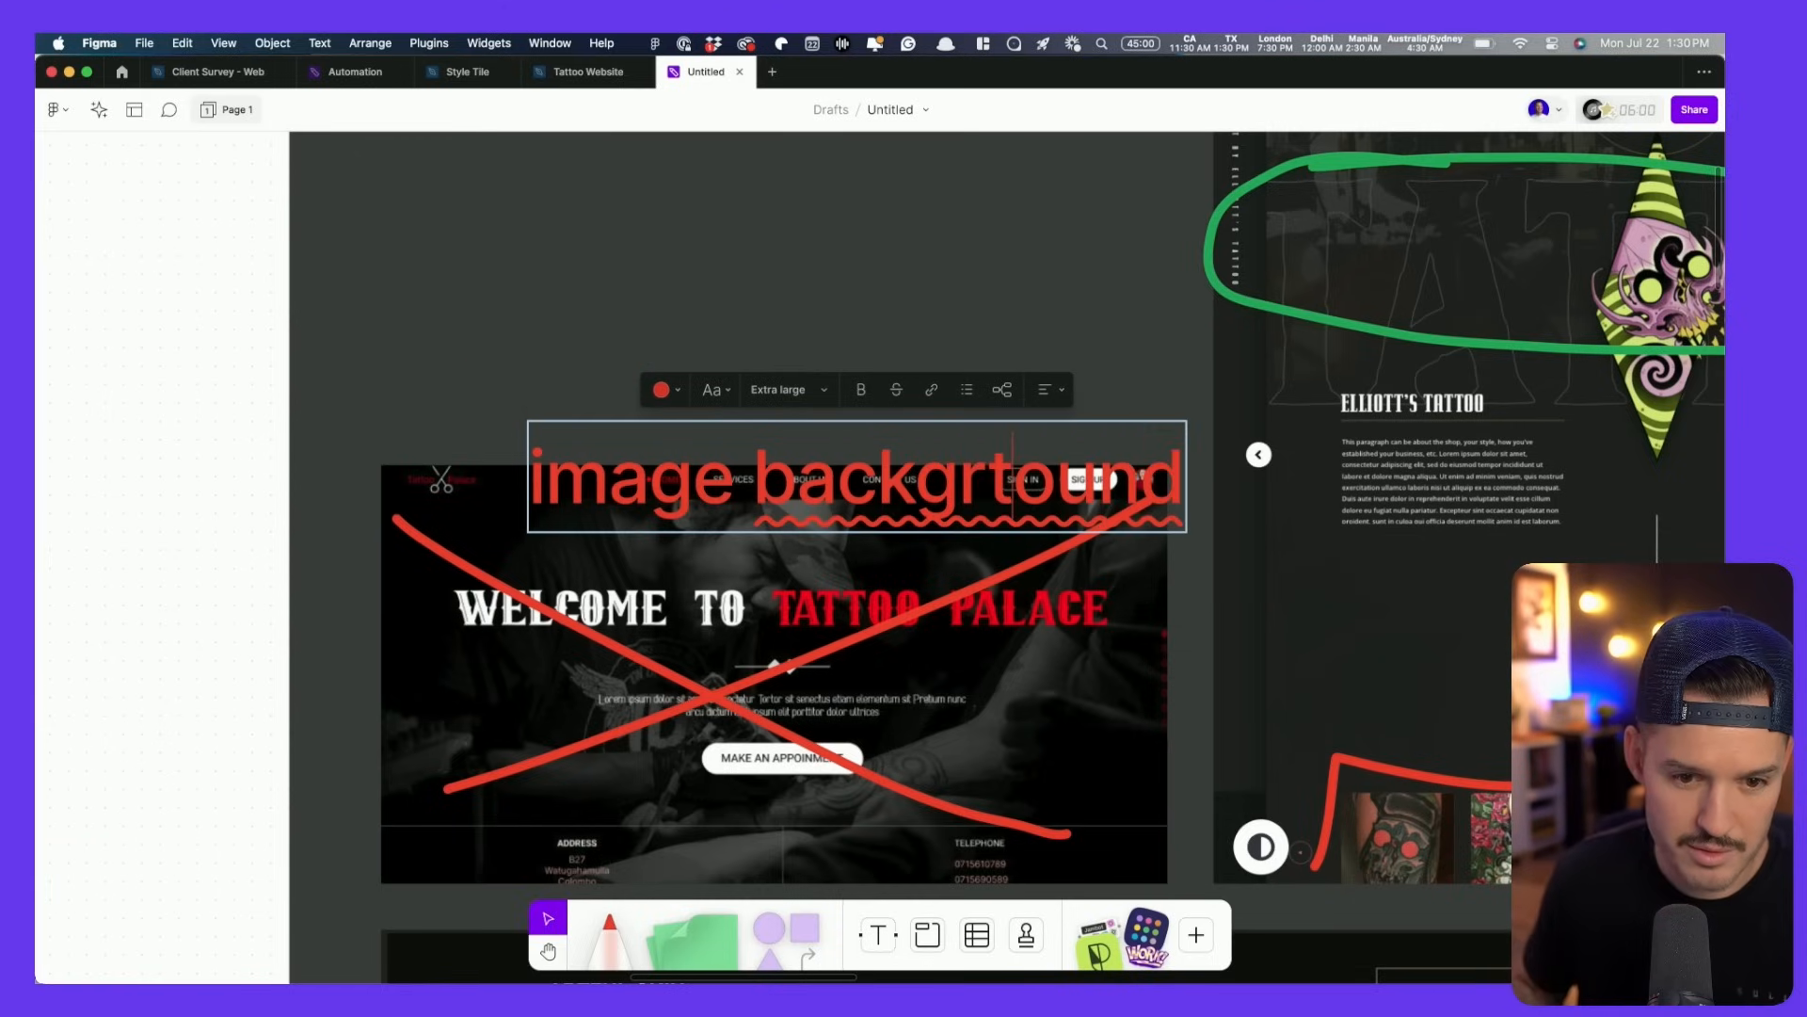
key("BackSpace")
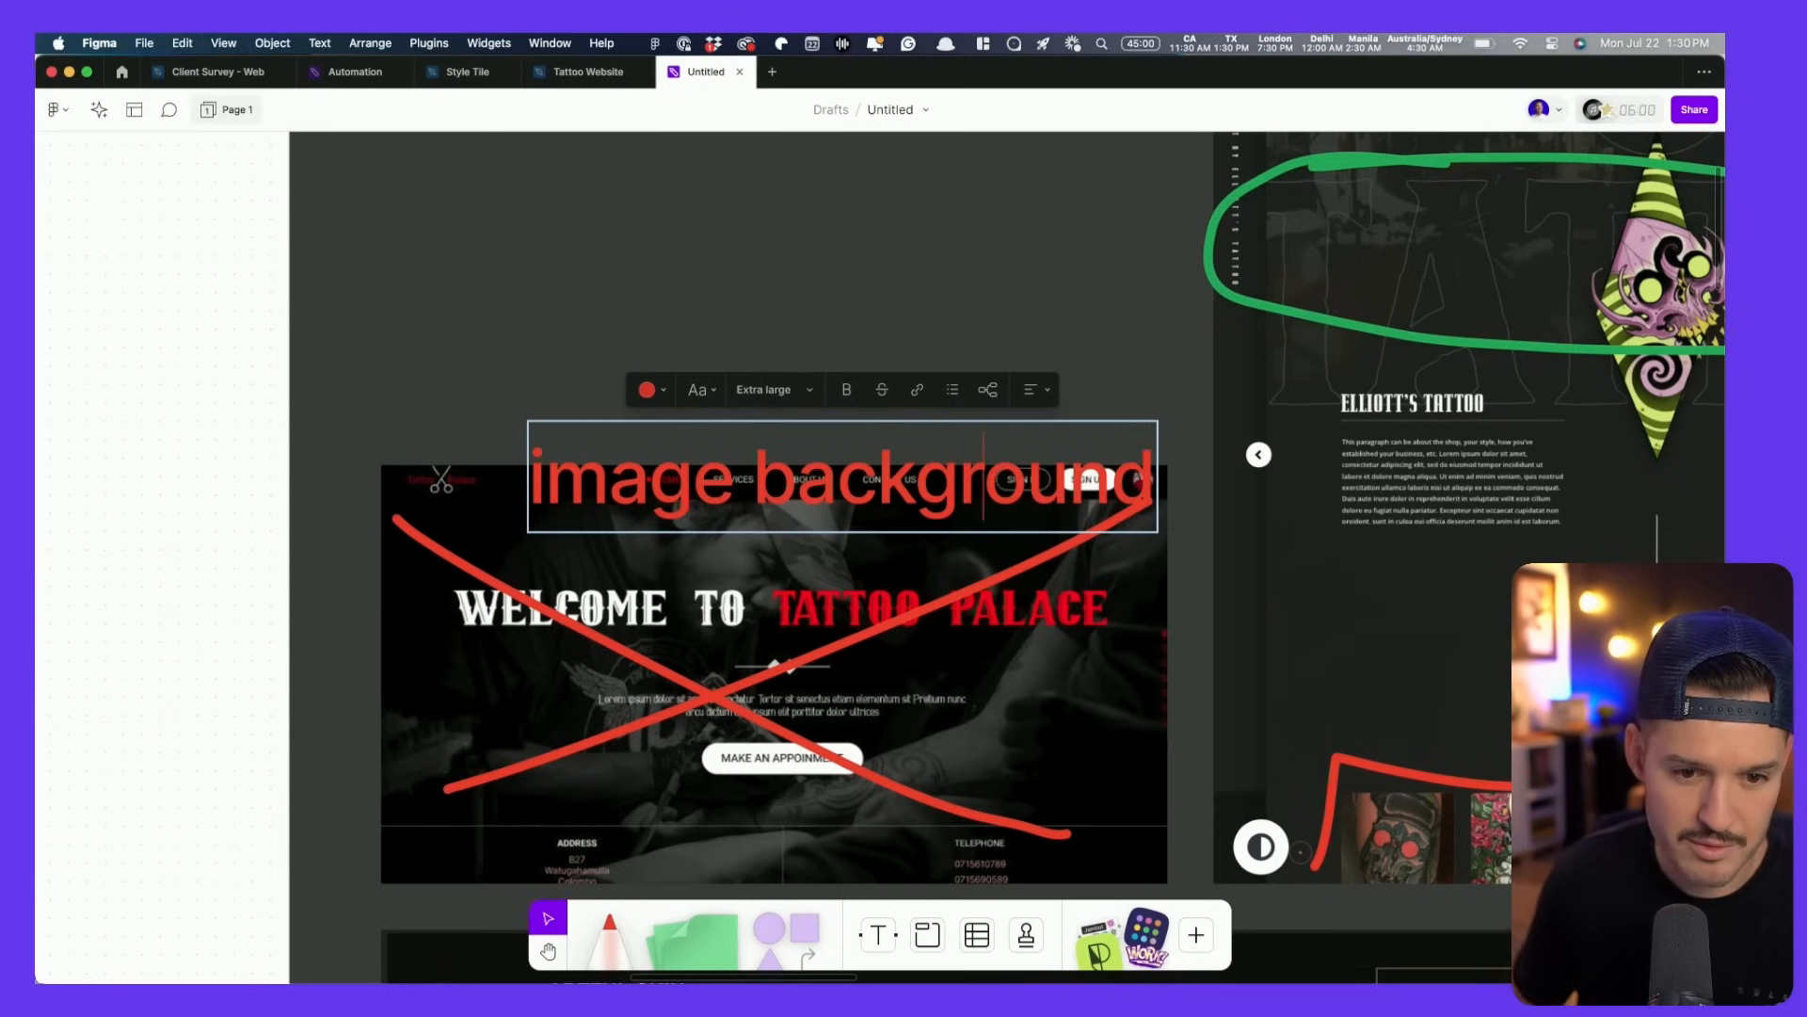
key("Escape")
left_click_drag(817, 461, 763, 380)
scroll(762, 380, "down", 5)
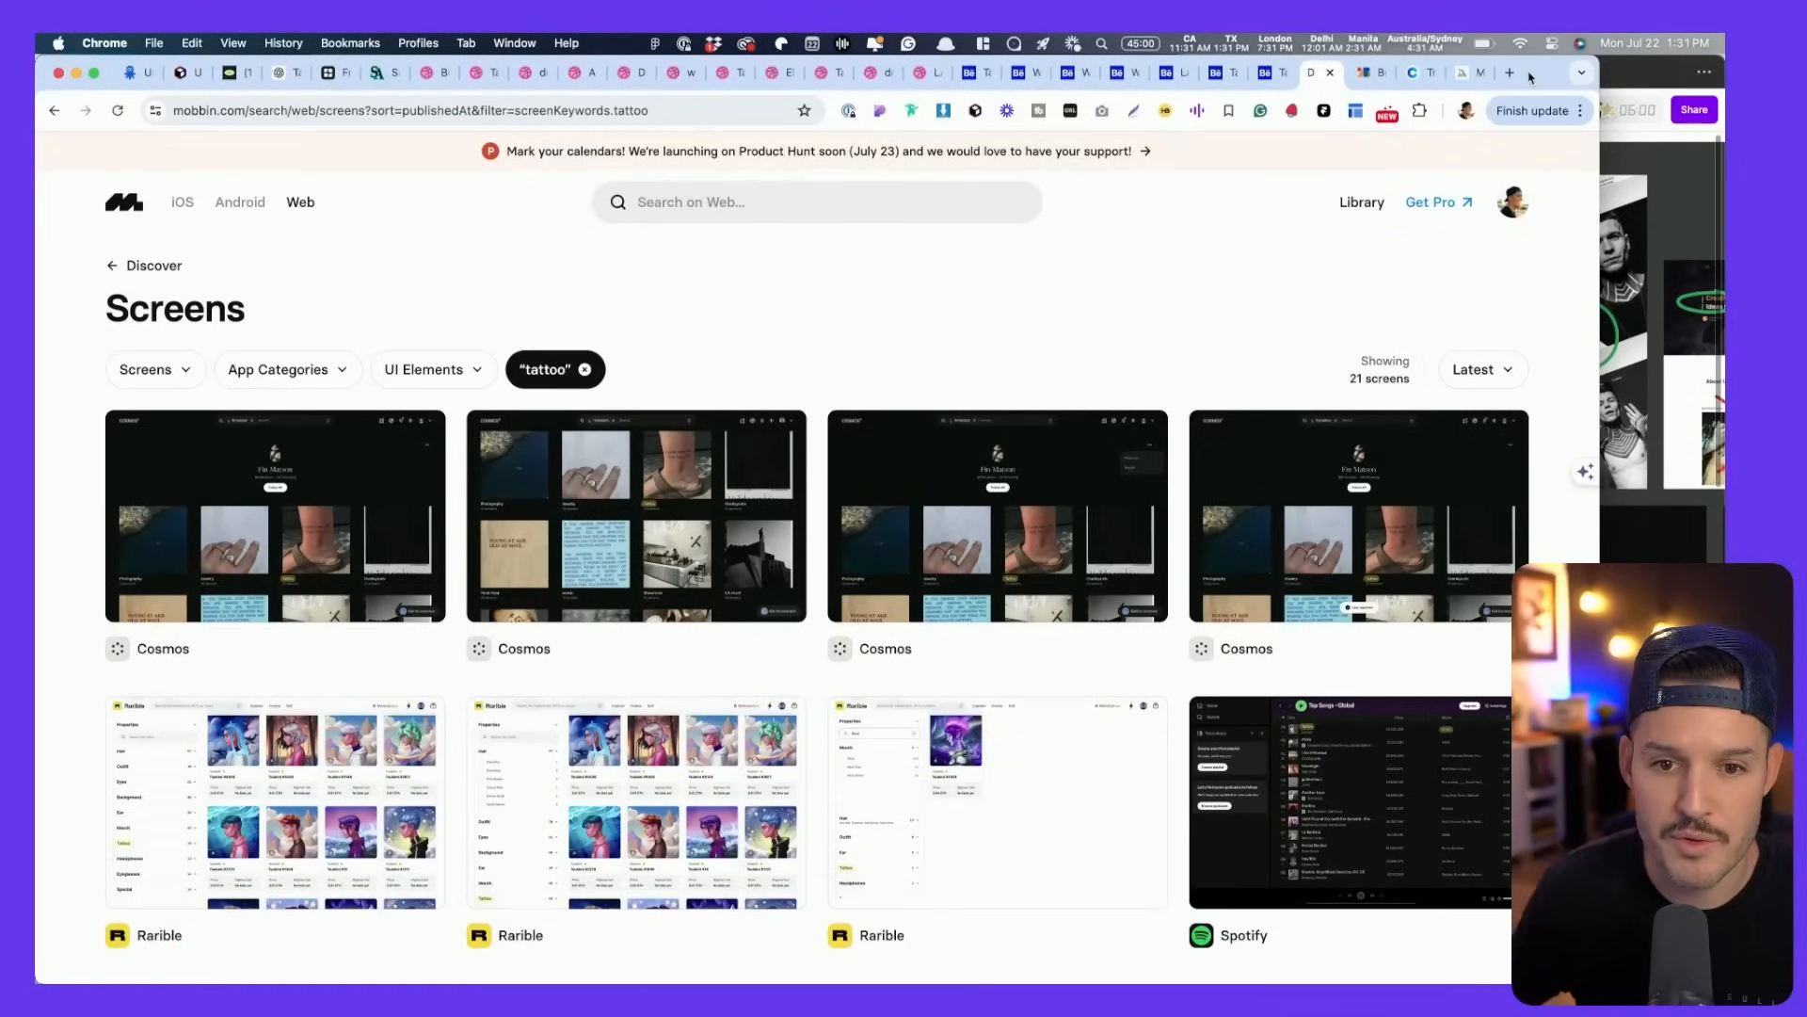
- Maximise the Chrome window and switch to the Google Fonts tab
double_click(1532, 77)
left_click(1483, 75)
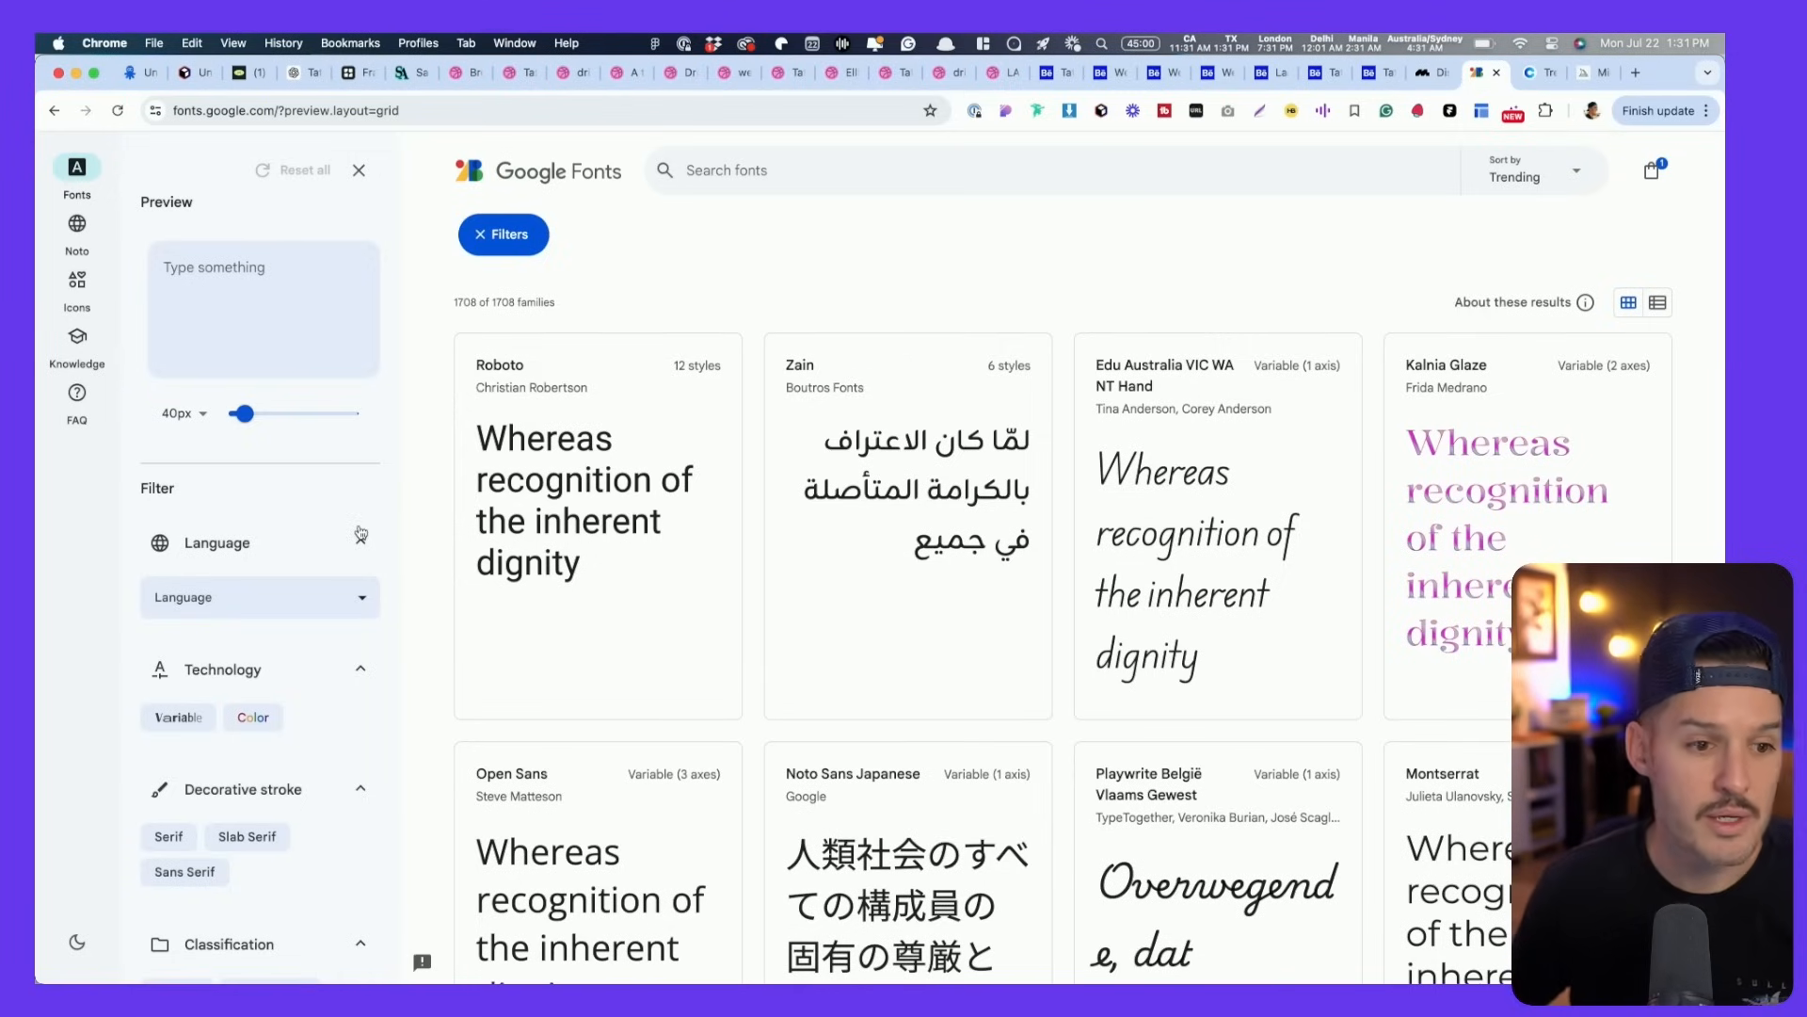
- Filter the font list to Sans Serif families with at least 7 styles
scroll(252, 670, "down", 3)
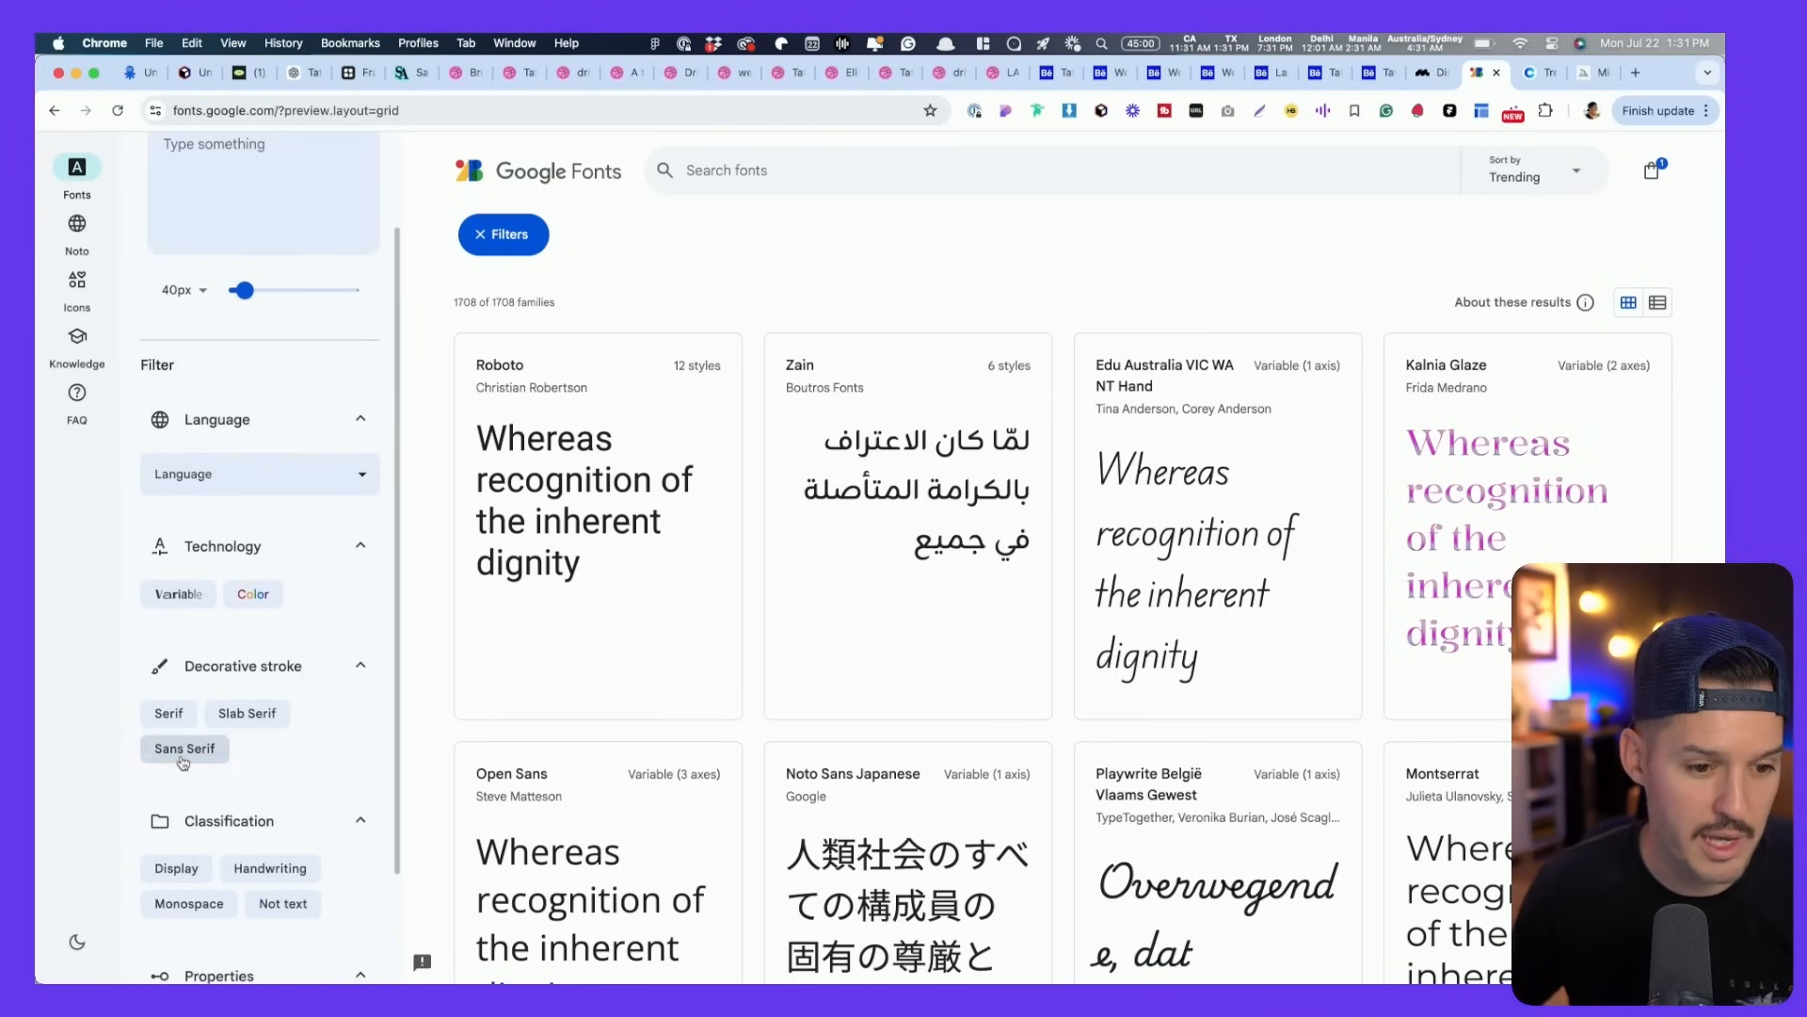
left_click(183, 753)
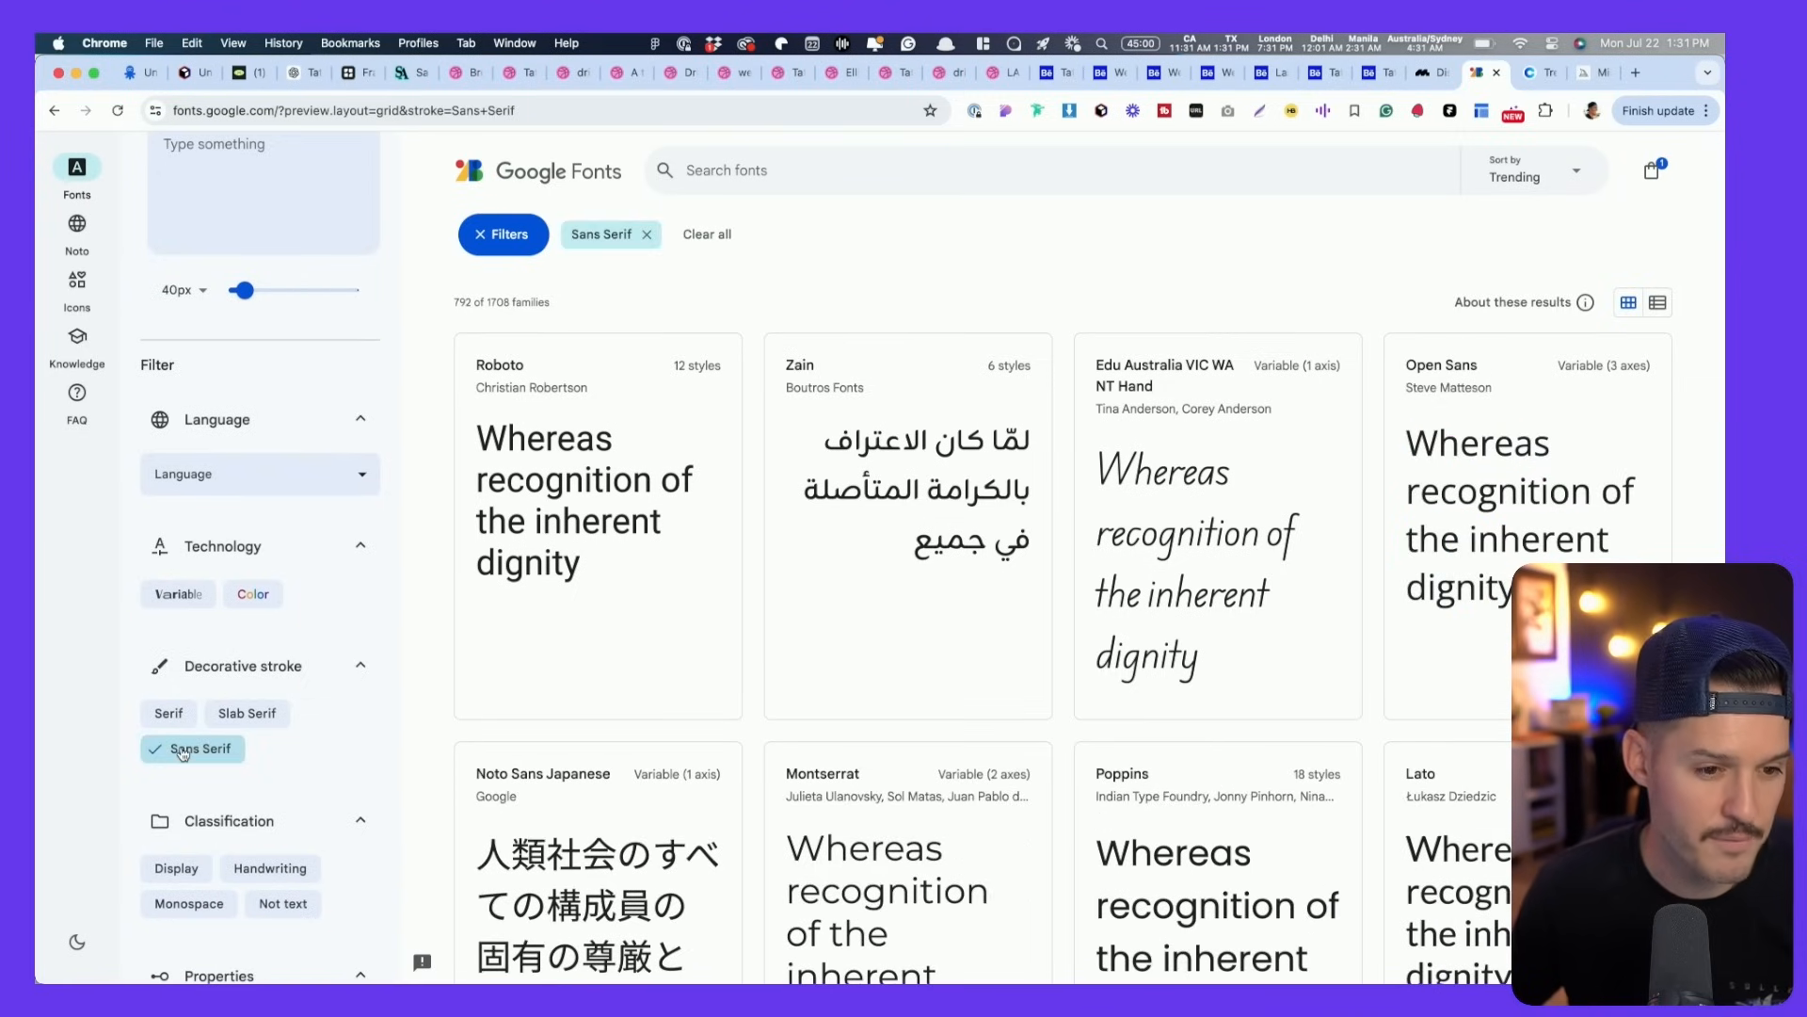
scroll(184, 753, "down", 3)
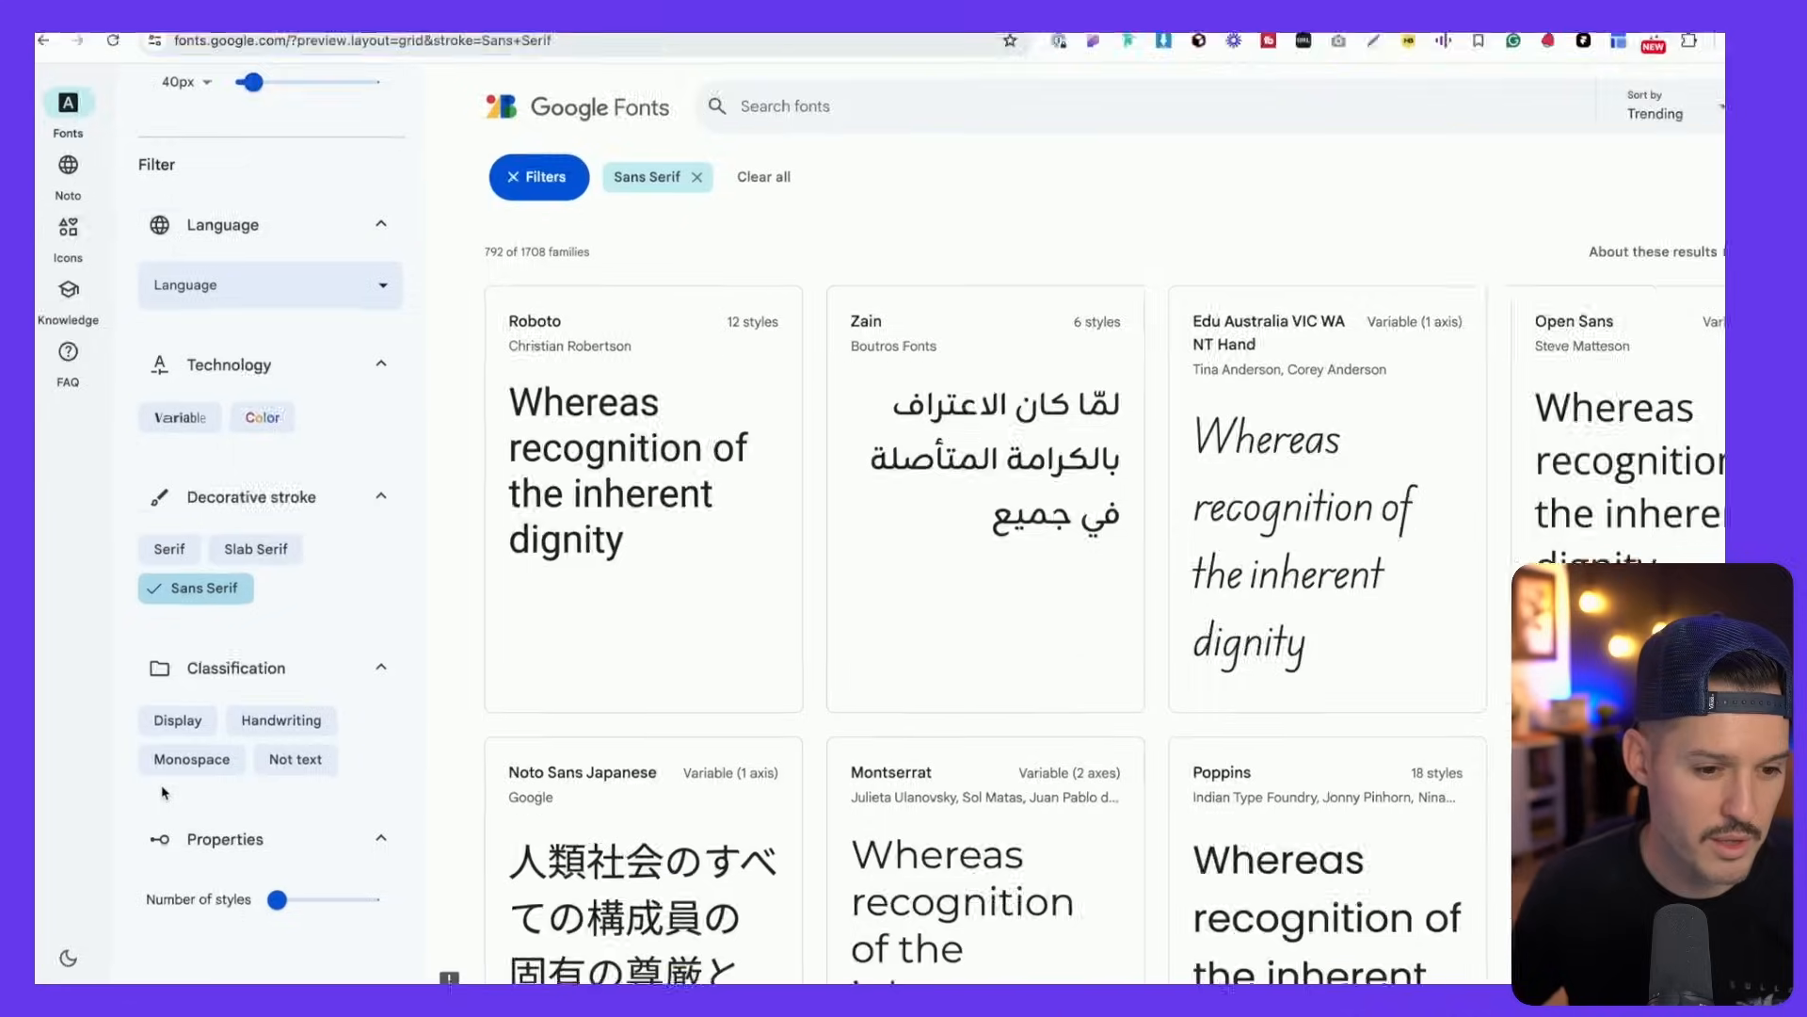
left_click_drag(276, 899, 322, 907)
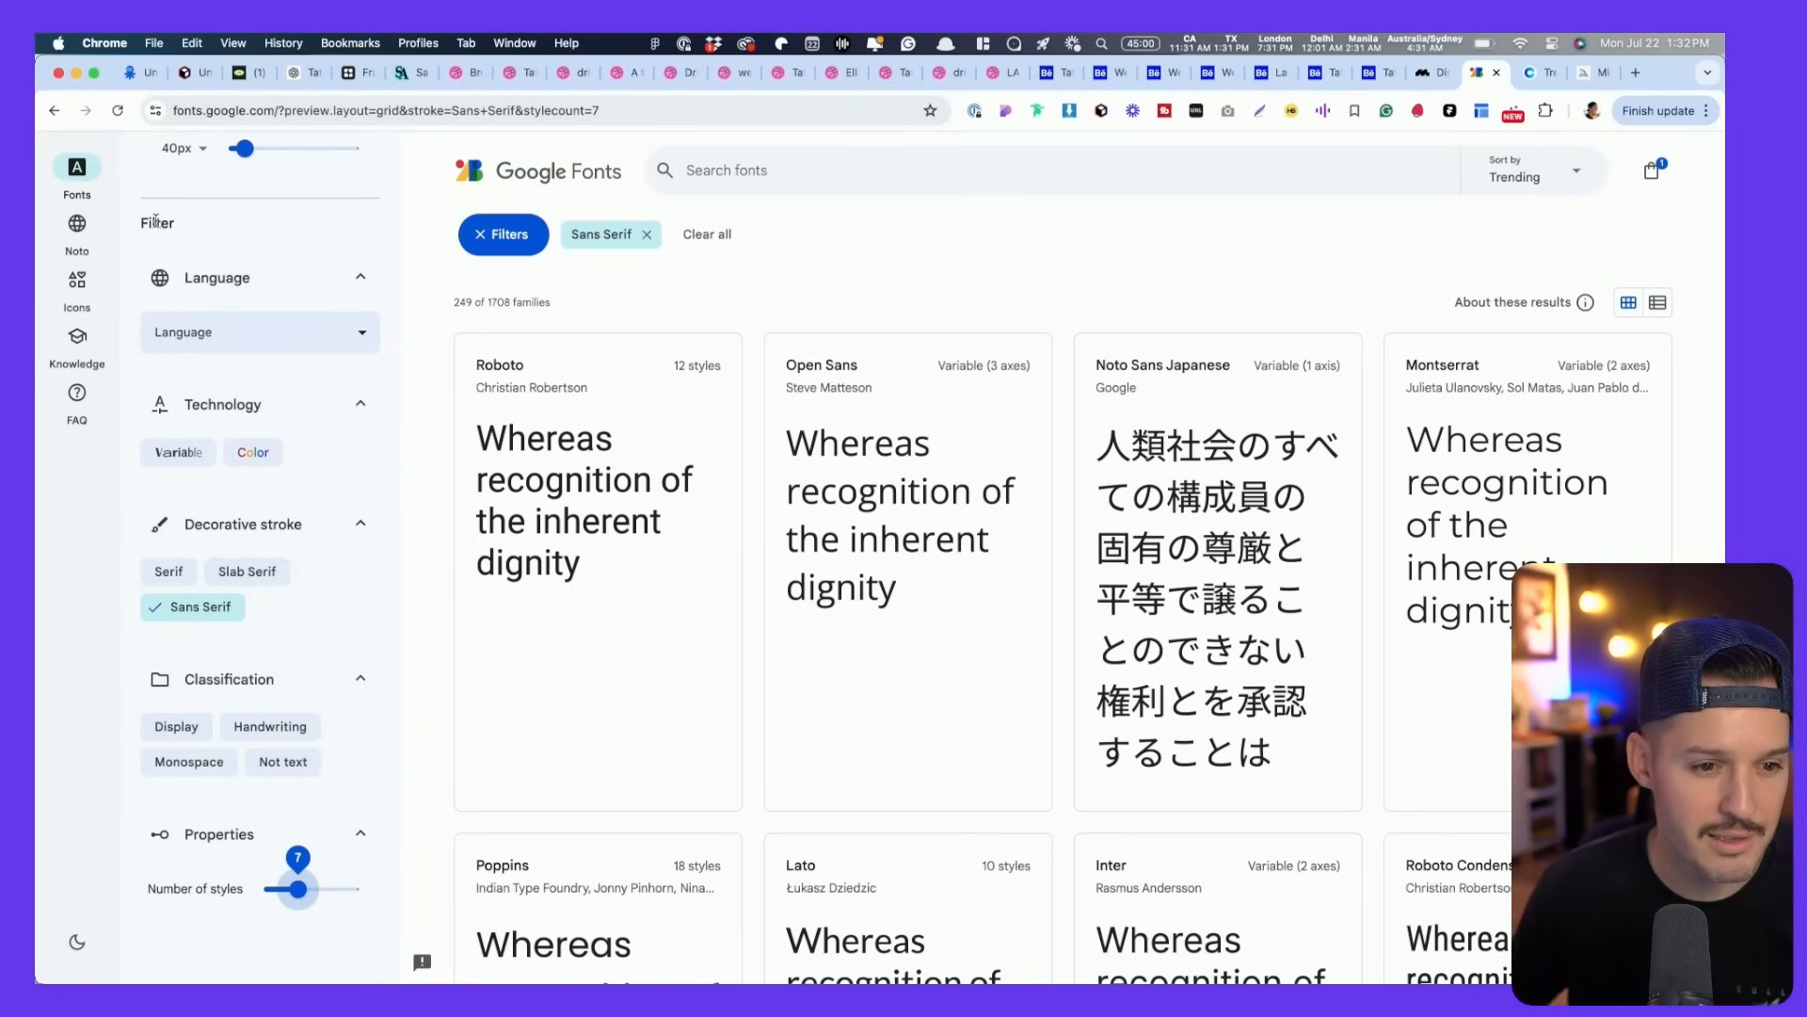
- Set the preview text to 'Hawaii Tattoos', correcting the capitalisation typo
scroll(265, 245, "up", 5)
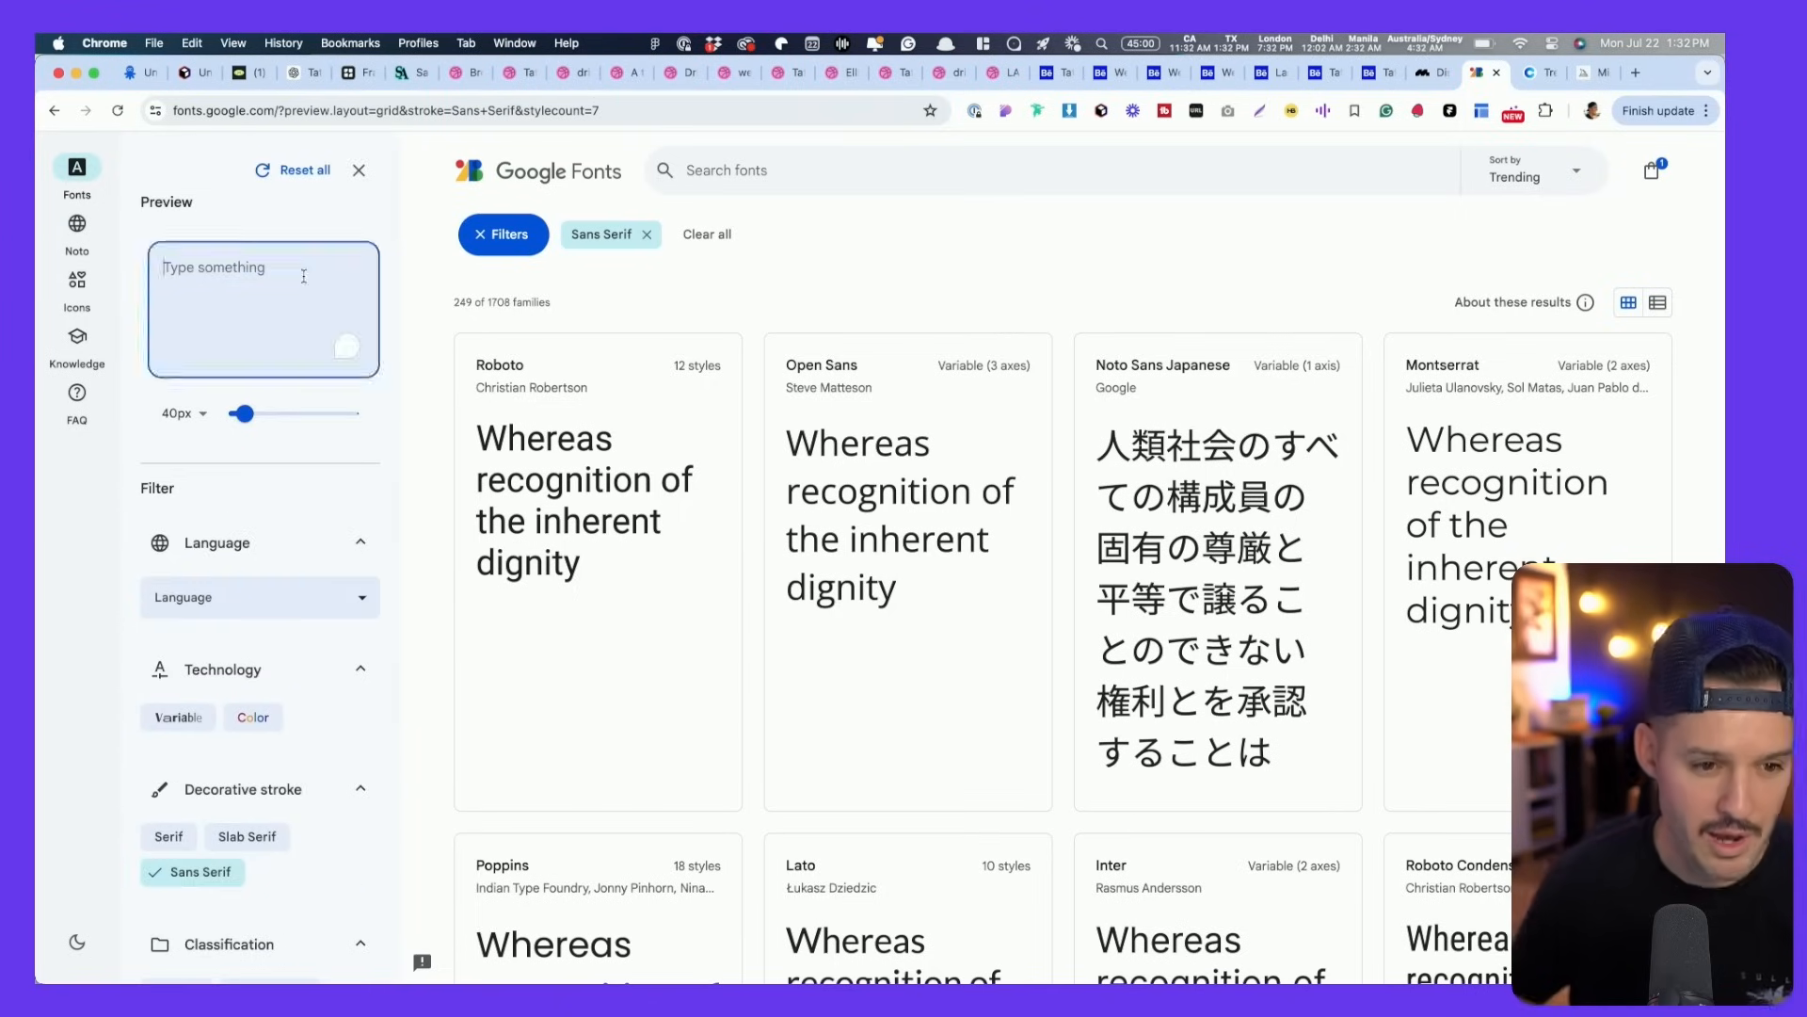
type("HAwaii Ta")
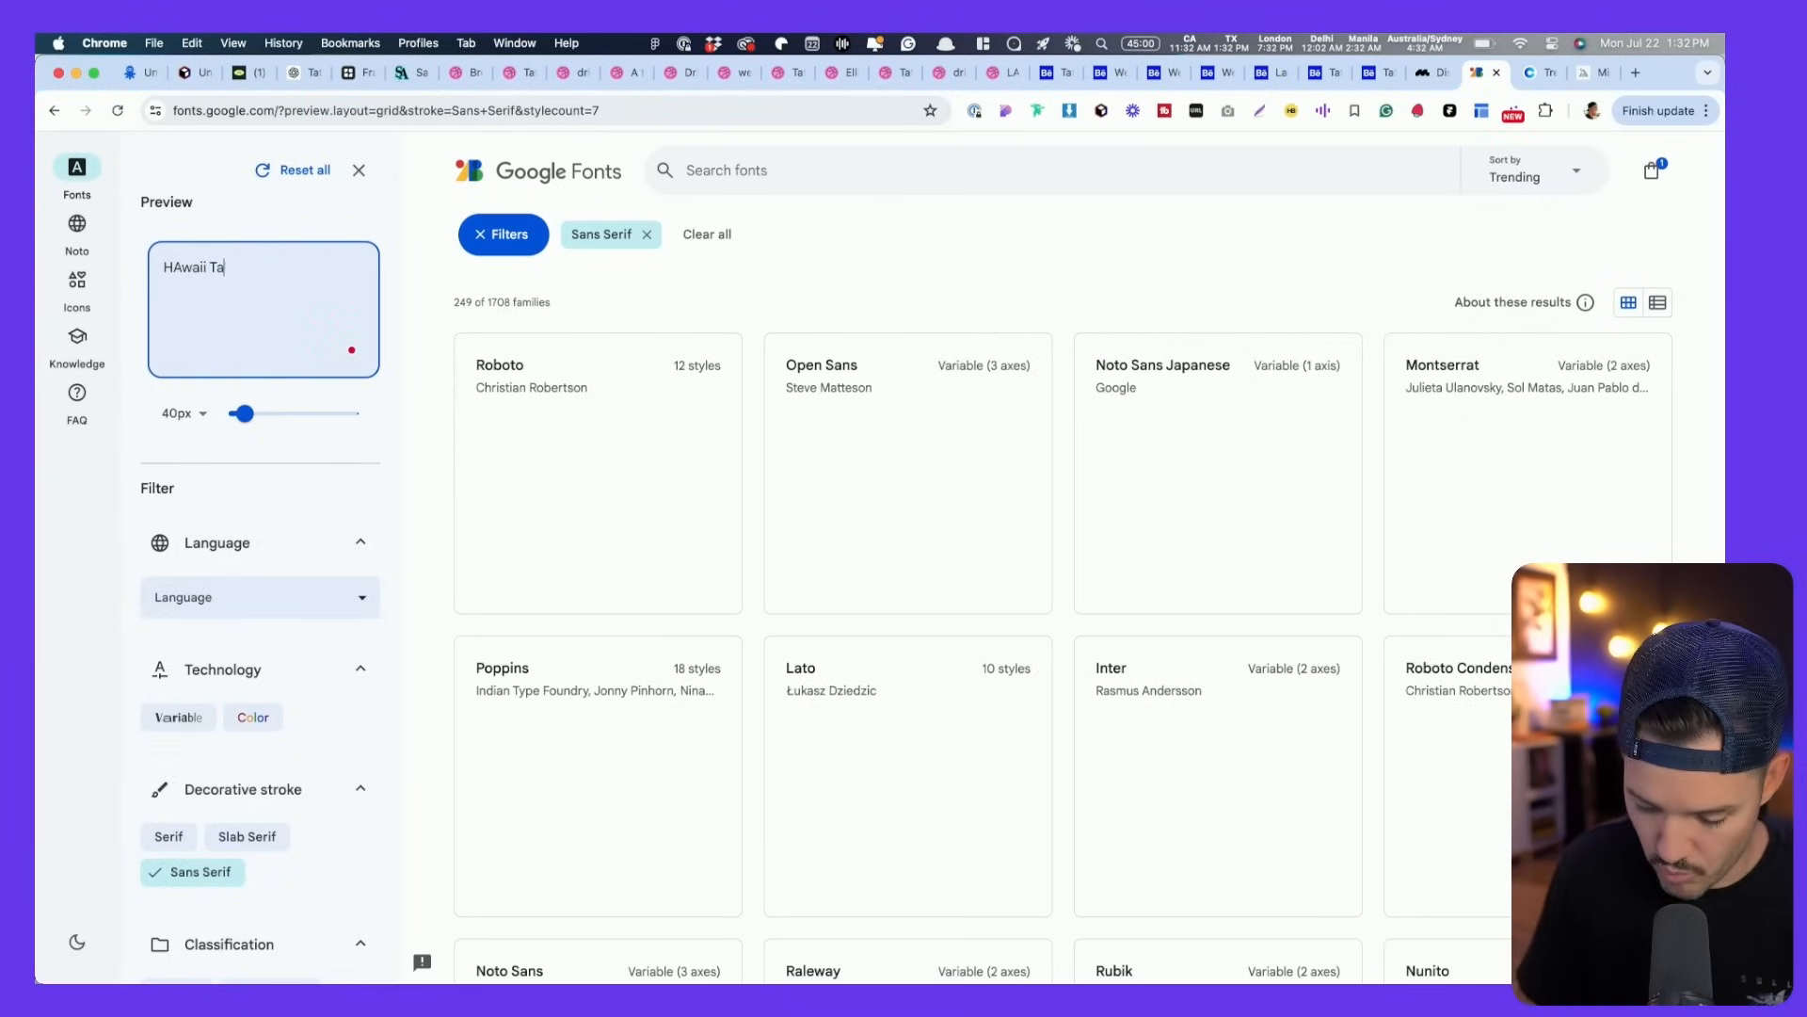
type("ttoos")
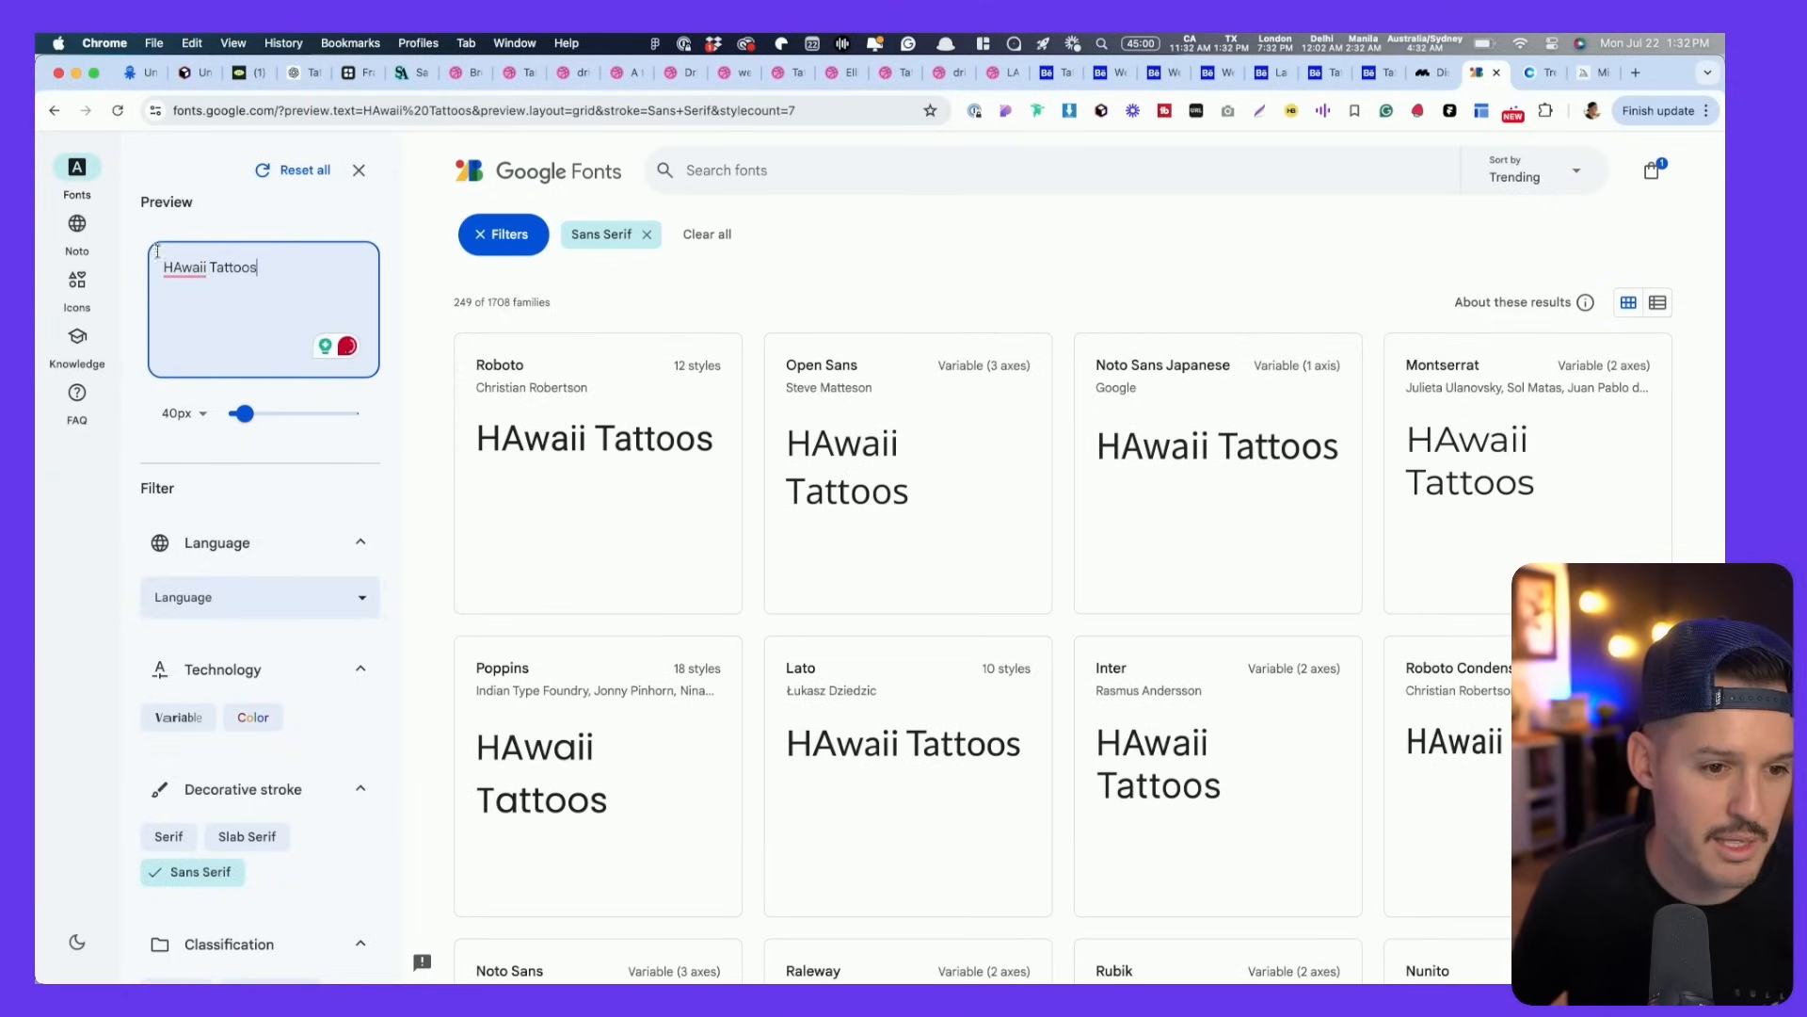
right_click(185, 267)
left_click(181, 311)
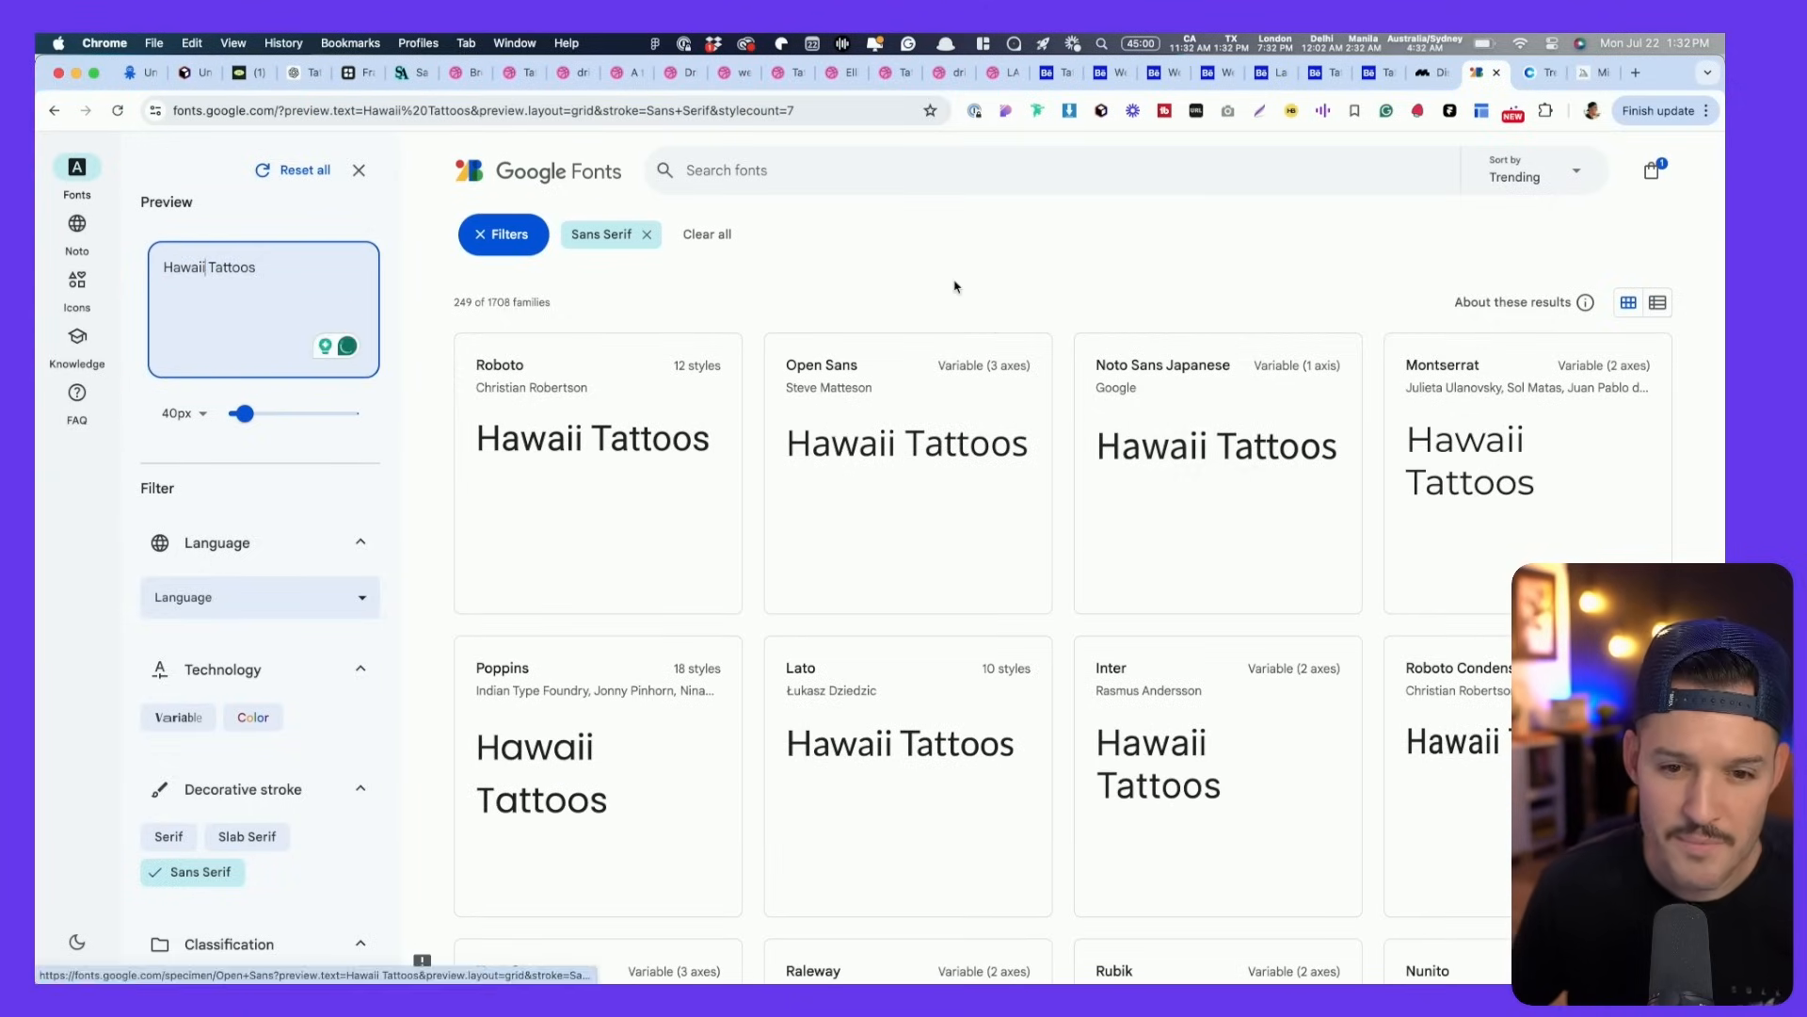
- Sort the font families alphabetically by name
scroll(956, 287, "down", 5)
scroll(955, 287, "up", 1)
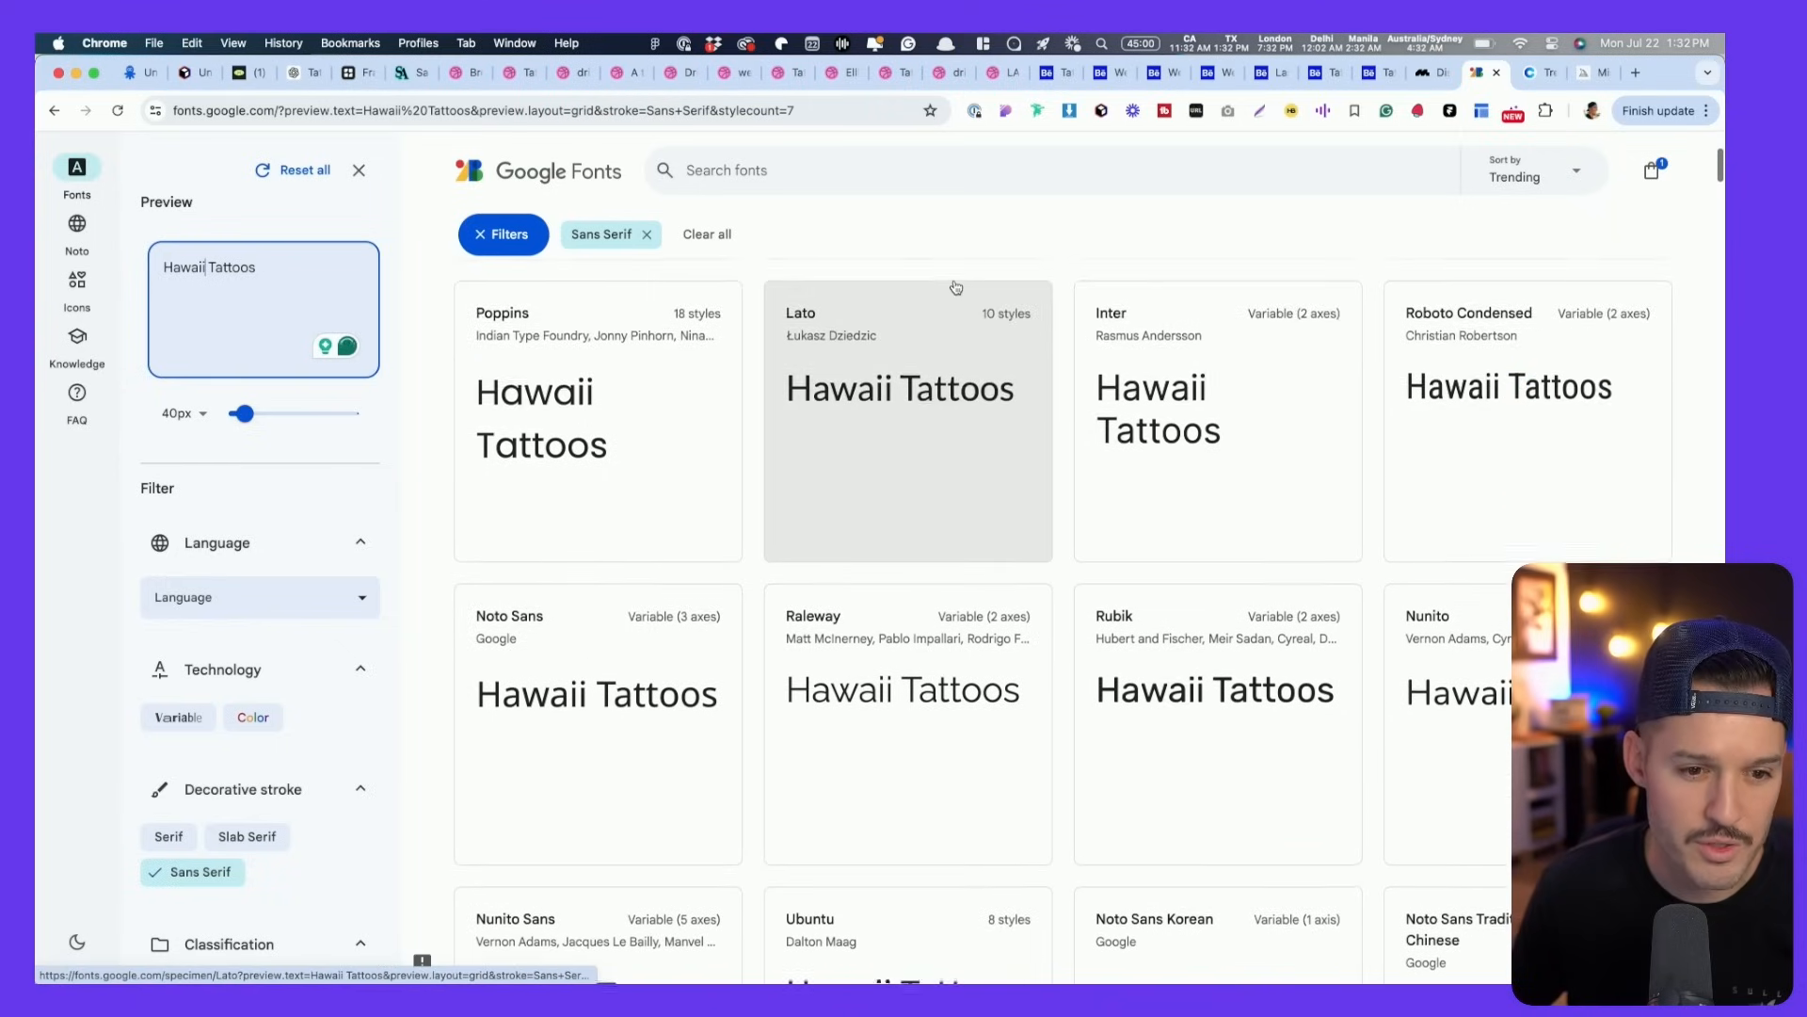
scroll(956, 287, "down", 4)
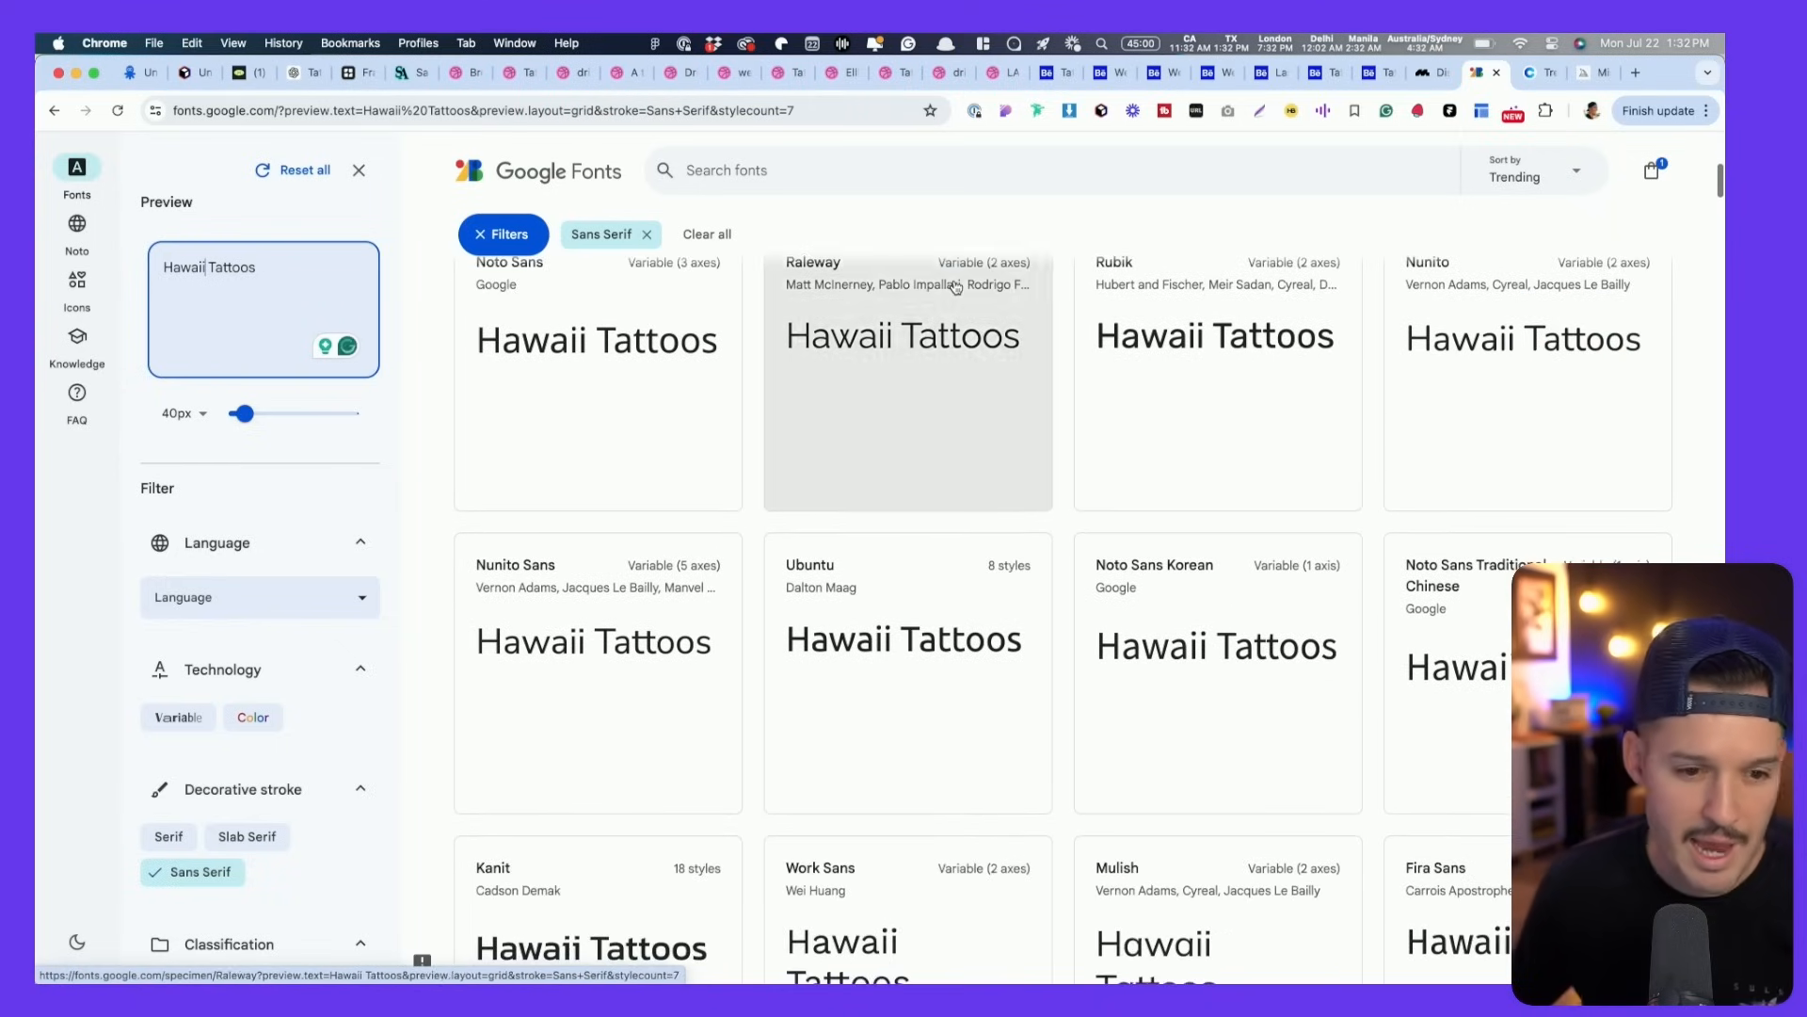
scroll(955, 287, "down", 2)
scroll(955, 287, "up", 10)
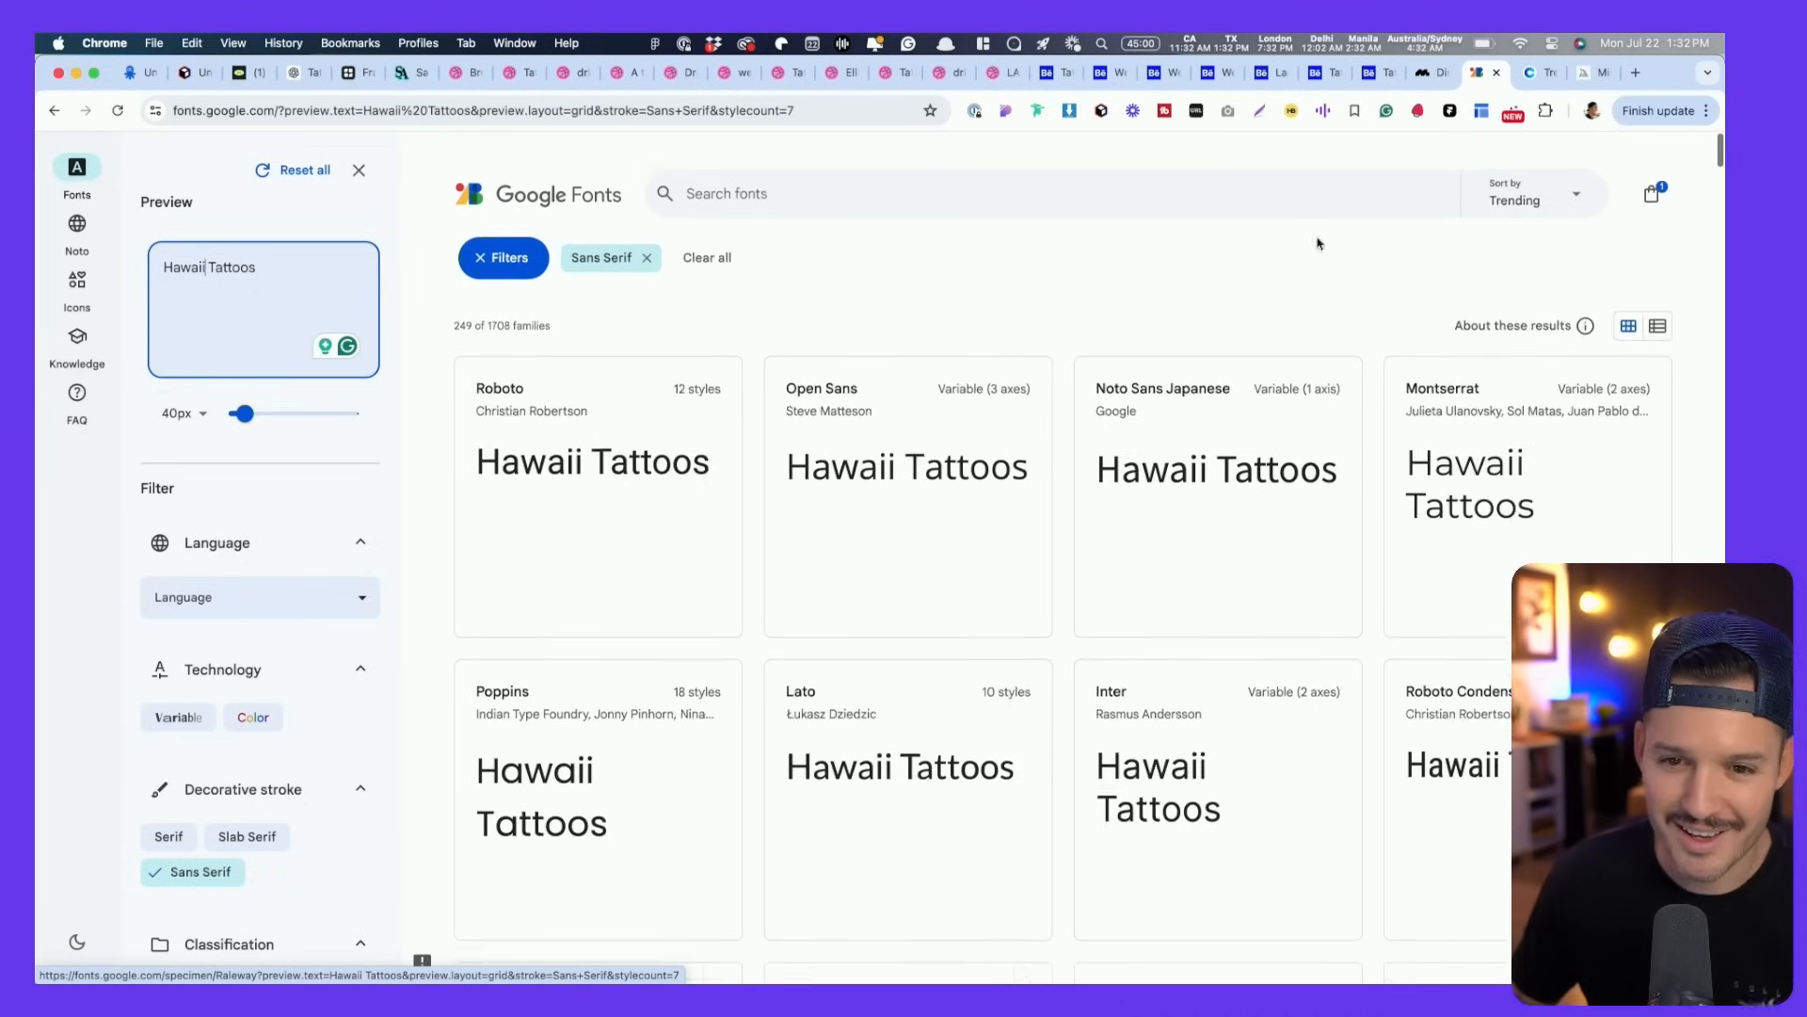
left_click(1544, 172)
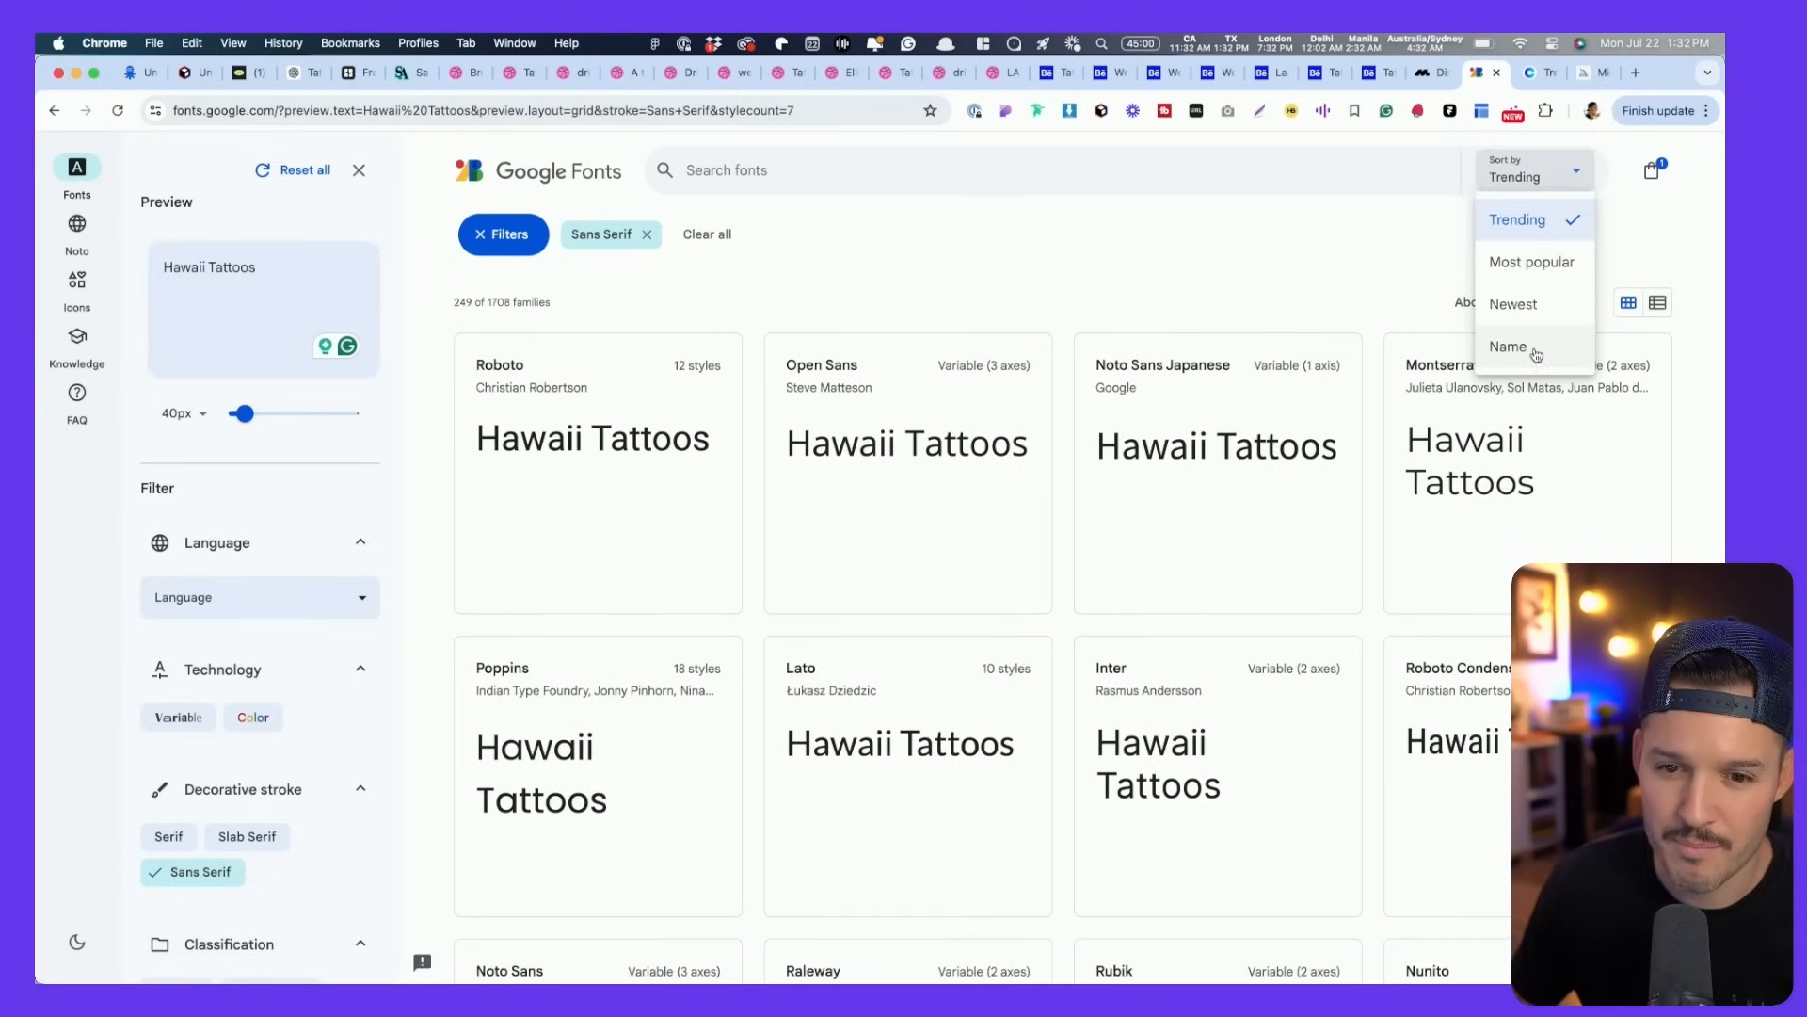
left_click(1510, 346)
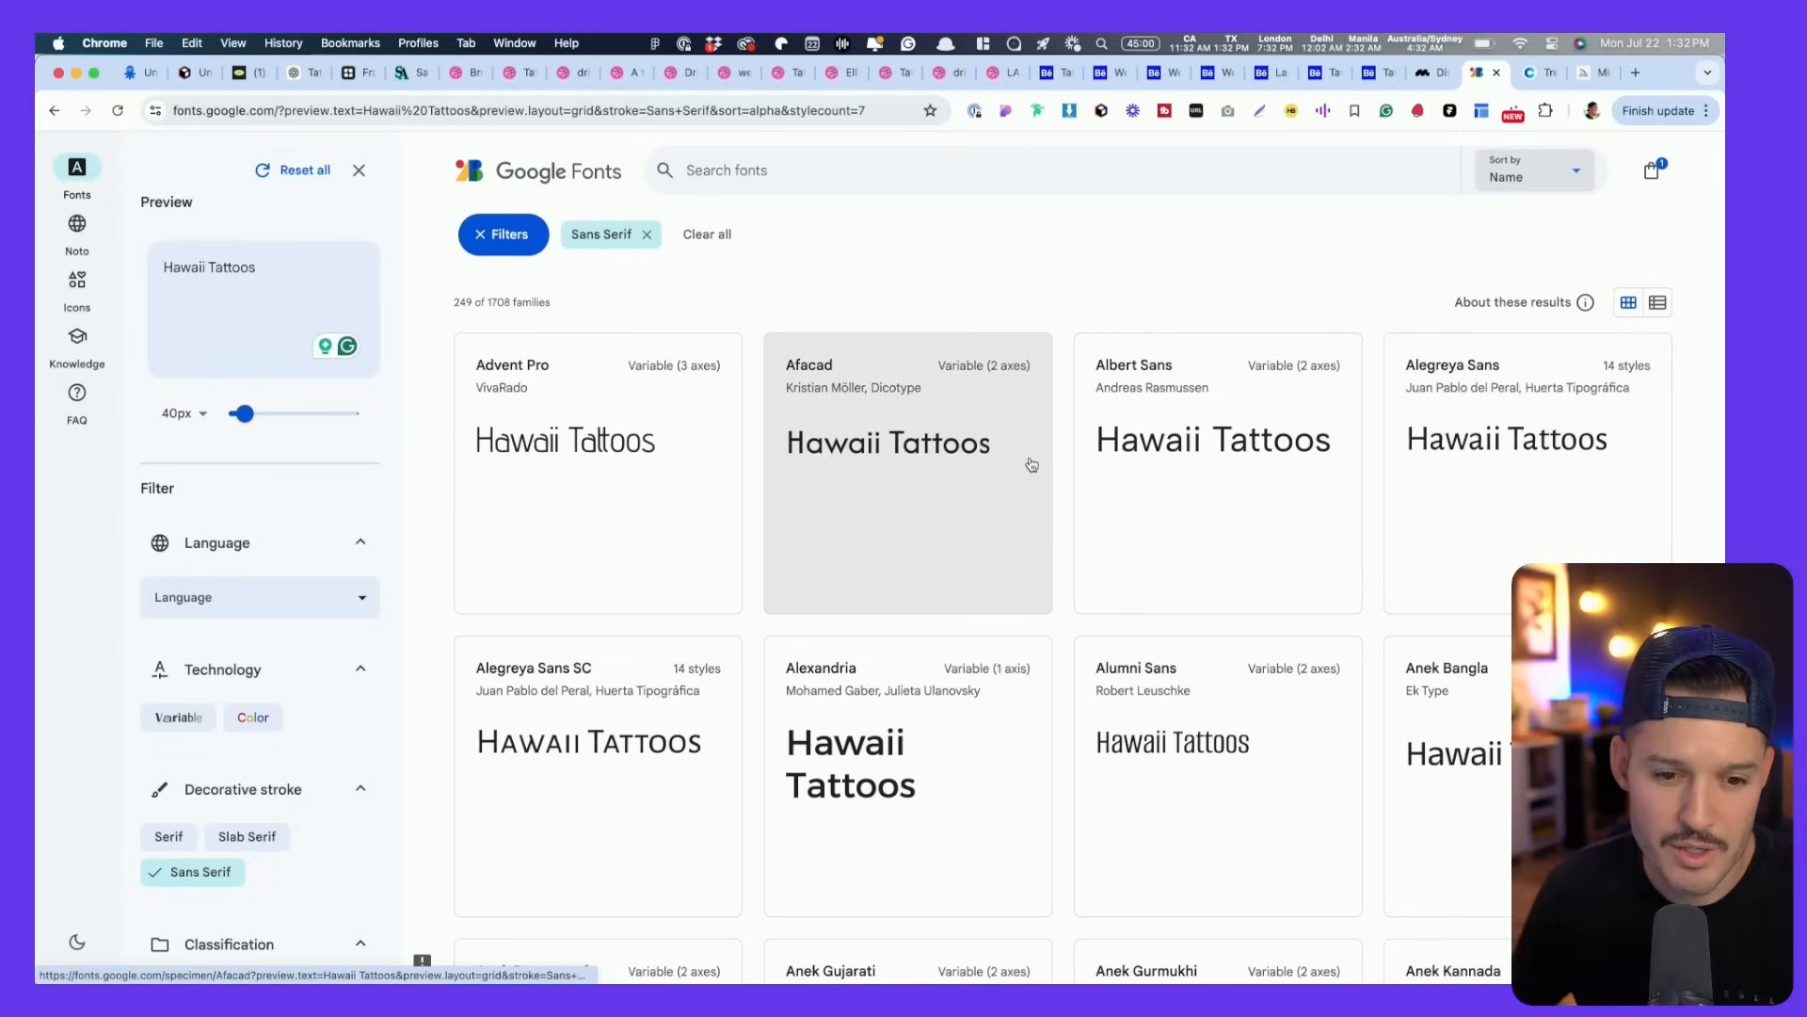
- Replace the preview text with 'HAWAII TATTOO' and browse the sans-serif results
triple_click(243, 270)
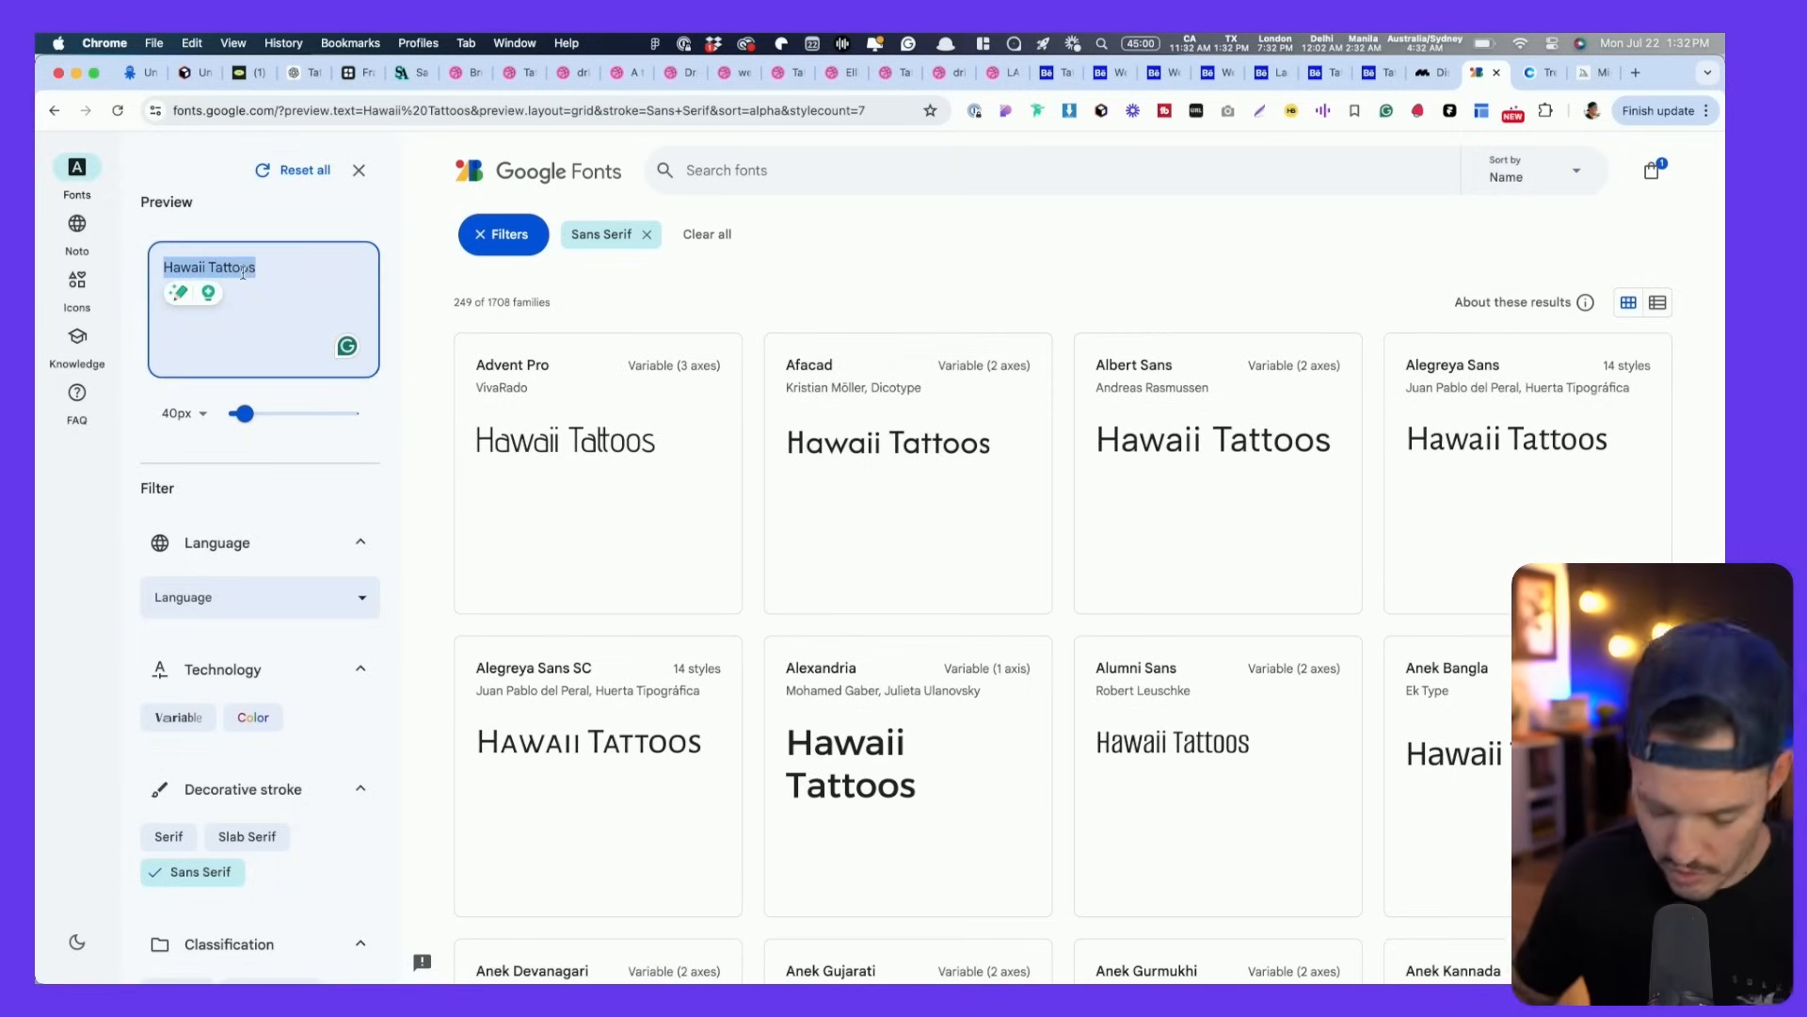
type("HAWAII TATTOO")
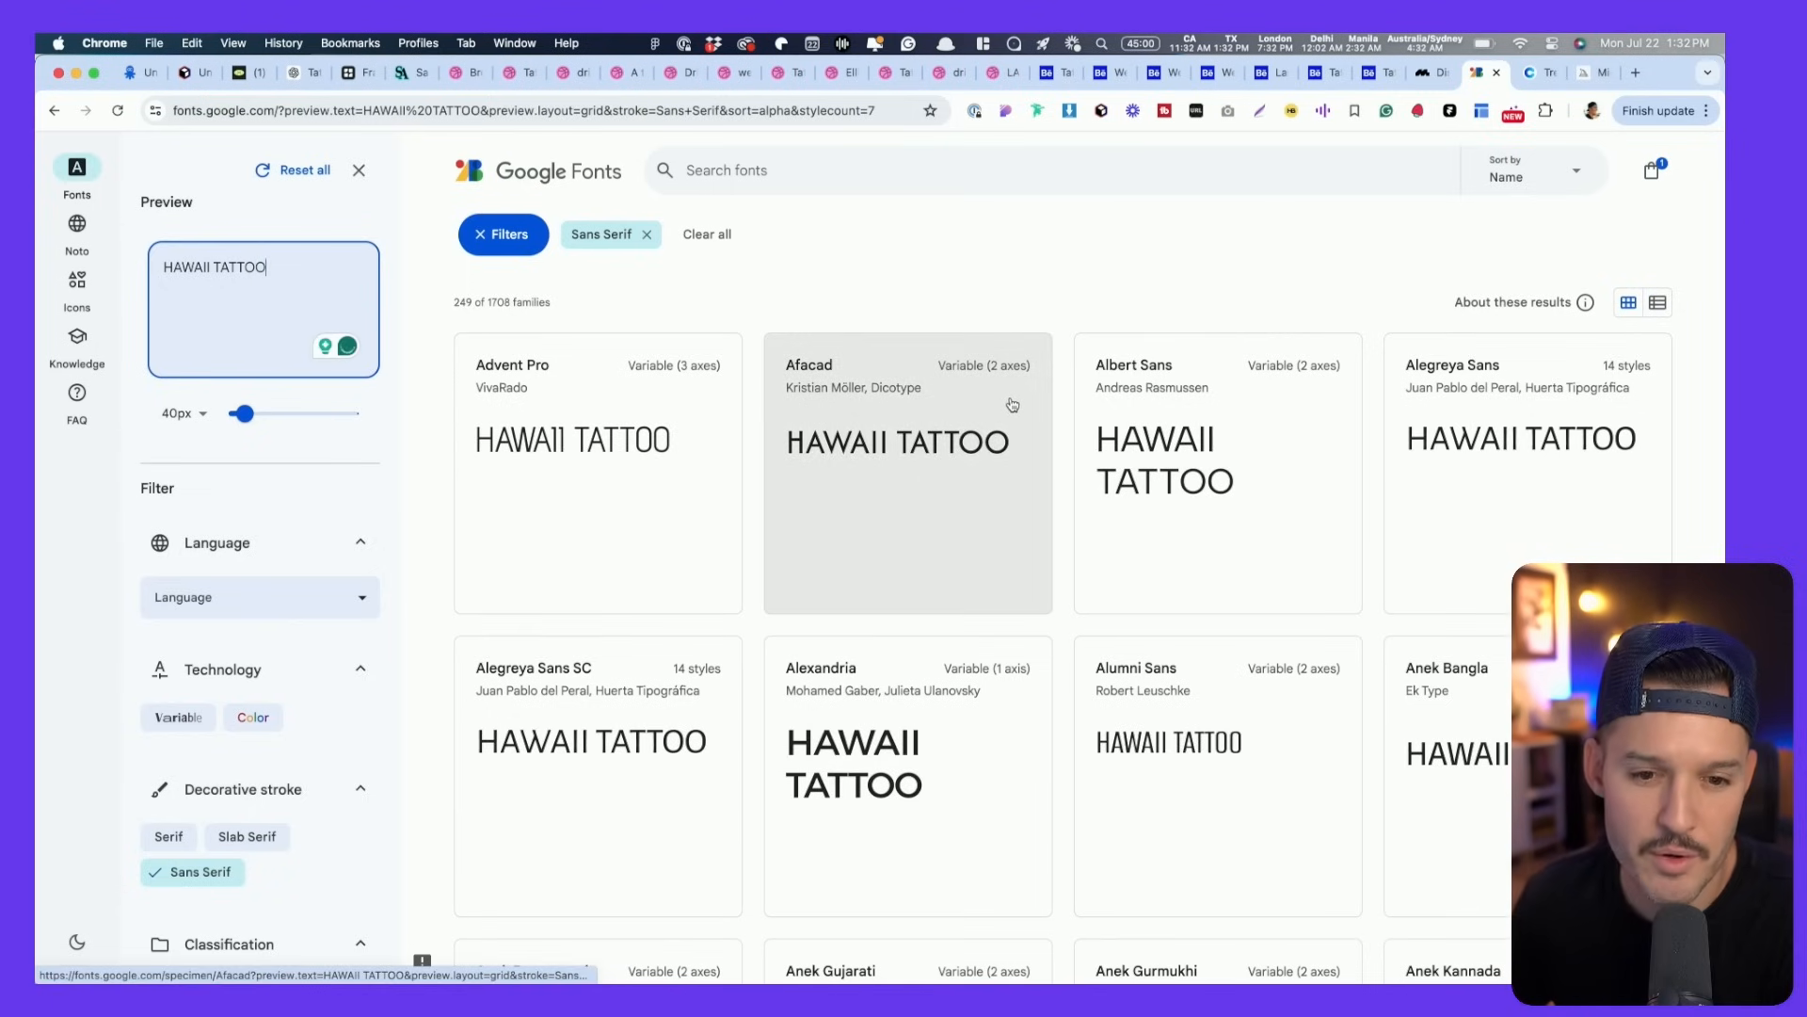
scroll(1008, 404, "down", 3)
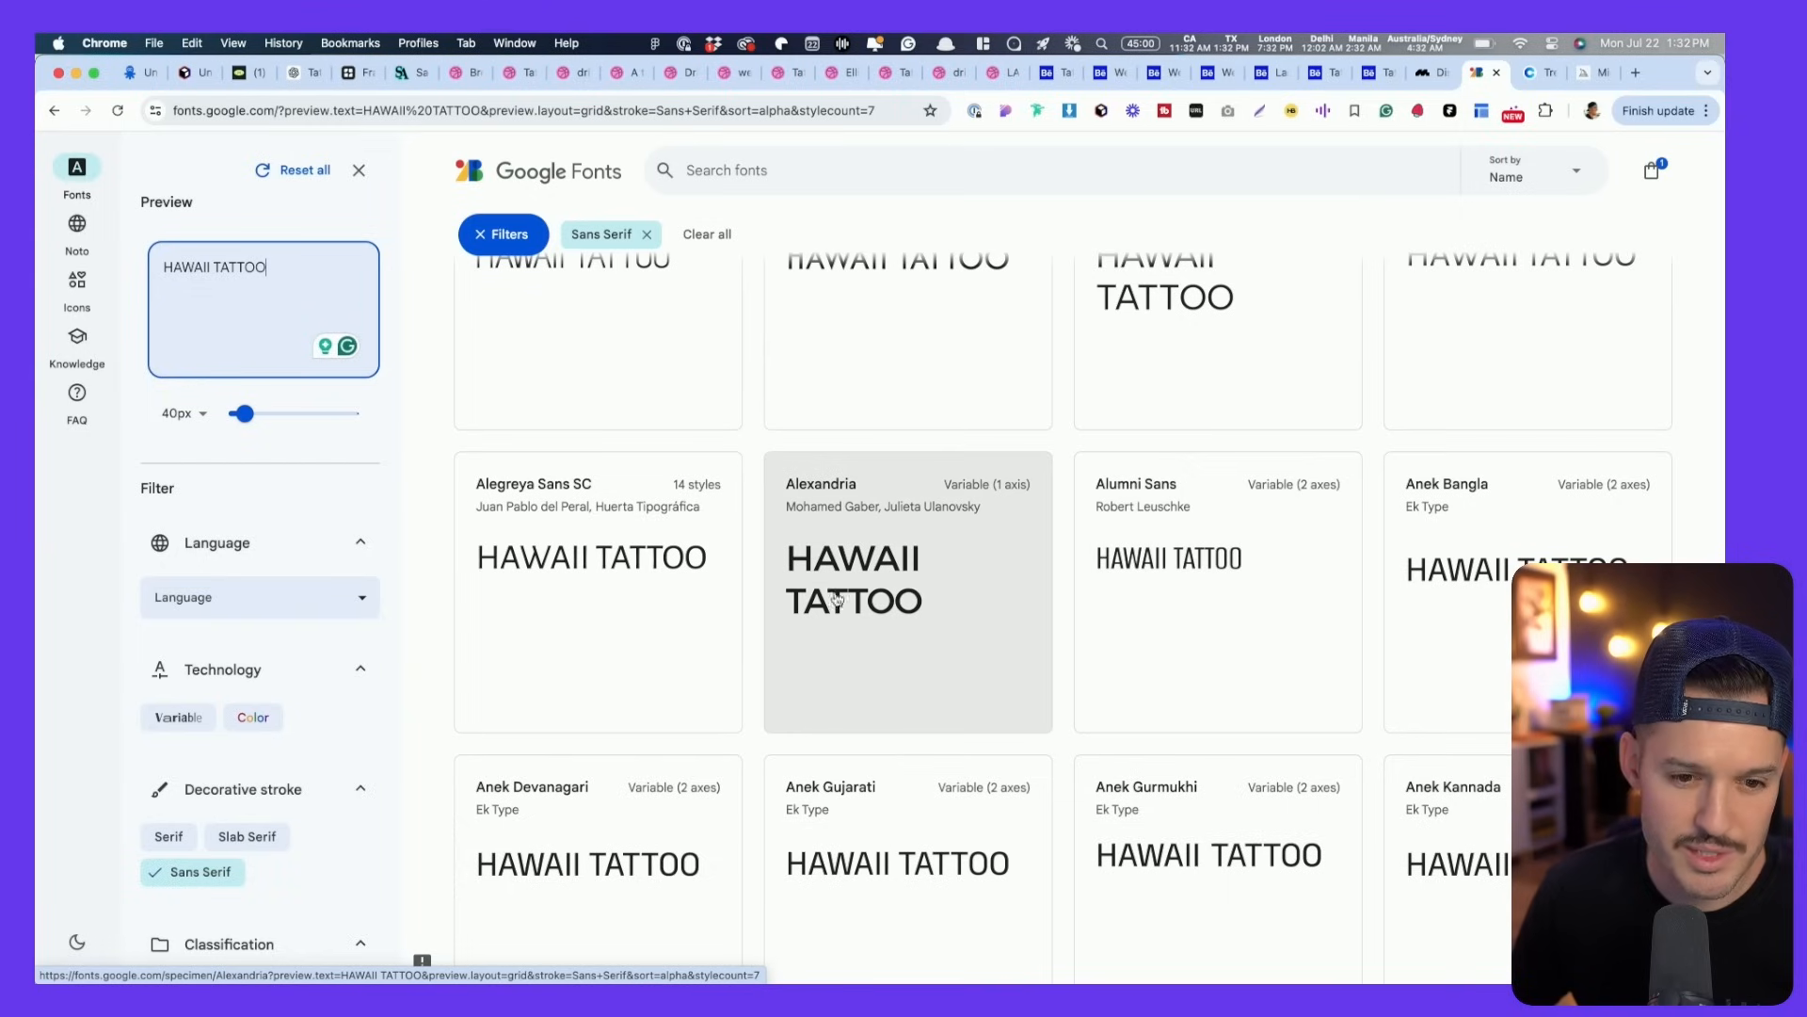
scroll(817, 590, "down", 6)
scroll(843, 560, "down", 5)
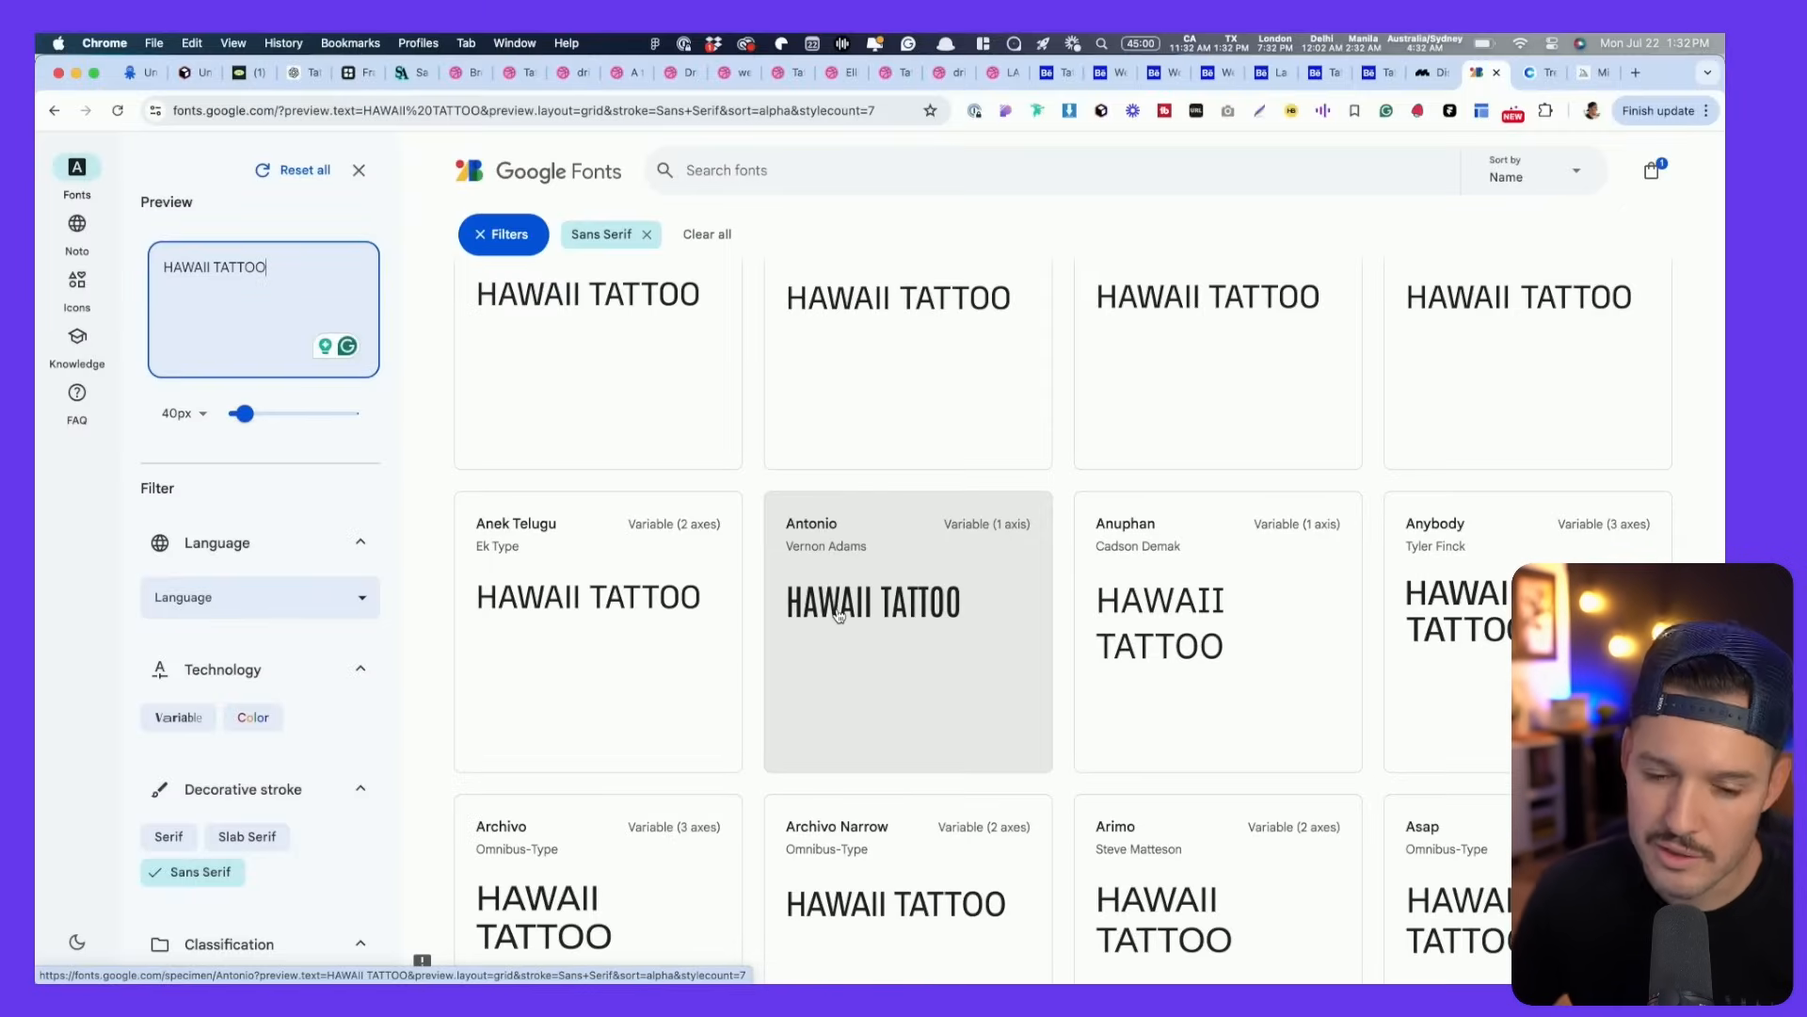
scroll(839, 616, "down", 2)
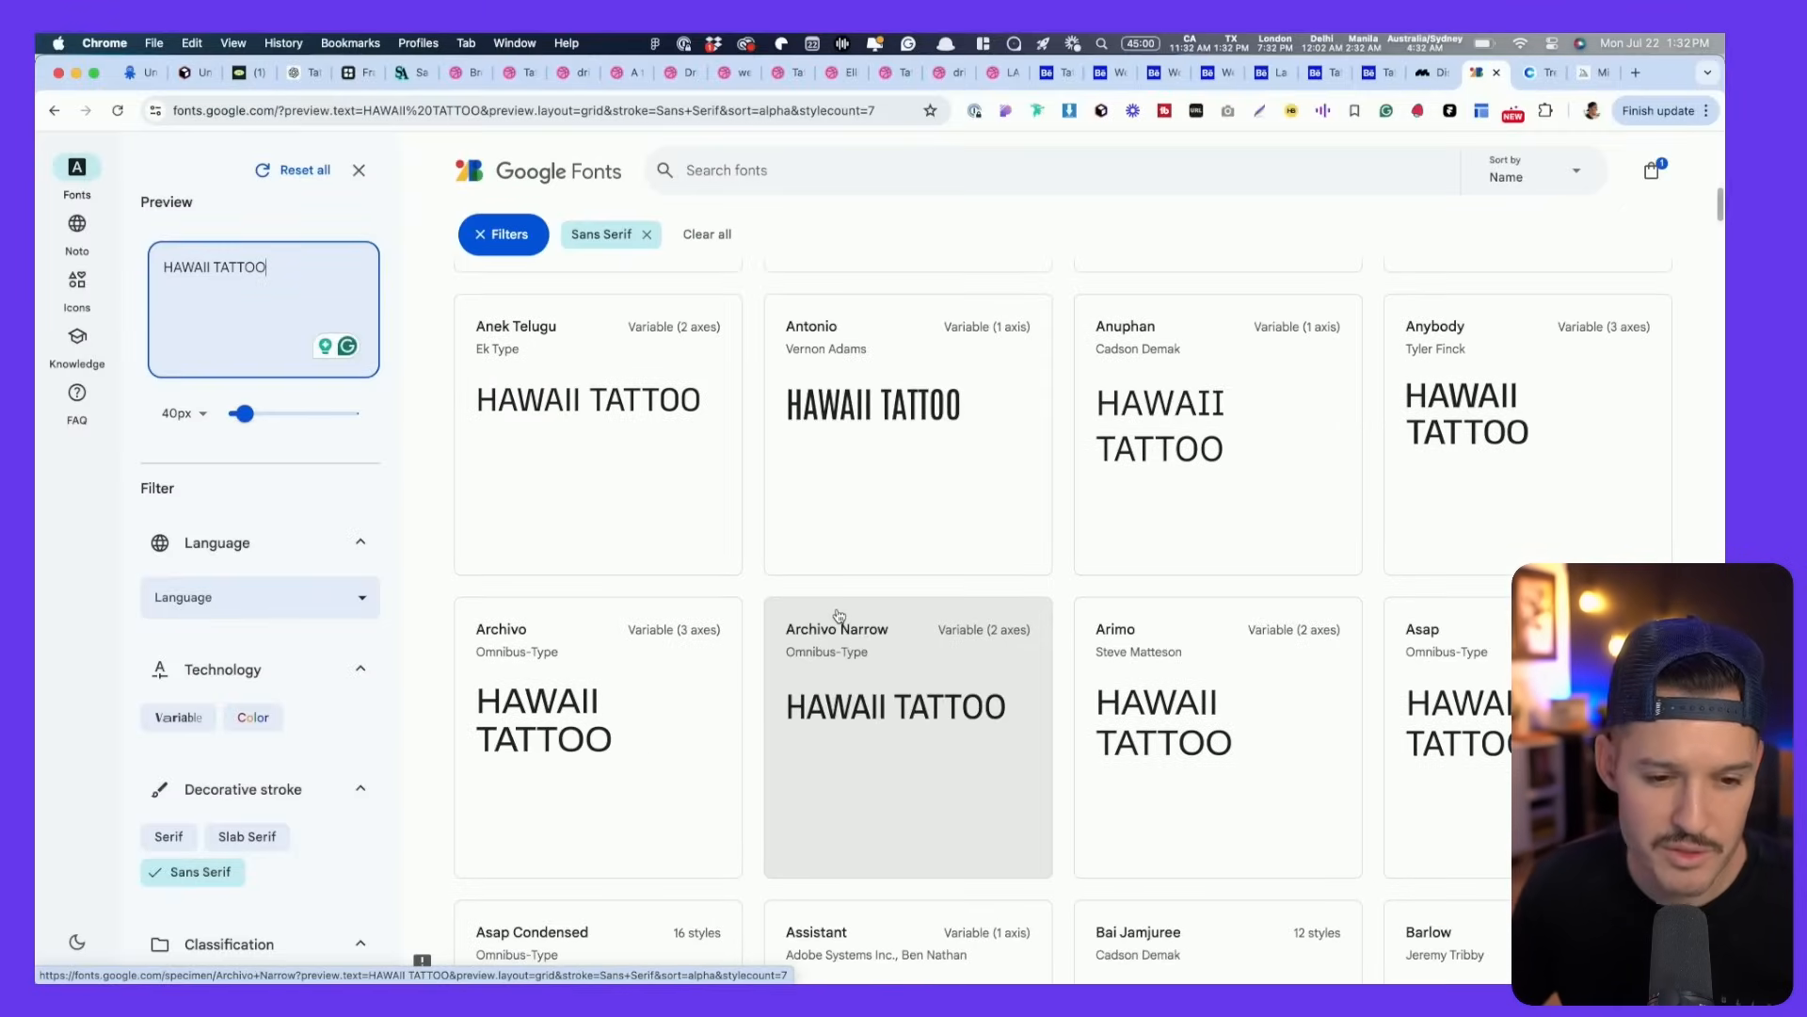
scroll(842, 615, "down", 2)
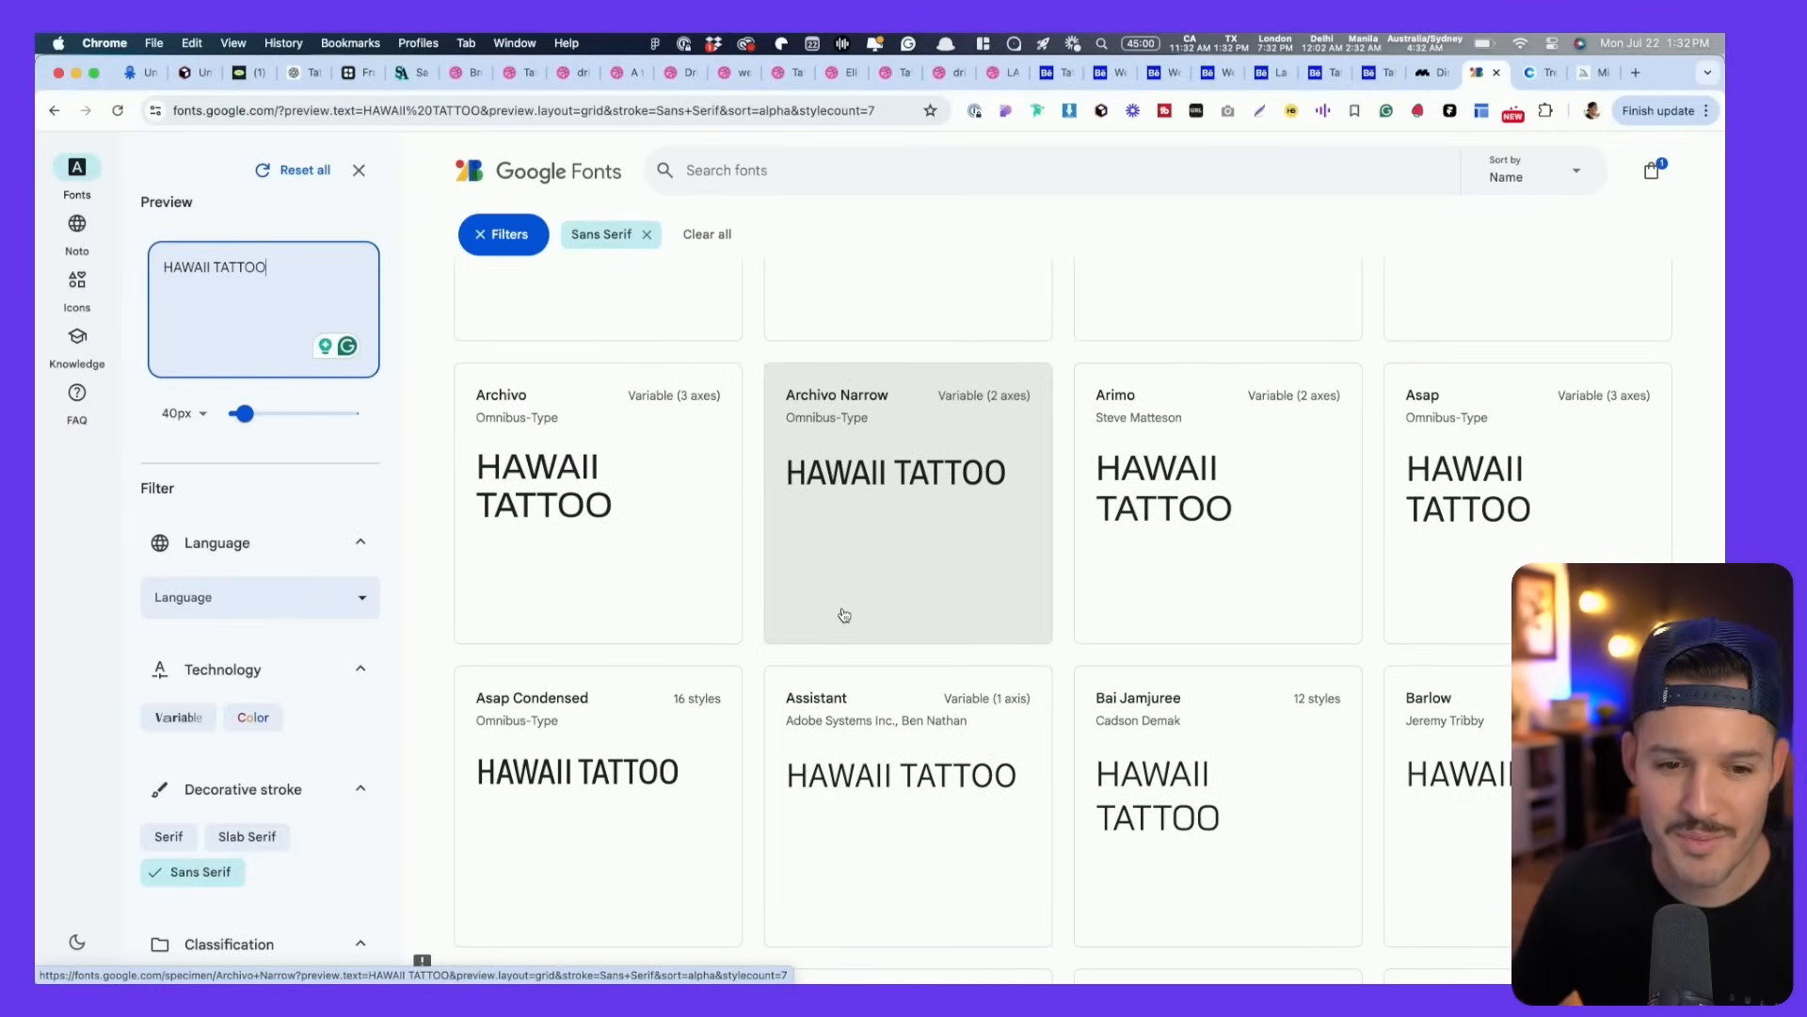
scroll(844, 615, "up", 2)
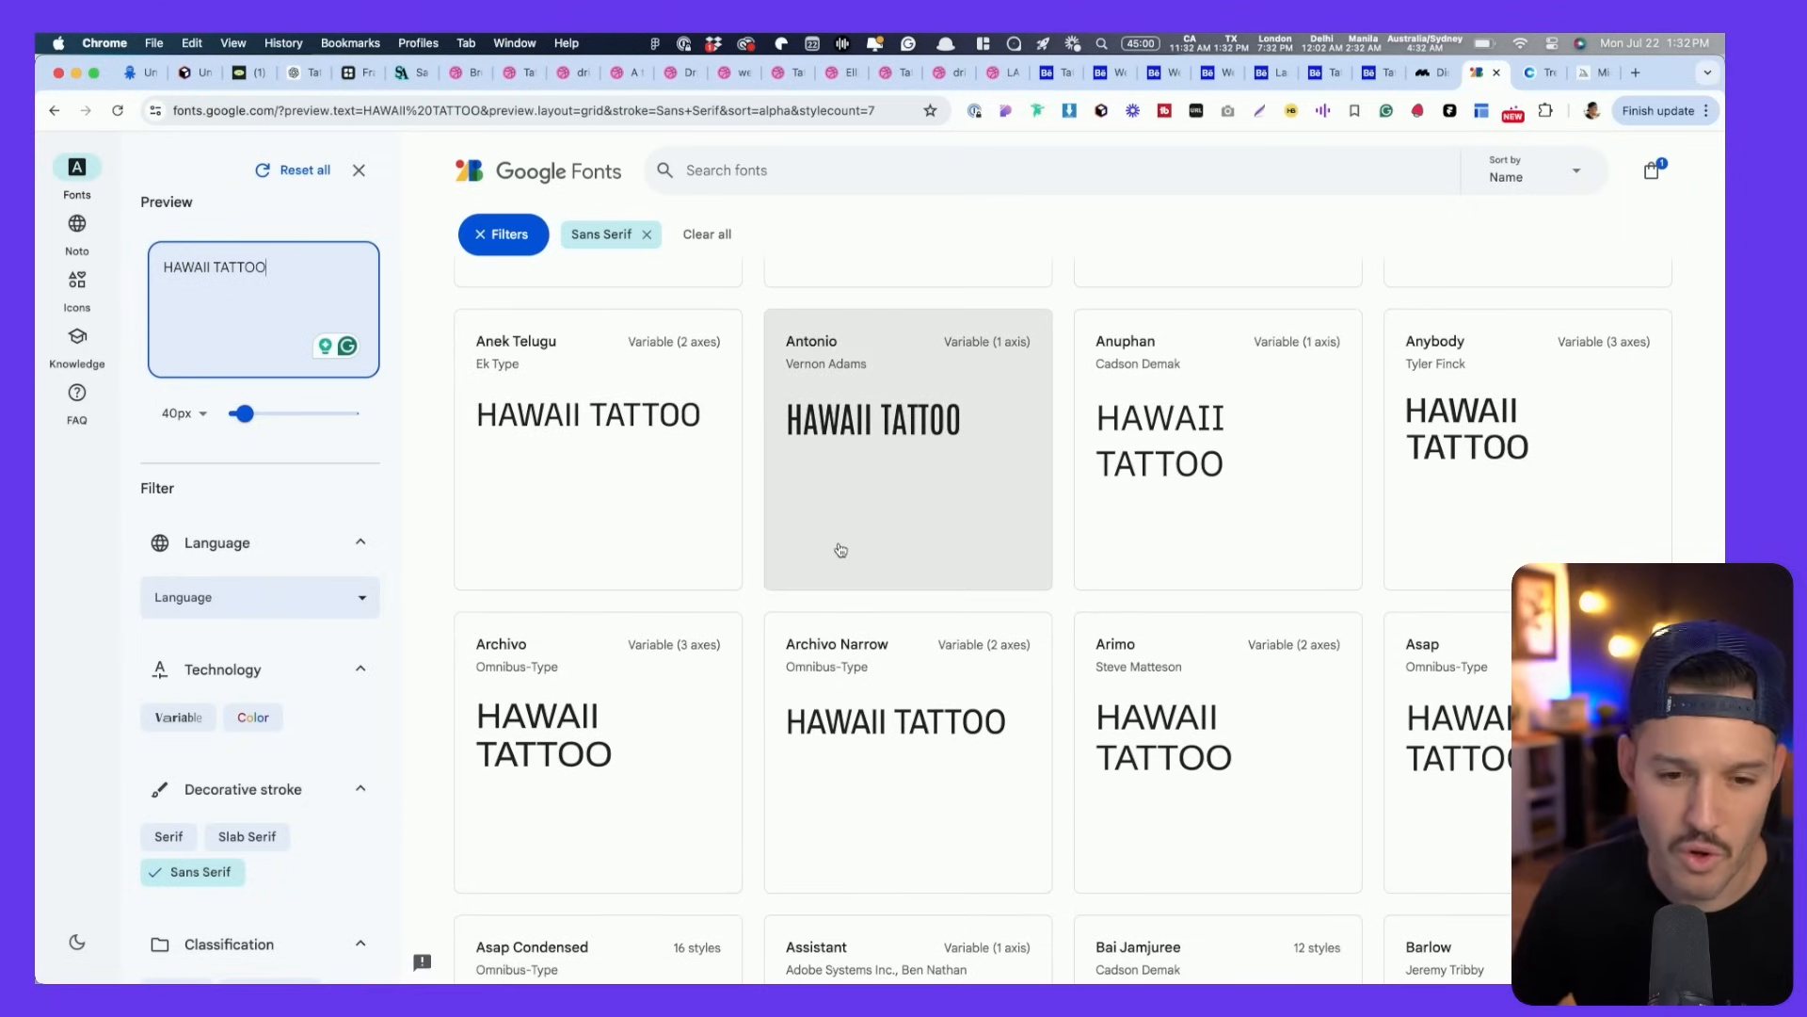
scroll(841, 546, "down", 2)
scroll(904, 386, "up", 1)
- Open Antonio in a new tab, then close the filters panel to widen the grid
left_click(904, 386, "super")
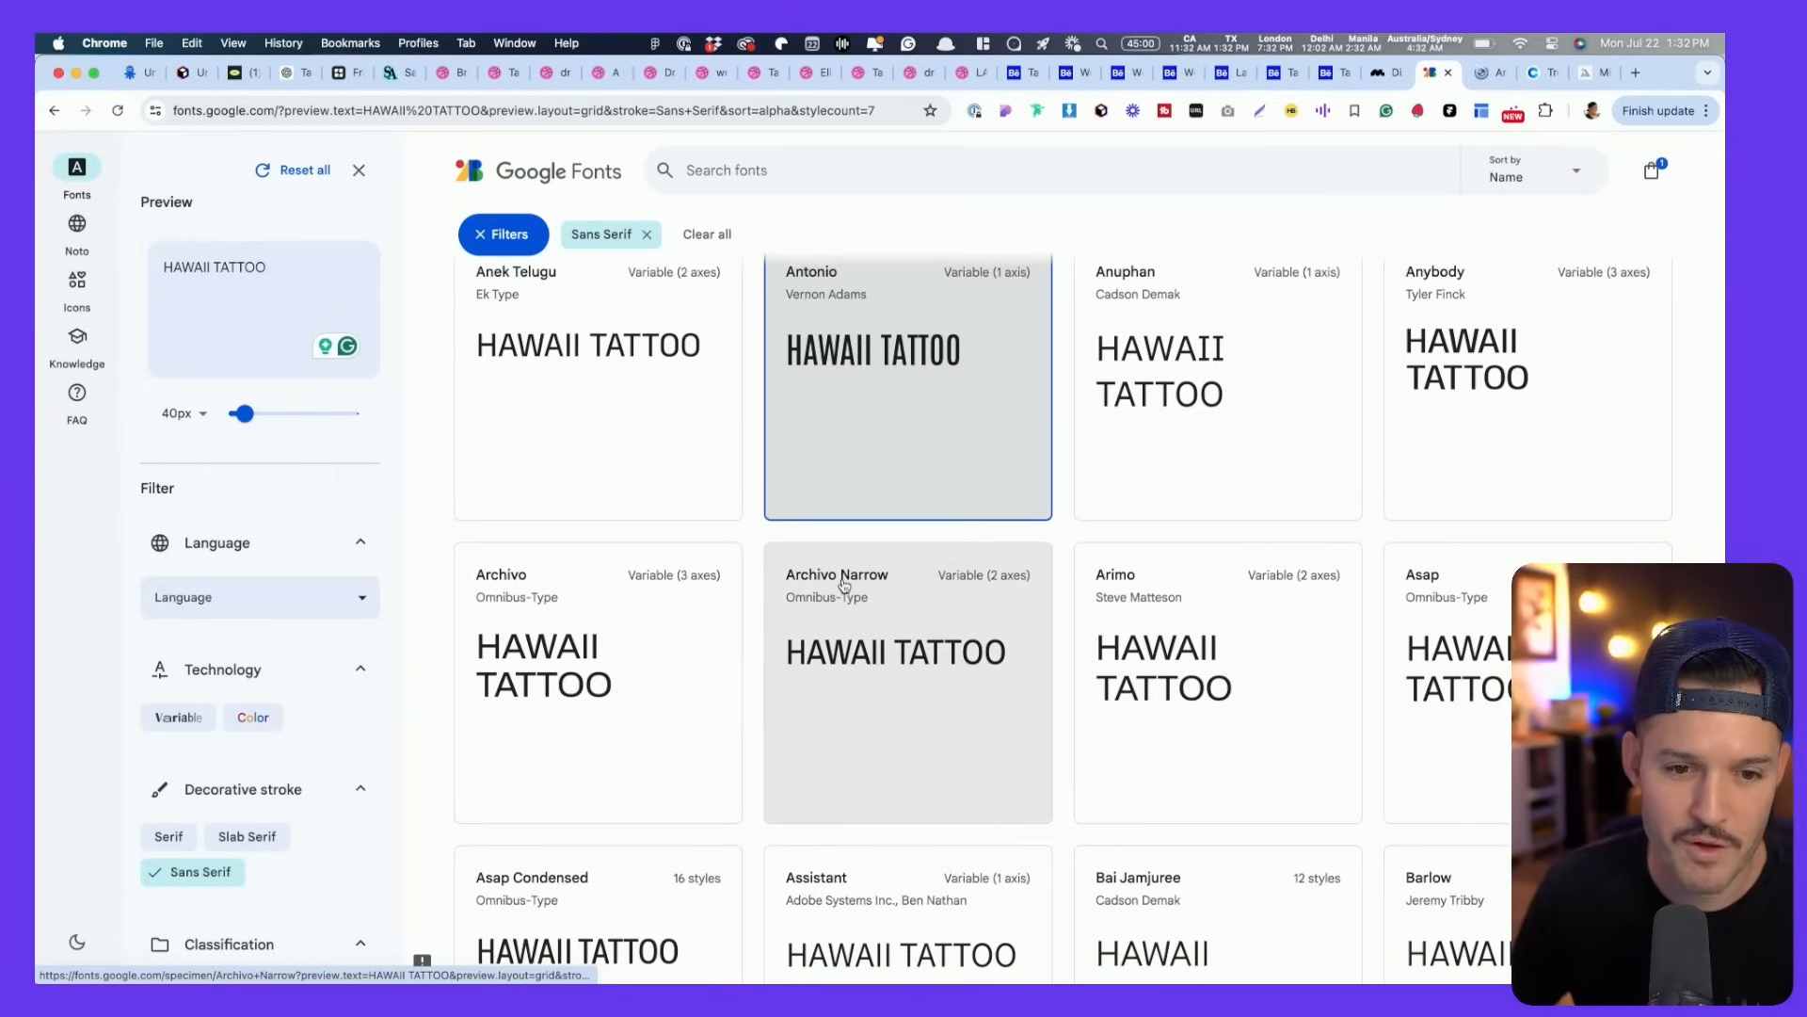
scroll(823, 837, "down", 12)
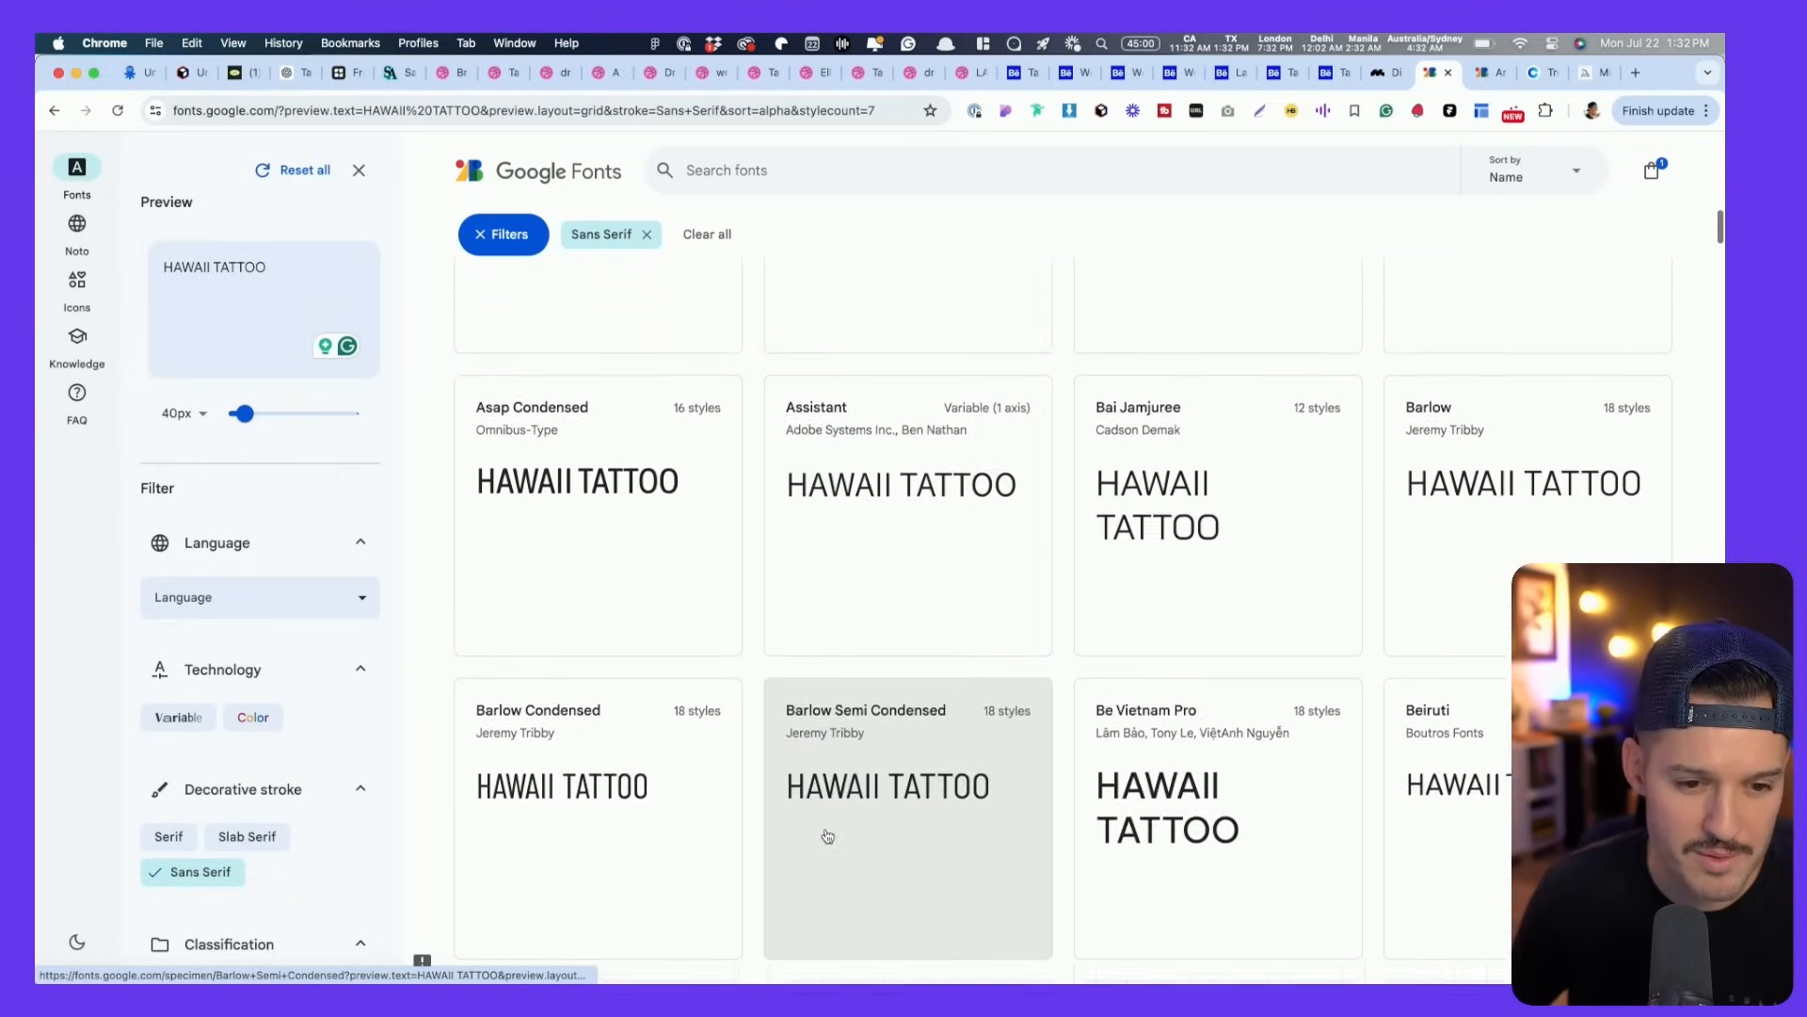
scroll(823, 838, "down", 5)
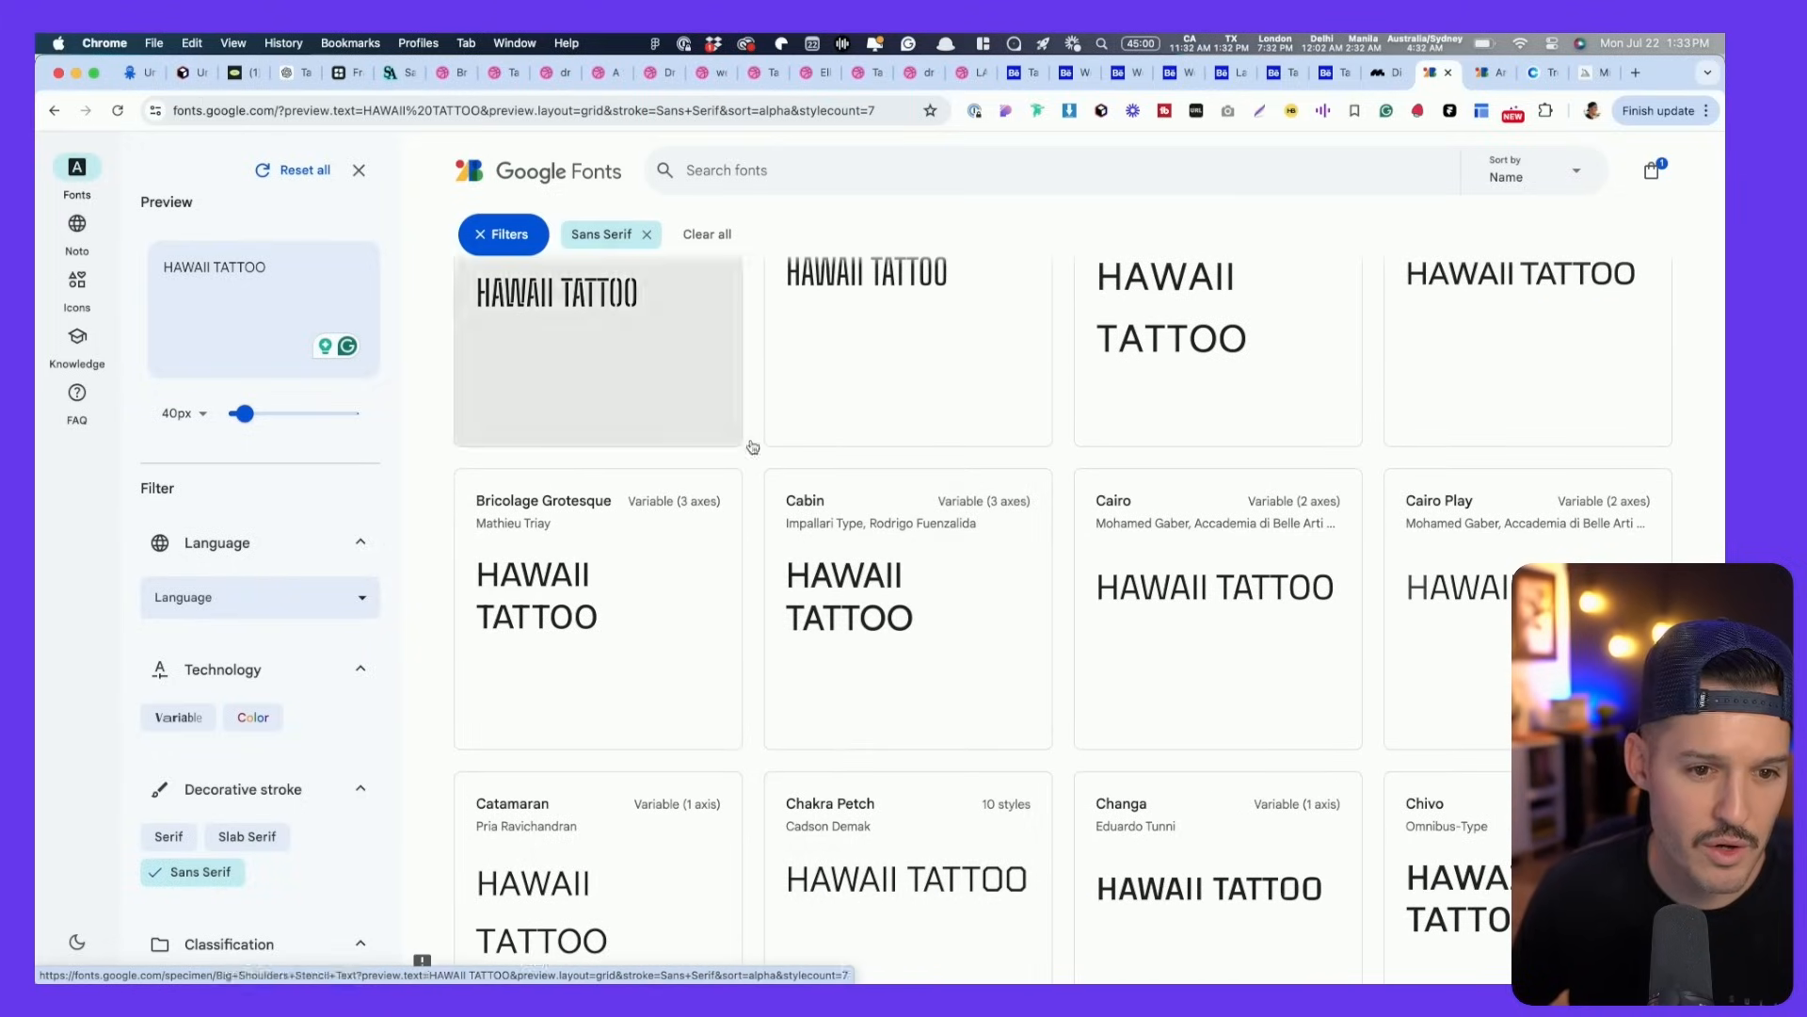
scroll(841, 489, "down", 1)
scroll(840, 489, "down", 2)
scroll(896, 567, "down", 3)
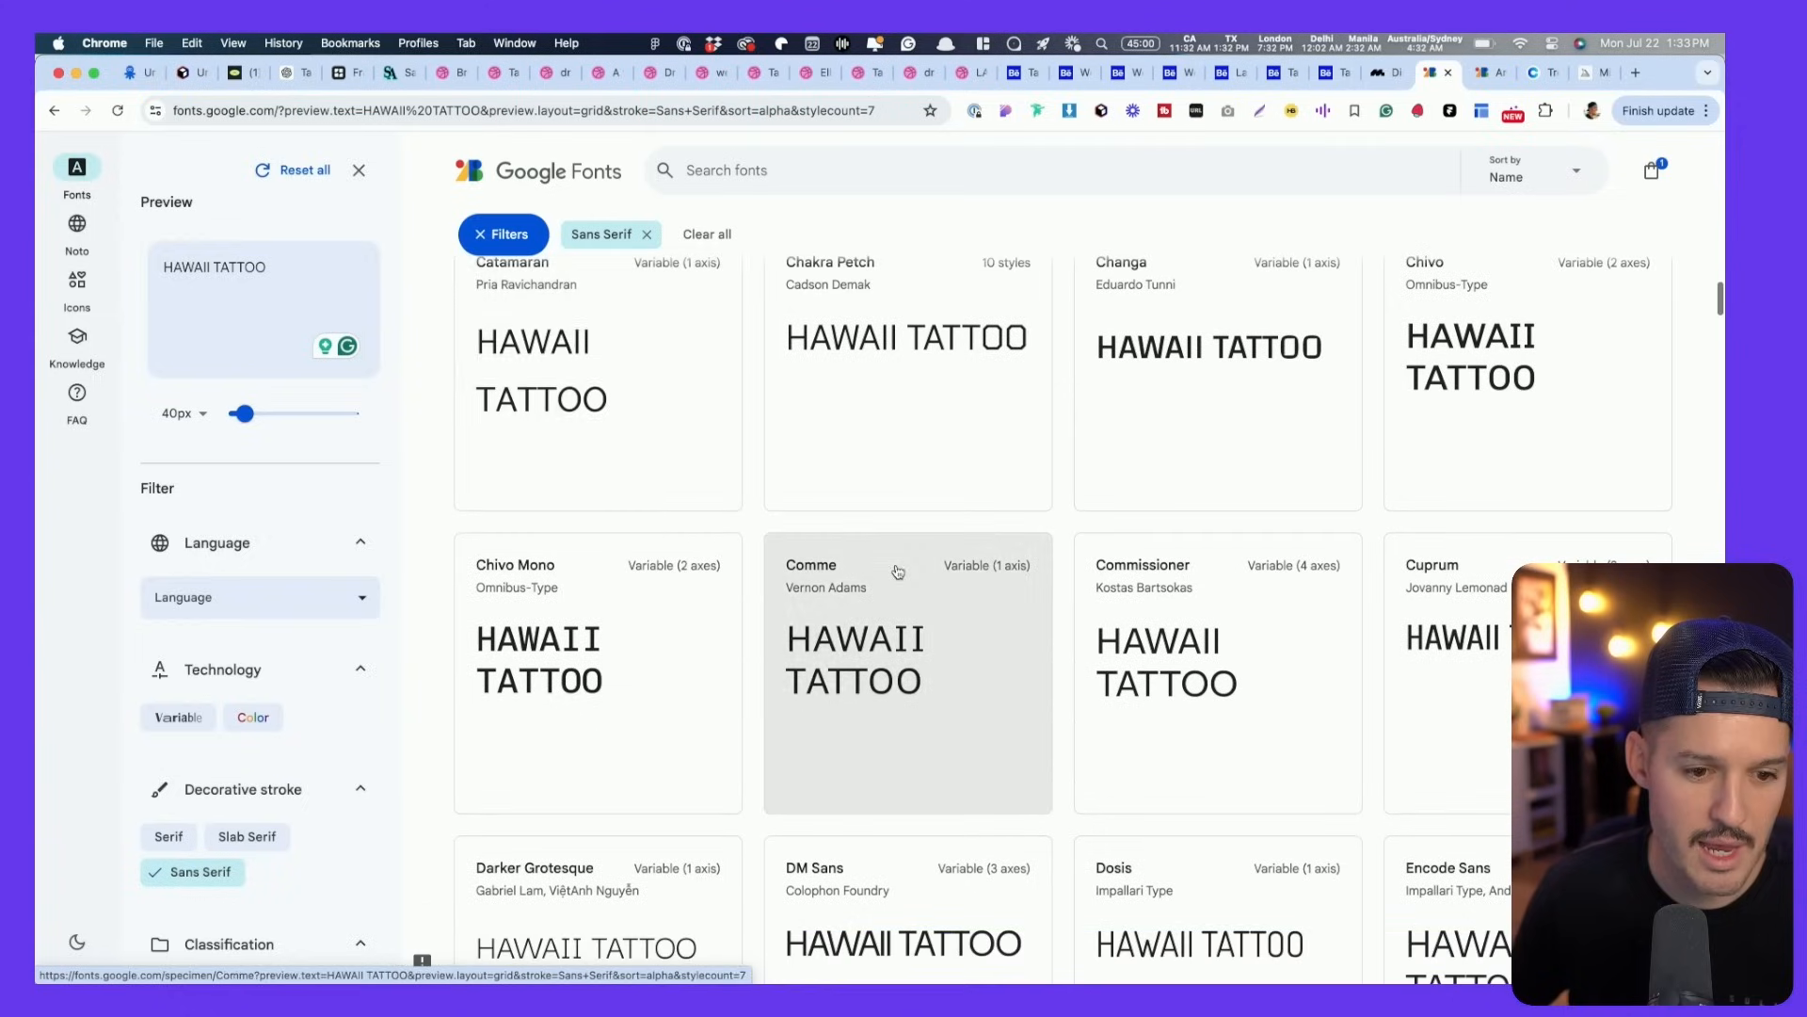
left_click(509, 233)
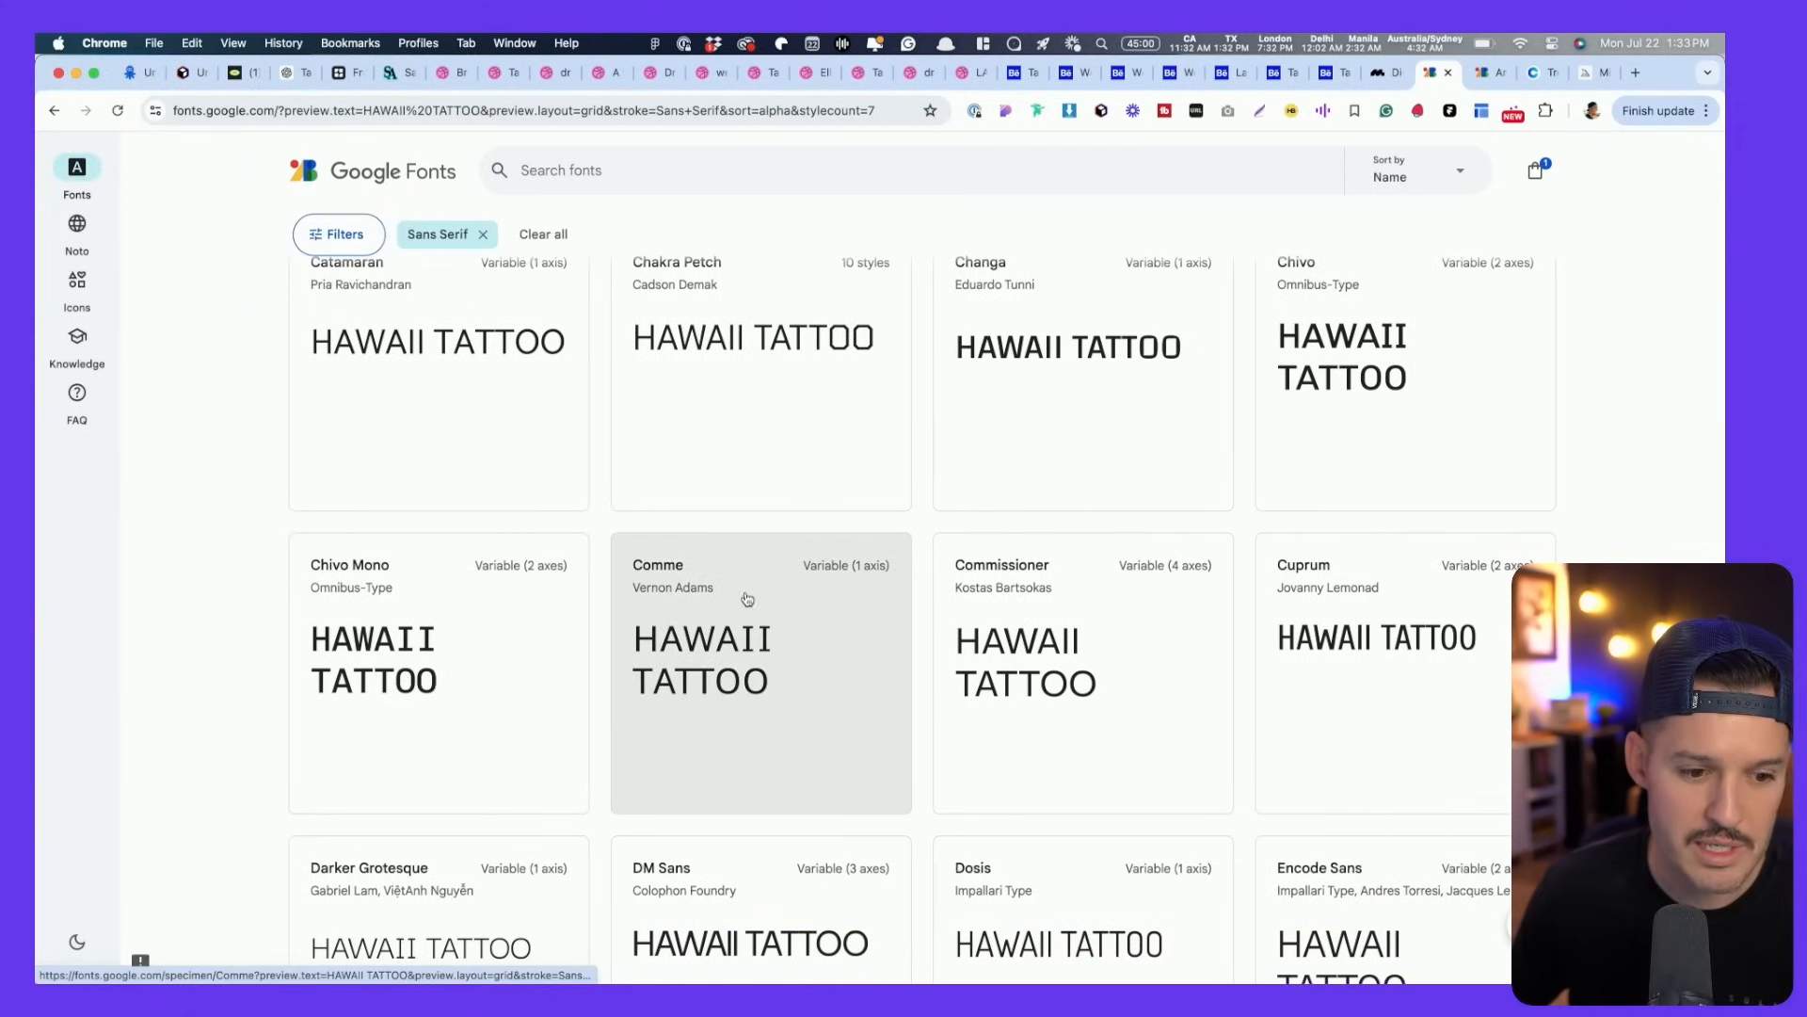
scroll(827, 600, "down", 1)
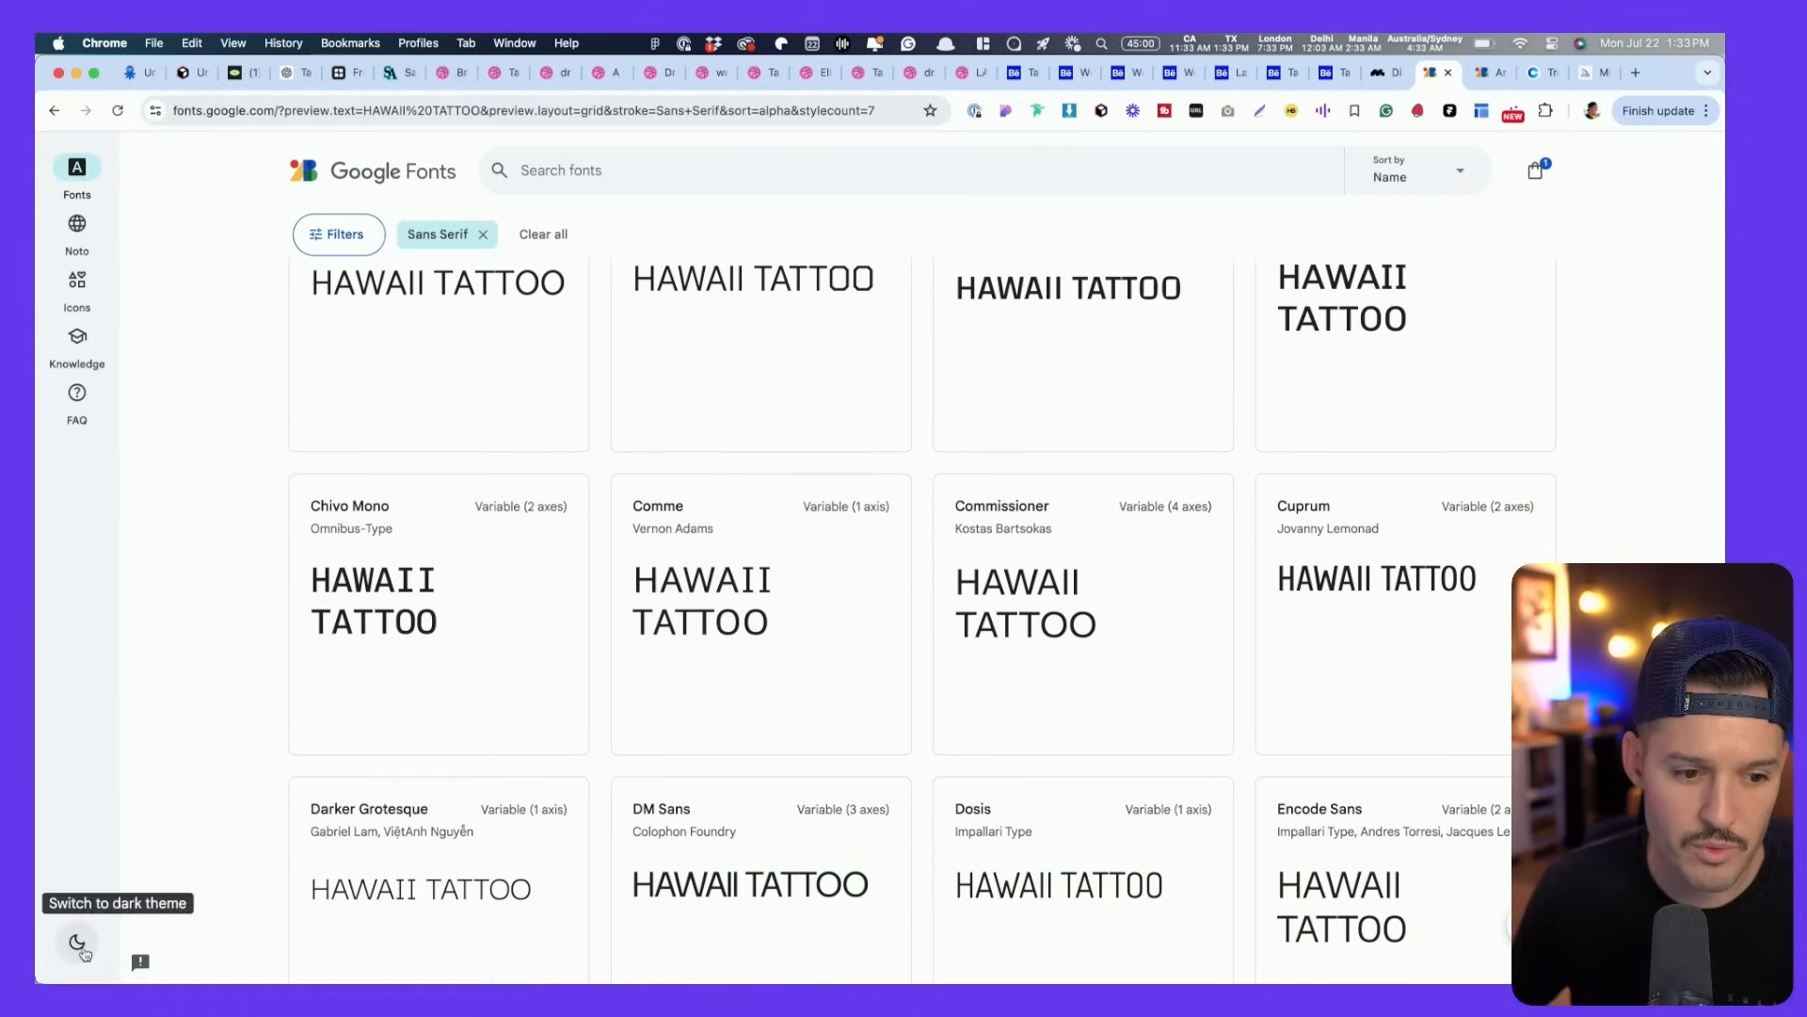
- Switch the Google Fonts page to the dark theme
left_click(78, 944)
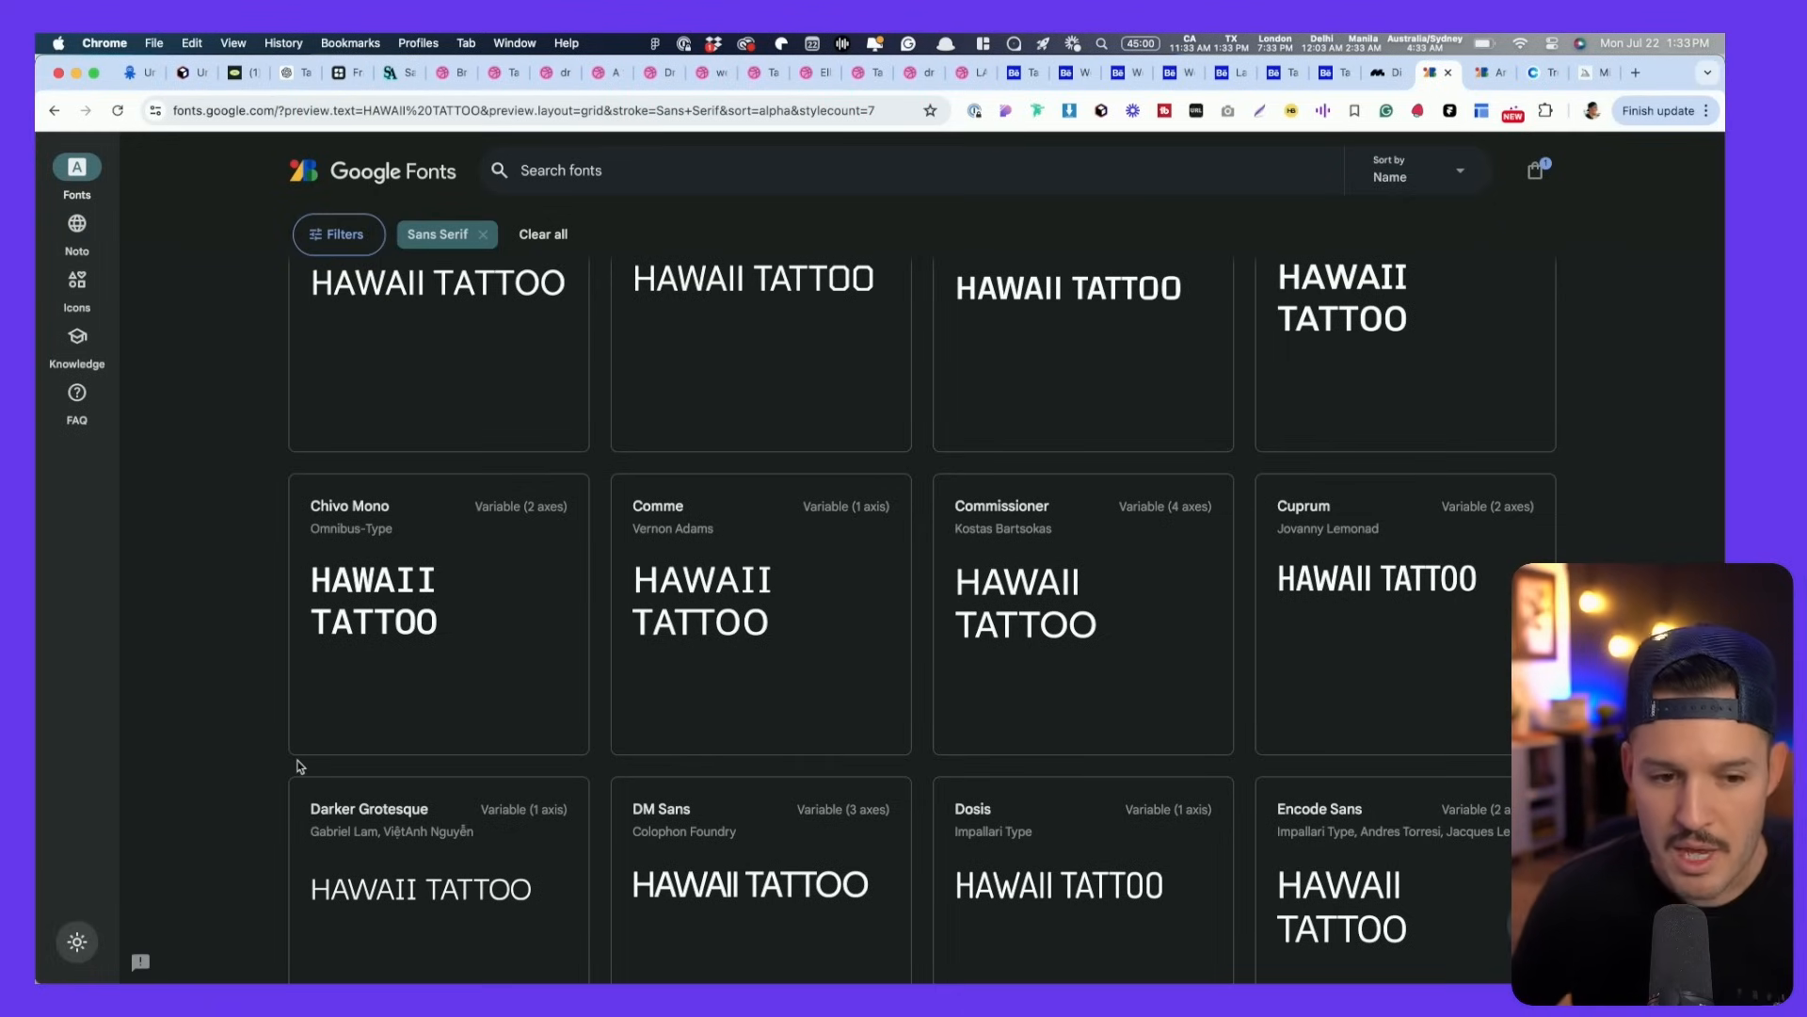
scroll(299, 766, "down", 4)
left_click(79, 942)
left_click(87, 940)
- Scroll further down the grid and open Noto Sans in a new background tab
scroll(444, 712, "down", 6)
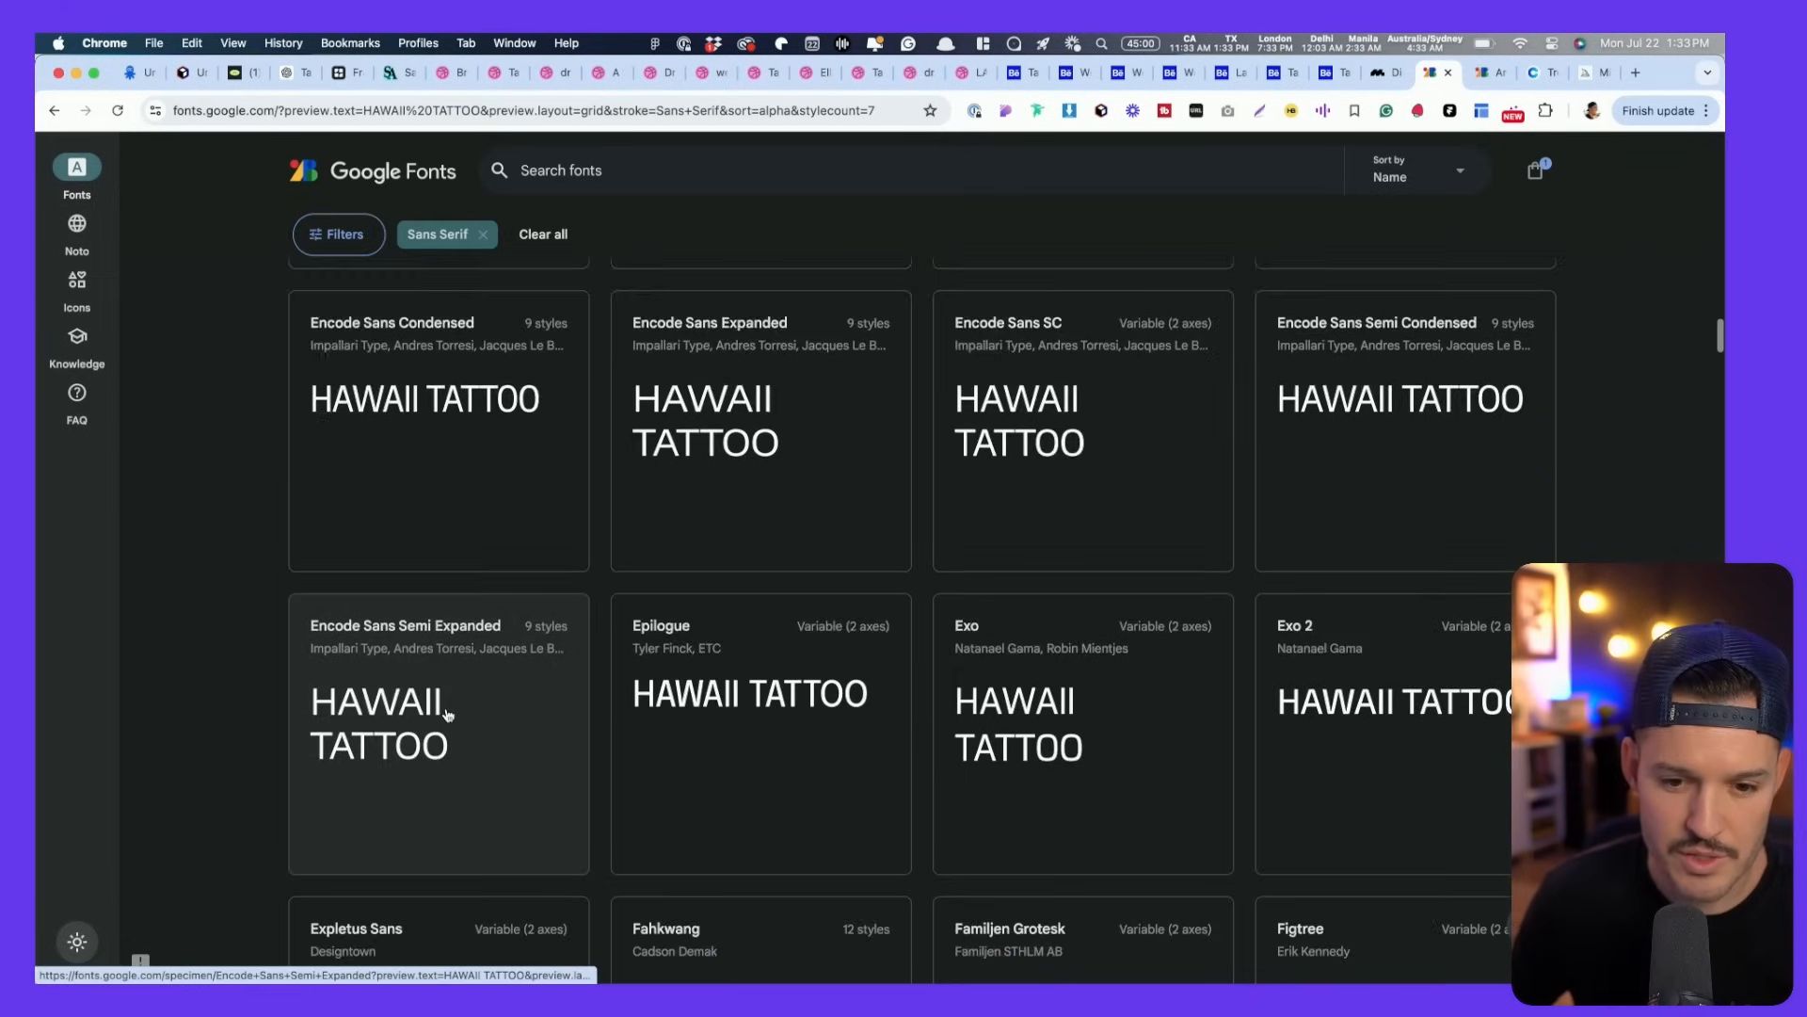
scroll(201, 665, "down", 3)
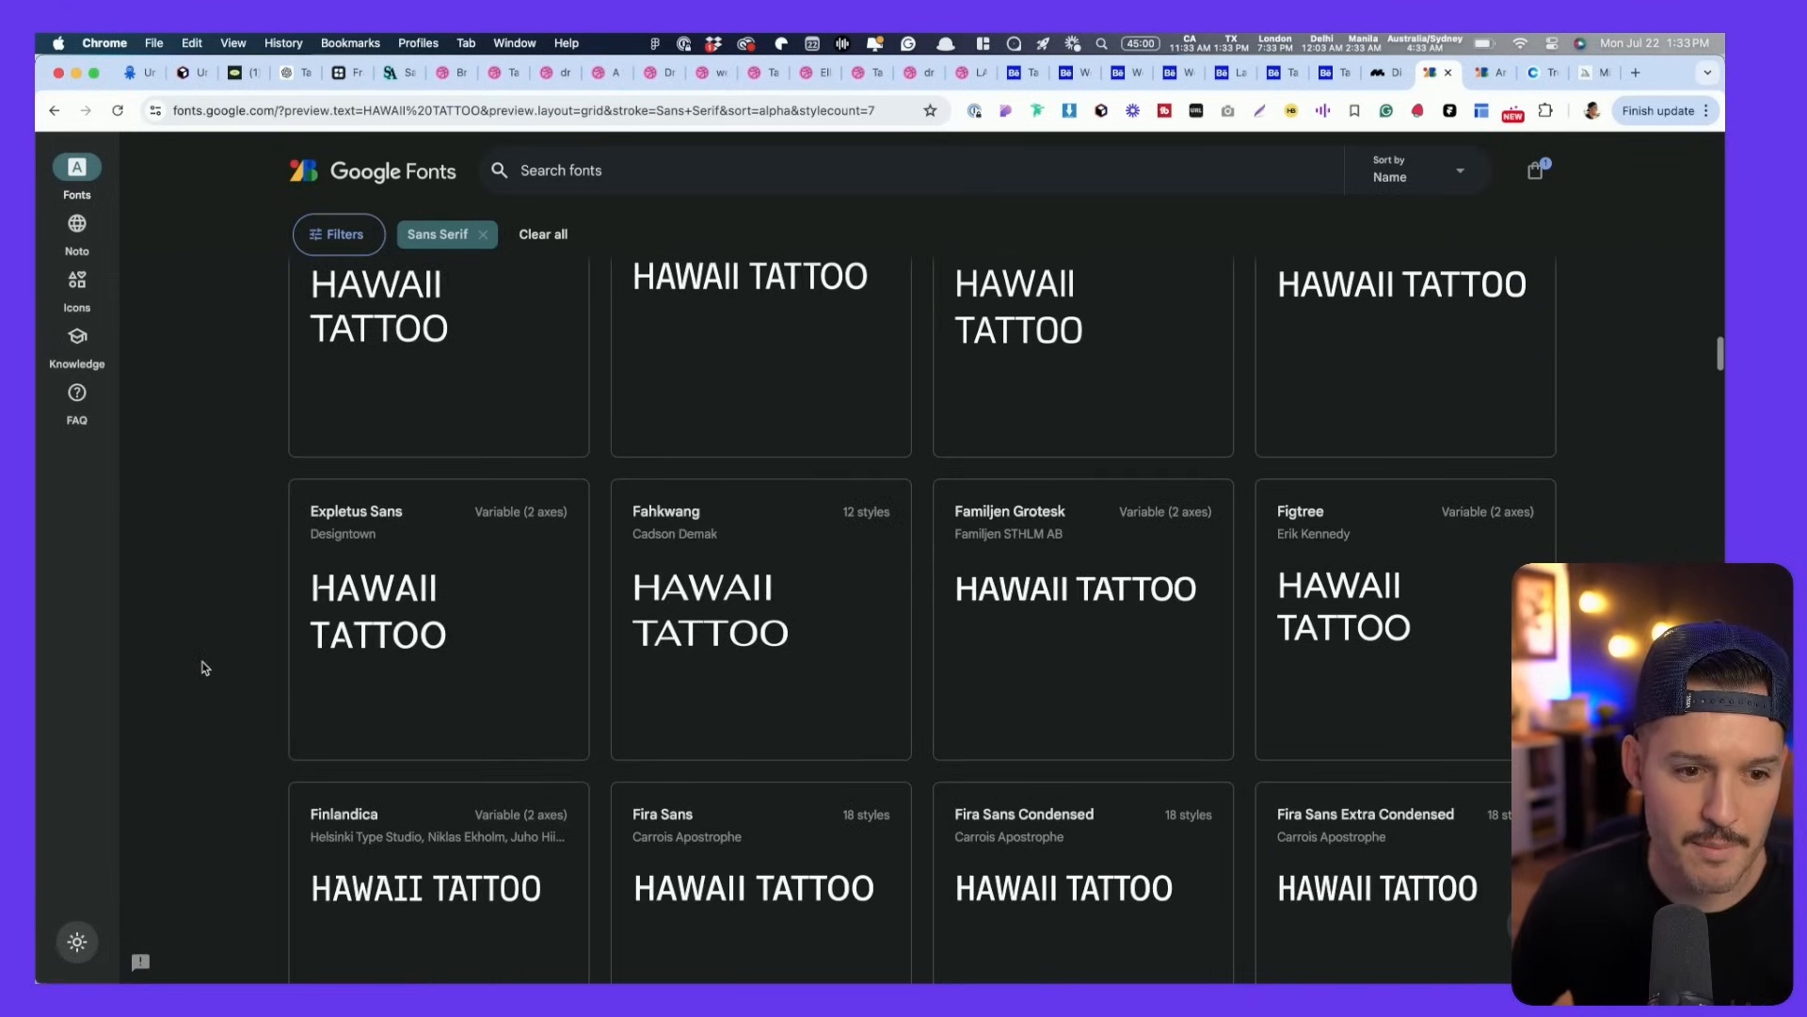
scroll(857, 640, "down", 4)
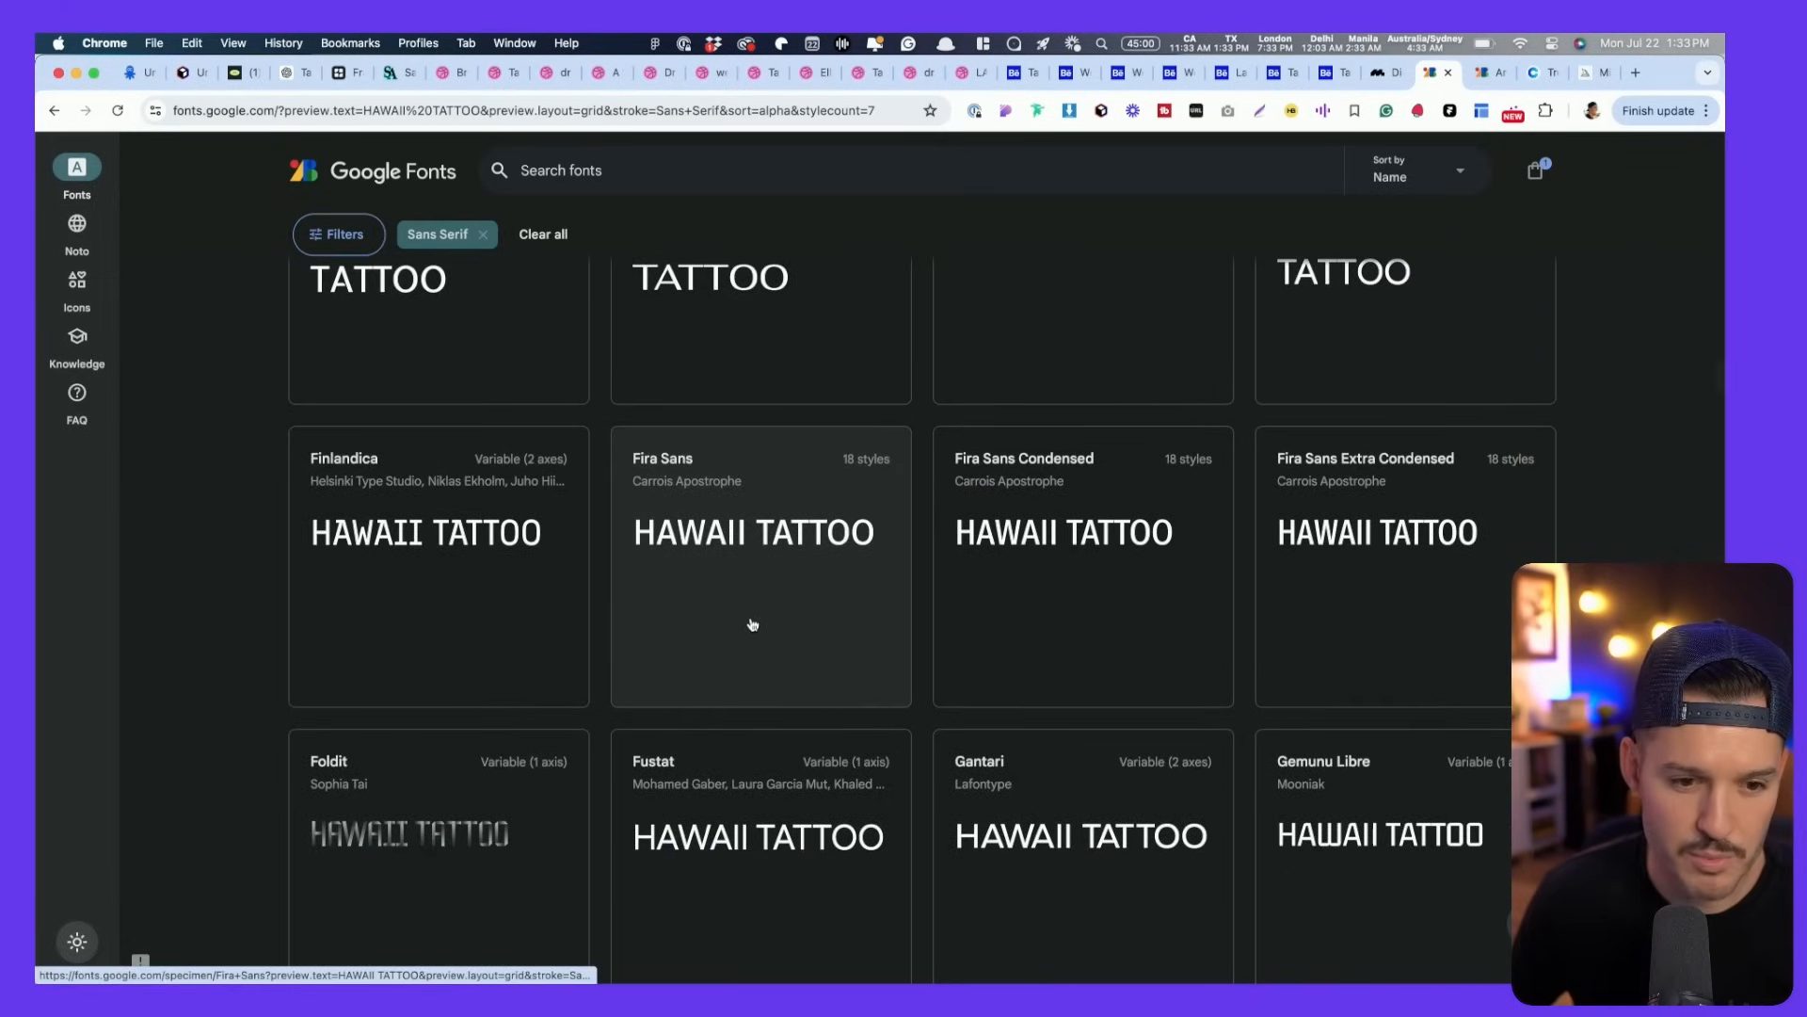
scroll(682, 621, "down", 3)
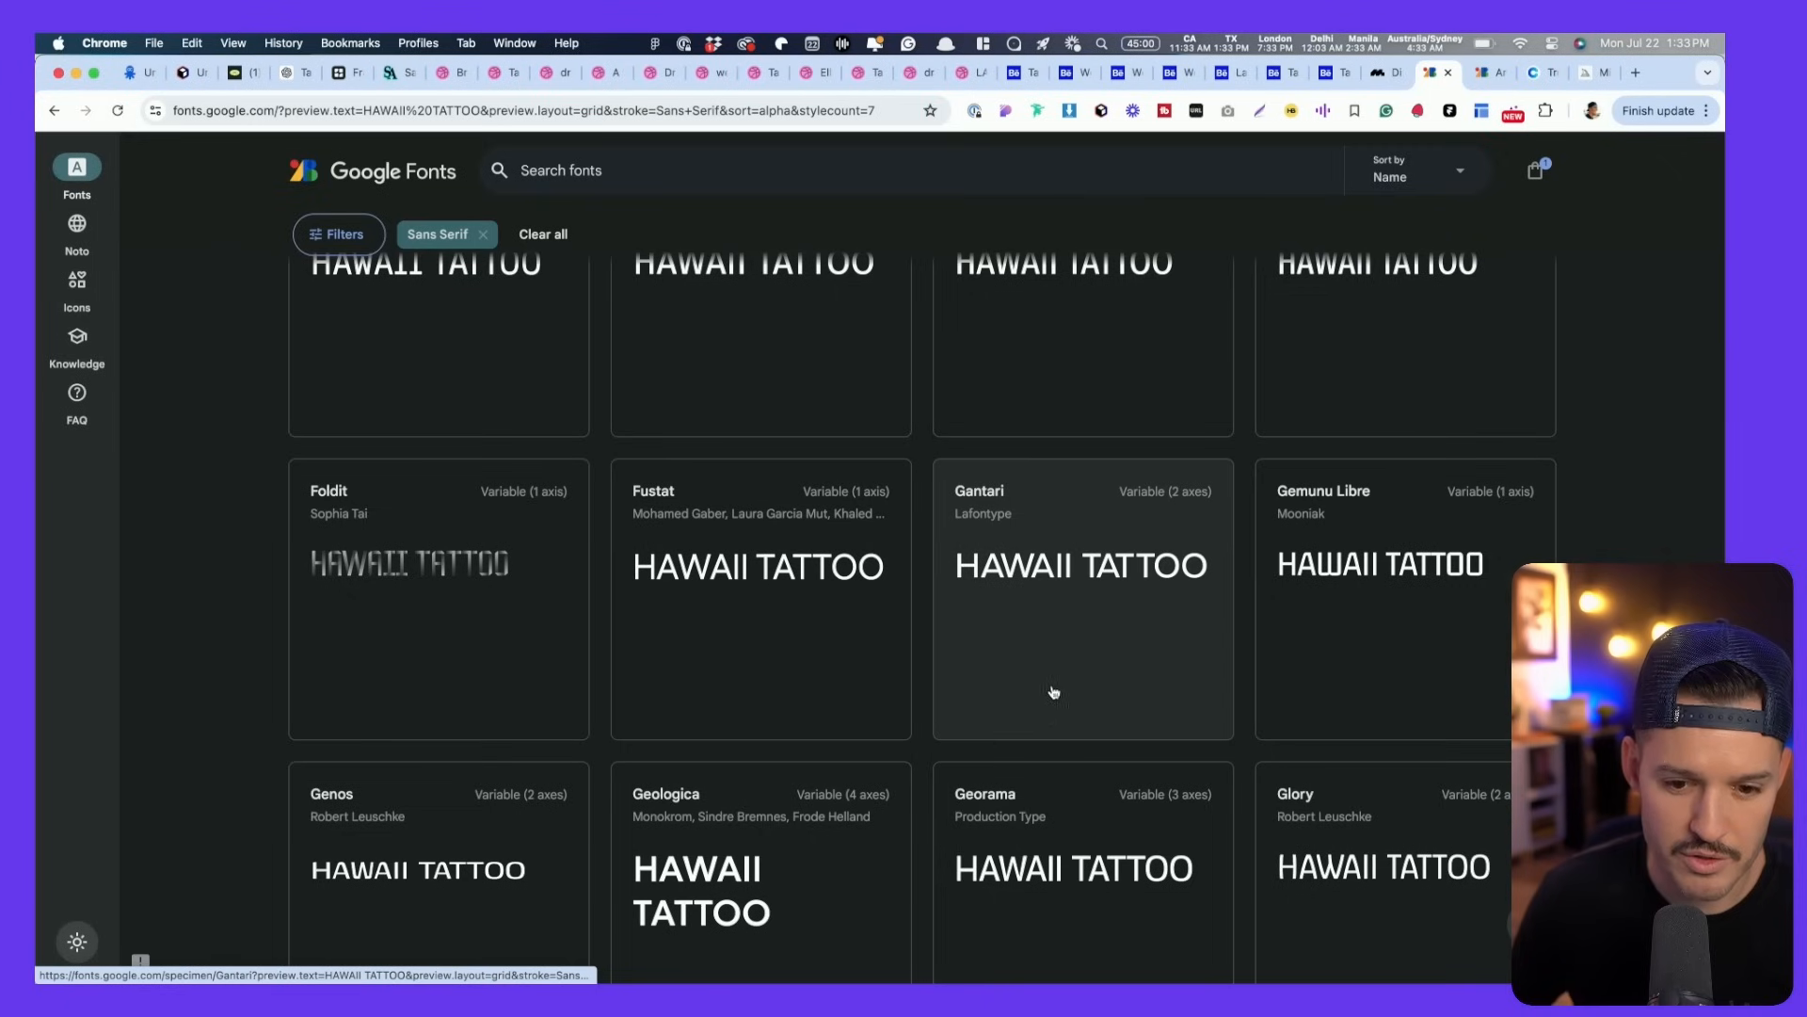
scroll(902, 780, "down", 12)
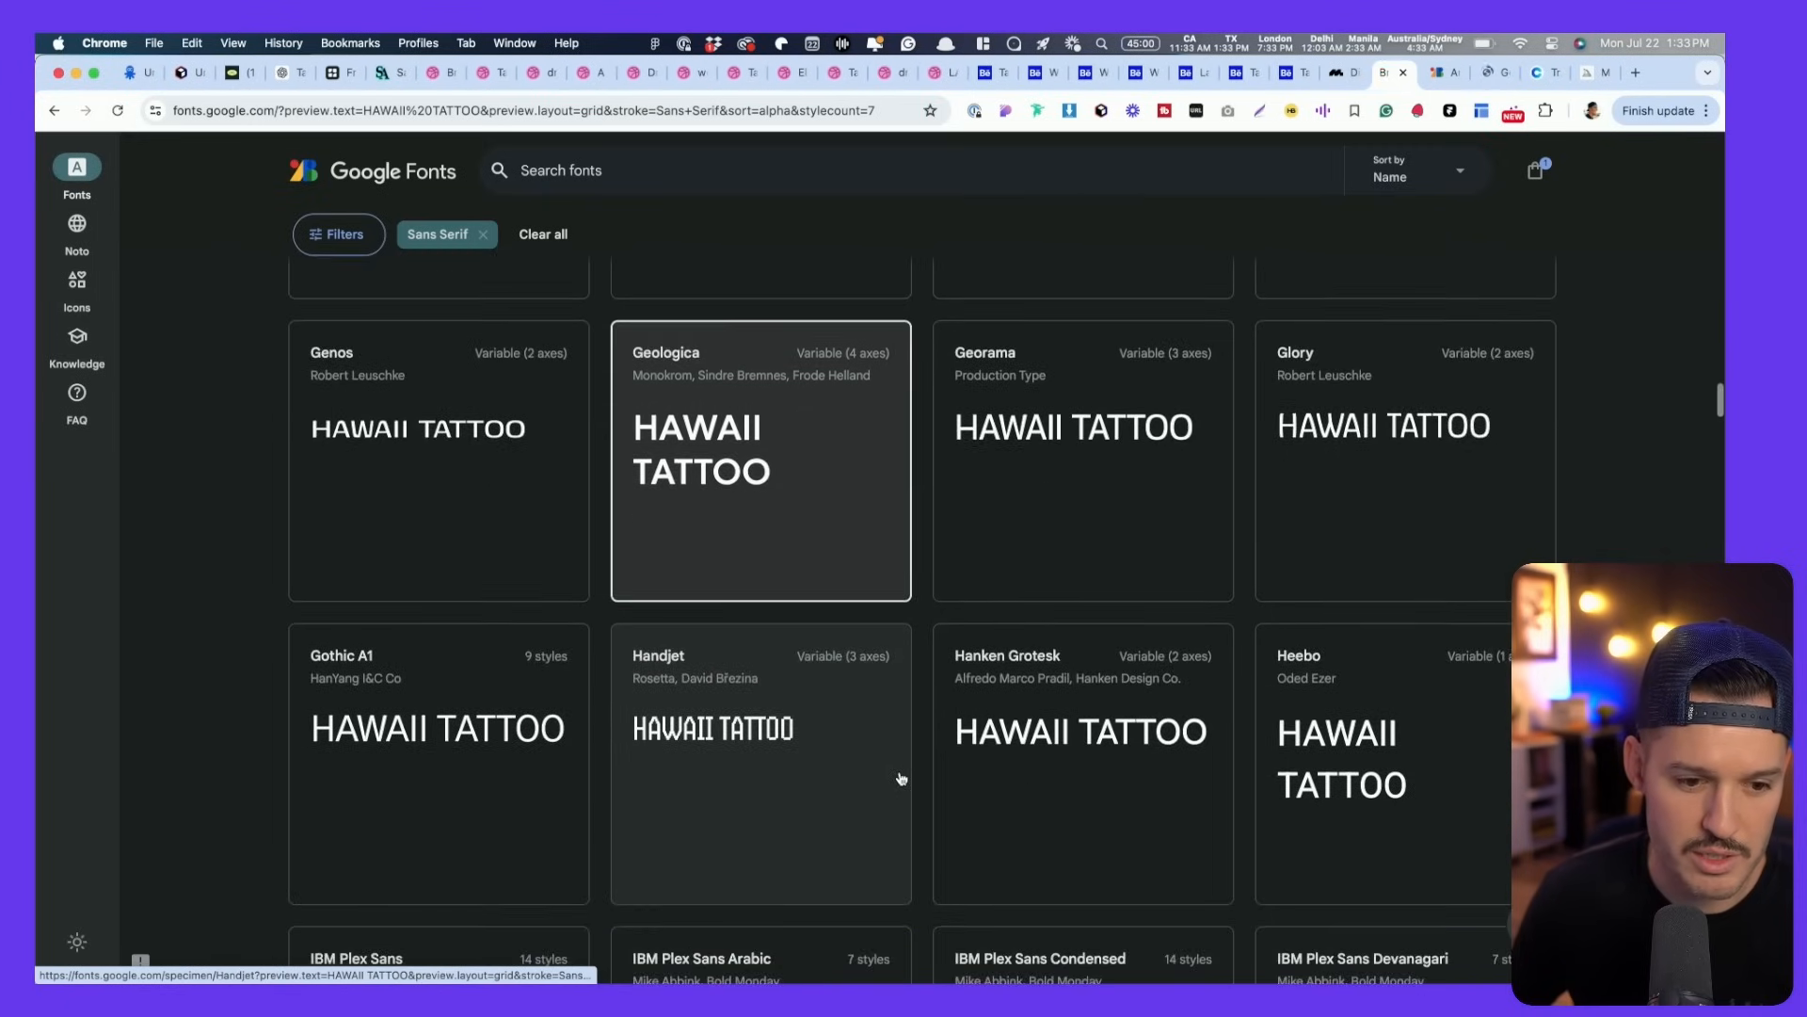
scroll(901, 778, "down", 2)
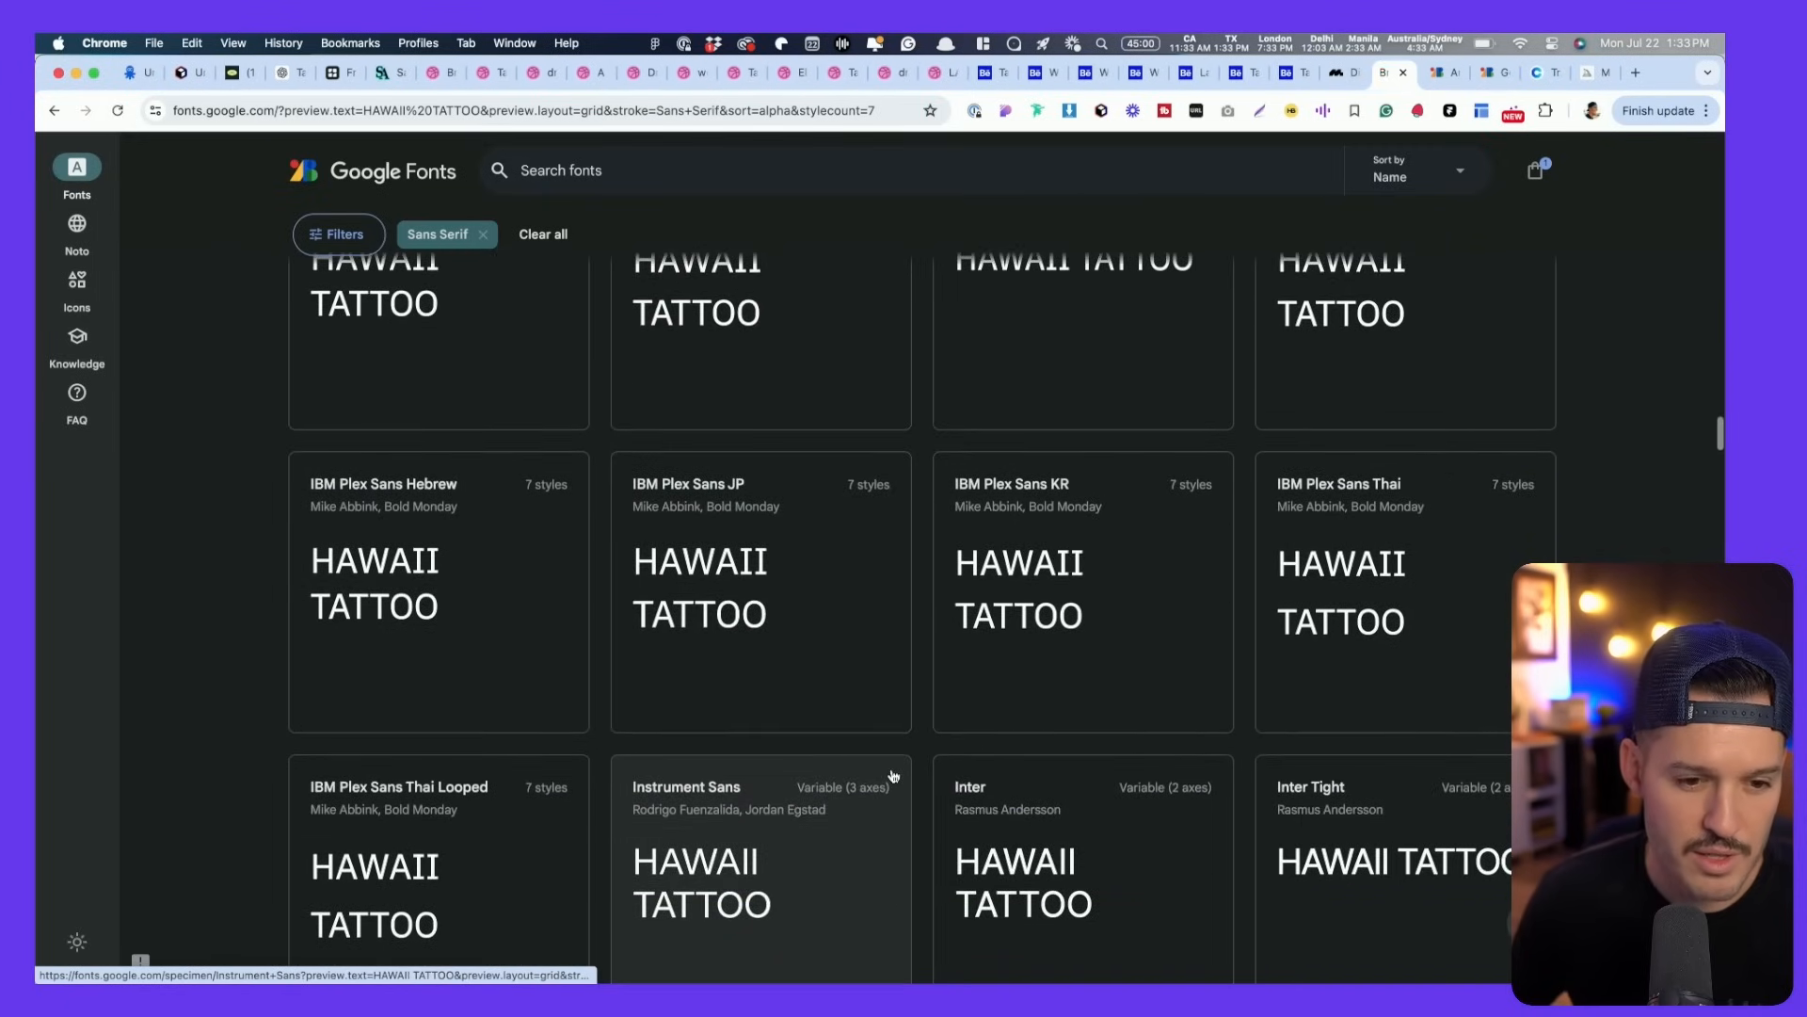
scroll(888, 769, "down", 6)
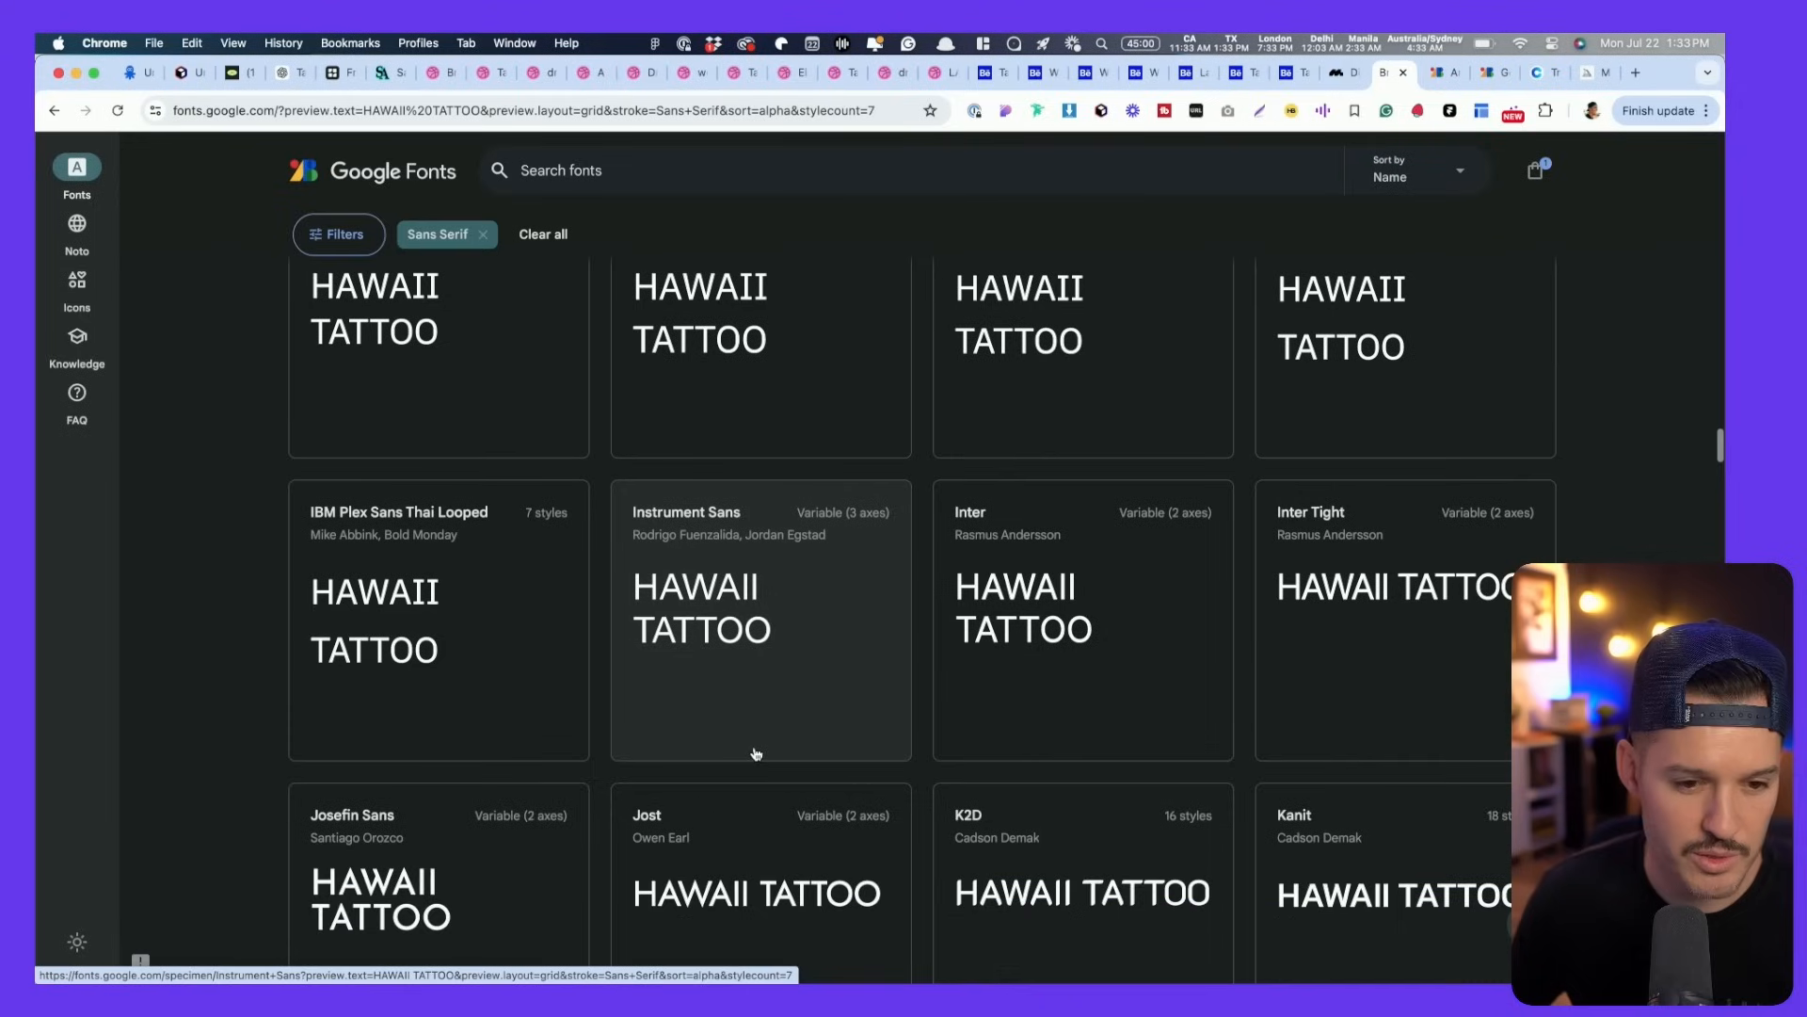
scroll(750, 753, "down", 7)
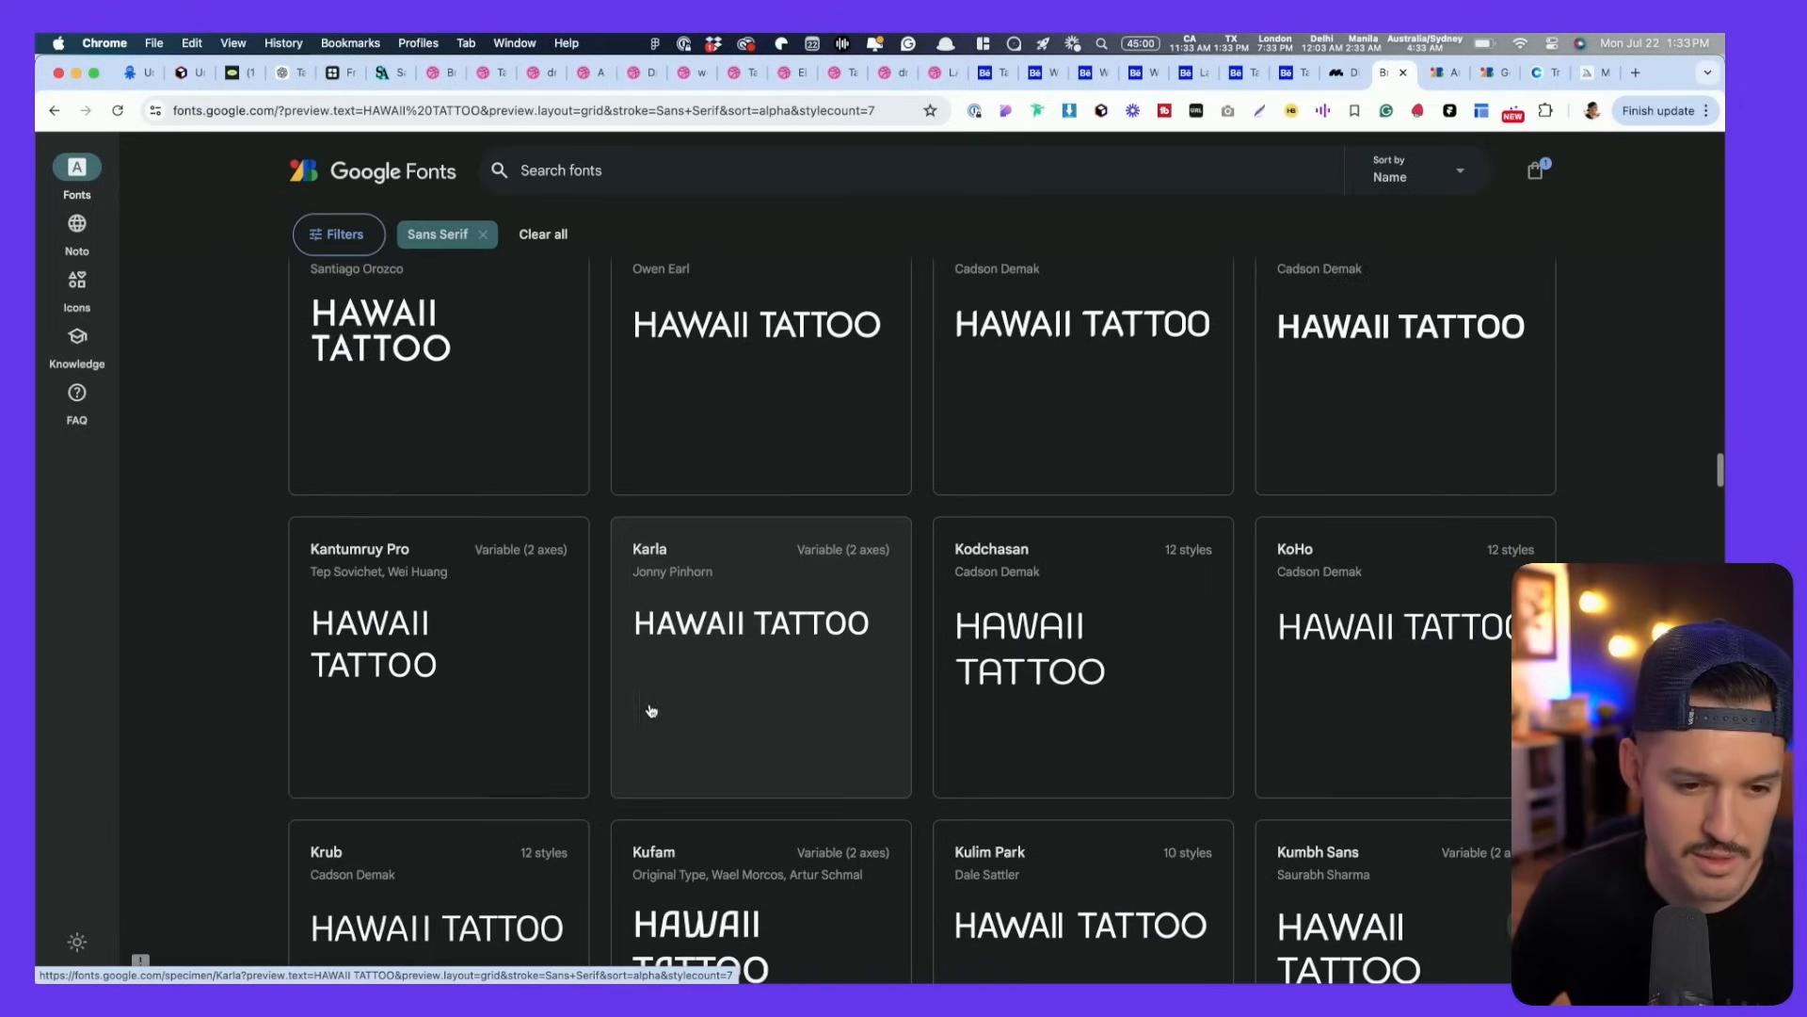
scroll(964, 694, "down", 4)
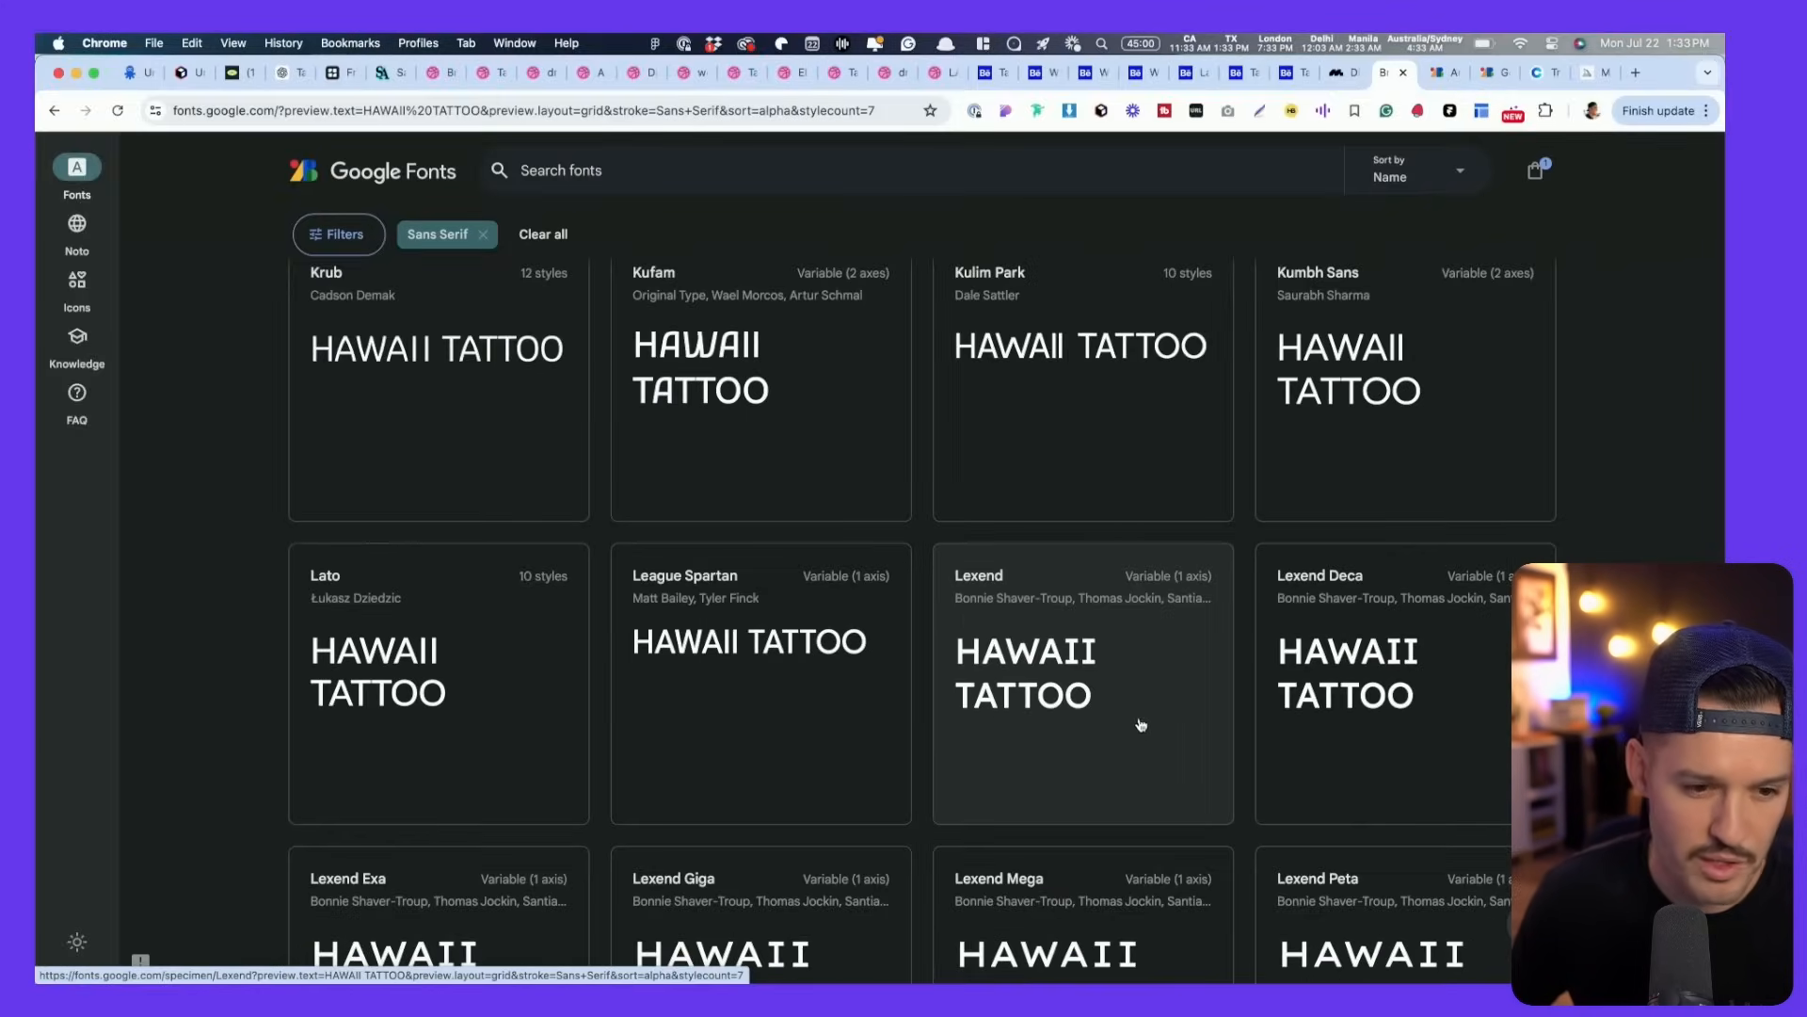
scroll(1000, 716, "down", 3)
scroll(1139, 724, "down", 5)
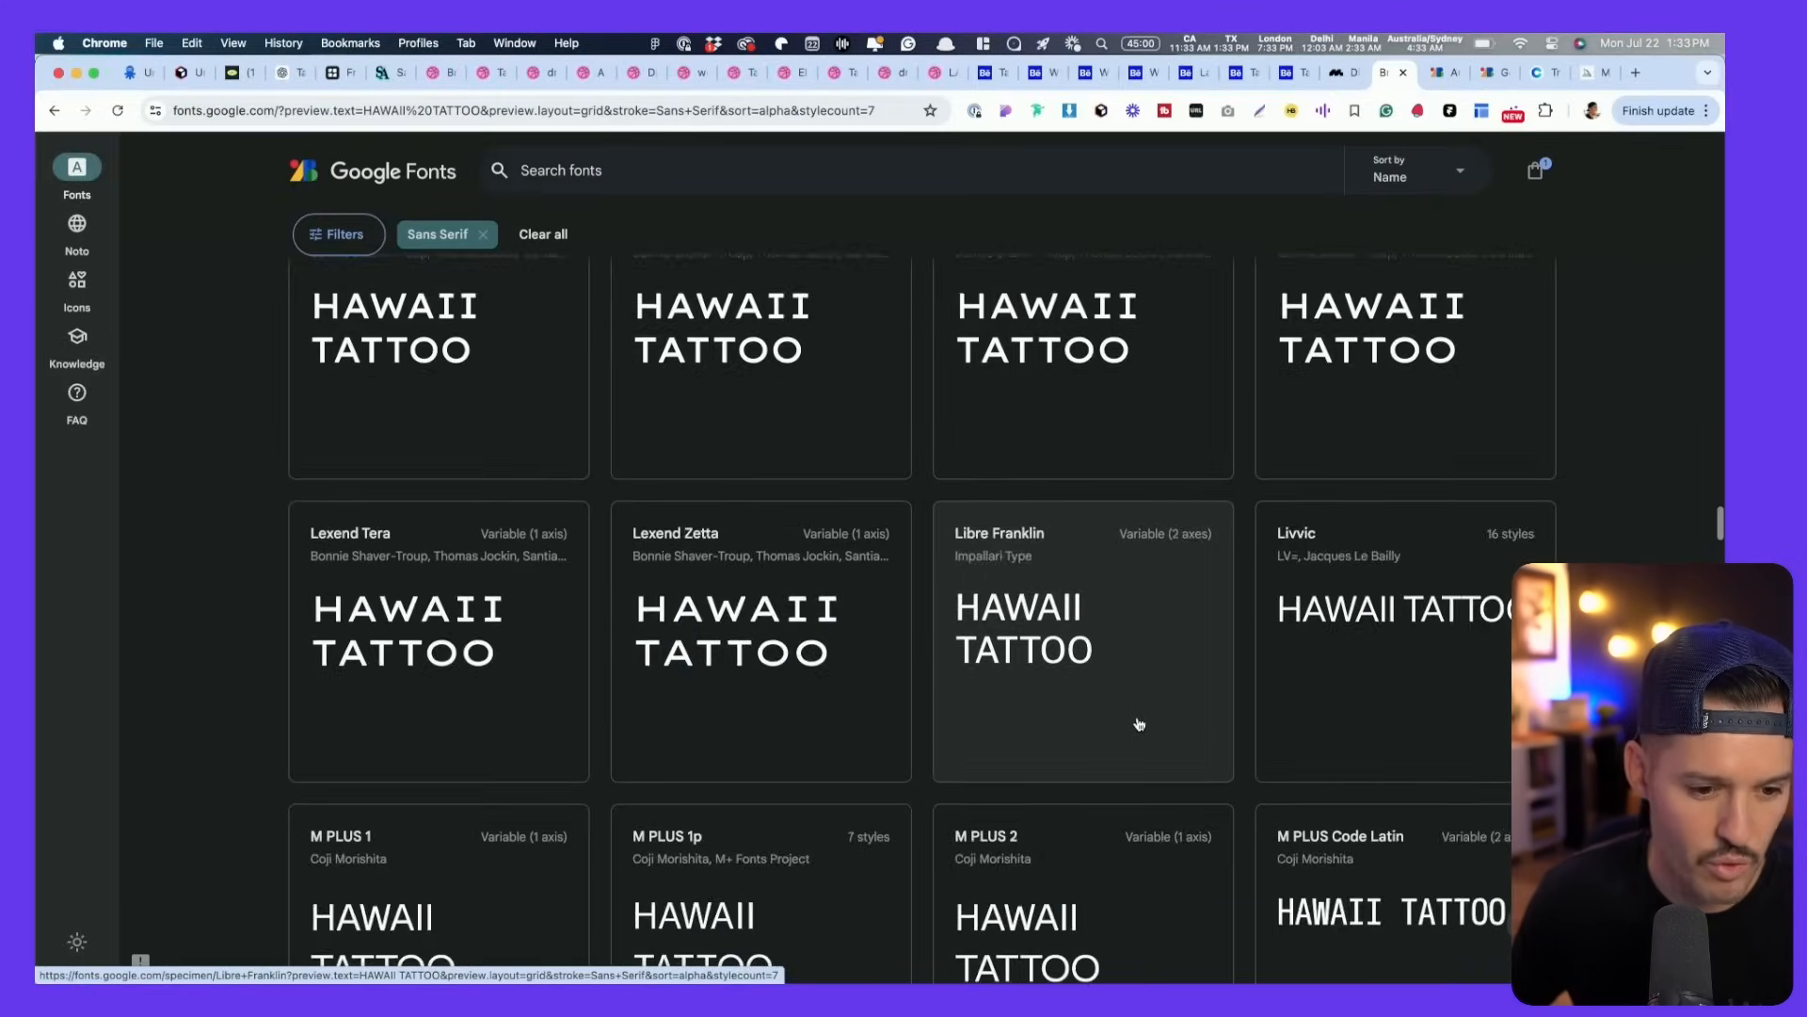
scroll(868, 765, "down", 3)
scroll(868, 765, "down", 5)
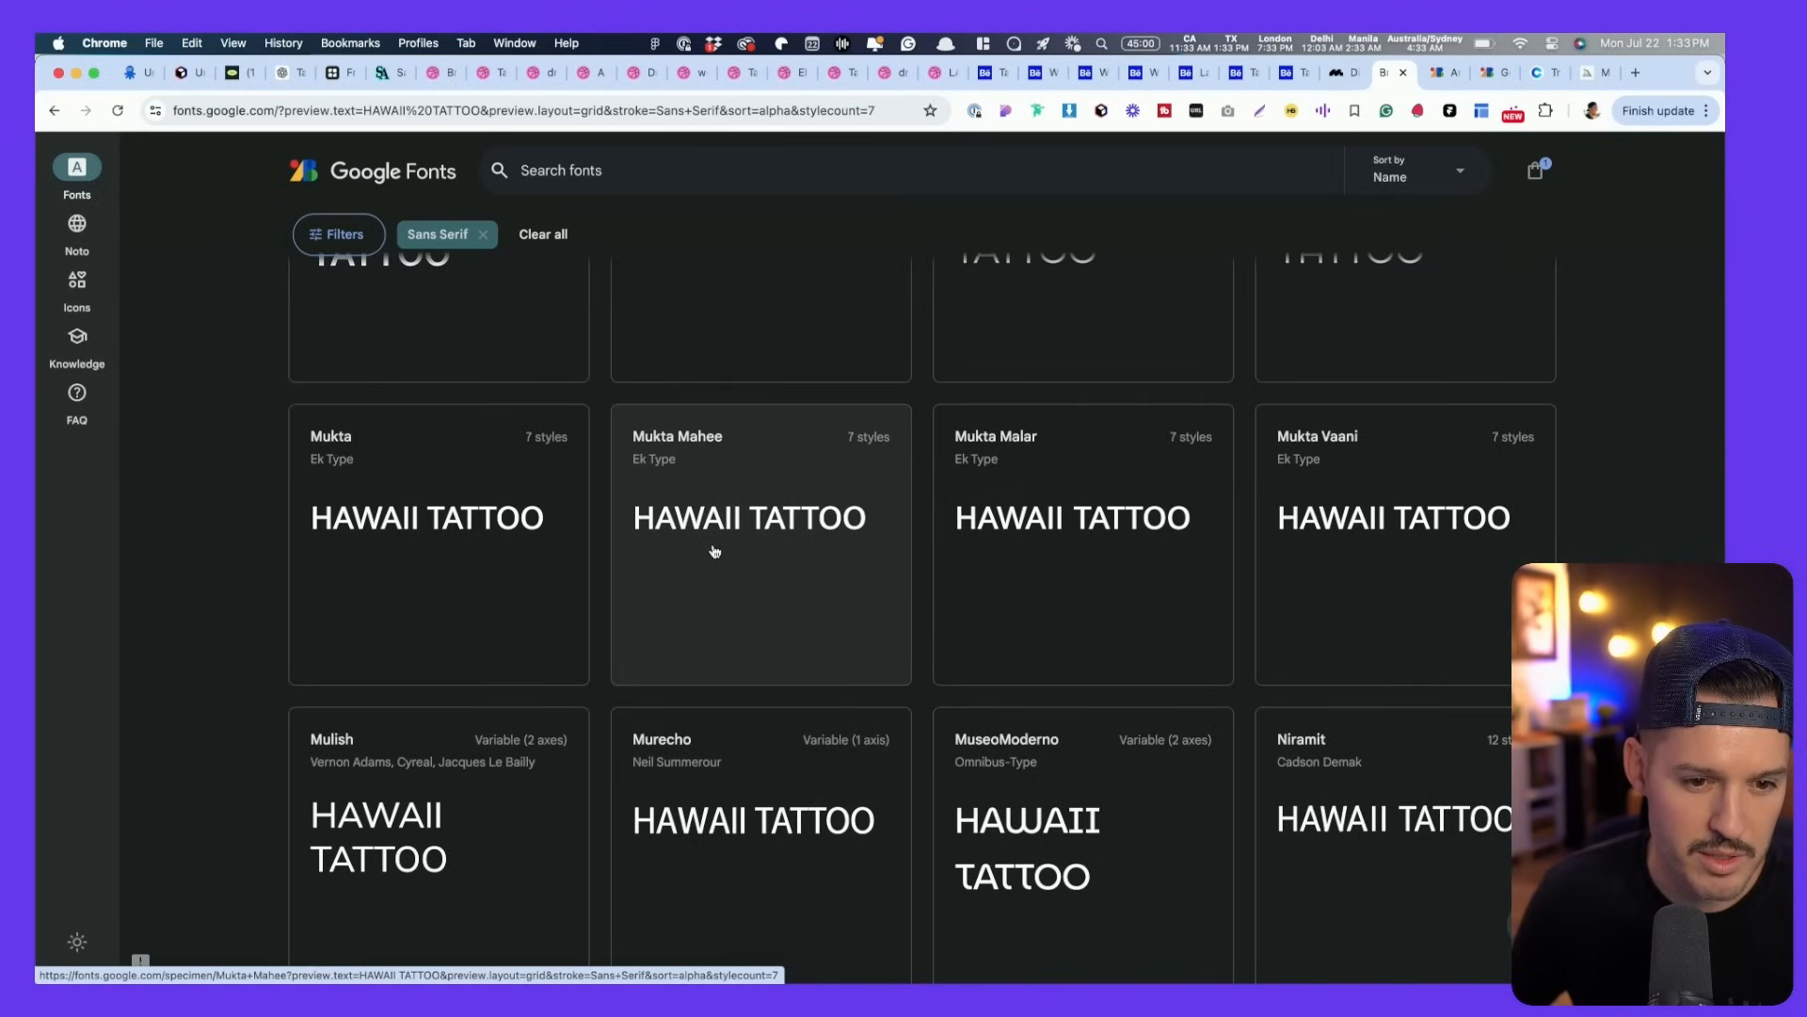
scroll(488, 552, "down", 3)
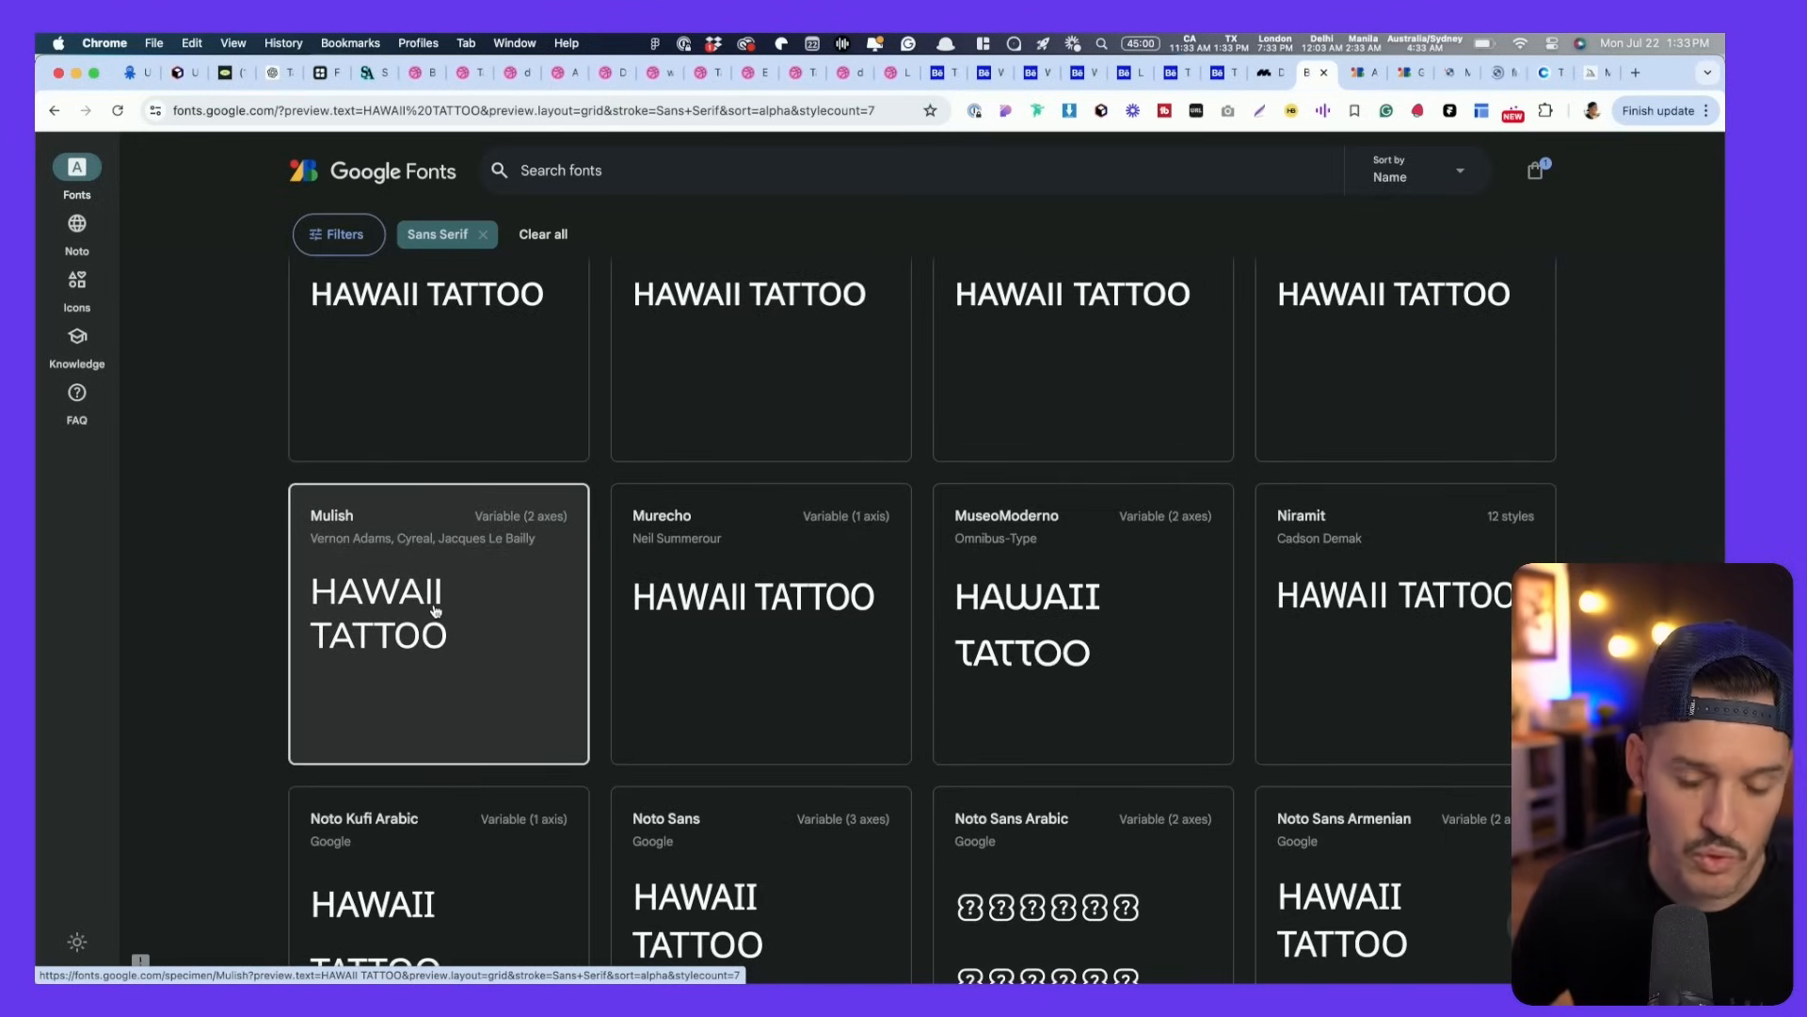
scroll(435, 610, "down", 3)
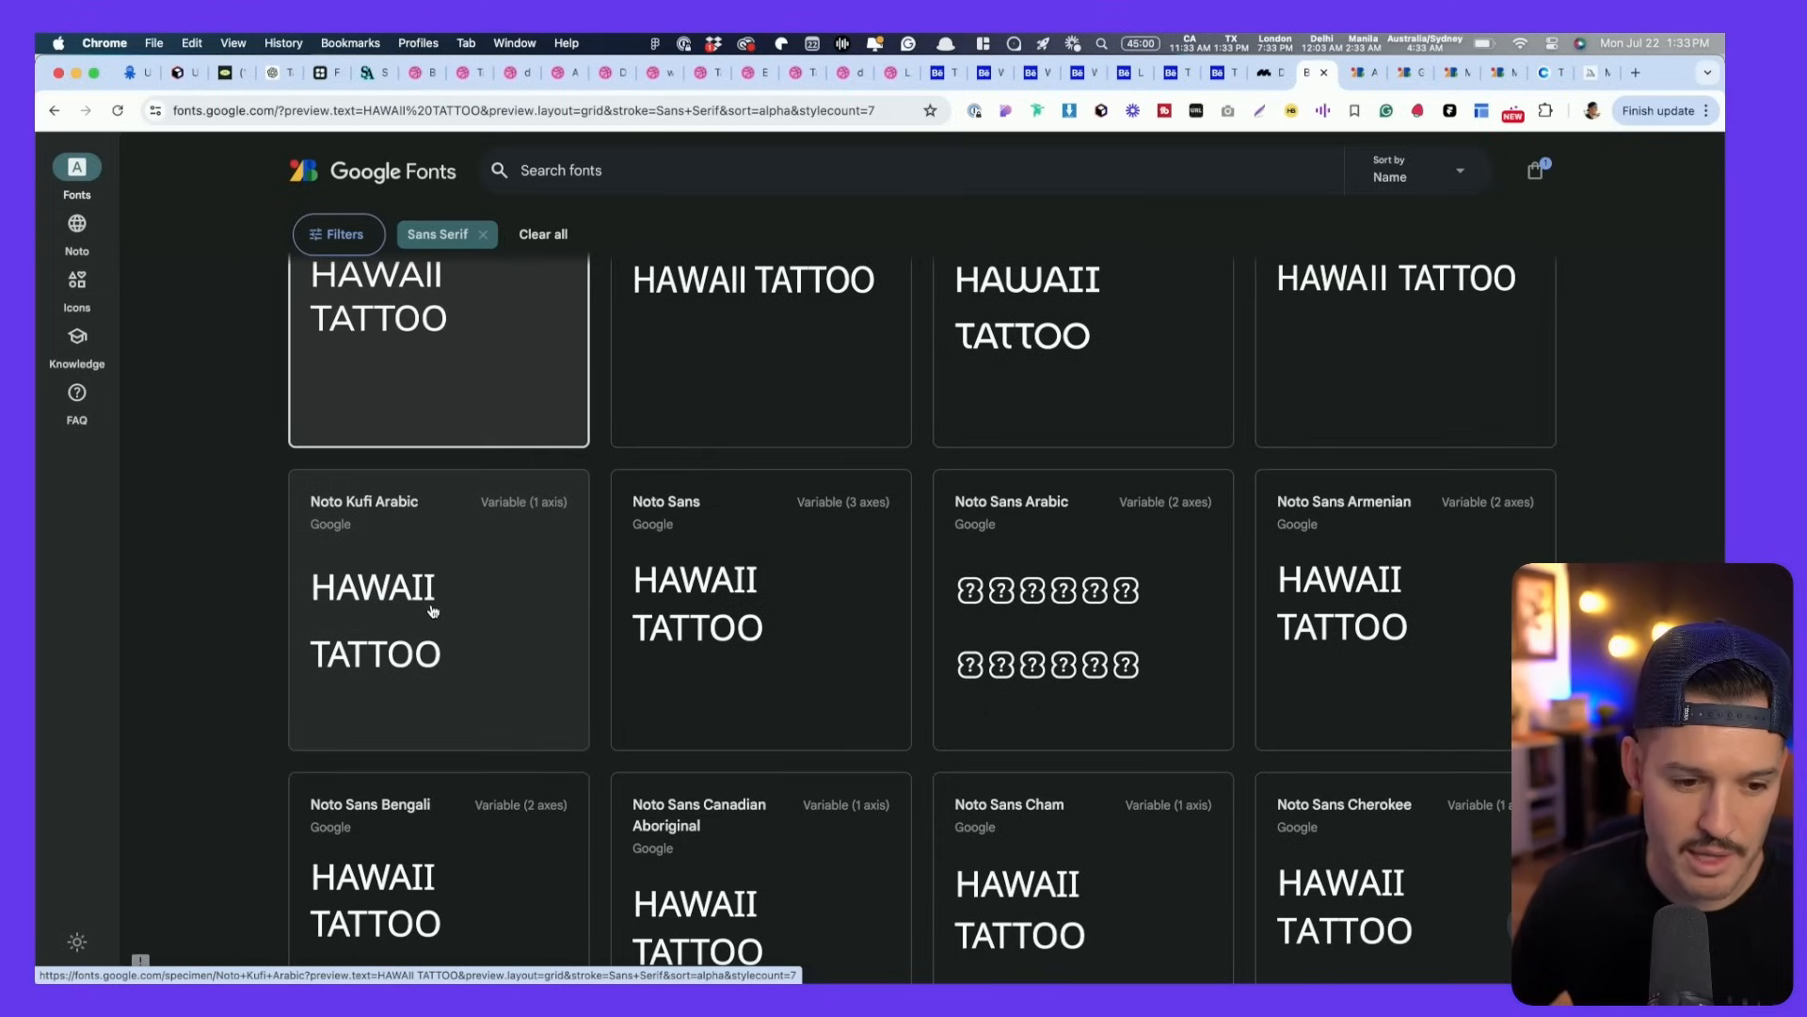
scroll(438, 604, "down", 2)
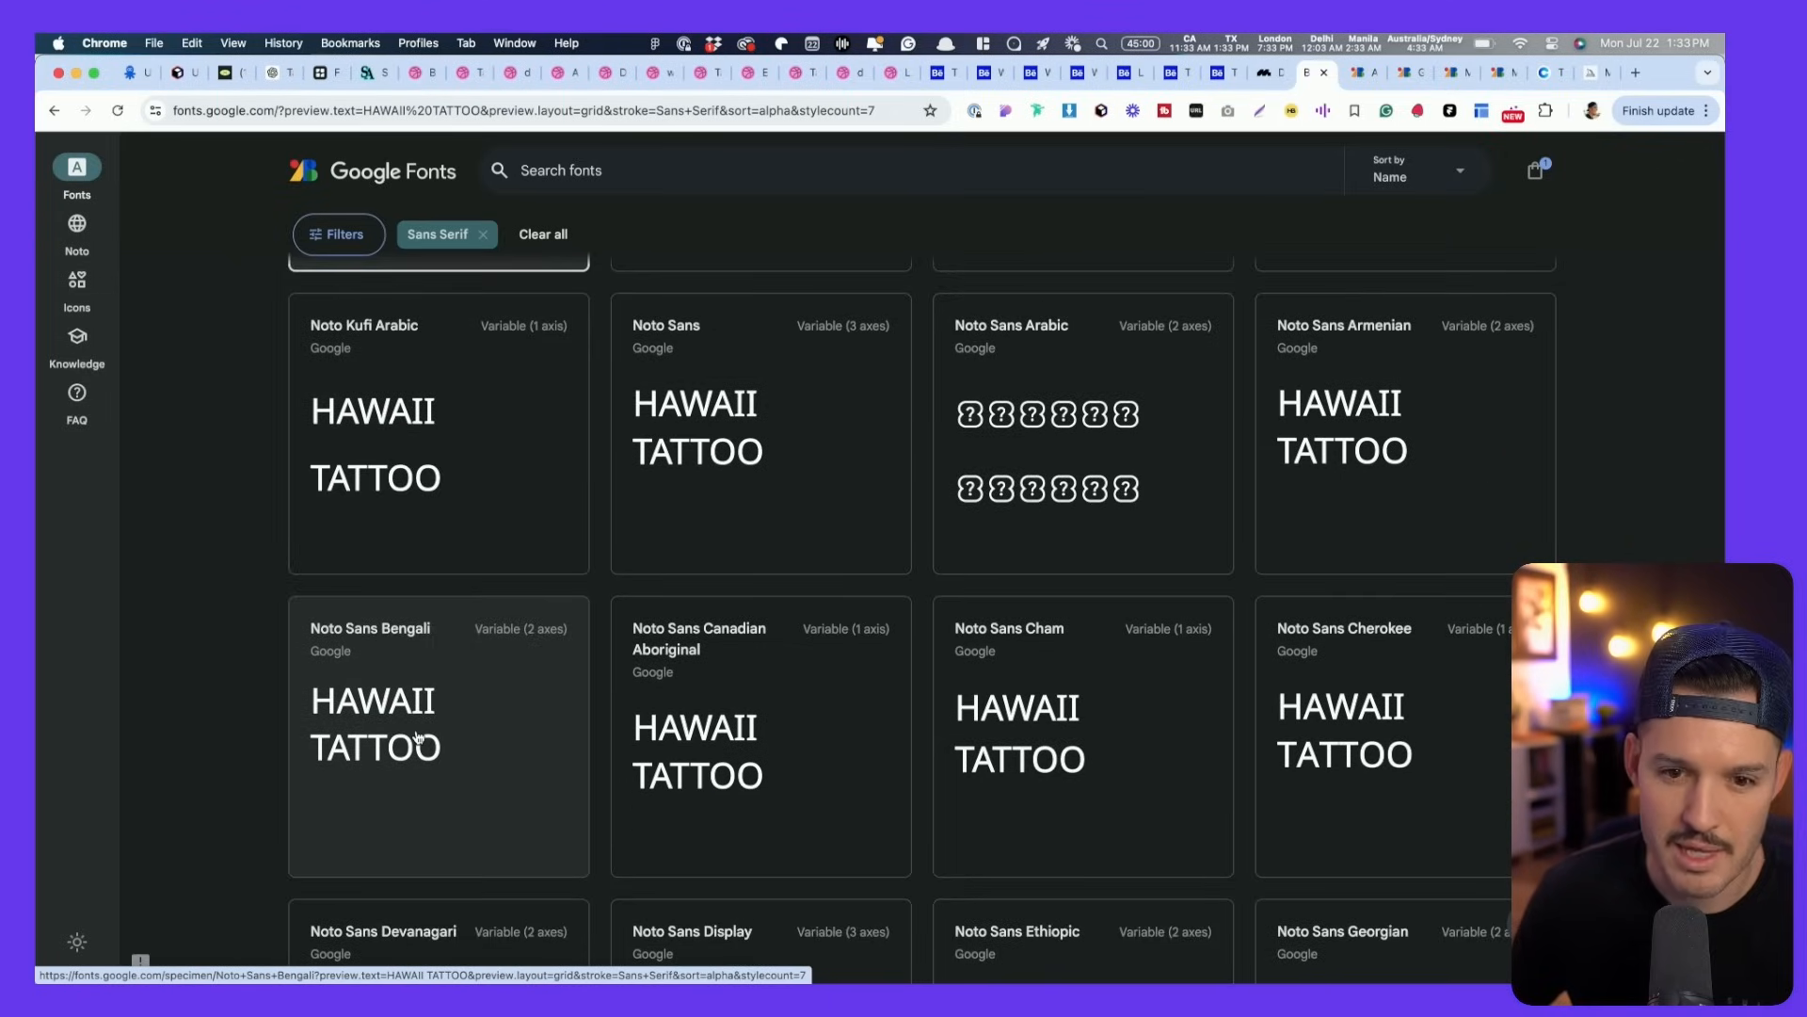
left_click(714, 411, "super")
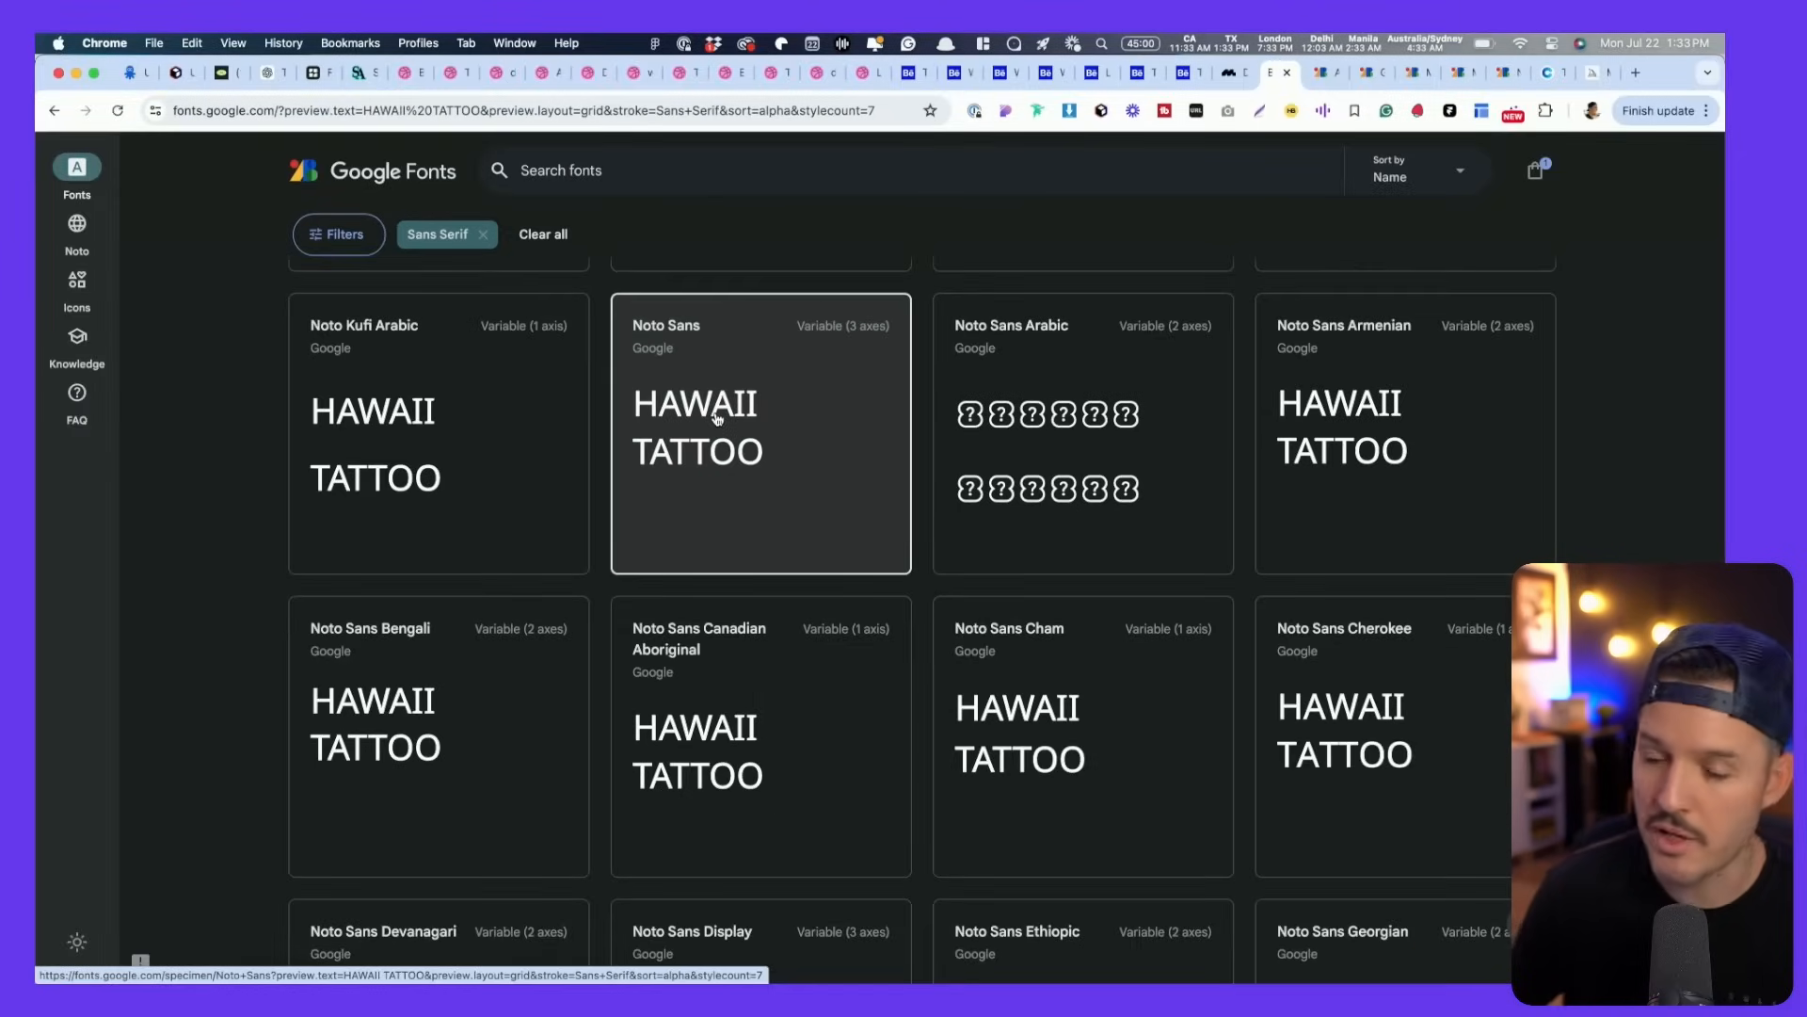
- Review the Antonio specimen, briefly selecting its Bold 700 HAWAII TATTOO sample
key("ctrl+Tab")
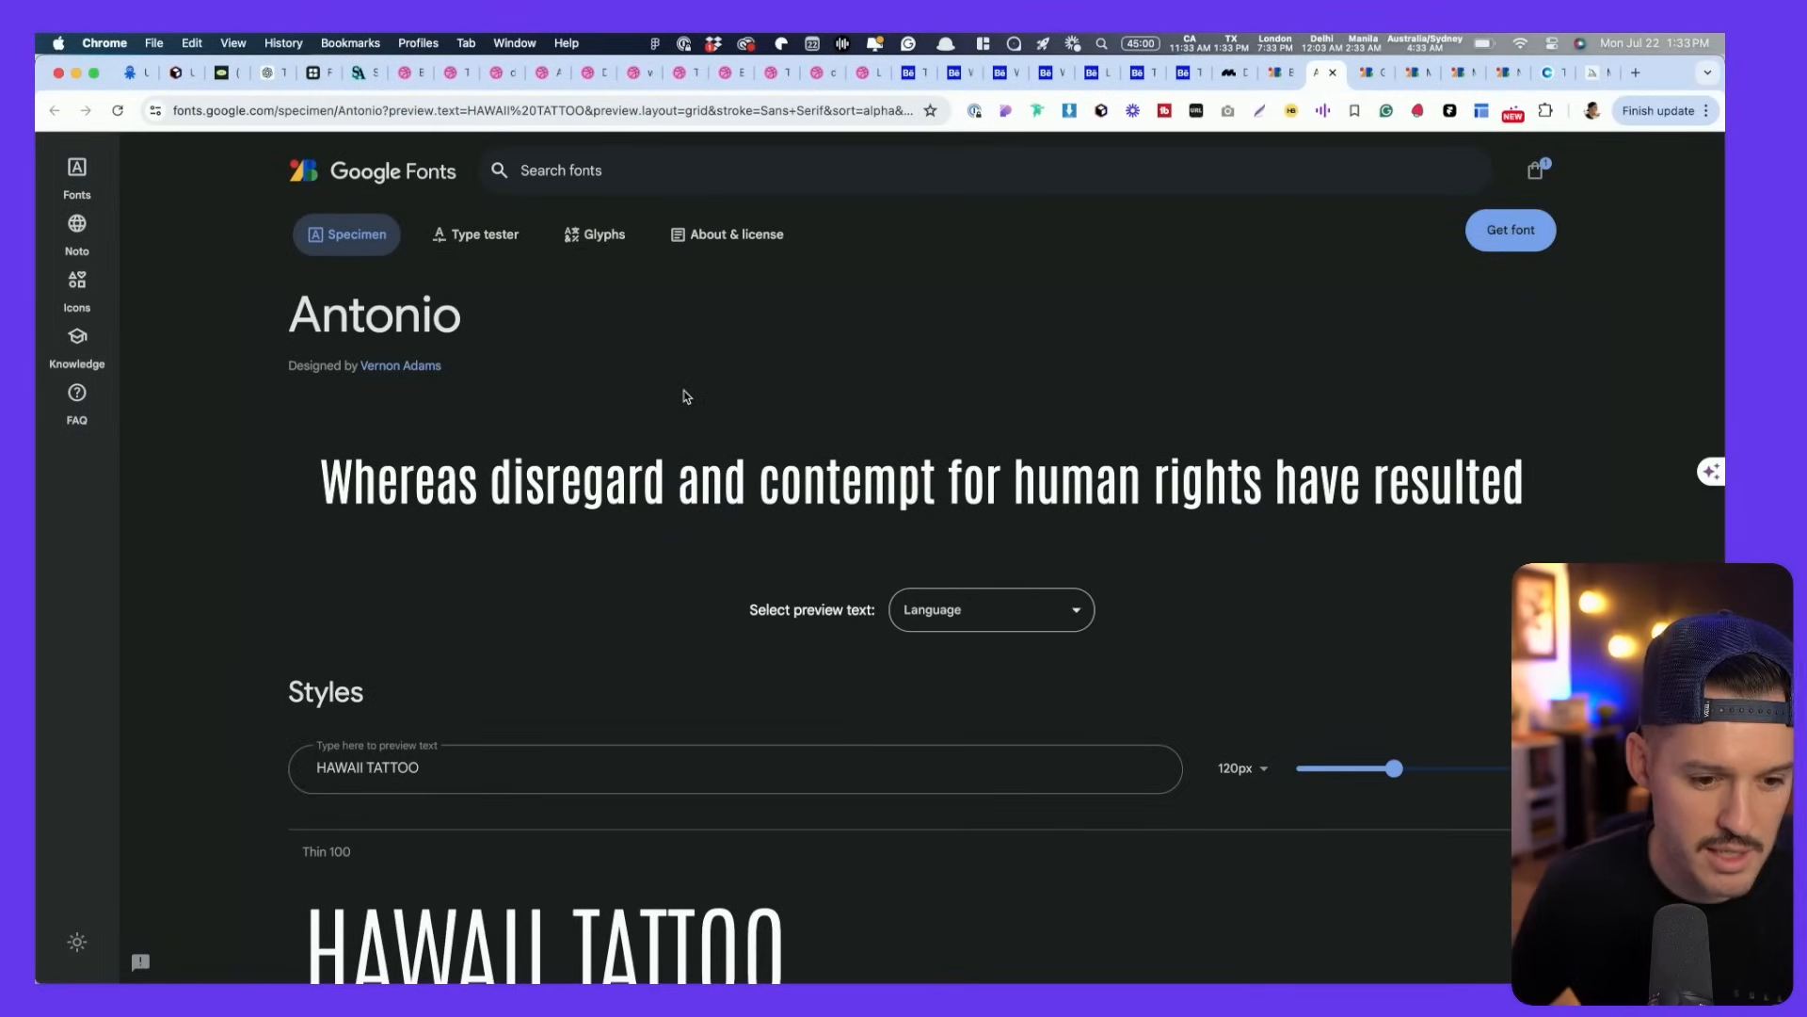
scroll(686, 396, "down", 15)
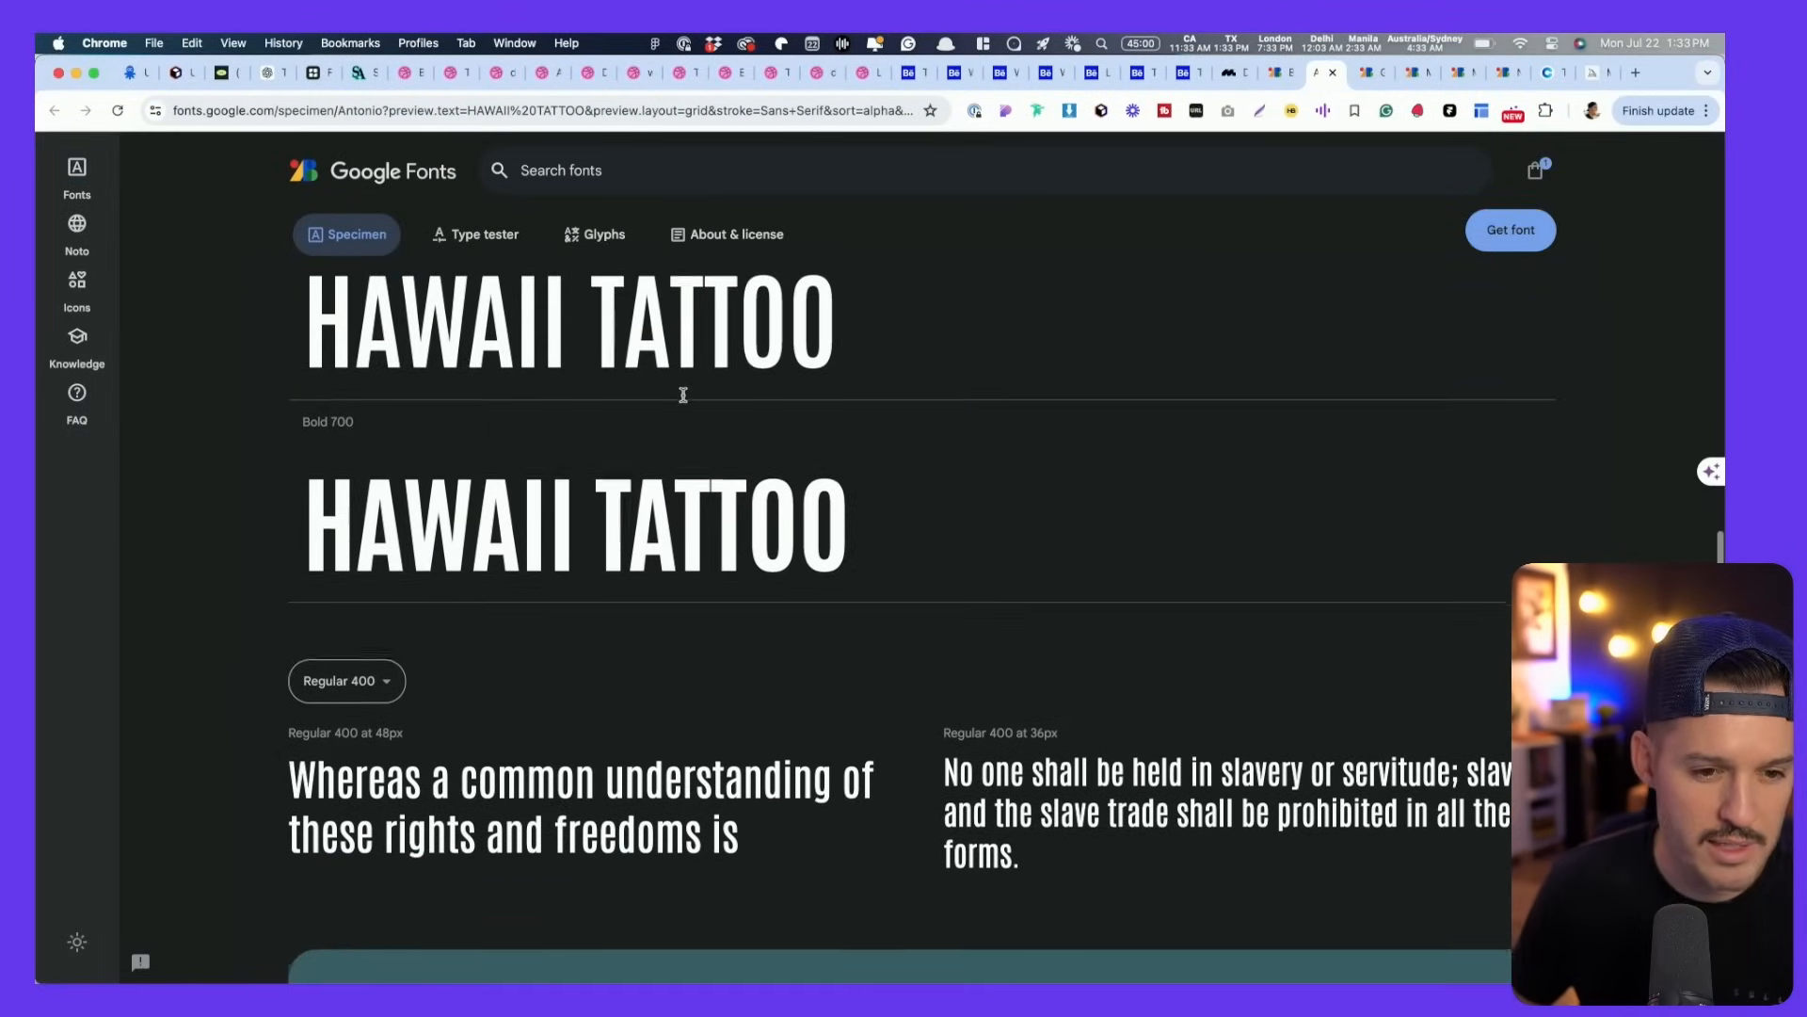
left_click_drag(325, 523, 806, 527)
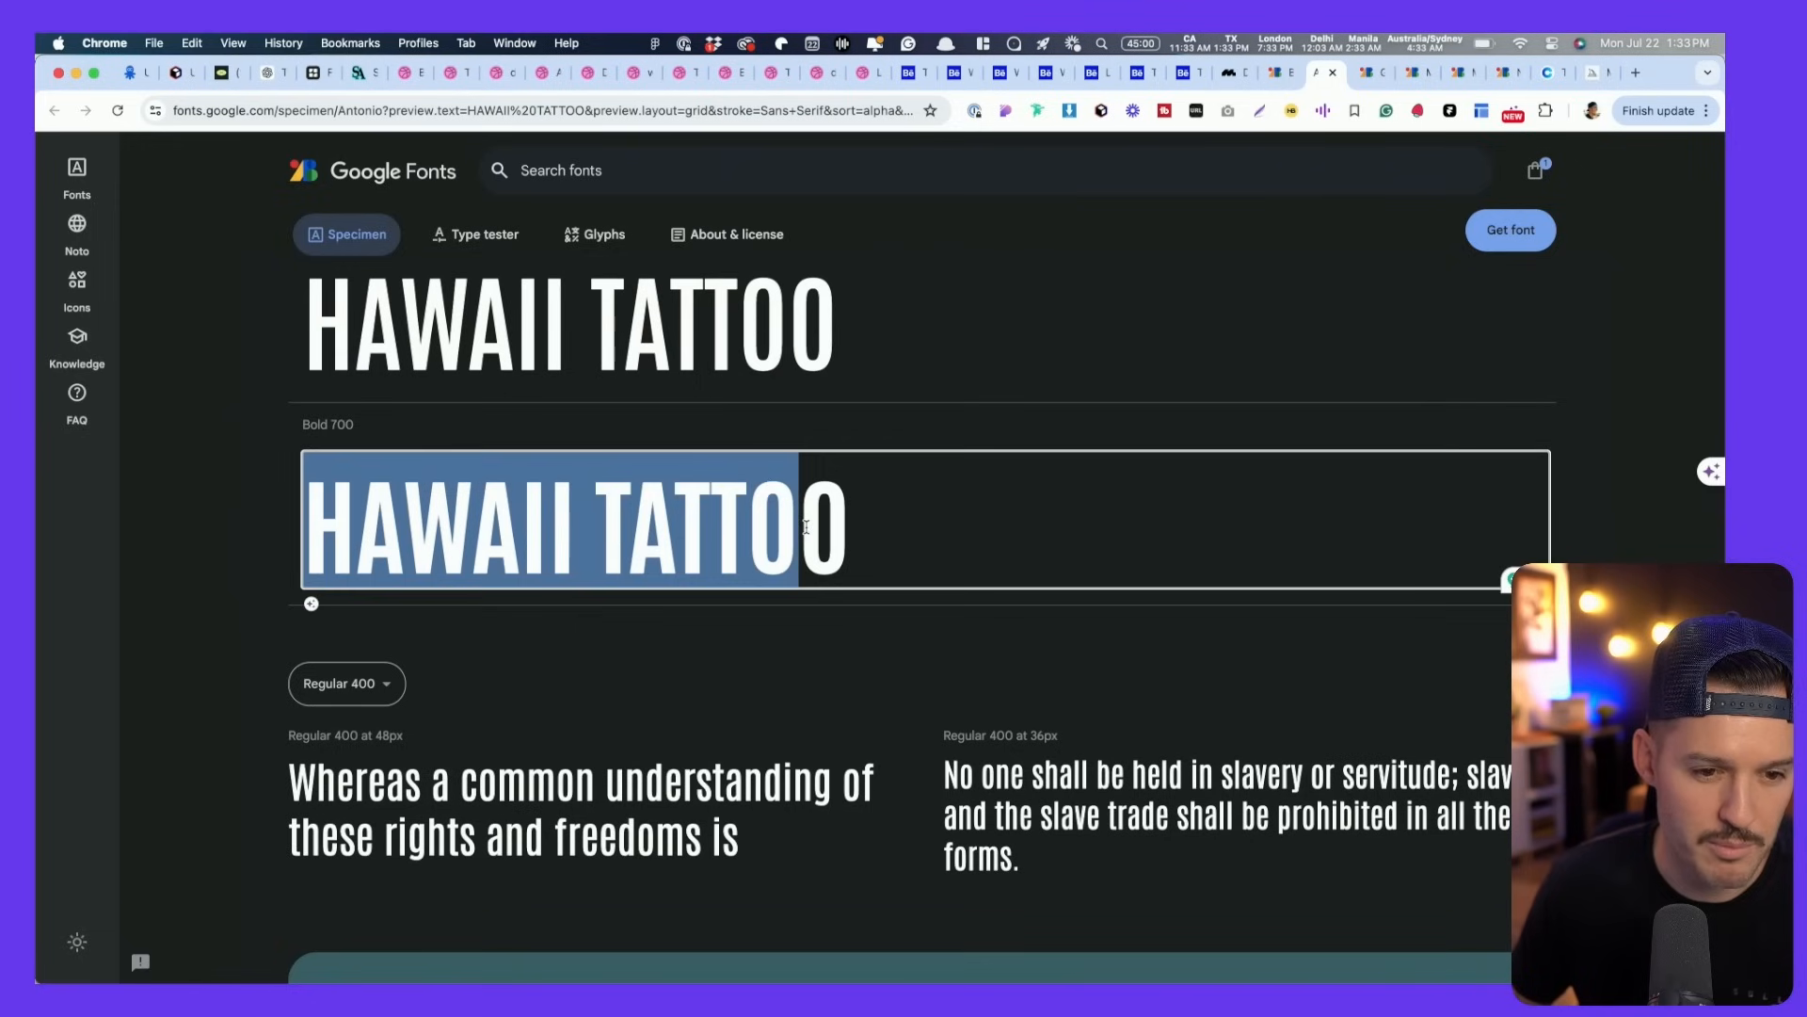
left_click(255, 582)
- Scroll through the Geologica and Mukta Mahee specimen pages
key("ctrl+Tab")
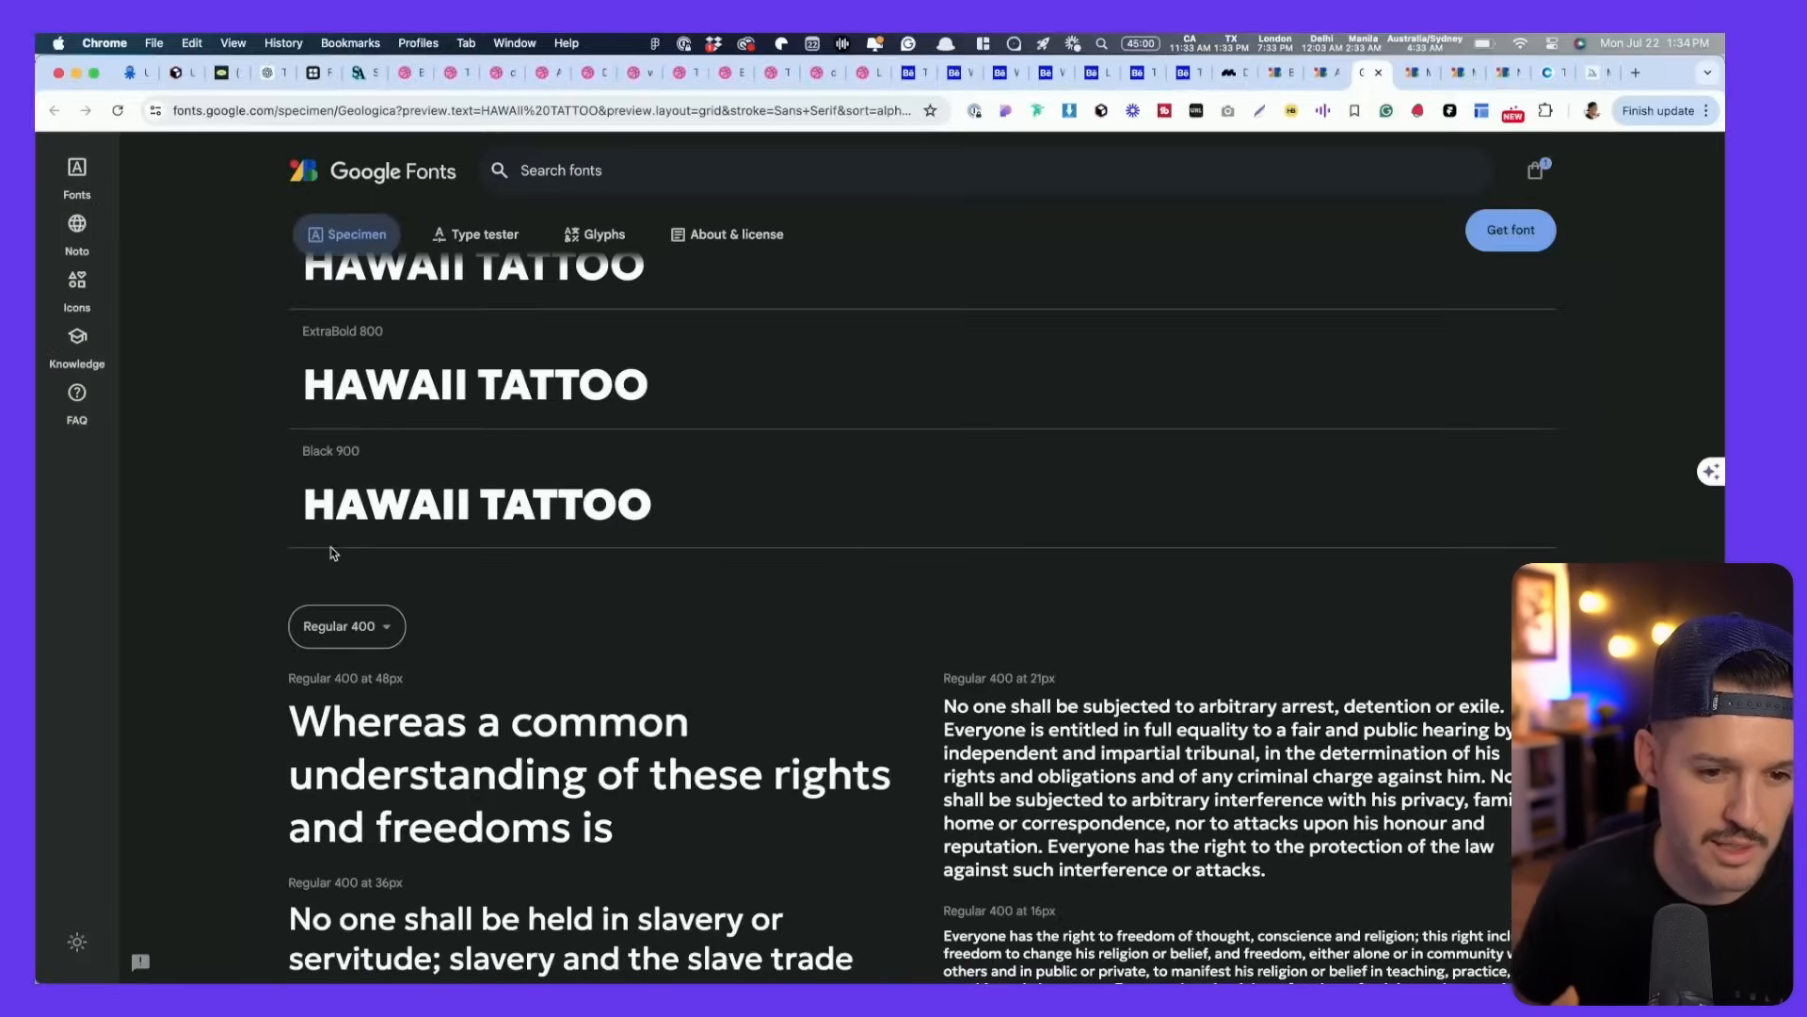
scroll(433, 527, "up", 15)
scroll(424, 537, "down", 10)
scroll(419, 549, "down", 5)
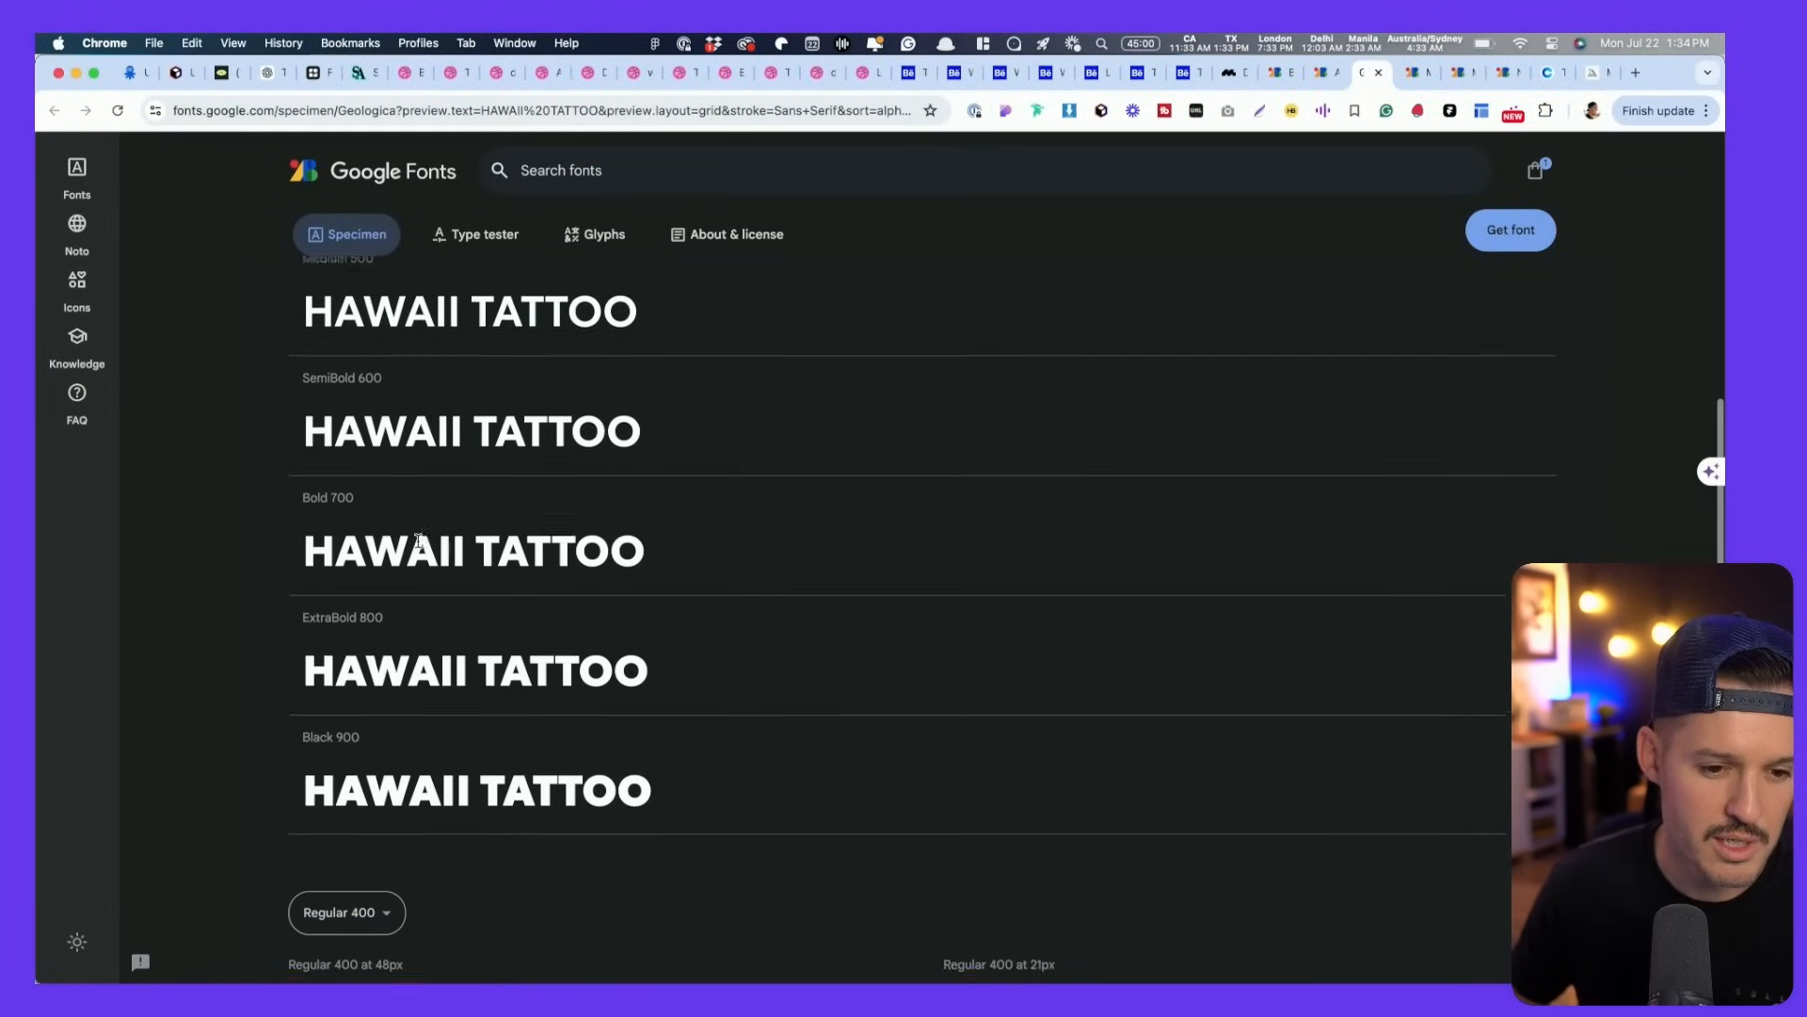
key("ctrl+Tab")
scroll(428, 548, "down", 2)
scroll(433, 548, "down", 10)
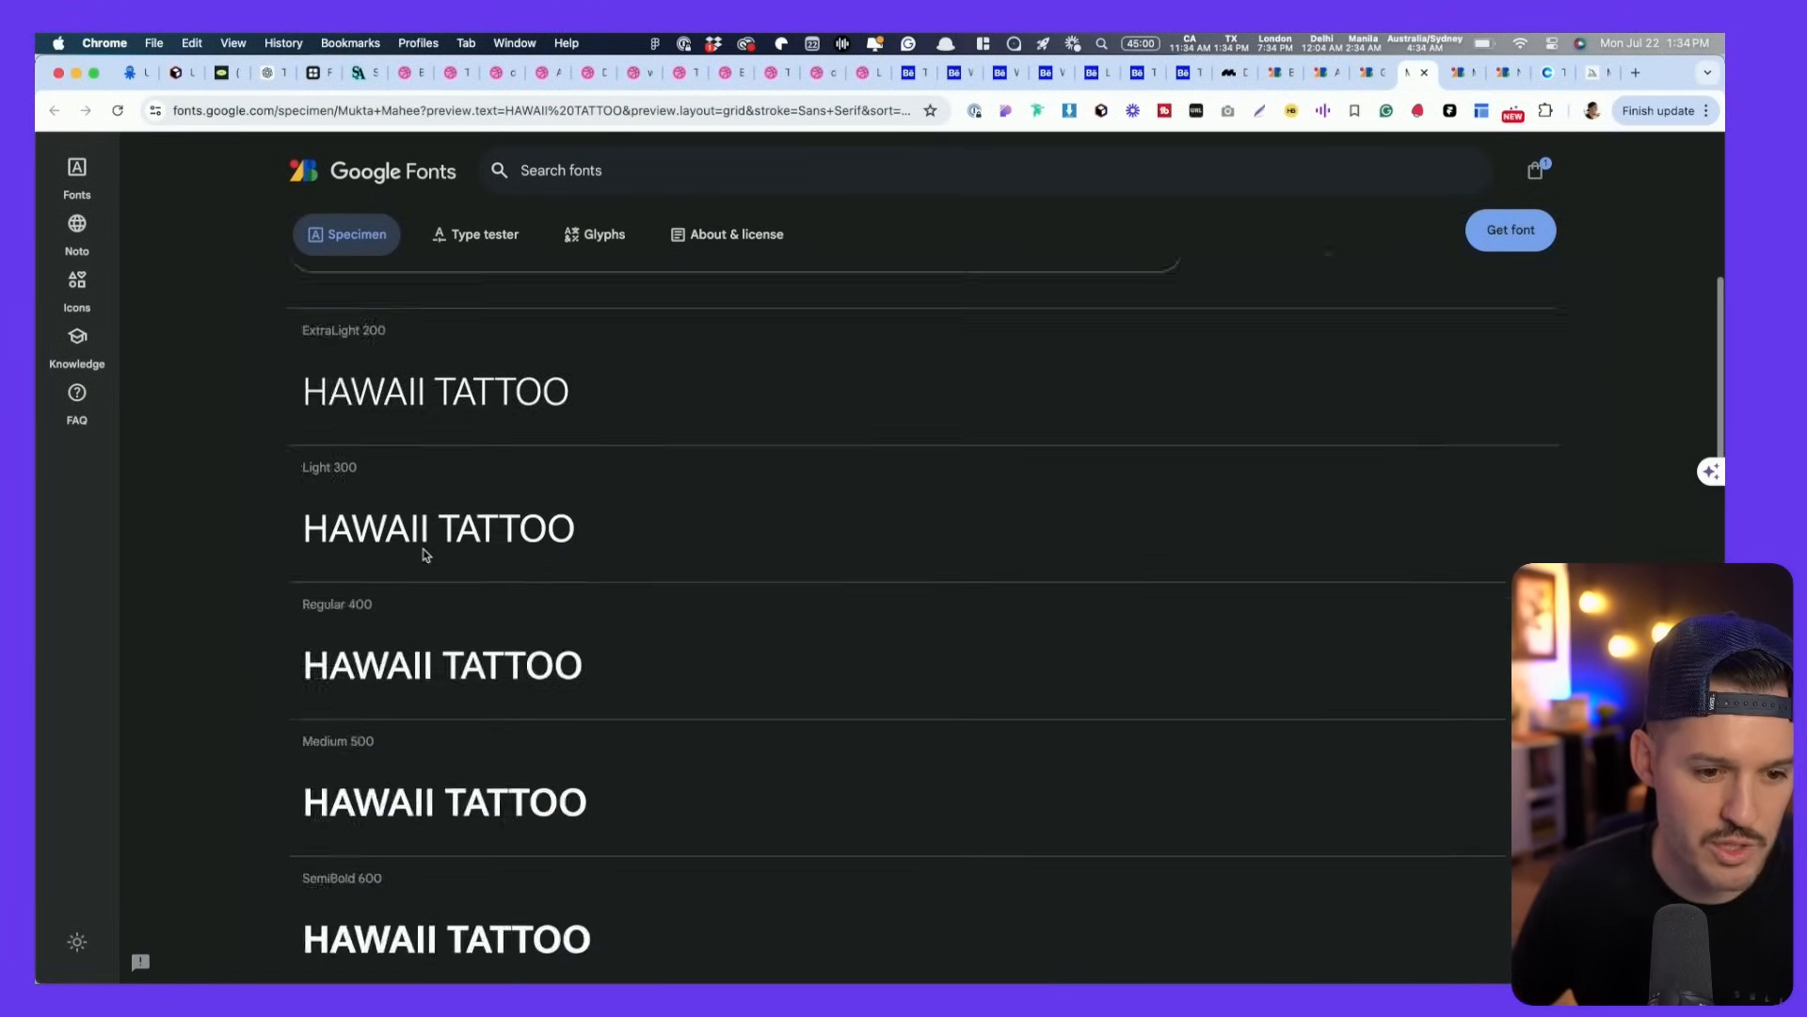
- Review the Mulish specimen styles, toggling the page theme to light and back
key("ctrl+Tab")
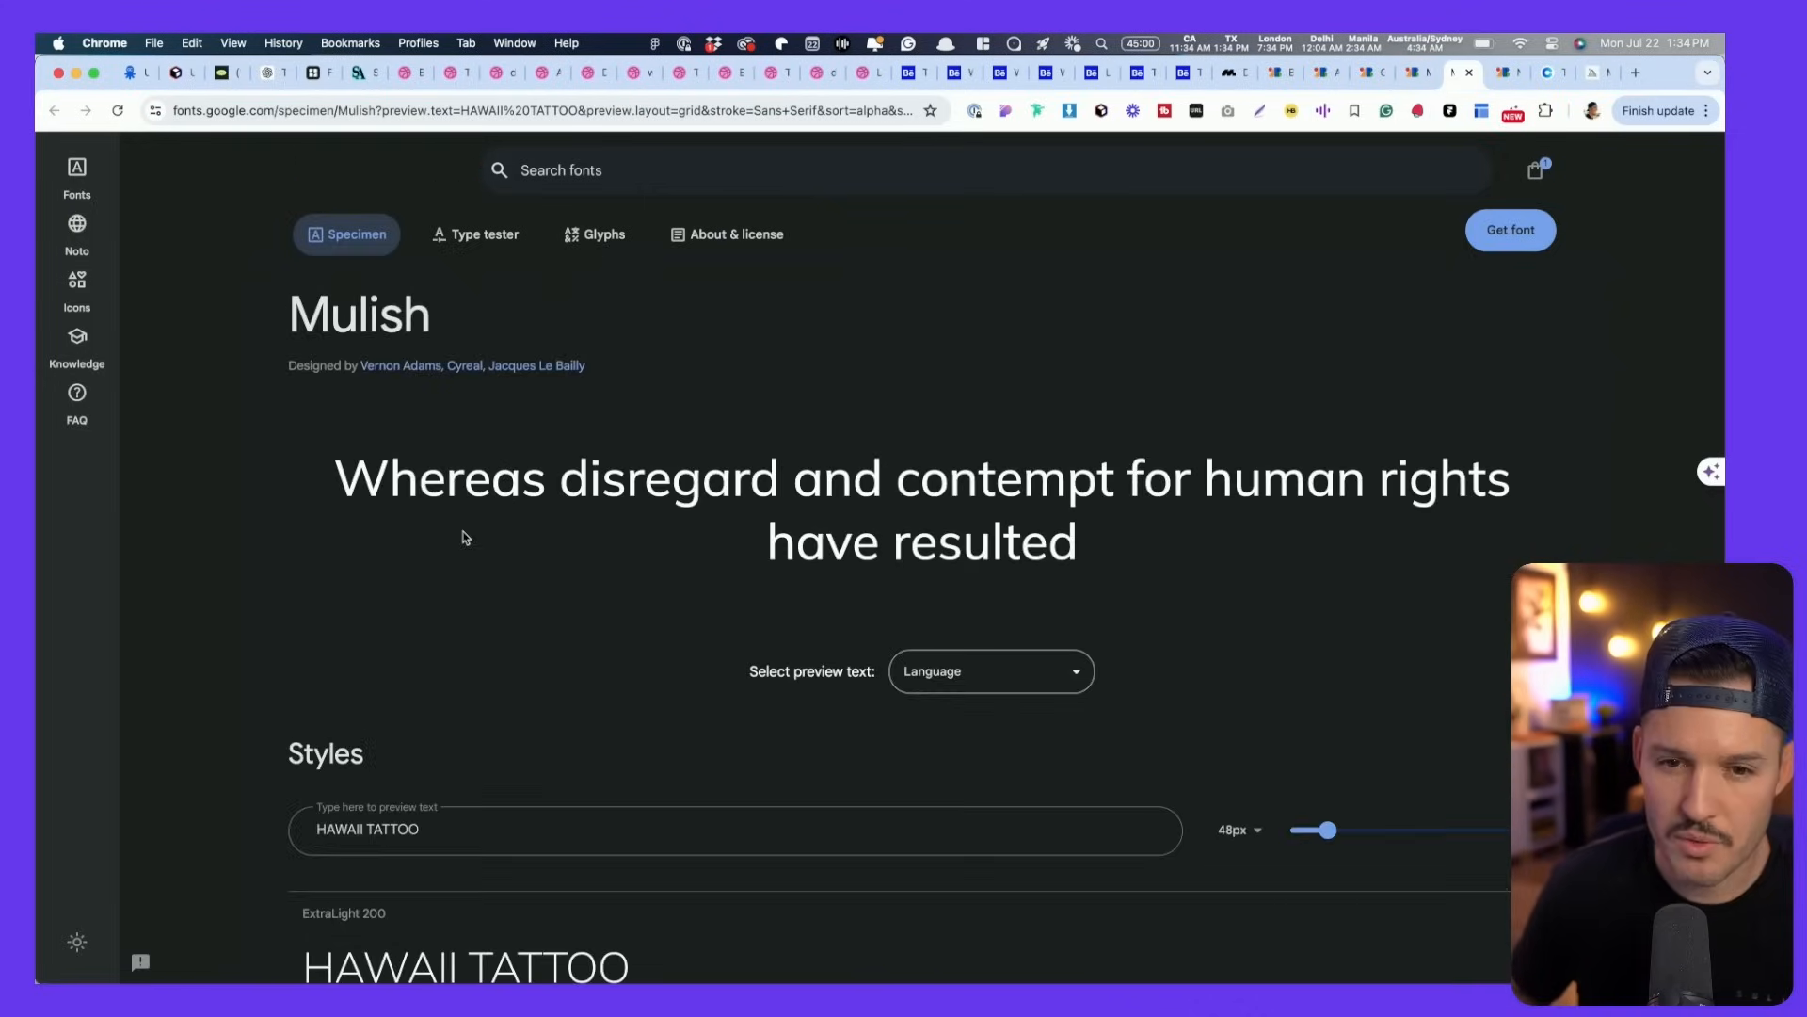
scroll(464, 537, "down", 20)
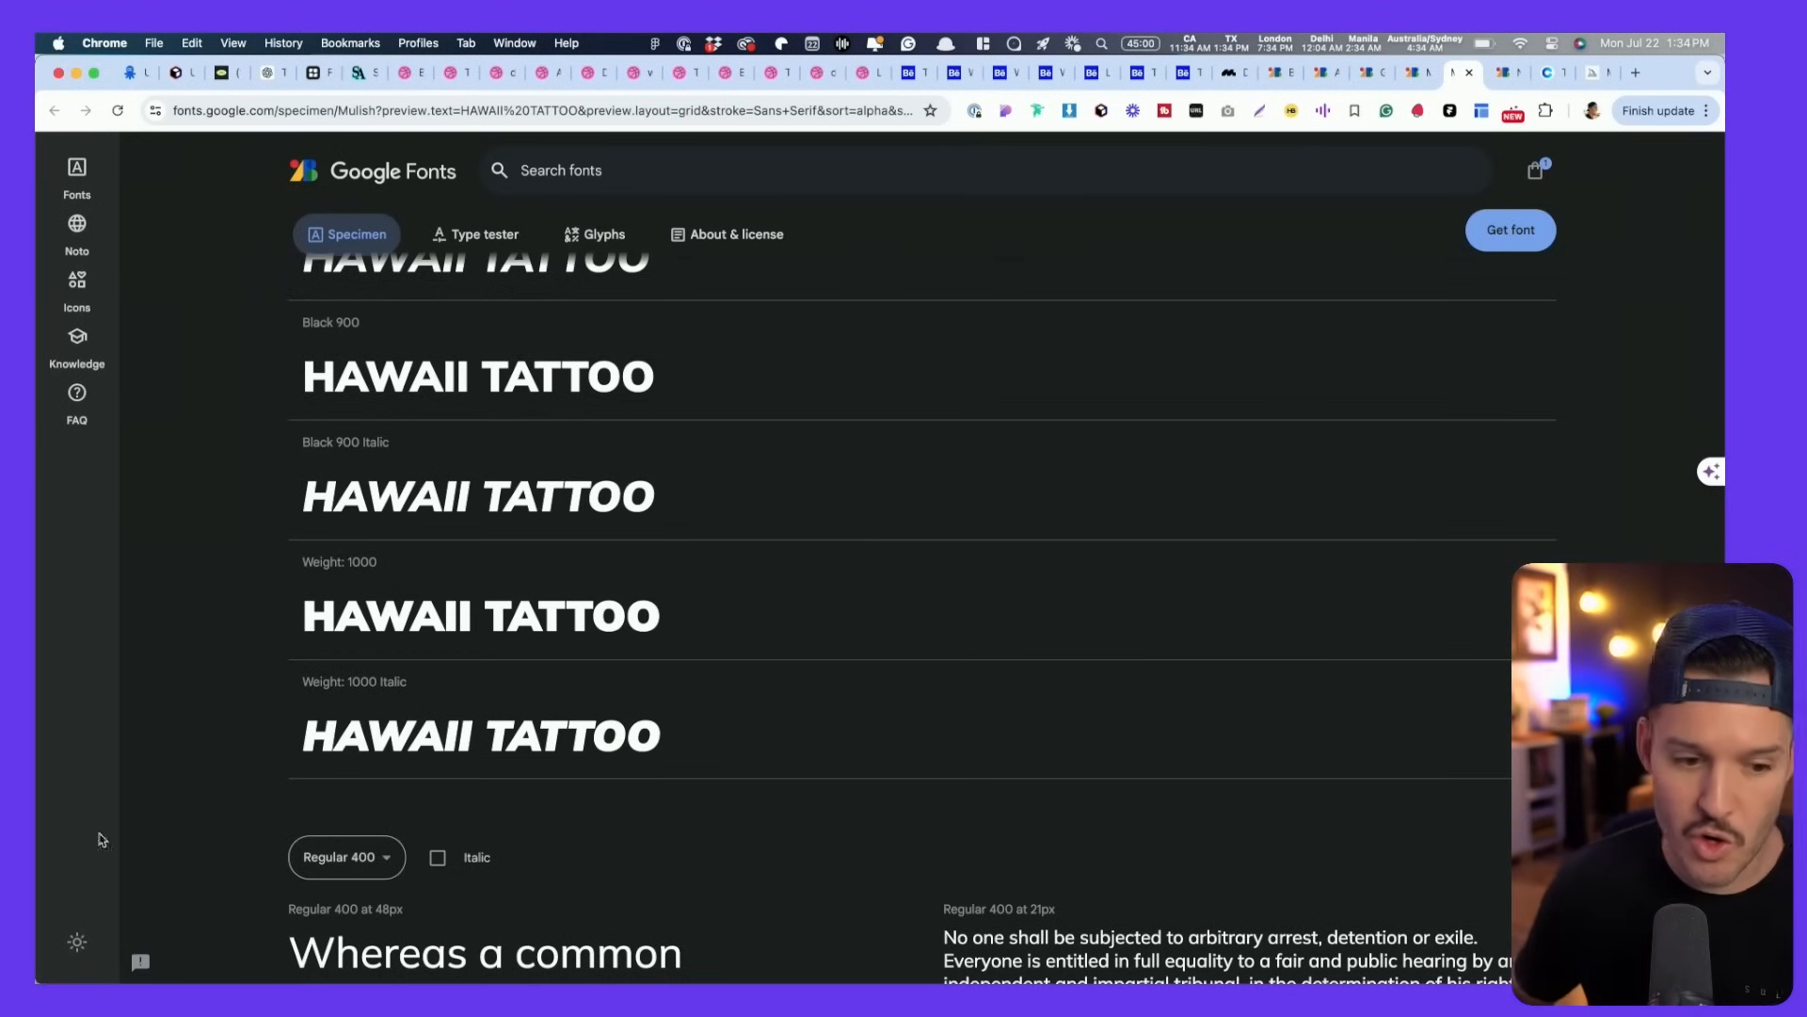
left_click(86, 955)
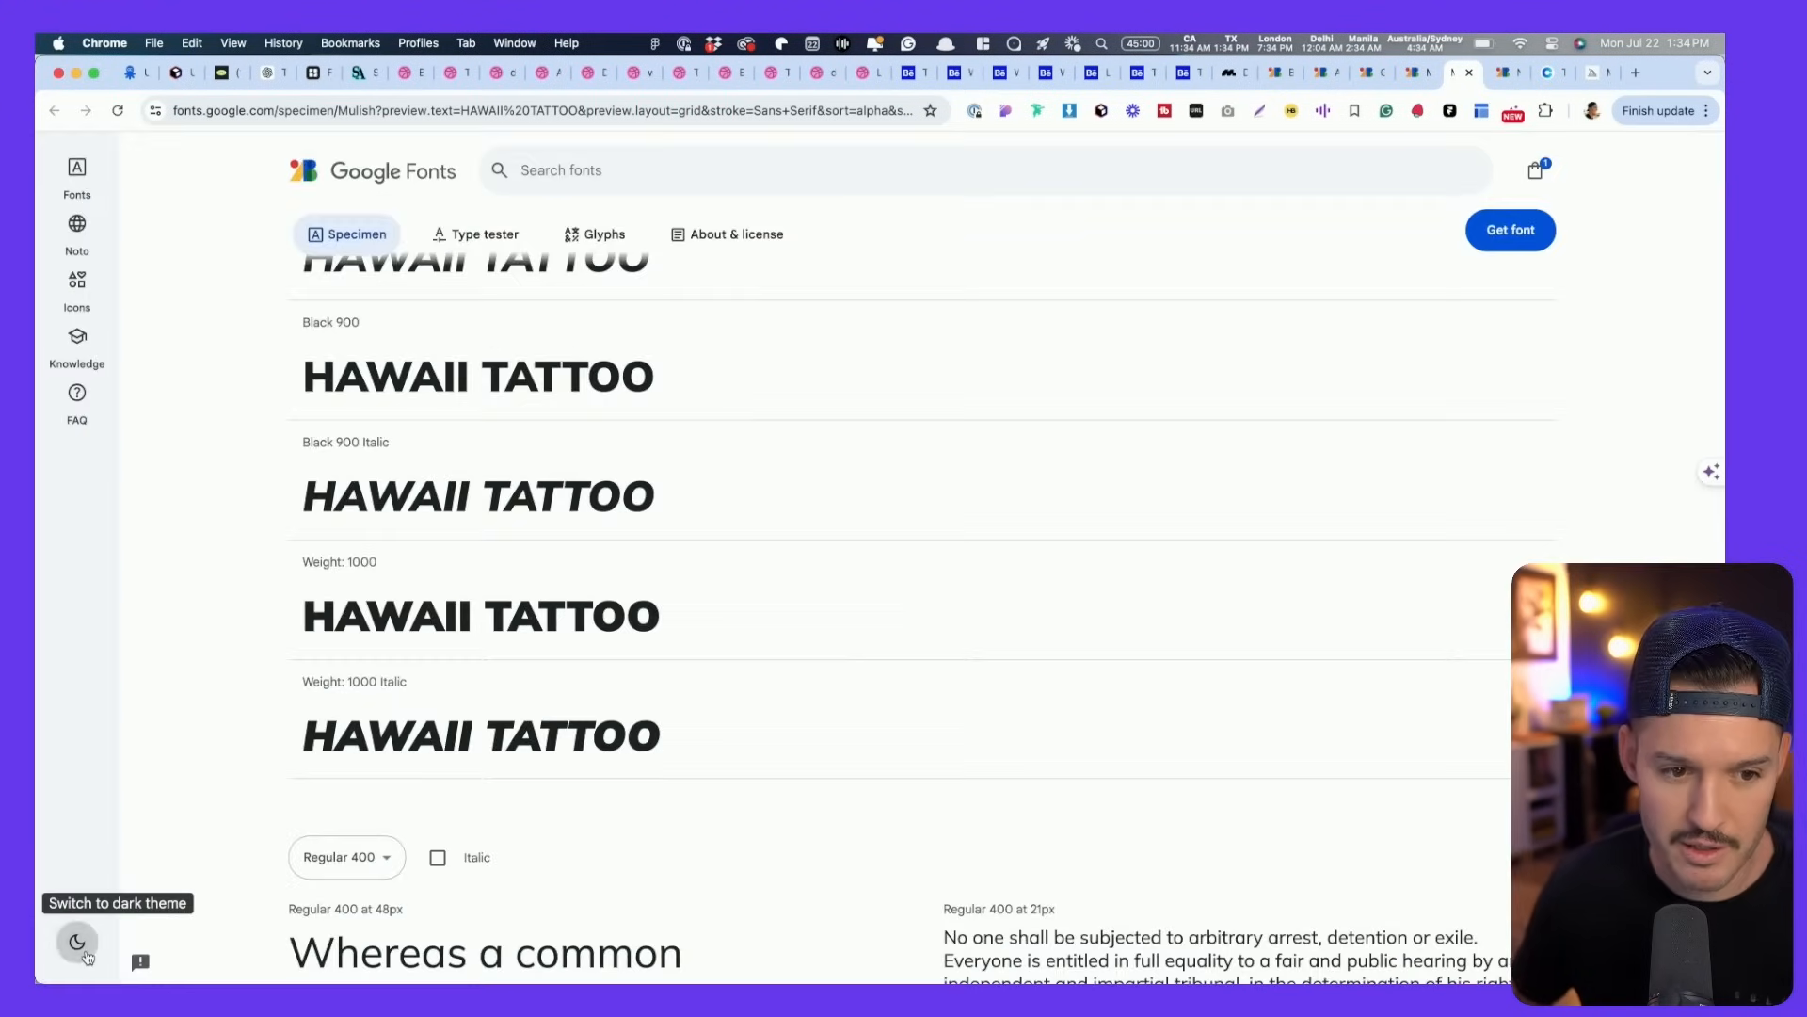
left_click(86, 955)
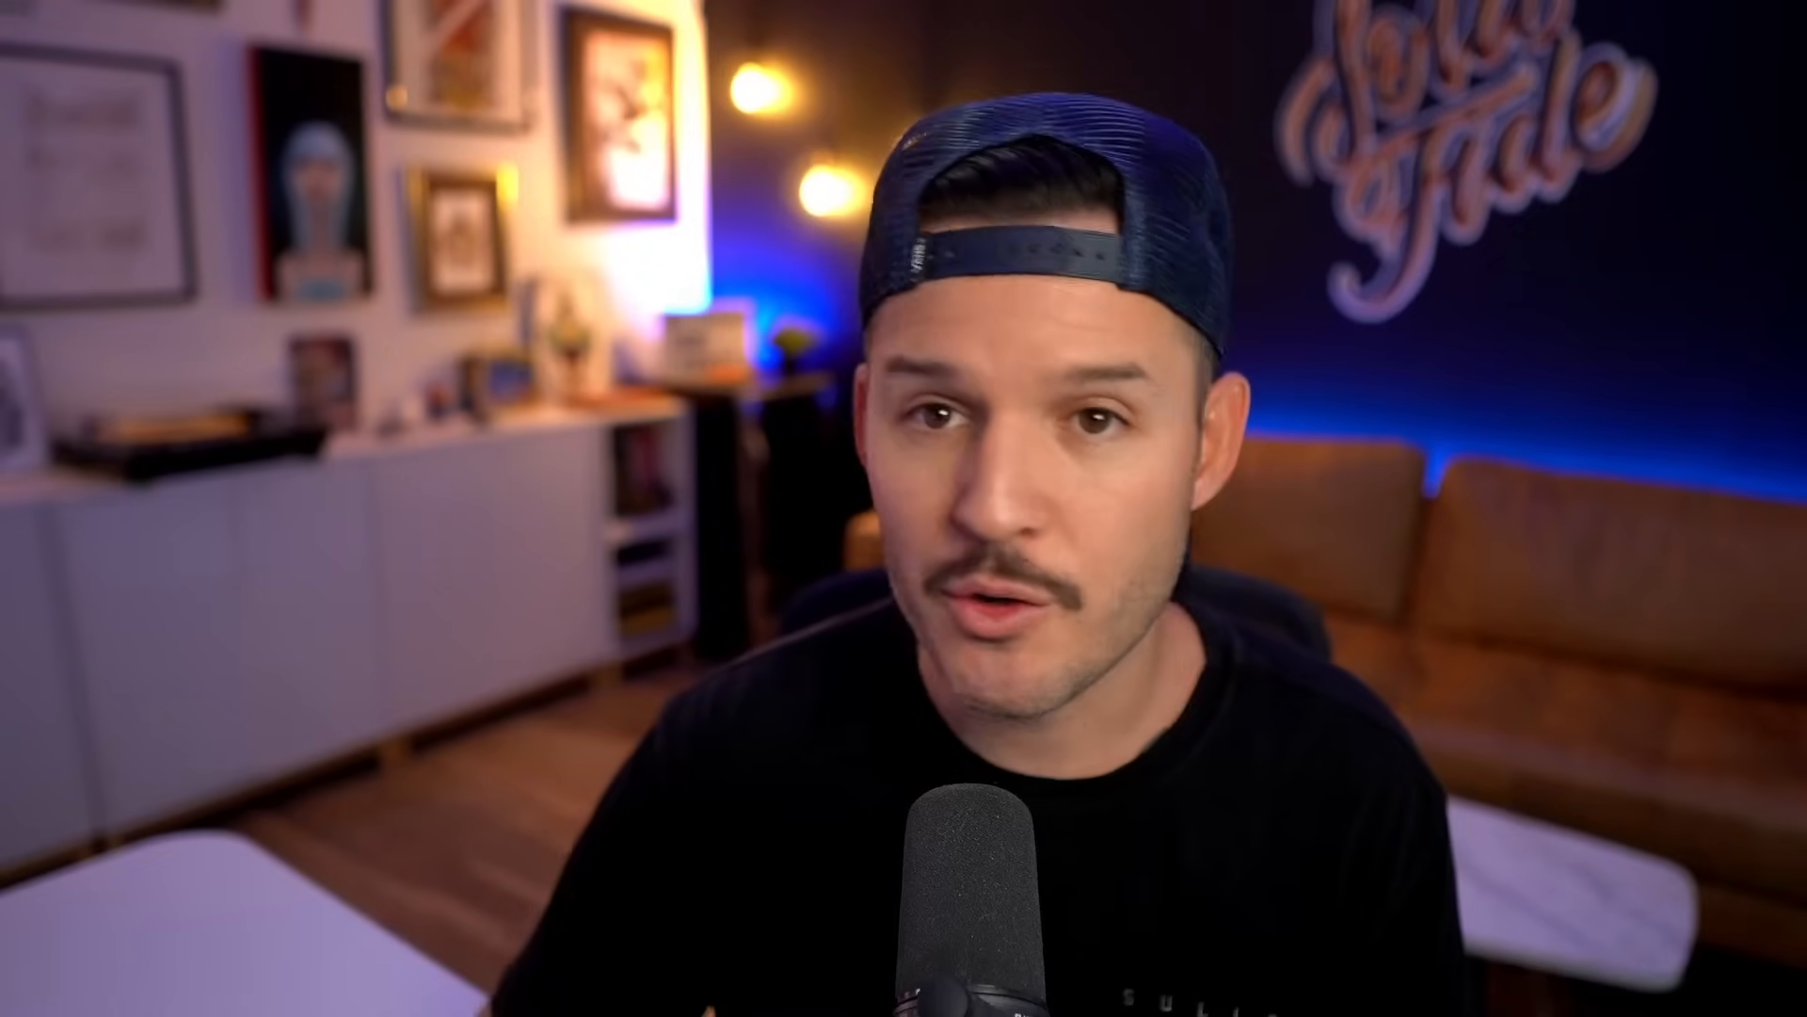
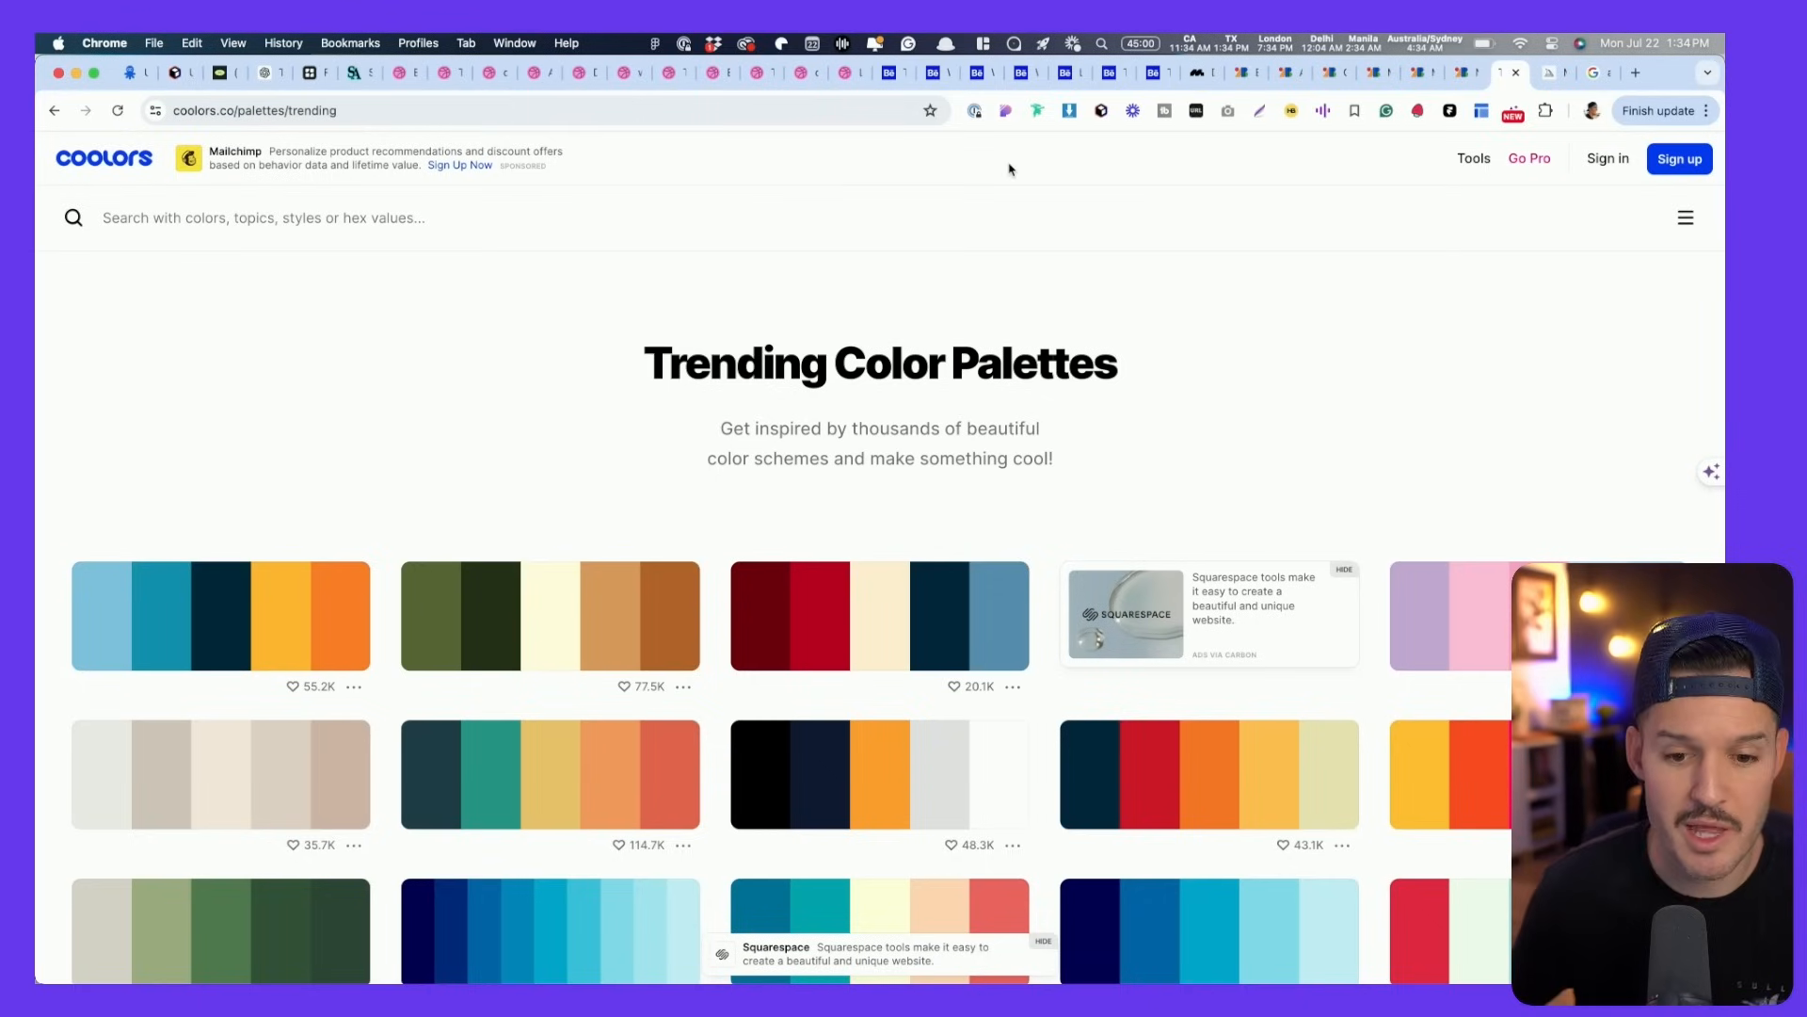
- Search Coolors palettes with the Warm tag
scroll(1088, 248, "down", 5)
scroll(1099, 249, "up", 5)
left_click(357, 226)
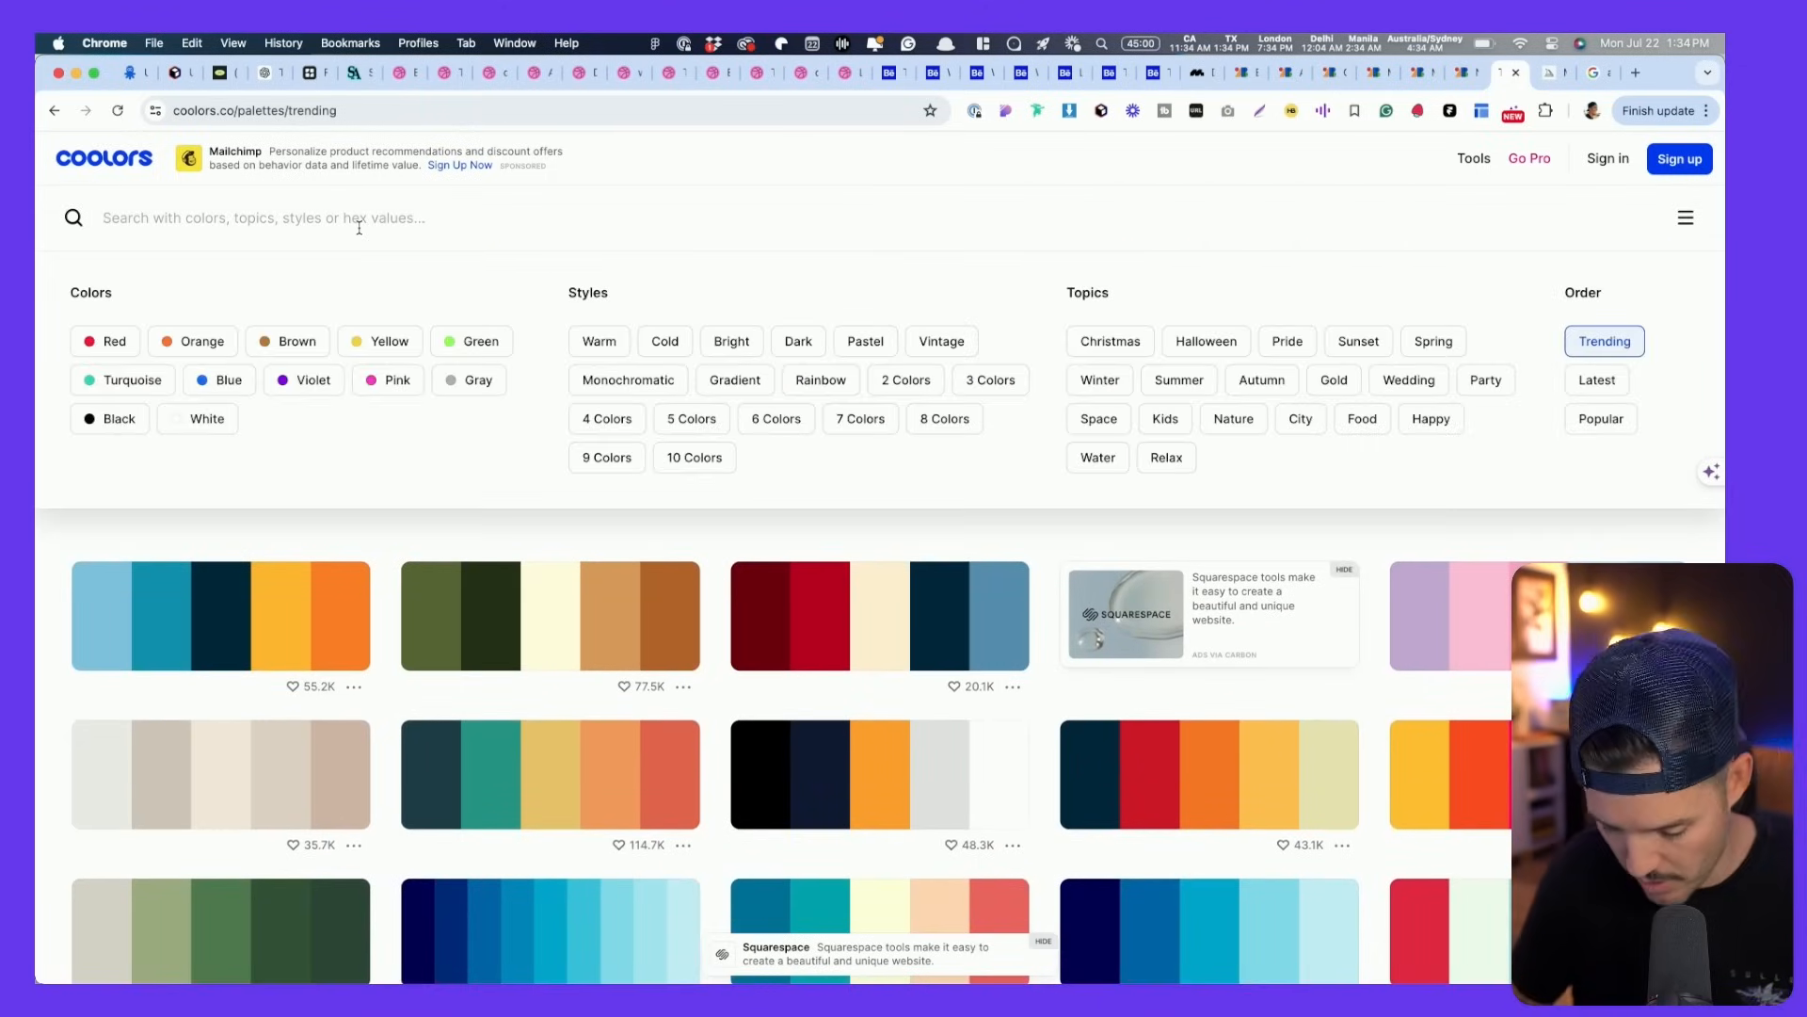
key("Return")
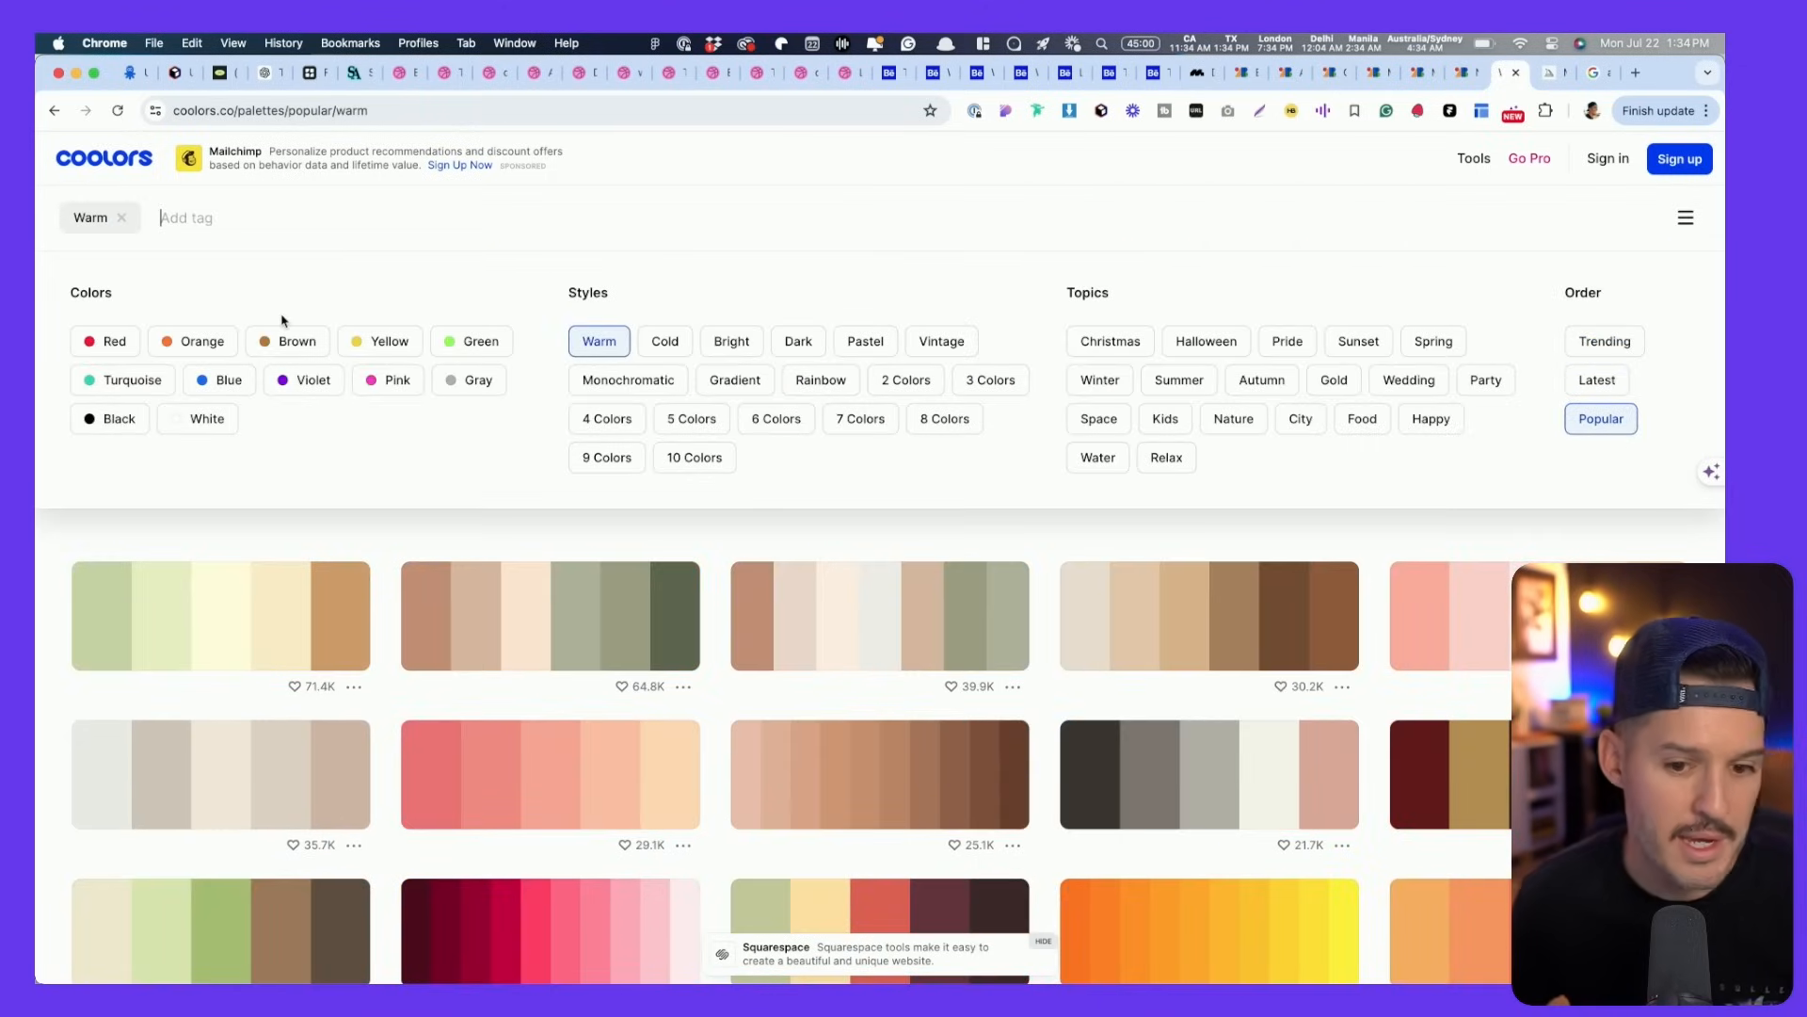
- Try adding Black as a second colour filter and dismiss the Go Pro upgrade prompt
scroll(439, 417, "down", 2)
scroll(440, 417, "up", 3)
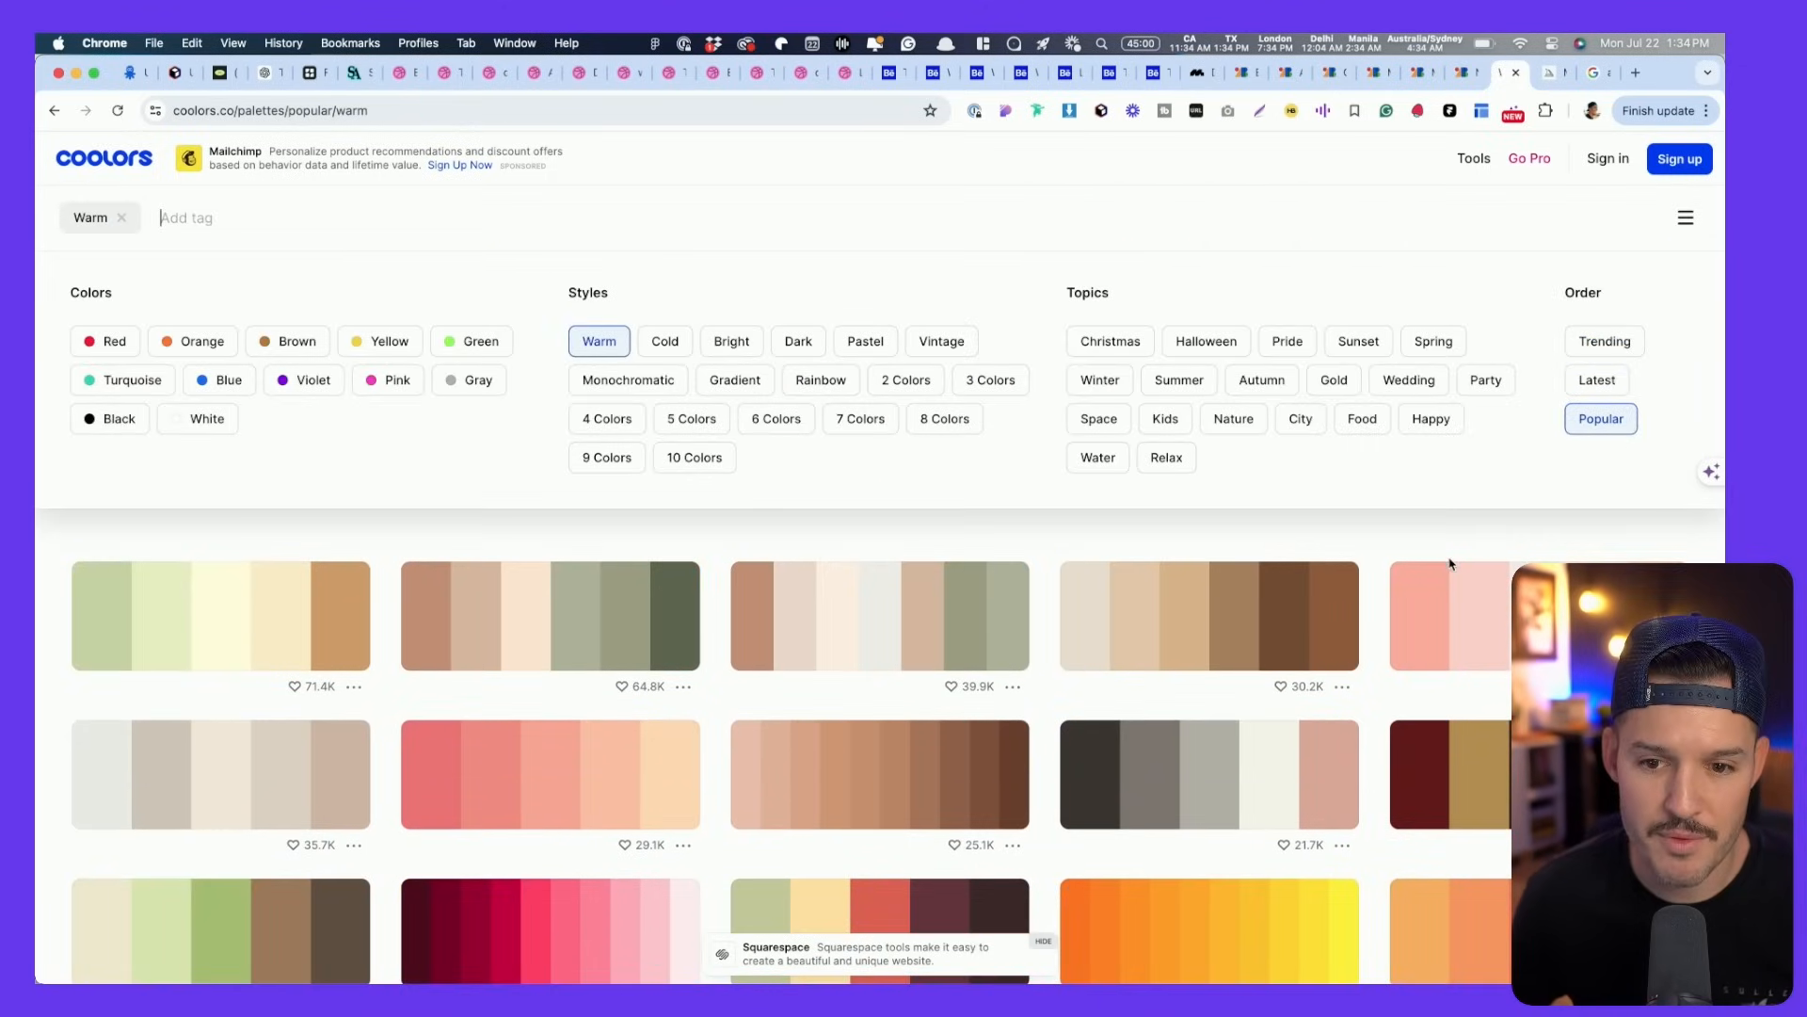
scroll(1429, 558, "down", 15)
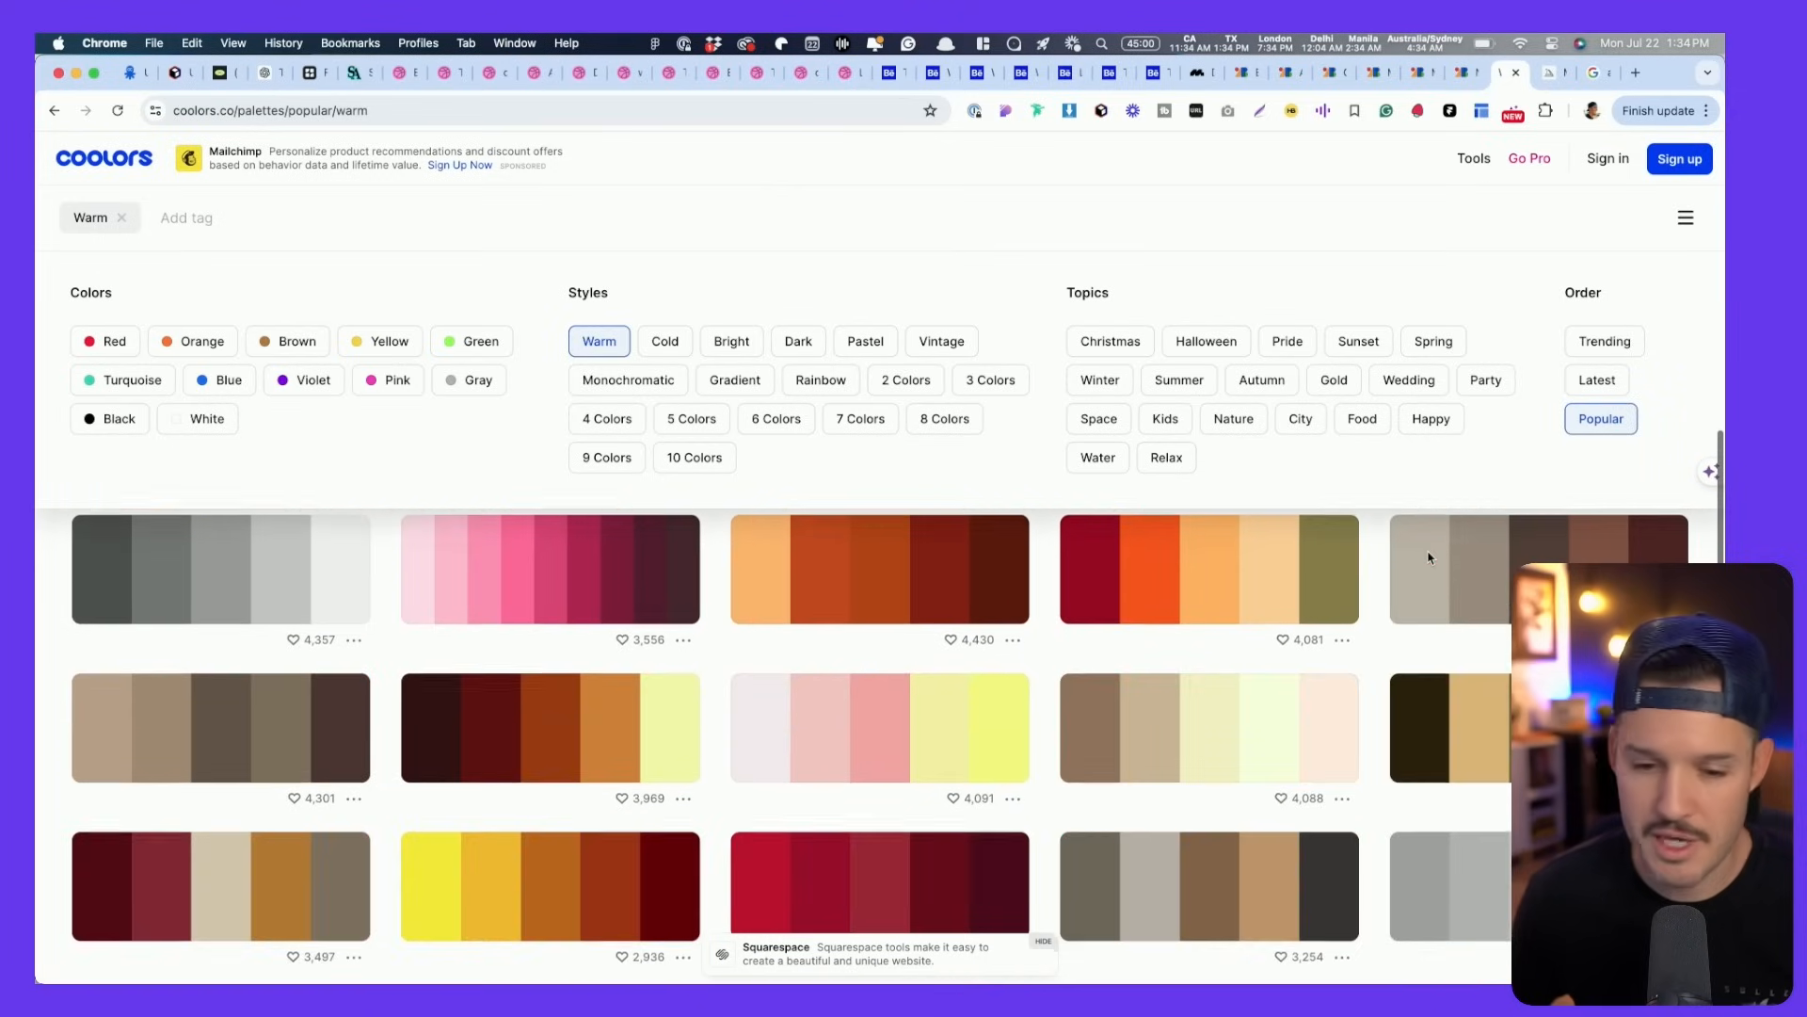
scroll(1429, 557, "up", 15)
left_click(111, 422)
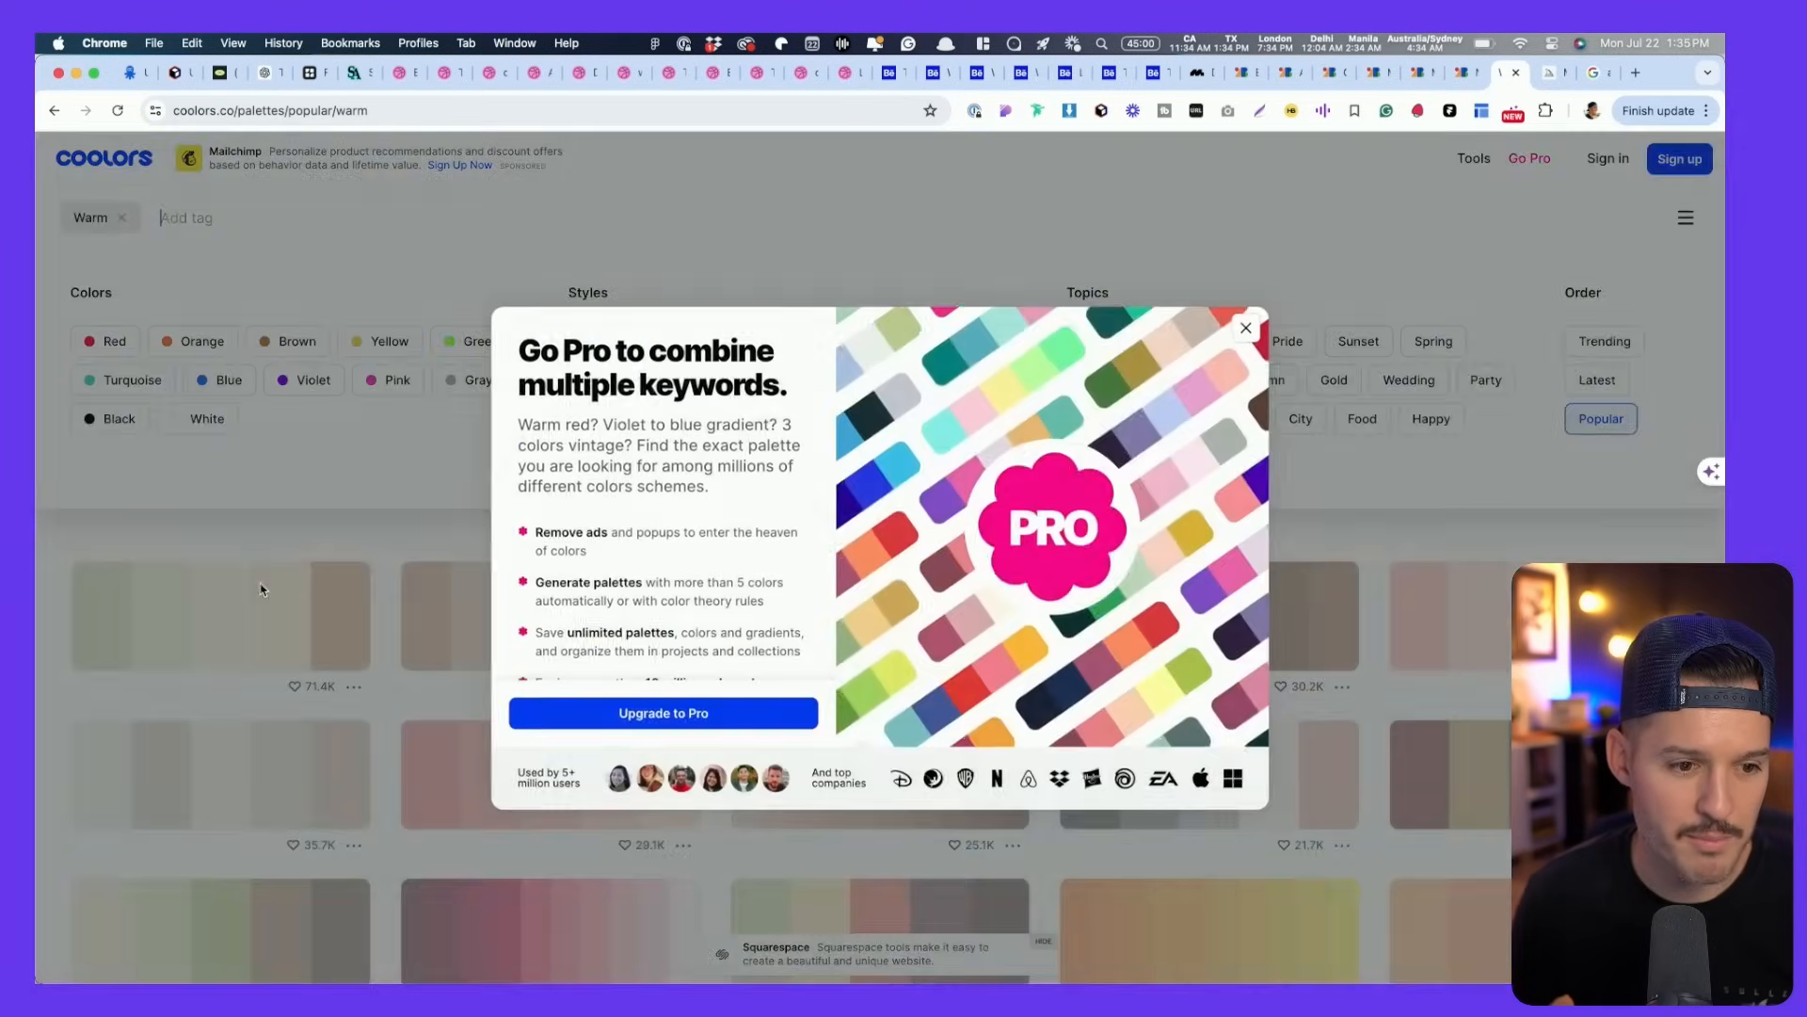
left_click(157, 452)
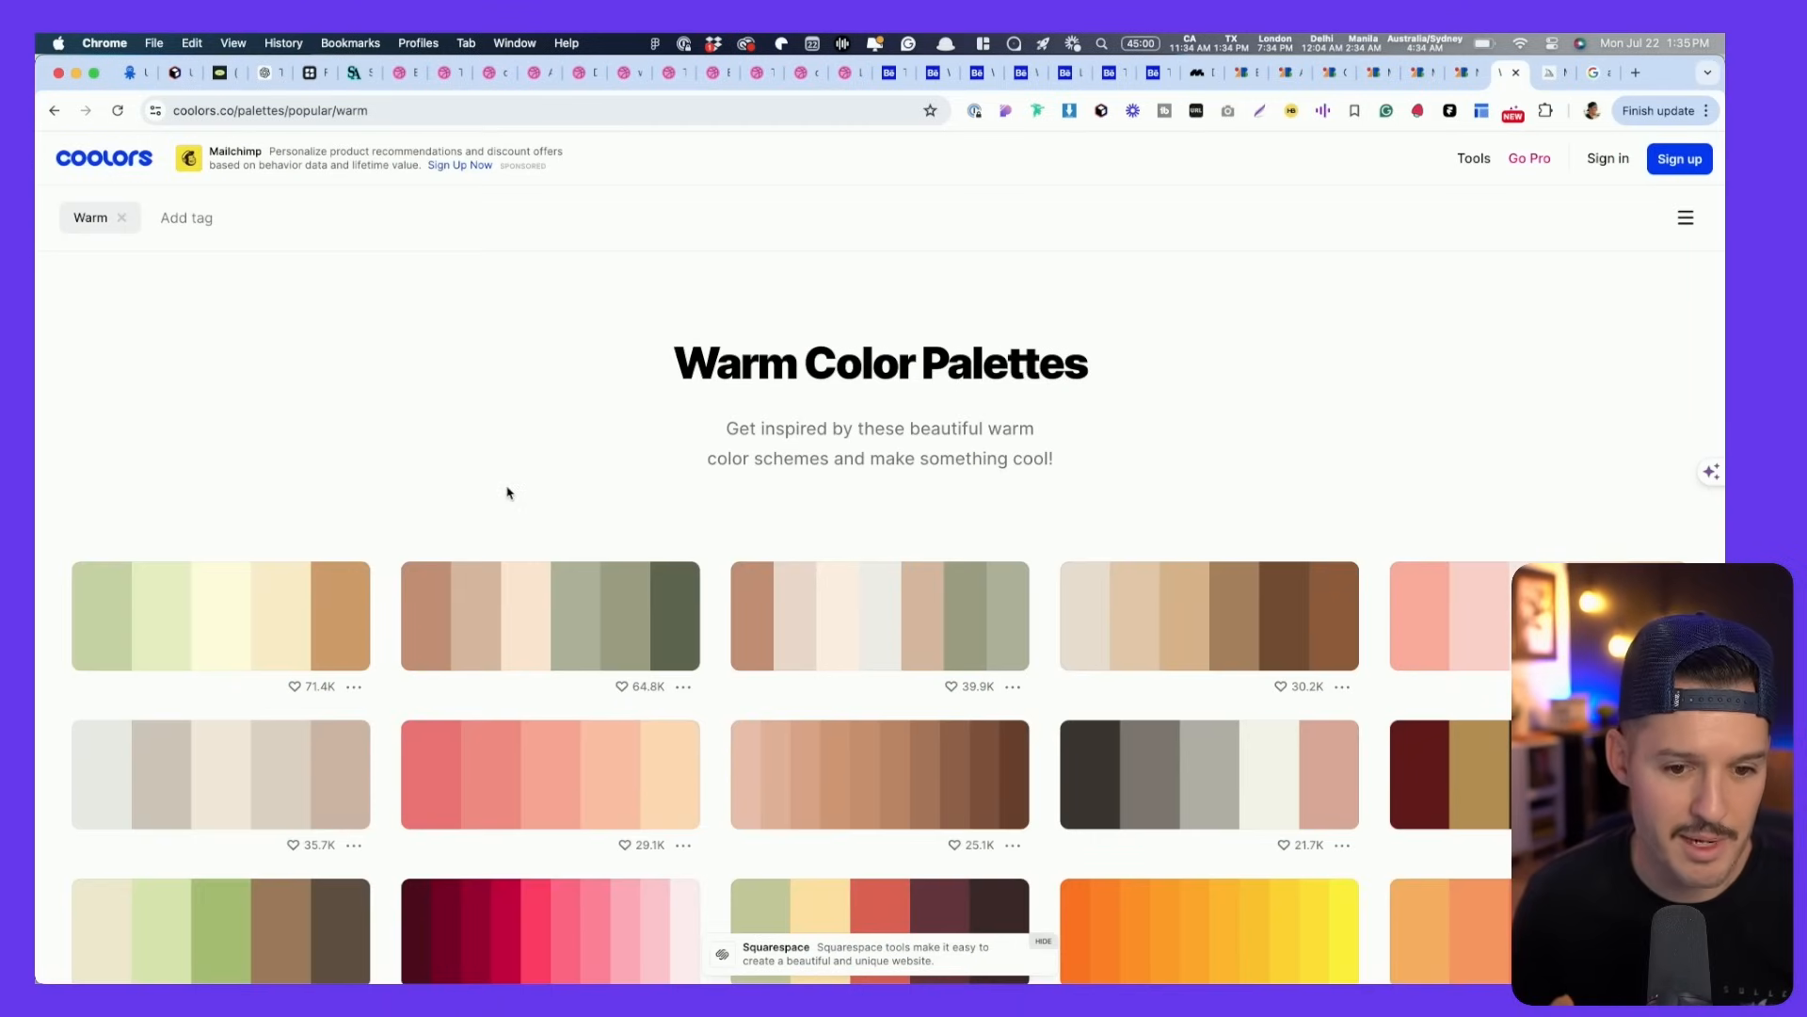
- Replace the Warm filter with the Orange colour filter and browse the resulting palettes
left_click(199, 218)
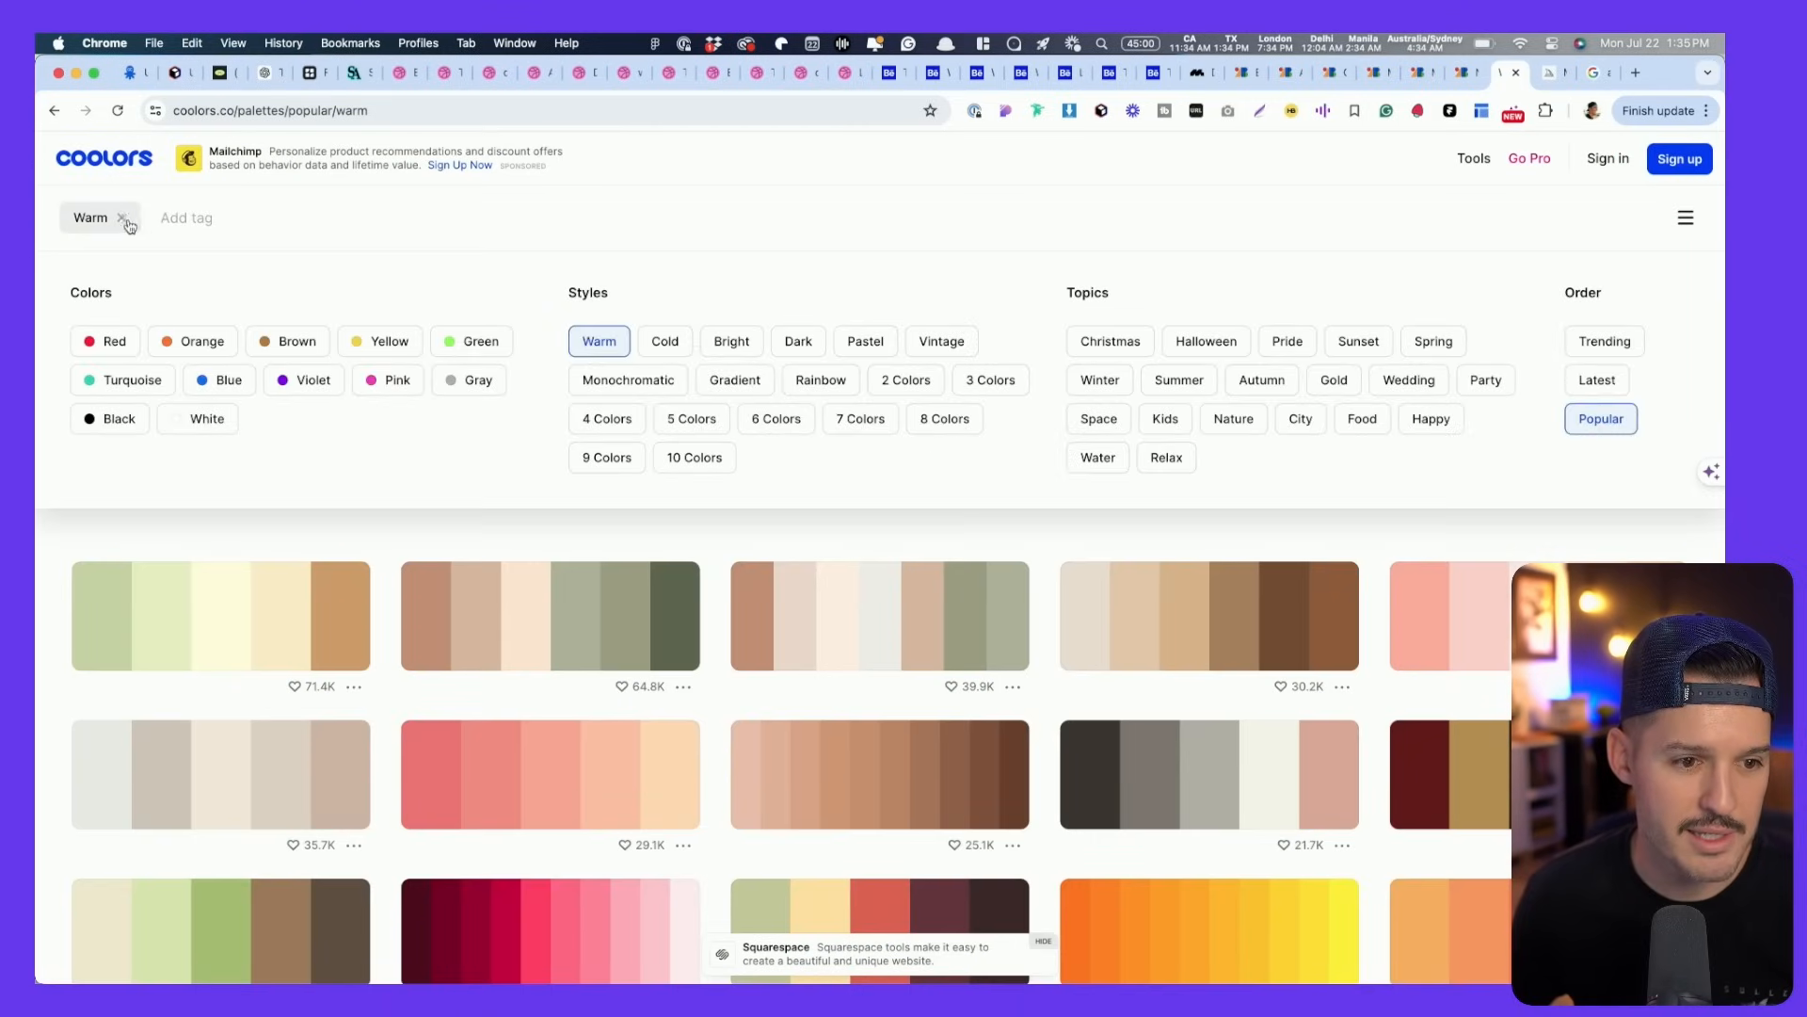
left_click(125, 222)
left_click(193, 341)
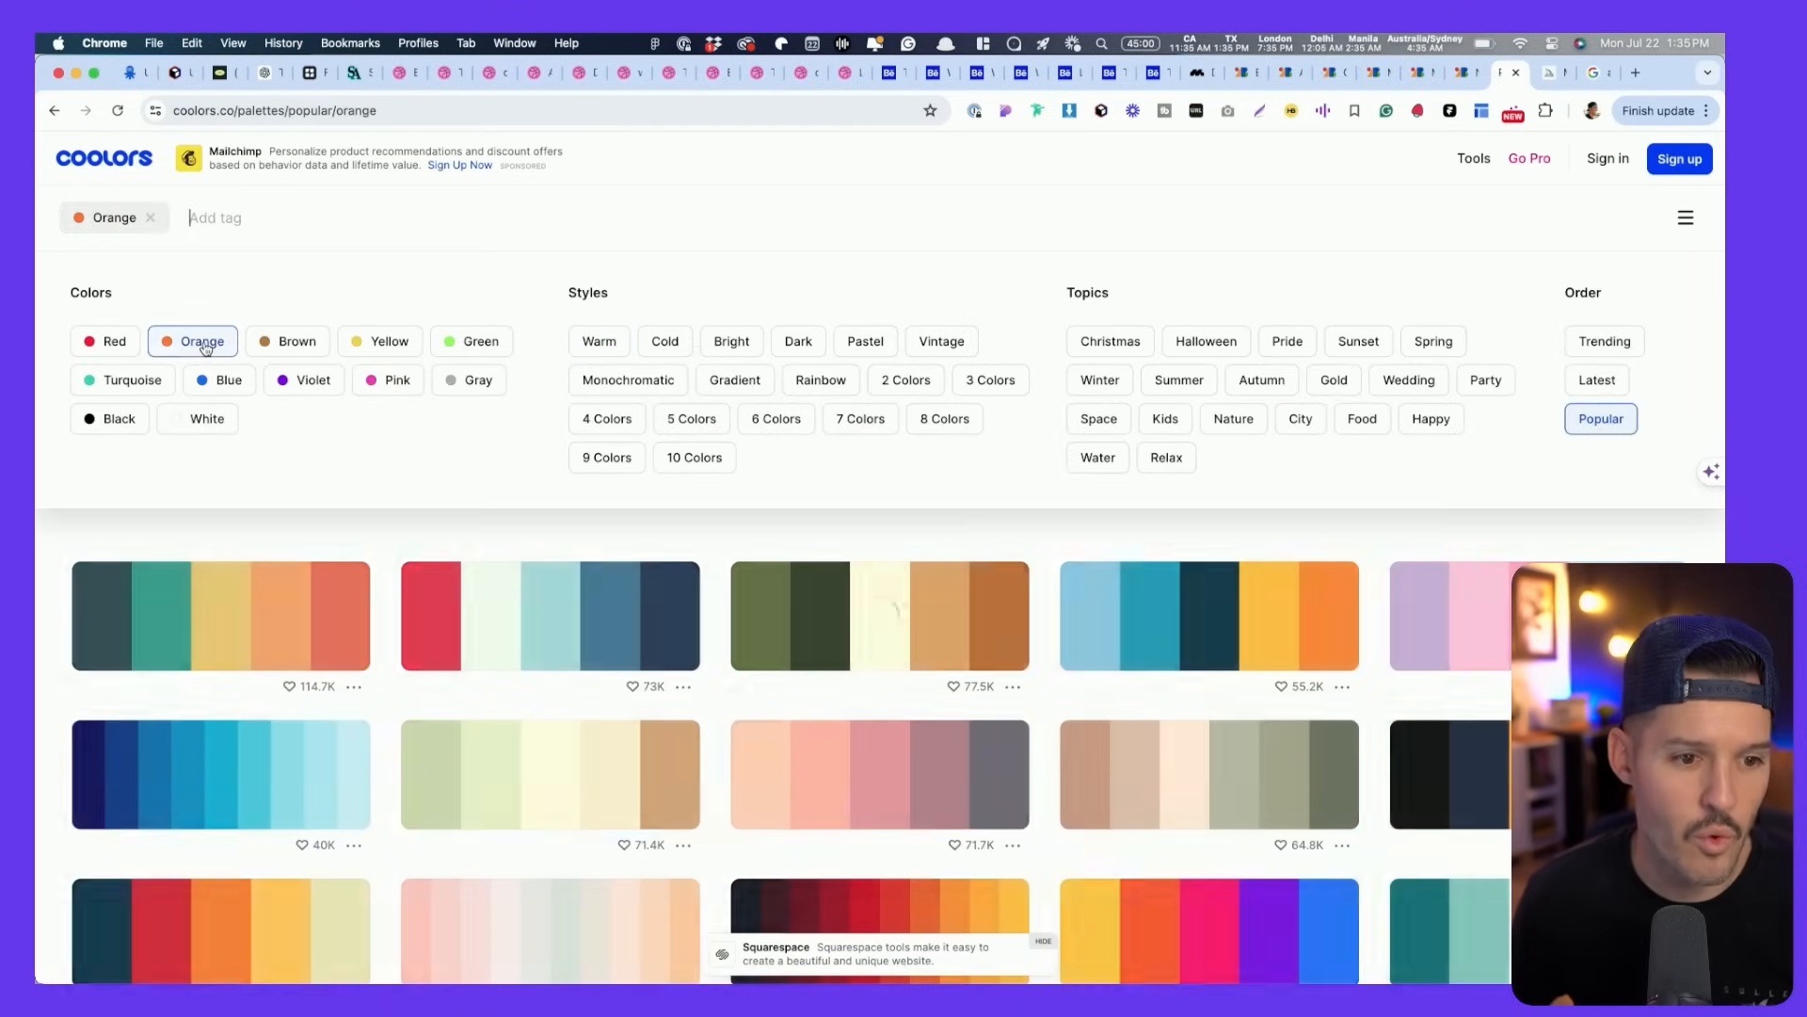
scroll(780, 726, "down", 15)
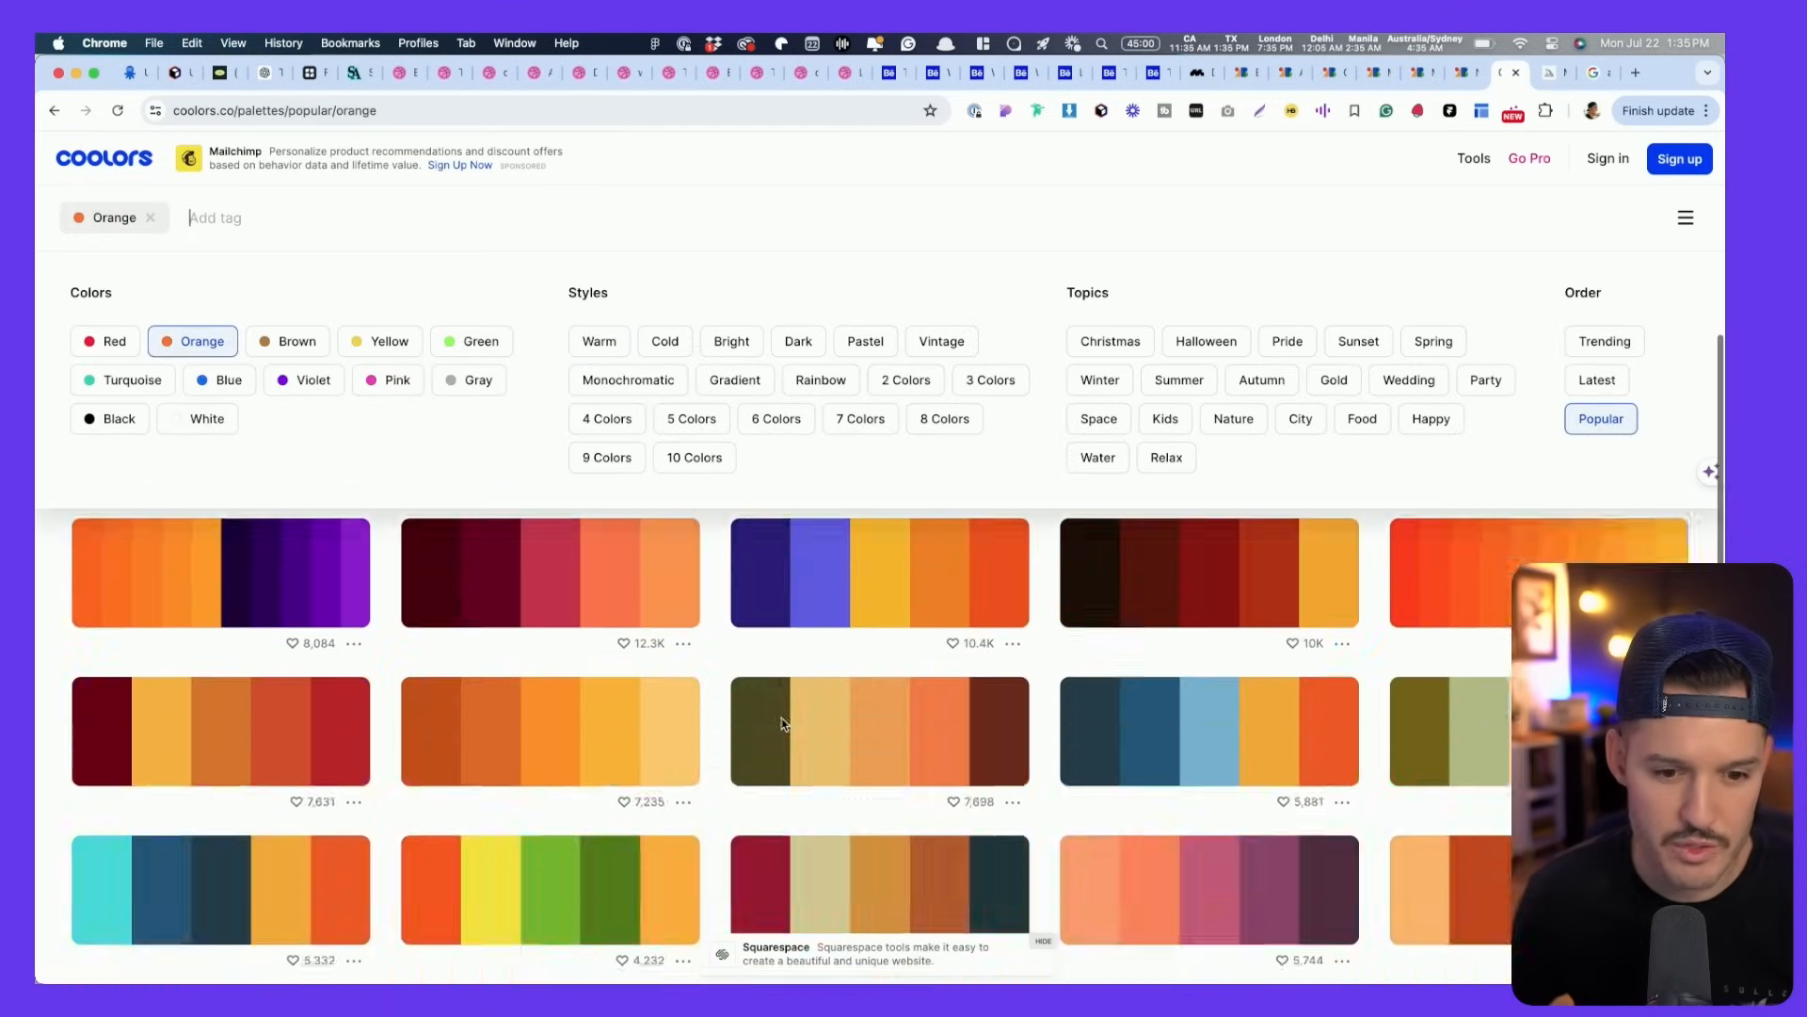
scroll(780, 726, "down", 3)
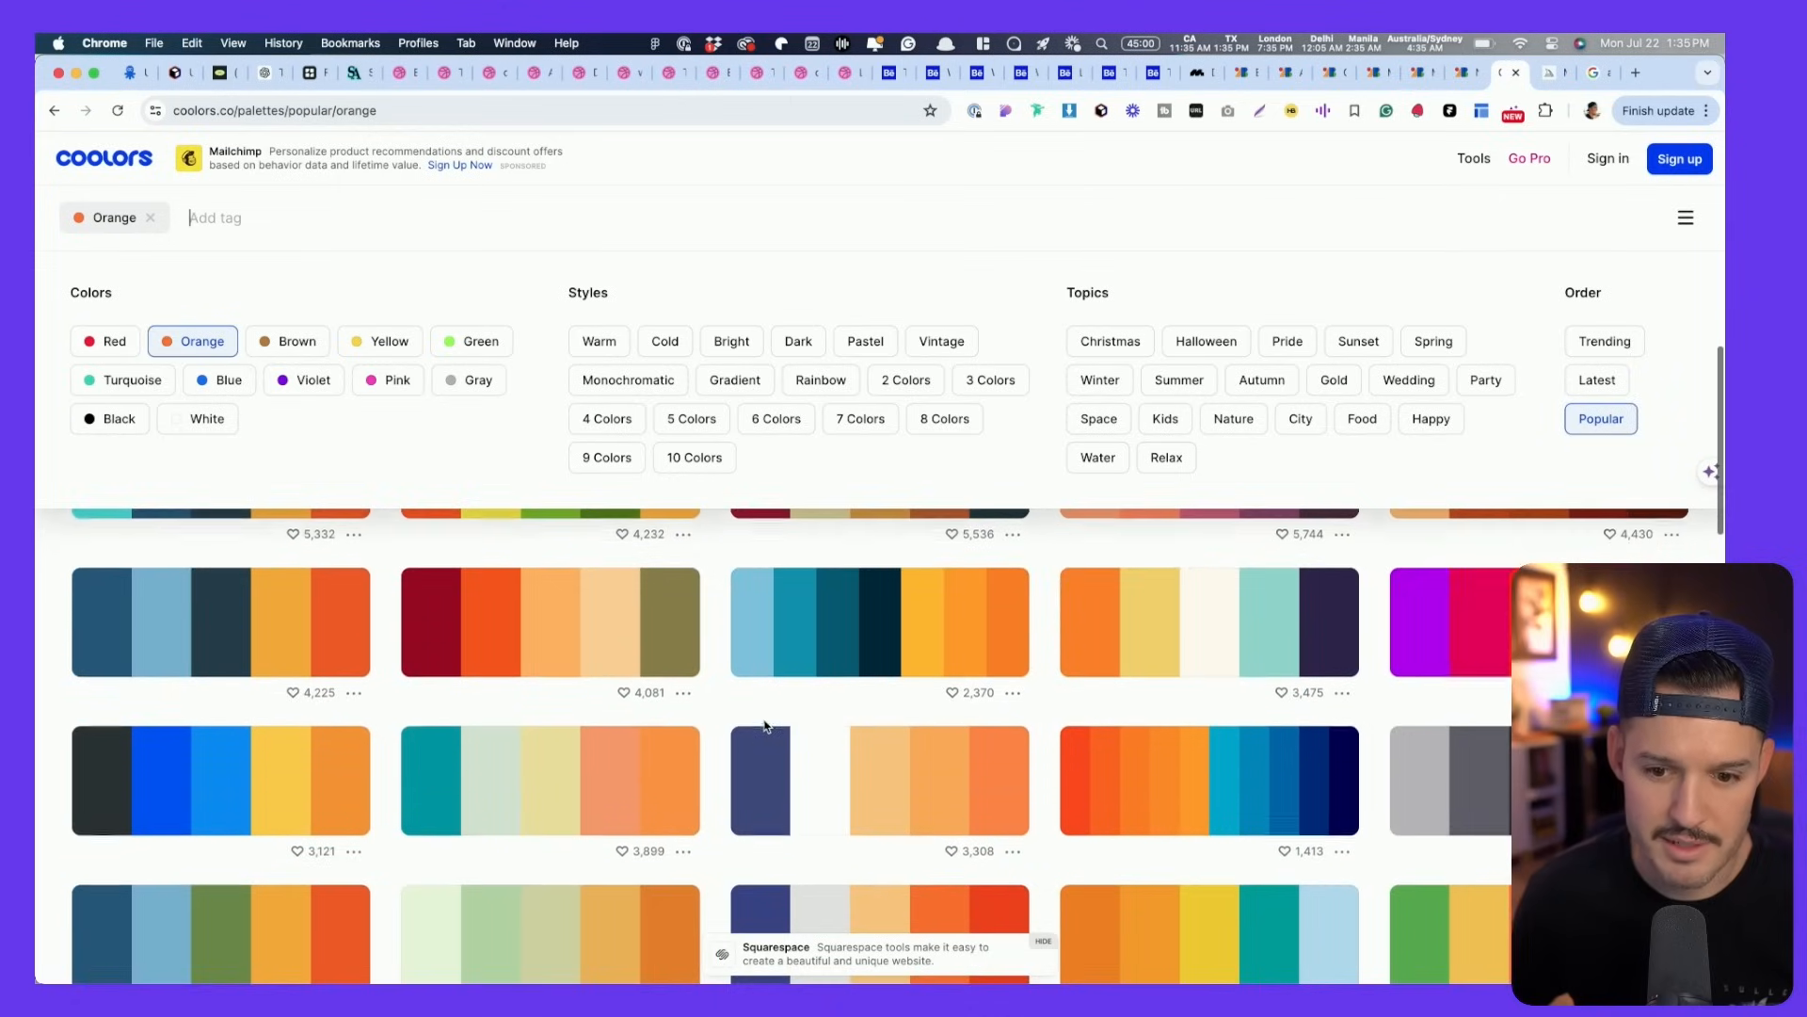
scroll(766, 726, "down", 10)
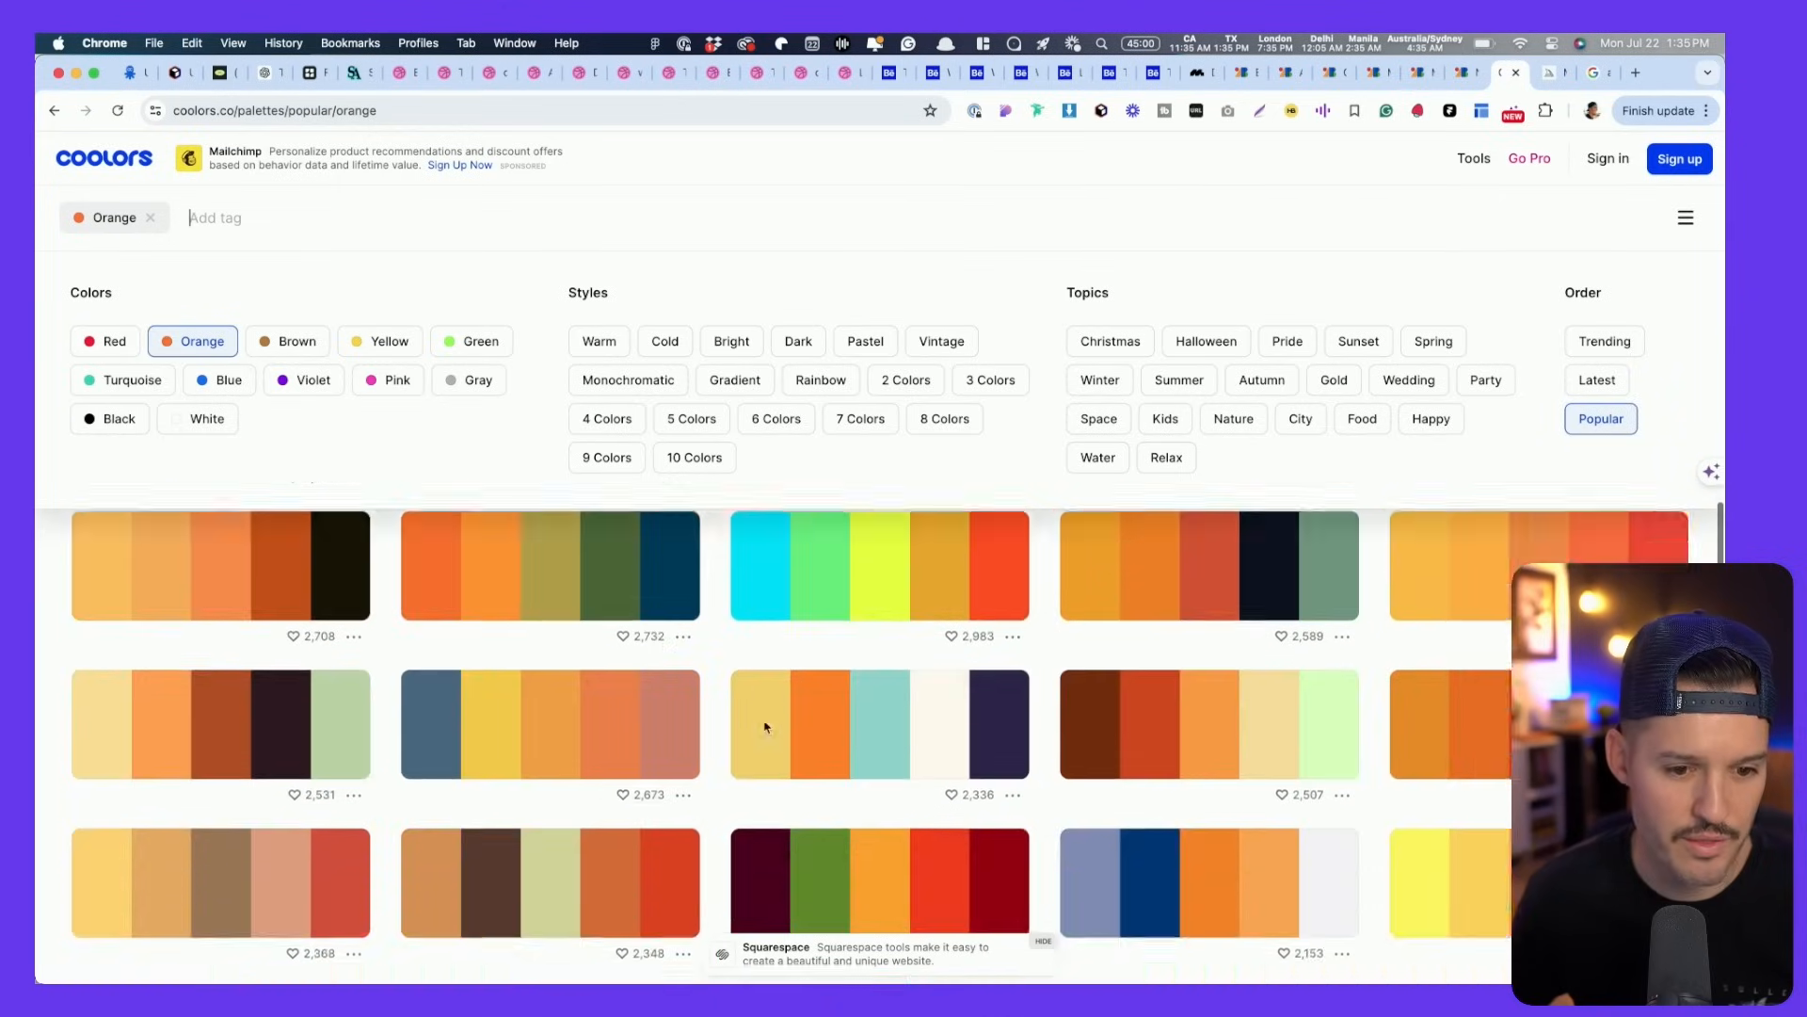
scroll(765, 726, "down", 10)
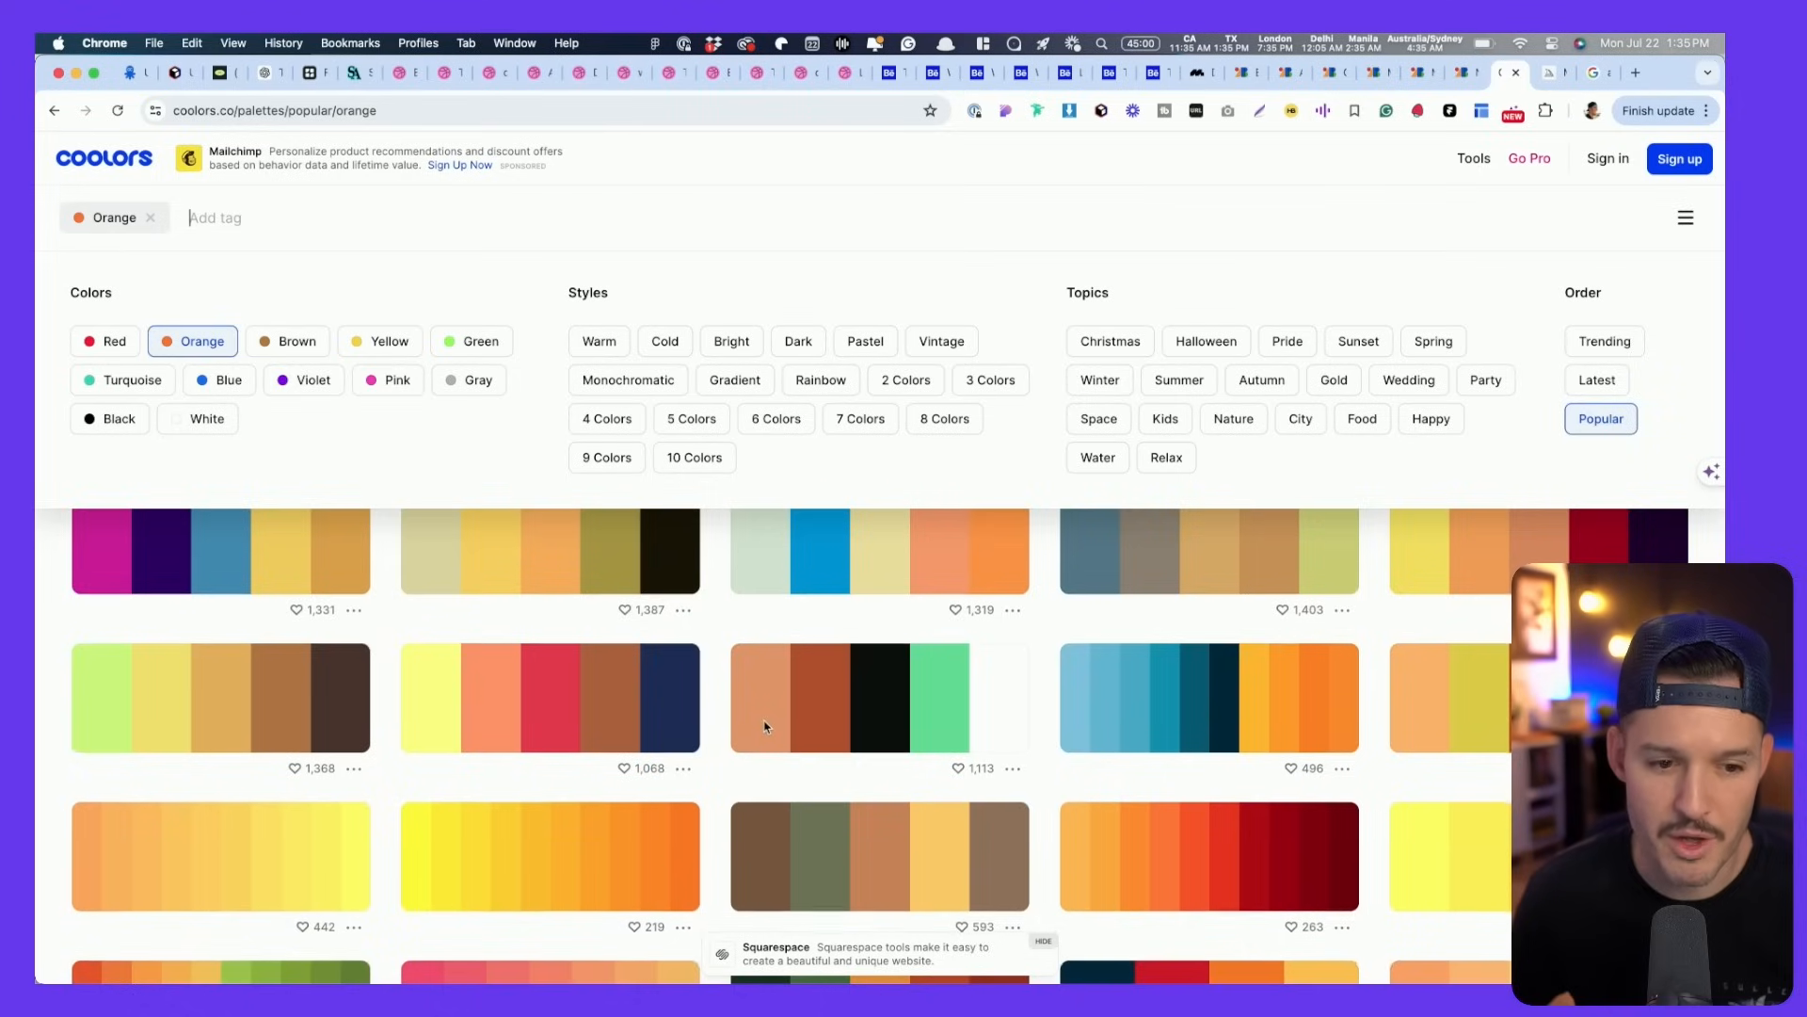
scroll(765, 725, "down", 3)
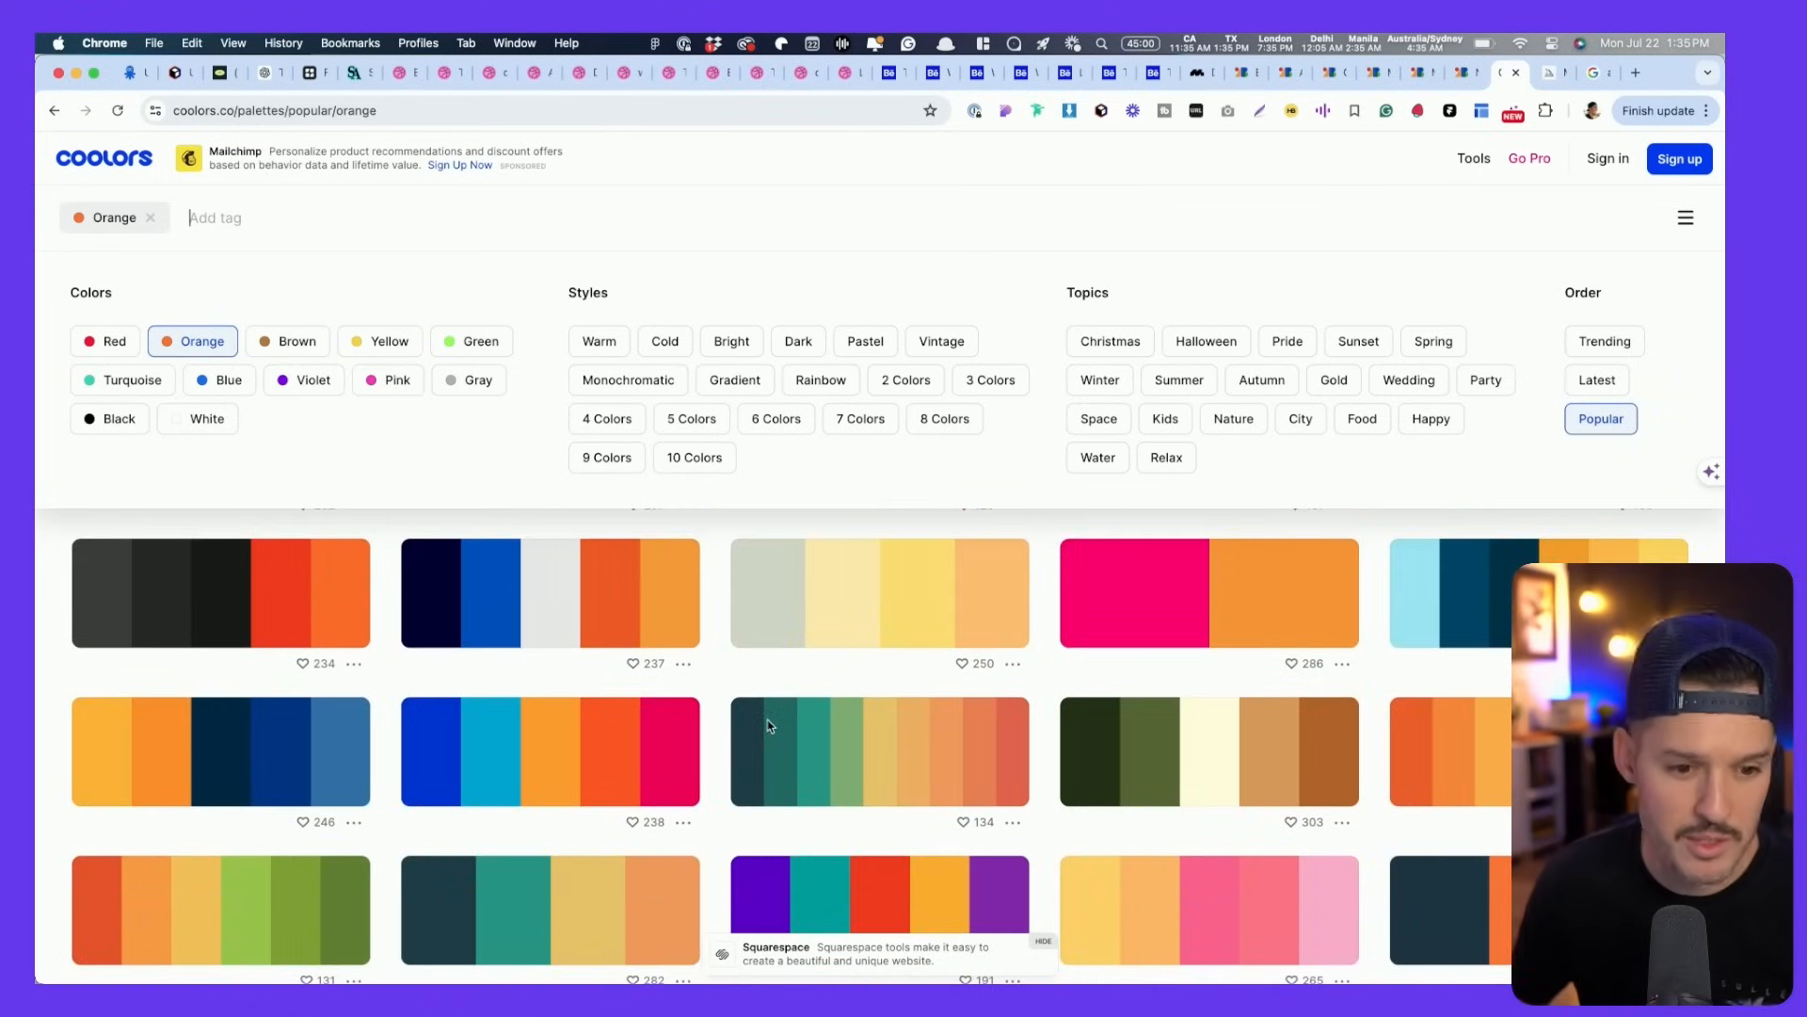
left_click(189, 599)
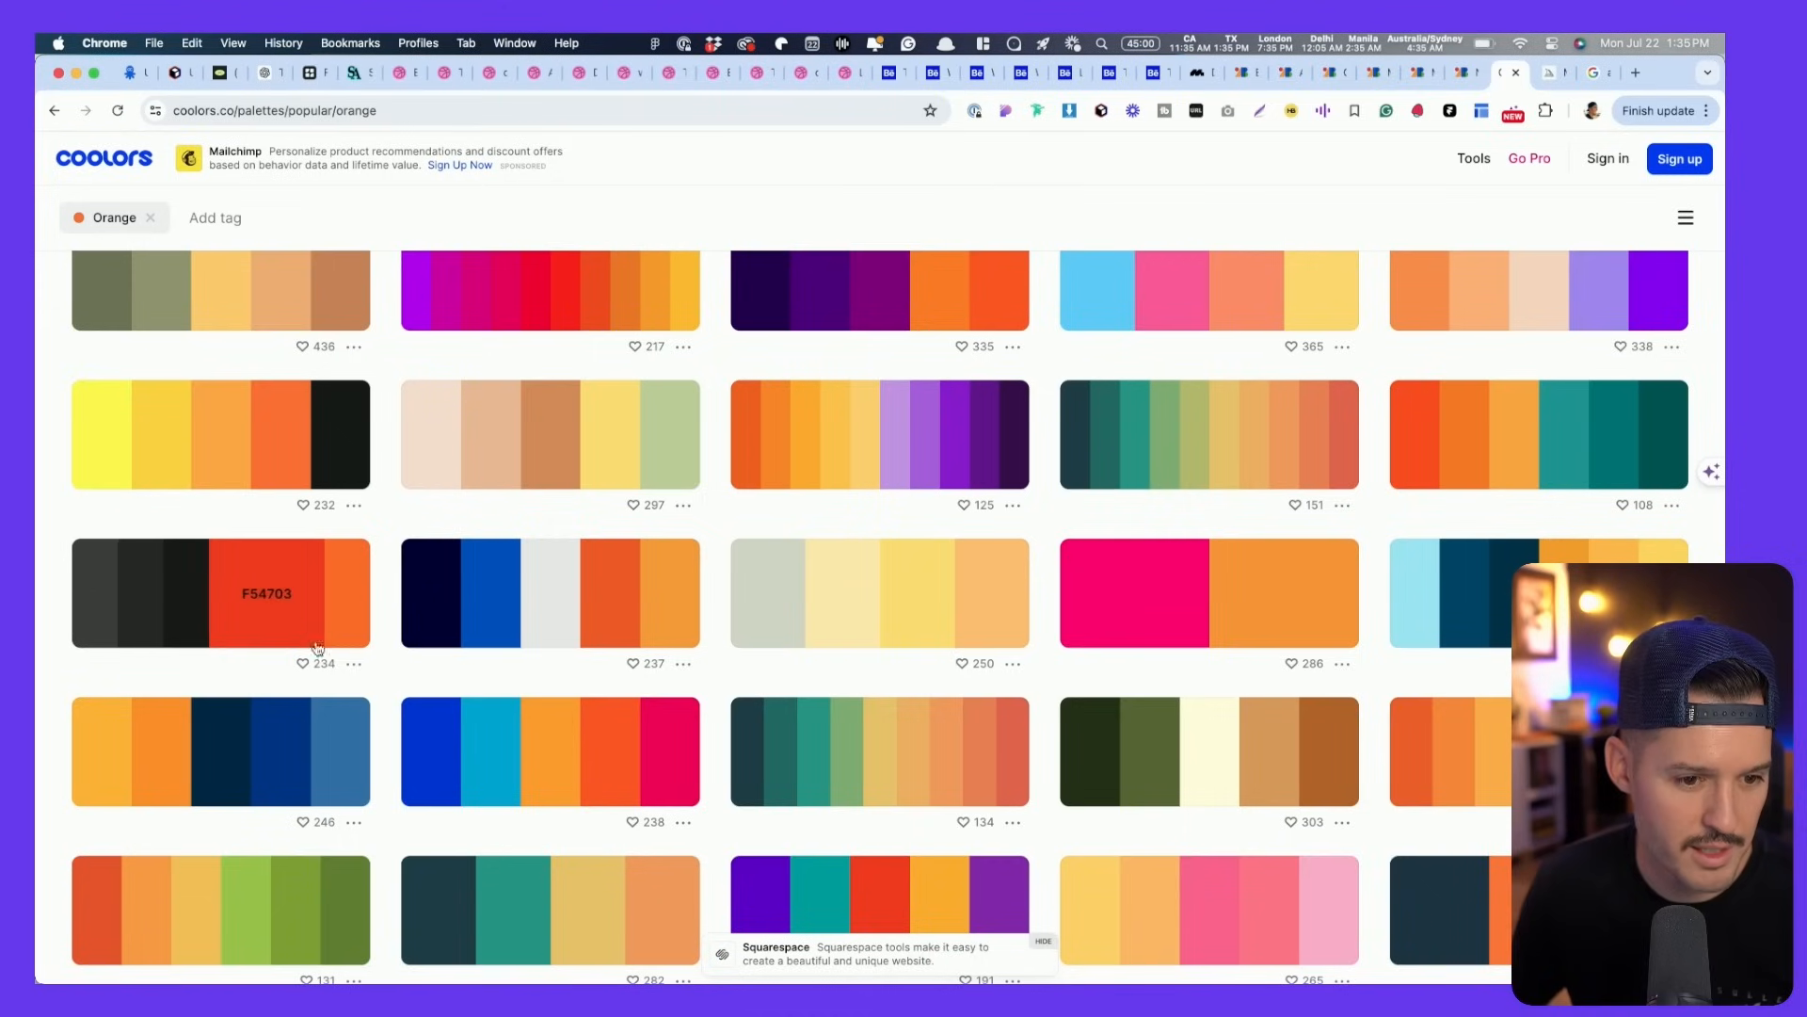
- Open the 464545–FF7518 palette in a new tab and in the Palette Visualizer
left_click(353, 665)
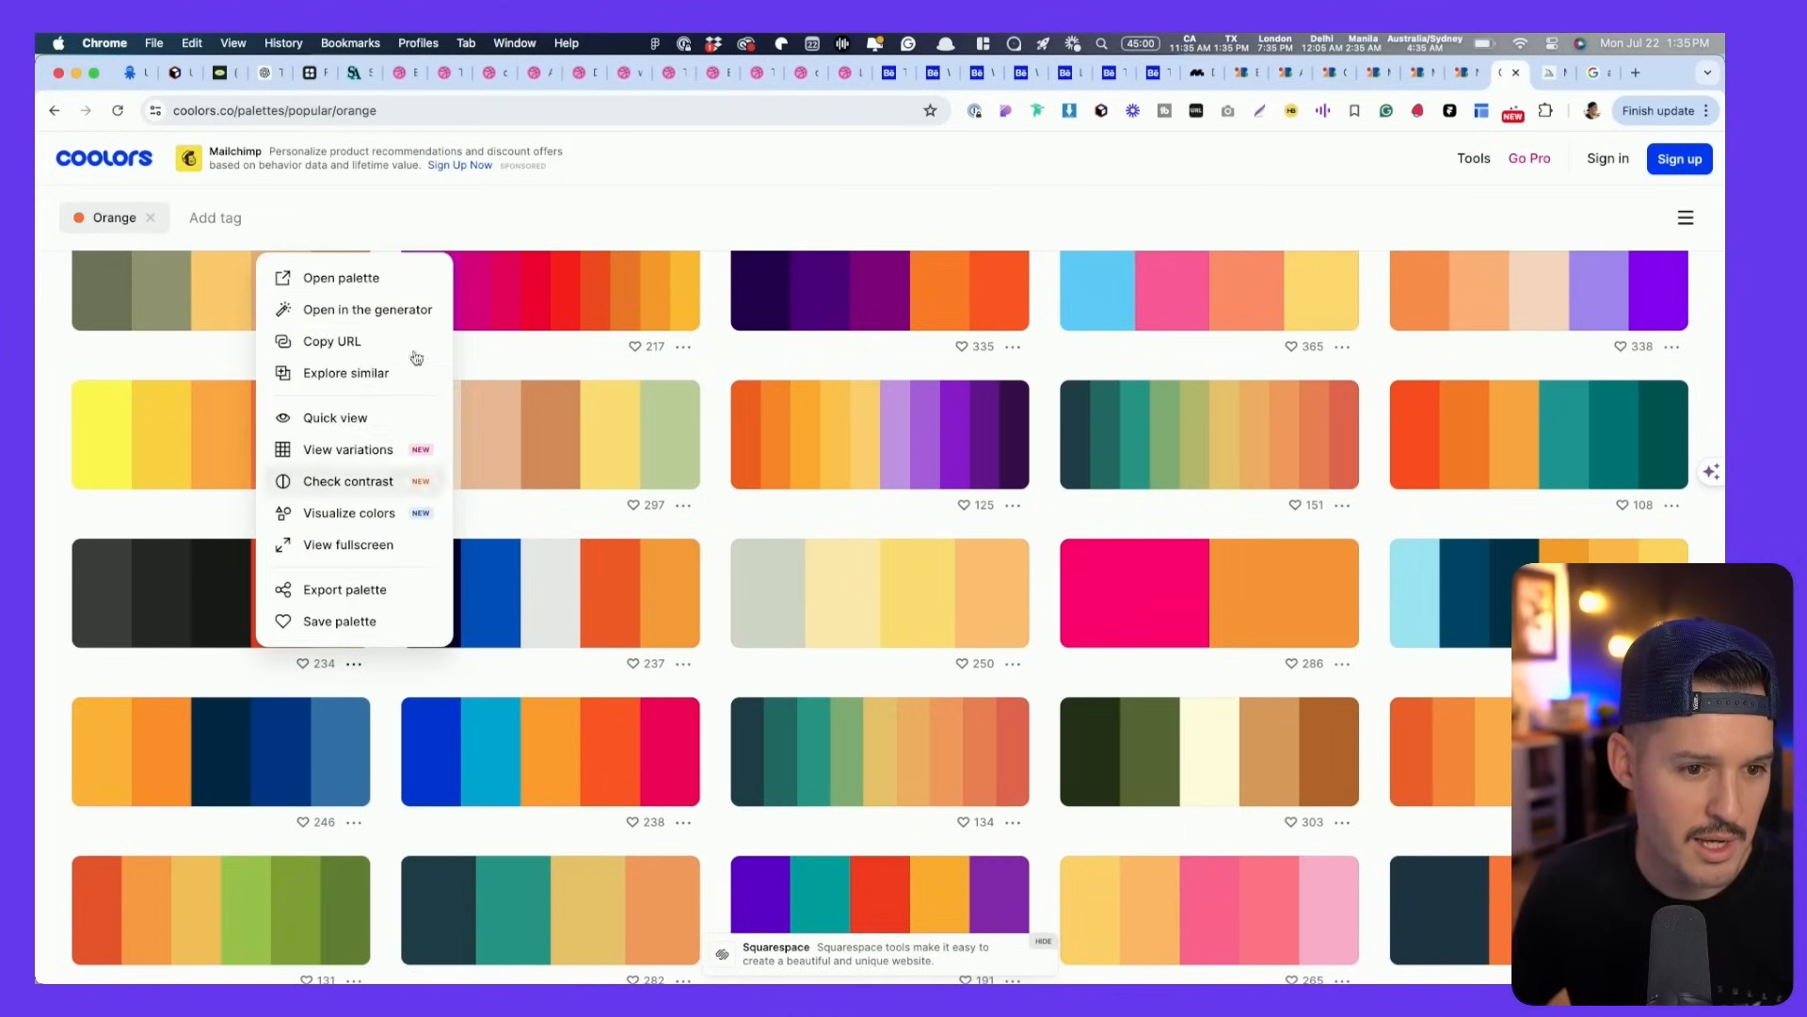
left_click(392, 278, "super")
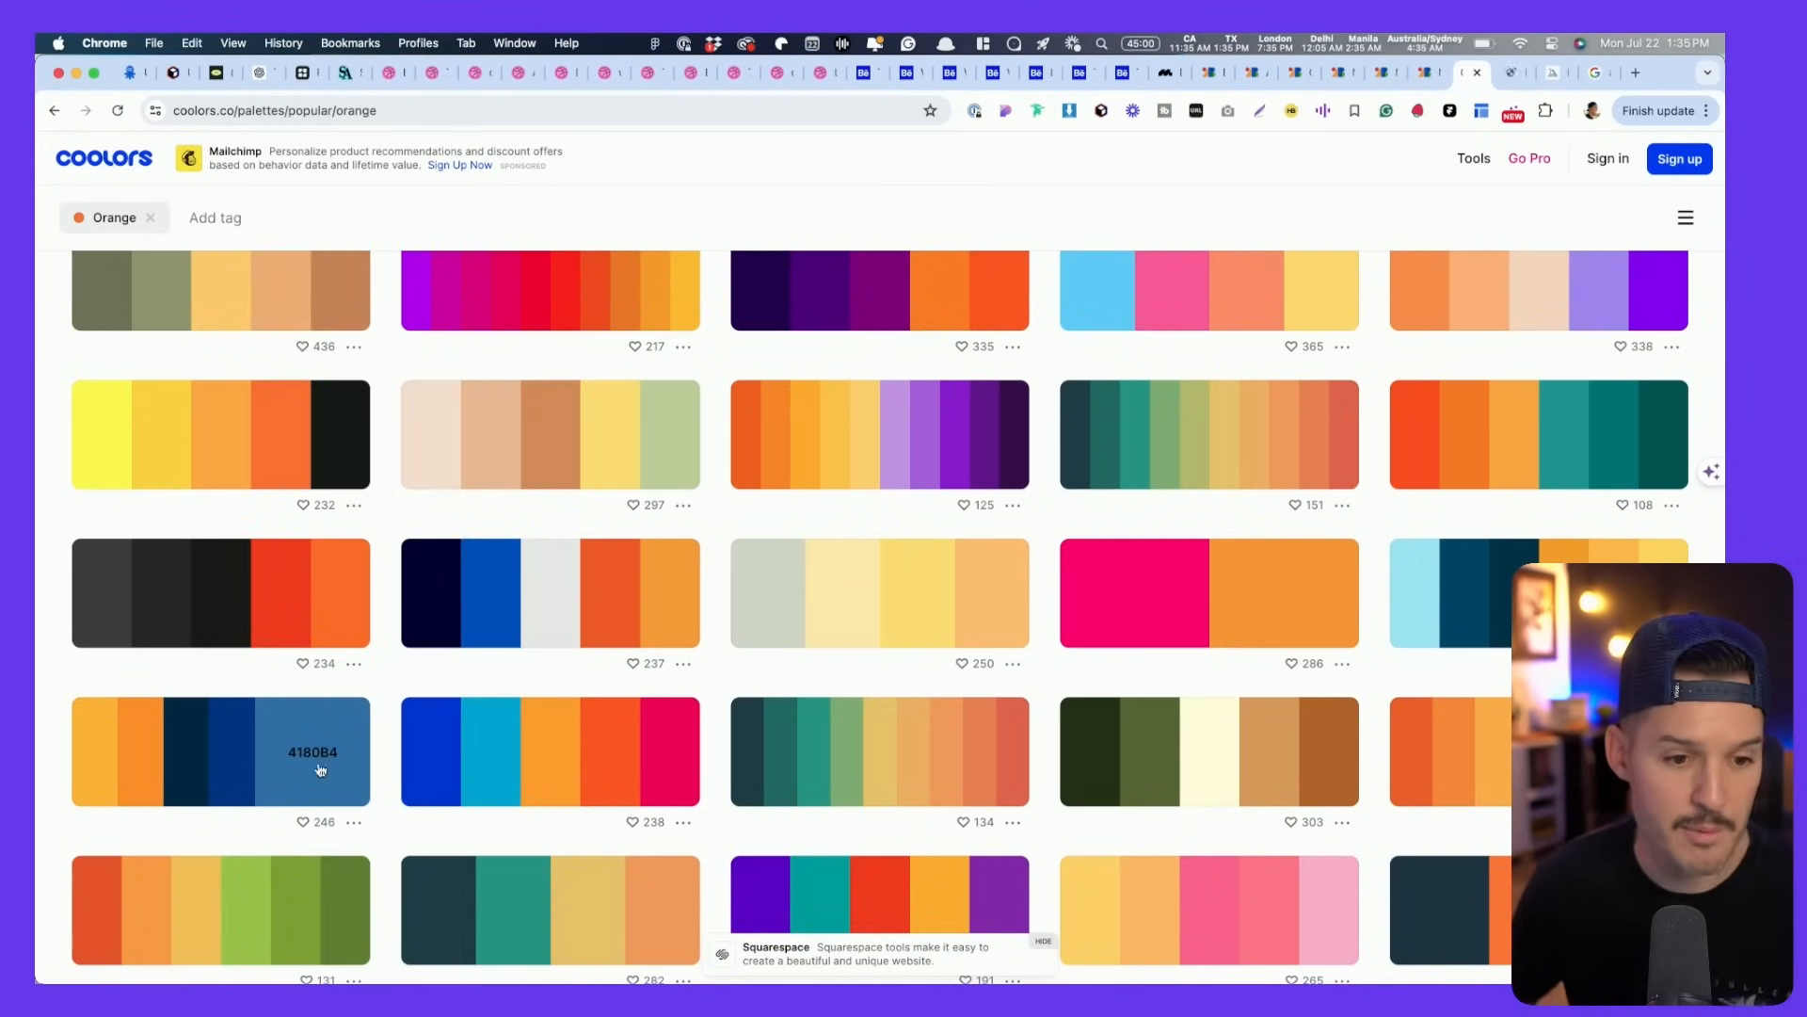
left_click(354, 664)
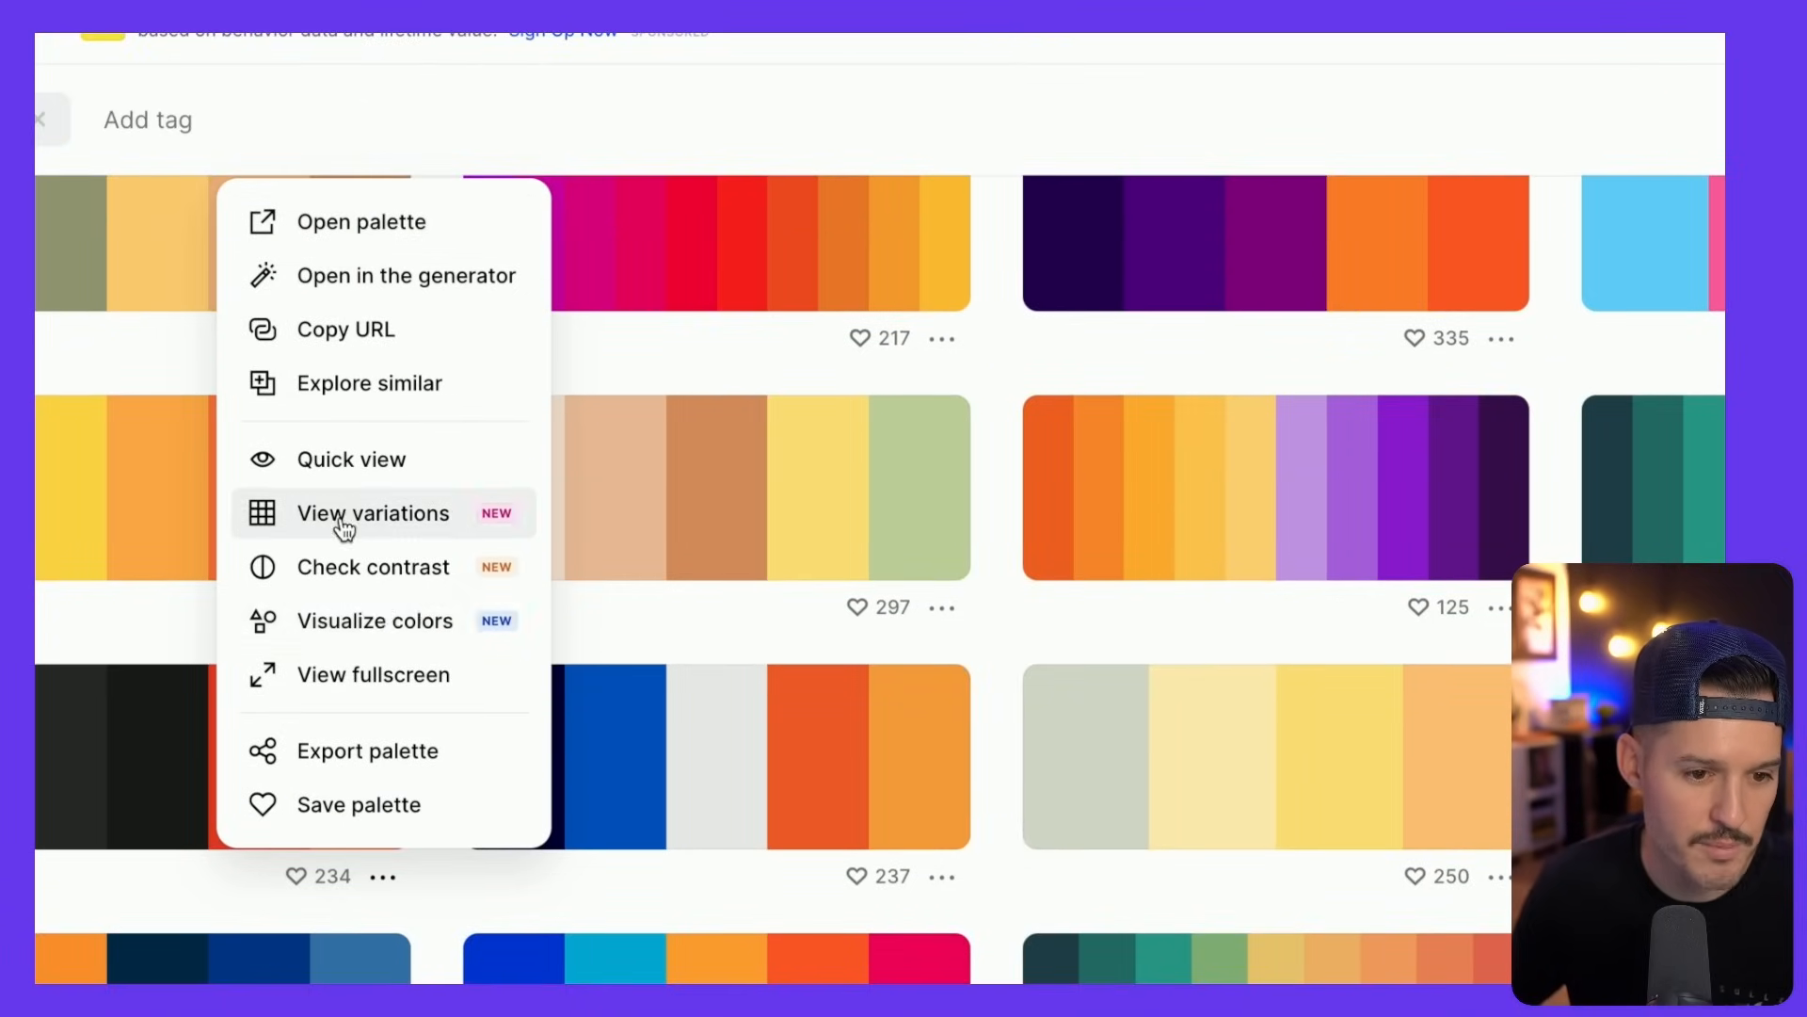
left_click(371, 629)
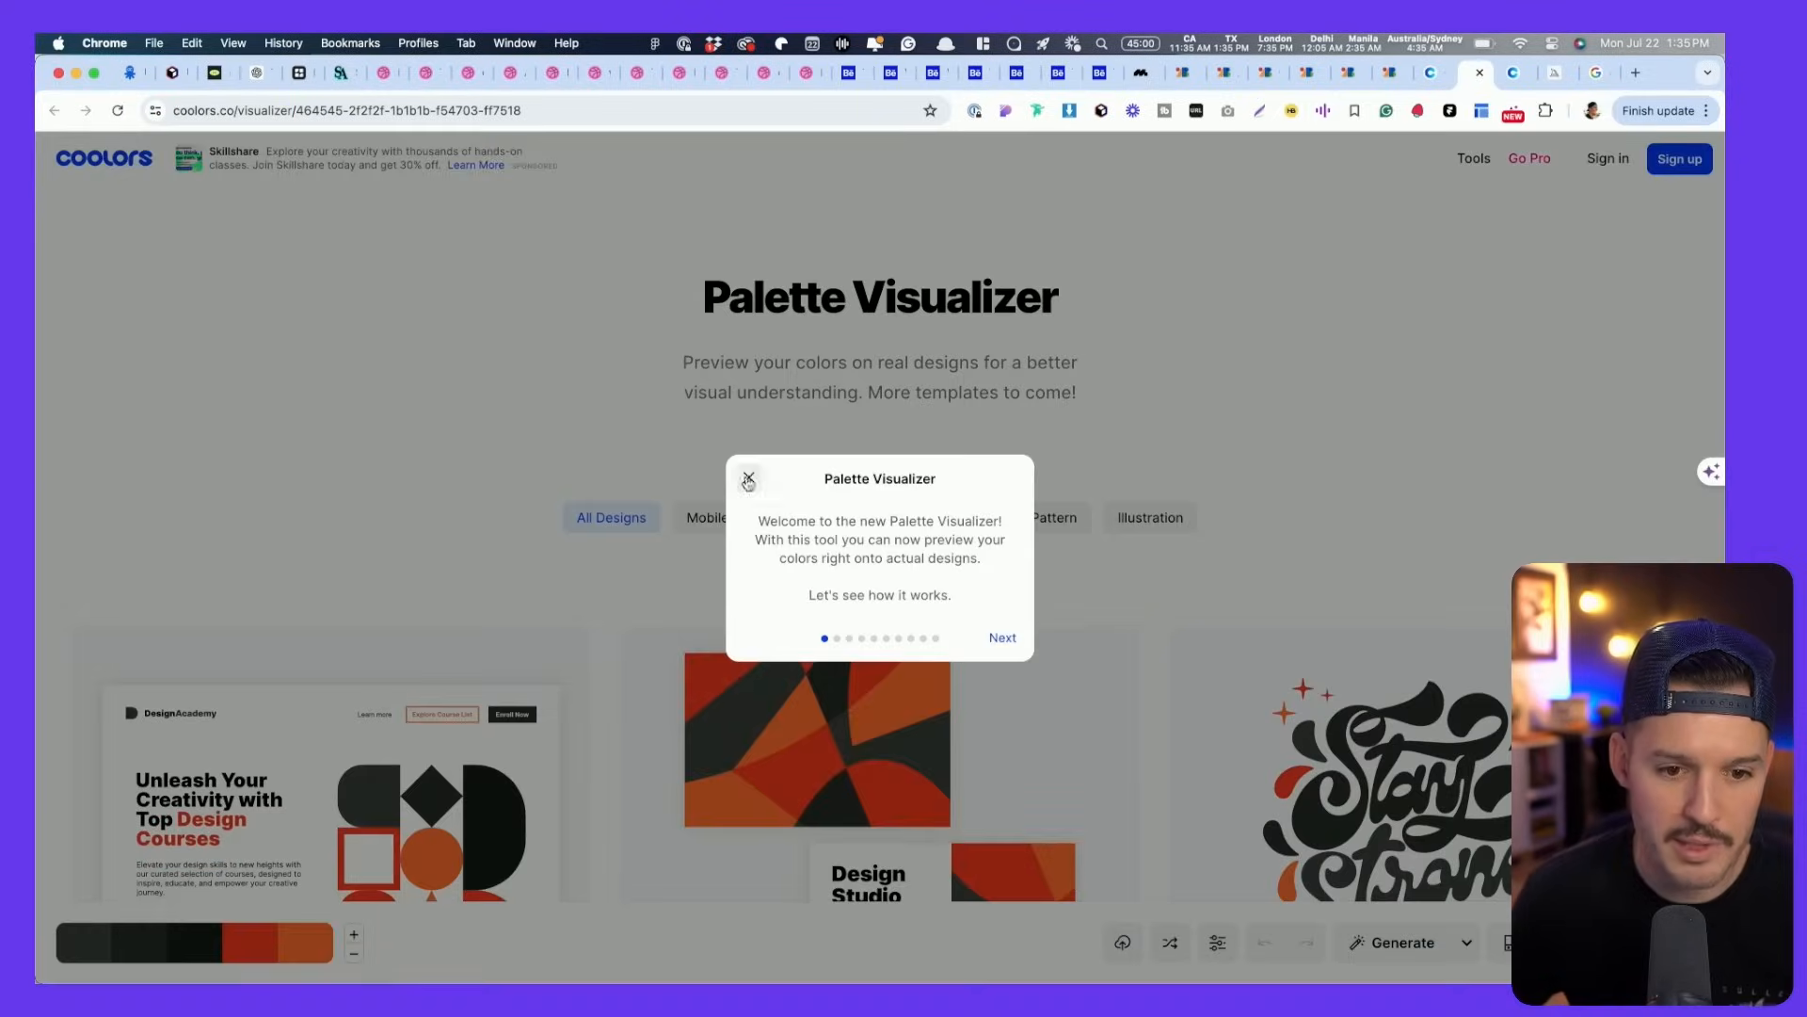
left_click(748, 479)
- Look over the visualizer's sample designs, then go back to the Orange palettes list
scroll(388, 598, "down", 5)
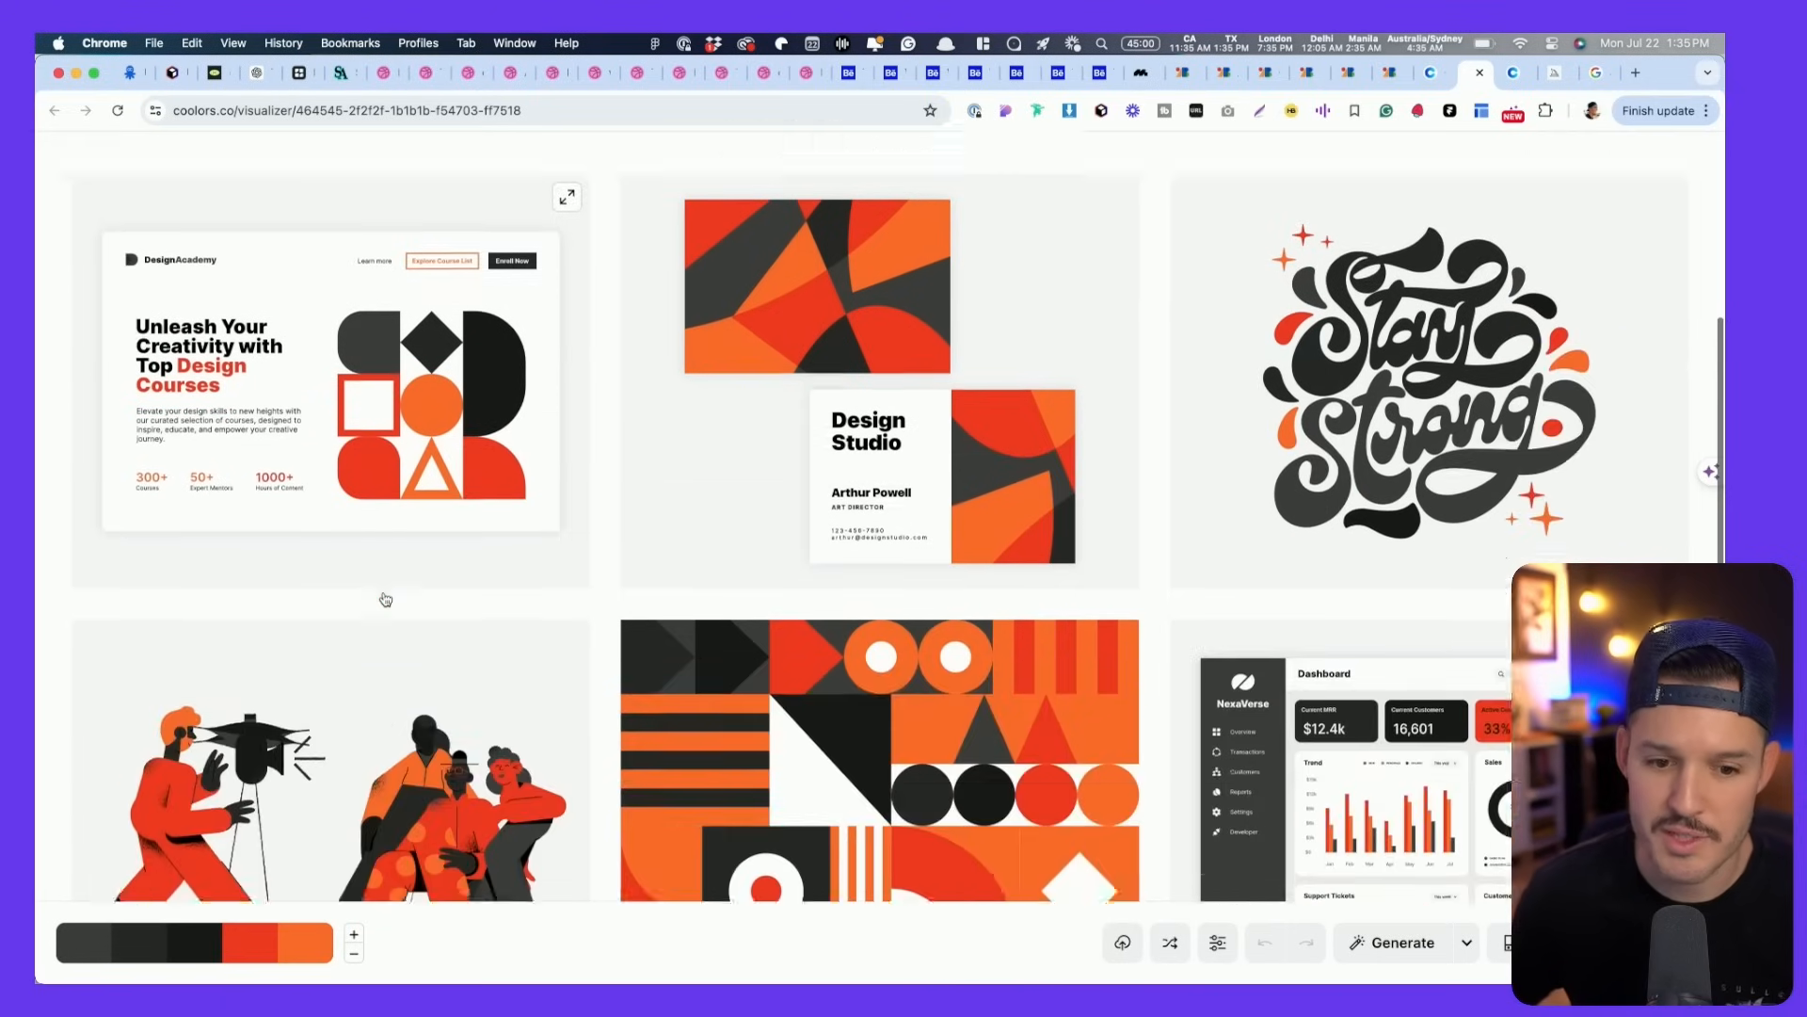
scroll(386, 598, "down", 10)
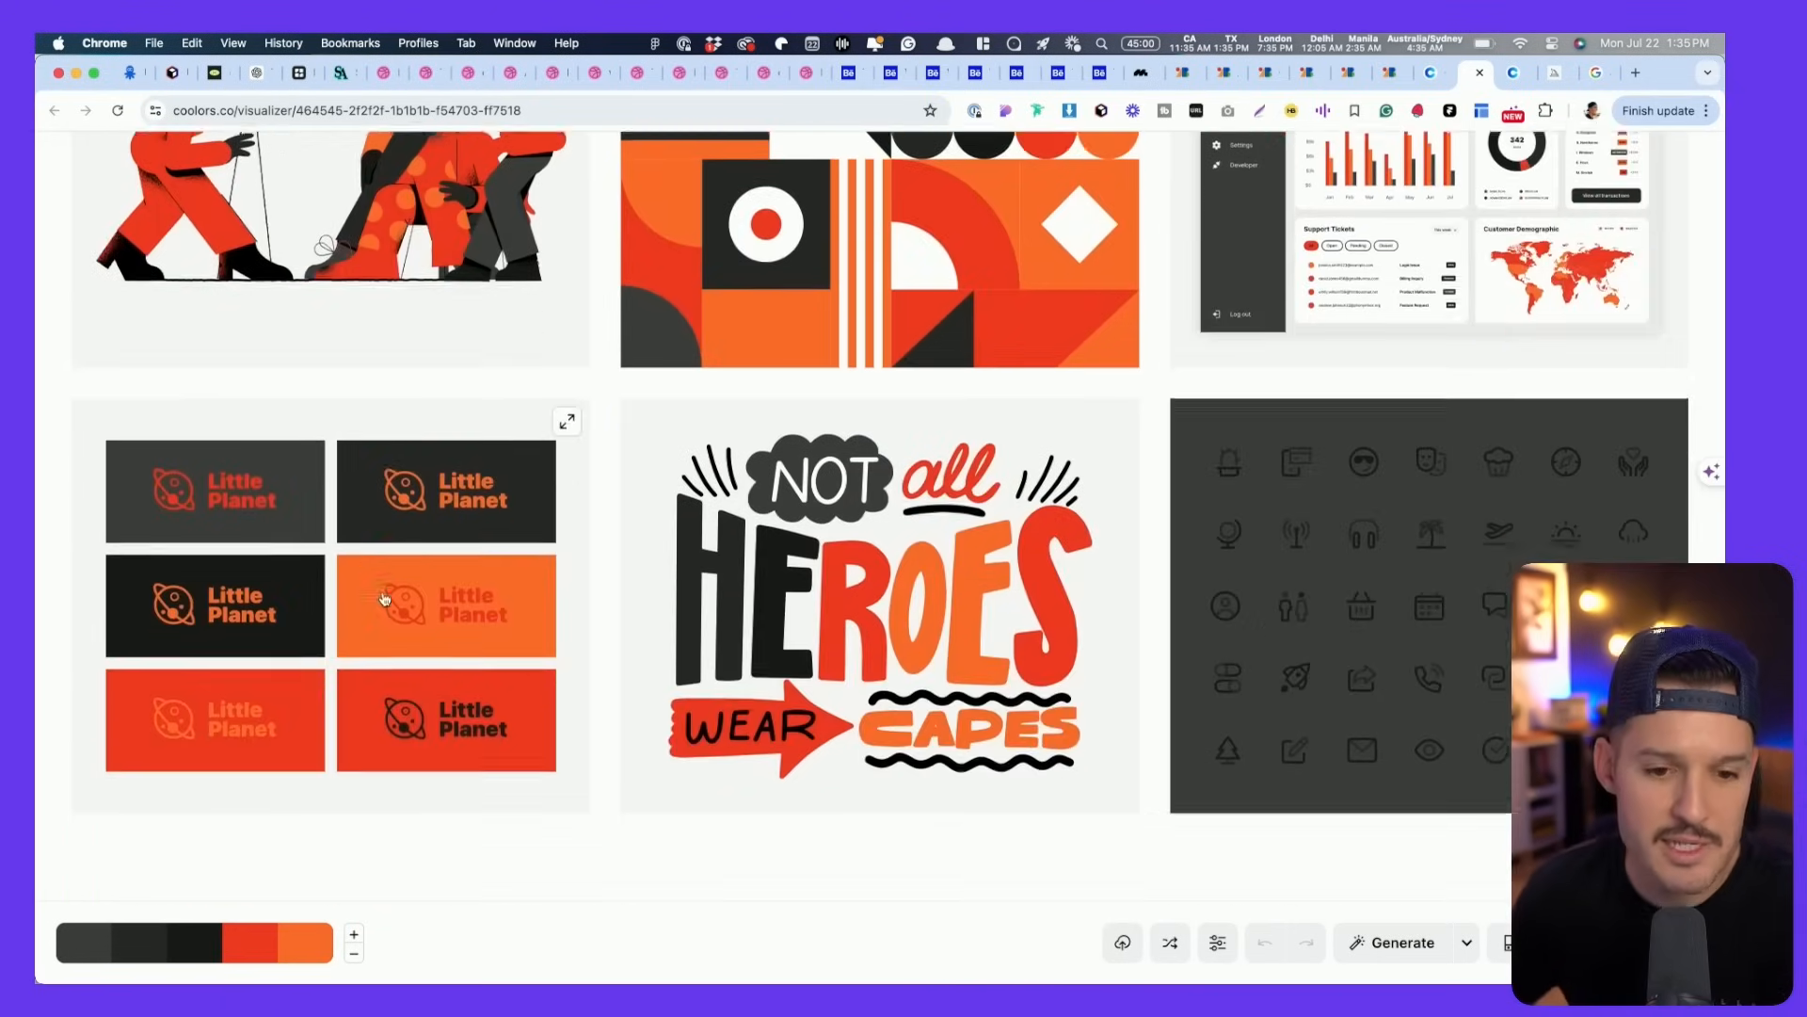
scroll(385, 599, "down", 2)
scroll(385, 598, "up", 12)
scroll(384, 599, "up", 2)
key("ctrl+Tab")
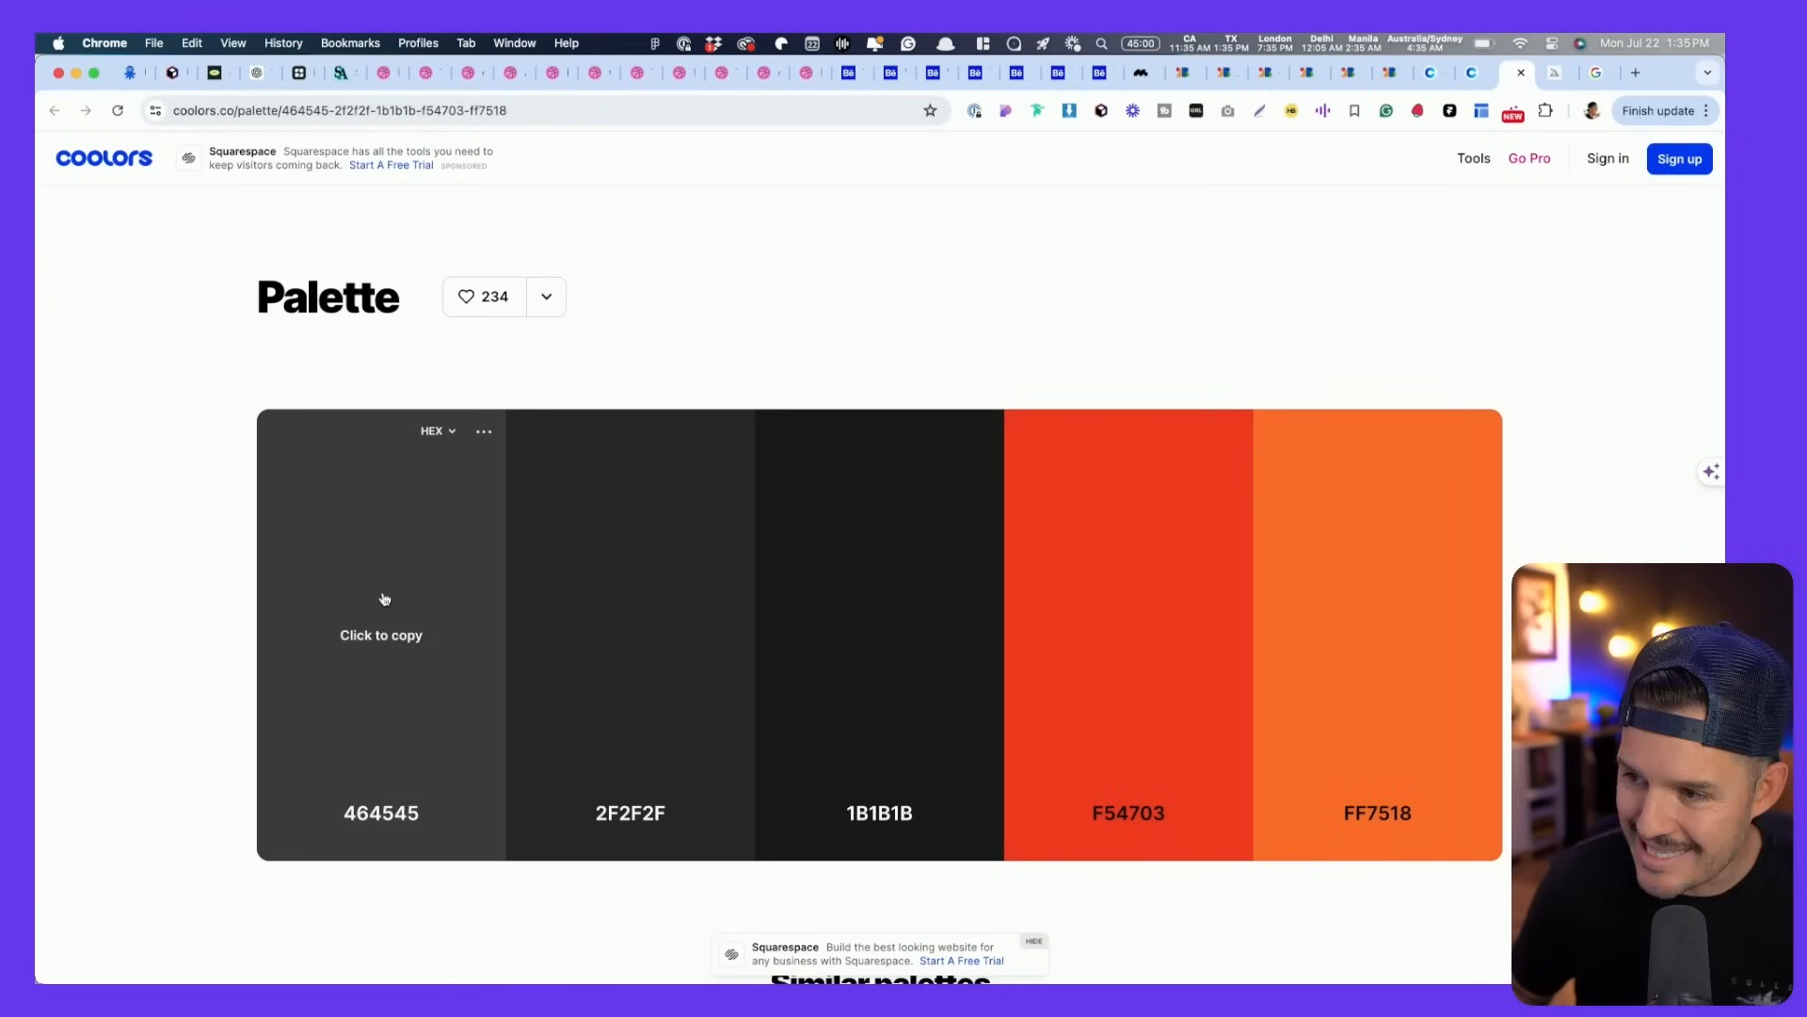
key("ctrl+shift+Tab")
key("ctrl+shift+Tab")
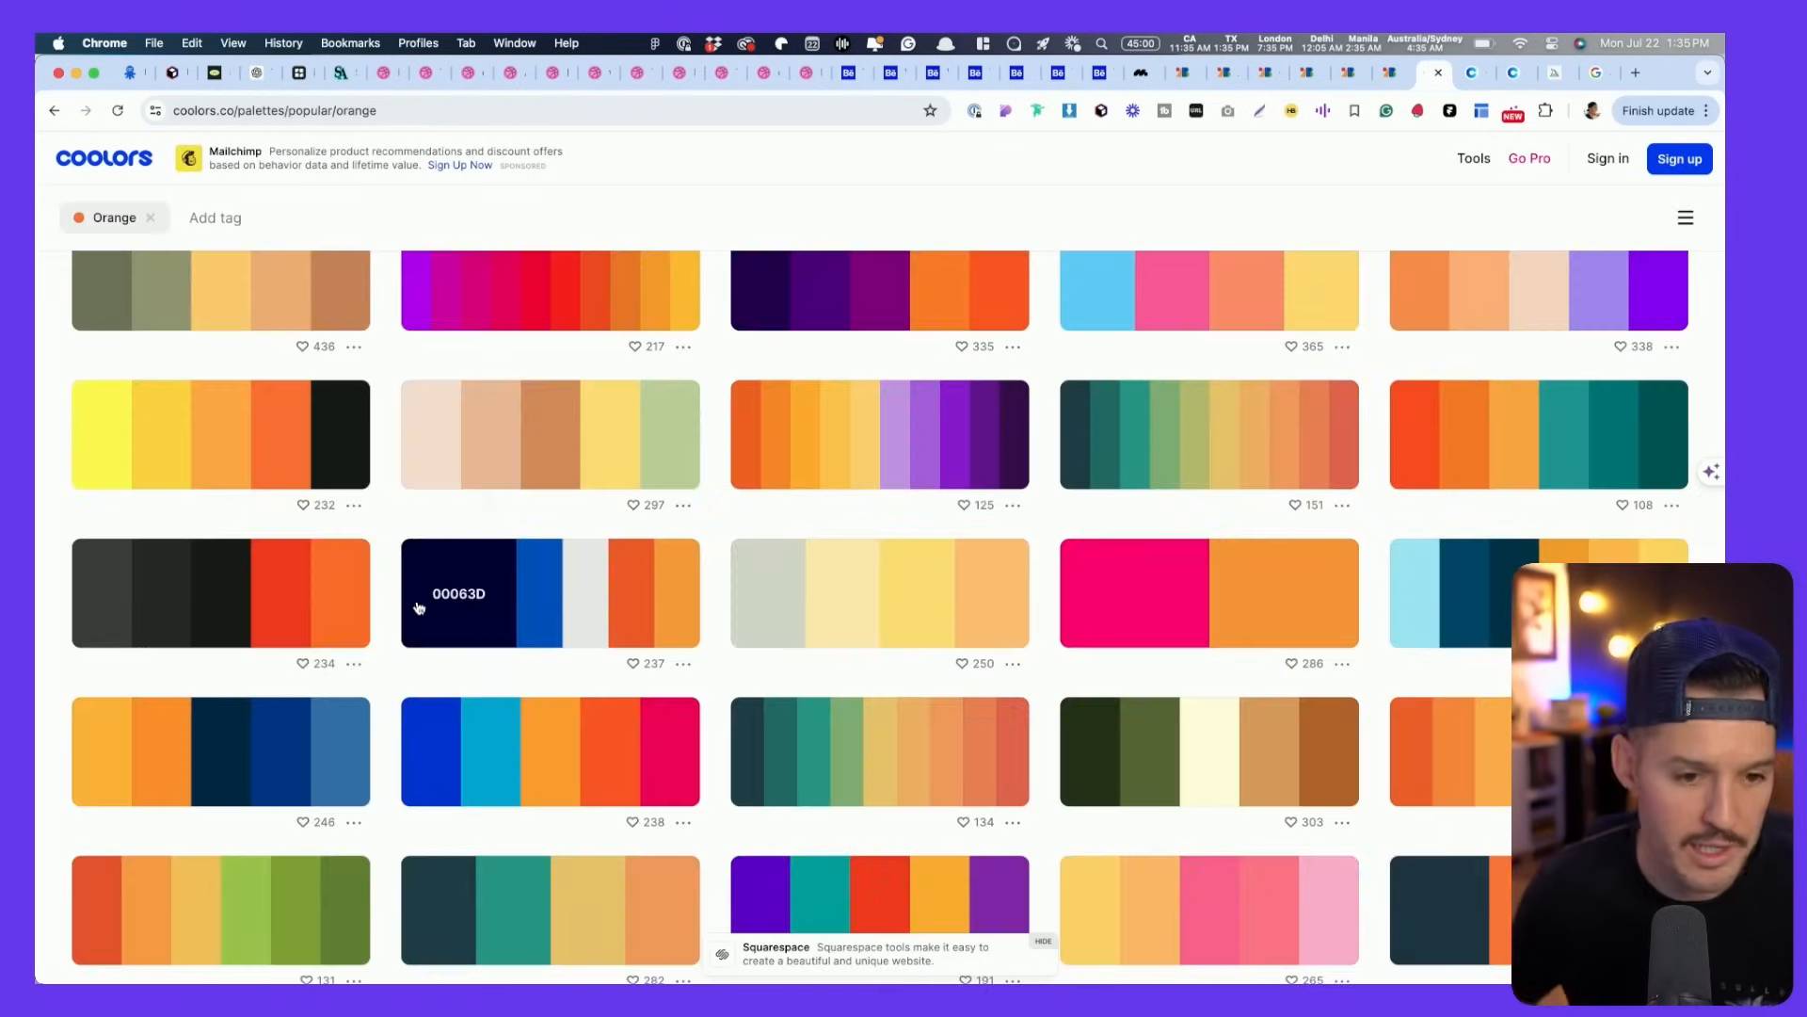
scroll(410, 607, "down", 5)
scroll(411, 608, "down", 3)
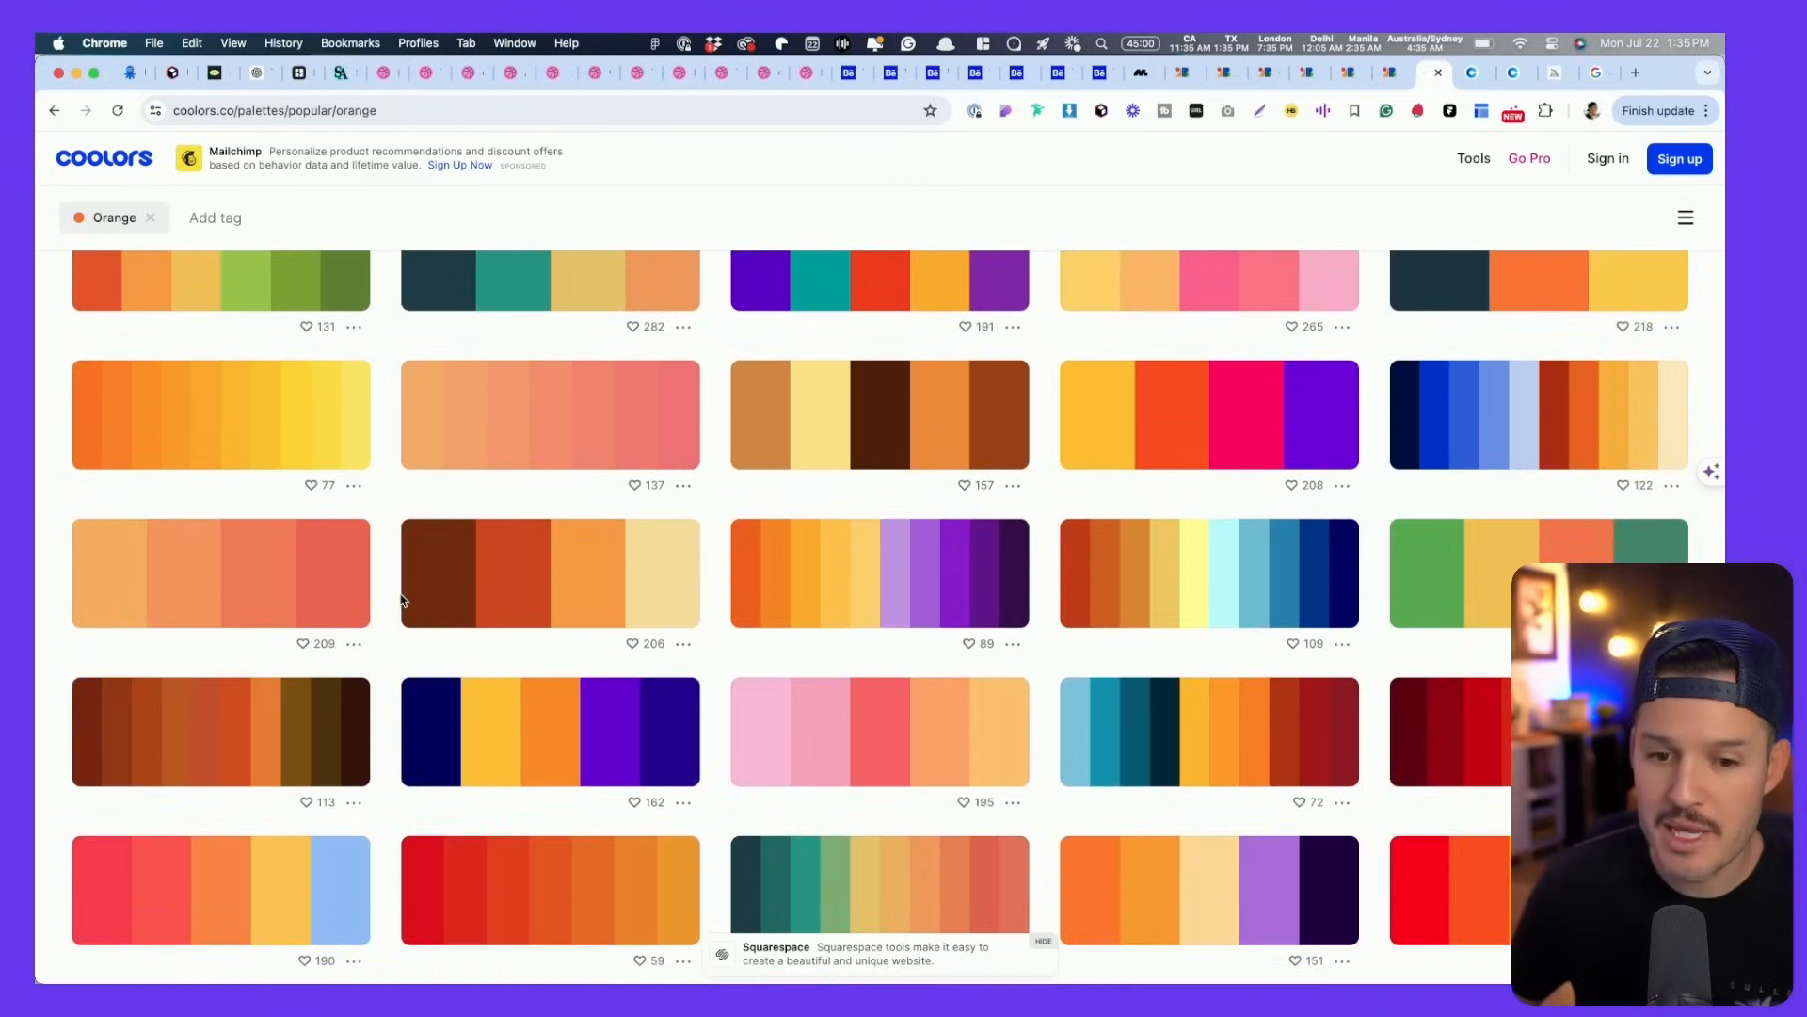
- Open the FF7B00–FFEA00 orange-to-yellow palette in a new tab and in the visualizer
scroll(403, 600, "down", 7)
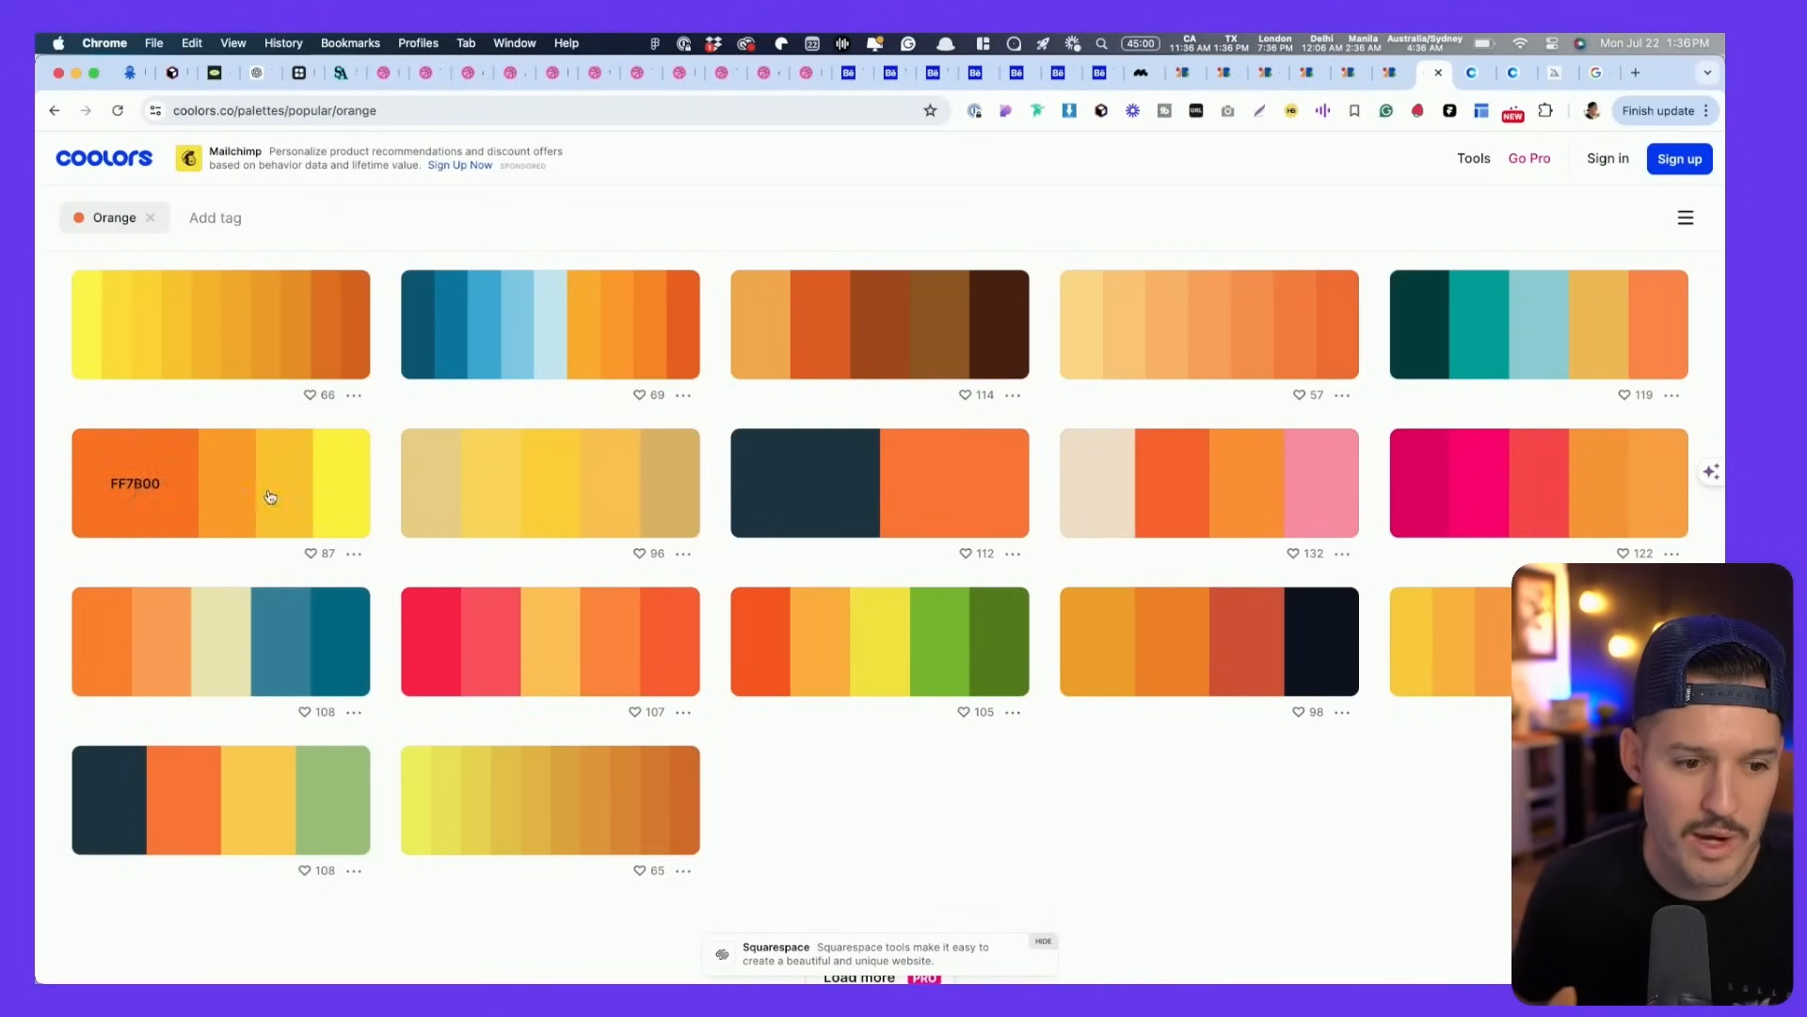
left_click(354, 554)
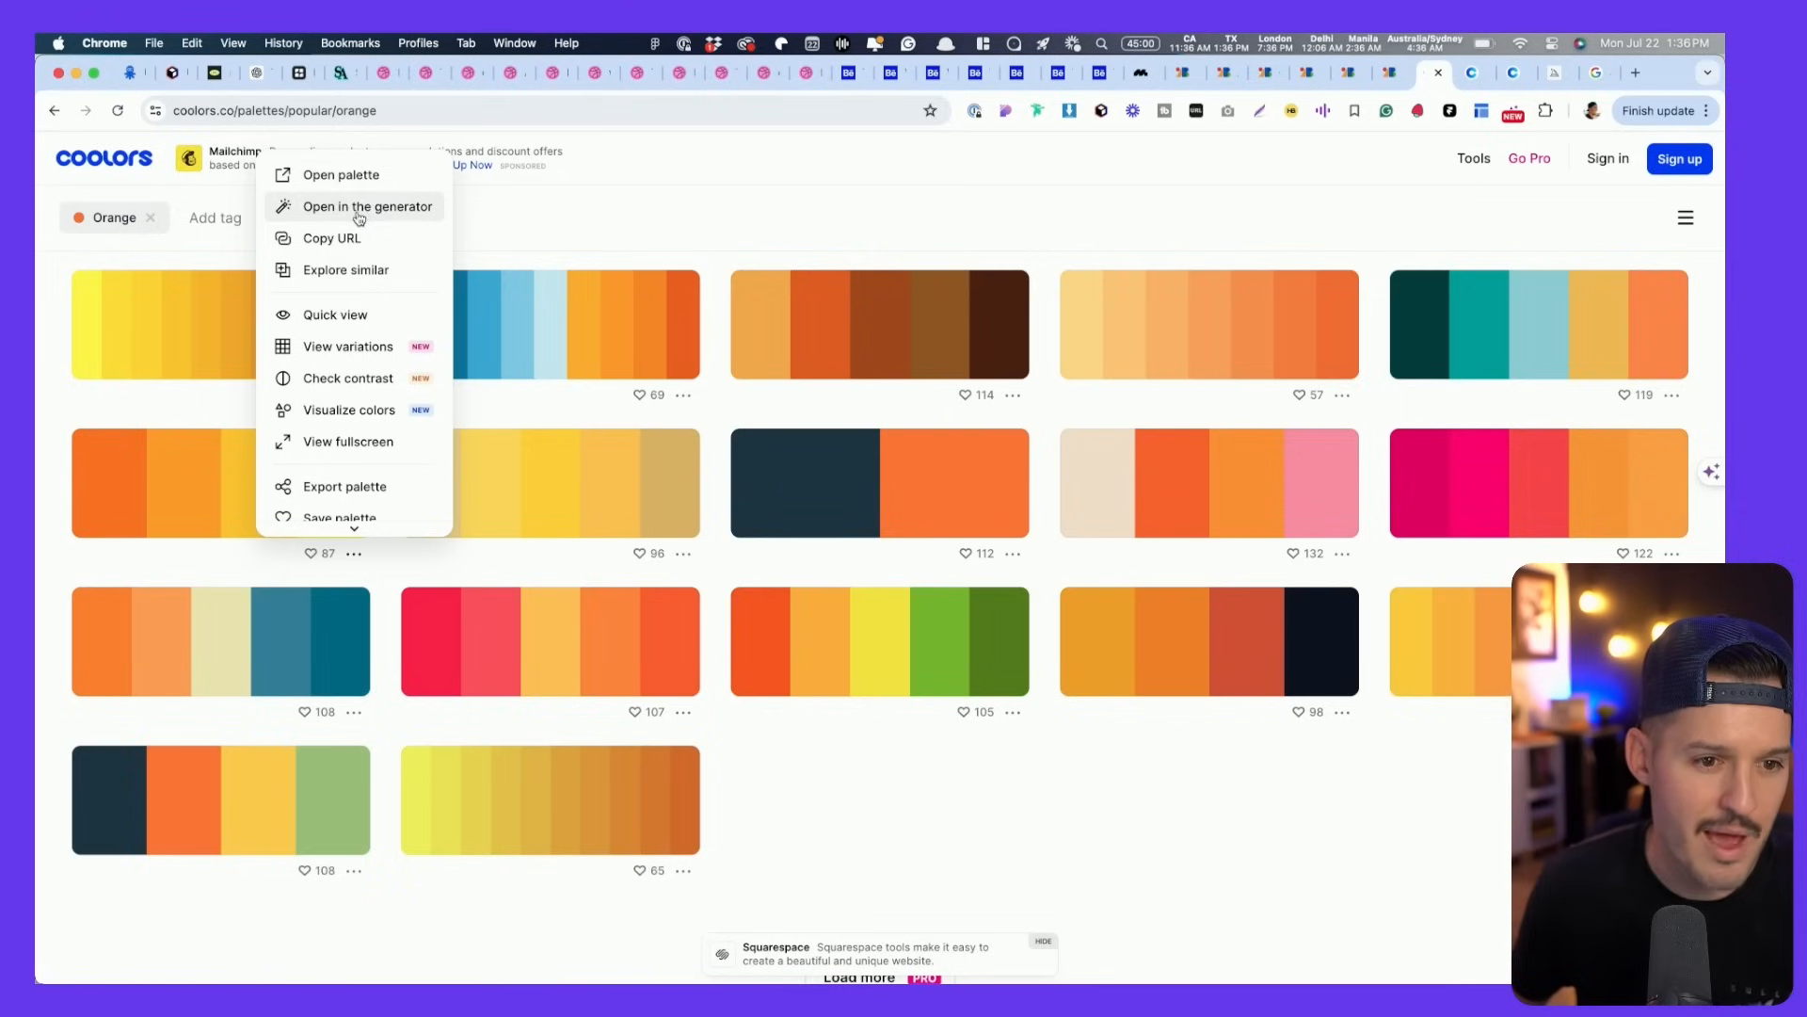
left_click(353, 176)
left_click(355, 555)
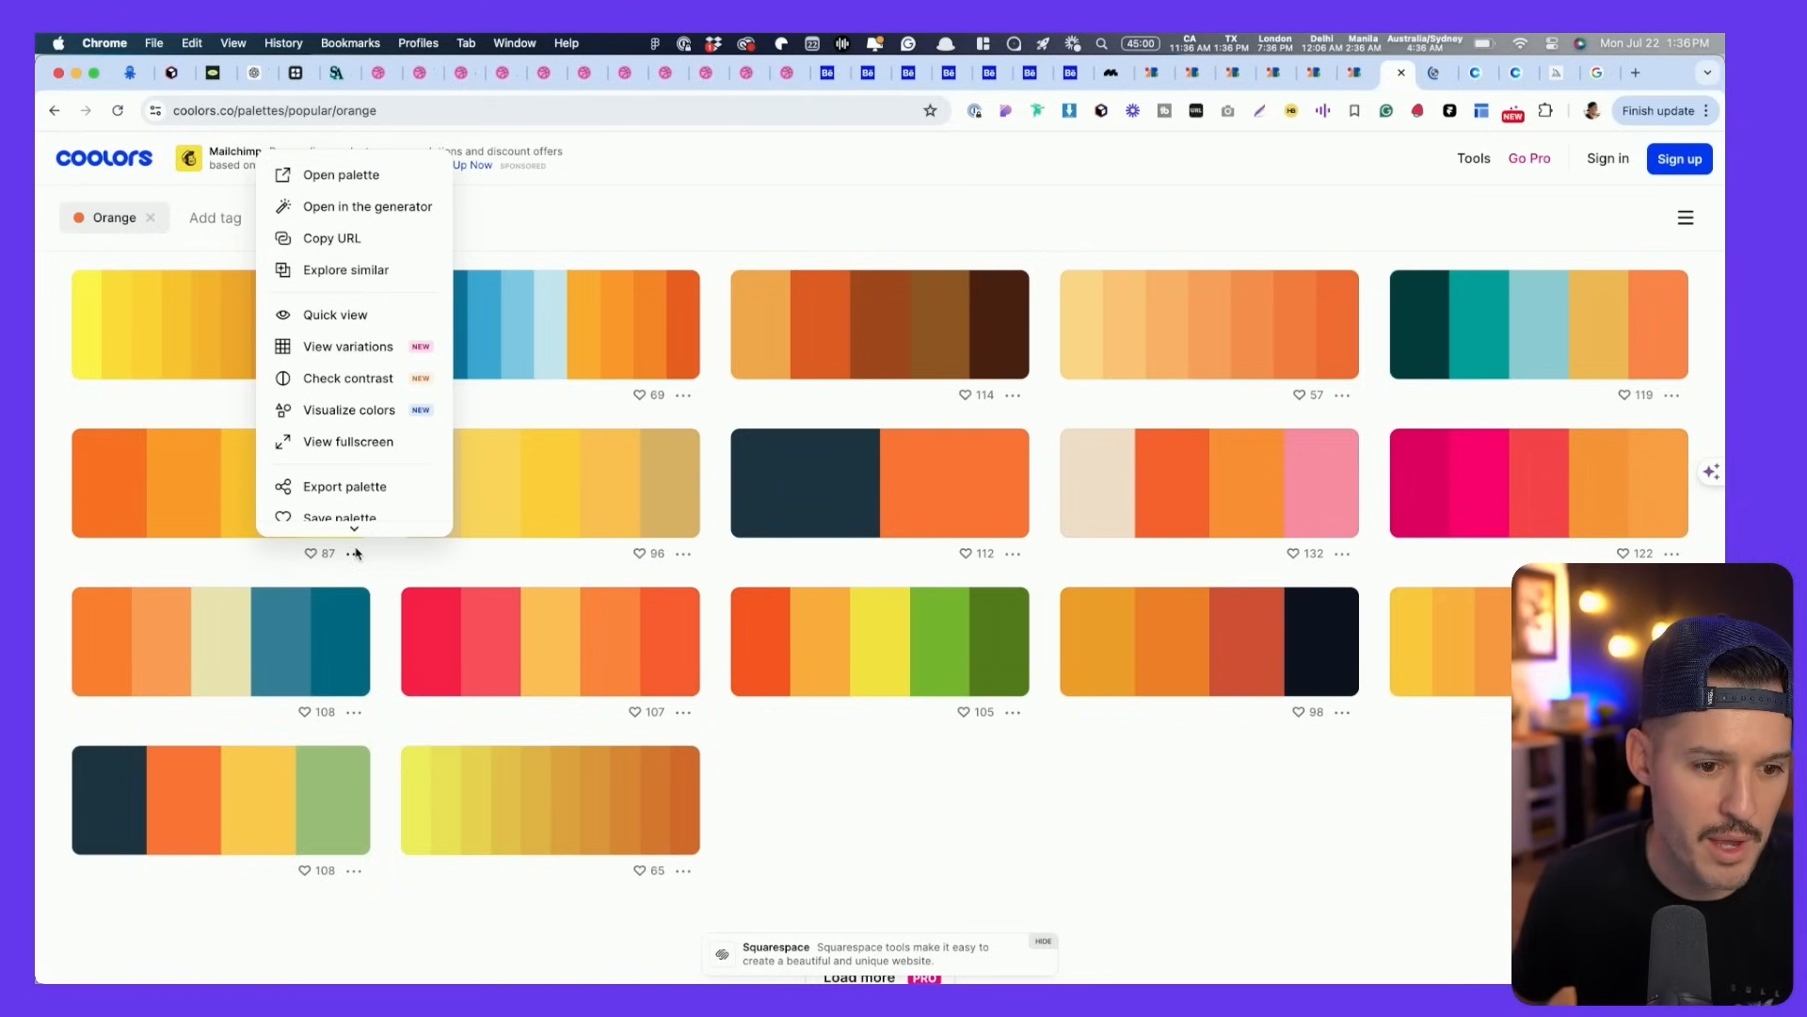
left_click(367, 418)
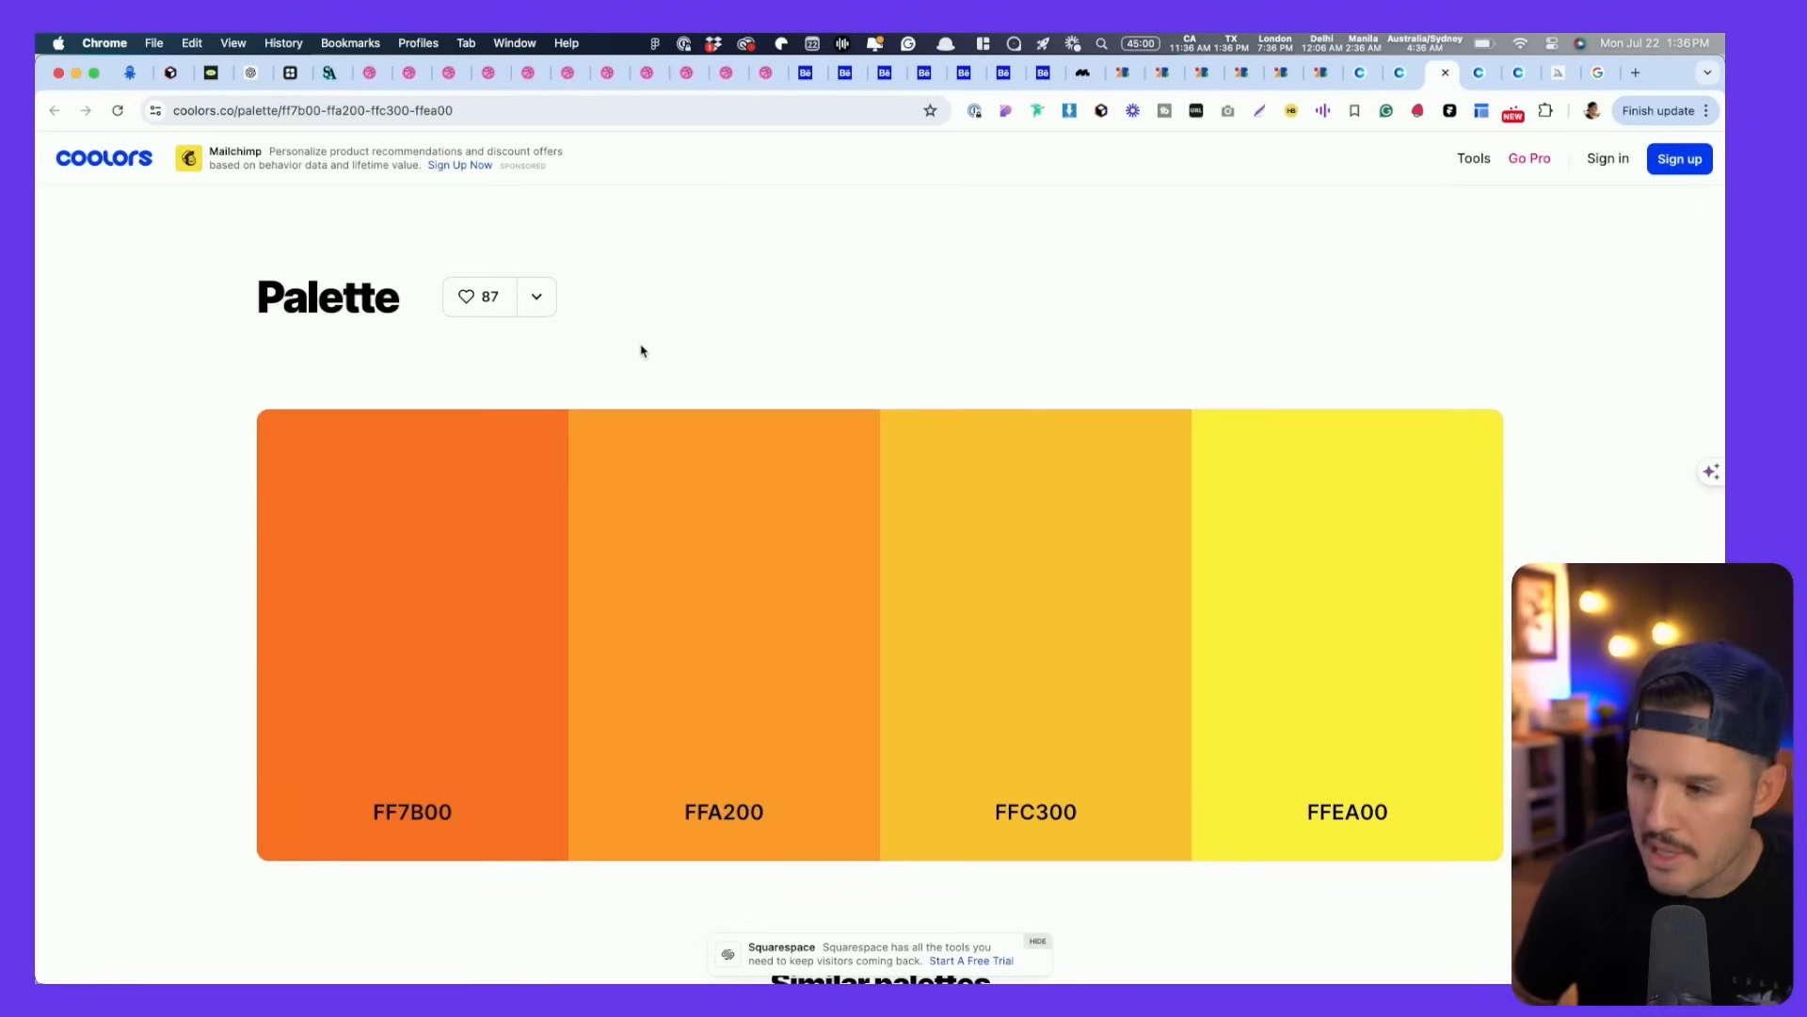
- Compare its design previews with the 464545–FF7518 palette, ending on the dark-and-orange colour codes
key("ctrl+Tab")
key("ctrl+Tab")
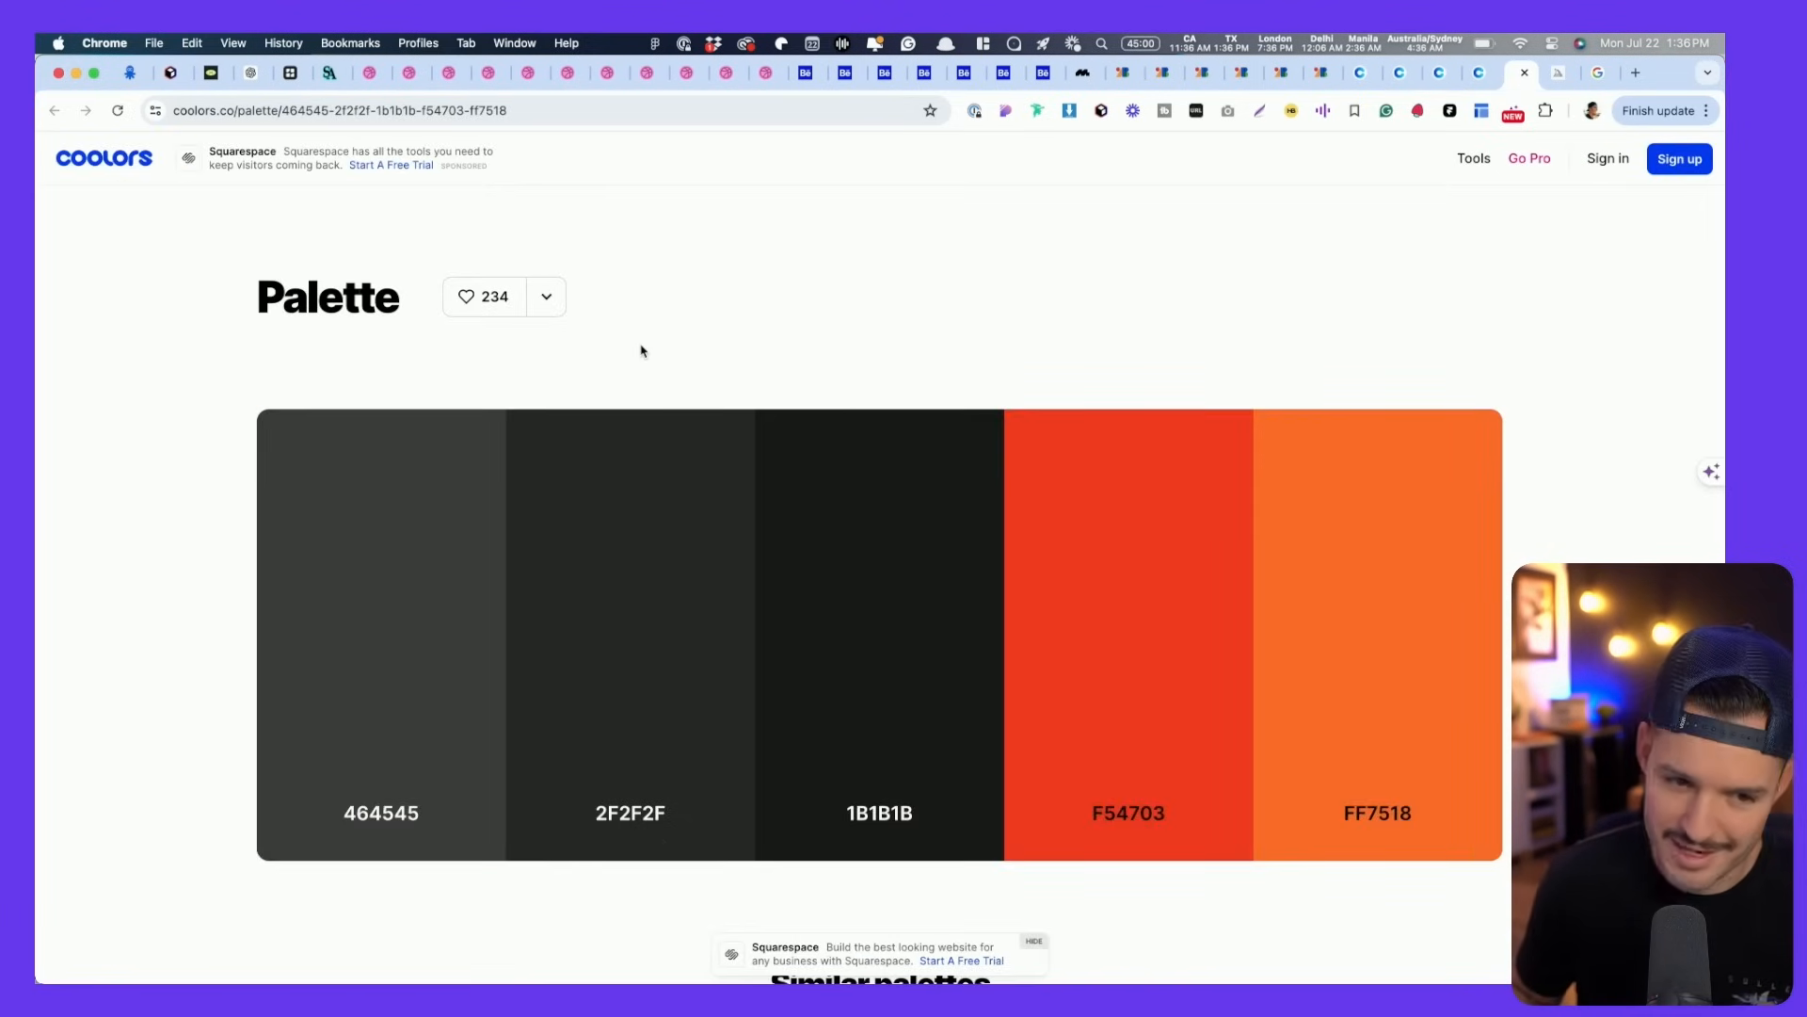
key("ctrl+shift+Tab")
key("ctrl+shift+Tab")
key("ctrl+shift+Tab")
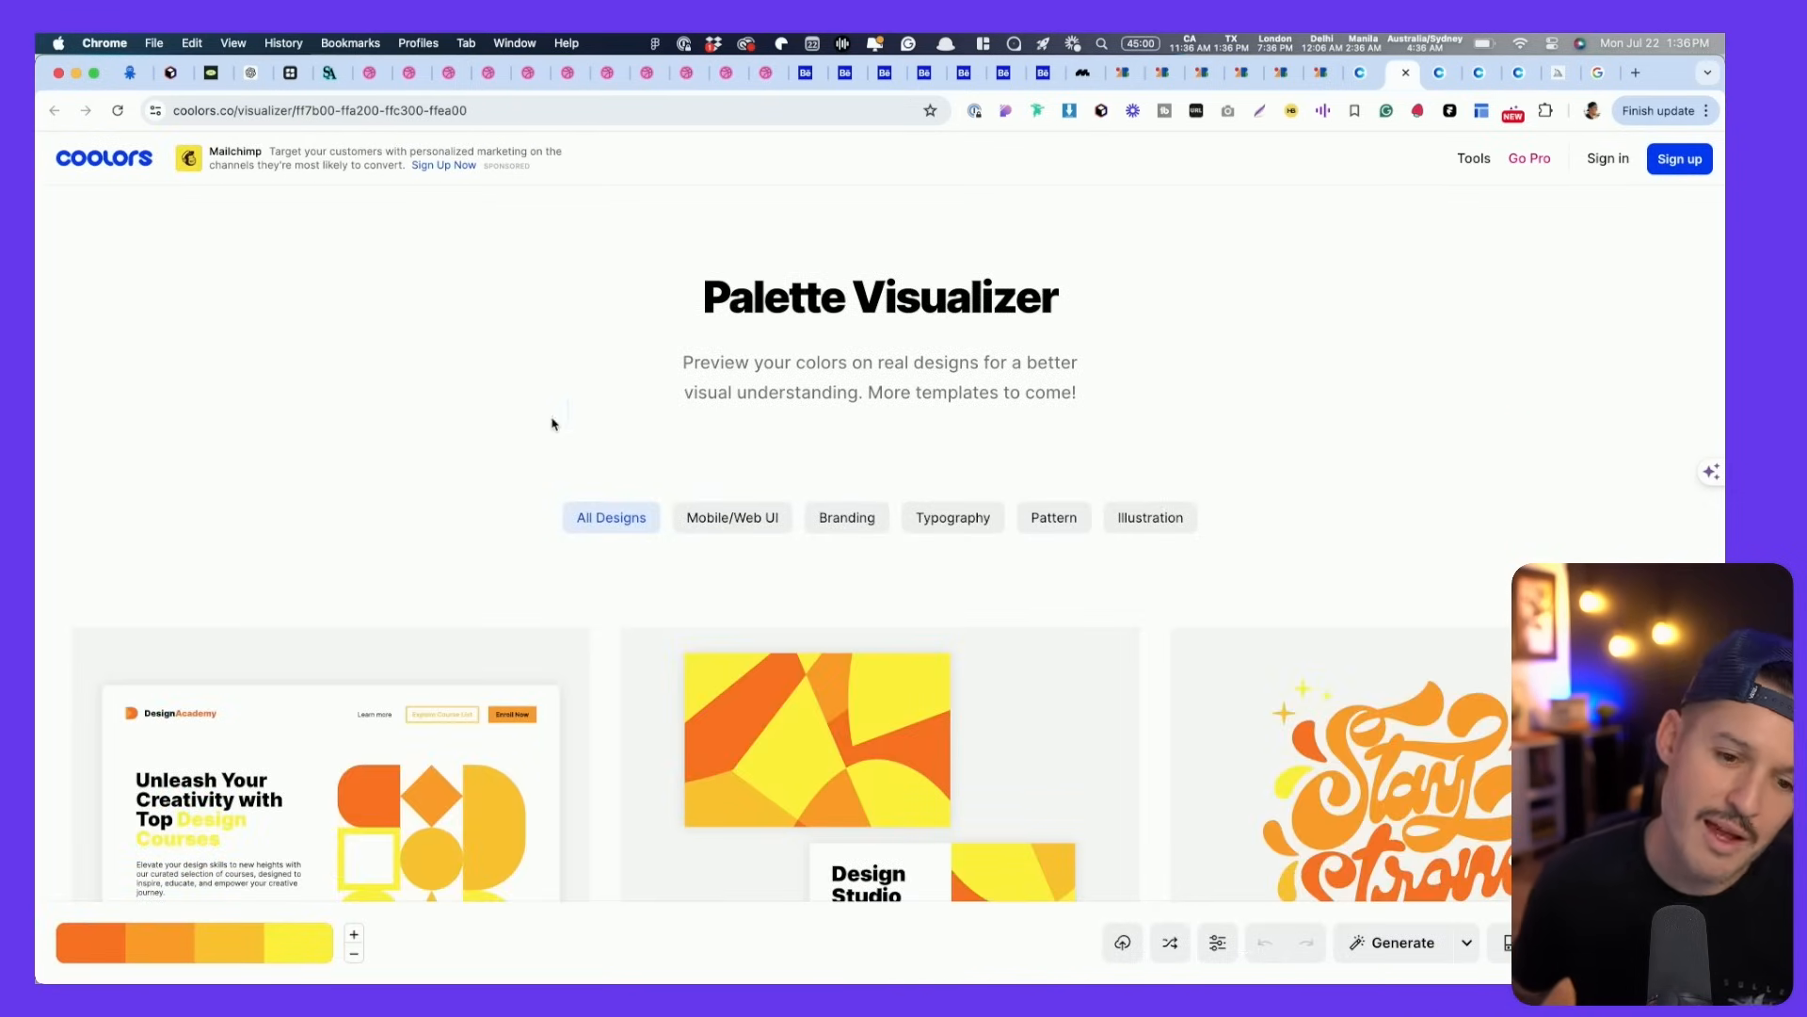
scroll(553, 424, "down", 15)
scroll(553, 426, "up", 10)
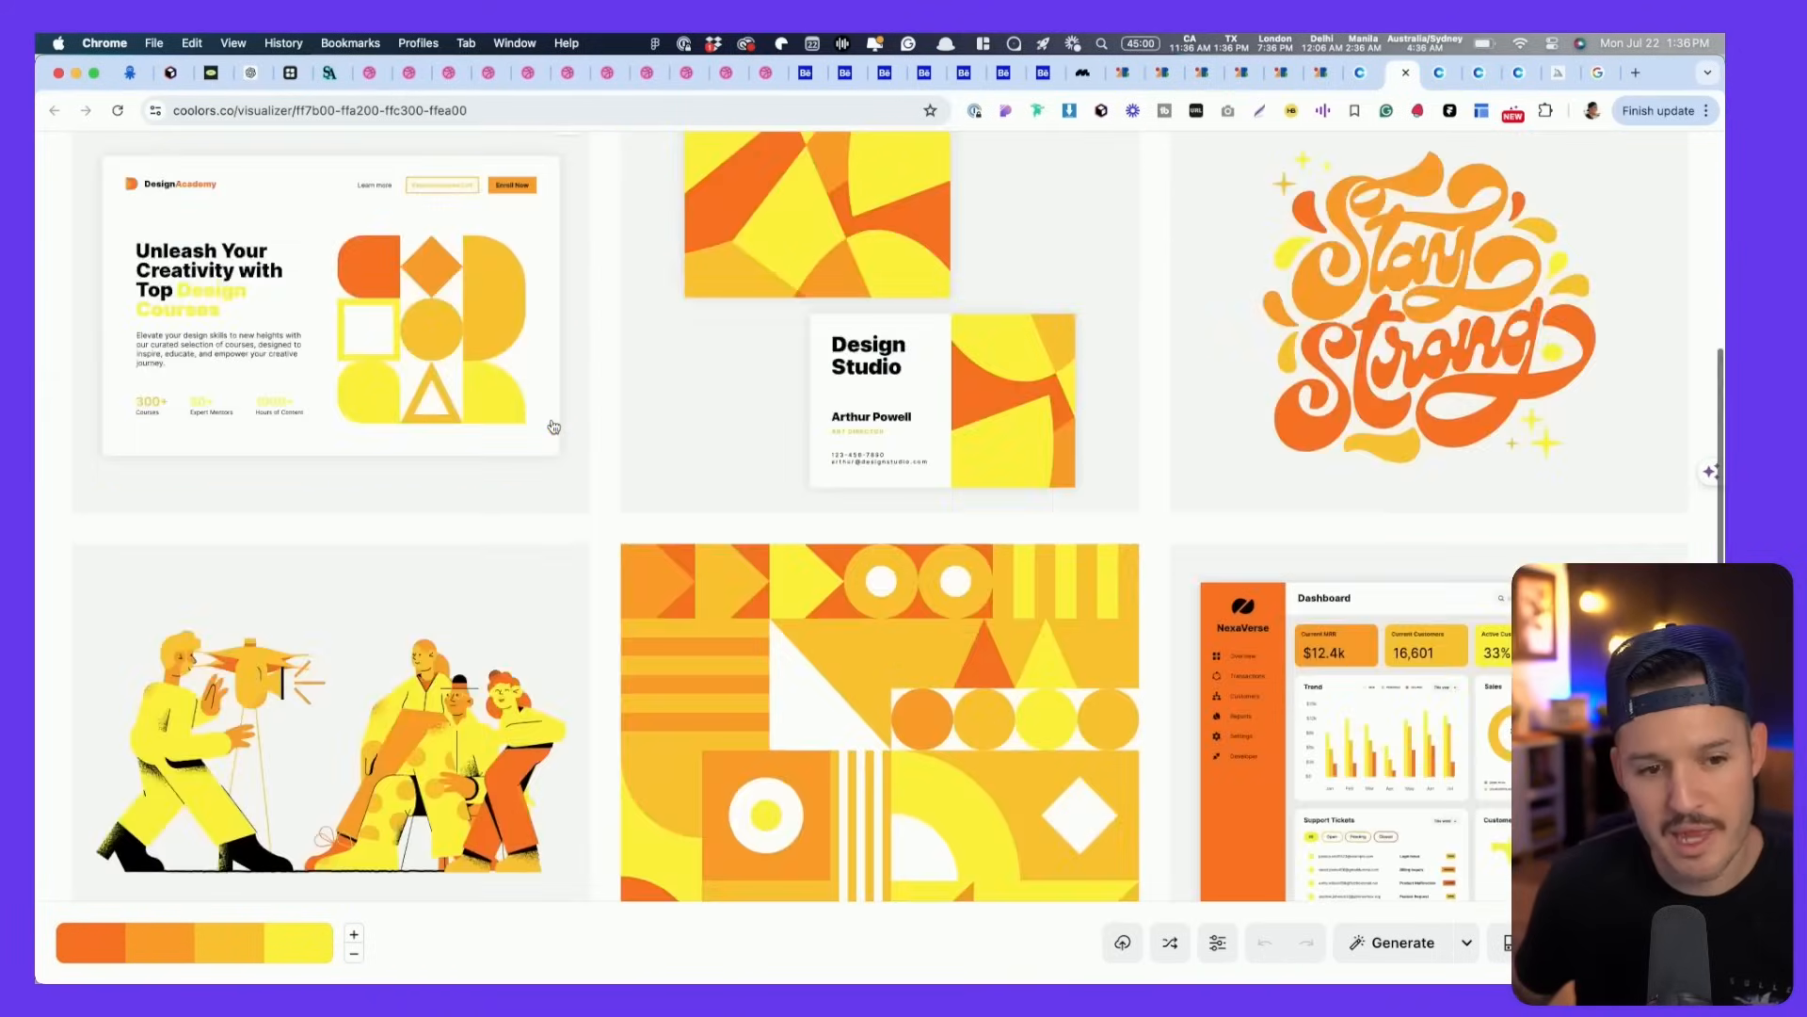
key("ctrl+Tab")
key("ctrl+Tab")
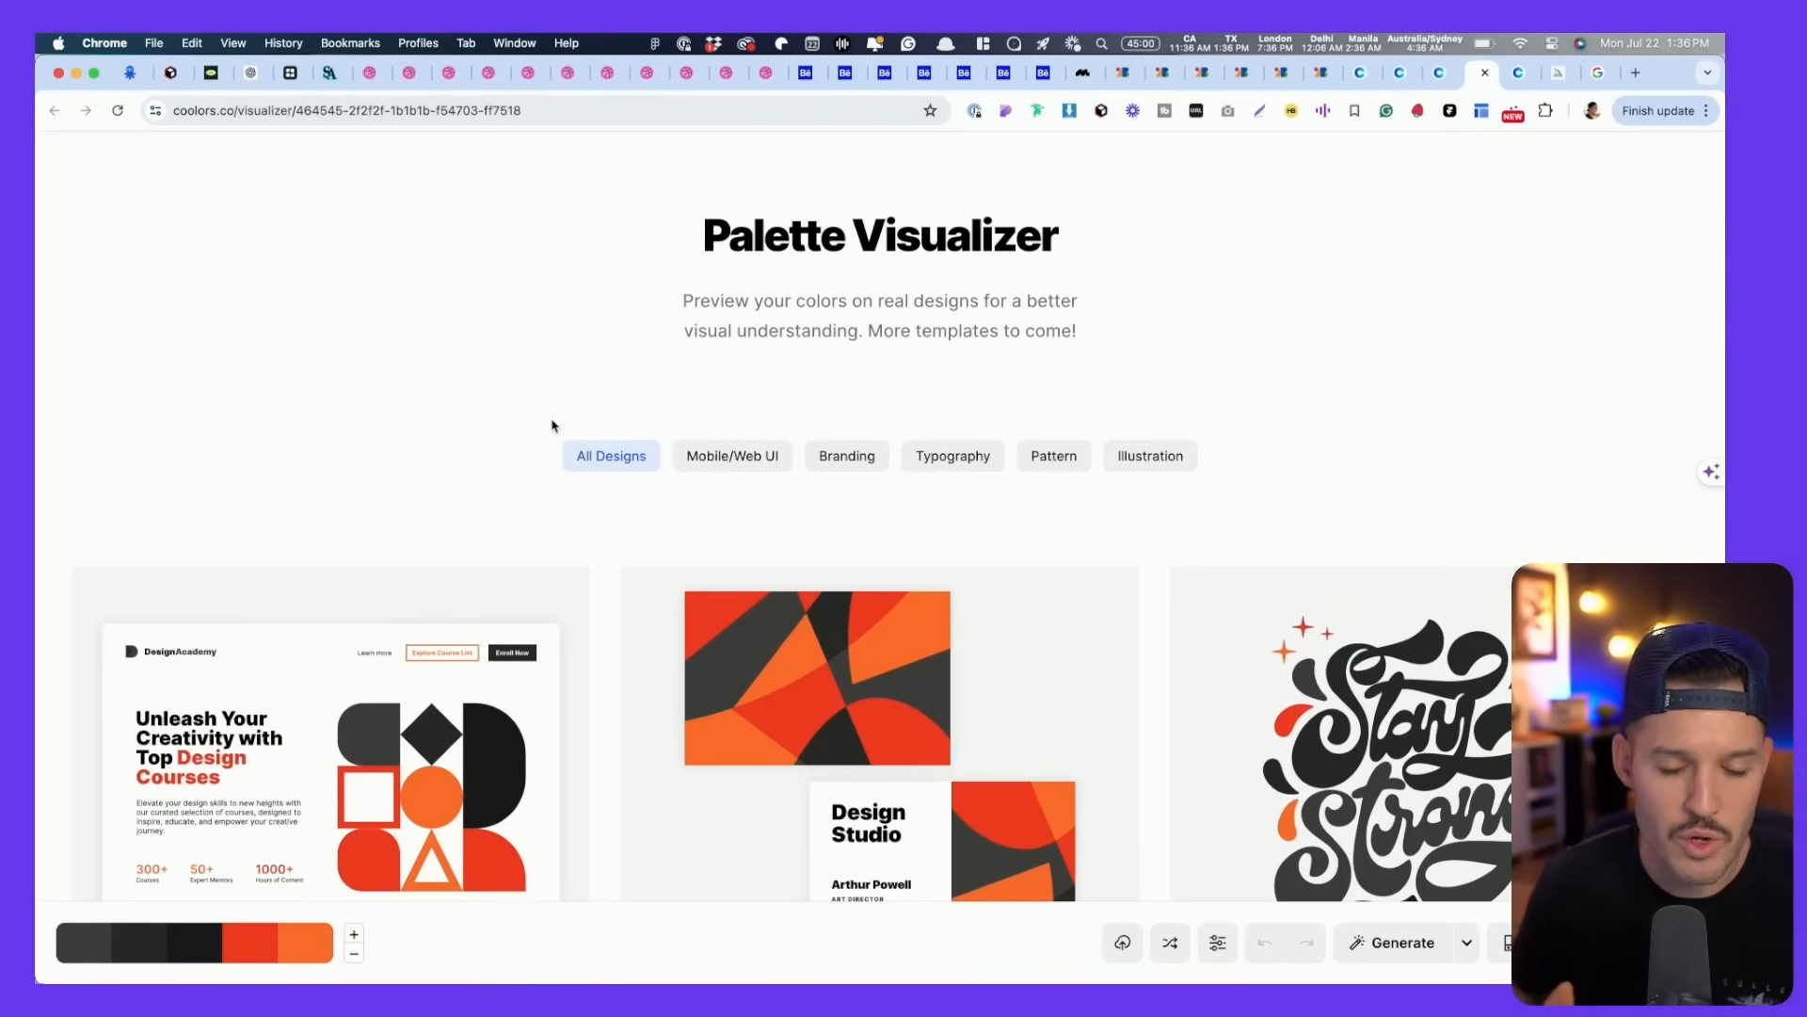
key("ctrl+Tab")
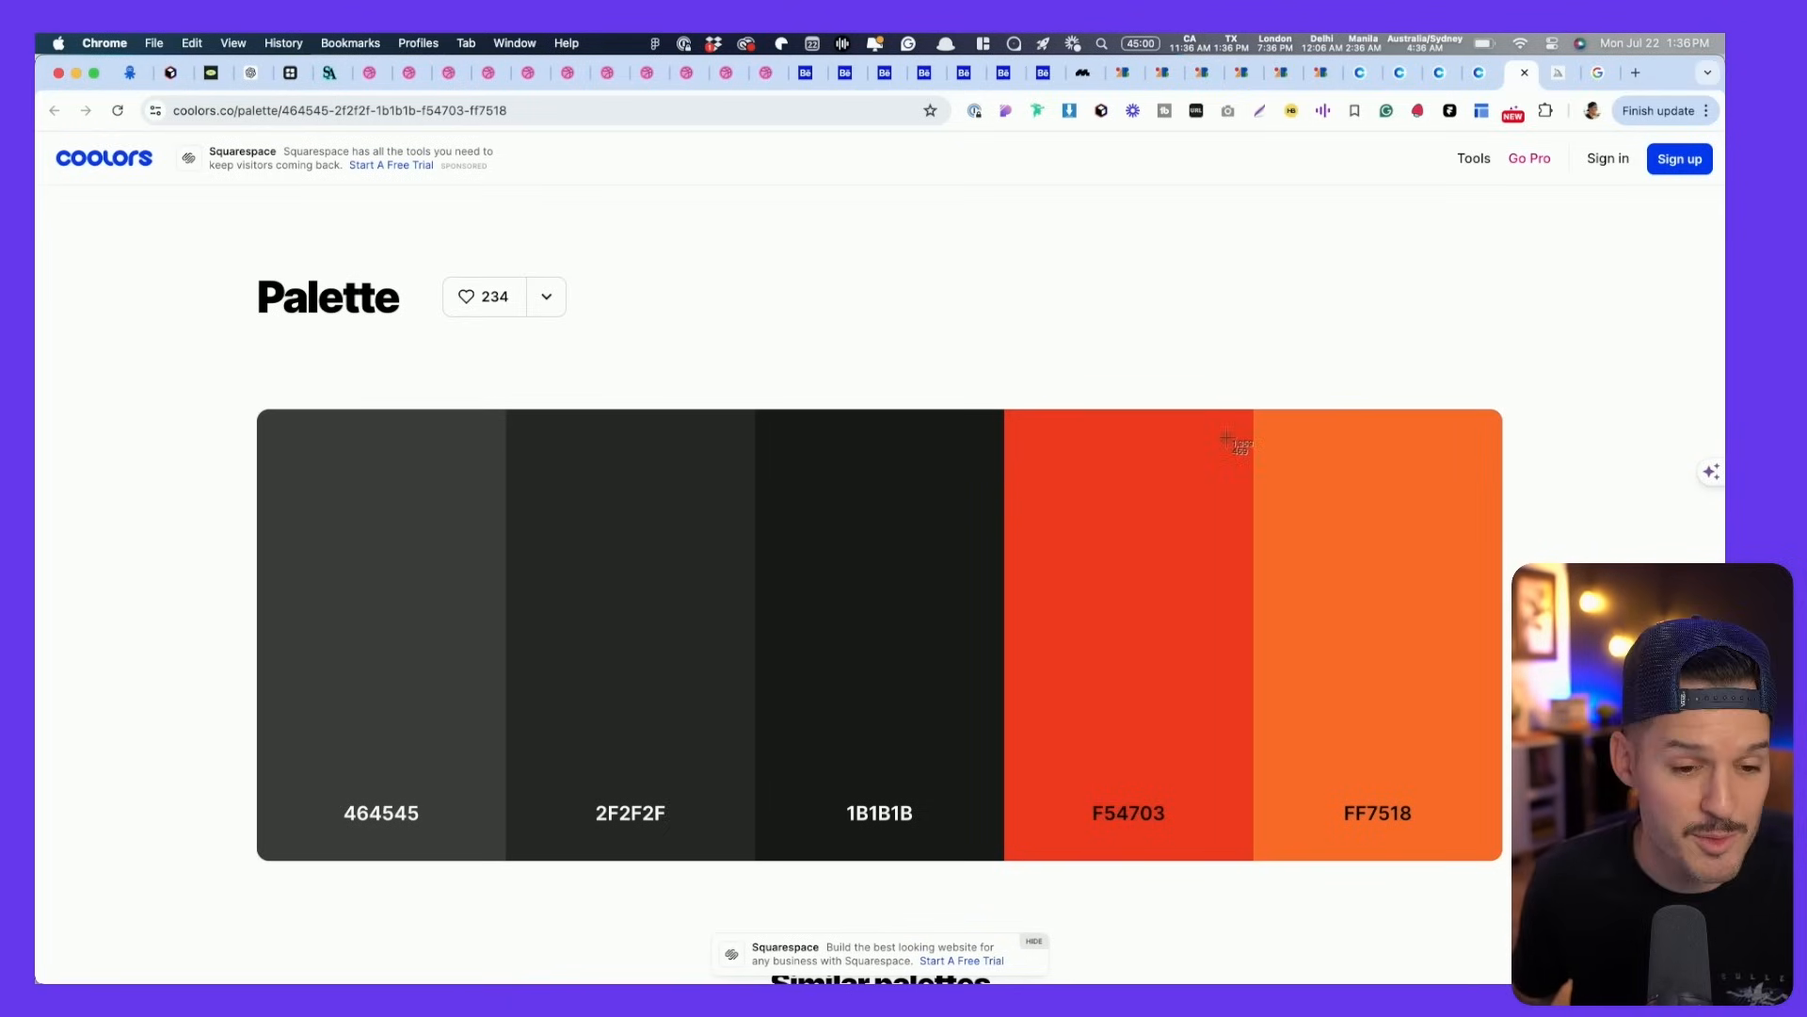
- Screenshot the five-colour palette and drag the image from the desktop onto the FigJam board
left_click_drag(221, 393, 1567, 901)
key("super+Tab")
key("super+Tab")
left_click_drag(1725, 527, 1367, 527)
left_click_drag(1725, 527, 1298, 527)
key("super+Tab")
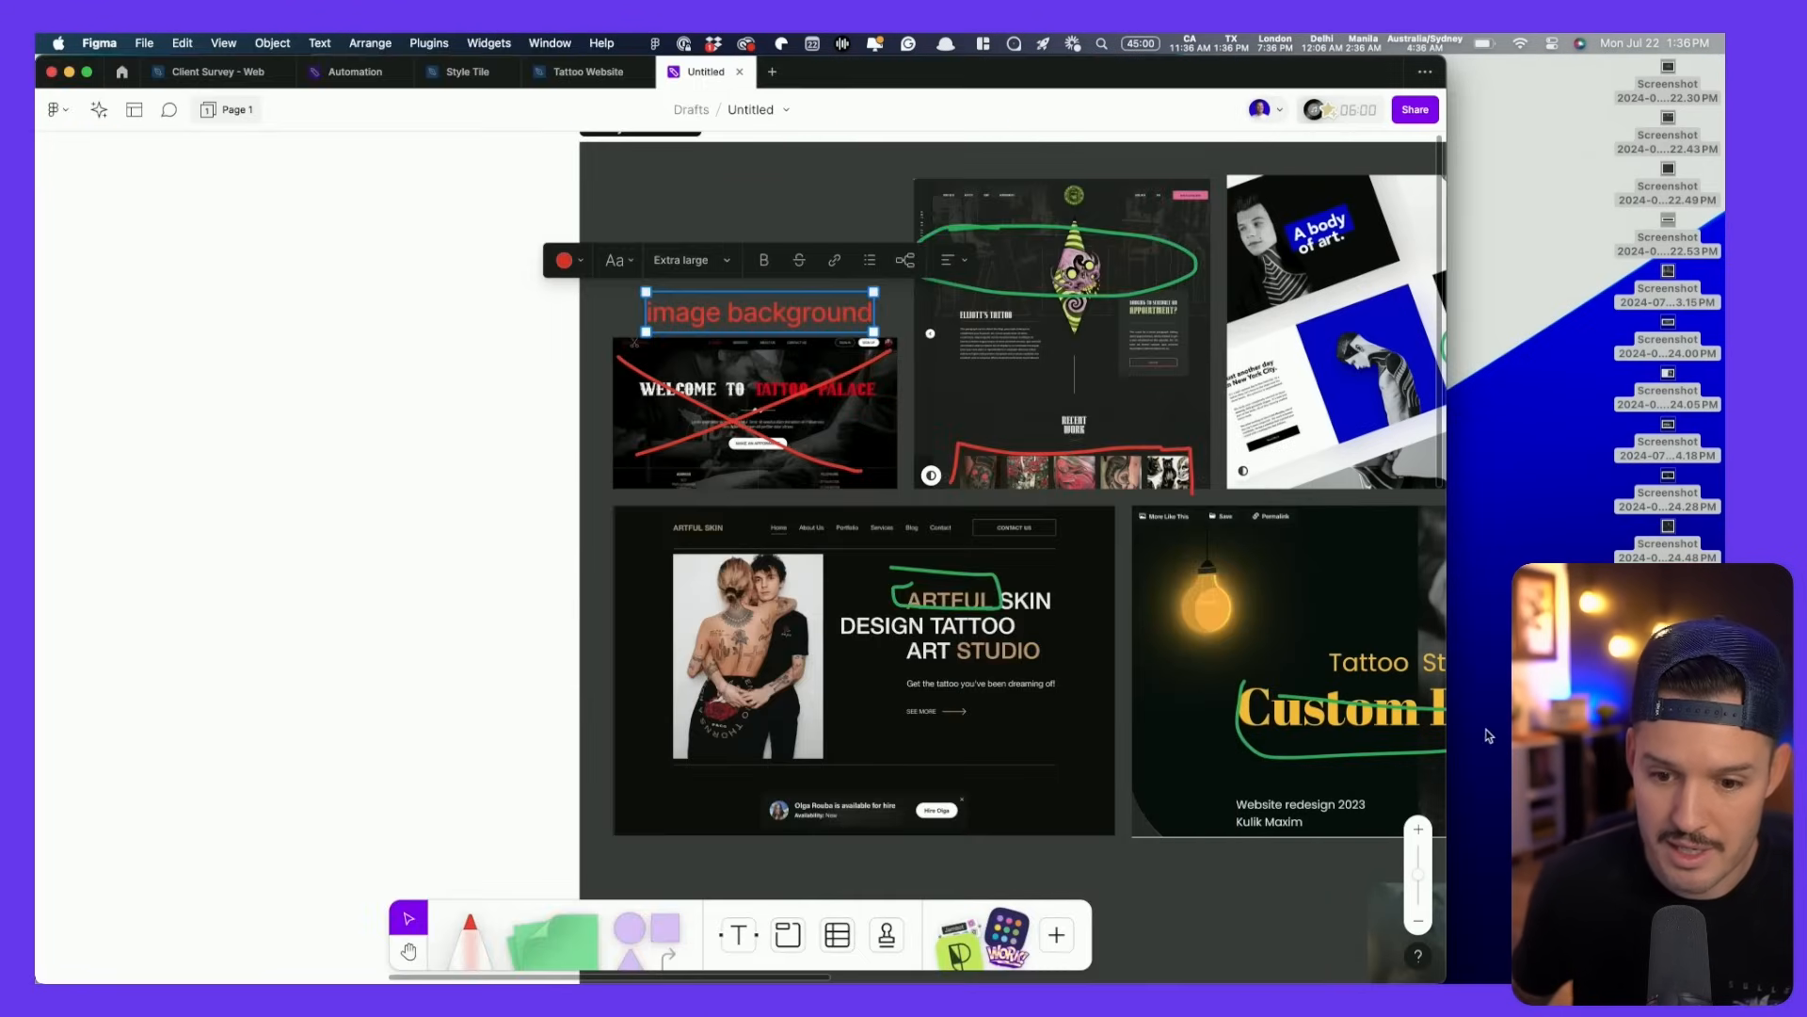
left_click(1488, 735)
key("space")
key("space")
left_click_drag(1668, 735, 306, 503)
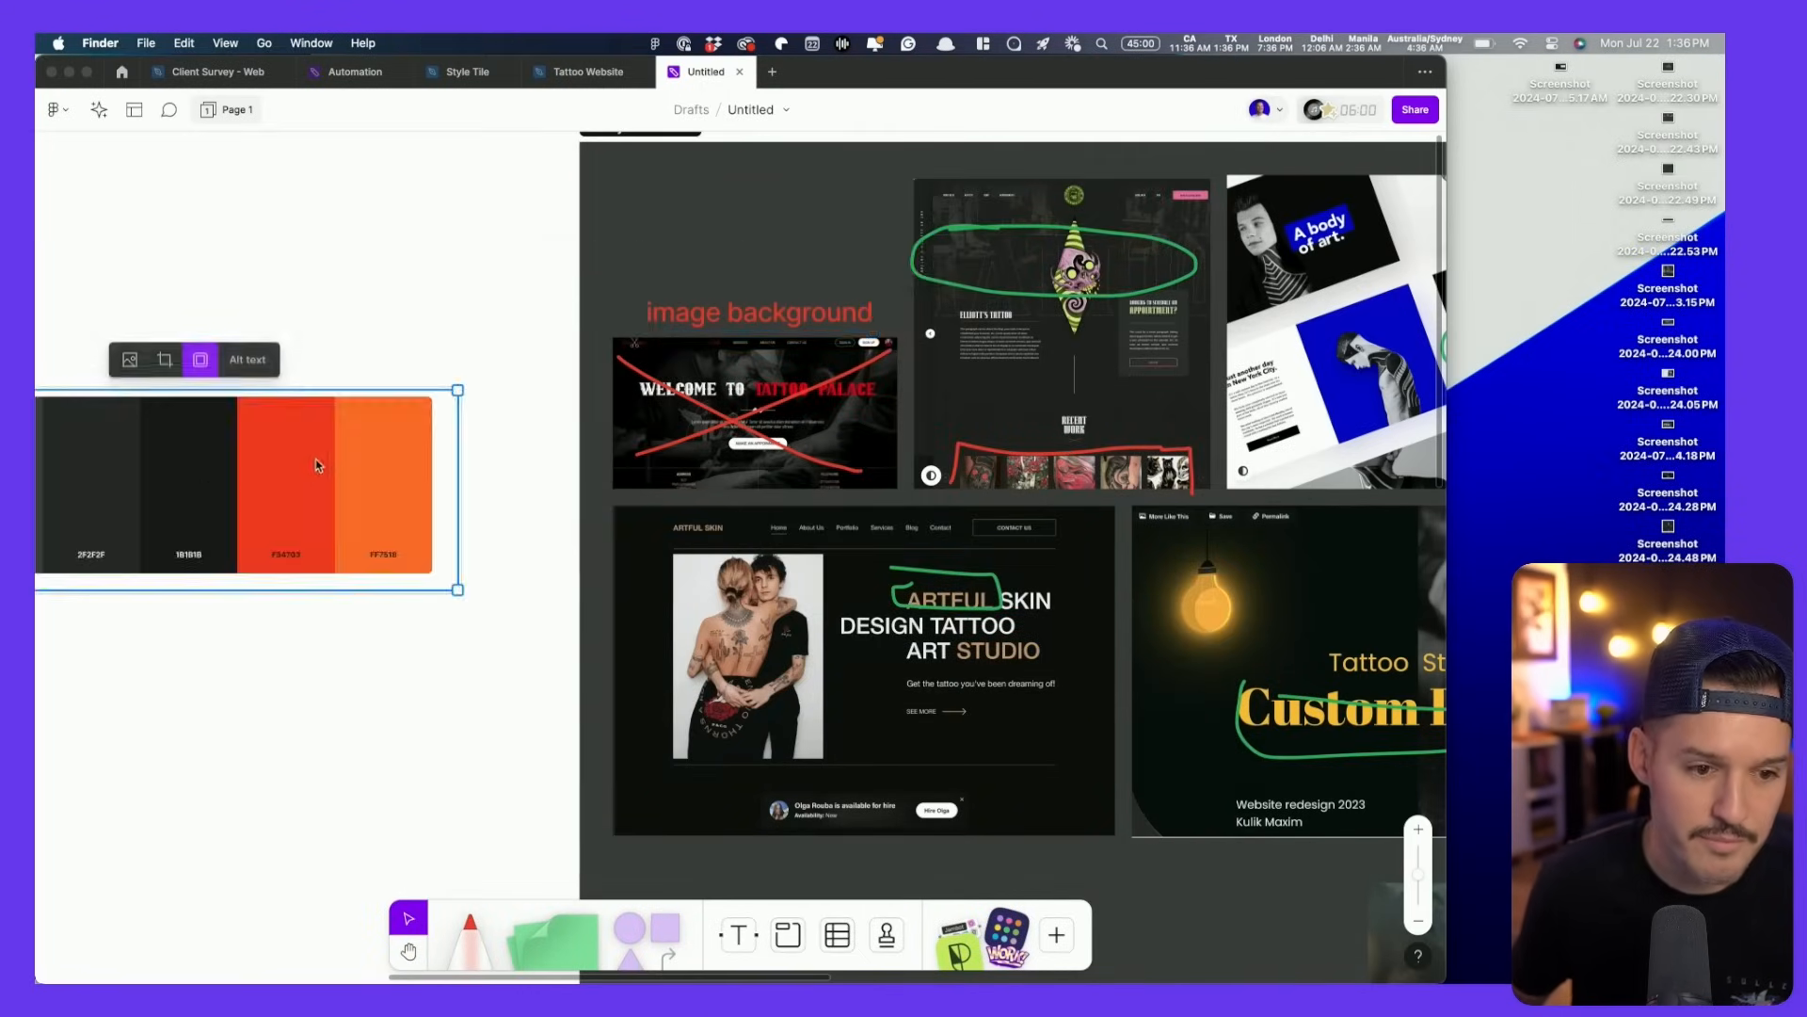
- Enlarge the palette image and position it beneath the moodboard screenshots
scroll(319, 464, "down", 10)
scroll(324, 463, "up", 6)
scroll(323, 462, "up", 1)
left_click(671, 273)
left_click_drag(362, 445, 870, 336)
left_click_drag(659, 243, 805, 812)
key("space")
left_click_drag(810, 775, 1133, 733)
key("space")
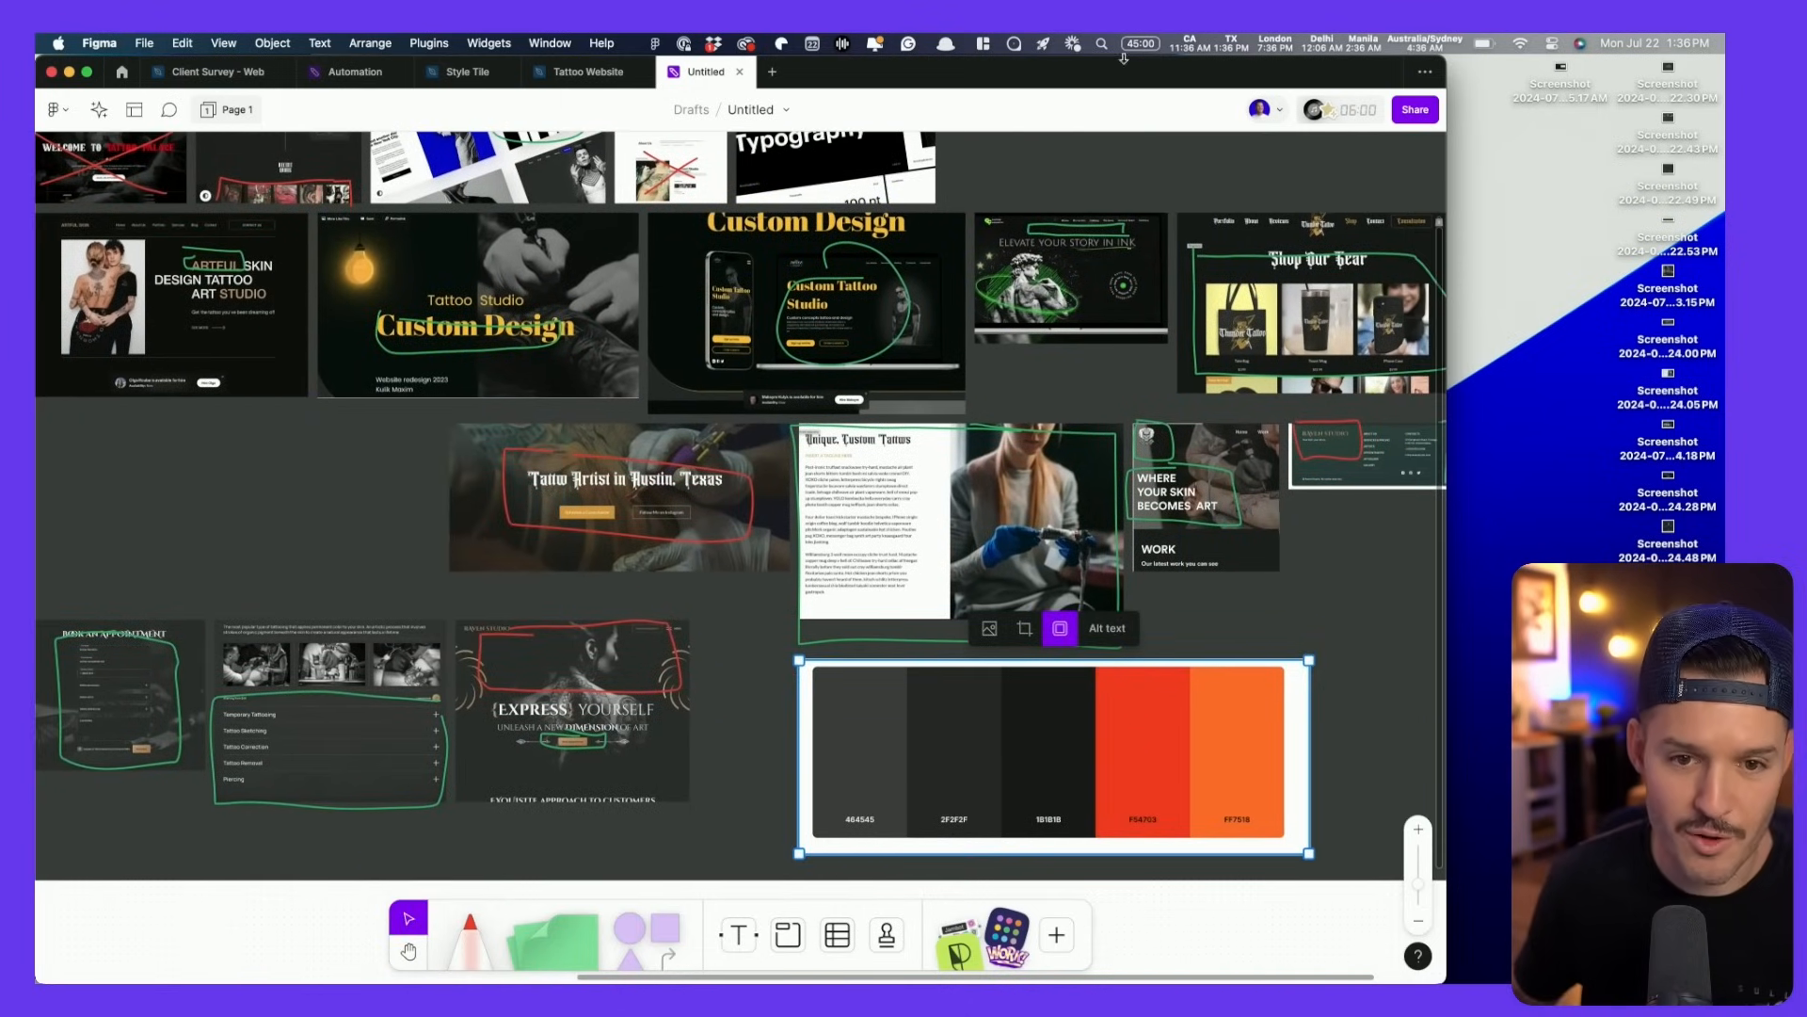
- Maximize the FigJam window, check recent downloads, and return to the browser
double_click(1123, 58)
mouse_move(1489, 968)
left_click(1544, 944)
left_click(1543, 944)
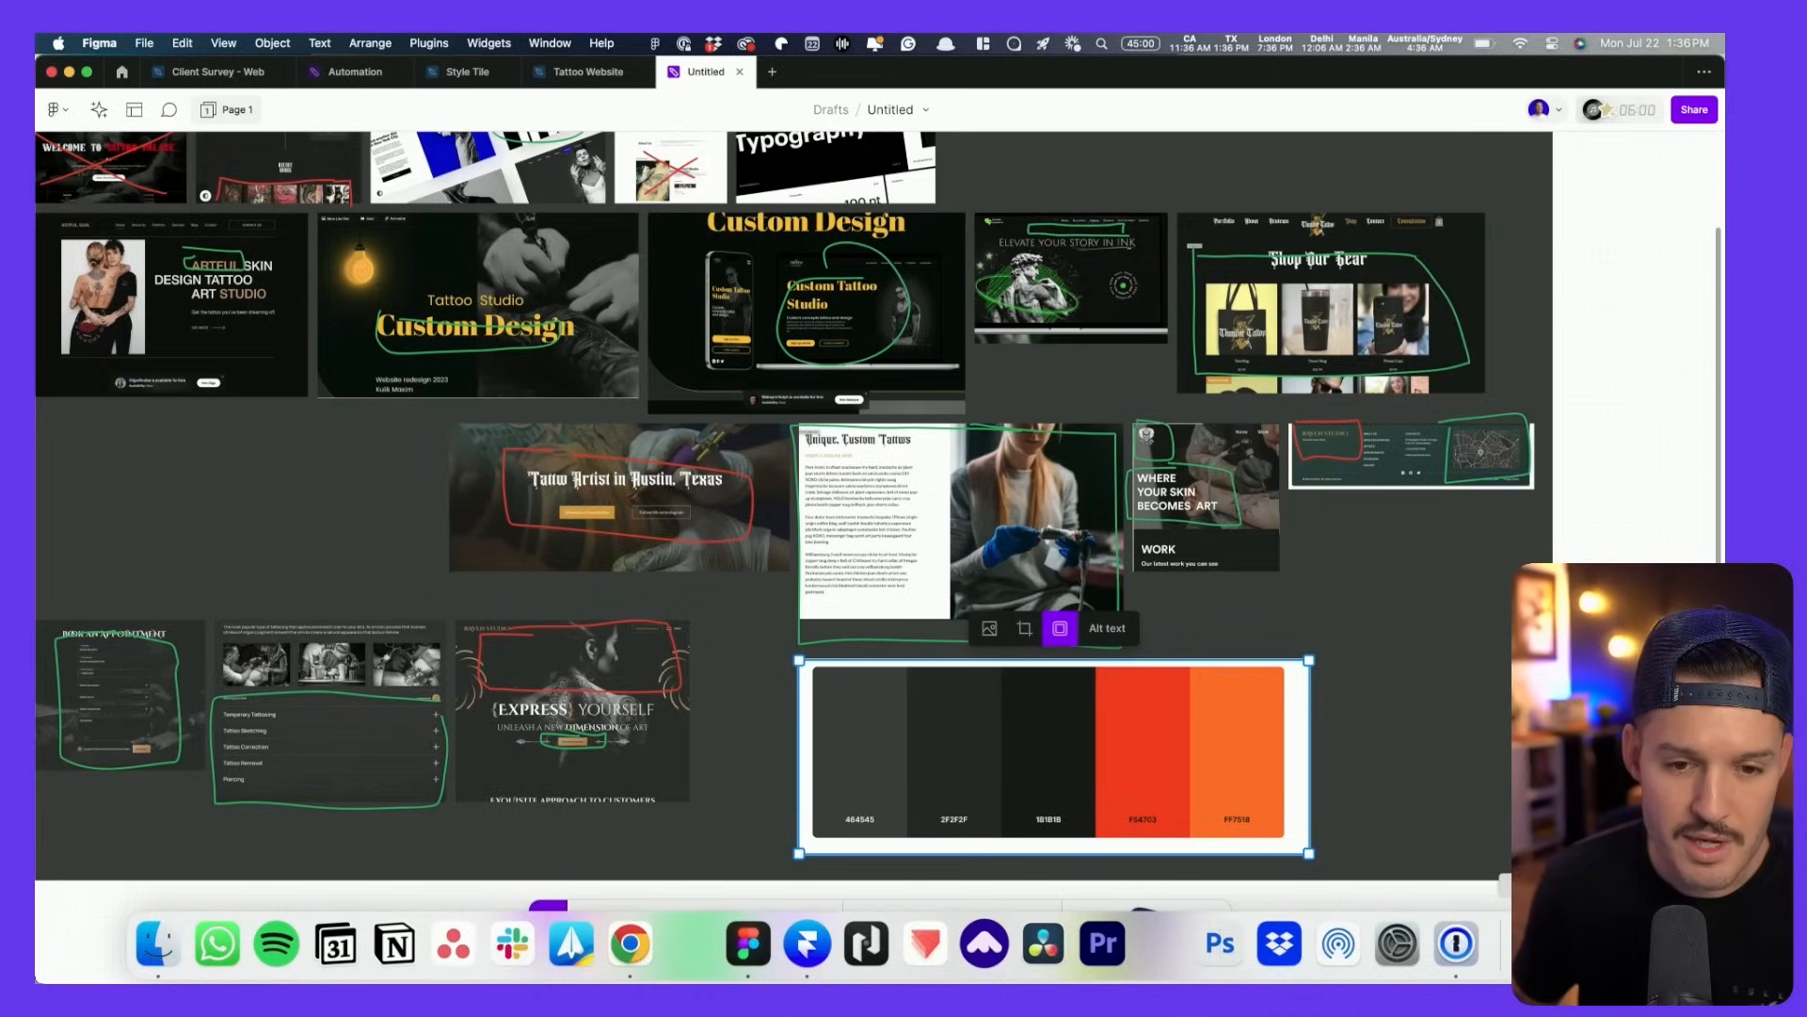
key("super+Tab")
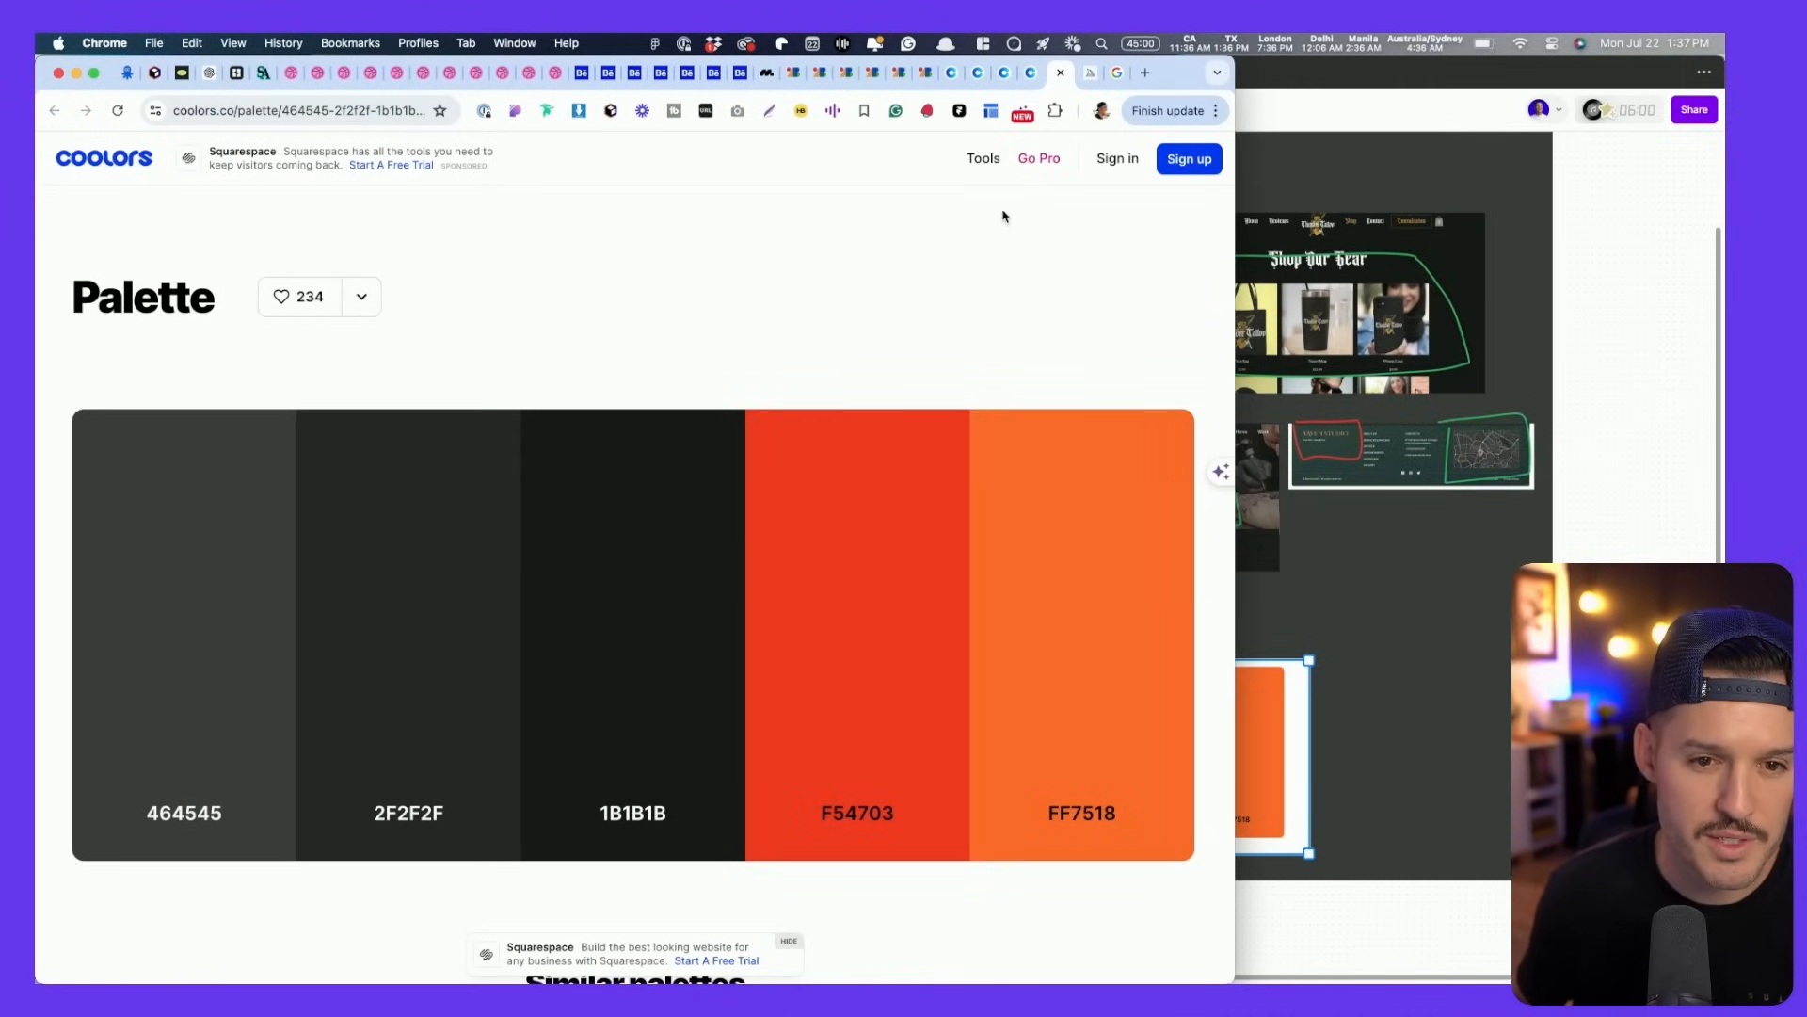
- Screenshot the Antonio HAWAII TATTOO weight rows
left_click(814, 74)
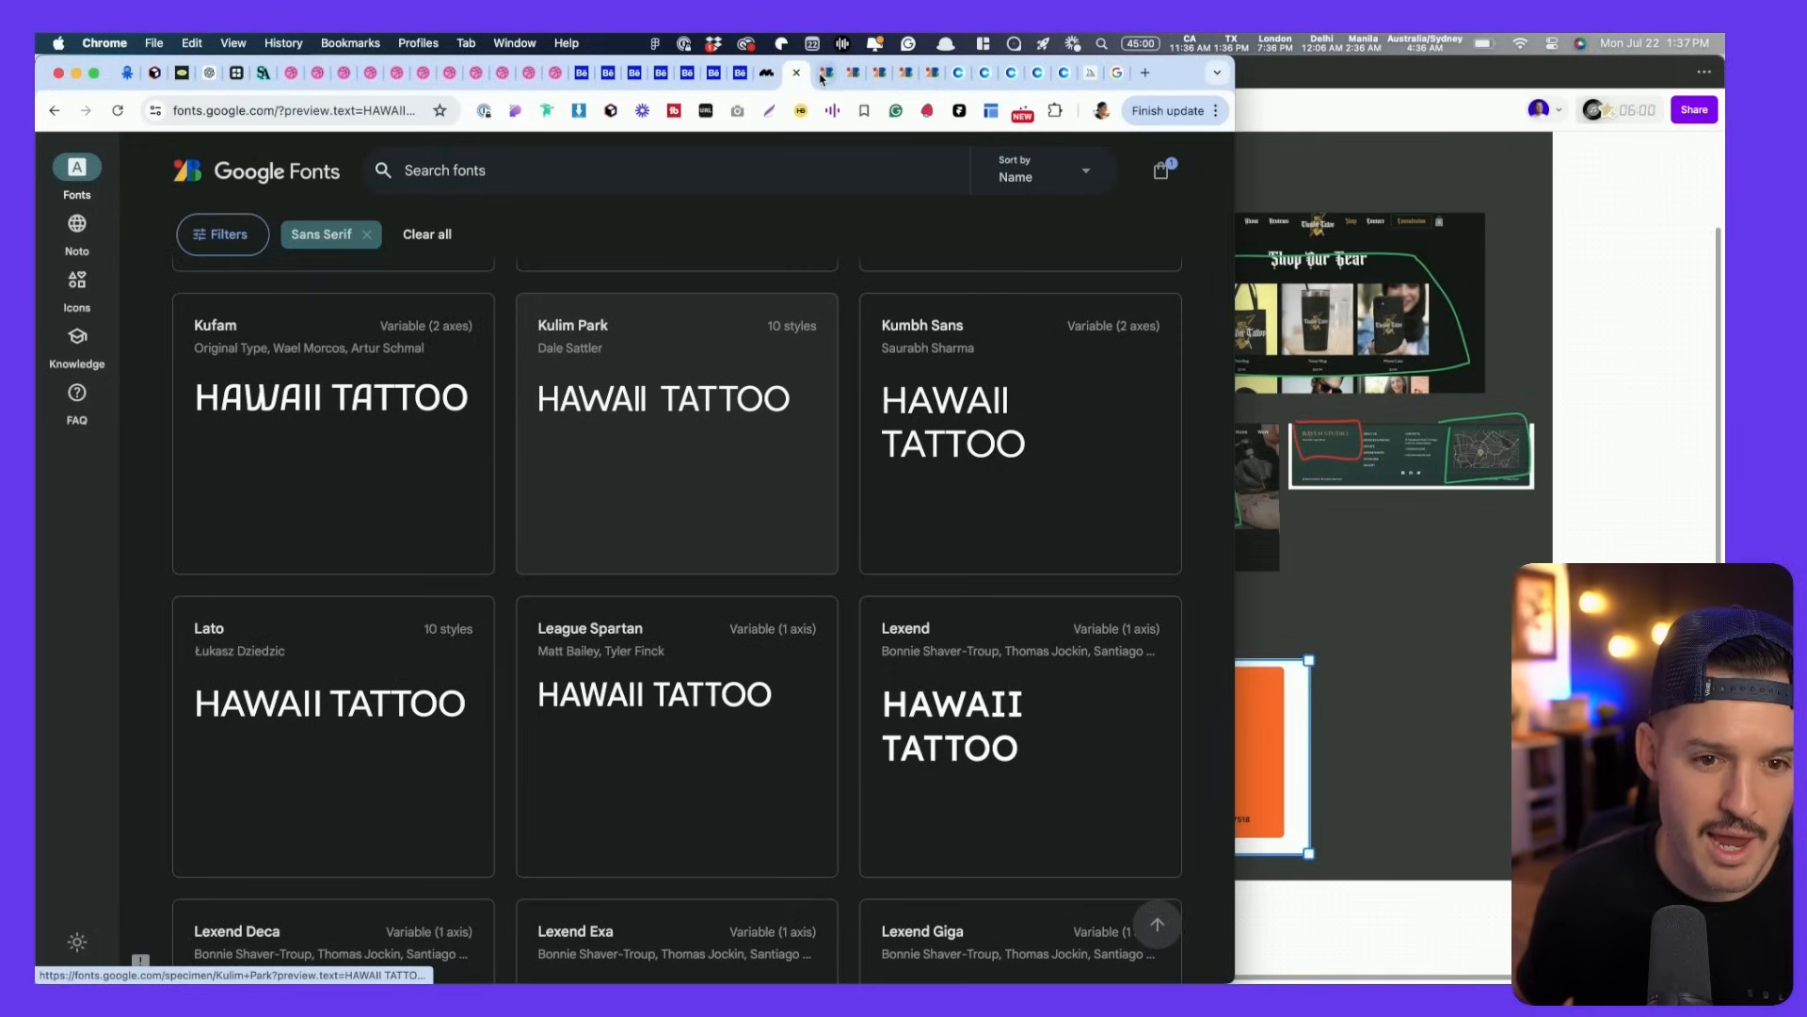
left_click(821, 75)
scroll(1006, 465, "up", 1)
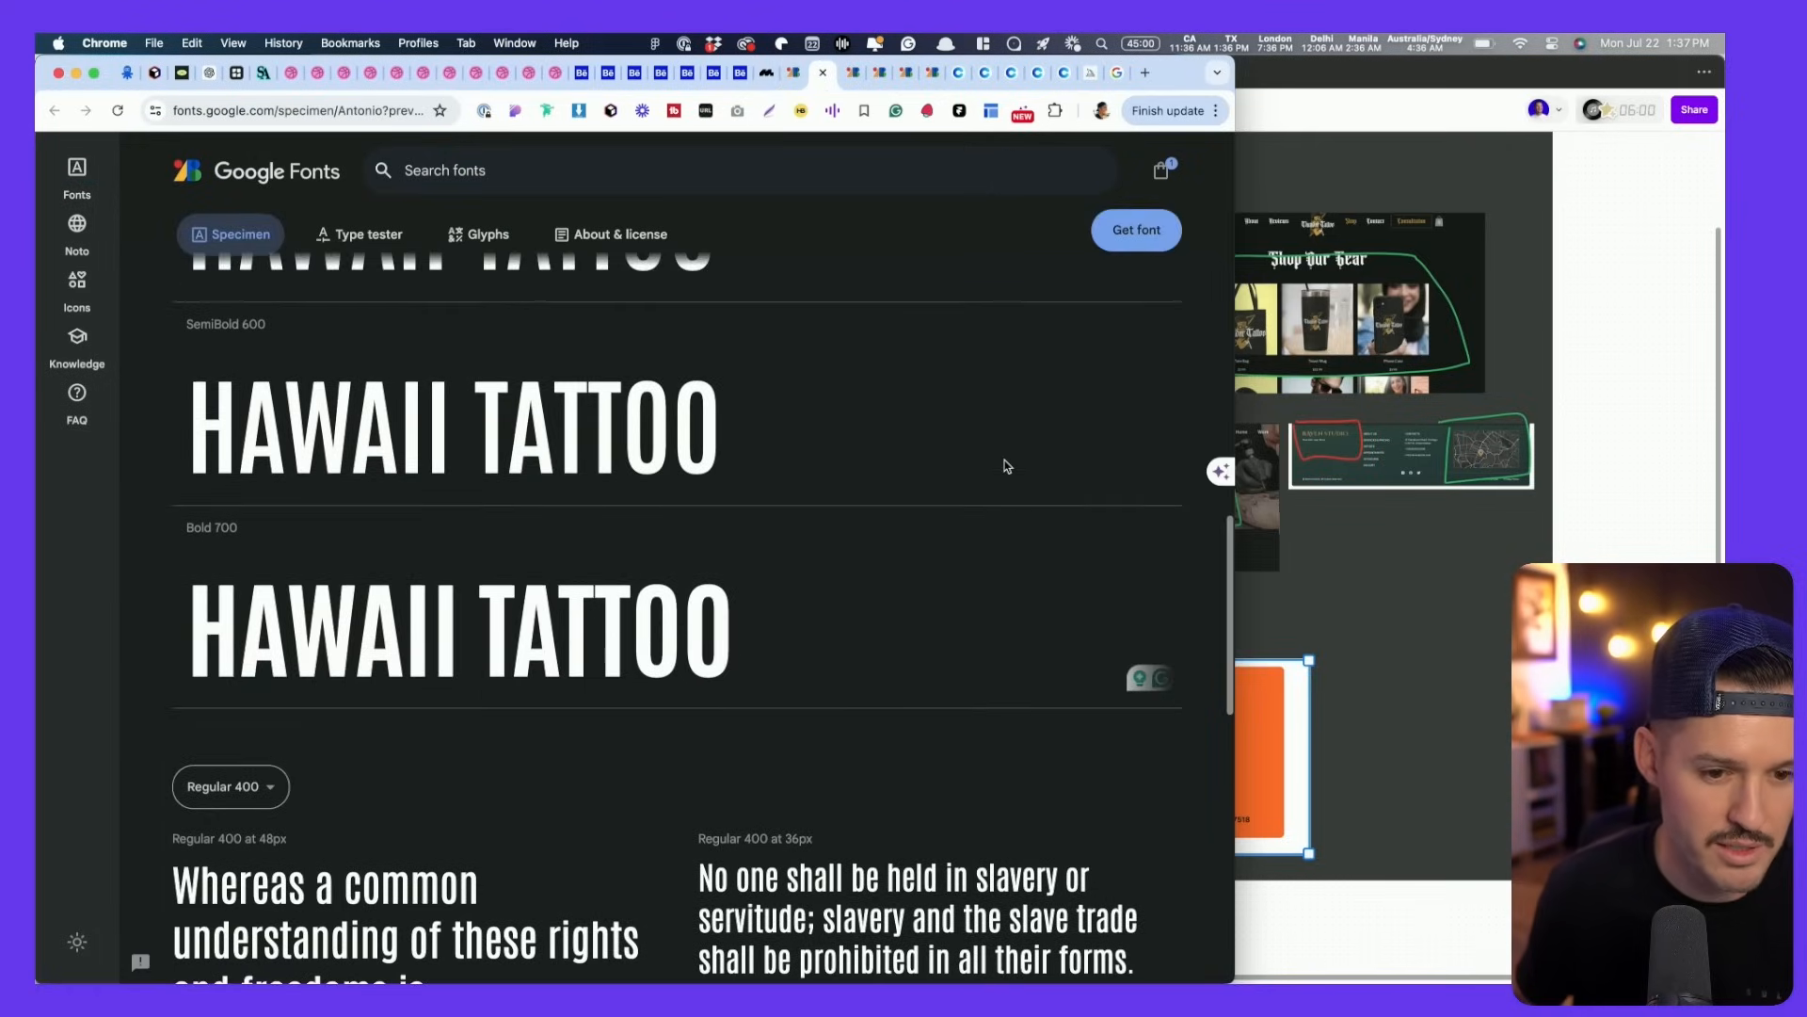
scroll(1003, 468, "up", 4)
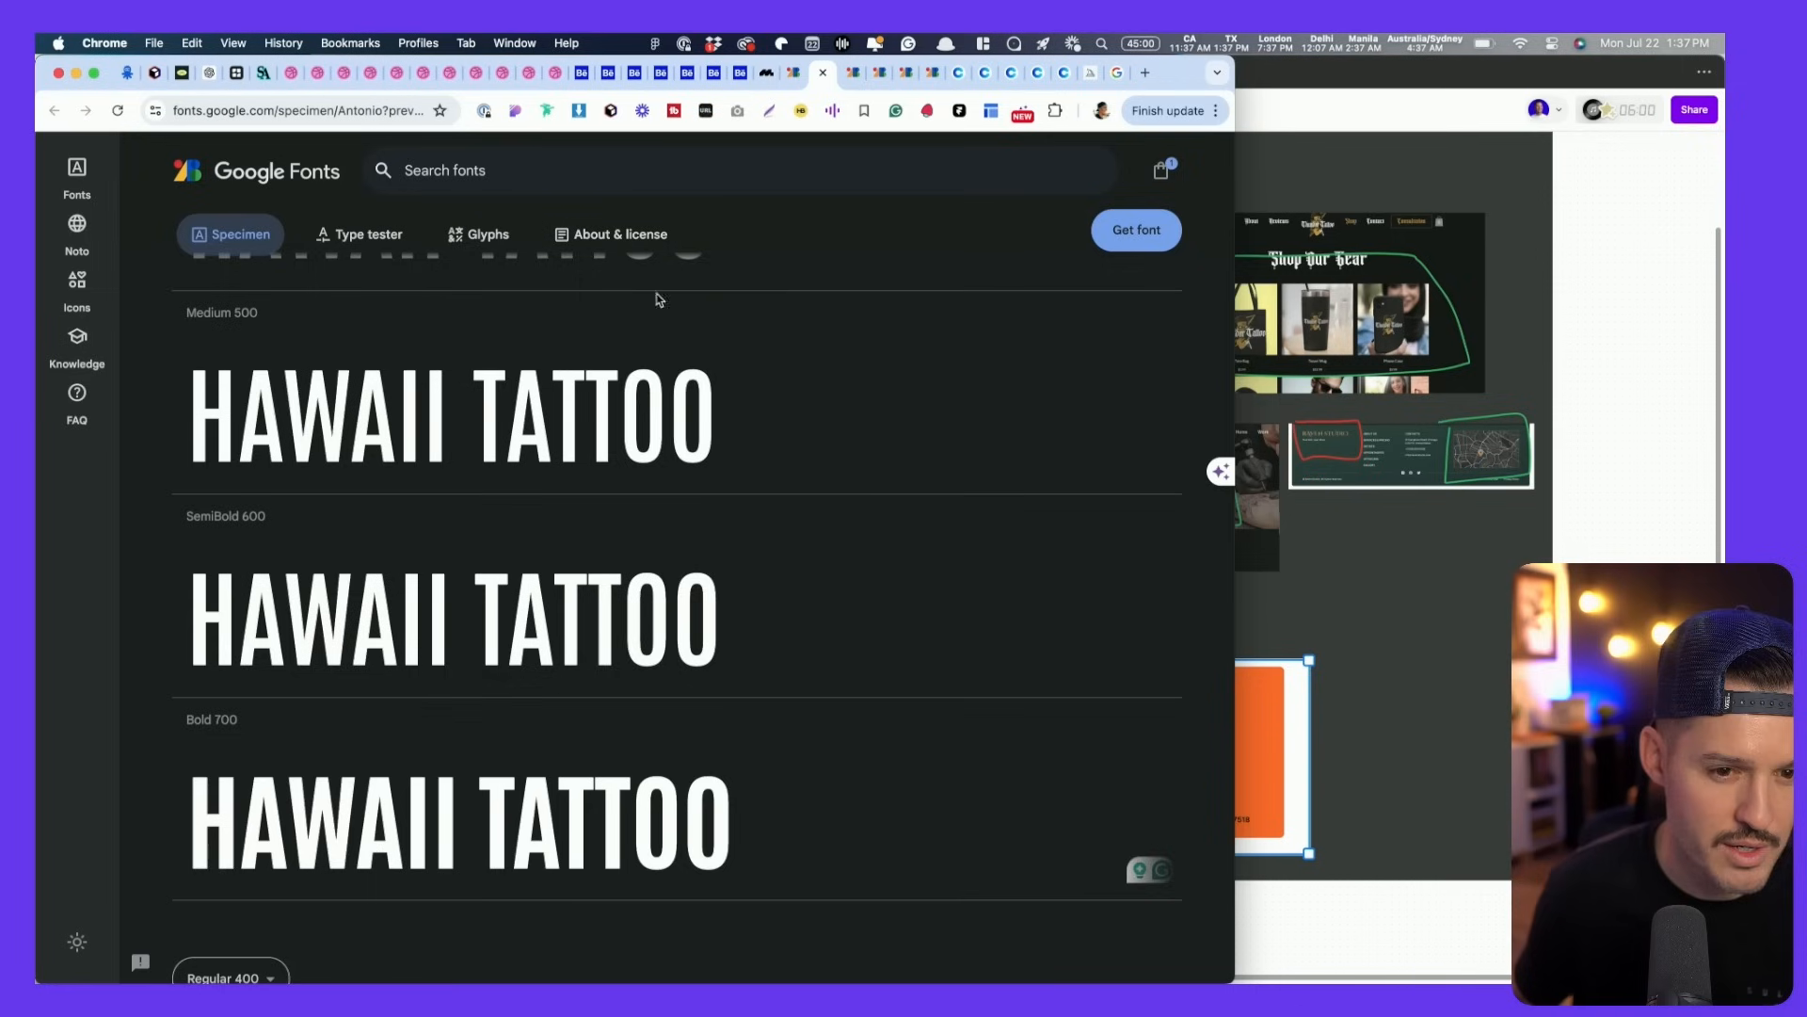
scroll(726, 512, "down", 20)
scroll(724, 518, "up", 3)
scroll(725, 518, "up", 20)
scroll(725, 517, "down", 15)
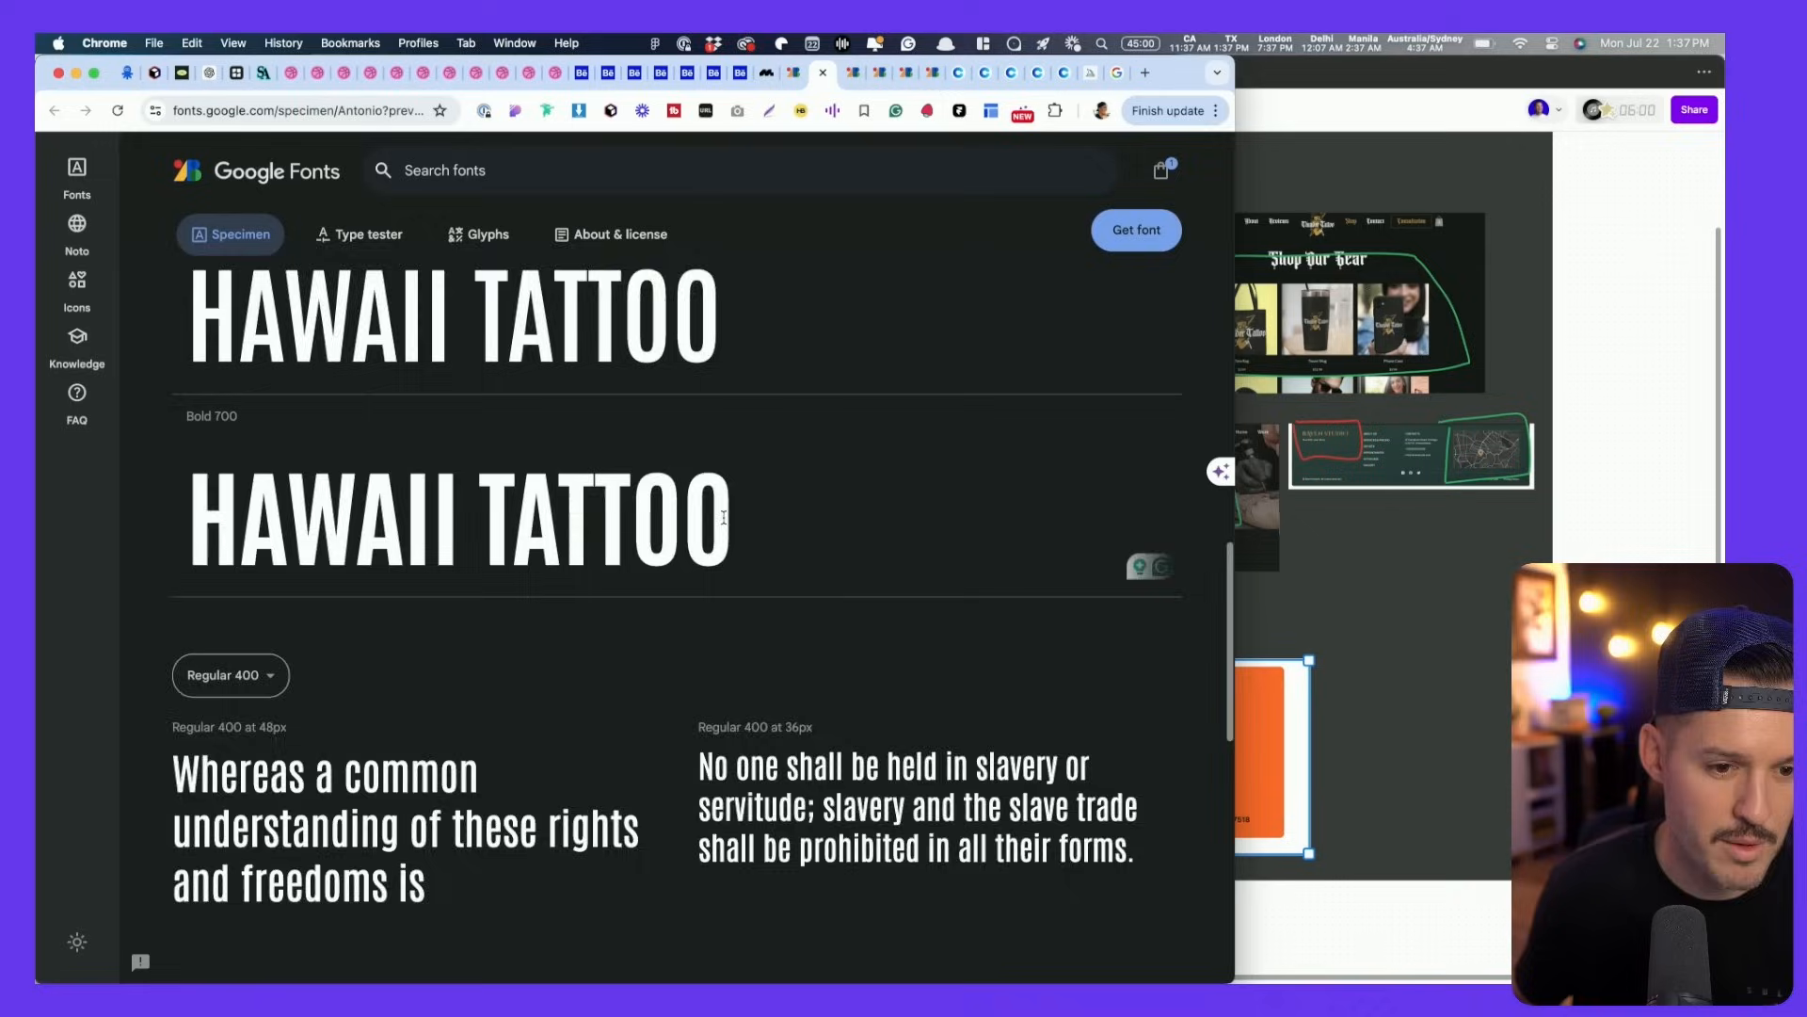
scroll(725, 517, "up", 4)
key("super+shift+4")
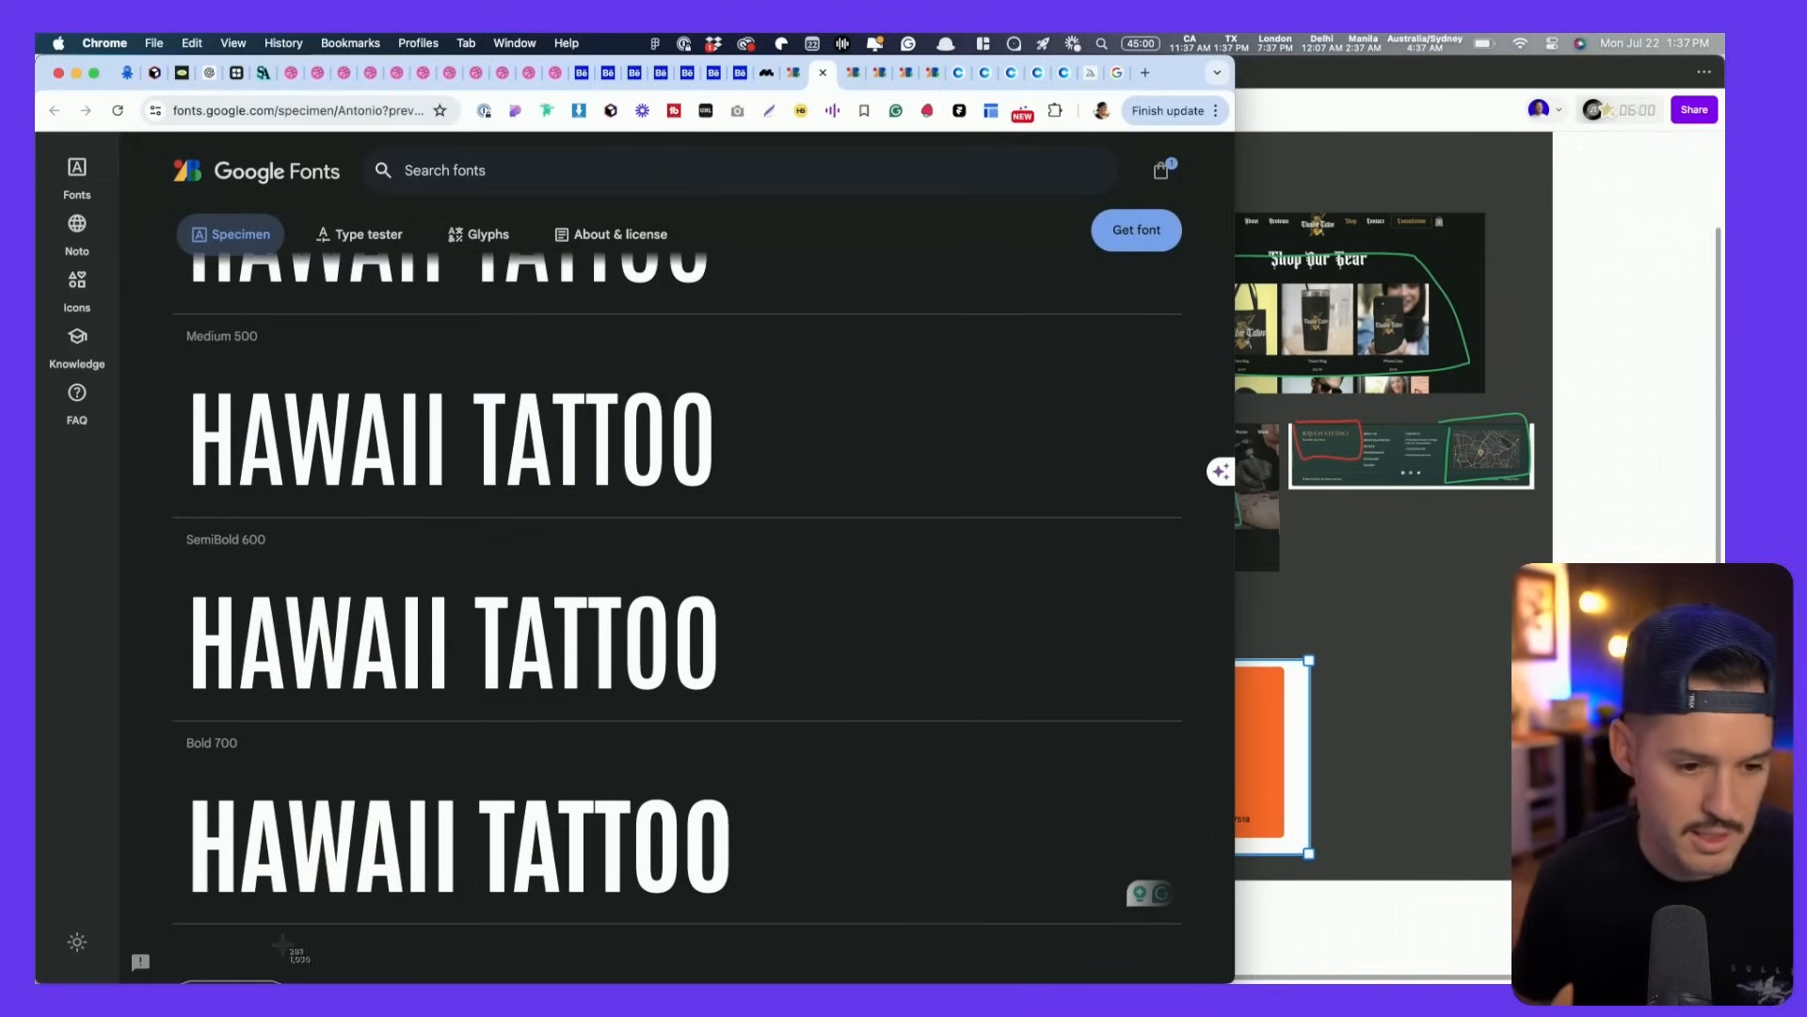
left_click_drag(162, 943, 1228, 279)
- Screenshot the Geologica weight rows and the Mukta Mahee sample paragraphs
key("ctrl+Tab")
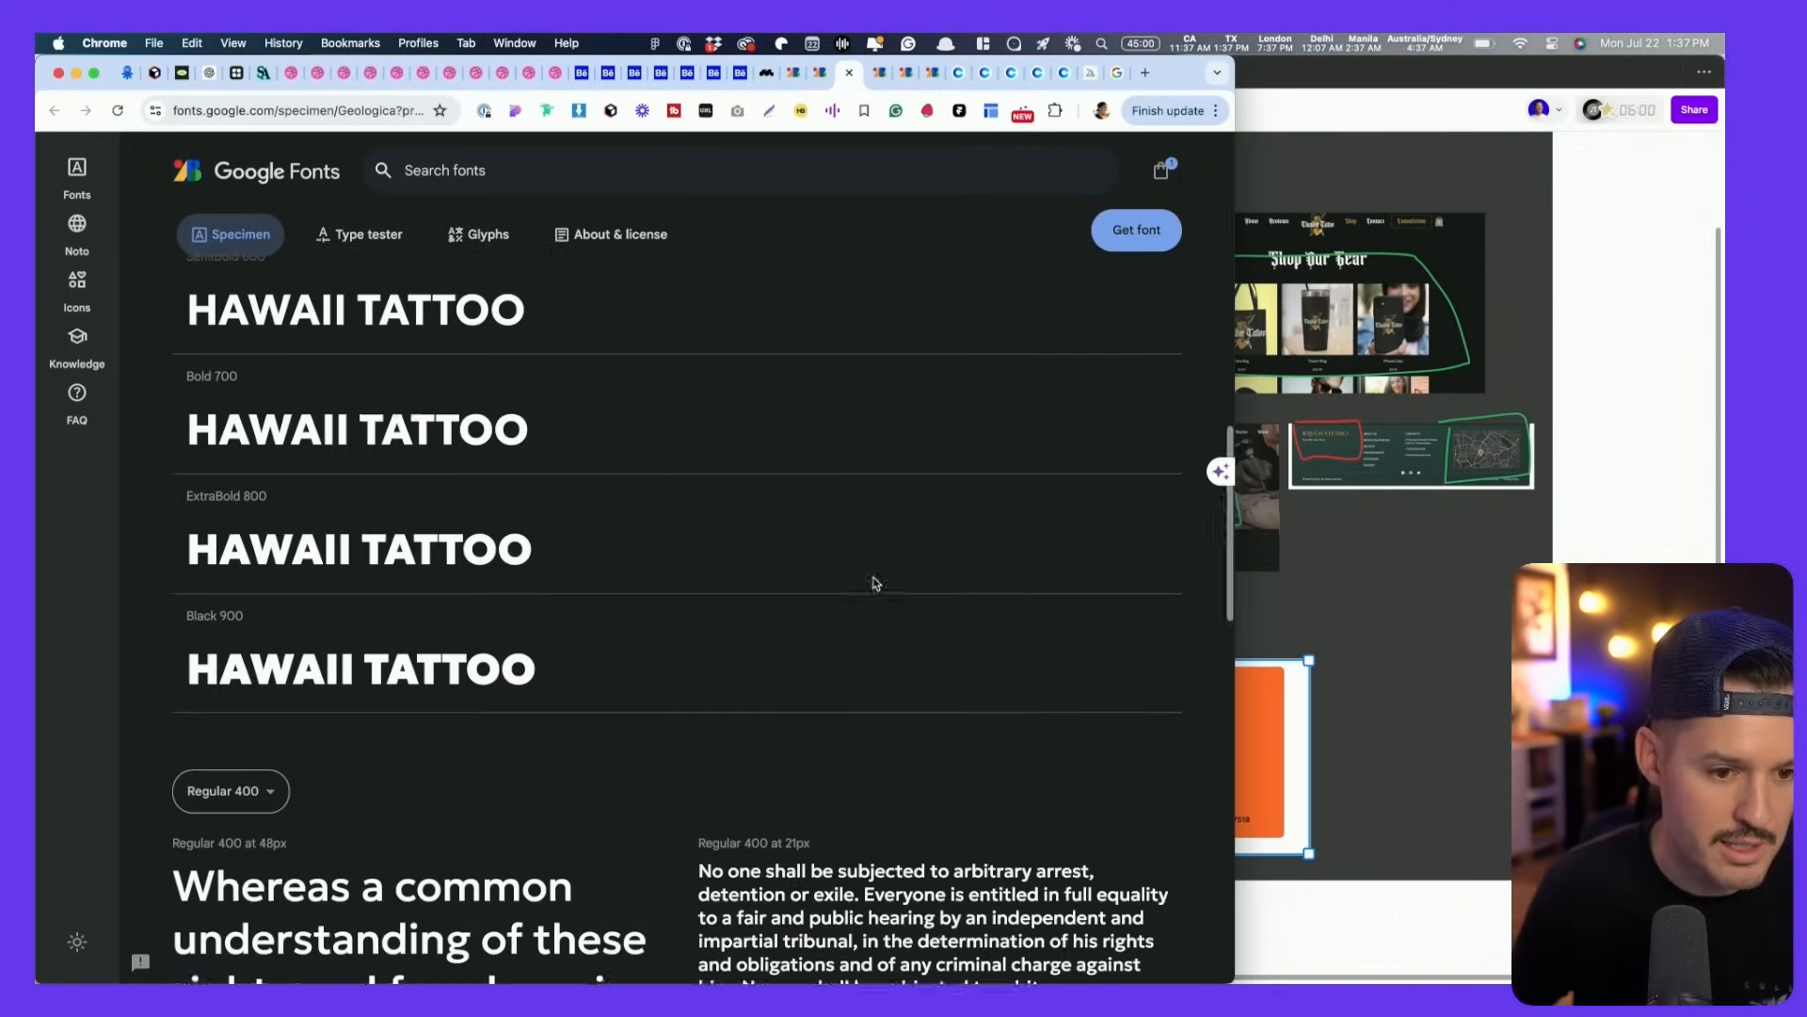
scroll(876, 579, "up", 3)
scroll(876, 582, "up", 1)
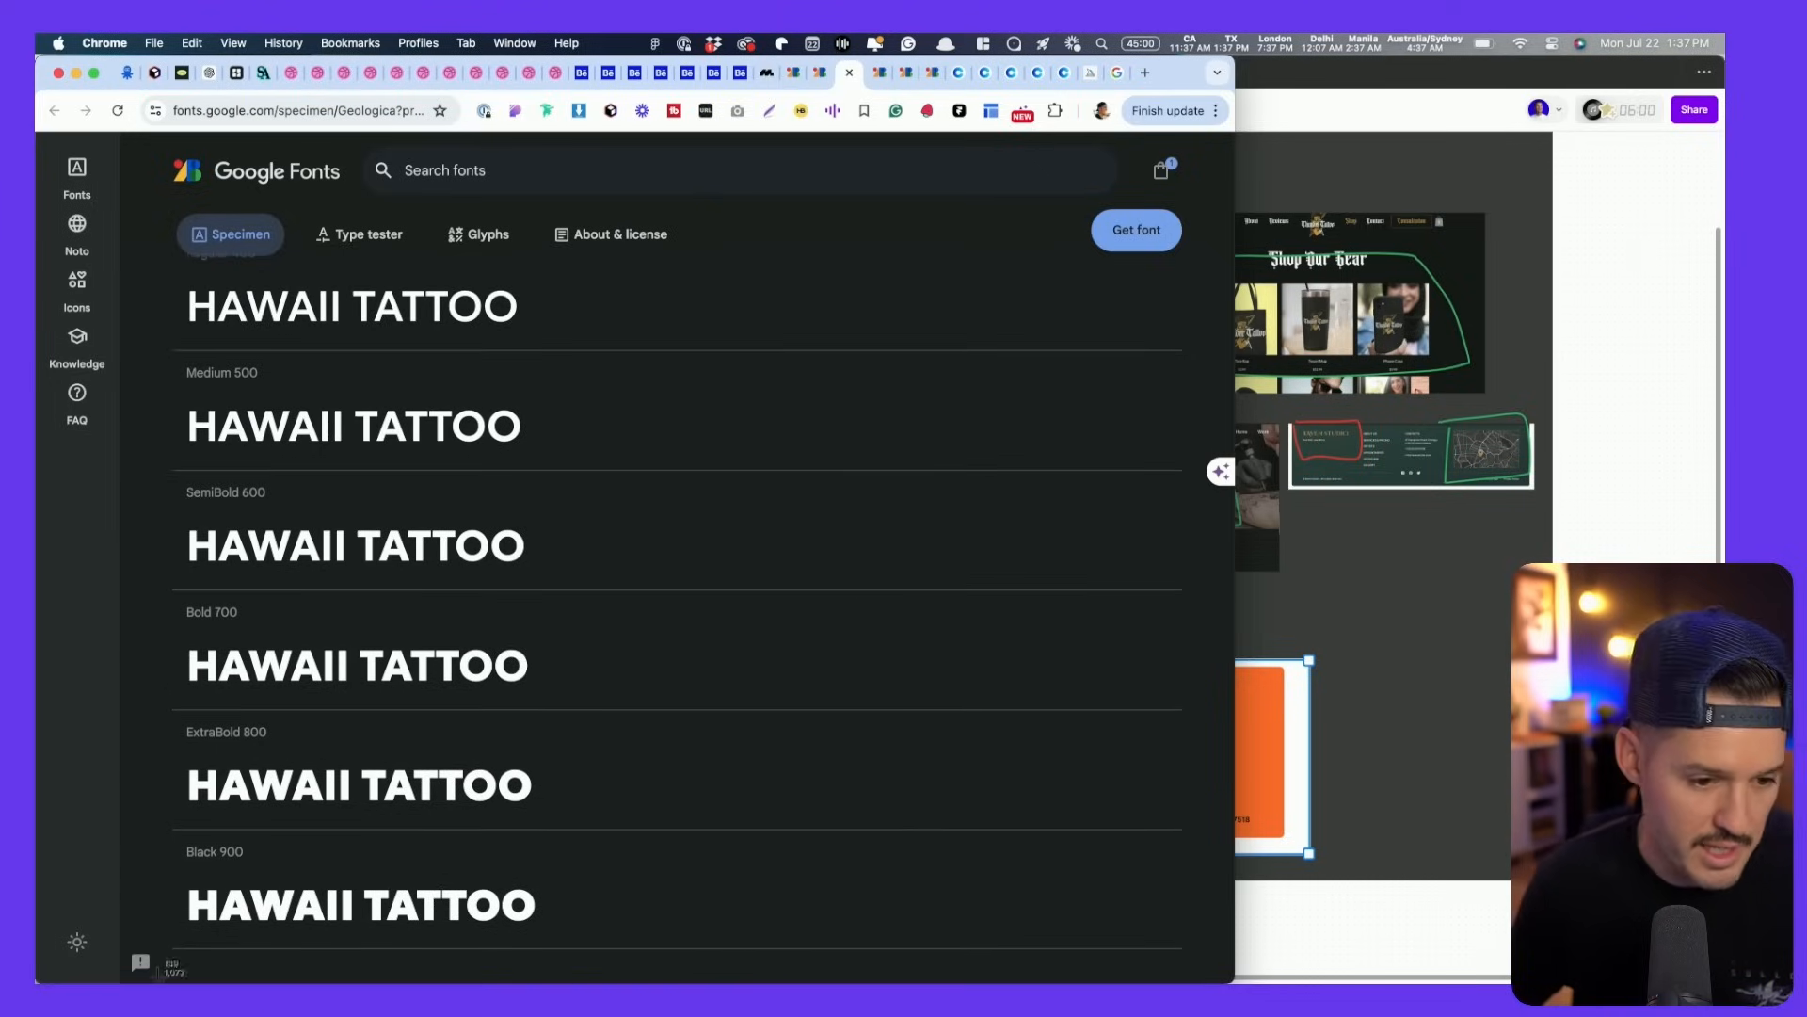
left_click_drag(191, 935, 1194, 362)
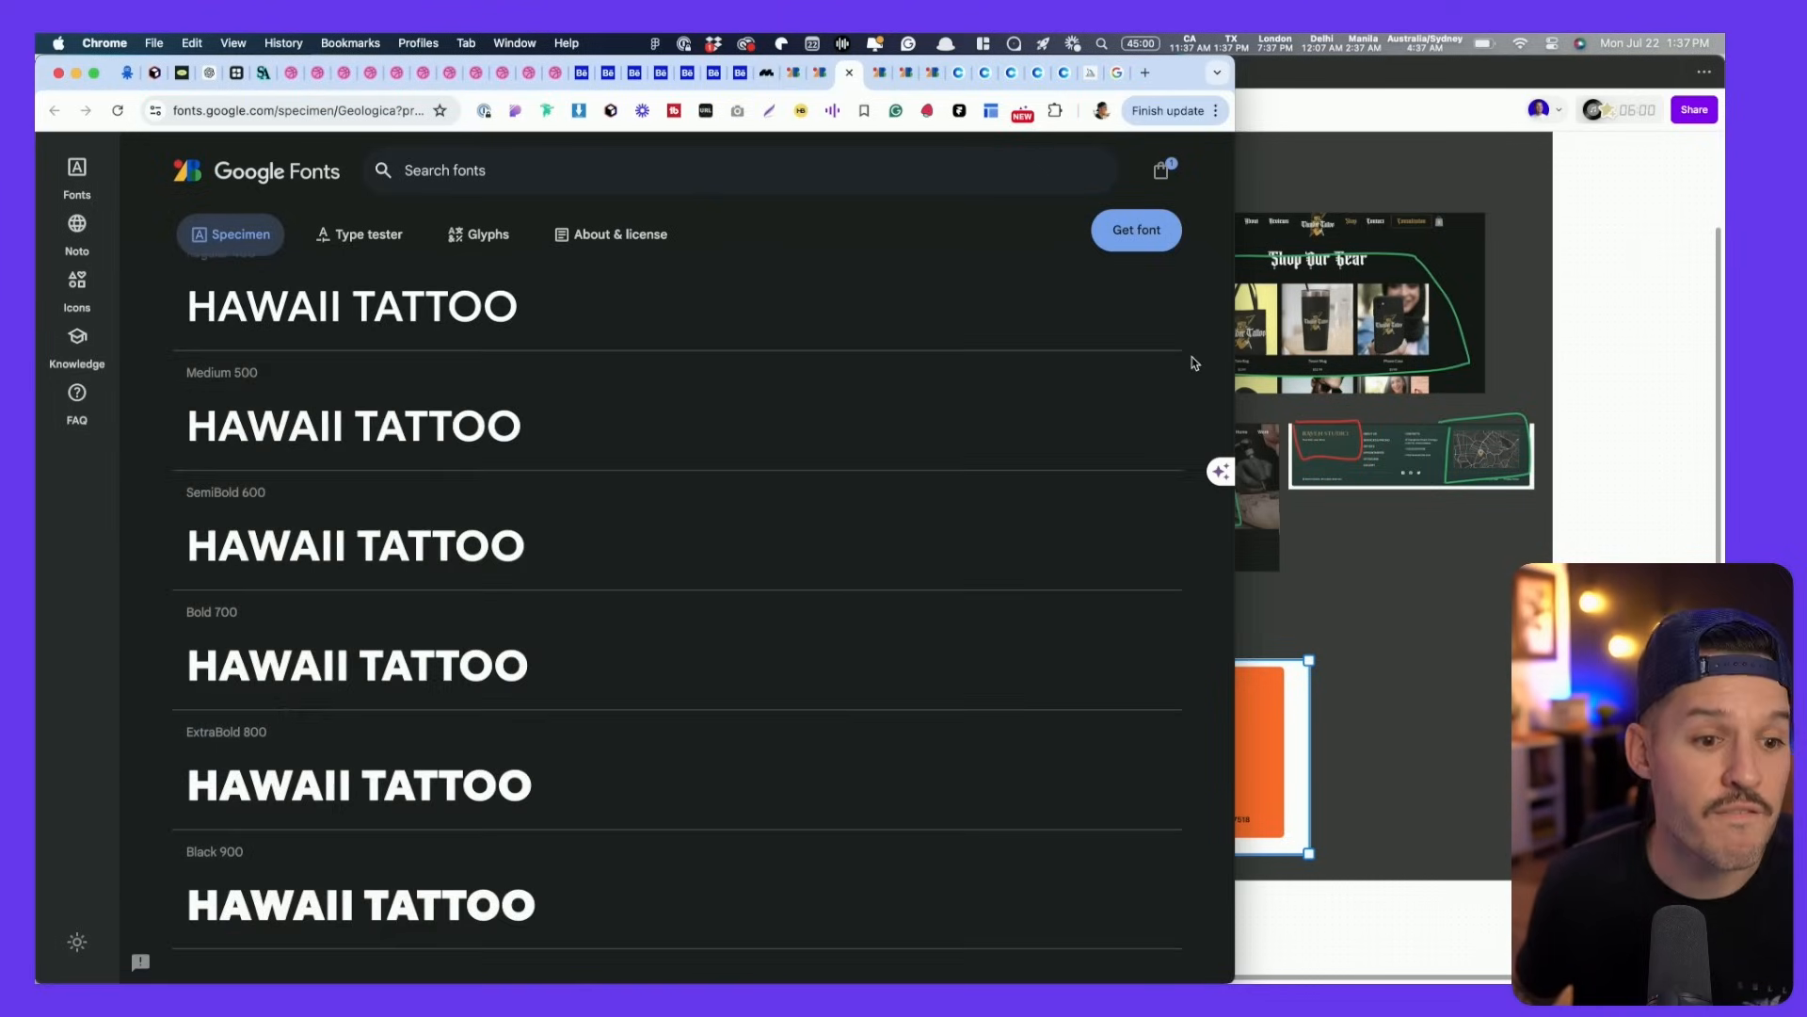
key("ctrl+Tab")
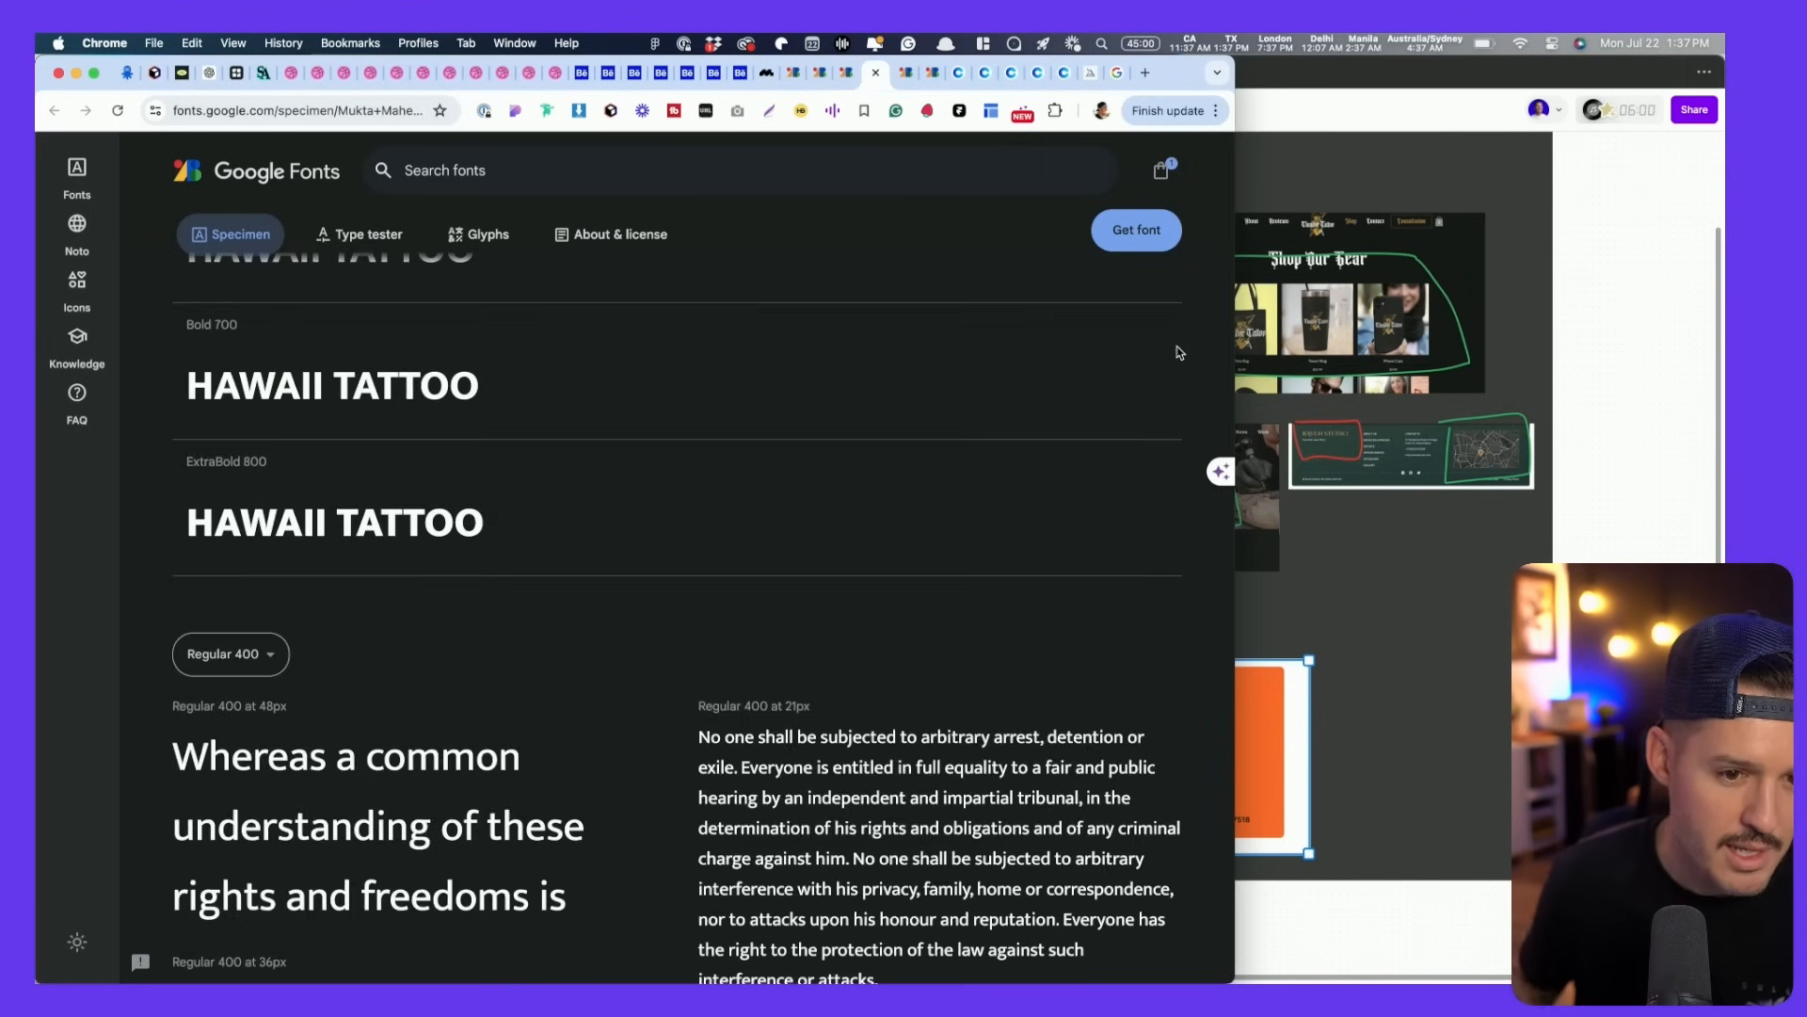
scroll(1029, 384, "up", 3)
scroll(1029, 383, "down", 5)
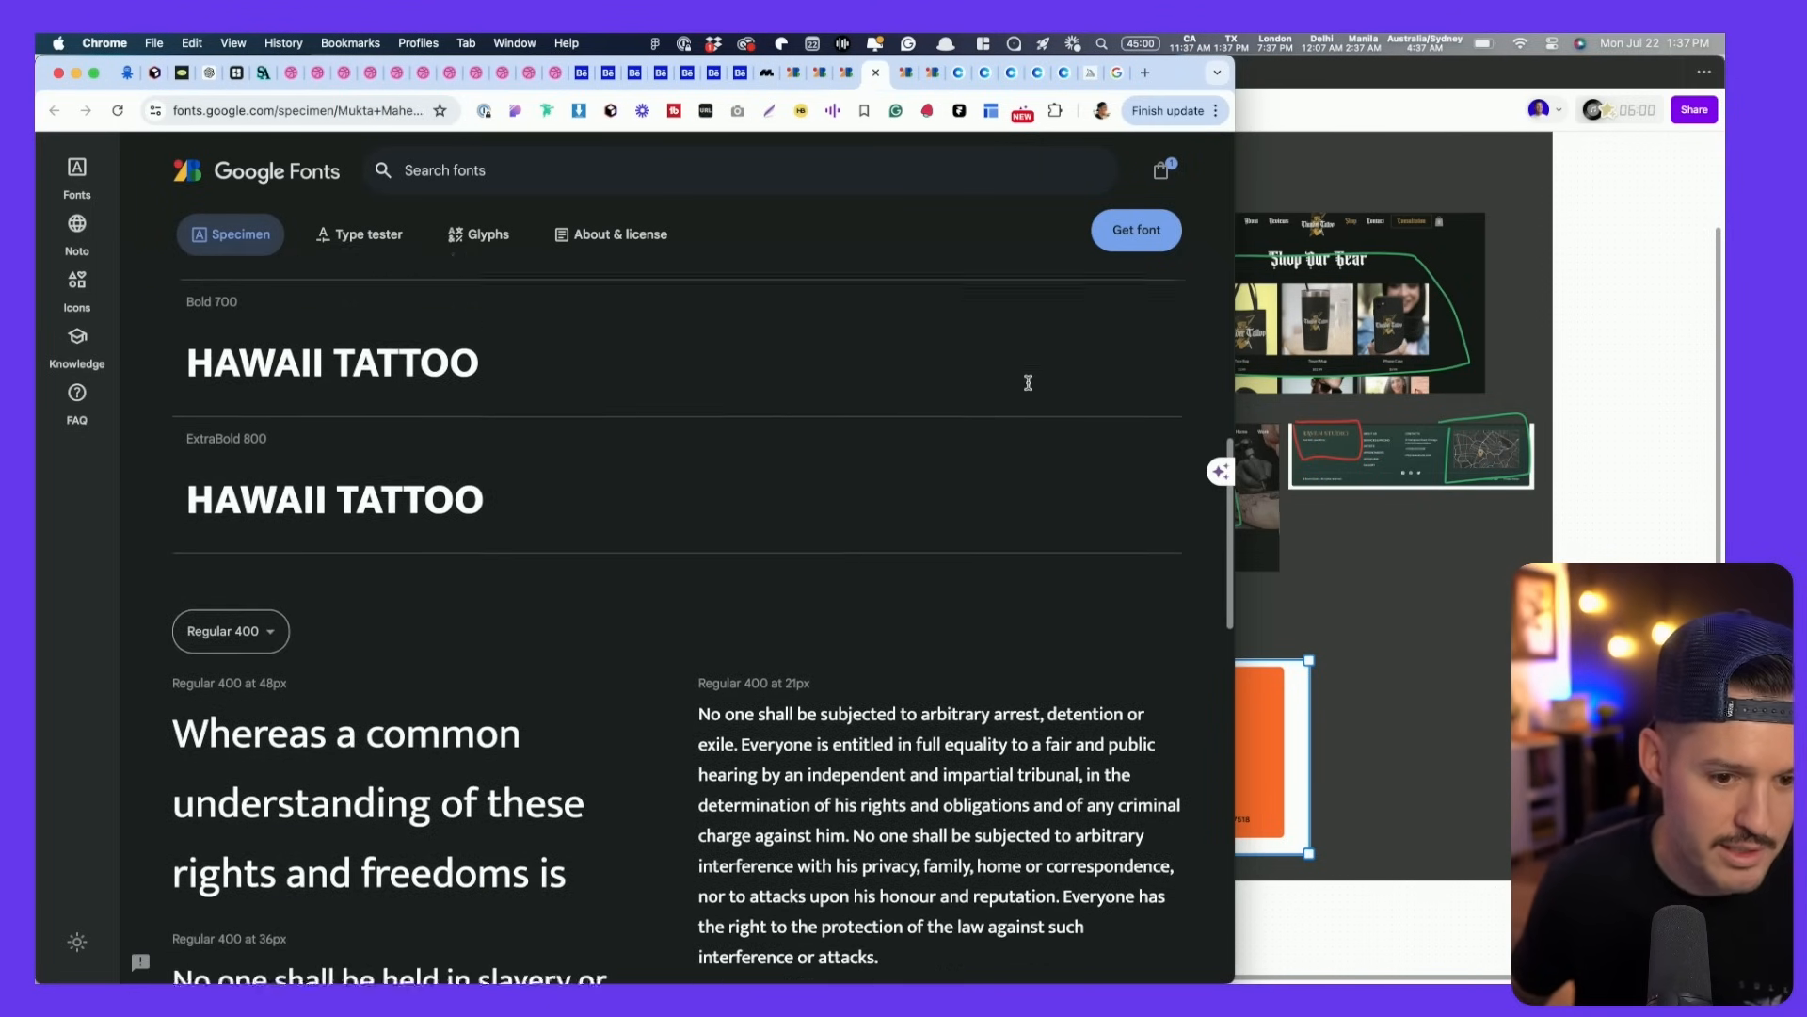
scroll(1029, 383, "down", 5)
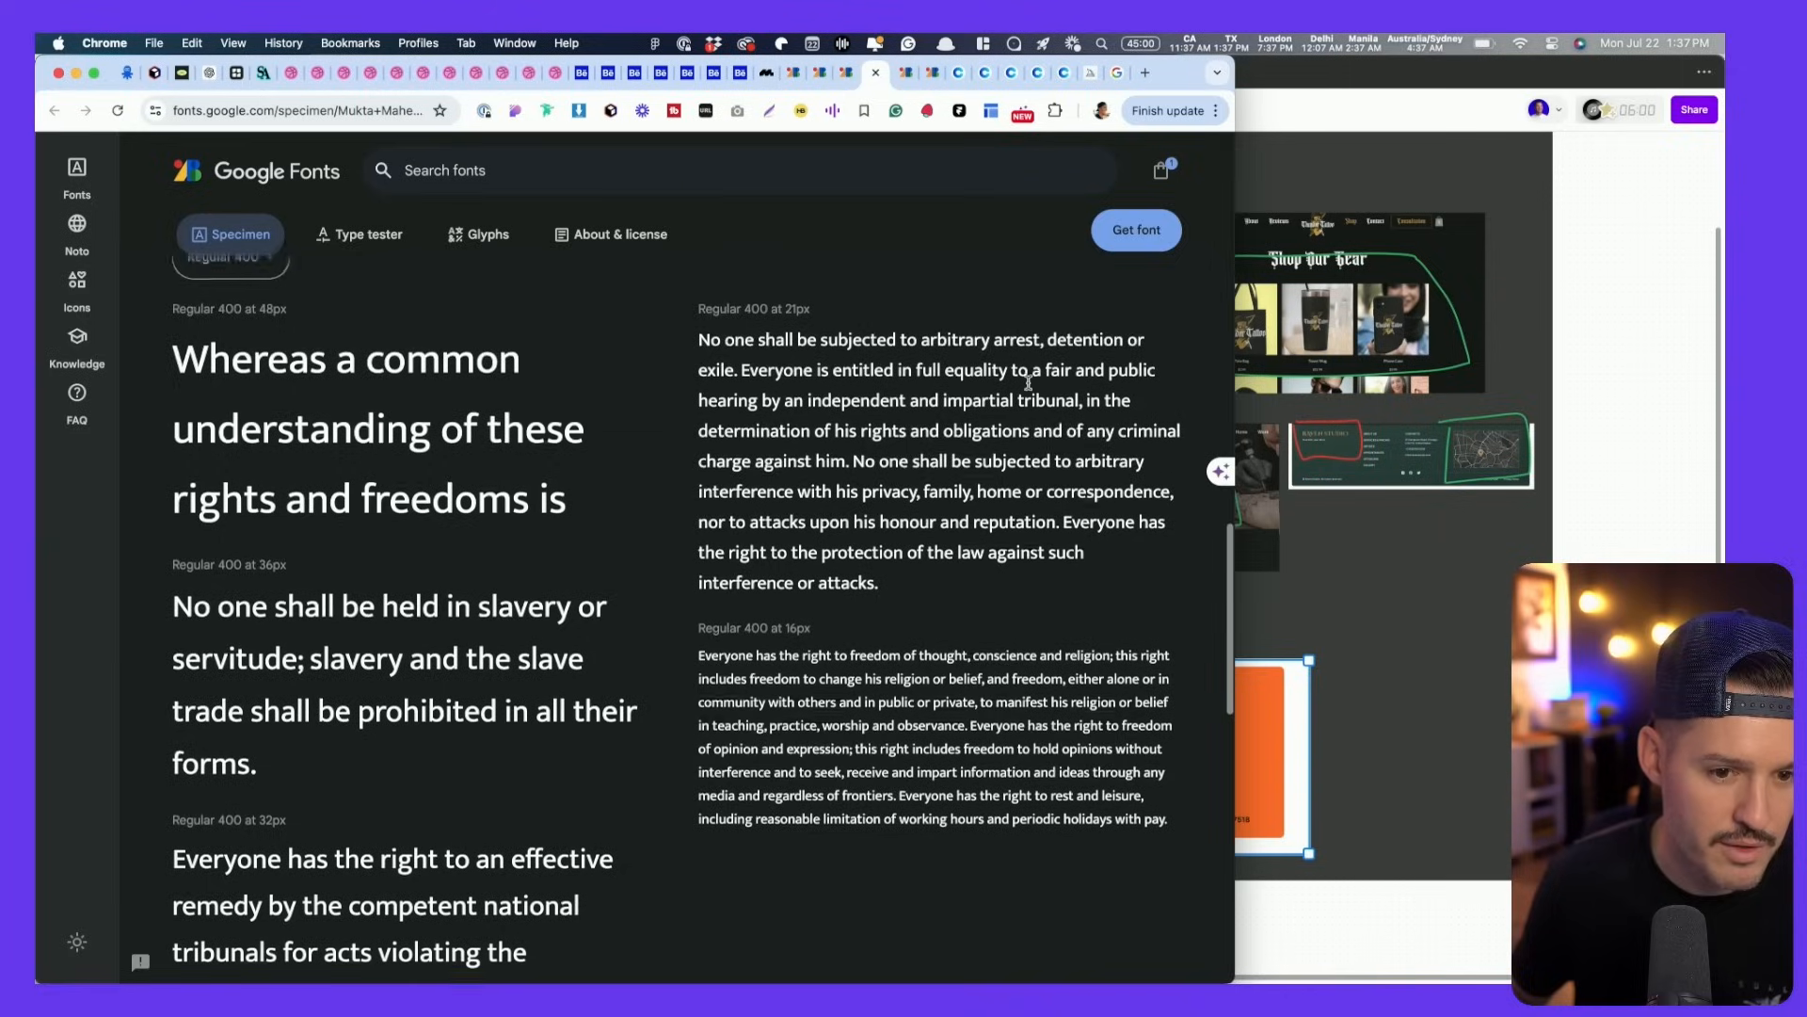
key("super+shift+4")
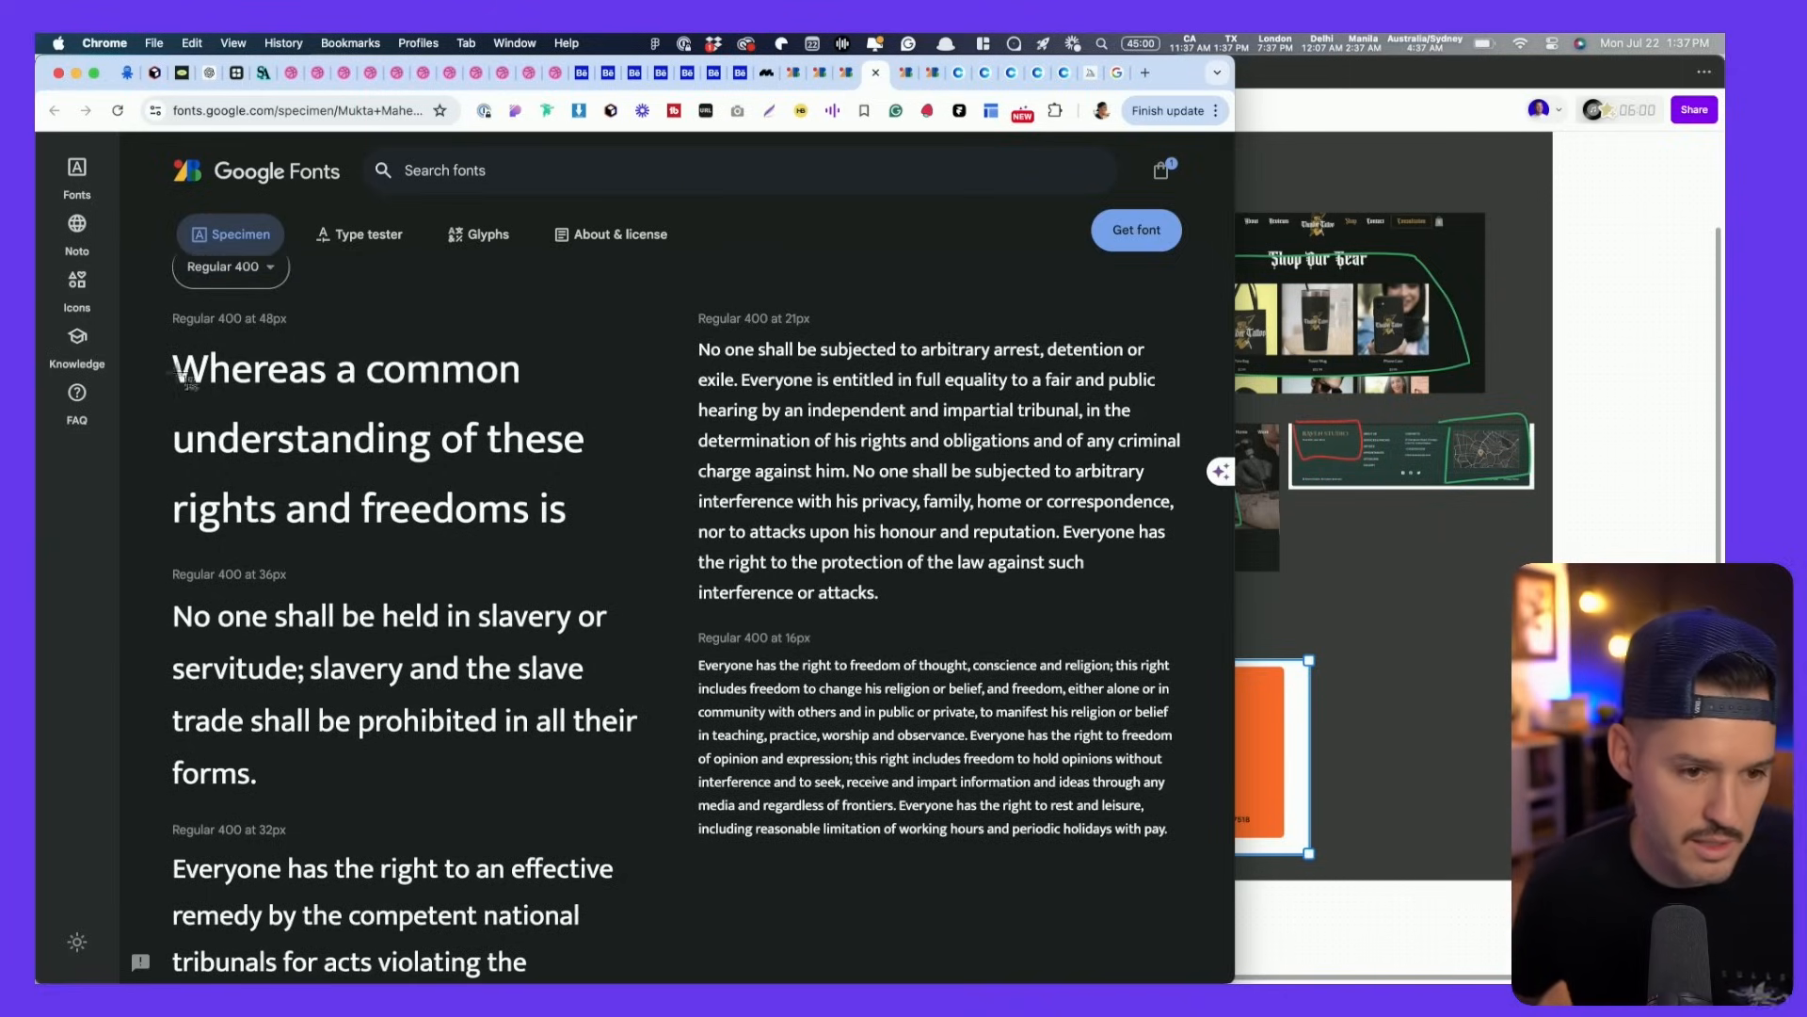
left_click_drag(145, 290, 1229, 974)
- Screenshot the Mulish sample paragraphs and the Noto Sans sample text
key("ctrl+Tab")
scroll(610, 817, "down", 7)
scroll(610, 811, "up", 2)
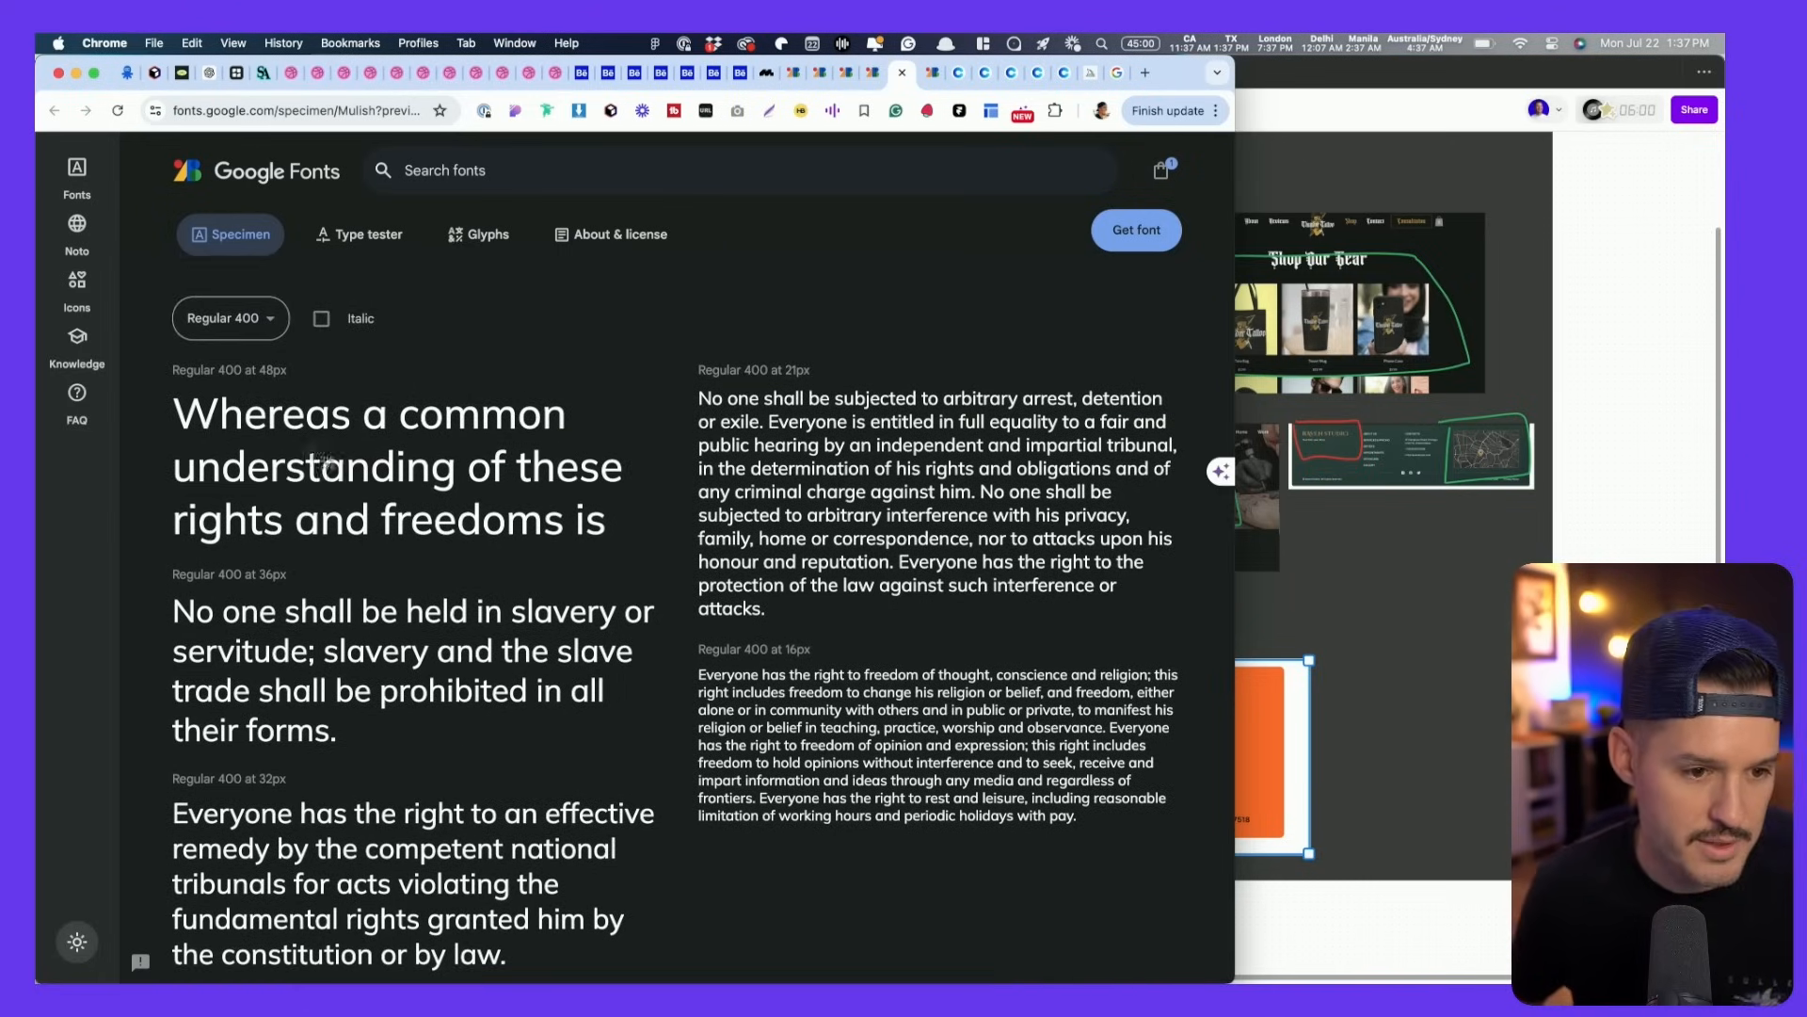
left_click_drag(155, 349, 1210, 981)
key("ctrl+Tab")
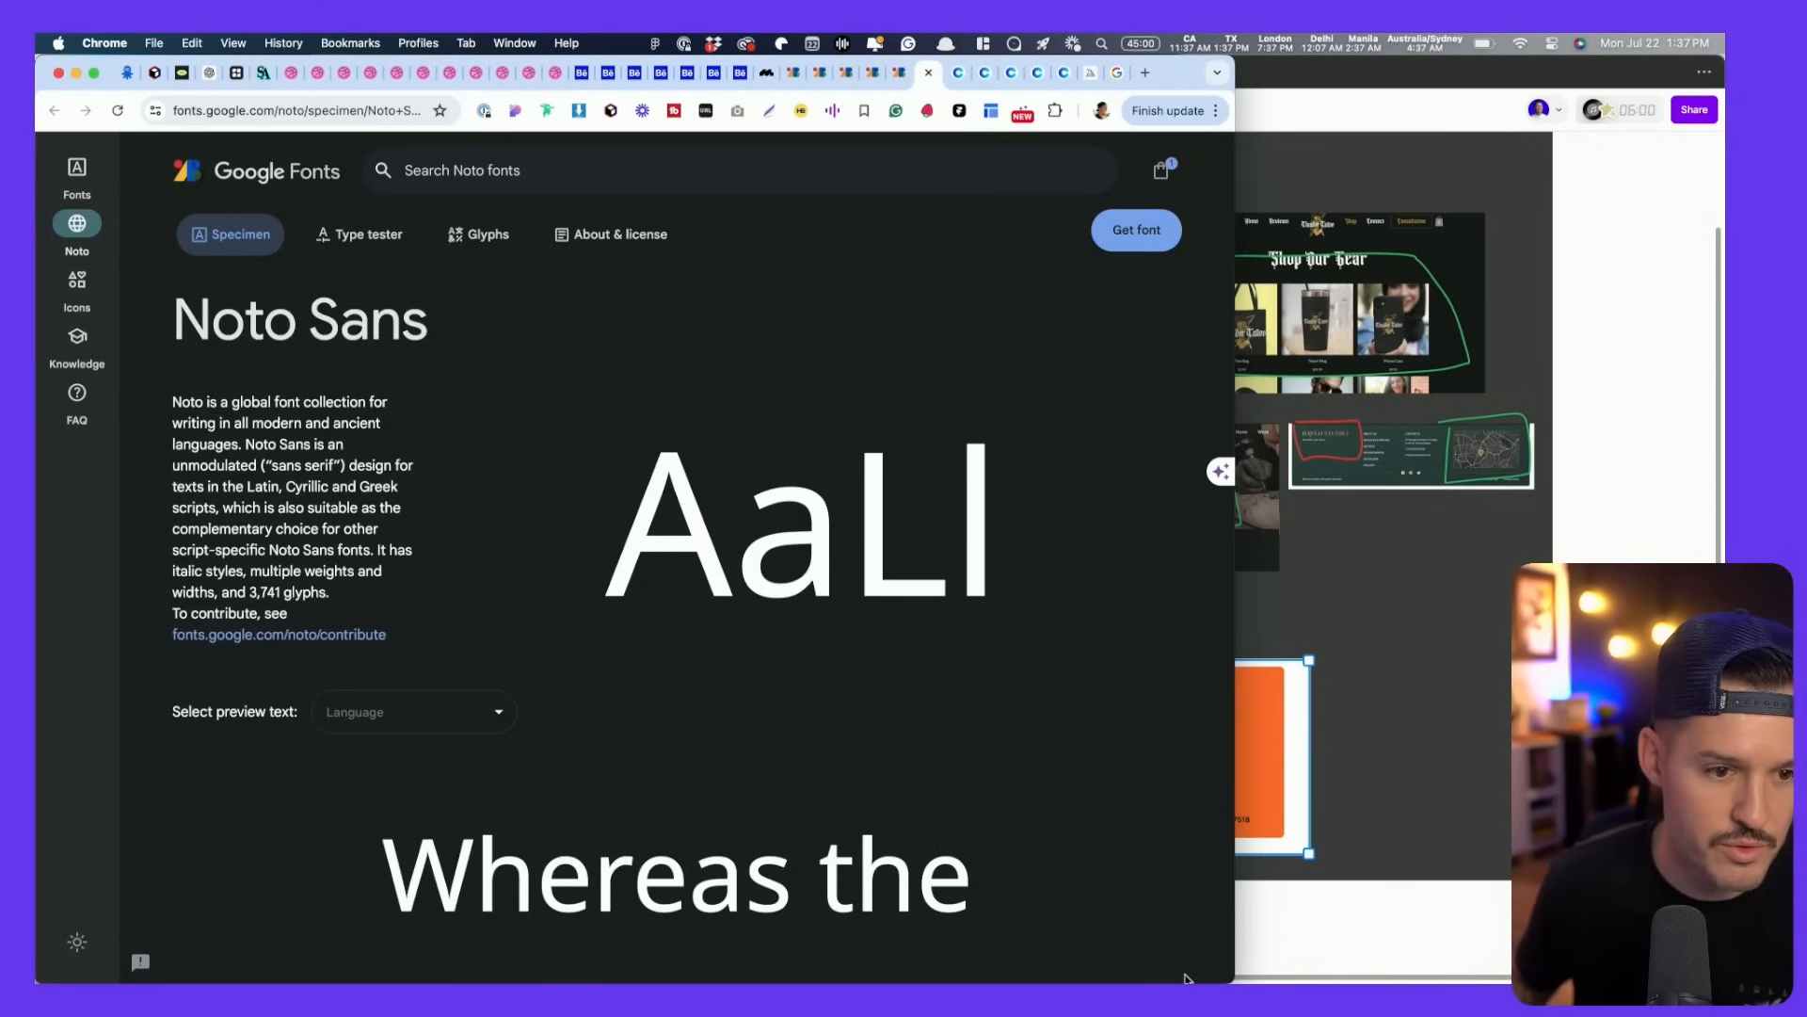
scroll(960, 825, "down", 15)
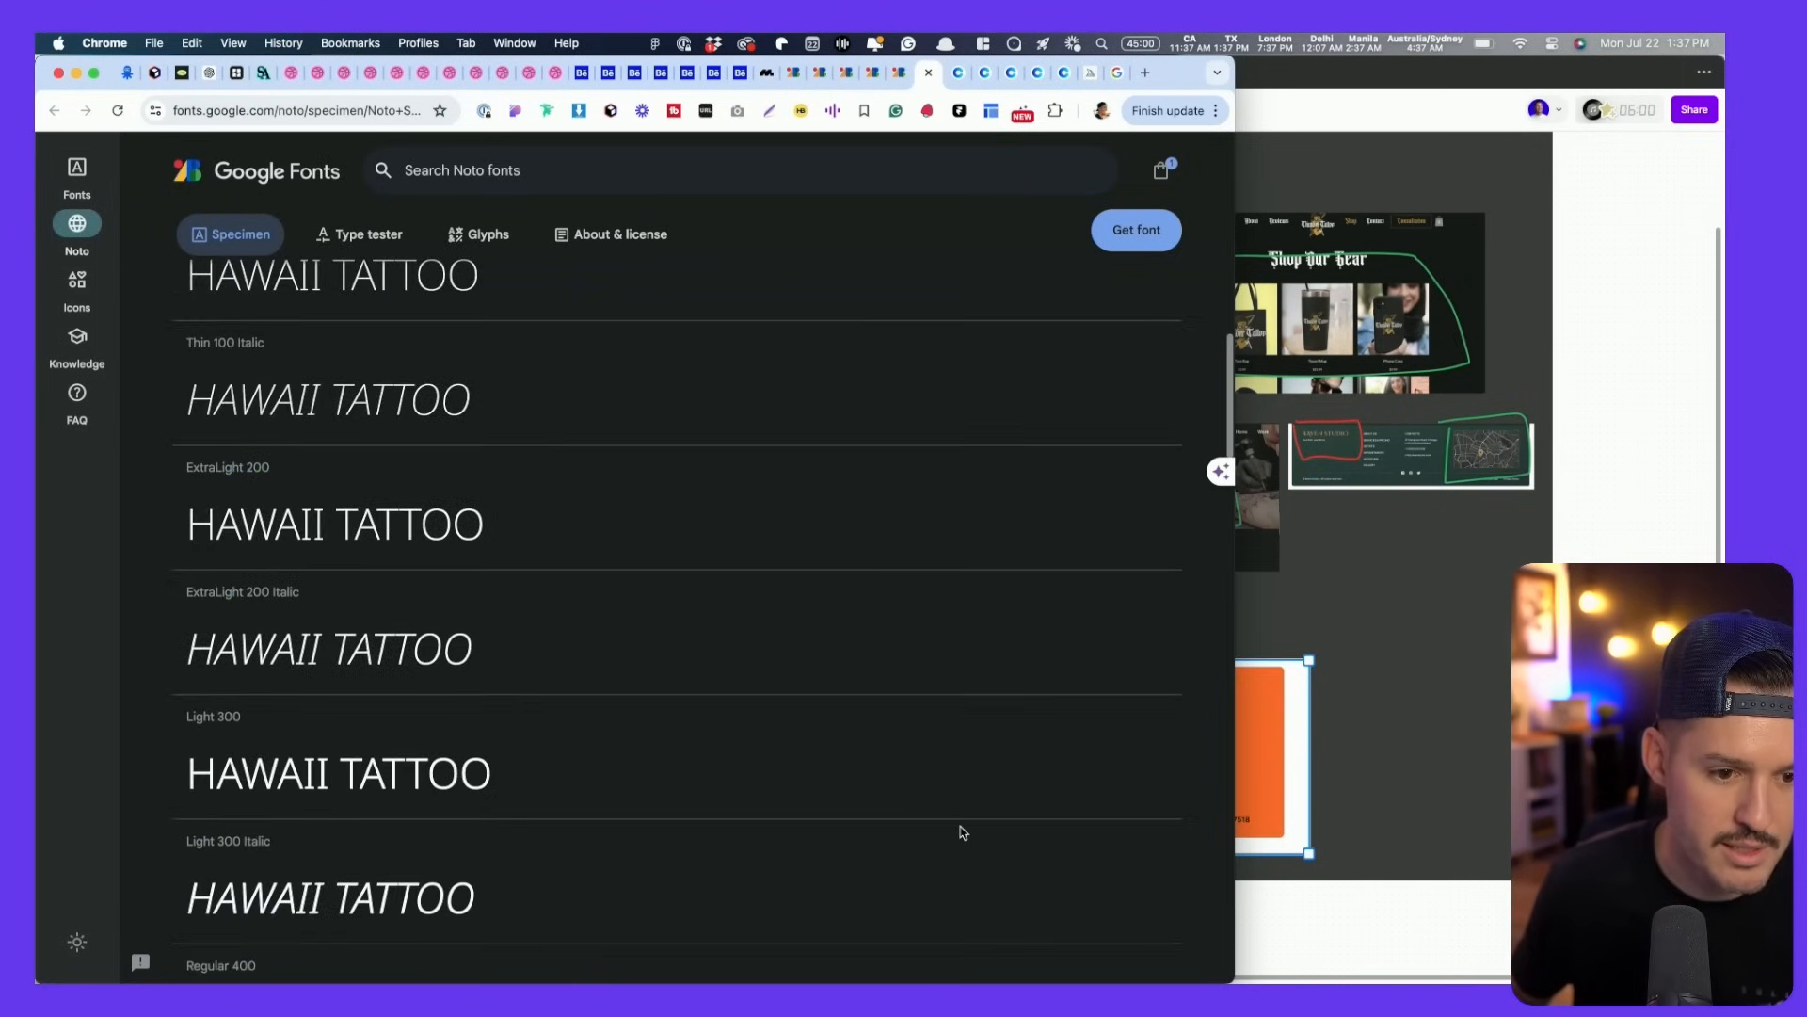
scroll(960, 825, "down", 5)
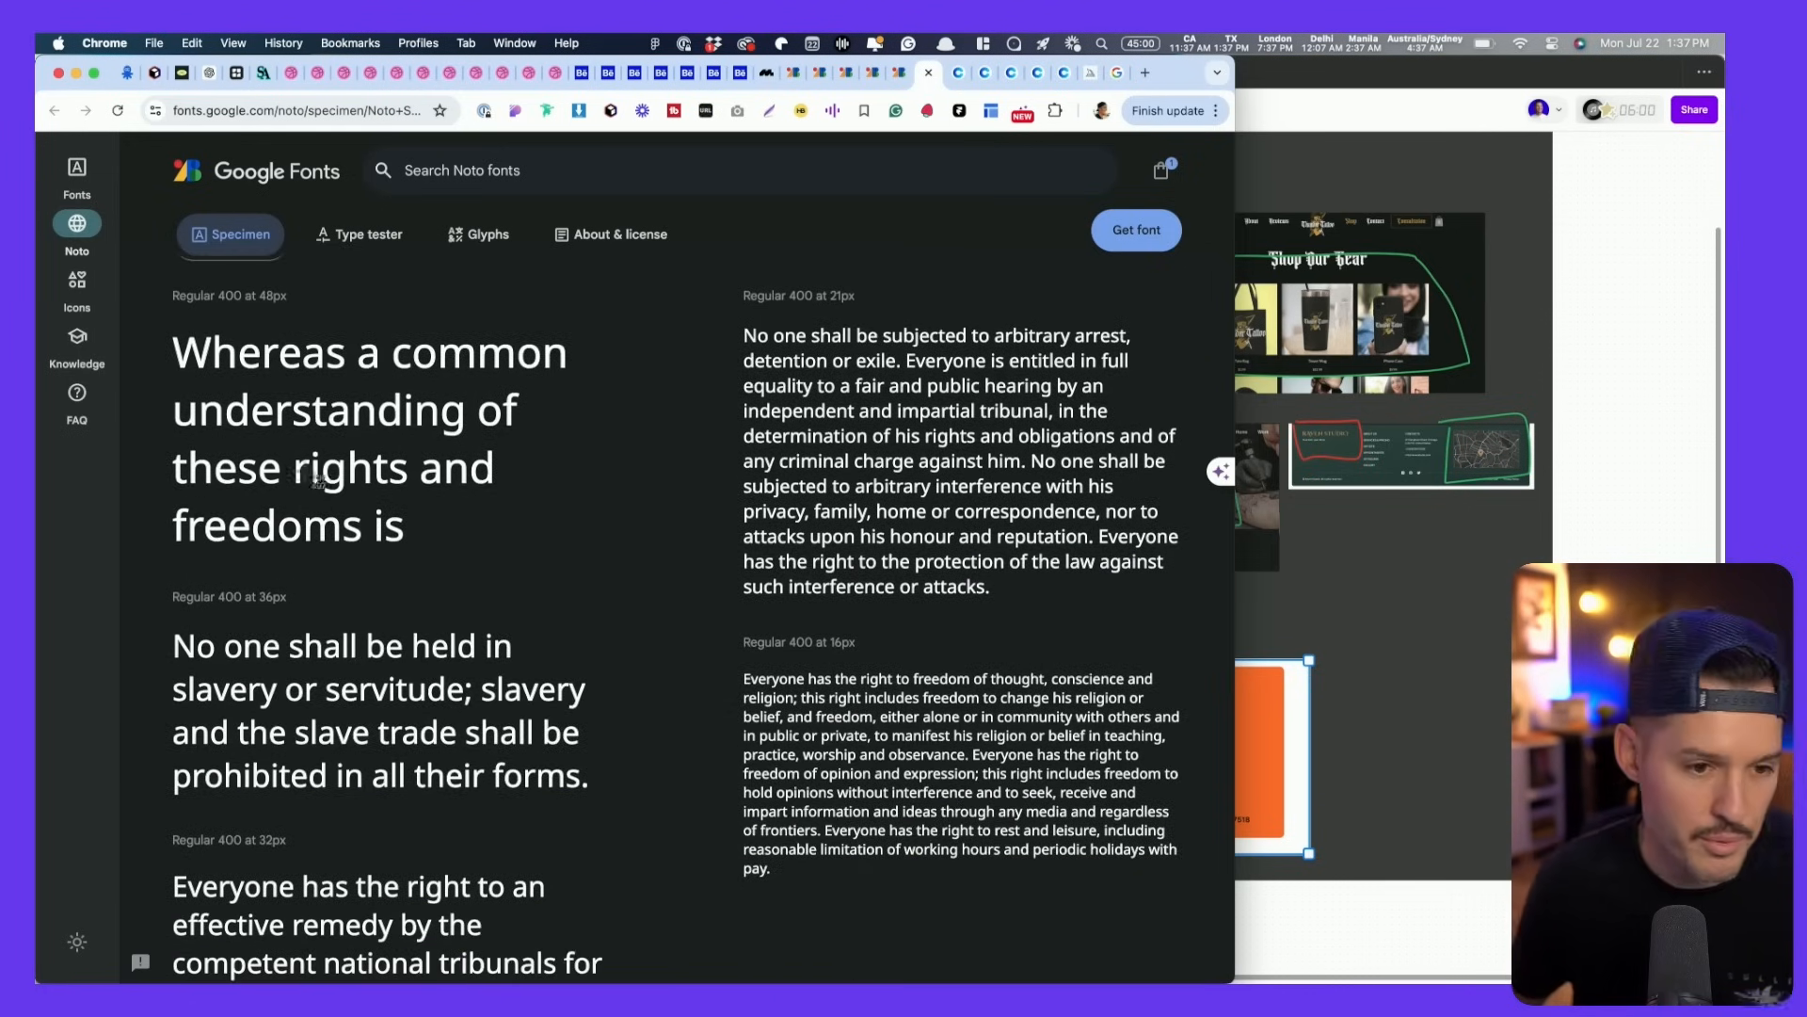
left_click_drag(153, 264, 1176, 929)
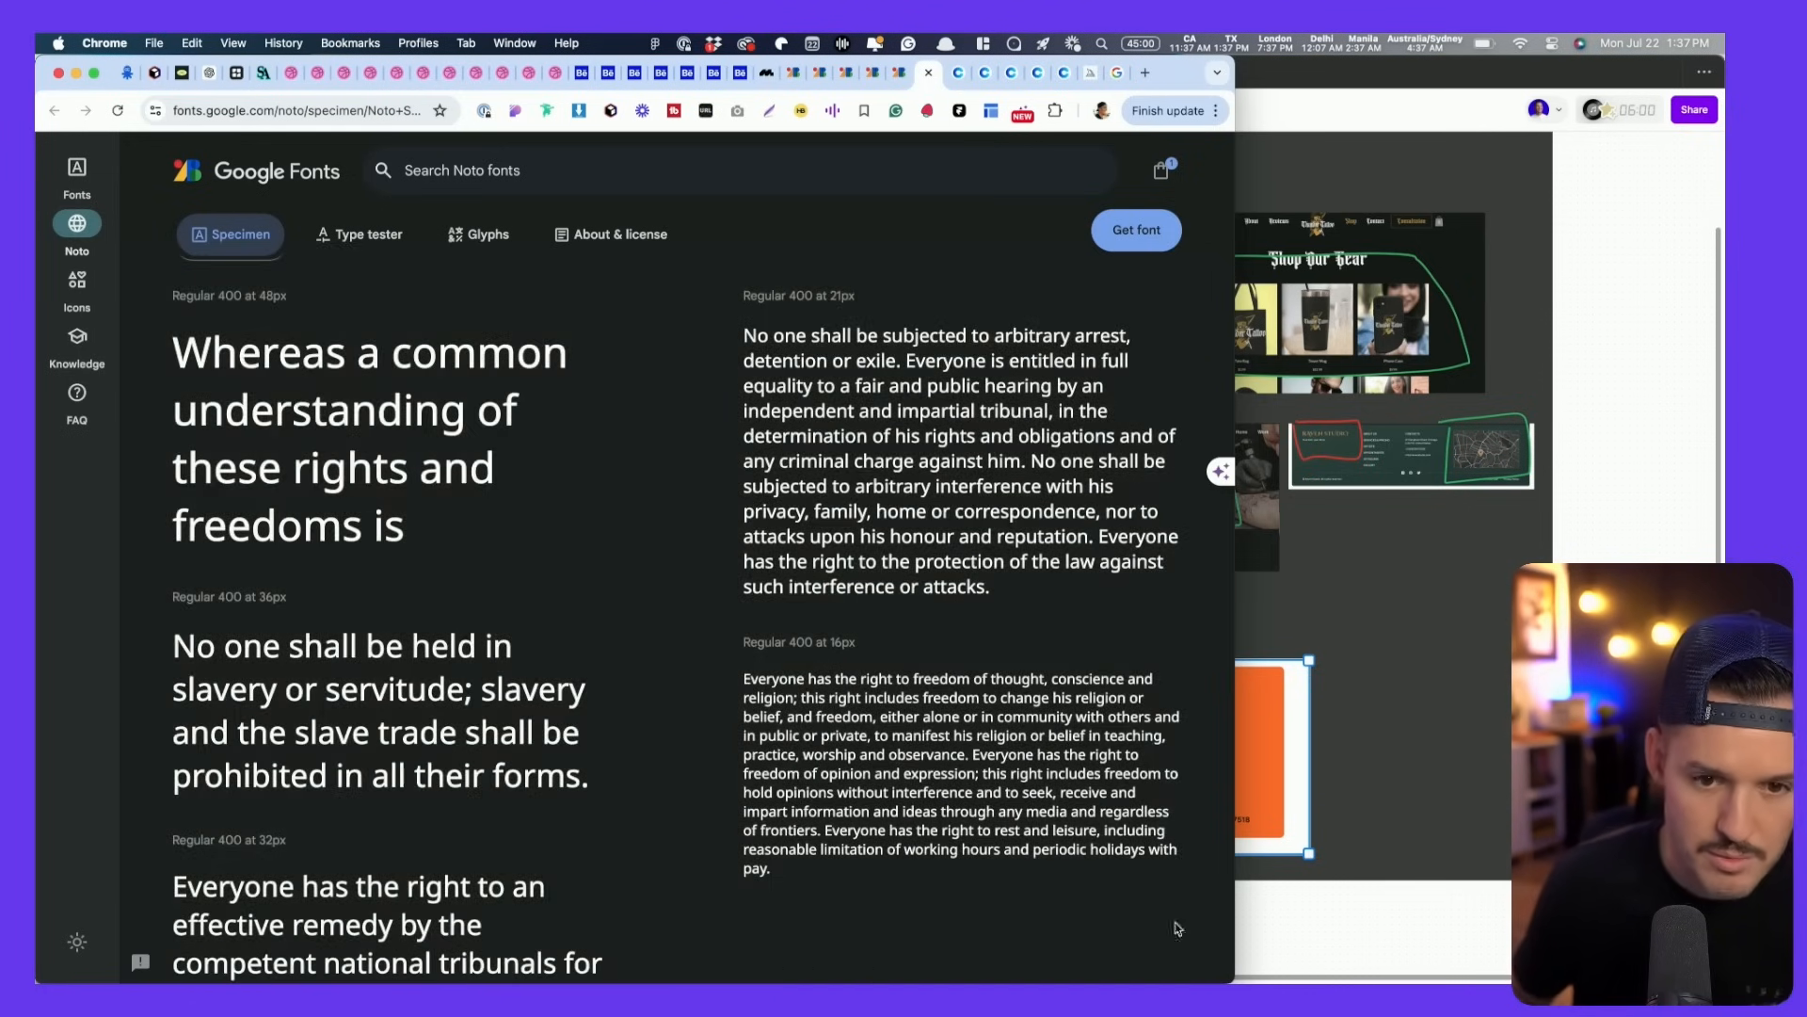
- Revisit Antonio, recapture the whole Geologica specimen page, and switch back to FigJam
left_click(792, 75)
scroll(794, 440, "down", 15)
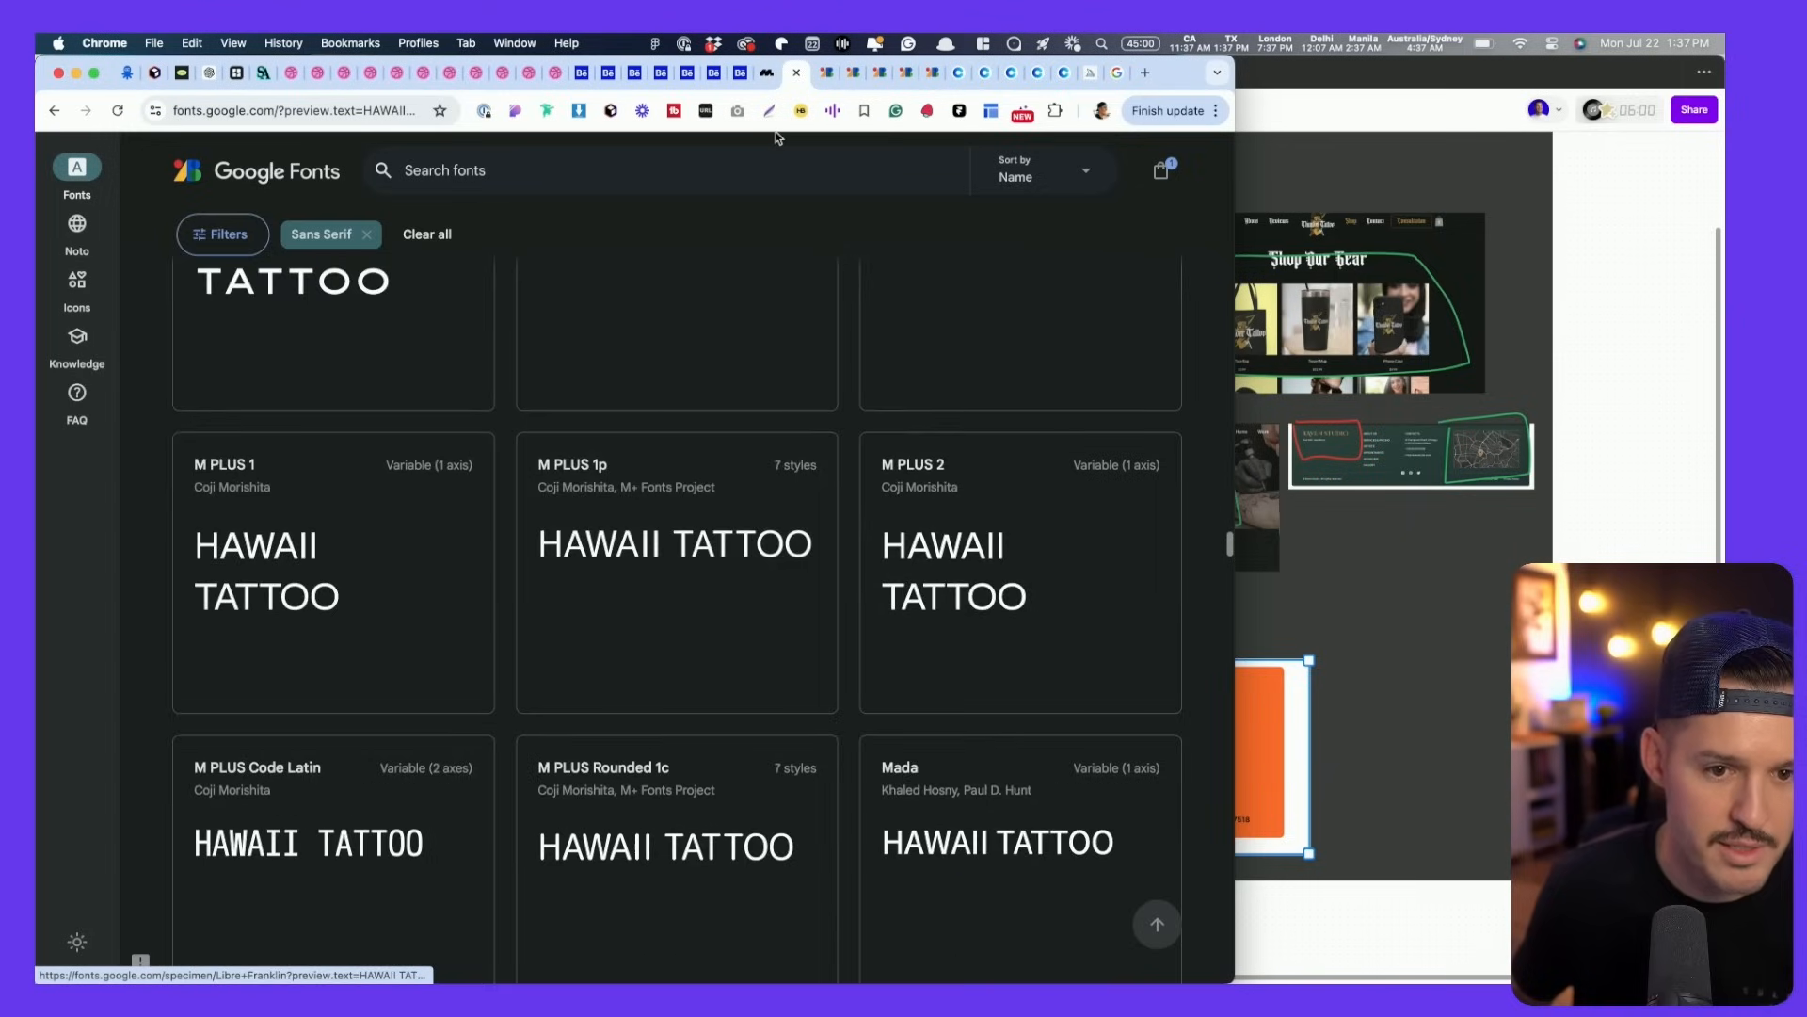
left_click(822, 75)
scroll(790, 494, "down", 1)
scroll(790, 494, "down", 15)
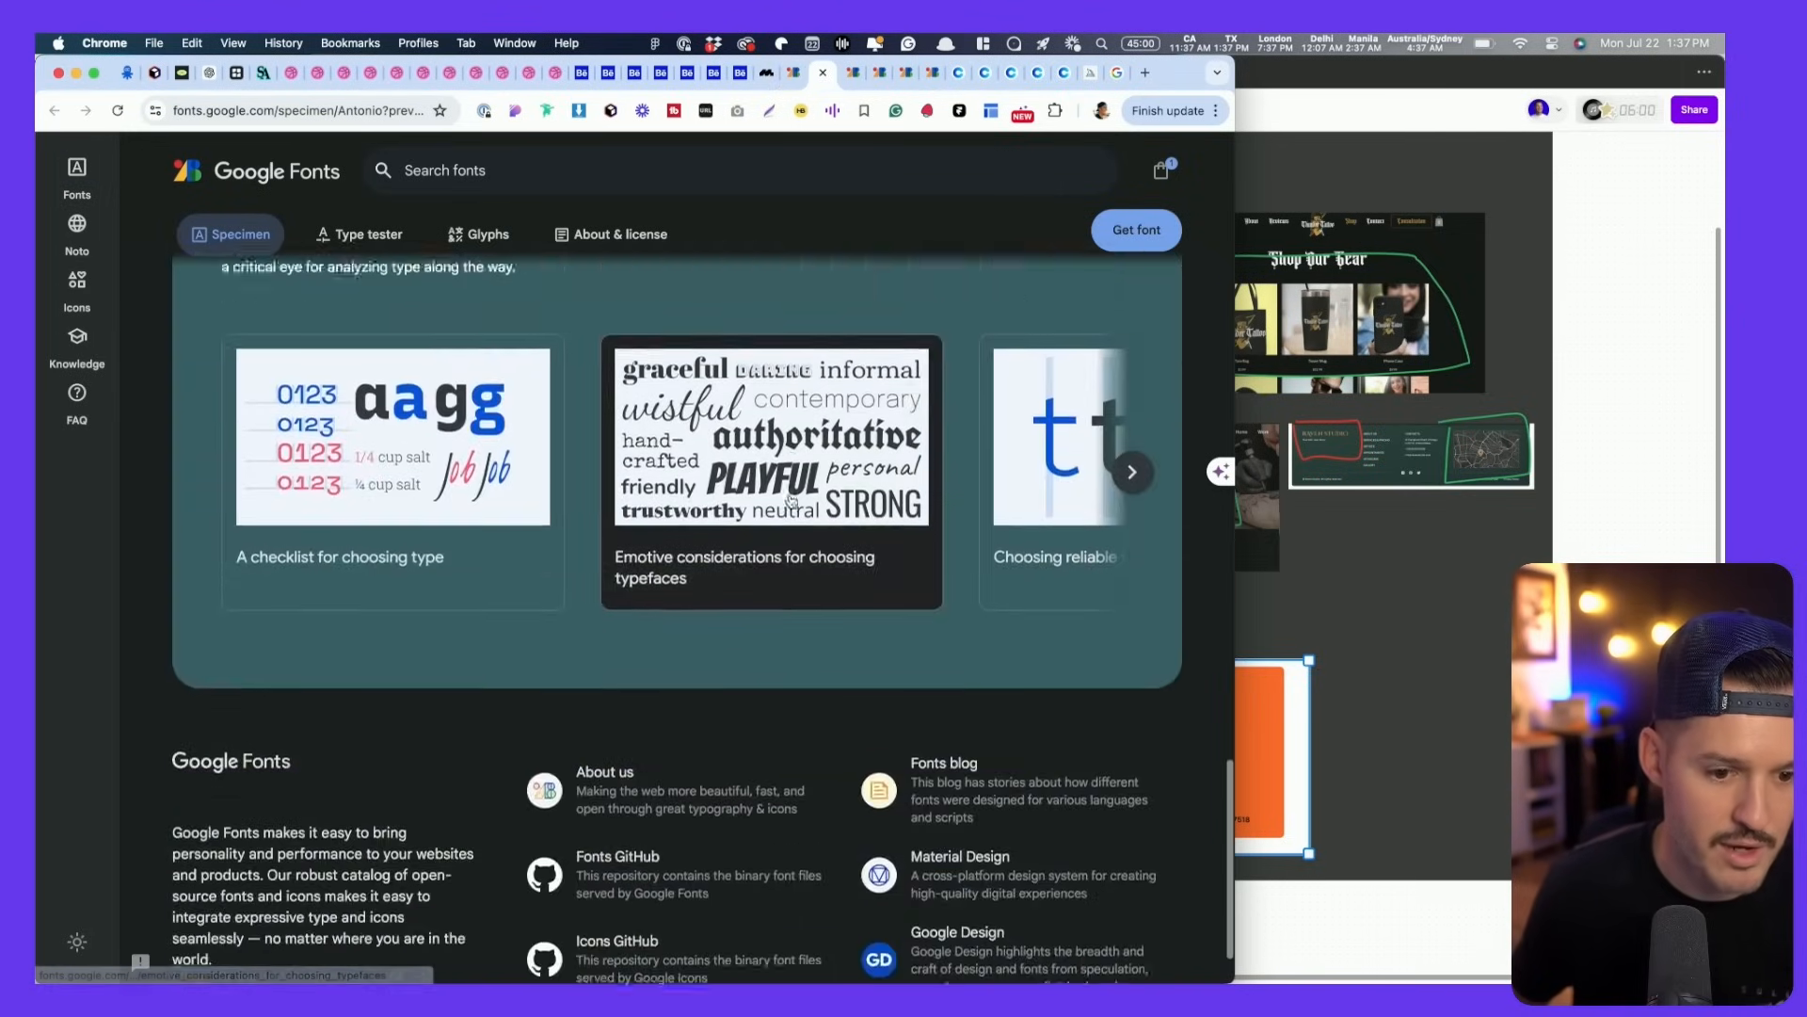
scroll(792, 500, "up", 12)
key("ctrl+Tab")
scroll(793, 500, "down", 6)
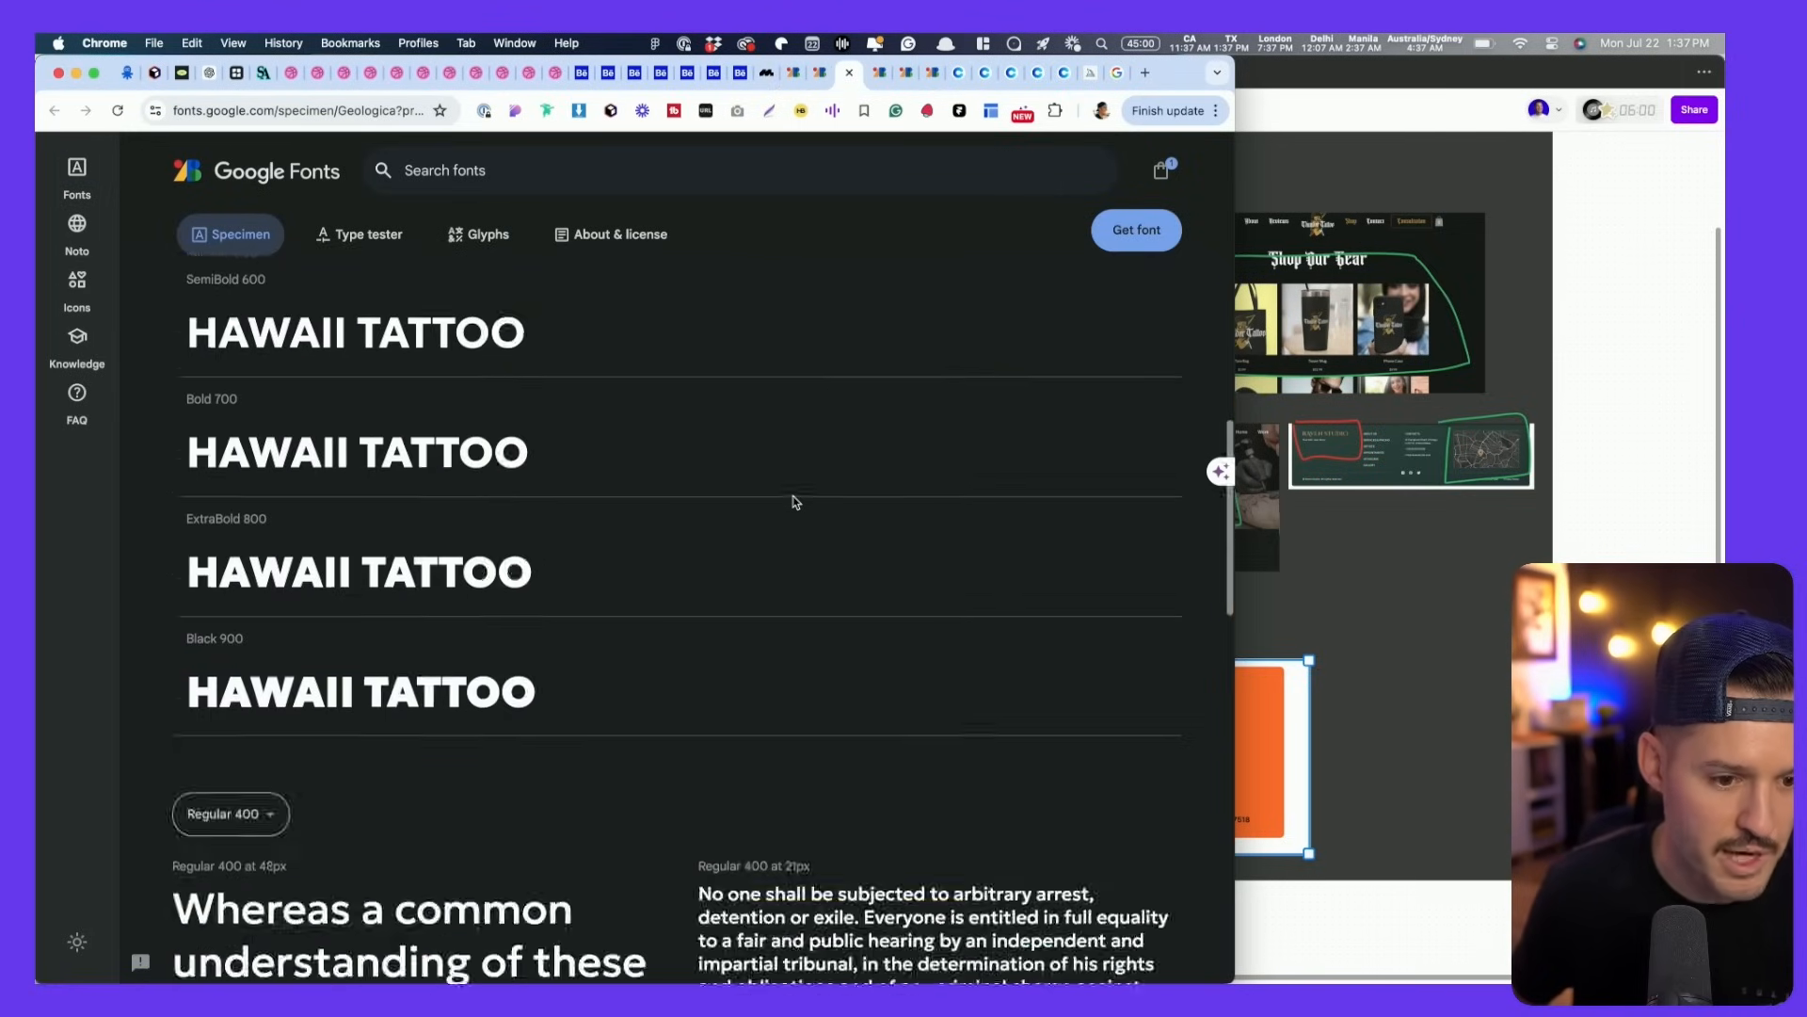
scroll(792, 501, "up", 7)
scroll(792, 511, "down", 9)
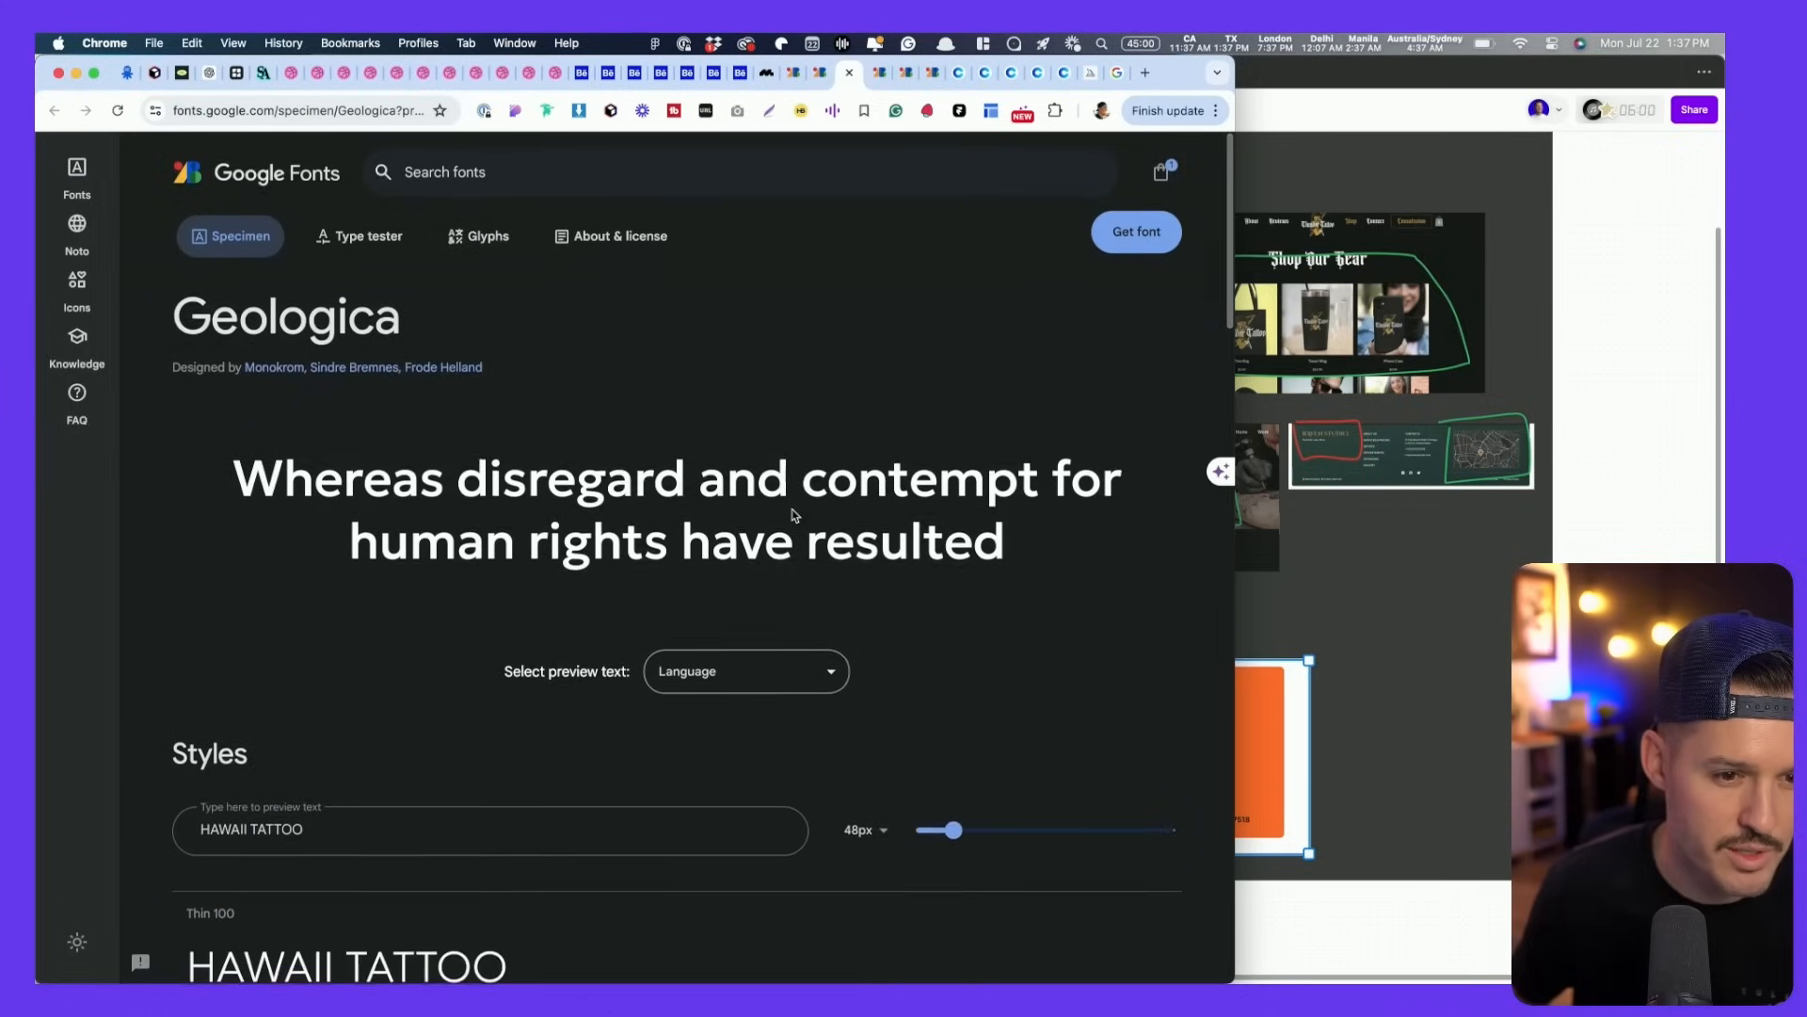
scroll(793, 513, "up", 1)
key("super+shift+4")
left_click_drag(162, 266, 1214, 972)
key("super+Tab")
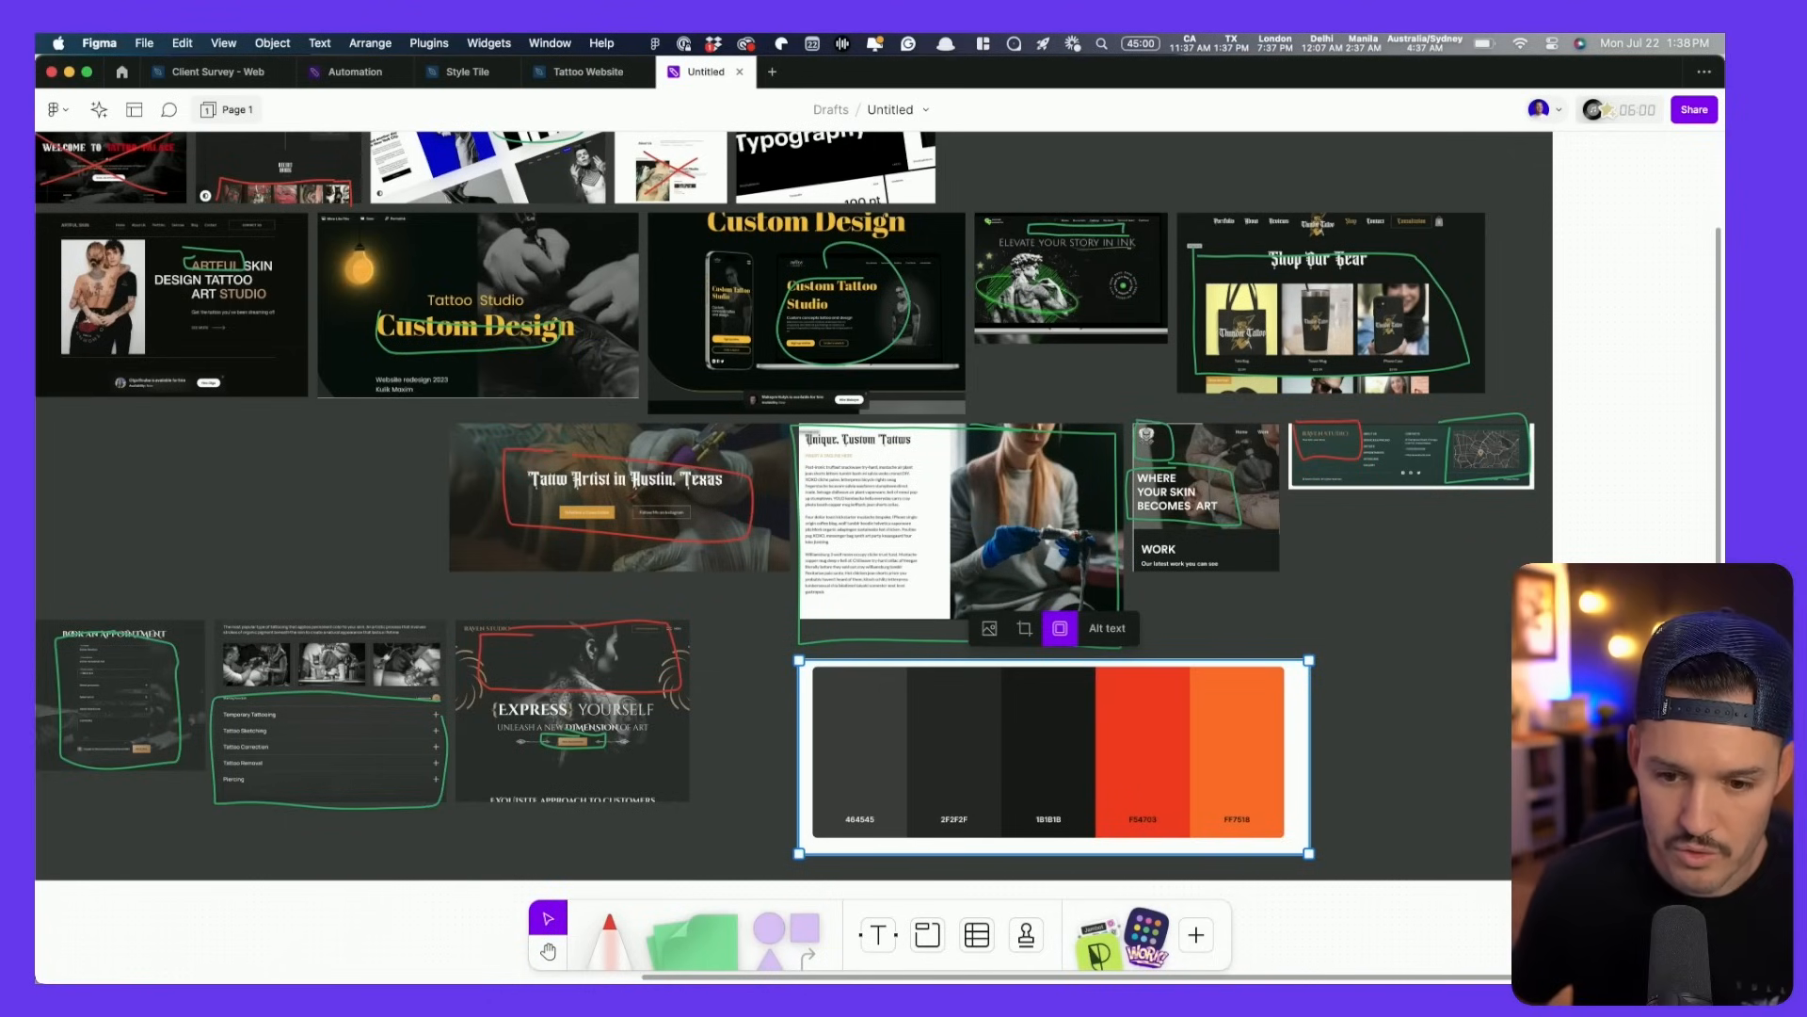
- Select the four font screenshots on the desktop and drop them onto the FigJam board
left_click_drag(1724, 763, 1222, 772)
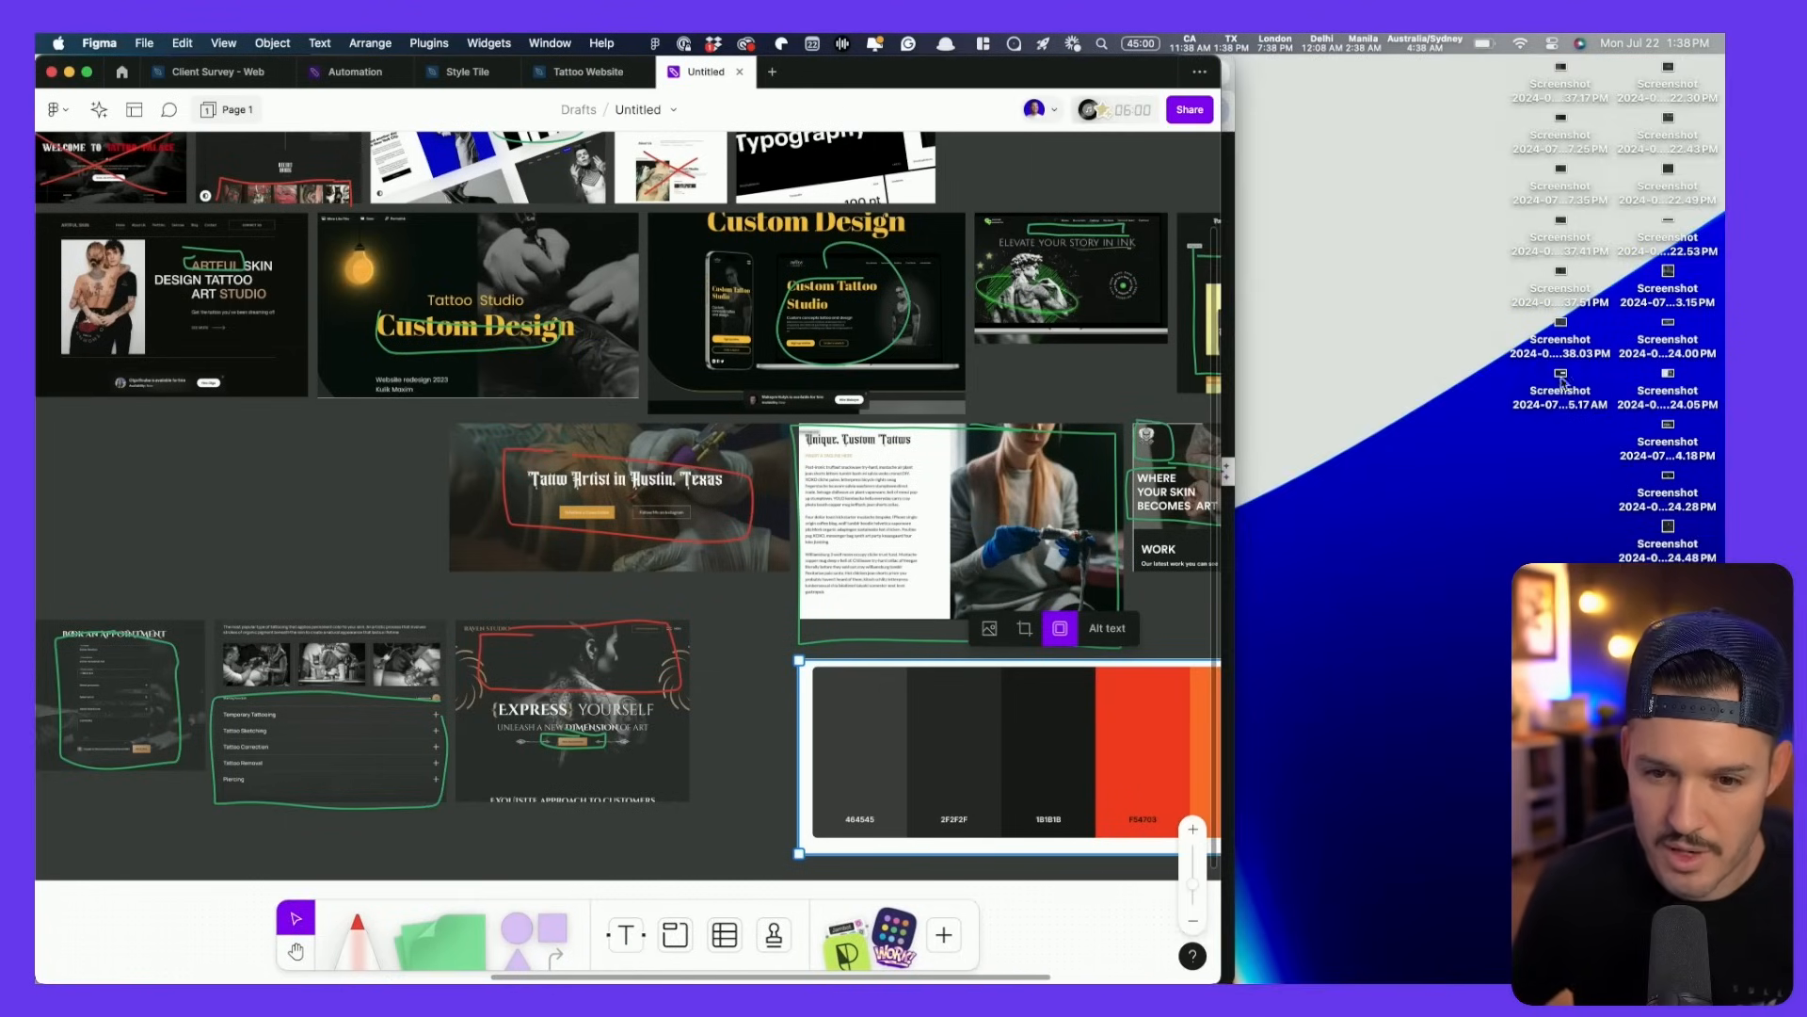
left_click(1561, 381)
key("space")
key("Up")
key("Up")
key("Up")
key("Up")
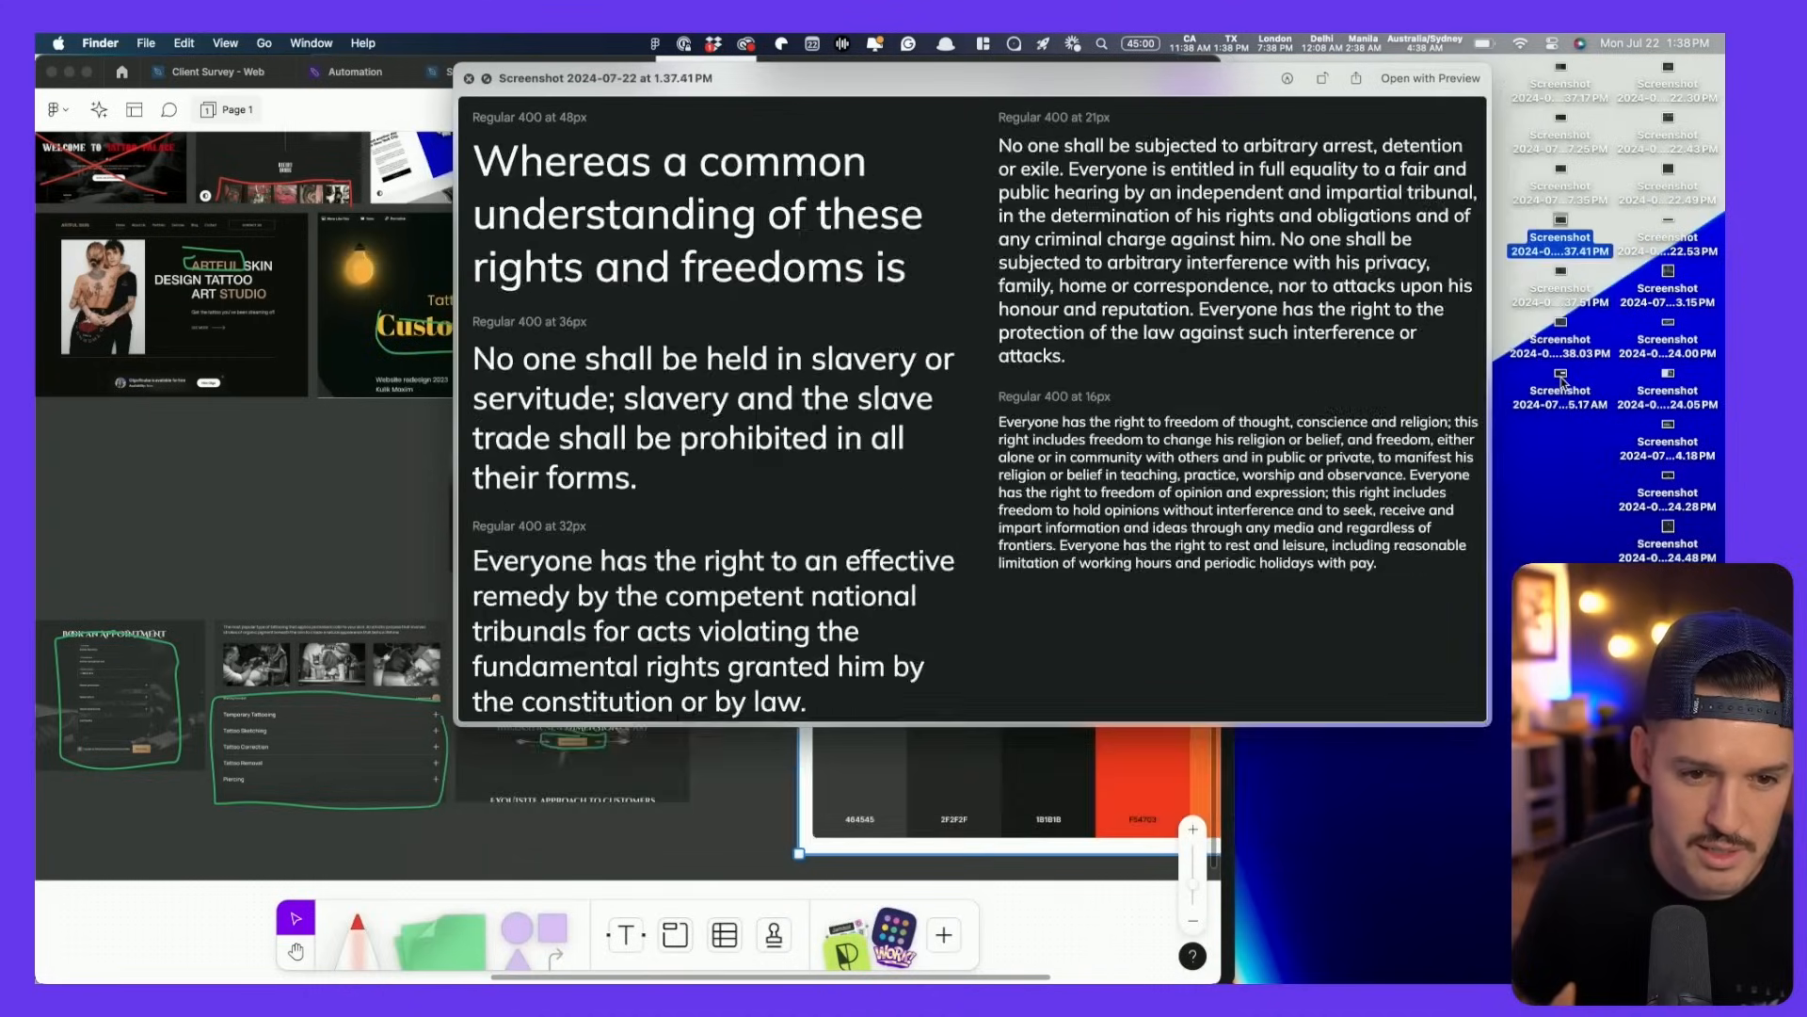
key("Up")
key("Down")
key("space")
key("shift+Down")
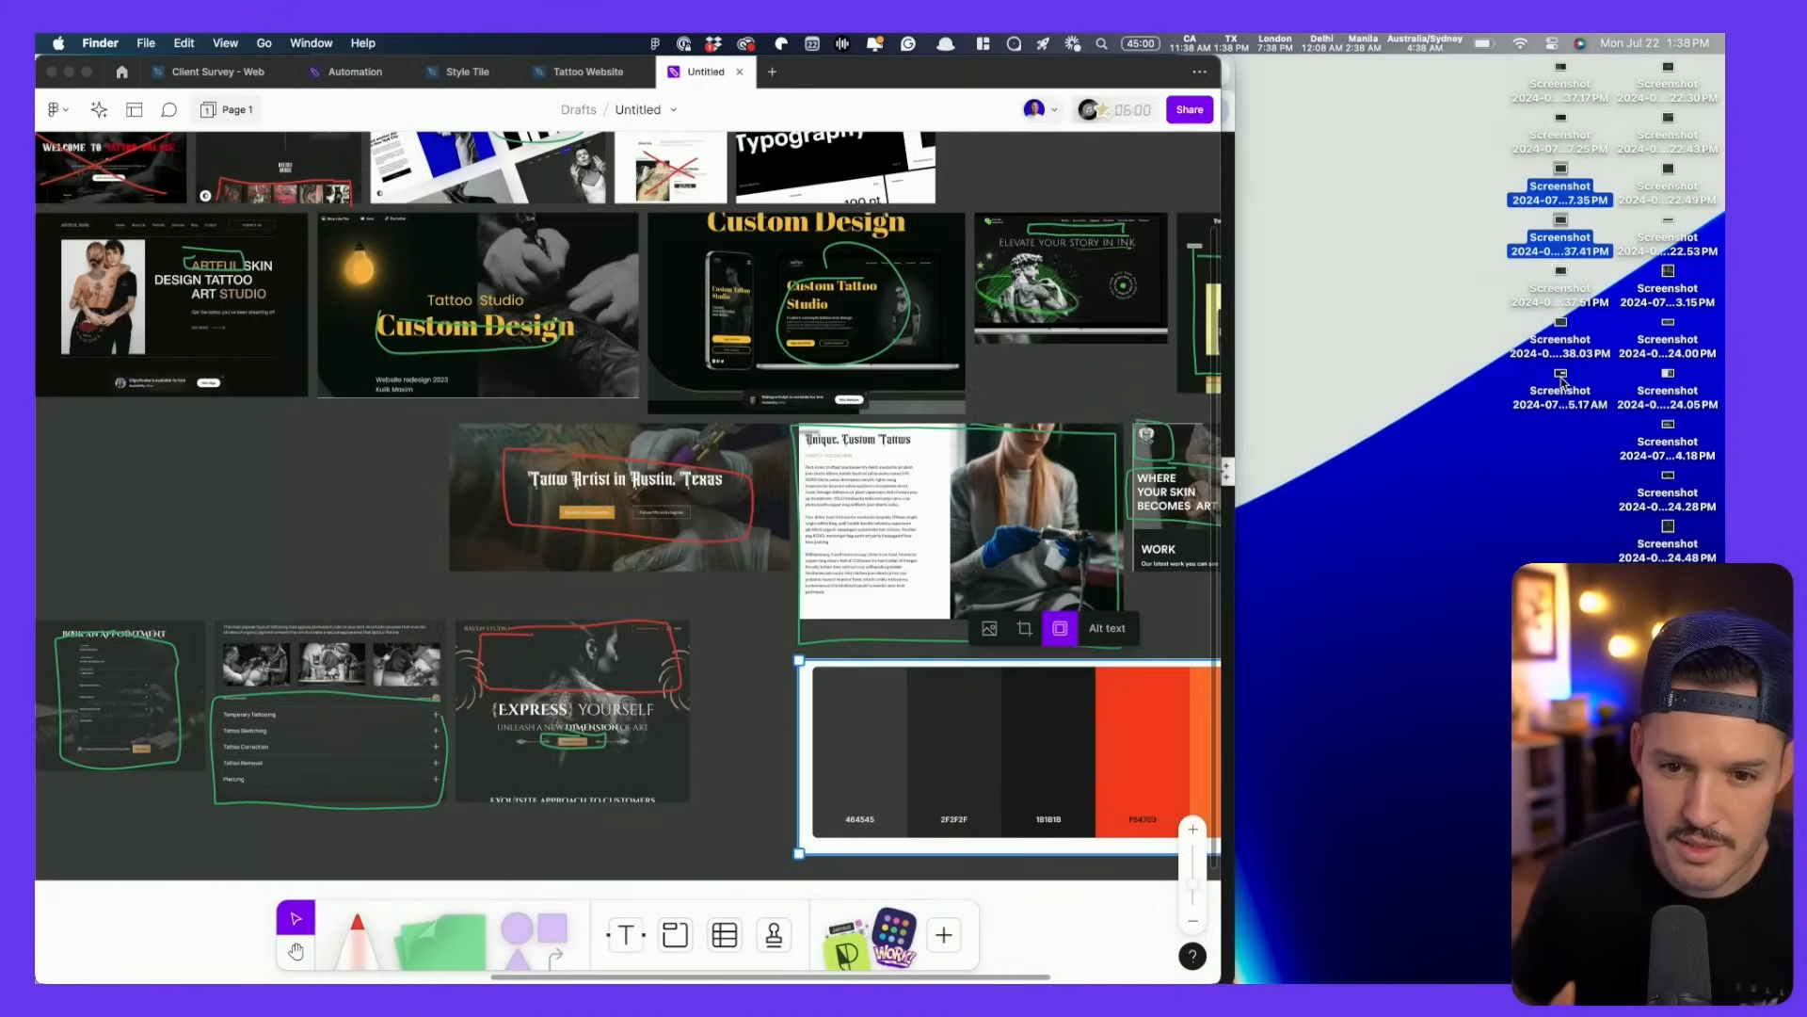
key("shift+Down")
key("shift+Down")
left_click_drag(1563, 330, 659, 565)
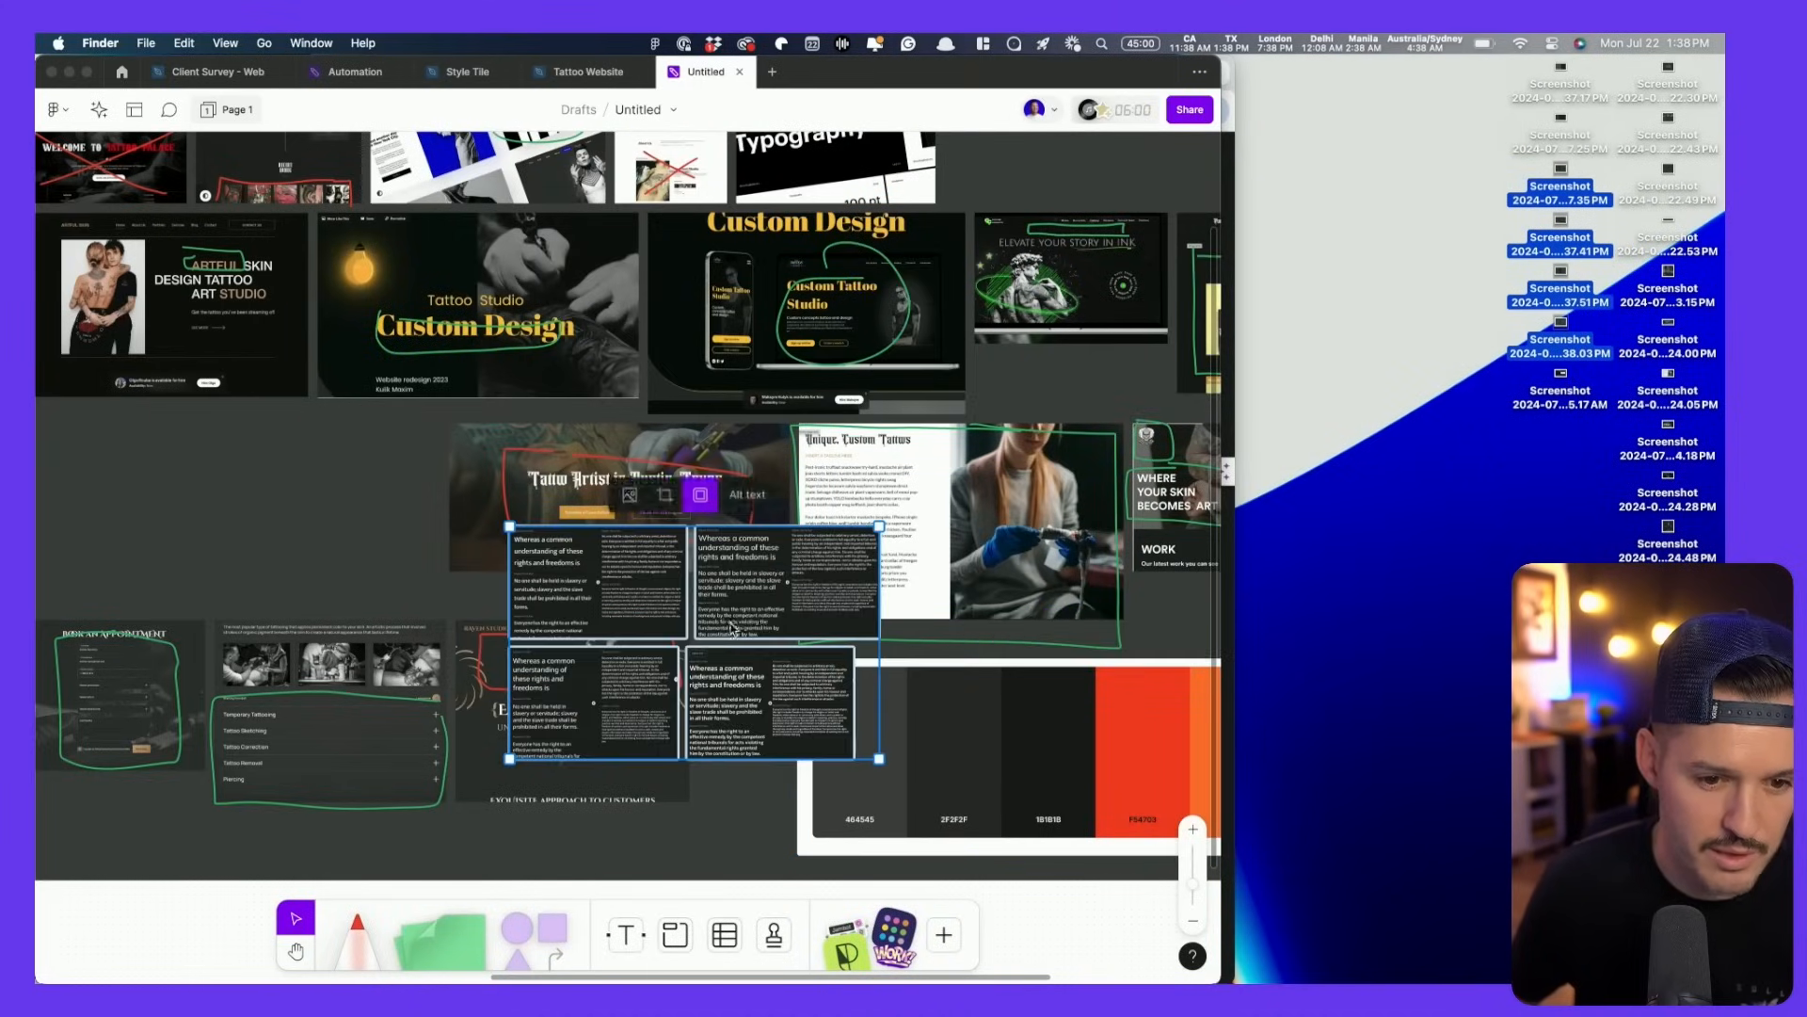
- Scale up the four-screenshot grid and move it right of the messy moodboard
scroll(812, 616, "down", 3)
scroll(812, 616, "down", 1)
double_click(875, 66)
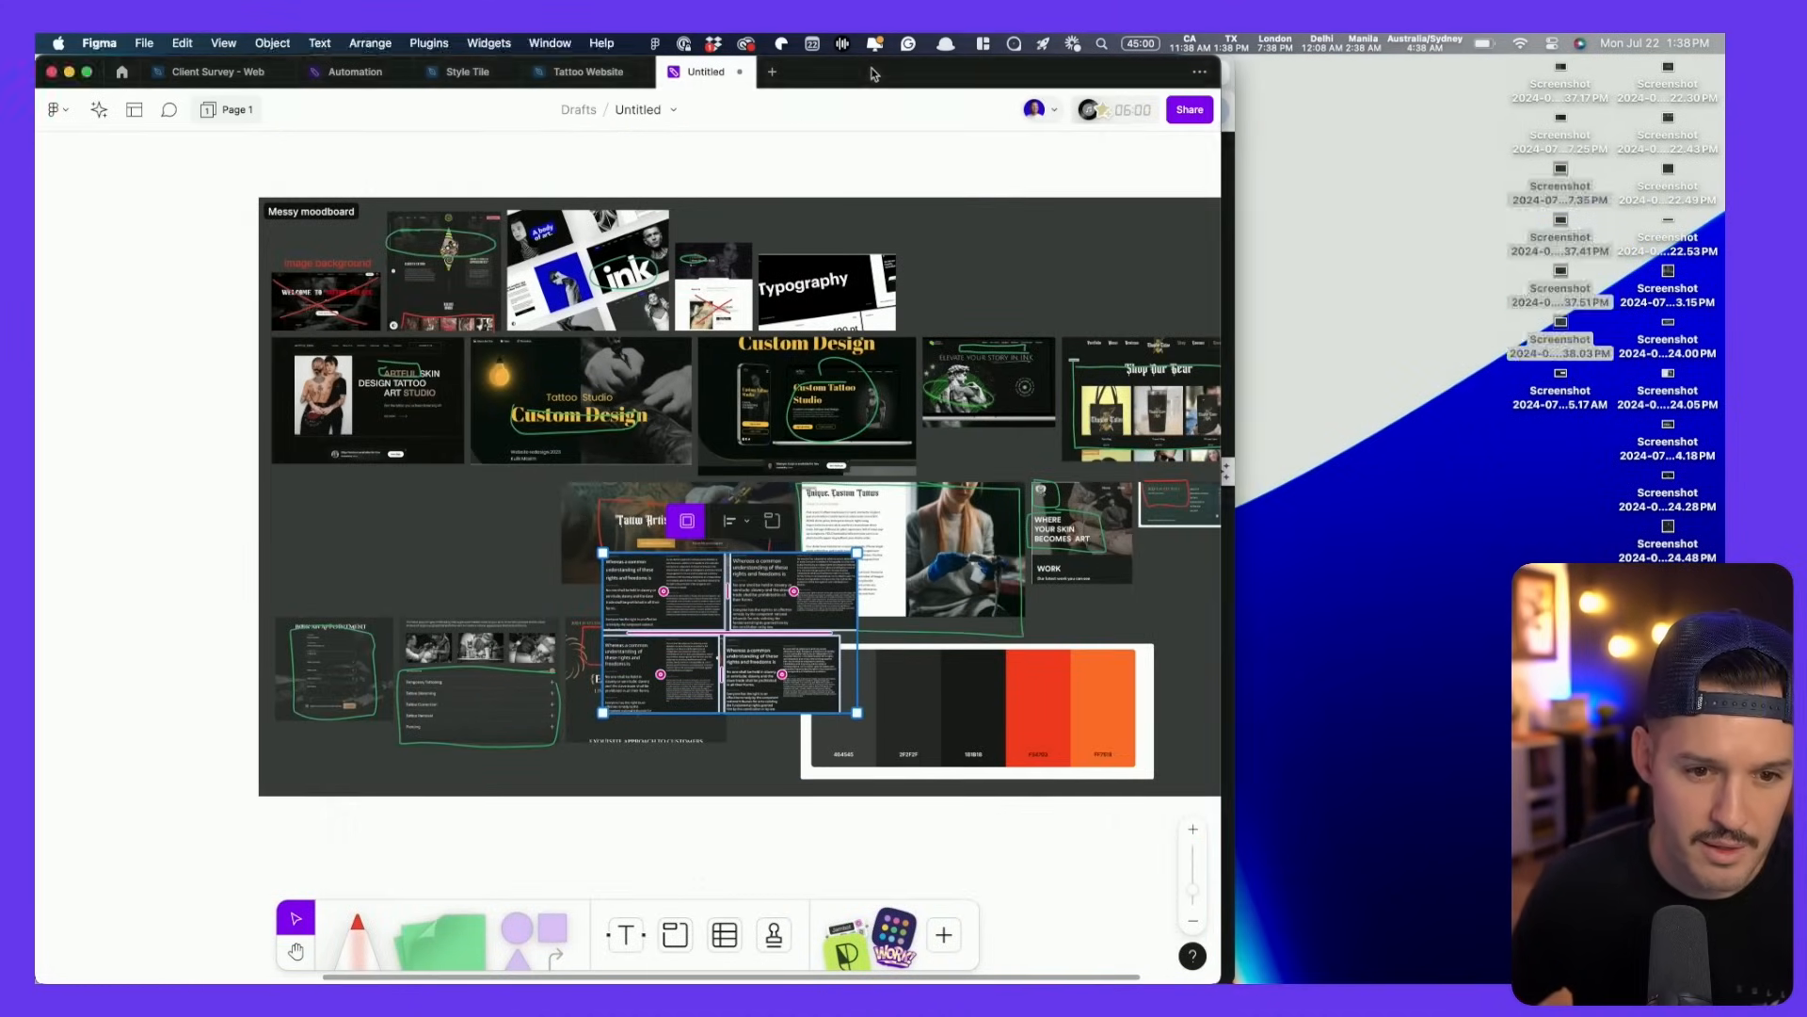
left_click_drag(855, 713, 1174, 911)
left_click_drag(547, 523, 1331, 397)
key("space")
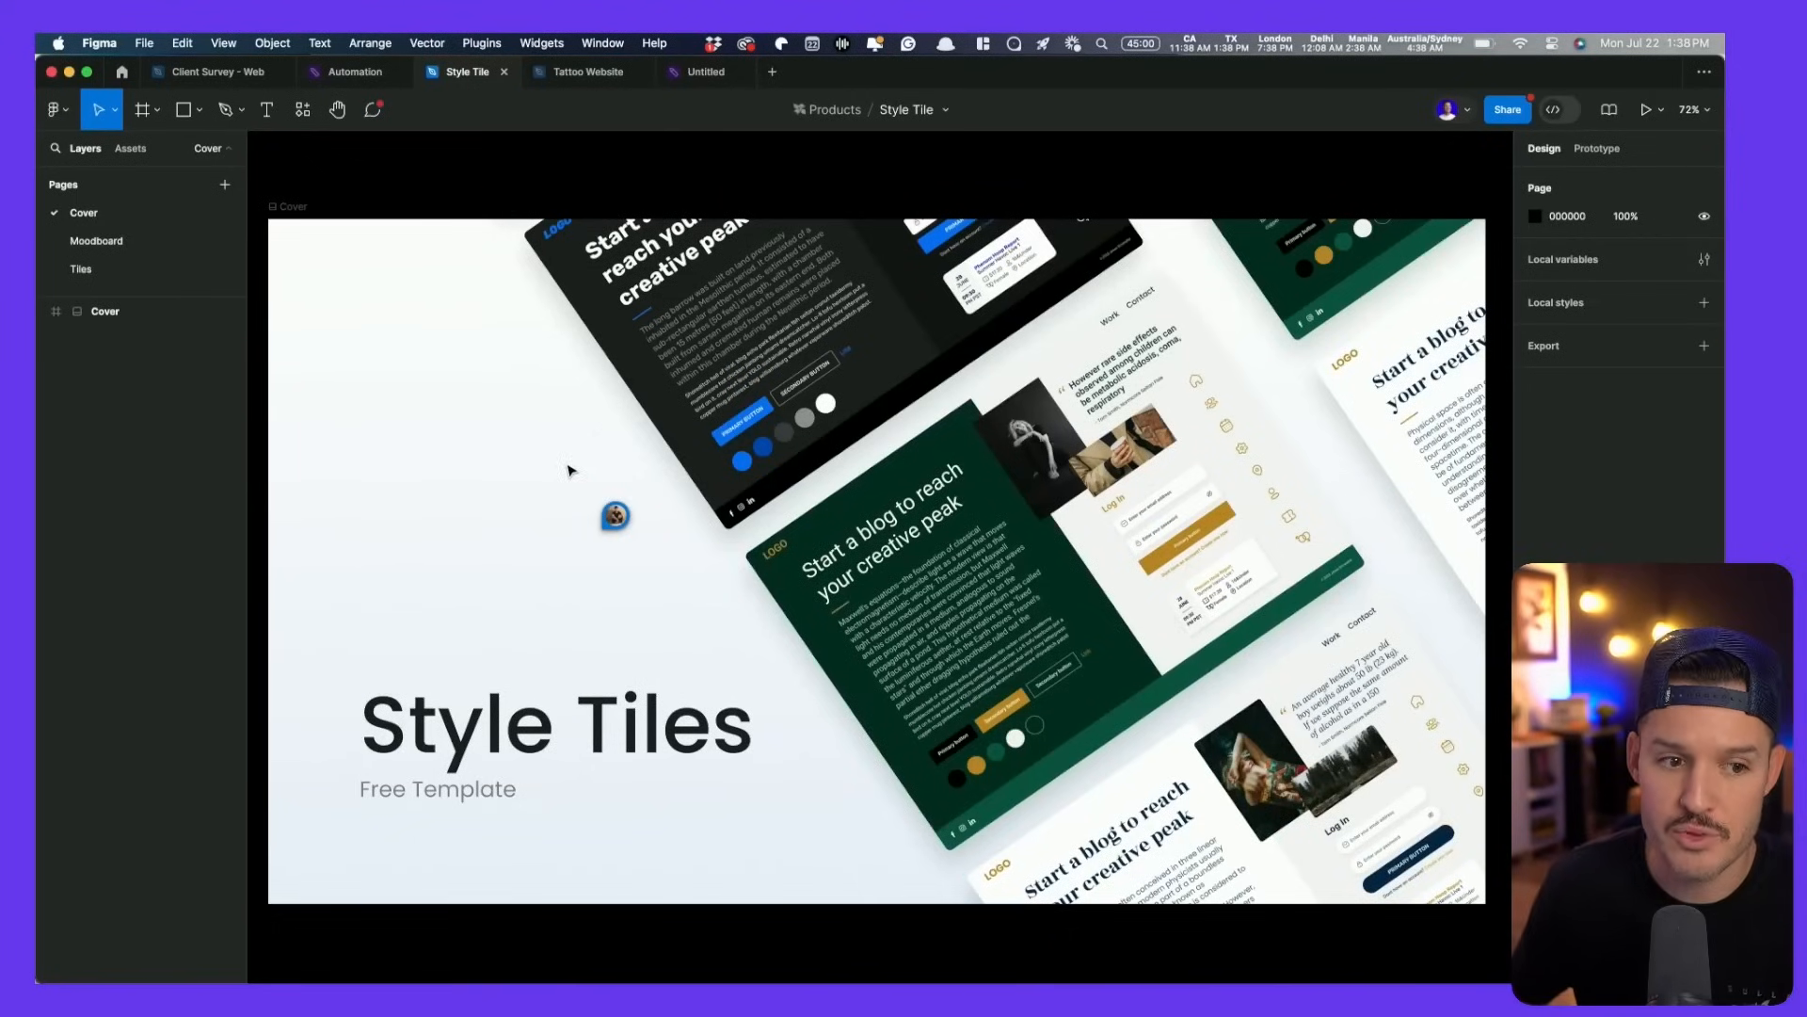
- Pan across the Moodboard page's messy, structured and blog/Log In tiles, then select Style Tile - 1
left_click(127, 246)
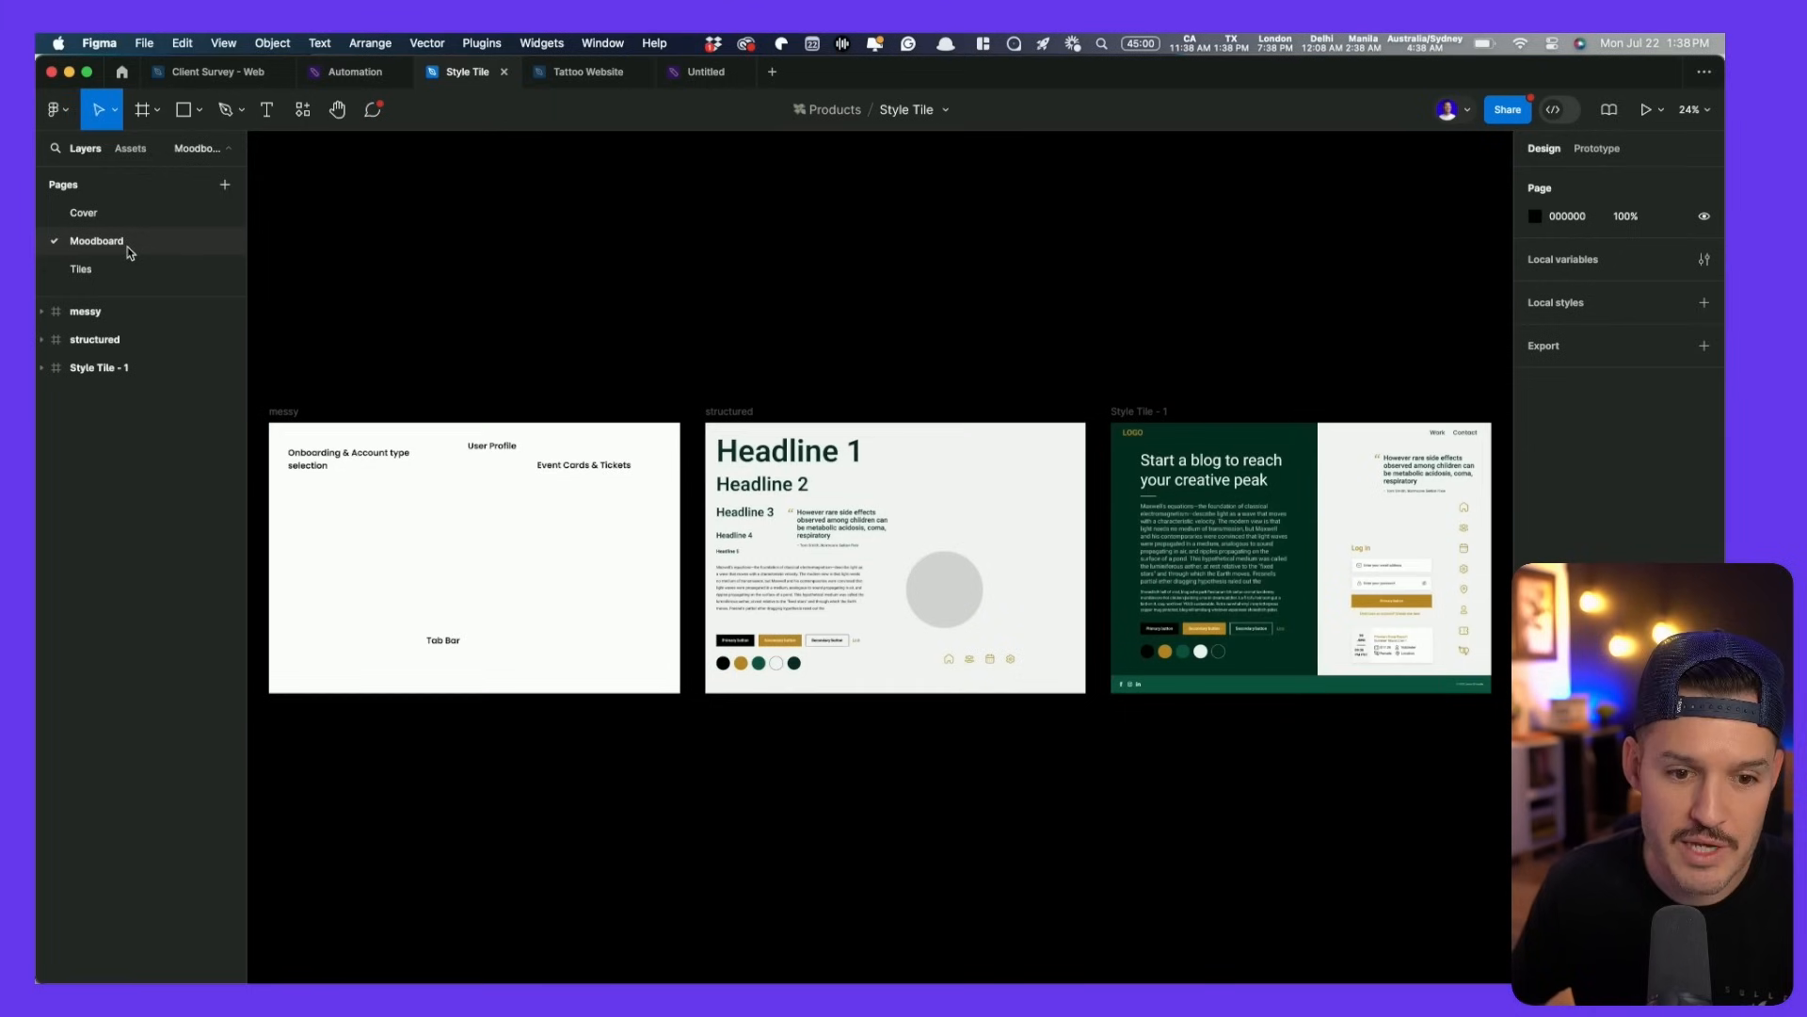
scroll(305, 561, "up", 5)
scroll(782, 629, "left", 2)
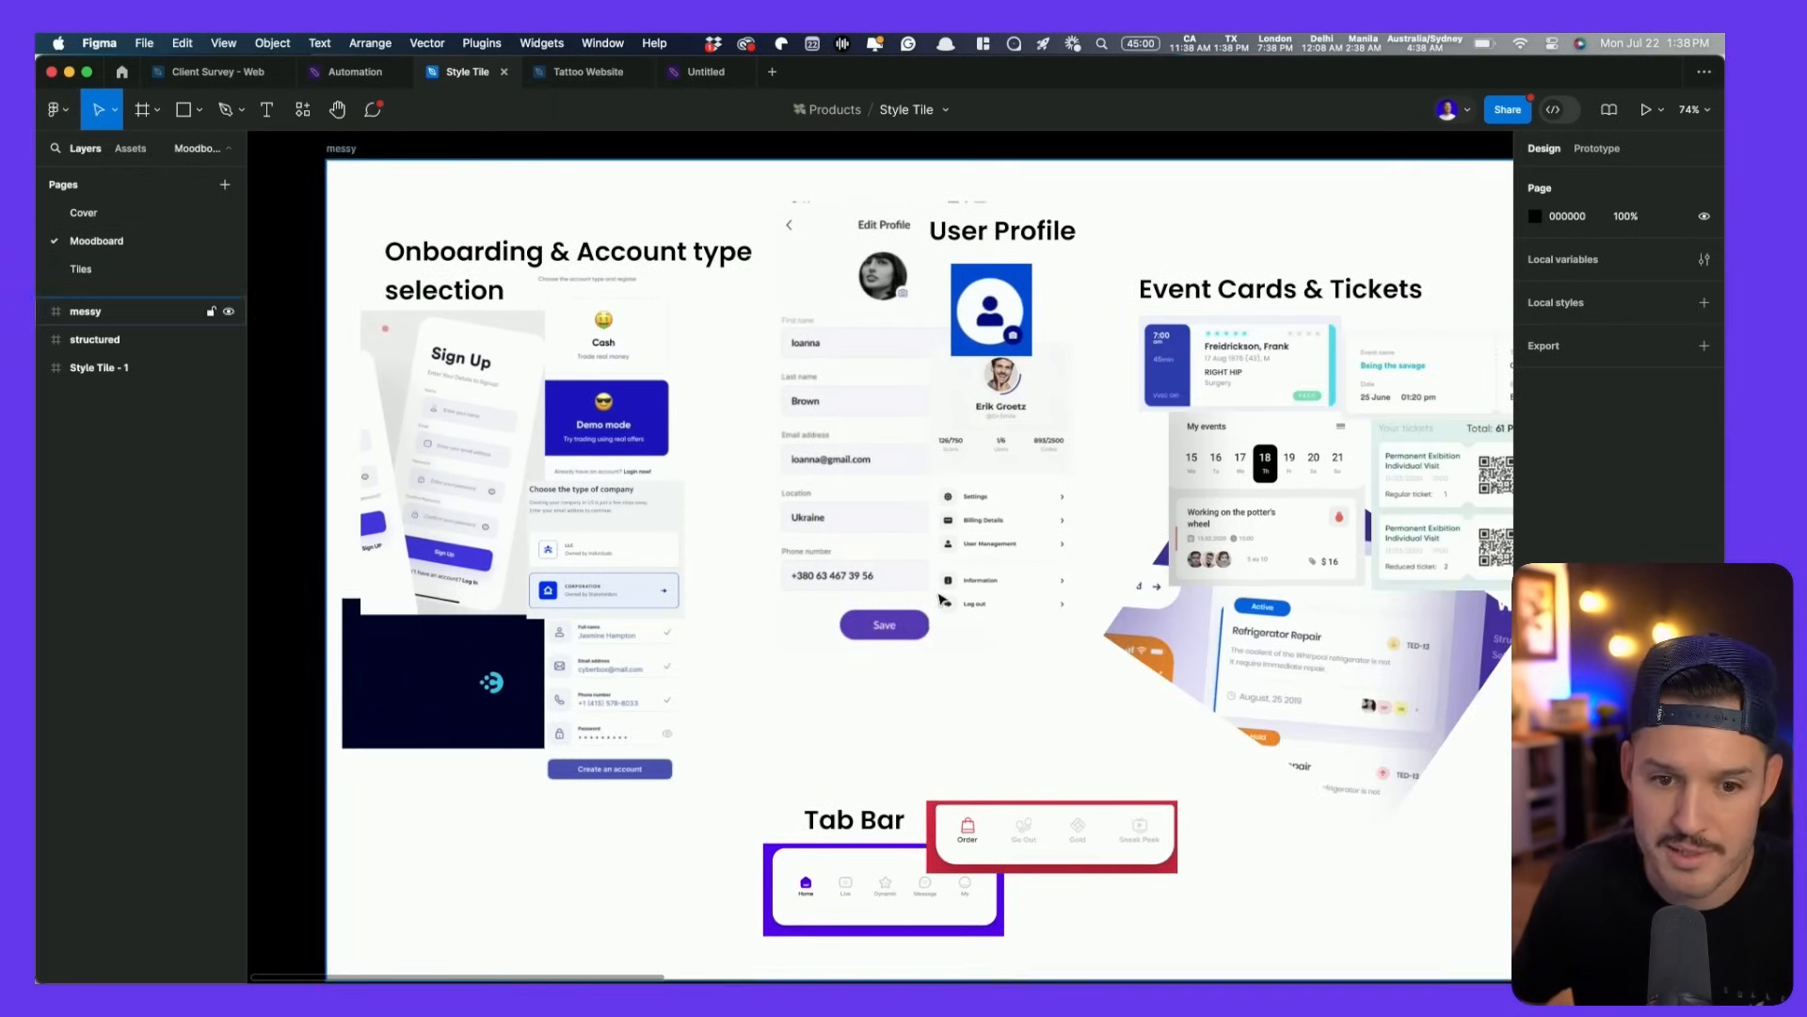
scroll(1291, 507, "right", 10)
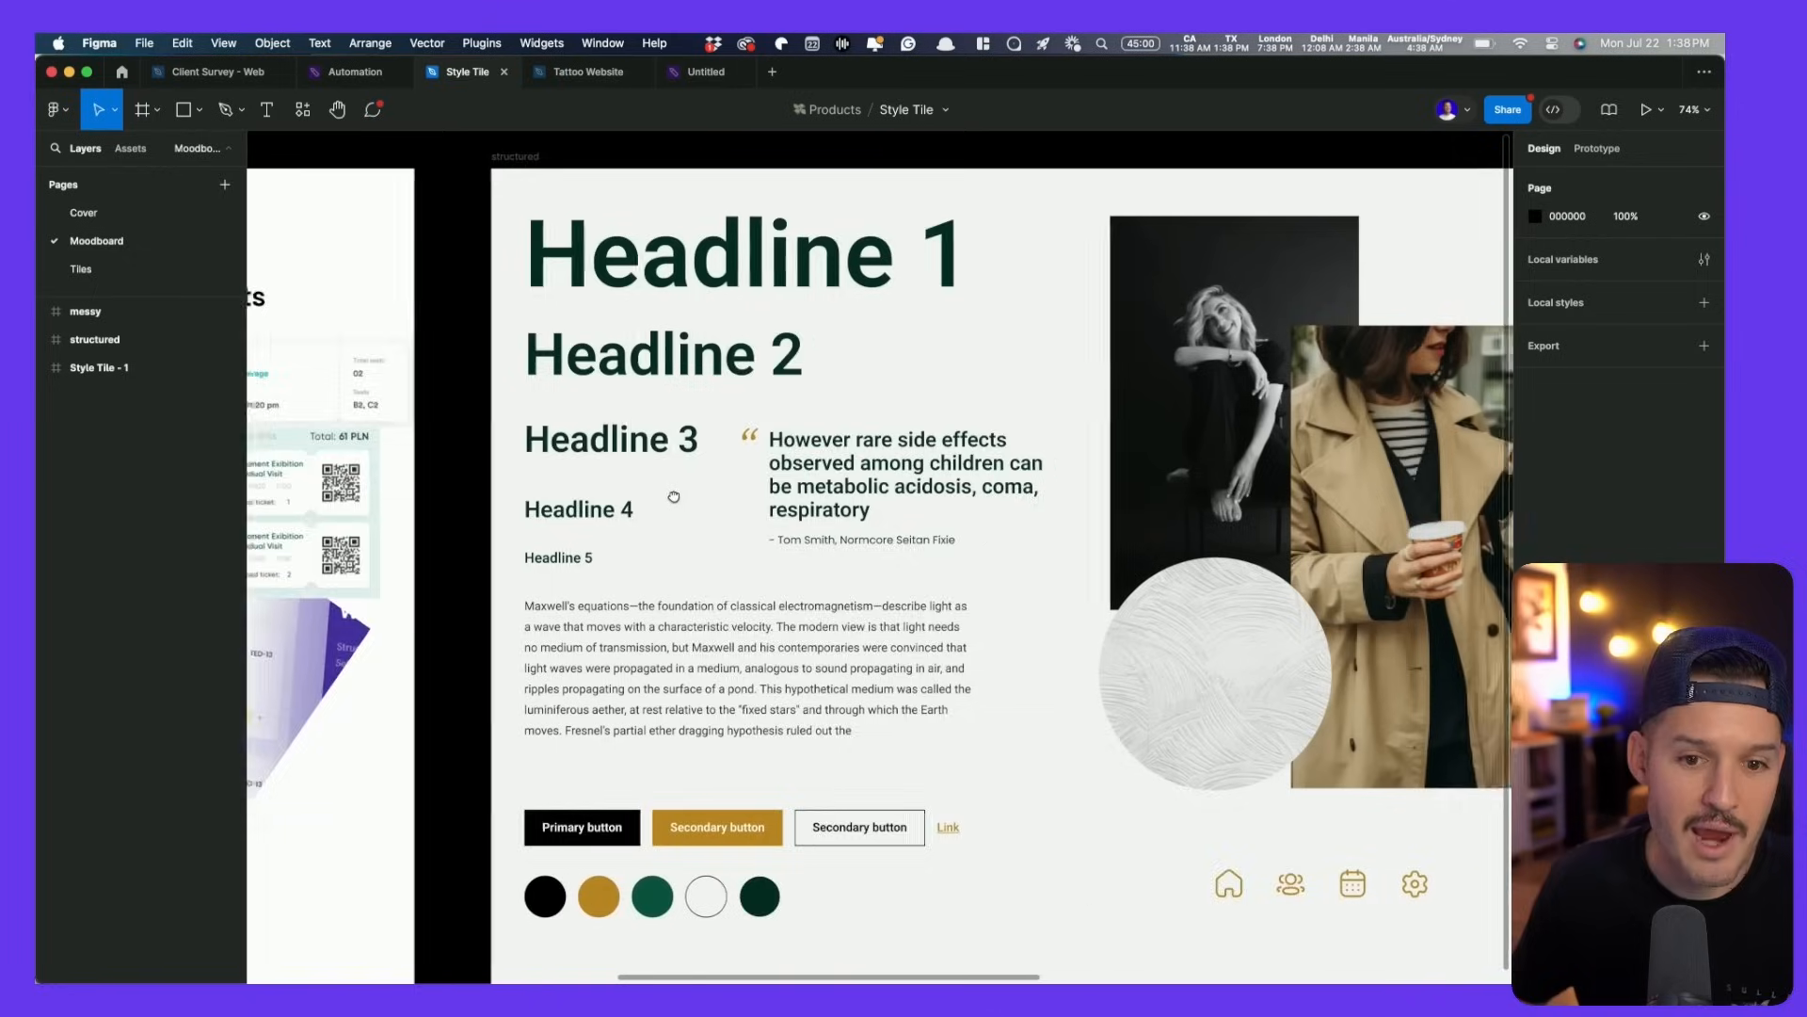
left_click_drag(674, 497, 519, 494)
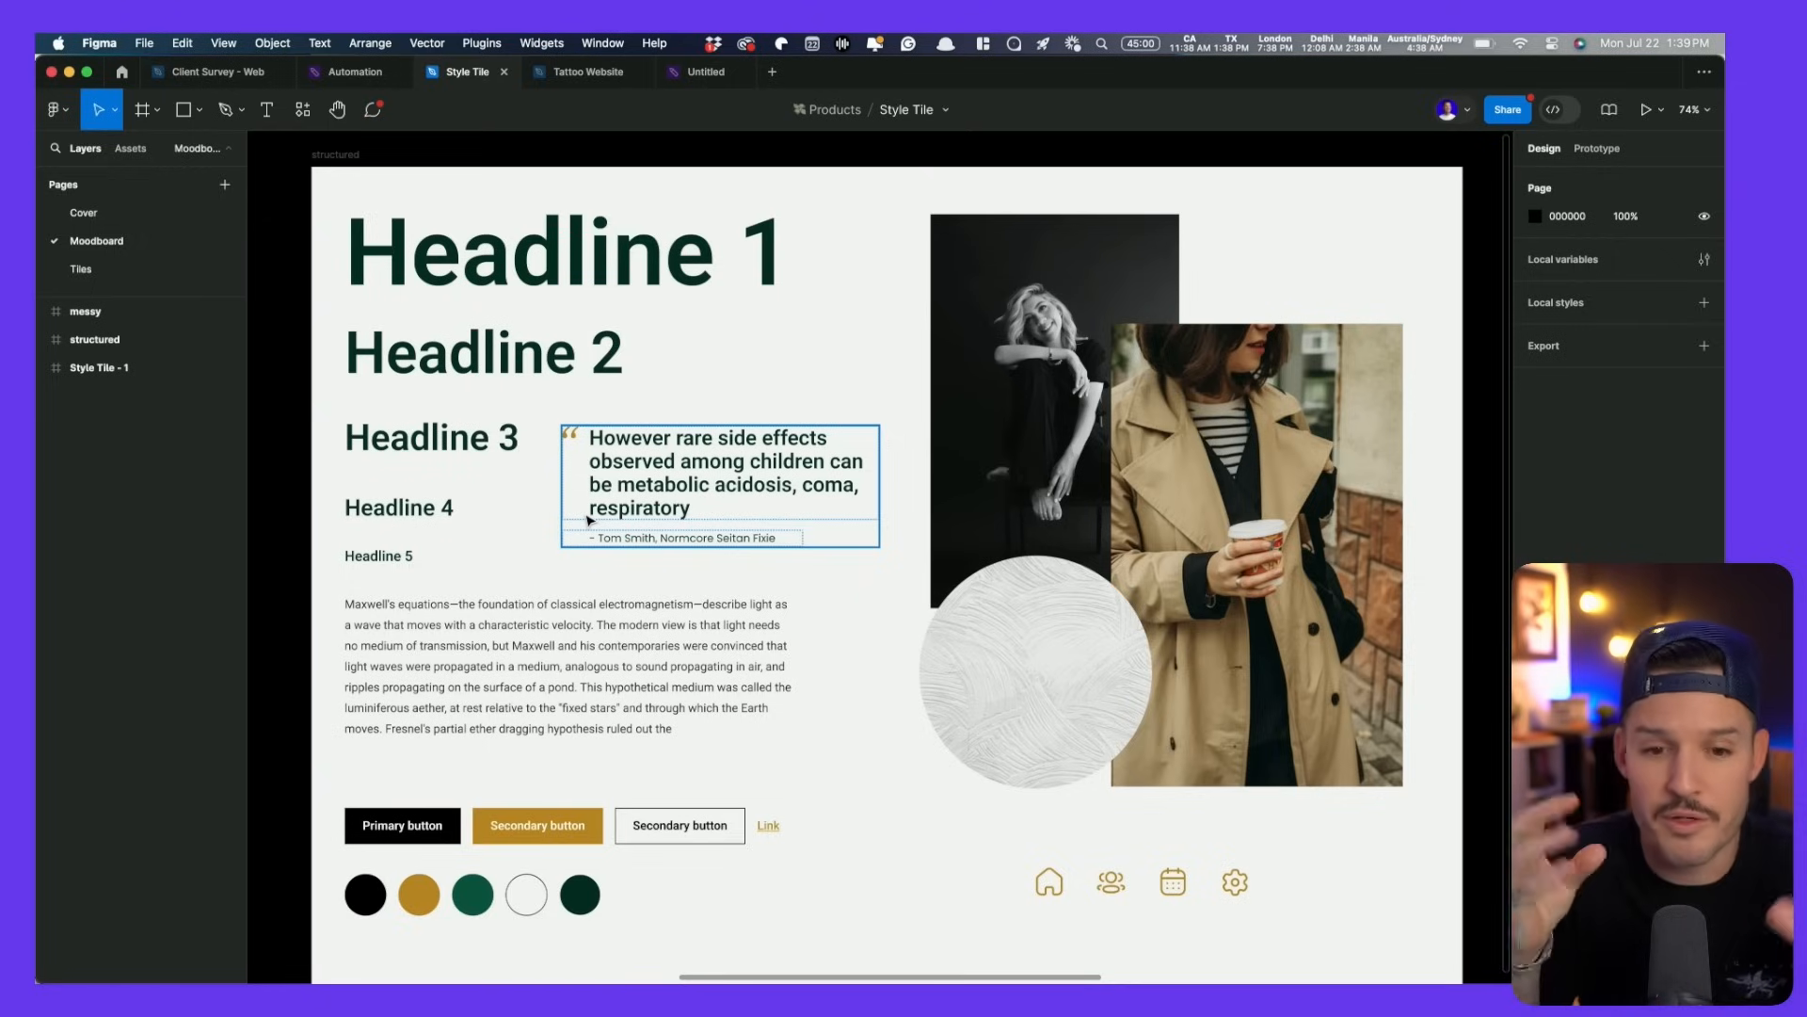
left_click_drag(1279, 439, 188, 409)
left_click_drag(738, 395, 607, 411)
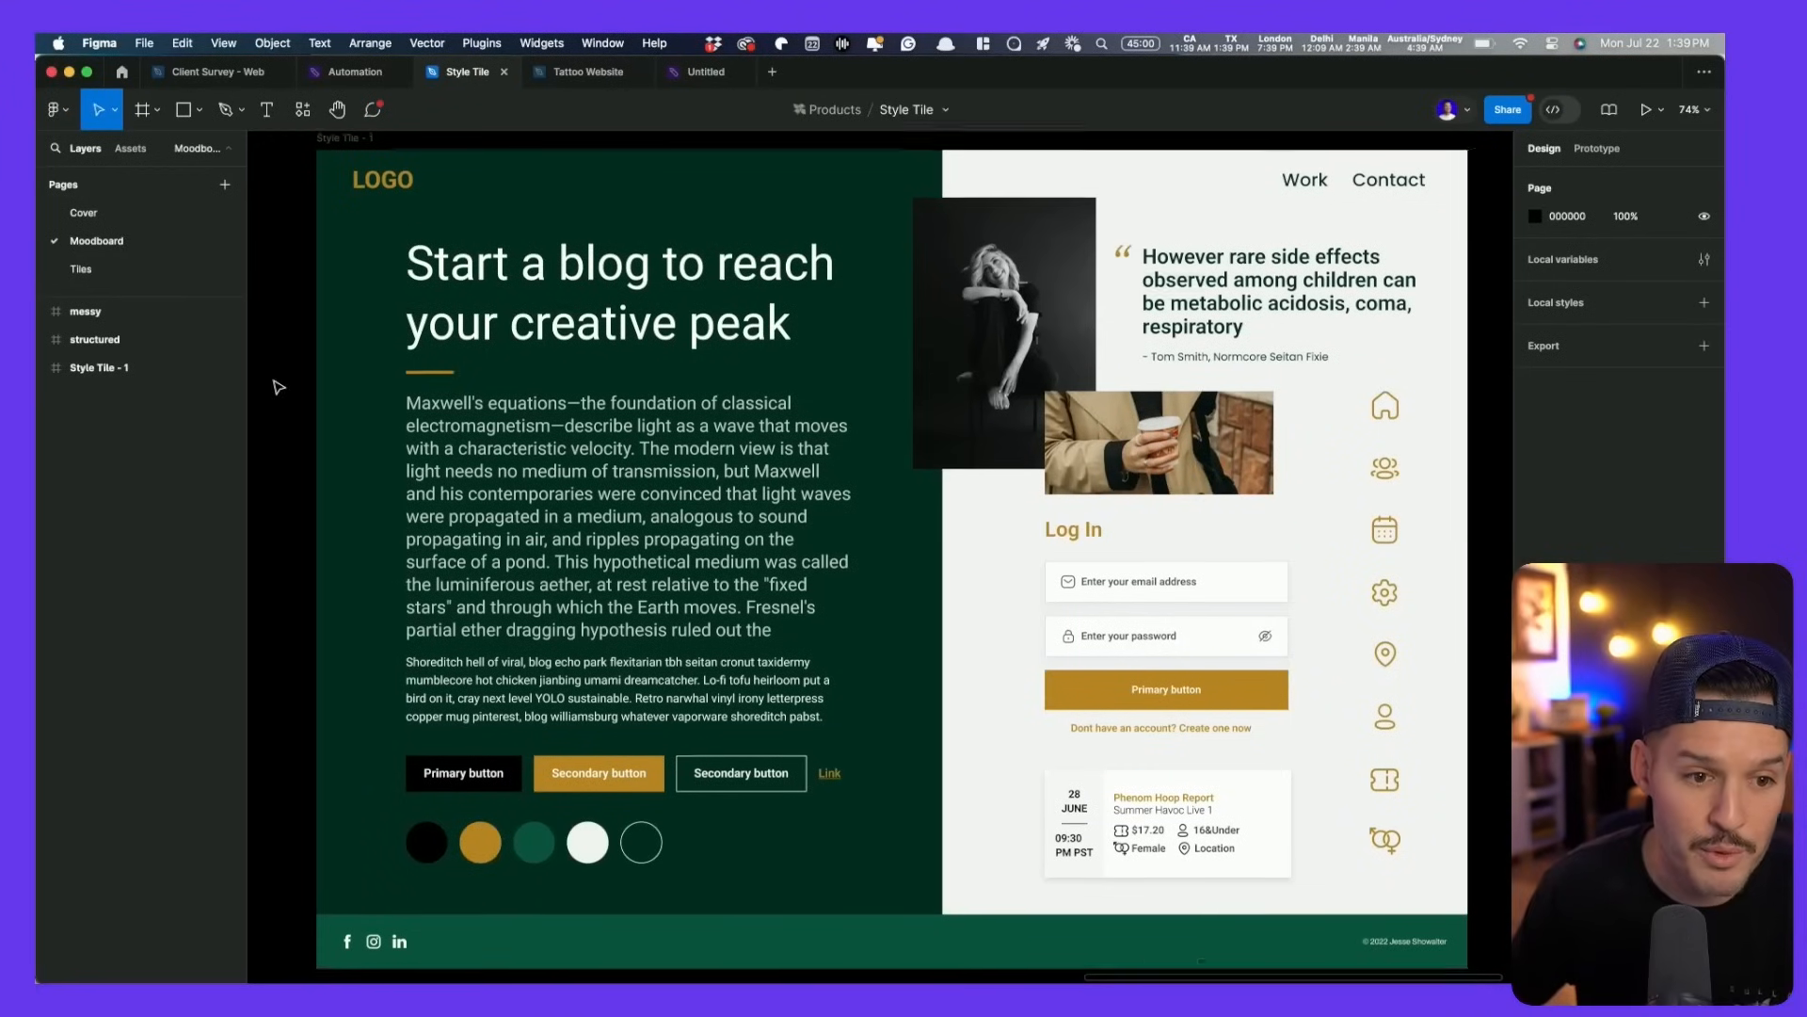
scroll(349, 188, "up", 1)
left_click(345, 158)
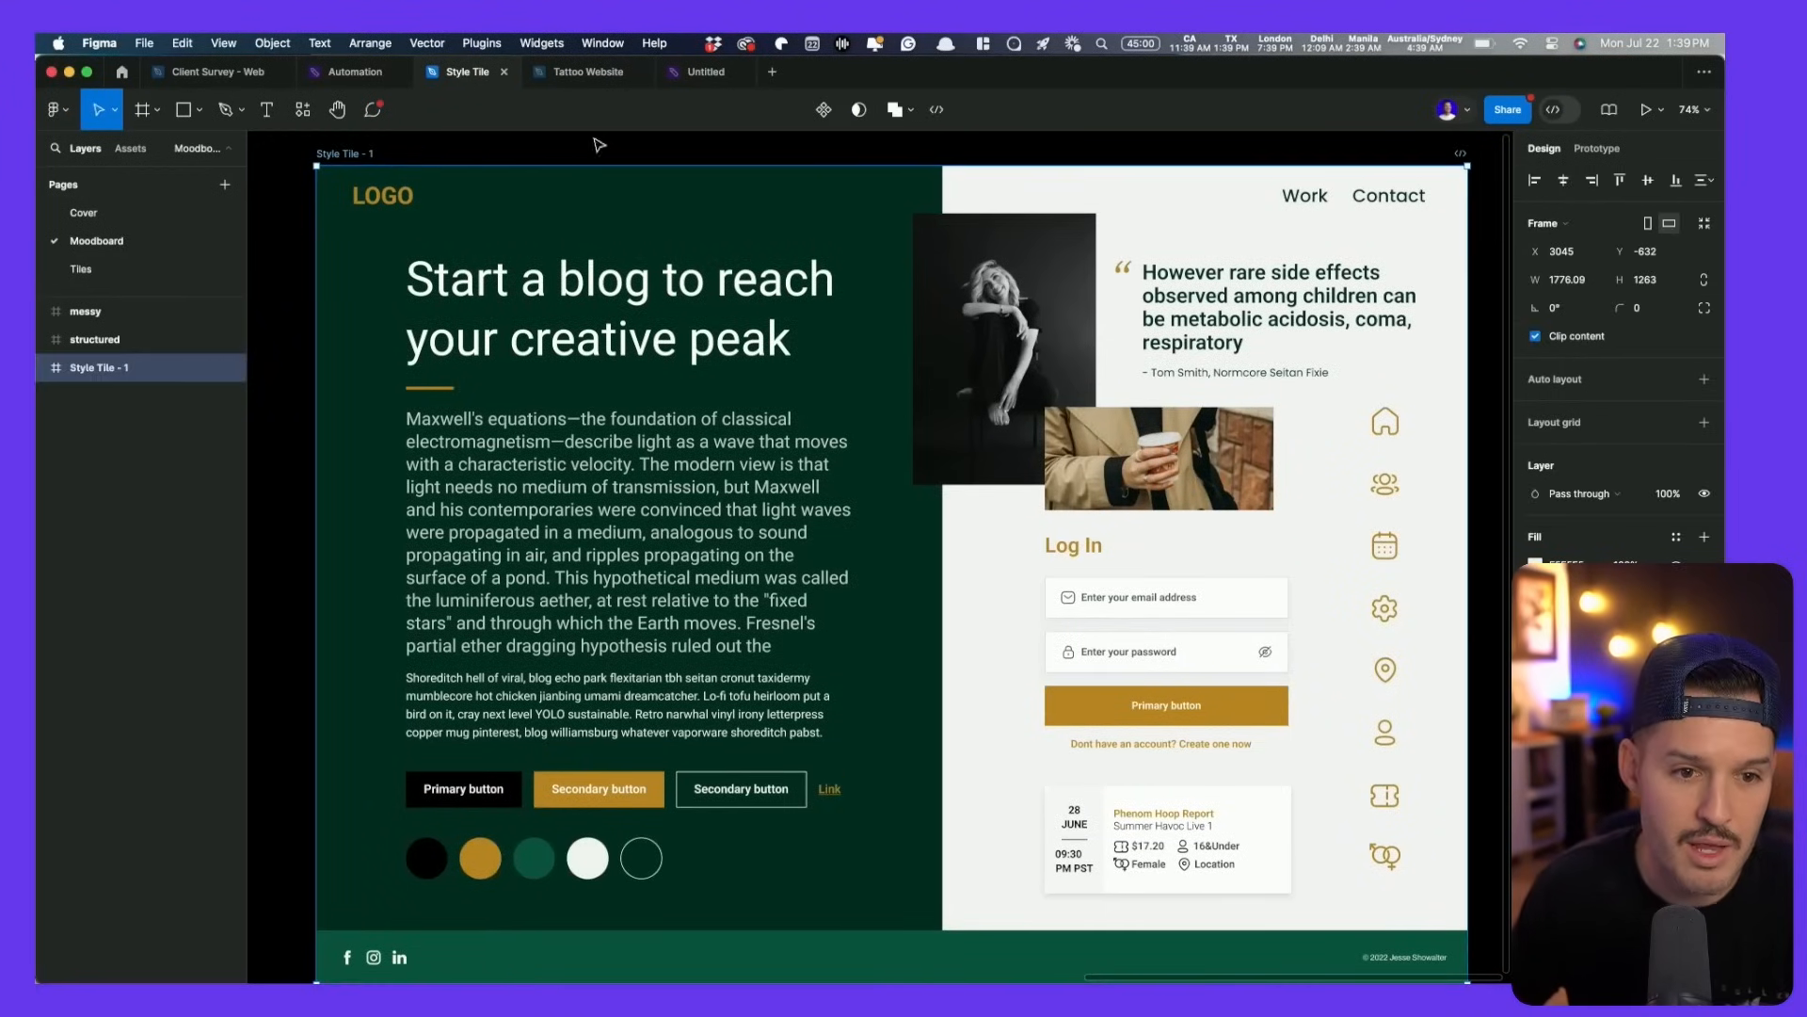
- Paste the Style Tile - 1 frame onto the Tattoo Website moodboard canvas
left_click(576, 79)
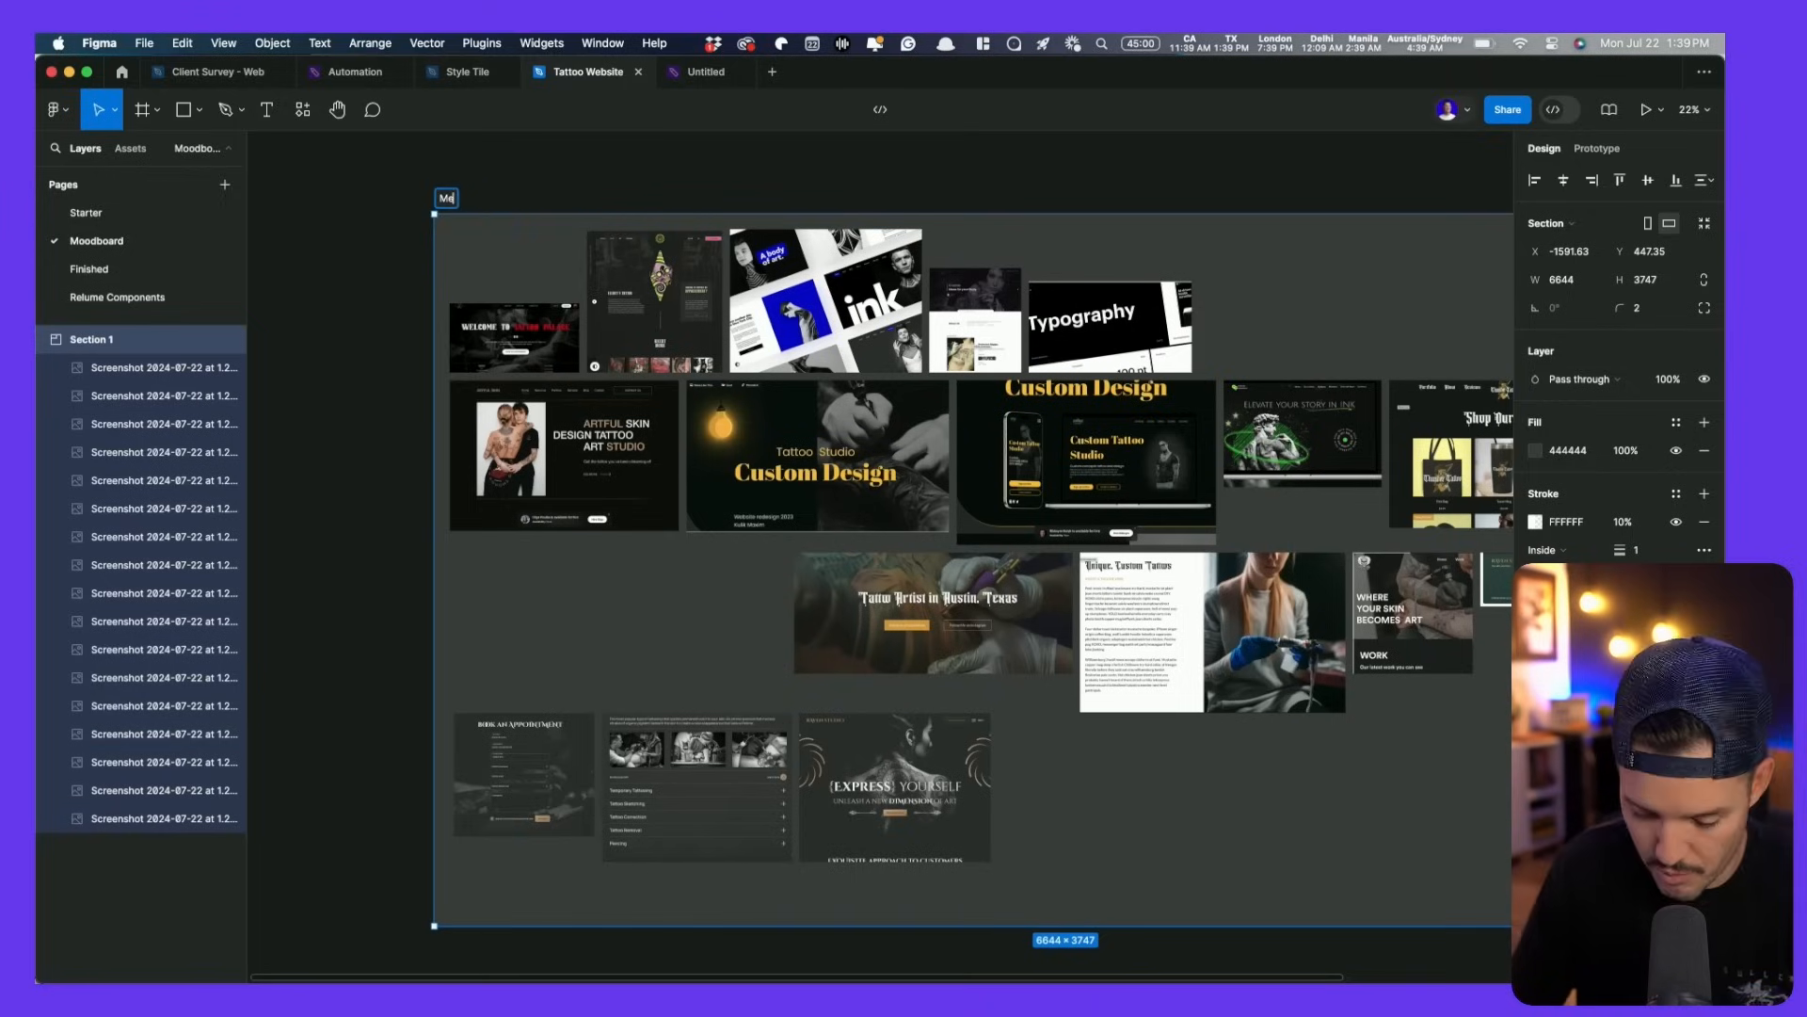
scroll(860, 311, "down", 6)
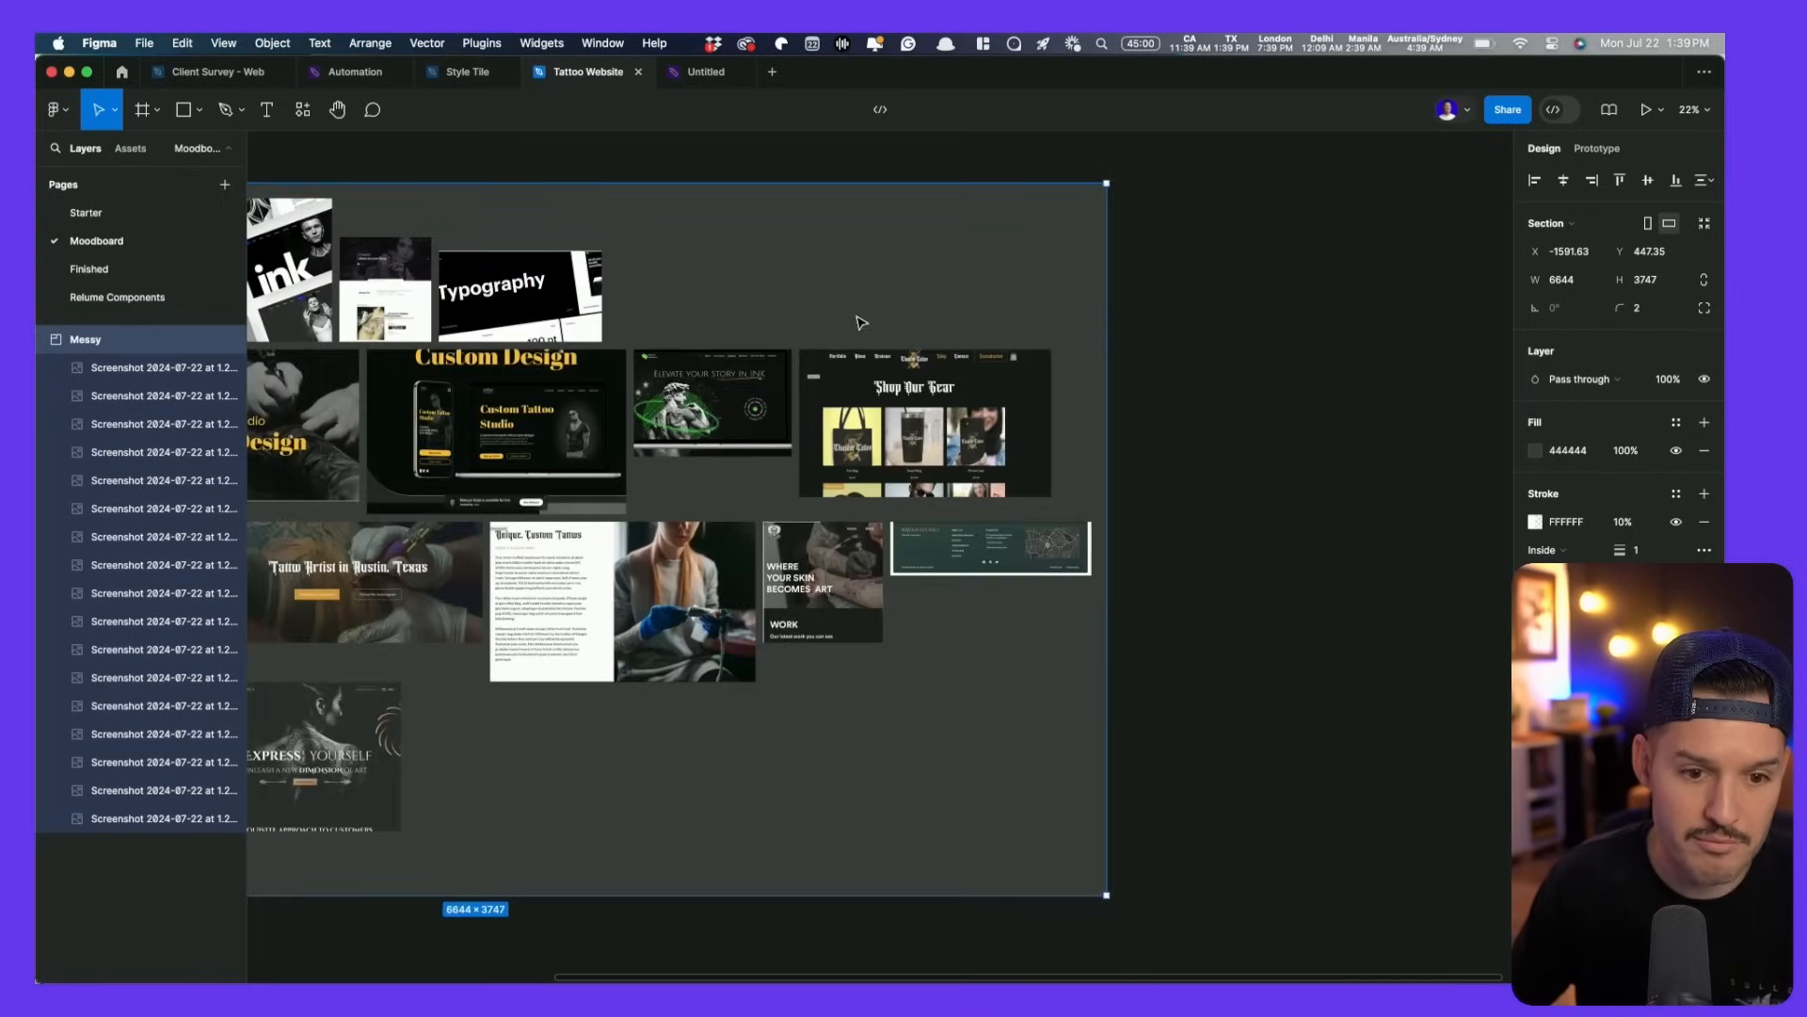
right_click(845, 276)
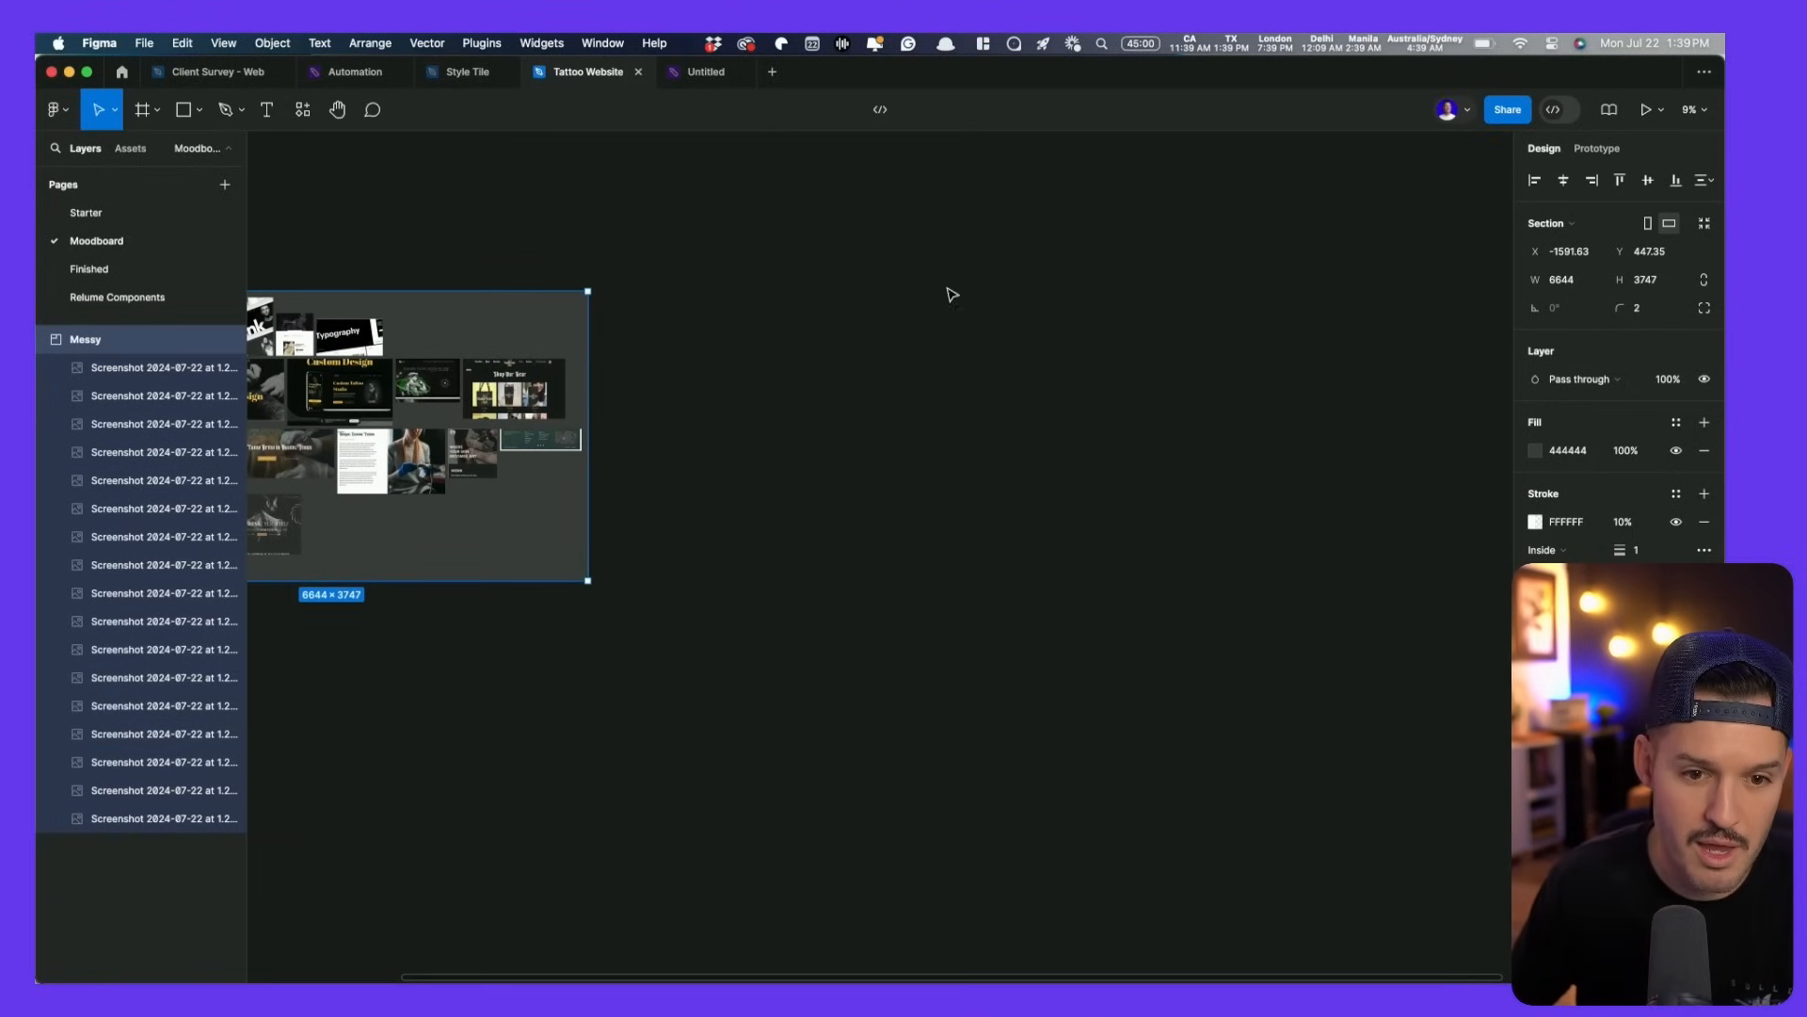
left_click(946, 287)
left_click_drag(880, 276, 901, 316)
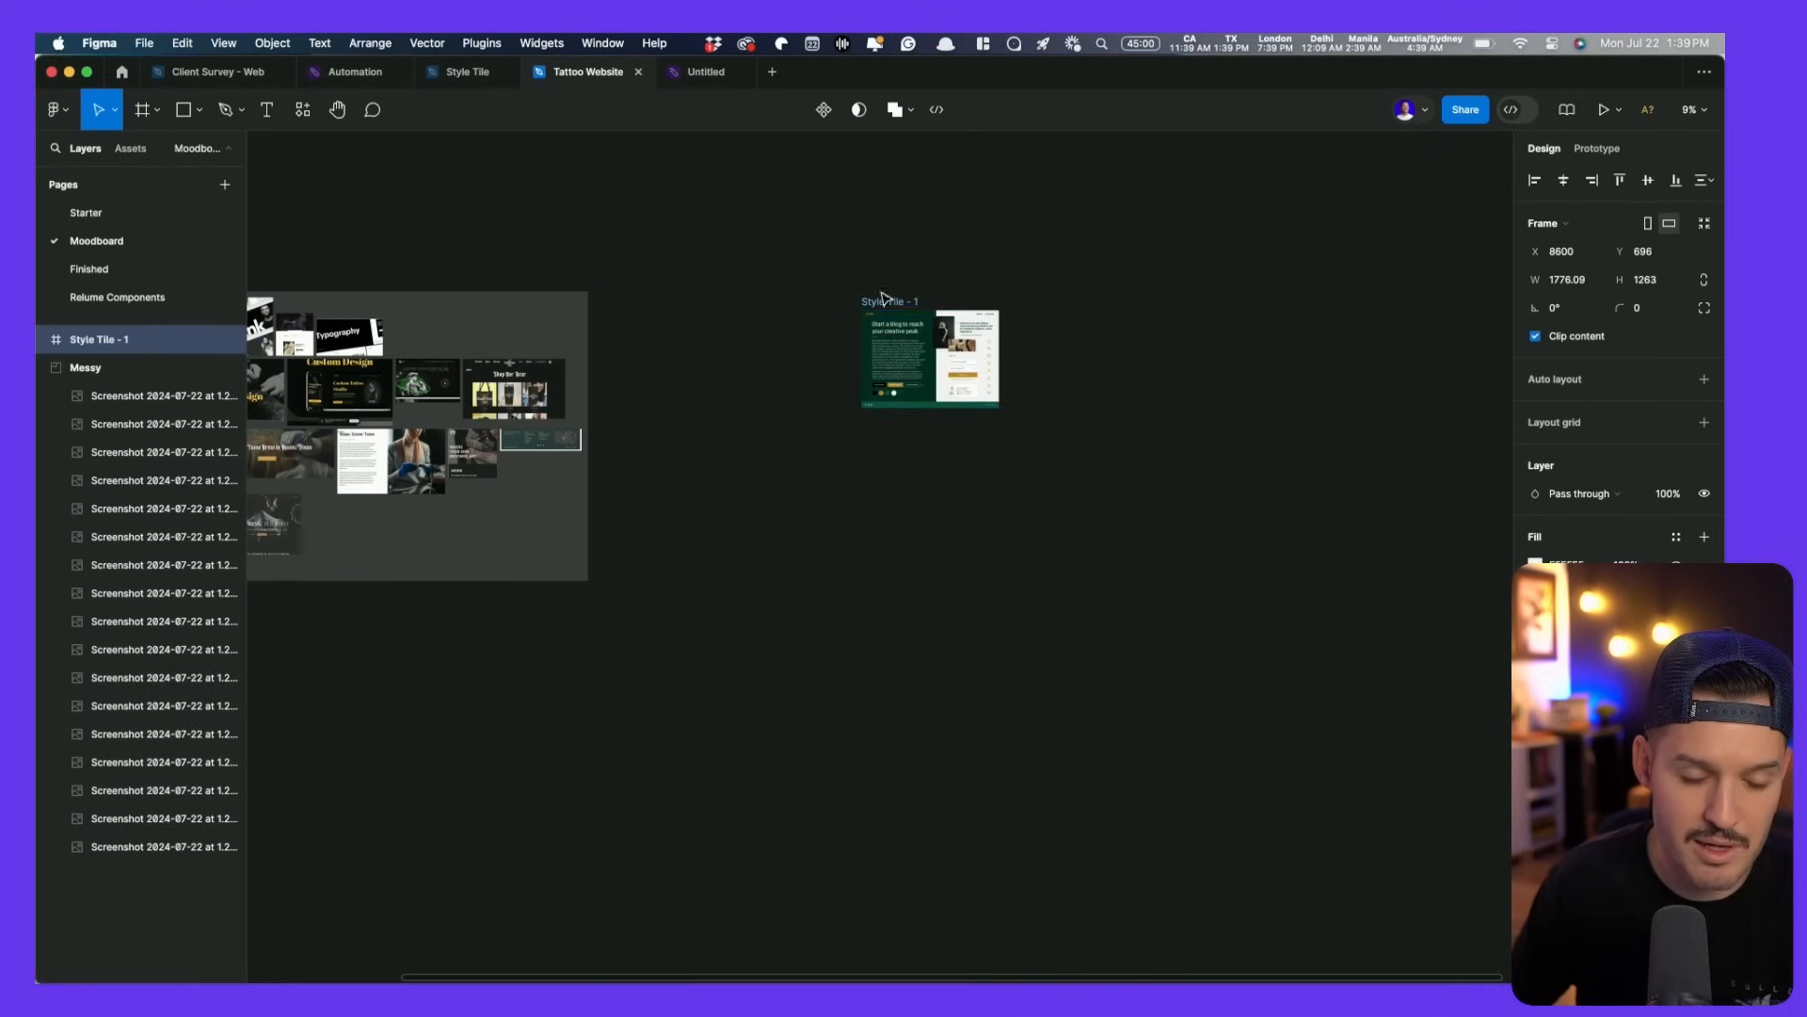
scroll(953, 294, "left", 5)
- Import four font screenshots from the desktop onto the canvas
left_click_drag(1725, 781, 1370, 720)
left_click_drag(1563, 275, 921, 406)
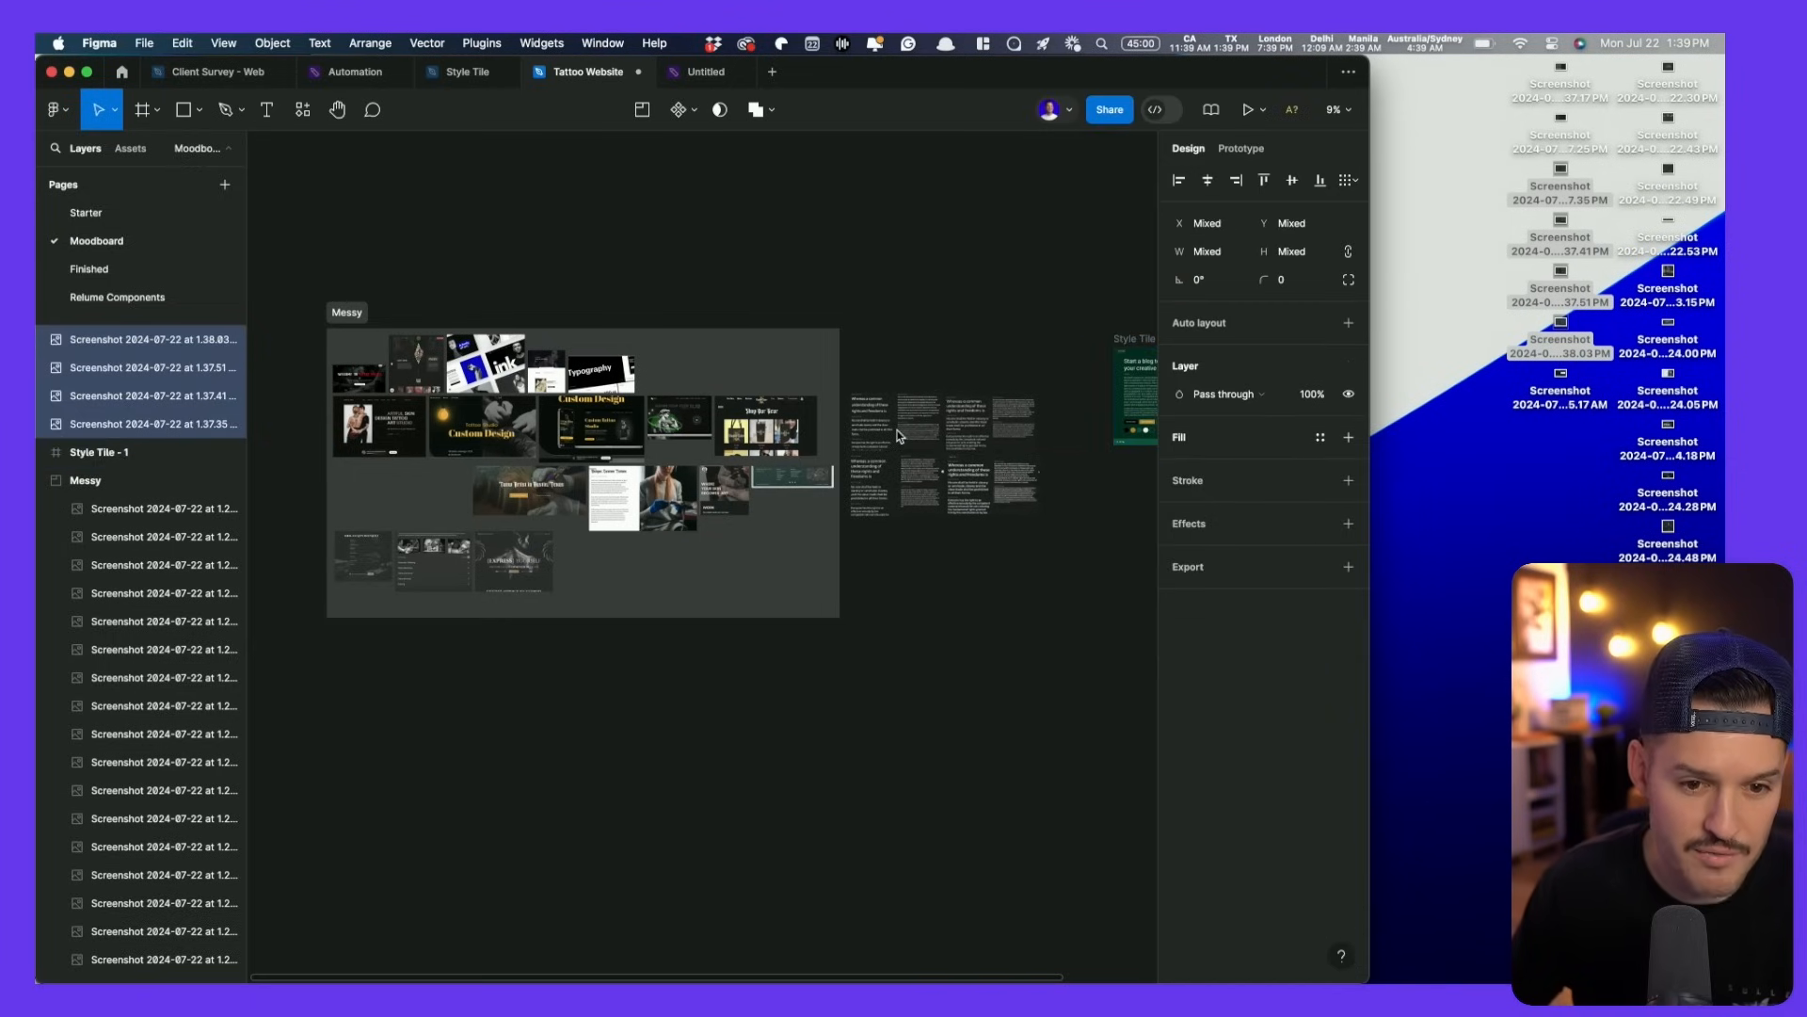
double_click(1157, 71)
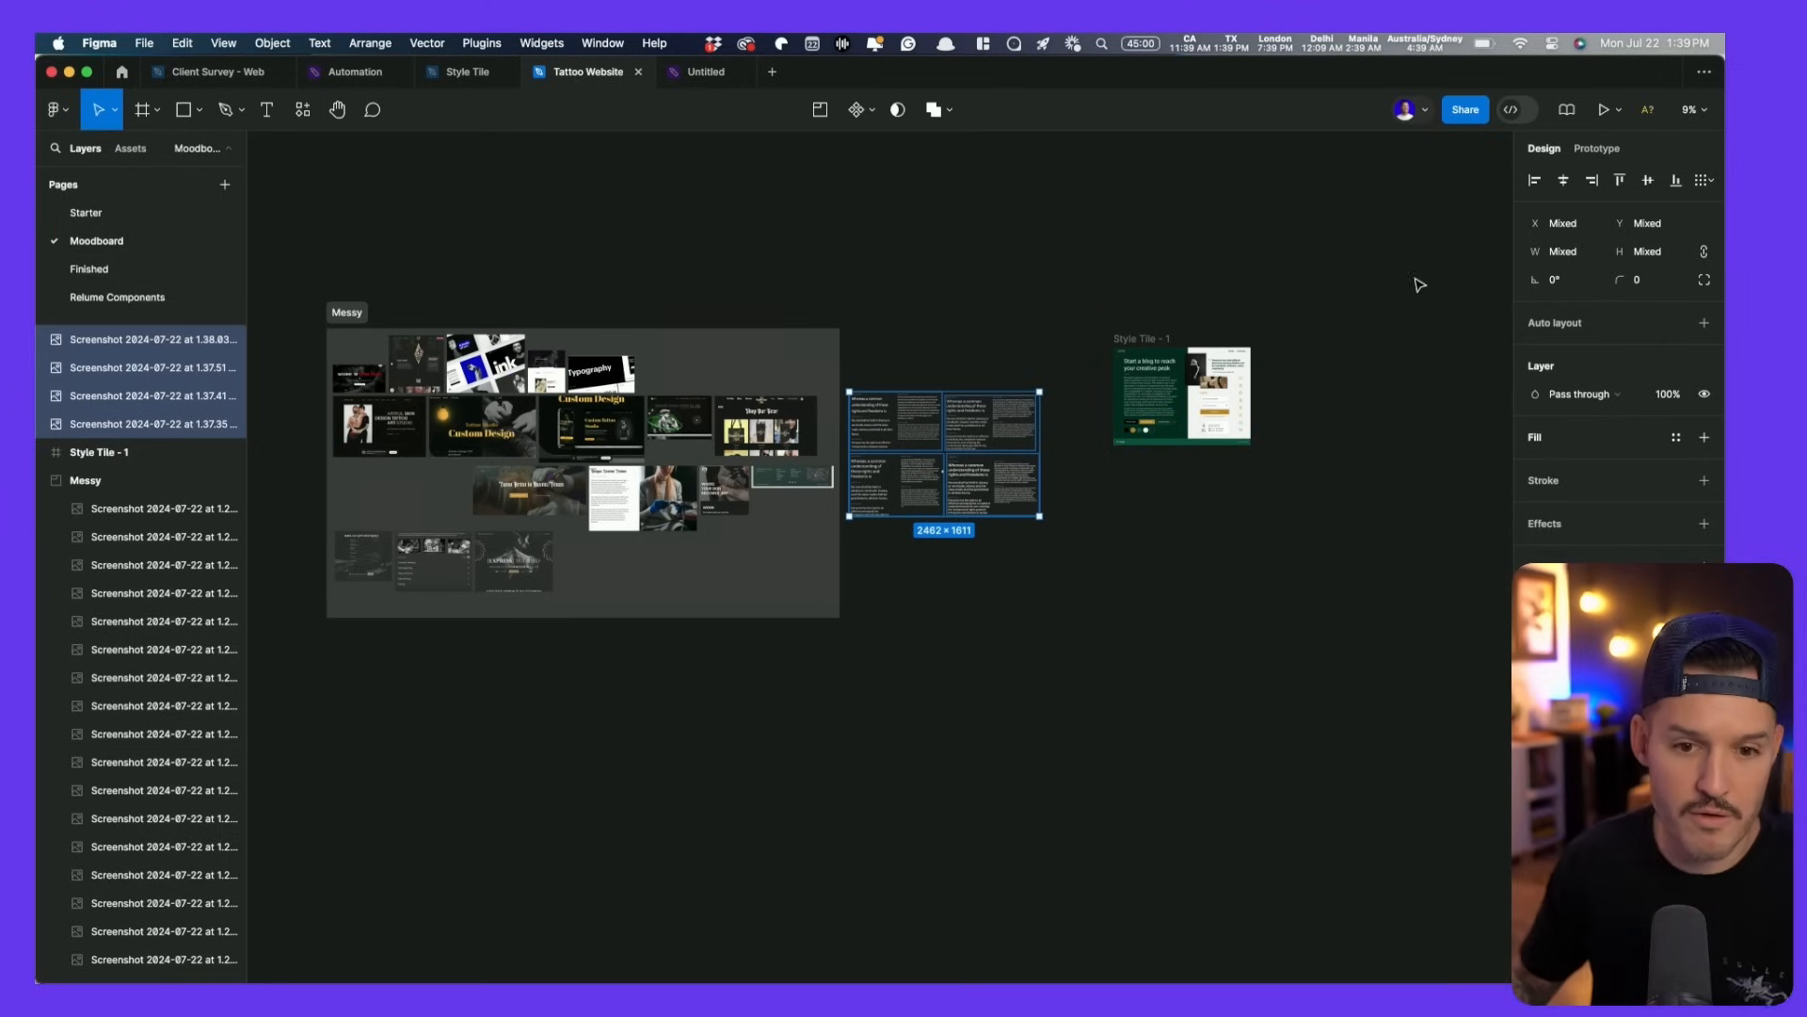
- Move Style Tile - 1 to the left of the Messy section
scroll(1246, 226, "left", 5)
left_click_drag(1371, 329, 446, 313)
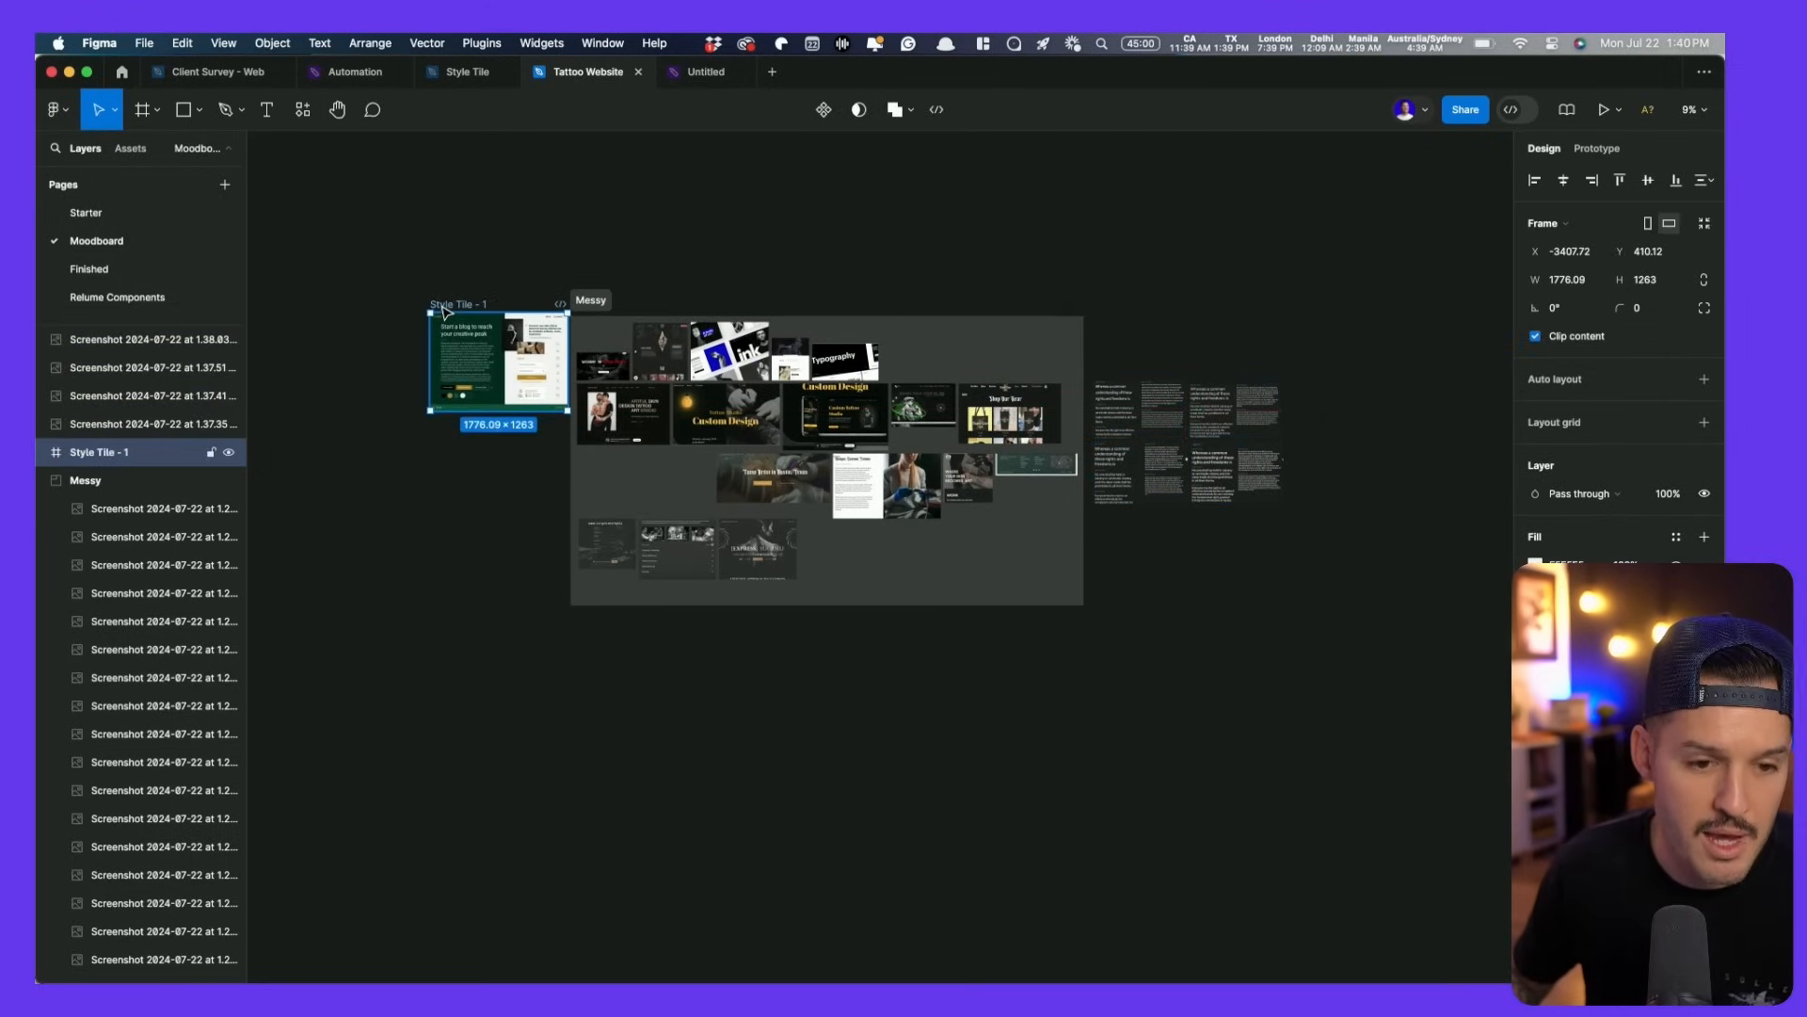
left_click(389, 273)
scroll(400, 367, "up", 5)
scroll(817, 614, "right", 2)
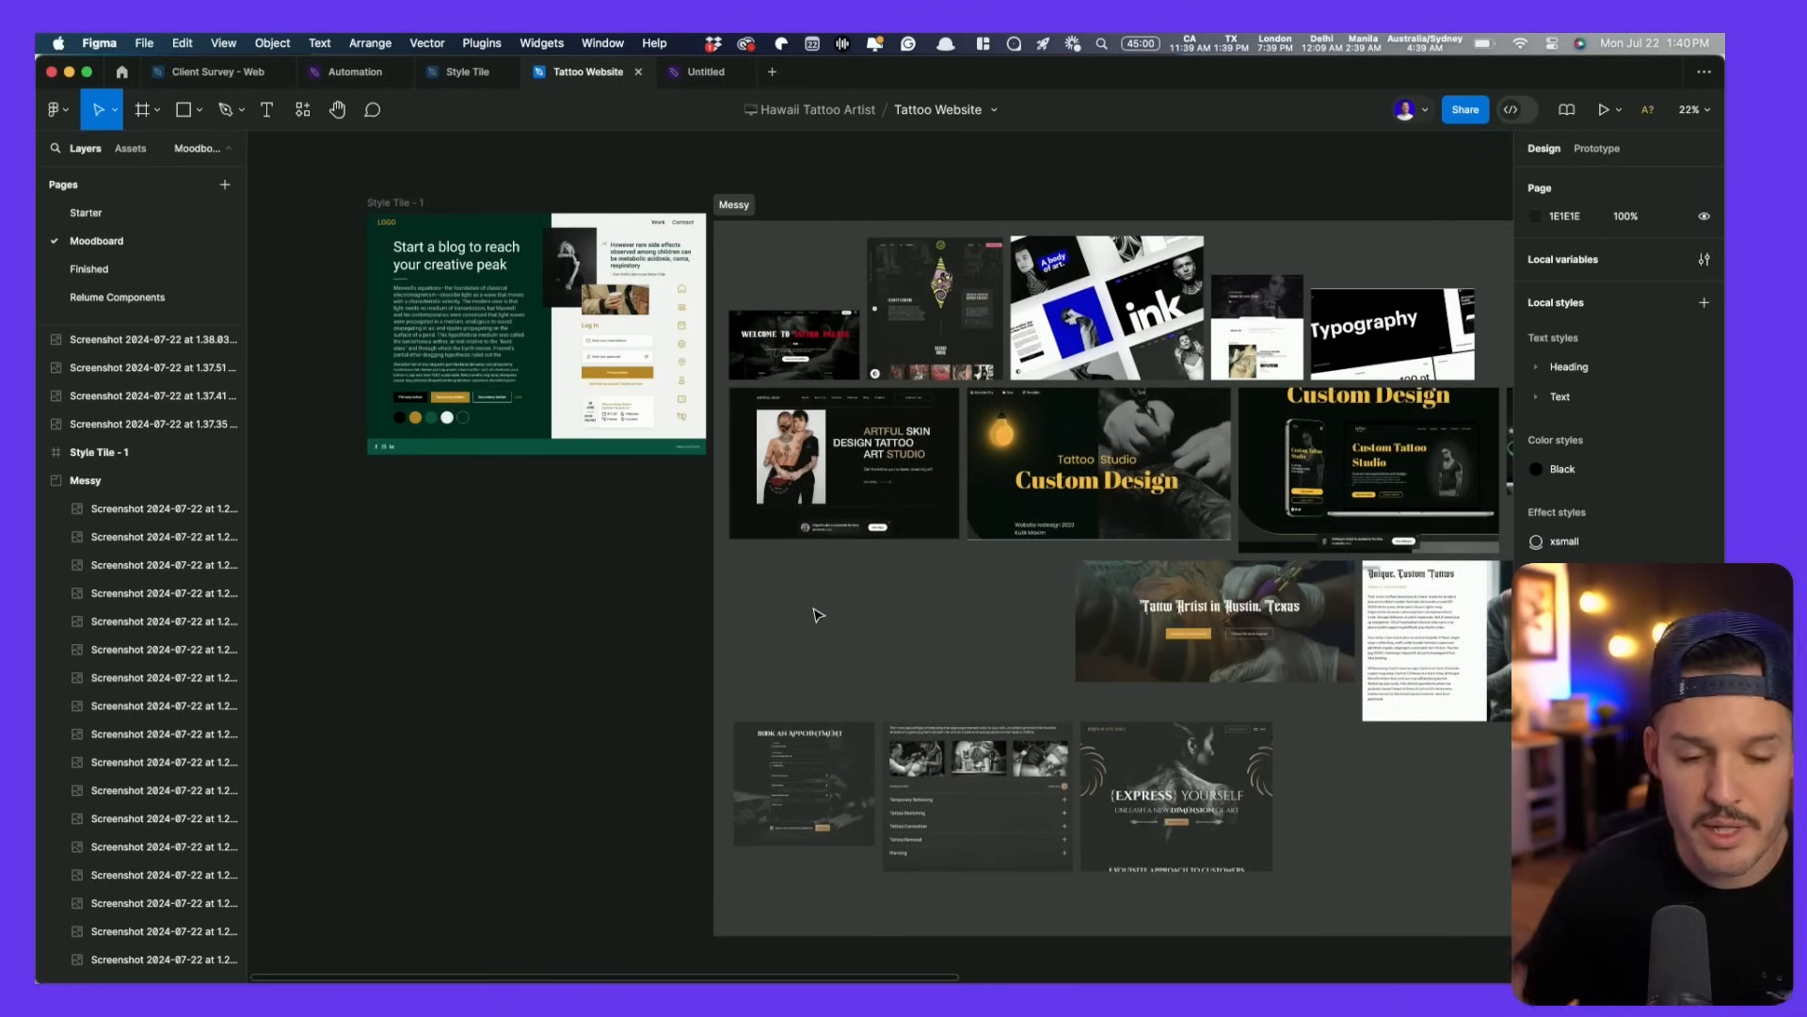
- Import the dark-and-orange five-colour palette screenshot from the desktop onto the canvas
left_click_drag(1724, 607, 1414, 612)
left_click_drag(1559, 324, 528, 692)
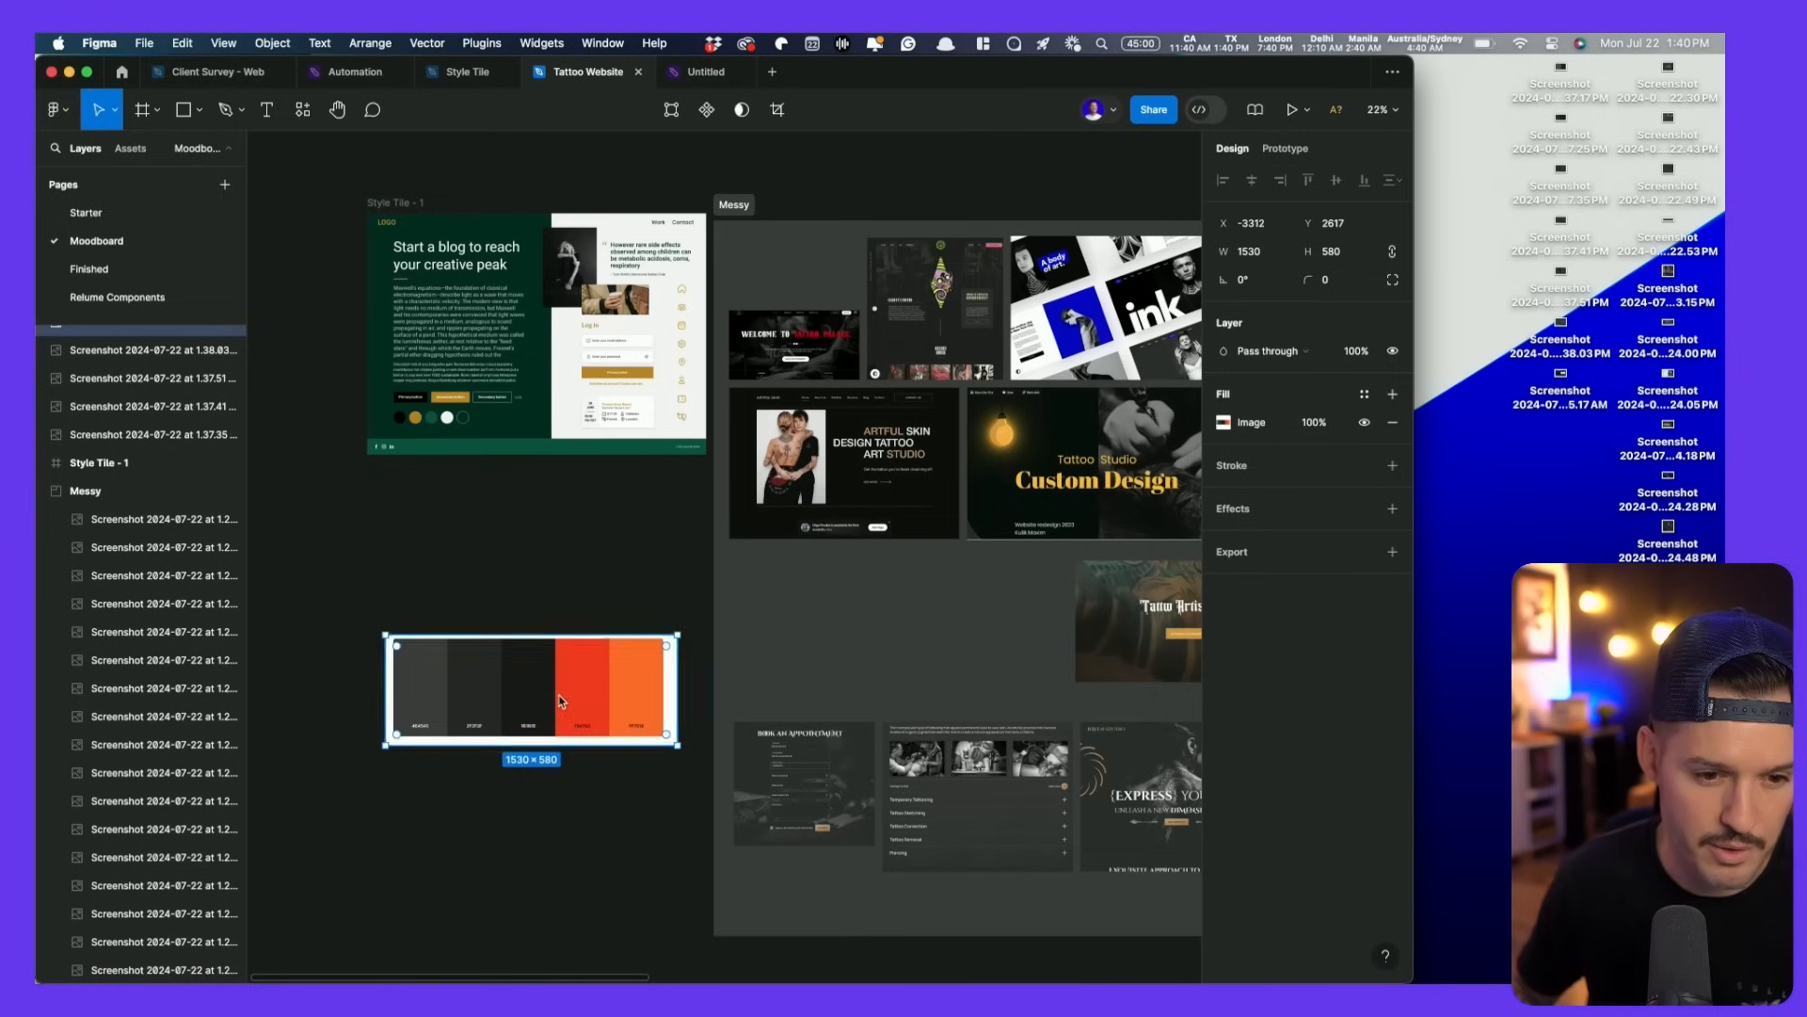
double_click(862, 82)
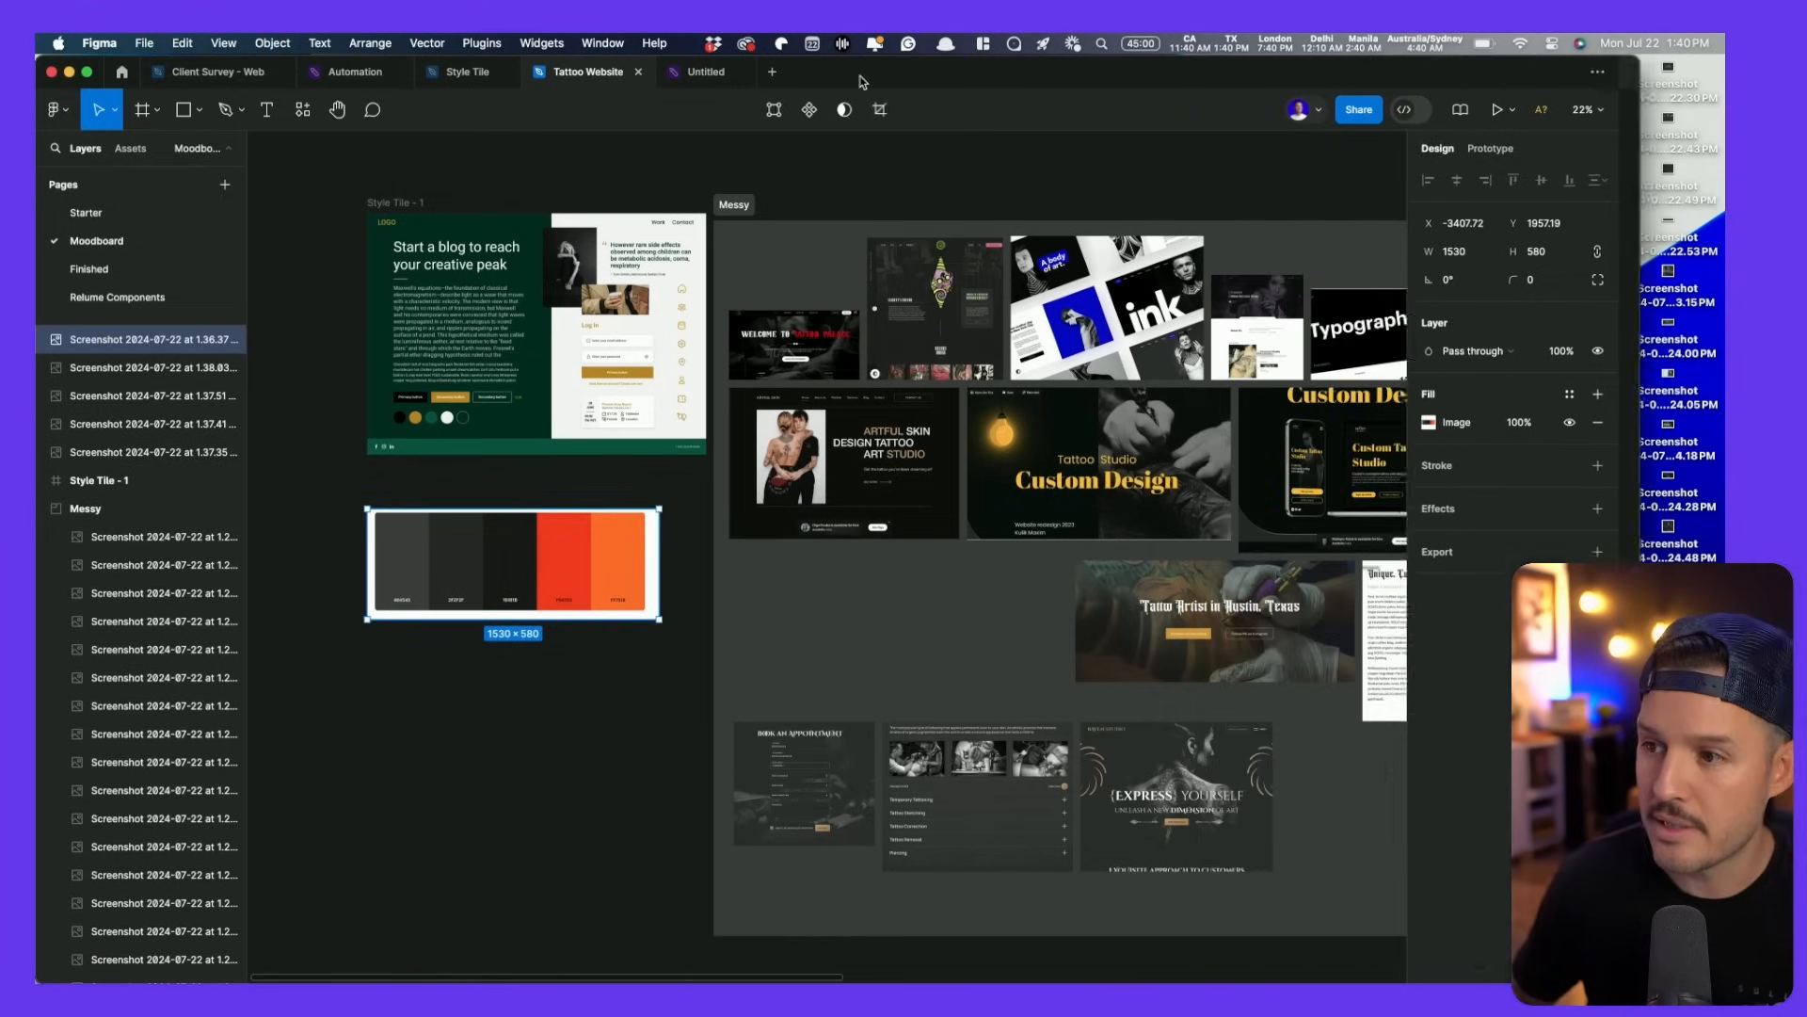
left_click(348, 231)
scroll(570, 325, "left", 2)
scroll(569, 325, "up", 1)
scroll(622, 611, "up", 5)
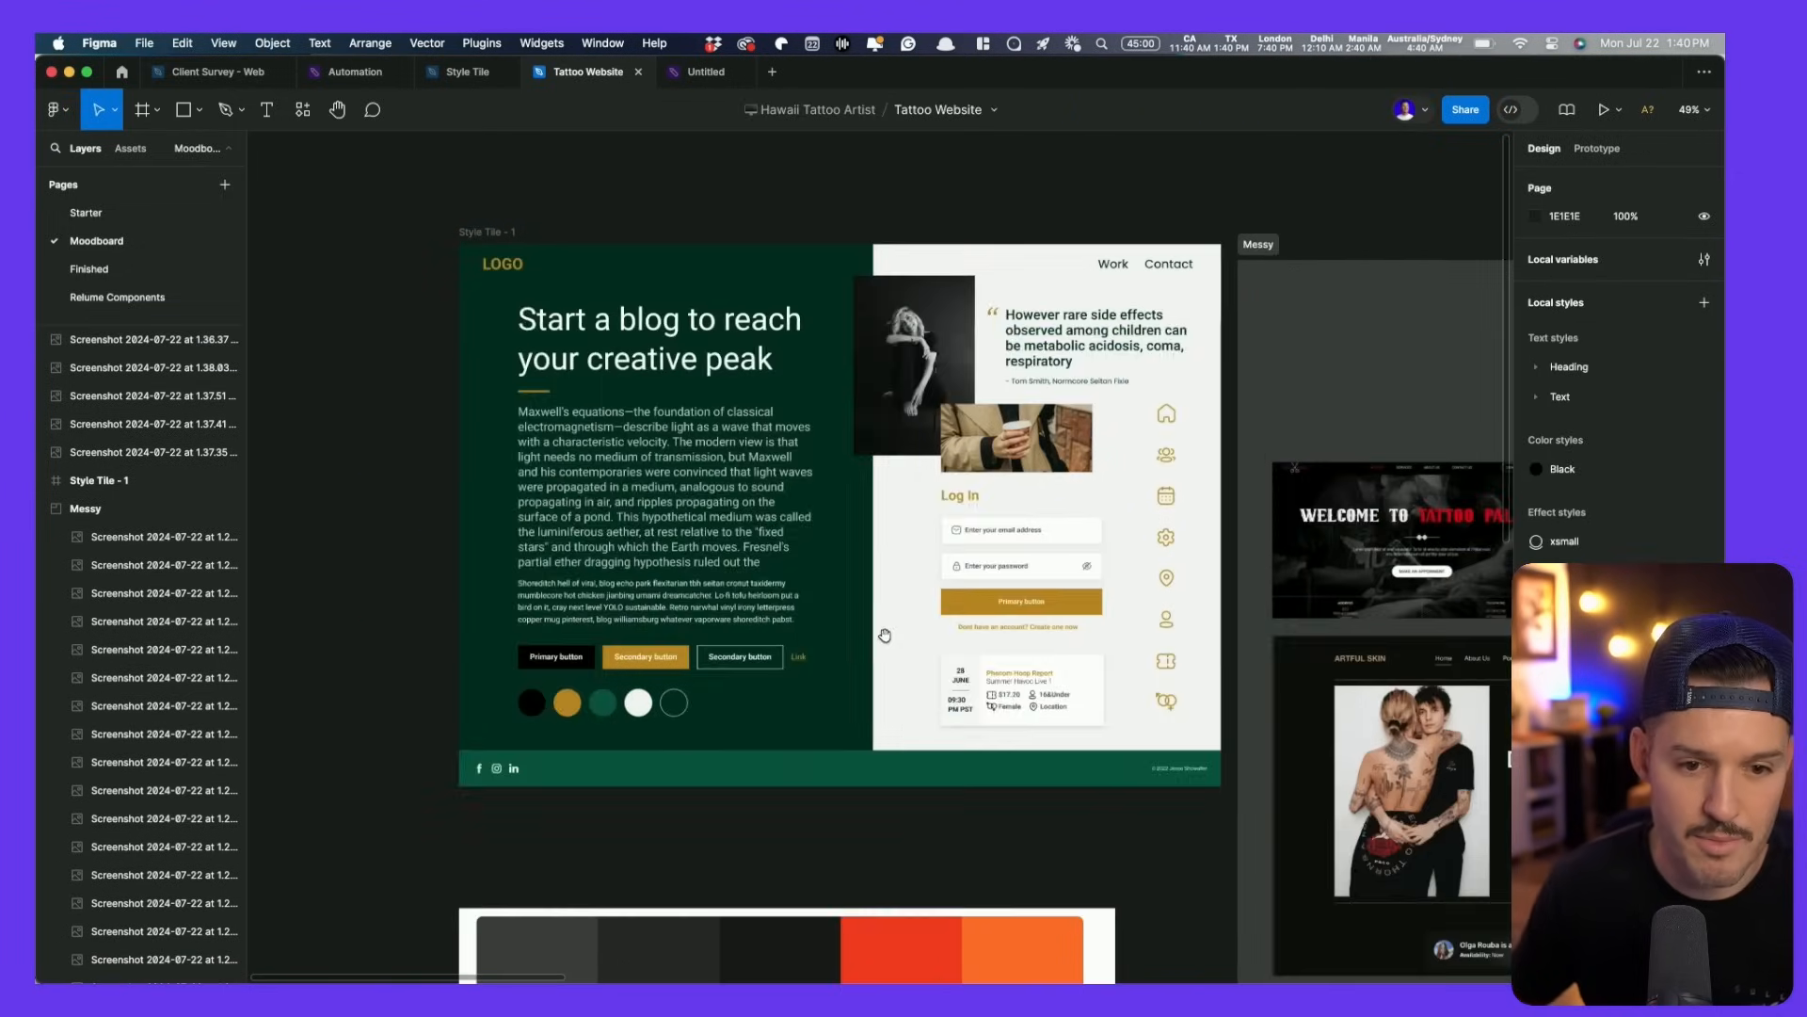
- Line the palette image up directly beneath the Style Tile - 1 frame
left_click(819, 841)
left_click_drag(819, 840, 814, 839)
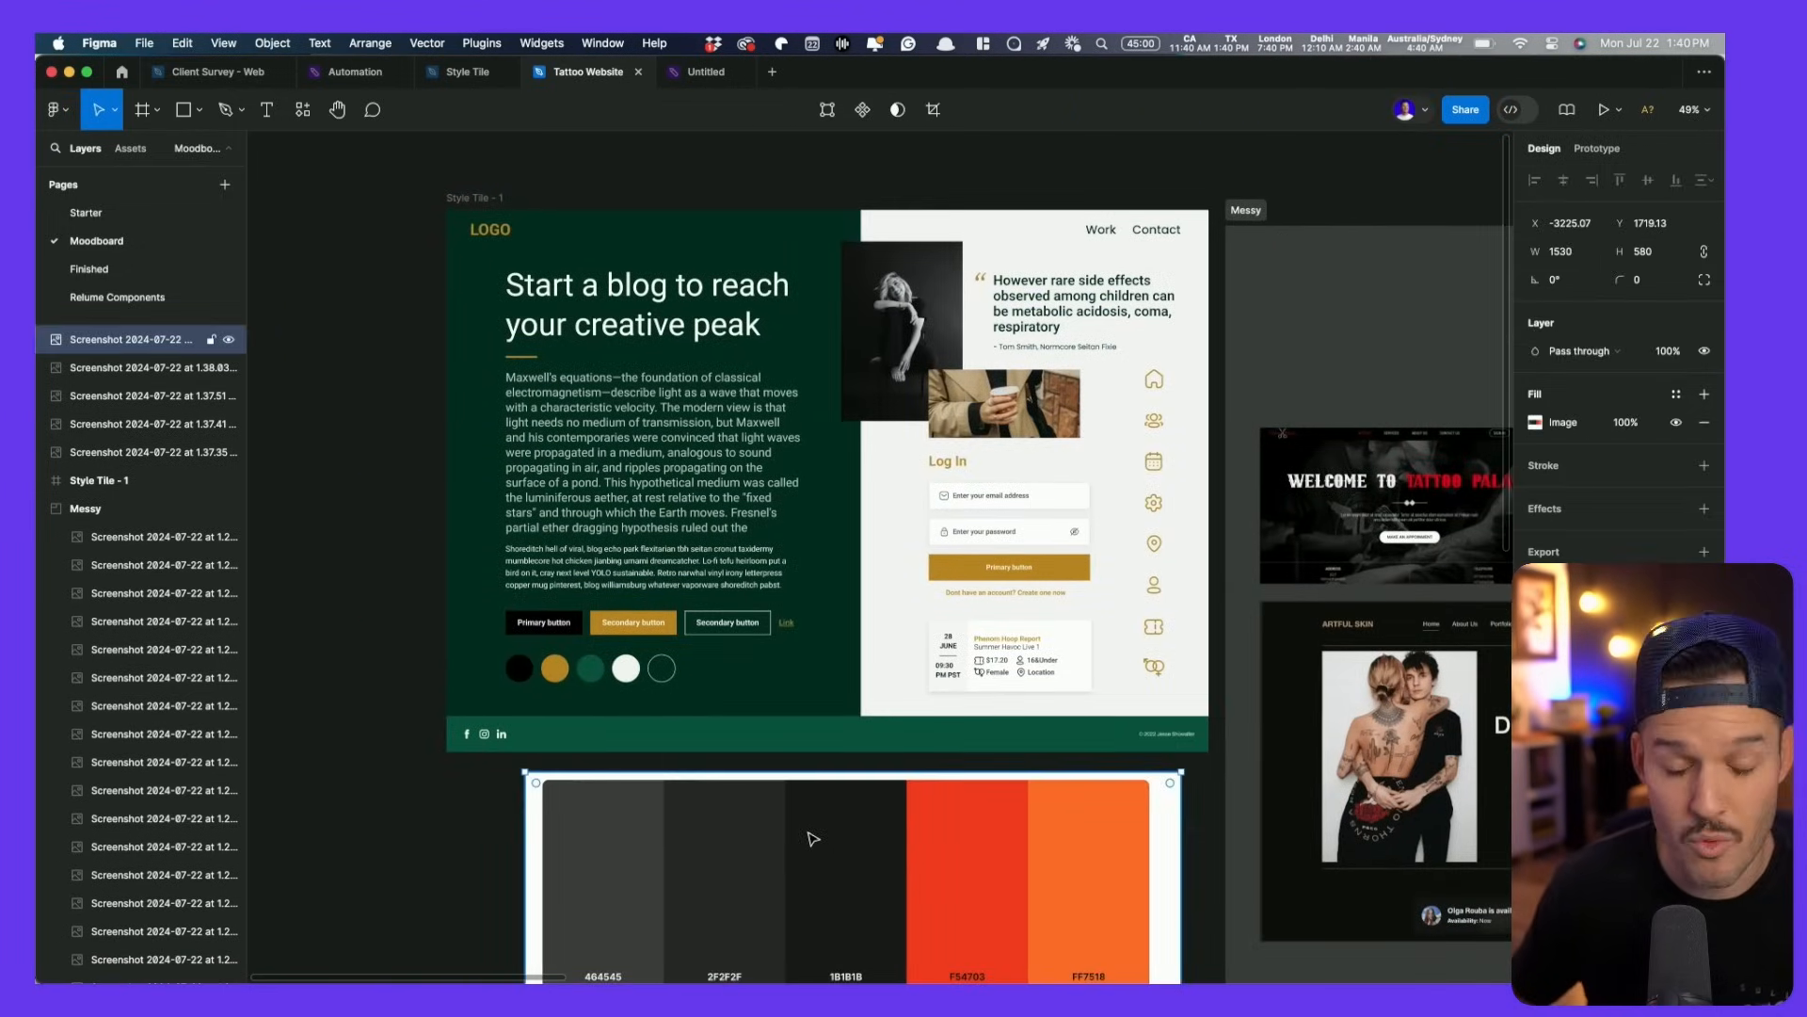
scroll(832, 847, "down", 3)
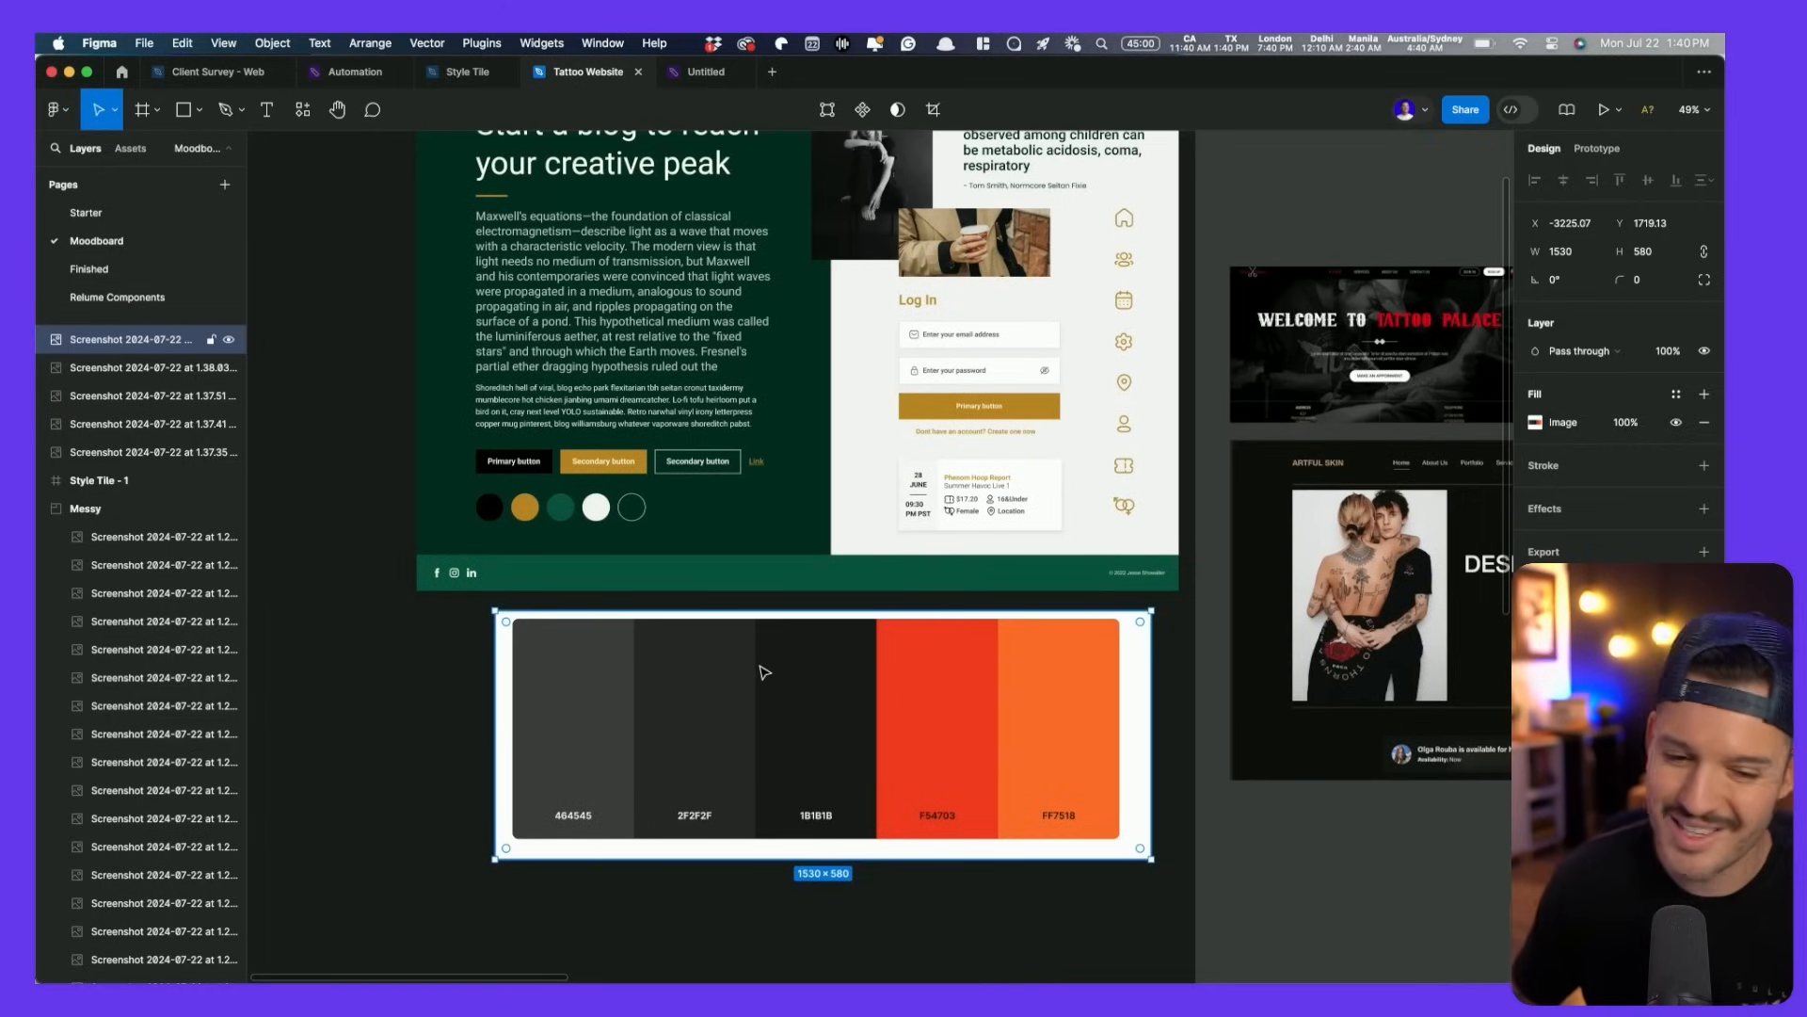
left_click_drag(759, 666, 702, 720)
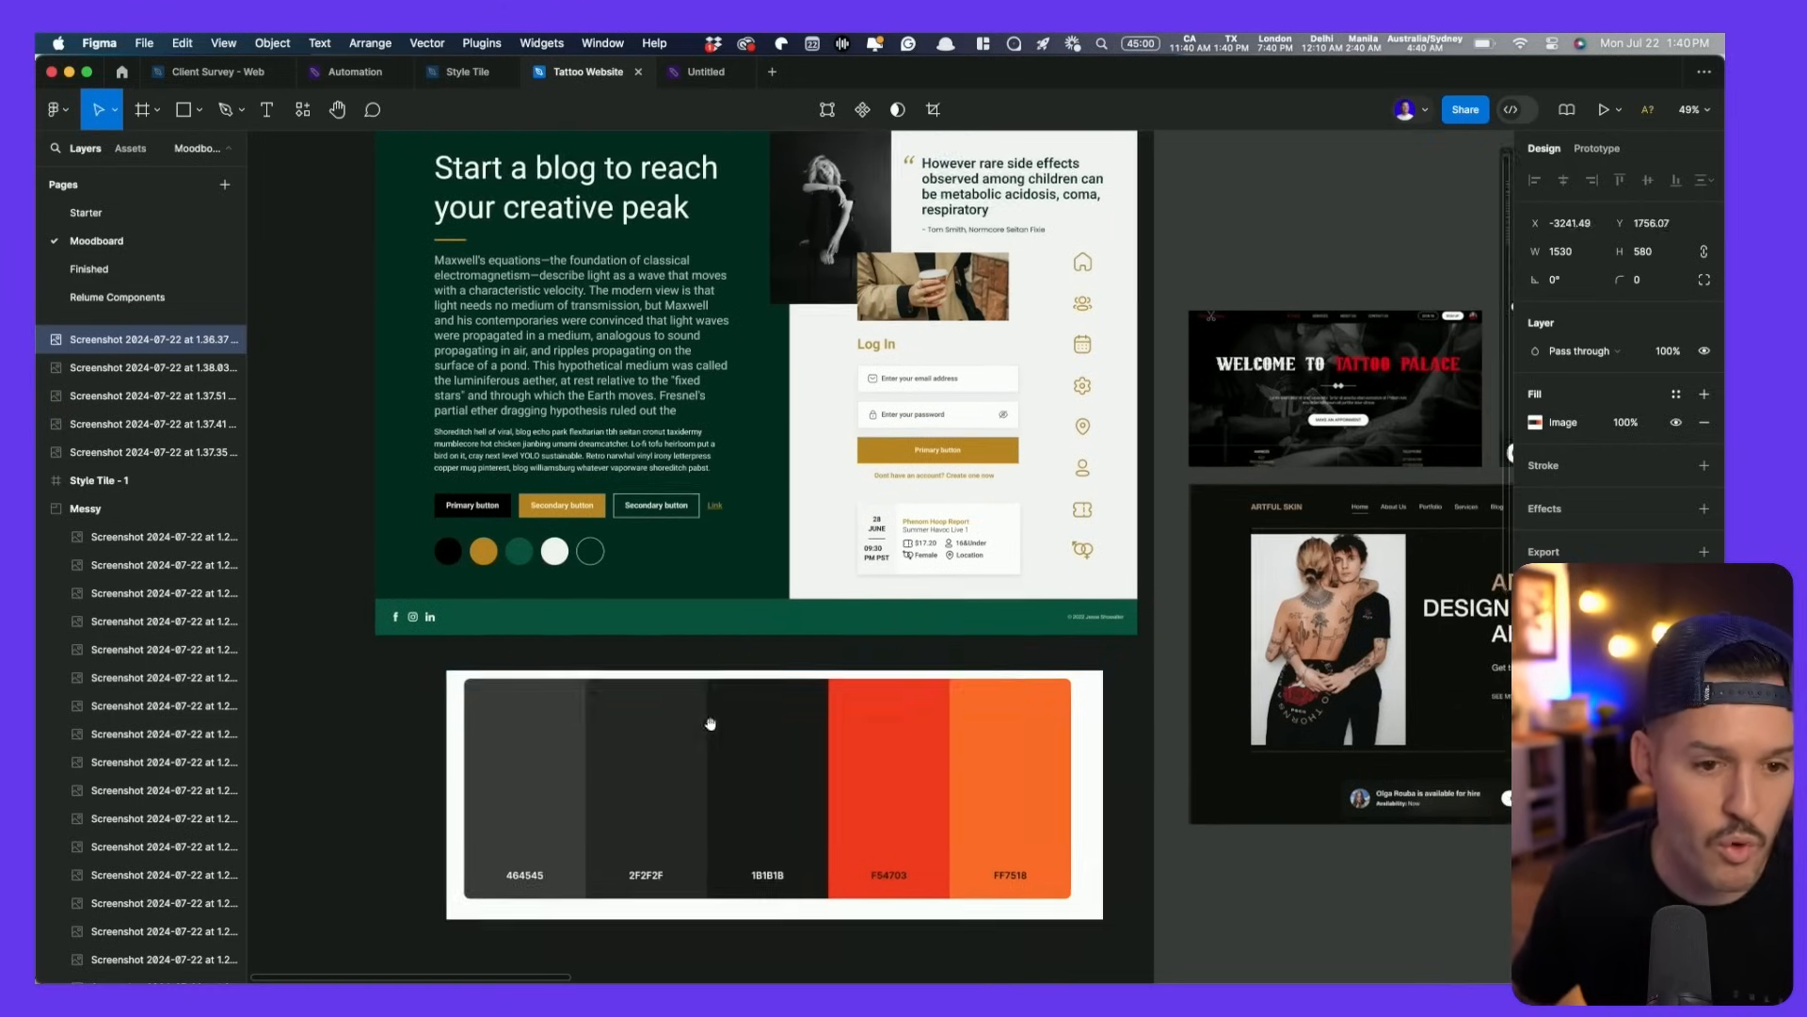
scroll(701, 719, "up", 2)
left_click(414, 181)
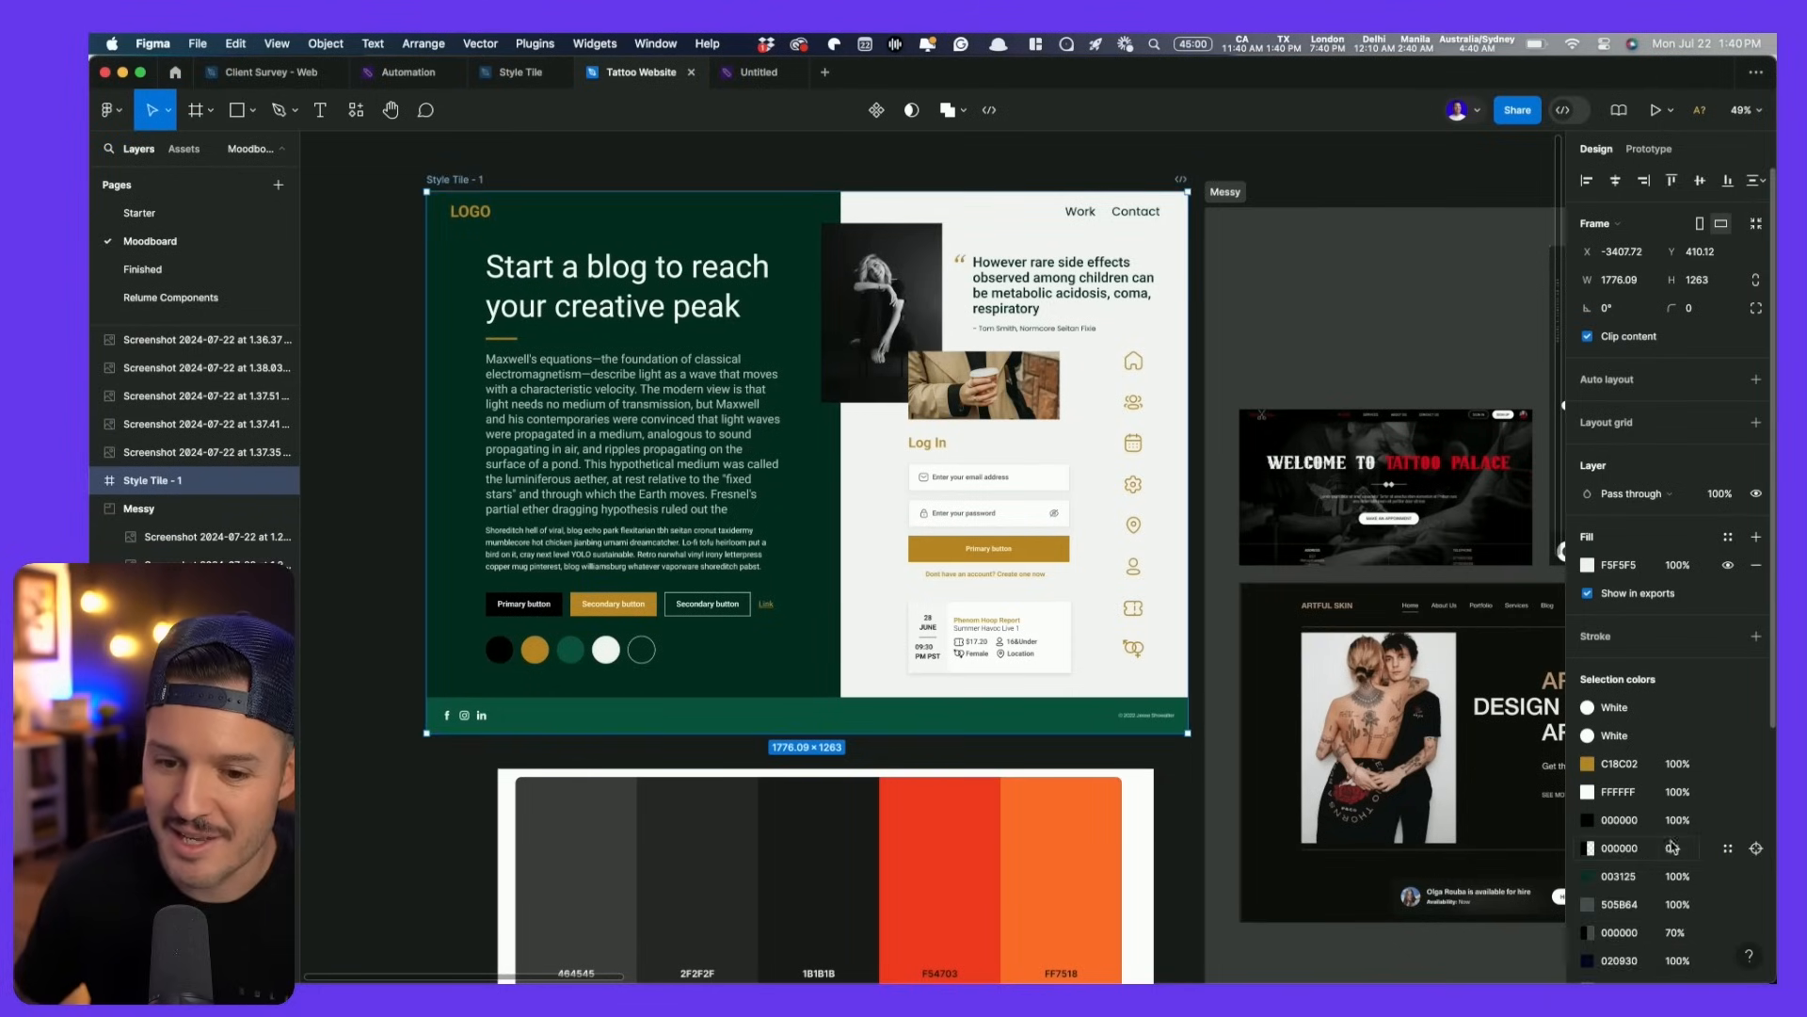
- Recolour the tile's dark green 003125 to black 000000 and green 005B45 to 1B1B1B
left_click(1643, 849)
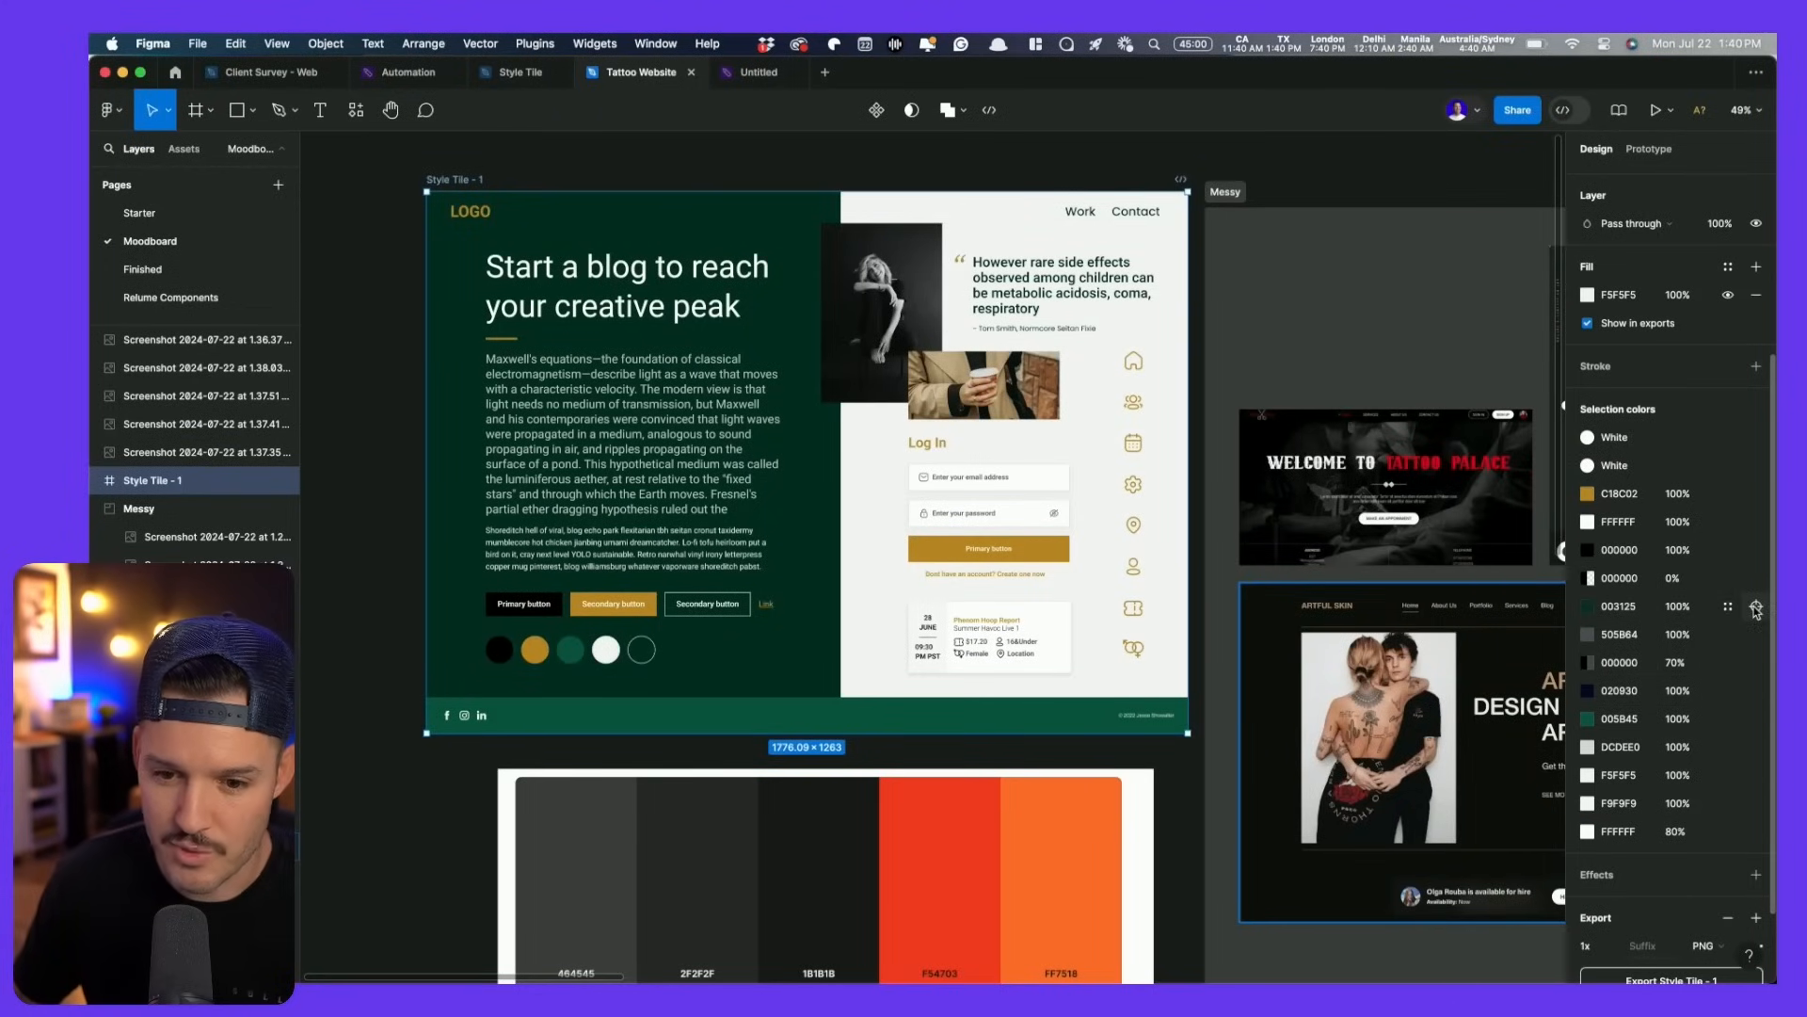
left_click(1756, 607)
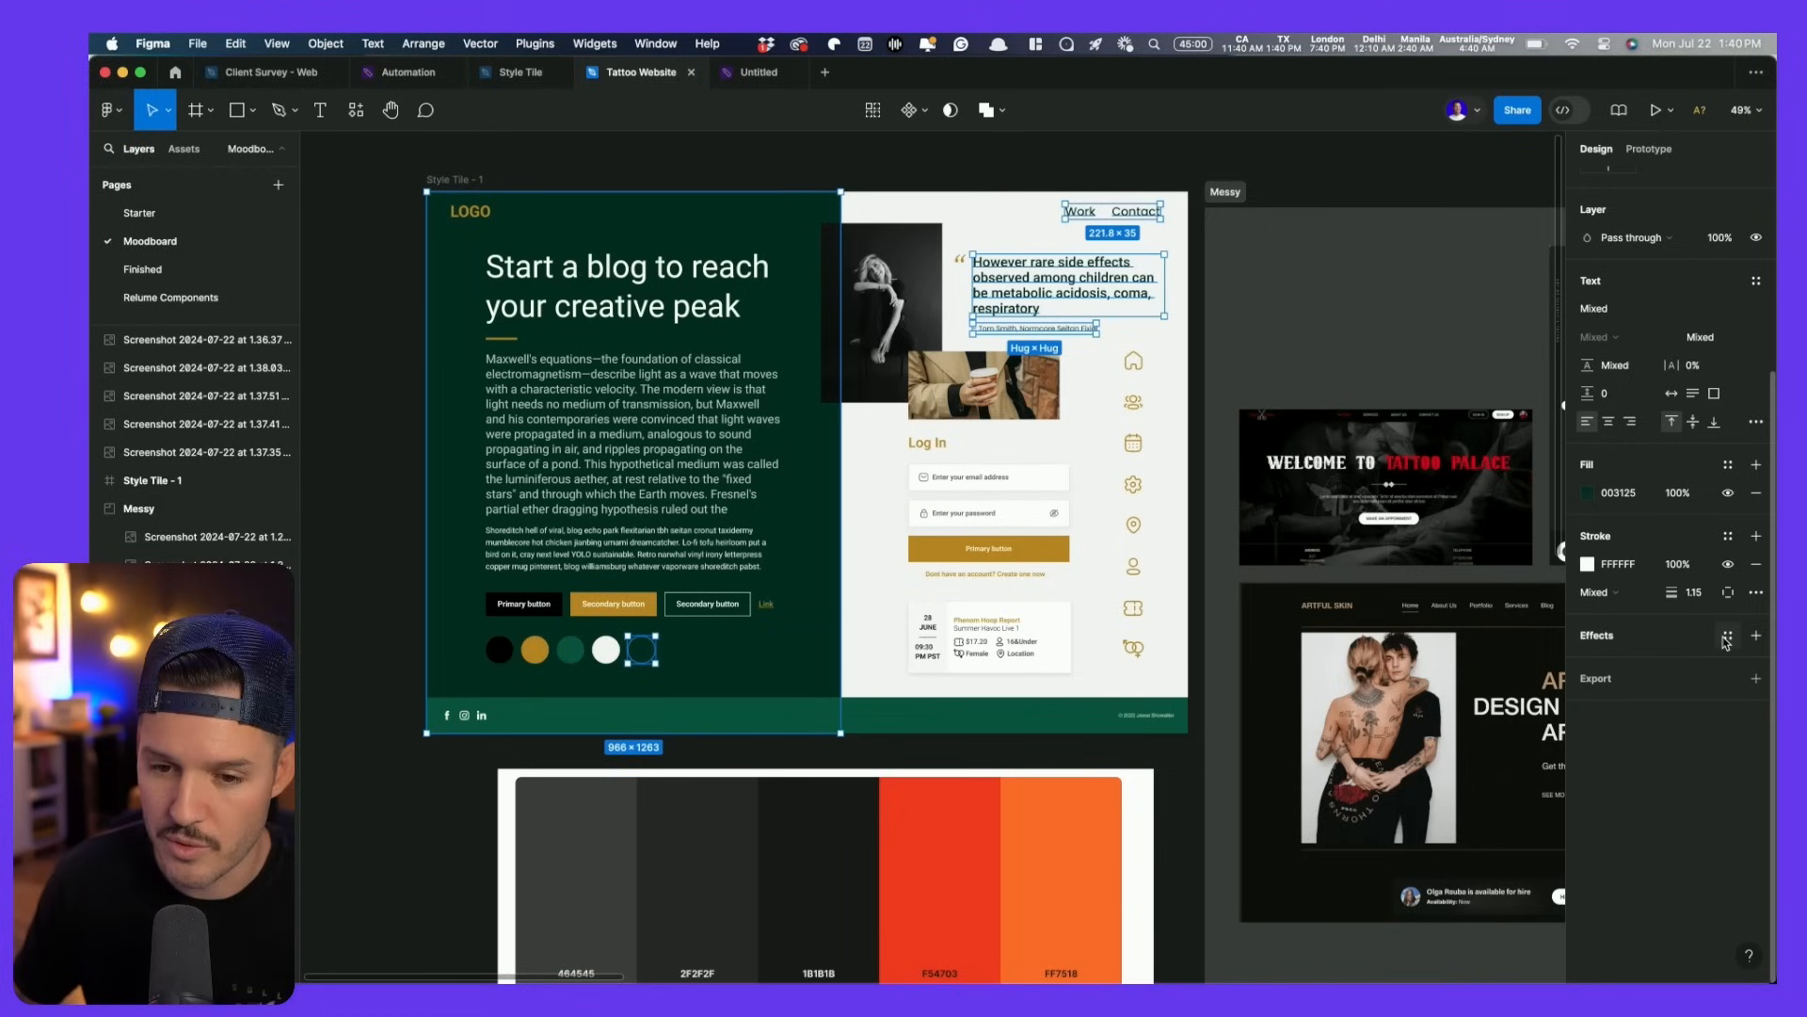
left_click(1588, 493)
left_click_drag(1440, 659, 1242, 650)
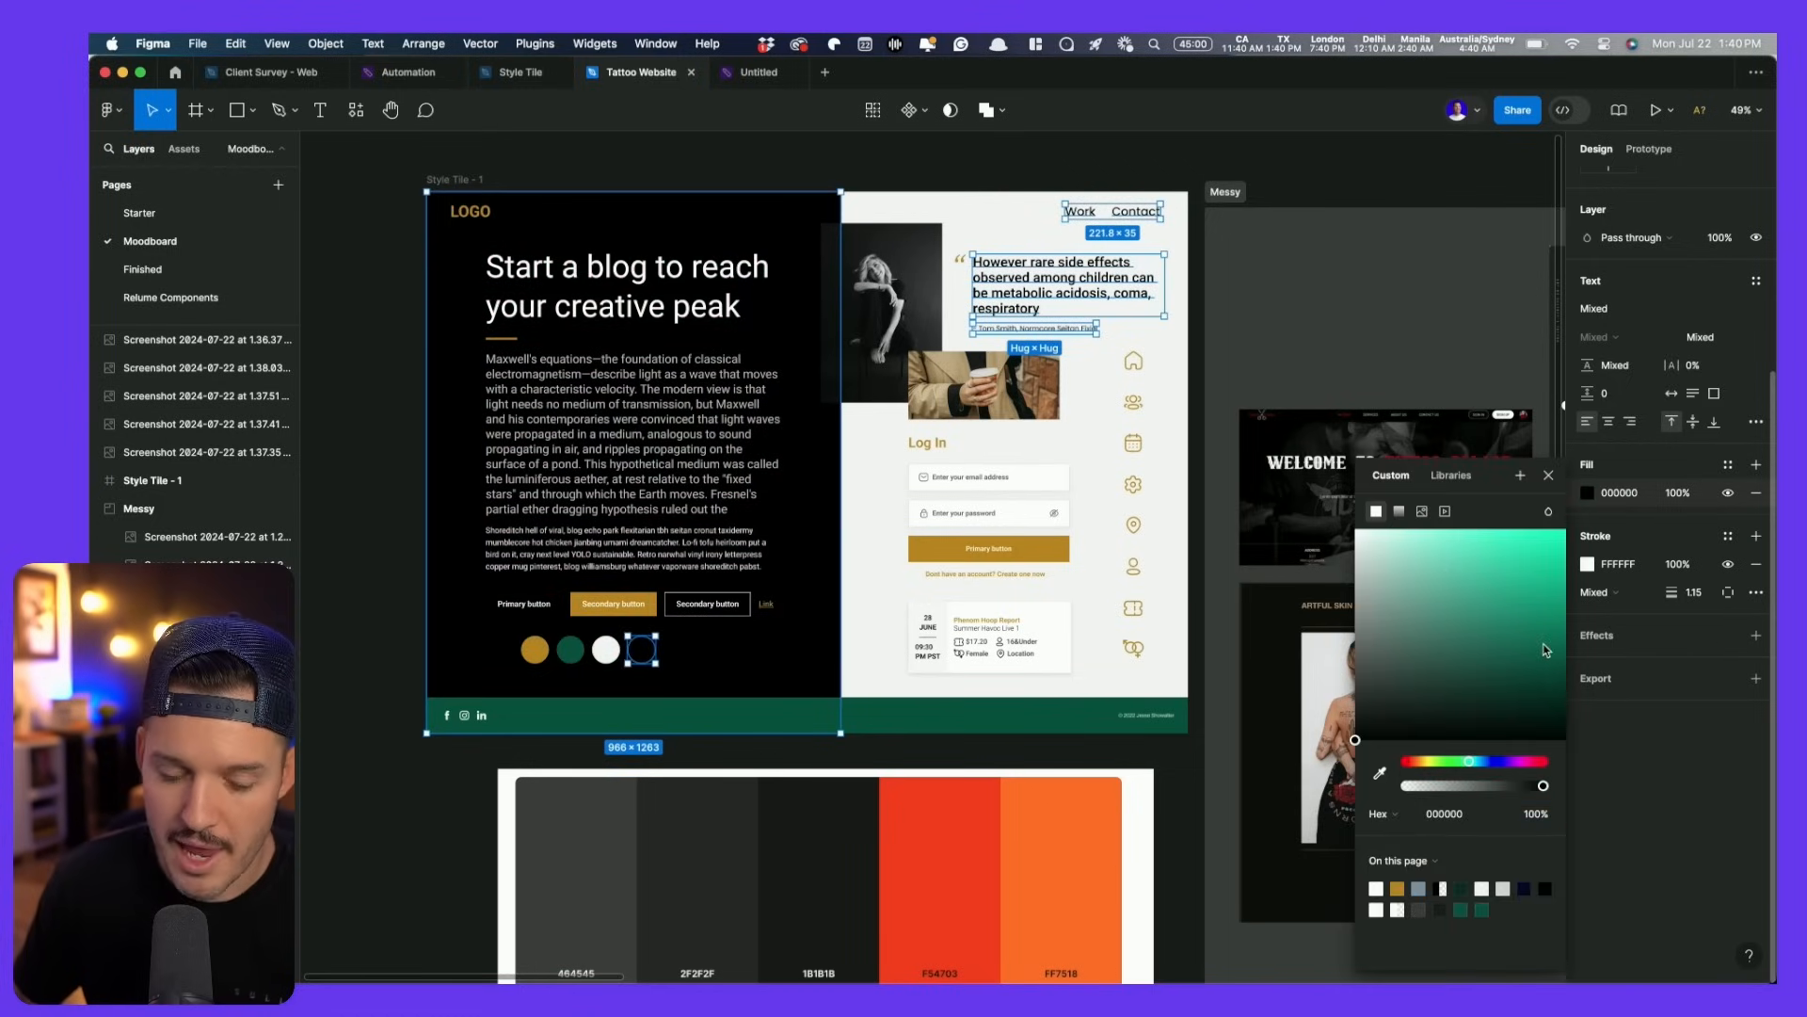
key("Escape")
key("Escape")
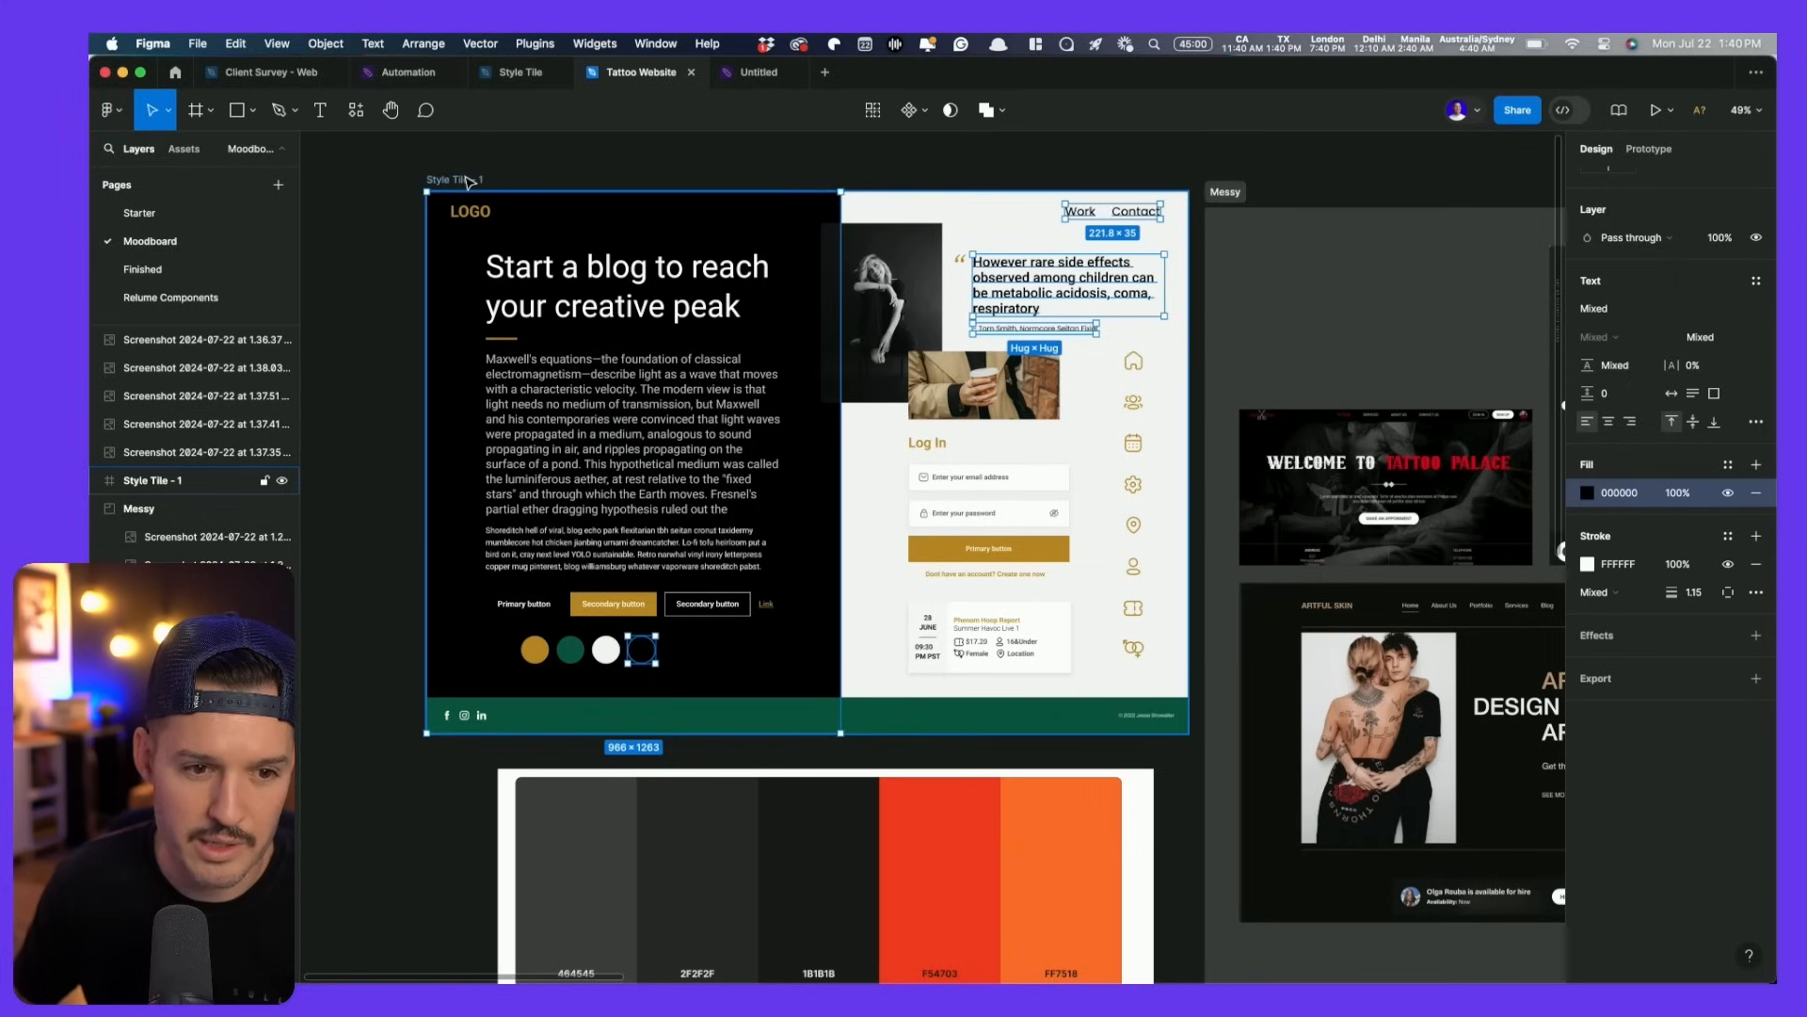
left_click(1646, 739)
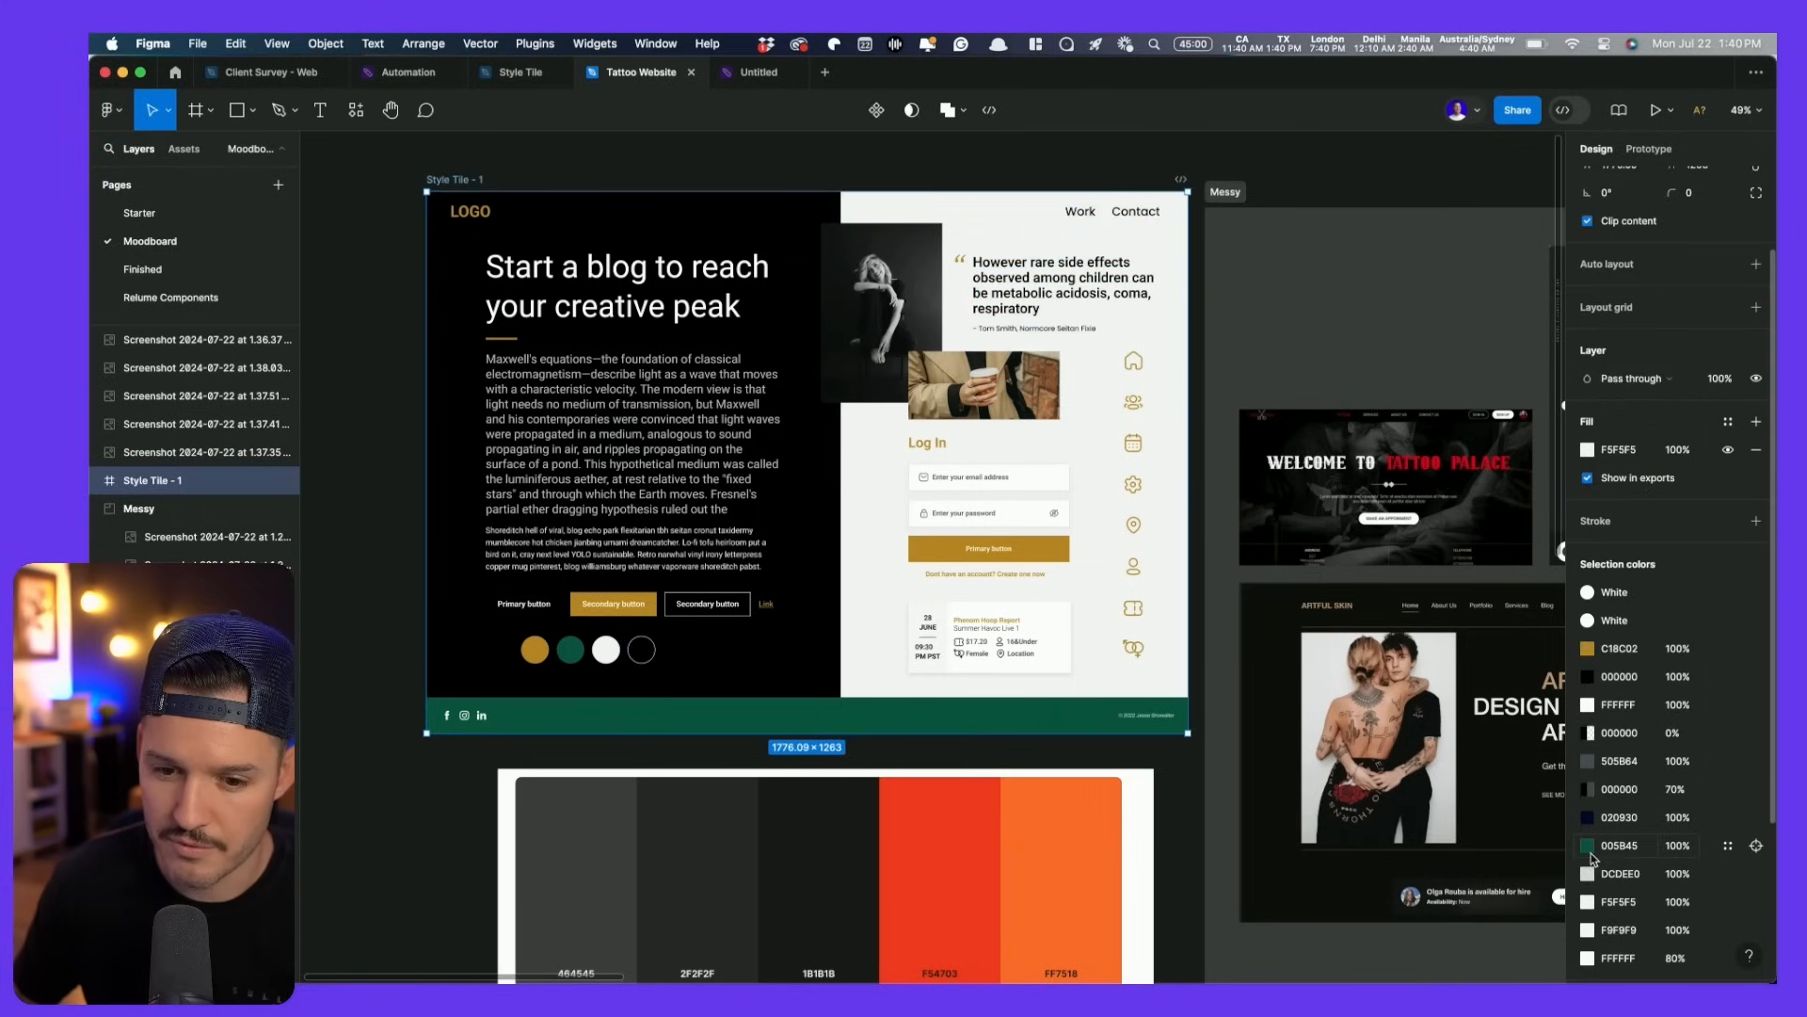
left_click(1757, 846)
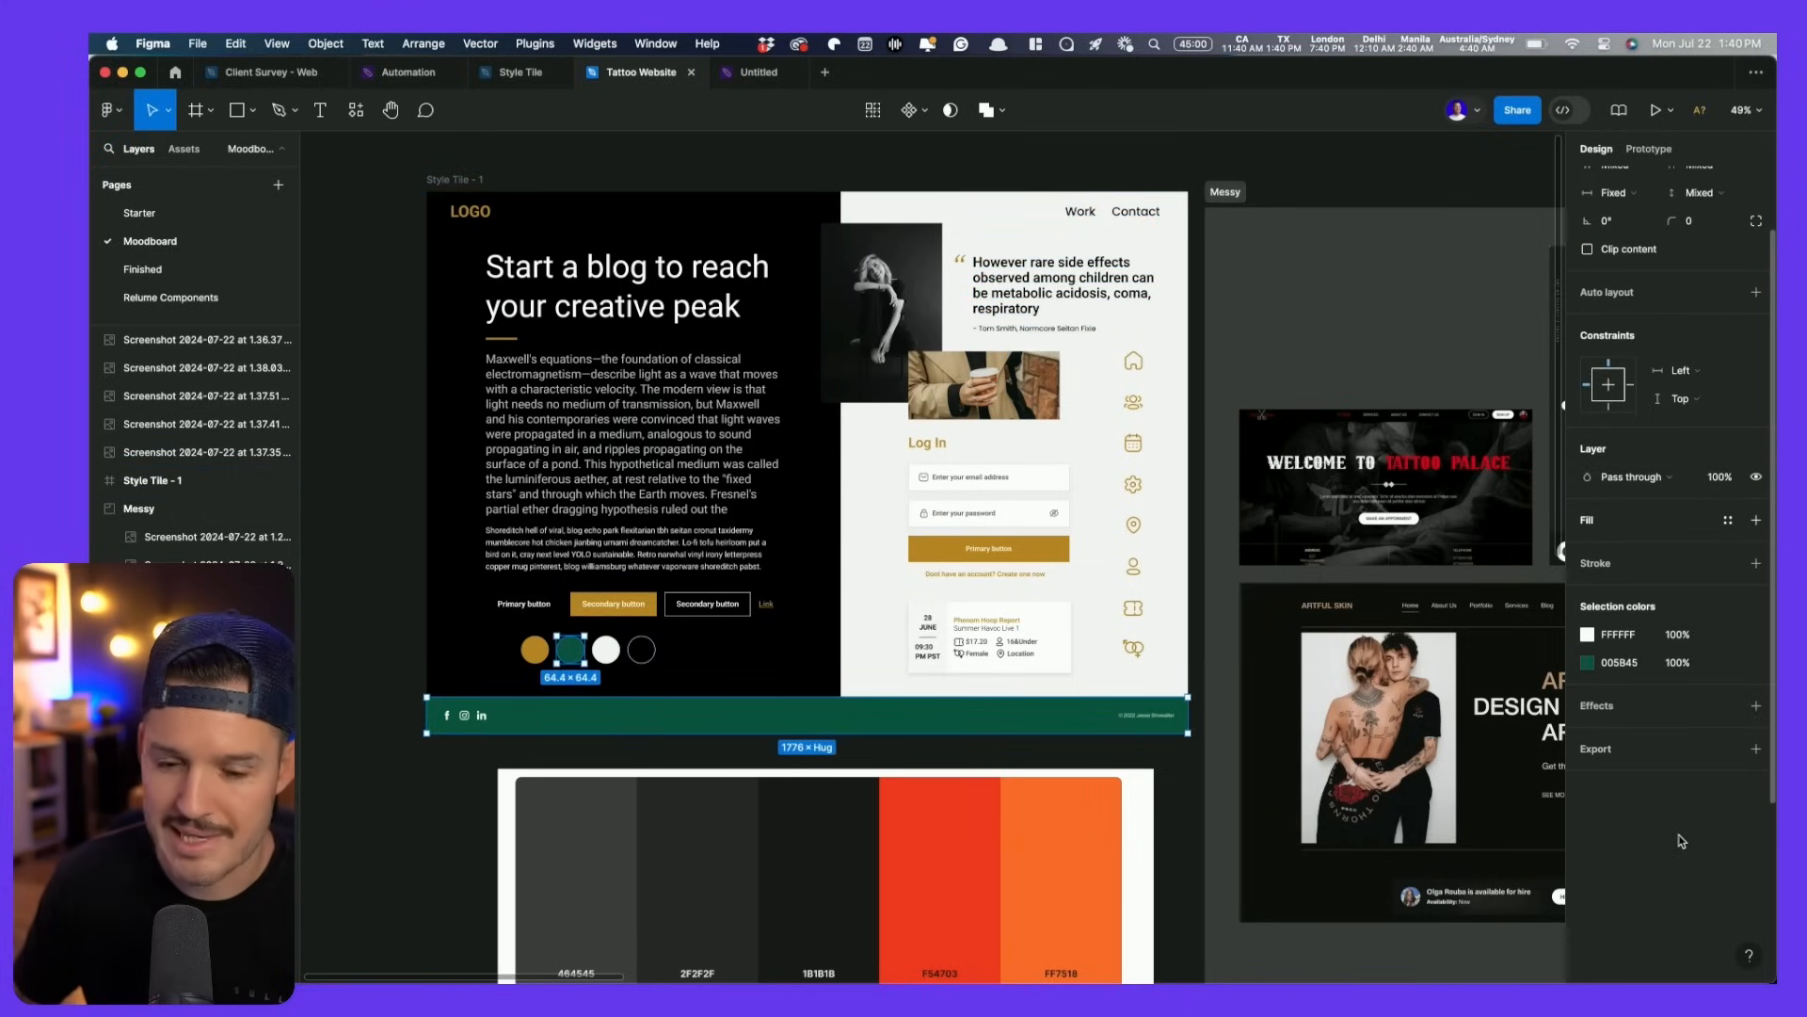
left_click(1588, 664)
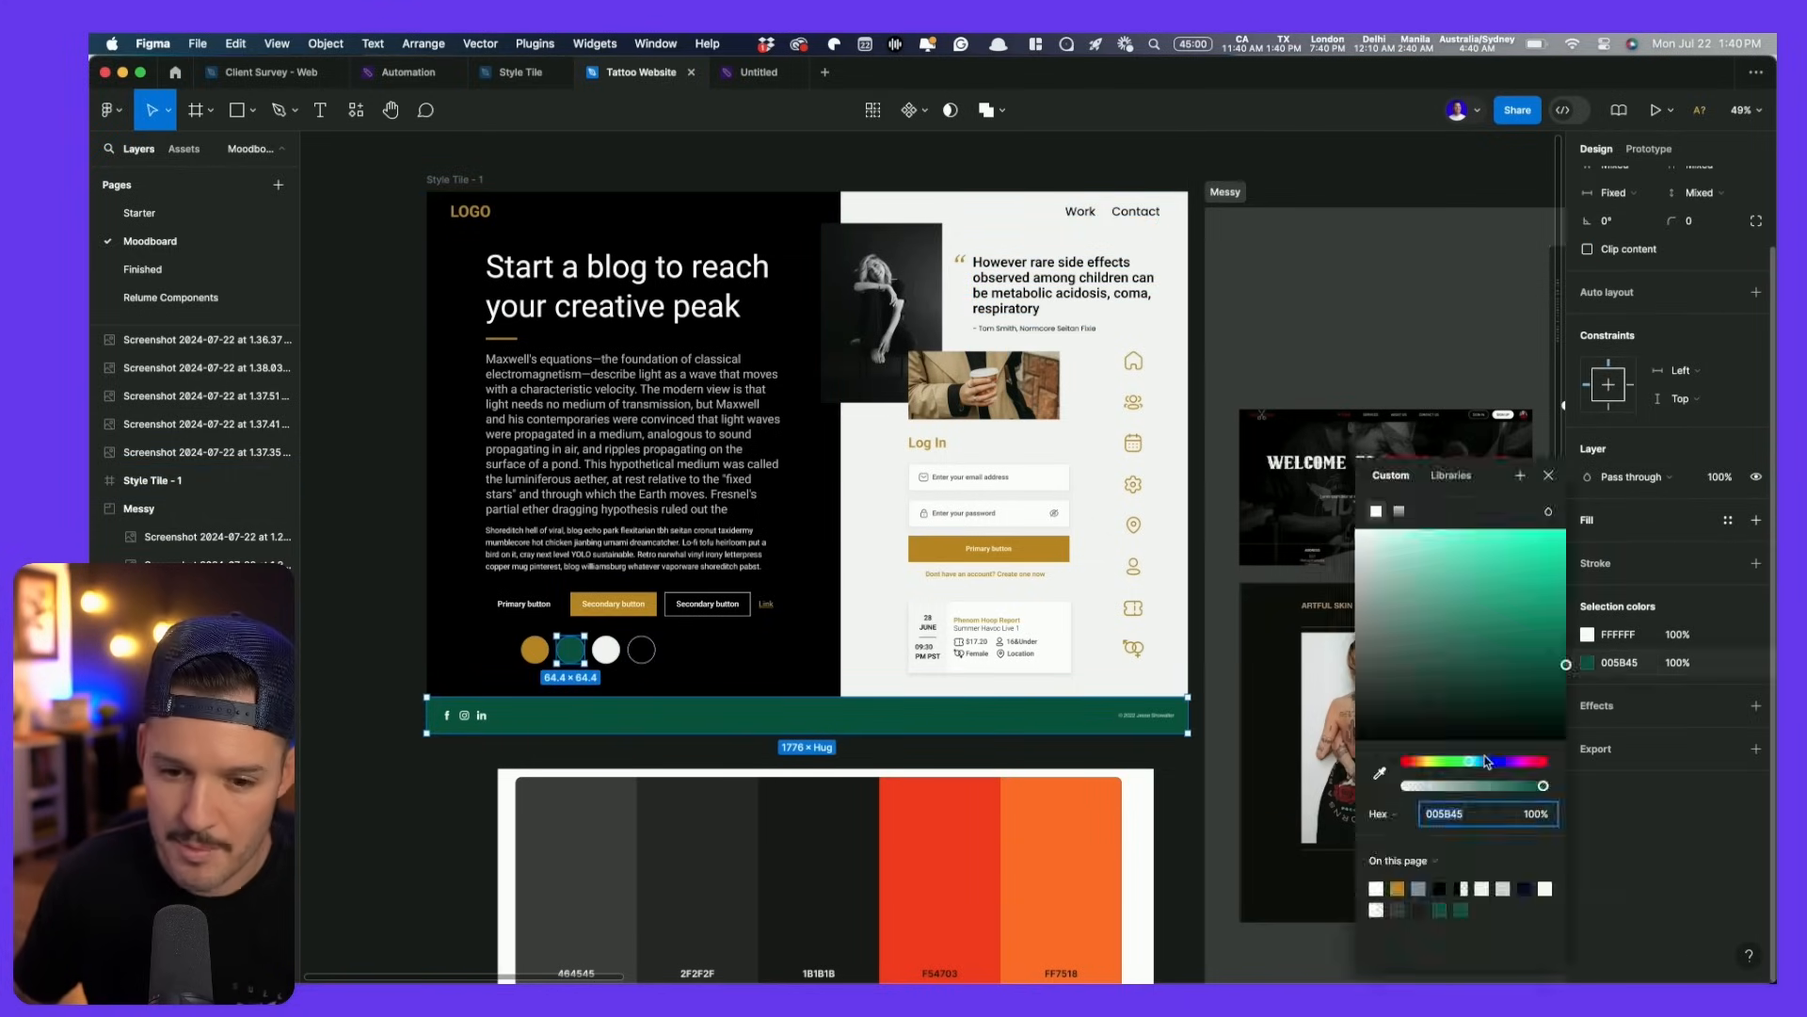
left_click(1380, 773)
left_click(805, 858)
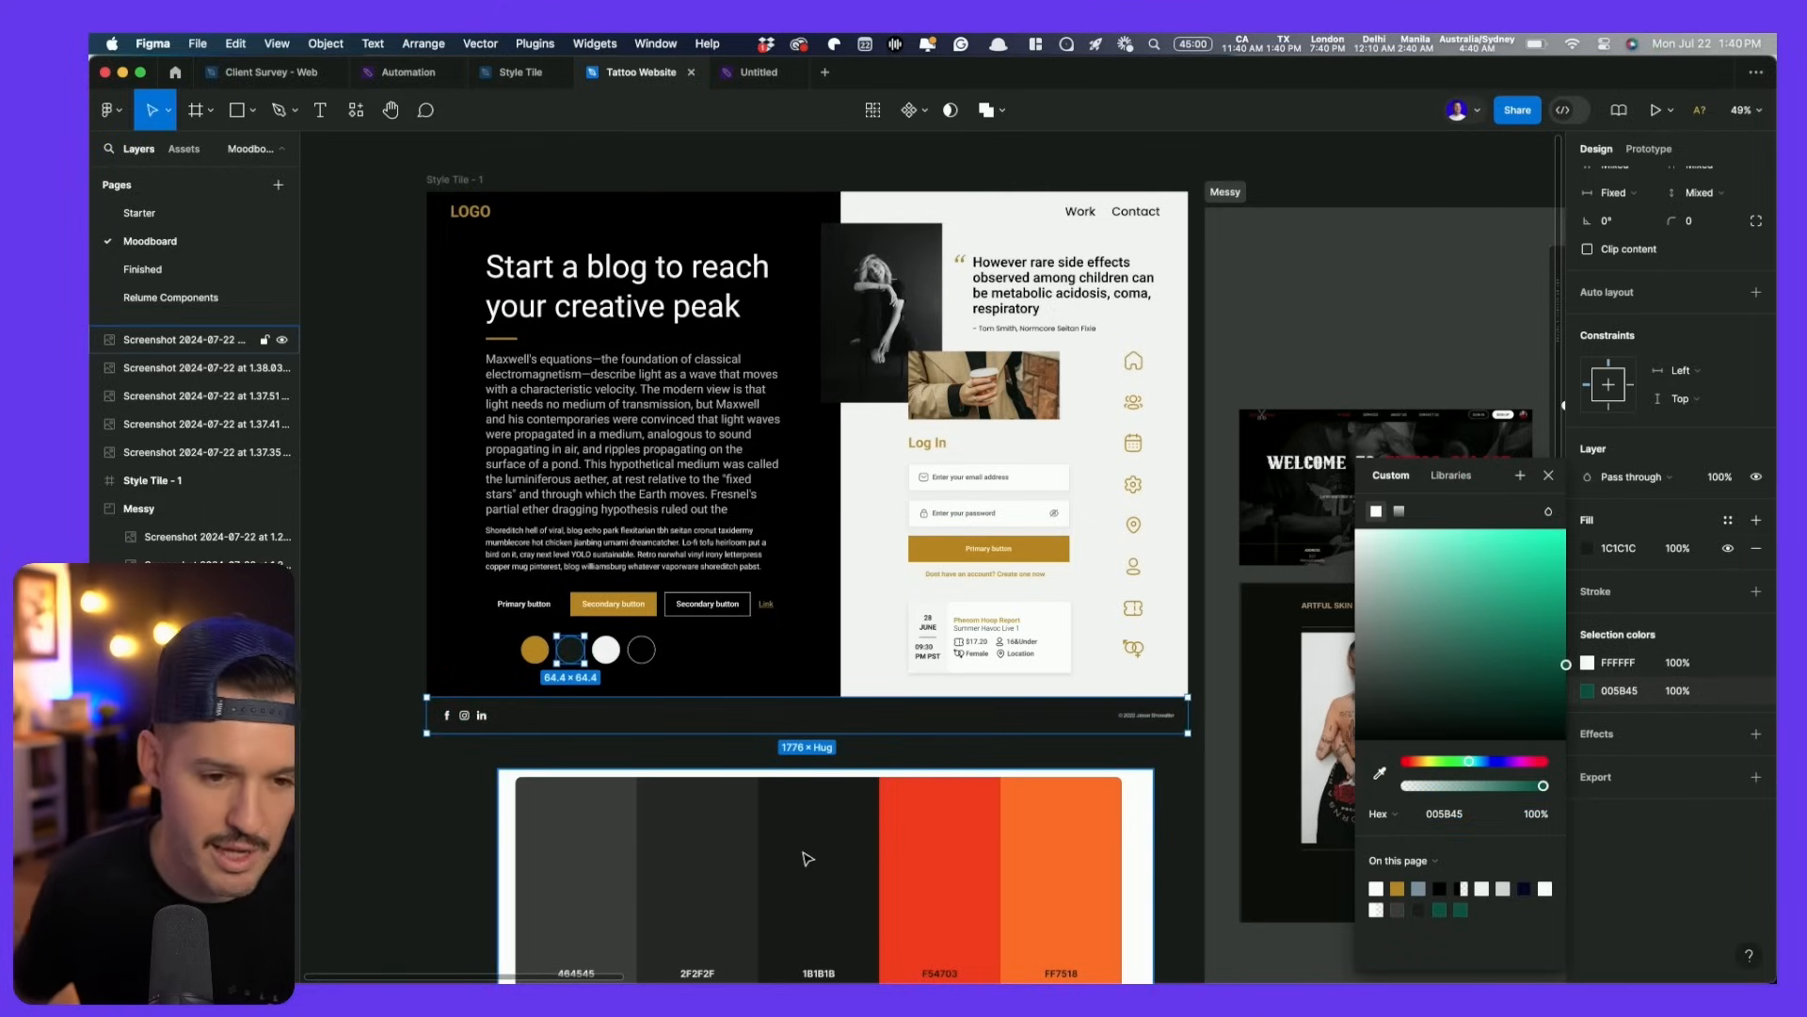
- Change the gold C18C02 accents to the palette's red F54703
left_click(477, 178)
left_click(1588, 650)
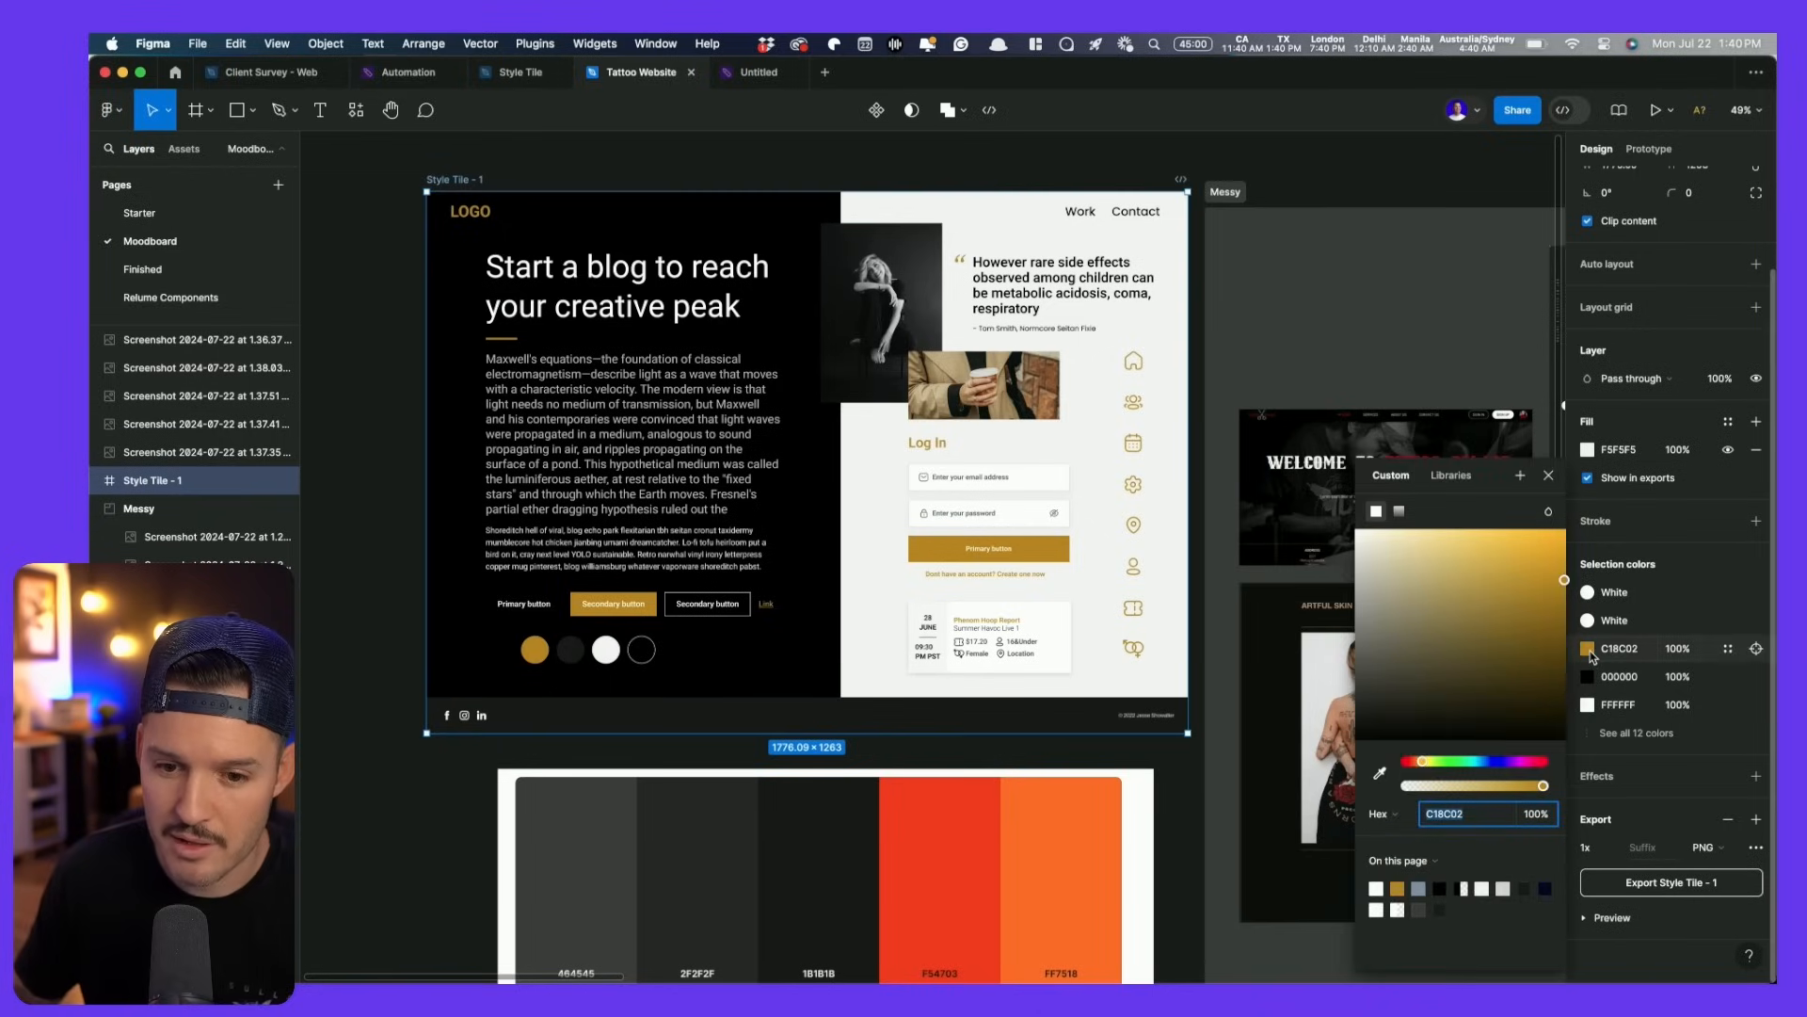
left_click(1380, 774)
left_click(943, 864)
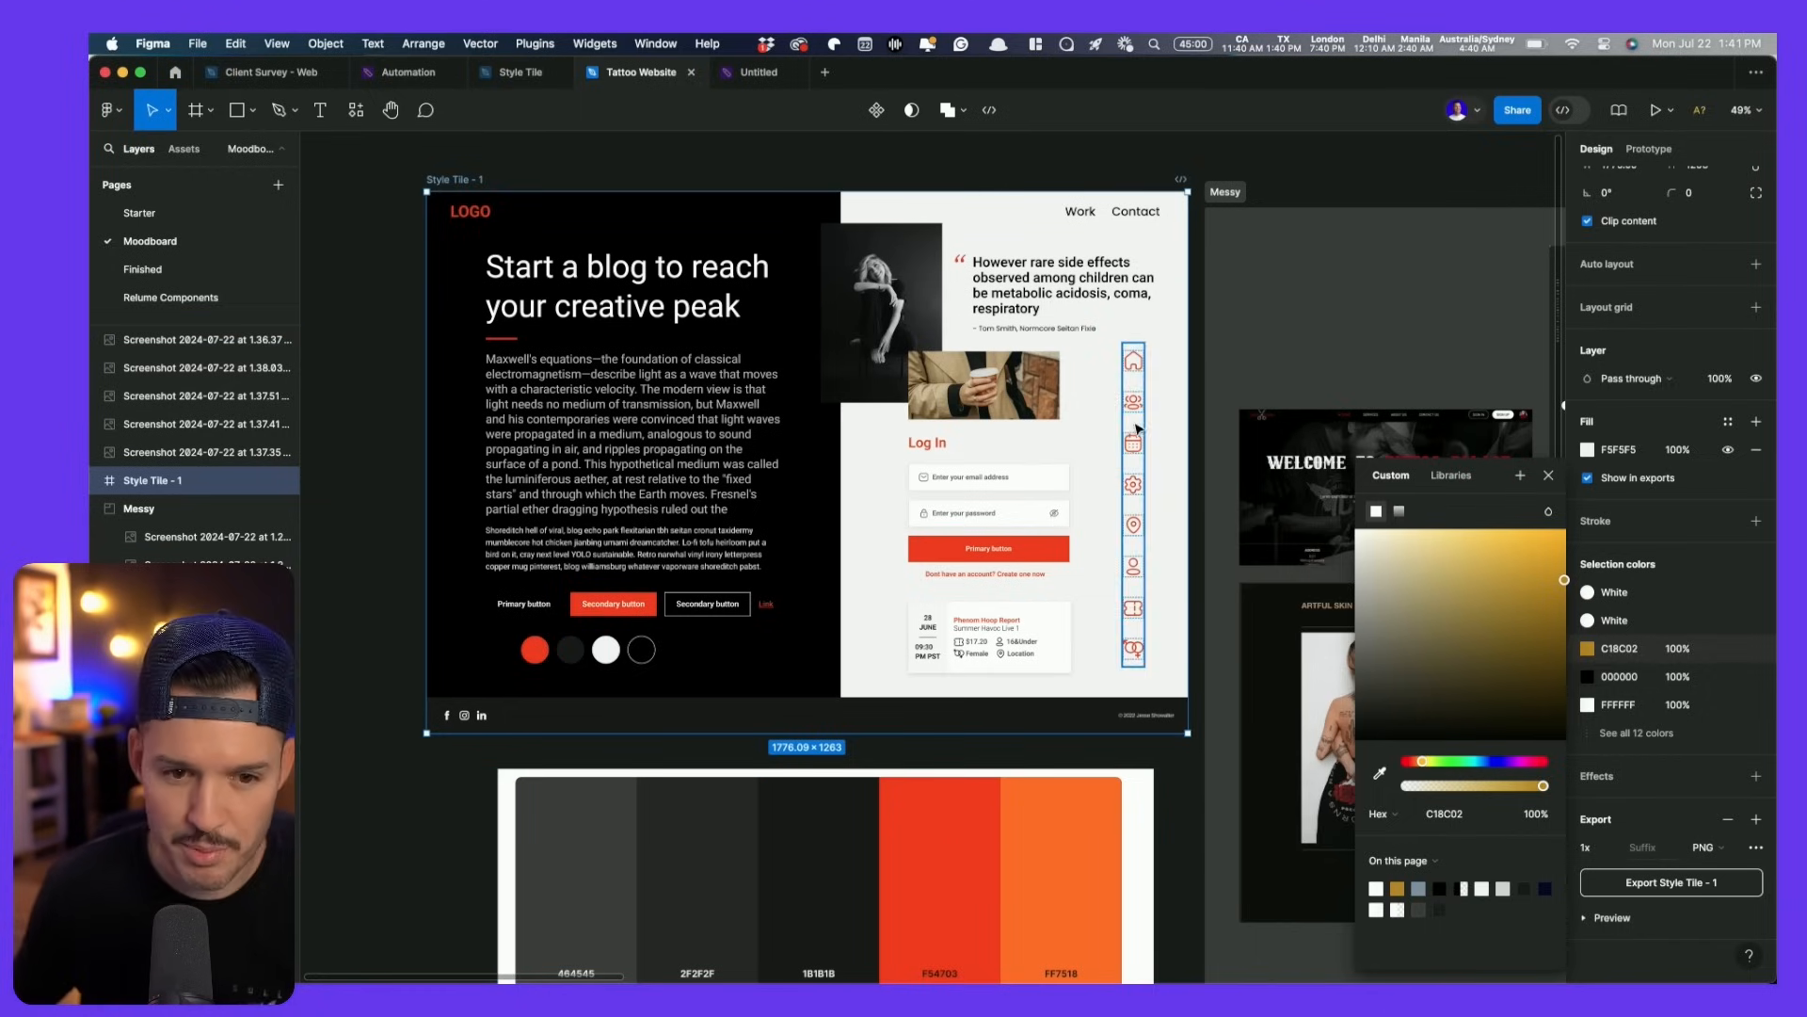
- Set the headline, Maxwell paragraph, Shoreditch block and quote texts to Noto Sans
left_click(509, 179)
left_click(610, 279, "super")
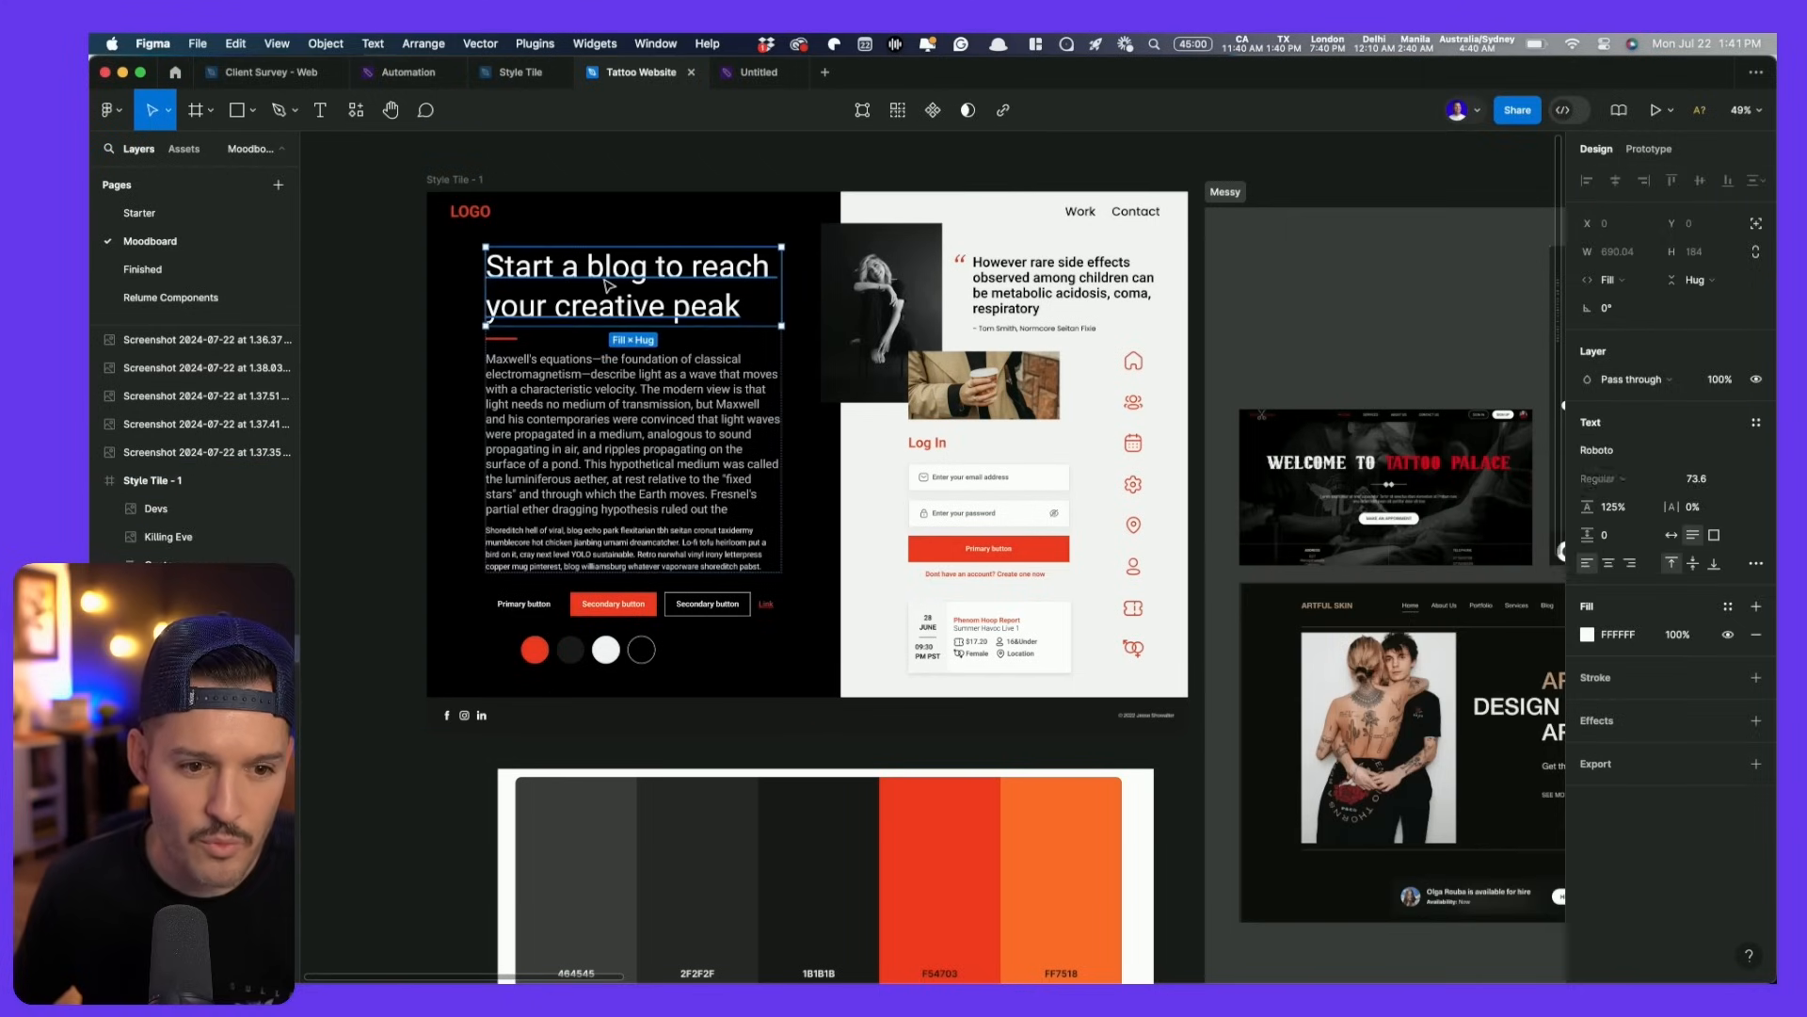
left_click(637, 419, "shift+super")
left_click(656, 558, "shift+super")
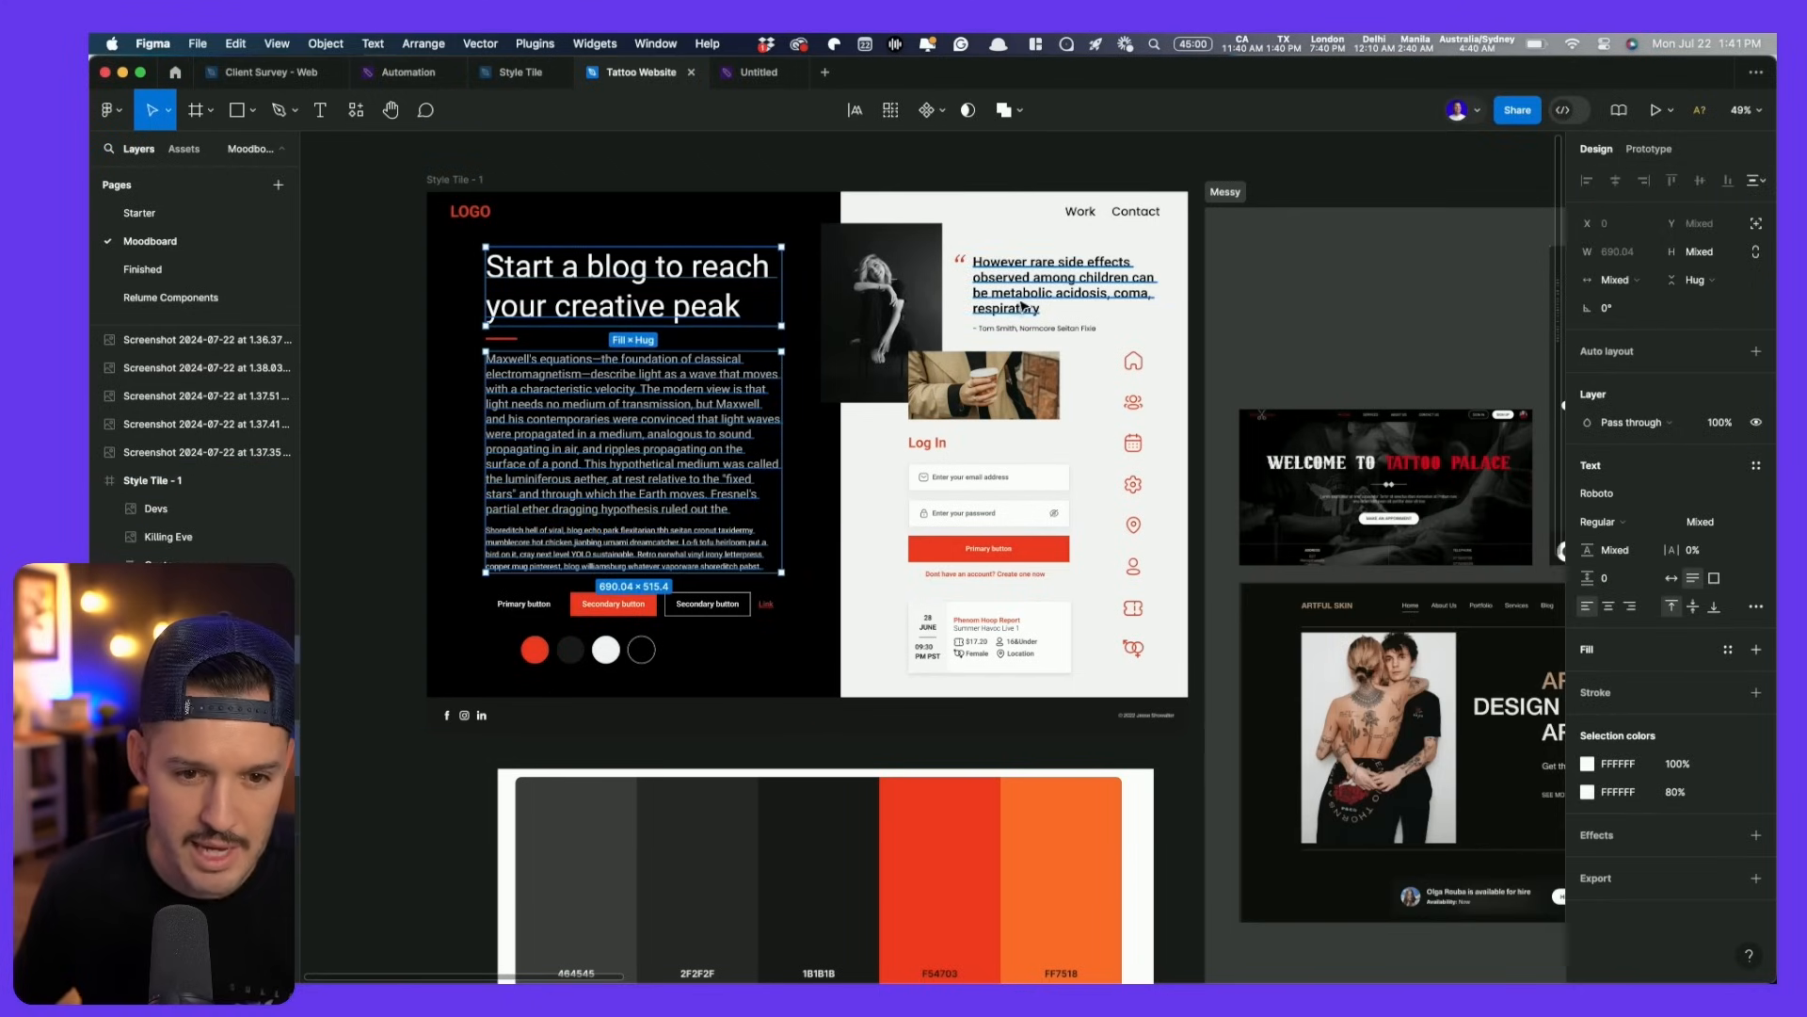
left_click(1063, 287, "shift+super")
left_click(1618, 494)
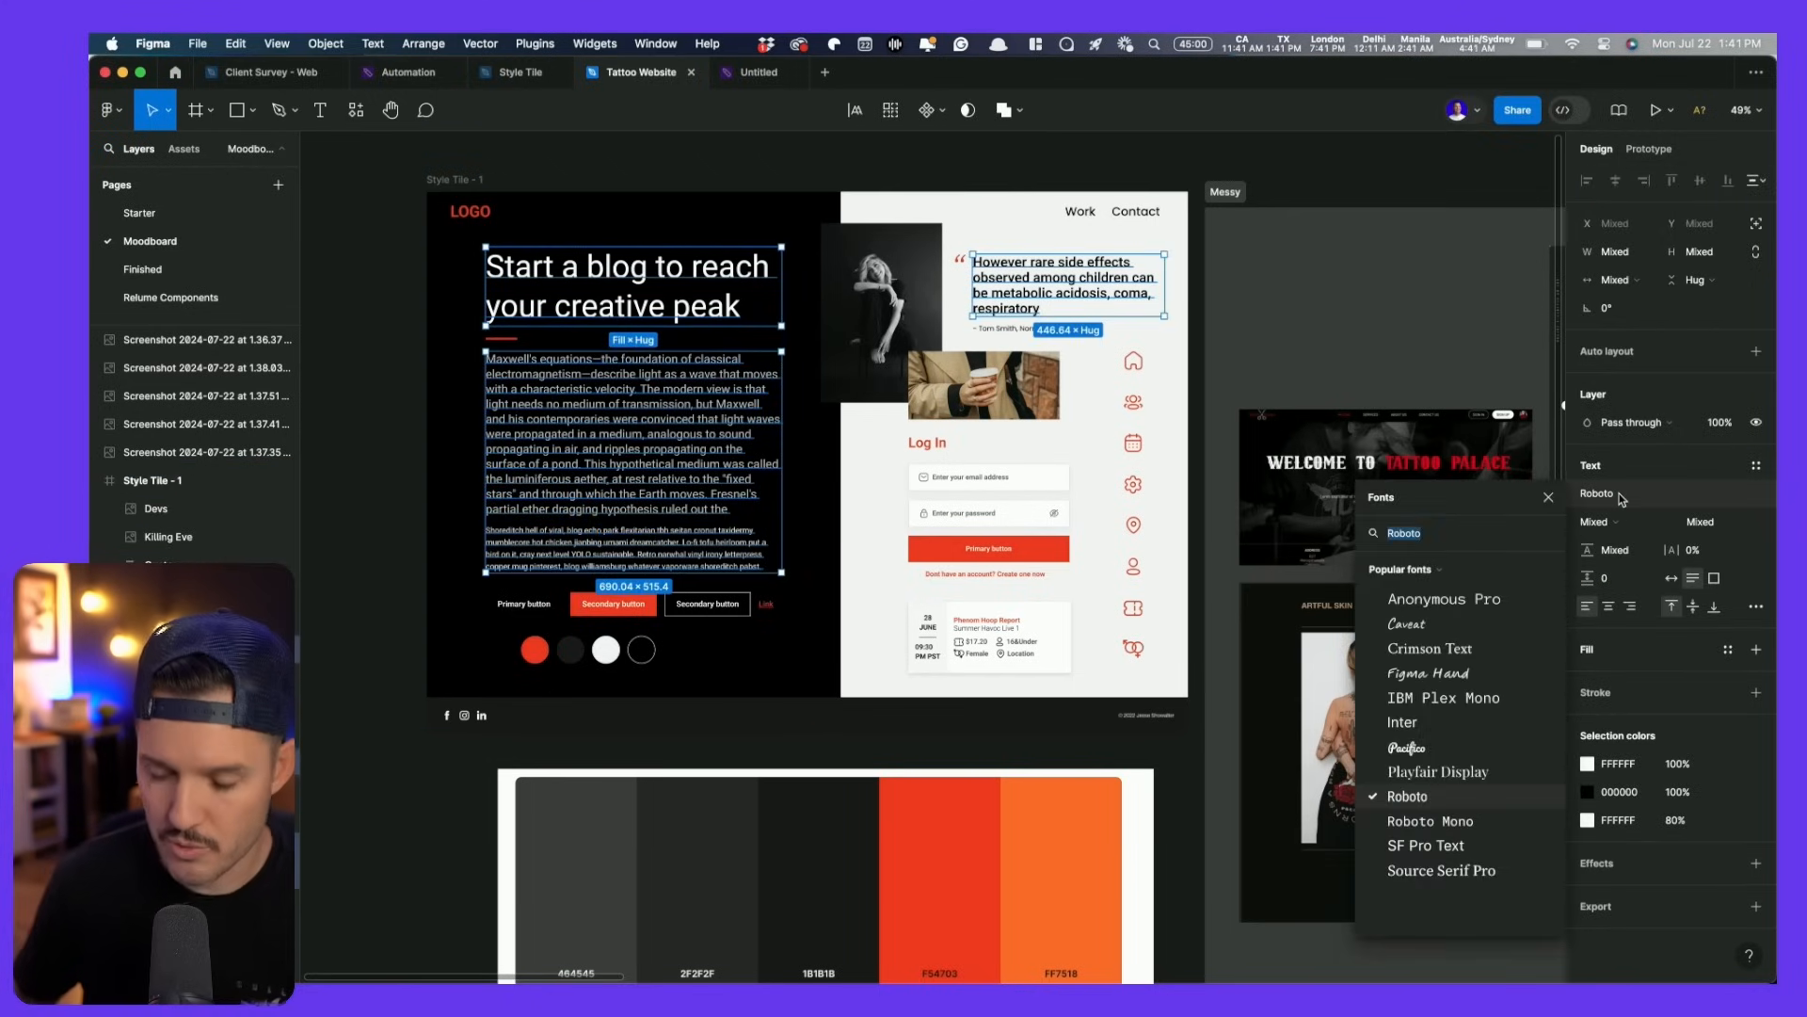
type("noto")
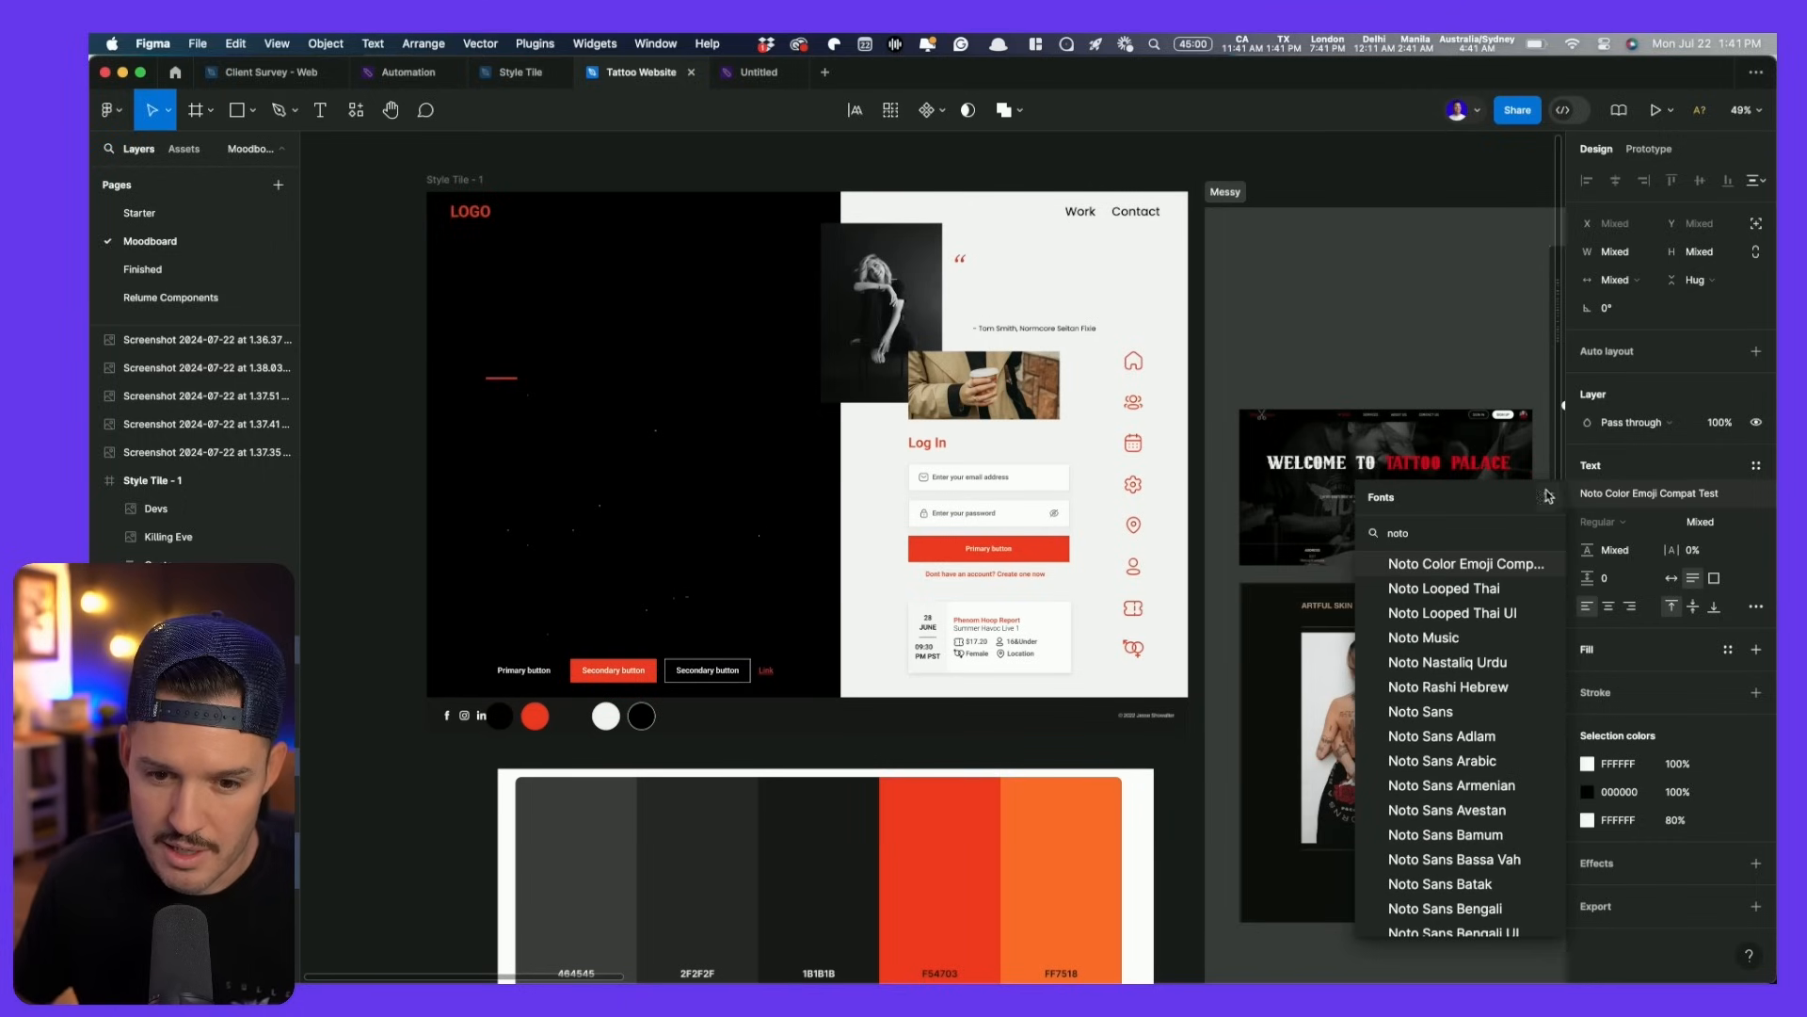
left_click(1457, 713)
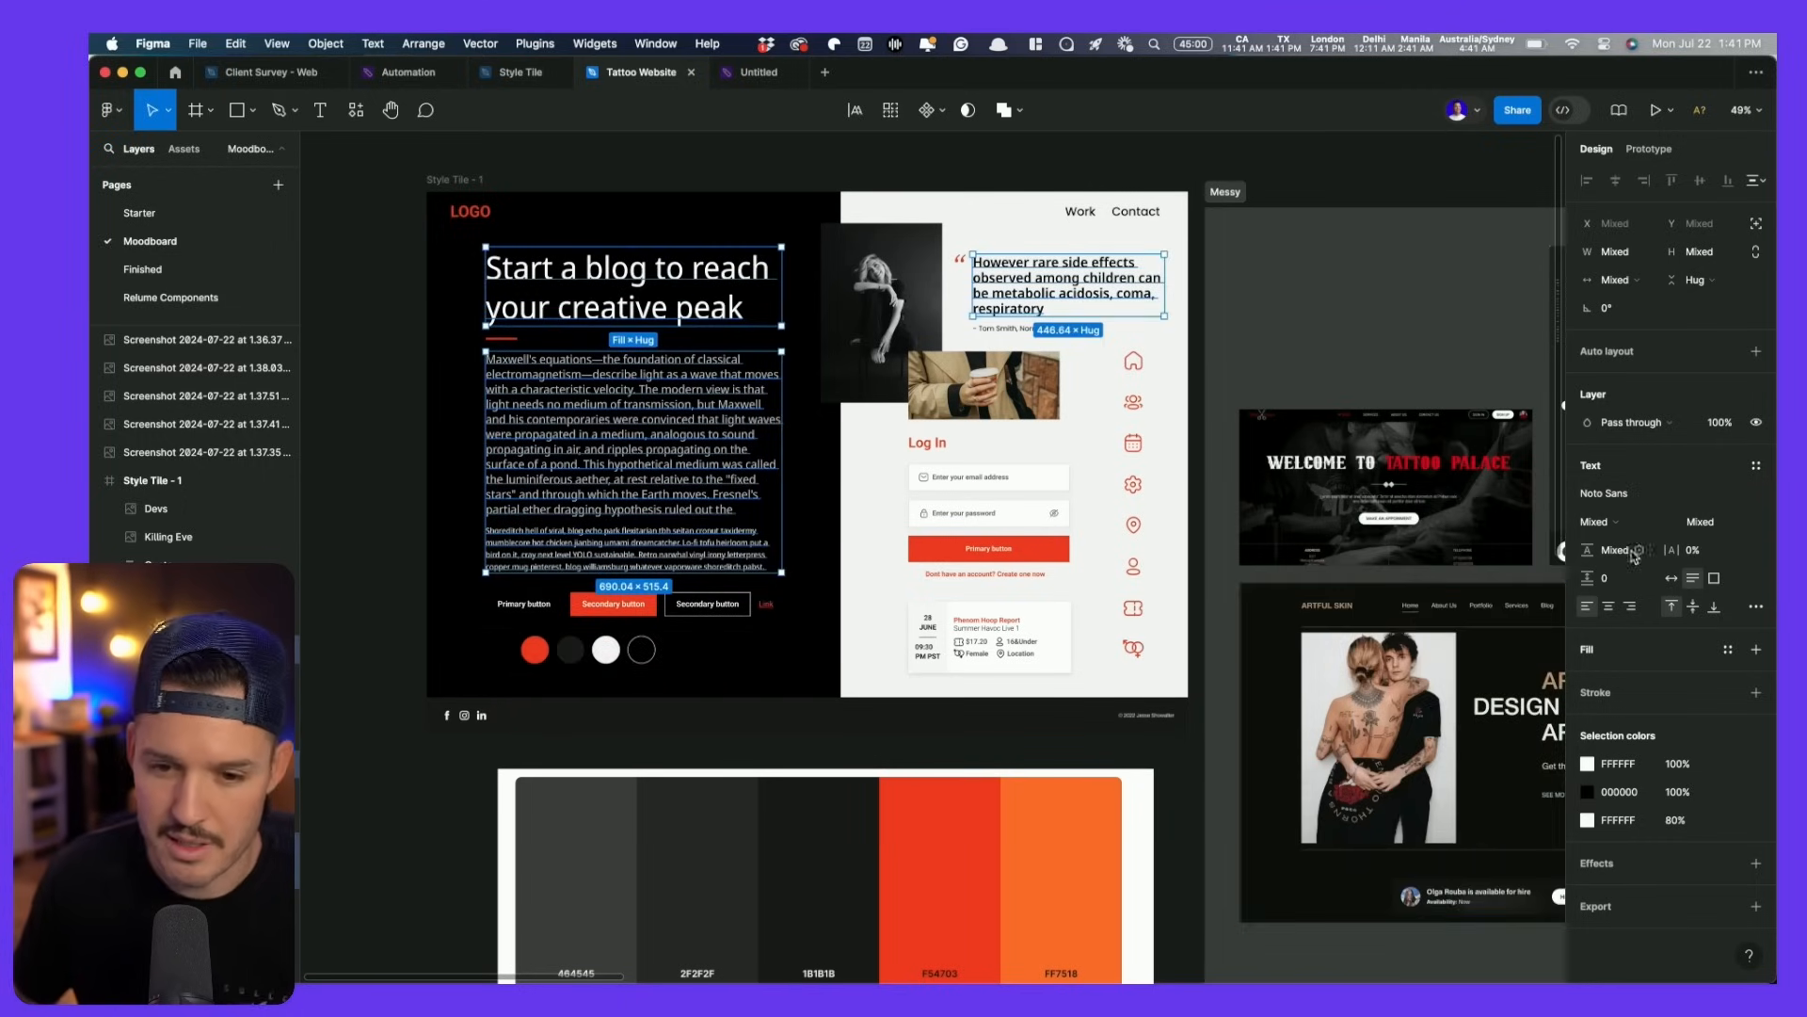
- Make the headline ExtraBold with all-uppercase case
left_click(780, 317)
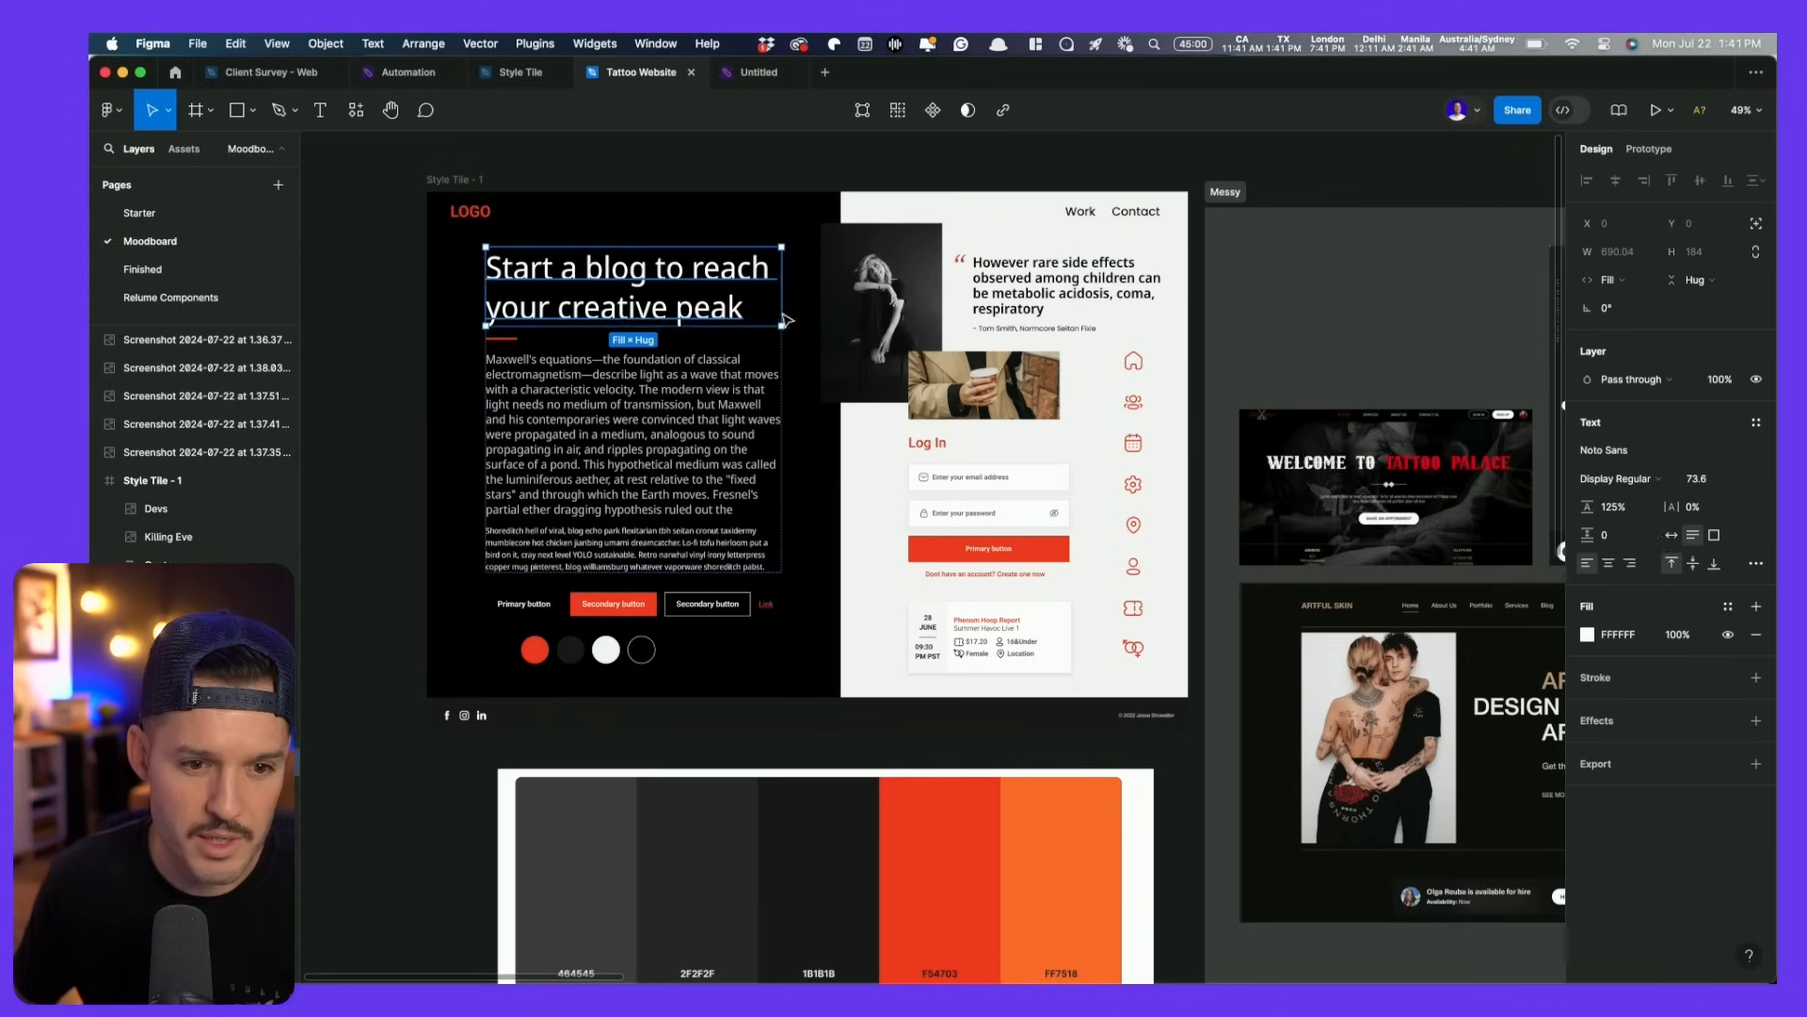
left_click(1651, 480)
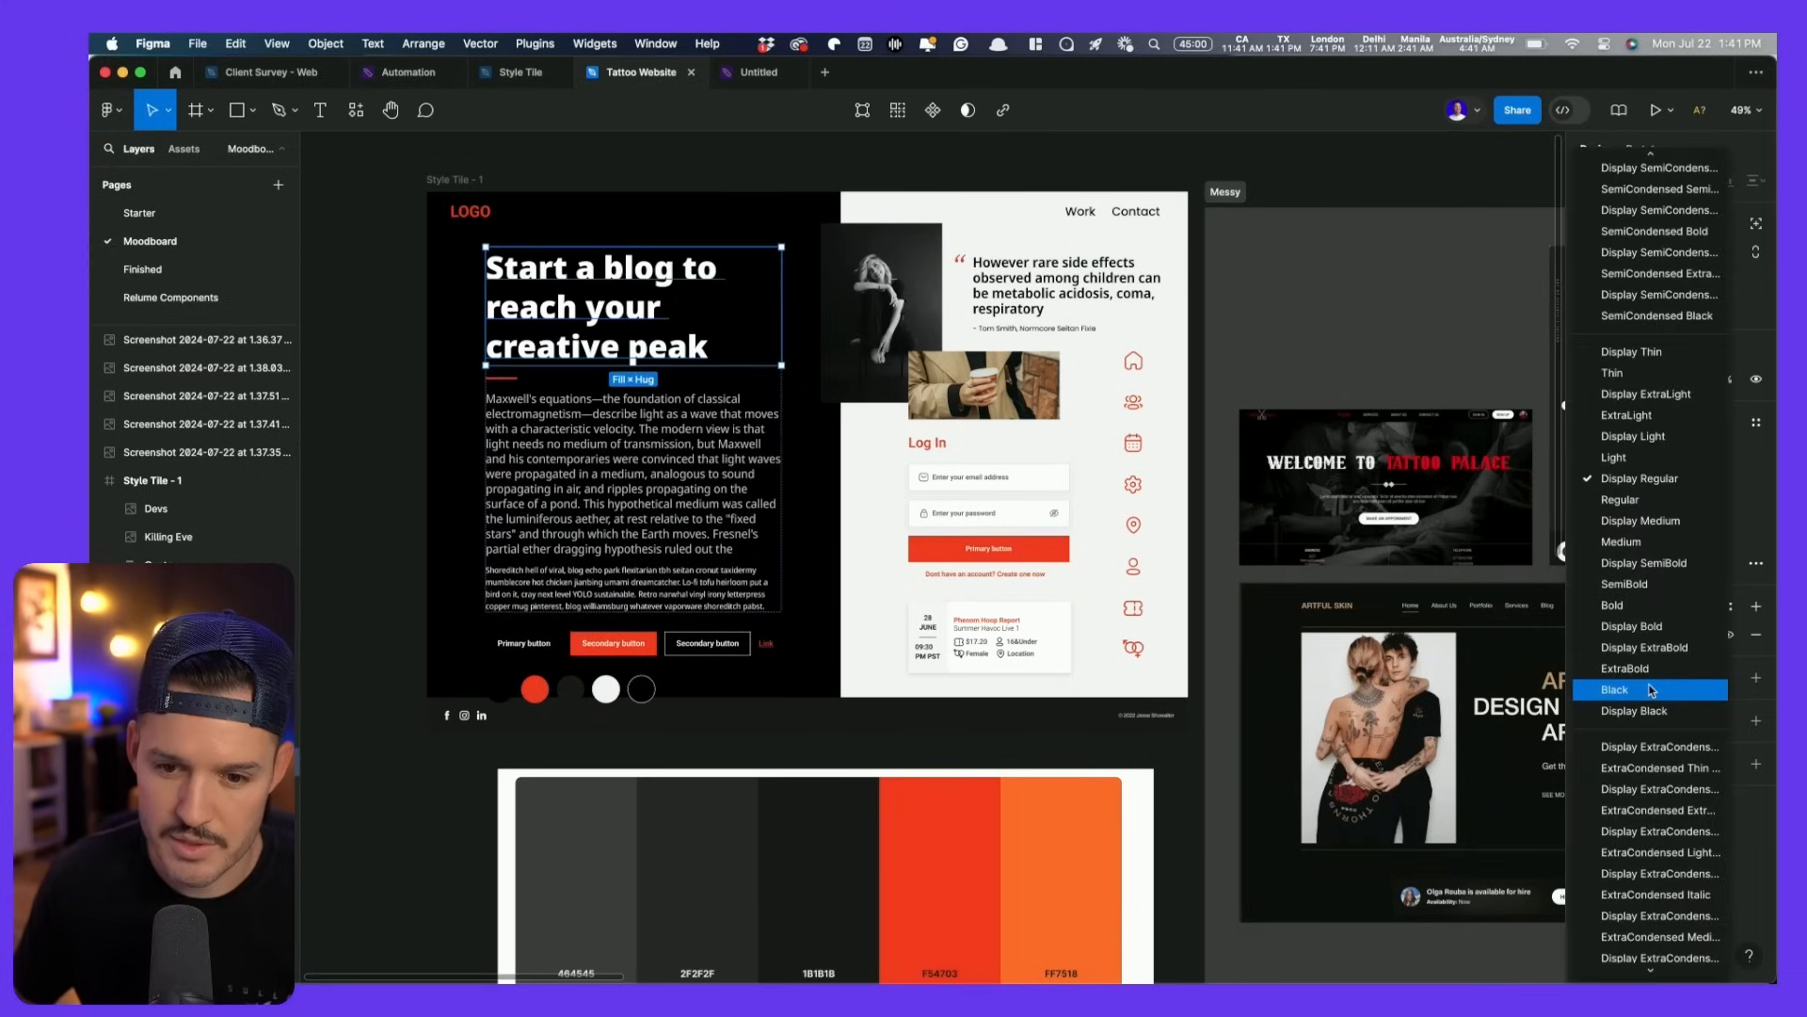
left_click(1650, 669)
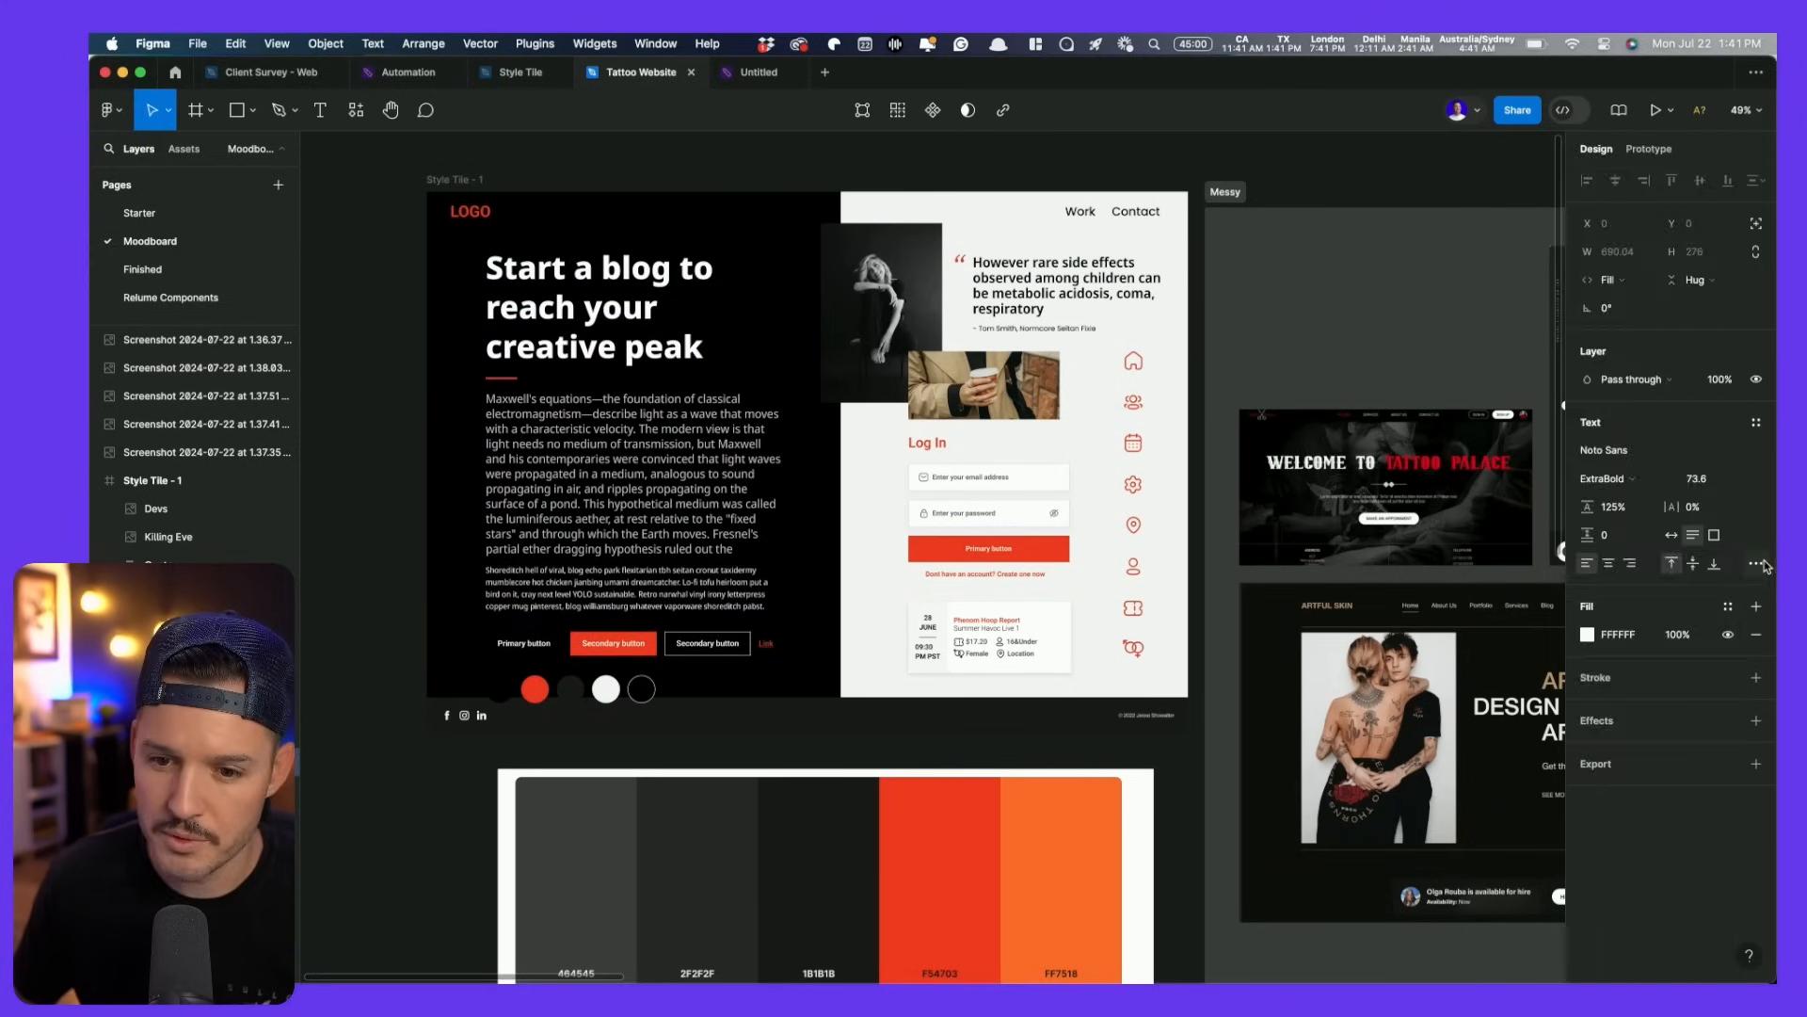
left_click(1756, 563)
left_click(1461, 792)
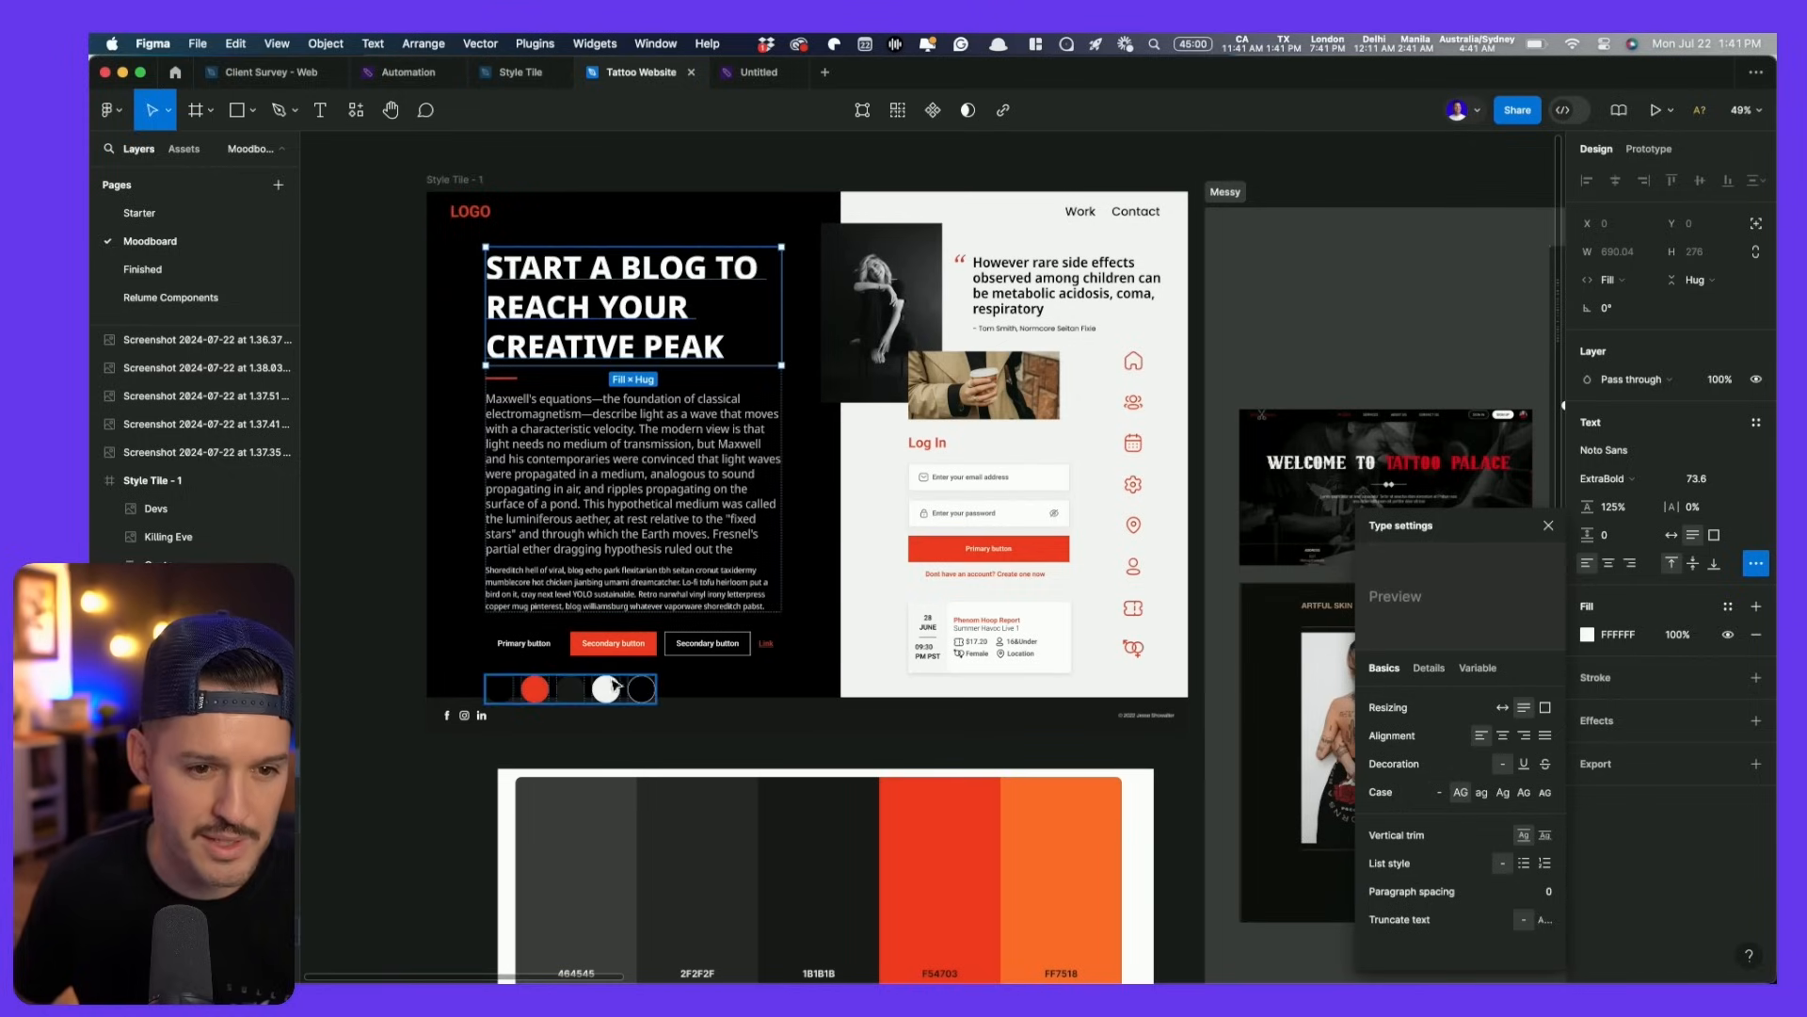
- Change the headline to 'GET A TATTOO AT HAWAII TATTOO.COM' at size 63.6
double_click(638, 259)
left_click(638, 256)
key("super+a")
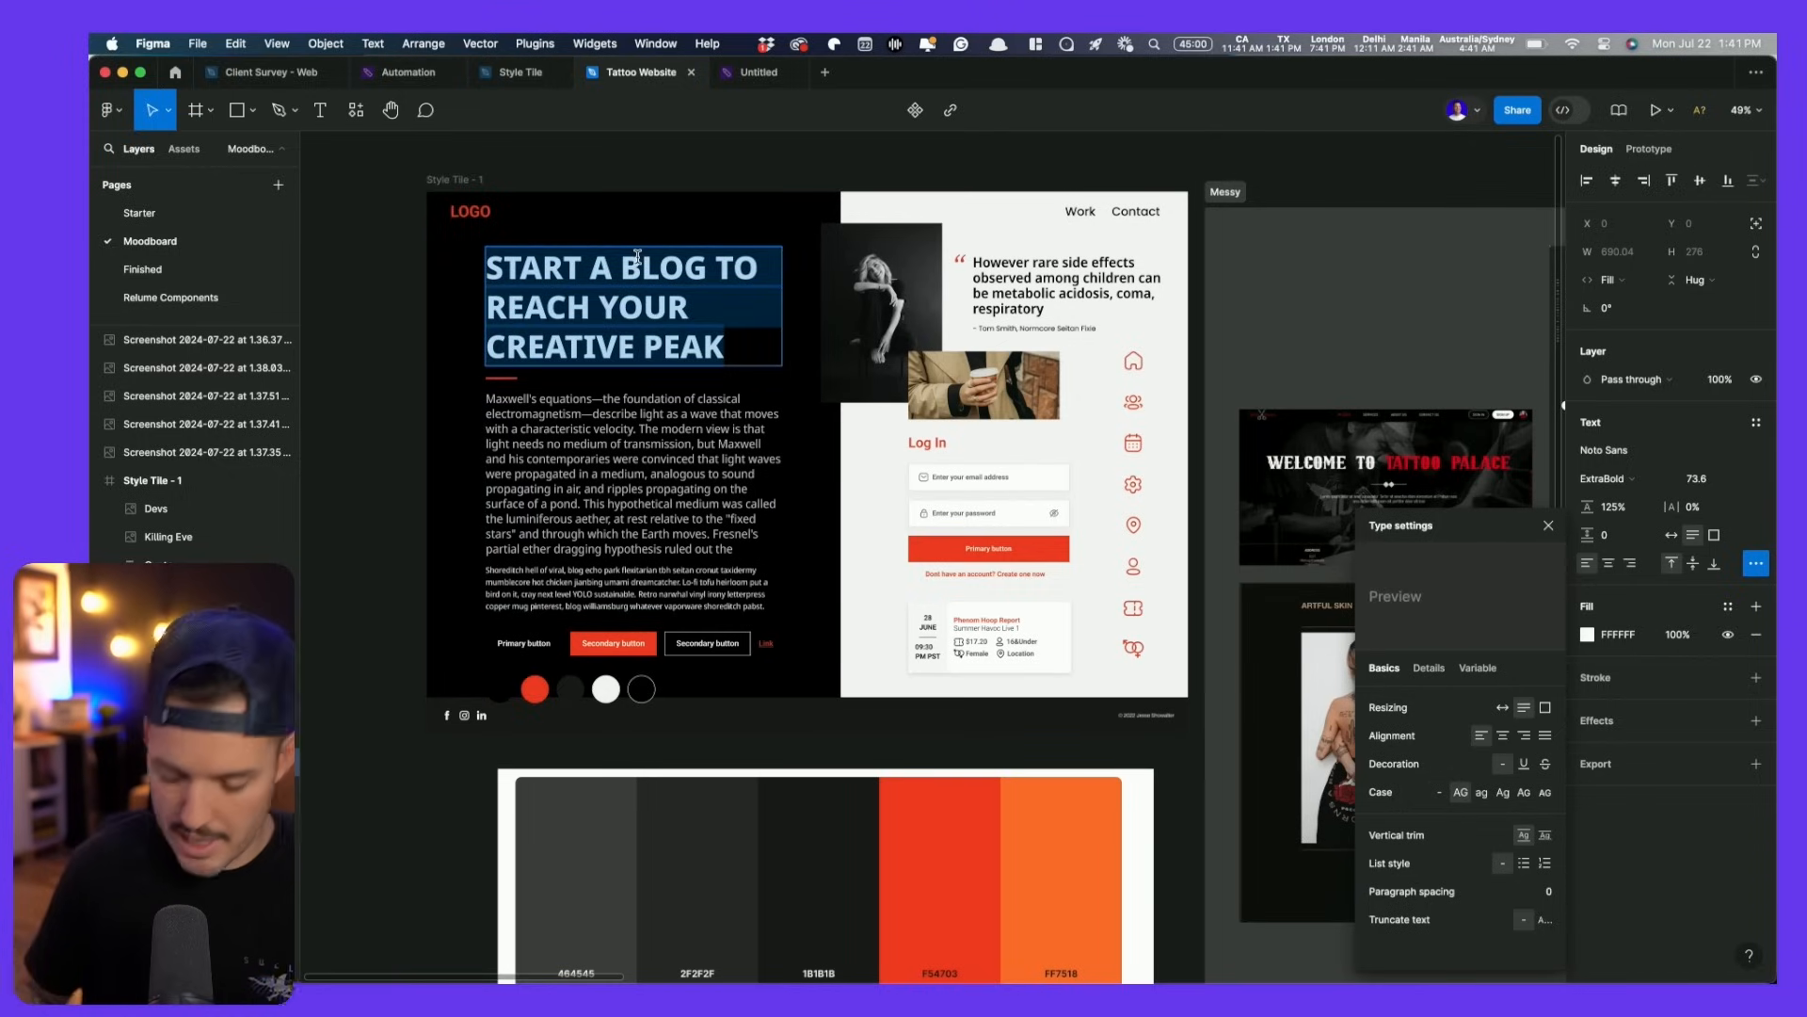
type("GET A")
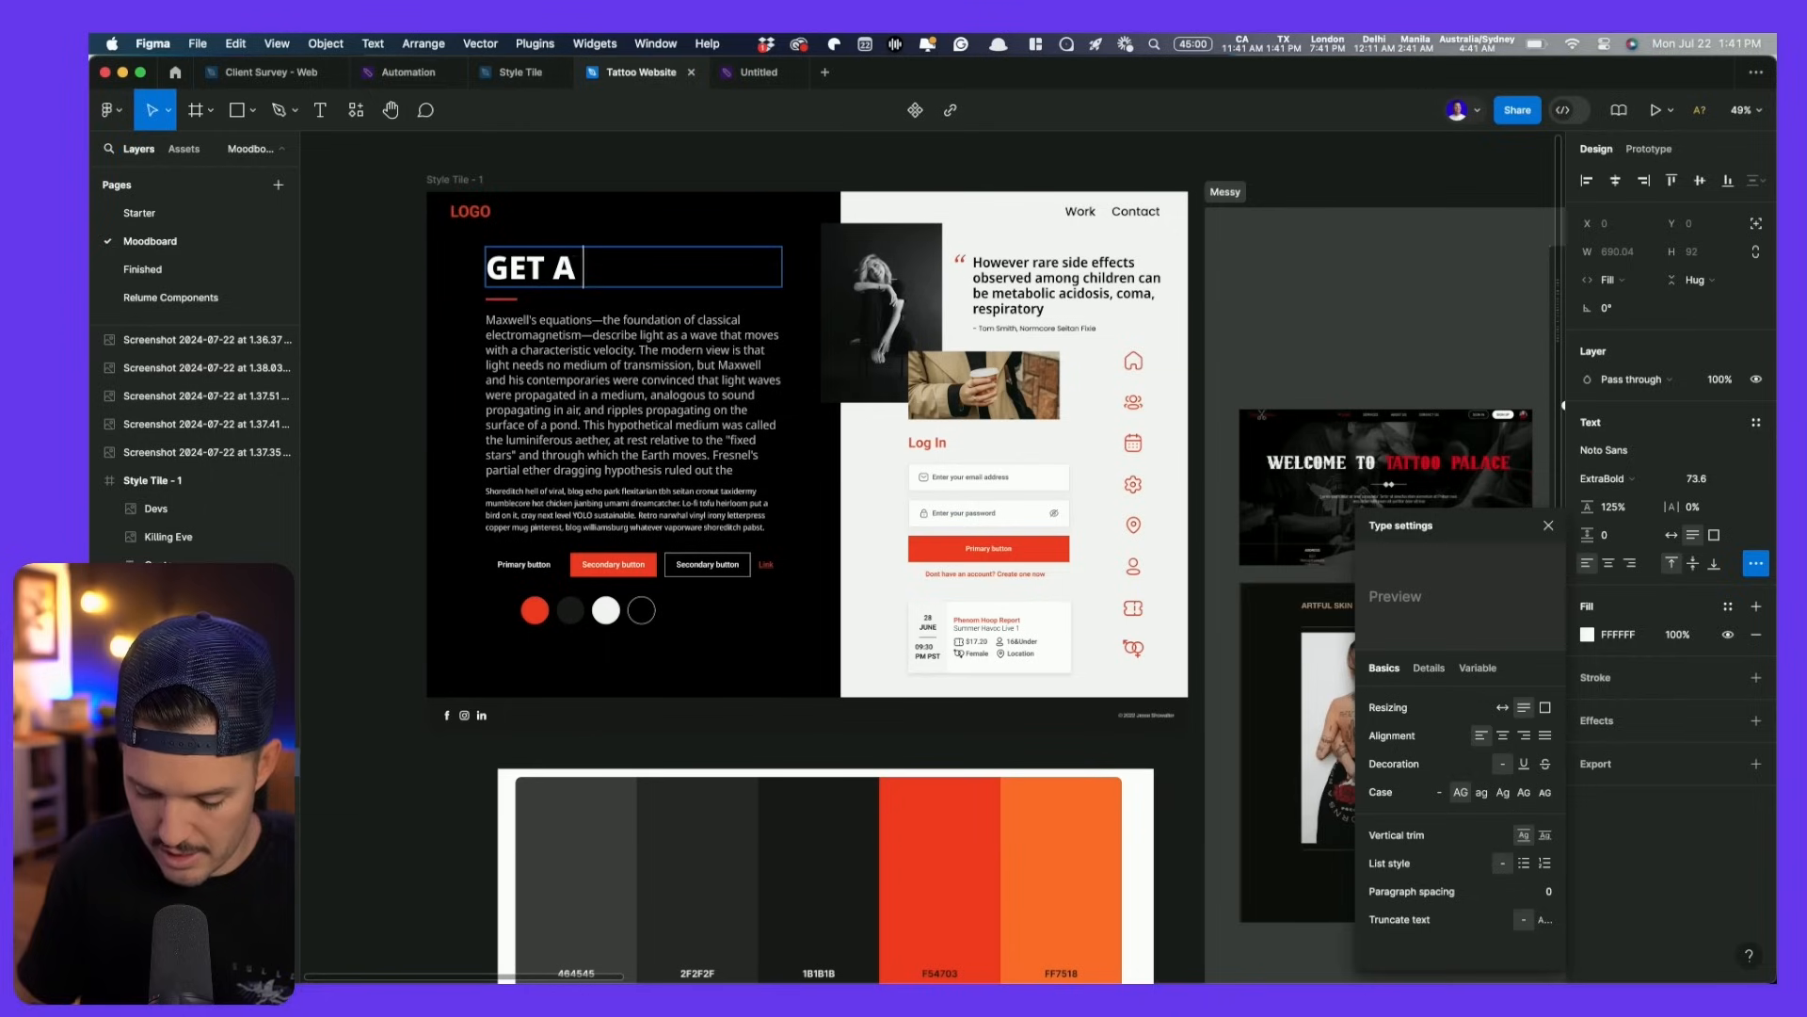
type(" TATTOO AT HAWAI")
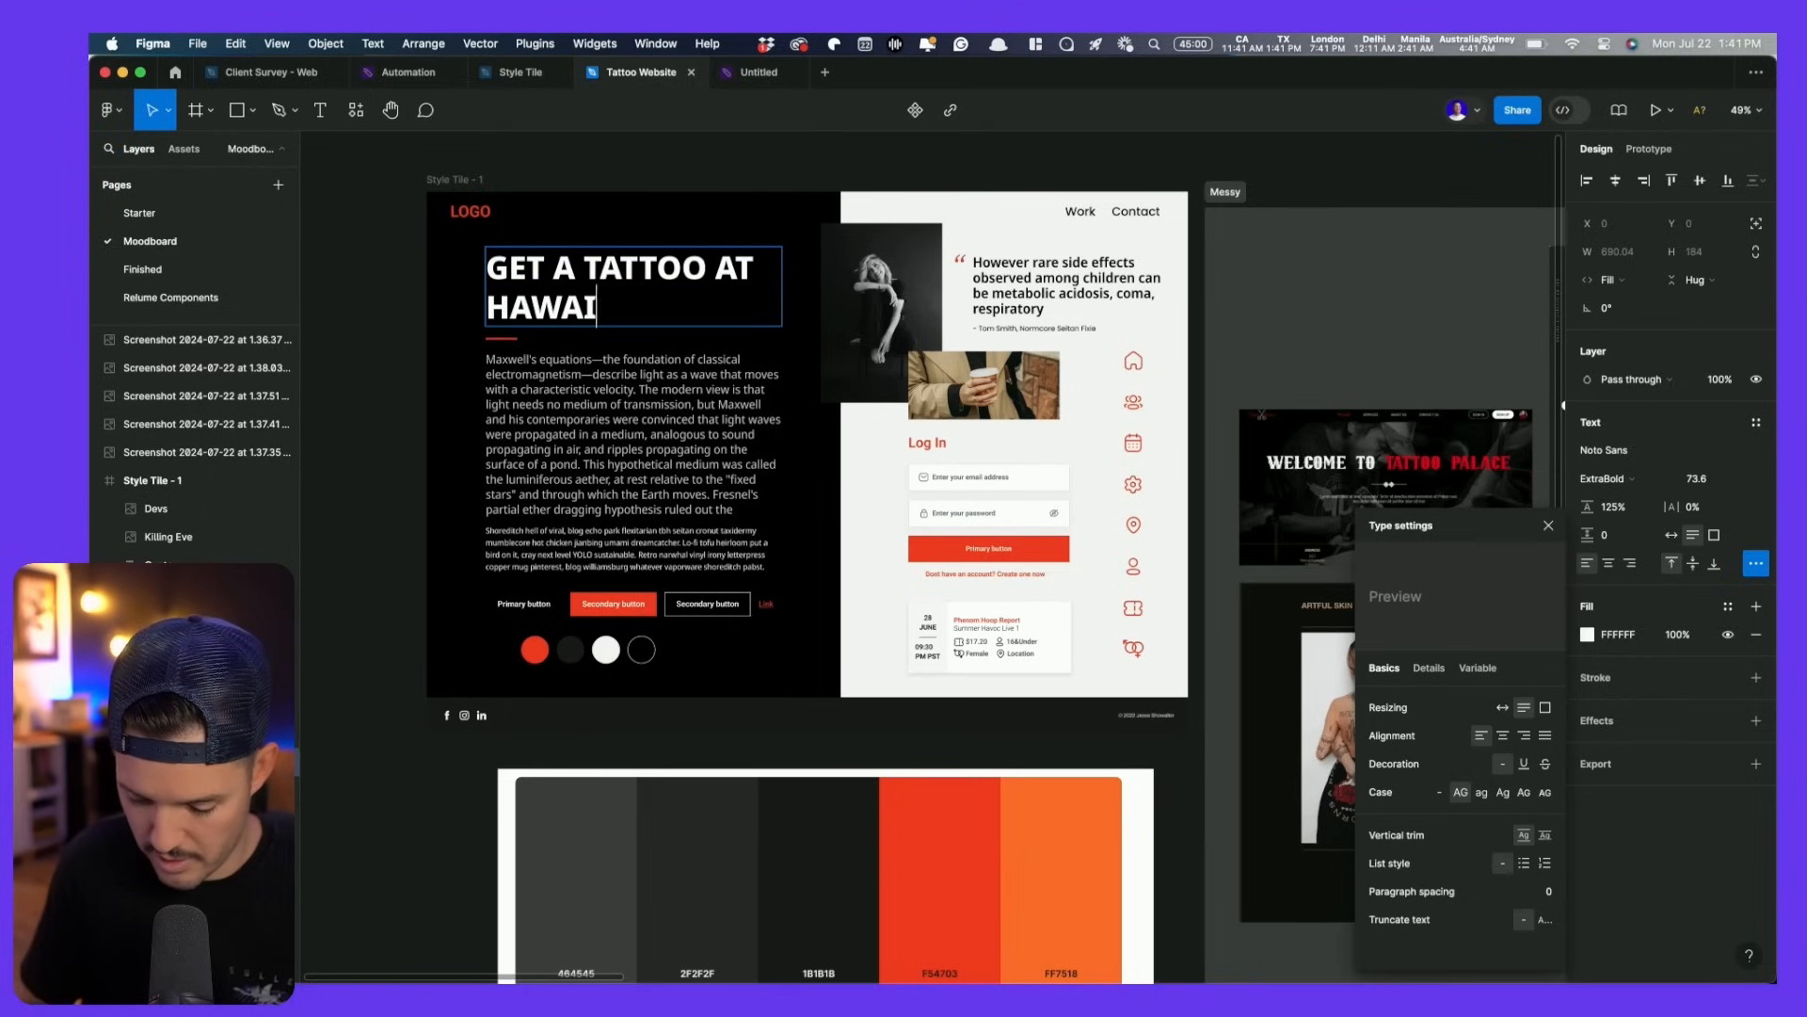
type("I TATTOO.COM")
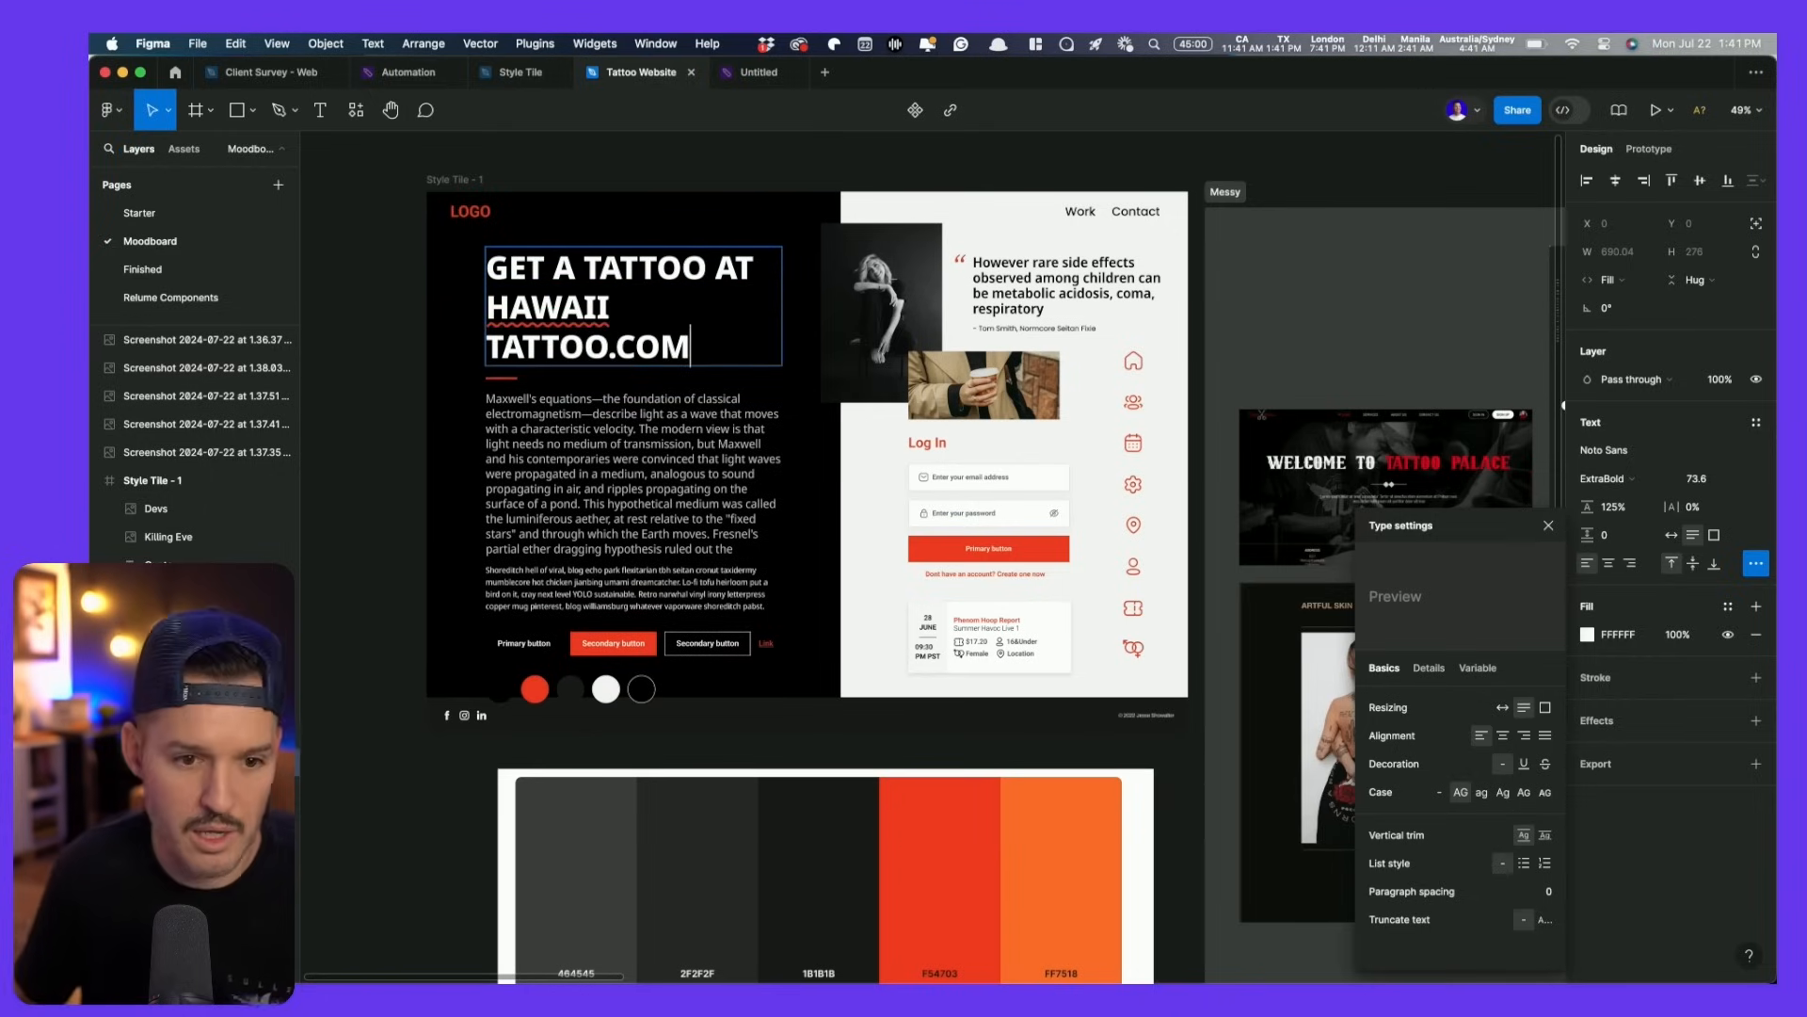
key("super+a")
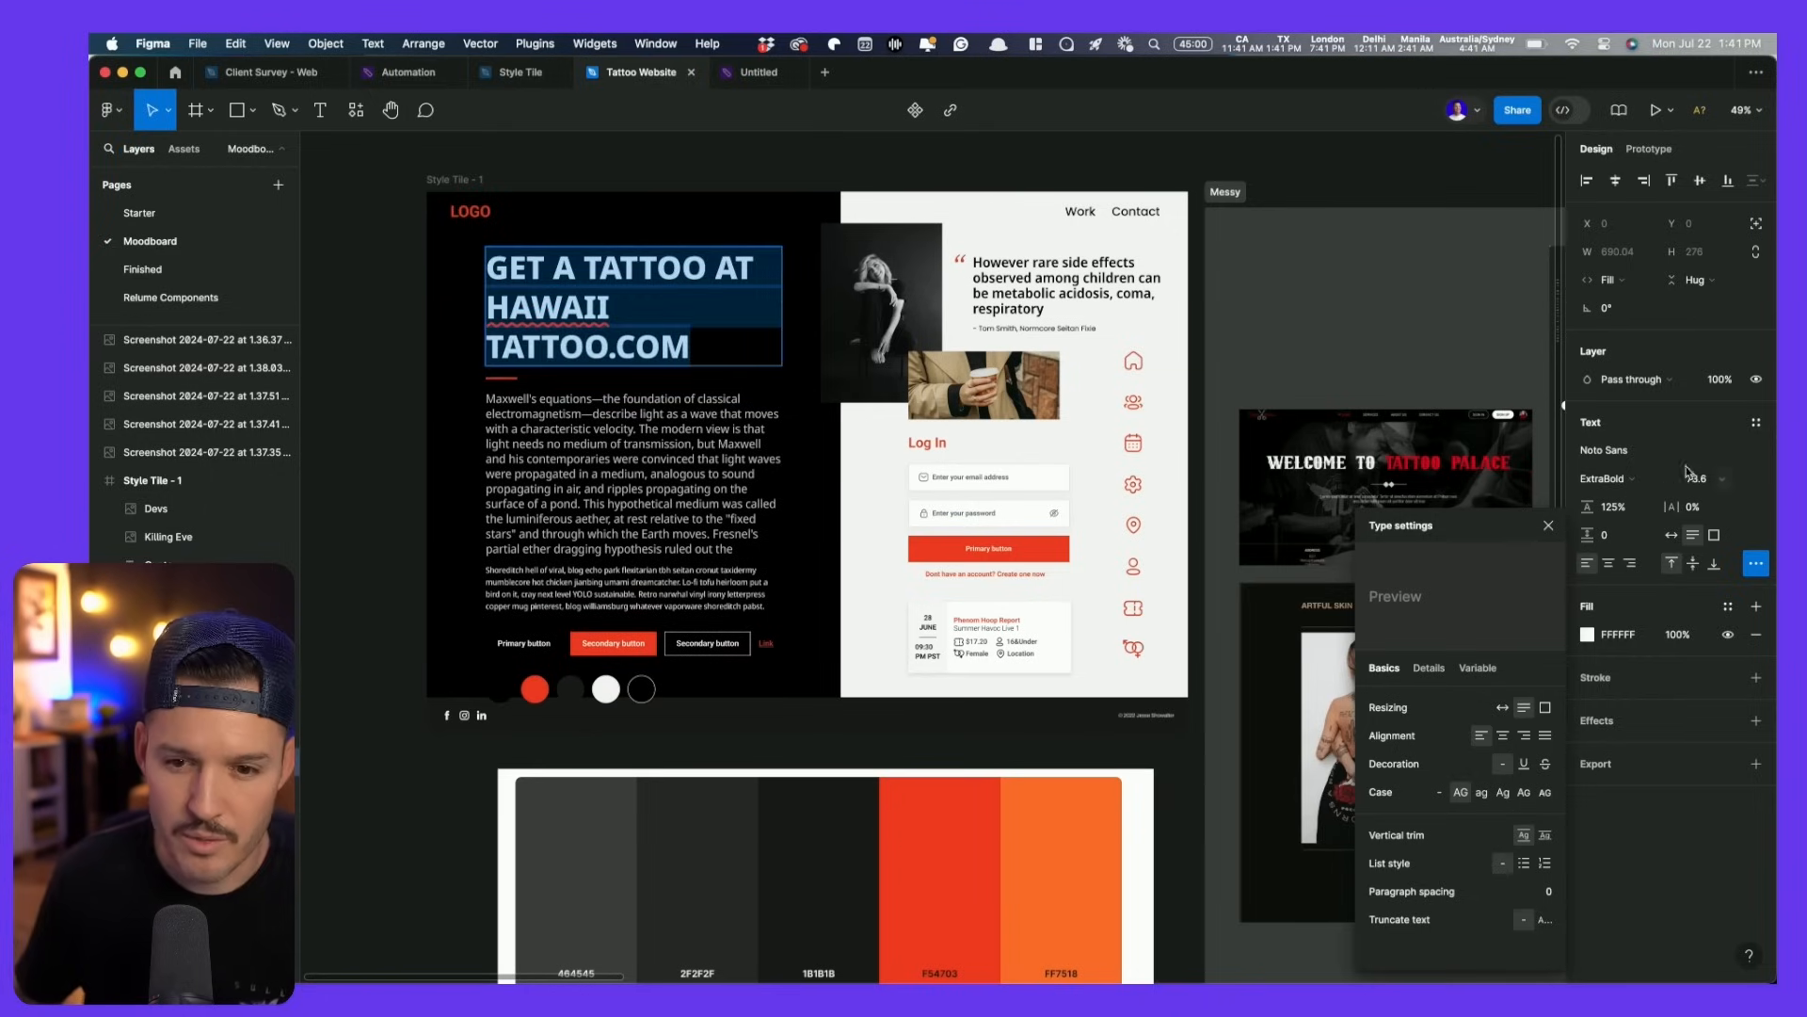
key("Down")
key("Down")
key("Down")
key("Down")
key("Down")
key("Down")
key("Down")
key("Down")
key("Down")
key("Down")
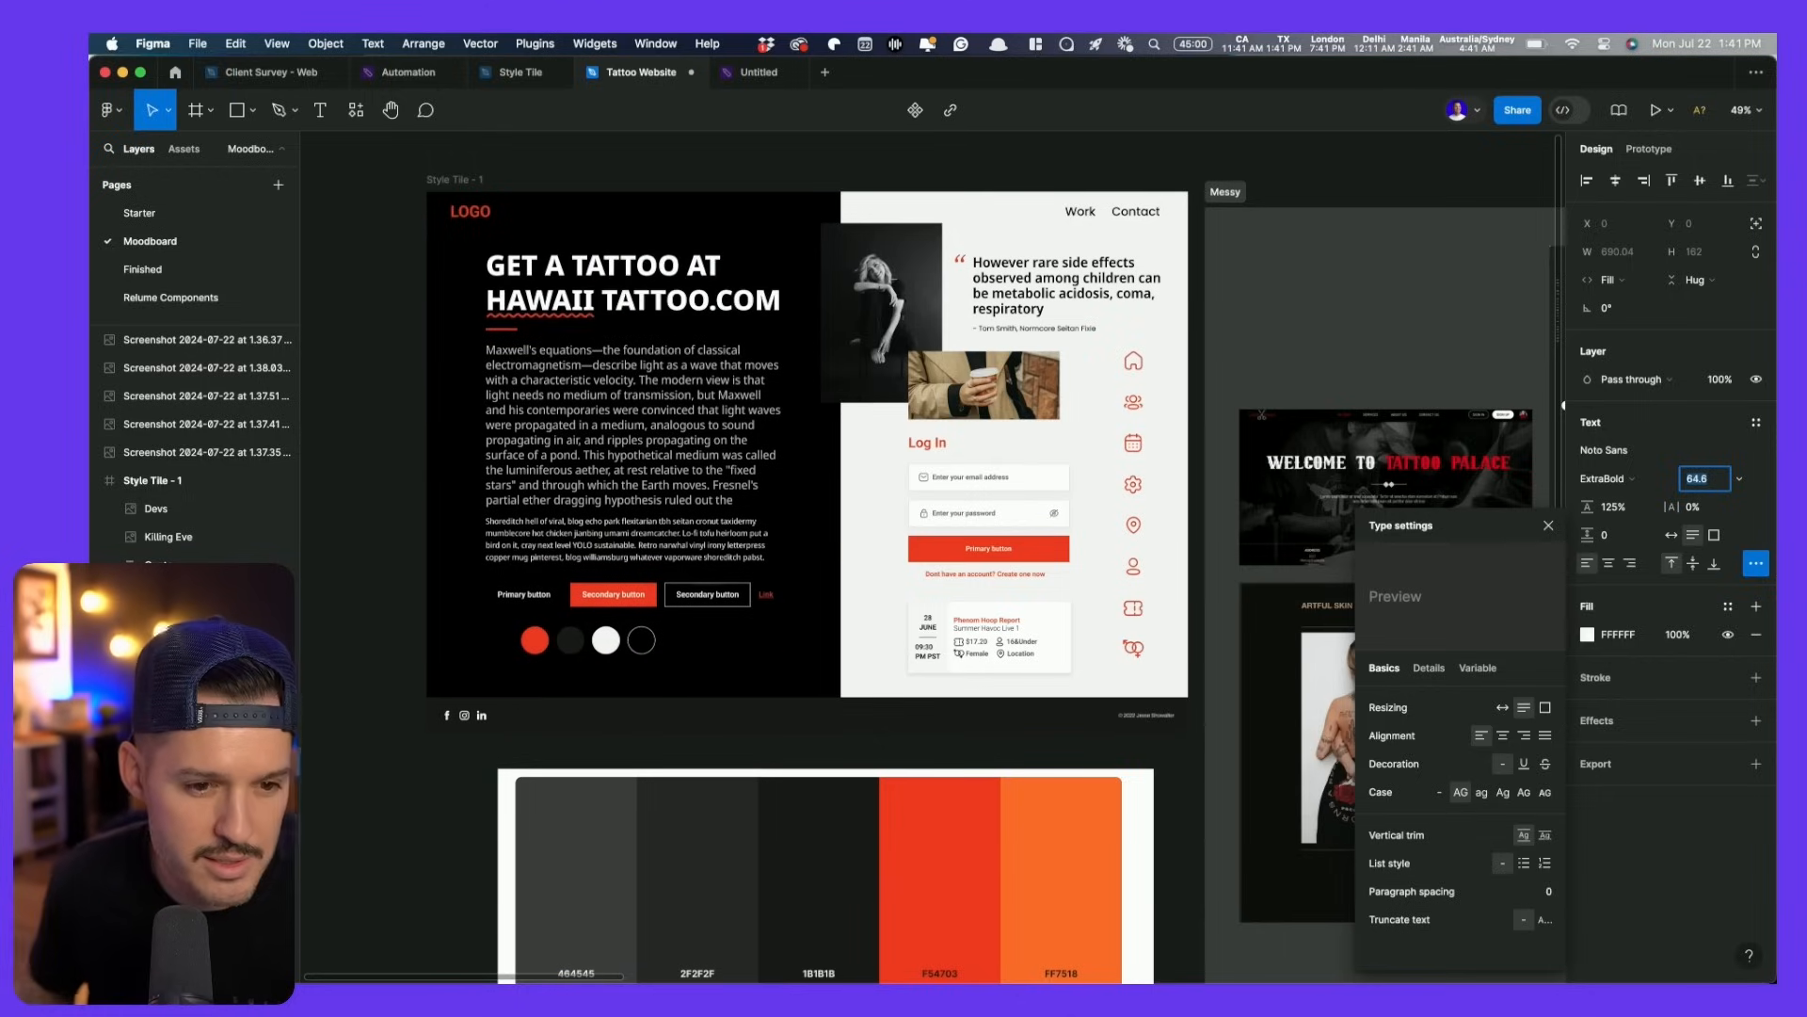
left_click(385, 534)
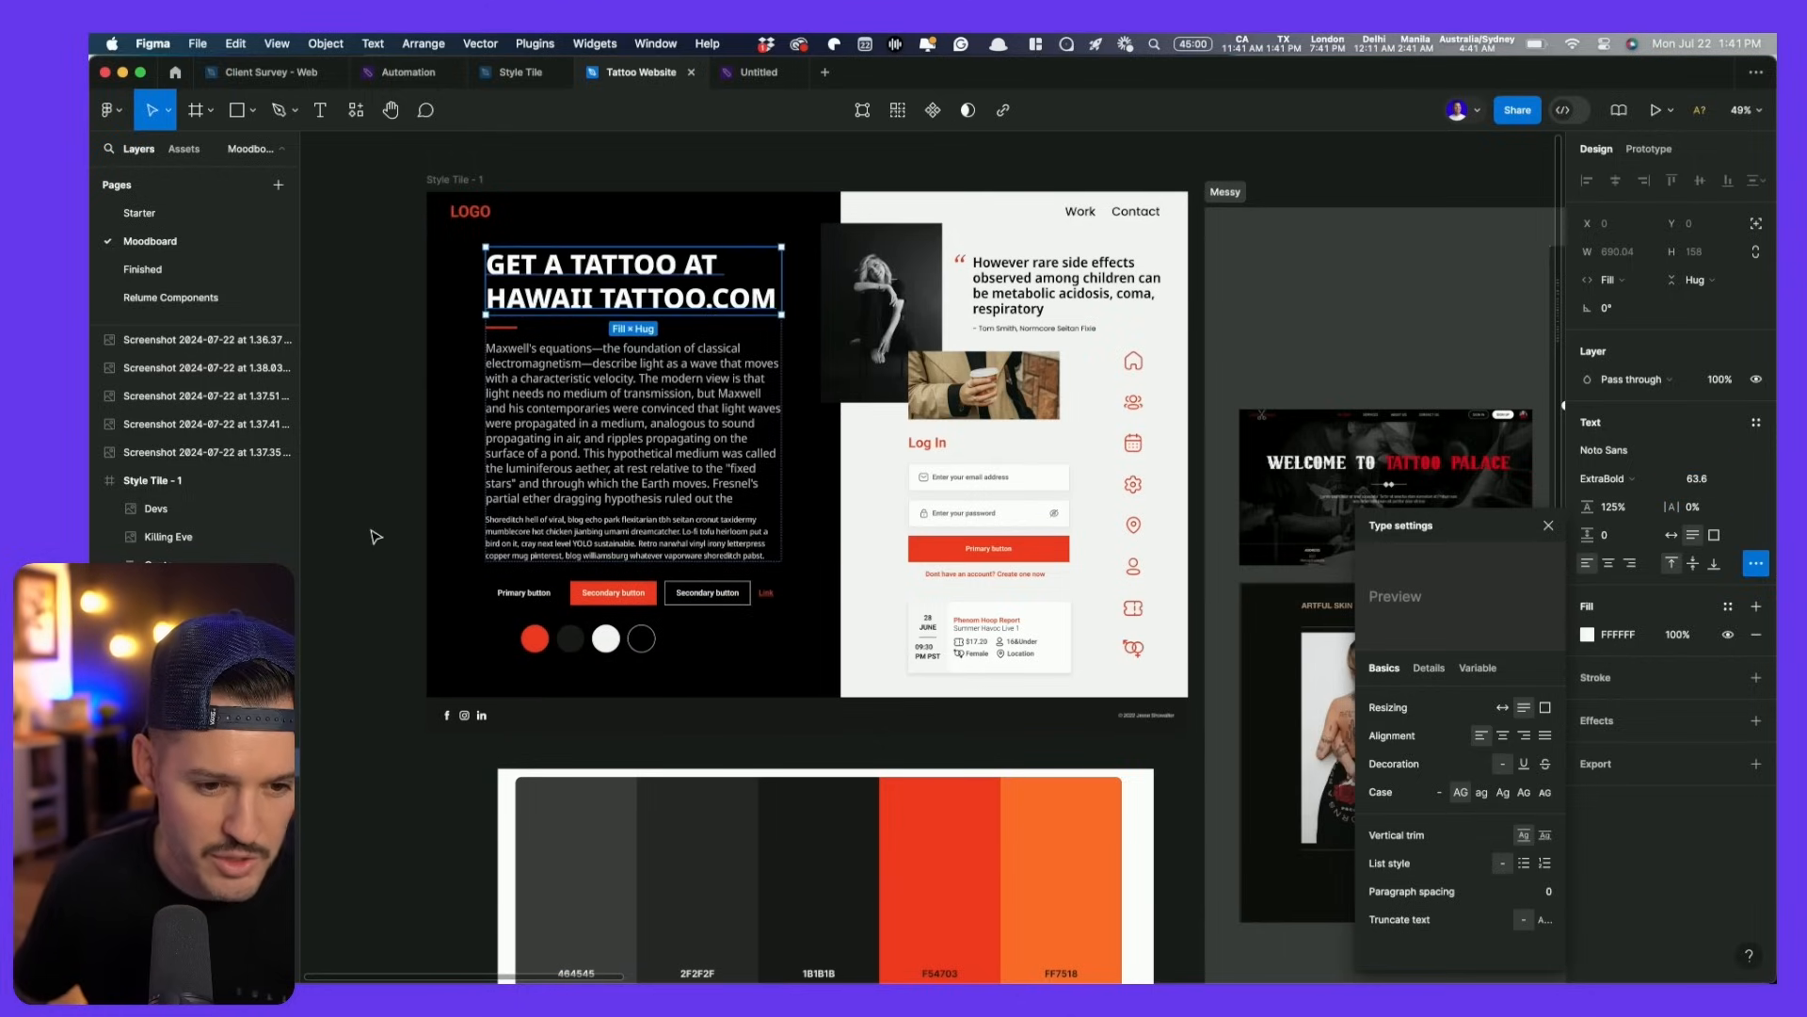
left_click_drag(421, 745, 548, 698)
scroll(527, 673, "up", 5)
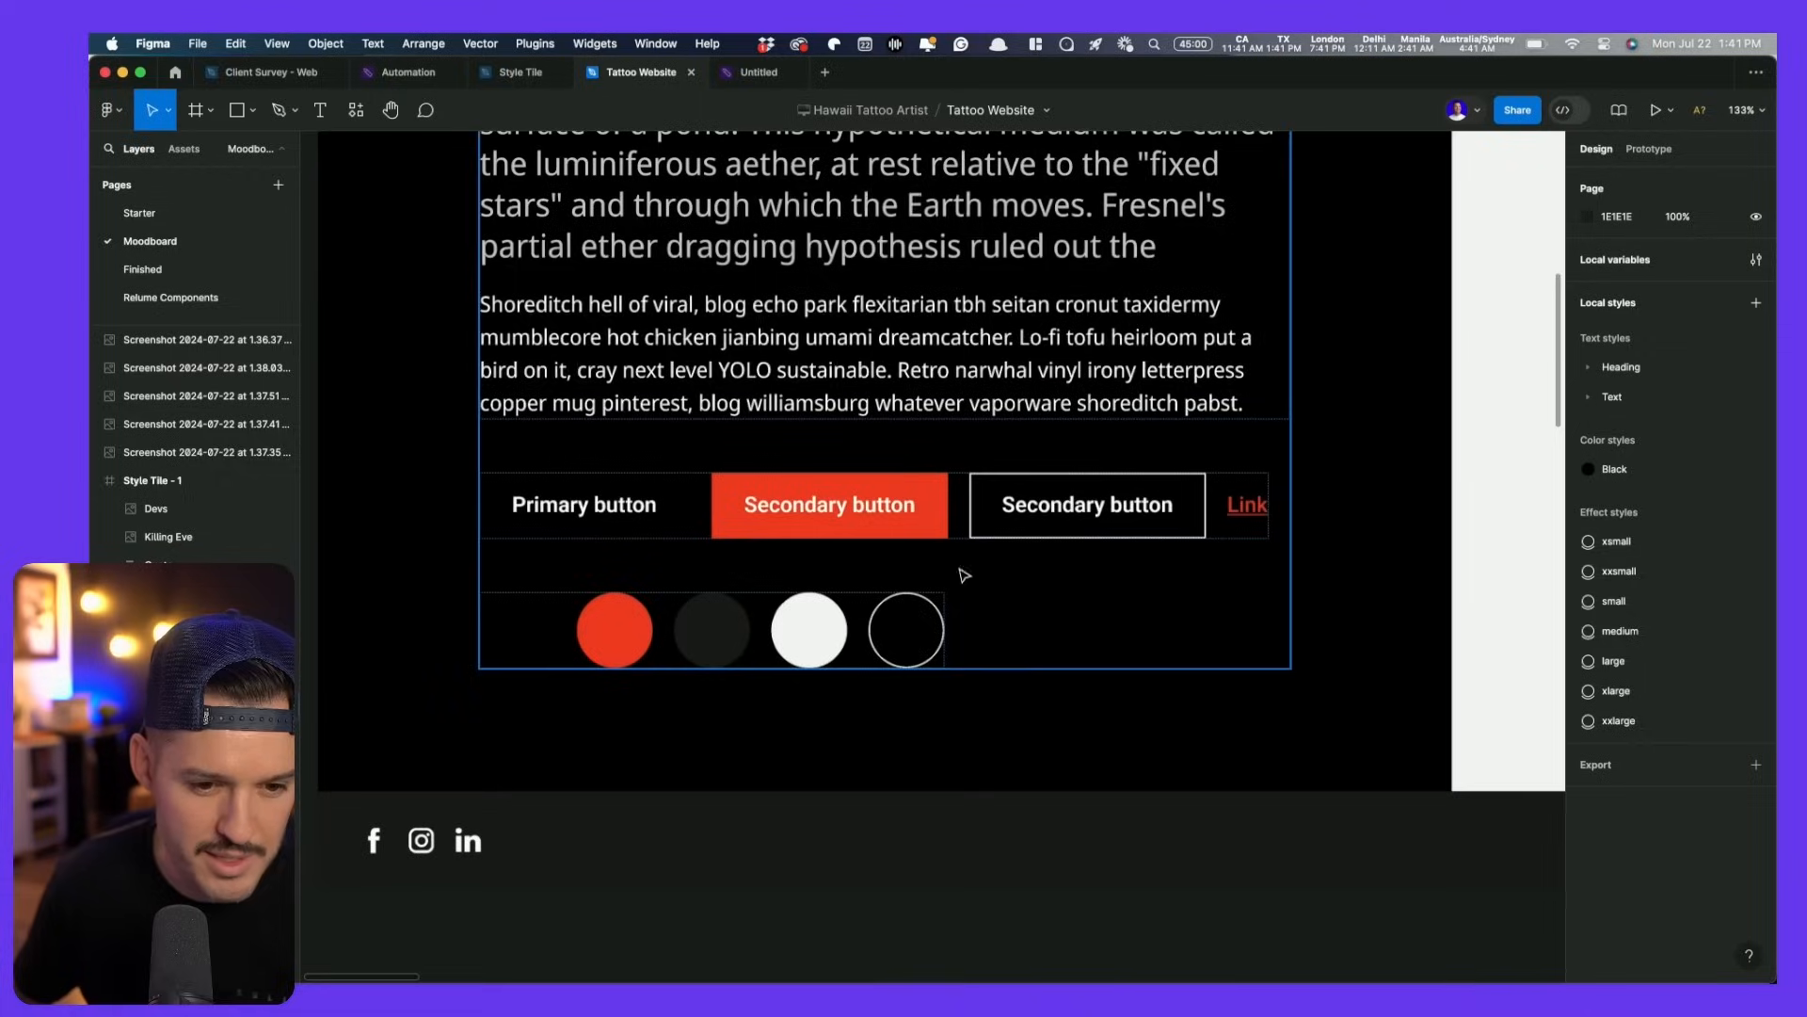
- Fill the first colour circle with orange FF7518 sampled from the palette image
left_click(517, 625)
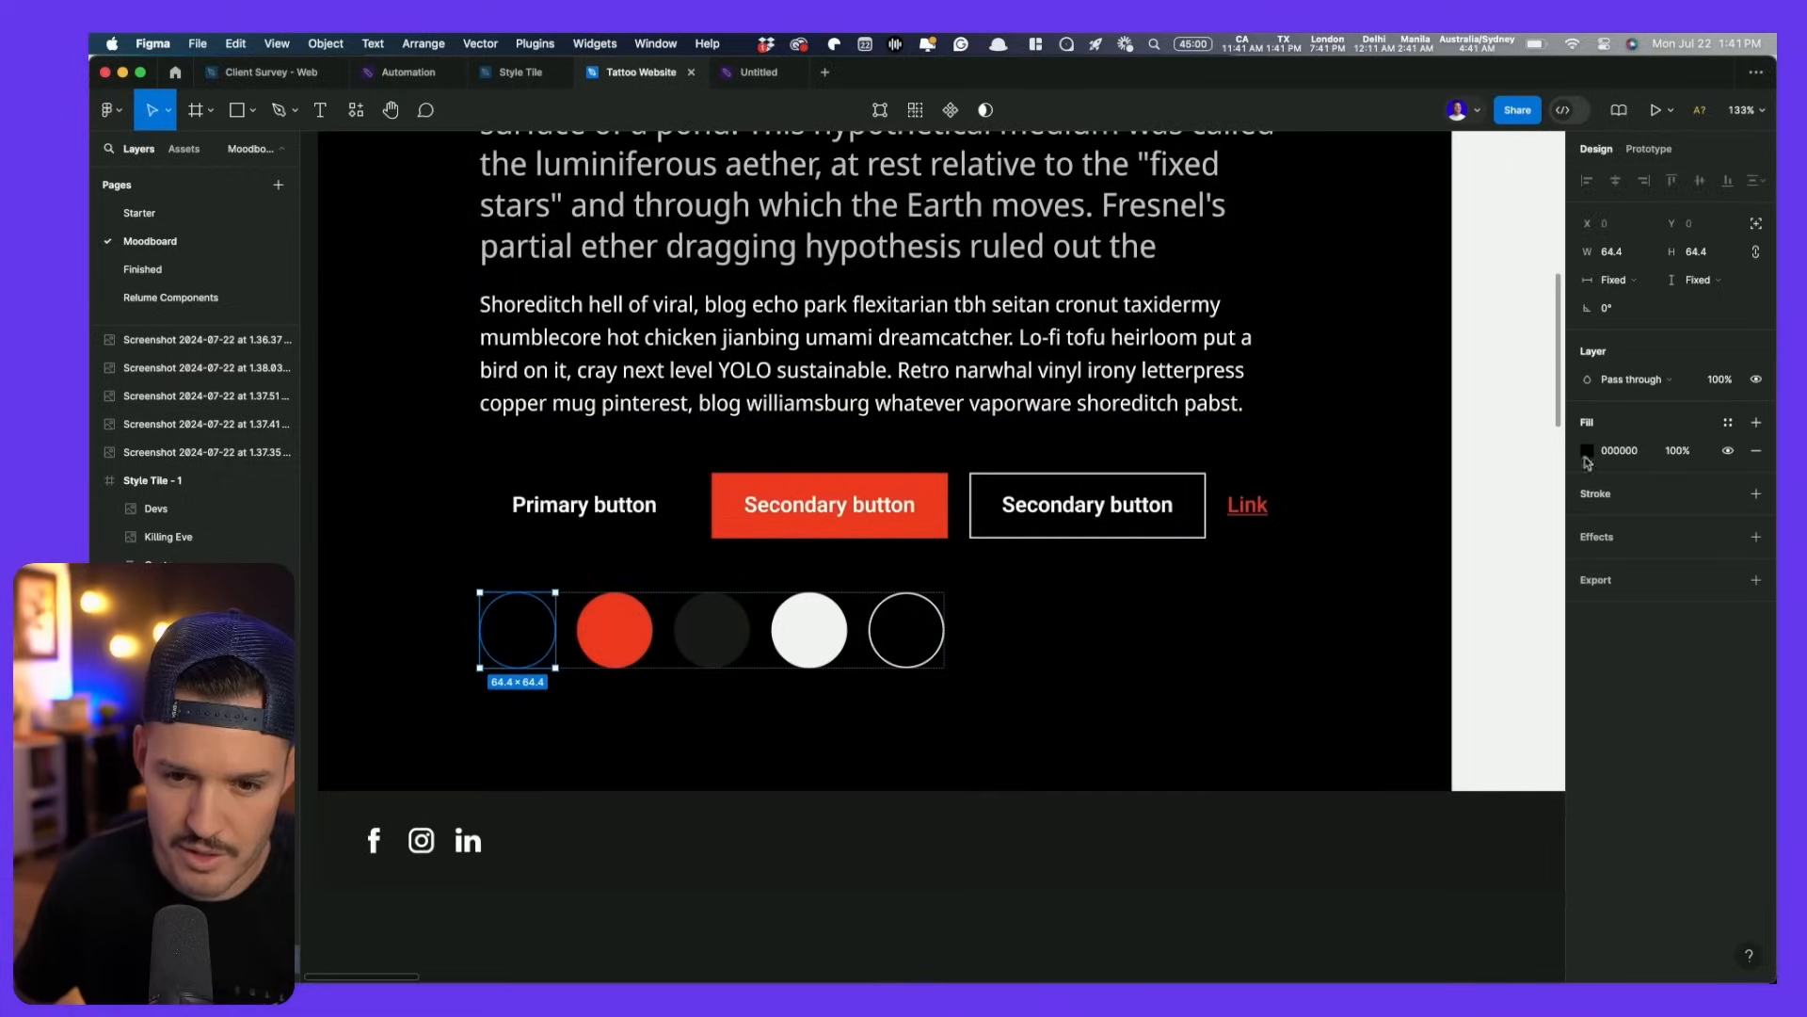
scroll(1384, 594, "down", 10)
scroll(1384, 593, "right", 5)
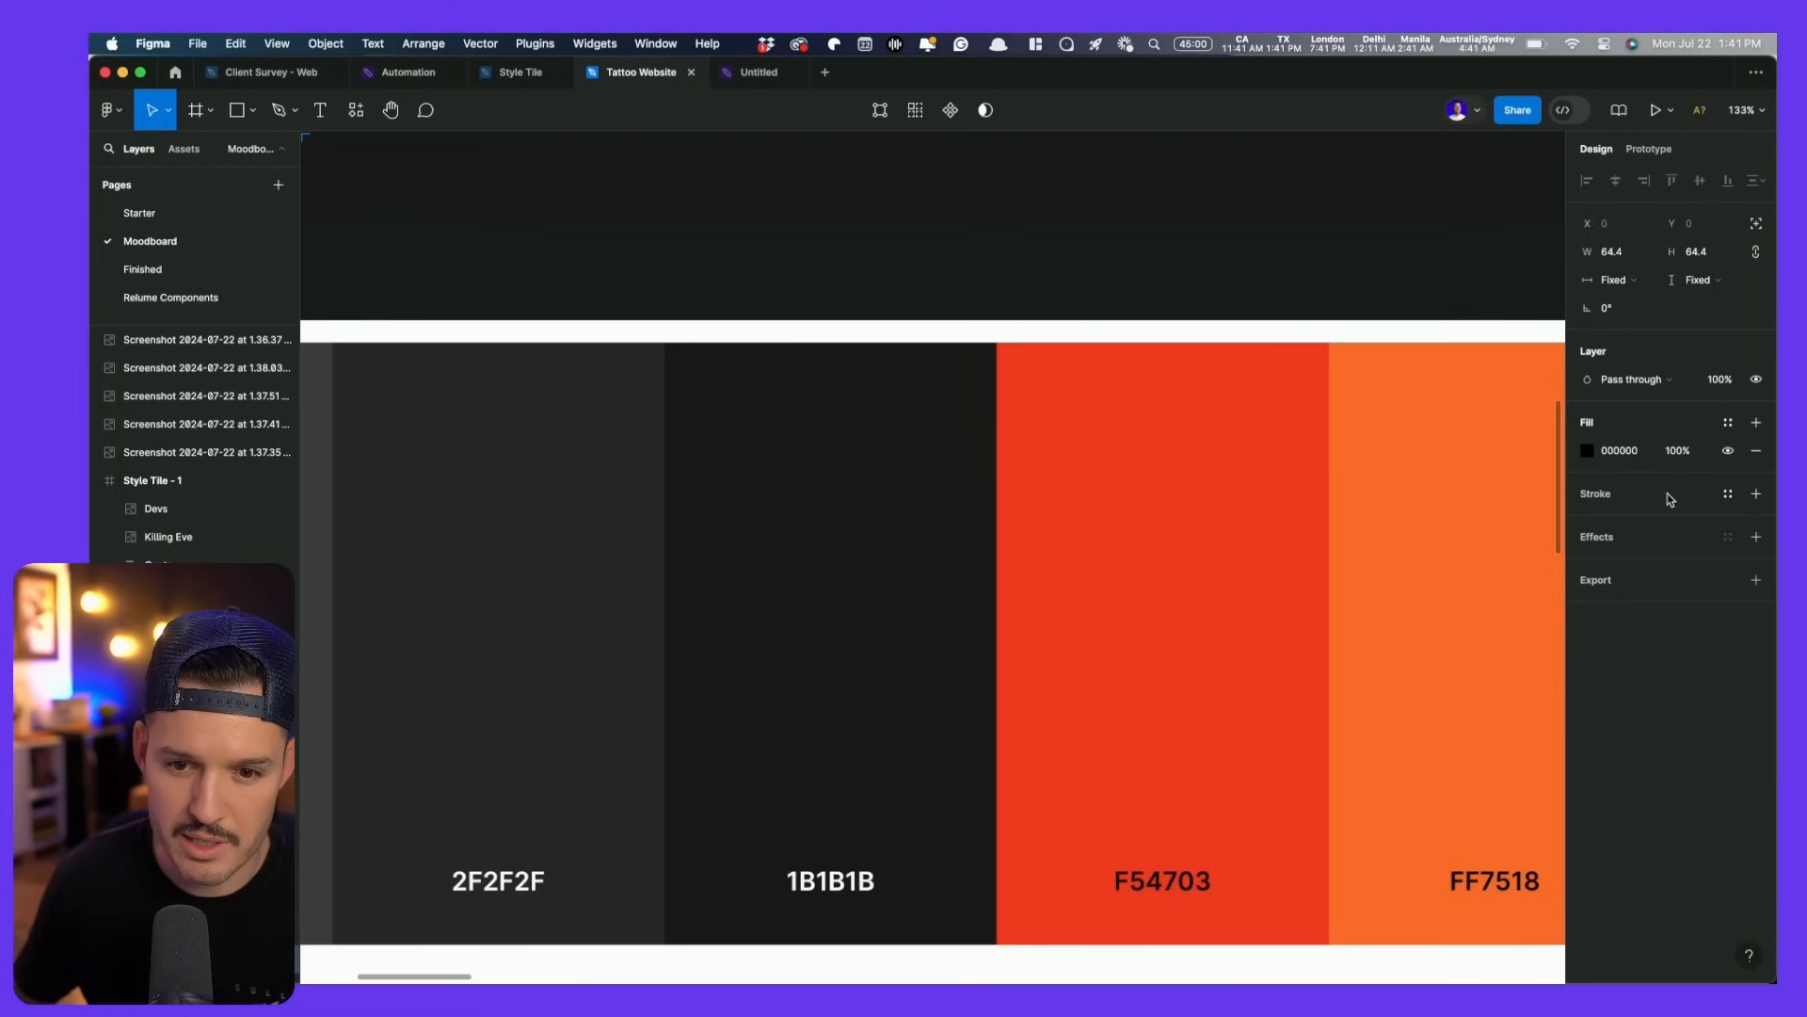
left_click(1589, 452)
left_click(1381, 751)
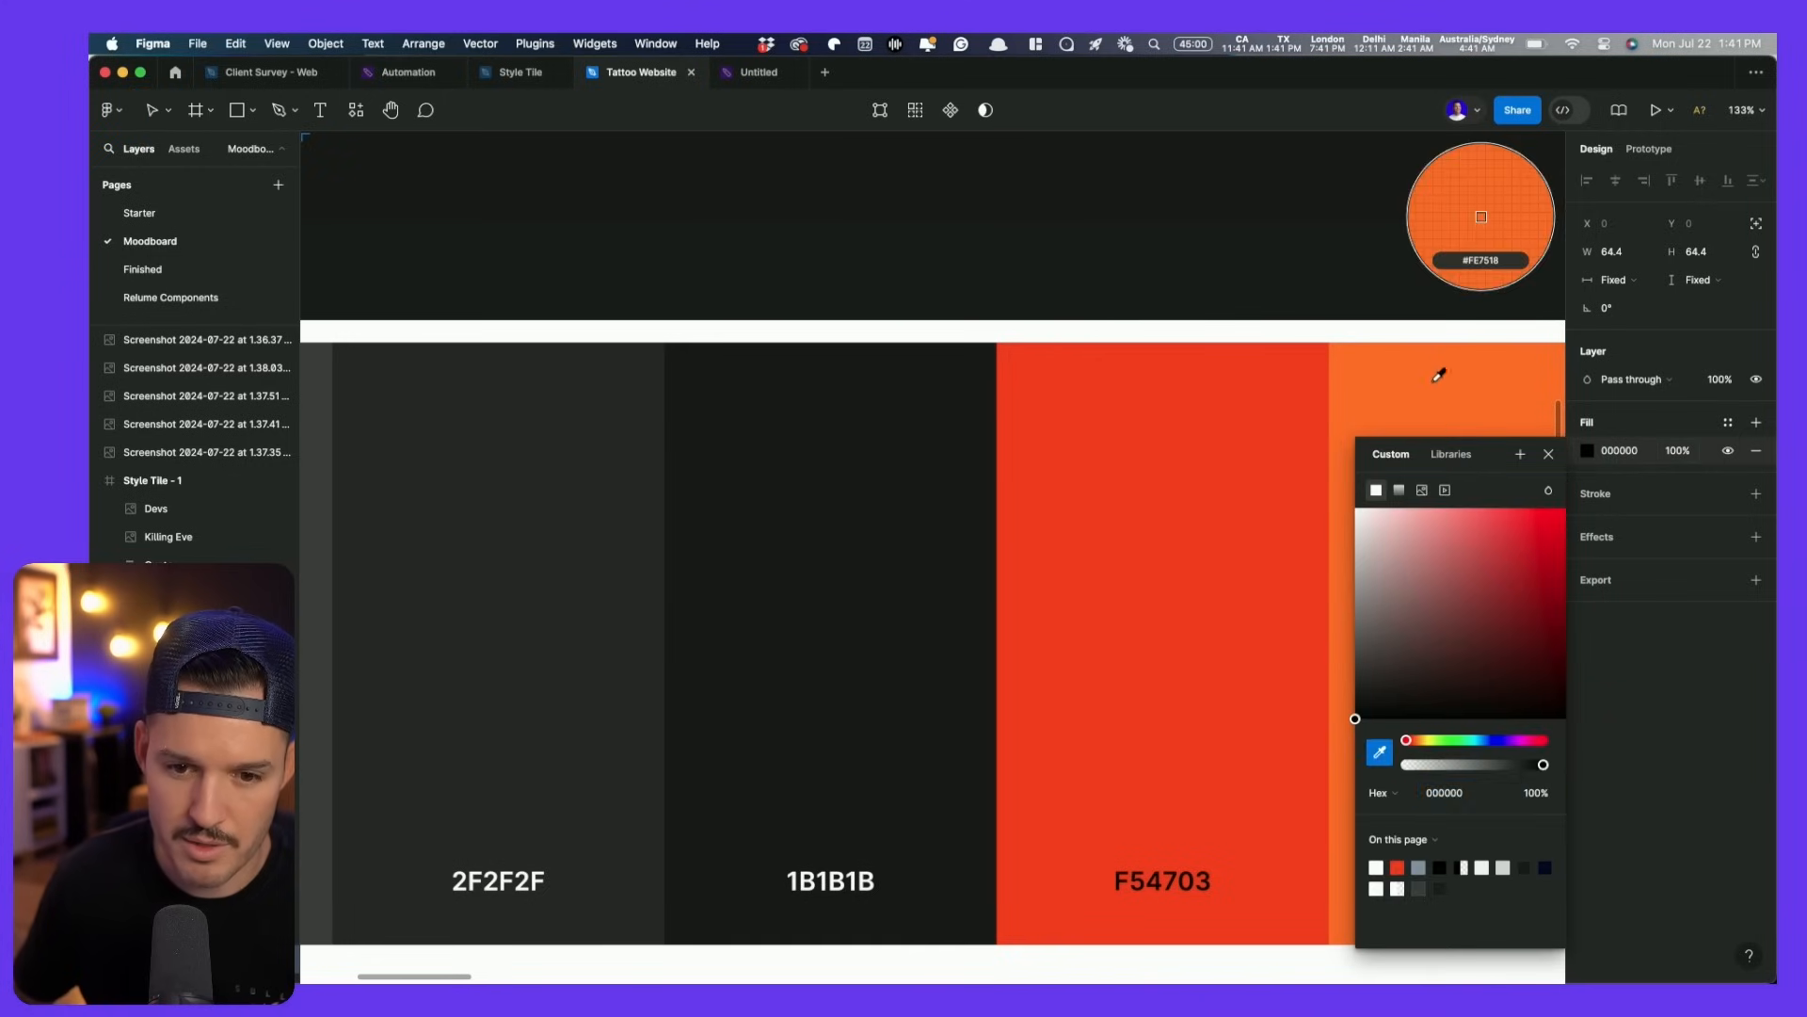
left_click(1441, 375)
scroll(1332, 405, "down", 5)
left_click(1214, 340)
left_click_drag(1220, 326, 999, 783)
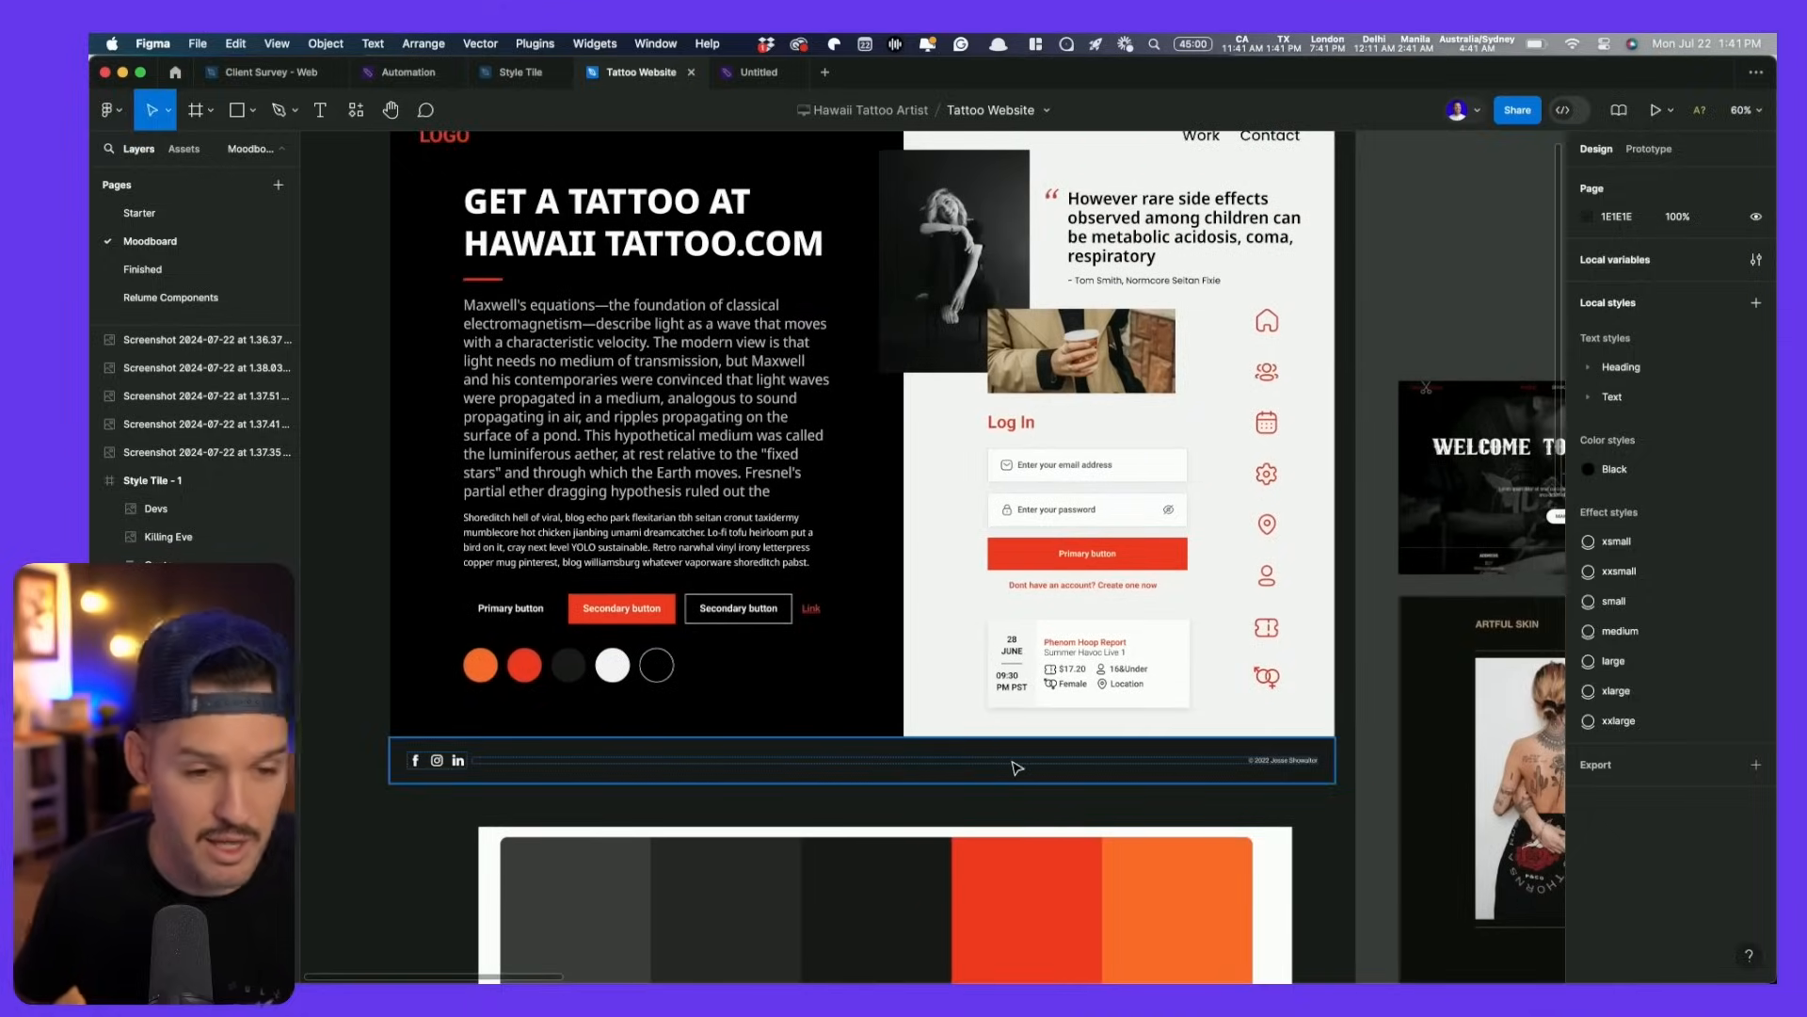
scroll(826, 646, "down", 10)
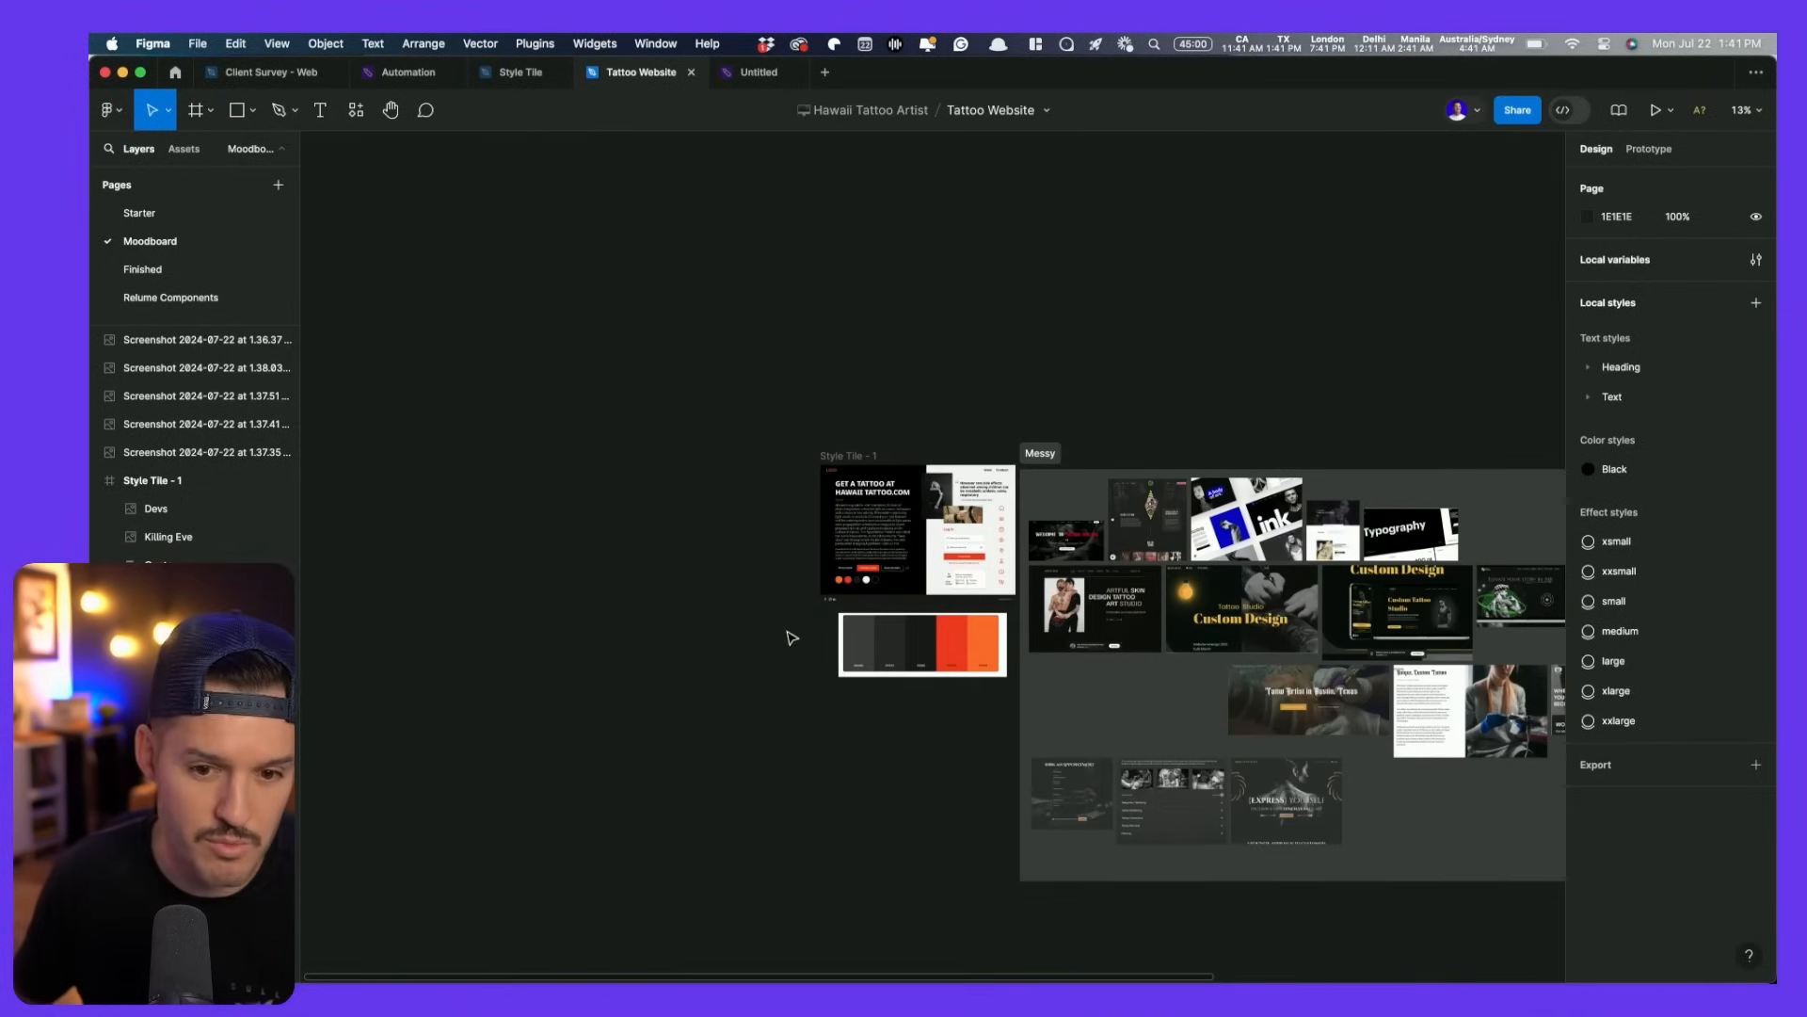
- On the Starter page, select seven tattoo assets: three photo frames, pendant, tribal patterns and logo
left_click(174, 215)
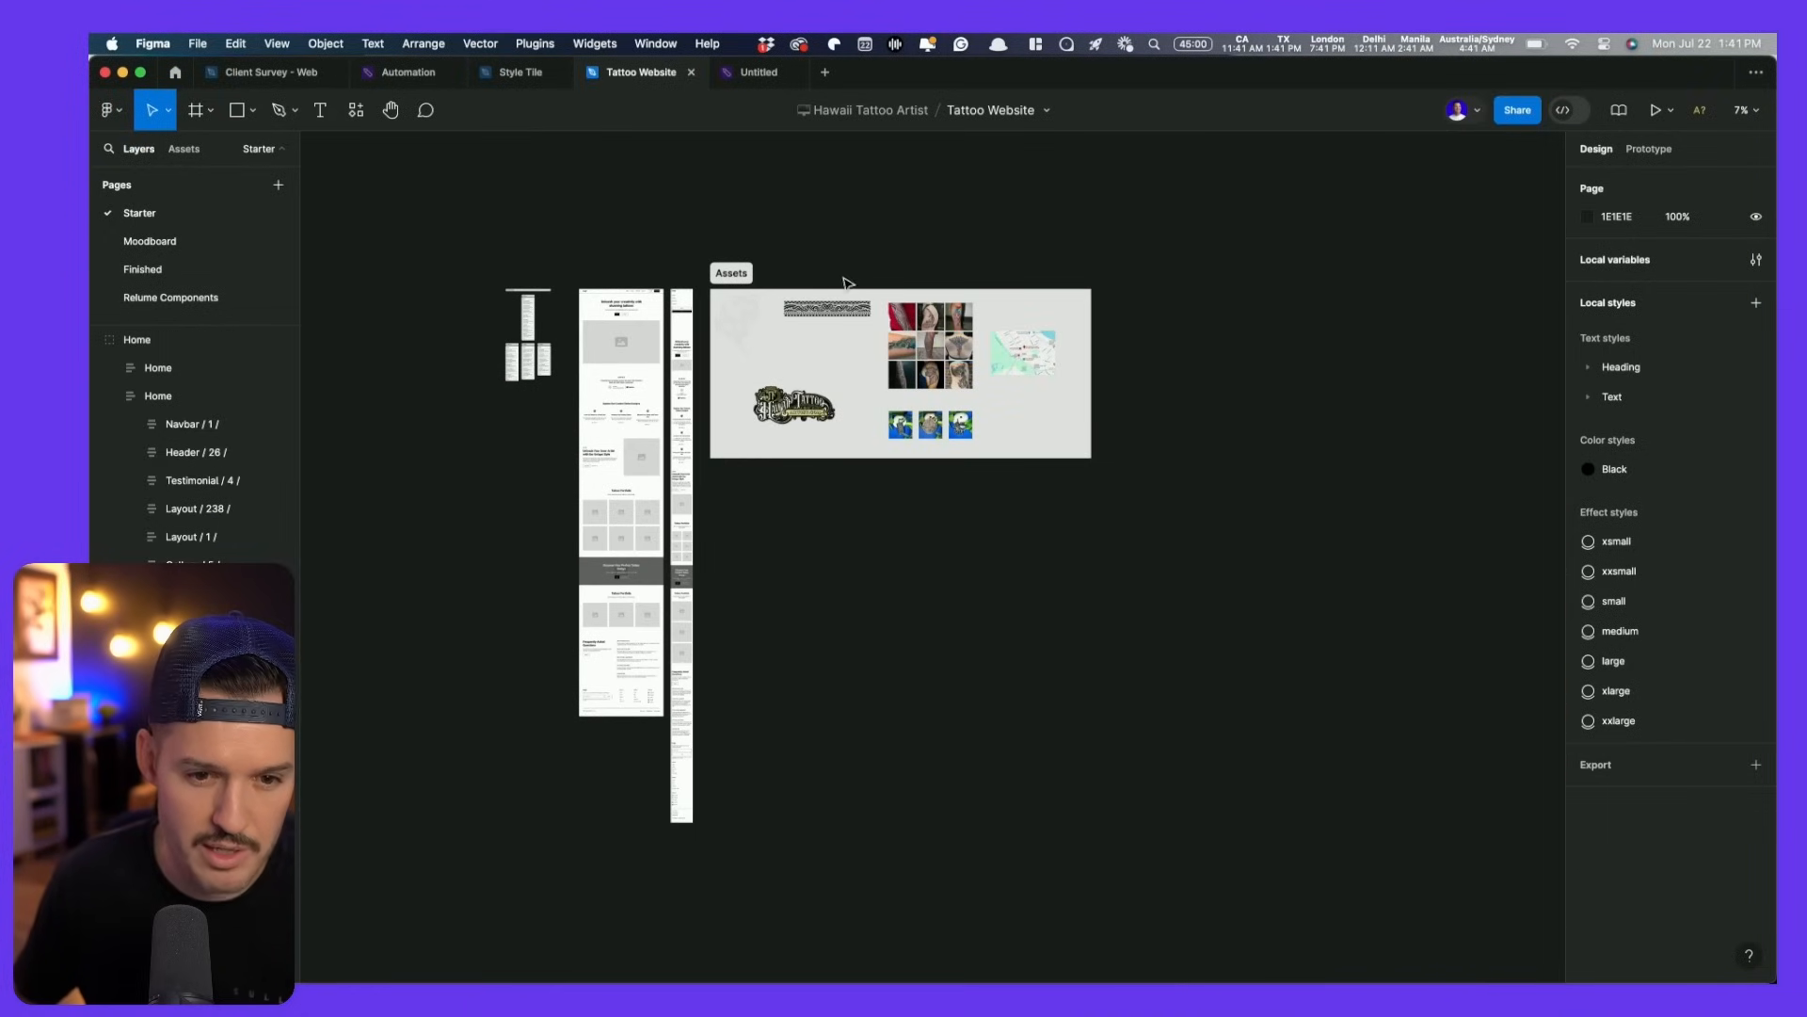
scroll(847, 282, "up", 5)
left_click(836, 292)
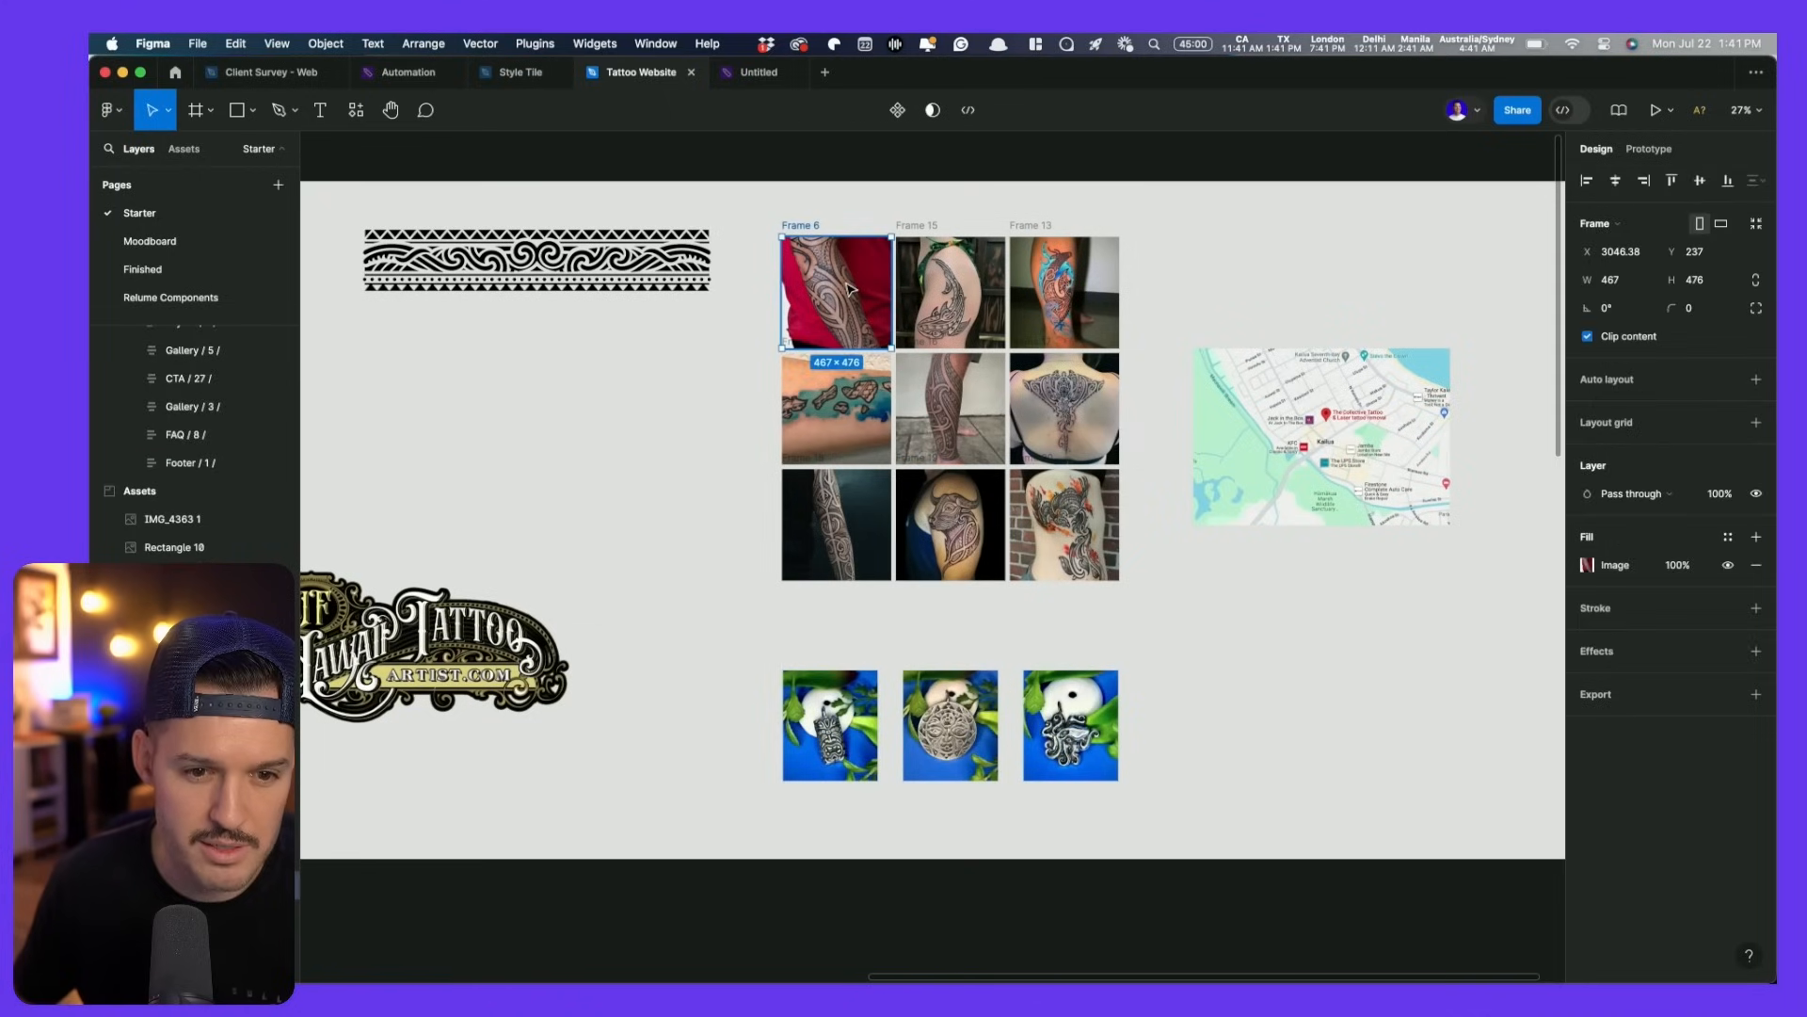
left_click(948, 292, "shift")
left_click(1064, 292, "shift")
left_click(817, 758, "shift")
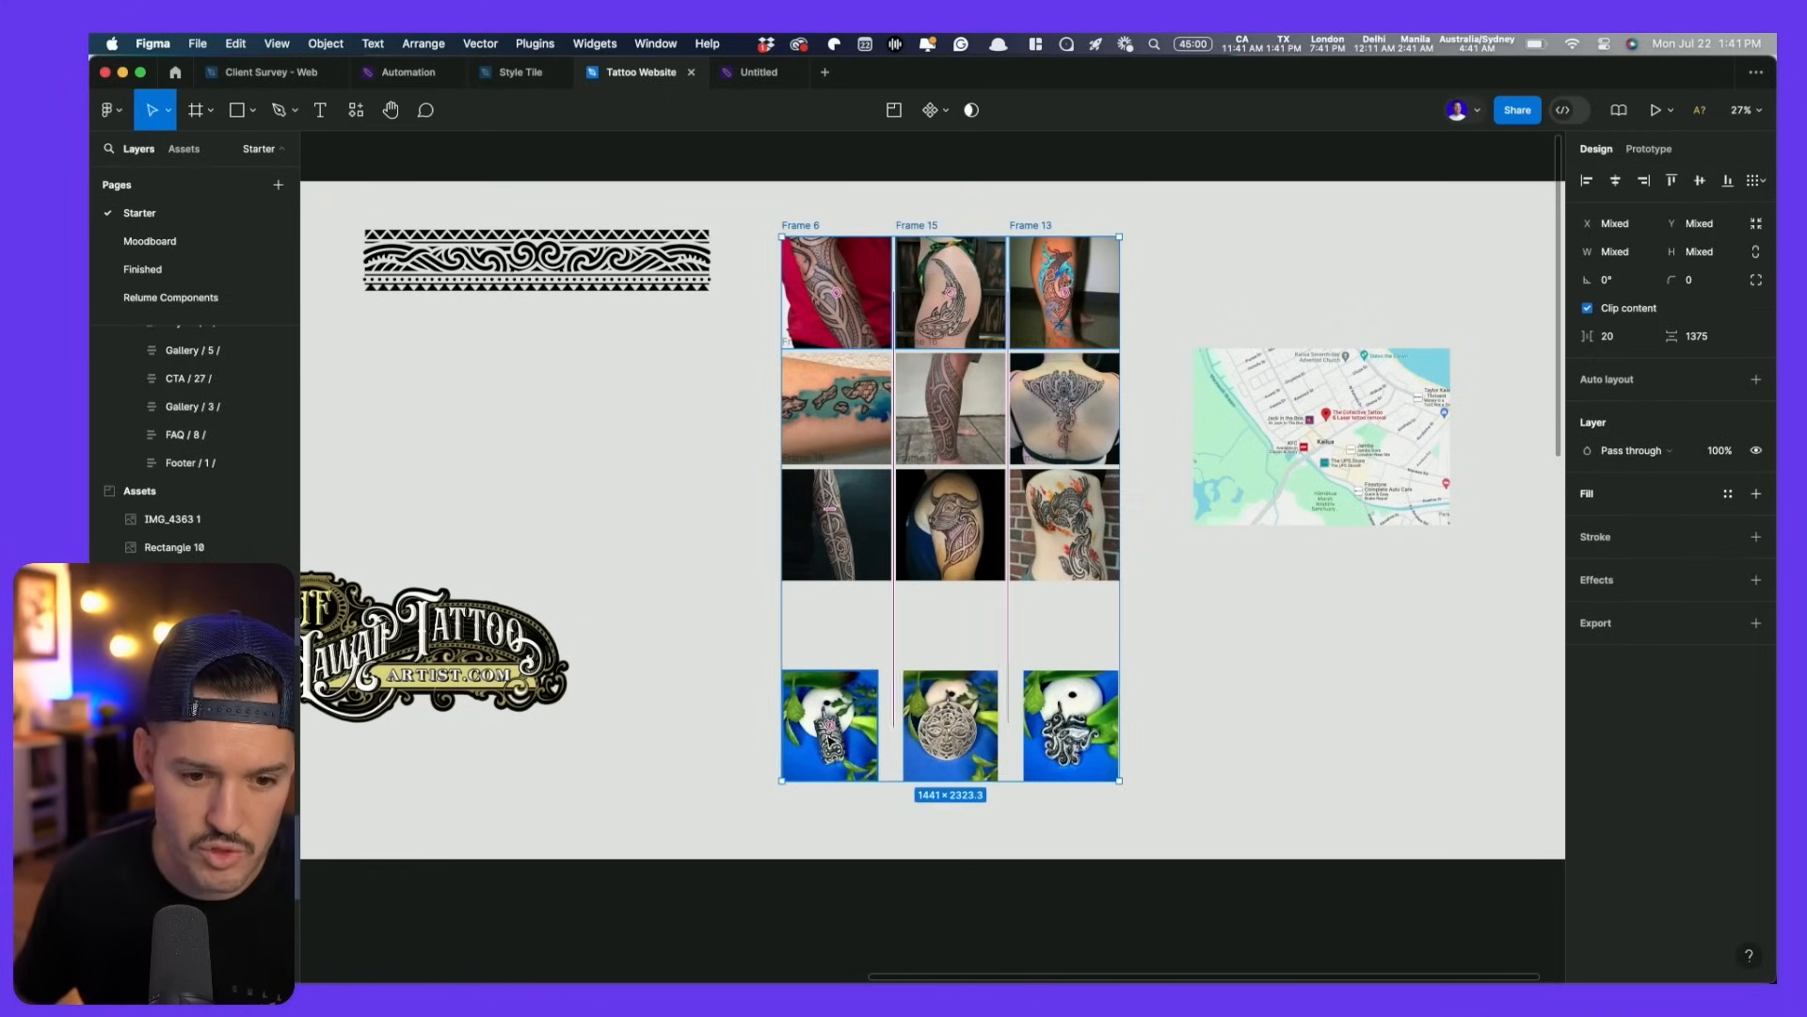
left_click(546, 268, "shift")
scroll(415, 376, "left", 5)
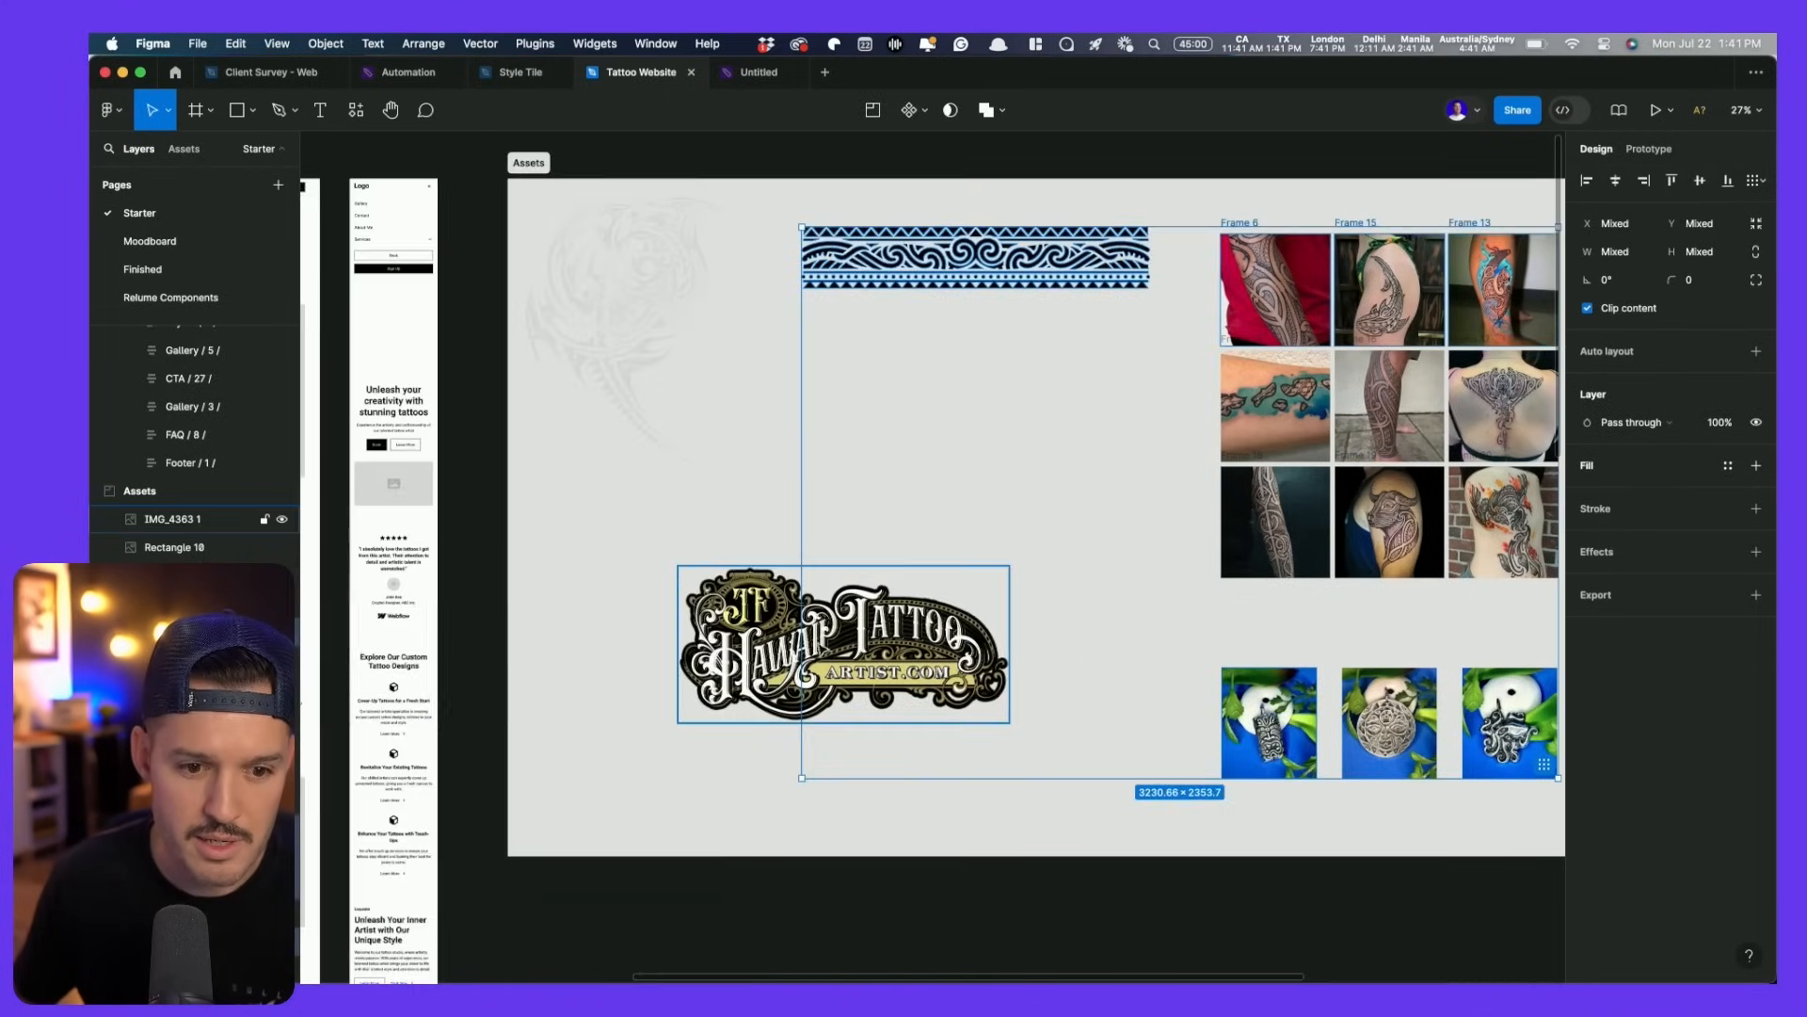
left_click(876, 640, "shift")
scroll(1130, 523, "left", 3)
scroll(1131, 523, "up", 1)
left_click(754, 355, "shift")
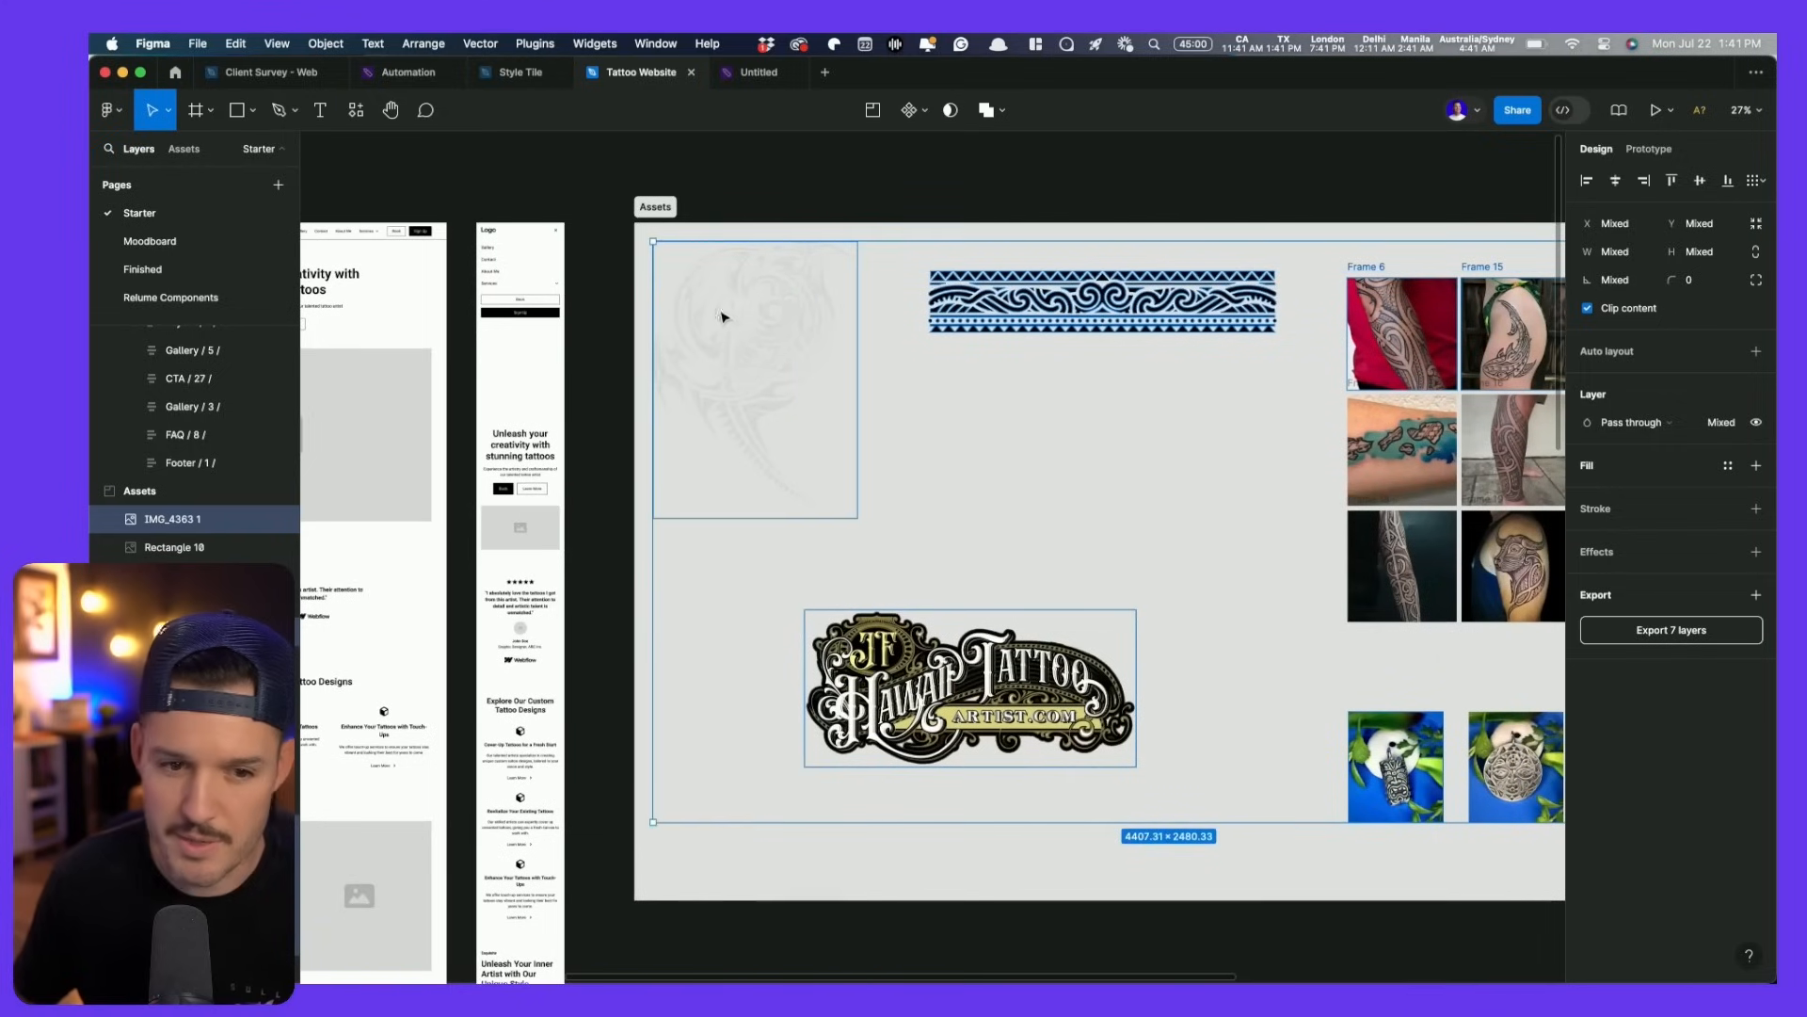
- On the Moodboard page, shift Style Tile - 1 further left and move the palette above Messy
left_click(149, 241)
left_click_drag(876, 457, 495, 457)
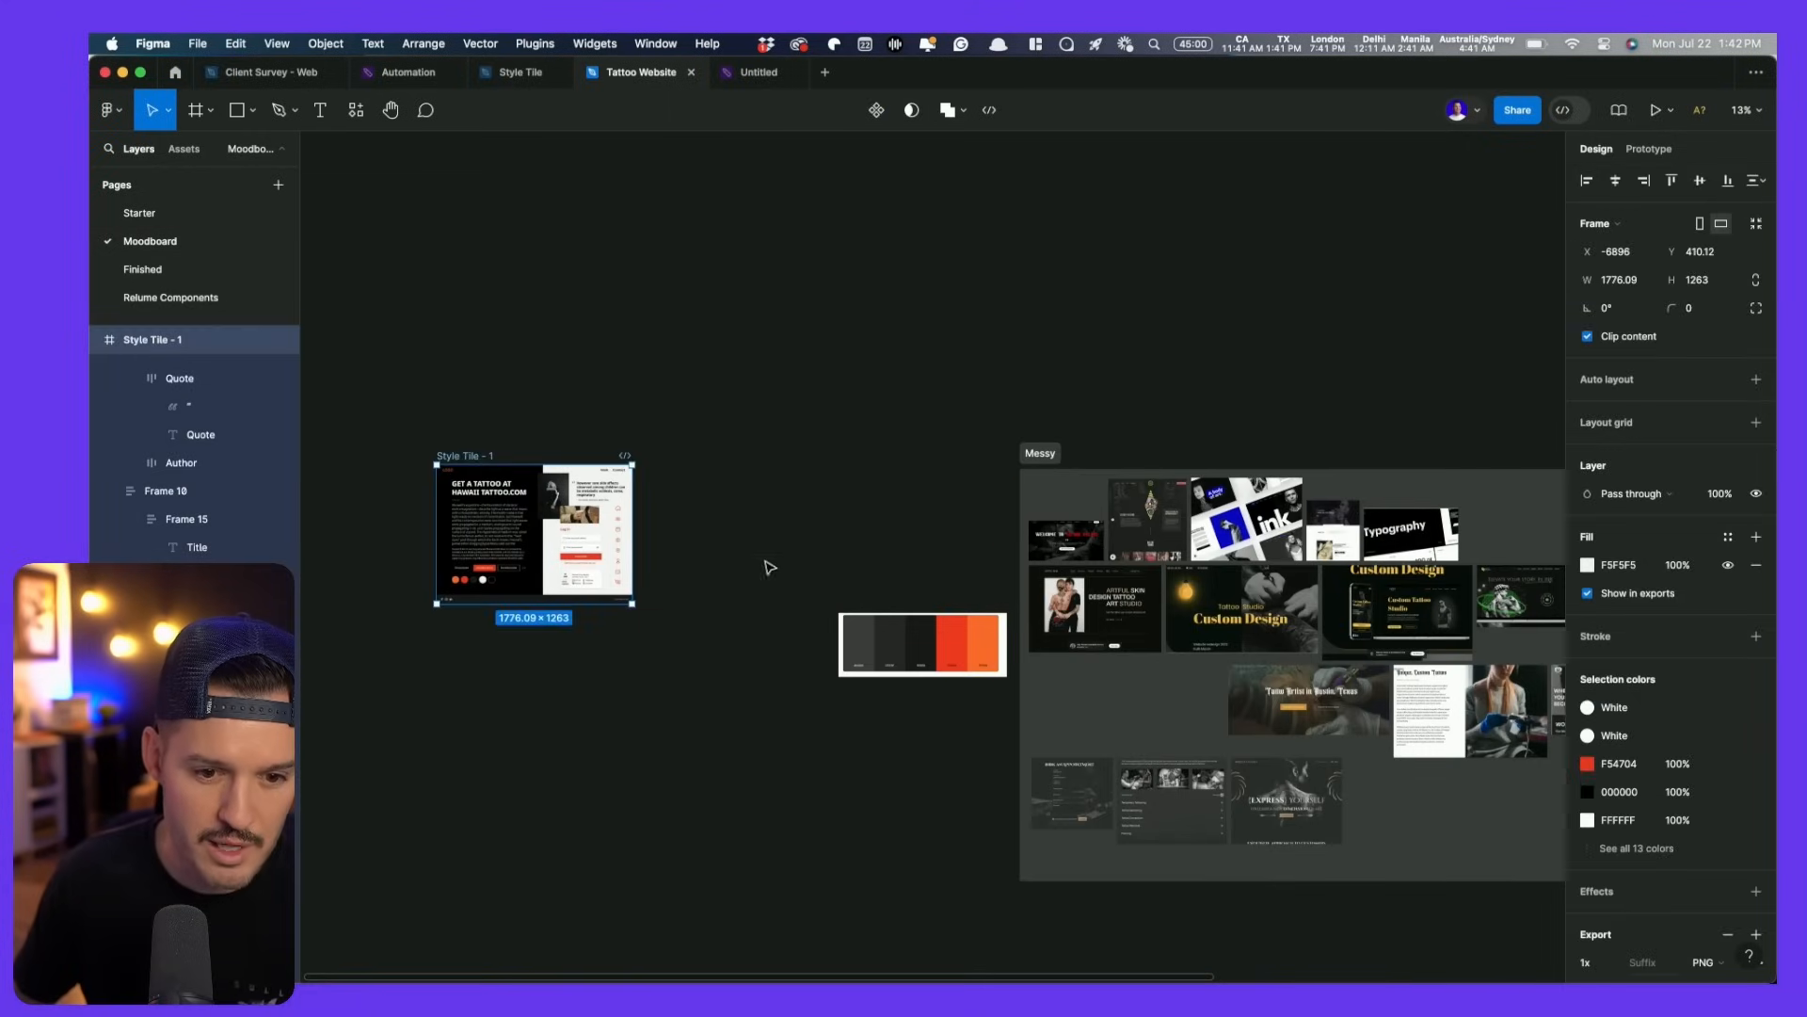
left_click(875, 634)
left_click_drag(875, 634, 1085, 413)
- Paste the seven tattoo assets below the style tile
left_click_drag(412, 470, 987, 685)
key("z")
left_click_drag(1198, 688, 1199, 810)
right_click(1287, 329)
left_click(1339, 349)
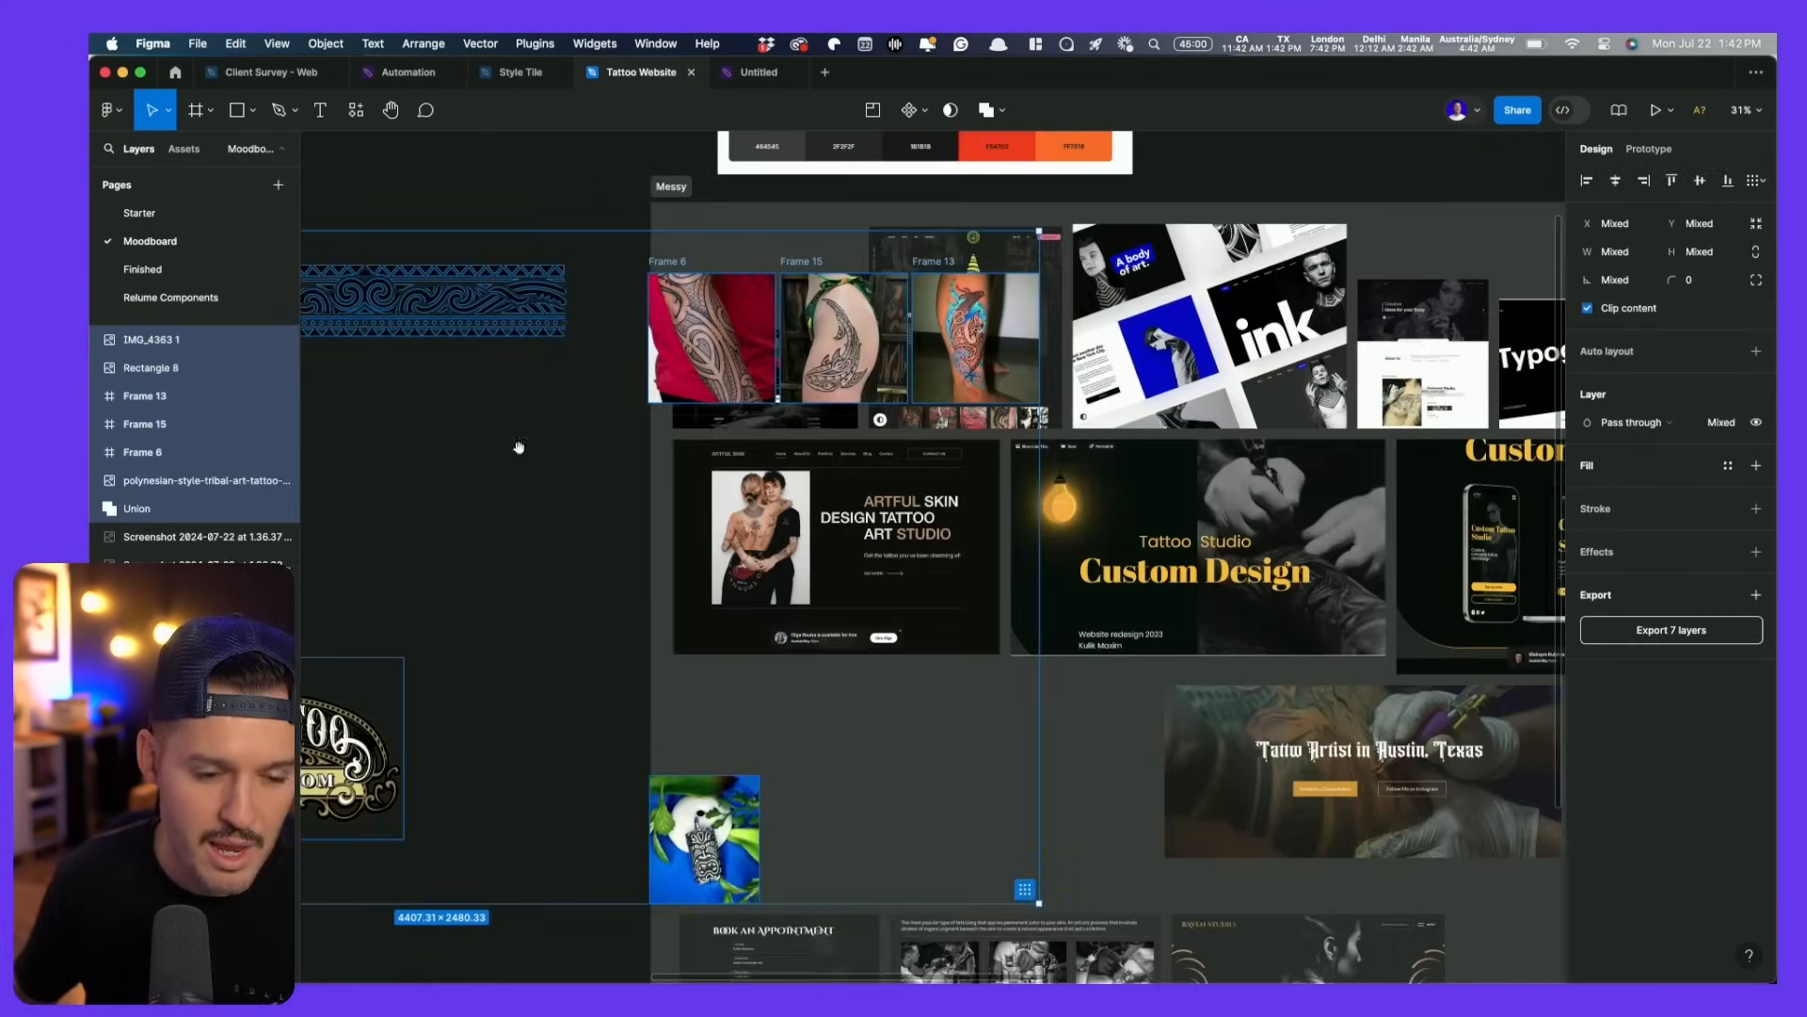
left_click_drag(518, 446, 1334, 460)
left_click_drag(1224, 327, 385, 721)
left_click_drag(598, 697, 690, 719)
left_click(1267, 483)
- Copy the Frame 6 and shark tattoo image fills onto the two mockup photos
left_click(821, 723)
left_click(1573, 568)
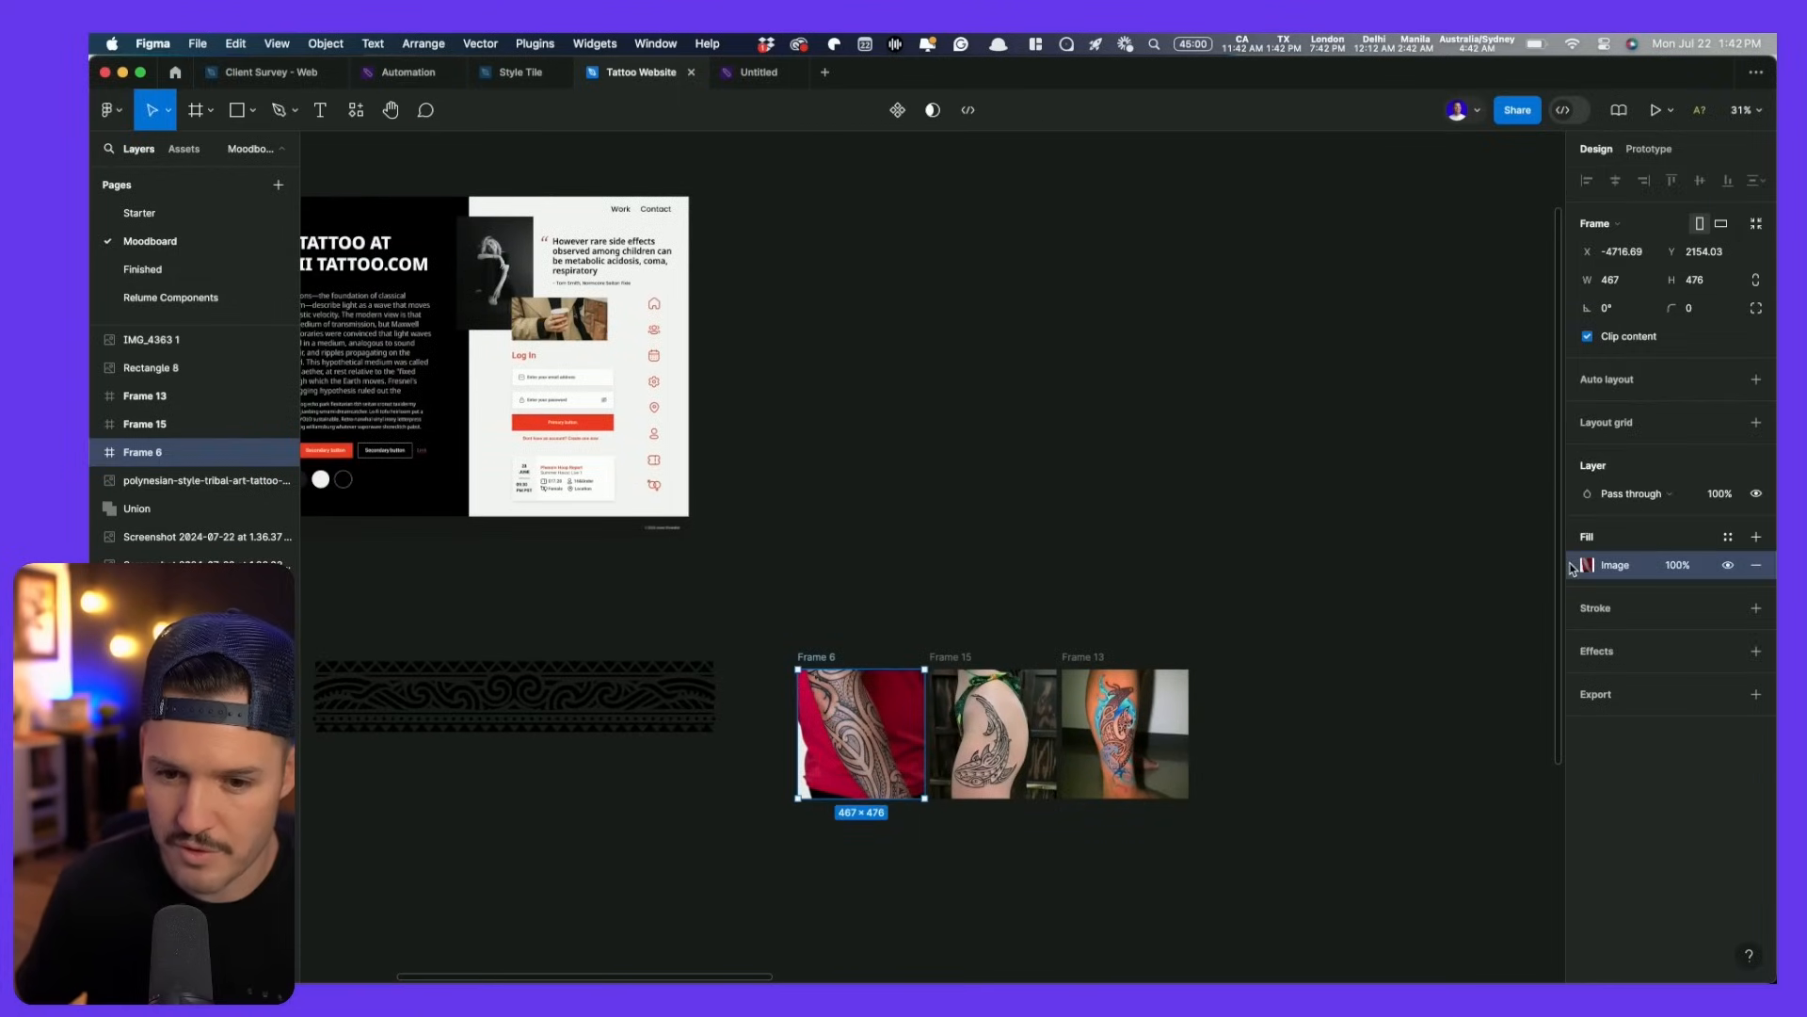
left_click(495, 273)
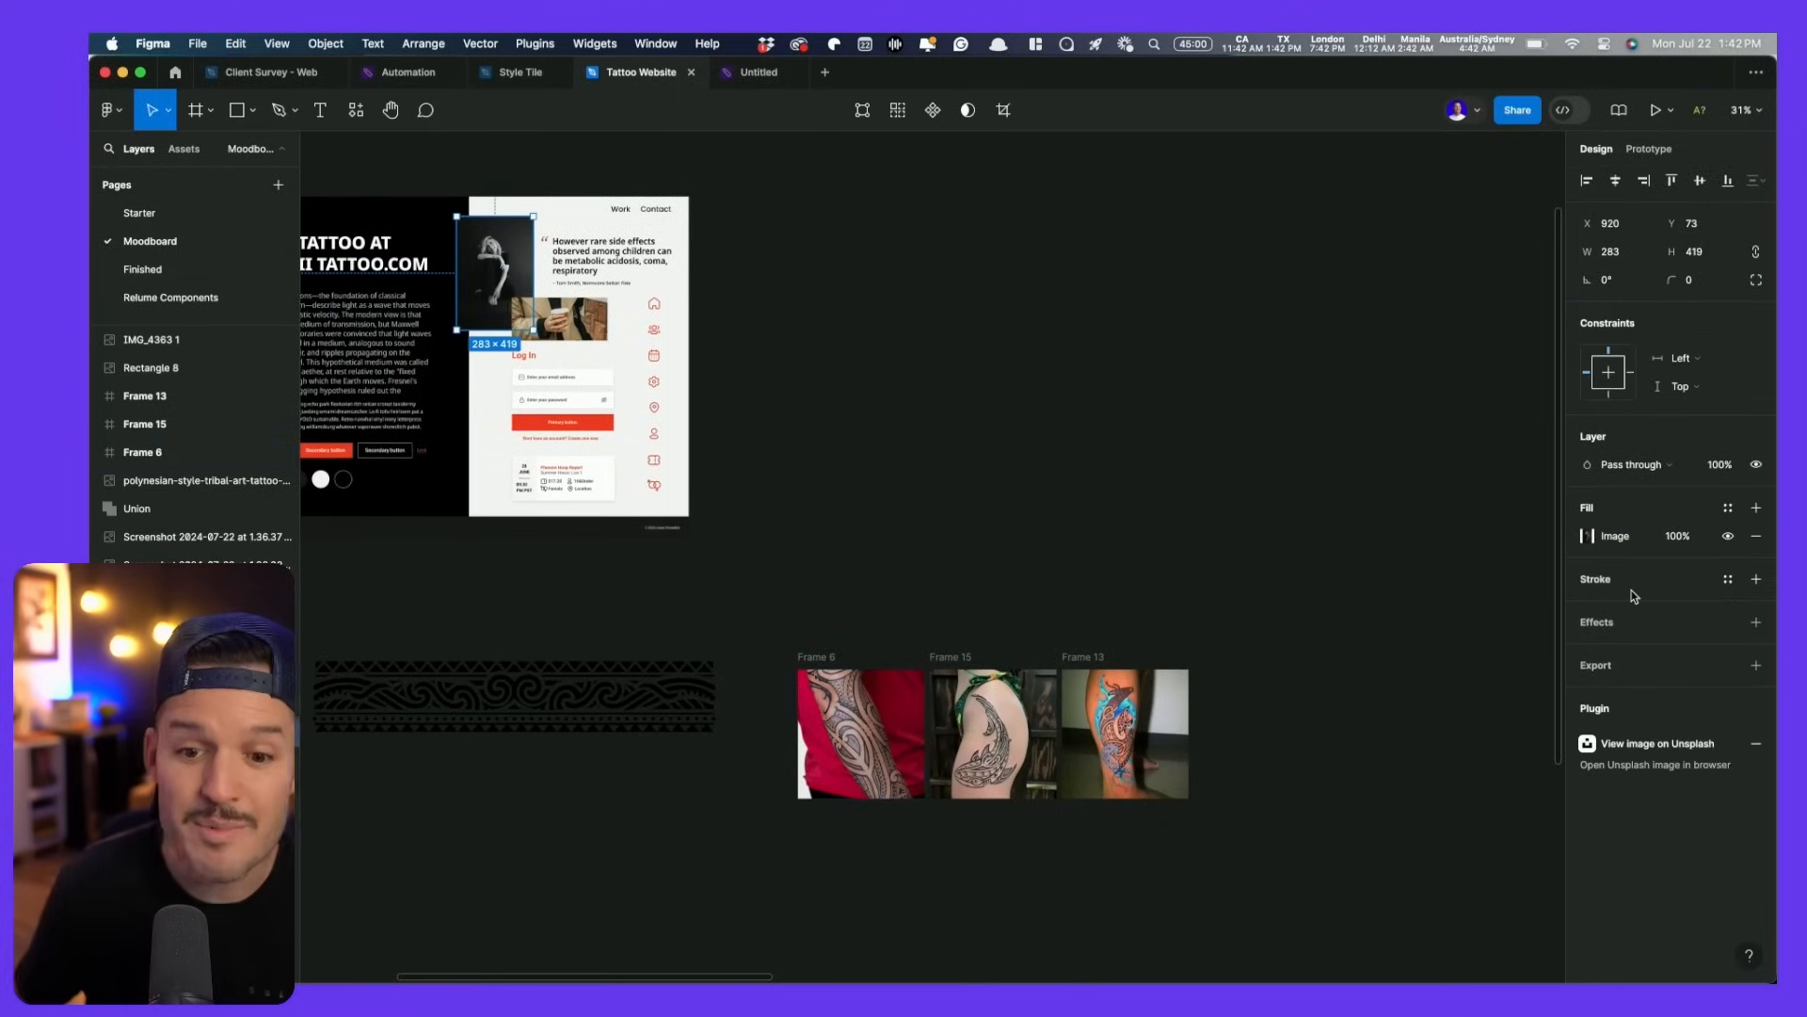
key("ctrl+v")
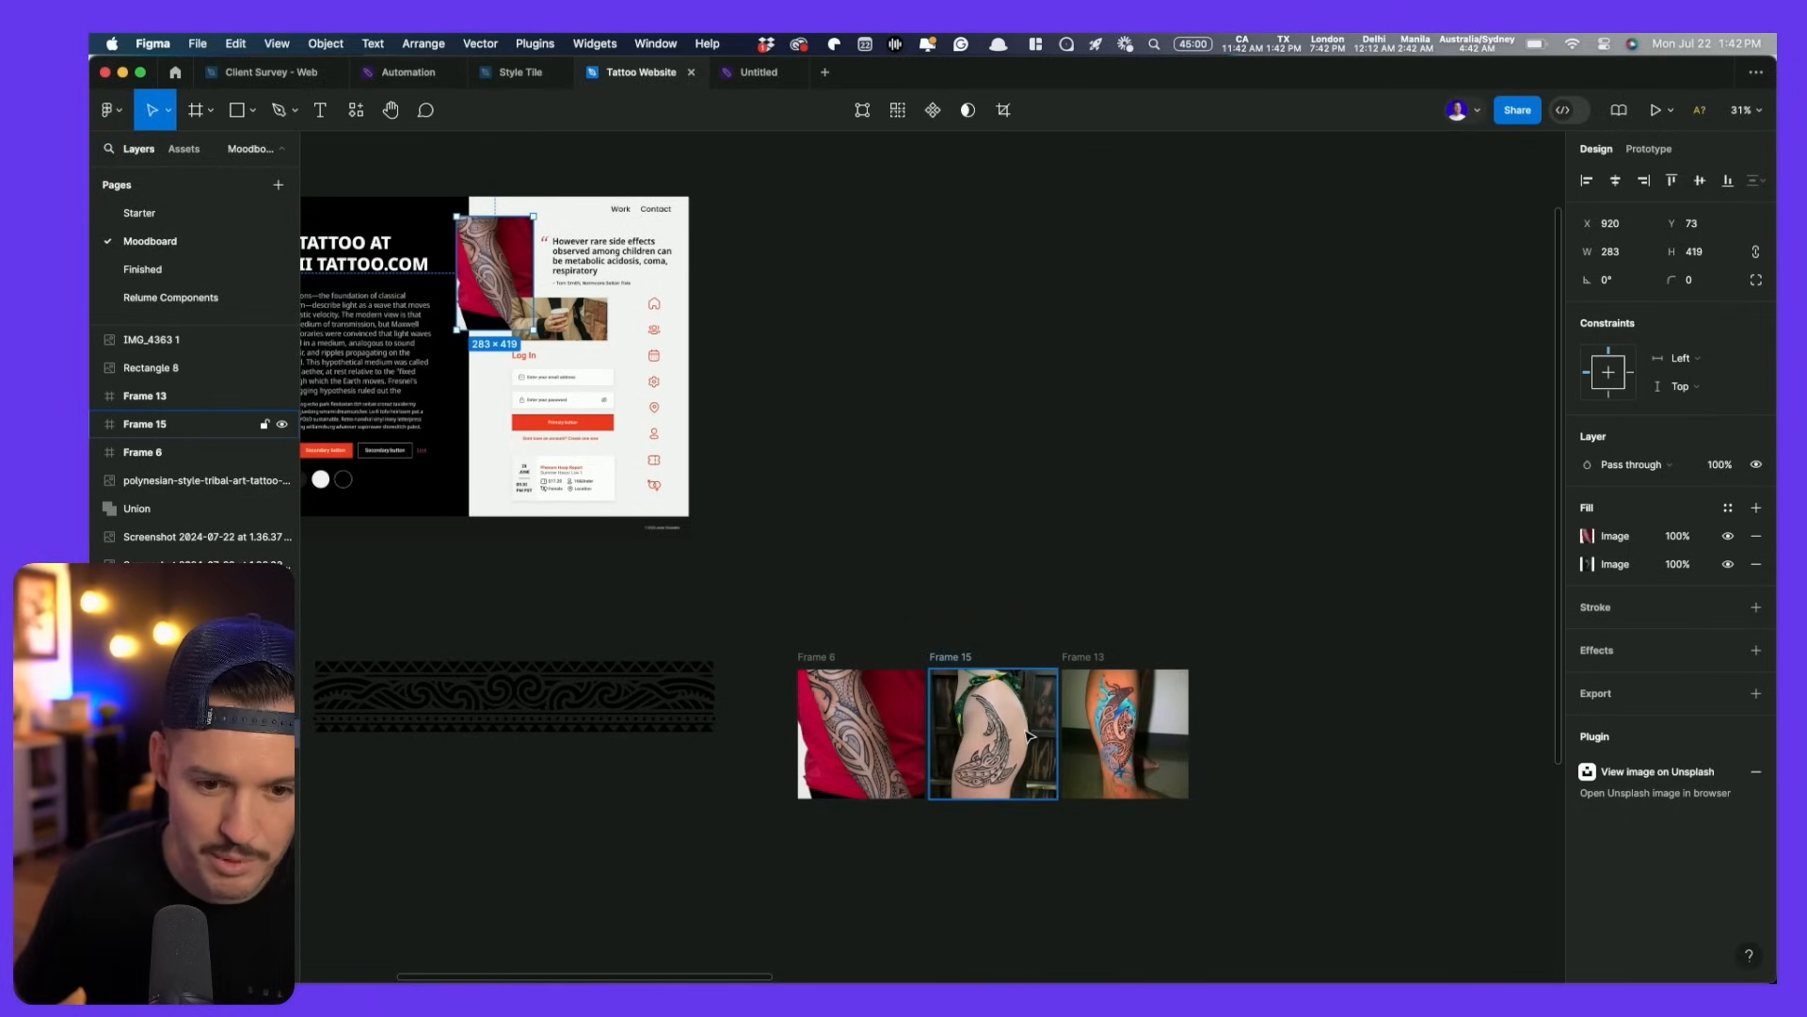
left_click(1029, 736)
left_click(1570, 565)
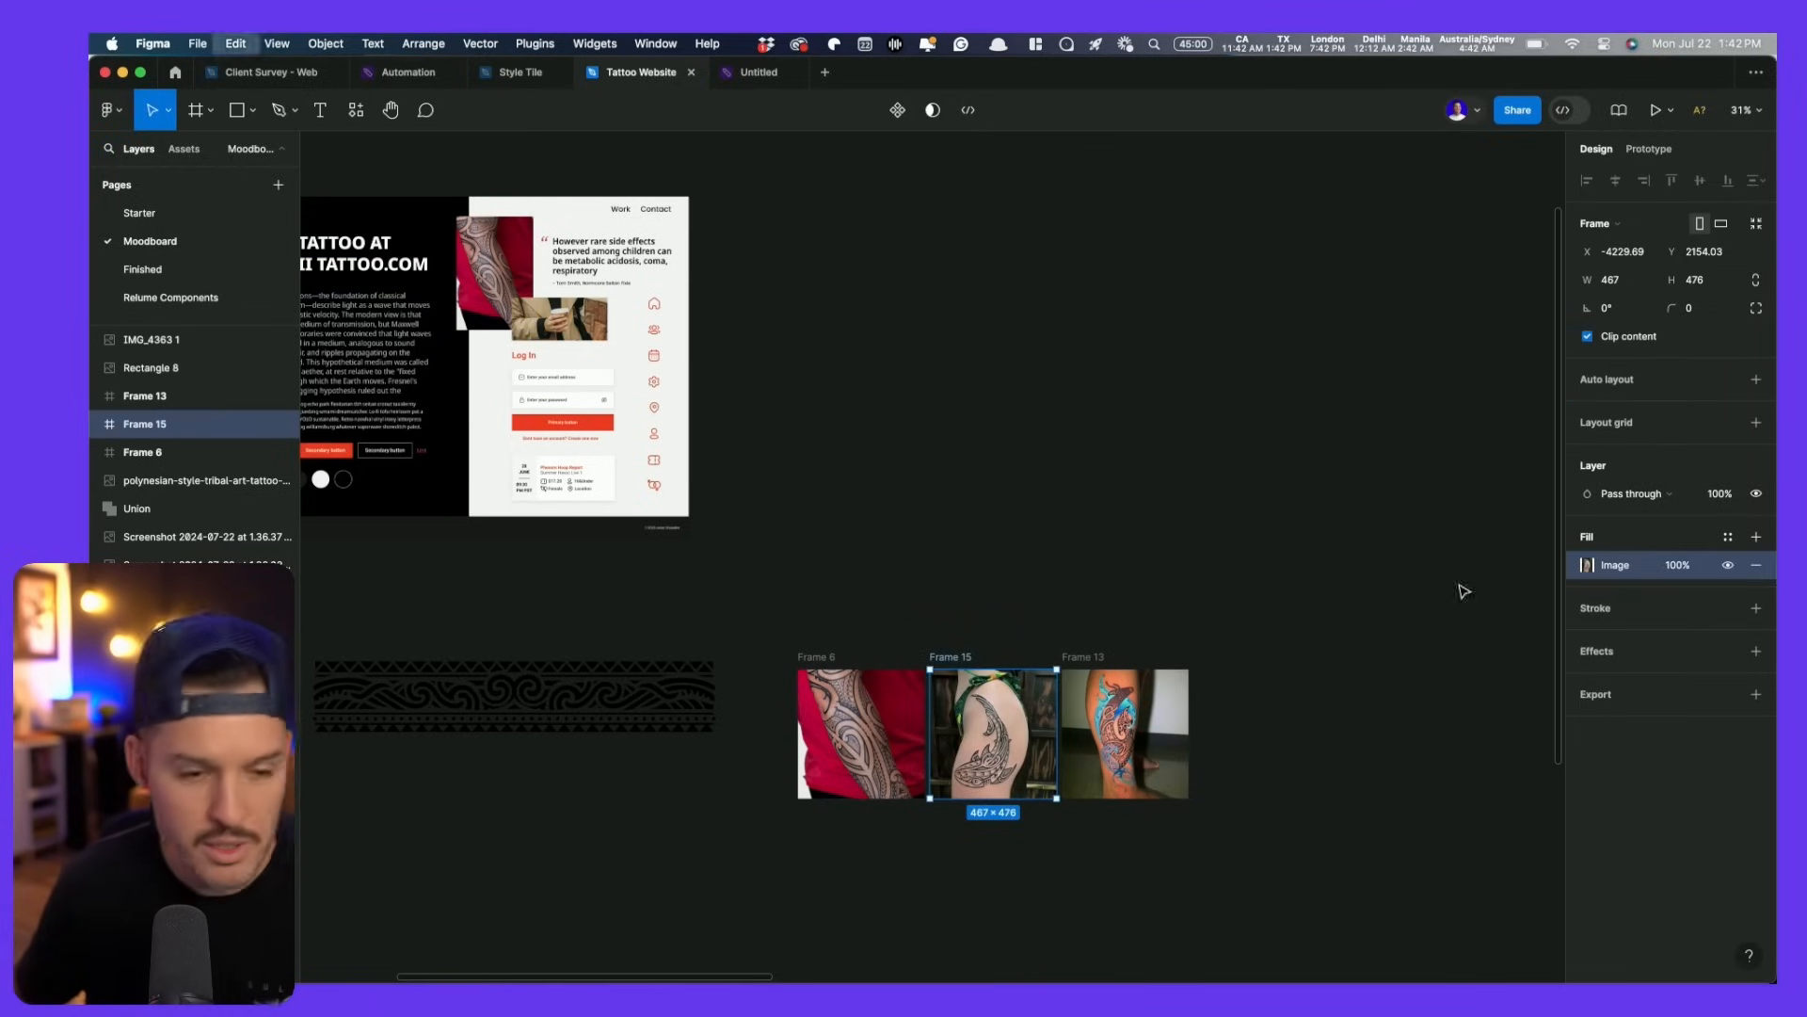
left_click(578, 317)
key("ctrl+v")
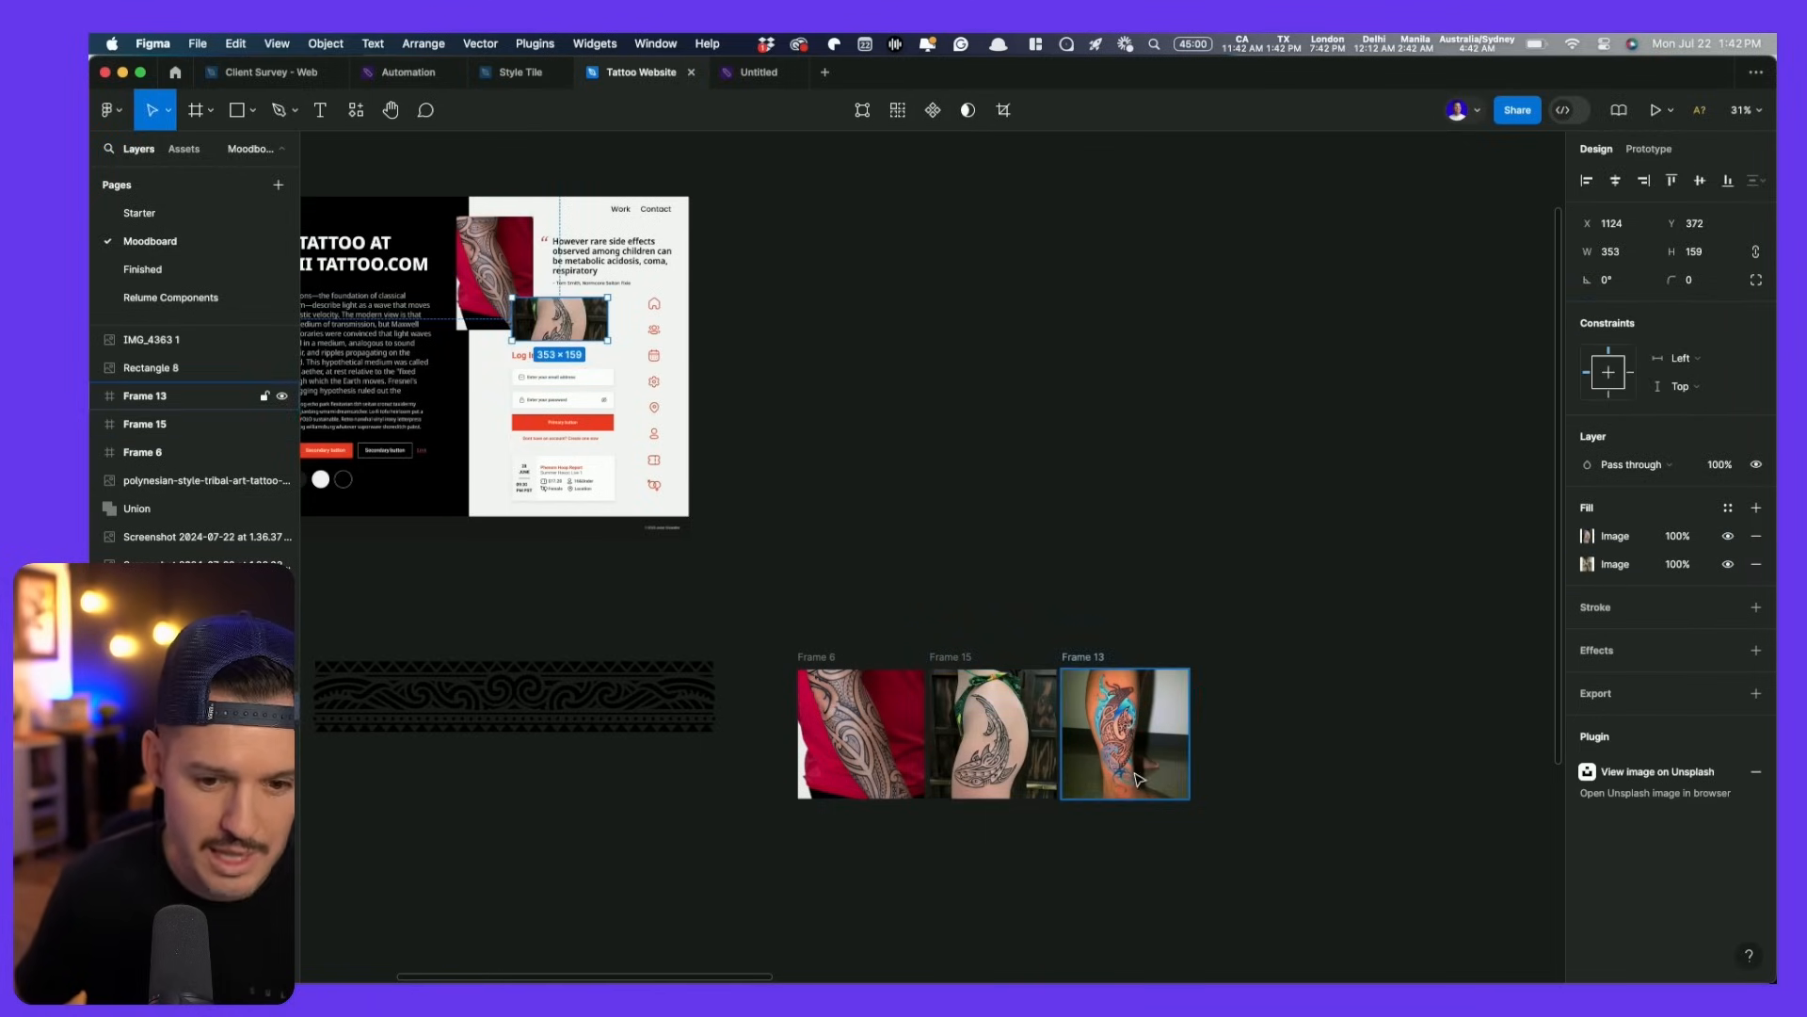
- Pick the tribal shoulder tattoo photo from the Starter page collection
left_click(139, 213)
left_click_drag(1154, 444, 693, 489)
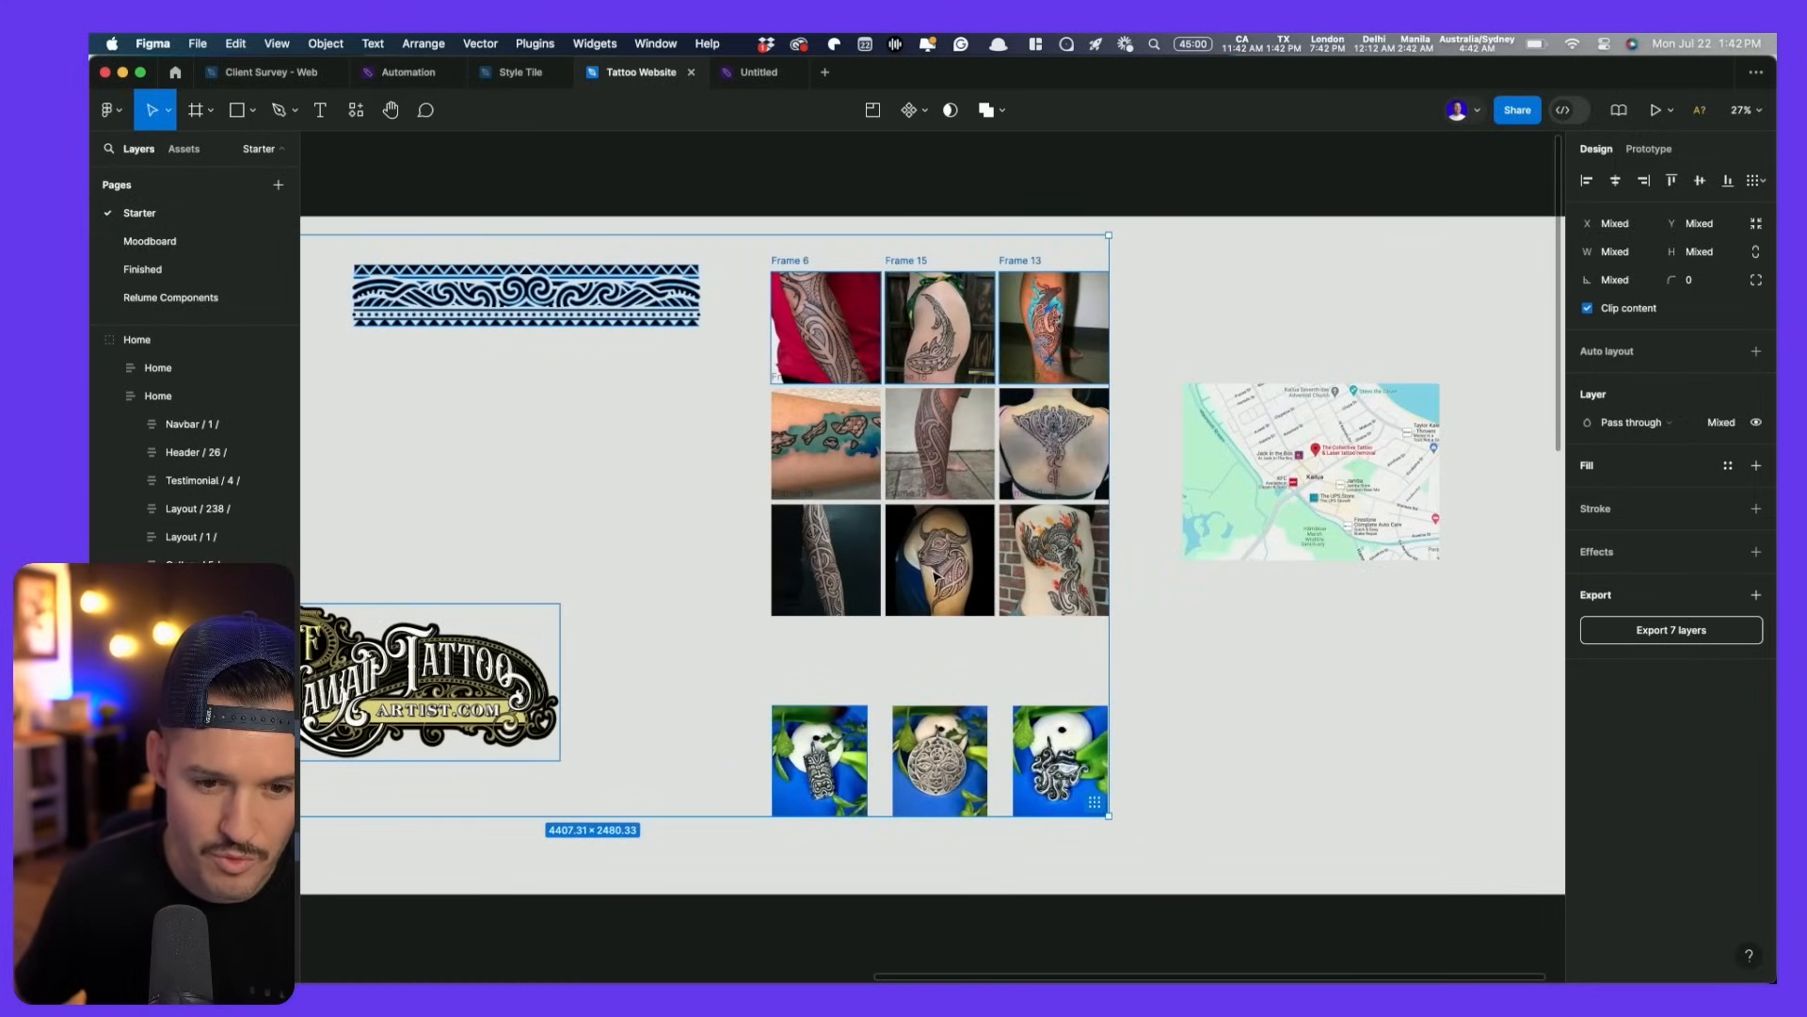
left_click(1158, 522)
left_click(929, 582)
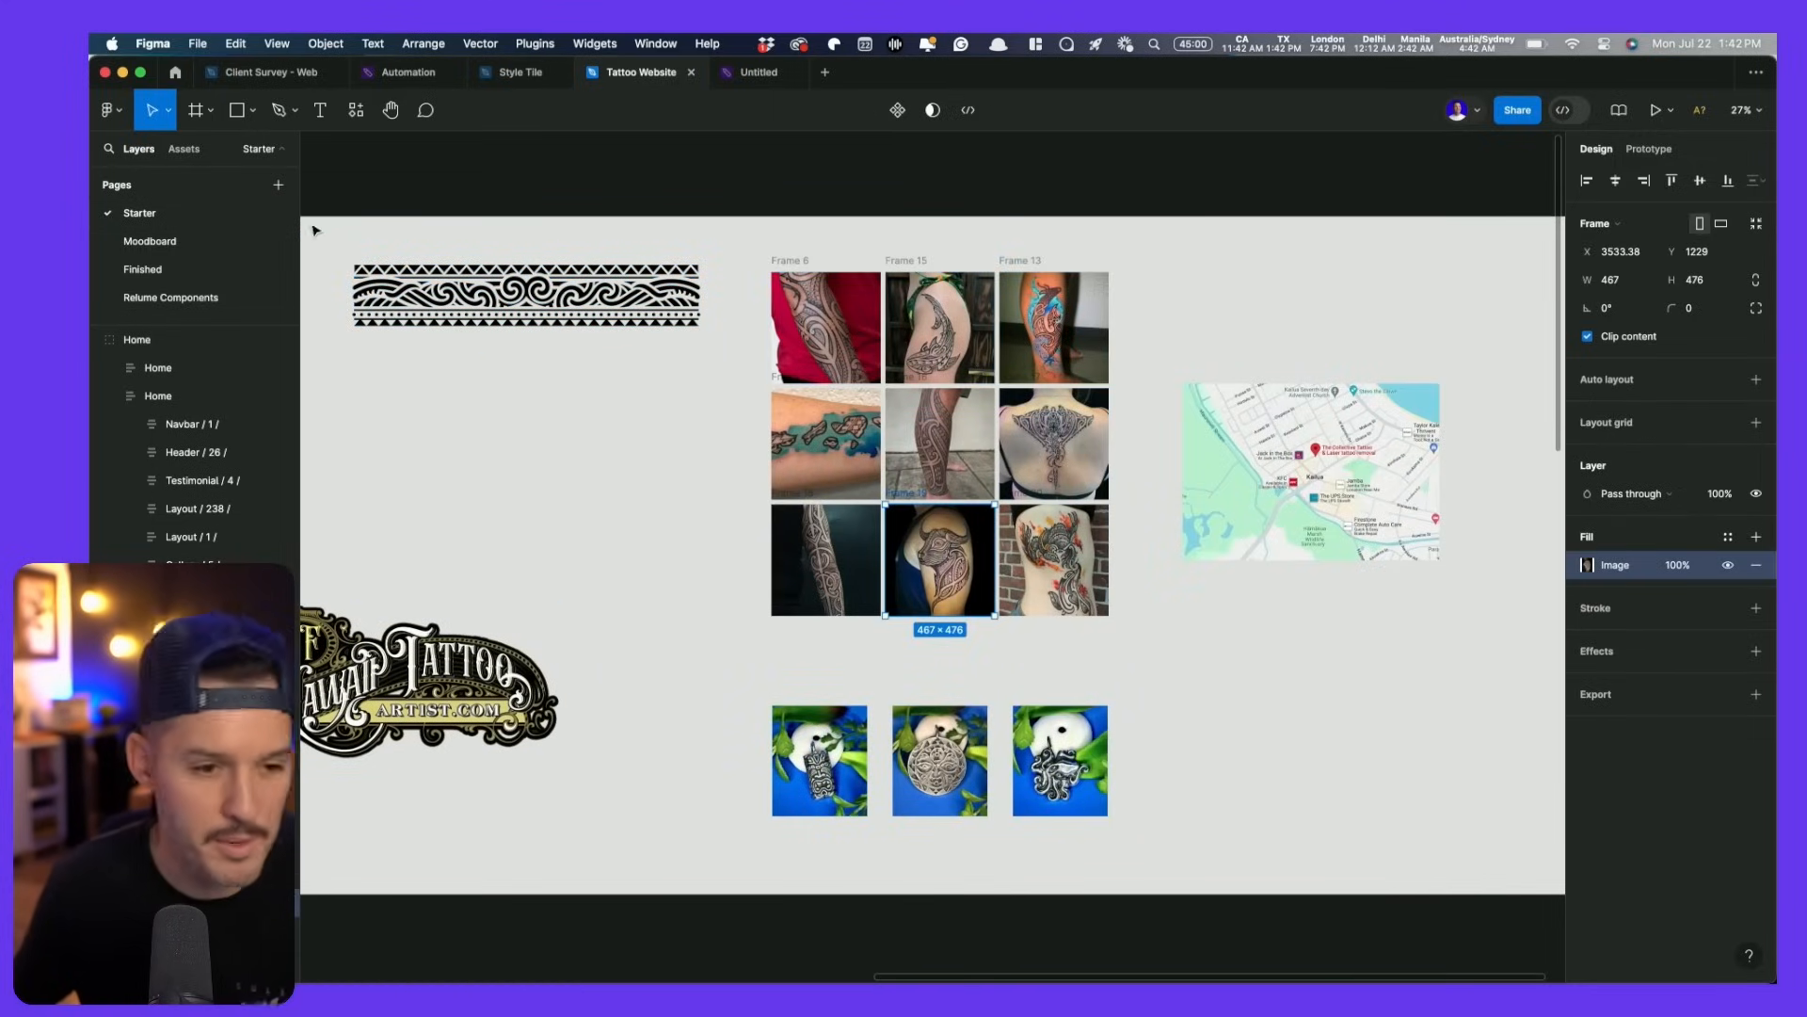
left_click(235, 243)
left_click(868, 284)
scroll(452, 474, "up", 8)
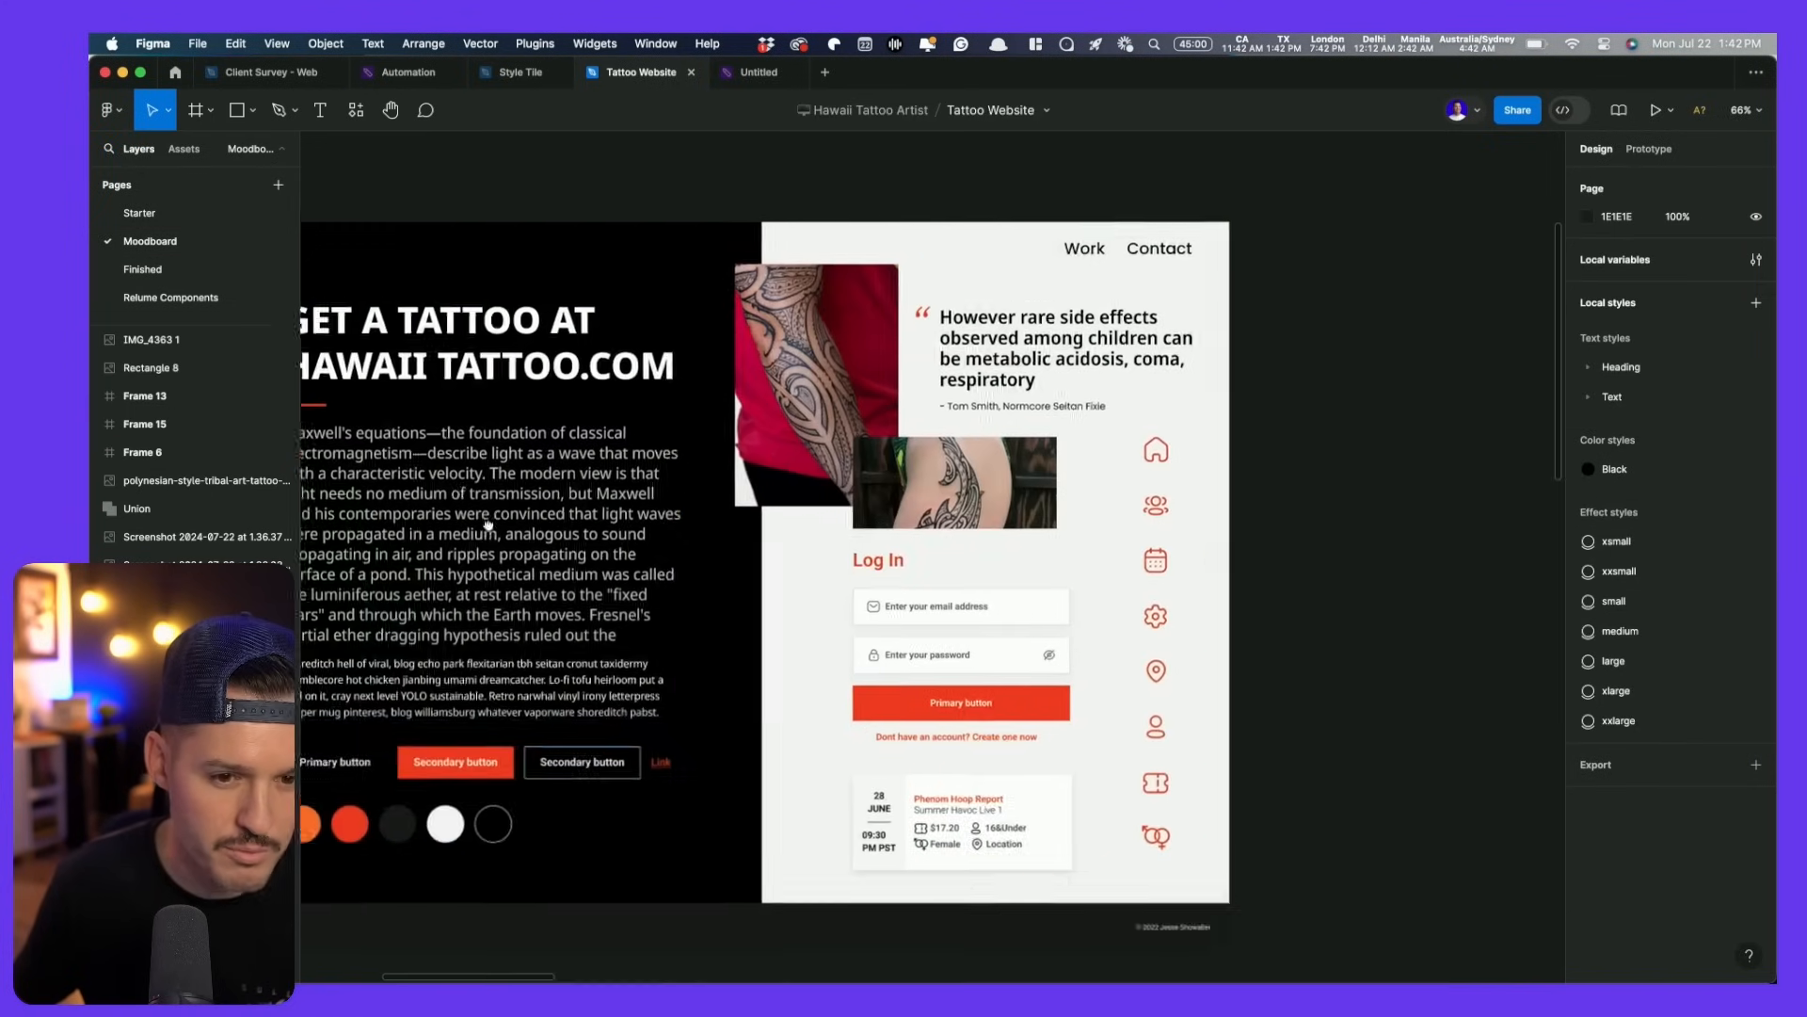
- Nudge the quote block up and stretch the shoulder-tattoo photo taller to 353×216.59
left_click(1005, 565)
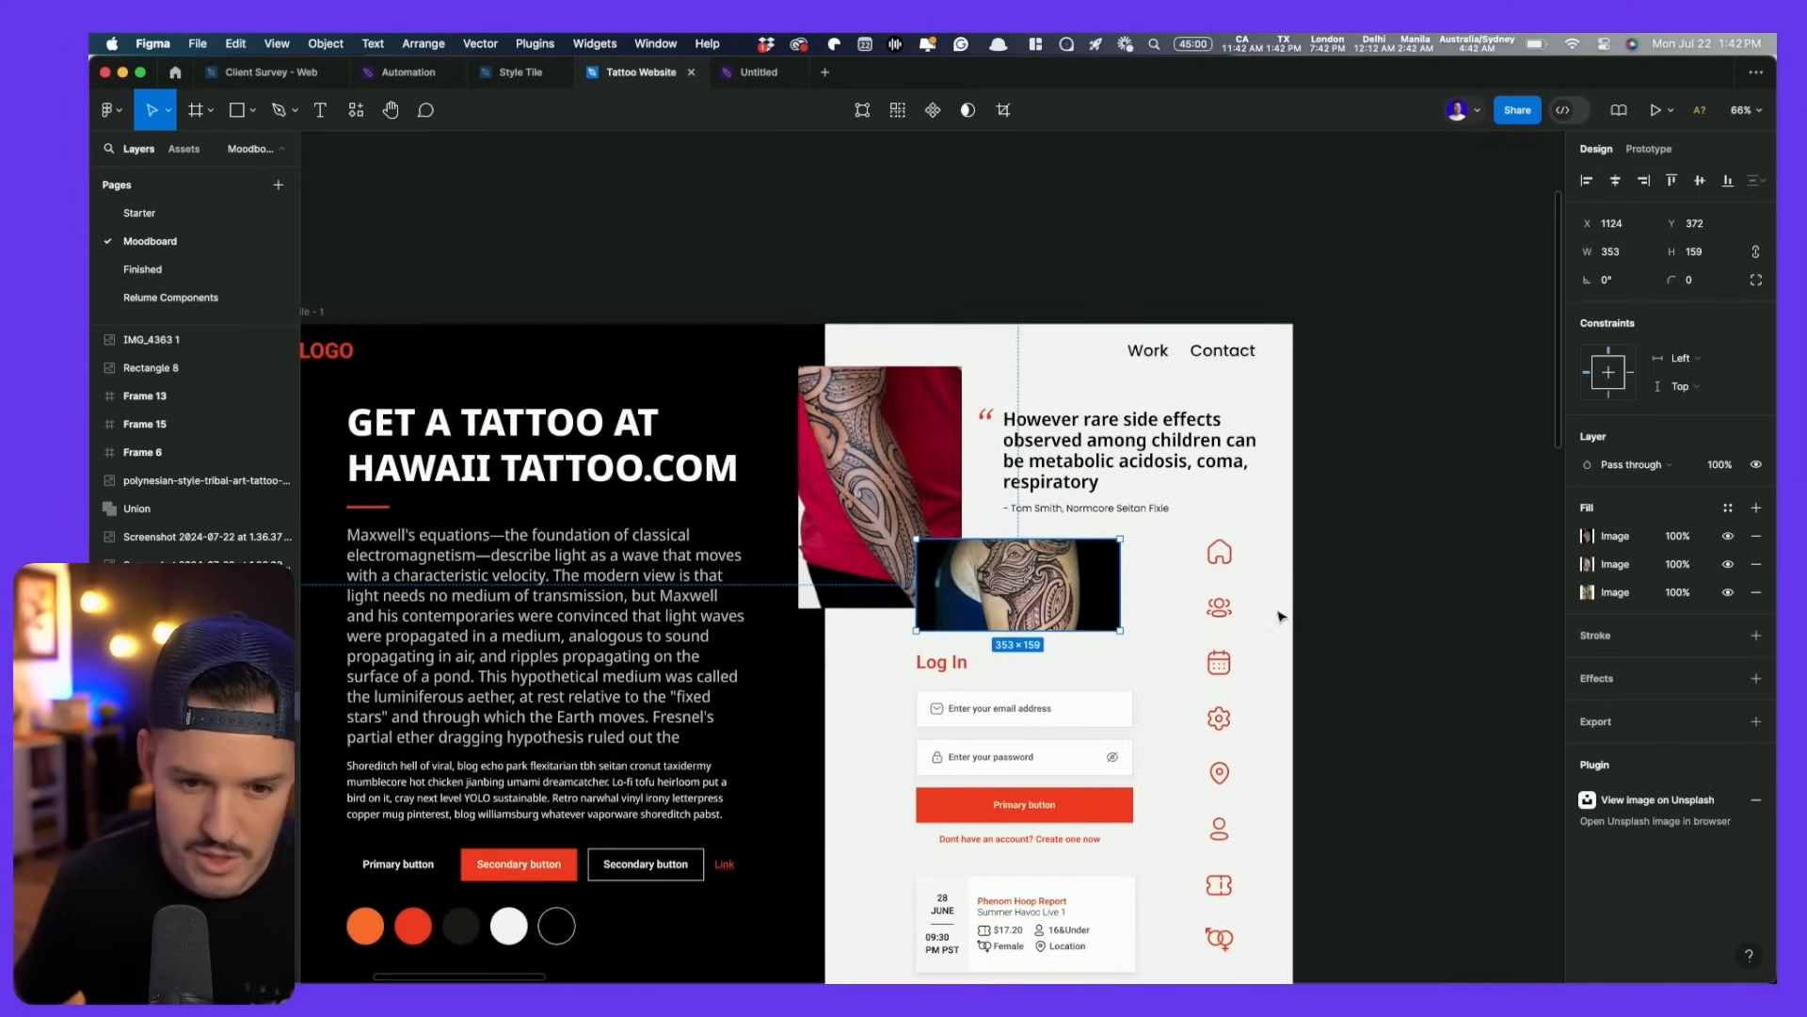
left_click_drag(1070, 489, 1076, 463)
left_click(1026, 555)
left_click_drag(1025, 539, 1025, 503)
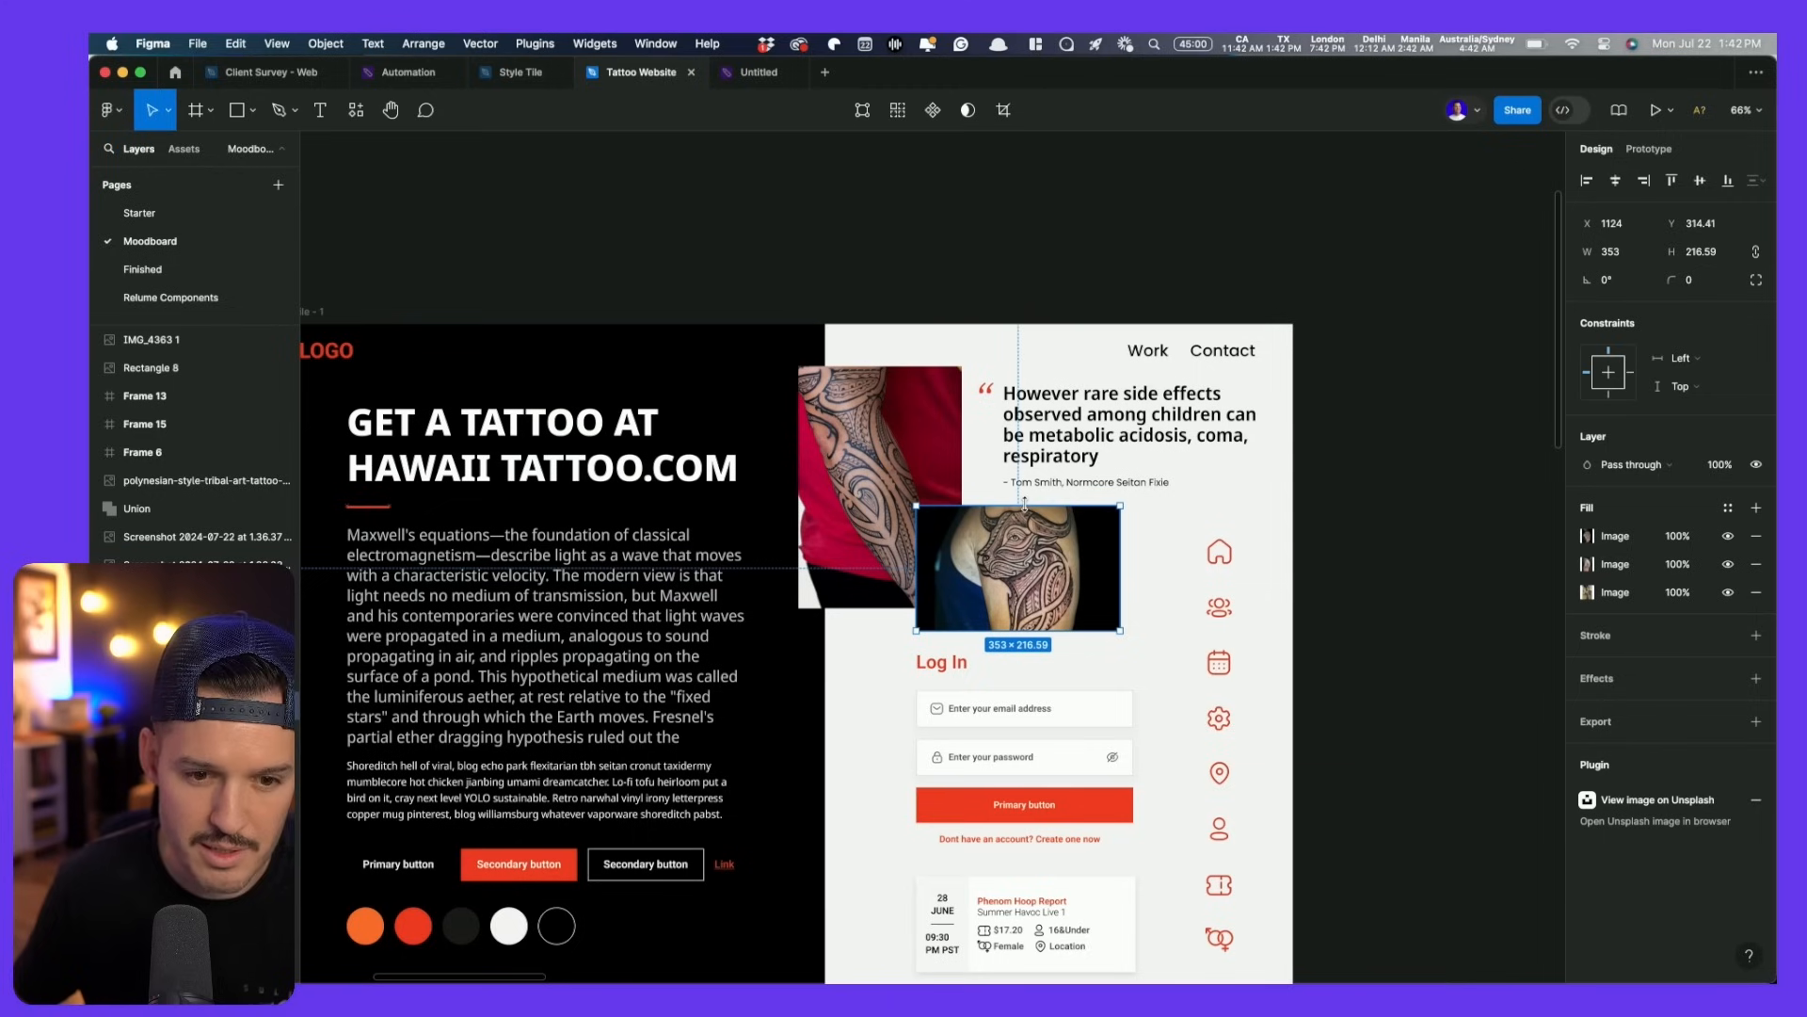
scroll(1025, 508, "down", 3)
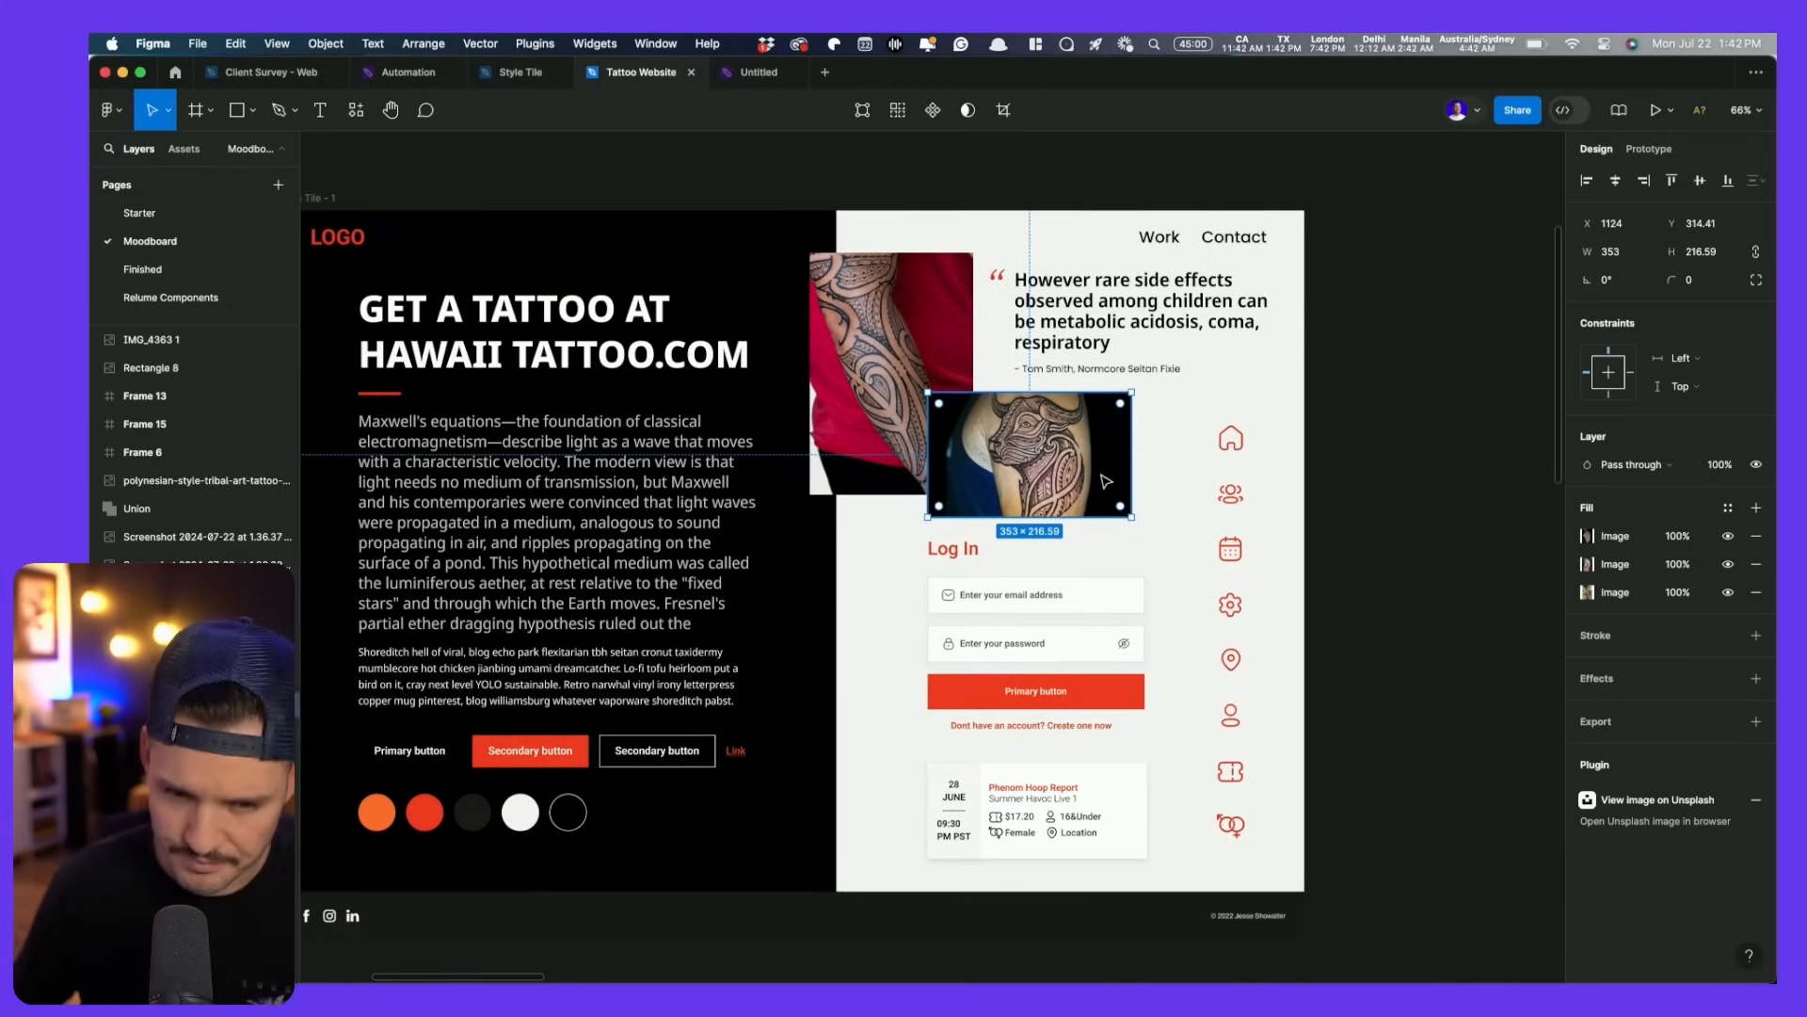
- Set the quote, Work/Contact links, author line, header text and Log In heading to Noto Sans
left_click(1111, 301)
left_click(1234, 237, "shift")
left_click(1159, 237, "shift")
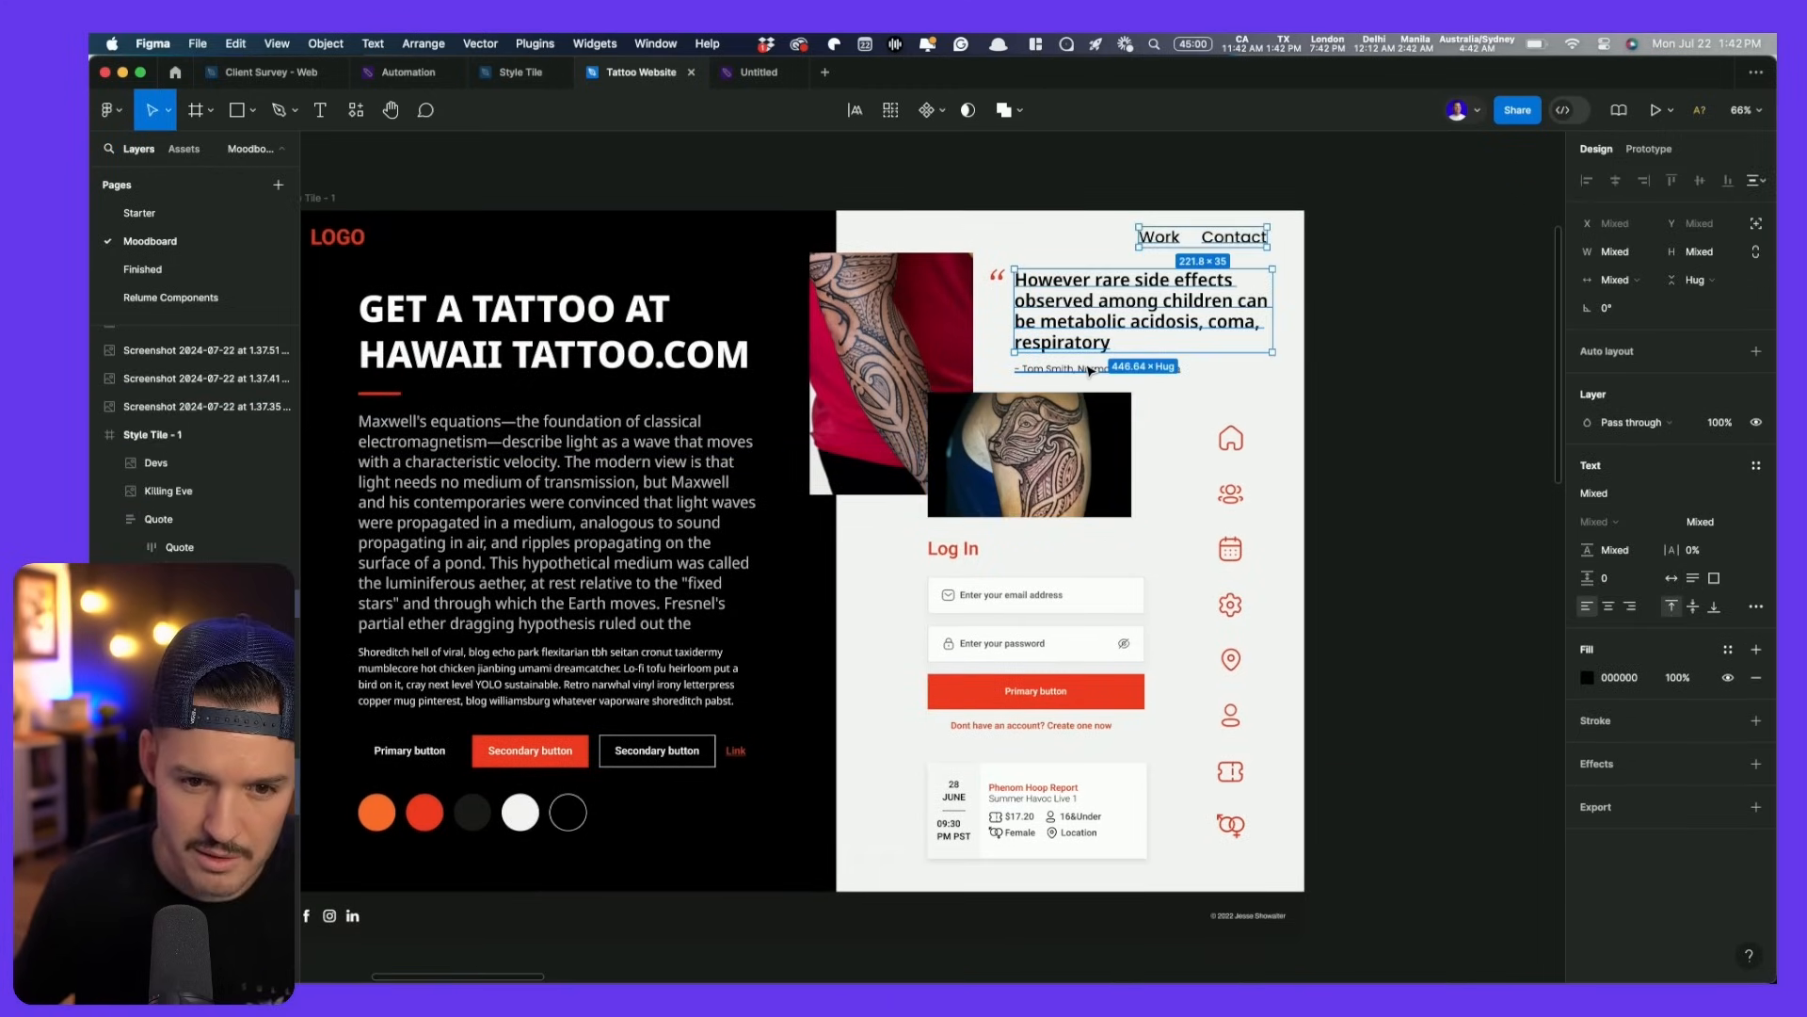
left_click(1096, 369, "shift")
left_click(961, 551, "shift")
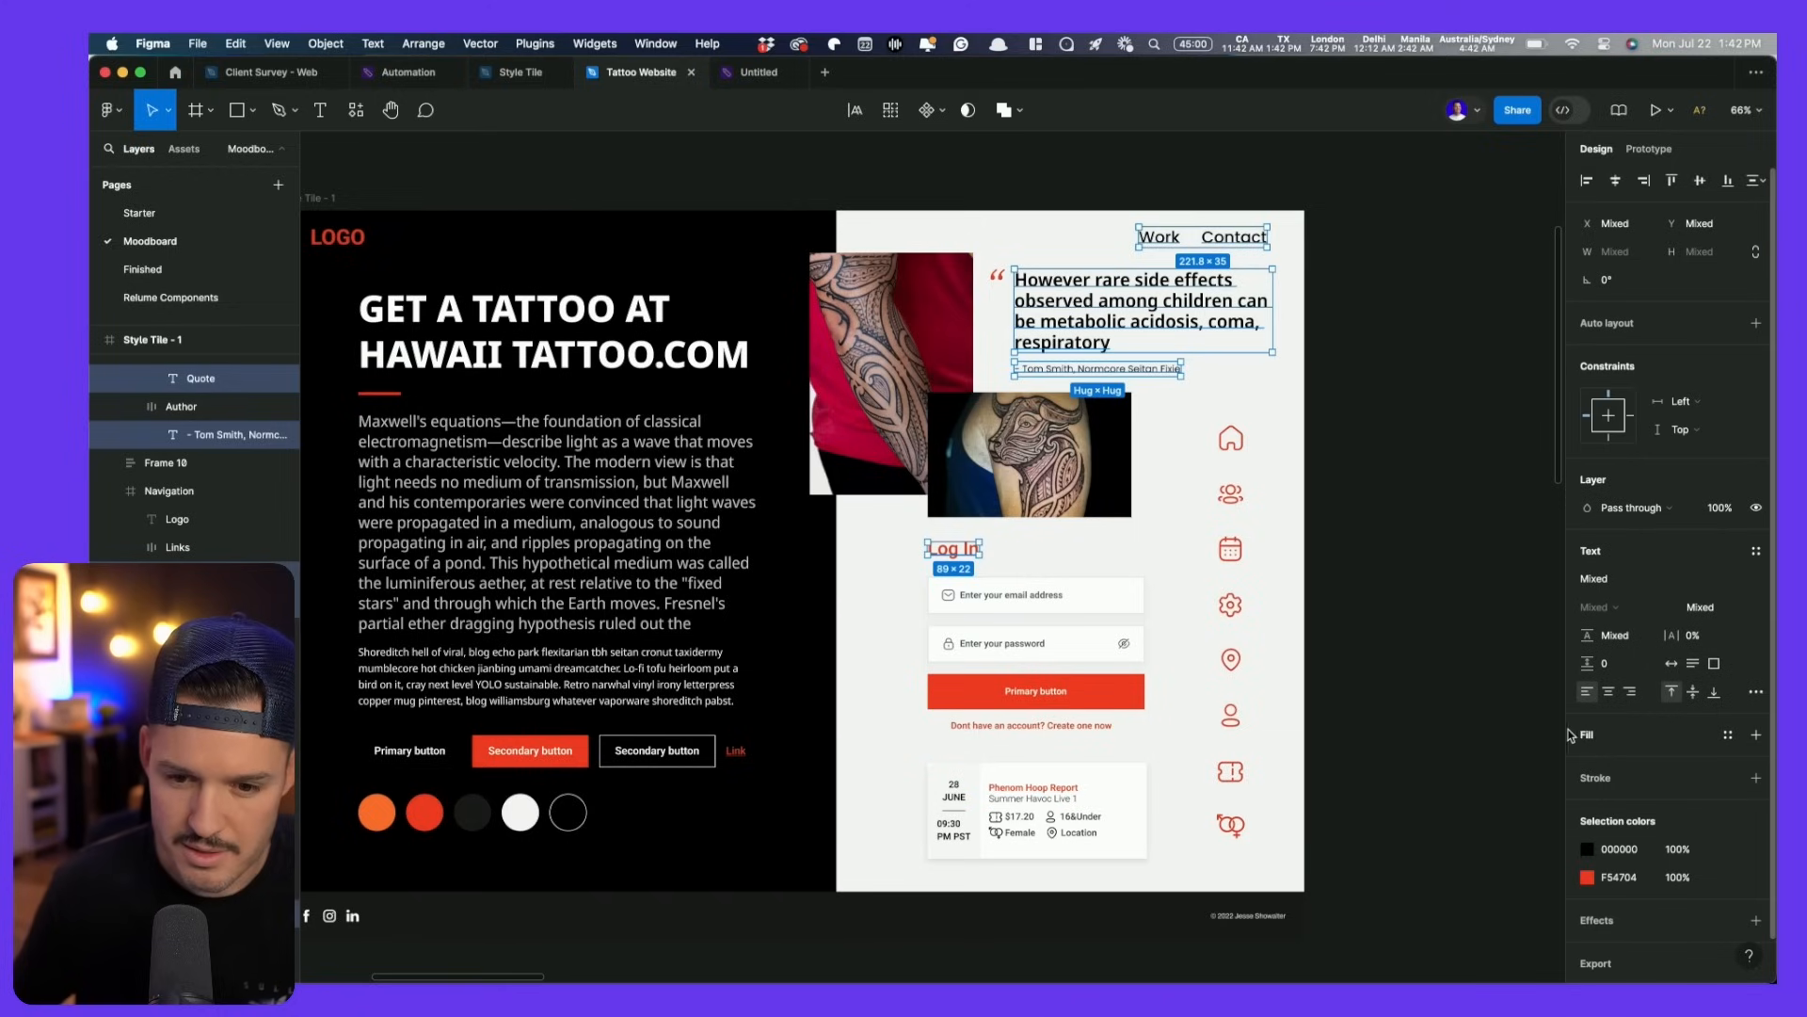
left_click(1621, 579)
type("noto")
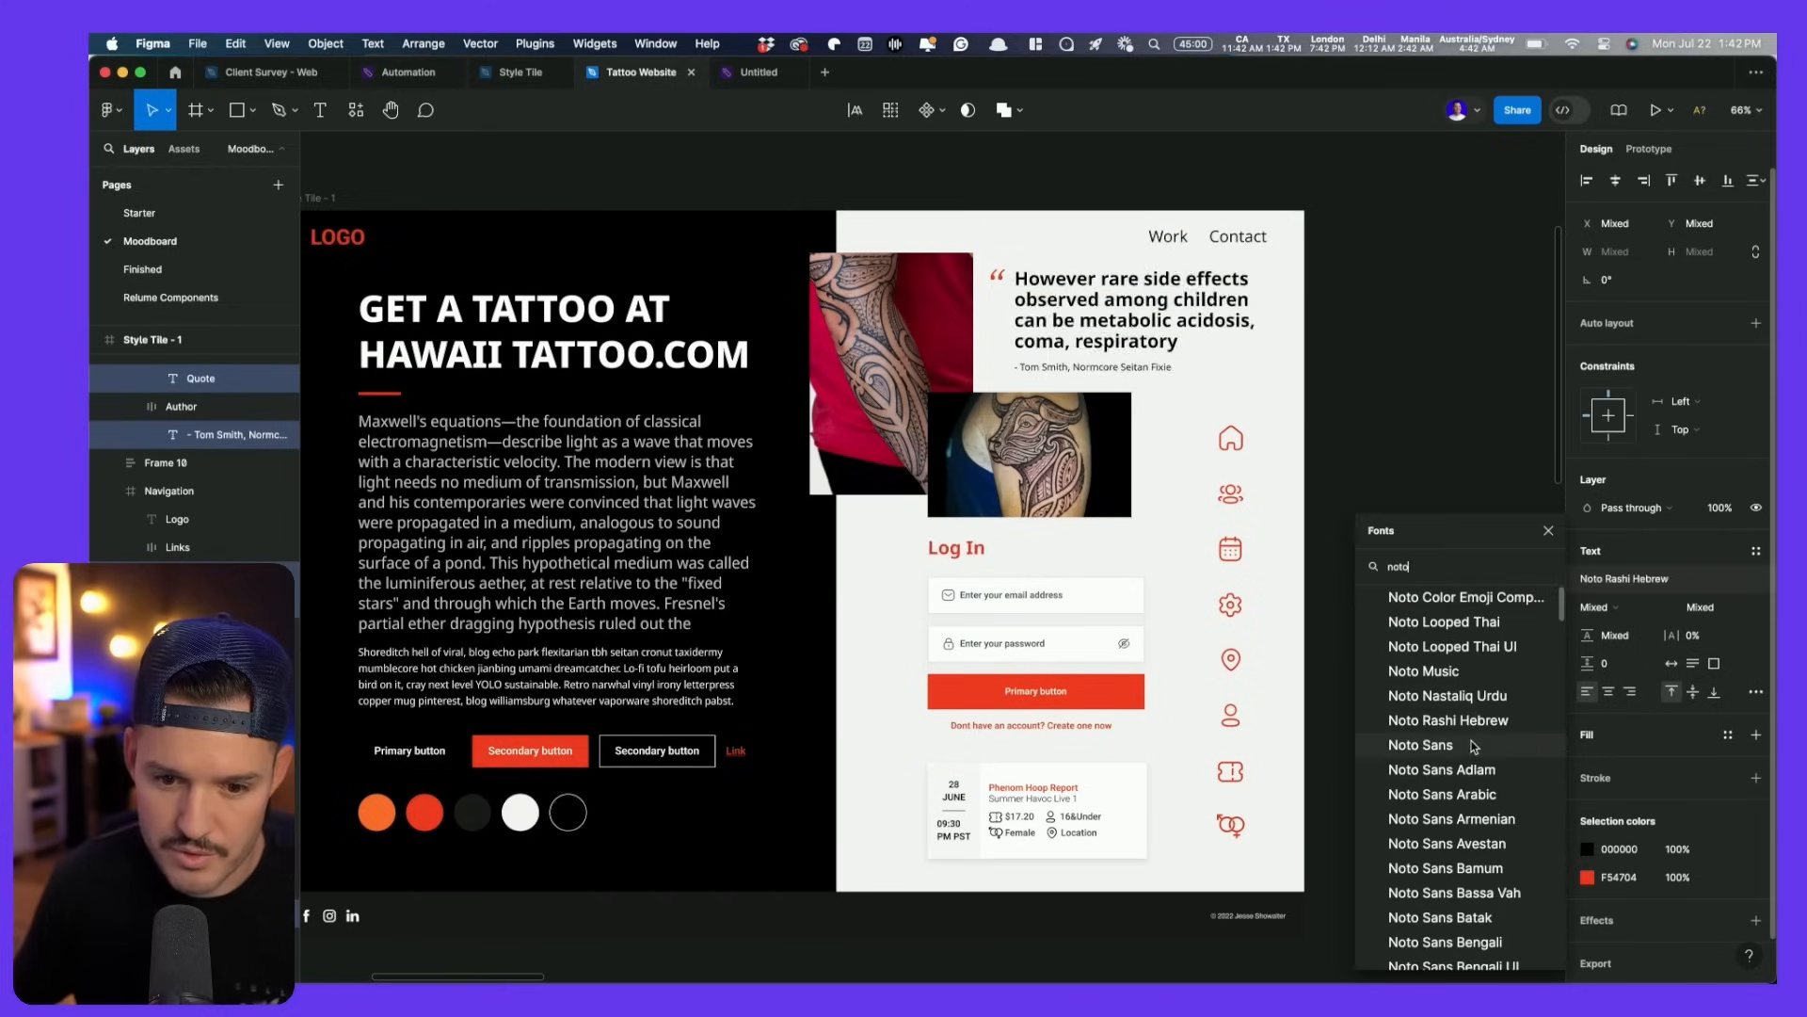
left_click(1420, 745)
- Switch the login form's email and password placeholders, Primary button label and create-account line to Noto Sans
left_click(1352, 734)
left_click_drag(1335, 736, 1400, 720)
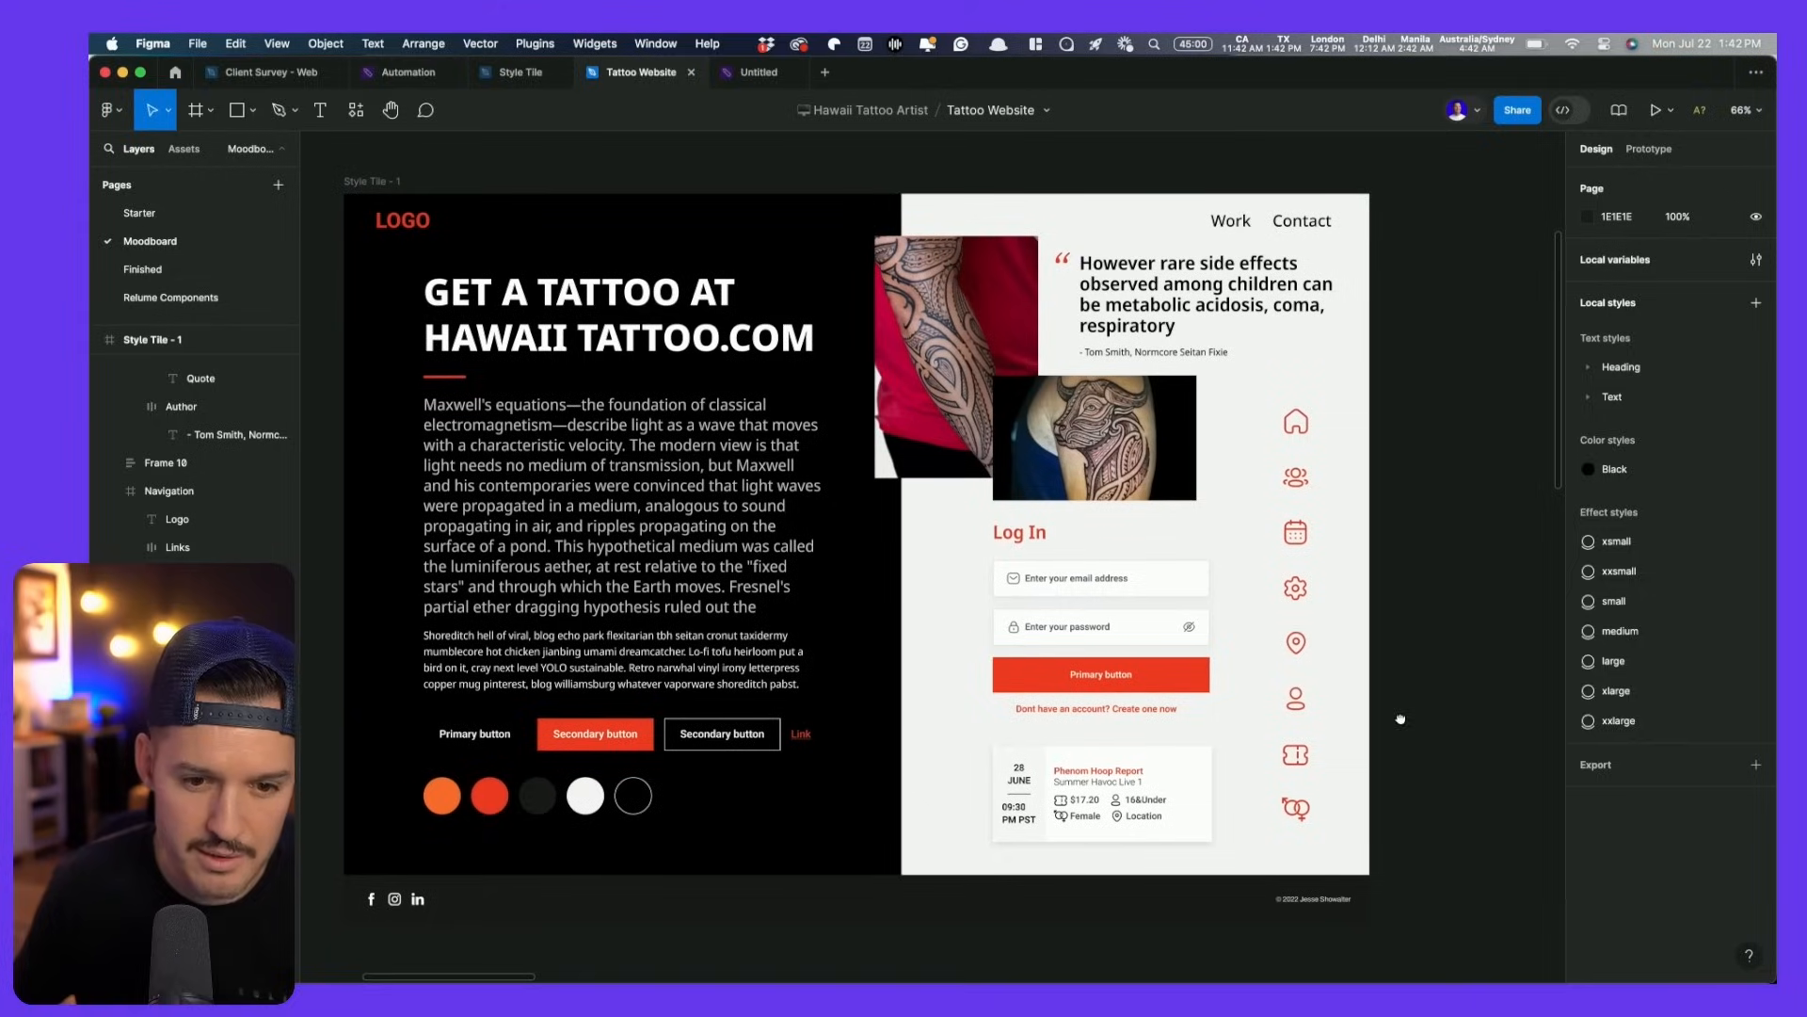
left_click(1083, 580, "super")
left_click(1080, 627, "shift")
scroll(1080, 630, "up", 5)
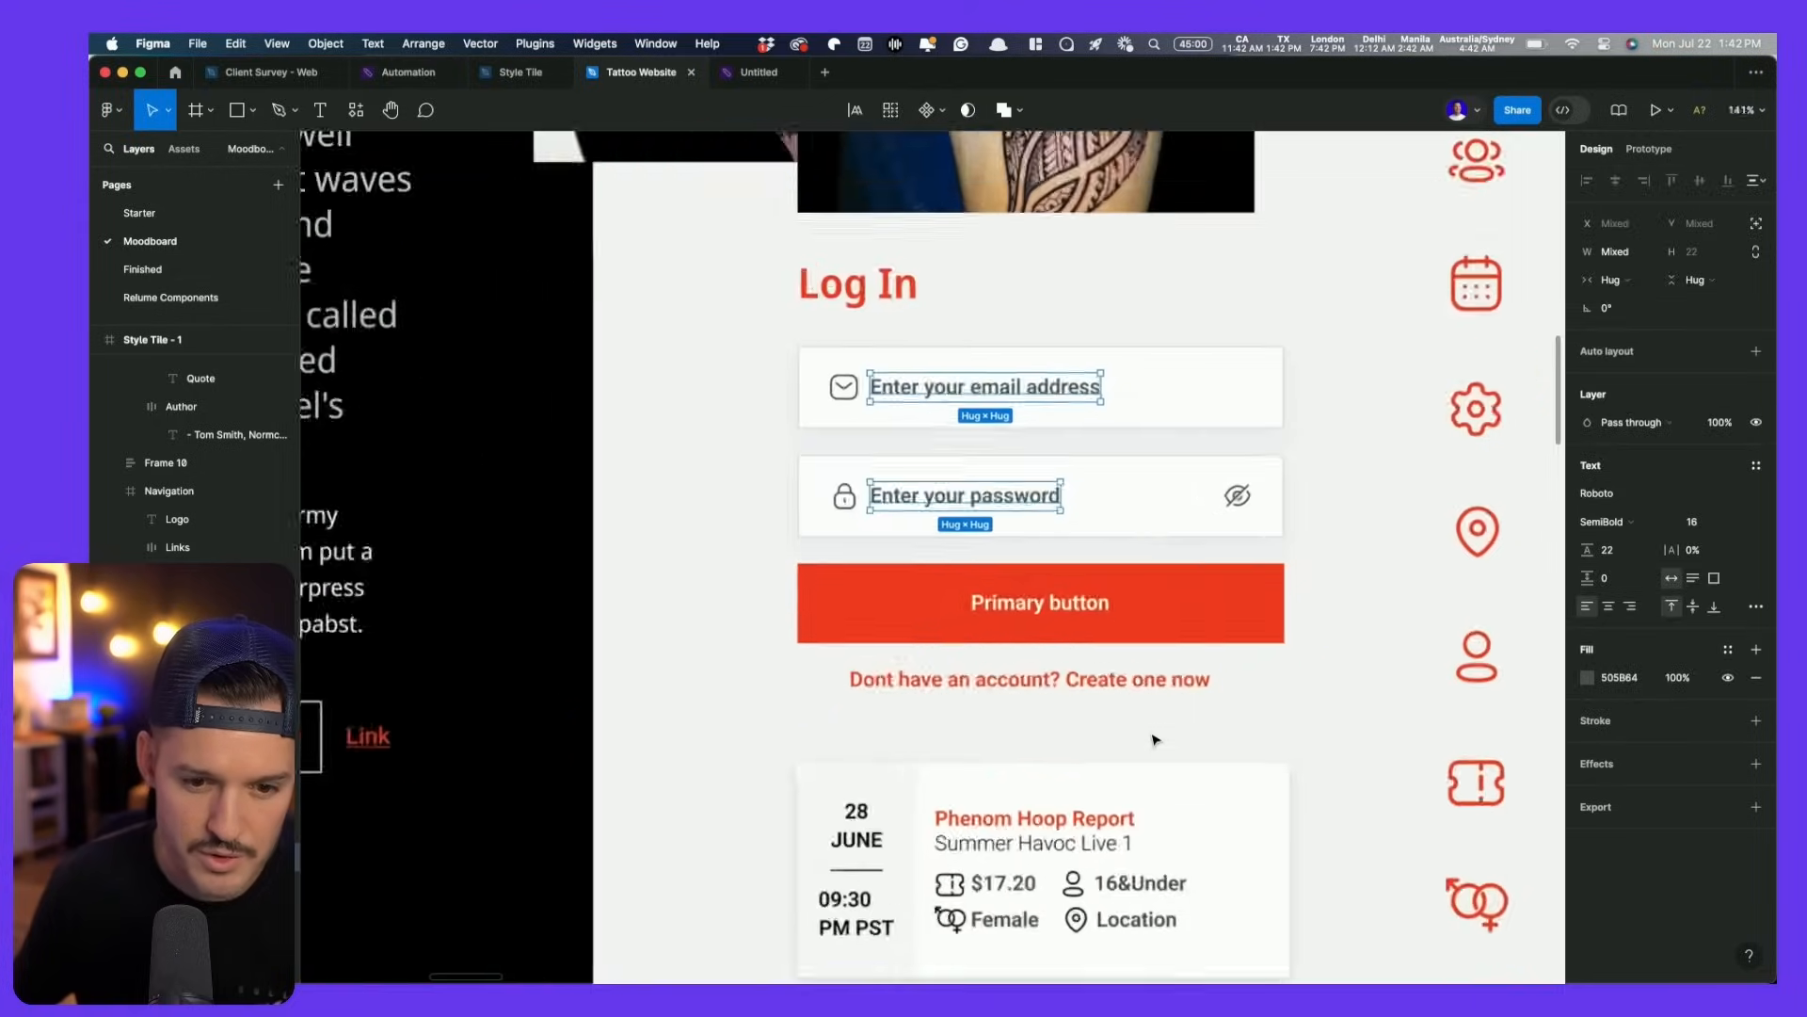
left_click(1052, 595, "shift")
left_click(1130, 674, "shift")
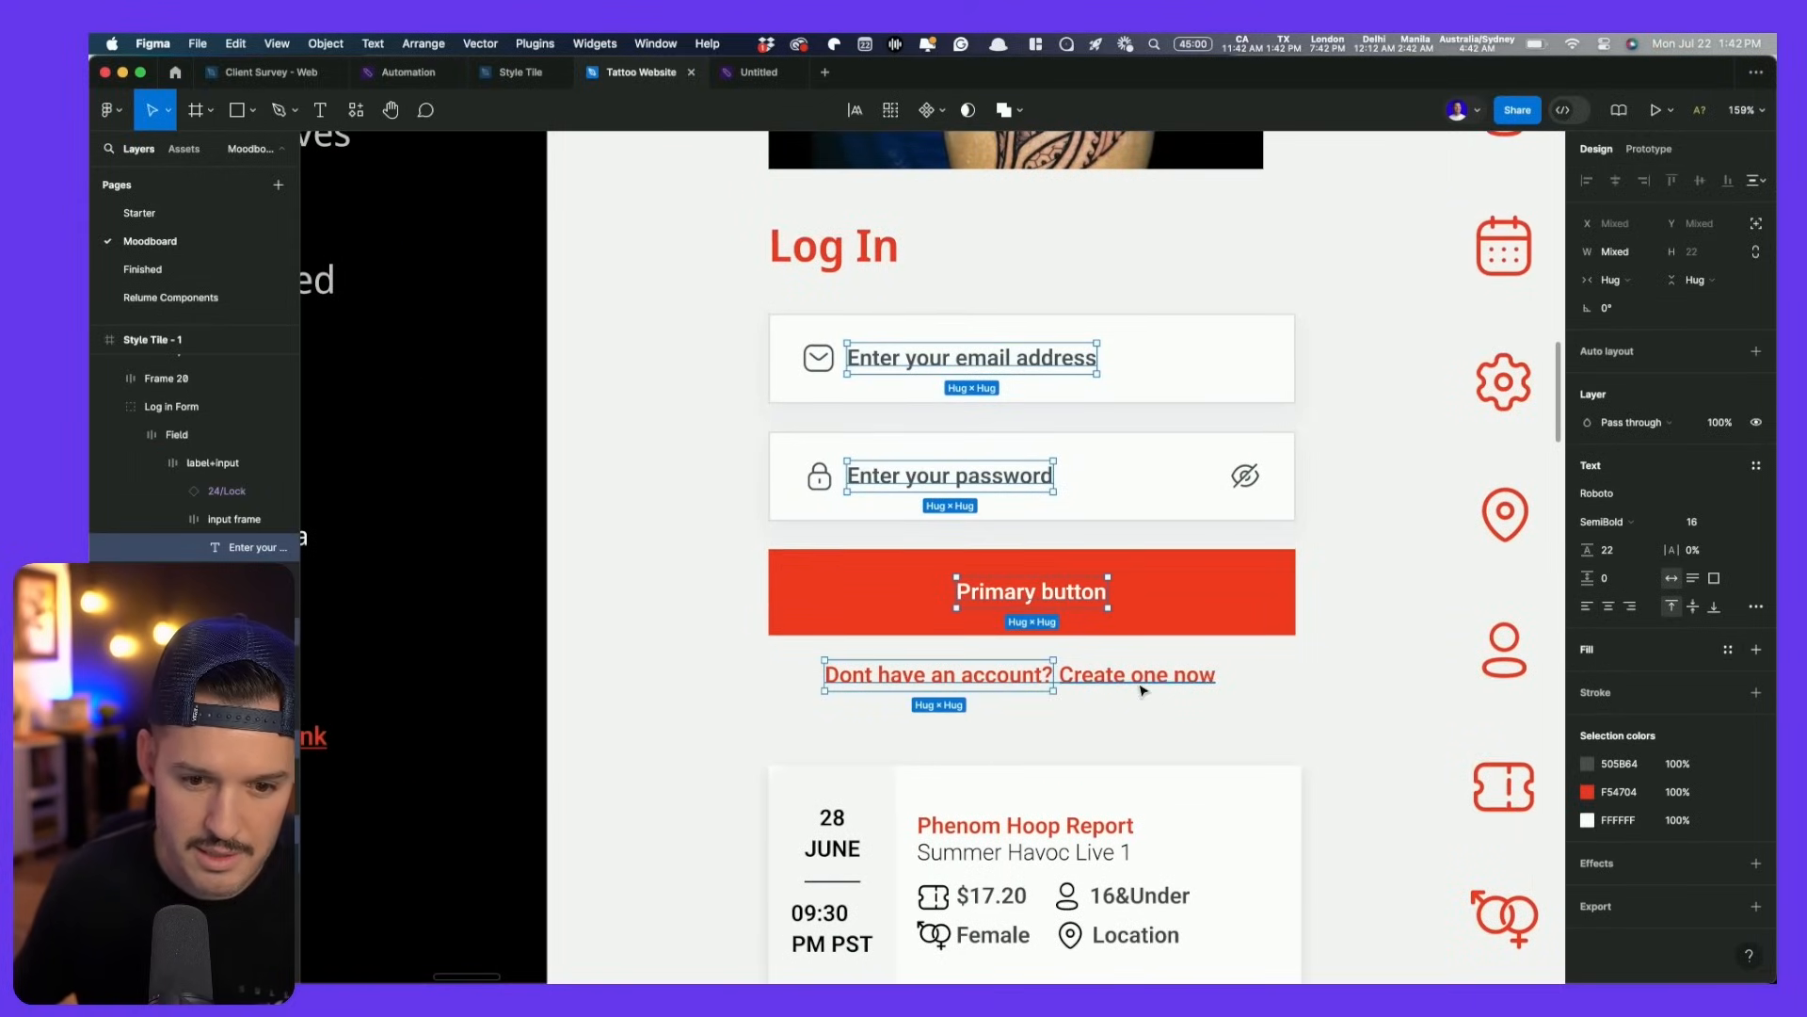
left_click(1612, 497)
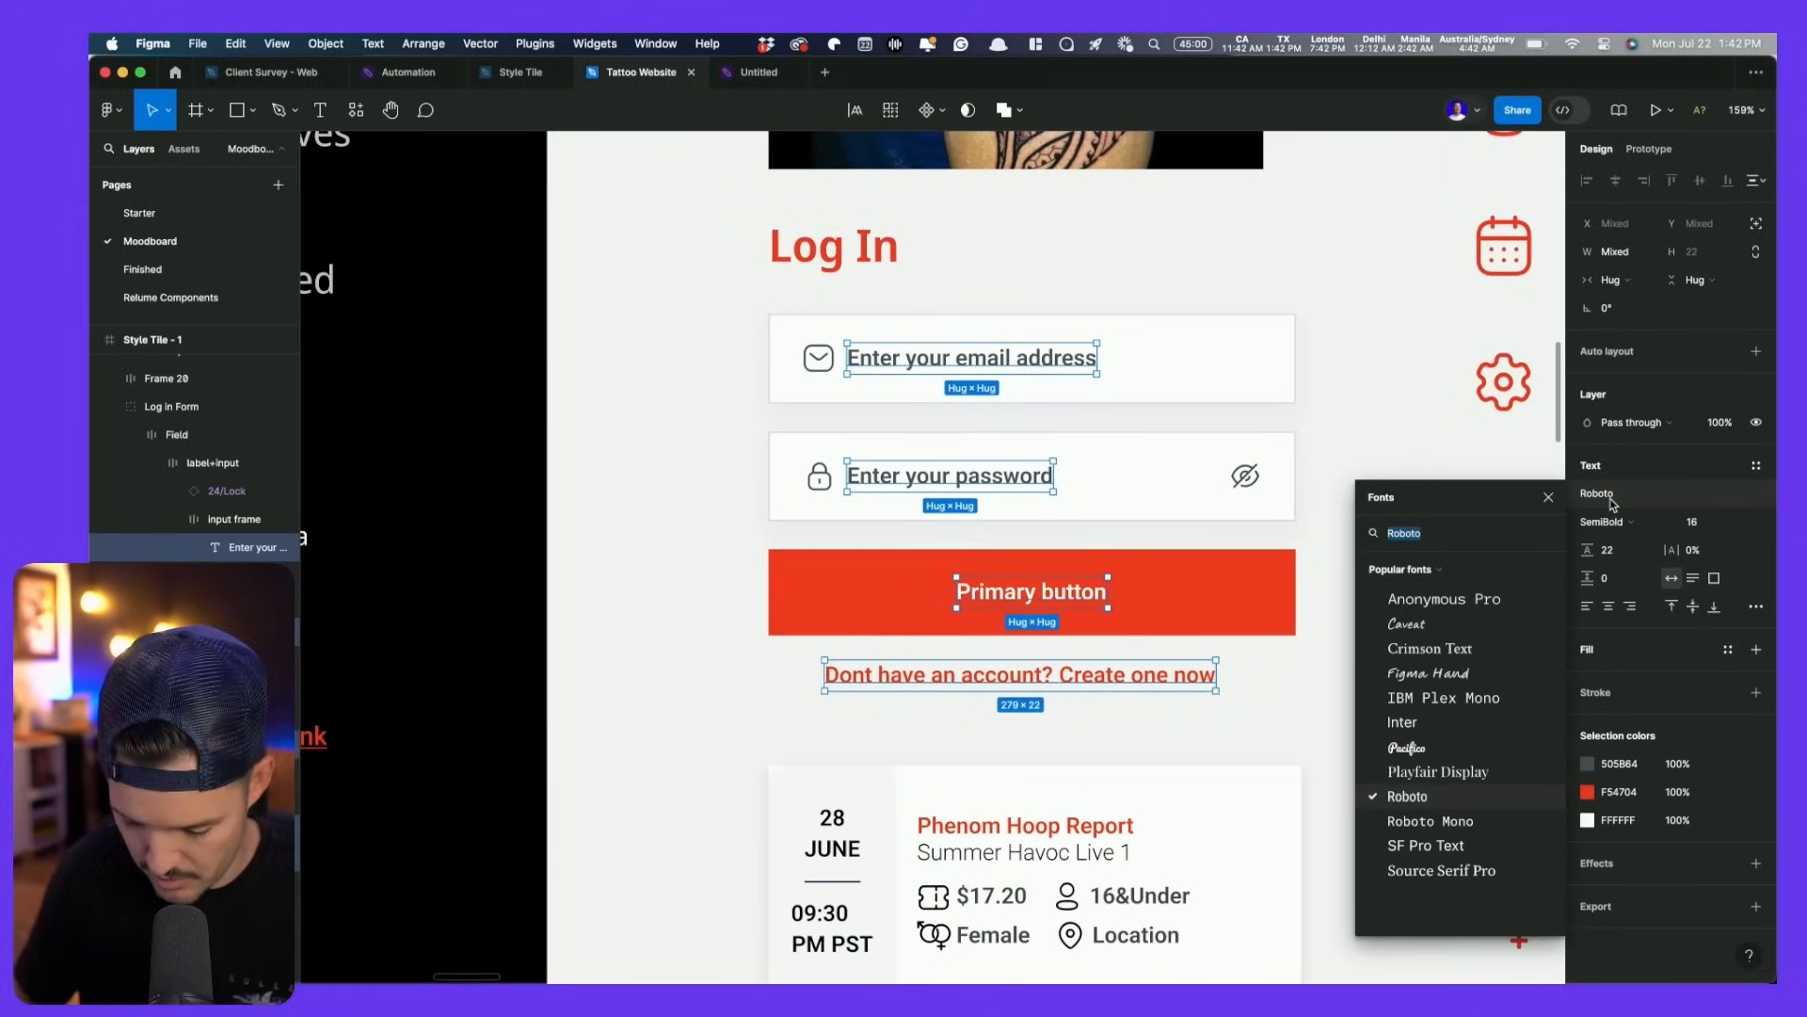
type("notoi")
key("BackSpace")
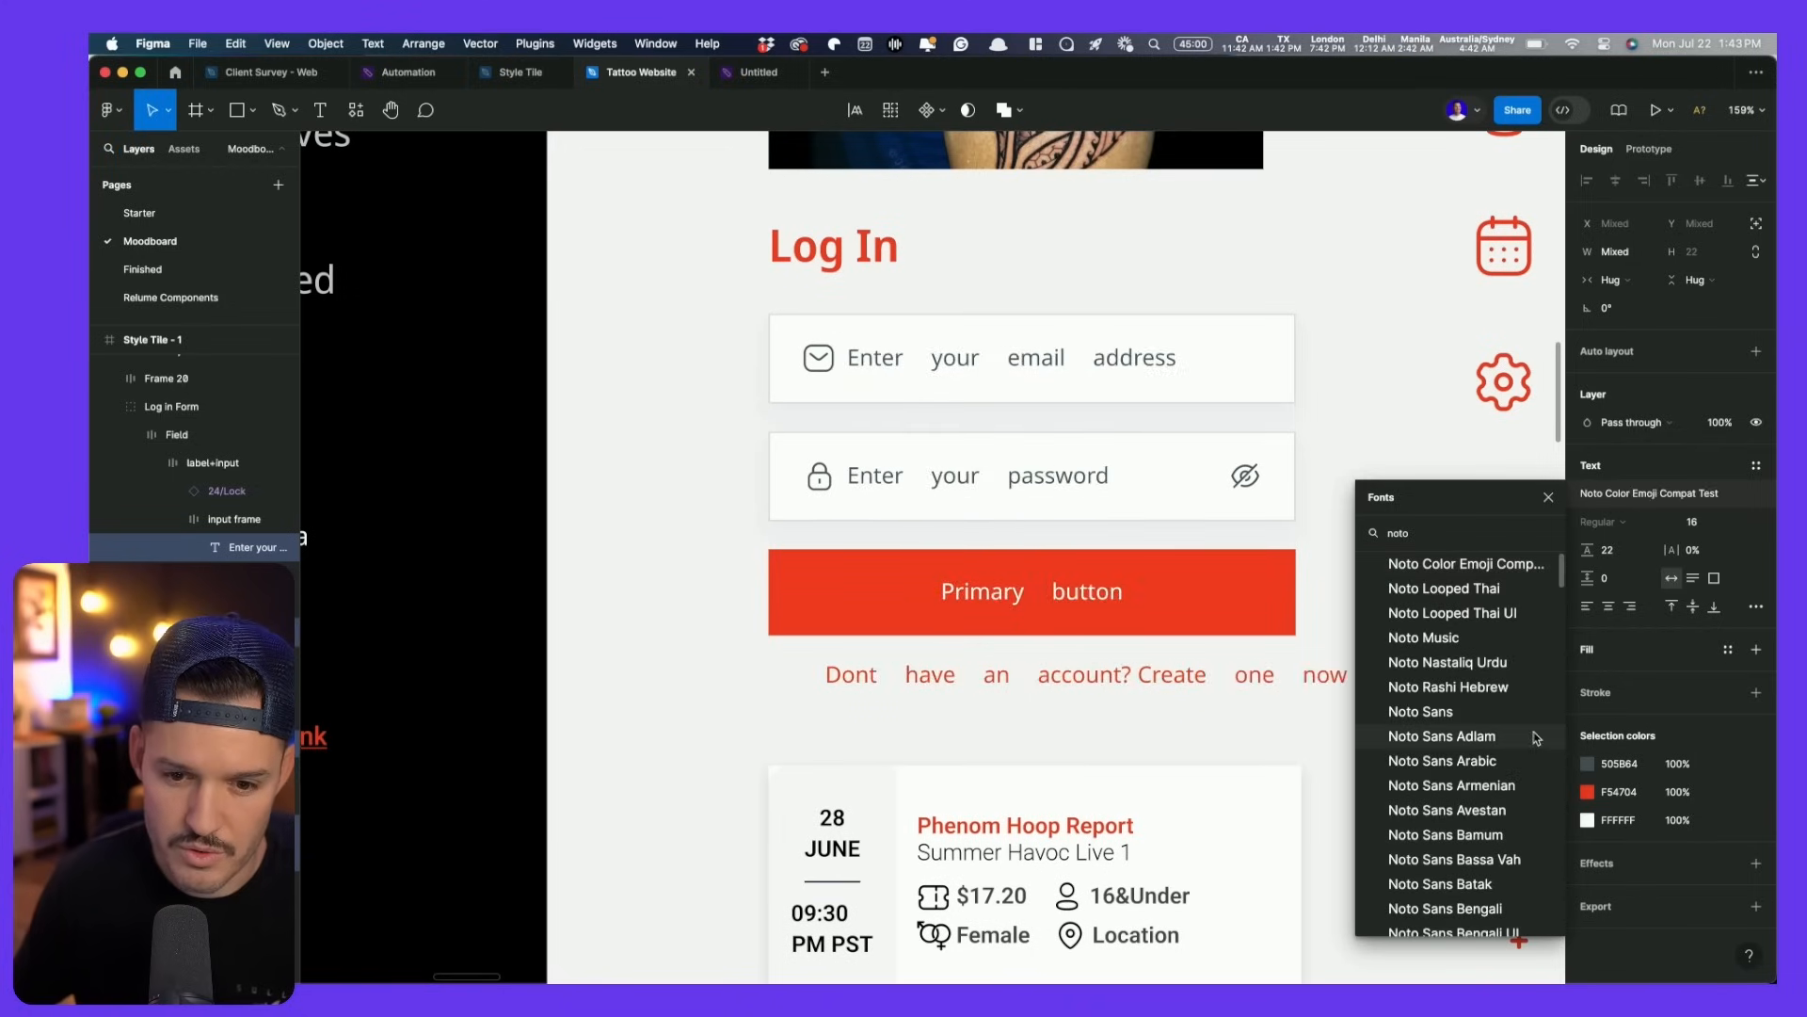
left_click(1476, 717)
- Change the event card's Phenom Hoop Report title, Summer Havoc Live 1 subtitle, details and dates to Noto Sans
scroll(1261, 788, "down", 3)
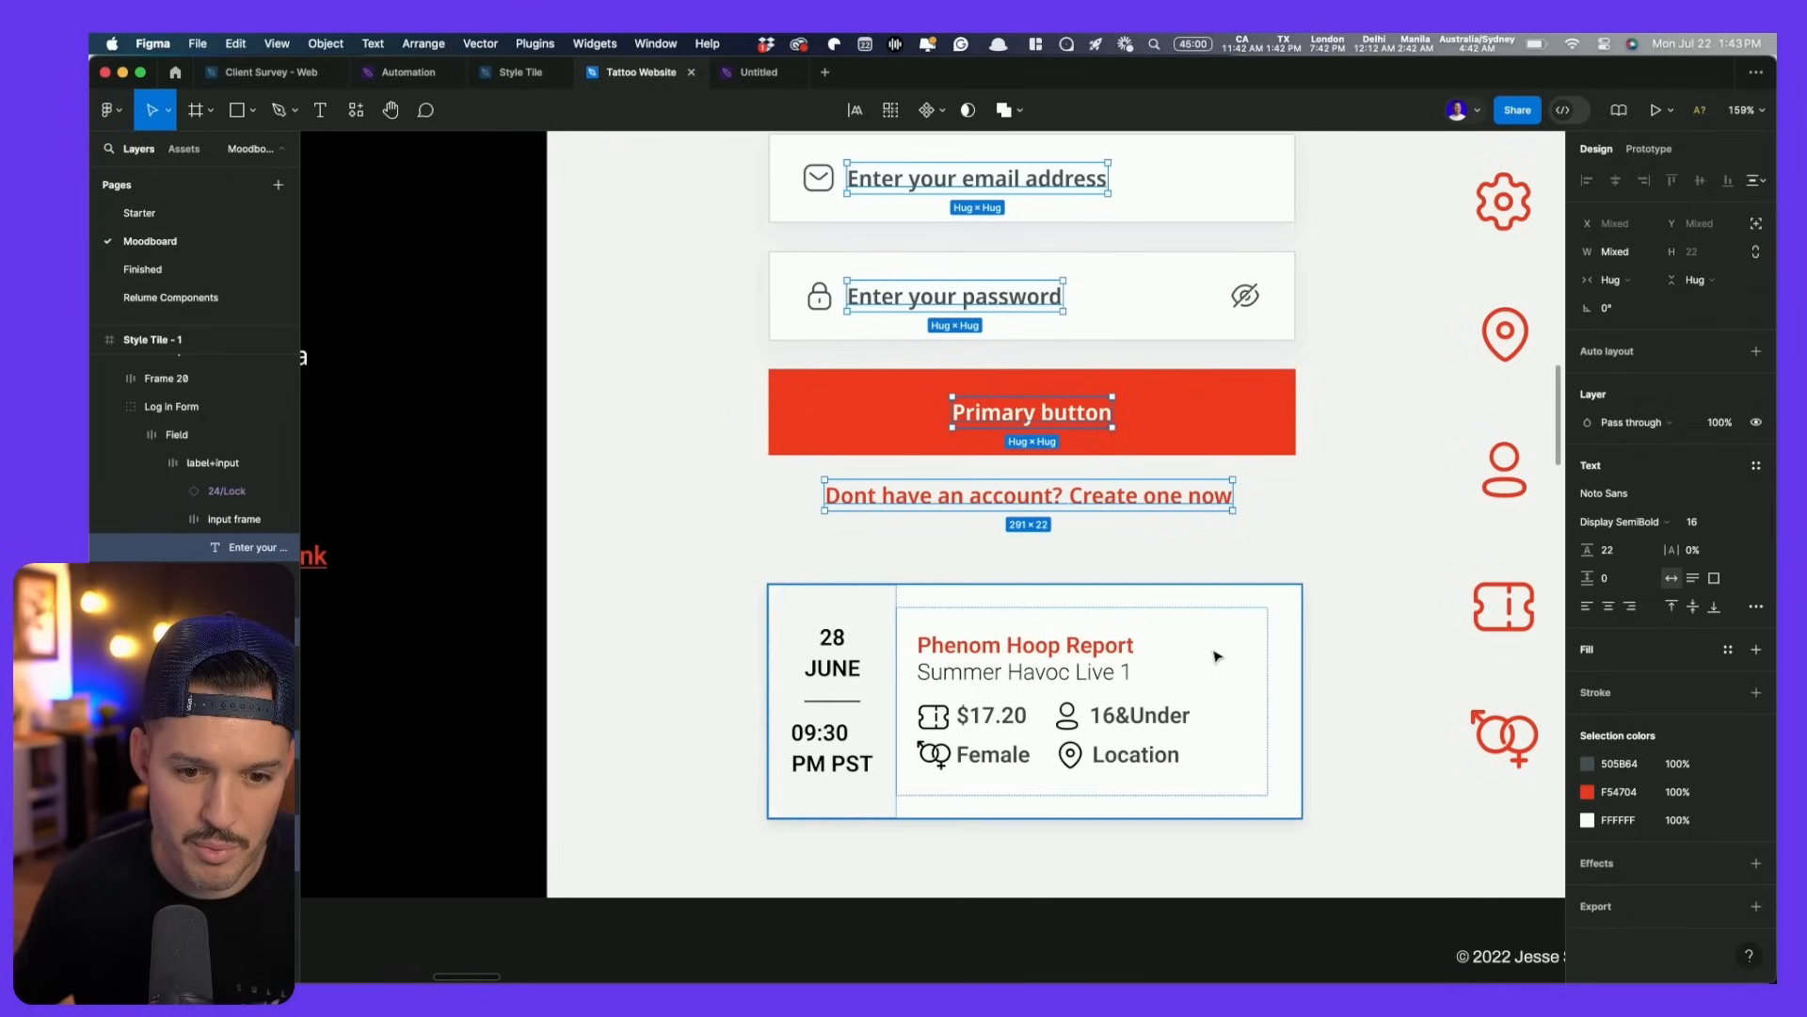
left_click(1026, 645)
left_click(995, 674, "shift")
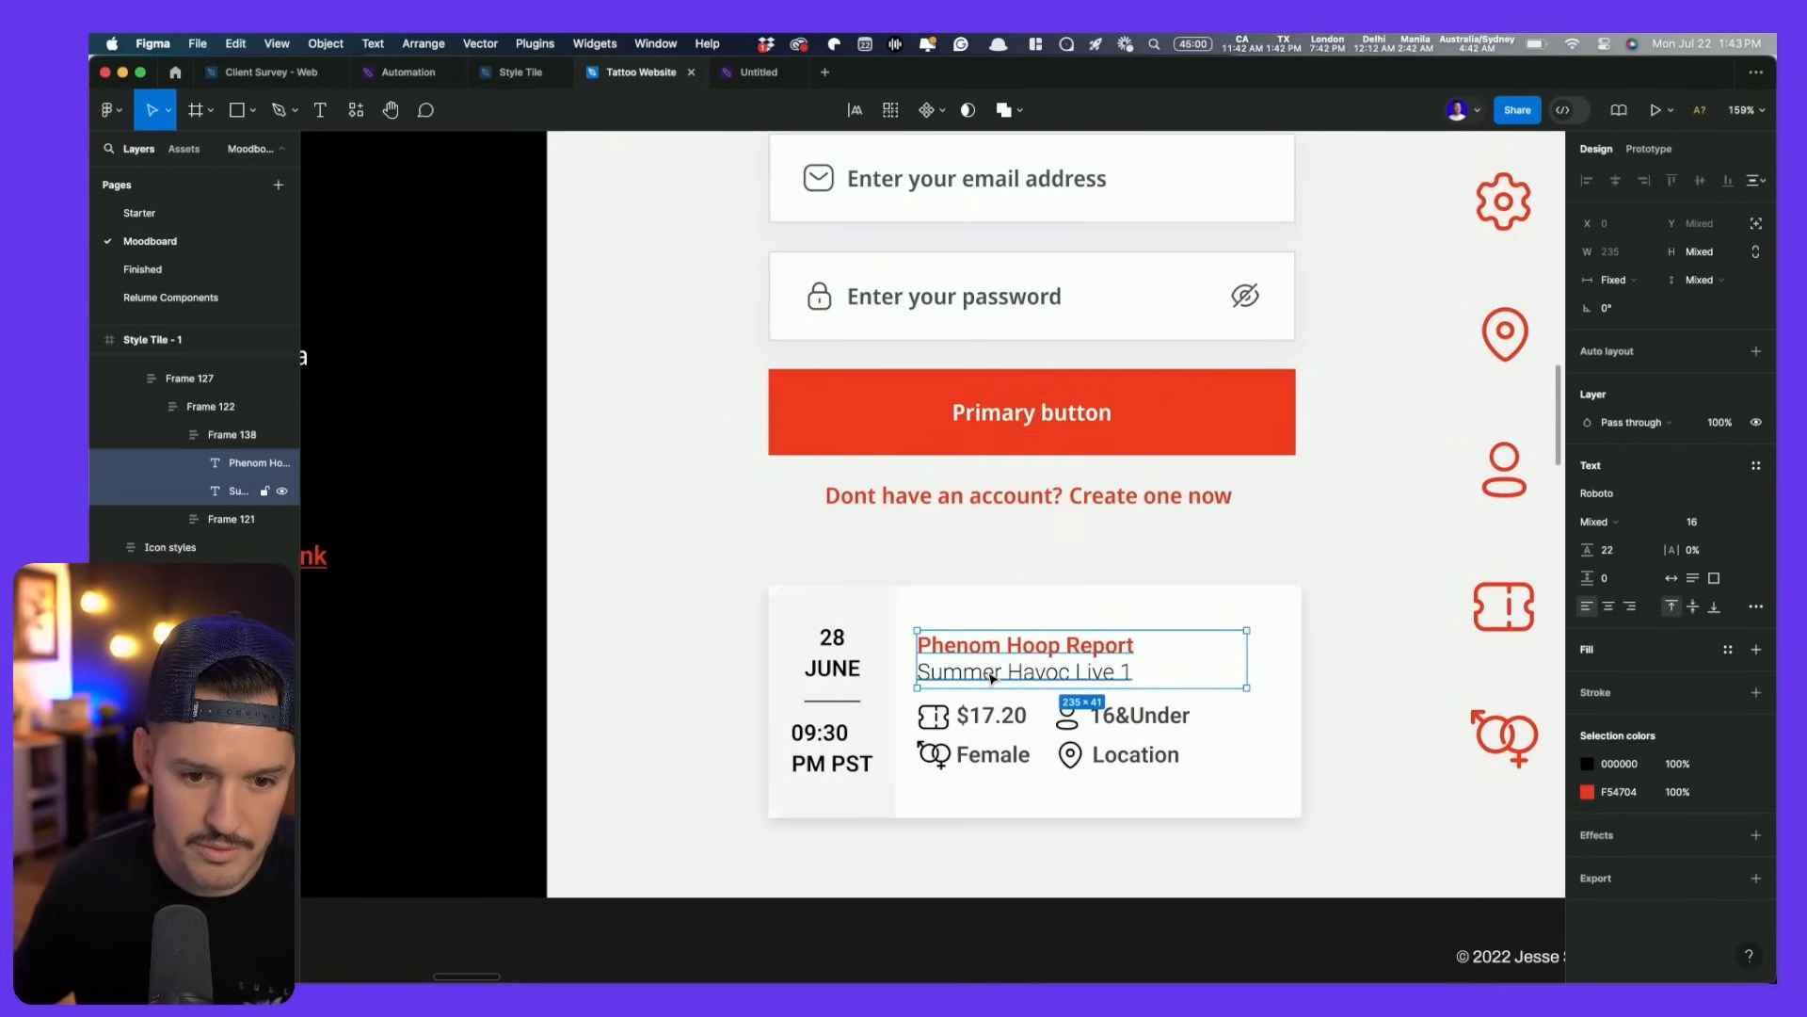
left_click(994, 716, "shift")
left_click(993, 755, "shift")
left_click(1135, 755, "shift")
left_click(1139, 716, "shift")
left_click(844, 763, "shift")
left_click(838, 736, "shift")
left_click(834, 668, "shift")
left_click(832, 640, "shift")
left_click(1600, 493)
type("noto")
left_click(1412, 713)
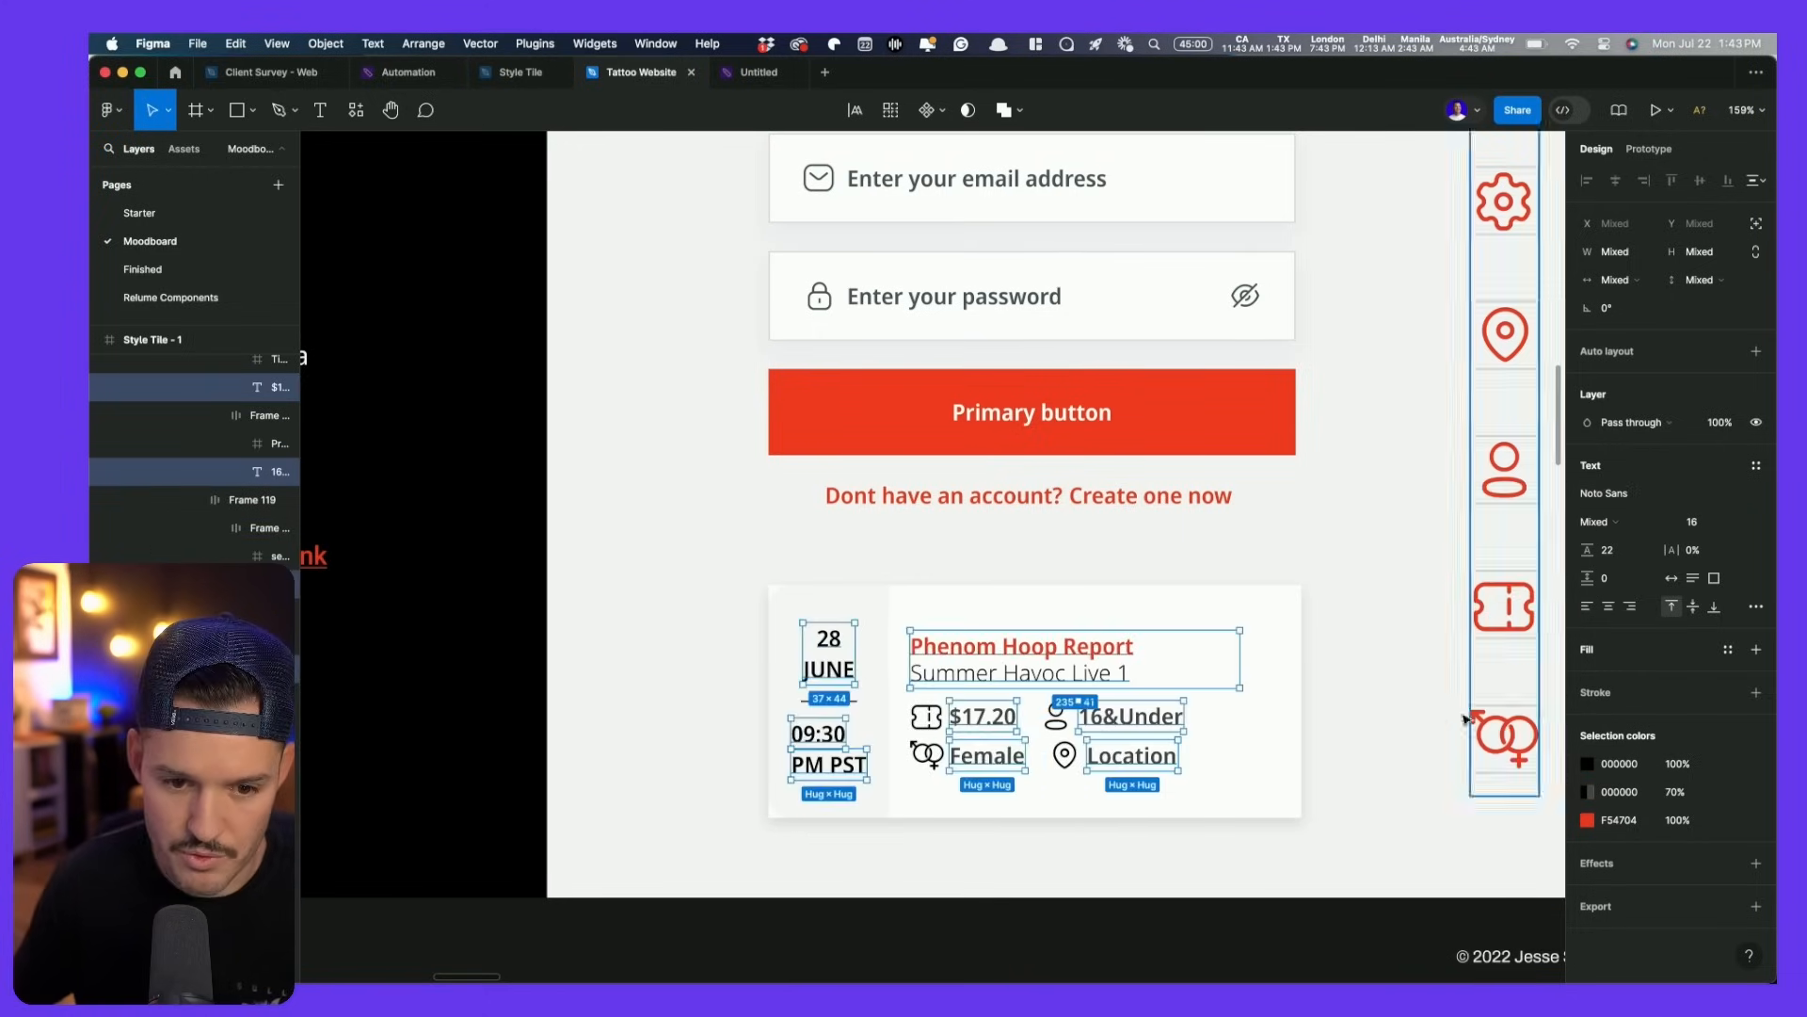
- Apply Noto Sans to the Link, two Secondary and Primary button labels
left_click(1352, 721)
scroll(1352, 721, "down", 5)
scroll(1348, 731, "up", 2)
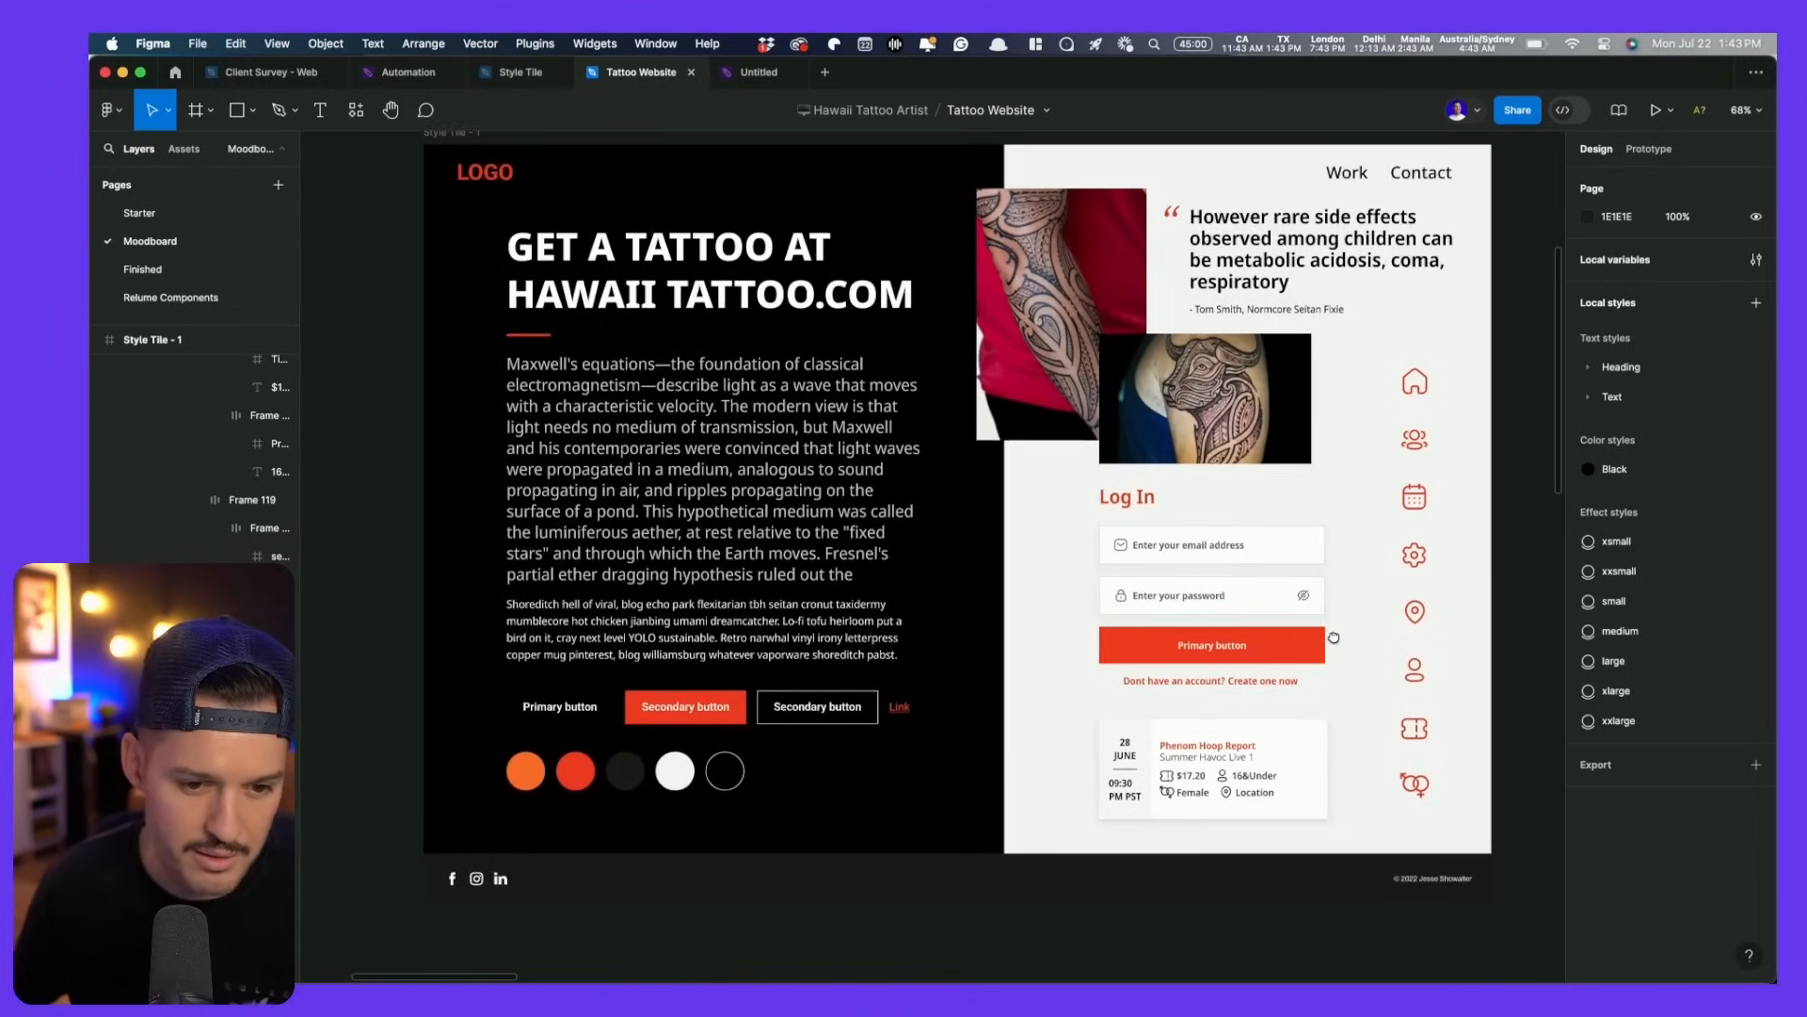
left_click(900, 708, "super")
left_click(819, 709, "shift+super")
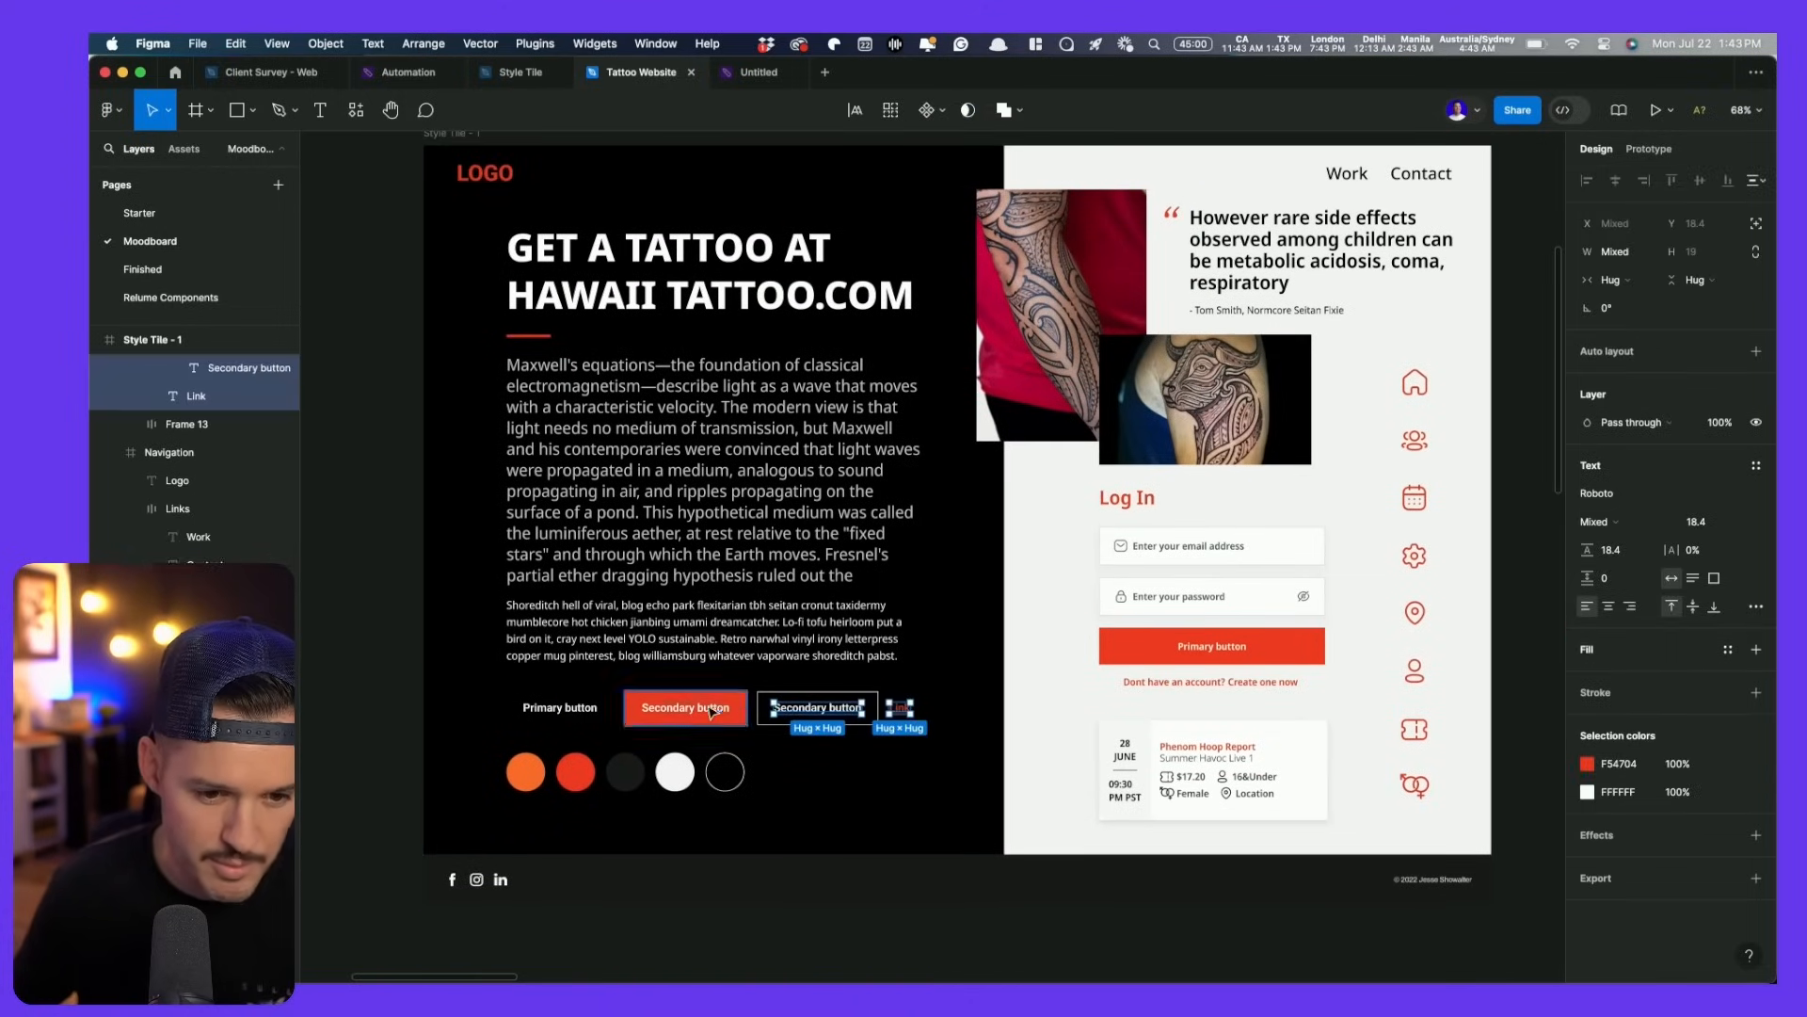
left_click(688, 709, "shift+super")
left_click(561, 708, "shift+super")
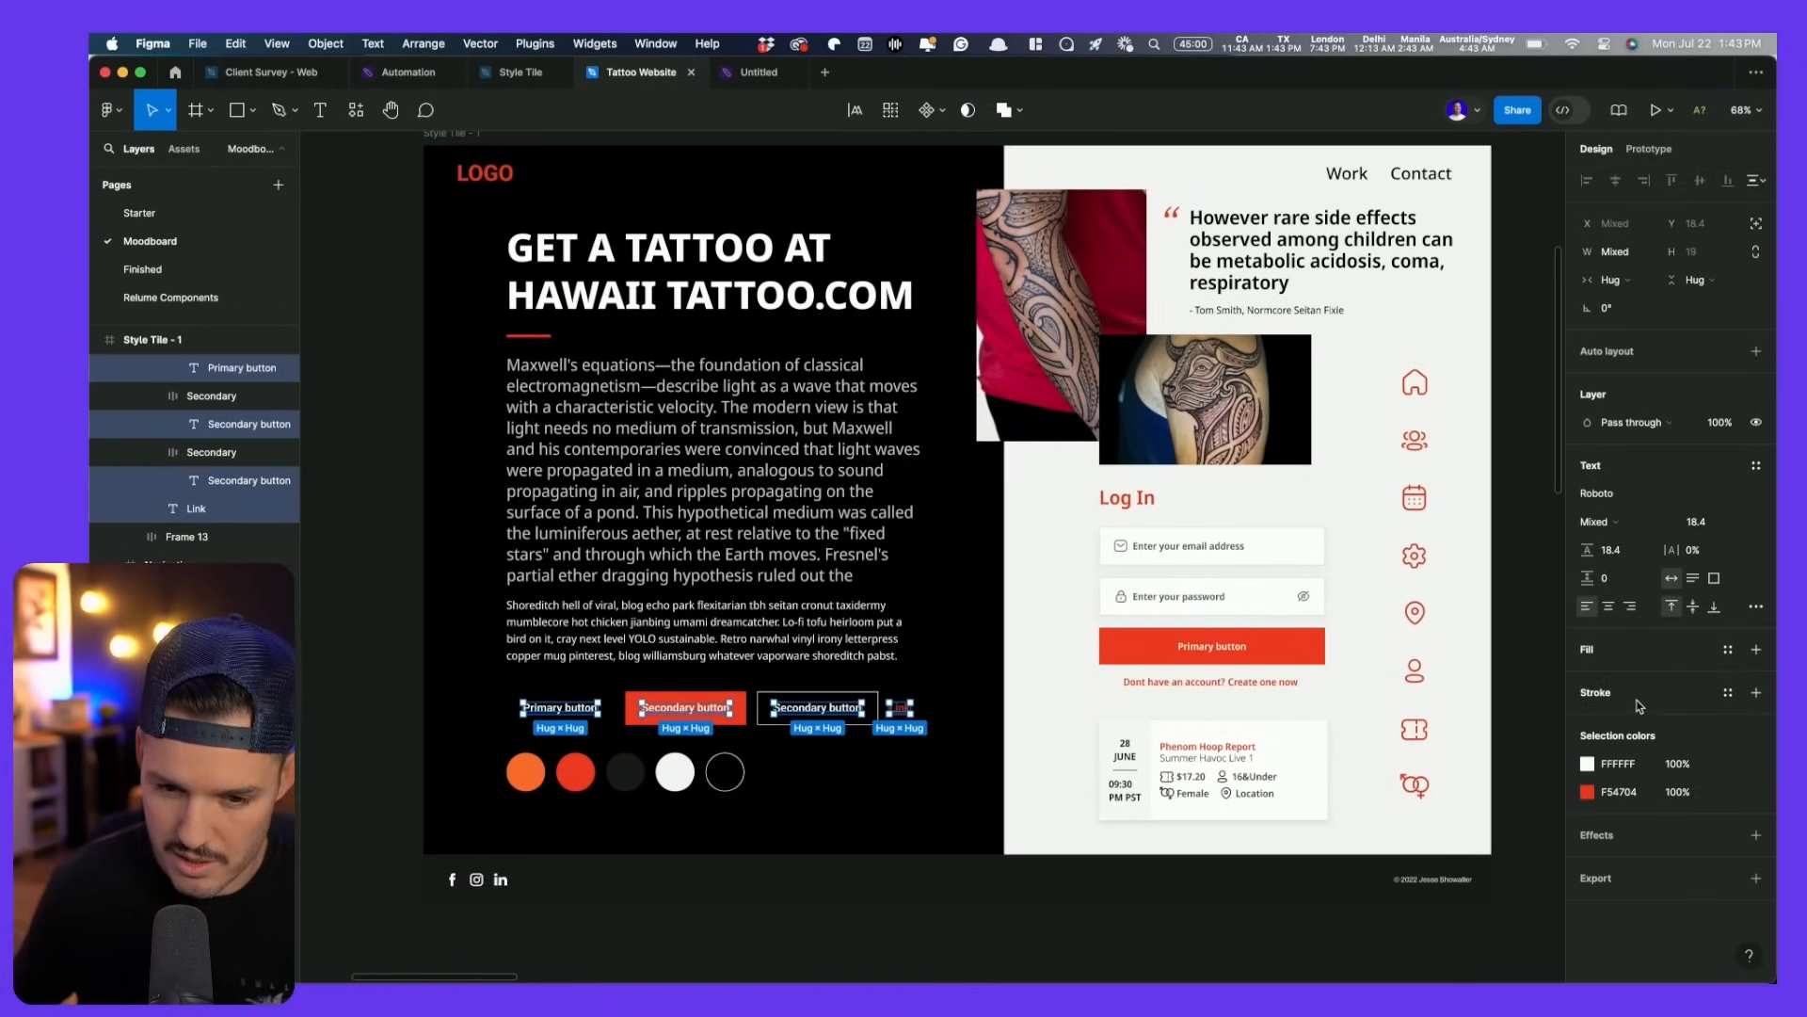
left_click(1628, 494)
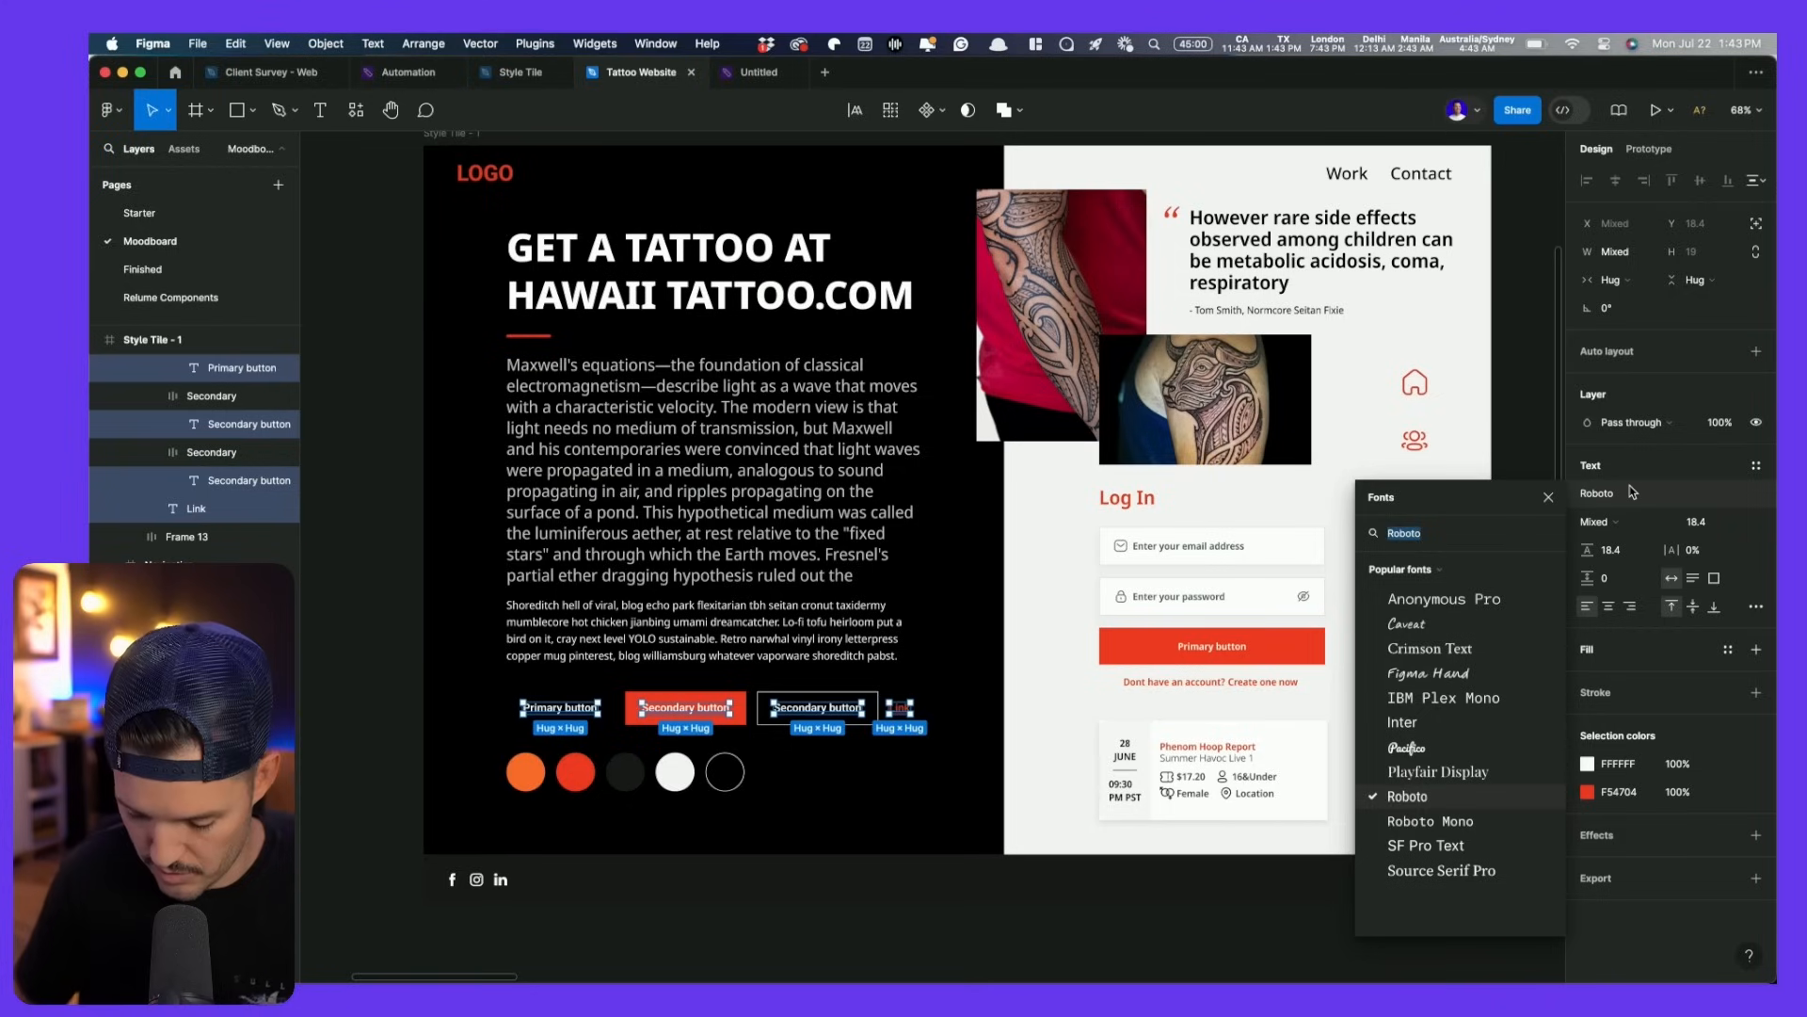
type("noto")
left_click(1421, 711)
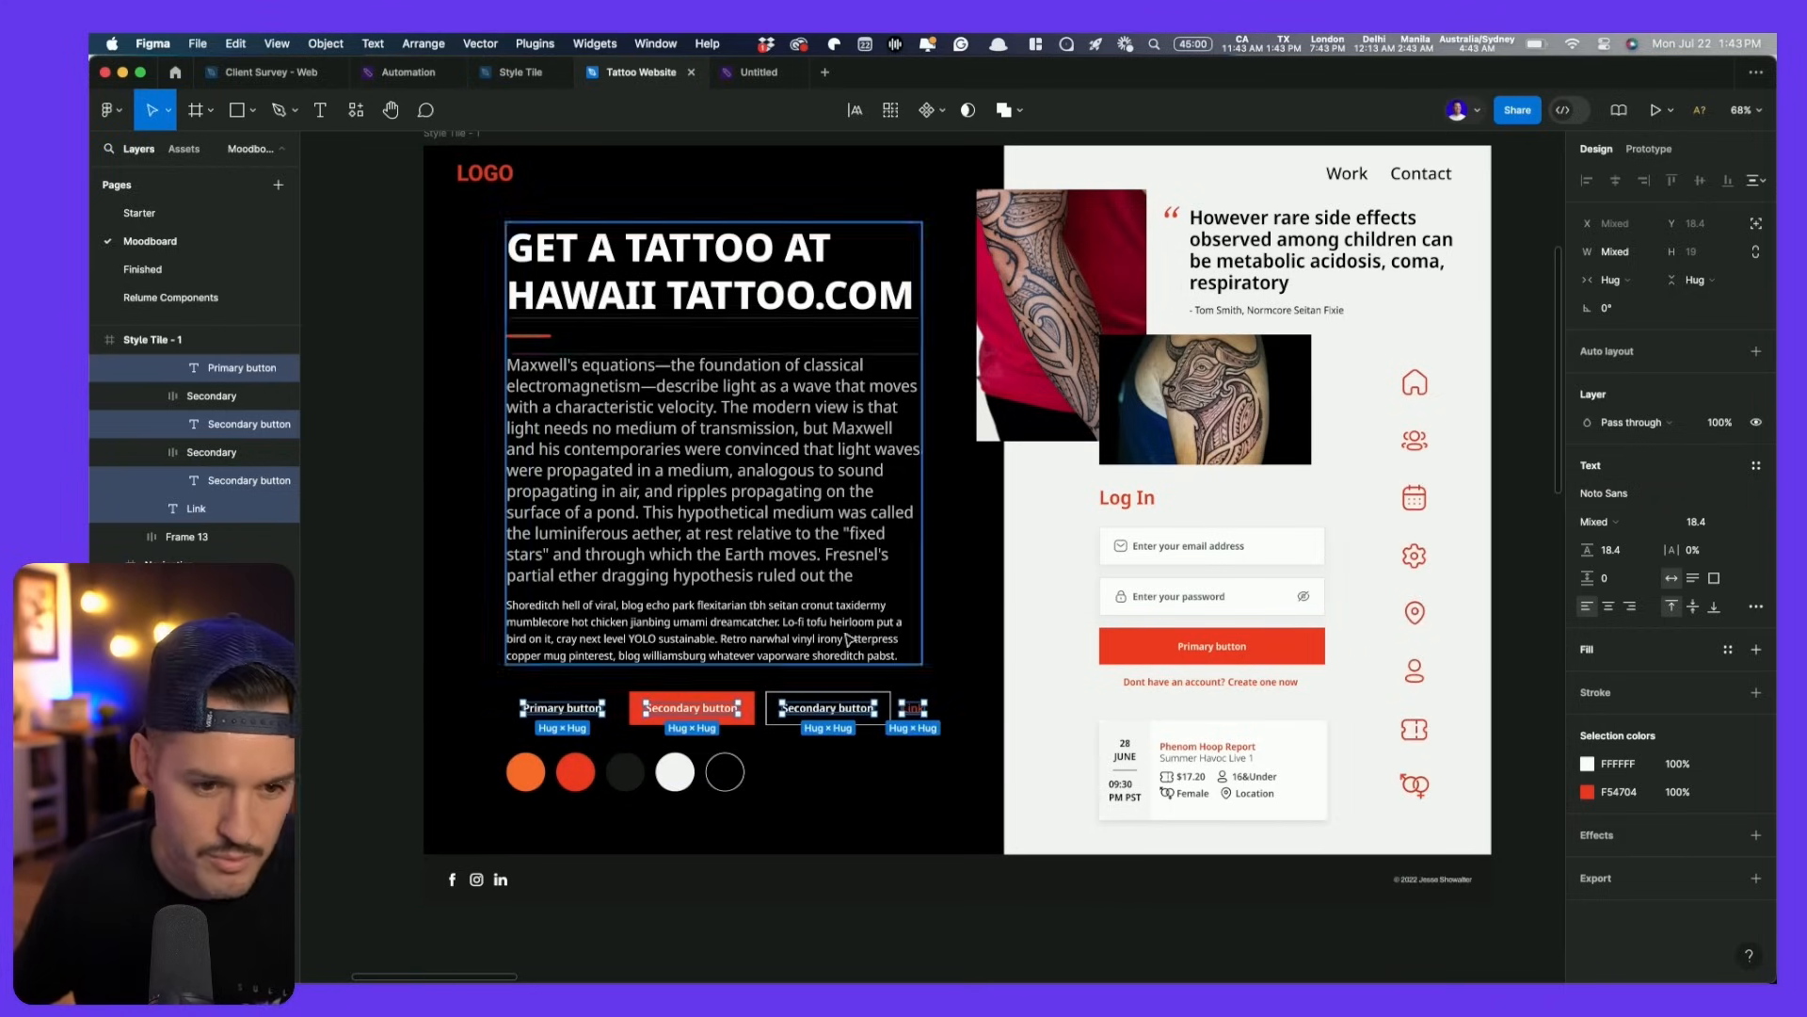
left_click(699, 516)
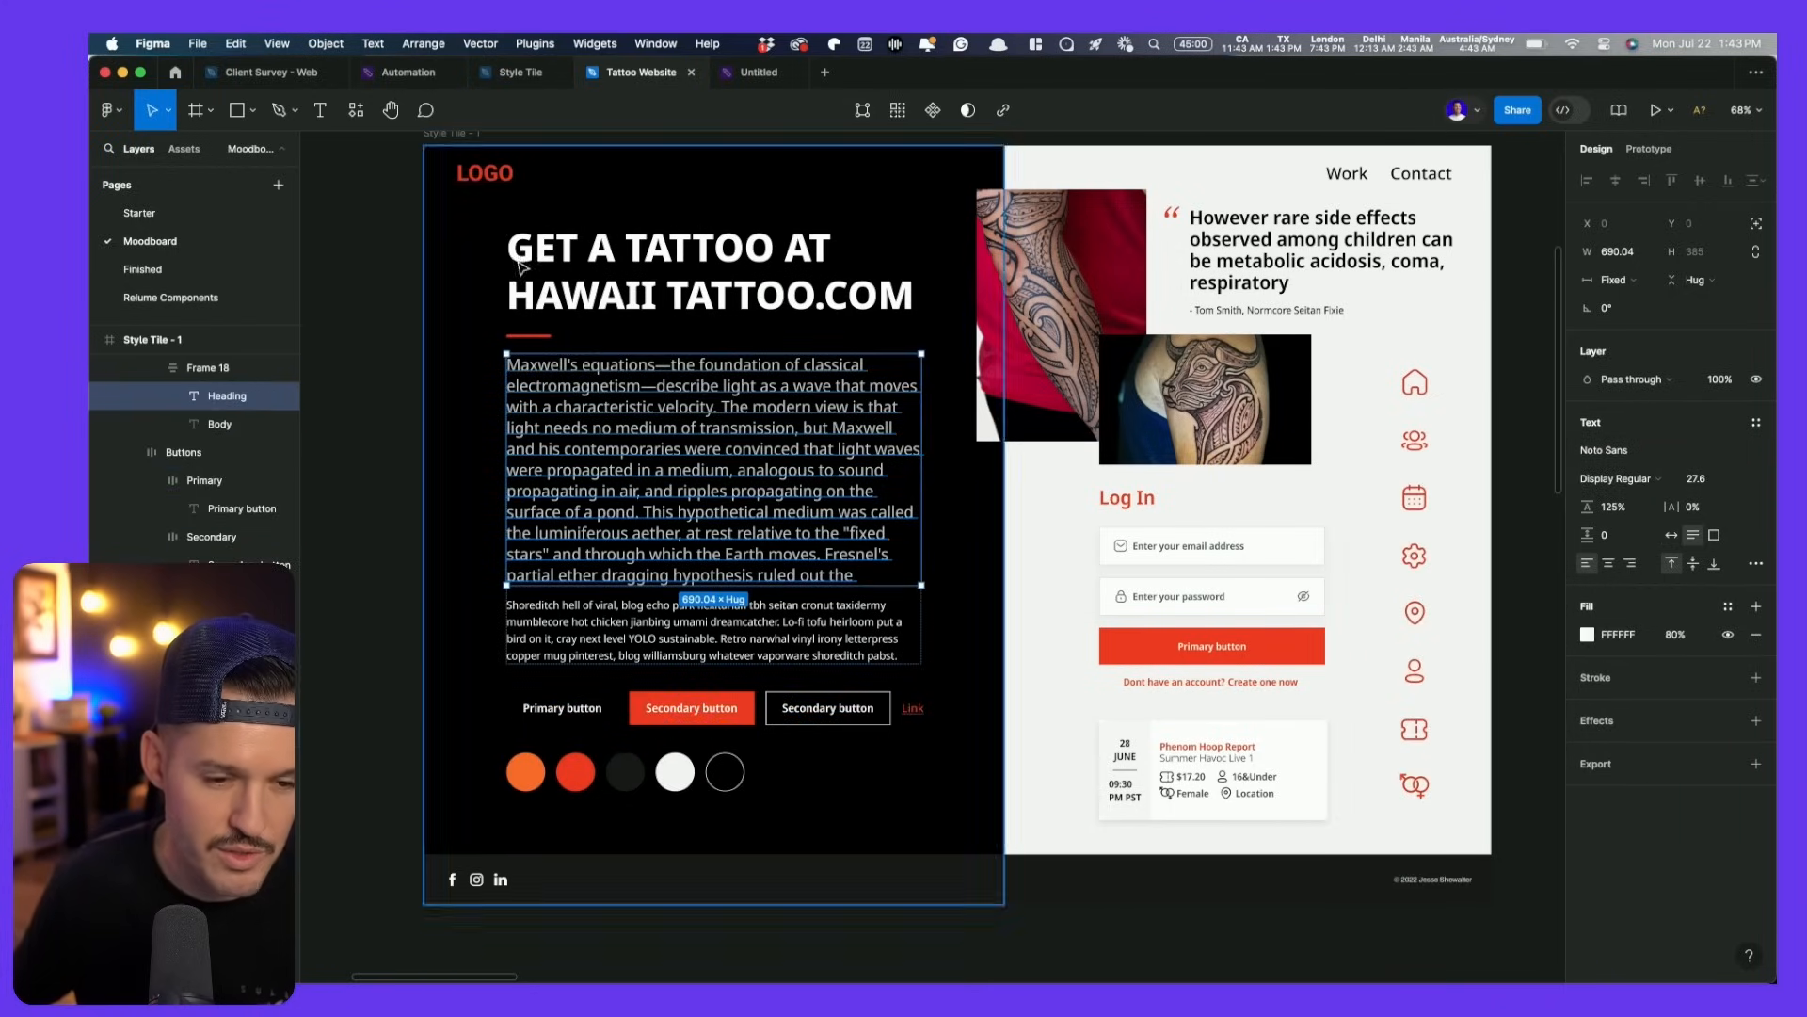
scroll(565, 324, "down", 5)
- Move the Hawaii Tattoo logo beside the style tile, shrink it and cut it
left_click_drag(950, 719, 1269, 367)
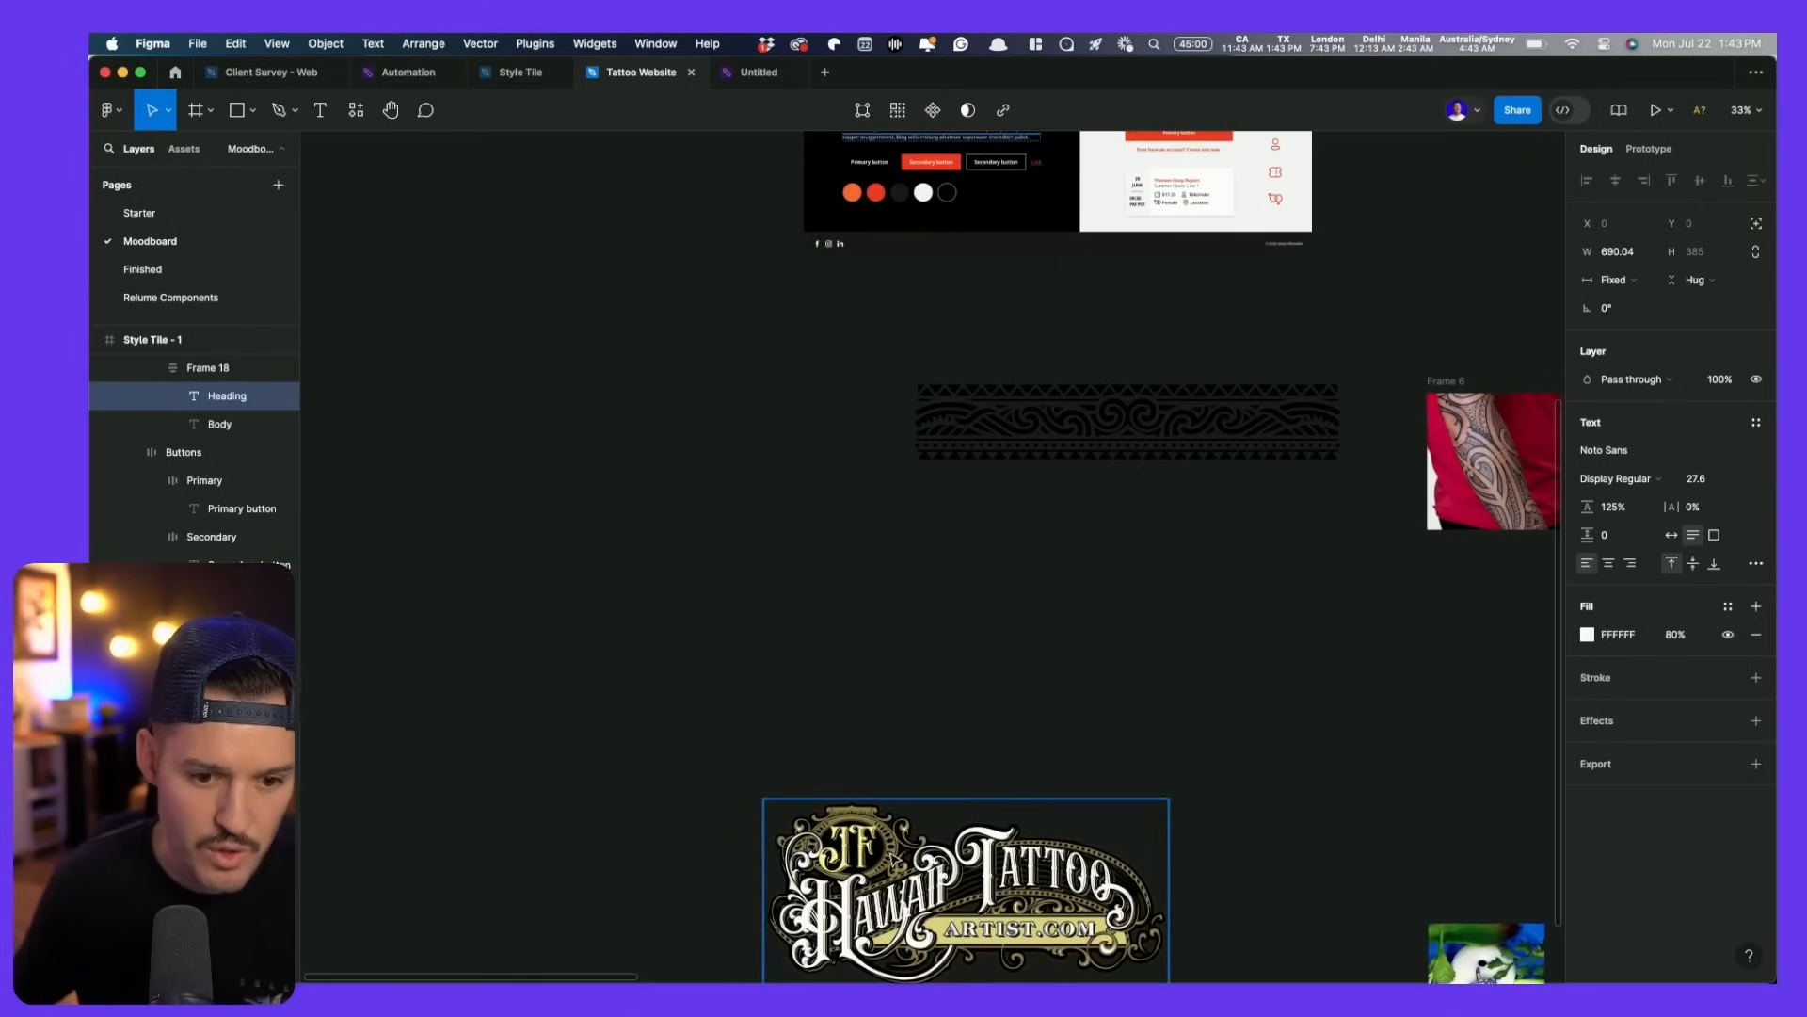
left_click(975, 928)
left_click_drag(976, 928, 683, 436)
left_click_drag(685, 533, 710, 847)
left_click_drag(710, 847, 633, 316)
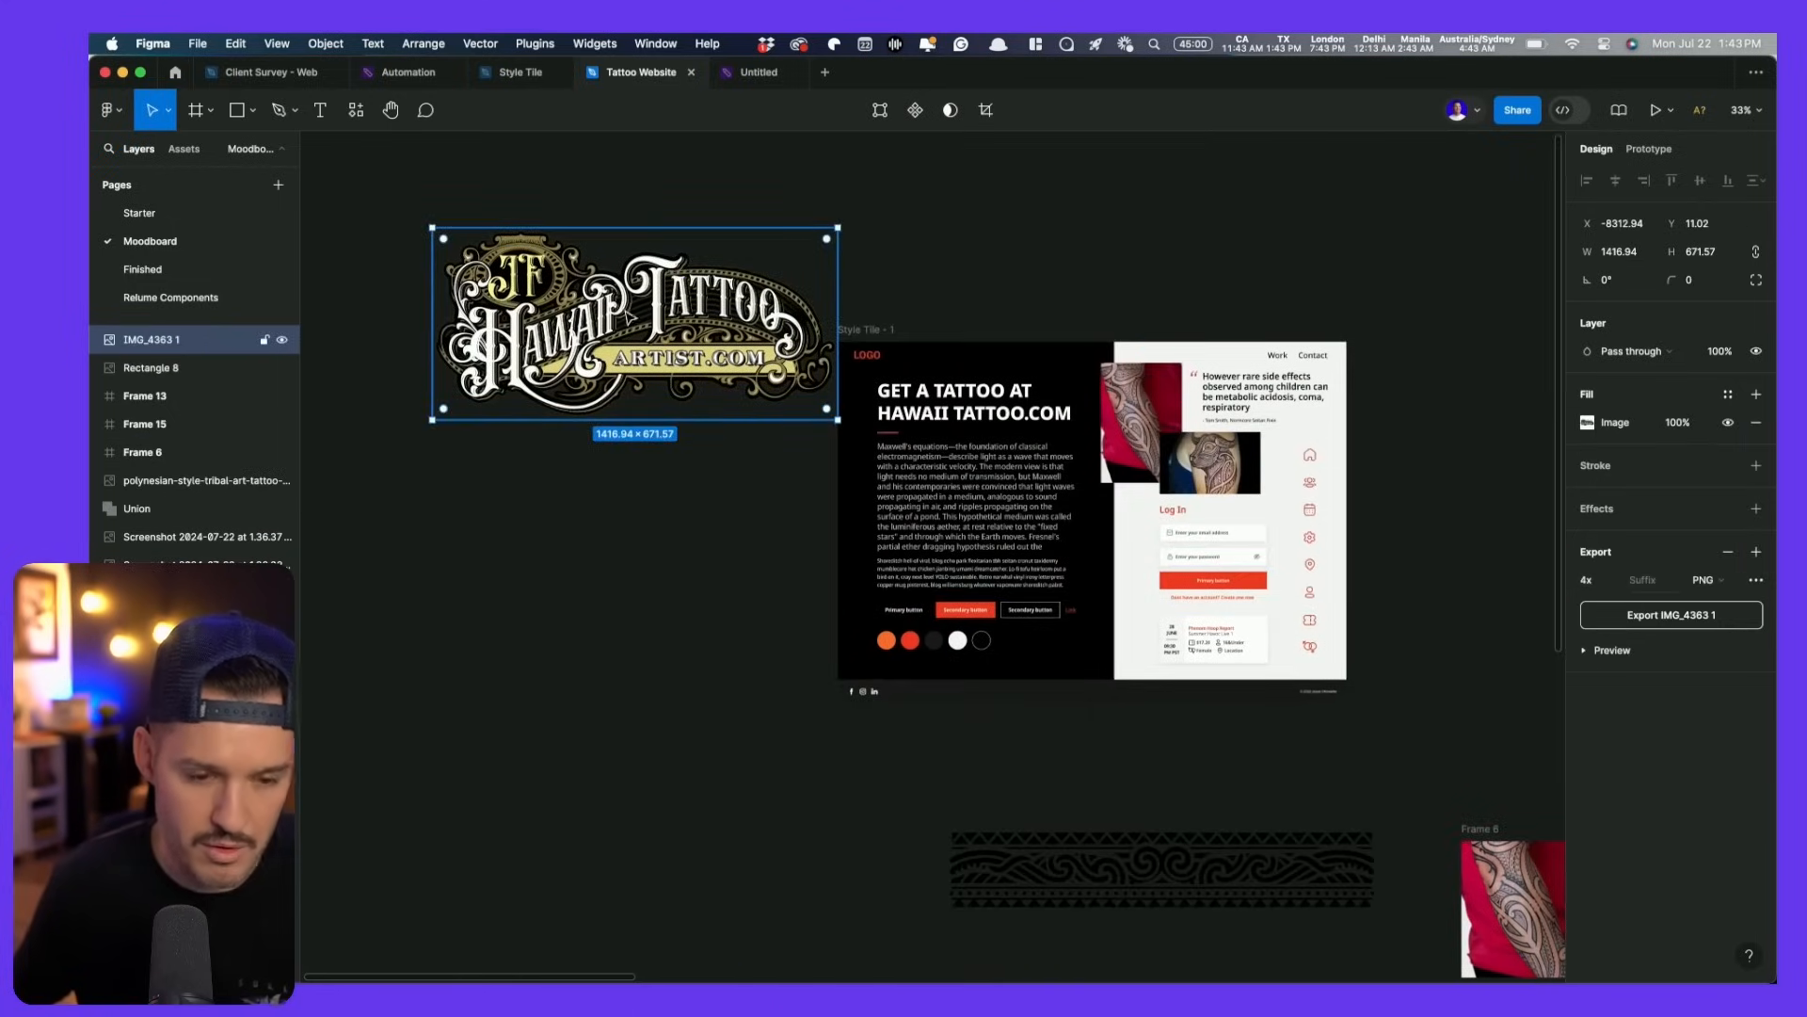
left_click_drag(431, 226, 592, 299)
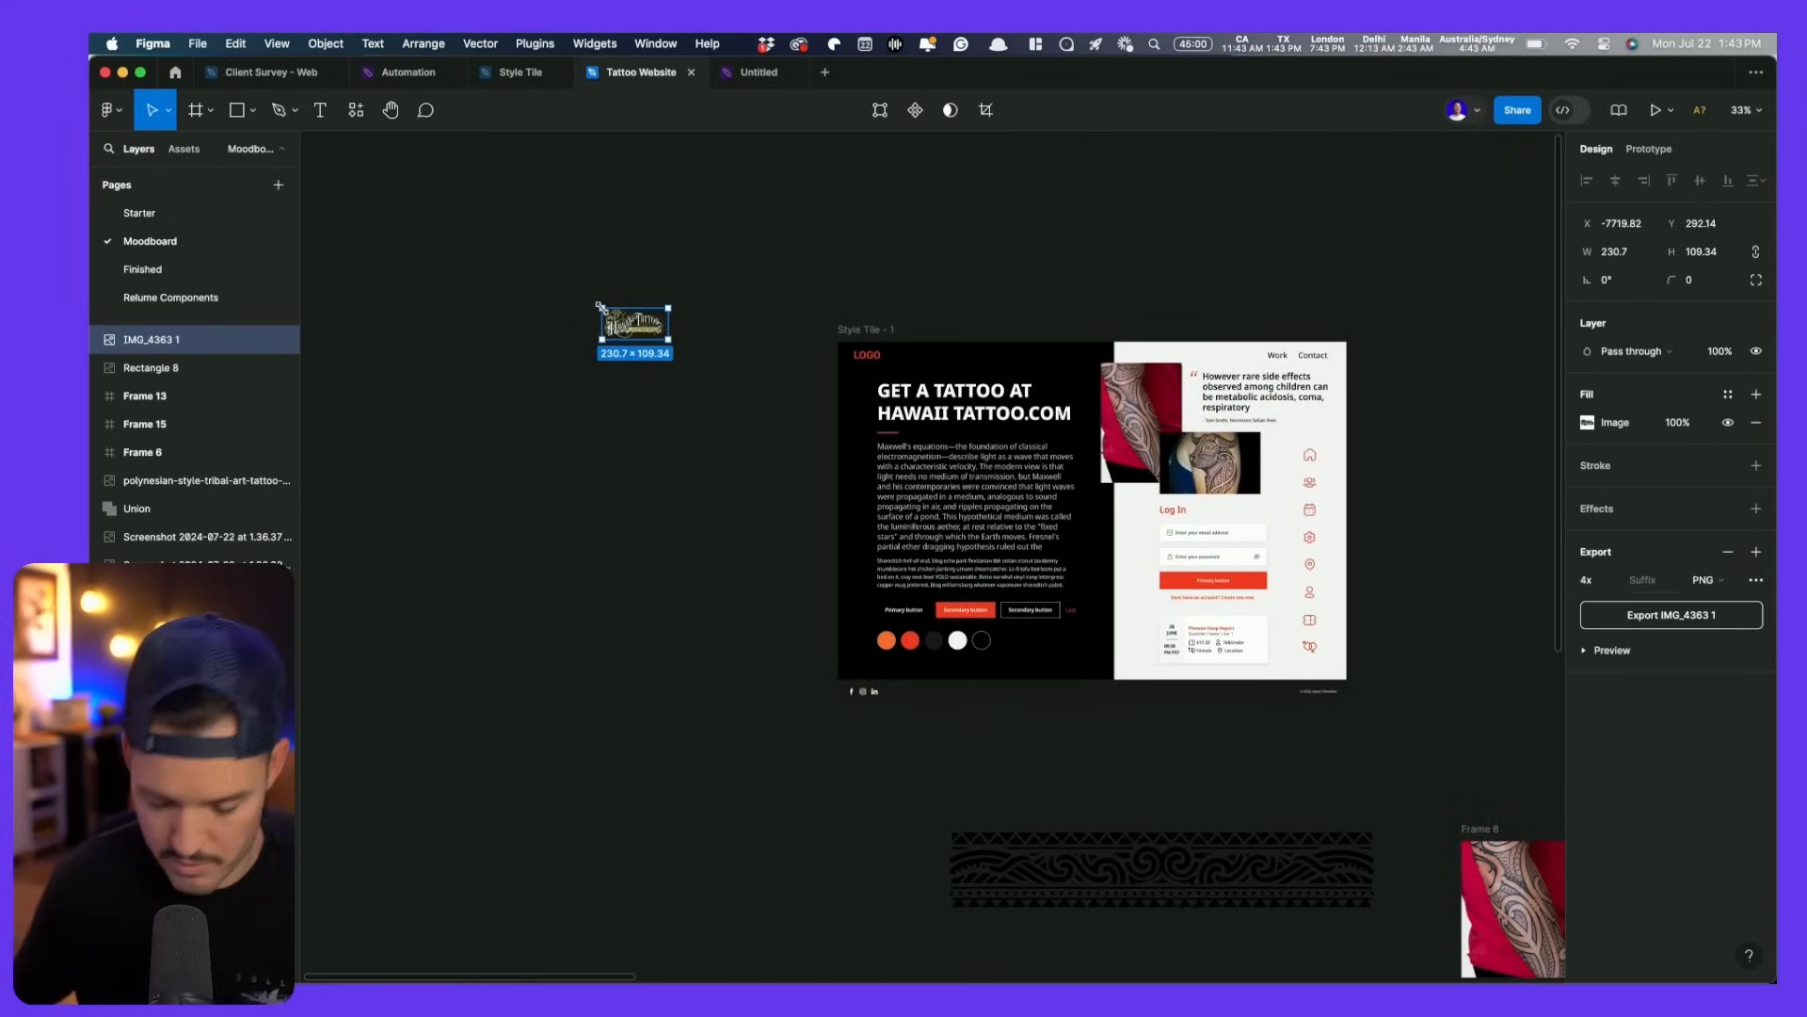
key("BackSpace")
- Replace the LOGO placeholder text with the Hawaii Tattoo logo image, scaled and aligned in its place
scroll(890, 339, "up", 10)
left_click(740, 504)
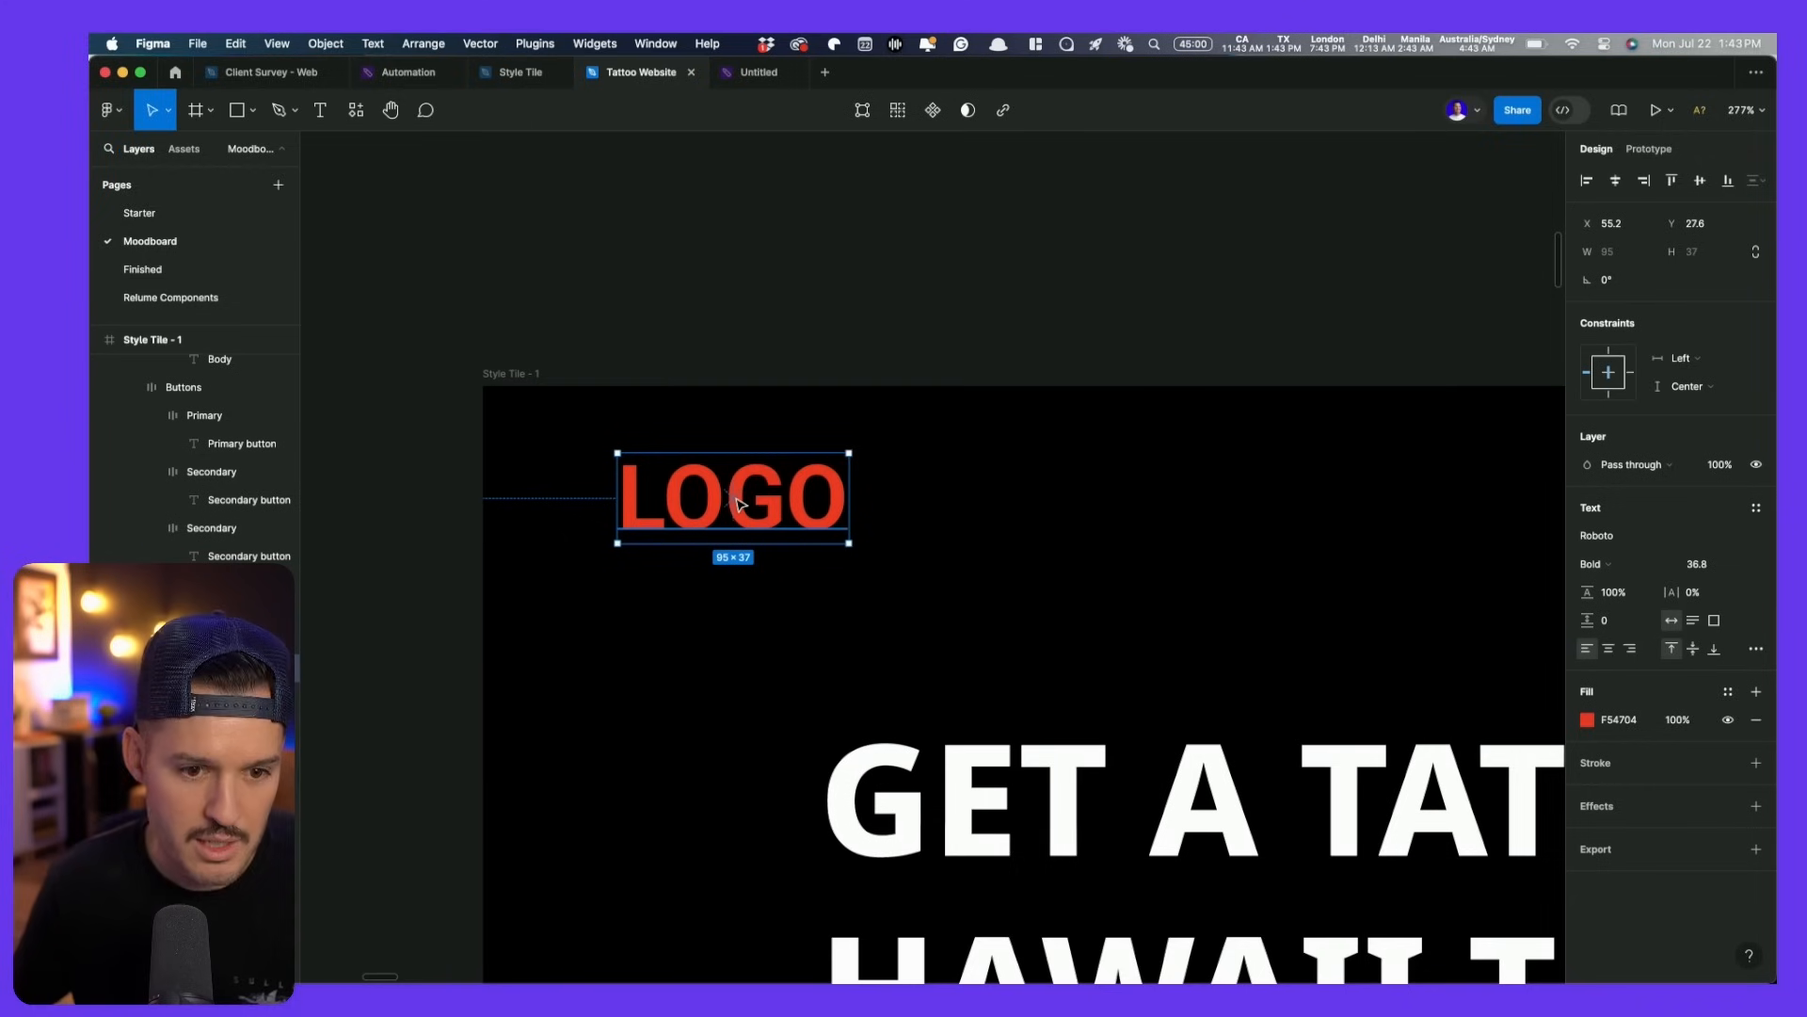
key("super+shift+r")
left_click_drag(1179, 378, 1089, 388)
left_click_drag(1036, 490, 882, 489)
left_click_drag(772, 494, 772, 494)
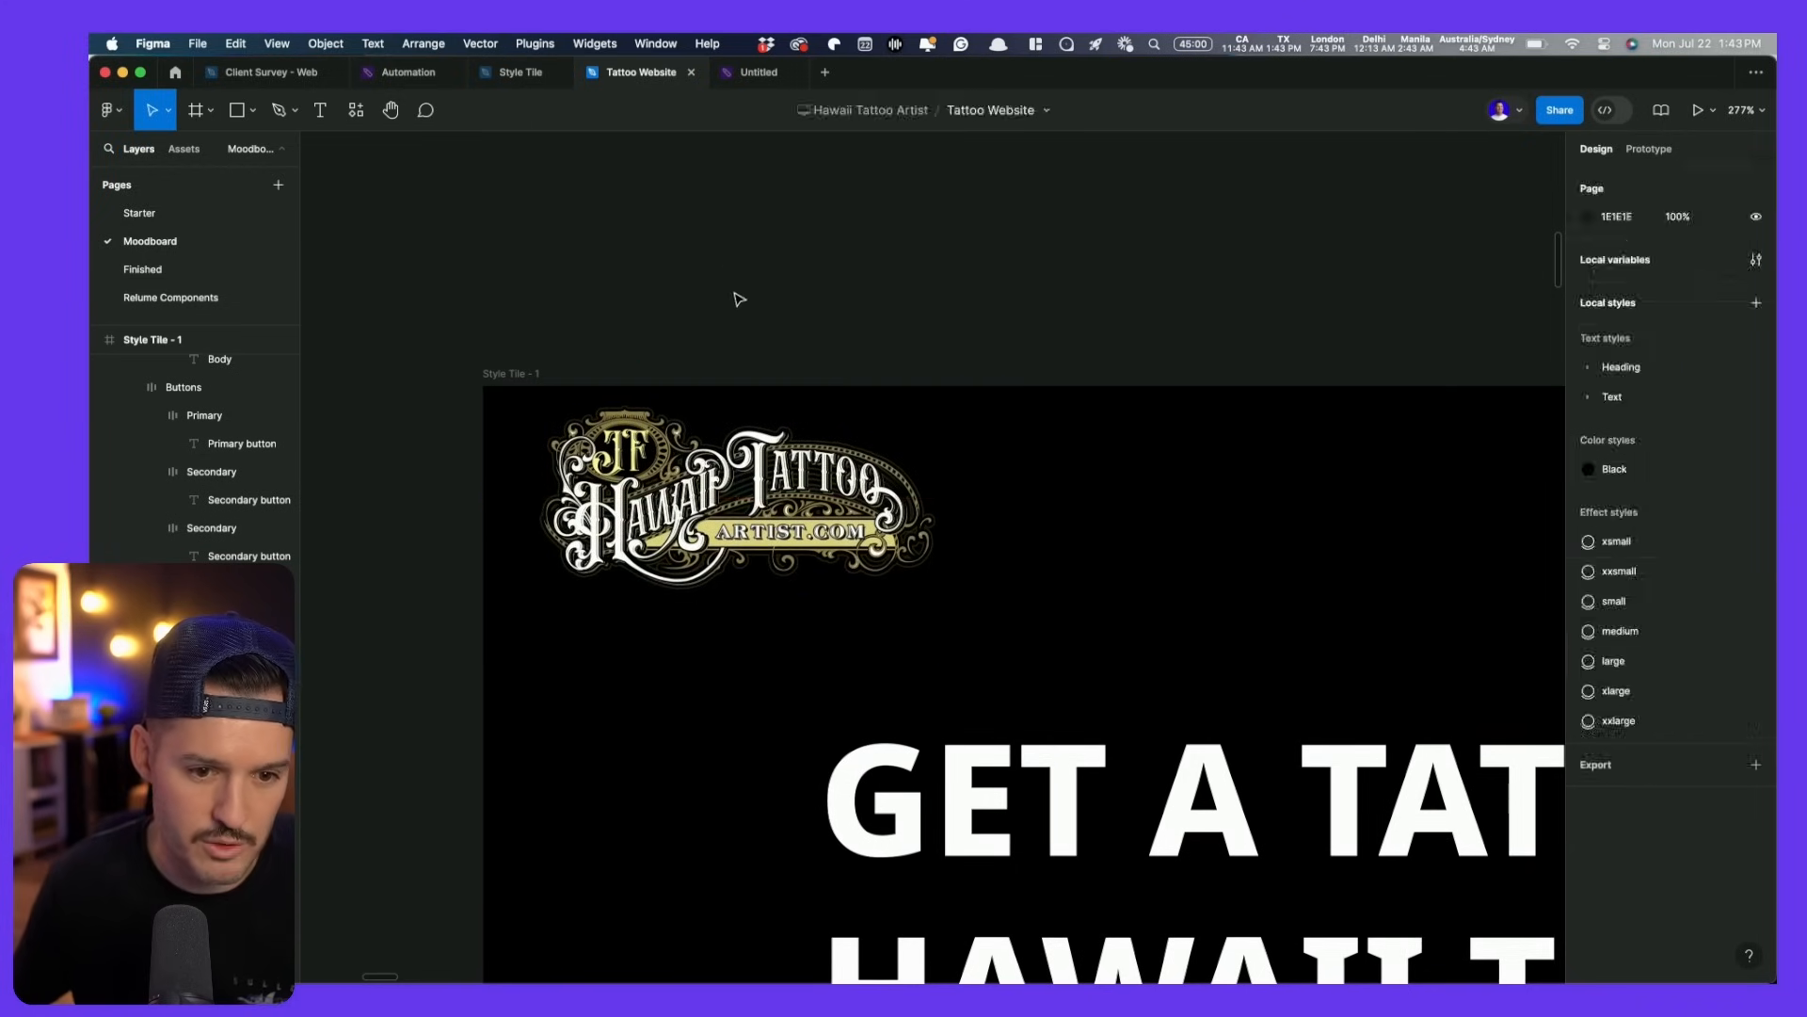
left_click(732, 273)
- Delete the body paragraph's sentences after 'surface of a pond.'
scroll(750, 306, "down", 10)
scroll(746, 314, "right", 2)
scroll(746, 314, "down", 1)
scroll(793, 291, "down", 3)
scroll(940, 726, "down", 5)
scroll(879, 561, "down", 1)
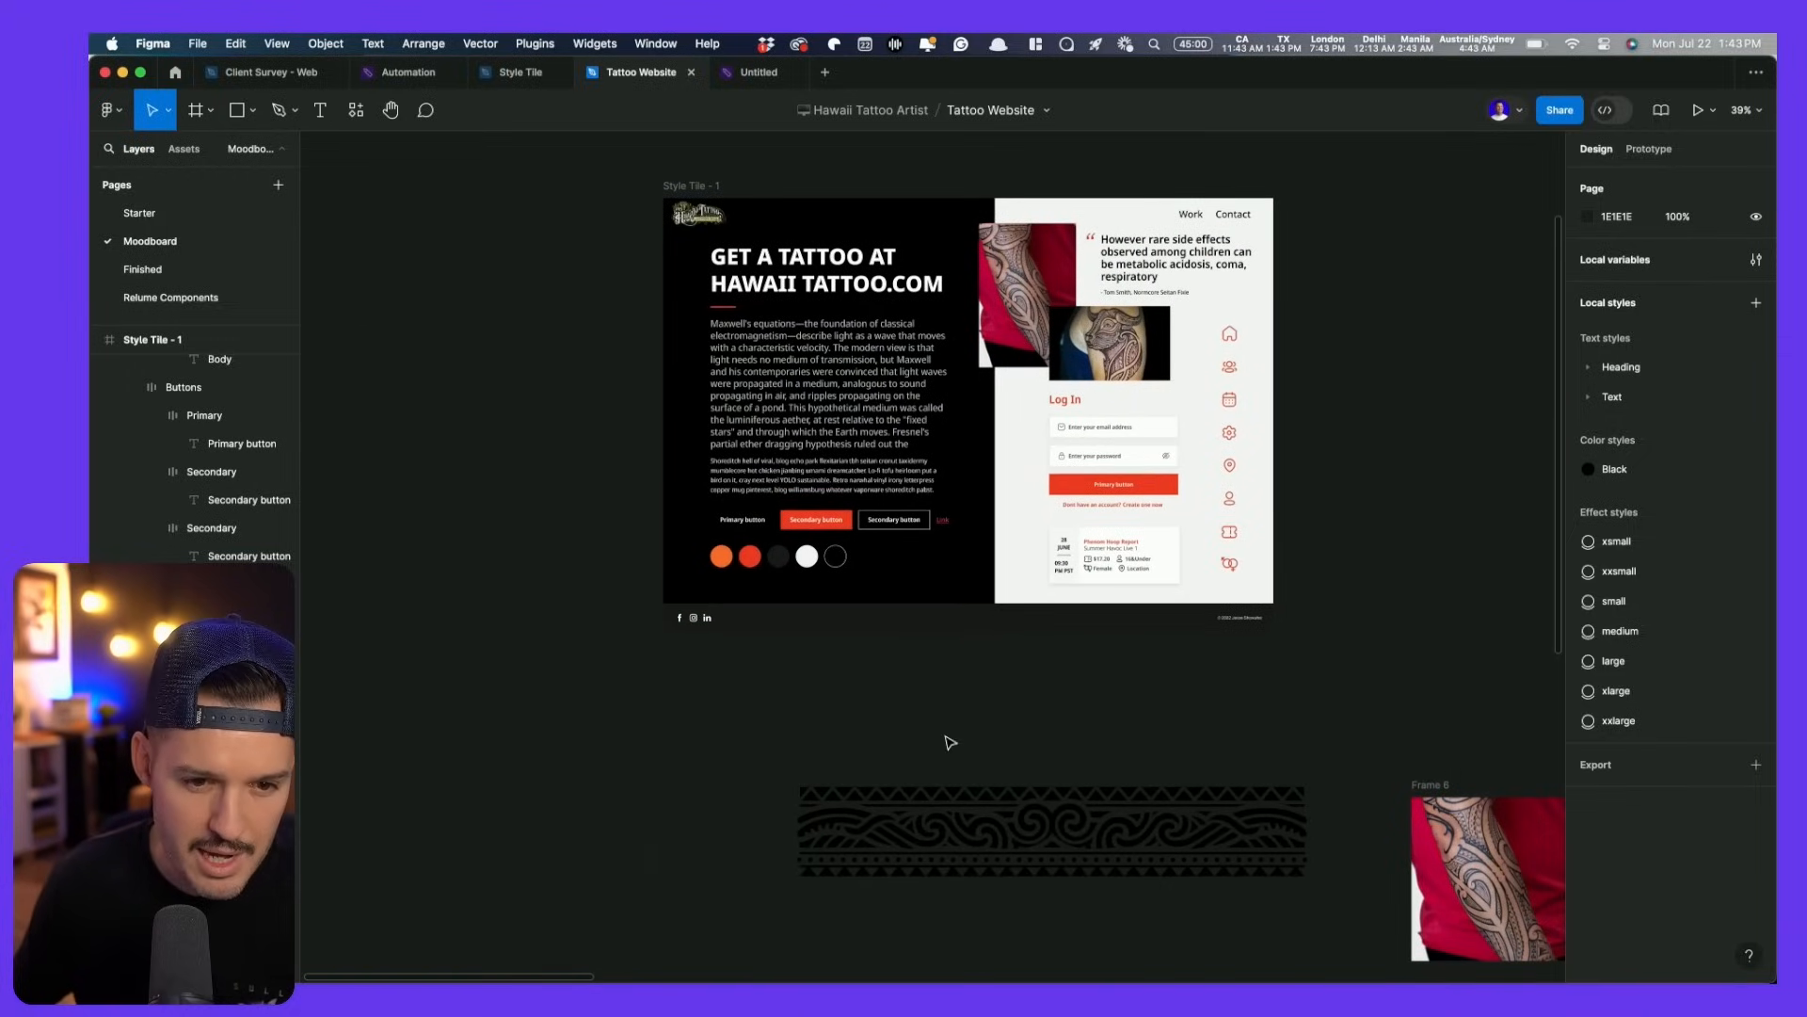
double_click(832, 421)
left_click(895, 420)
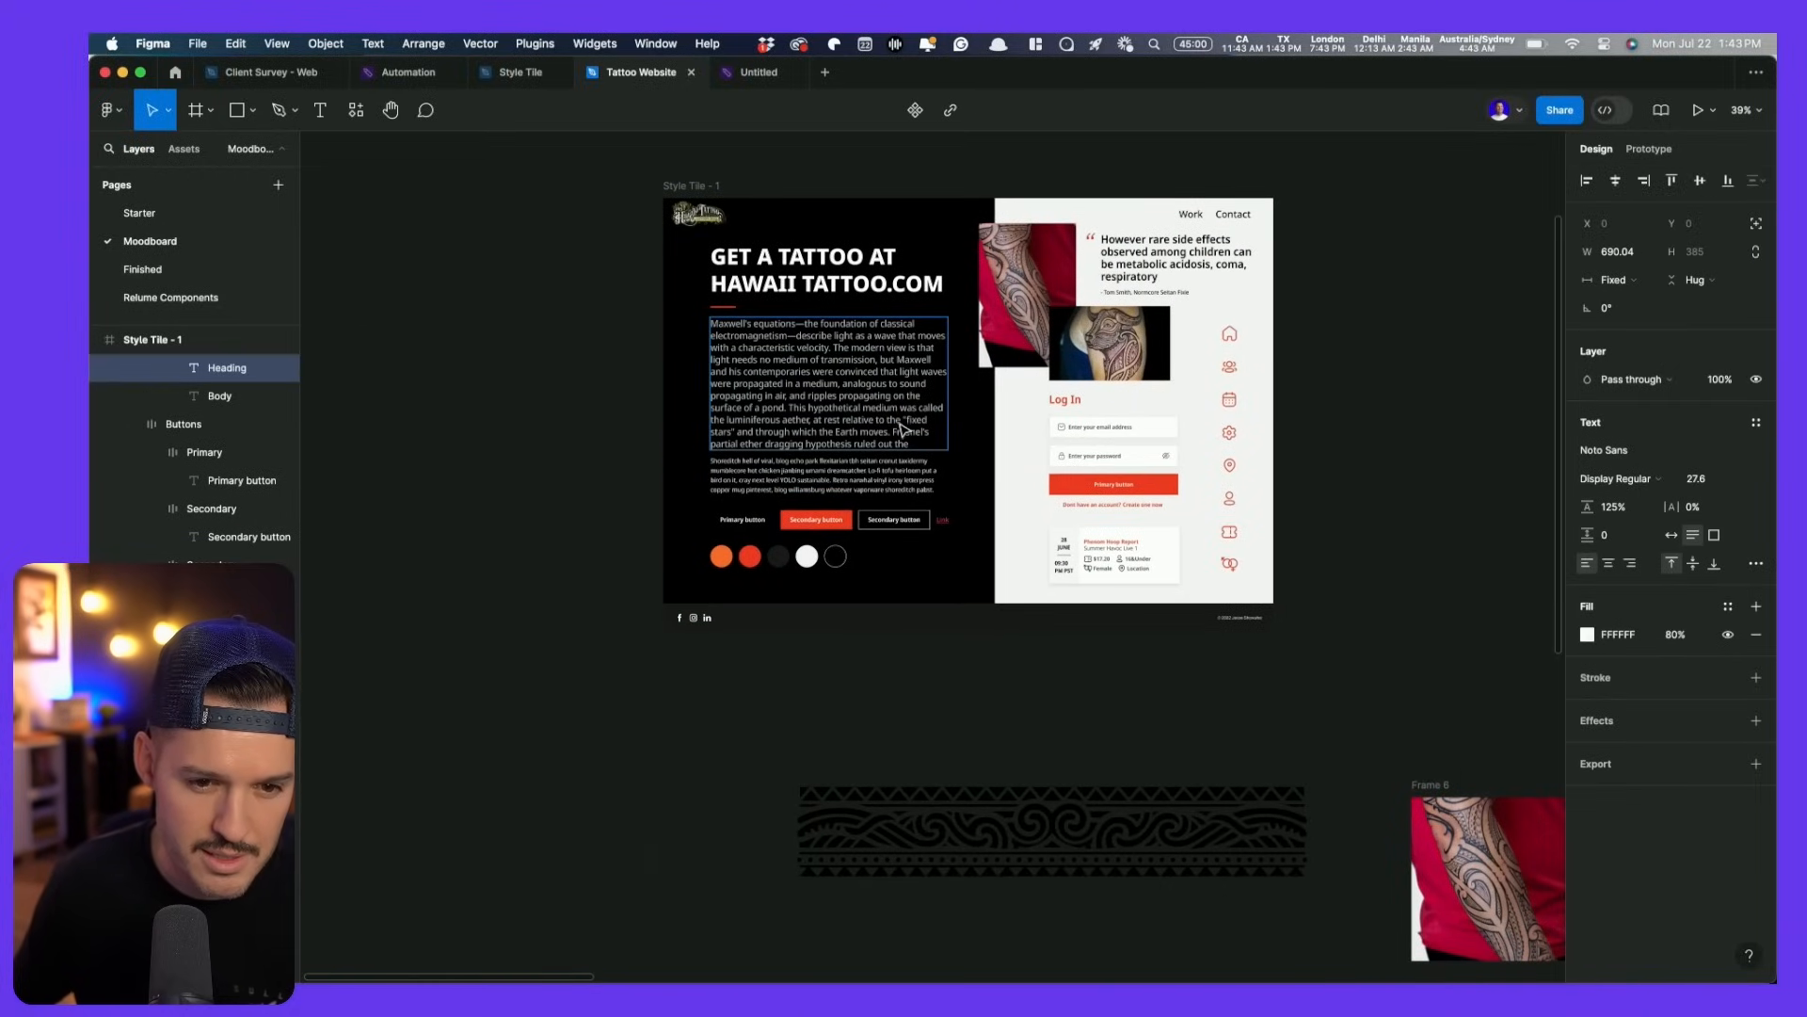
scroll(860, 420, "up", 5)
left_click_drag(978, 463, 751, 397)
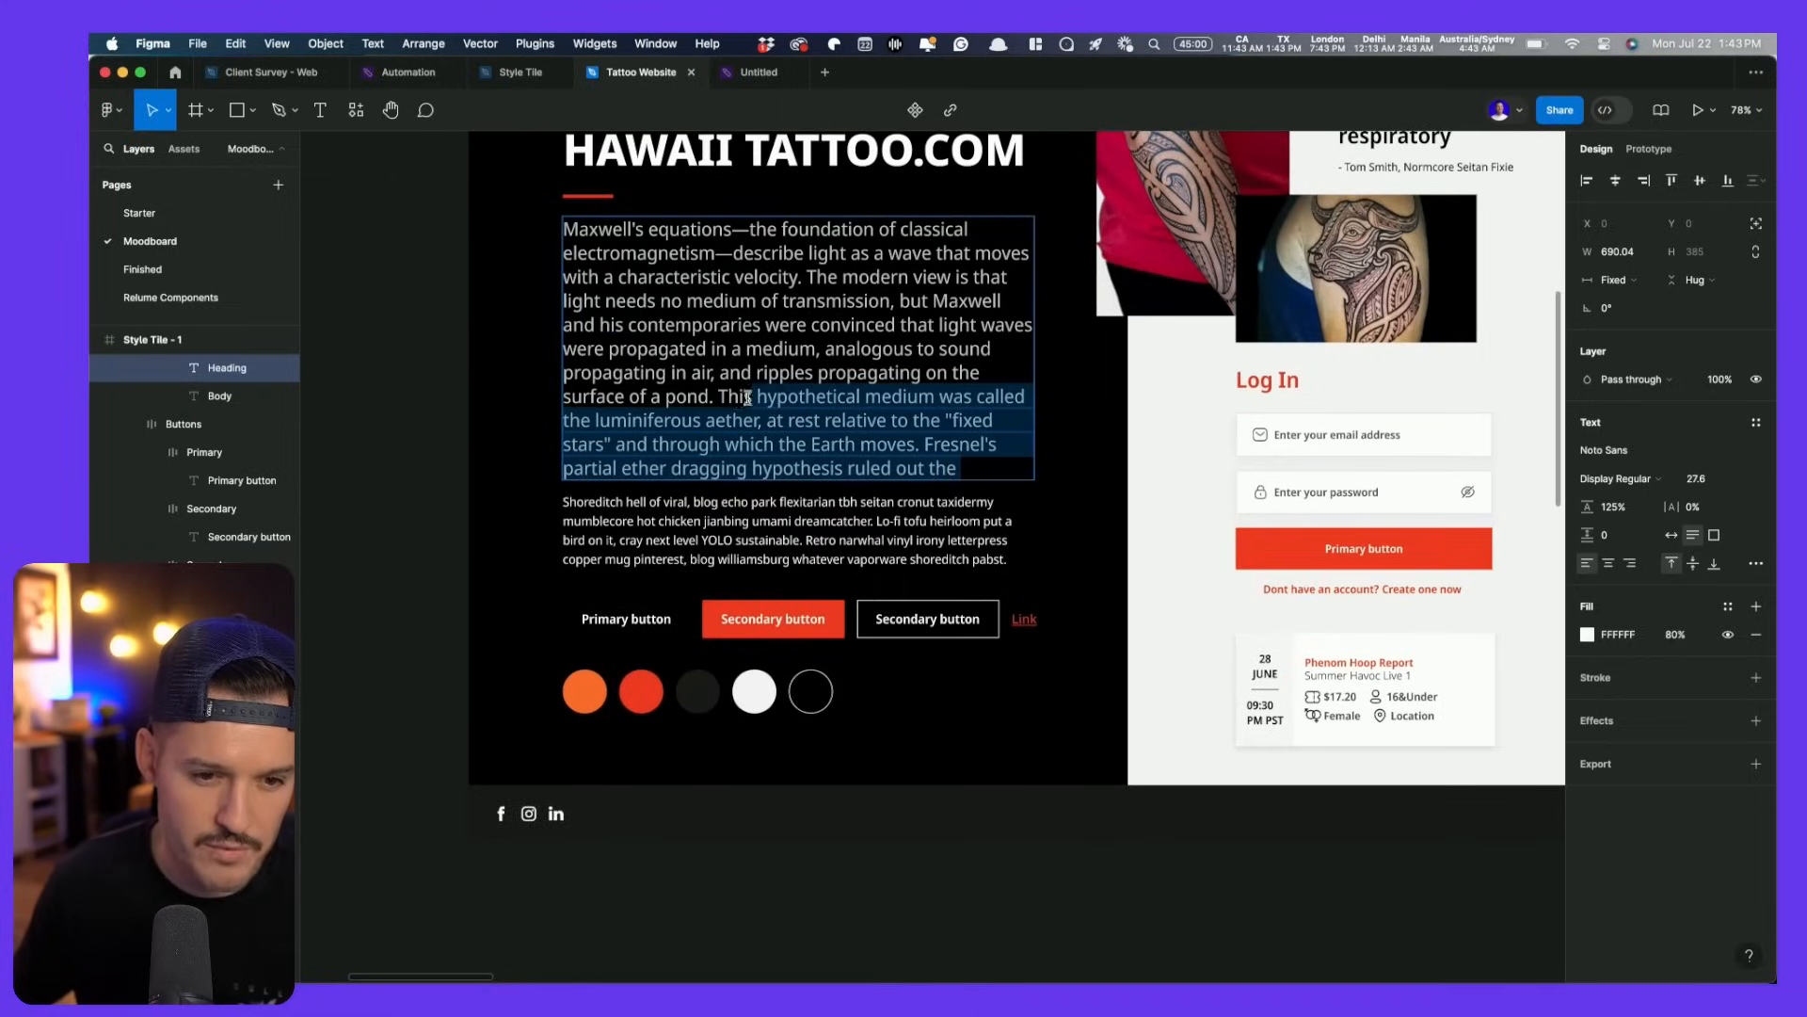
key("BackSpace")
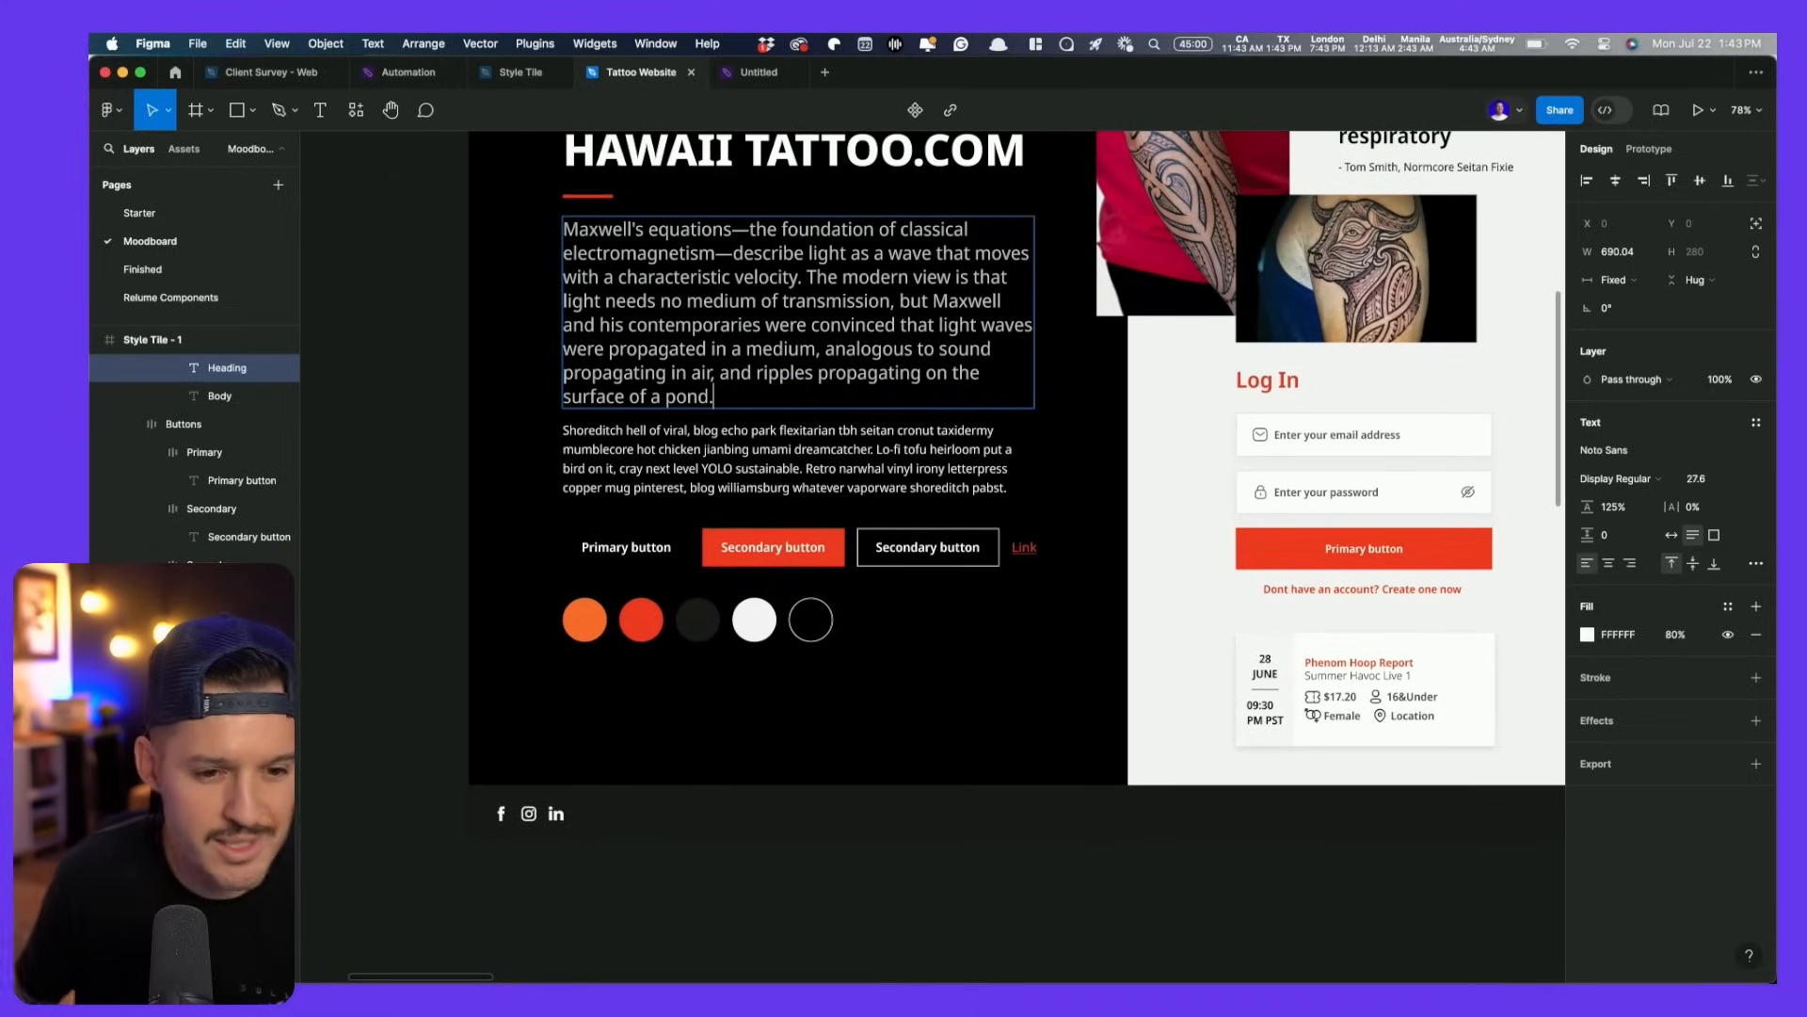
left_click(907, 912)
left_click_drag(919, 923, 840, 710)
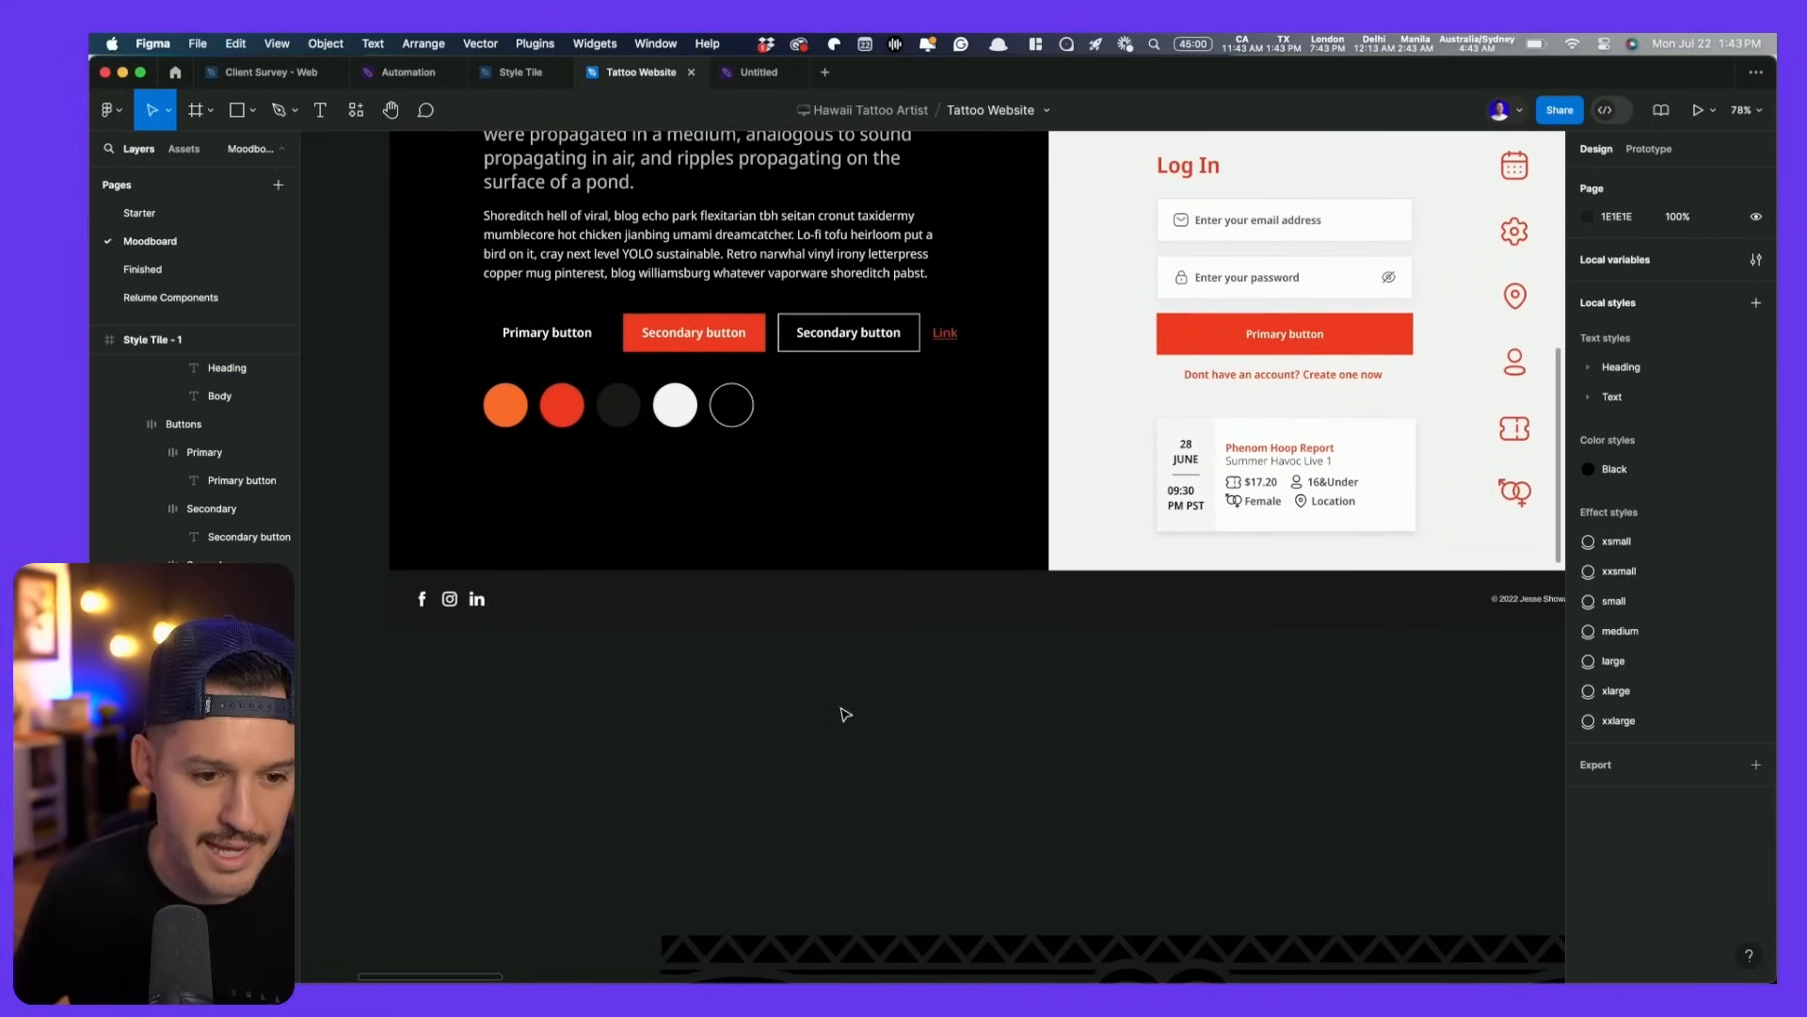
scroll(844, 713, "down", 3)
scroll(845, 714, "down", 2)
- Place the tribal pattern at the style tile's bottom with 20% fill opacity
scroll(920, 730, "up", 3)
left_click_drag(856, 936, 1034, 379)
left_click_drag(1249, 168, 1133, 424)
scroll(1133, 423, "up", 4)
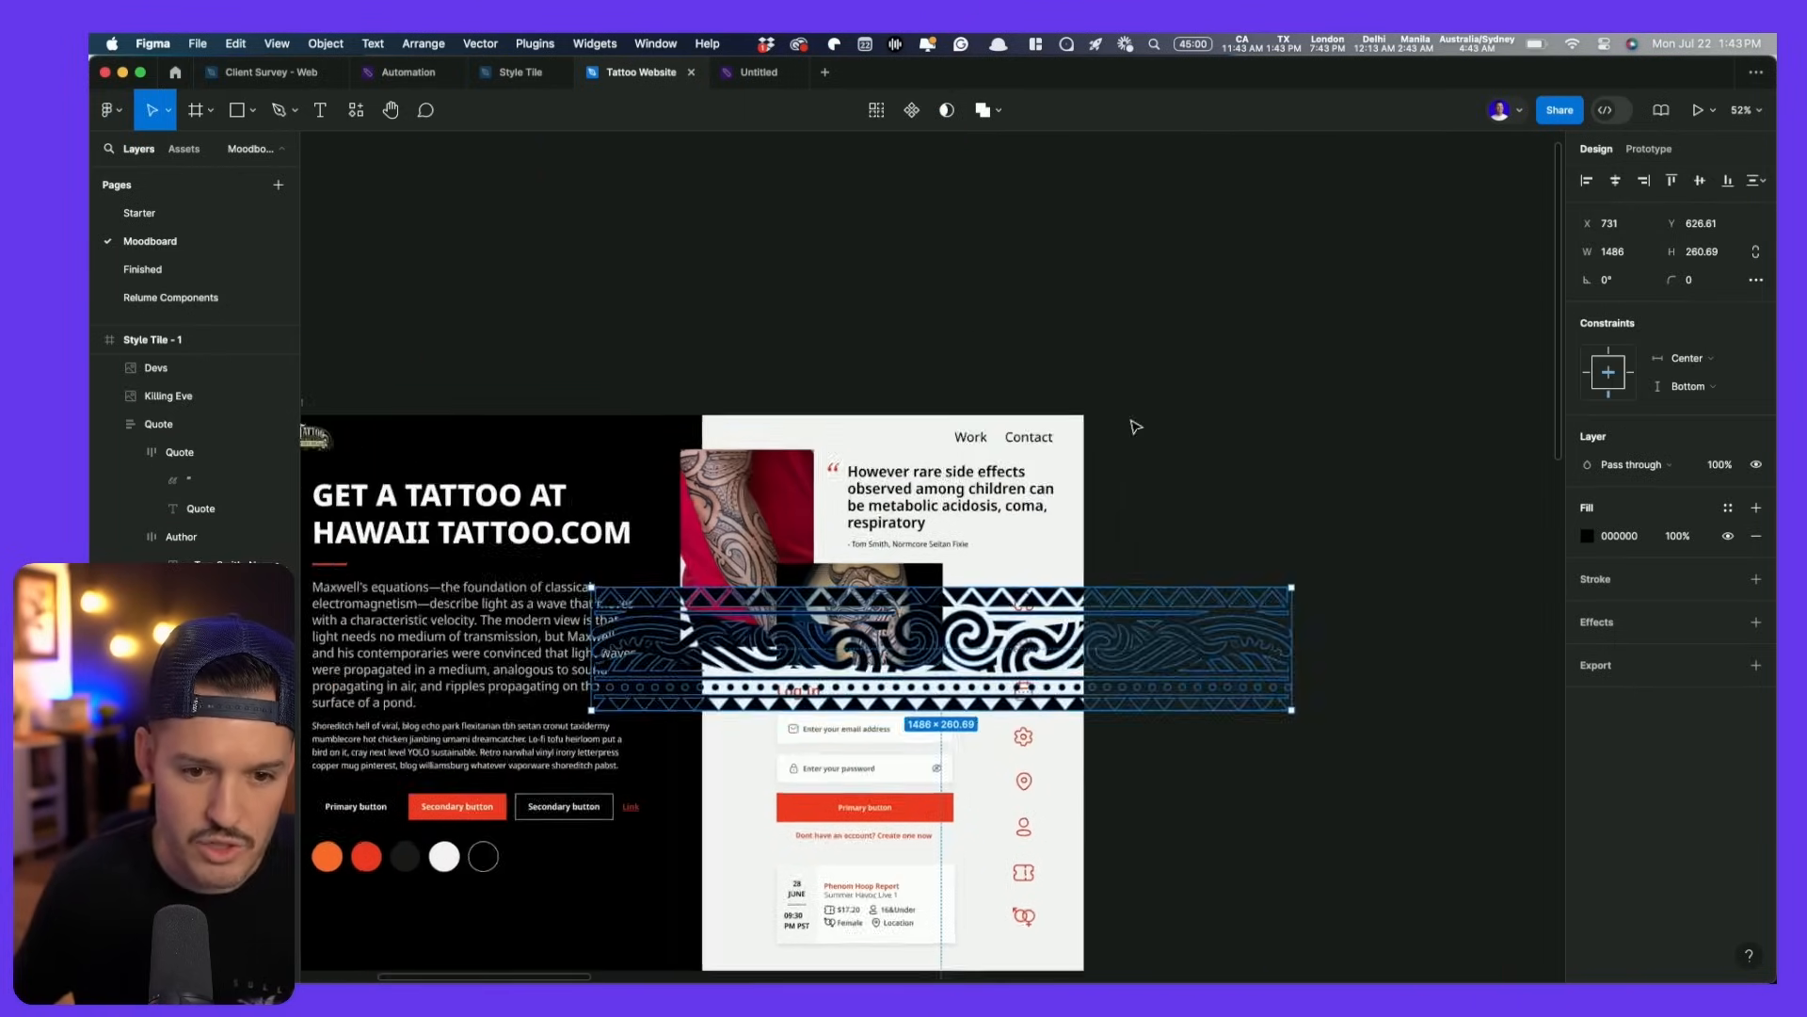
left_click_drag(1037, 619, 1123, 326)
left_click_drag(1112, 405, 1134, 780)
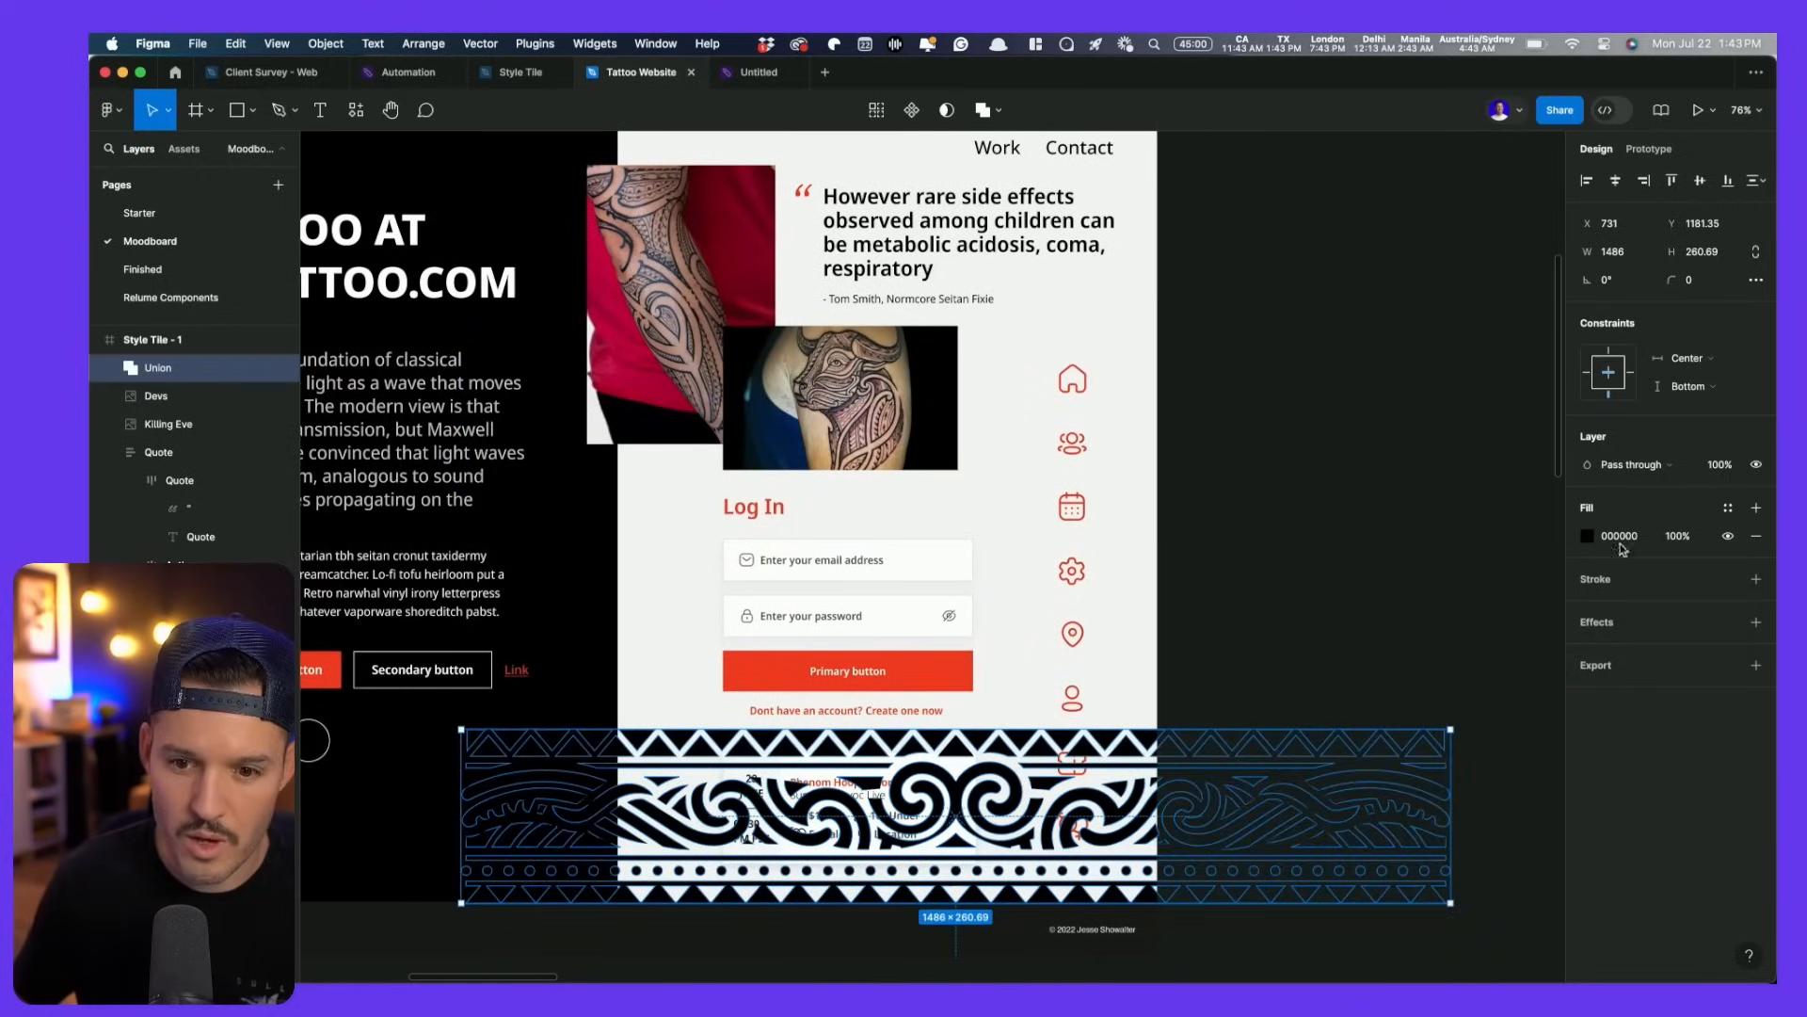
left_click(1676, 536)
type("20")
key("Return")
- Send the tribal pattern back one layer and lower the band about 62 px
left_click(1123, 758)
key("super+bracketleft")
key("super+bracketleft")
key("super+bracketleft")
key("super+bracketleft")
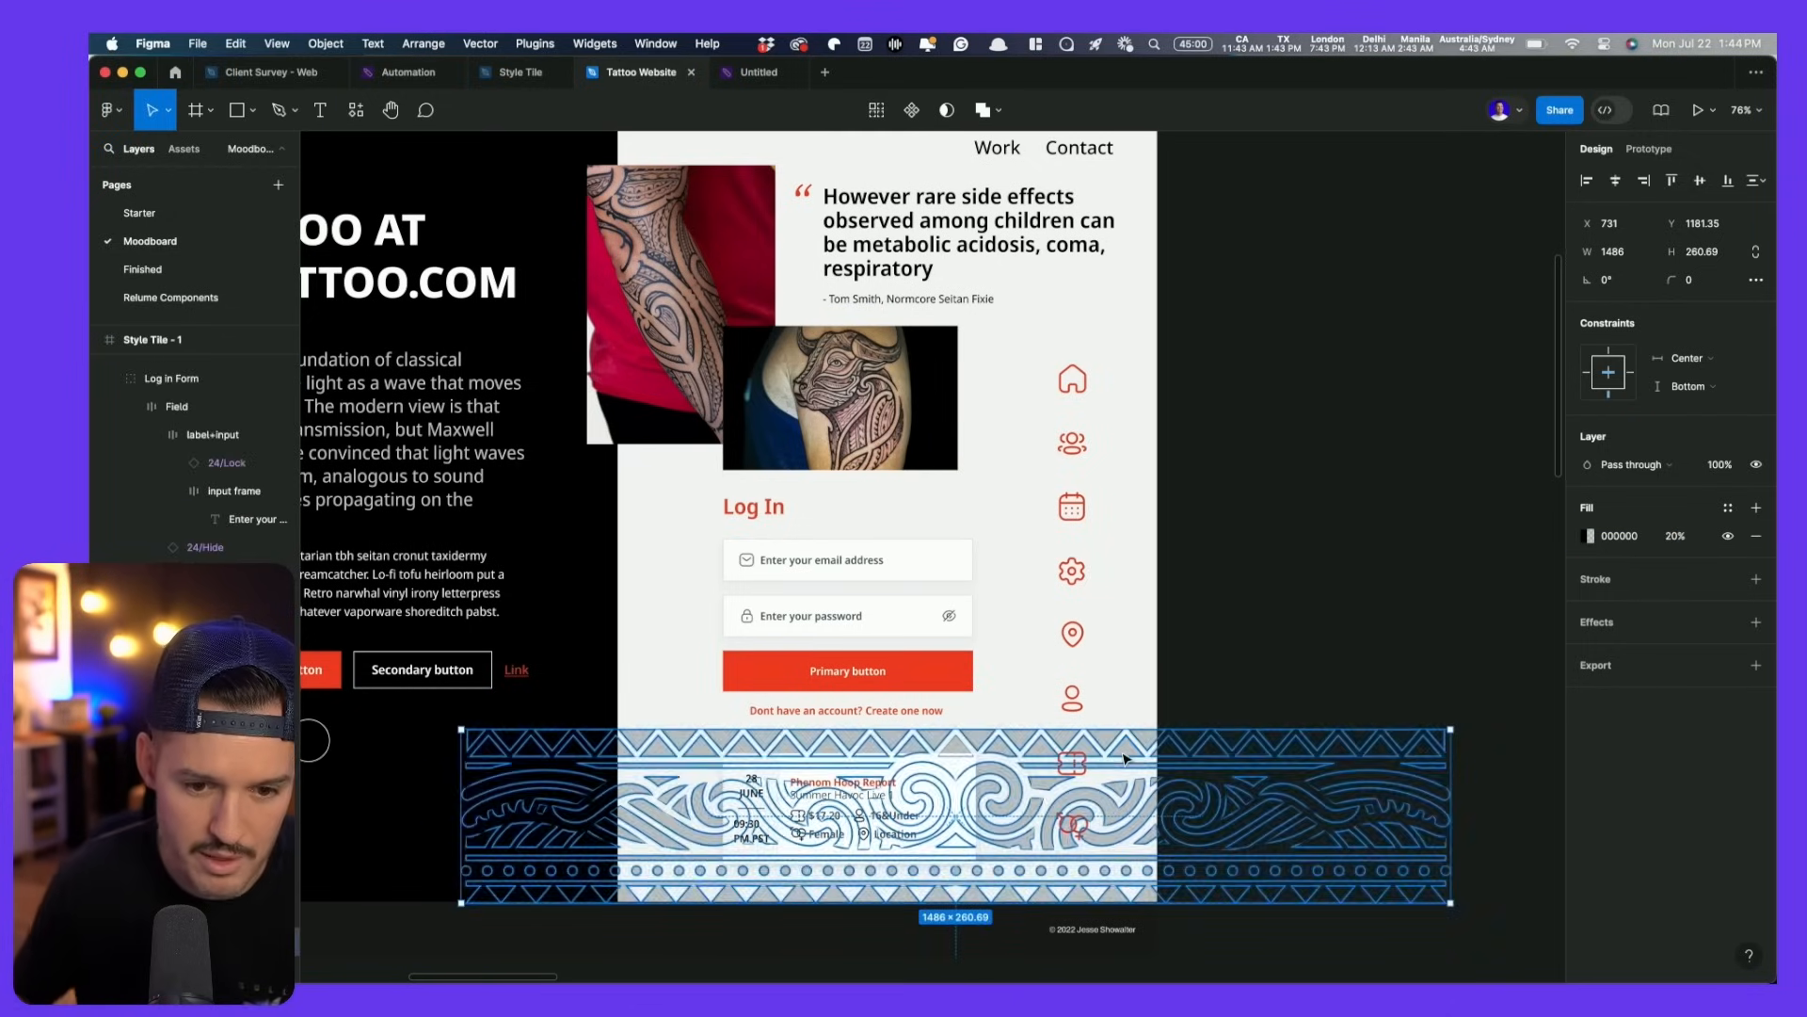
left_click(1408, 617)
scroll(1352, 520, "down", 4)
left_click(1177, 546, "super")
left_click(1206, 577)
left_click_drag(1167, 580, 1167, 653)
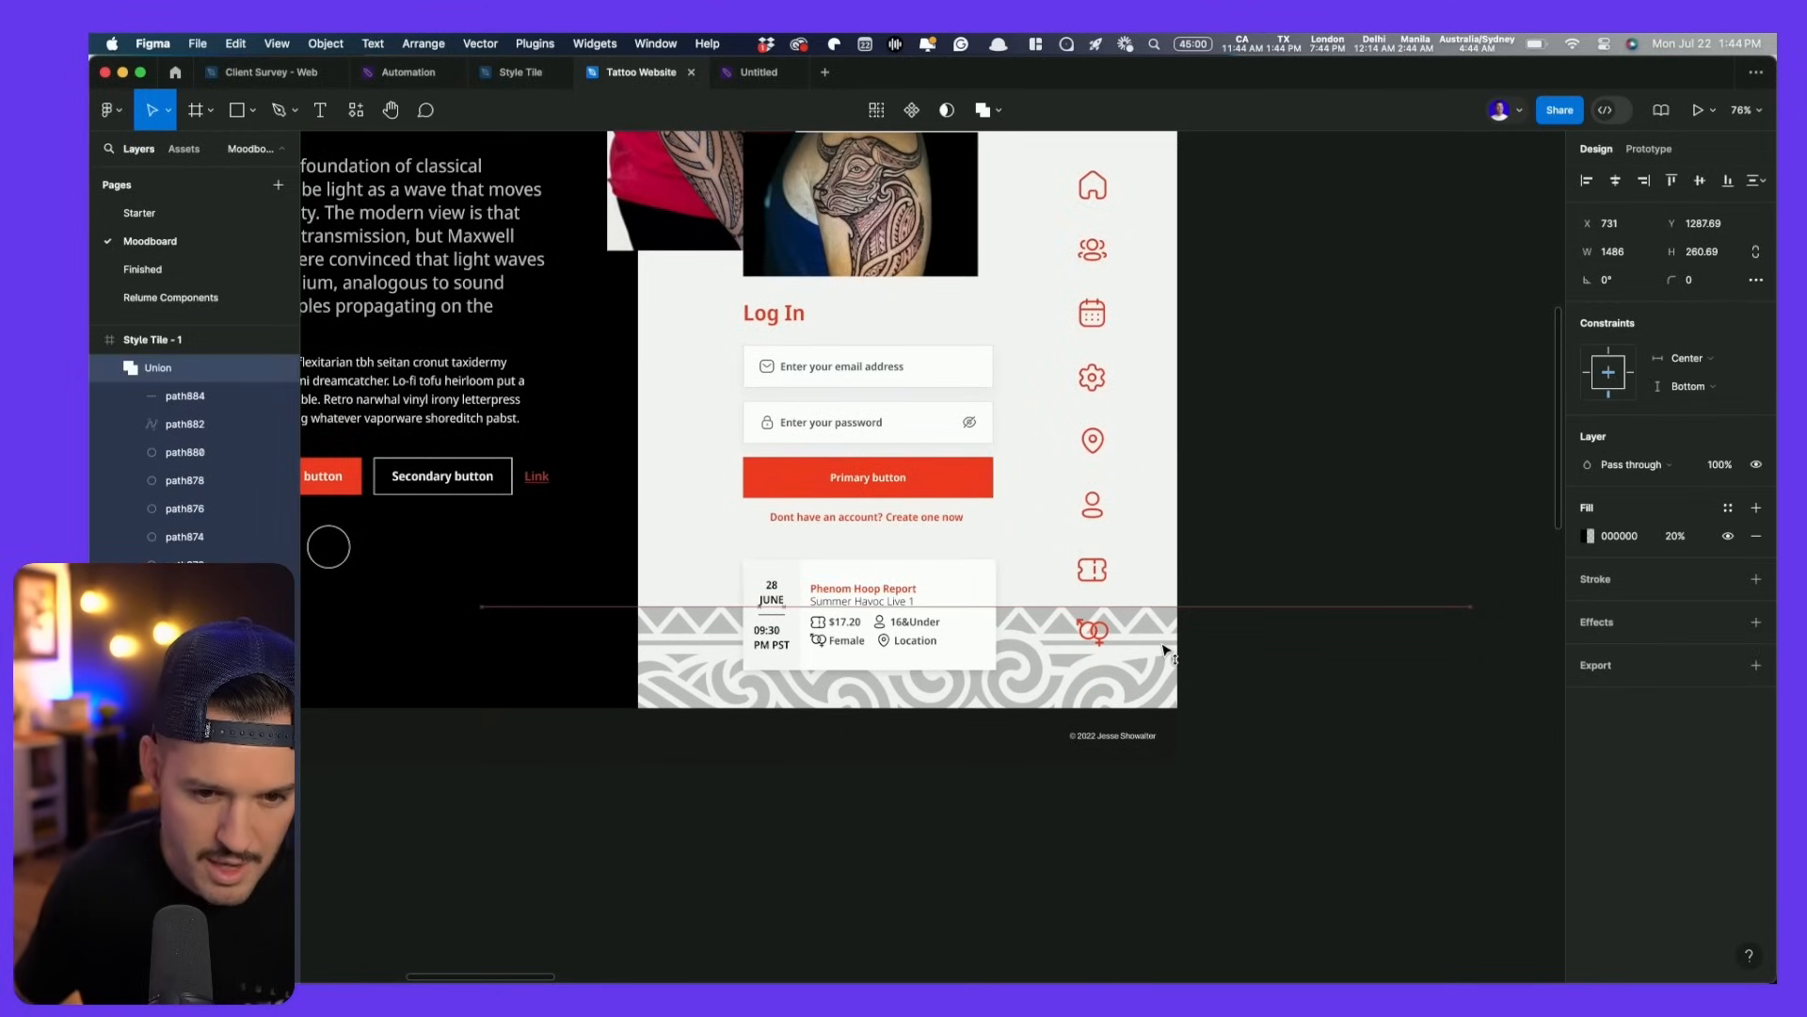
- Delete the three tattoo photo frames
scroll(1168, 652, "up", 6)
left_click(1060, 535)
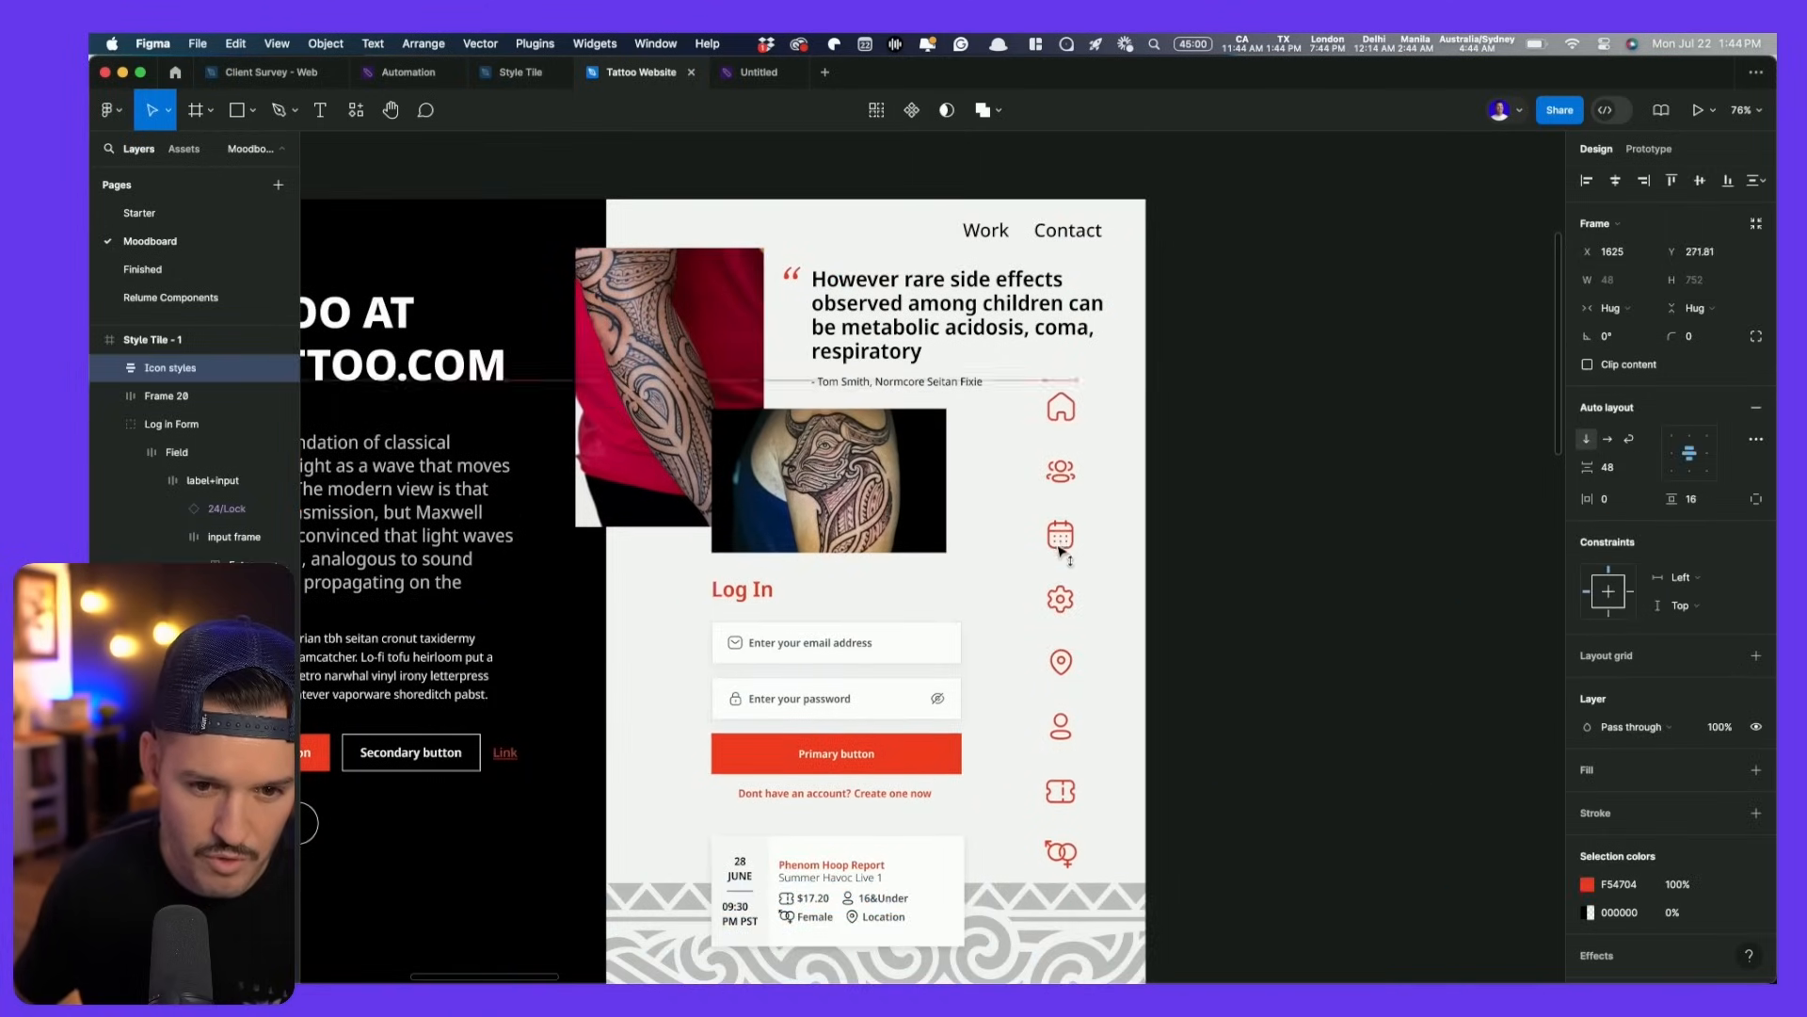
left_click(1309, 505)
scroll(1309, 505, "down", 5)
left_click_drag(1223, 404, 822, 300)
left_click_drag(1018, 616, 975, 315)
scroll(978, 317, "down", 6)
left_click_drag(1134, 276, 926, 463)
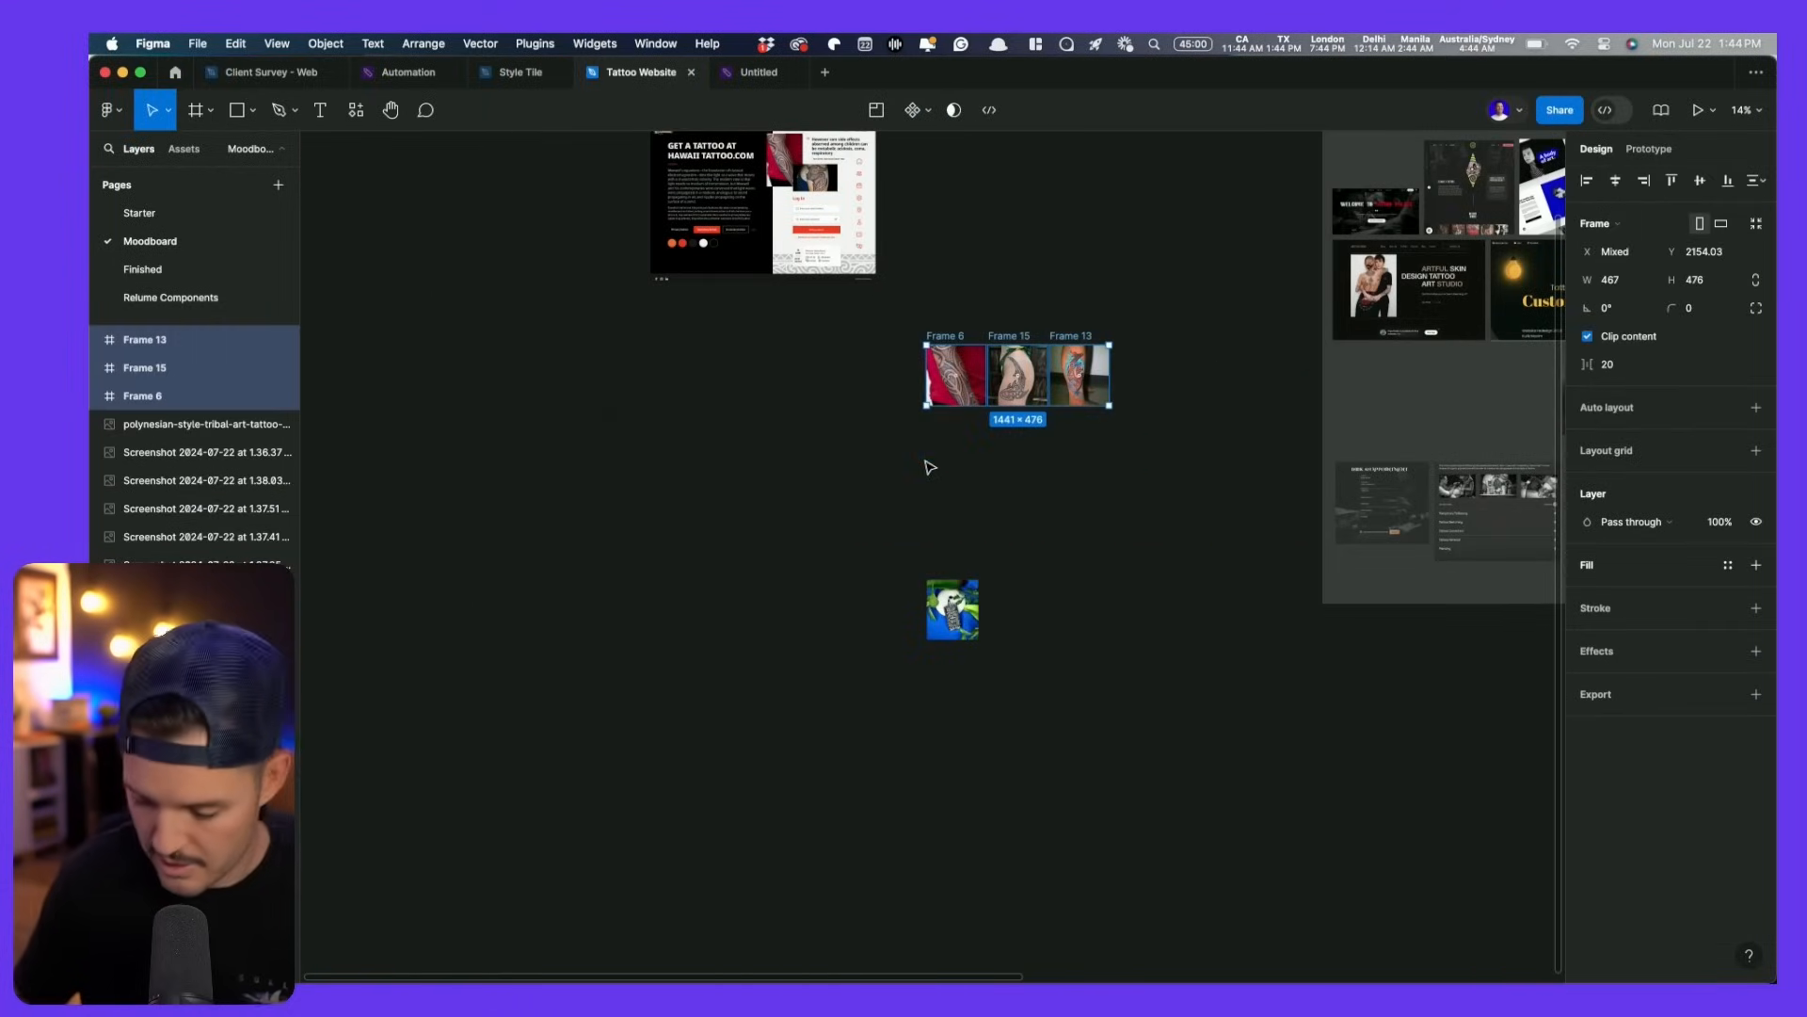
key("Delete")
- Move the faint tribal background image into the style tile
scroll(1087, 516, "up", 5)
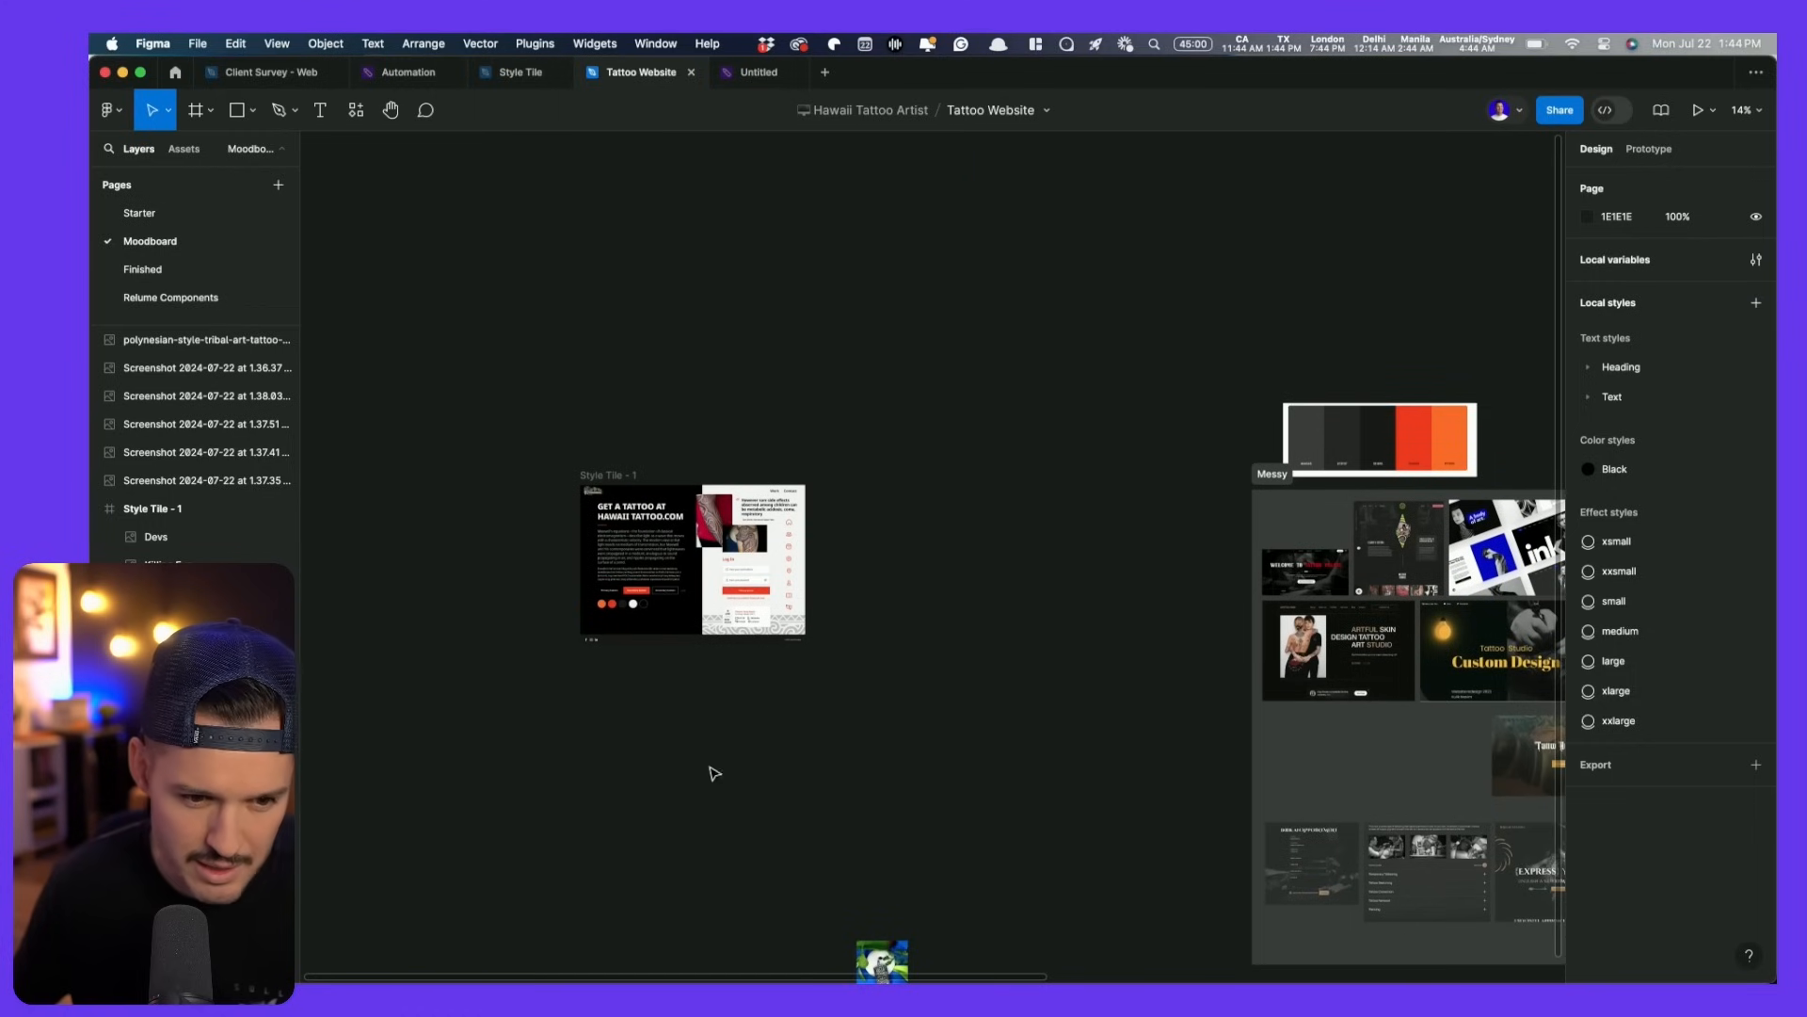
left_click(565, 775)
left_click_drag(565, 775, 829, 499)
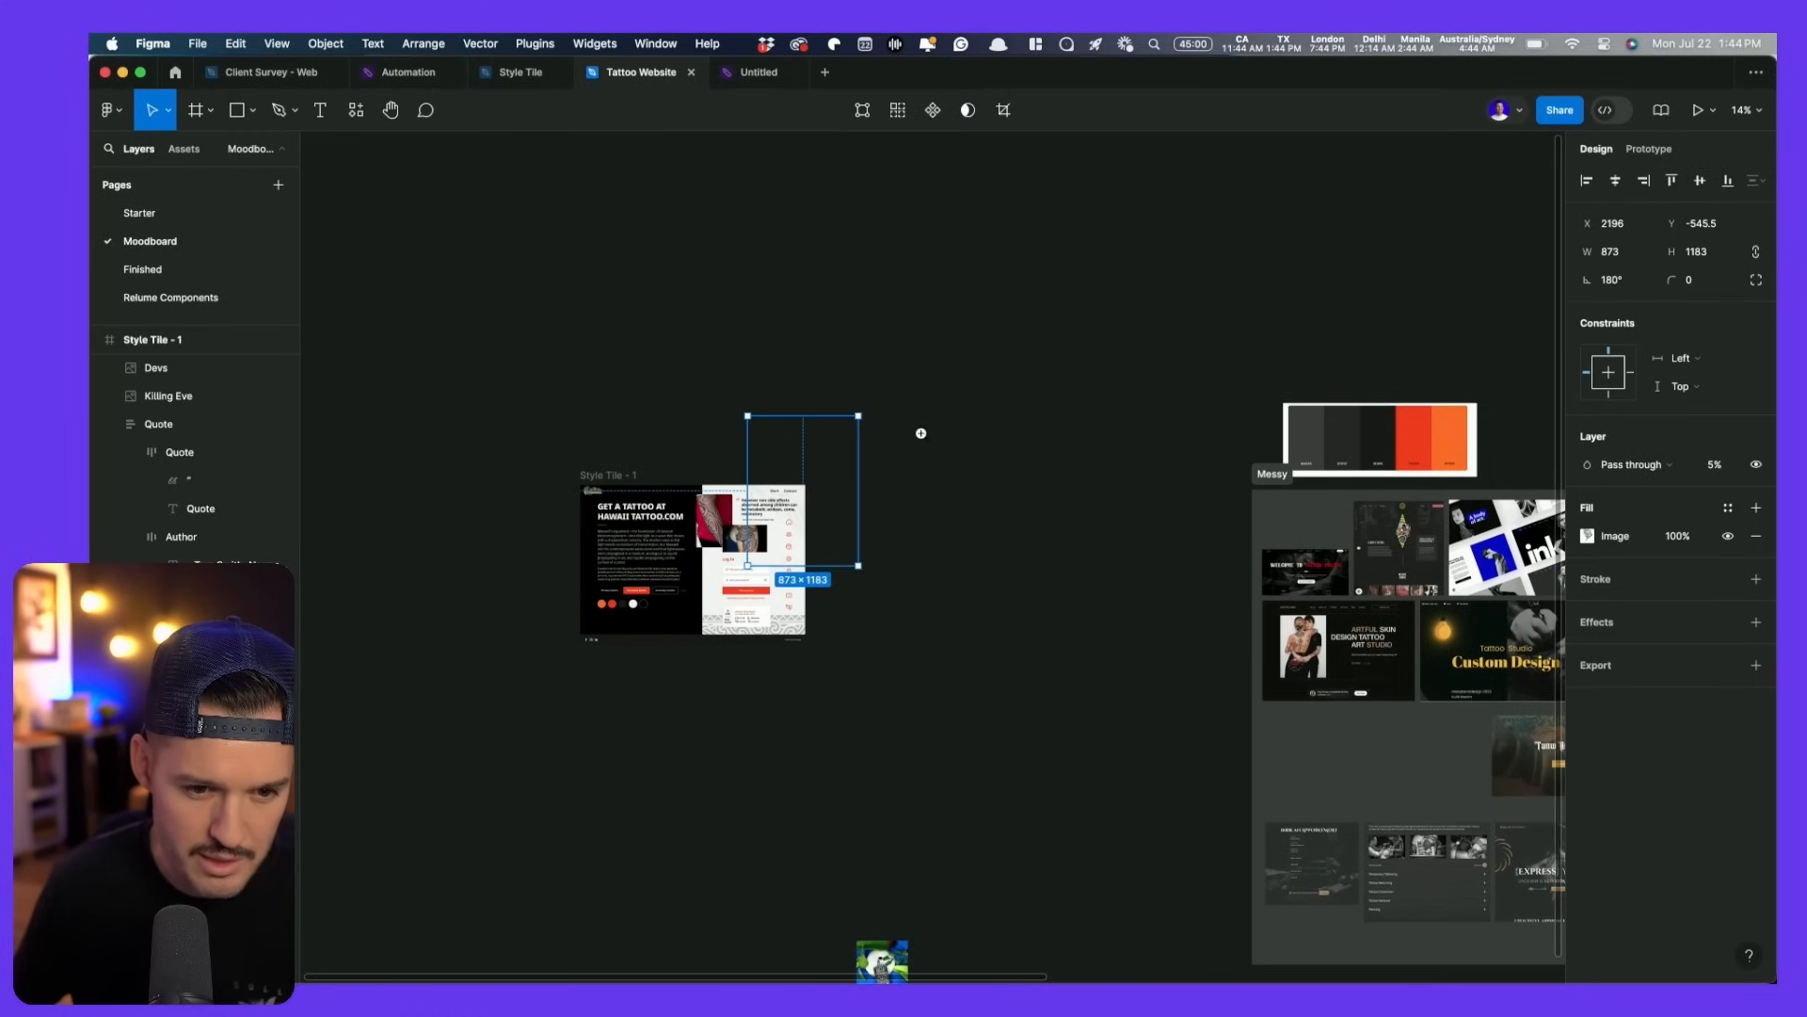
scroll(753, 527, "up", 5)
scroll(612, 748, "down", 3)
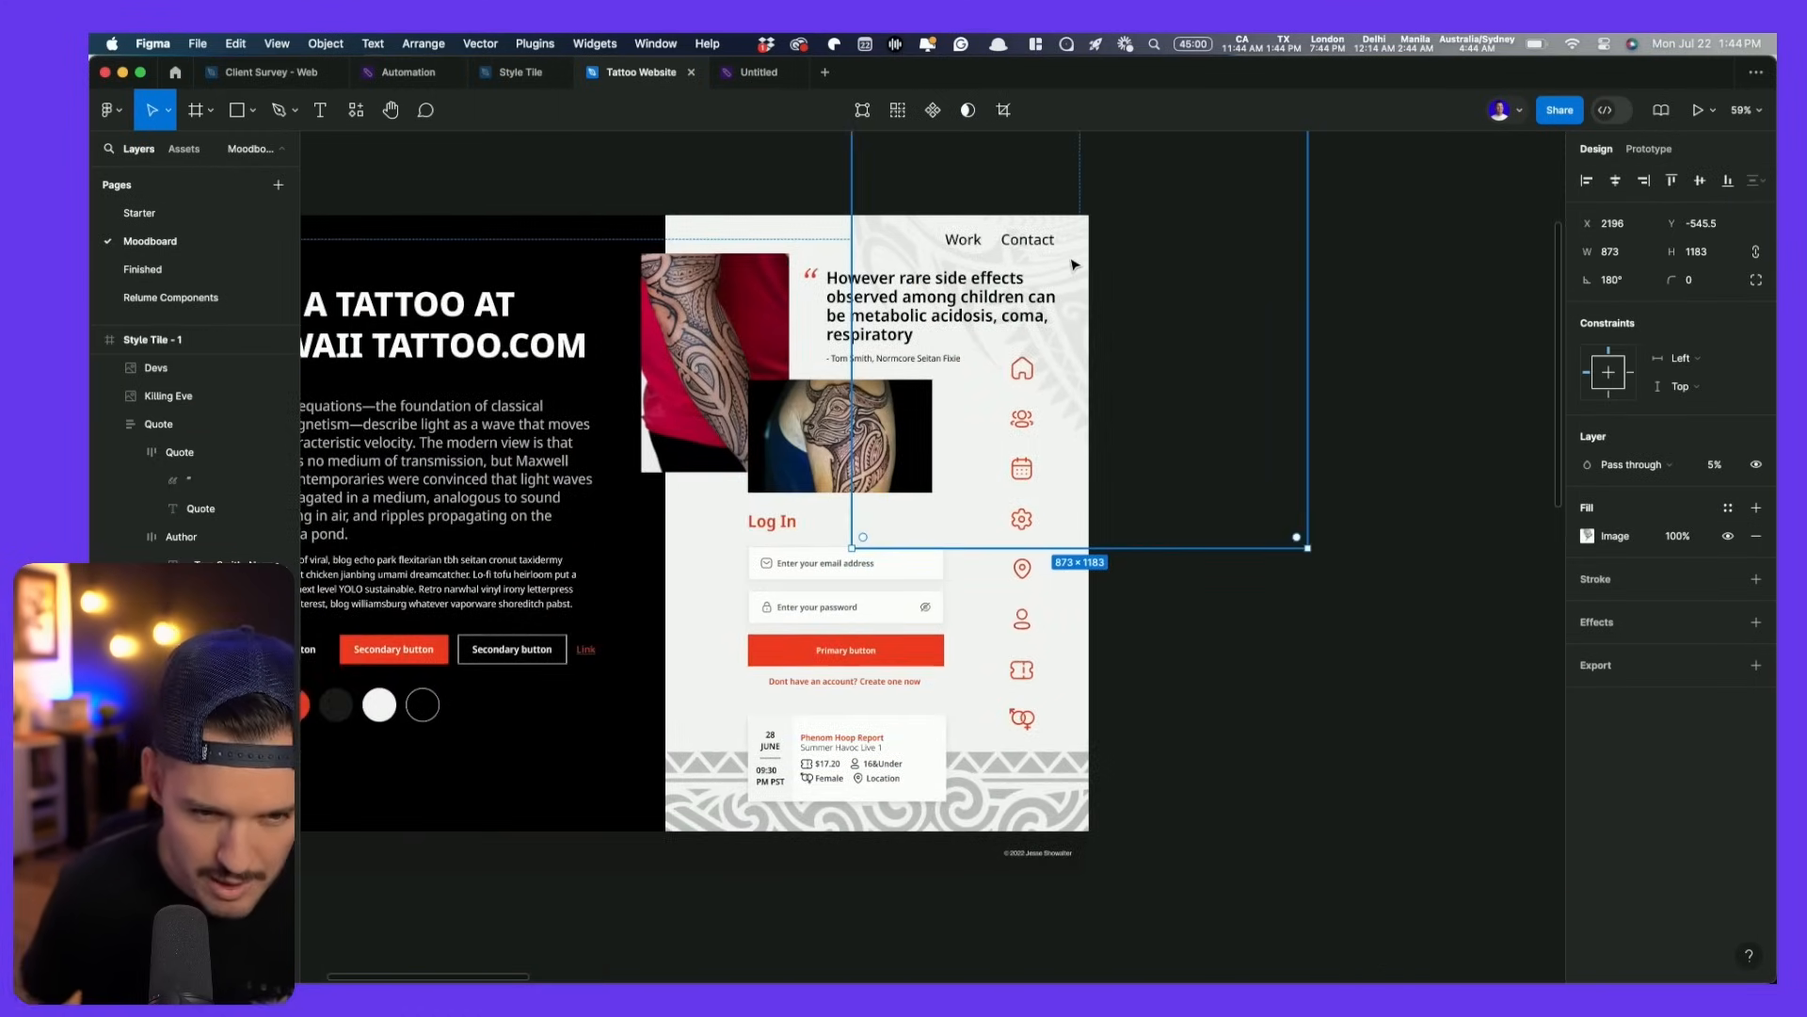
left_click(1348, 317)
scroll(962, 251, "up", 5)
scroll(962, 251, "down", 5)
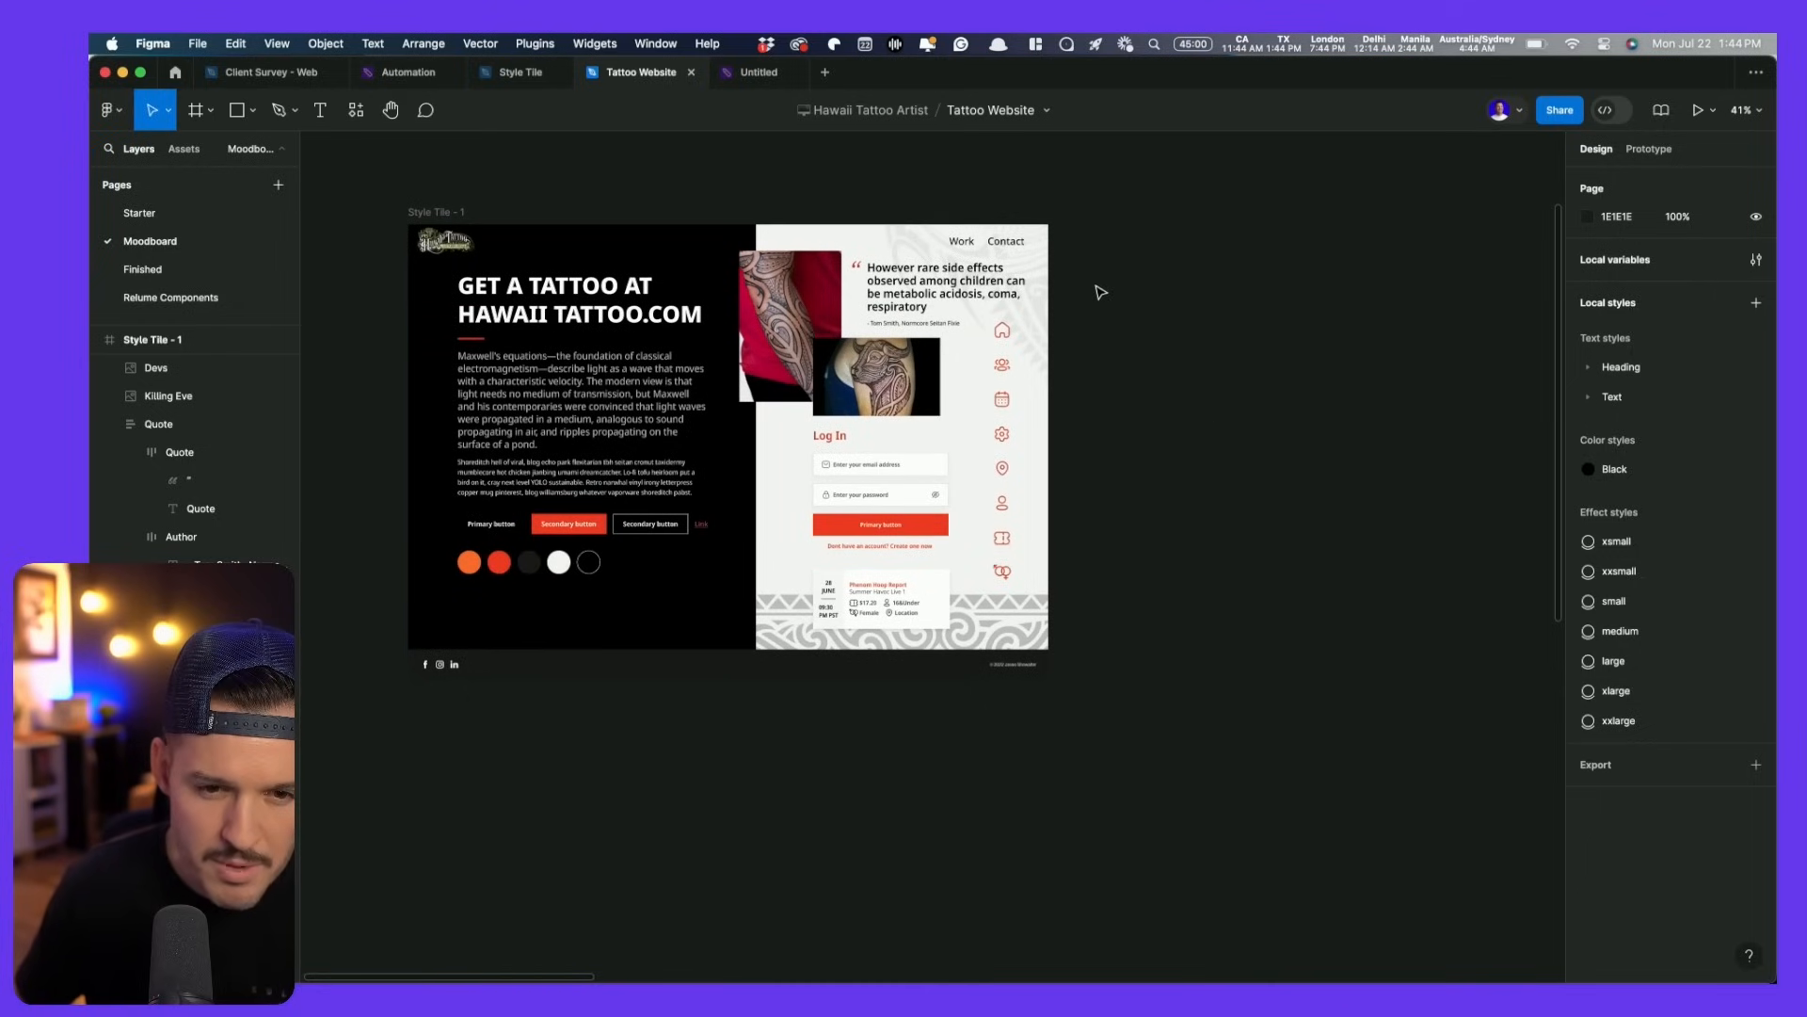
- Delete the pattern band under the login card and make the bottom pattern's fill white
left_click(1009, 642)
key("Delete")
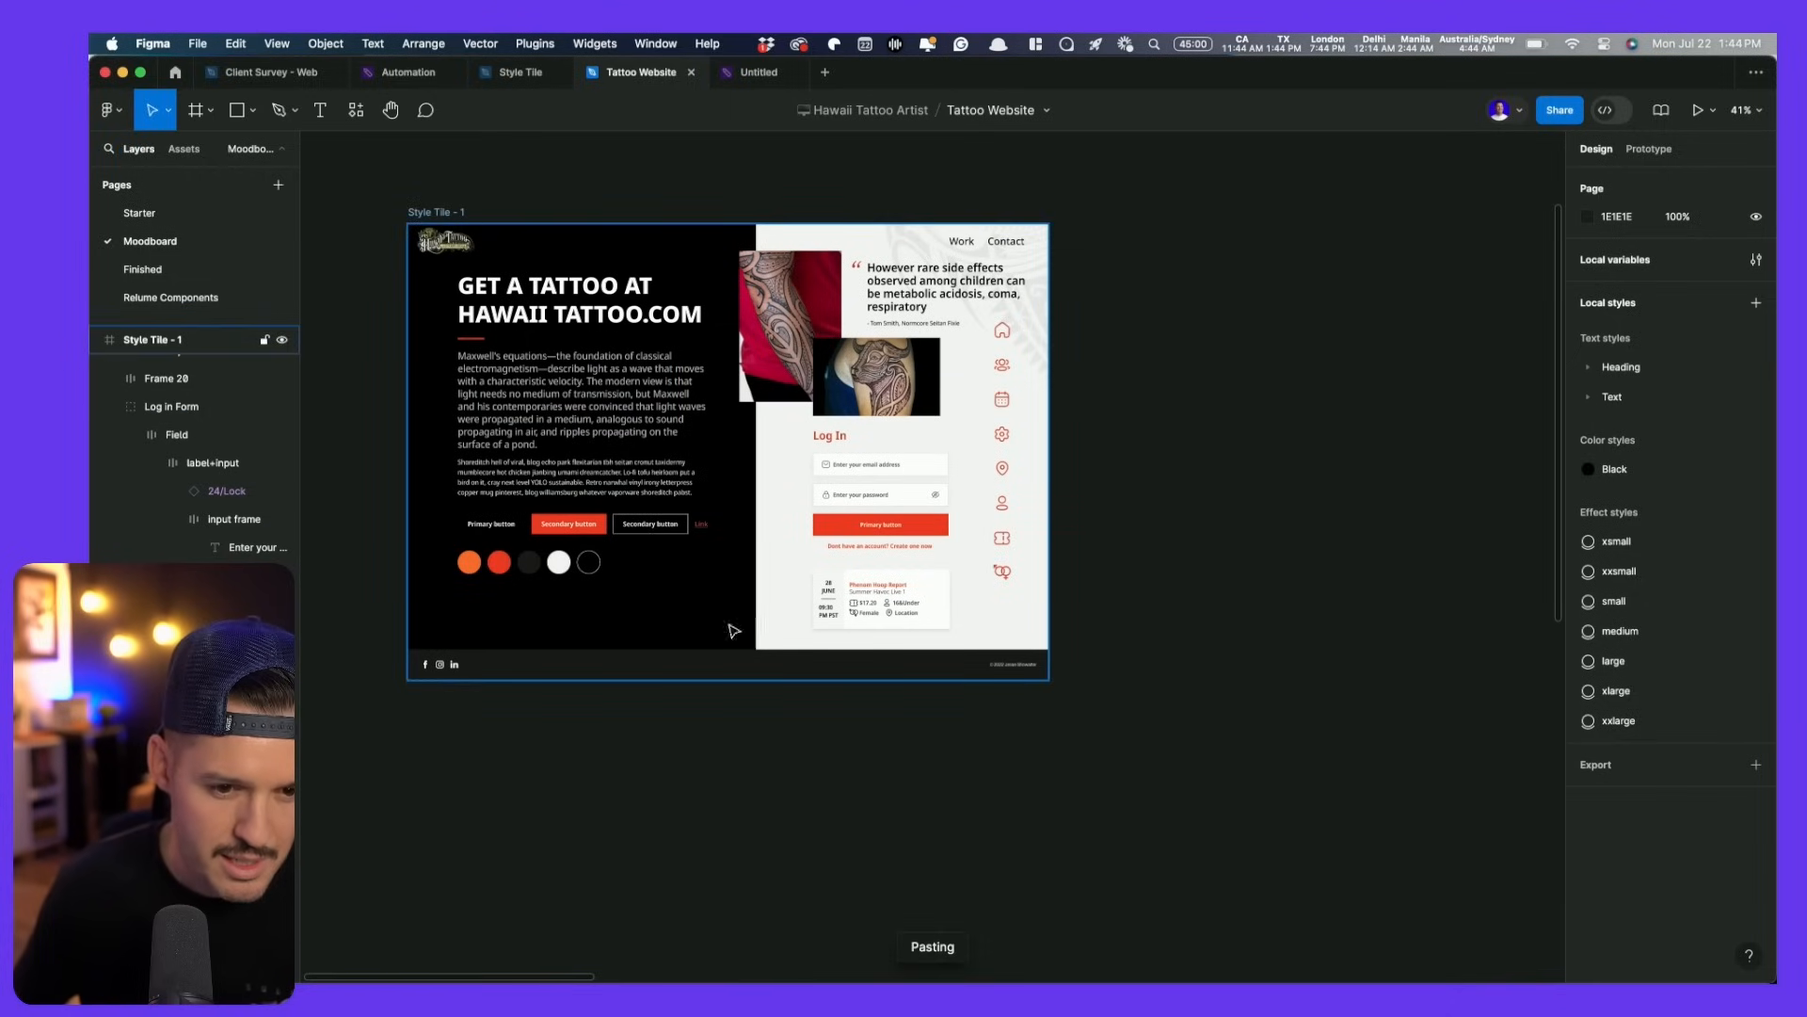
left_click_drag(1034, 649, 583, 628)
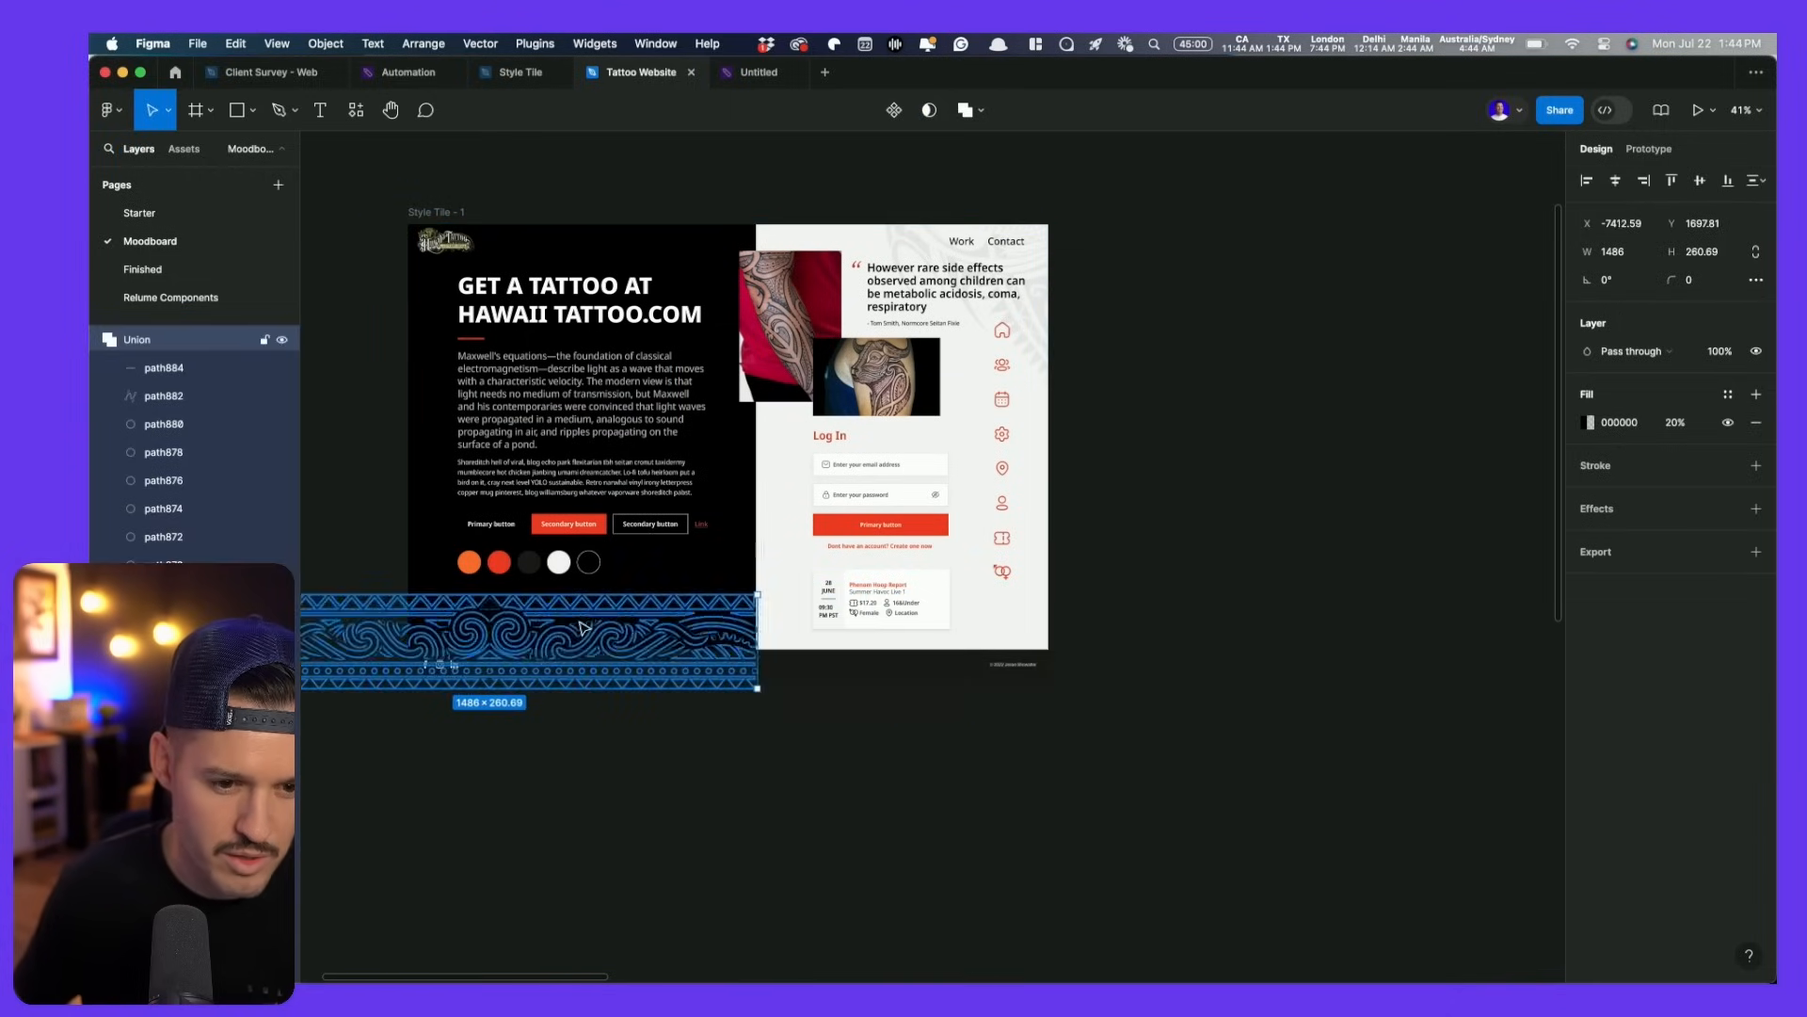
left_click(1589, 424)
left_click_drag(1457, 603, 1144, 213)
left_click(1242, 255)
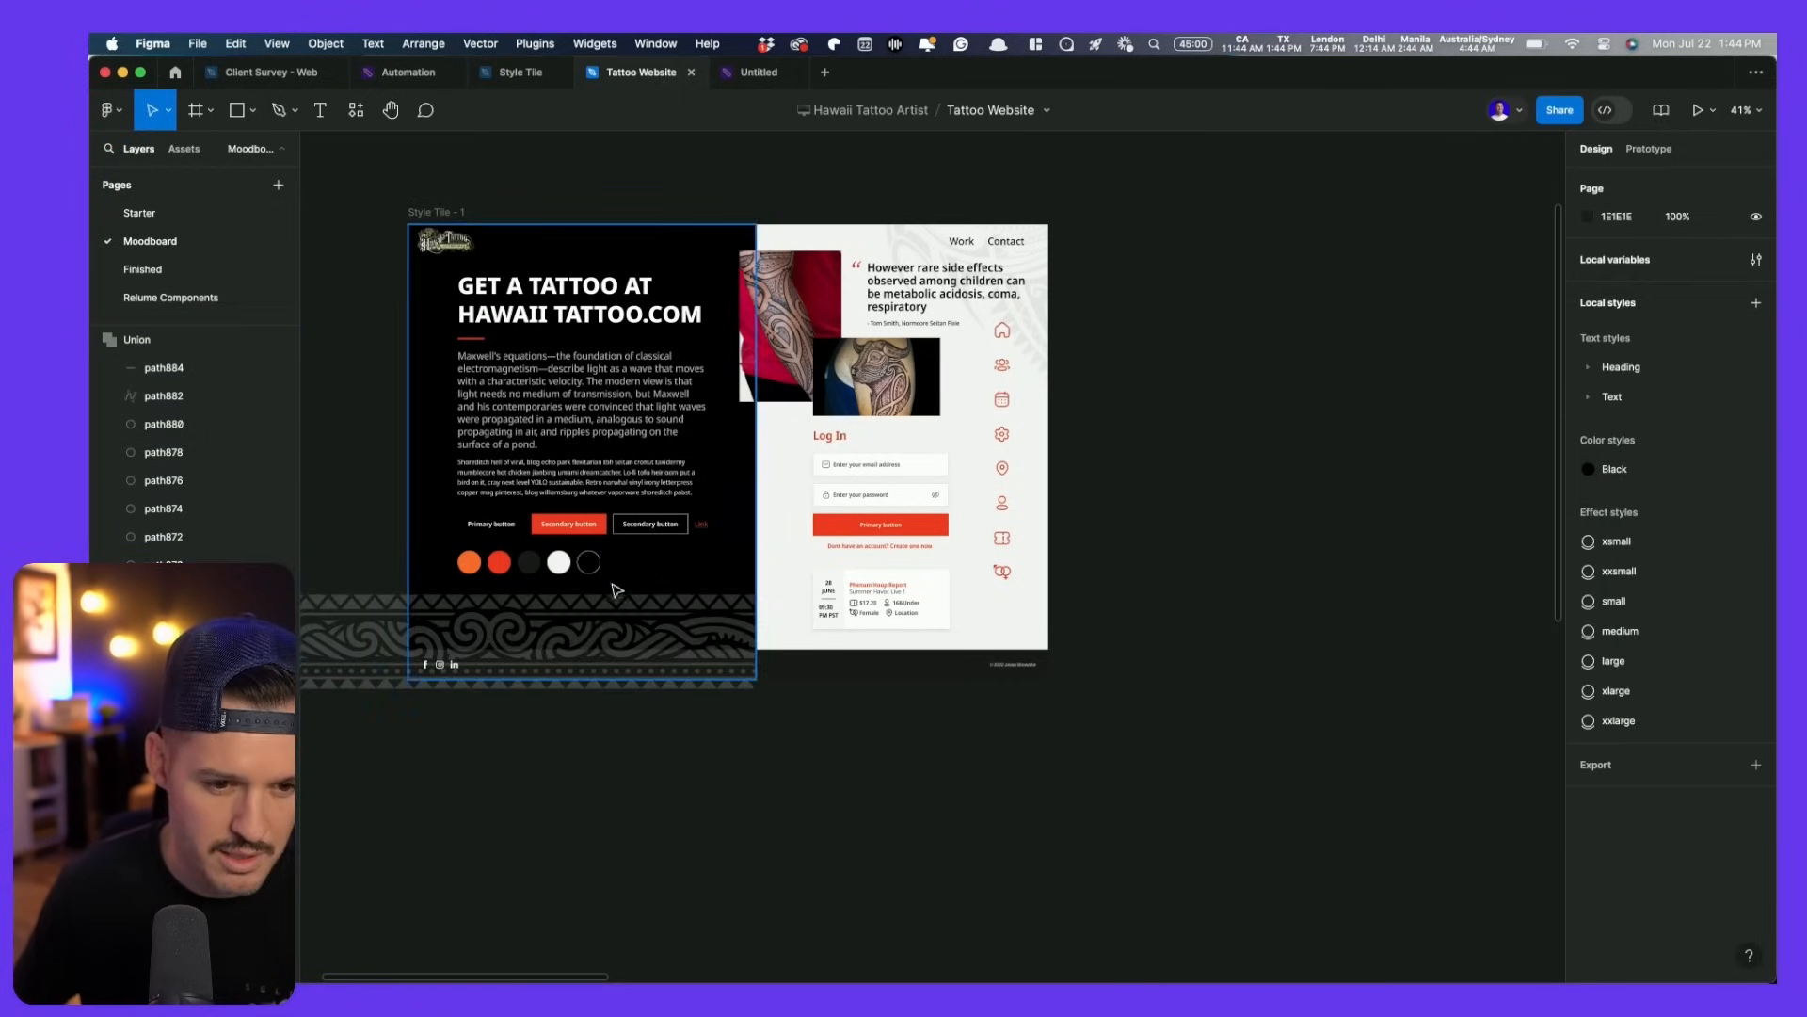
- Move the pattern band into the dark left panel, nudge it down 15 px, set 10% opacity
left_click(440, 213)
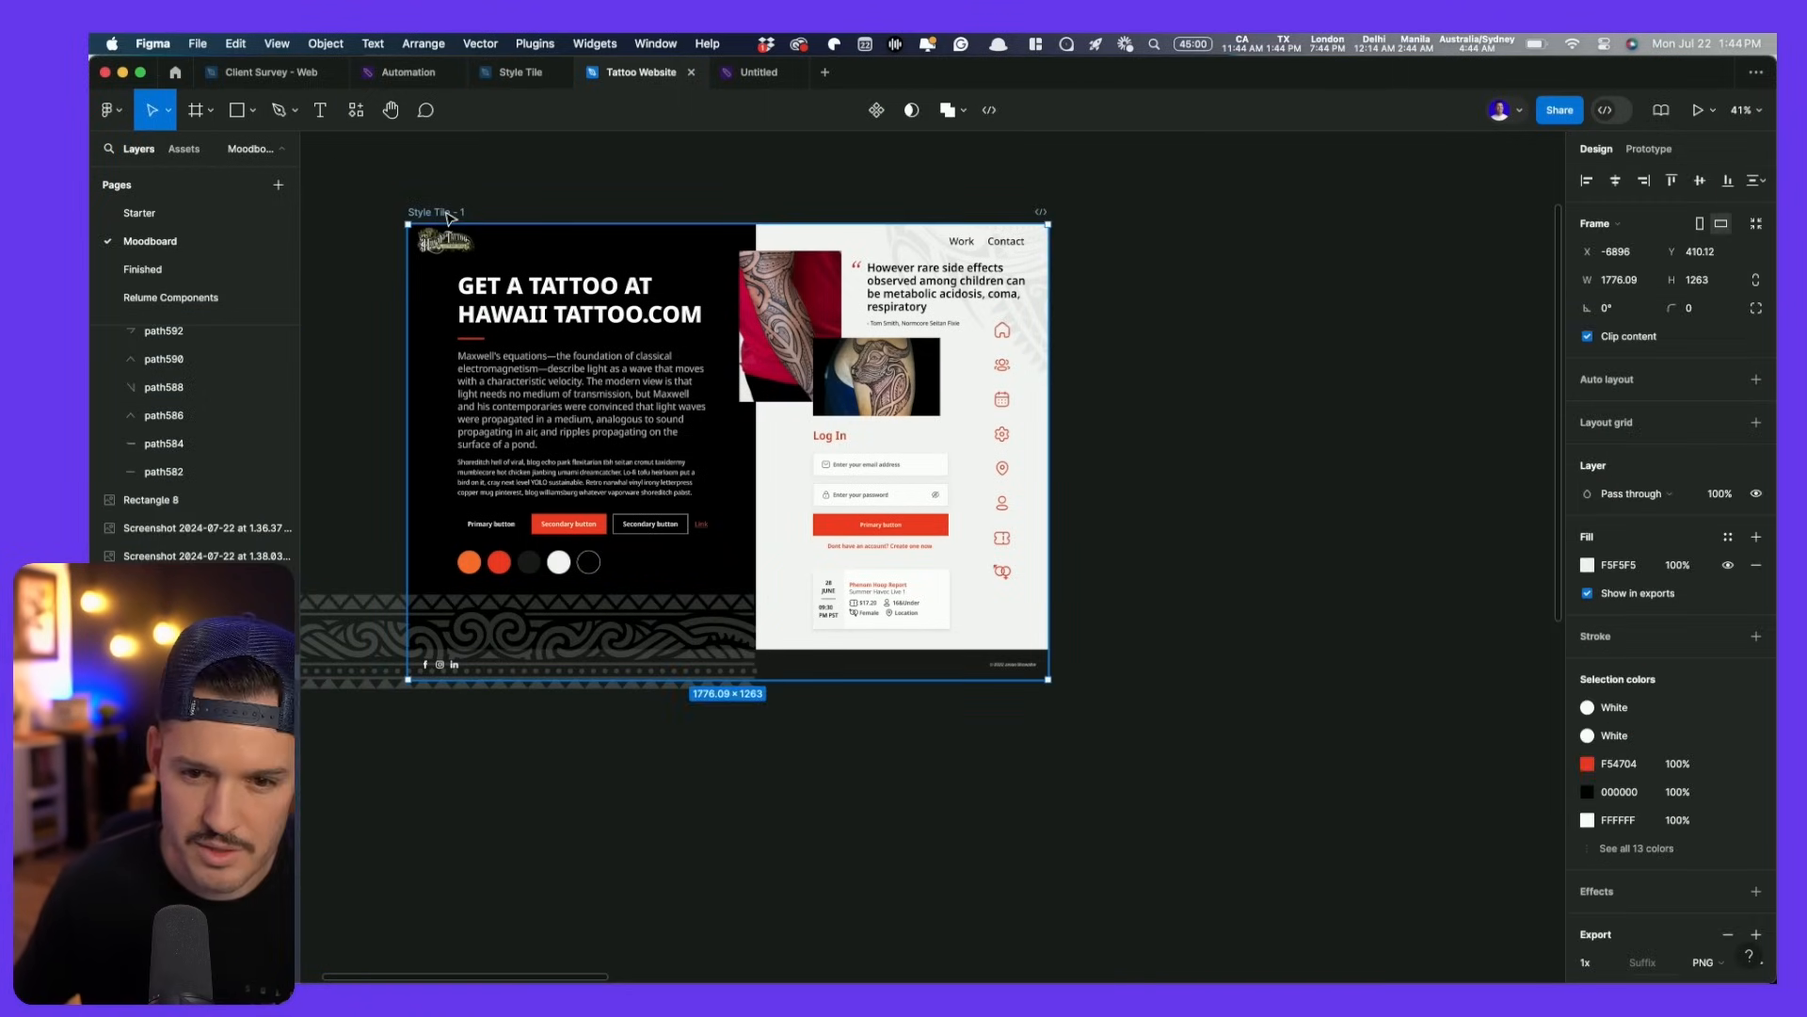
left_click(546, 662)
key("Delete")
left_click(570, 622)
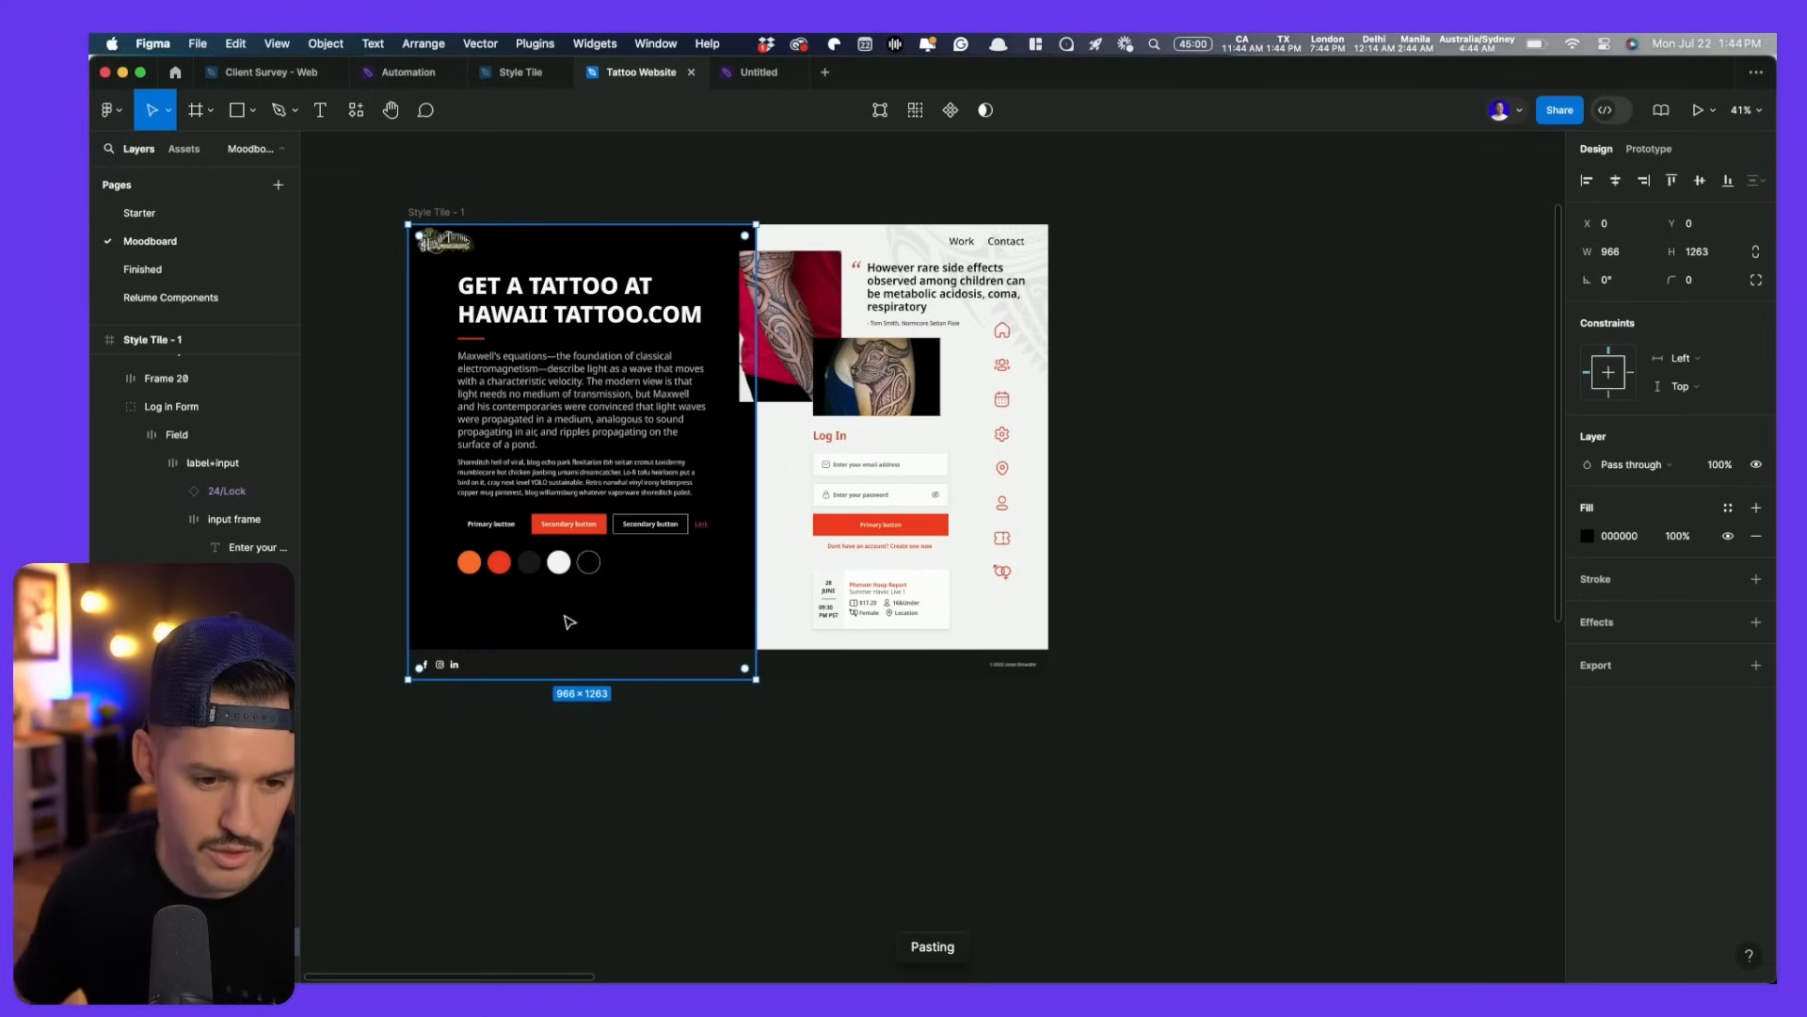
left_click(592, 797)
scroll(592, 797, "up", 3)
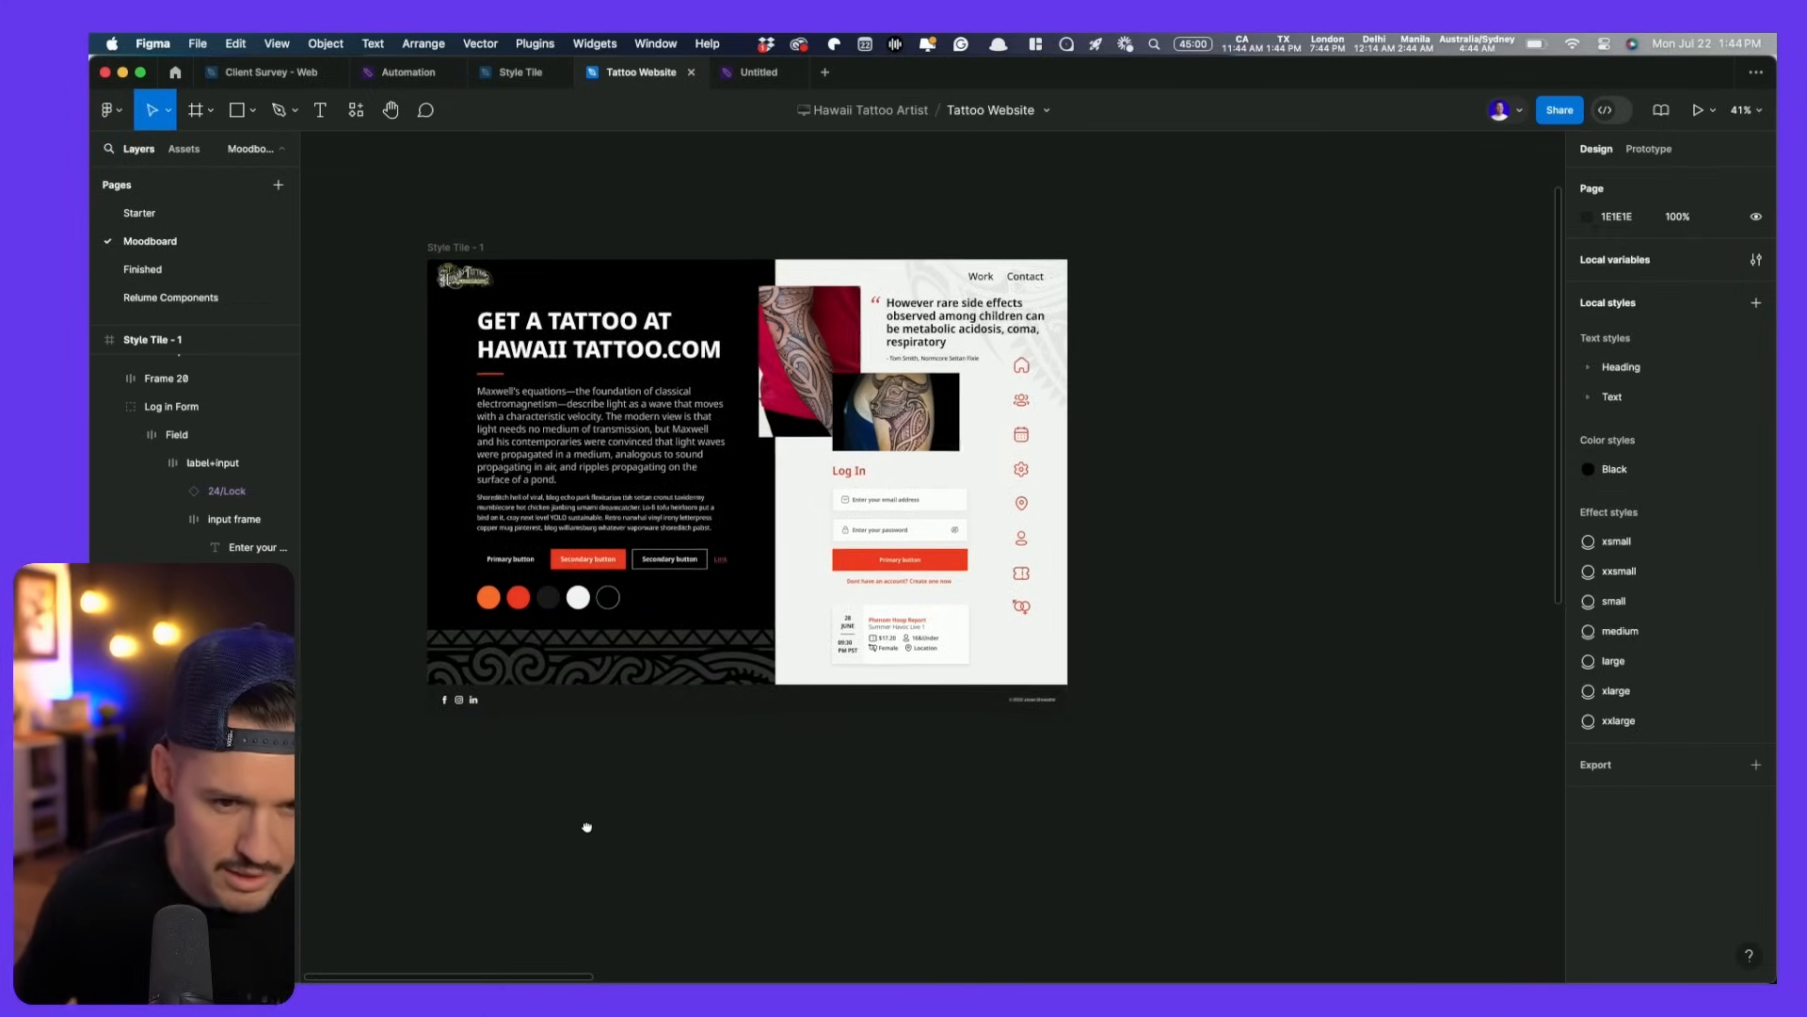
left_click(599, 662)
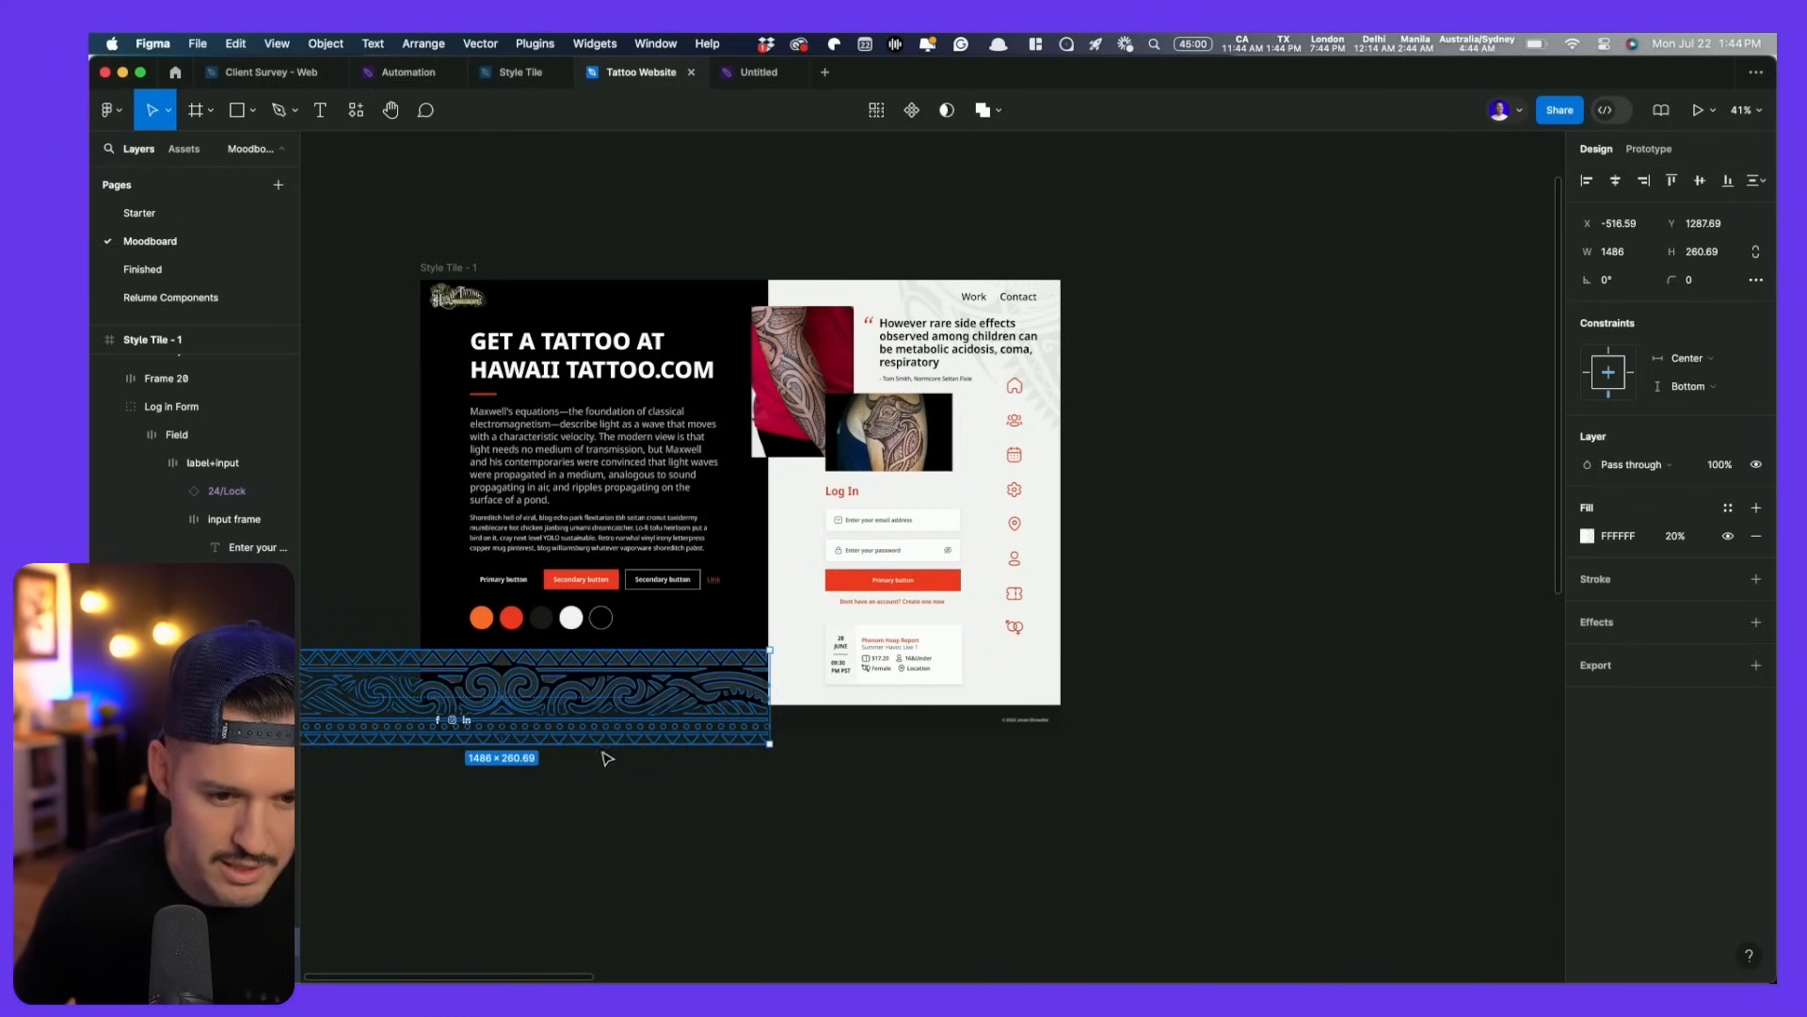
left_click_drag(681, 669, 679, 681)
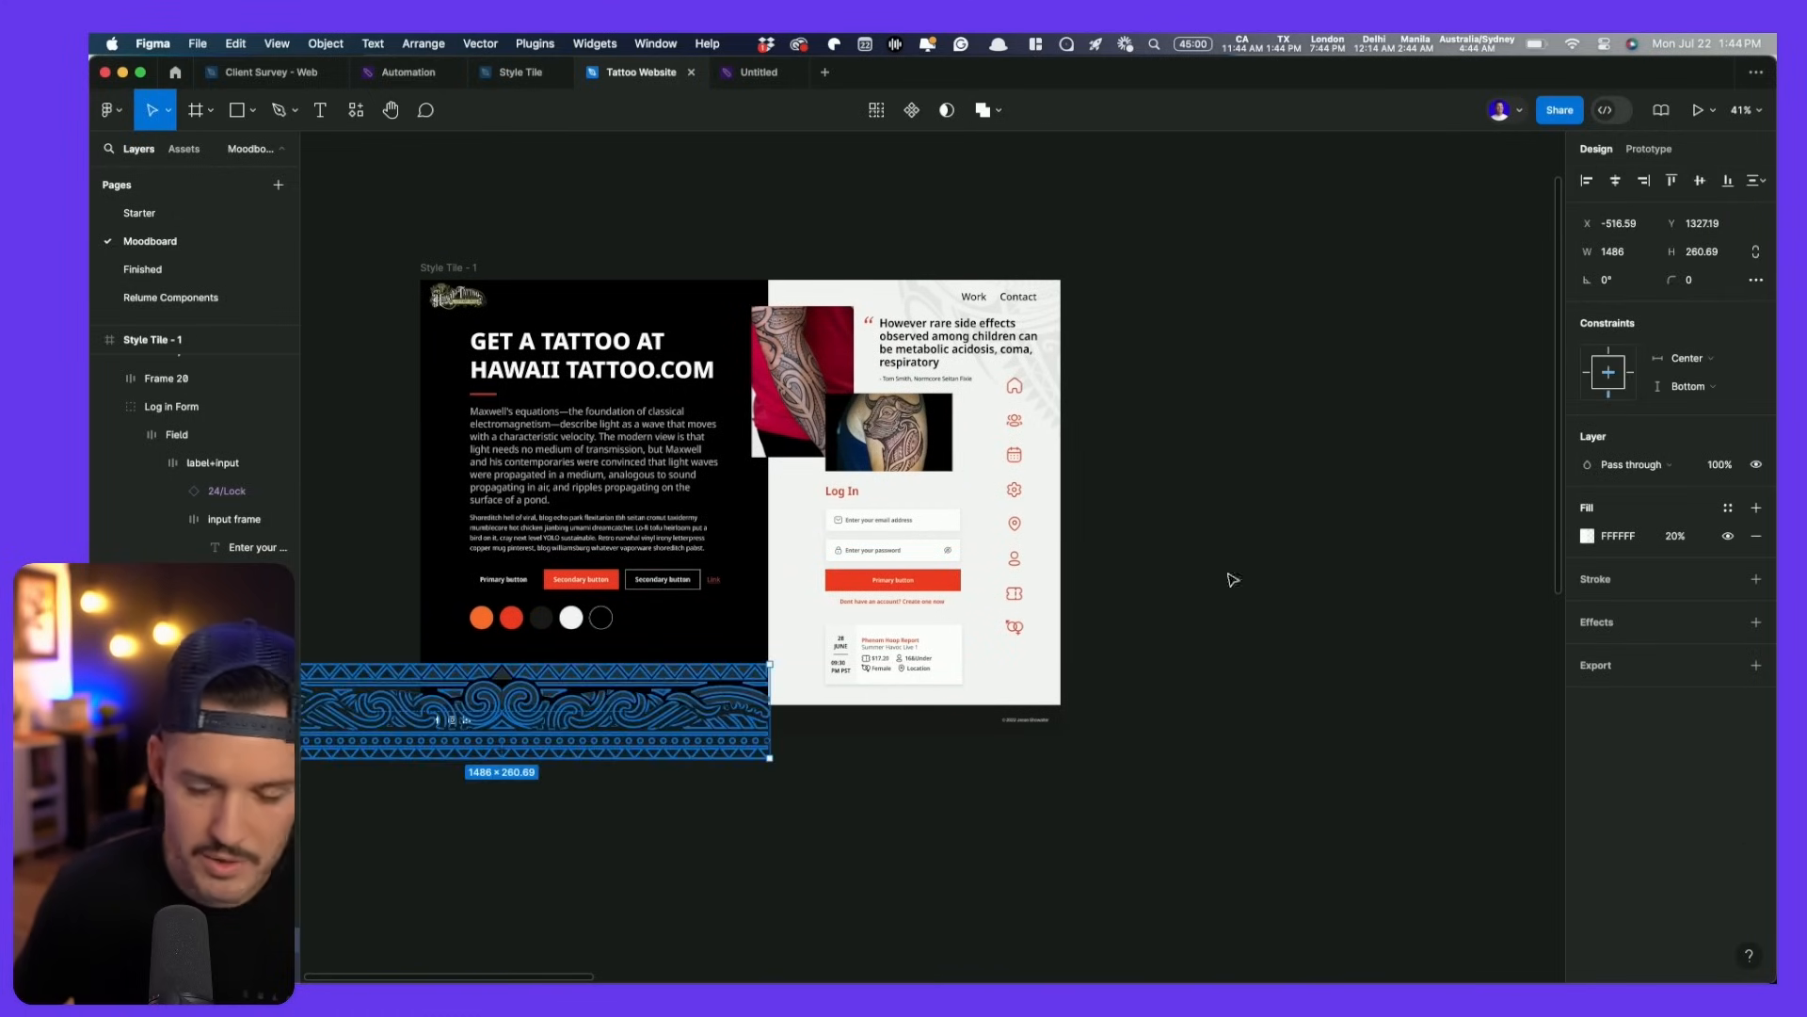
left_click_drag(1686, 539, 1677, 540)
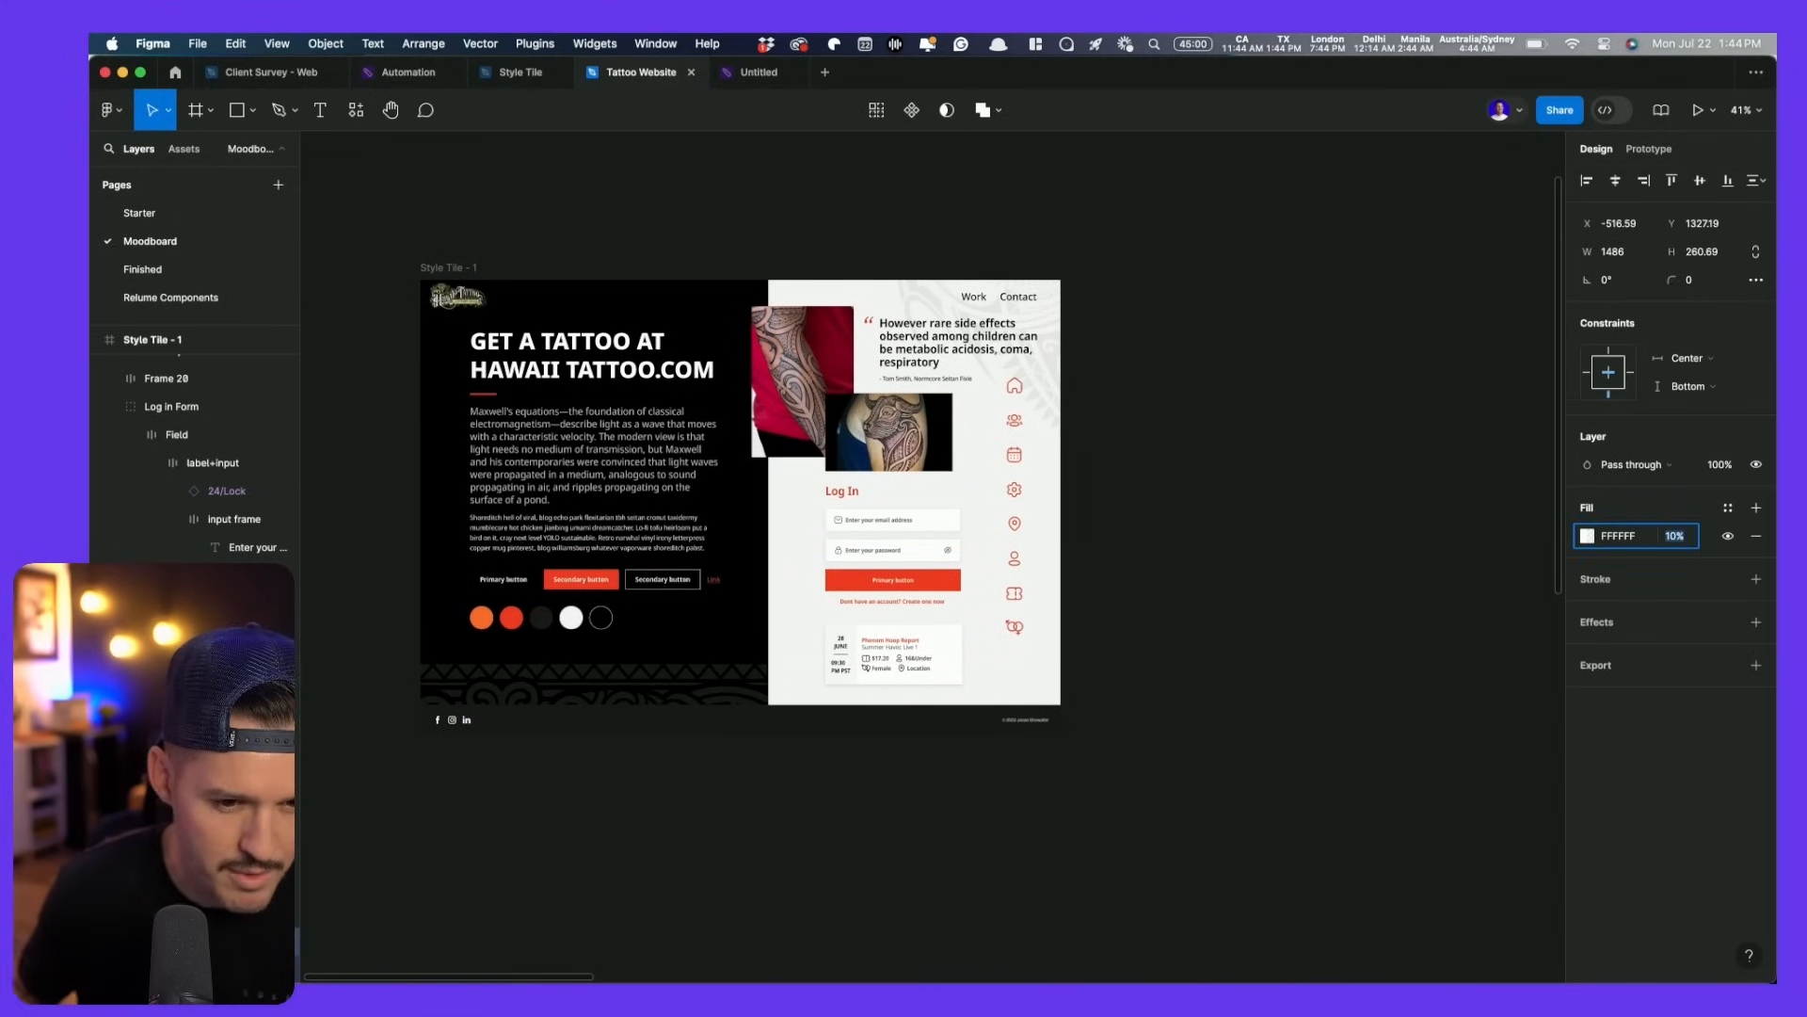
left_click(1324, 630)
scroll(1290, 348, "down", 4)
scroll(941, 315, "right", 5)
- Move the tiki image up beside the style tile and deselect it
scroll(911, 307, "down", 5)
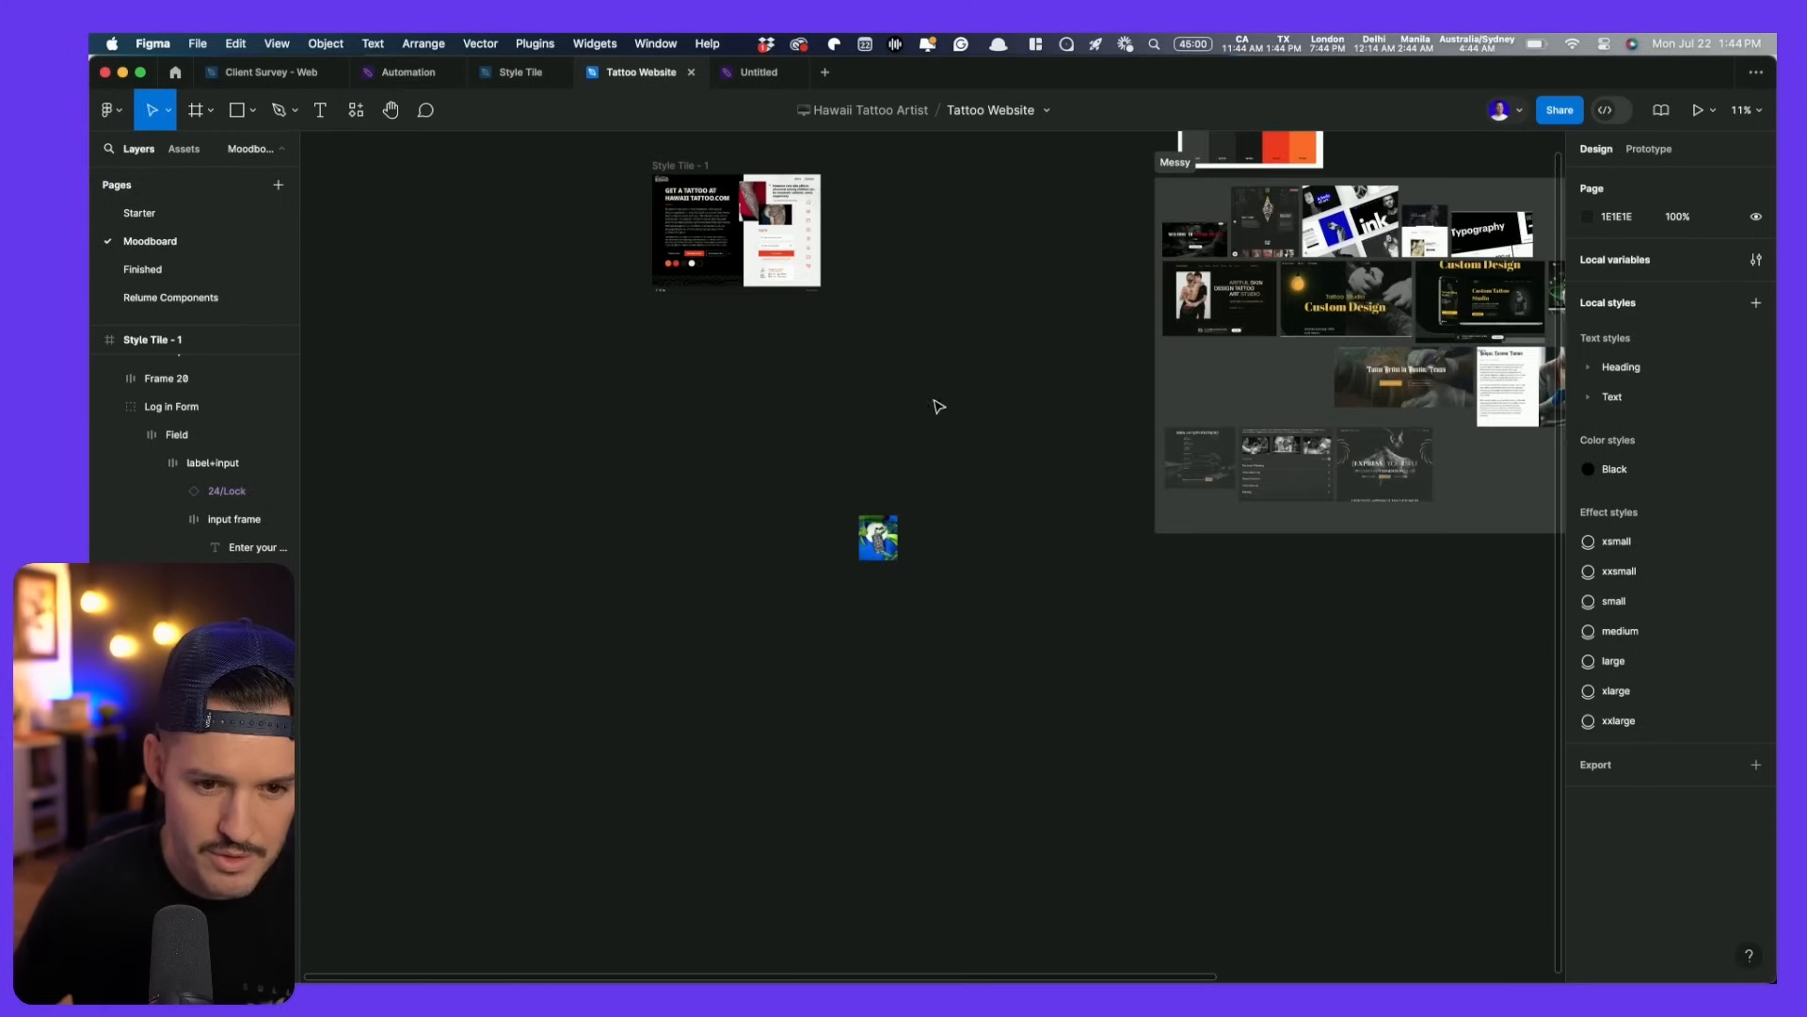
left_click_drag(896, 553, 898, 280)
left_click(981, 110)
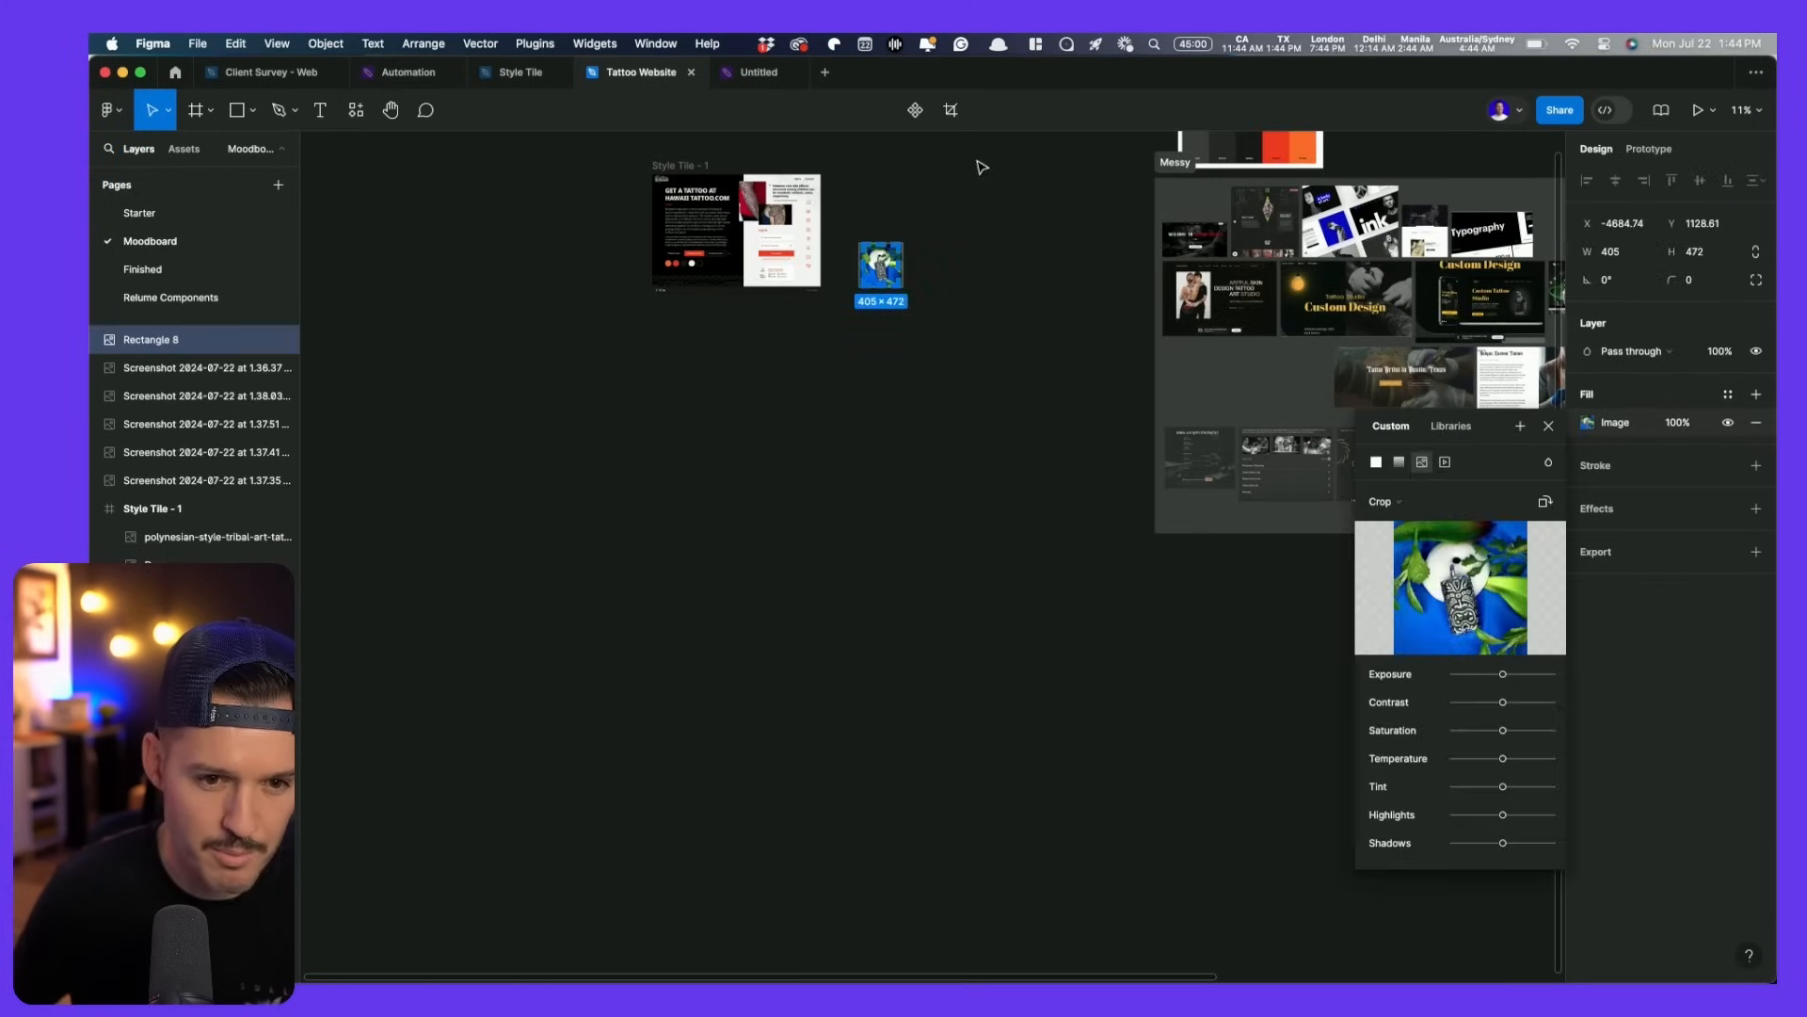
left_click(943, 311)
left_click(944, 314)
scroll(778, 215, "up", 5)
left_click_drag(776, 214, 826, 428)
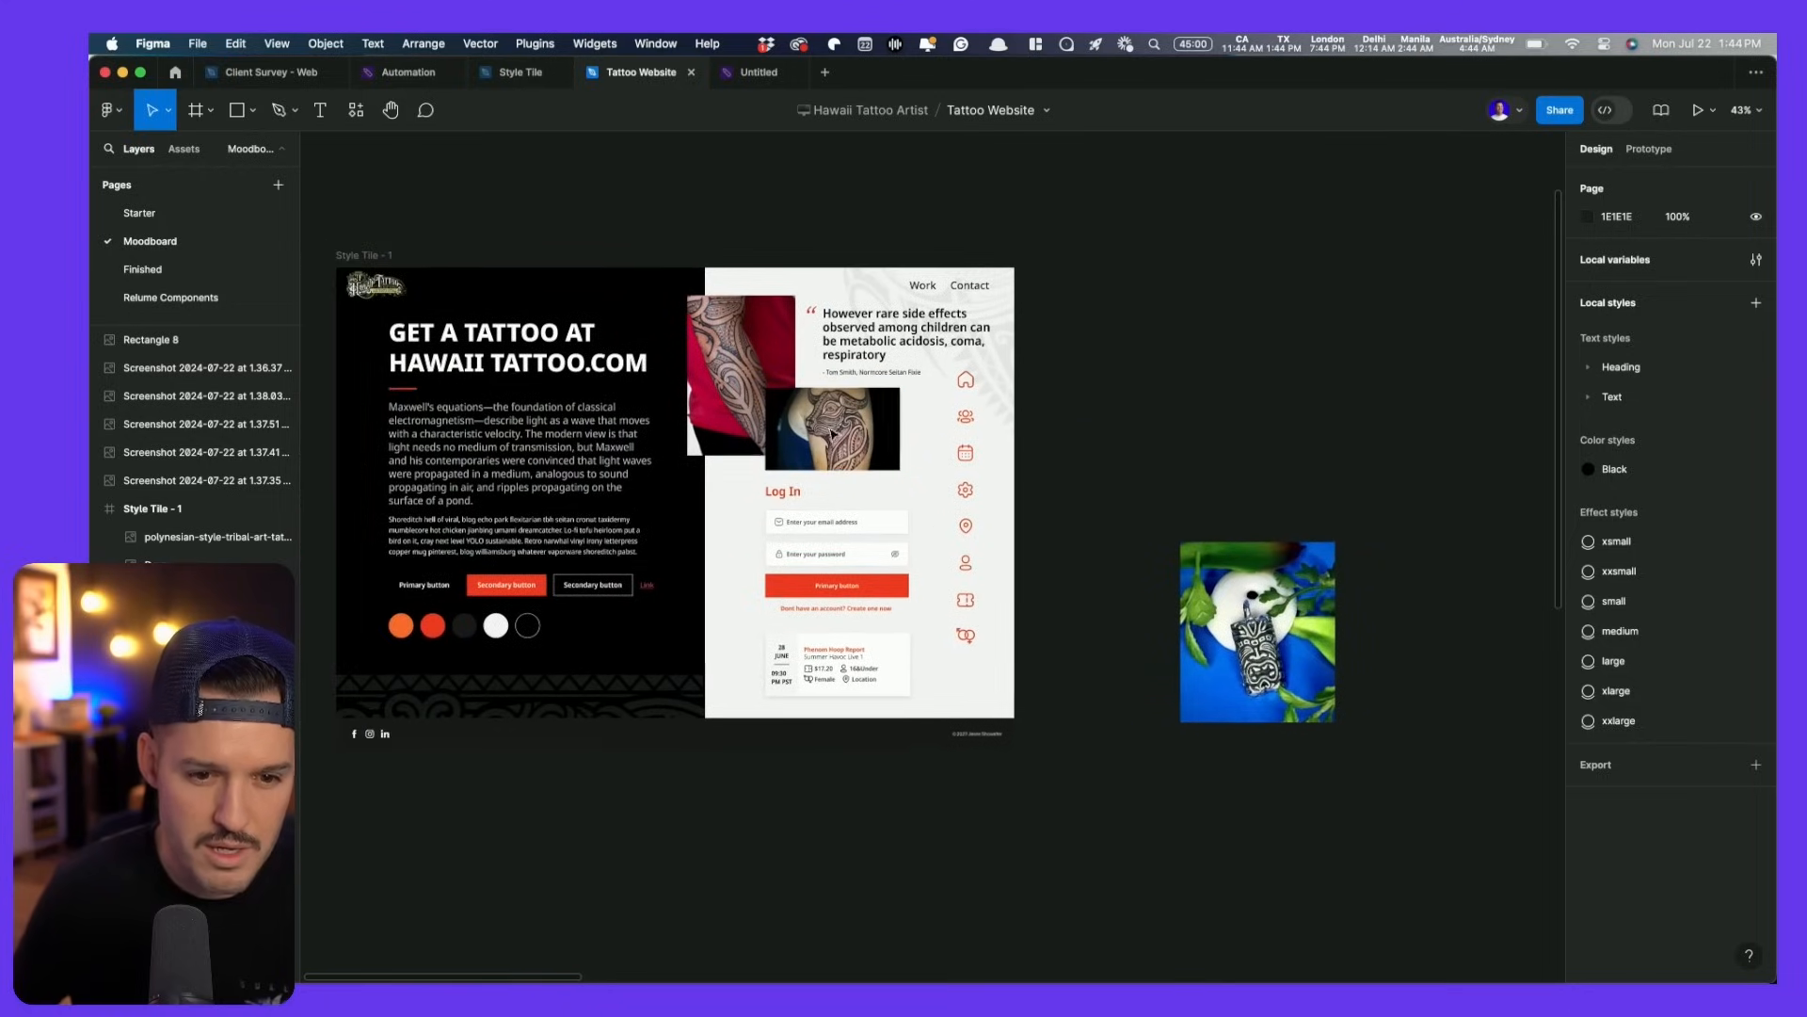
- Shrink the tiki image, then enlarge and centre the photo within its crop
left_click(1318, 711)
left_click_drag(1336, 723, 1300, 683)
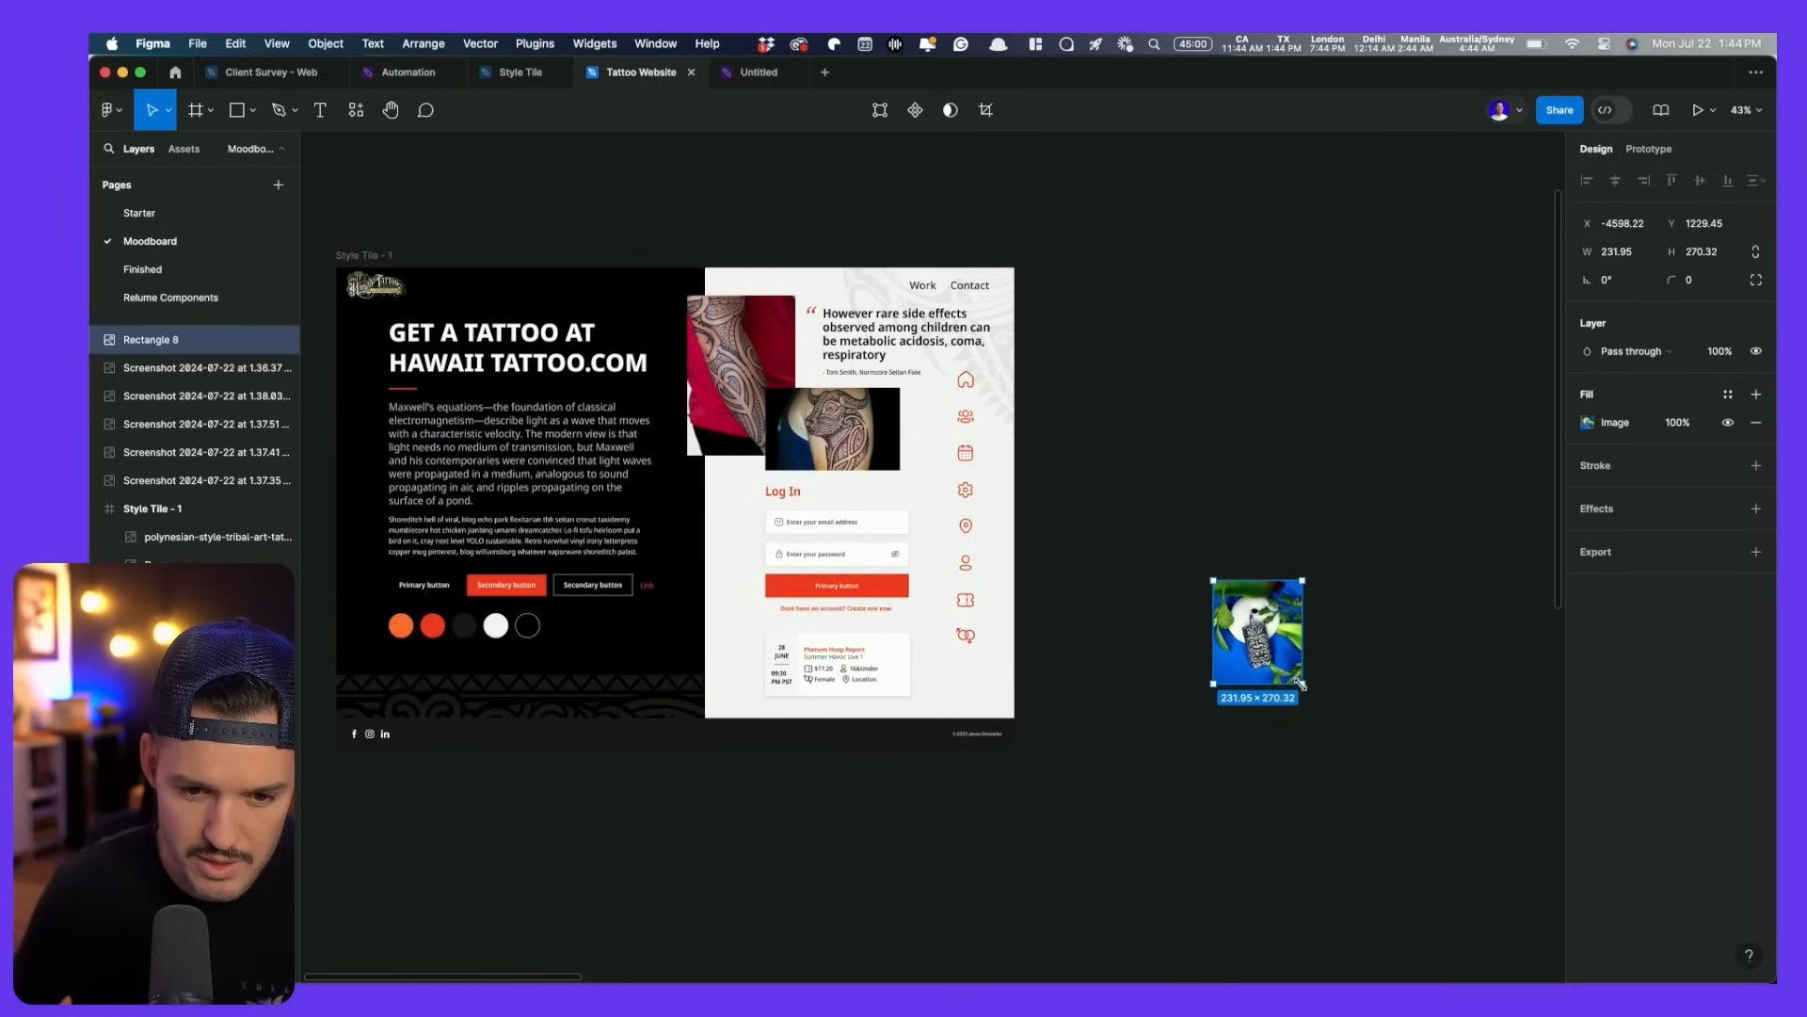
left_click(1589, 422)
left_click_drag(1283, 594, 1317, 548)
left_click_drag(1264, 630, 780, 403)
left_click(1235, 406)
- Place the tiki image on the event card at about 144 × 168, at the card's left edge
scroll(715, 490, "up", 5)
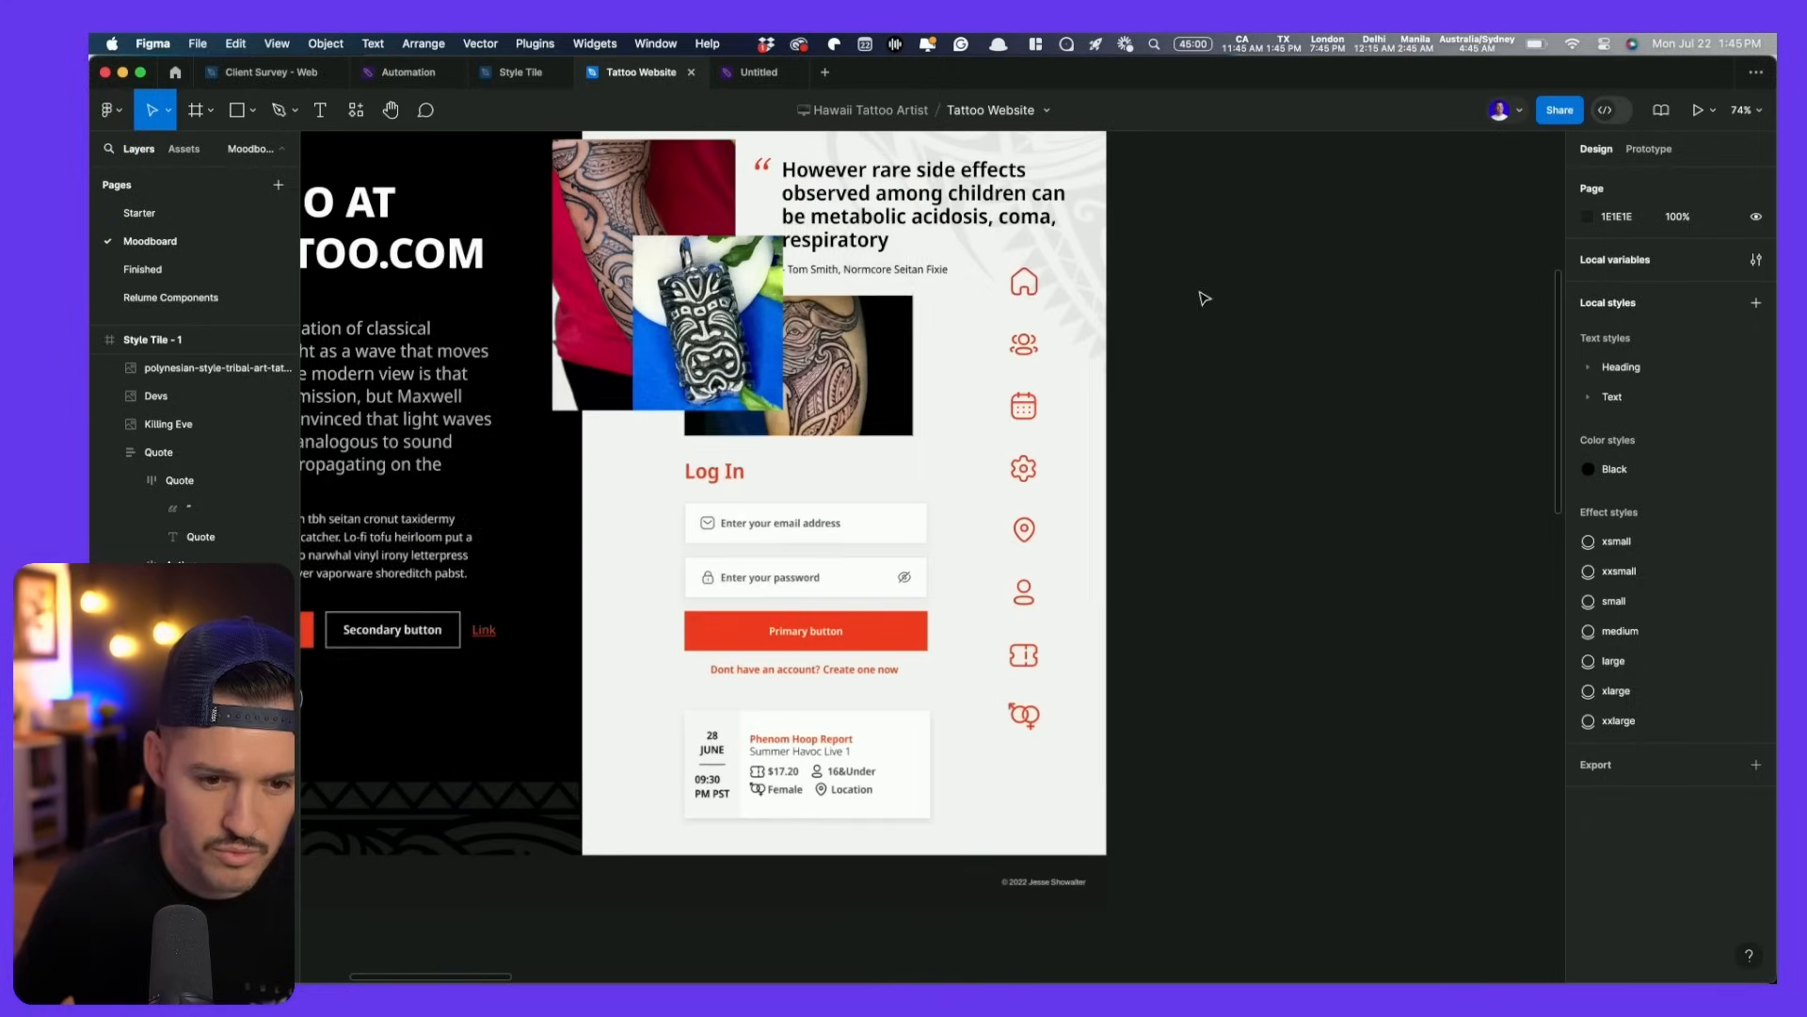
left_click_drag(708, 493, 672, 926)
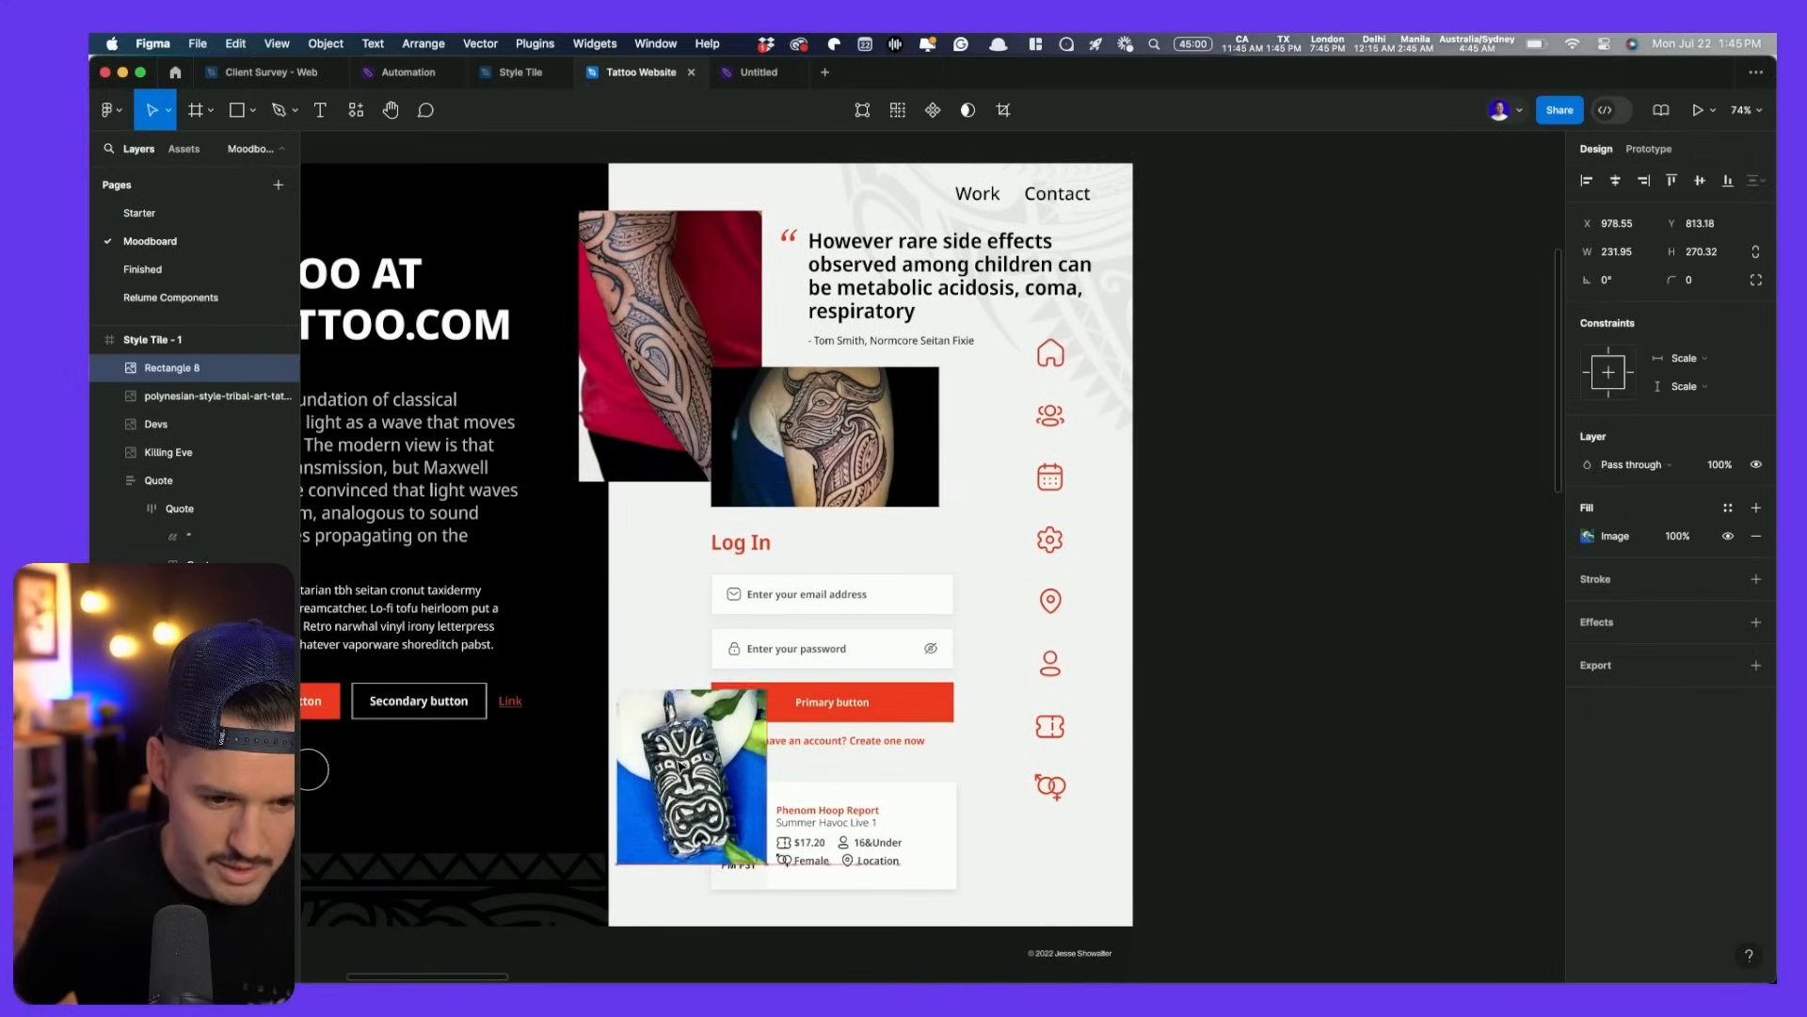
scroll(716, 527, "down", 3)
scroll(821, 488, "up", 6)
left_click_drag(821, 488, 837, 503)
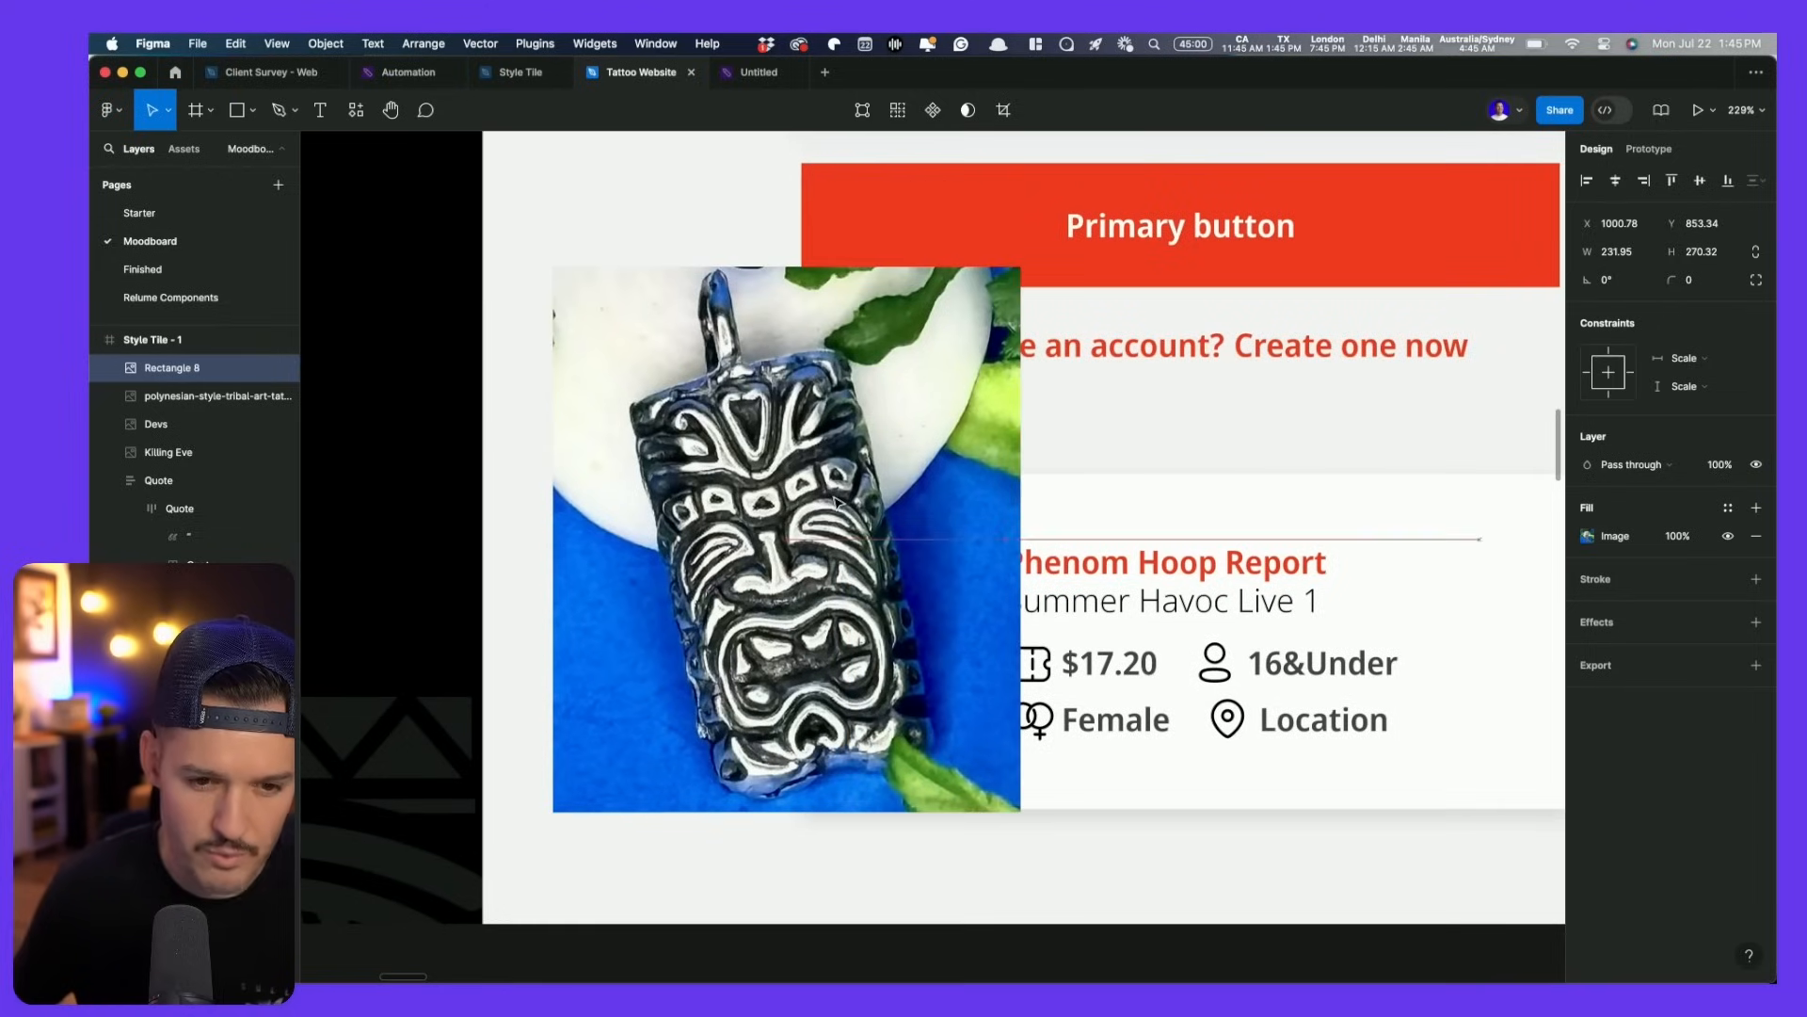
left_click_drag(1021, 264, 844, 472)
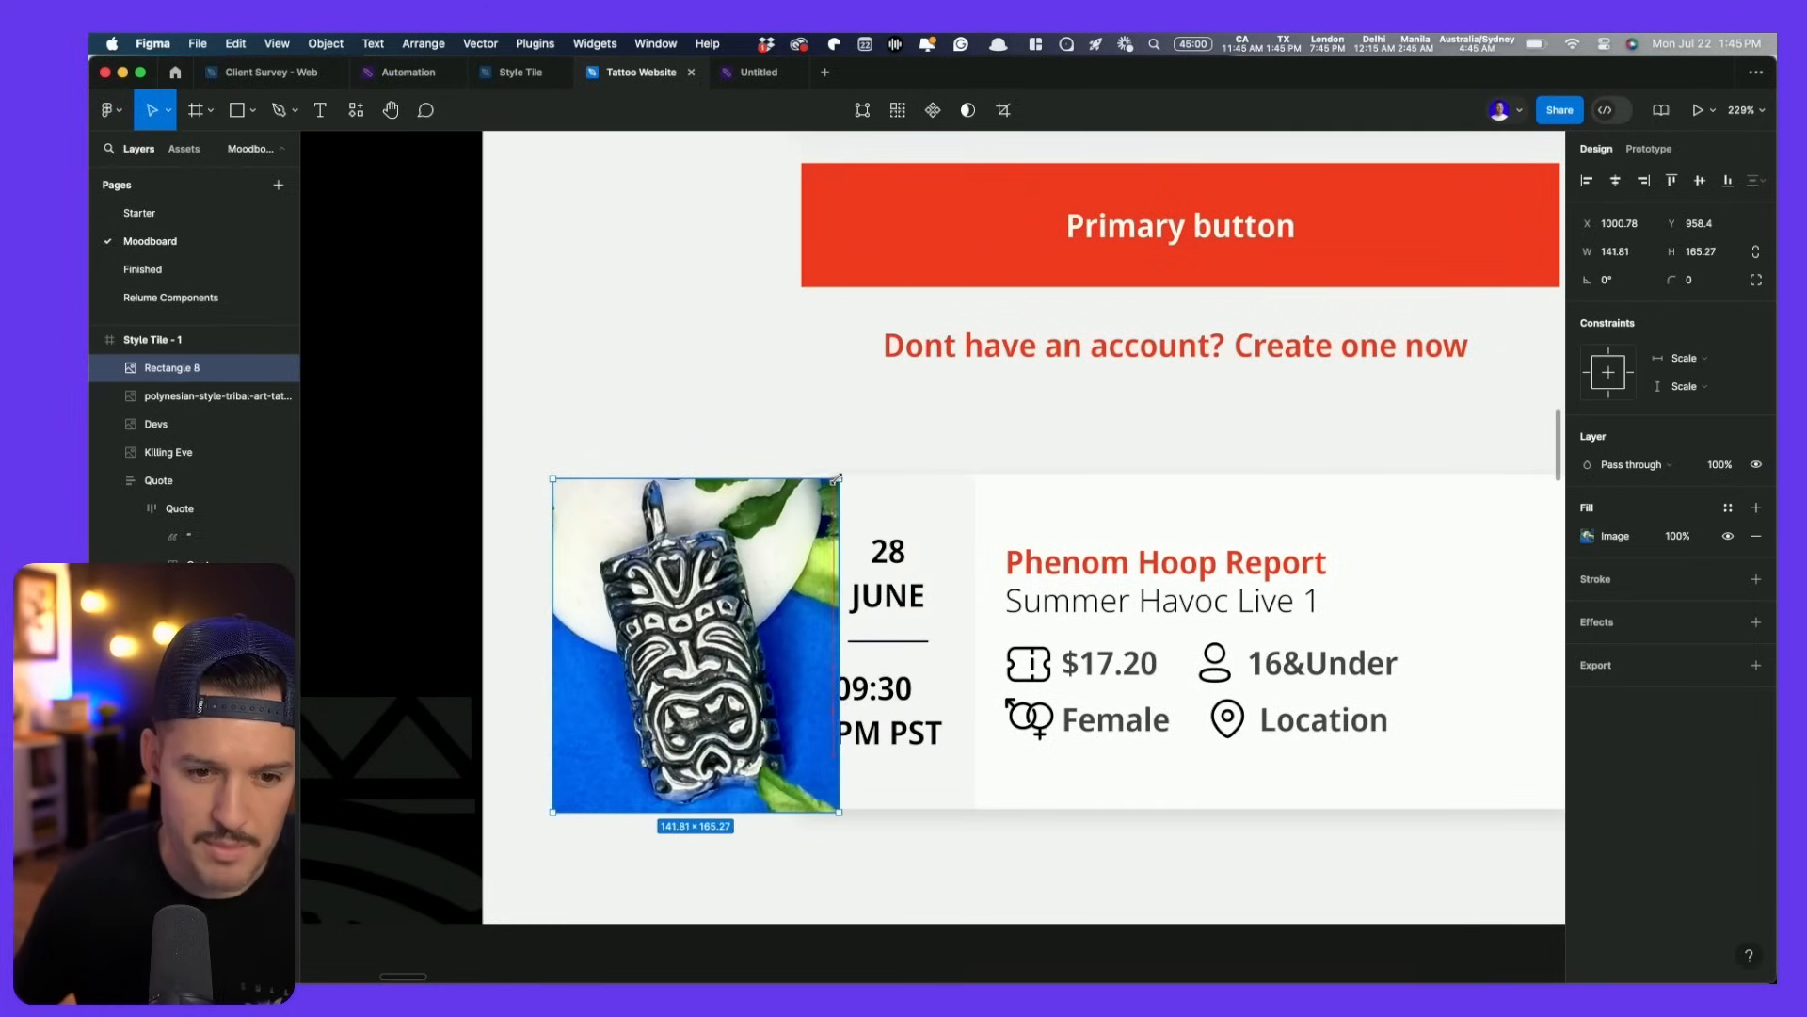
left_click_drag(956, 553, 995, 548)
left_click_drag(728, 582, 905, 590)
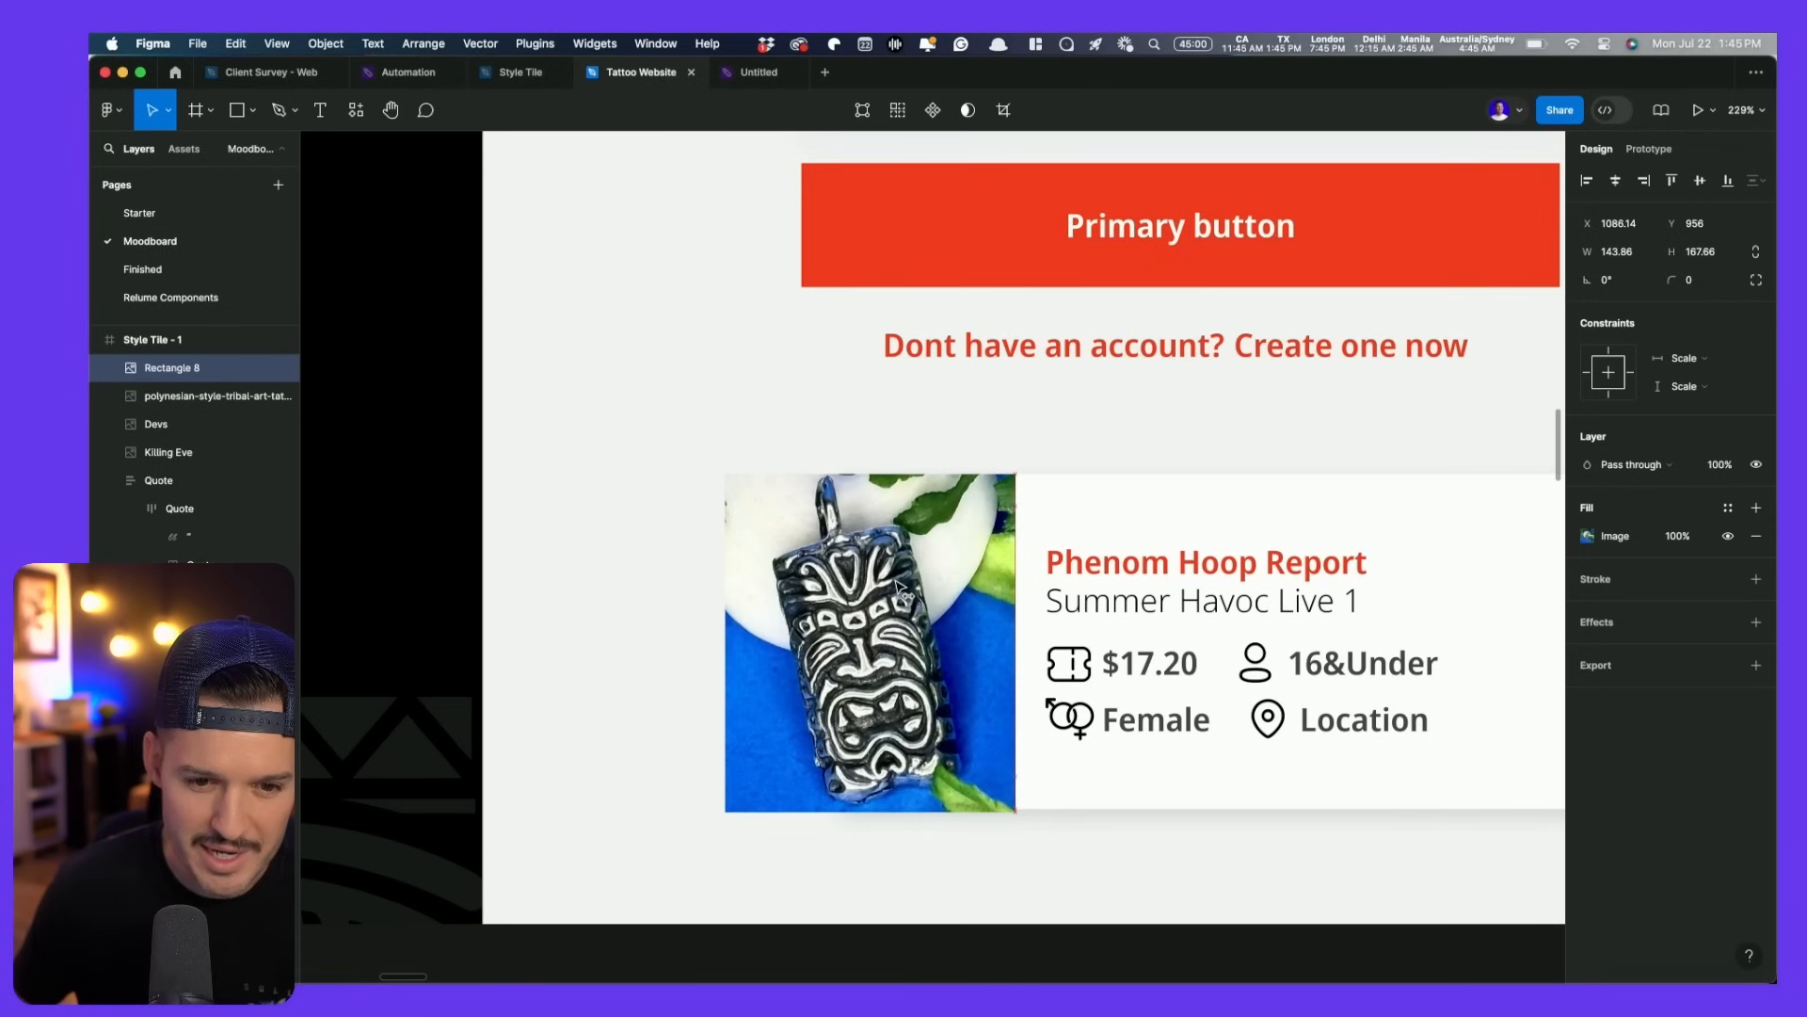
- Nudge the tiki photo right against its card and frame the whole style tile
scroll(899, 584, "down", 5)
left_click(1390, 365)
left_click_drag(1391, 365, 1355, 512)
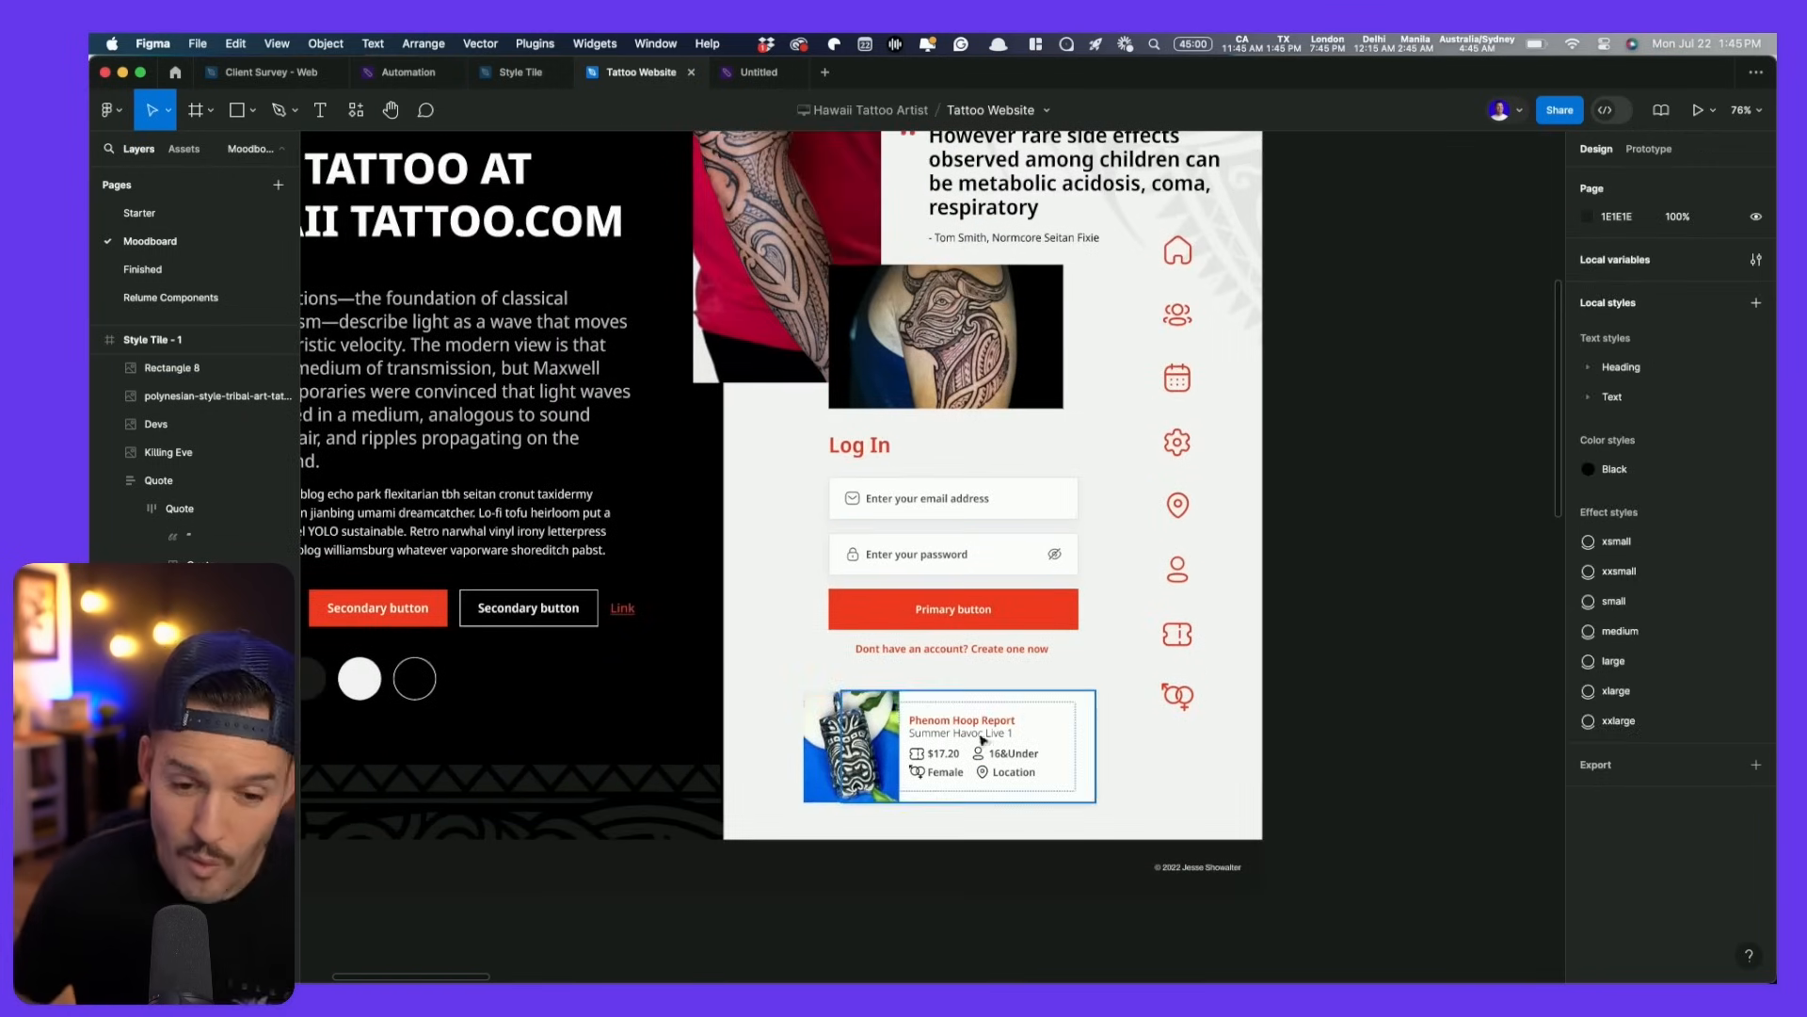
left_click_drag(1092, 659, 1268, 746)
scroll(1214, 791, "down", 1)
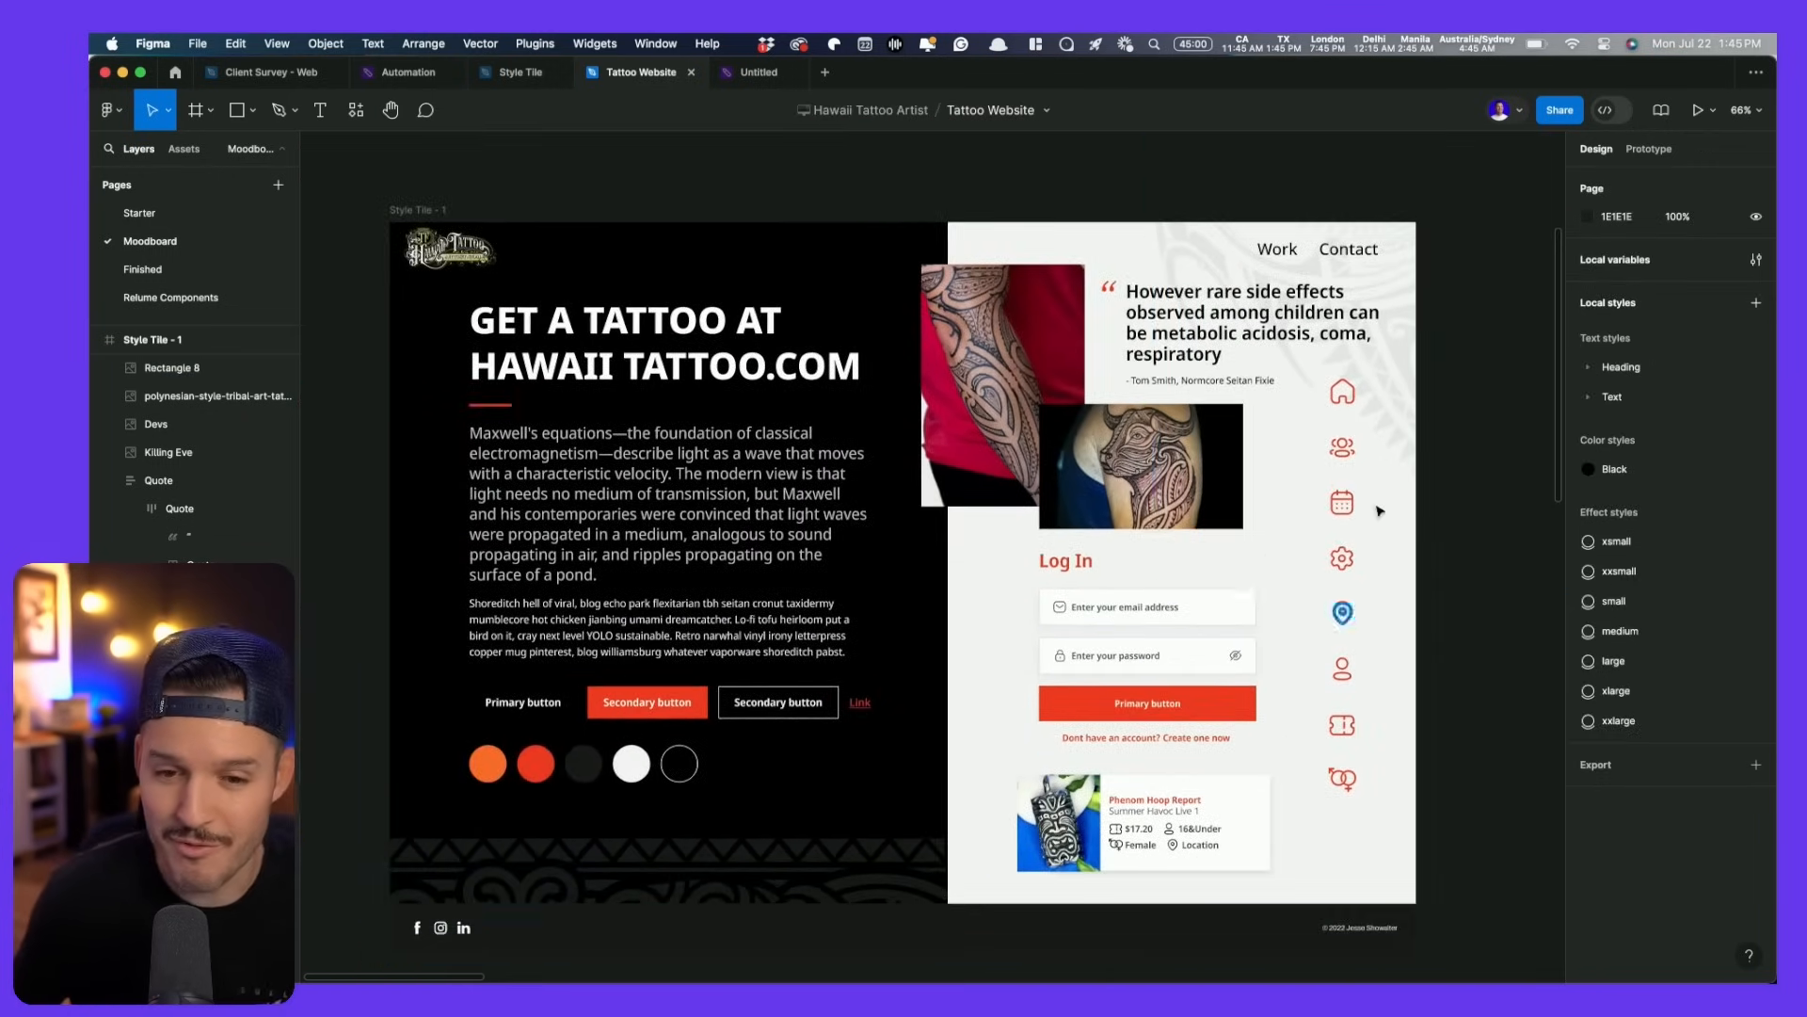
- Shrink the faint Polynesian pattern to about 743×1006 and shift it down and right
left_click(1398, 400)
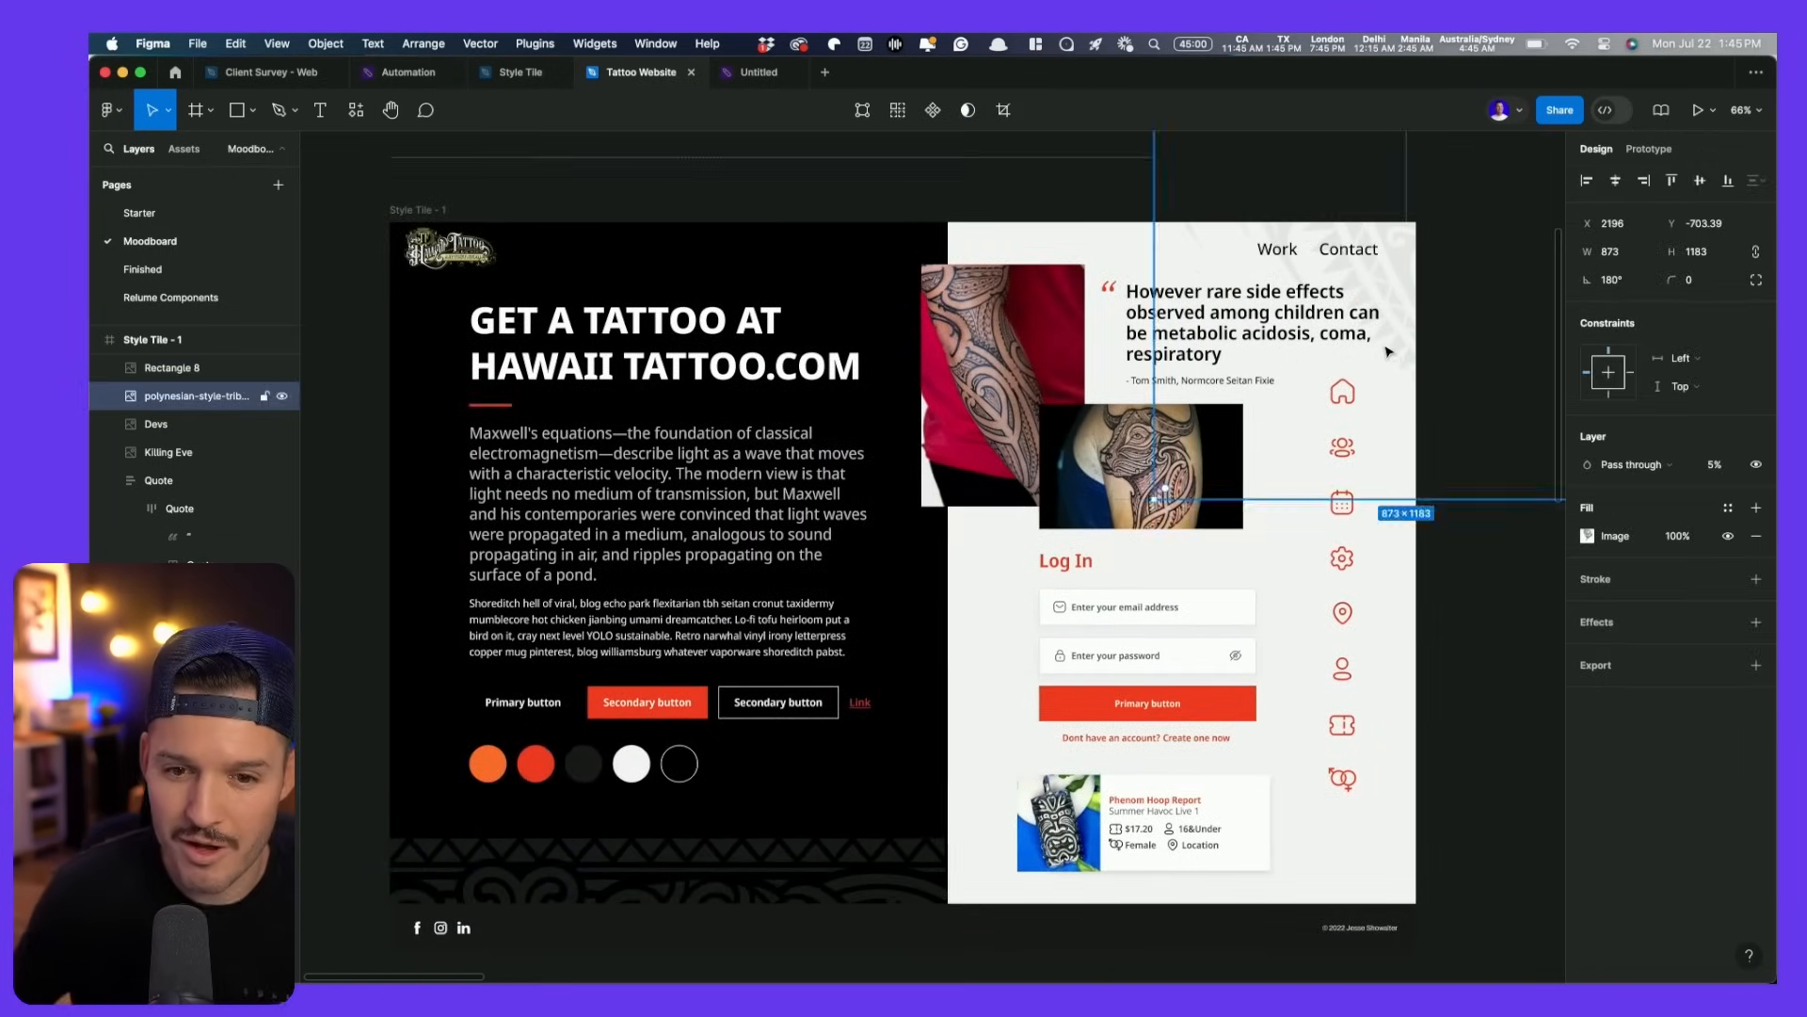
left_click_drag(1391, 353, 848, 545)
scroll(848, 541, "down", 2)
left_click_drag(1020, 209, 969, 271)
left_click_drag(749, 479, 805, 538)
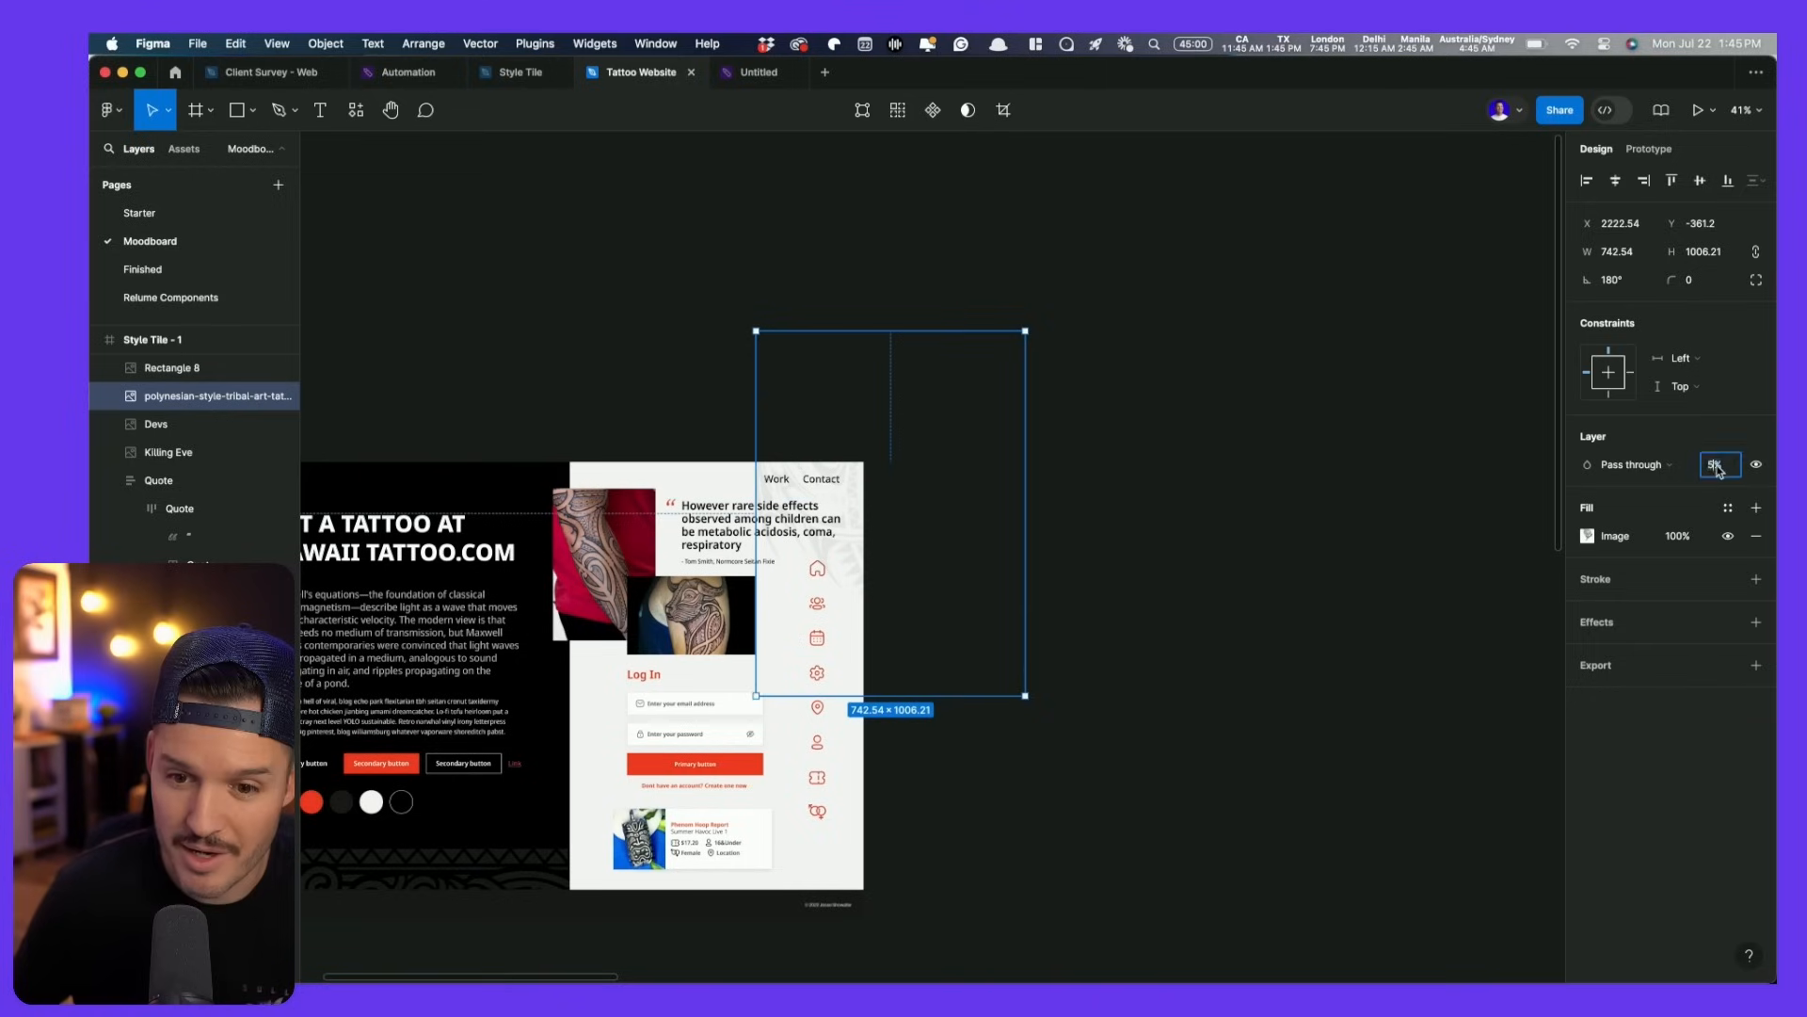
- Lower the pattern image's opacity to 4% and zoom in on the style tile
left_click_drag(1717, 468, 1710, 468)
left_click(1045, 552)
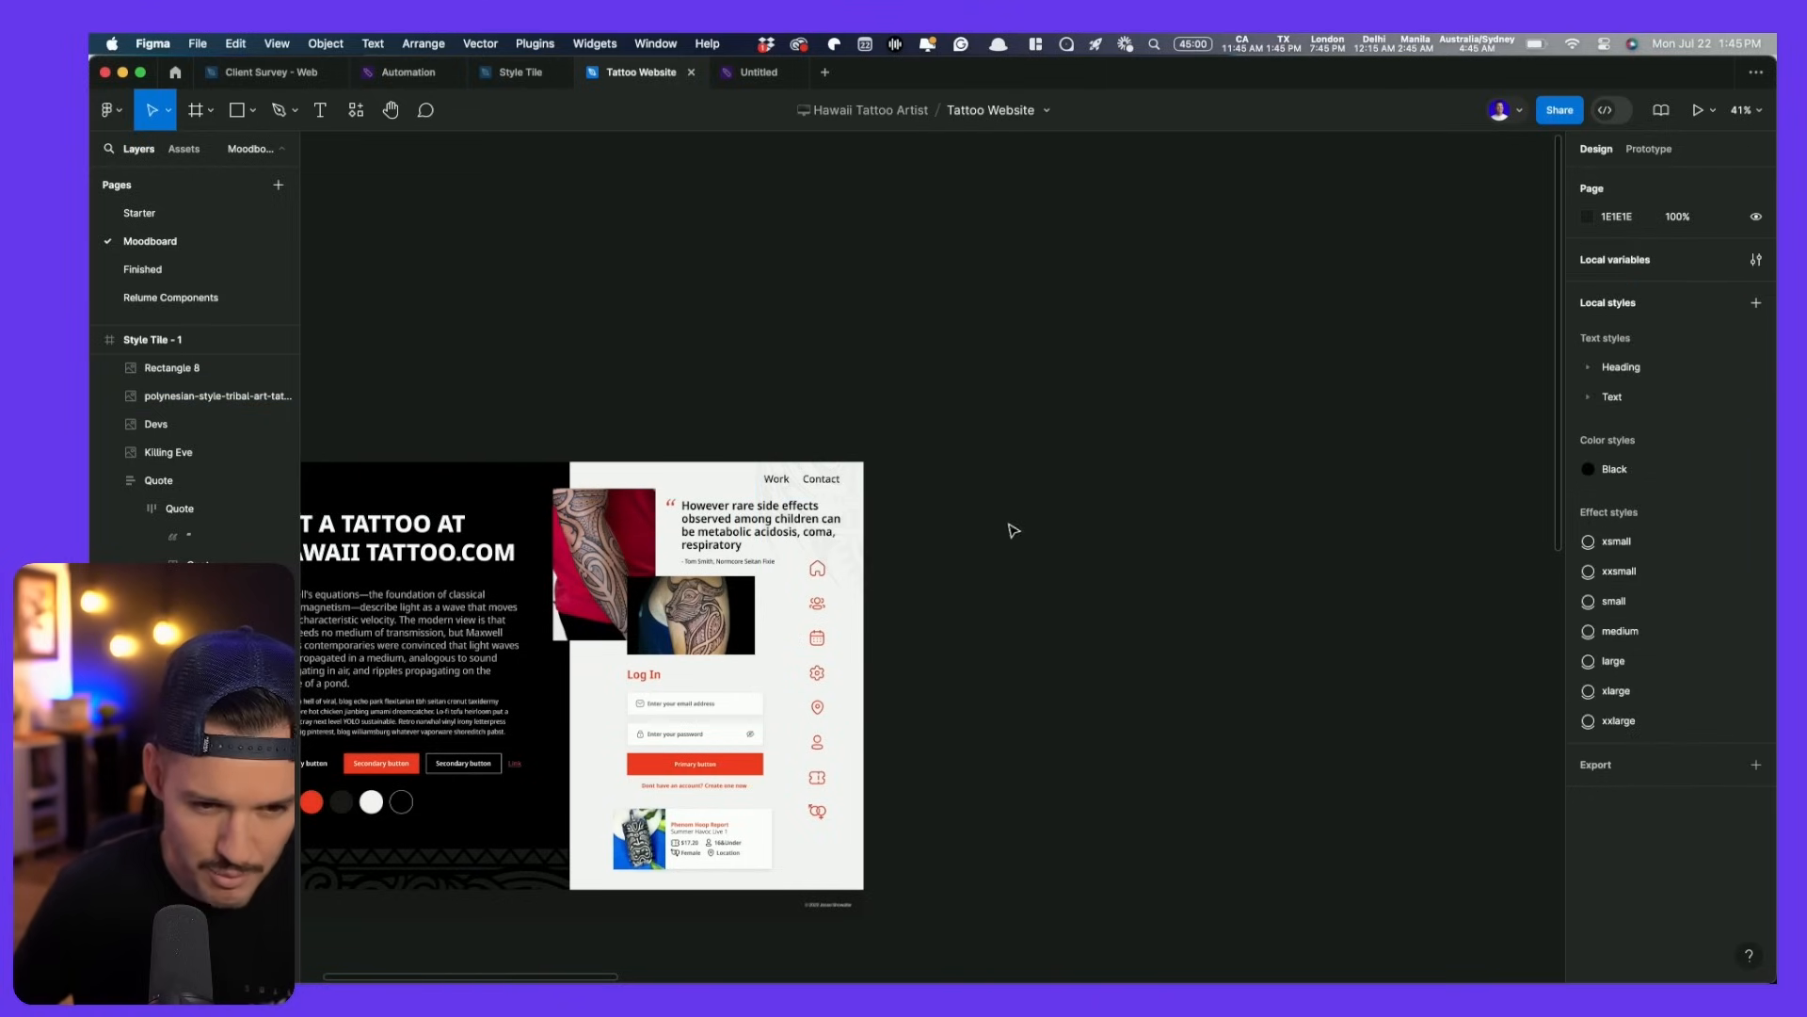
scroll(1129, 518, "left", 5)
left_click_drag(498, 855, 1167, 439)
scroll(1168, 439, "up", 3)
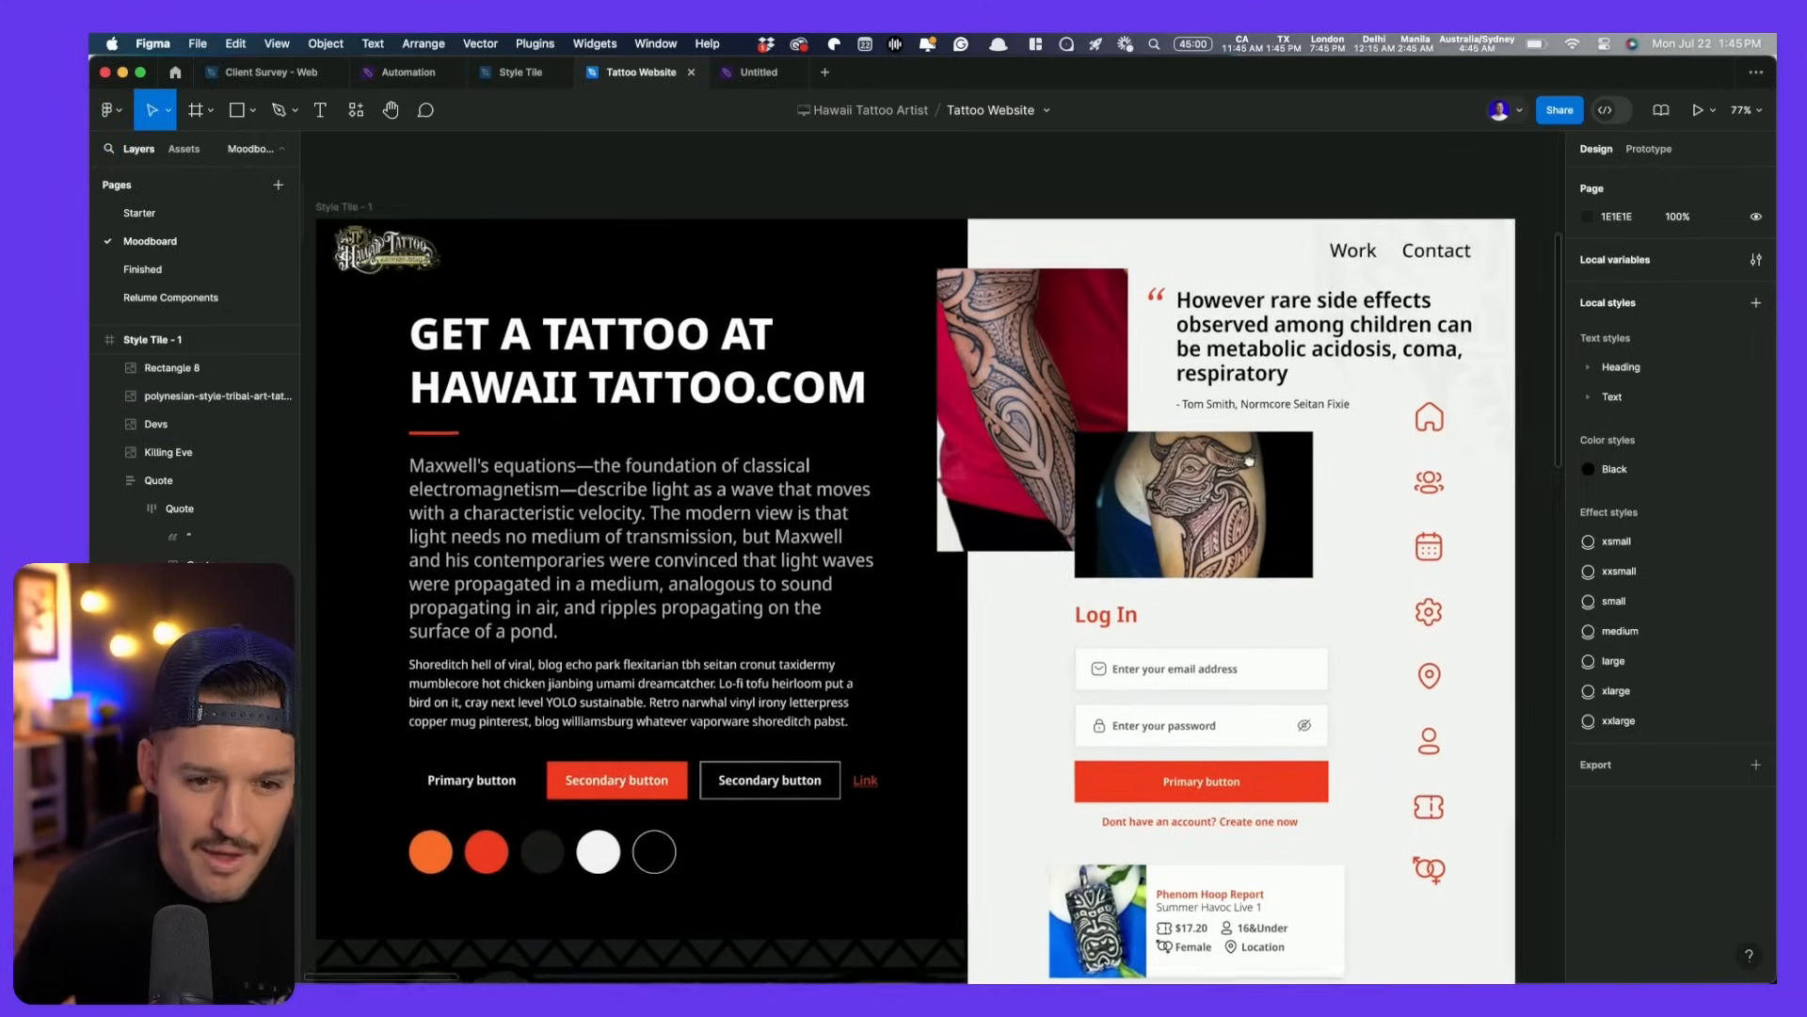
scroll(1168, 439, "left", 2)
- Hide the interface and pan over the Messy moodboard, then frame Style Tile - 1
key("super+backslash")
scroll(1297, 427, "down", 1)
scroll(1297, 426, "right", 1)
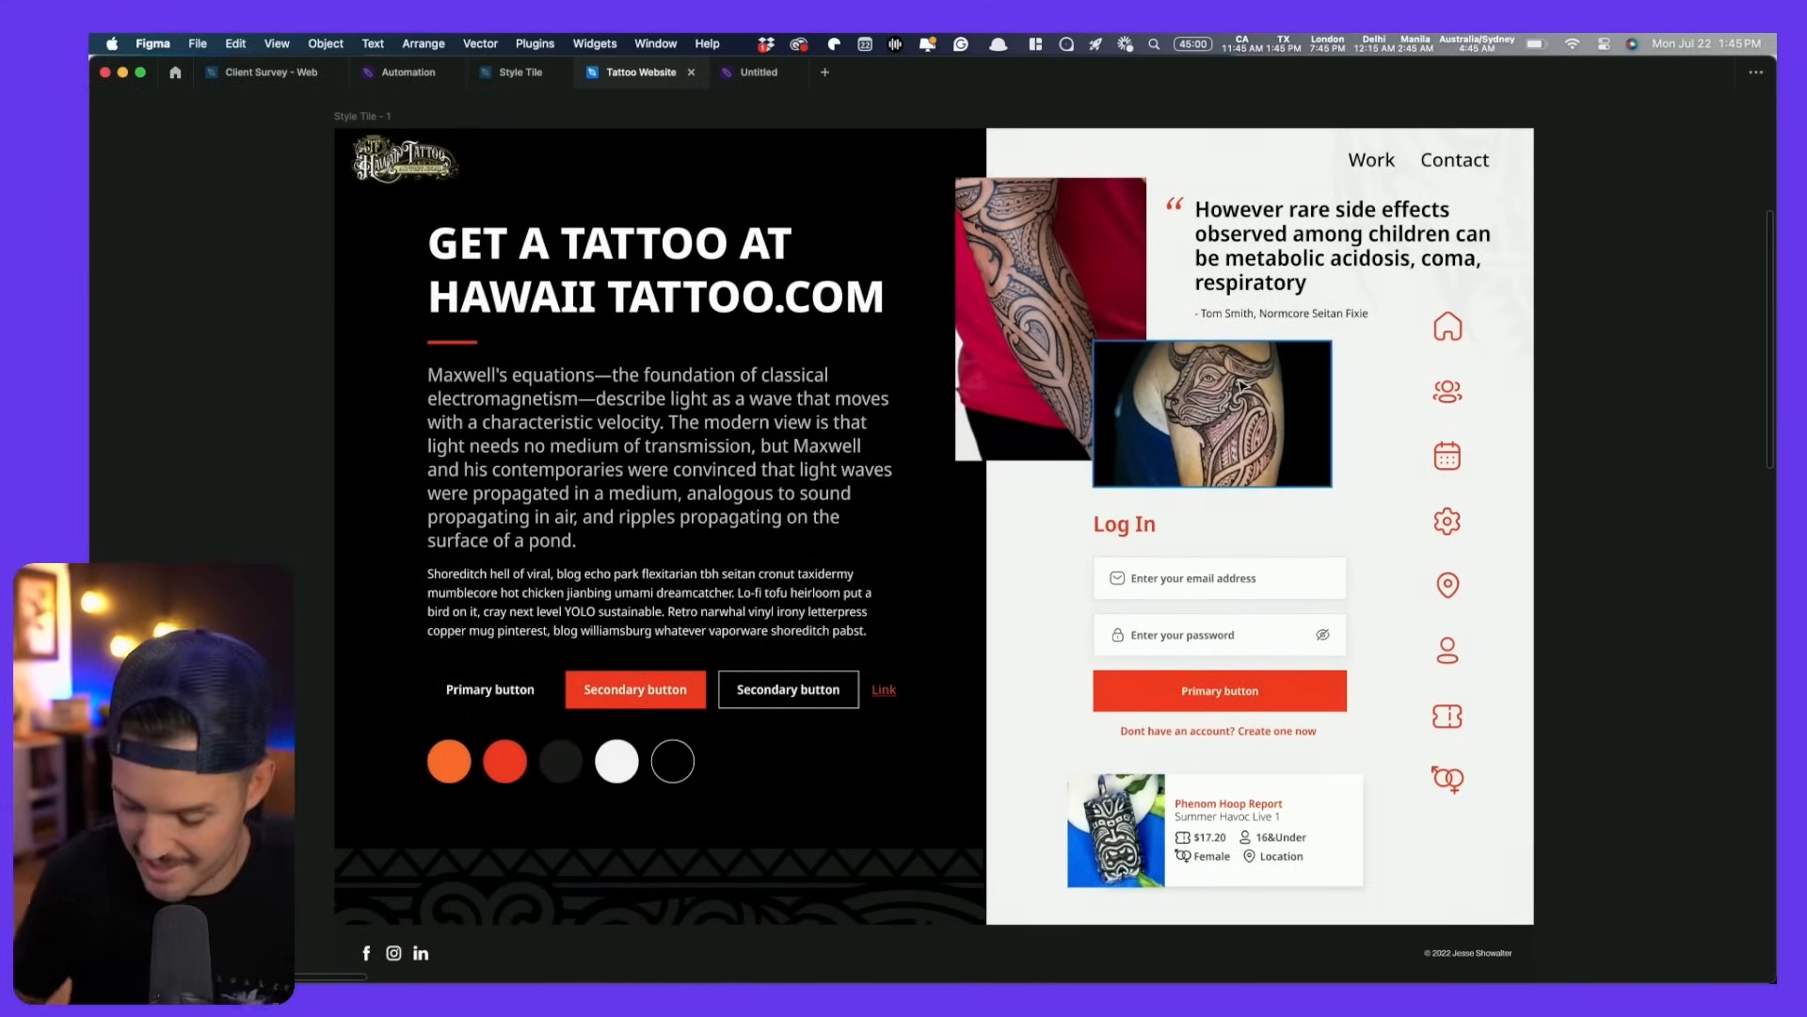
scroll(1243, 386, "down", 10)
scroll(1365, 476, "right", 6)
scroll(1176, 537, "up", 8)
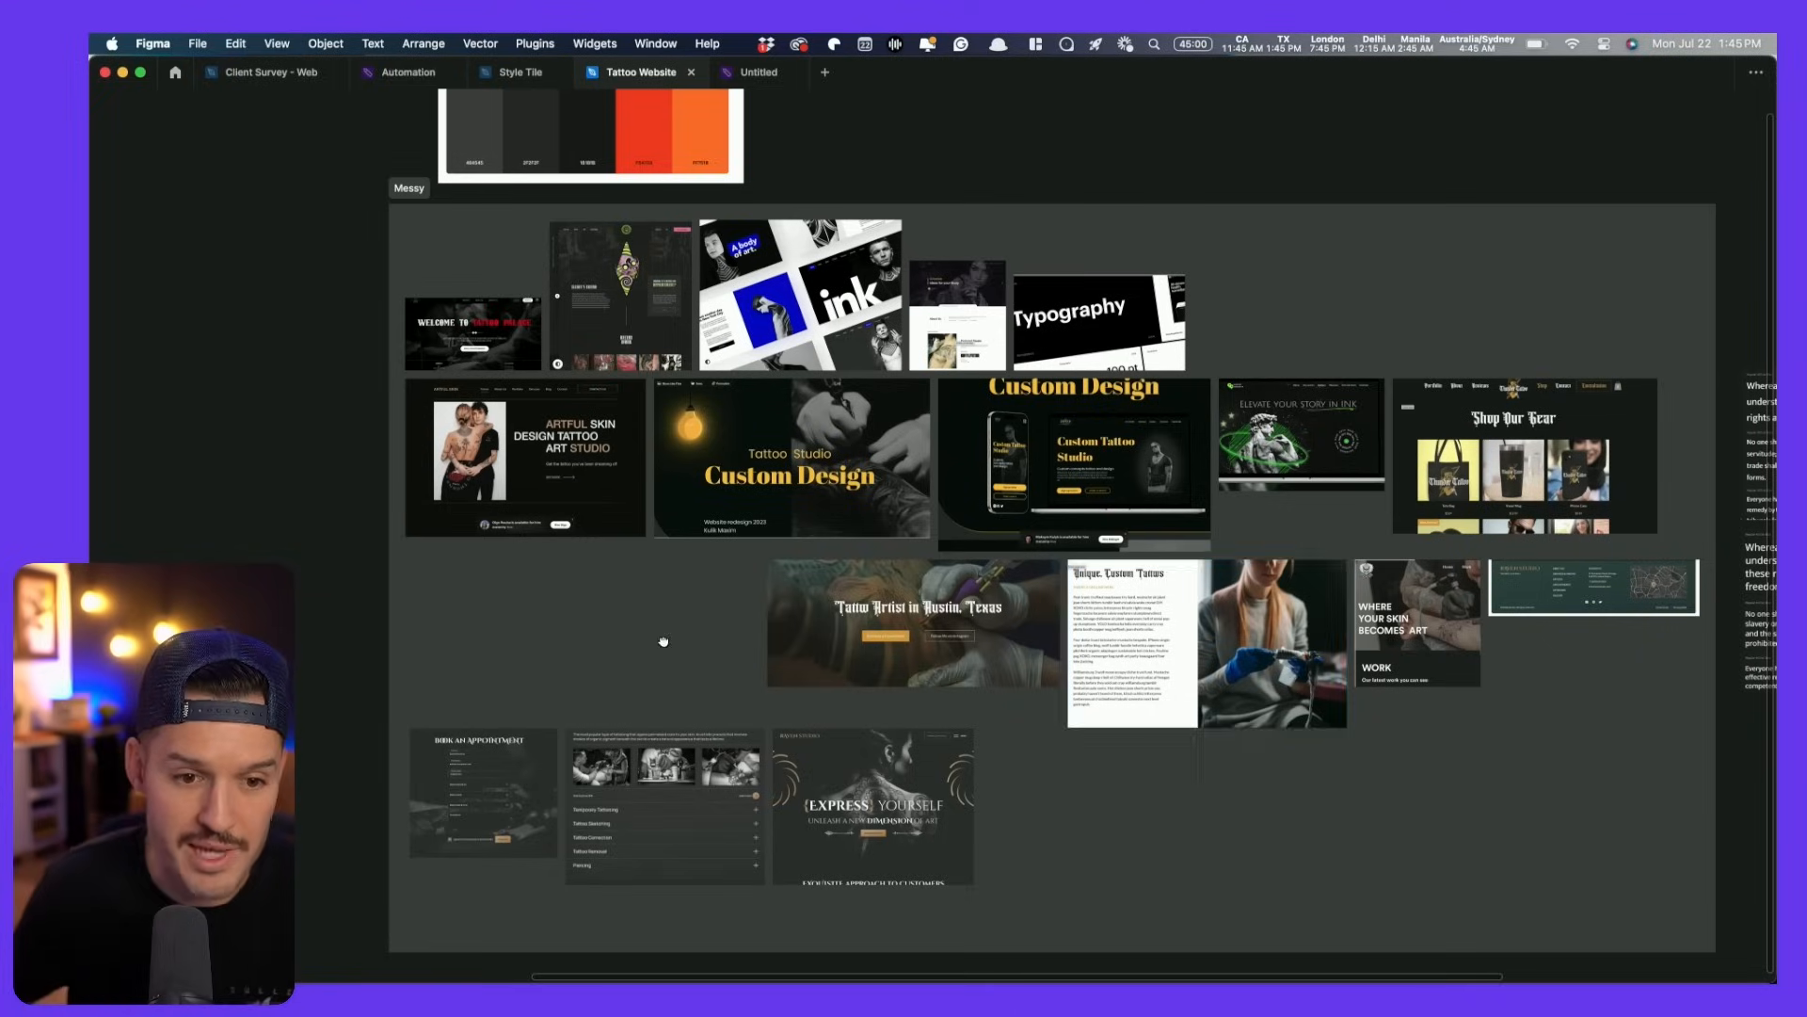
left_click_drag(665, 641, 1758, 675)
left_click_drag(335, 241, 869, 486)
left_click_drag(973, 436, 967, 518)
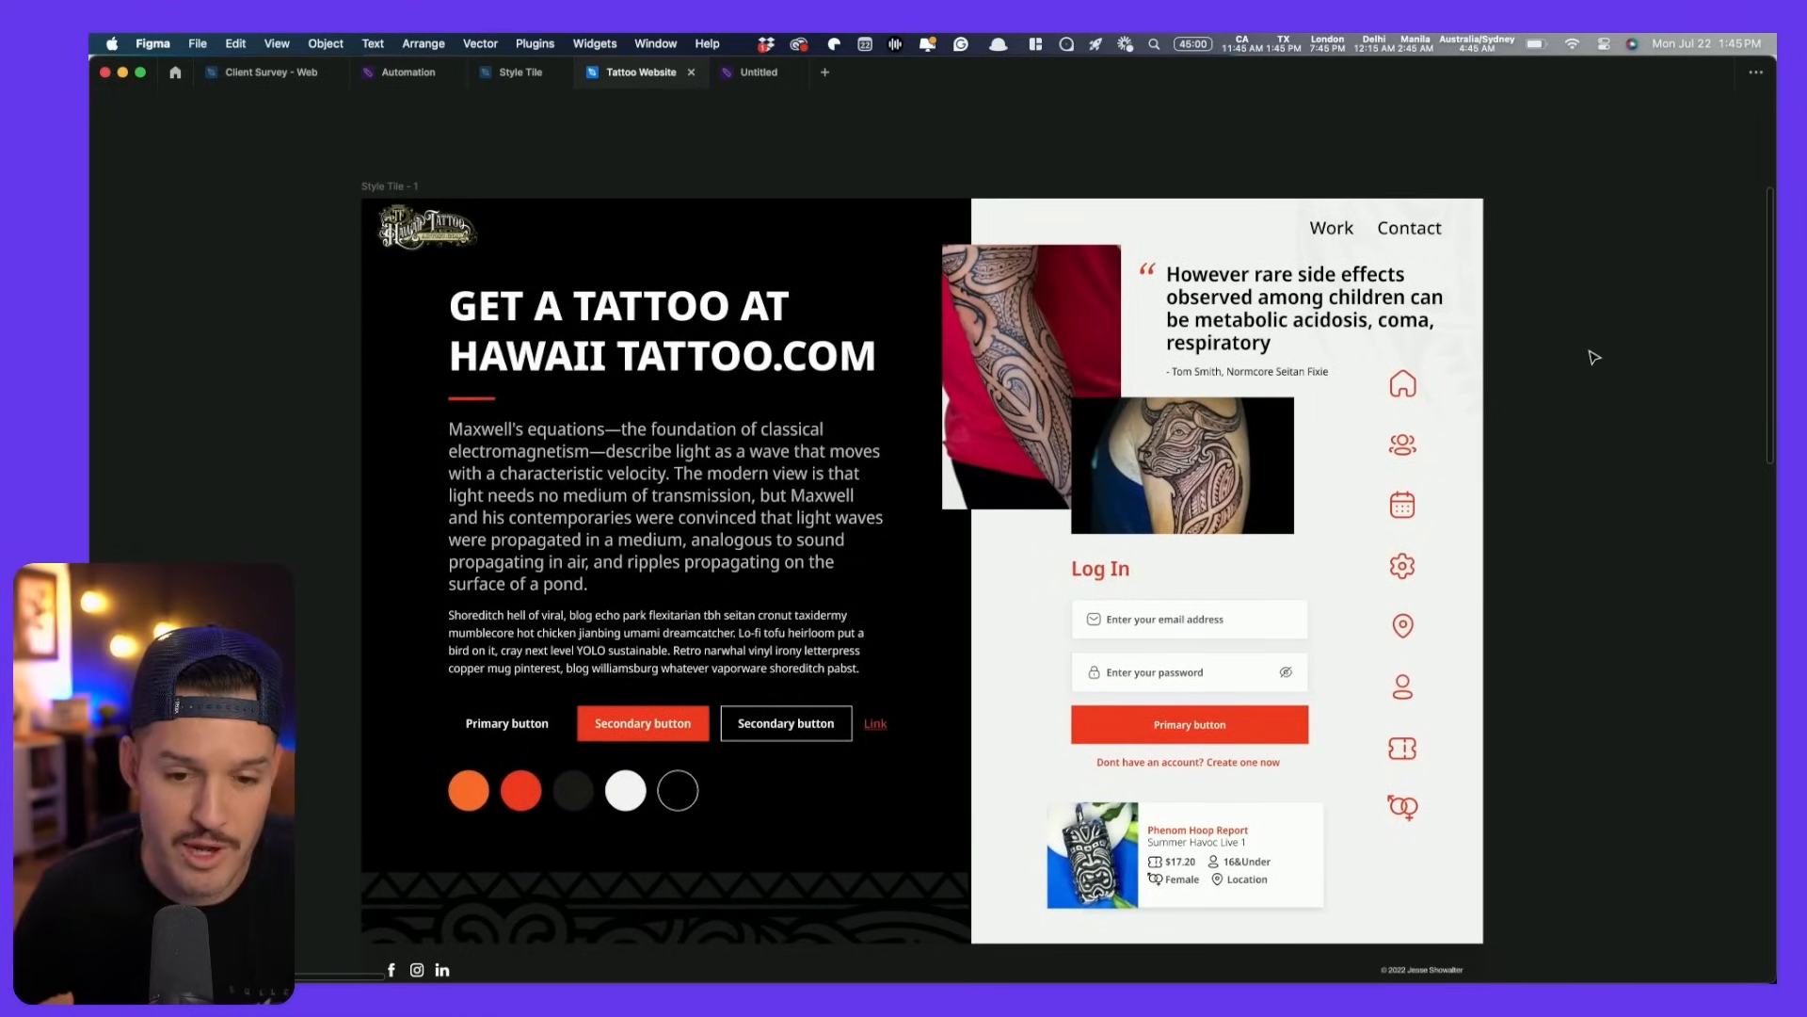
scroll(1595, 357, "down", 2)
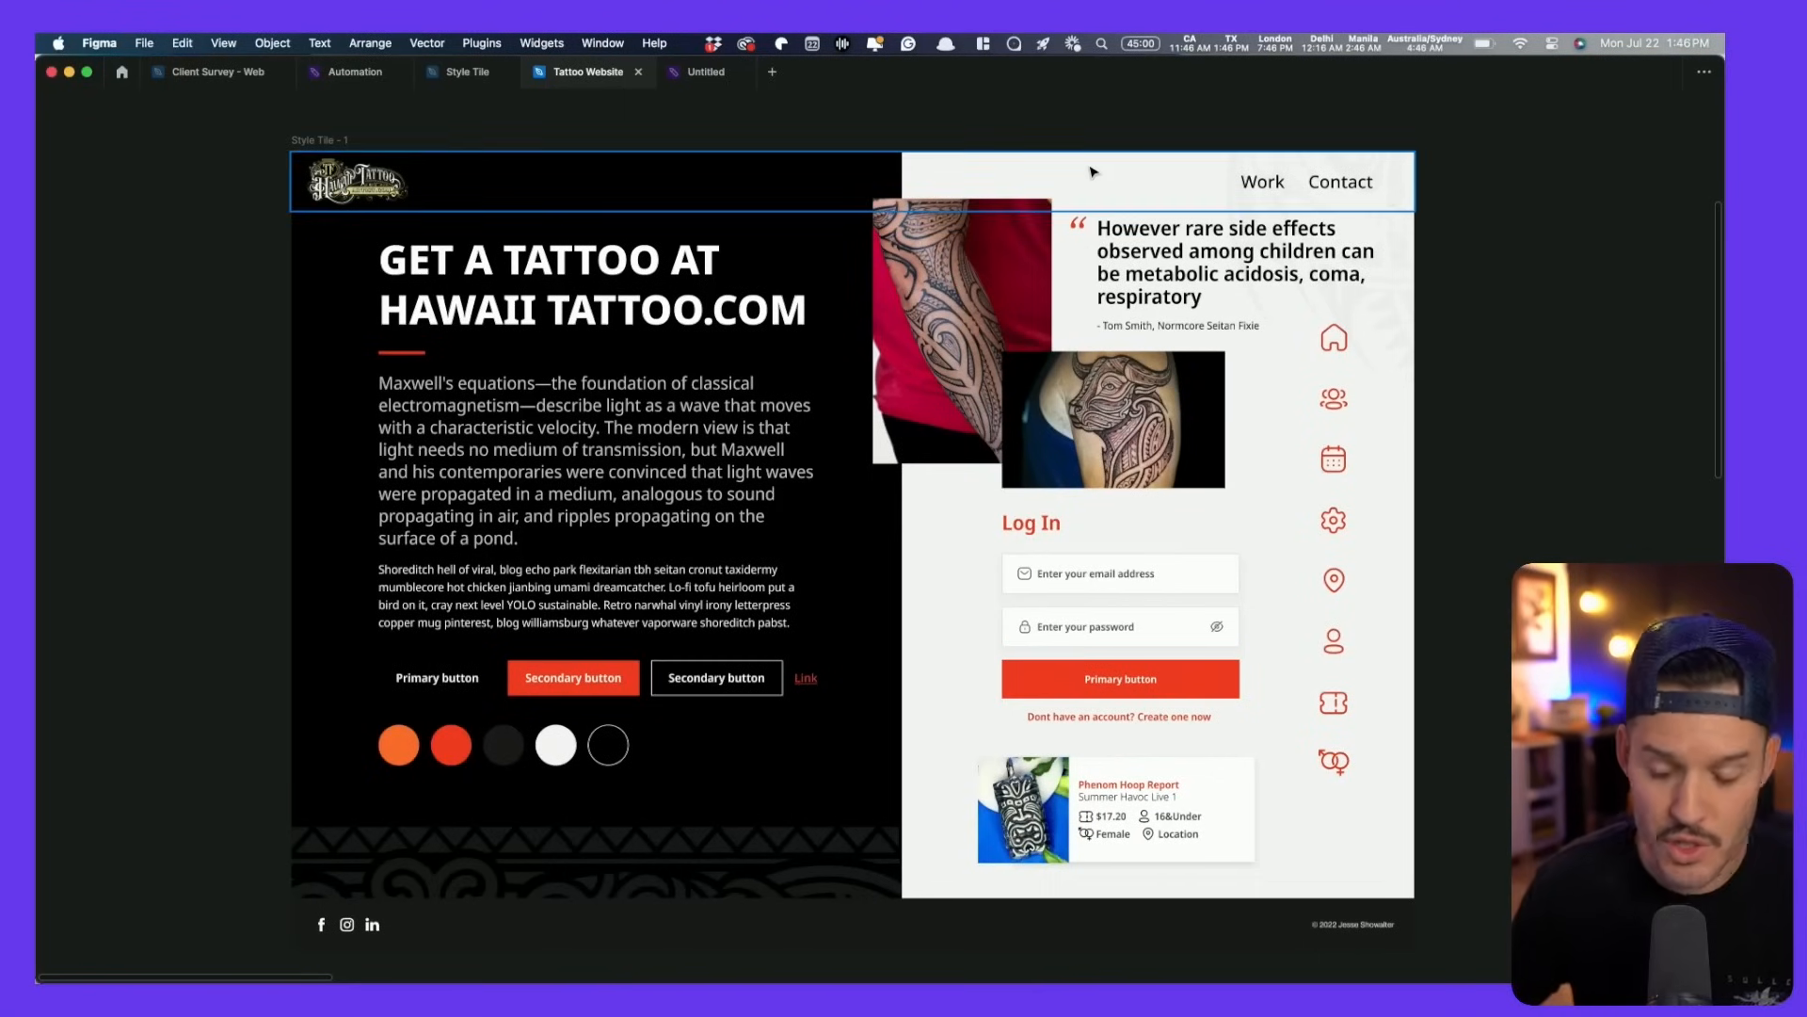
scroll(1464, 254, "down", 2)
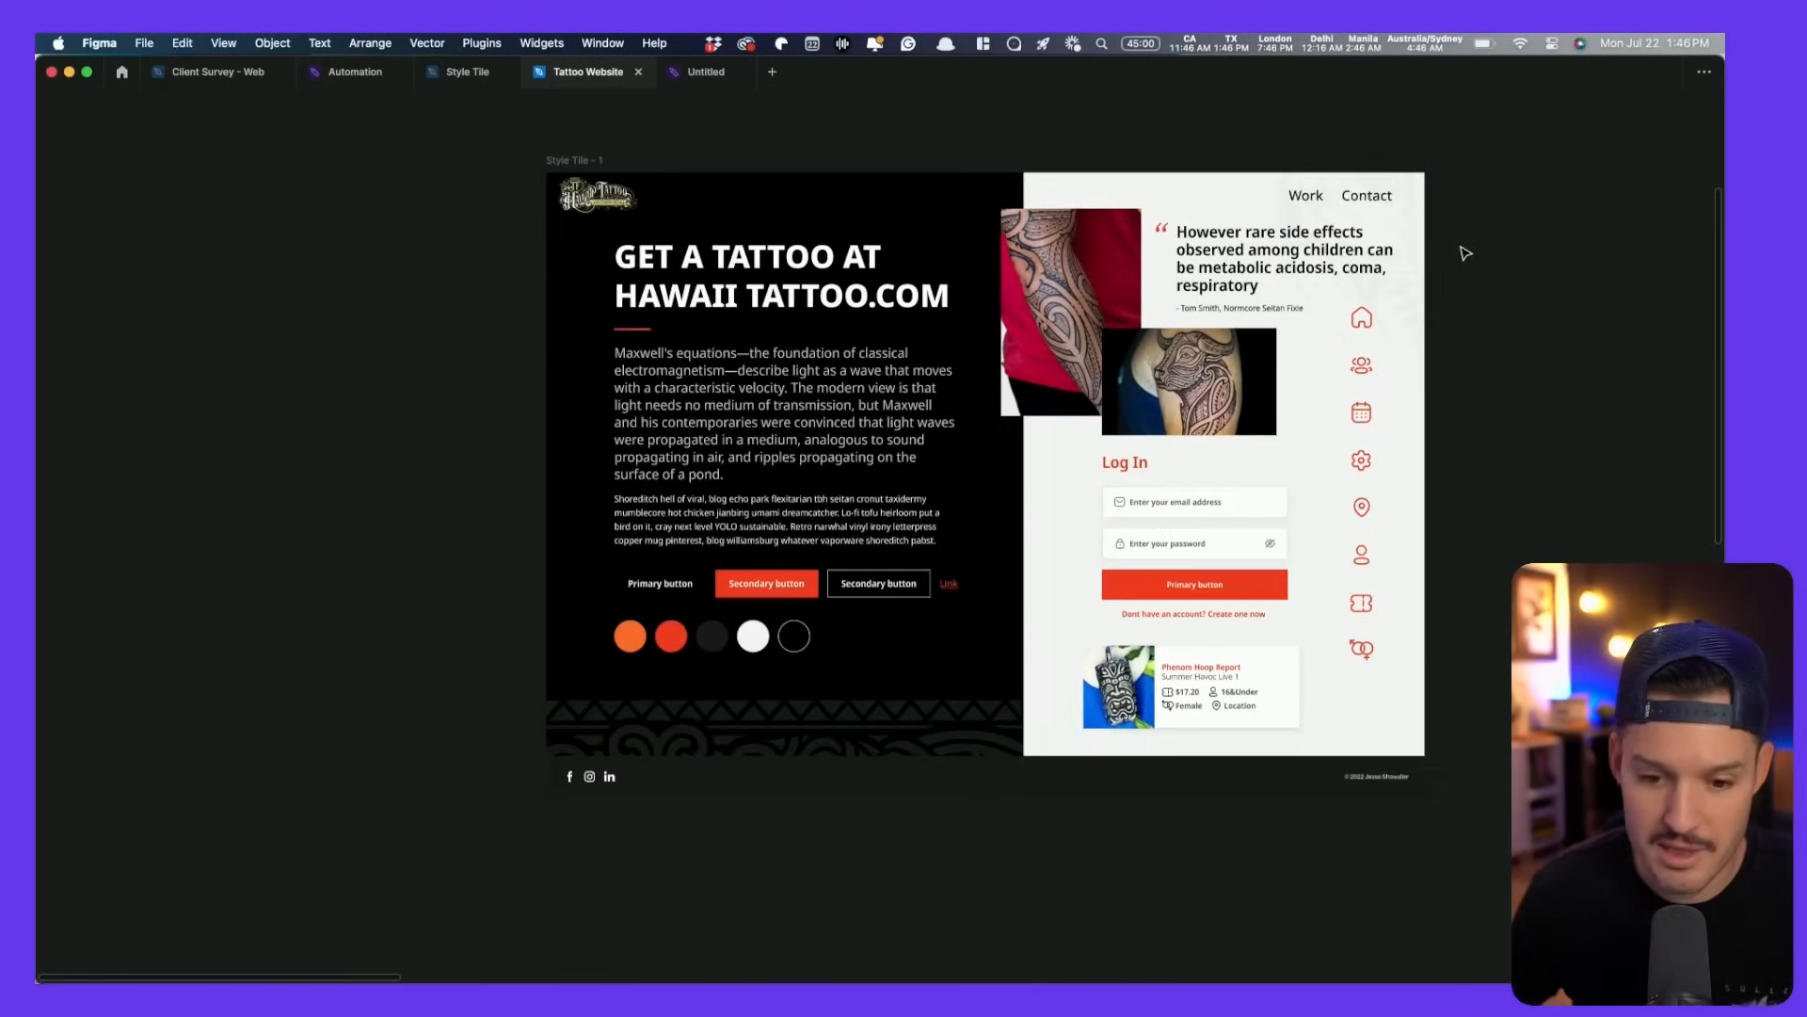
- Restore the interface panels and switch over to Chrome
key("super+backslash")
left_click_drag(1465, 253, 1297, 278)
key("super+Tab")
key("super+Tab")
key("super+Tab")
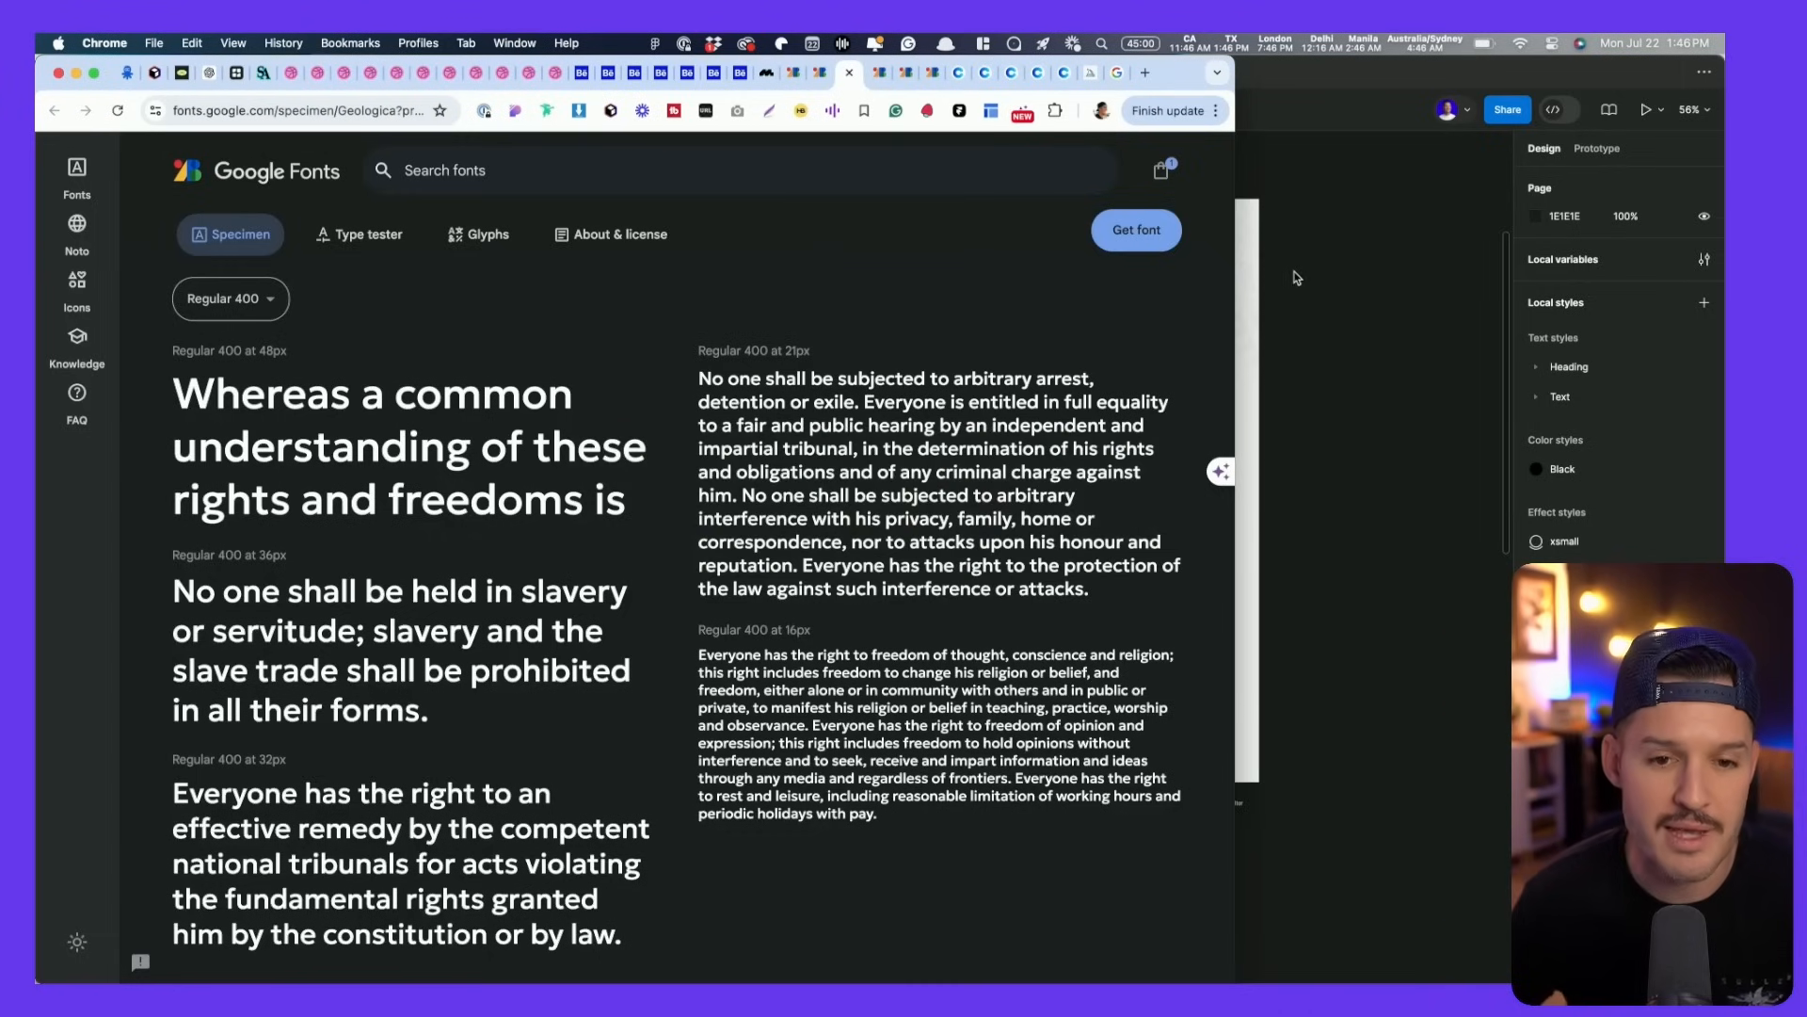
- Maximize the Chrome window and show the Midjourney Explore tab, ending back in Chrome
double_click(1185, 74)
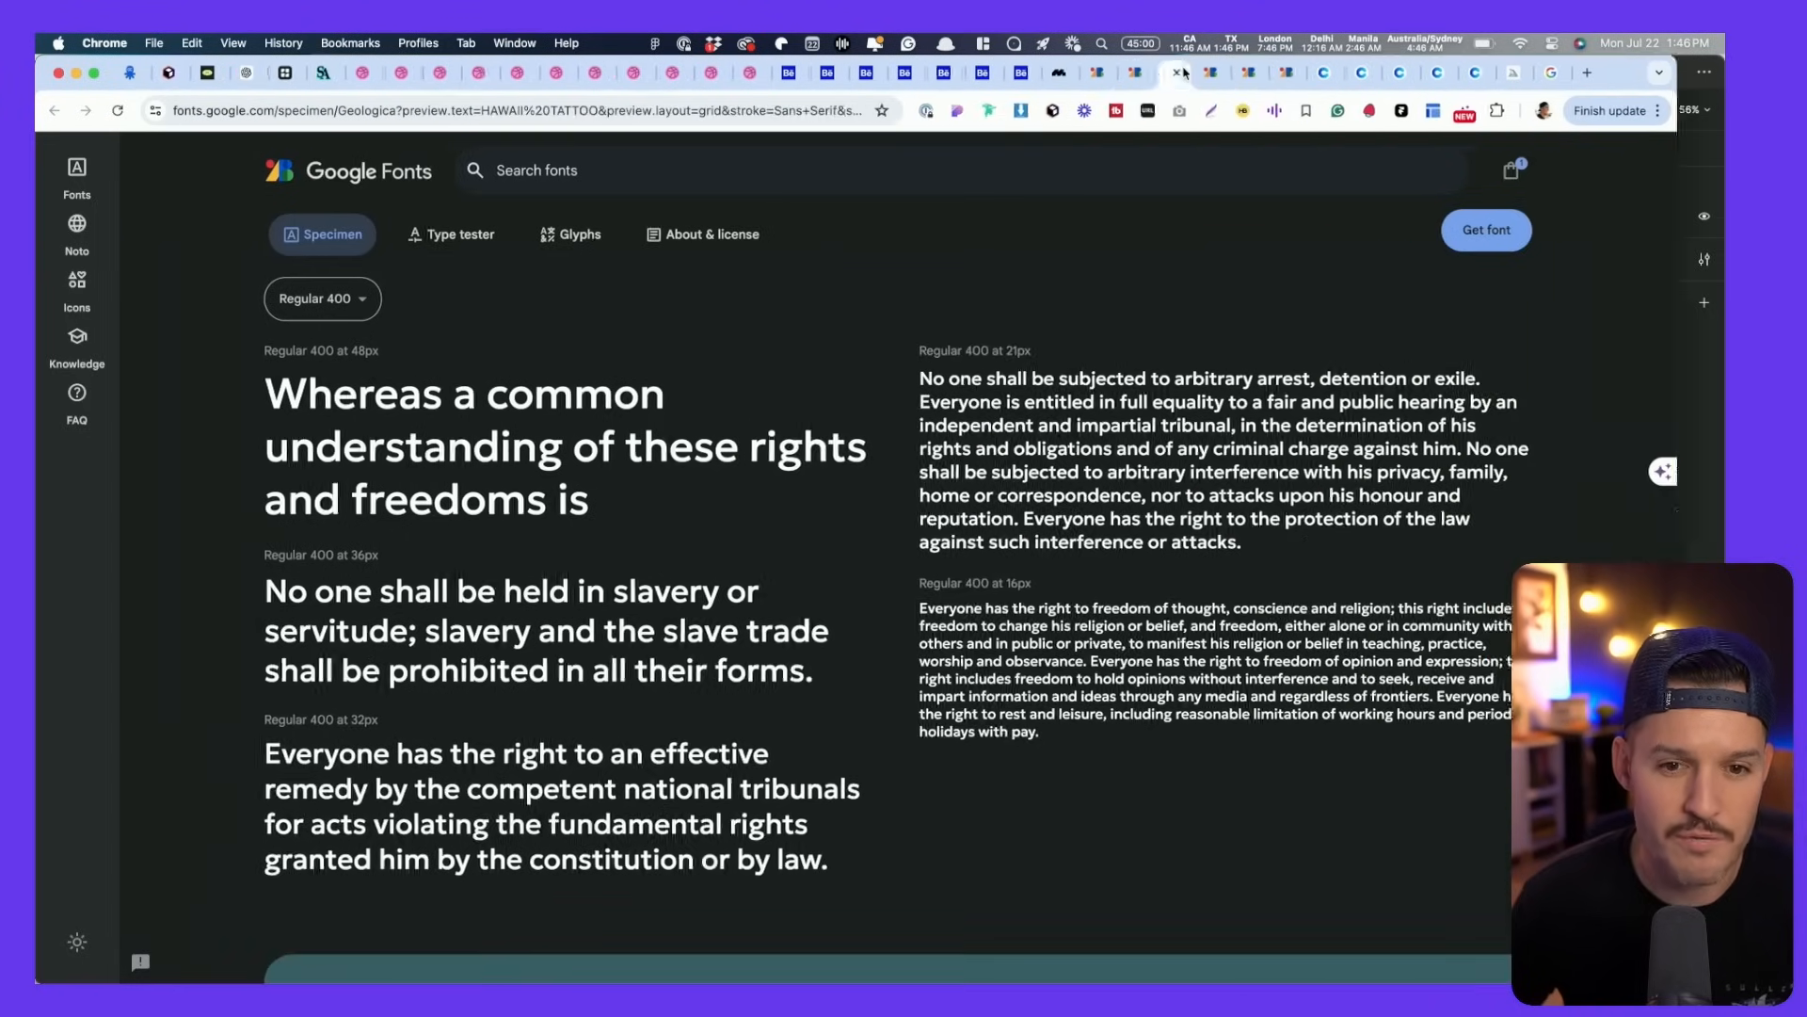
left_click(1555, 73)
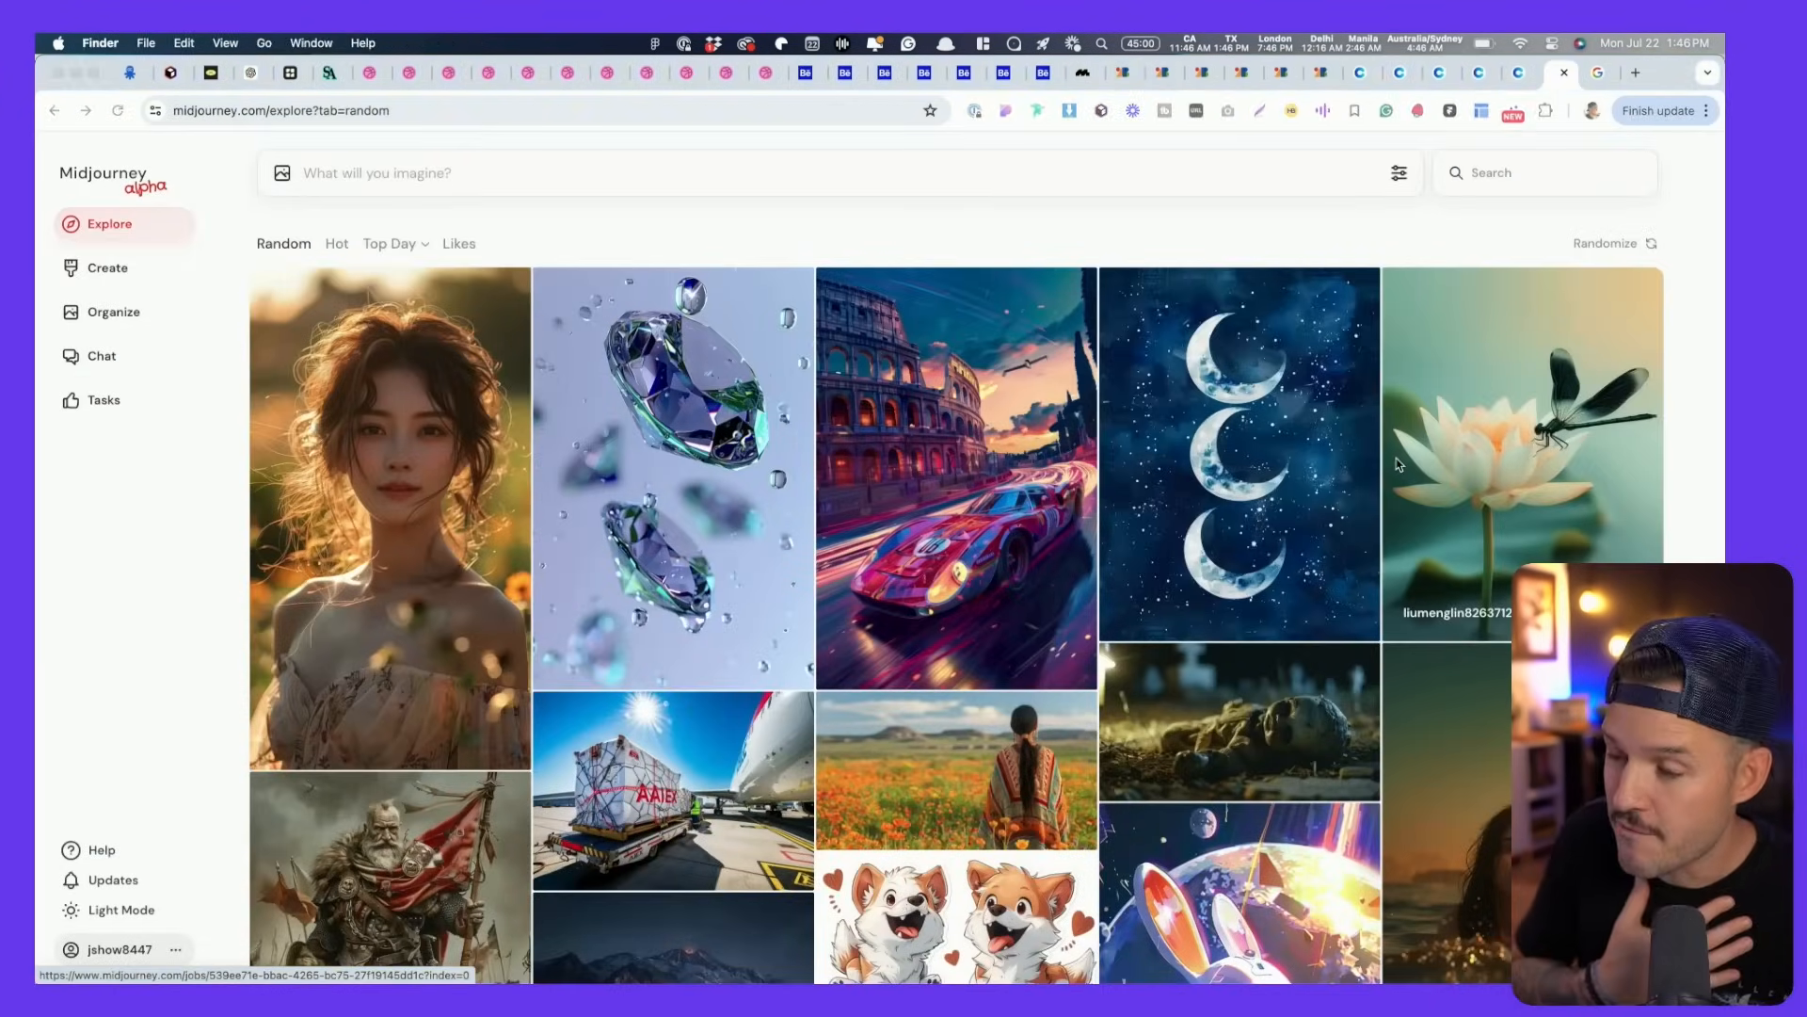
key("super+Tab")
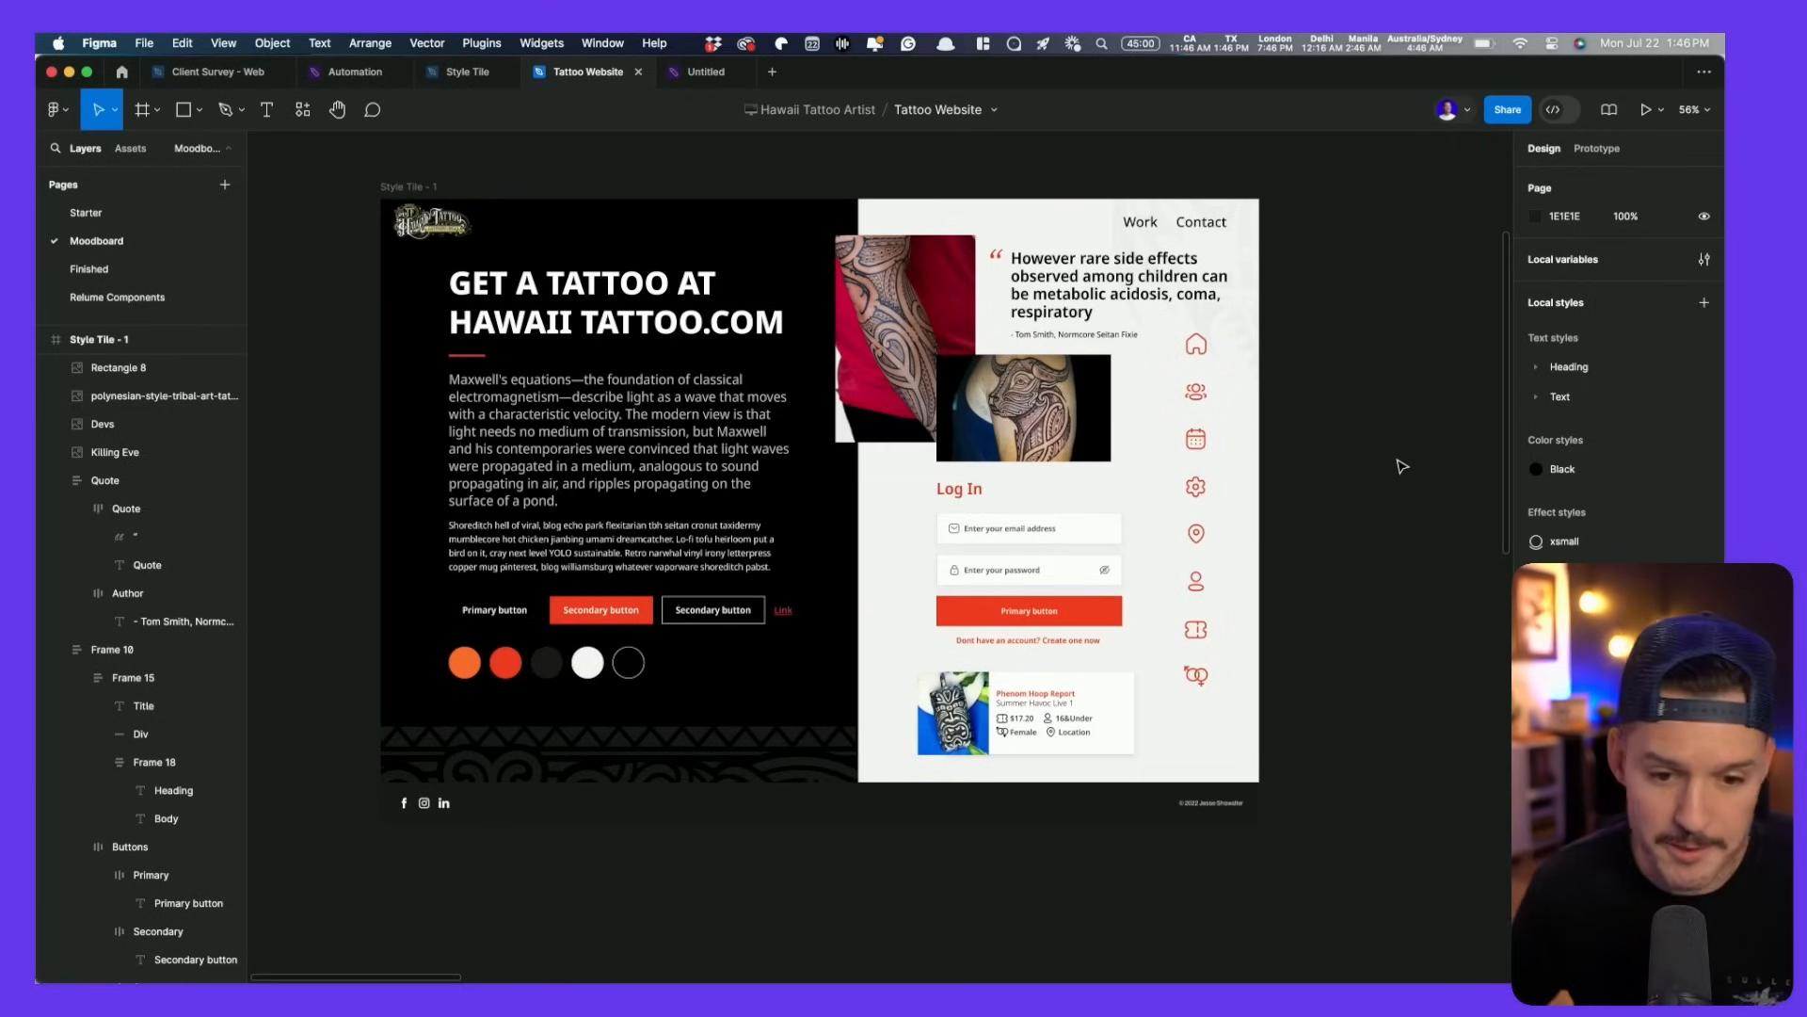
key("super+Tab")
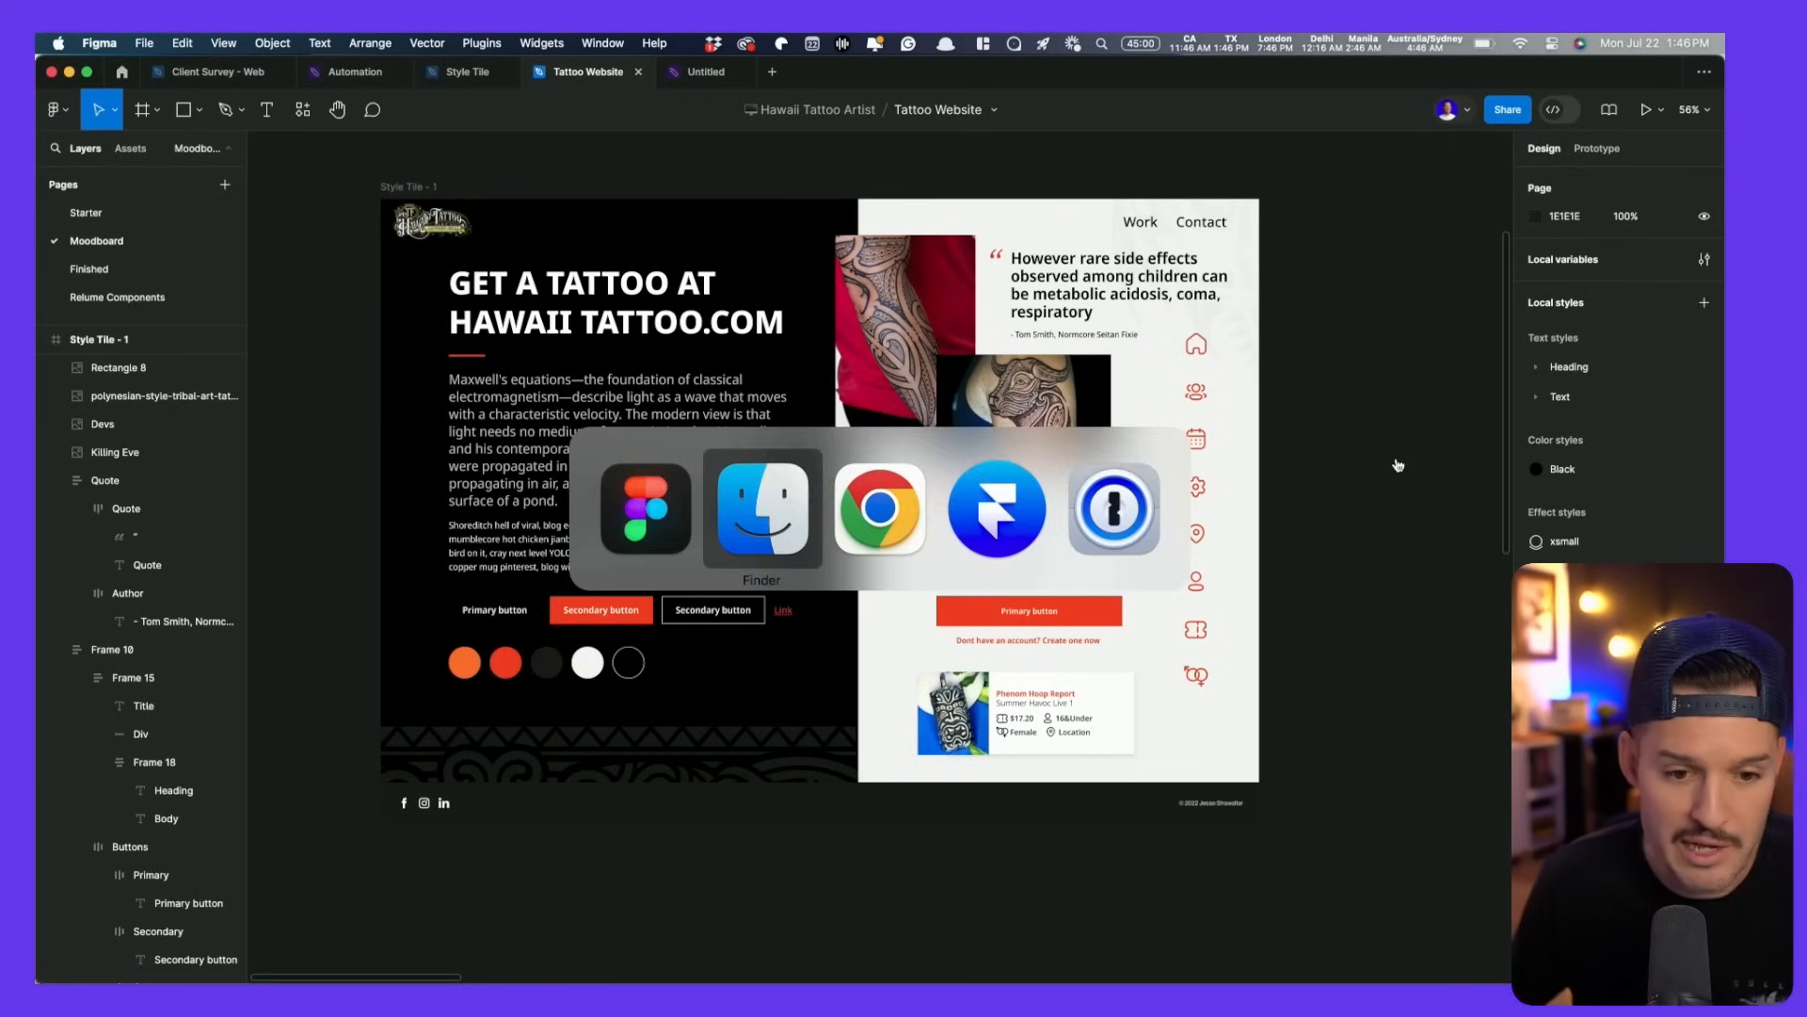
key("super+Tab")
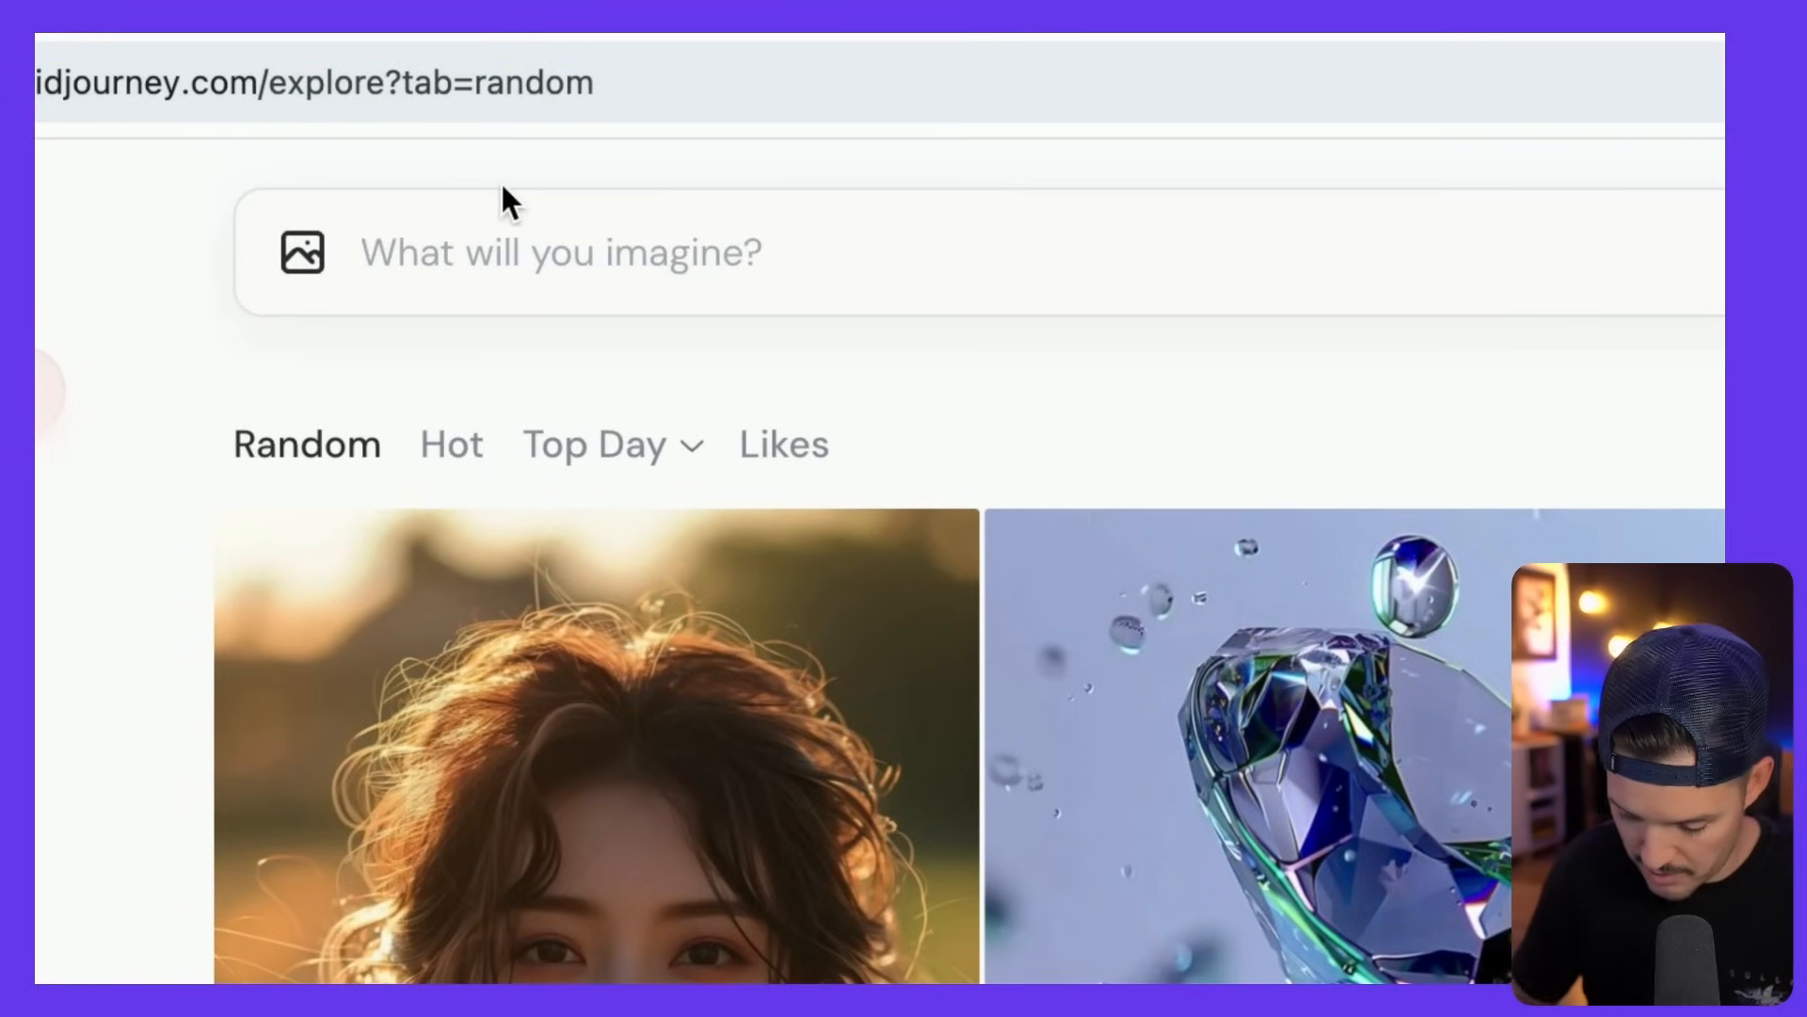
- Submit a Polynesian tattoo on a client's tan arm prompt and view your creations feed
type("polynersian")
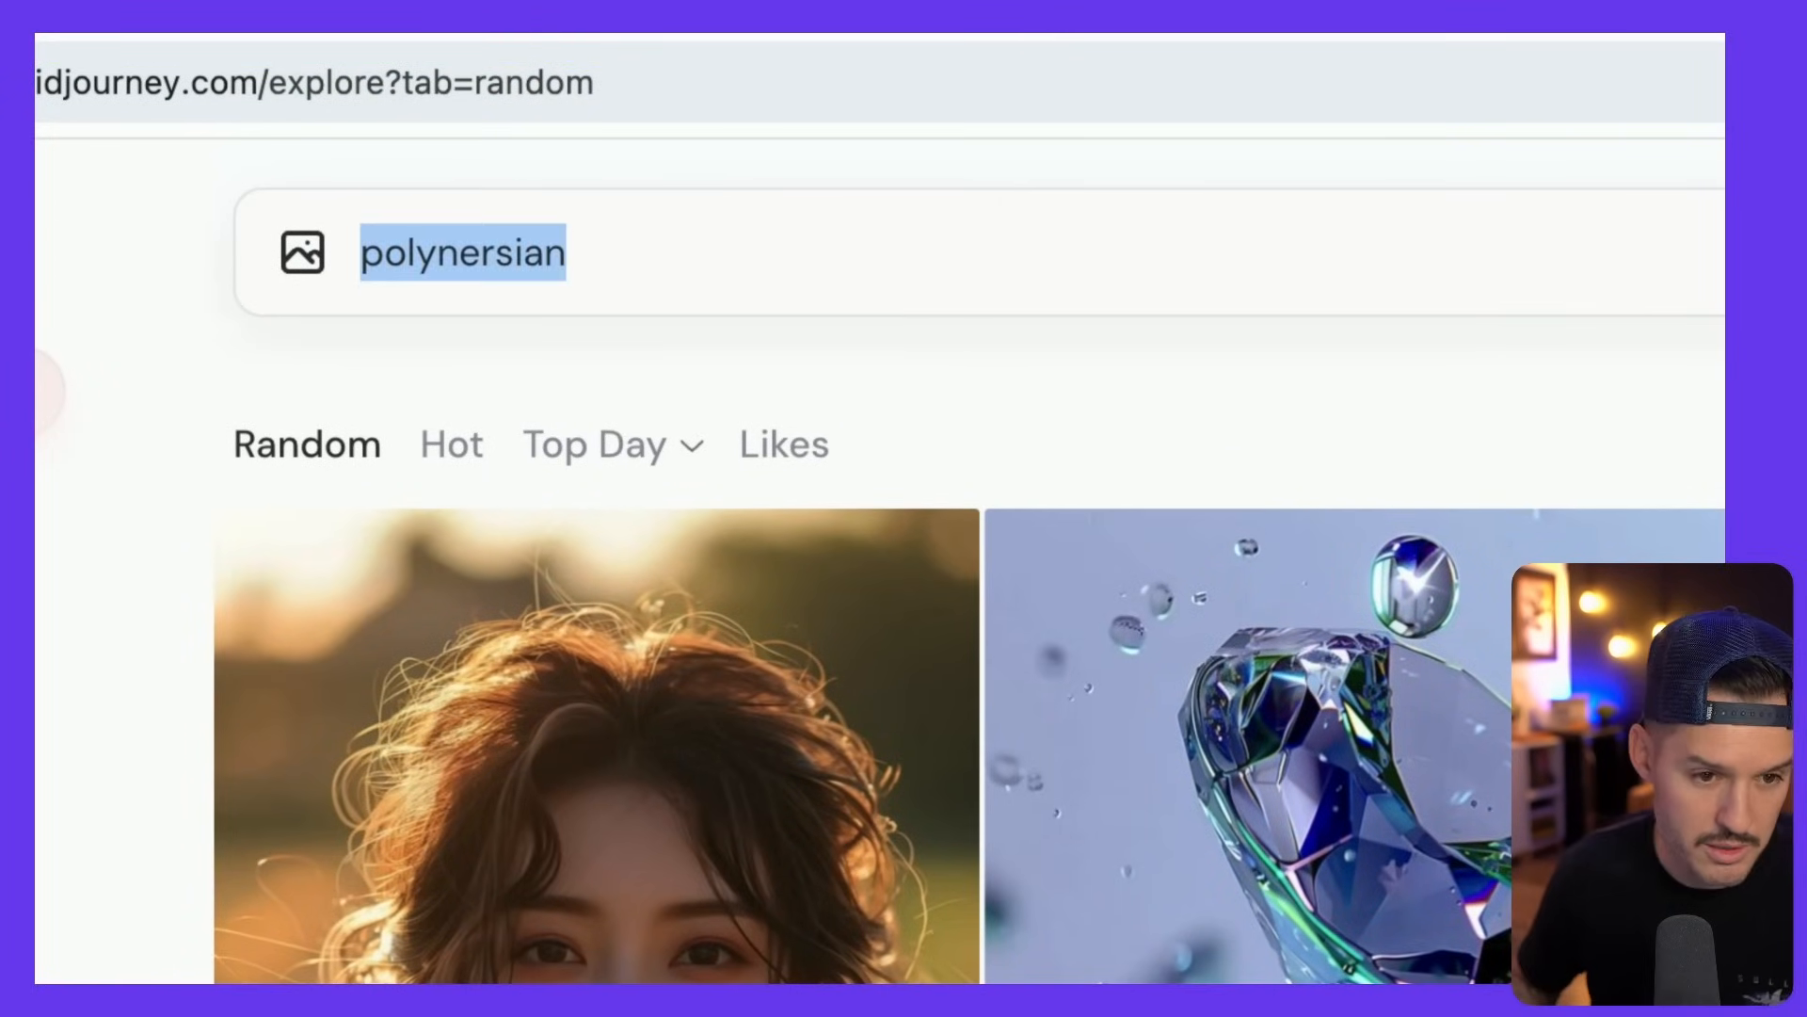
key("ctrl+a")
type("Pol,")
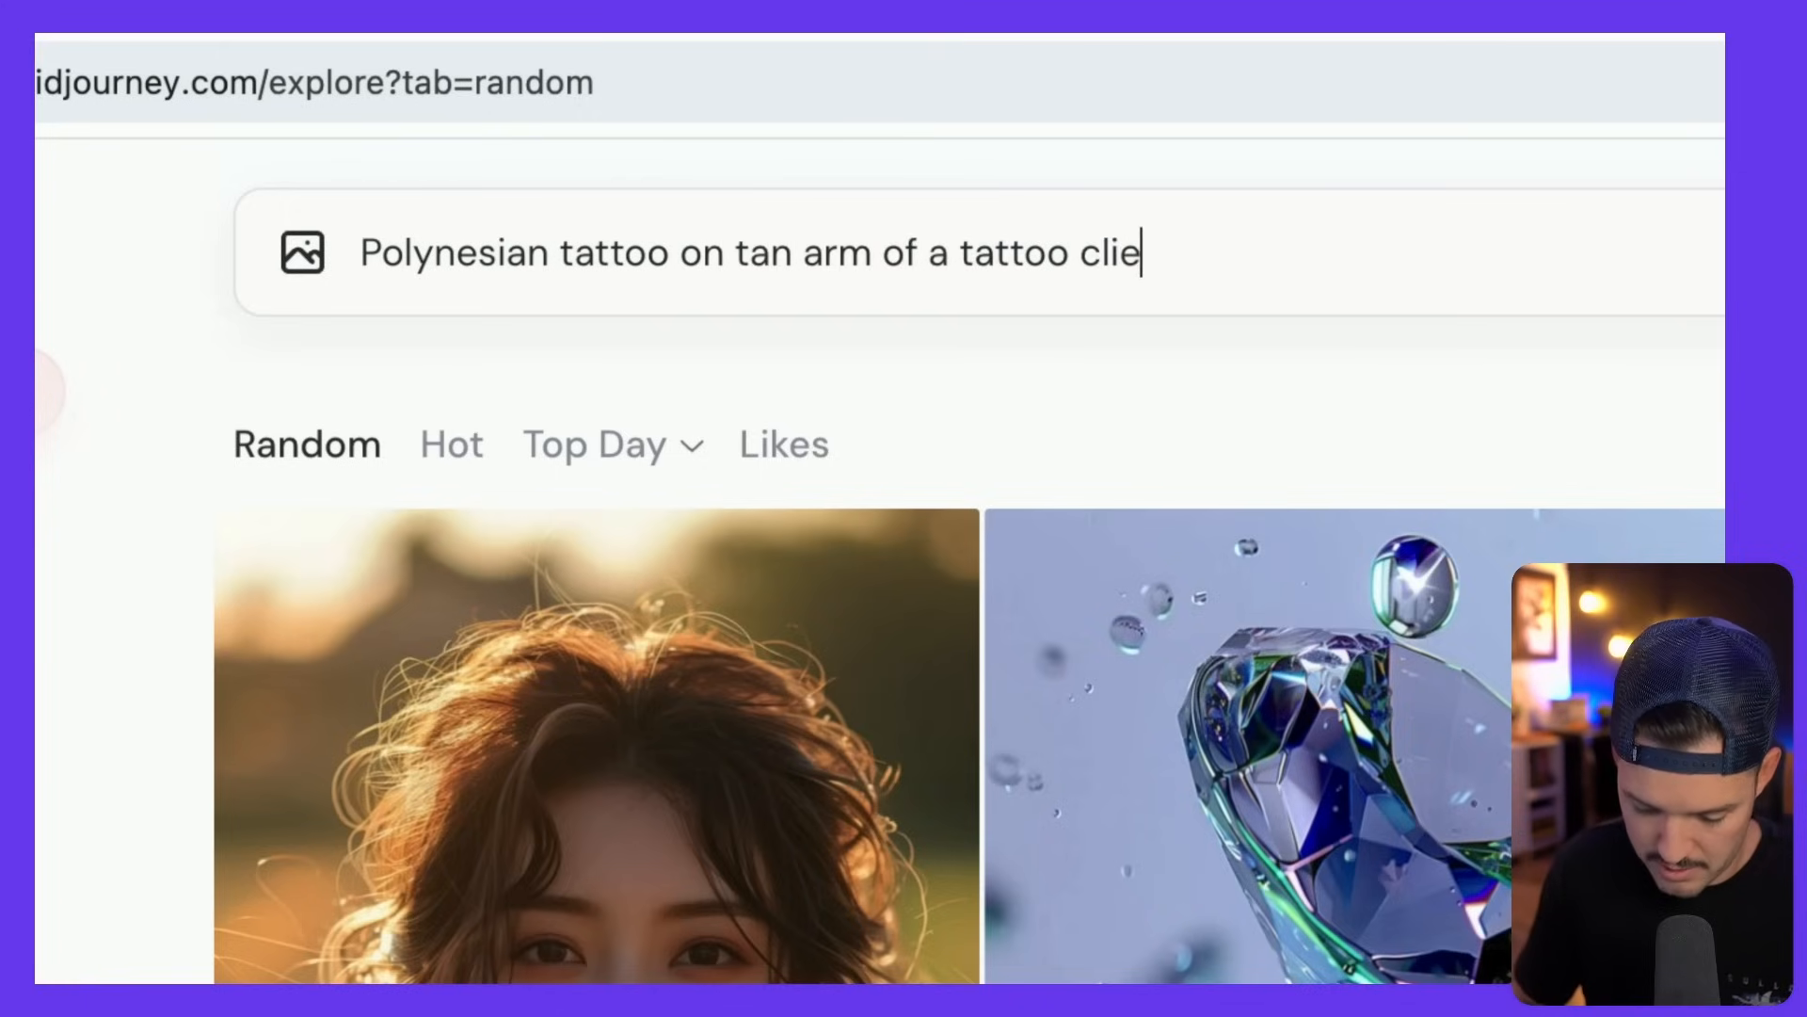
key("Return")
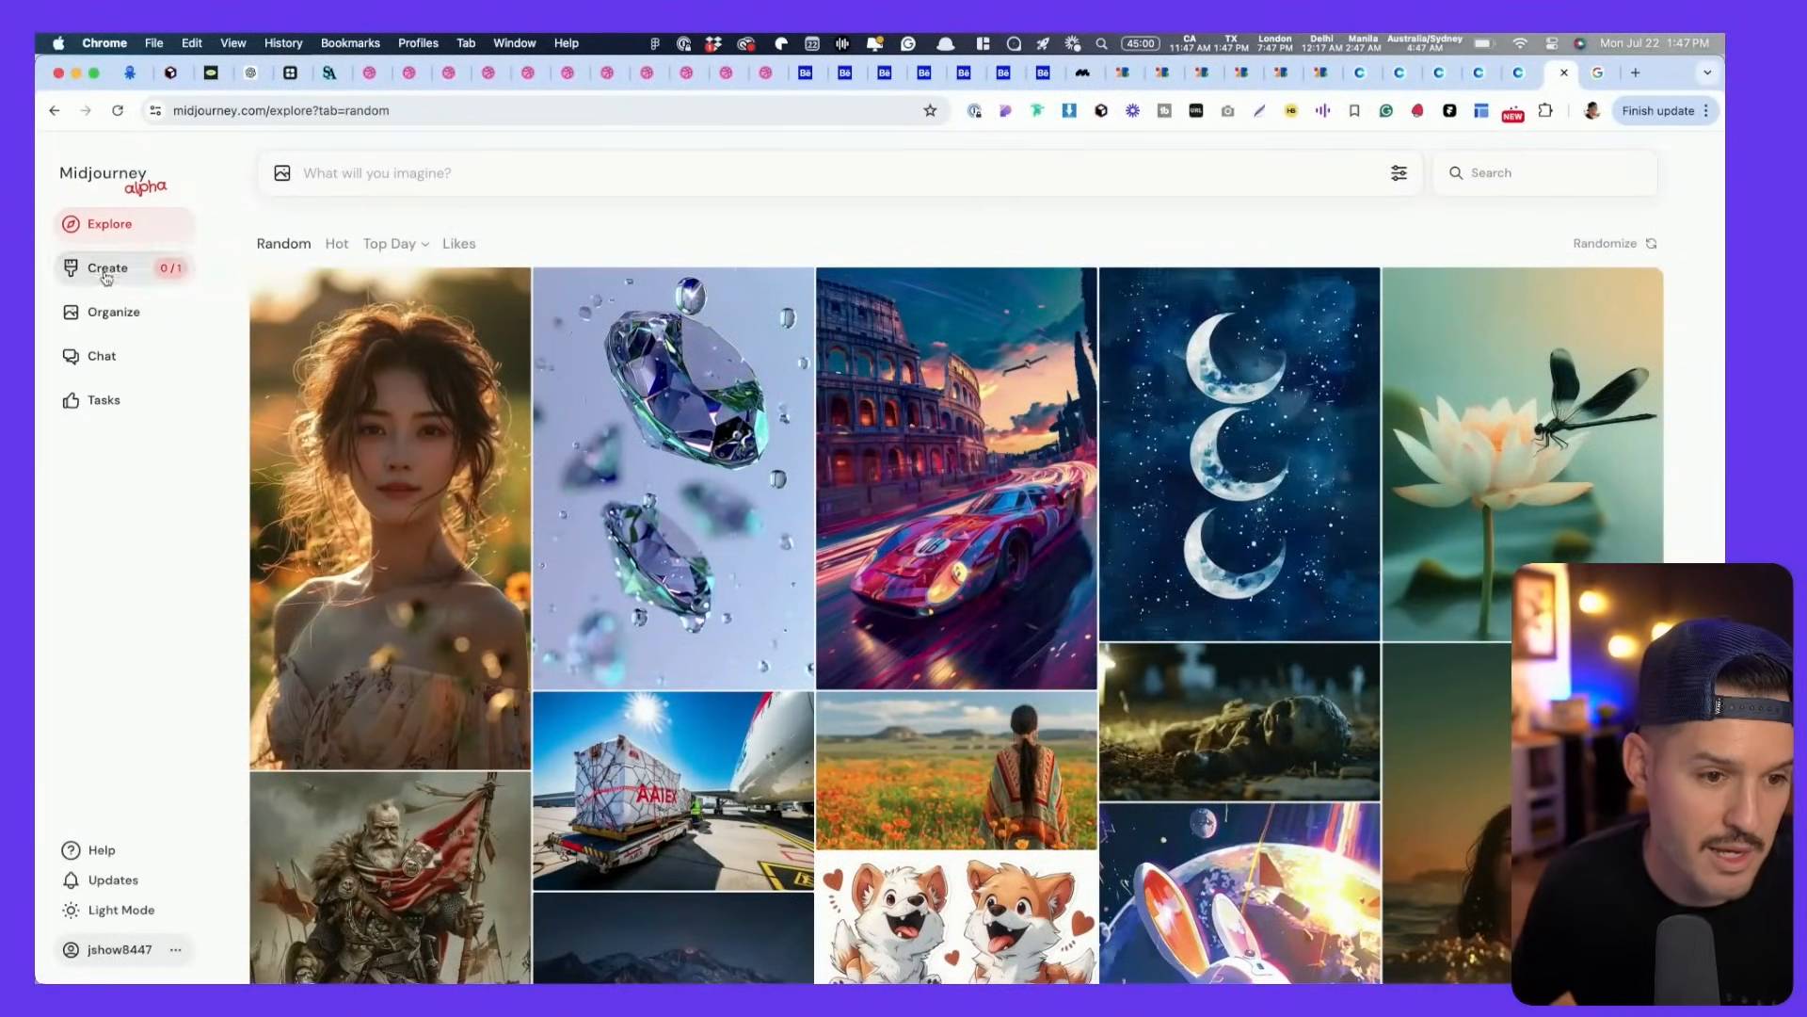
left_click(106, 272)
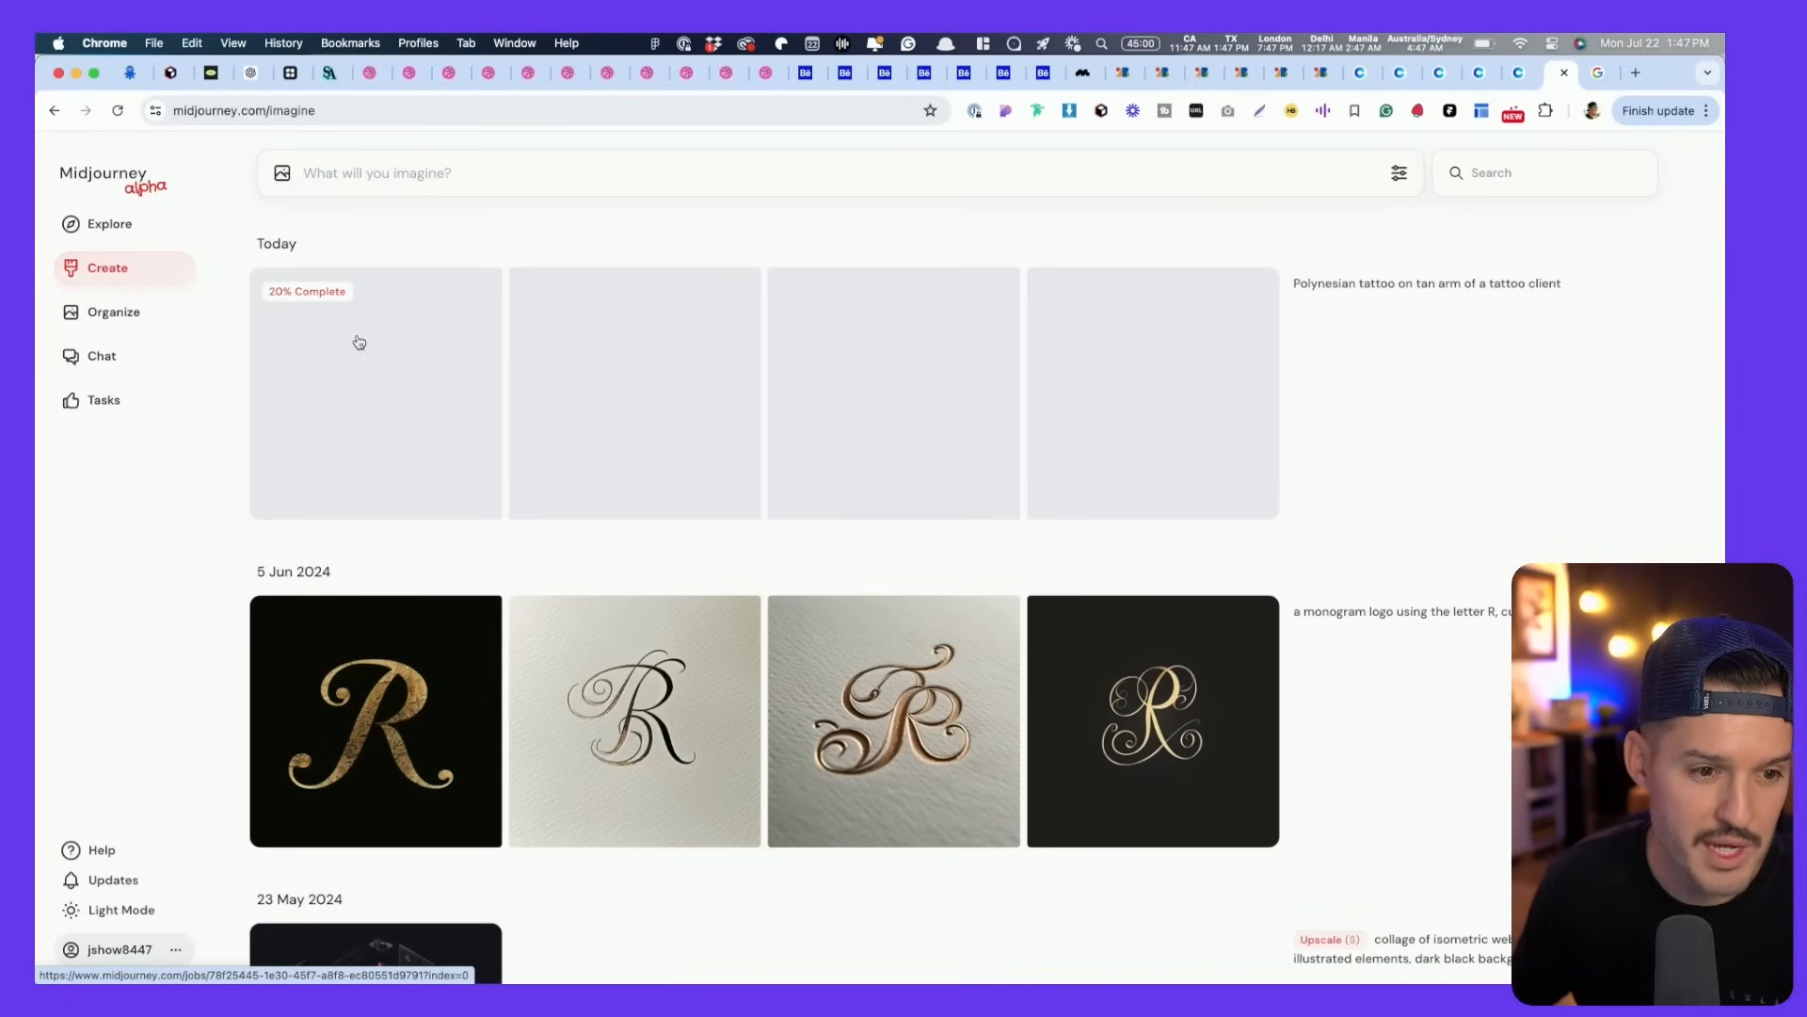
- Browse the creations feed while the Polynesian tattoo images finish generating
left_click(367, 167)
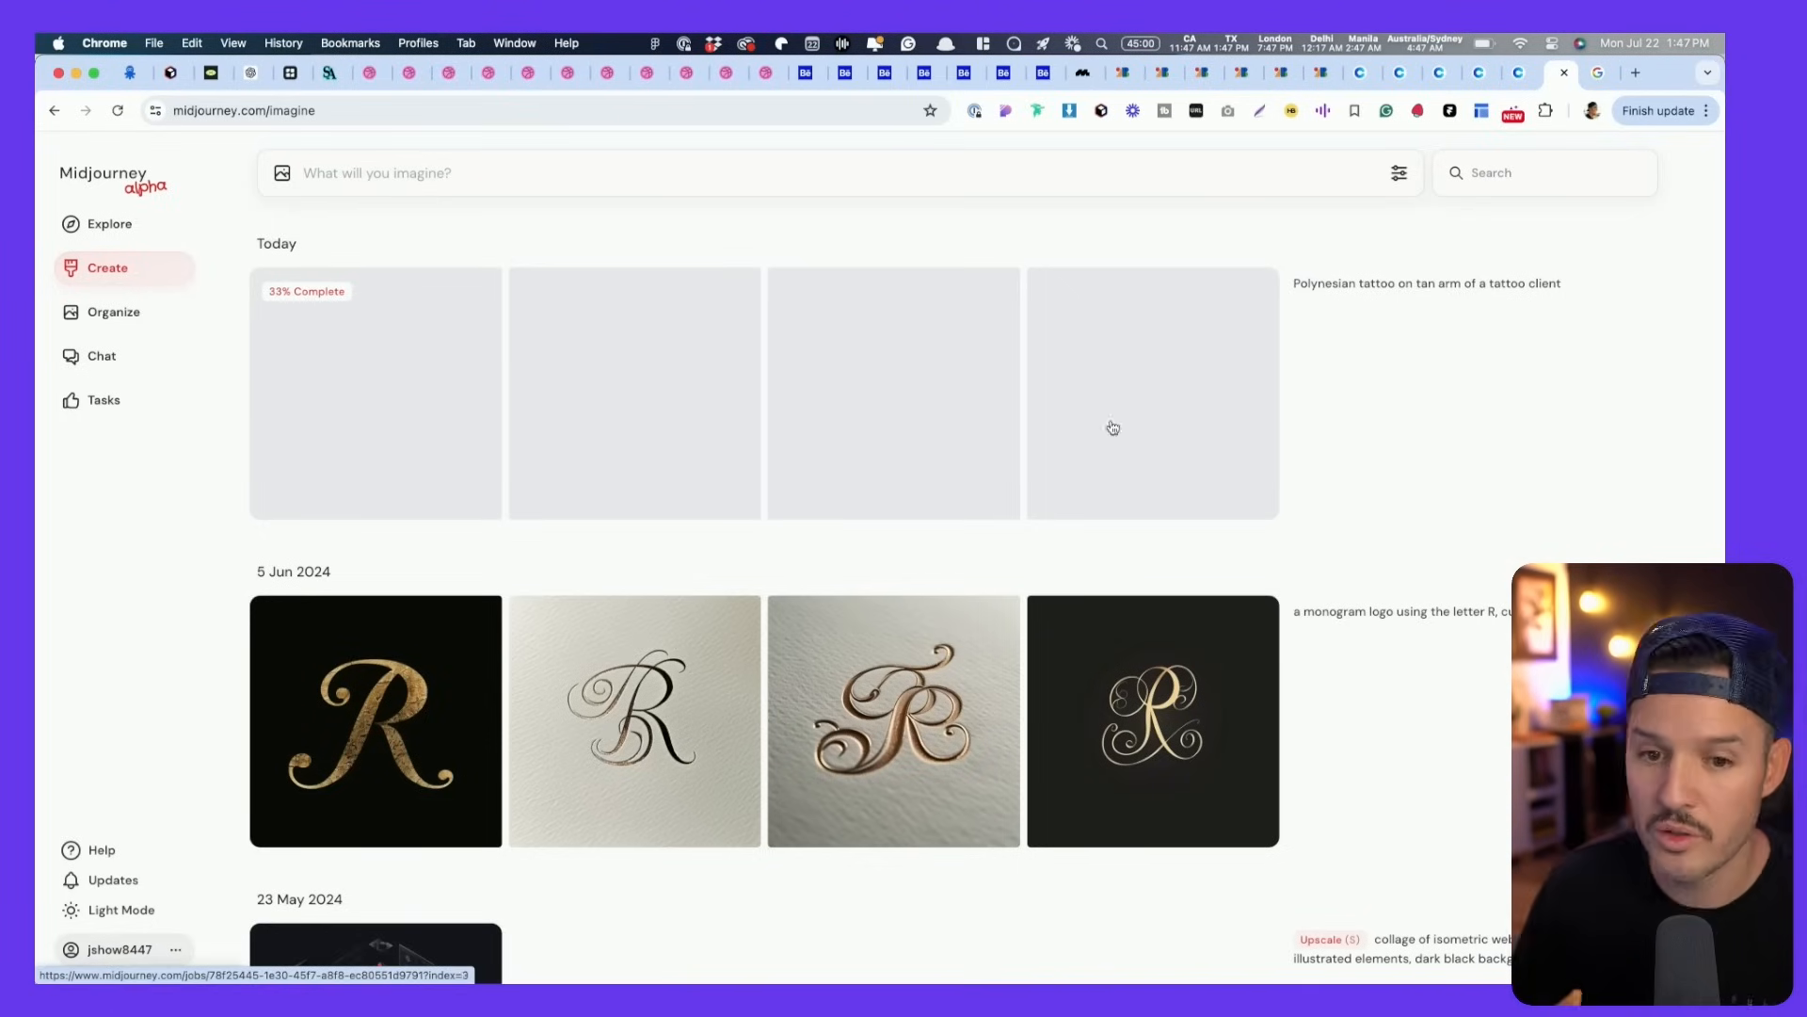
mouse_move(1424, 283)
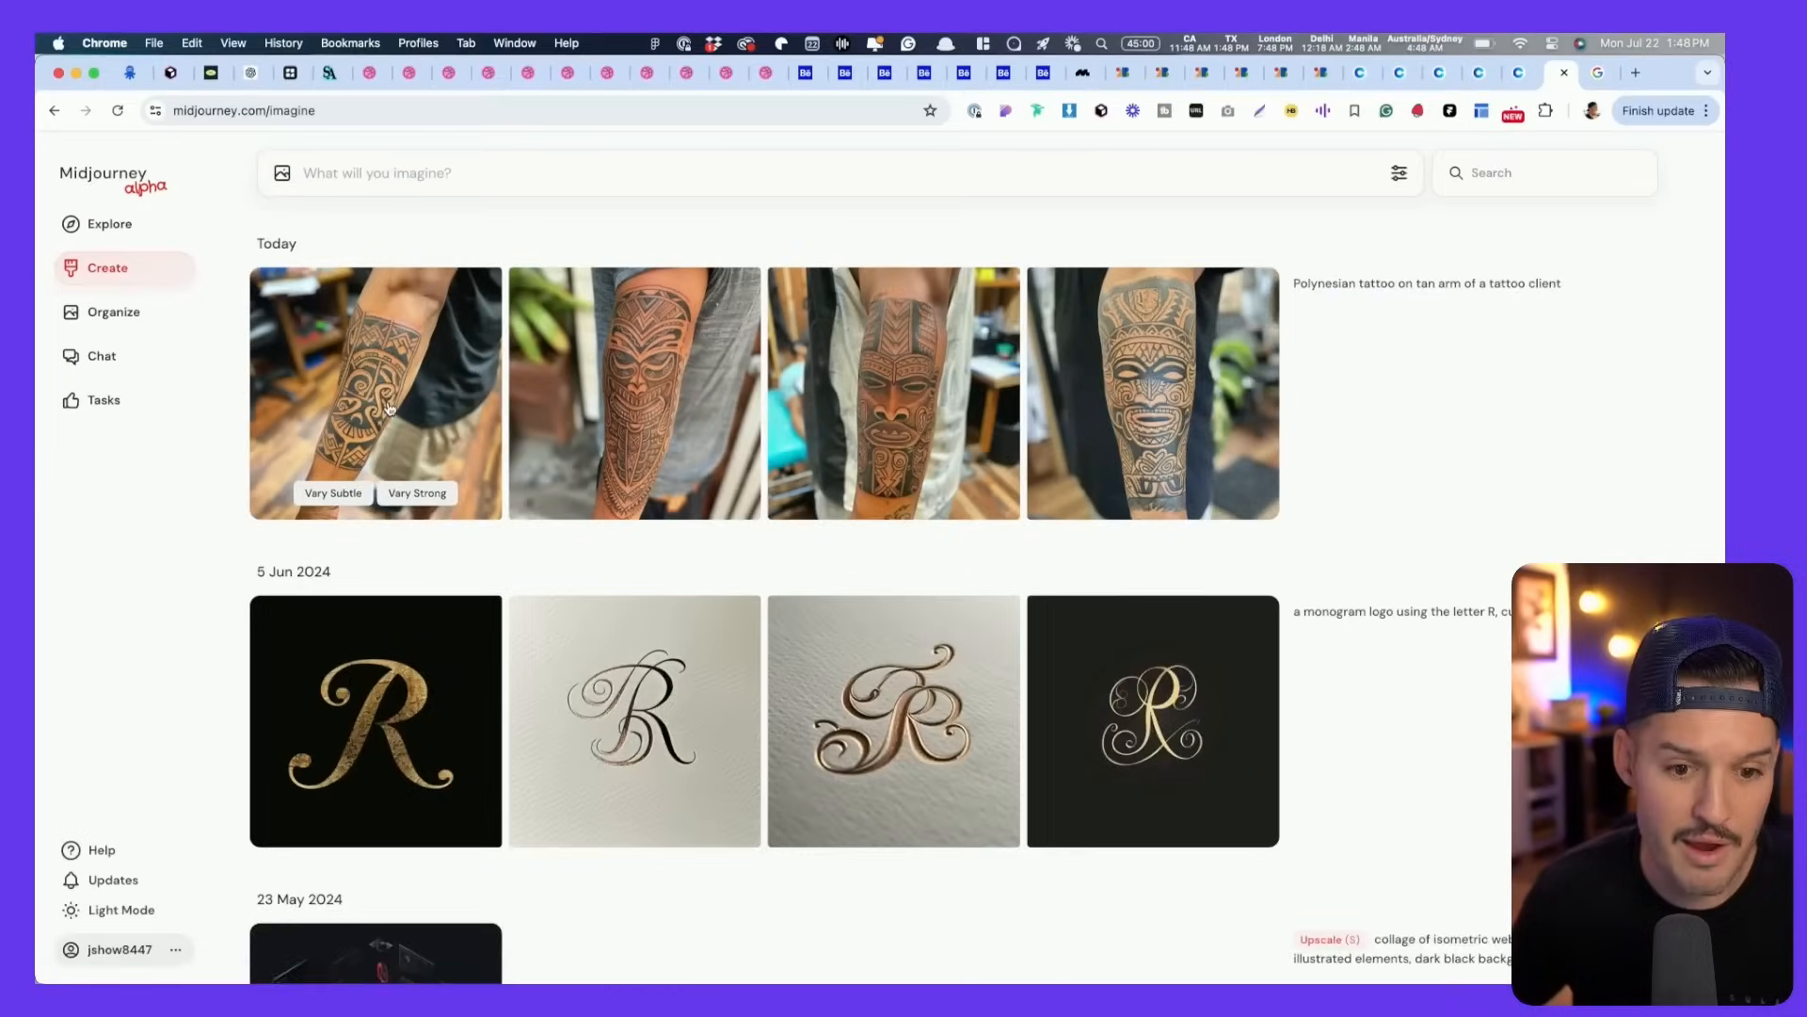
scroll(638, 582, "down", 10)
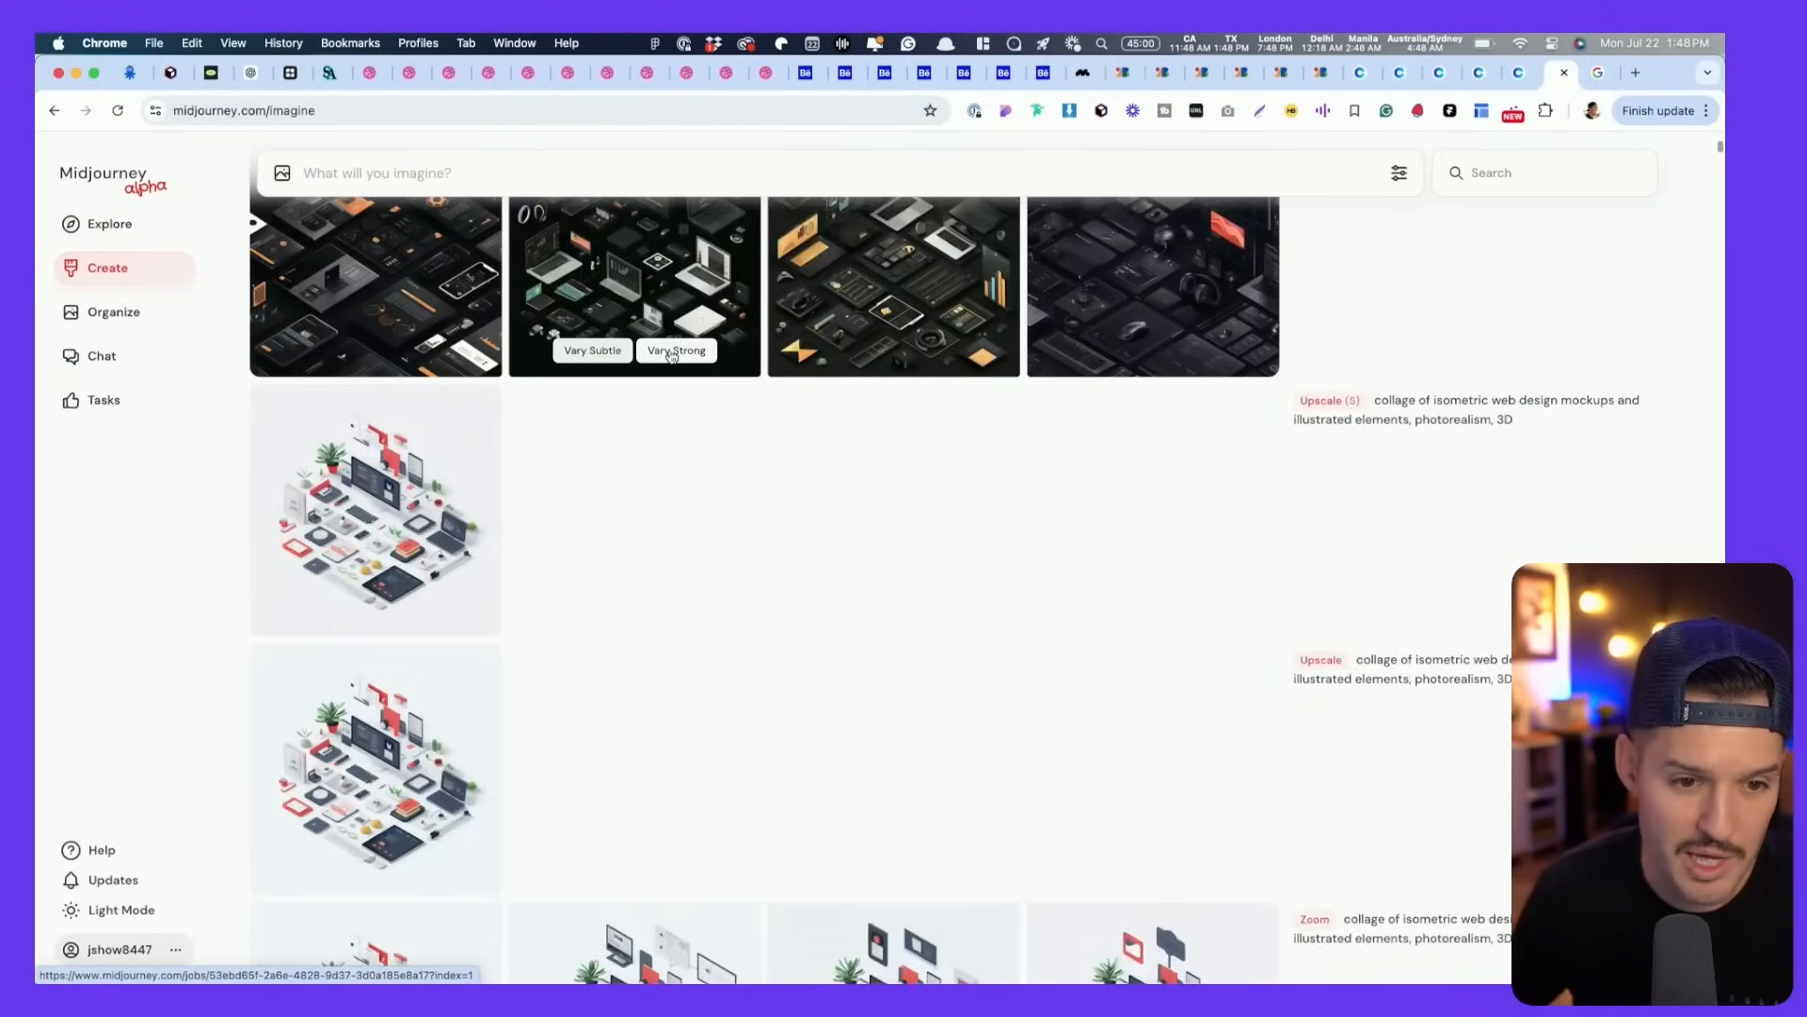
scroll(625, 404, "down", 10)
scroll(626, 409, "down", 15)
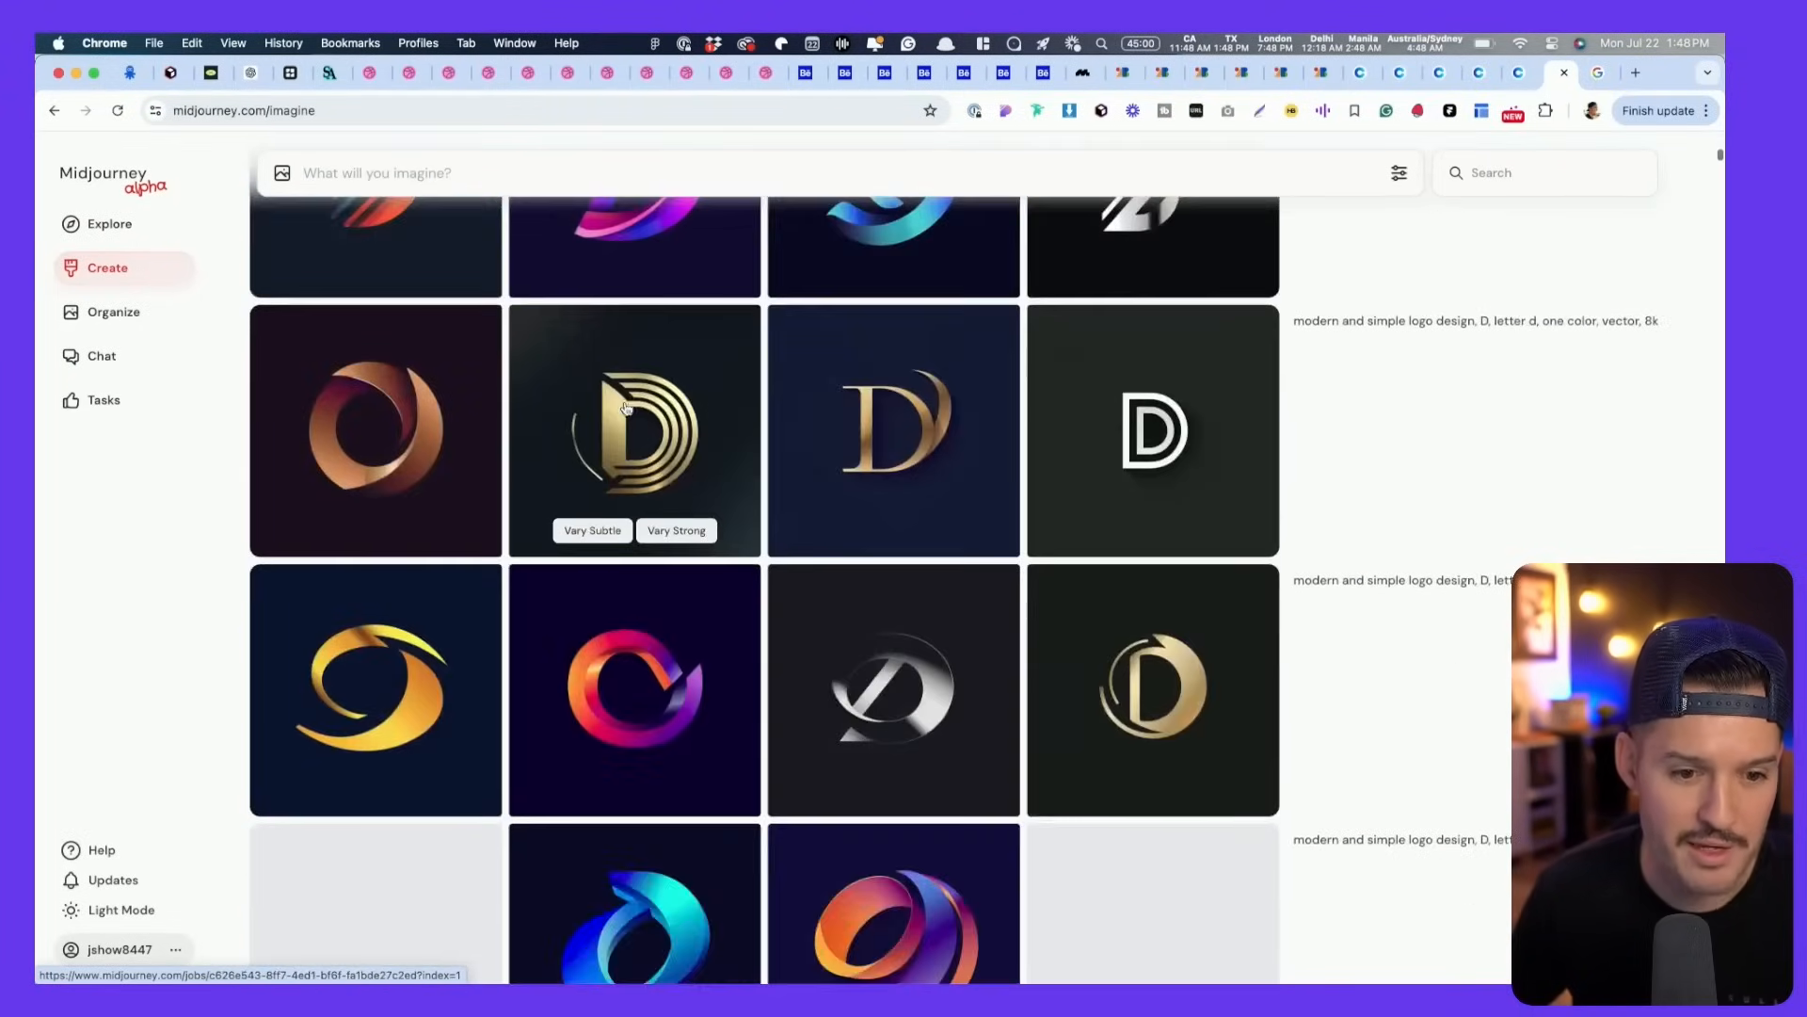
scroll(603, 448, "down", 5)
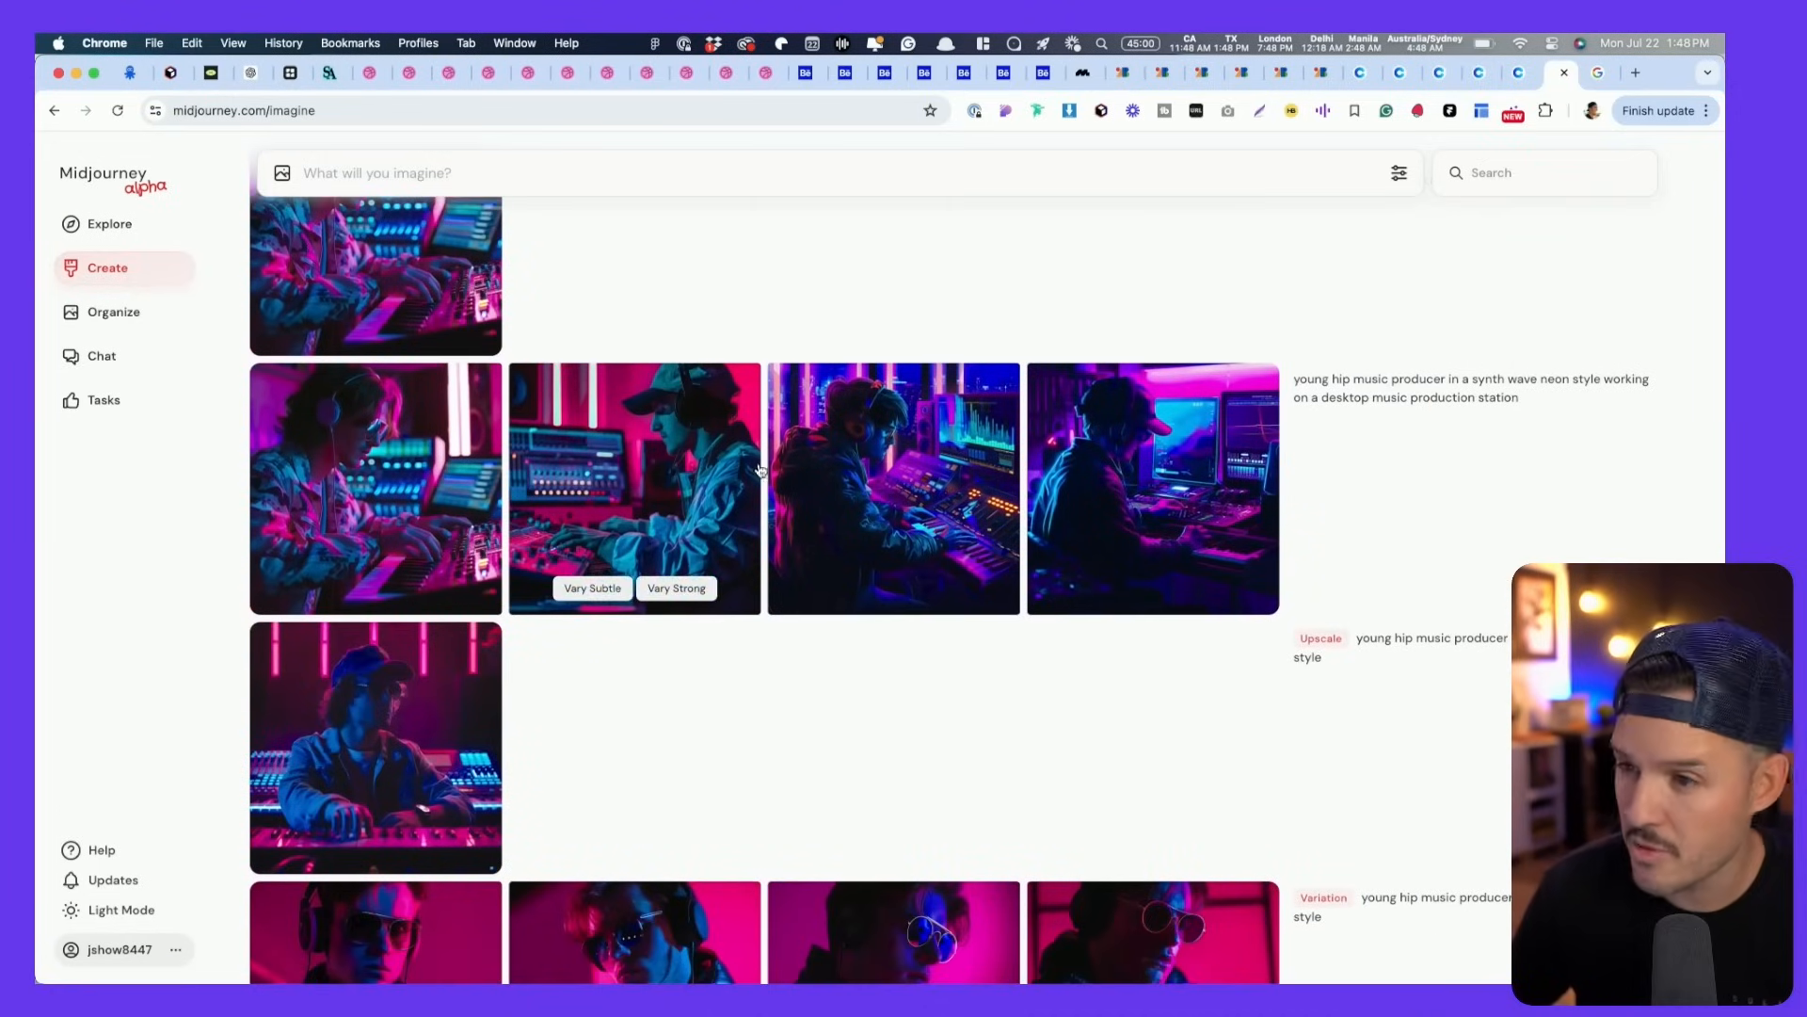
scroll(395, 528, "up", 2)
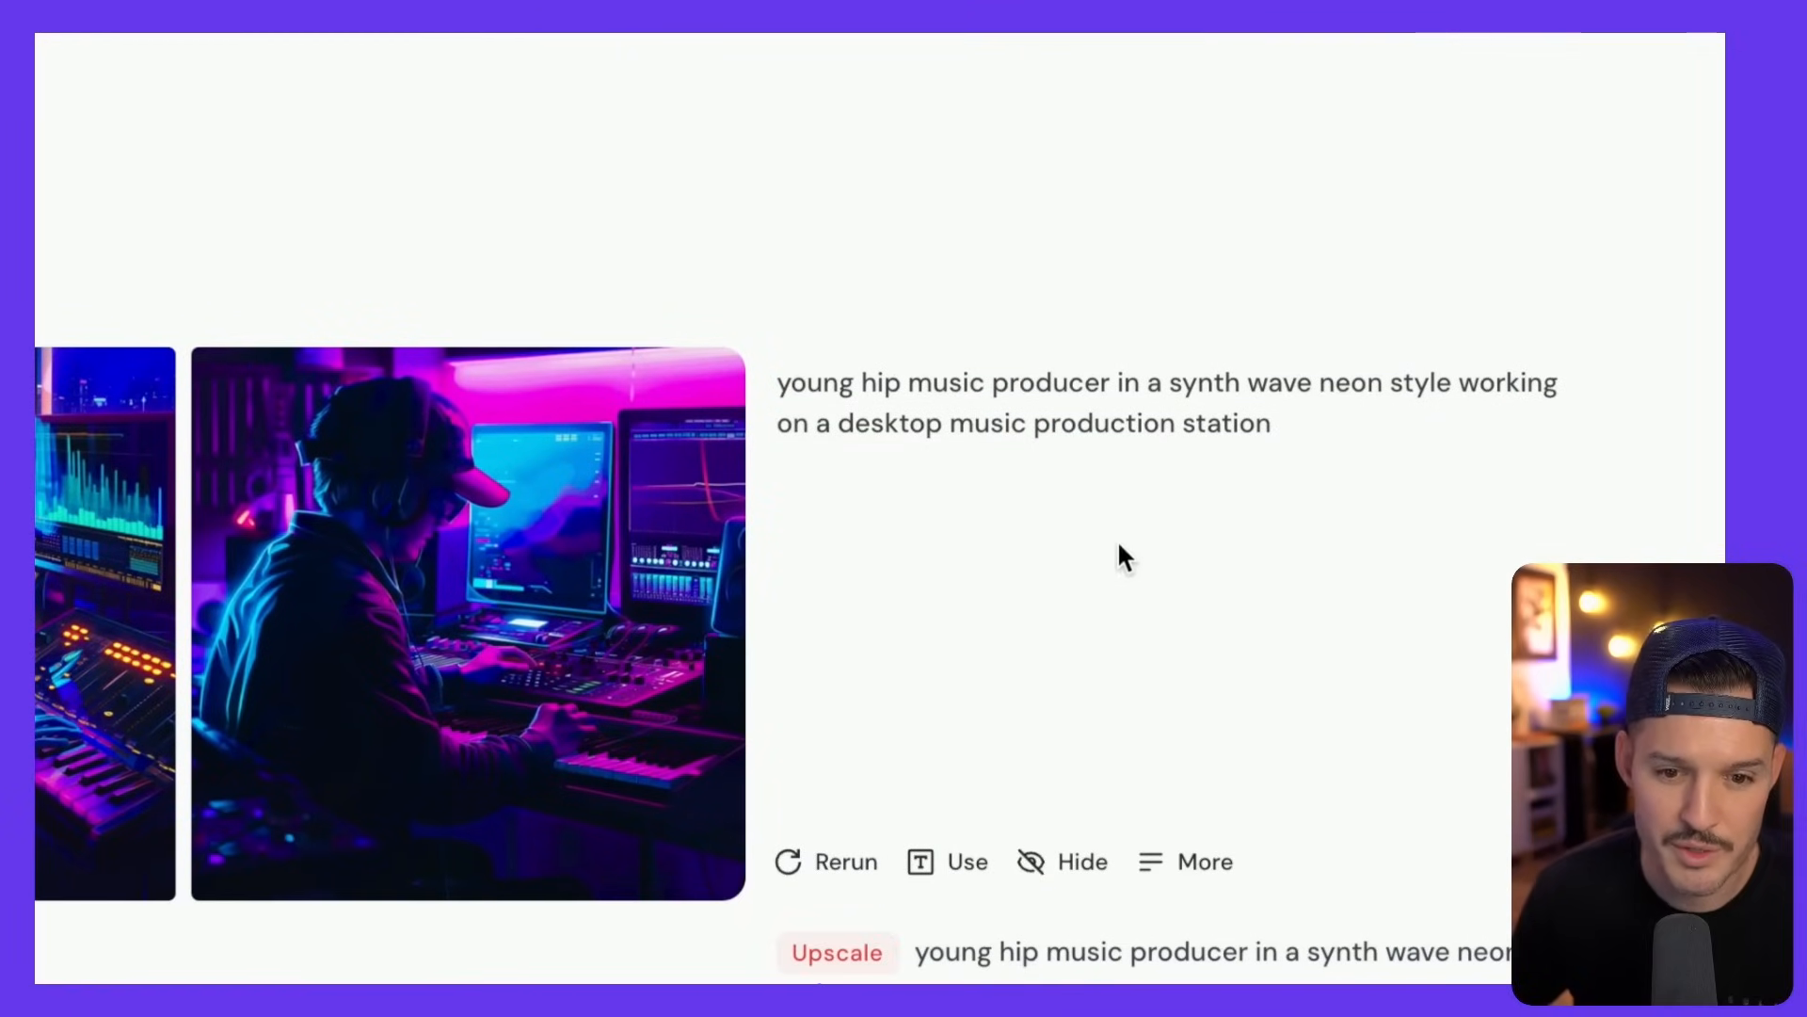
mouse_move(1269, 456)
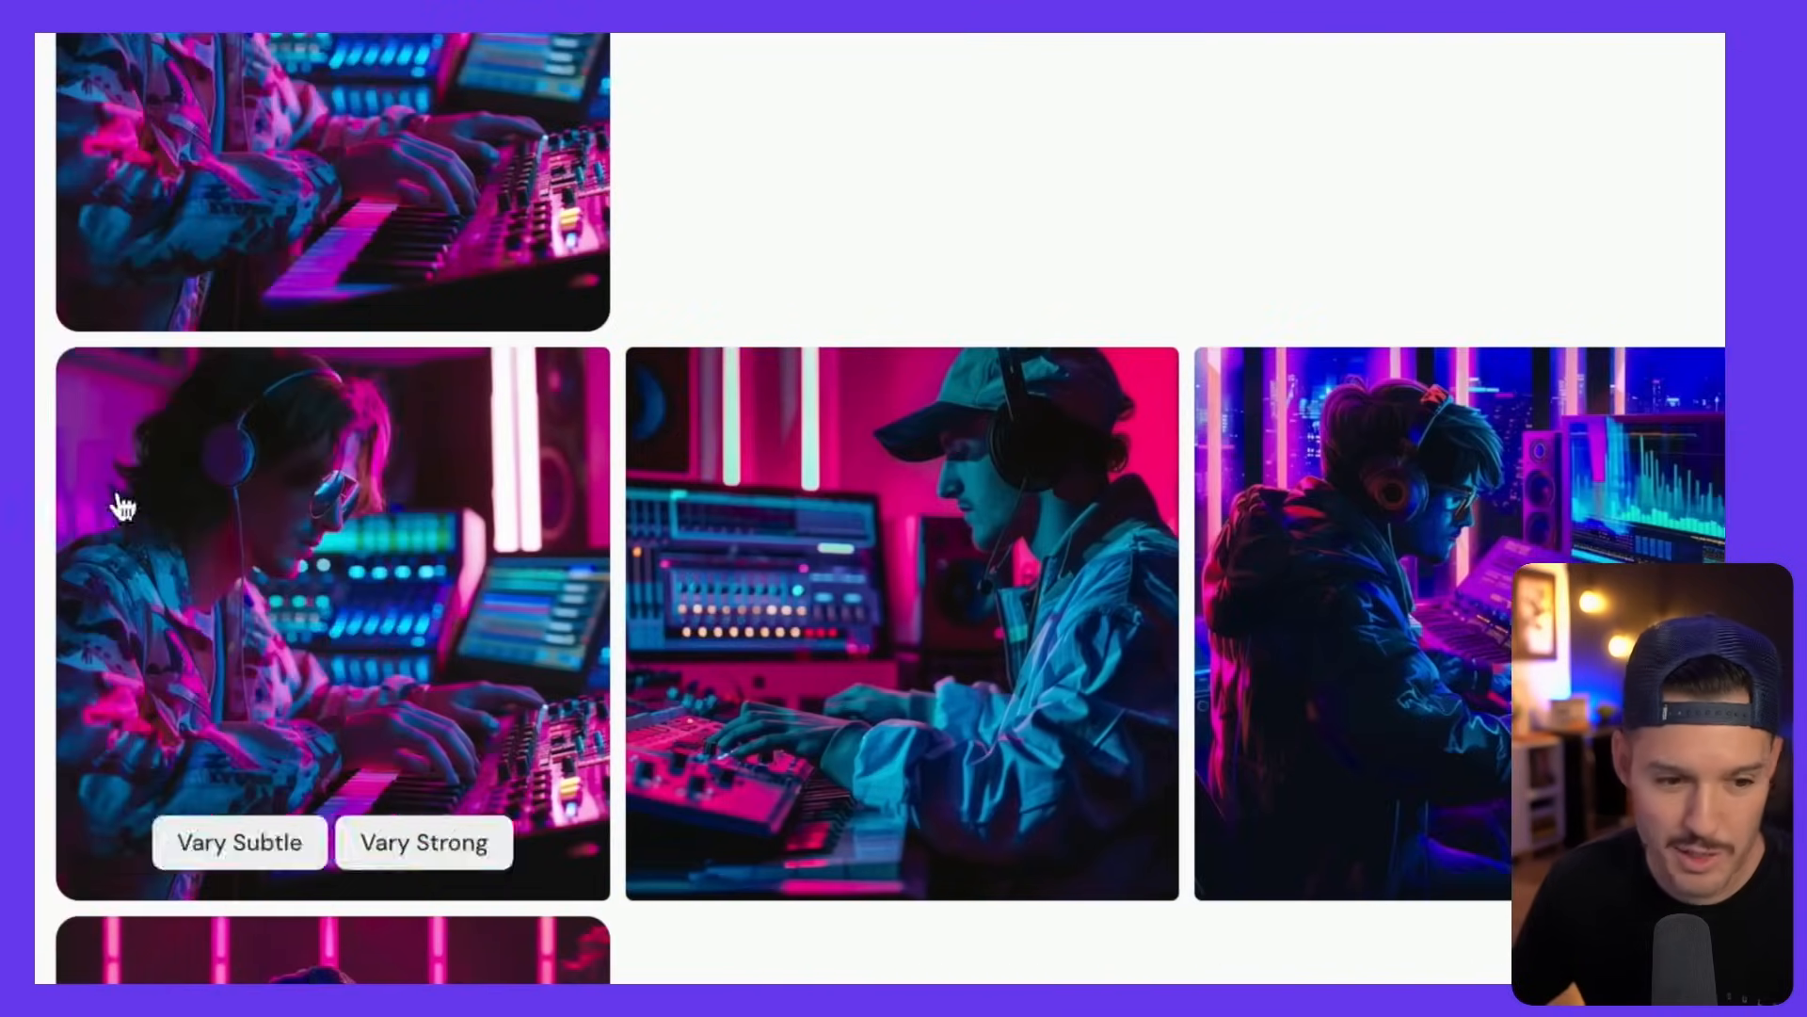
scroll(429, 590, "down", 15)
scroll(429, 590, "up", 15)
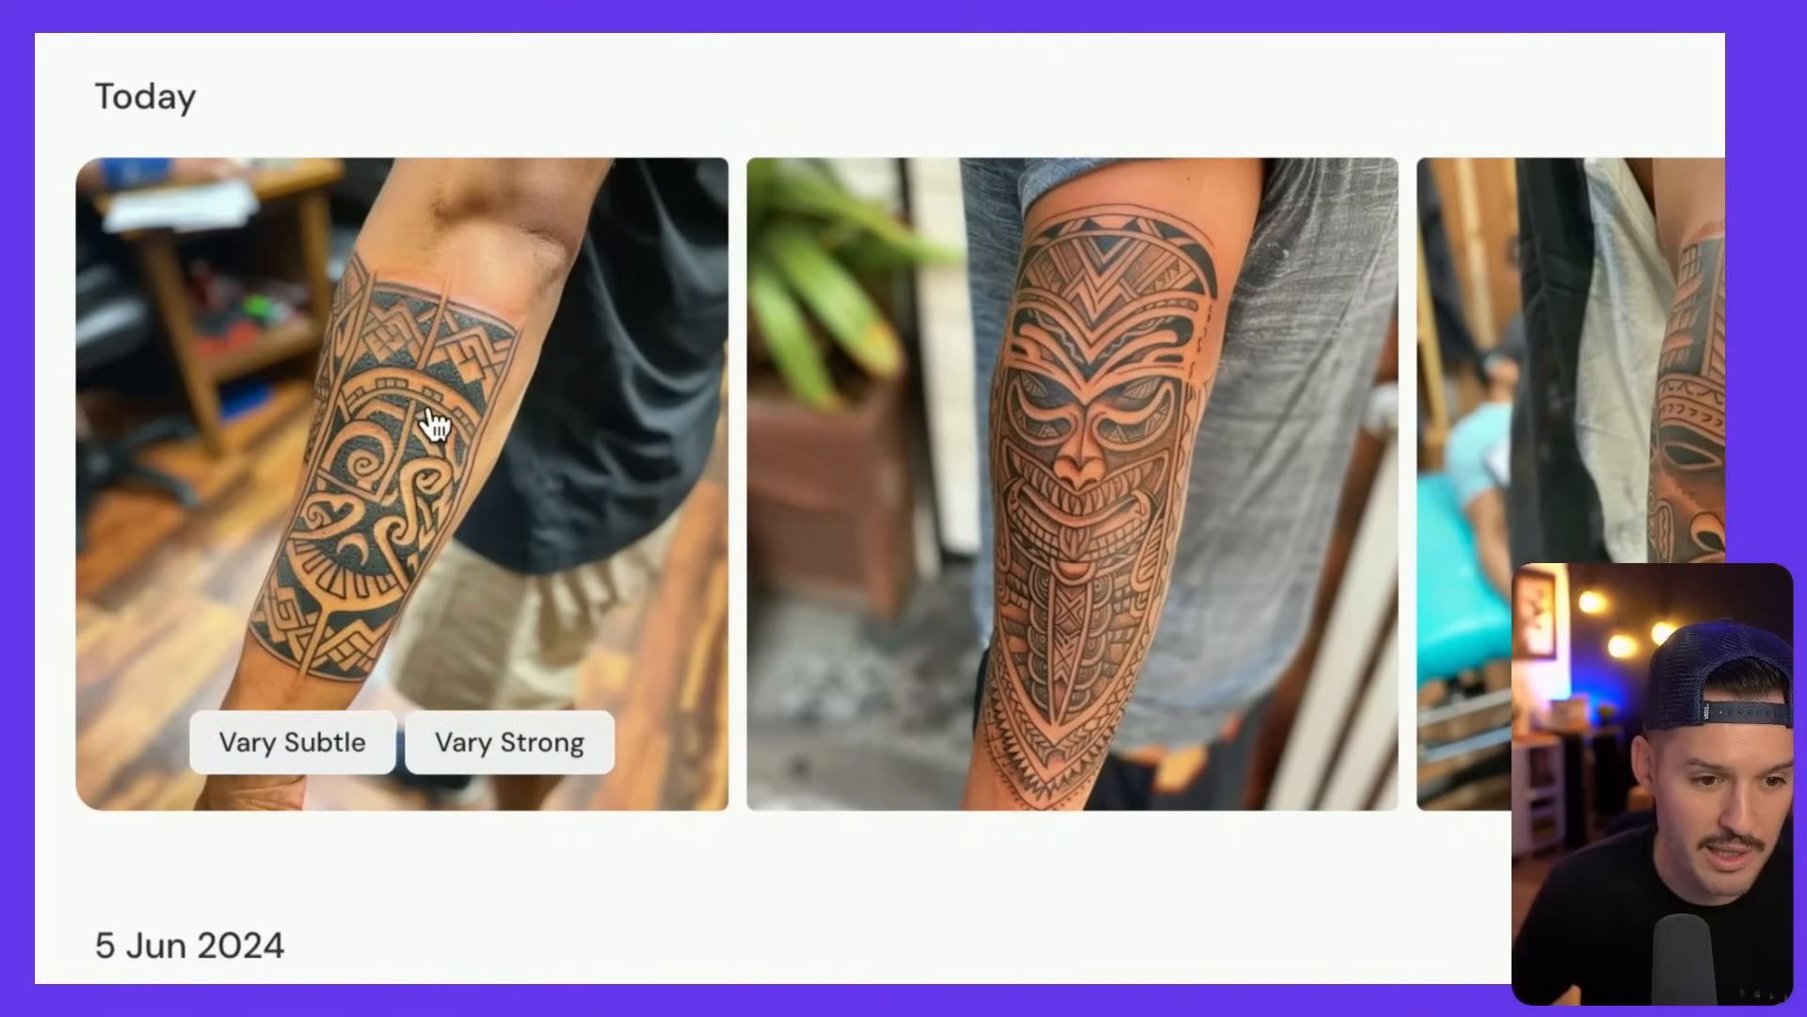
- Open the first forearm tattoo image, request Upscale Subtle, and enlarge its preview
left_click(42, 407)
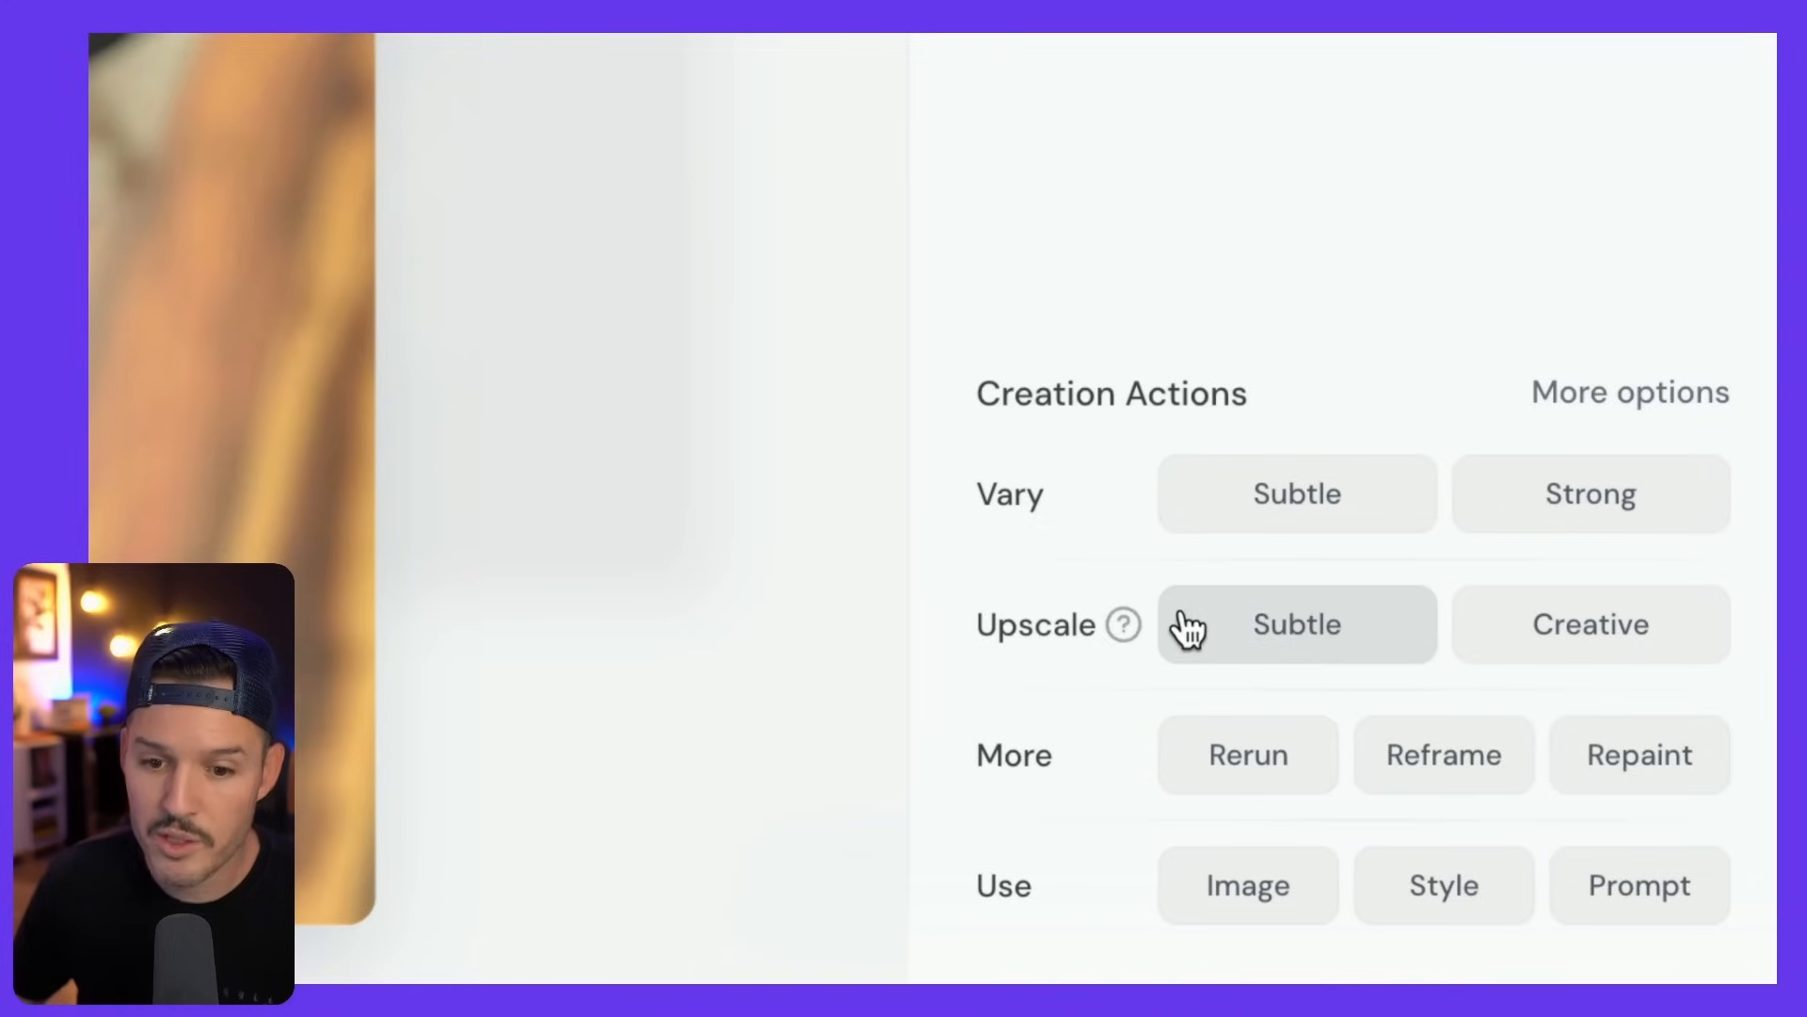
left_click(1294, 626)
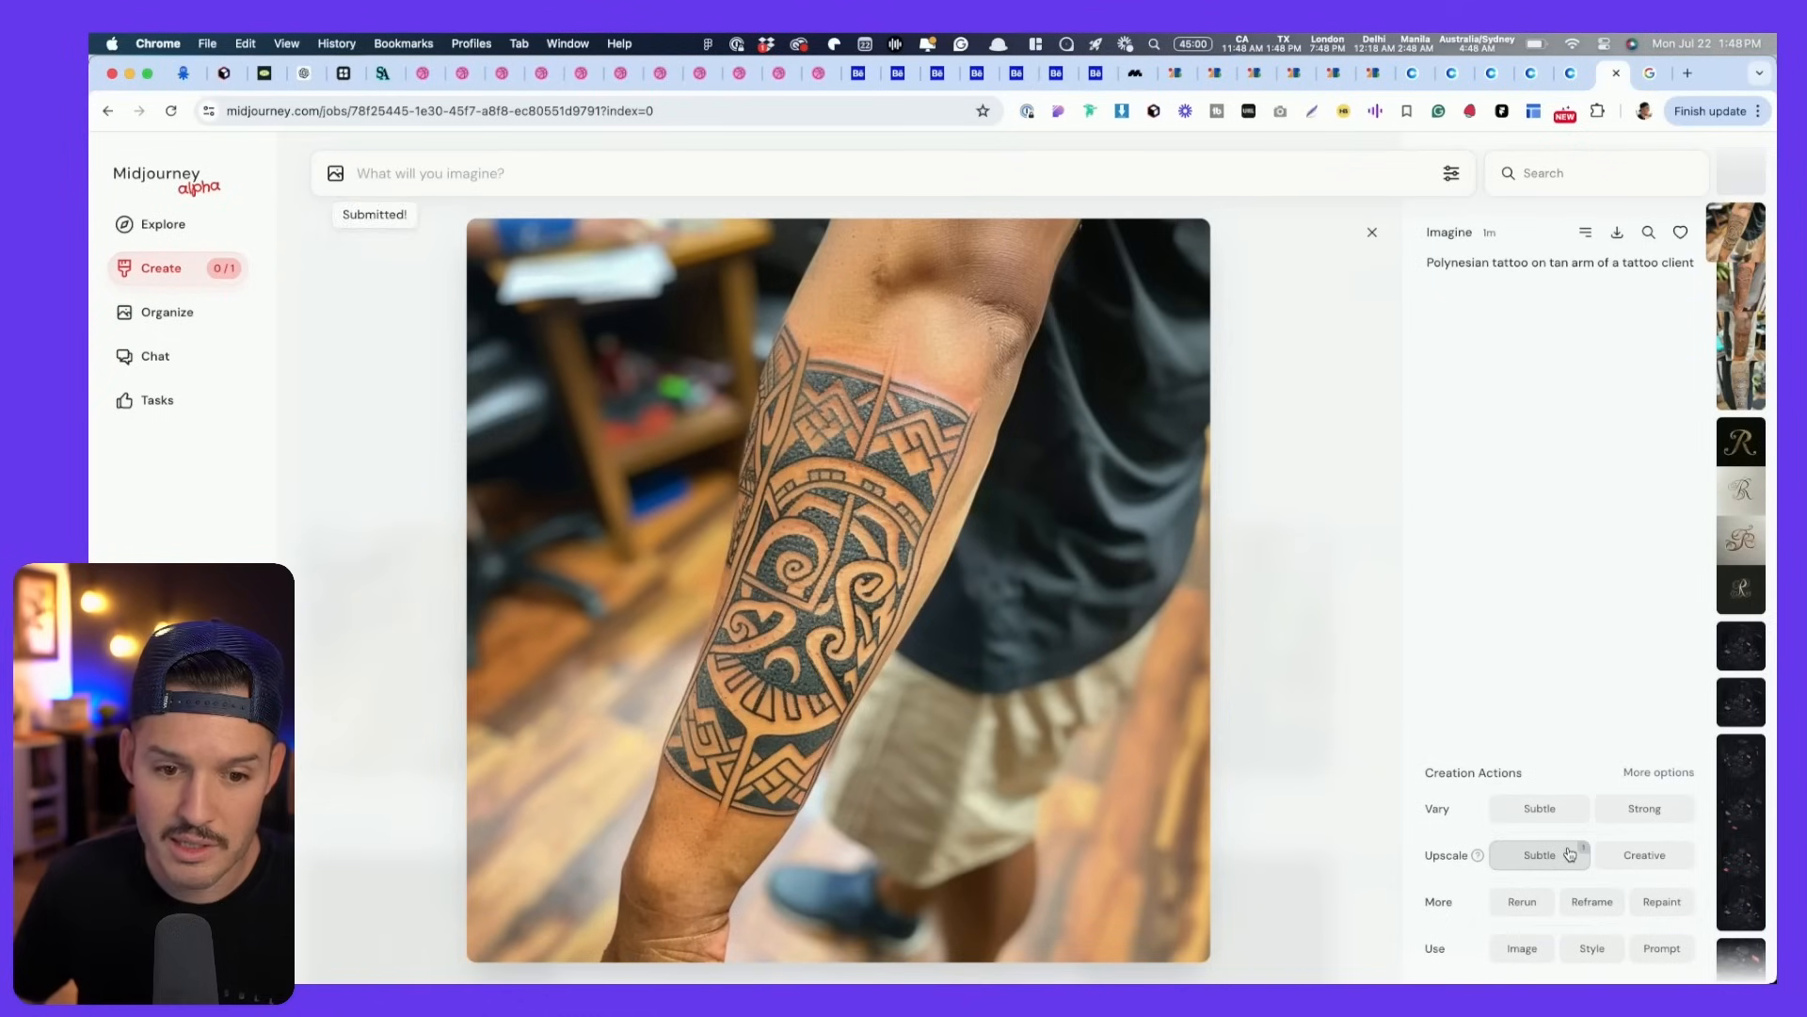
left_click(1036, 647)
- Save the tattoo image to the desktop as 0_0.jpg and return to Figma
left_click_drag(1774, 471, 1530, 456)
key("super+Tab")
left_click_drag(757, 491, 1618, 505)
key("super+Tab")
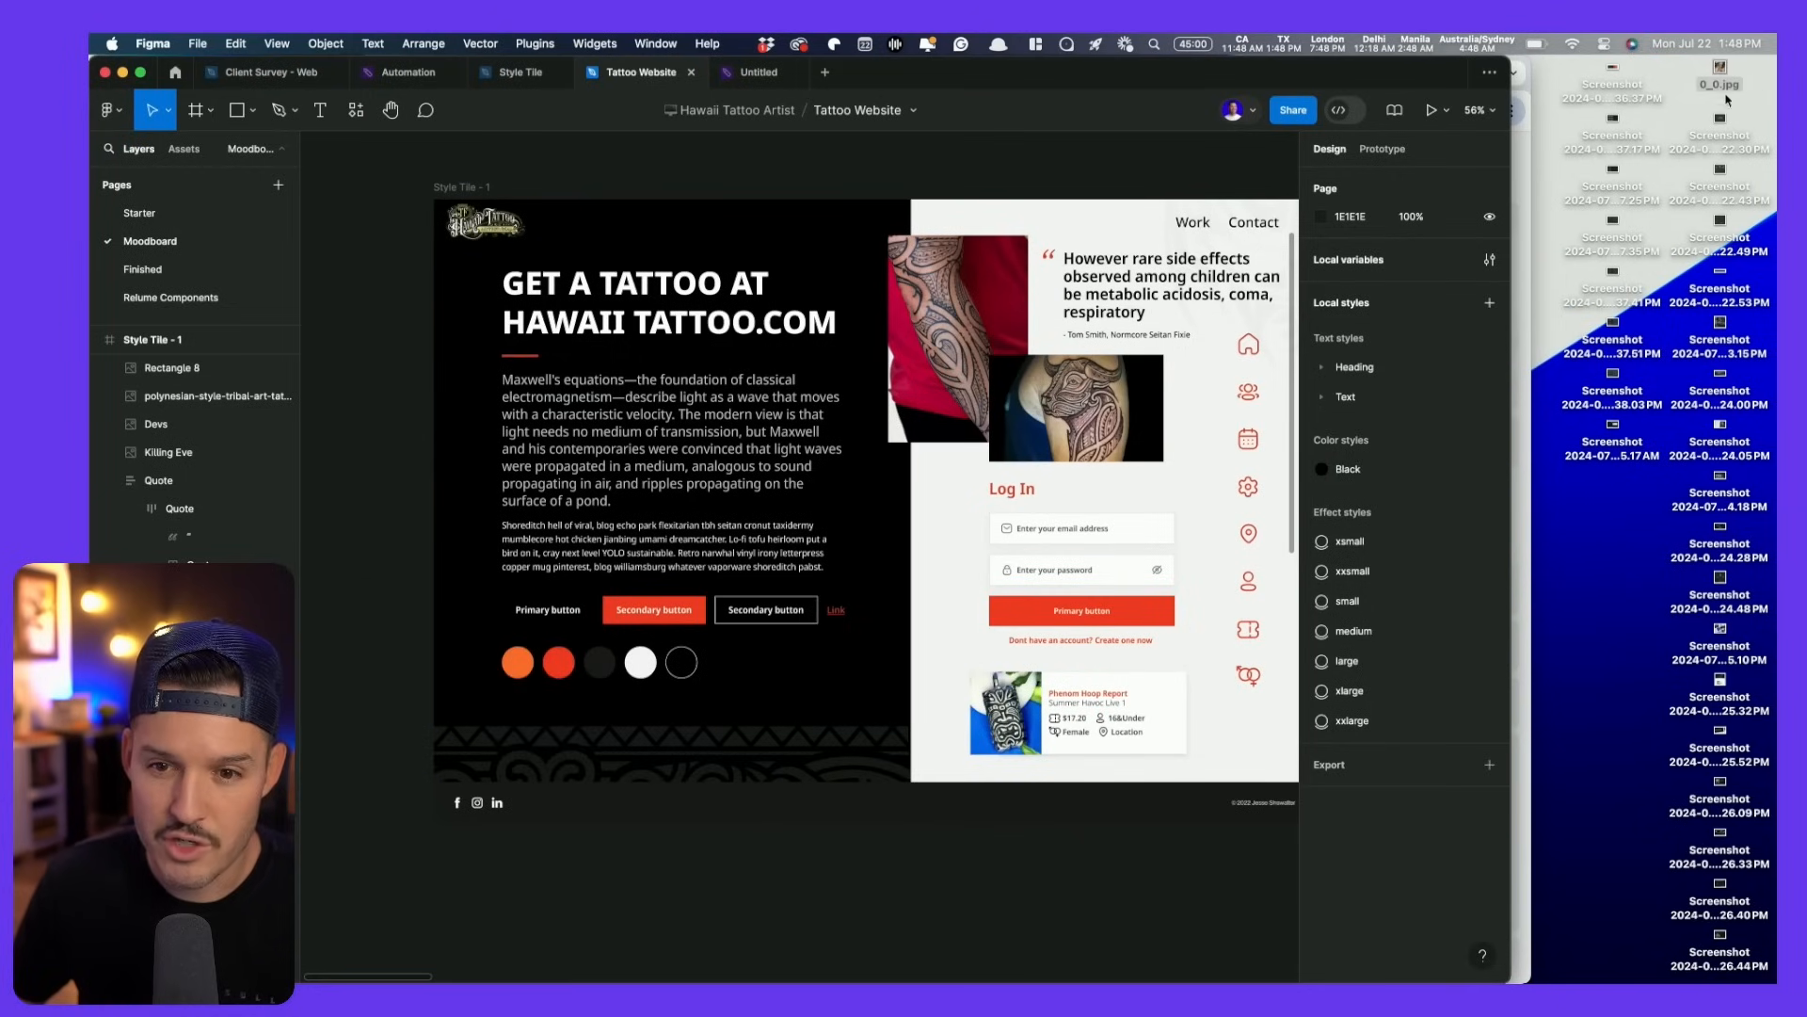
- Place 0_0.jpg on the canvas and transfer its image fill to the small style-tile picture
left_click_drag(1006, 840, 1000, 842)
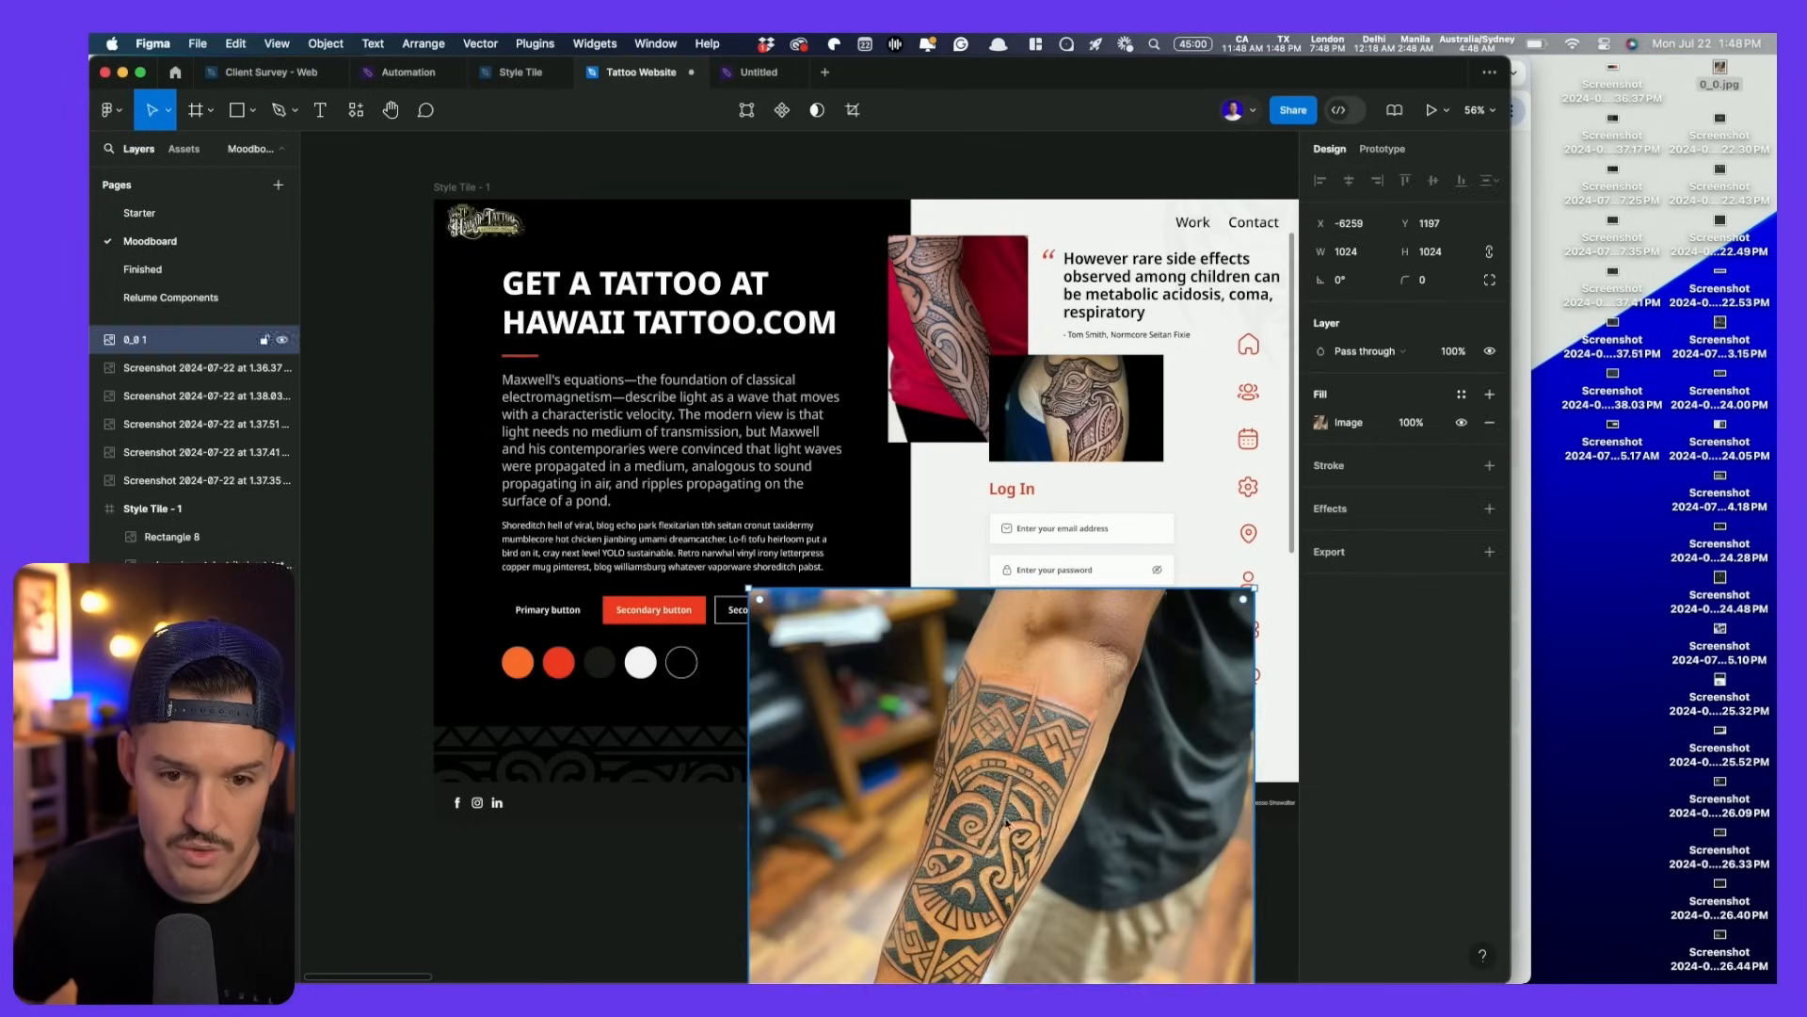
scroll(729, 650, "down", 4)
scroll(729, 650, "right", 4)
scroll(730, 650, "up", 1)
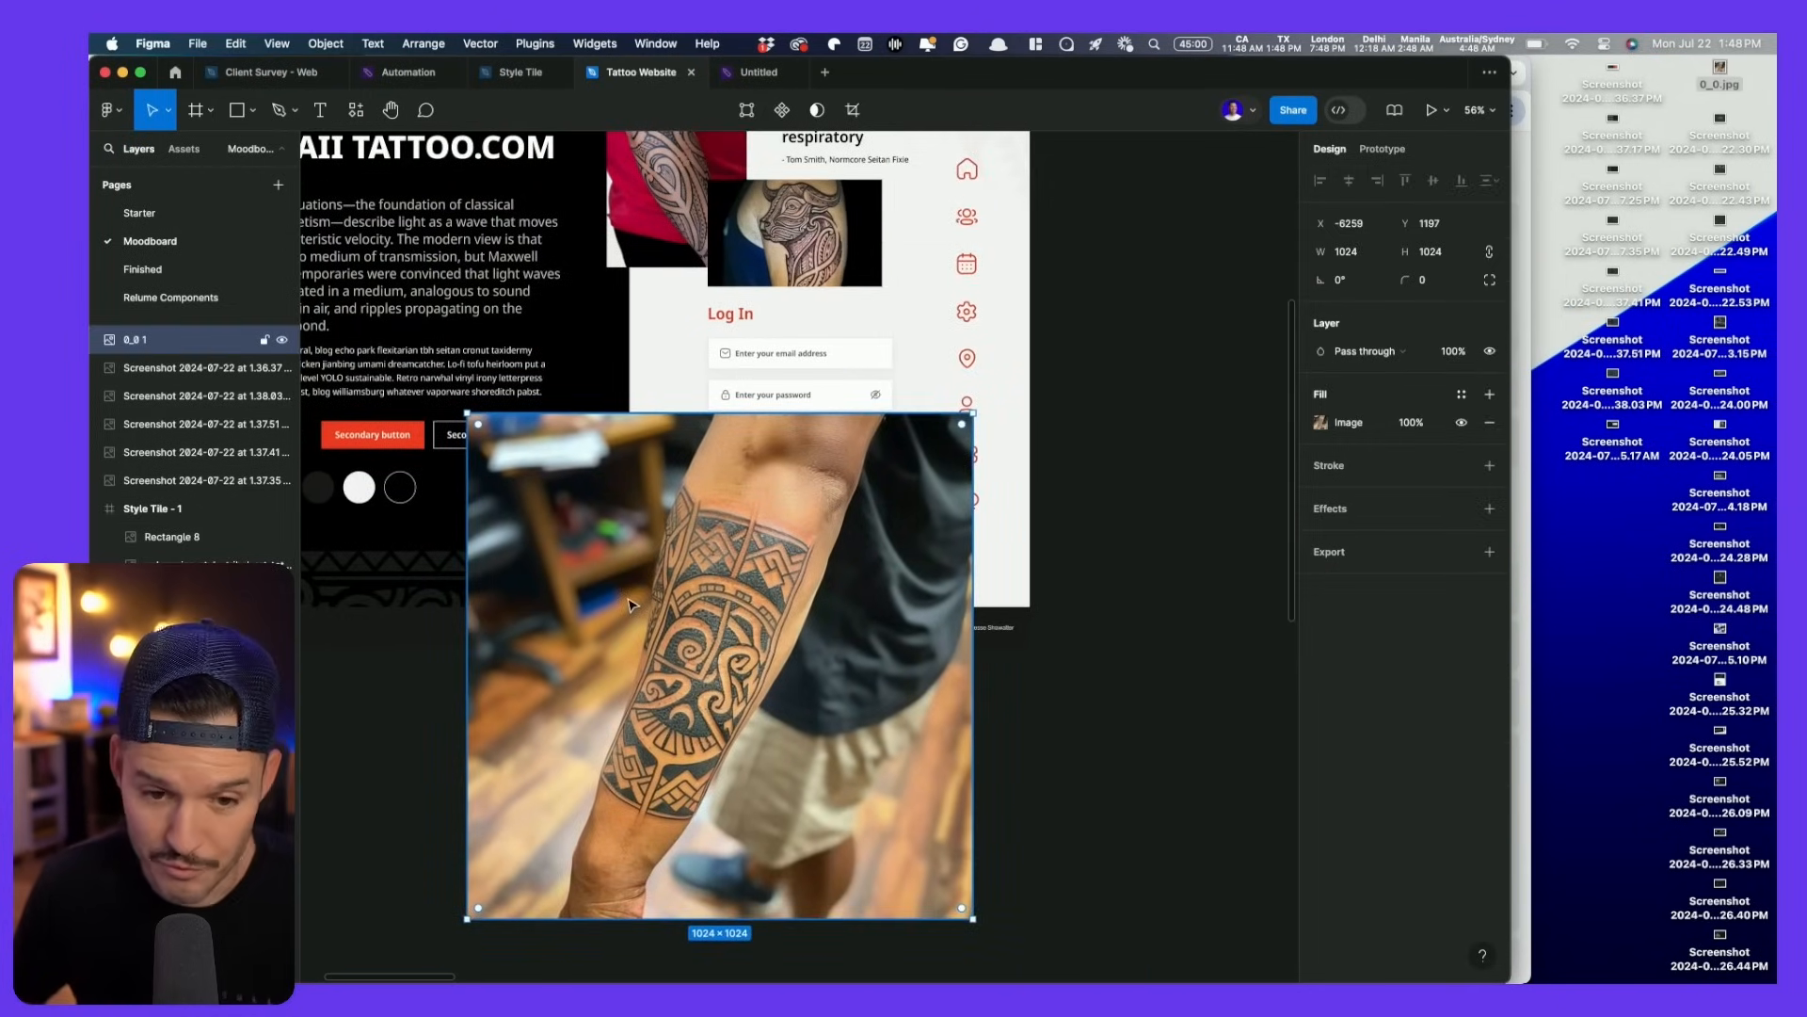
left_click(1316, 423)
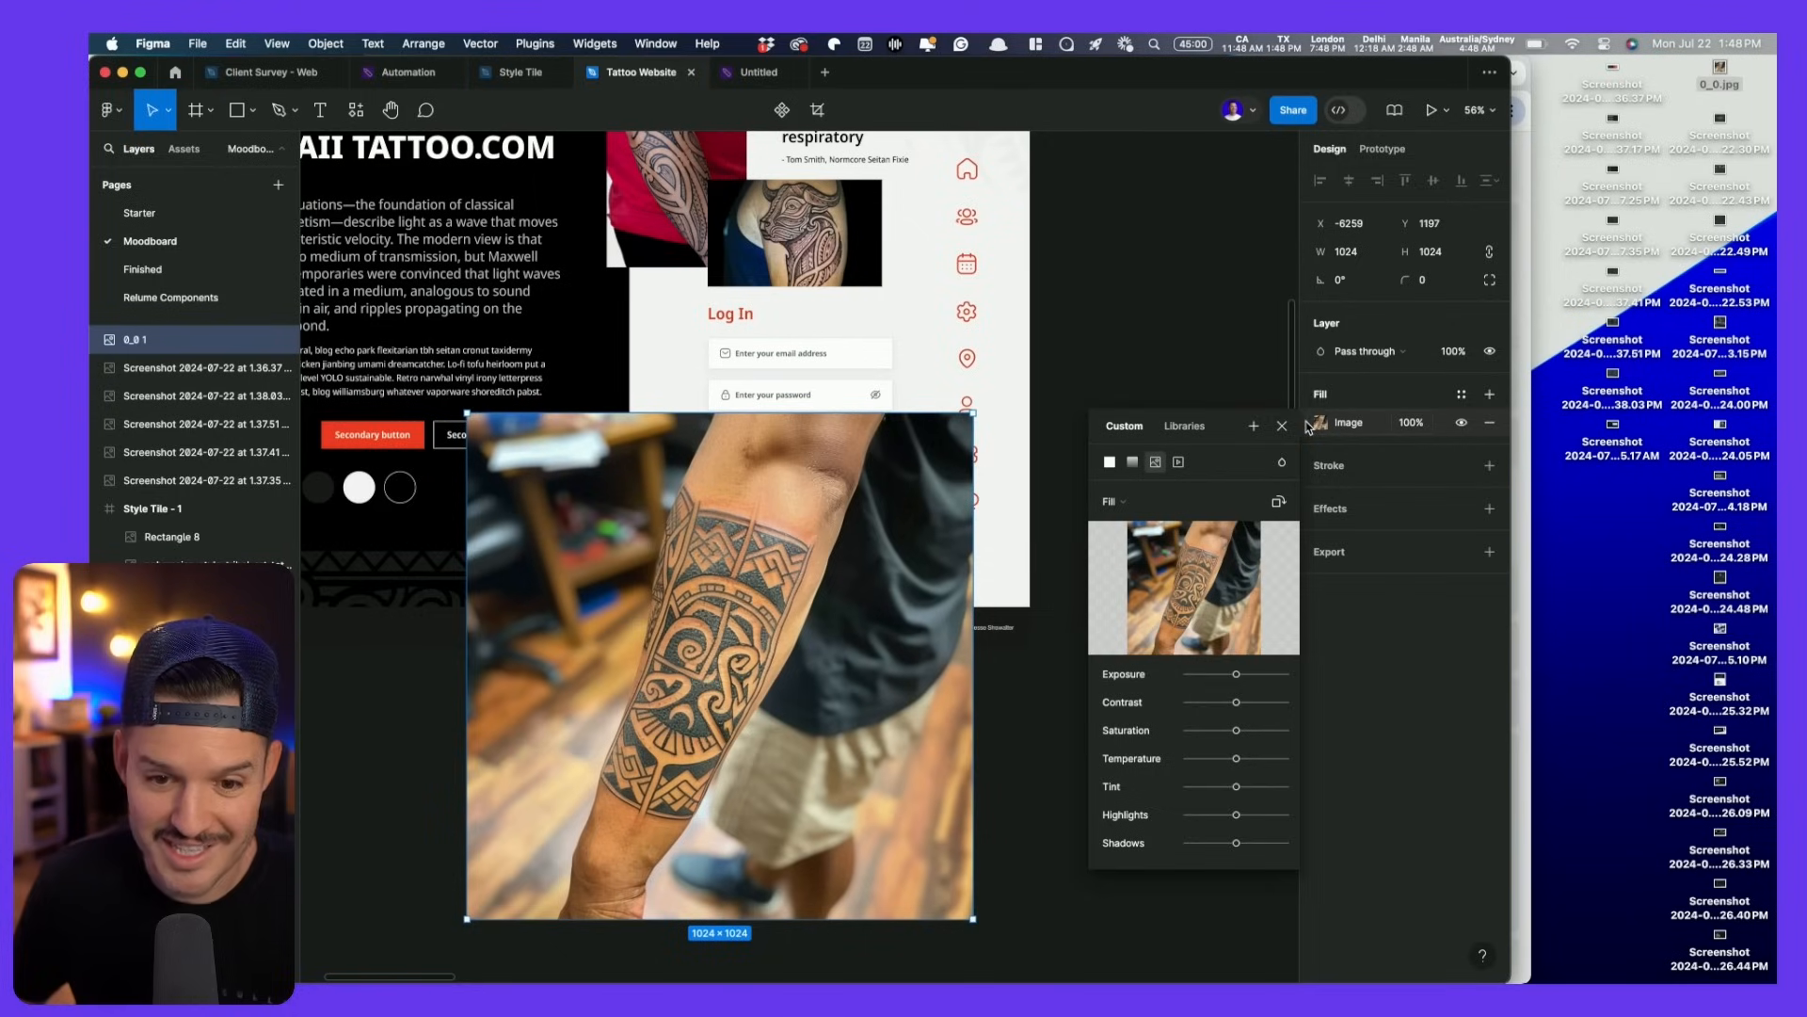
left_click(1312, 426)
left_click(1306, 430)
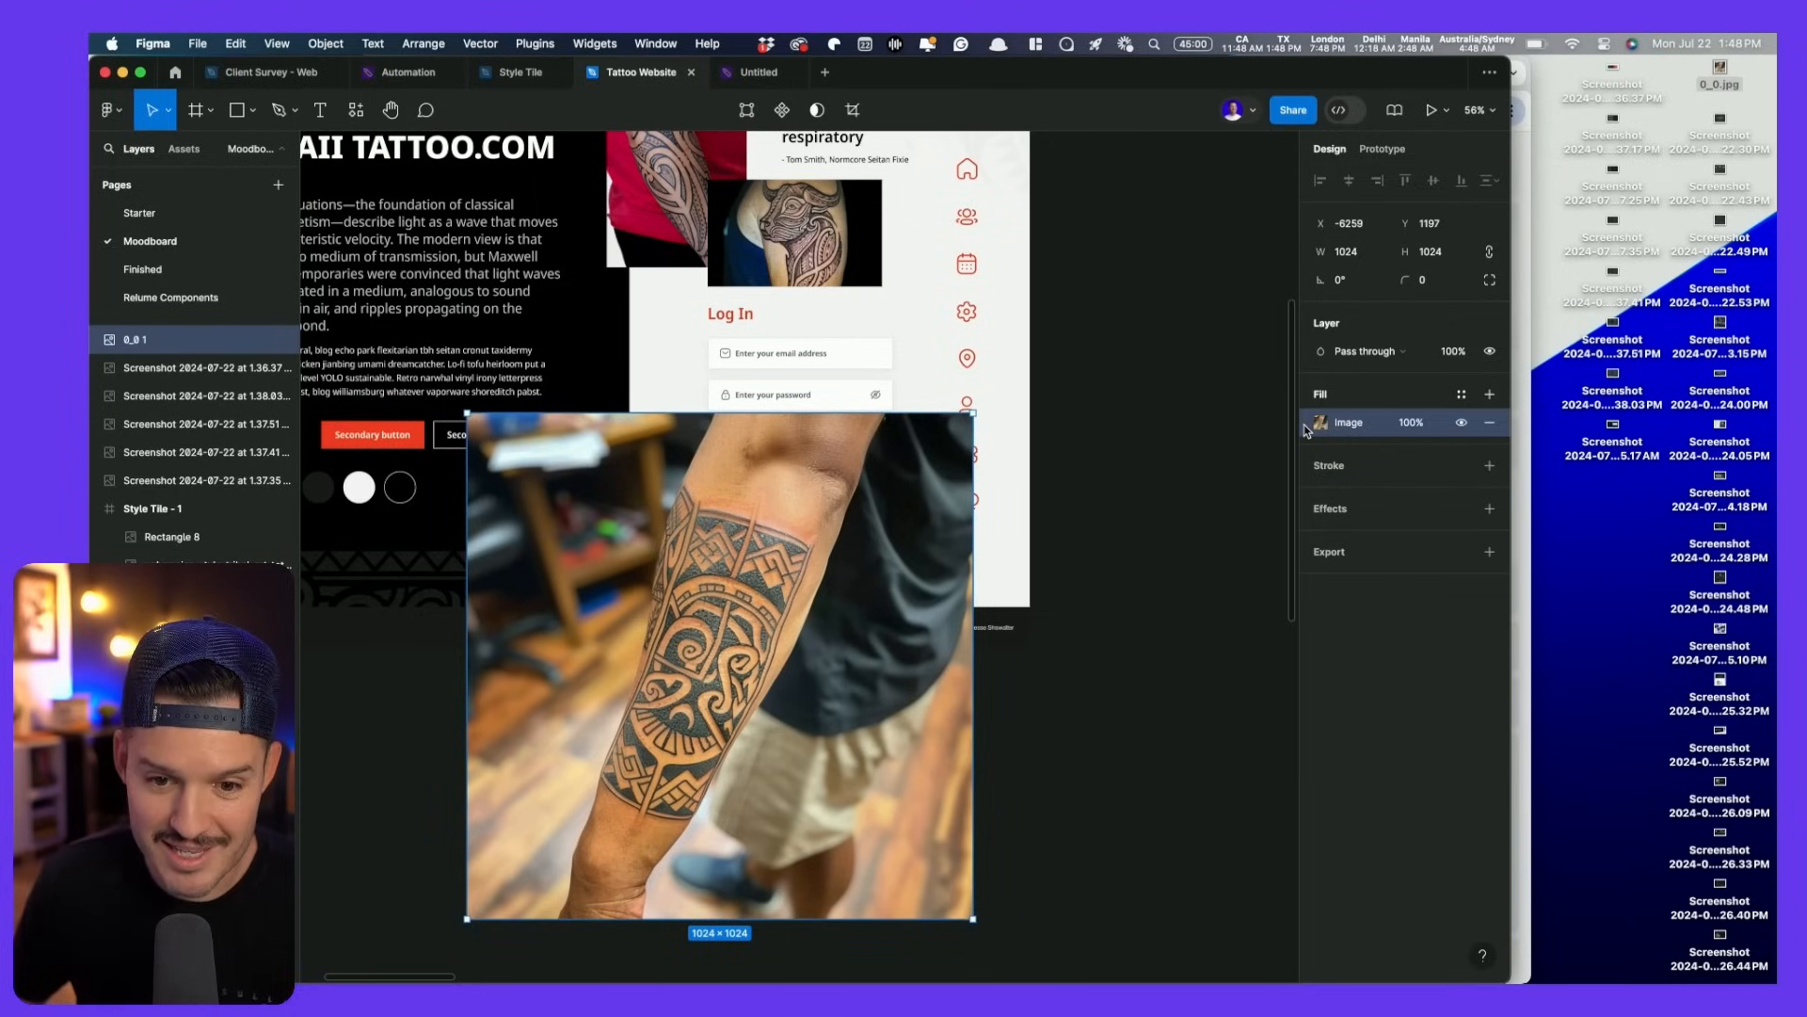
left_click(794, 227)
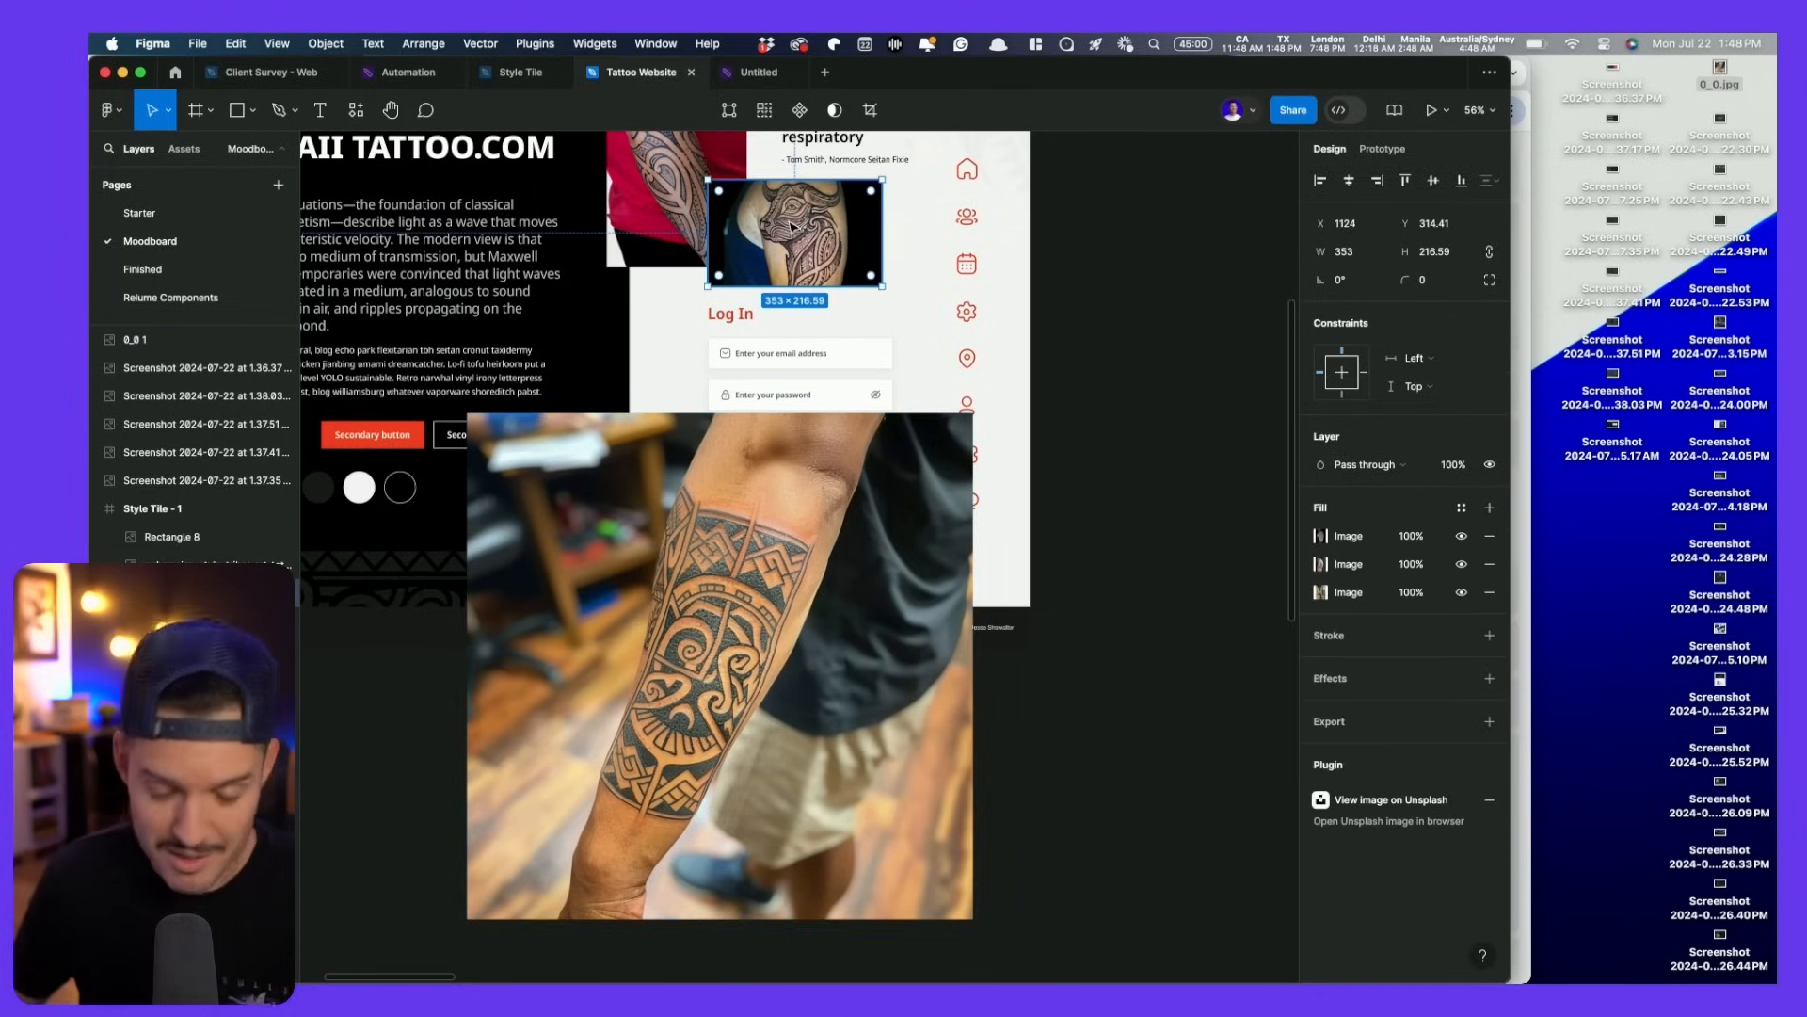
- Delete the large forearm photo and frame the whole style tile
left_click(812, 590)
key("Delete")
left_click_drag(813, 592, 1026, 795)
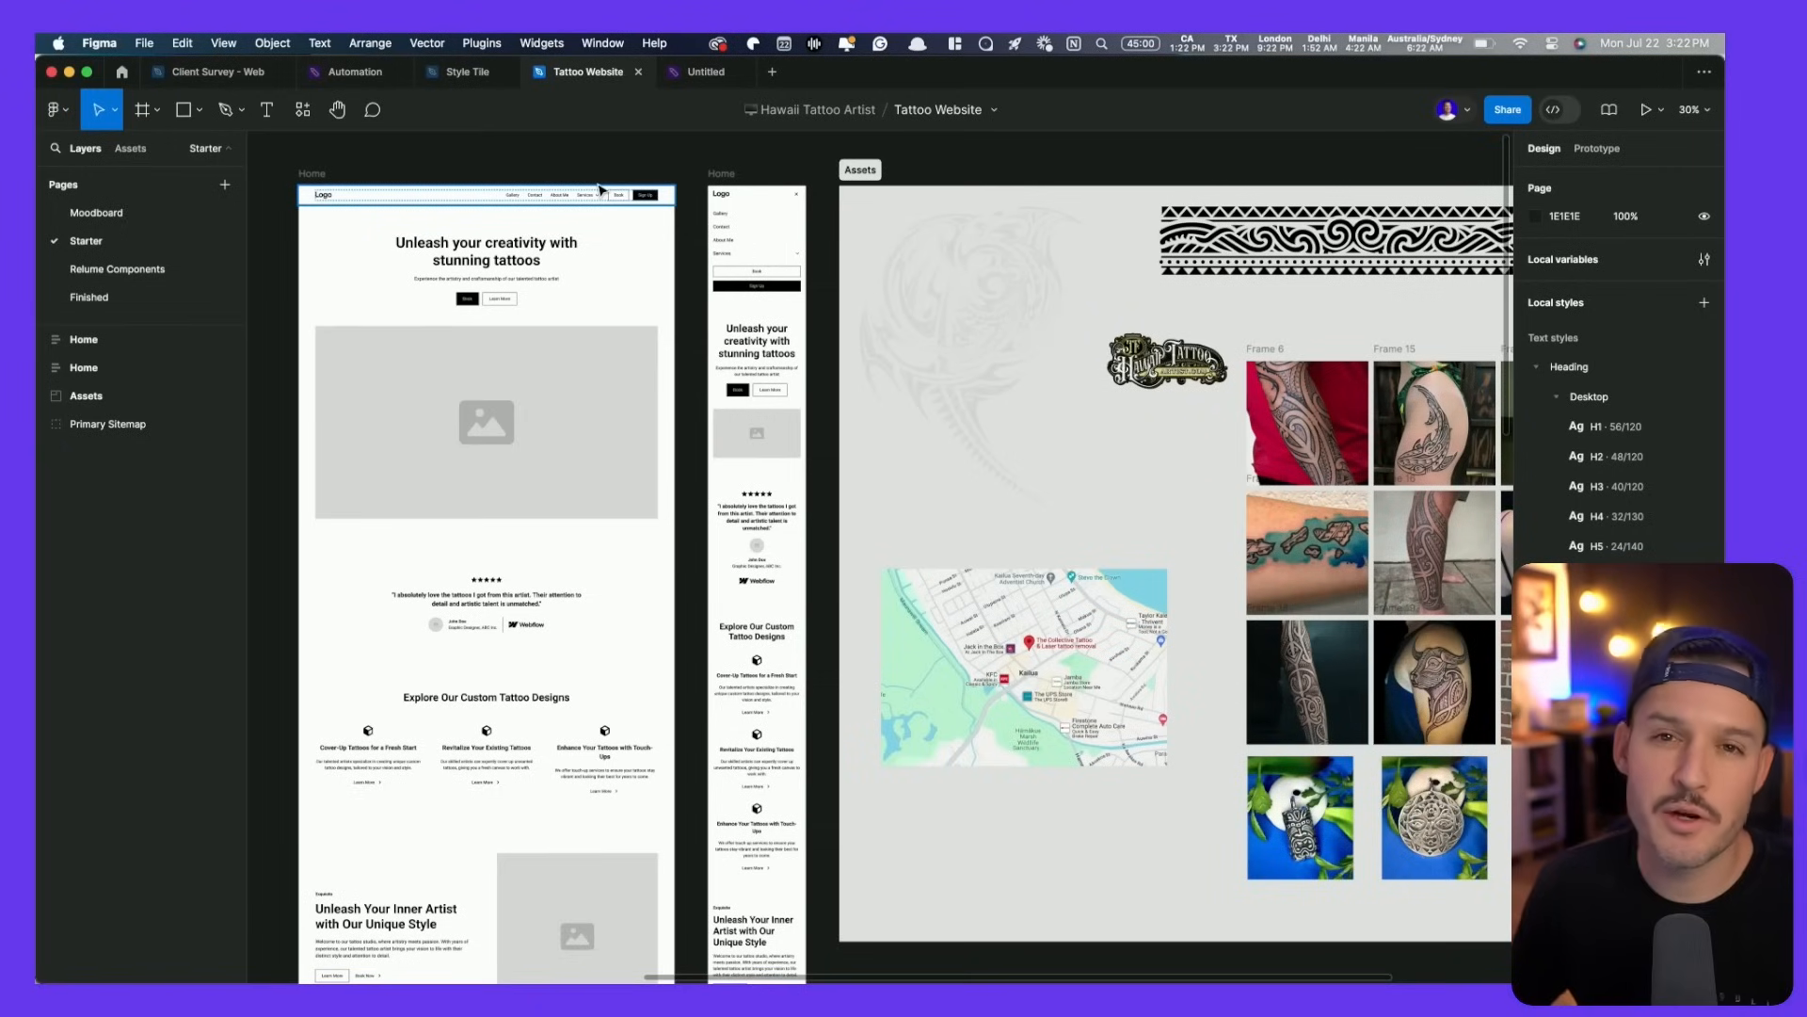
- Paste Style Tile - 1 from Moodboard onto the Starter page, left of the Home wireframes
left_click(132, 213)
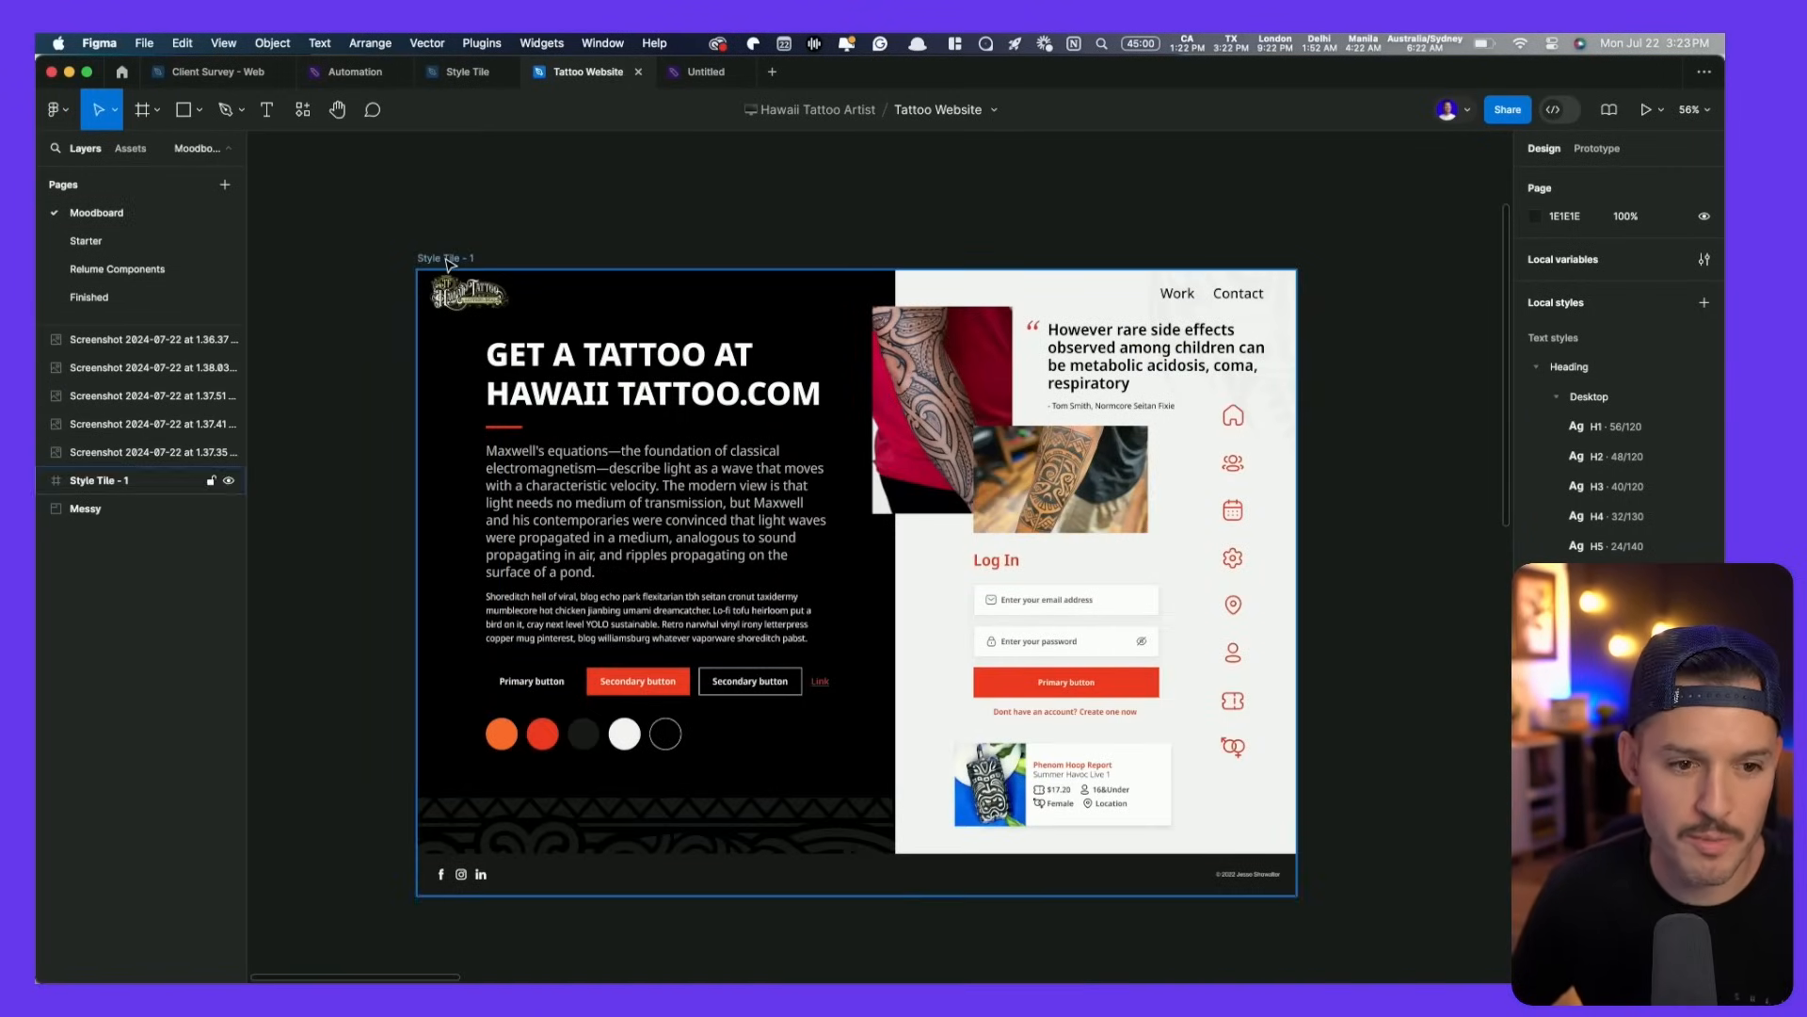
left_click(442, 258)
left_click(160, 241)
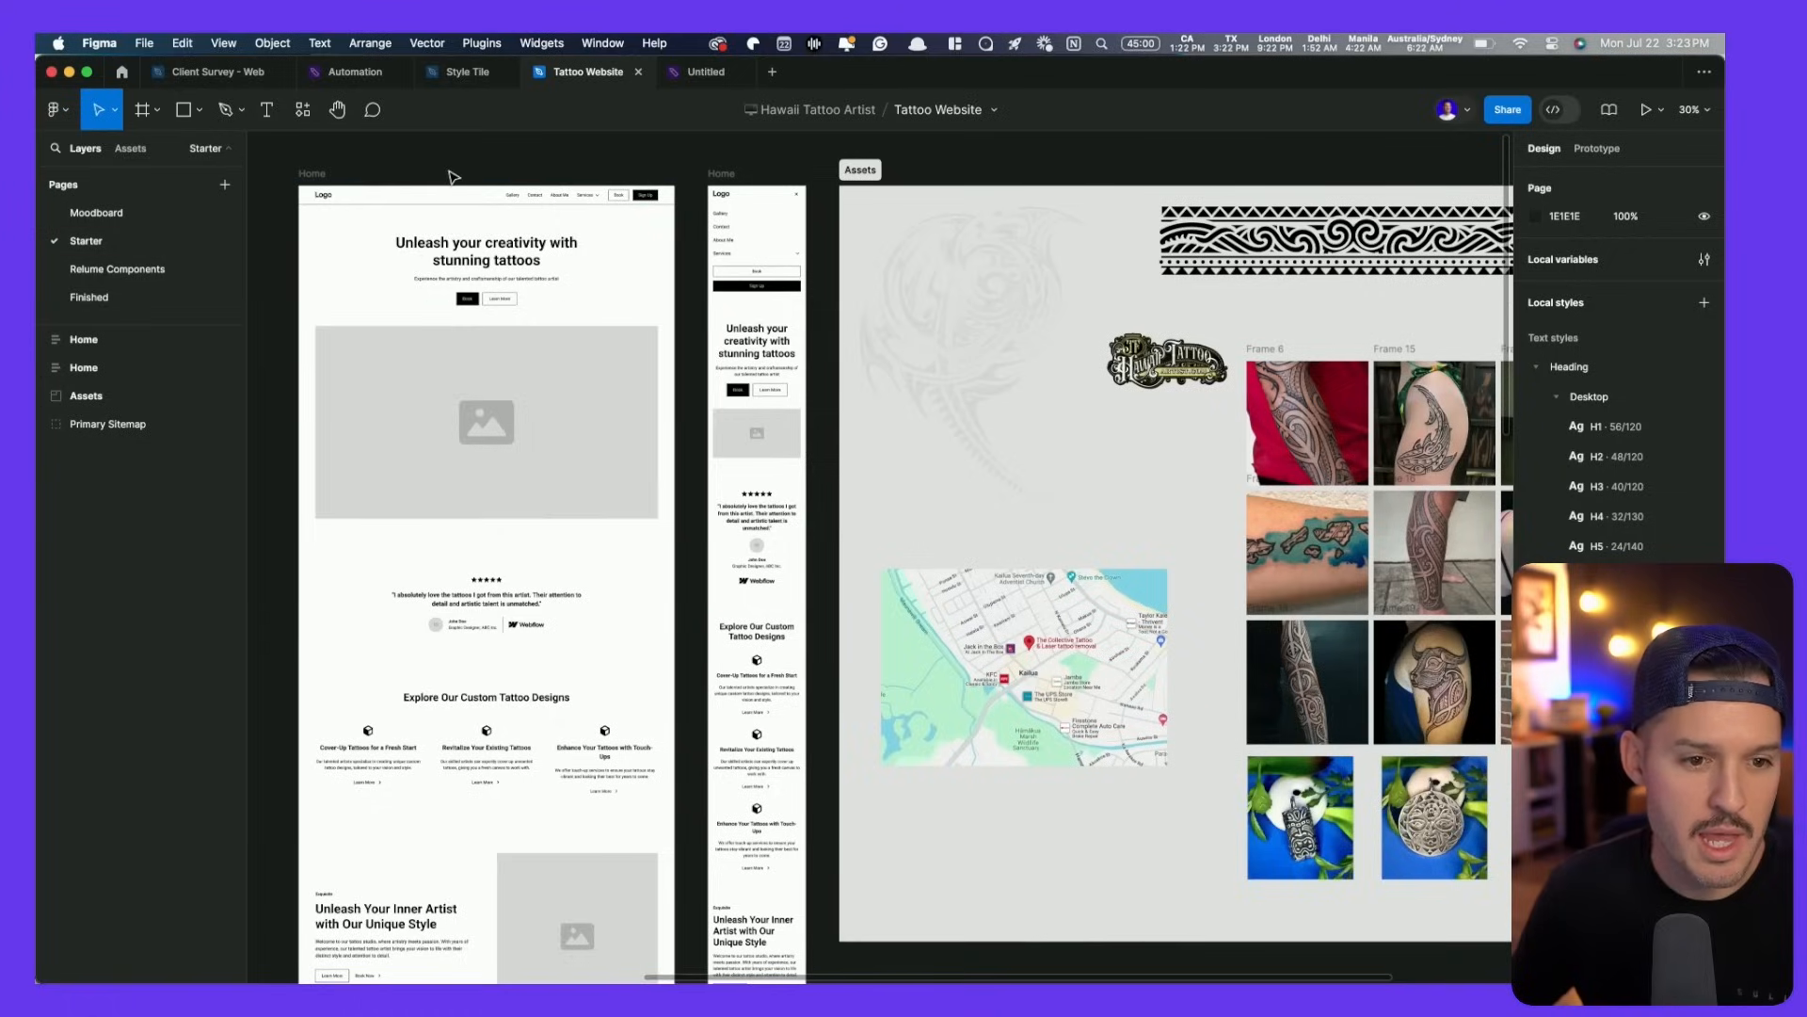
scroll(464, 227, "left", 5)
right_click(464, 227)
left_click(519, 235)
left_click(533, 201)
left_click_drag(505, 203, 355, 200)
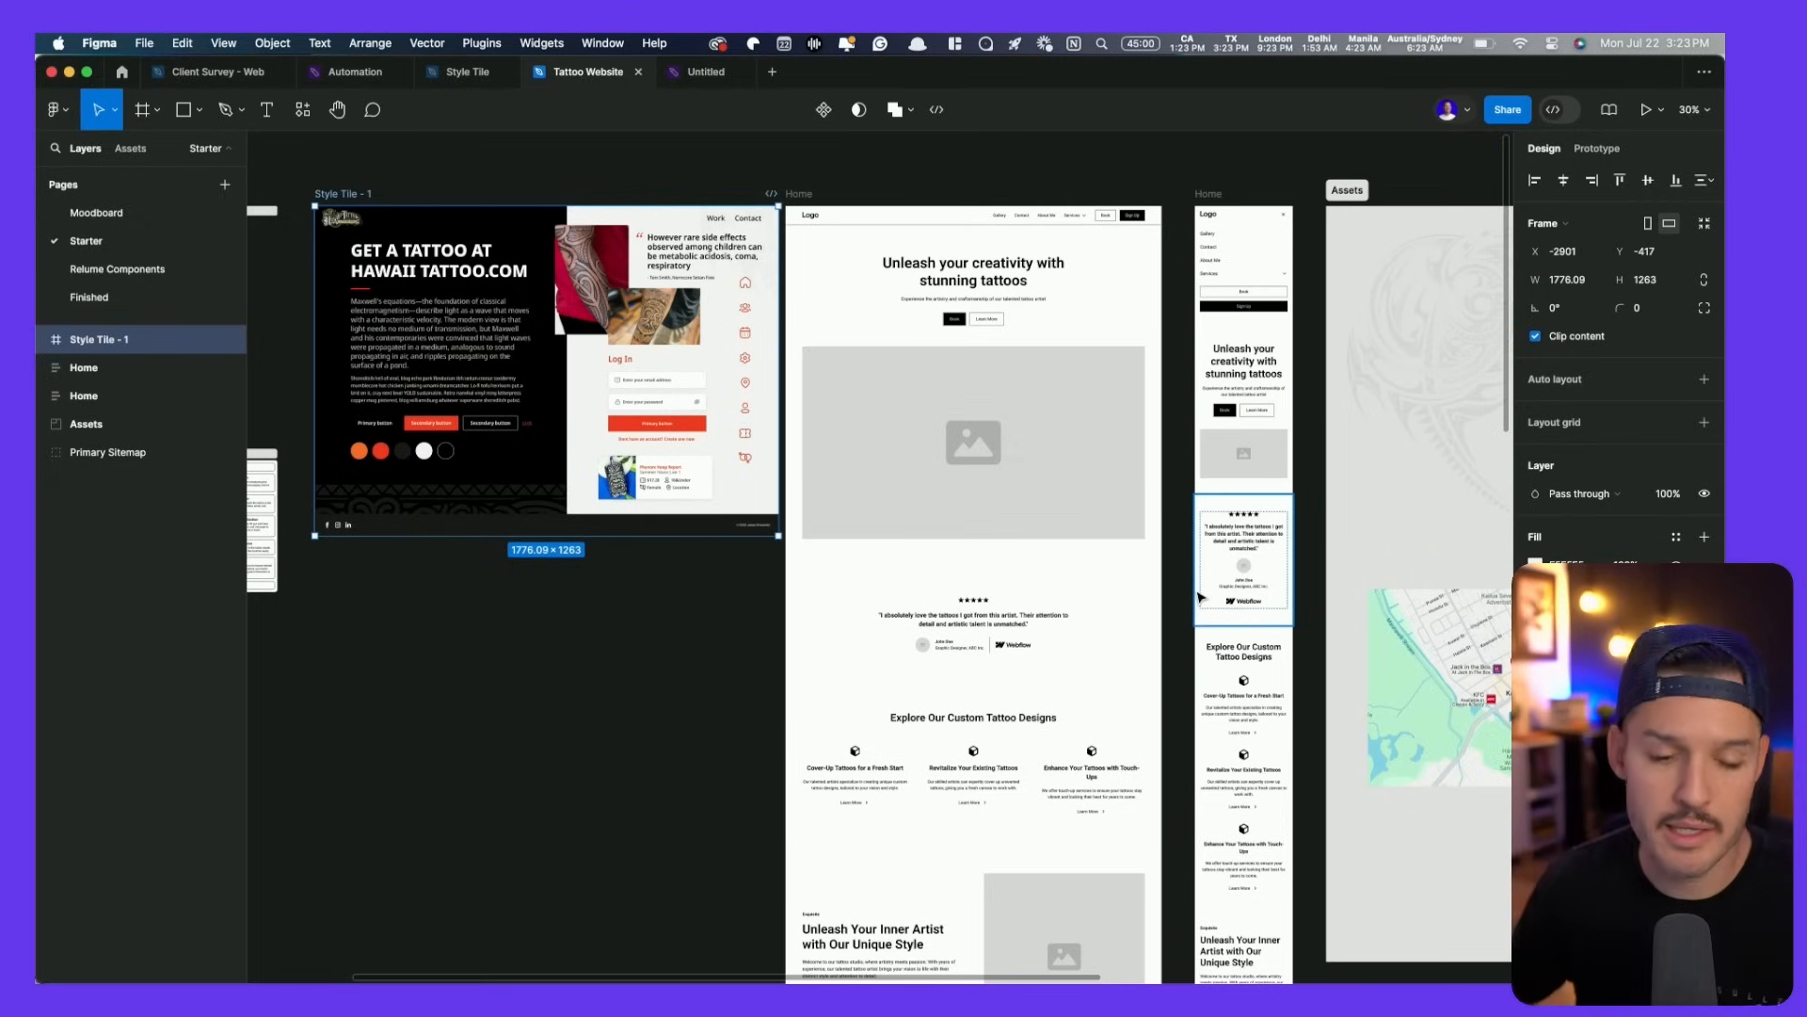
- Shift the Primary Sitemap further left to make room for the style tile
scroll(1135, 476, "right", 15)
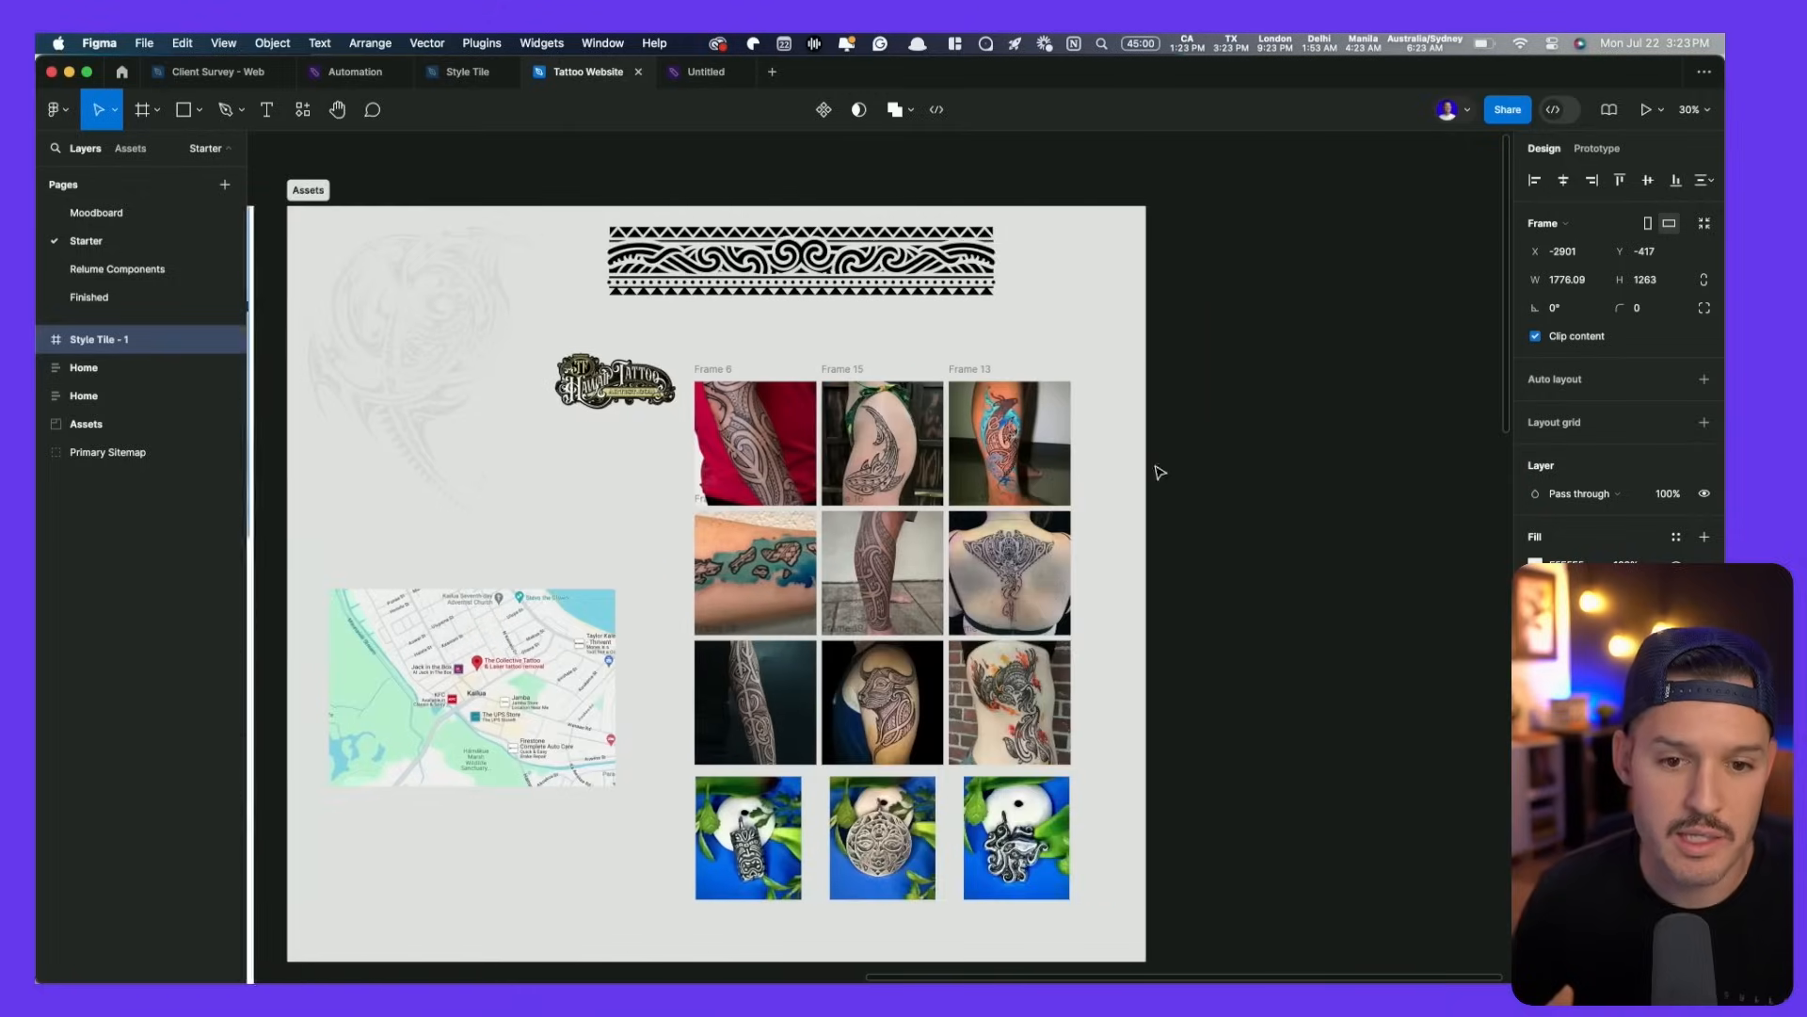
scroll(706, 505, "right", 15)
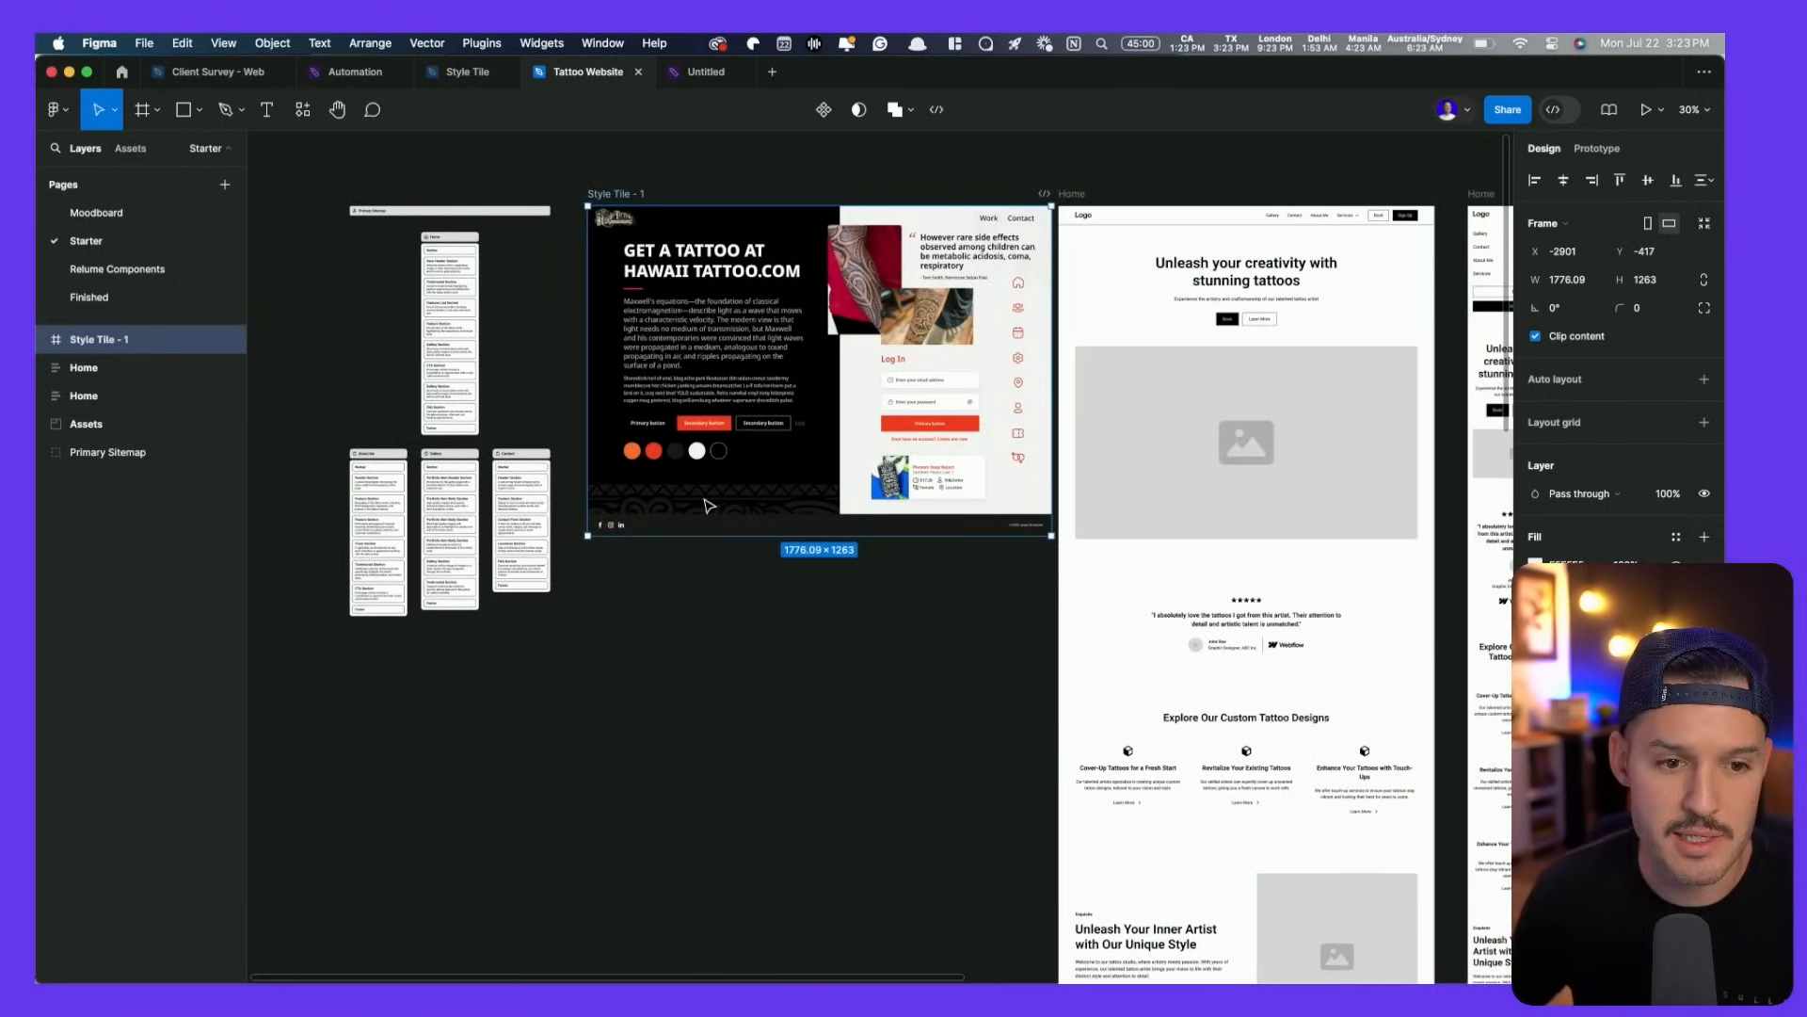
left_click_drag(433, 235, 174, 236)
left_click(821, 186)
left_click_drag(823, 186, 569, 215)
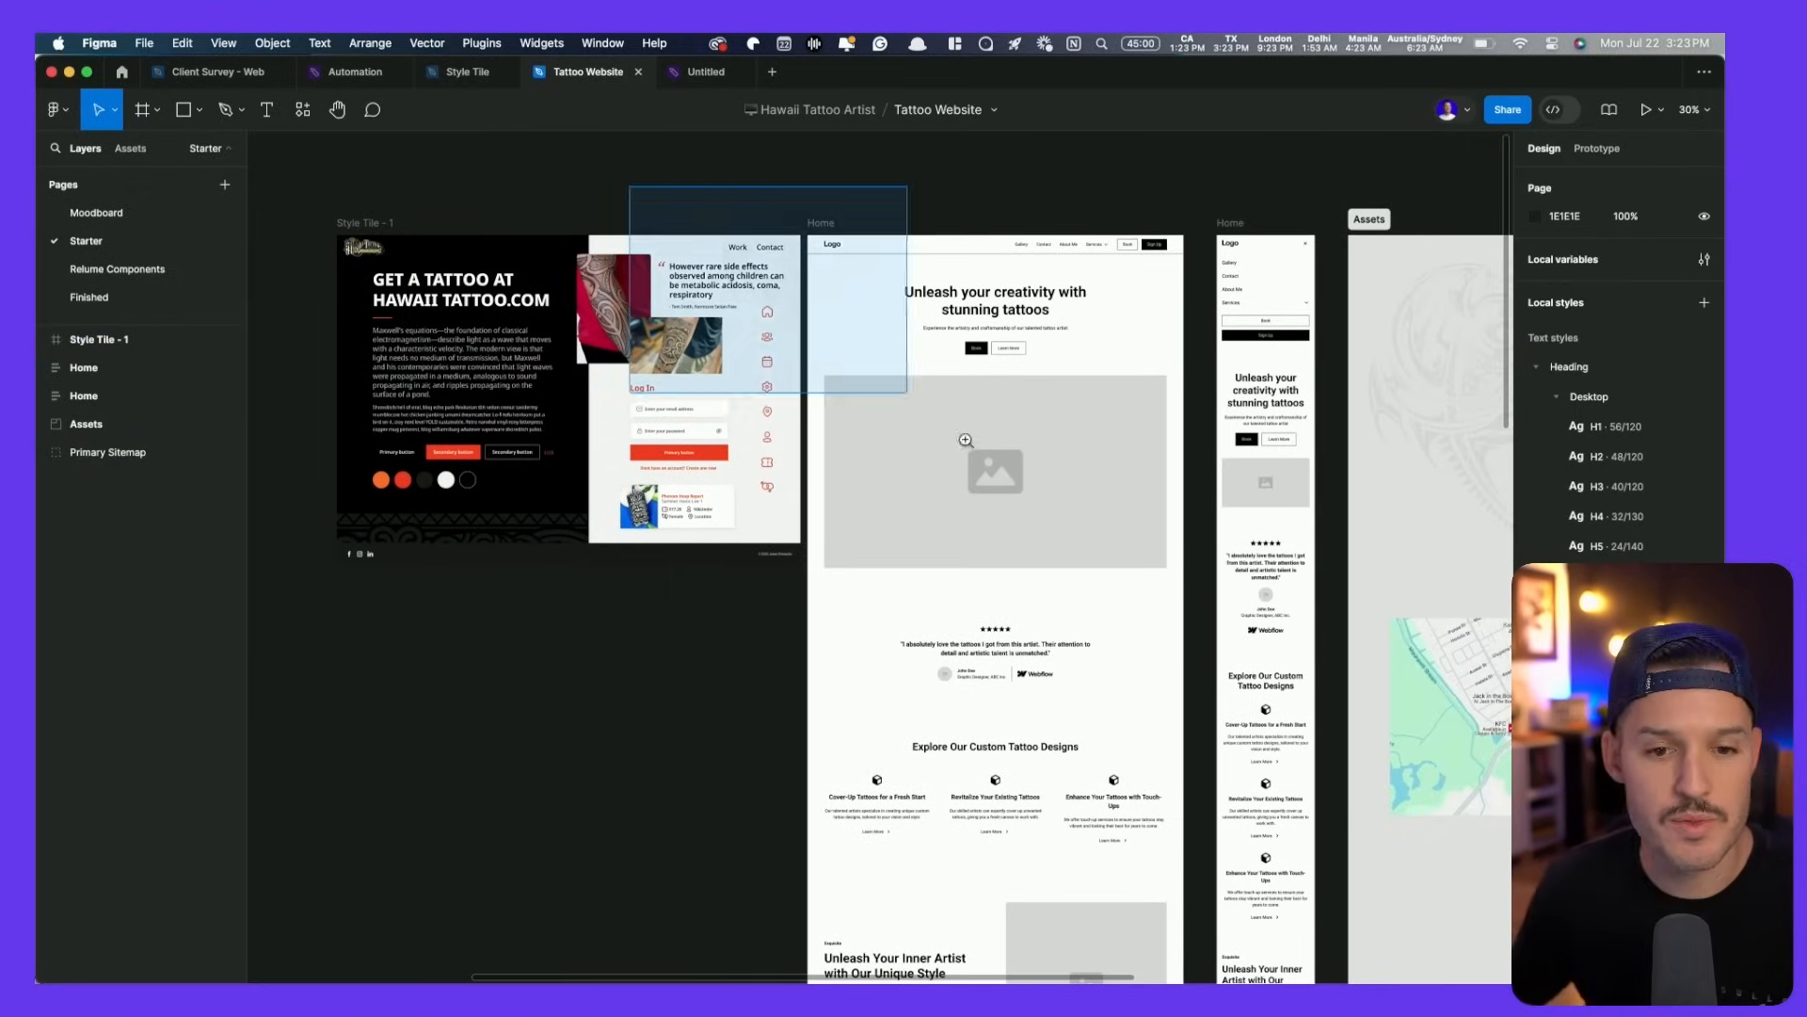
scroll(842, 342, "up", 10)
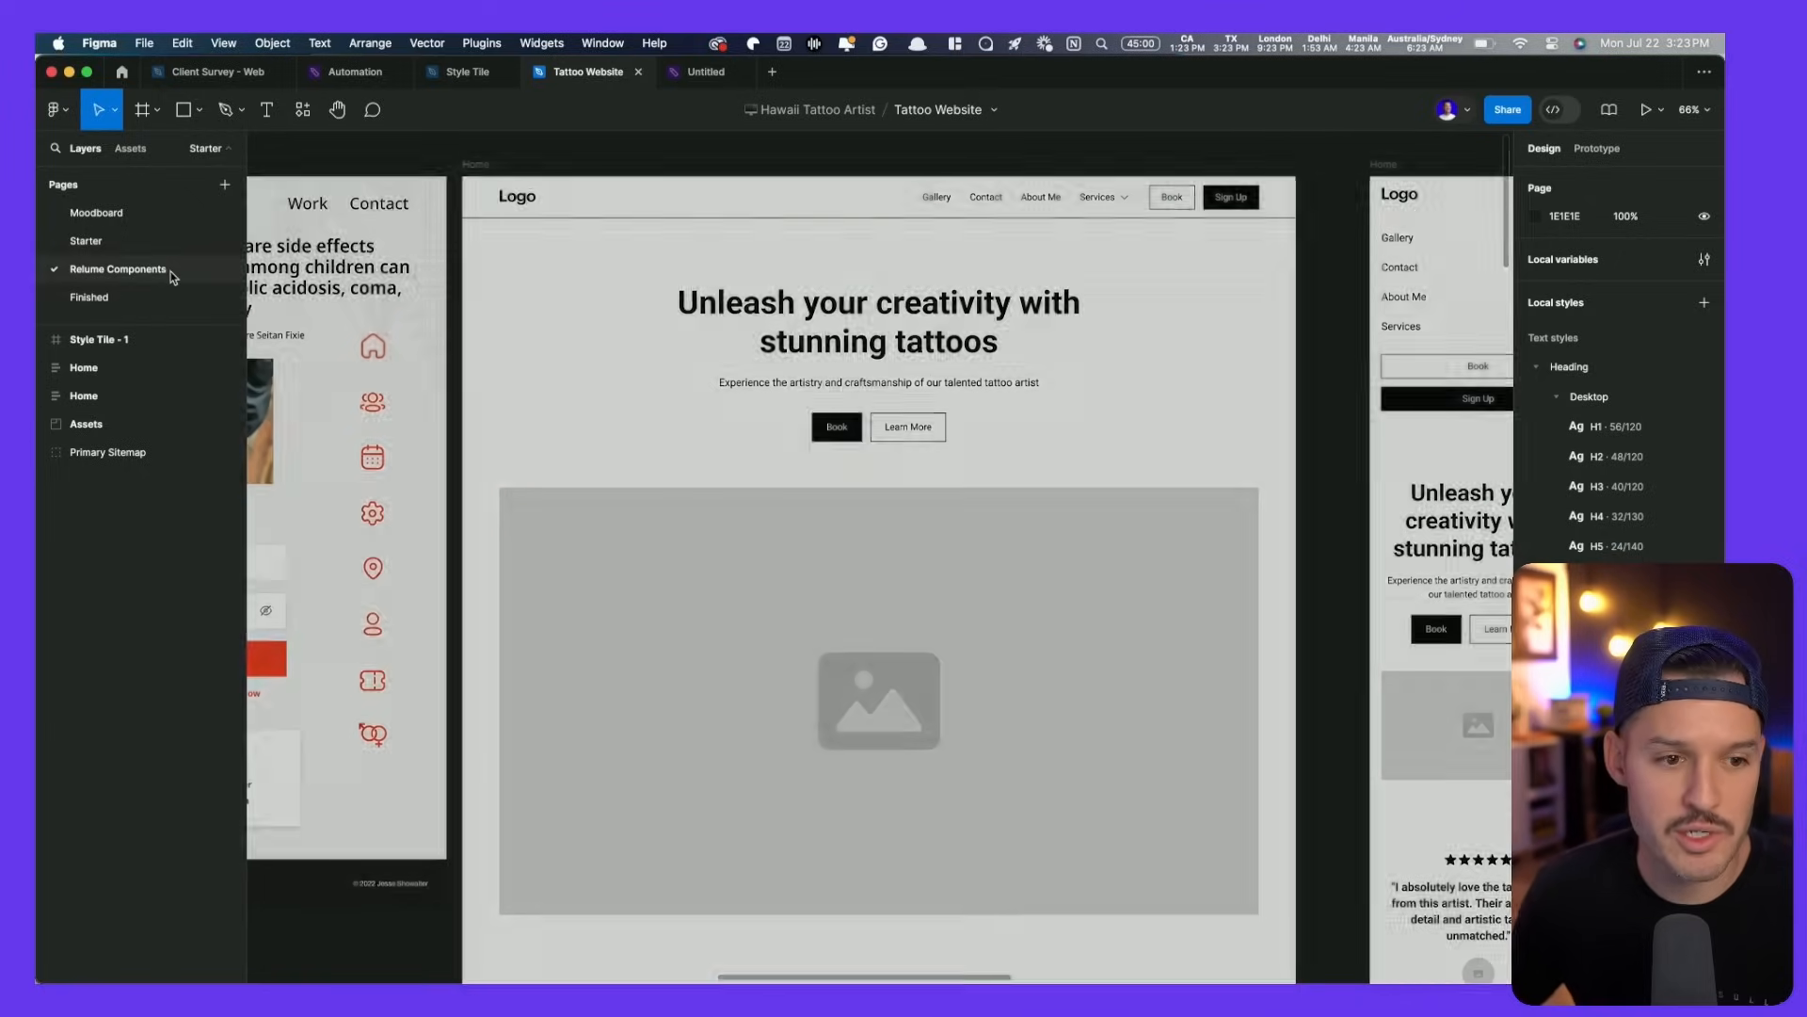
left_click(172, 270)
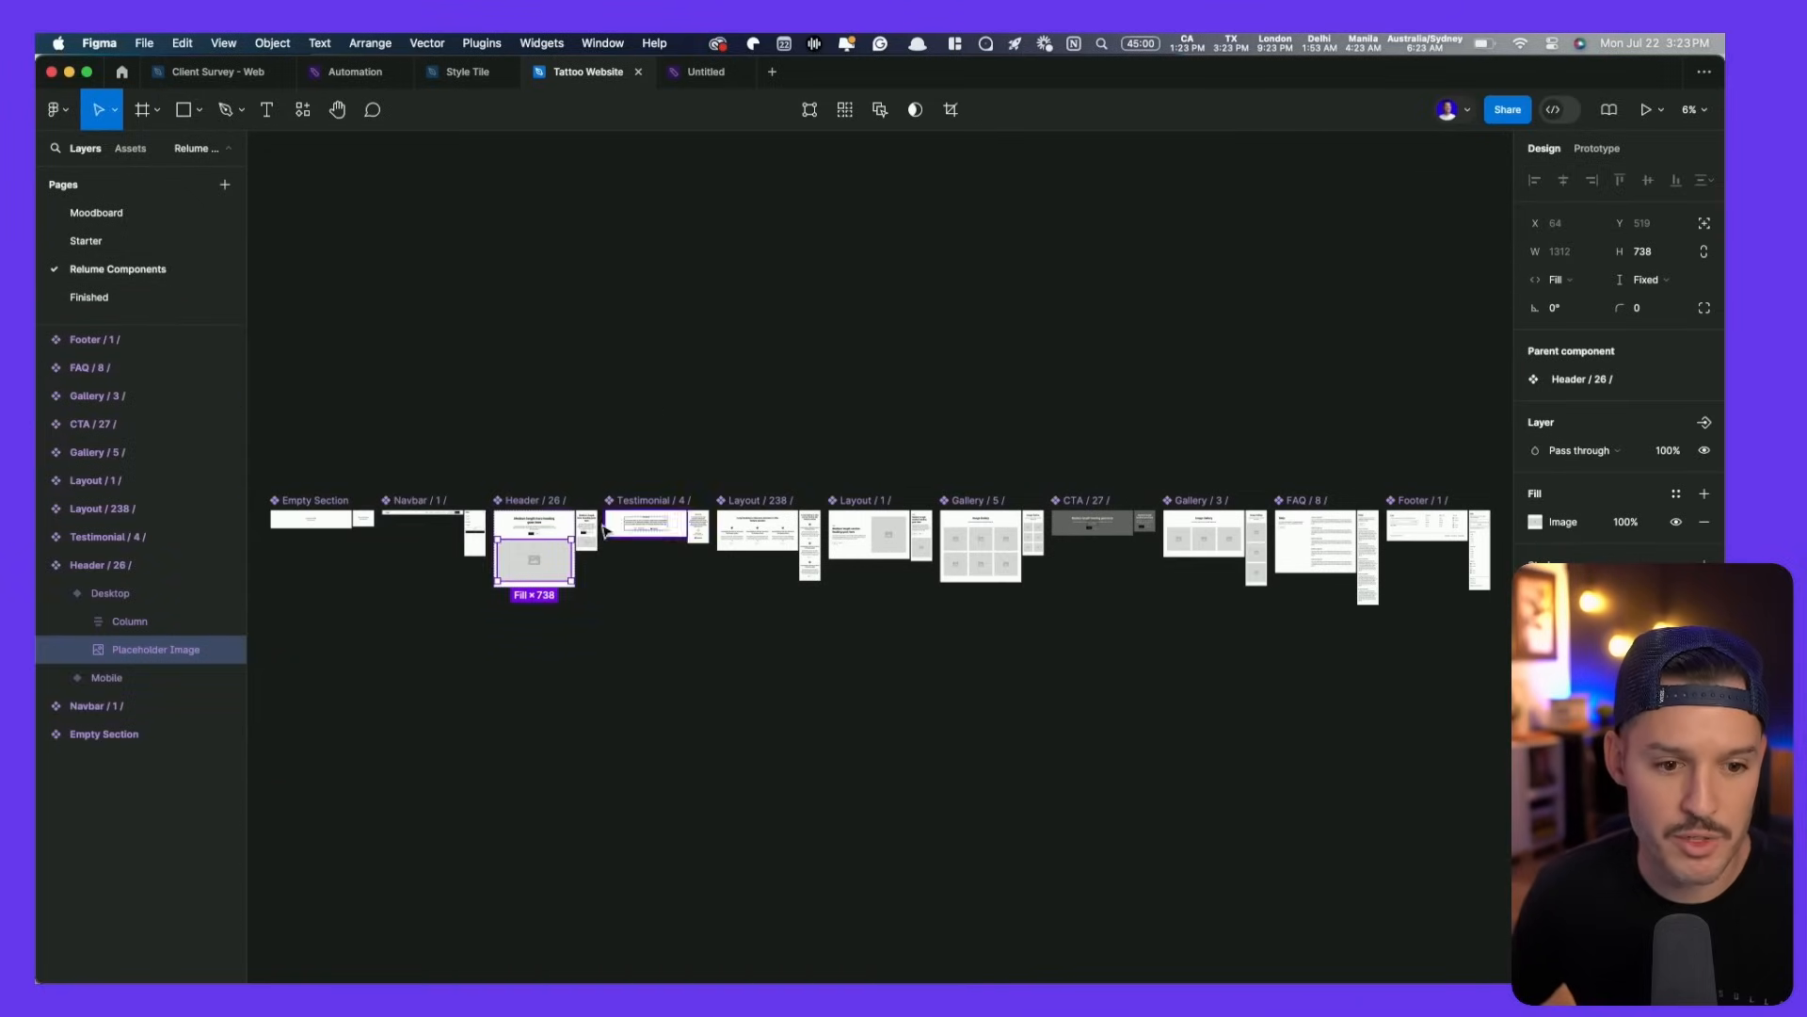
left_click(637, 482)
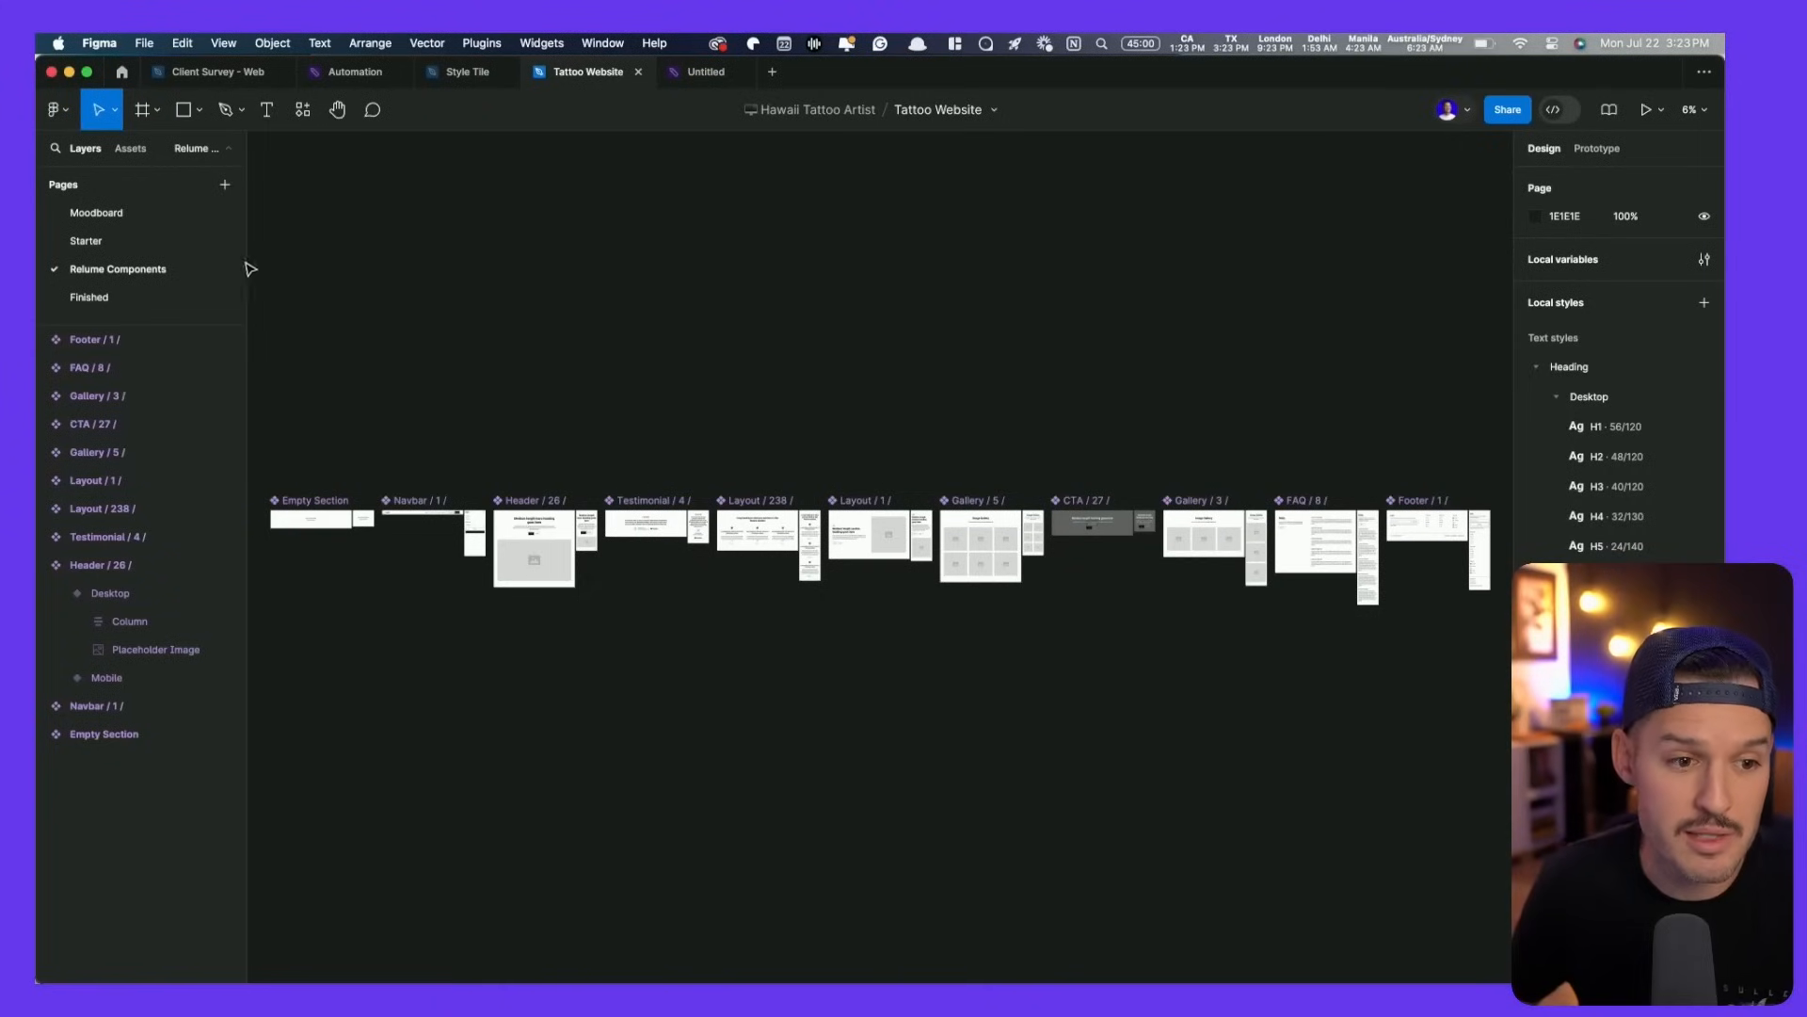
left_click(149, 242)
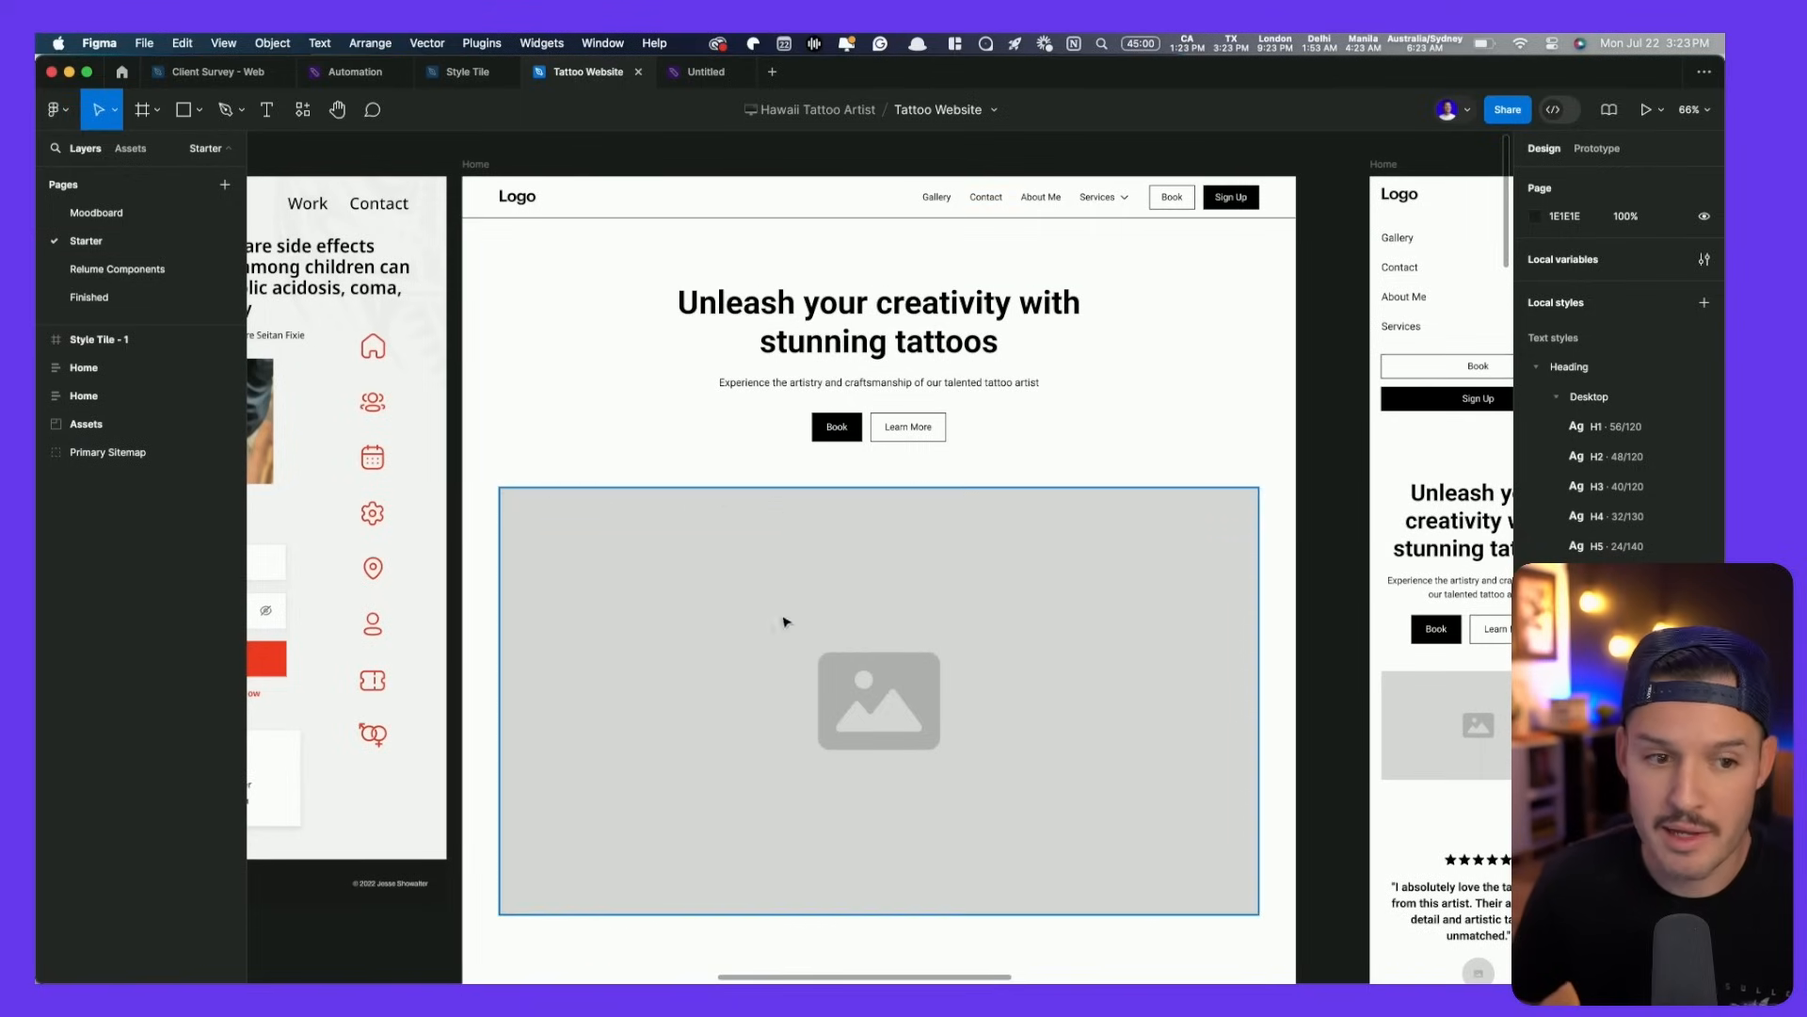
scroll(1111, 340, "right", 5)
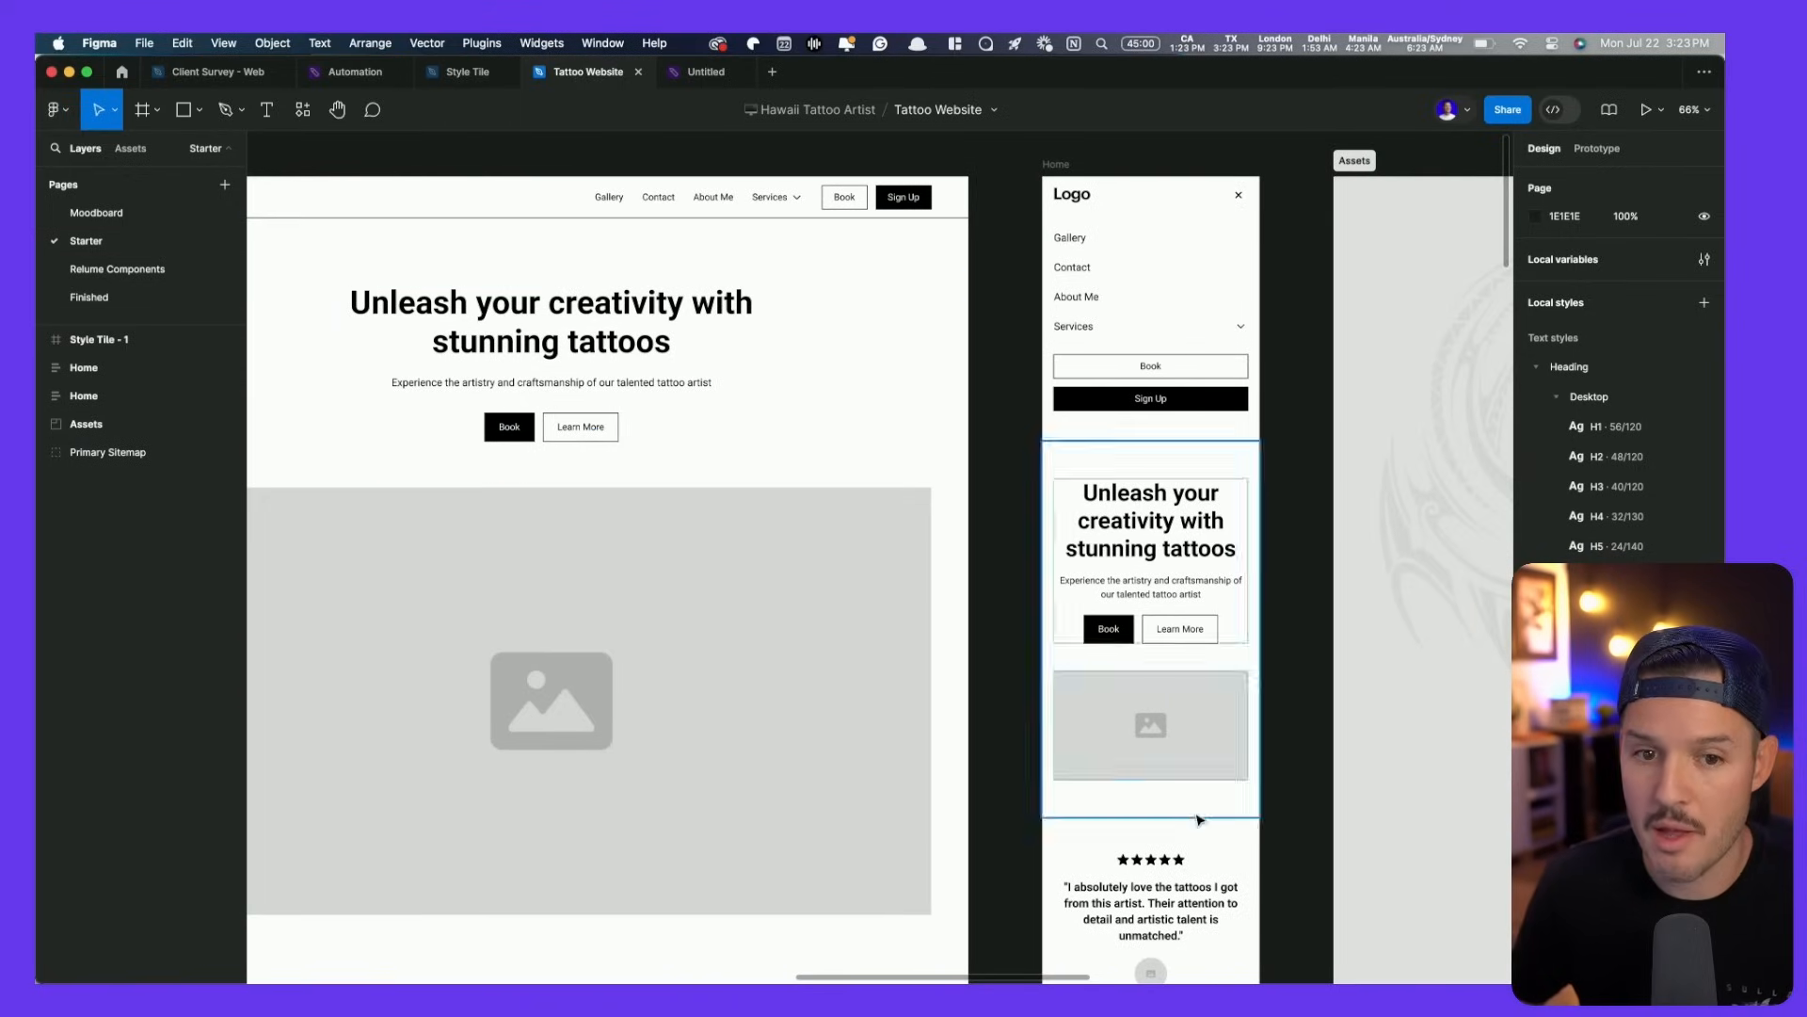
scroll(1074, 480, "left", 5)
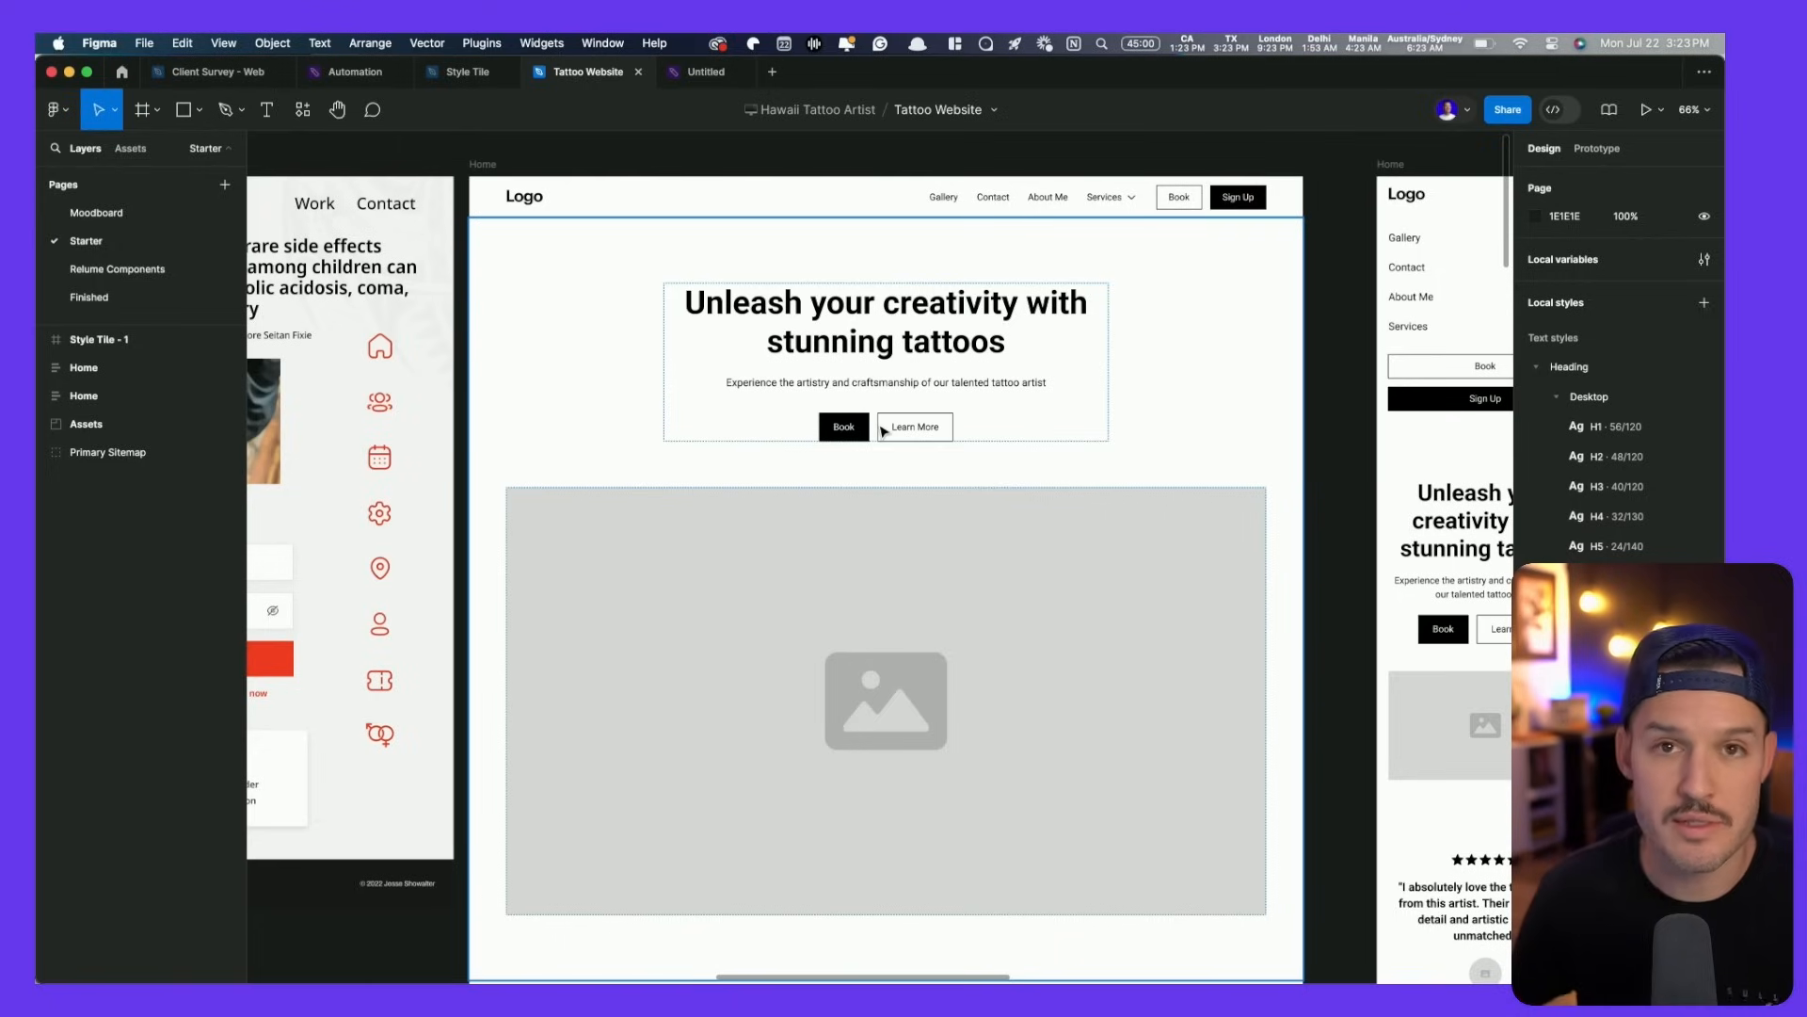
- Test the Navbar, Header, Testimonial and Explore section widths, undoing a trial Home frame resize
left_click(771, 203)
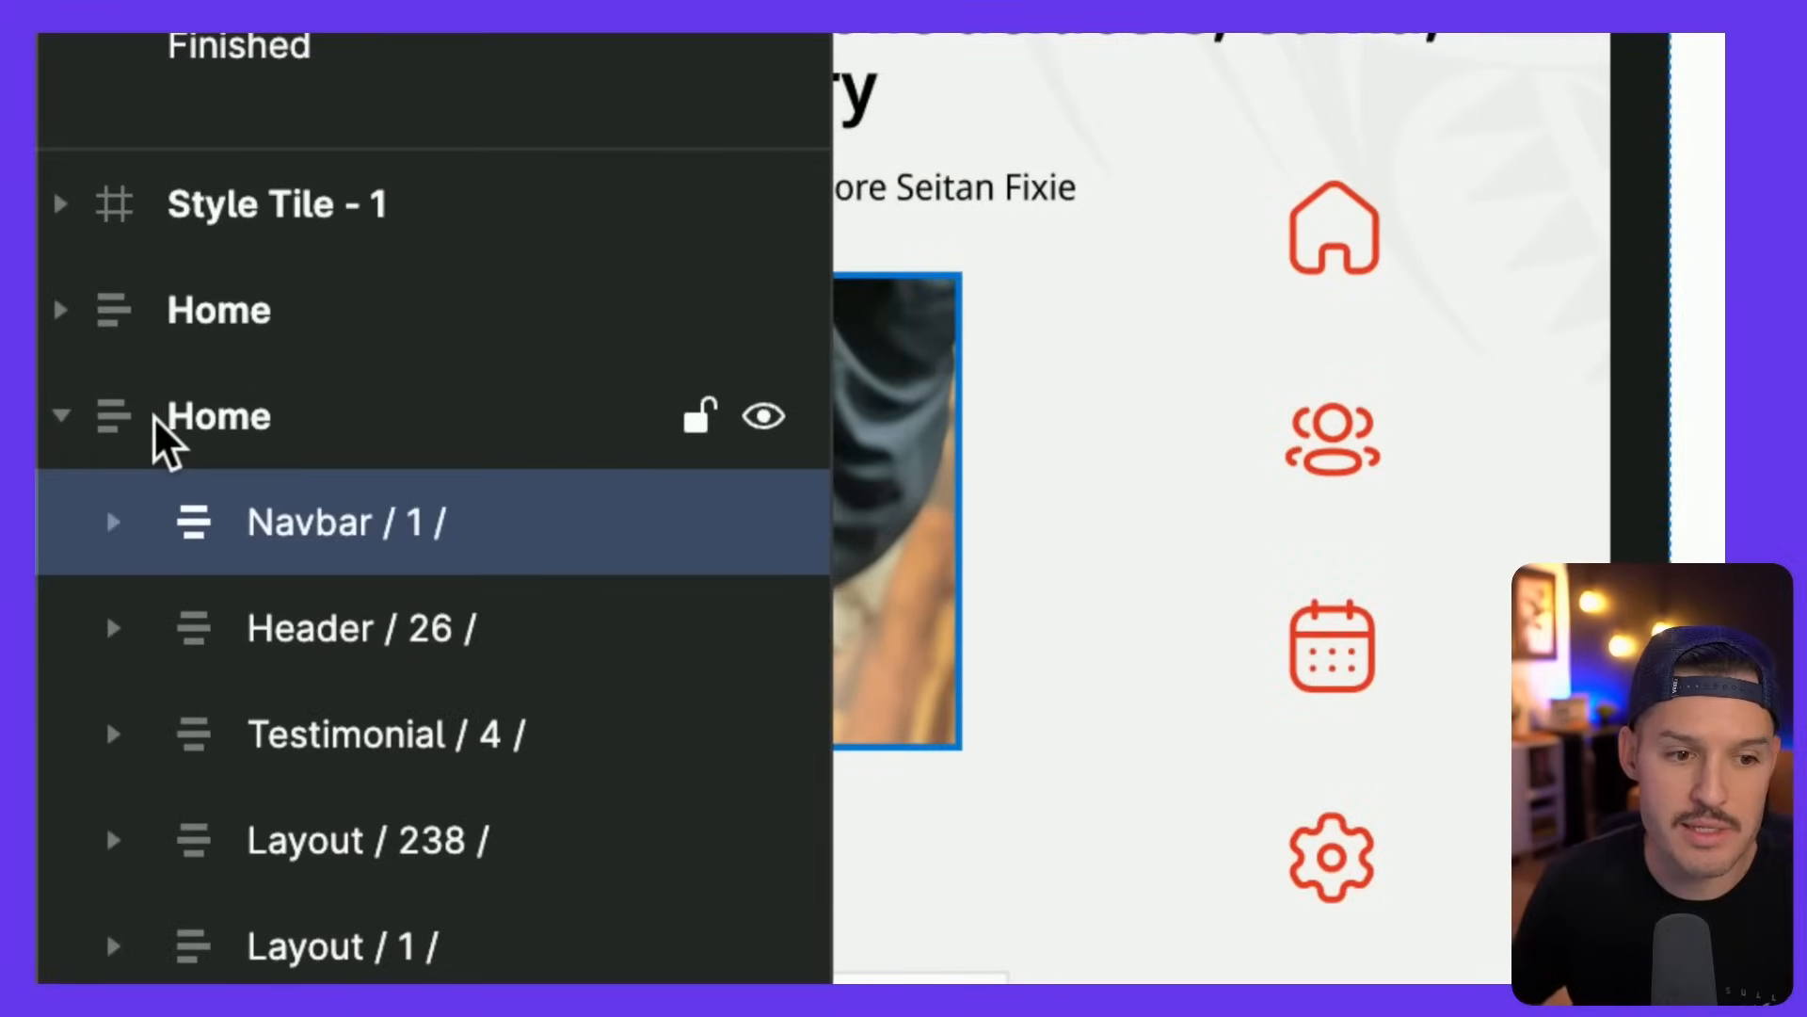
left_click(158, 421)
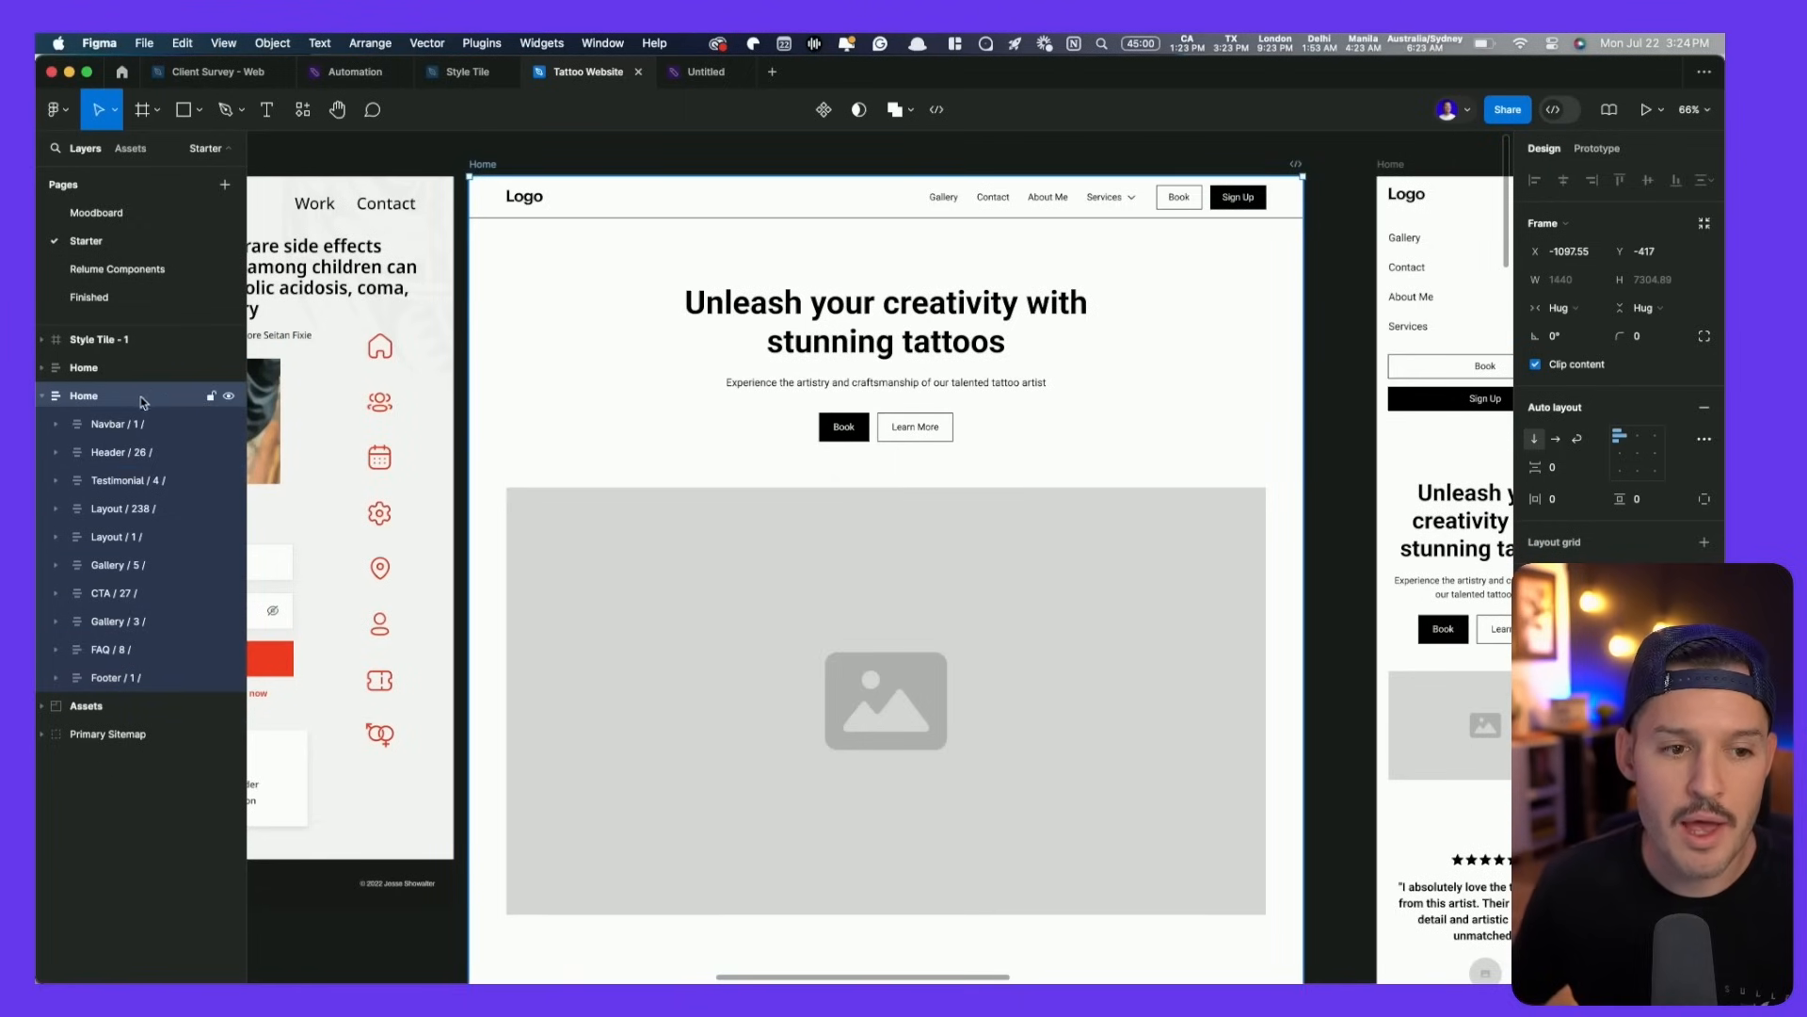
left_click(664, 204)
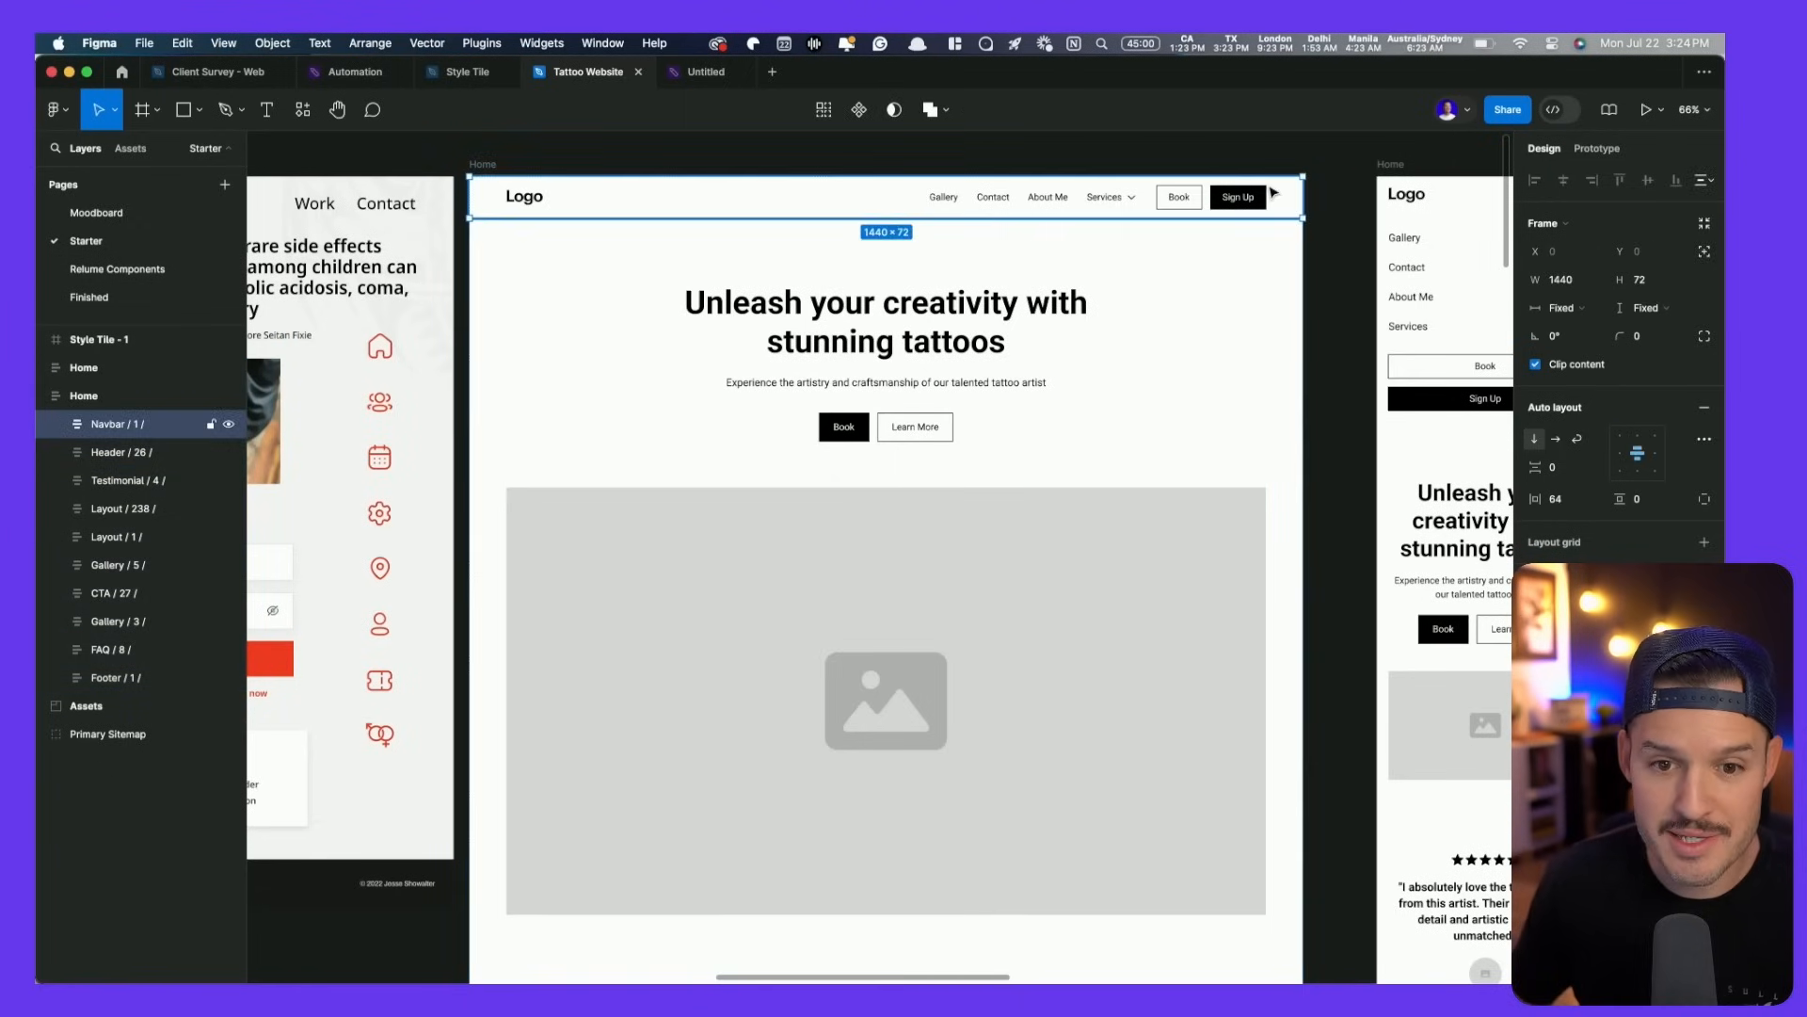
left_click(1289, 319)
mouse_move(1301, 311)
left_mouse_down()
mouse_move(885, 318)
mouse_move(1308, 315)
left_mouse_up()
scroll(1149, 339, "down", 6)
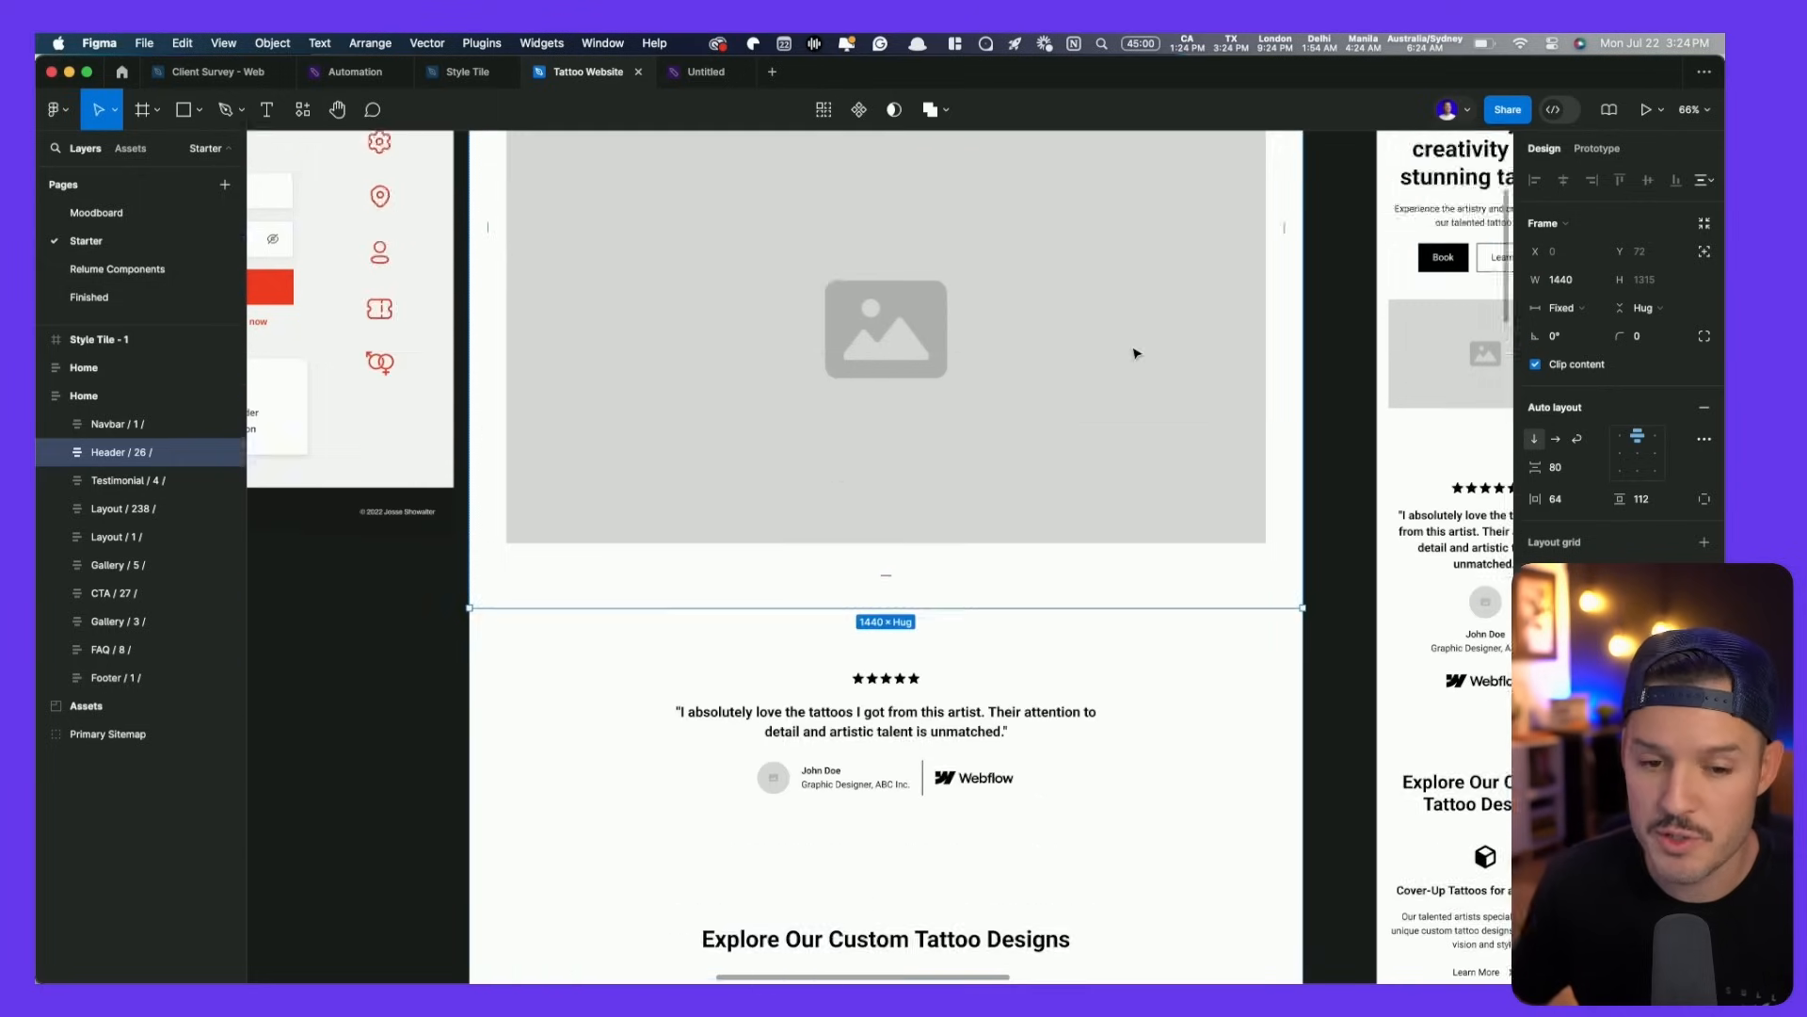
left_click(1191, 456)
mouse_move(1303, 442)
left_mouse_down()
mouse_move(988, 442)
mouse_move(1303, 442)
left_mouse_up()
scroll(1259, 654, "down", 5)
left_click(1234, 411)
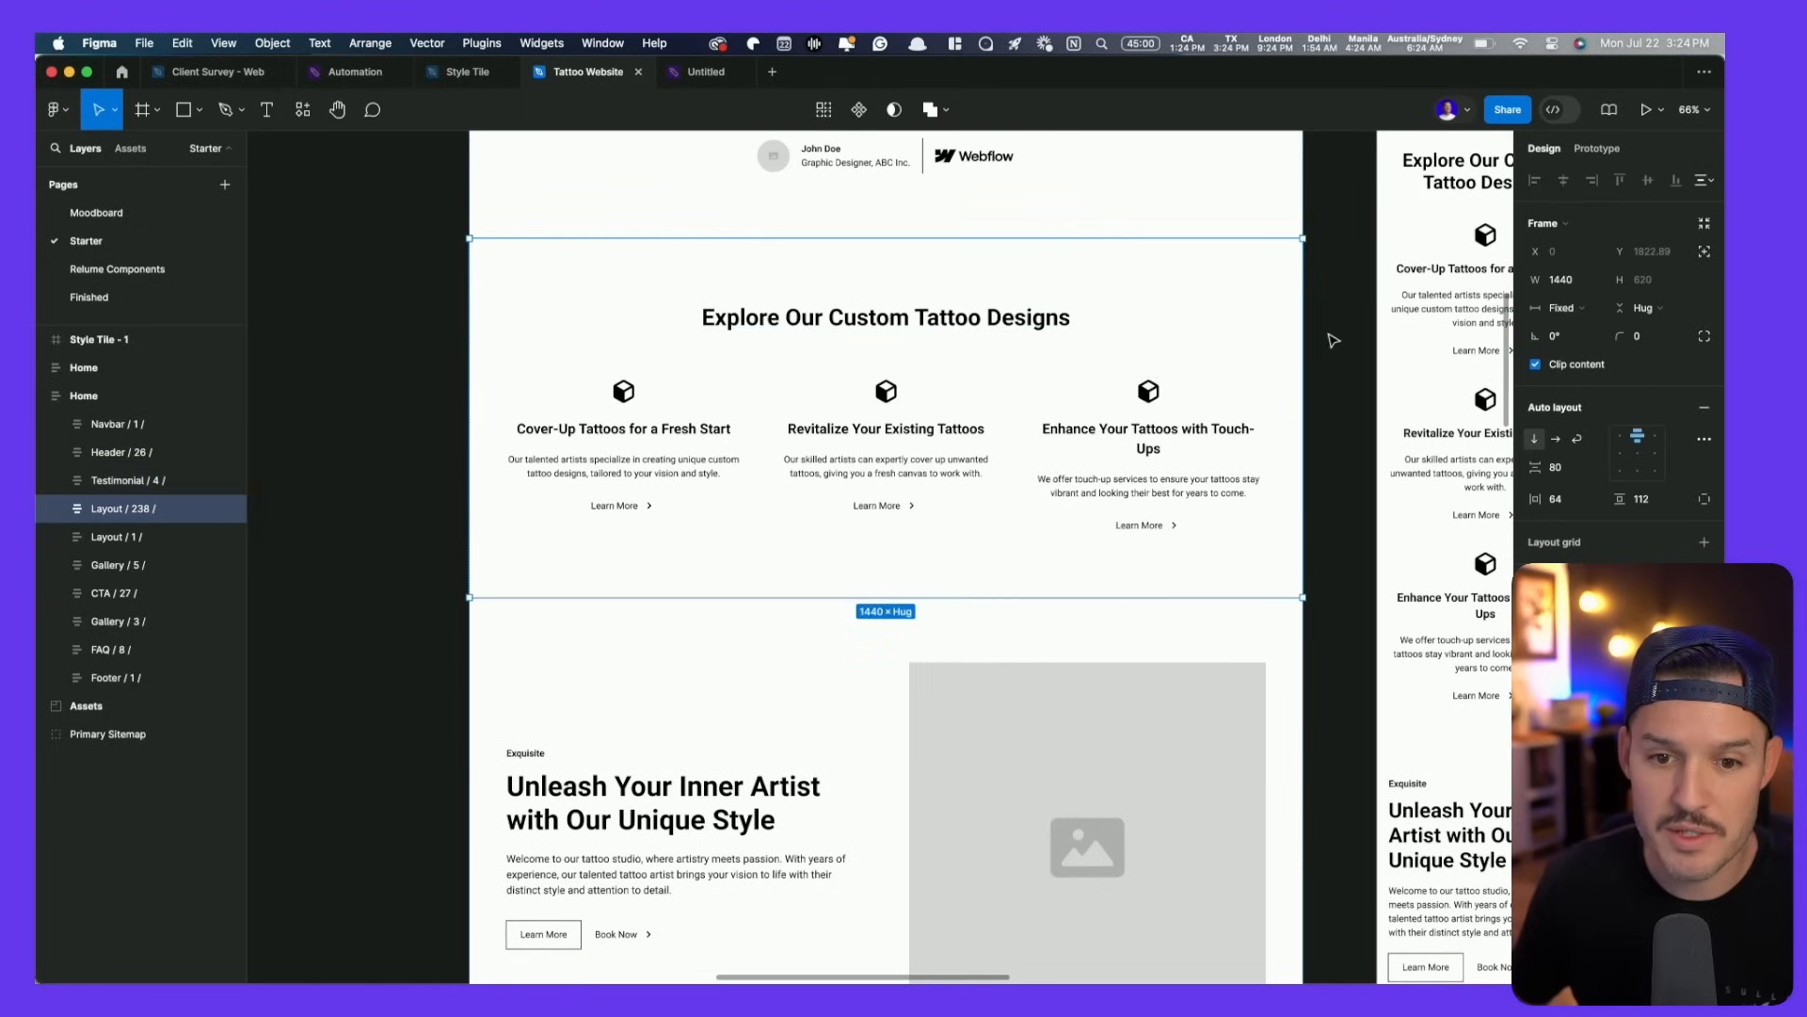
mouse_move(1306, 331)
left_mouse_down()
mouse_move(1017, 331)
mouse_move(1303, 332)
left_mouse_up()
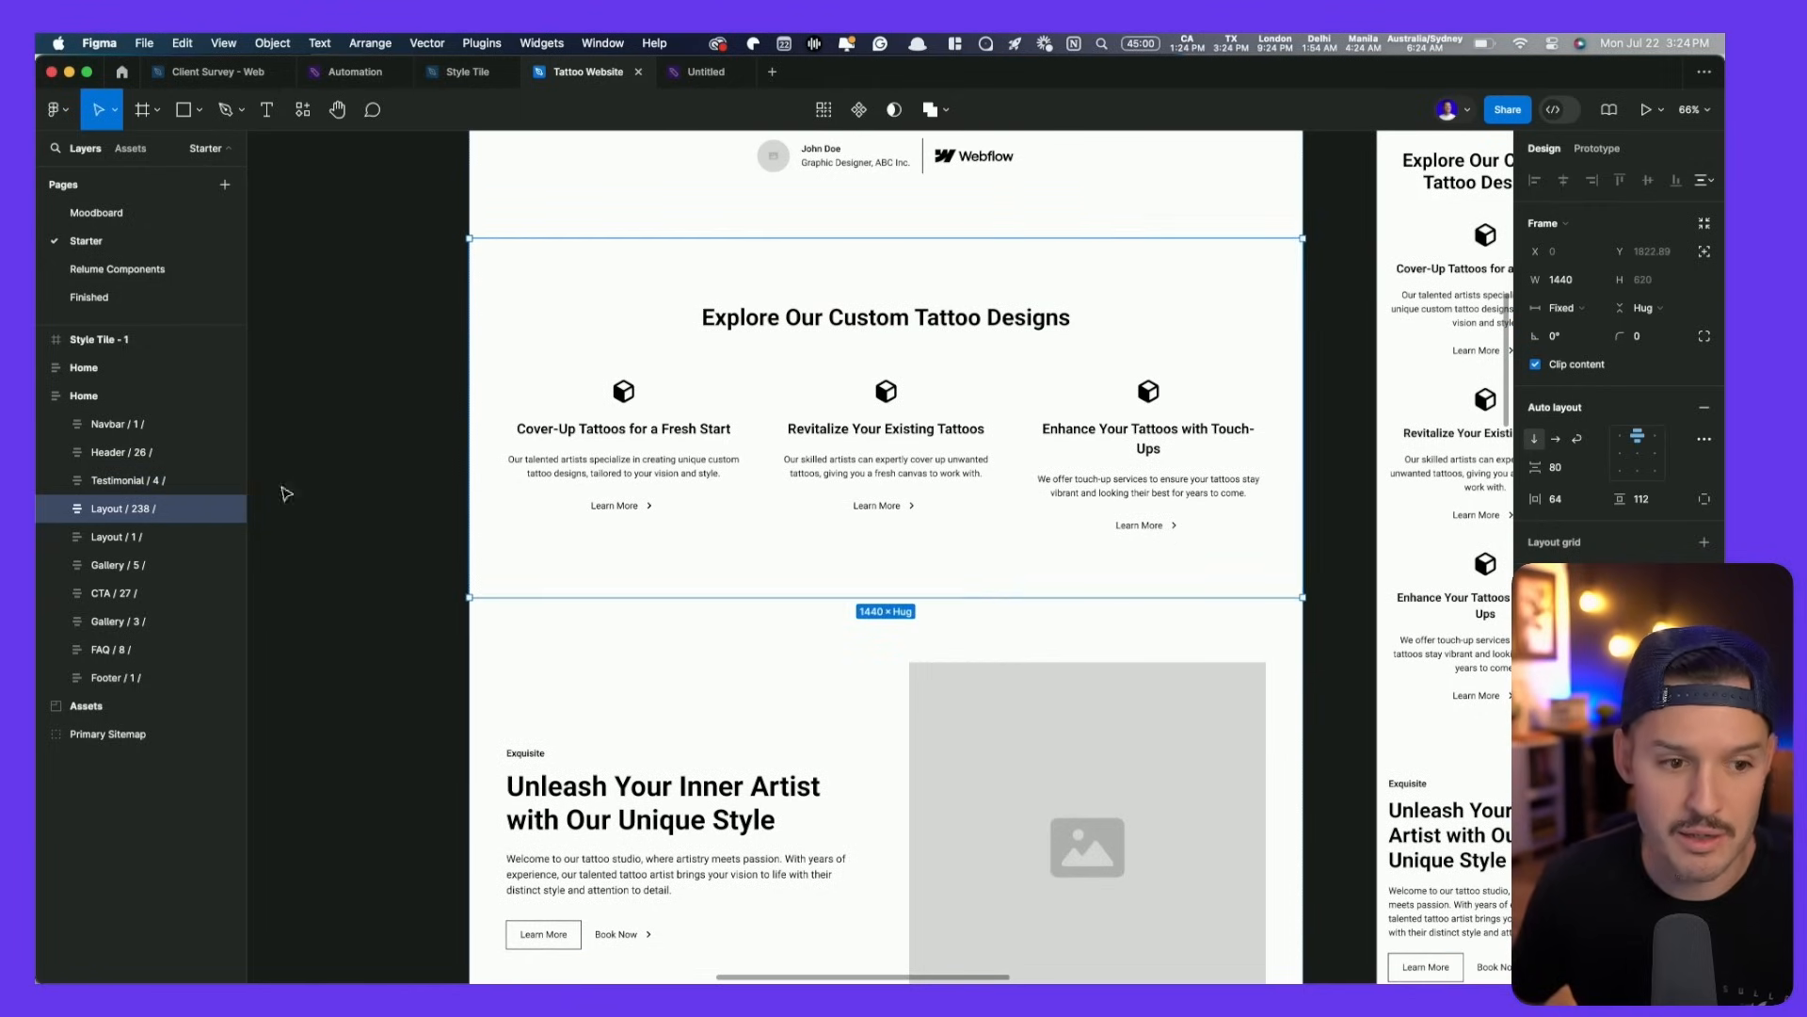
left_click(83, 396)
left_click_drag(466, 416, 525, 422)
key("ctrl+z")
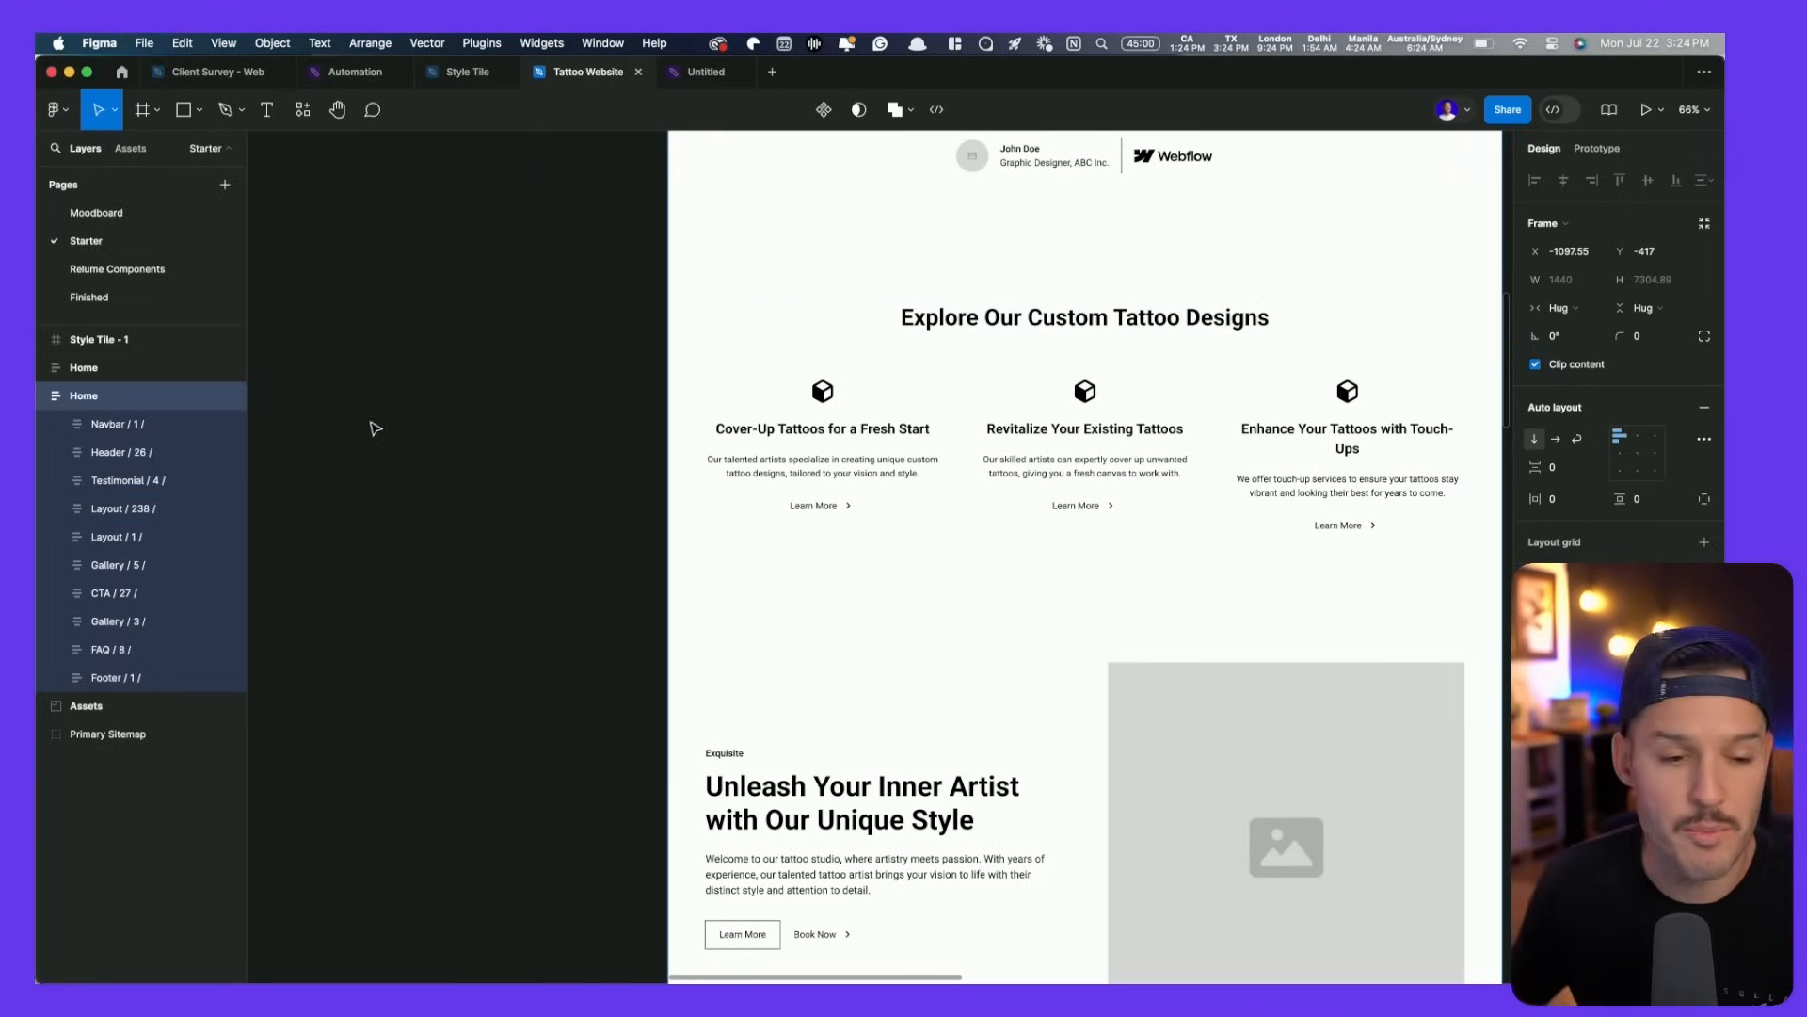
- Set every section from Navbar to Footer to Fill container width
left_click(123, 429)
left_click(134, 674, "shift")
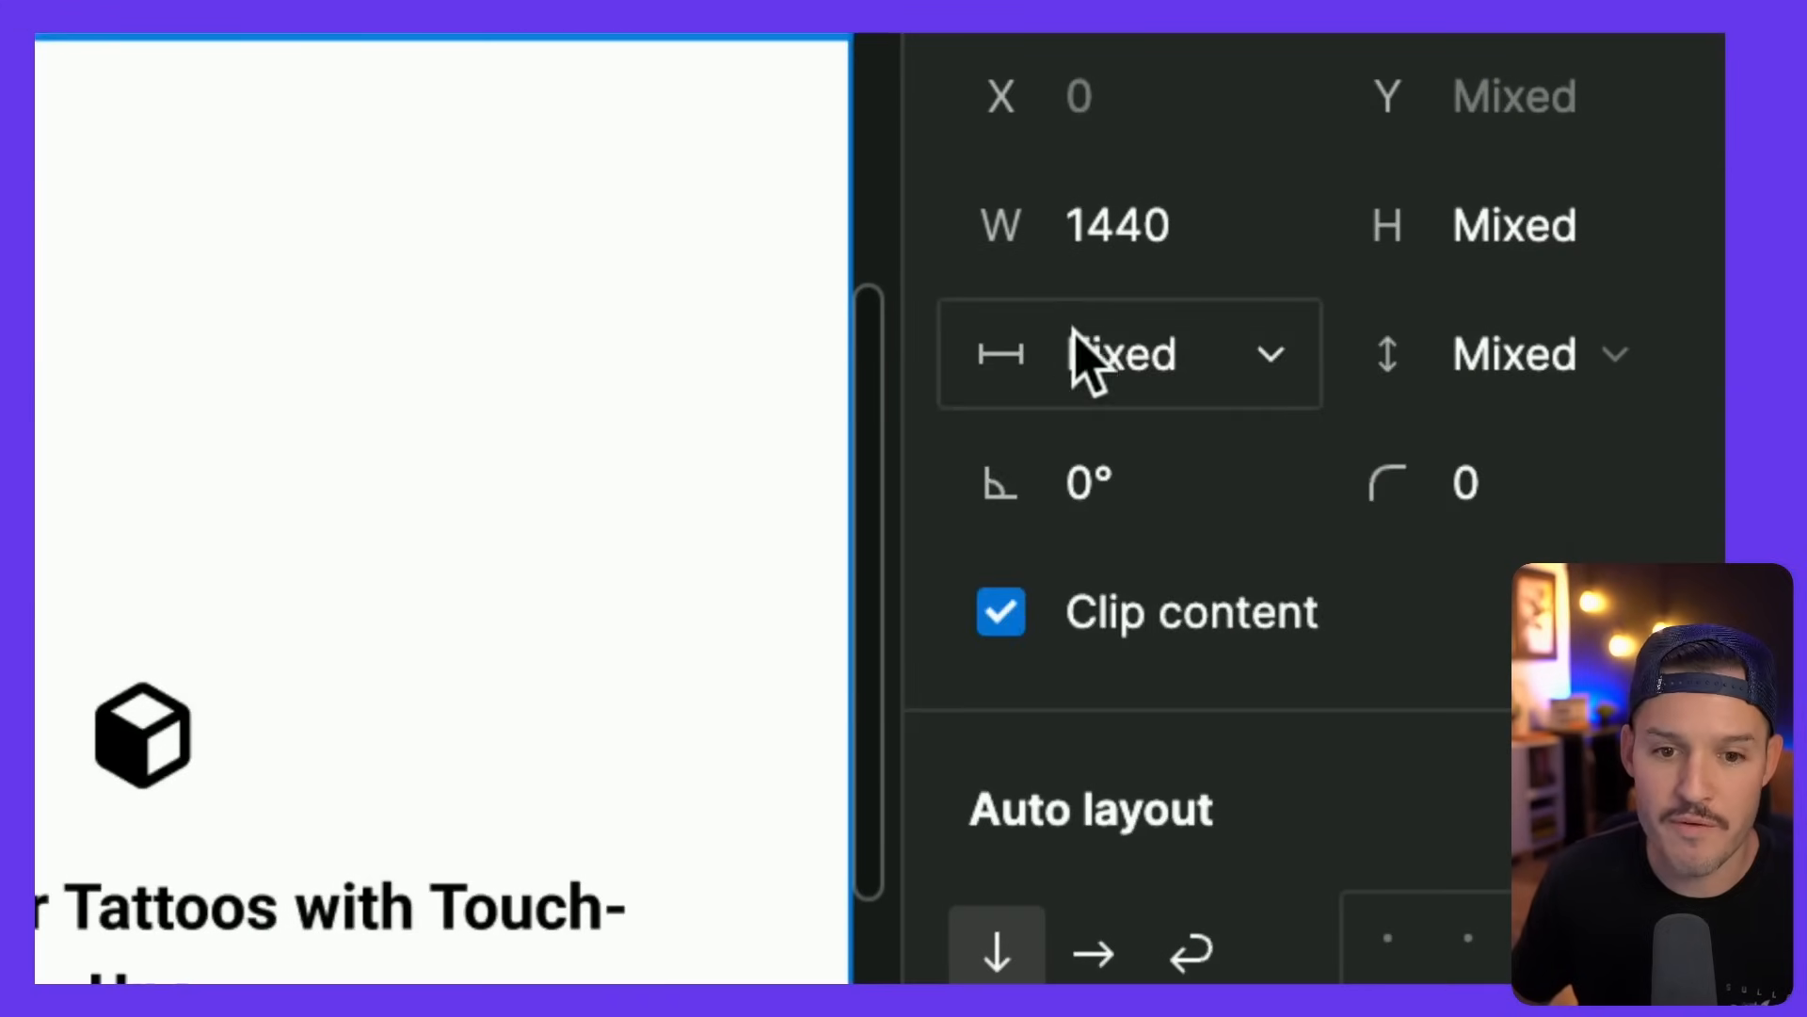
left_click(1563, 308)
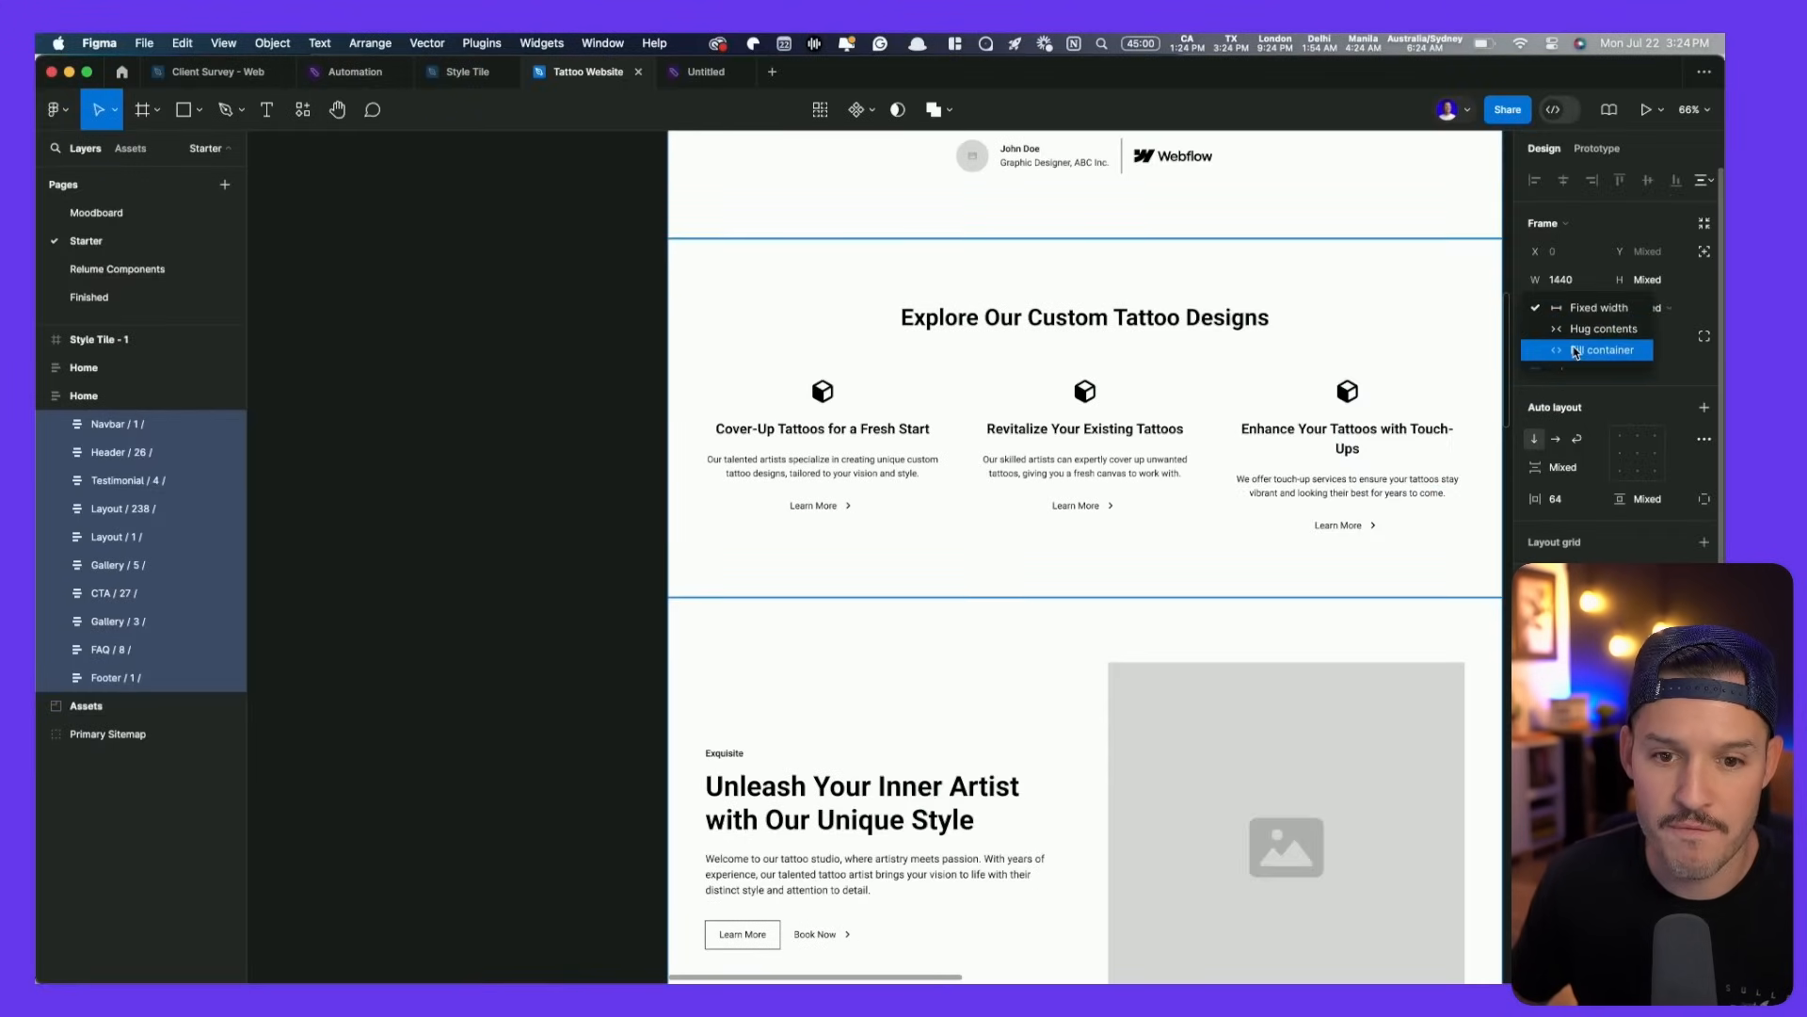
left_click(1576, 351)
left_click(146, 397)
- Set the desktop Home frame's width to 1200
scroll(659, 405, "down", 5)
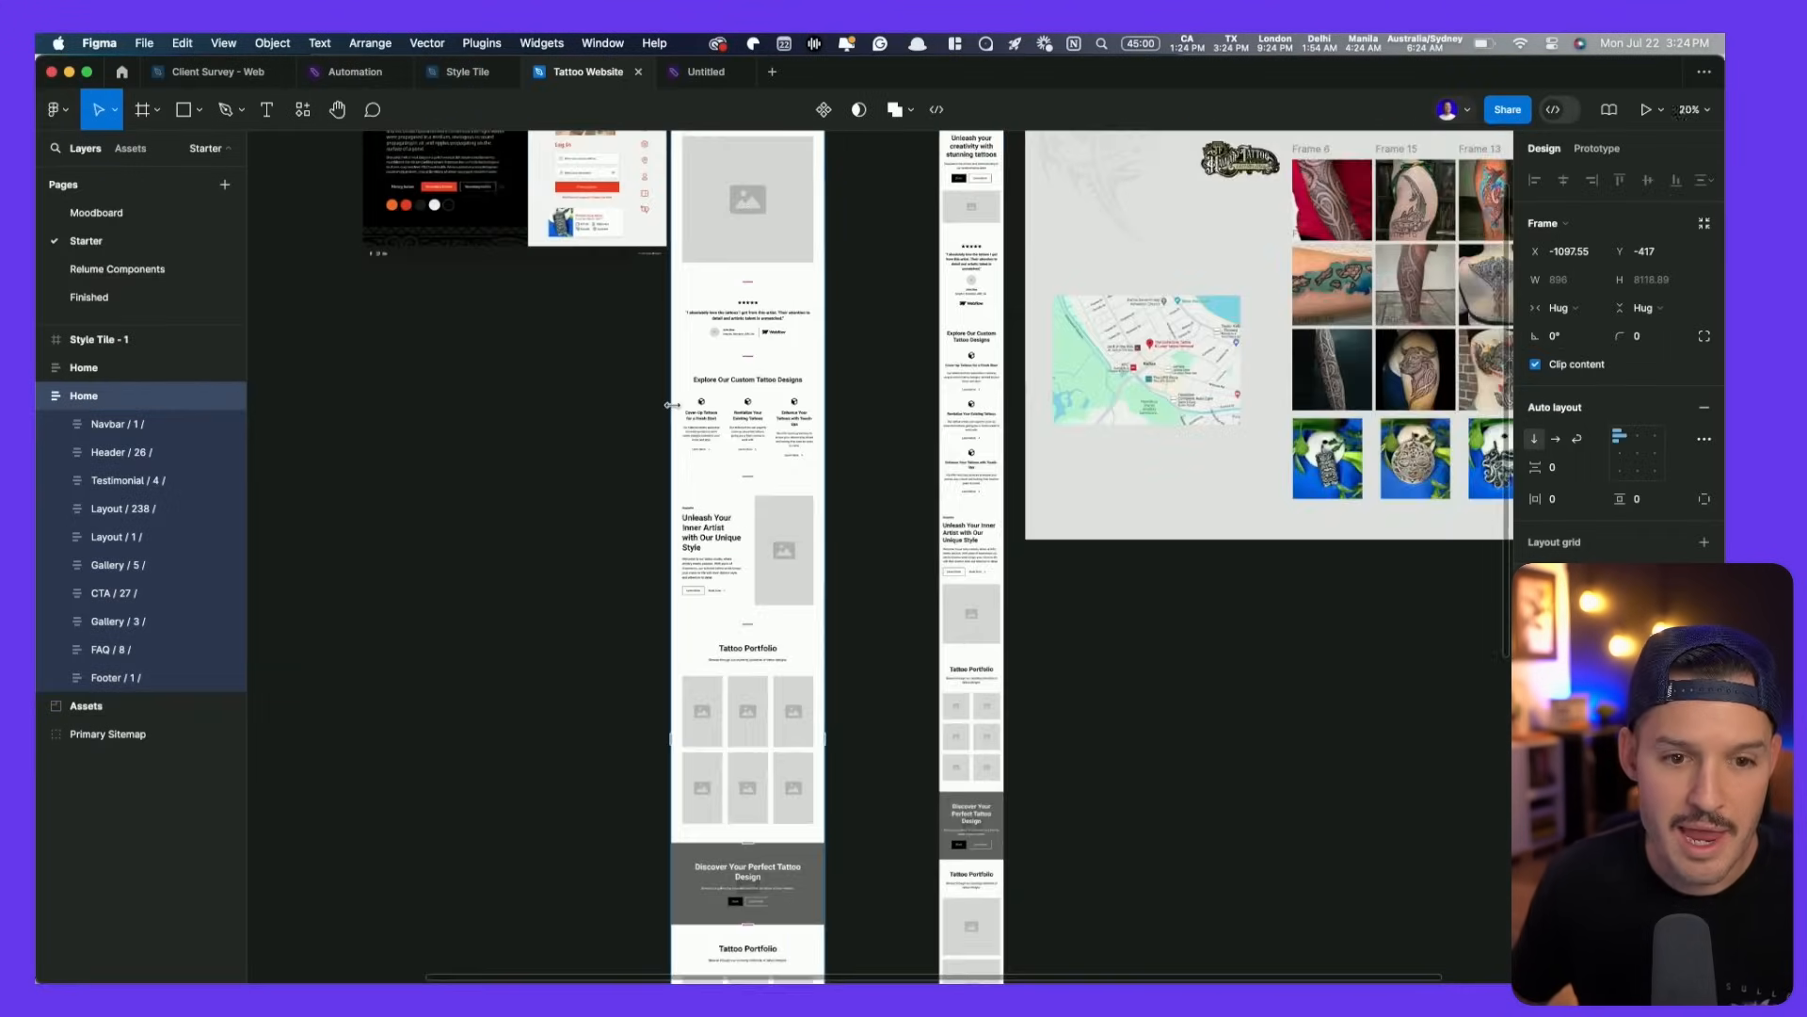
left_click_drag(852, 377, 925, 386)
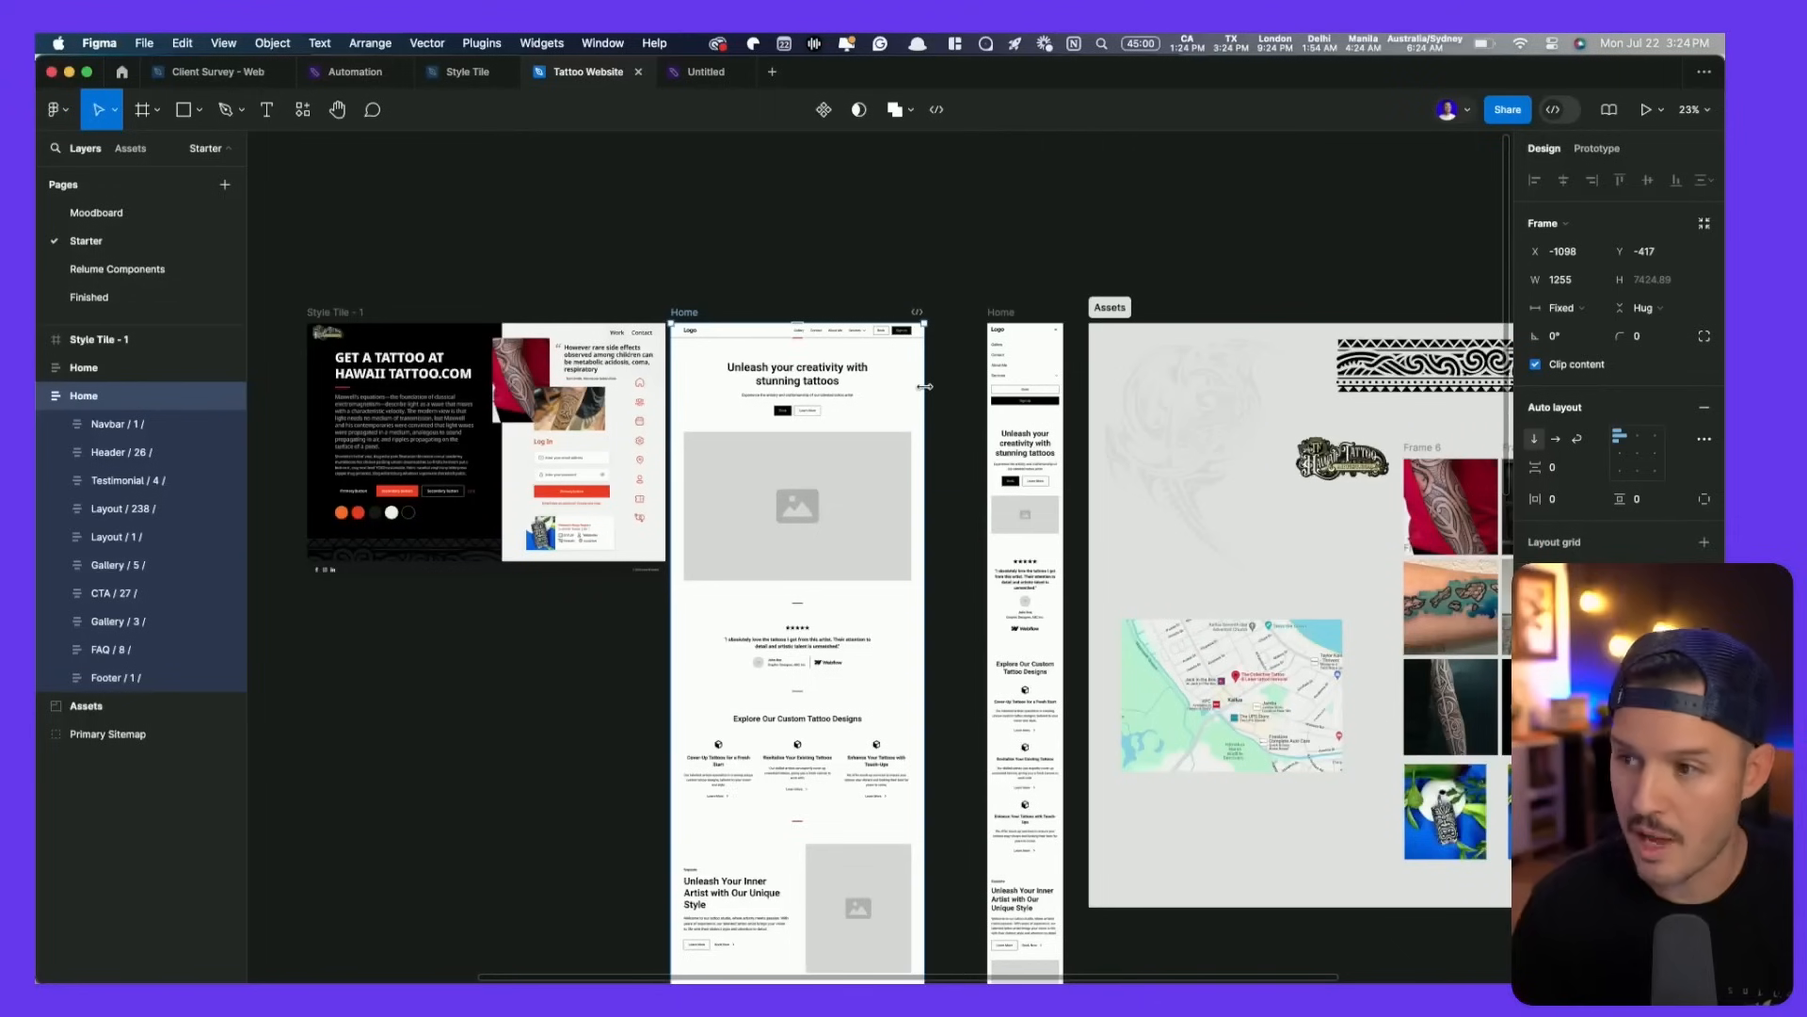
left_click(1562, 280)
type("1200")
key("Tab")
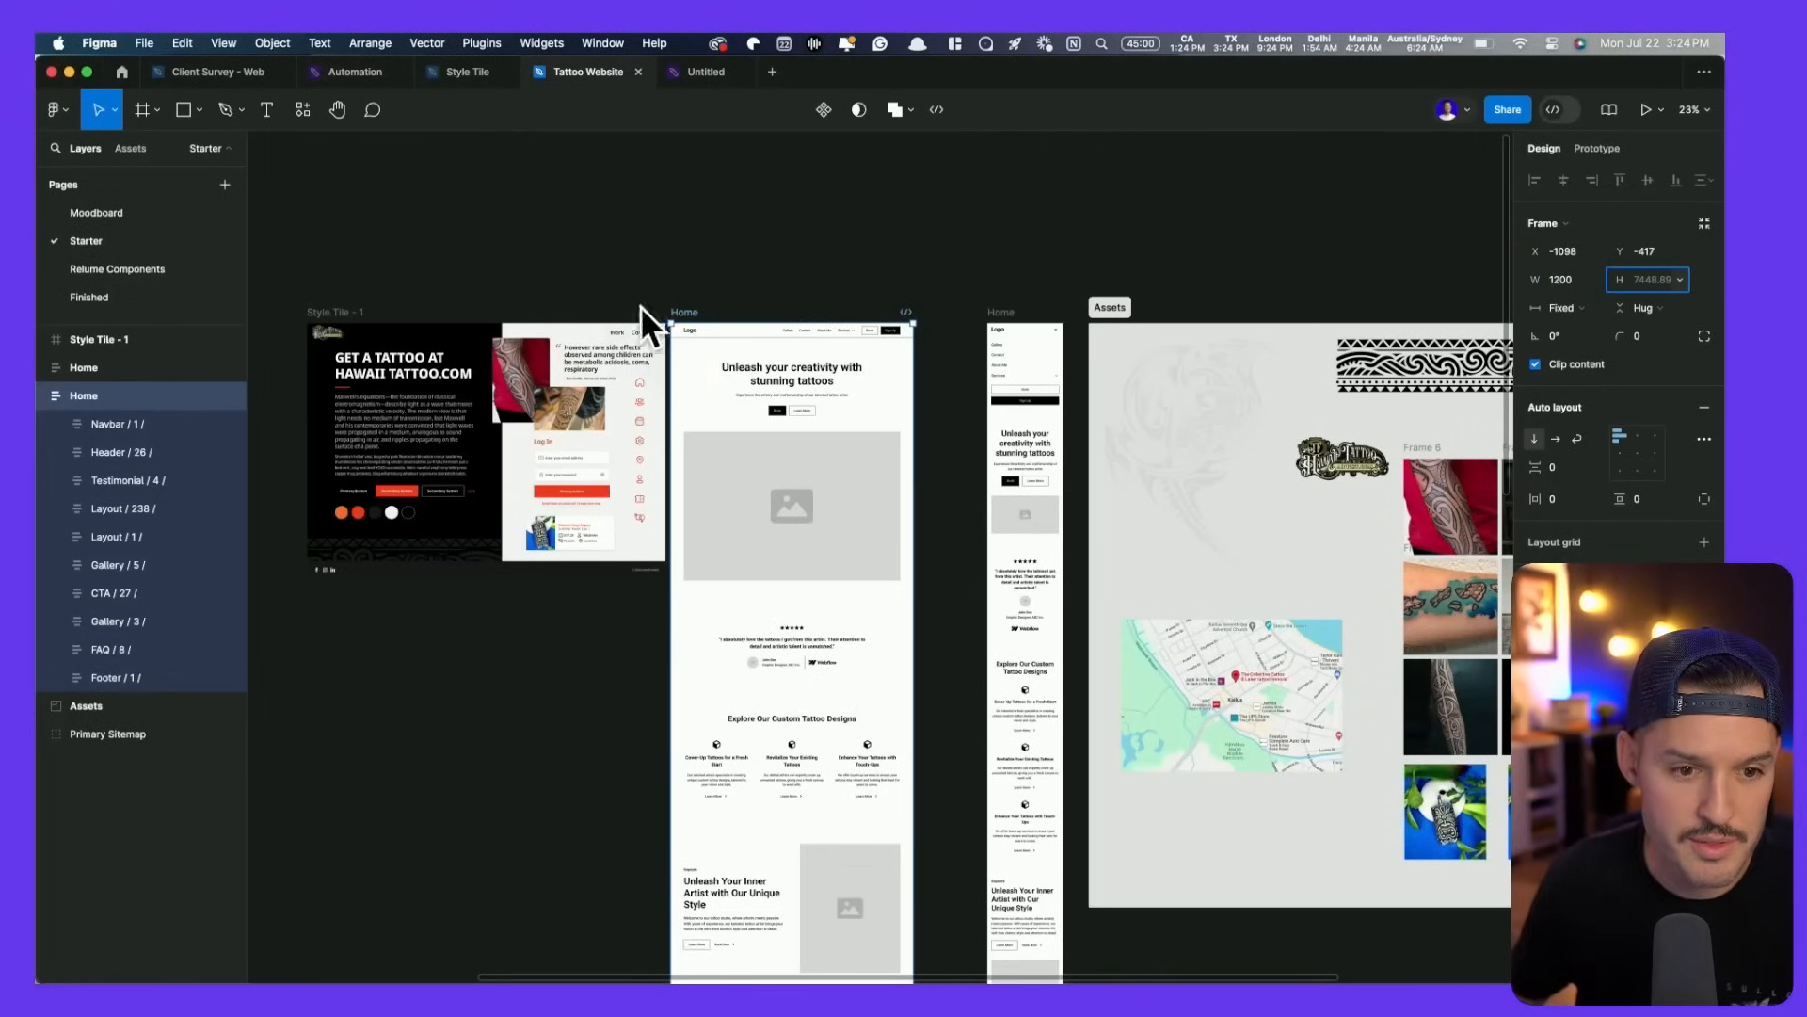
- Nudge the style tile slightly left and deselect it
left_click_drag(329, 312, 301, 312)
left_click(620, 293)
scroll(1037, 674, "up", 10)
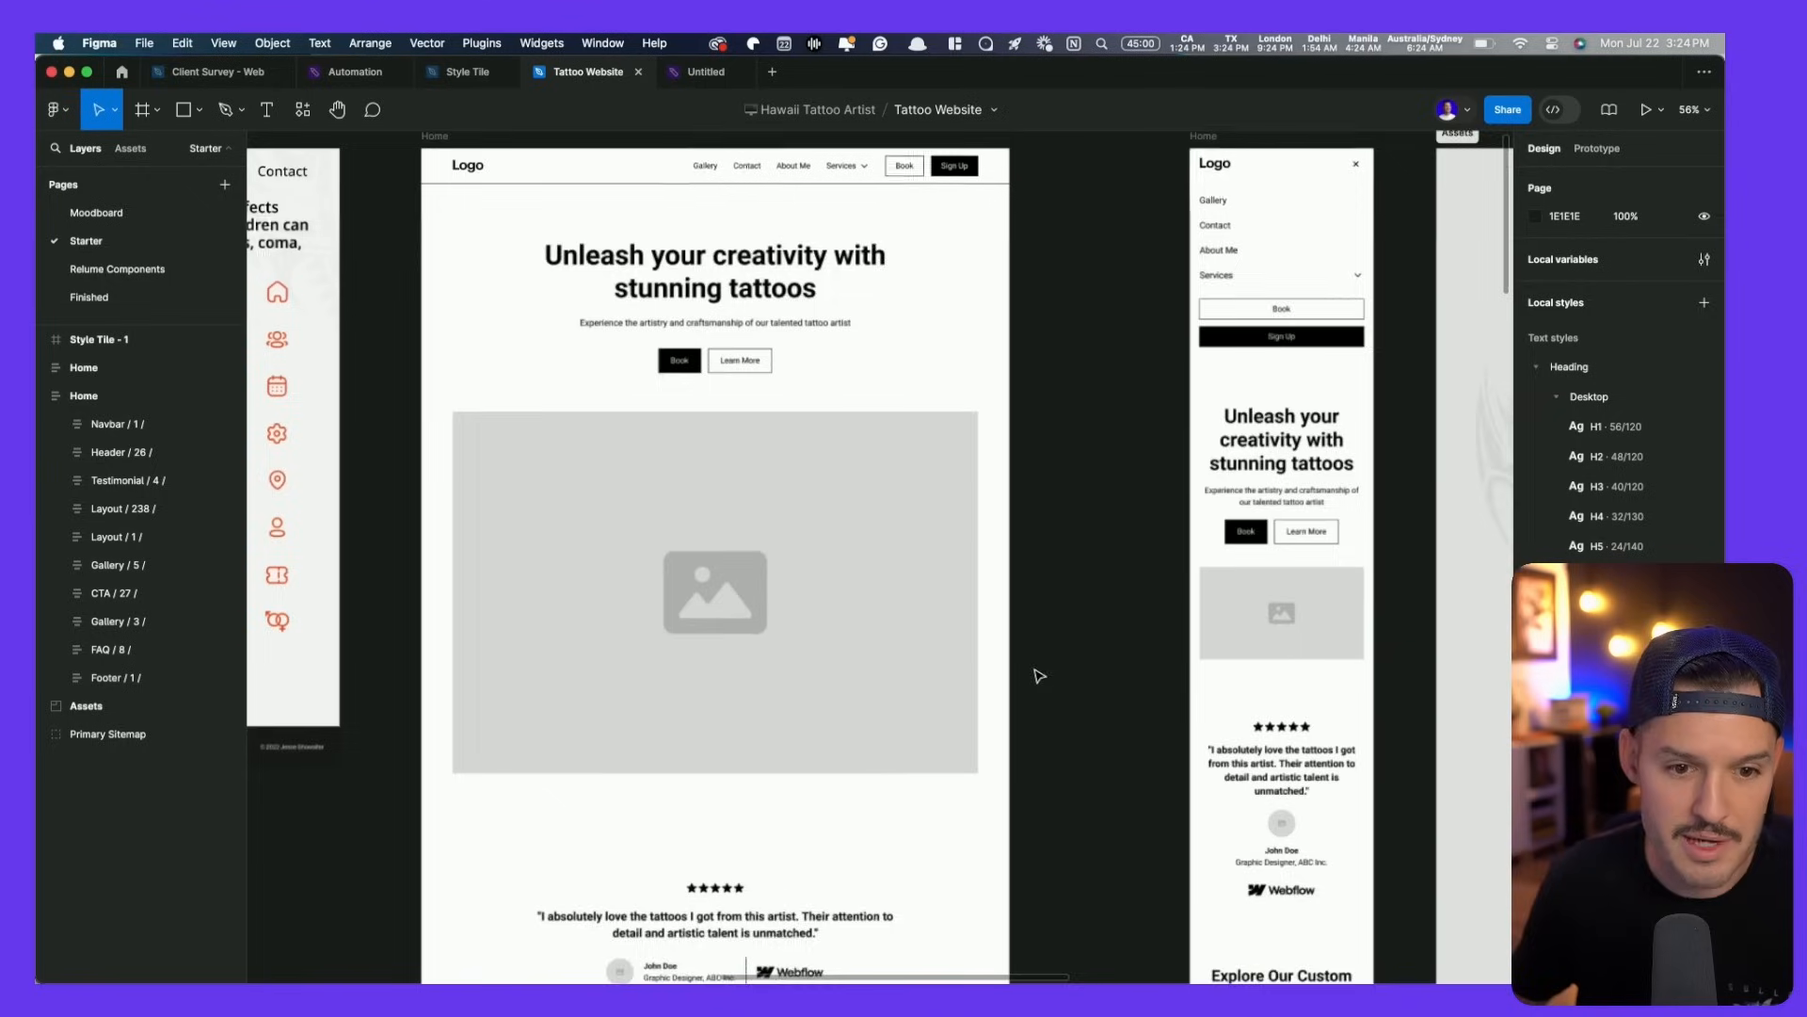
scroll(1142, 718, "down", 4)
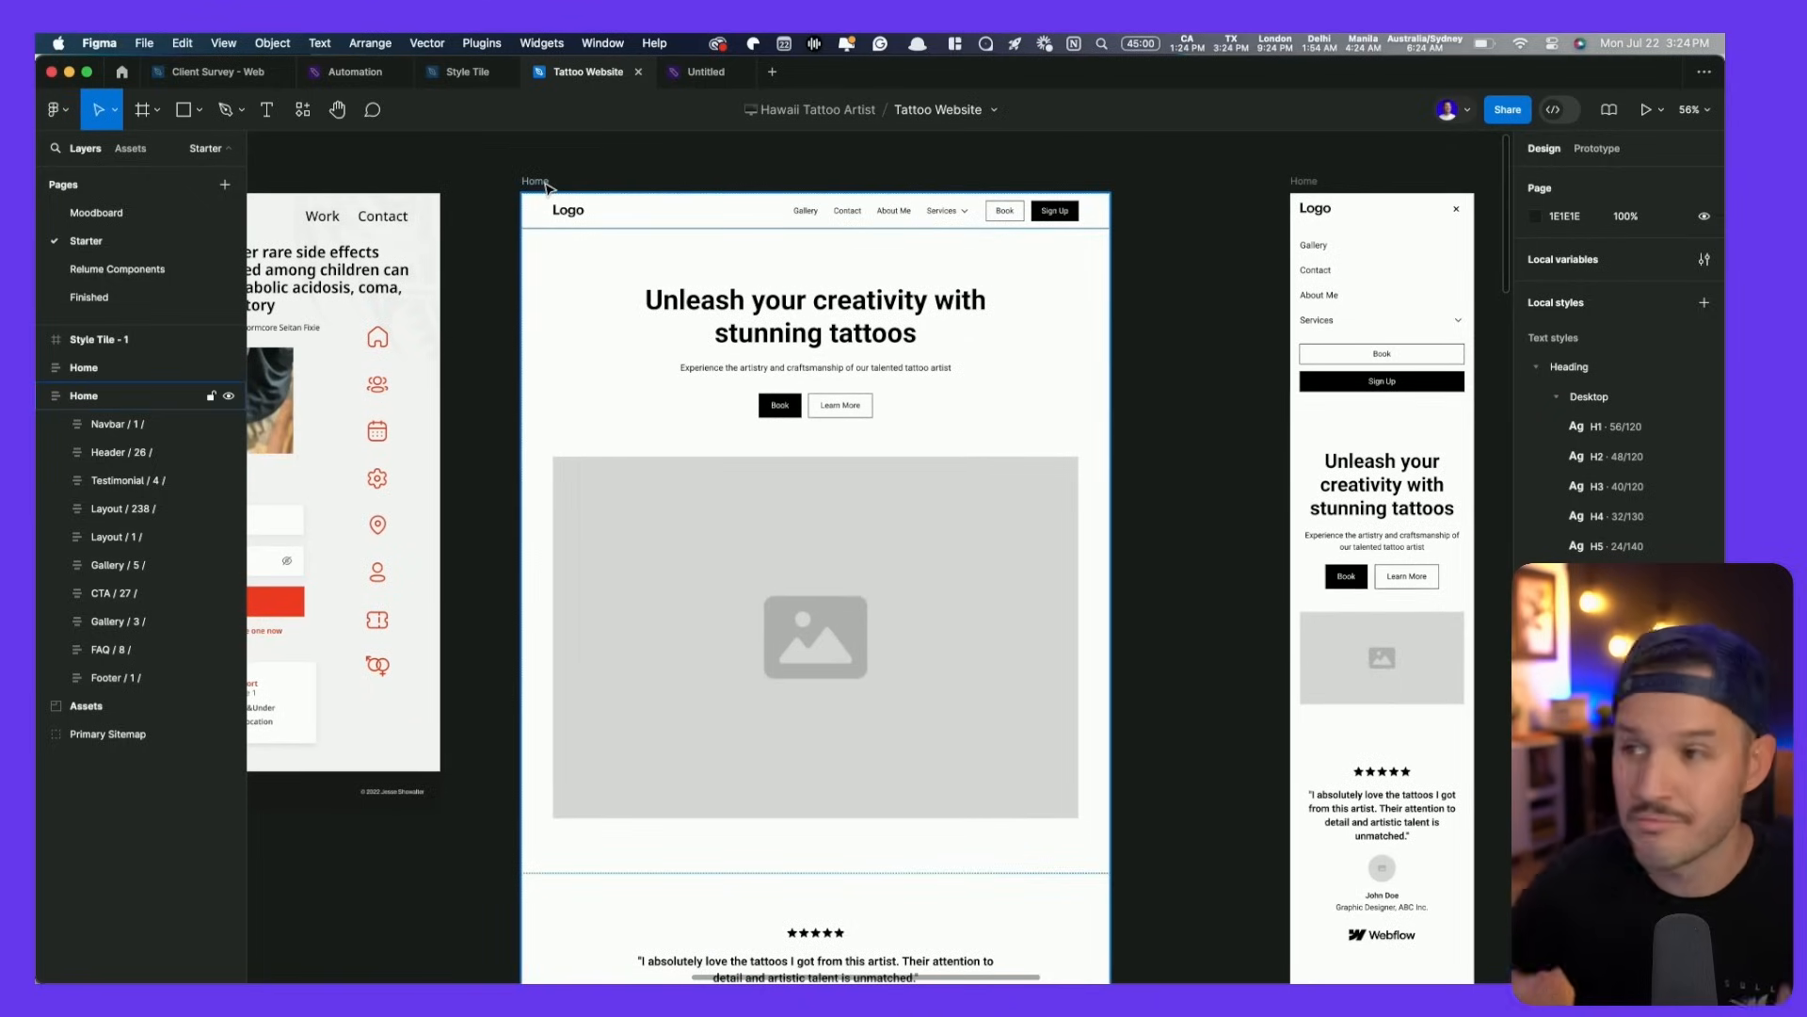
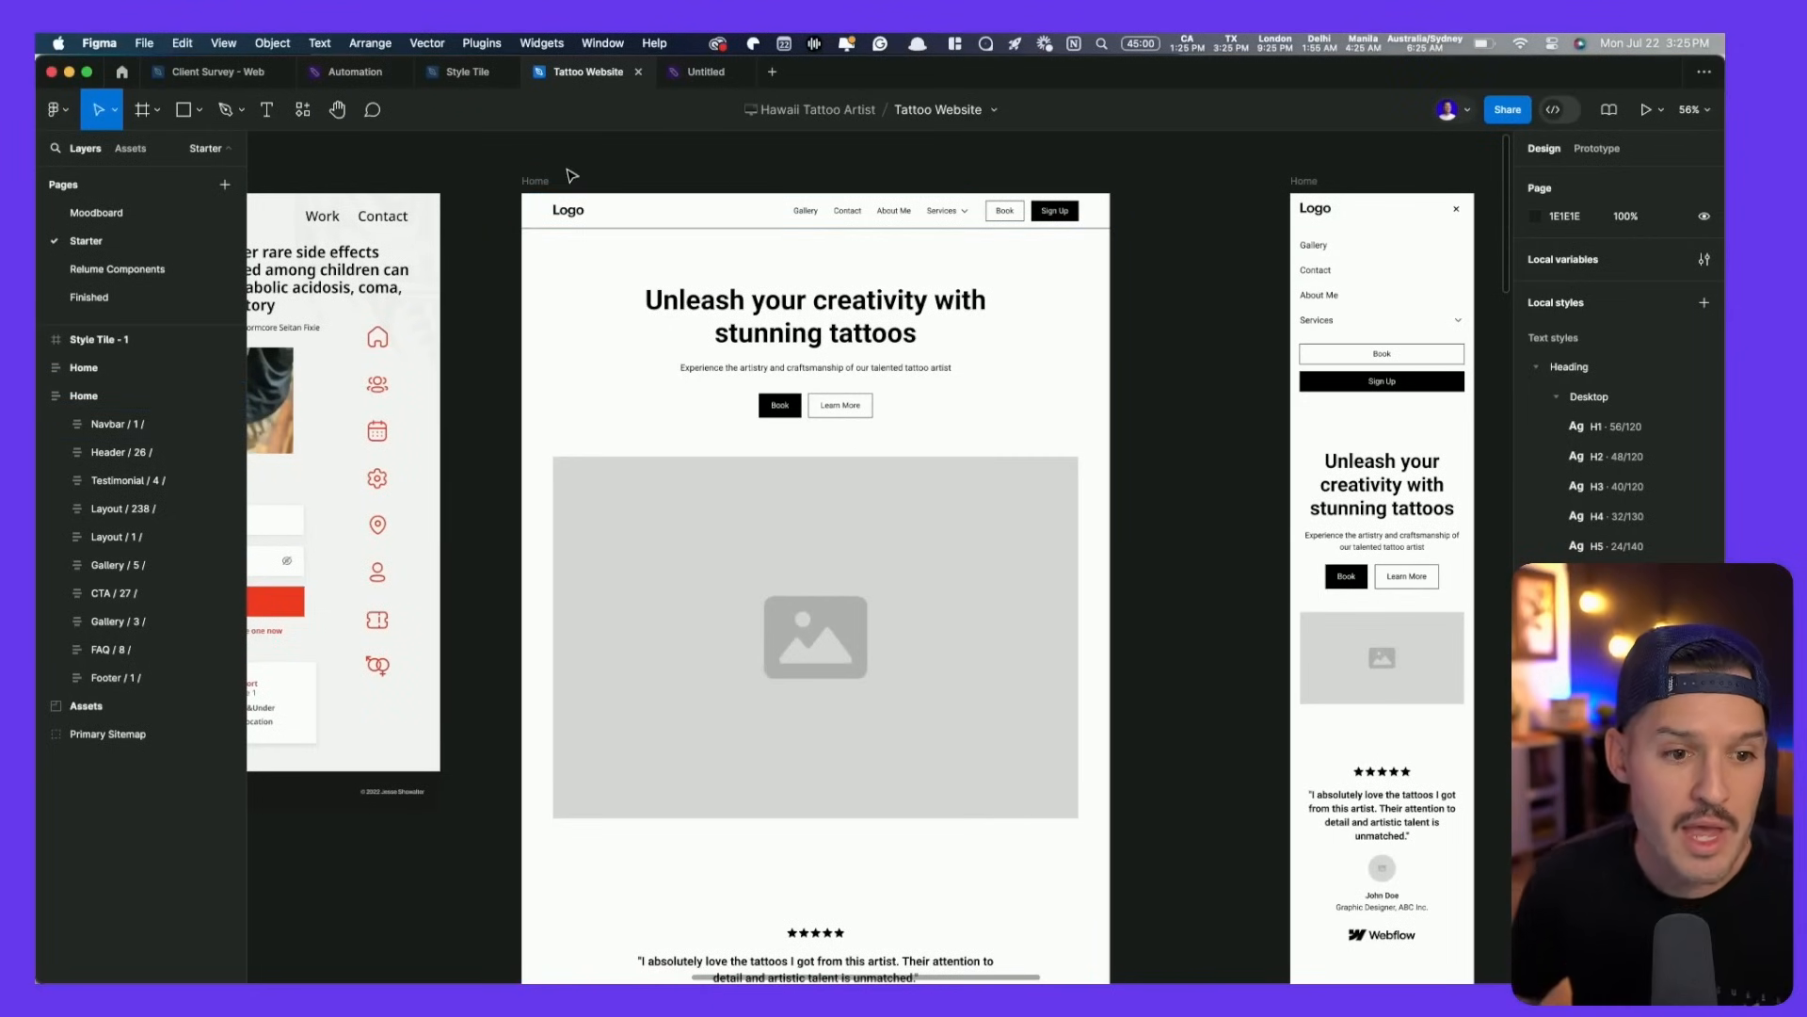
- Inspect the hero heading's Heading/Desktop/H1 style: Roboto Bold, 56, 120% line height
left_click_drag(530, 179, 601, 192)
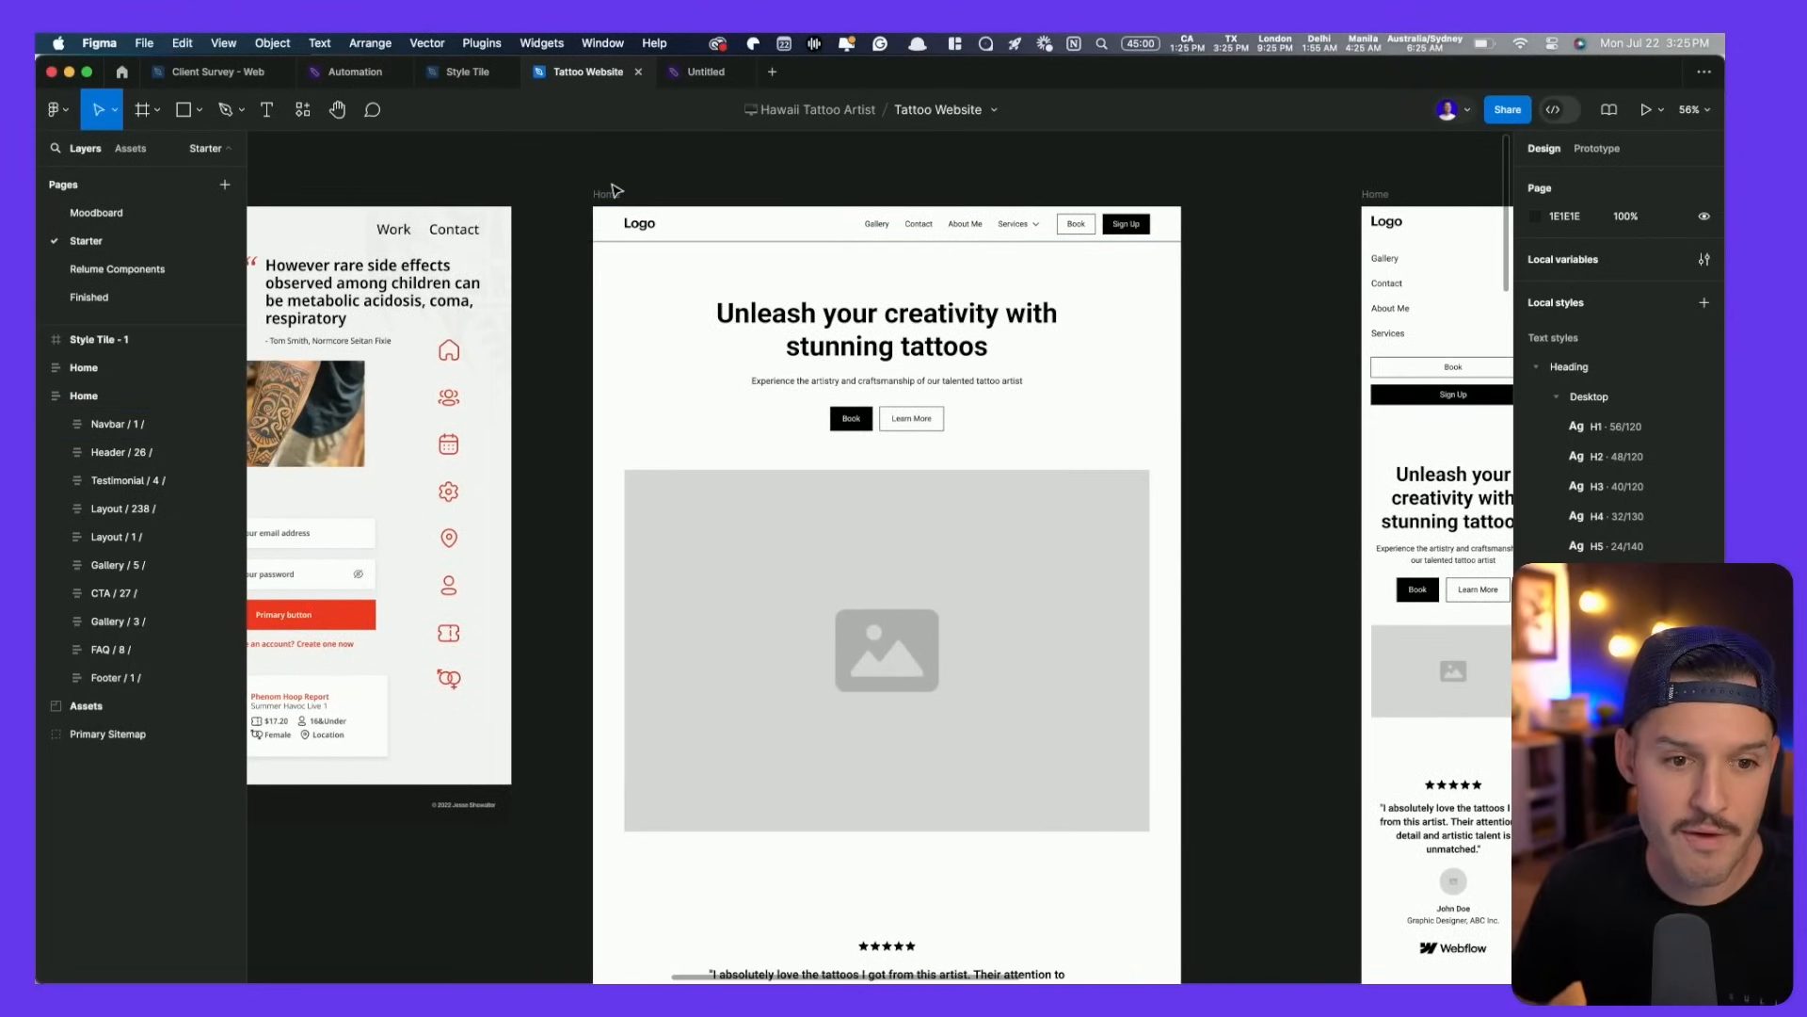
key("alt+l")
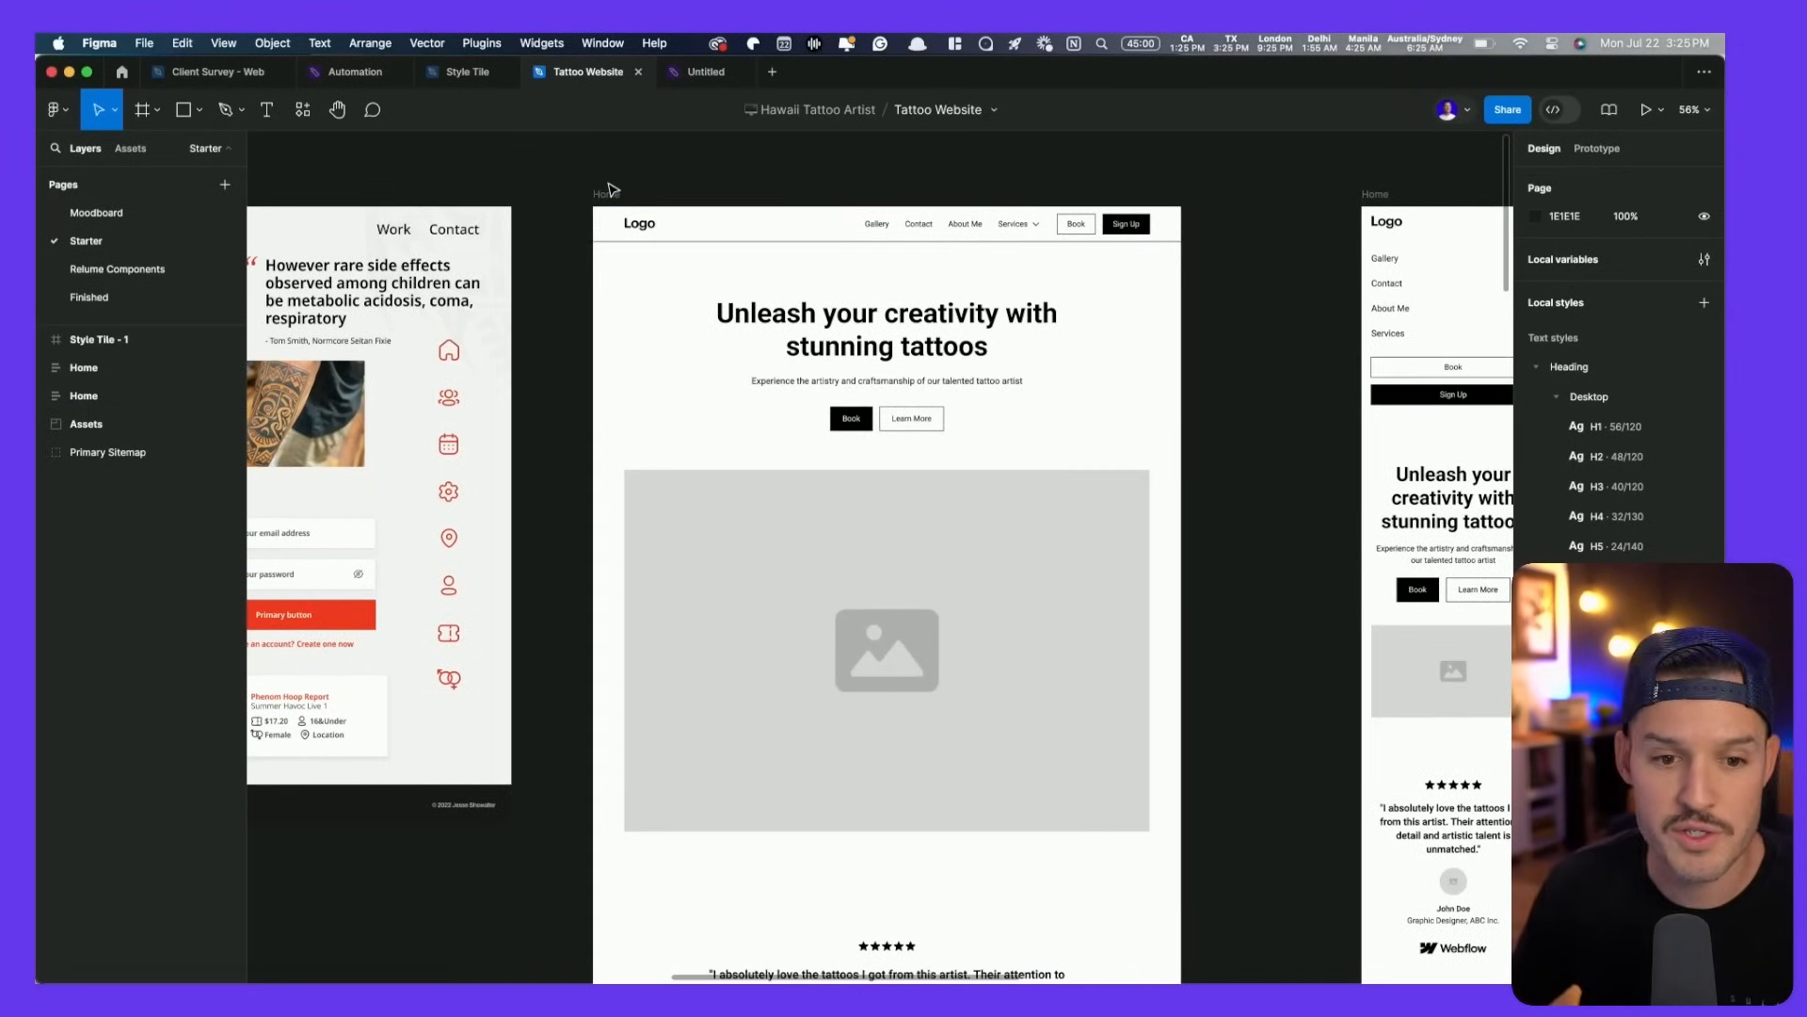
left_click(887, 330)
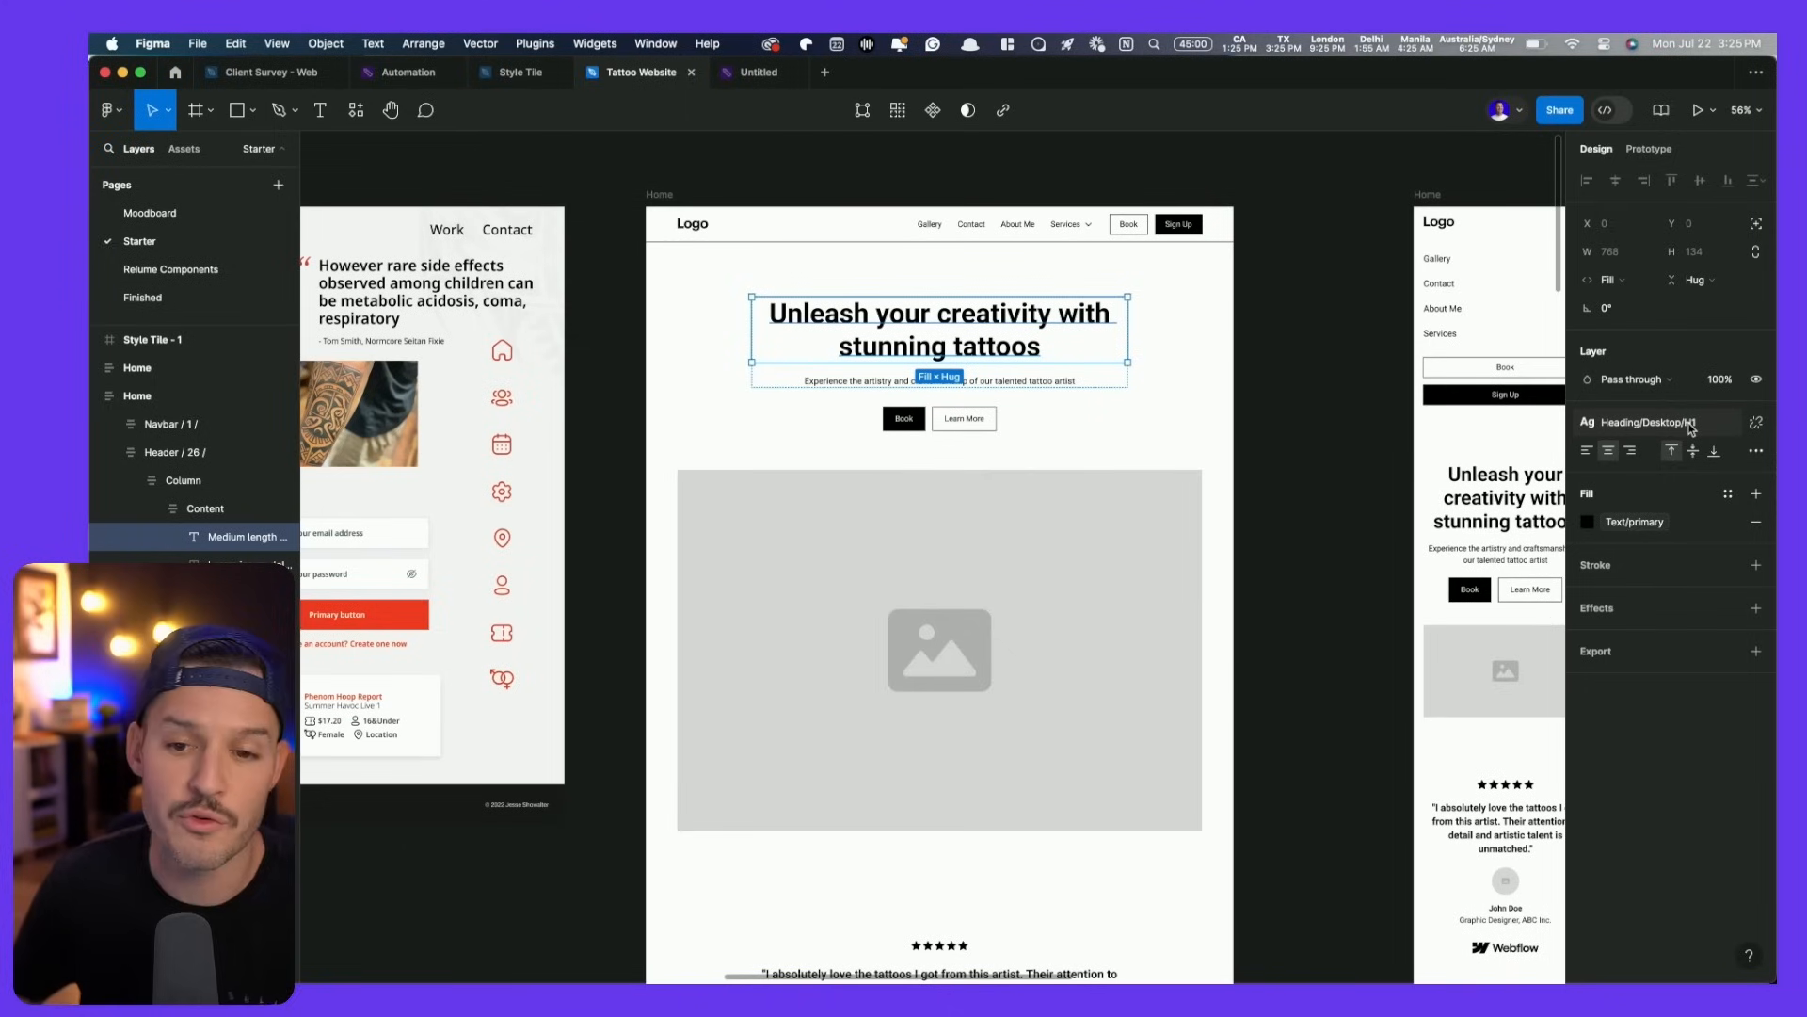
left_click(1692, 426)
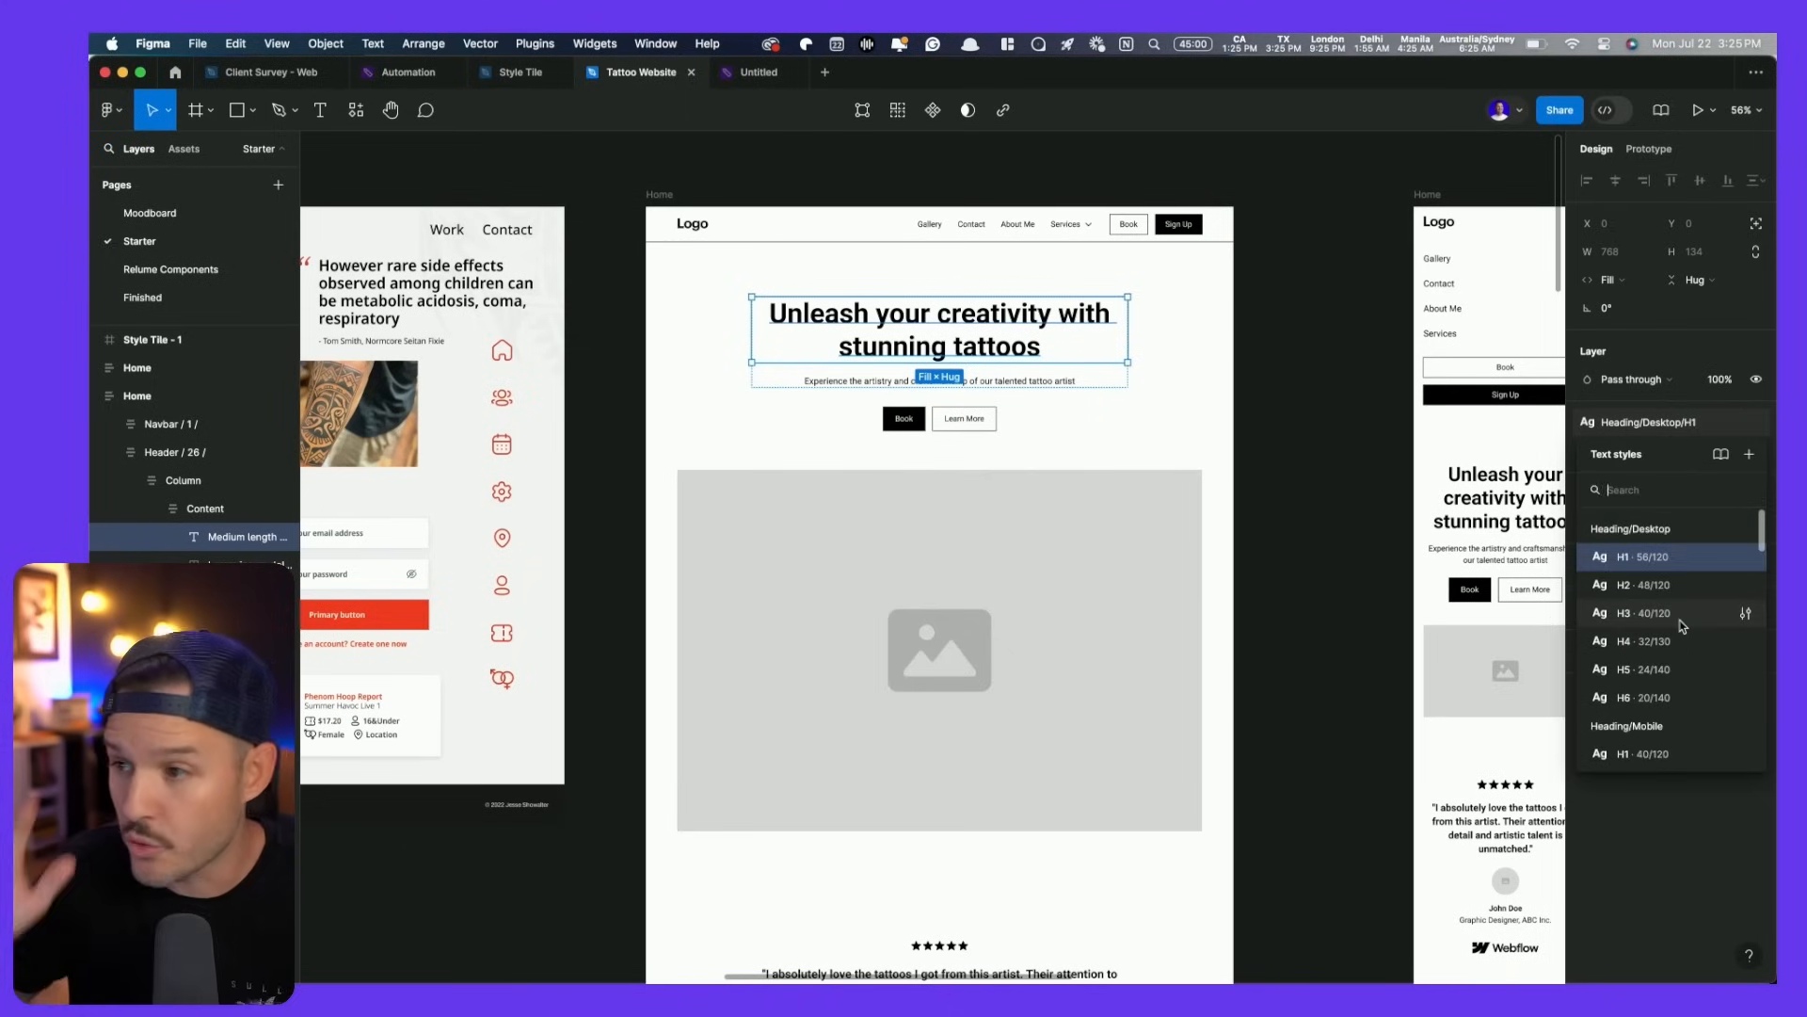
left_click(1318, 418)
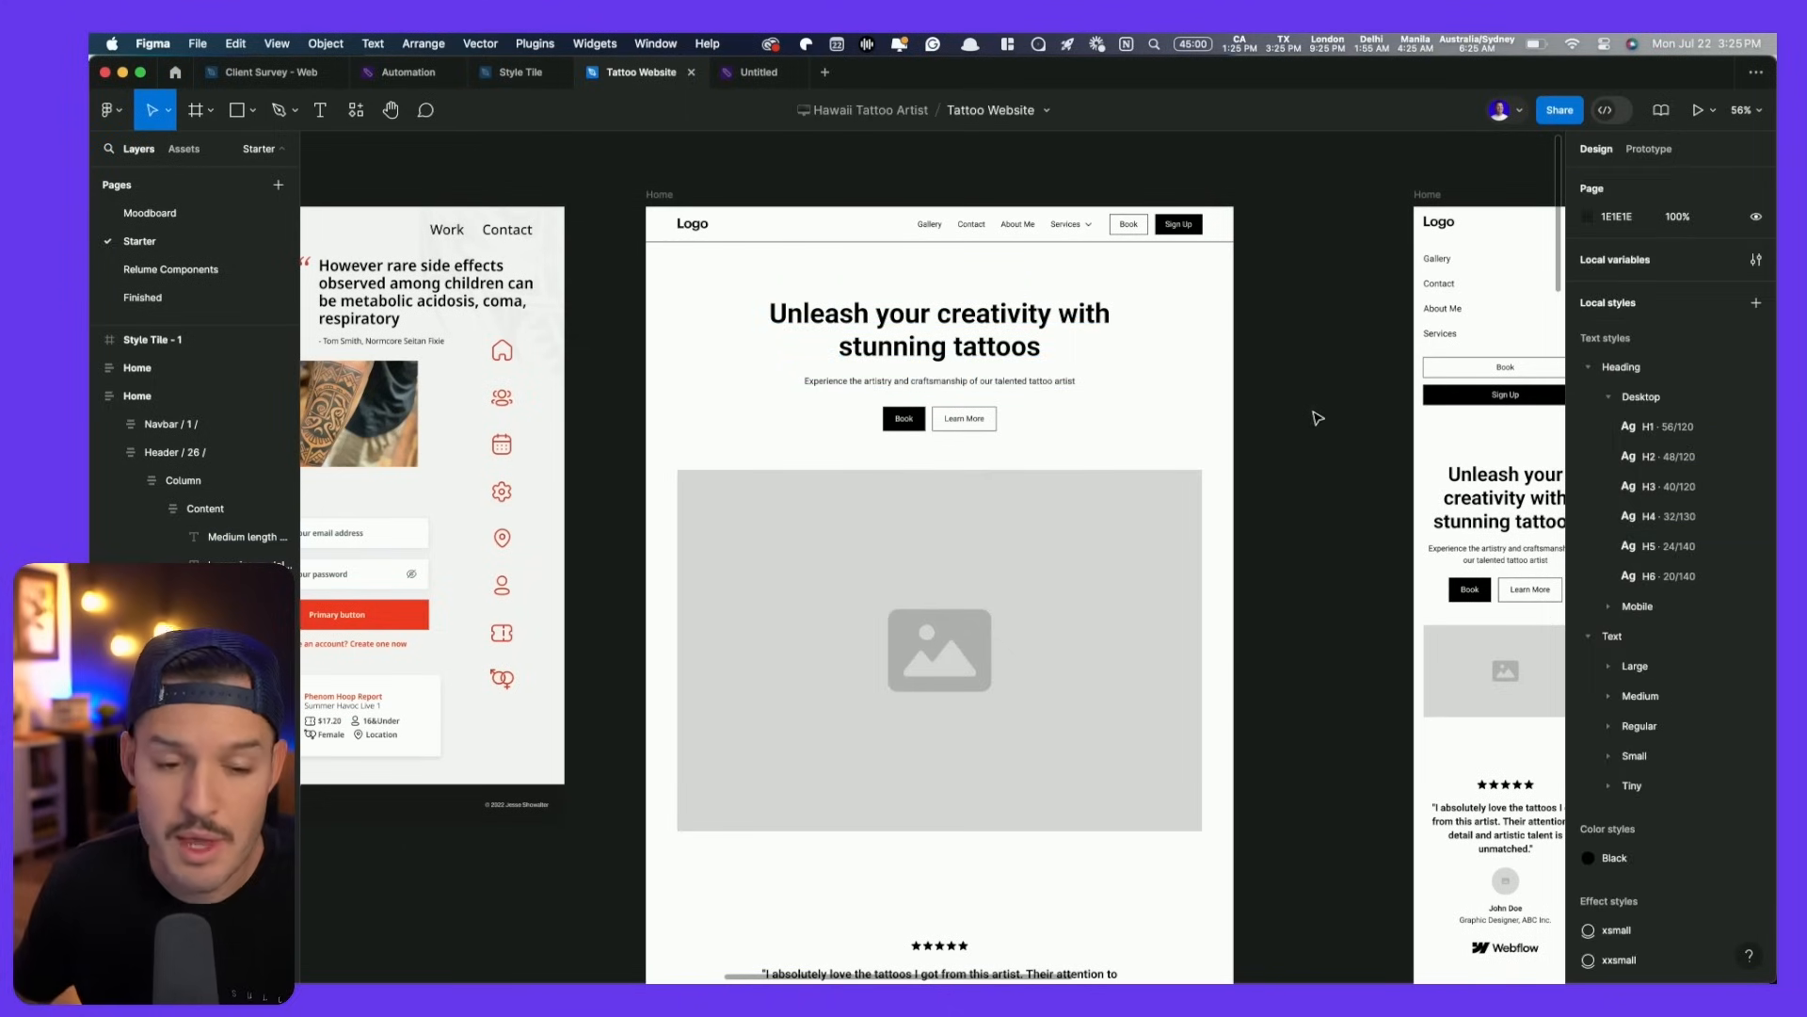
left_click(952, 326, "super")
left_click(1680, 425)
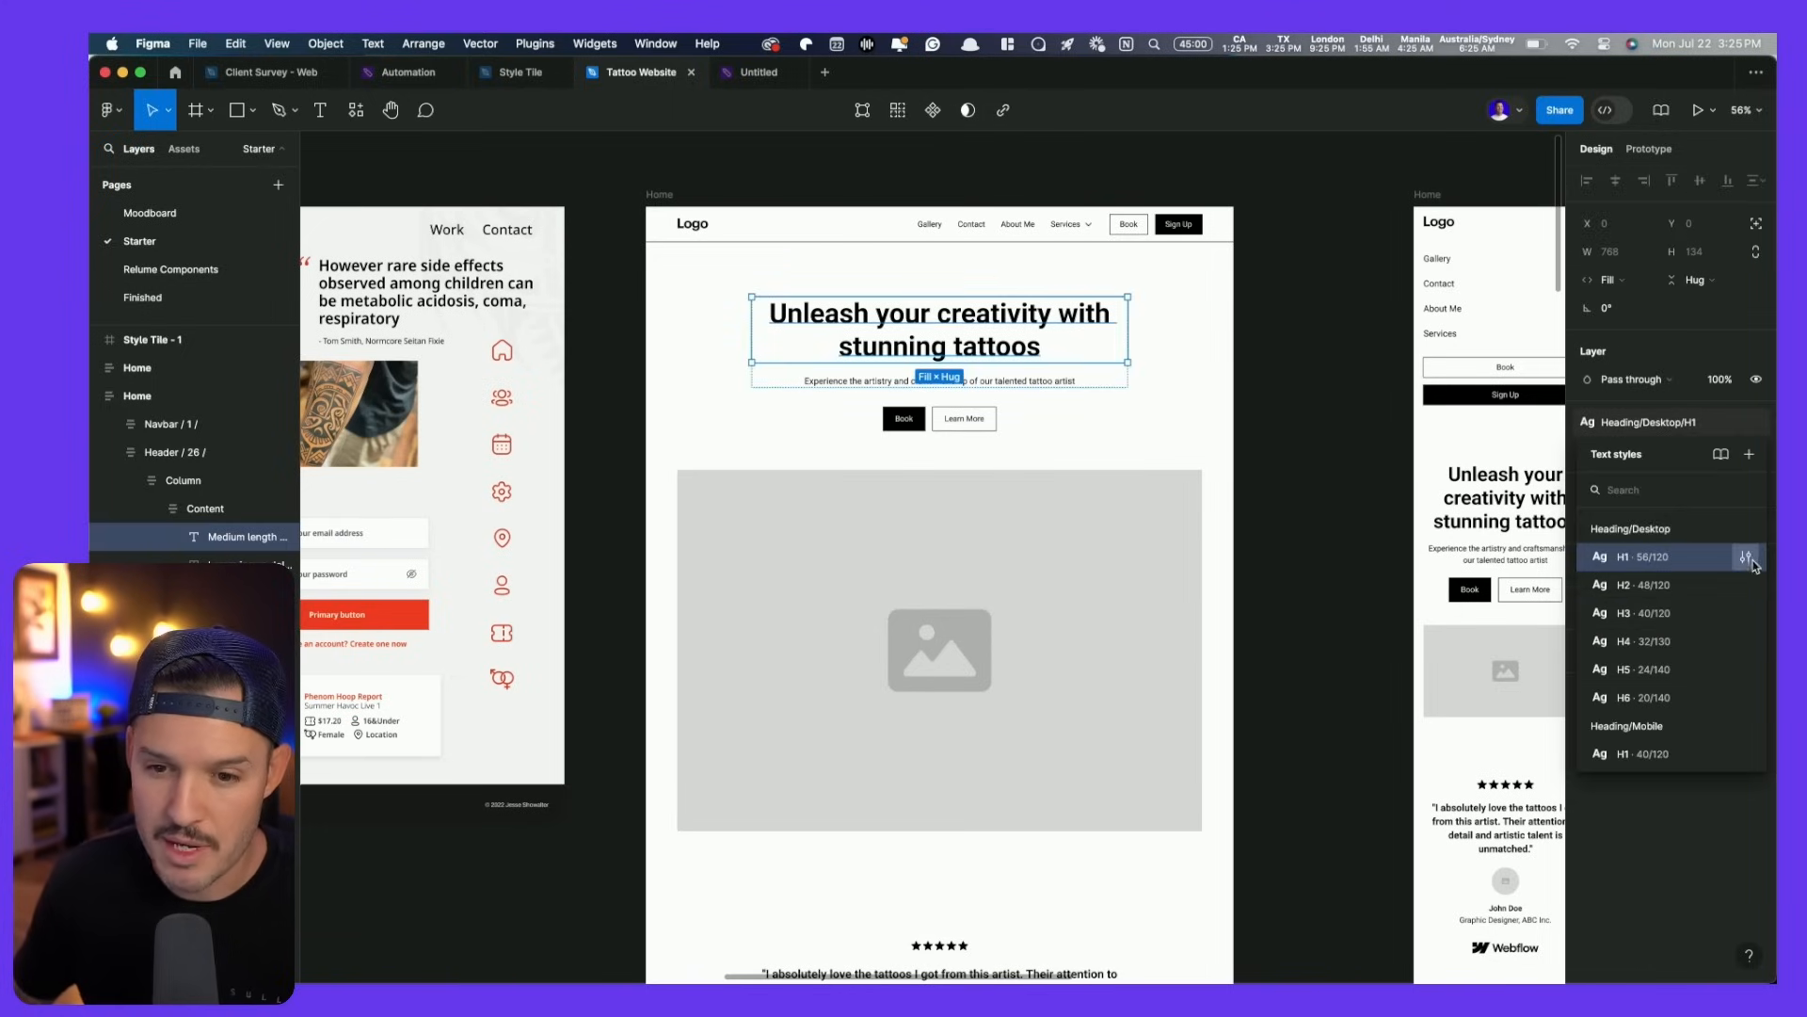
left_click(1749, 557)
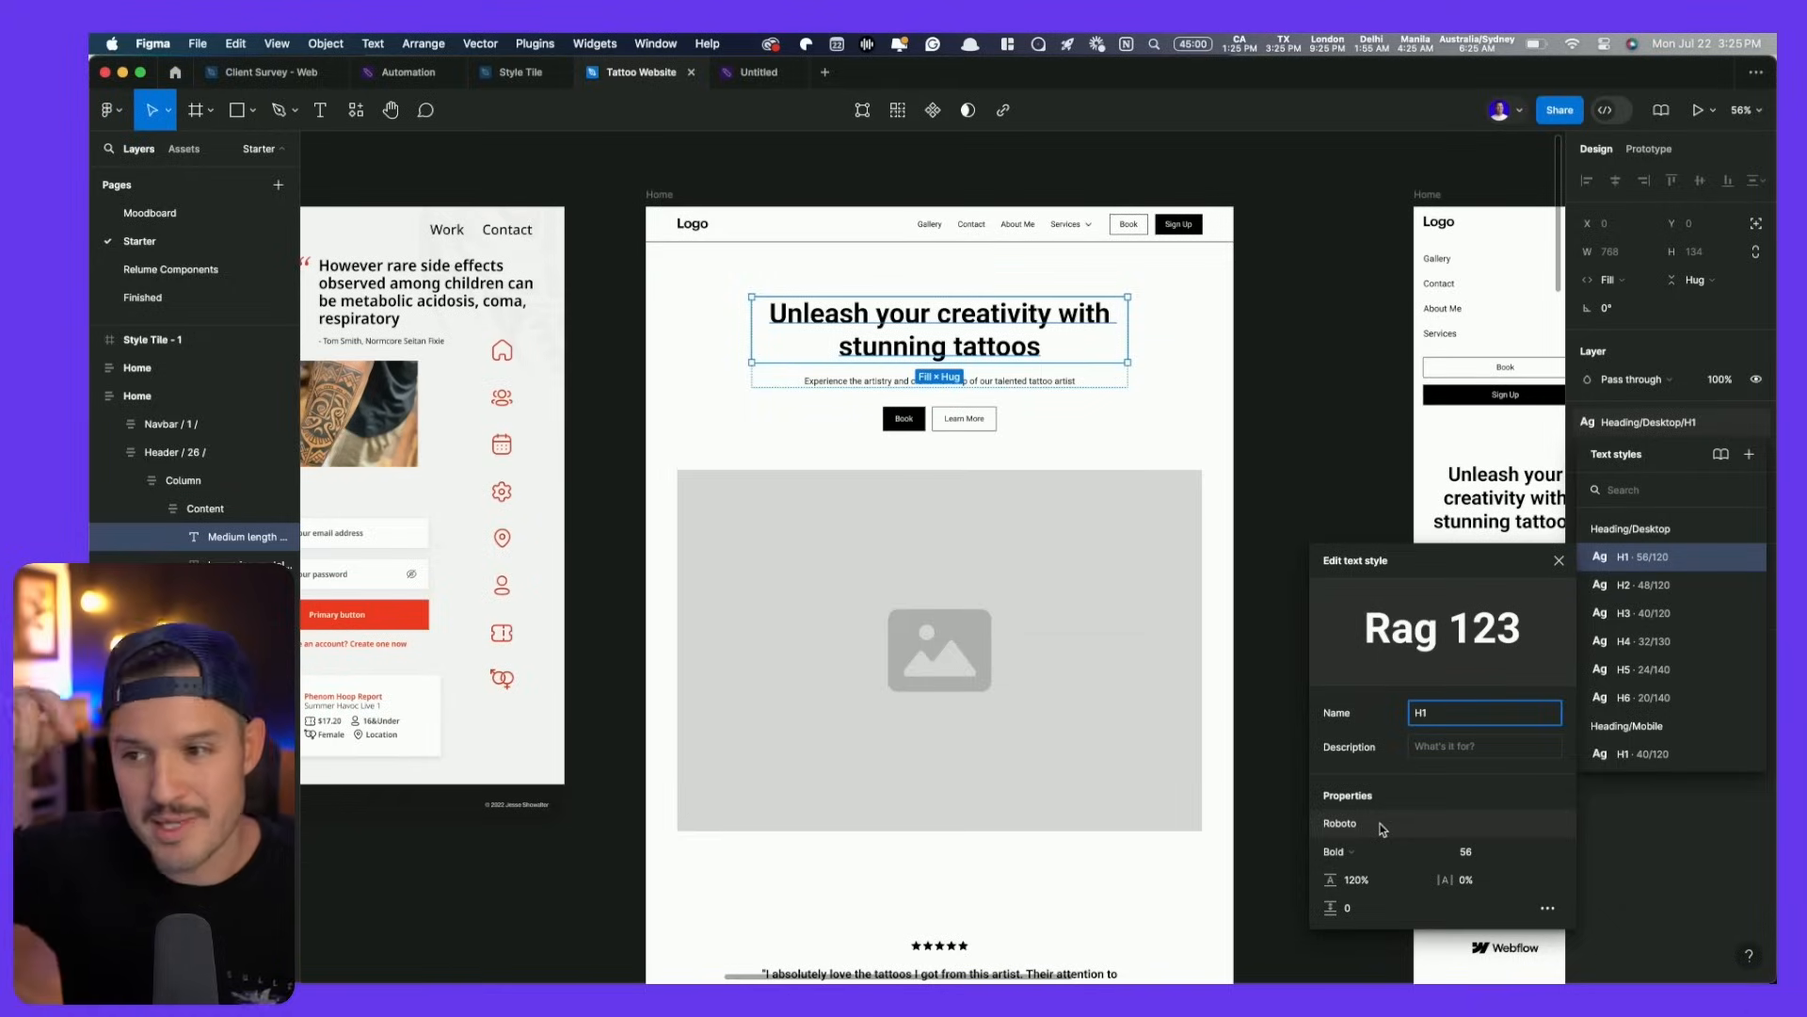
left_click(724, 183)
key("super+slash")
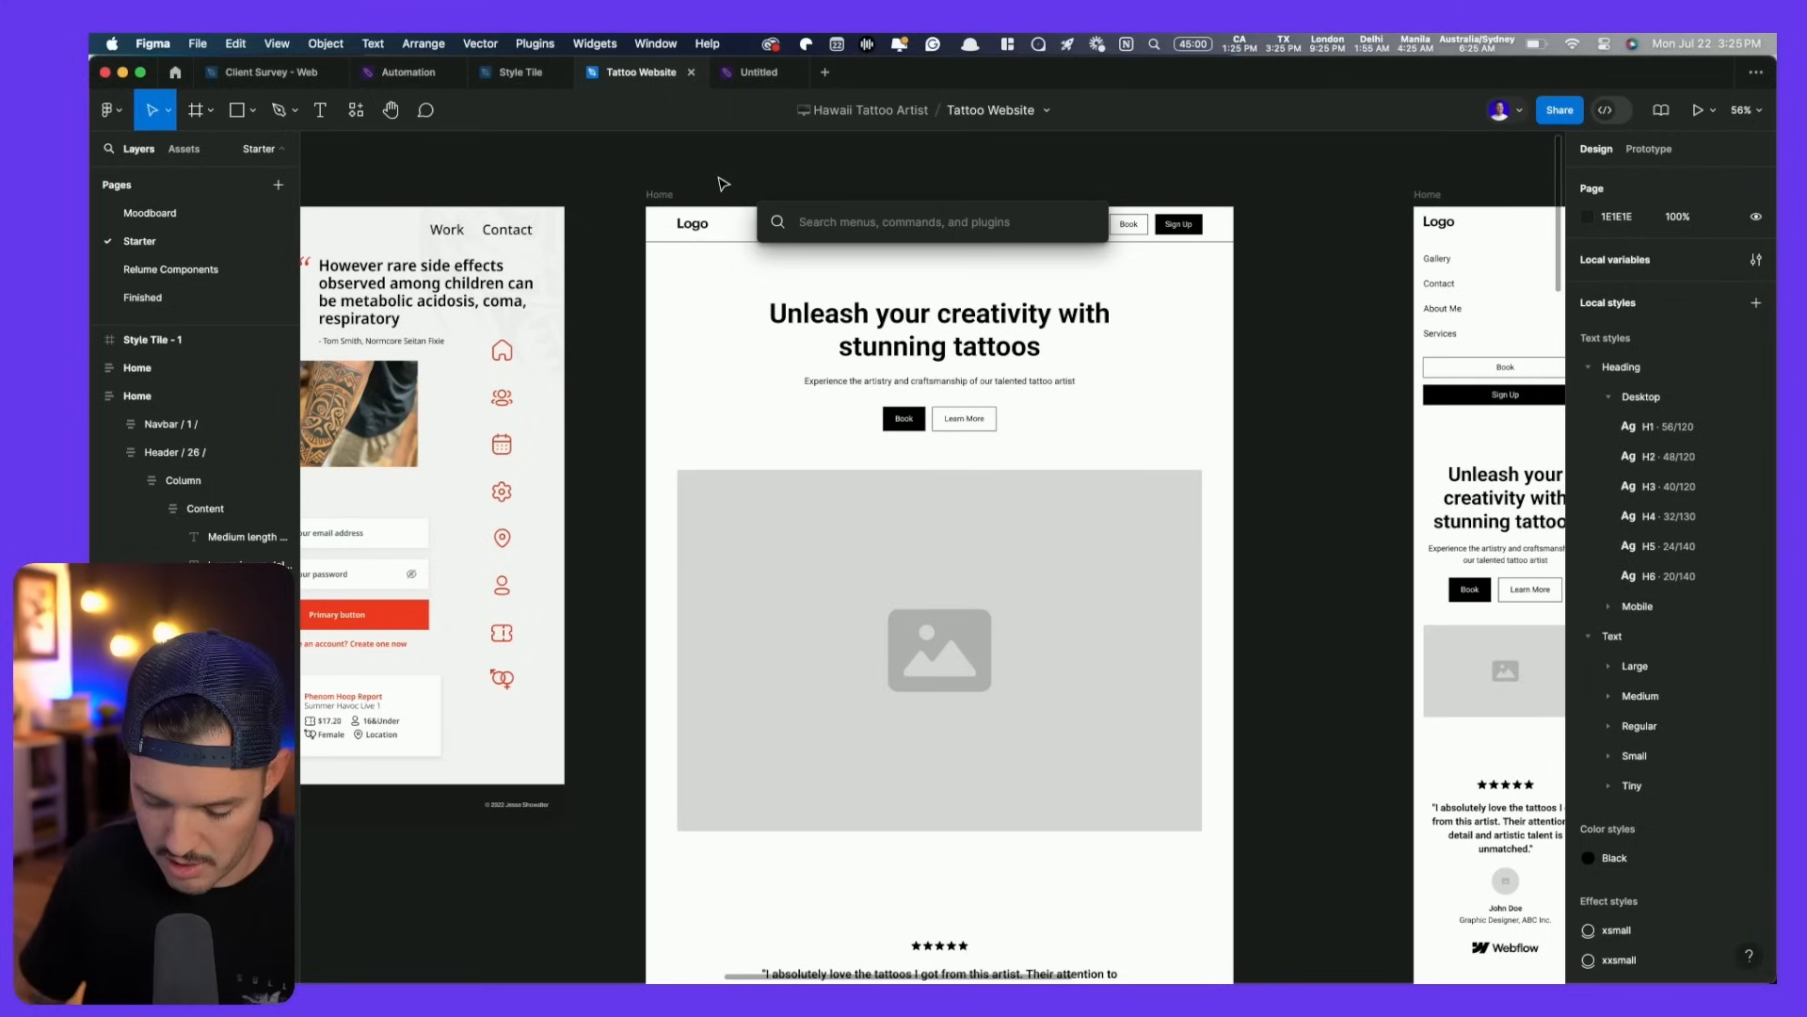
- Launch the Batch Styler plugin and select all 47 text styles, Heading/Desktop/H1 through Text/Tiny/Link
type("style")
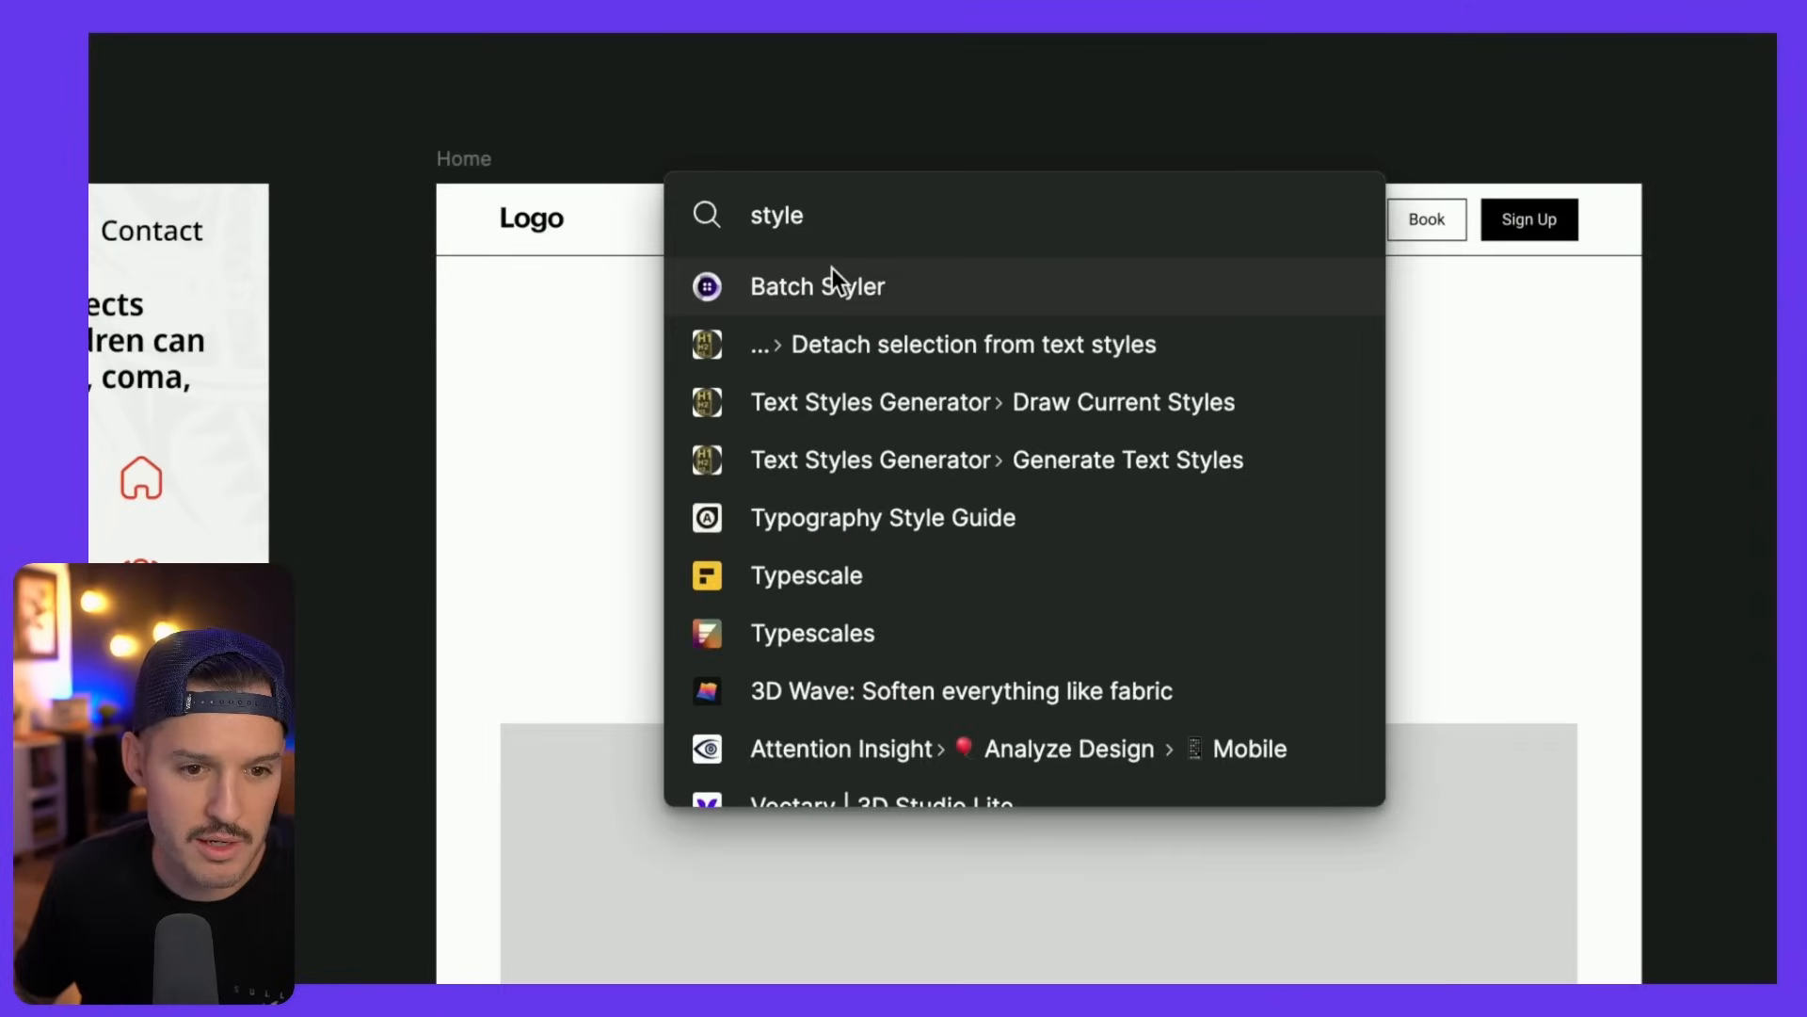
left_click(832, 258)
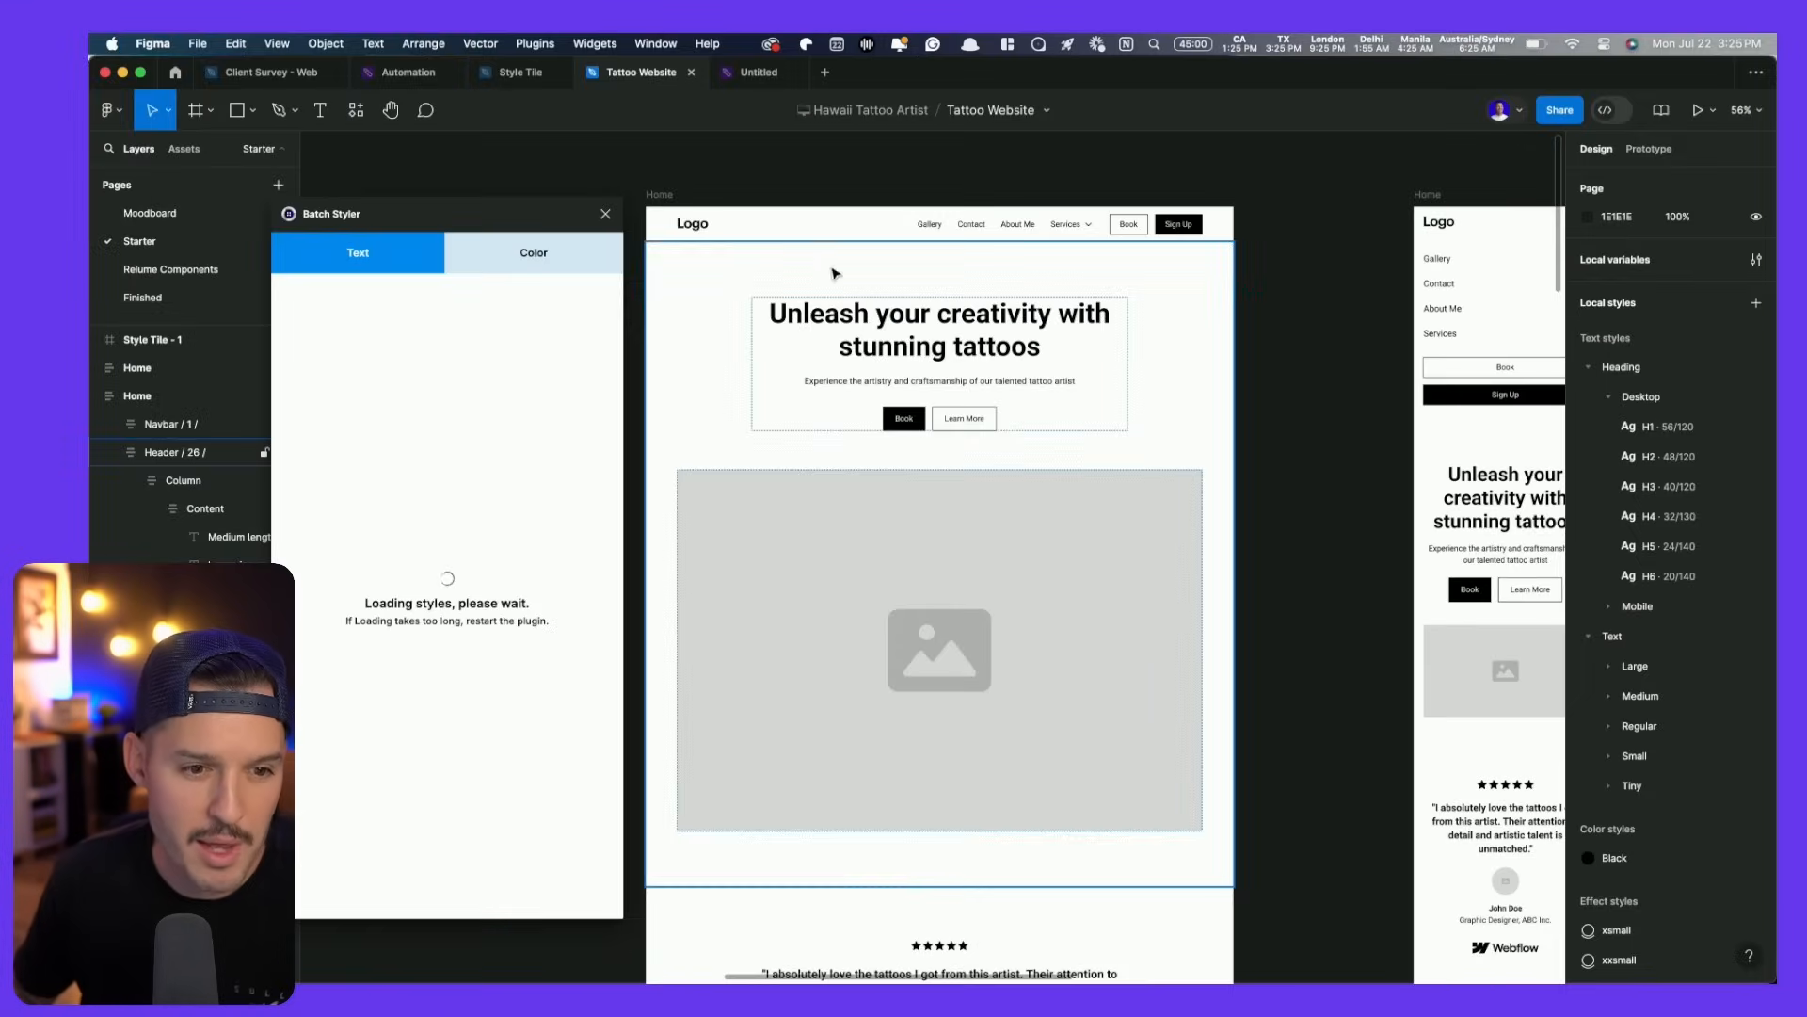
left_click_drag(435, 218, 559, 188)
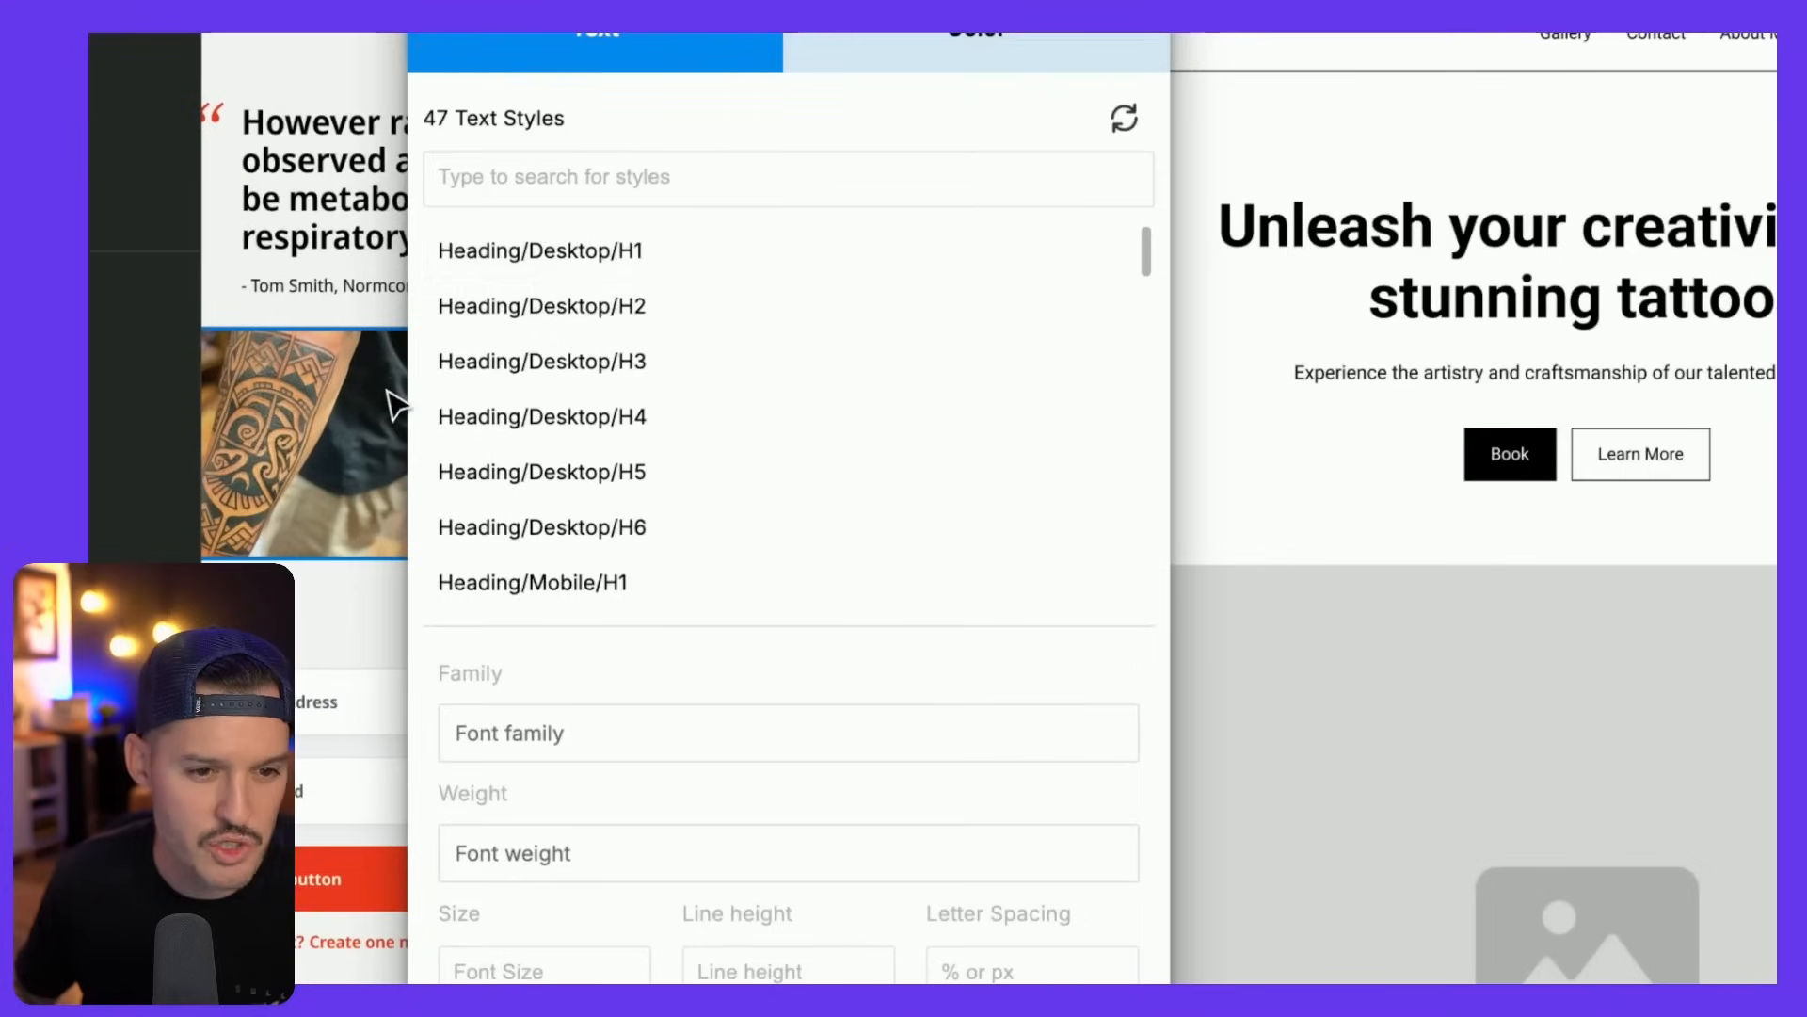
left_click(573, 250)
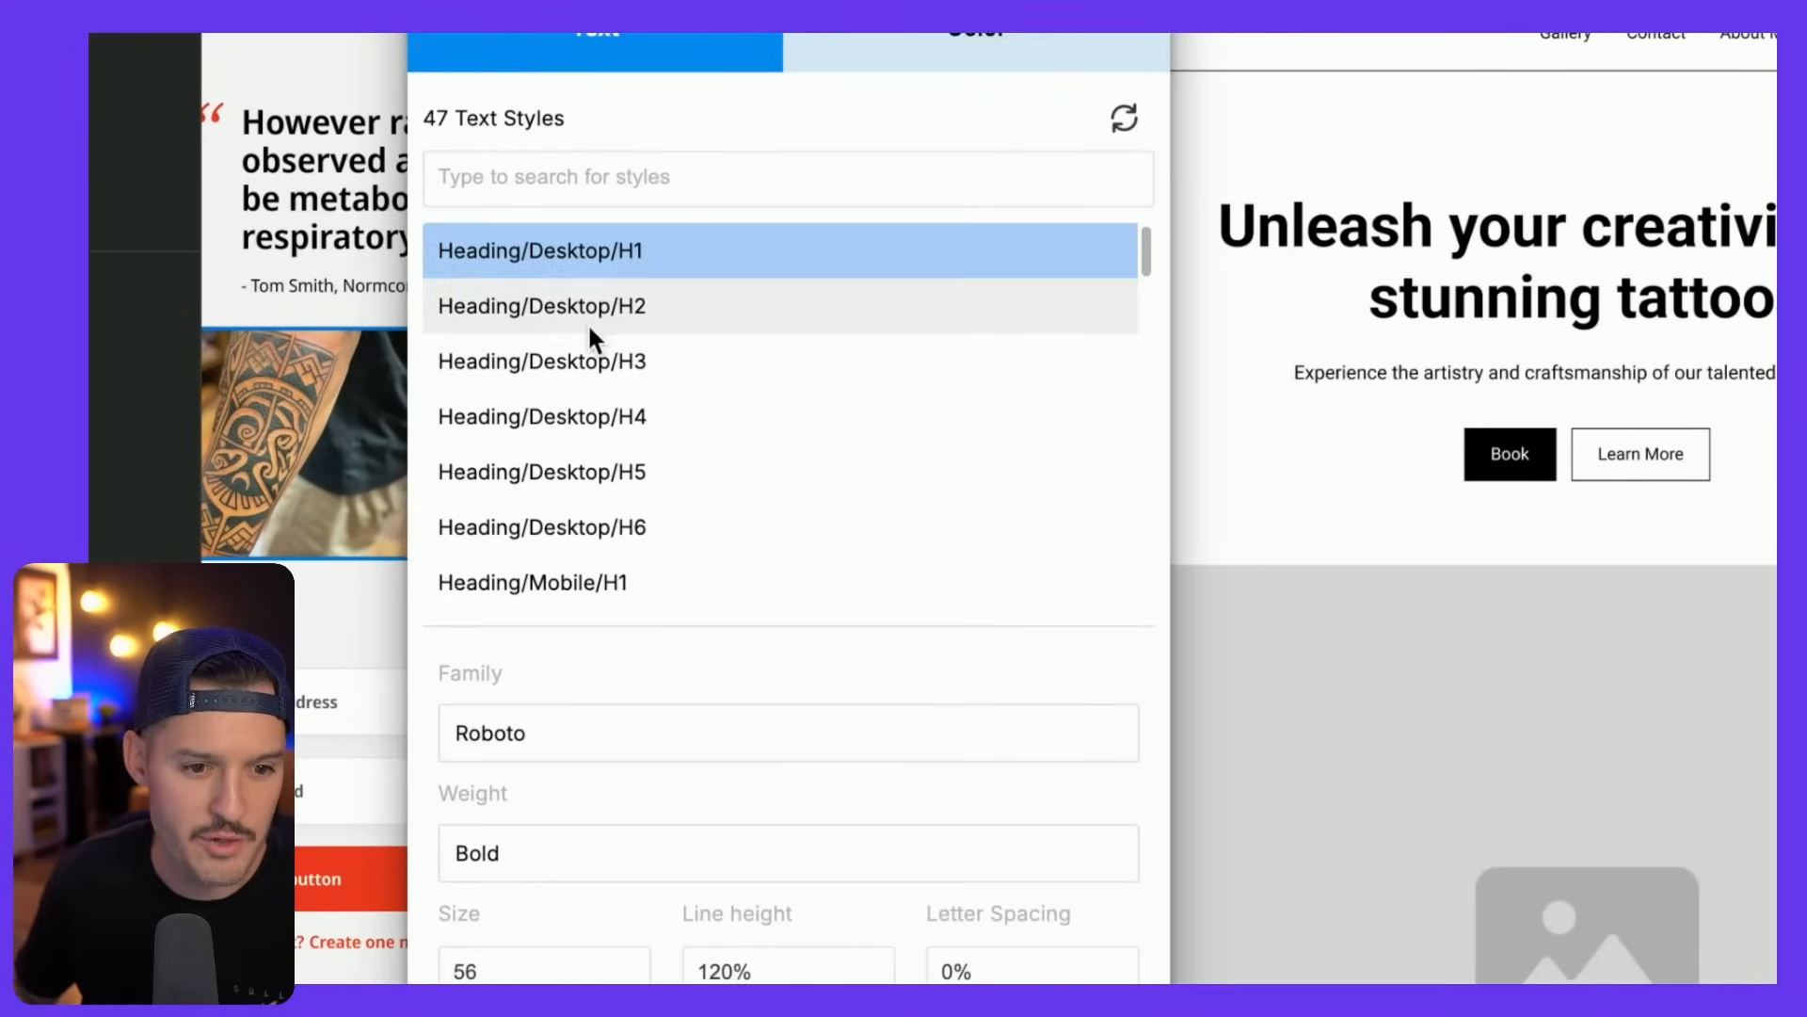
scroll(589, 349, "down", 20)
left_click(550, 583, "shift")
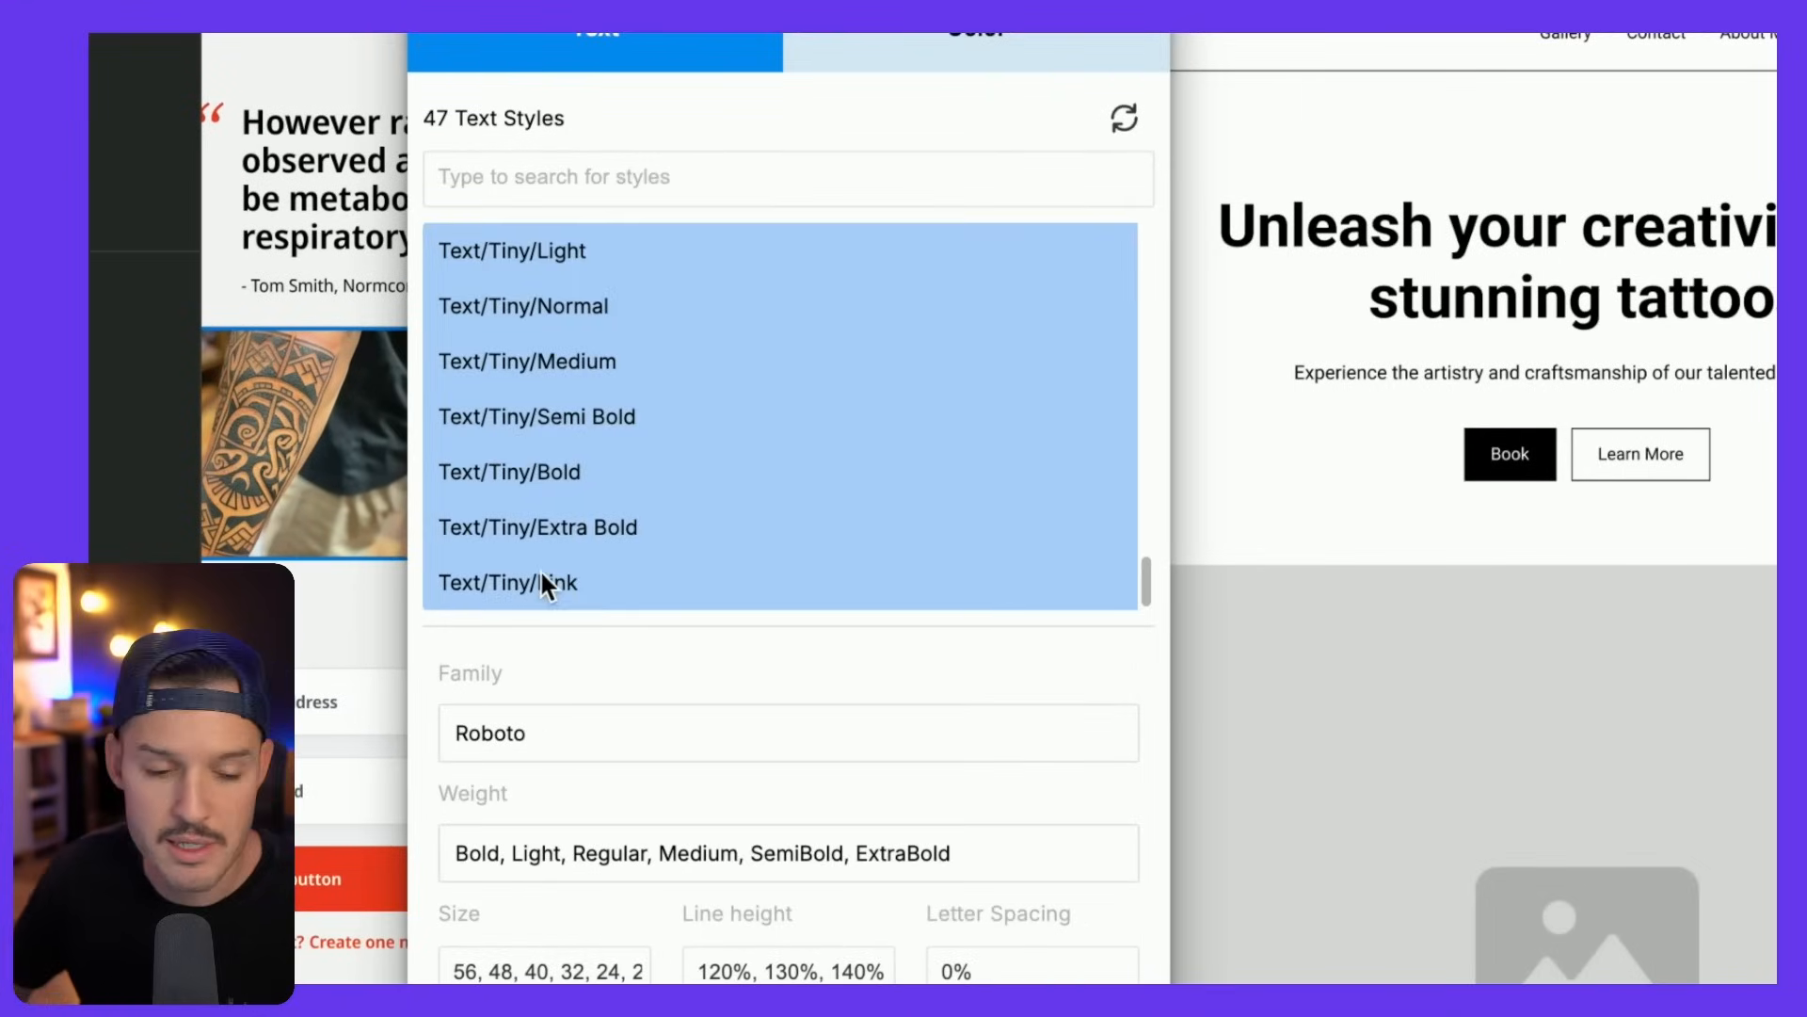
- Change the selected styles' font family to Noto Sans and update them
left_click(546, 745)
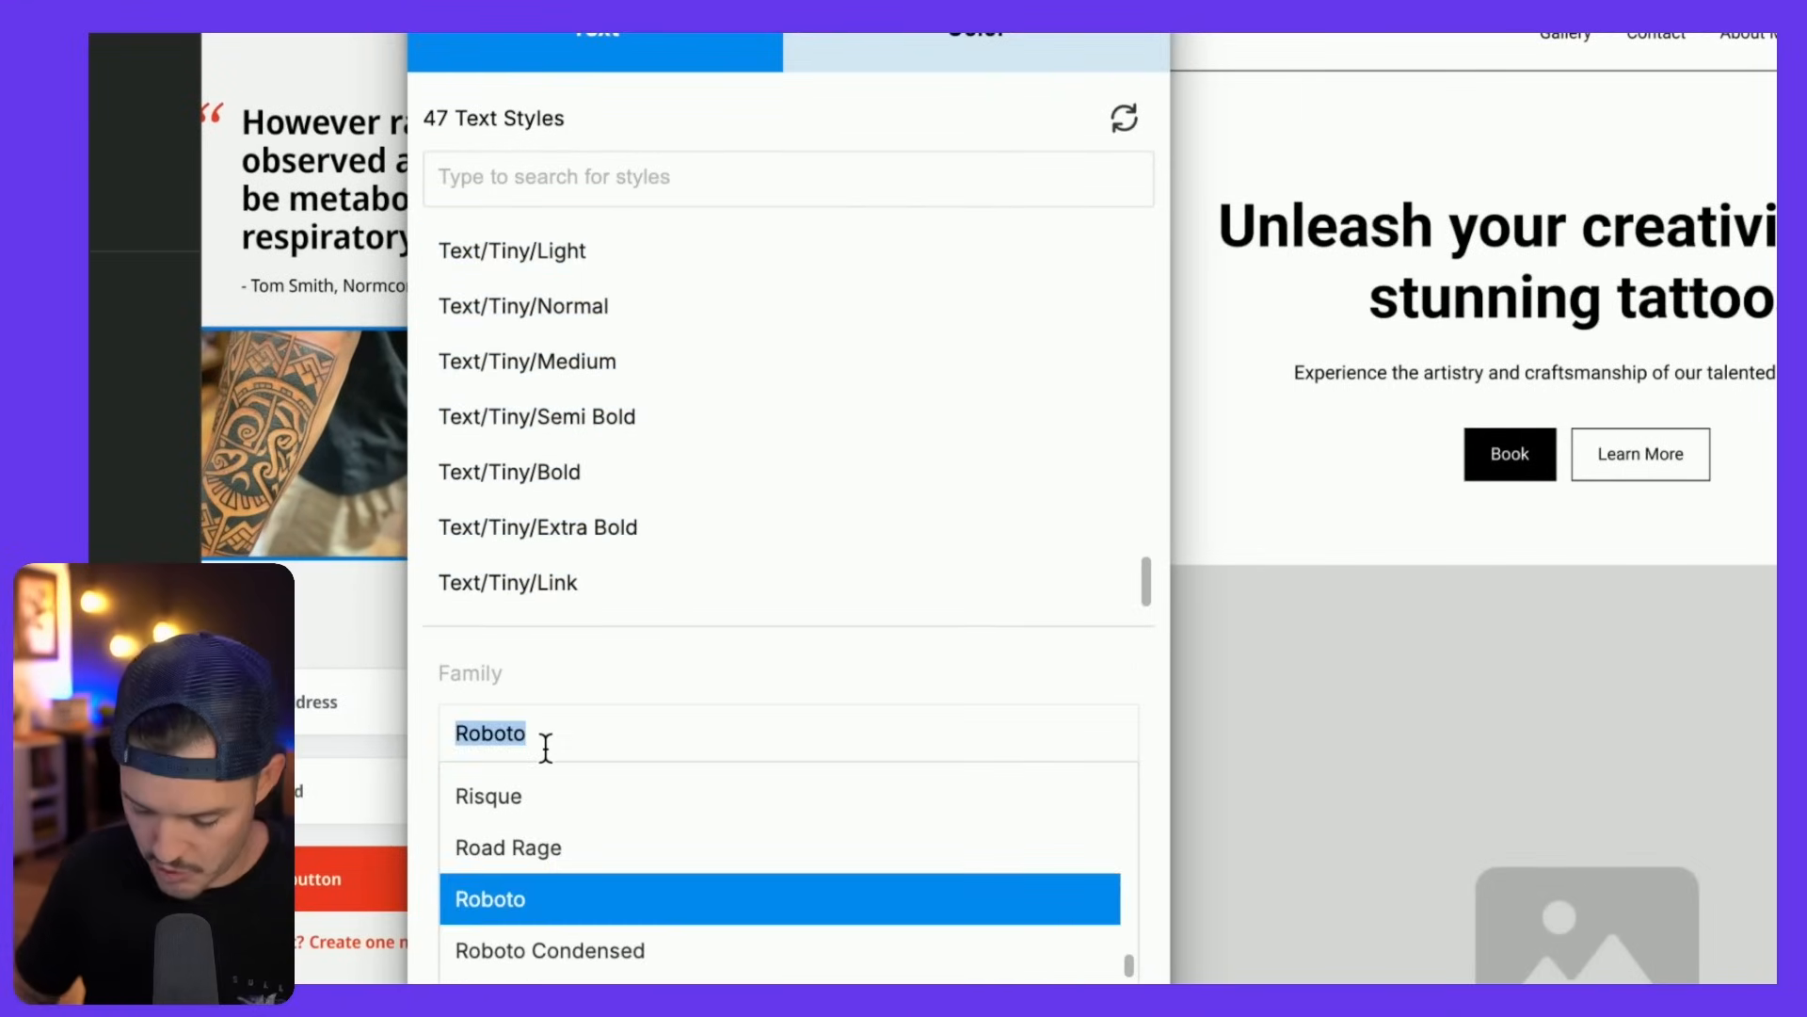
type("noto")
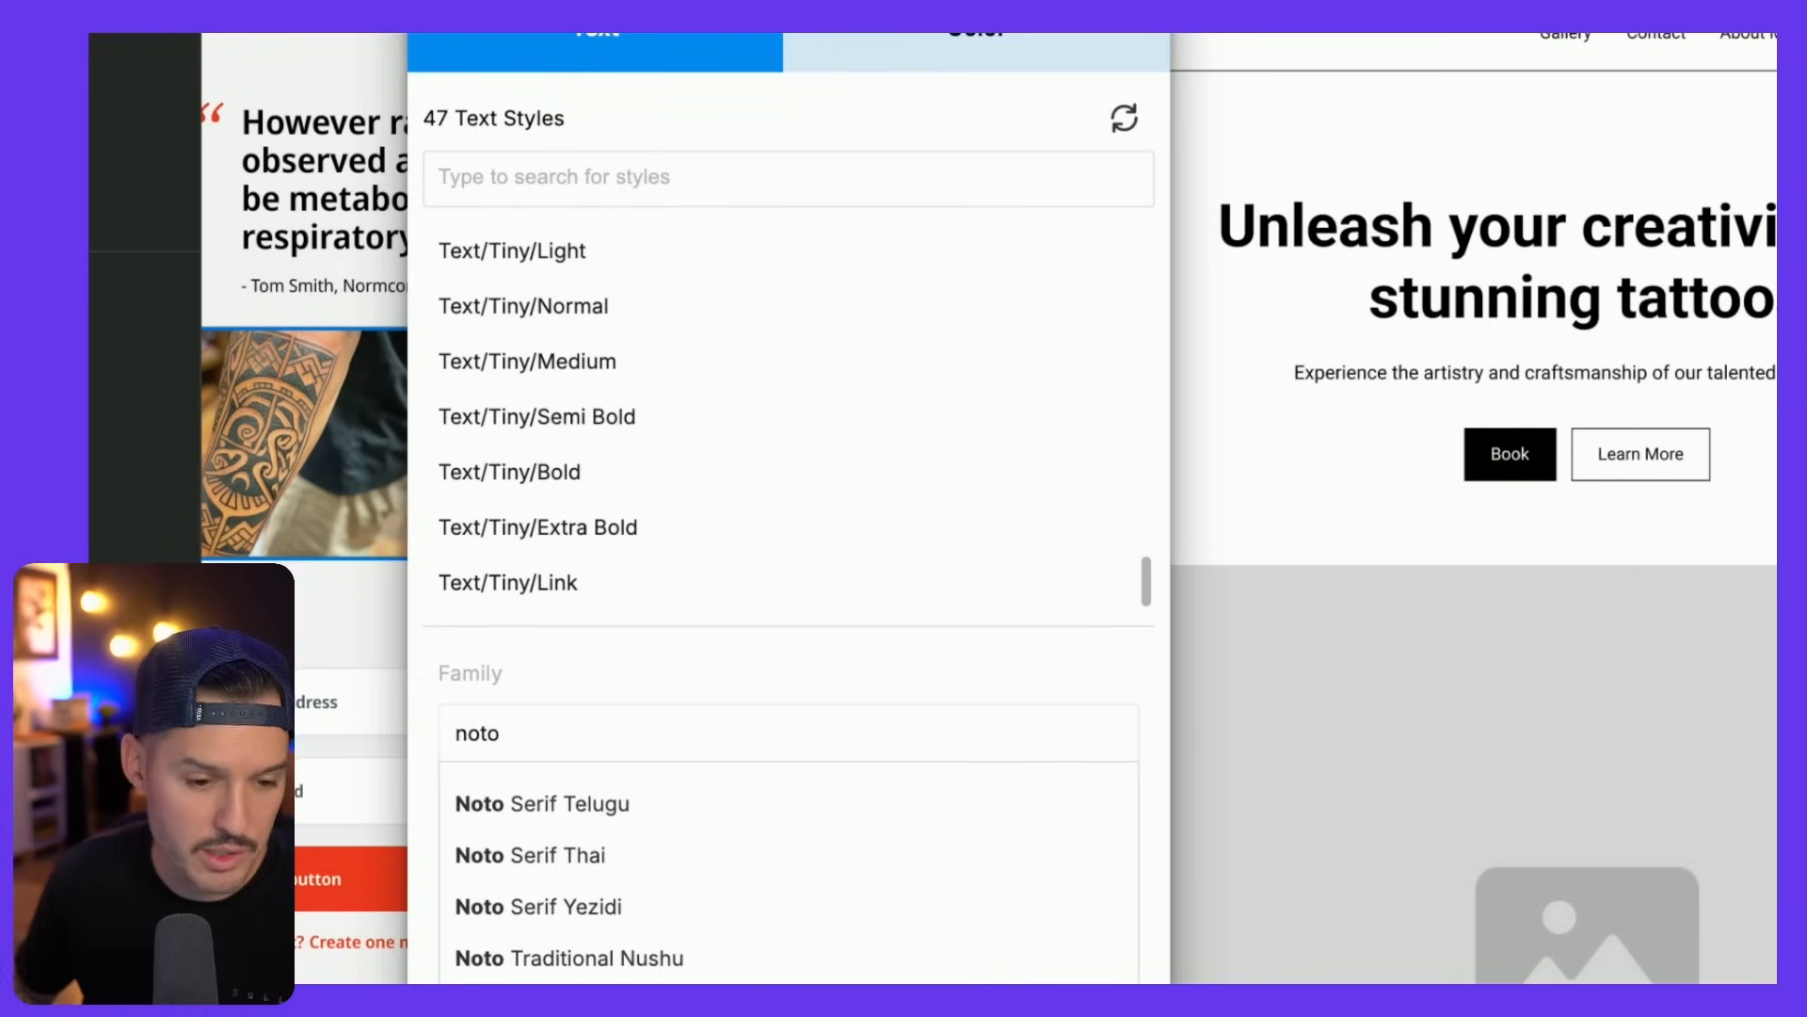
scroll(687, 669, "down", 2)
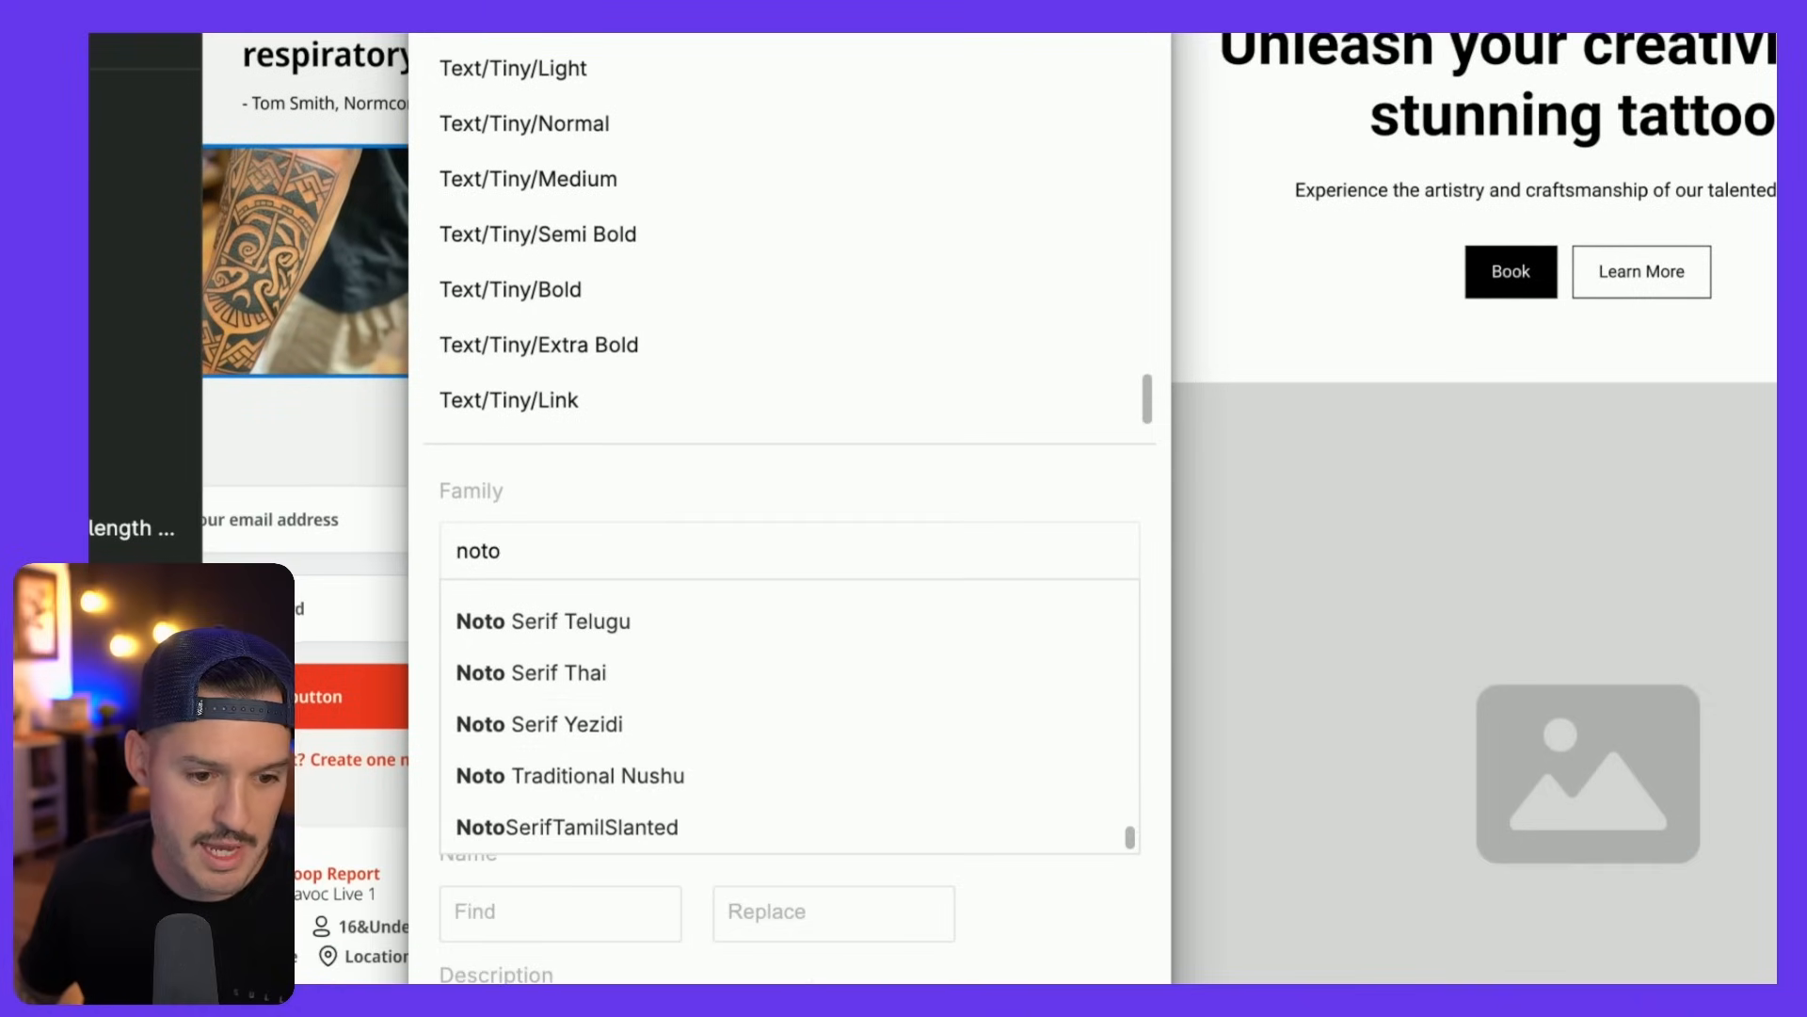
scroll(691, 750, "up", 5)
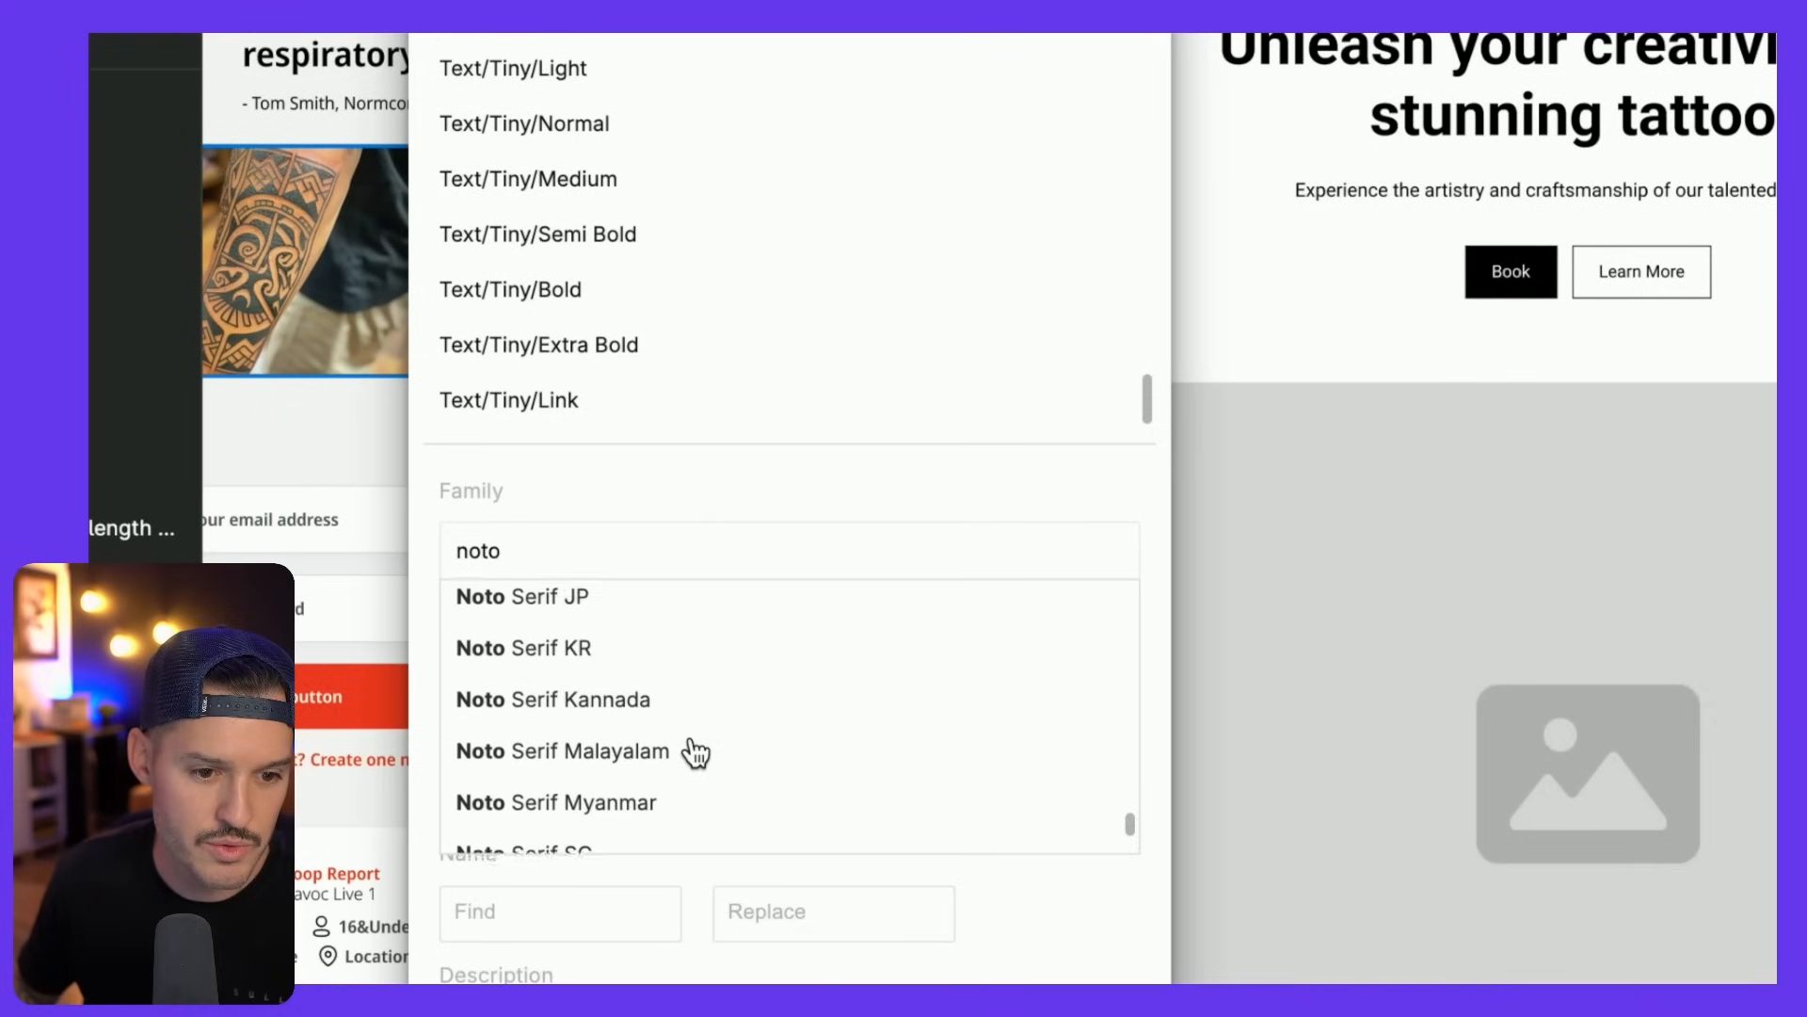
scroll(692, 749, "up", 5)
scroll(678, 762, "down", 2)
scroll(649, 698, "up", 5)
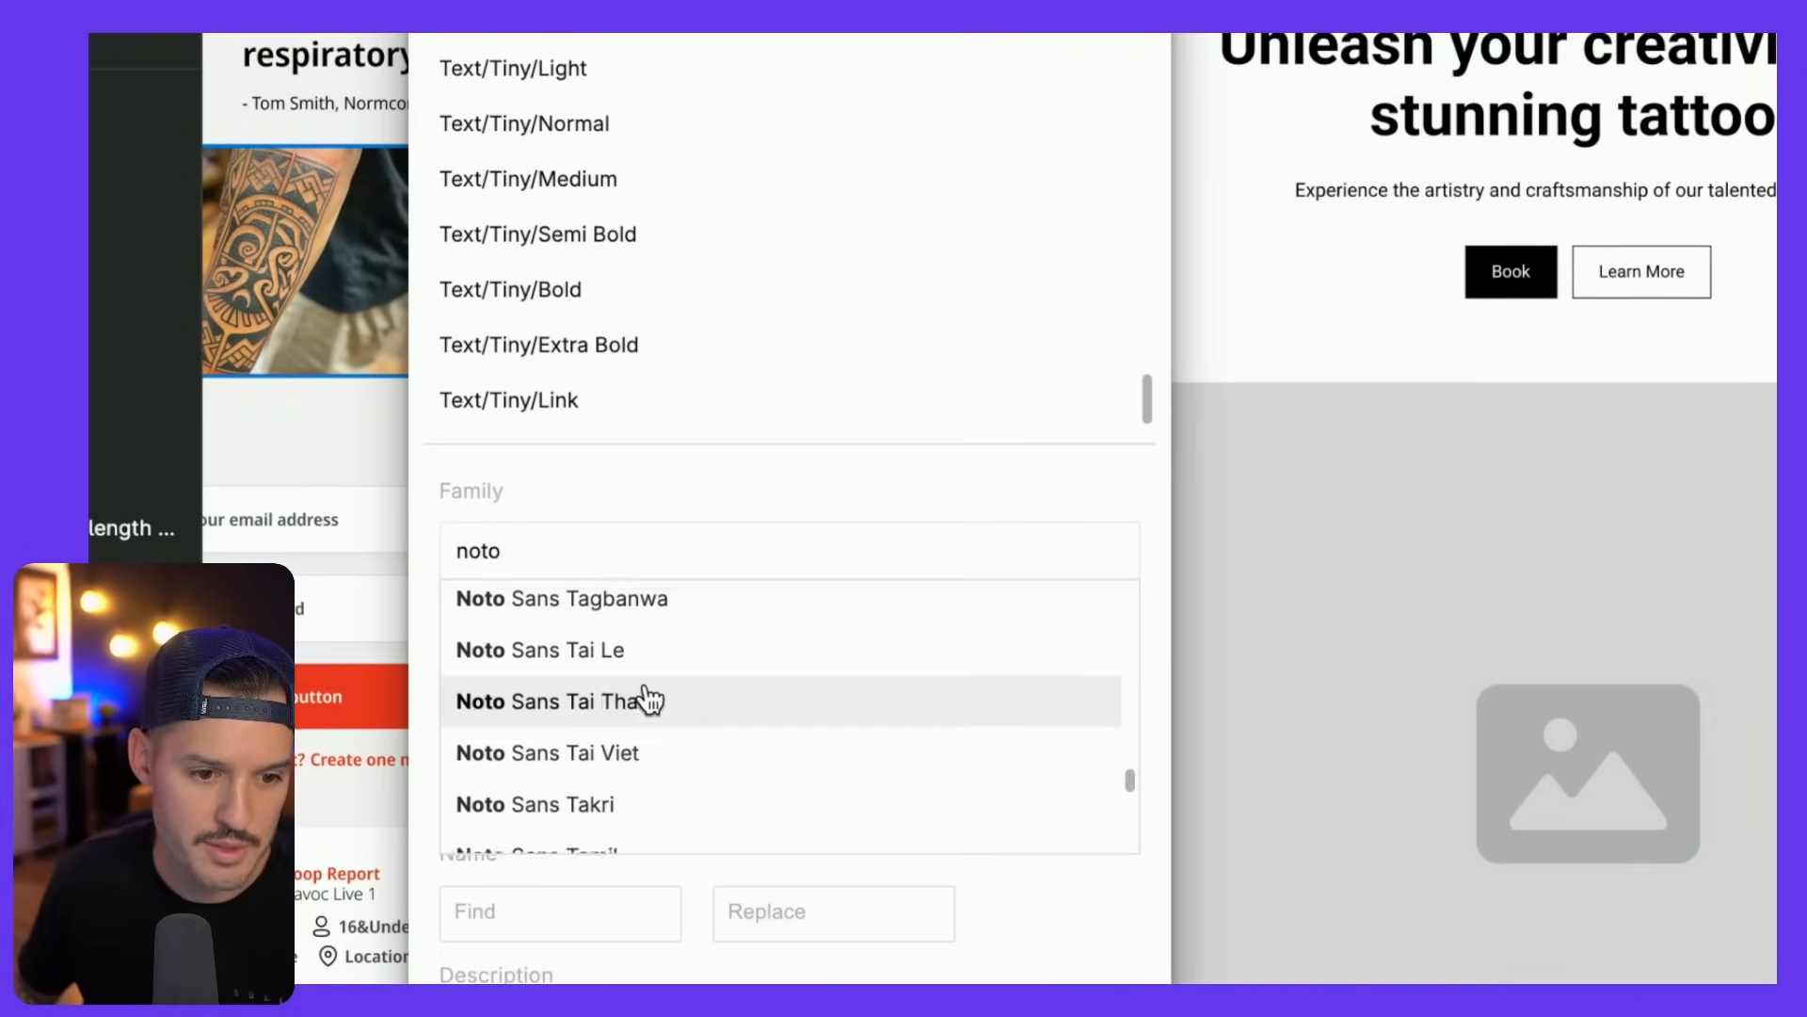
scroll(650, 699, "up", 1)
type("sana")
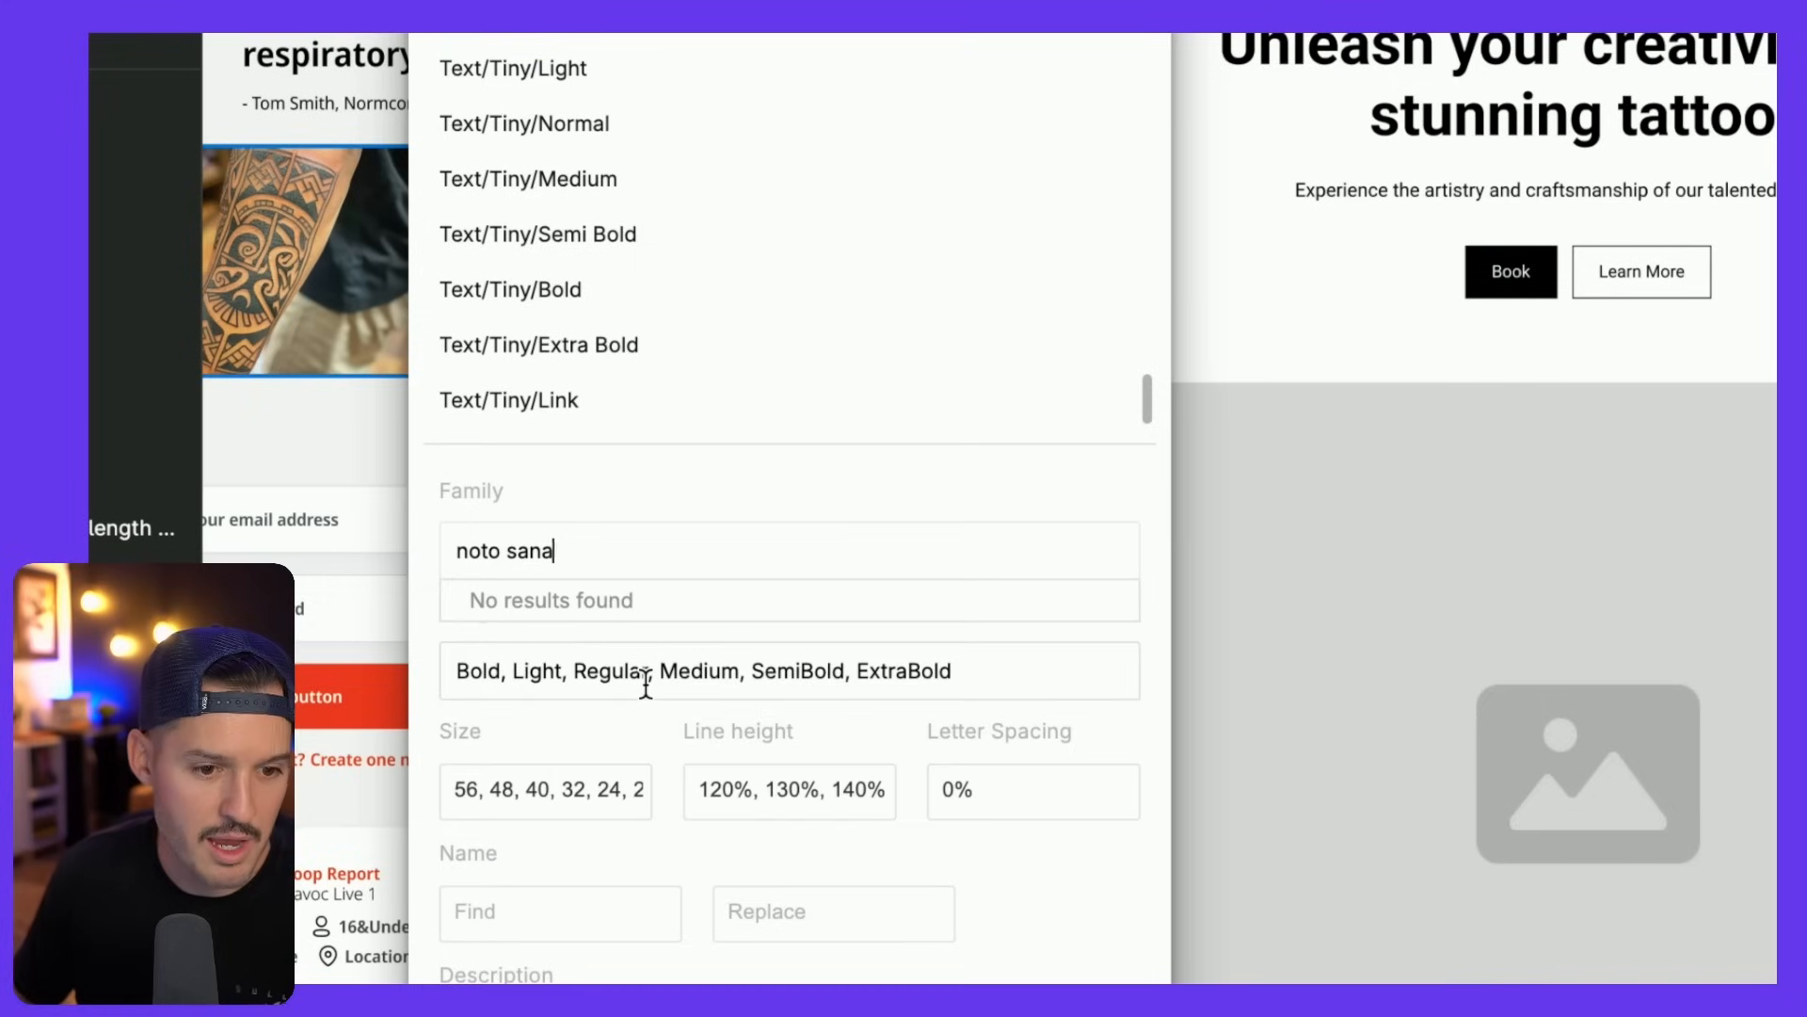
key("BackSpace")
left_click(595, 605)
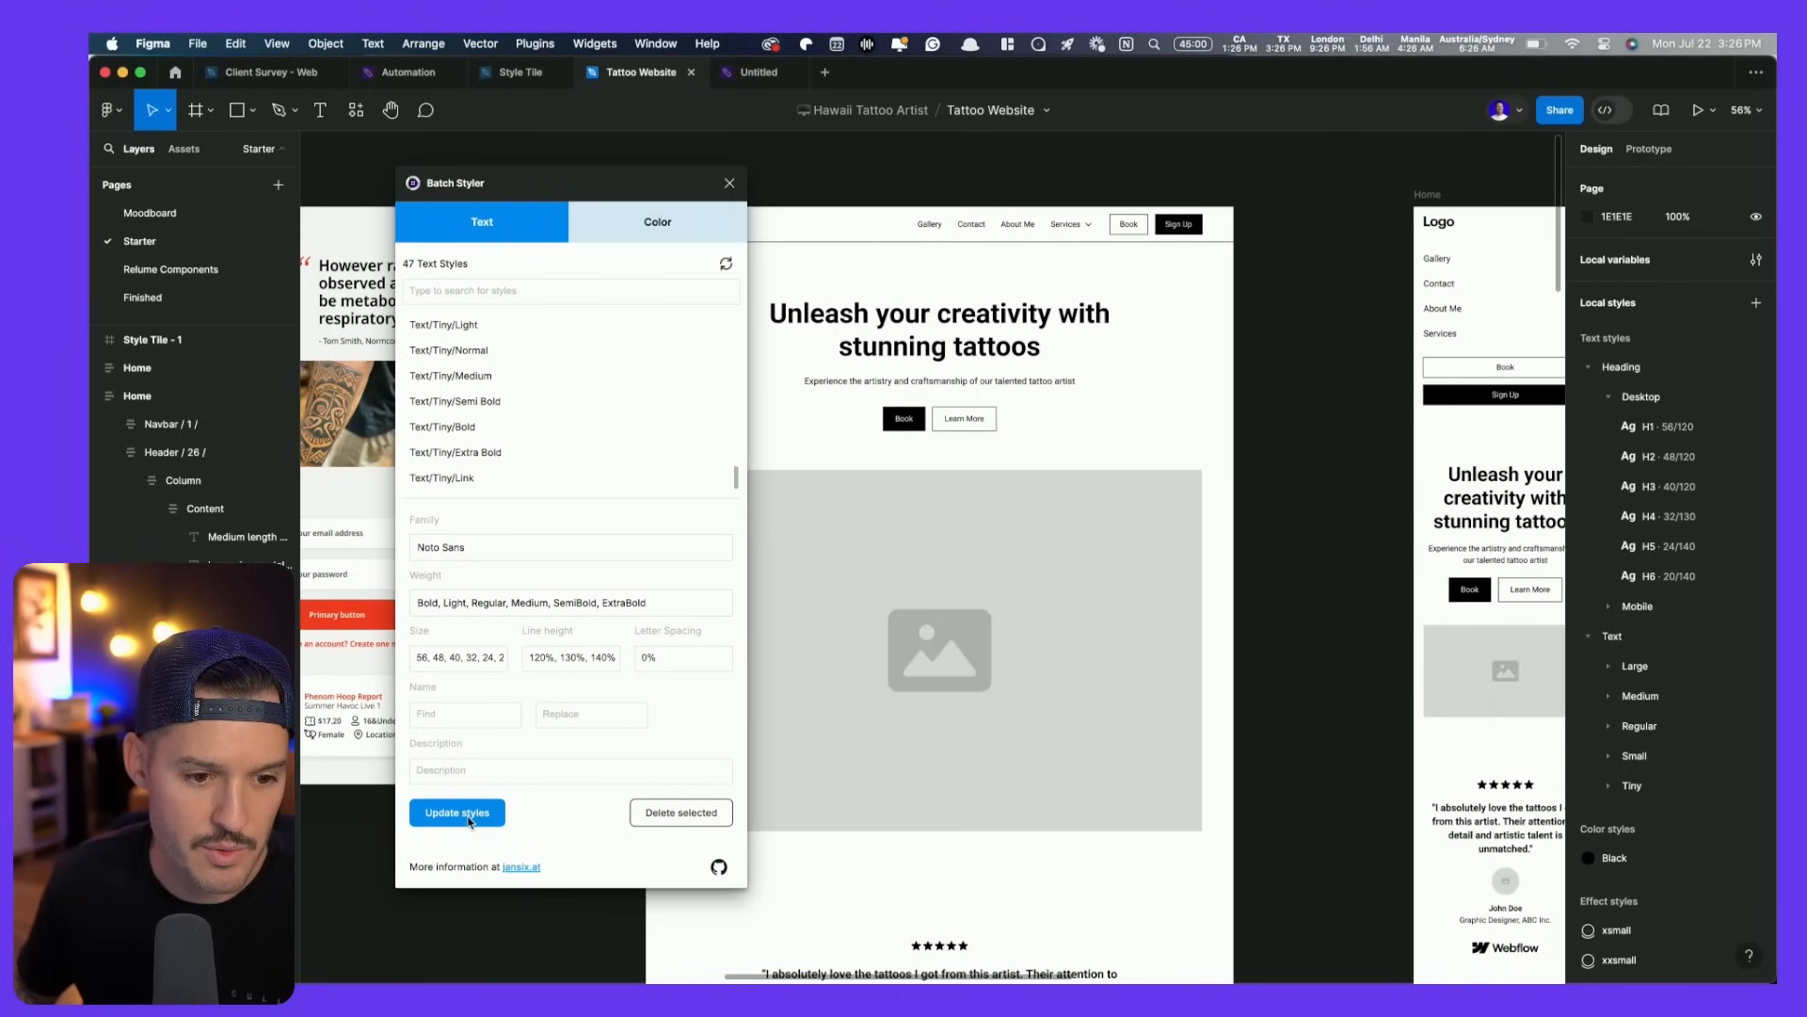
left_click(468, 819)
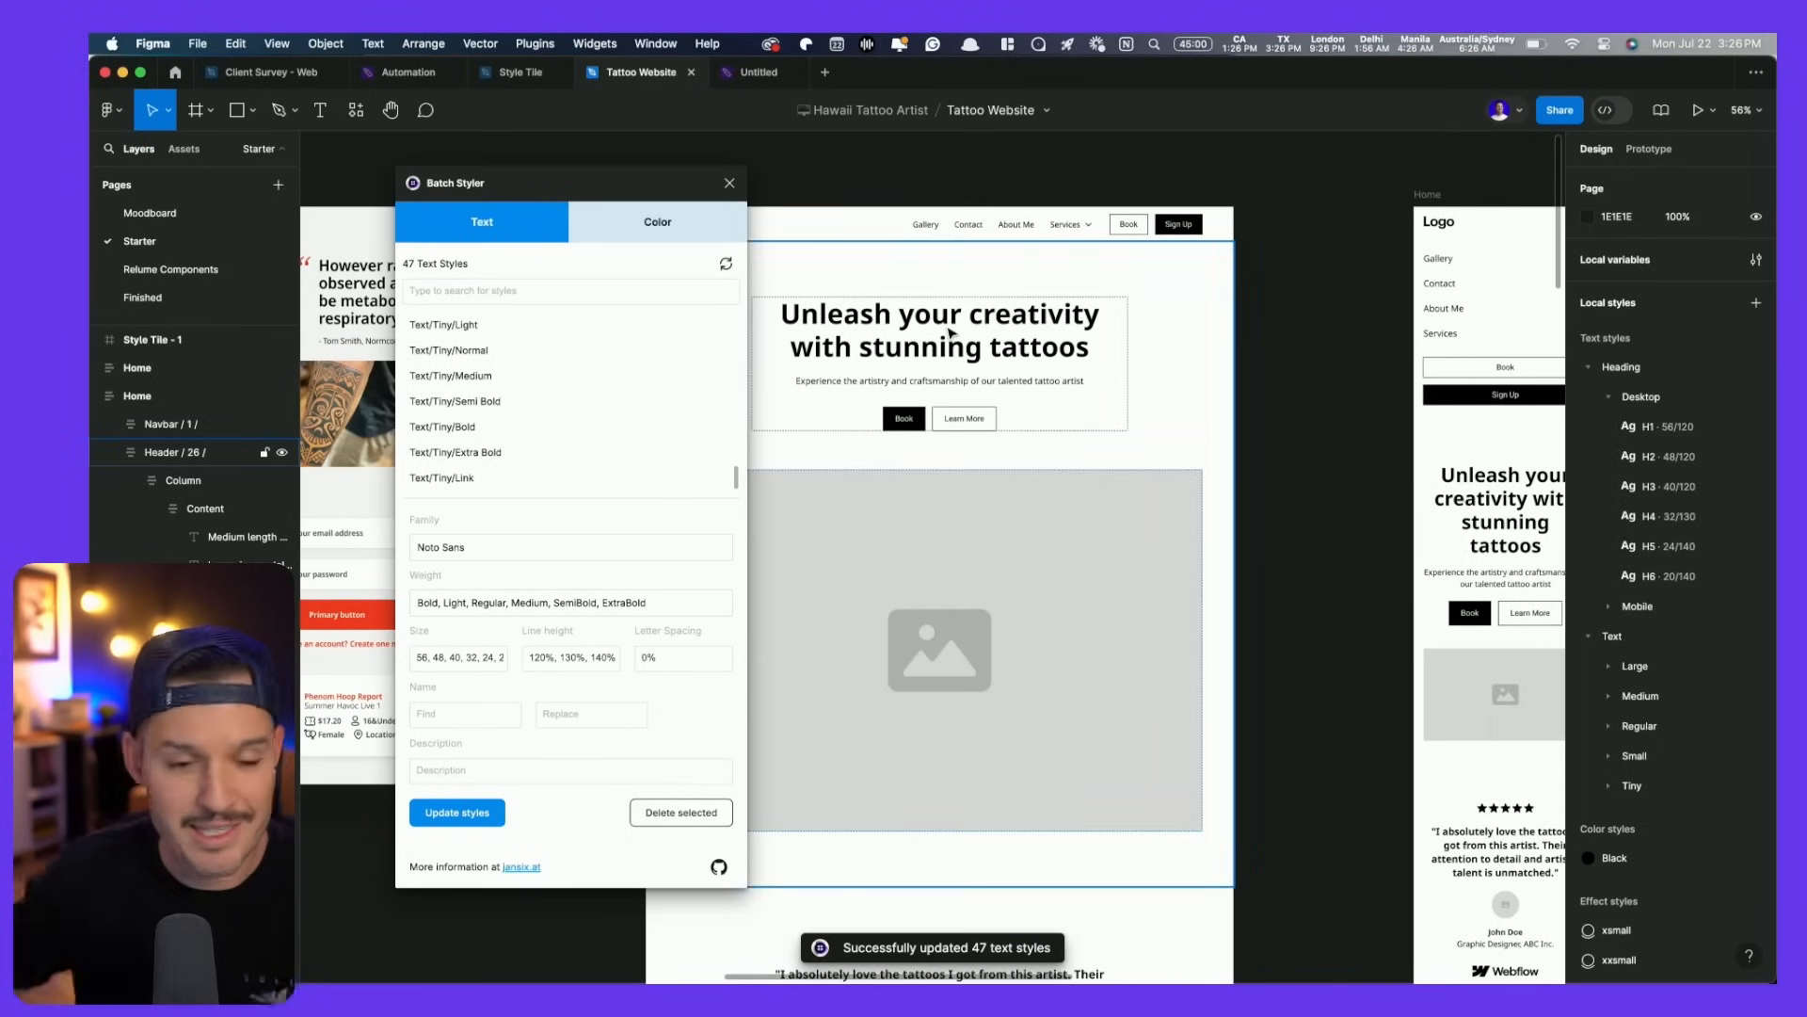
- Close the Batch Styler plugin and zoom in on the Home page frame
left_click(695, 231)
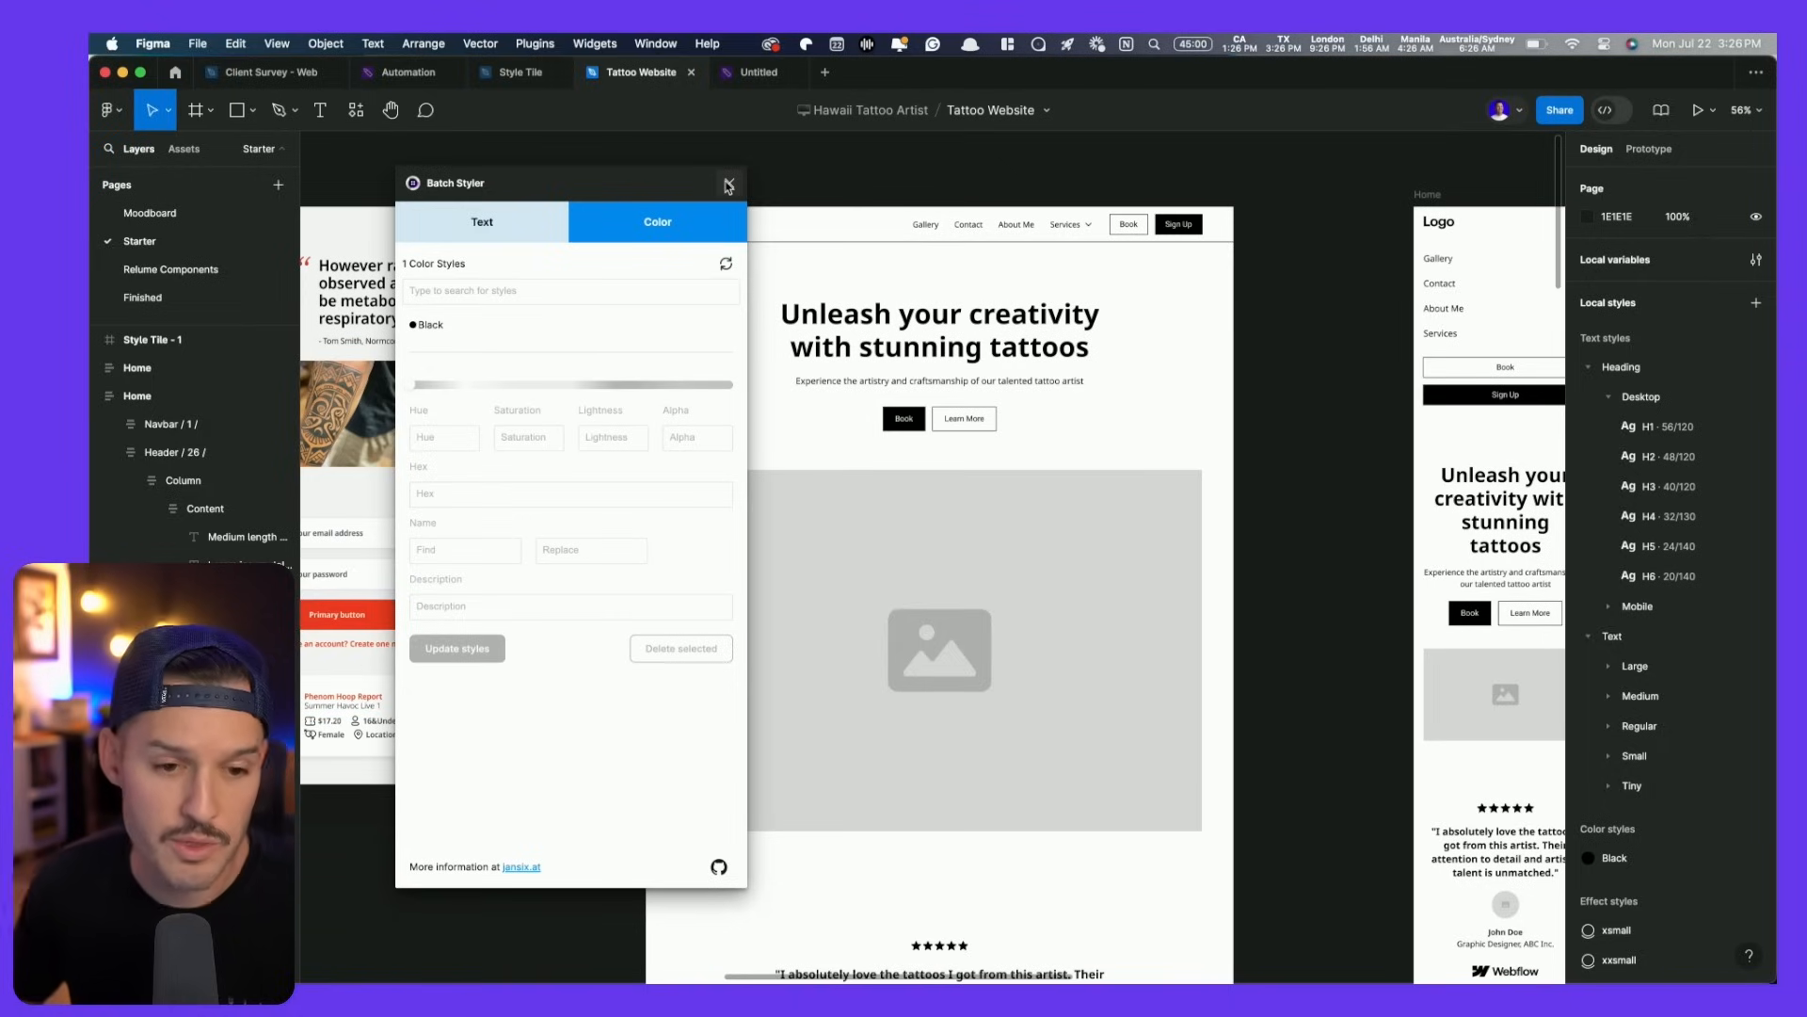
left_click(729, 185)
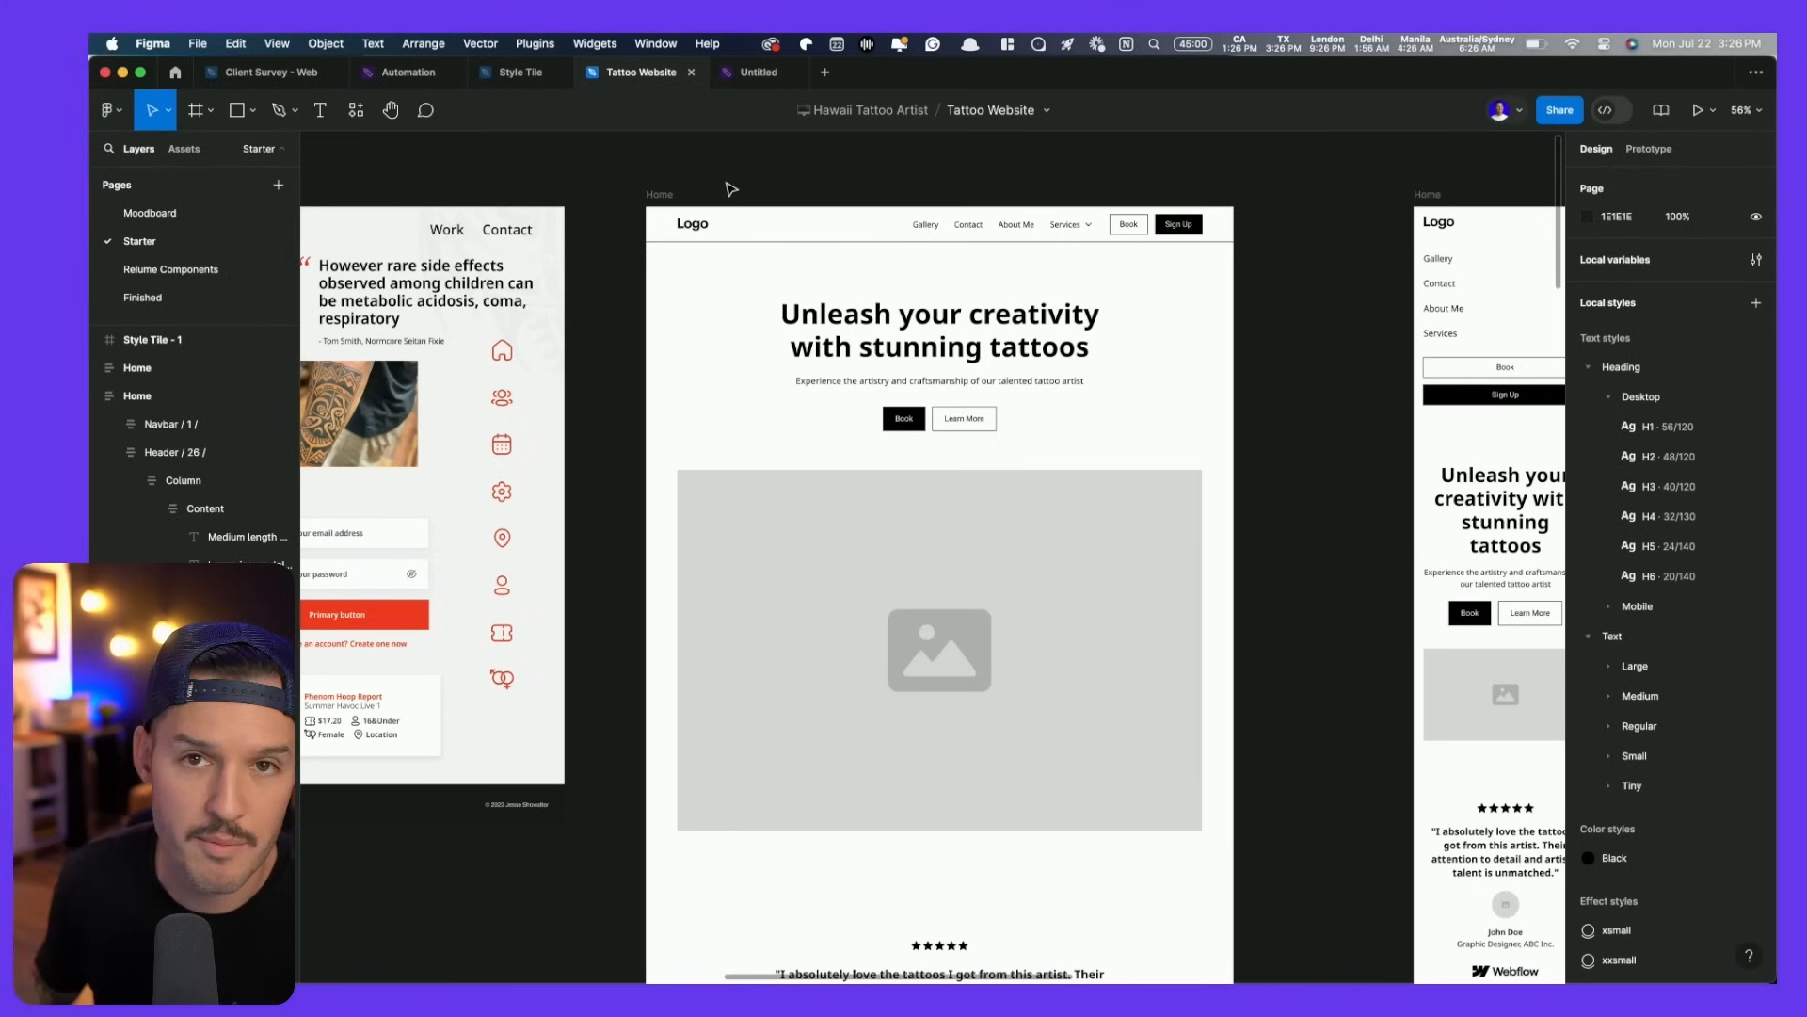
scroll(819, 439, "left", 10)
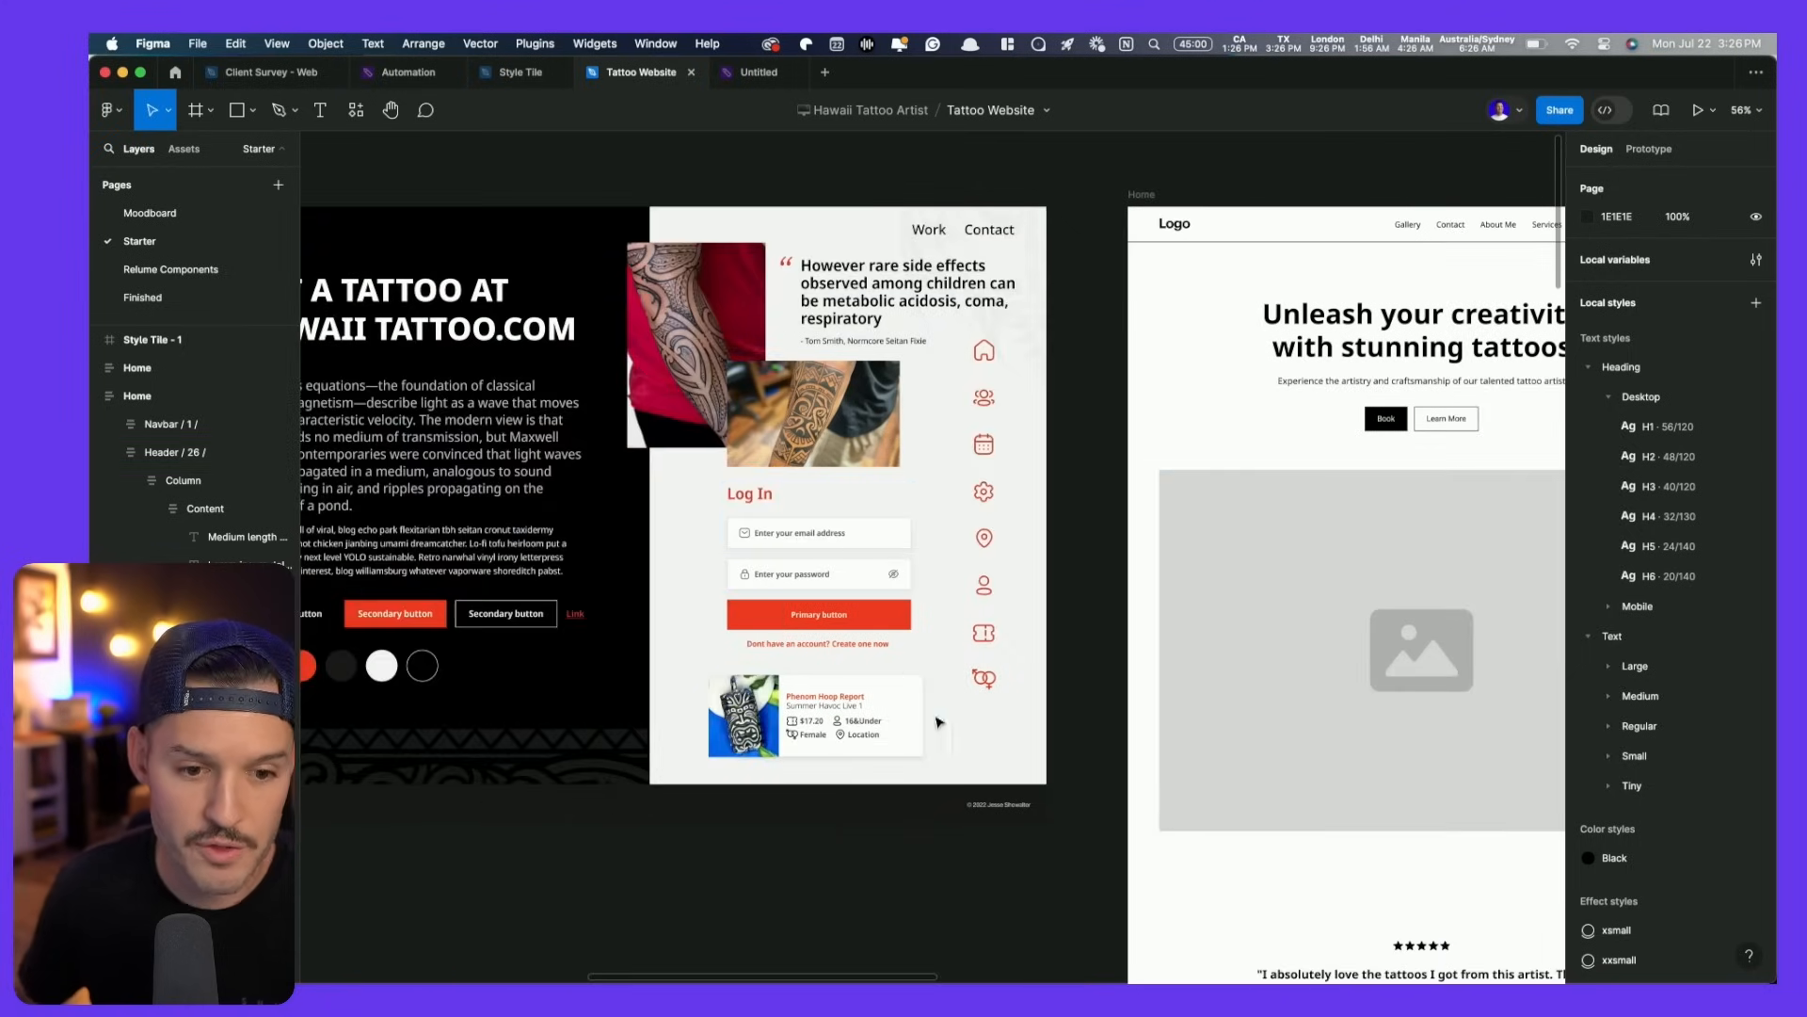
scroll(992, 556, "right", 10)
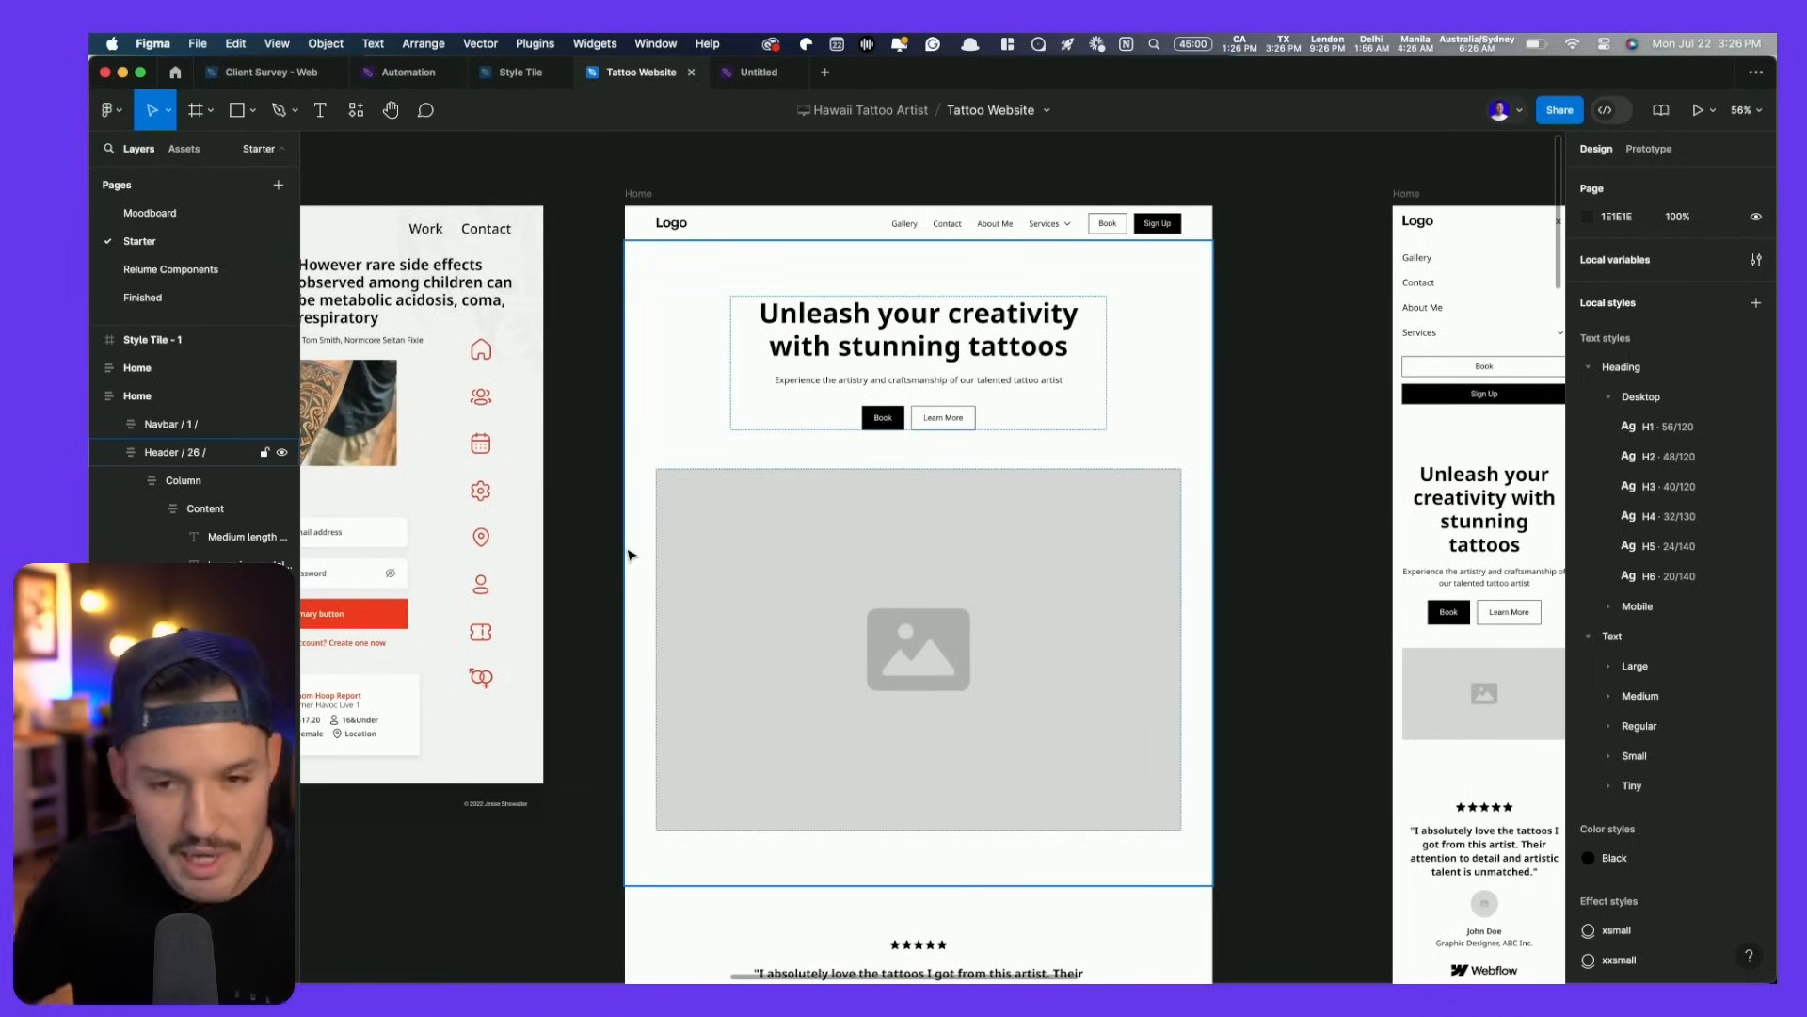
left_click_drag(603, 193, 1410, 760)
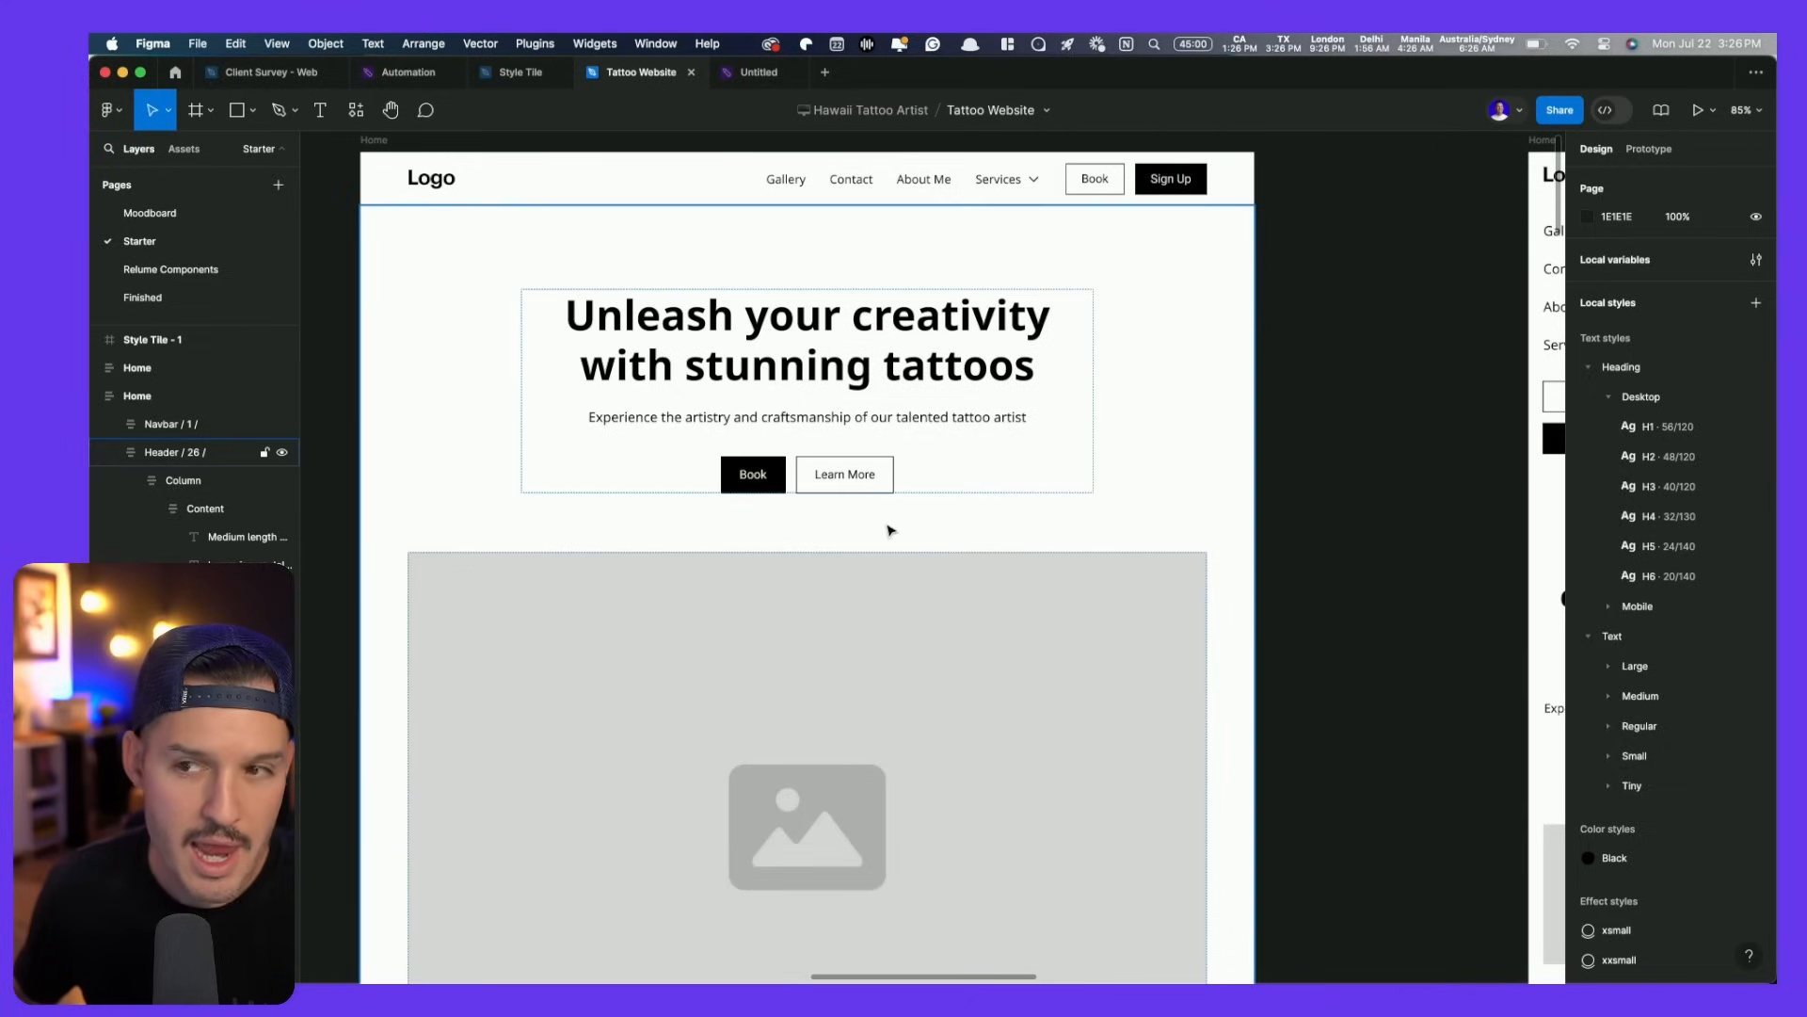
- Duplicate the hero subtitle and move the copy above the heading, ready for new text
left_click(827, 423, "super")
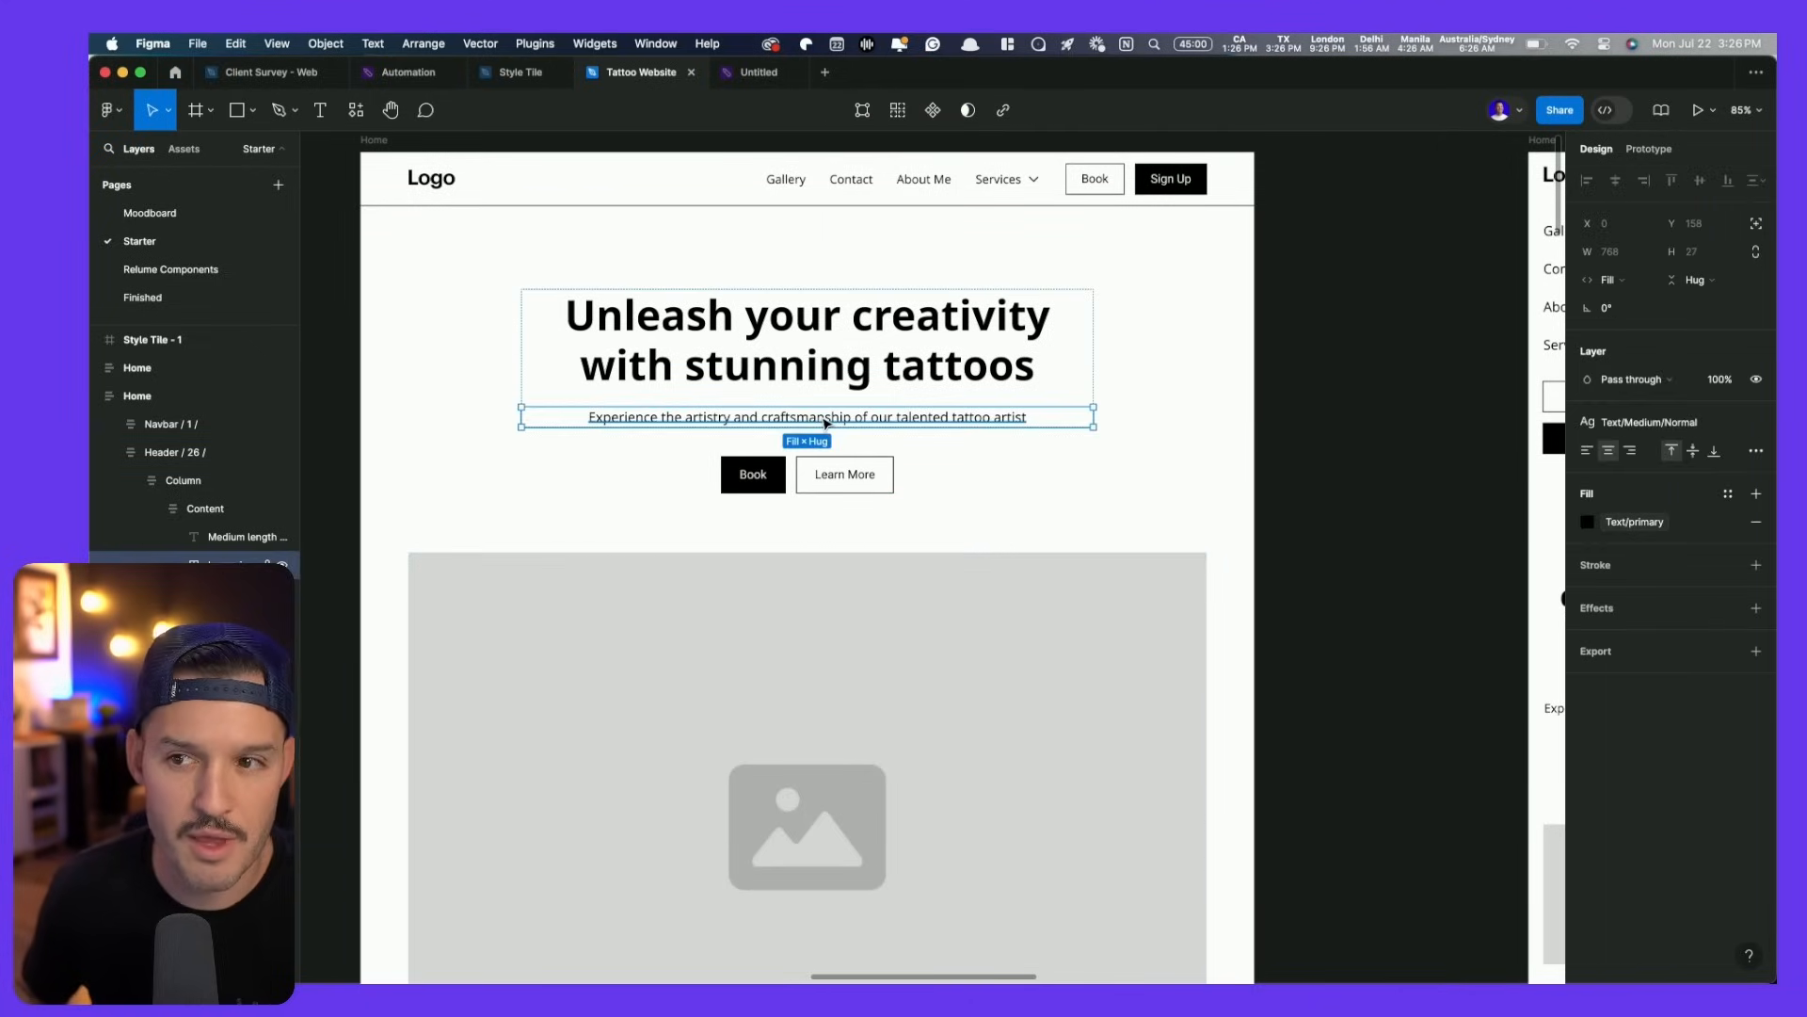
key("super+d")
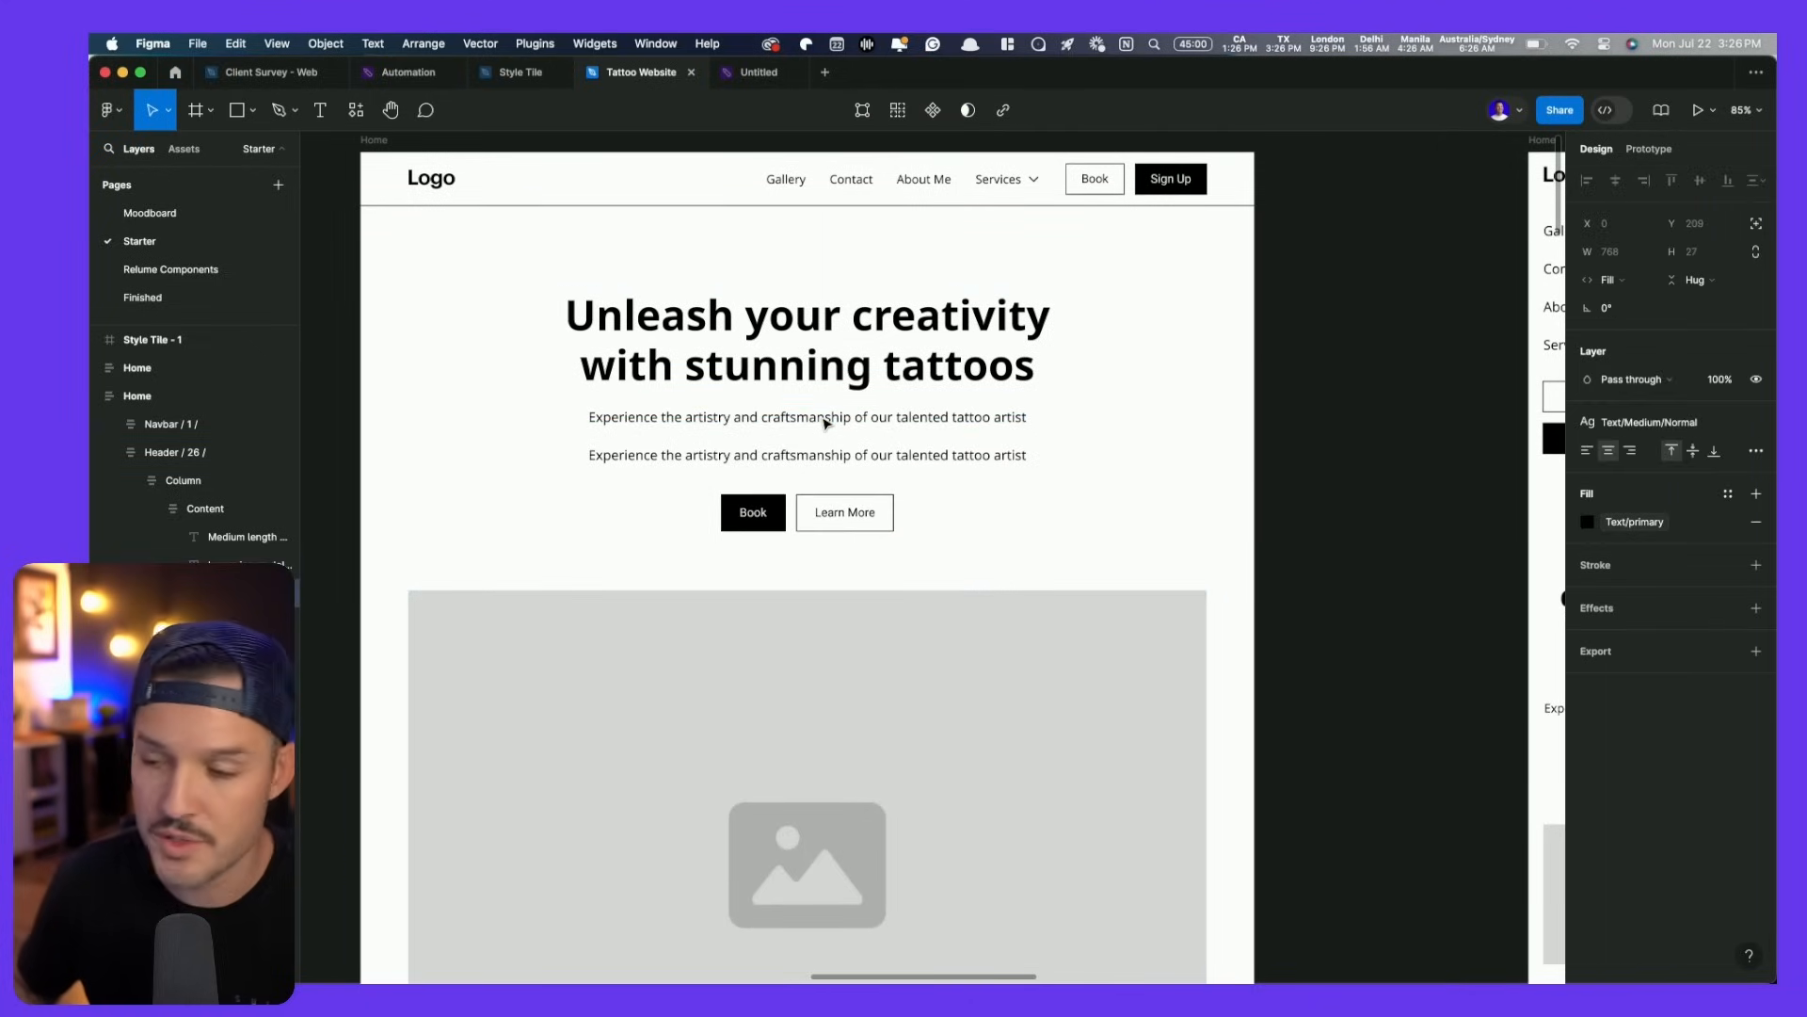
key("Up")
key("Up")
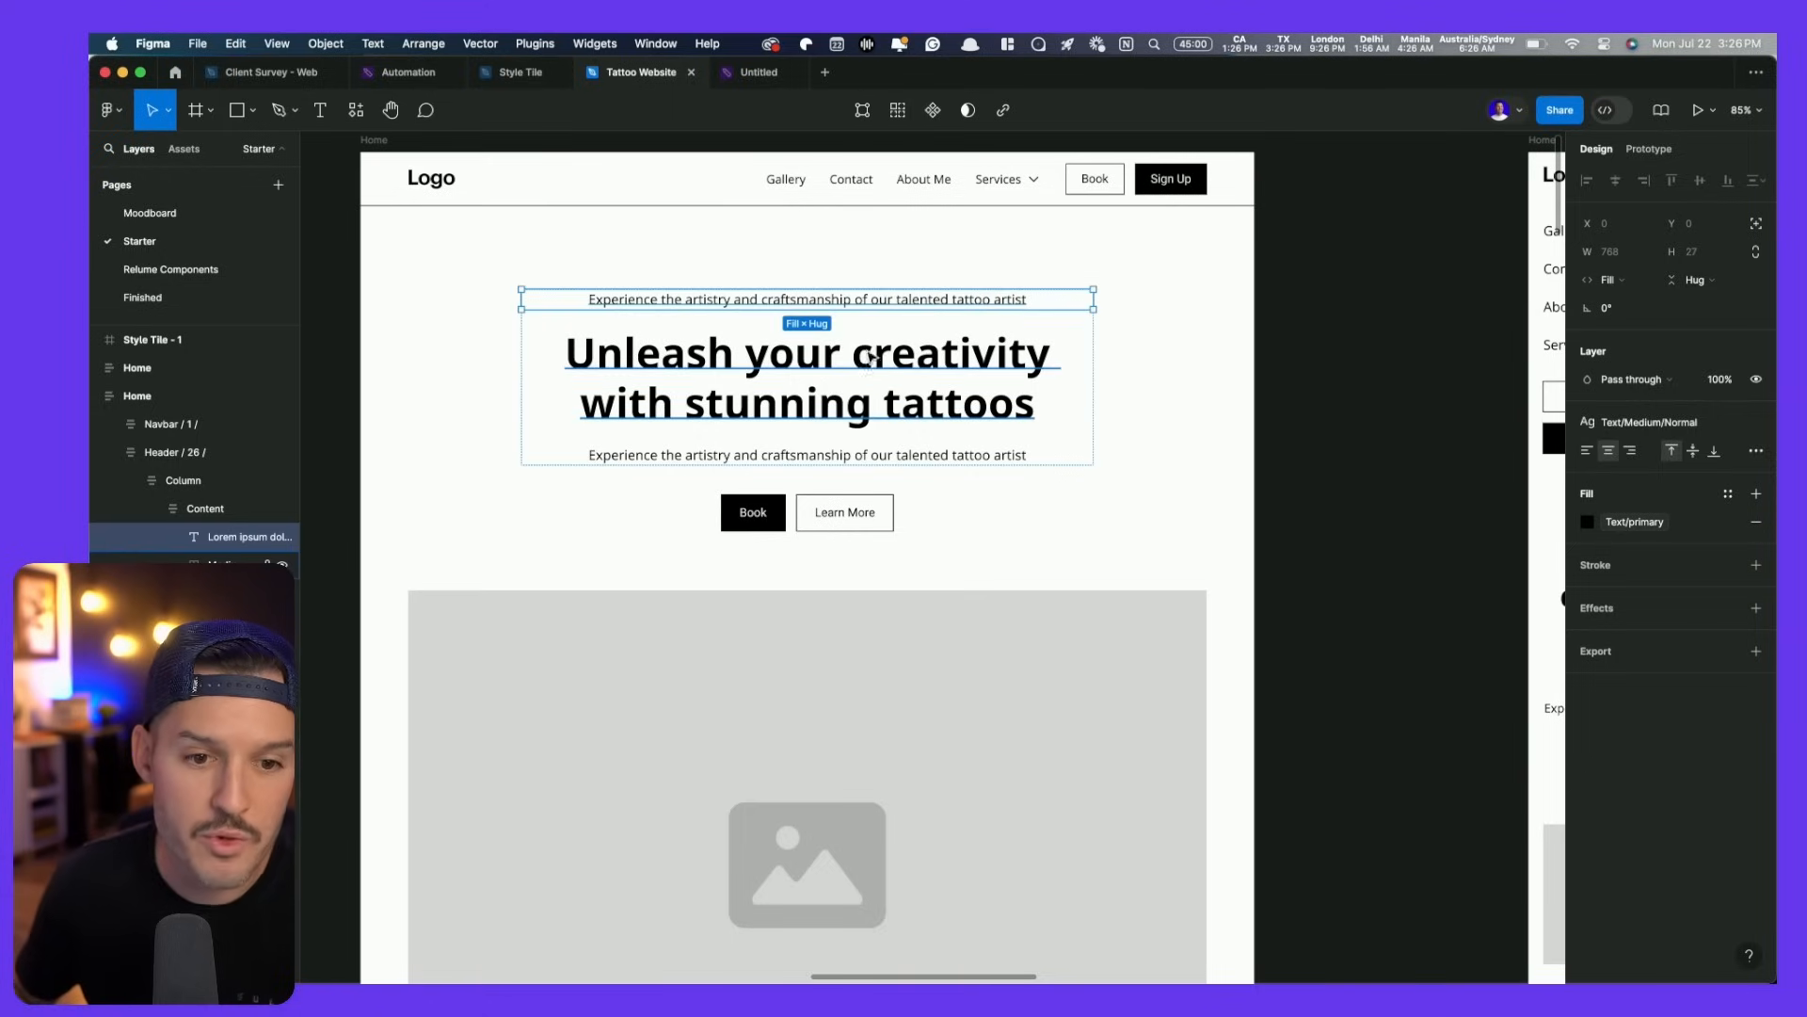
key("Return")
key("super+Tab")
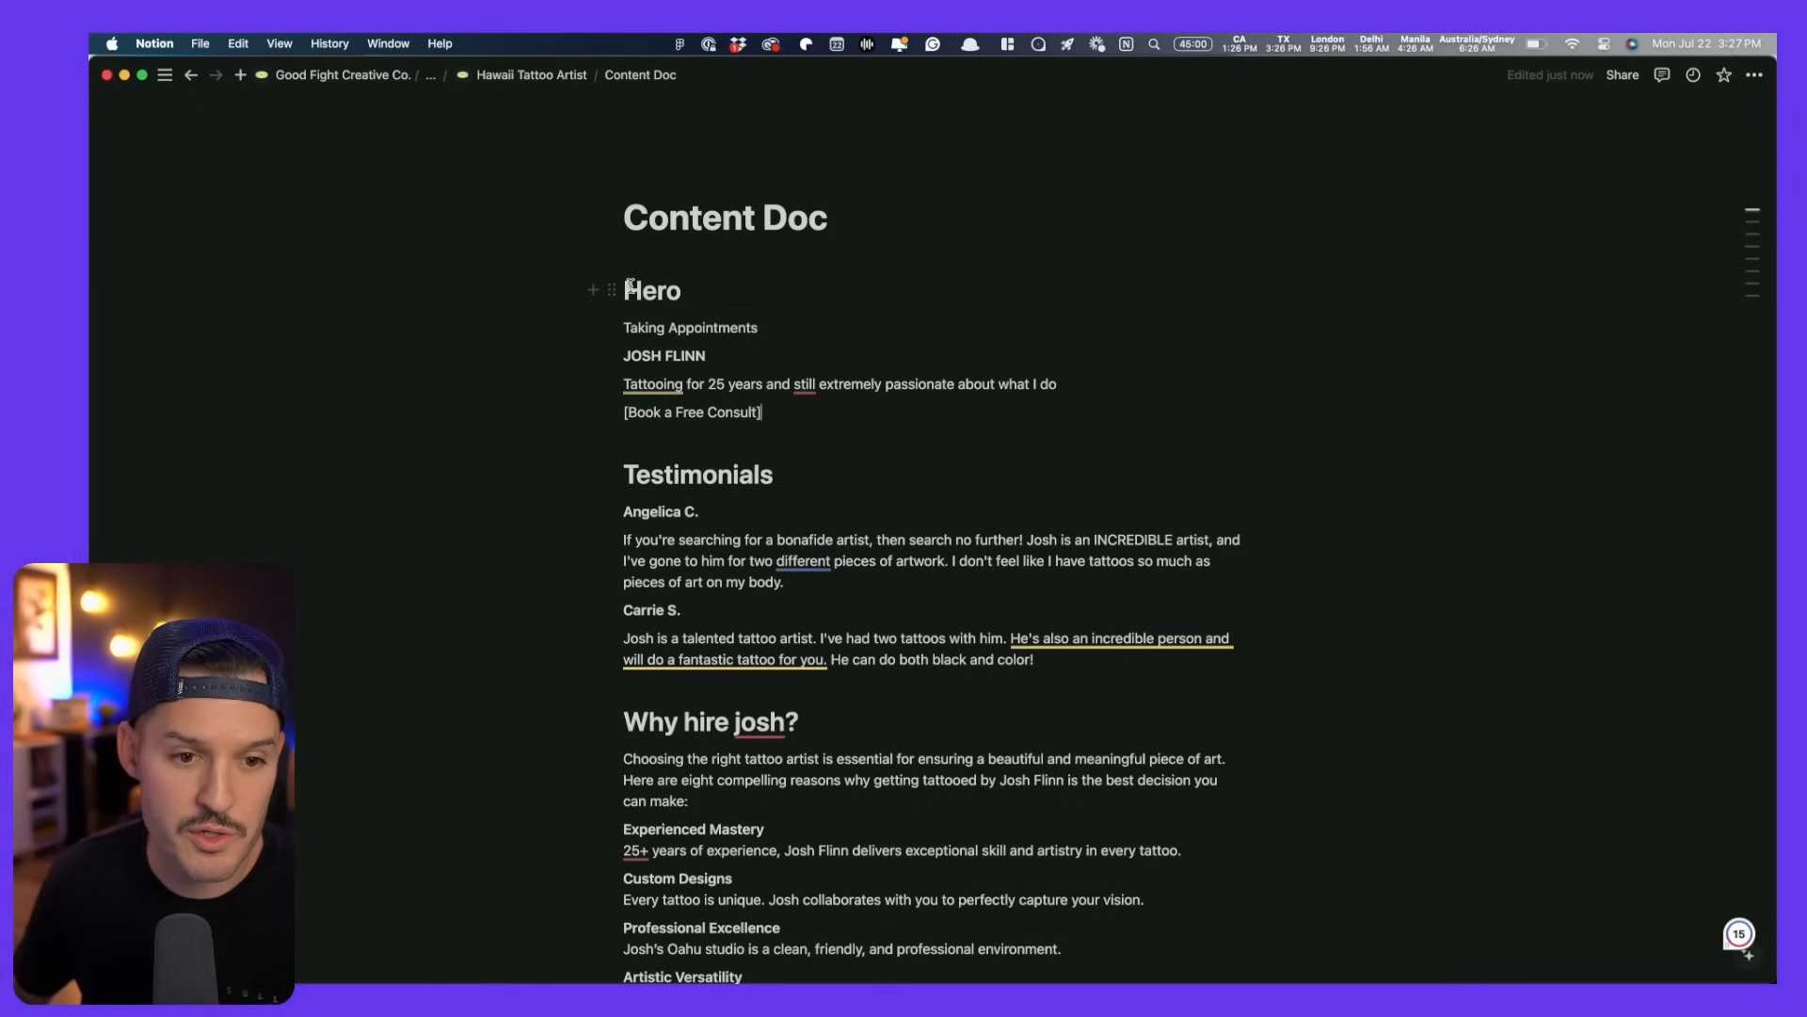
- In the Content Doc's Hero section, select the 'Taking Appointments' line to copy it
left_click_drag(481, 323, 792, 430)
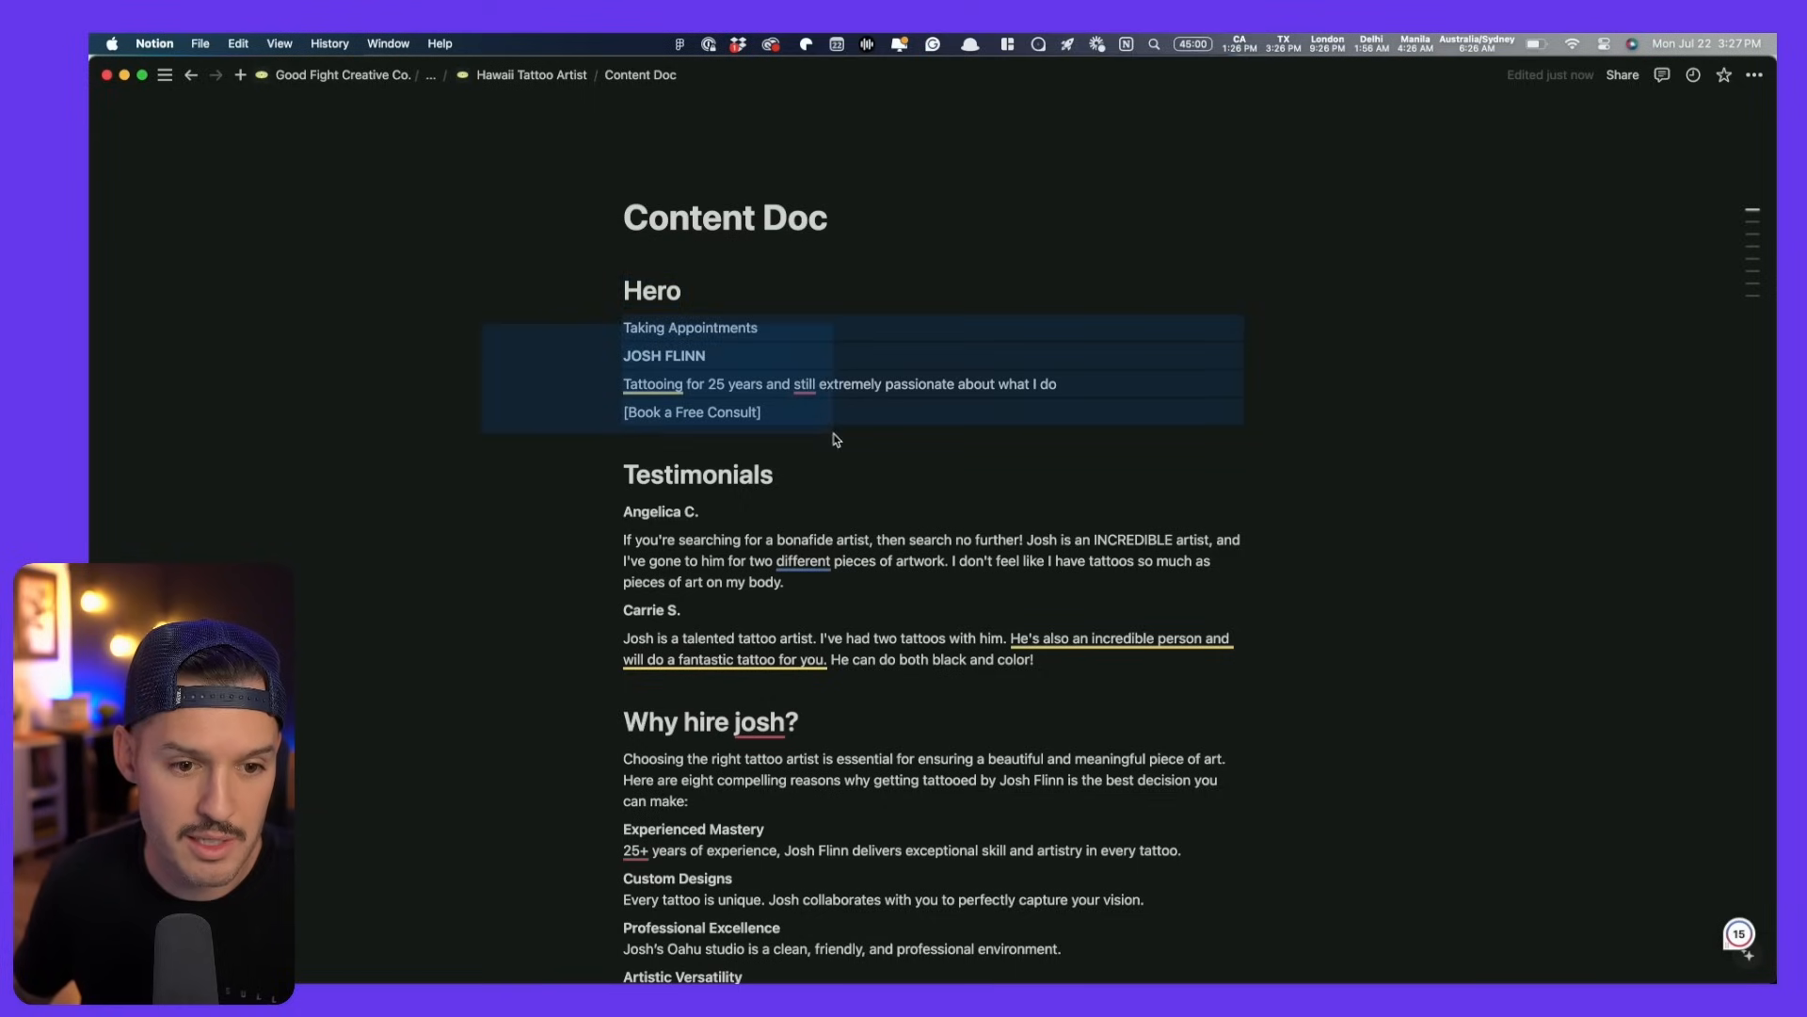
left_click(732, 387)
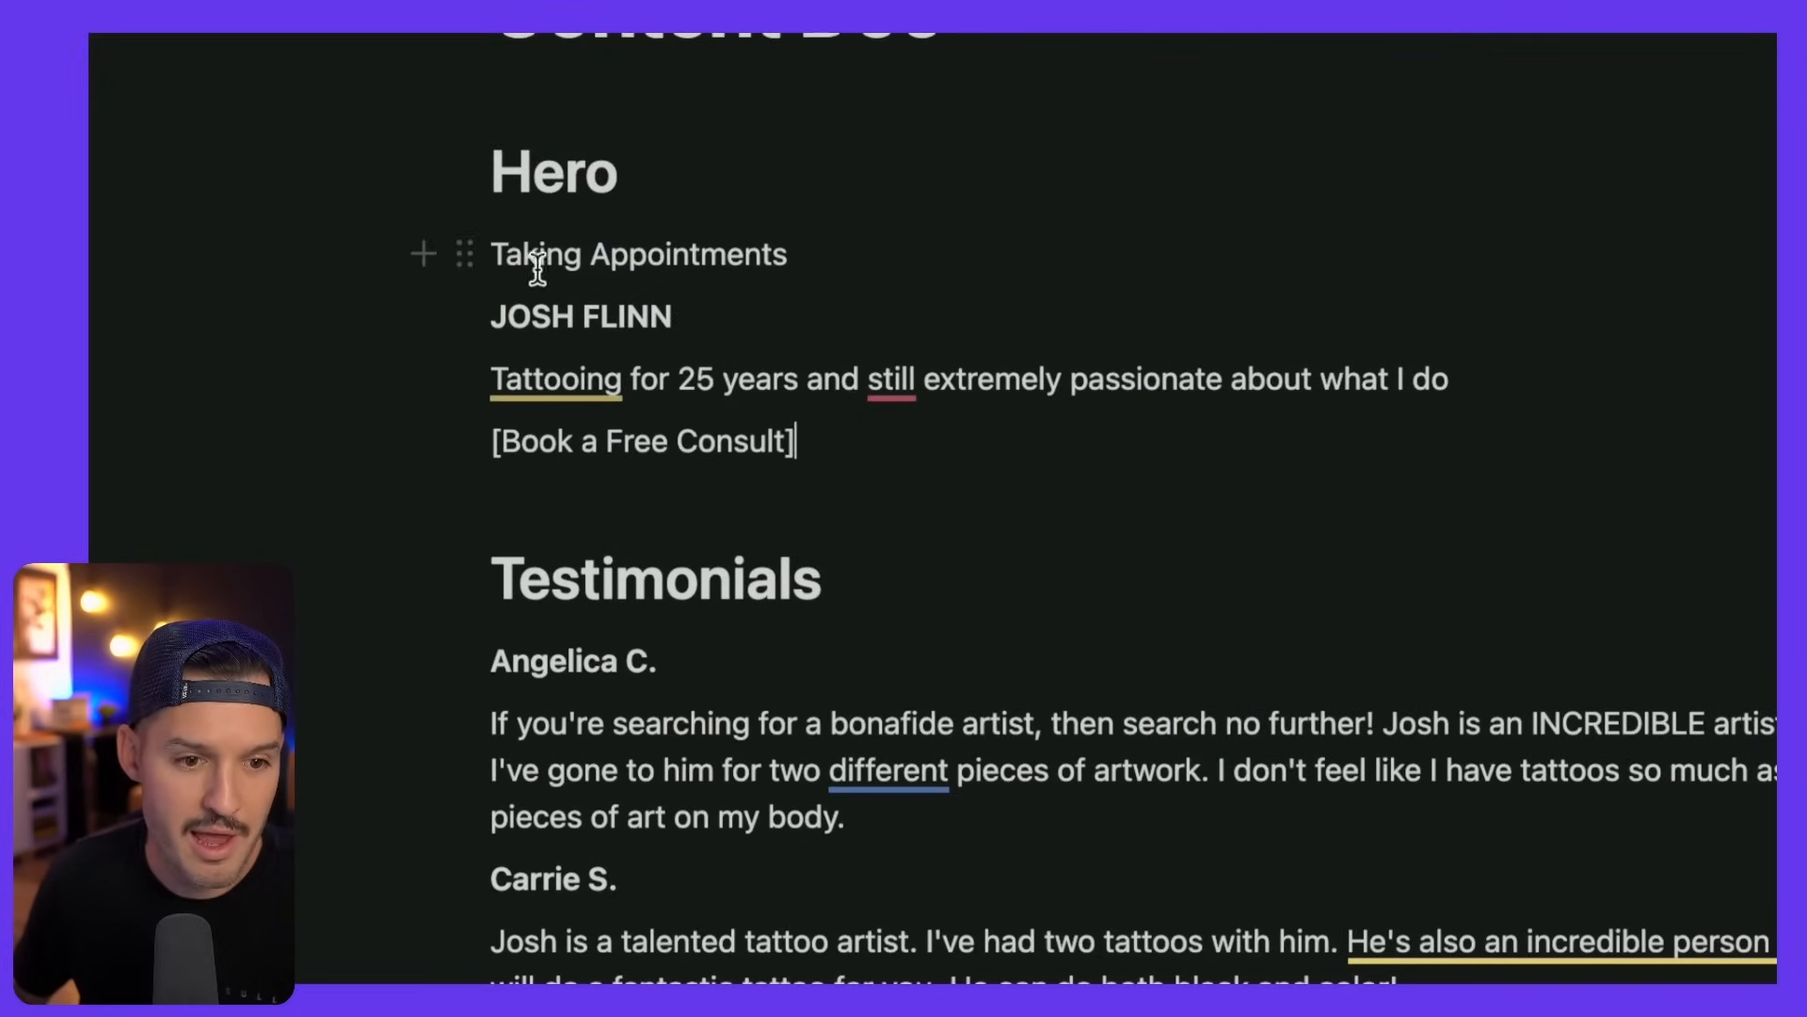
left_click_drag(508, 325, 650, 320)
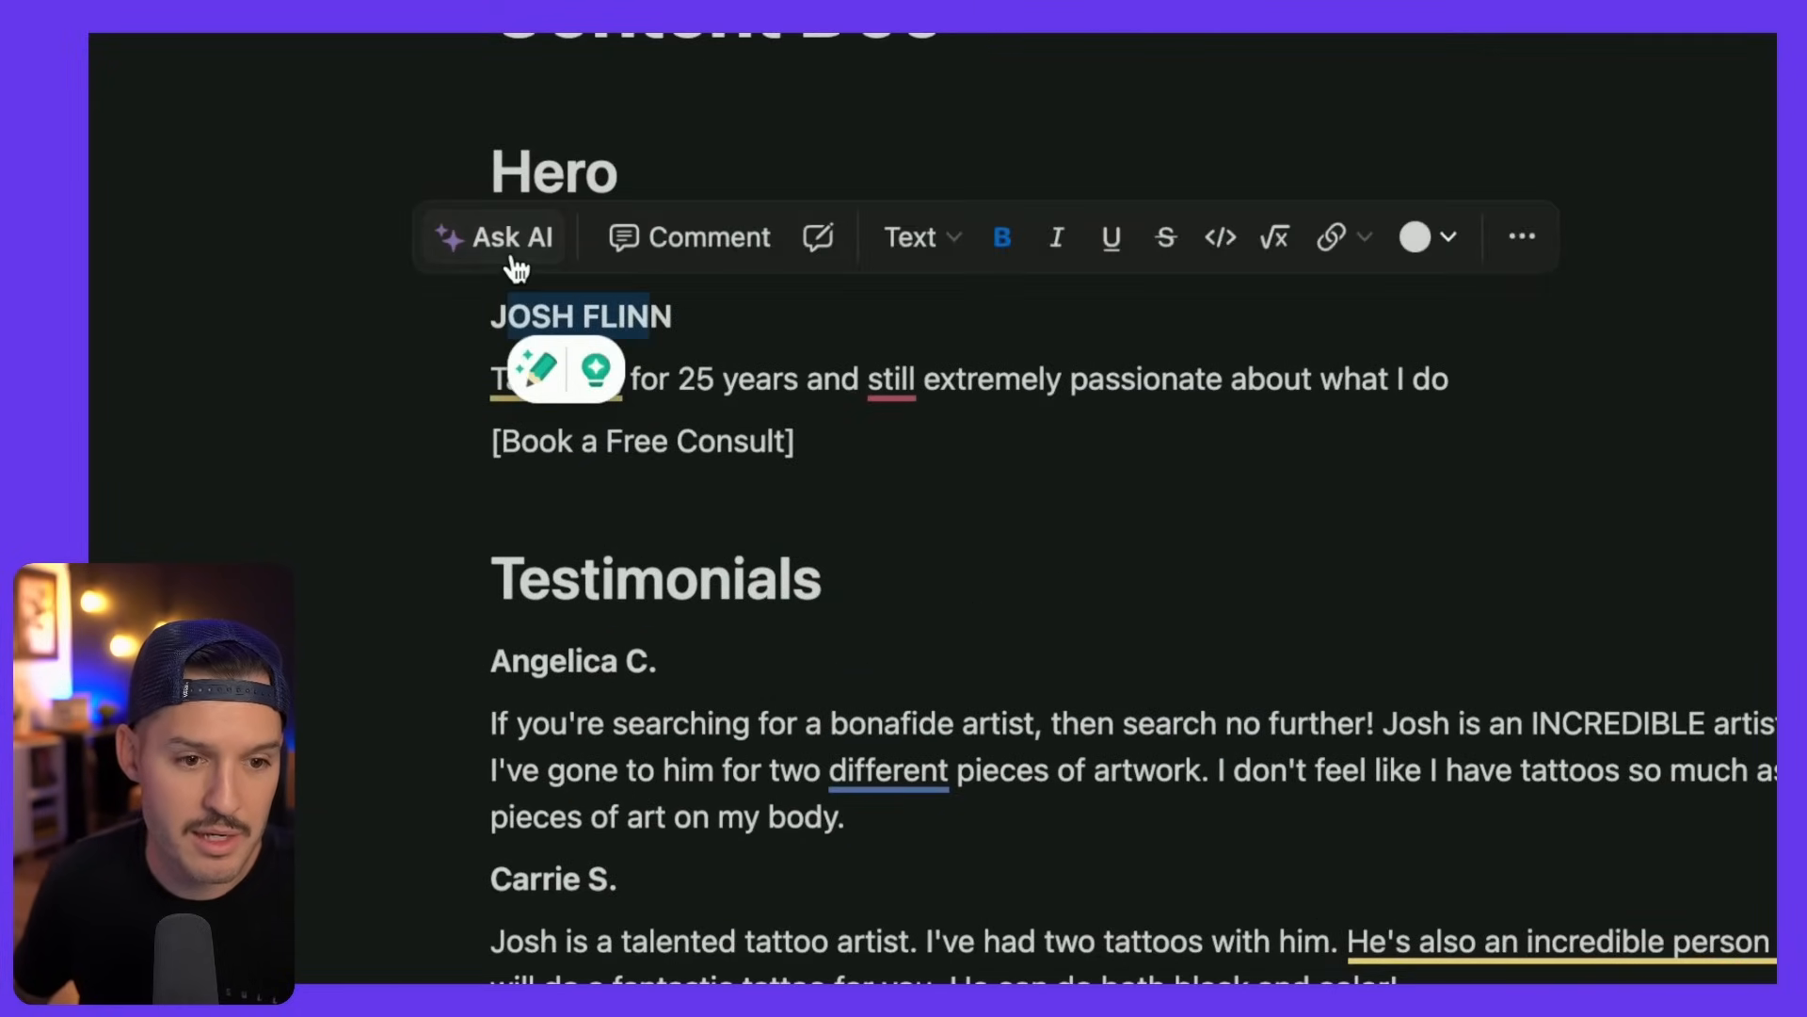
left_click(419, 388)
key("Escape")
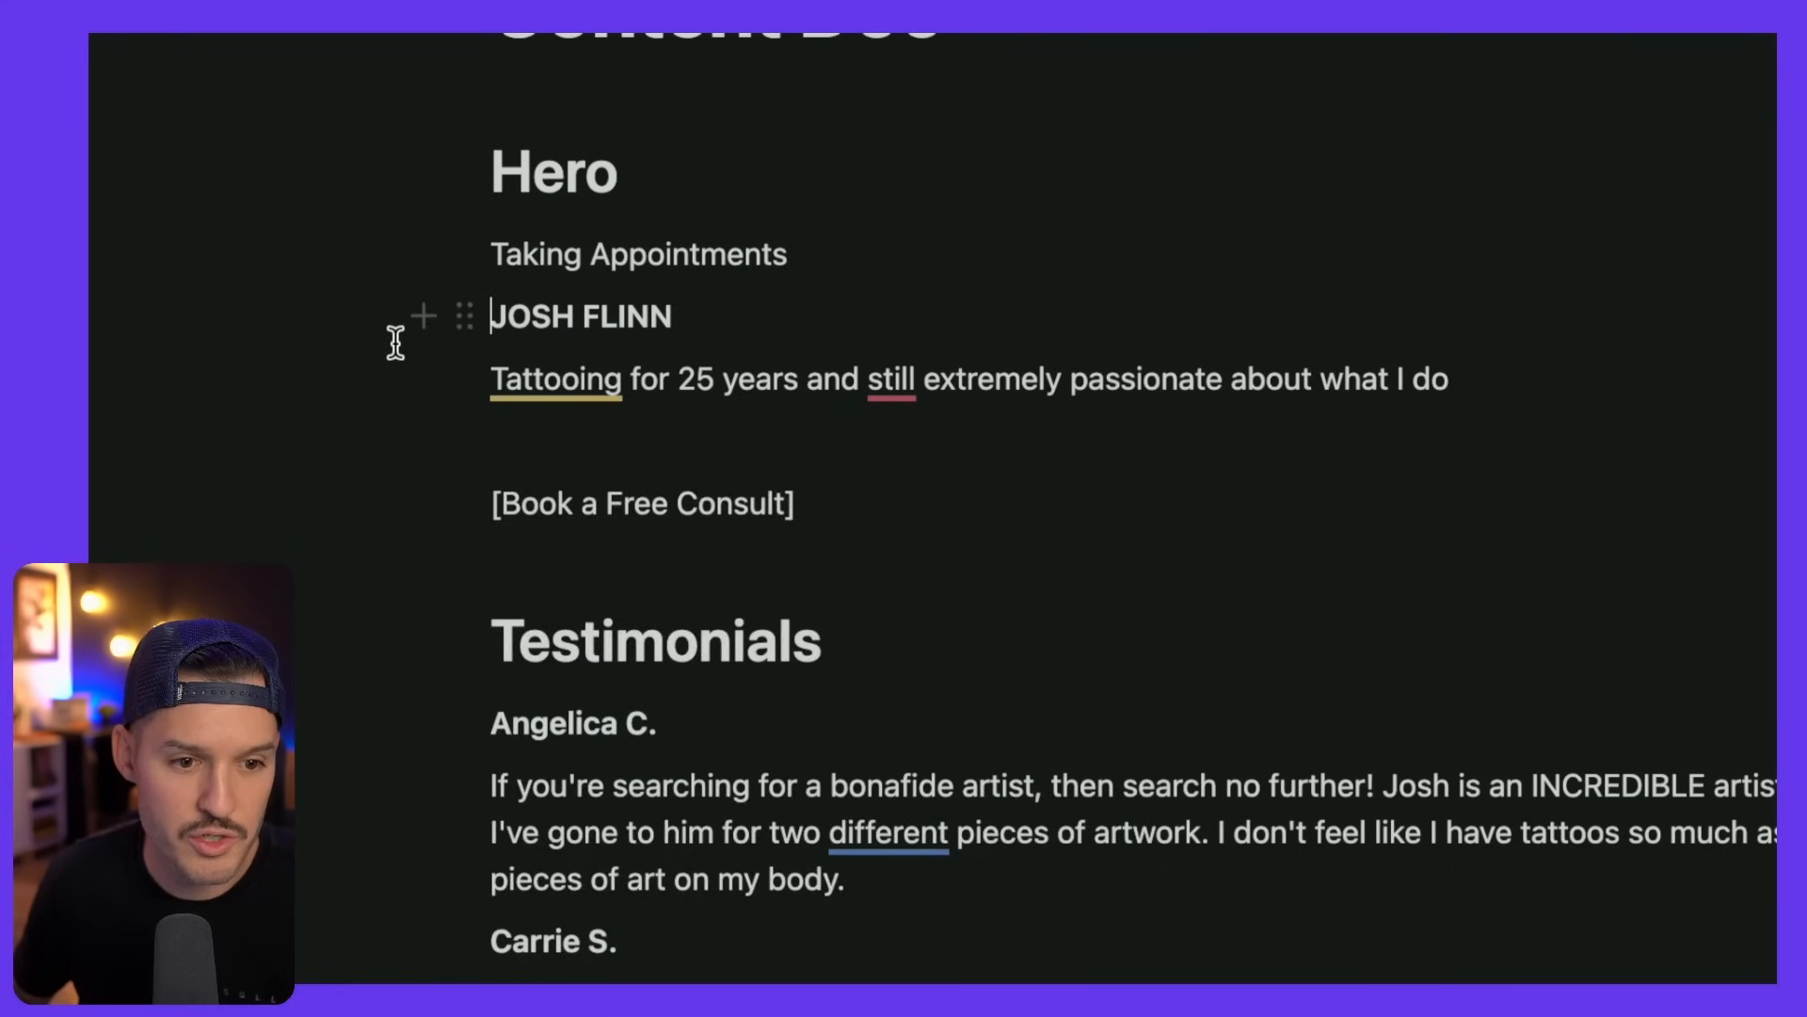
key("ctrl+z")
left_click(825, 444)
triple_click(891, 445)
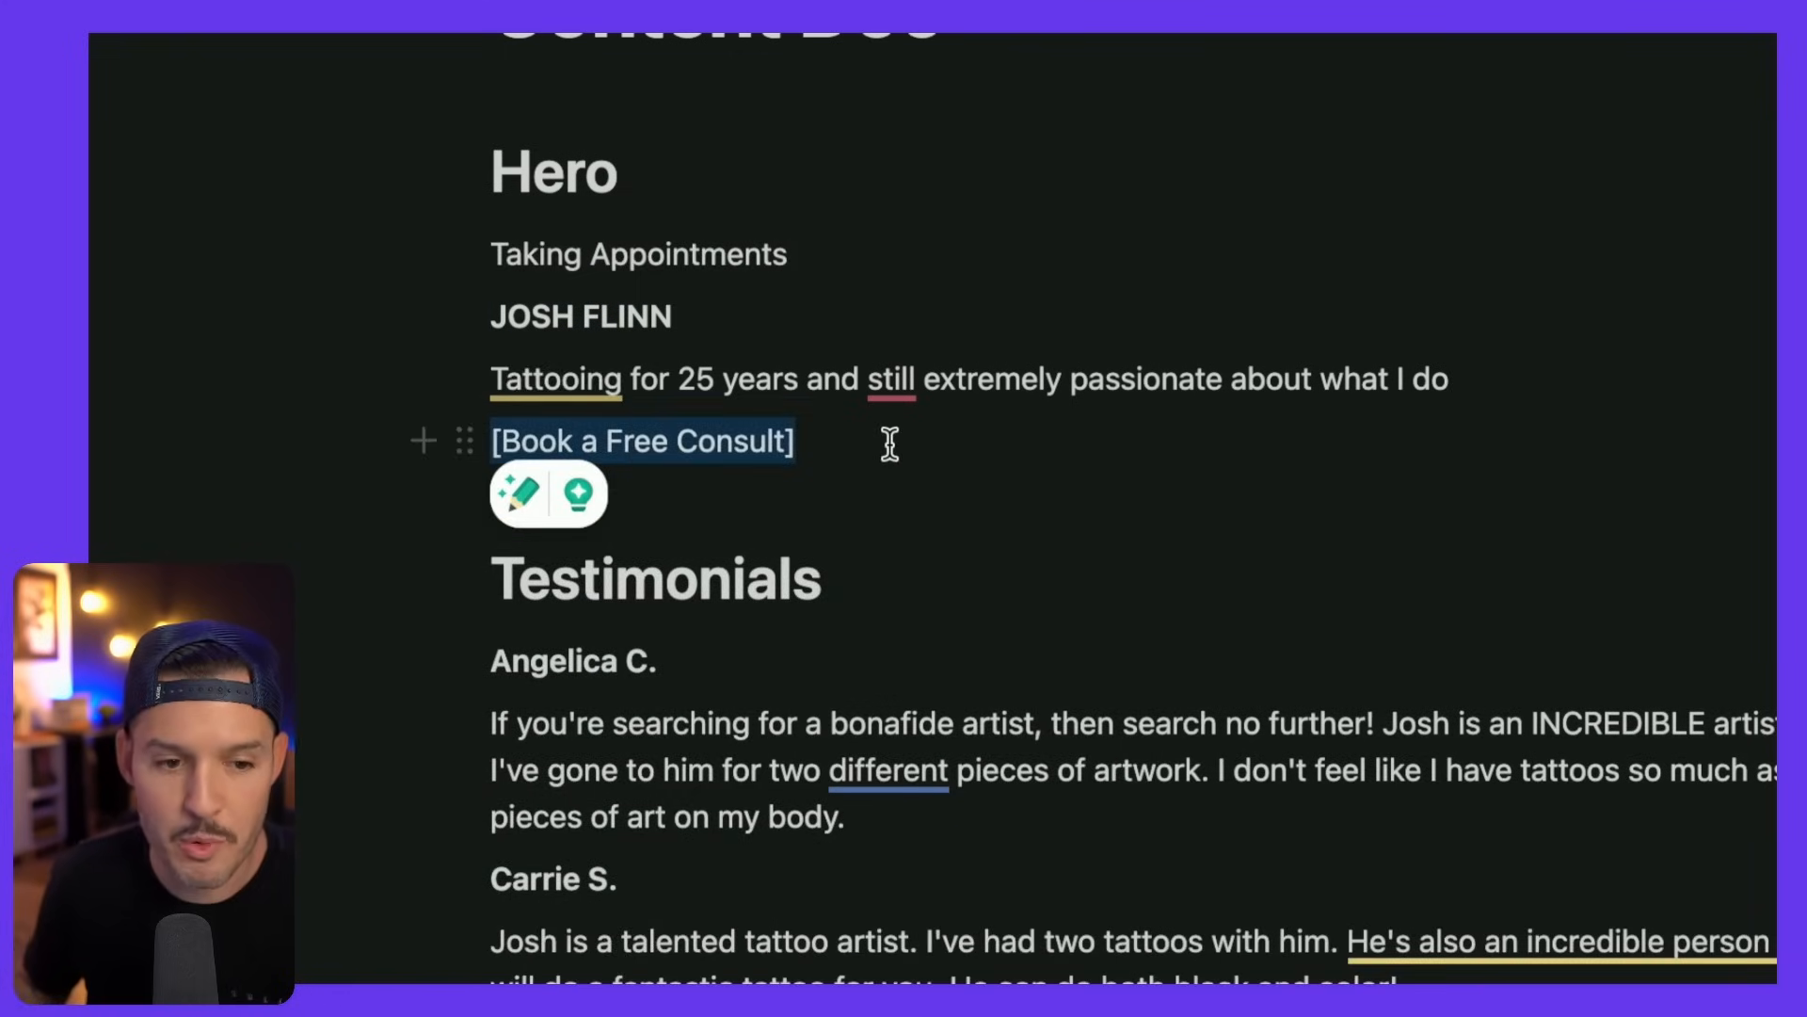
key("Escape")
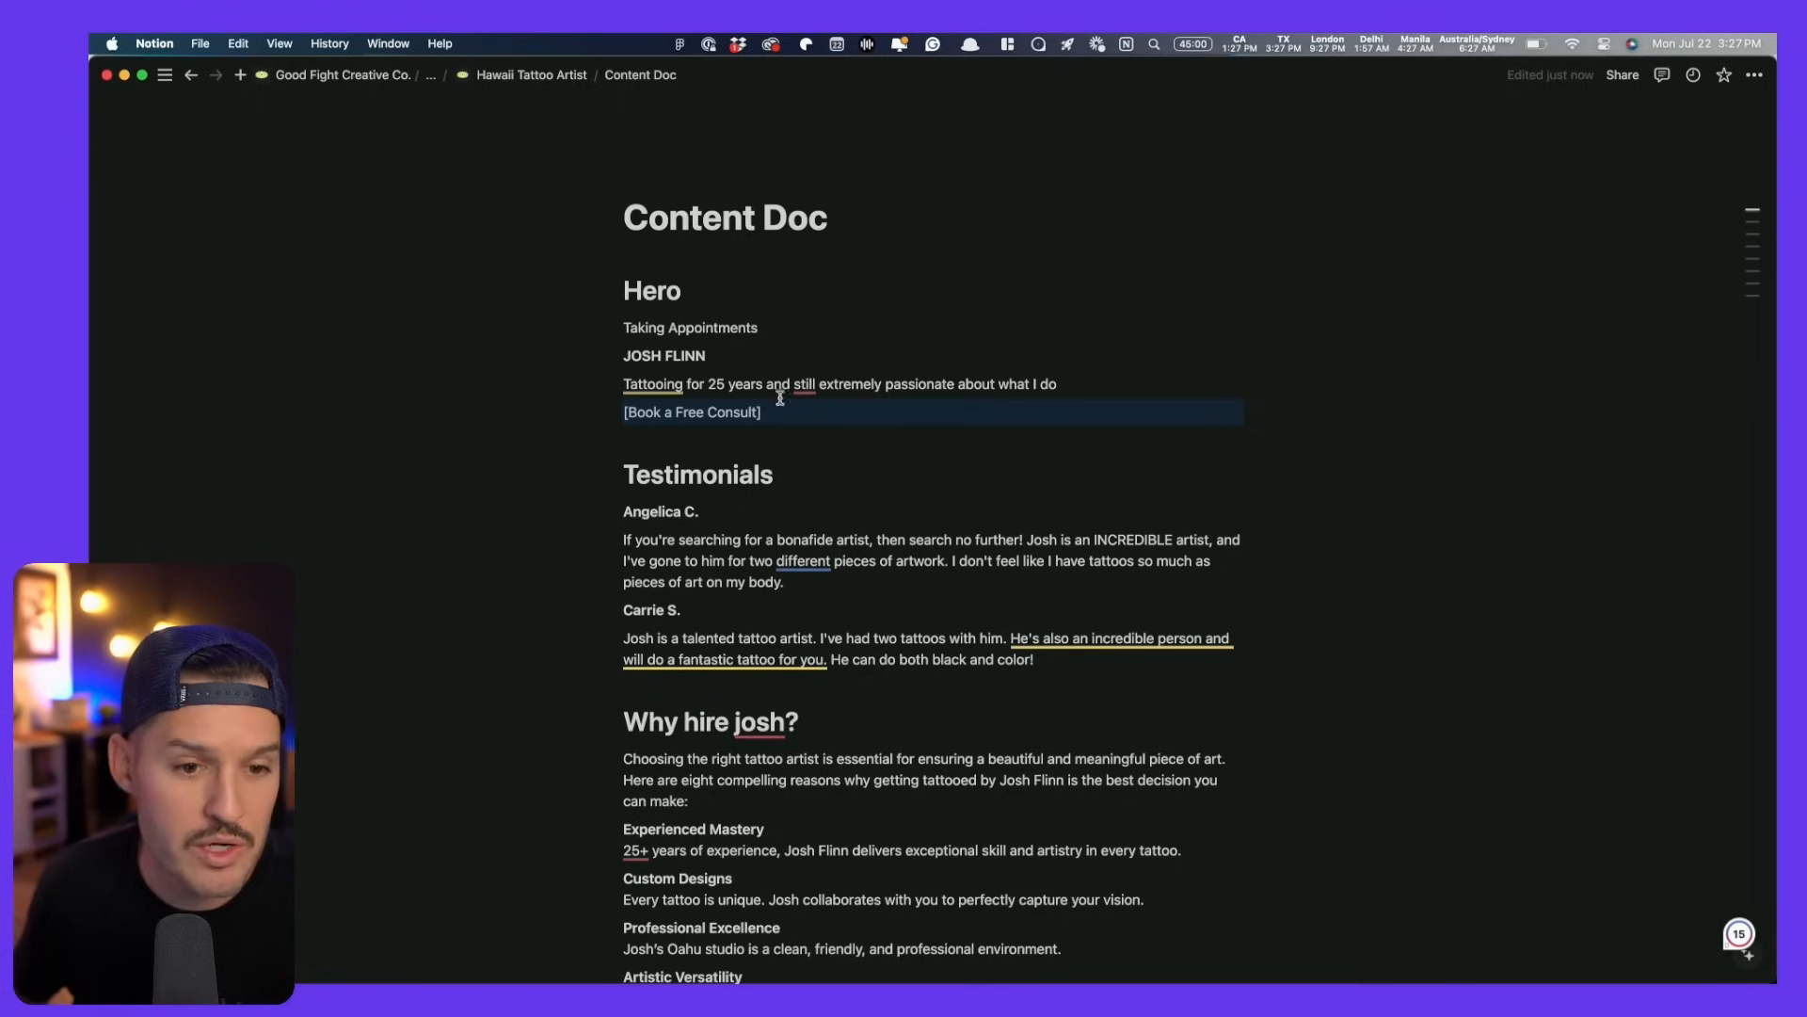
triple_click(763, 327)
key("super+c")
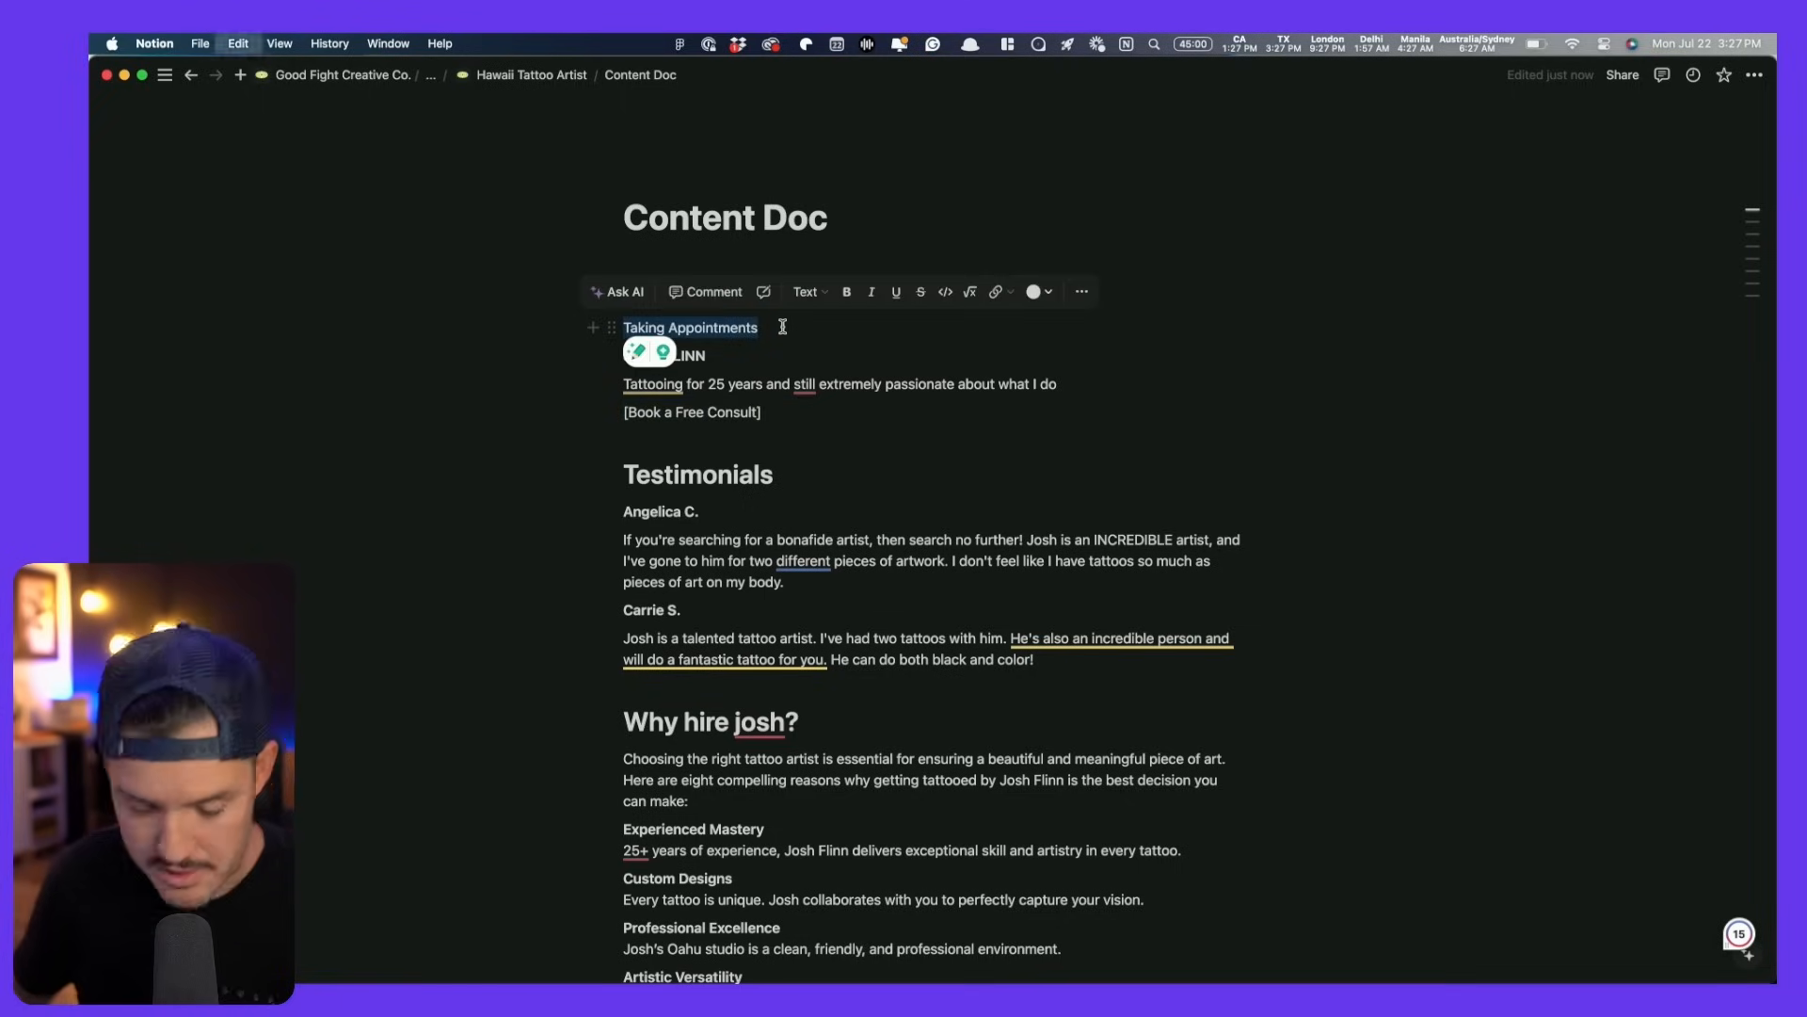
key("super+Tab")
- Paste 'Taking Appointments' into the top text and remove its bold
key("super+v")
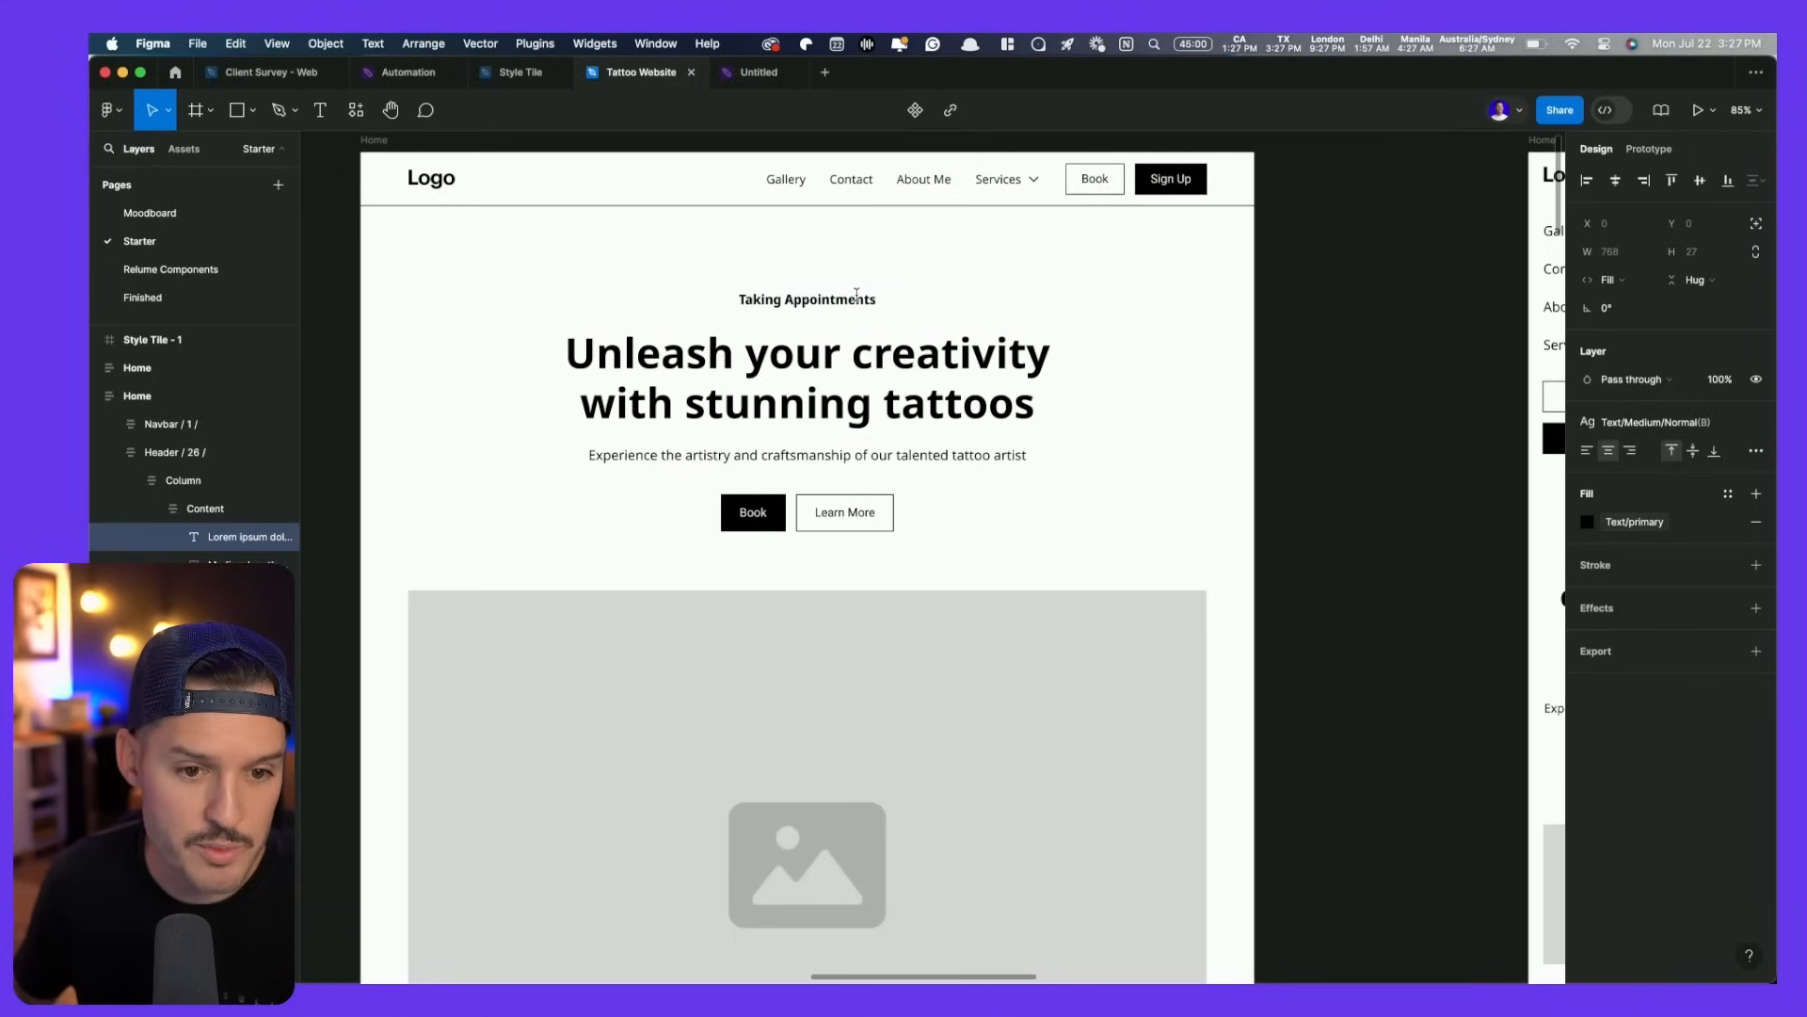
double_click(856, 294)
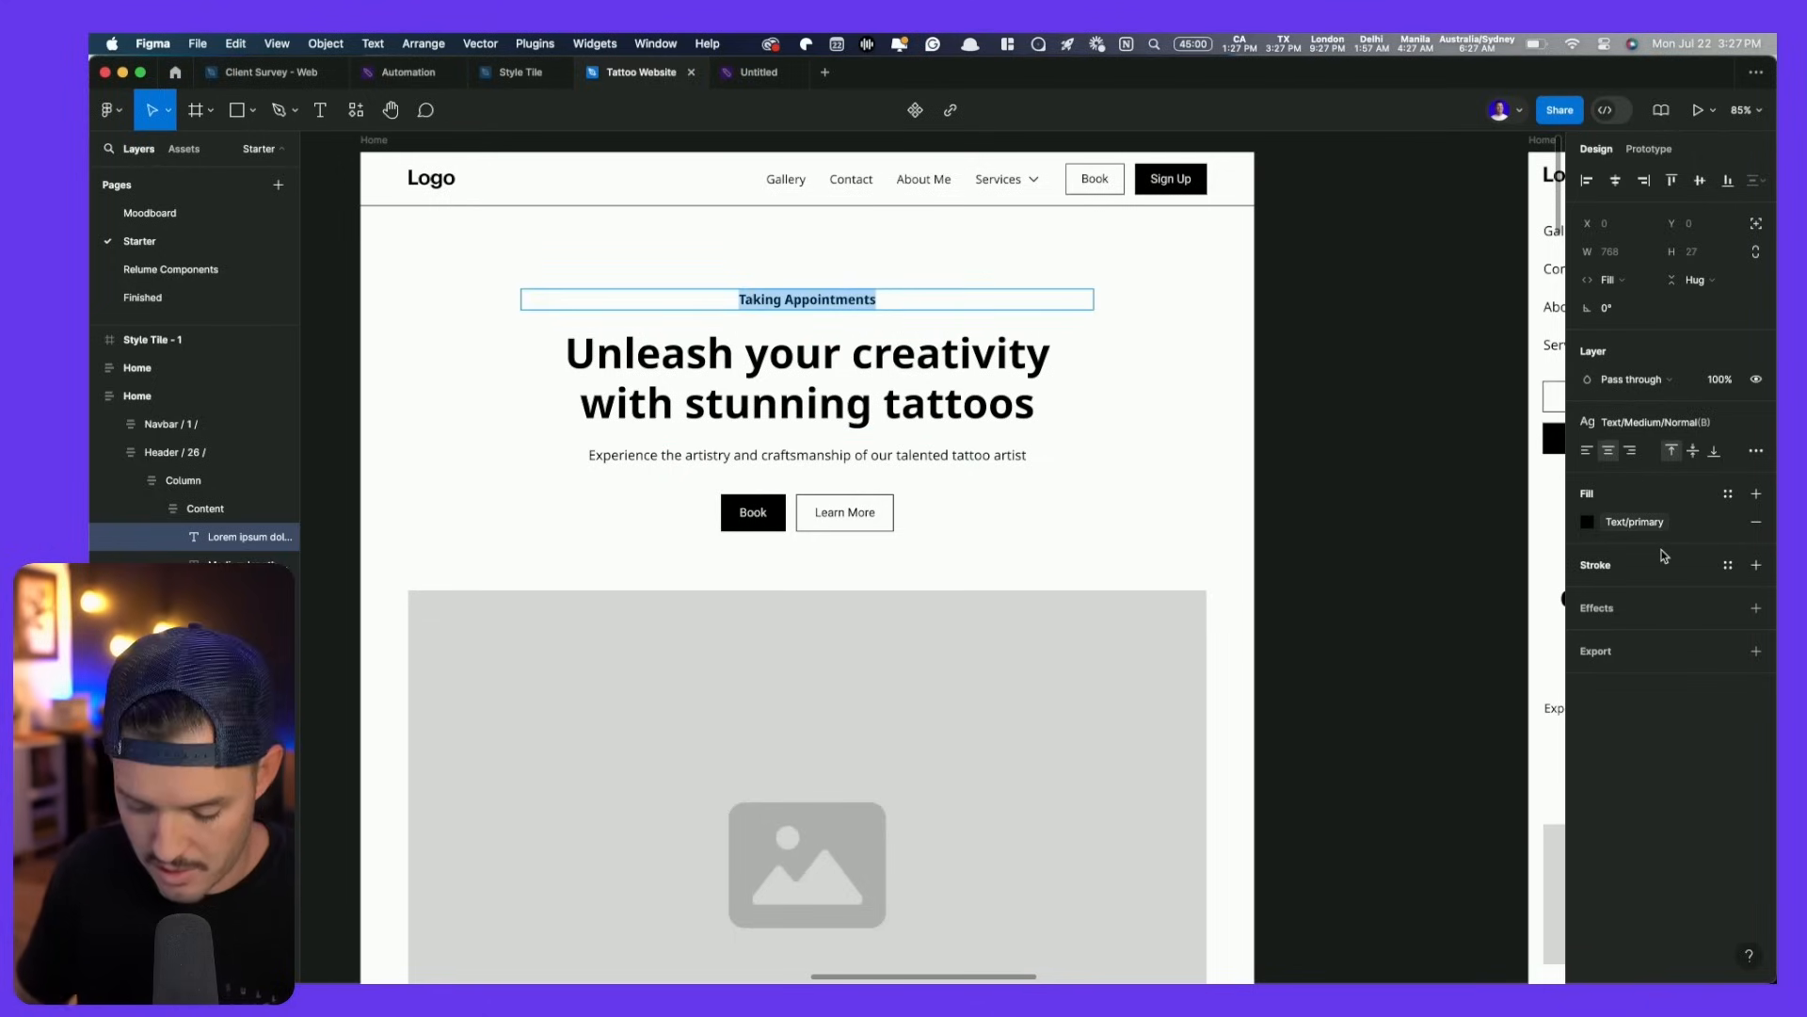
key("super+b")
key("Escape")
key("super+Tab")
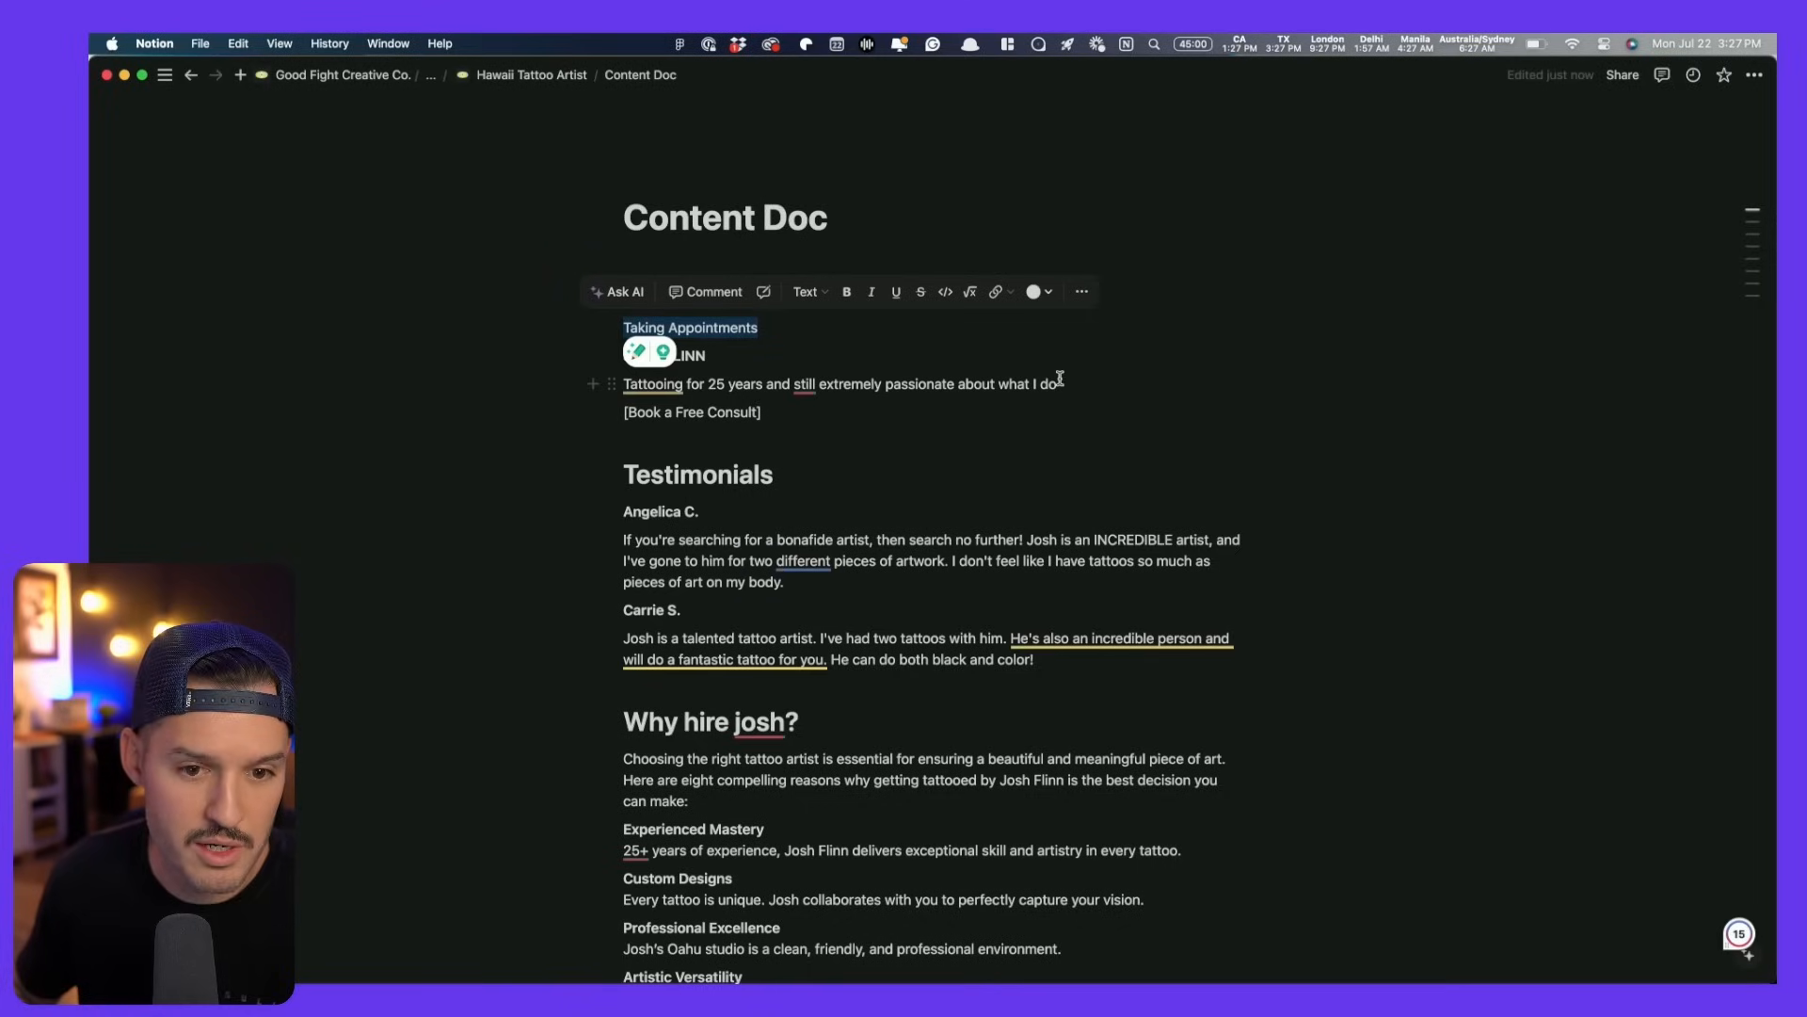
- Copy the 'Tattooing for 25 years' tagline from Notion and replace the heading with the artist's name
triple_click(1095, 384)
key("super+c")
key("super+Tab")
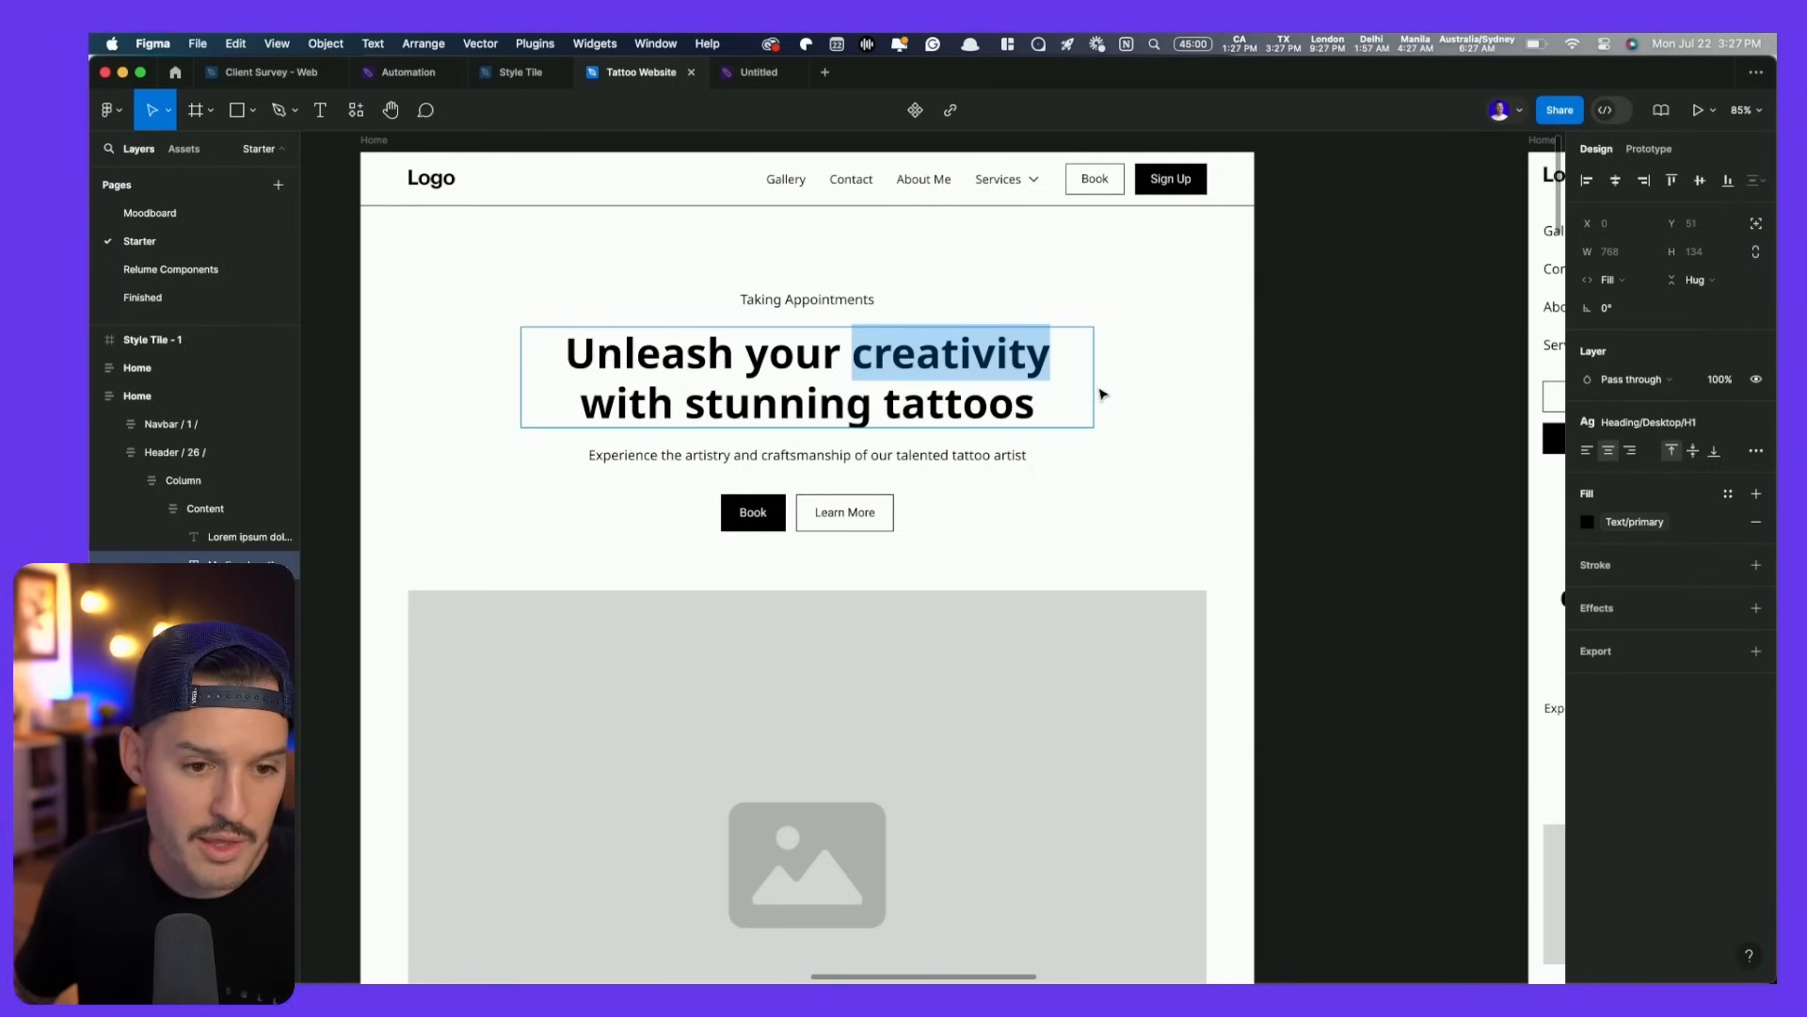
key("super+a")
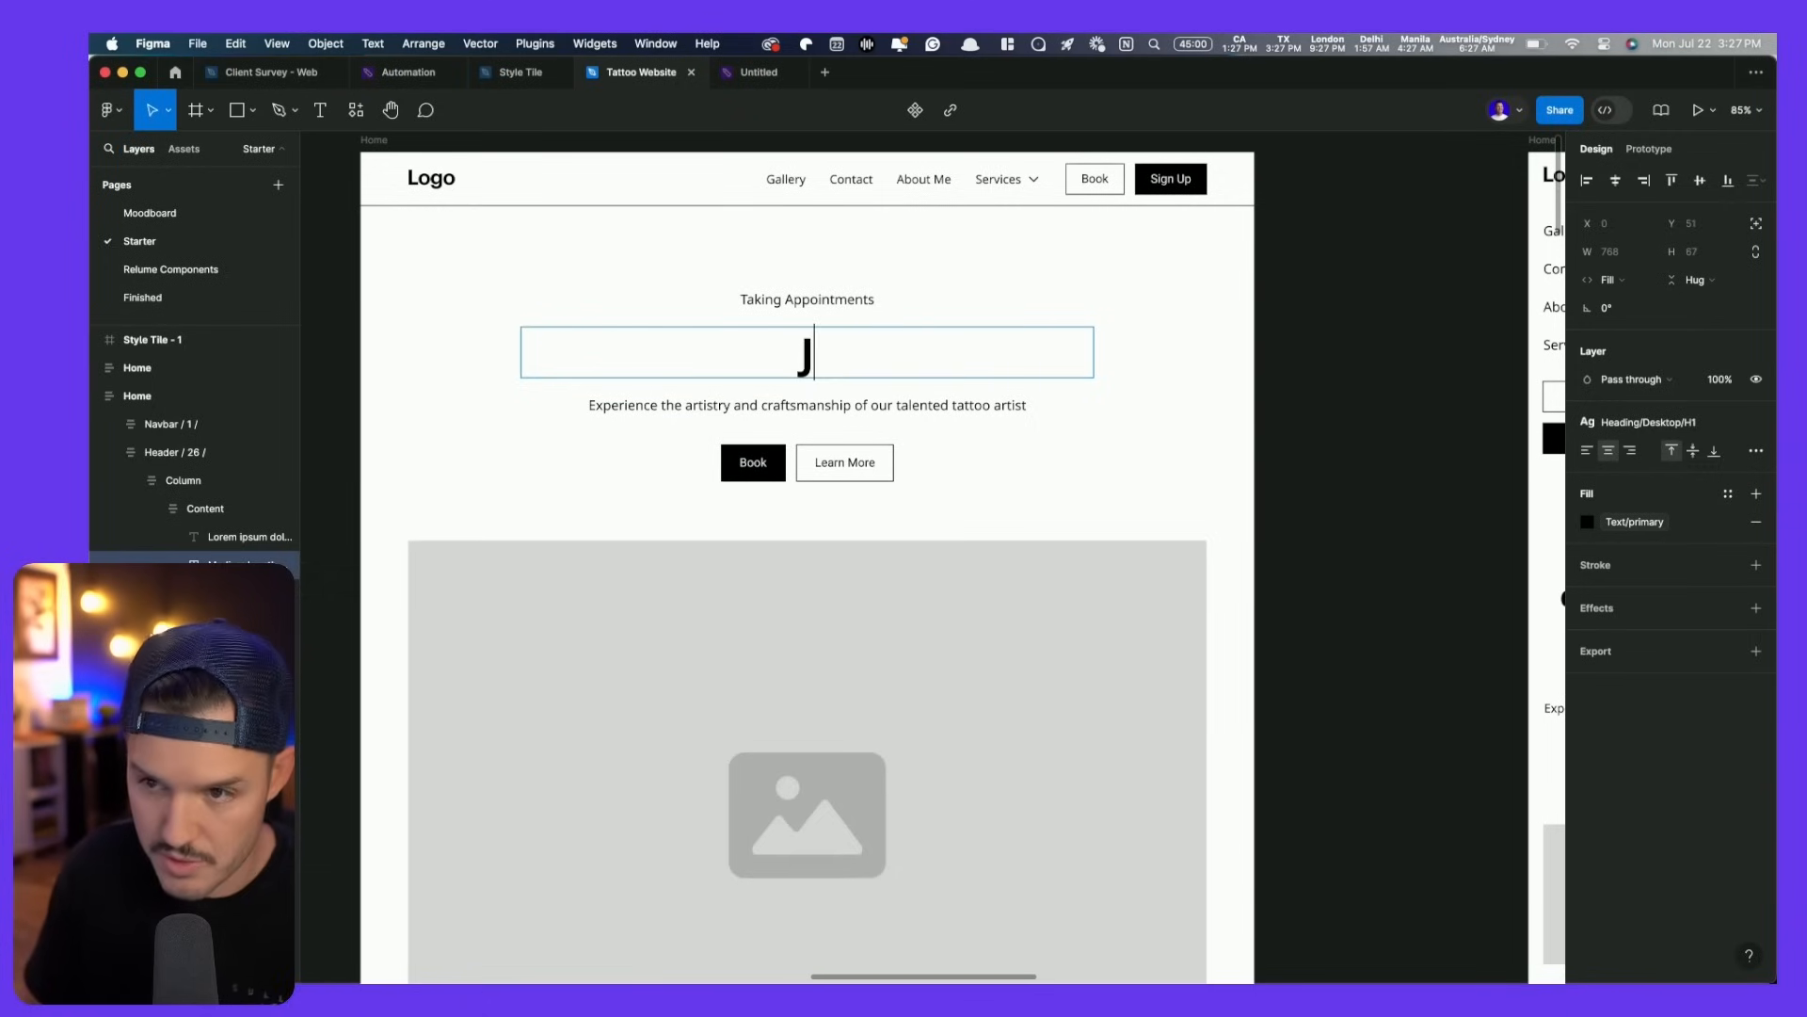
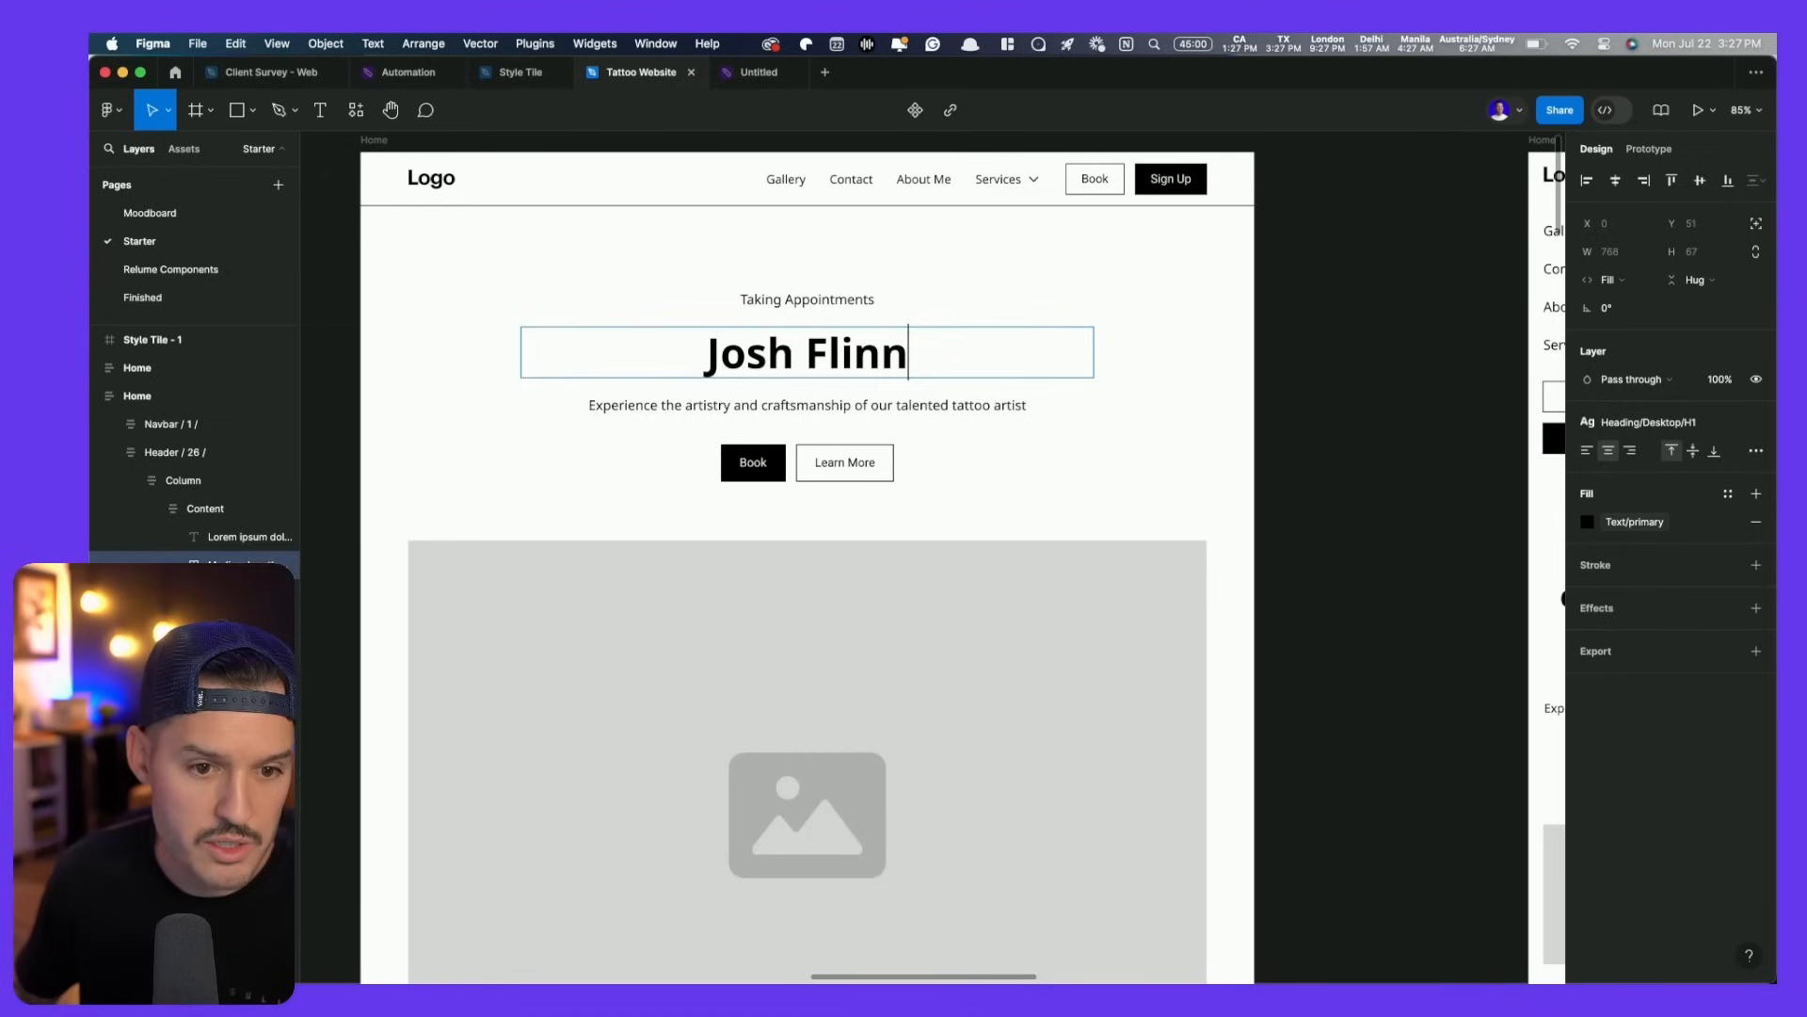
- Paste the tagline over the hero subtitle and delete the Learn More button
left_click(779, 402)
key("Return")
key("super+v")
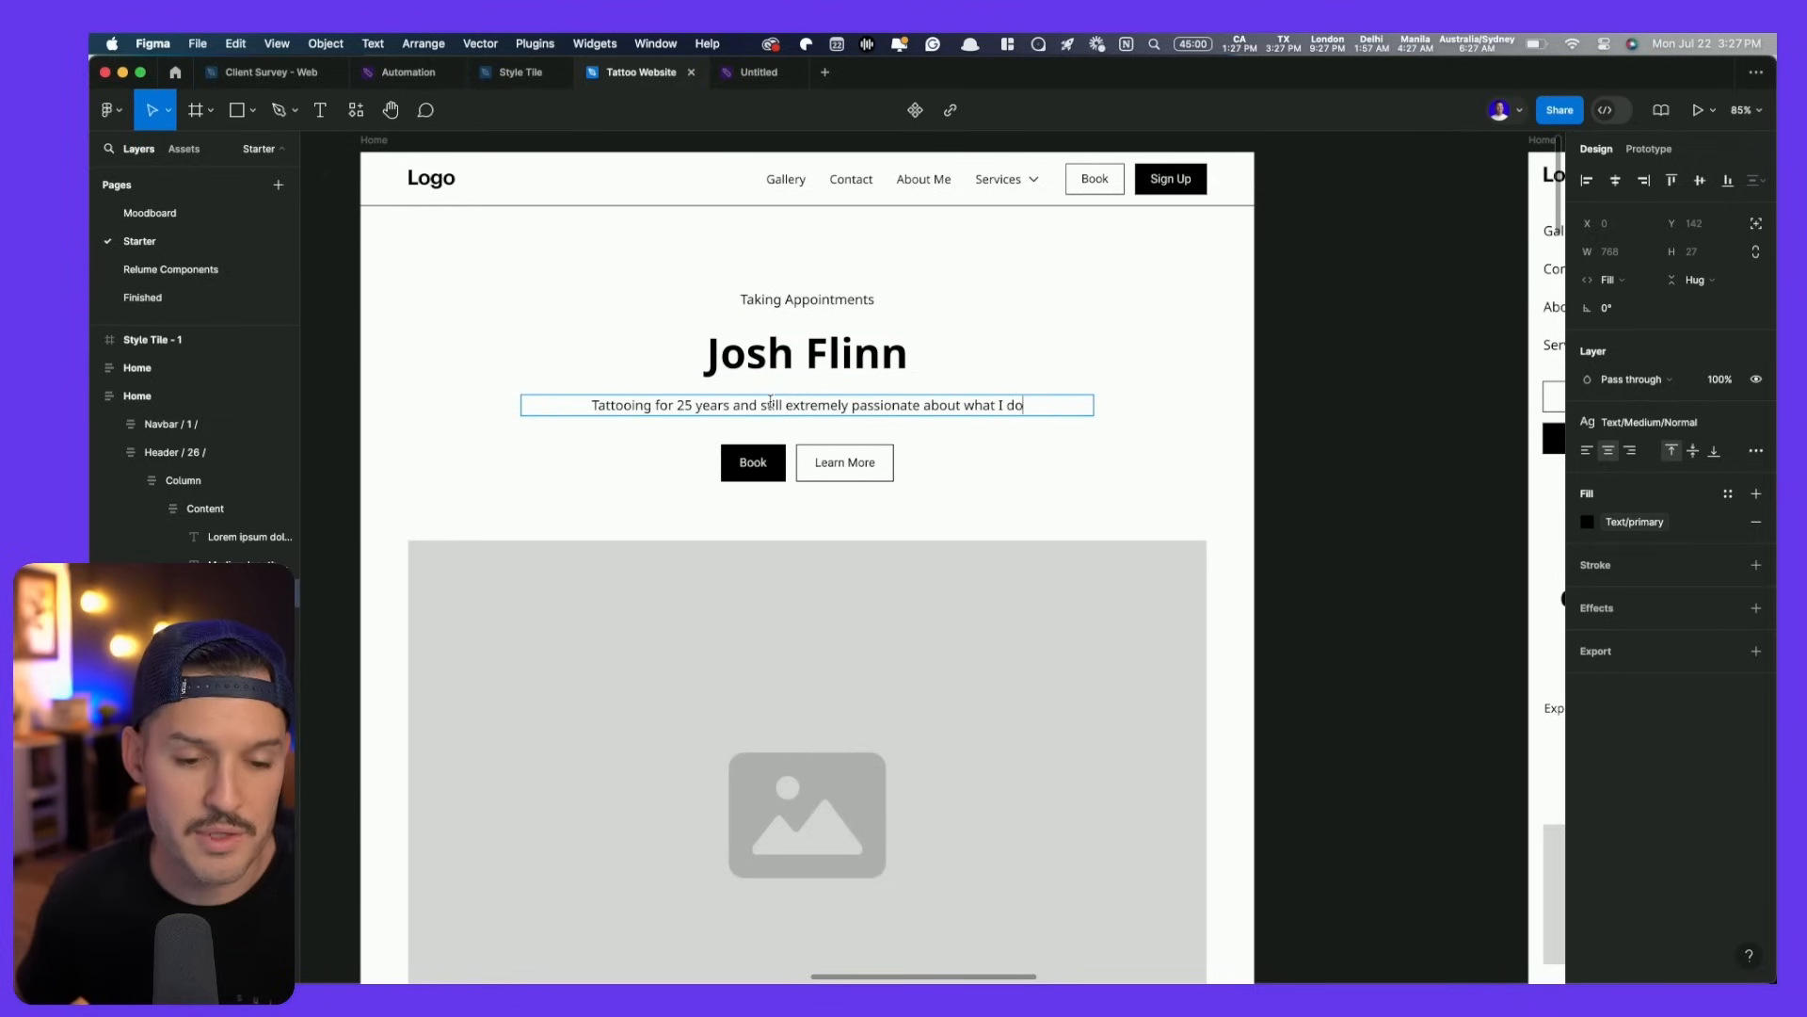
key("Escape")
left_click(868, 469)
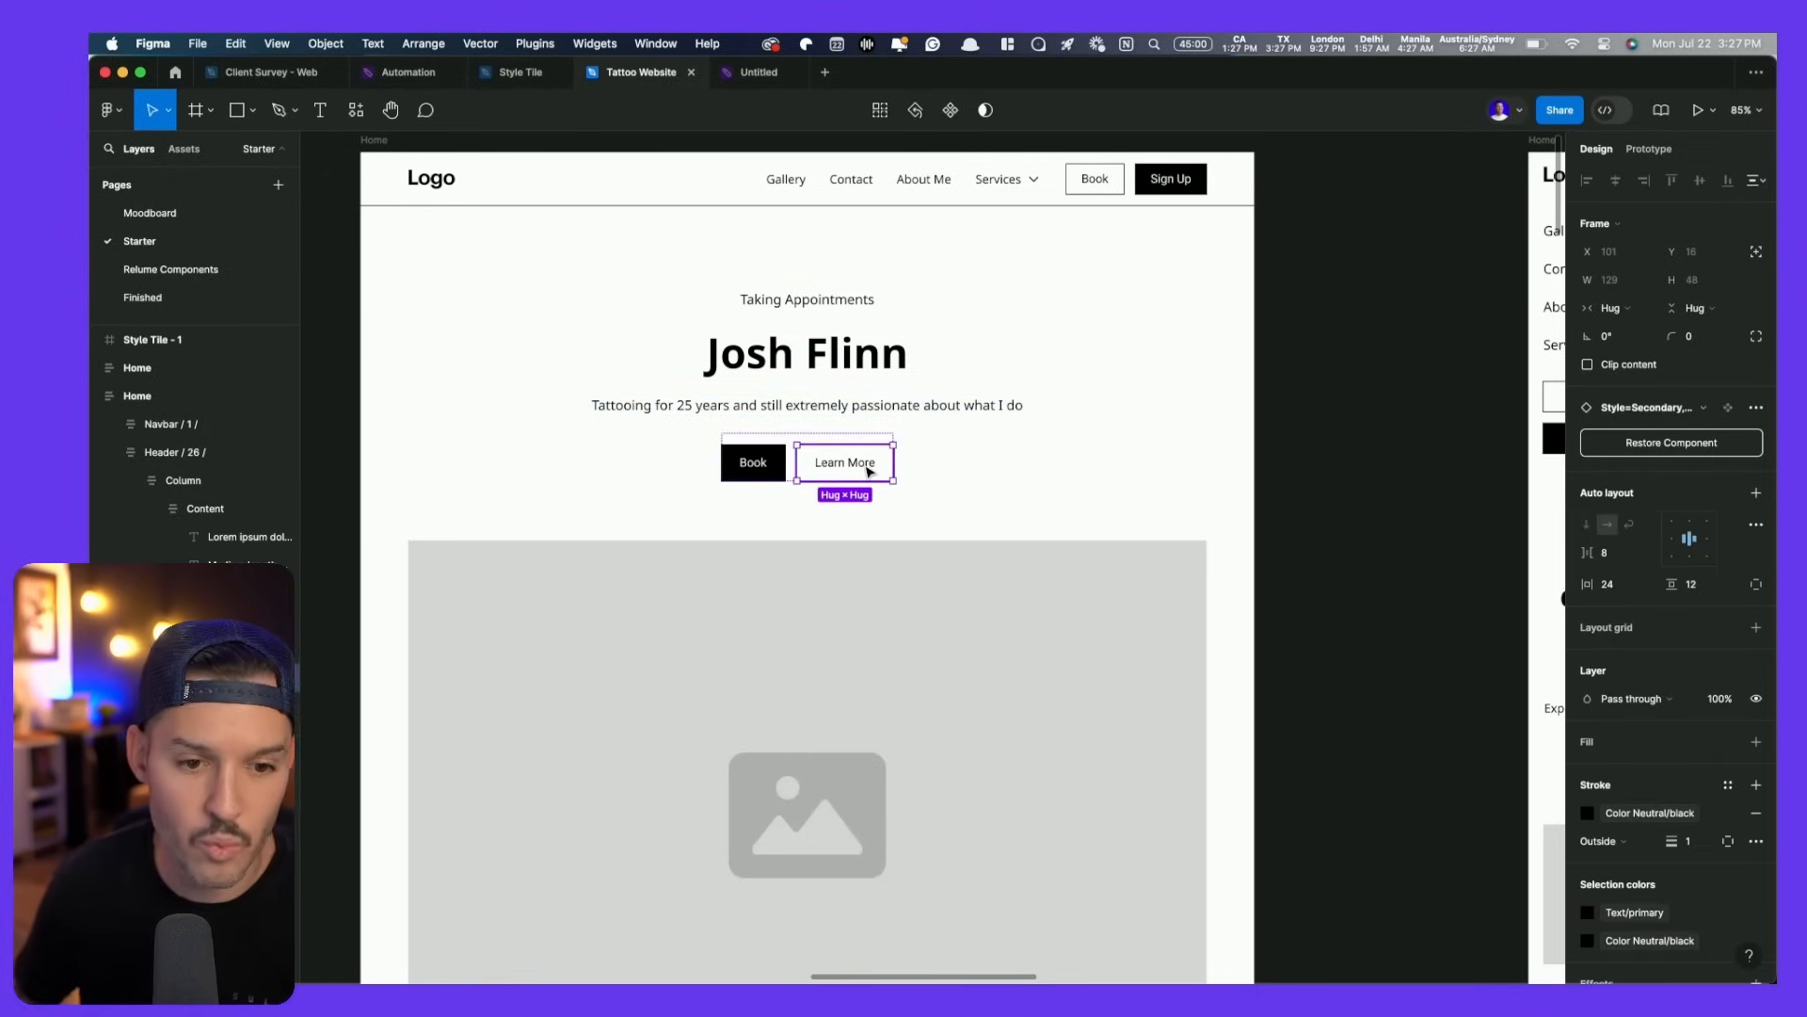
key("Delete")
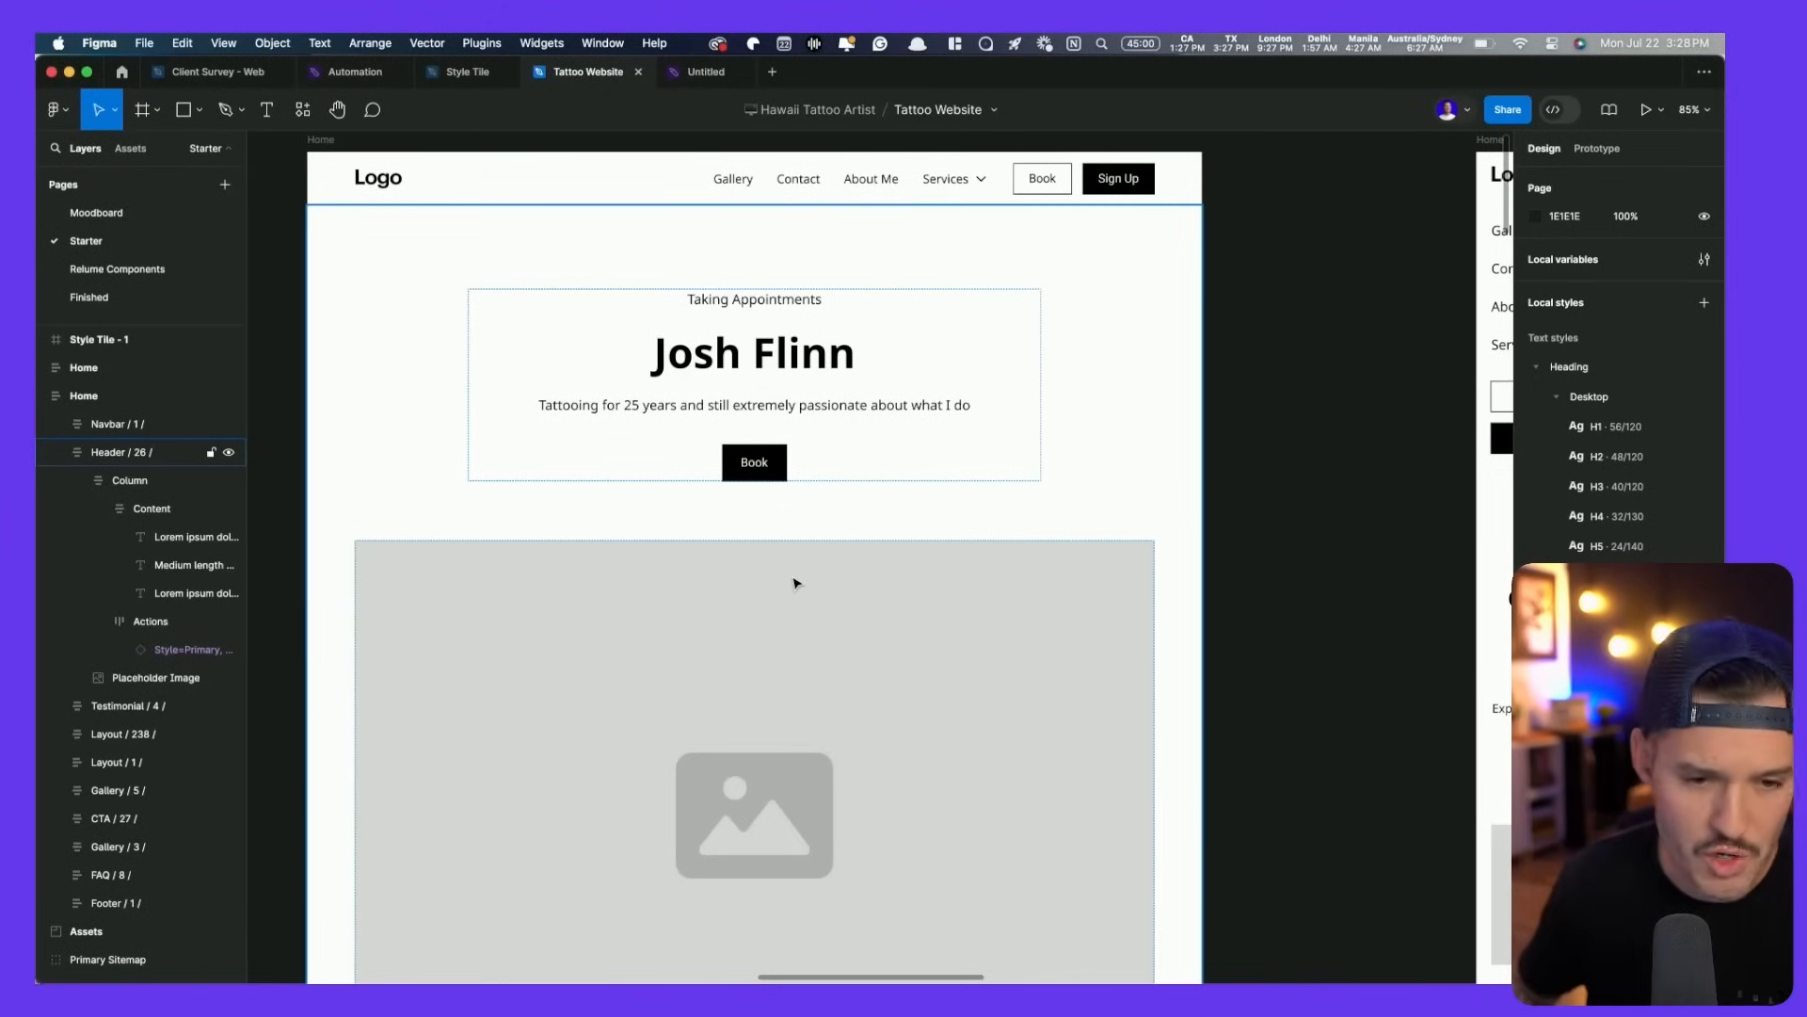
- Select the hero's Book button and review the available colour styles for its fill
left_click(761, 471)
left_click(760, 471)
left_click(760, 471)
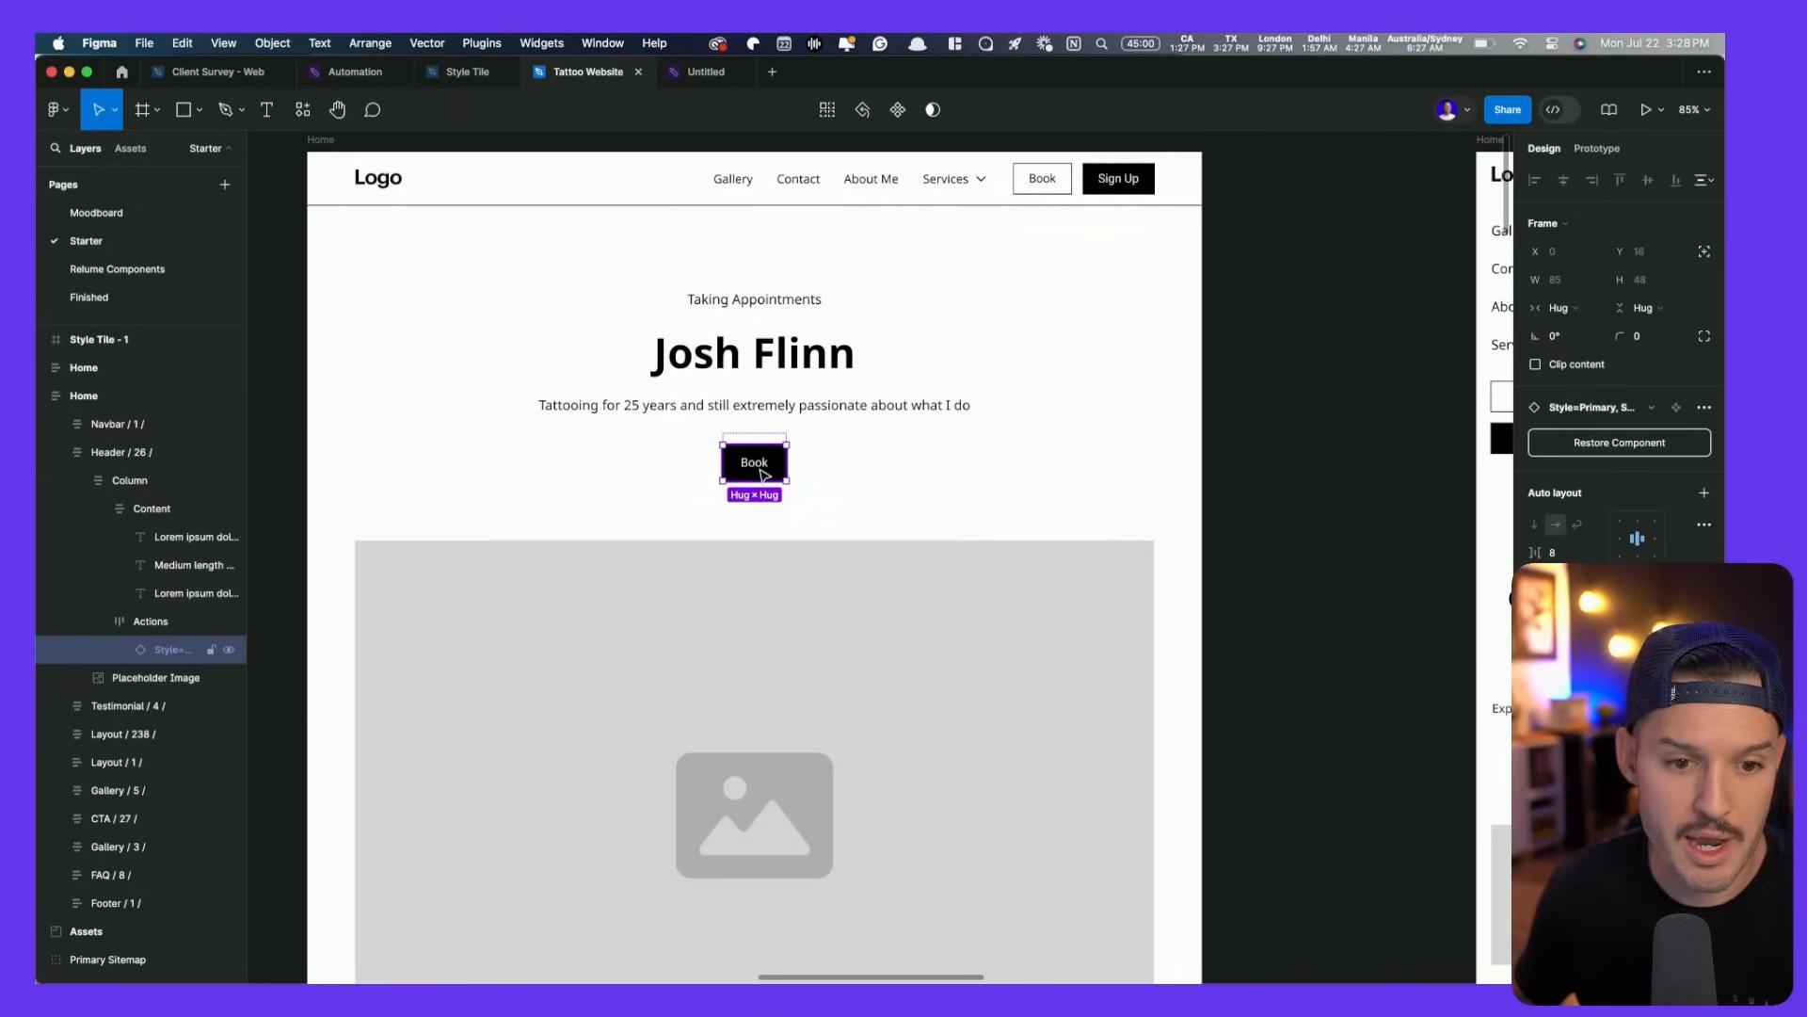
scroll(762, 473, "up", 5)
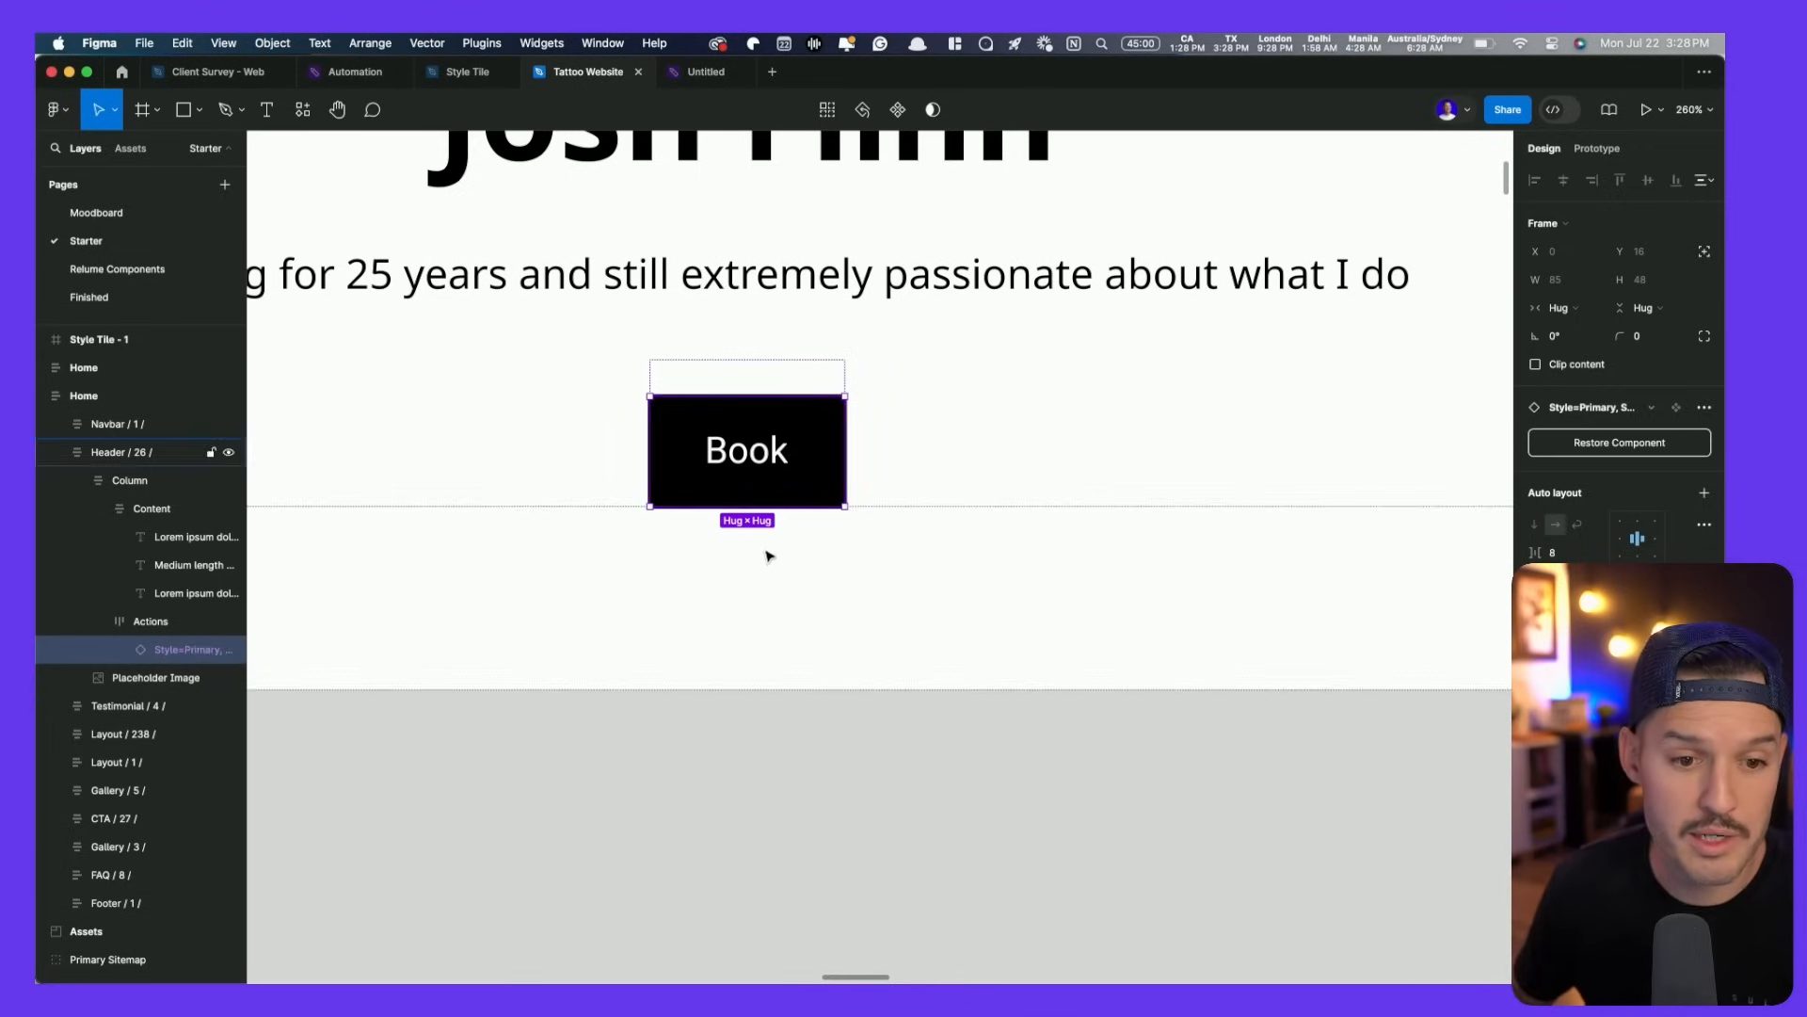
left_click(1544, 727)
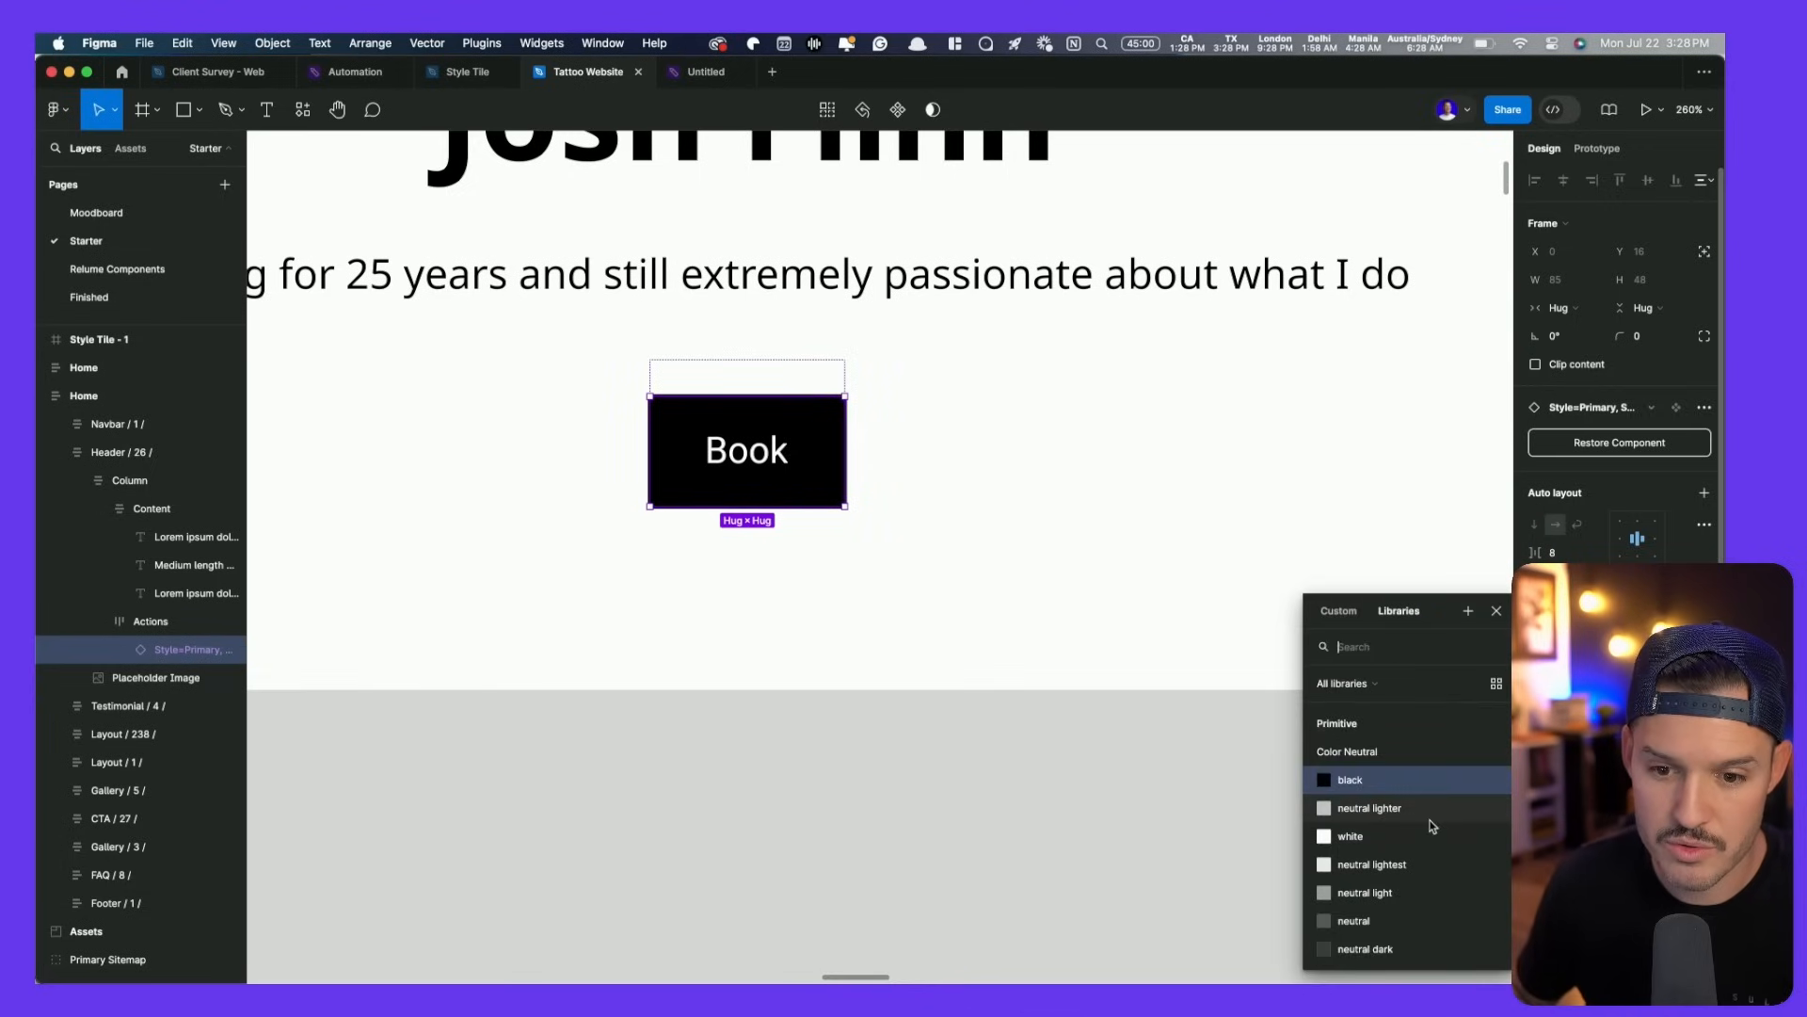
scroll(1377, 852, "down", 5)
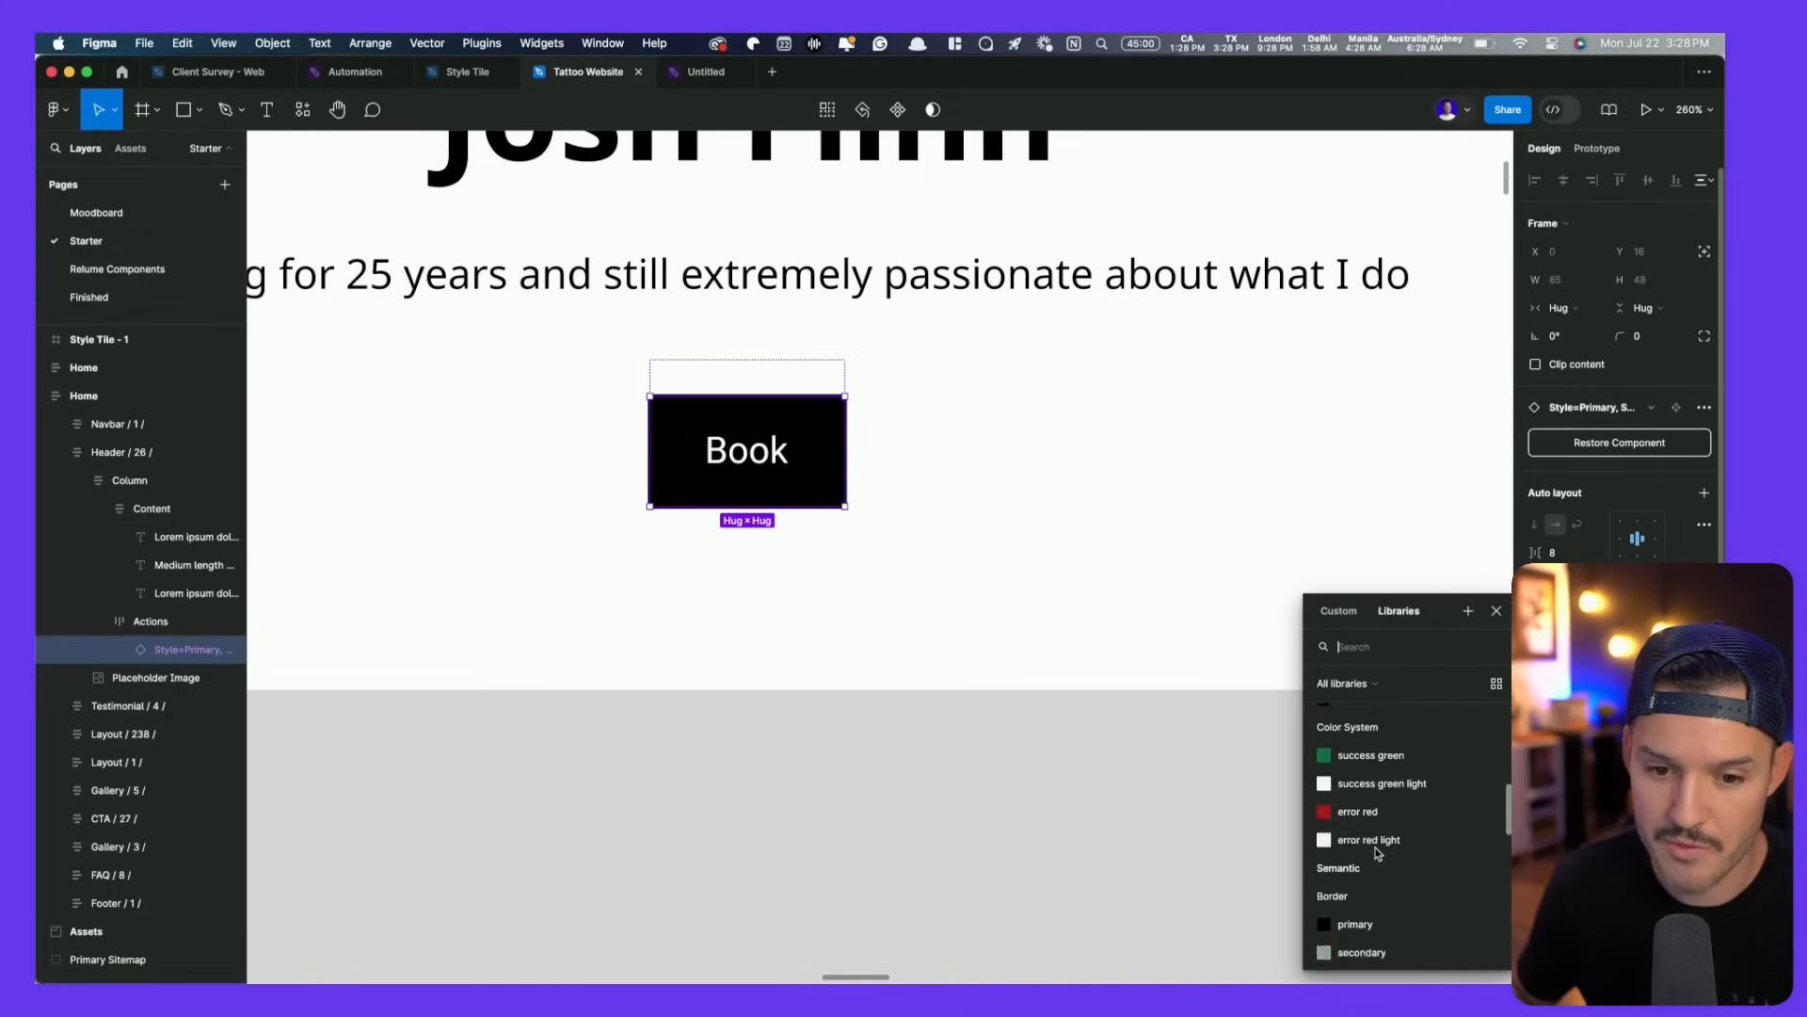
scroll(1378, 852, "up", 5)
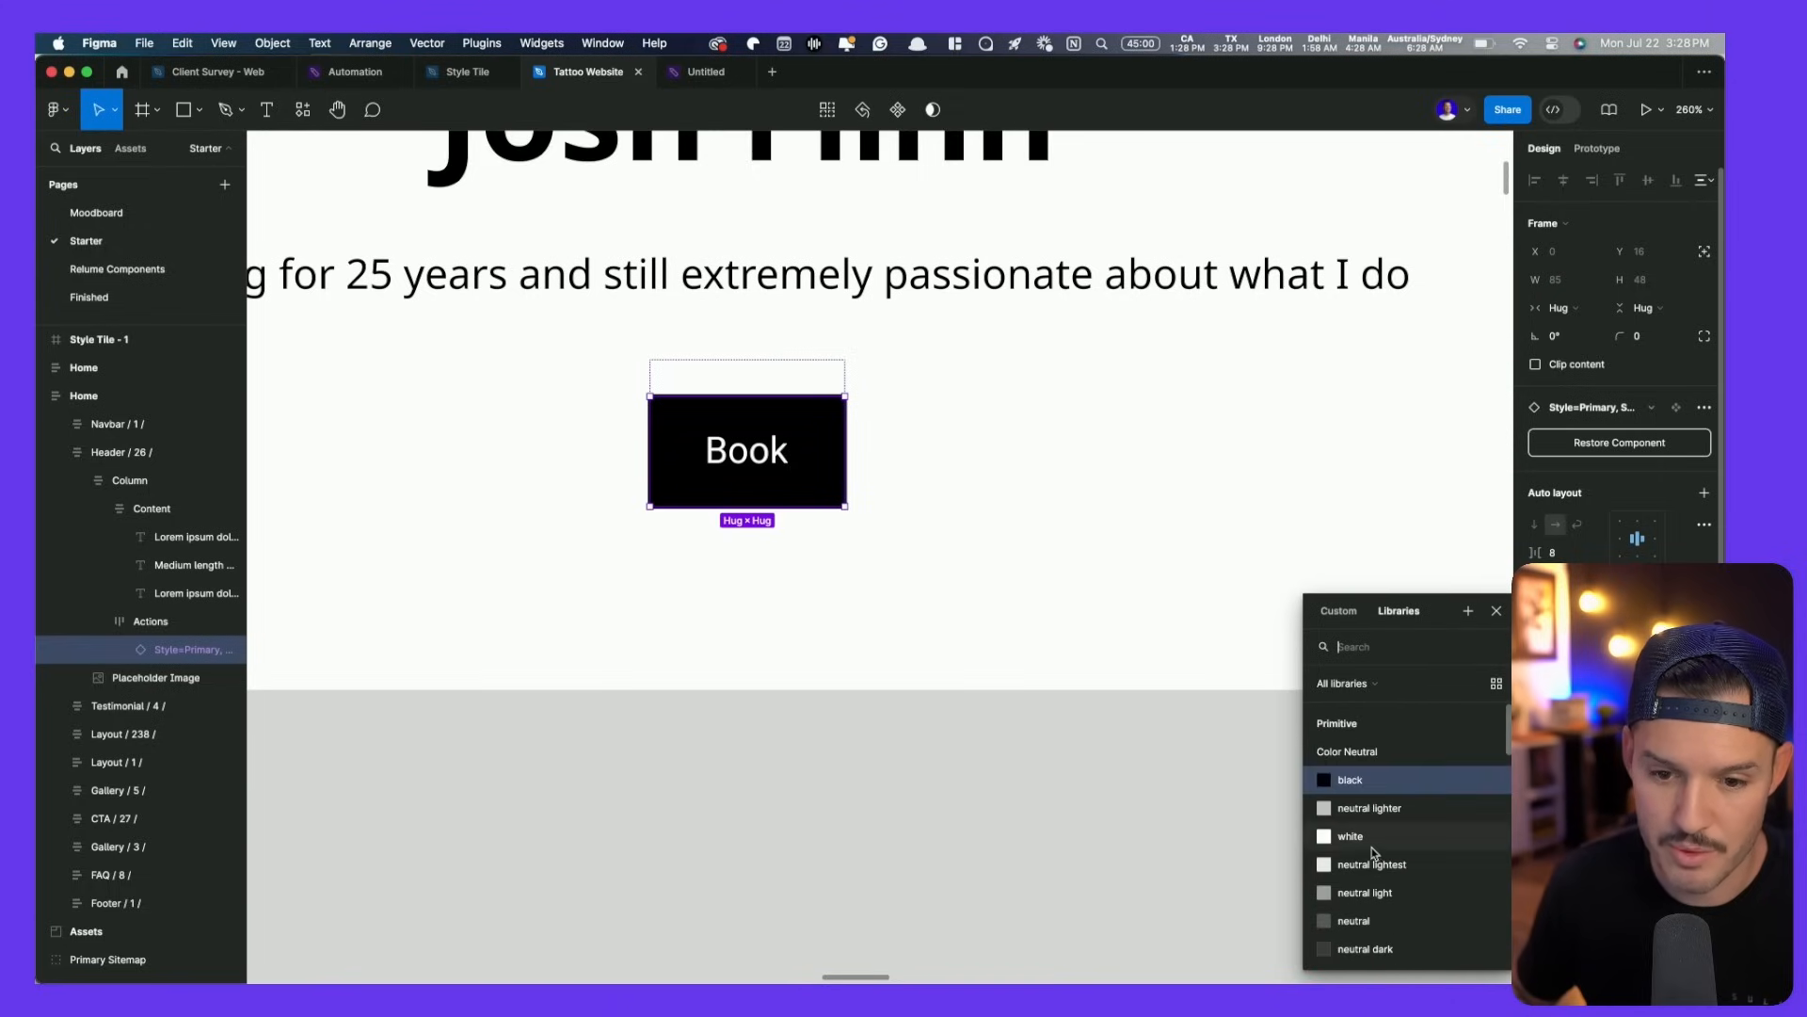
left_click(1378, 779)
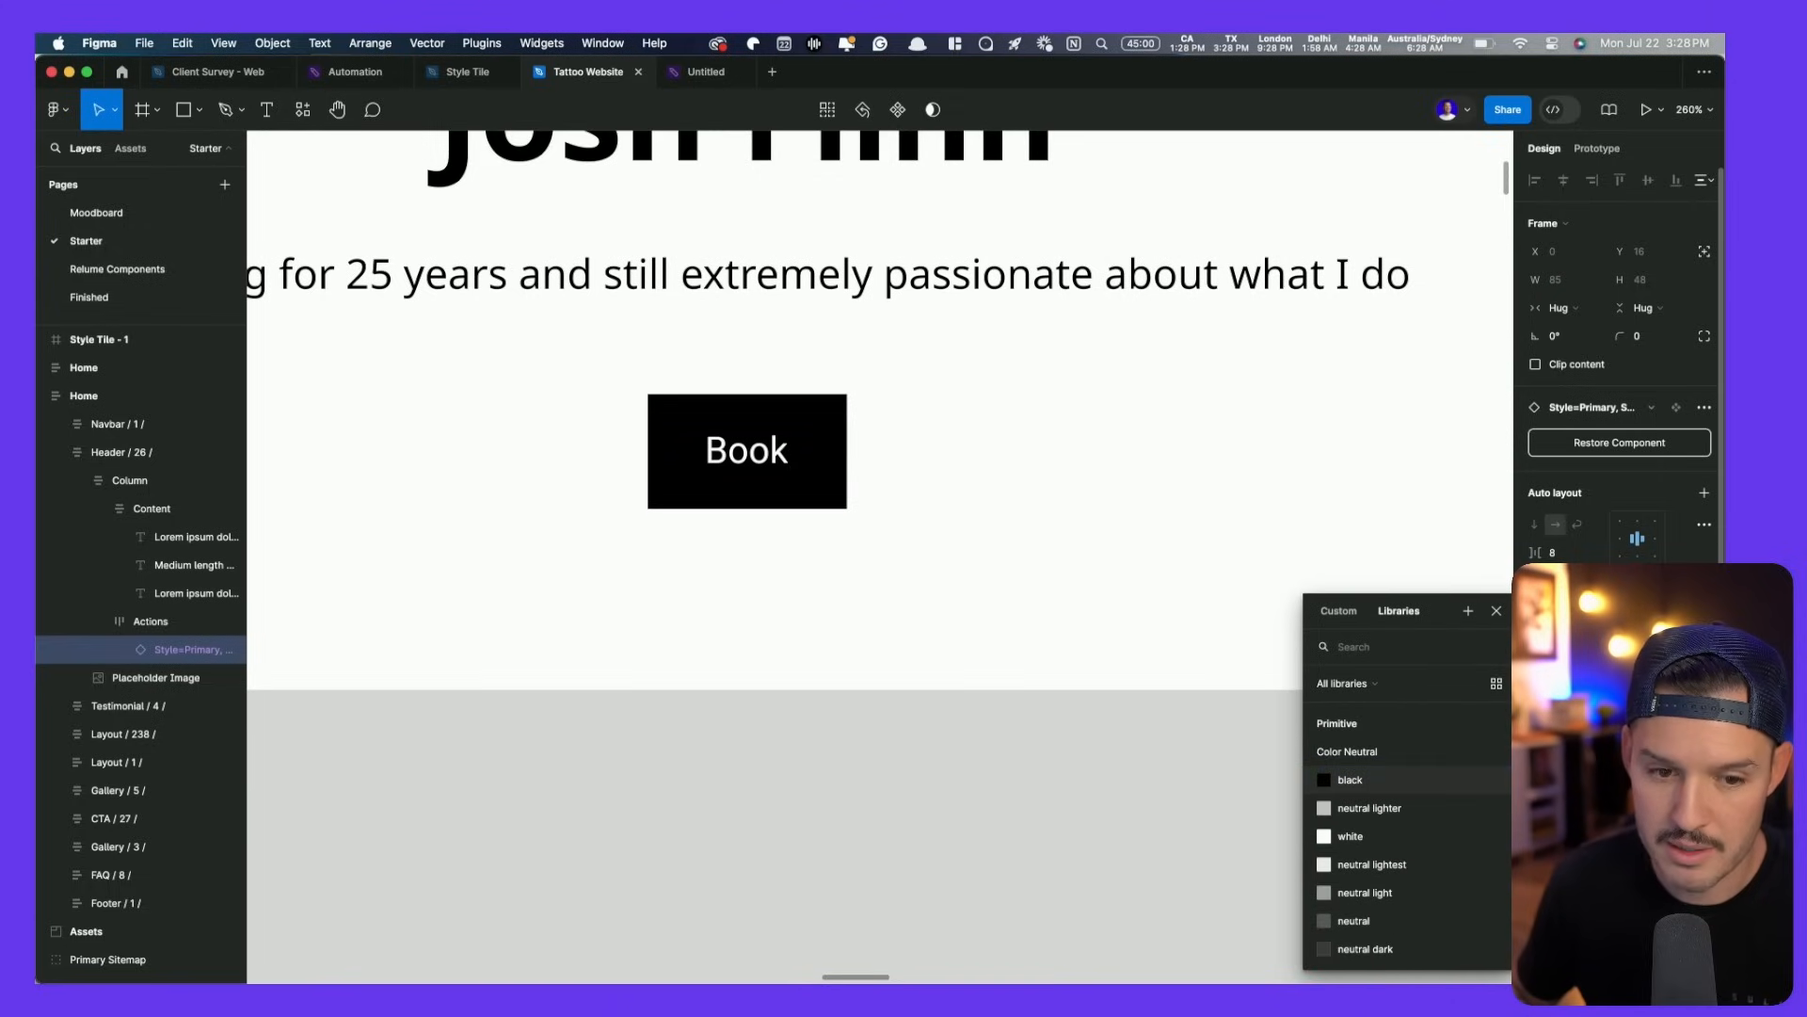
- Move over to the style tile and zoom in on its buttons and colour circles
scroll(442, 676, "left", 15)
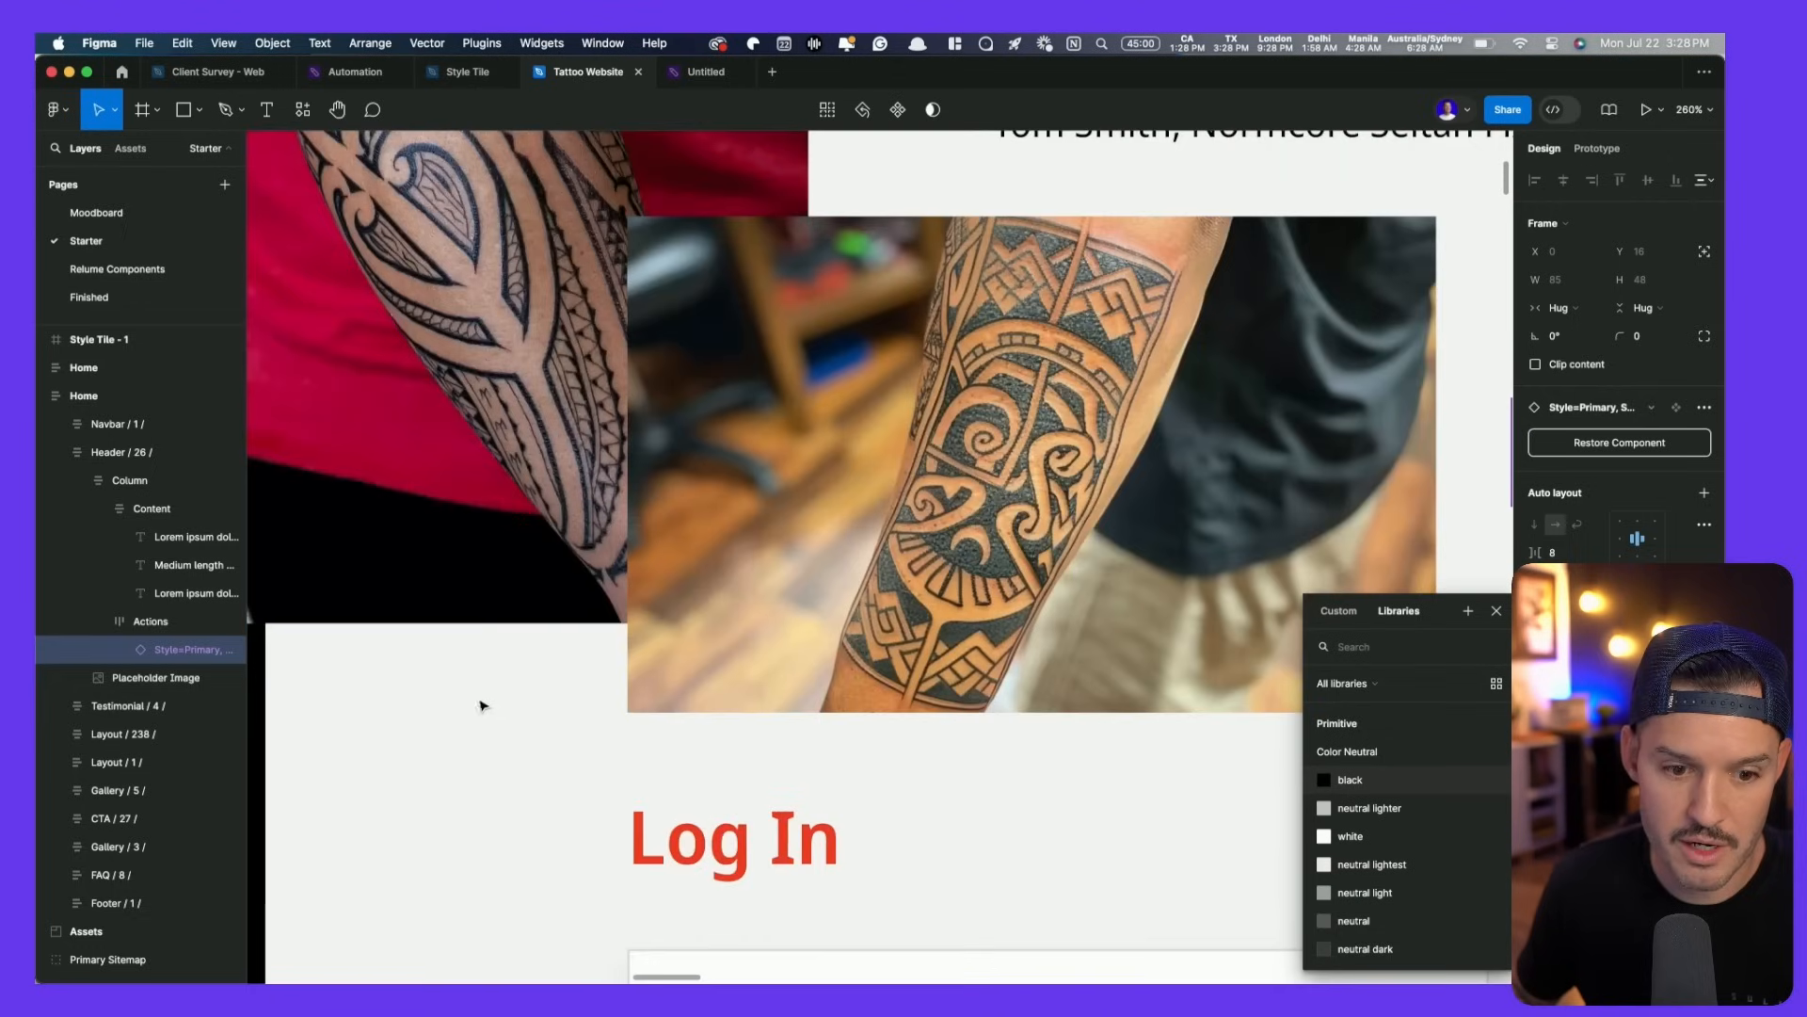
left_click(725, 840)
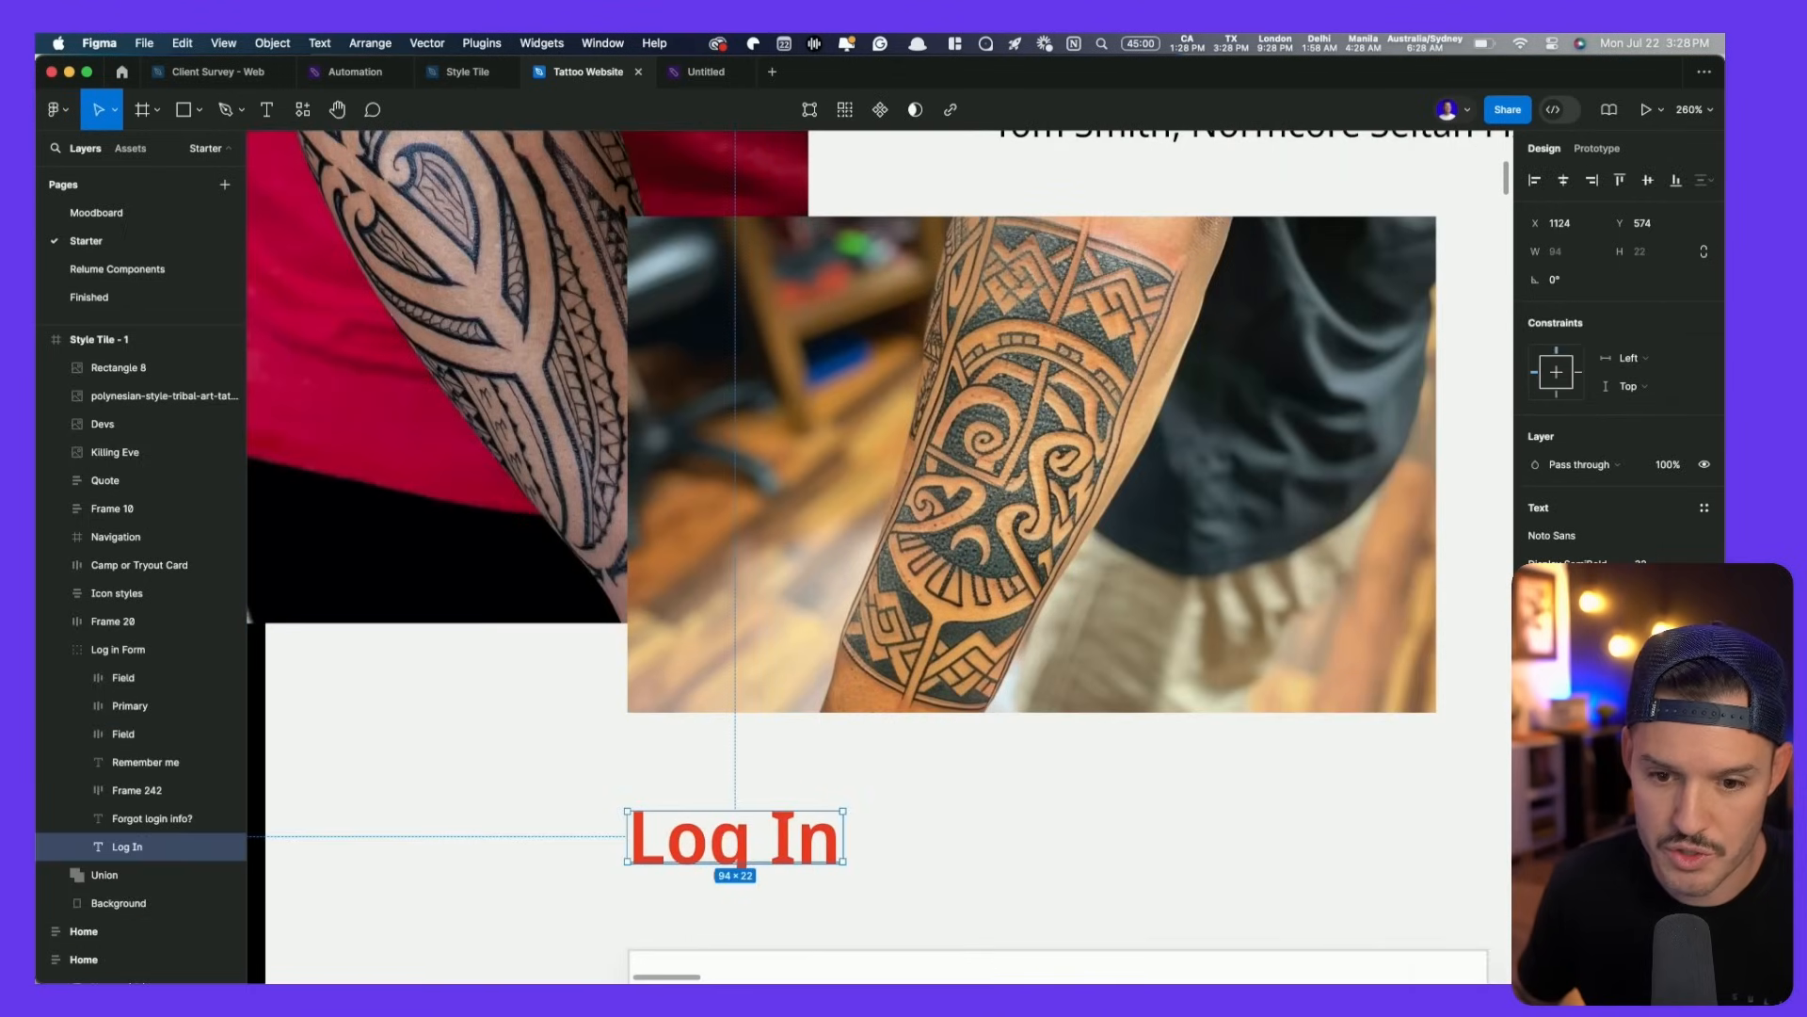
scroll(1098, 646, "down", 10)
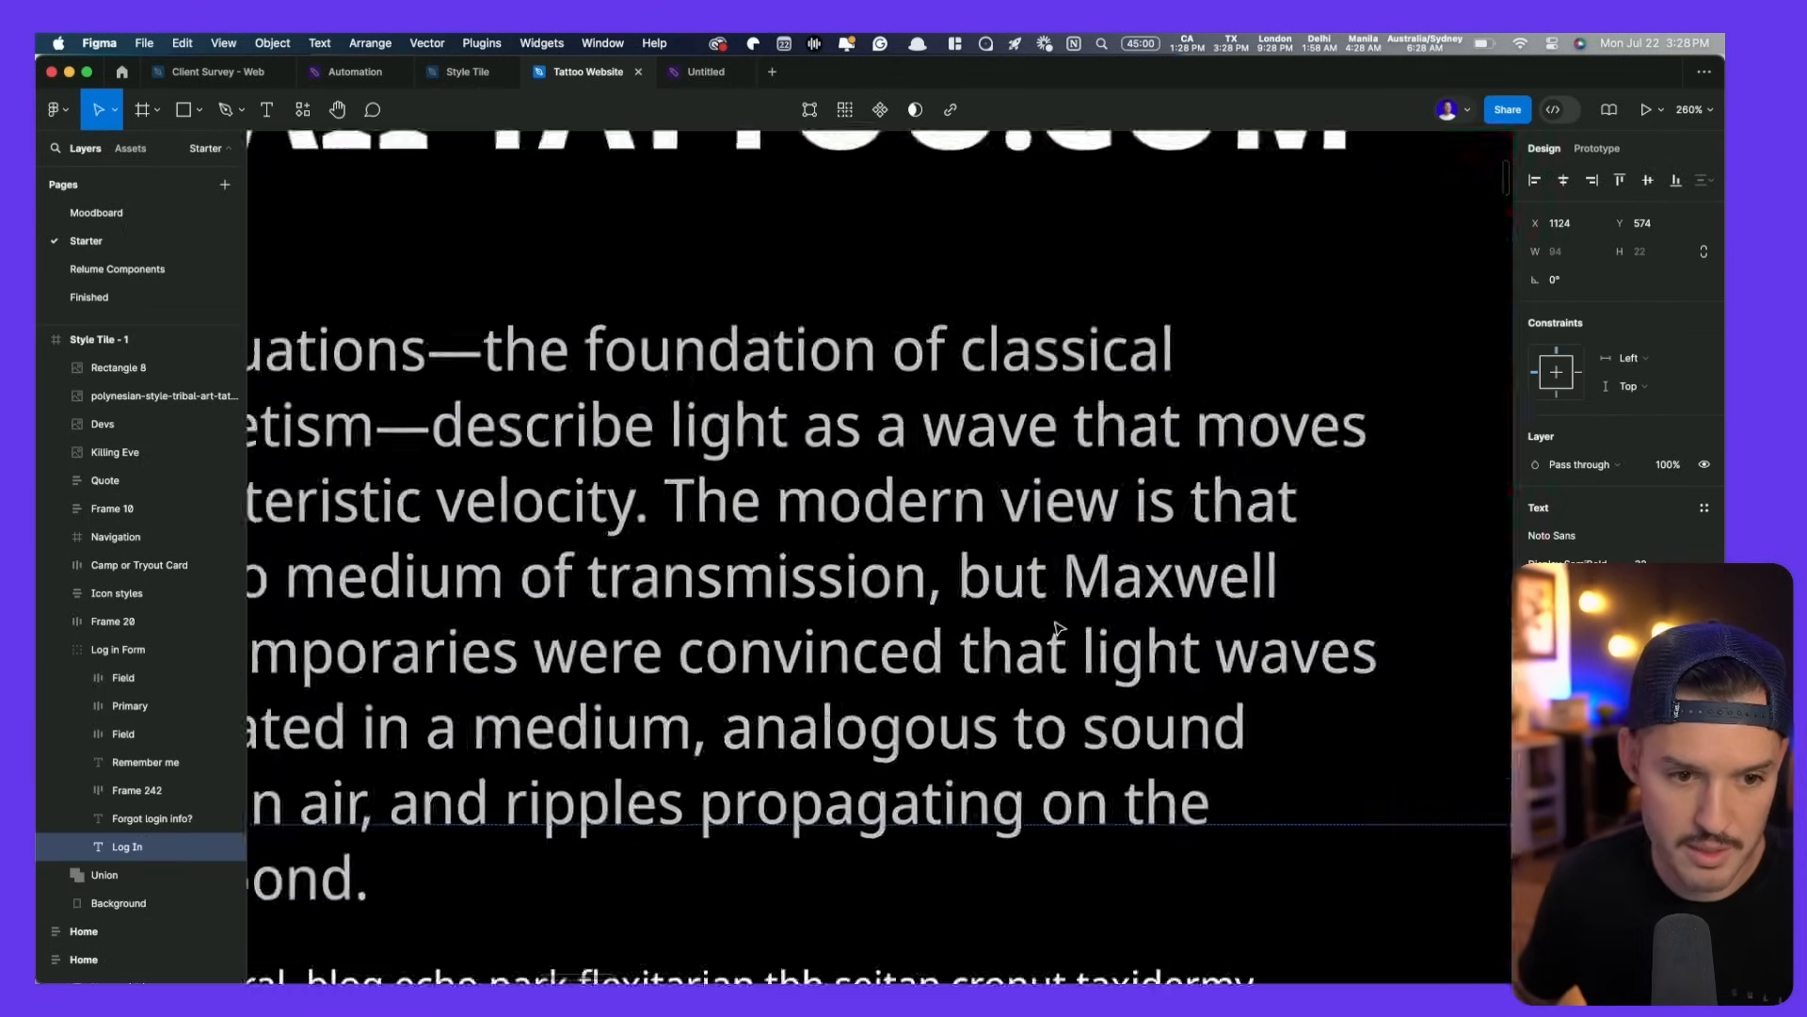
scroll(828, 807, "down", 3)
scroll(828, 807, "up", 8)
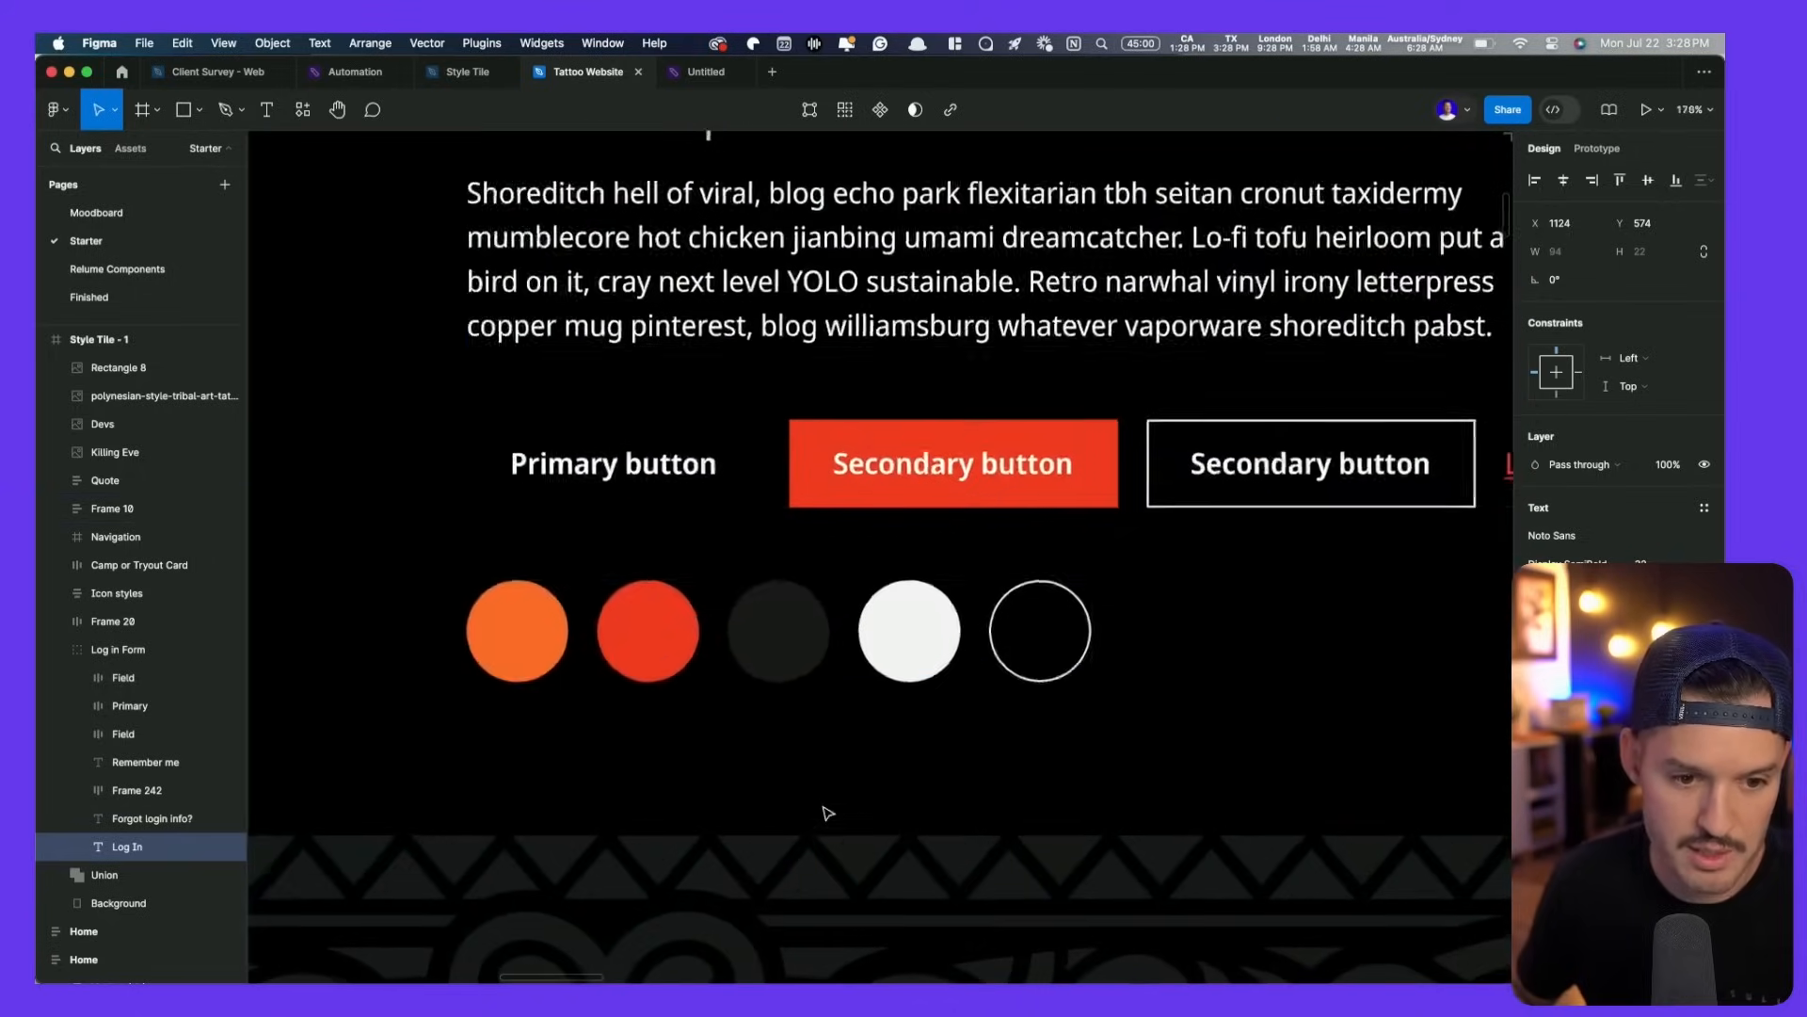
- Save the red swatch's fill F54704 as a new colour style named Primary CTA
left_click(674, 662)
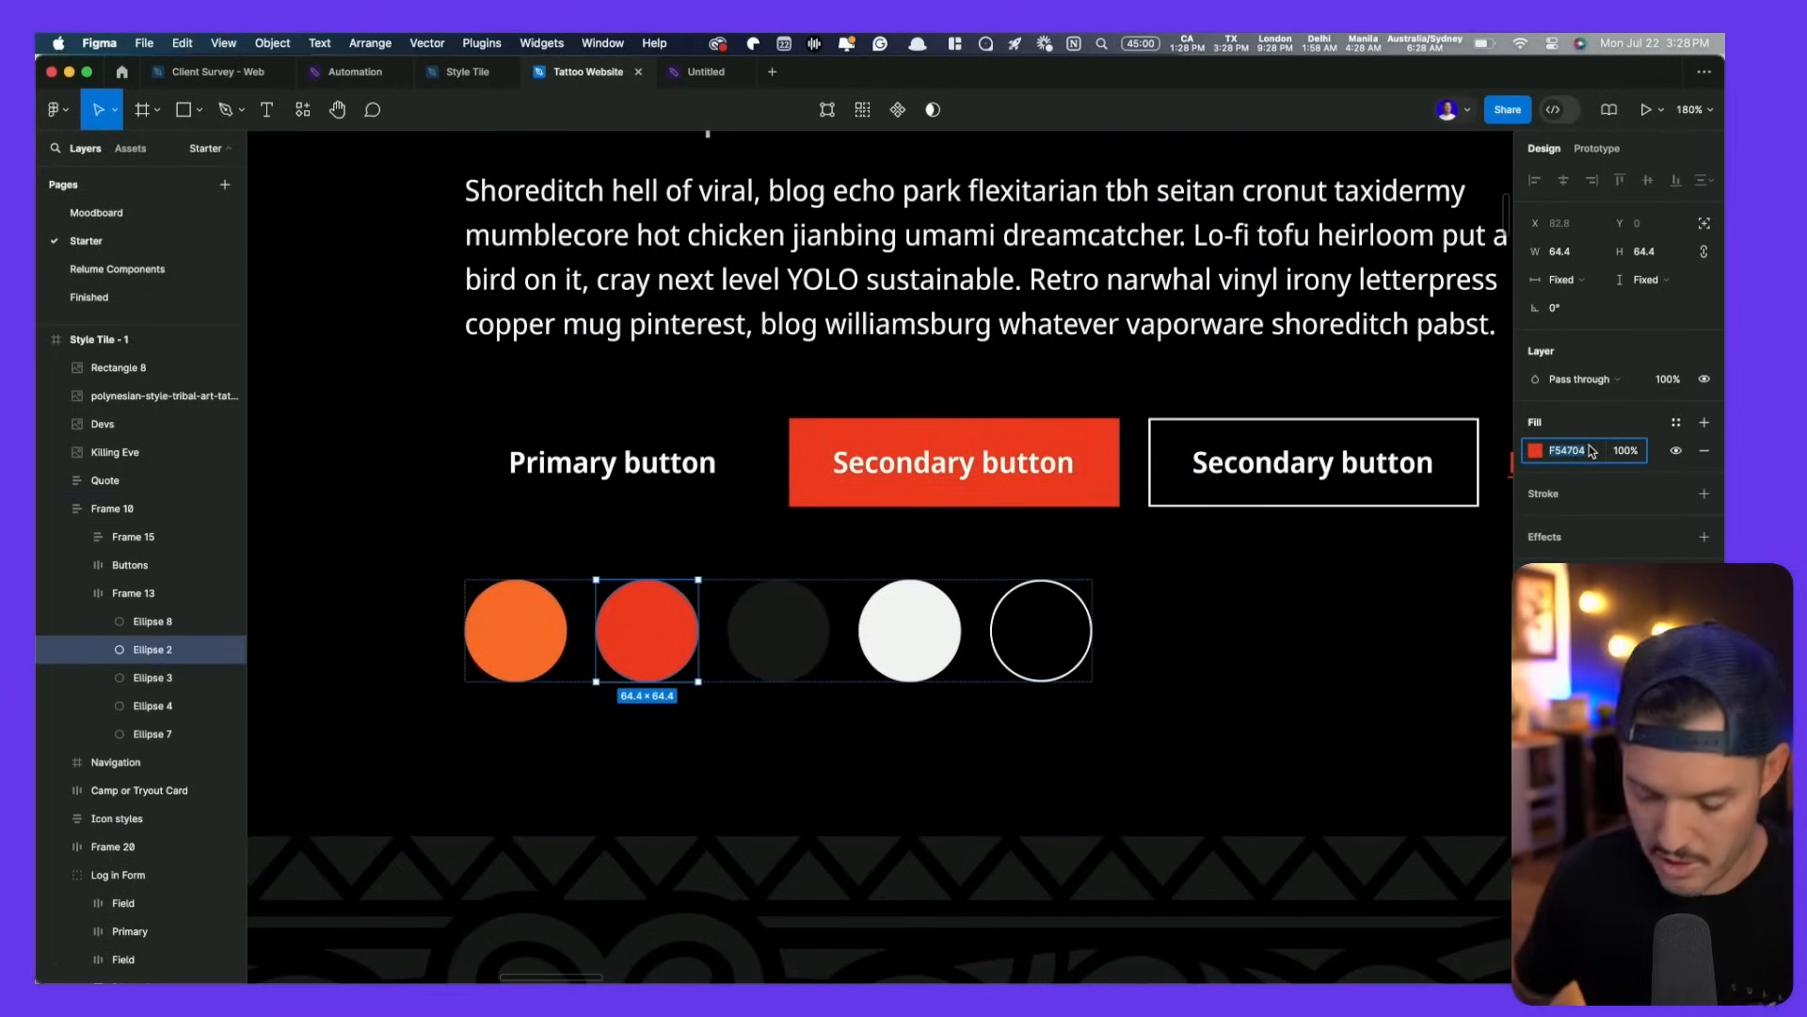
left_click(1676, 423)
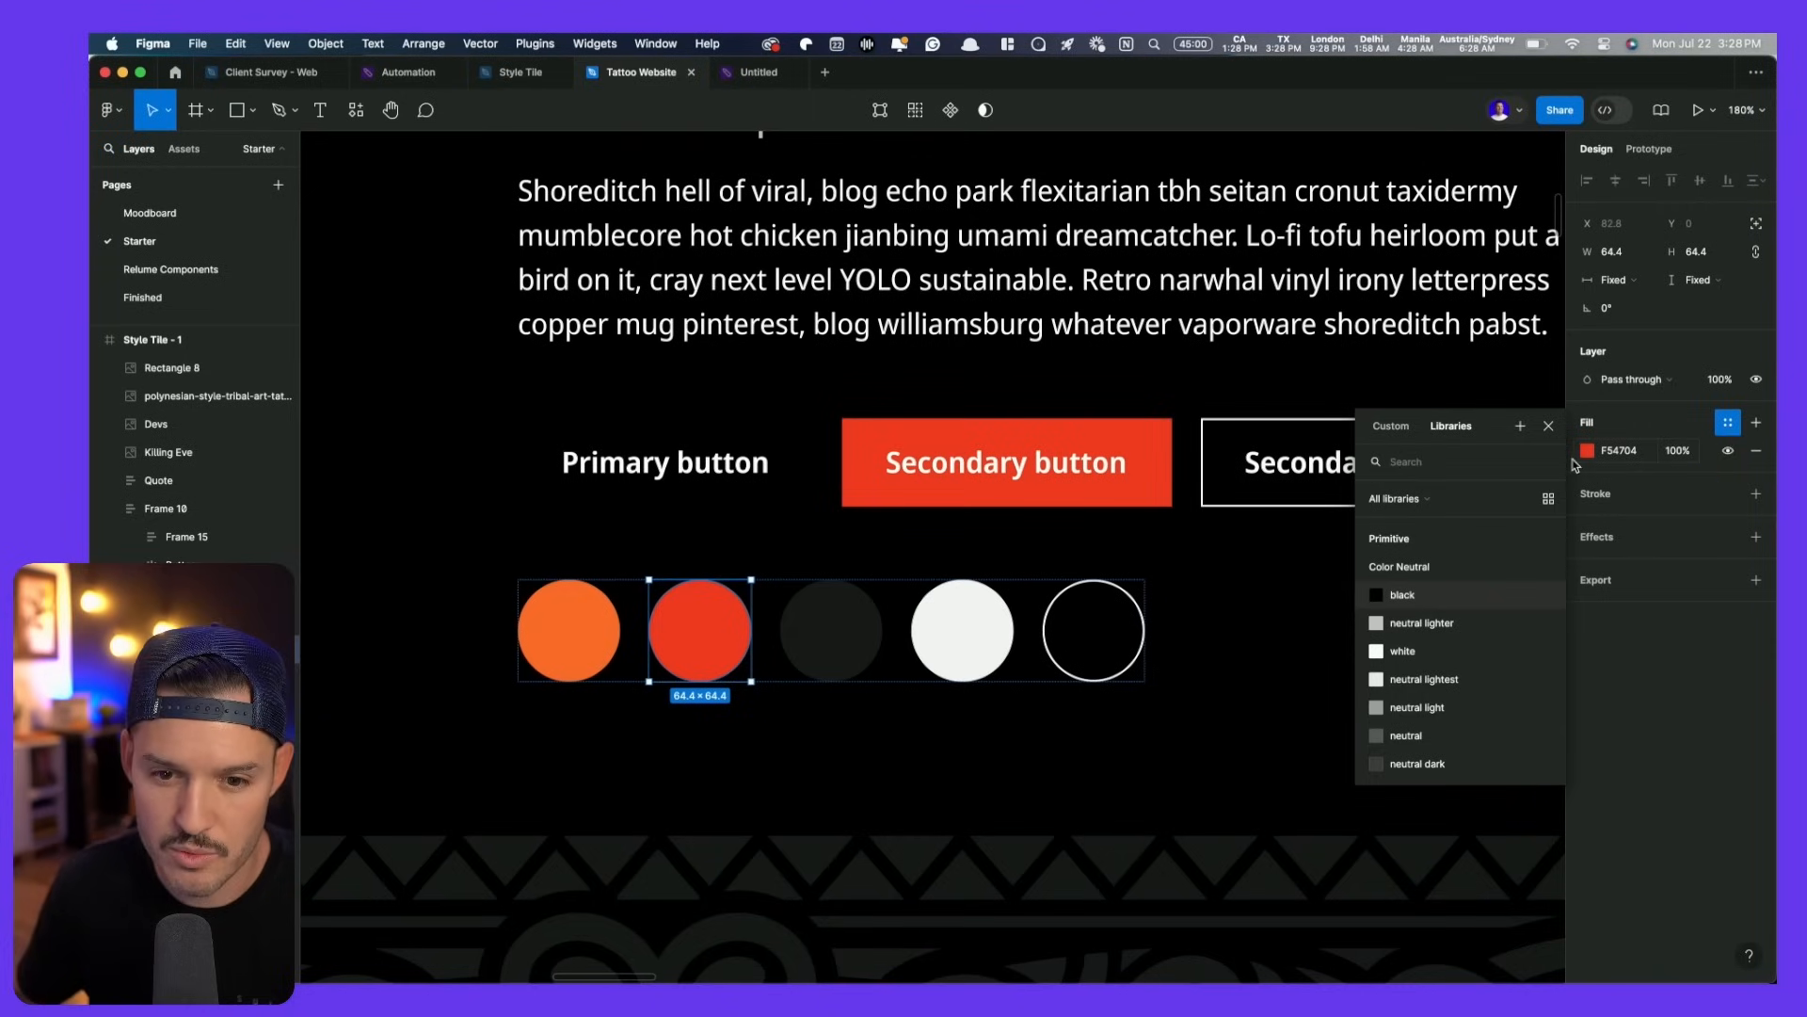
left_click(1520, 425)
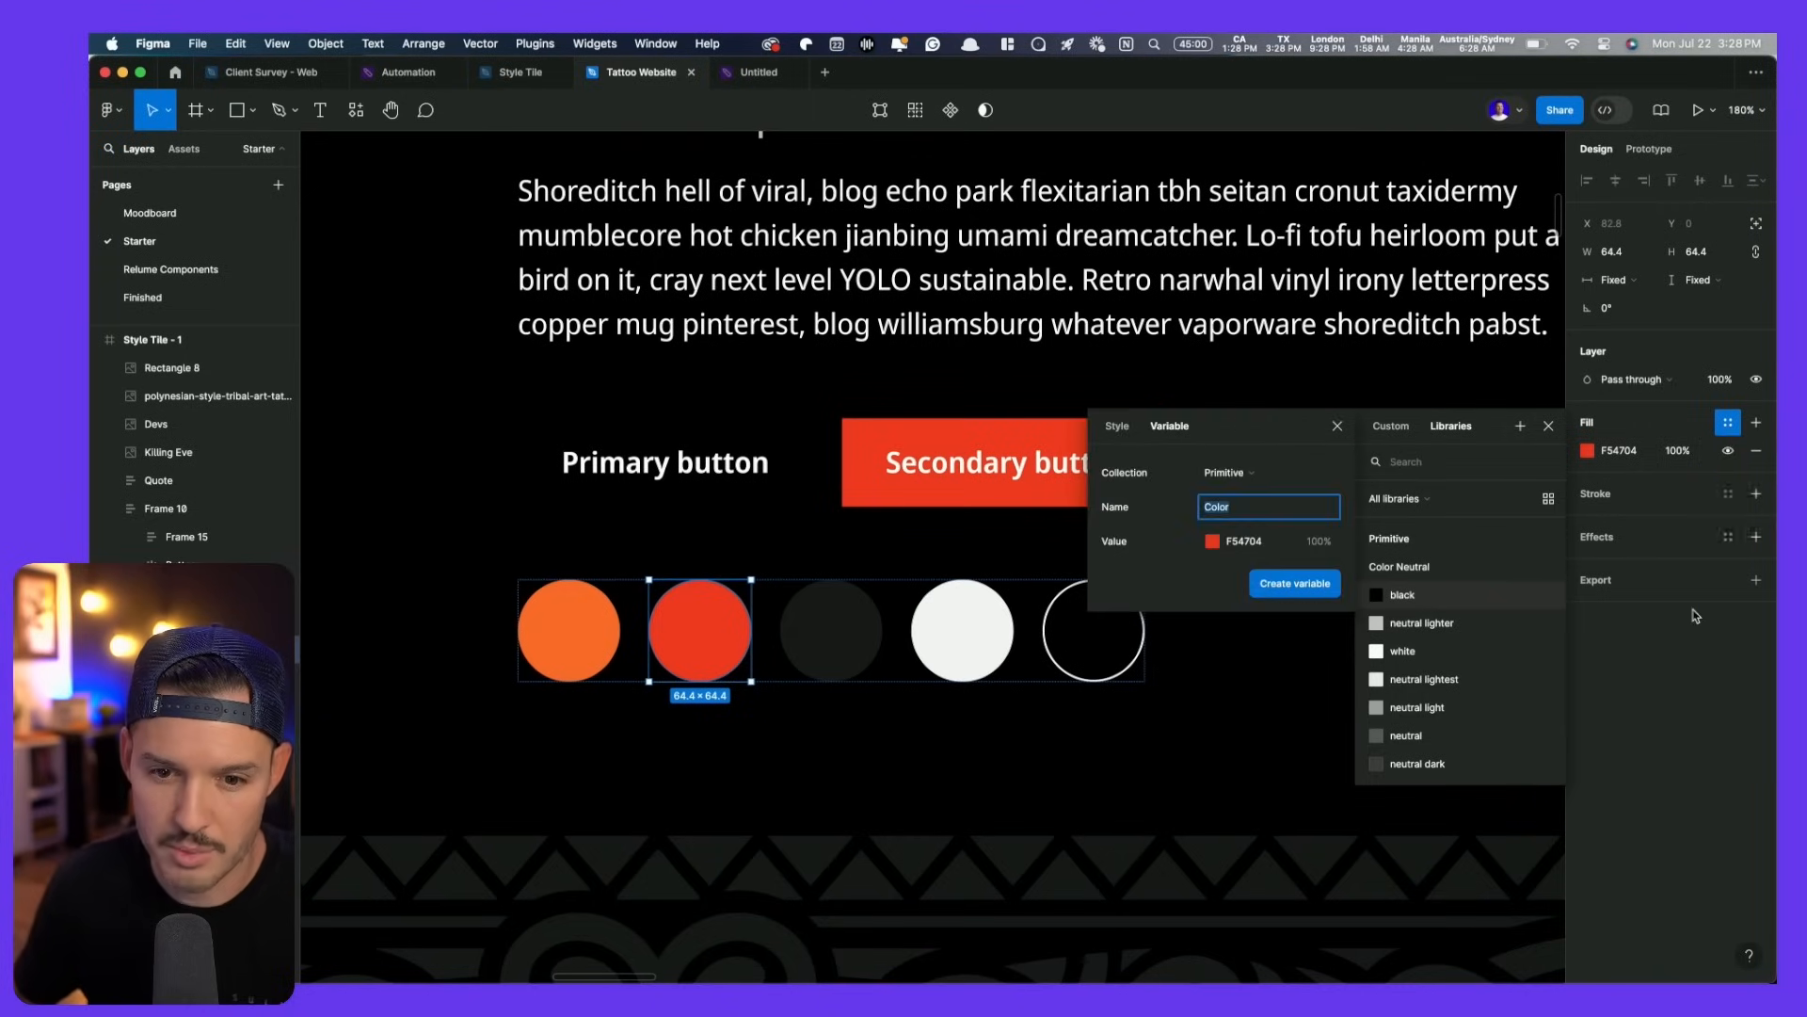
left_click(1224, 473)
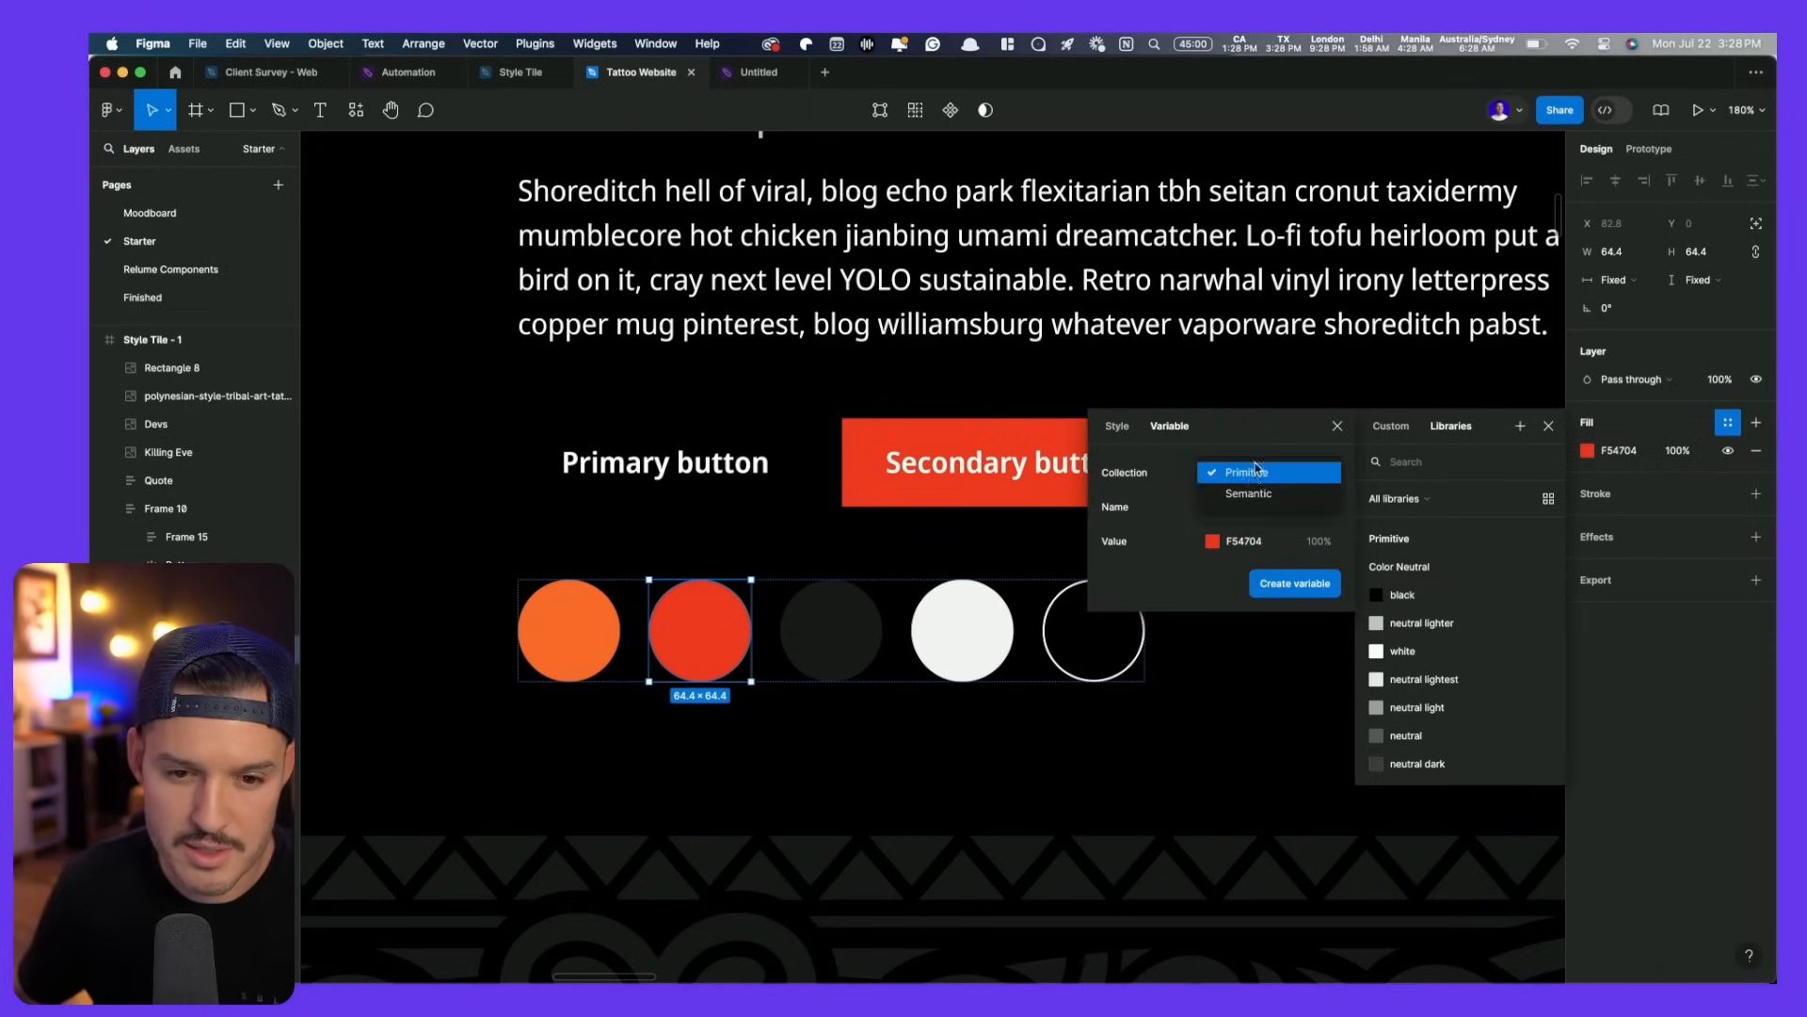
left_click(1180, 519)
left_click(1120, 429)
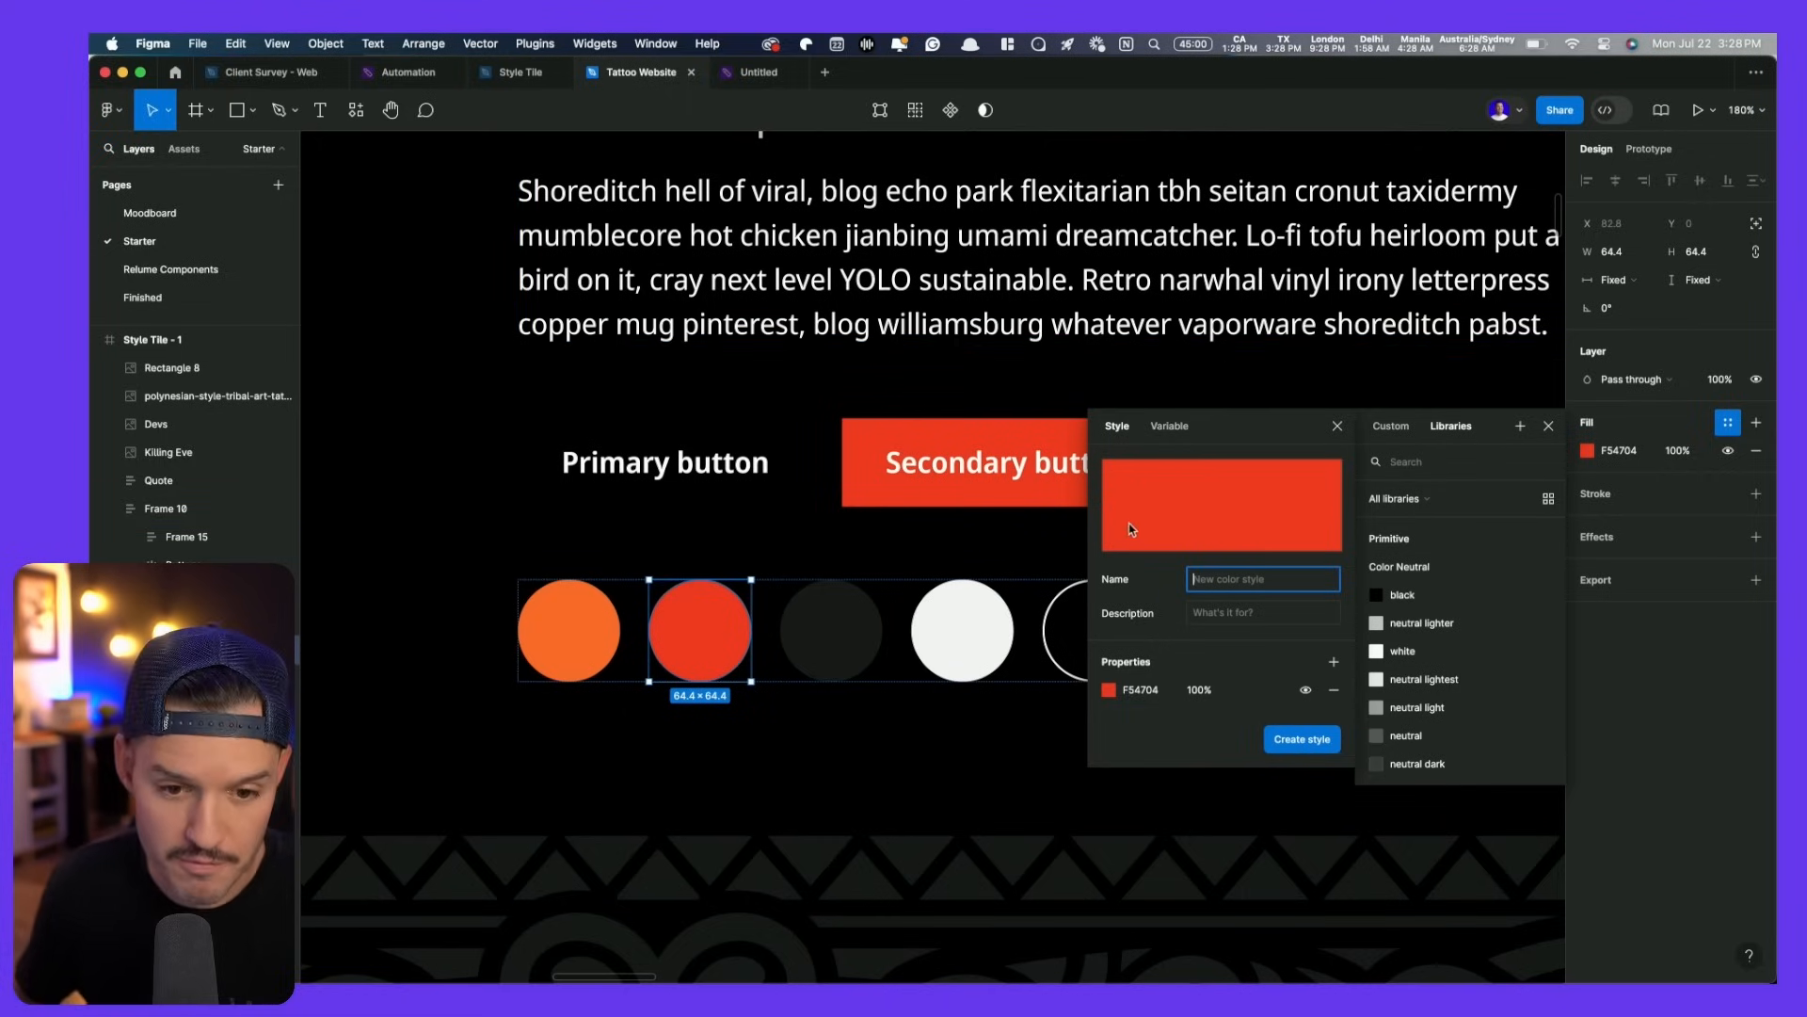
type("Primary")
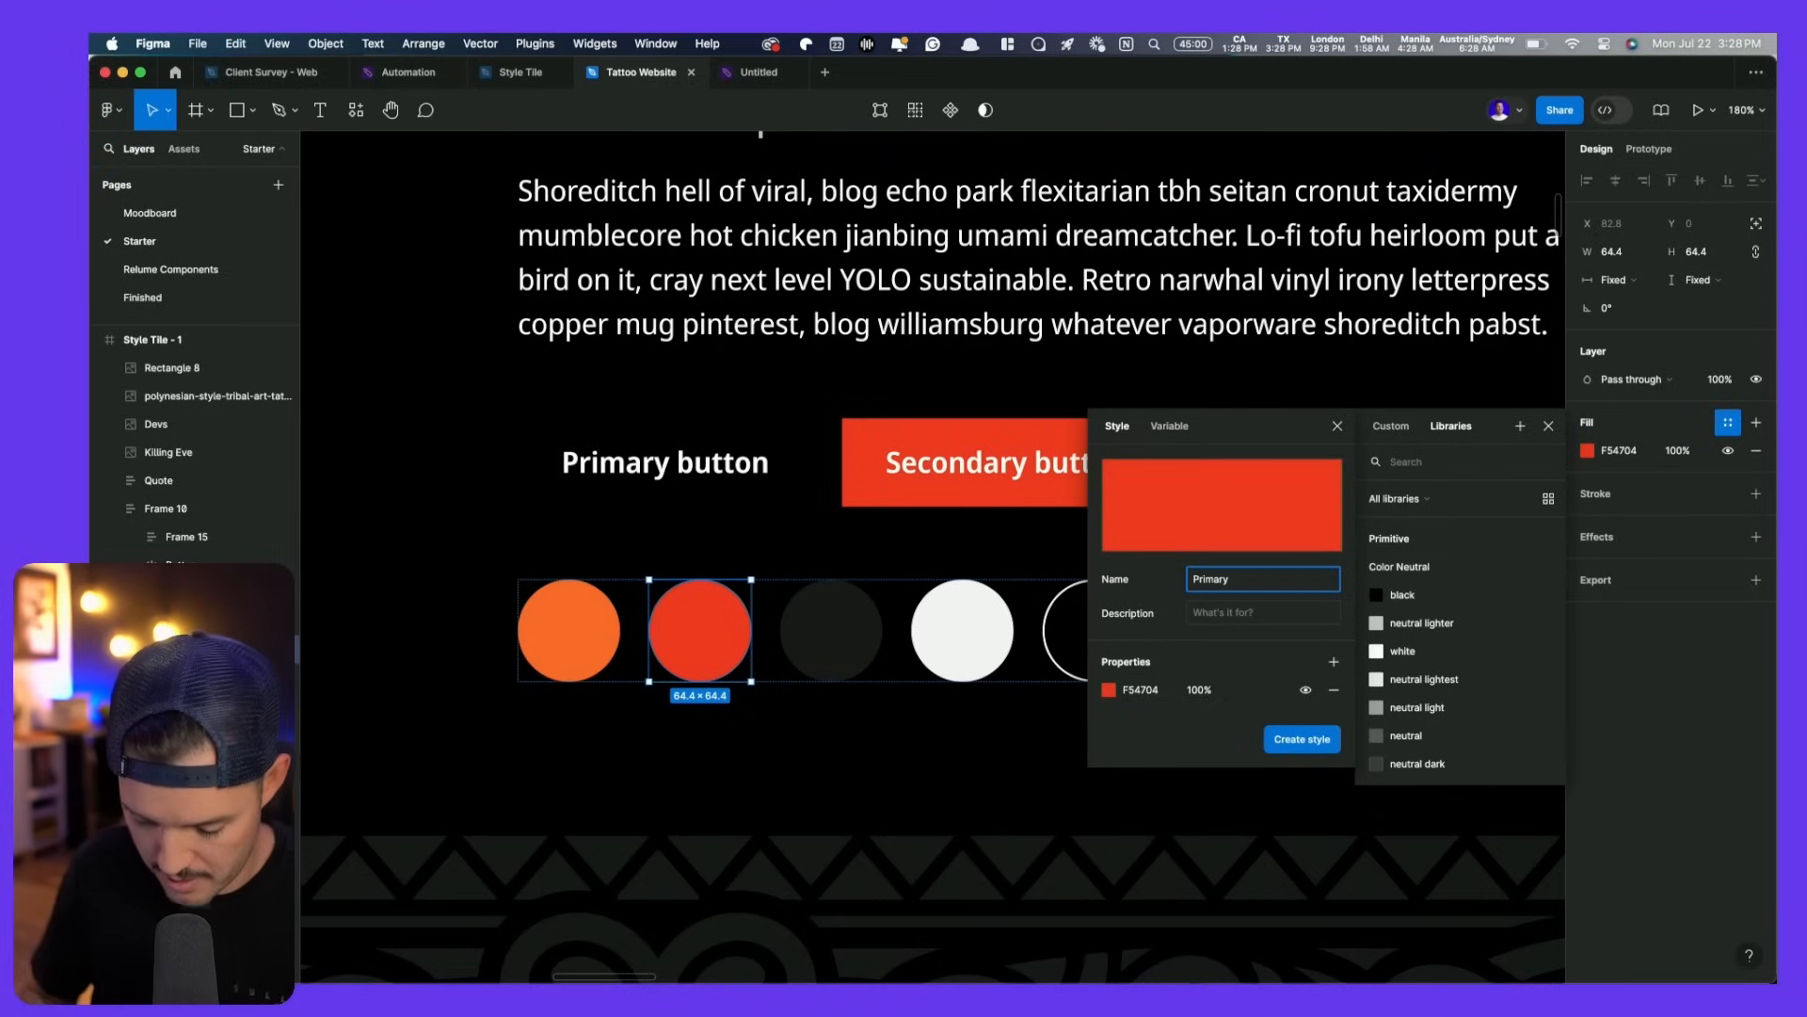
type(" CTA")
left_click(1318, 744)
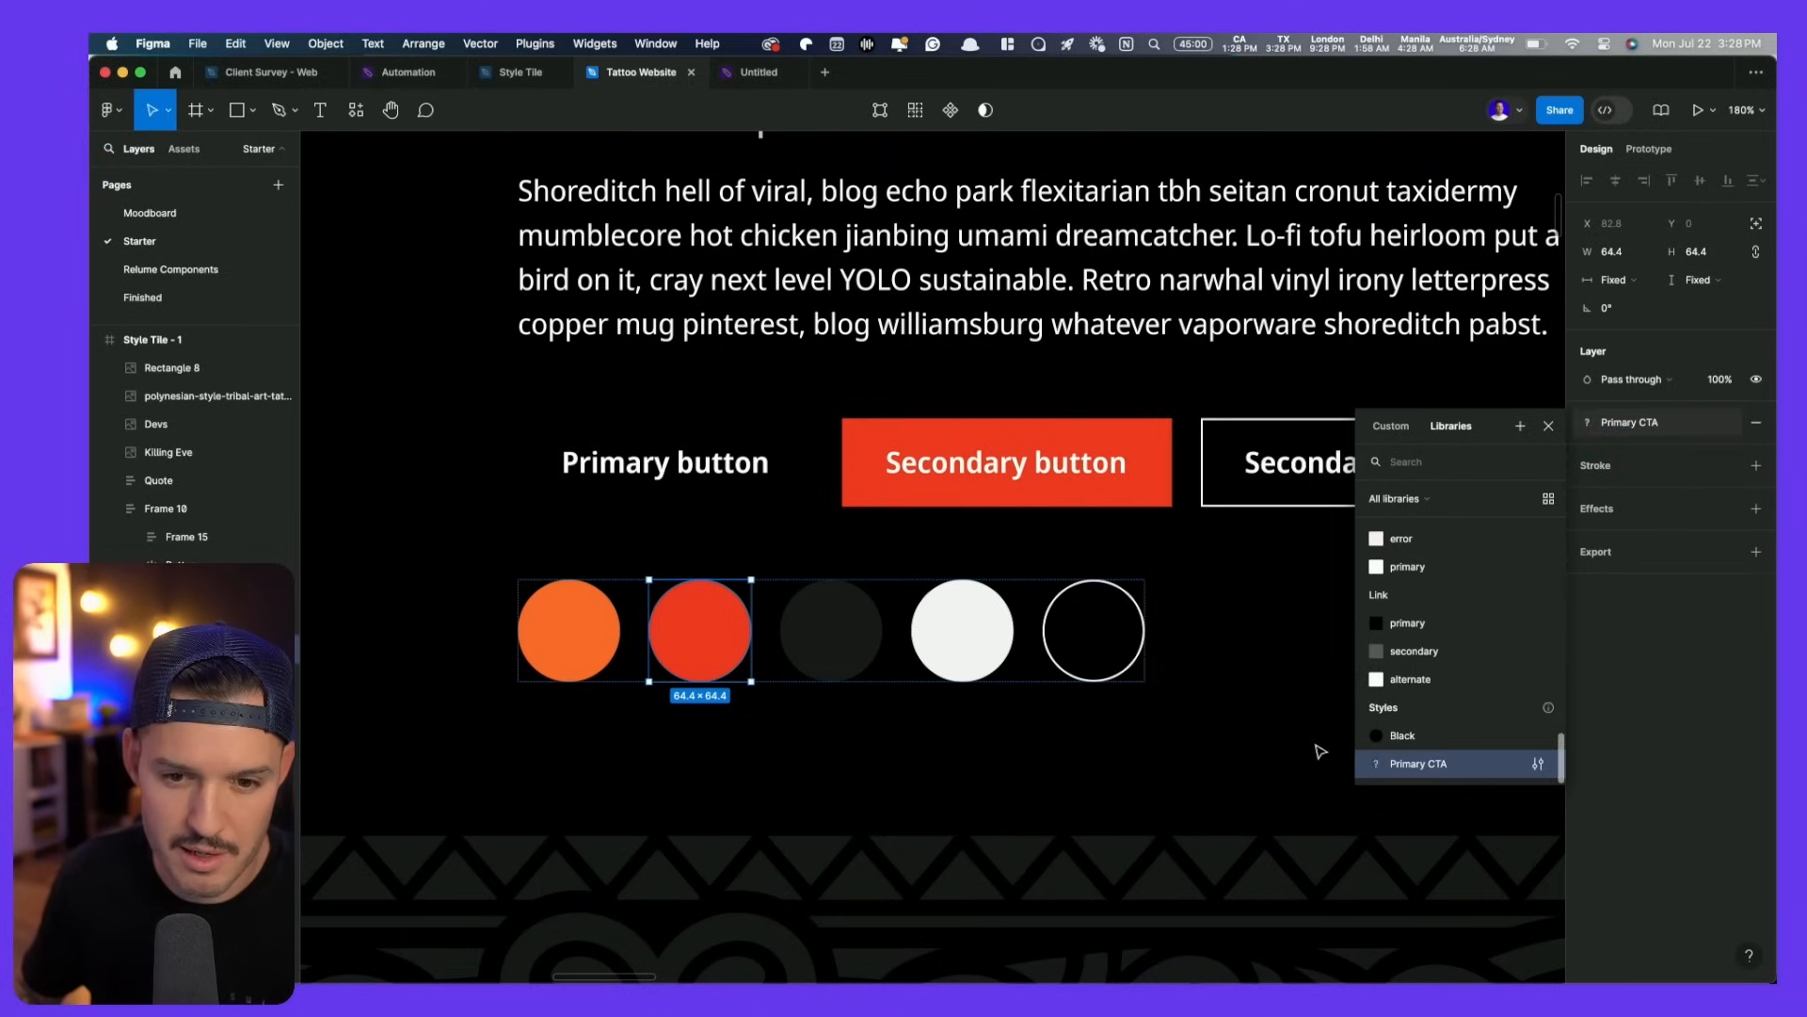
- Save the orange swatch's fill FE7518 as a colour style named Primary Light
left_click(569, 666)
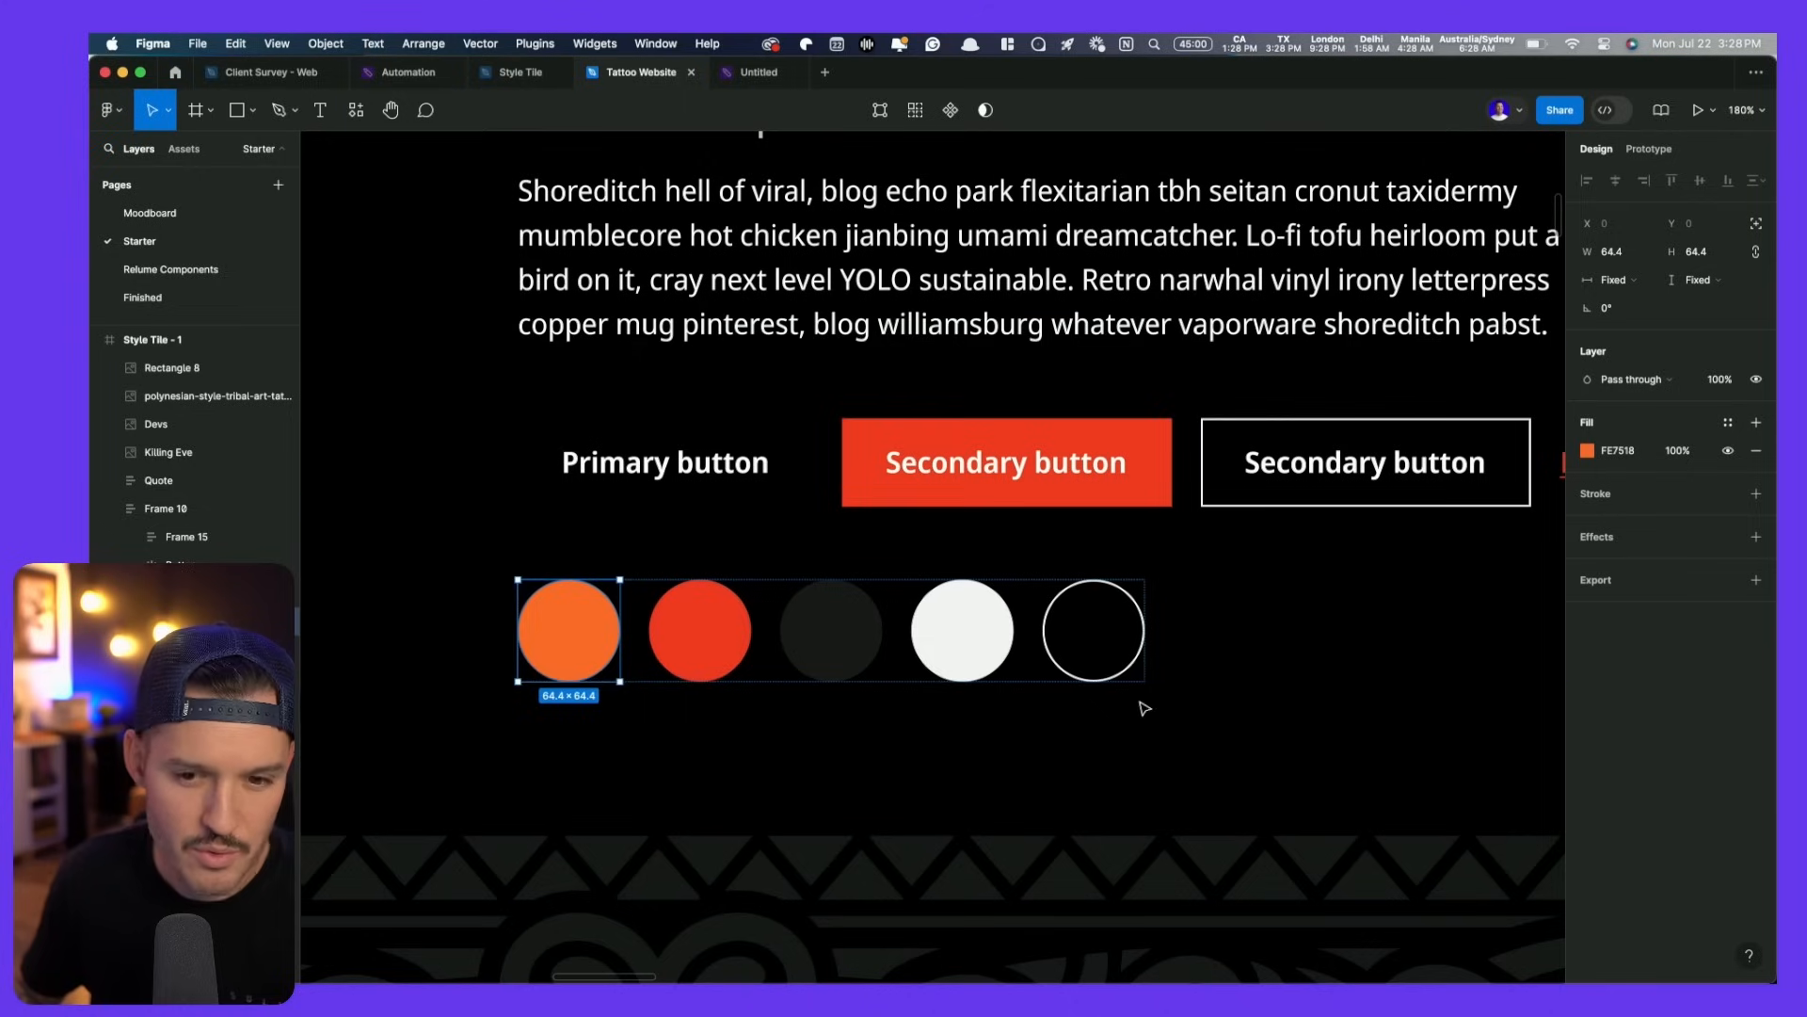
left_click(1729, 423)
left_click(1520, 425)
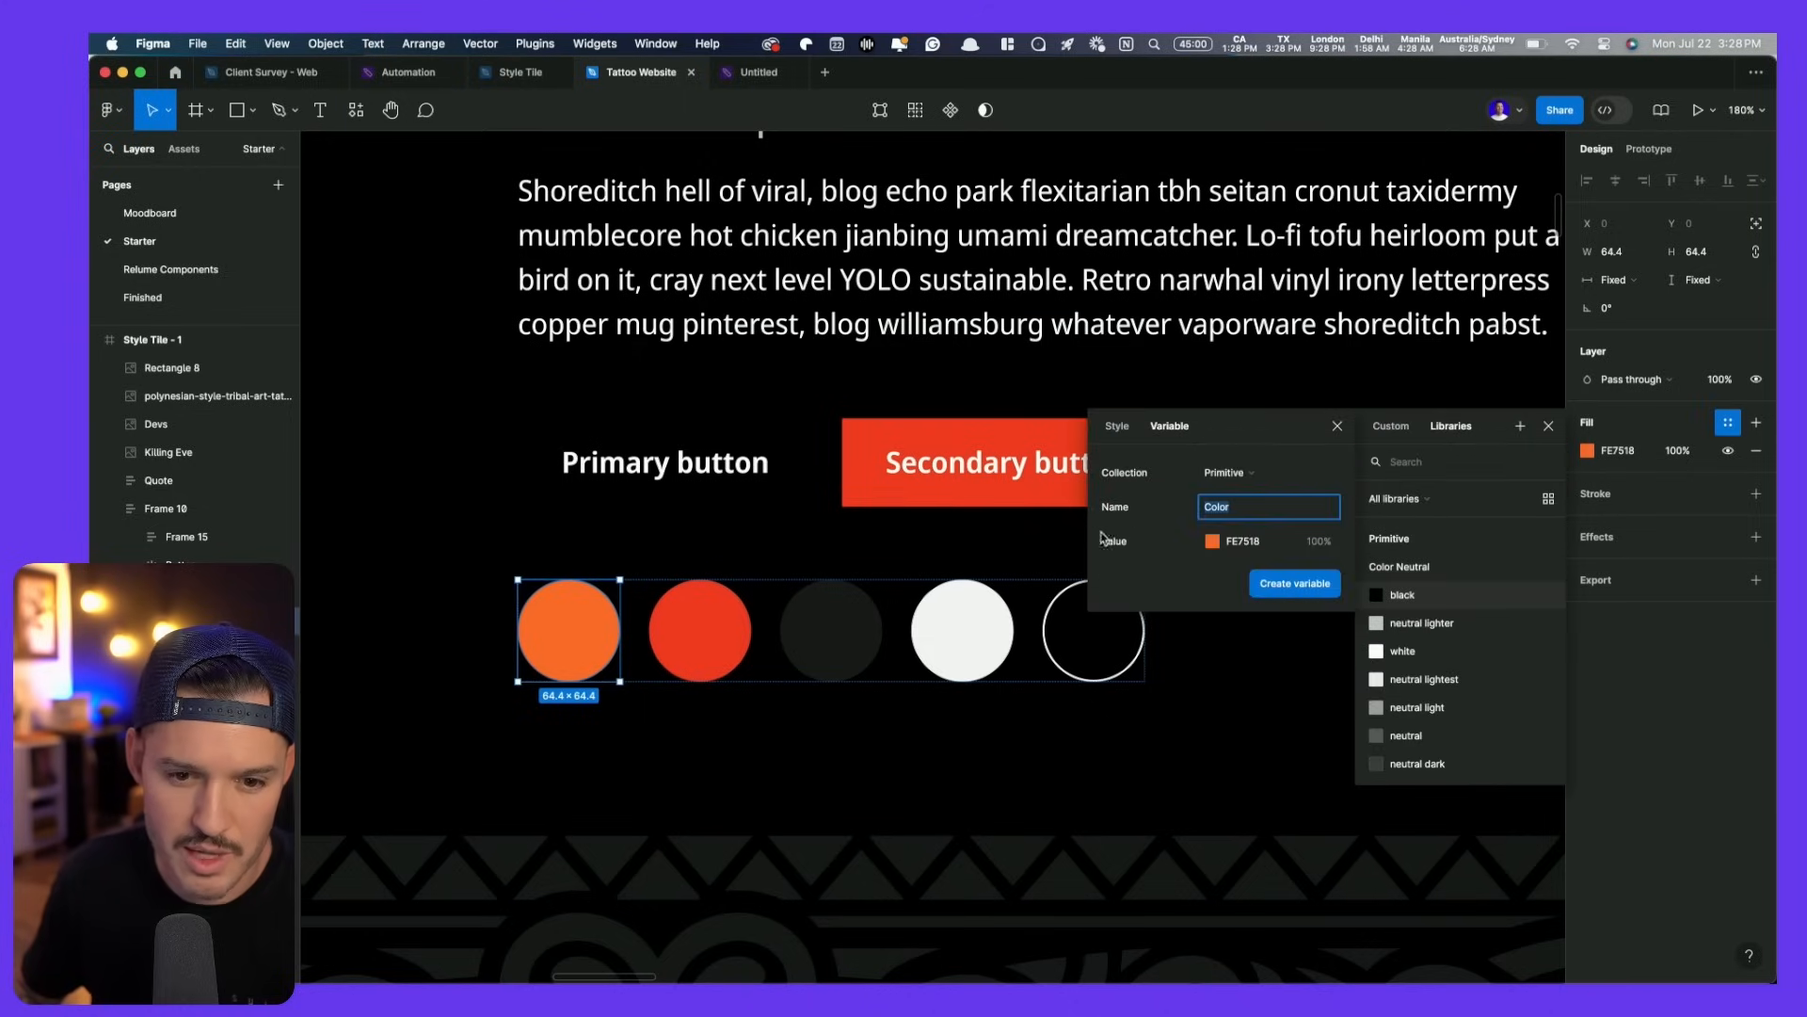
left_click(1117, 426)
type("Primary Light")
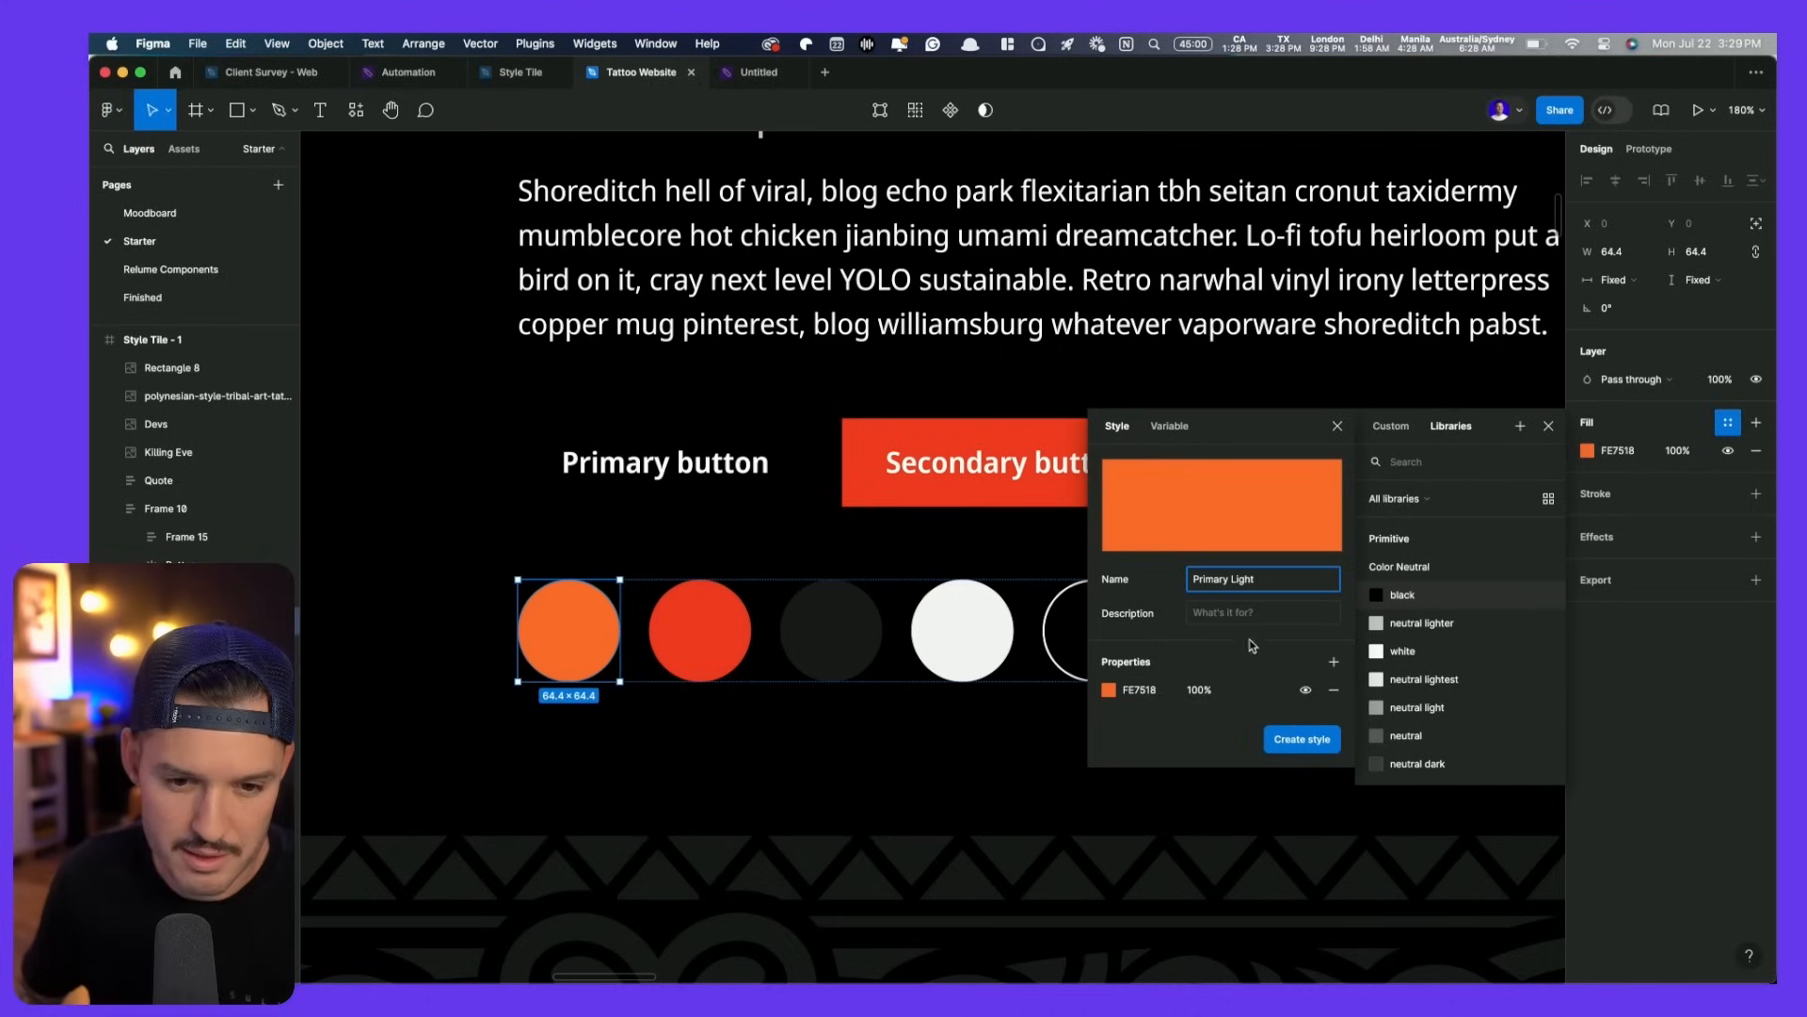
left_click(1316, 752)
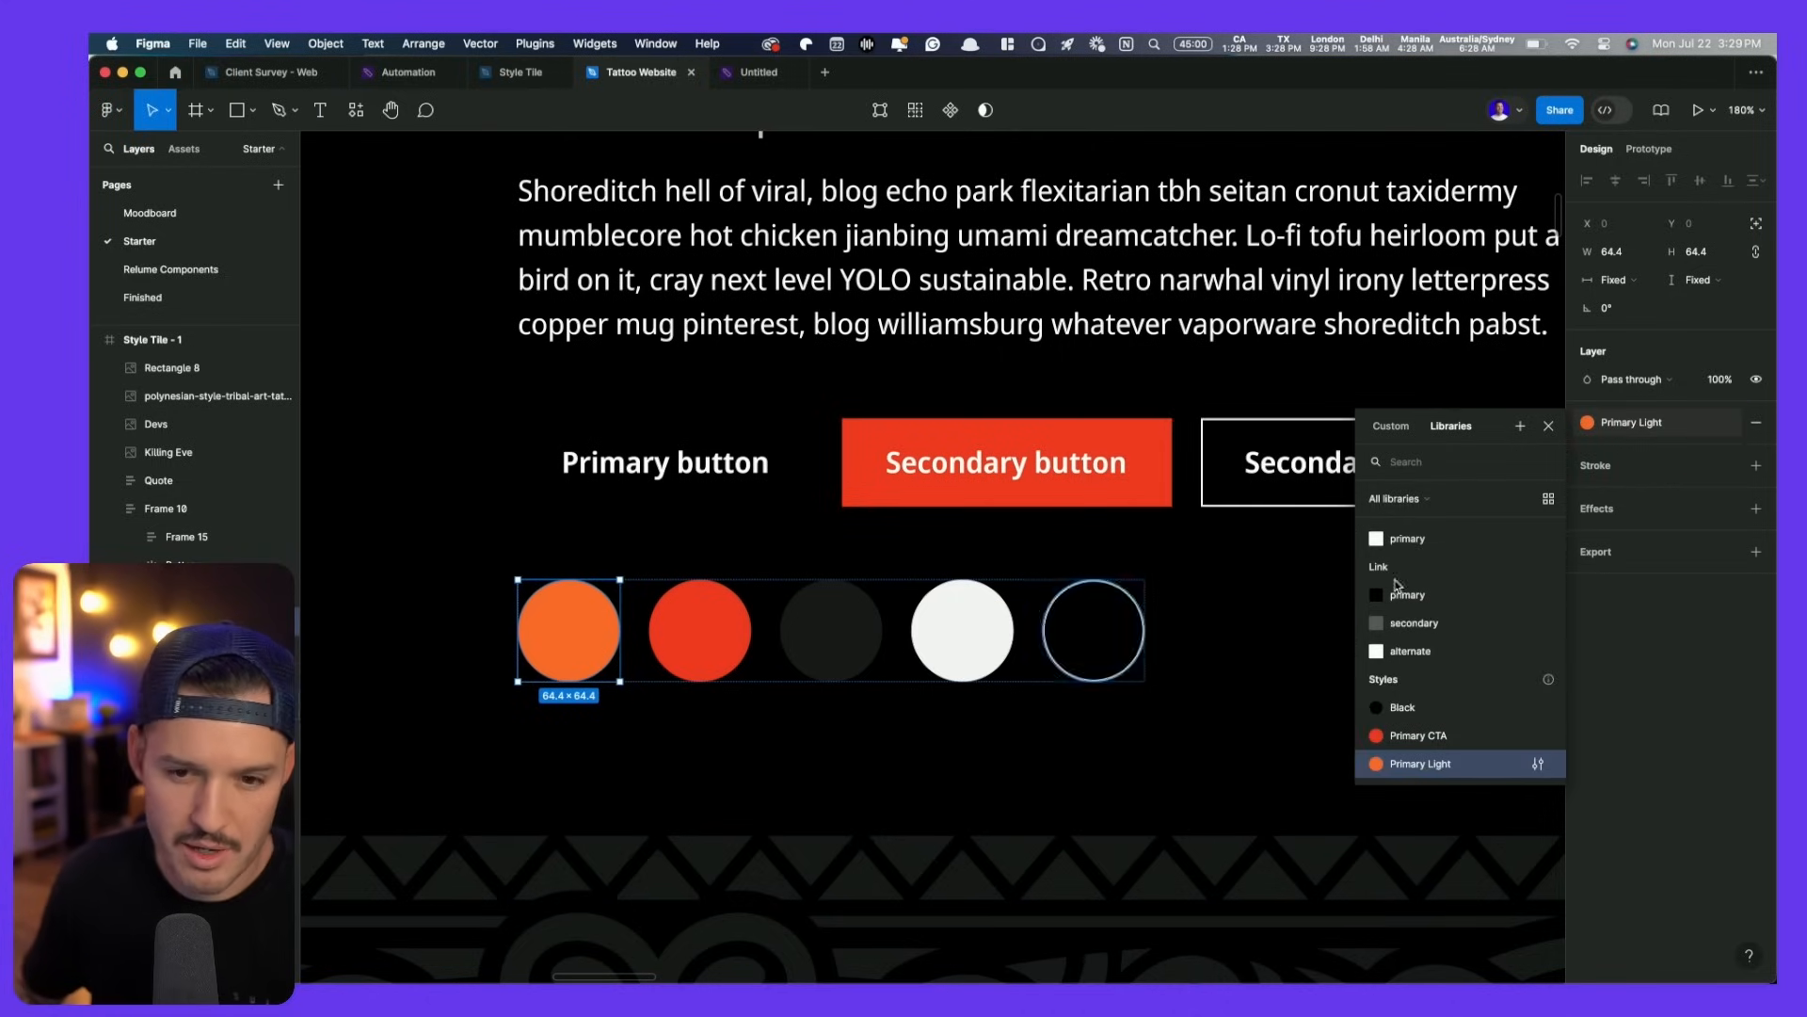
left_click(1311, 646)
scroll(1311, 646, "down", 5)
left_click_drag(1169, 641, 452, 680)
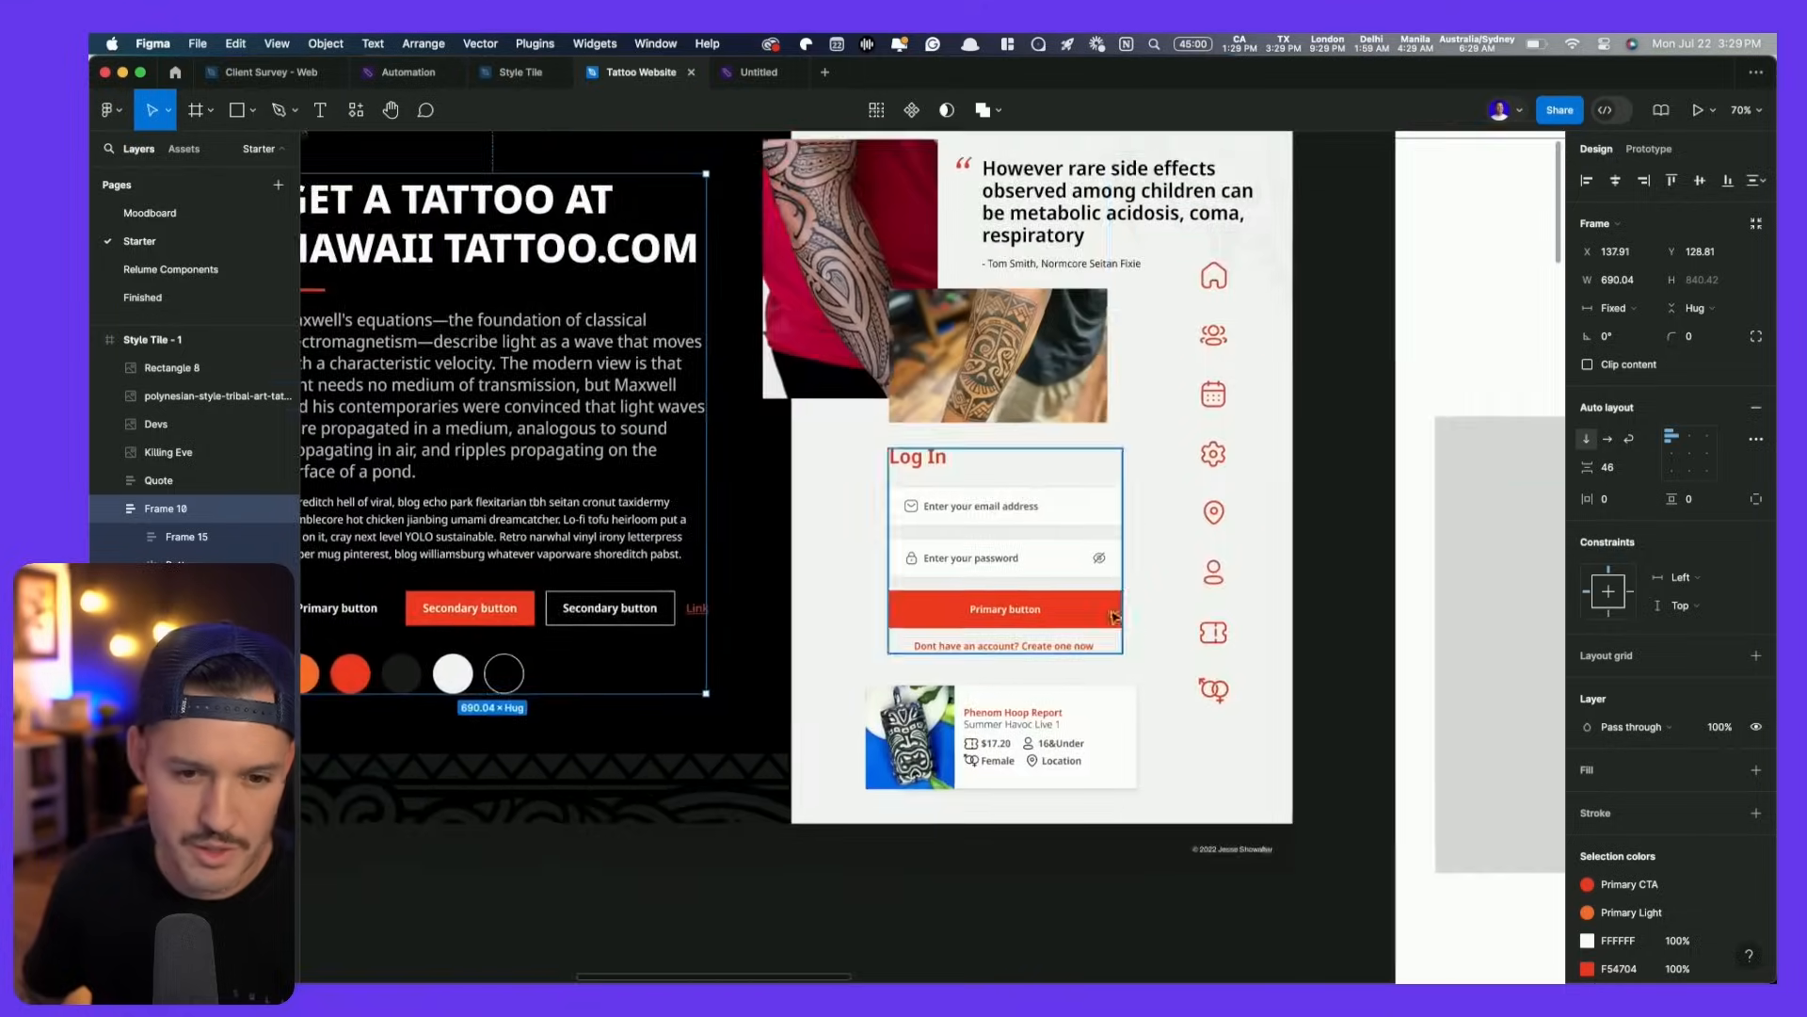
- Apply the Primary CTA colour style to the hero's Book button fill
left_click_drag(1308, 513, 406, 603)
scroll(882, 415, "up", 10)
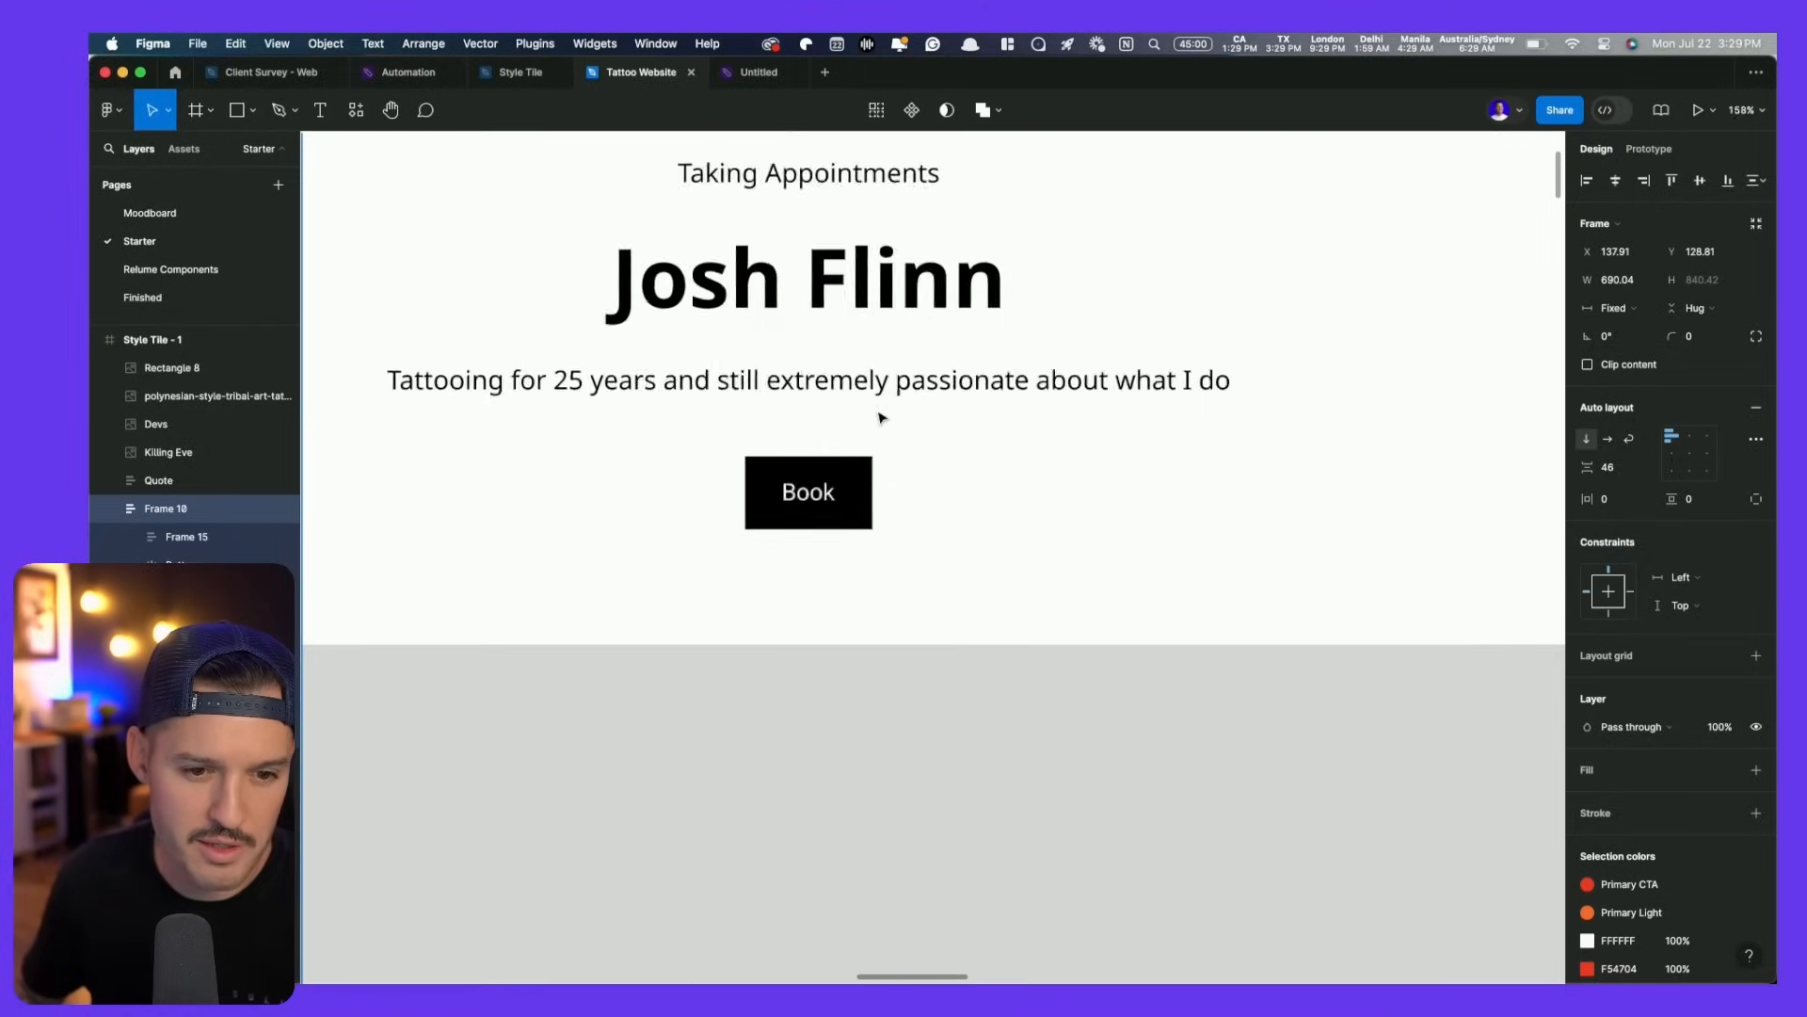
left_click(850, 504)
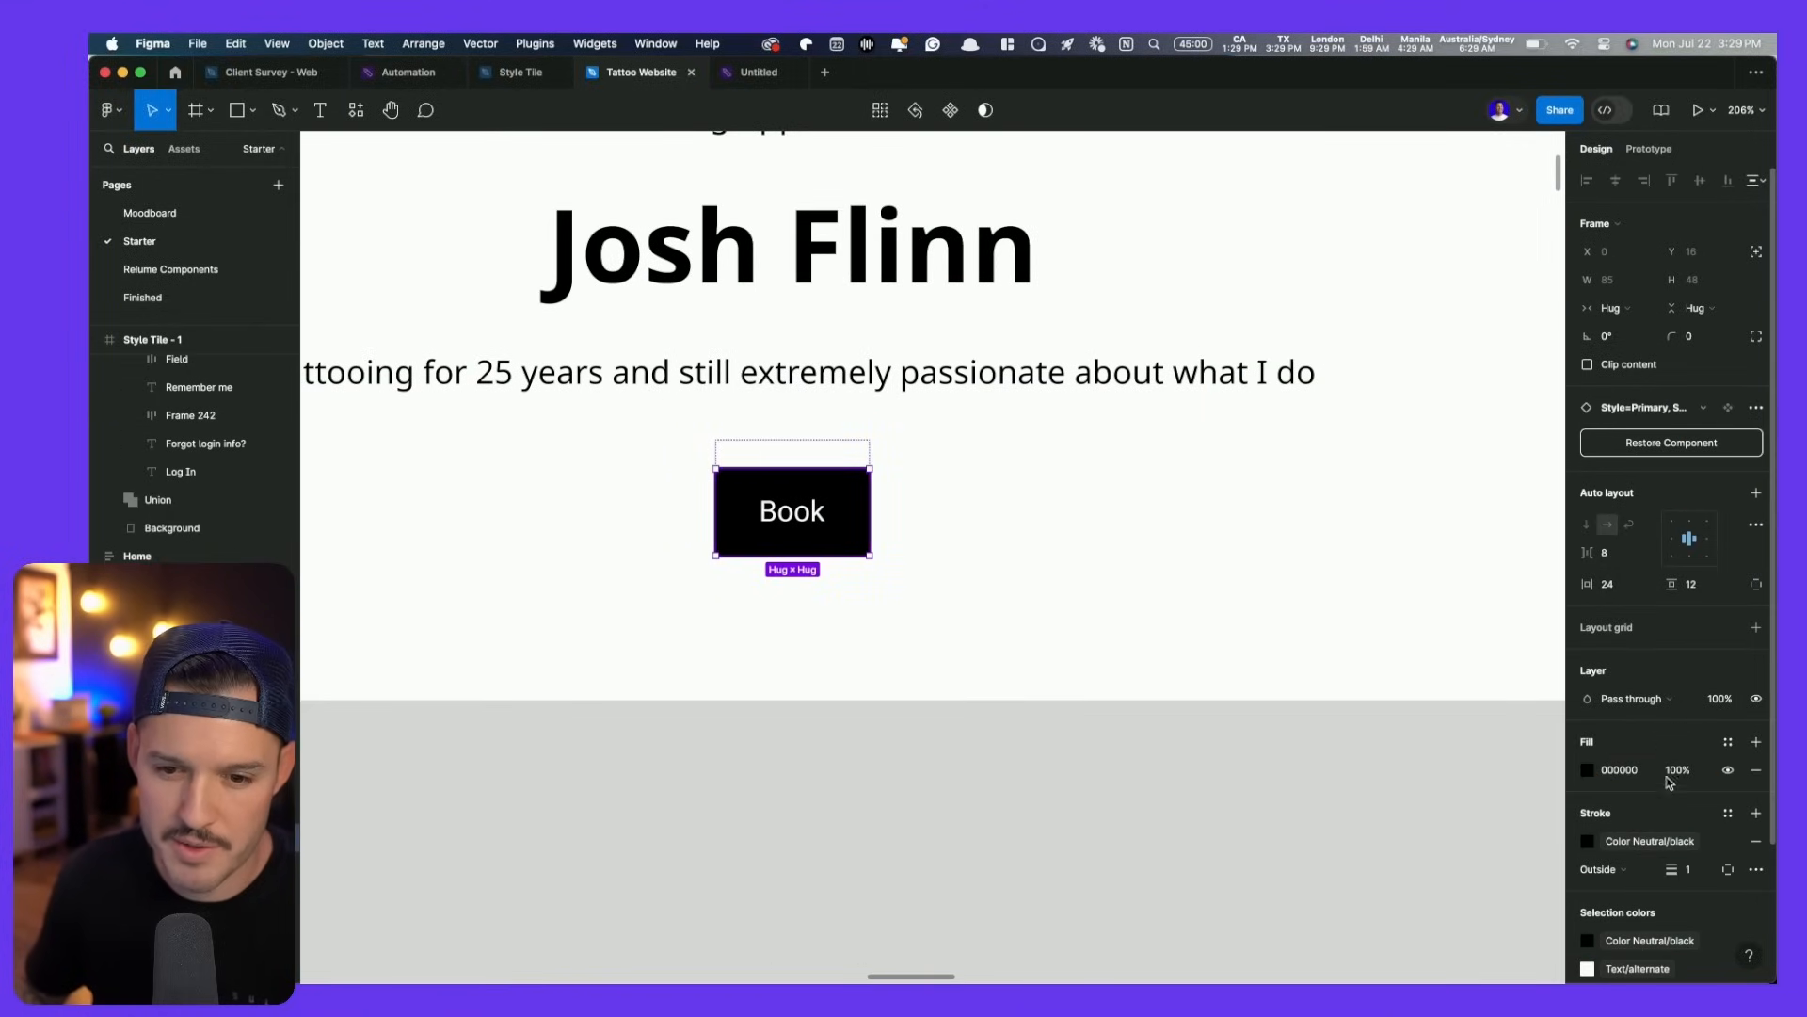
left_click(1728, 742)
scroll(1450, 848, "down", 10)
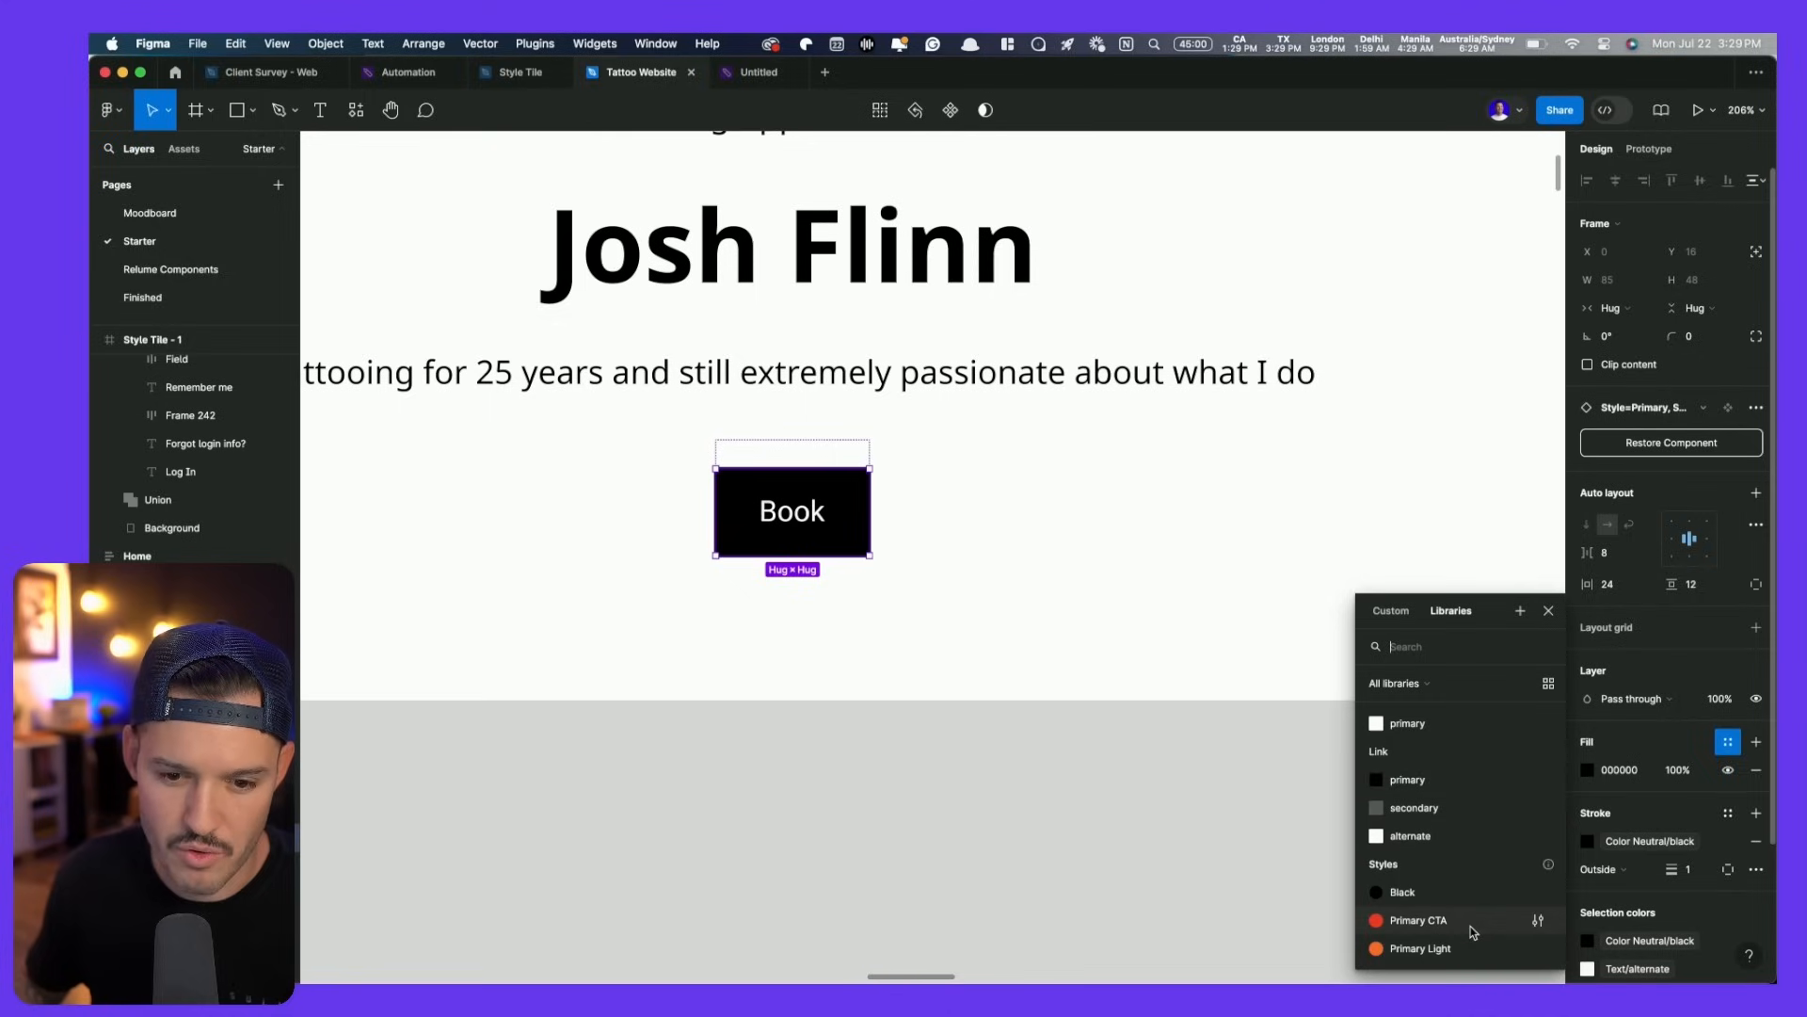
left_click(1474, 932)
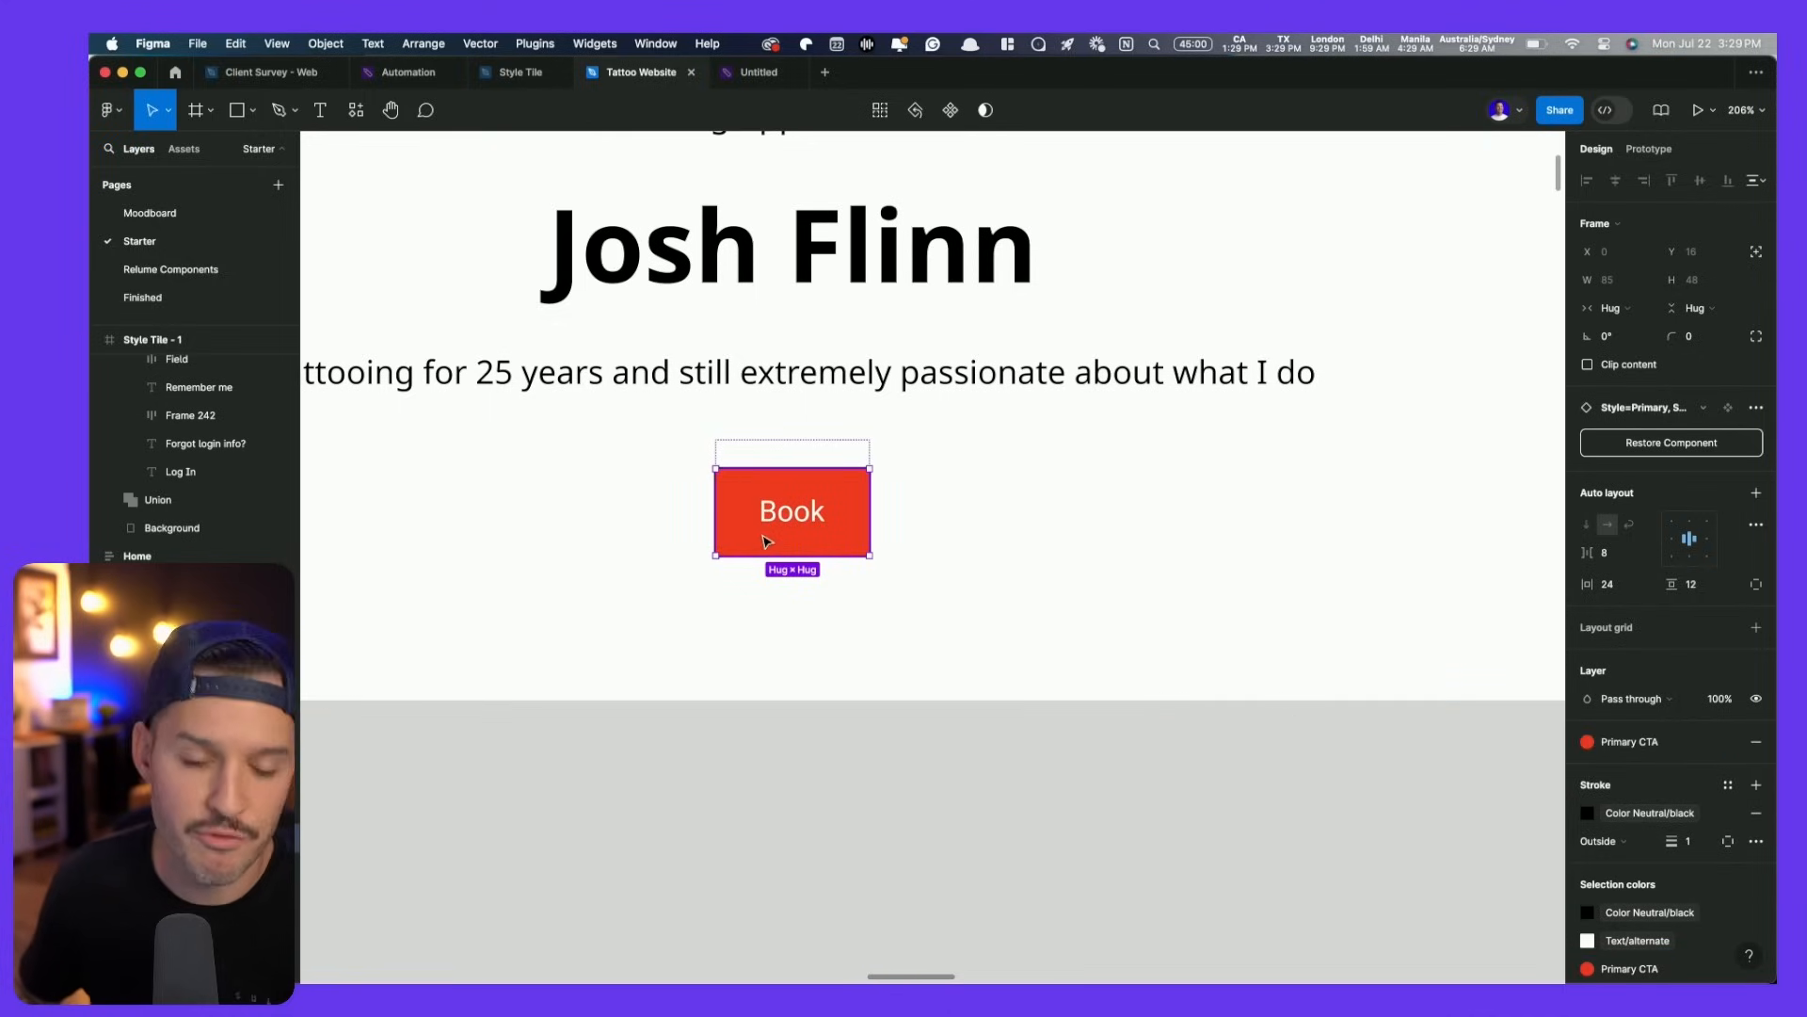
- Change the button label from 'Book' to 'Book a free consult'
double_click(789, 519)
key("Right")
type("a Free consult")
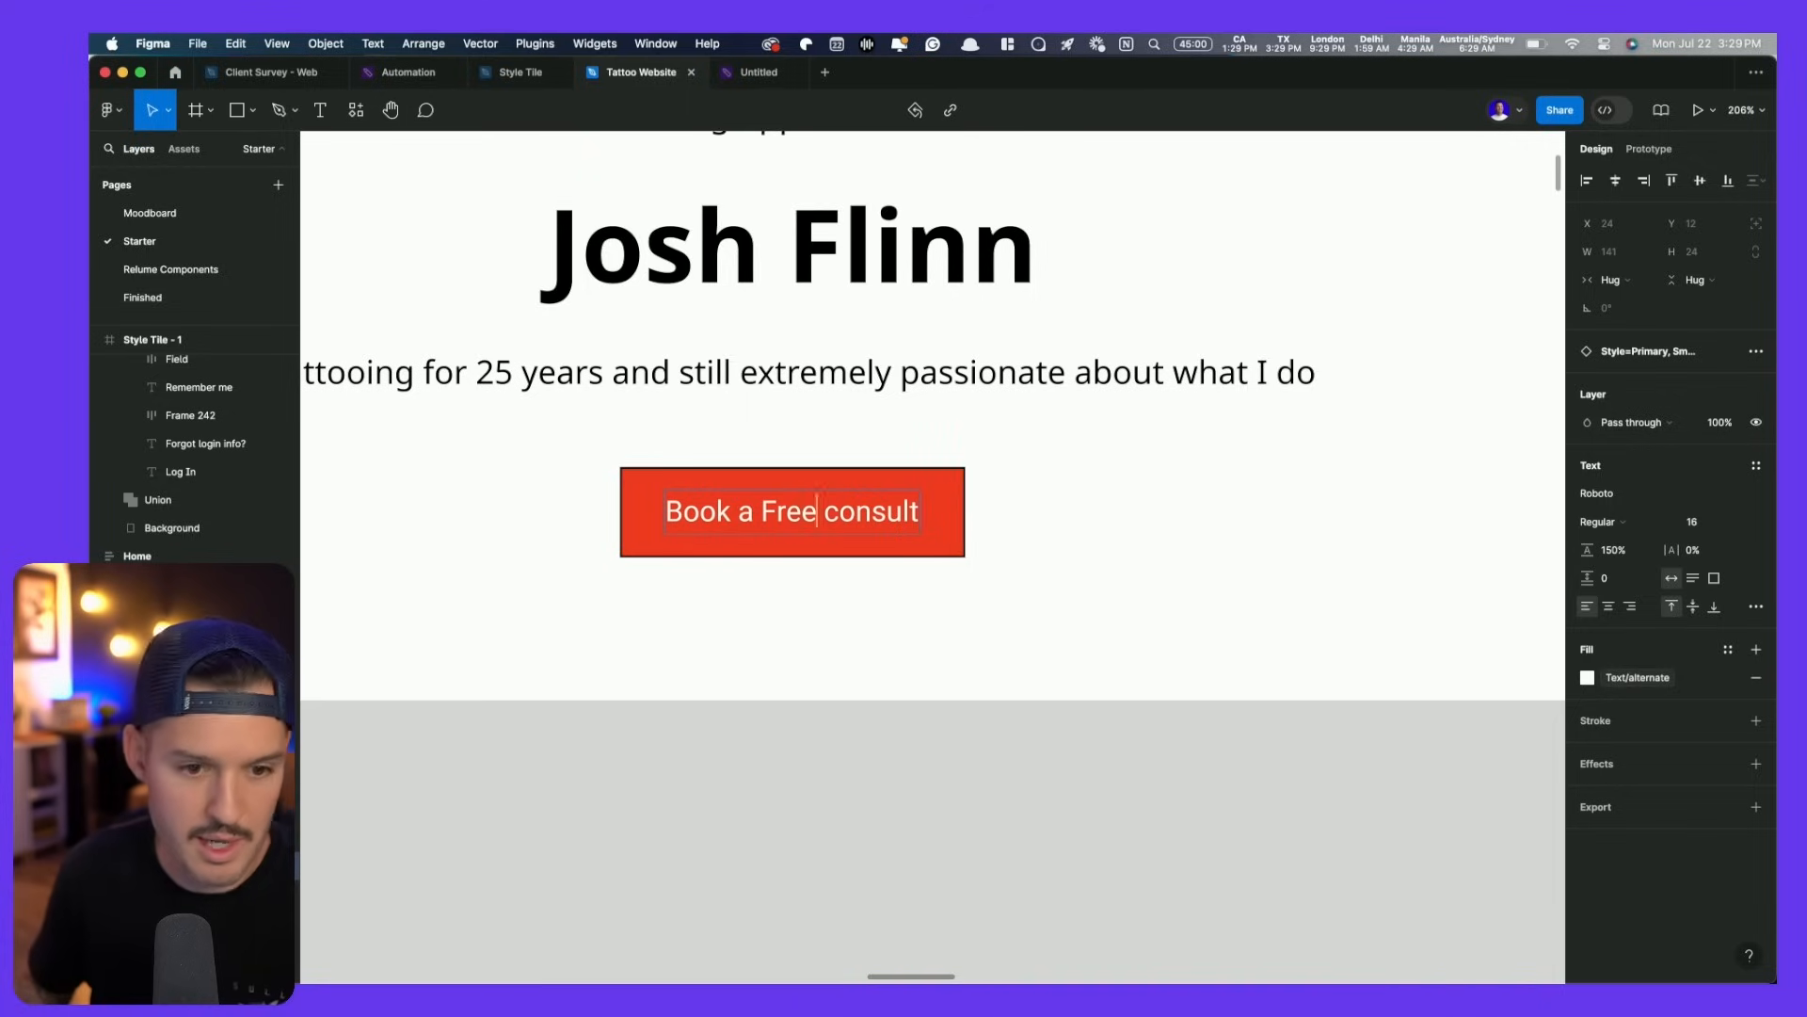
key("Delete")
type("f")
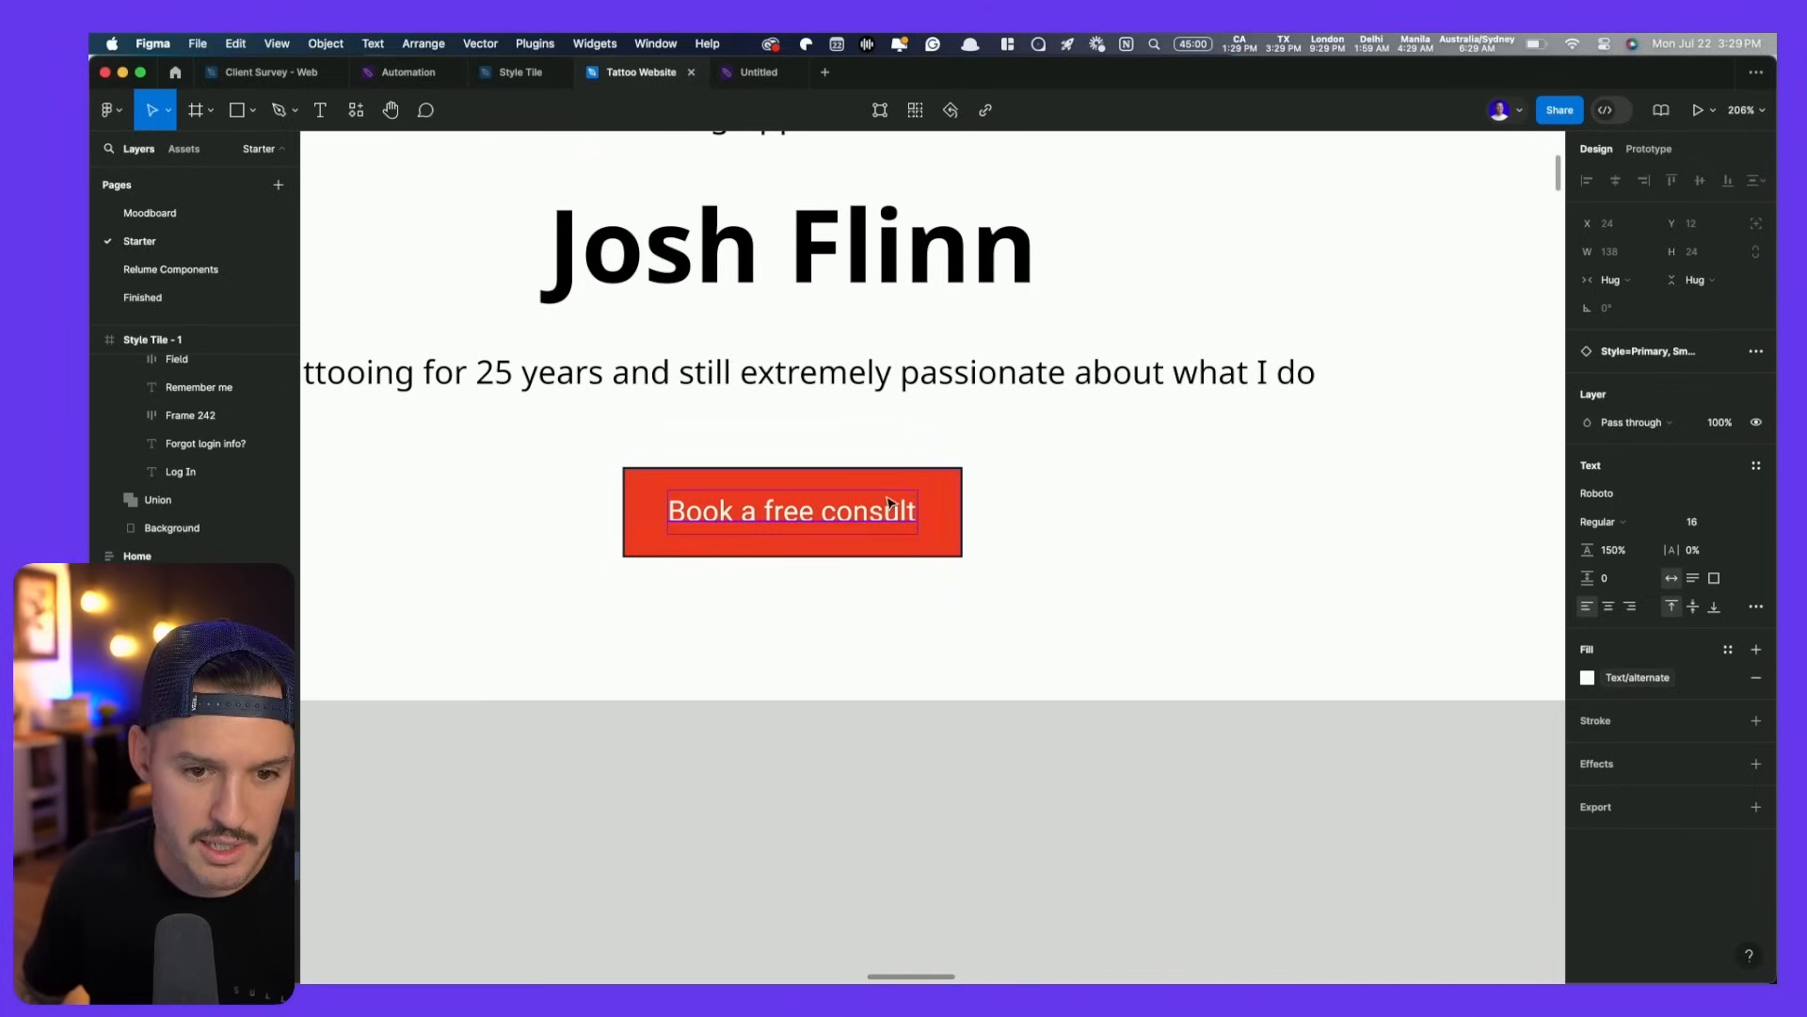
left_click(937, 496)
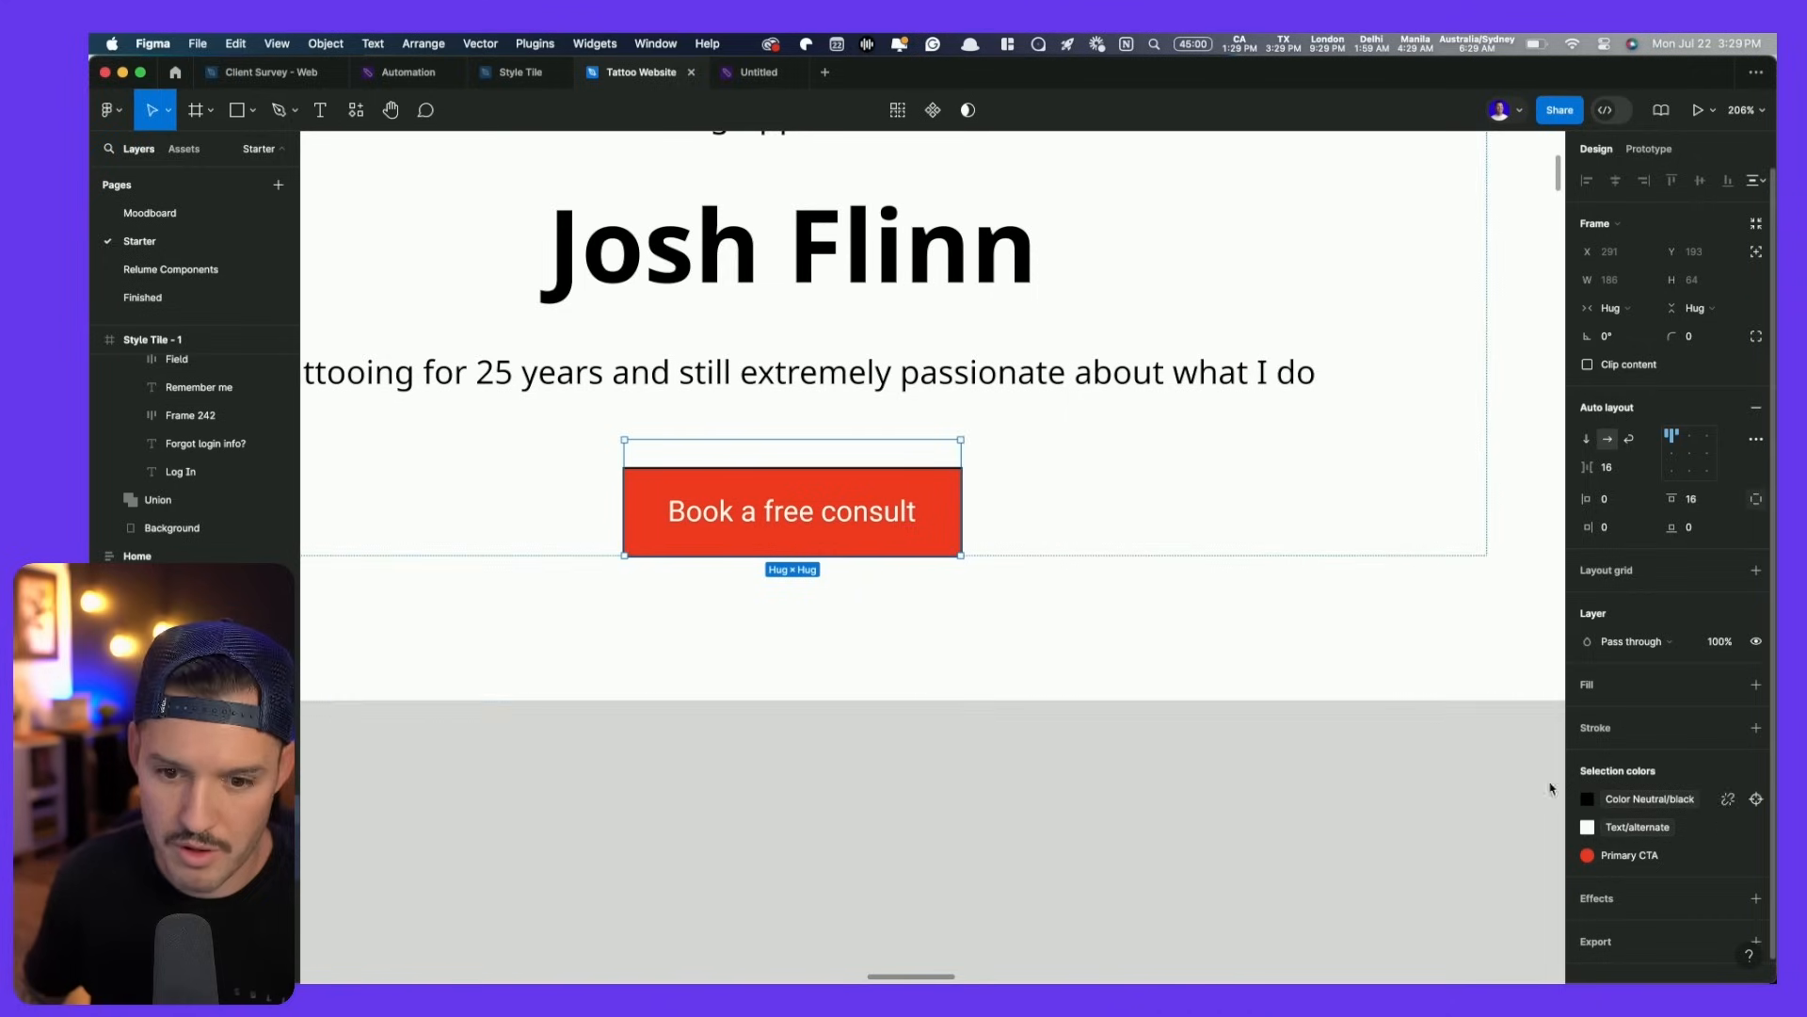
- Remove the red button's stroke and set its corner radius to 360
double_click(912, 485)
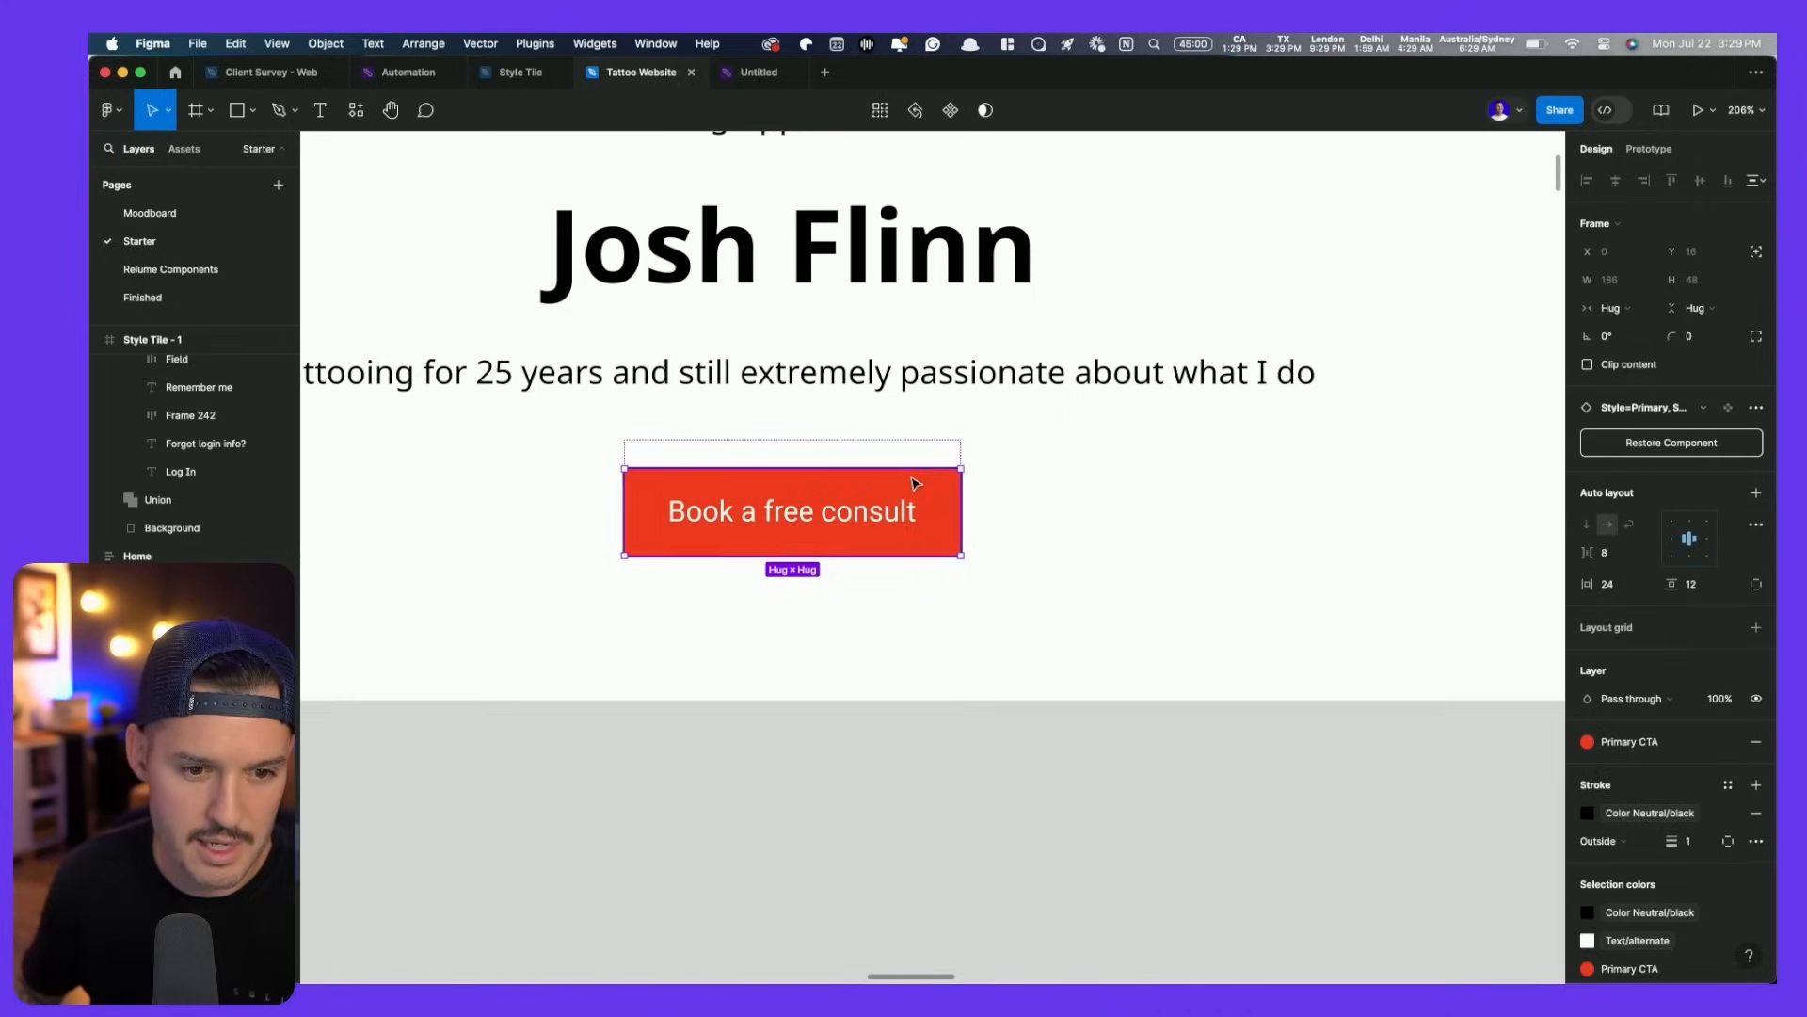
left_click(1757, 812)
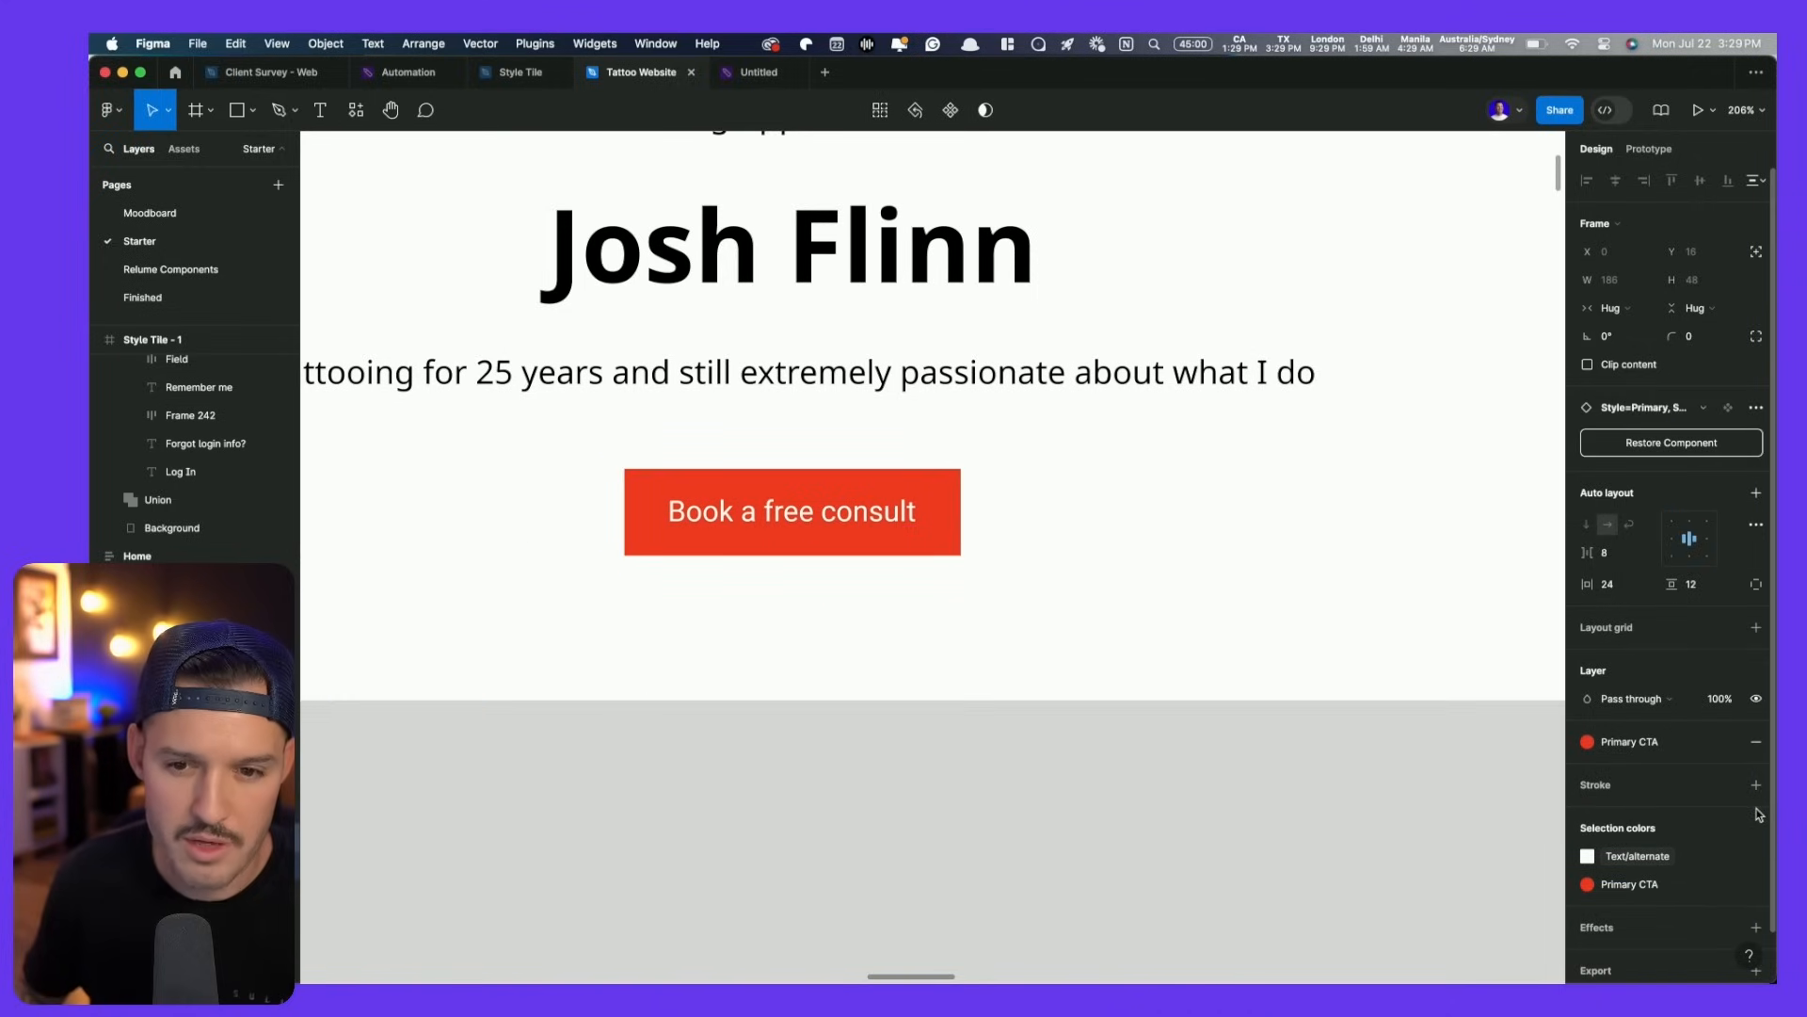
left_click(1694, 336)
type("40")
key("Return")
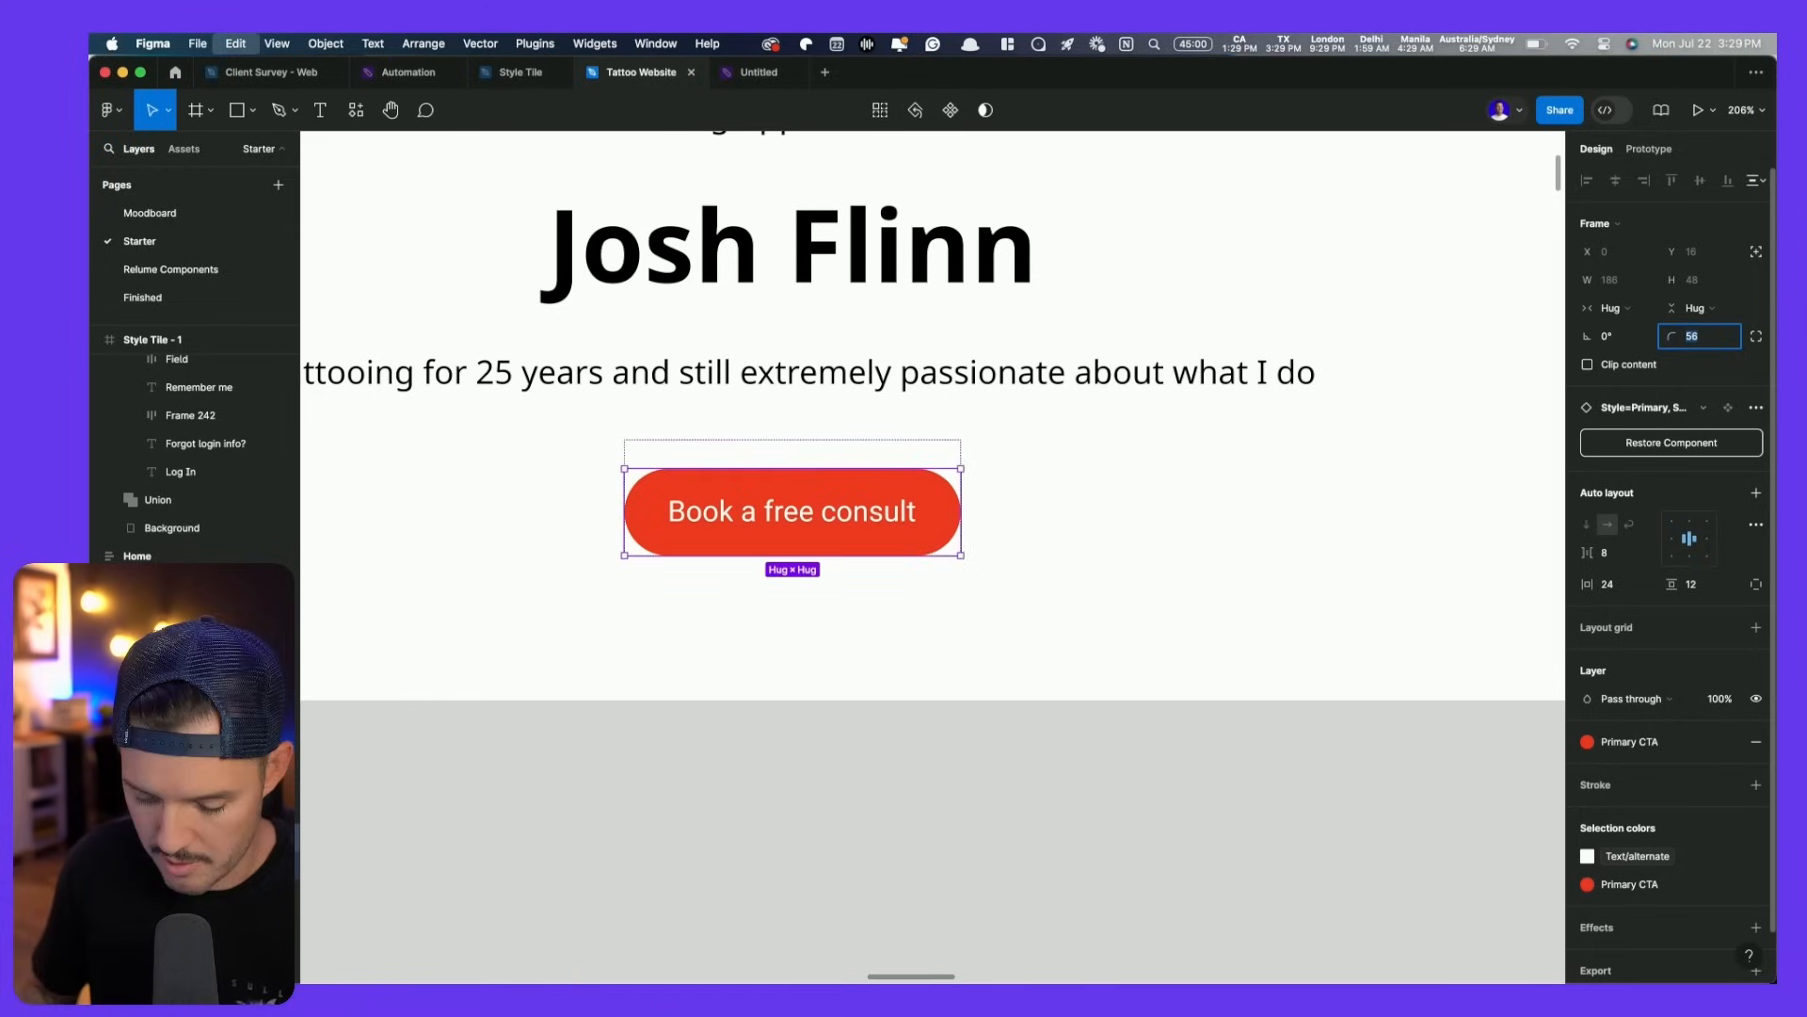
key("Return")
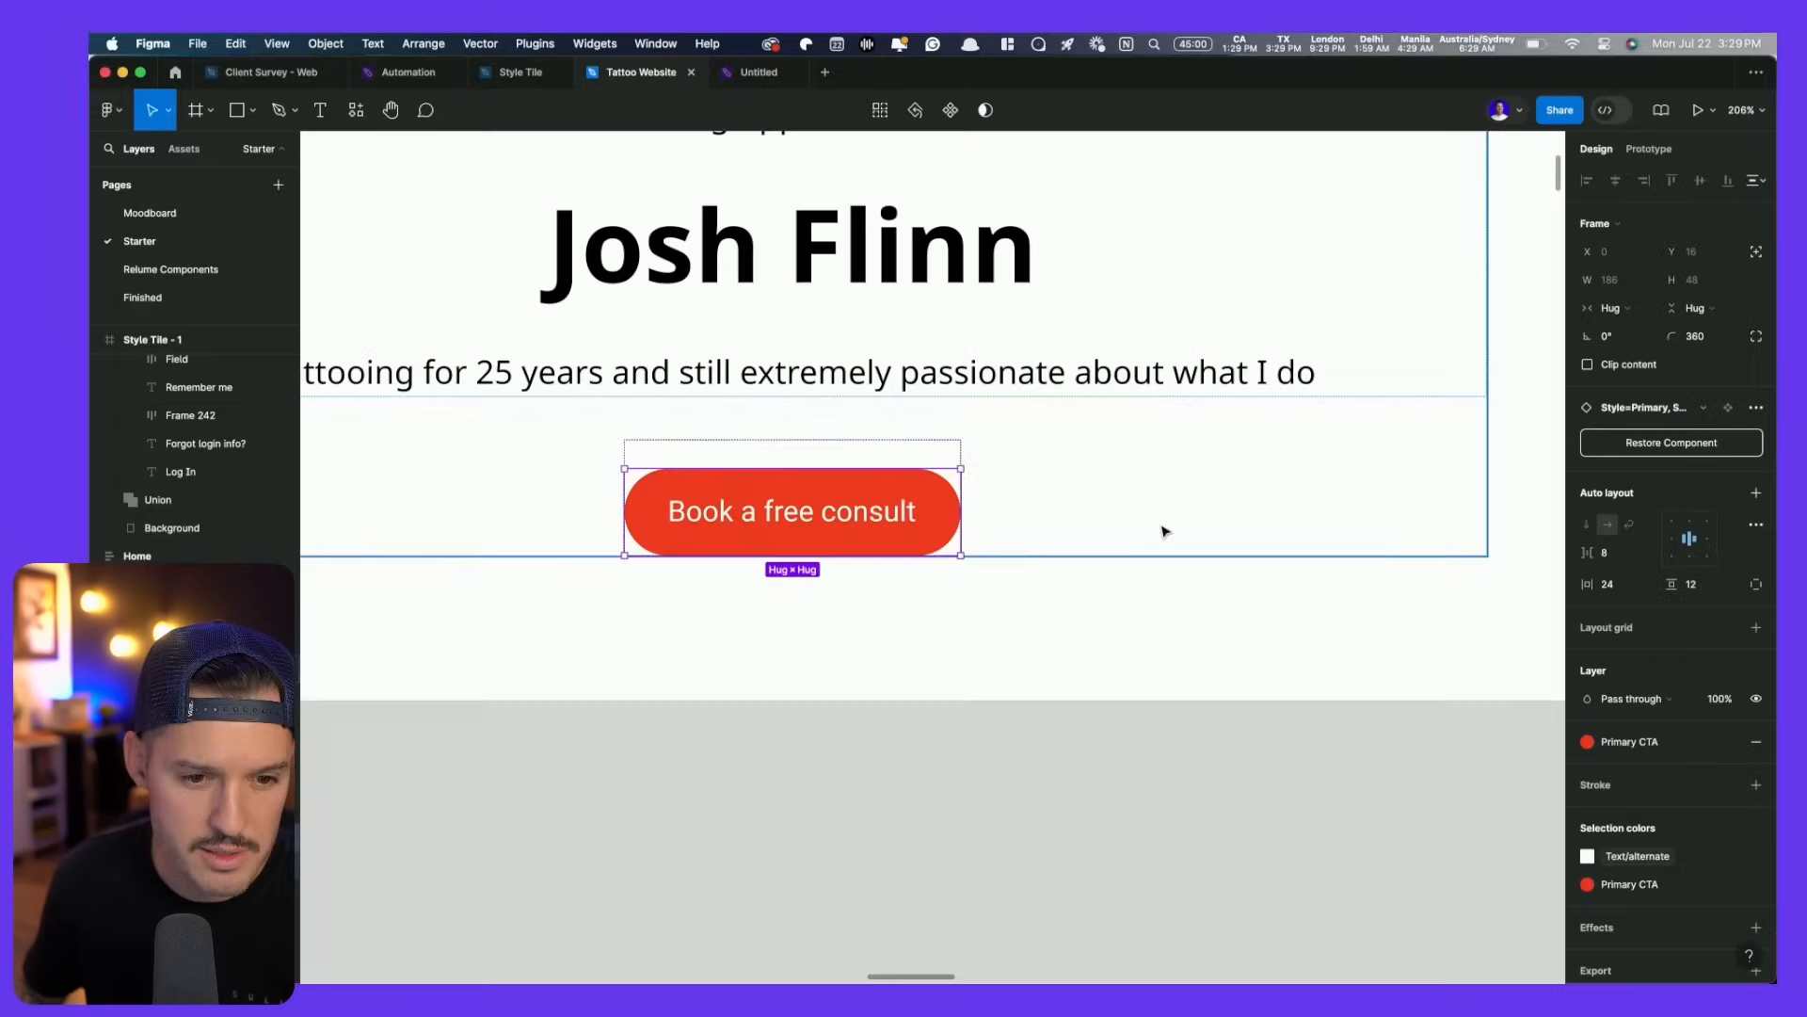
- Detach the Book a free consult button from its component
double_click(833, 521)
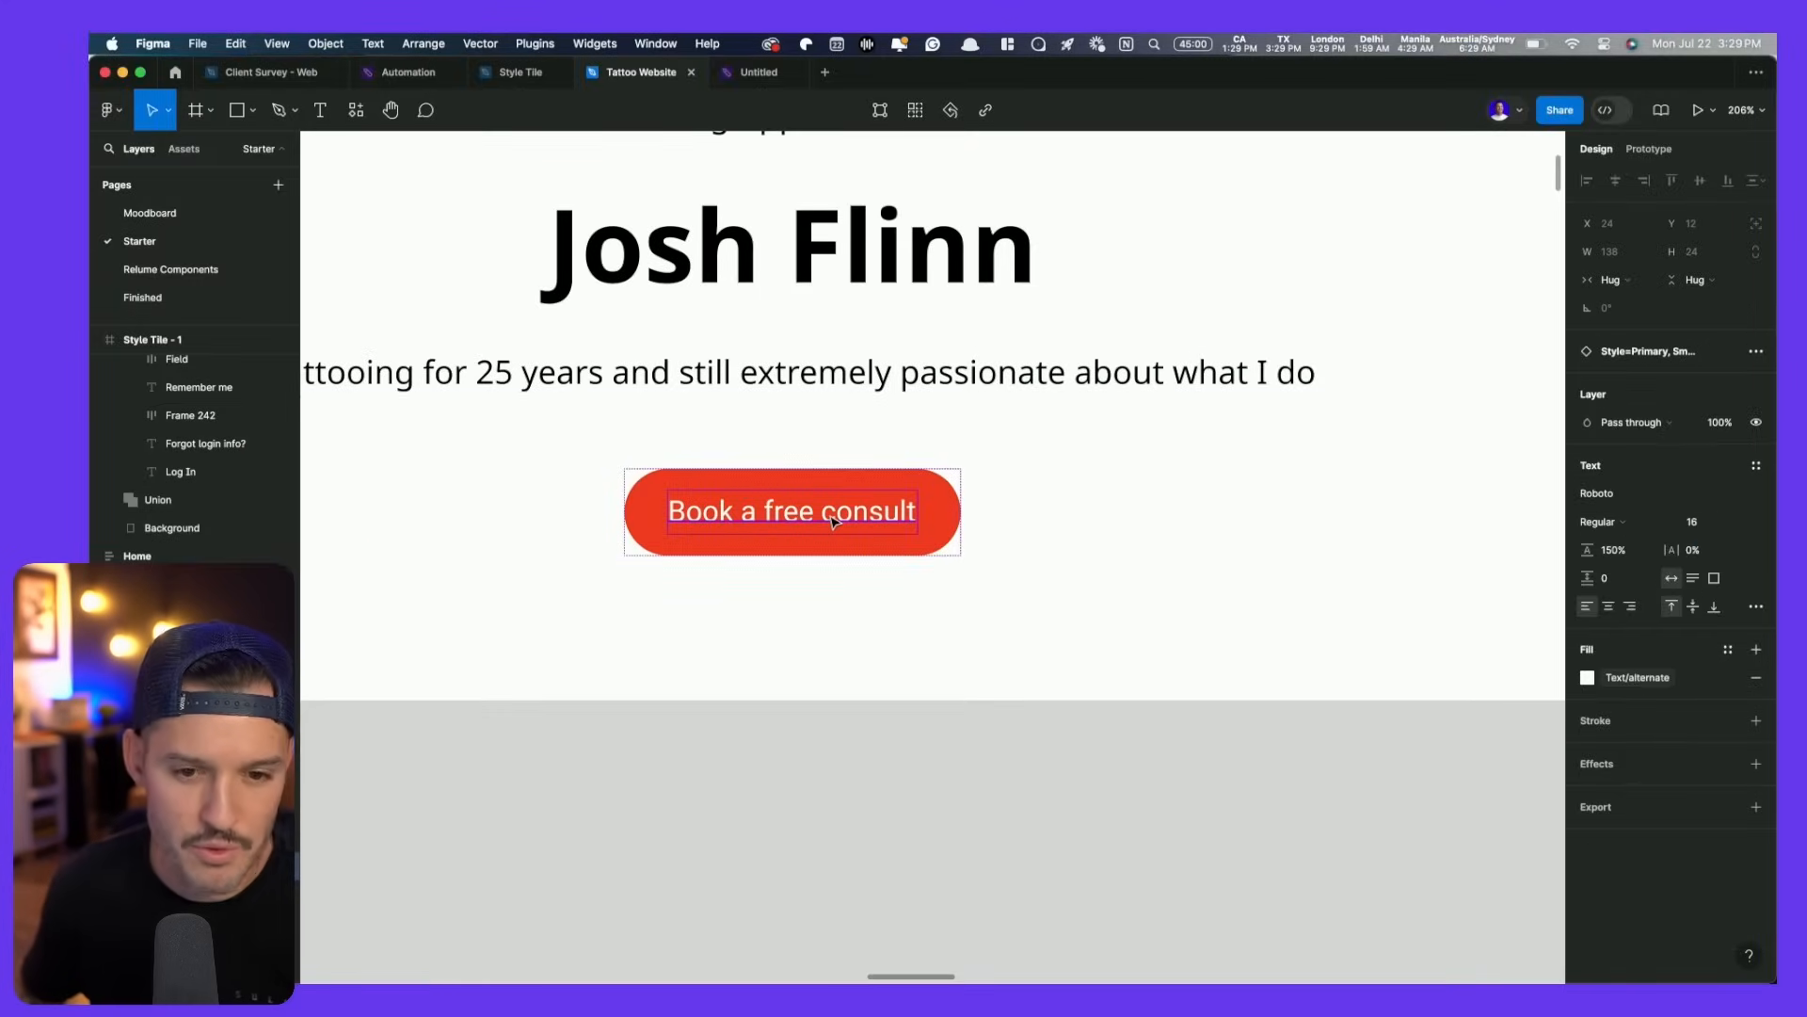
left_click(985, 371)
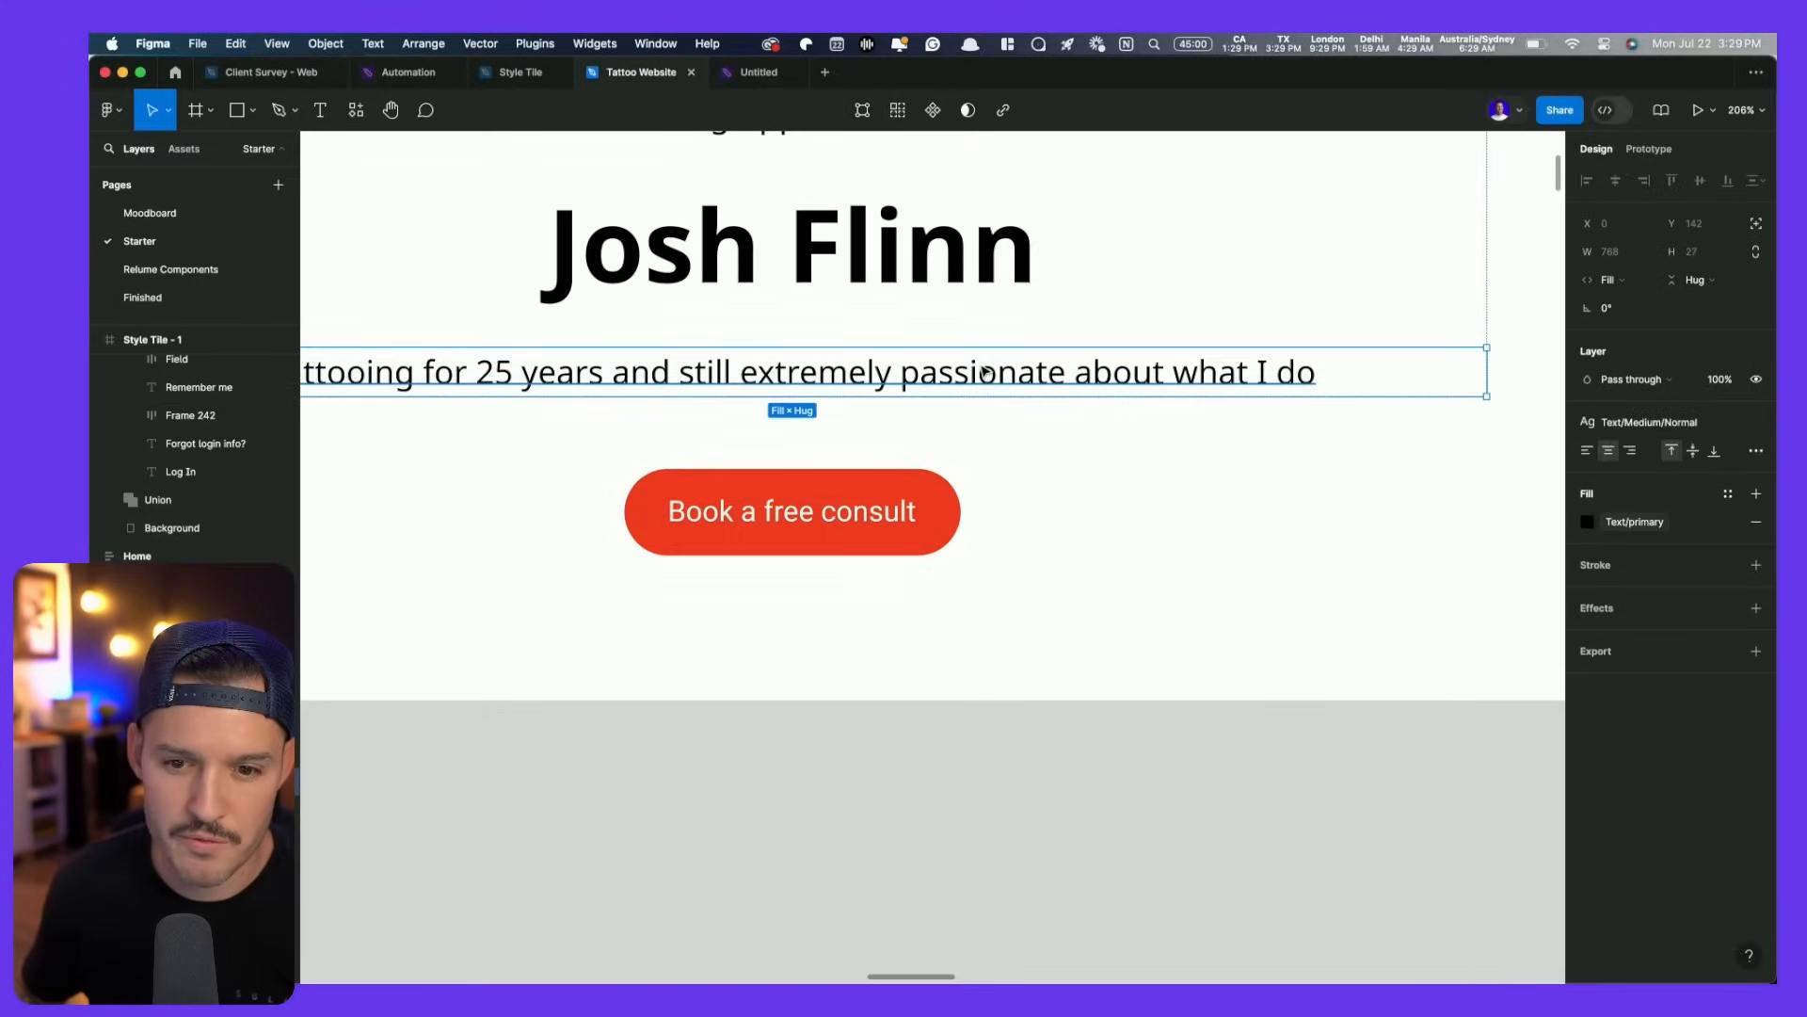
left_click(941, 509)
right_click(901, 511)
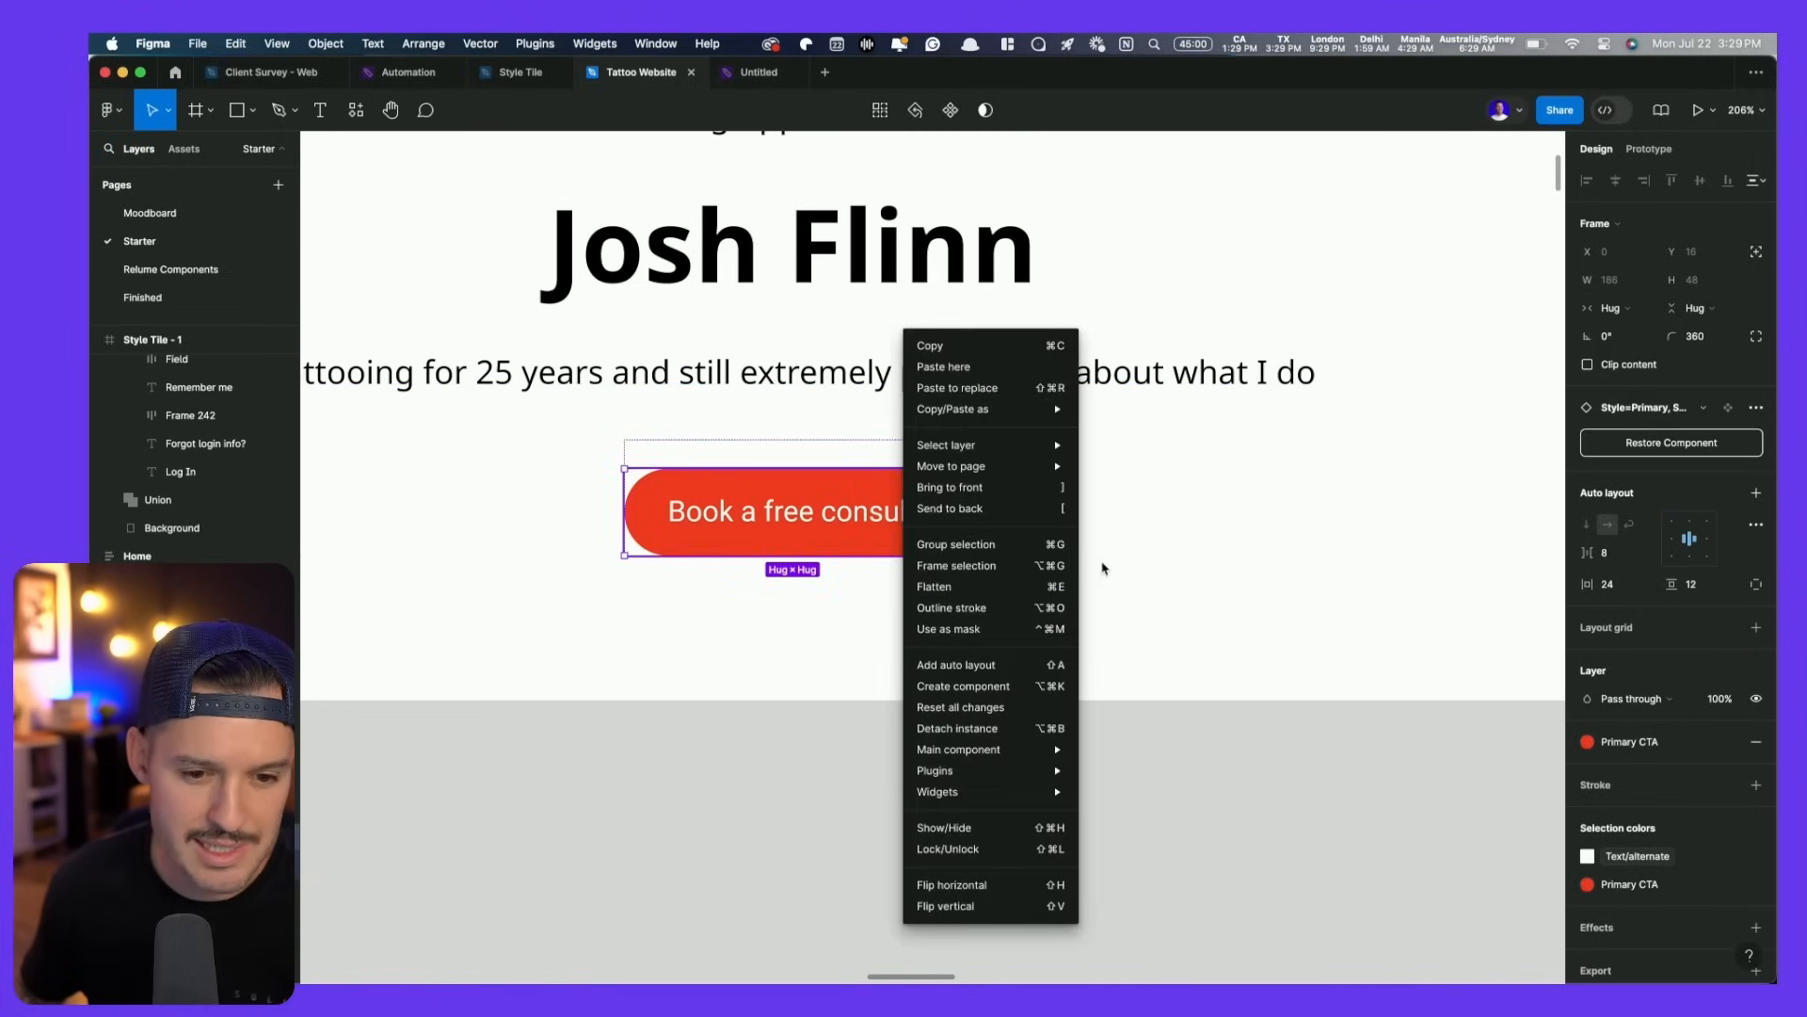
left_click(995, 731)
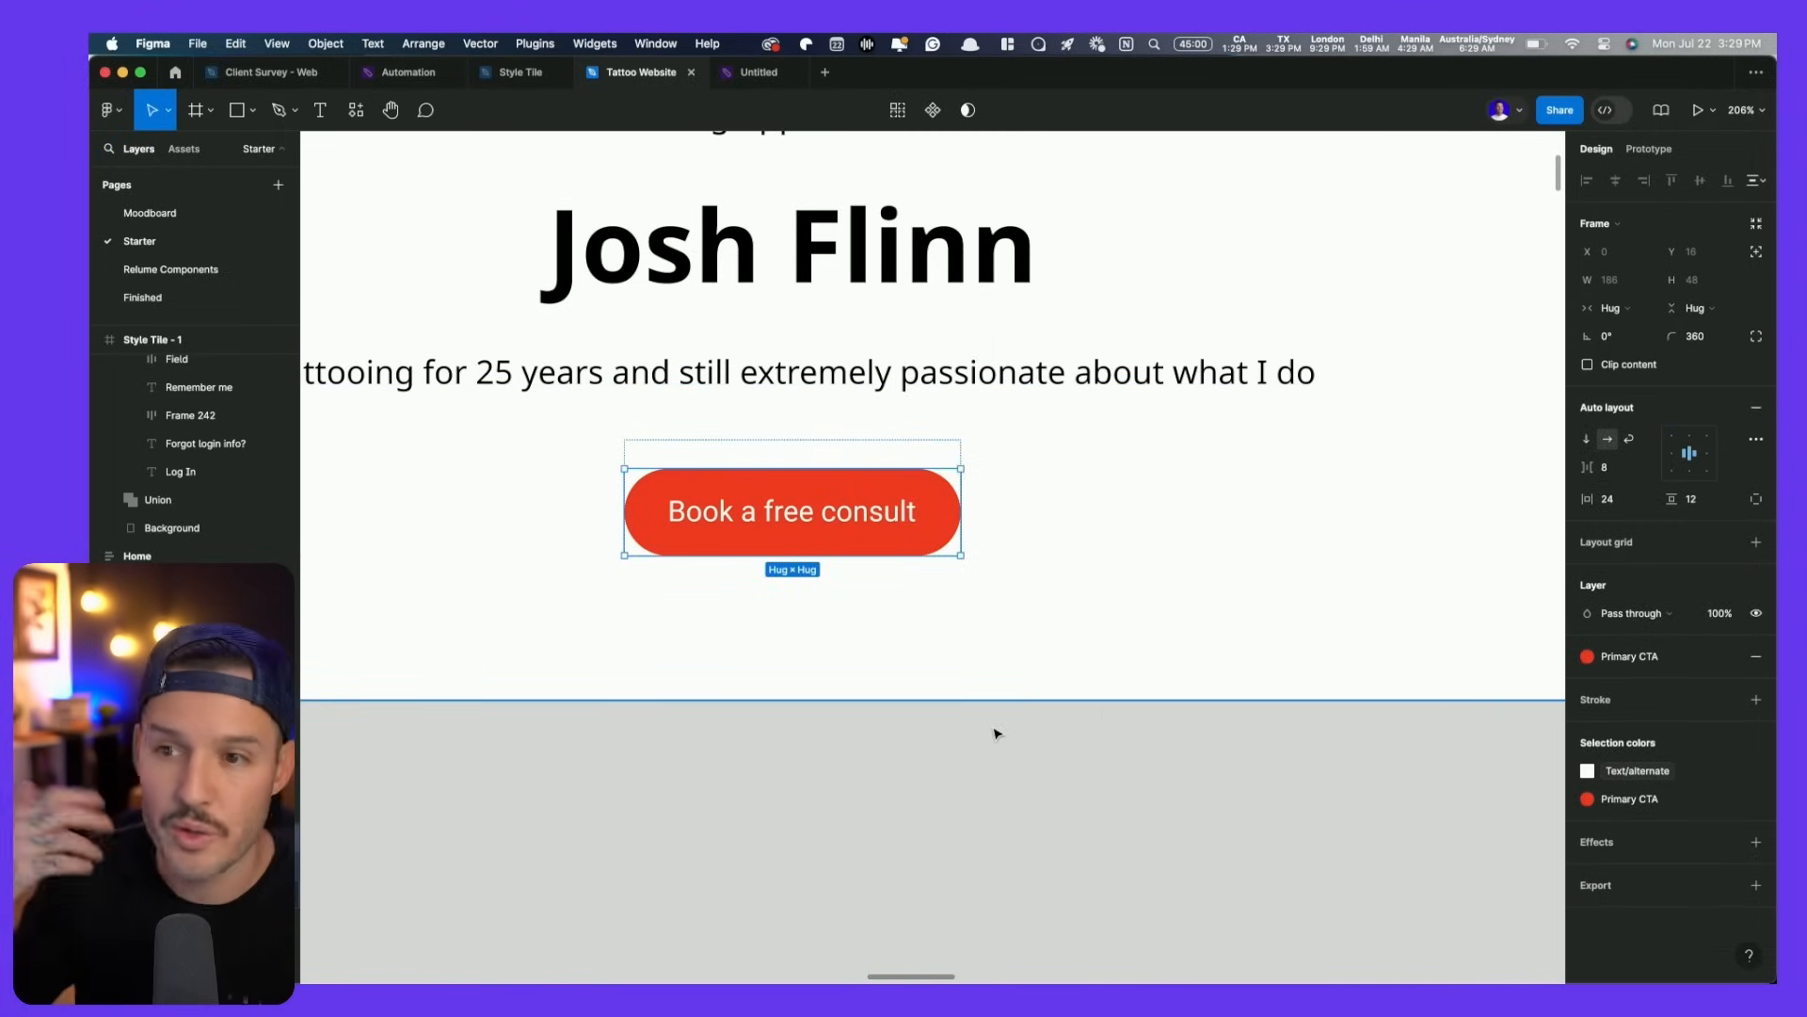
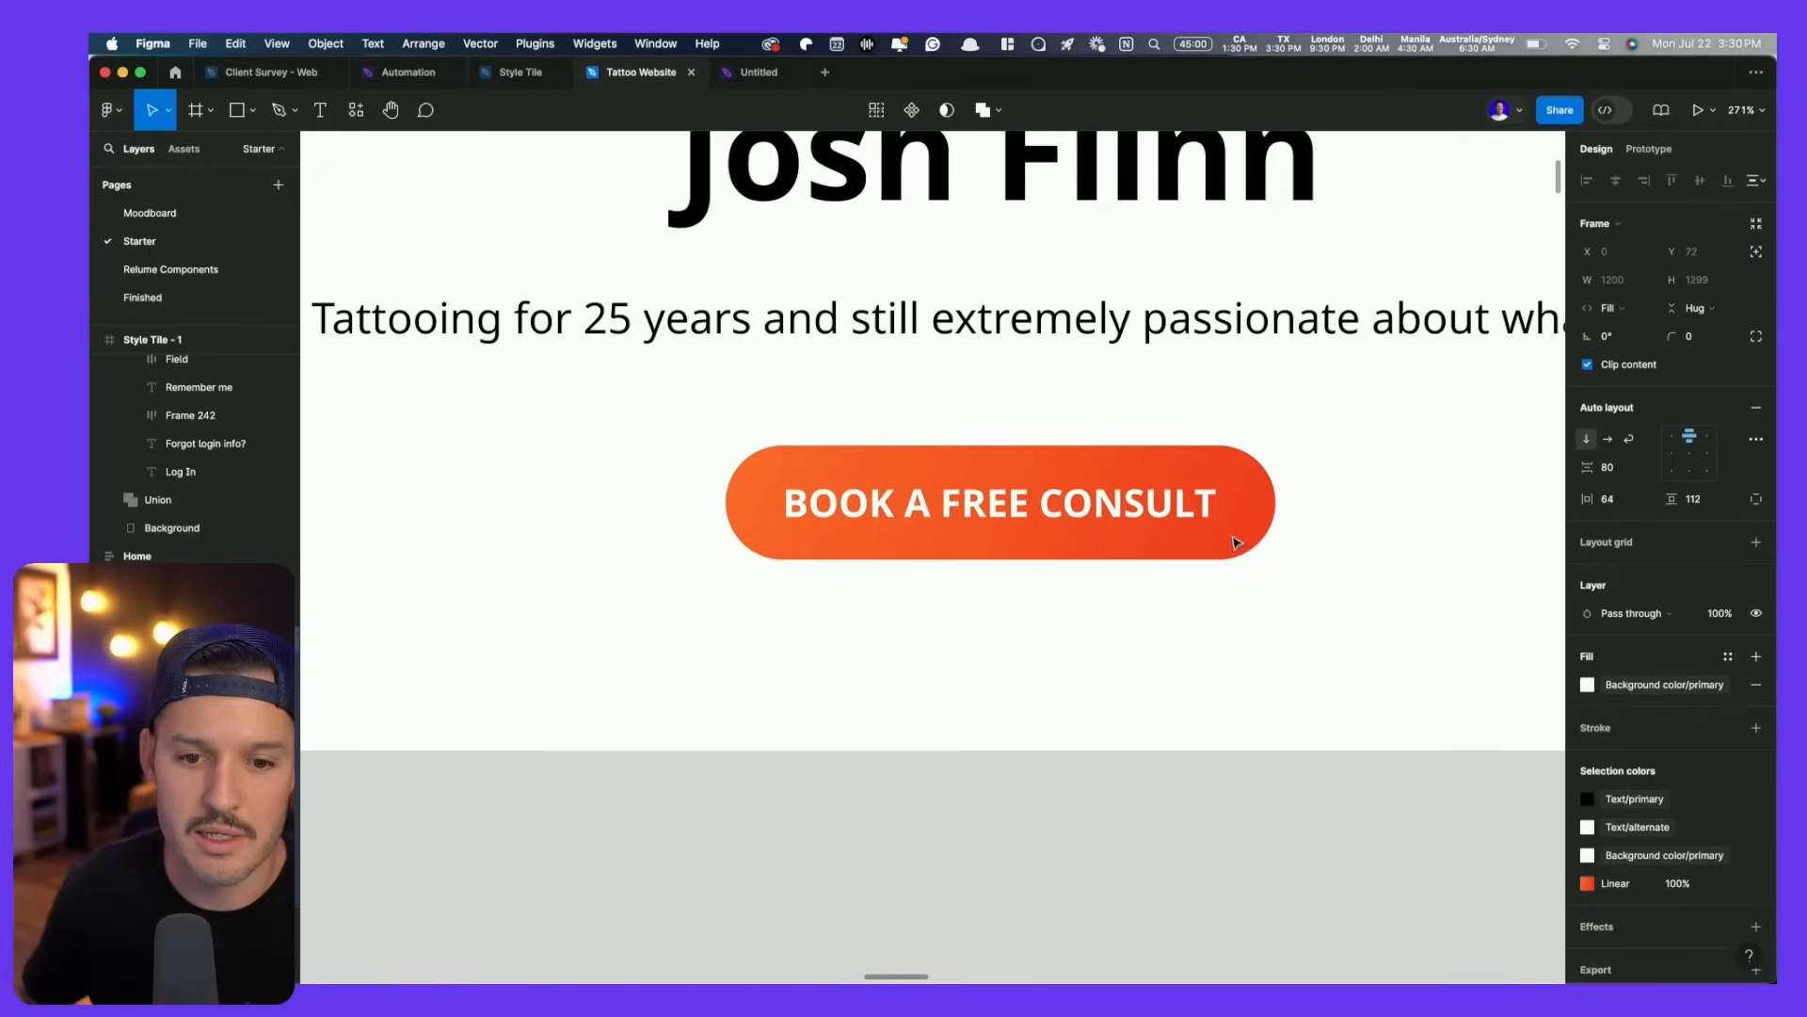
double_click(1234, 535)
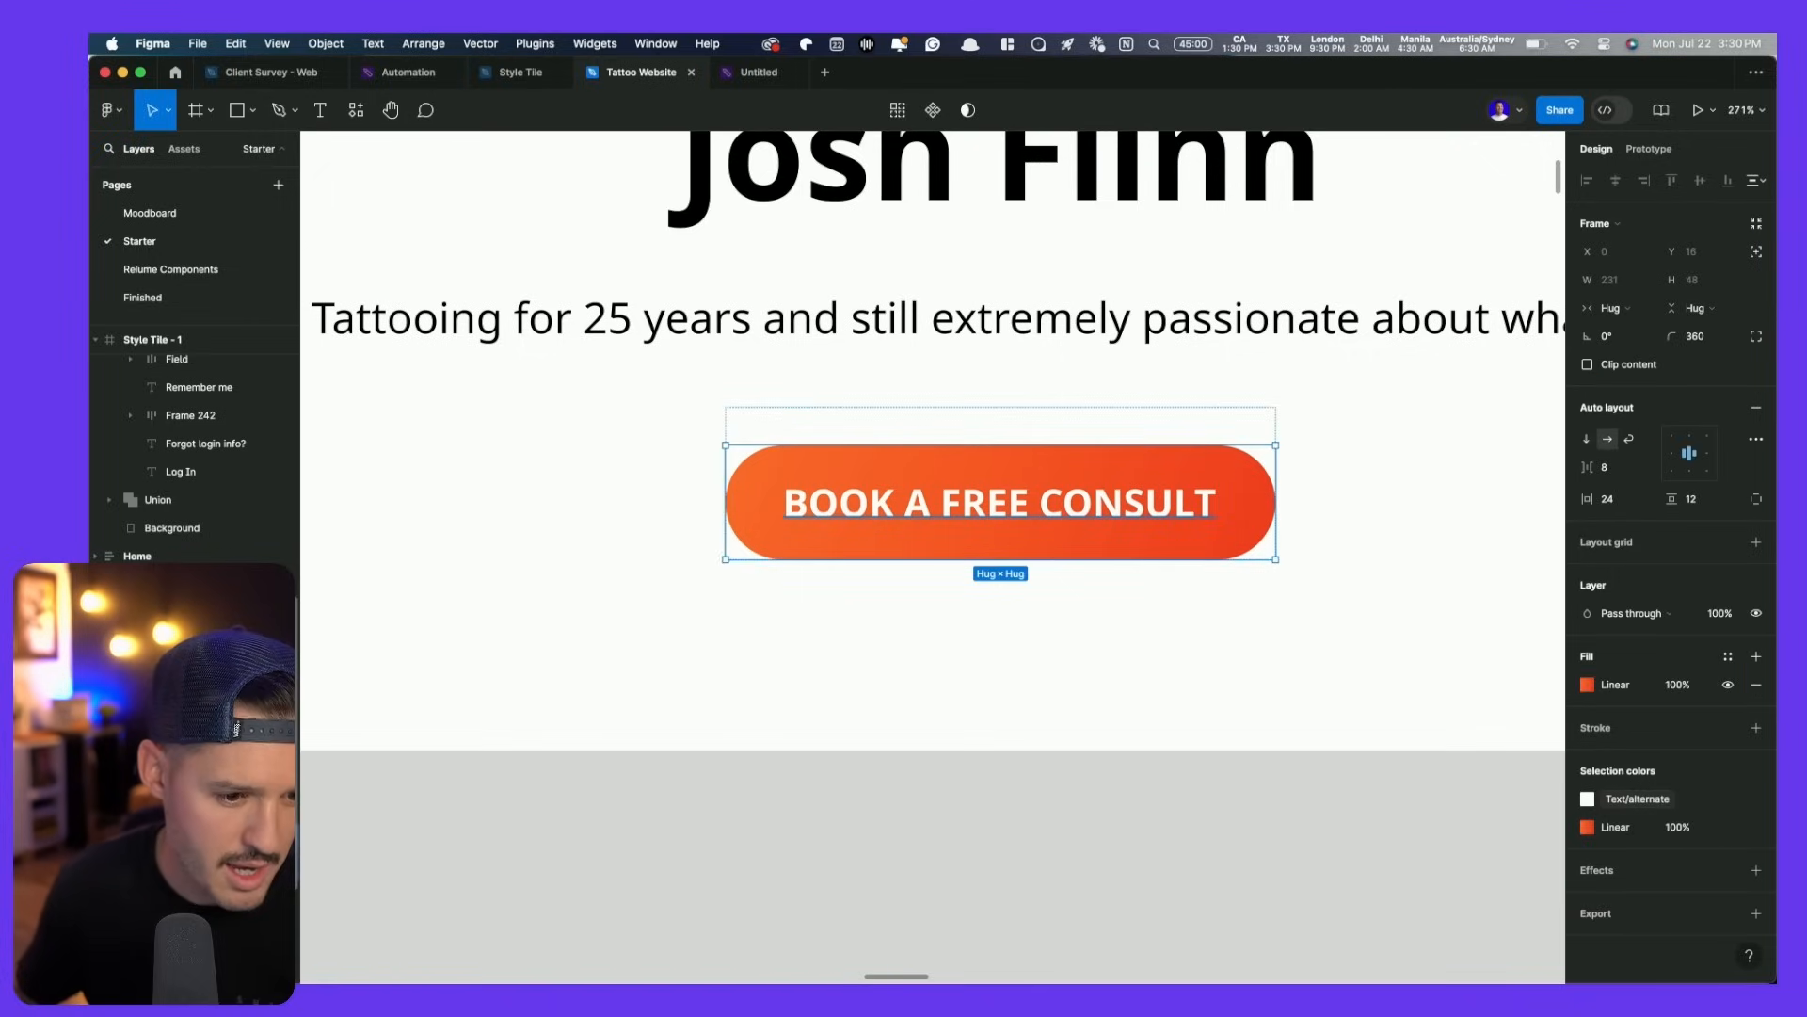
- Move the consult button out of its wrapper frame and delete the empty wrapper
left_click(1111, 425)
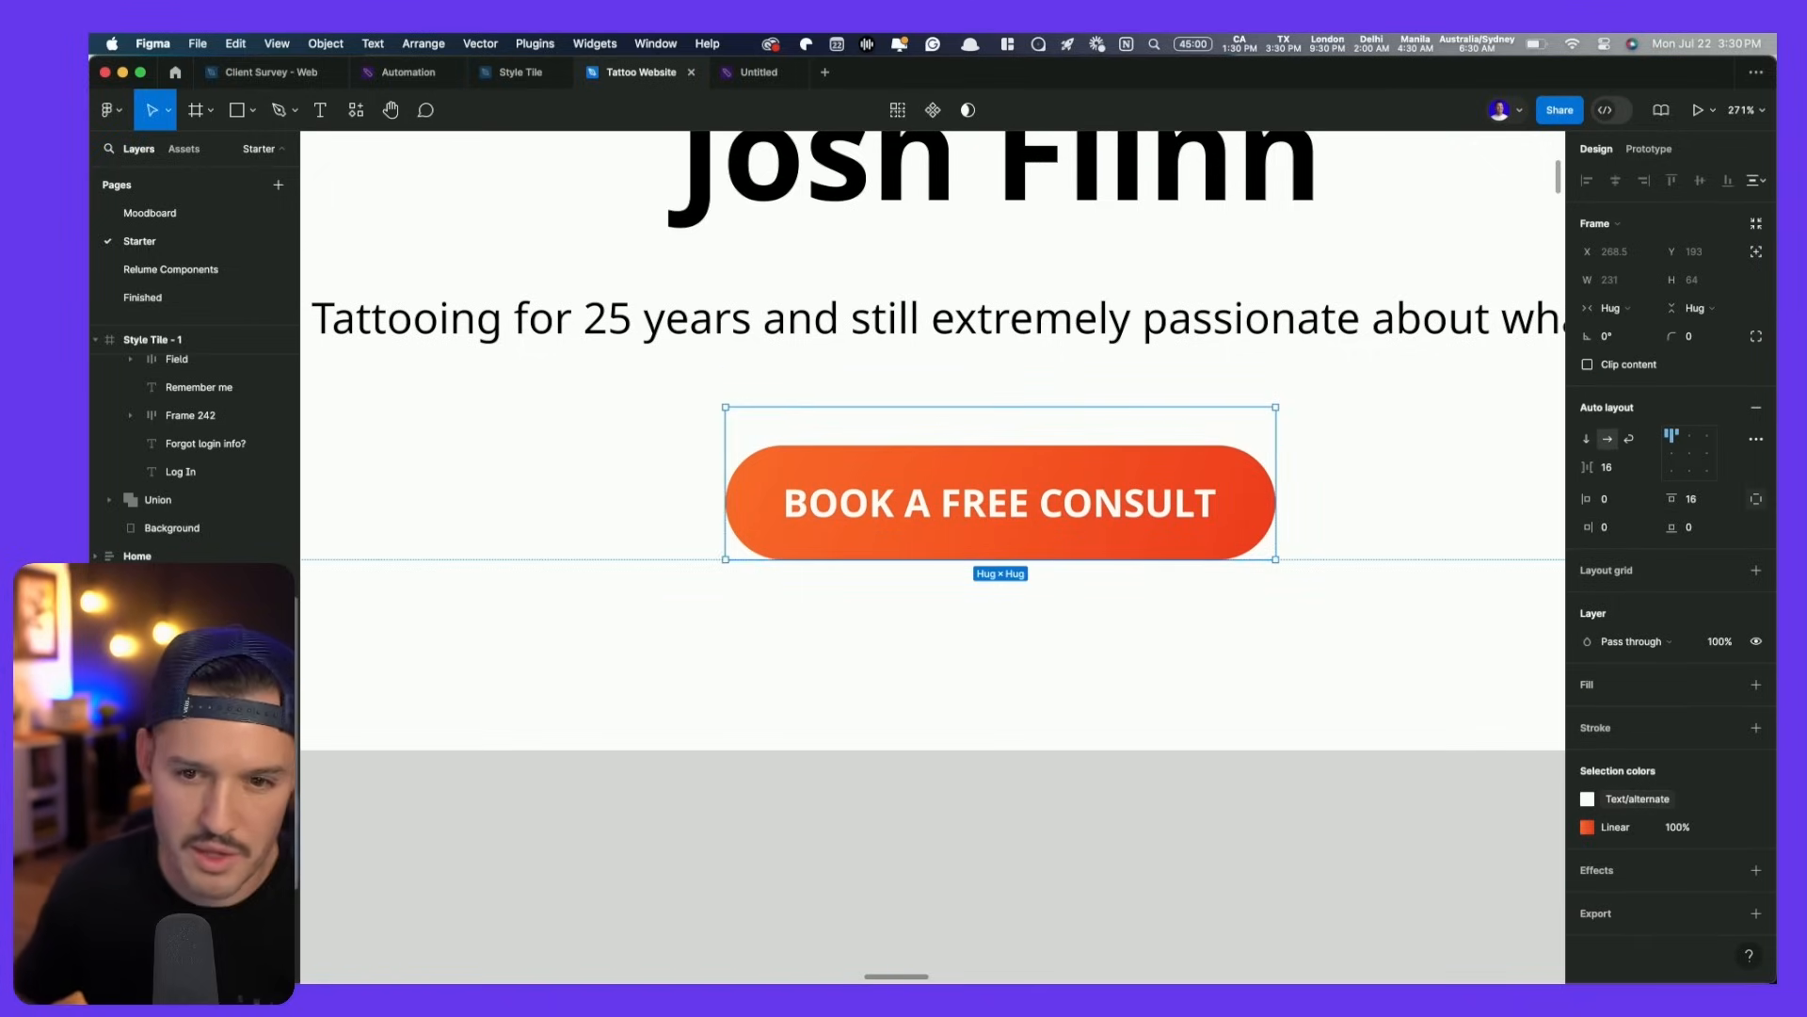
key("Return")
left_click_drag(188, 836, 188, 797)
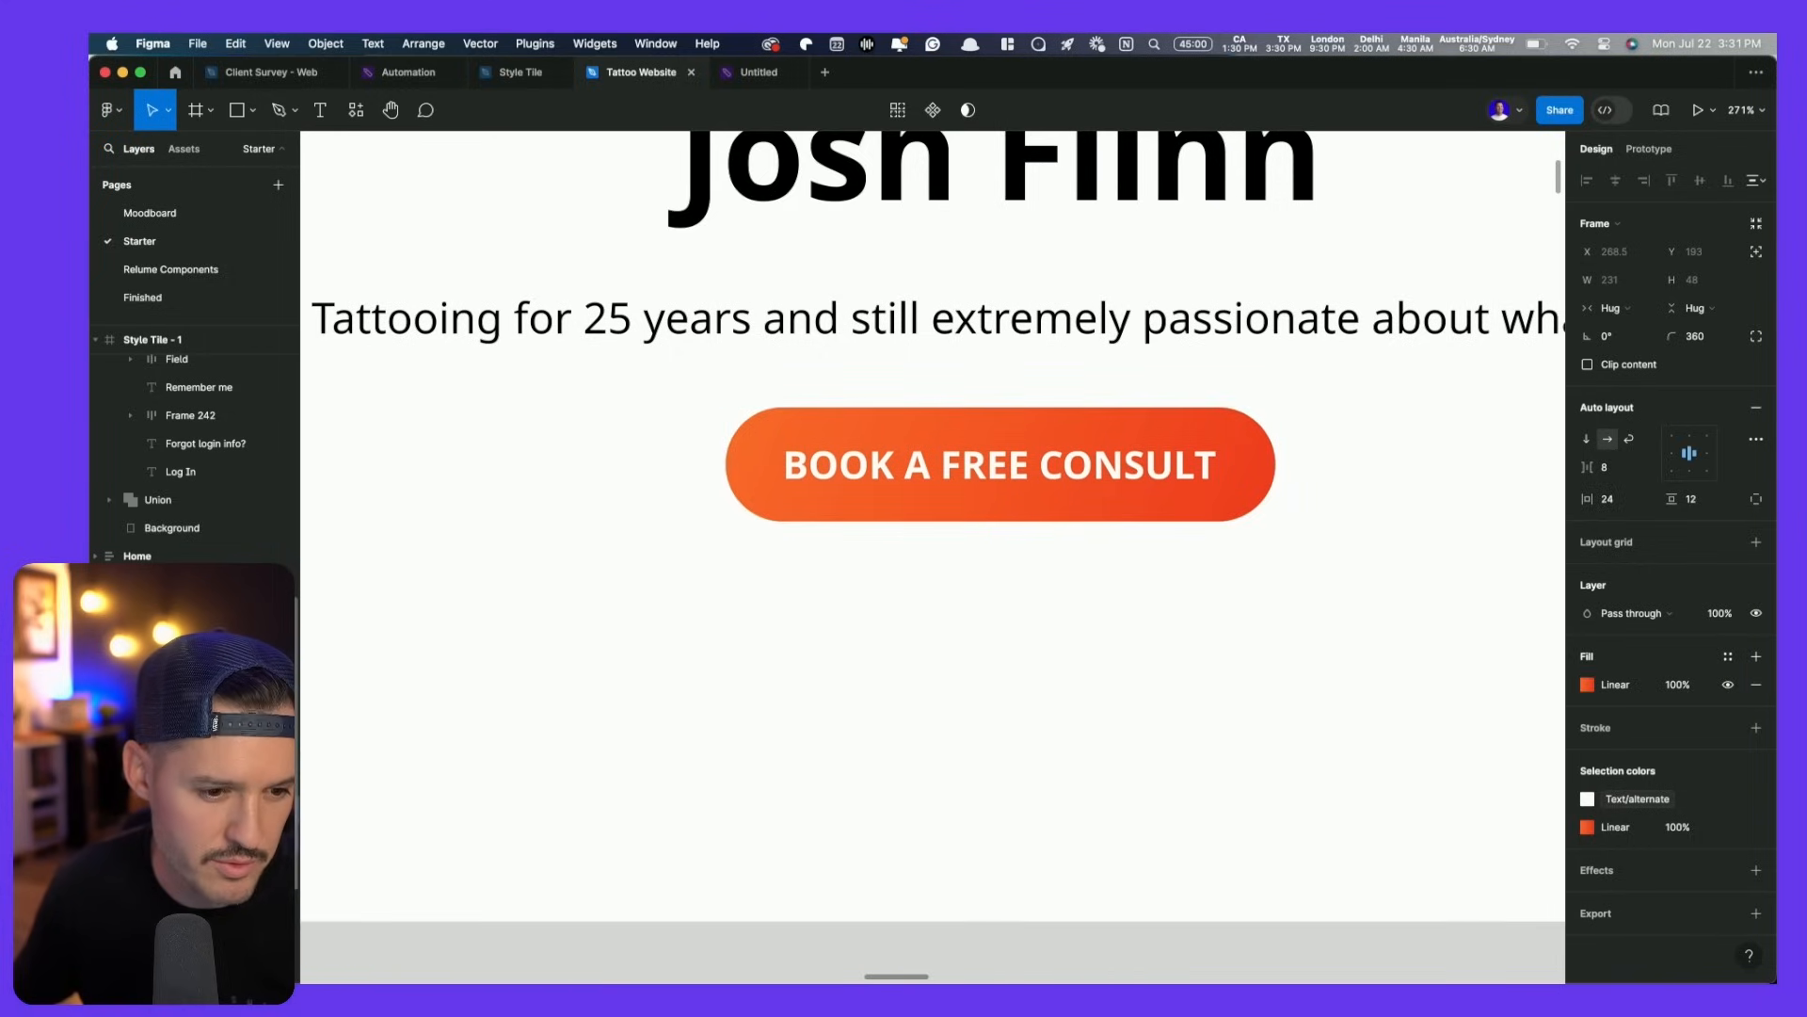
left_click(189, 838)
key("Delete")
left_click(847, 479)
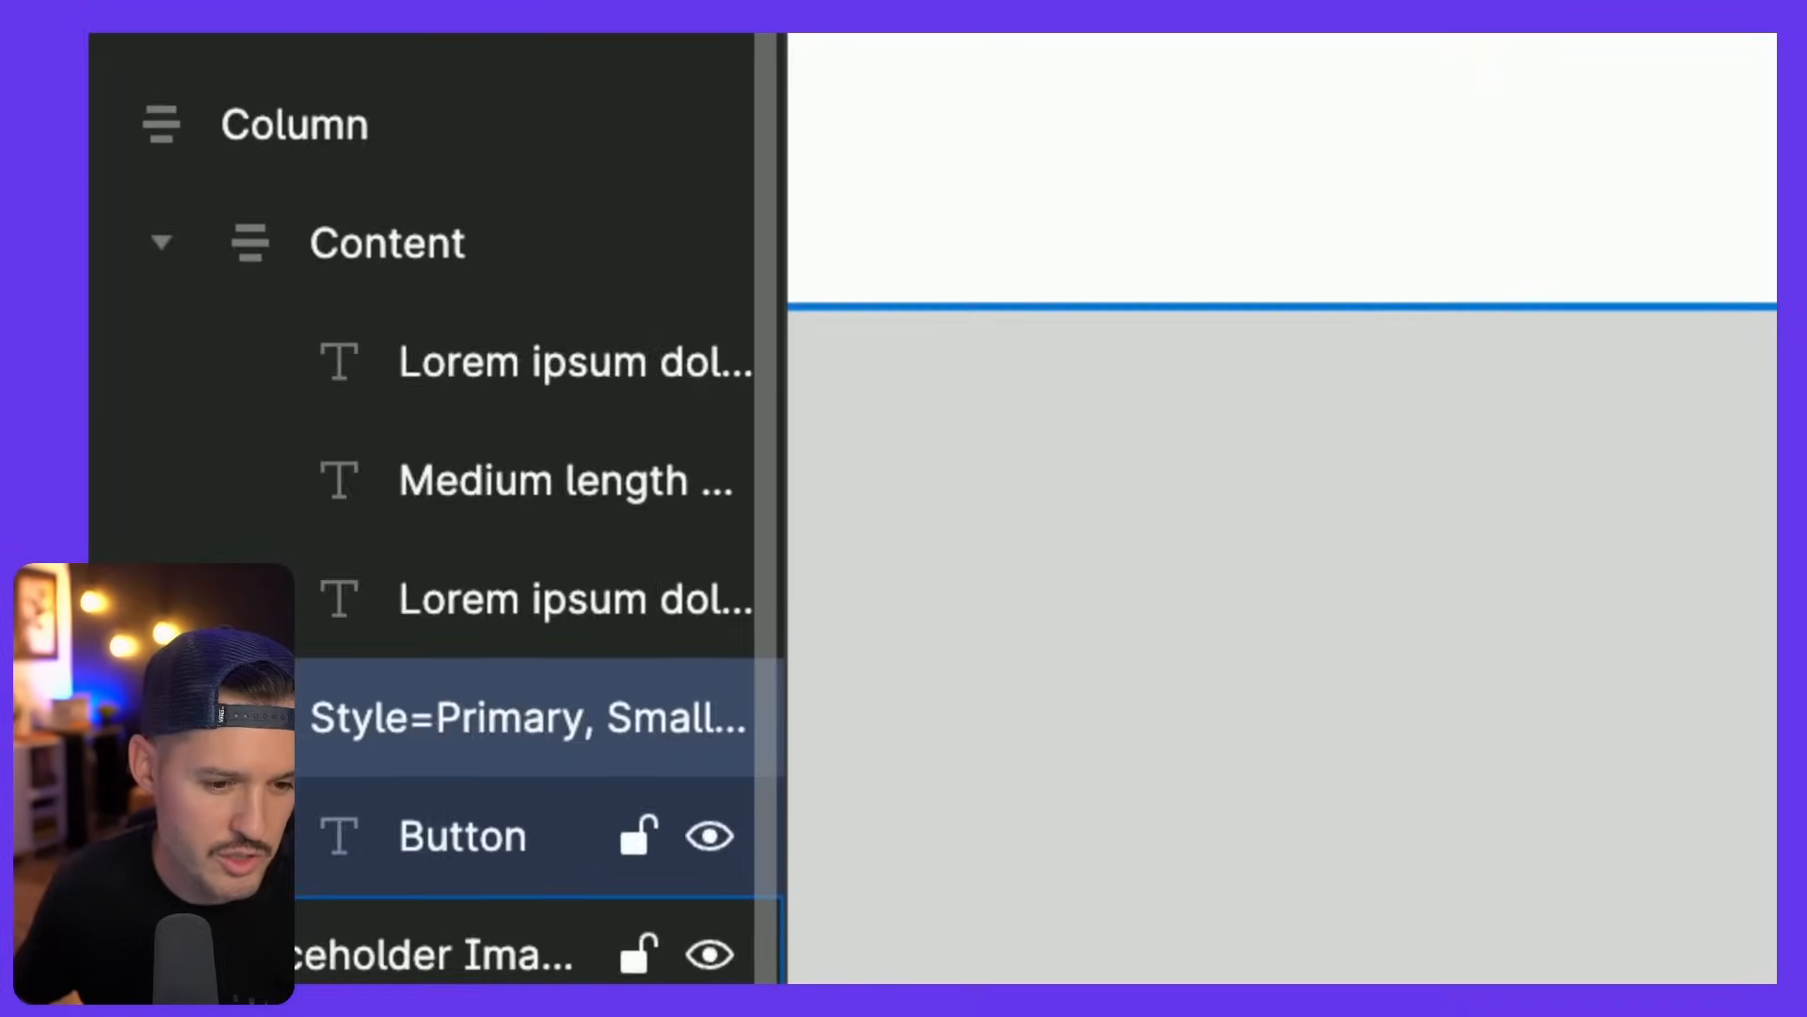
- Rename the button layer to BUTTON and add a stroke to it
double_click(446, 719)
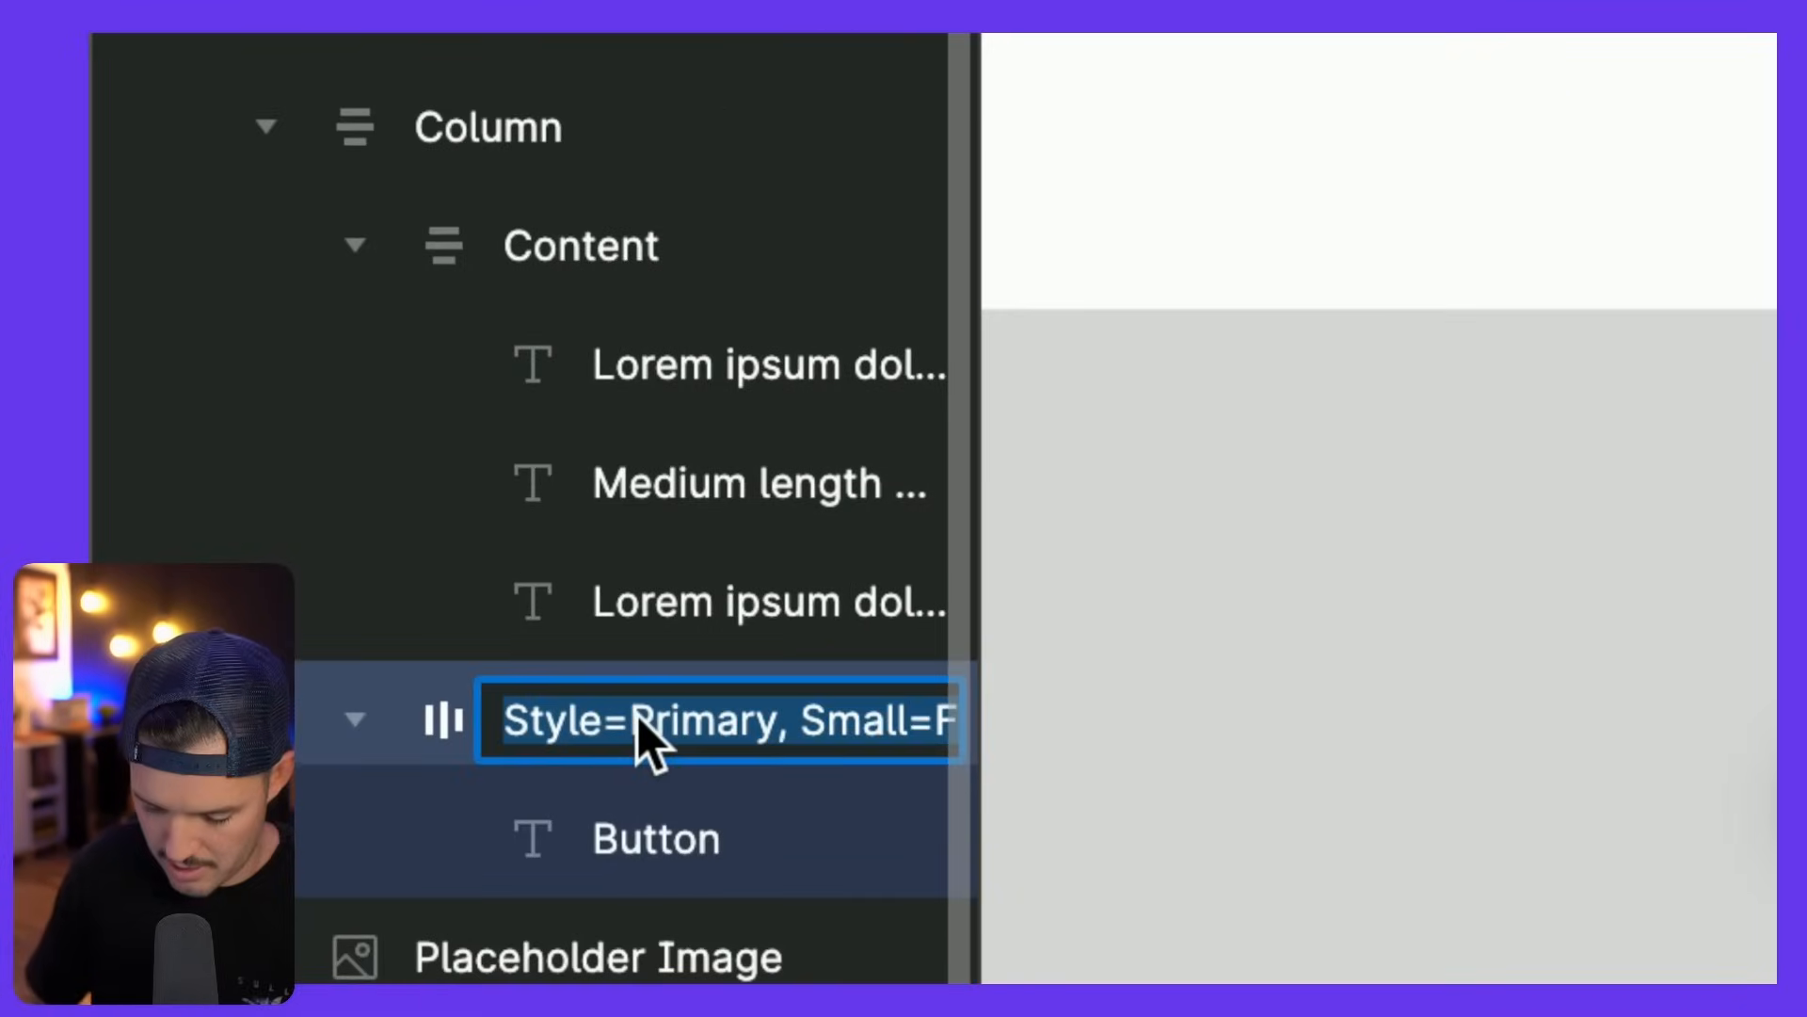
type("BUTTON")
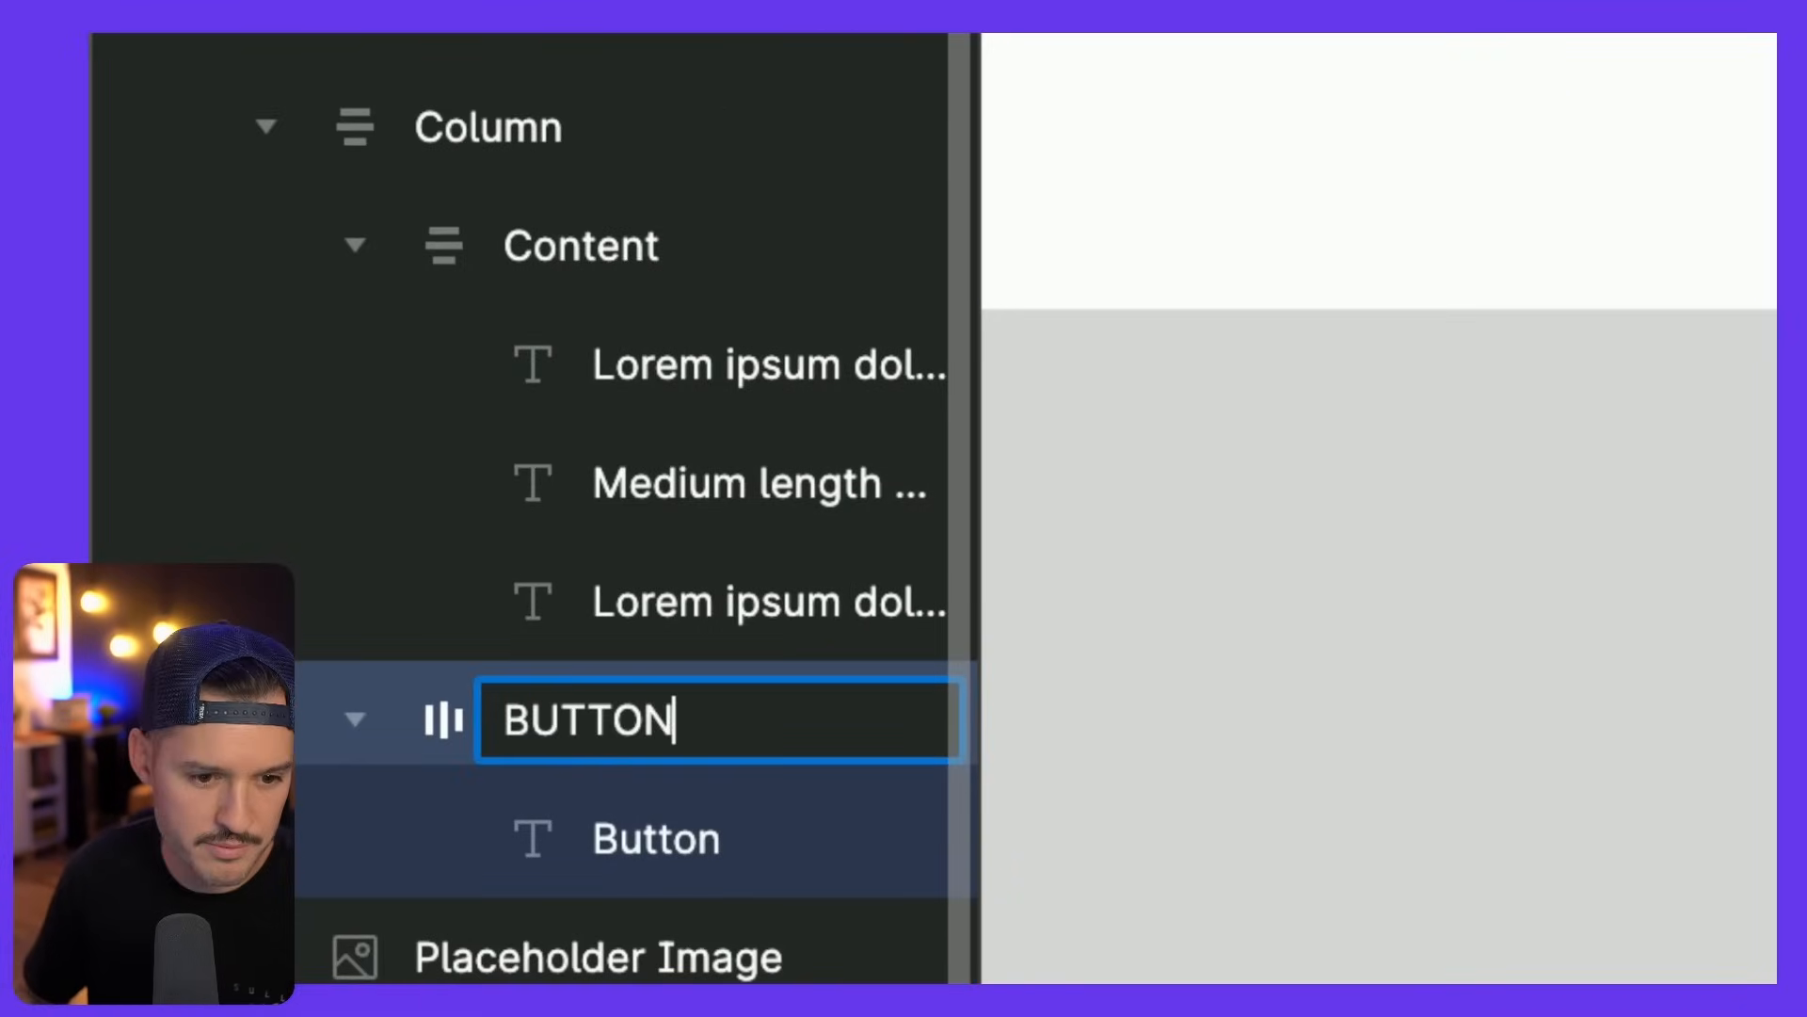
key("Return")
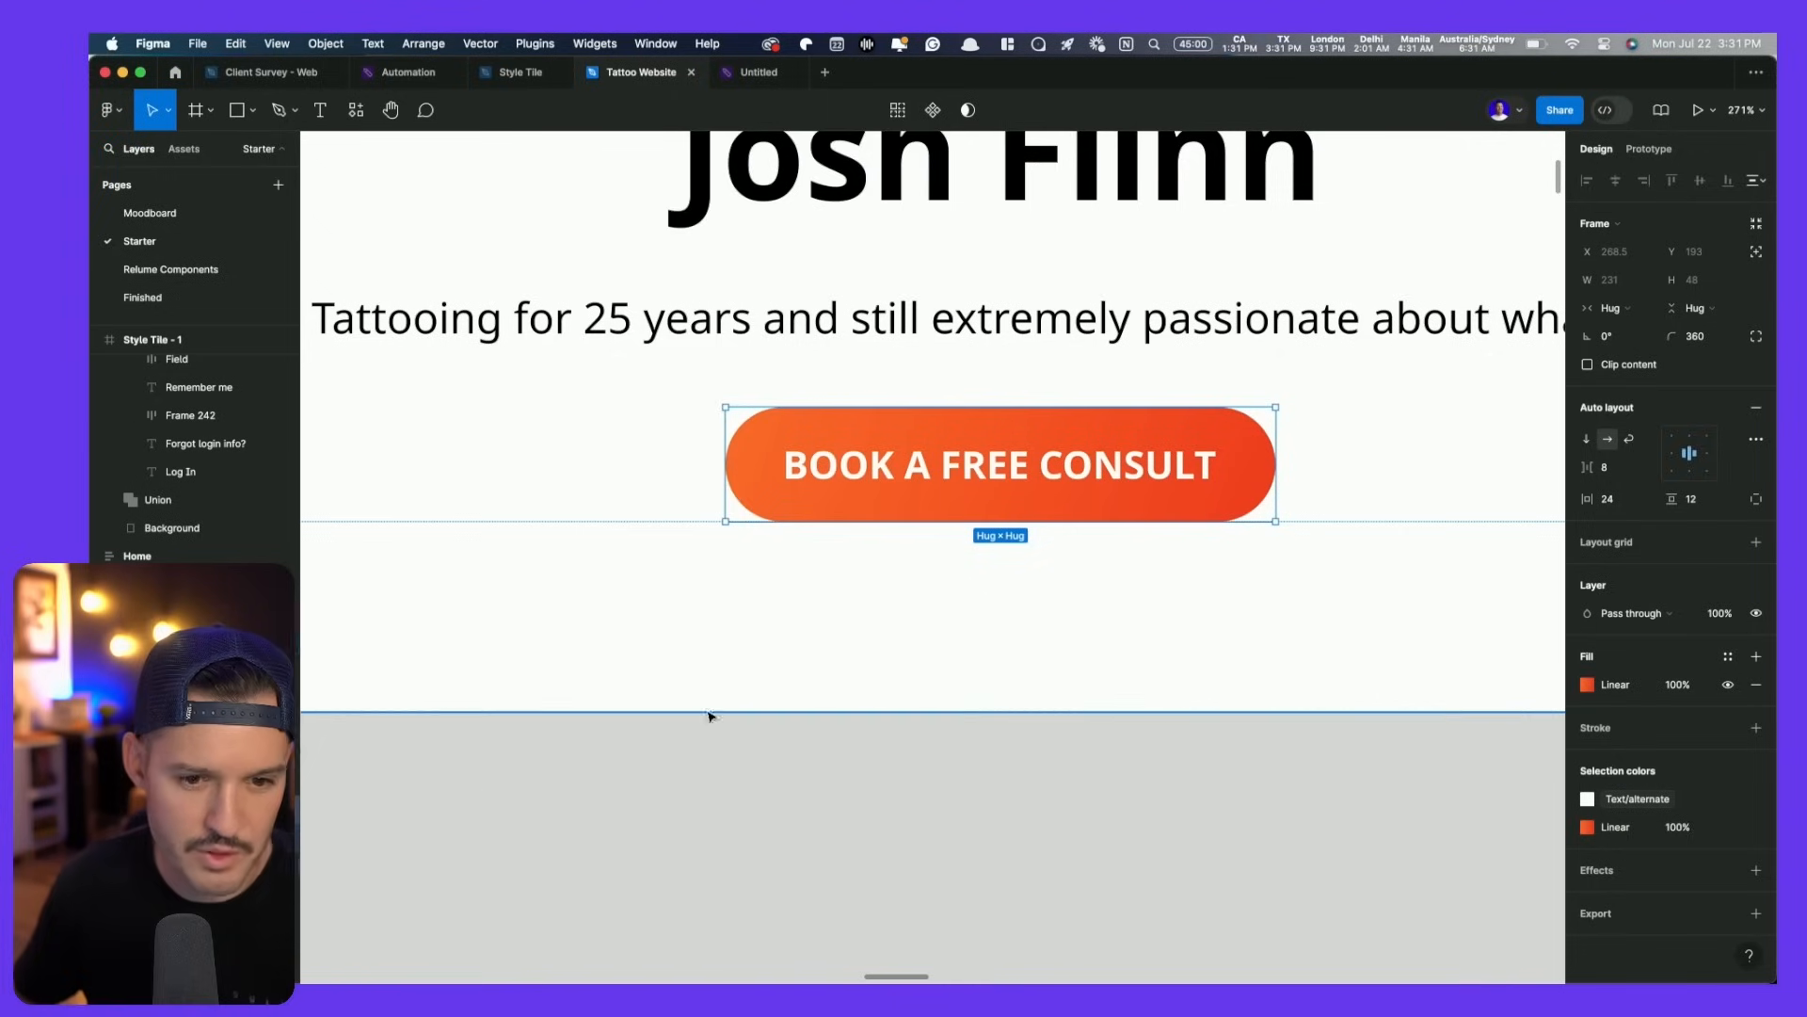
left_click(1758, 729)
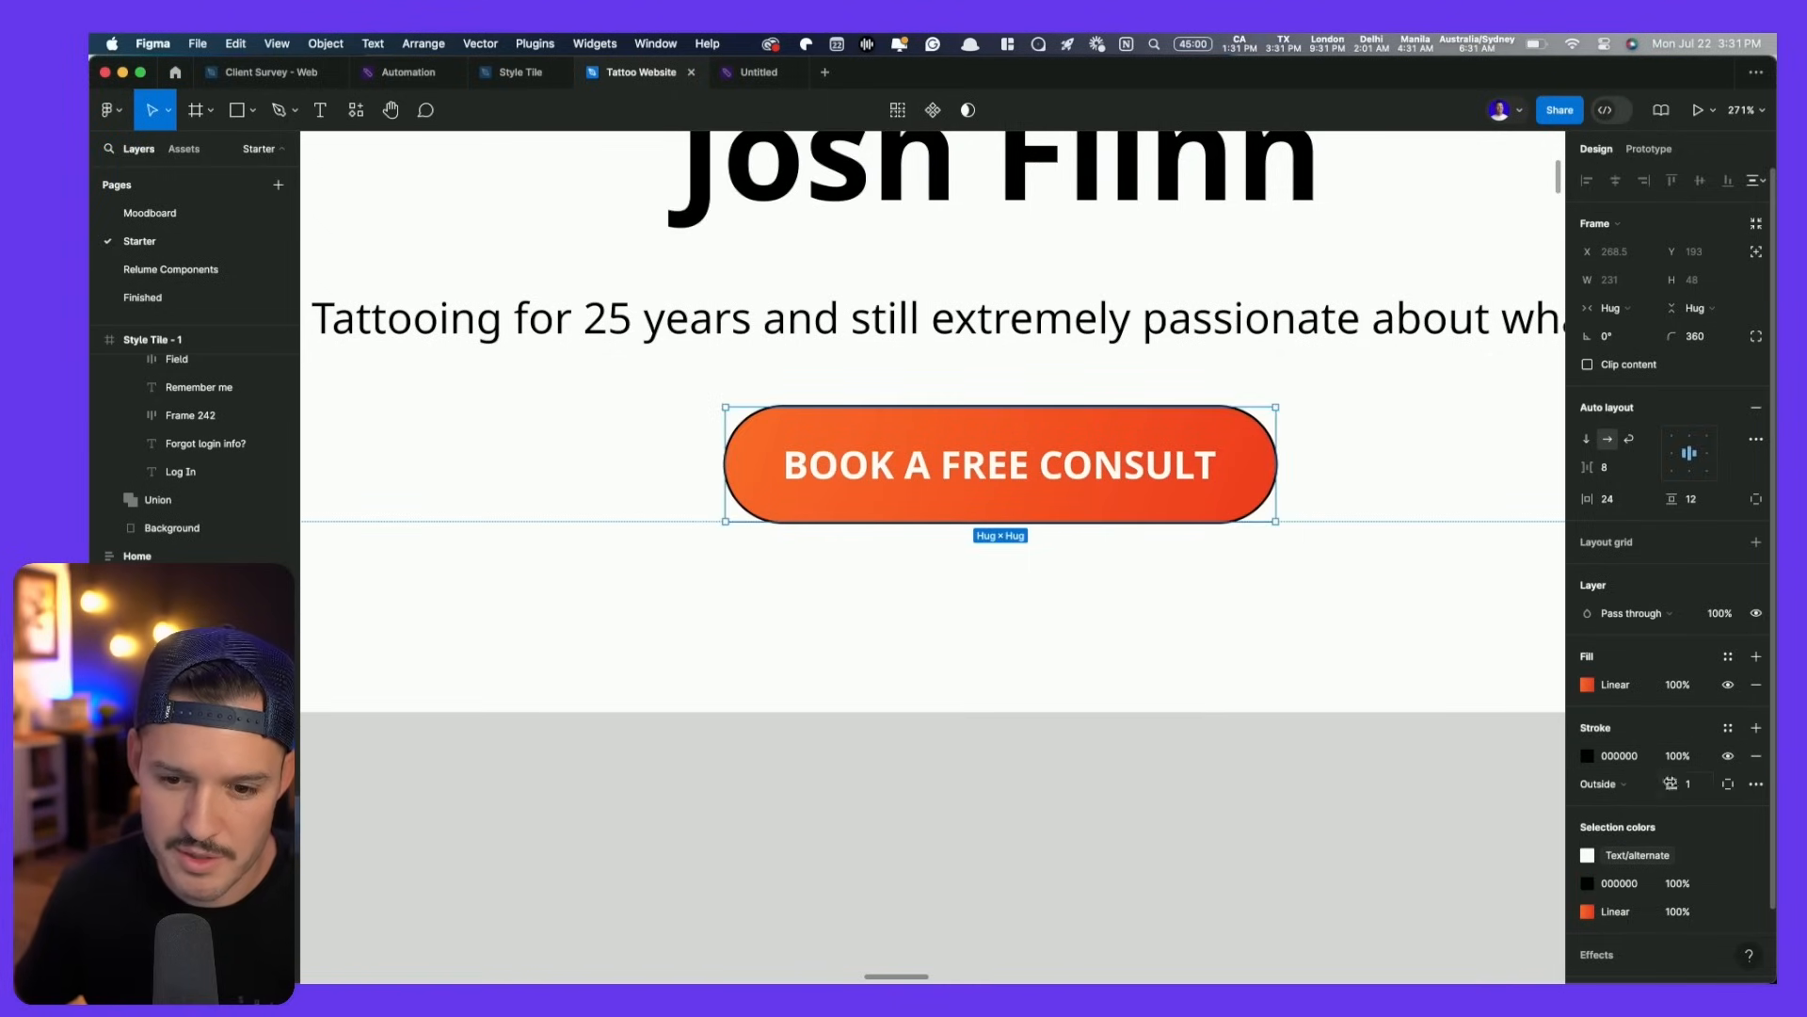
- Set the button stroke to 4 px in detached Primary Light orange at 20% opacity
type("5")
key("Return")
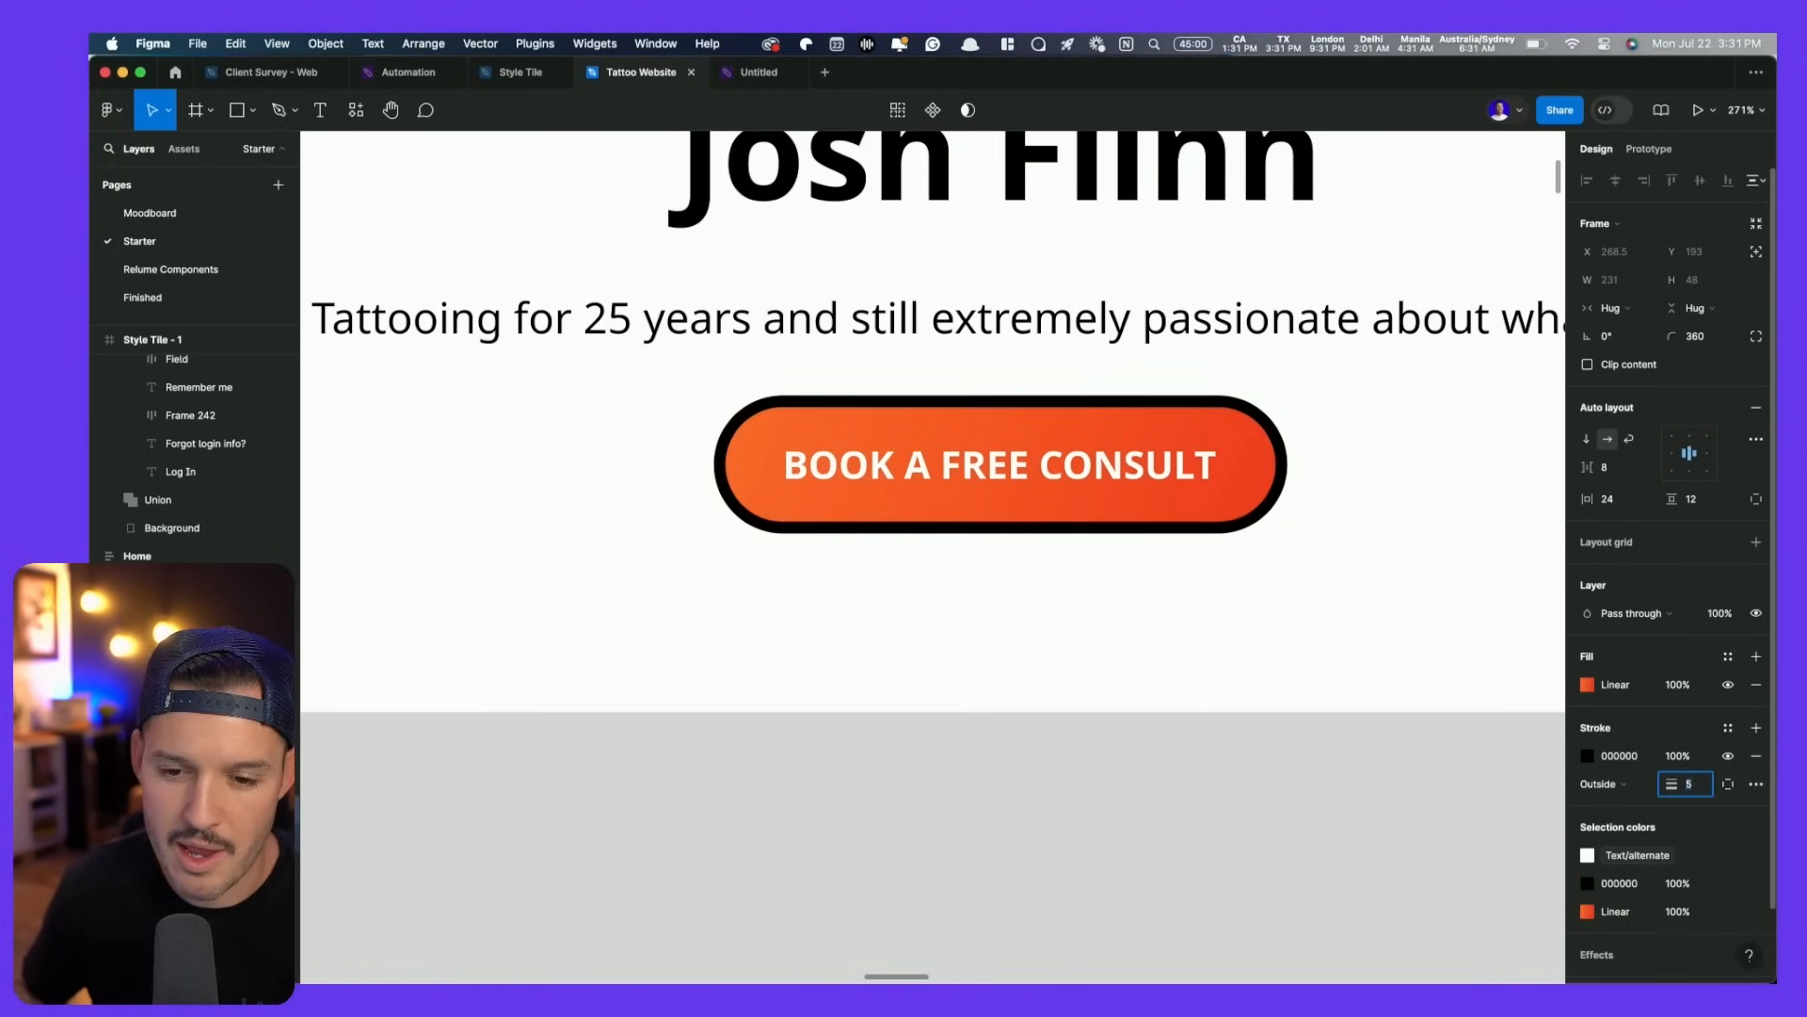
key("Down")
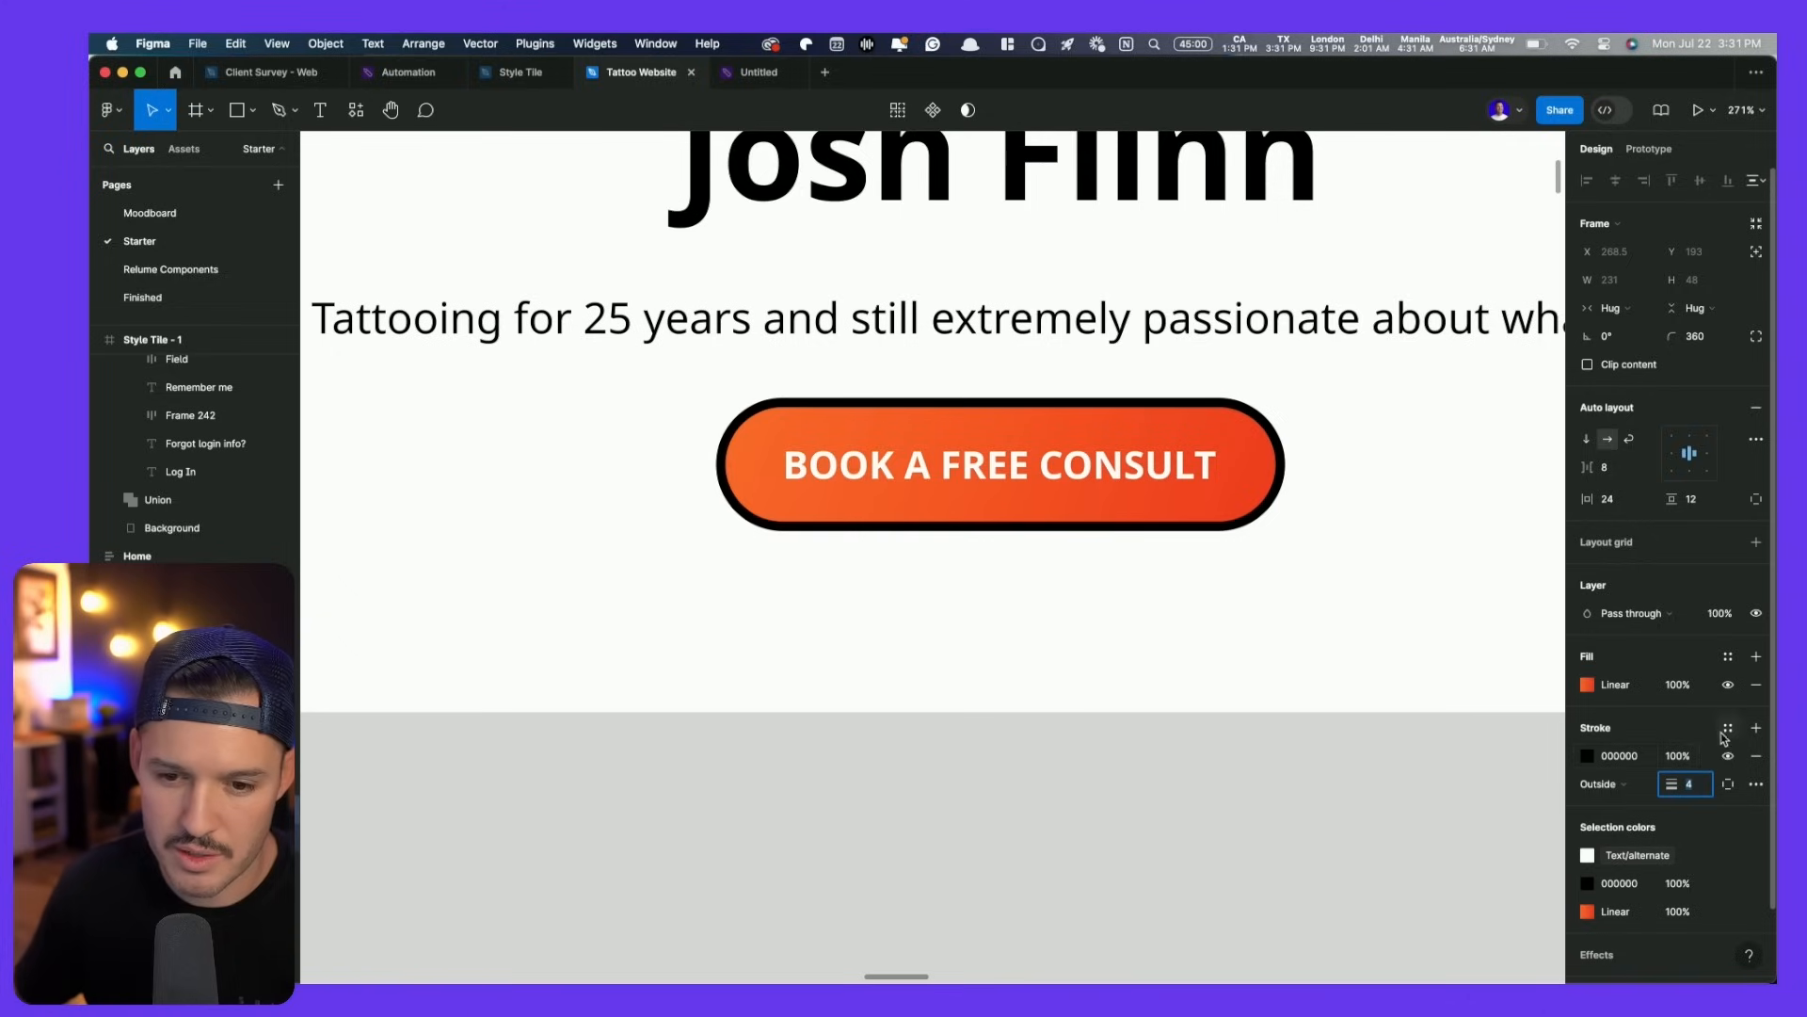
left_click(1726, 729)
scroll(1456, 875, "down", 5)
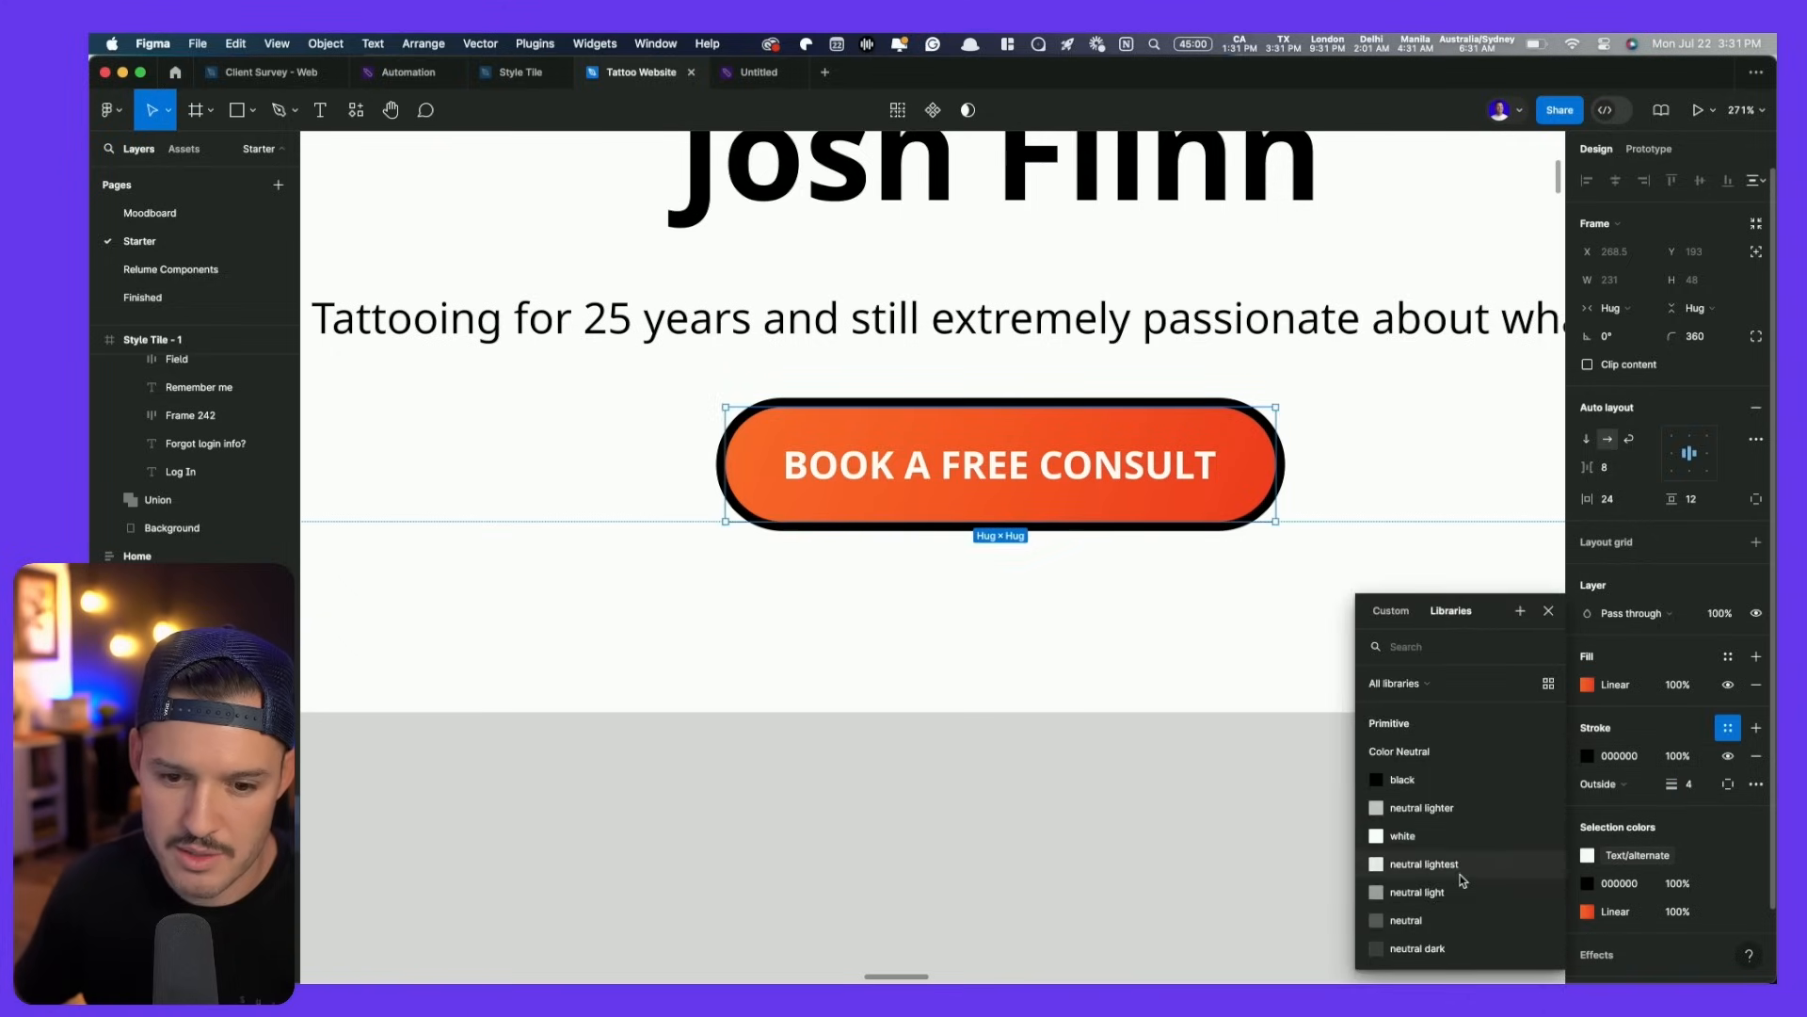
left_click(1458, 949)
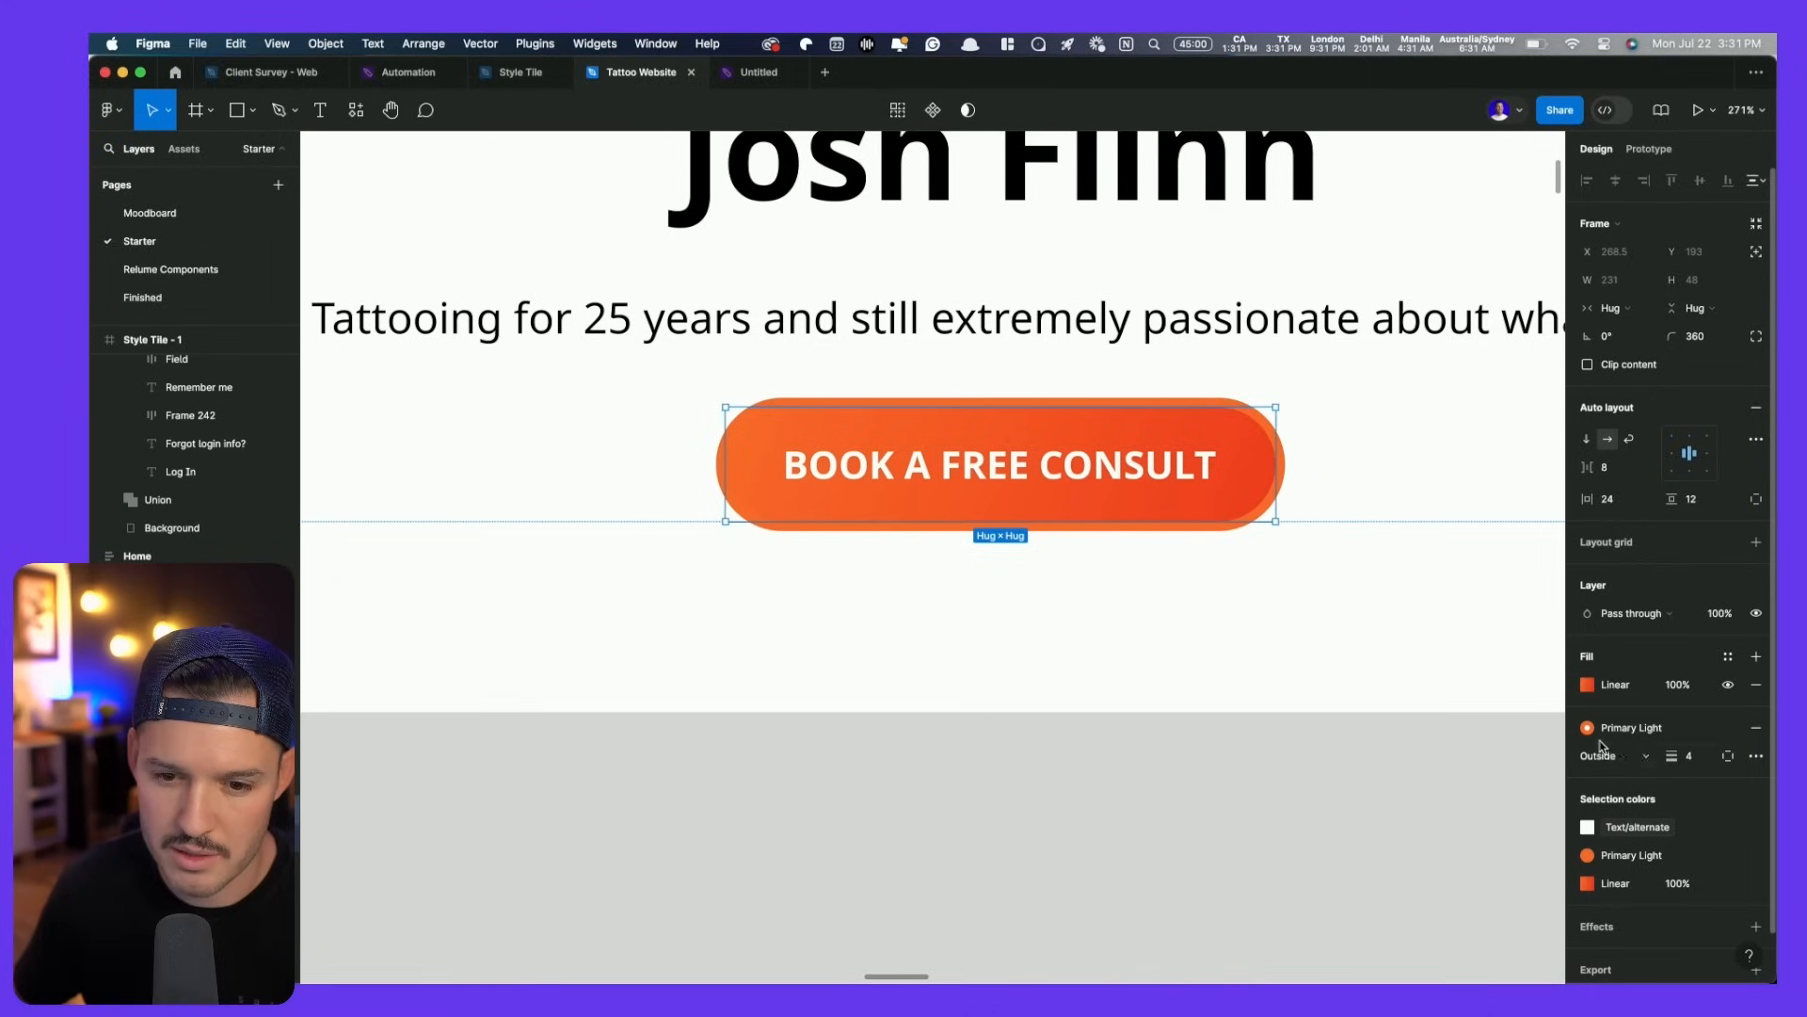
left_click(1727, 728)
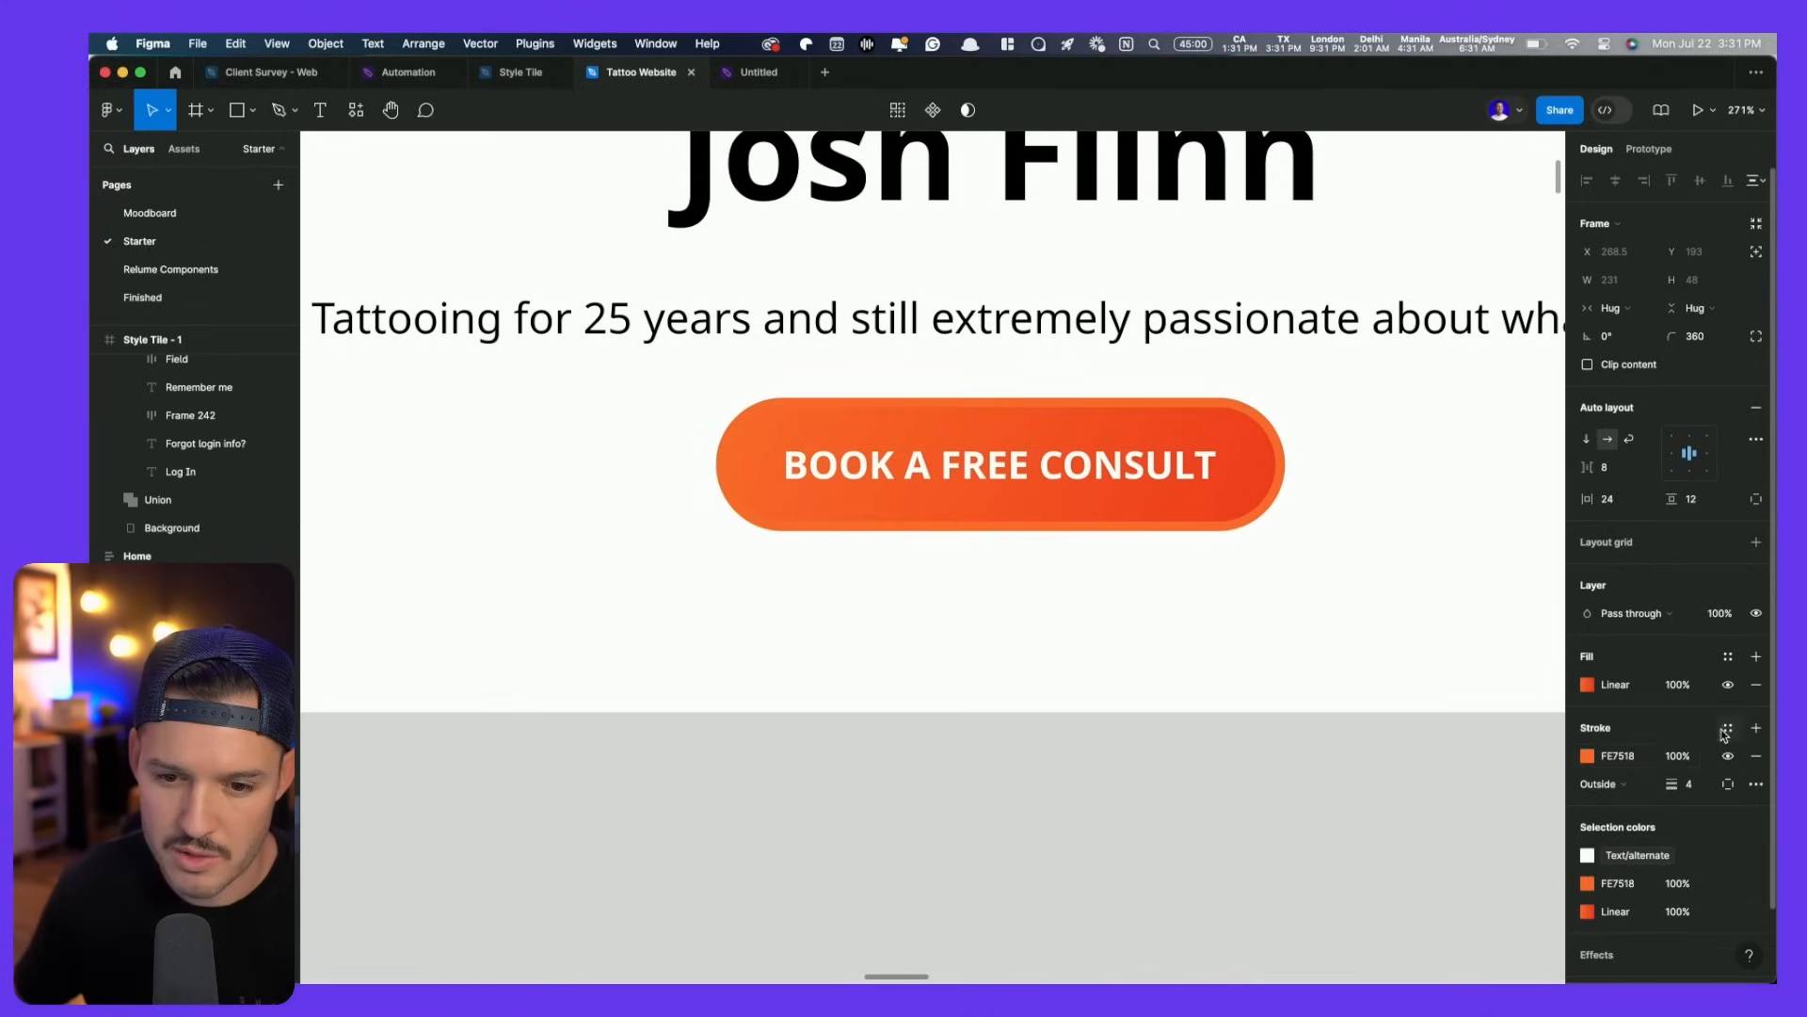
left_click(1678, 755)
type("10")
key("Return")
type("20")
key("Return")
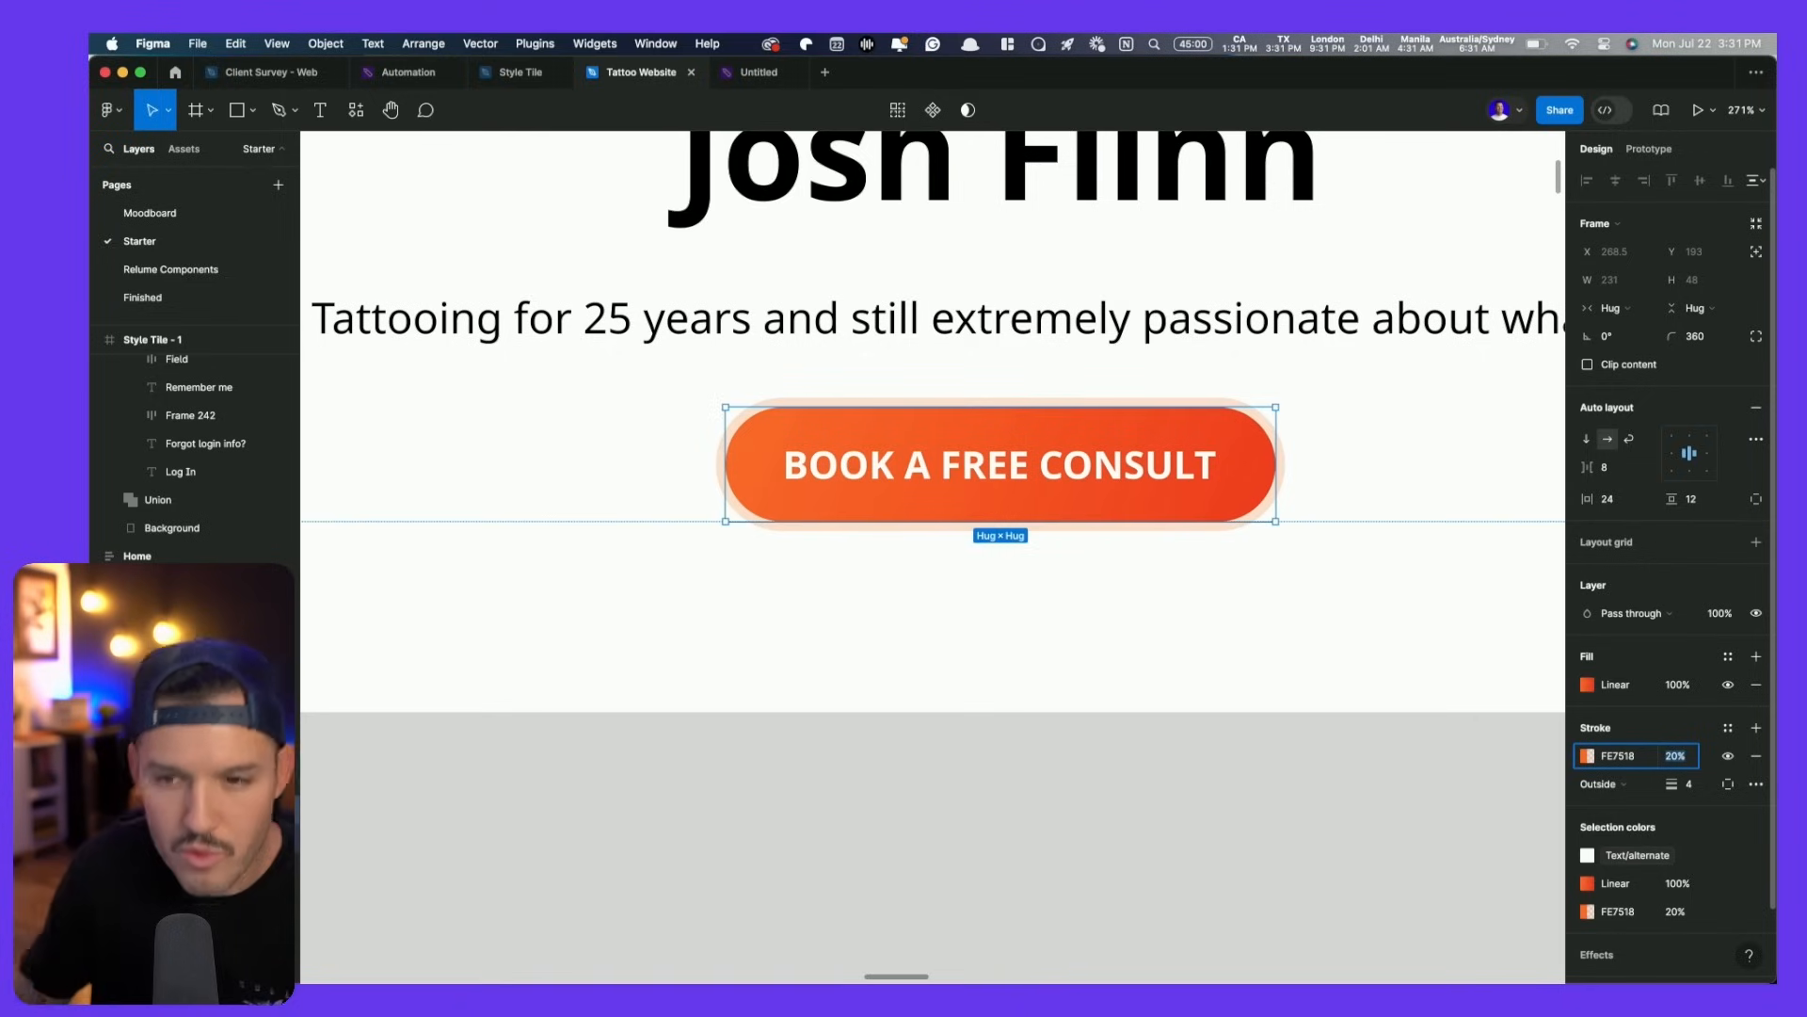
- Preview the halo, reselect the BUTTON frame, and view the Home page at 100%
scroll(1227, 672, "down", 1)
left_click(1221, 667)
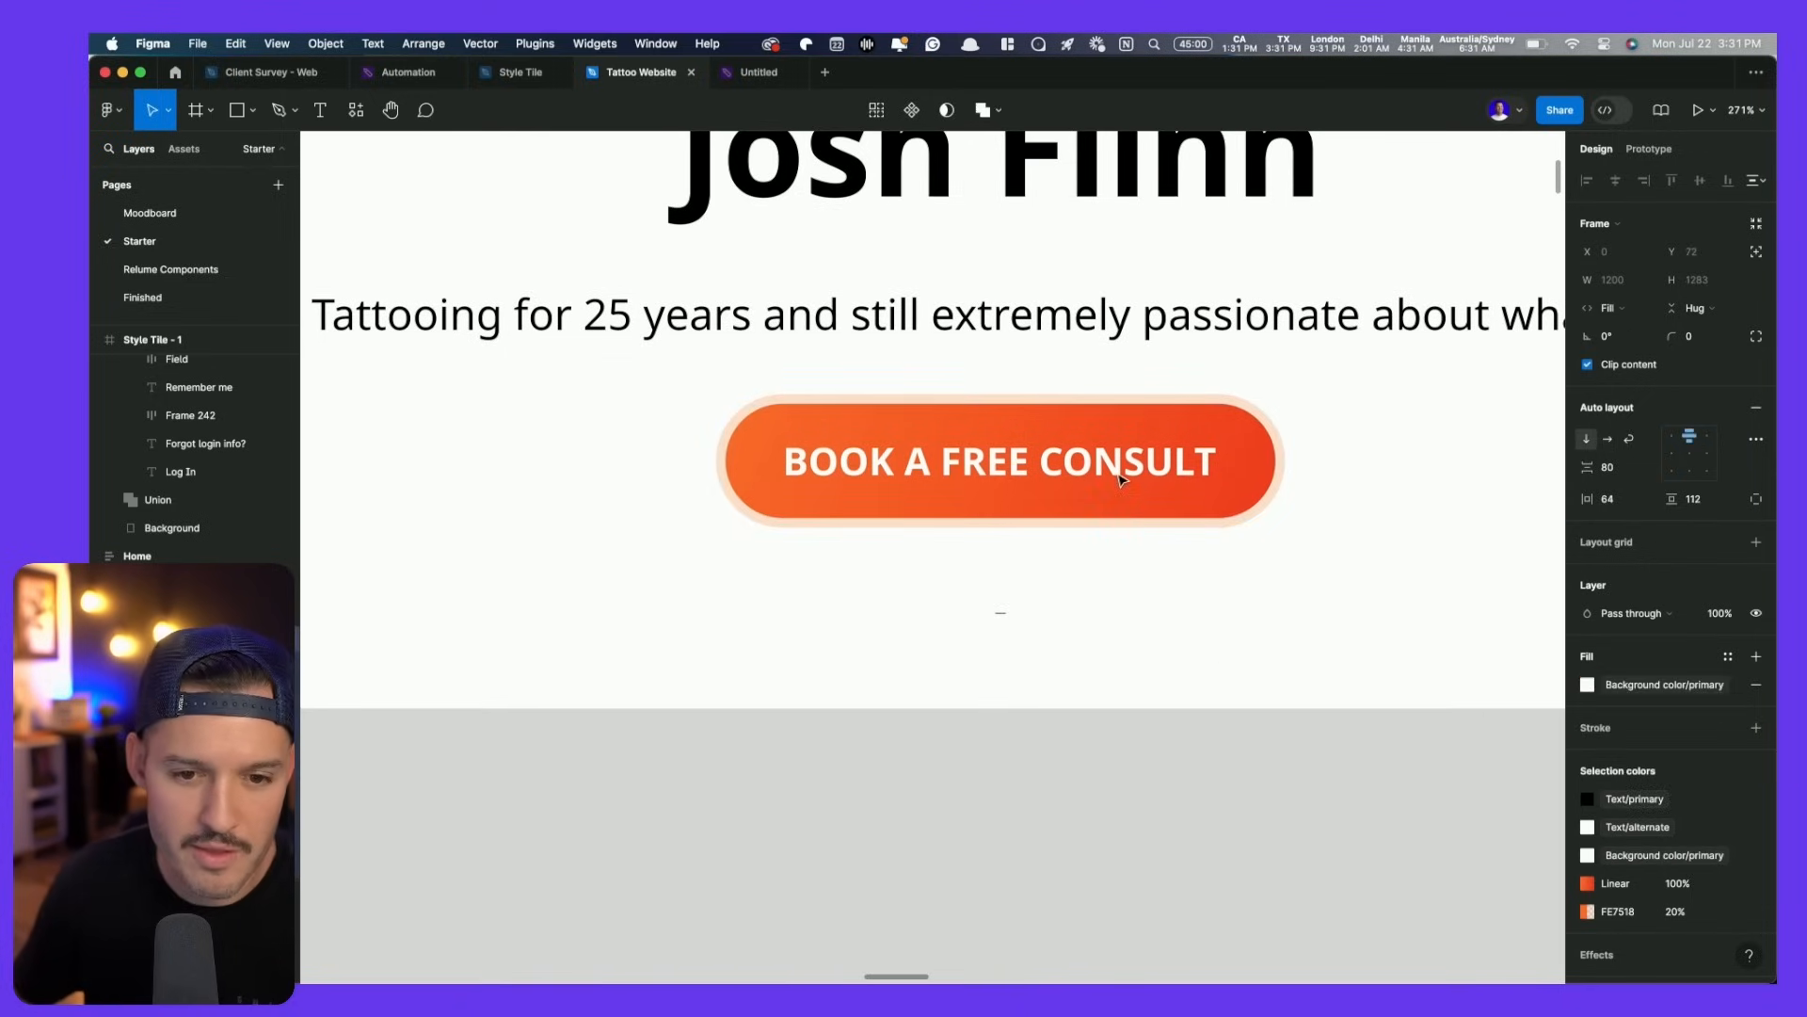
left_click(1120, 480)
key("Return")
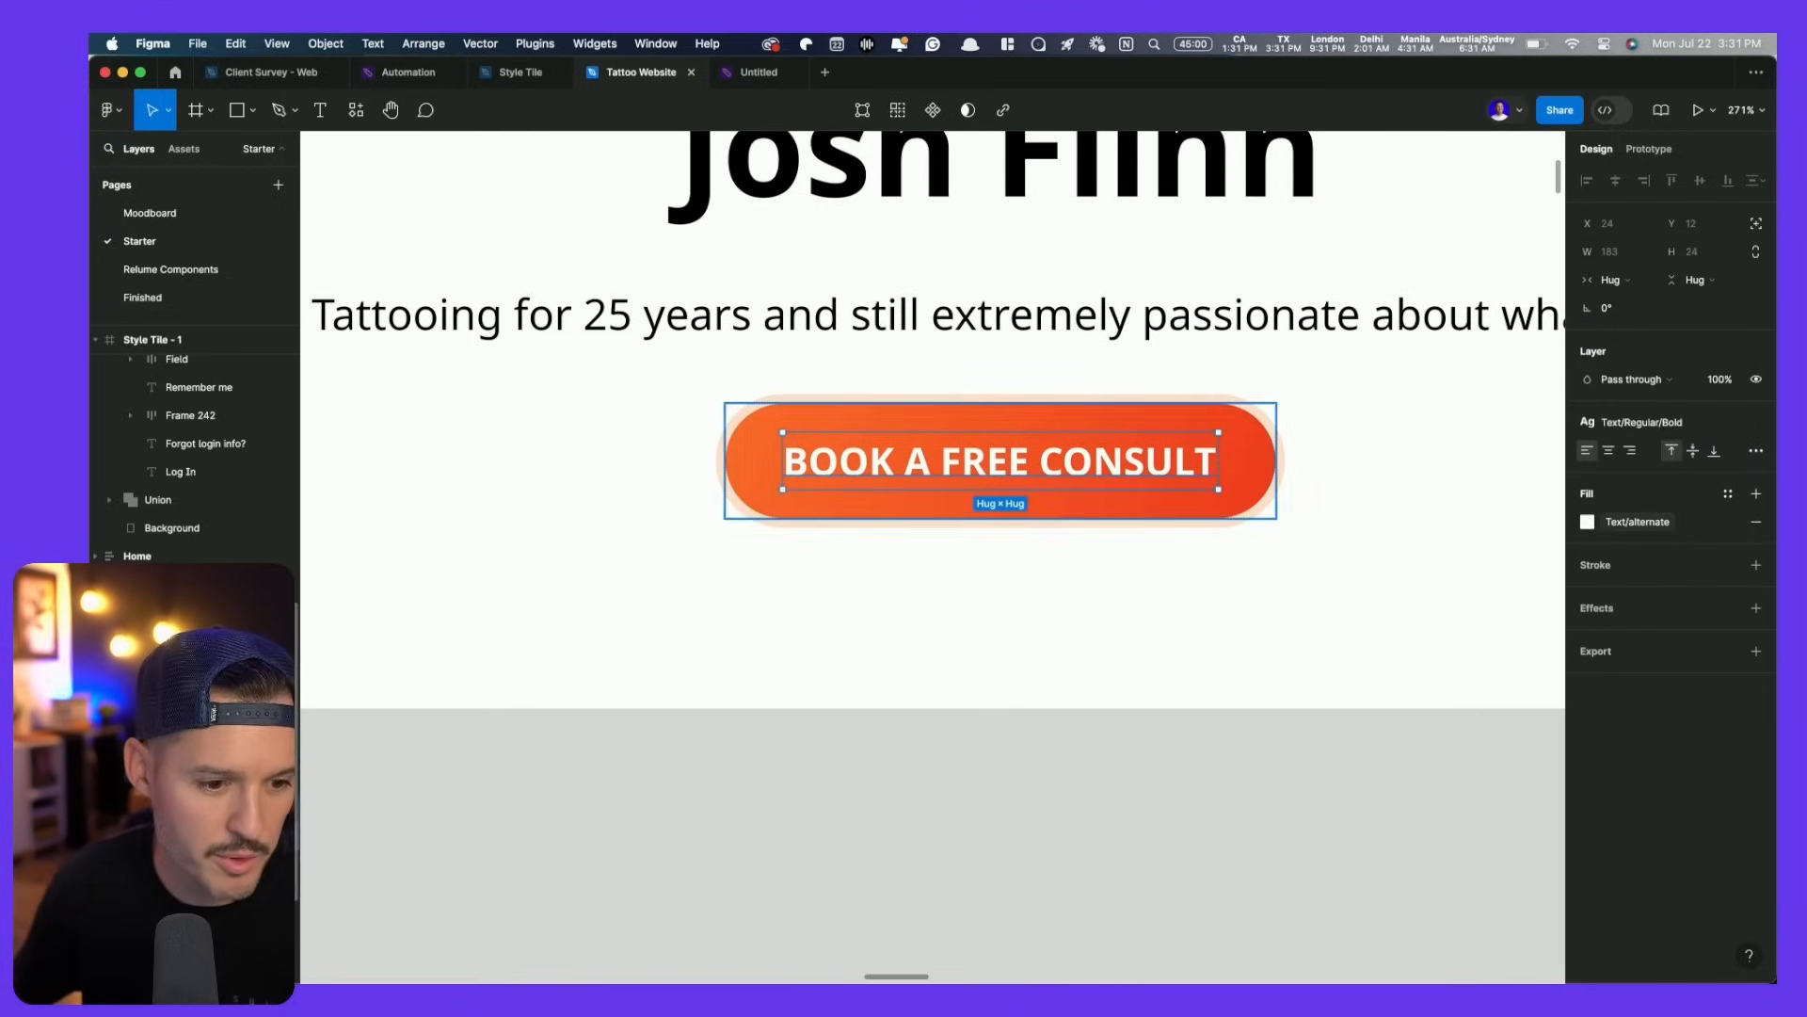
key("shift+Return")
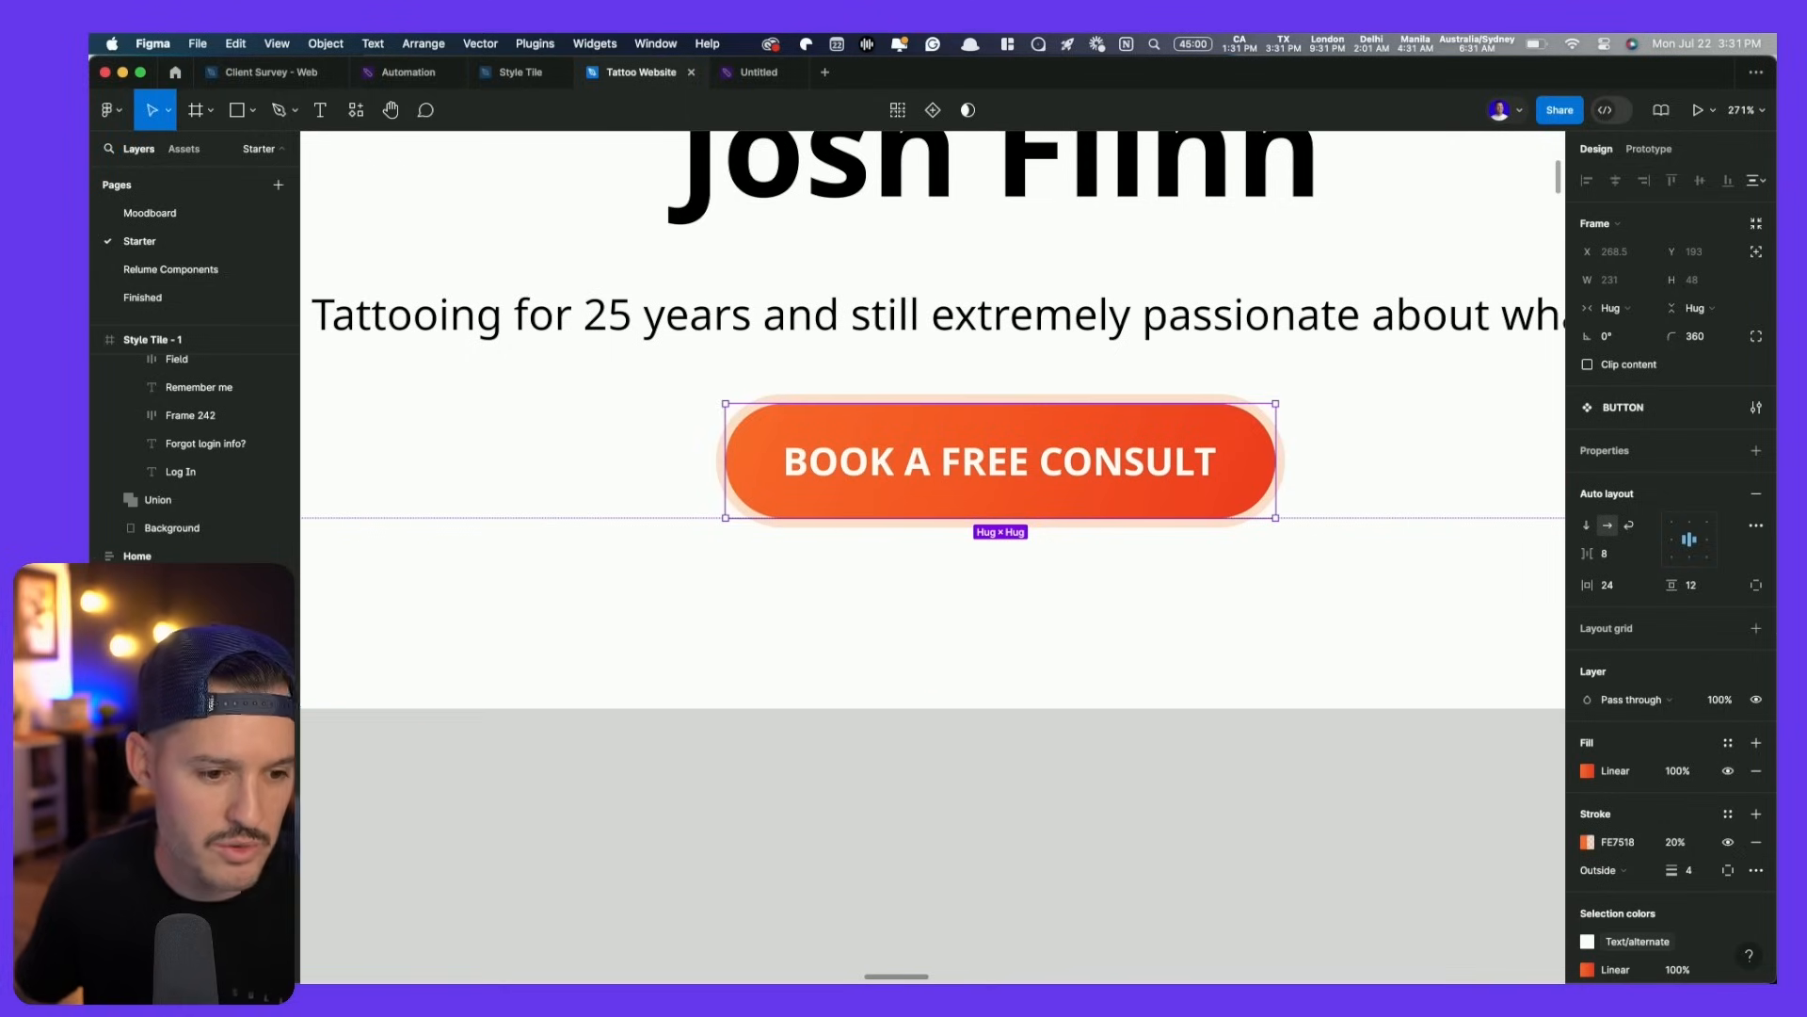
key("alt+l")
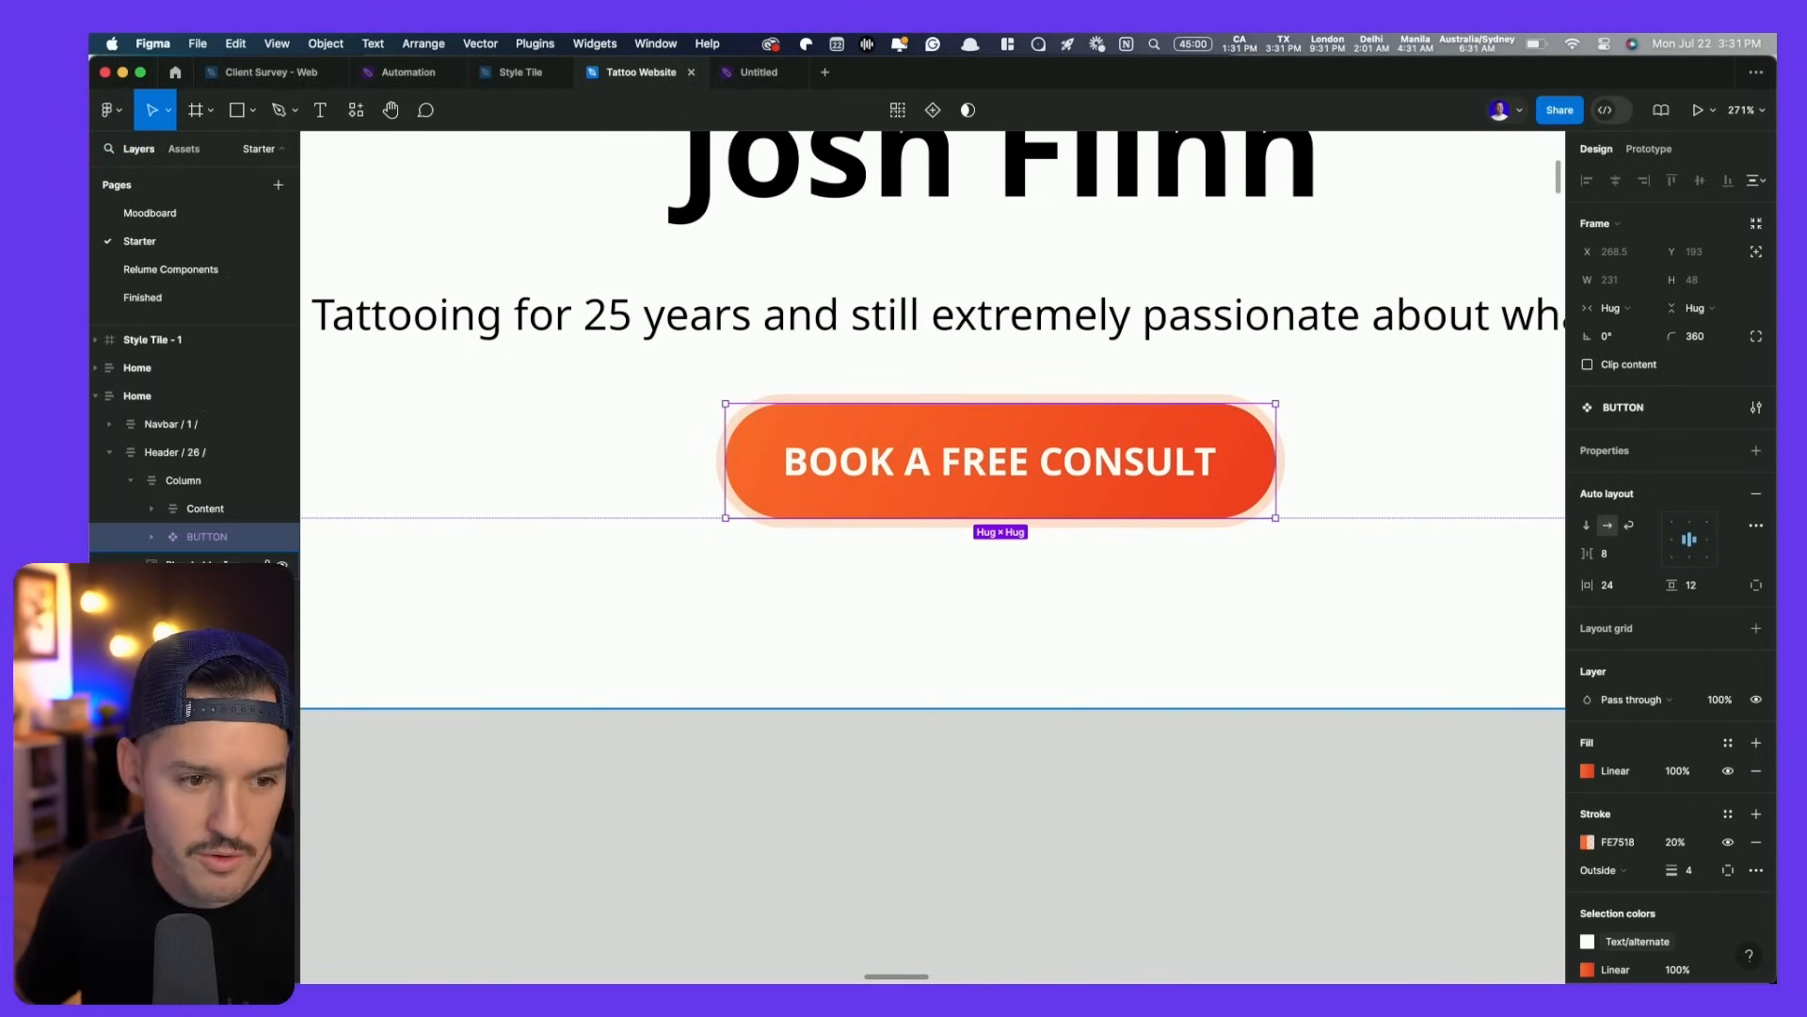
key("shift+1")
key("shift+0")
- Paste the style tile's tattoo photo into the hero placeholder, shorten it to about 527 px, round corners to 8
left_click(605, 747)
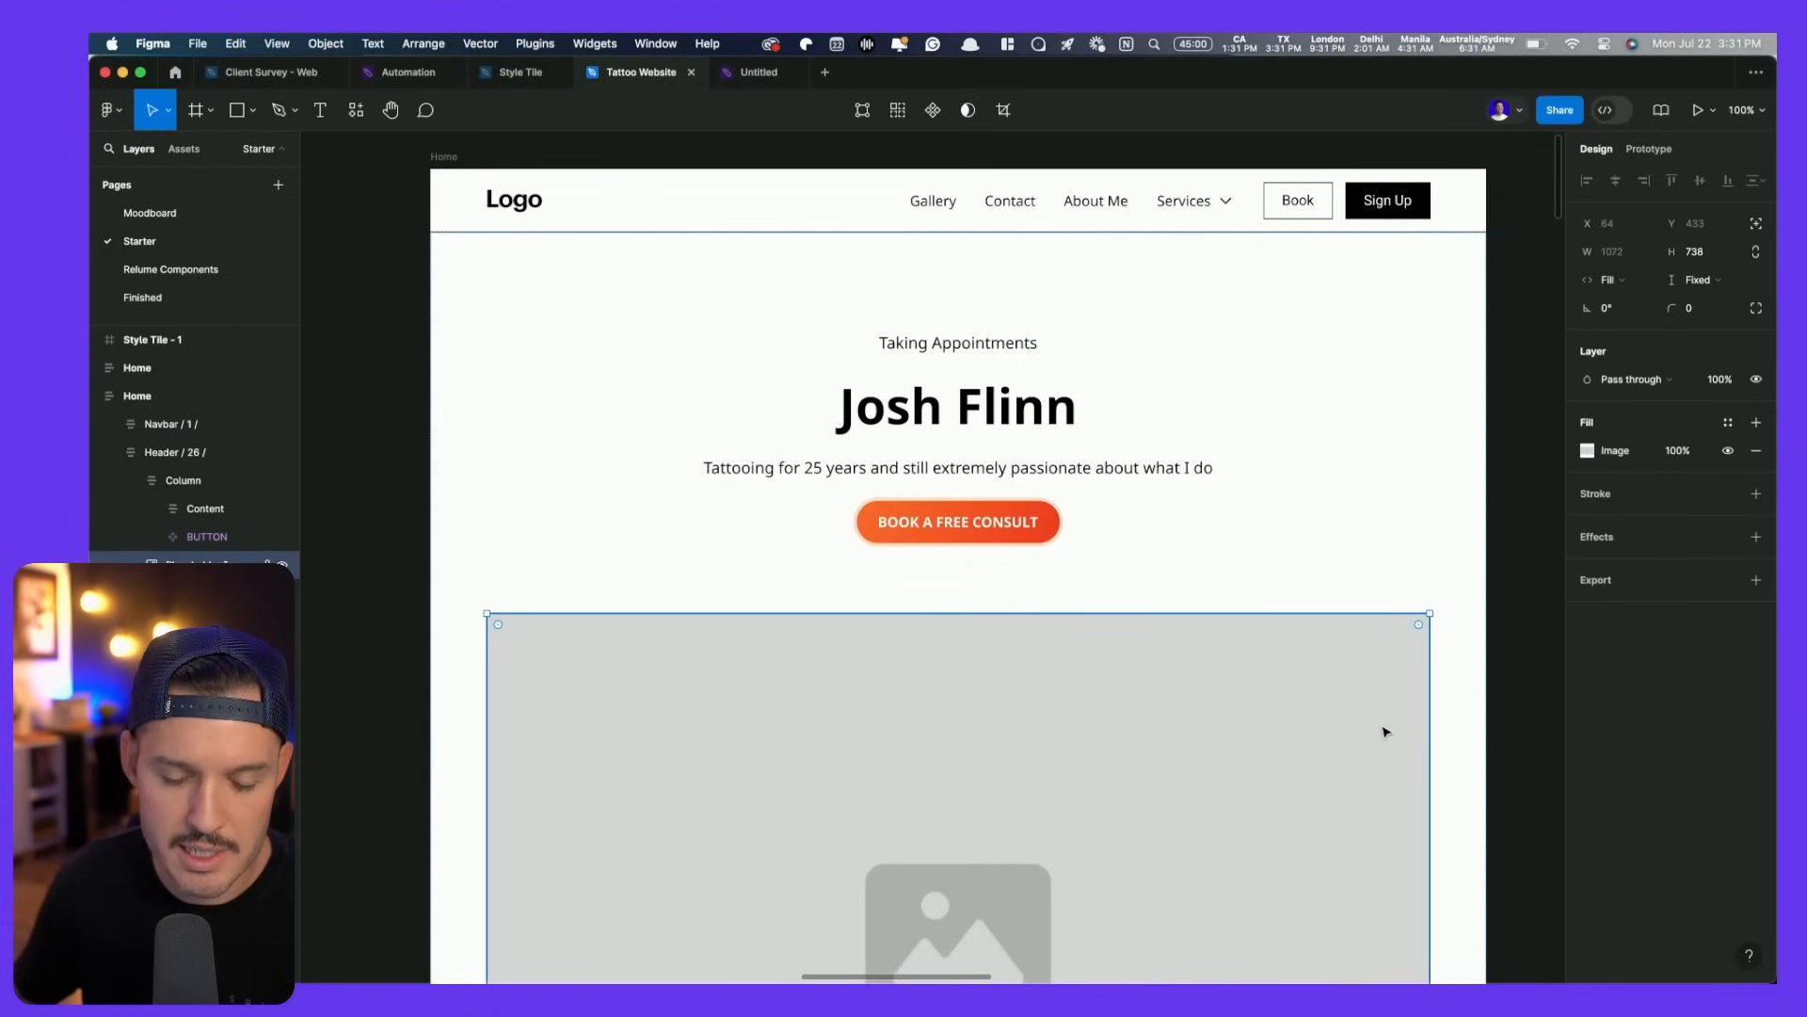
scroll(1385, 731, "down", 5)
left_click_drag(1440, 771, 1205, 668)
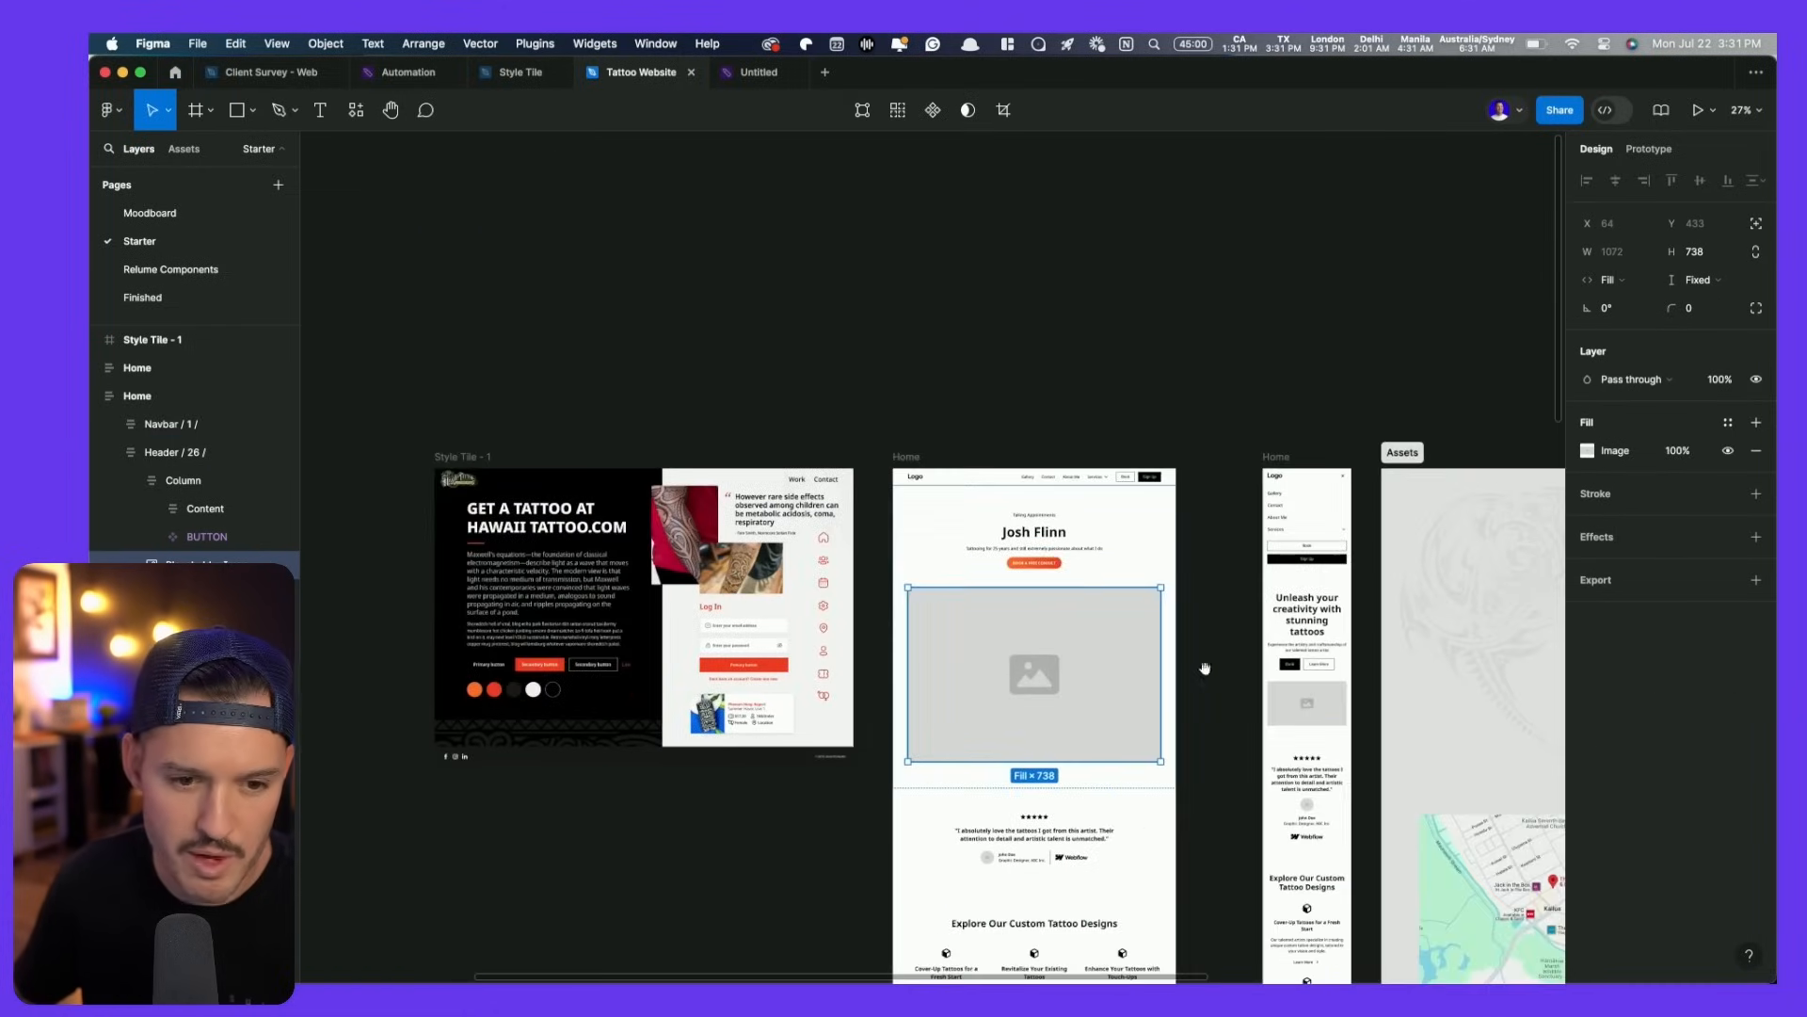
left_click(748, 584)
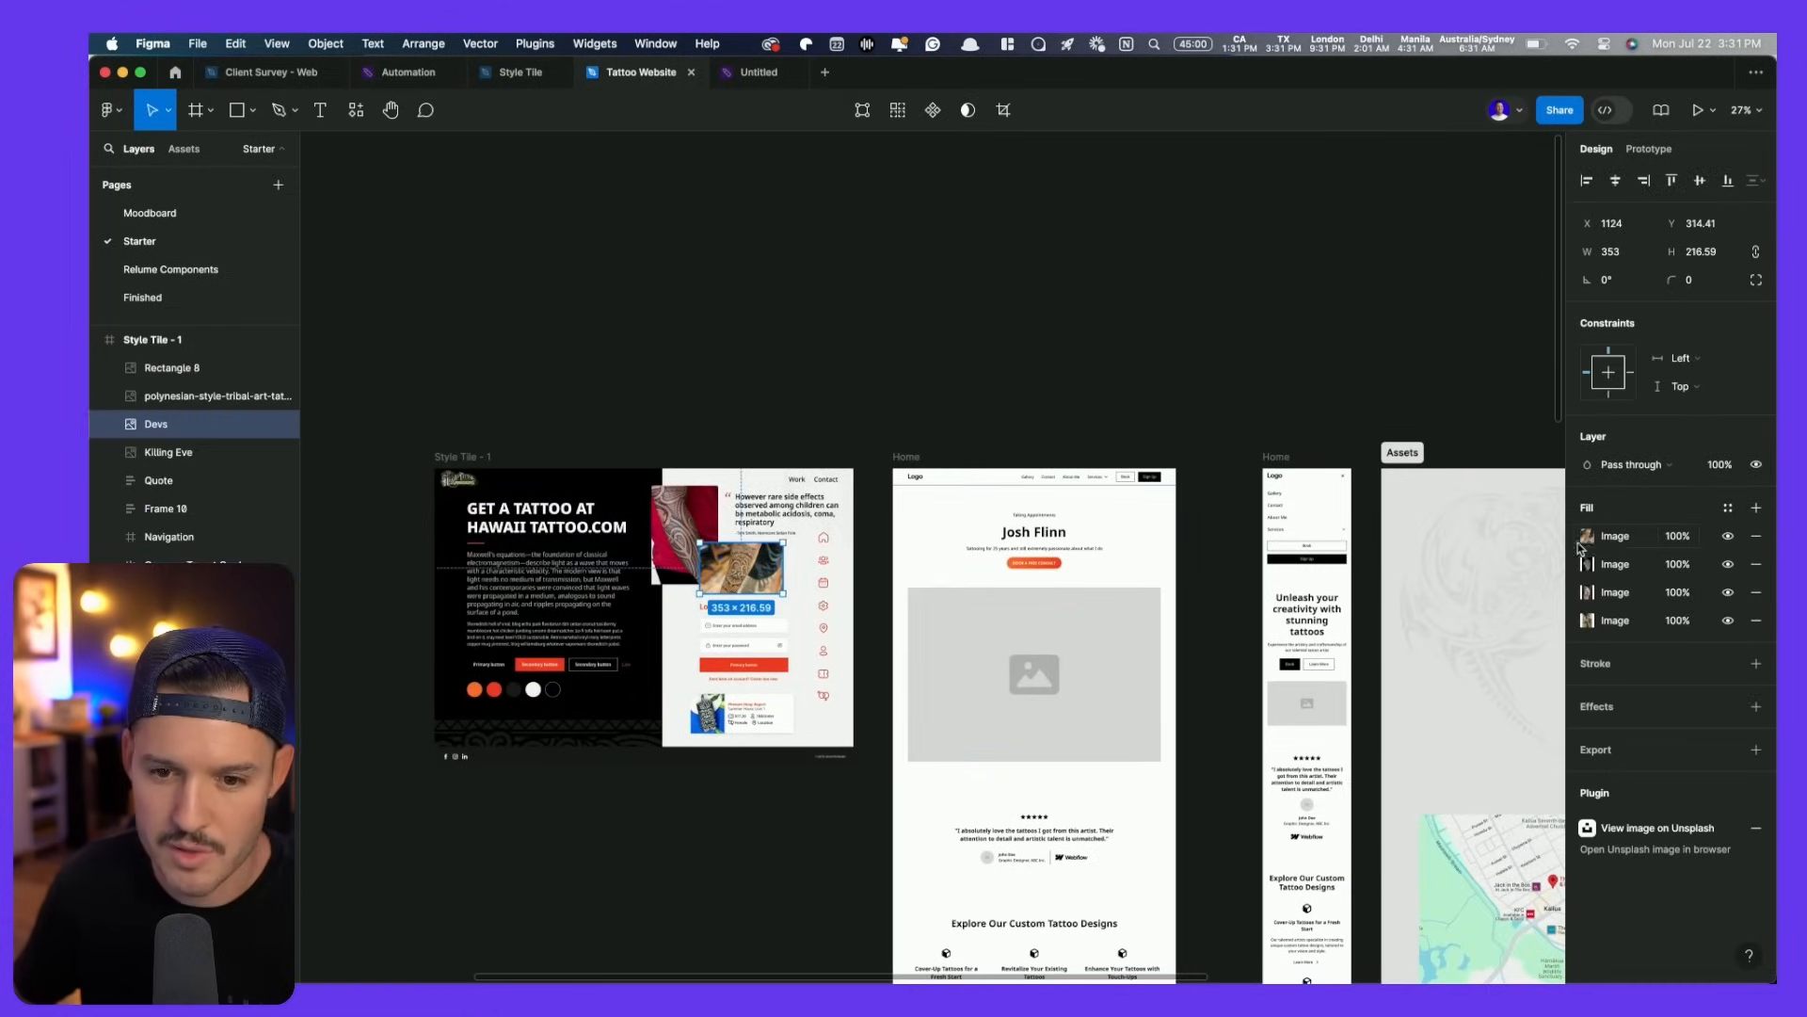
left_click(1099, 646)
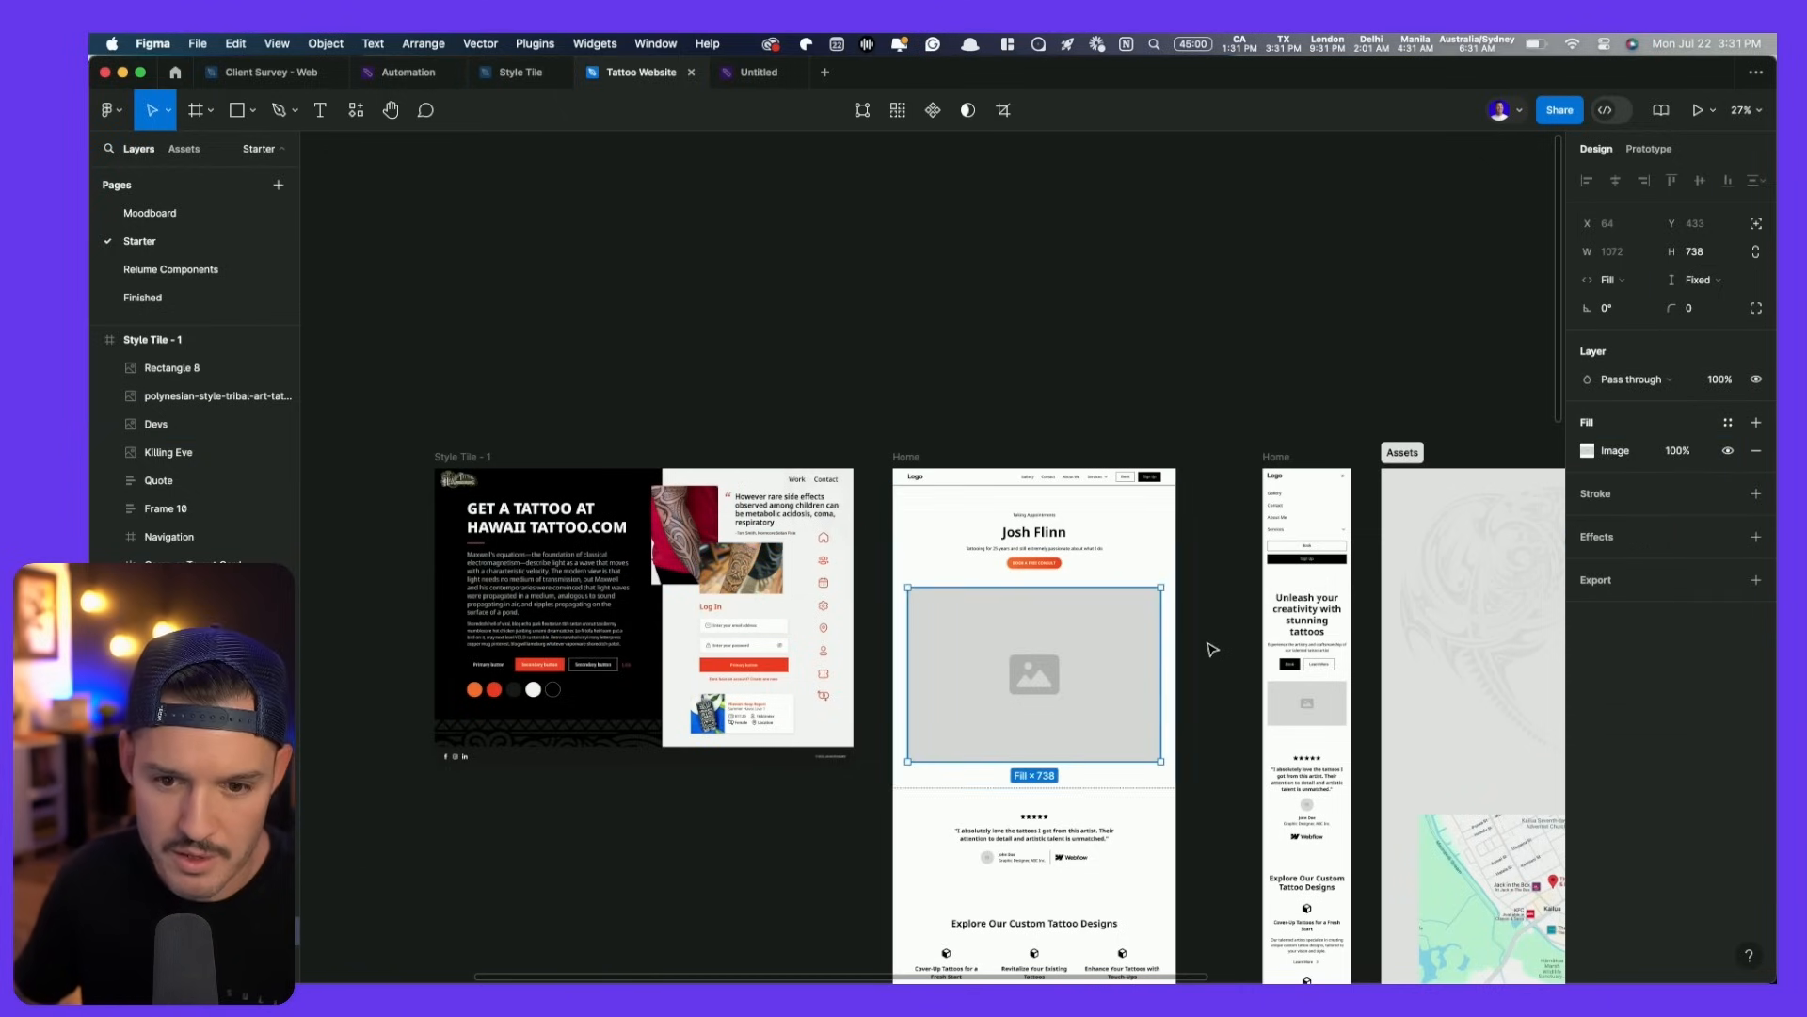
key("super+v")
left_click_drag(1071, 761, 1071, 712)
scroll(1091, 662, "up", 6)
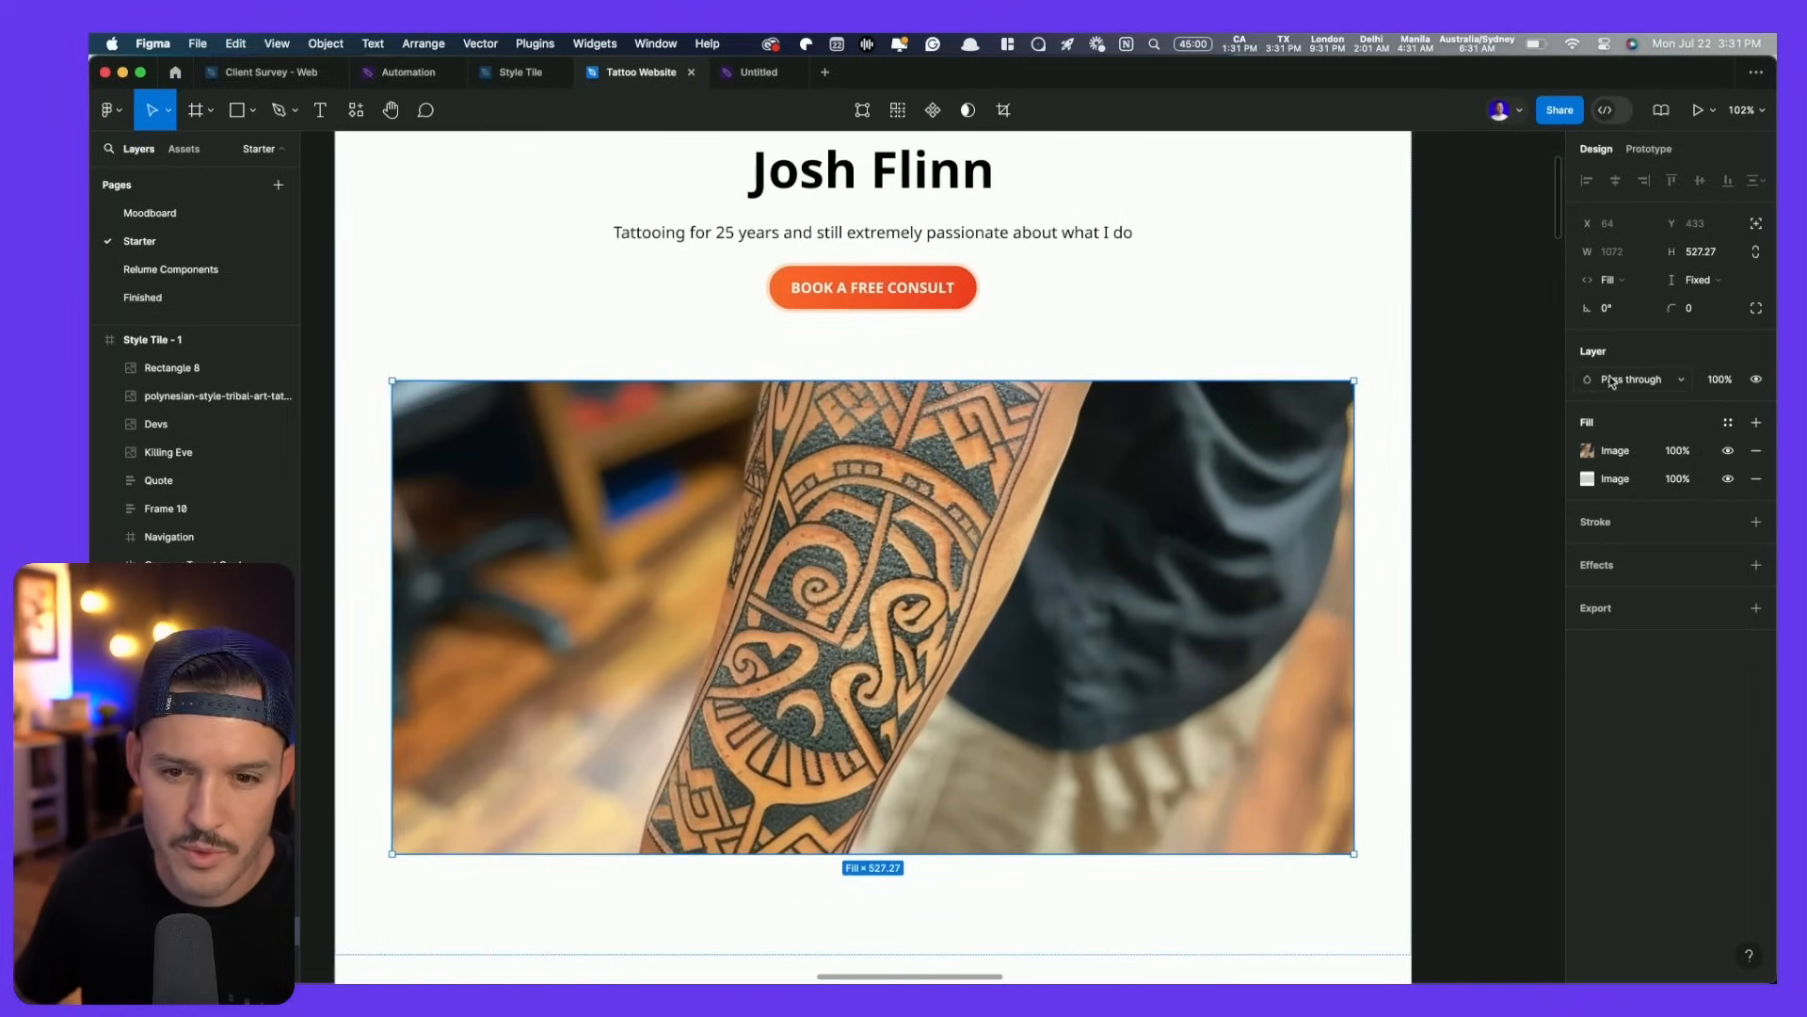
type("8")
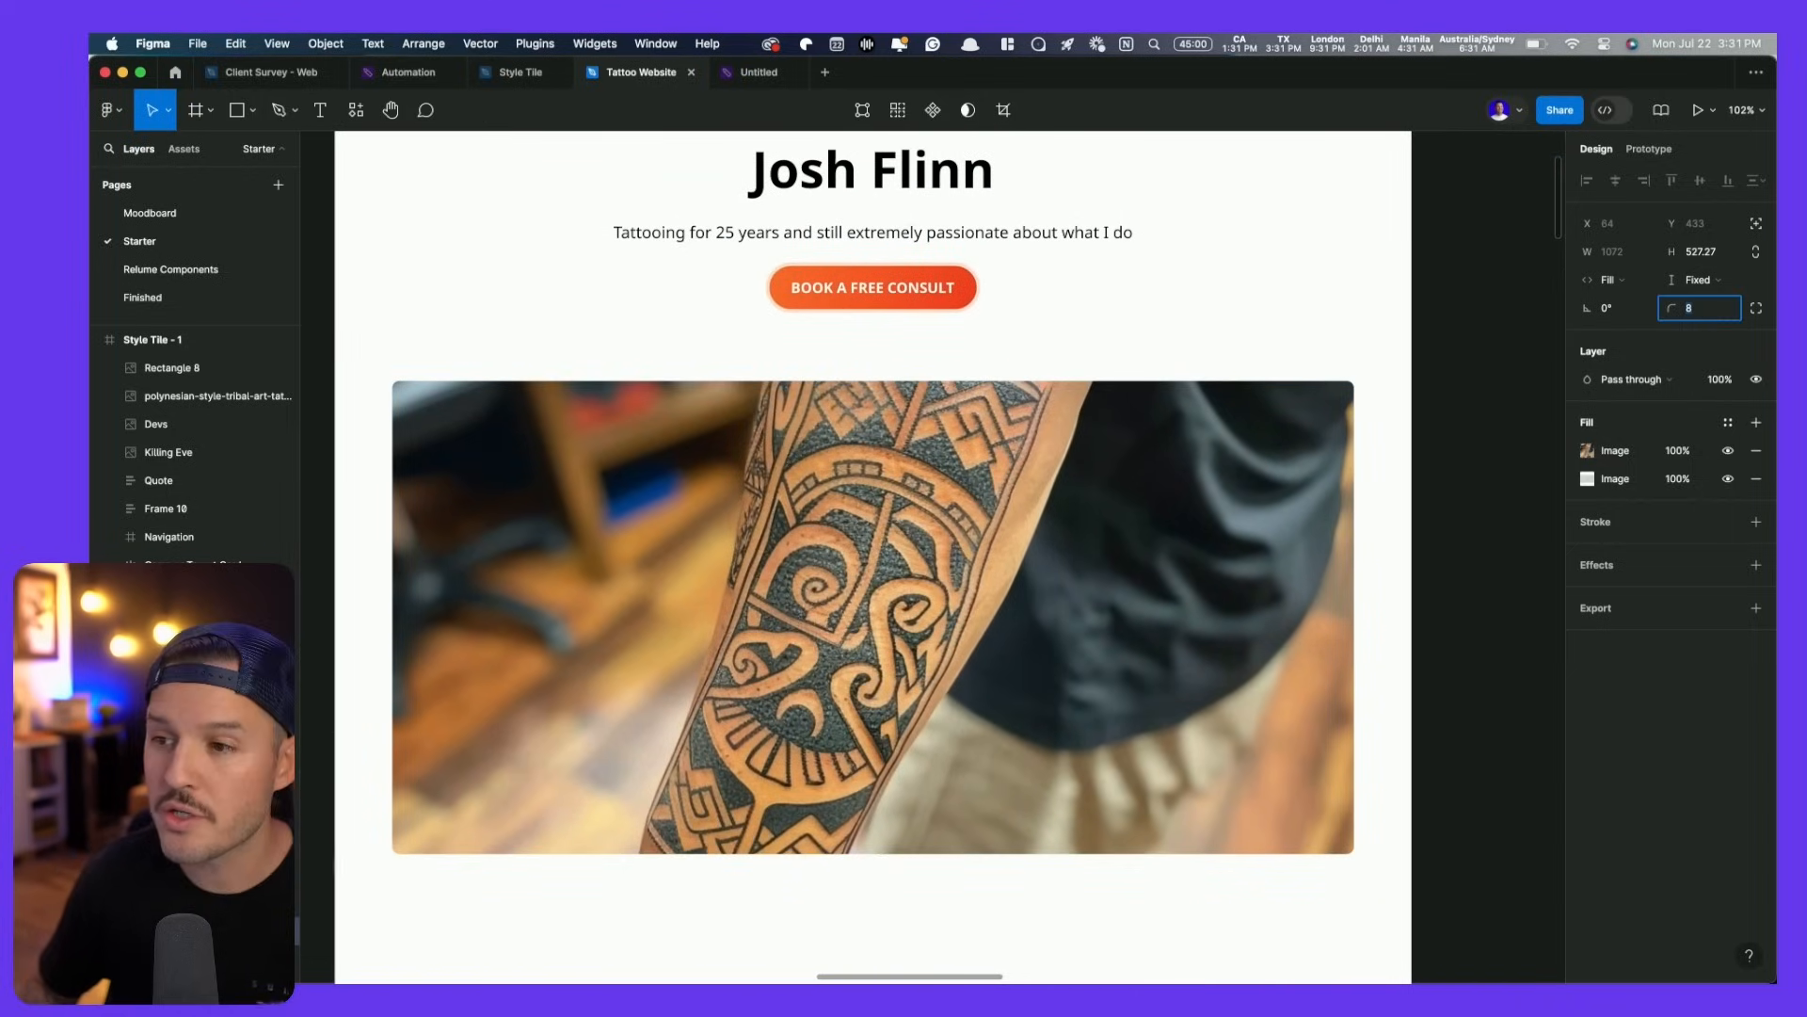
left_click(1451, 363)
scroll(1442, 366, "down", 6)
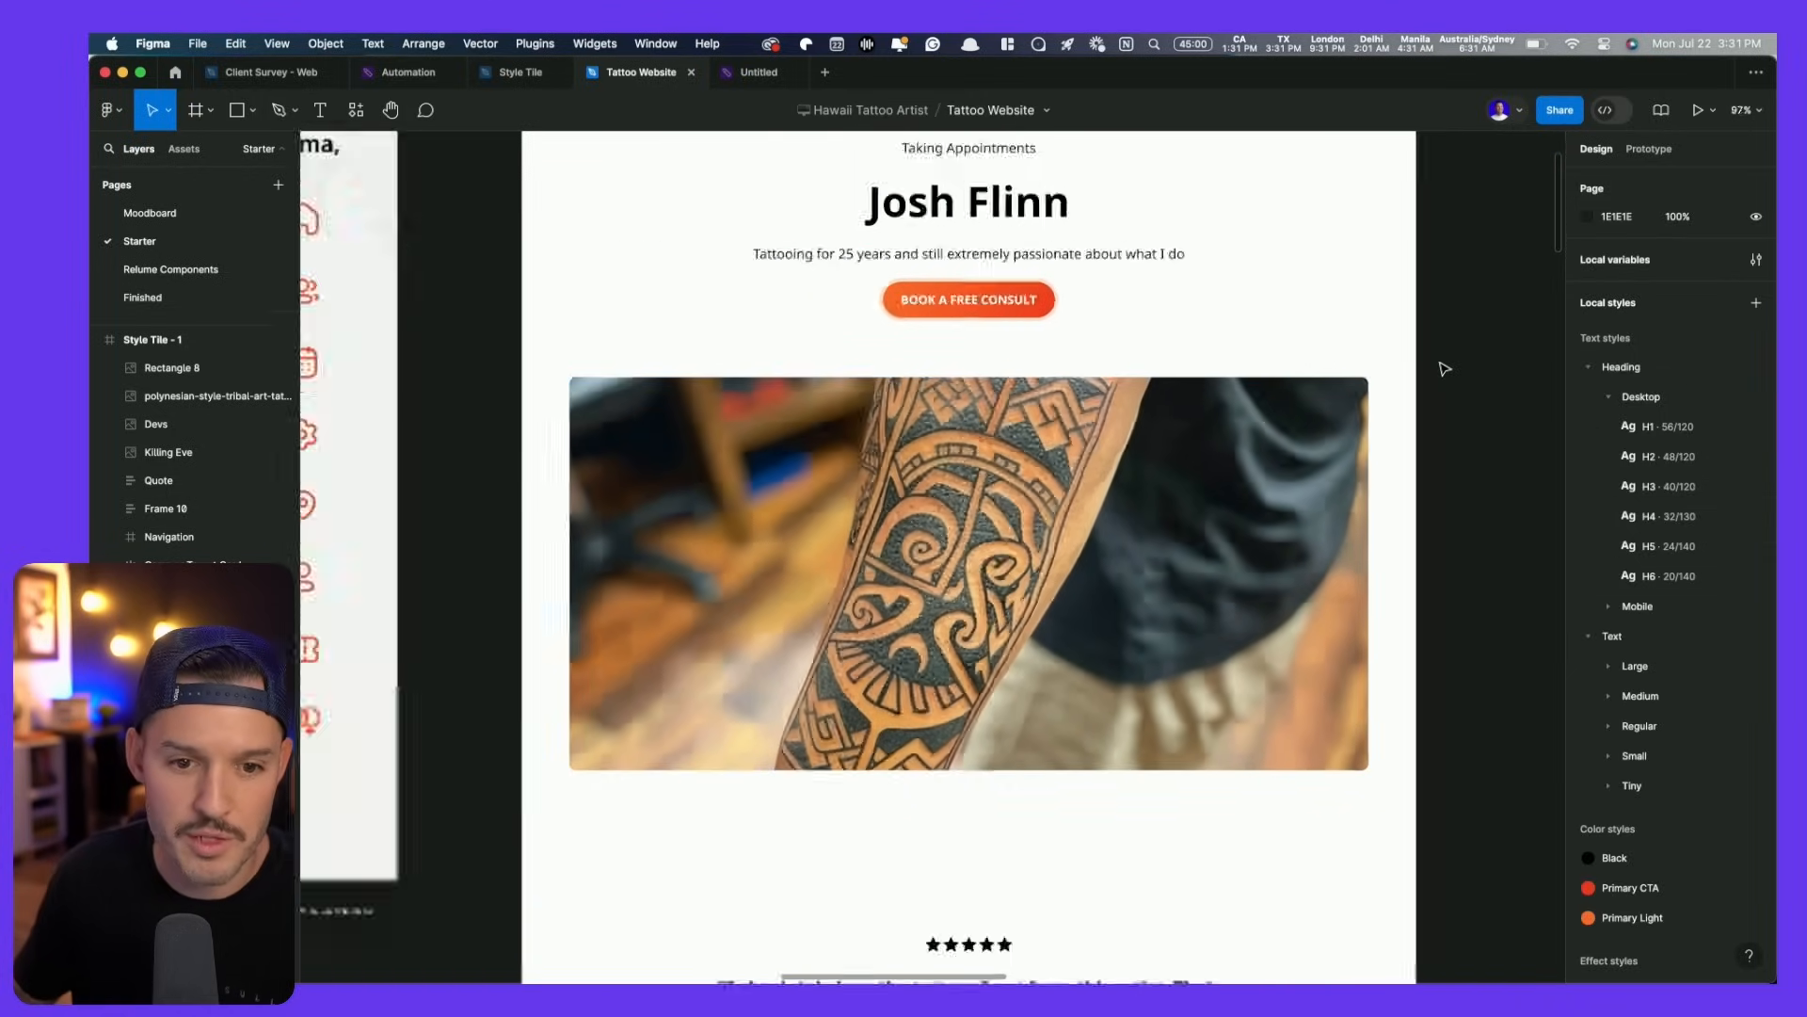
- Try an 8 px gap in the hero text block, then undo it back to 24
scroll(1346, 315, "up", 3)
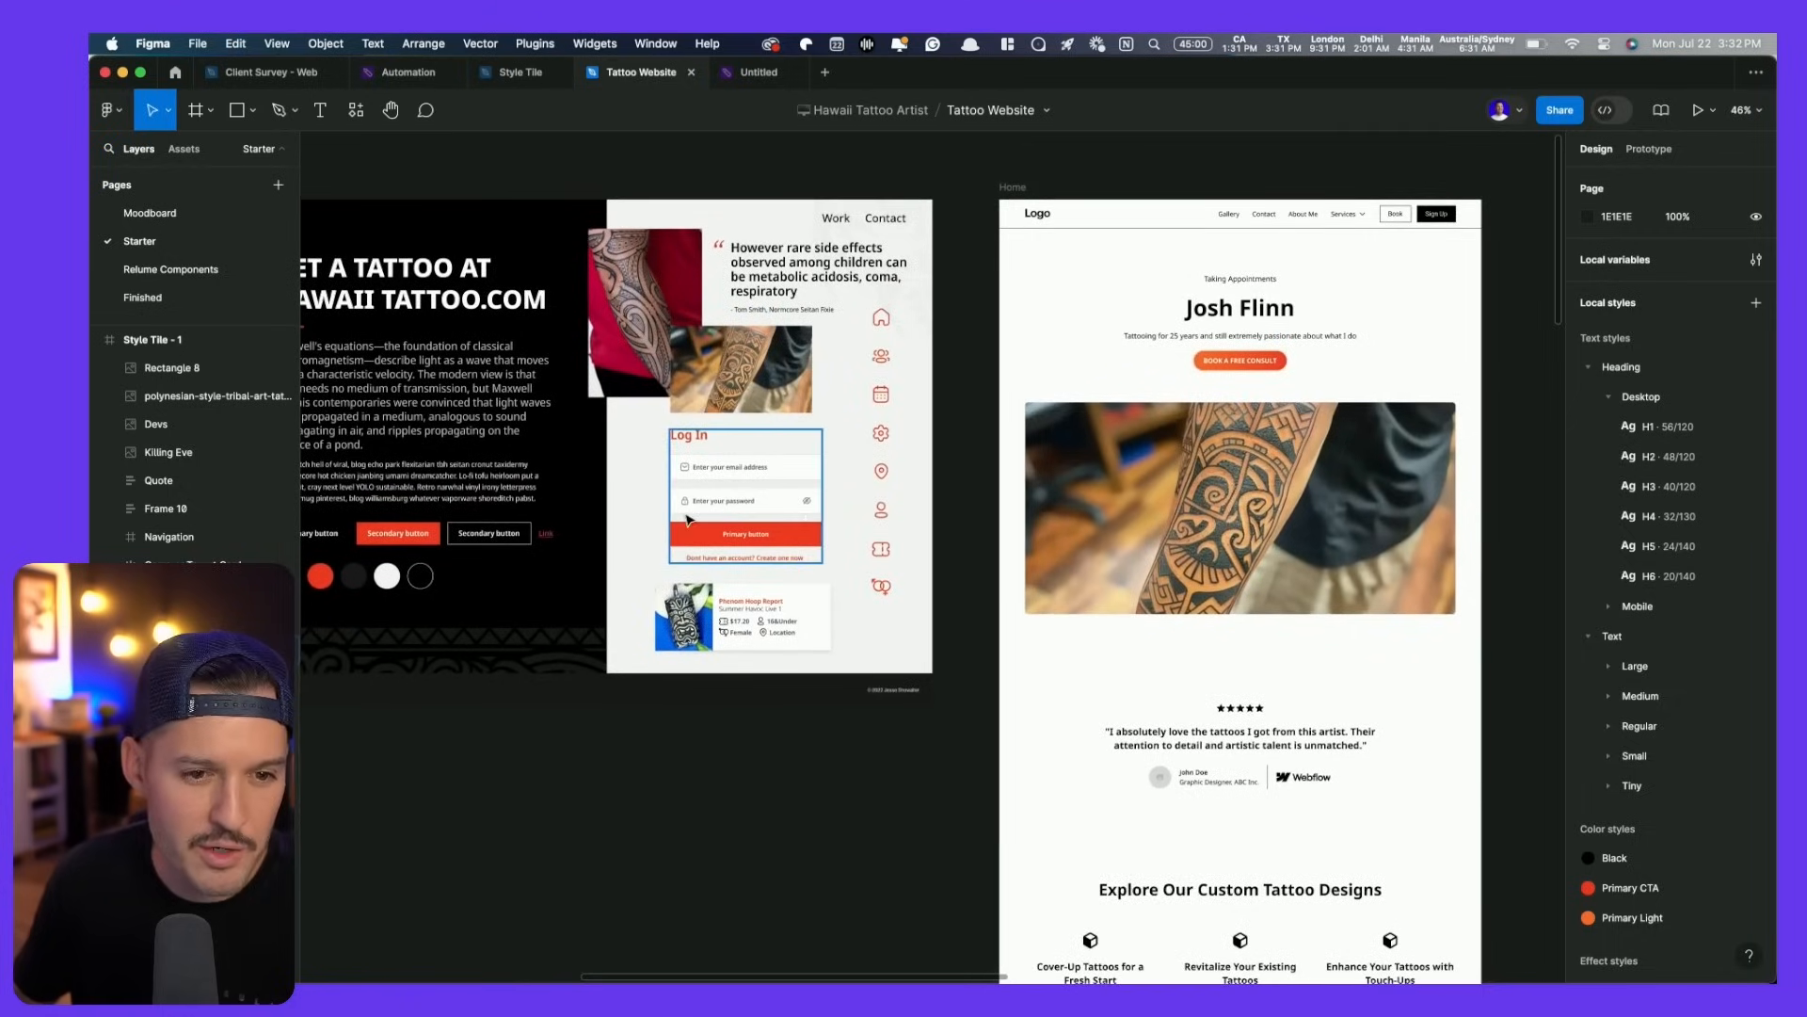
scroll(689, 519, "left", 3)
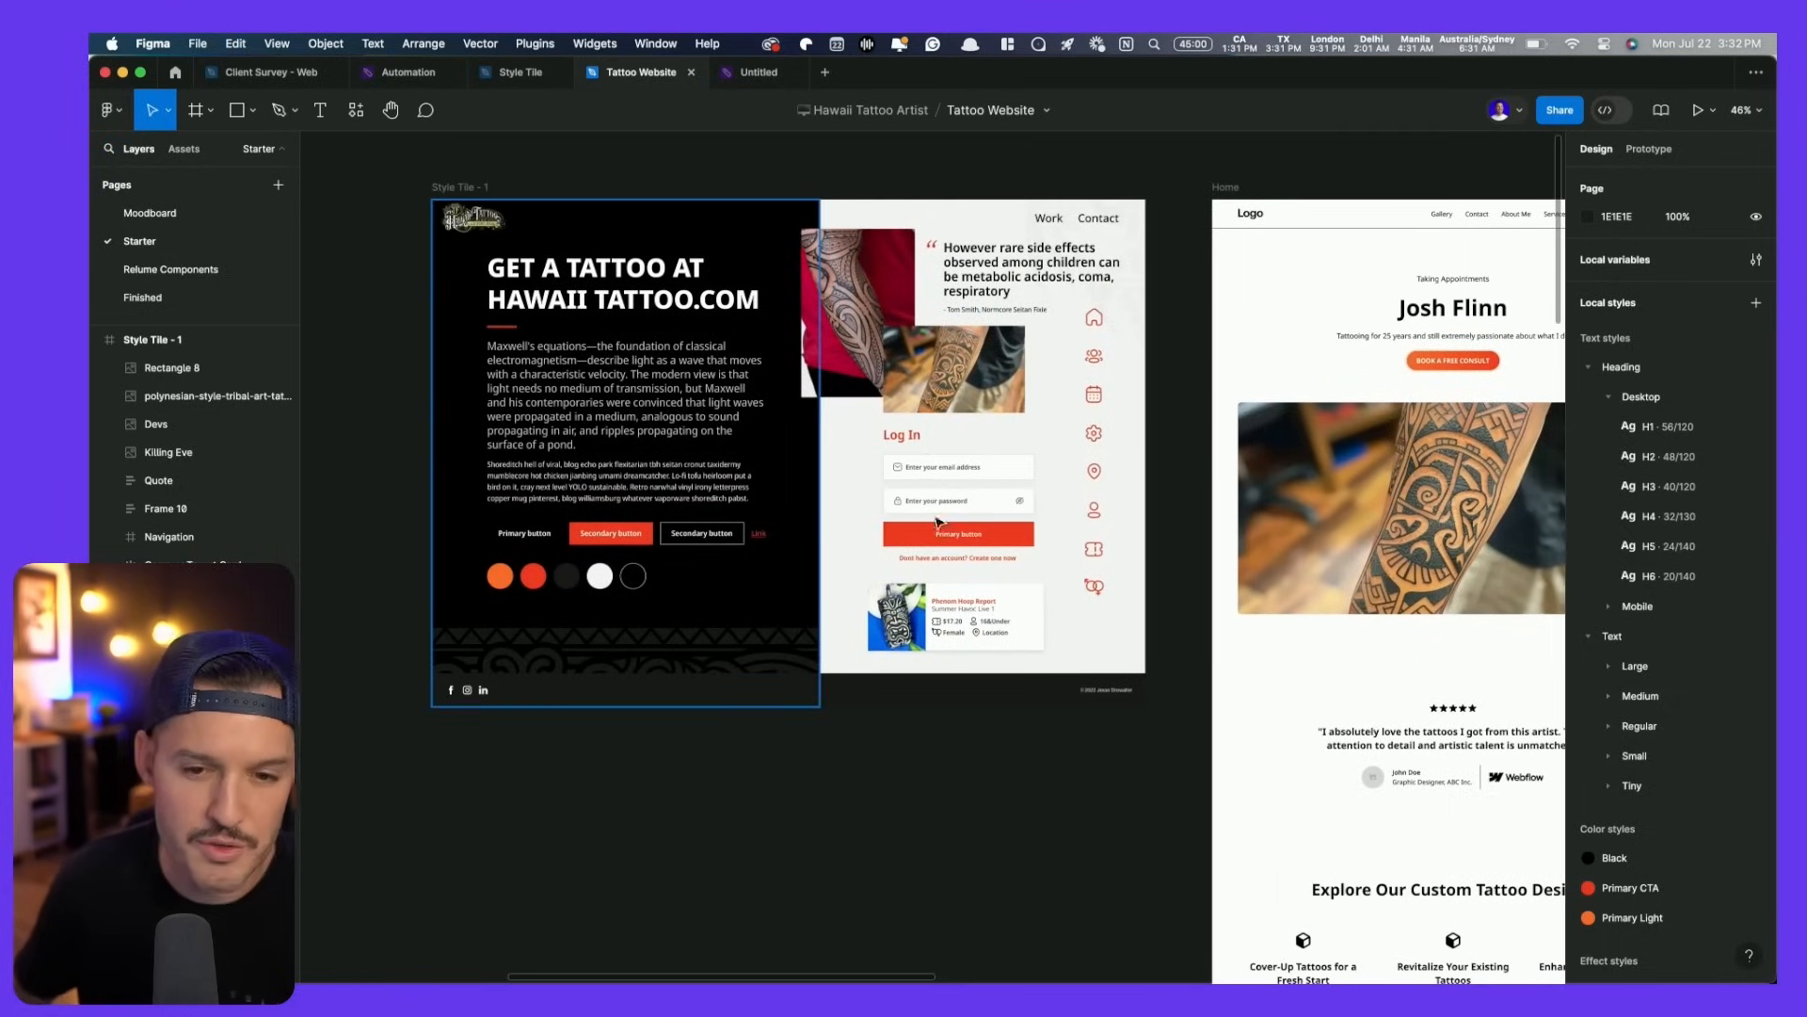
scroll(828, 517, "right", 5)
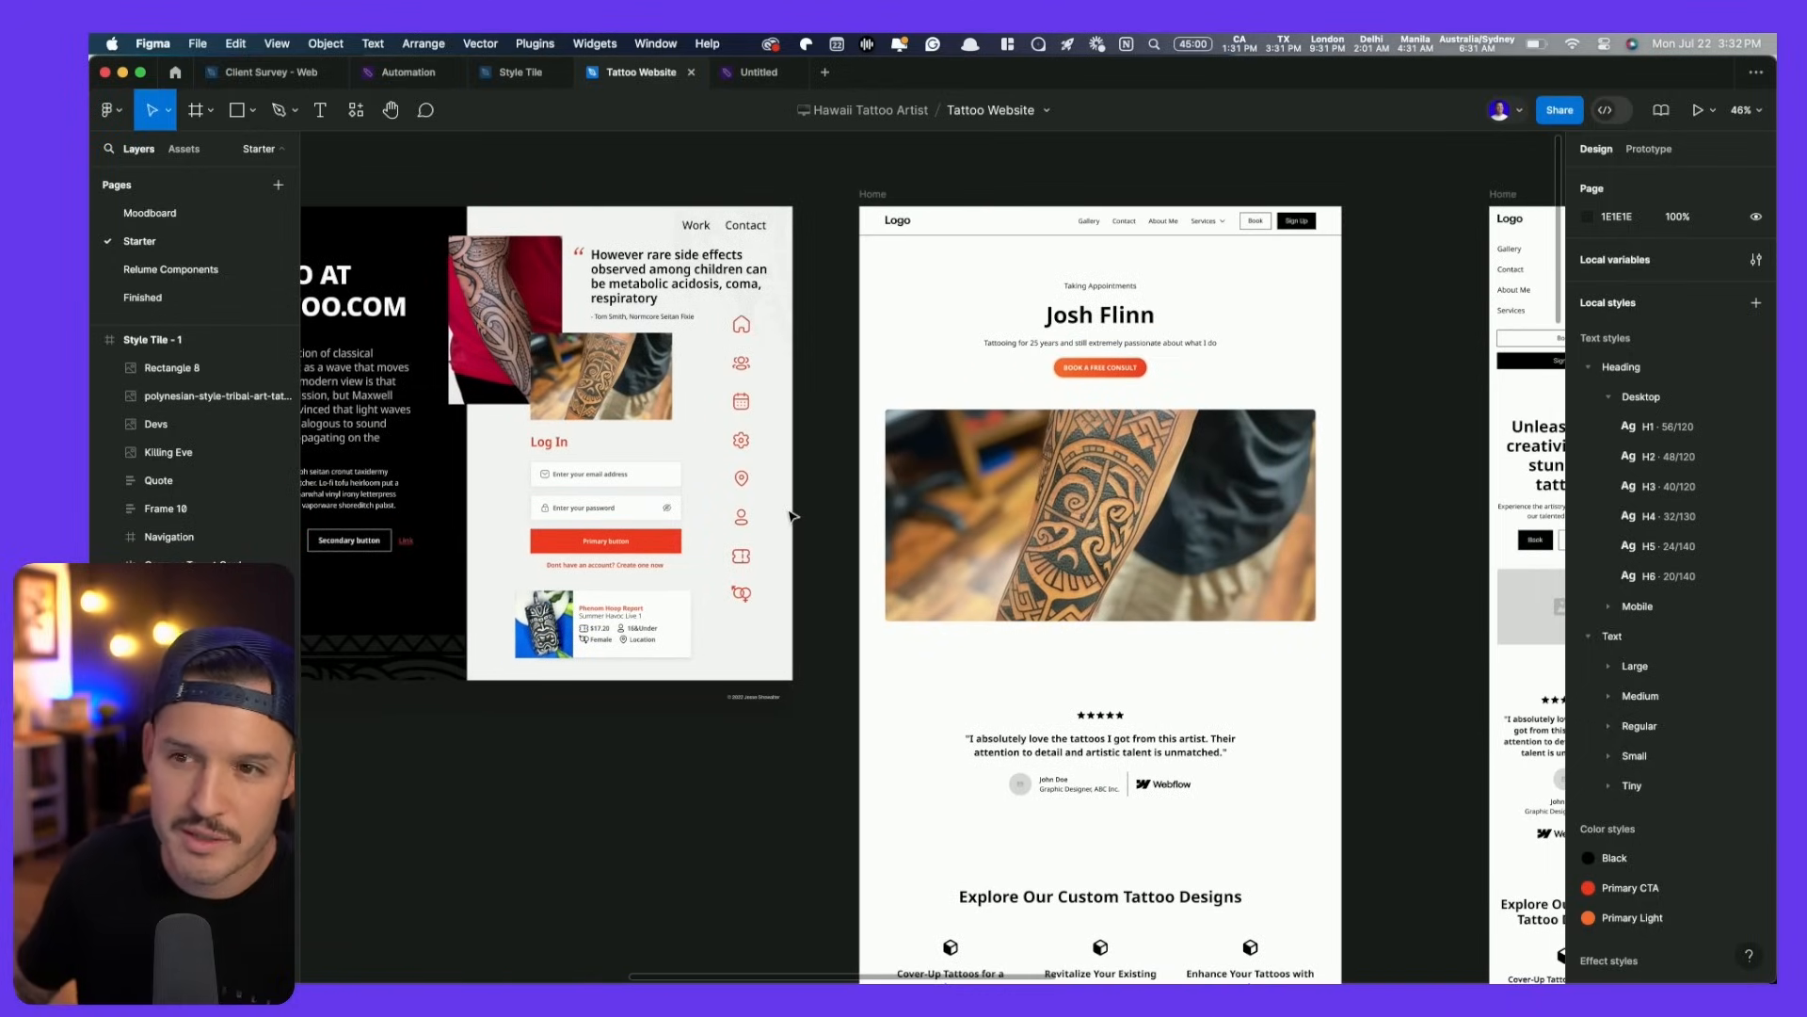
left_click(1175, 322)
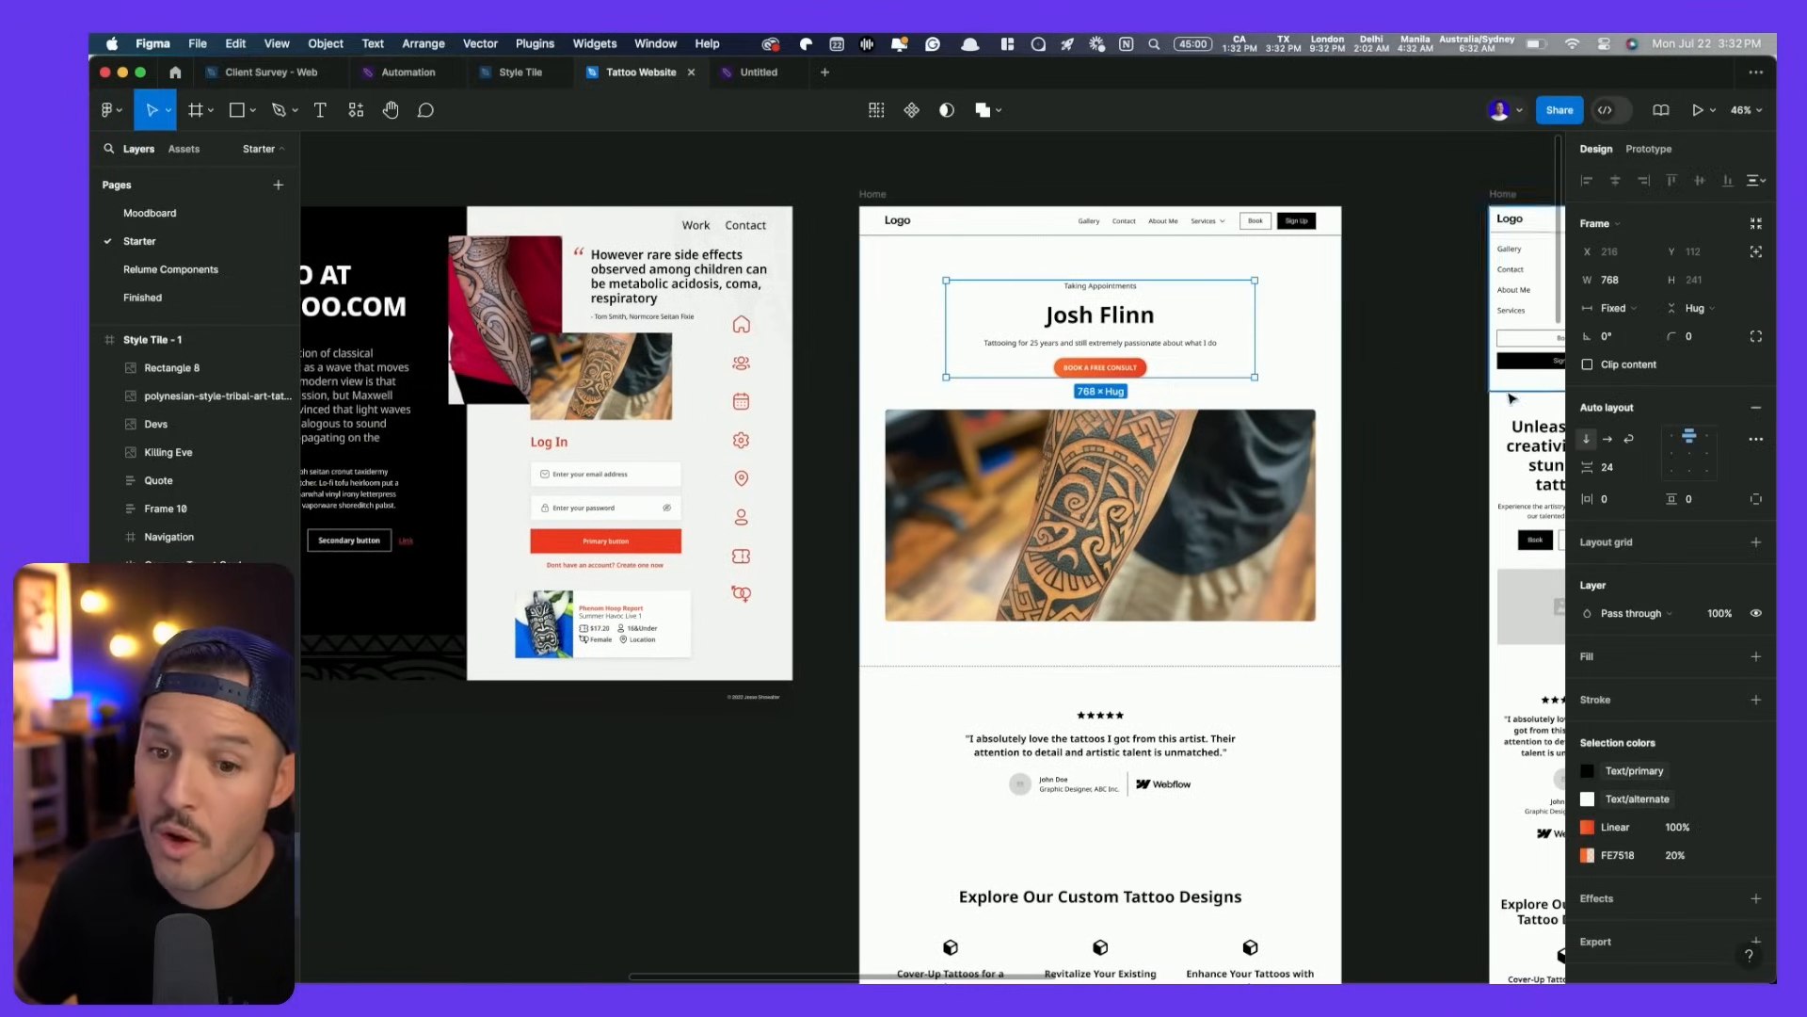
left_click(1605, 467)
type("8")
key("Return")
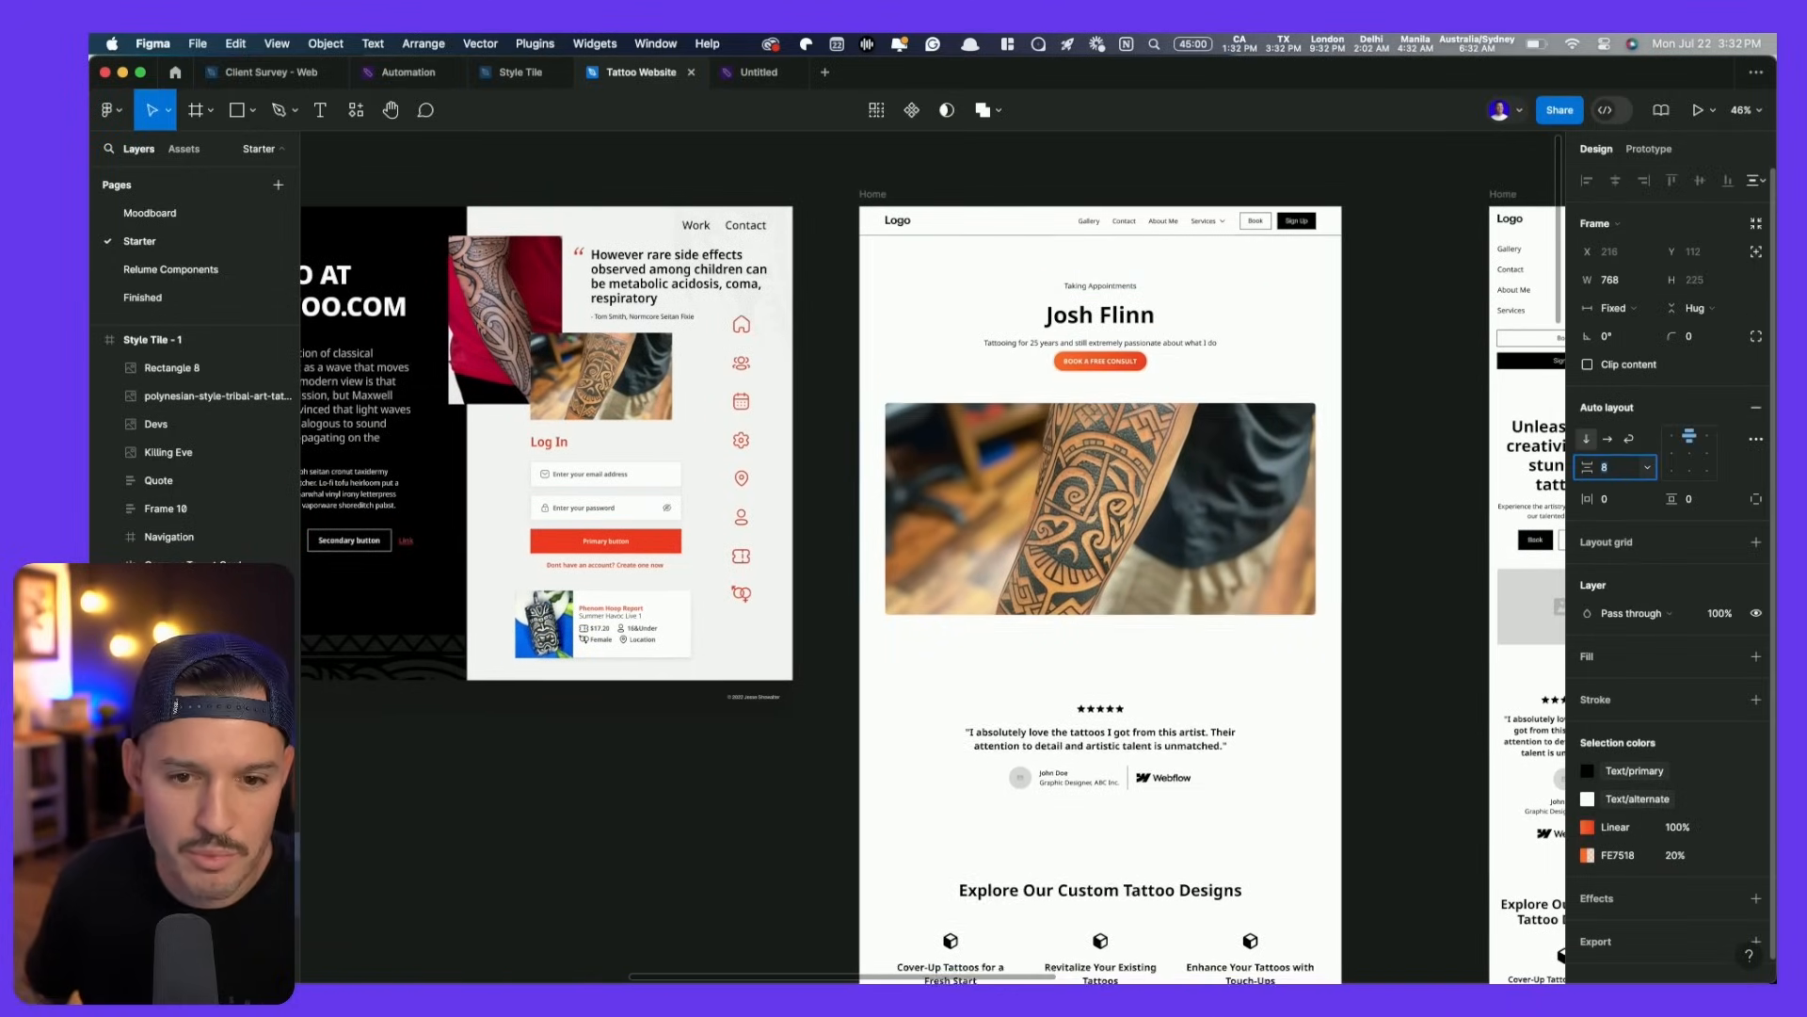
key("super+z")
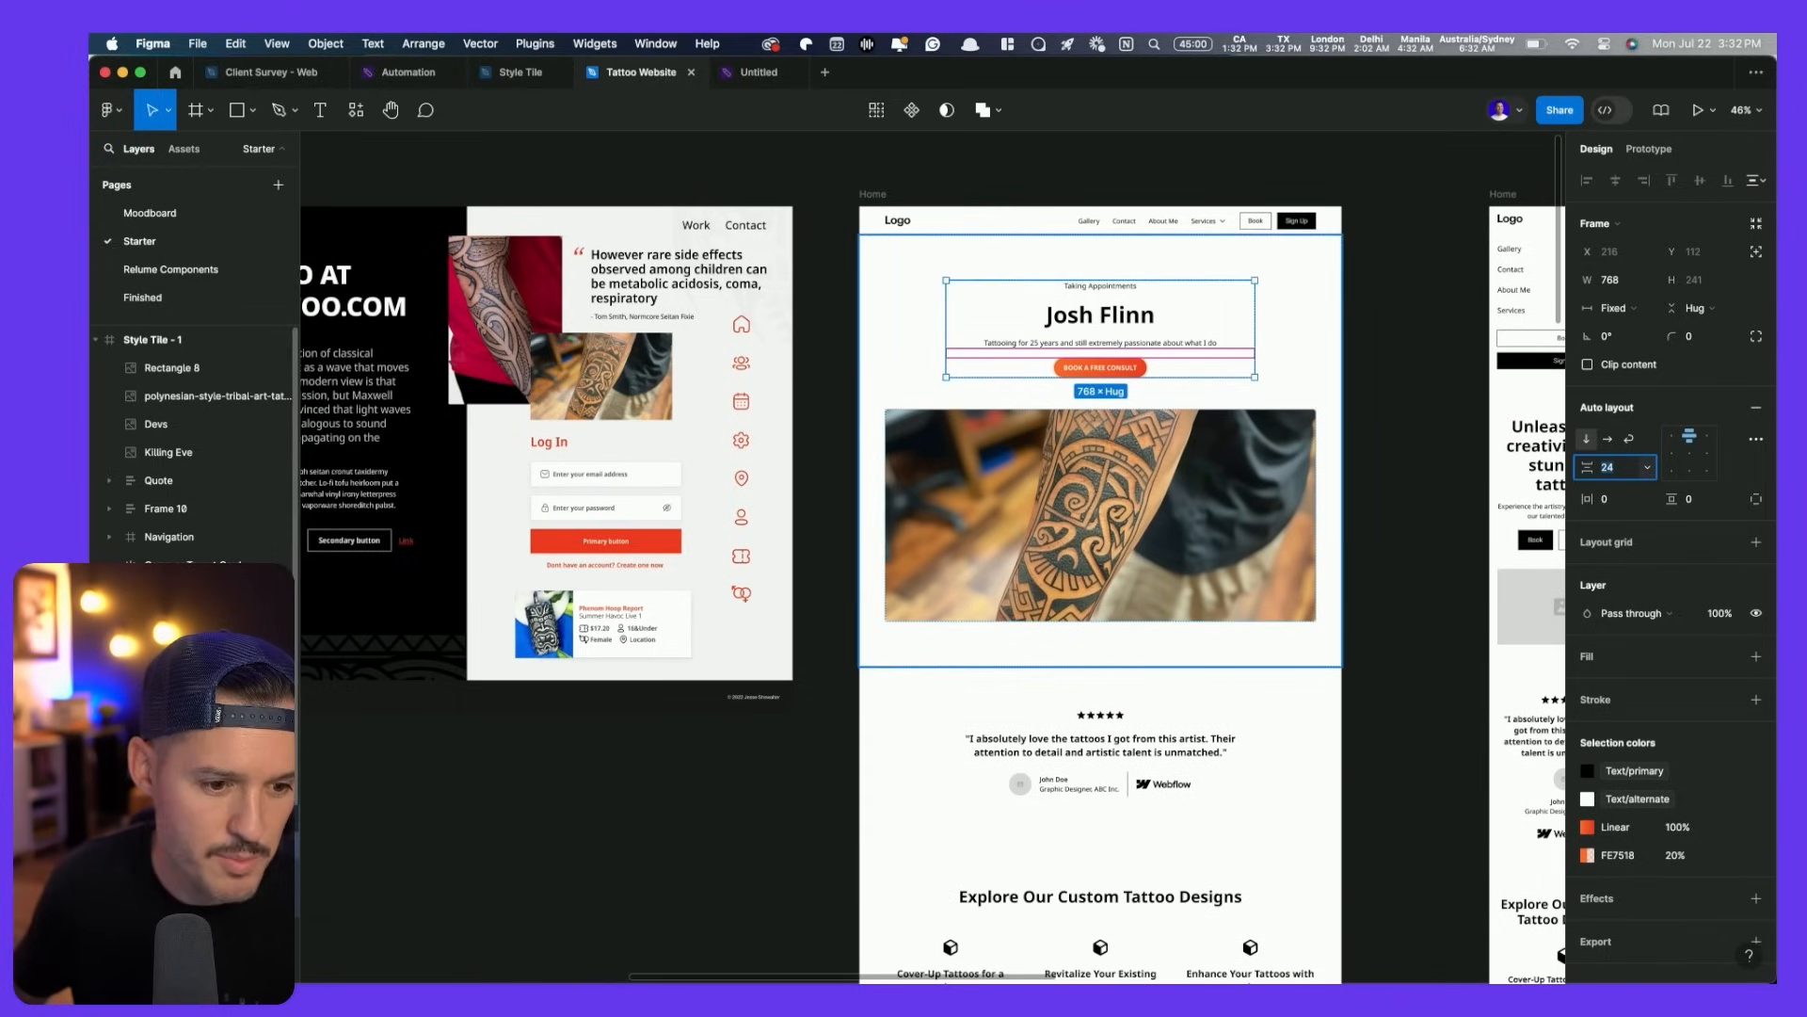
key("Escape")
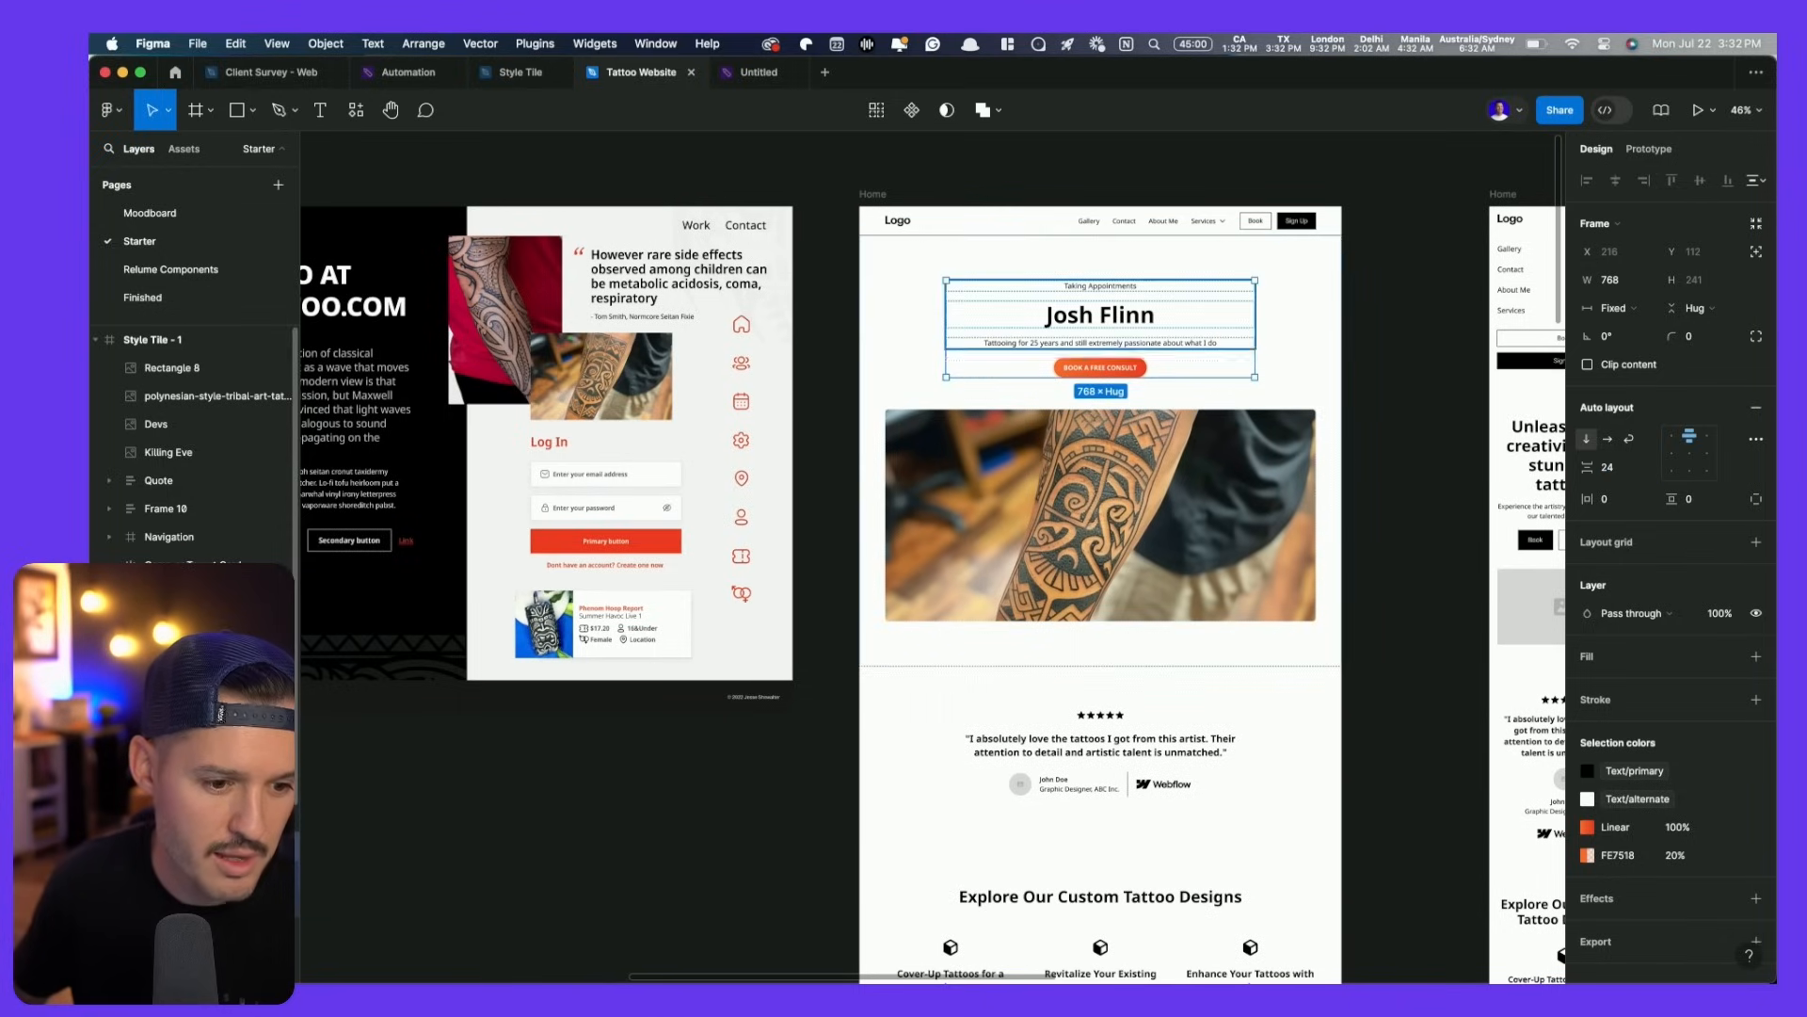
- Move the consult button to the top of the hero stack and tighten the gap to 8
left_click(208, 875)
left_click(207, 902)
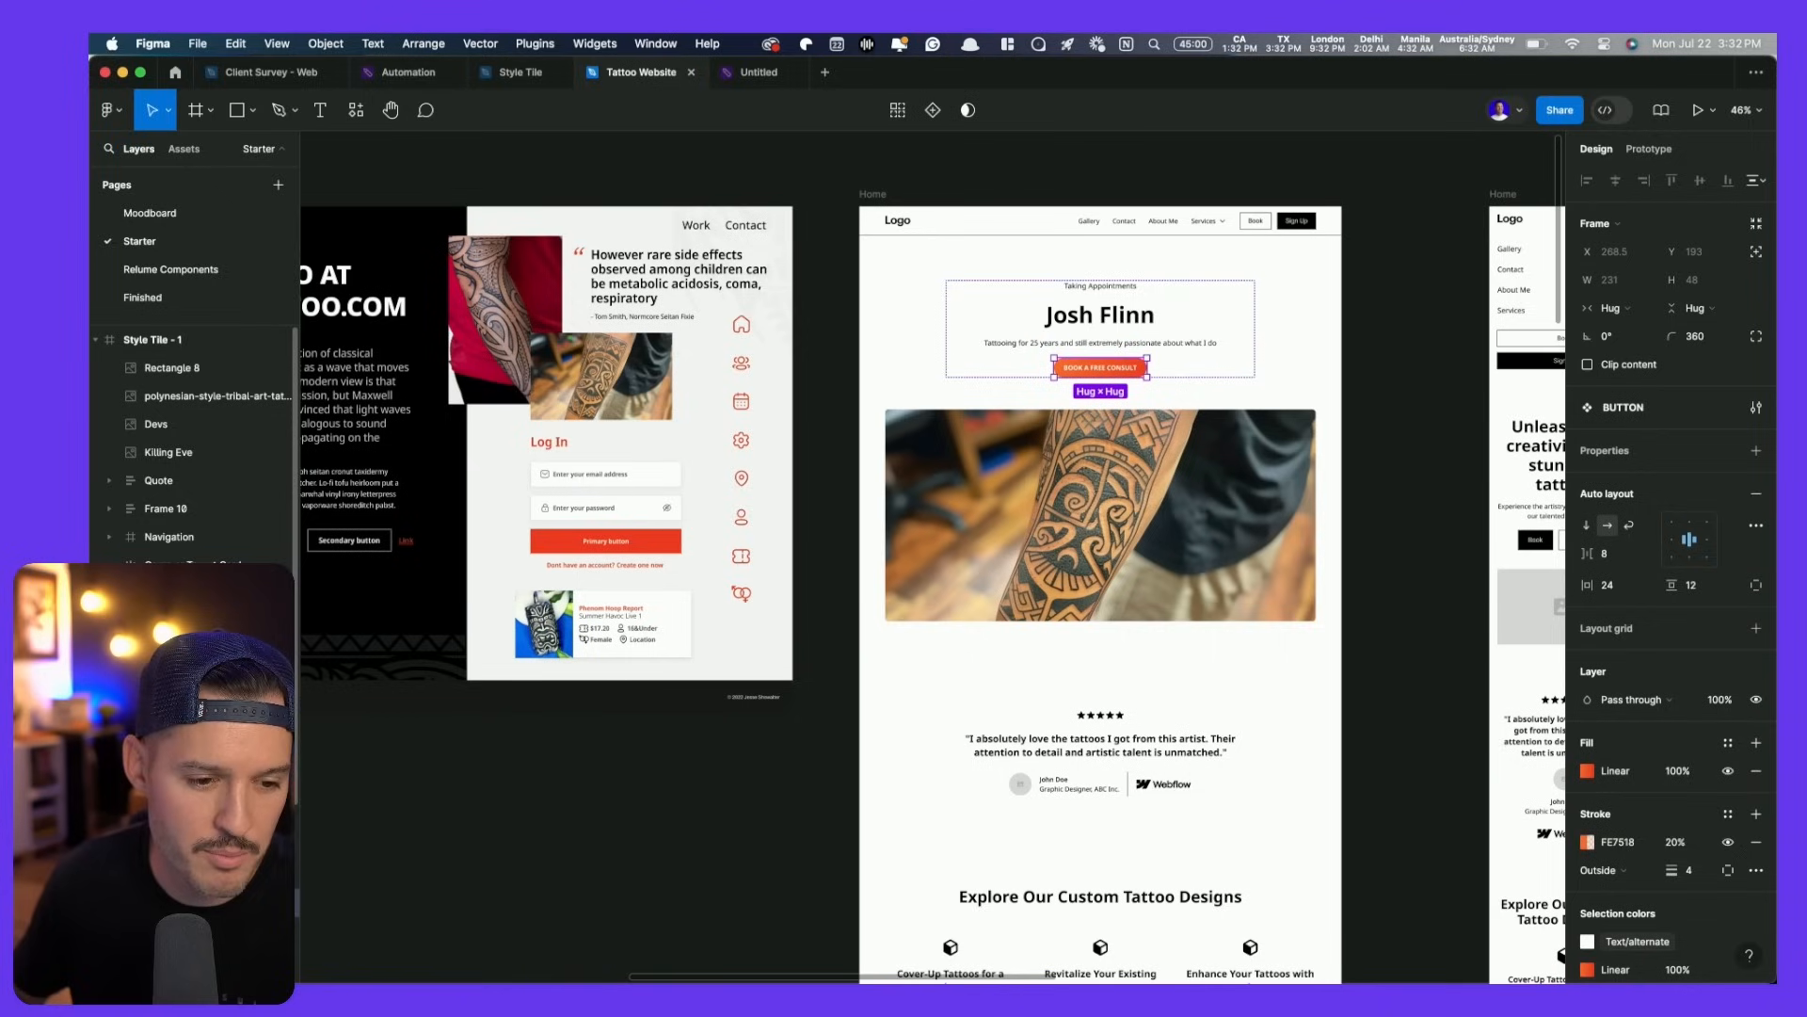
left_click_drag(208, 903, 207, 834)
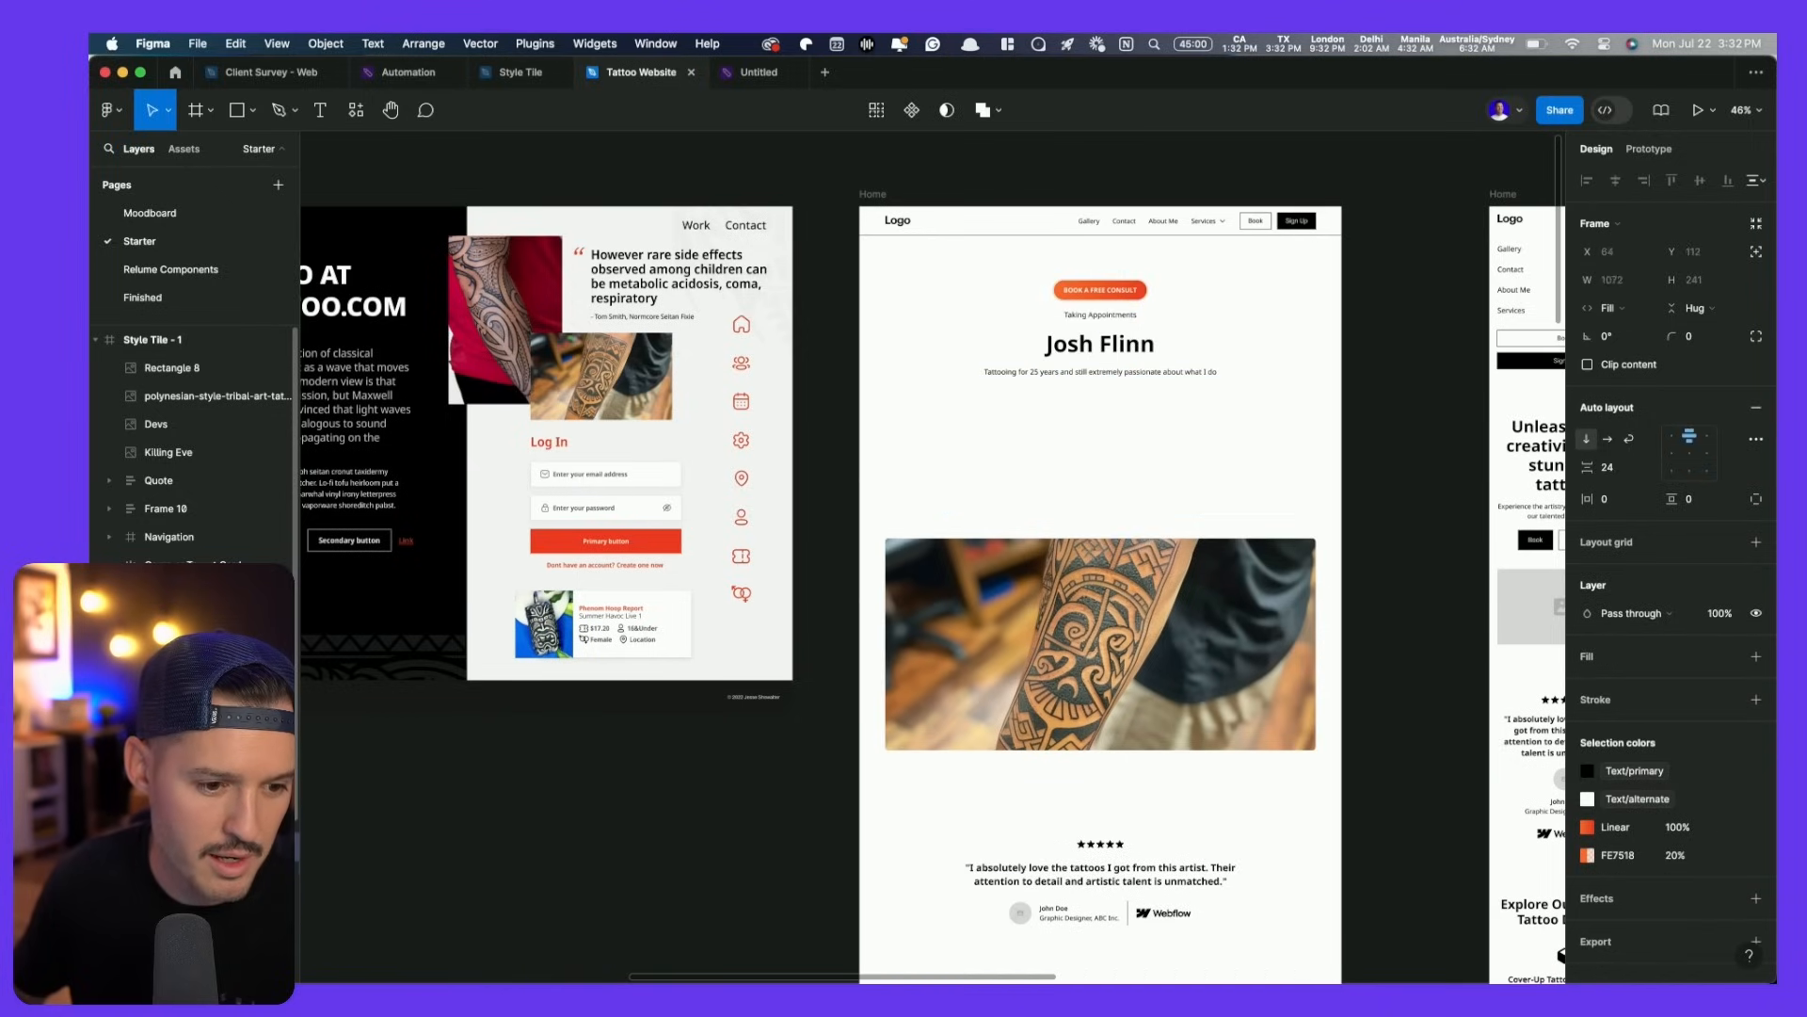
left_click(207, 874)
key("Delete")
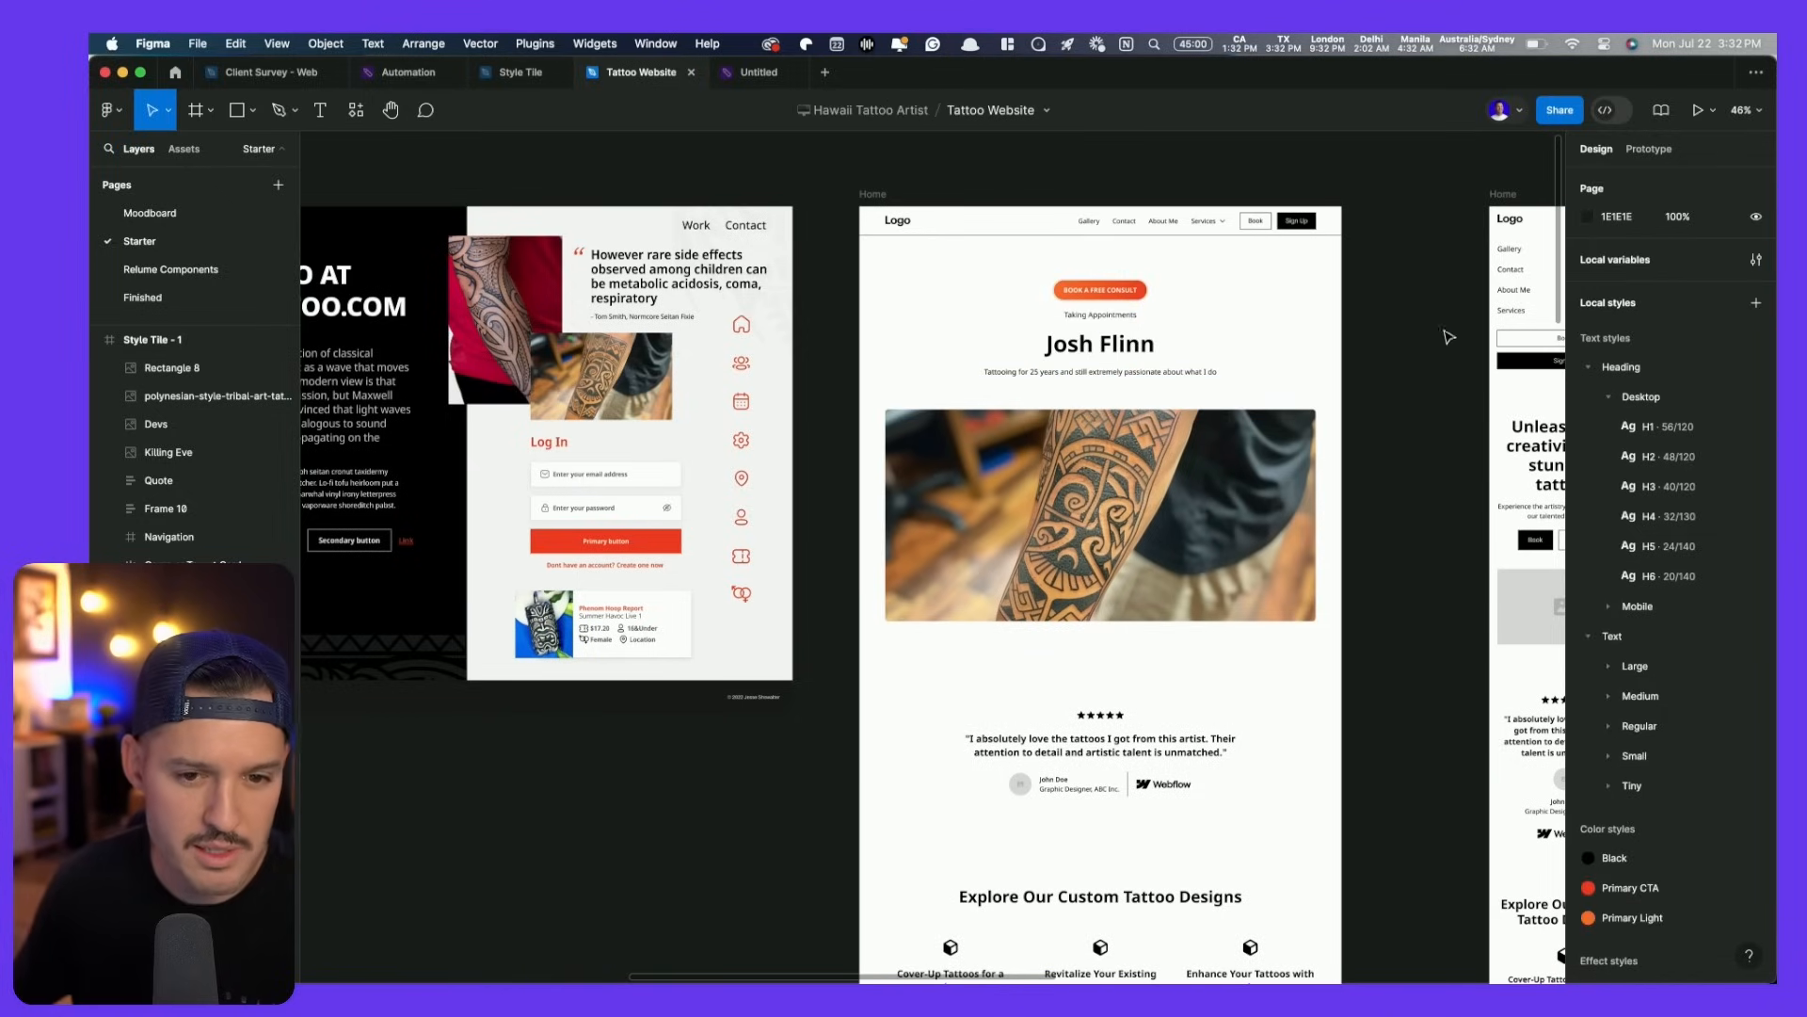
left_click(1273, 332)
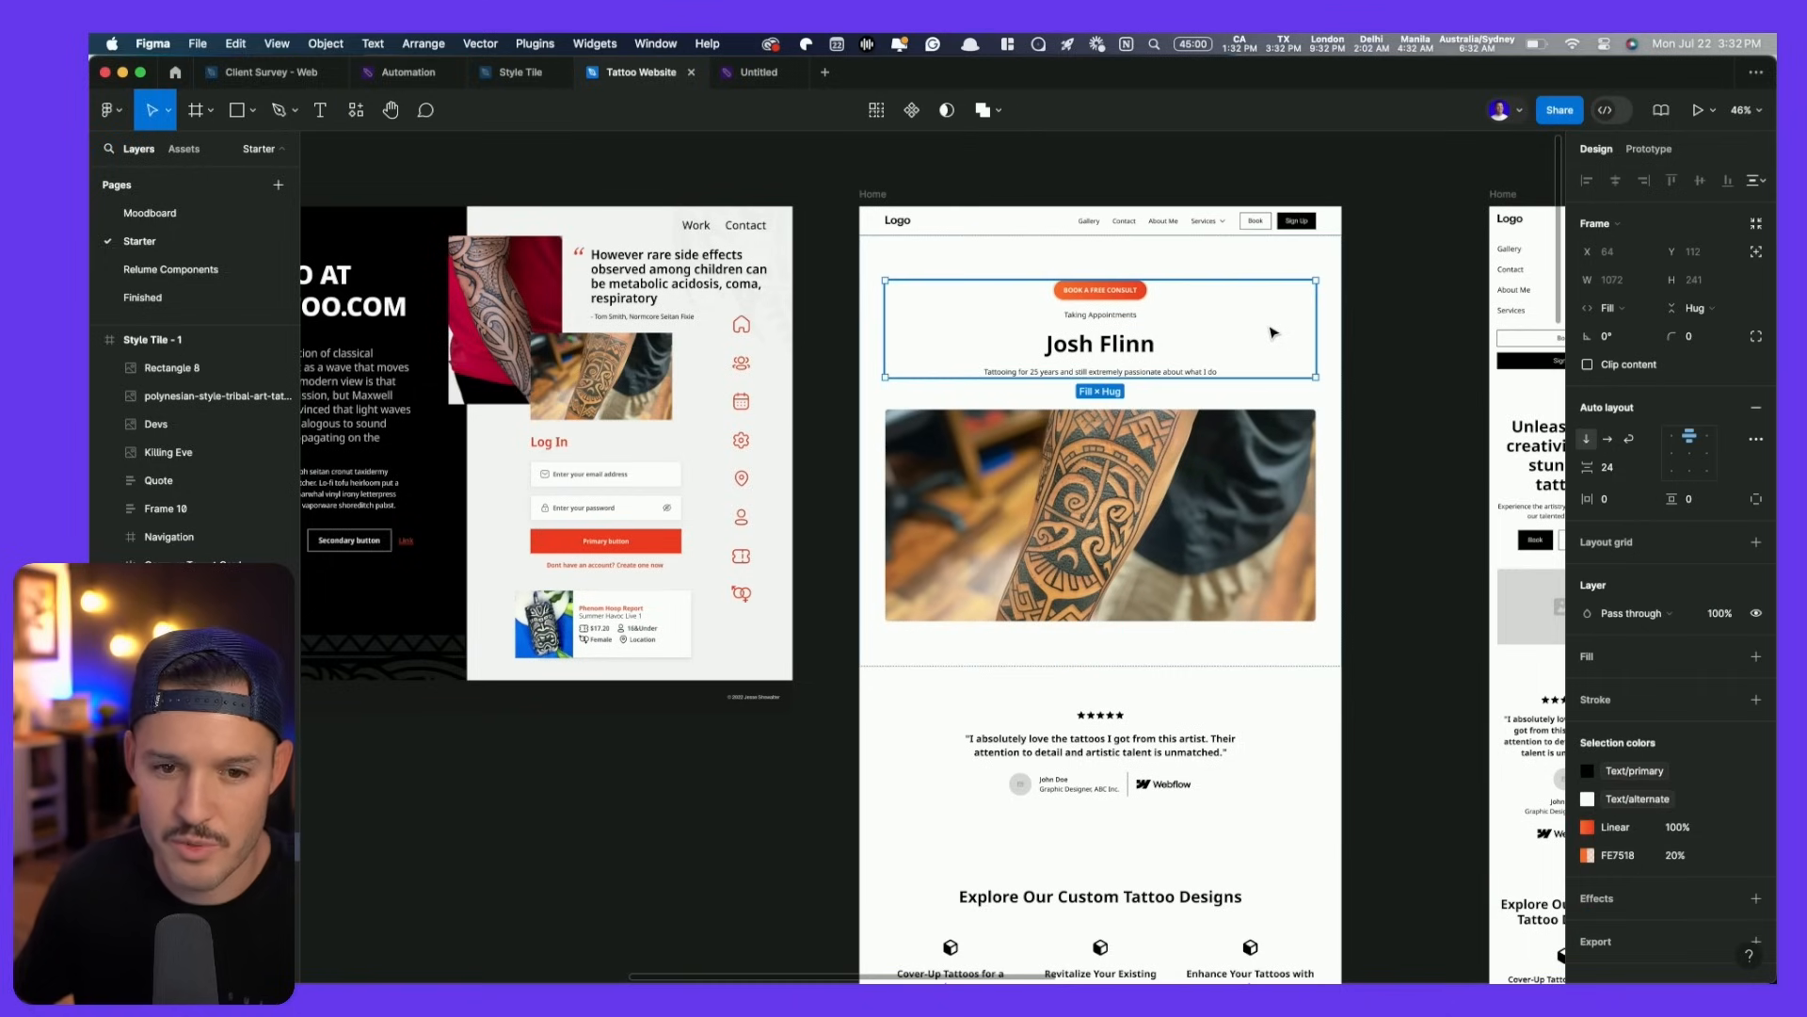
left_click(1612, 467)
type("8")
key("Return")
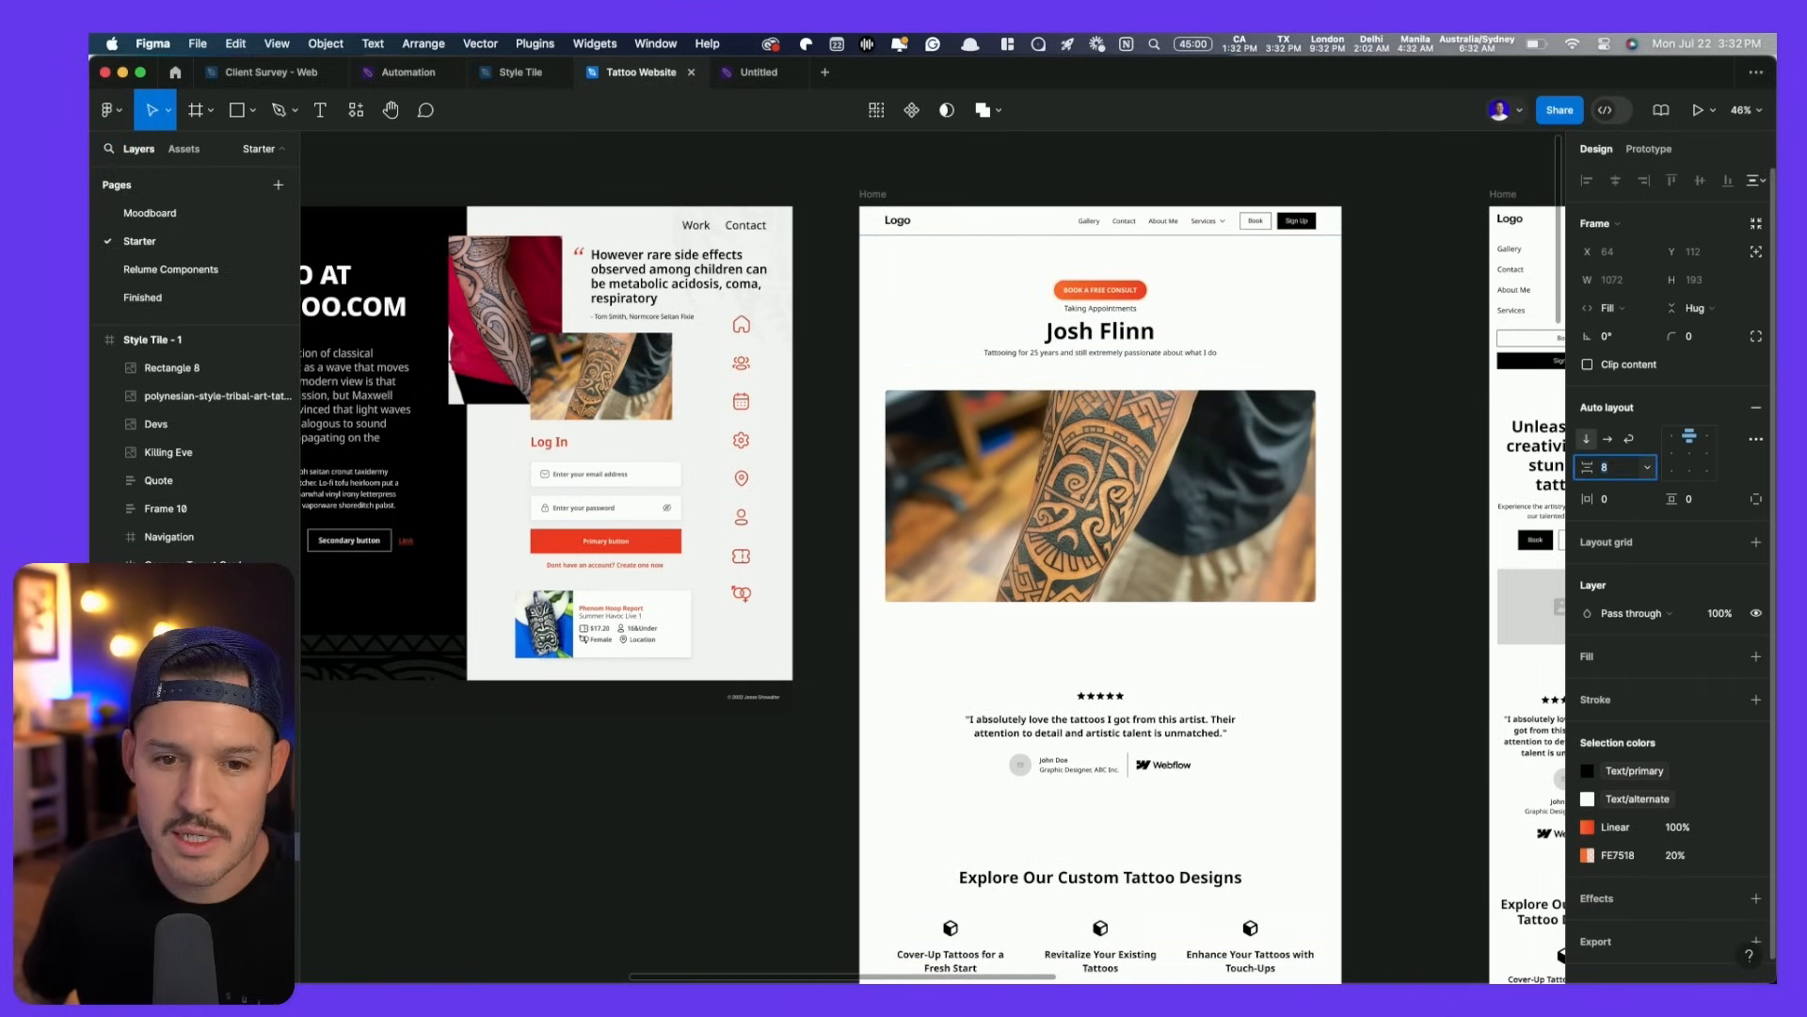
- Place the consult button below the subtitle and restore the hero item gap to 24
left_click(1095, 295)
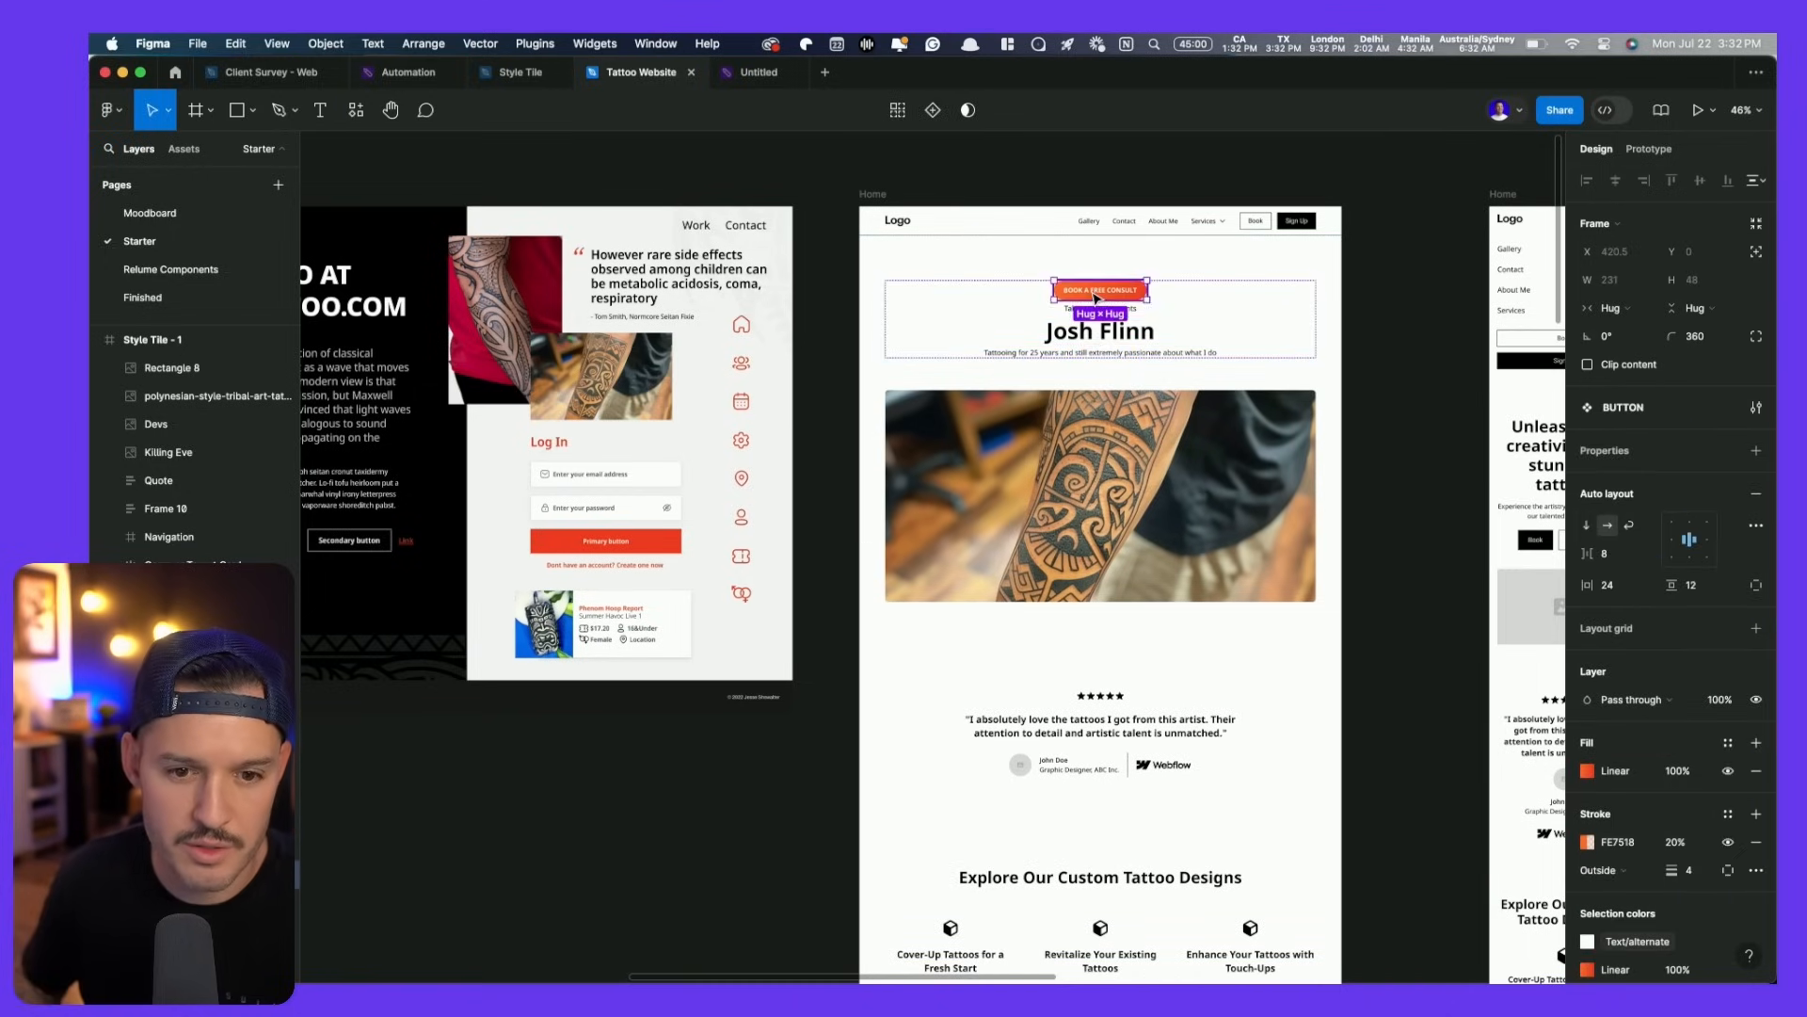
left_click_drag(1095, 297, 1111, 365)
scroll(1170, 349, "up", 5)
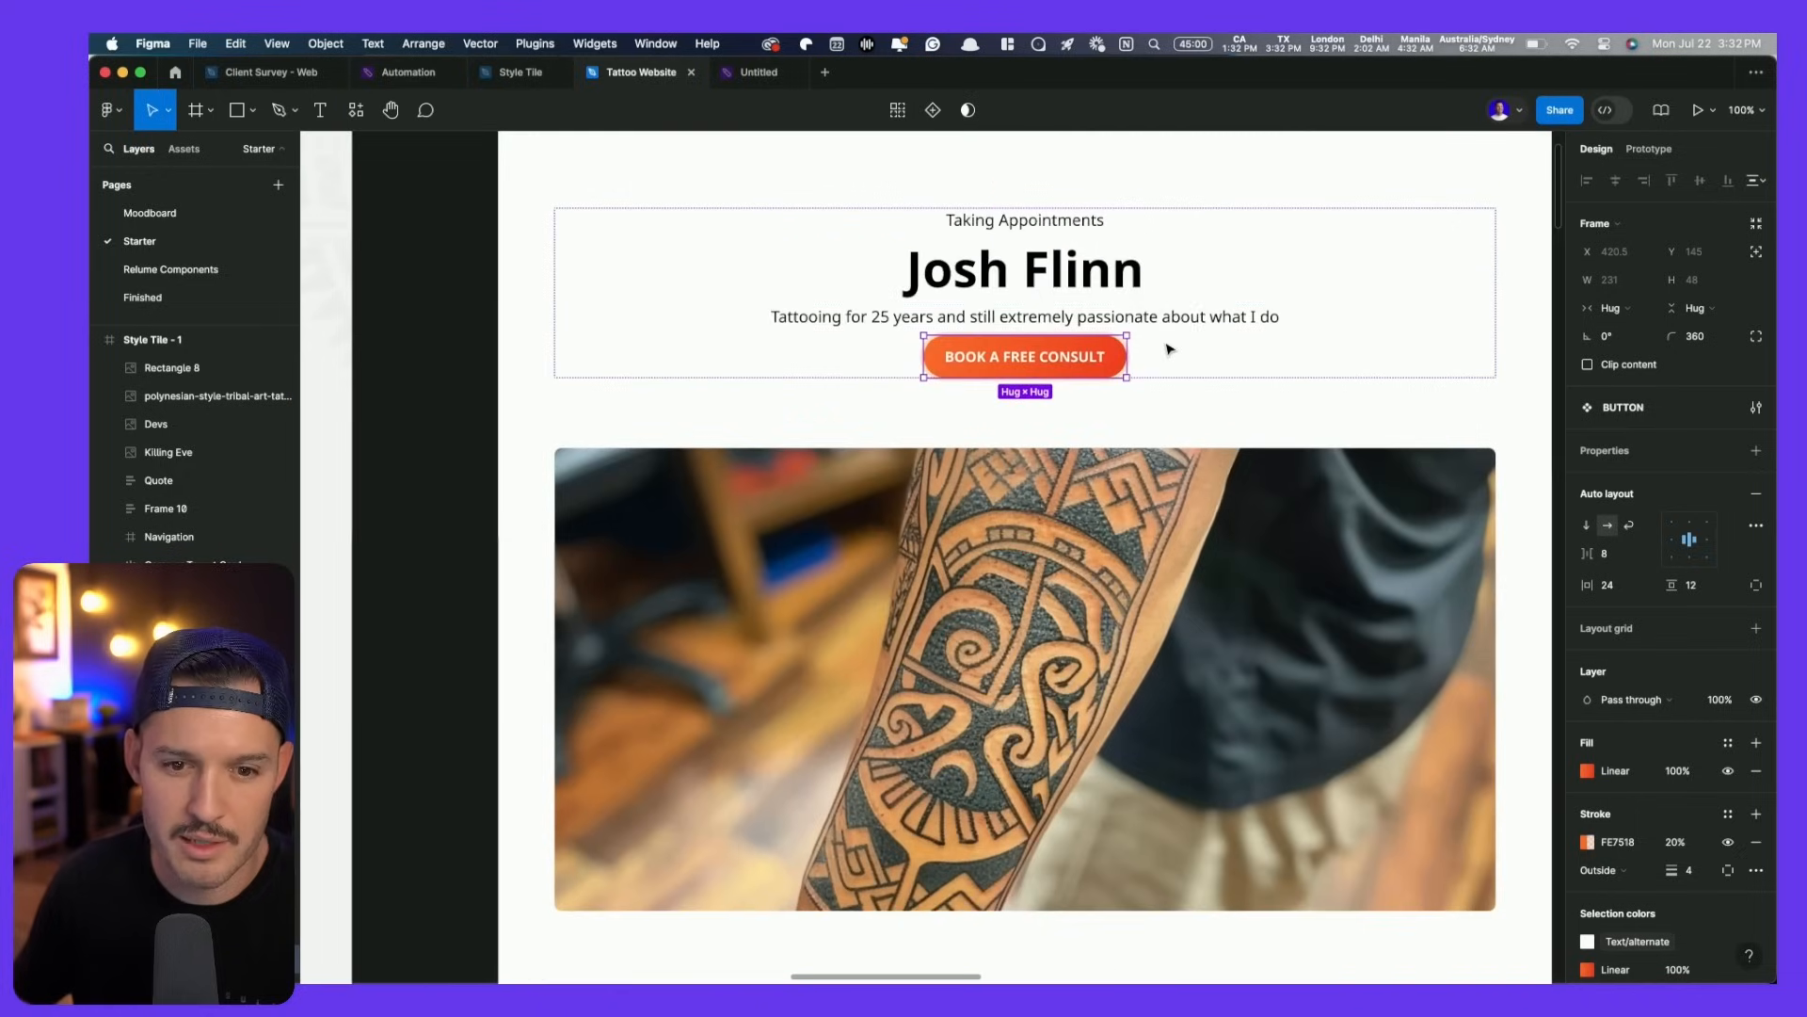
left_click(1426, 362)
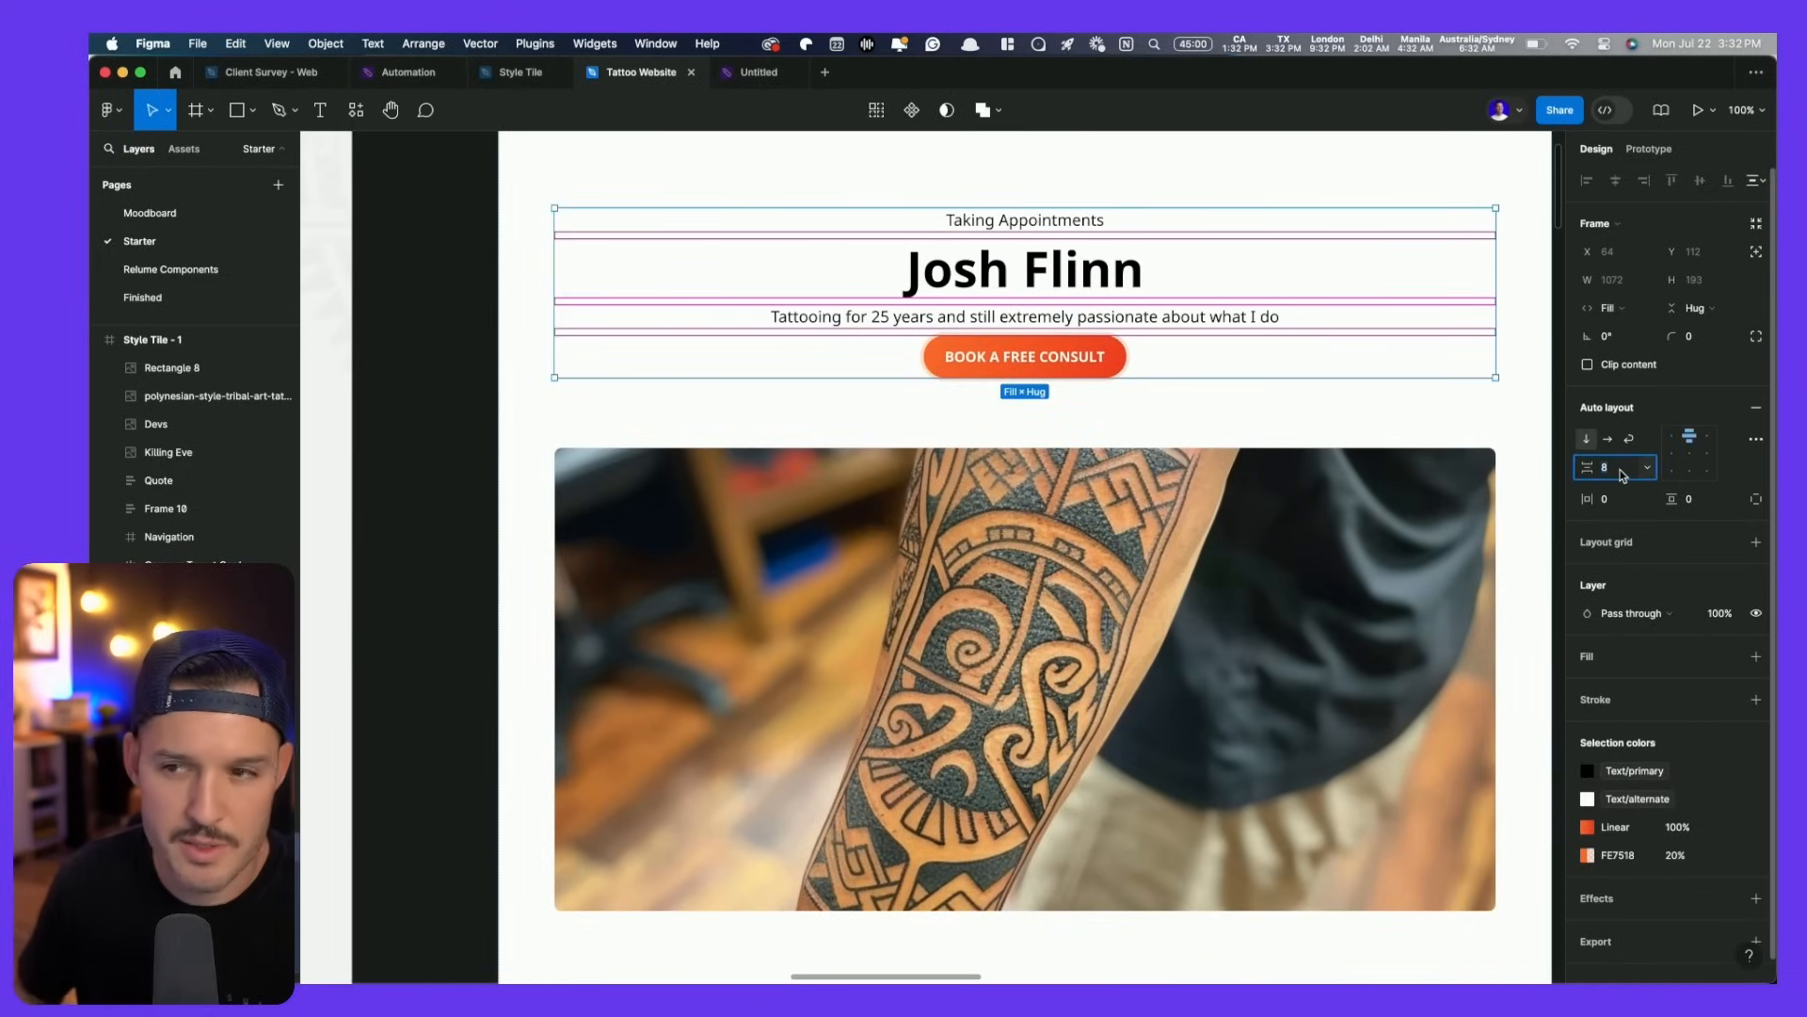
key("shift+Up")
key("shift+Up")
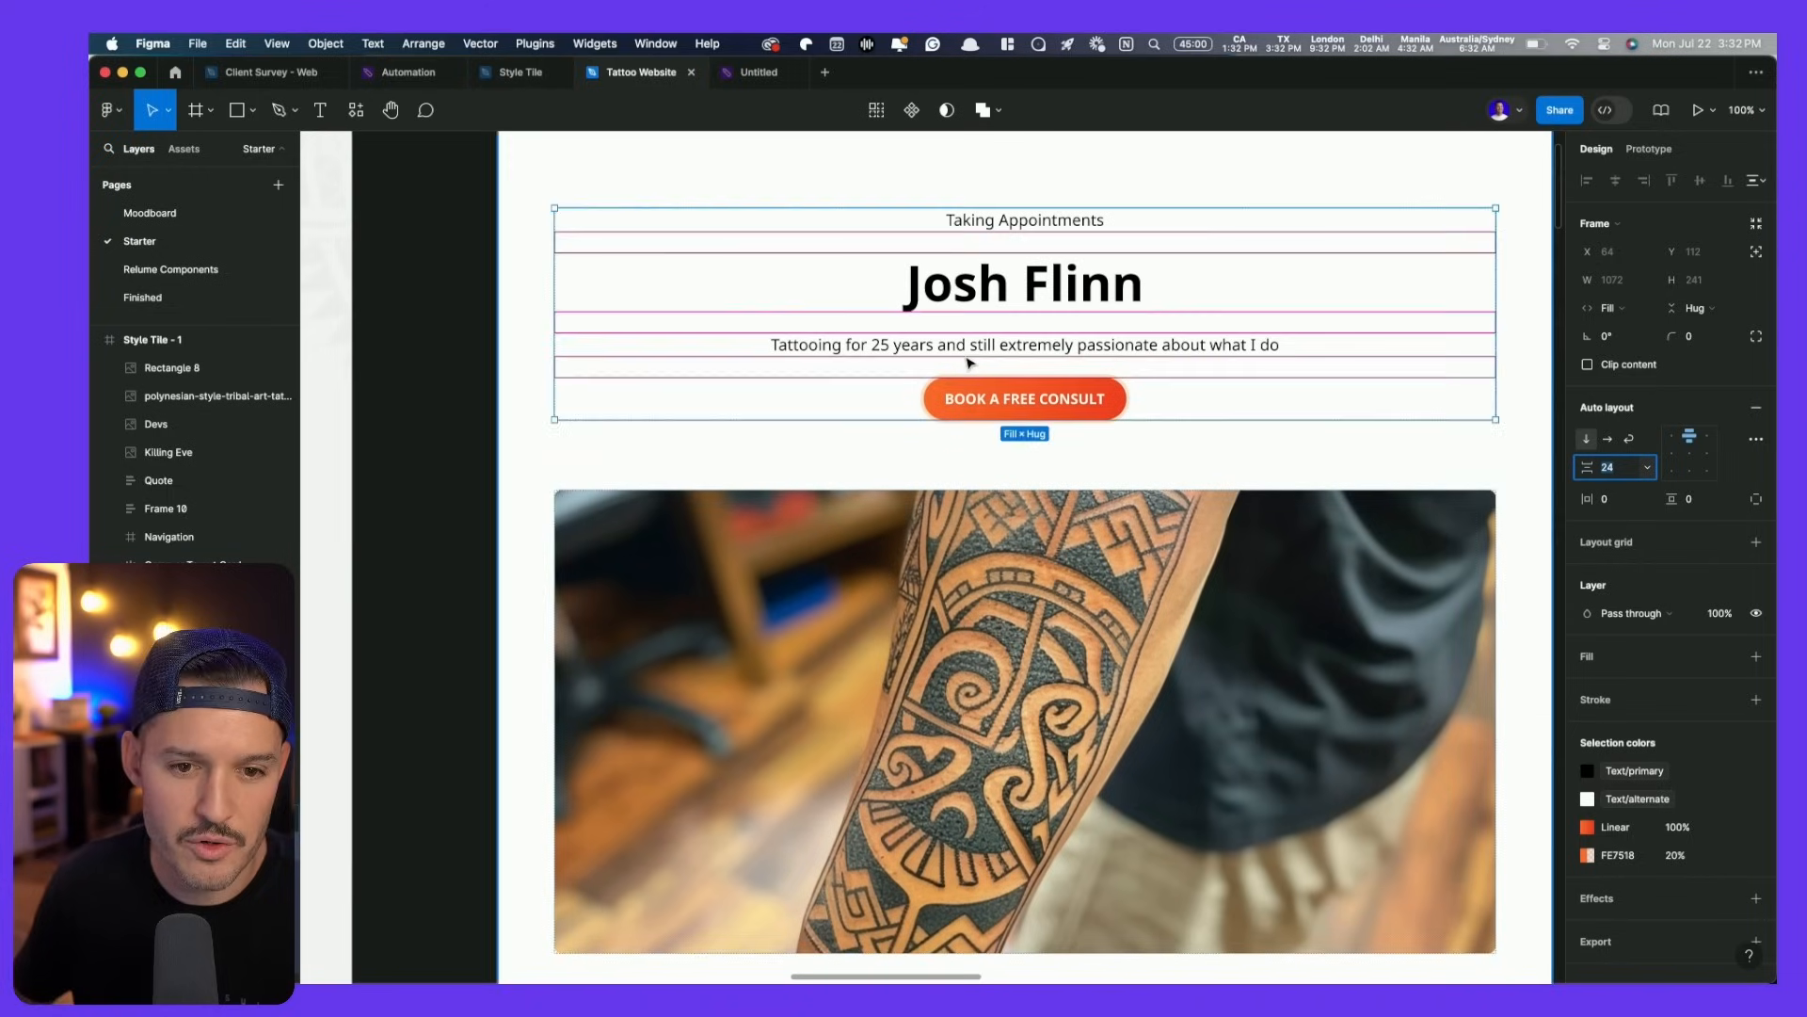
left_click(1026, 297)
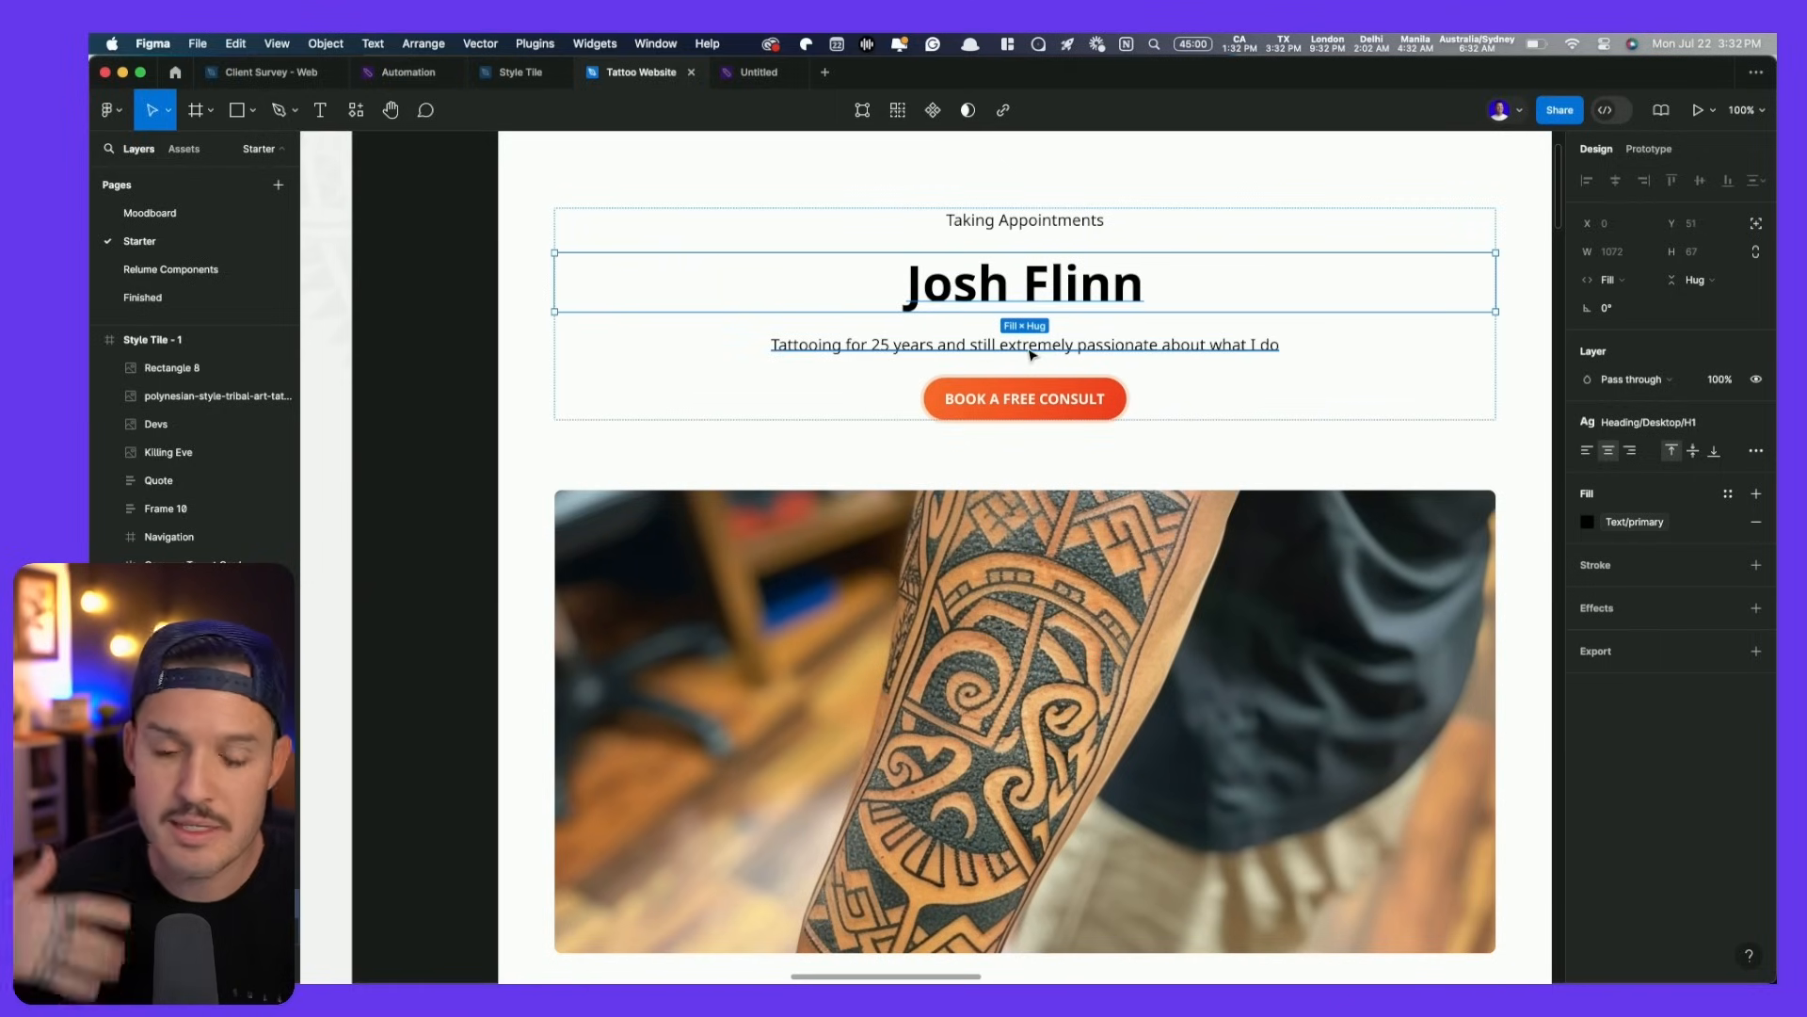
scroll(1000, 480, "down", 5)
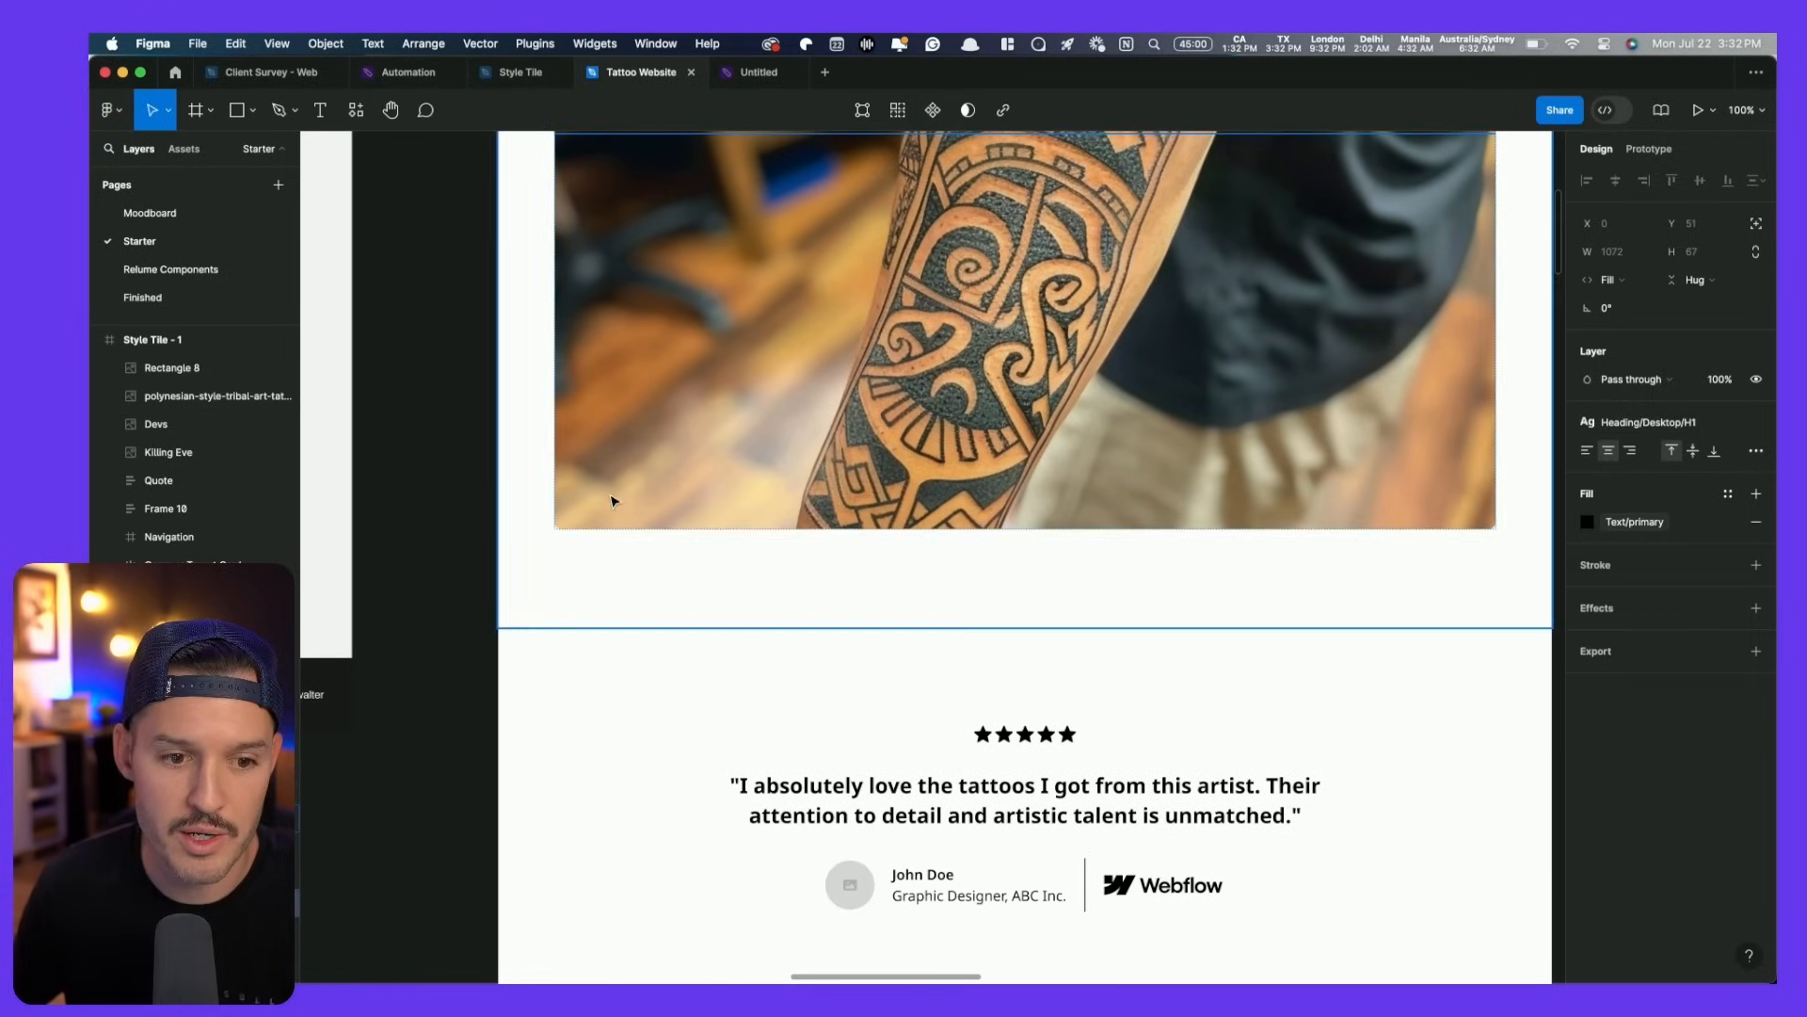
scroll(775, 590, "up", 3)
scroll(918, 539, "down", 3)
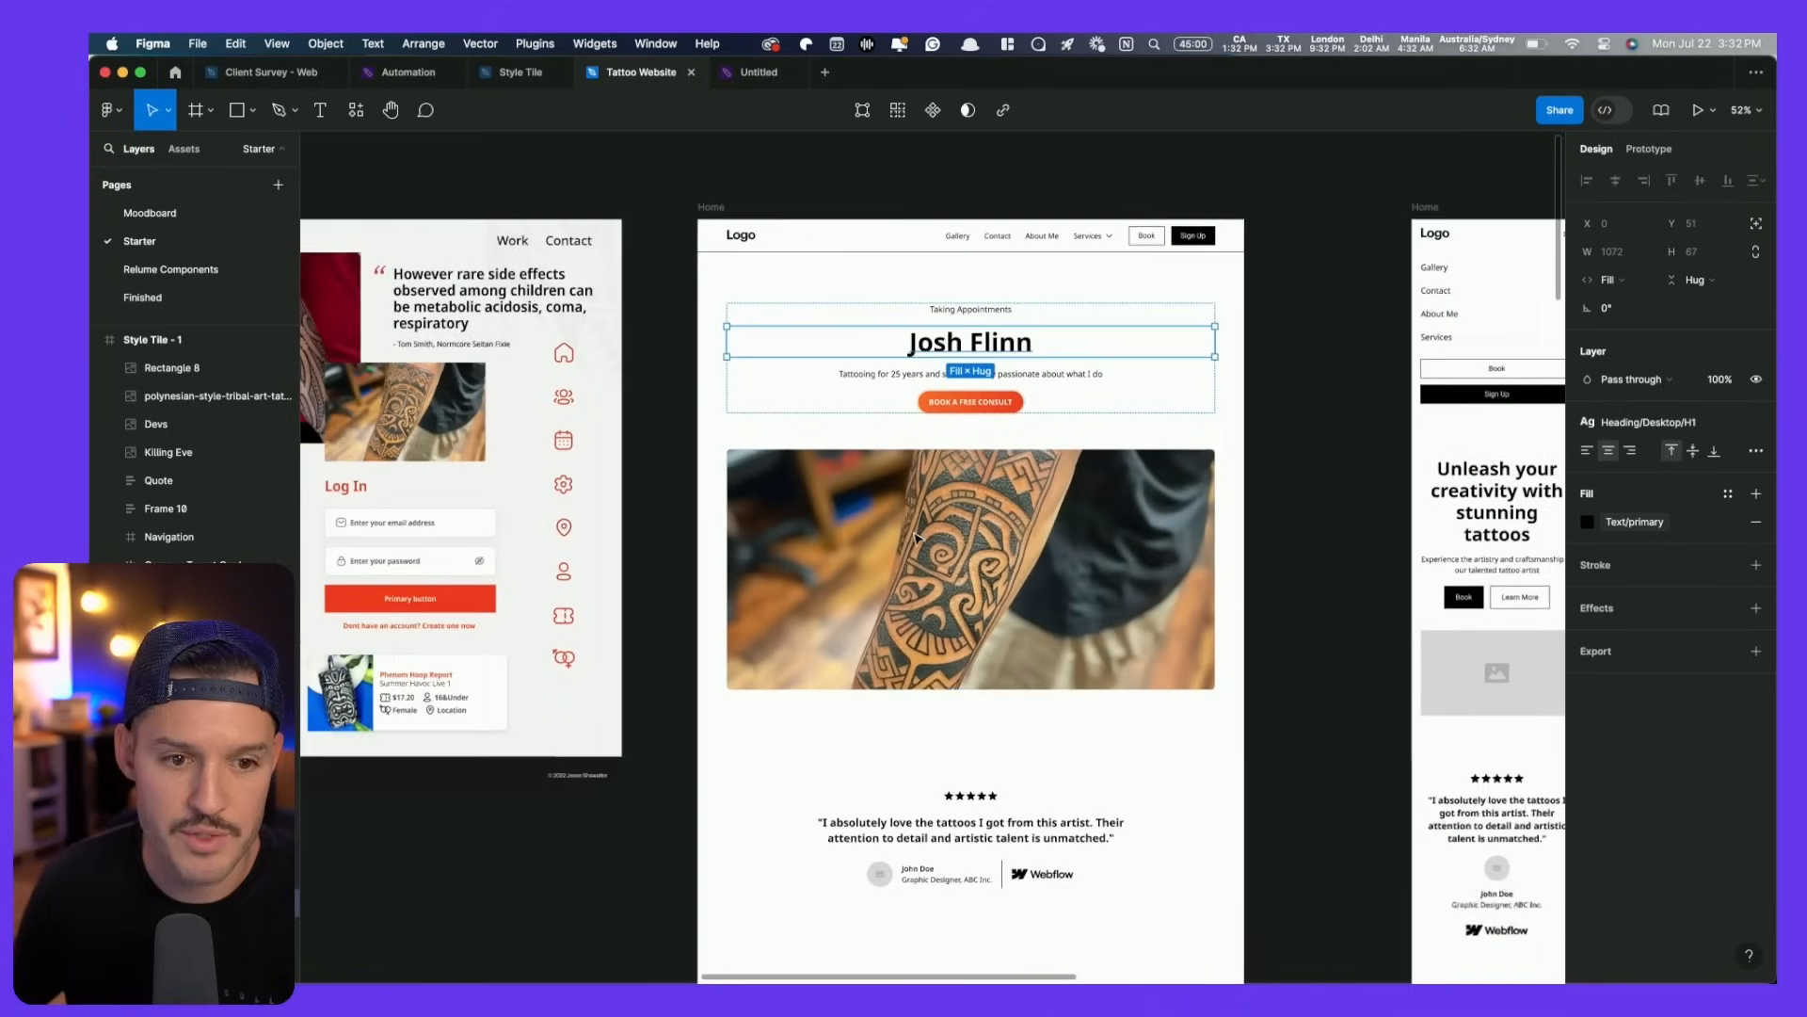
left_click(706, 496)
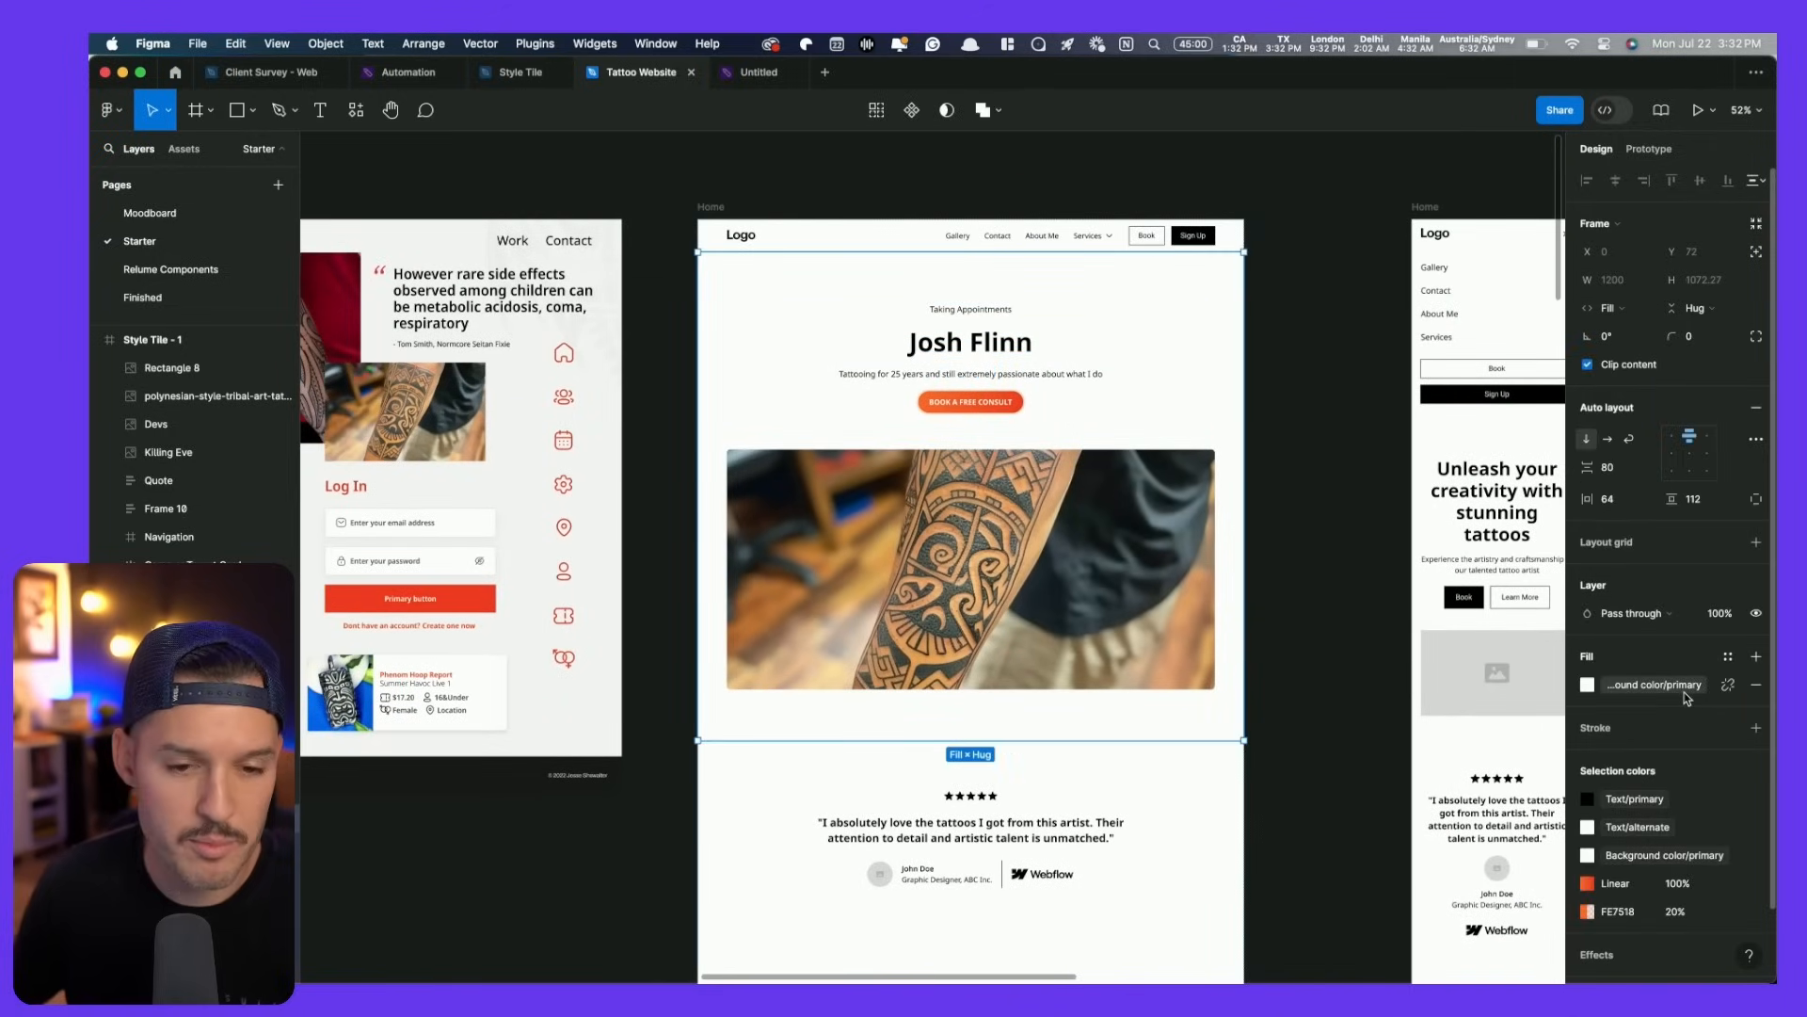
scroll(1376, 667, "down", 2)
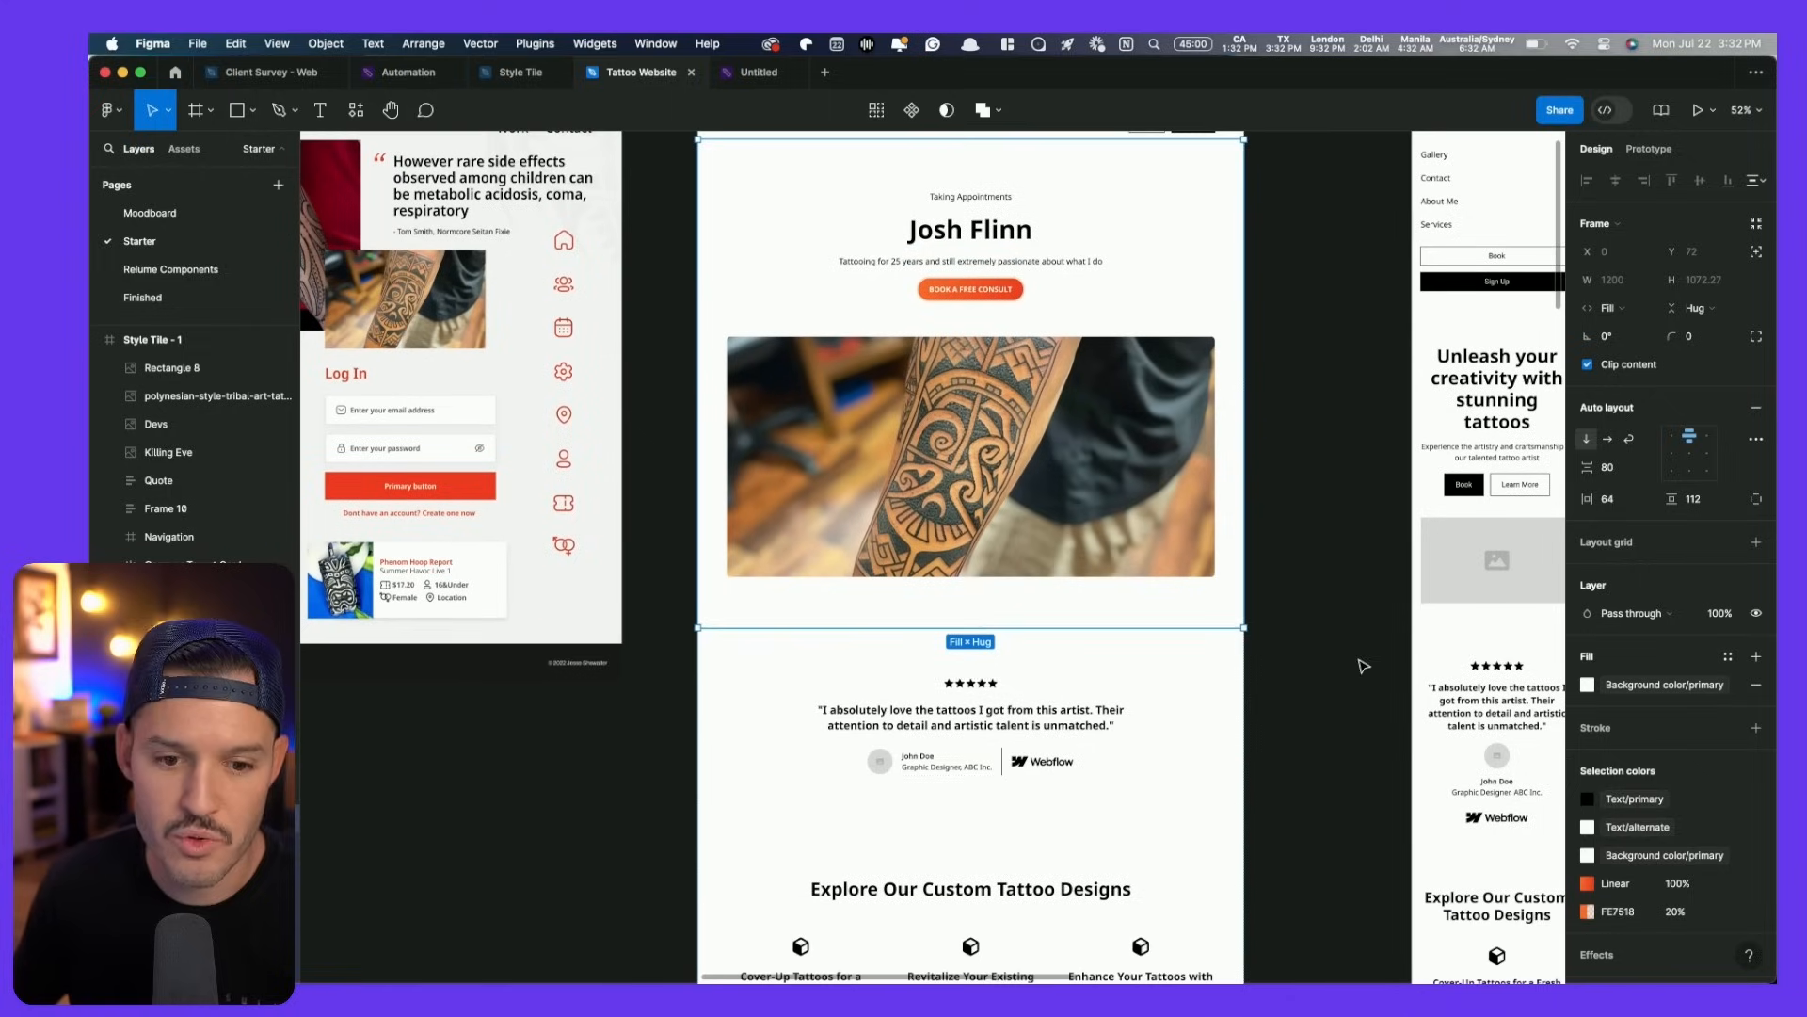
- Try a black fill on the testimonial section, undo it, and place a copy beside the page
left_click(1154, 695)
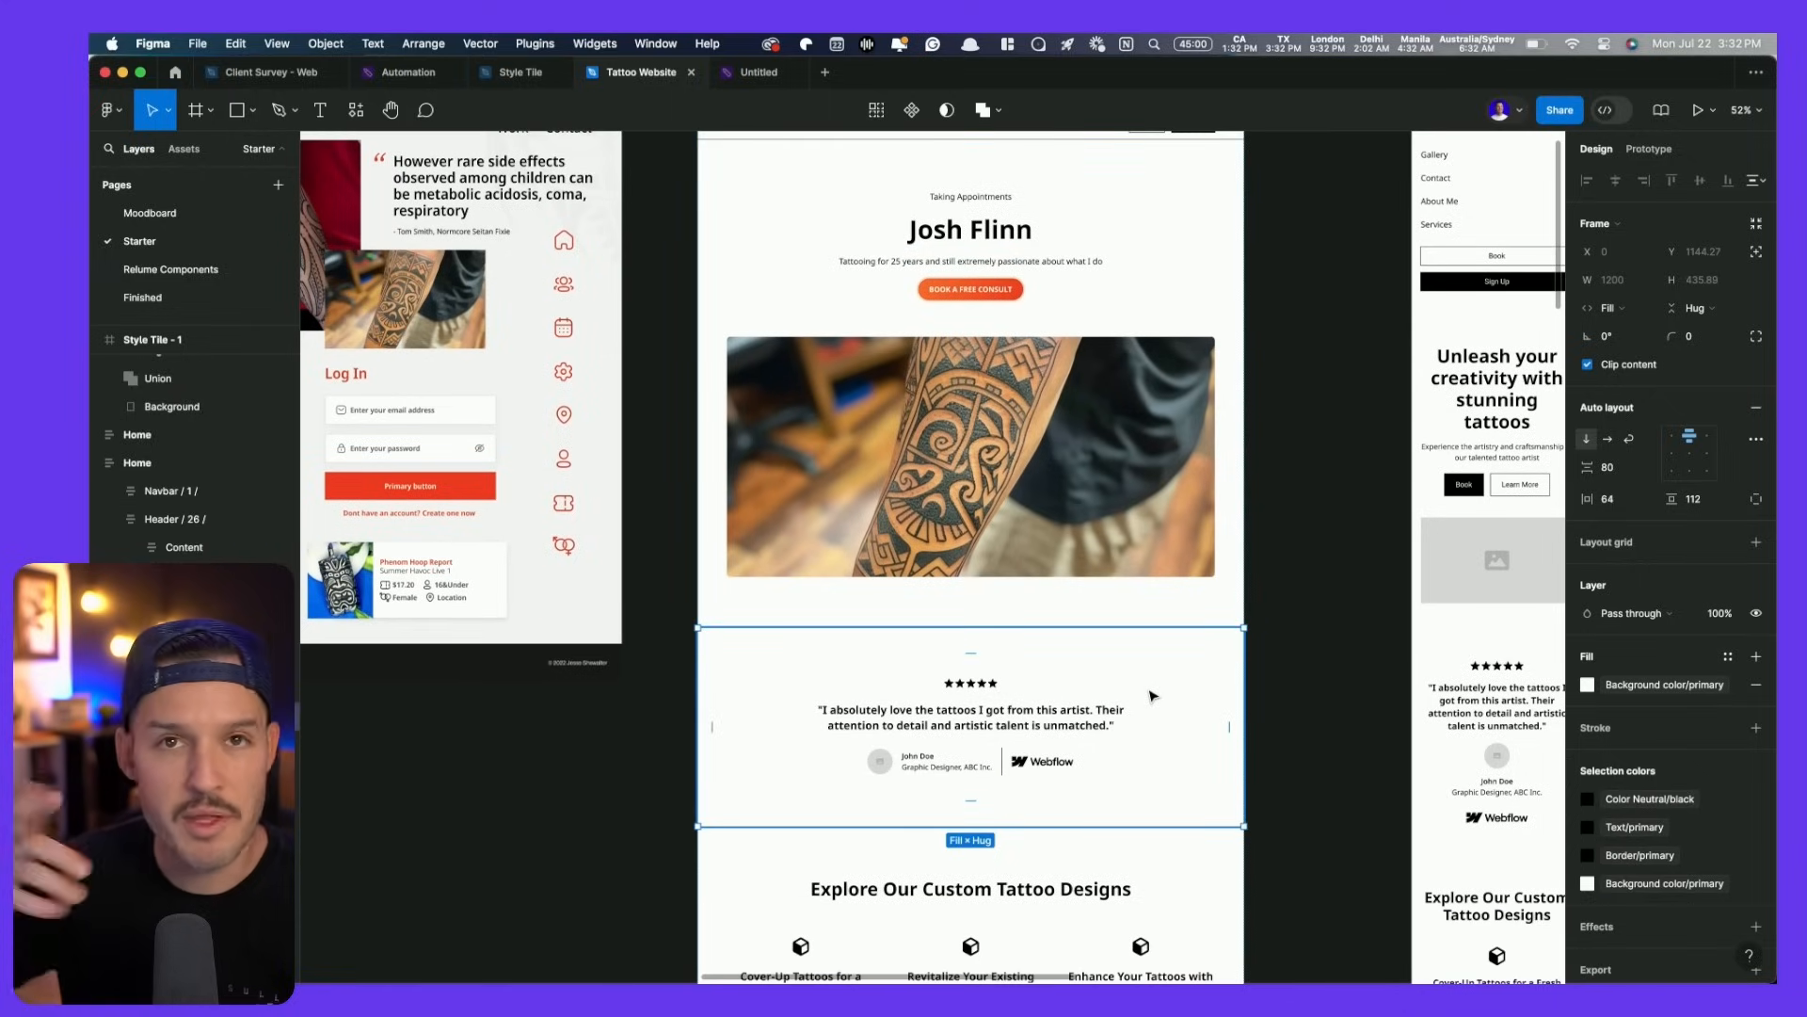
left_click(1727, 656)
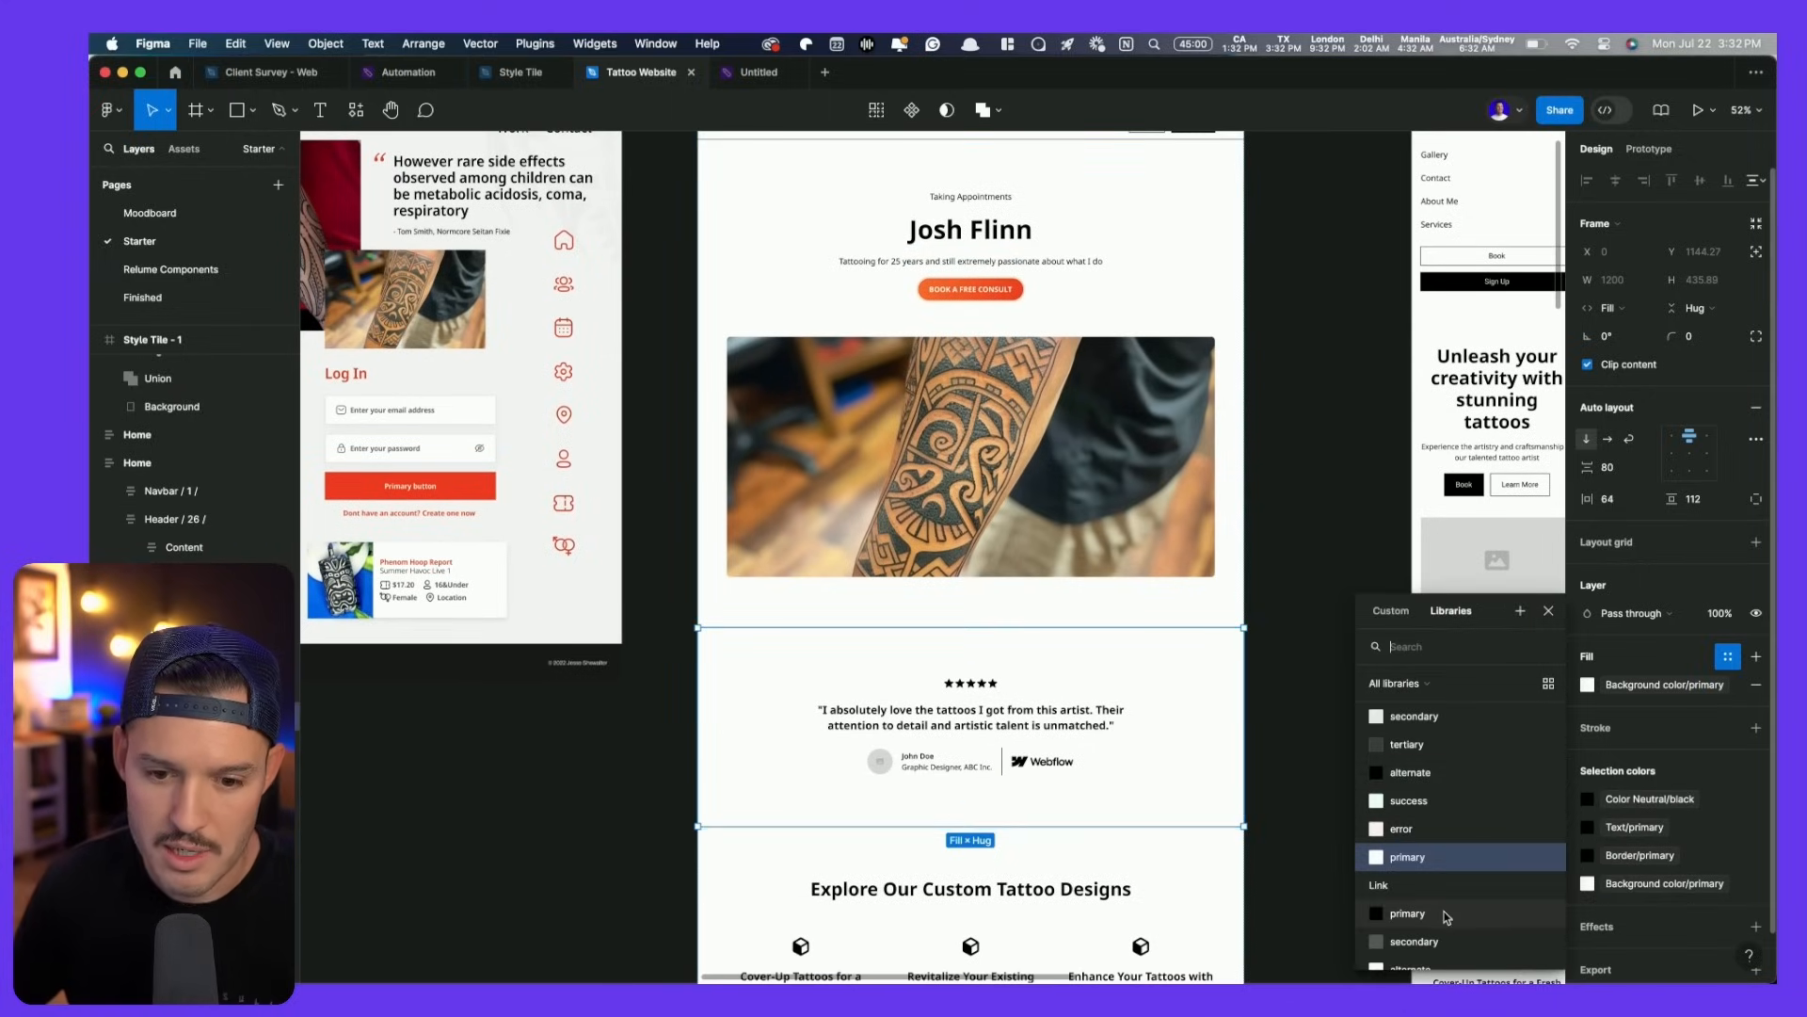
scroll(1448, 916, "down", 3)
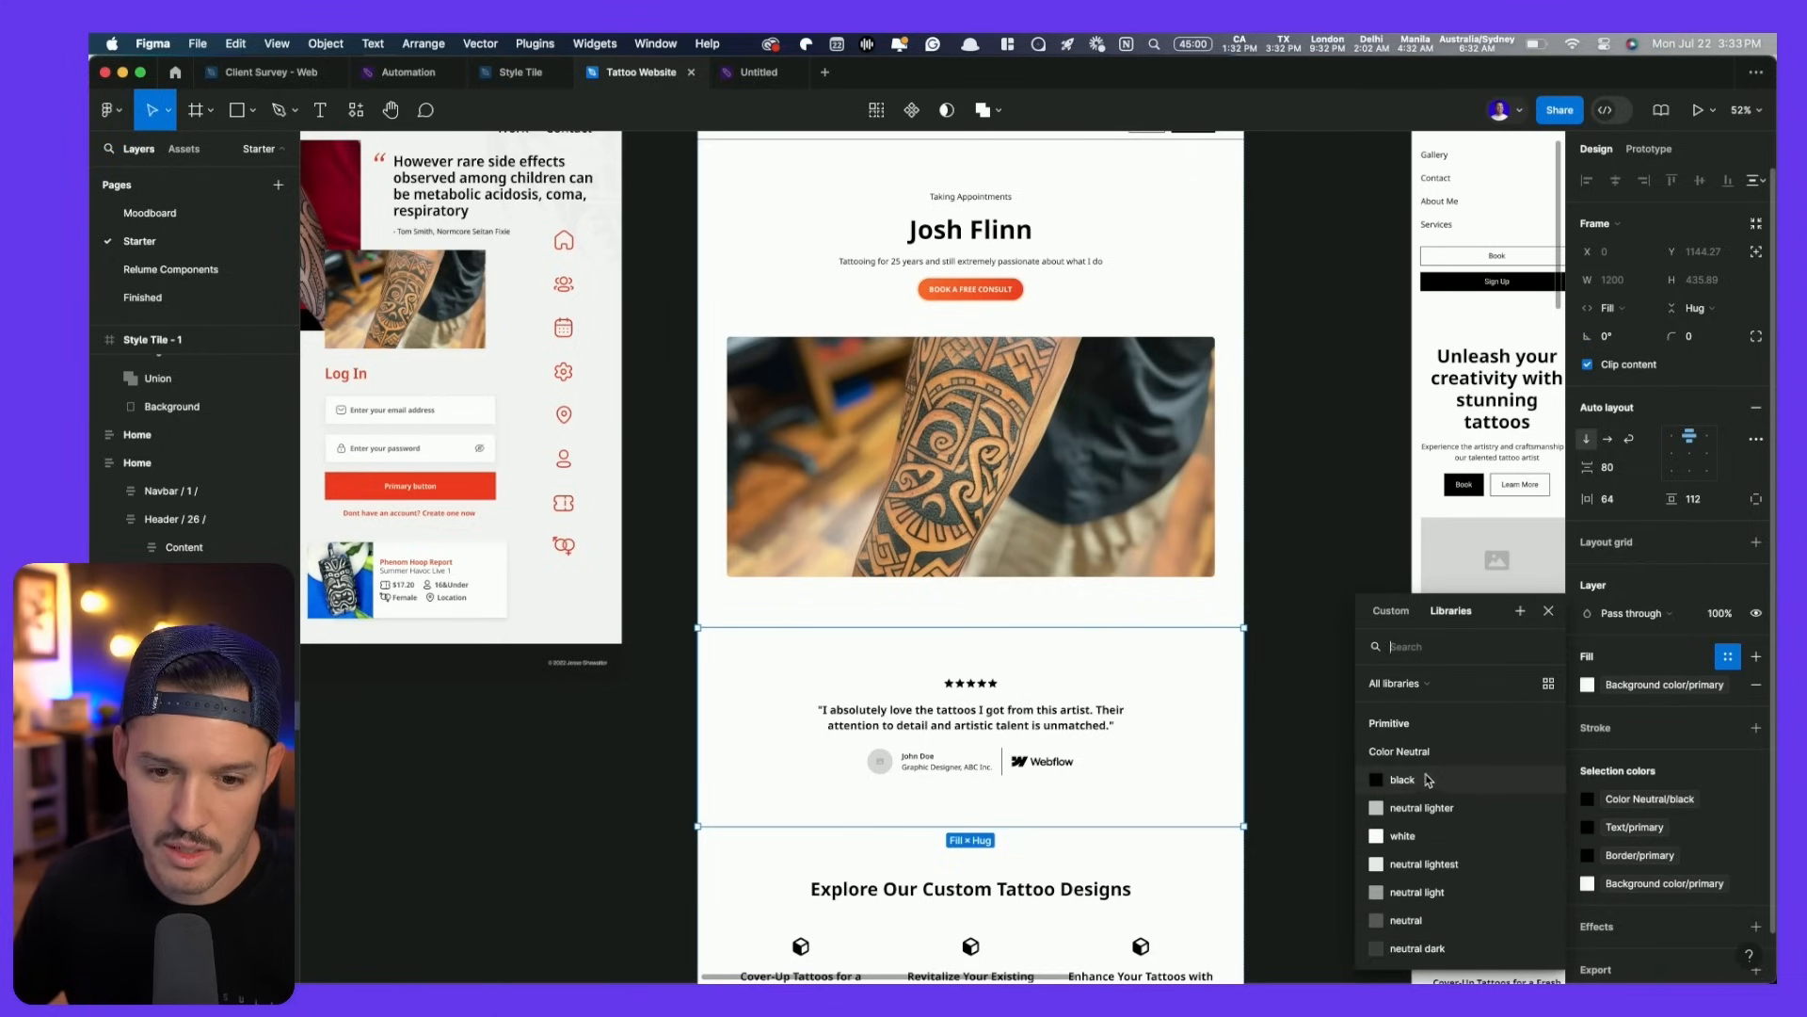
left_click(1430, 779)
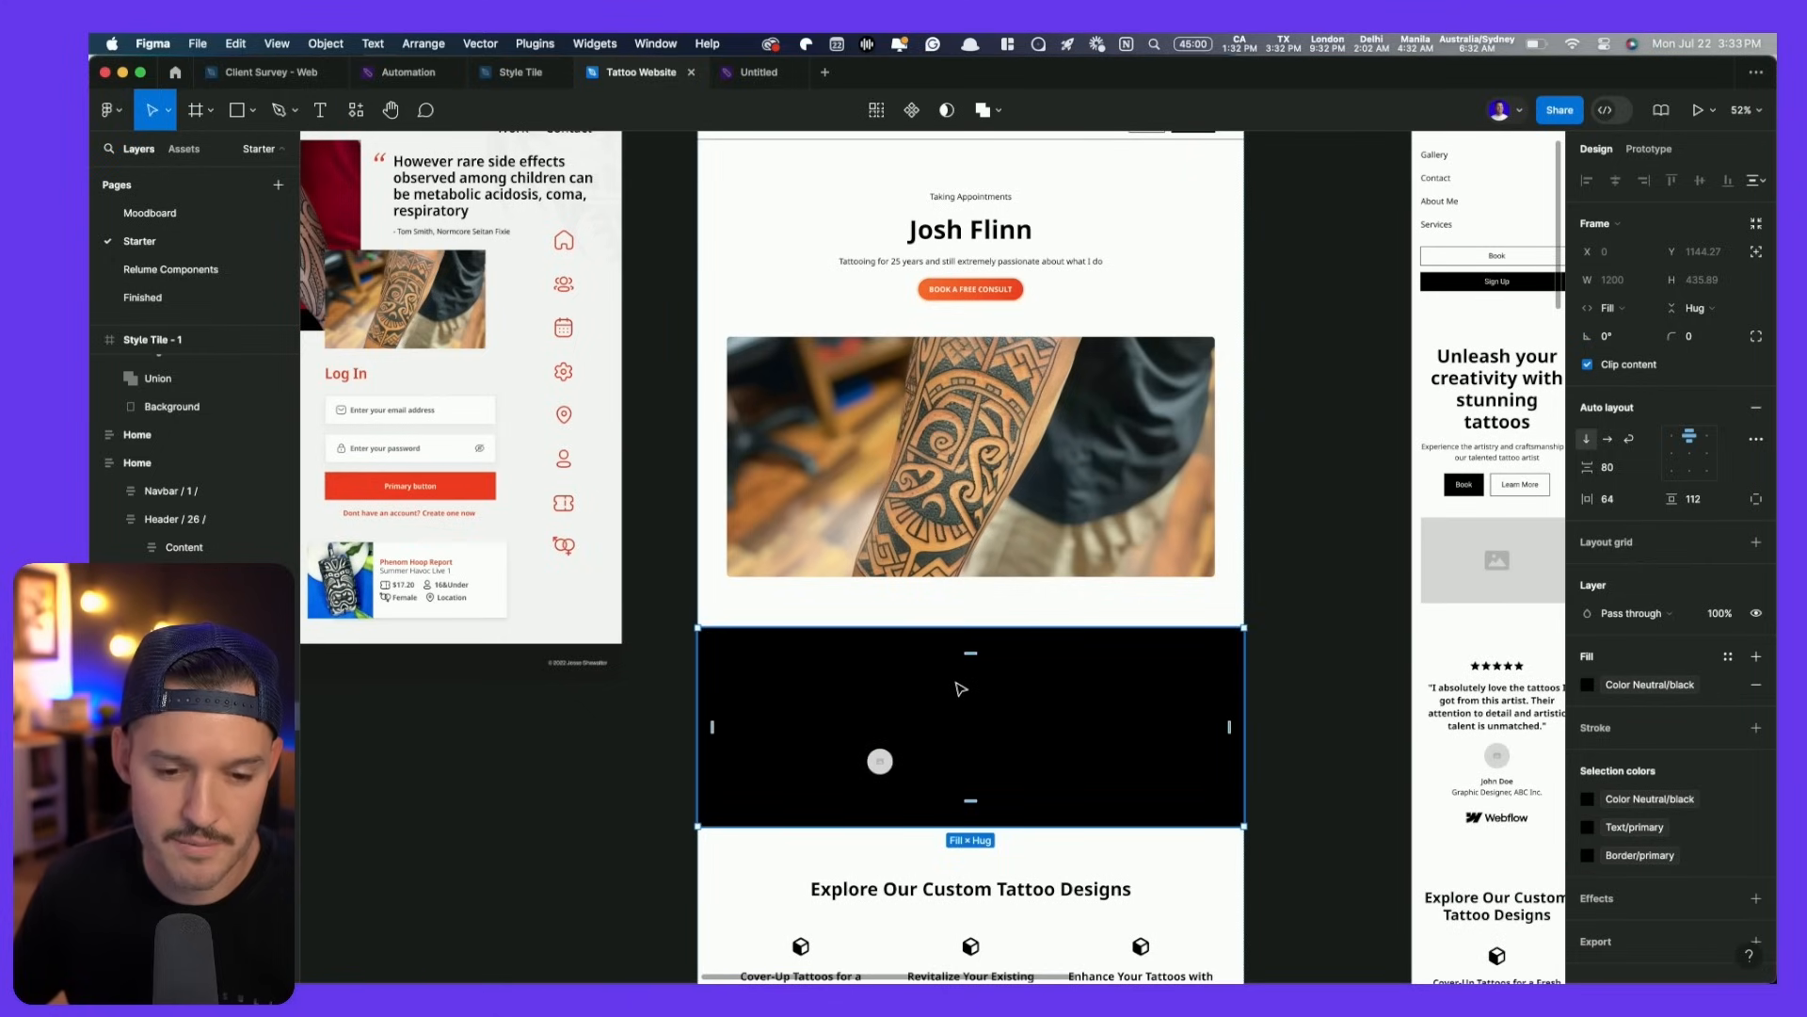
key("super+z")
left_click_drag(1167, 691, 559, 785)
left_click_drag(560, 785, 816, 712)
left_click_drag(628, 743, 658, 693)
- Try tertiary, black and red Text/error fills on the page's testimonial section
left_click(1111, 663)
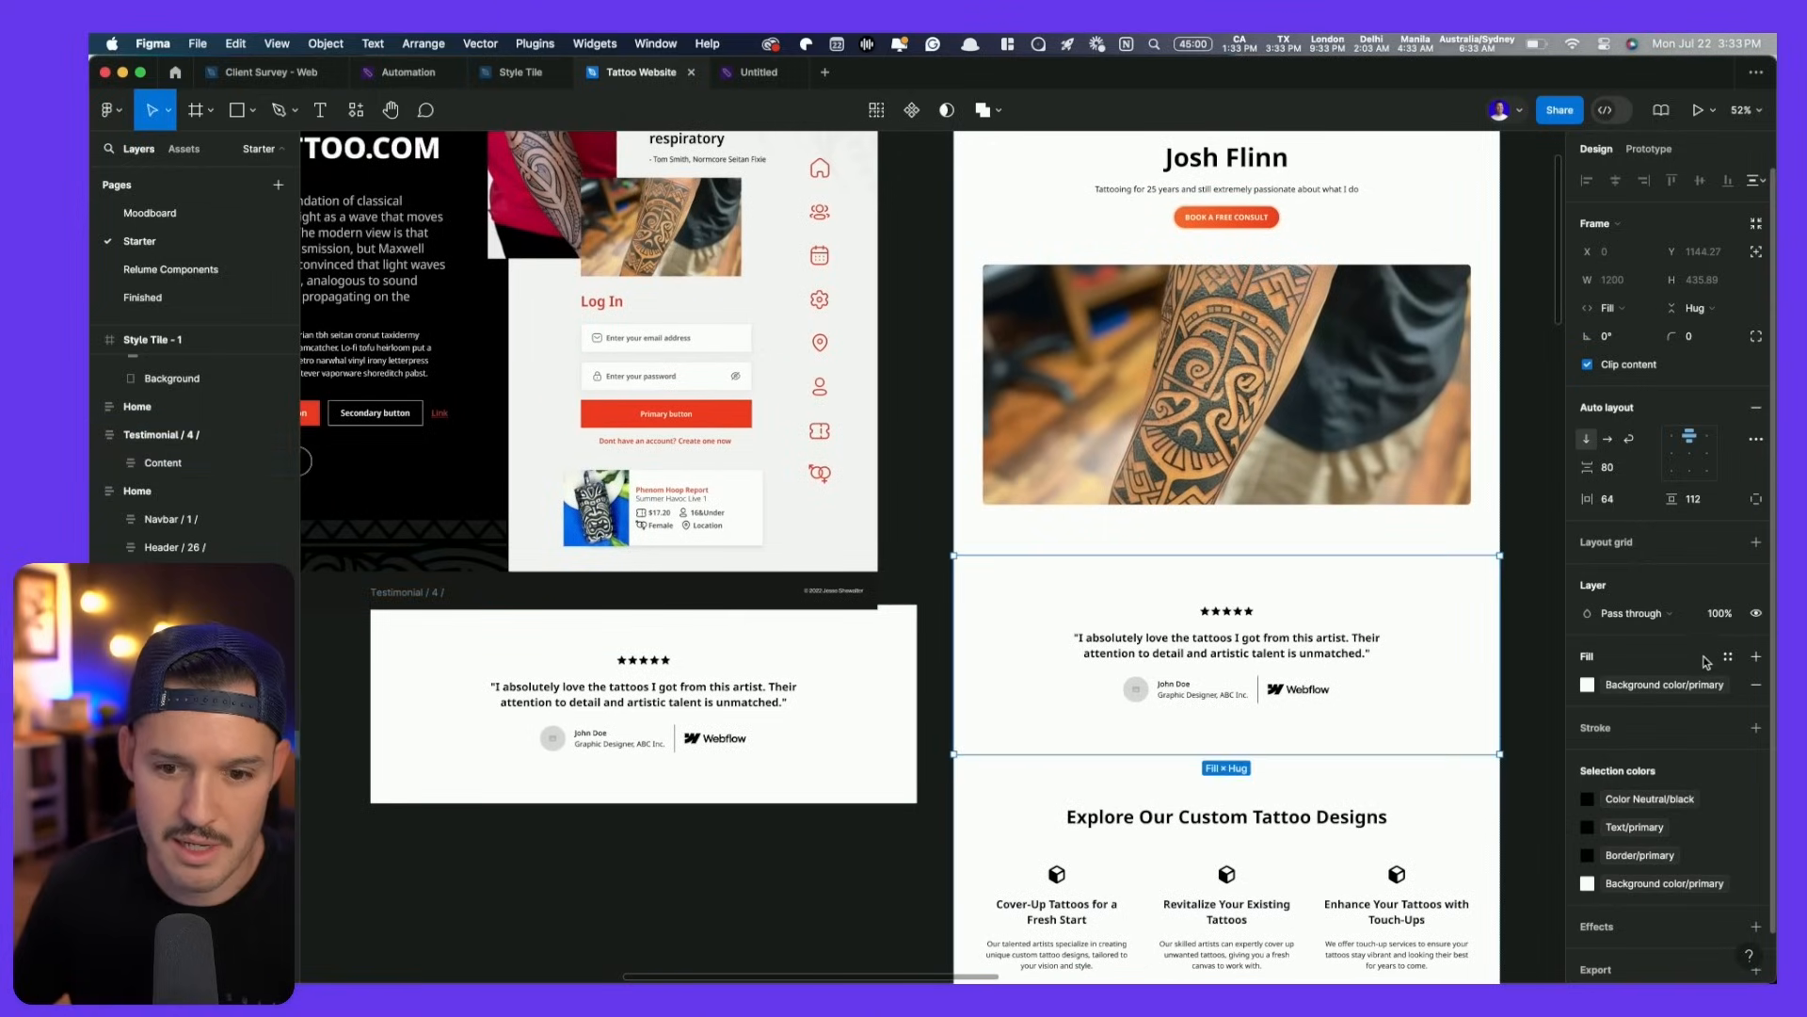
left_click(1730, 656)
left_click(1493, 742)
scroll(1493, 750, "up", 7)
scroll(1488, 751, "down", 10)
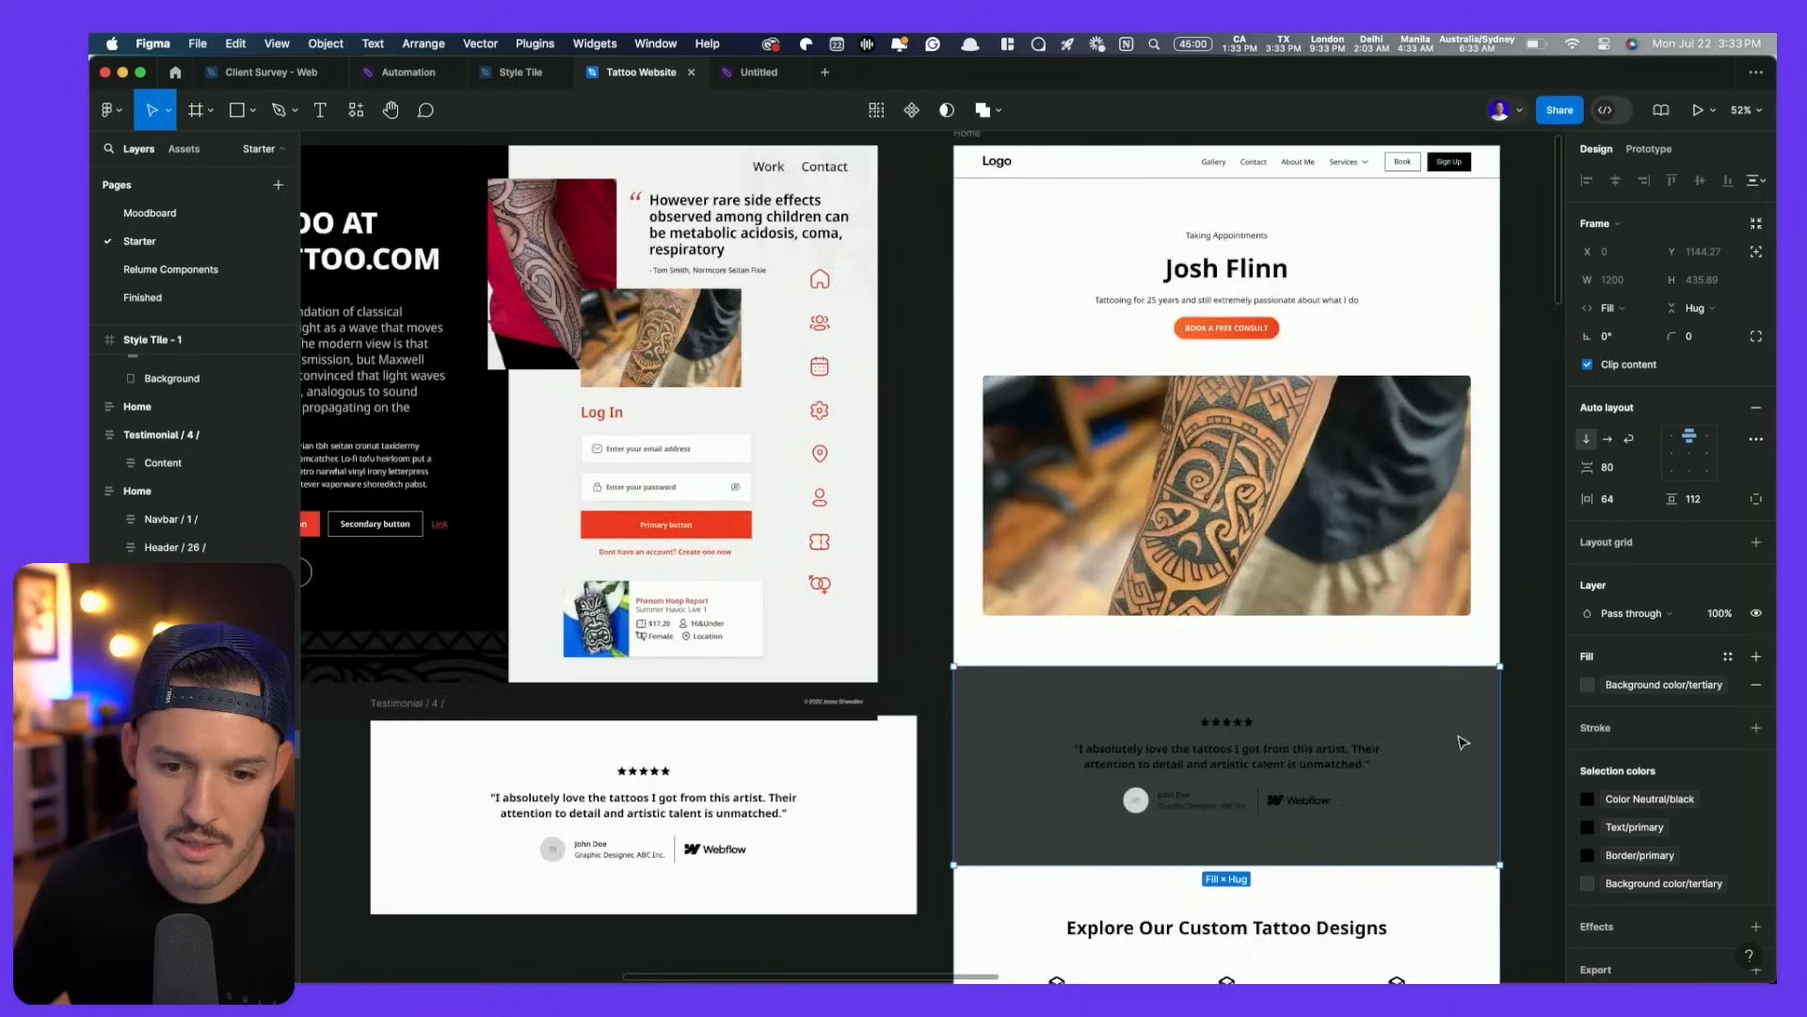
scroll(1458, 744, "up", 5)
left_click(1728, 656)
scroll(1469, 781, "up", 5)
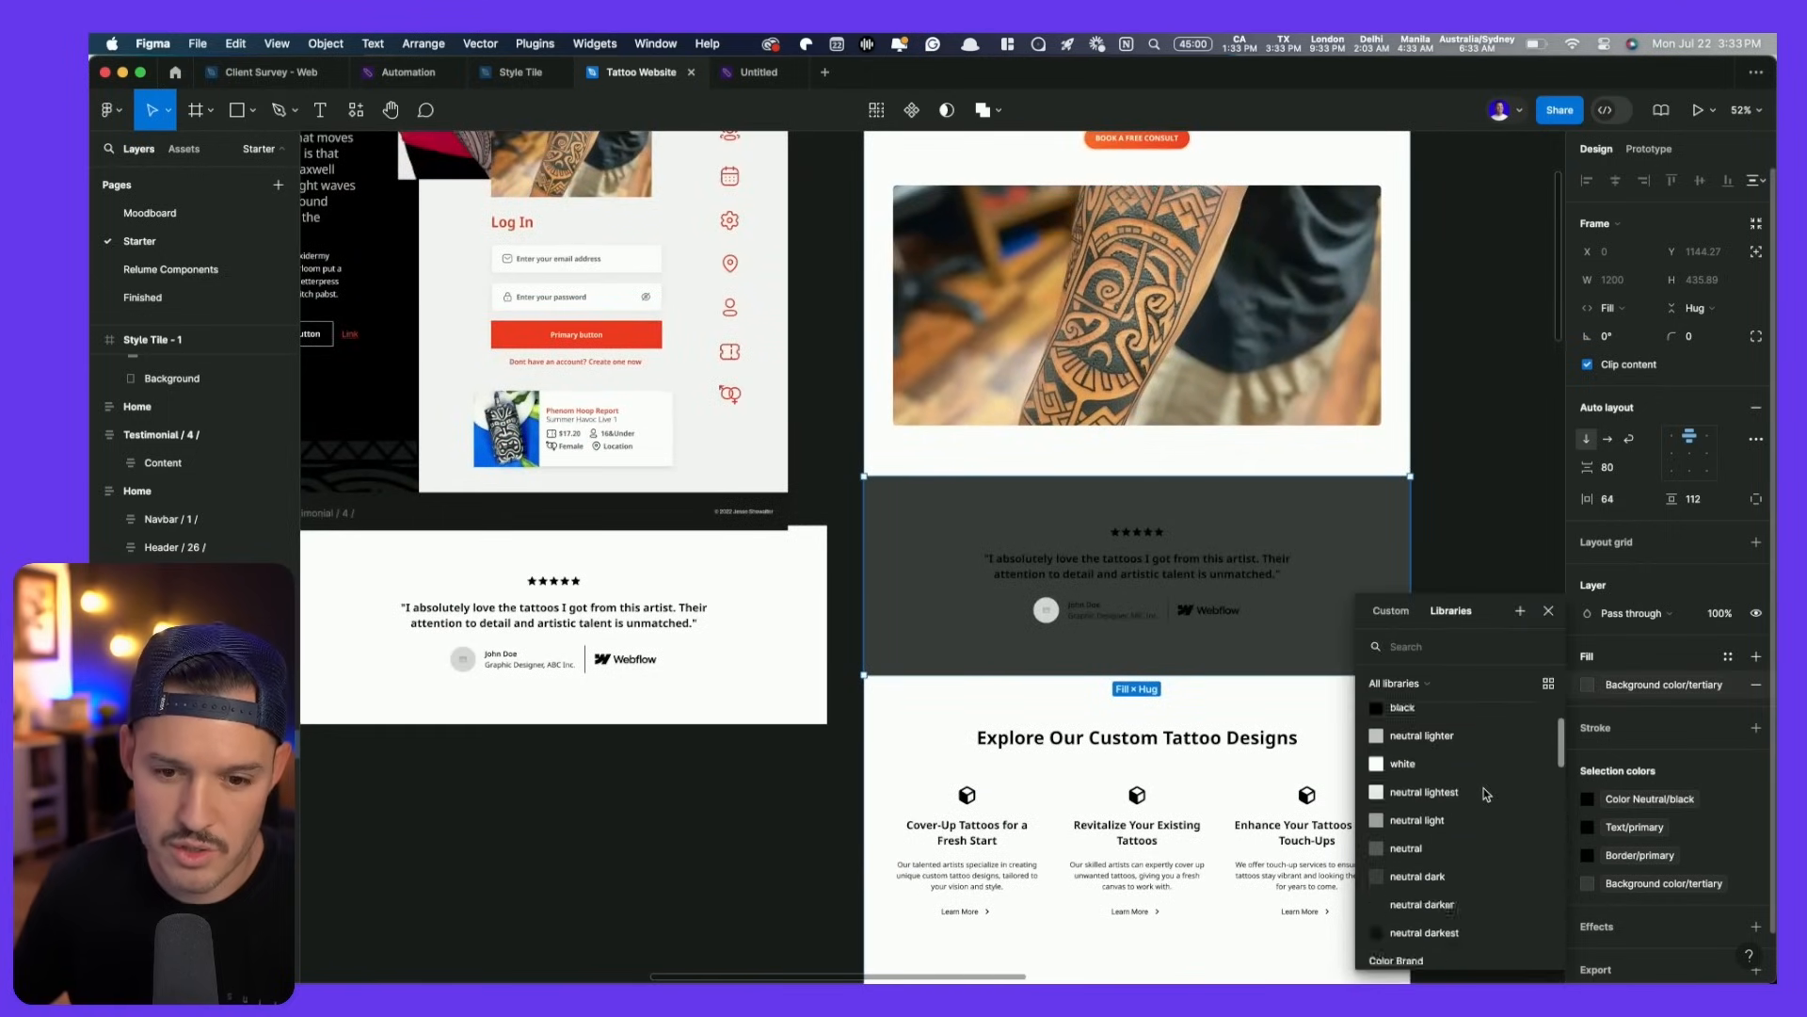
left_click(1403, 779)
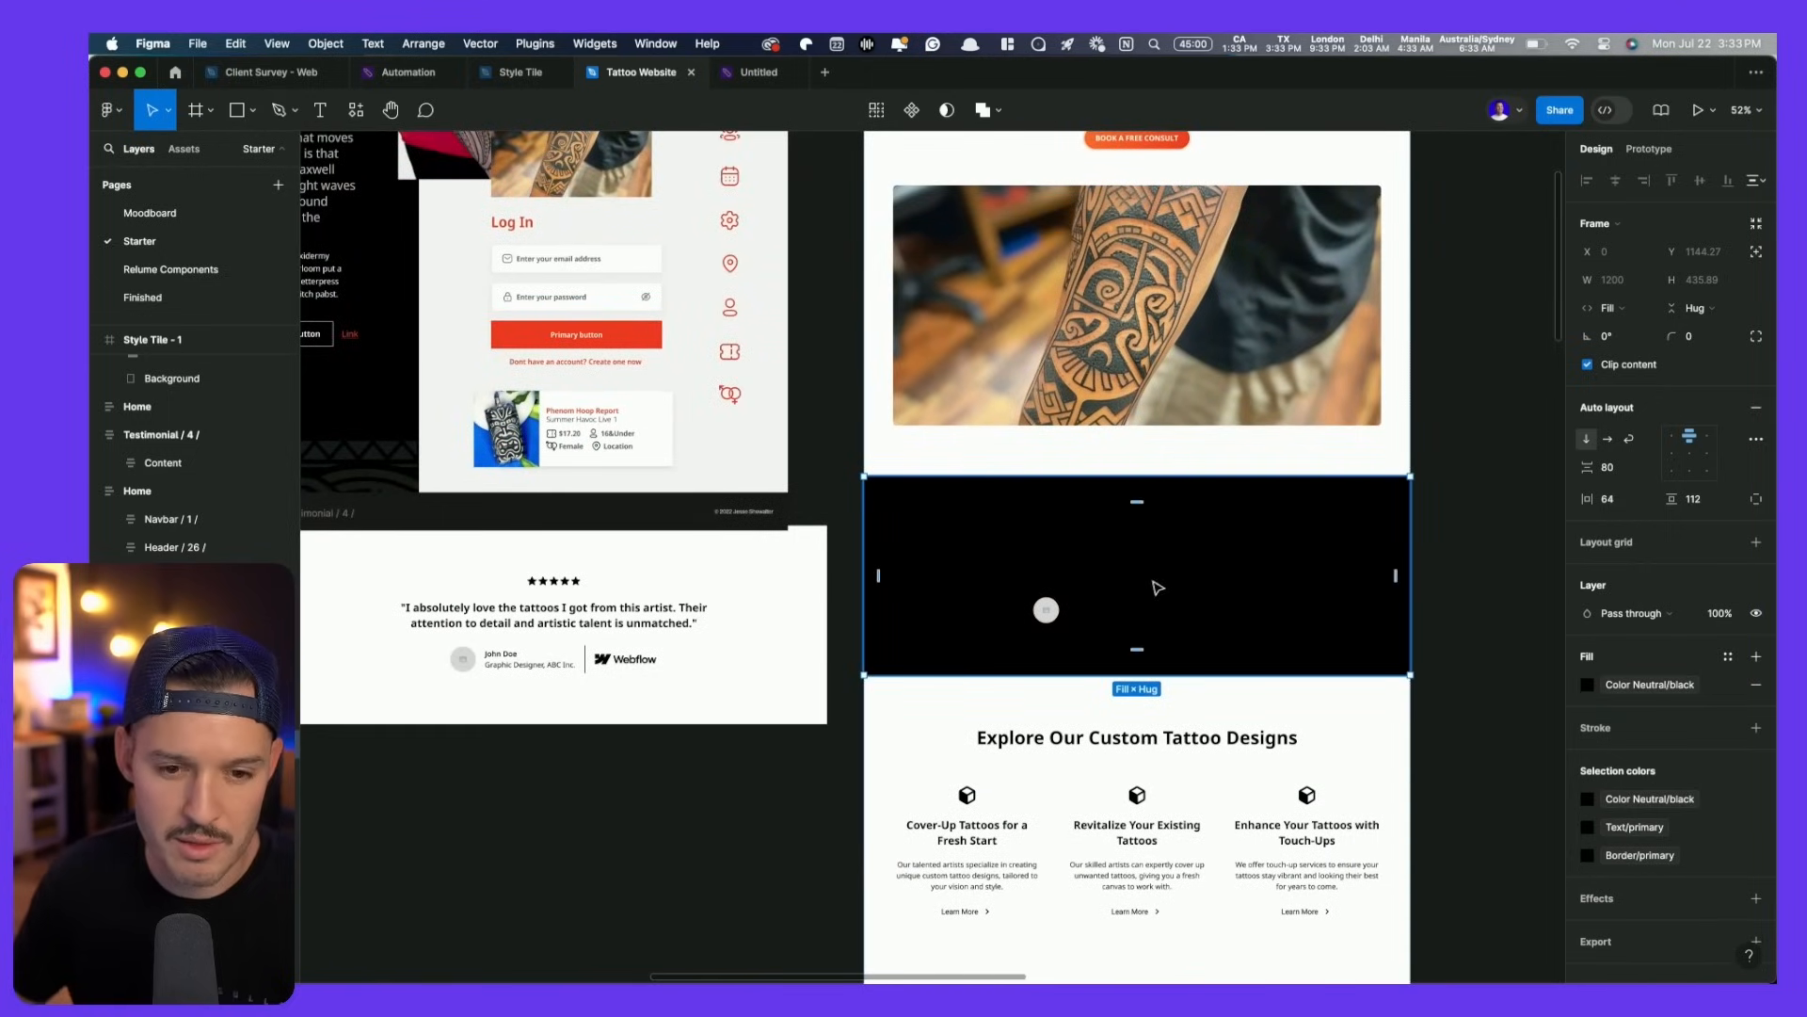
key("ctrl+z")
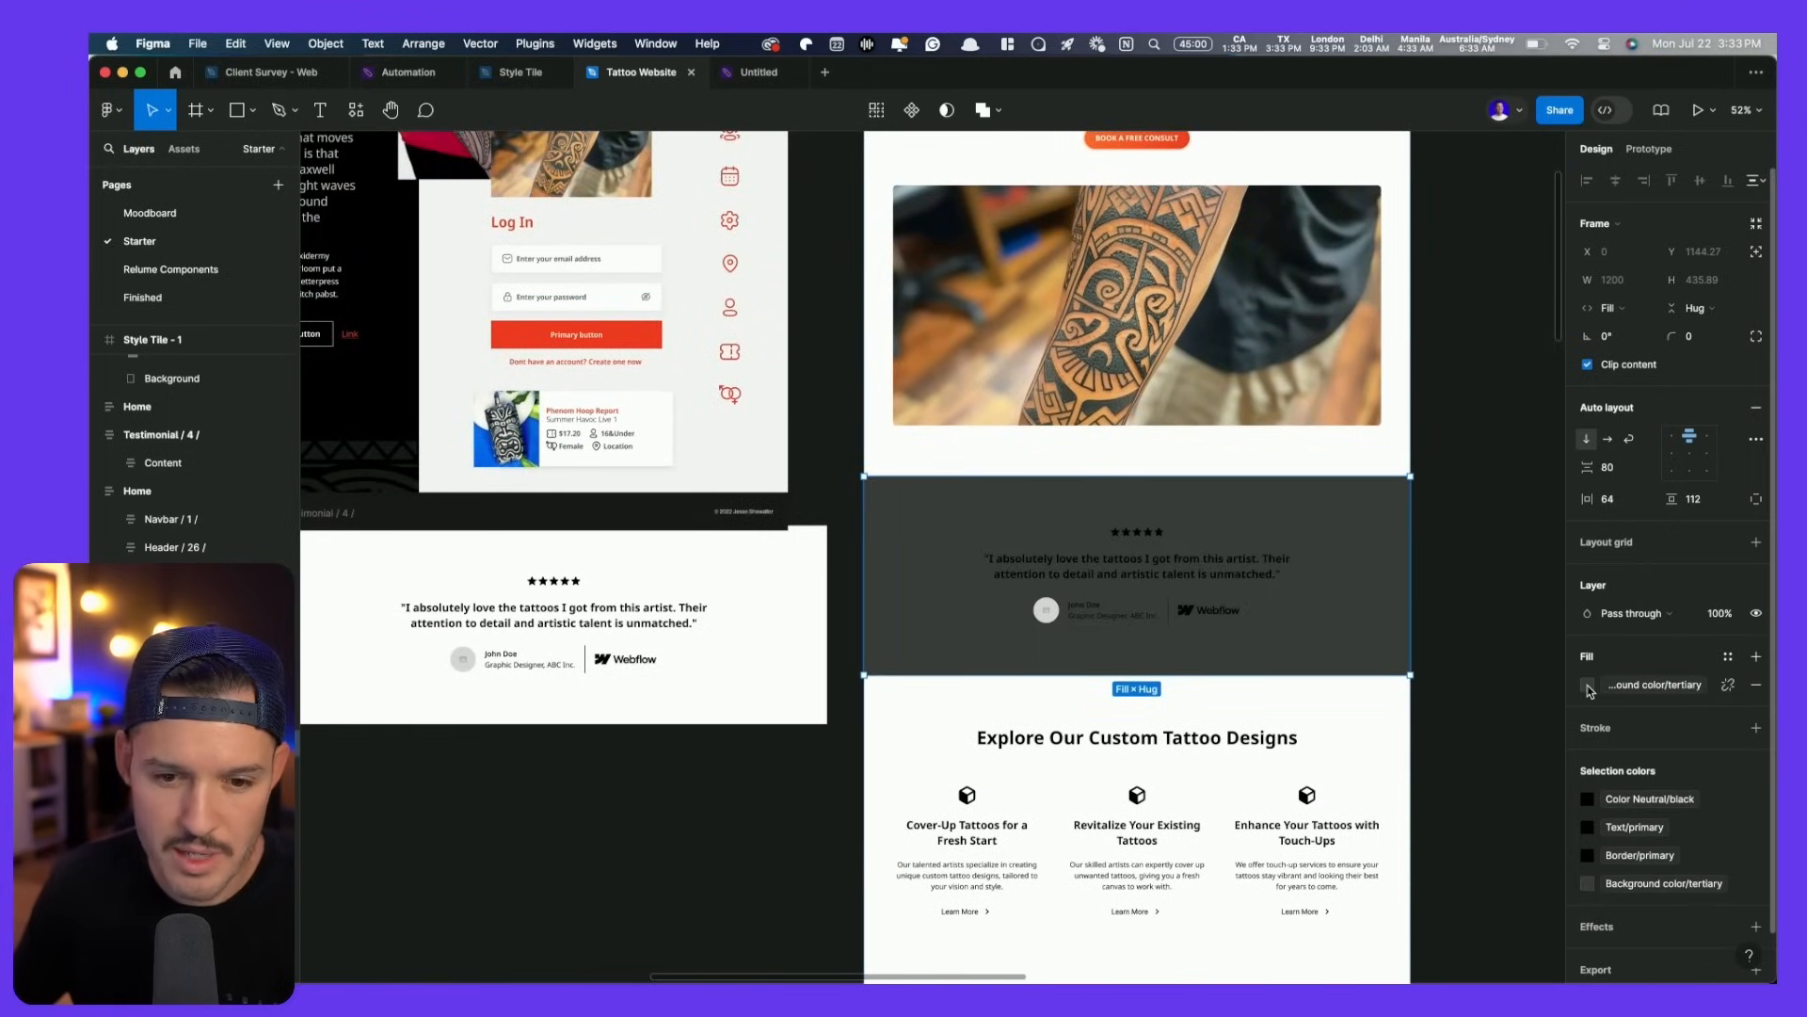
left_click(1590, 690)
left_click(1440, 758)
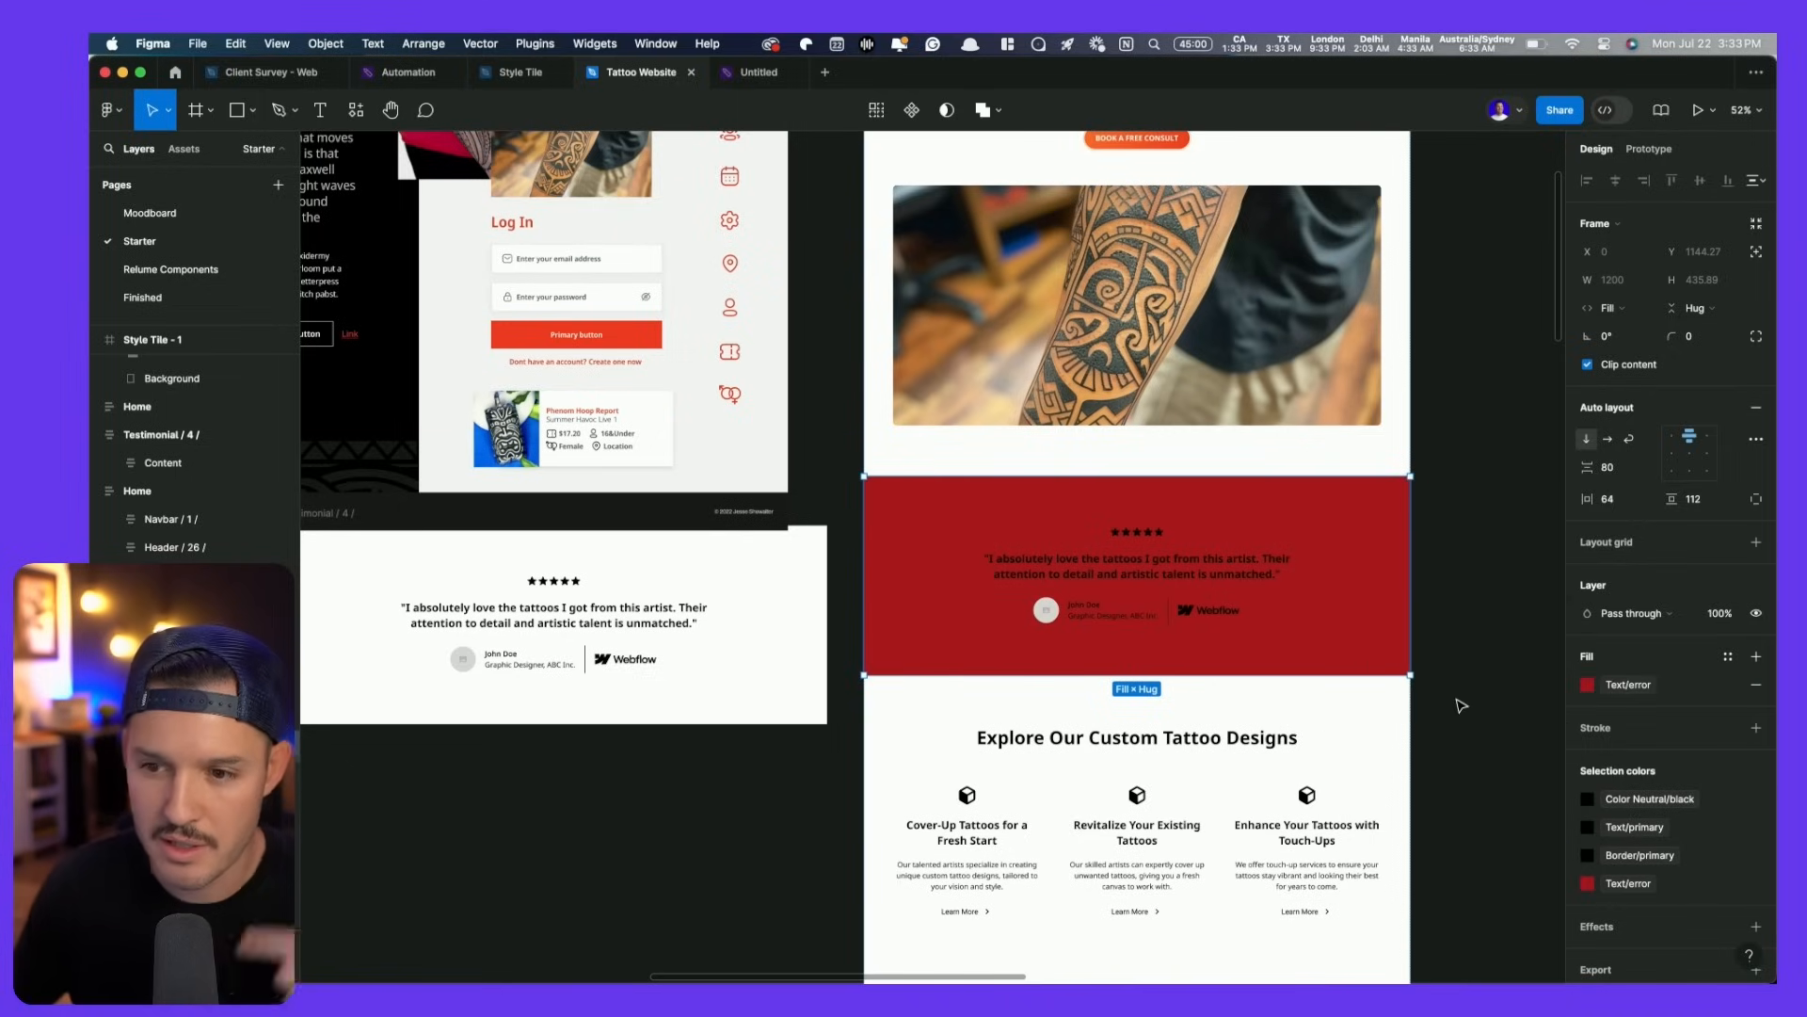
- Make the content, Text/primary and Border/primary colours white and the section fill black
left_click(1614, 807)
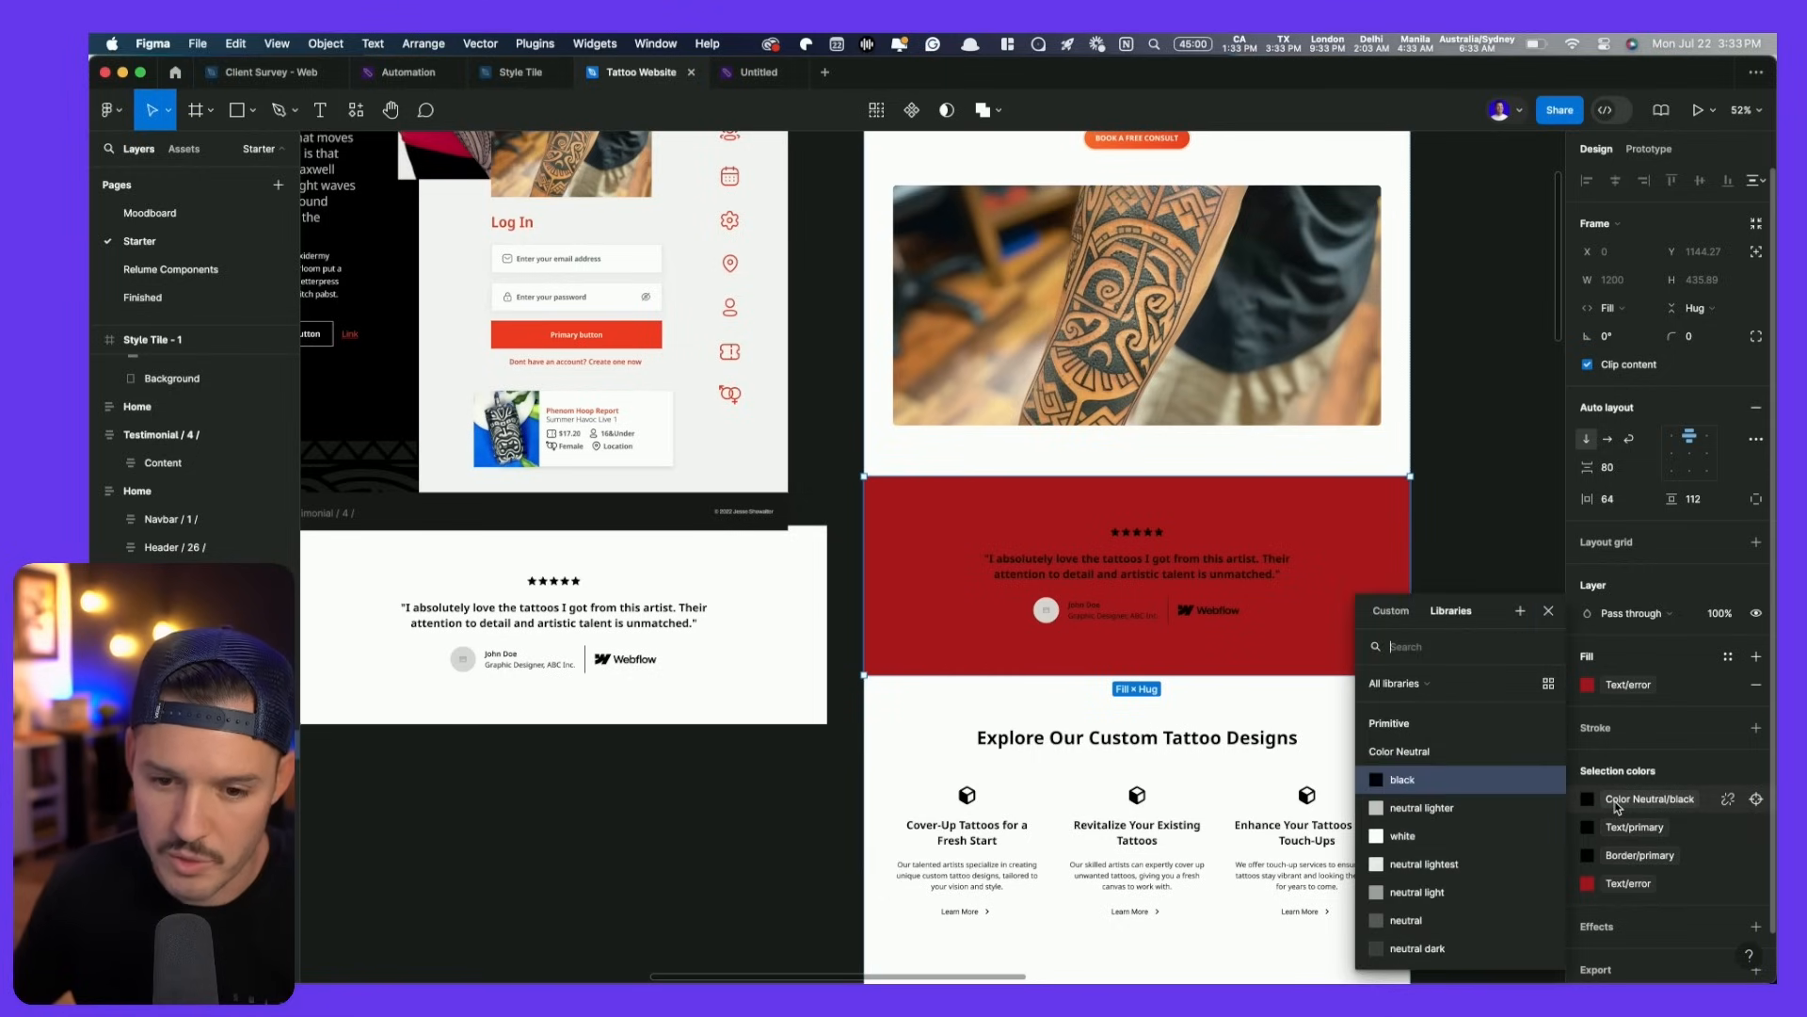
left_click(1482, 844)
left_click(1589, 828)
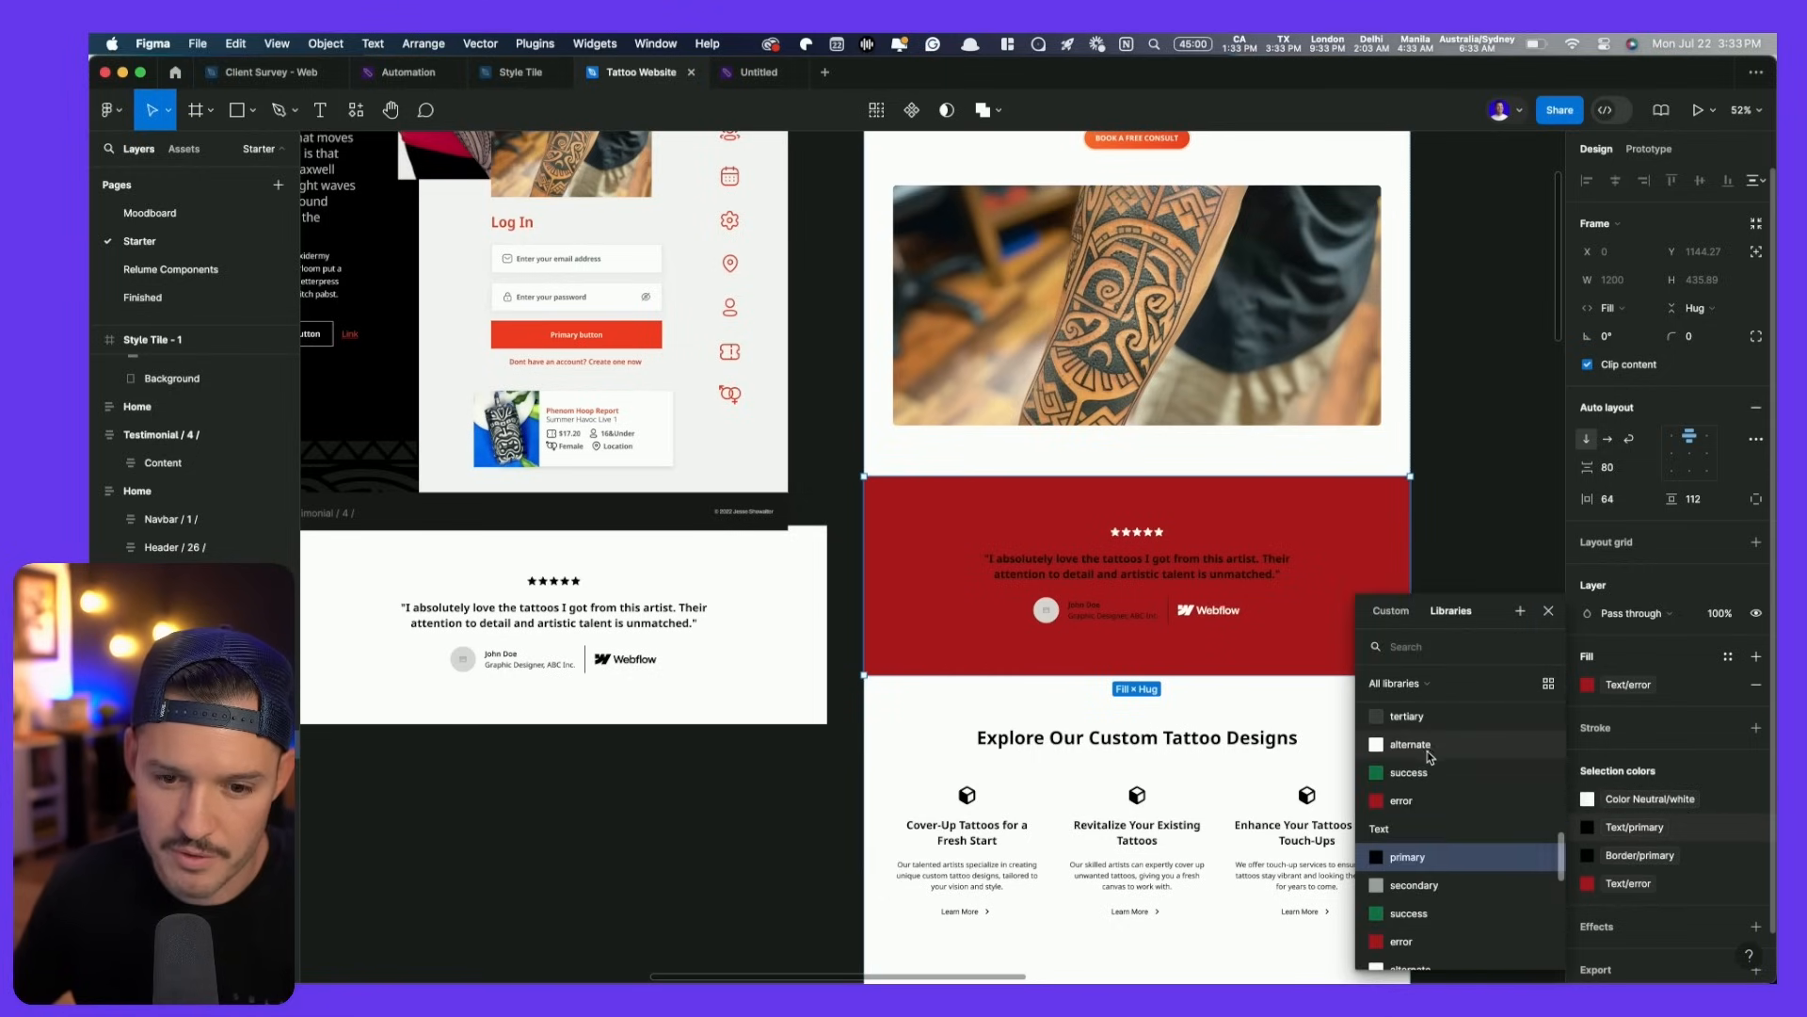
type("whi")
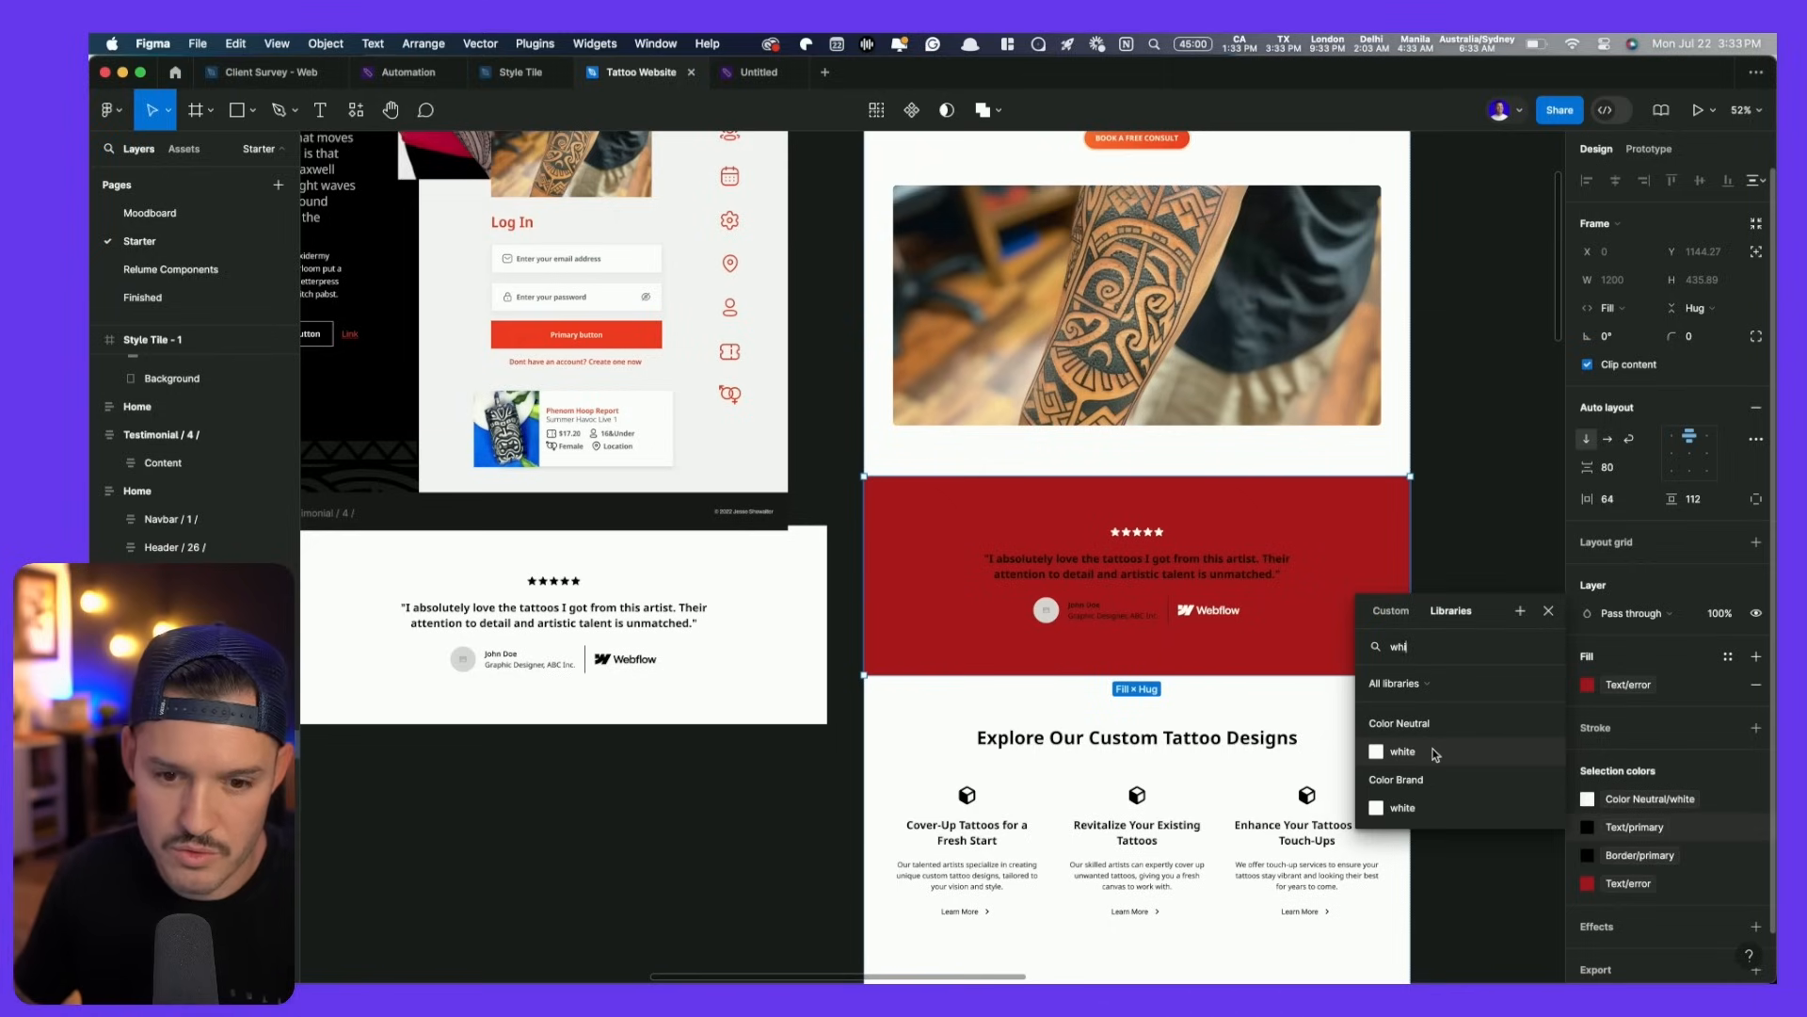
left_click(1460, 753)
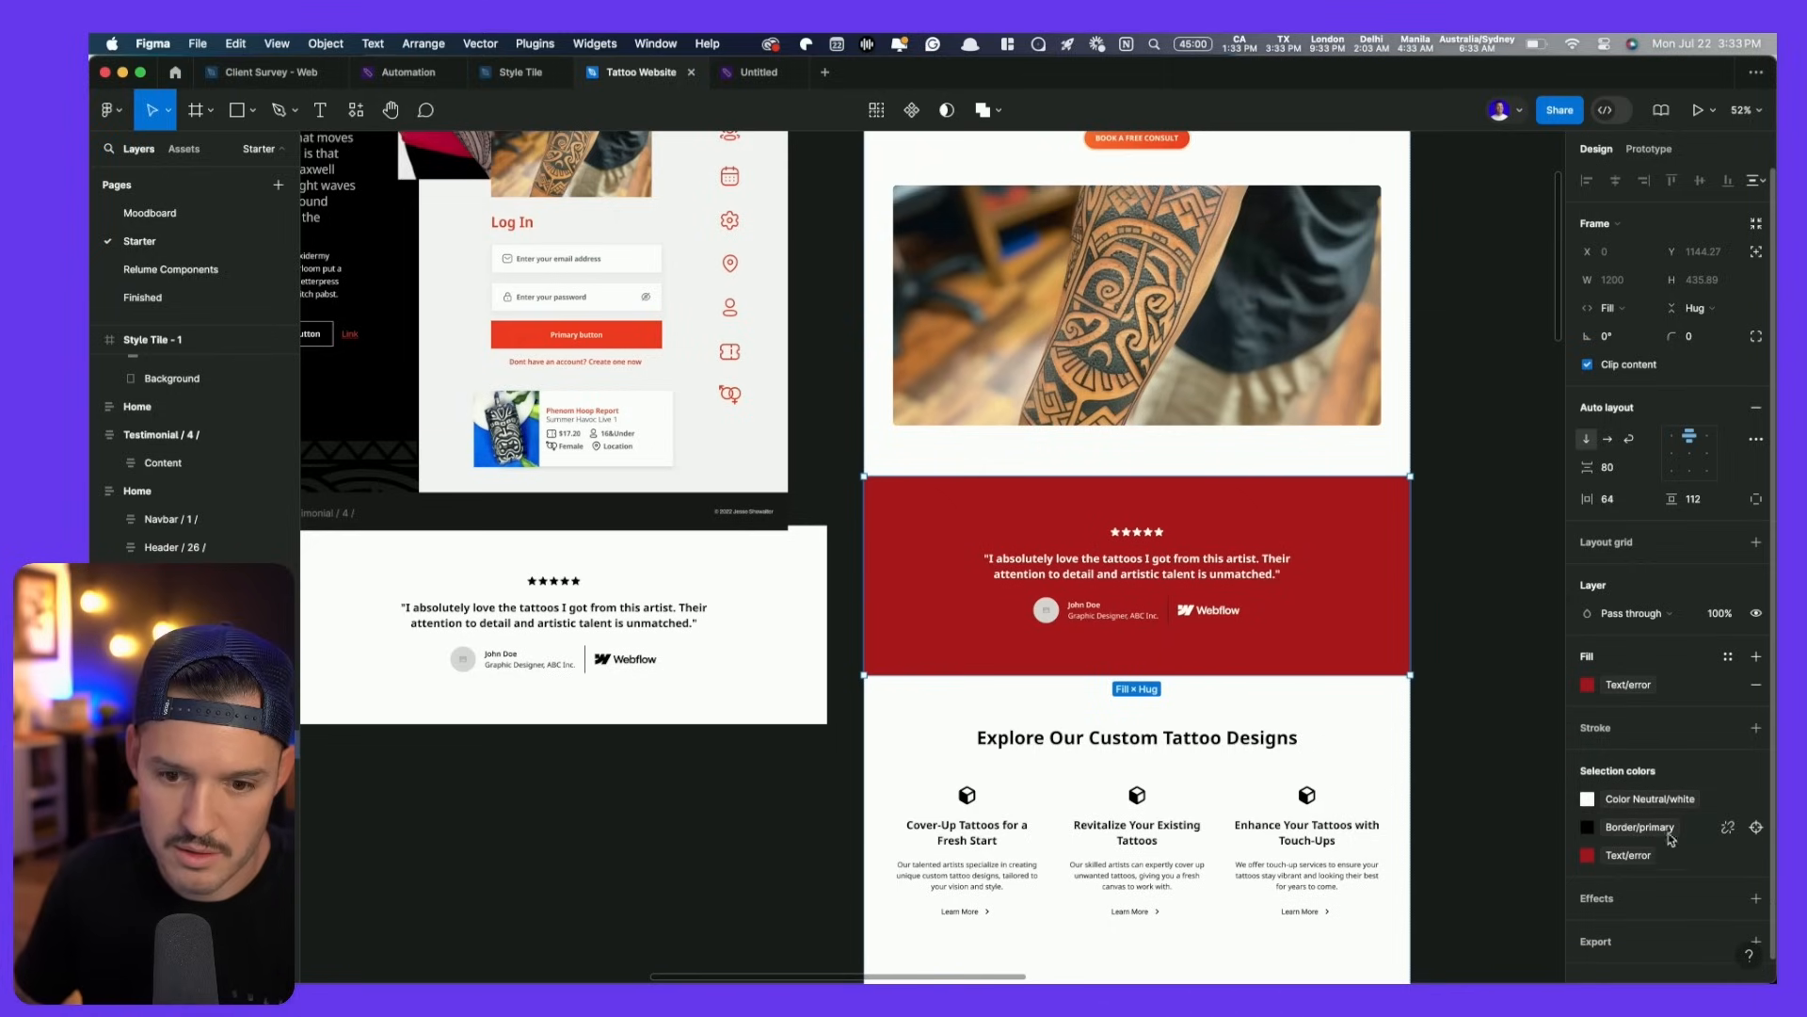
left_click(1588, 827)
left_click(1450, 836)
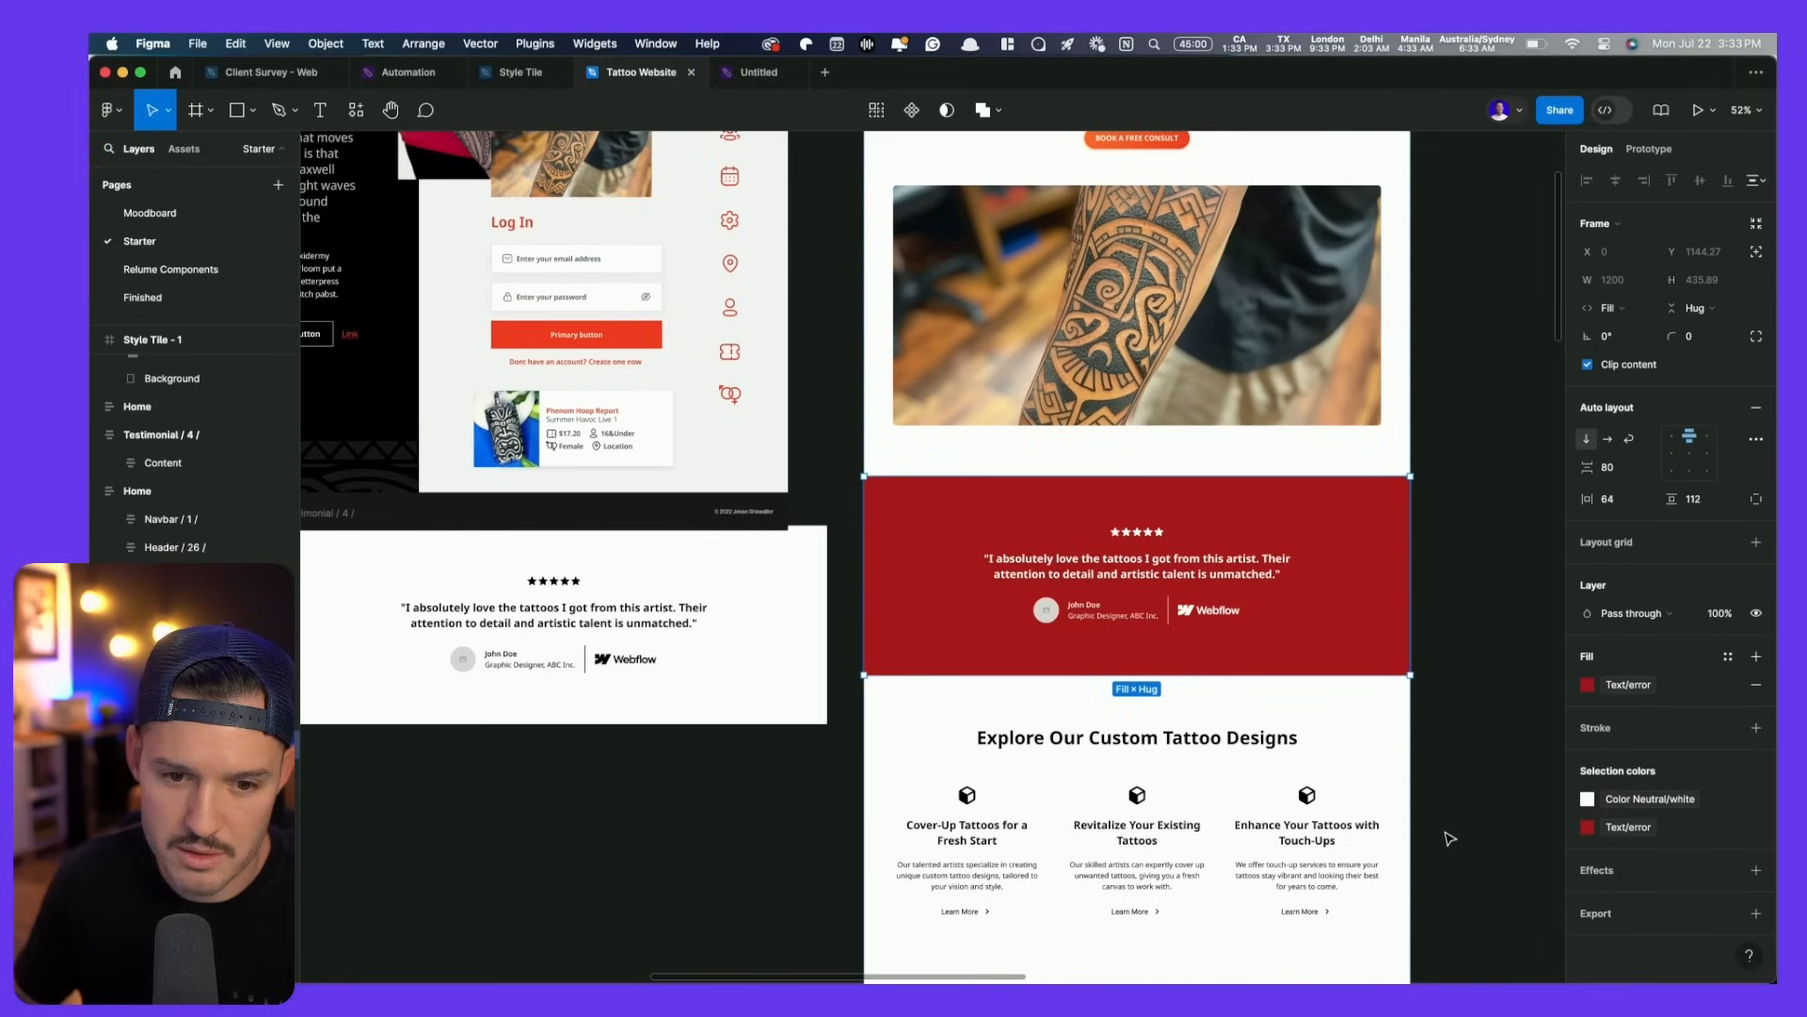
left_click(1621, 687)
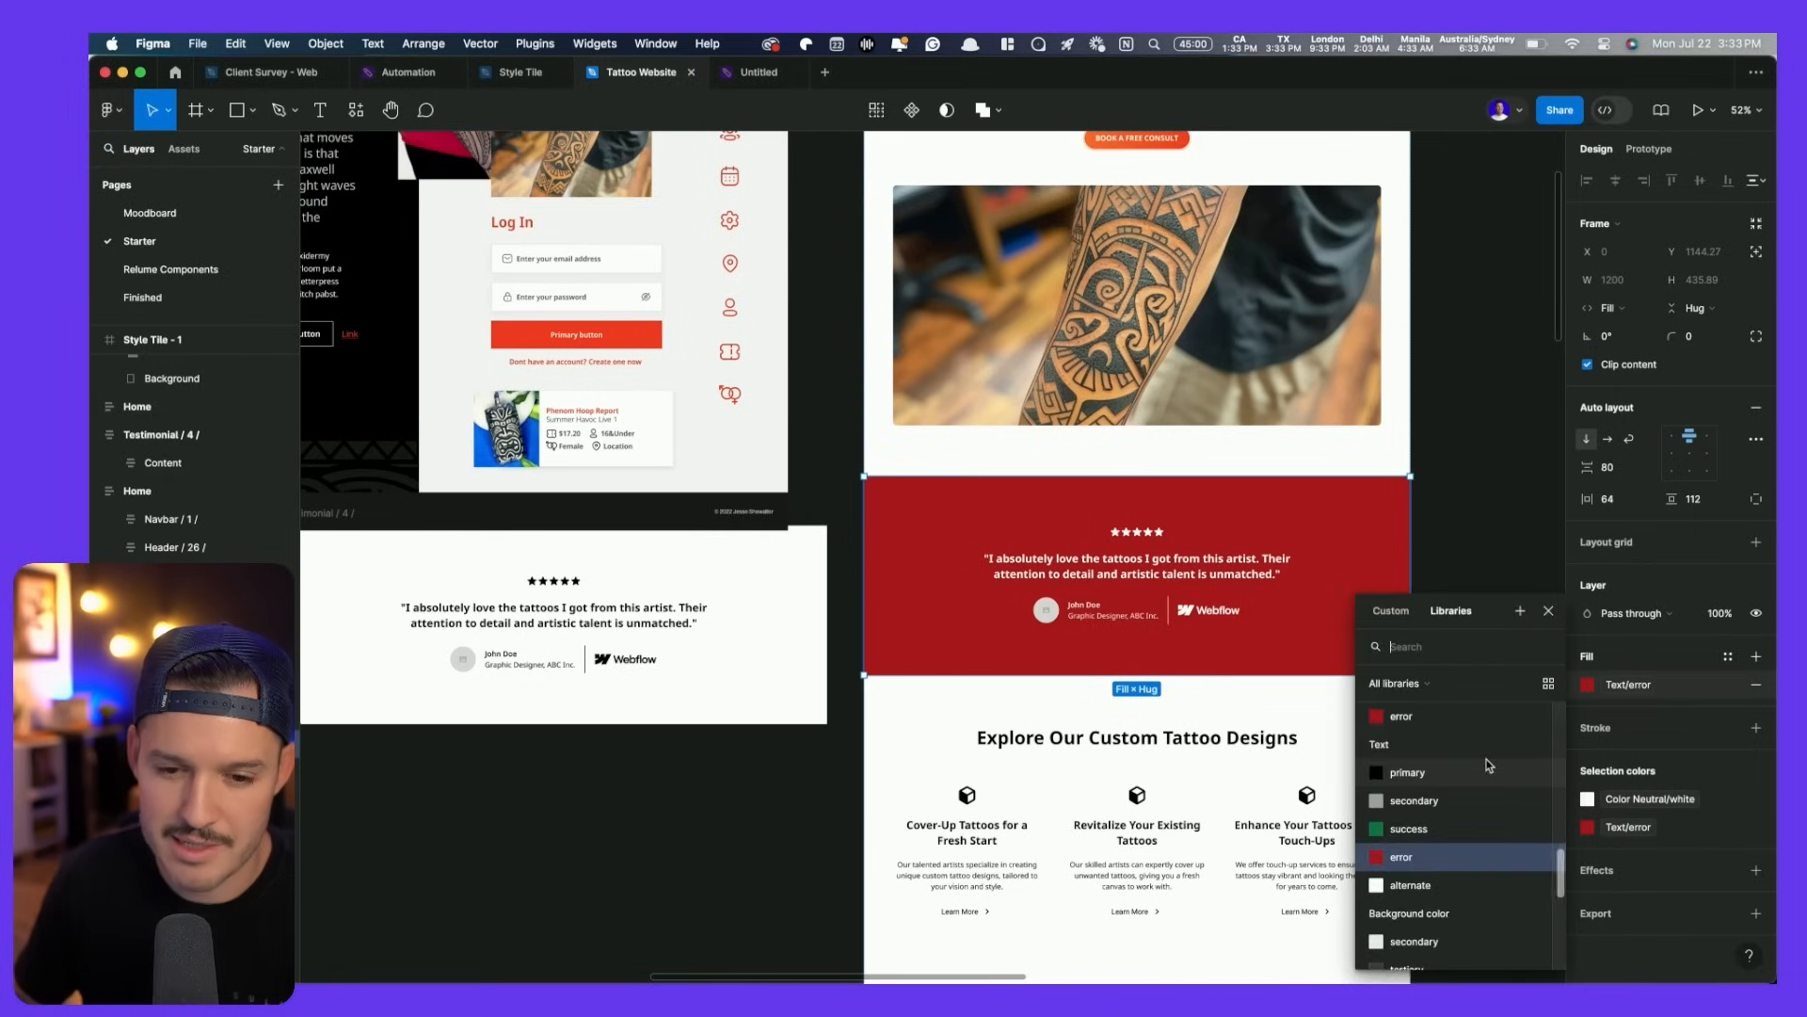
left_click(1432, 780)
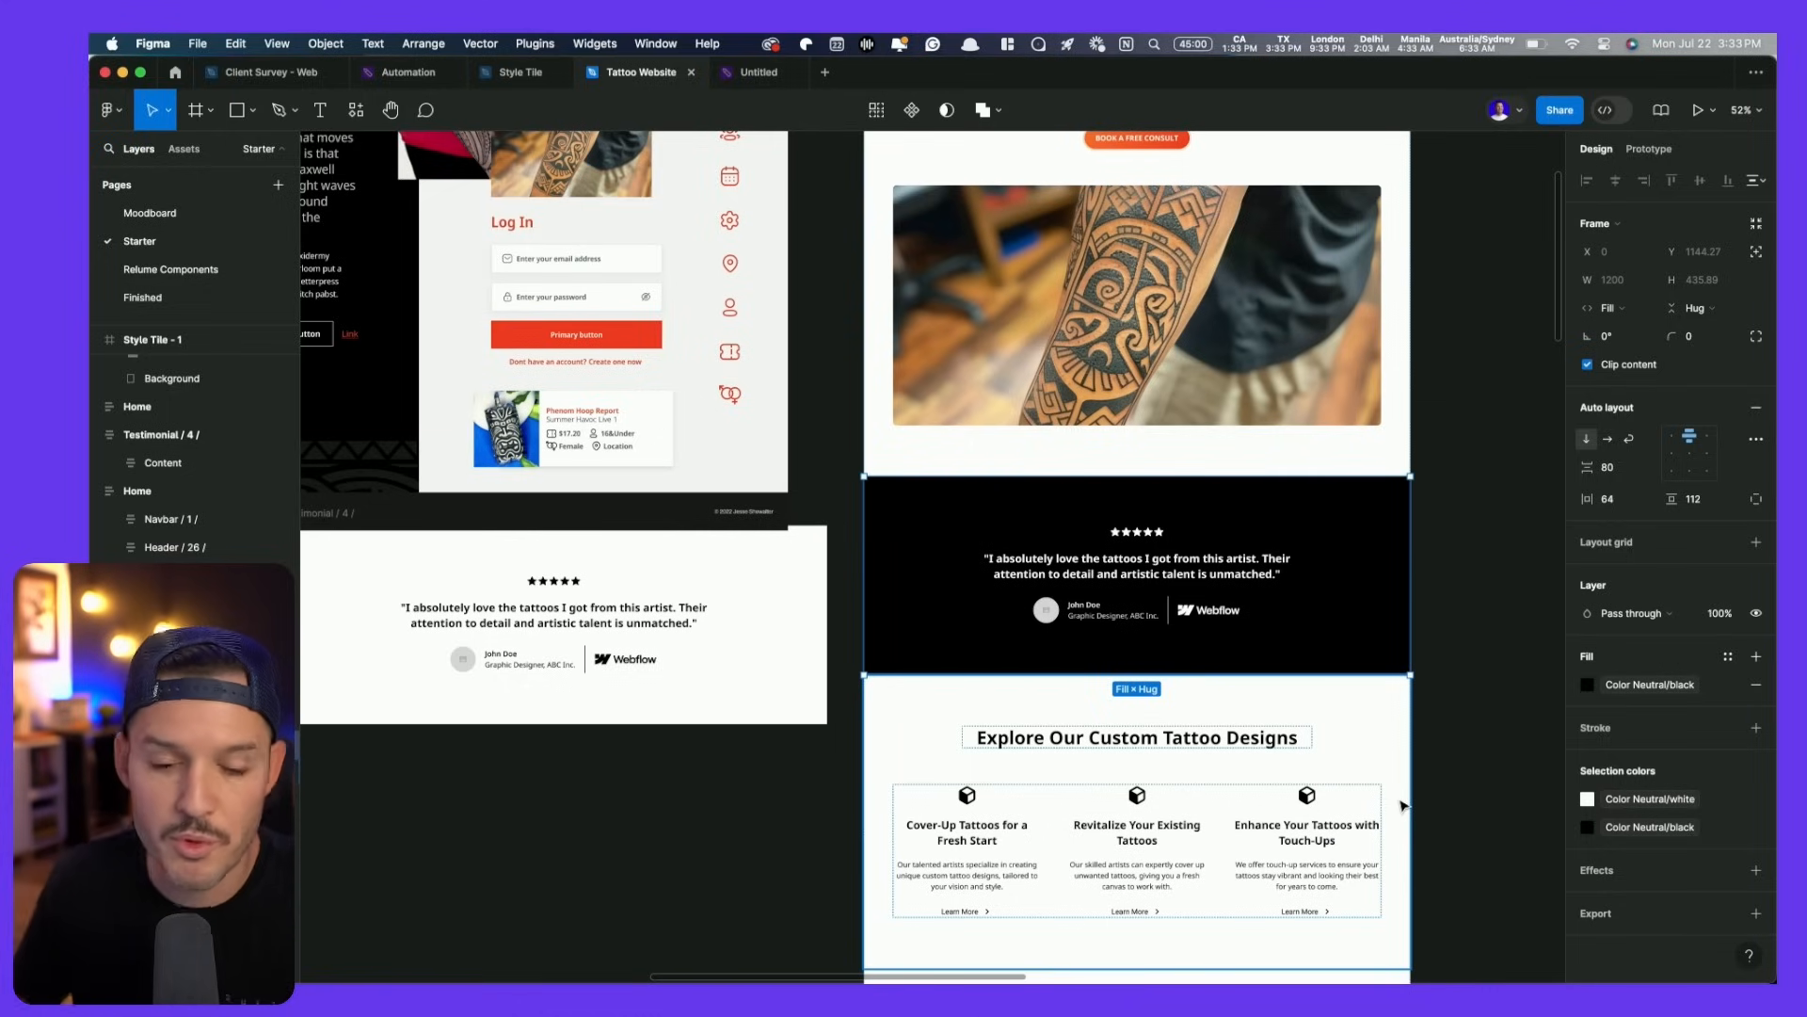
- Fill the testimonial content block with the neutral darker colour style
double_click(1160, 591)
left_click(1150, 583)
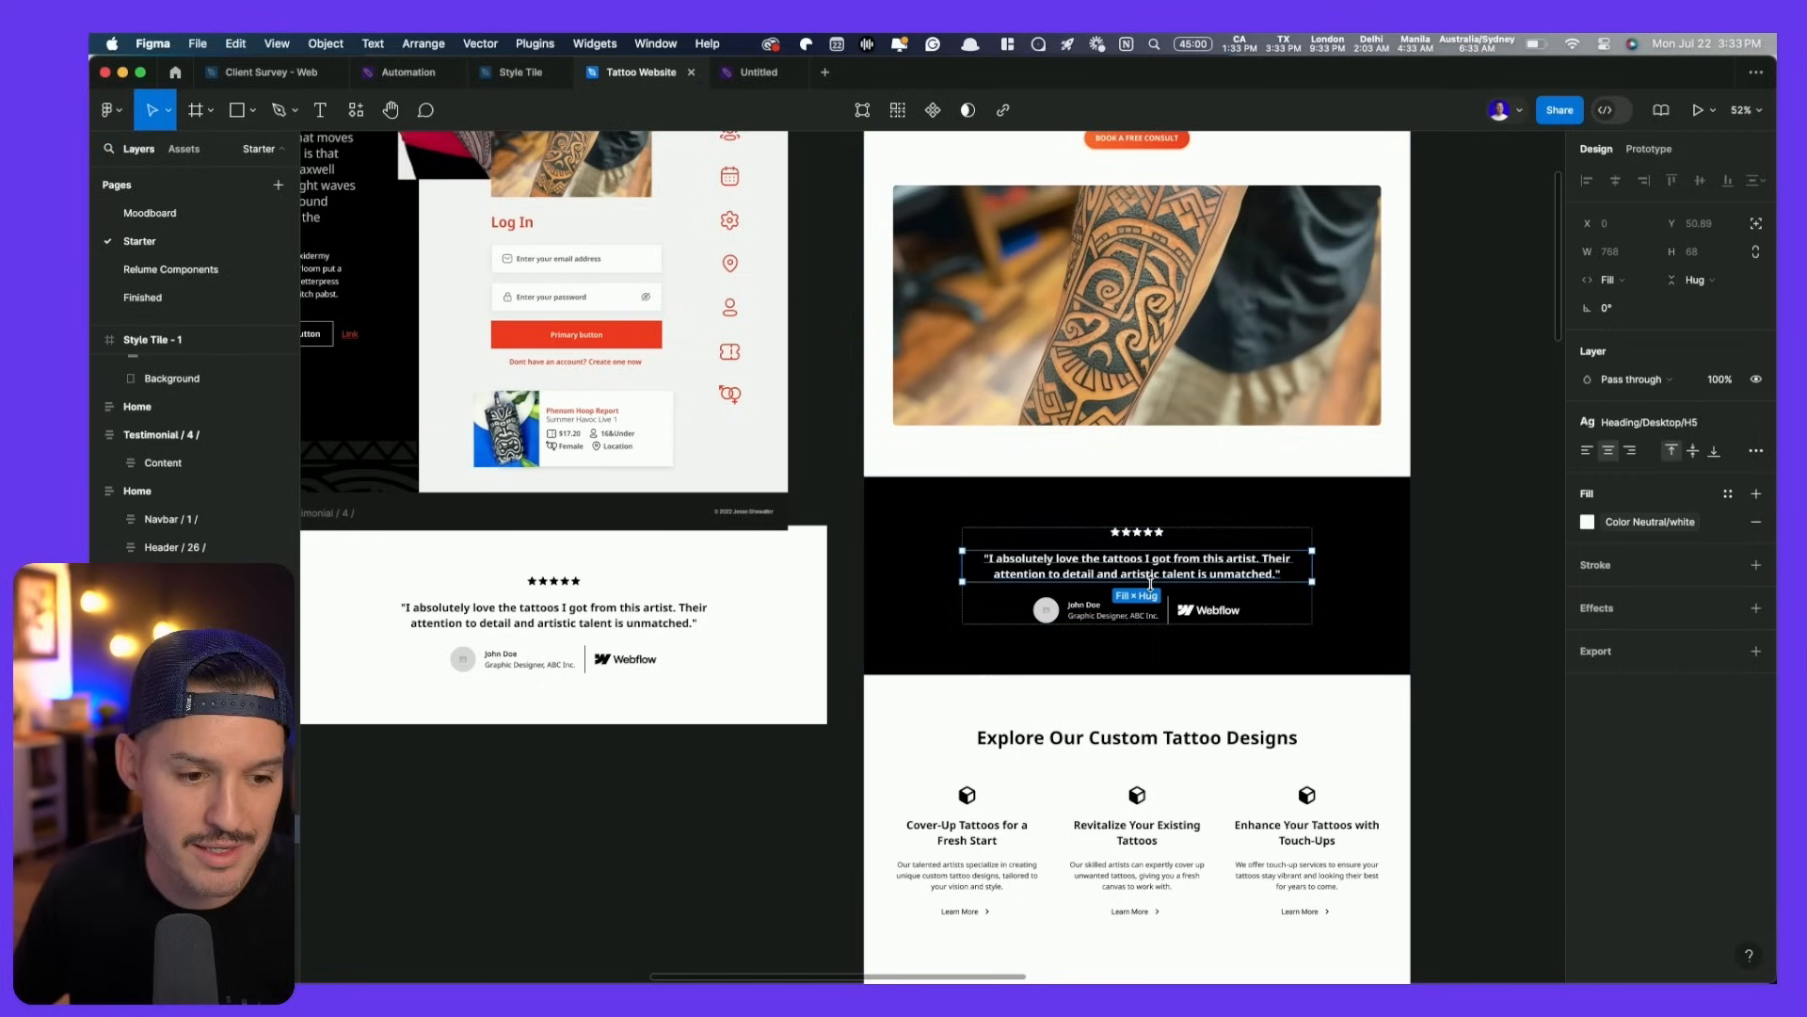
scroll(1271, 554, "up", 5)
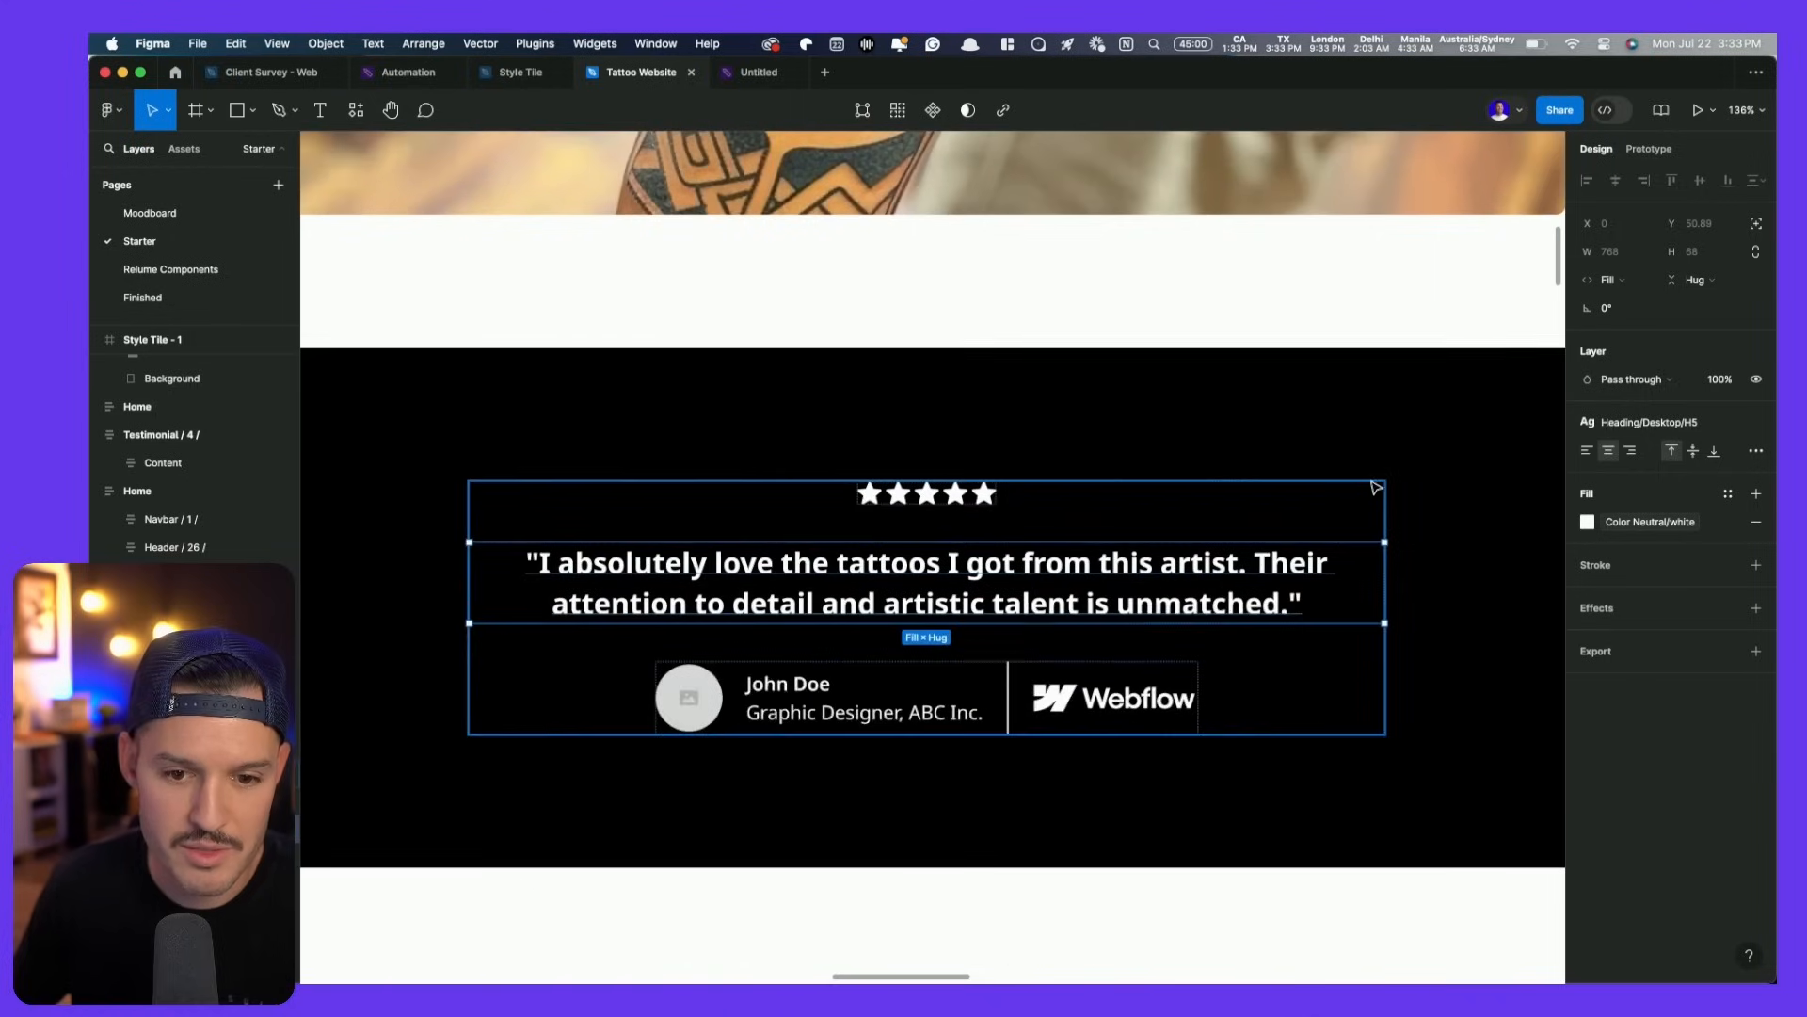
left_click(1334, 497)
double_click(1321, 505)
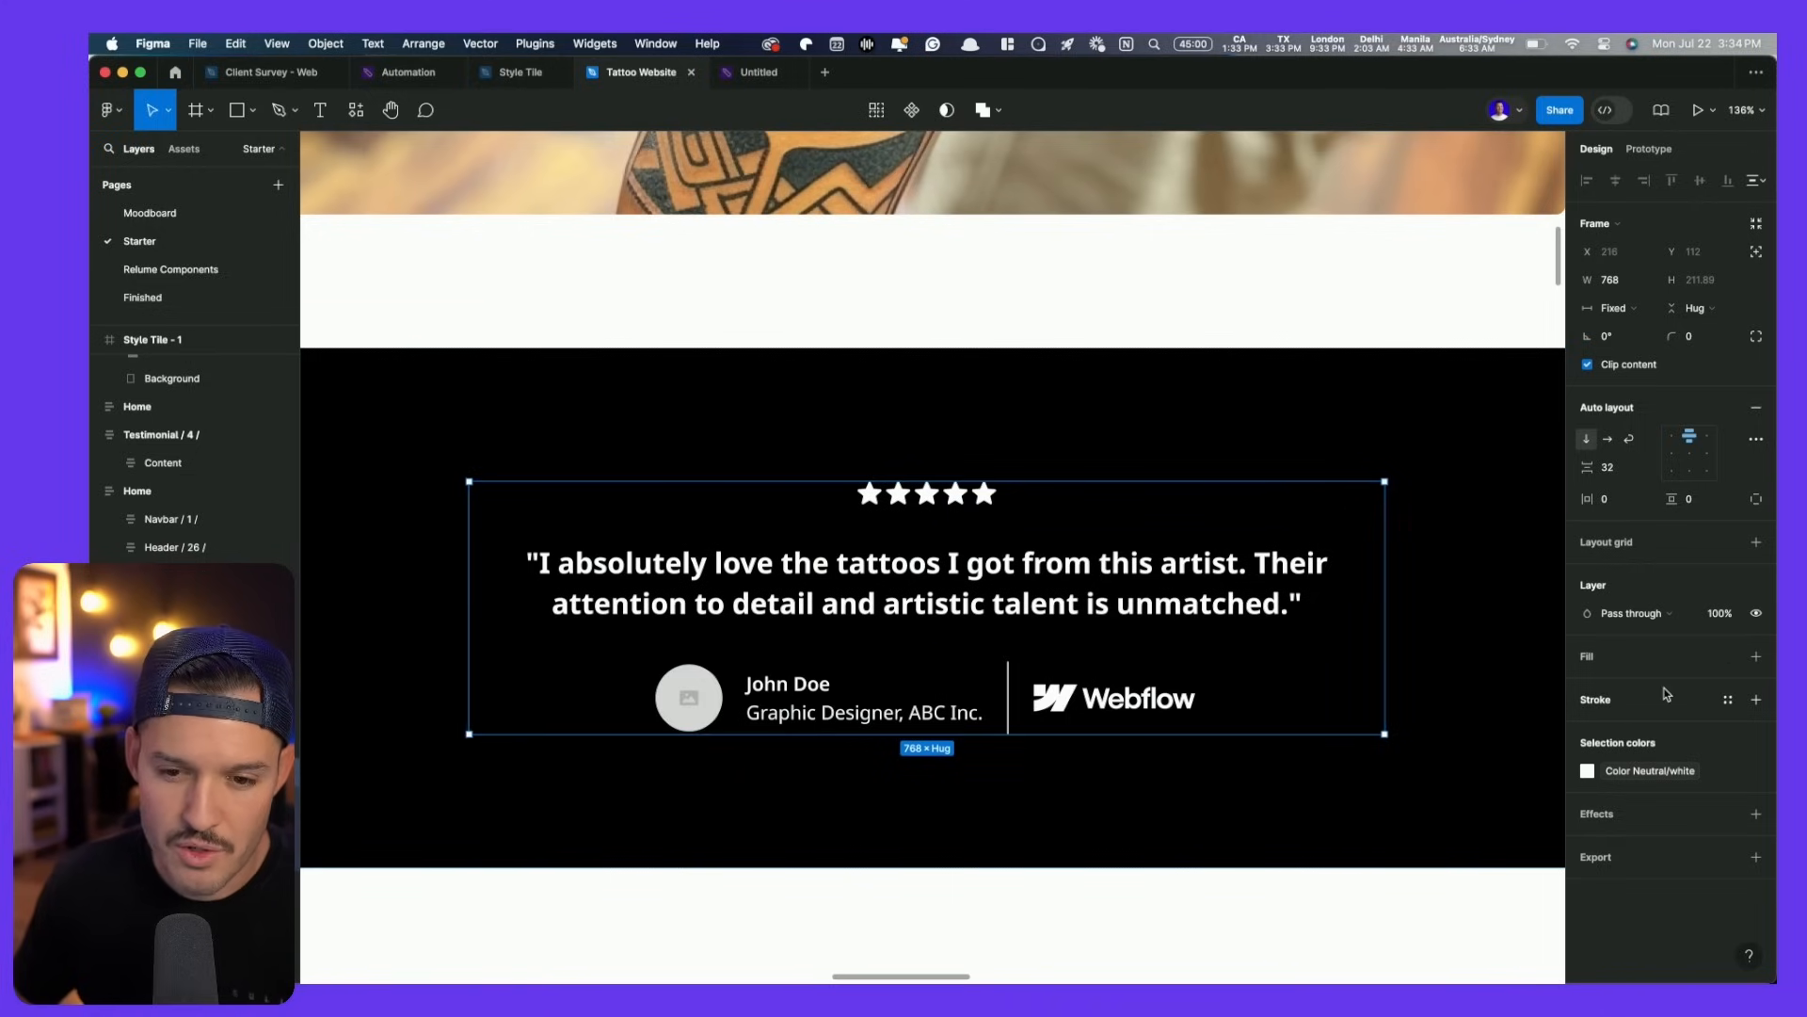
left_click(1725, 659)
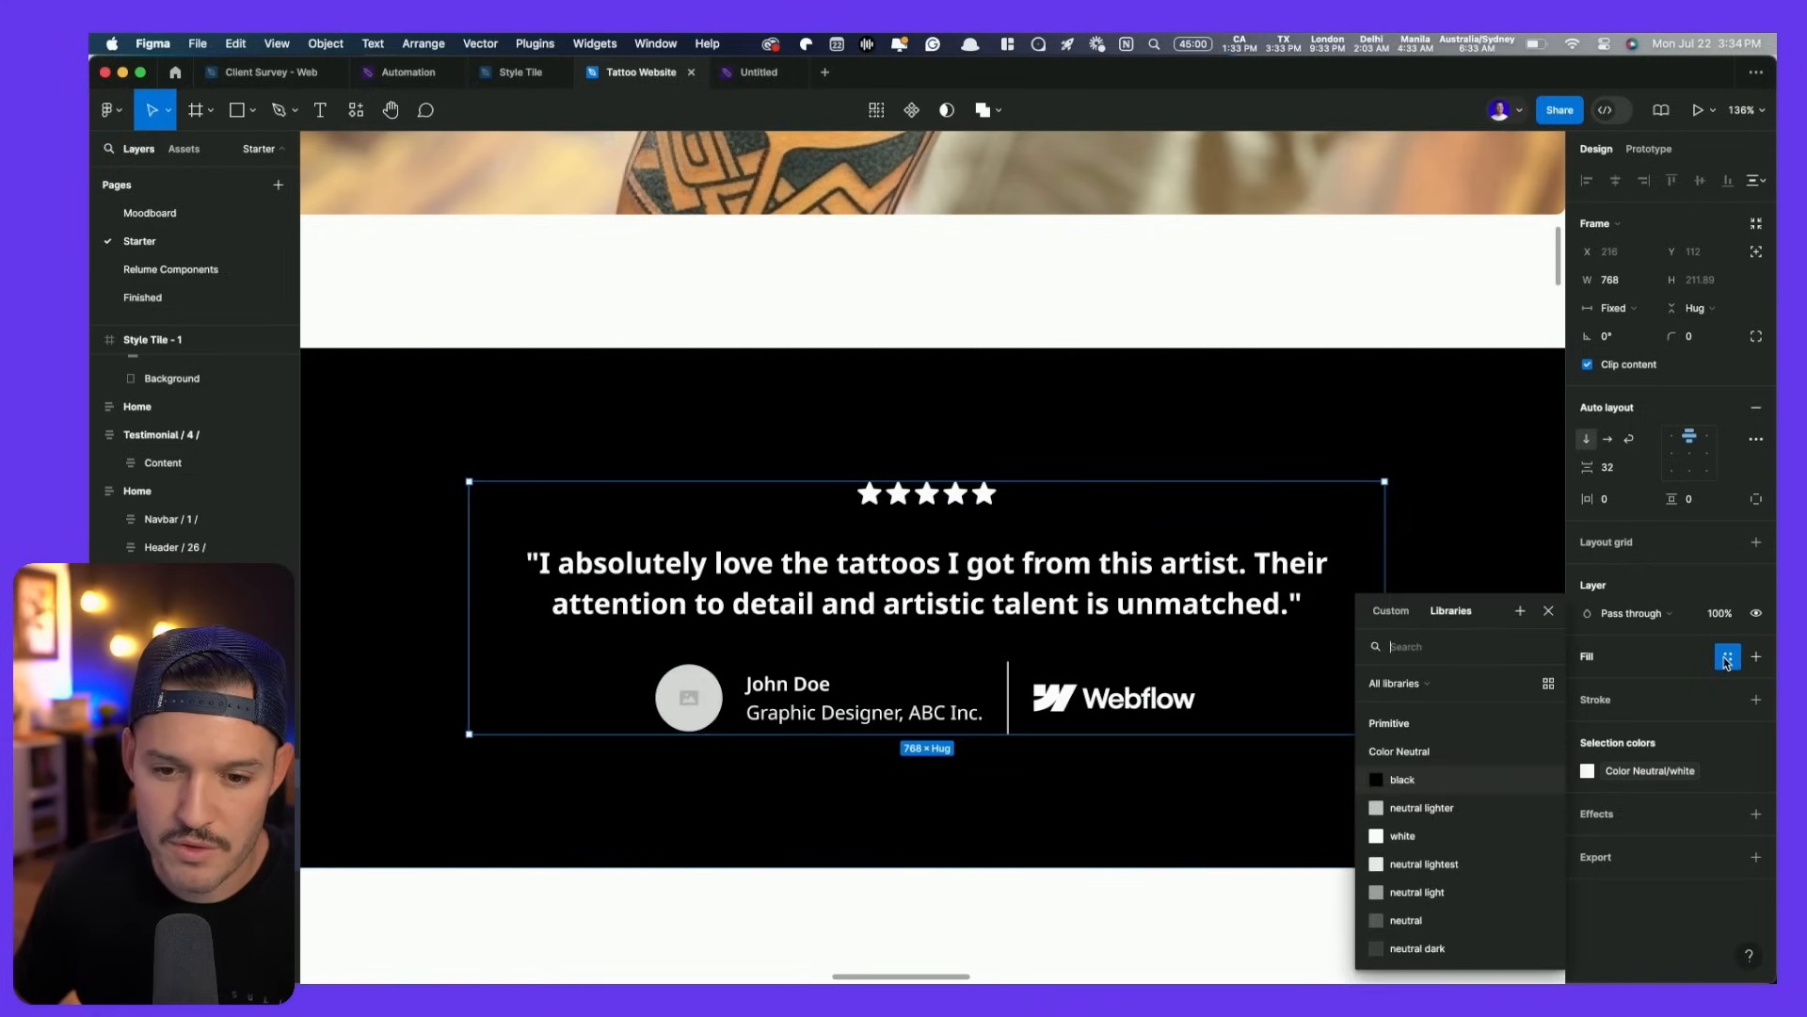
scroll(1454, 922, "down", 1)
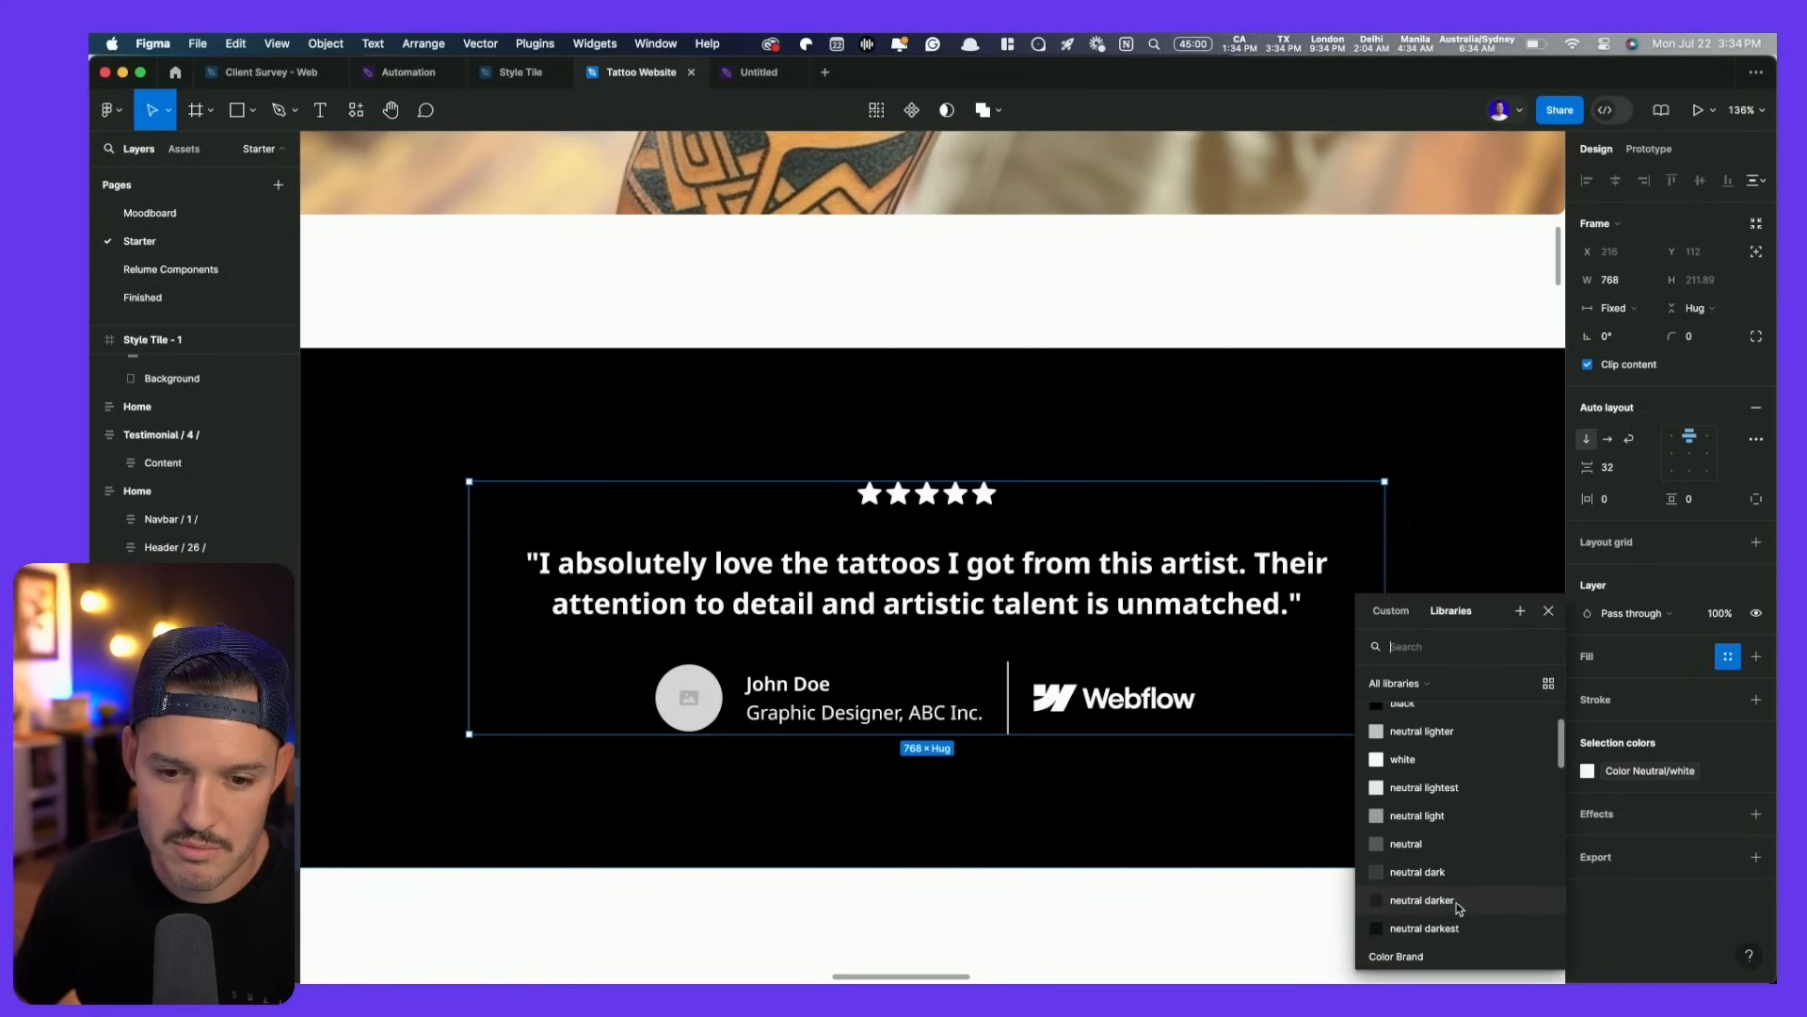
left_click(1421, 900)
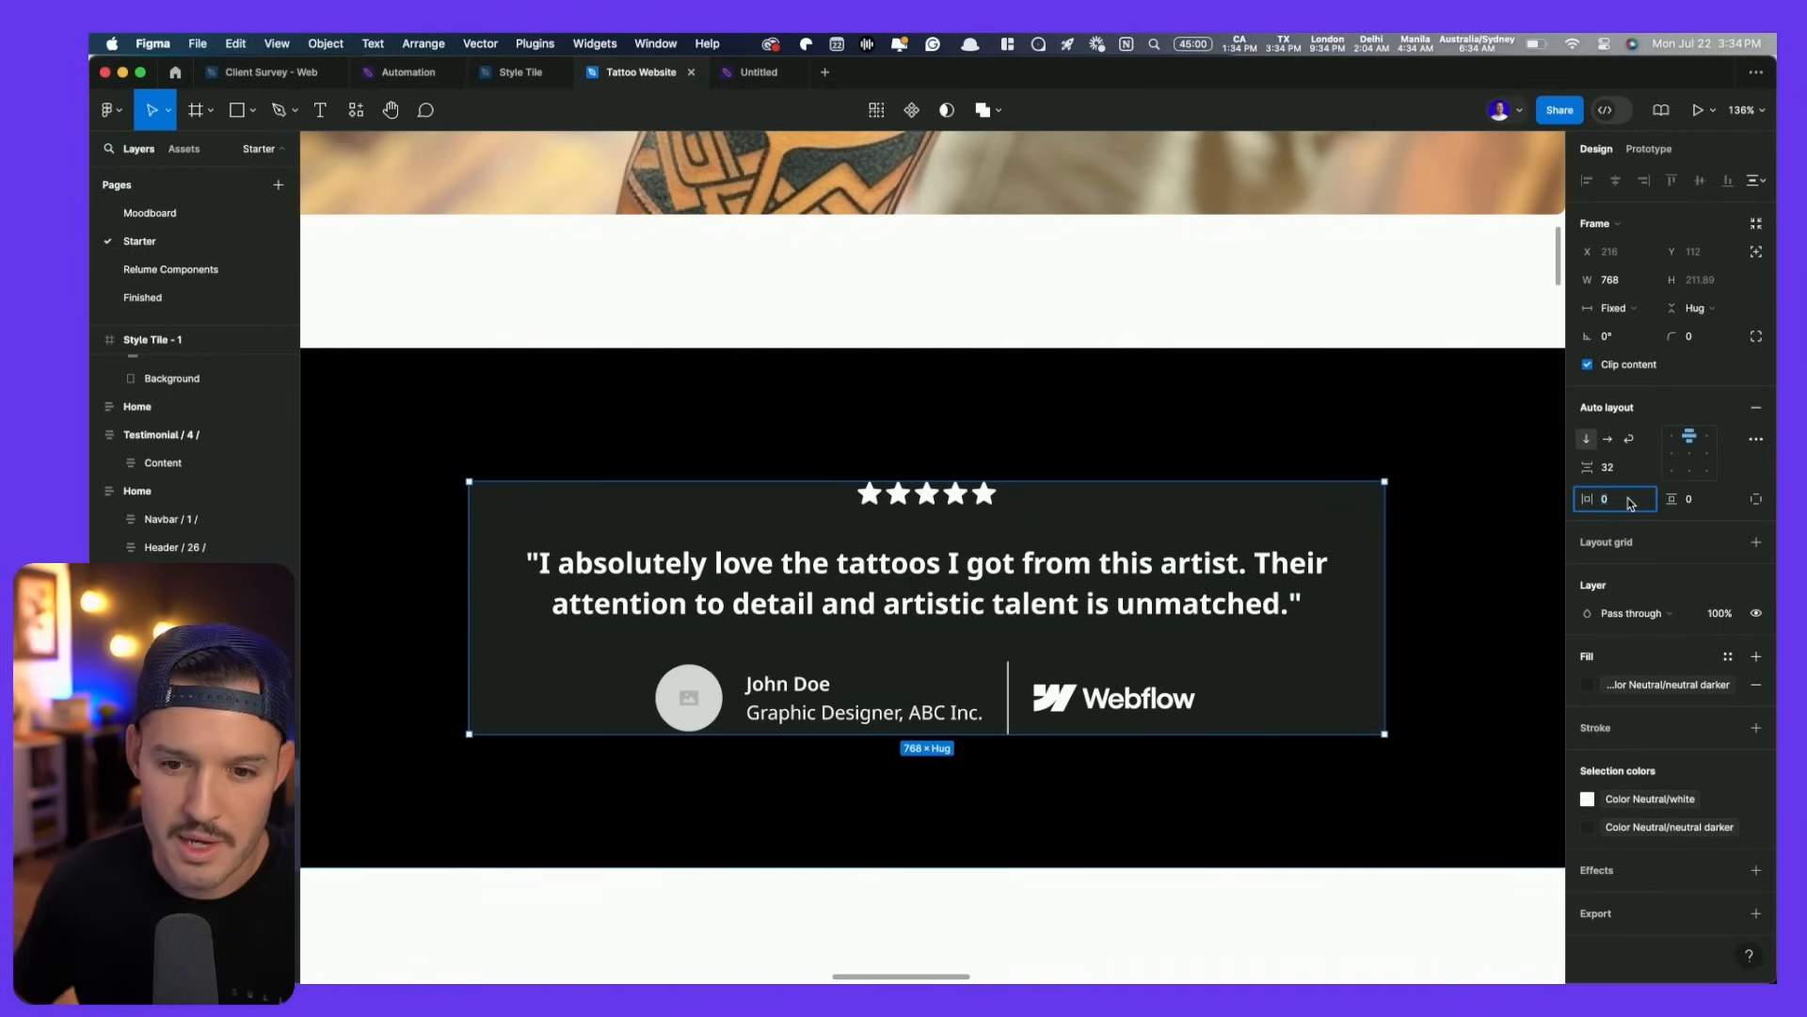
- Set the block's padding to 8 sides and 16 vertical, and make its width hug contents
type("8")
key("Tab")
type("16")
key("Return")
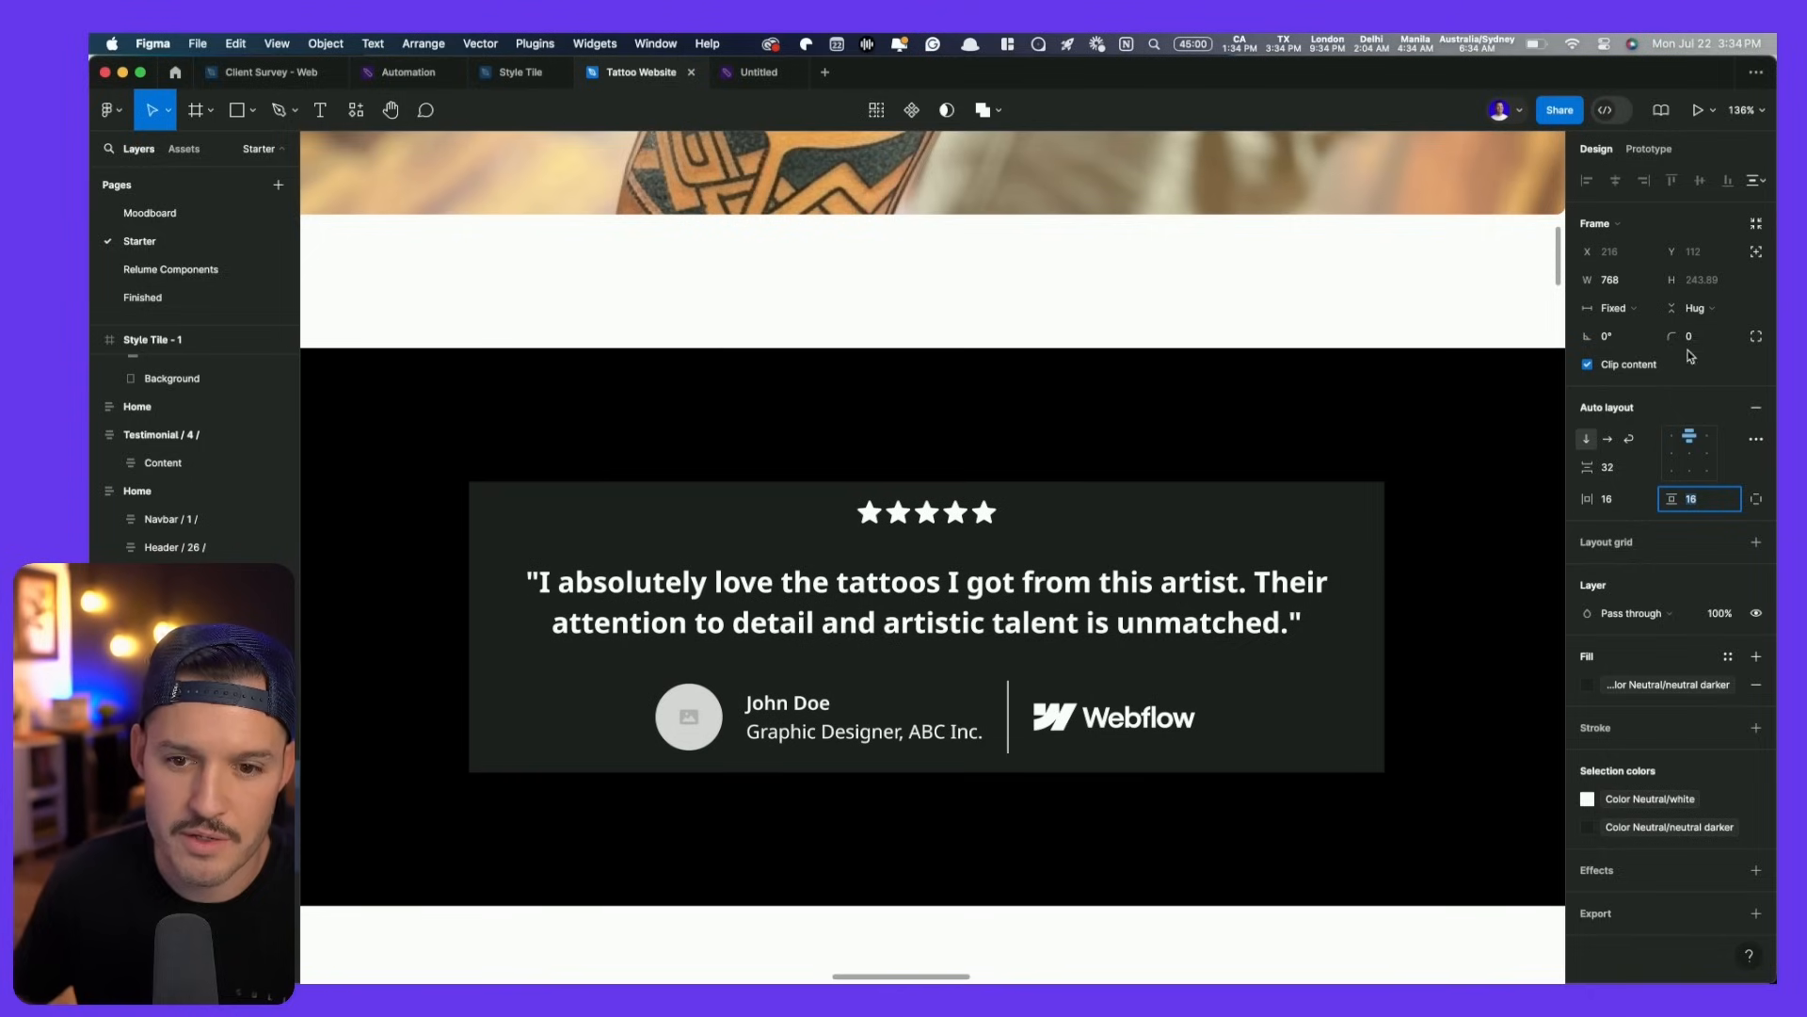
left_click(1617, 308)
left_click(1653, 329)
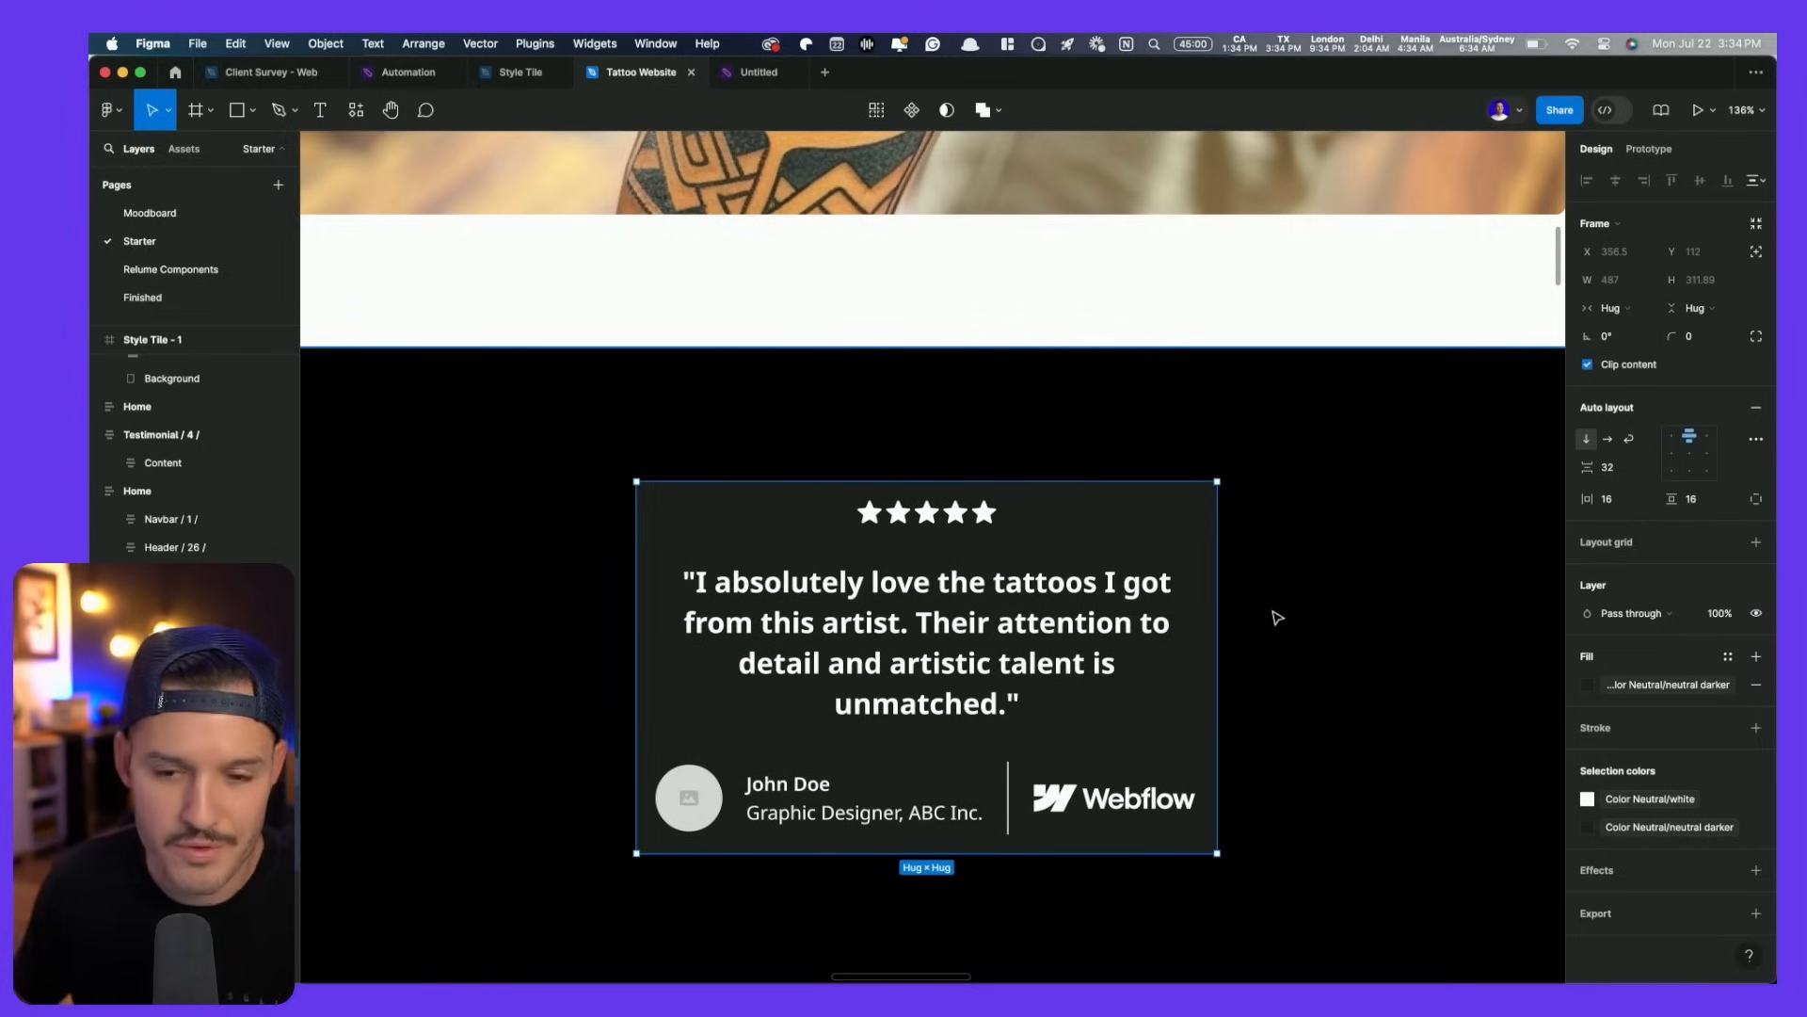
left_click(801, 833)
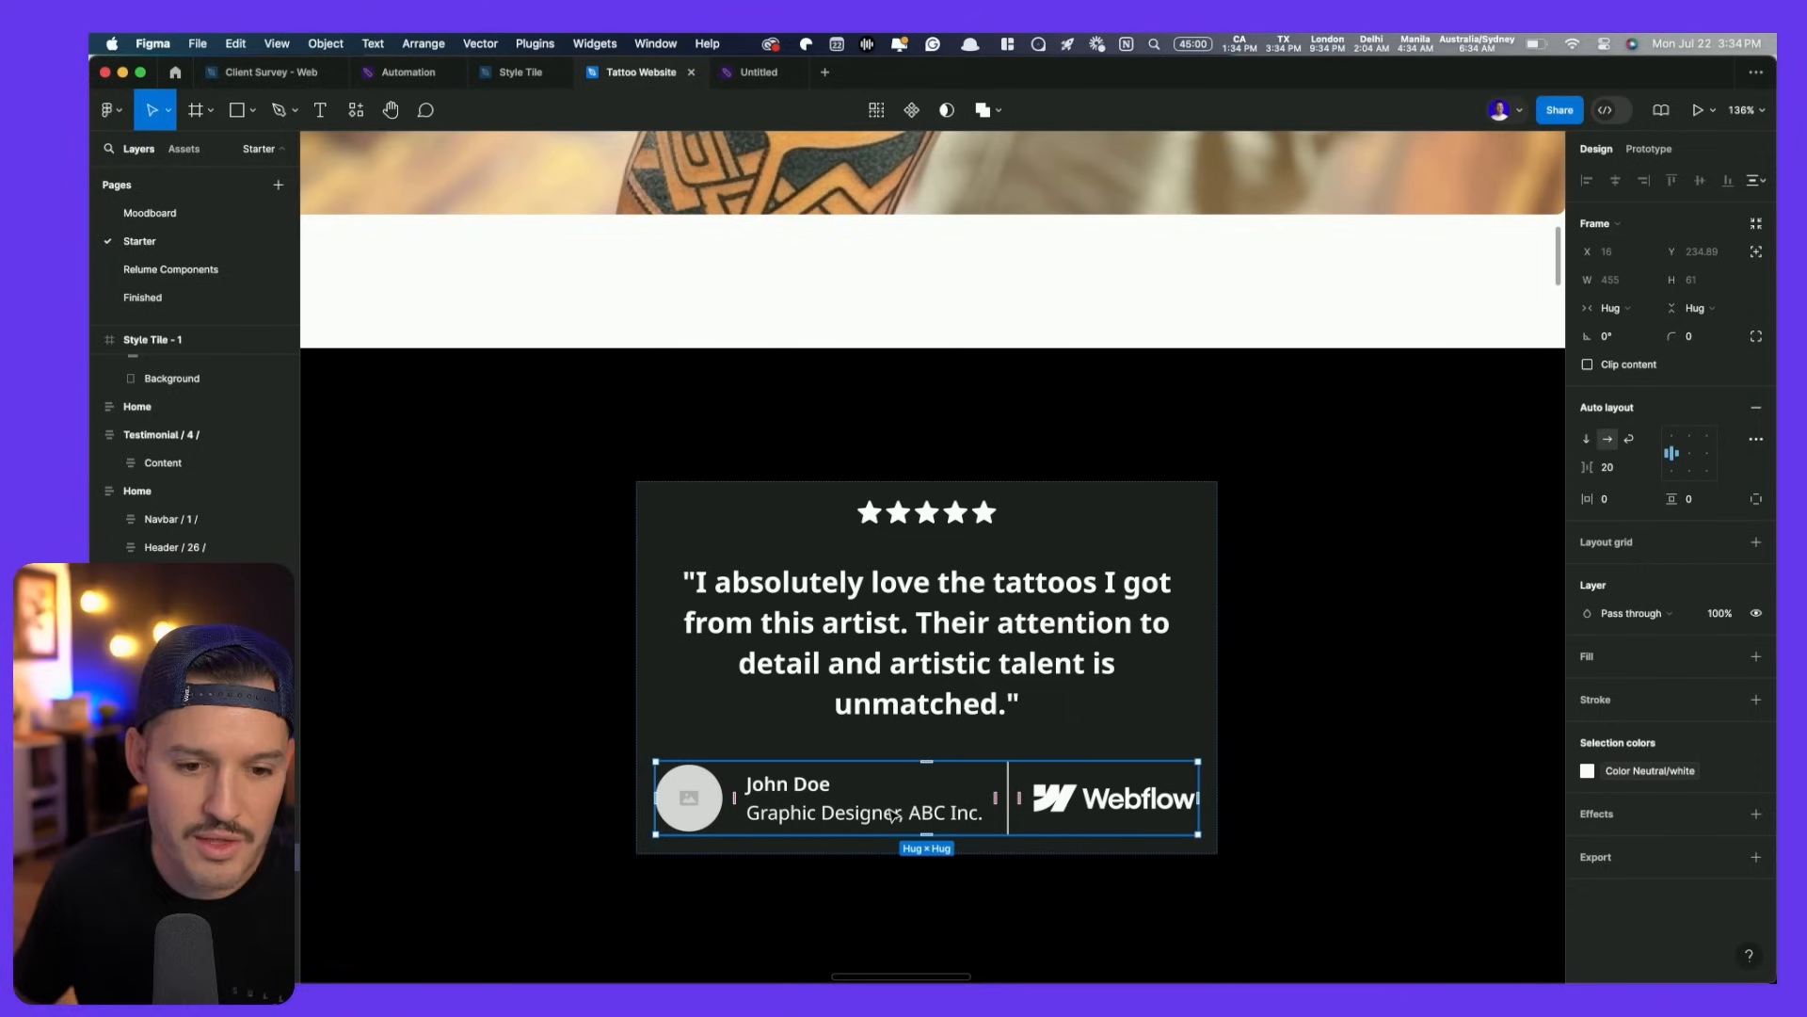
- Delete the Webflow logo, divider line, avatar and job title from the testimonial card
left_click(1098, 802)
key("Delete")
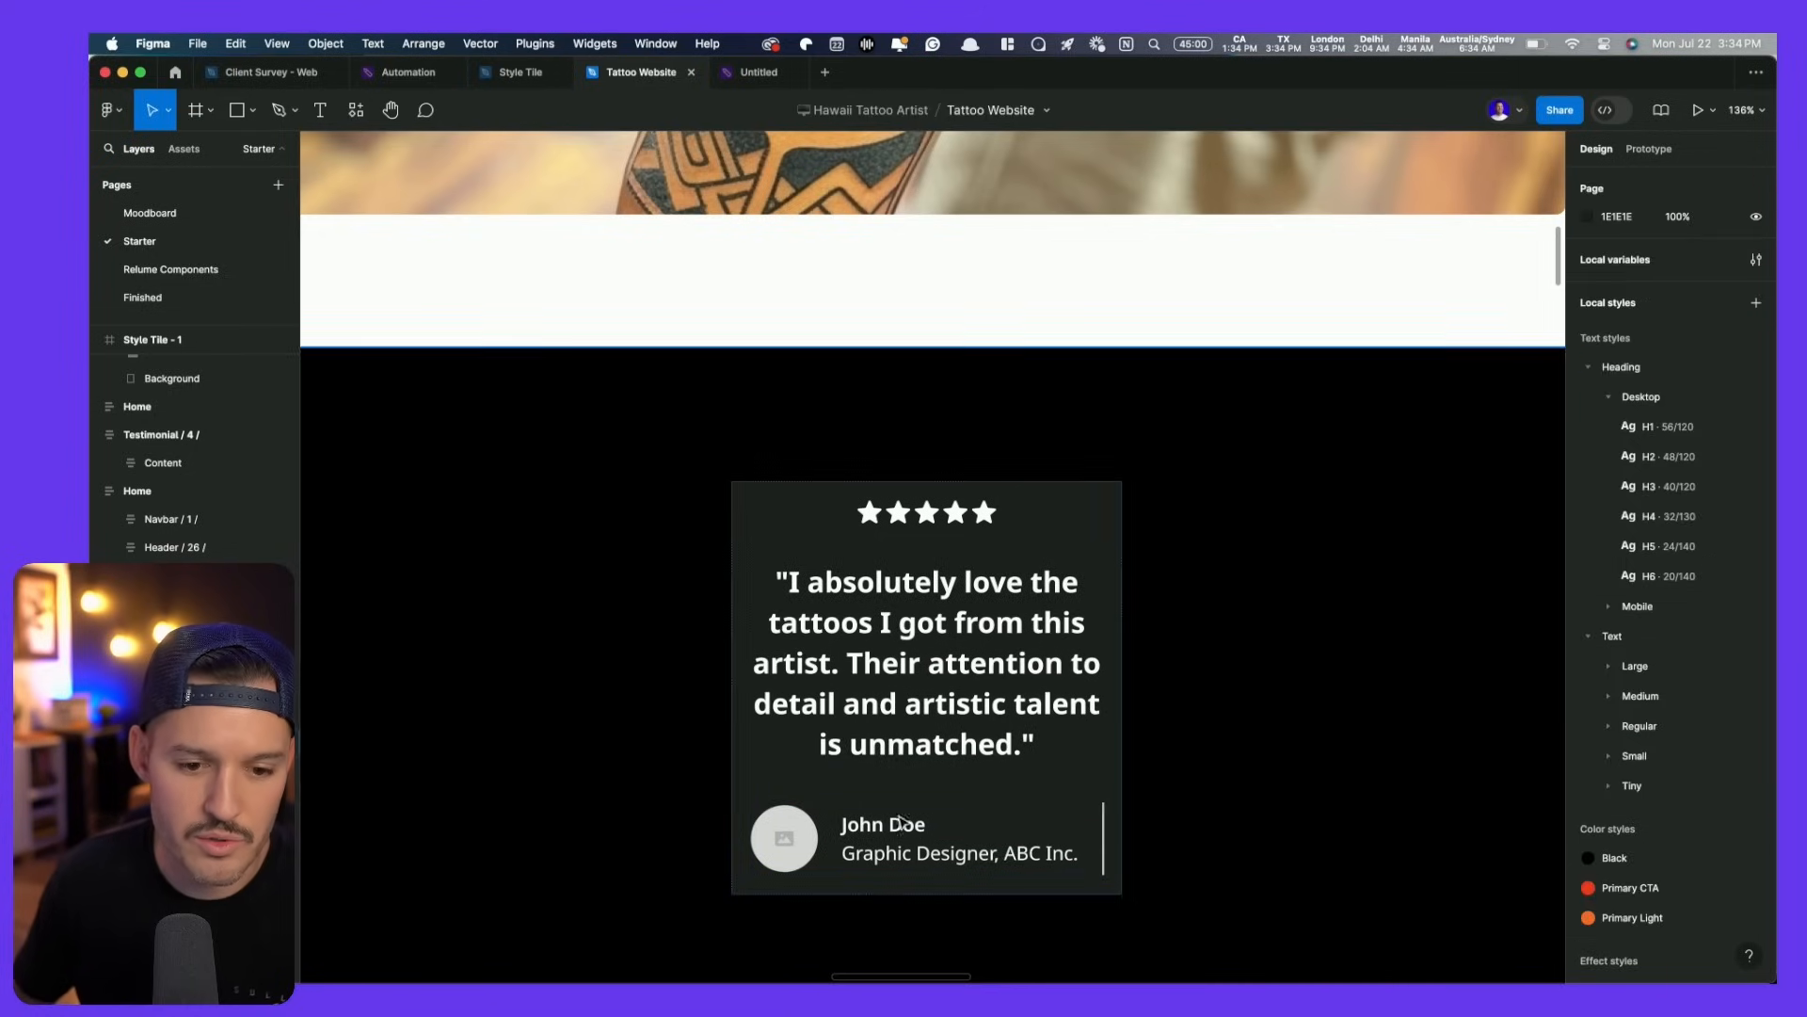
left_click(857, 866)
right_click(899, 859)
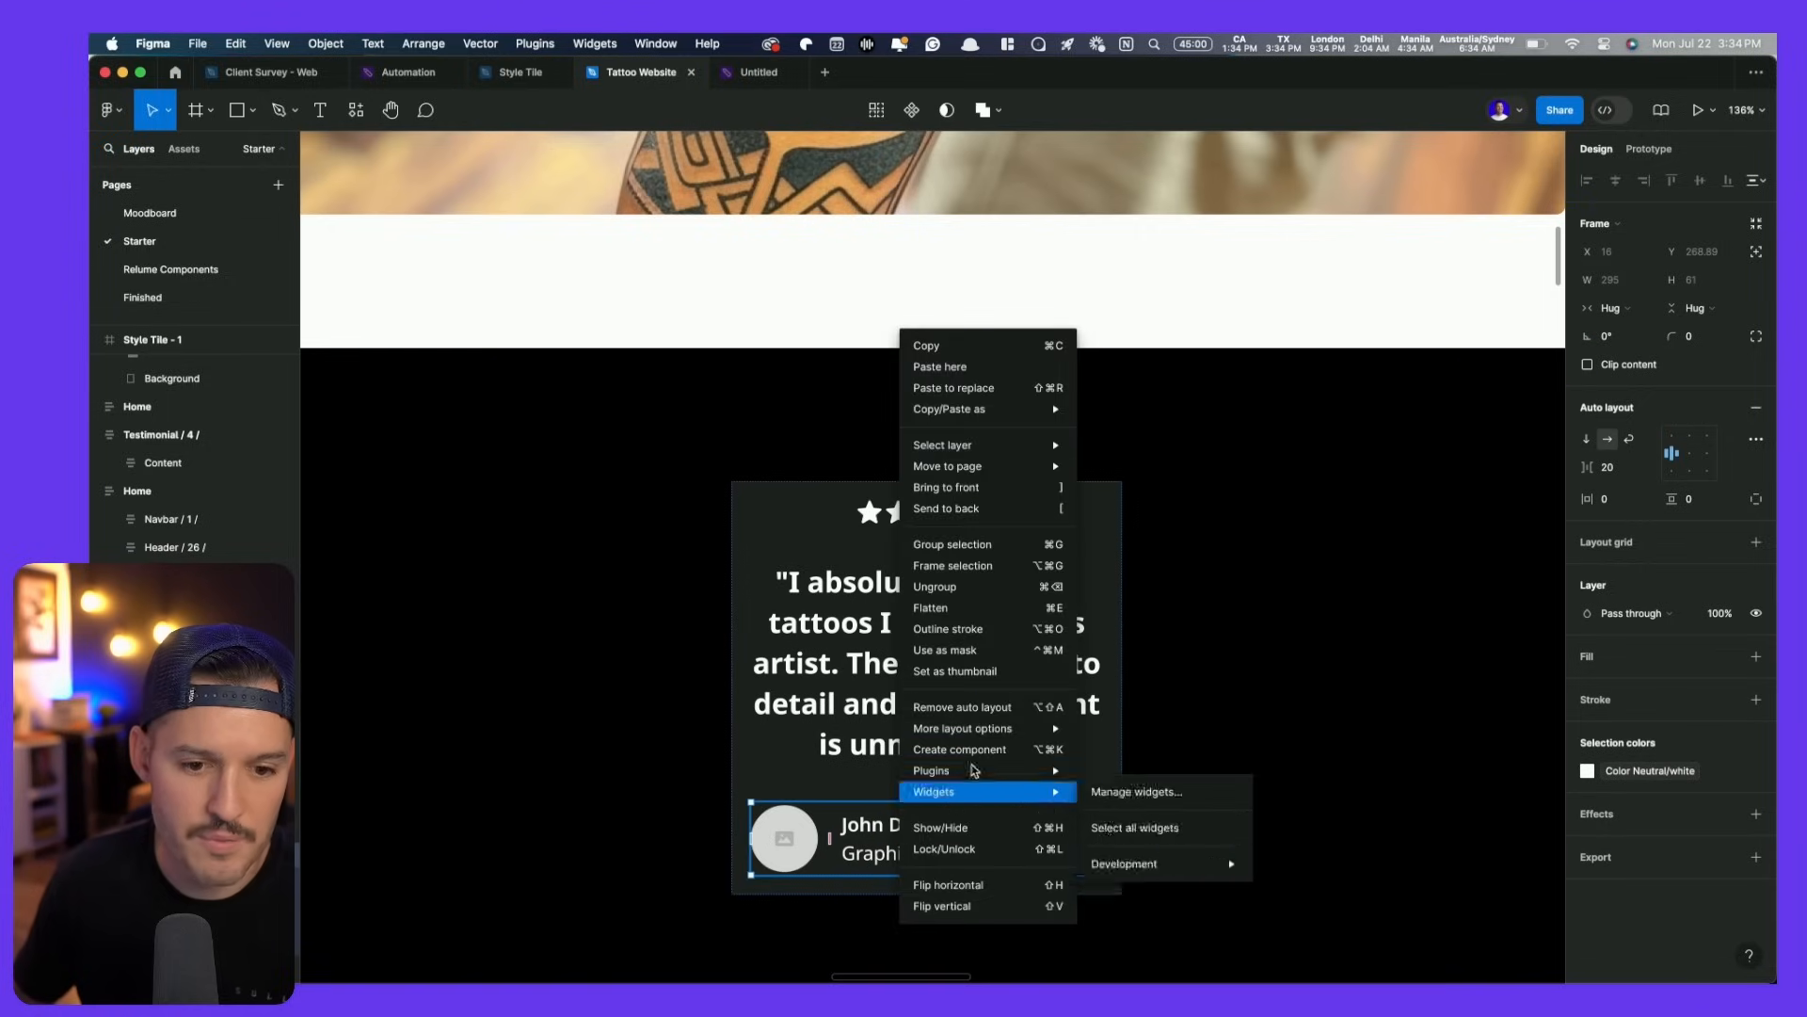
left_click(1102, 839)
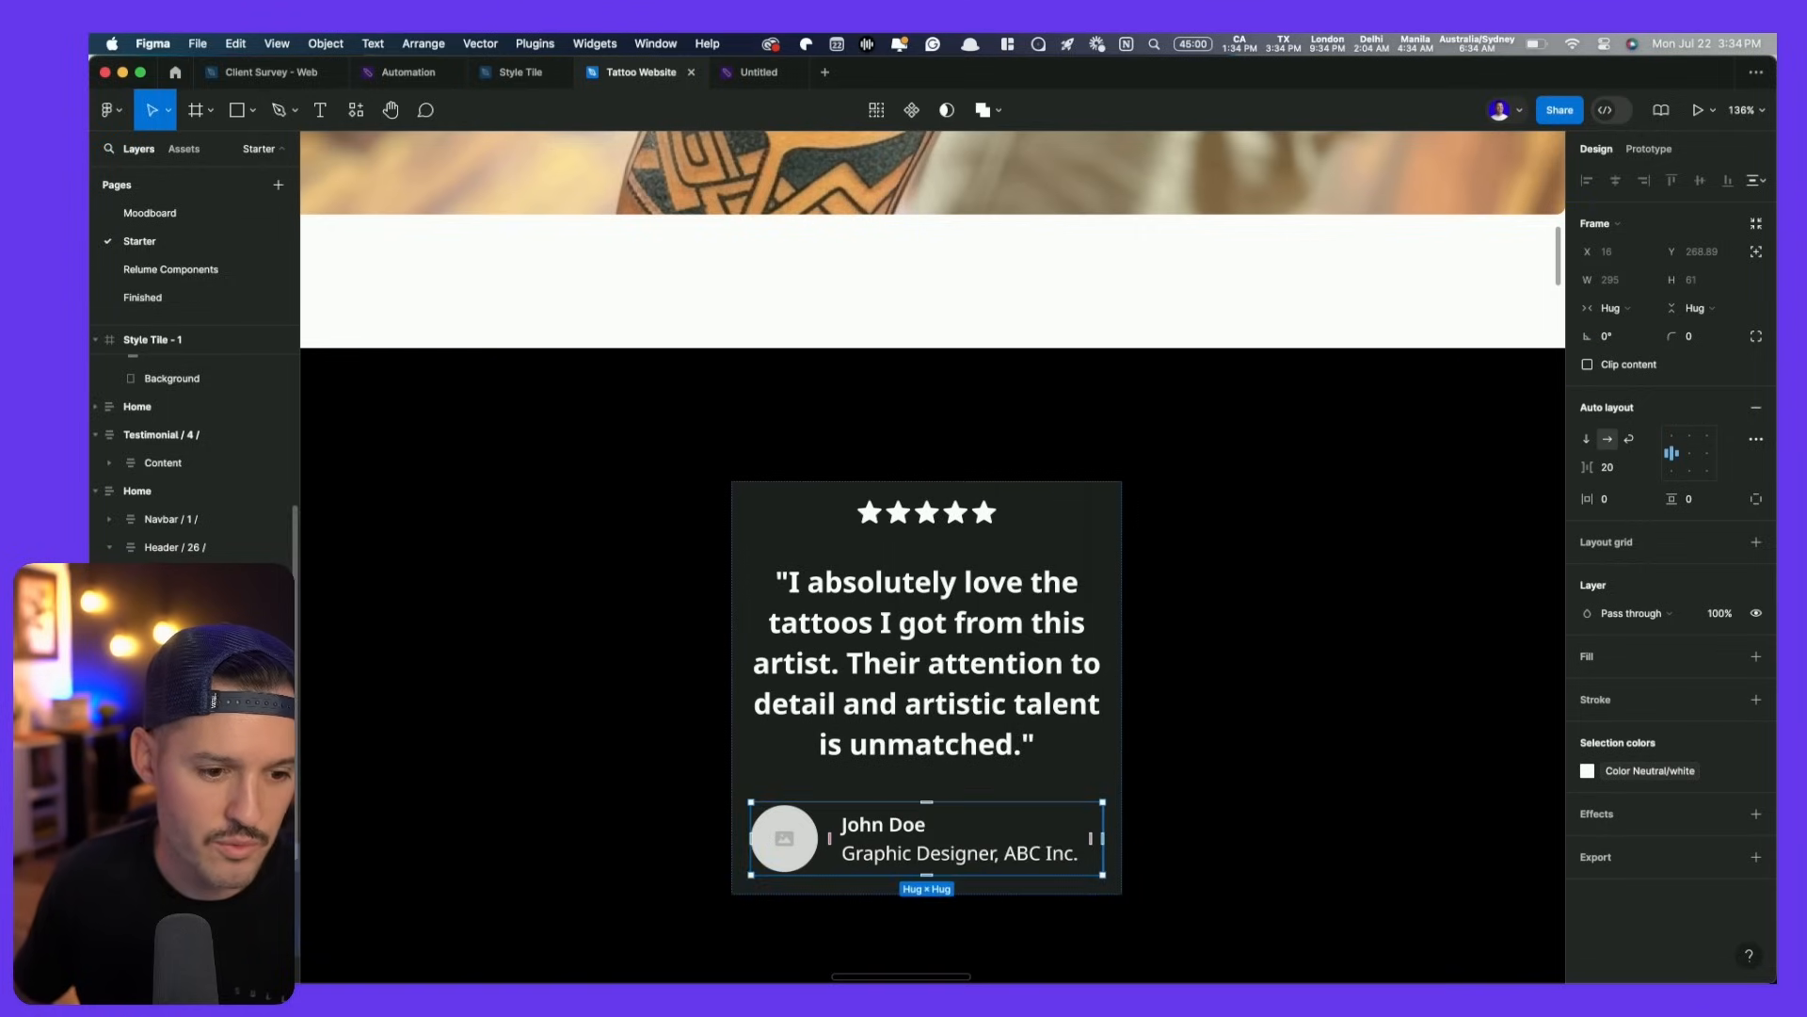
double_click(1102, 838)
key("Delete")
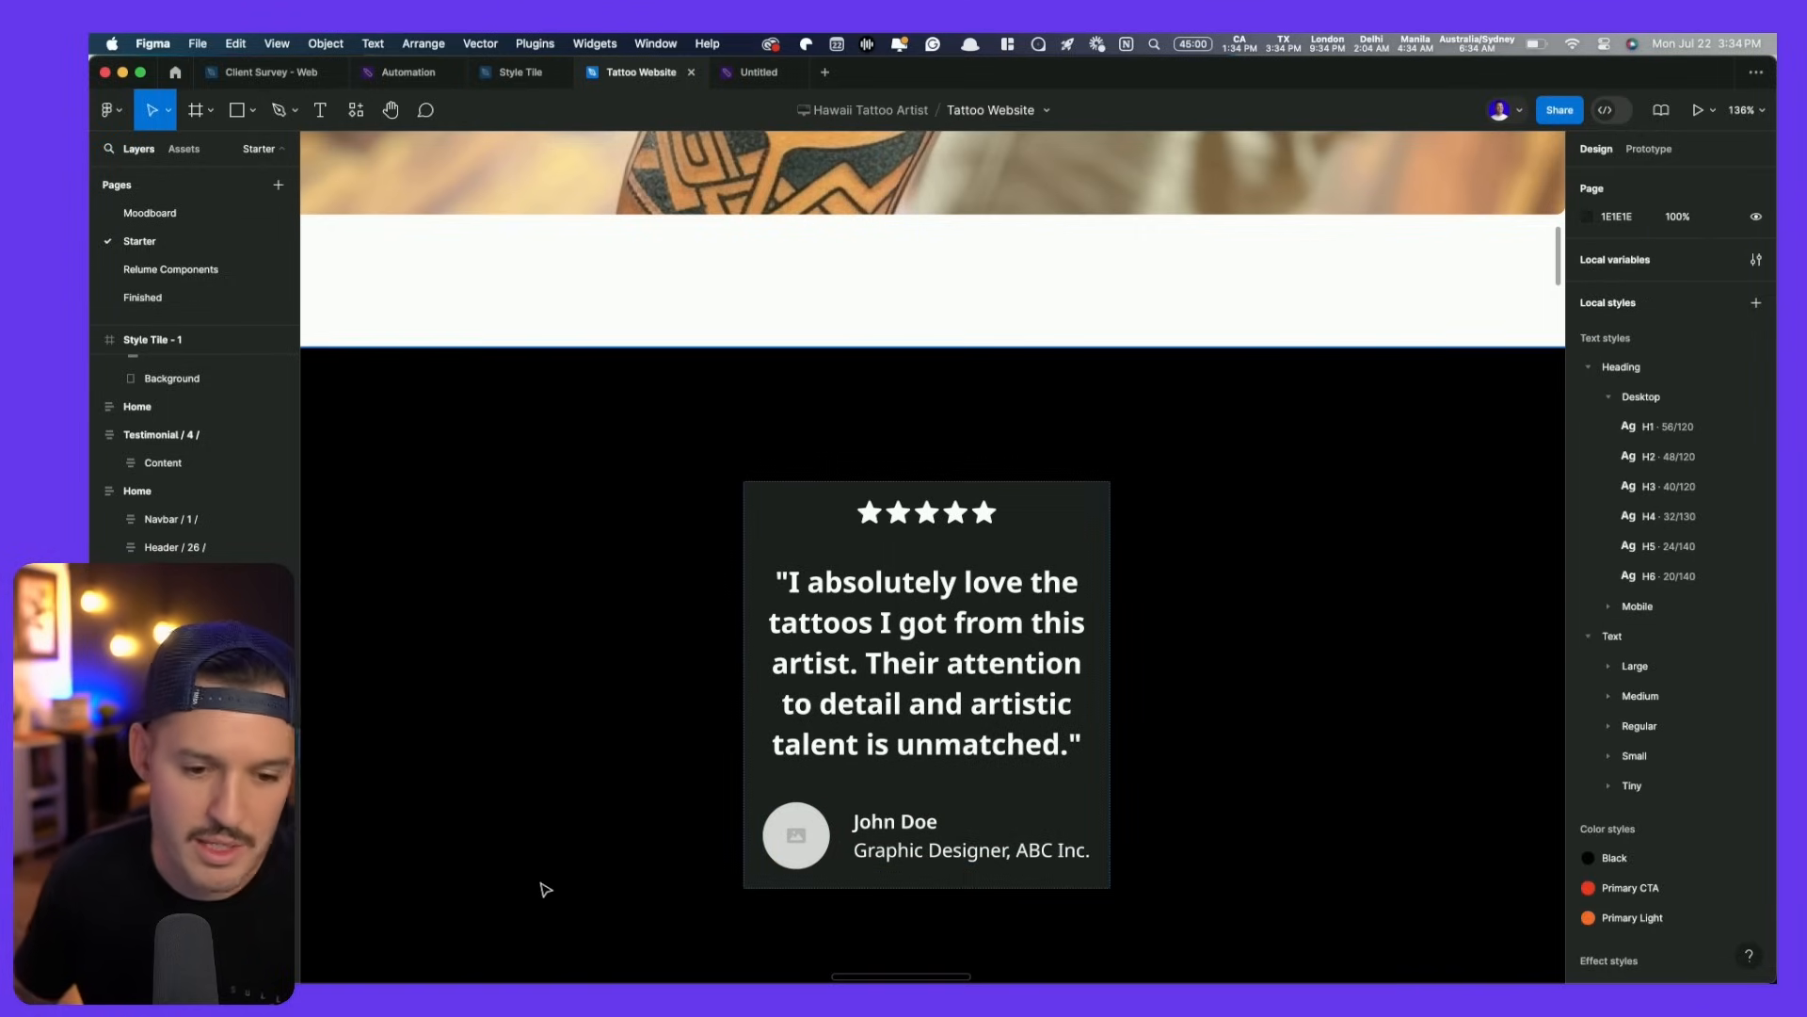
left_click(803, 839)
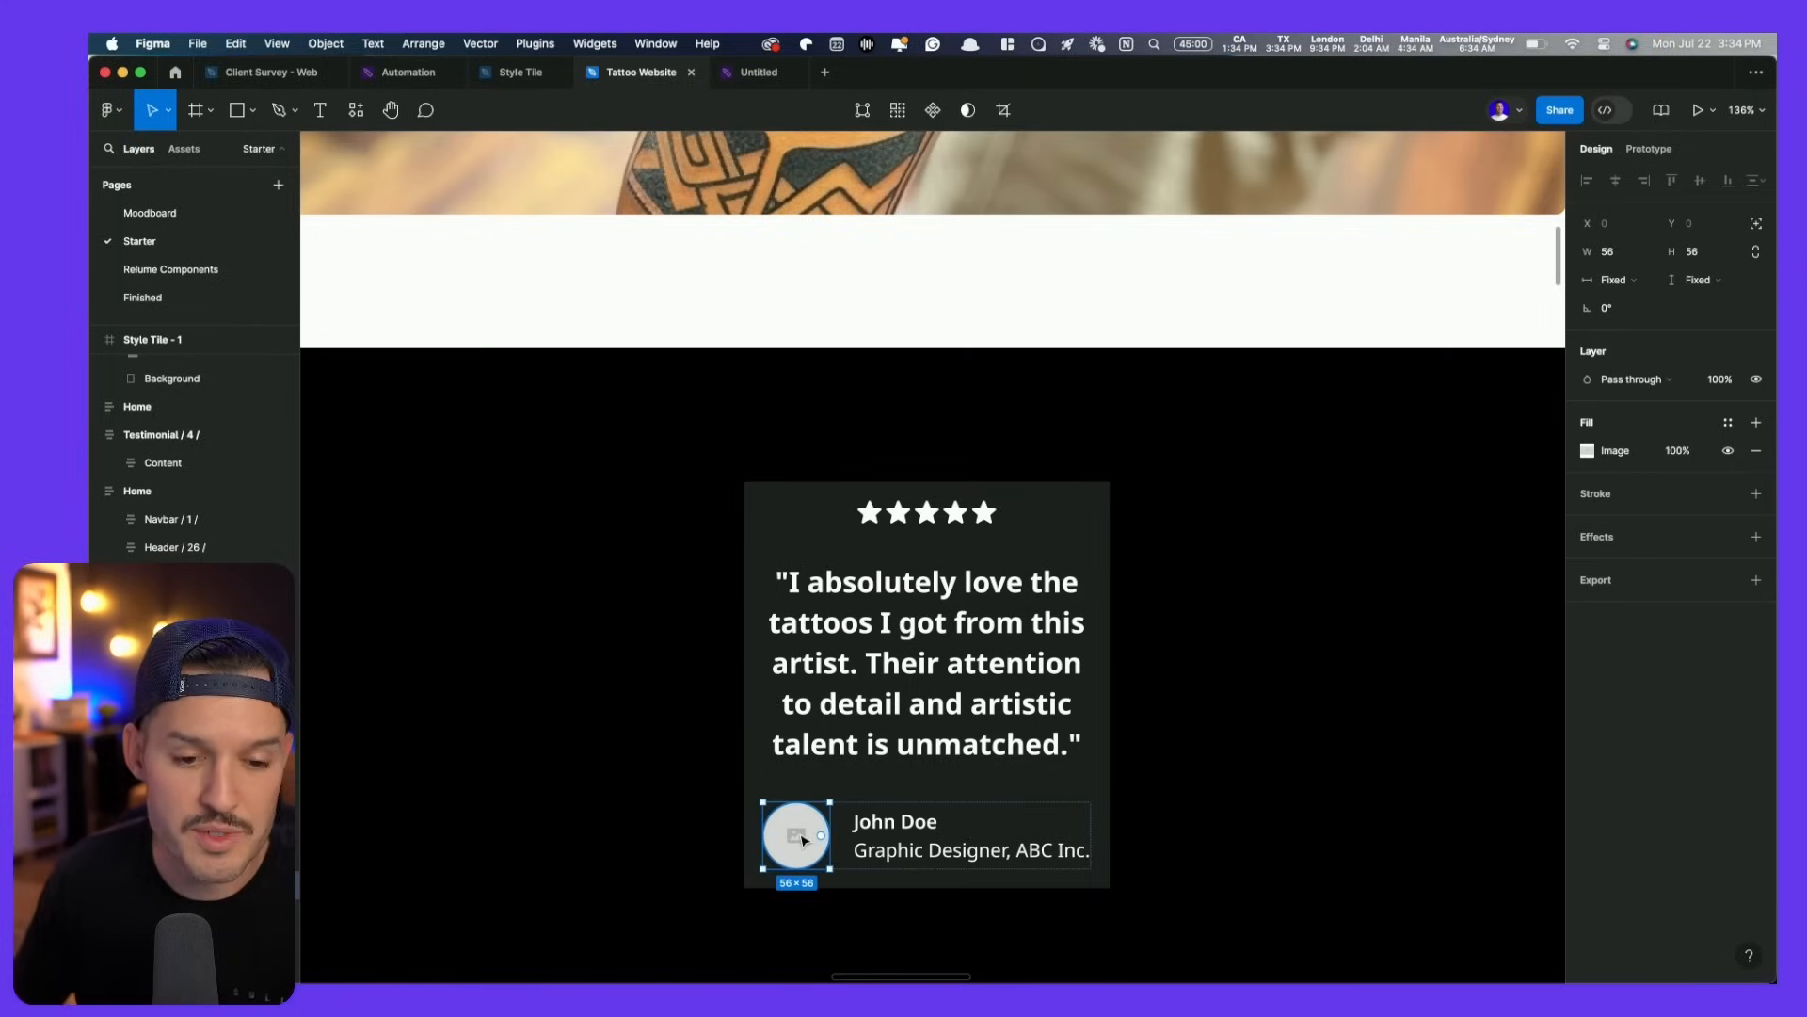
key("Delete")
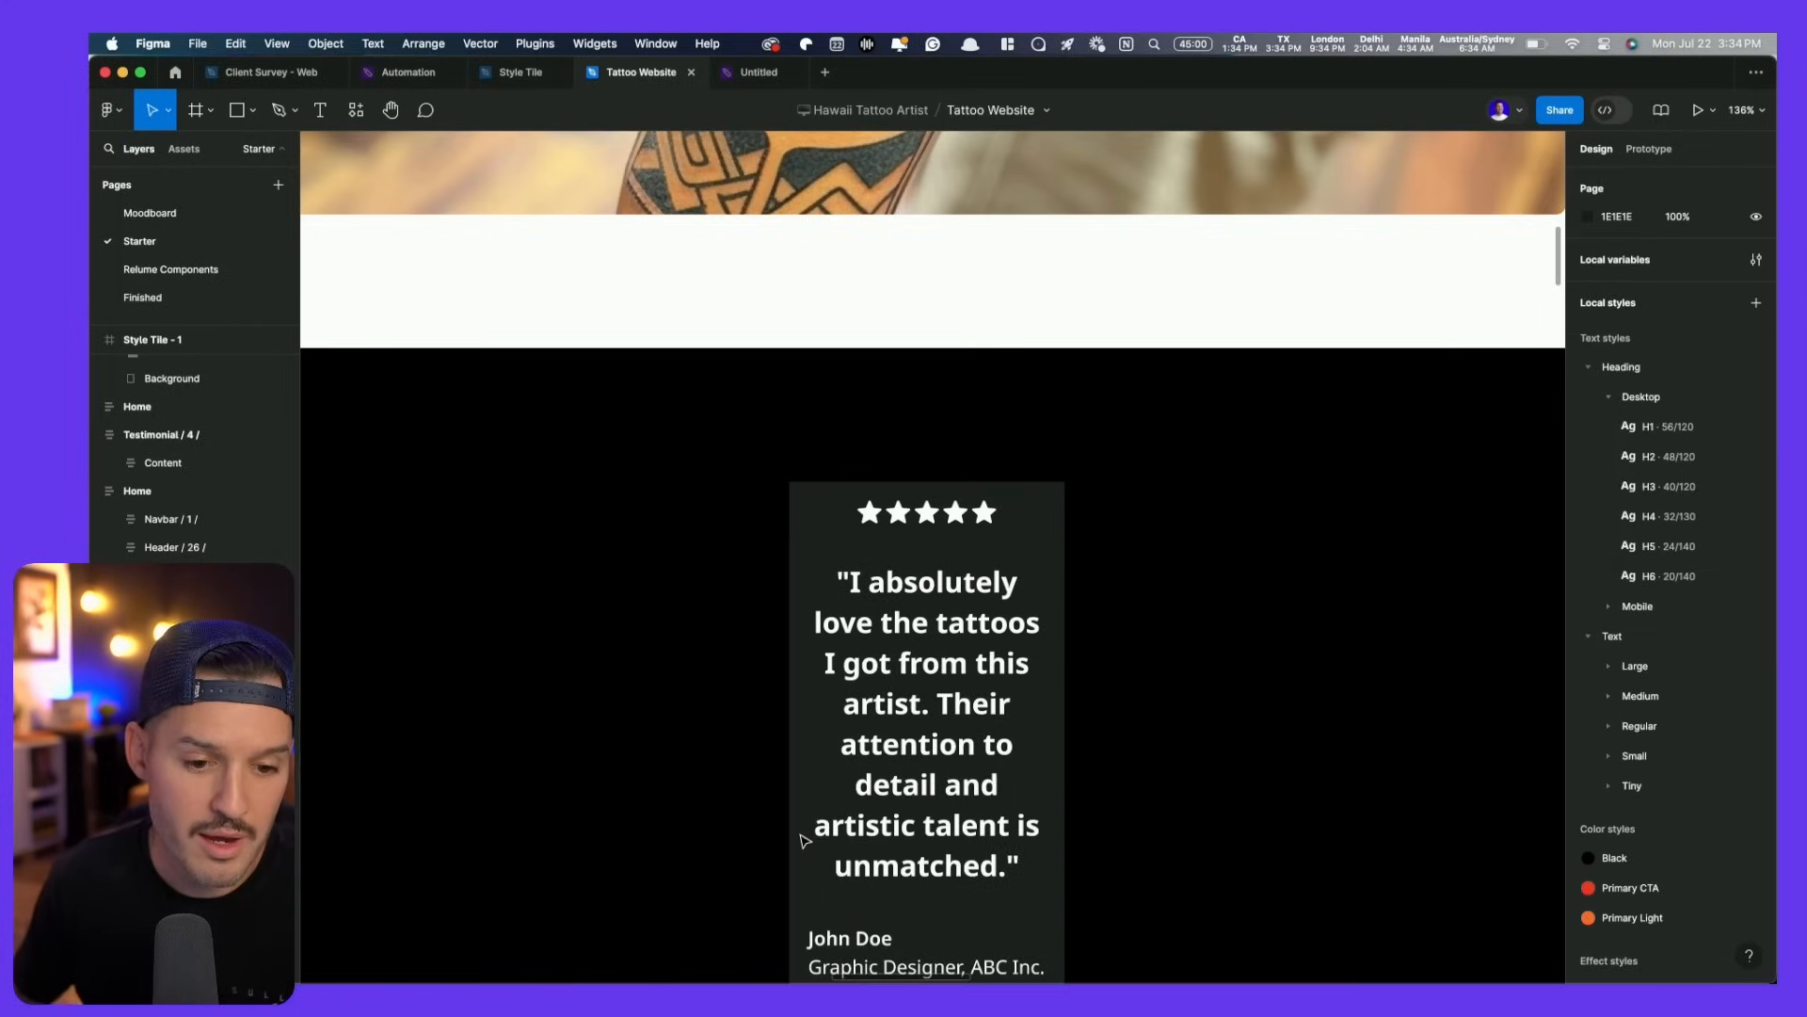
scroll(828, 828, "down", 5)
left_click(881, 762)
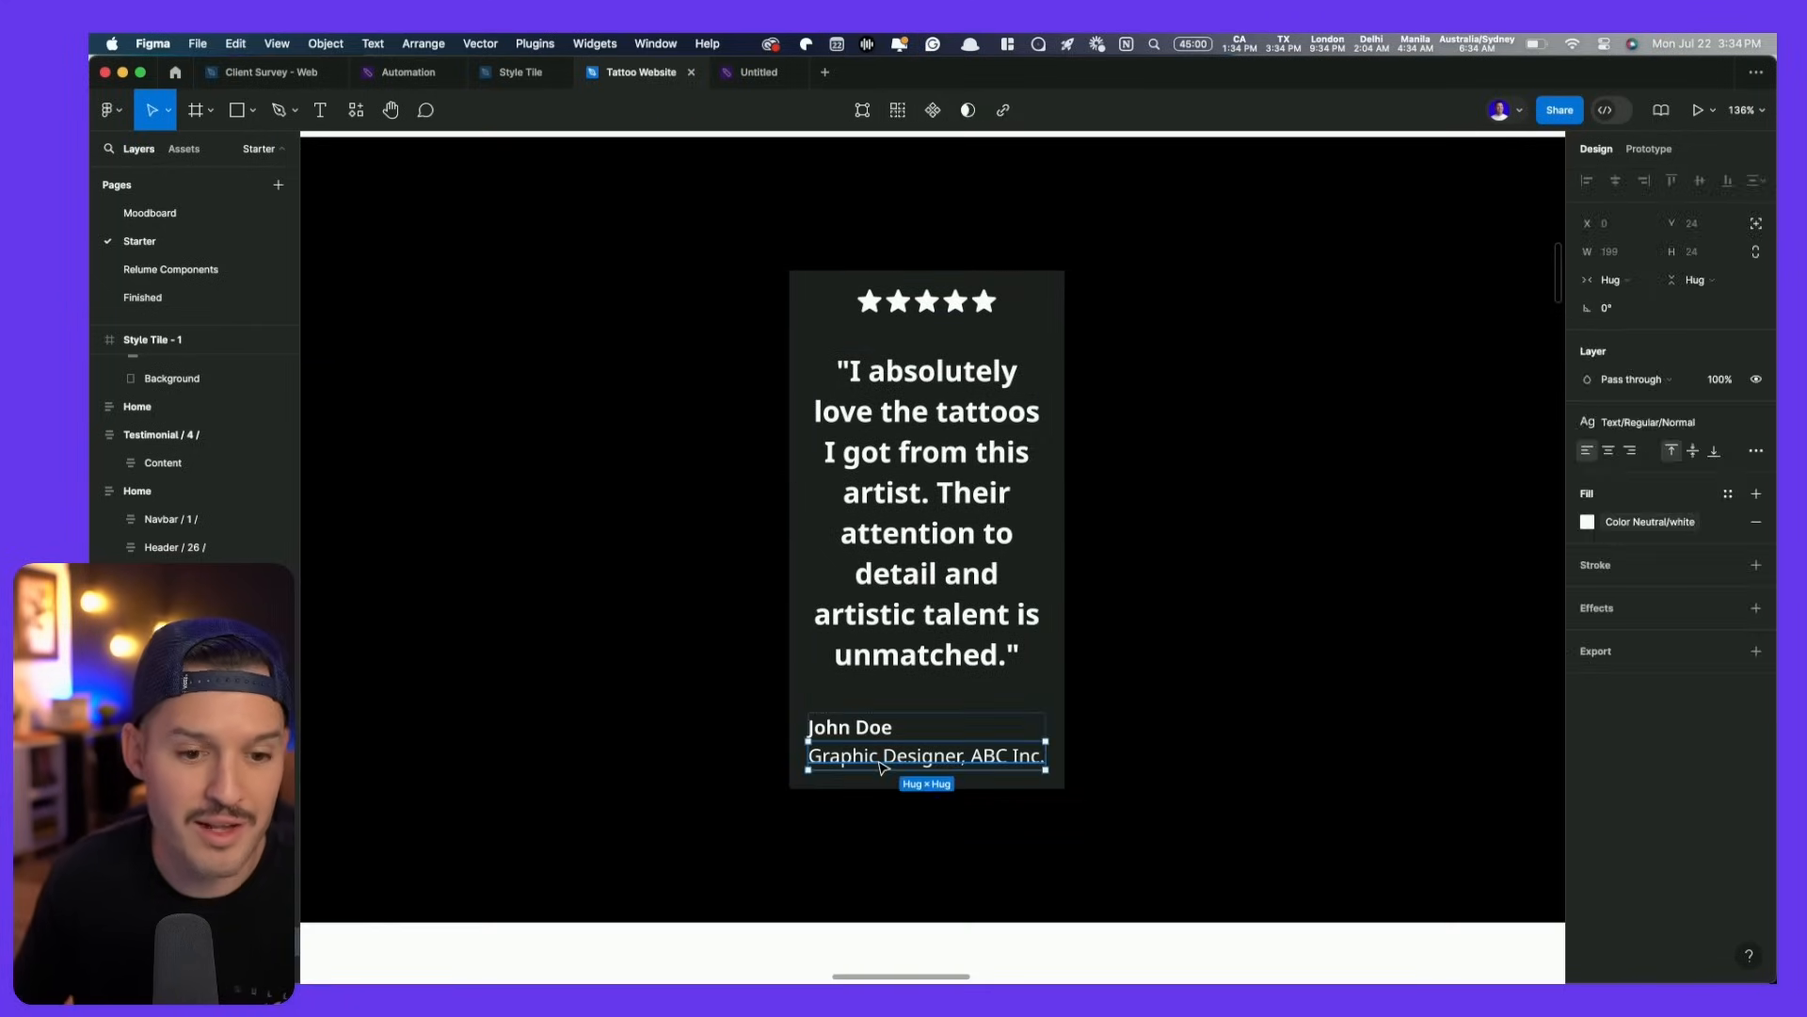
key("Delete")
- Widen the card to about 564 px and left-align its contents and quote text
left_click(898, 684)
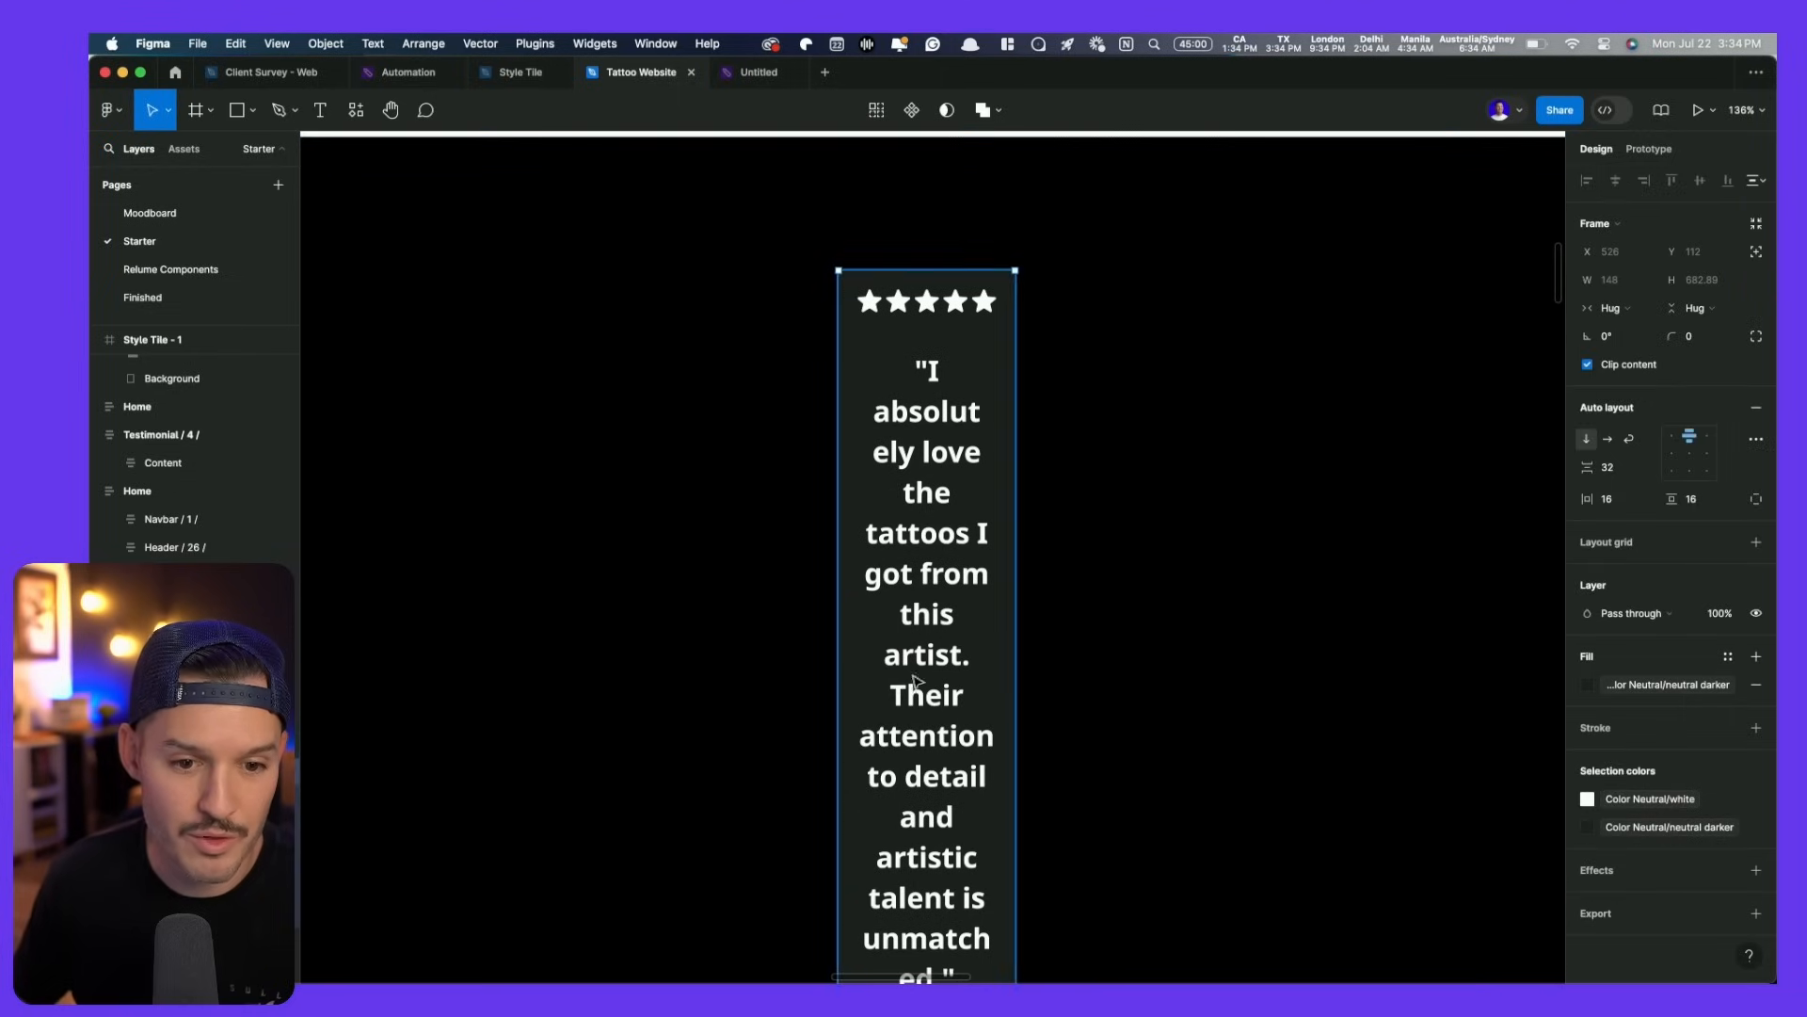
left_click_drag(1013, 634, 1237, 633)
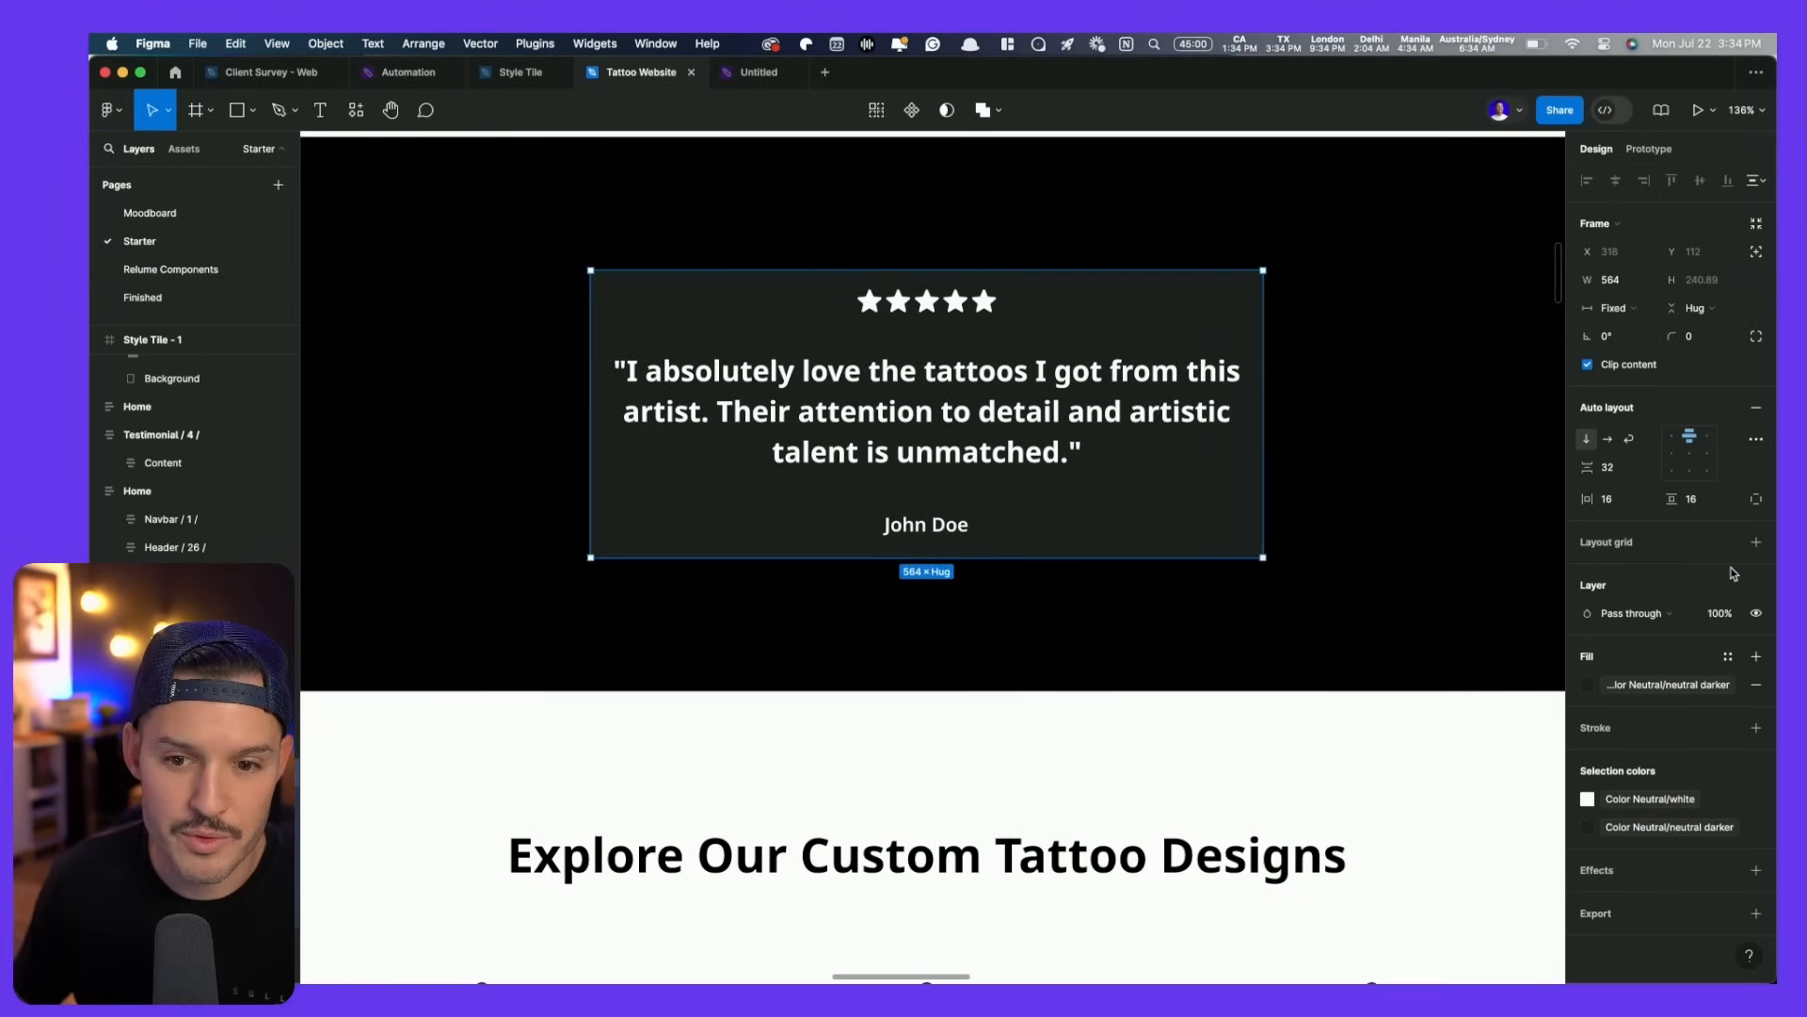
left_click(1674, 440)
left_click(803, 357)
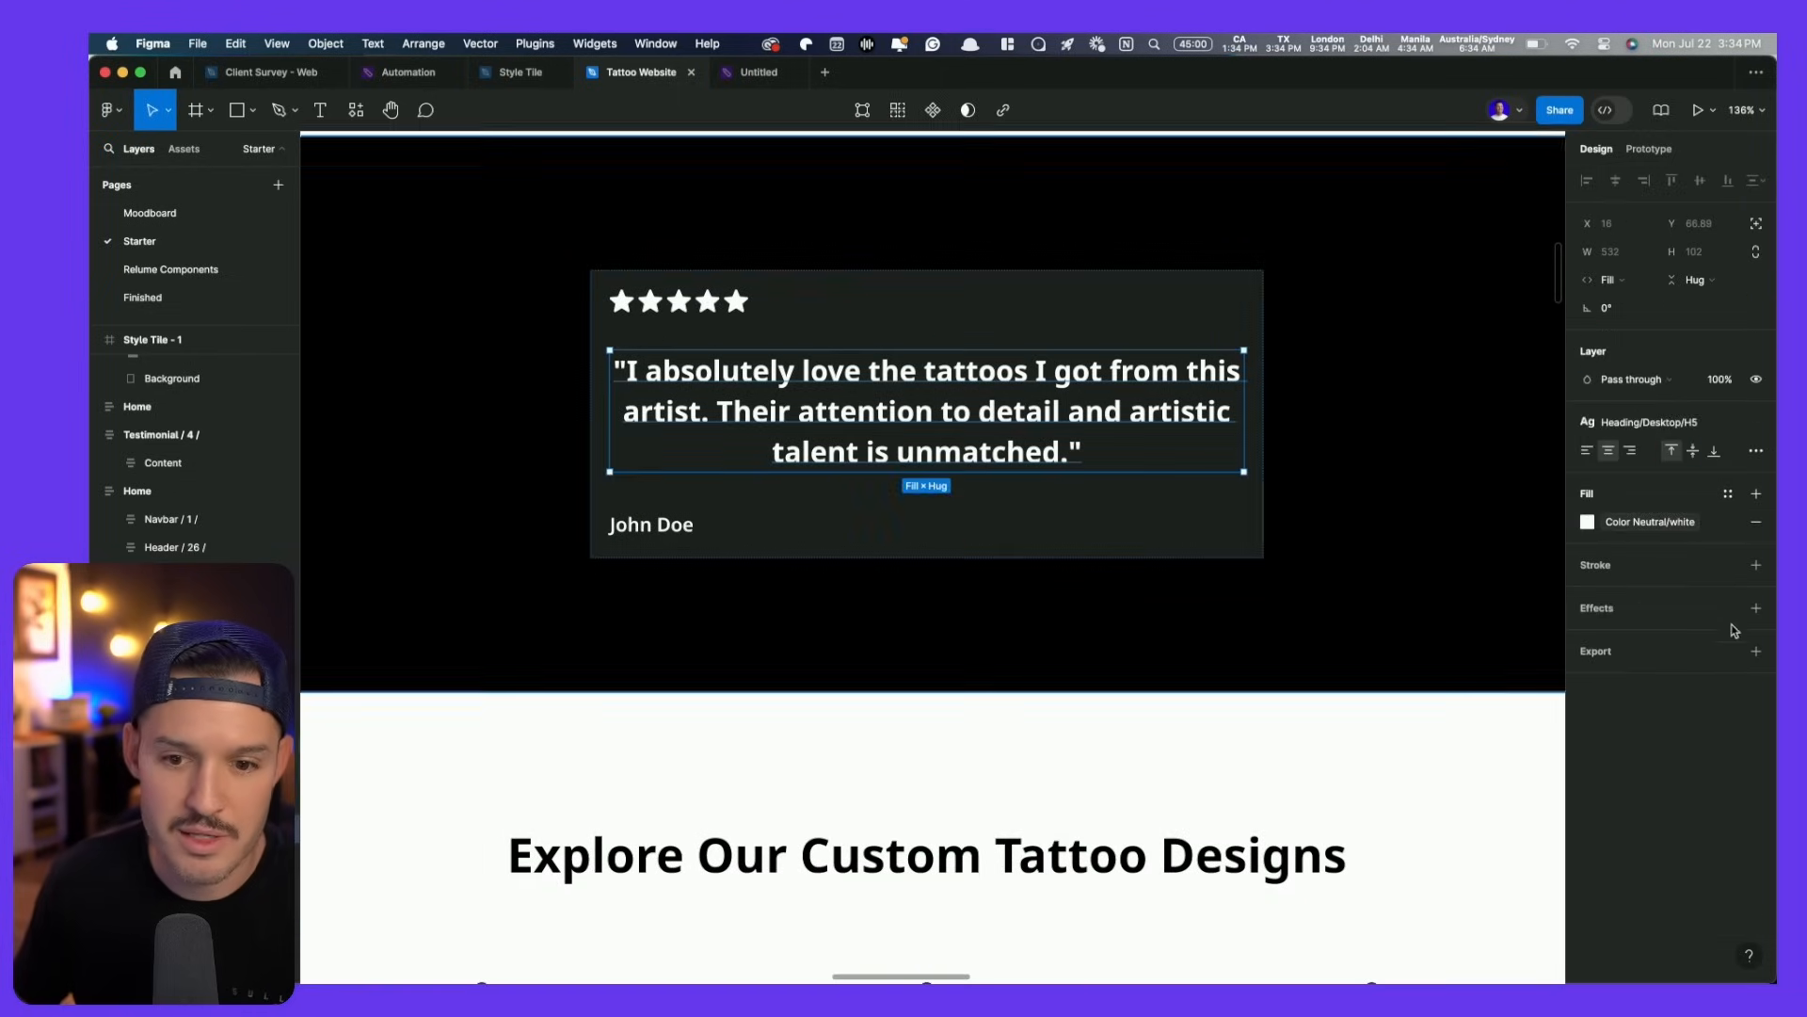
left_click(1587, 450)
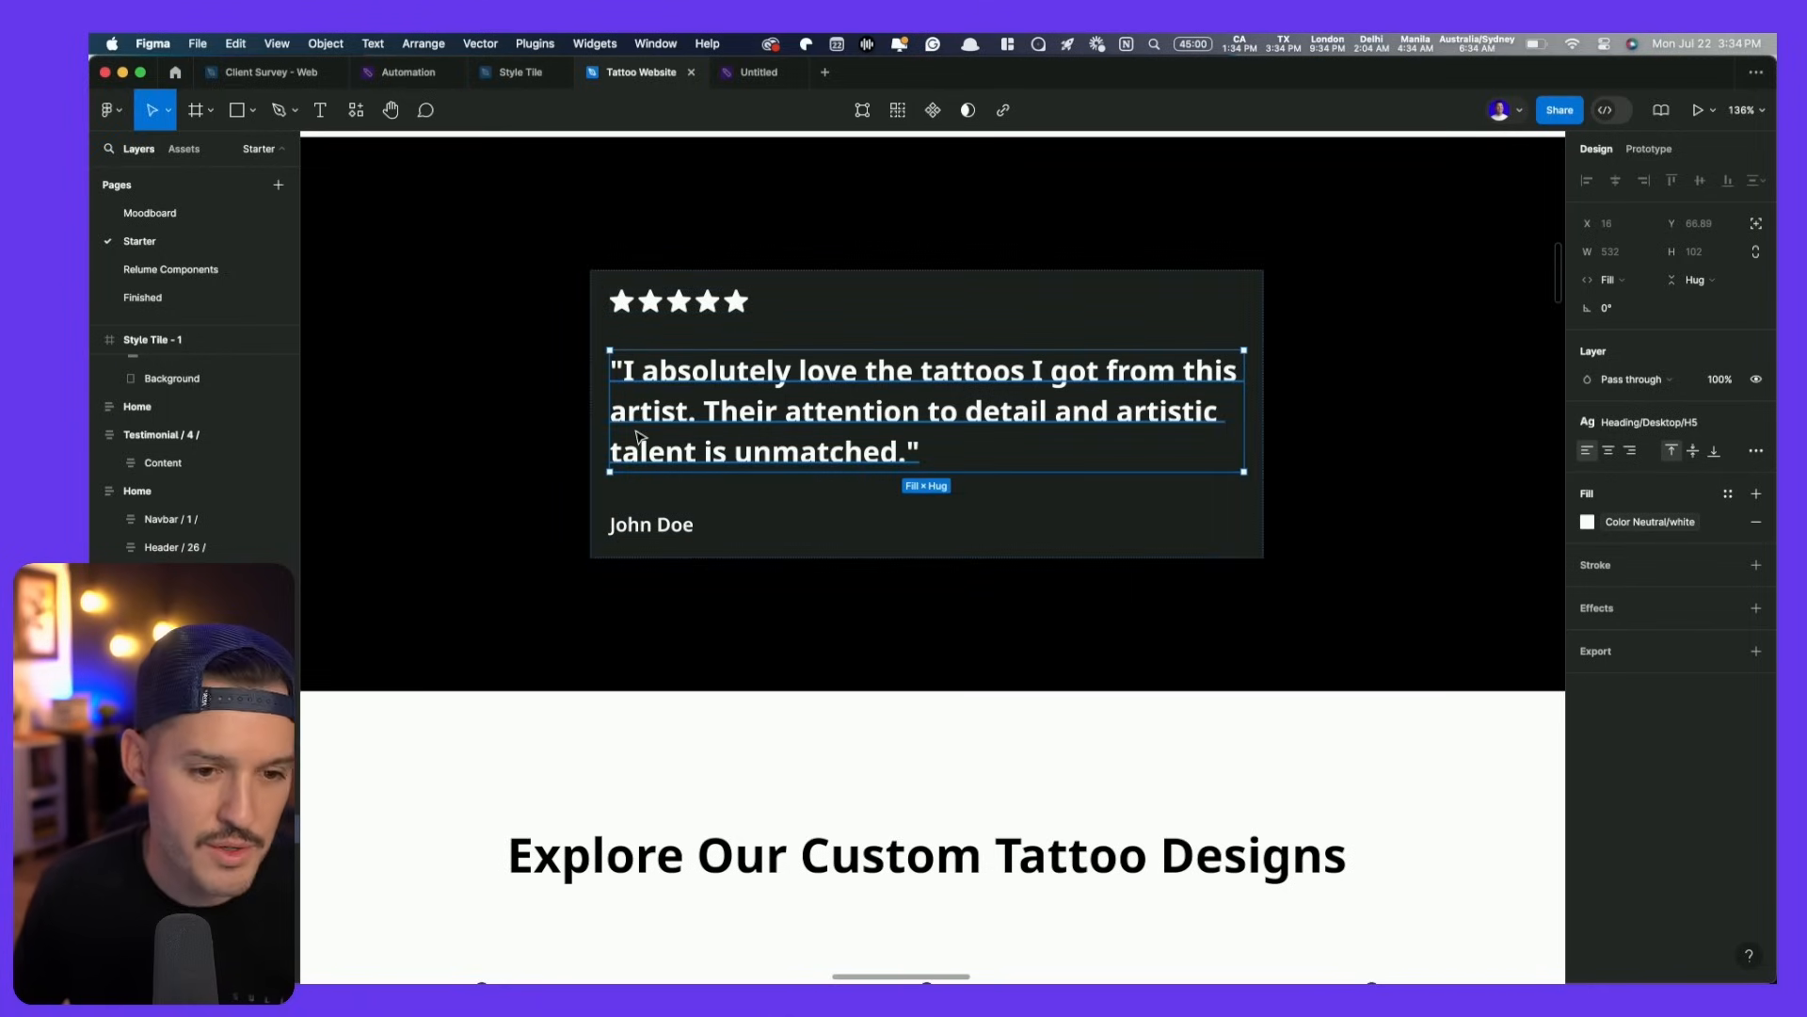
key("super+Tab")
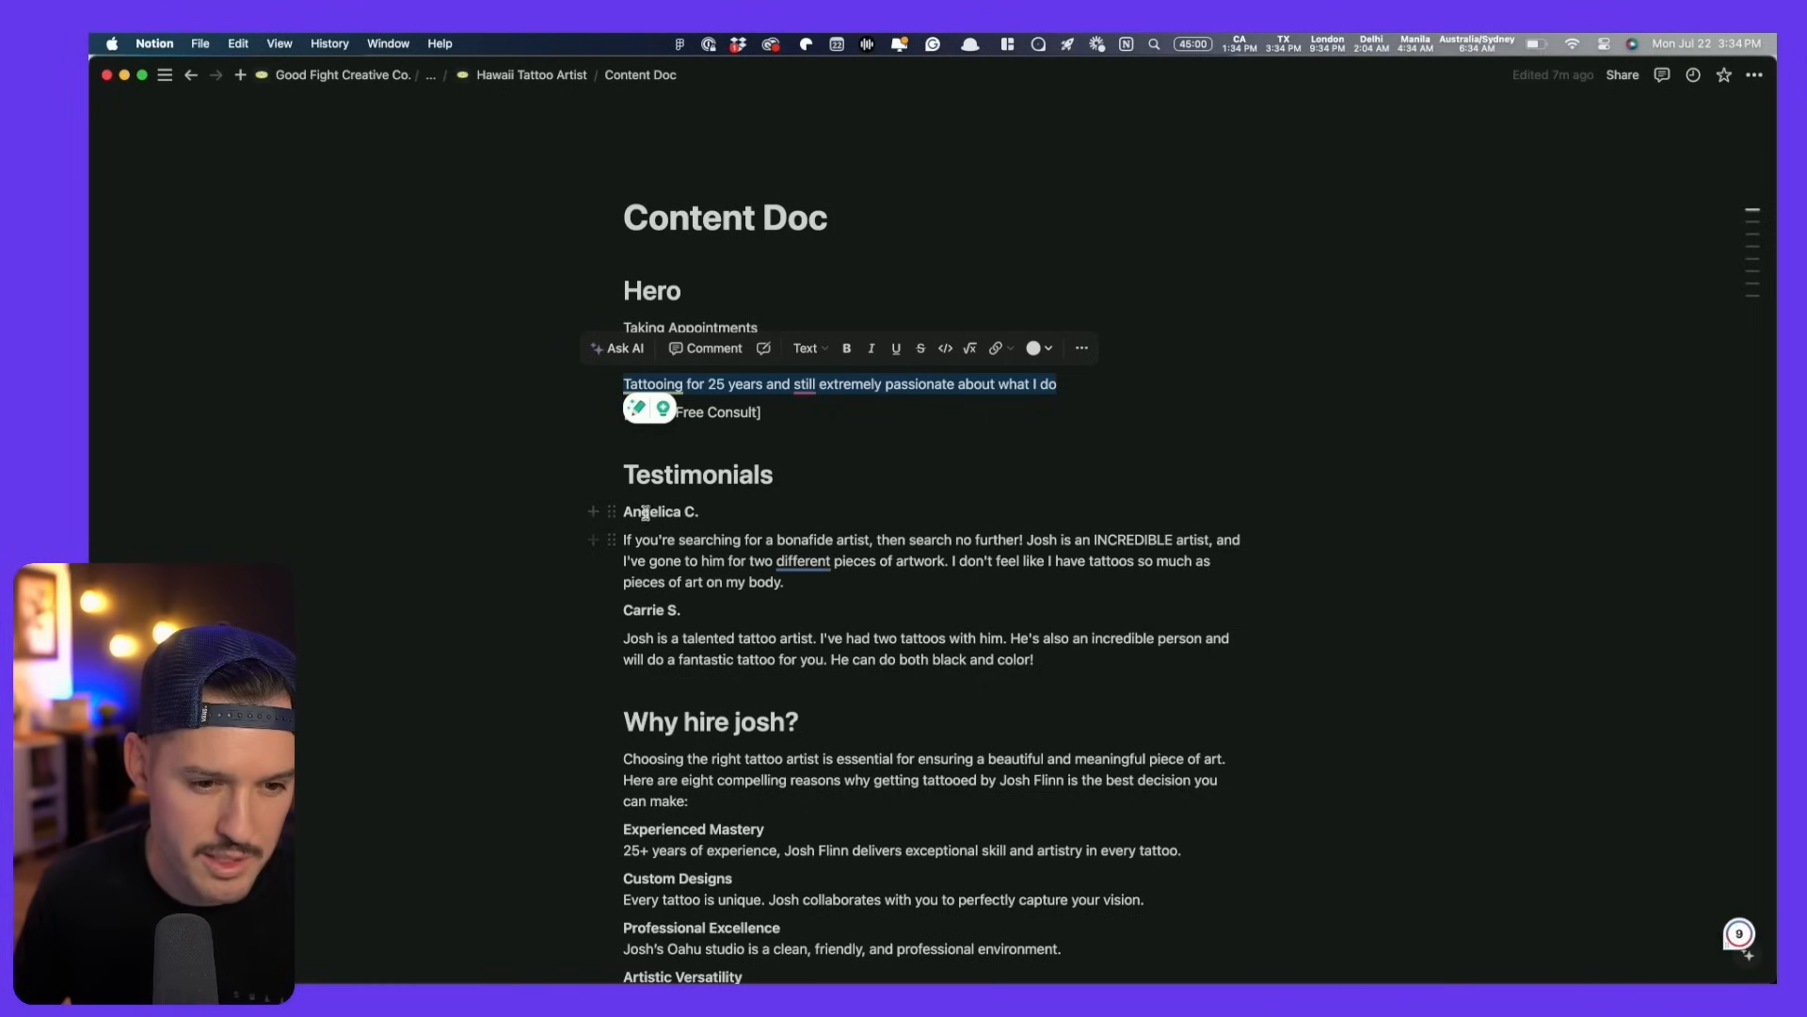
- Paste the first Notion testimonial over the card's placeholder quote and retype the reviewer's name
left_click_drag(805, 584, 618, 544)
key("super+c")
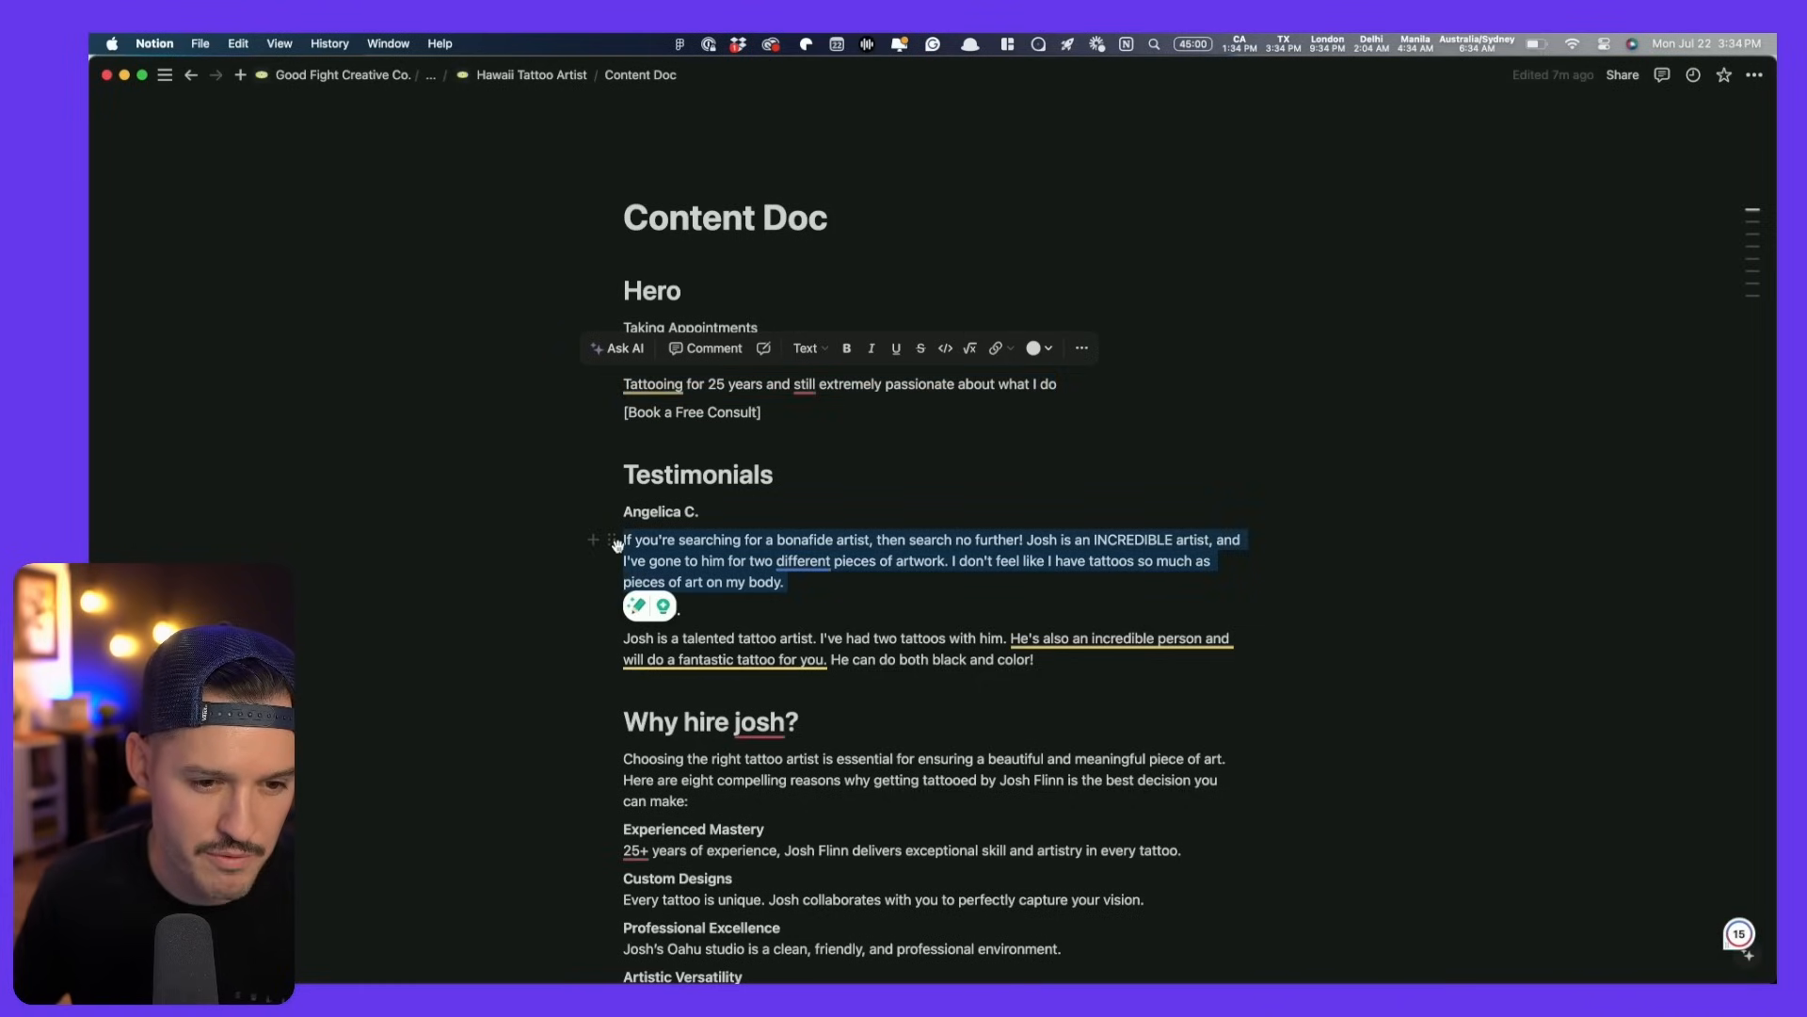
key("super+Tab")
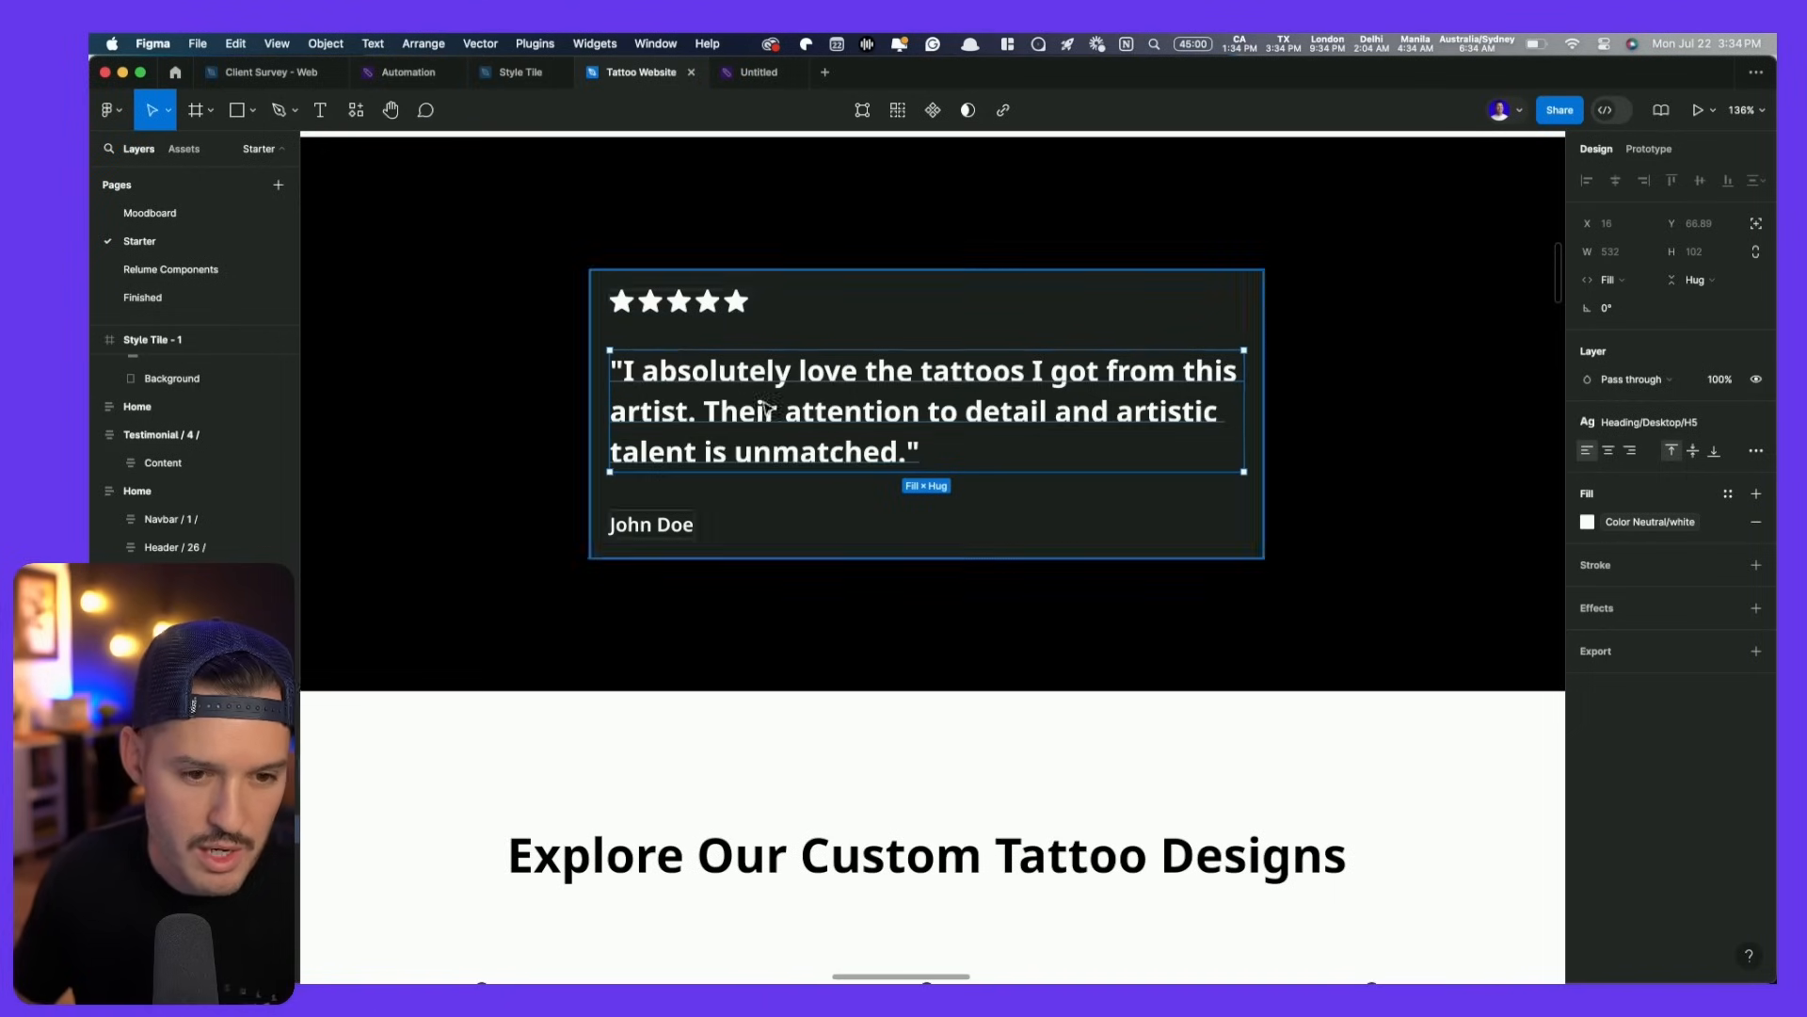
double_click(735, 408)
key("super+v")
double_click(669, 648)
type("An")
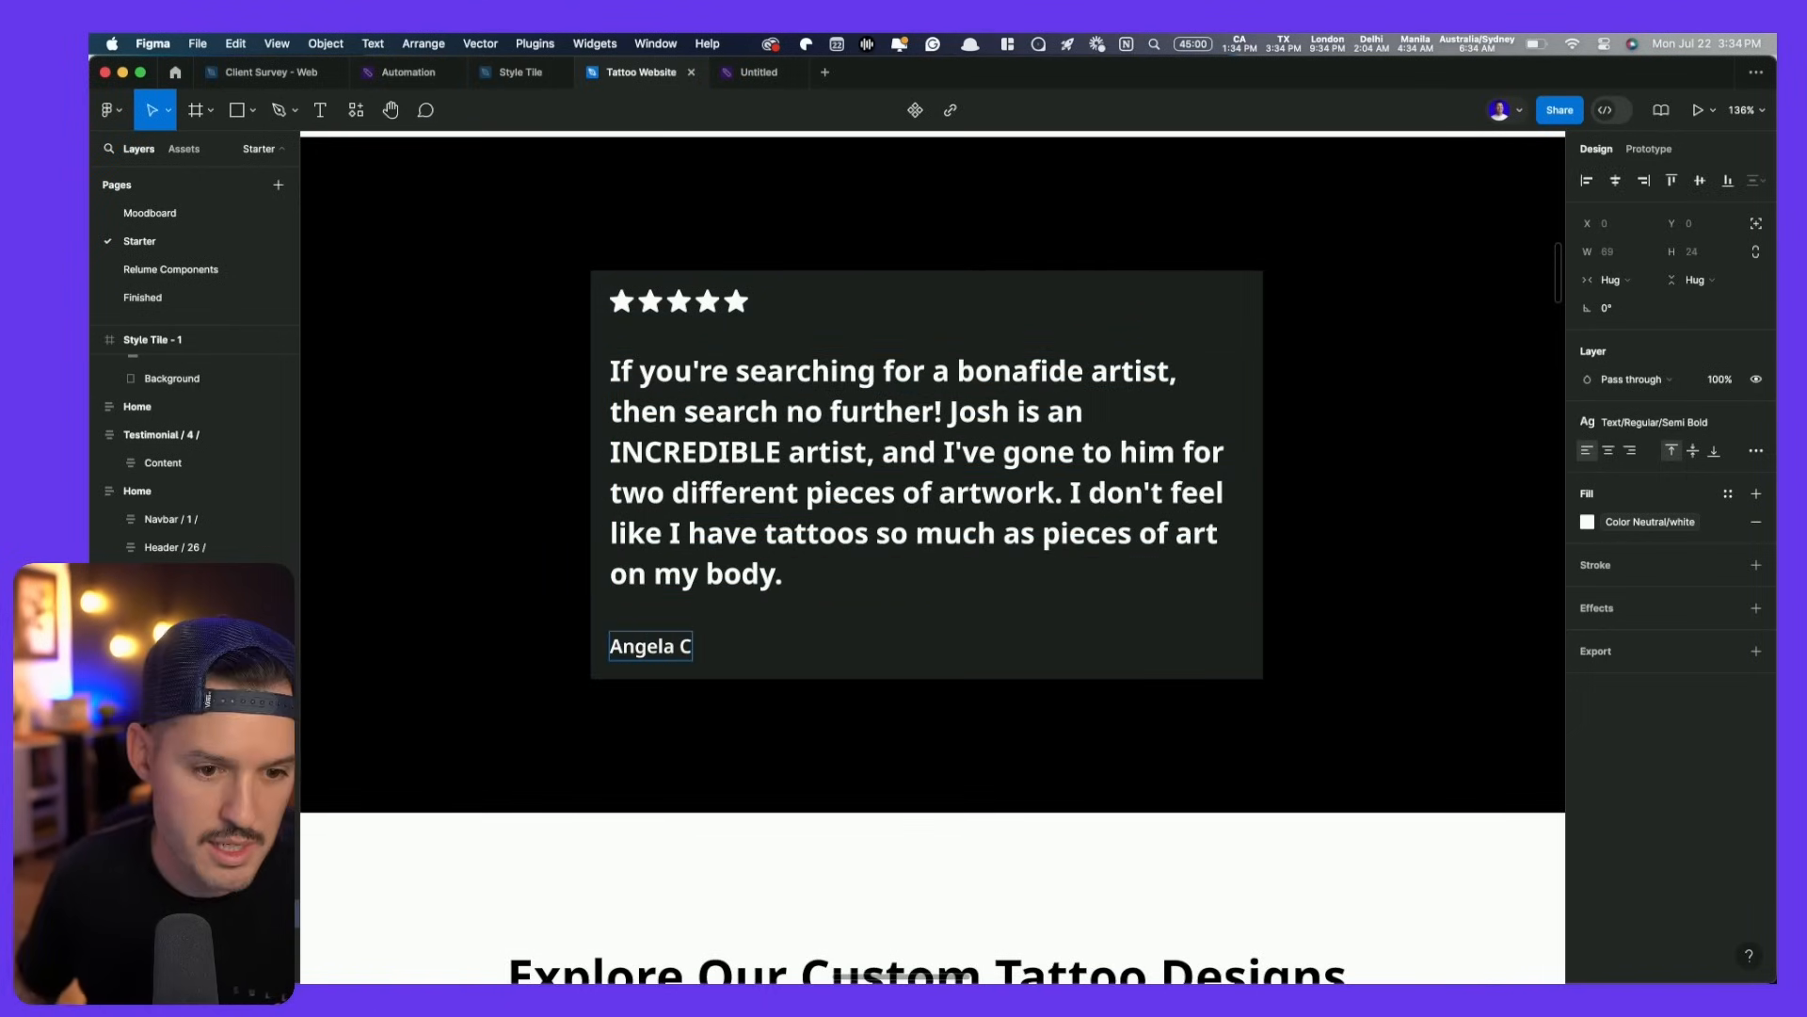
type("gela C.")
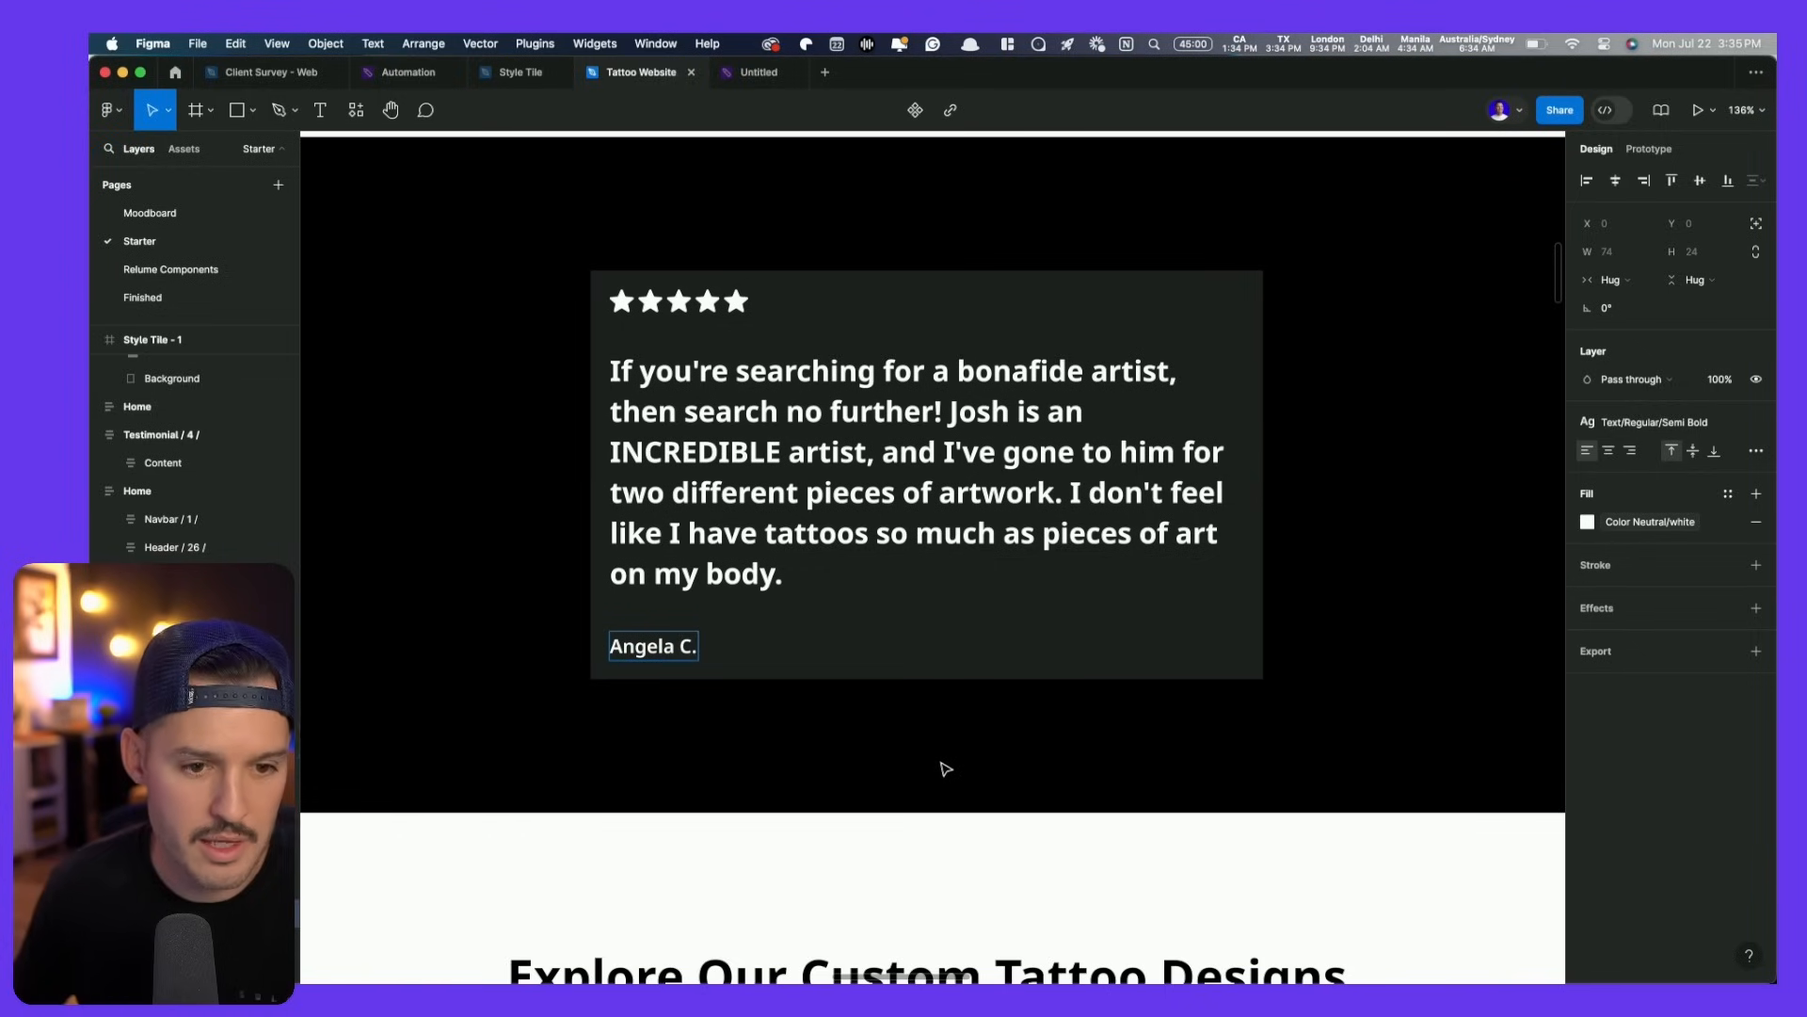
key("Escape")
left_click(794, 475)
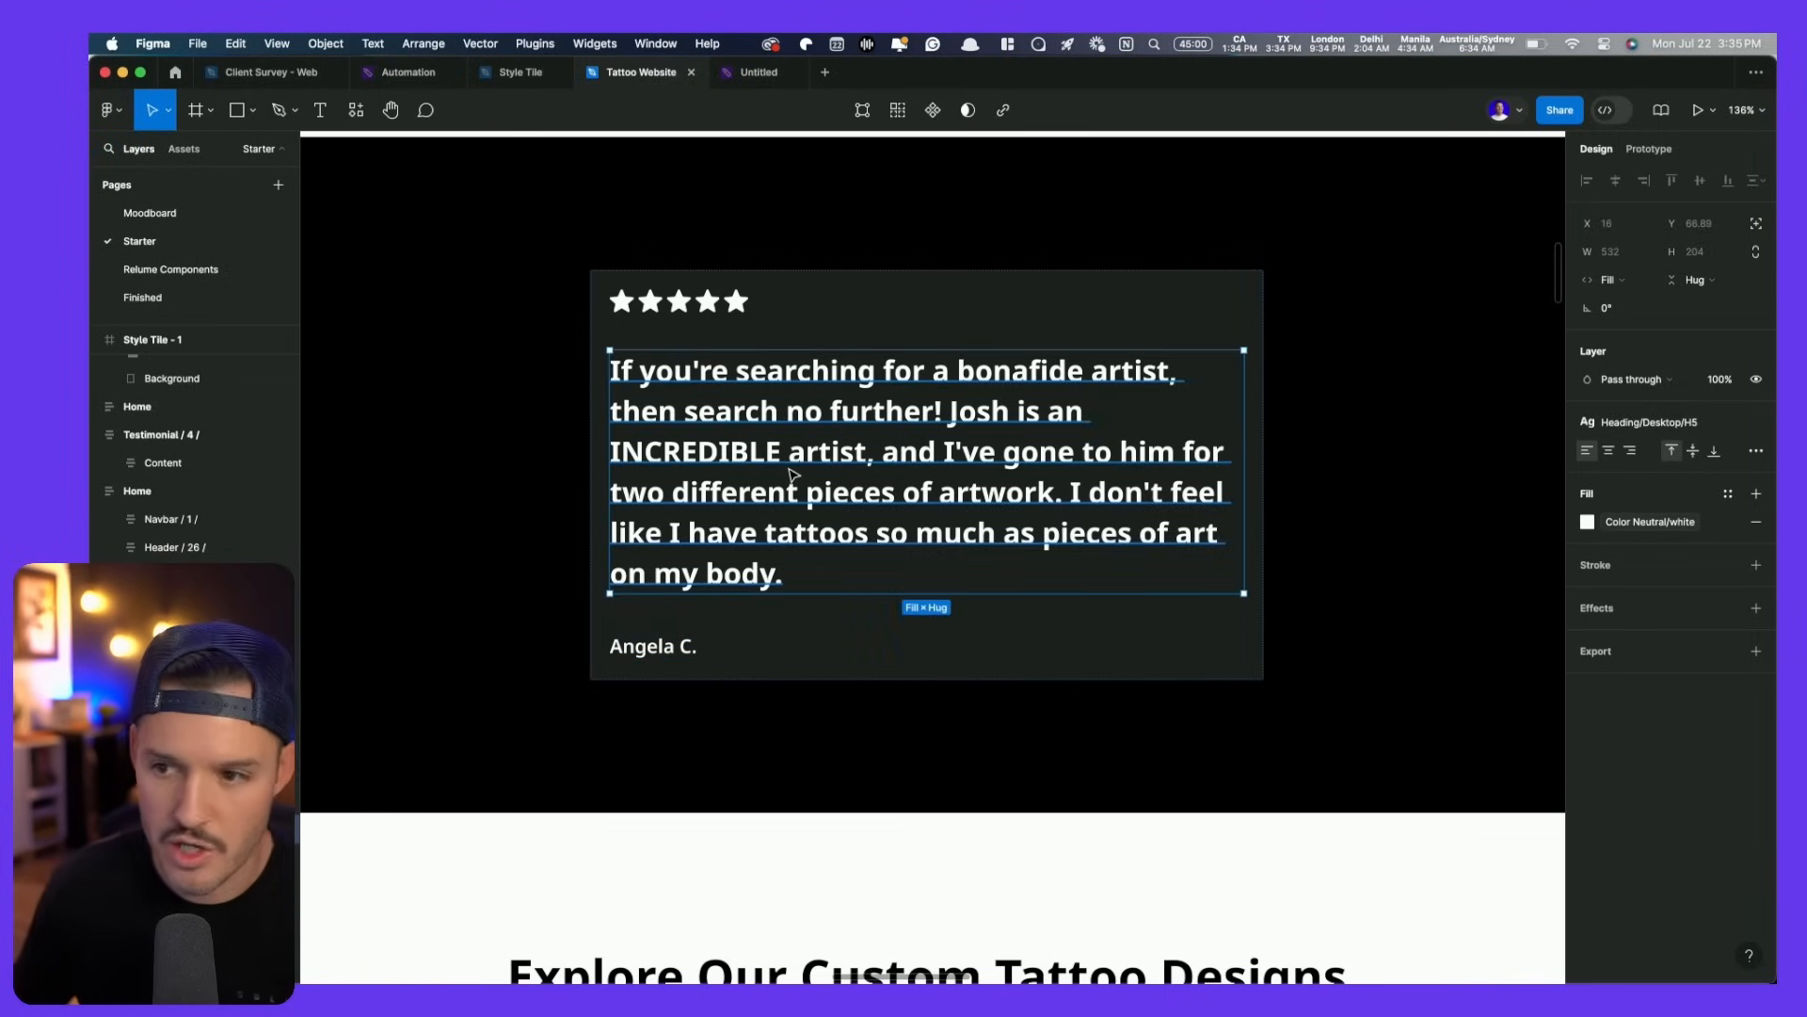
- Fill all five individual rating stars with the Primary CTA colour style
left_click(708, 311)
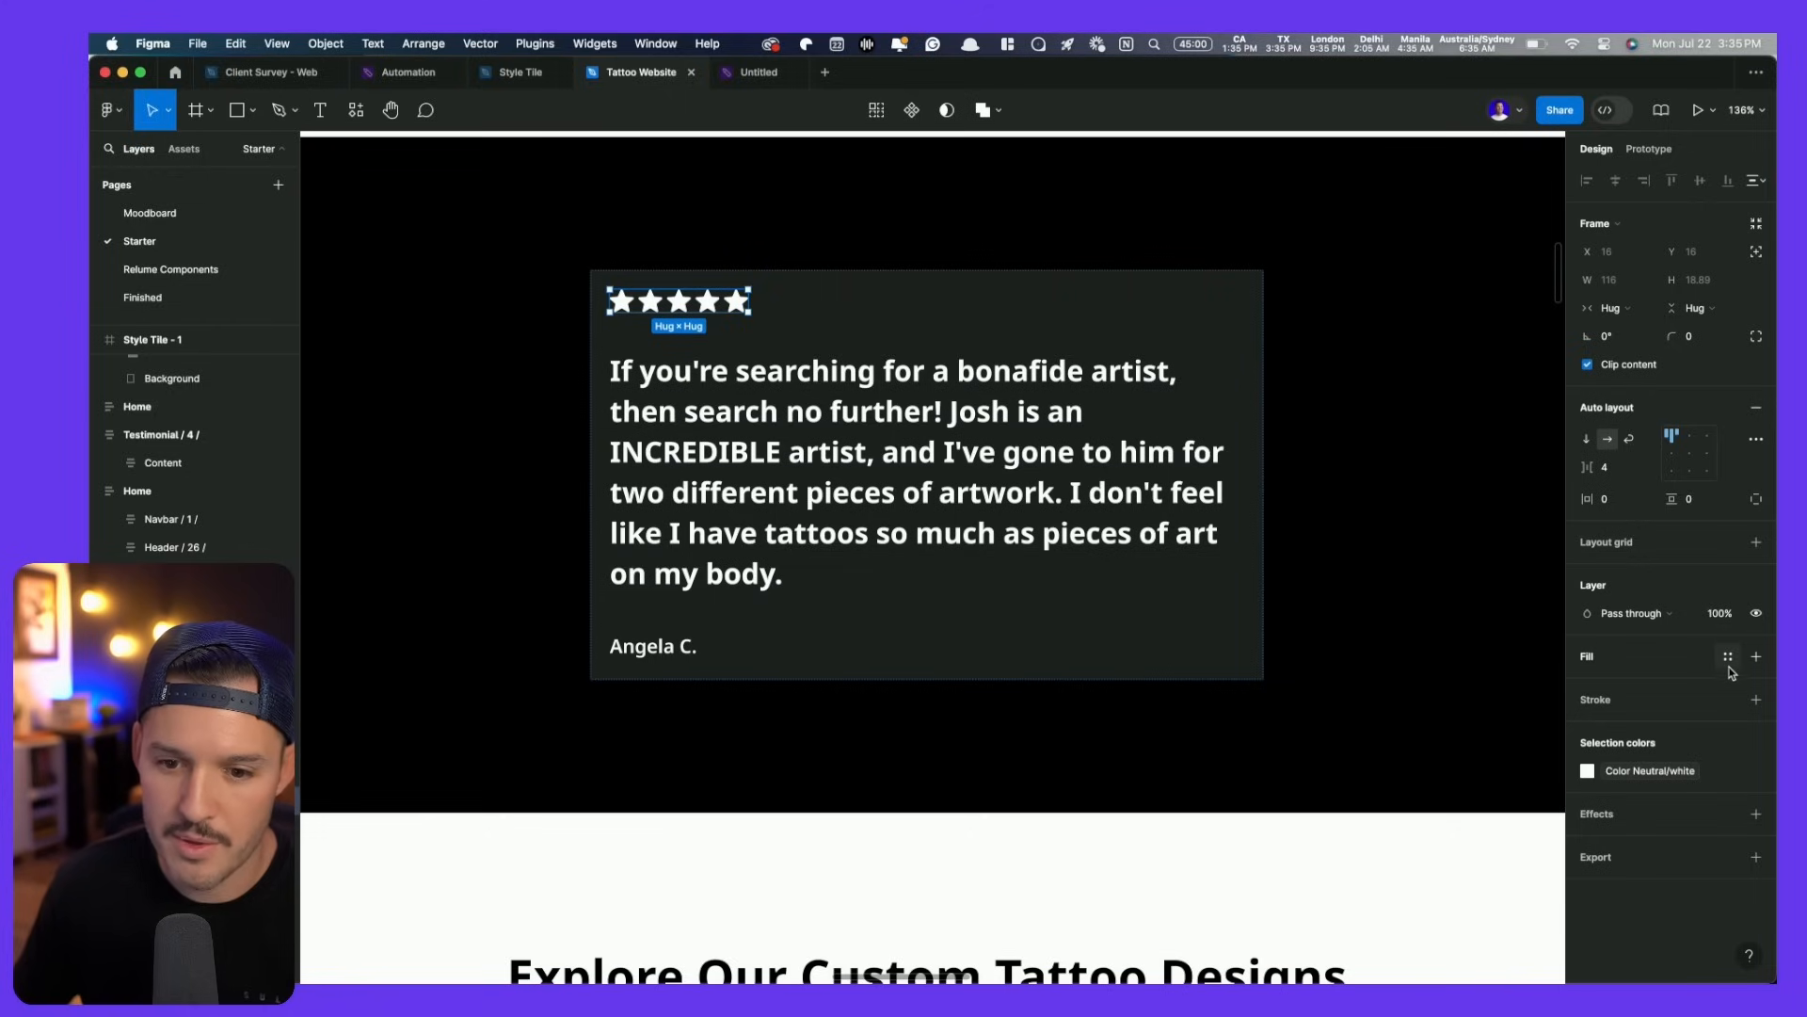
left_click(1728, 657)
scroll(1516, 807, "down", 5)
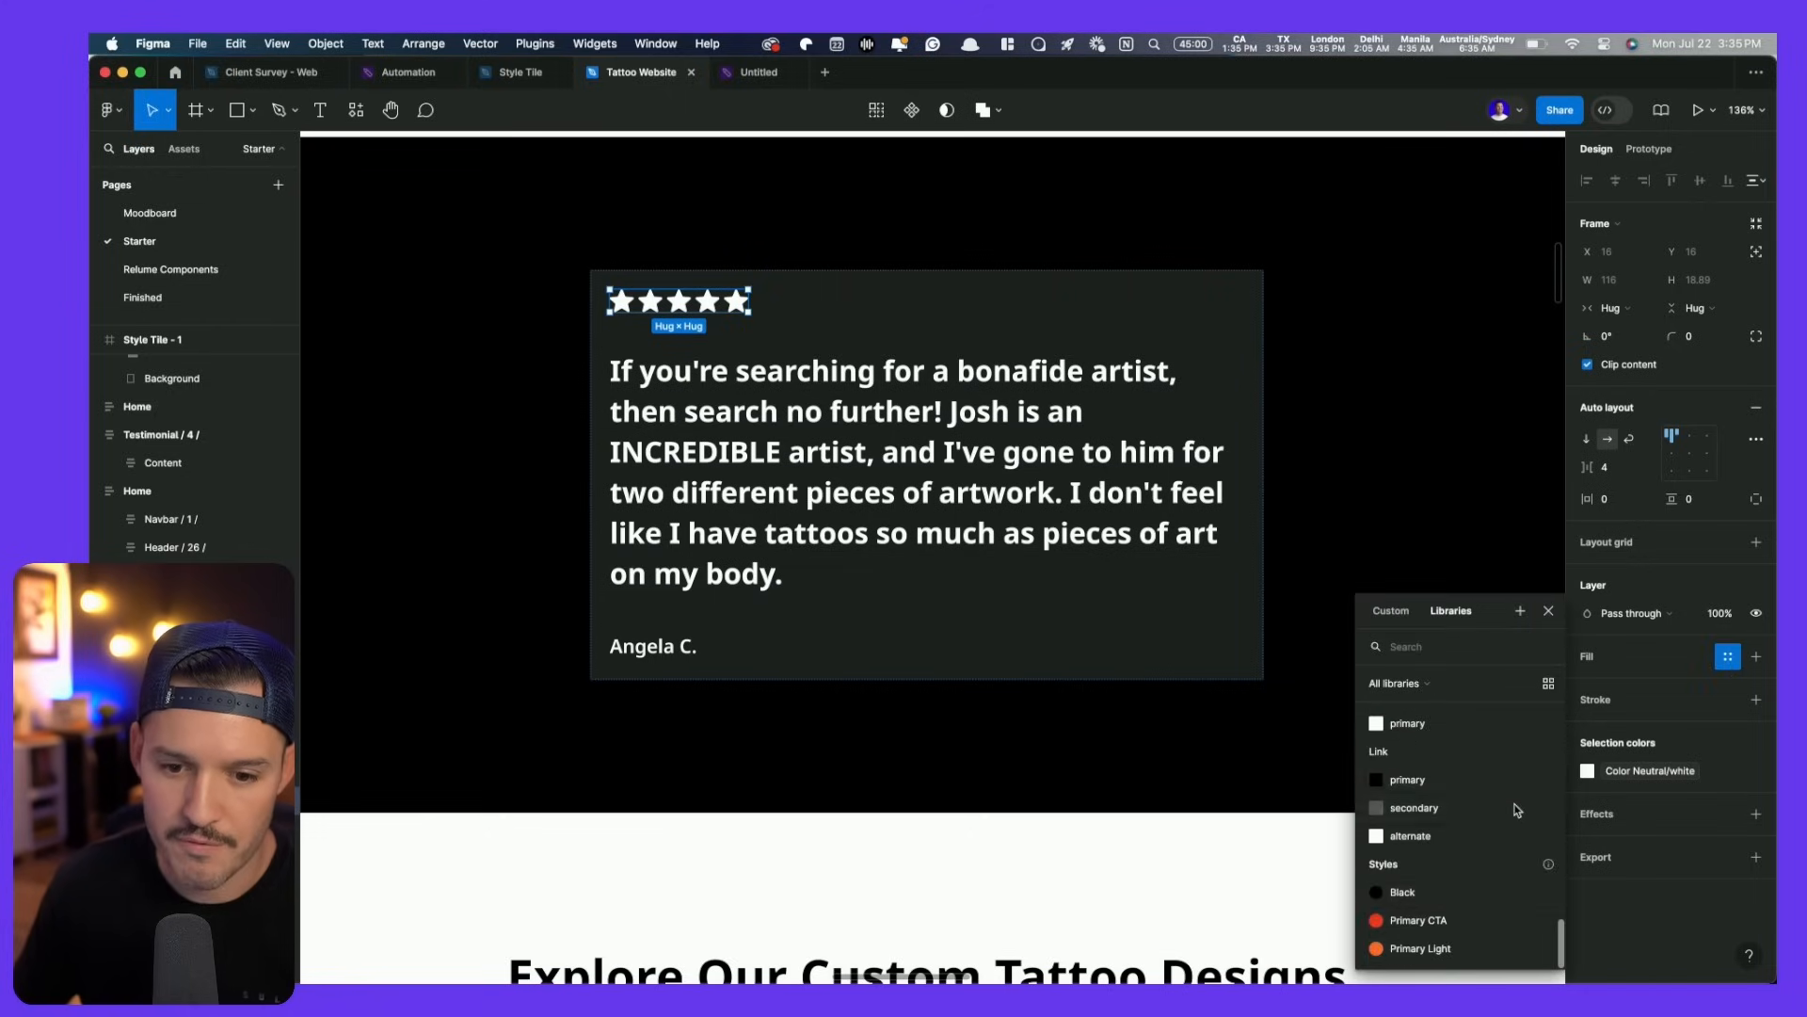
left_click(1443, 928)
key("super+z")
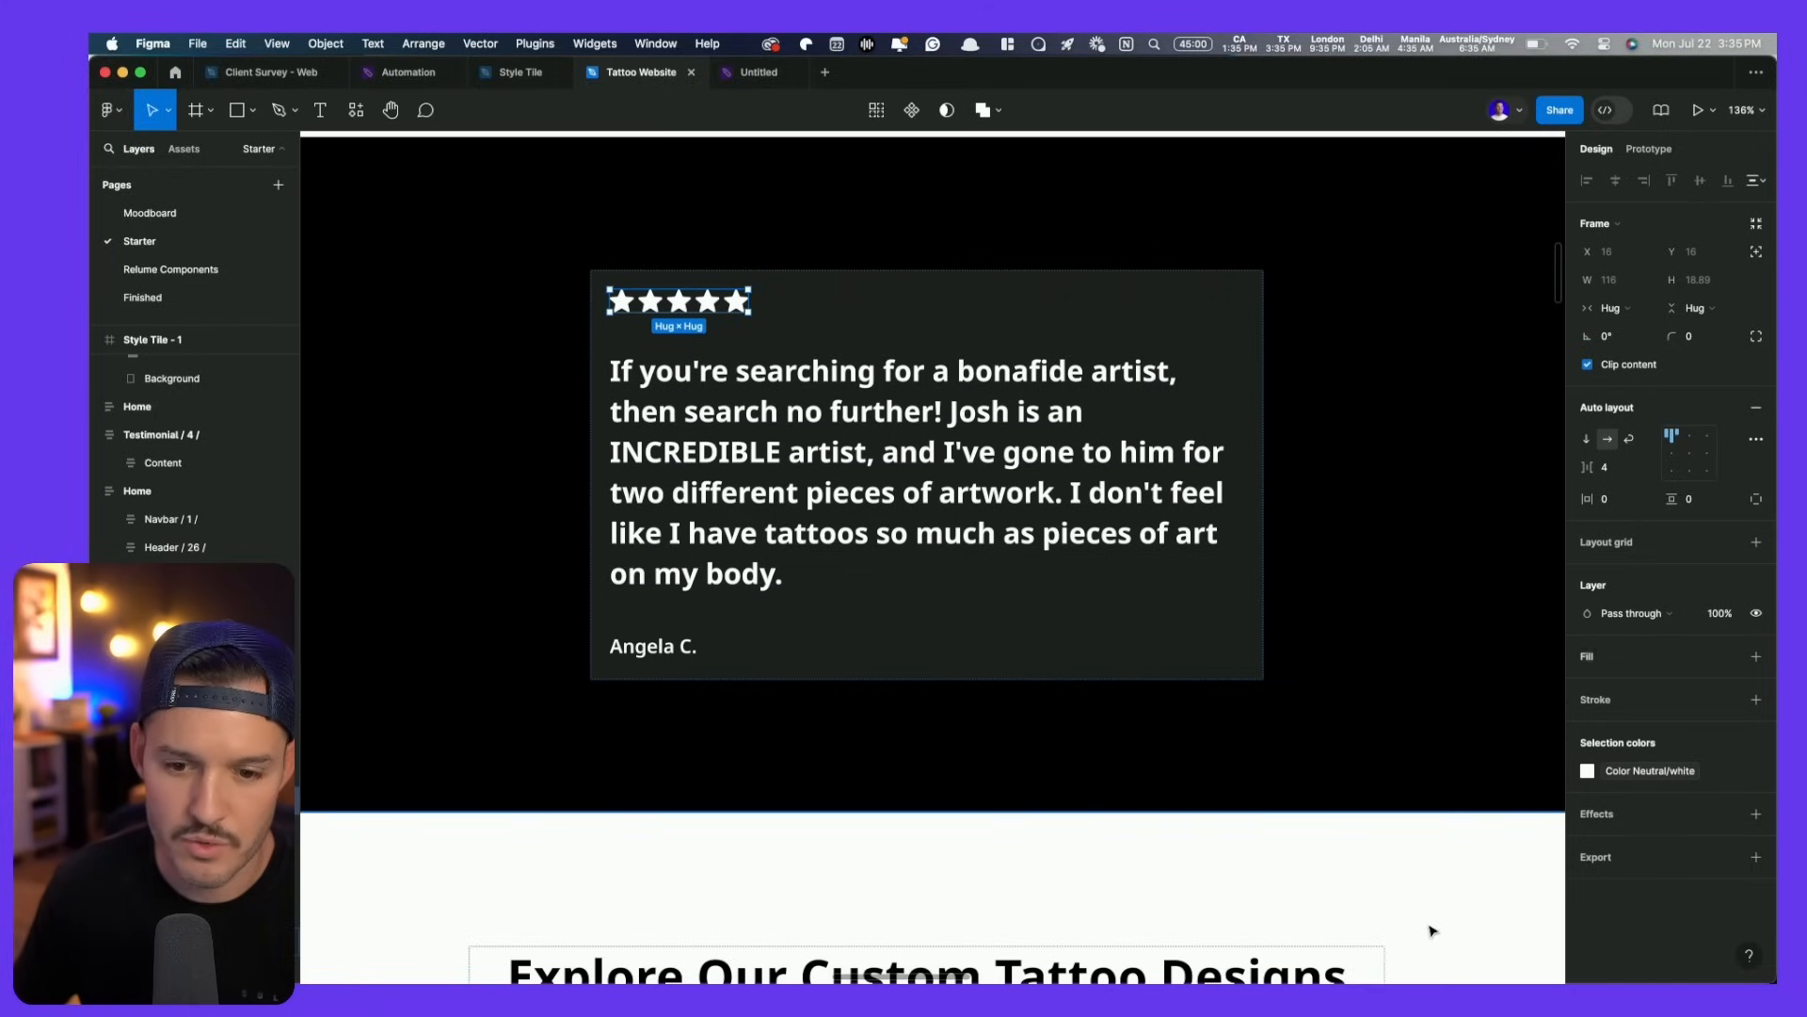
double_click(678, 308)
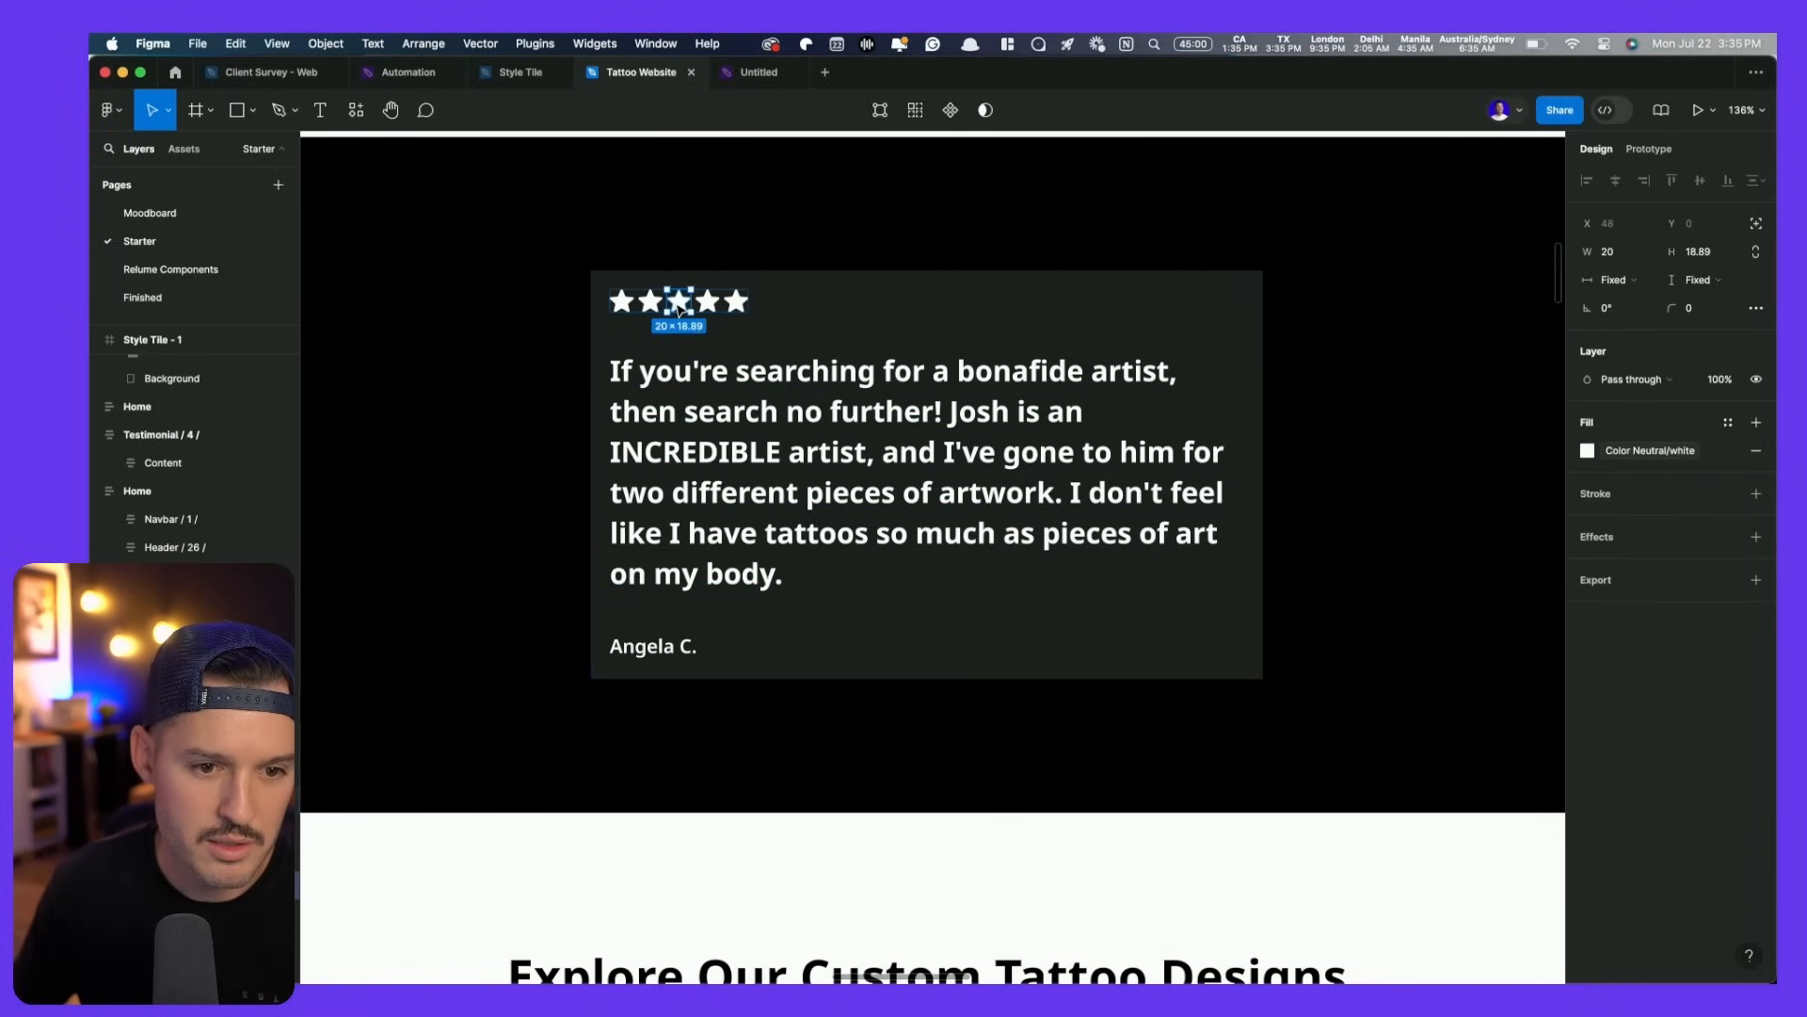
key("super+a")
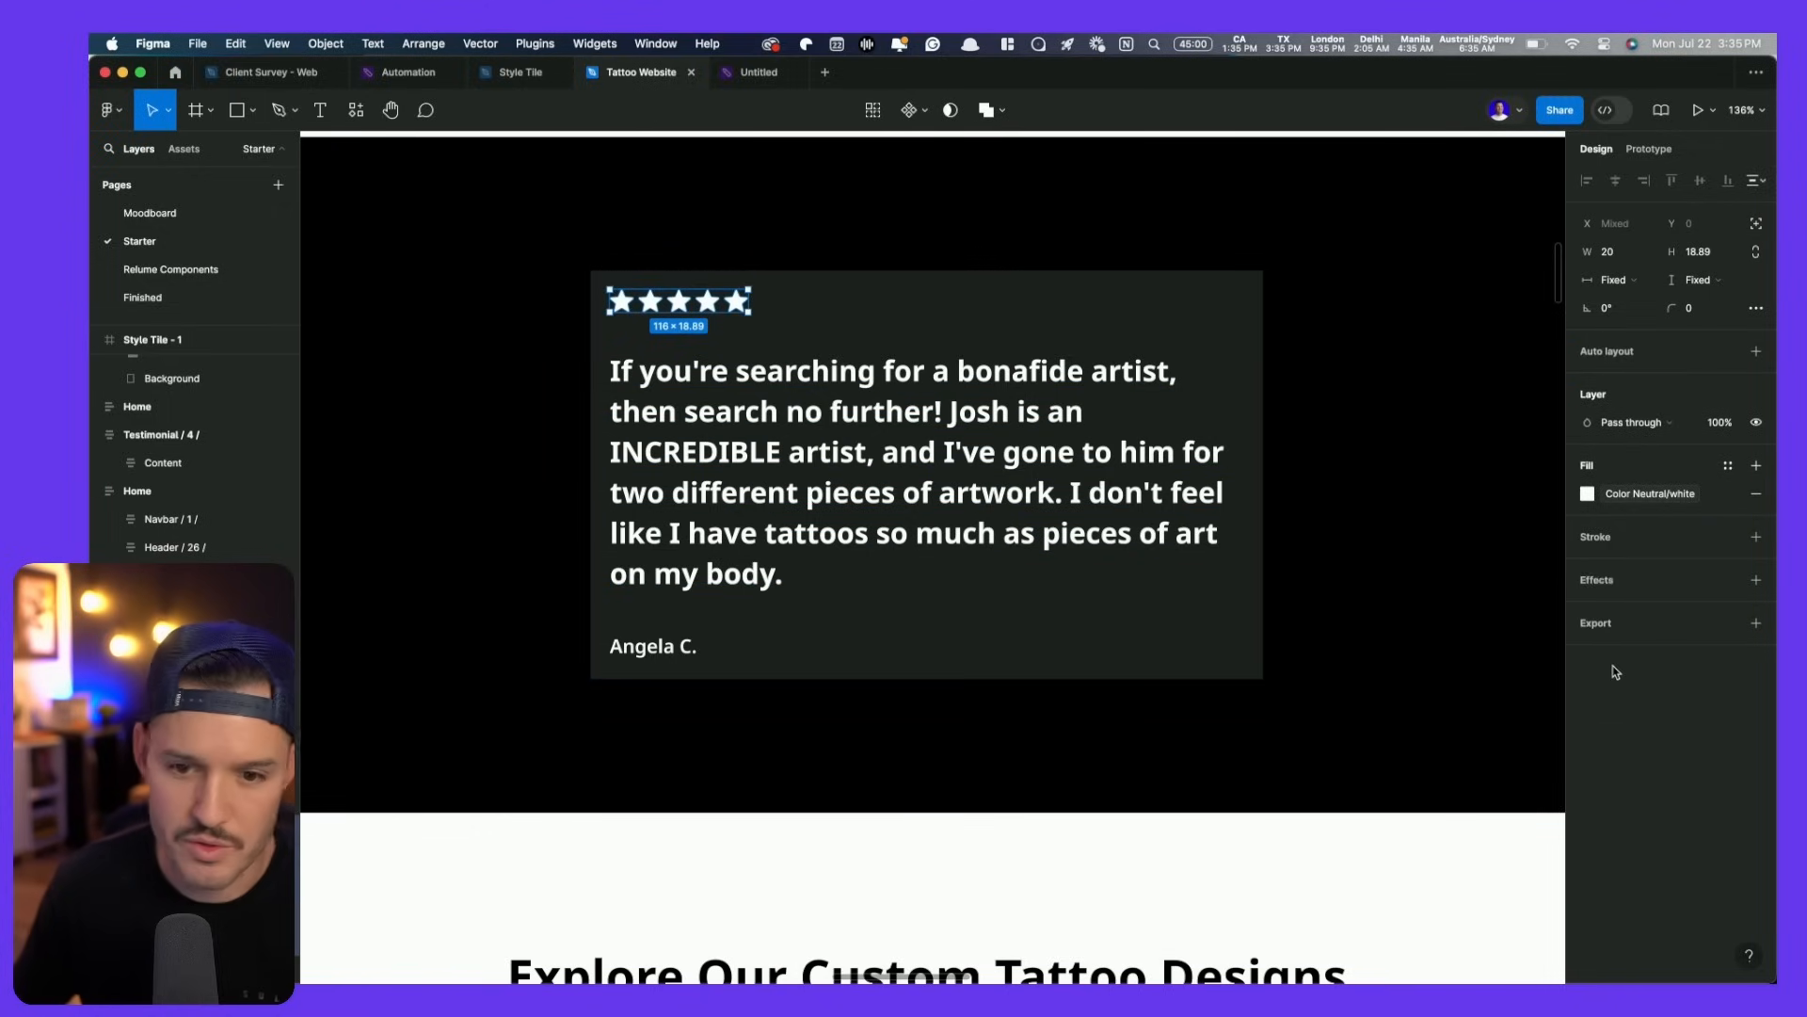
left_click(1646, 505)
scroll(1450, 753, "down", 3)
left_click(1402, 817)
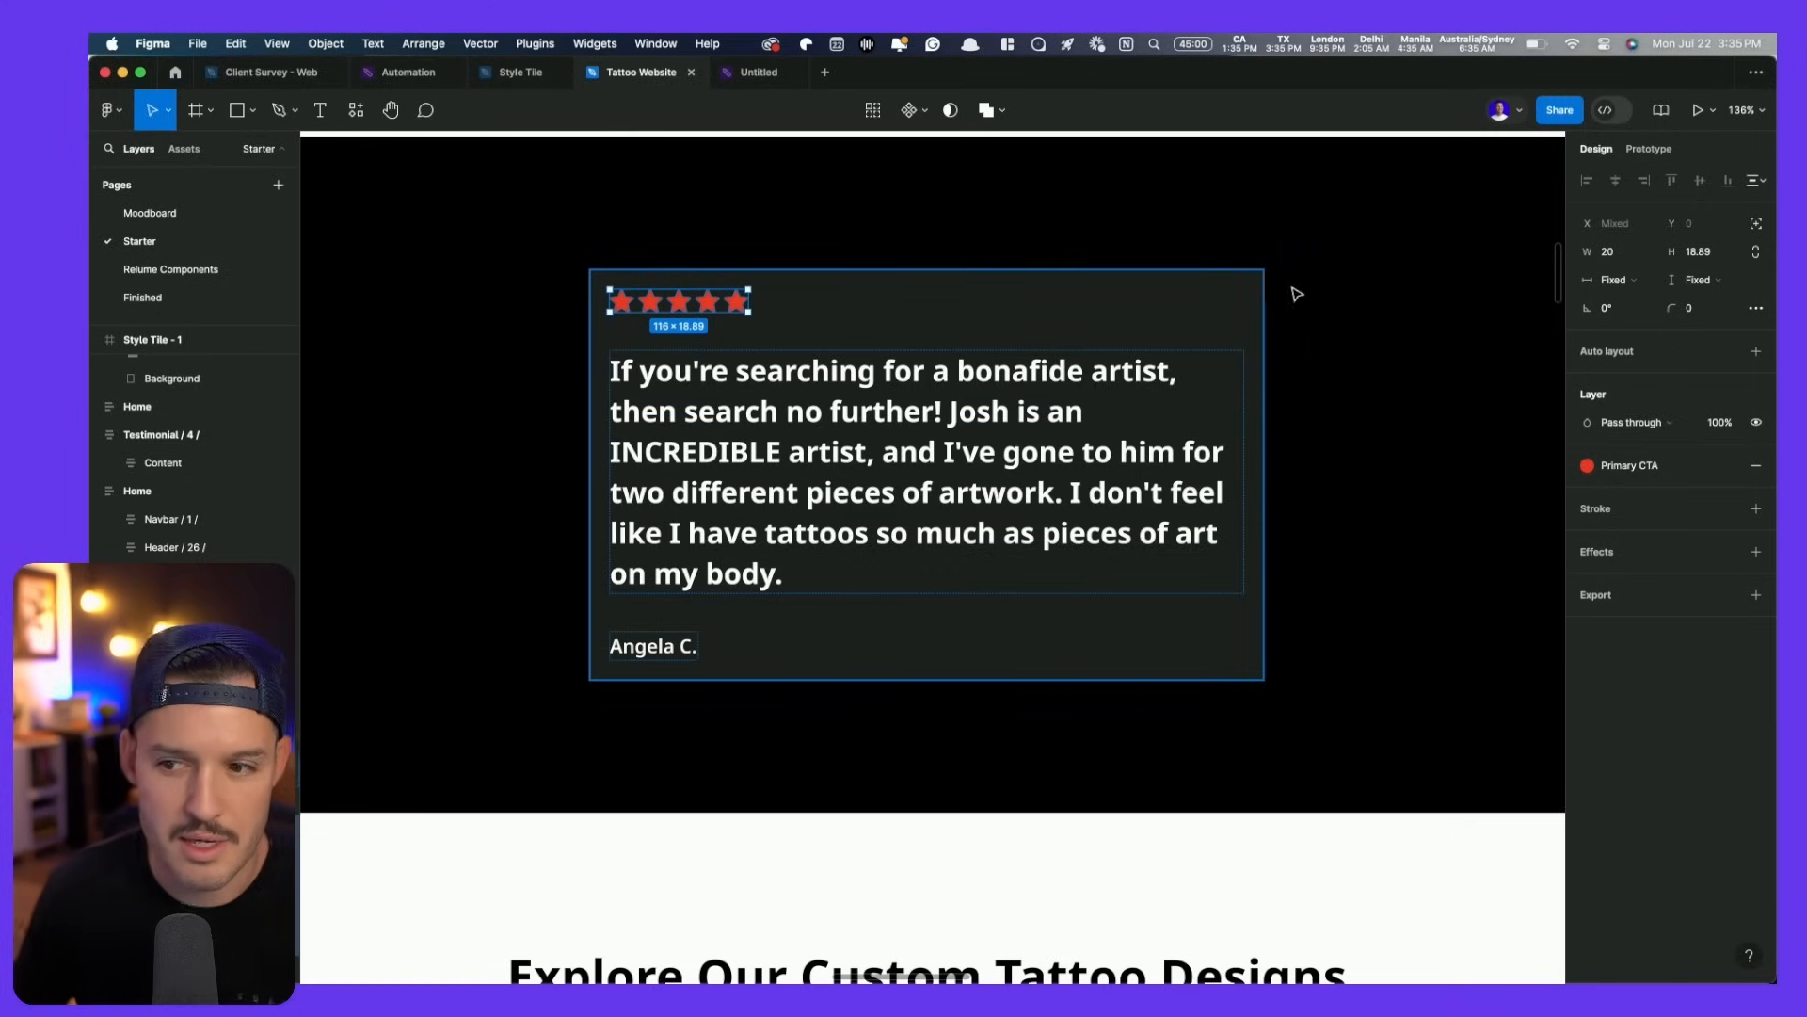
left_click(1016, 422)
left_click(1629, 423)
- Dismiss the quote's text style list and deselect so the Local styles panel shows
scroll(1711, 548, "down", 4)
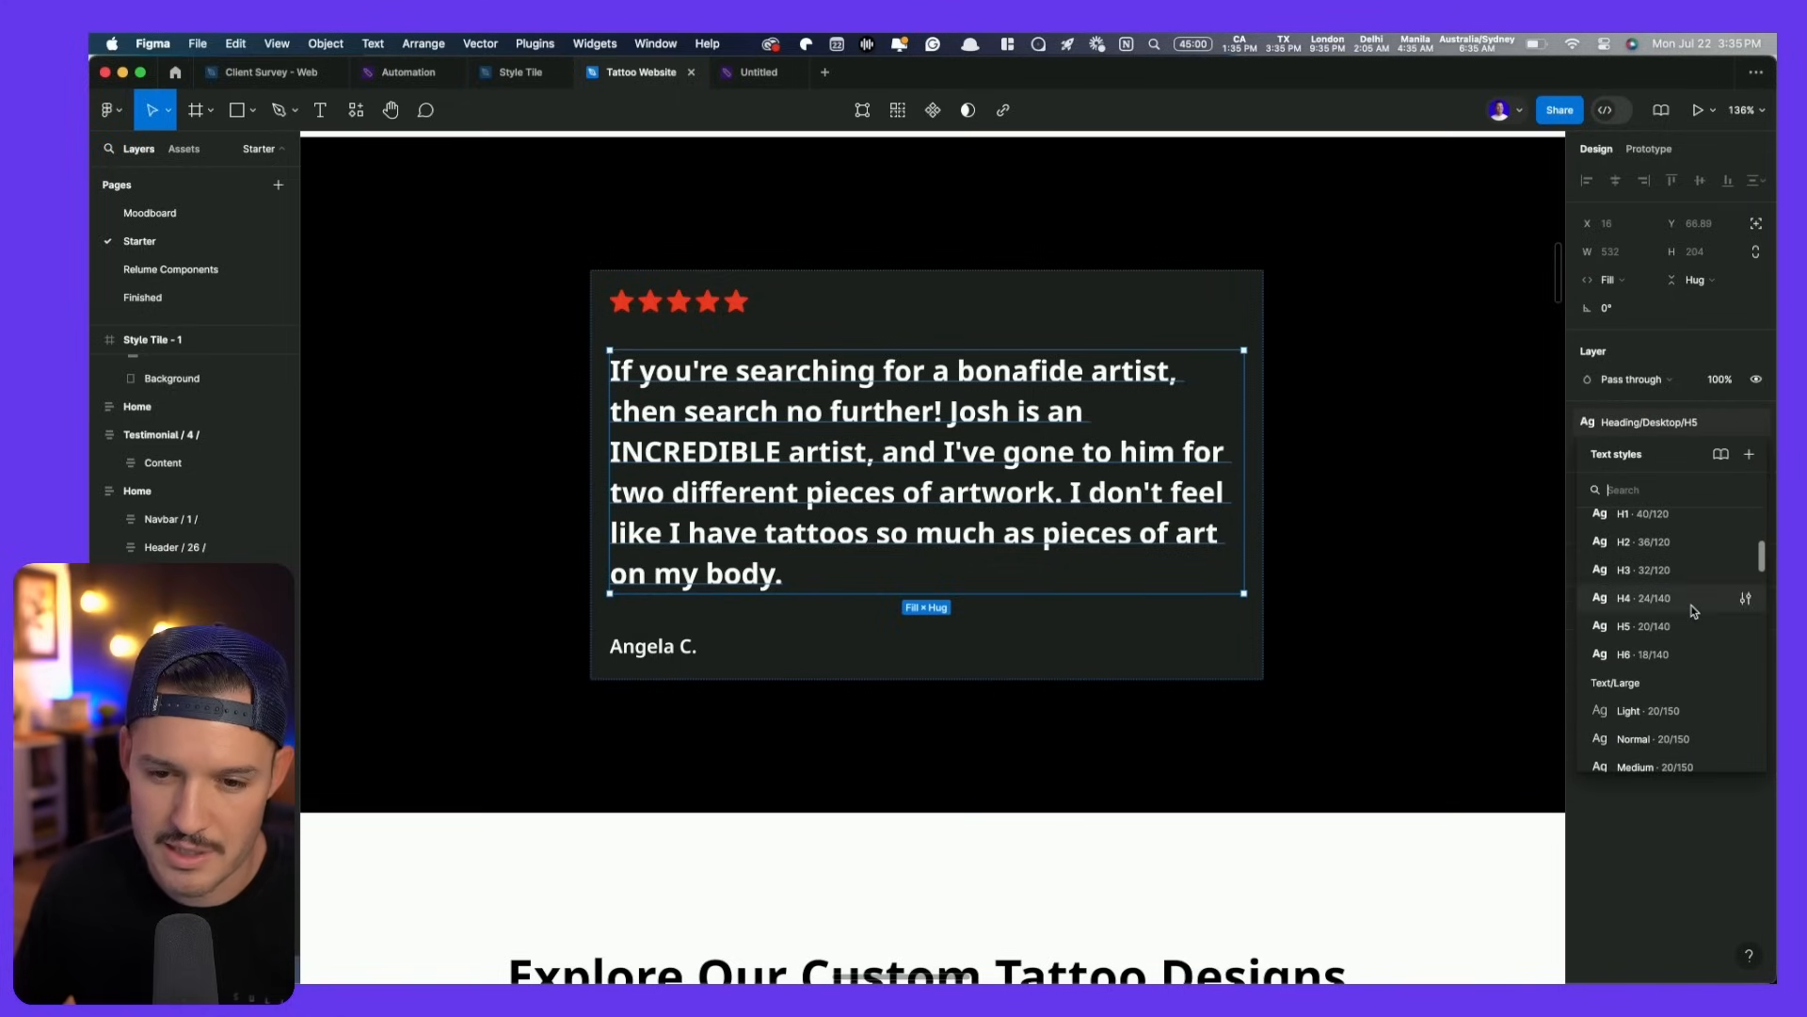
scroll(1695, 611, "down", 2)
scroll(1695, 611, "up", 4)
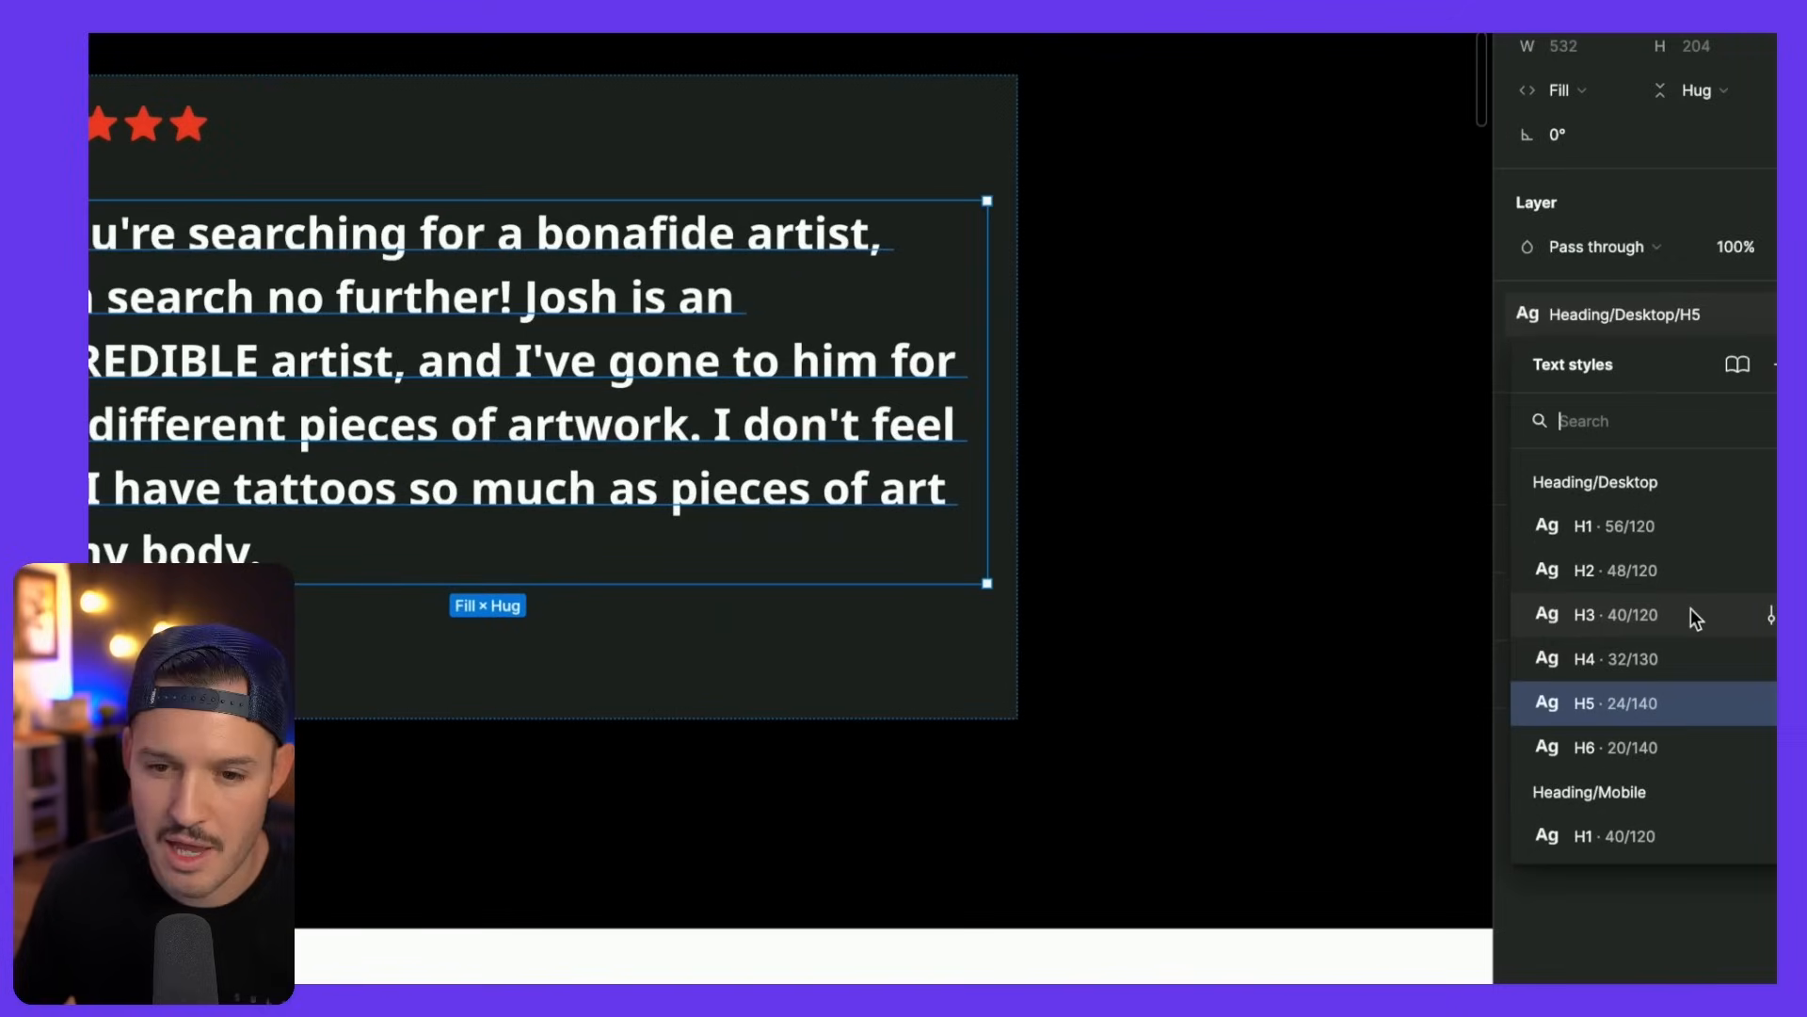
scroll(1683, 635, "down", 3)
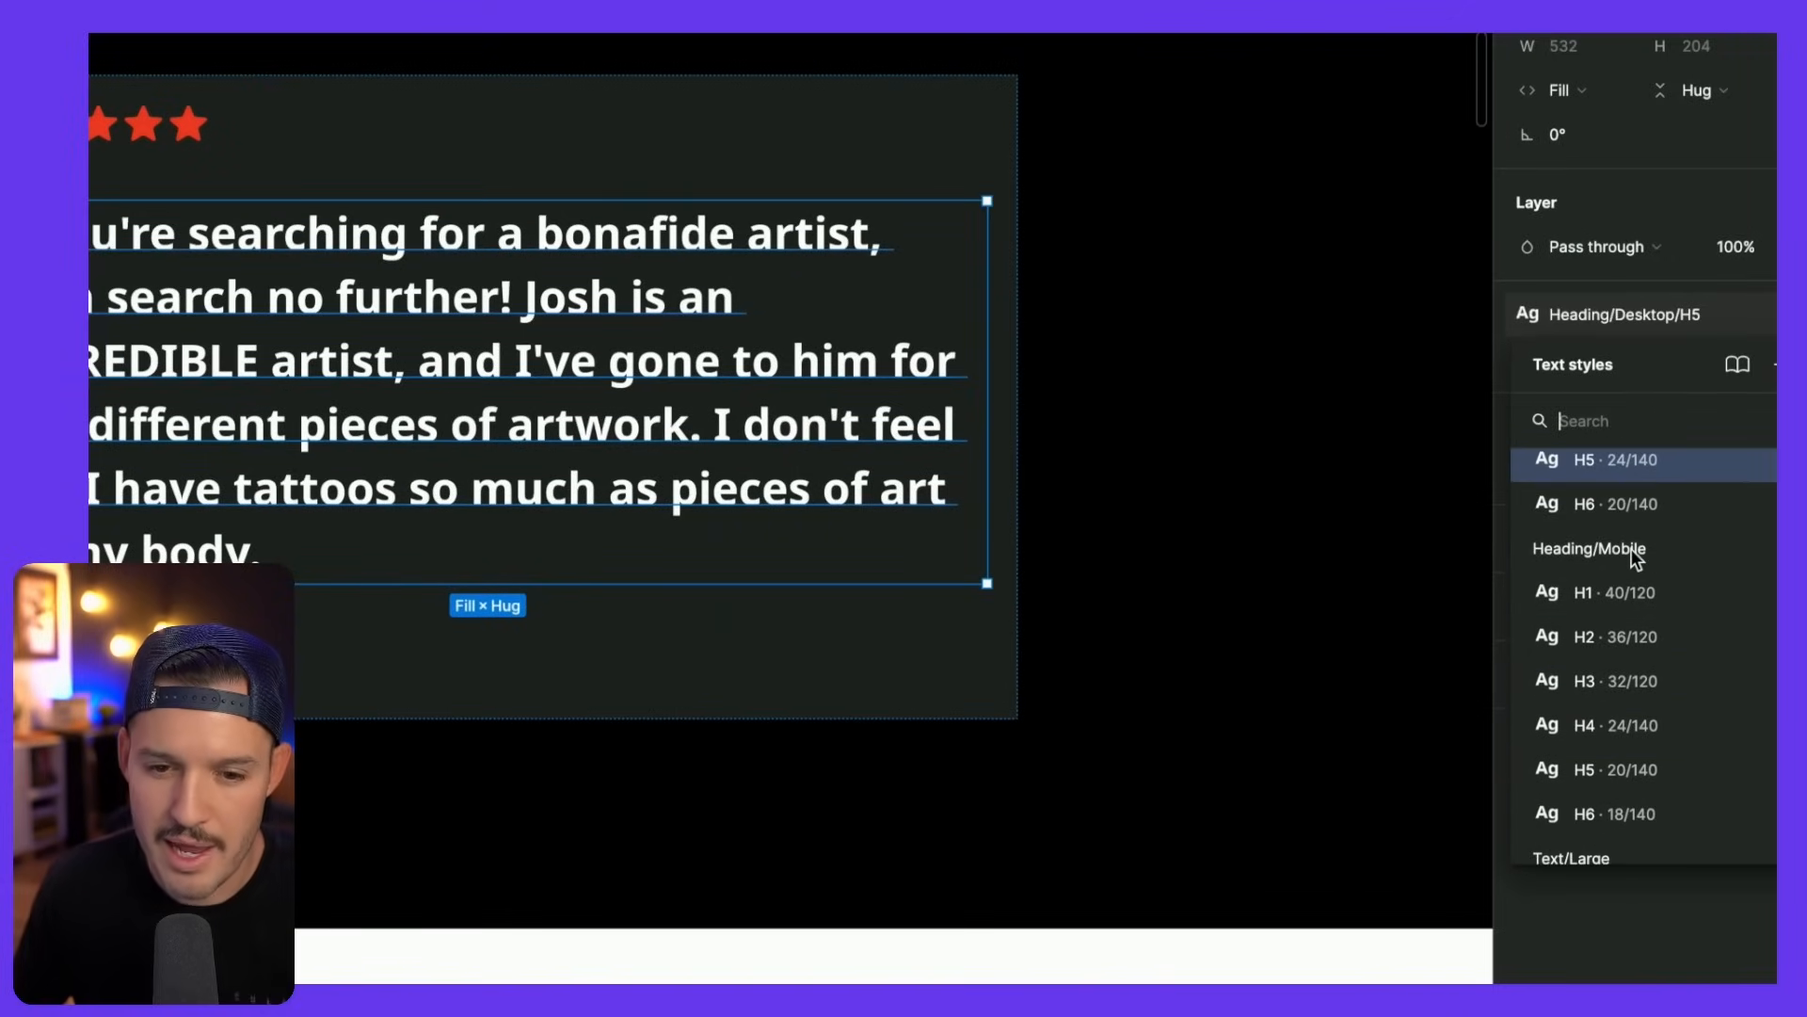
left_click(1394, 520)
scroll(1394, 520, "down", 5)
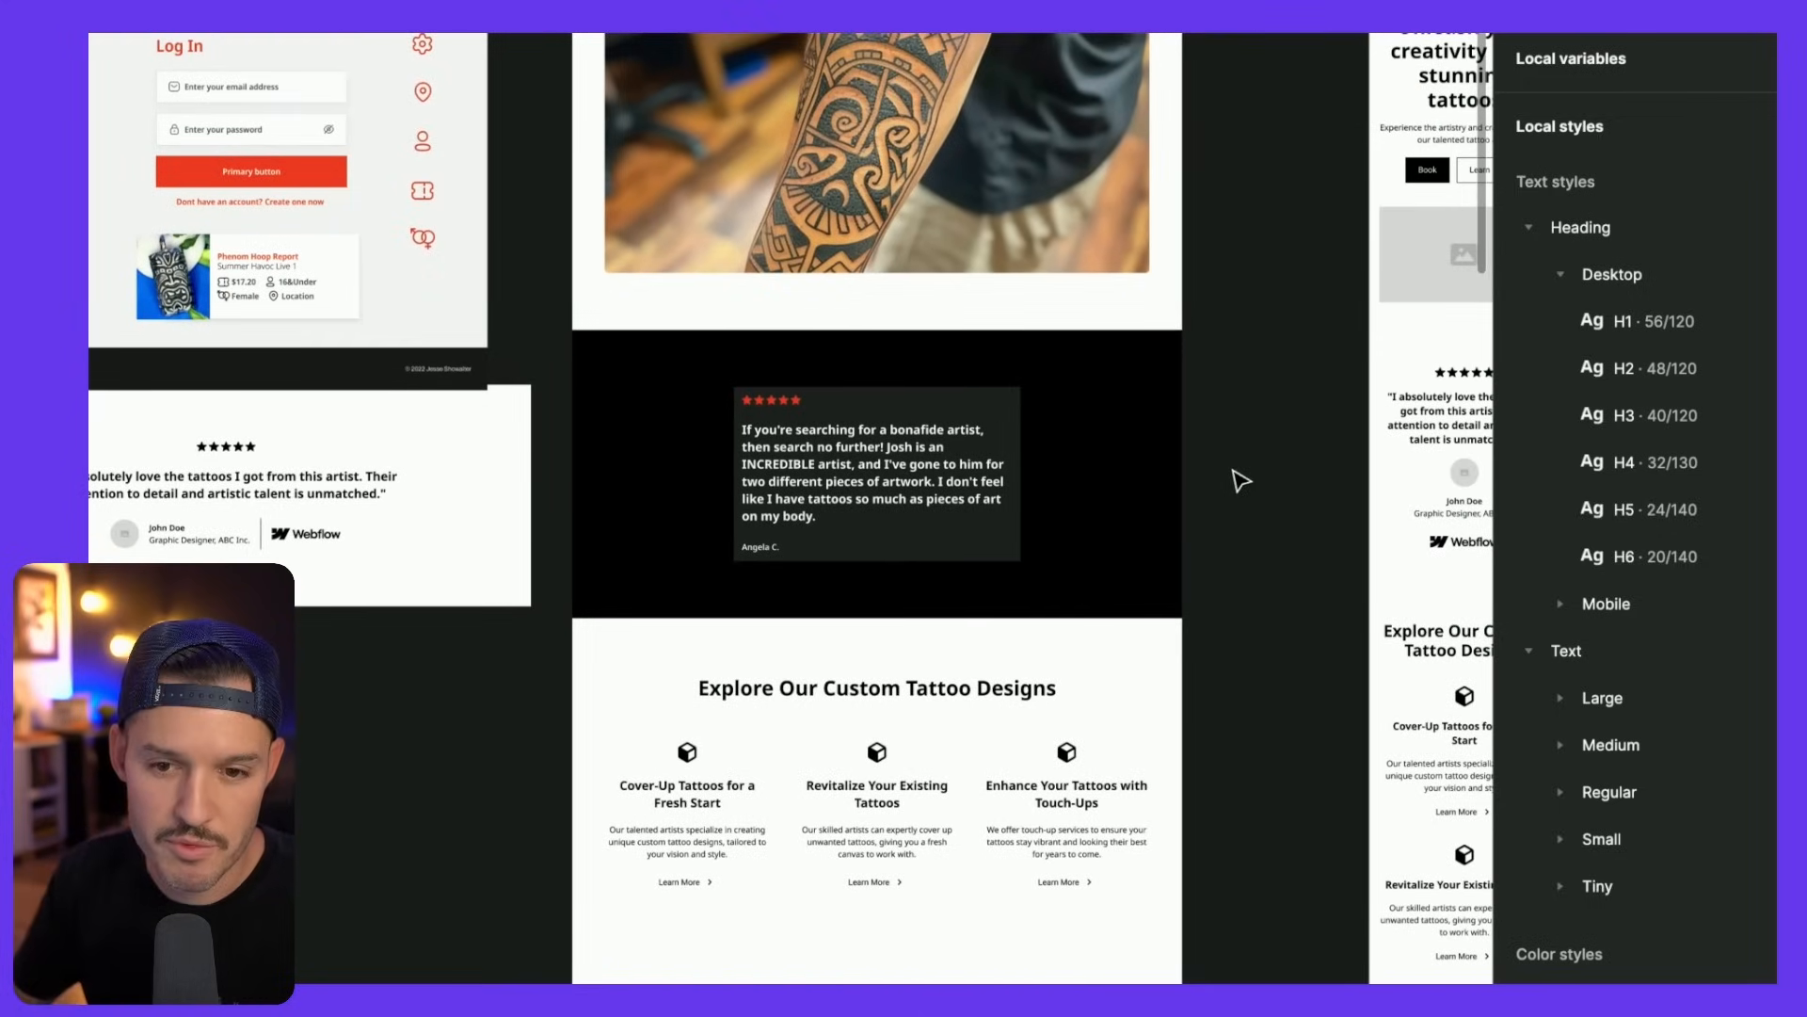
- Delete the six Mobile heading styles and move H1–H6 directly under Heading
right_click(1615, 603)
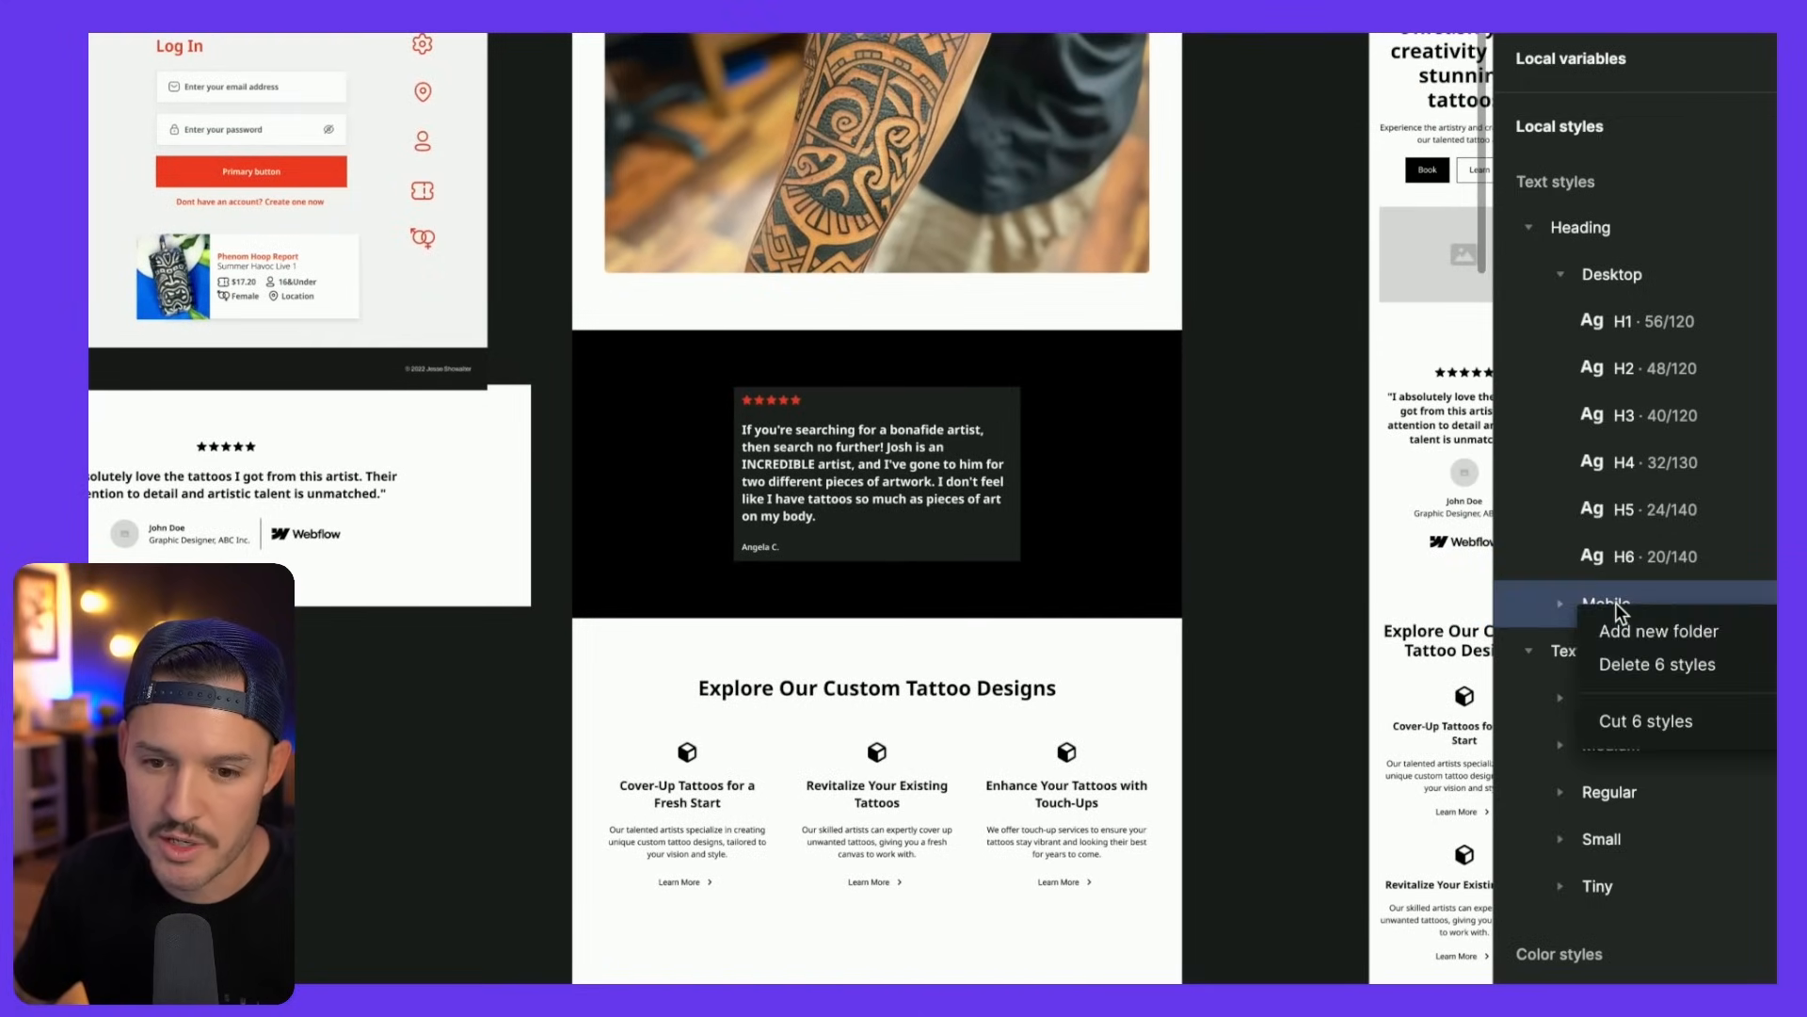
left_click(1661, 666)
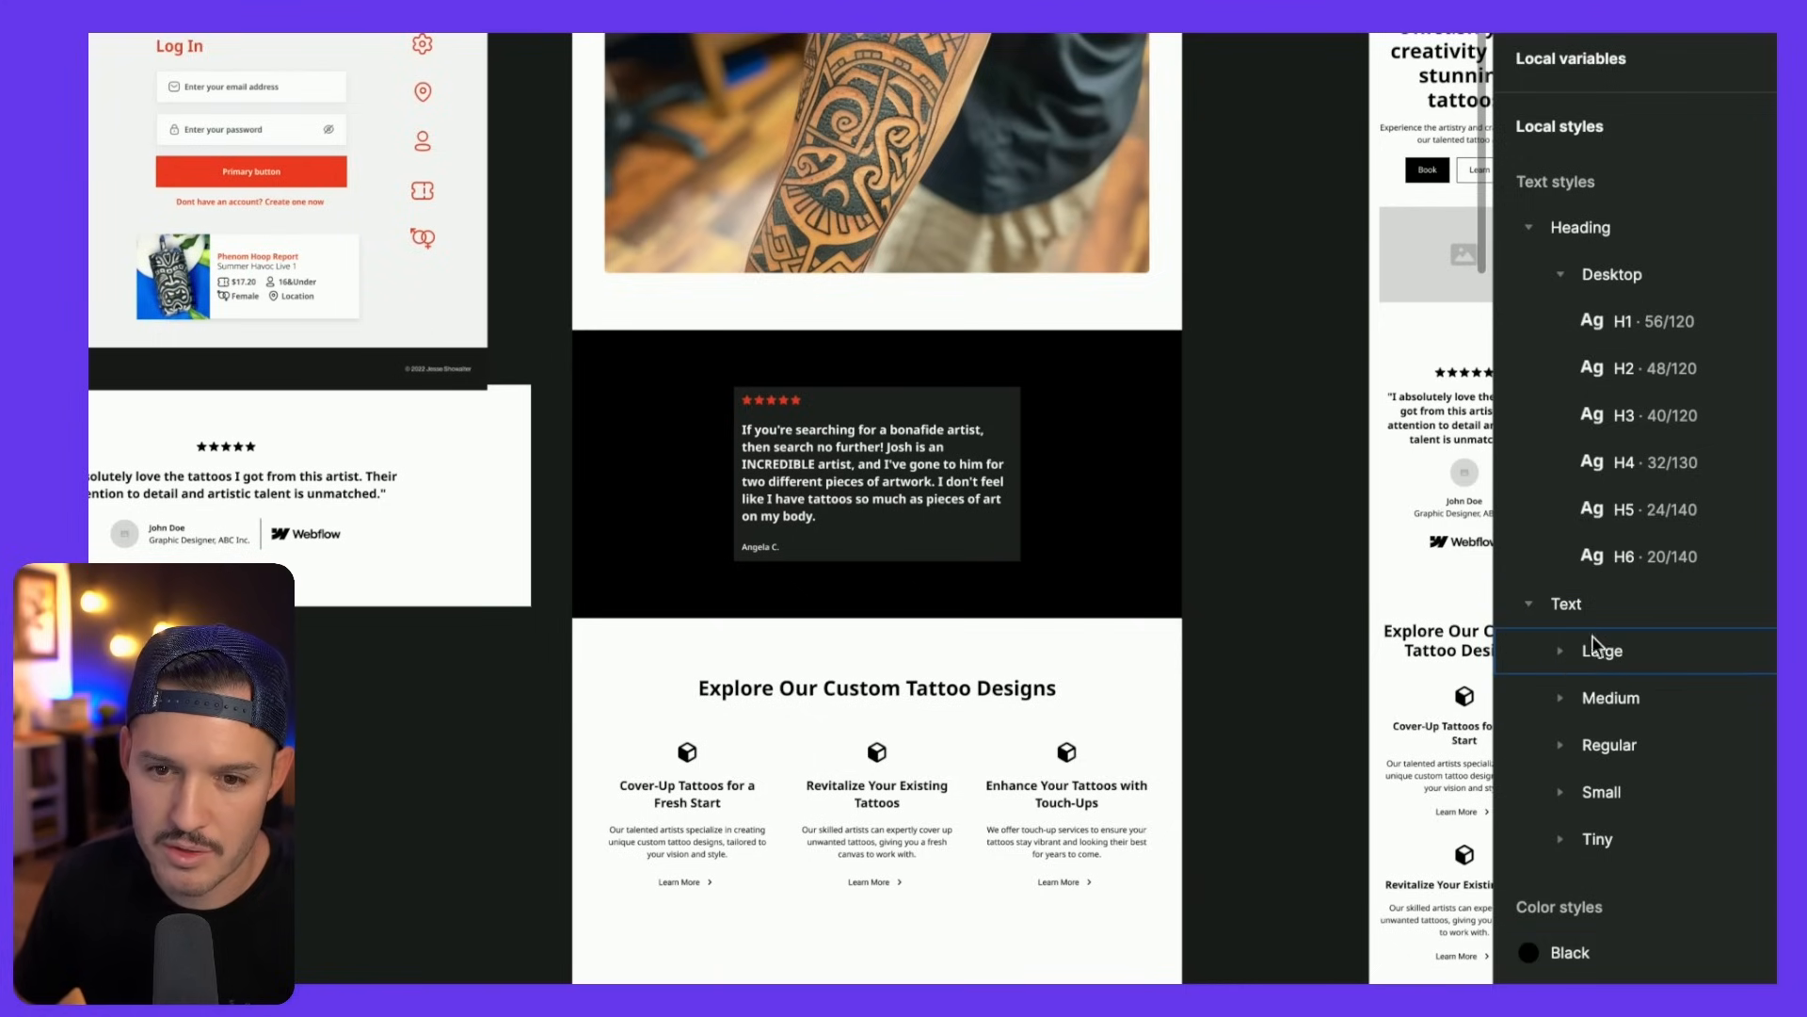
left_click(1632, 324)
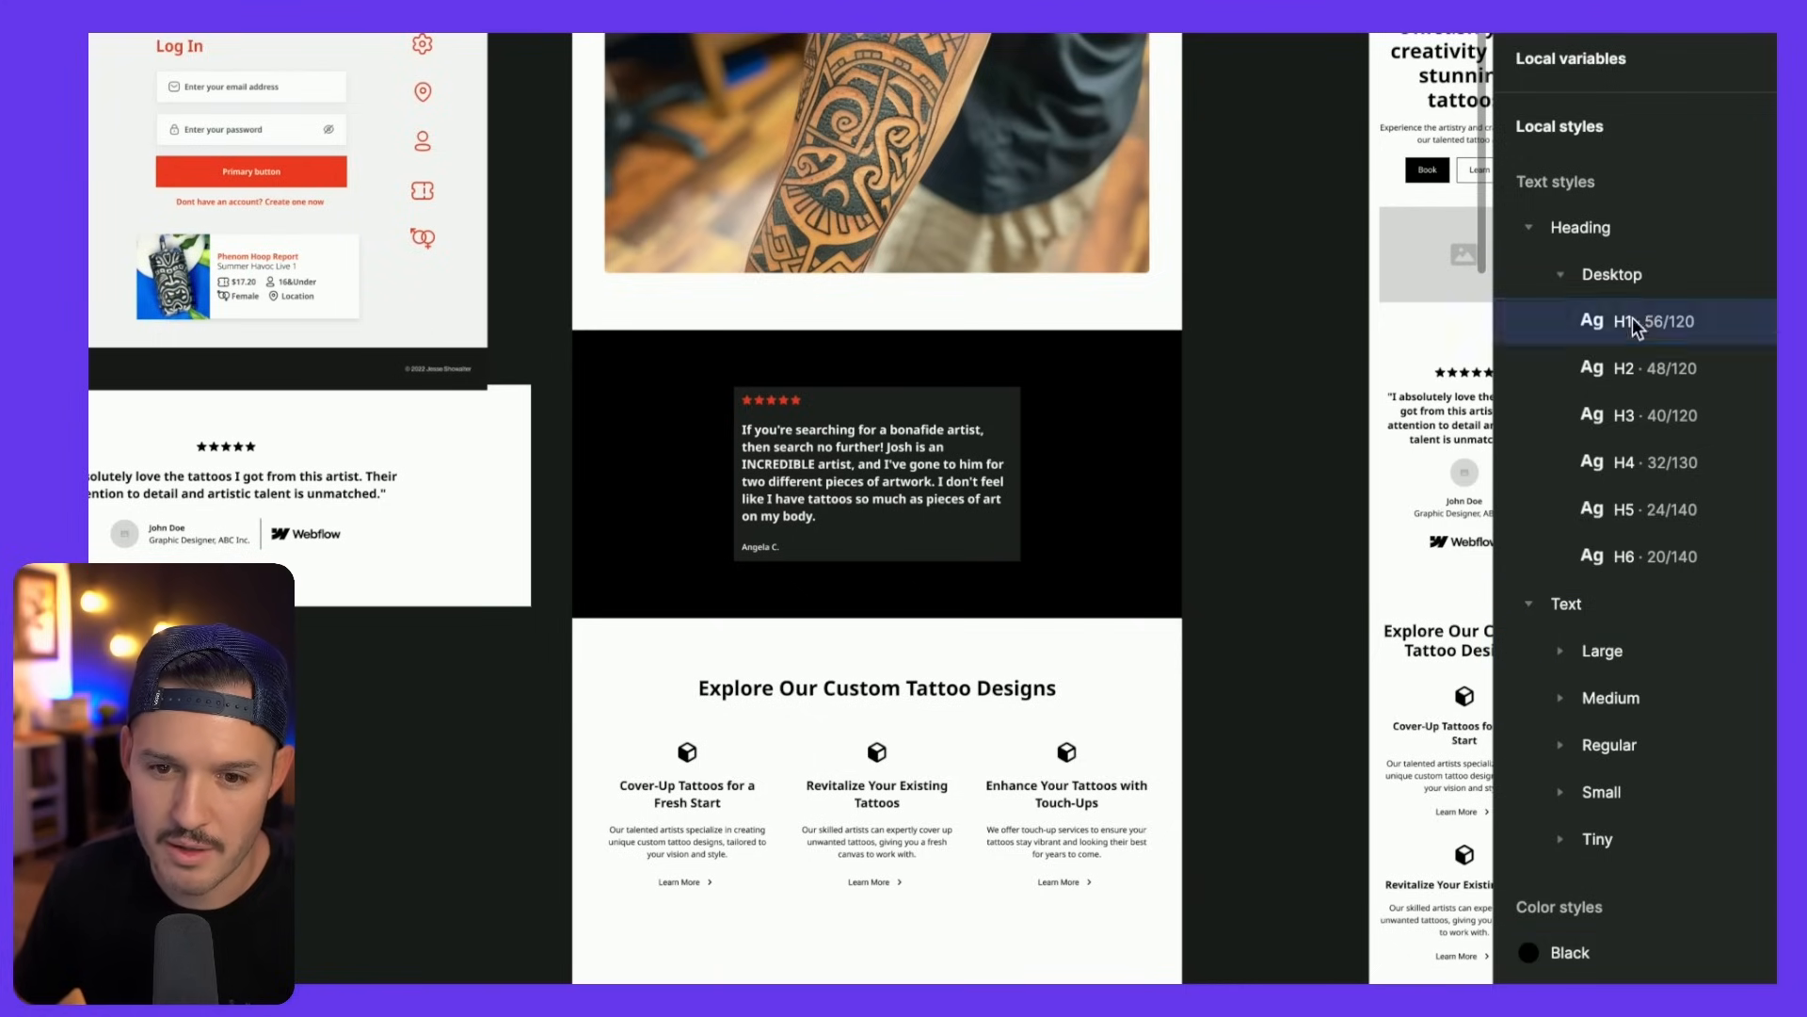
left_click(1635, 542, "shift")
left_click_drag(1596, 275, 1585, 250)
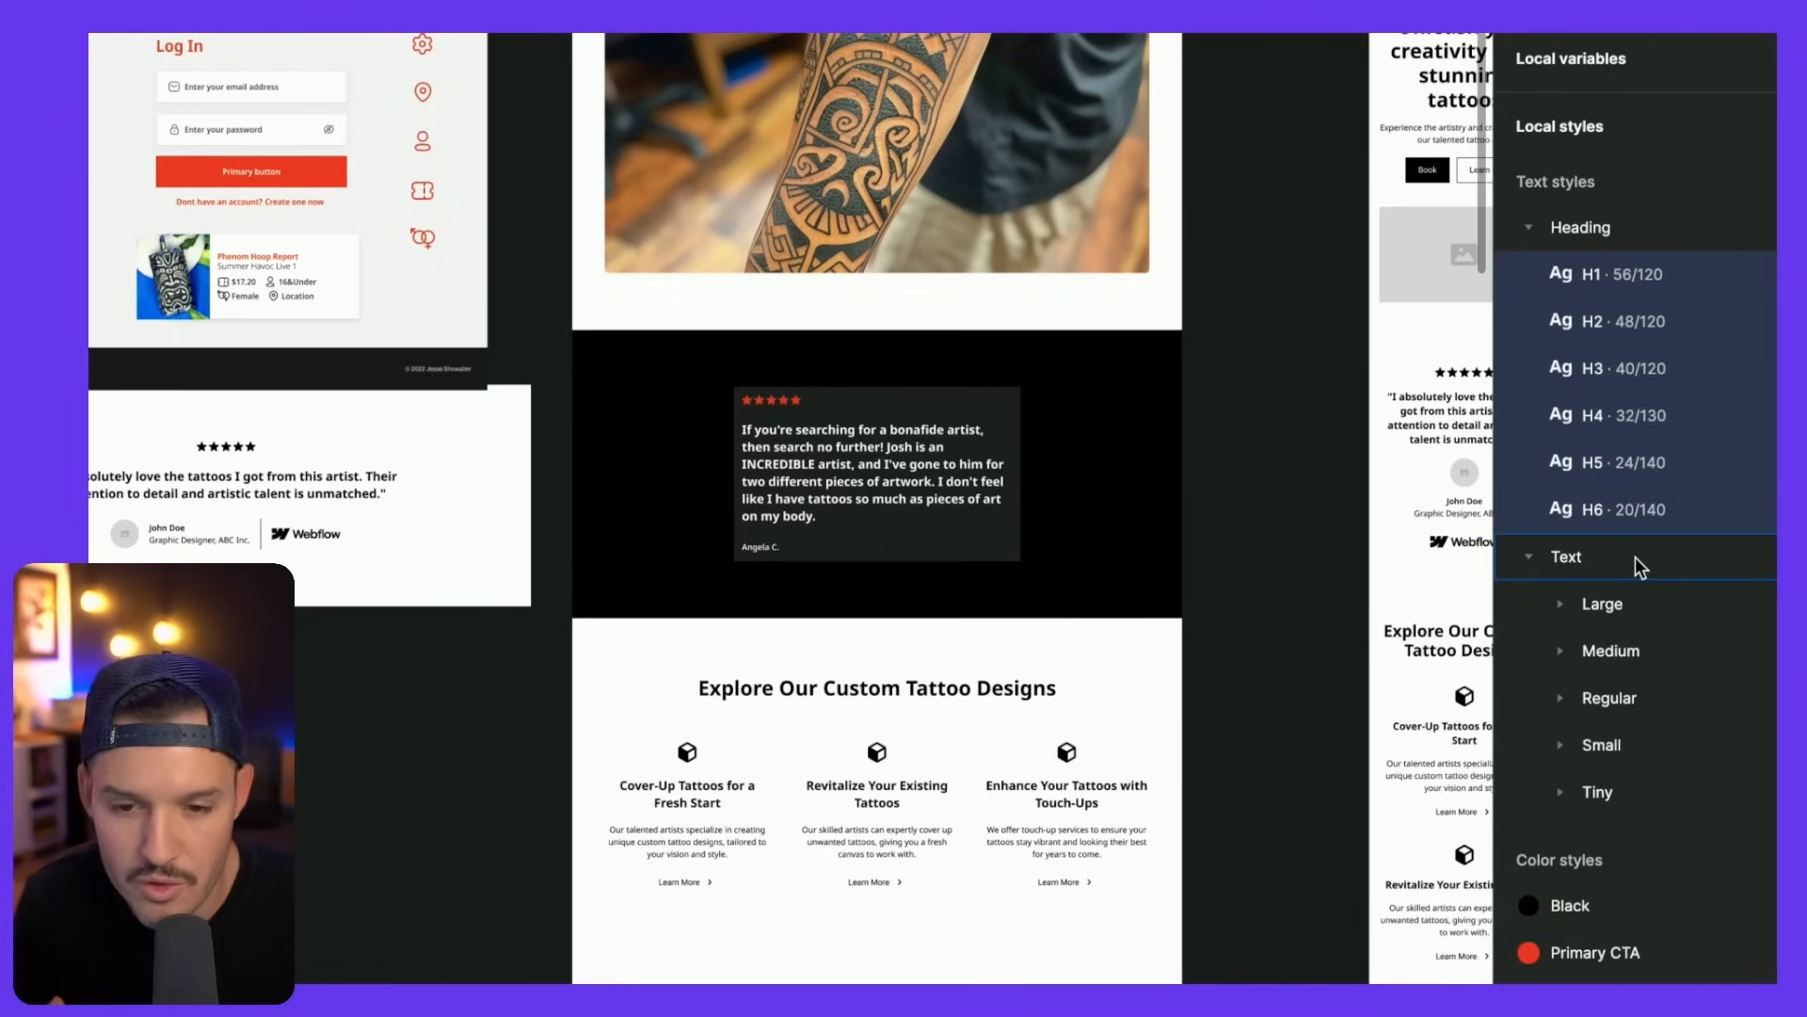
- Delete the Large and Medium text style groups
left_click(1562, 607)
left_click(1562, 606)
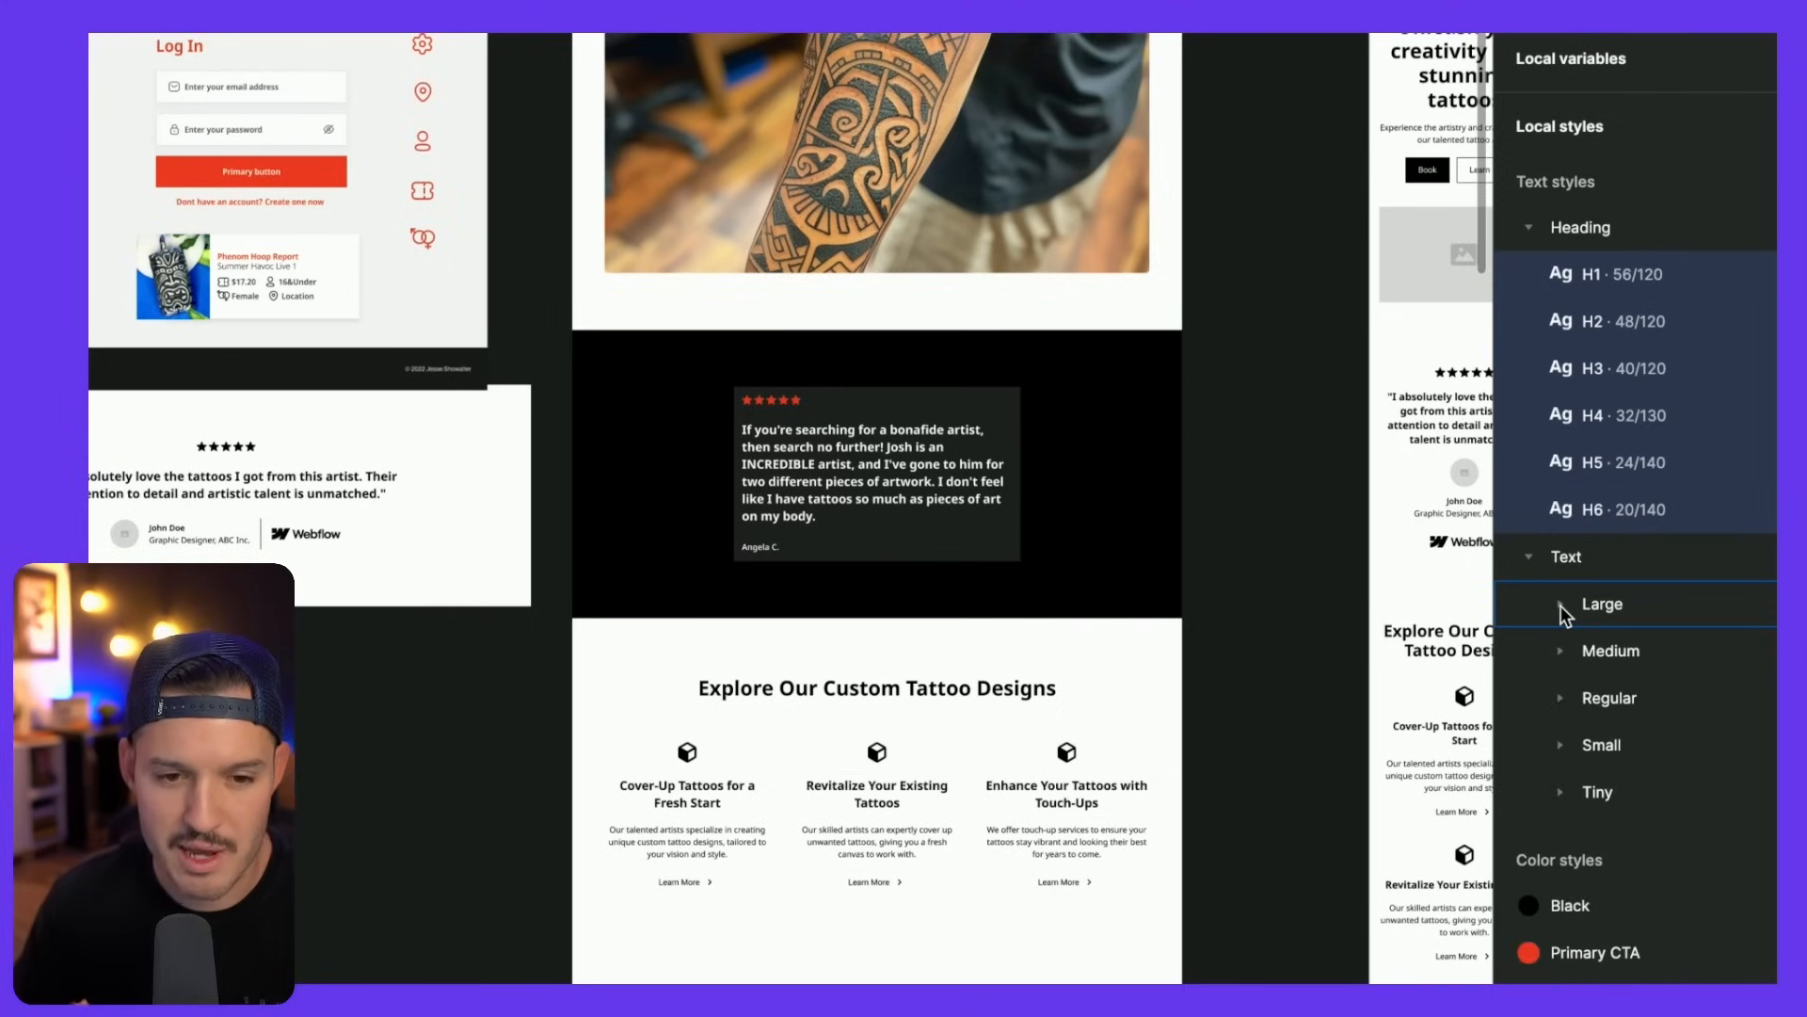
left_click(1606, 648)
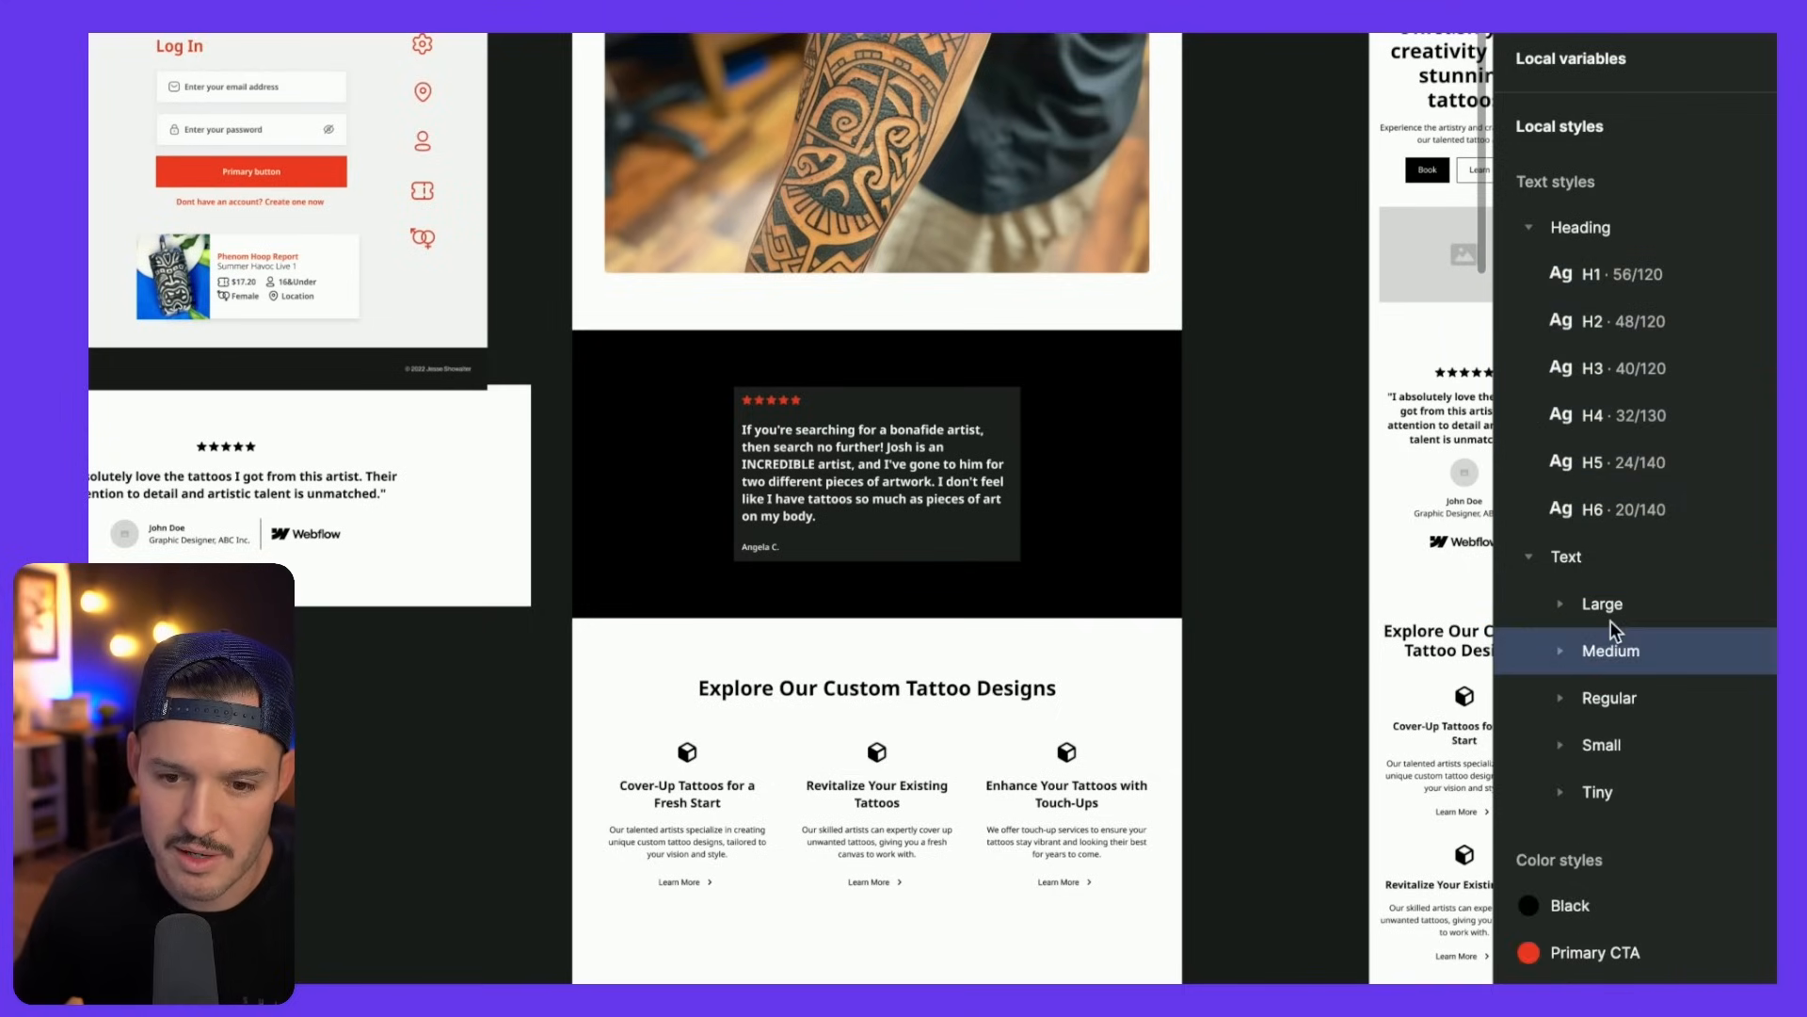
left_click(1612, 610, "shift")
right_click(1612, 612)
left_click(1676, 672)
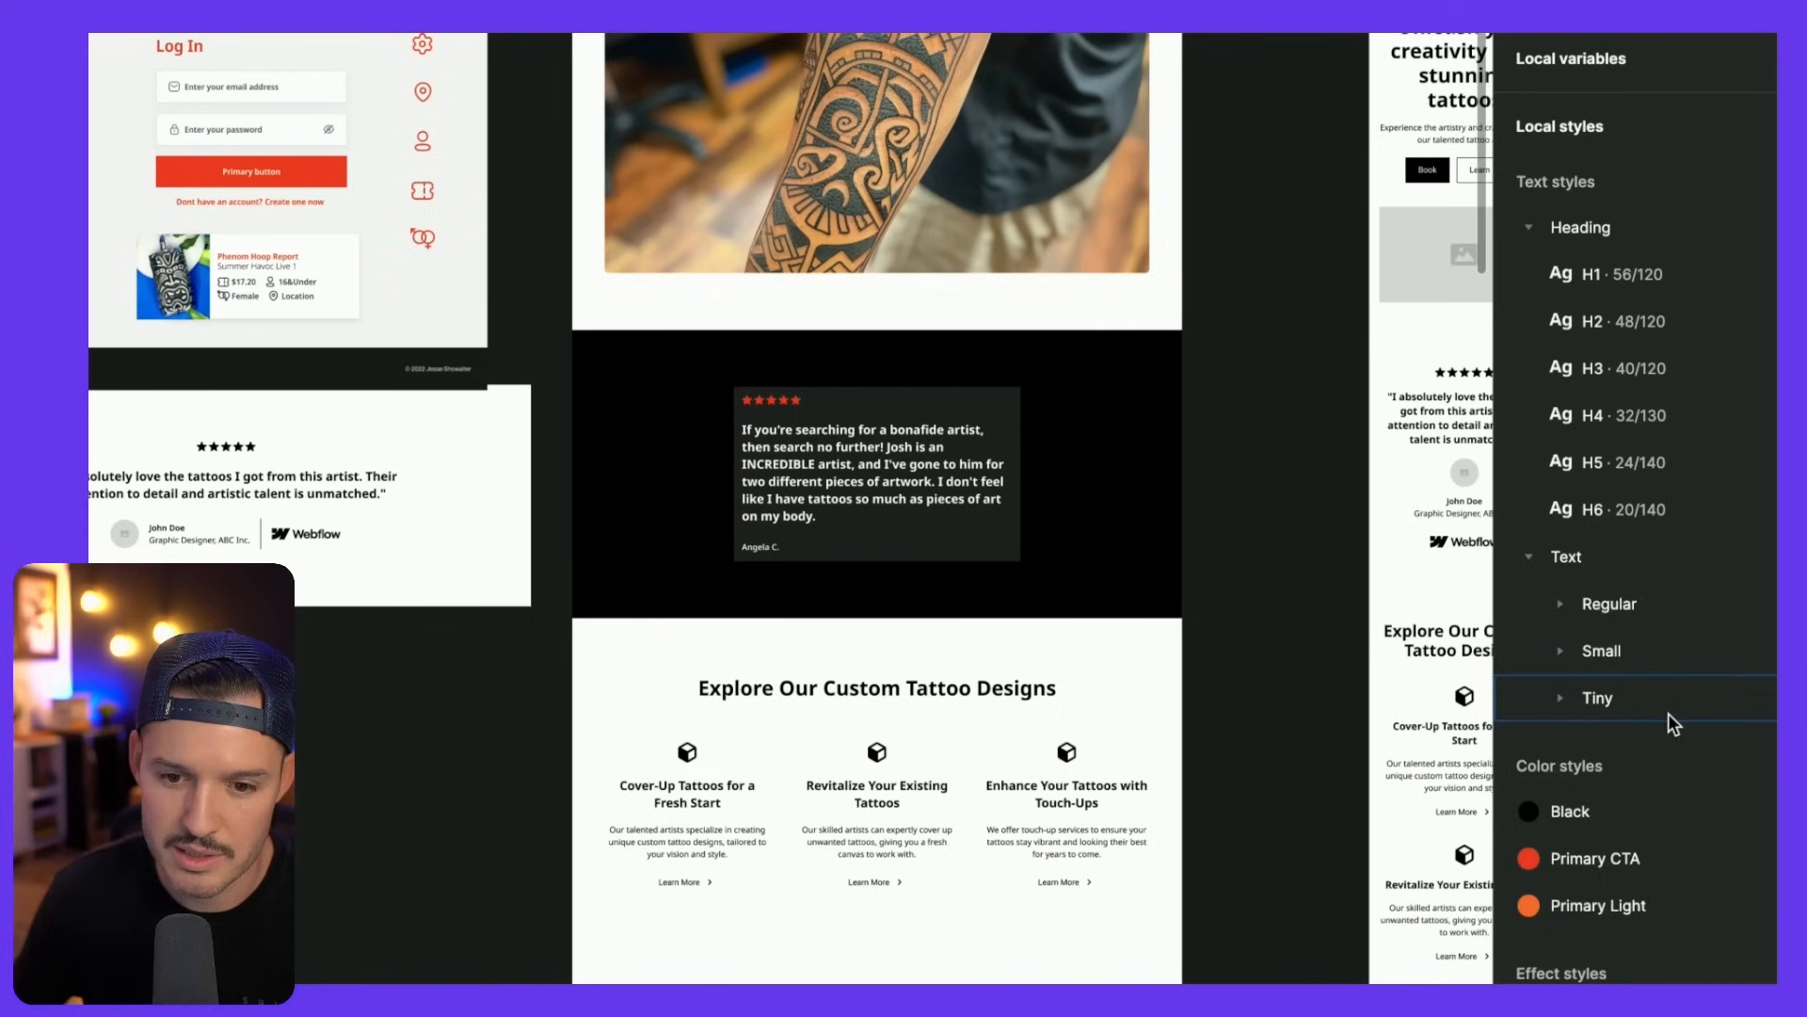
left_click_drag(1619, 671, 1619, 699)
right_click(1619, 699)
left_click(1616, 664)
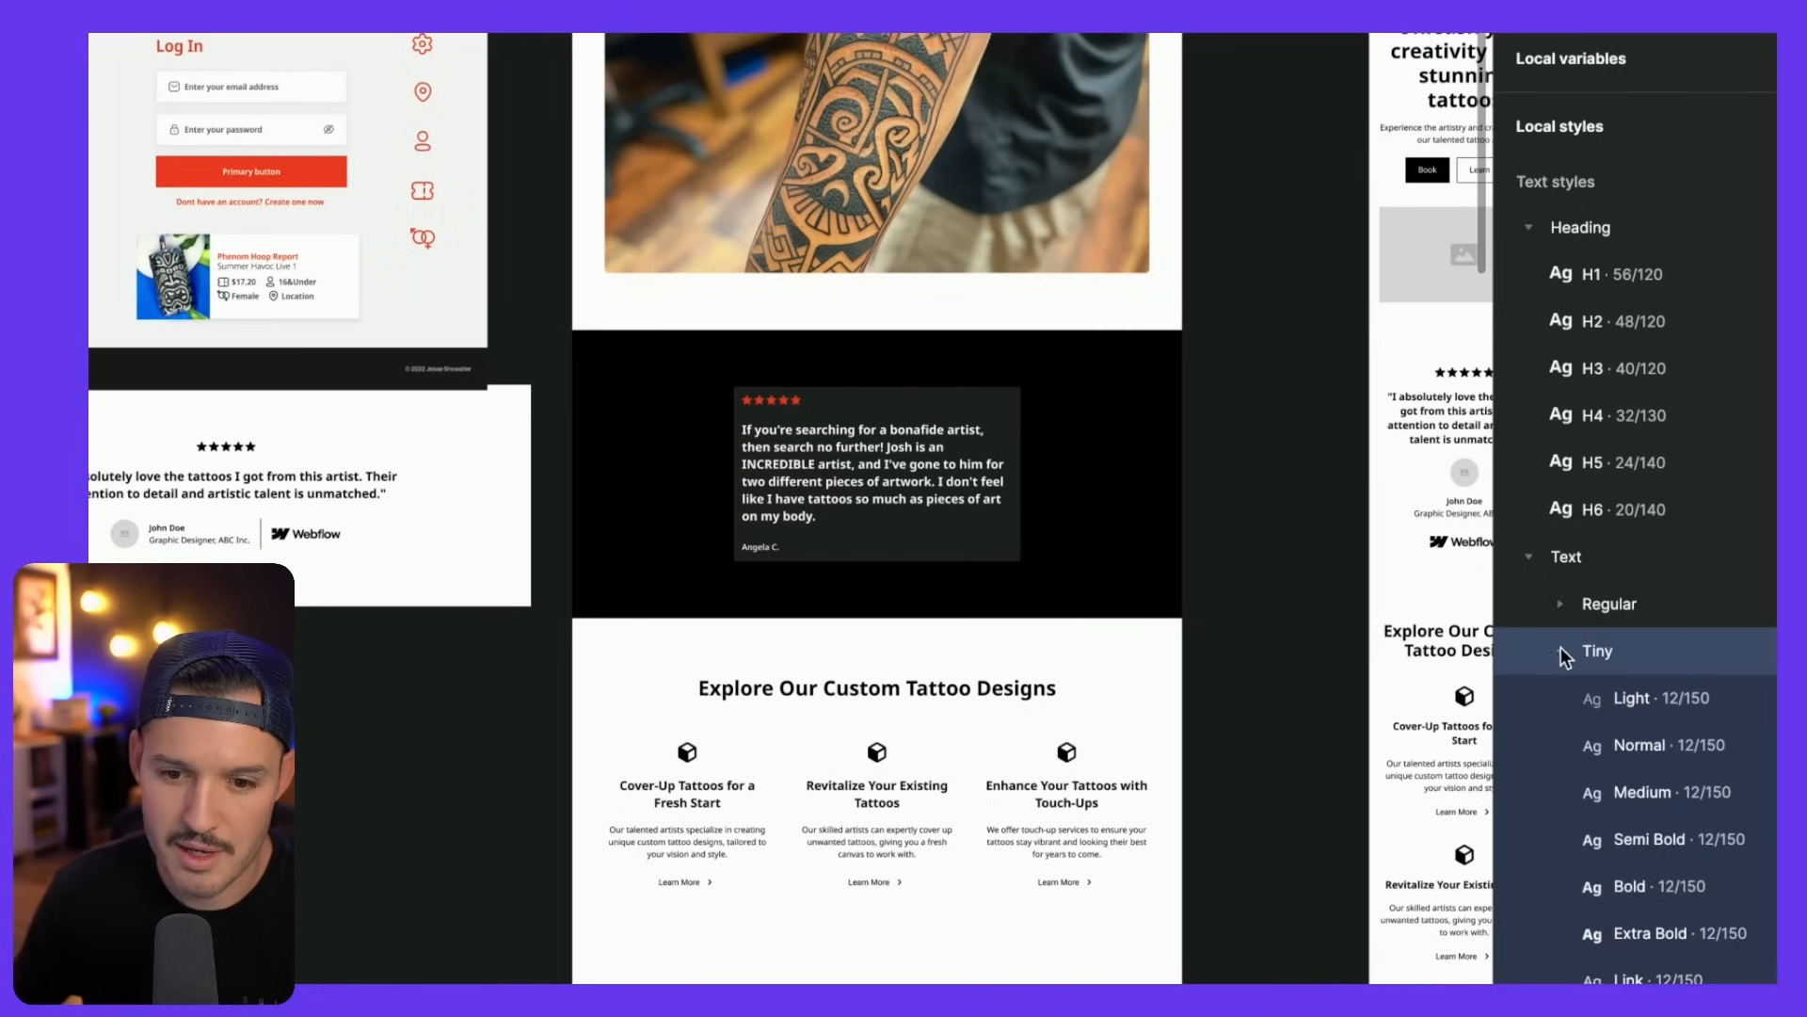
- Delete the Tiny group, then undo the stray text style deletions
left_click(1561, 648)
right_click(1603, 647)
left_click(1663, 713)
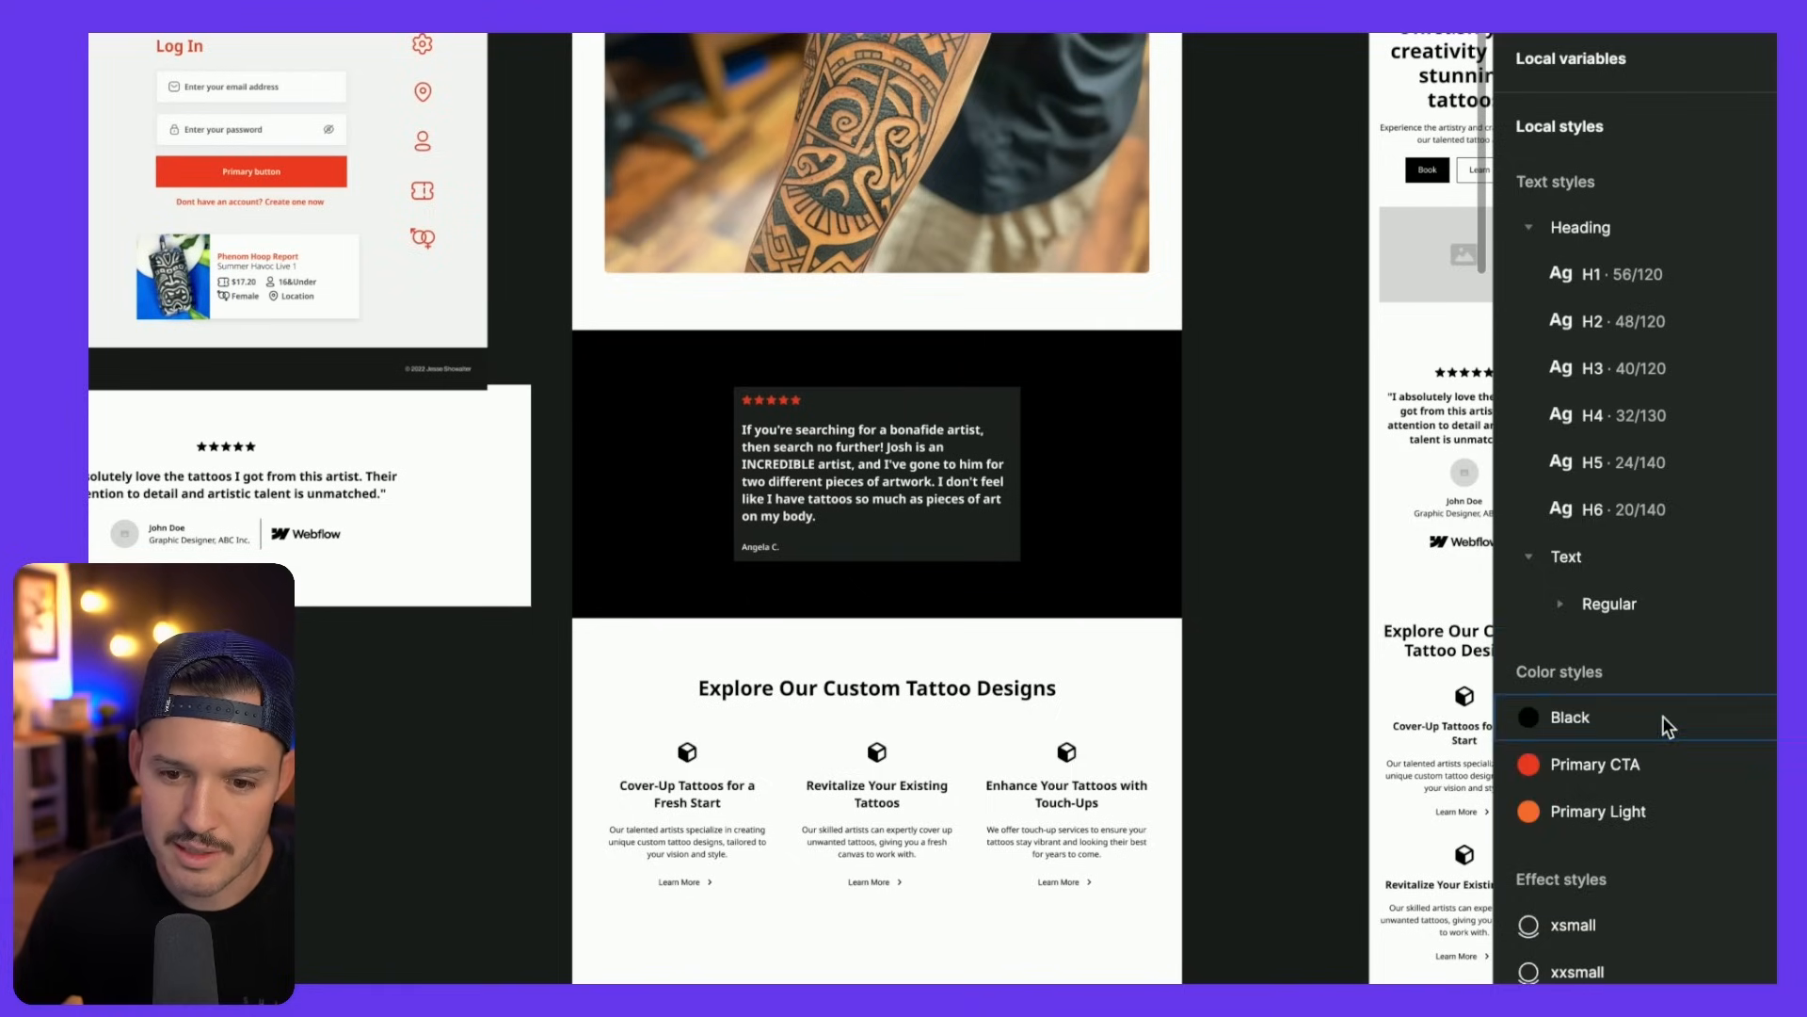
left_click(1558, 608)
left_click(1638, 653)
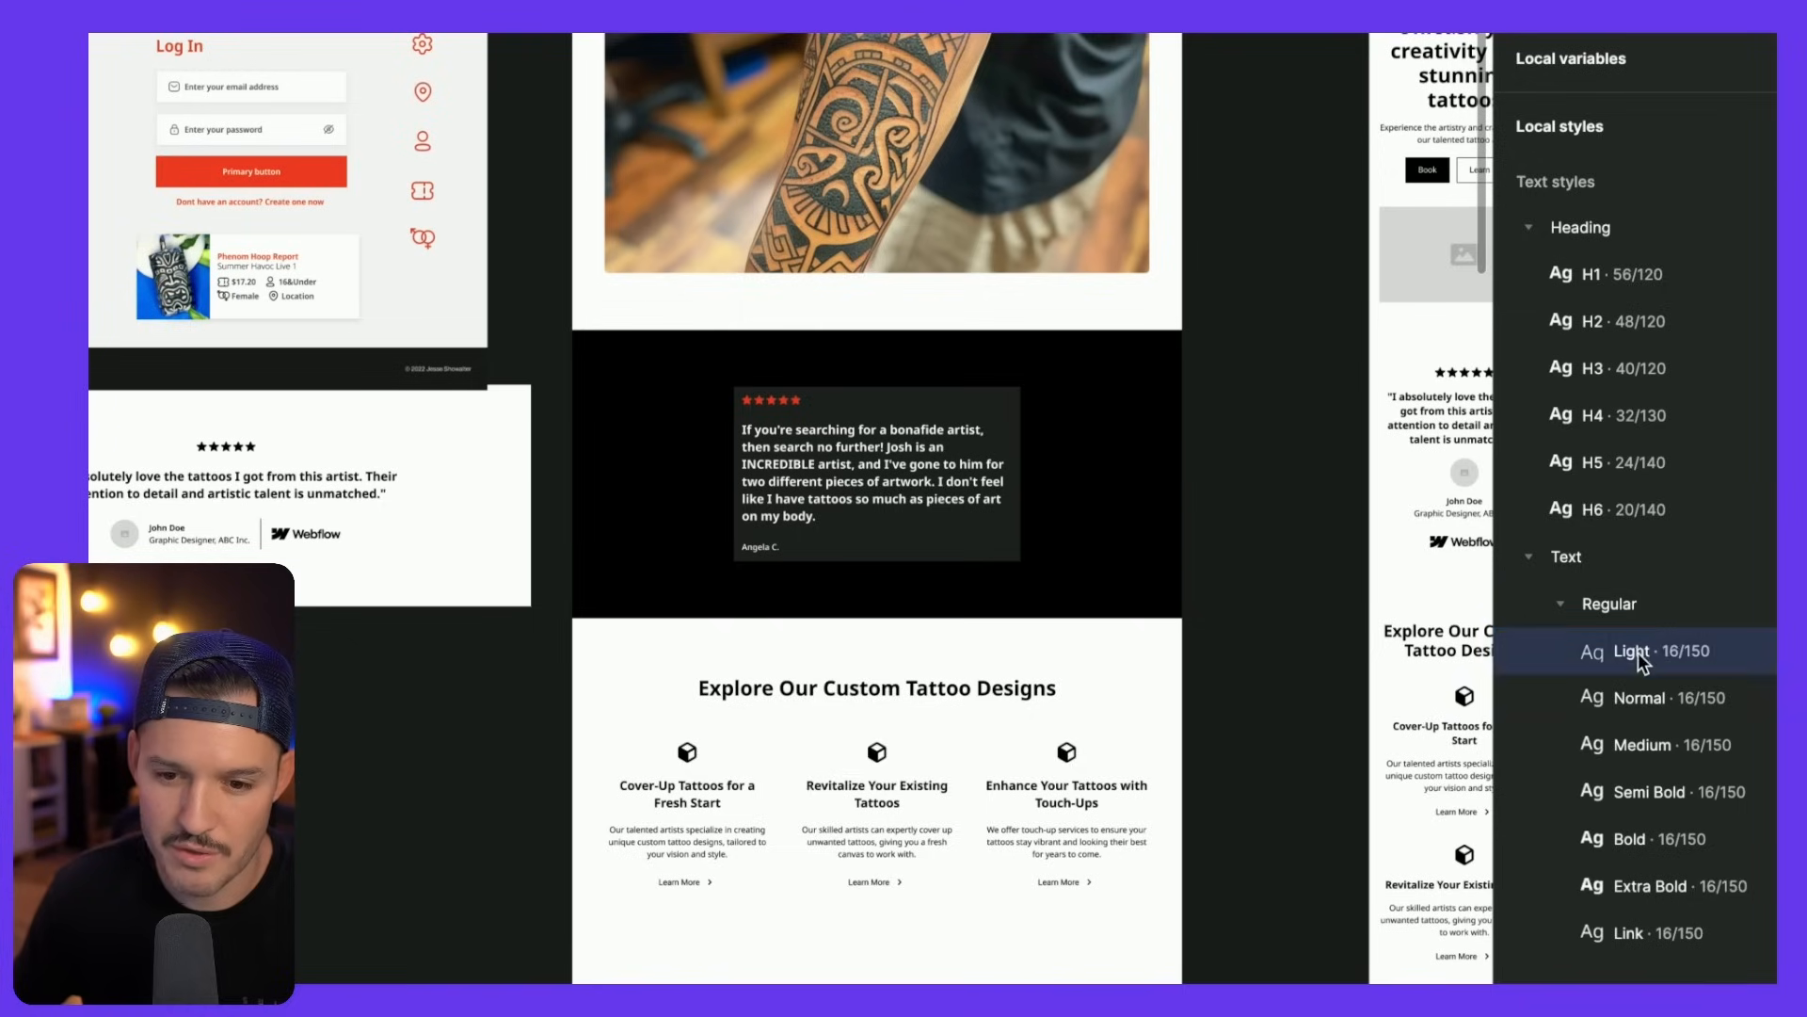
scroll(1638, 652, "down", 2)
key("super+z")
key("super+z")
key("super+z")
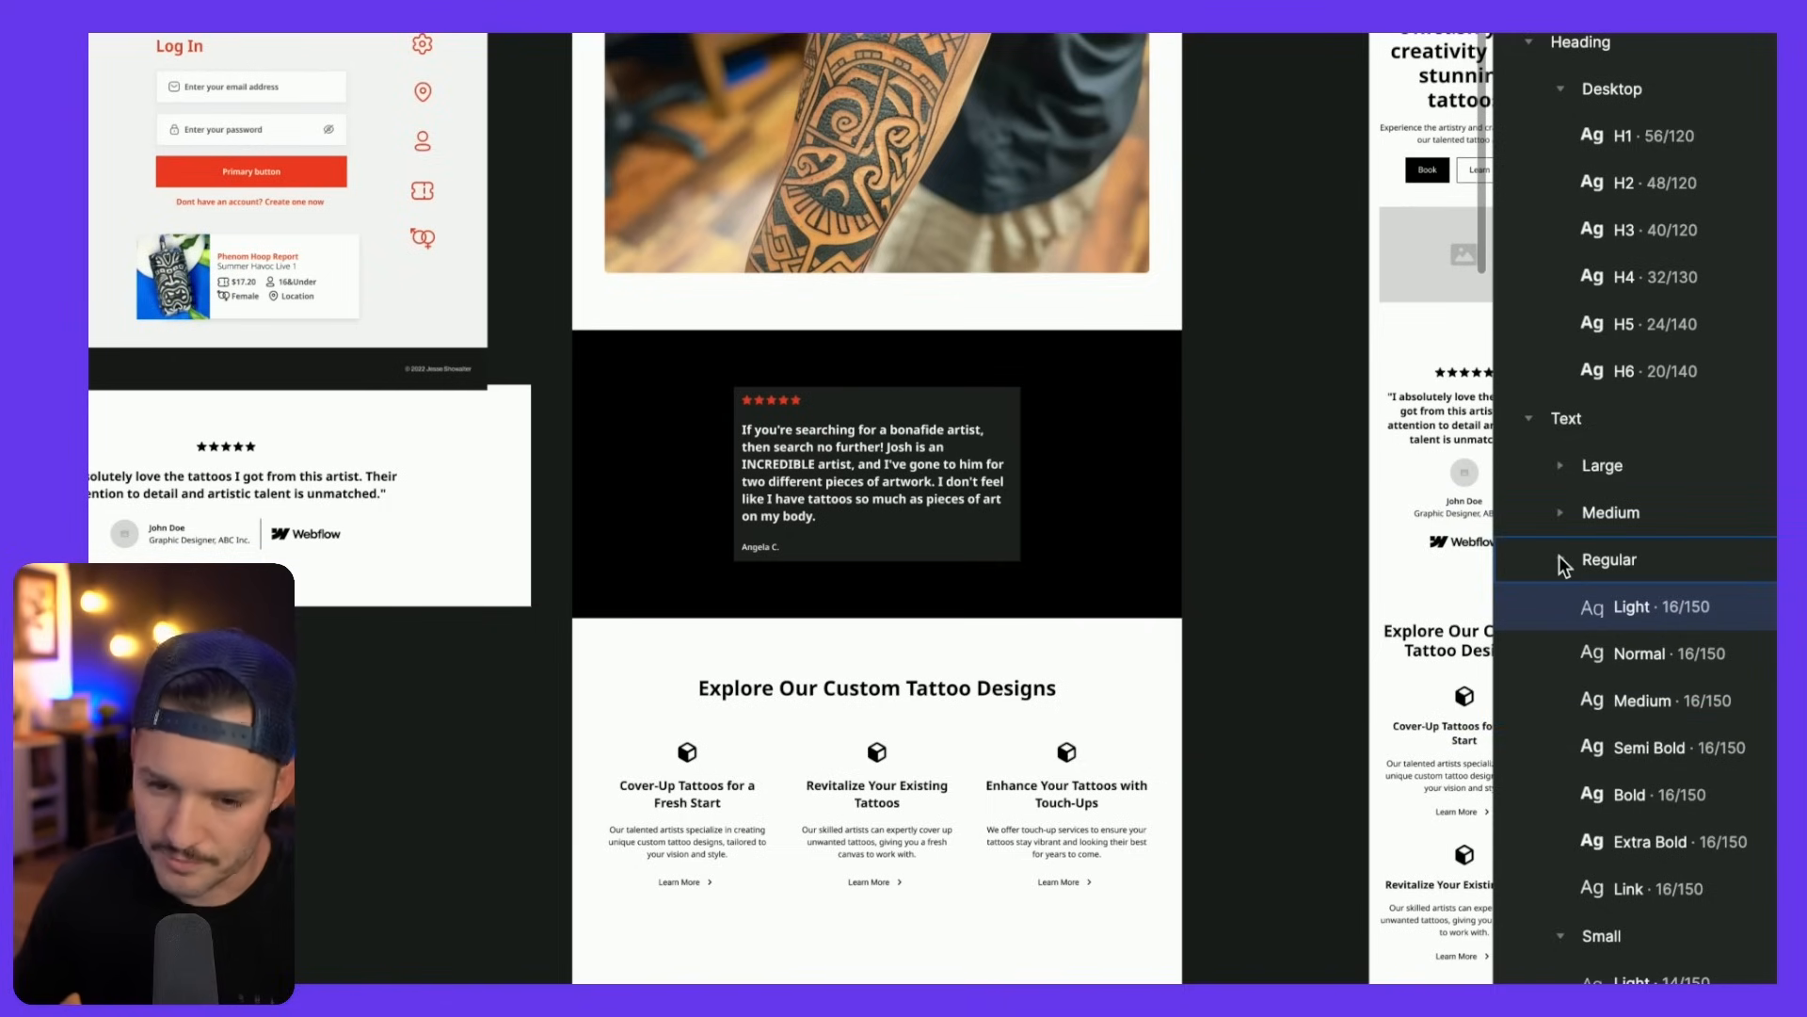
- Collapse the Regular and Small groups and delete the seven Tiny text styles
left_click(1568, 562)
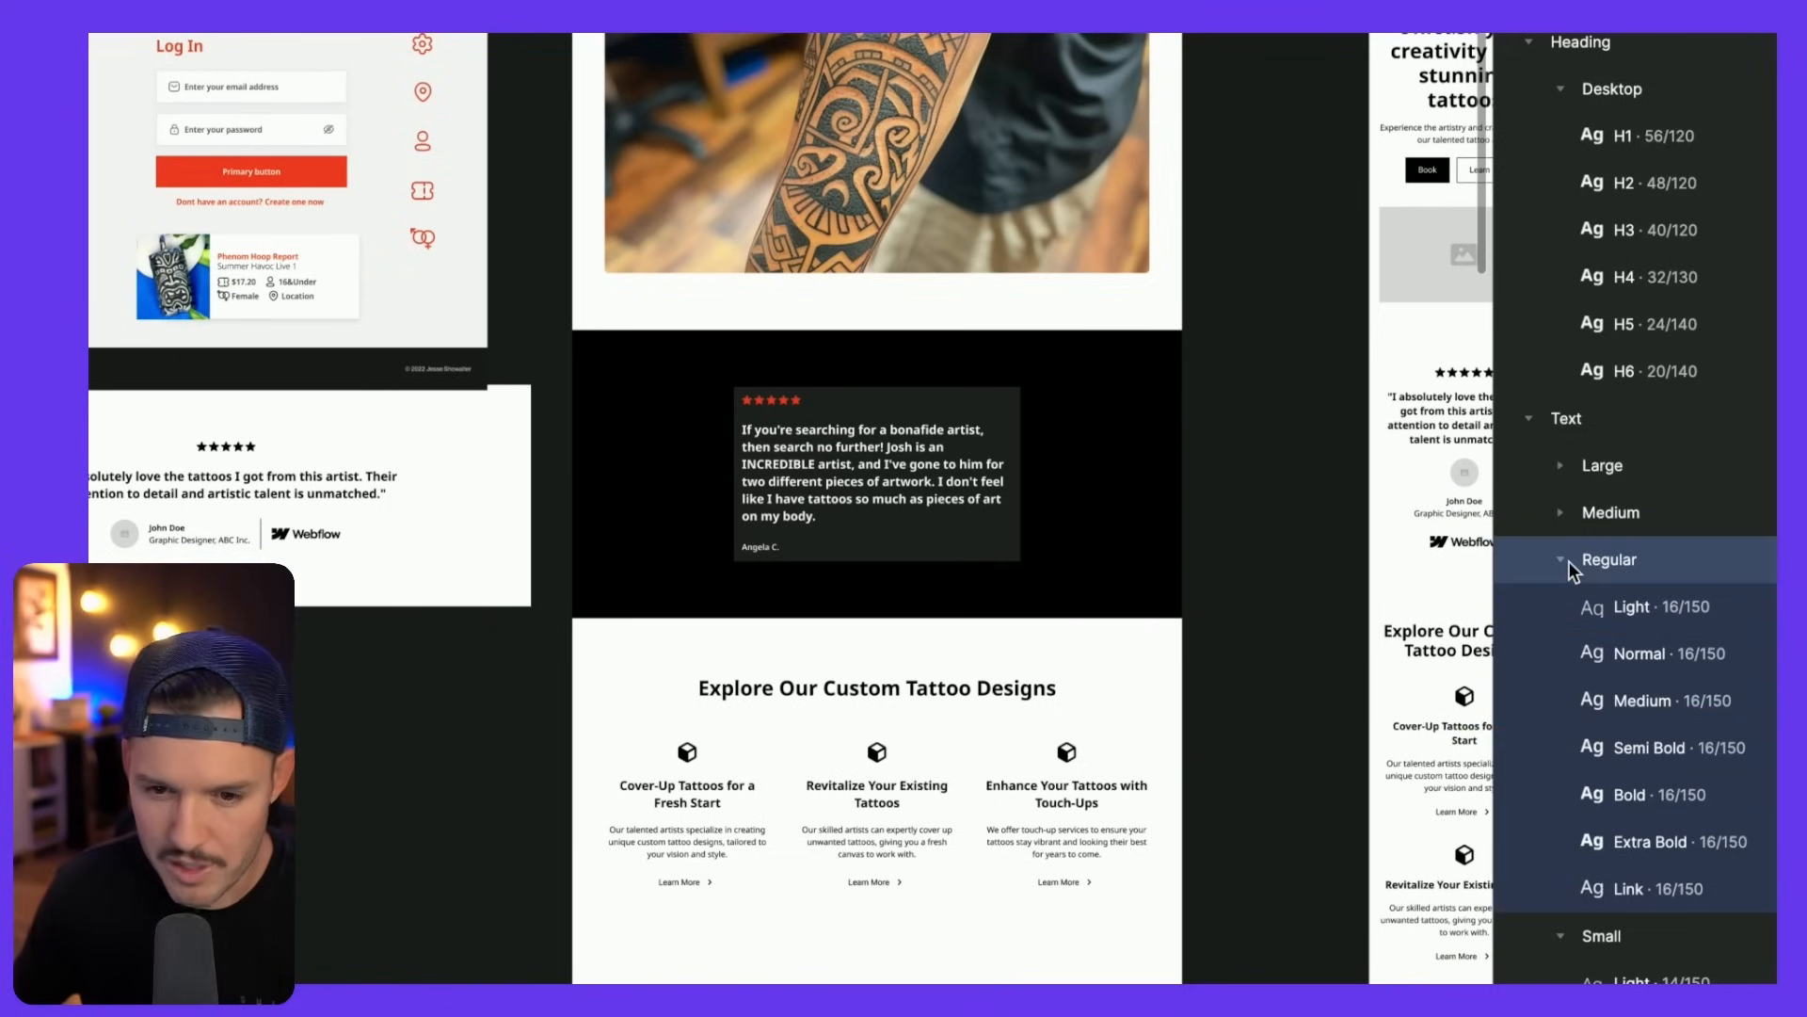
left_click(1561, 557)
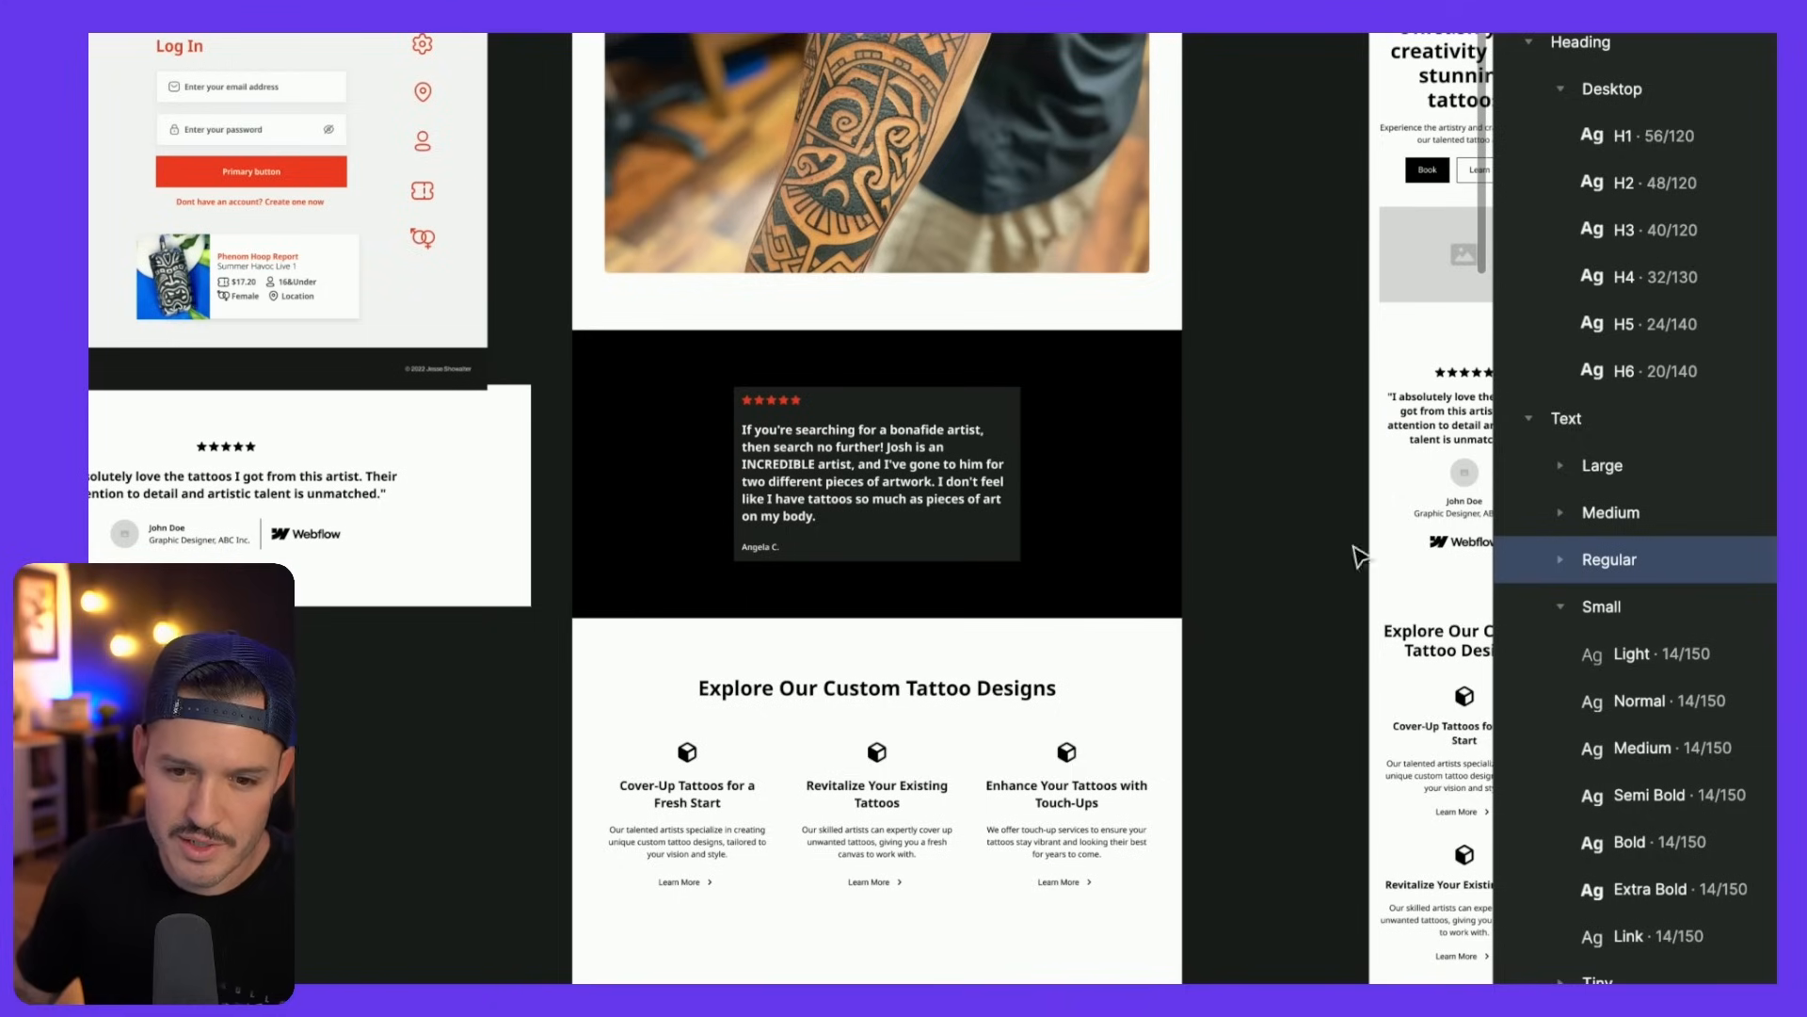
left_click(1567, 610)
left_click(1563, 608)
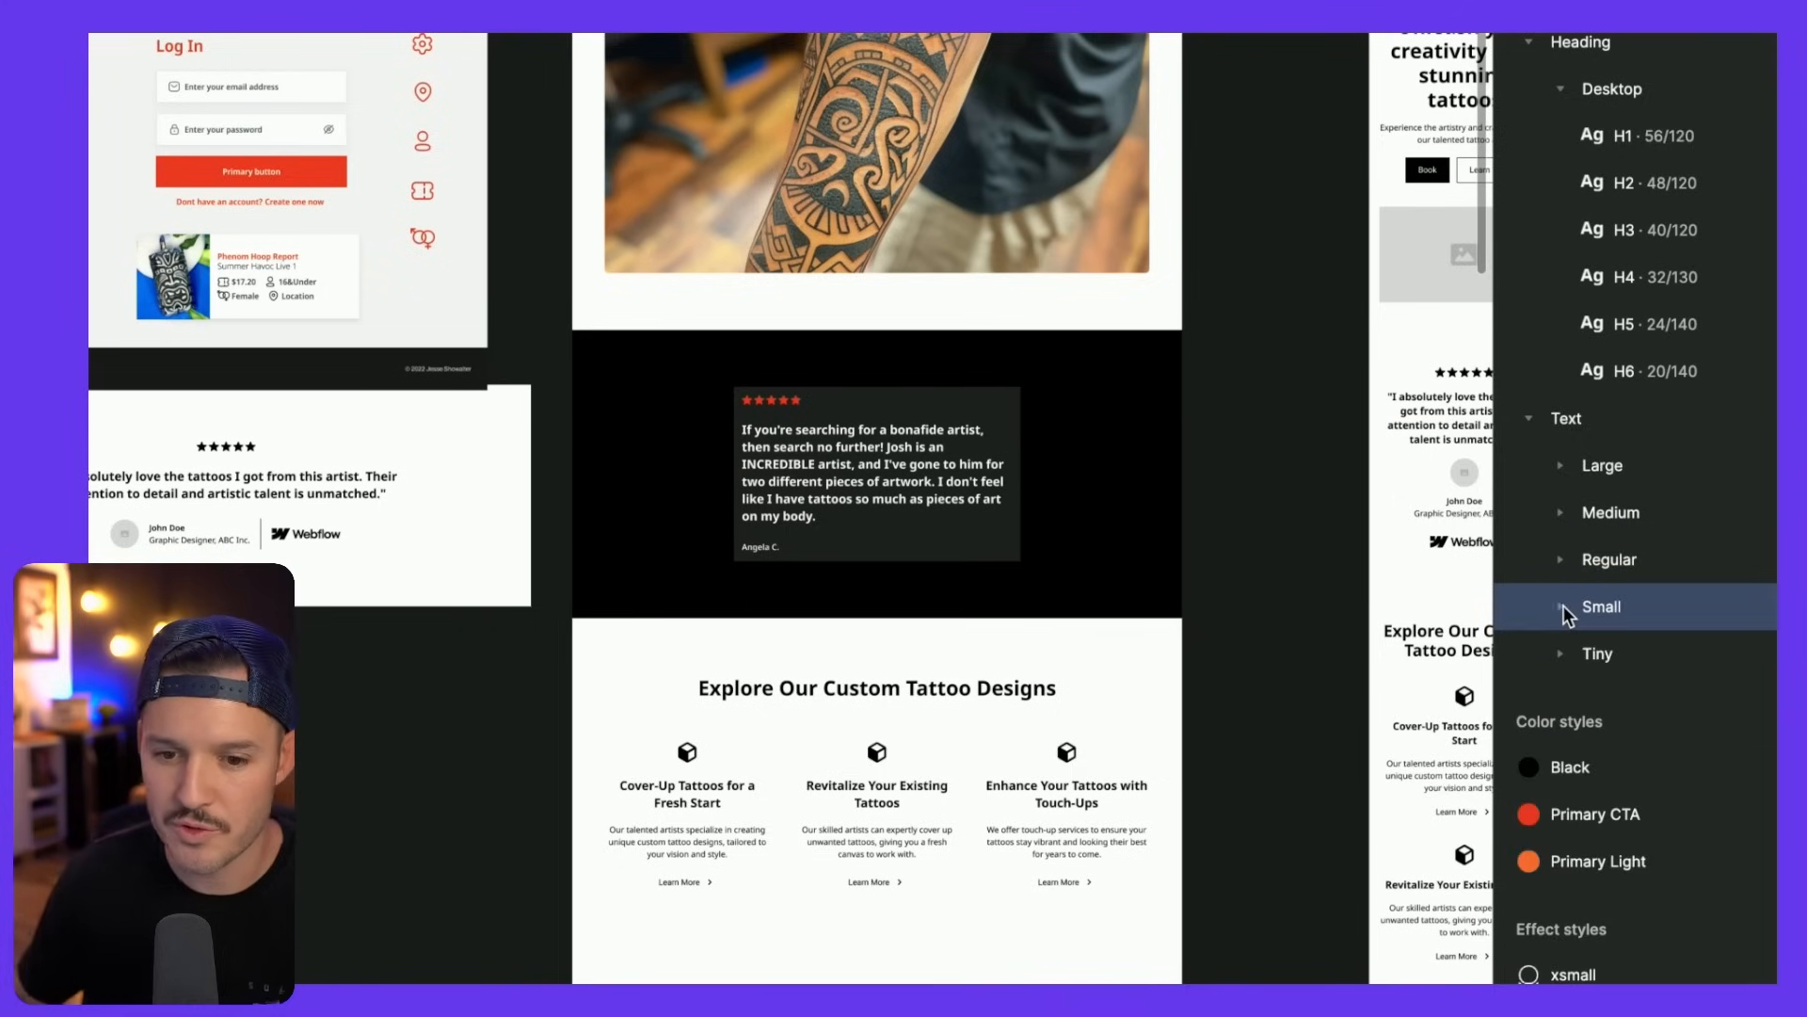
right_click(1613, 653)
left_click(1651, 721)
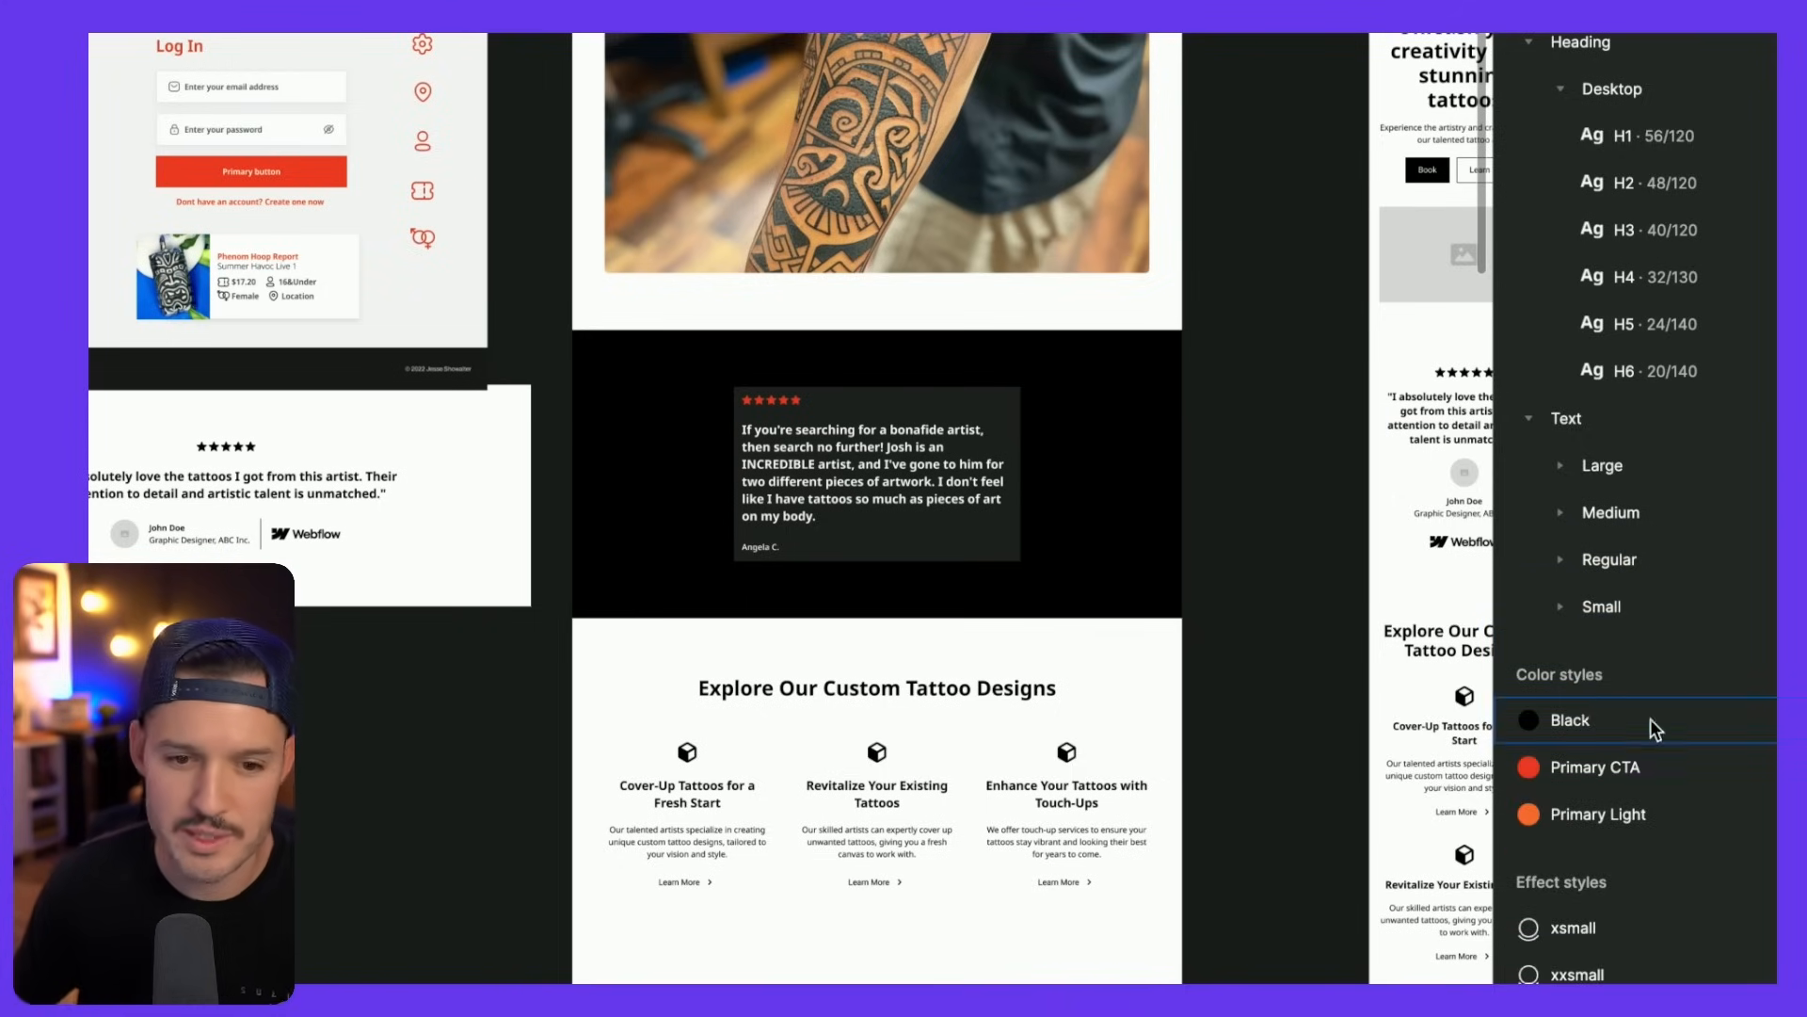
left_click(942, 490)
left_click(1613, 313)
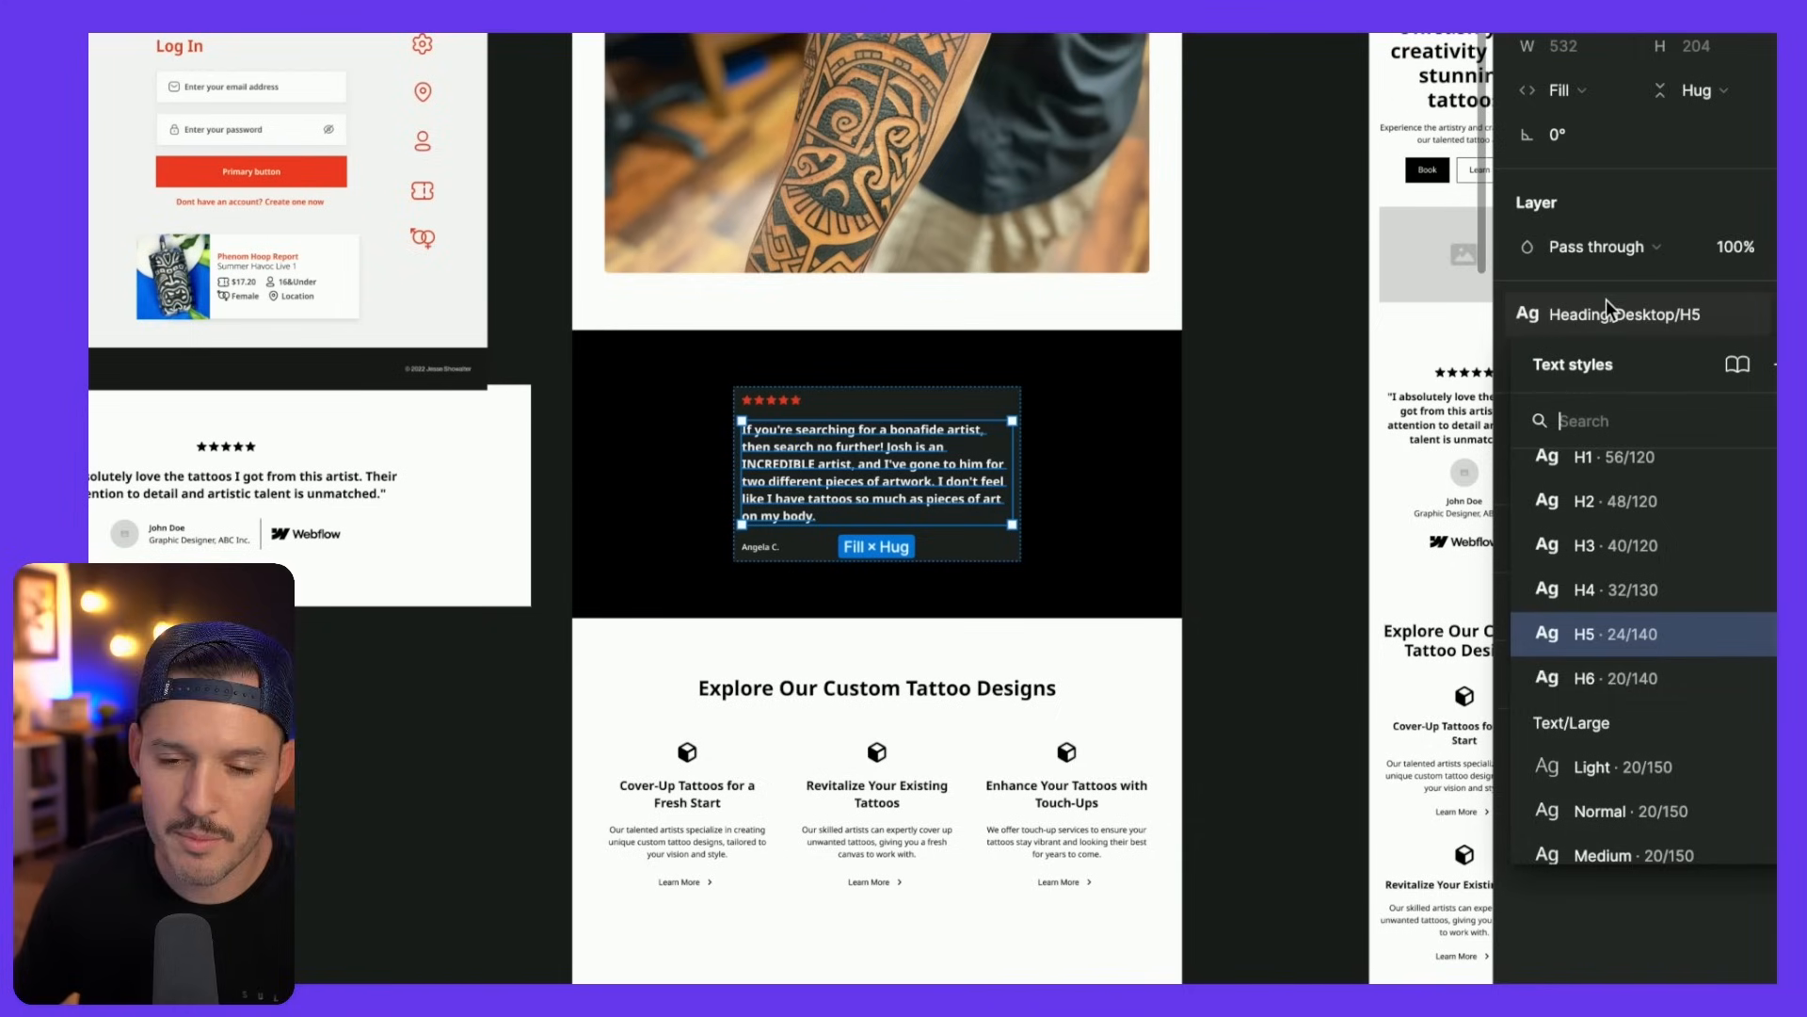
- Apply the Text/Medium/Medium style to the testimonial quote
scroll(1567, 682, "down", 5)
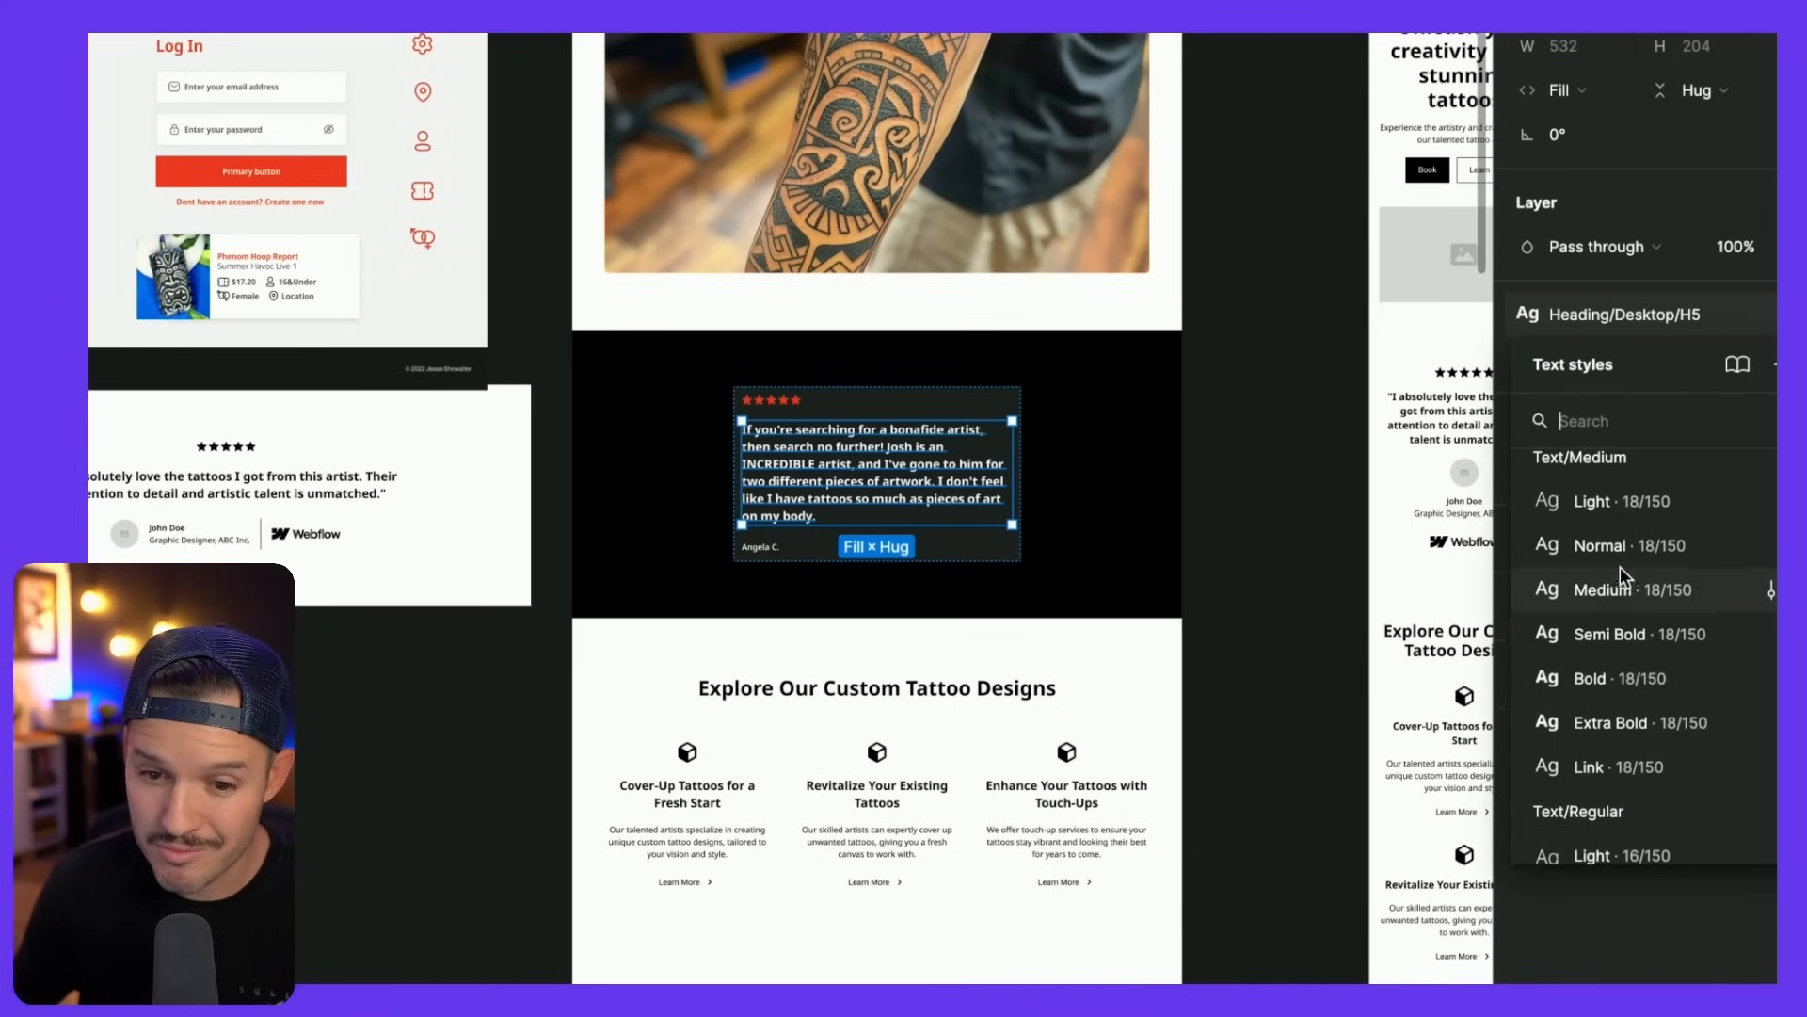
left_click(1617, 590)
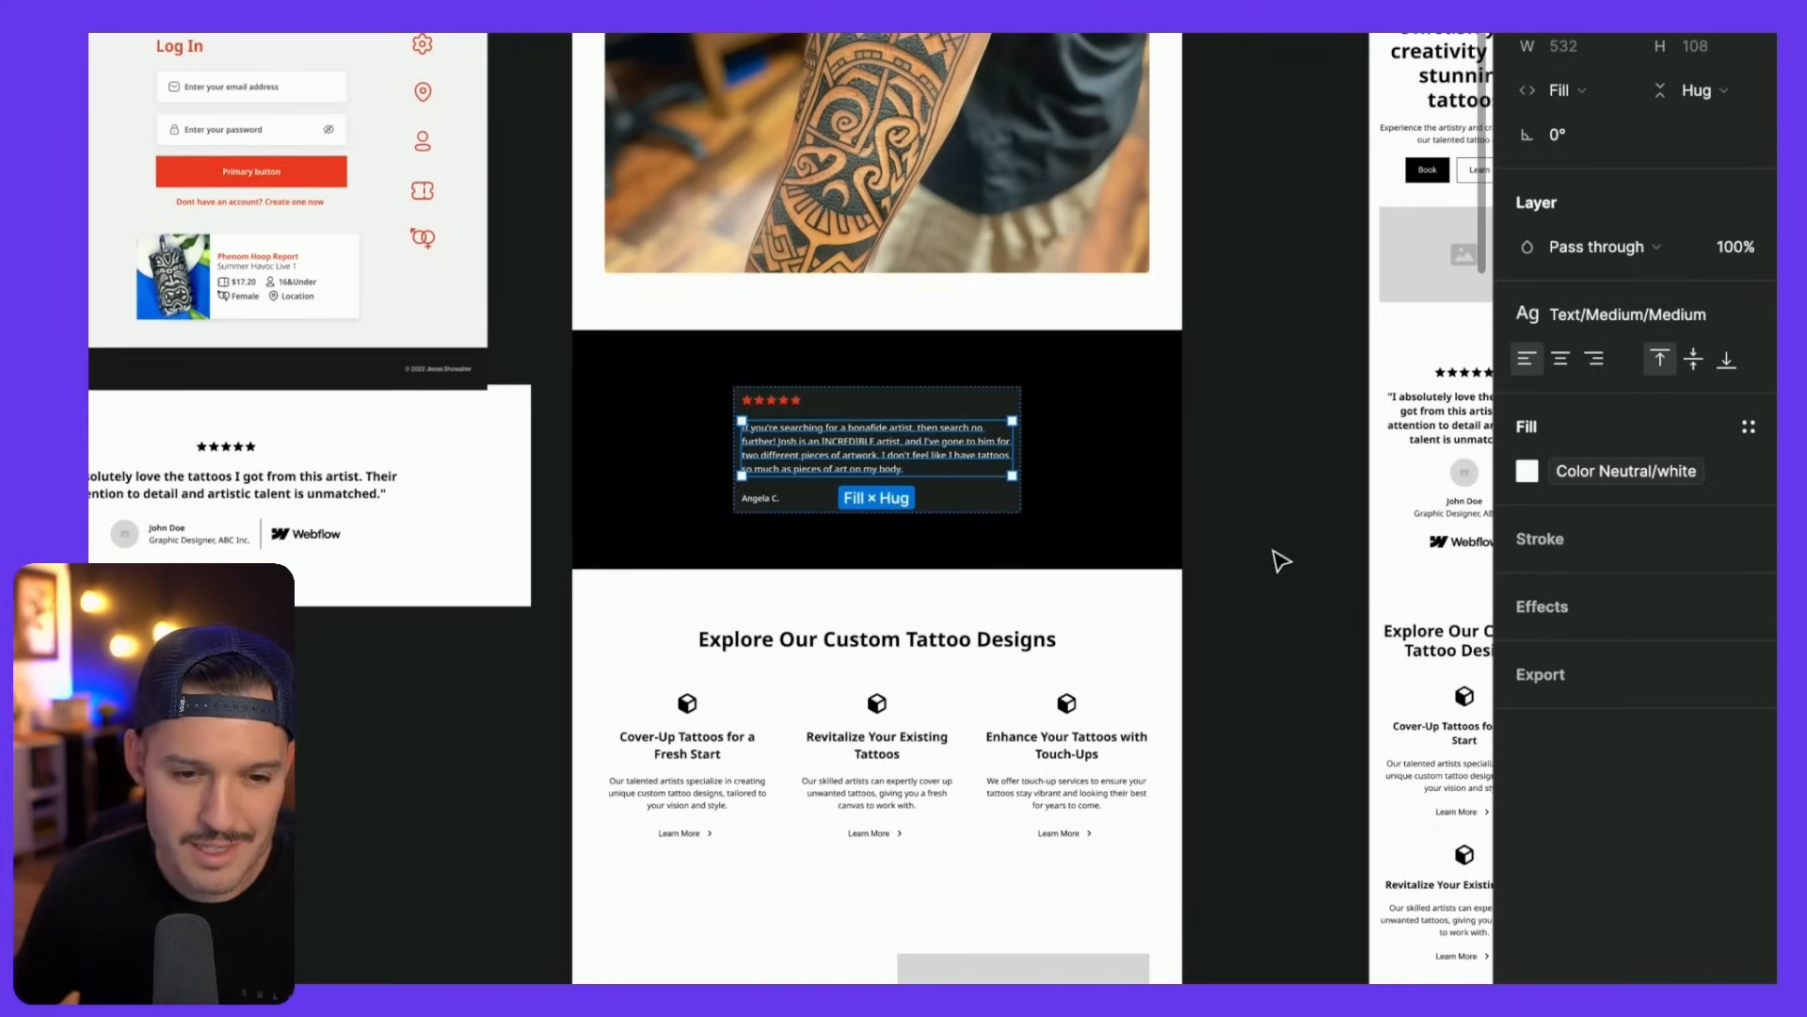
left_click(1243, 545)
scroll(884, 444, "up", 5)
- Give the testimonial card 32 padding on all sides and widen it to 648
double_click(888, 449)
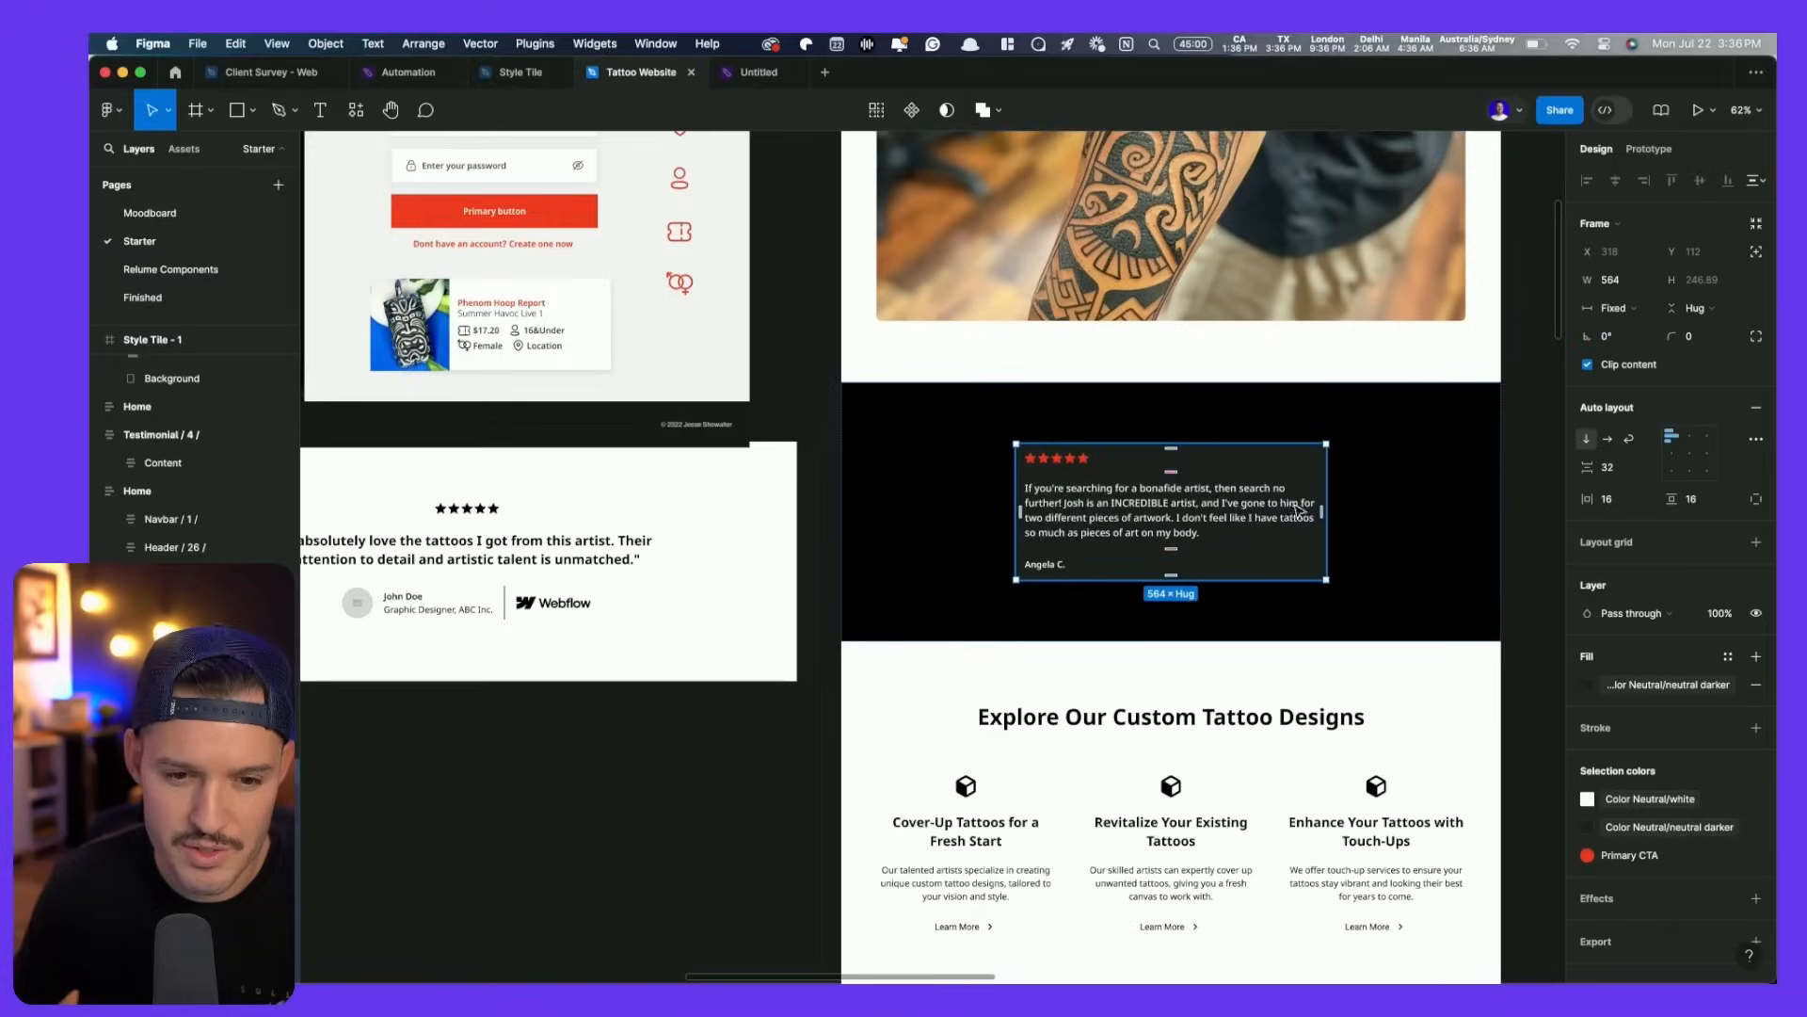
key("shift+2")
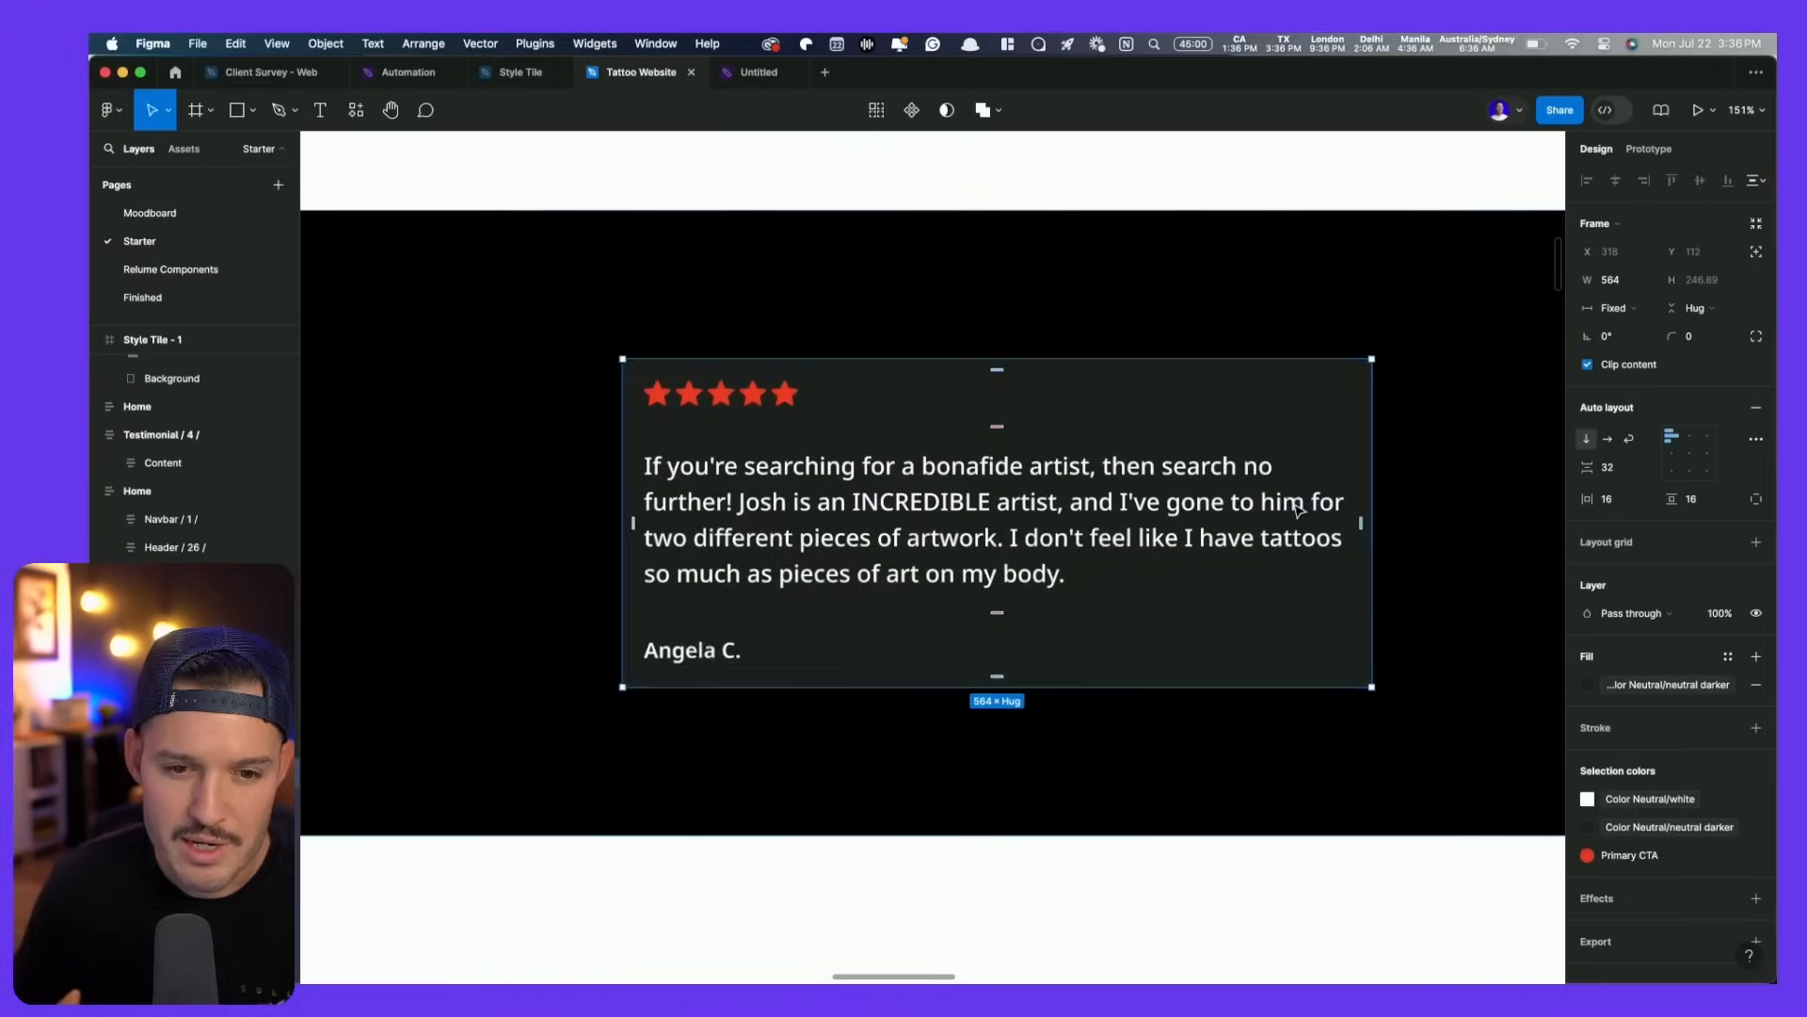
left_click(1616, 499)
type("32")
key("Return")
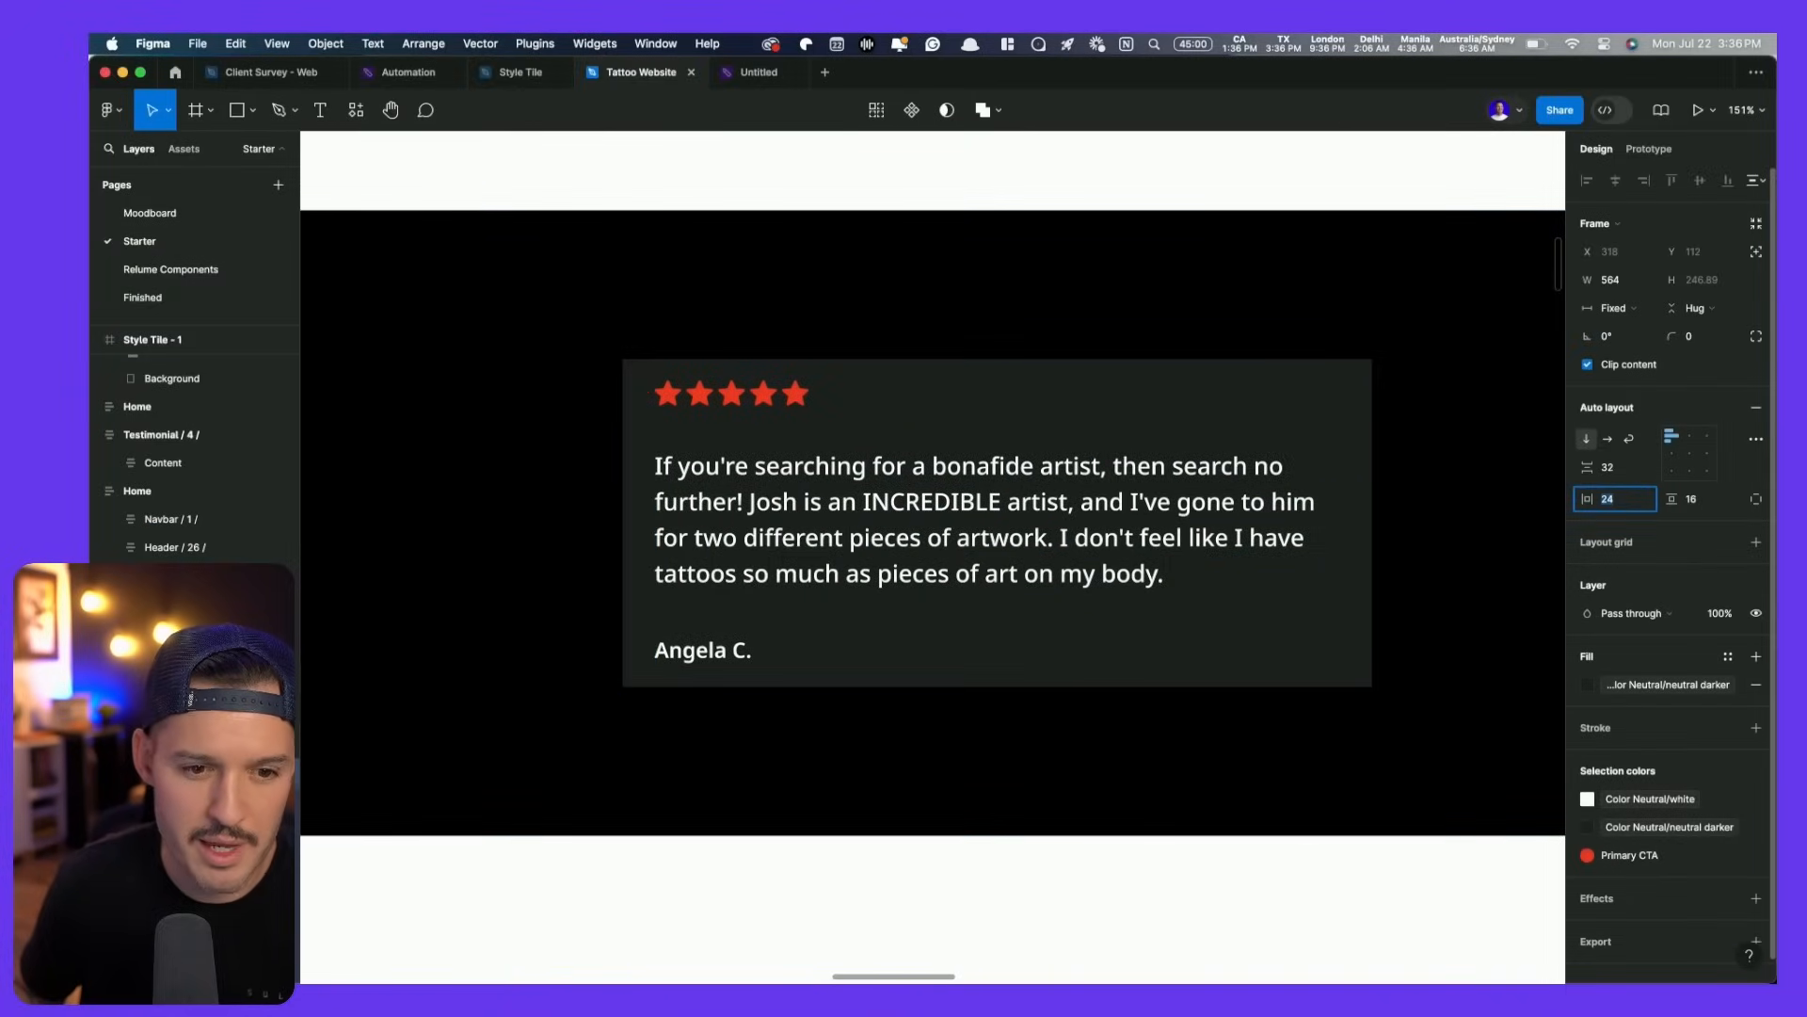
key("Tab")
type("32")
key("Return")
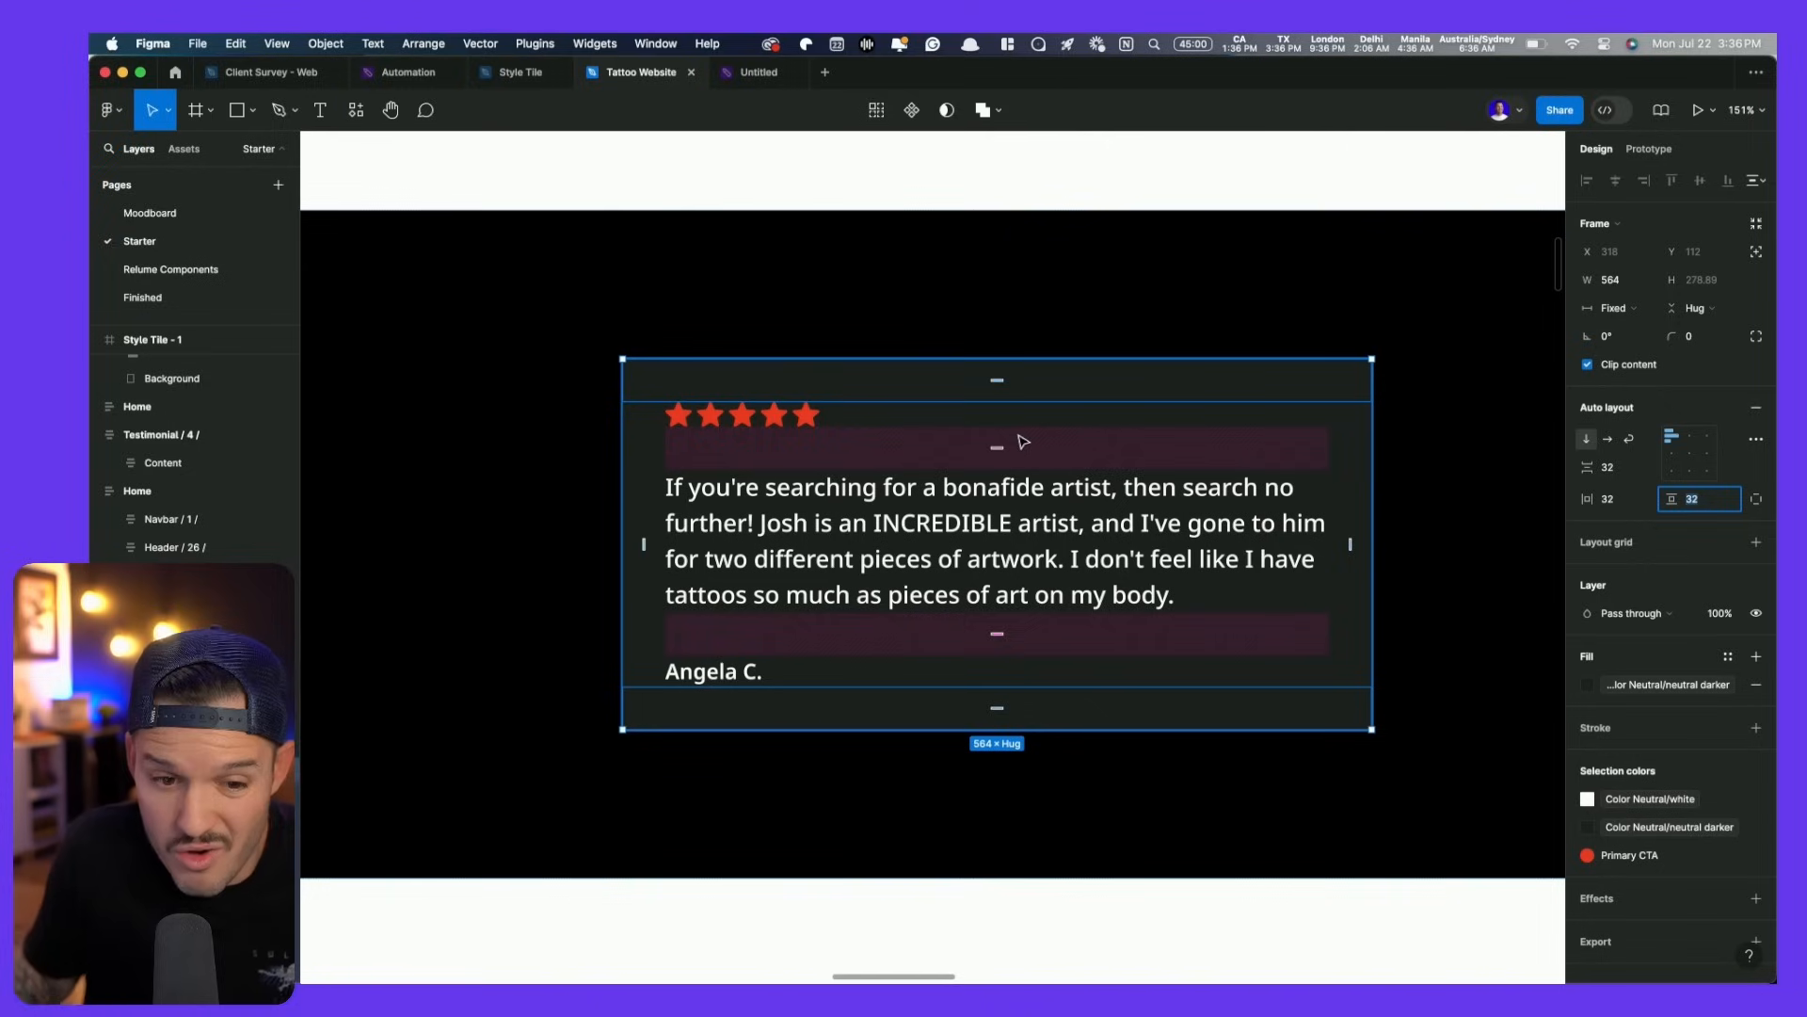
left_click_drag(1370, 454, 1429, 456)
key("super+minus")
key("super+minus")
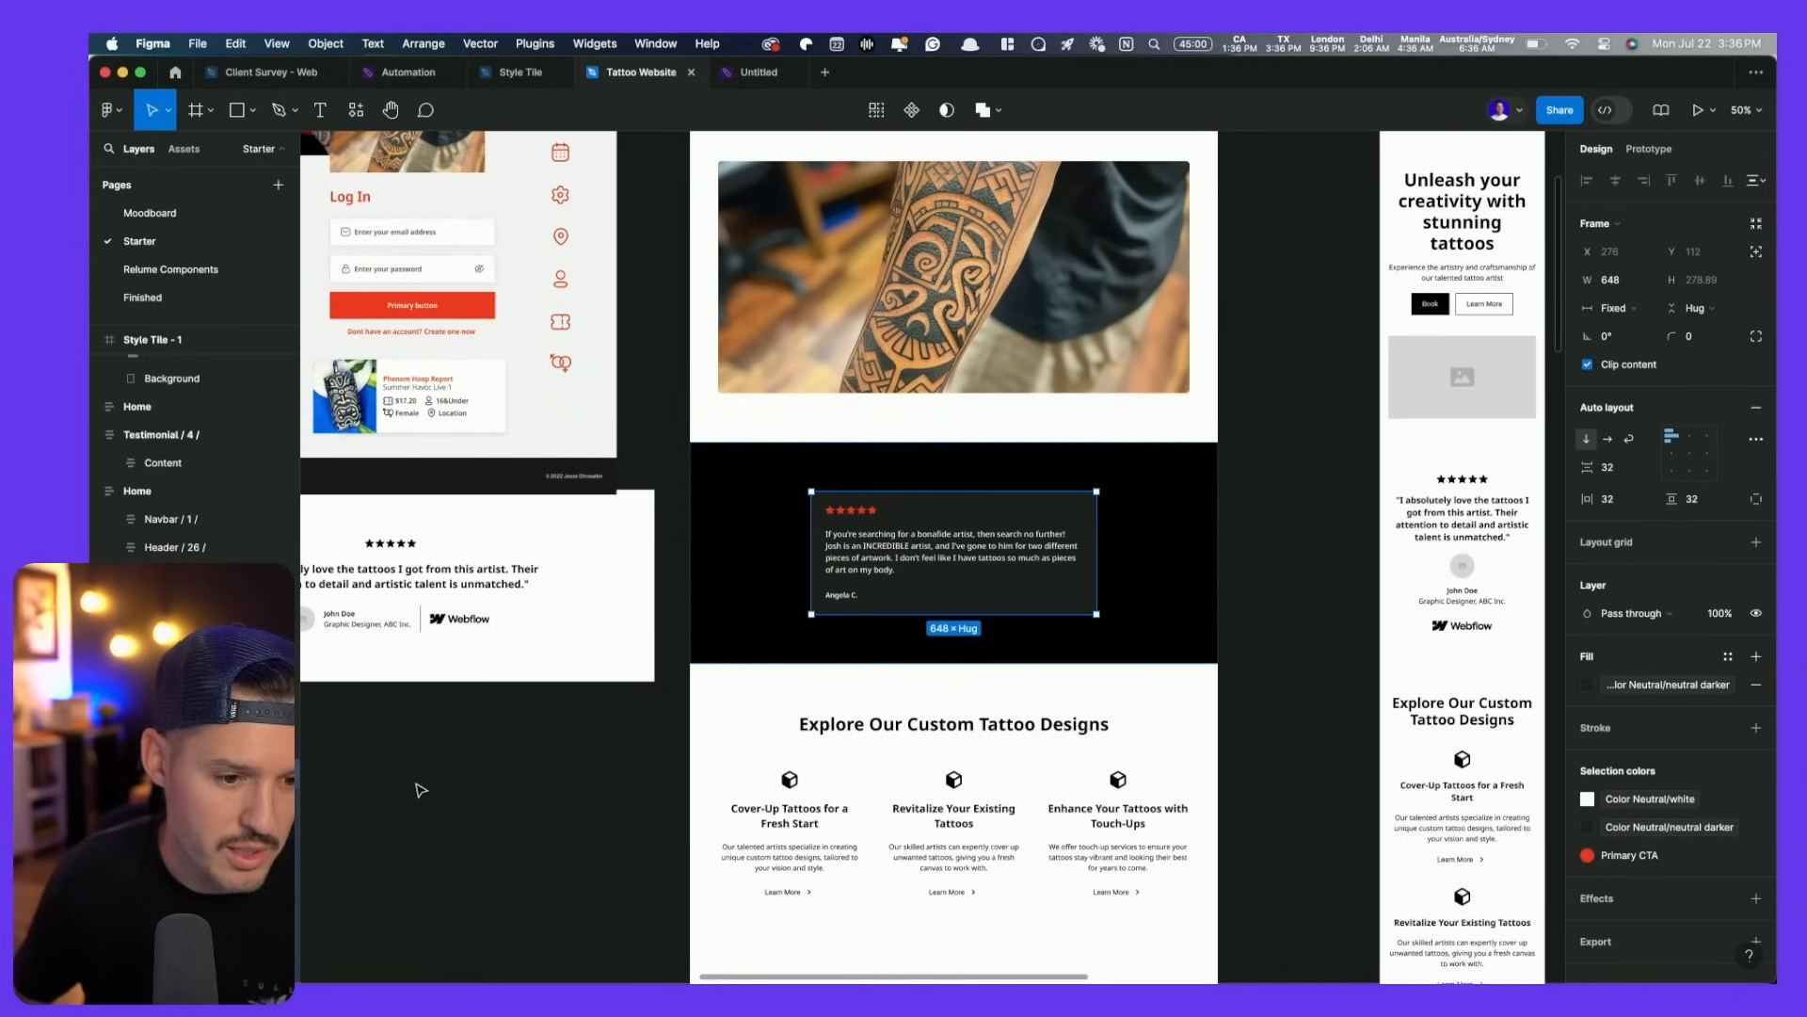
- Rename the card's Content layer to 'Testimonial Box'
left_click(202, 819)
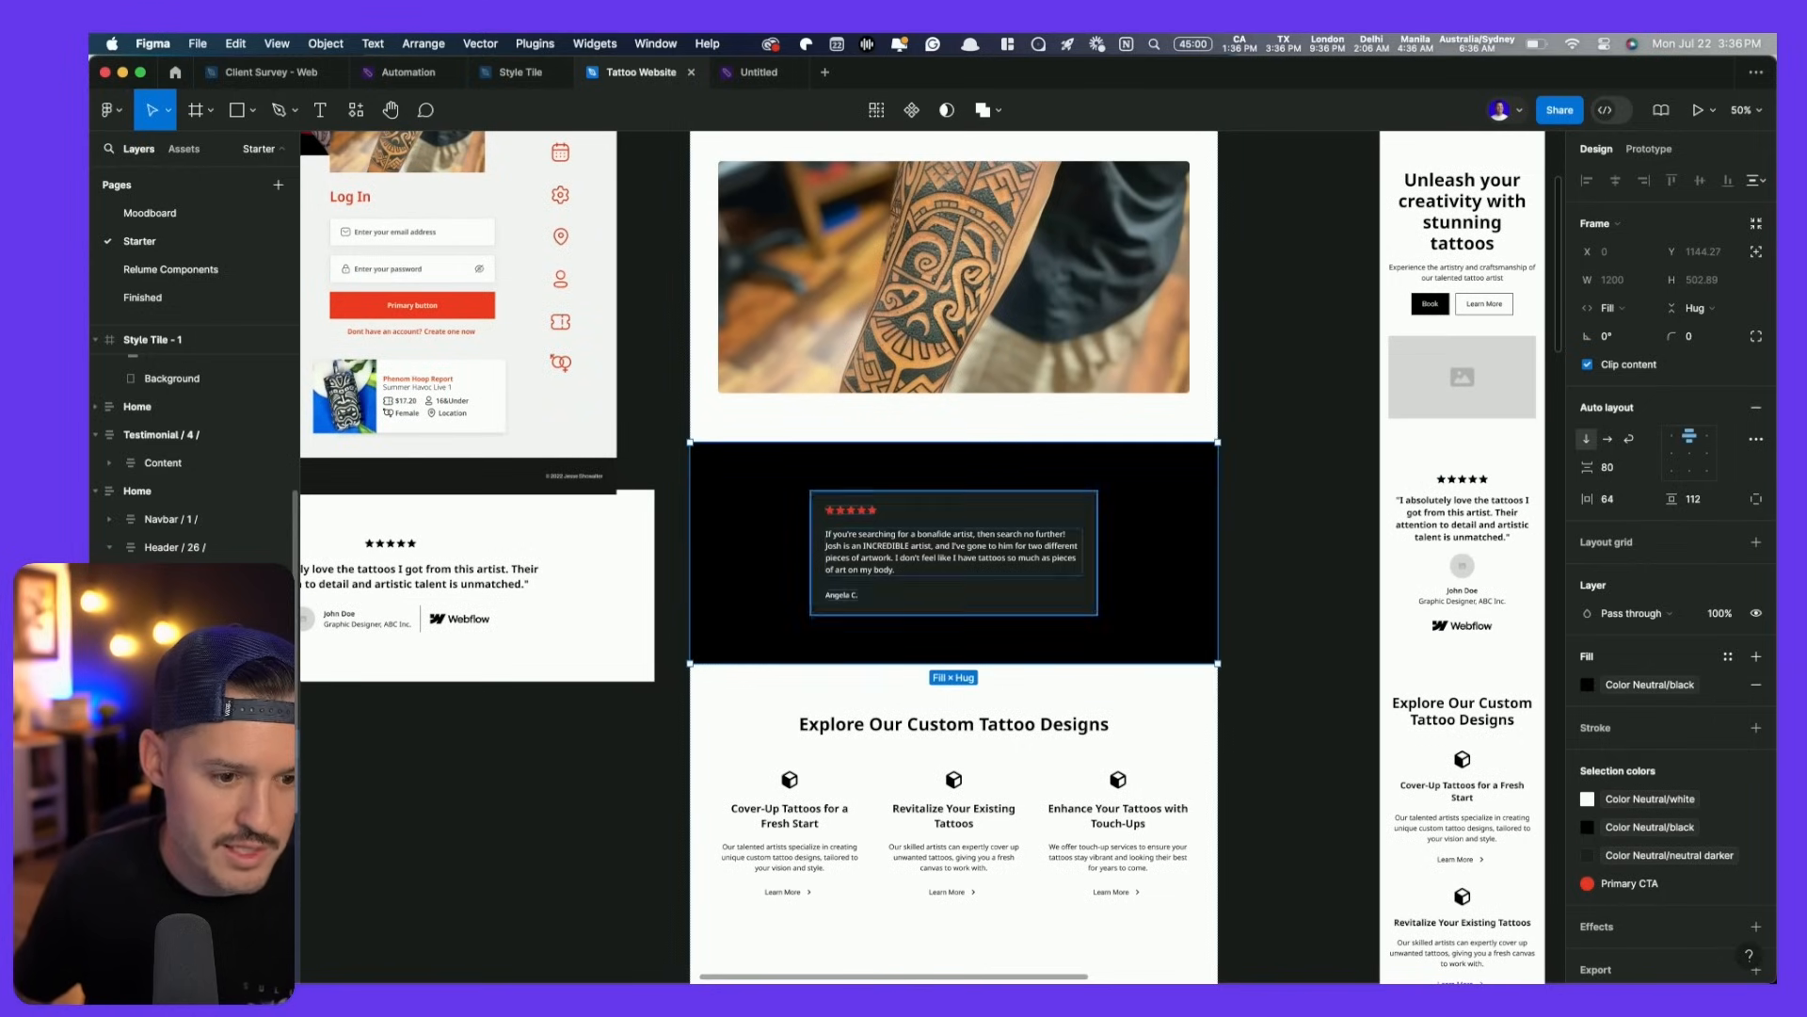
left_click(203, 847)
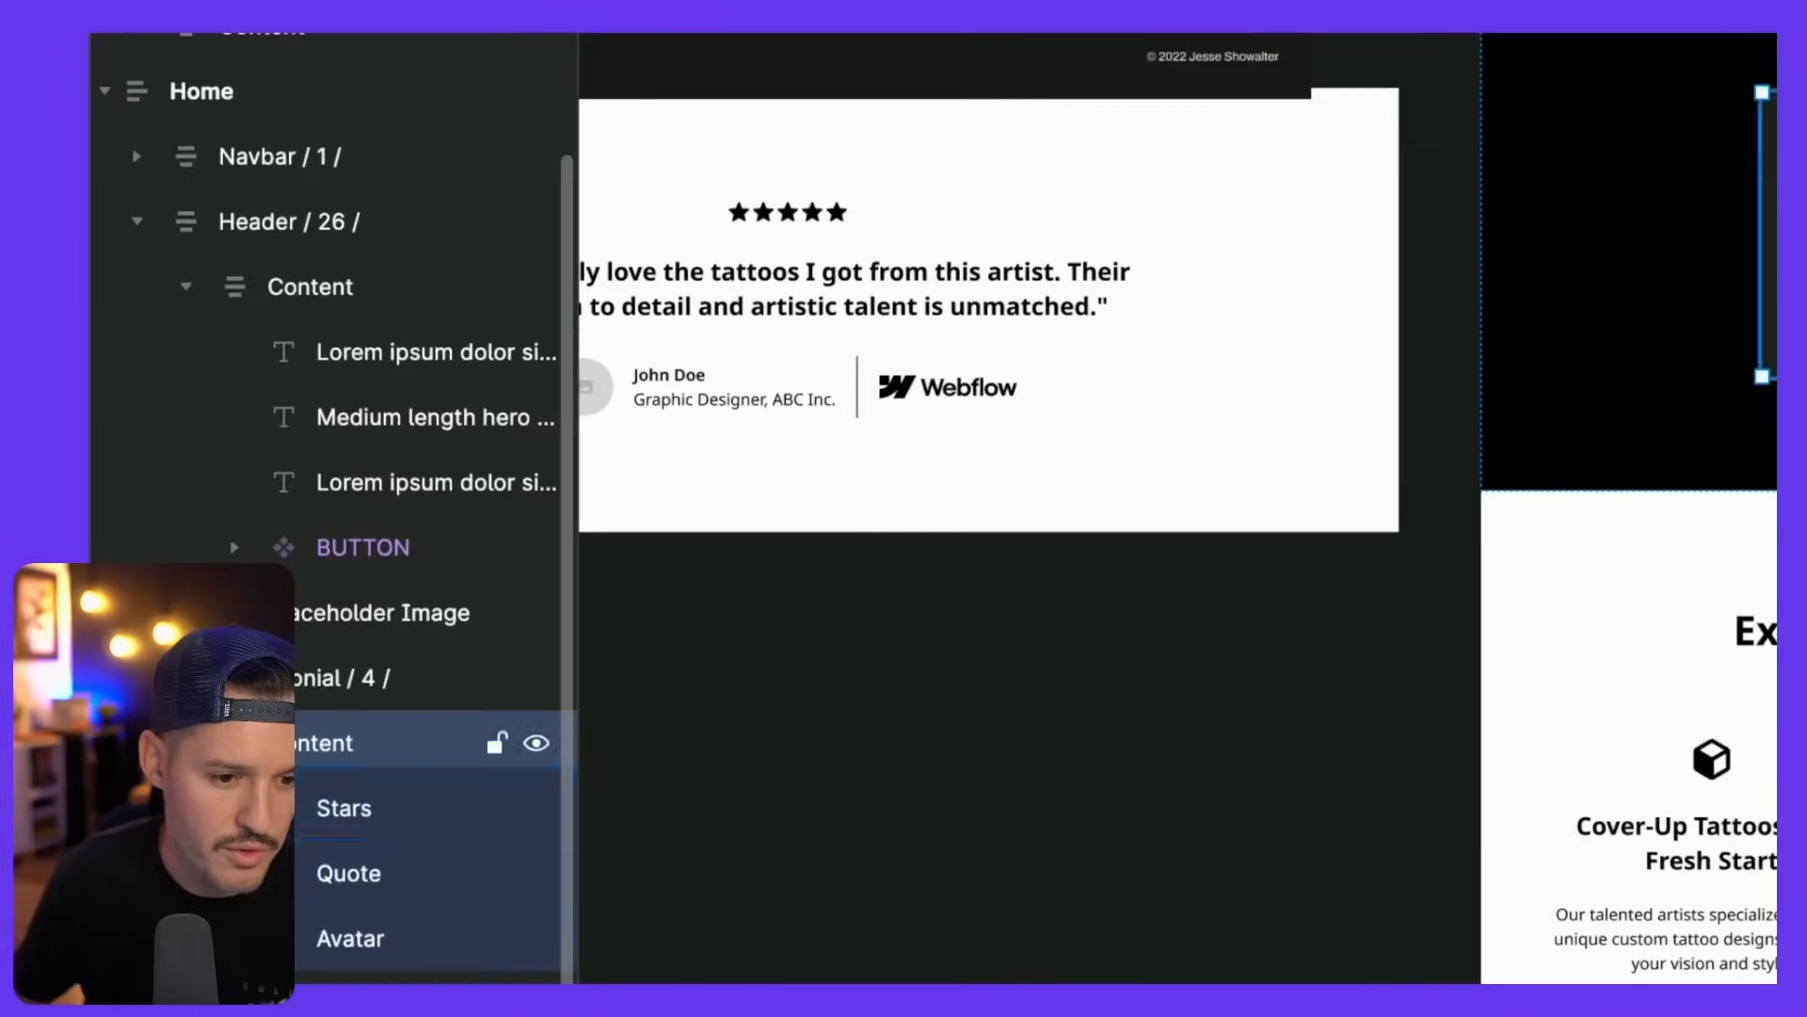
double_click(331, 744)
type("Testimonial Box")
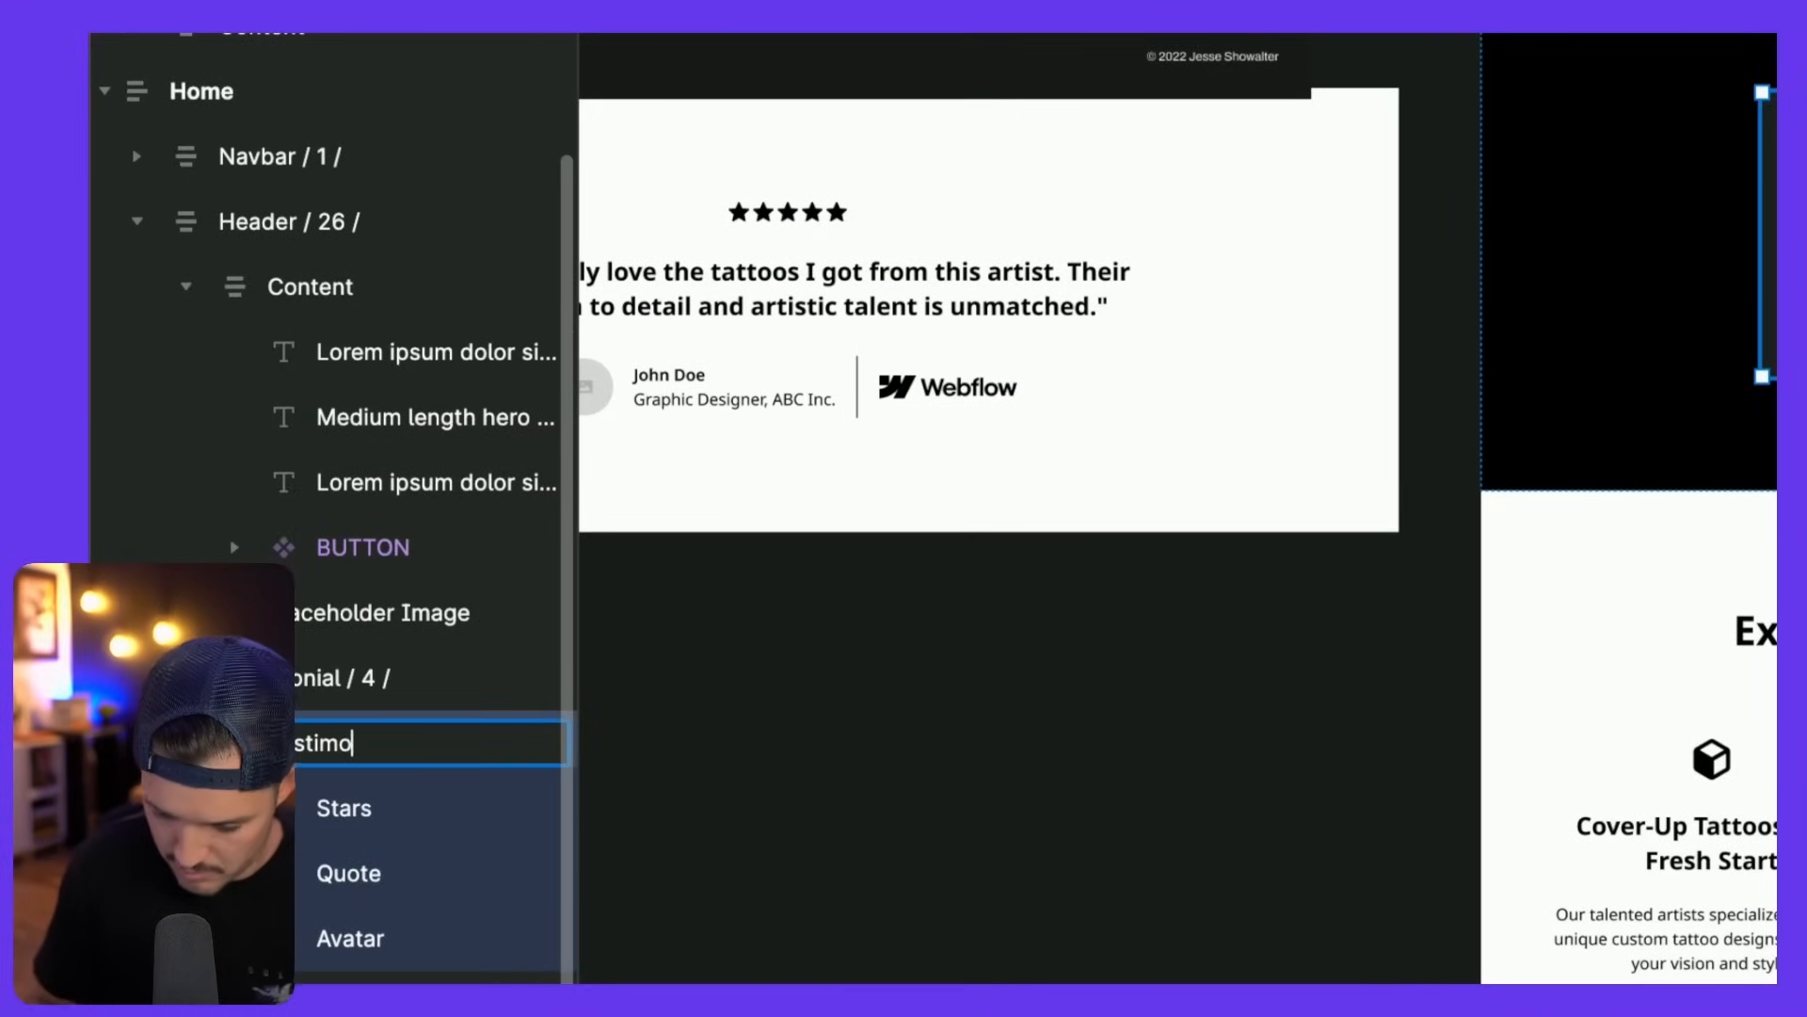
key("Return")
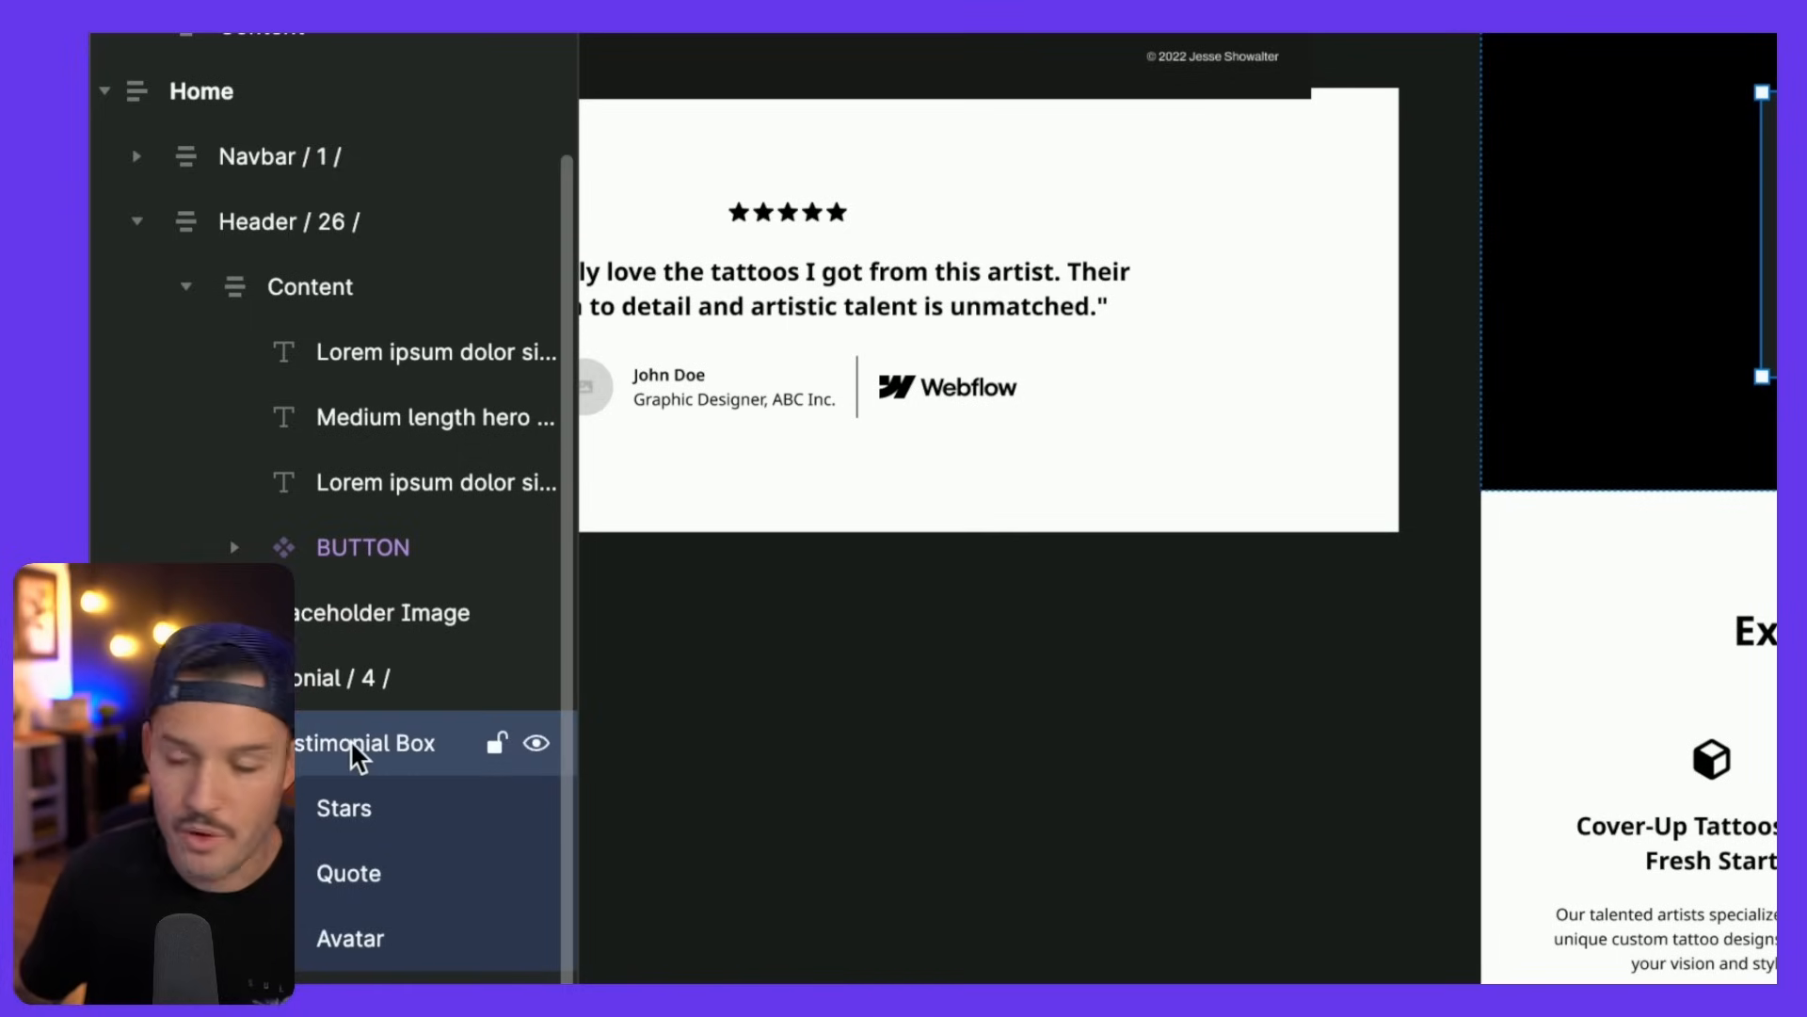
- Make the Testimonial Box a component and duplicate it into three cards
key("ctrl+alt+k")
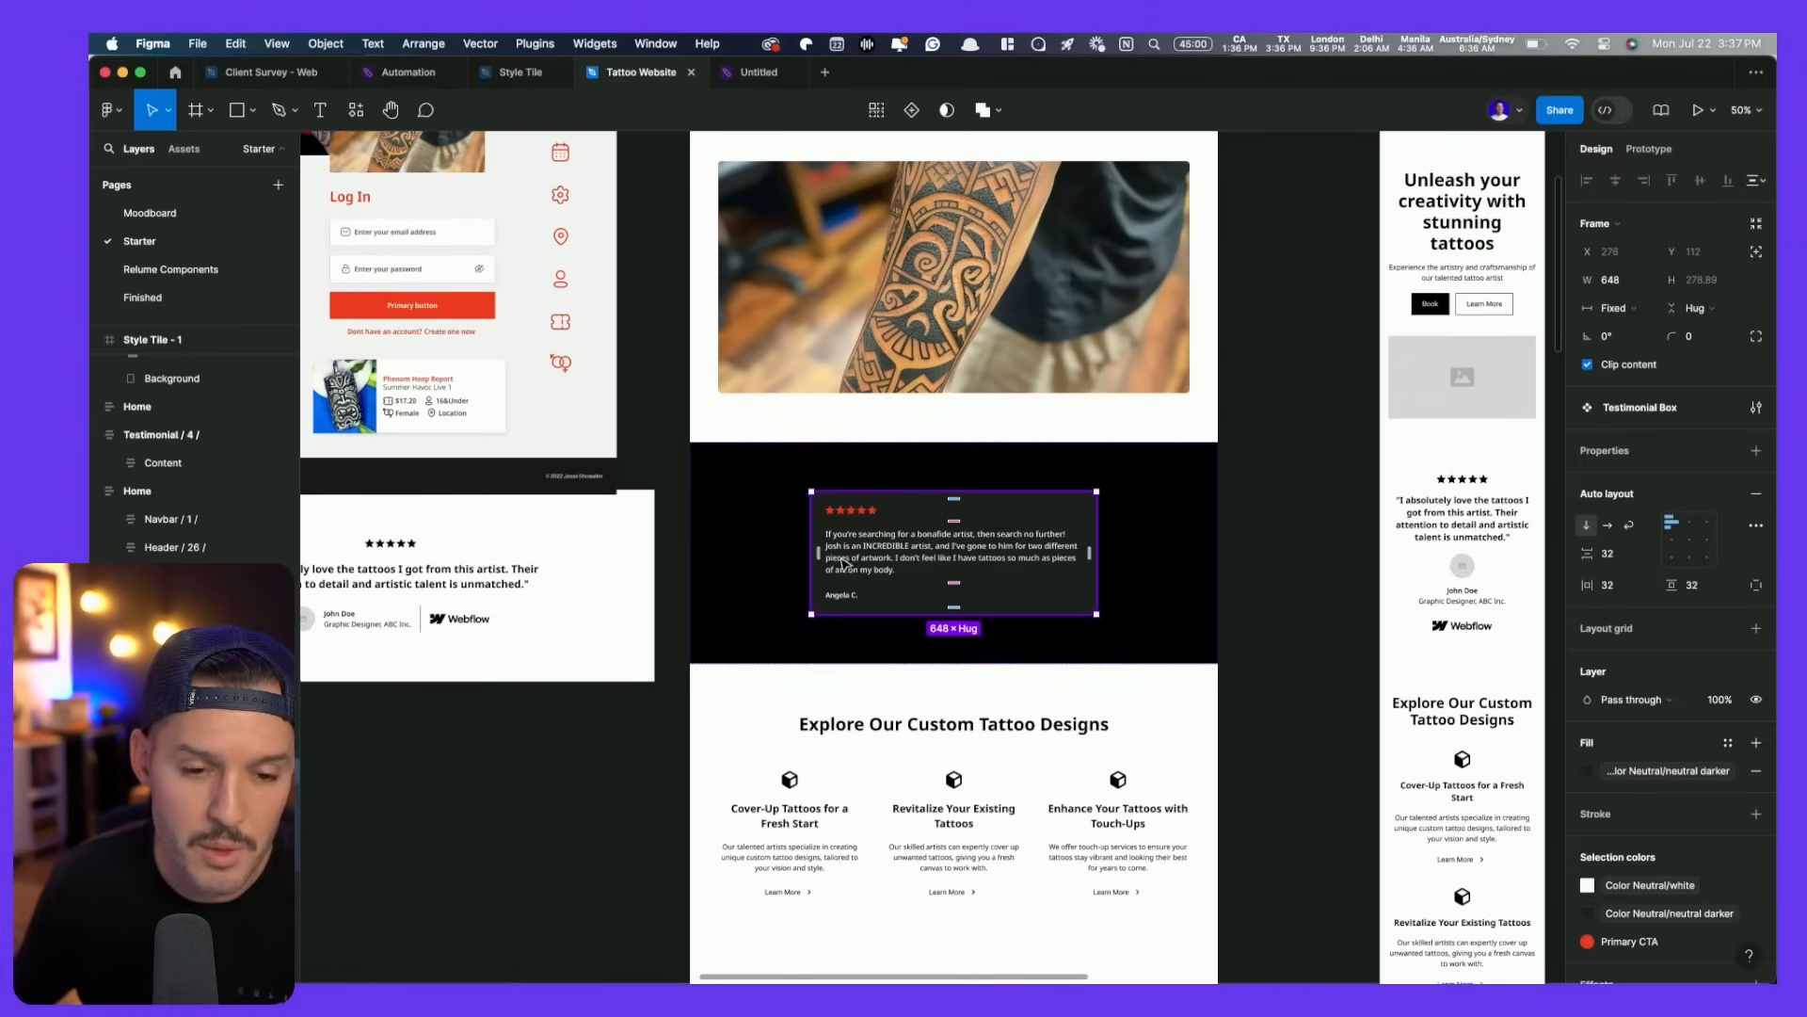
left_click_drag(846, 564, 1099, 552)
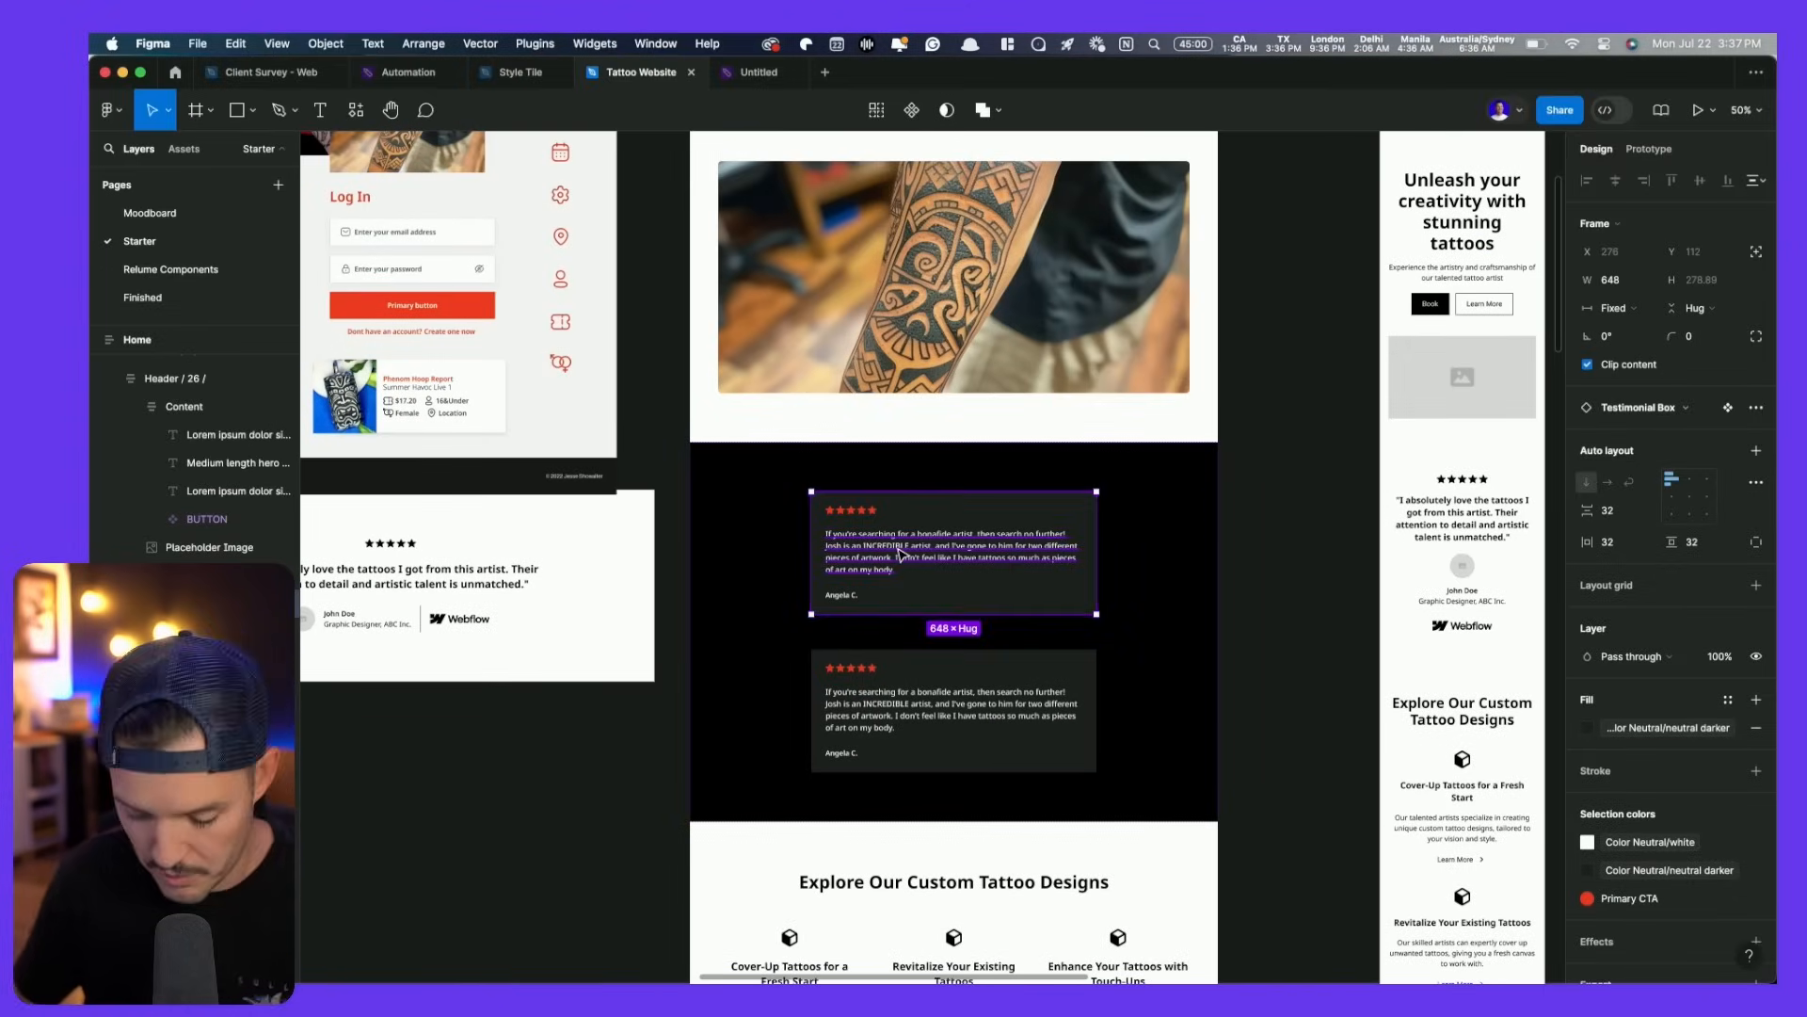
key("super+d")
left_click(941, 555, "shift")
left_click(921, 841, "shift")
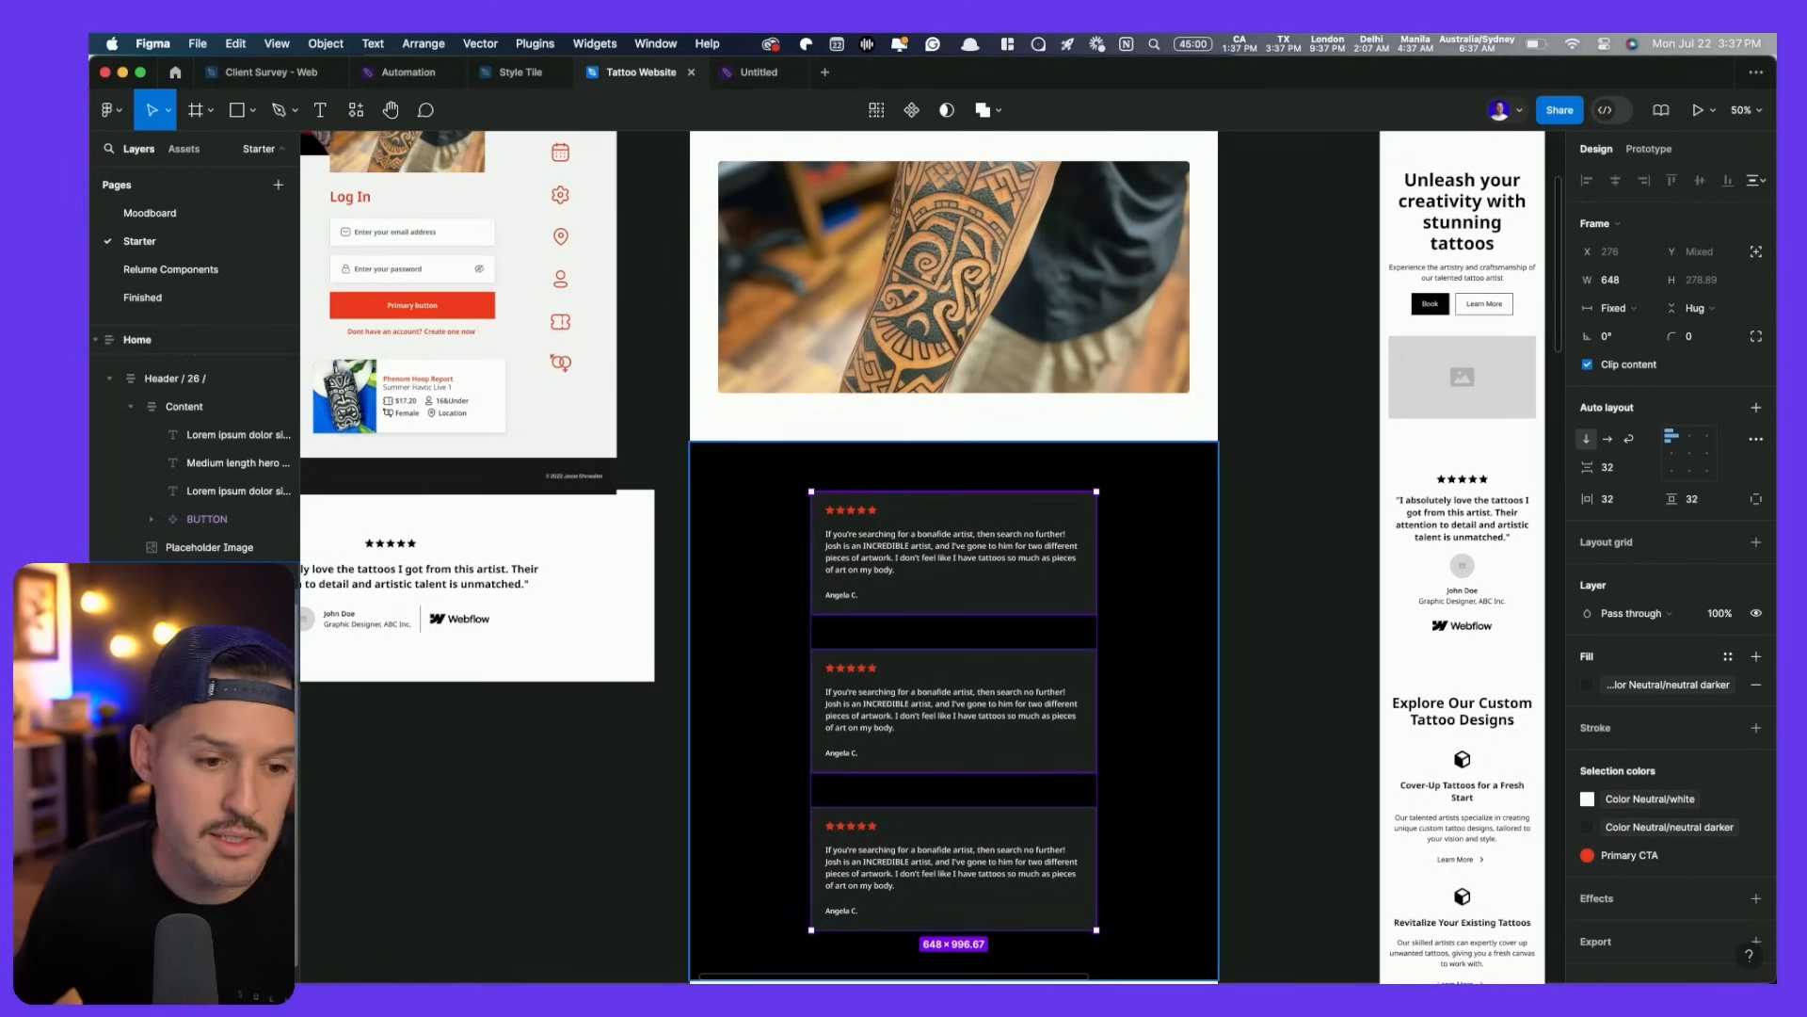
- Set the testimonial section to a horizontal auto layout with a 48 gap
left_click(209, 575)
left_click(1612, 439)
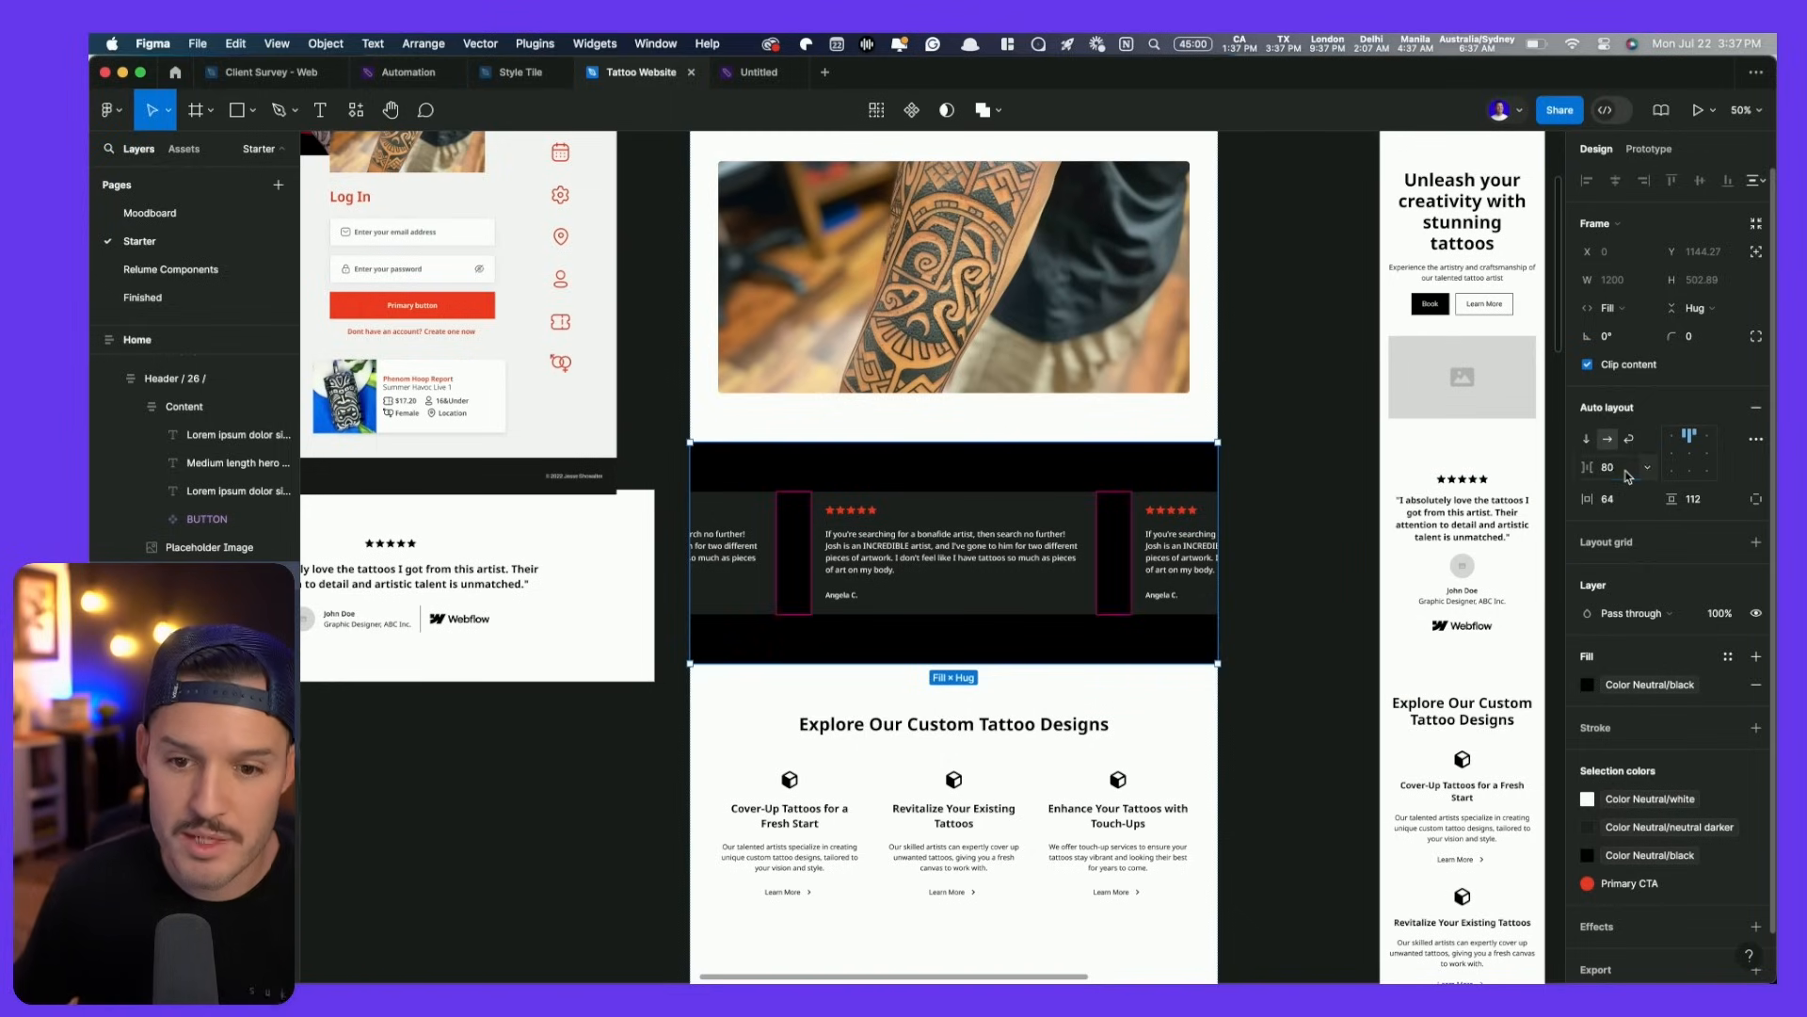
key("shift+Down")
key("shift+Down")
key("shift+Down")
key("shift+Down")
key("Up")
key("Up")
key("Up")
key("Up")
key("Up")
key("Up")
key("Up")
key("Up")
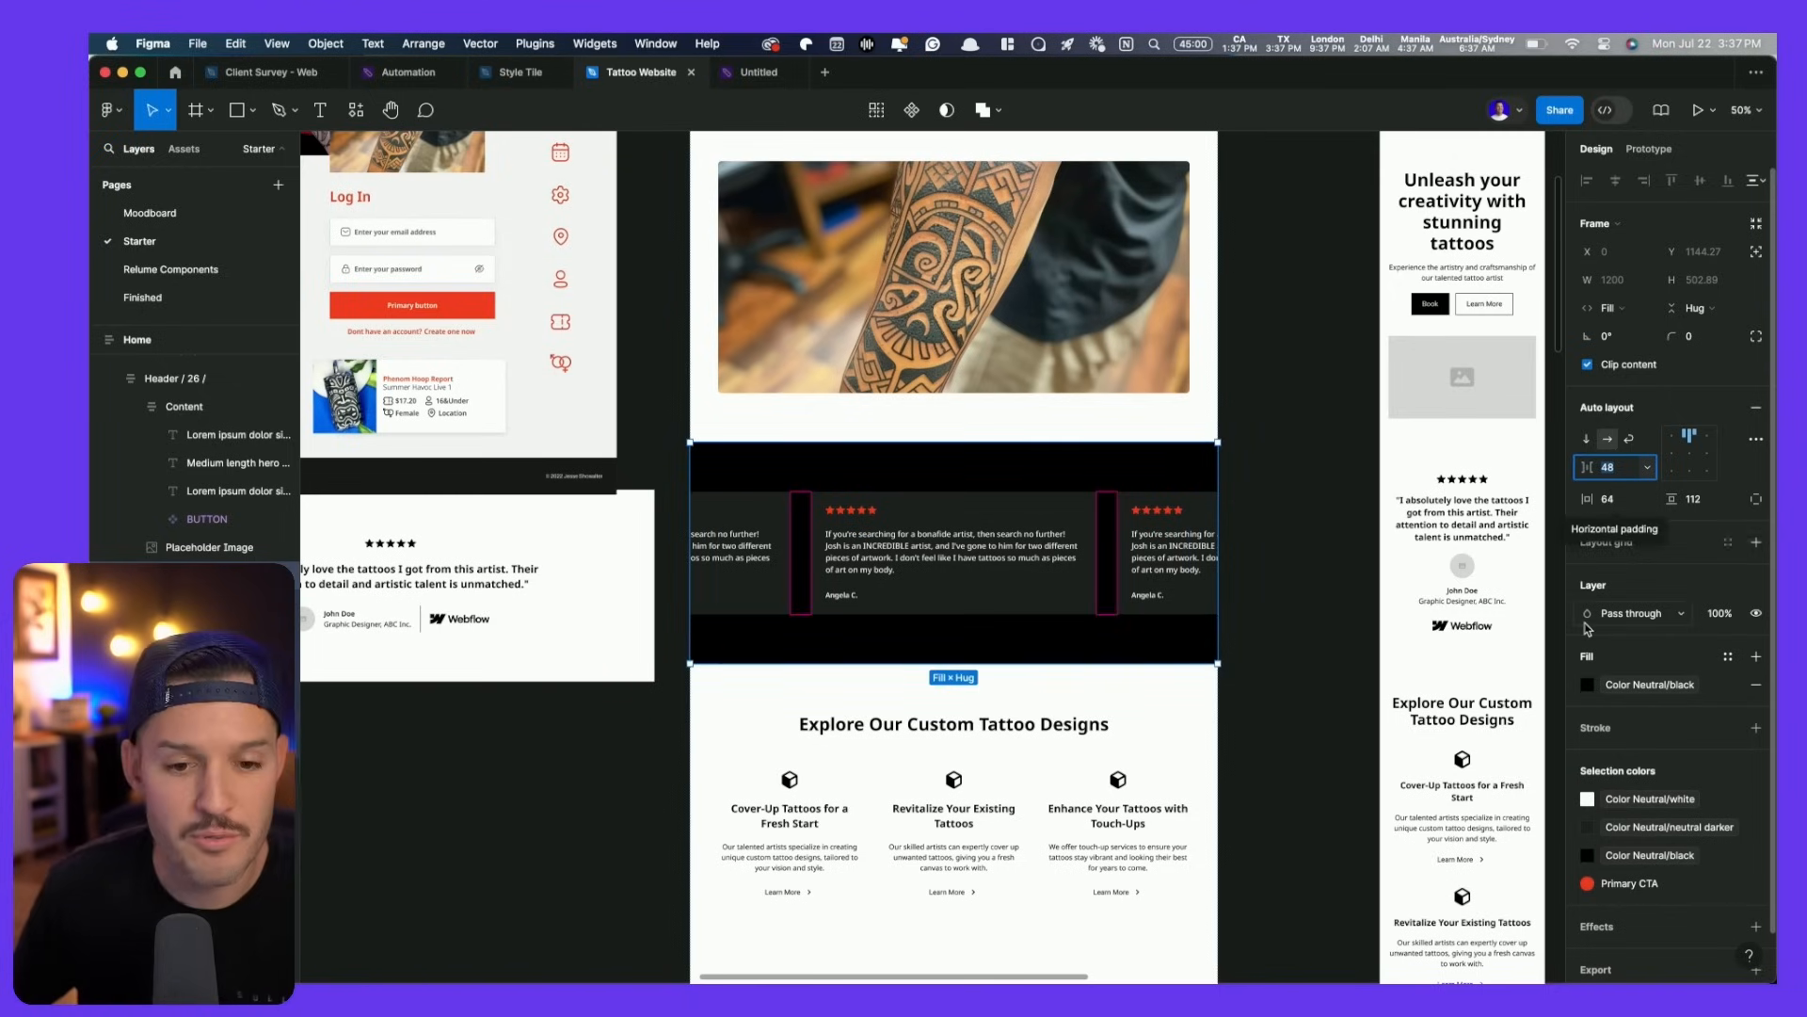
left_click(1344, 568)
left_click_drag(1327, 571, 1290, 848)
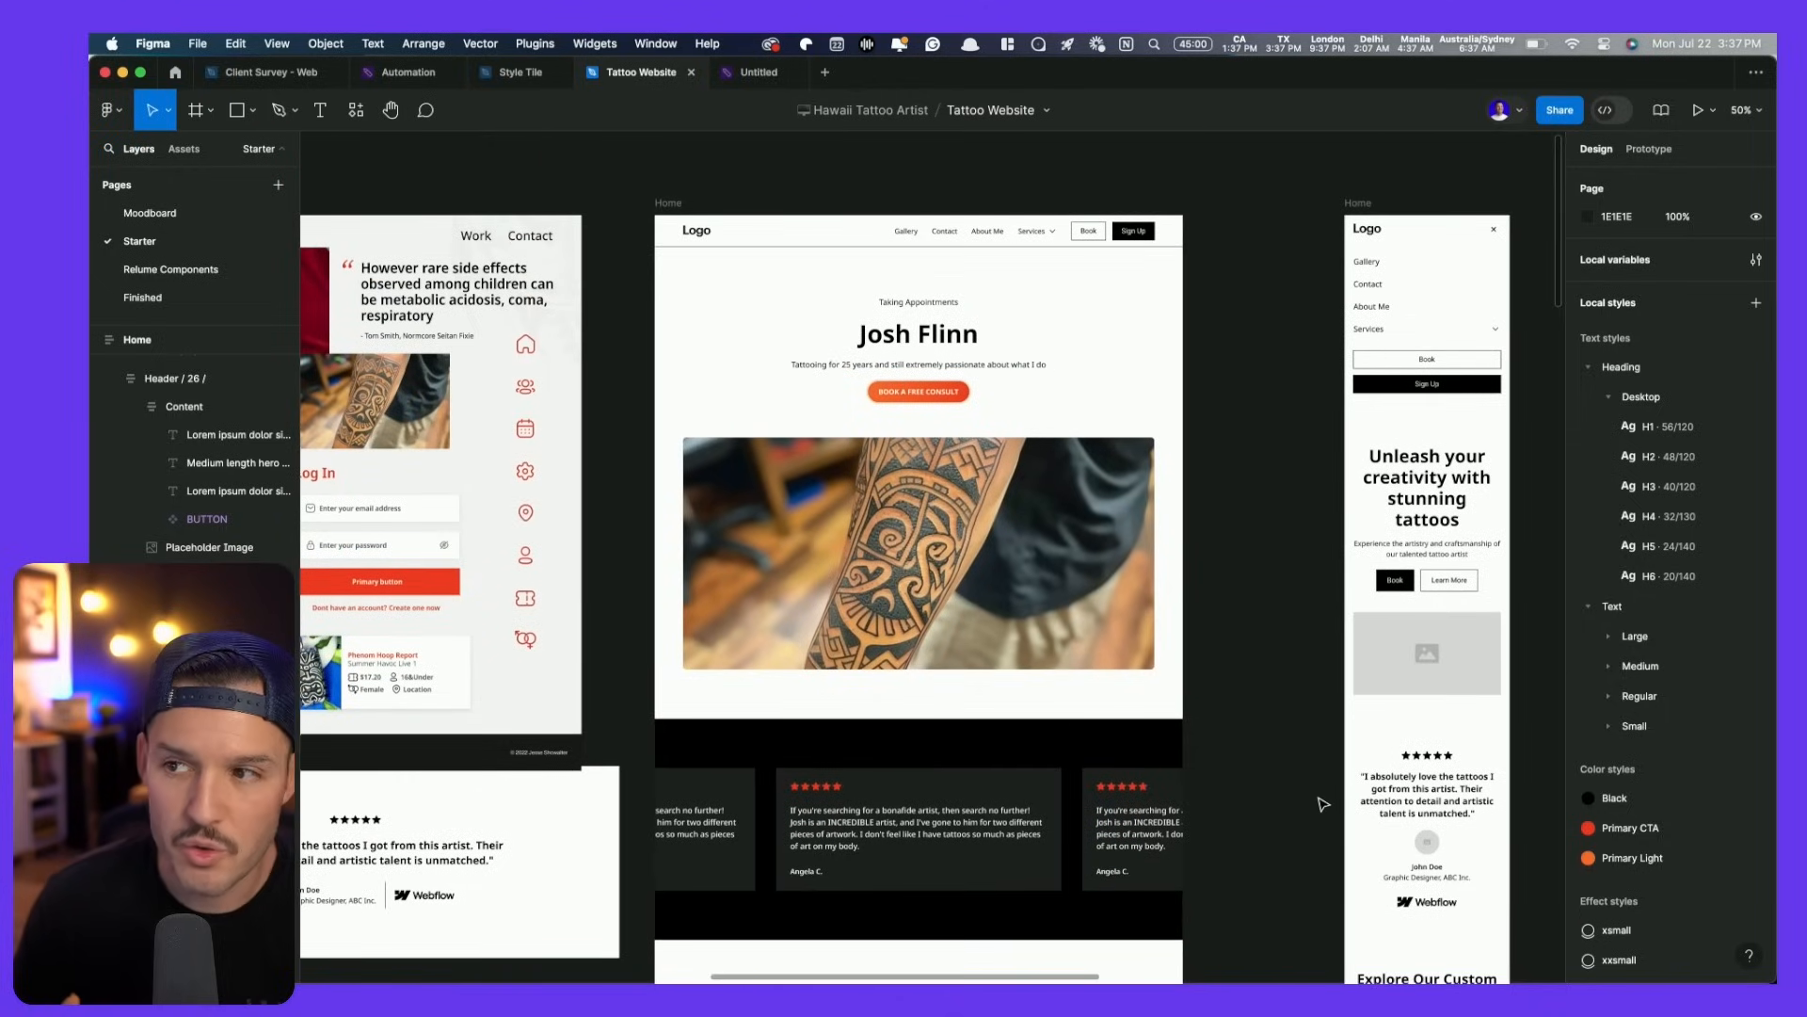
- Set the H1 text style's font size to 104
left_click(938, 349)
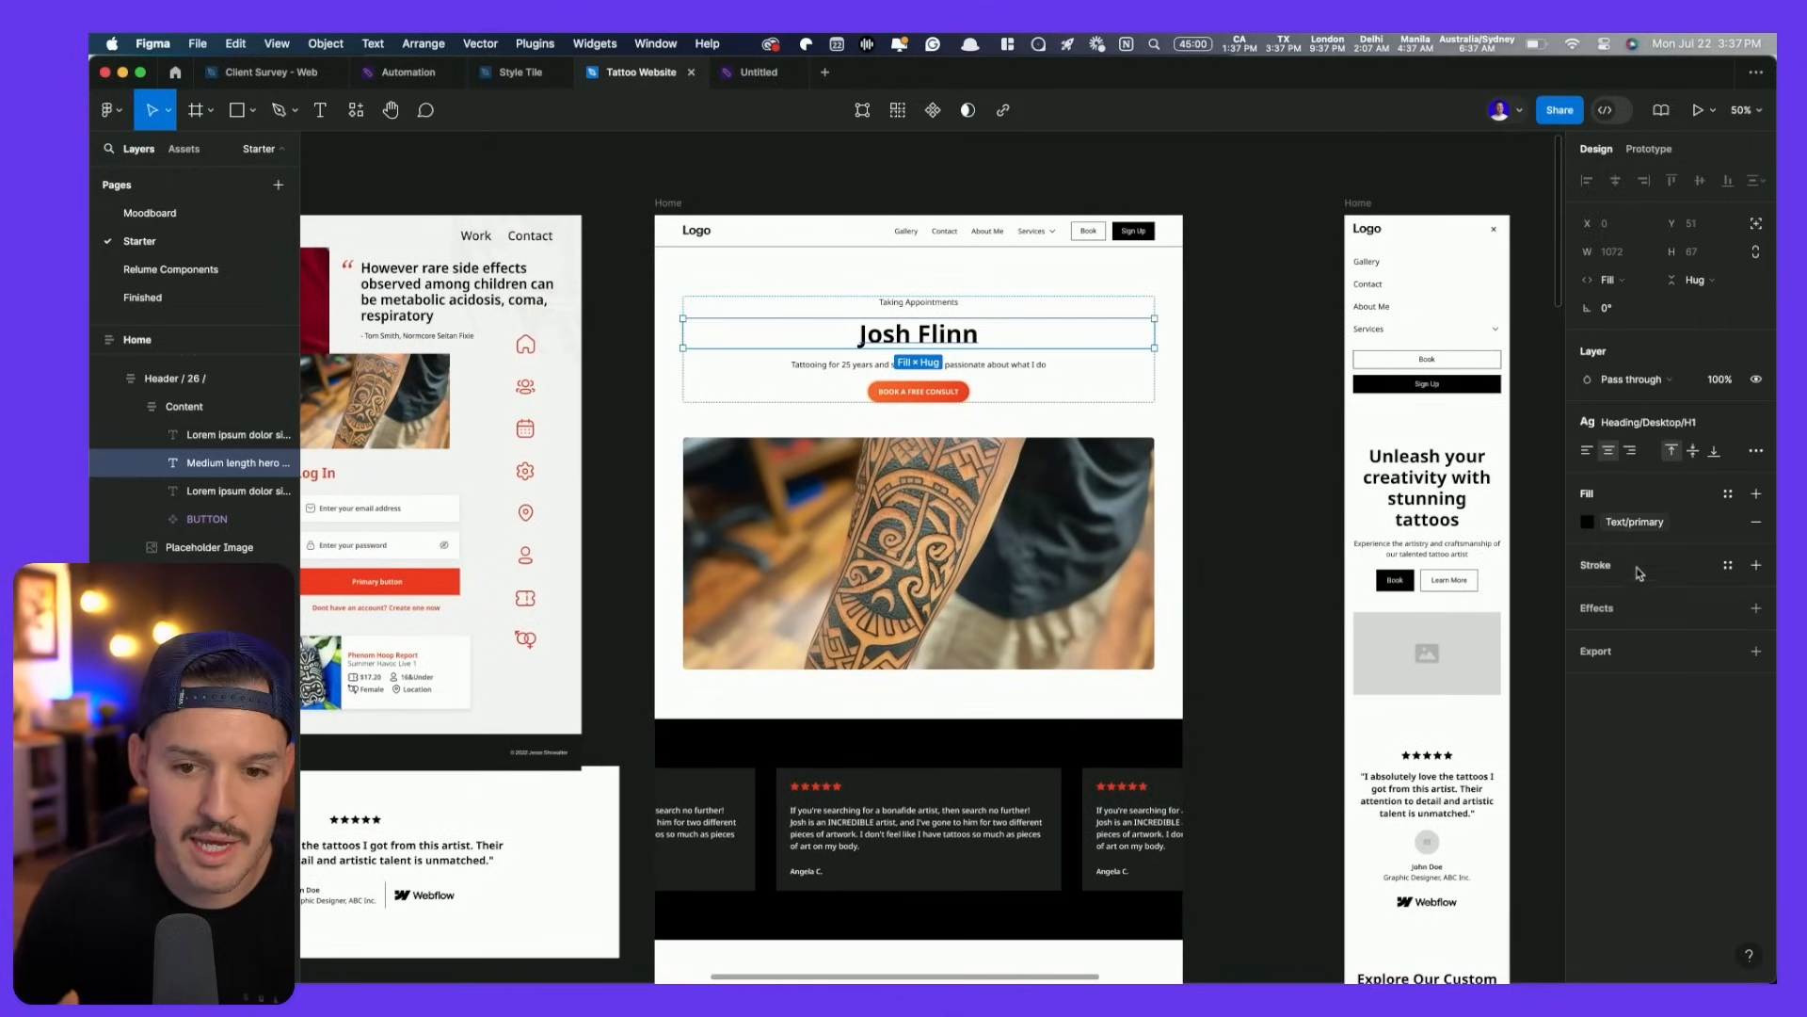
left_click(1668, 423)
left_click(1745, 558)
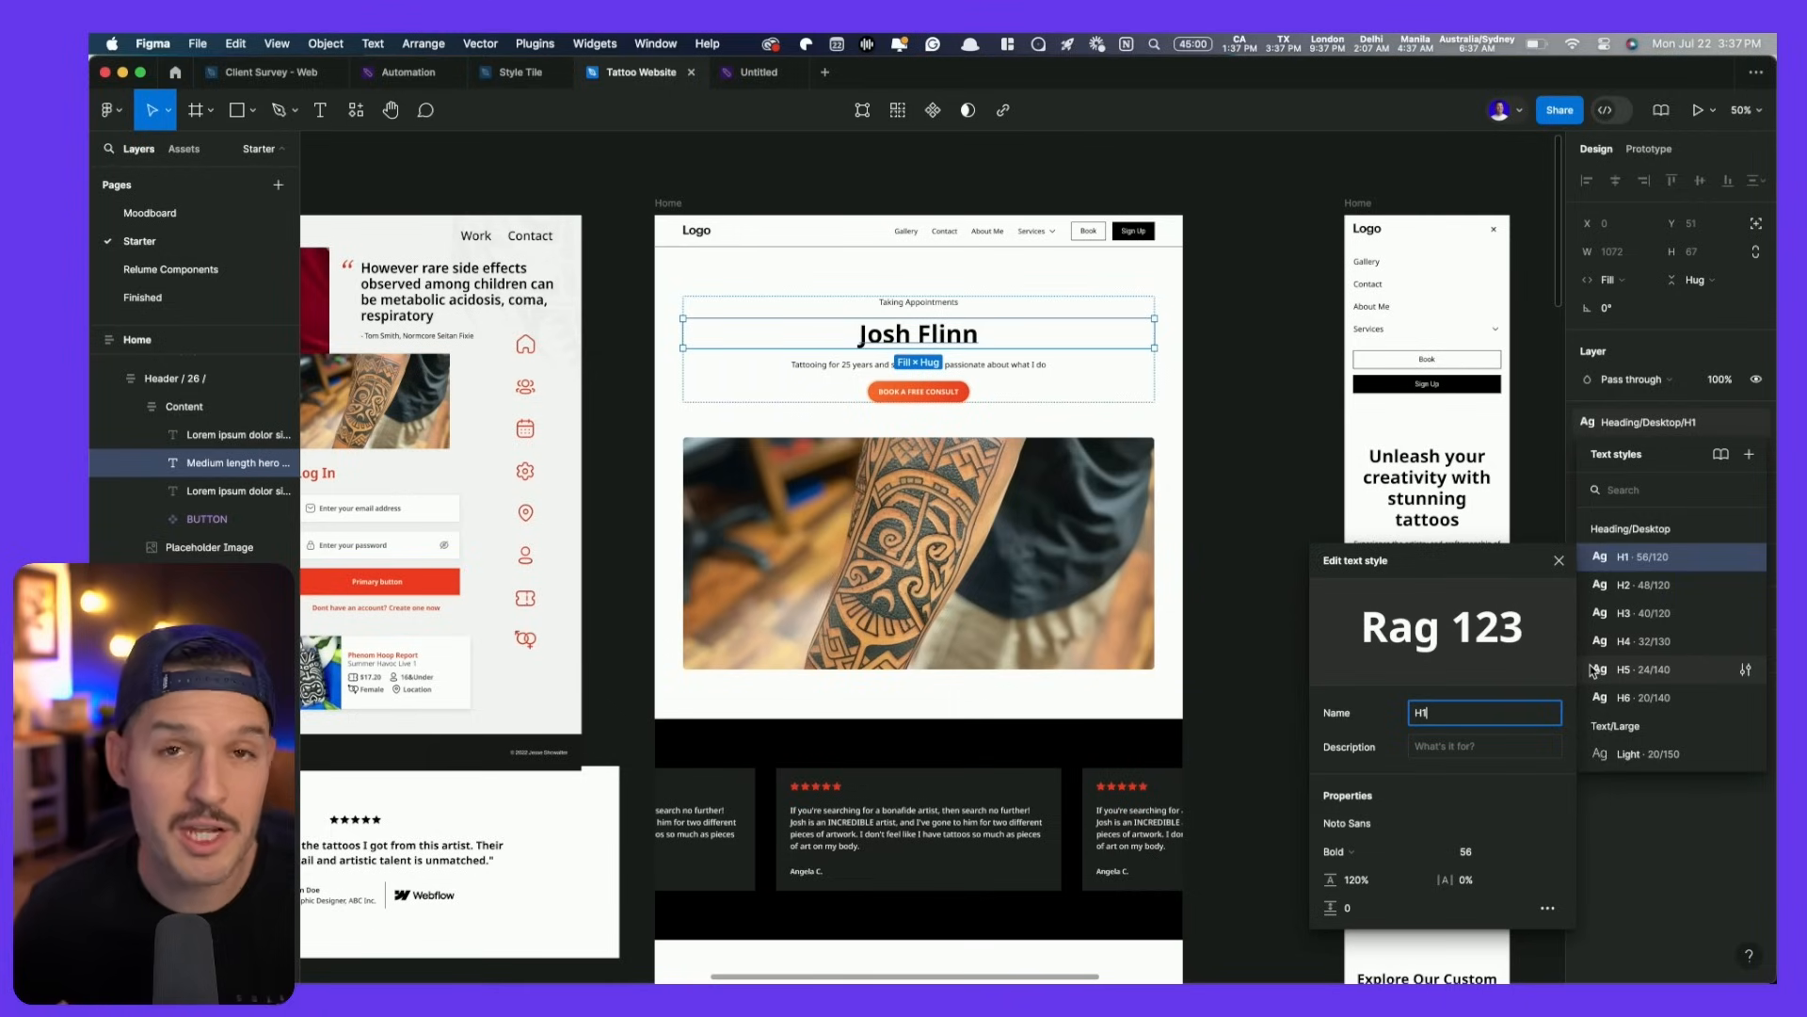
left_click(1483, 855)
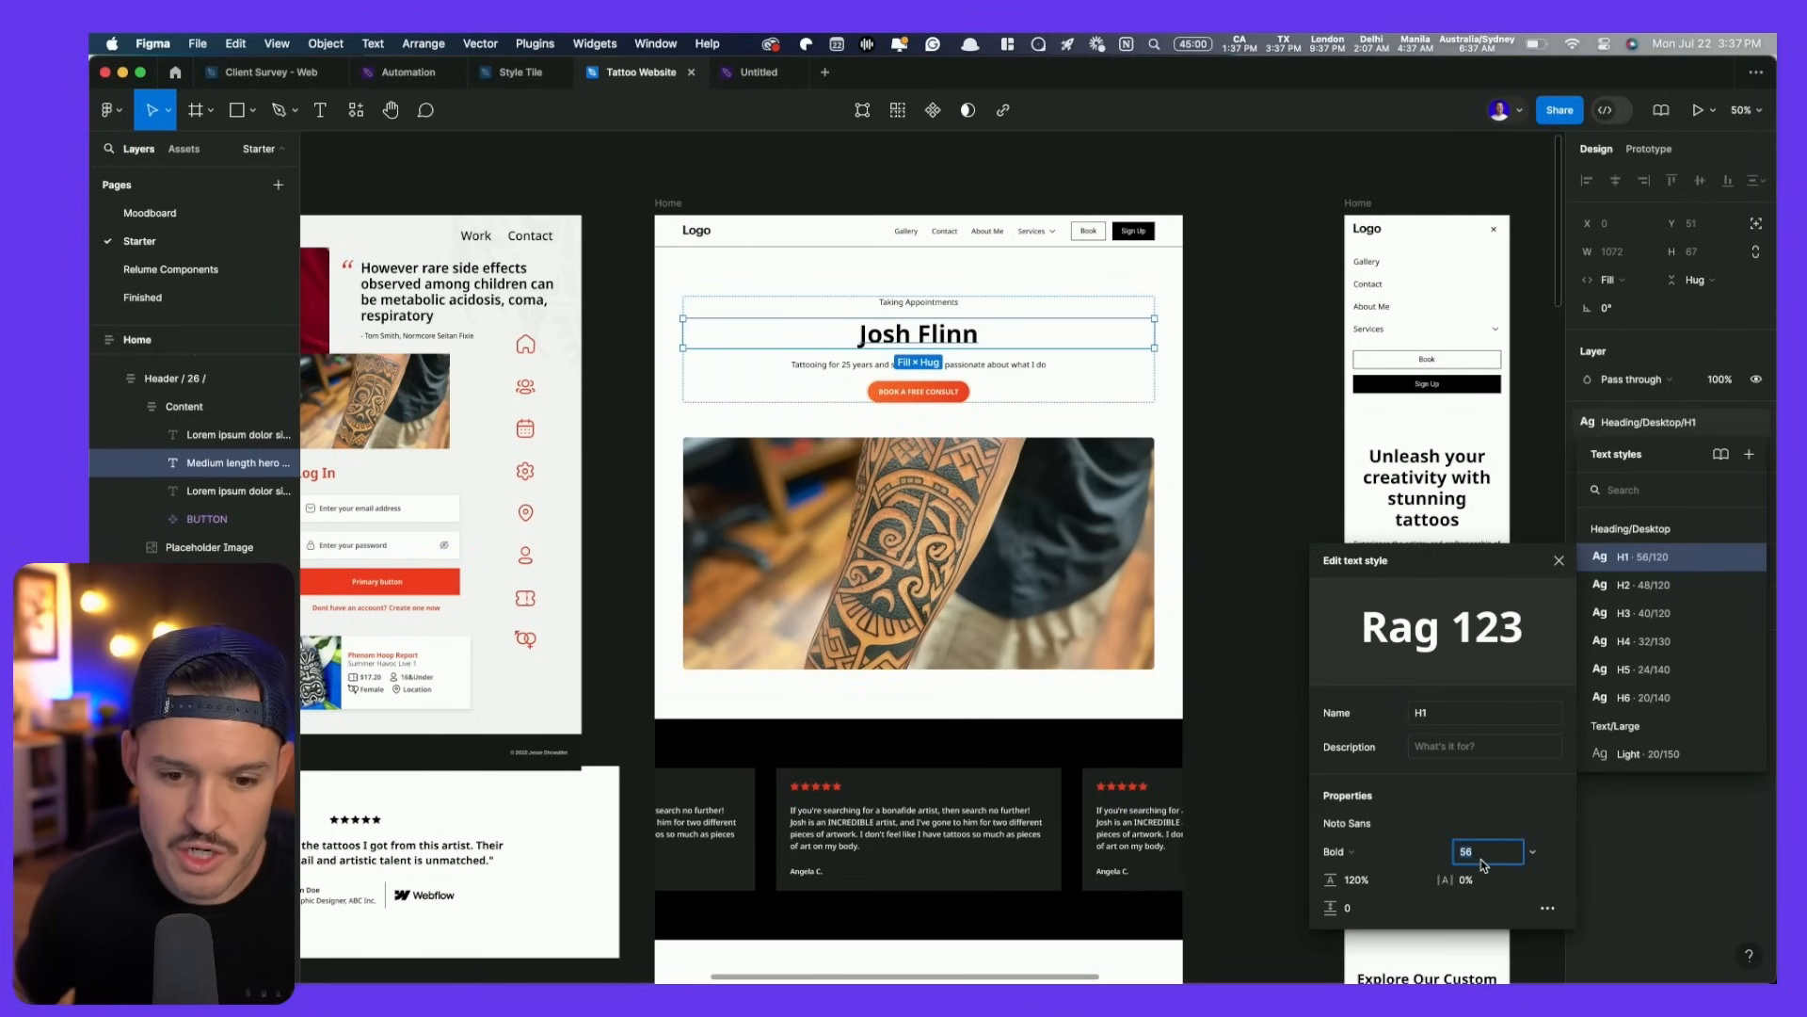
type("104")
key("Return")
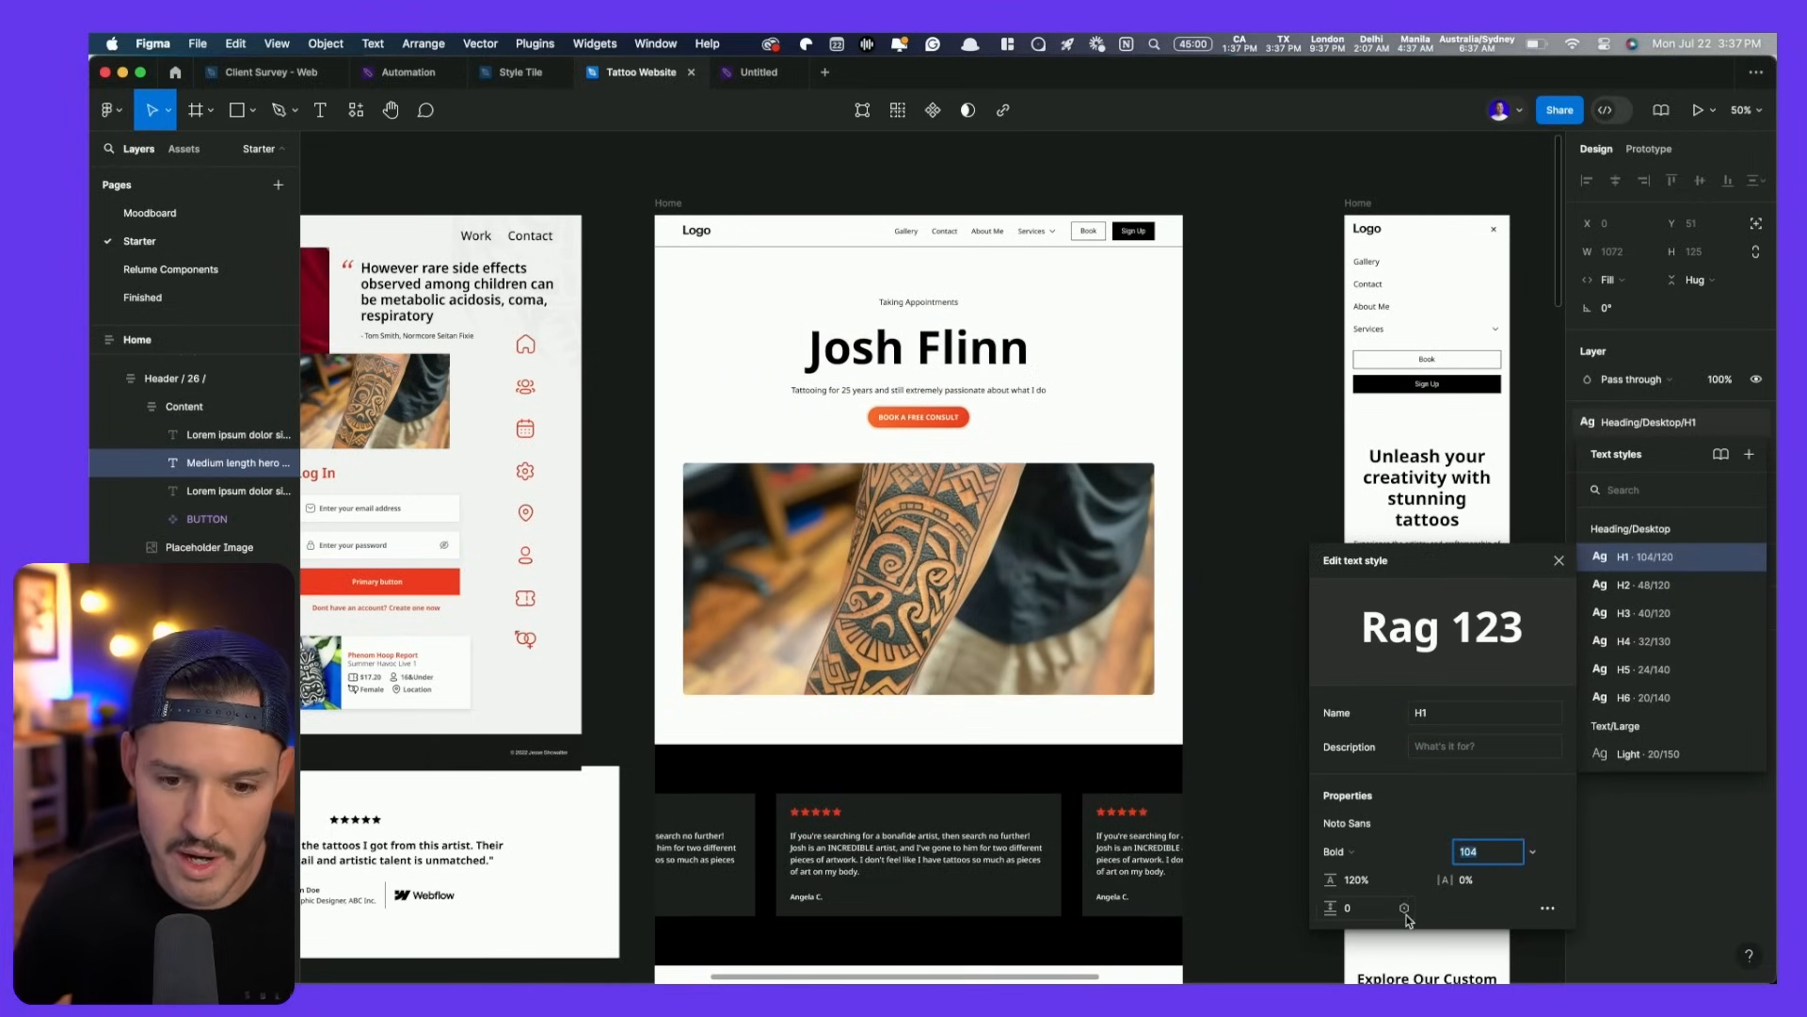
- Make the H1 style uppercase, Black weight, with -2% letter spacing
left_click(1548, 909)
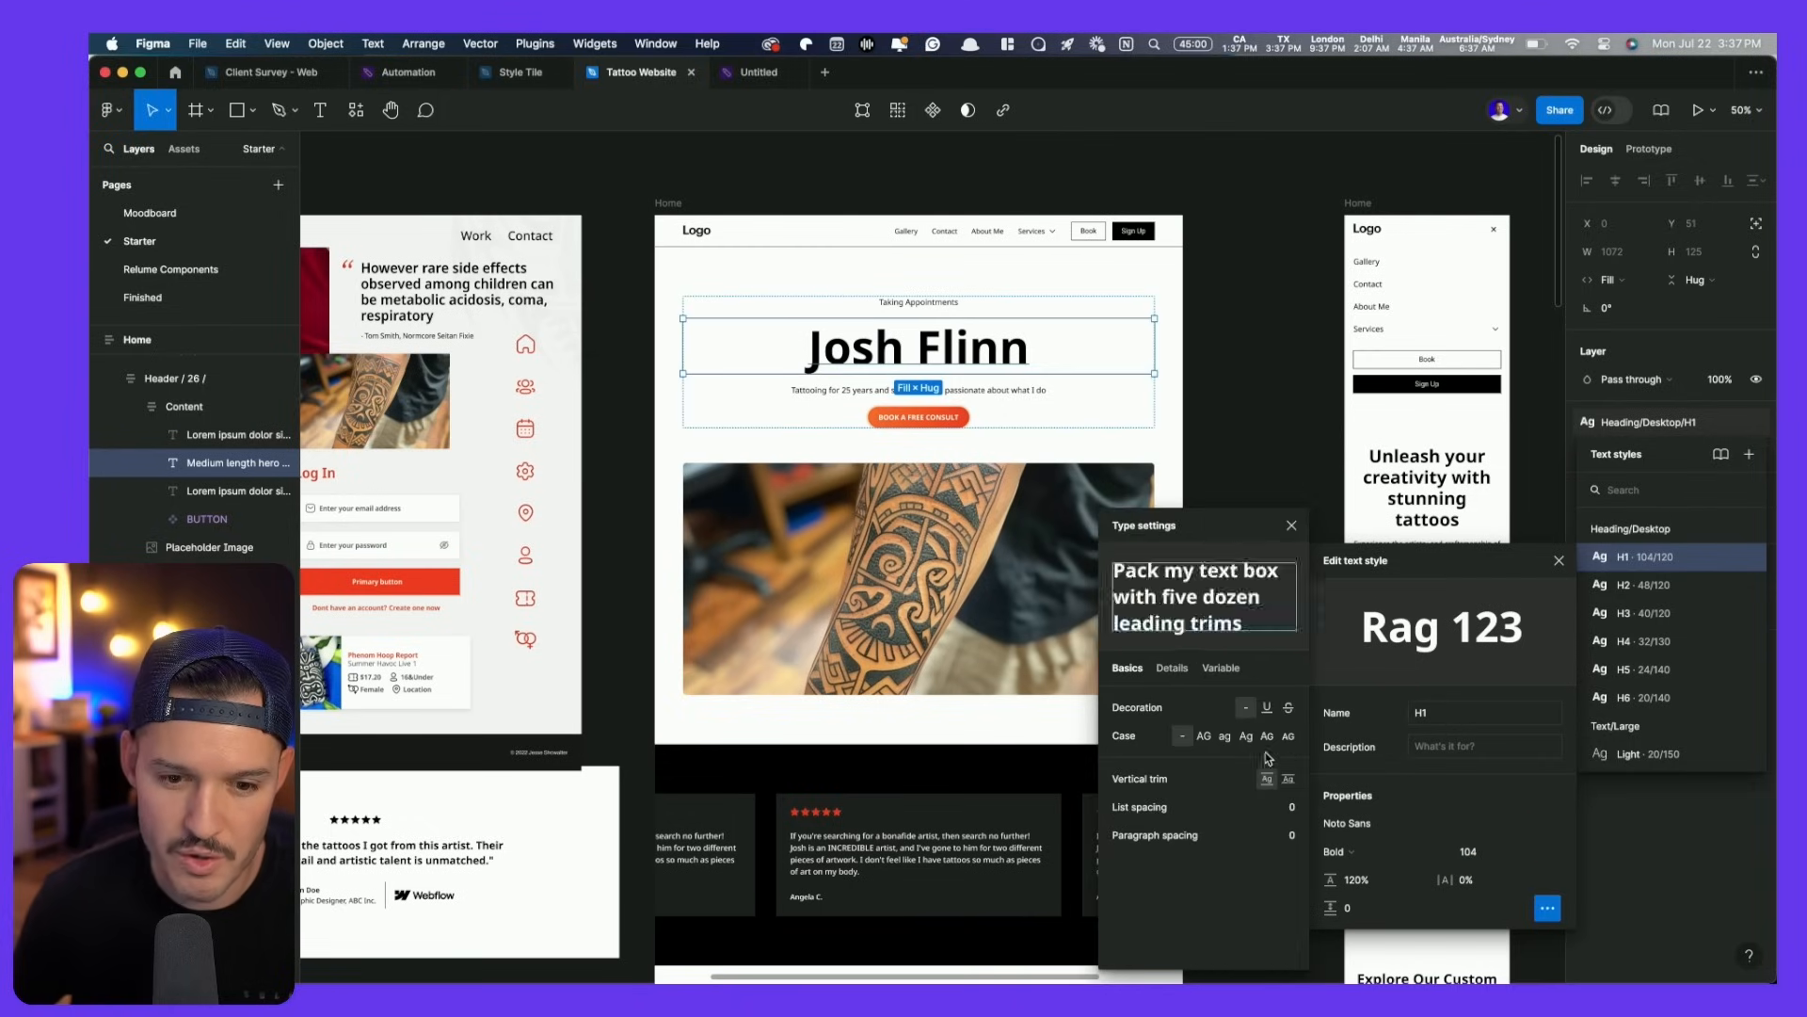
left_click(1205, 737)
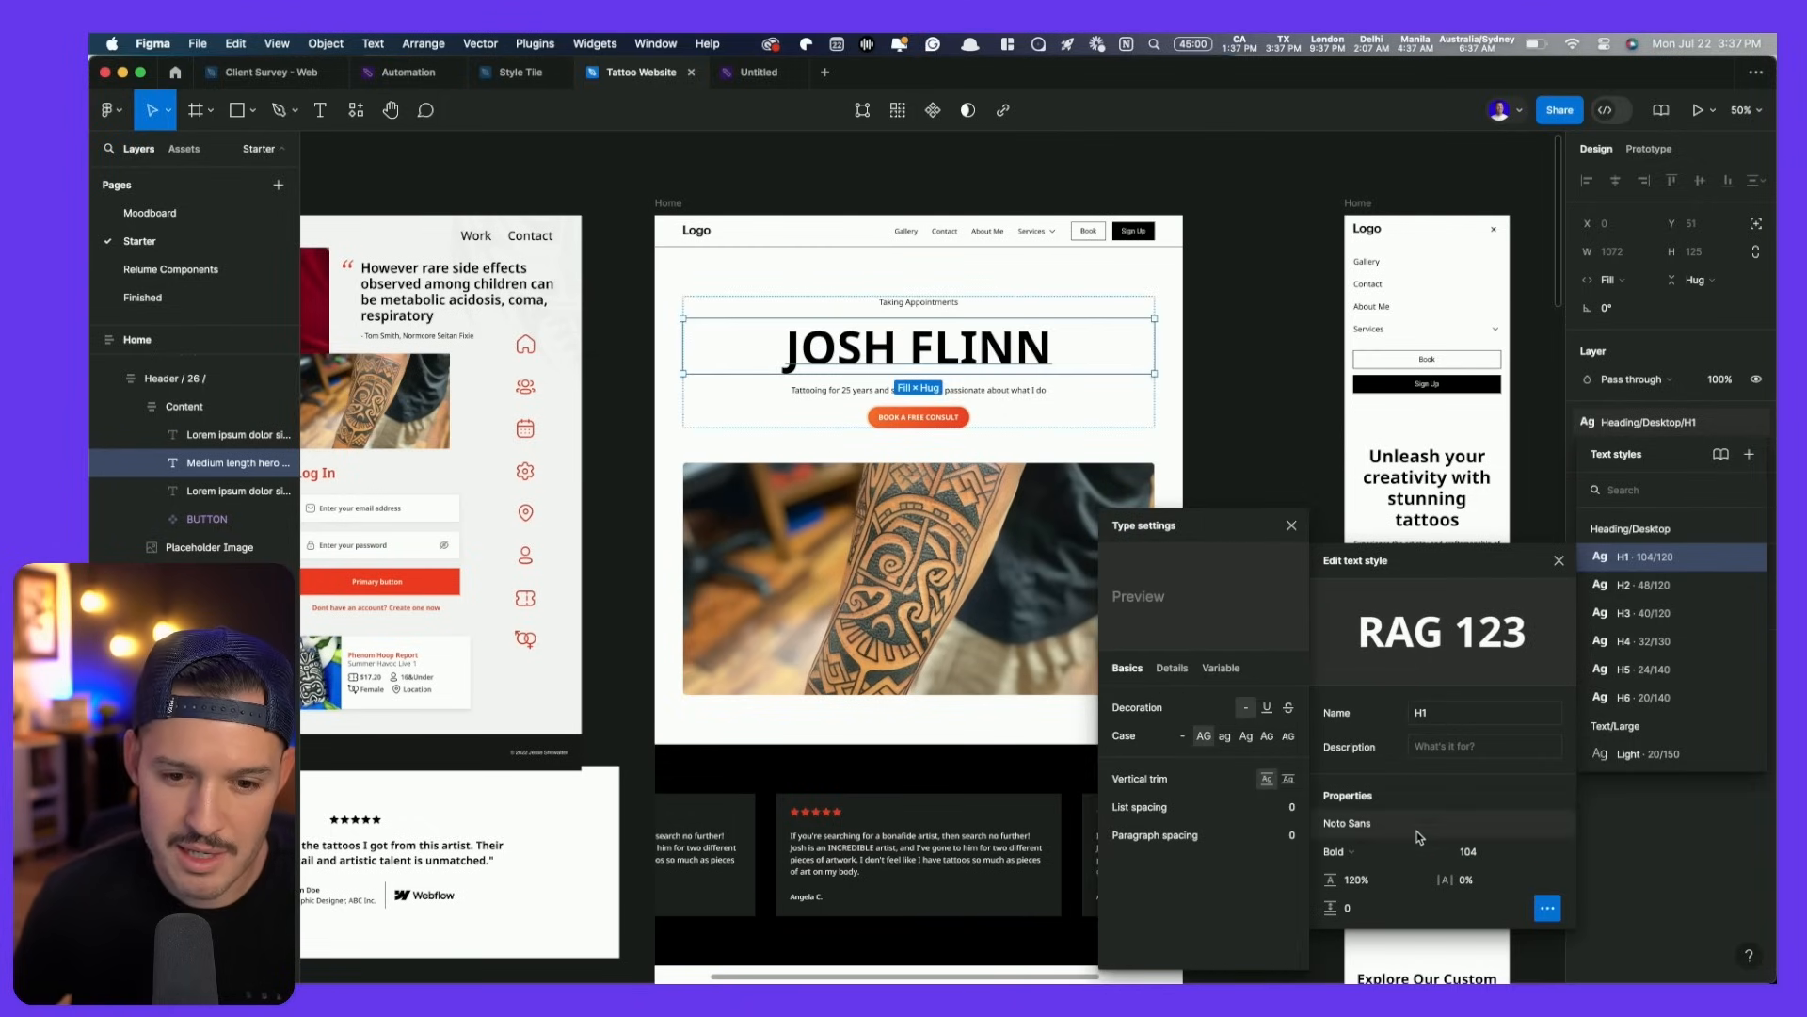
left_click(1395, 857)
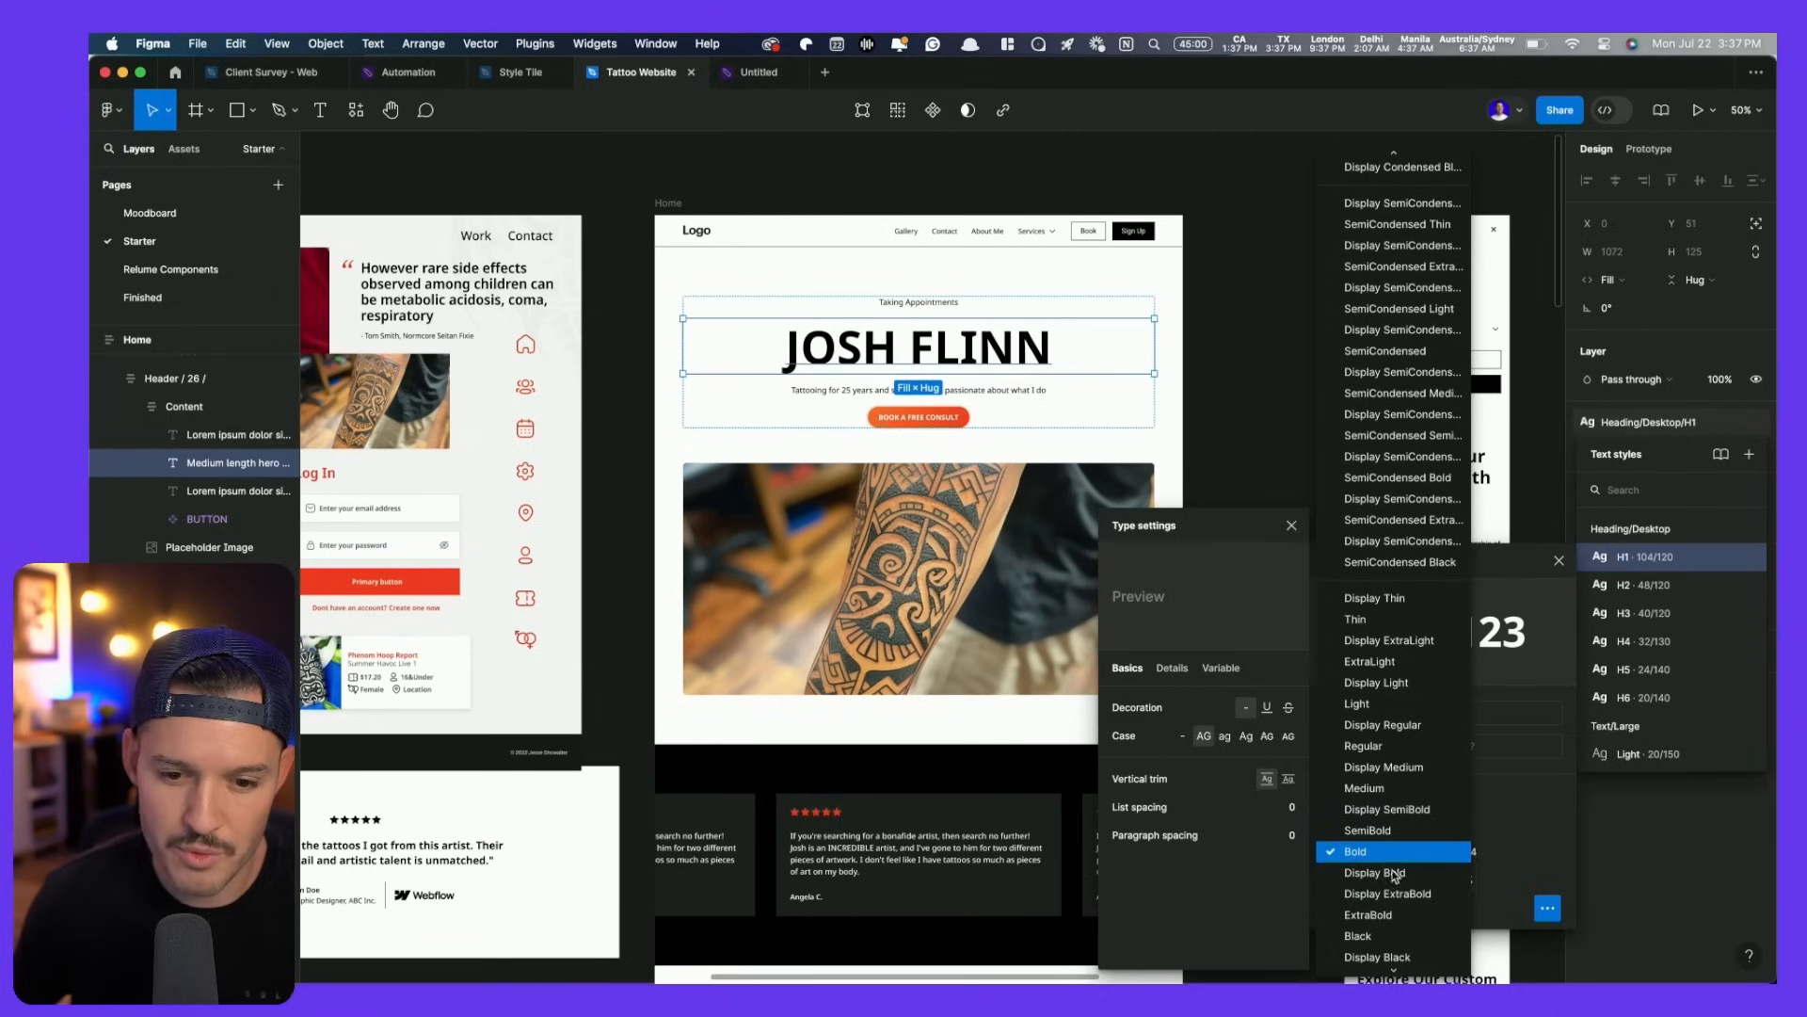
left_click(1390, 924)
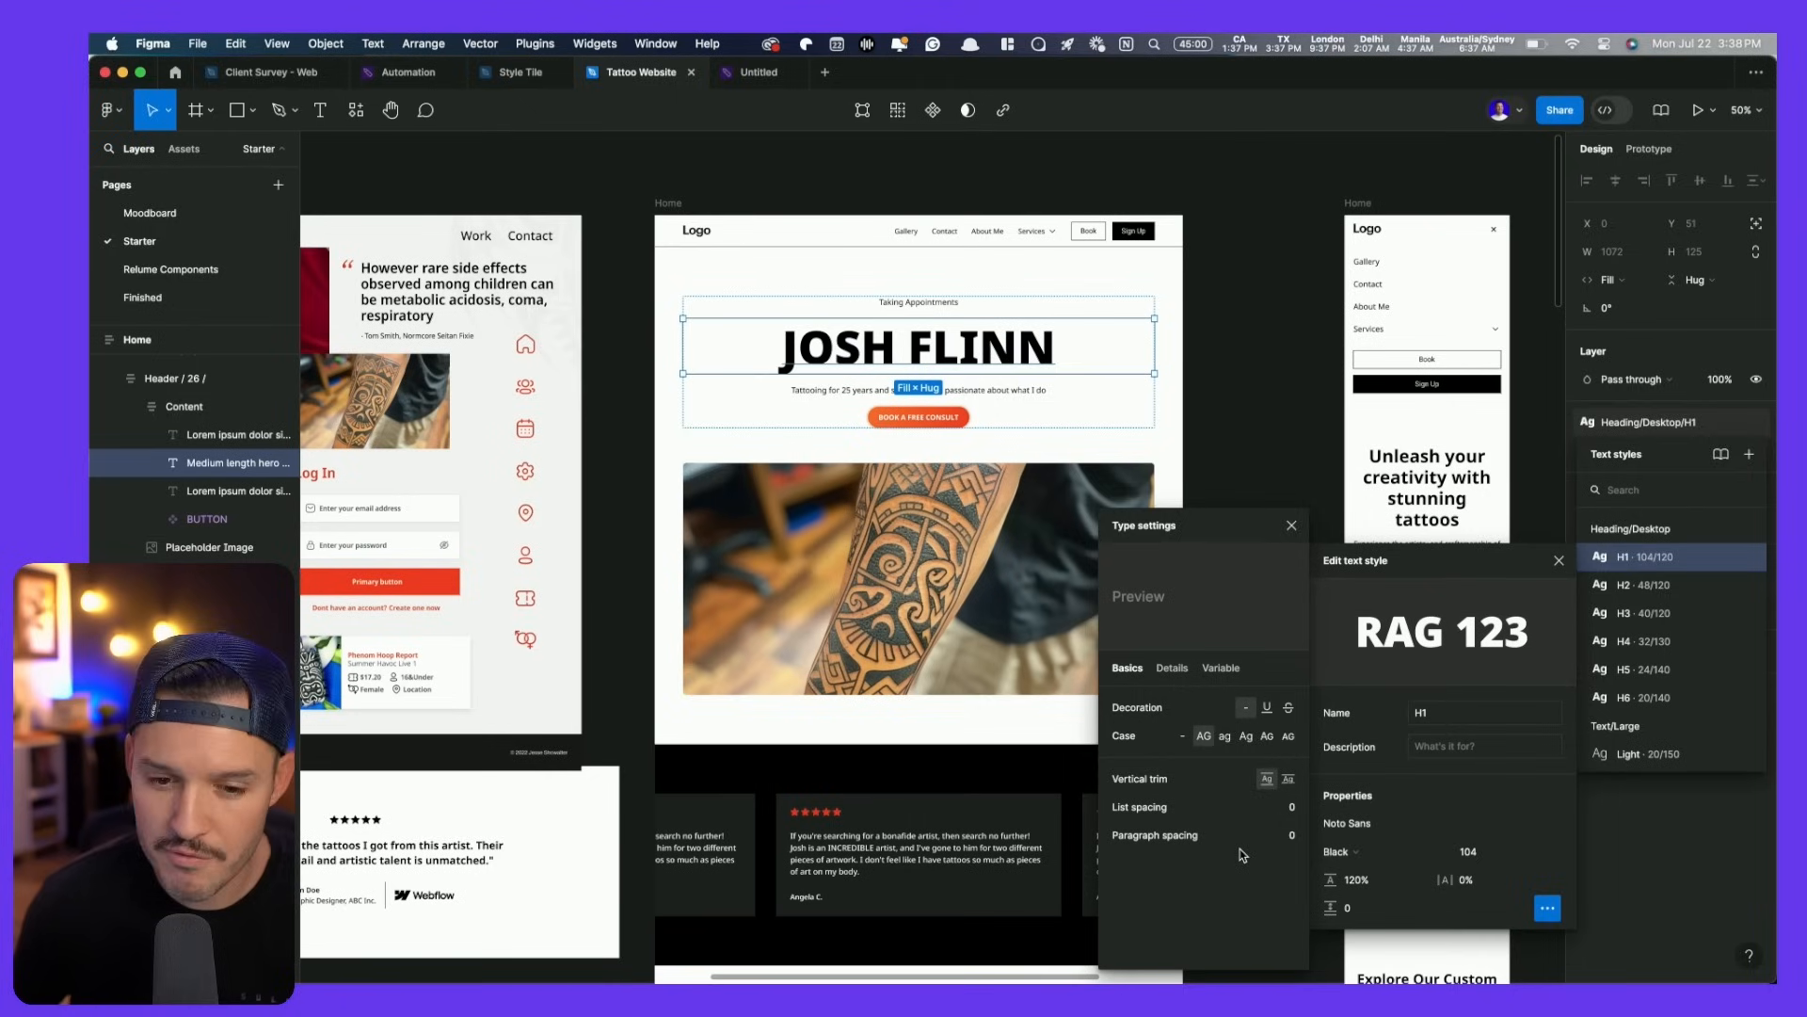
left_click(1492, 889)
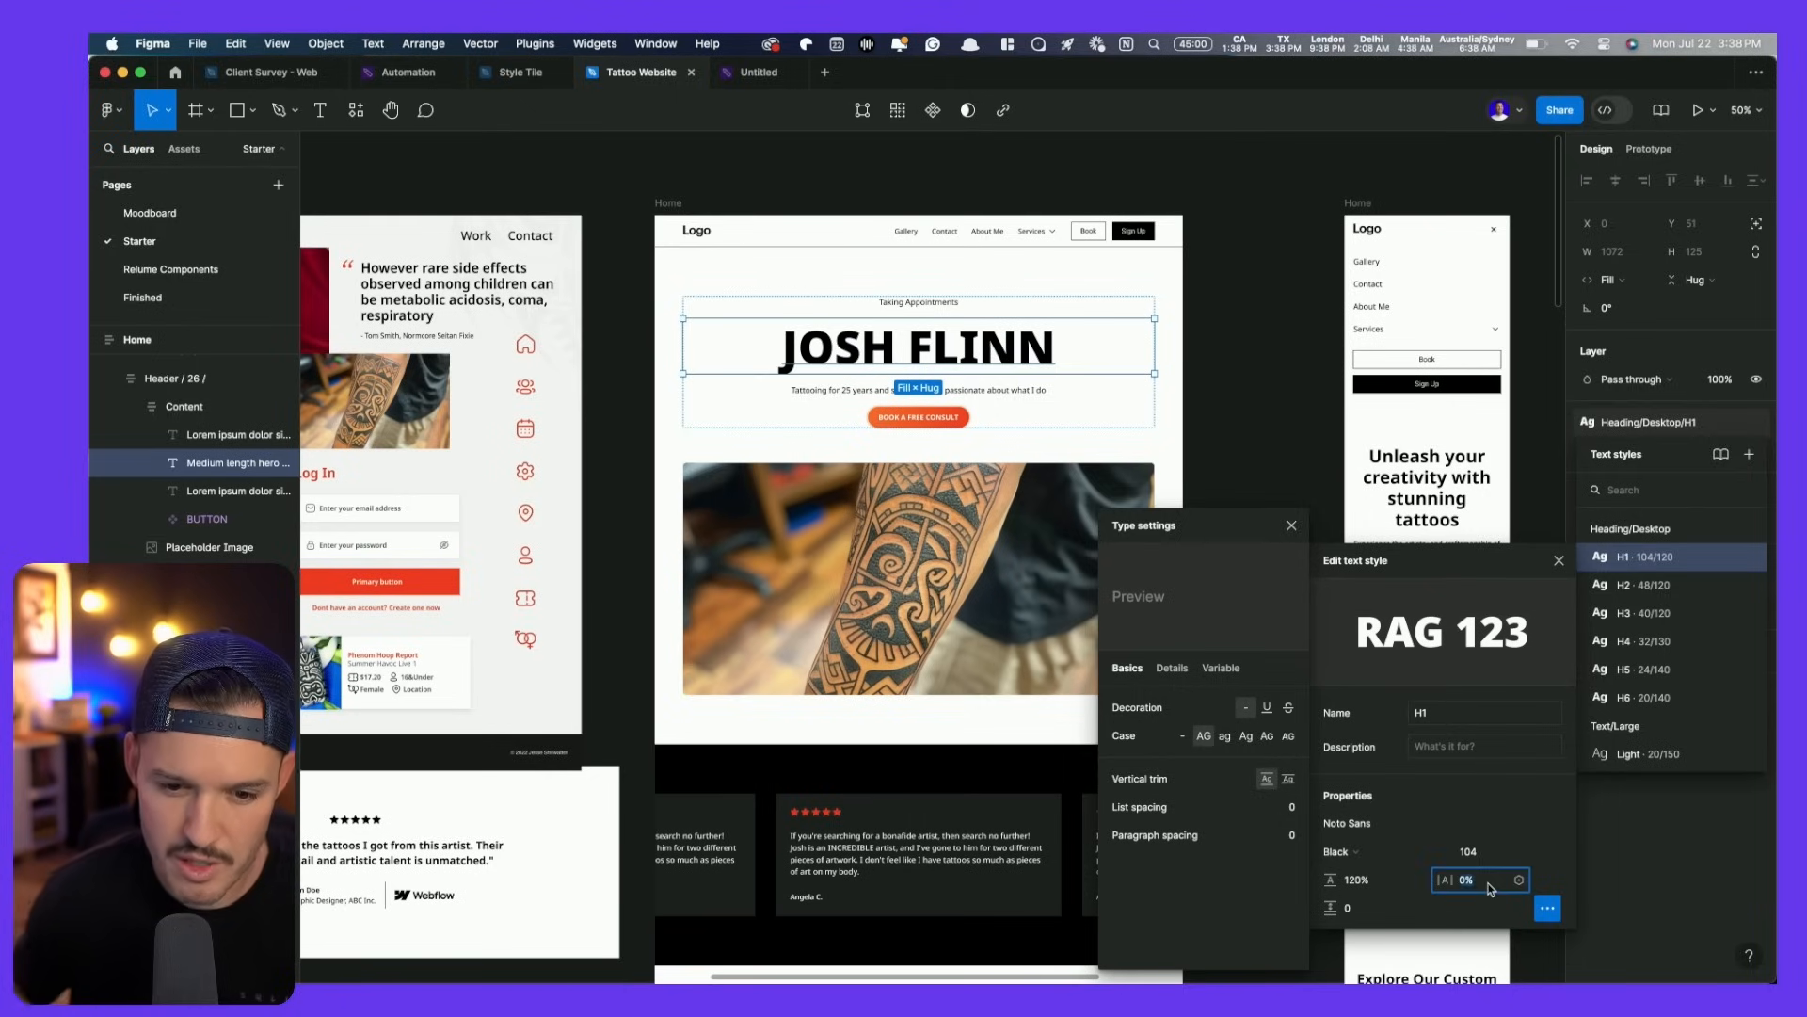
key("Down")
key("Down")
key("Down")
key("Down")
key("Down")
key("Up")
key("Up")
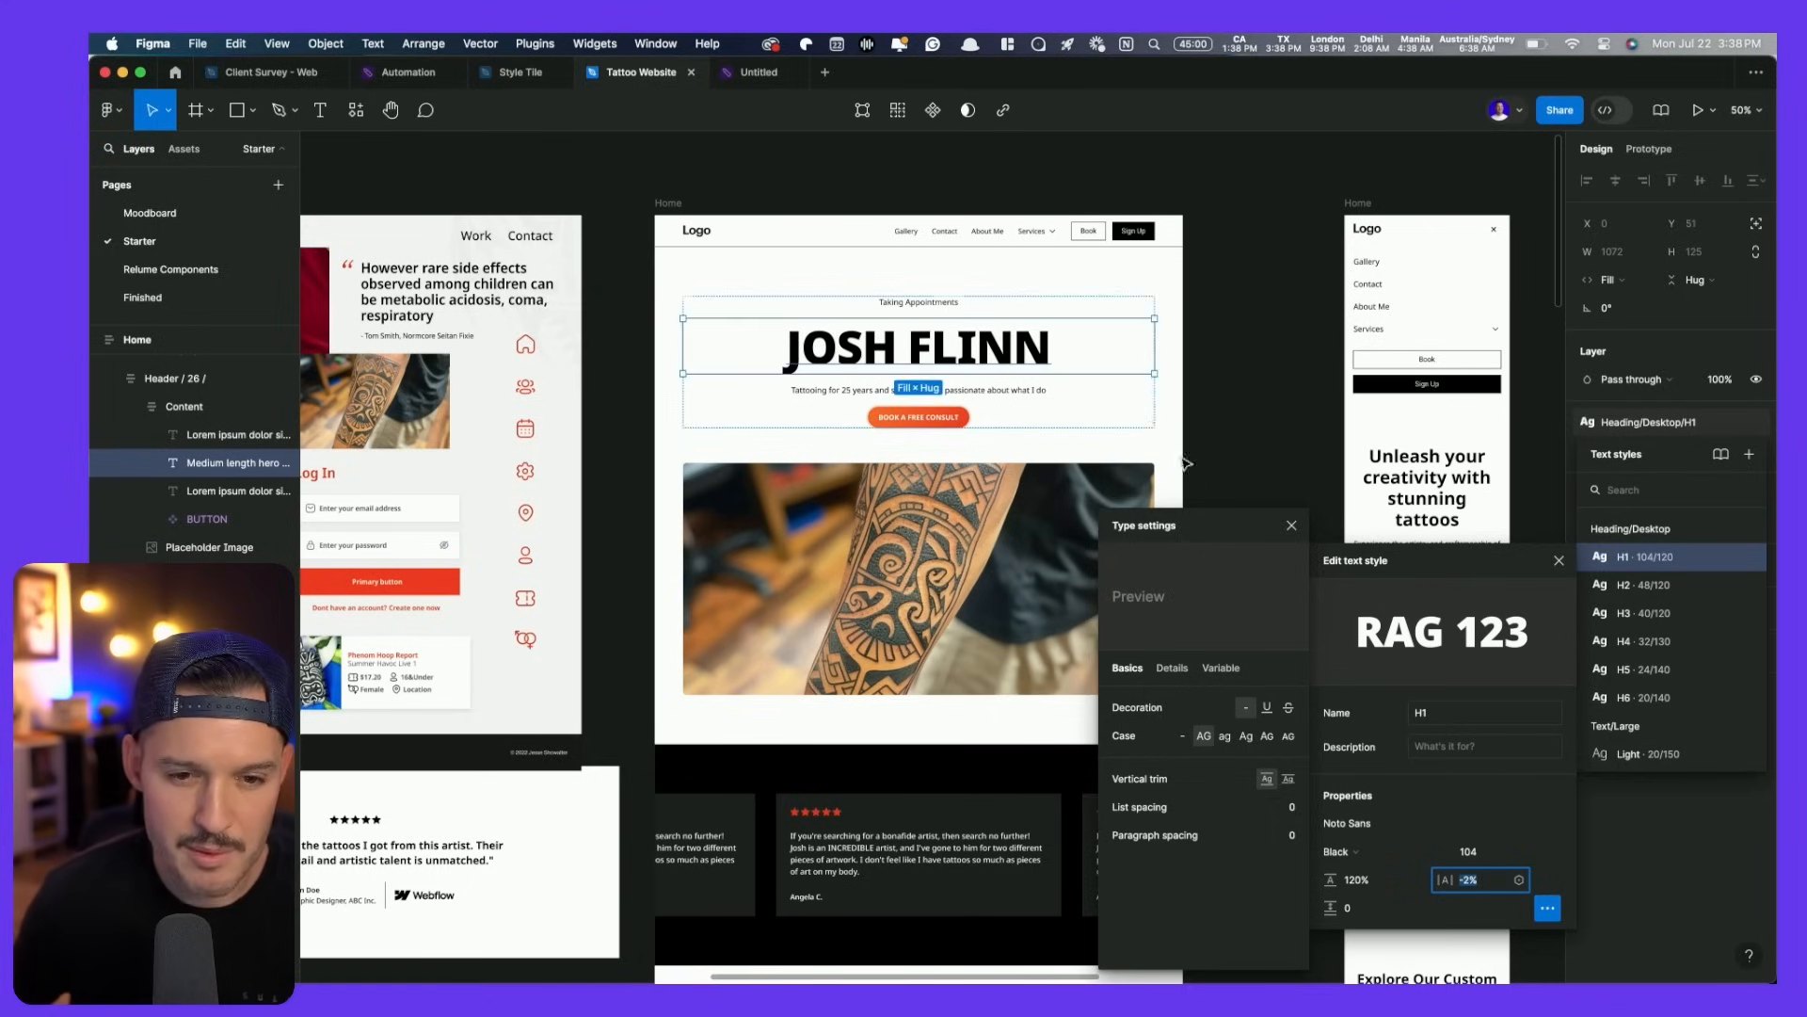
left_click(1203, 357)
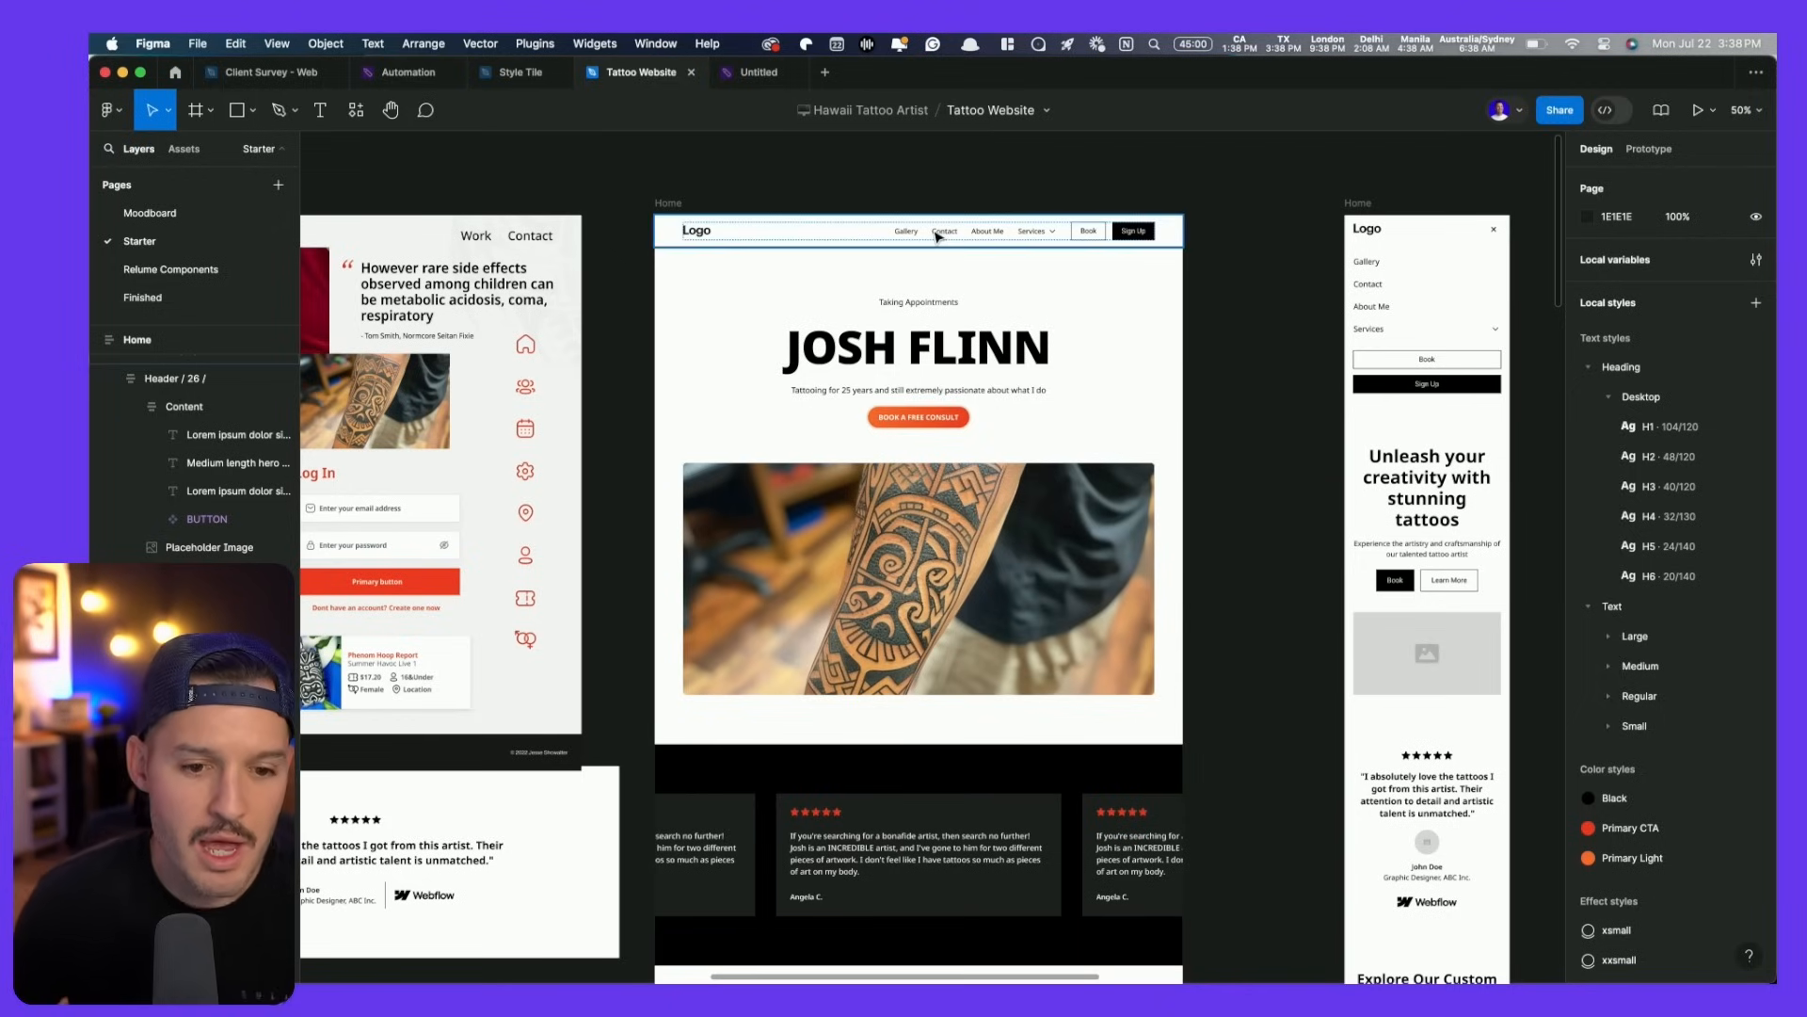
- Set the hero header's auto layout gap to 72 and vertical padding to 56
scroll(1036, 301, "down", 3)
scroll(1129, 349, "up", 3)
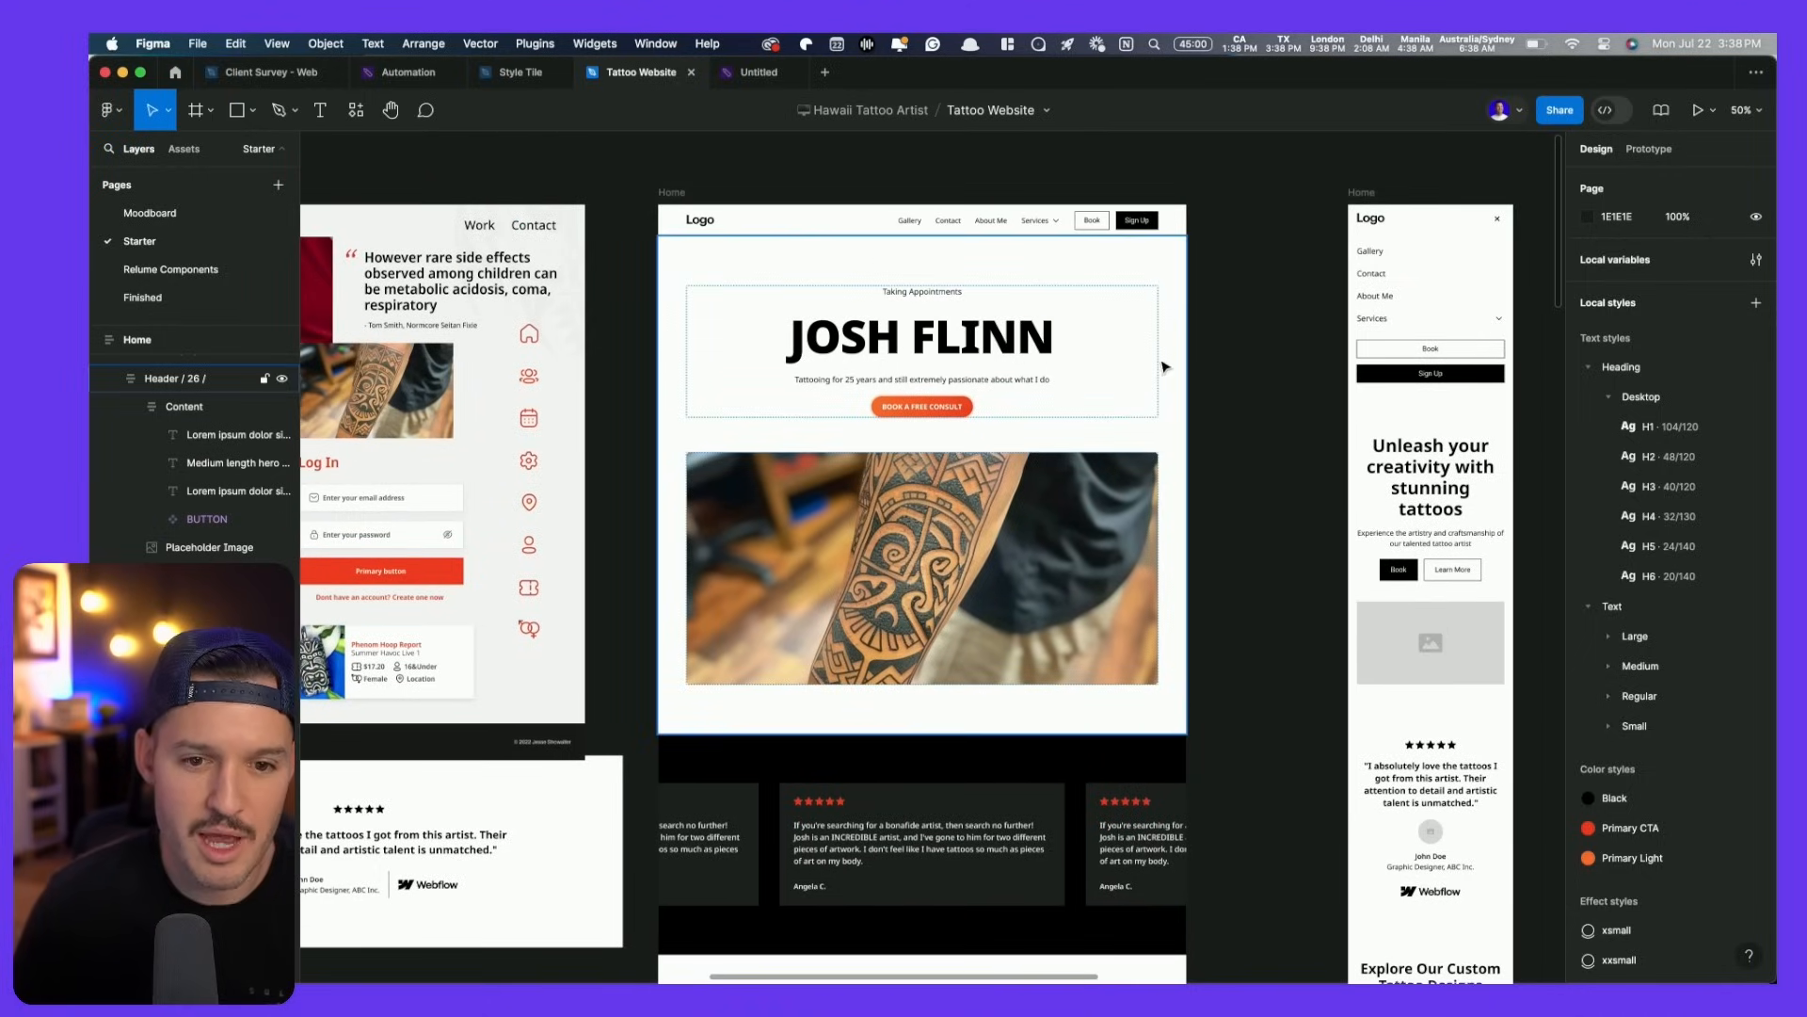
left_click(1166, 367)
key("shift+Down")
key("shift+Down")
key("shift+Down")
key("shift+Down")
key("shift+Down")
key("shift+Down")
key("shift+Down")
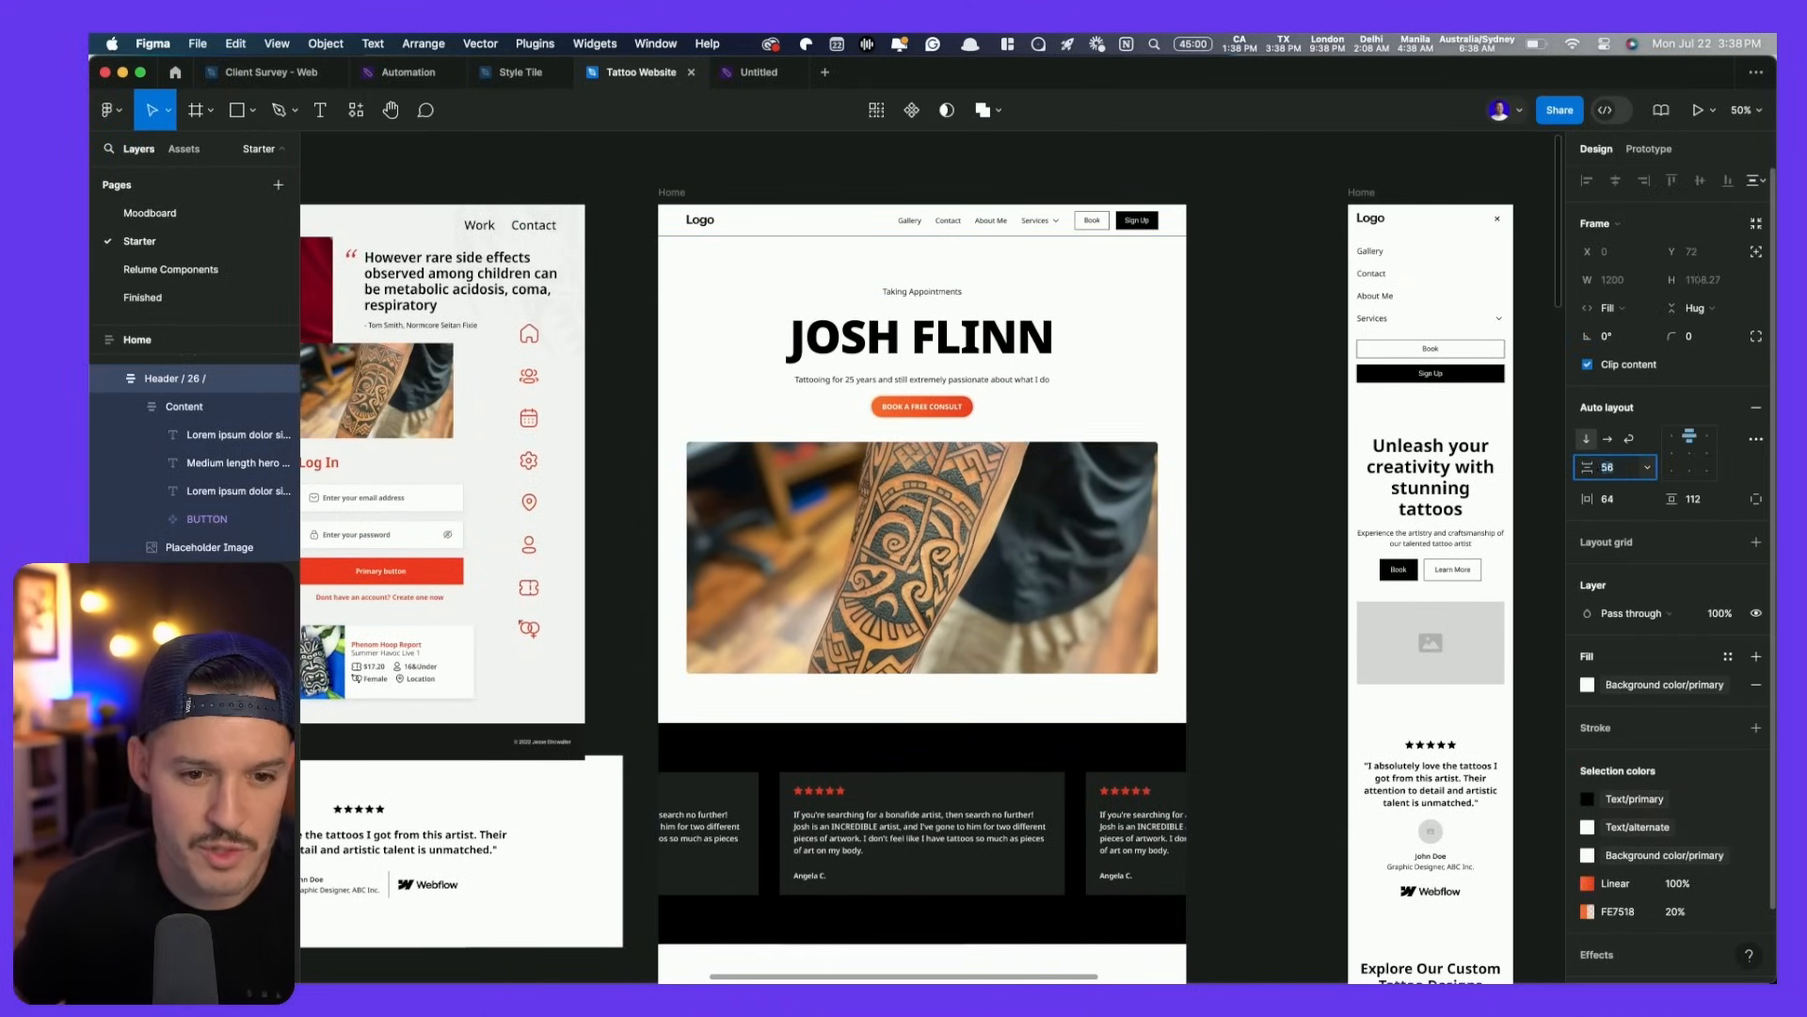
key("shift+Up")
key("shift+Up")
key("shift+Up")
key("shift+Up")
key("shift+Up")
key("shift+Up")
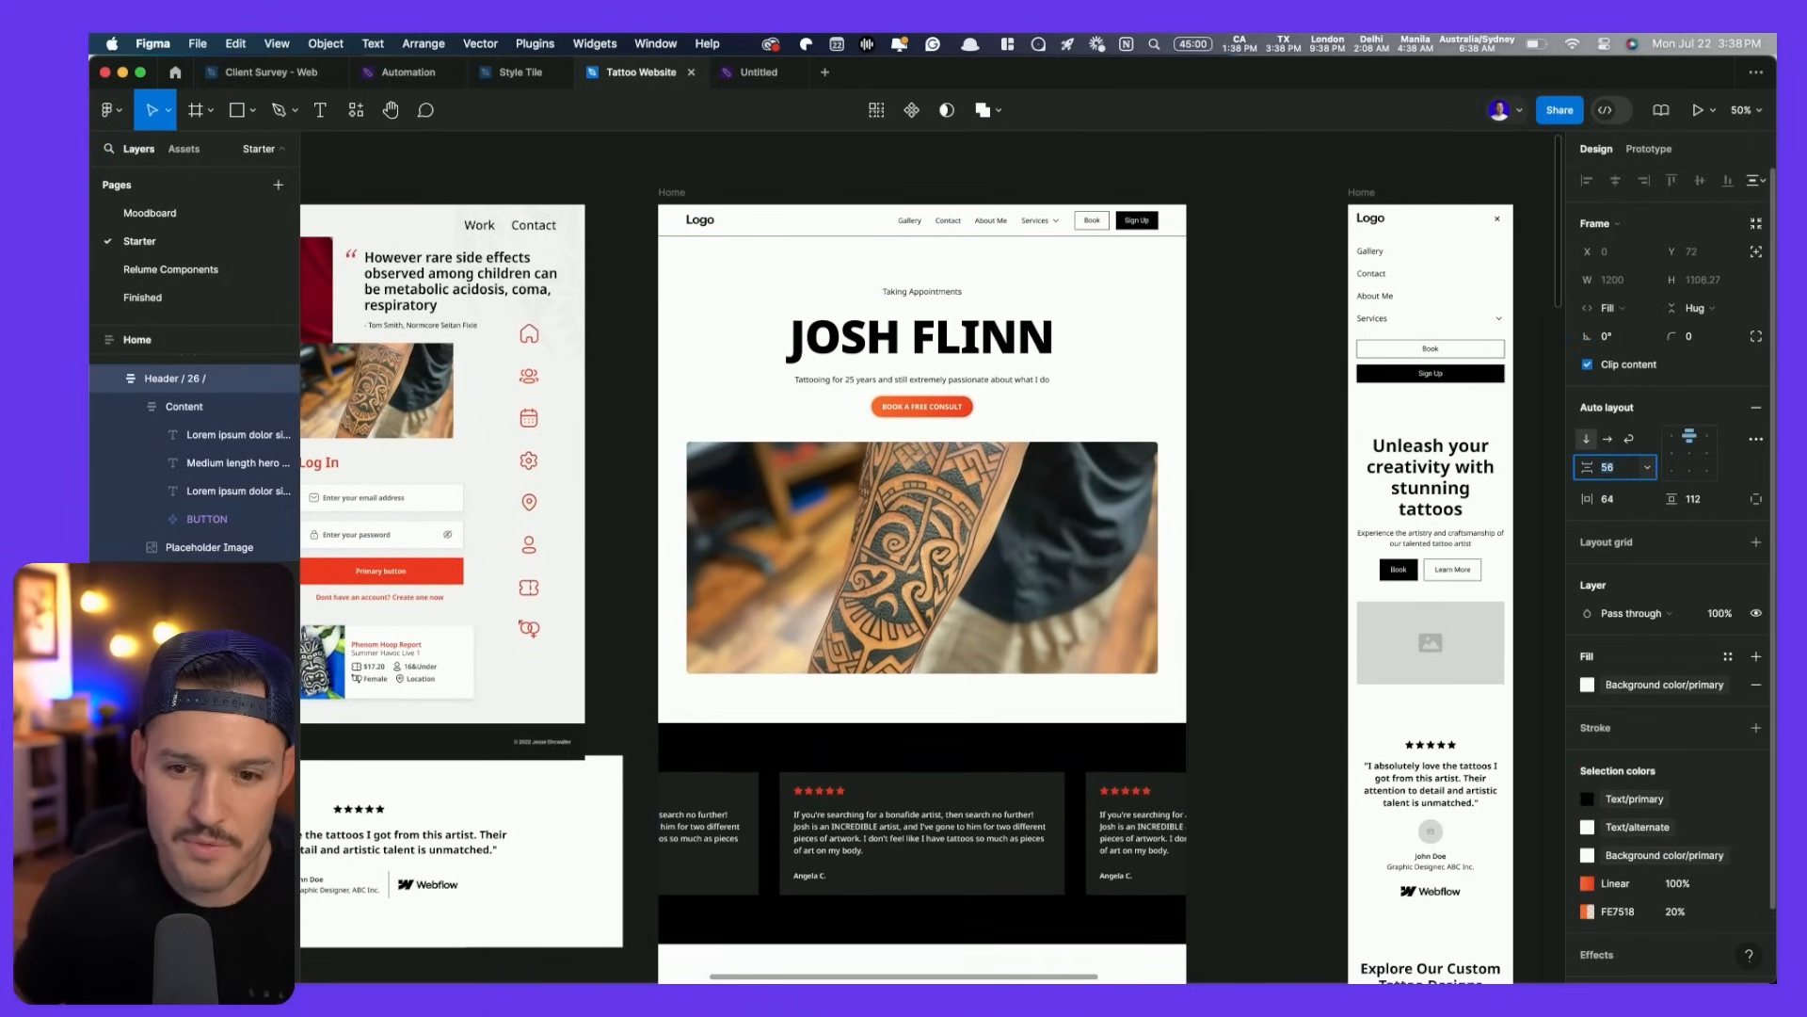
left_click(1694, 500)
type("104")
key("Return")
key("shift+Down")
key("shift+Down")
key("shift+Down")
key("shift+Down")
key("shift+Down")
key("shift+Down")
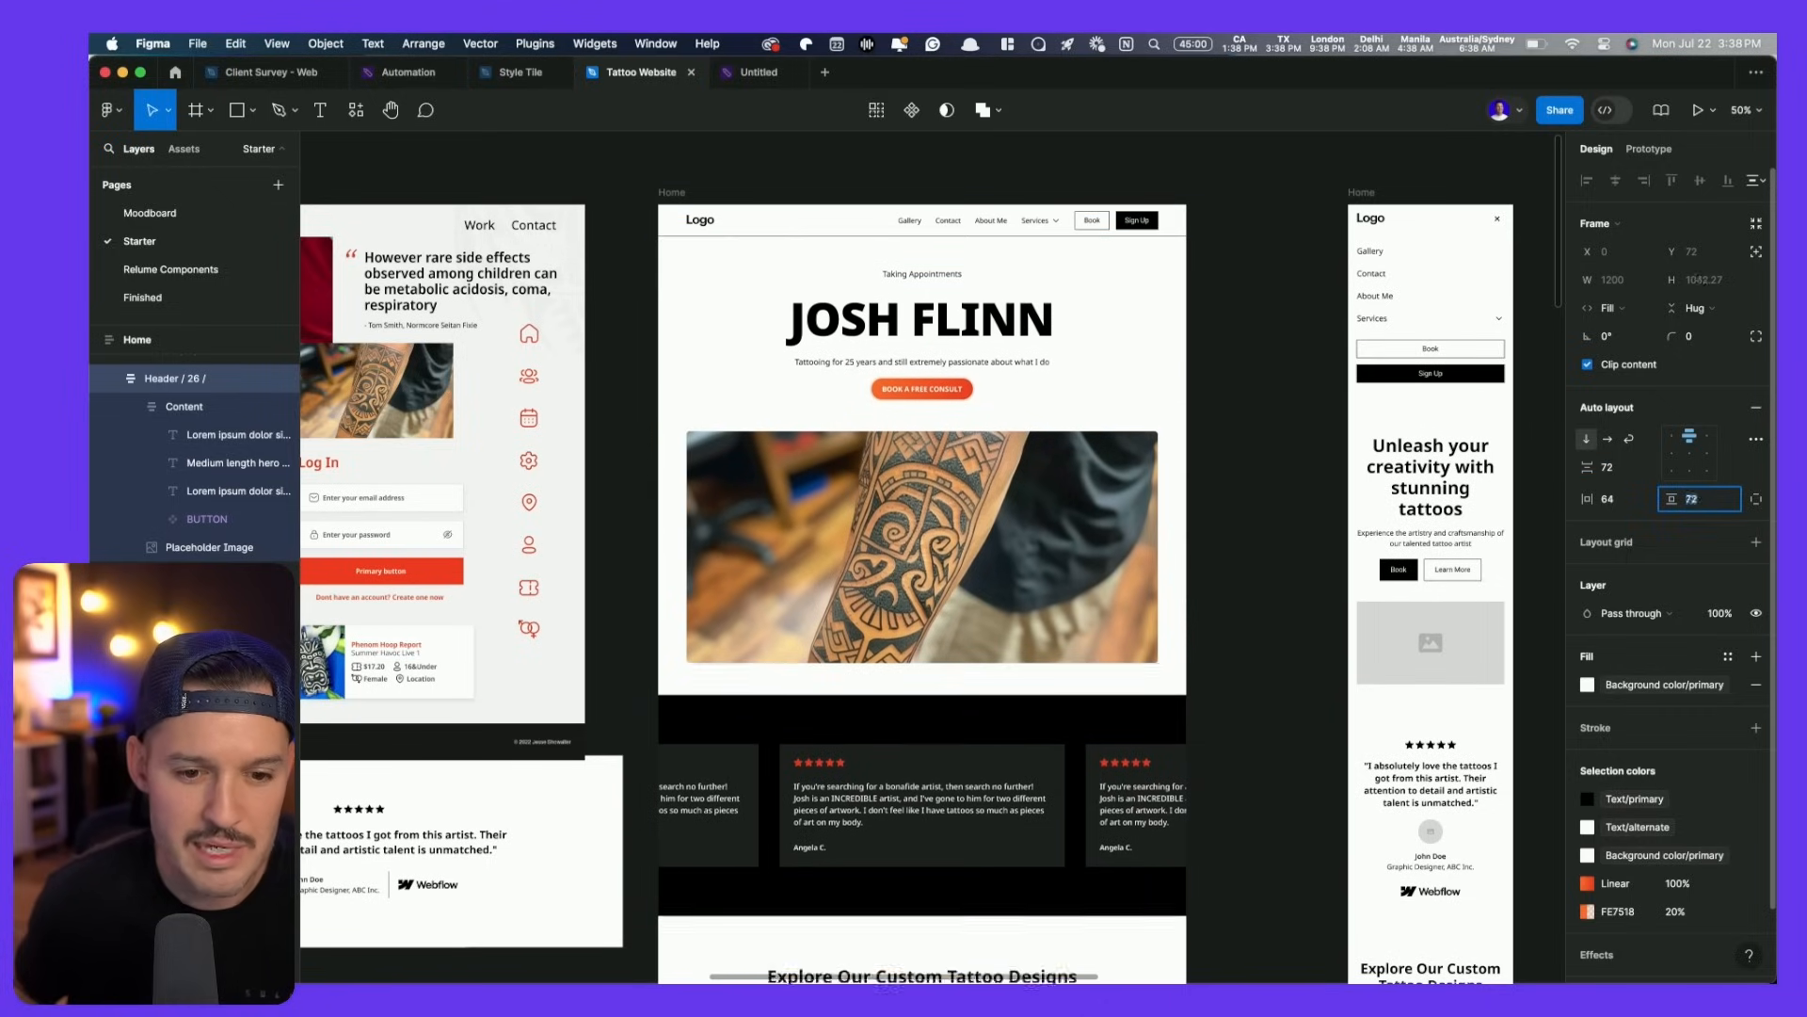
key("Escape")
scroll(1102, 303, "up", 5)
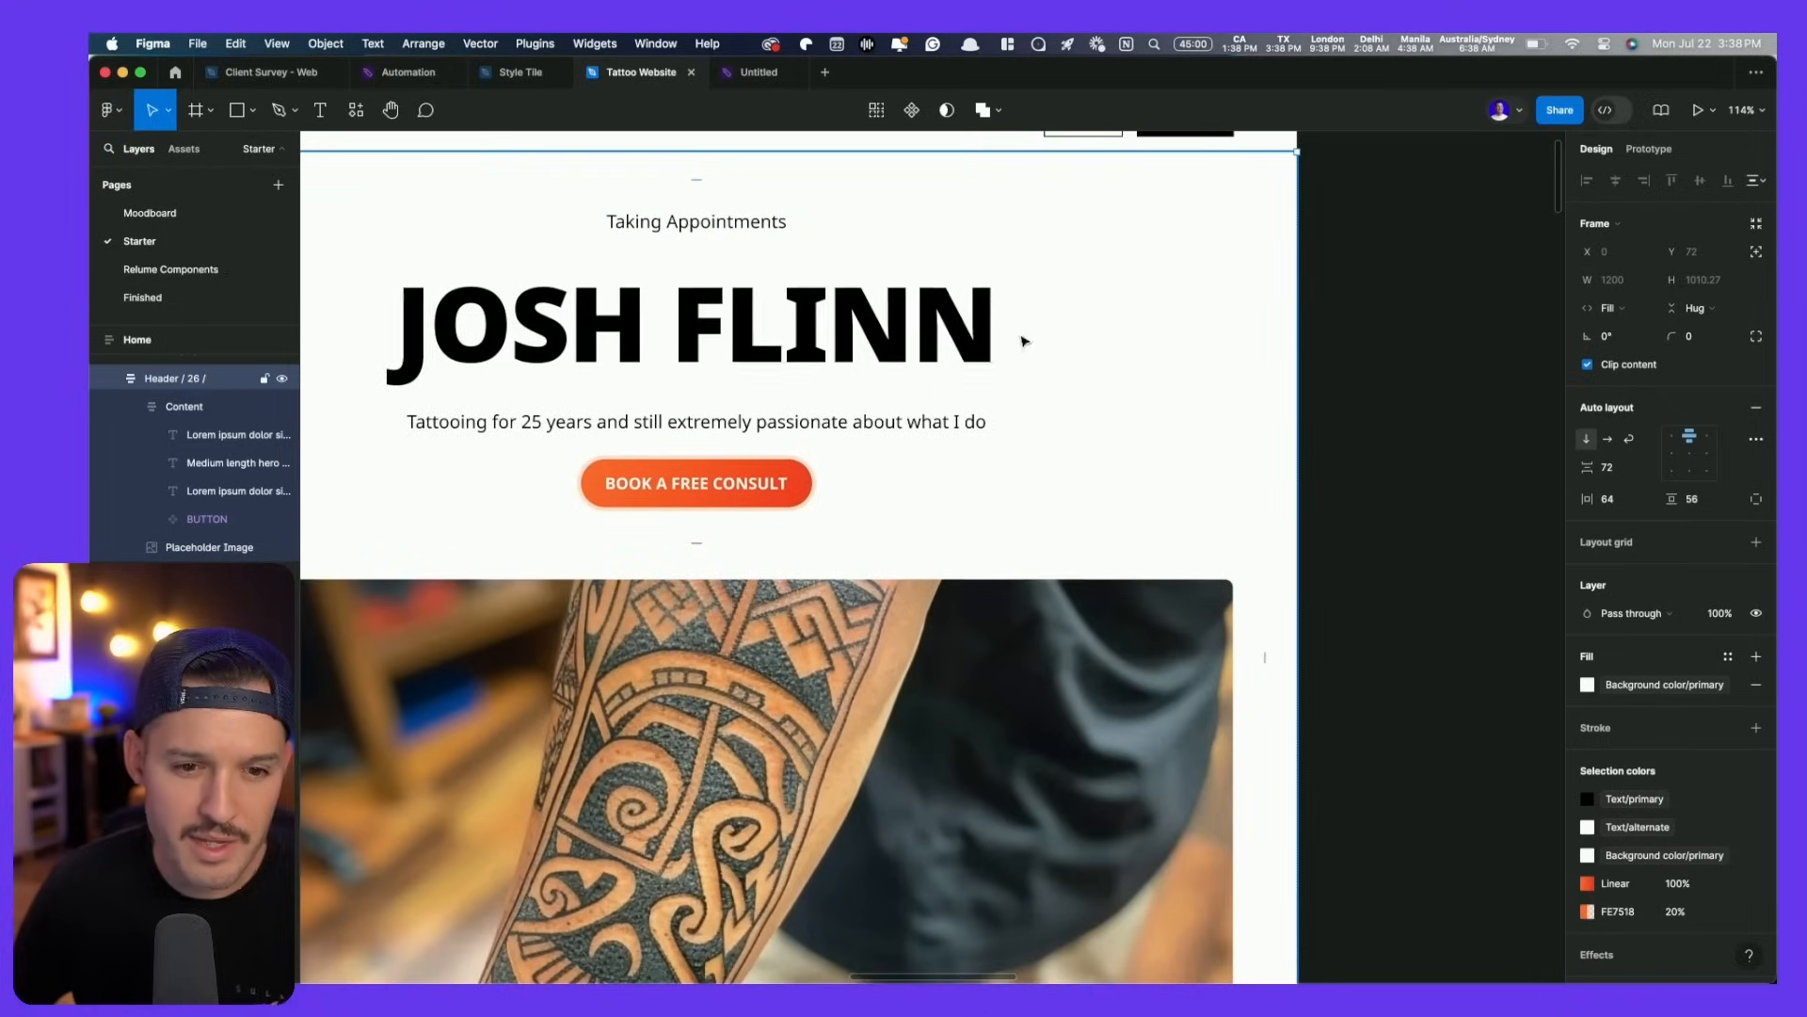
left_click(1421, 339)
left_click_drag(1084, 373, 1293, 463)
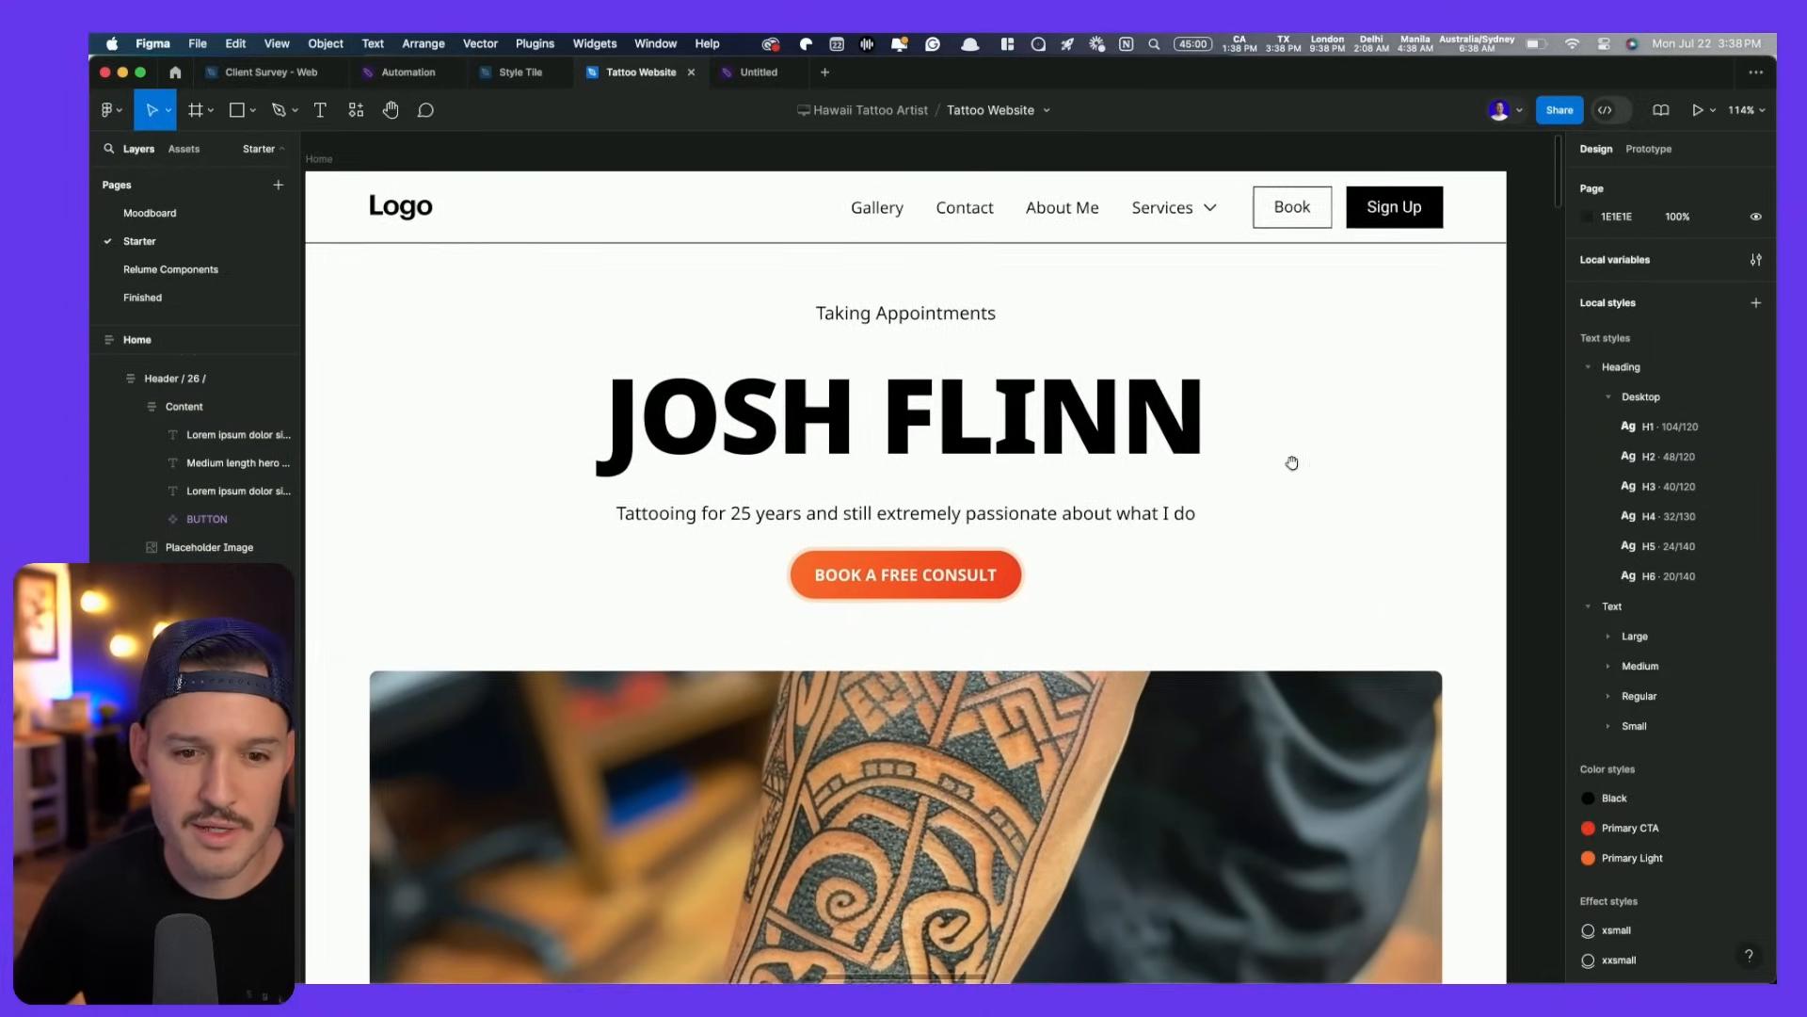
scroll(1188, 484, "left", 2)
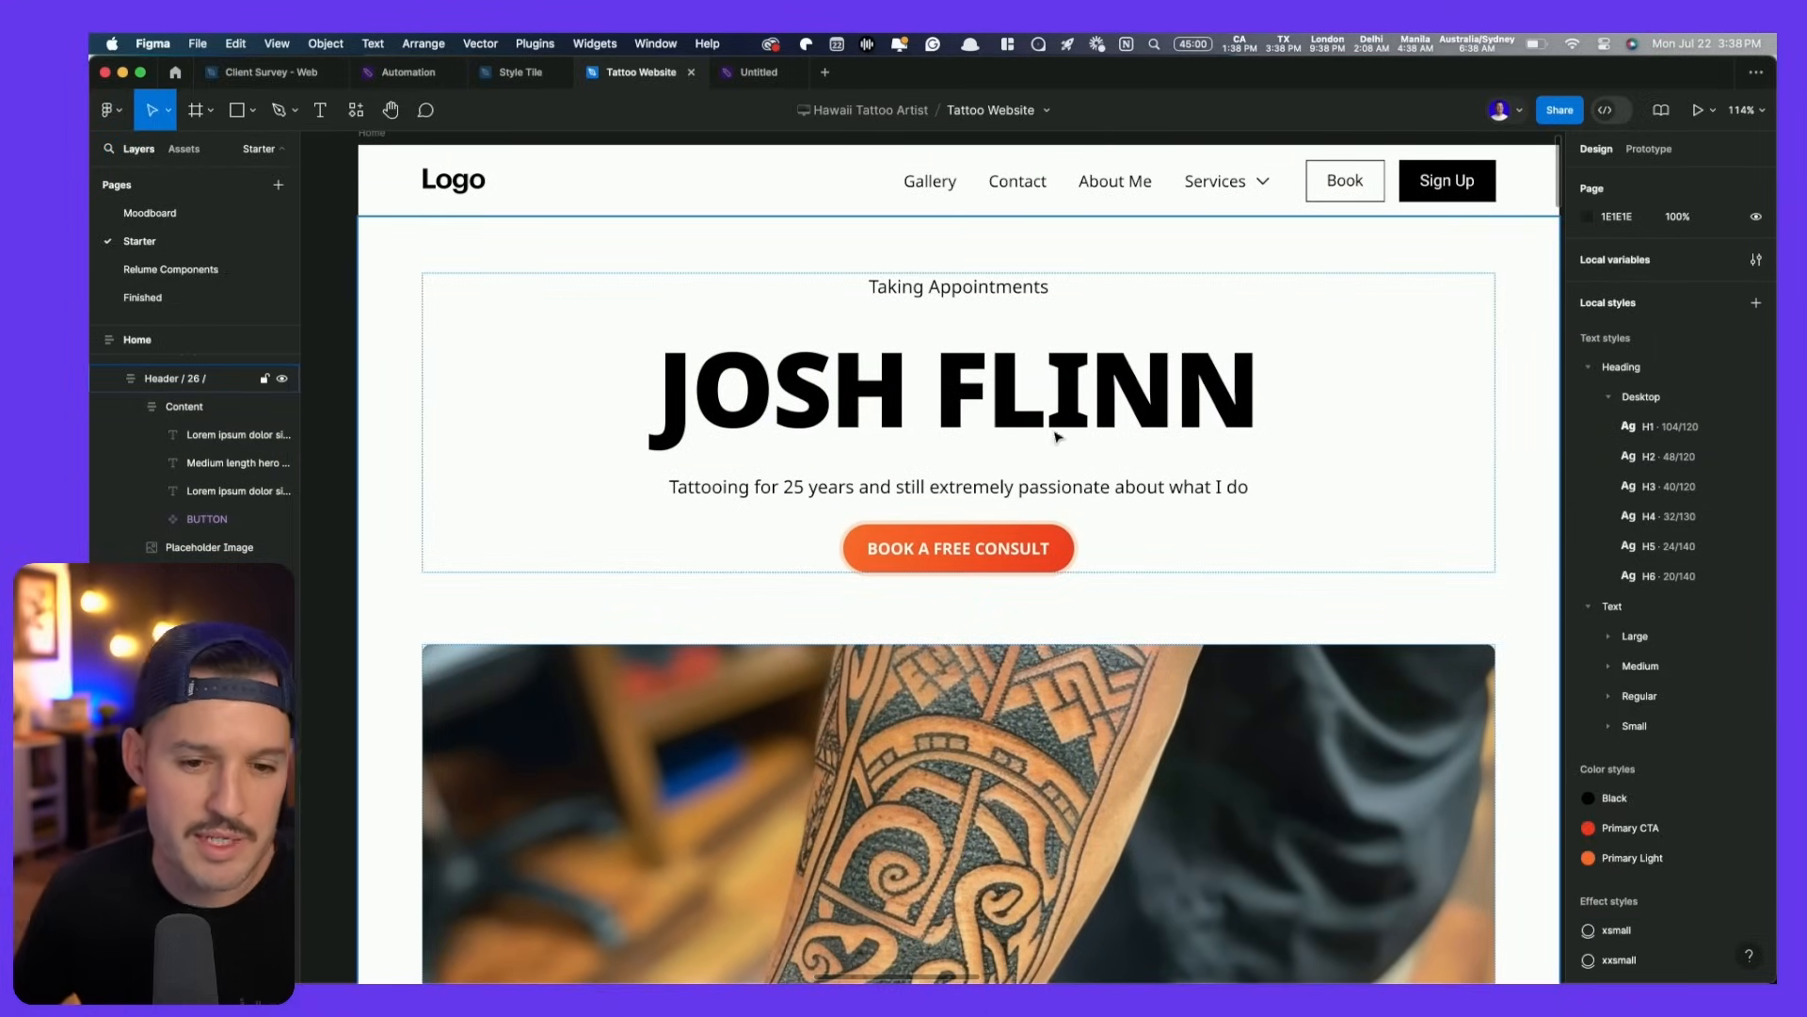
left_click(987, 414)
left_click(1648, 422)
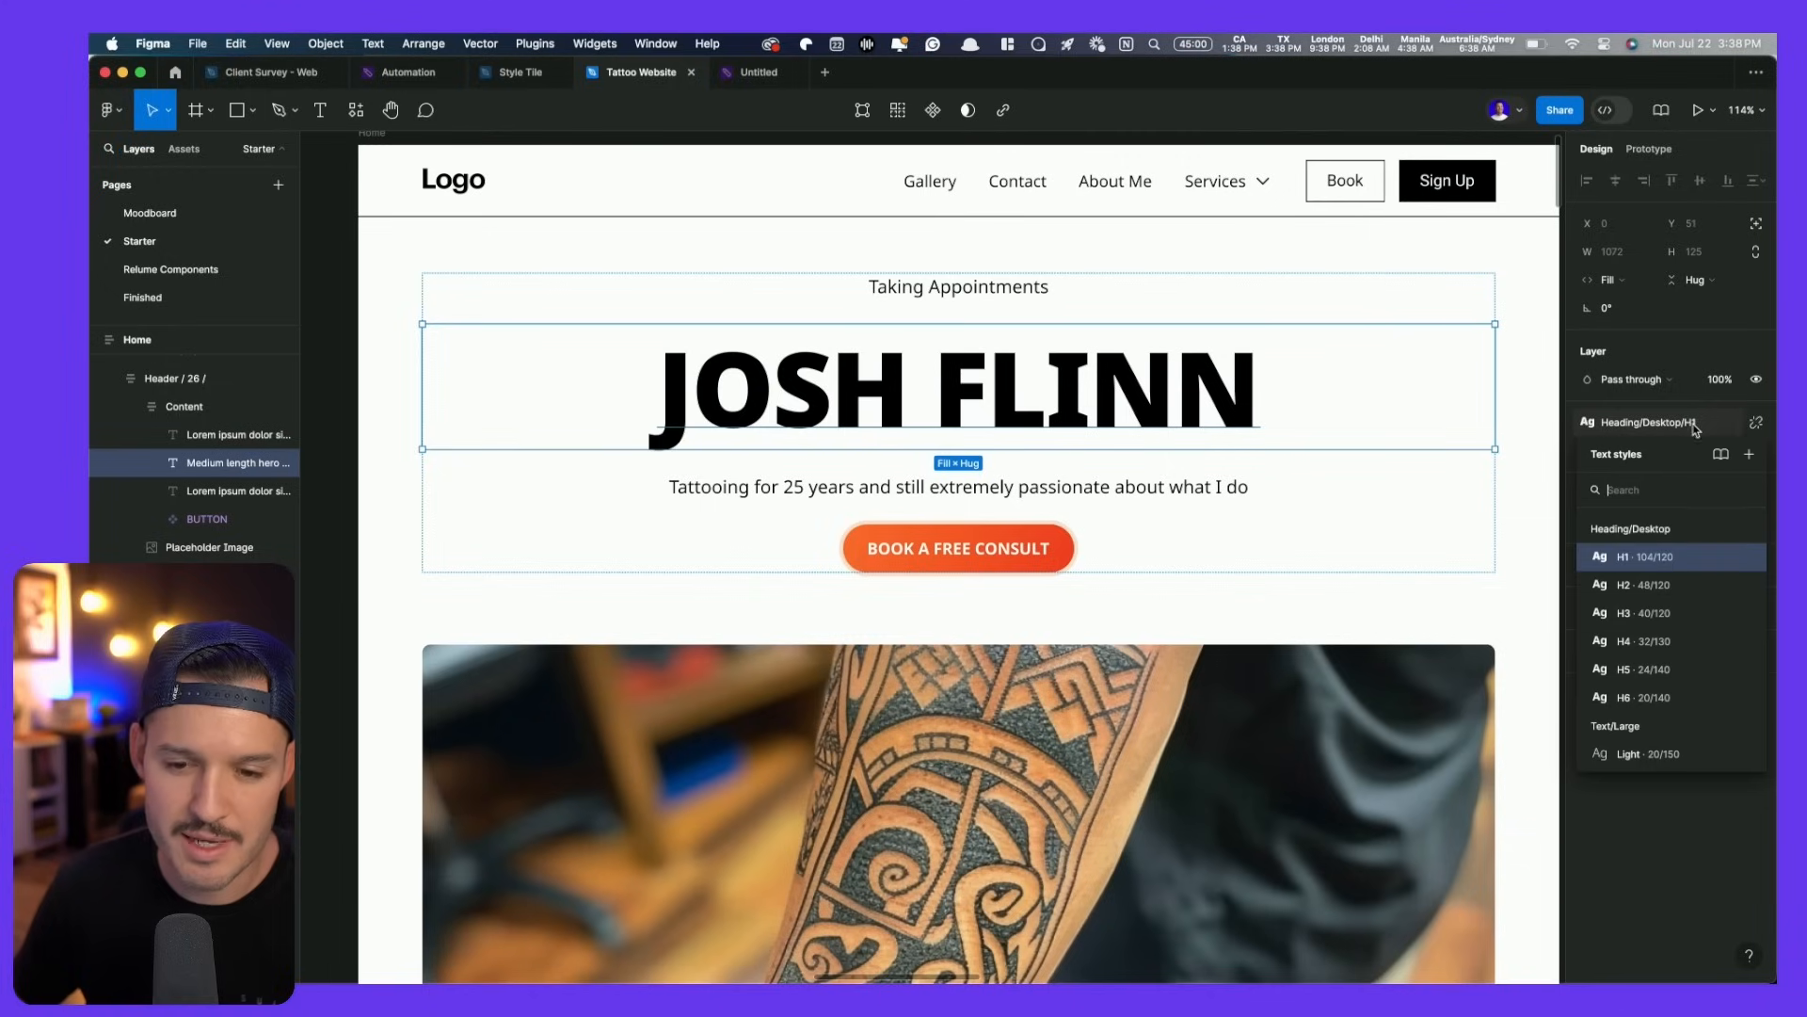
left_click(1748, 562)
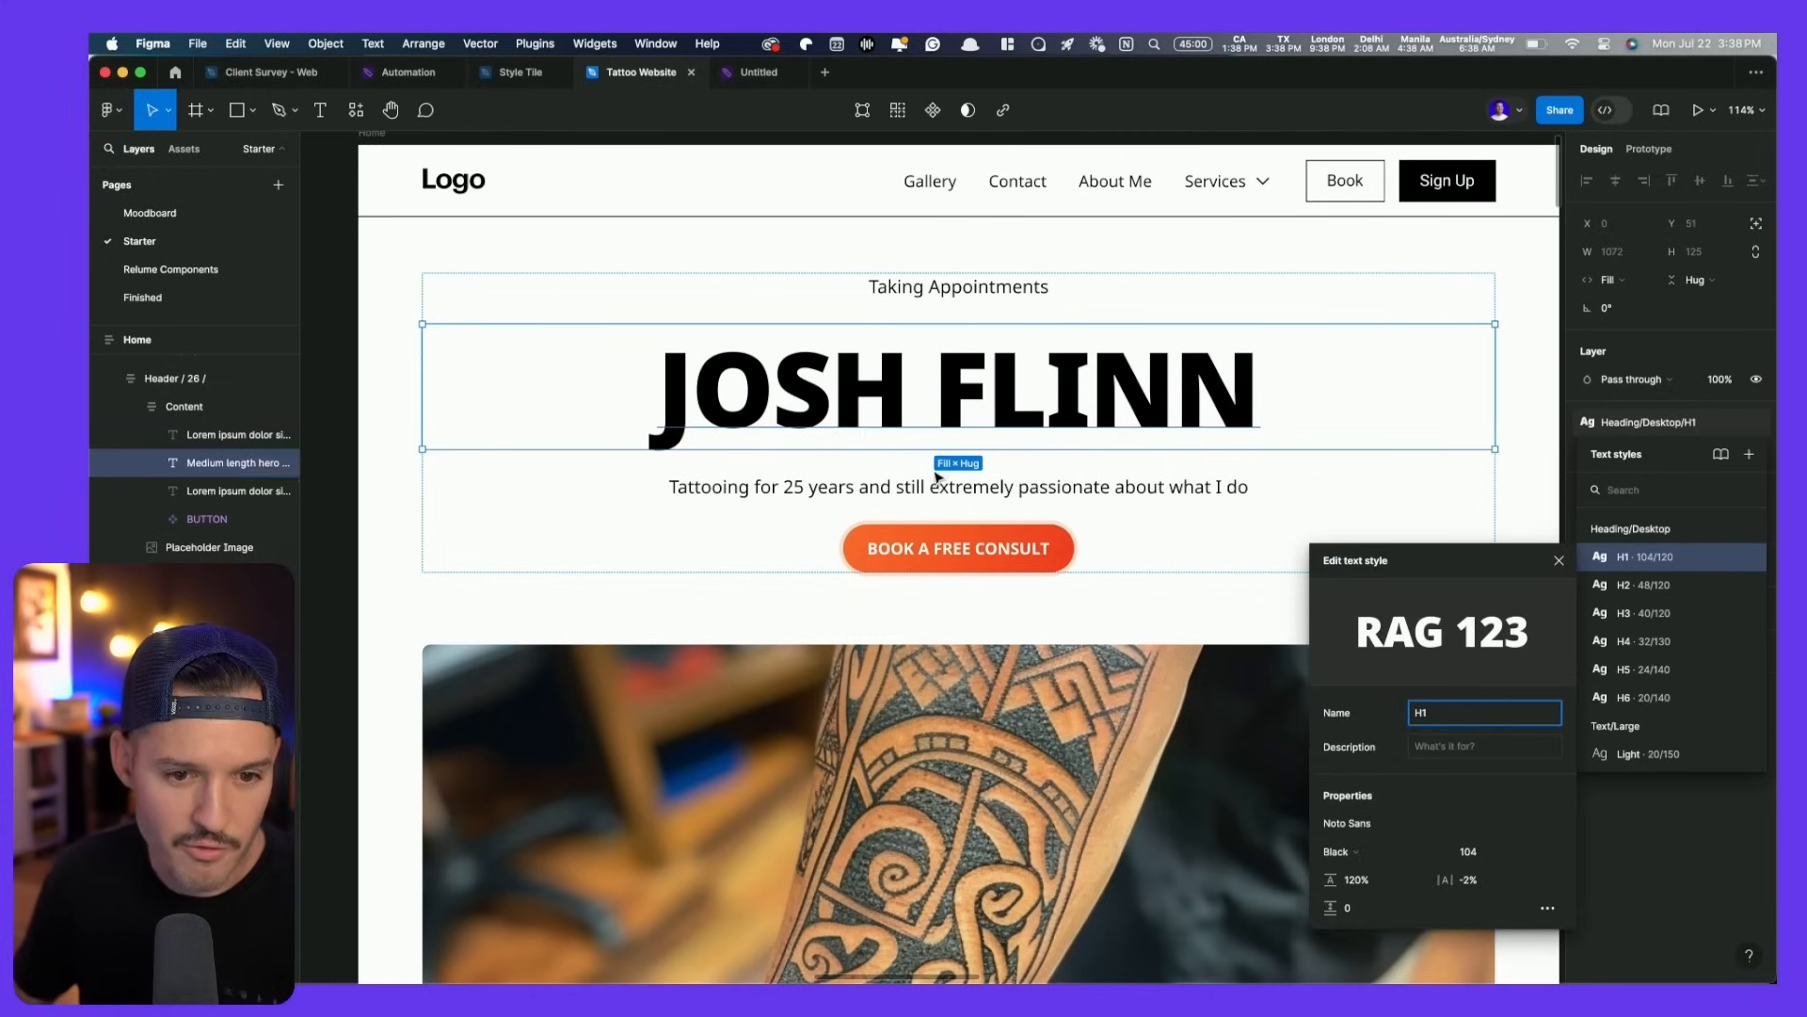
scroll(955, 570, "down", 1)
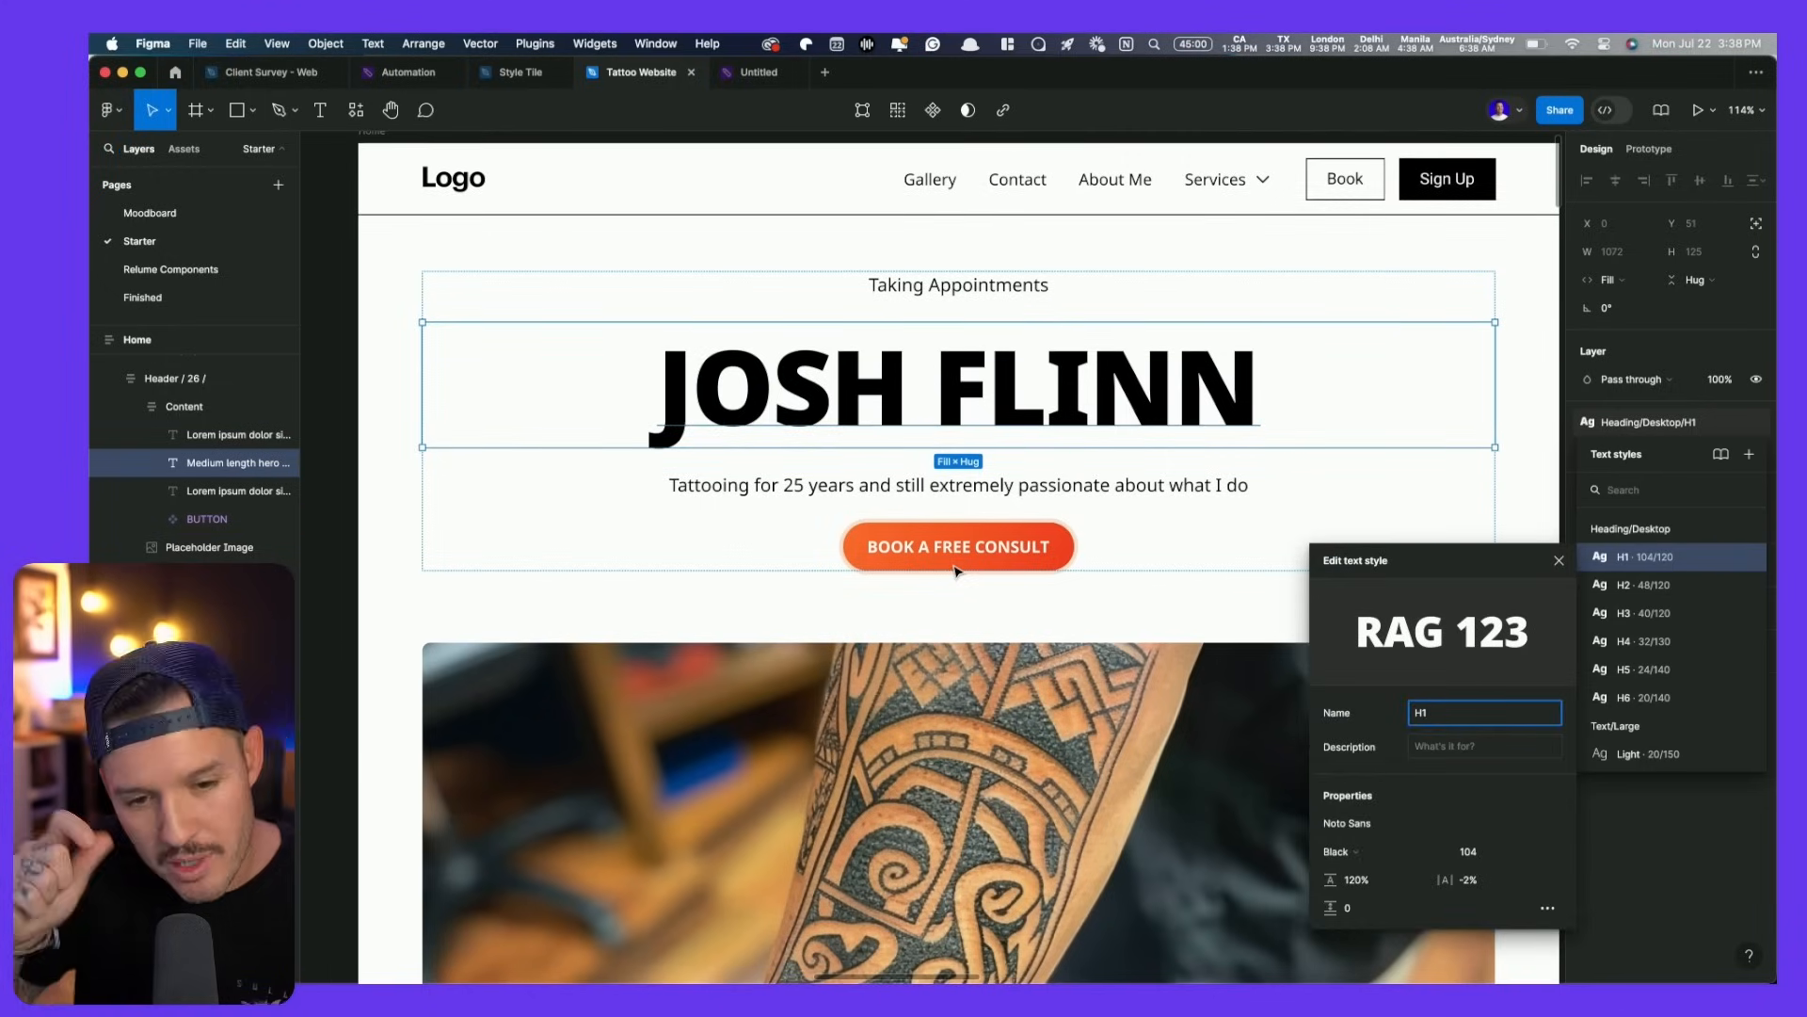
left_click(980, 485, "shift")
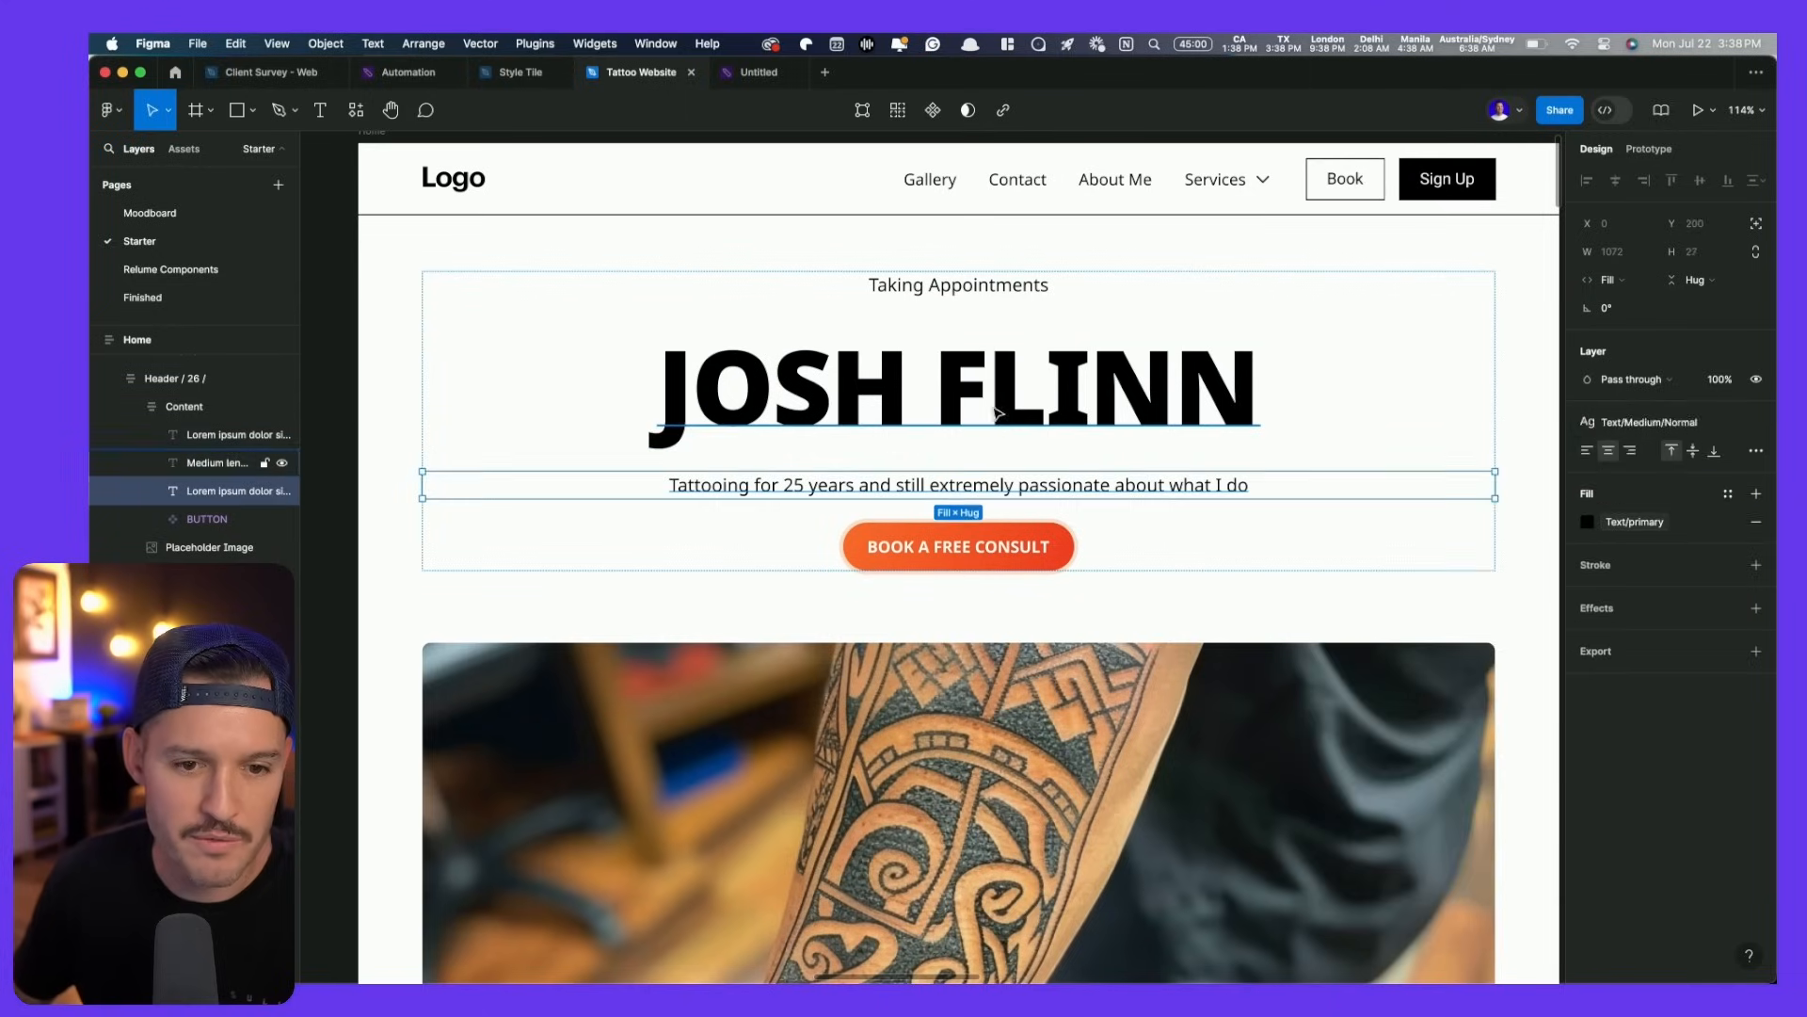
- Wrap the three hero texts in an auto-layout frame with a 16 gap
left_click(989, 282, "shift")
key("shift+a")
left_click(1605, 467)
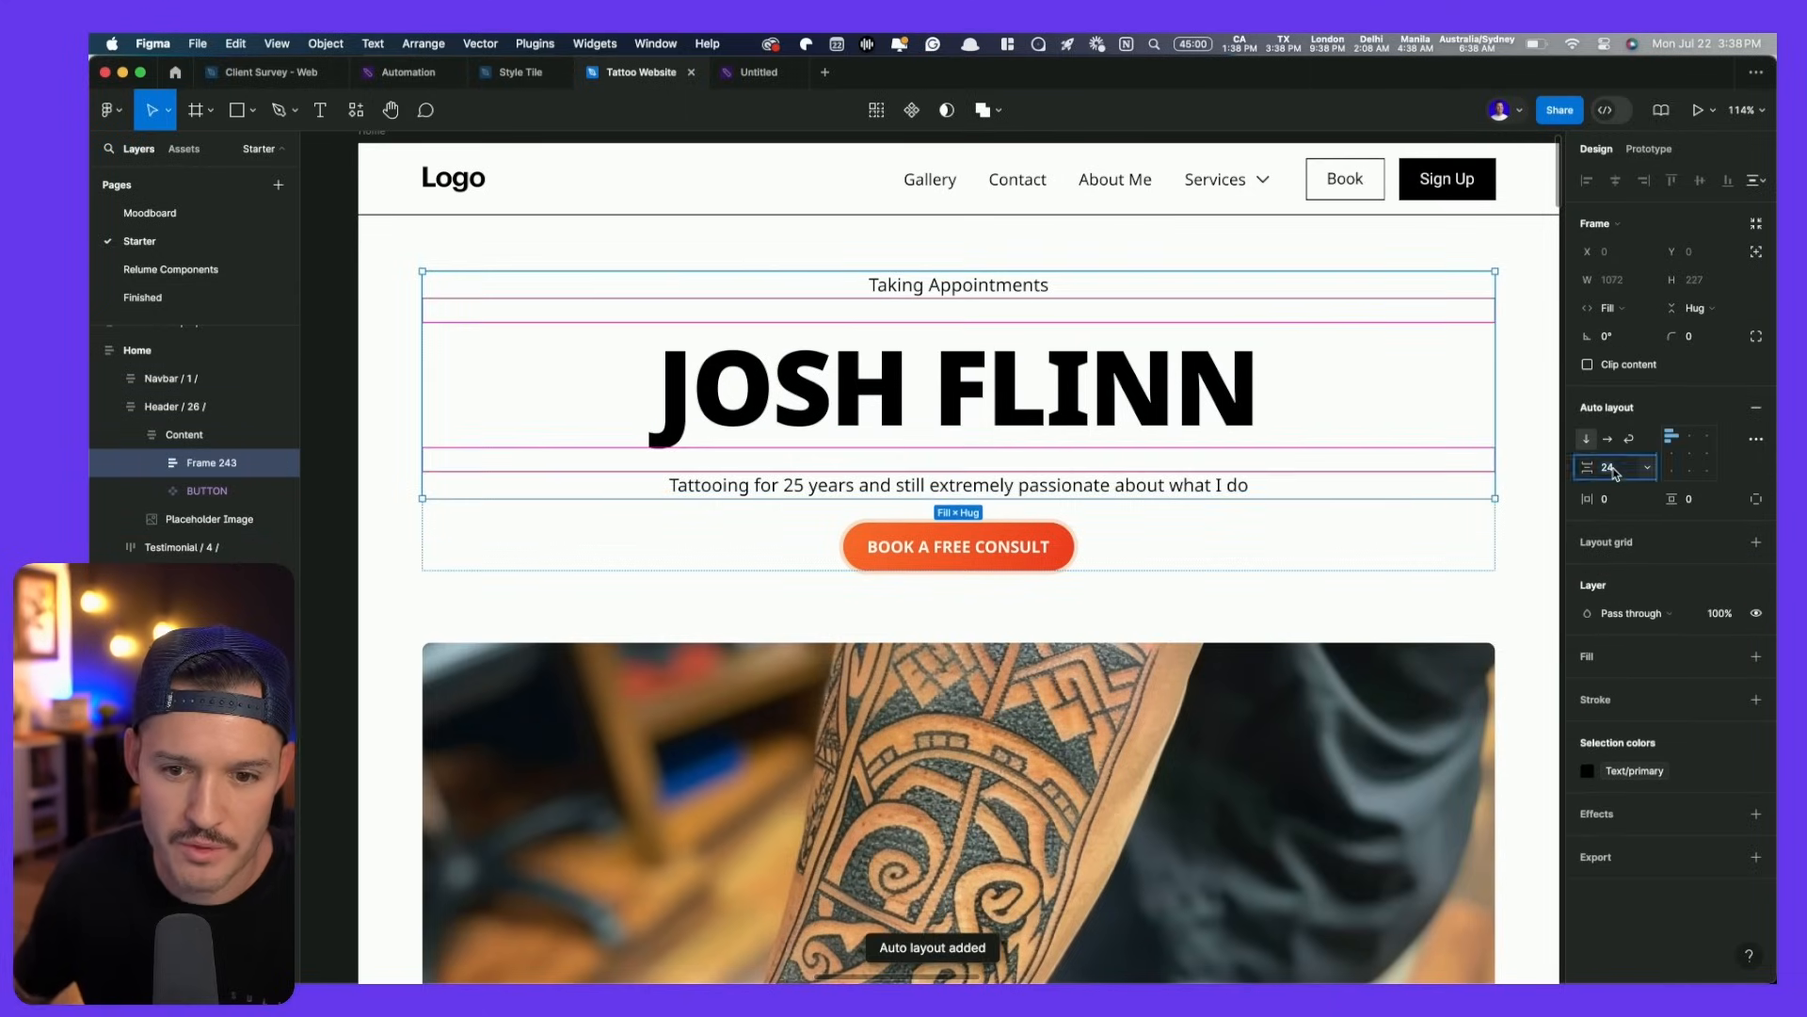
type("0")
key("Return")
type("16")
key("Return")
- Set the parent Content frame's gap to 40
left_click(1367, 534)
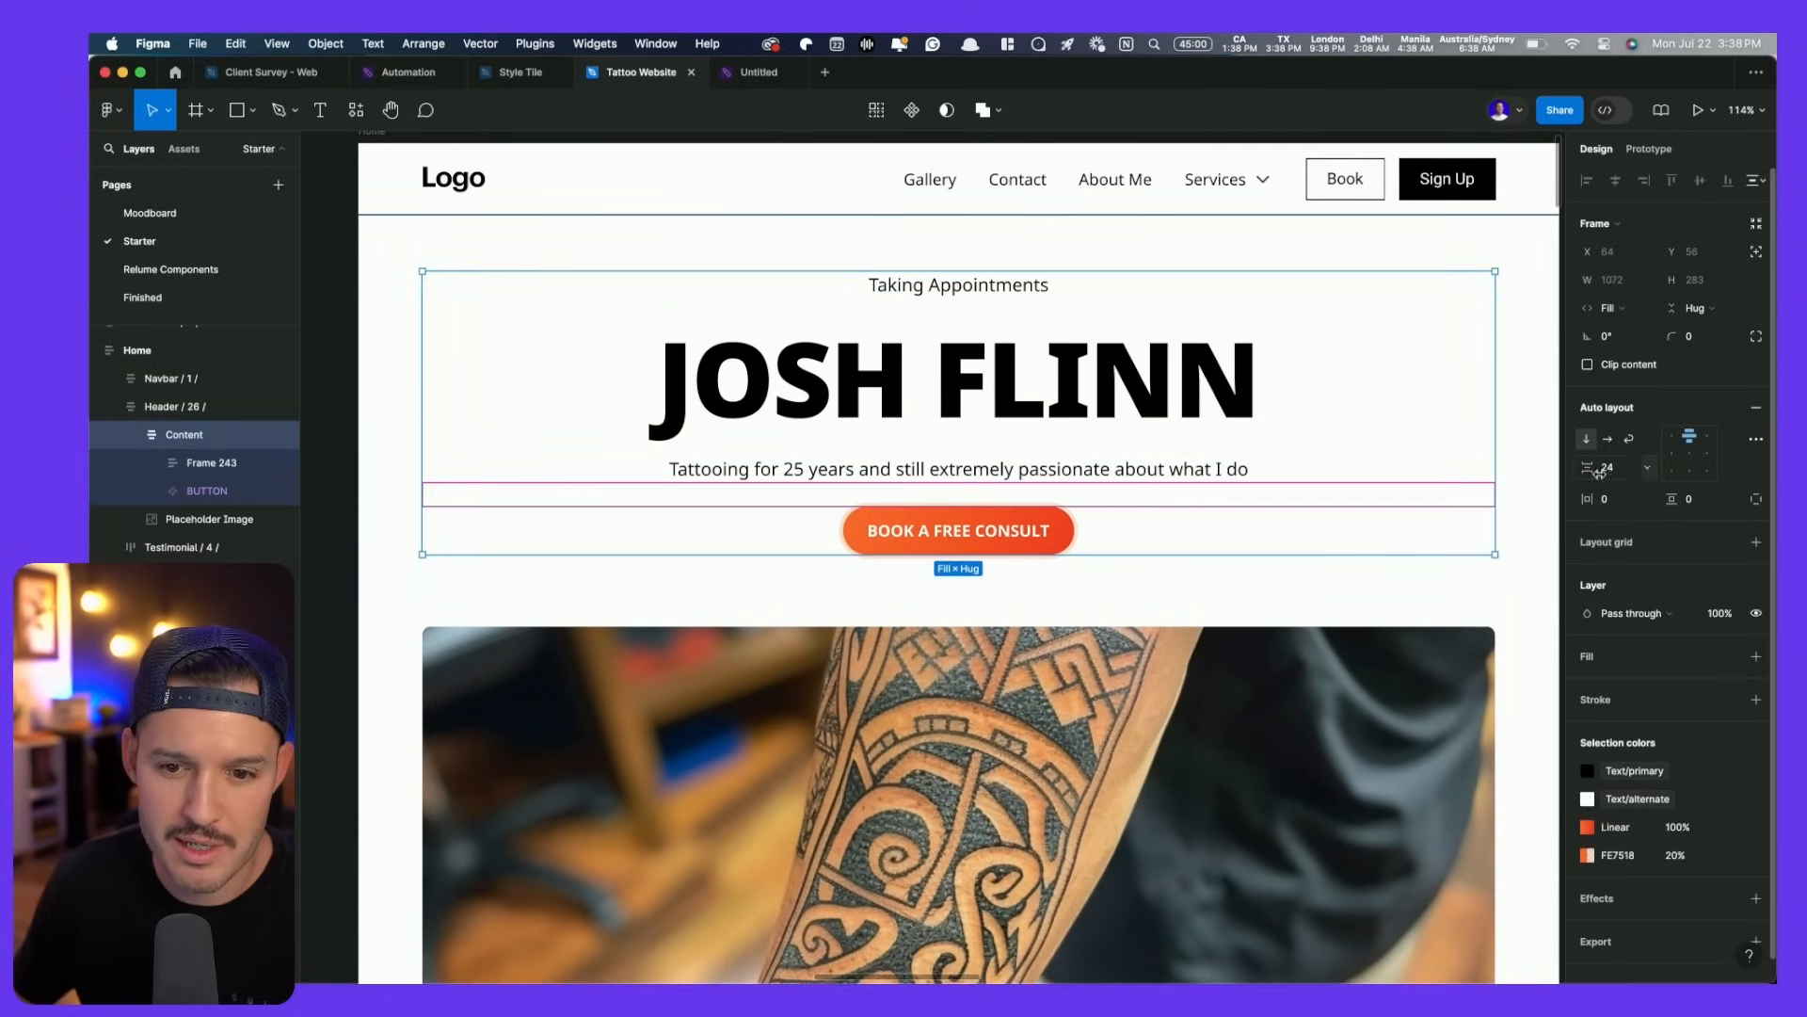
left_click(1642, 467)
left_click(1636, 467)
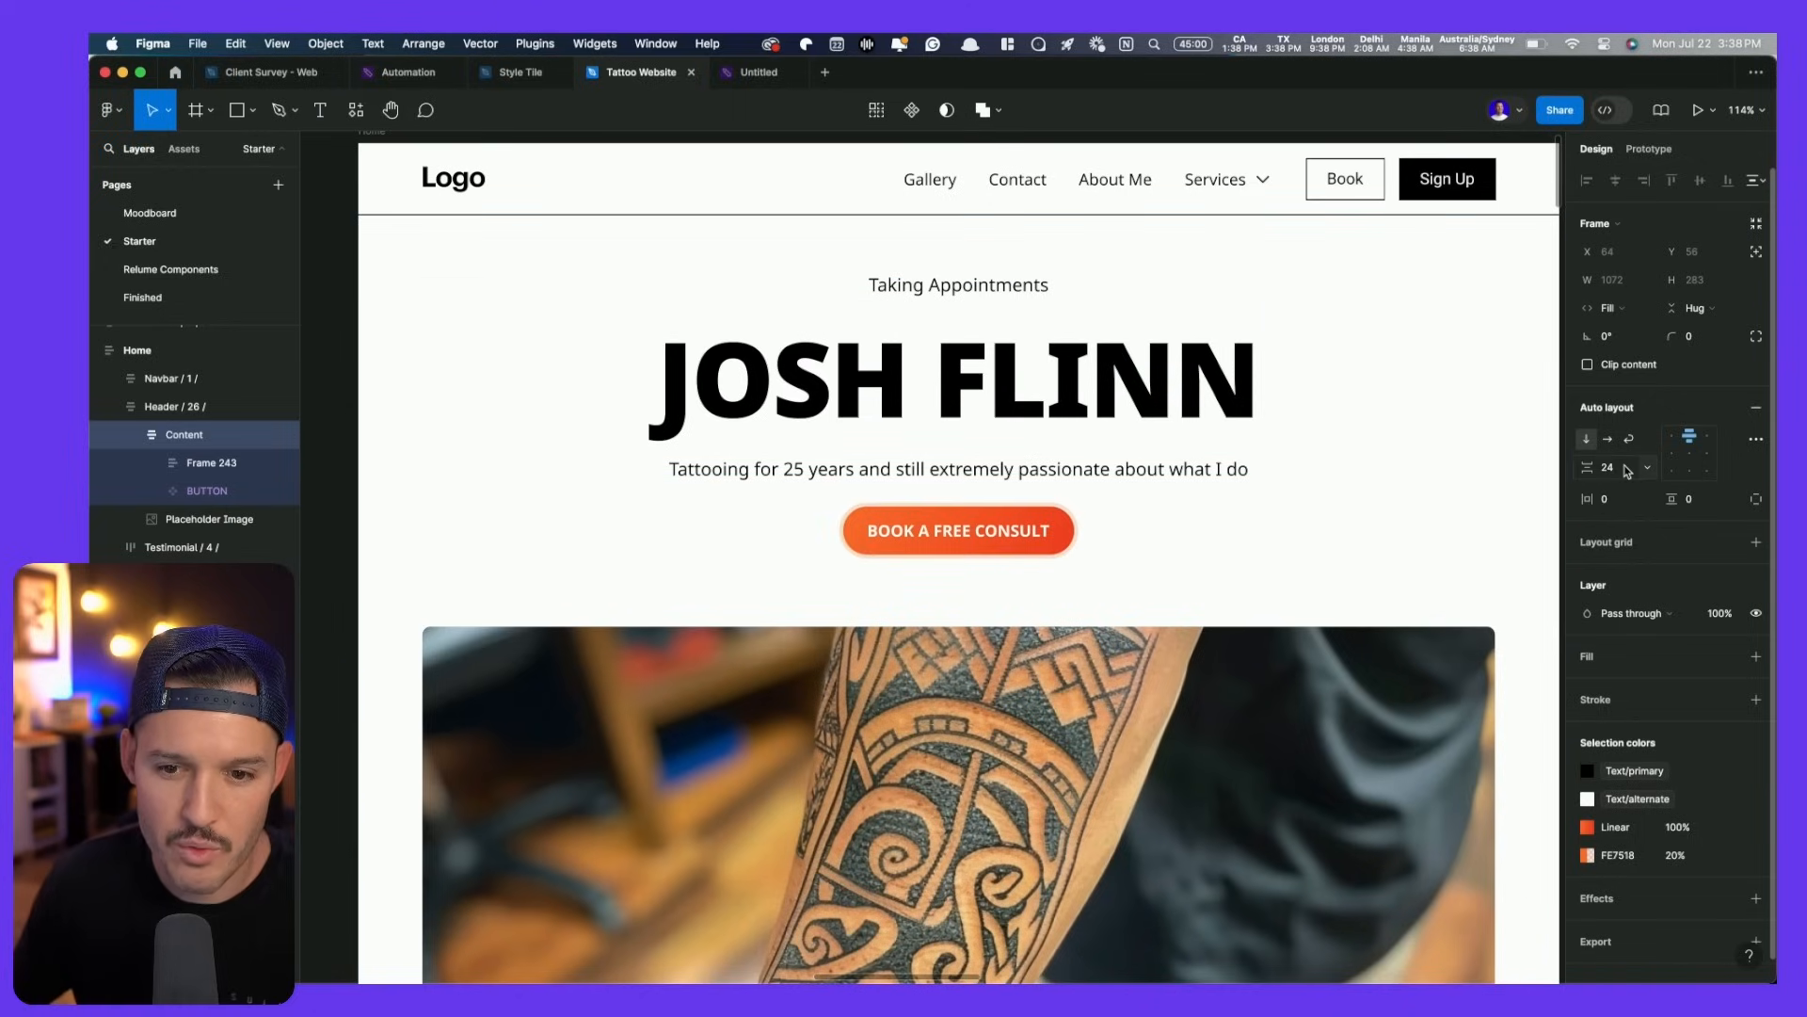
type("40")
key("Return")
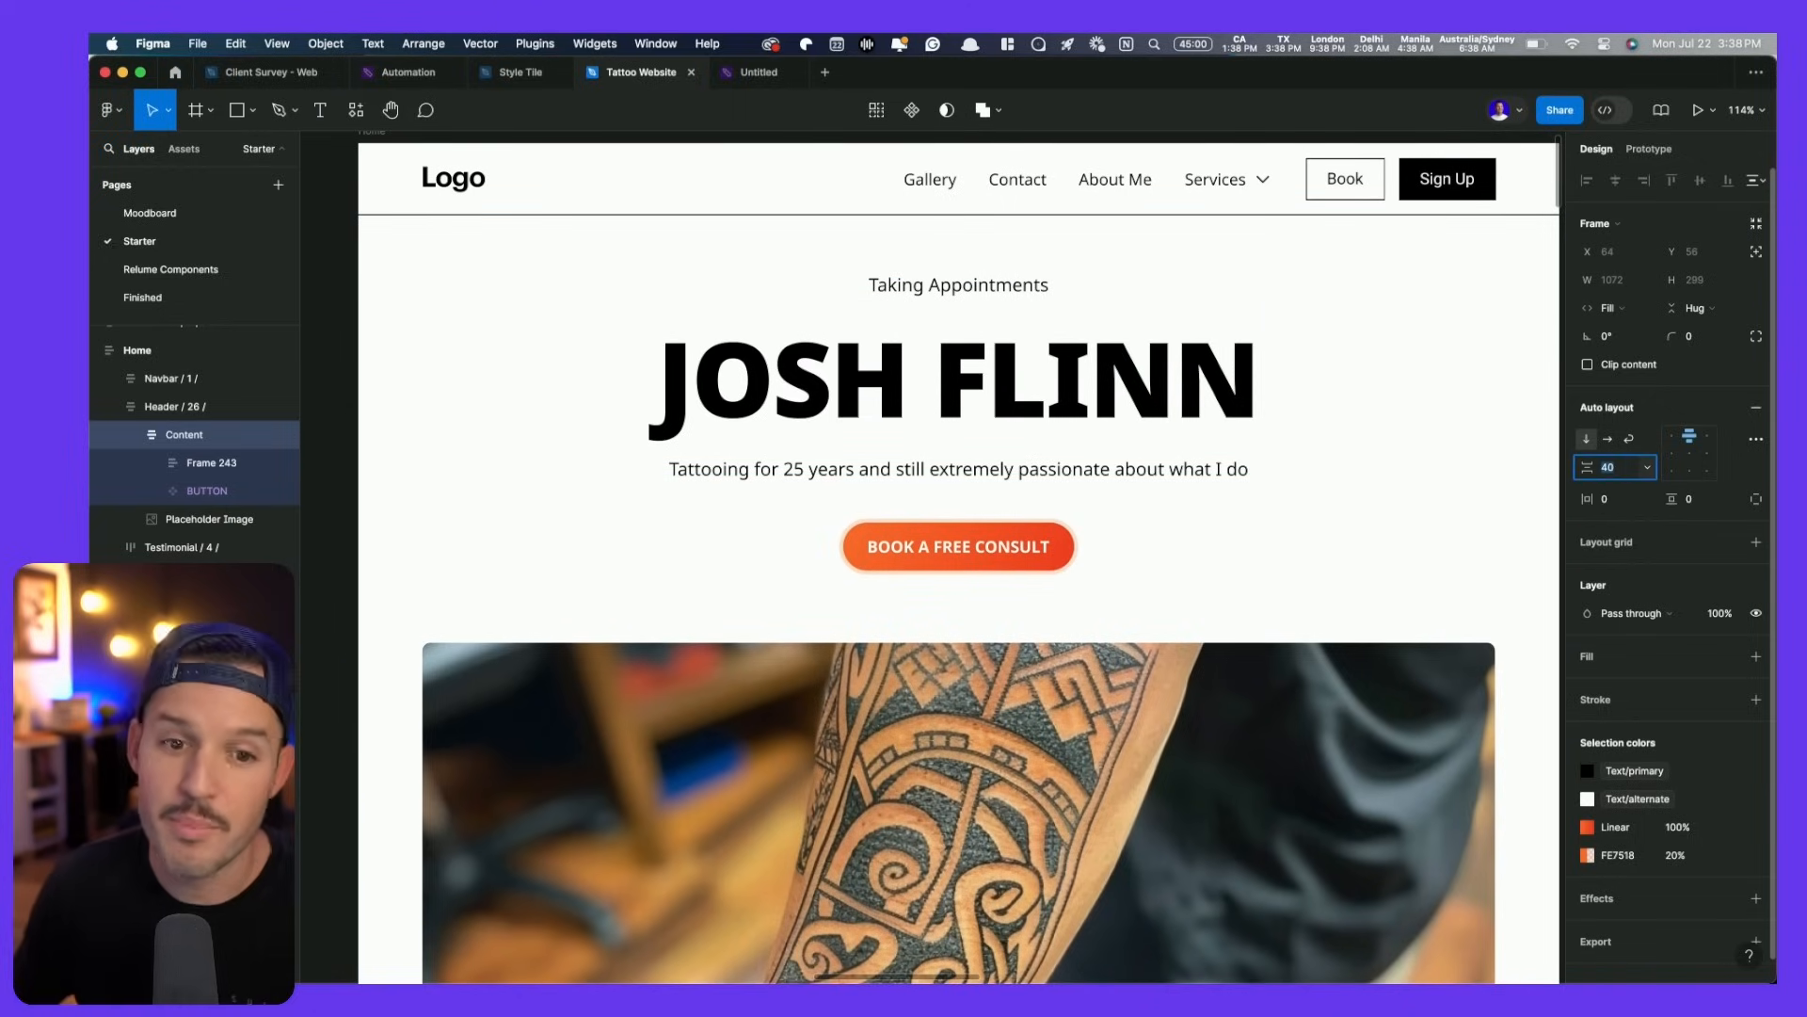
- Increase the H1 text style's font size to 120 and close the editor
left_click(1019, 394, "super")
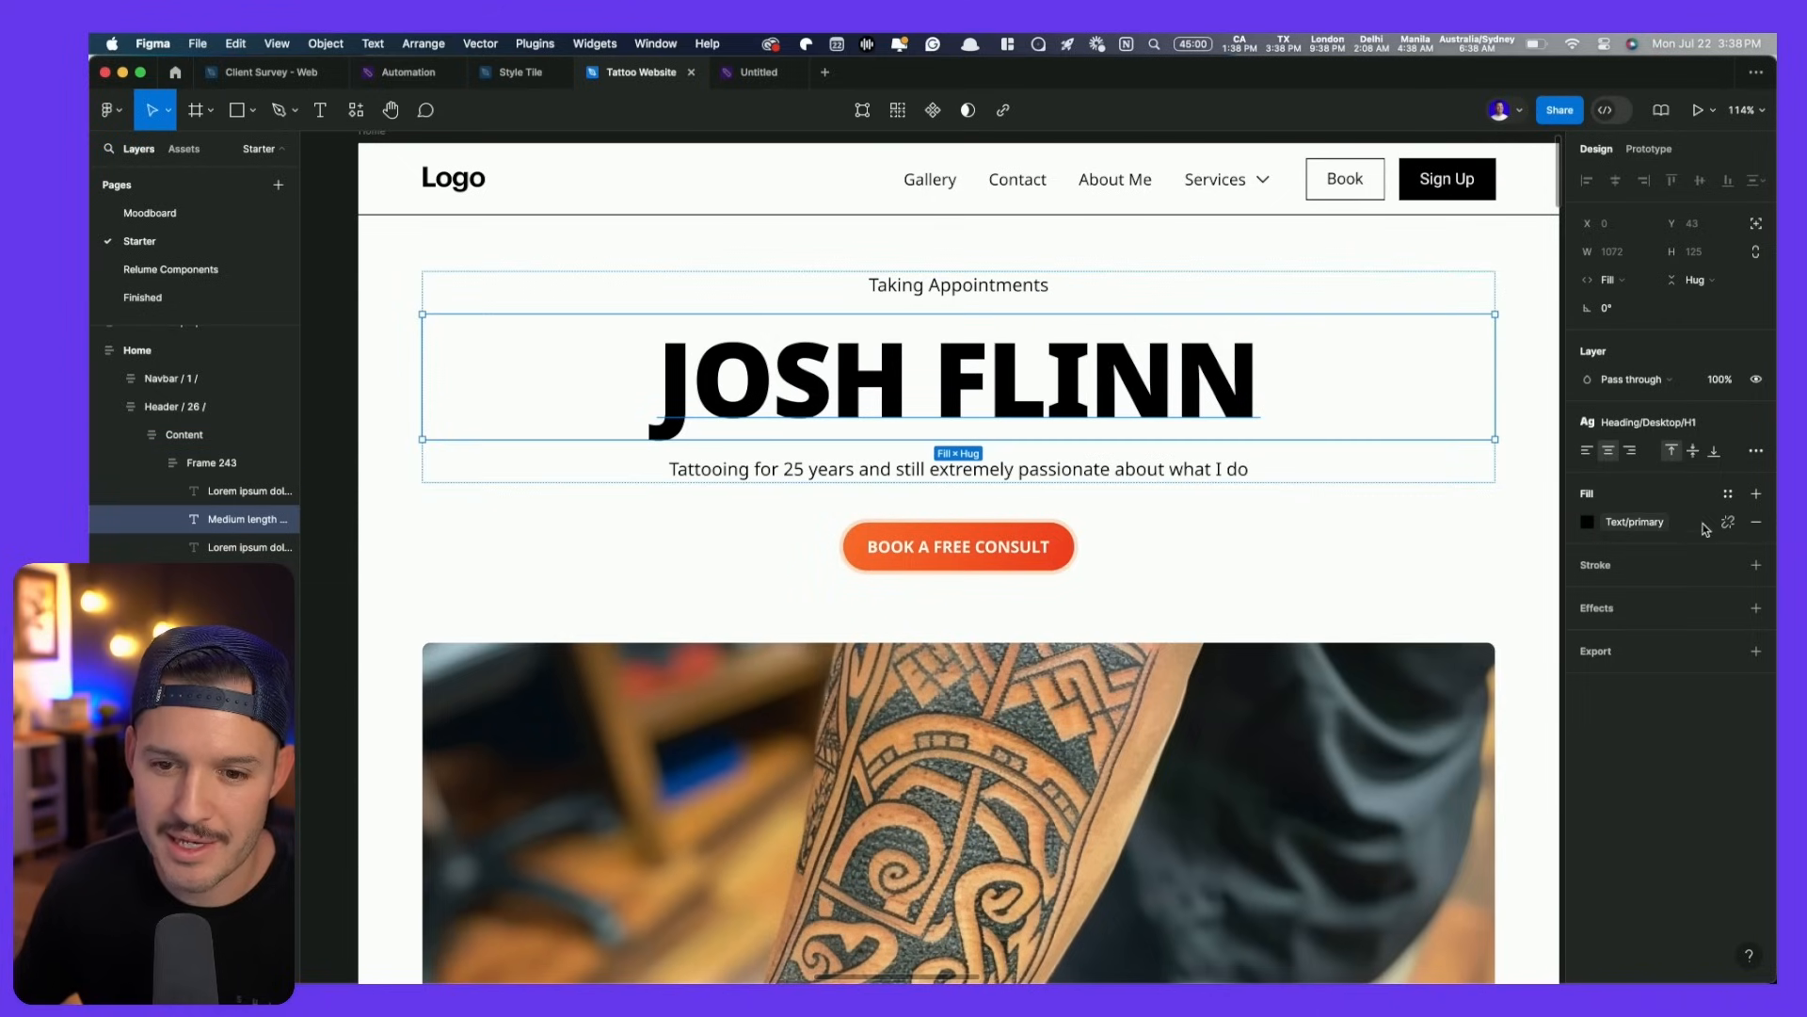
left_click(1659, 423)
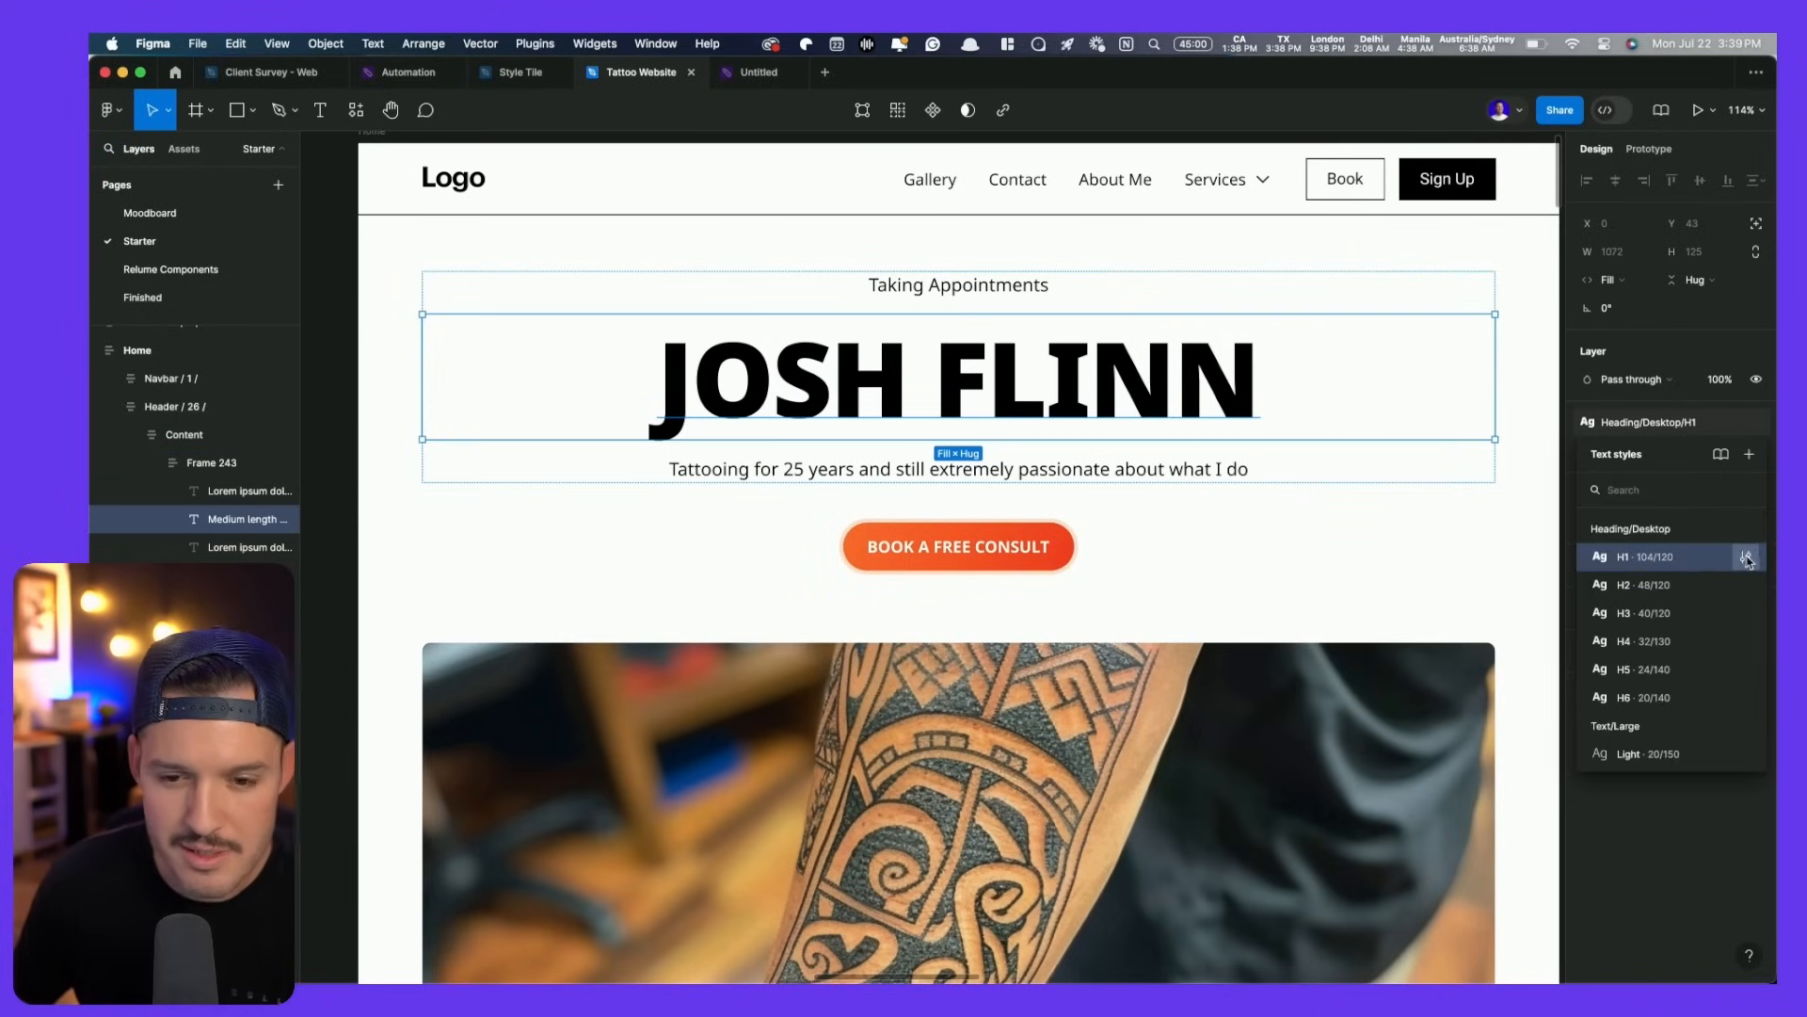
left_click(1747, 559)
left_click(1492, 851)
type("120")
key("Return")
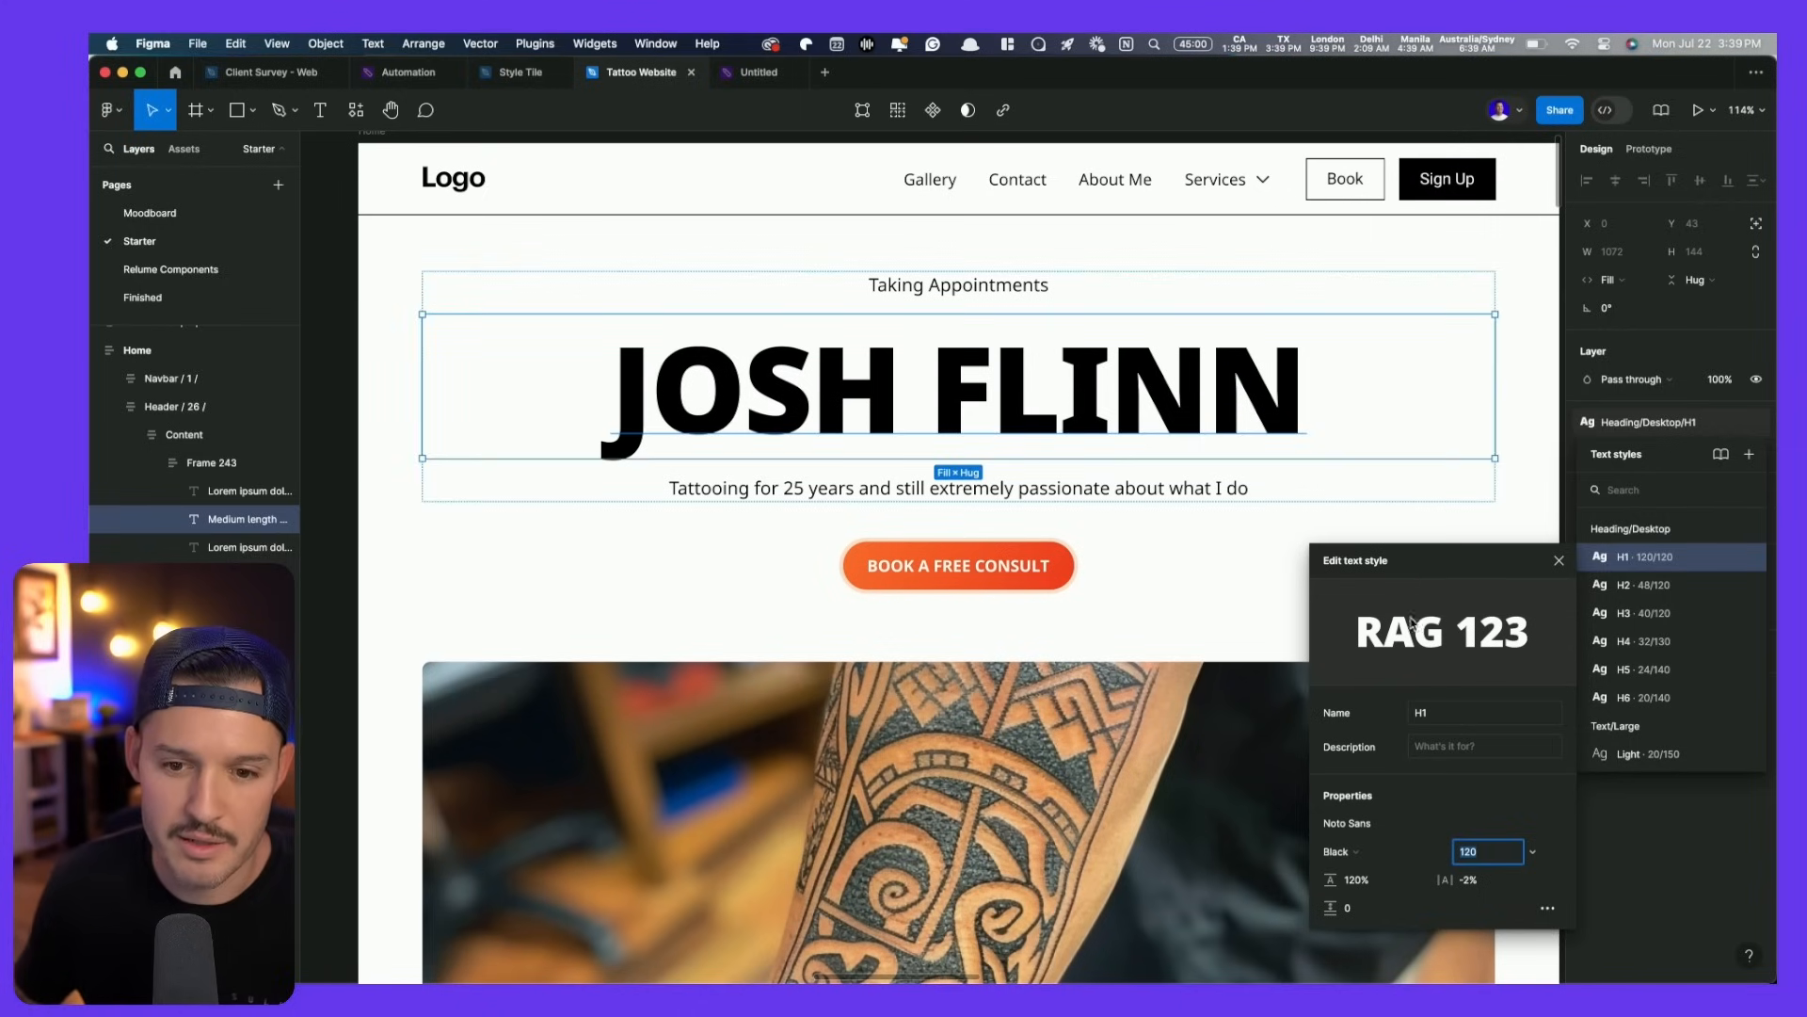
left_click(1511, 513)
scroll(1517, 504, "down", 3)
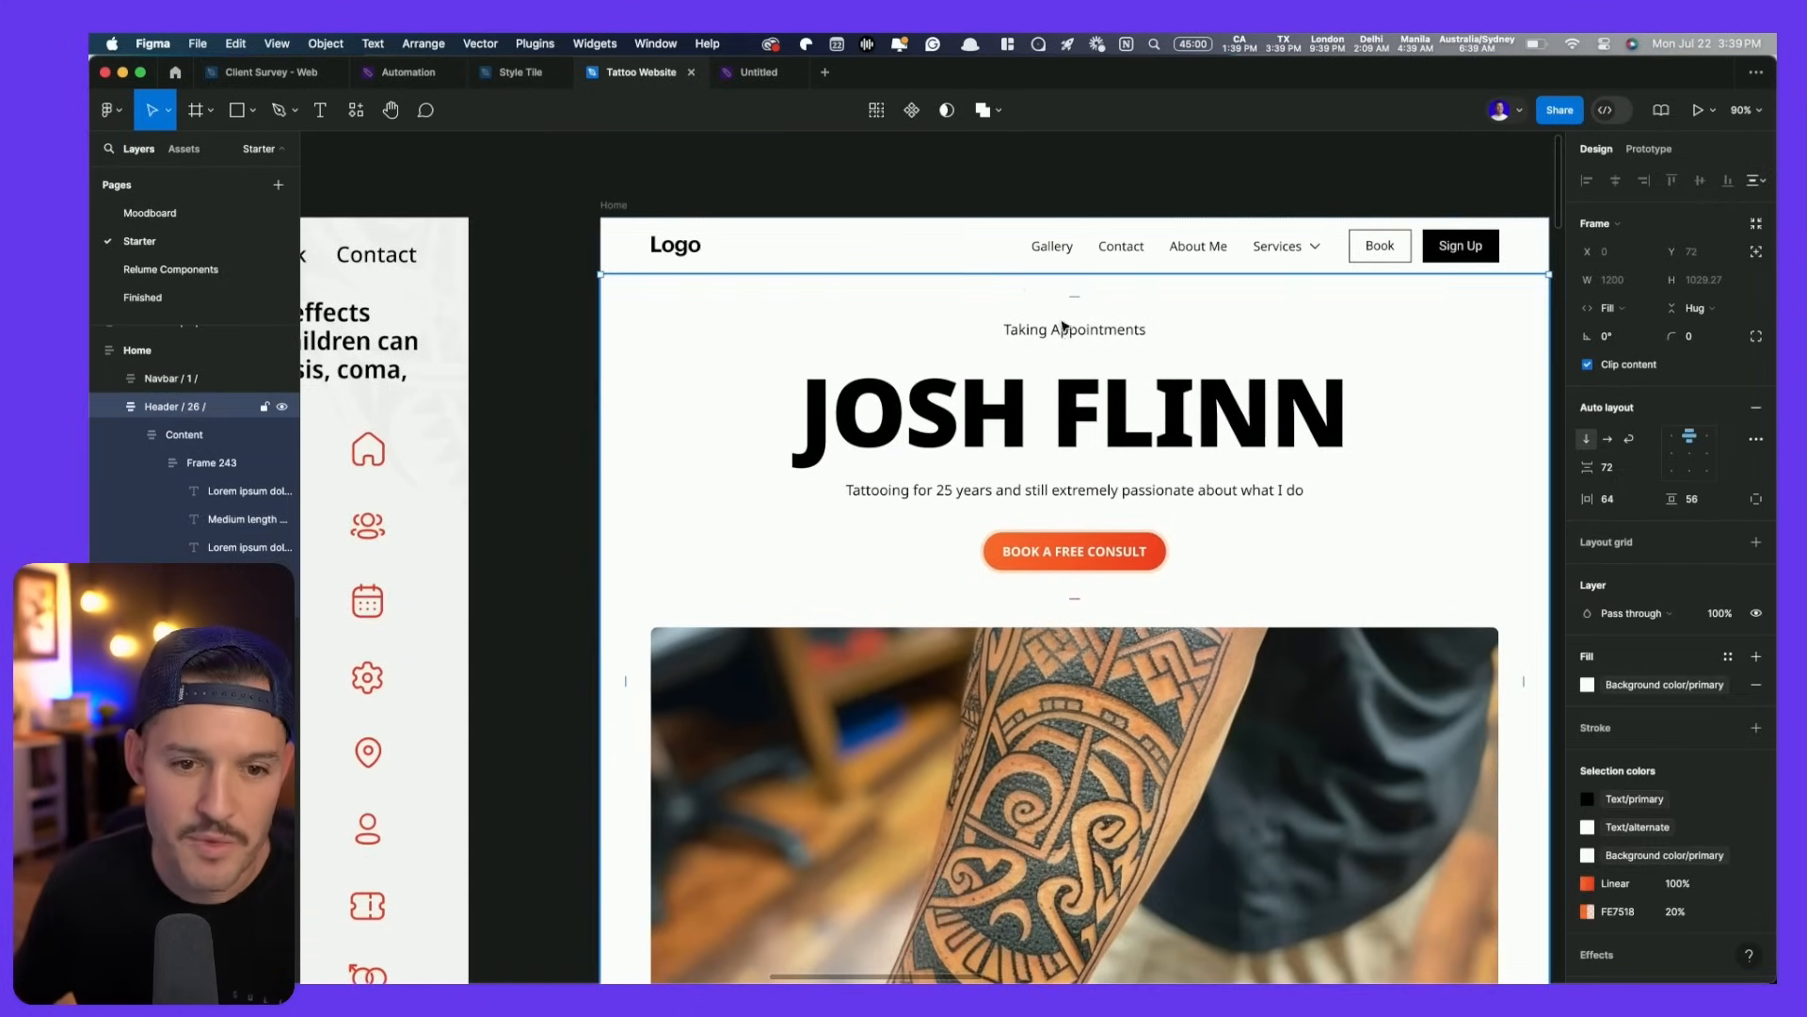
- Shrink the tattoo studio logo image on the Assets board to 170.9 × 81
left_click(944, 232)
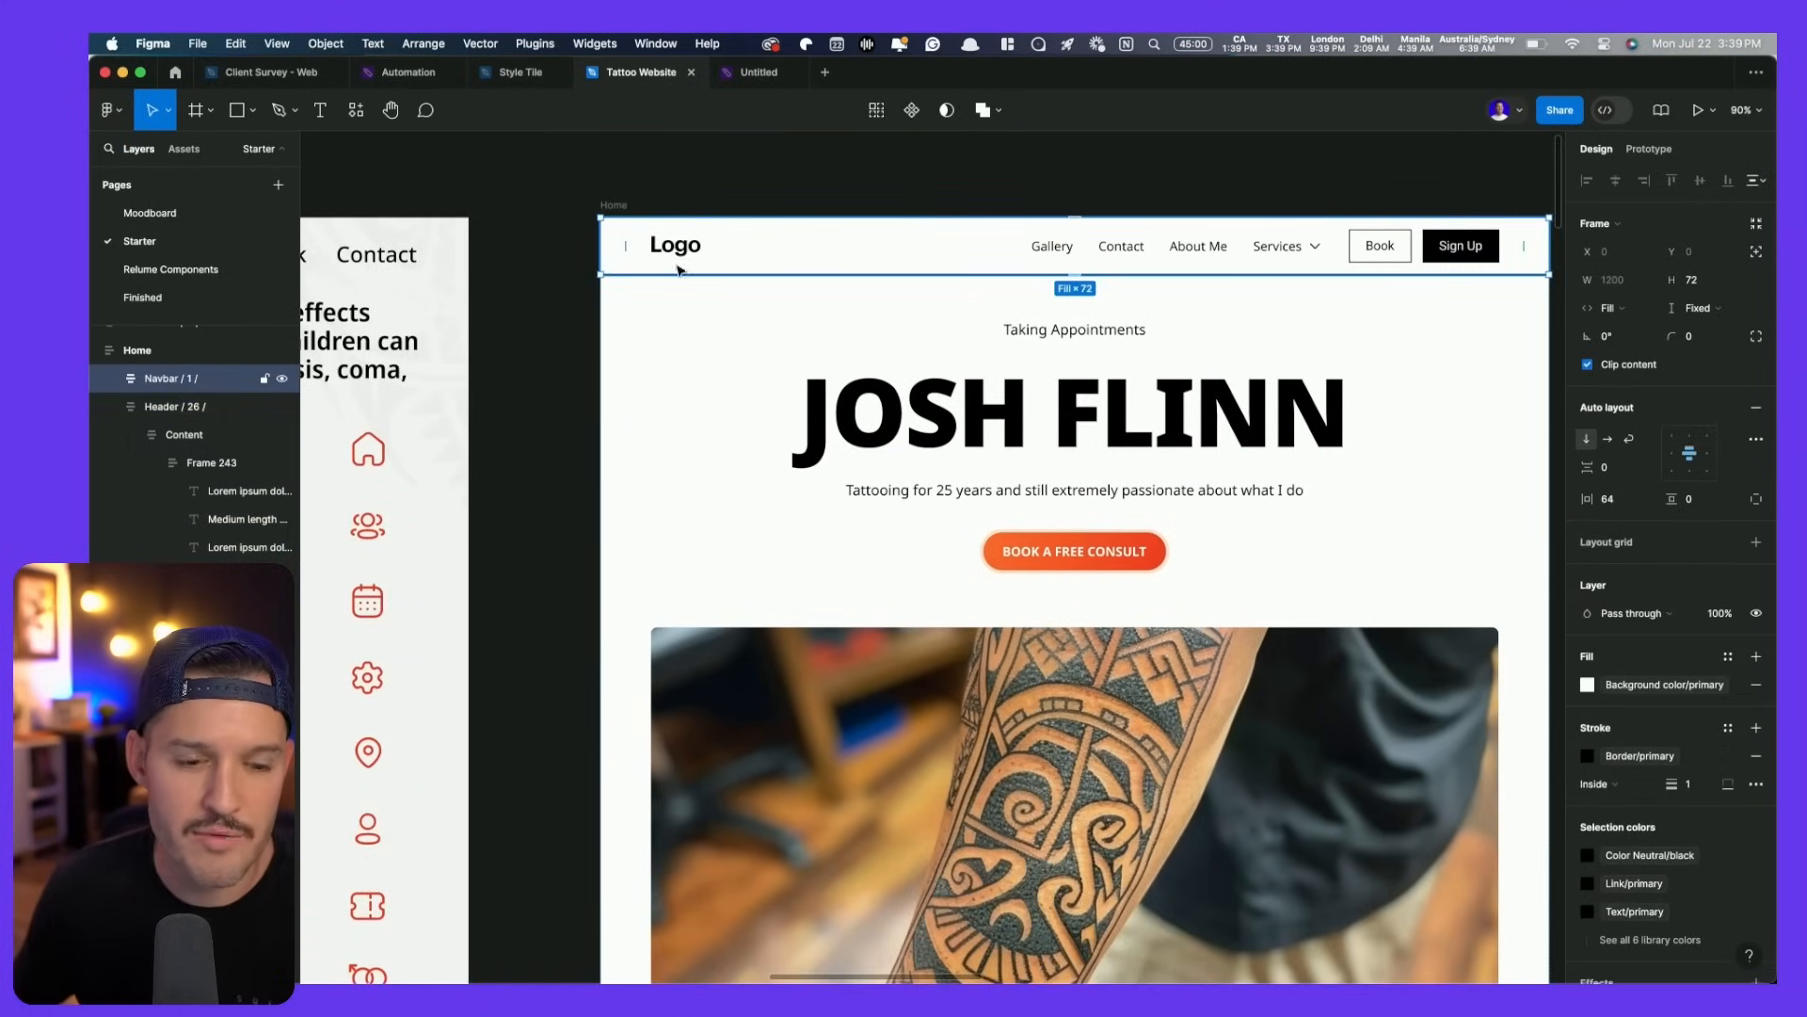
scroll(678, 271, "down", 5)
left_click(1374, 400)
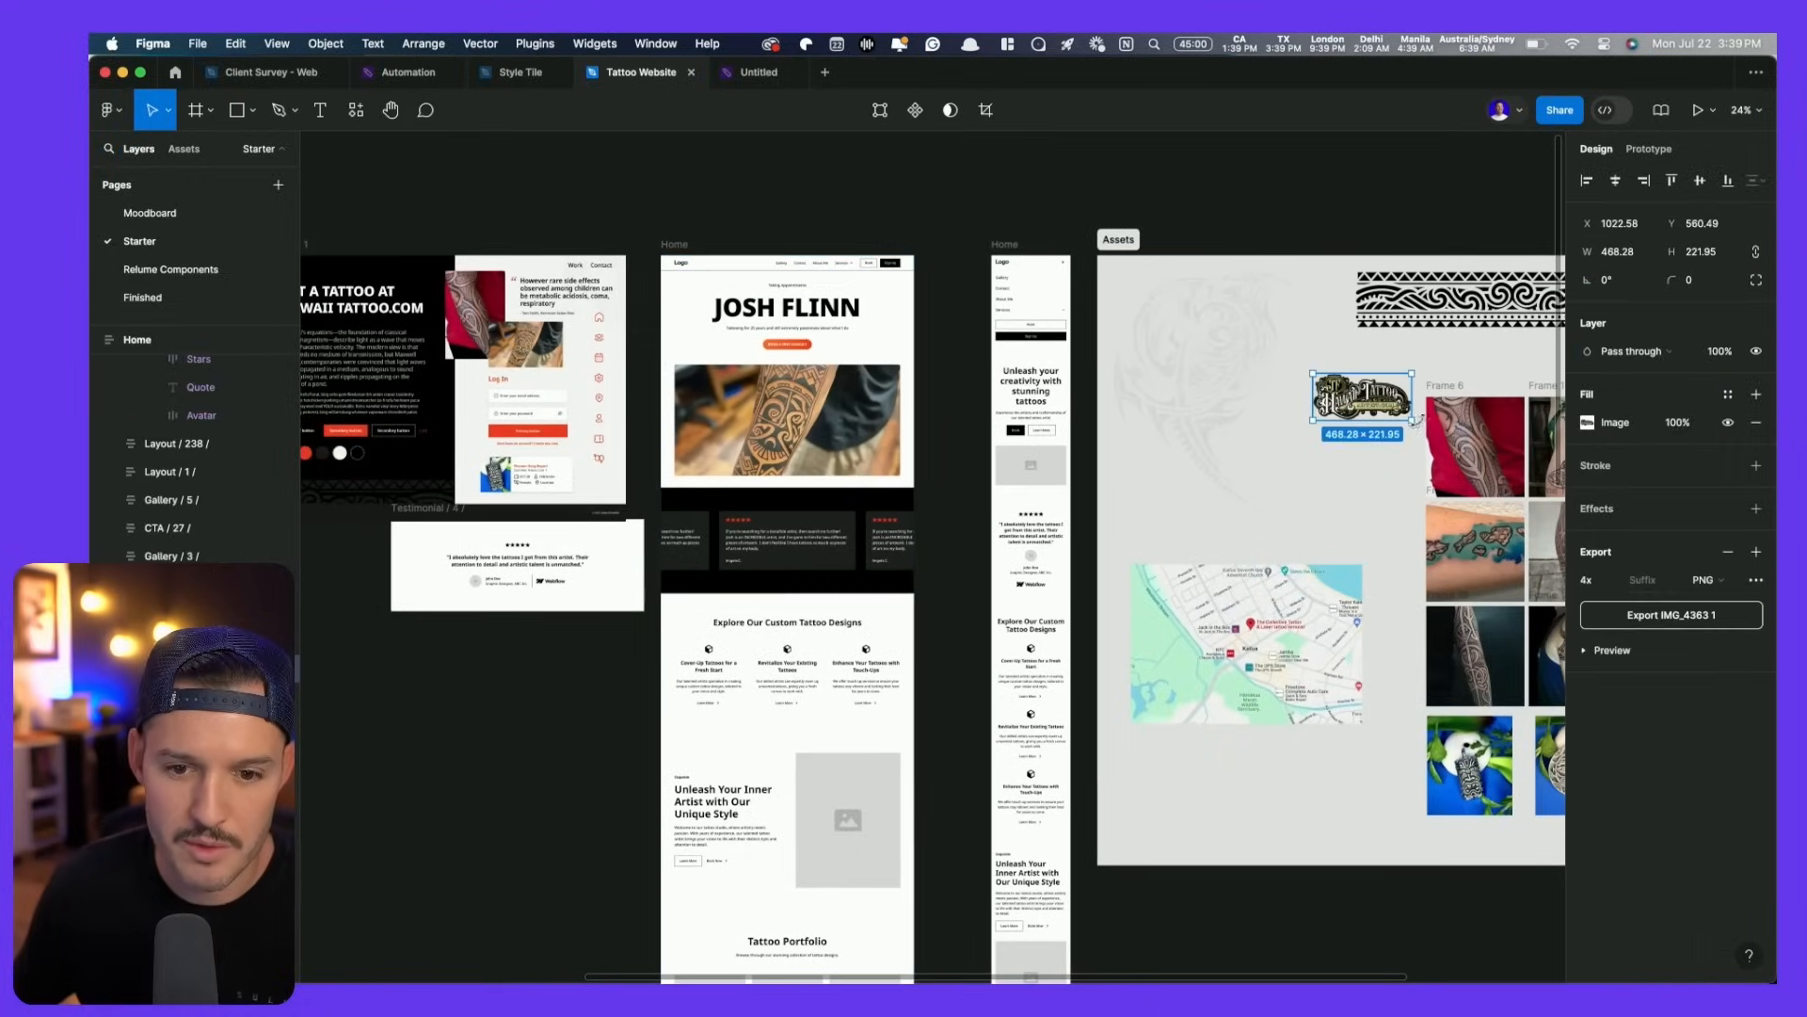
left_click_drag(1412, 422, 1354, 383)
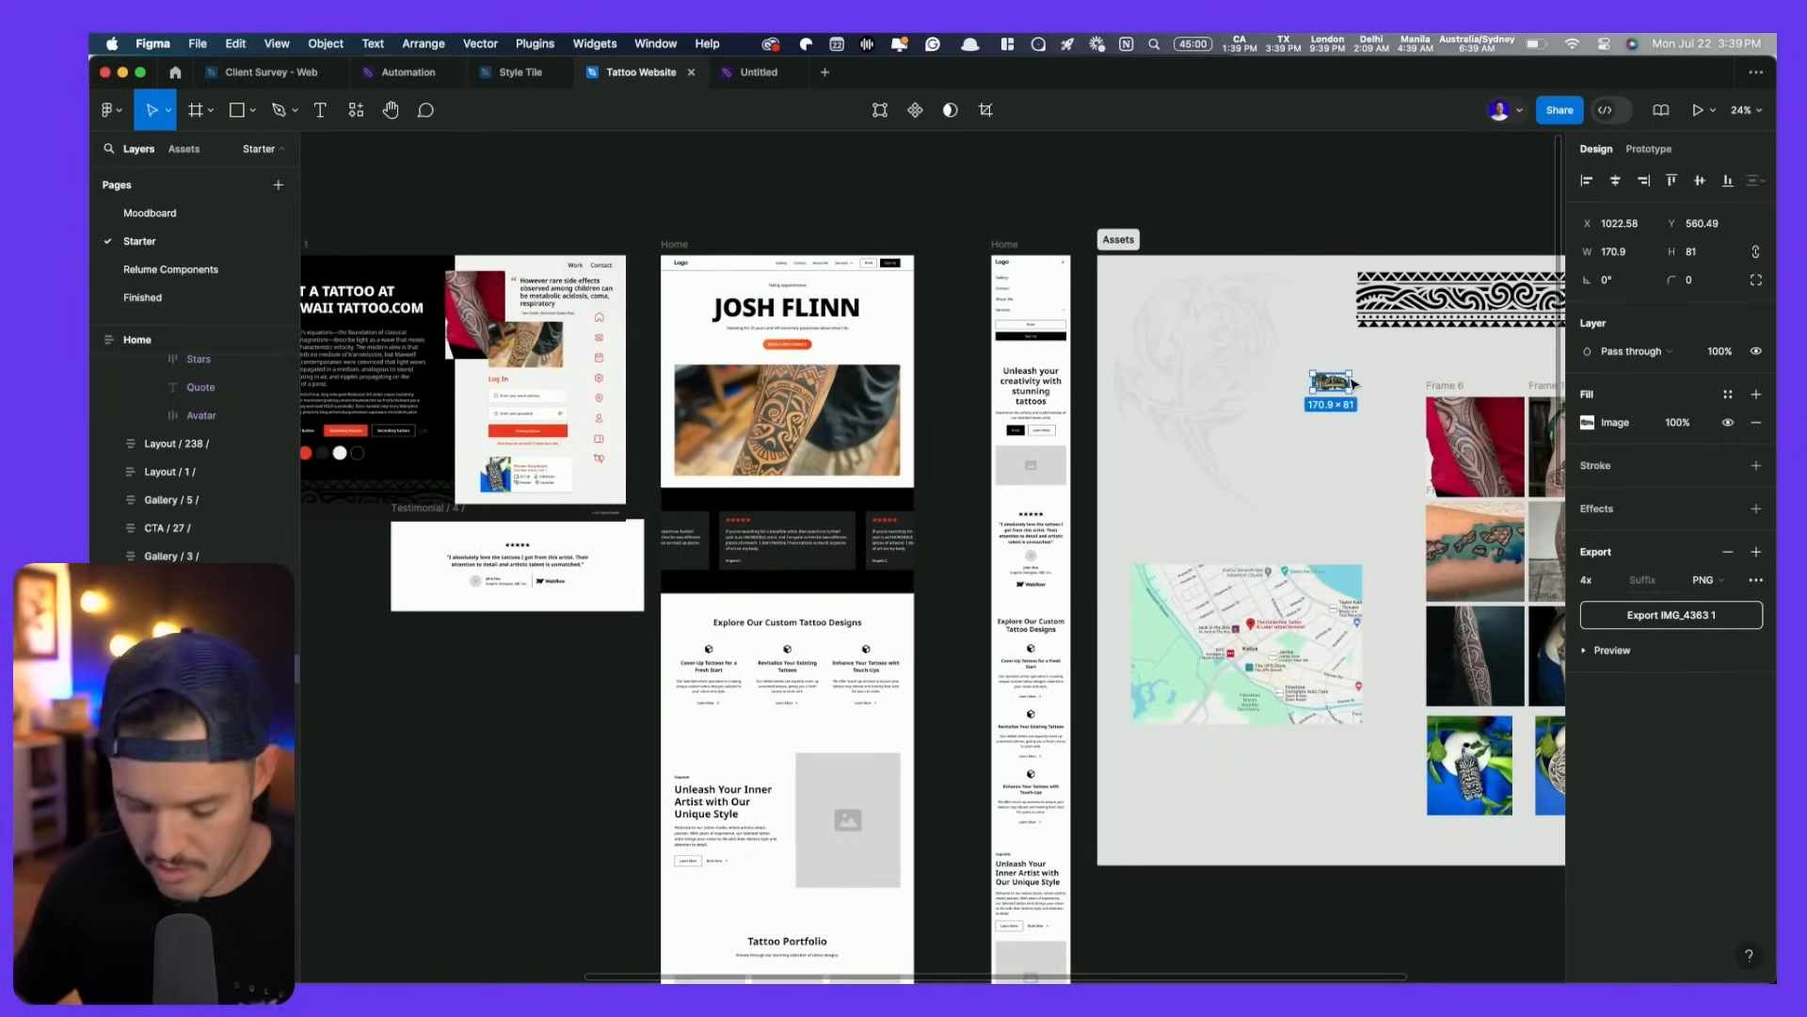
left_click(775, 194)
- Replace the navbar's Logo placeholder text with the copied tattoo studio logo image
scroll(686, 197, "up", 10)
right_click(600, 293)
left_click(603, 297)
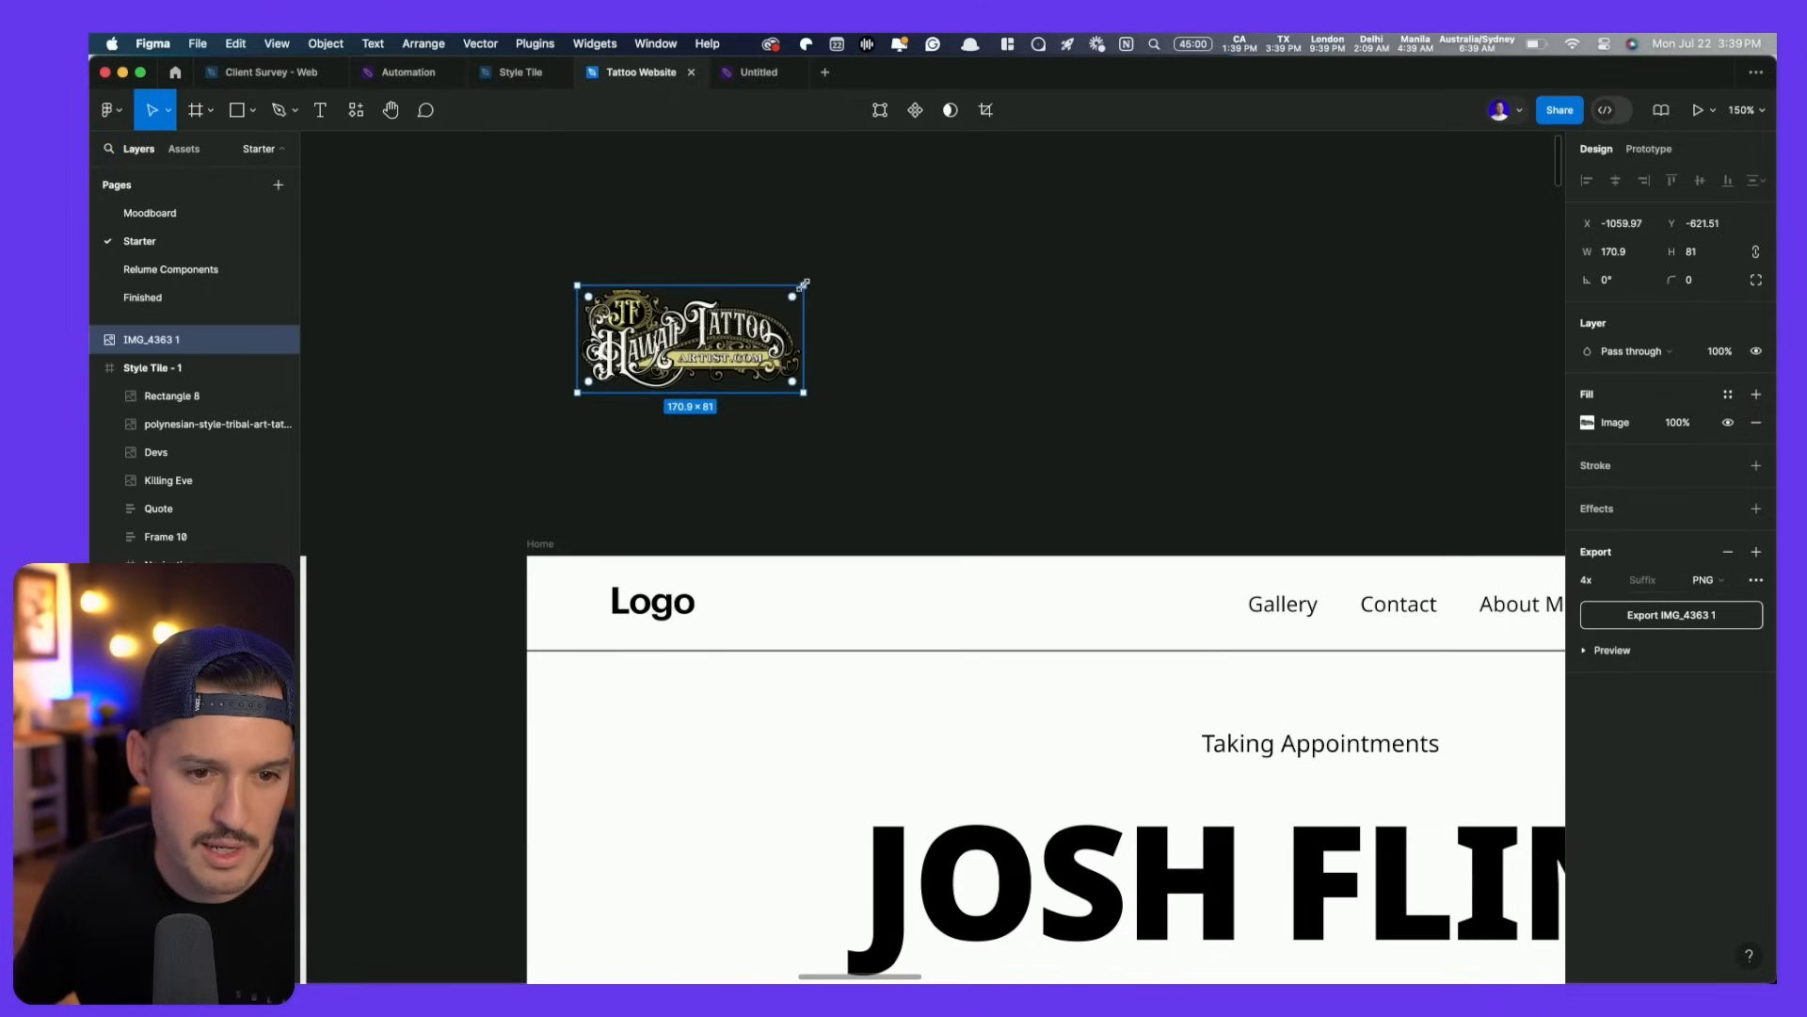
key("Delete")
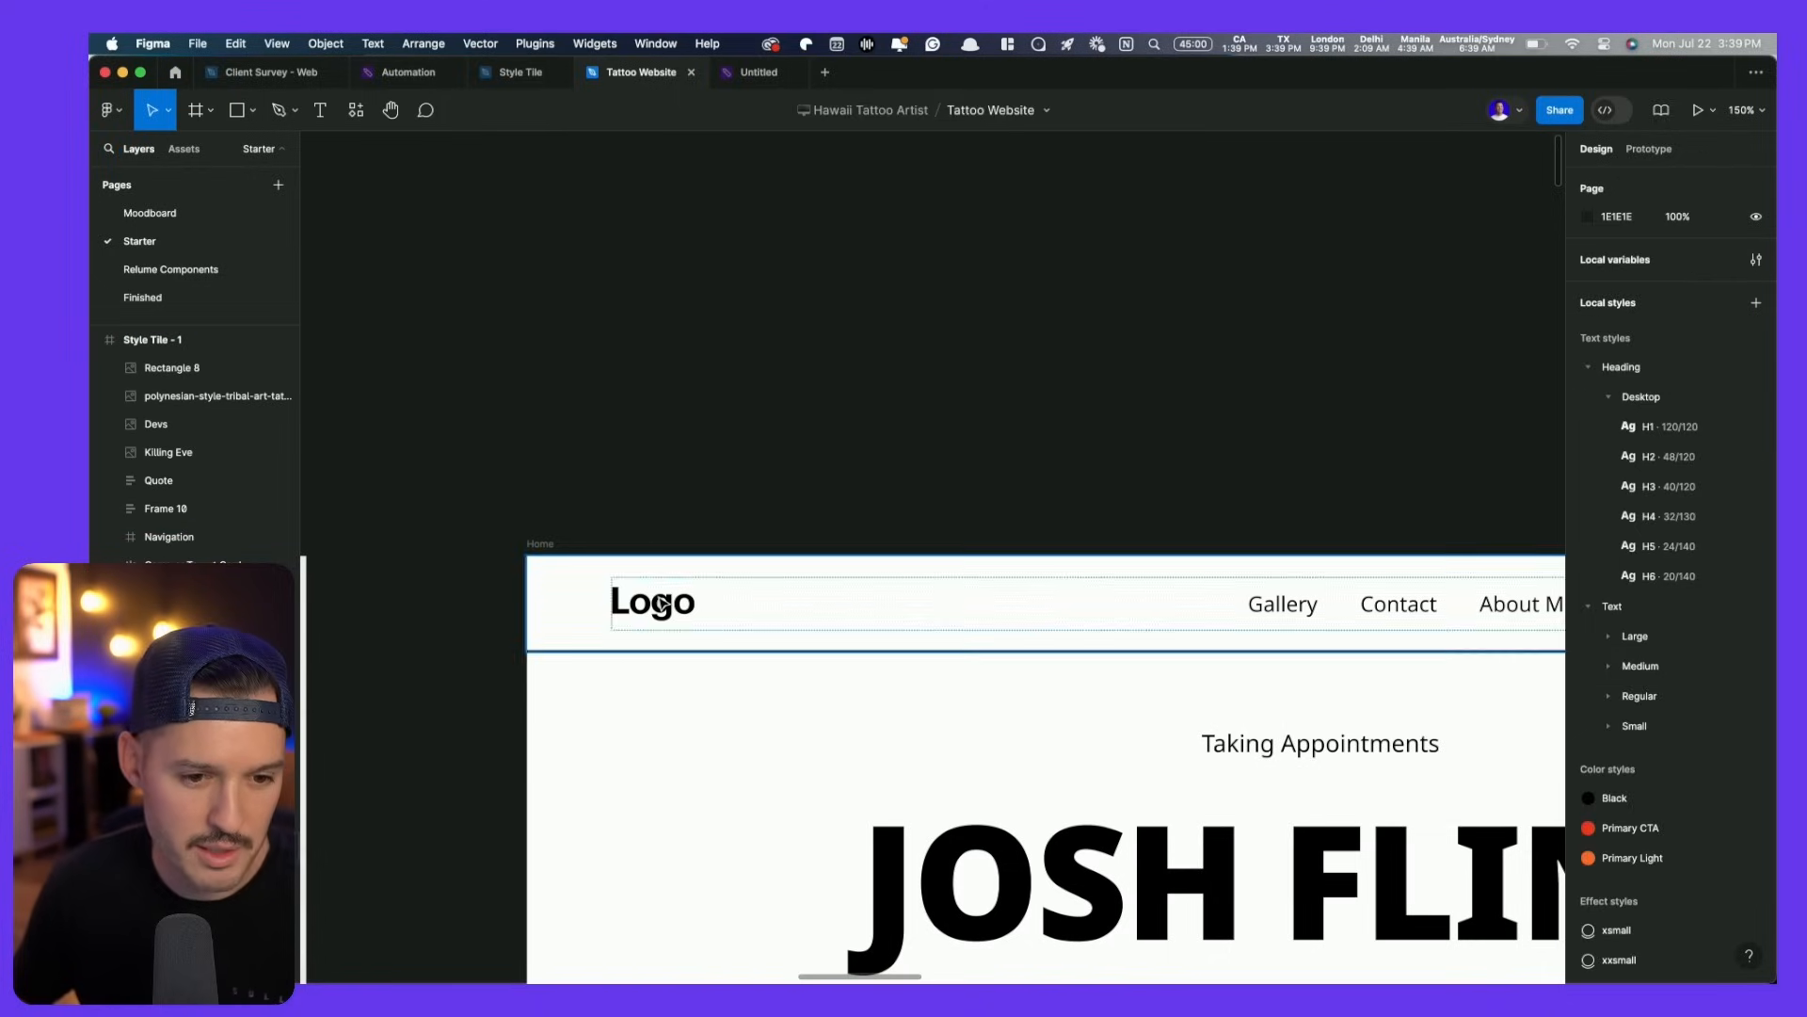
double_click(664, 604)
double_click(663, 603)
key("super+shift+r")
left_click(892, 518)
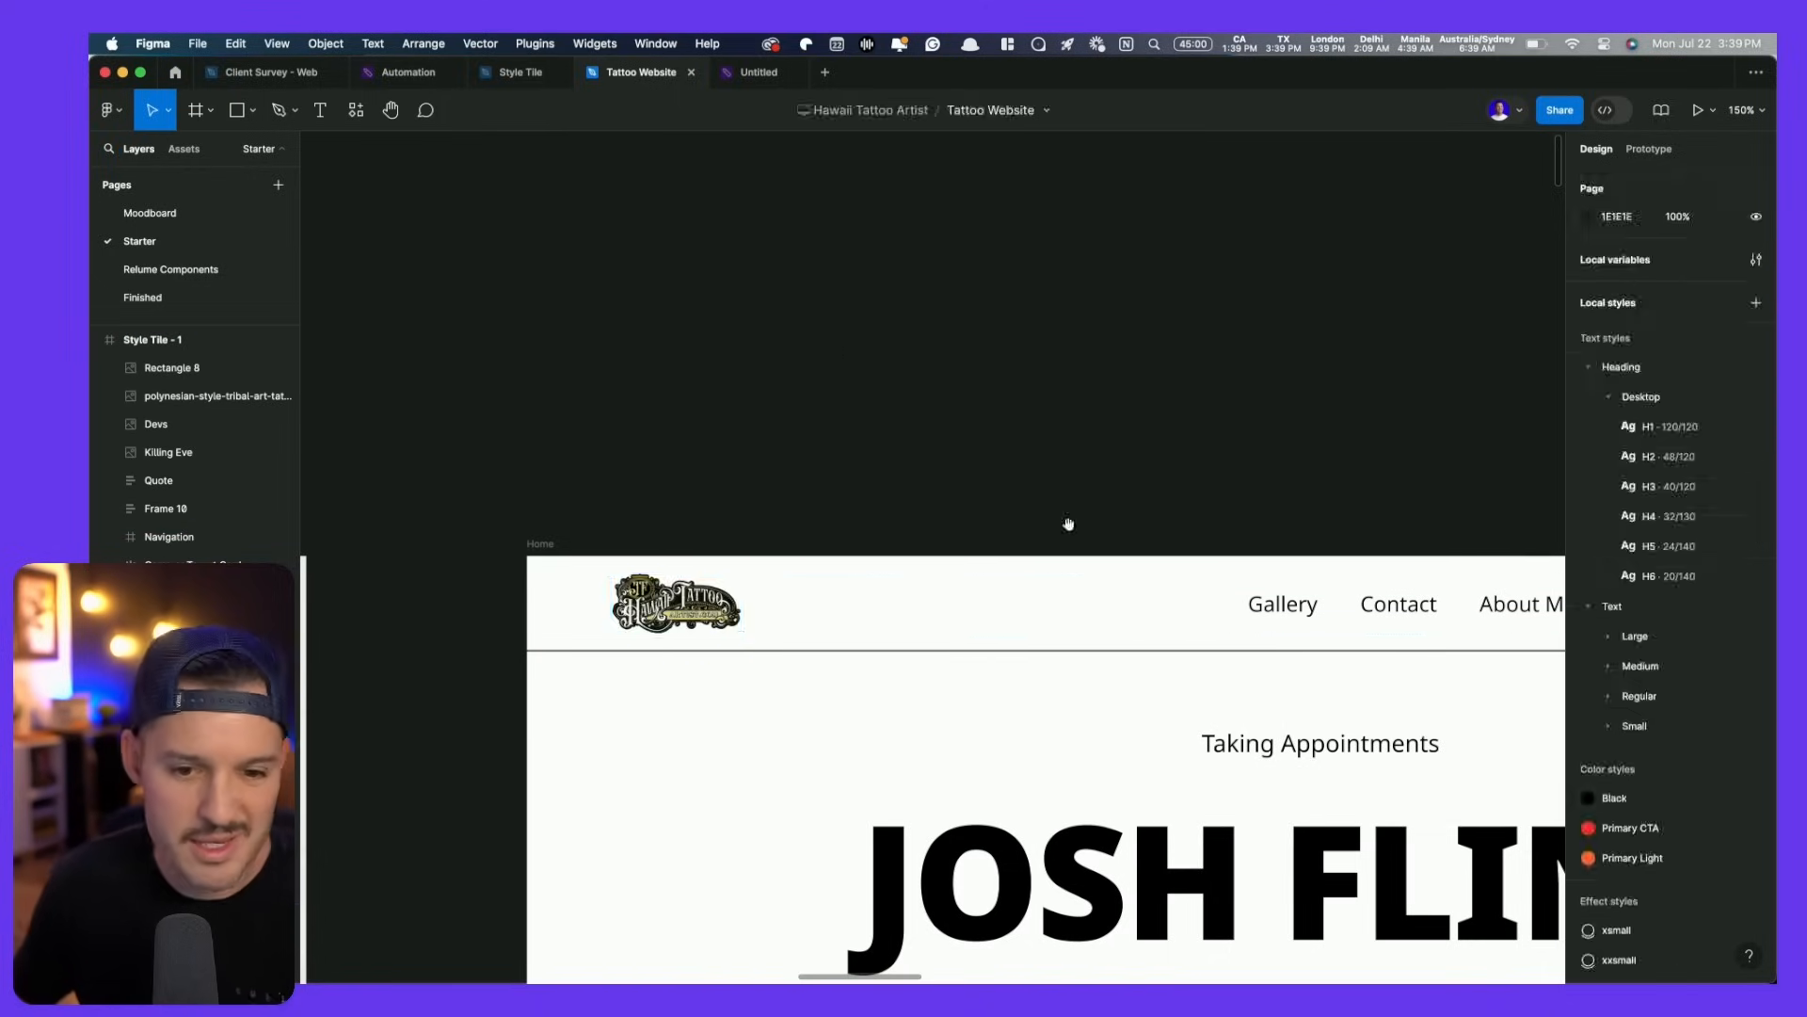
left_click_drag(893, 518, 514, 295)
left_click(778, 356)
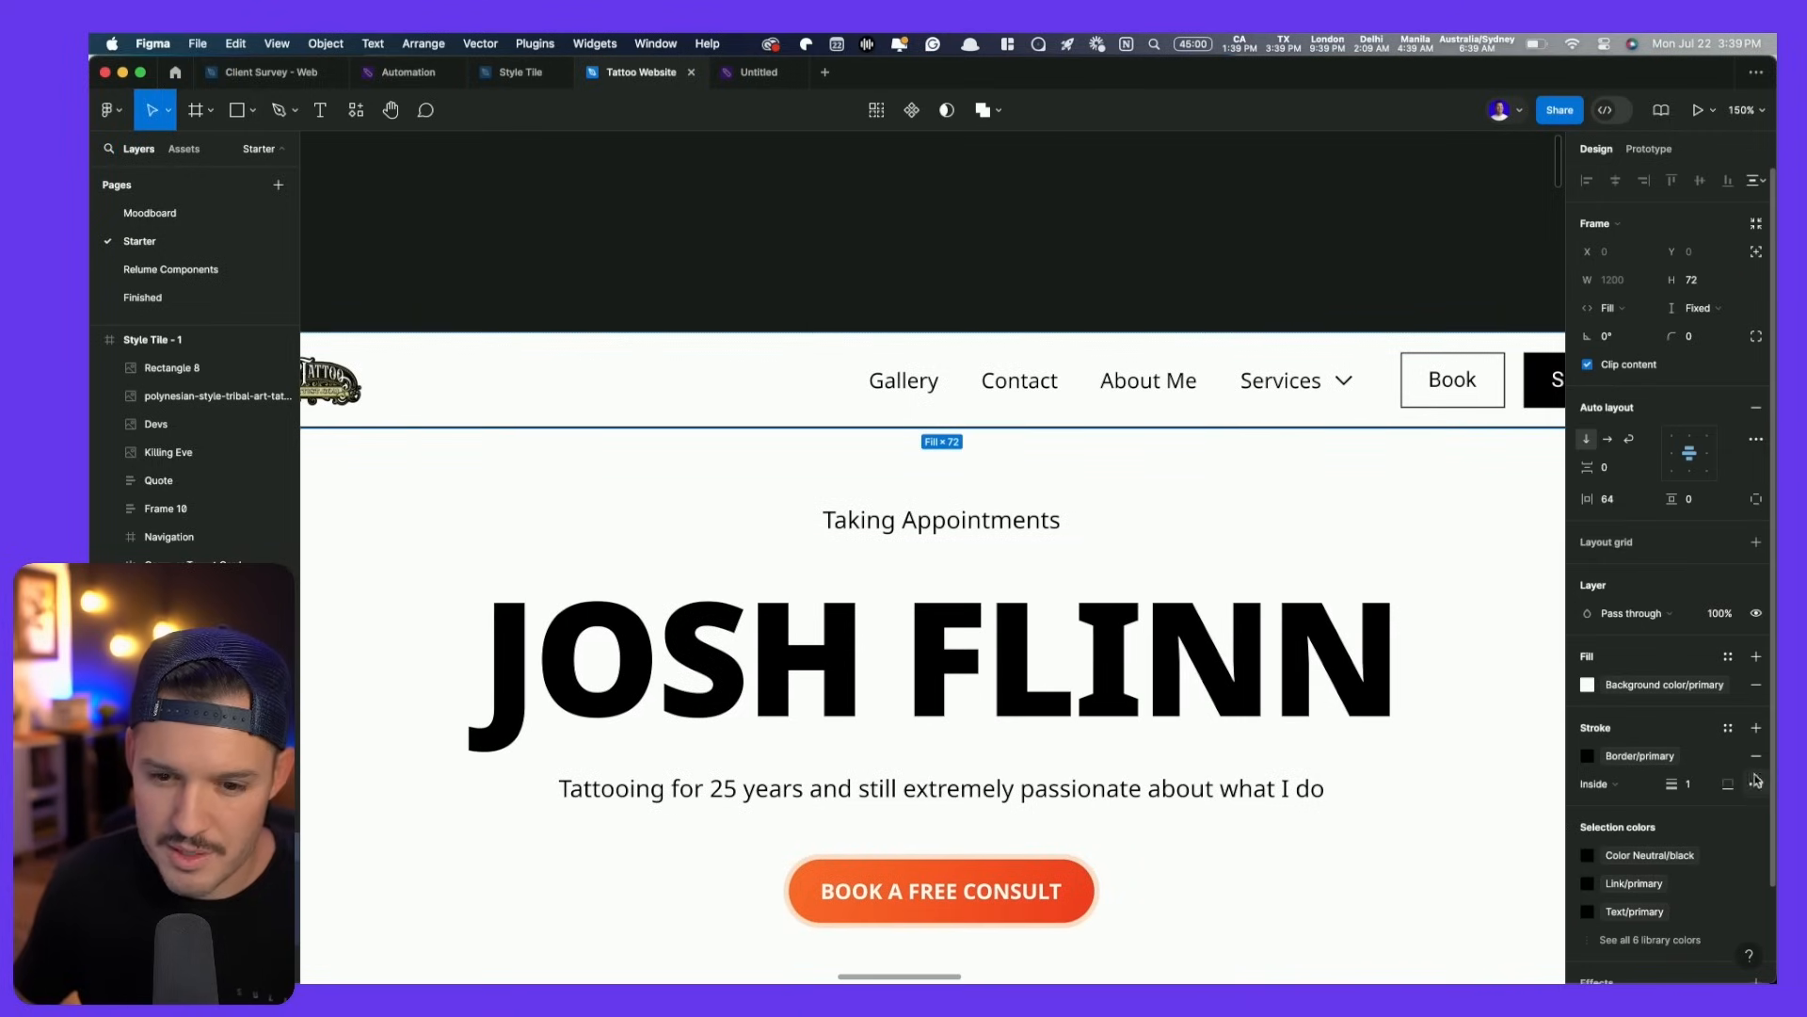
- Remove the Border/primary stroke from the navbar
left_click(1755, 755)
scroll(1015, 518, "down", 5)
scroll(1015, 518, "right", 1)
- Replace the navbar's Book and Sign Up buttons with the hero's BOOK A FREE CONSULT button
left_click(904, 708)
double_click(903, 707)
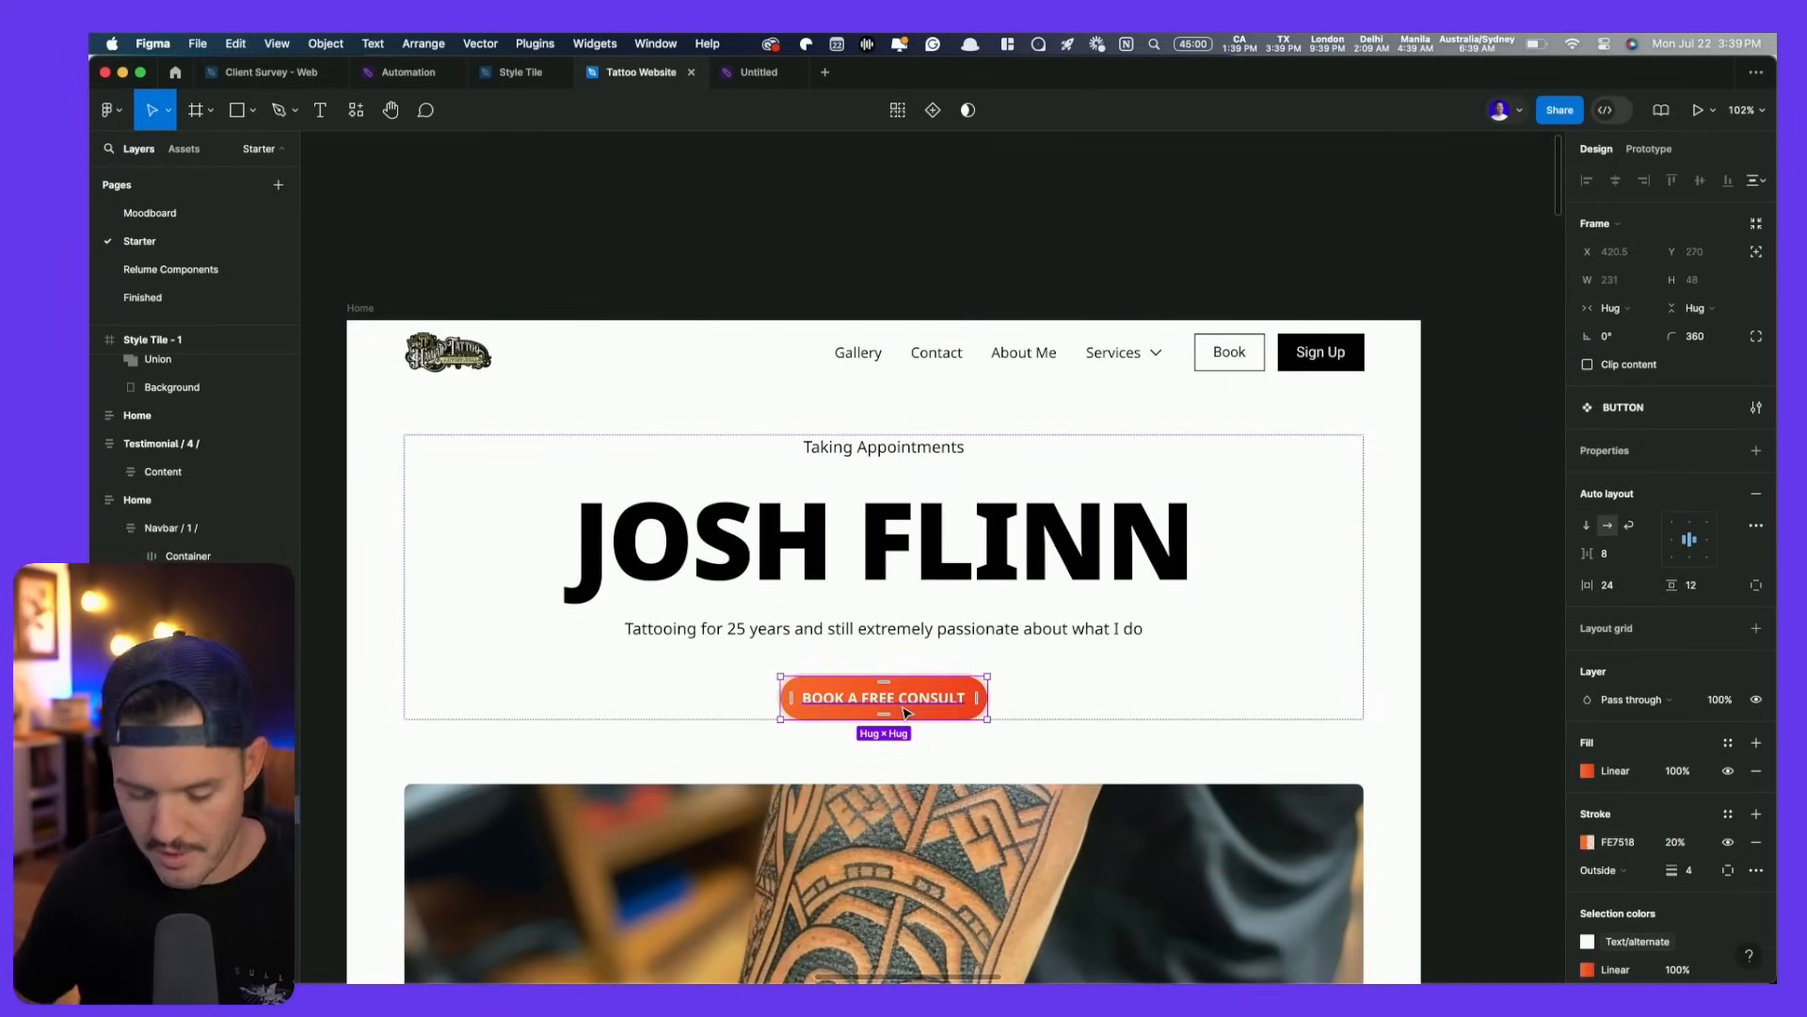
scroll(1295, 356, "up", 5)
left_click(1295, 361)
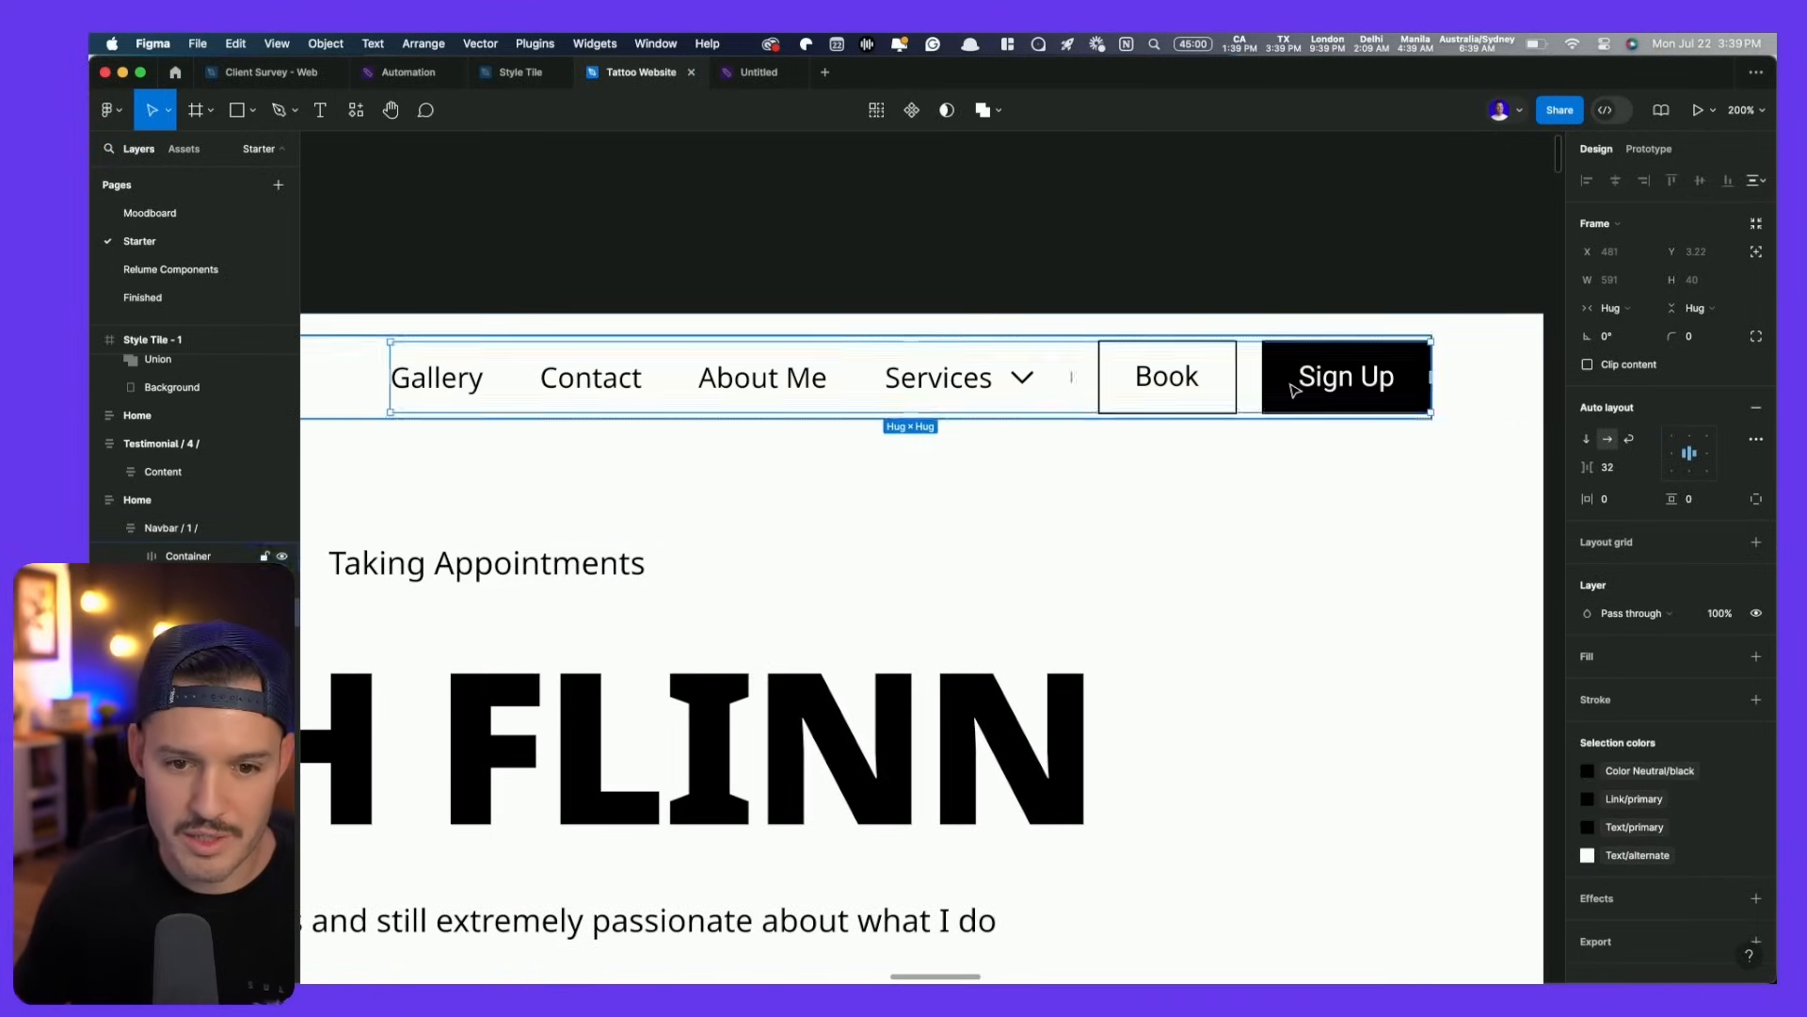
left_click(1142, 373)
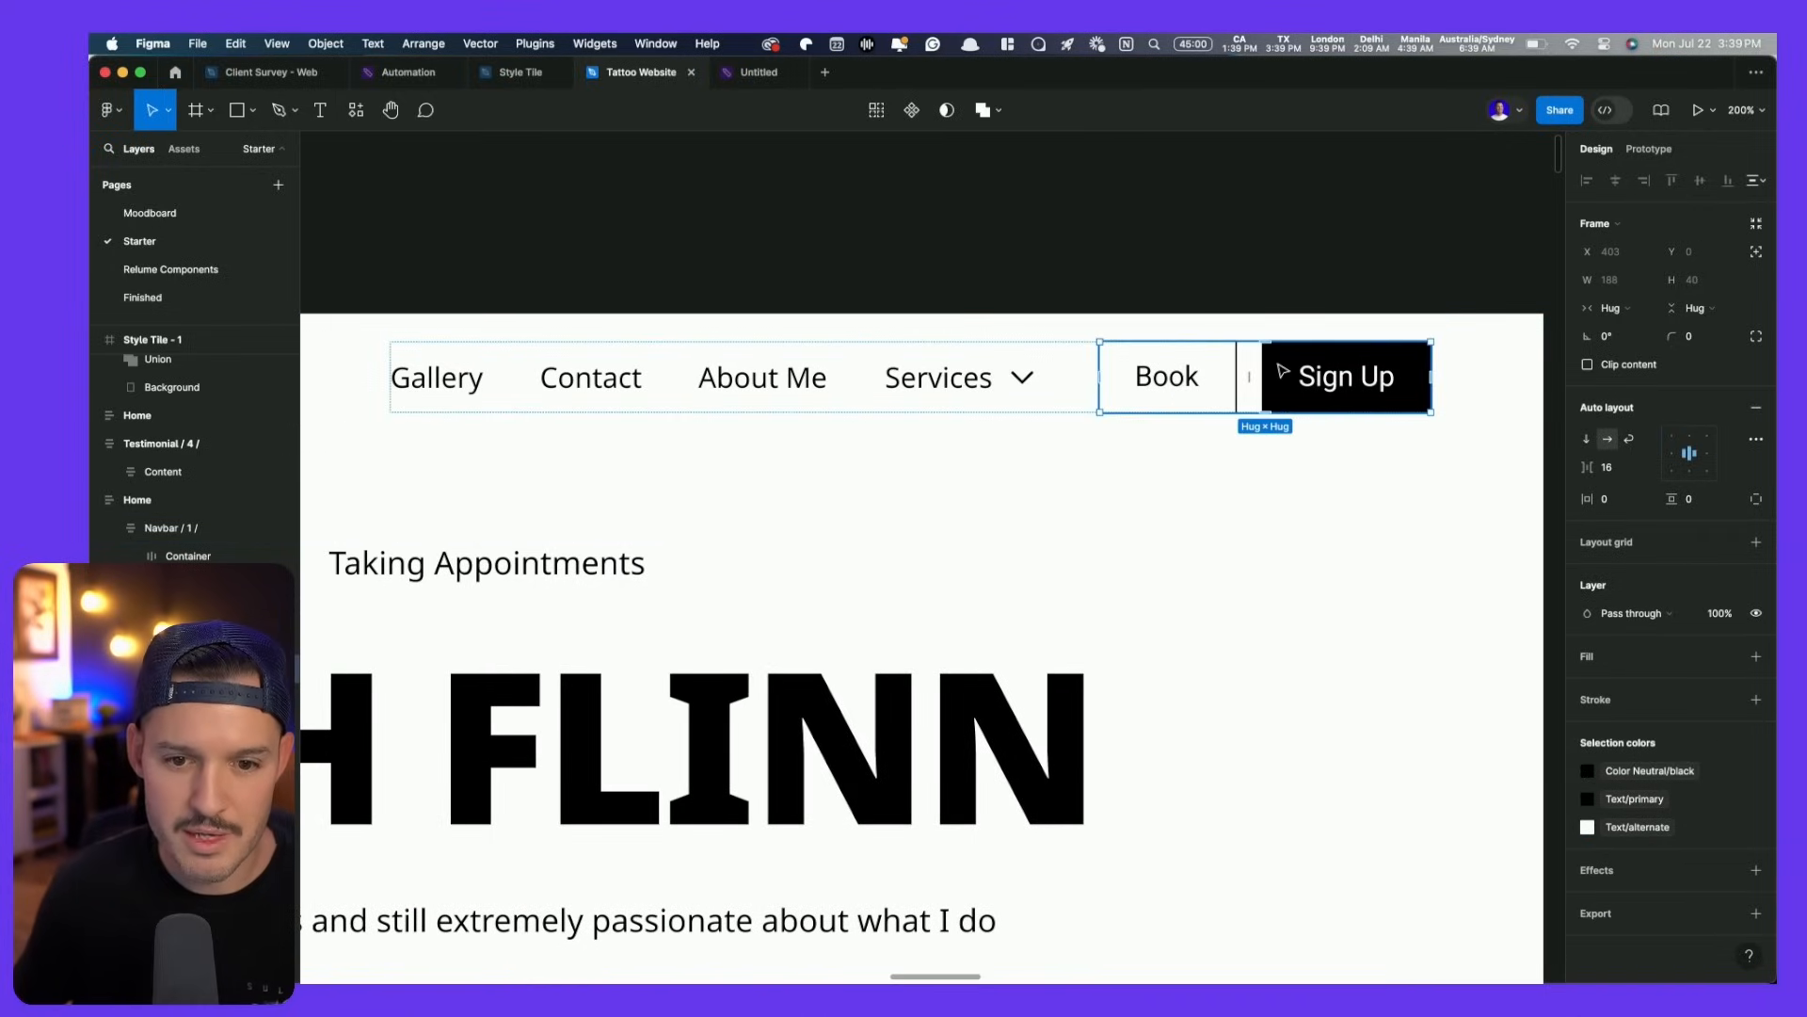
key("ctrl+shift+r")
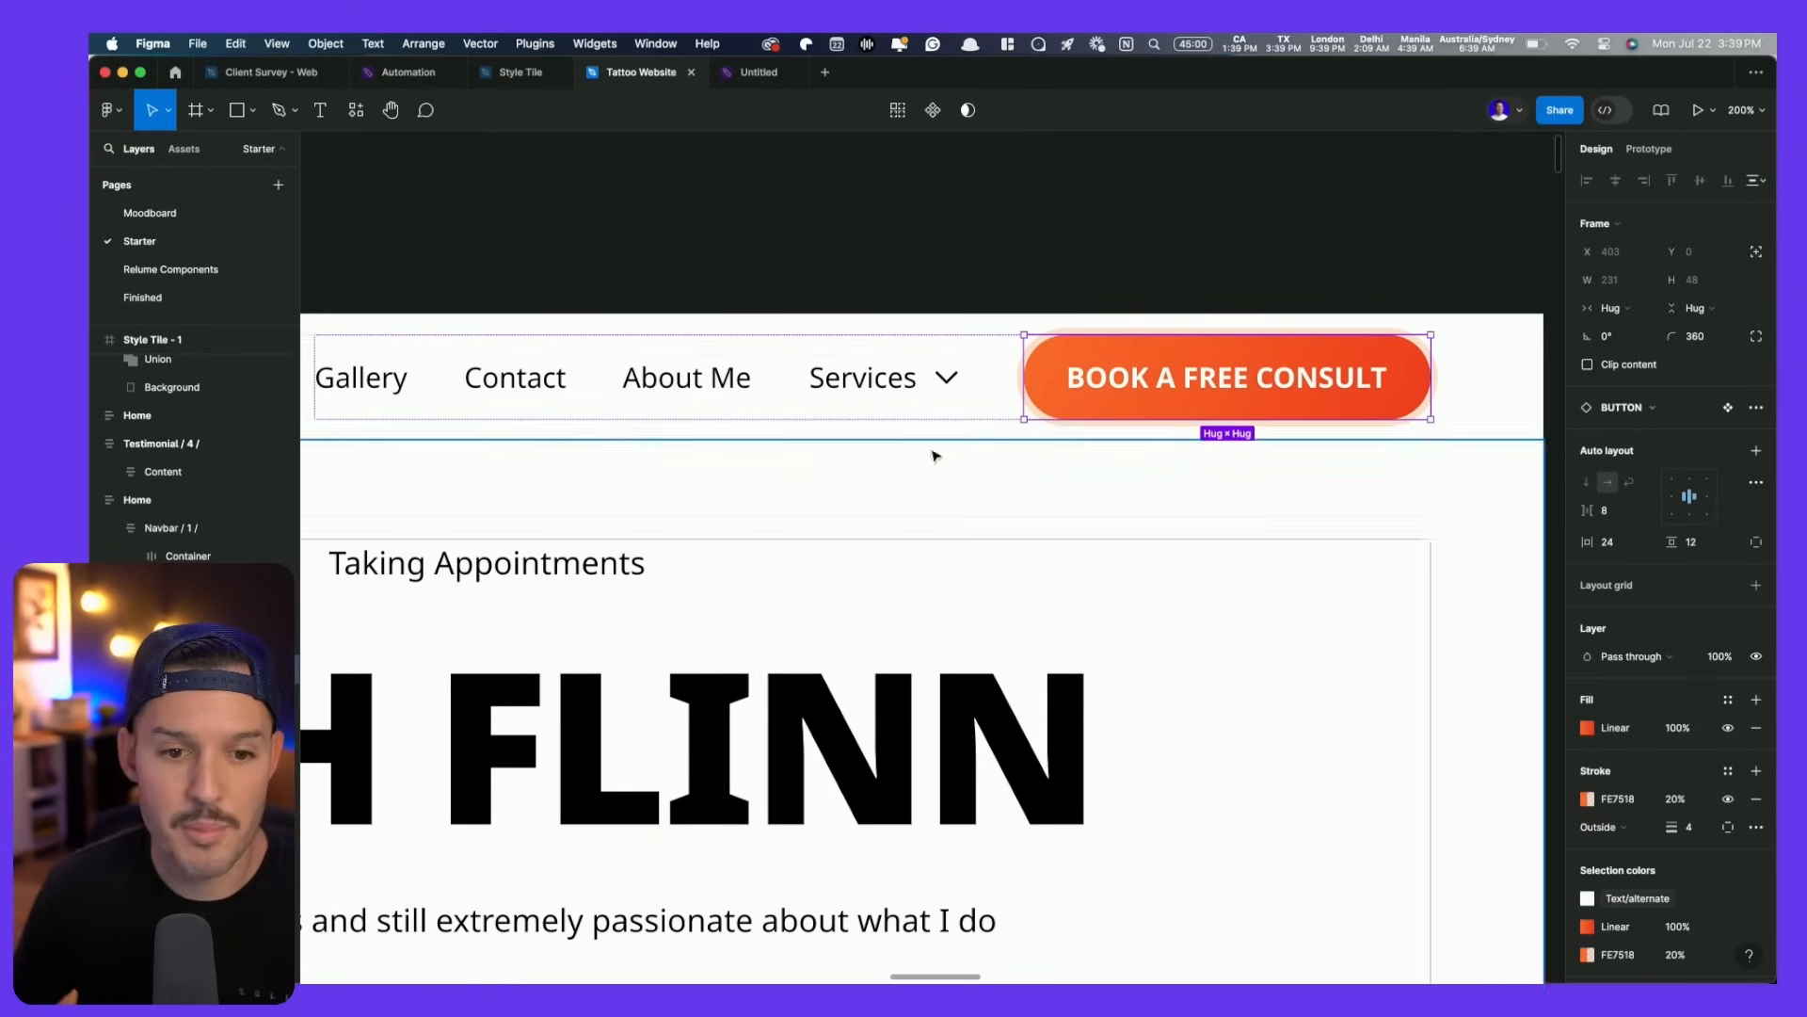
left_click_drag(759, 392, 1007, 381)
scroll(1007, 382, "down", 15)
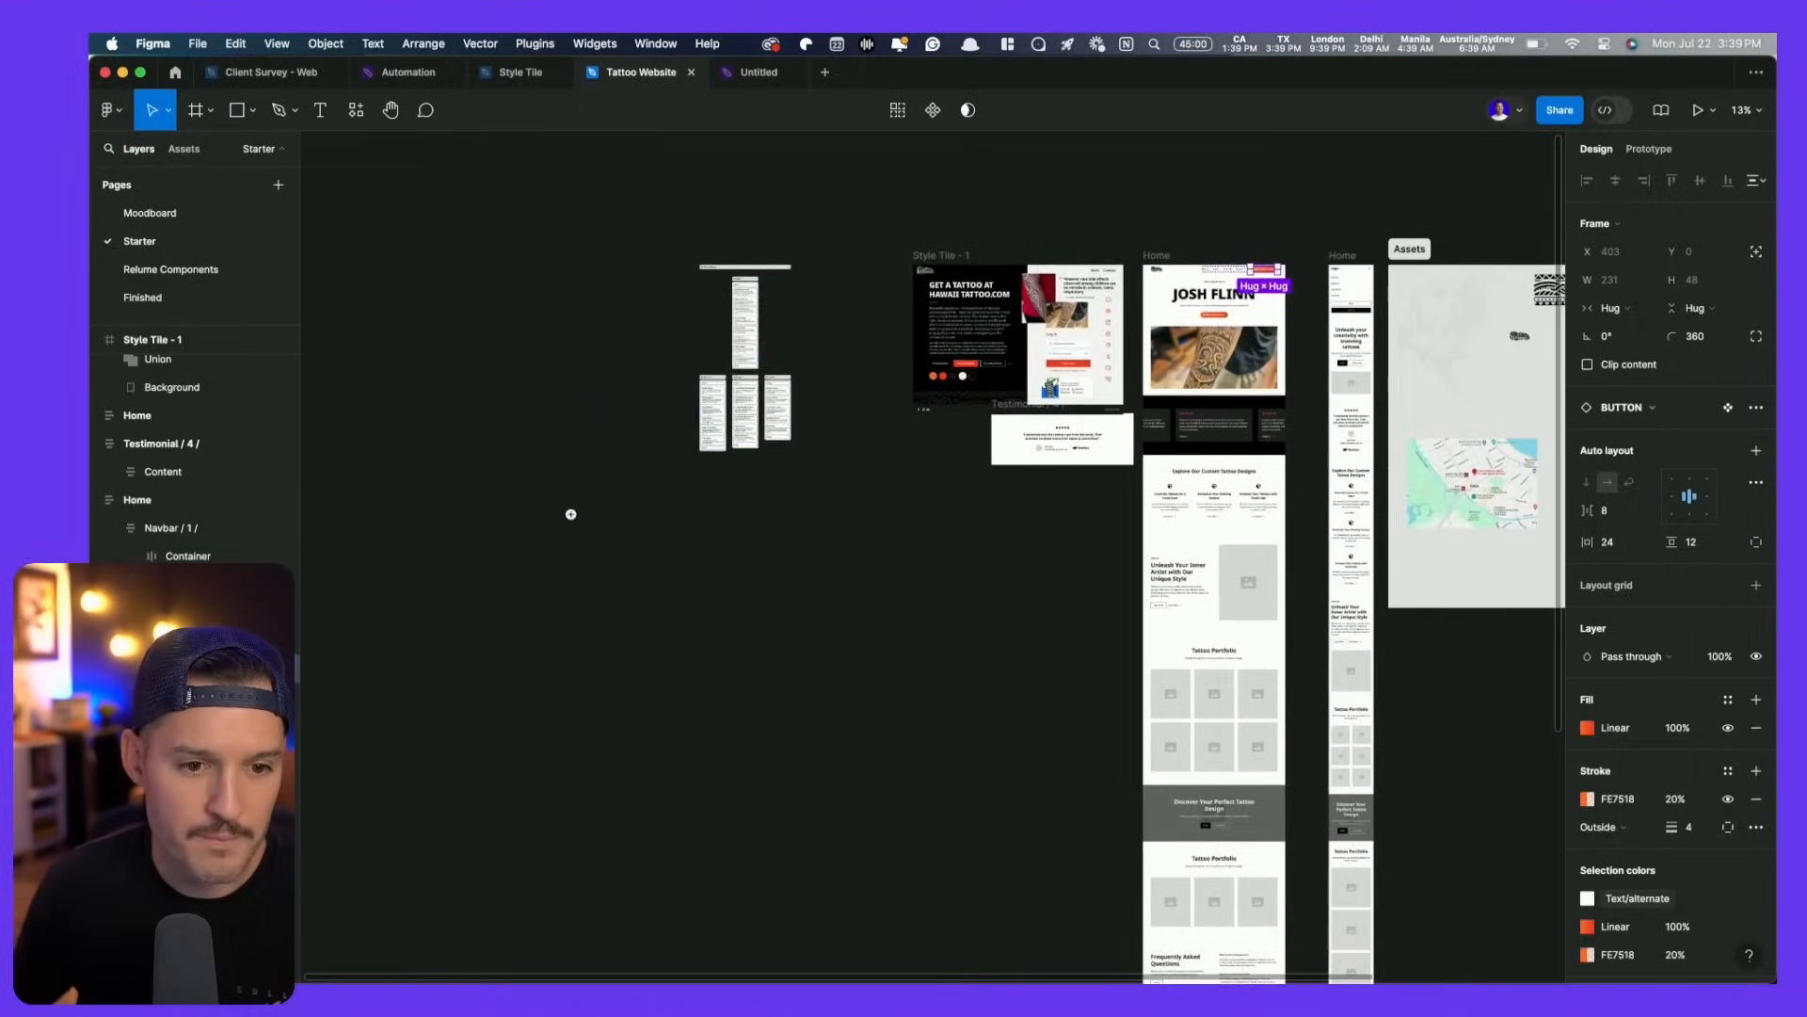
- Relabel the first navbar link as About
scroll(1052, 367, "up", 5)
scroll(1129, 565, "up", 4)
scroll(1208, 589, "down", 5)
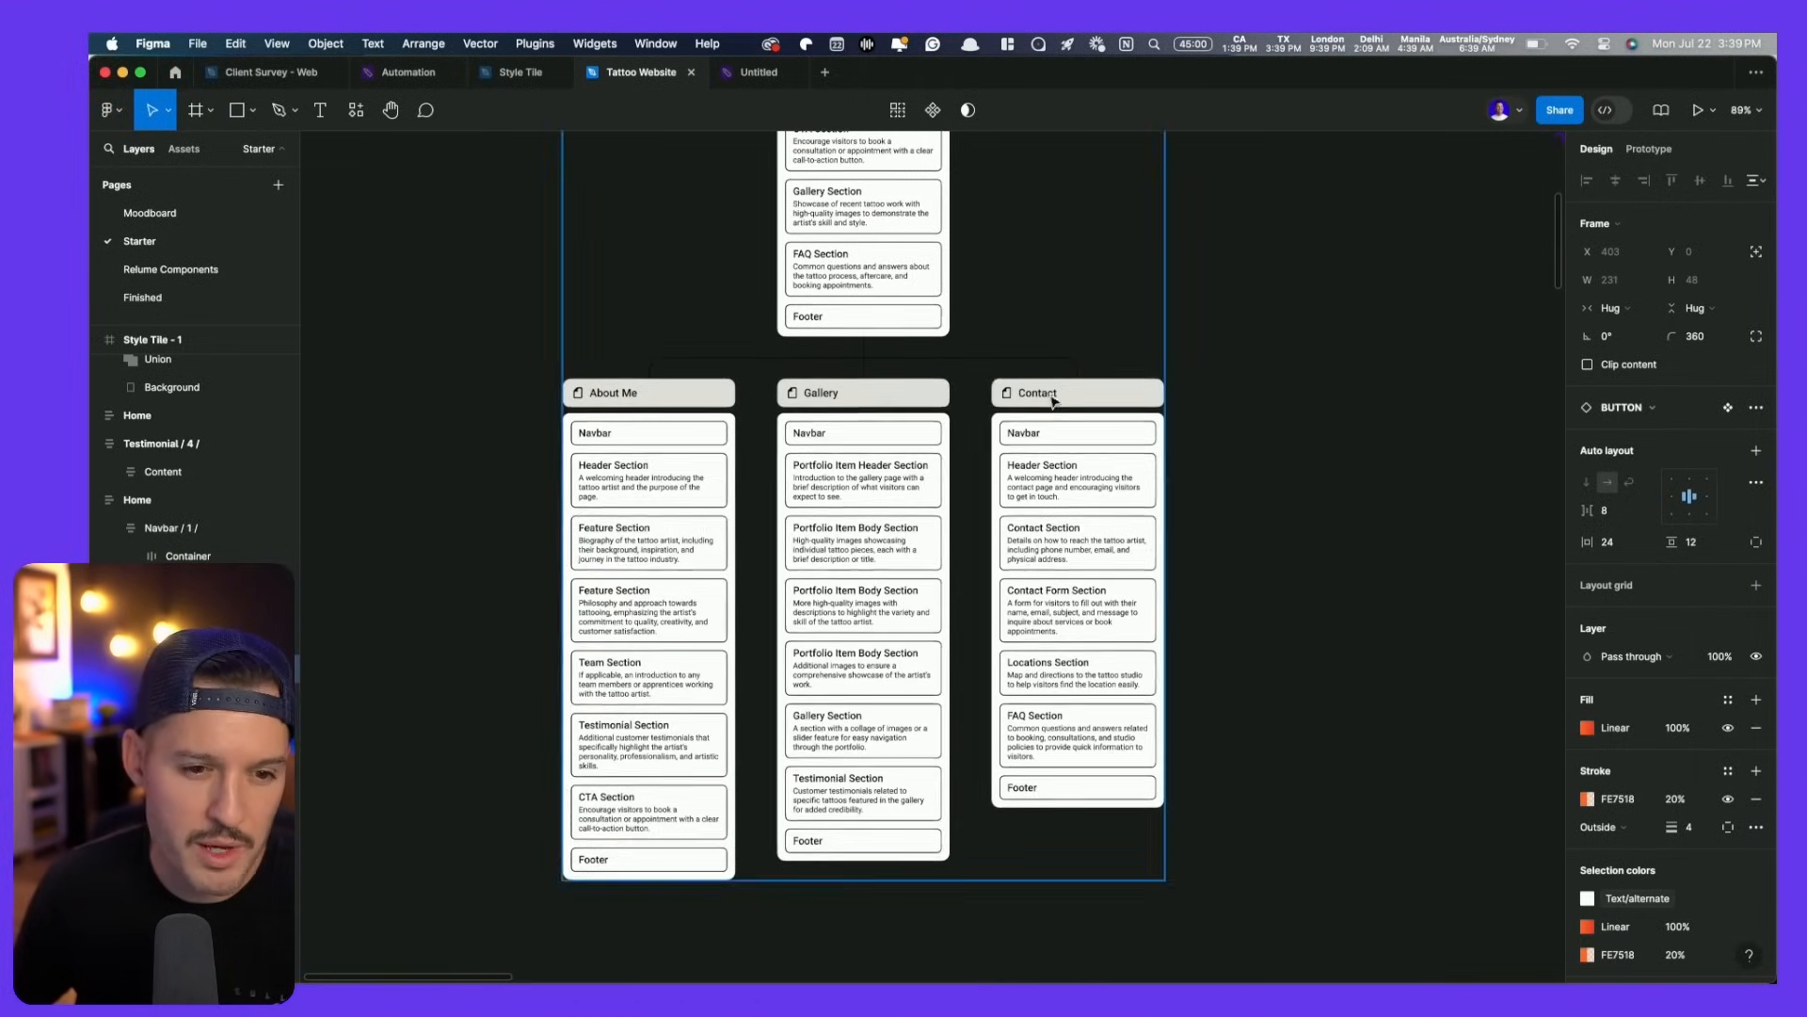
scroll(1237, 355, "down", 5)
left_click(1340, 274)
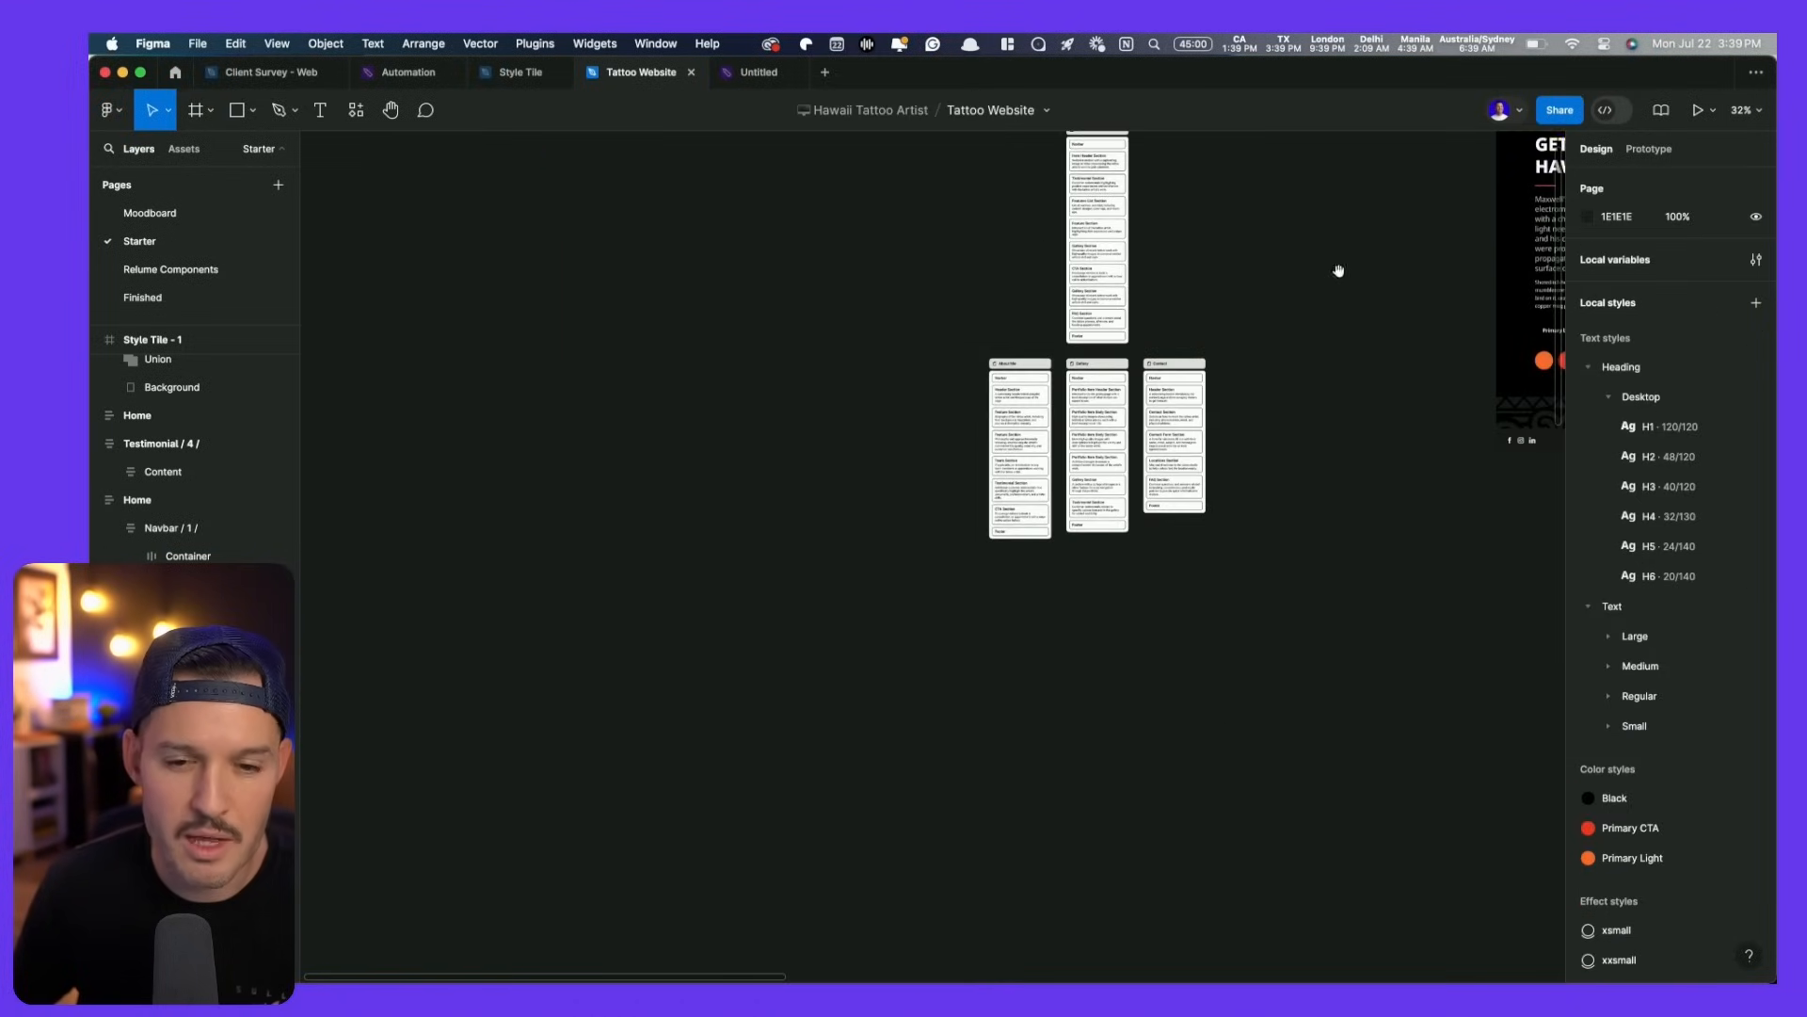
scroll(1340, 274, "right", 12)
scroll(1339, 274, "up", 4)
scroll(1043, 435, "up", 5)
scroll(1105, 454, "up", 3)
left_click(832, 390)
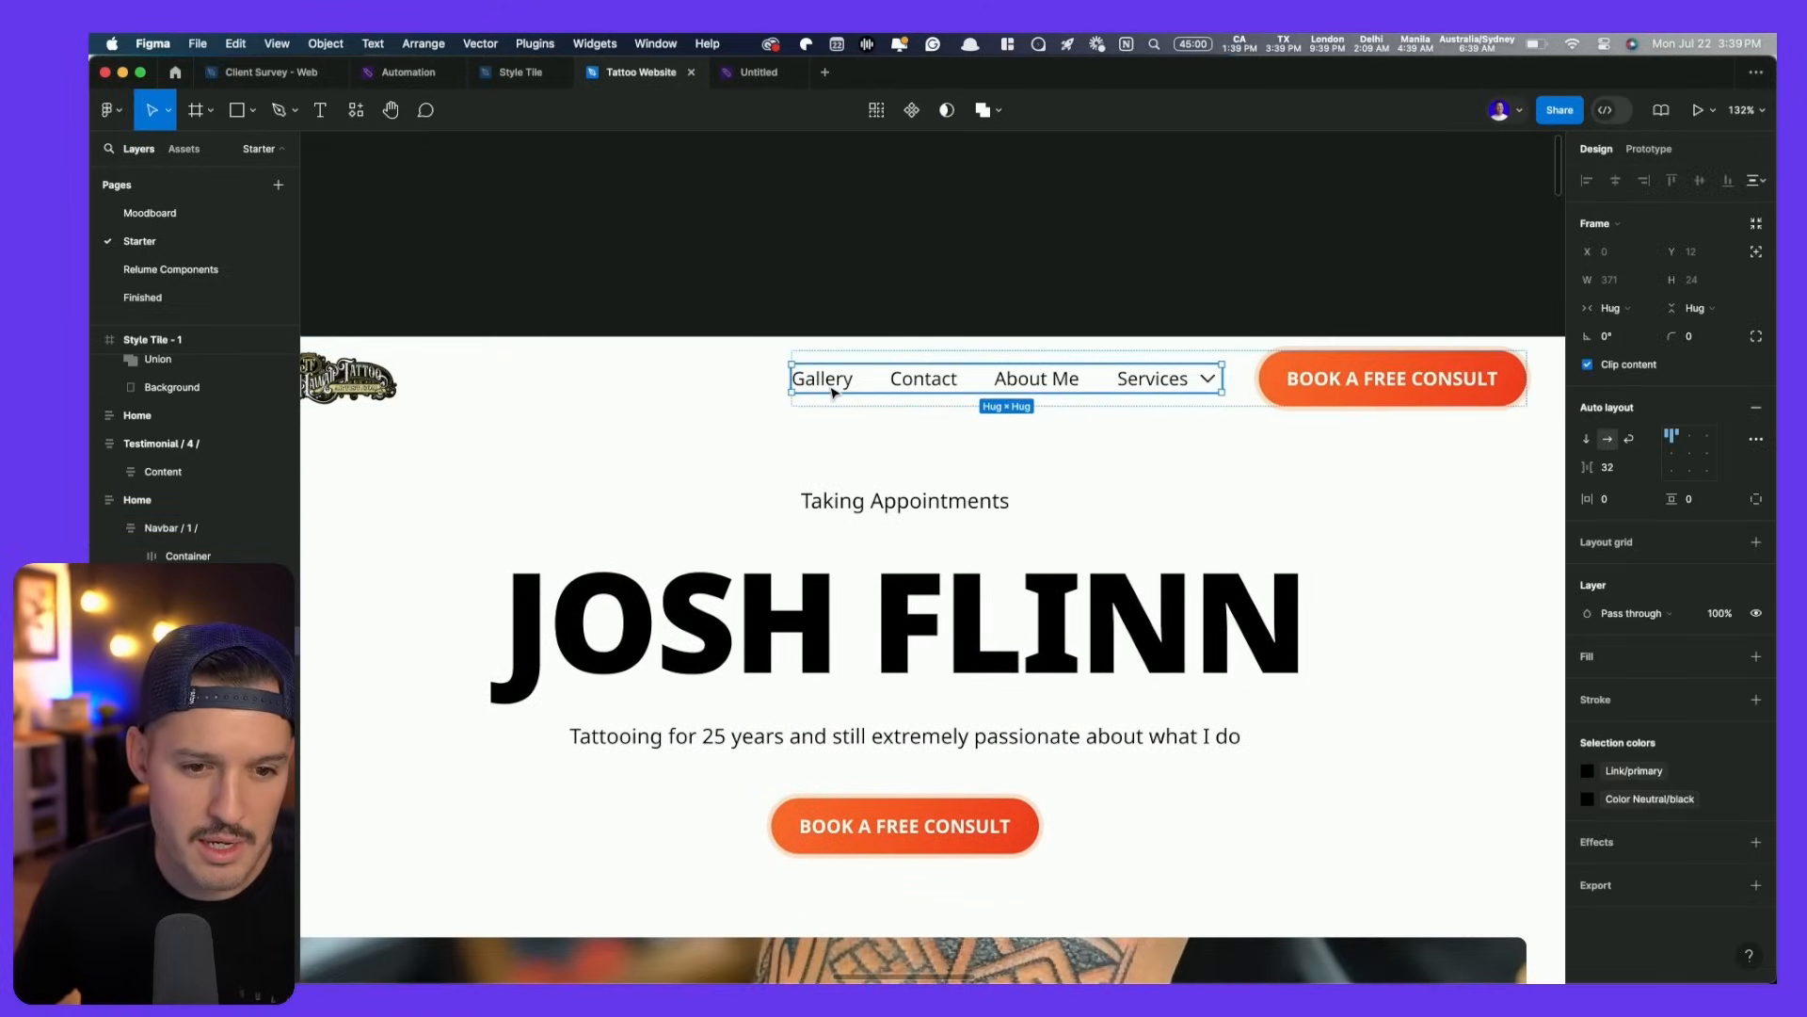
double_click(833, 390)
key("Return")
type("About")
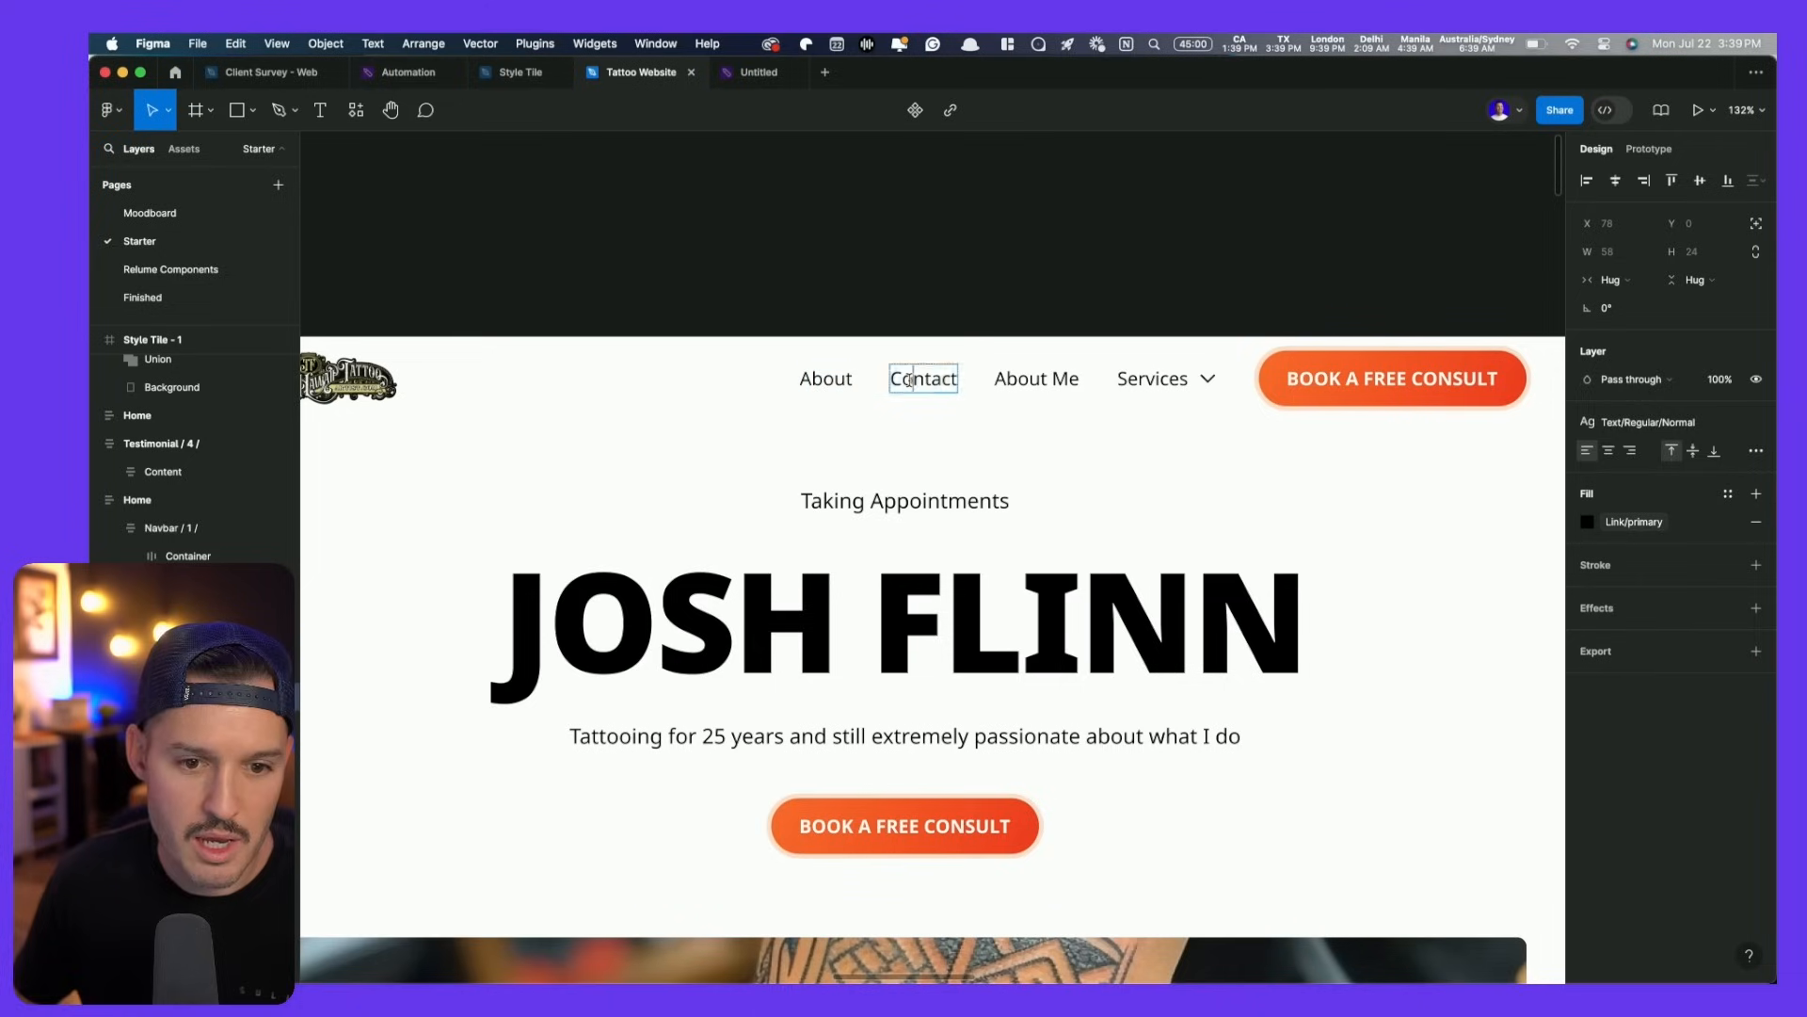
- Relabel the next link as Contact and delete the Services dropdown
double_click(910, 379)
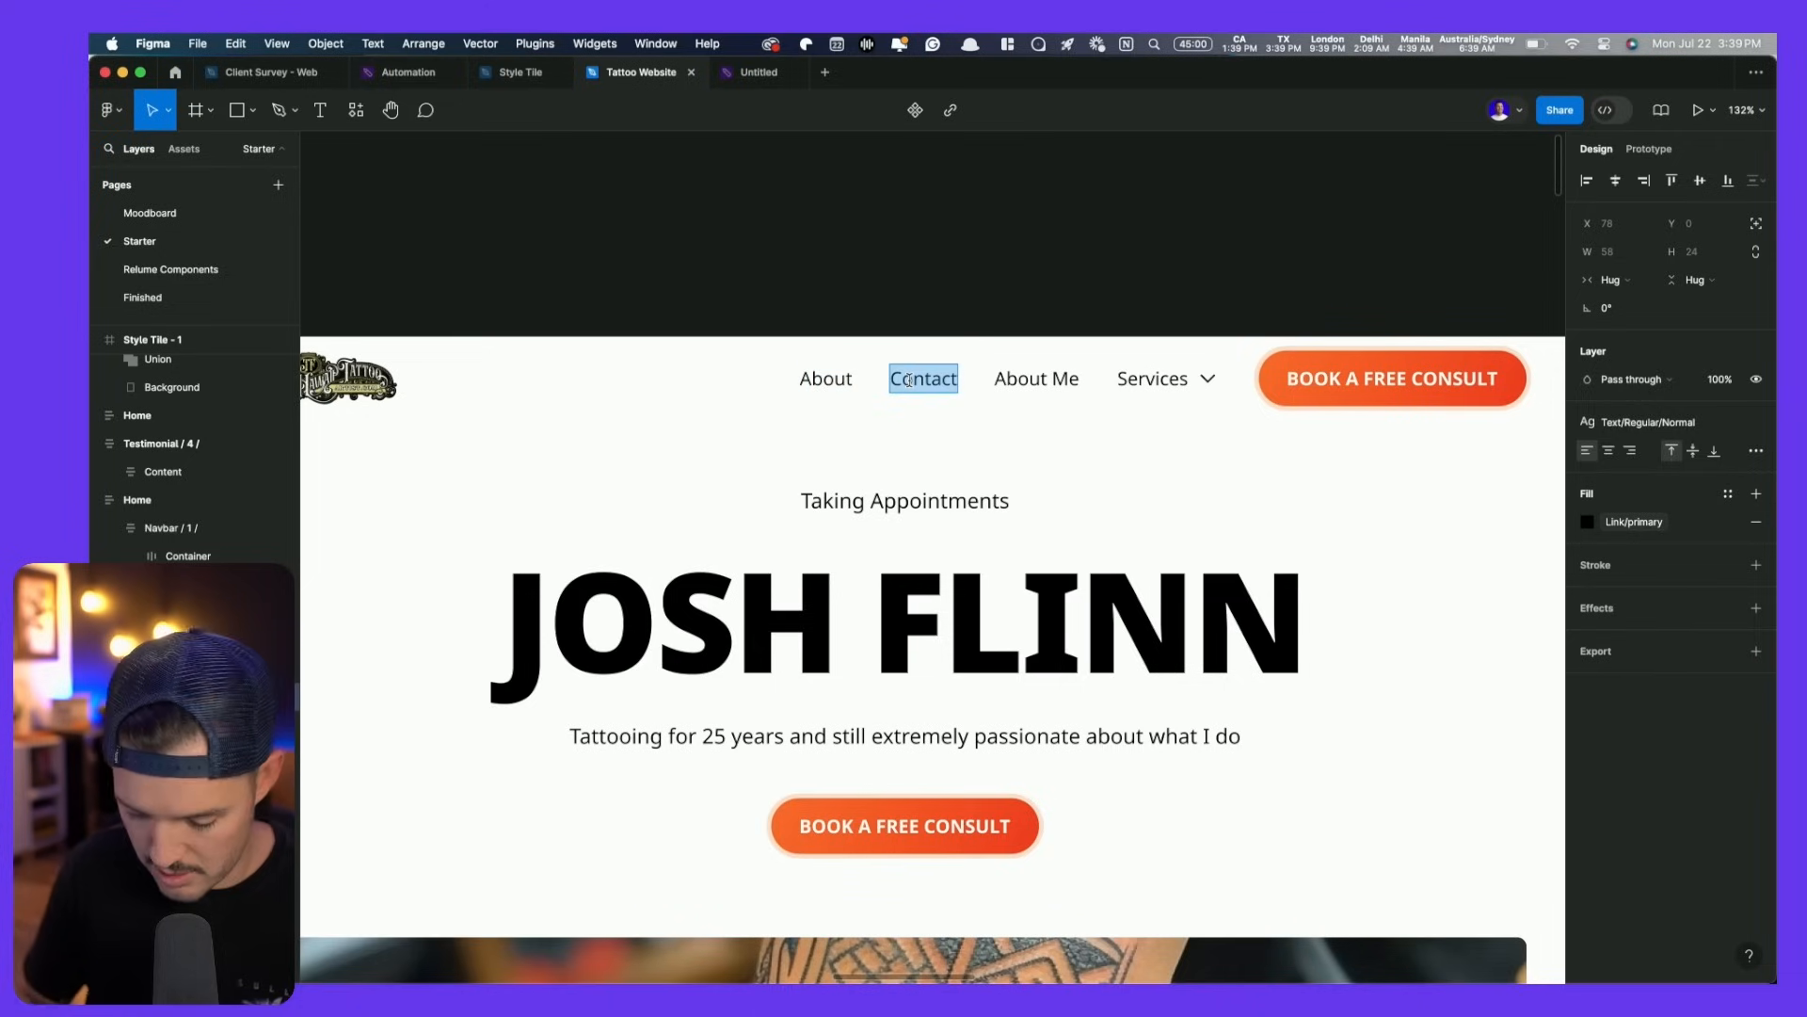
left_click(1000, 380)
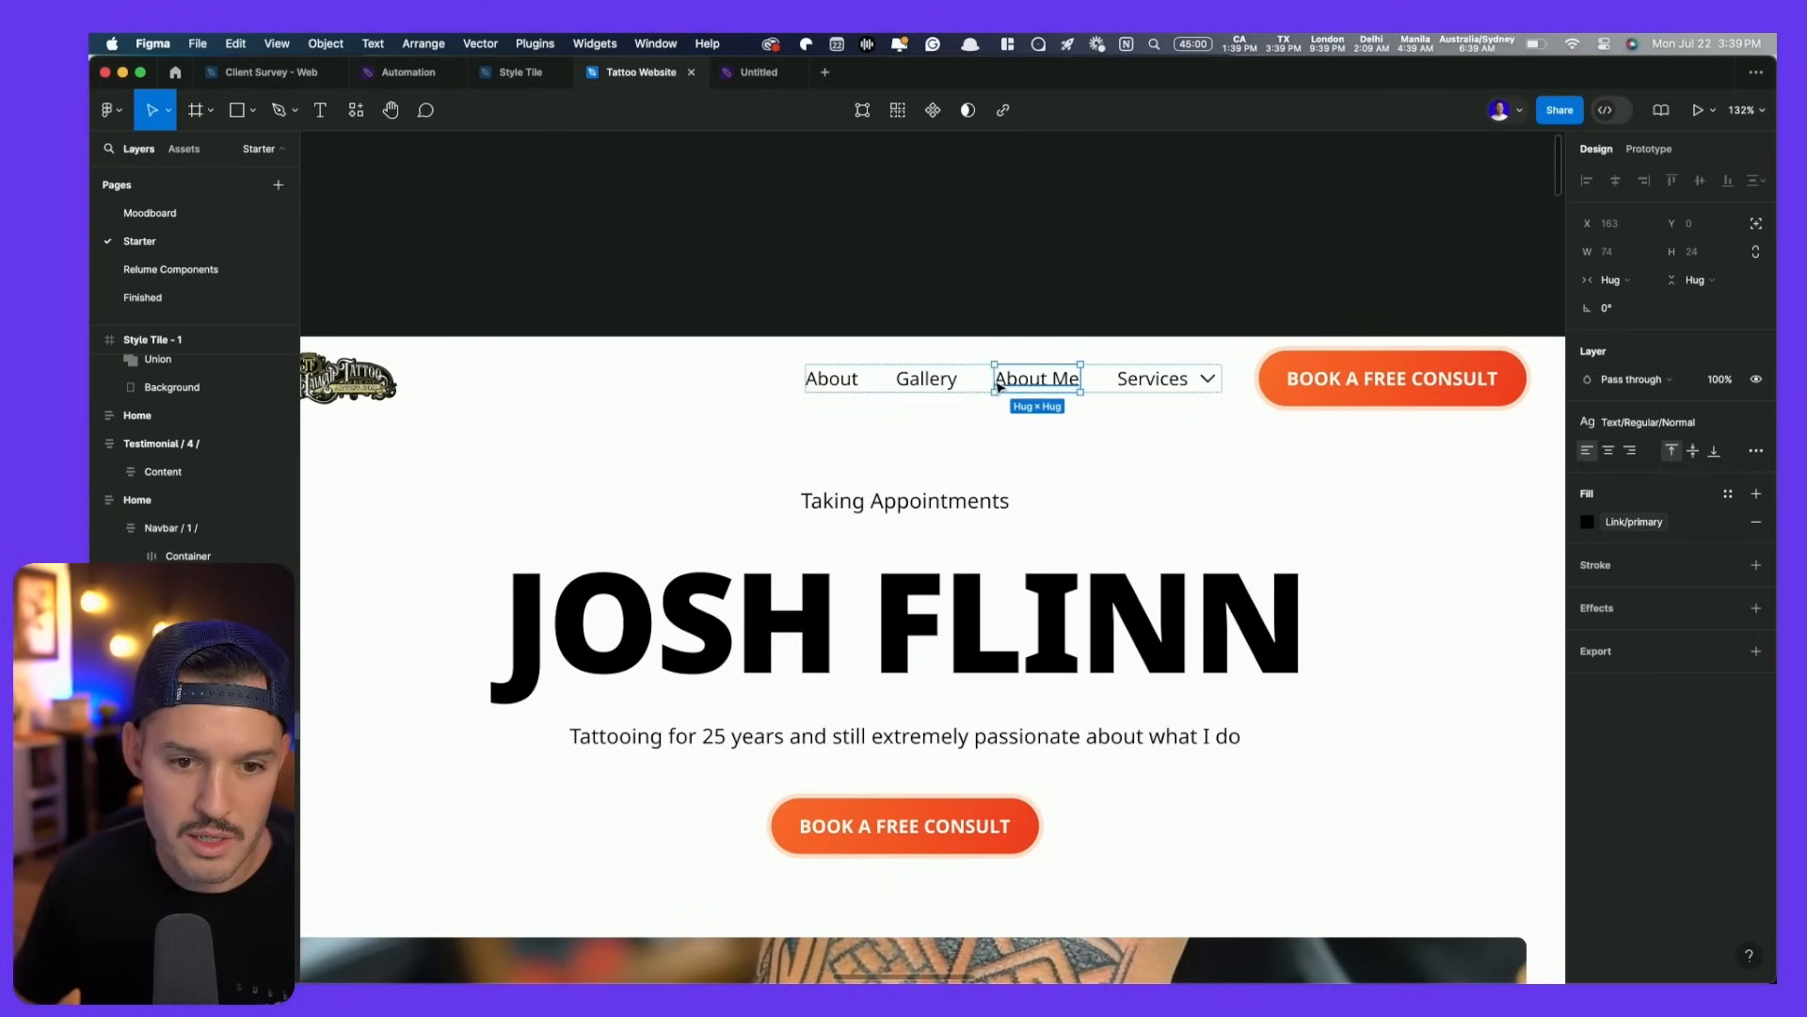
key("Return")
type("Contact")
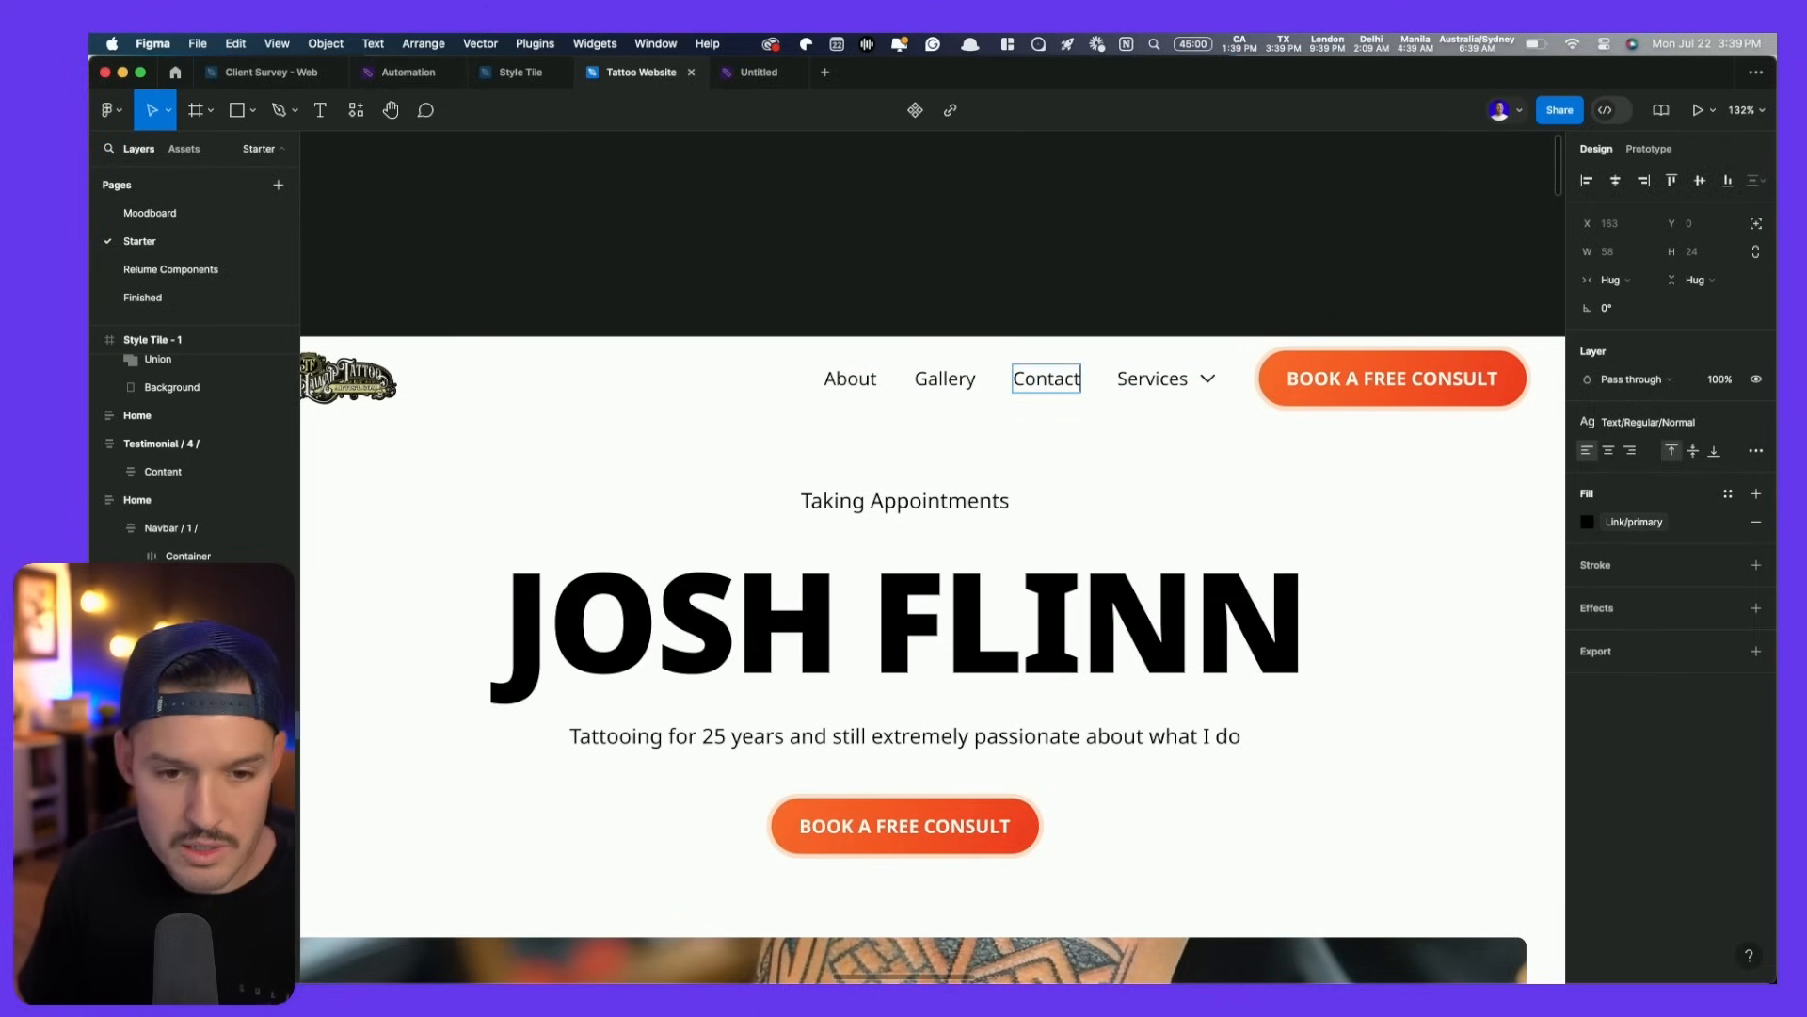
key("Escape")
left_click(1172, 388)
key("Delete")
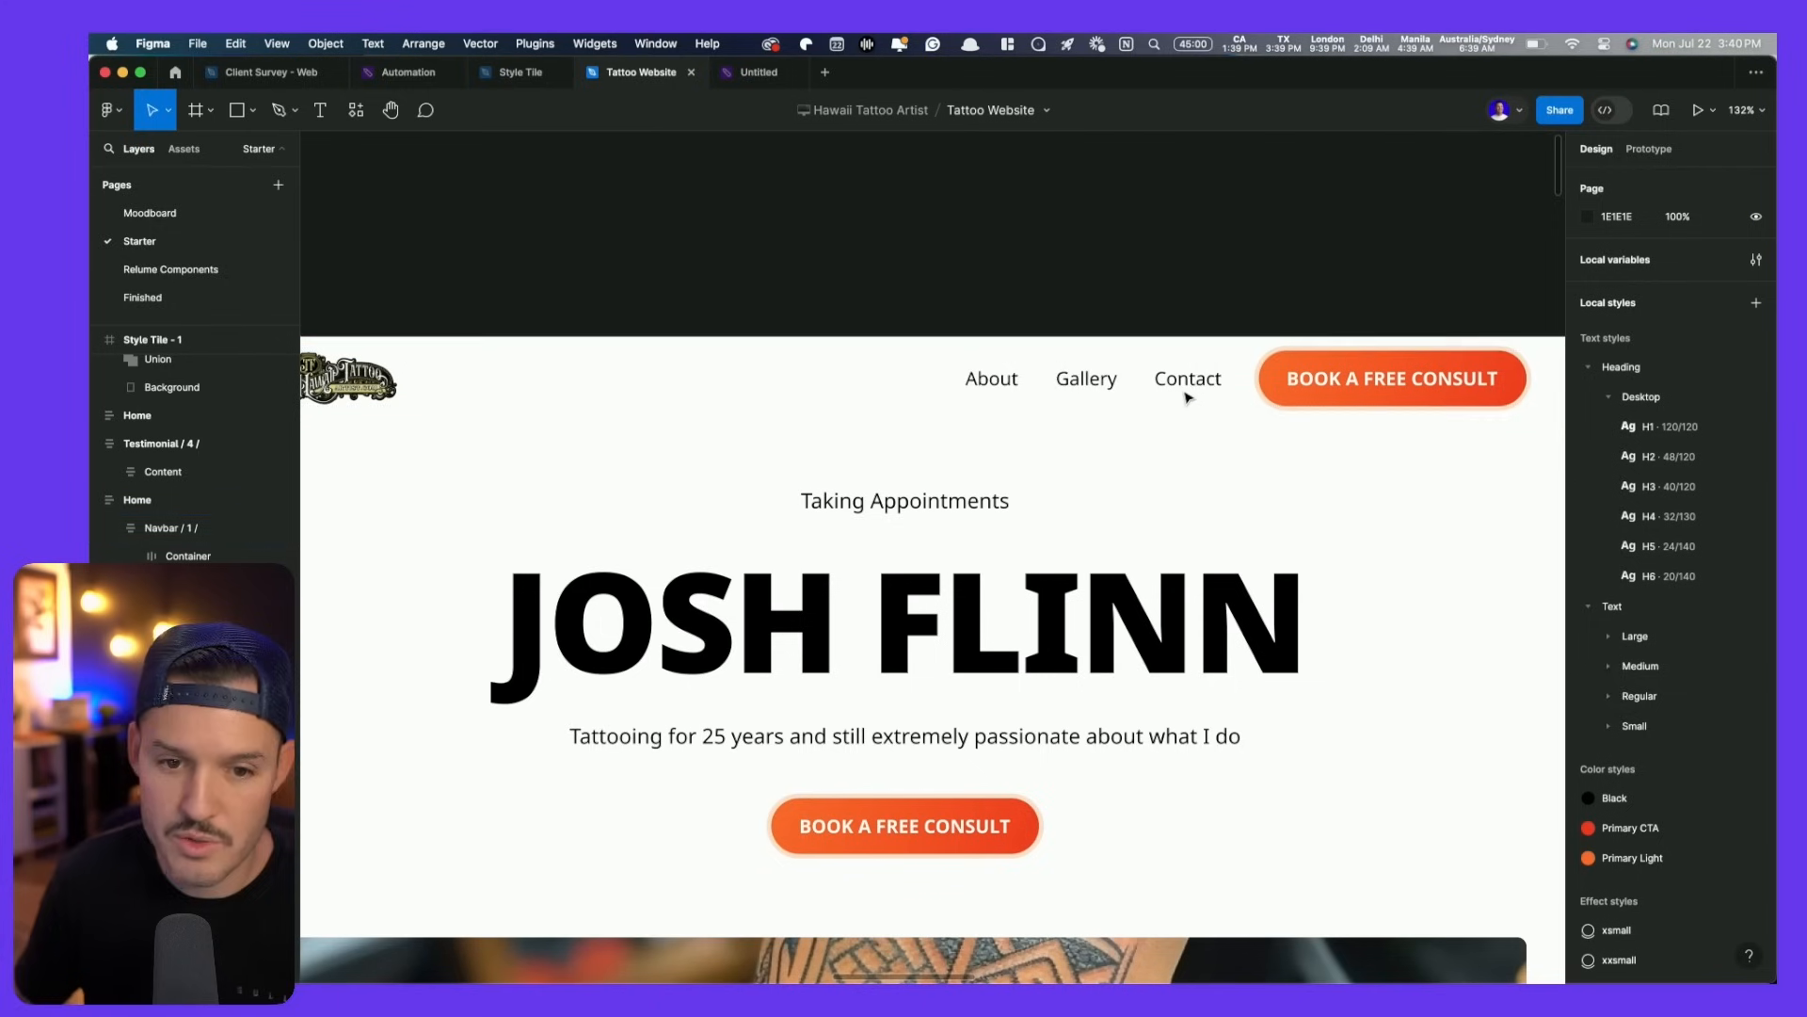
- Paste the faint tribal tattoo pattern from the Assets board into the hero Header frame
scroll(1190, 323, "down", 5)
left_click_drag(1190, 323, 1126, 271)
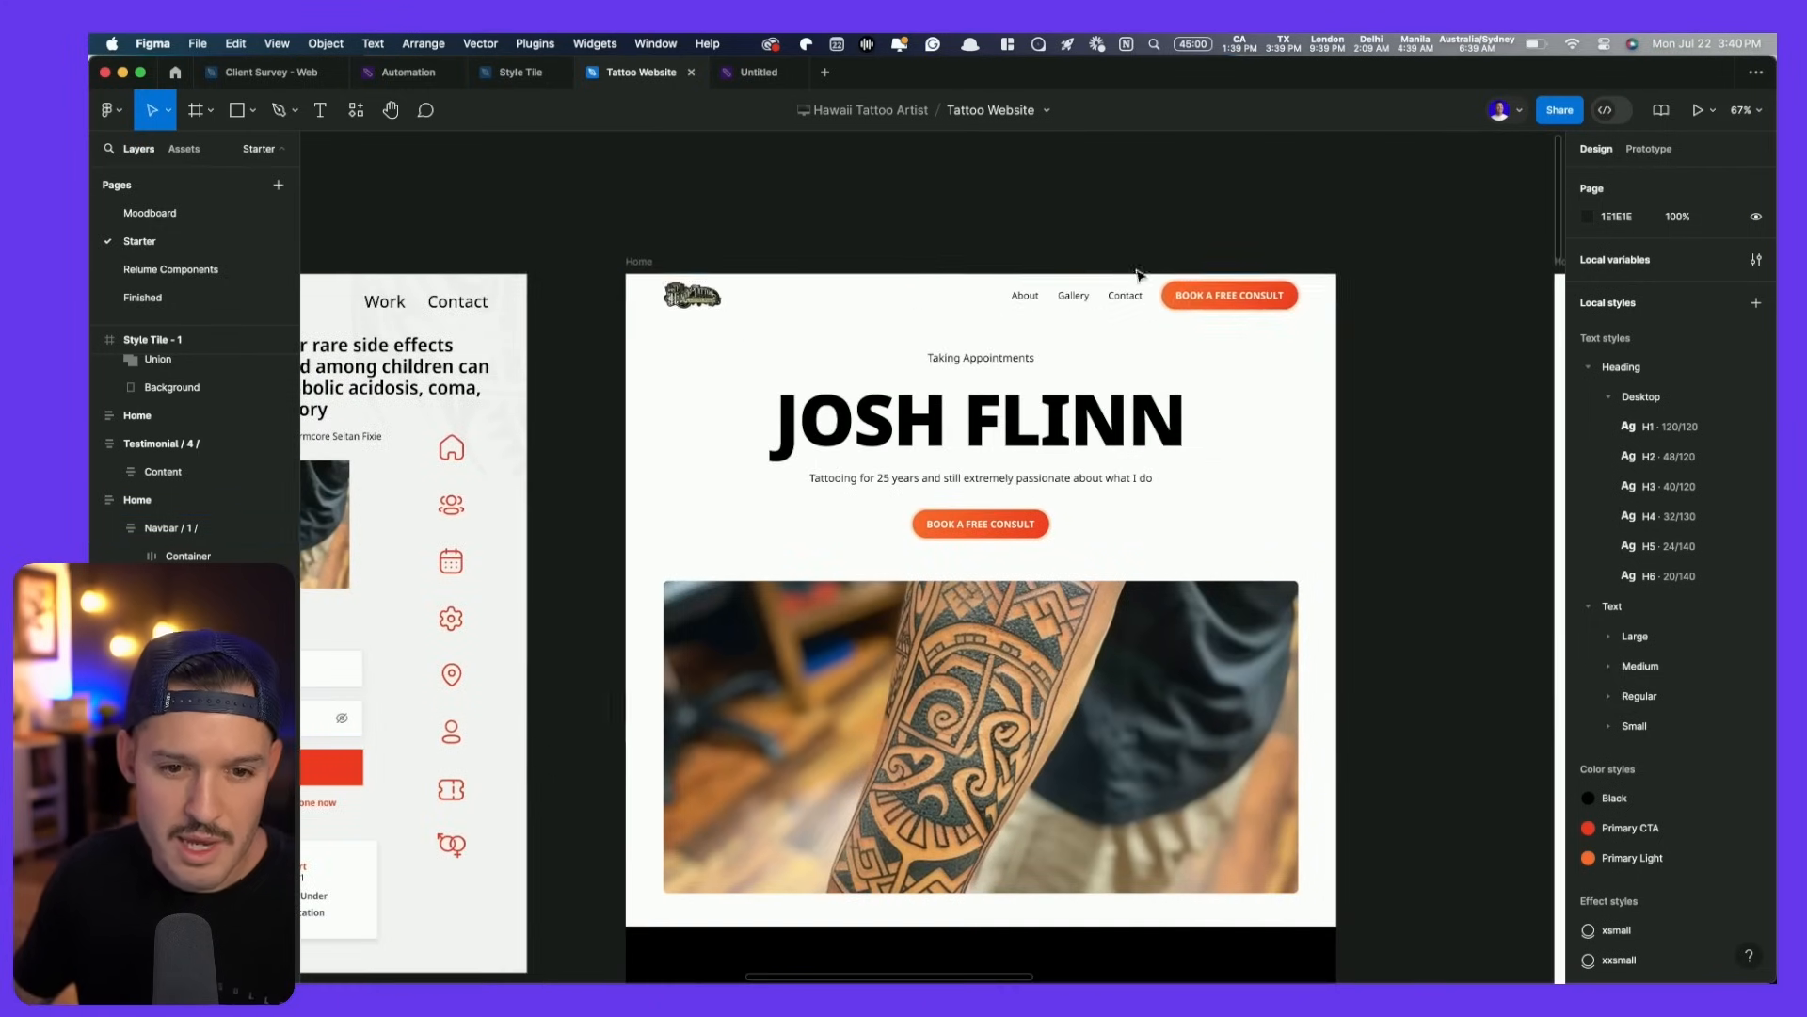
scroll(1167, 351, "left", 10)
scroll(1158, 240, "up", 5)
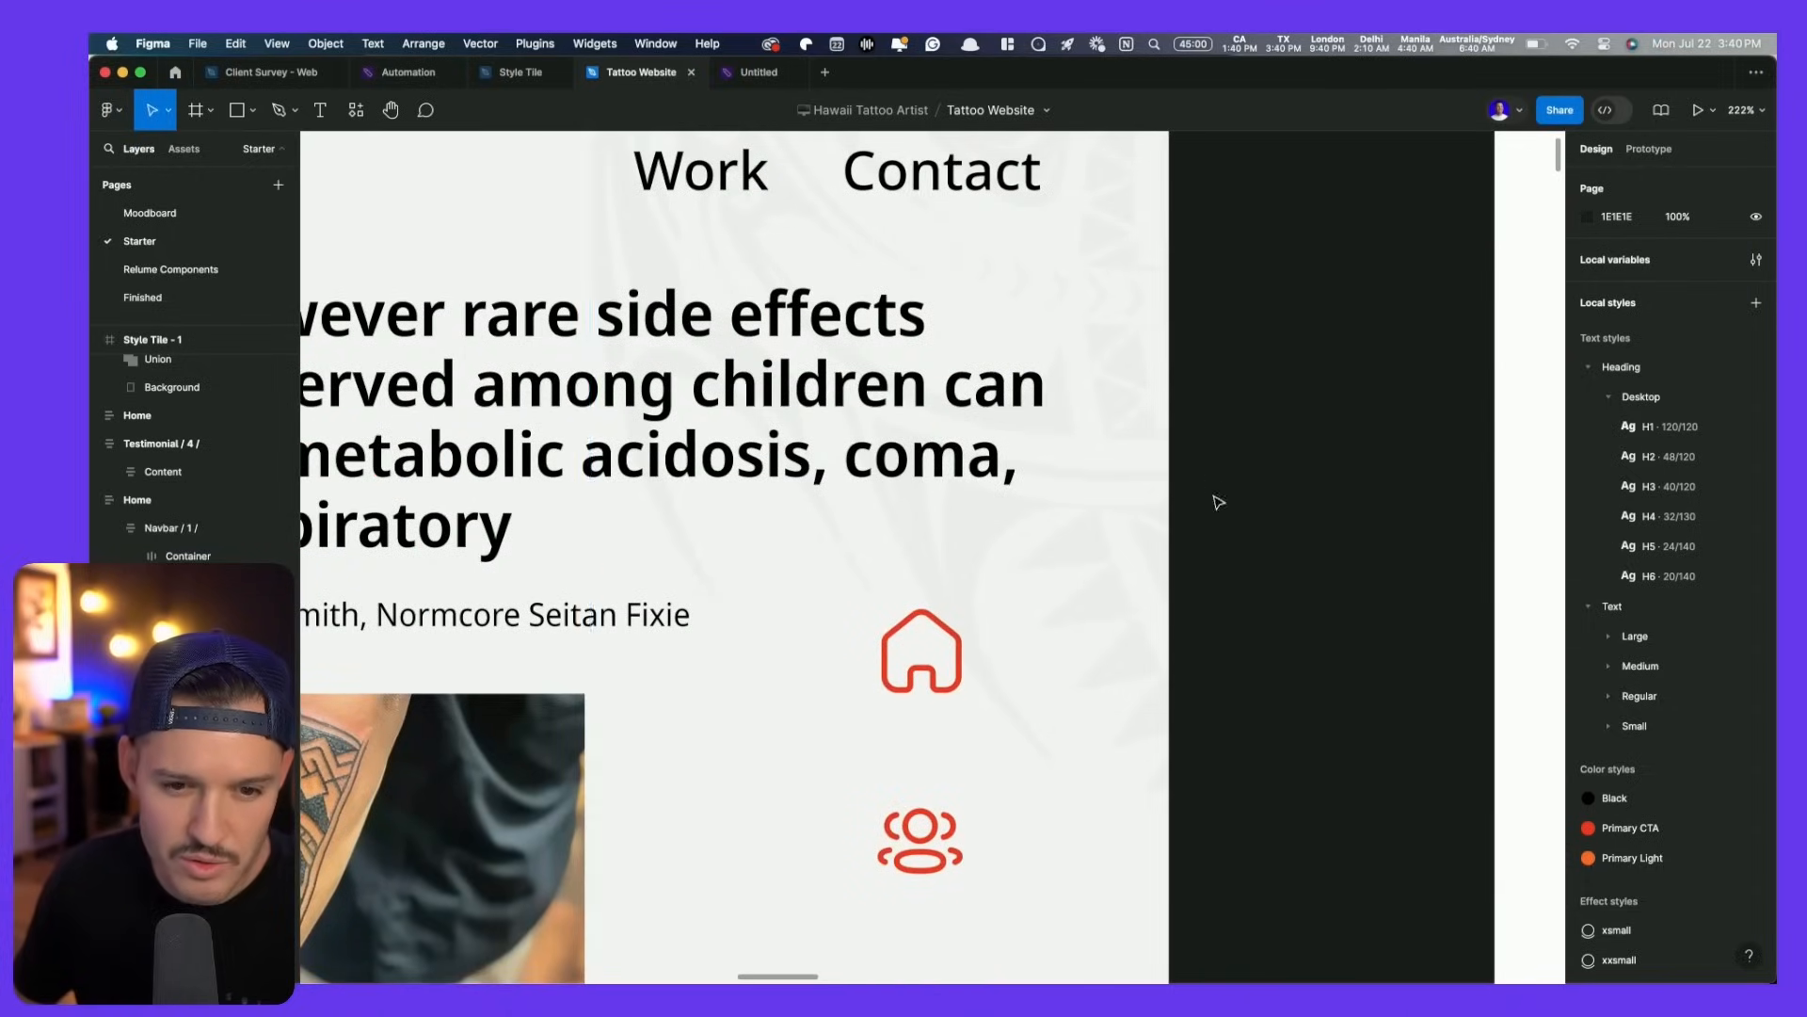
scroll(1214, 275, "down", 8)
scroll(1211, 275, "right", 8)
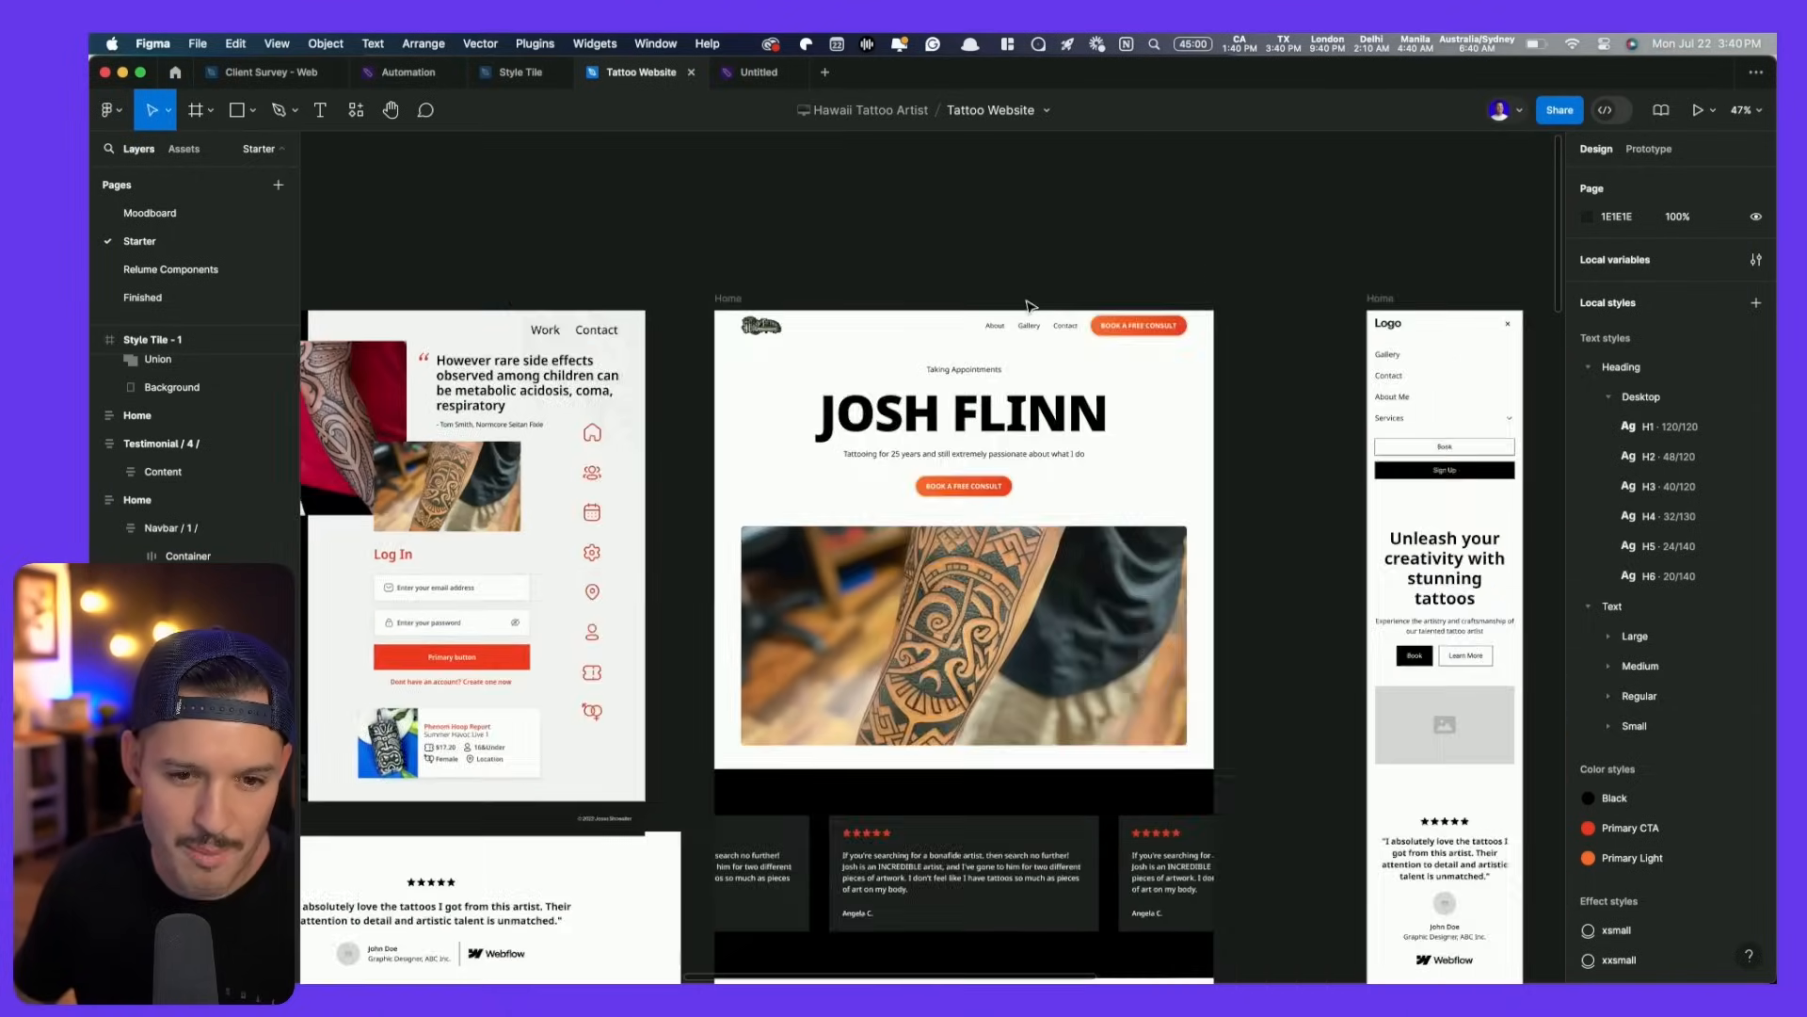
scroll(1167, 282, "down", 6)
left_click(1040, 371)
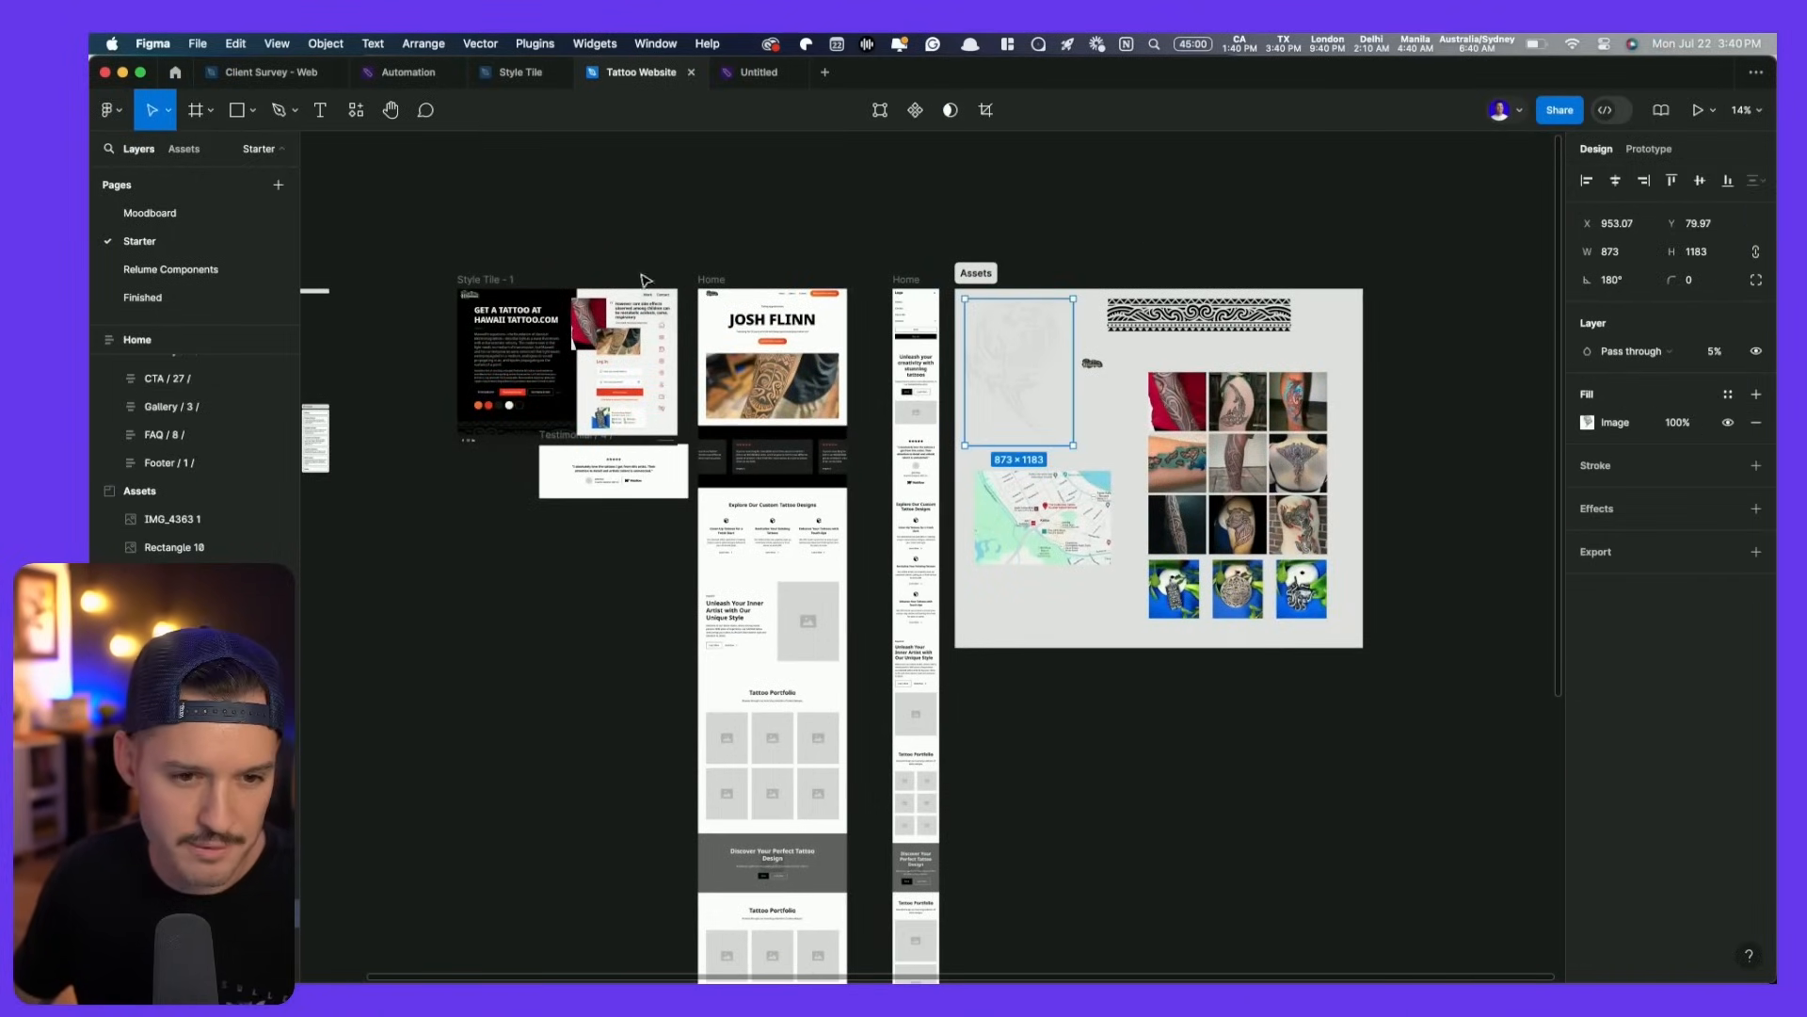
scroll(735, 303, "up", 5)
scroll(1448, 779, "up", 2)
left_click(1183, 509)
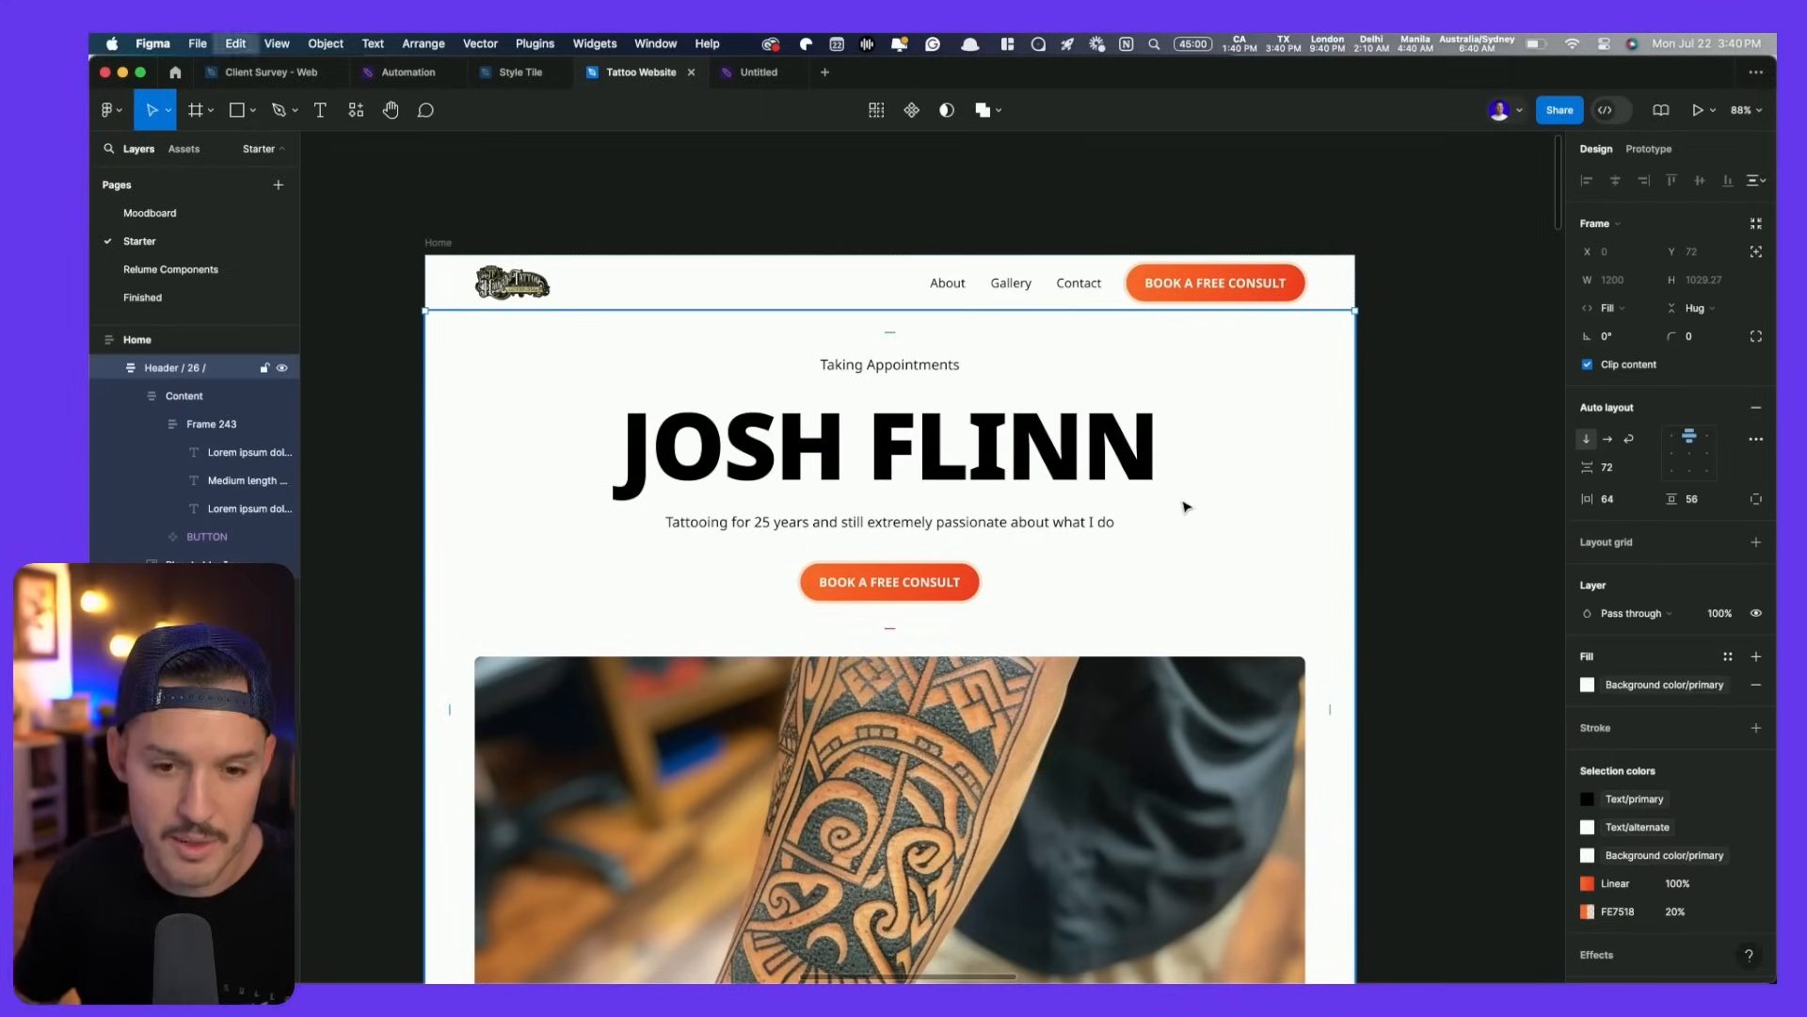
key("super+v")
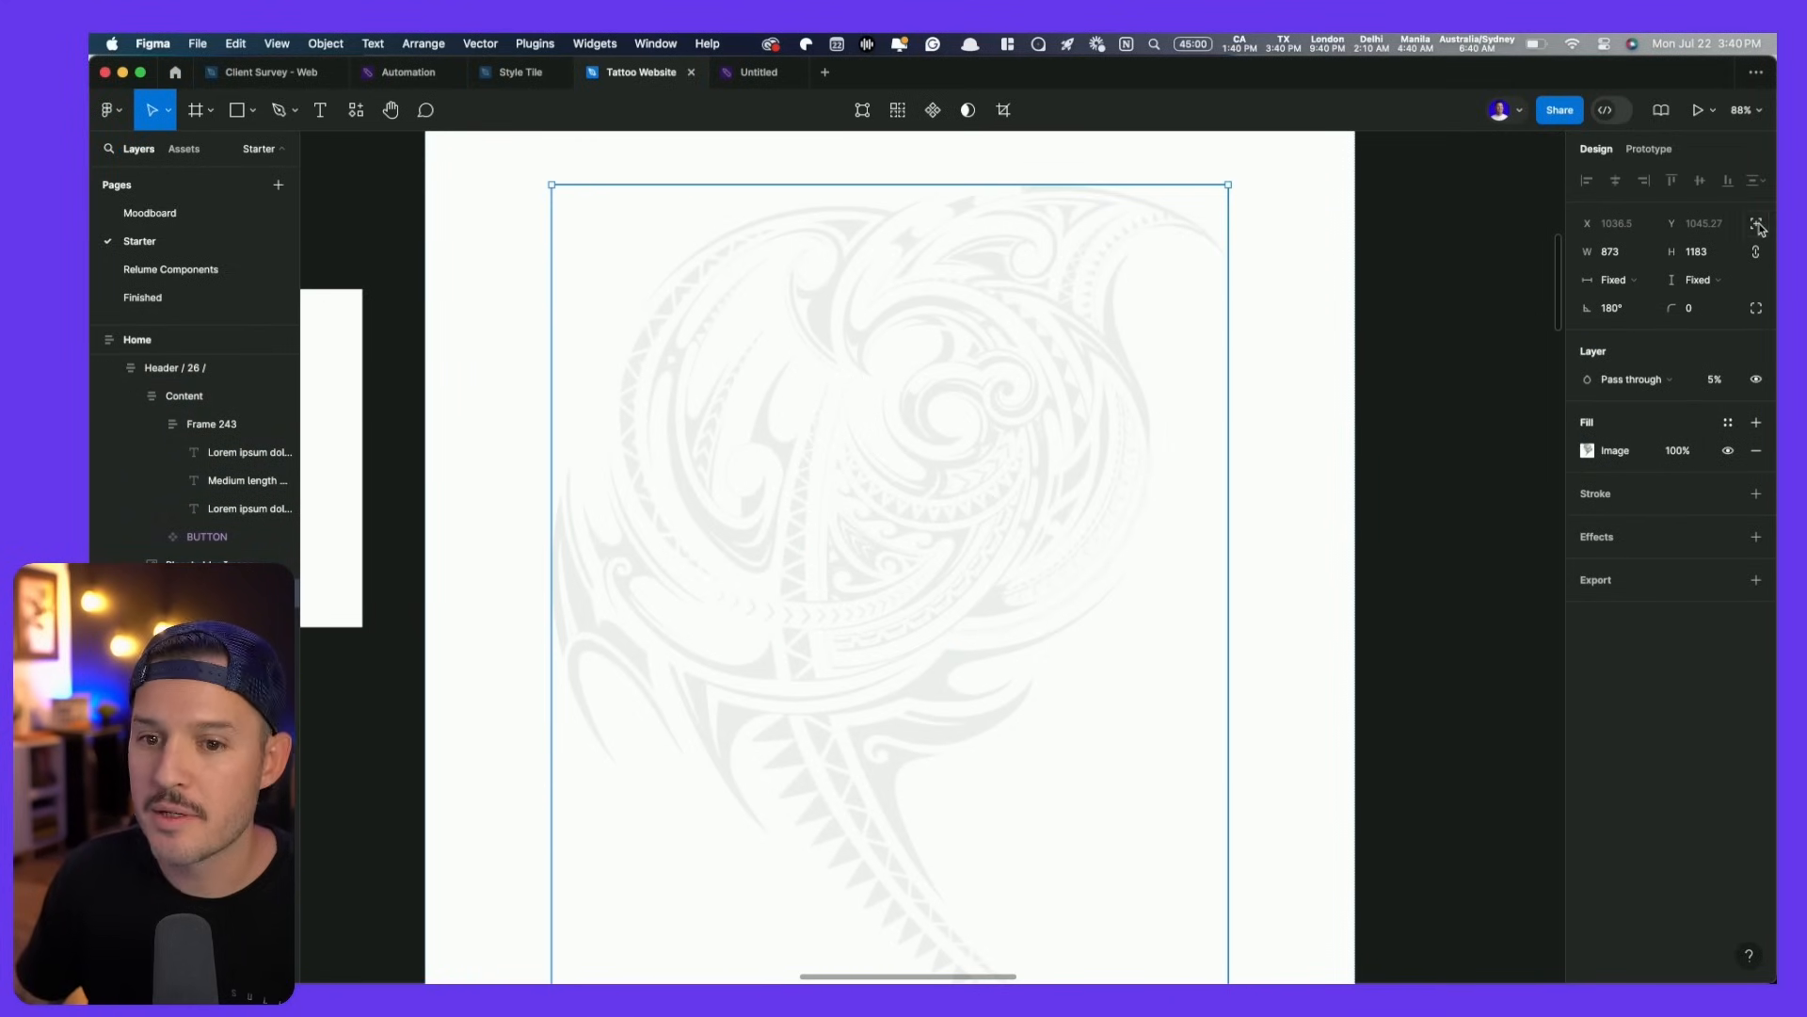
- Give the pattern absolute position at Y 0 and drag it to the right
left_click(1757, 224)
scroll(1194, 586, "up", 6)
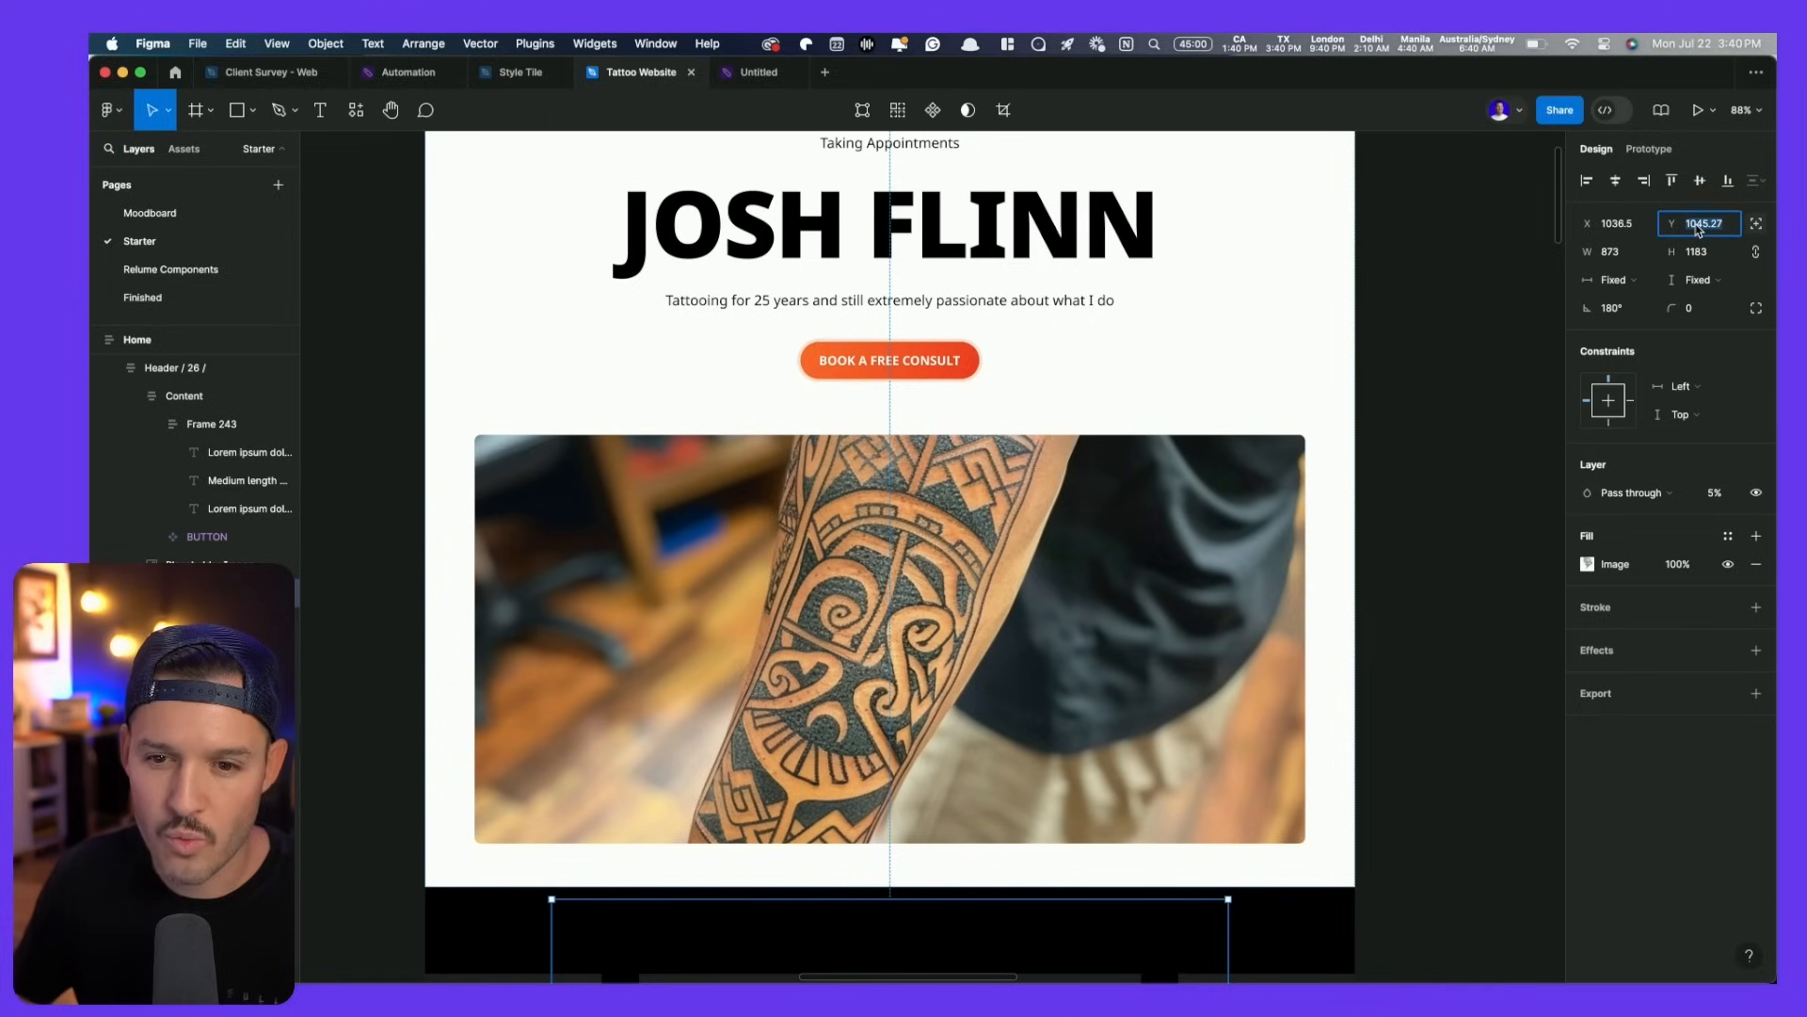
type("0")
key("Return")
scroll(900, 411, "up", 6)
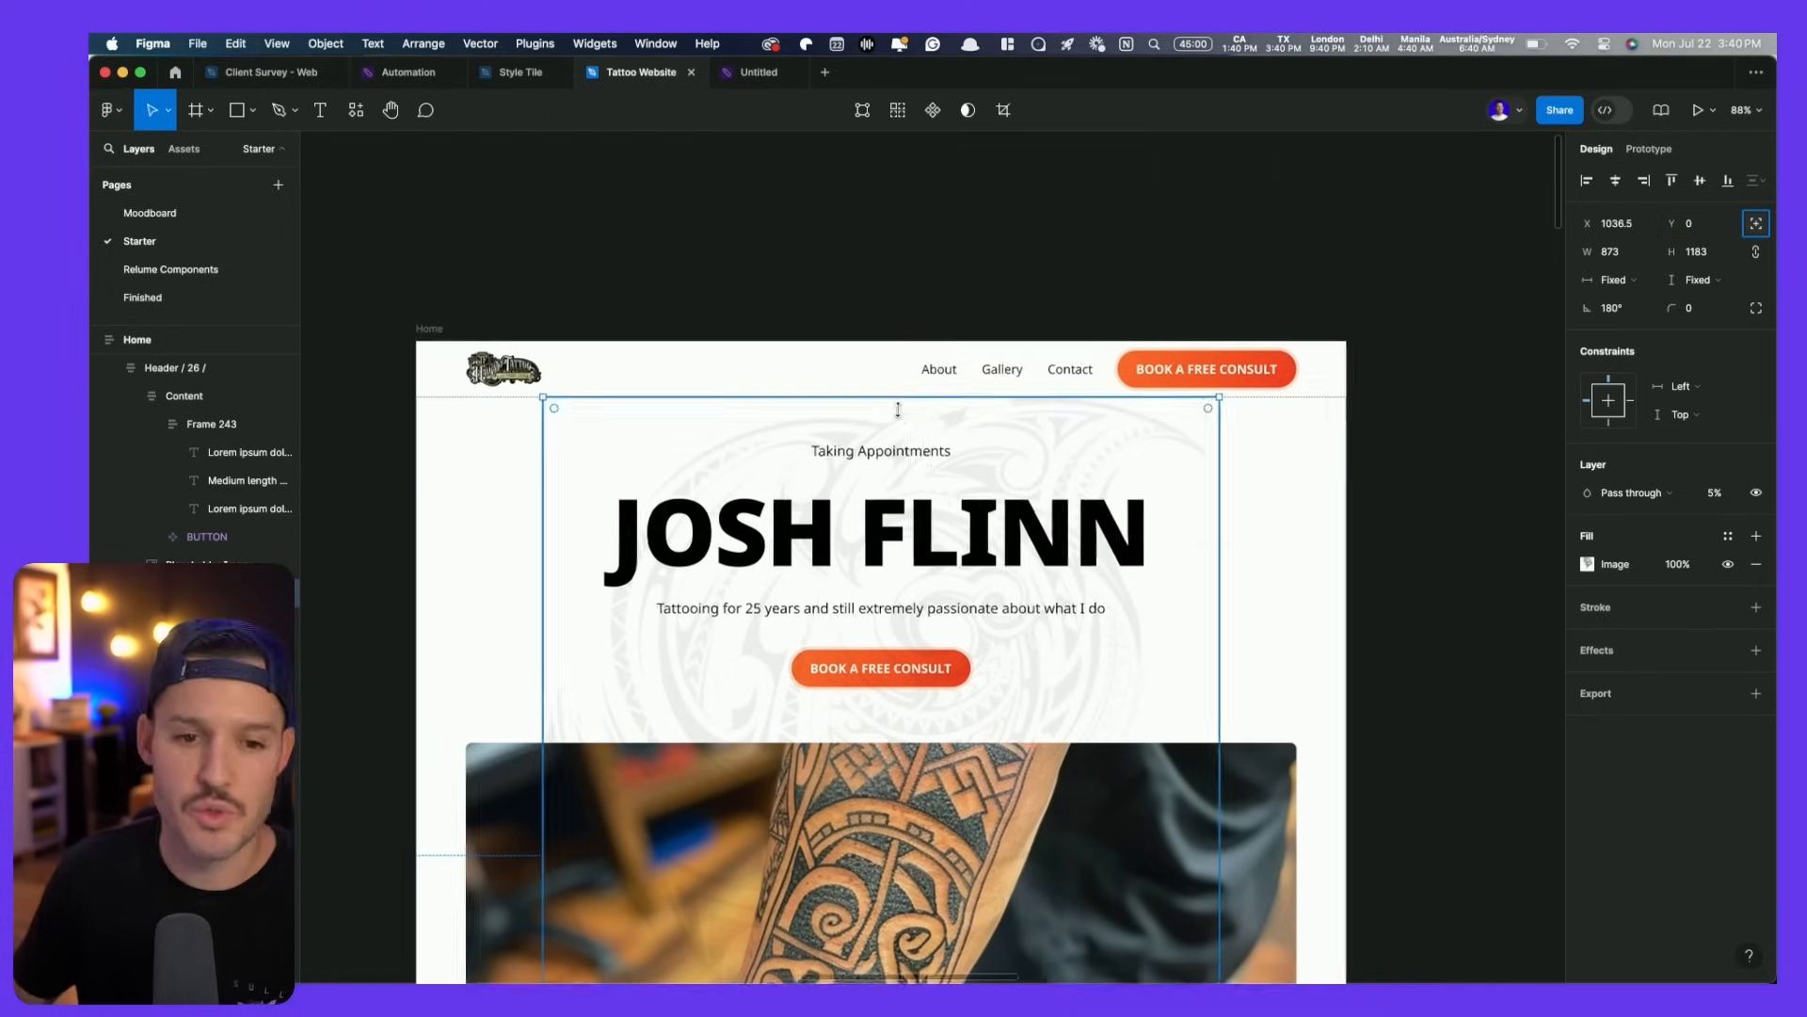
scroll(1009, 477, "down", 6)
left_click_drag(1048, 282, 1271, 194)
- Fill the navbar with the Color Brand/white style and uncheck Clip content on the hero frame
left_click(720, 198)
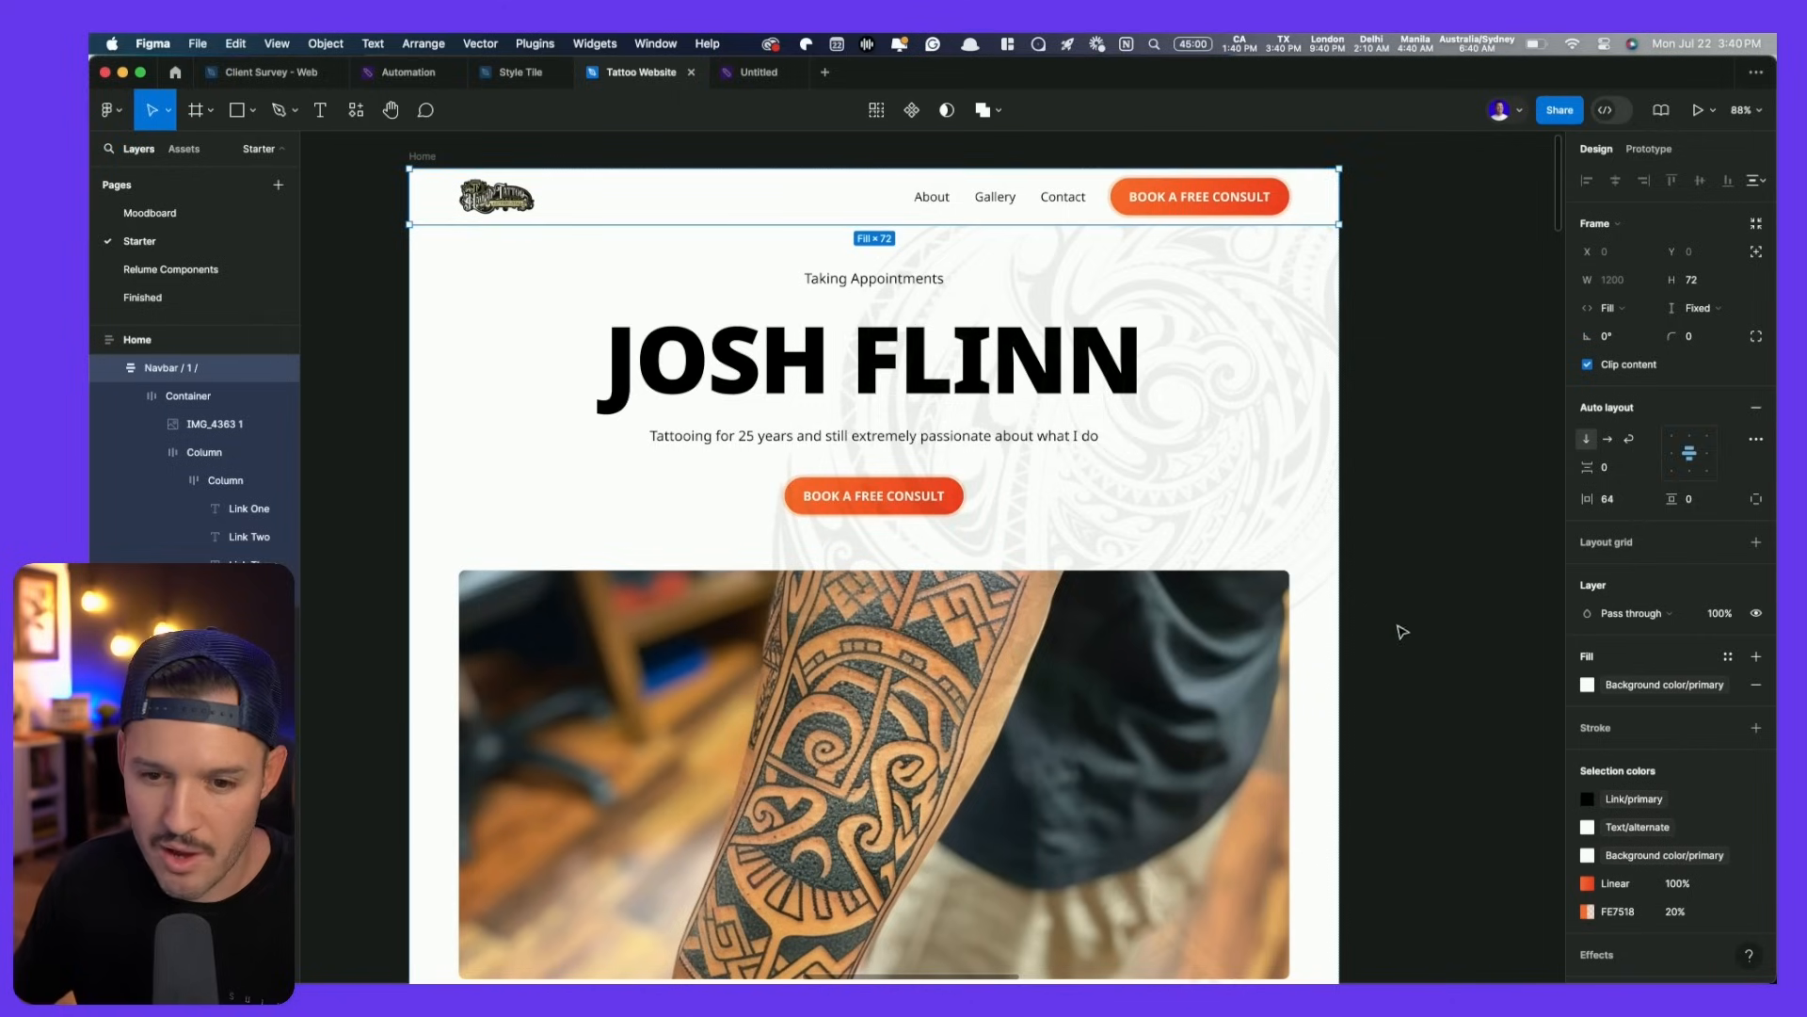
left_click(1755, 690)
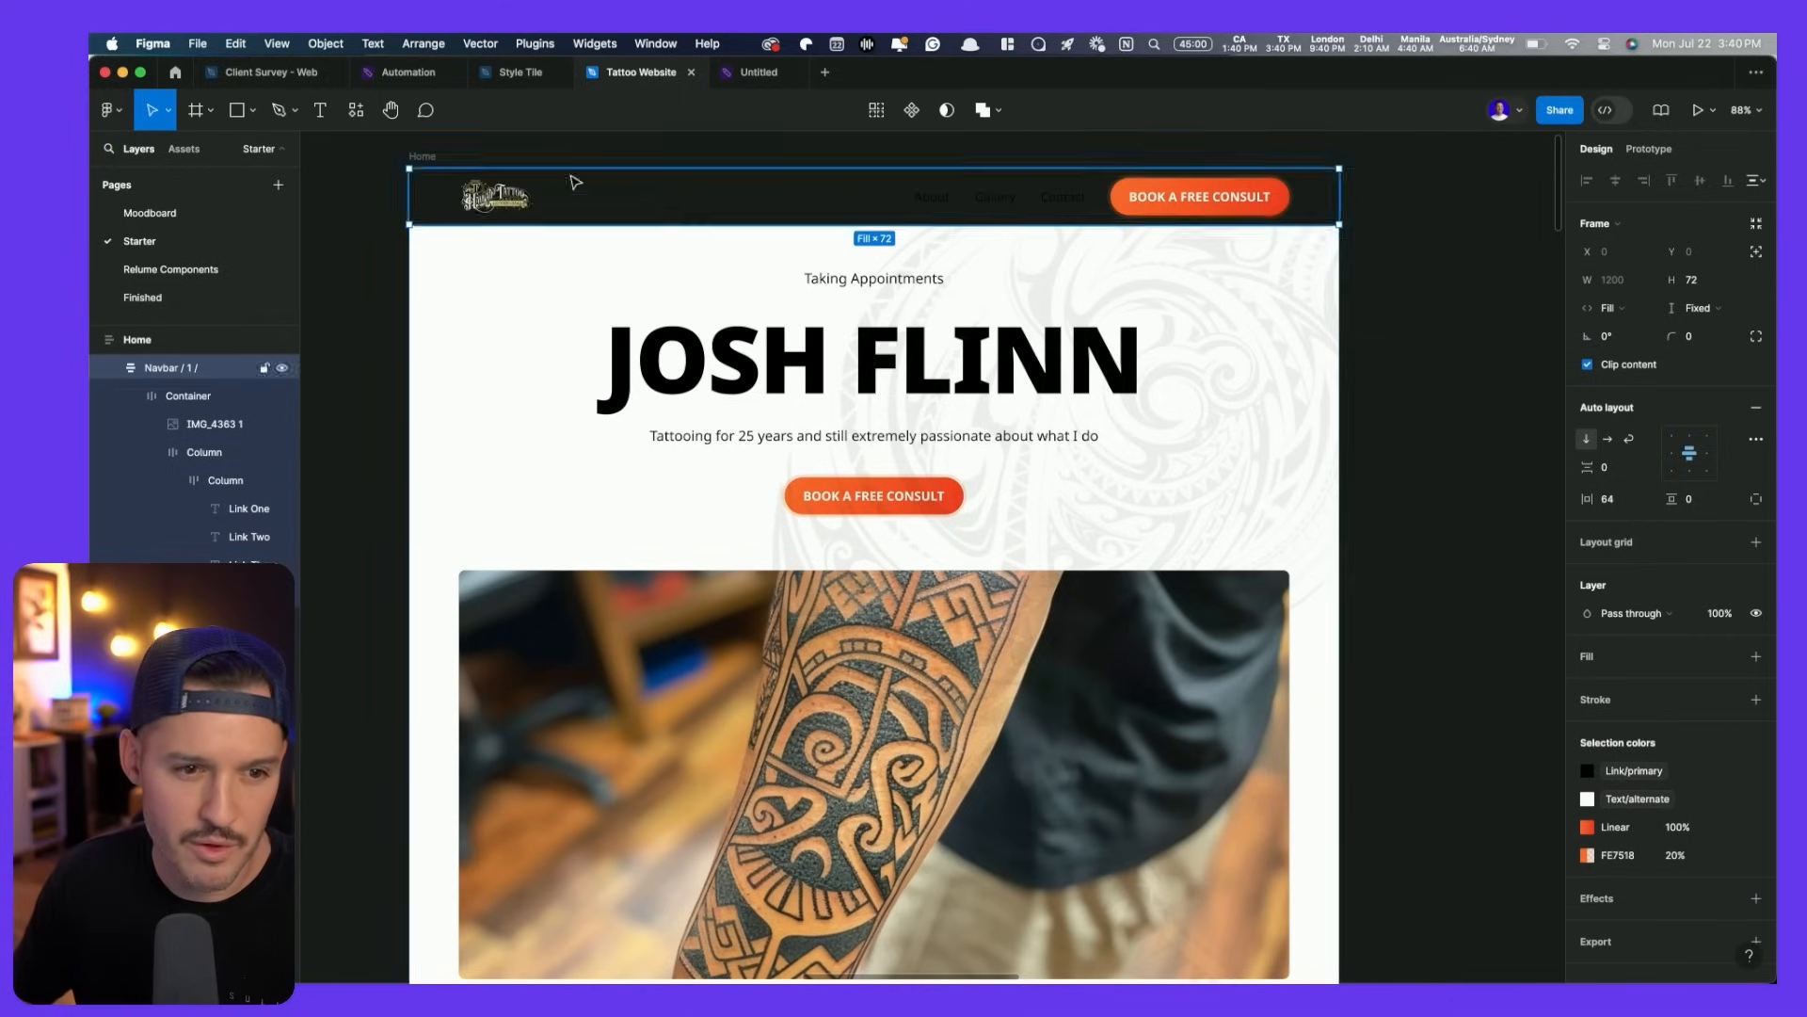
key("Escape")
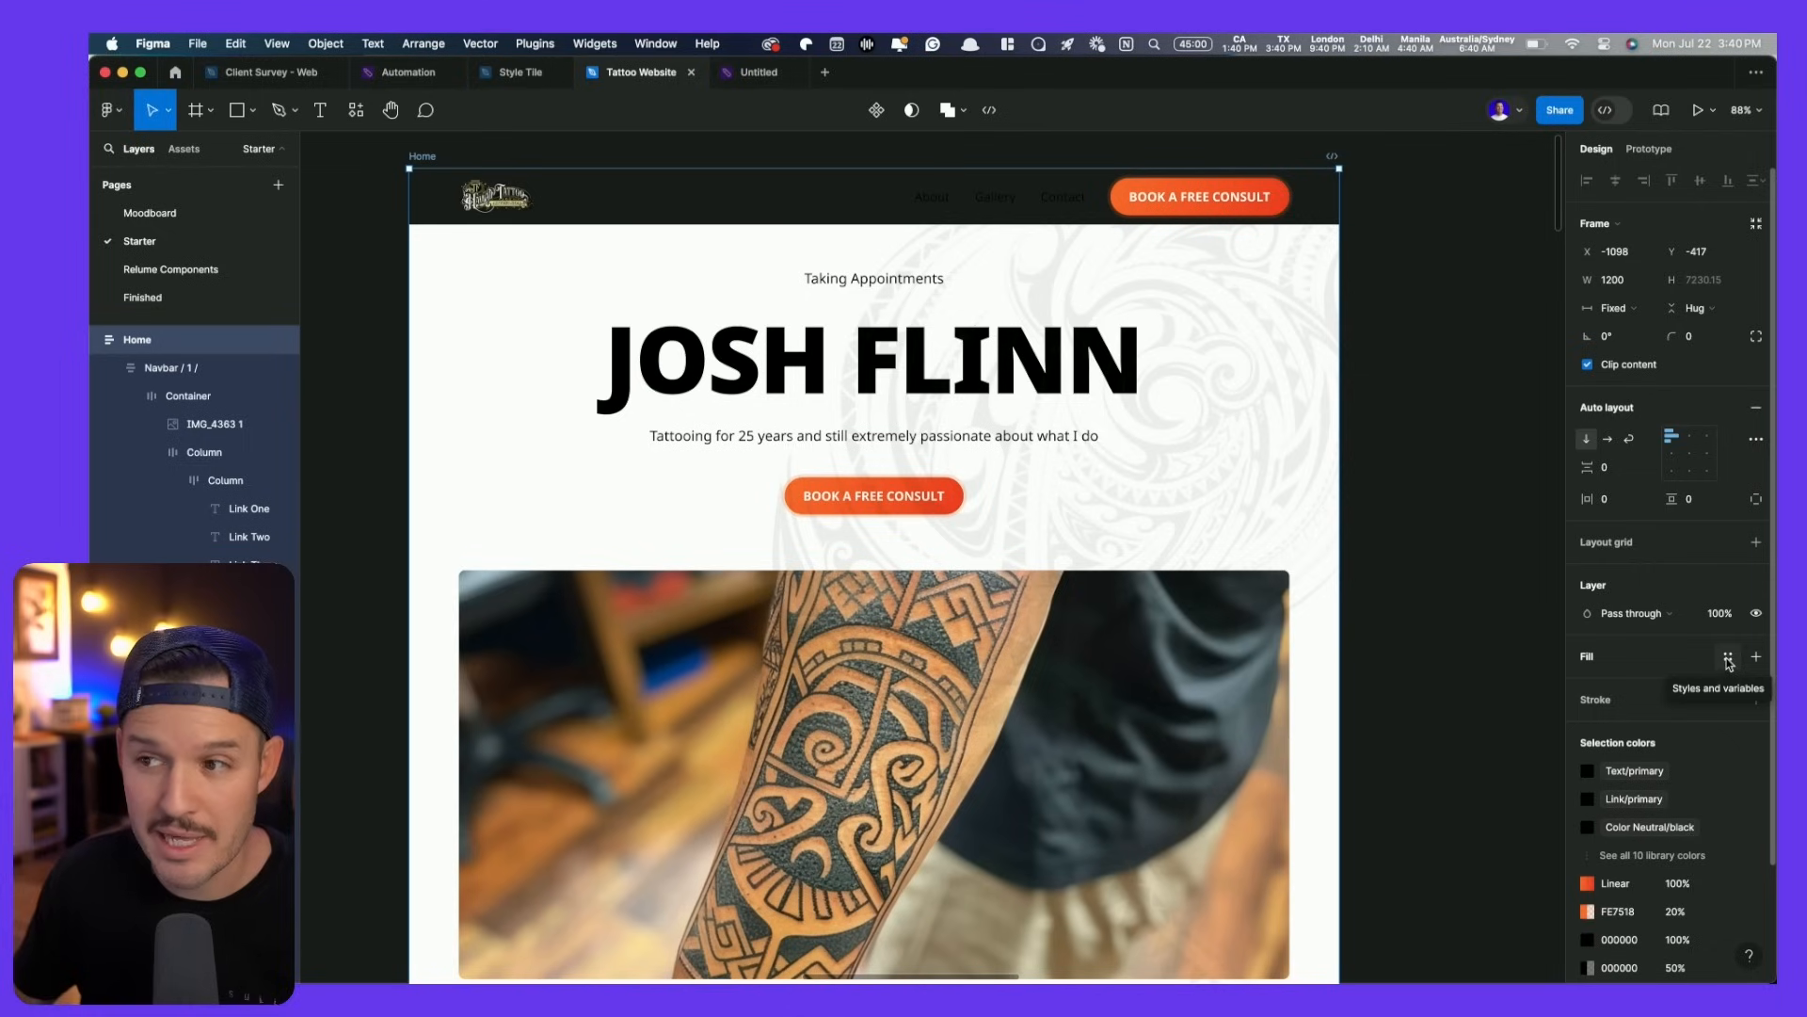
left_click(1728, 659)
left_click(1435, 865)
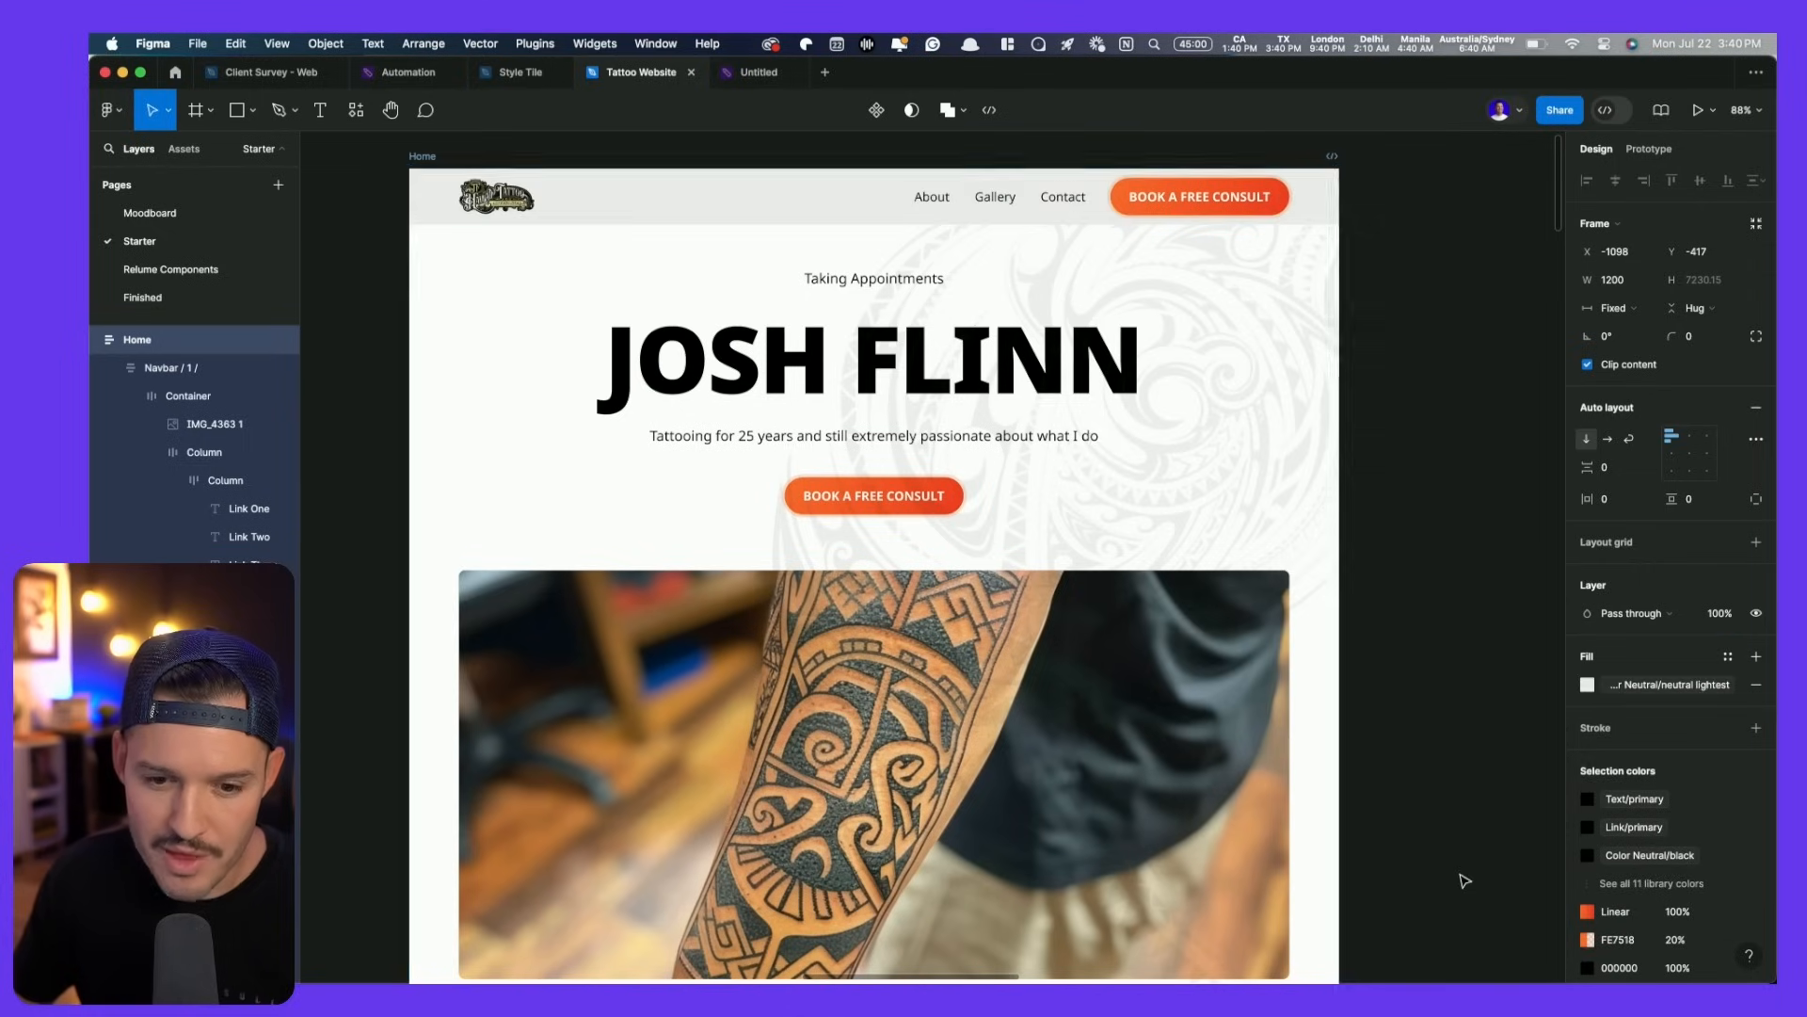
left_click(1659, 696)
scroll(1460, 828, "down", 2)
left_click(1445, 841)
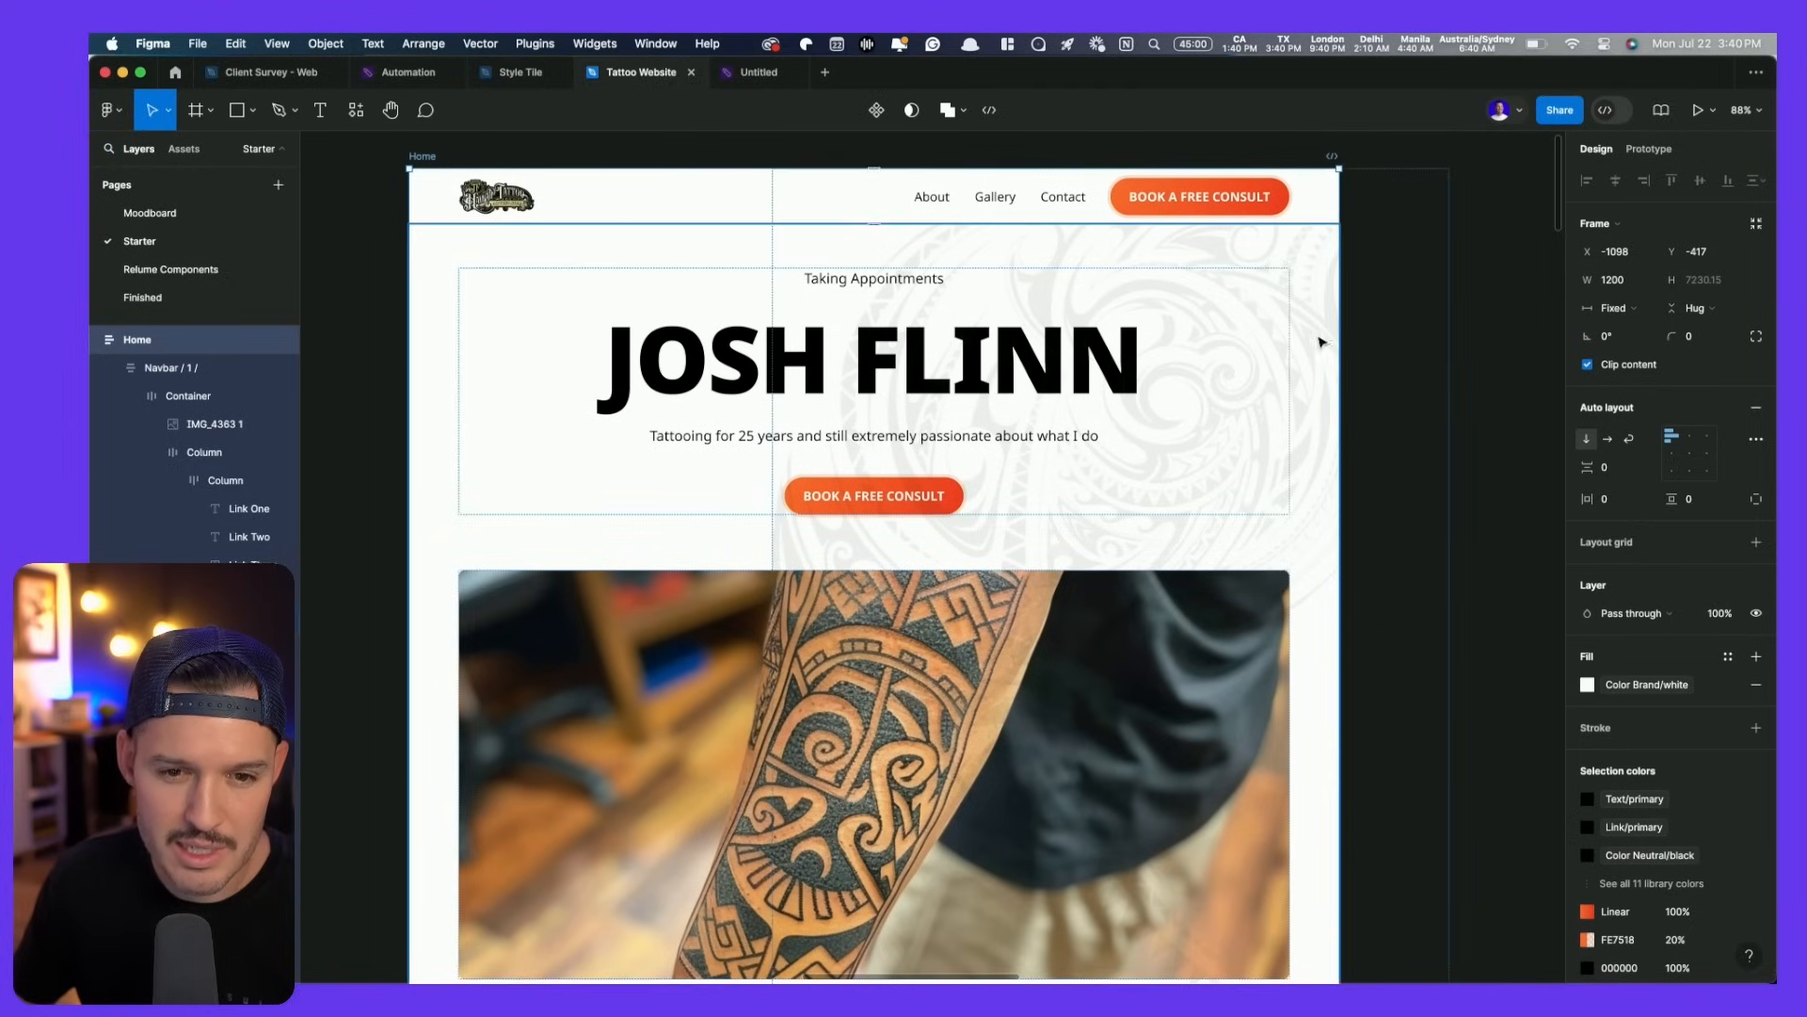
left_click(1170, 336)
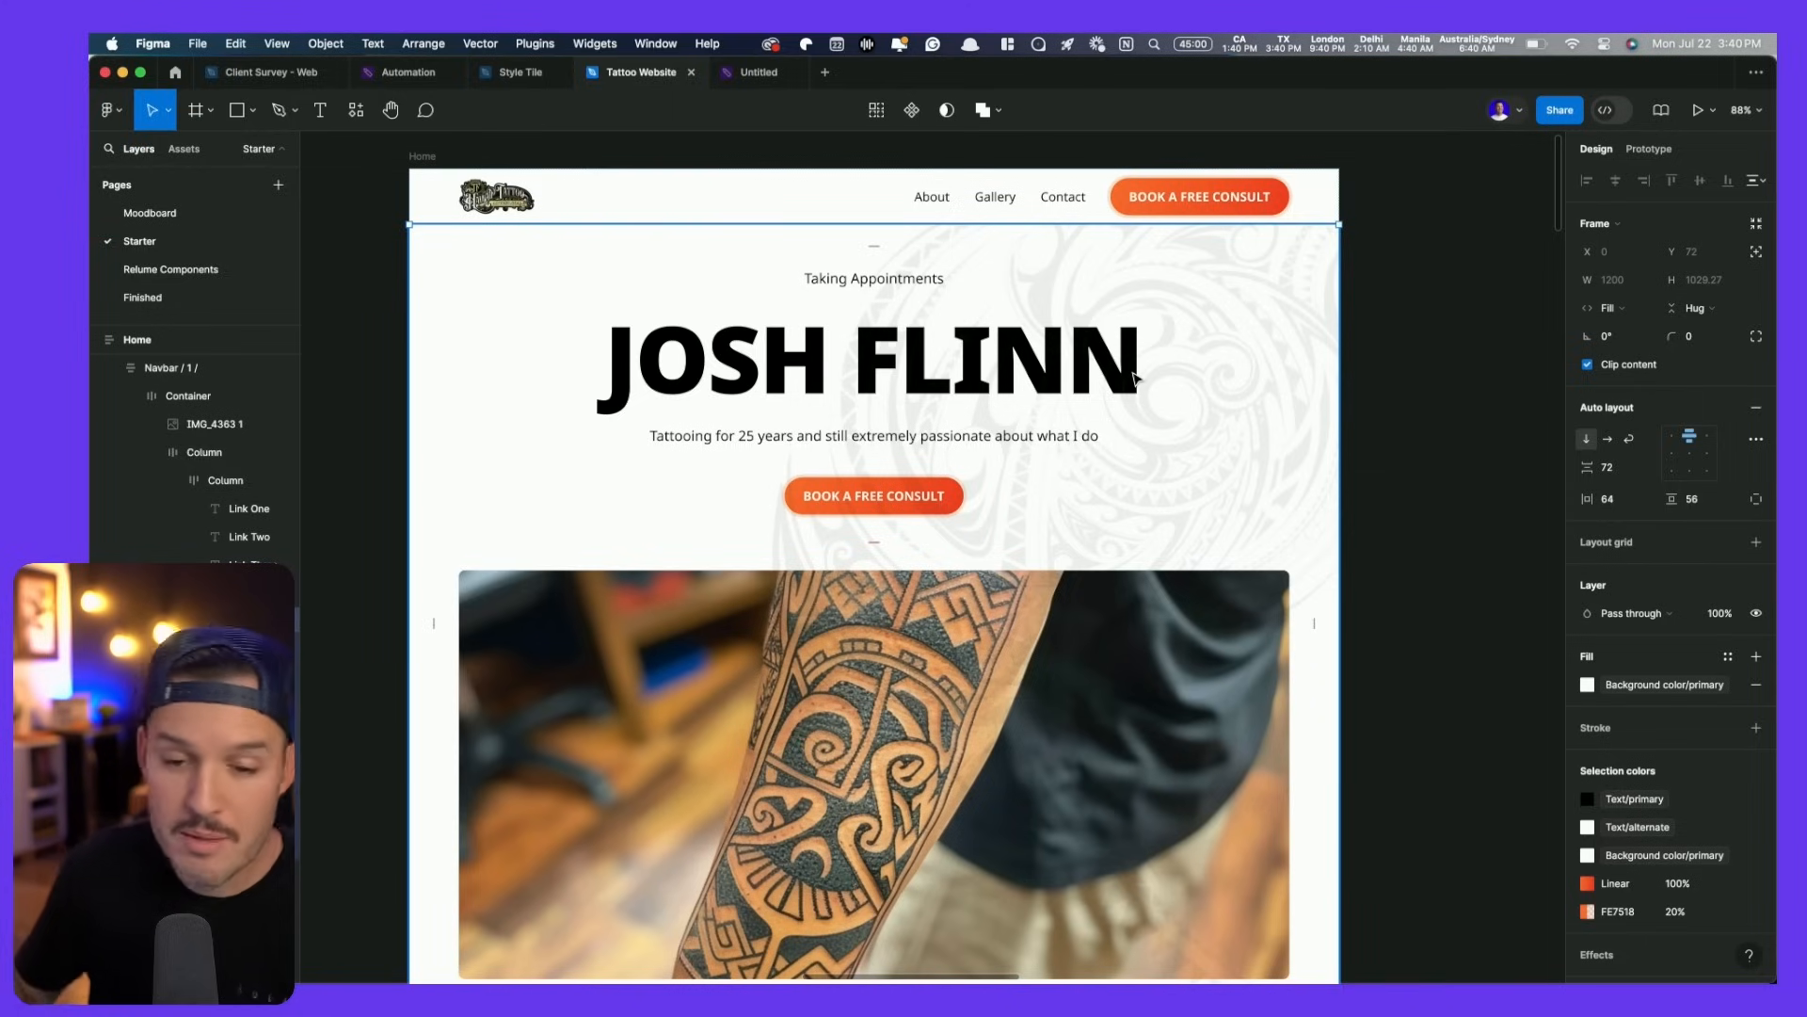
left_click(1587, 364)
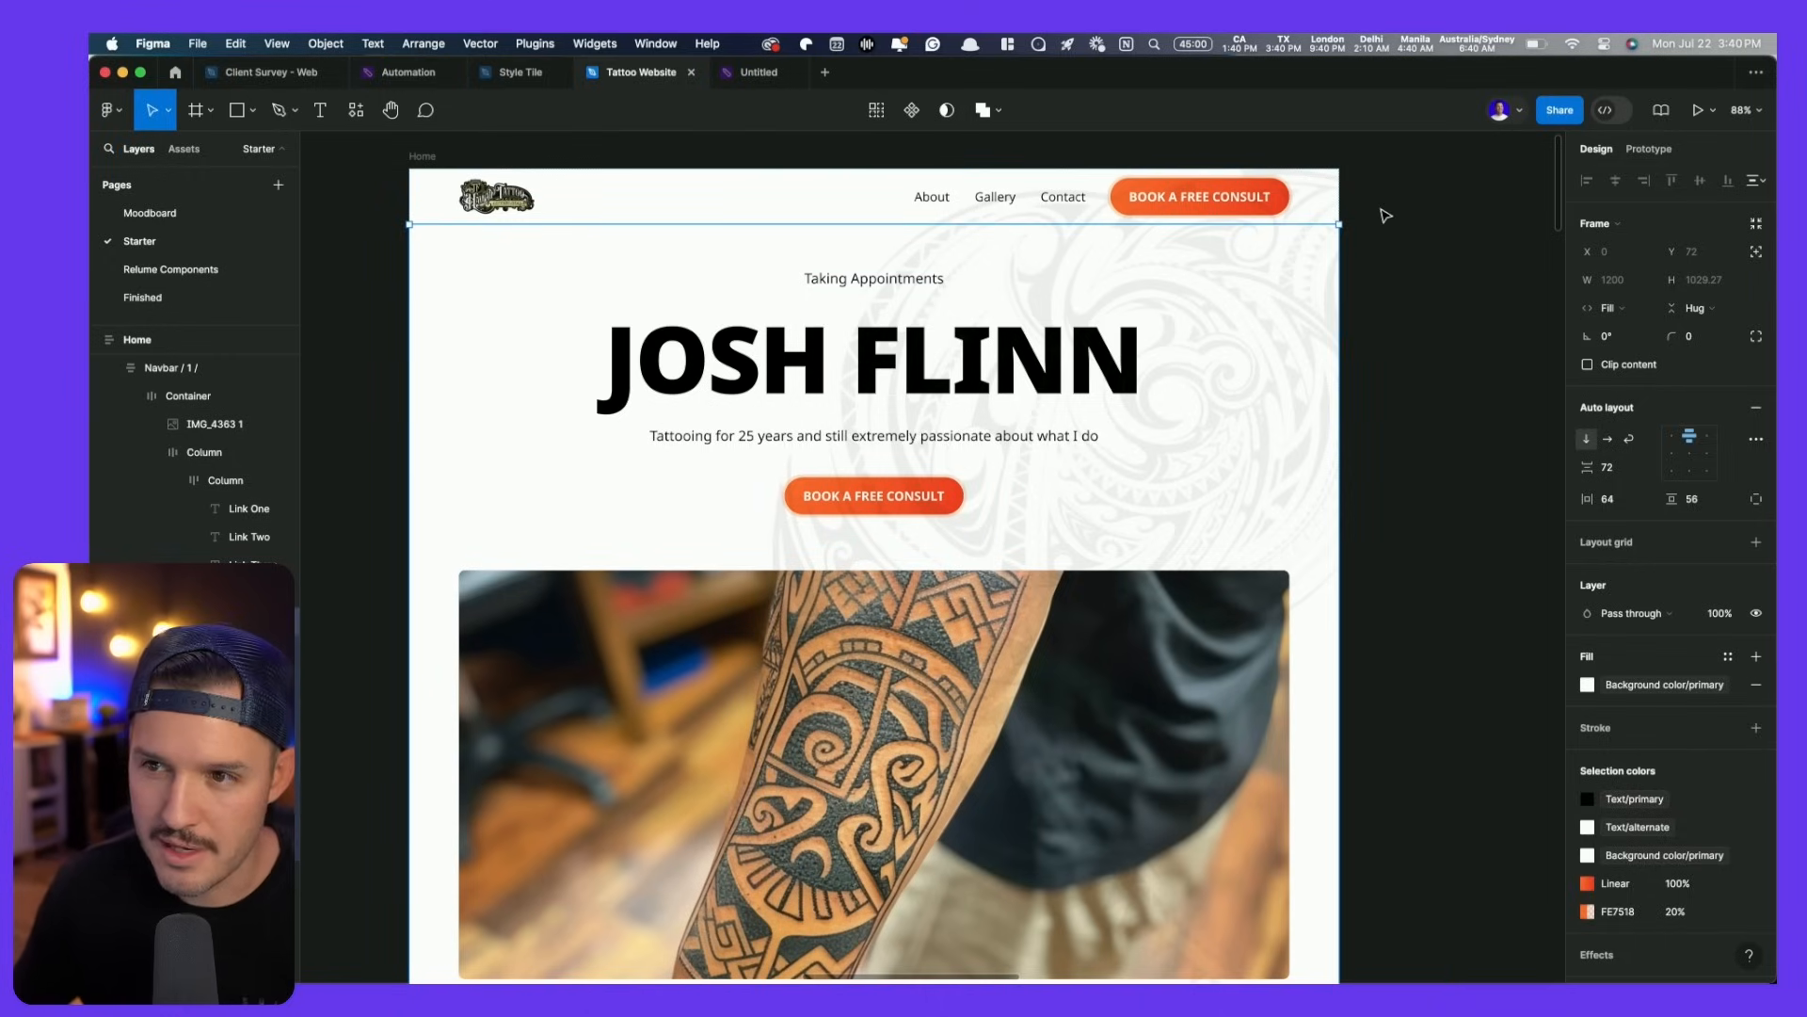
- Nudge the tribal pattern about 45 px lower and toggle Clip content on the hero frame
left_click(1245, 267, "super")
left_click_drag(1246, 267, 1251, 380)
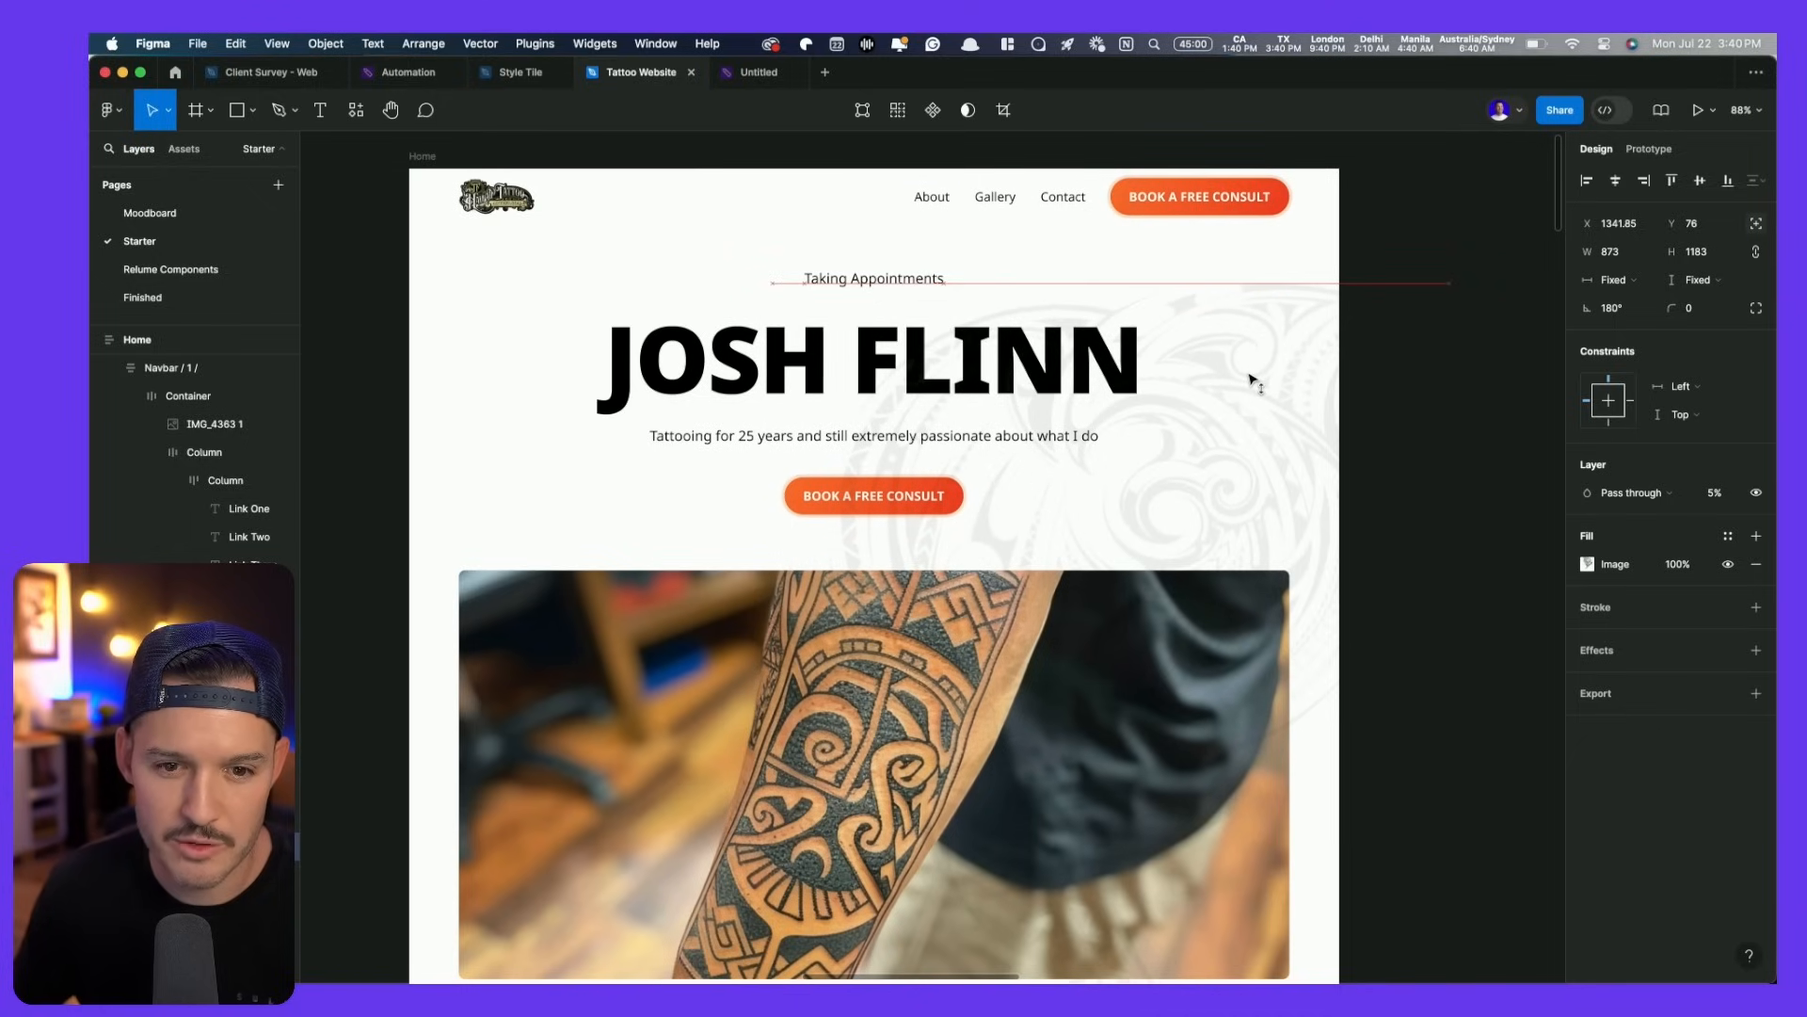
left_click(1295, 276)
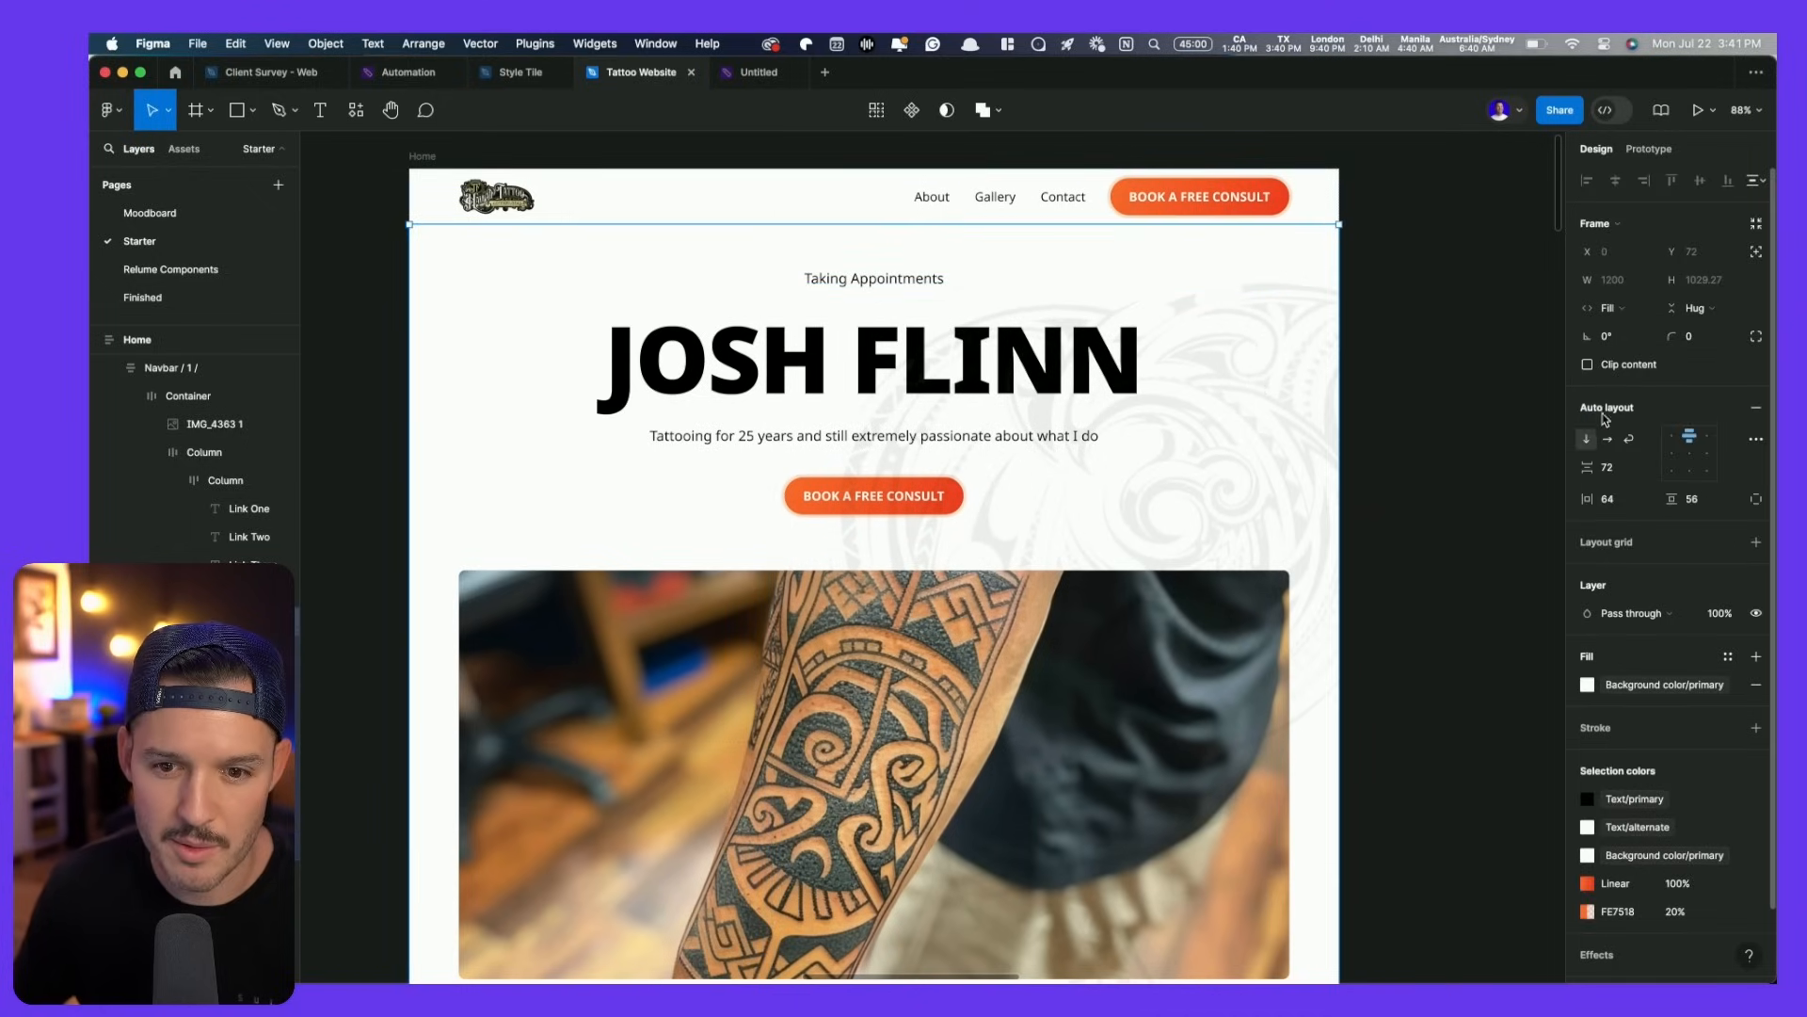
left_click(1588, 365)
left_click(1375, 539)
left_click_drag(1374, 540, 1288, 354)
- Drag the tribal pattern down and right to X 1465.44, Y 69.5
left_click(1146, 230)
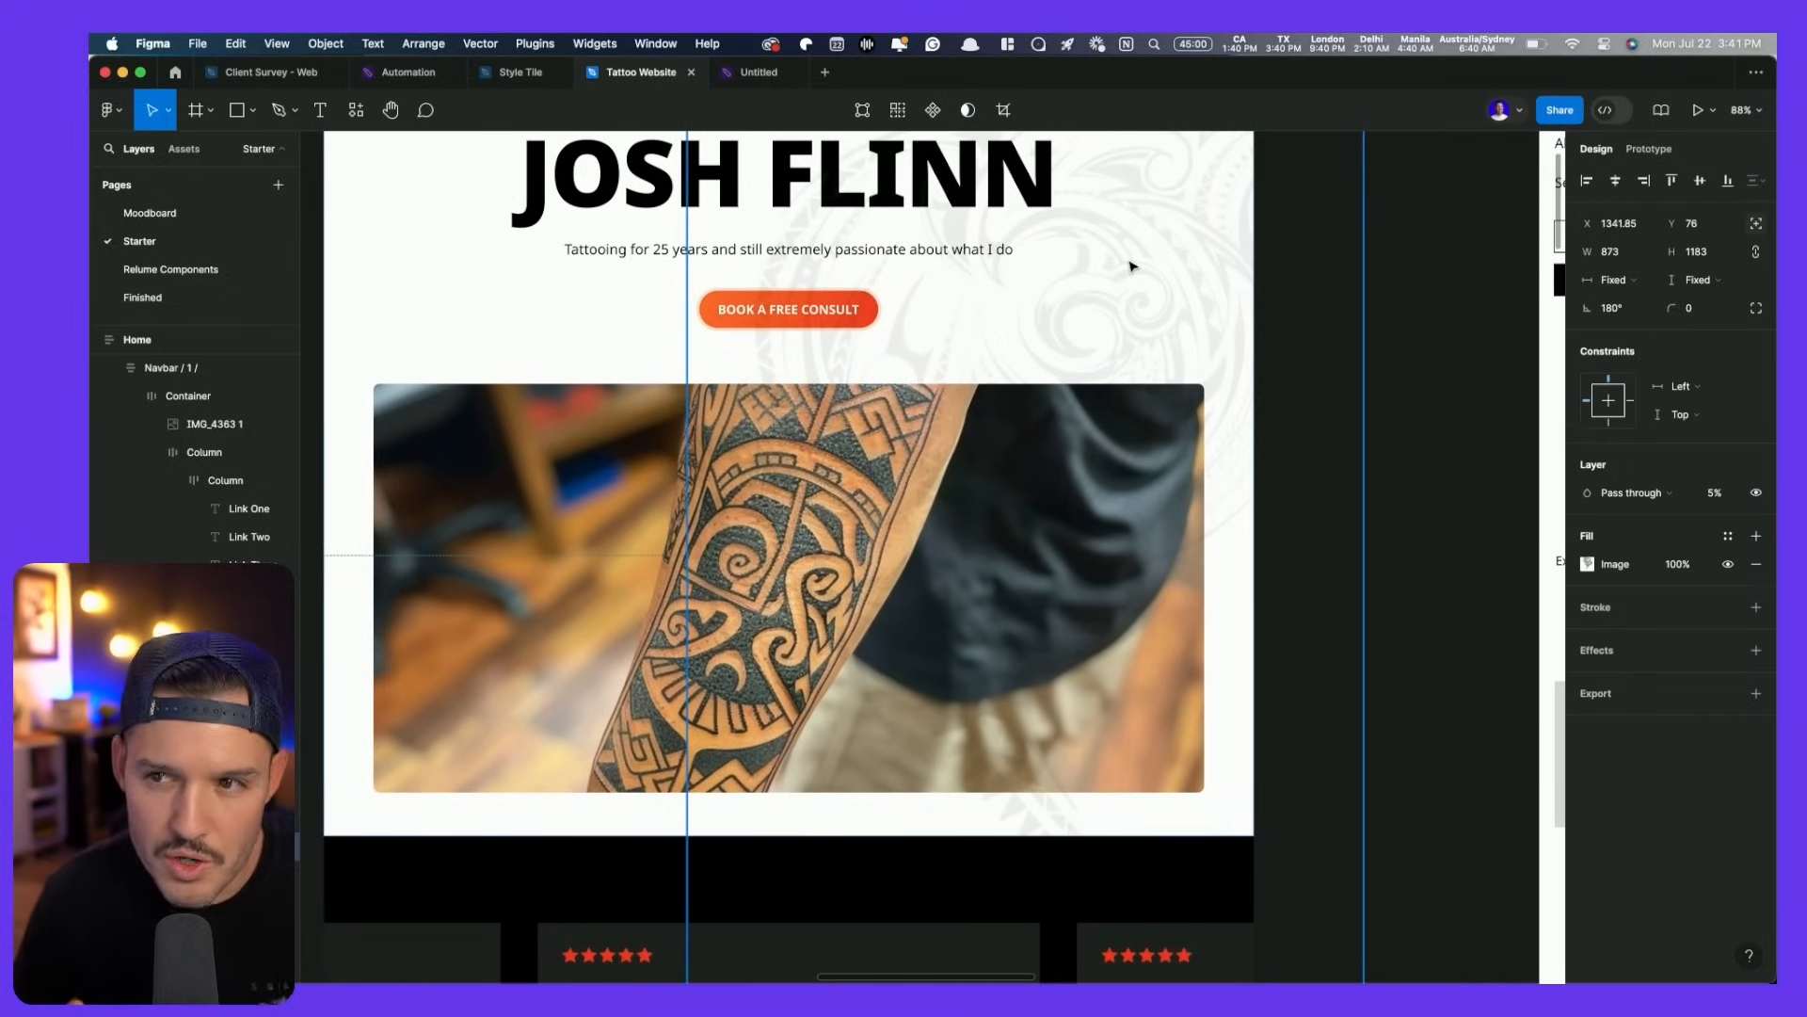
scroll(1133, 262, "up", 1)
scroll(1129, 263, "down", 3)
left_click_drag(1097, 266, 1338, 393)
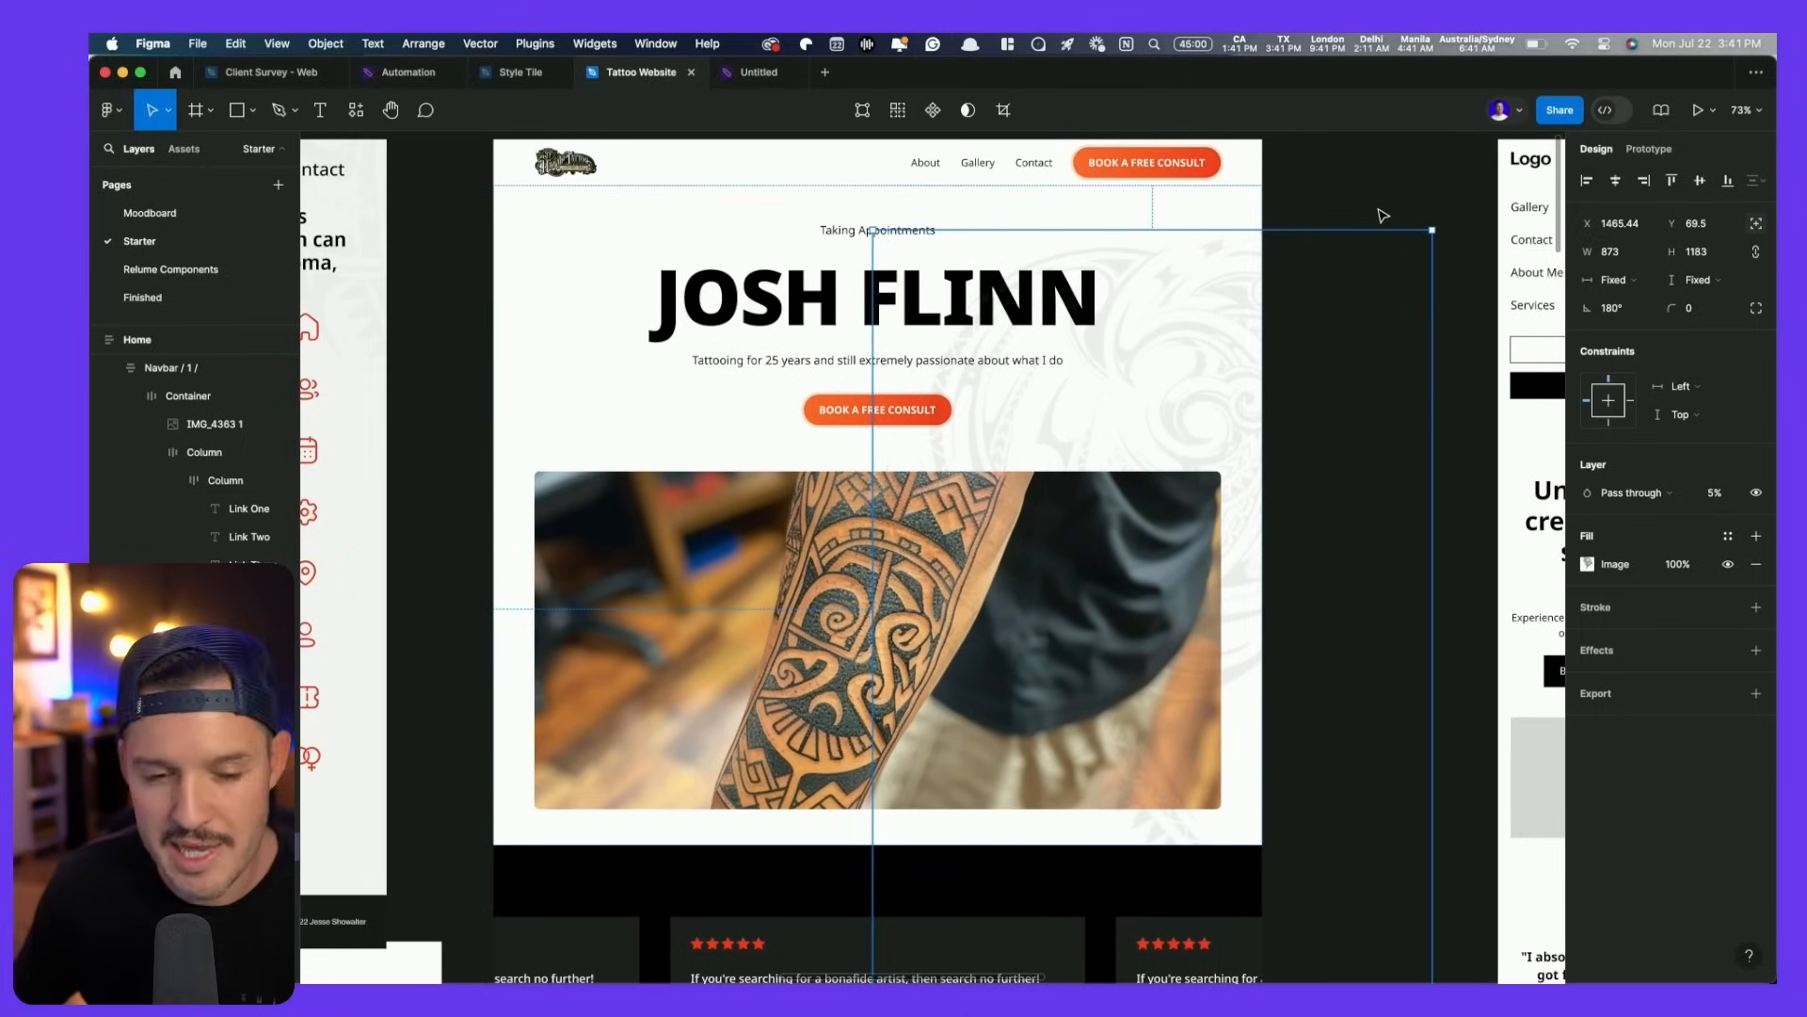
left_click(1383, 216)
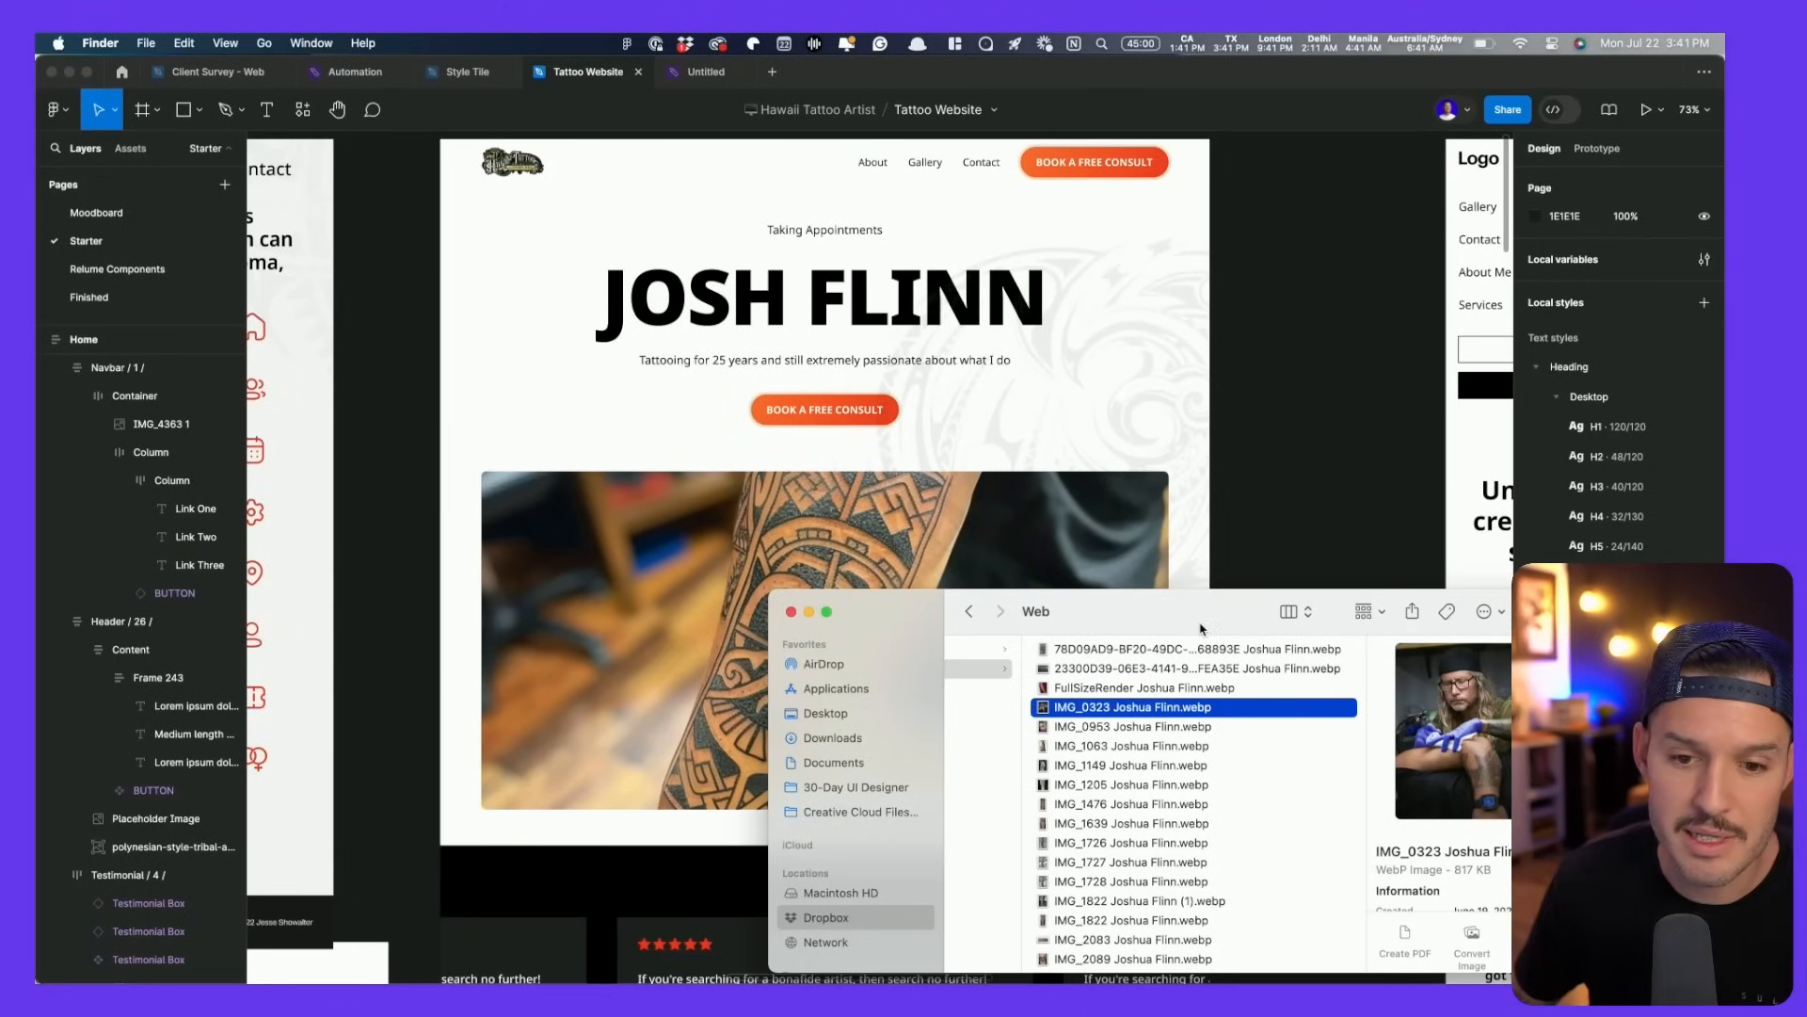
- Add the IMG_0323 artist photo as an image fill above the old forearm tattoo photo
left_click_drag(1200, 628, 1033, 572)
left_click(768, 502)
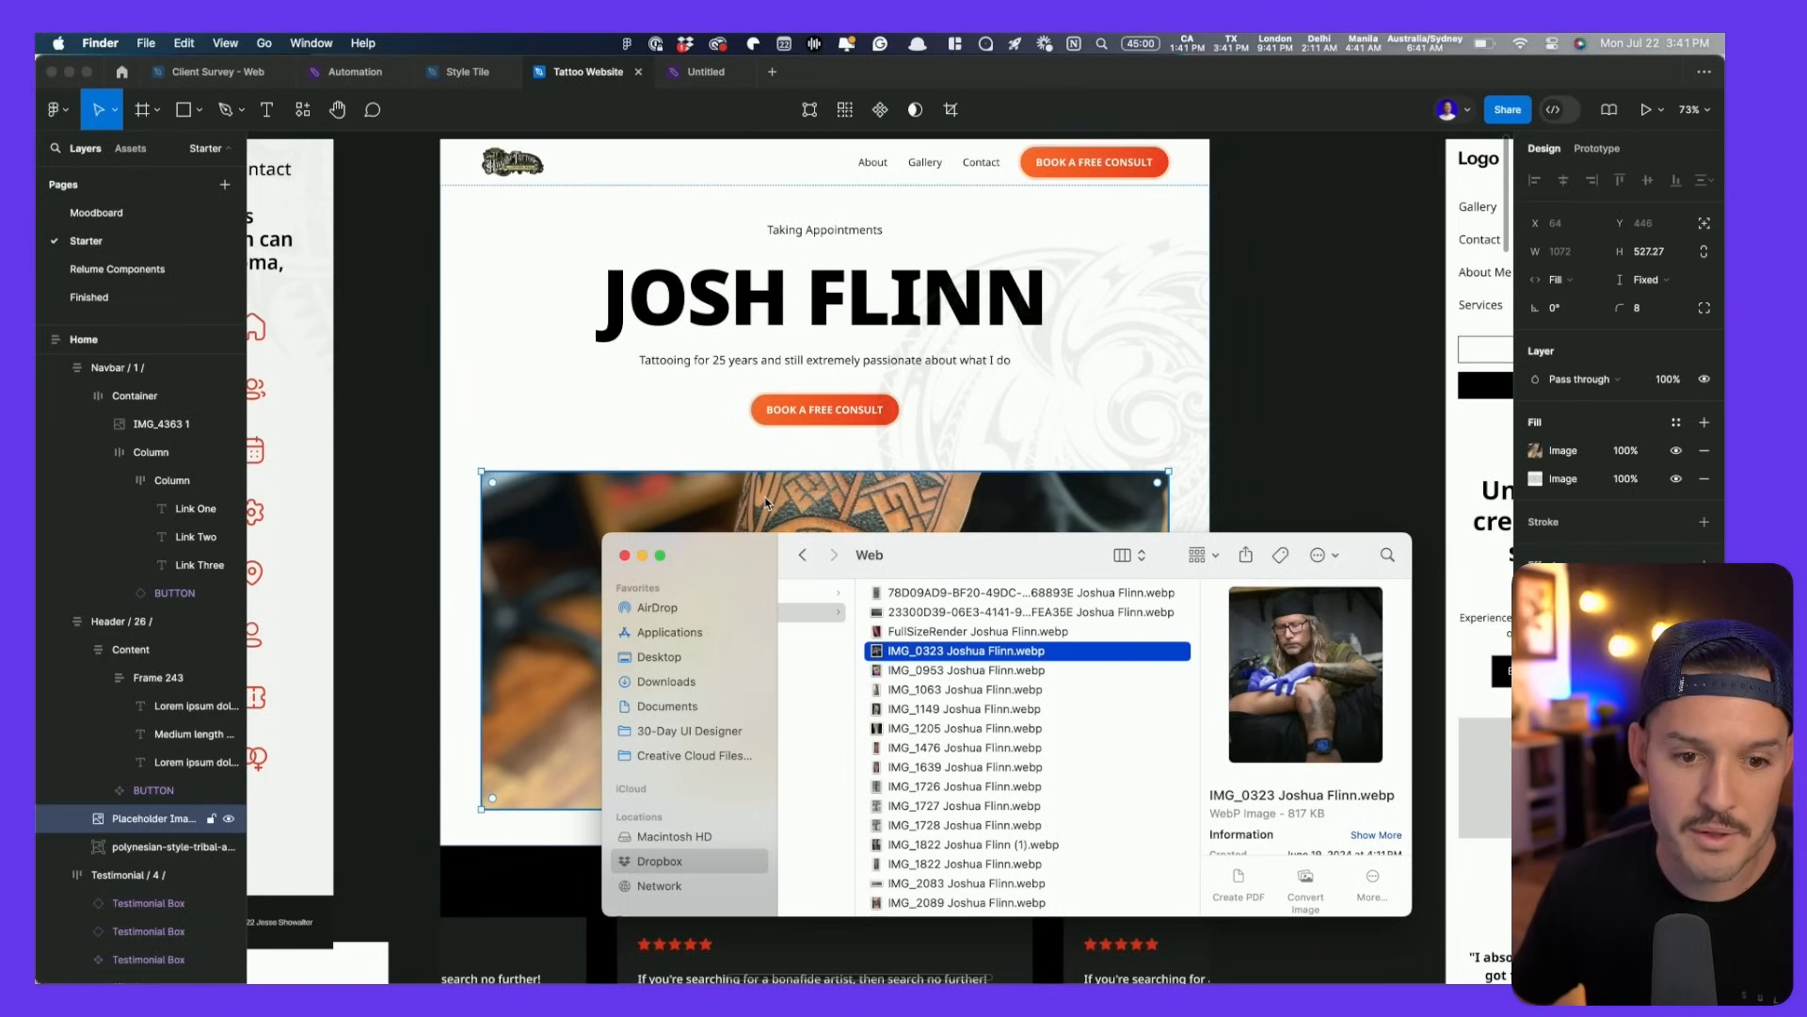
left_click_drag(1021, 659, 1619, 475)
left_click(1535, 480)
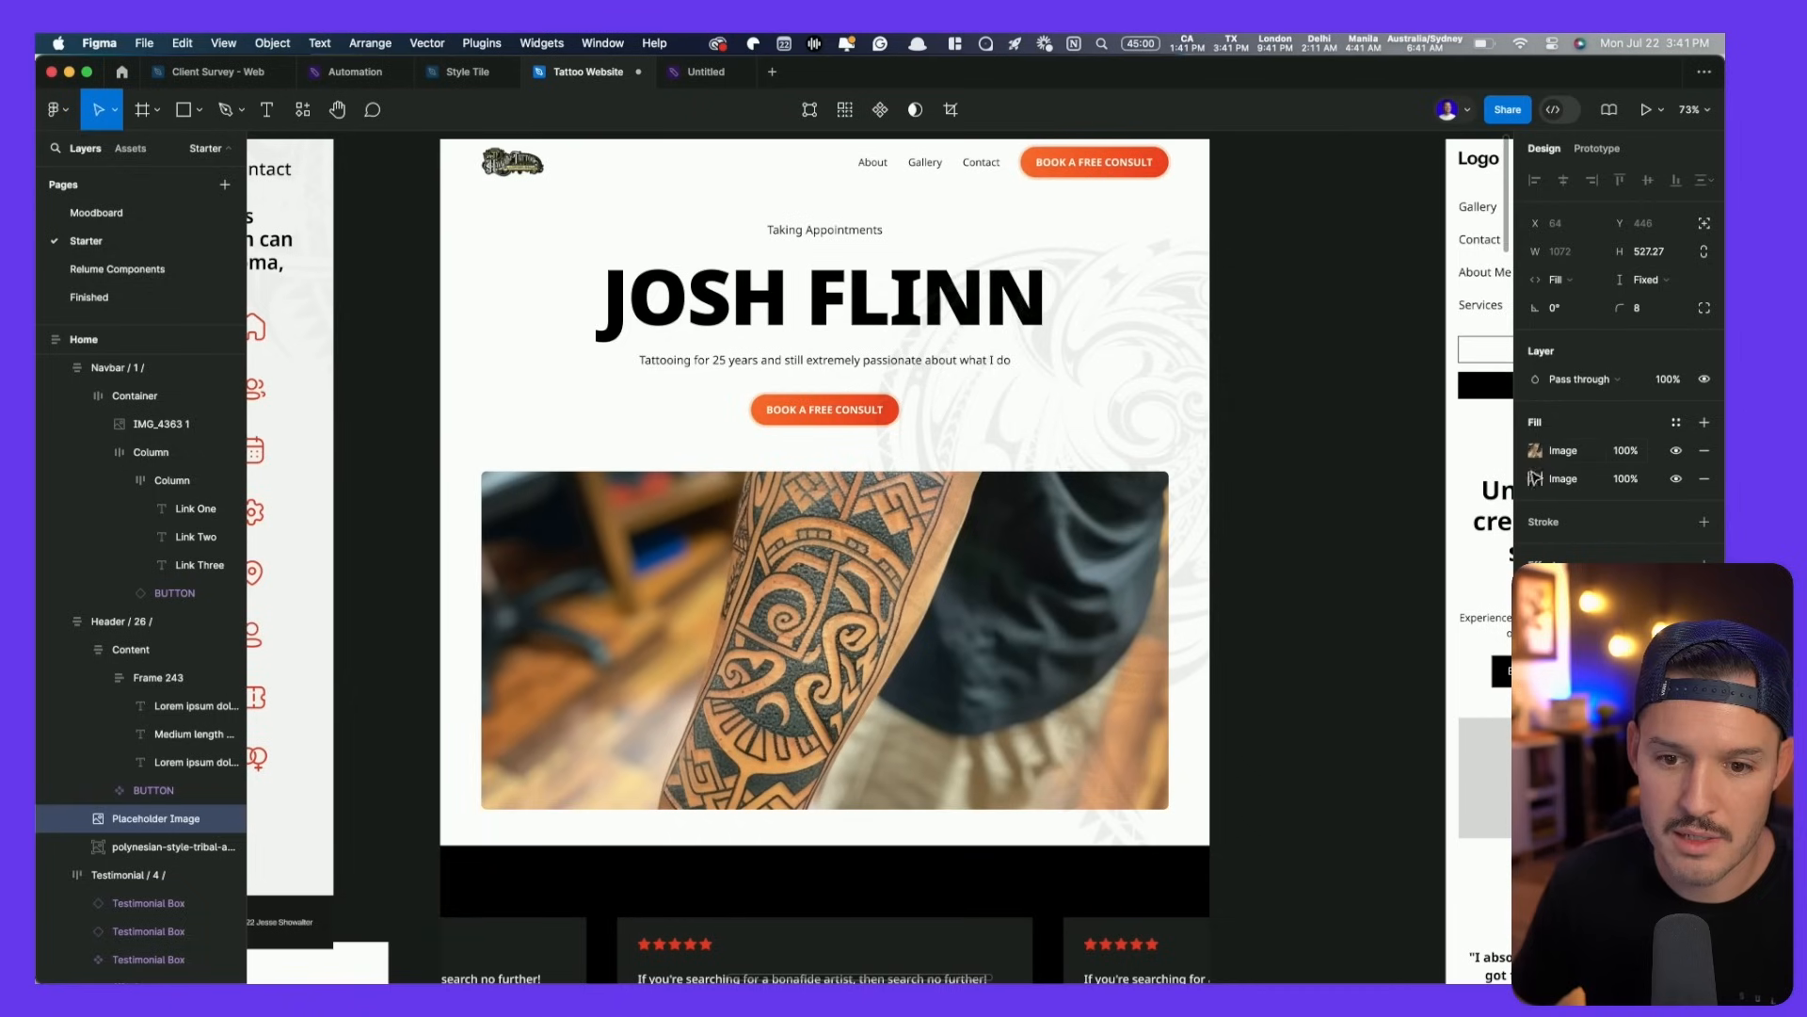
left_click(1534, 476)
left_click(1536, 448)
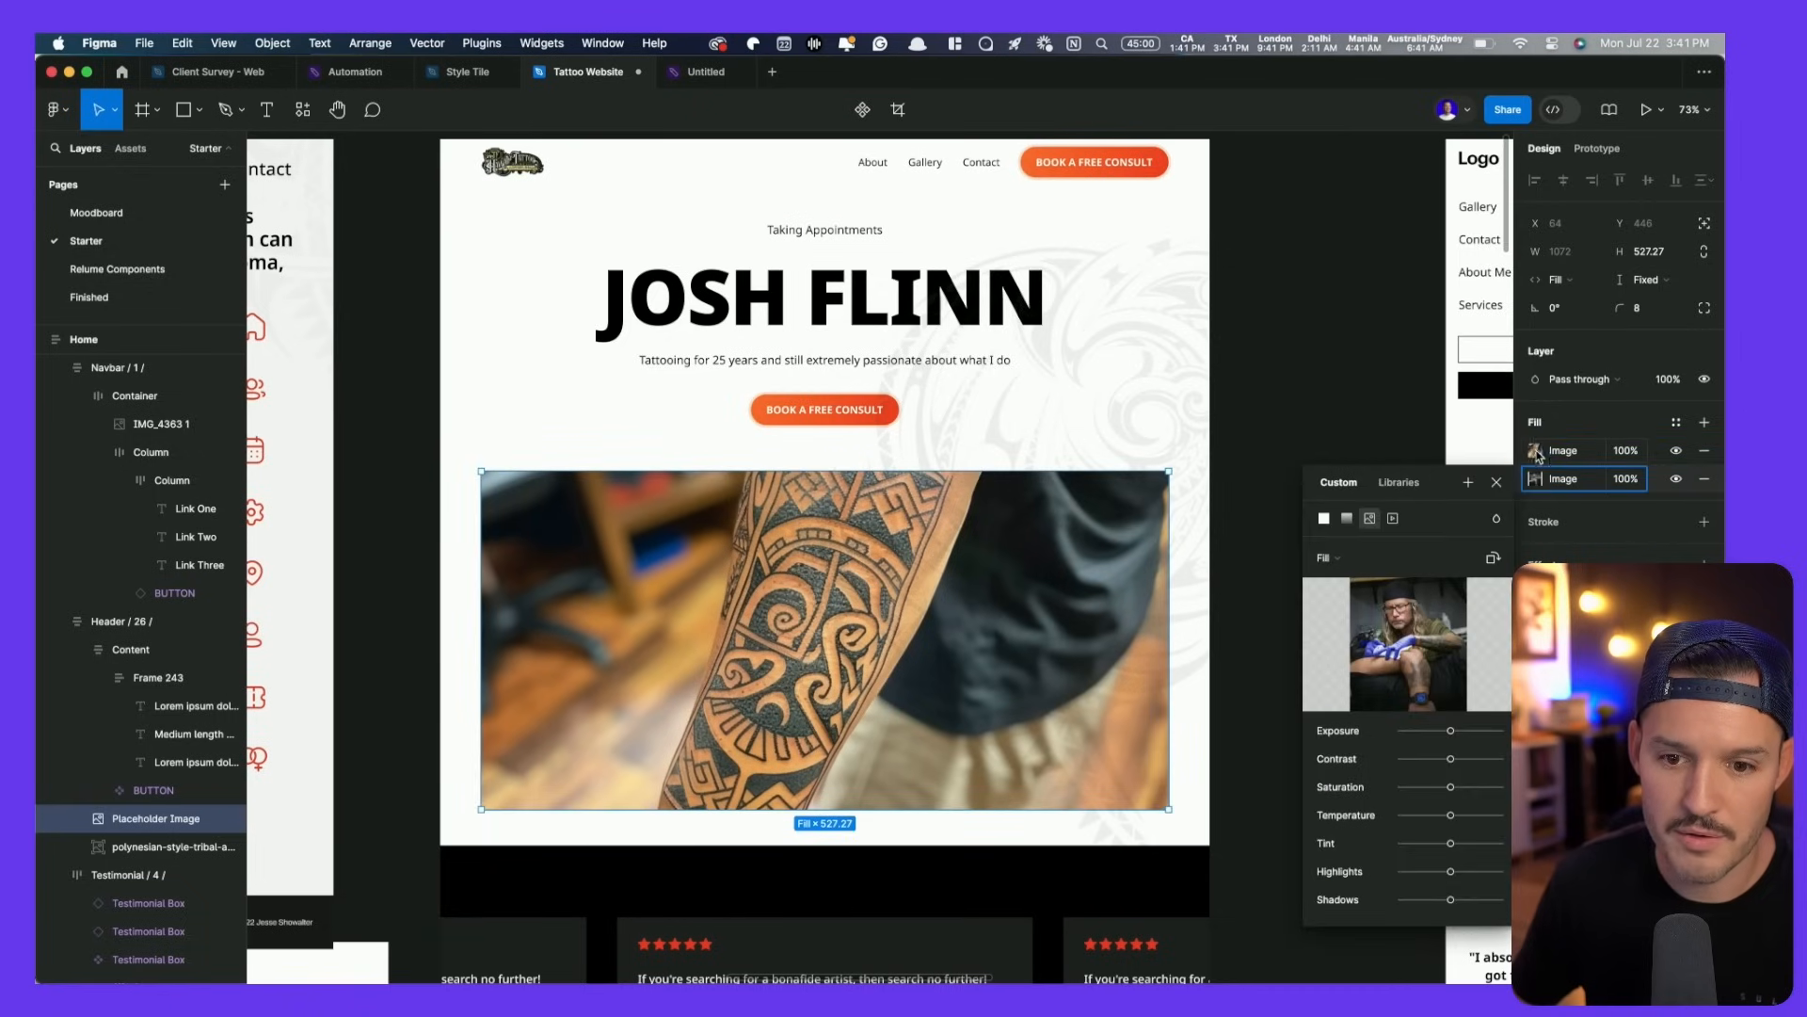
left_click(1539, 447)
left_click(1523, 468)
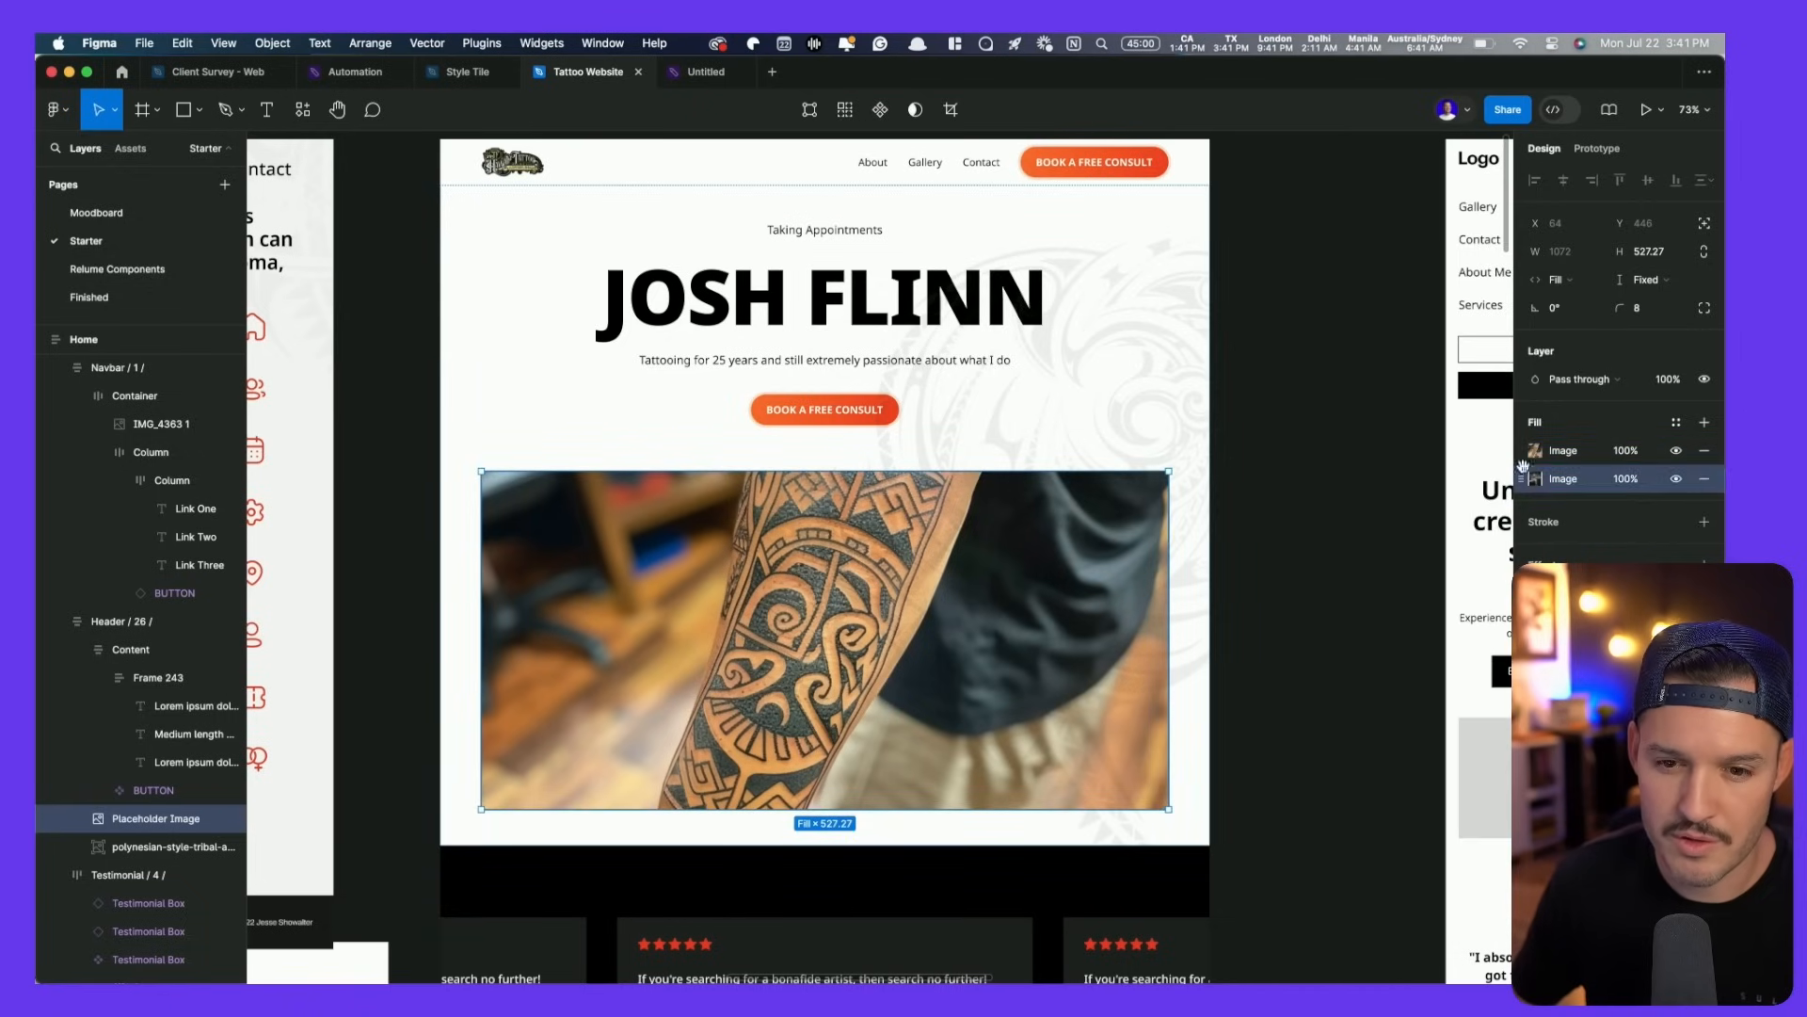
left_click_drag(1525, 439, 1525, 440)
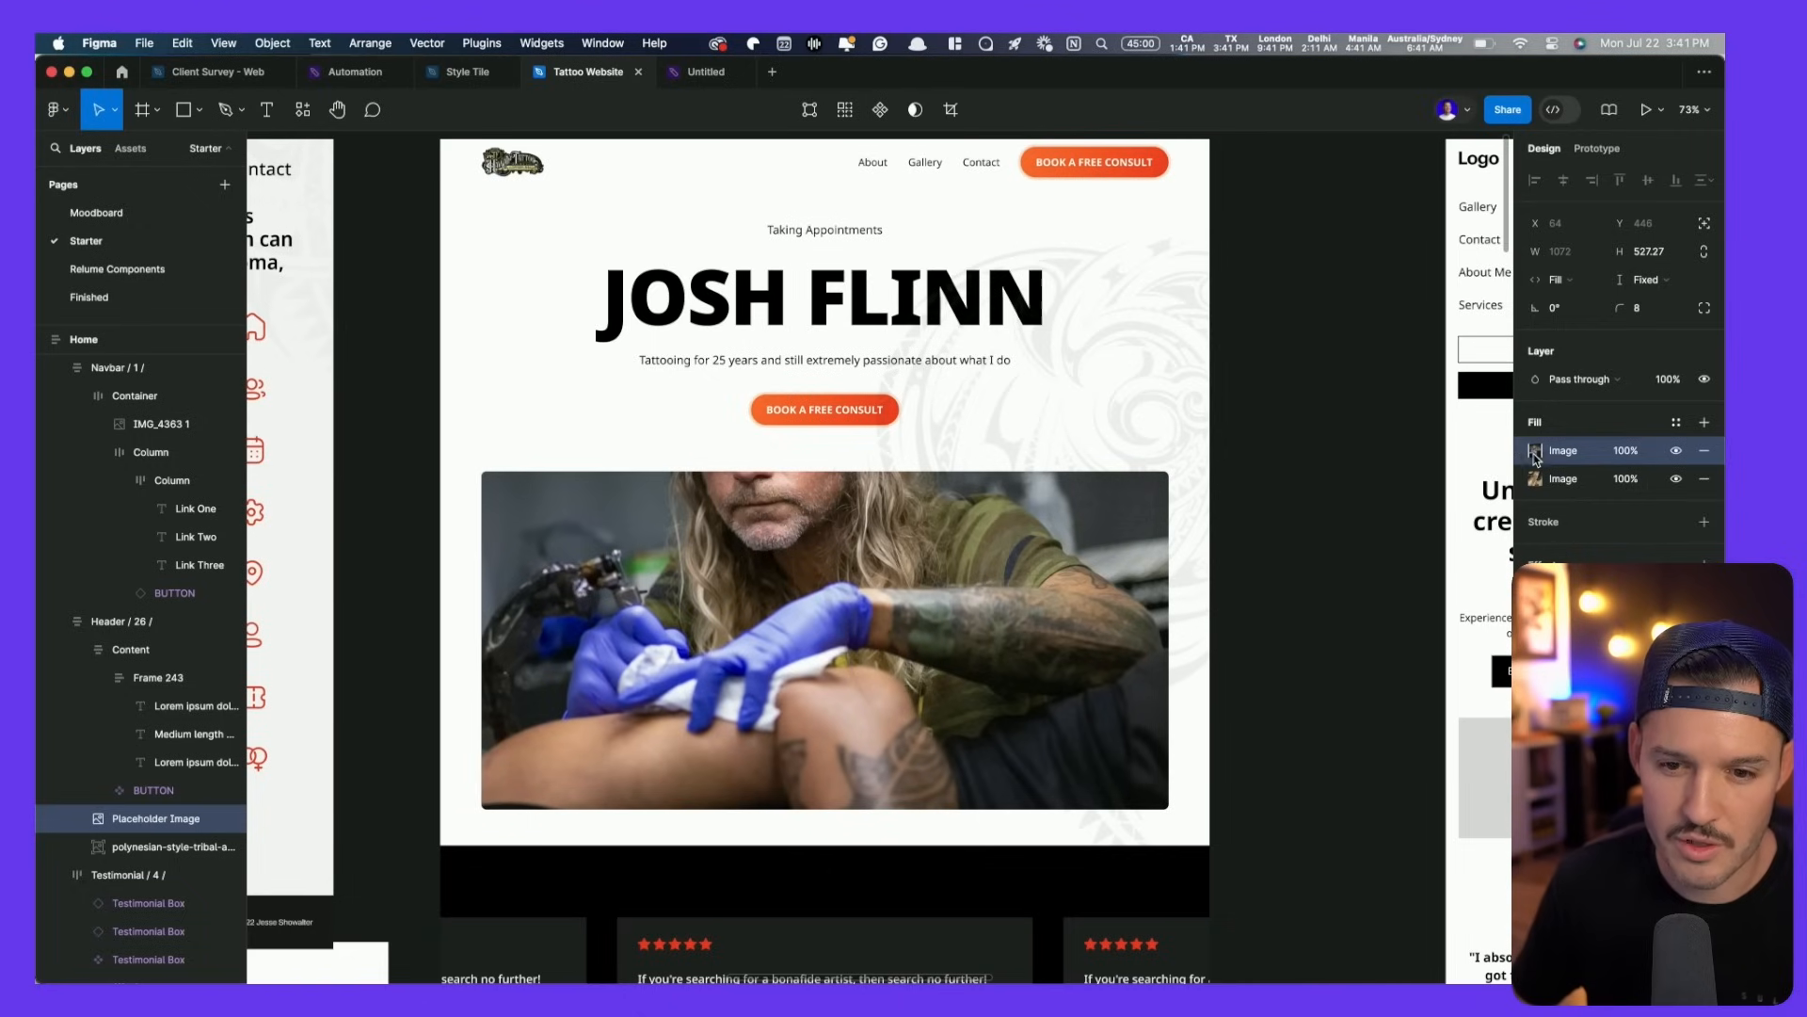
- Crop the artist photo so the artist's face shows
left_click(1536, 452)
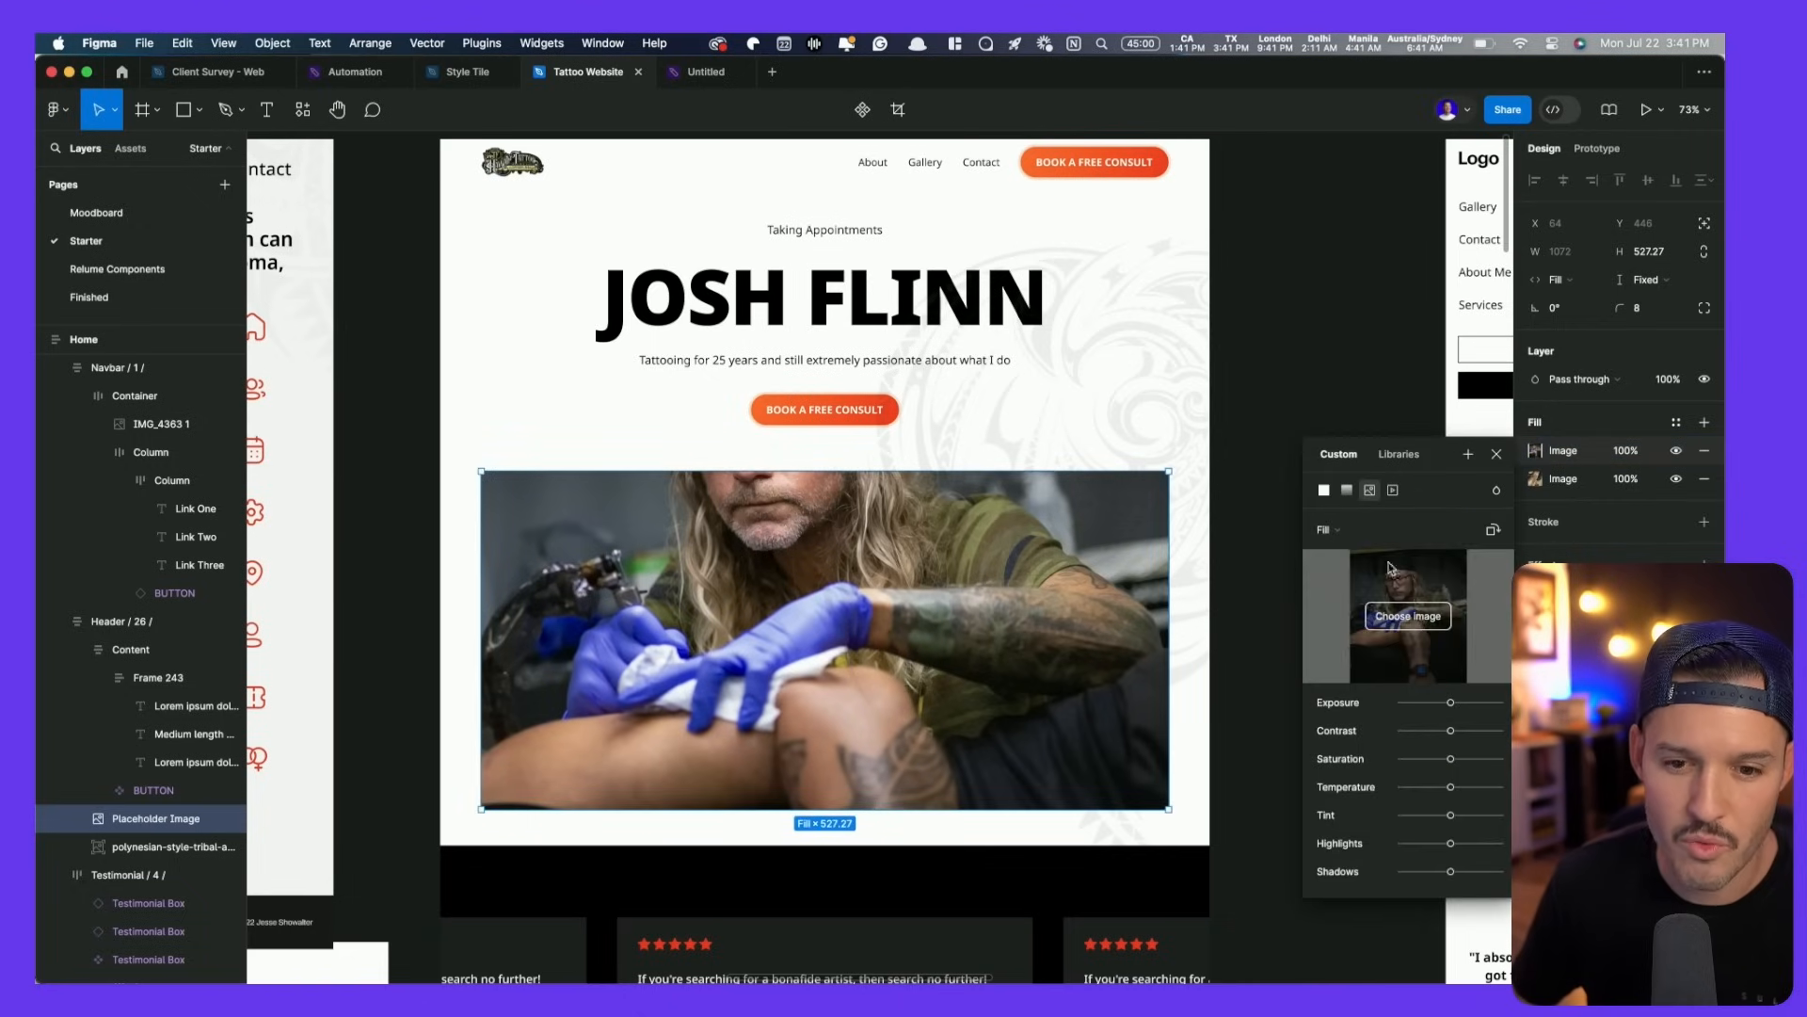
left_click(1325, 529)
left_click(1351, 571)
left_click_drag(892, 532, 951, 630)
key("Return")
left_click(1243, 408)
- Stretch the cropped artist photo taller to 603.5 high
scroll(1244, 400, "down", 2)
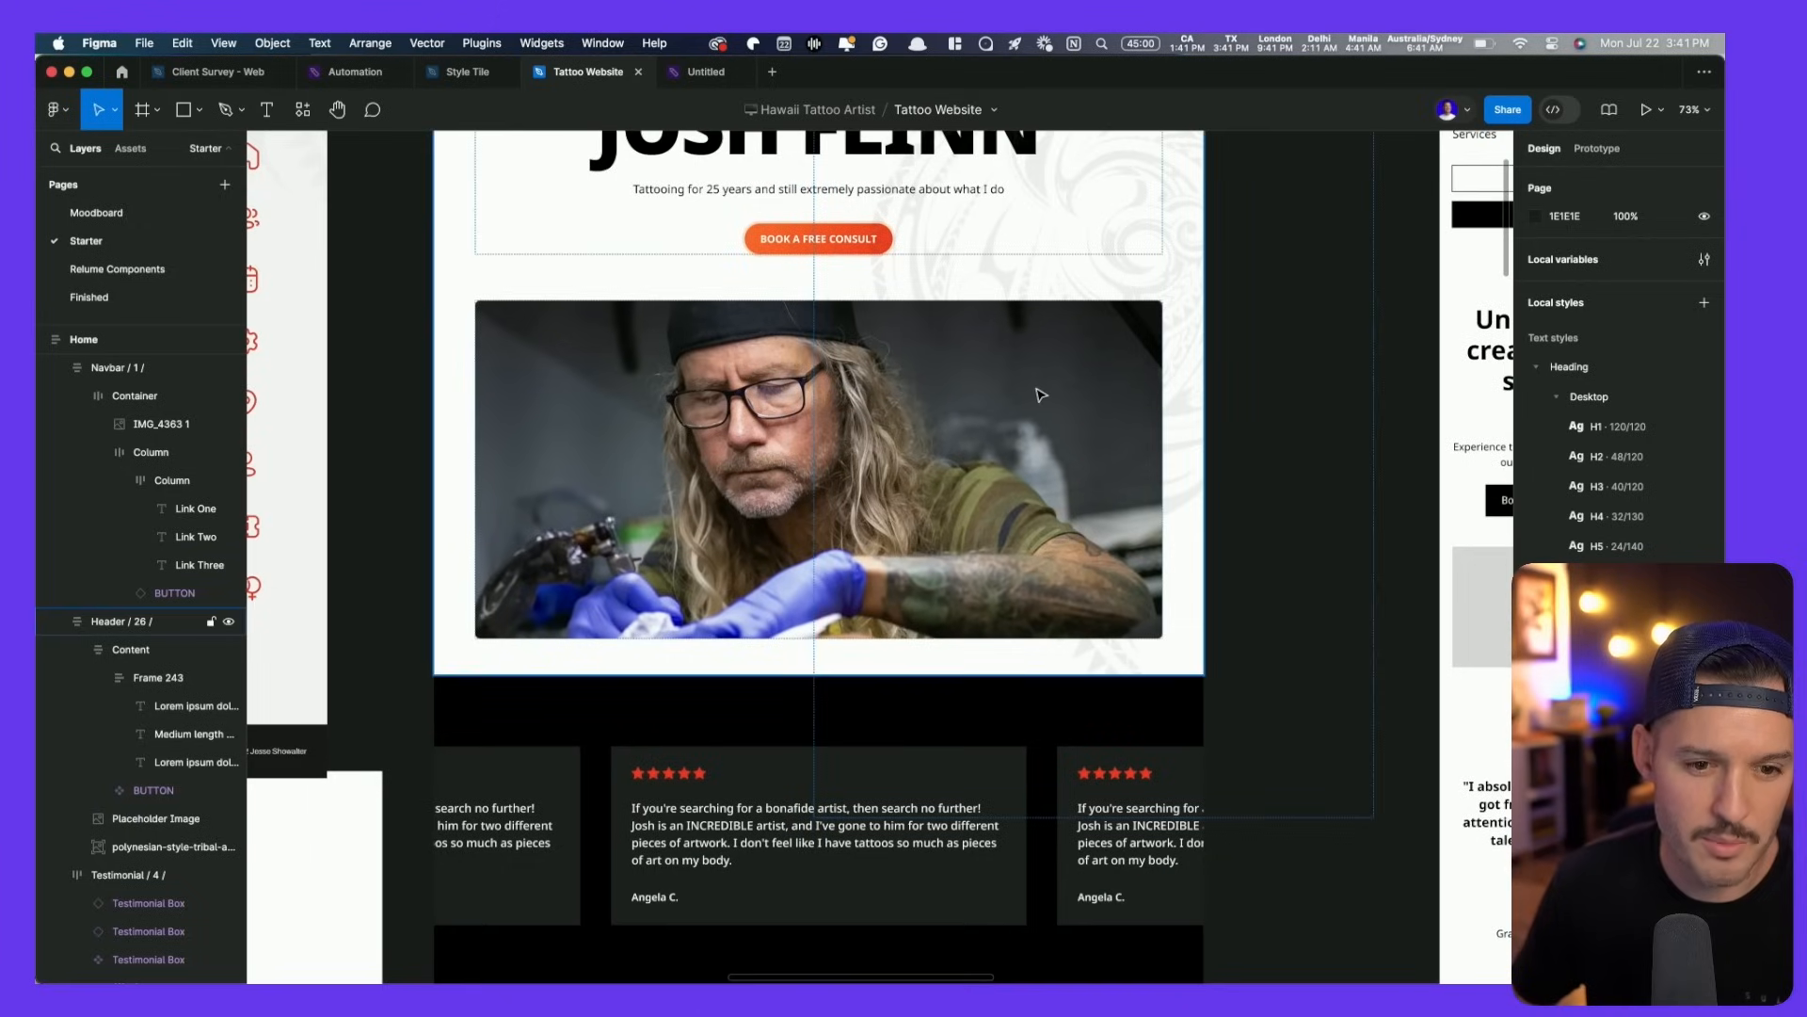
double_click(772, 403)
mouse_move(810, 639)
left_mouse_down()
mouse_move(815, 744)
mouse_move(811, 641)
left_mouse_up()
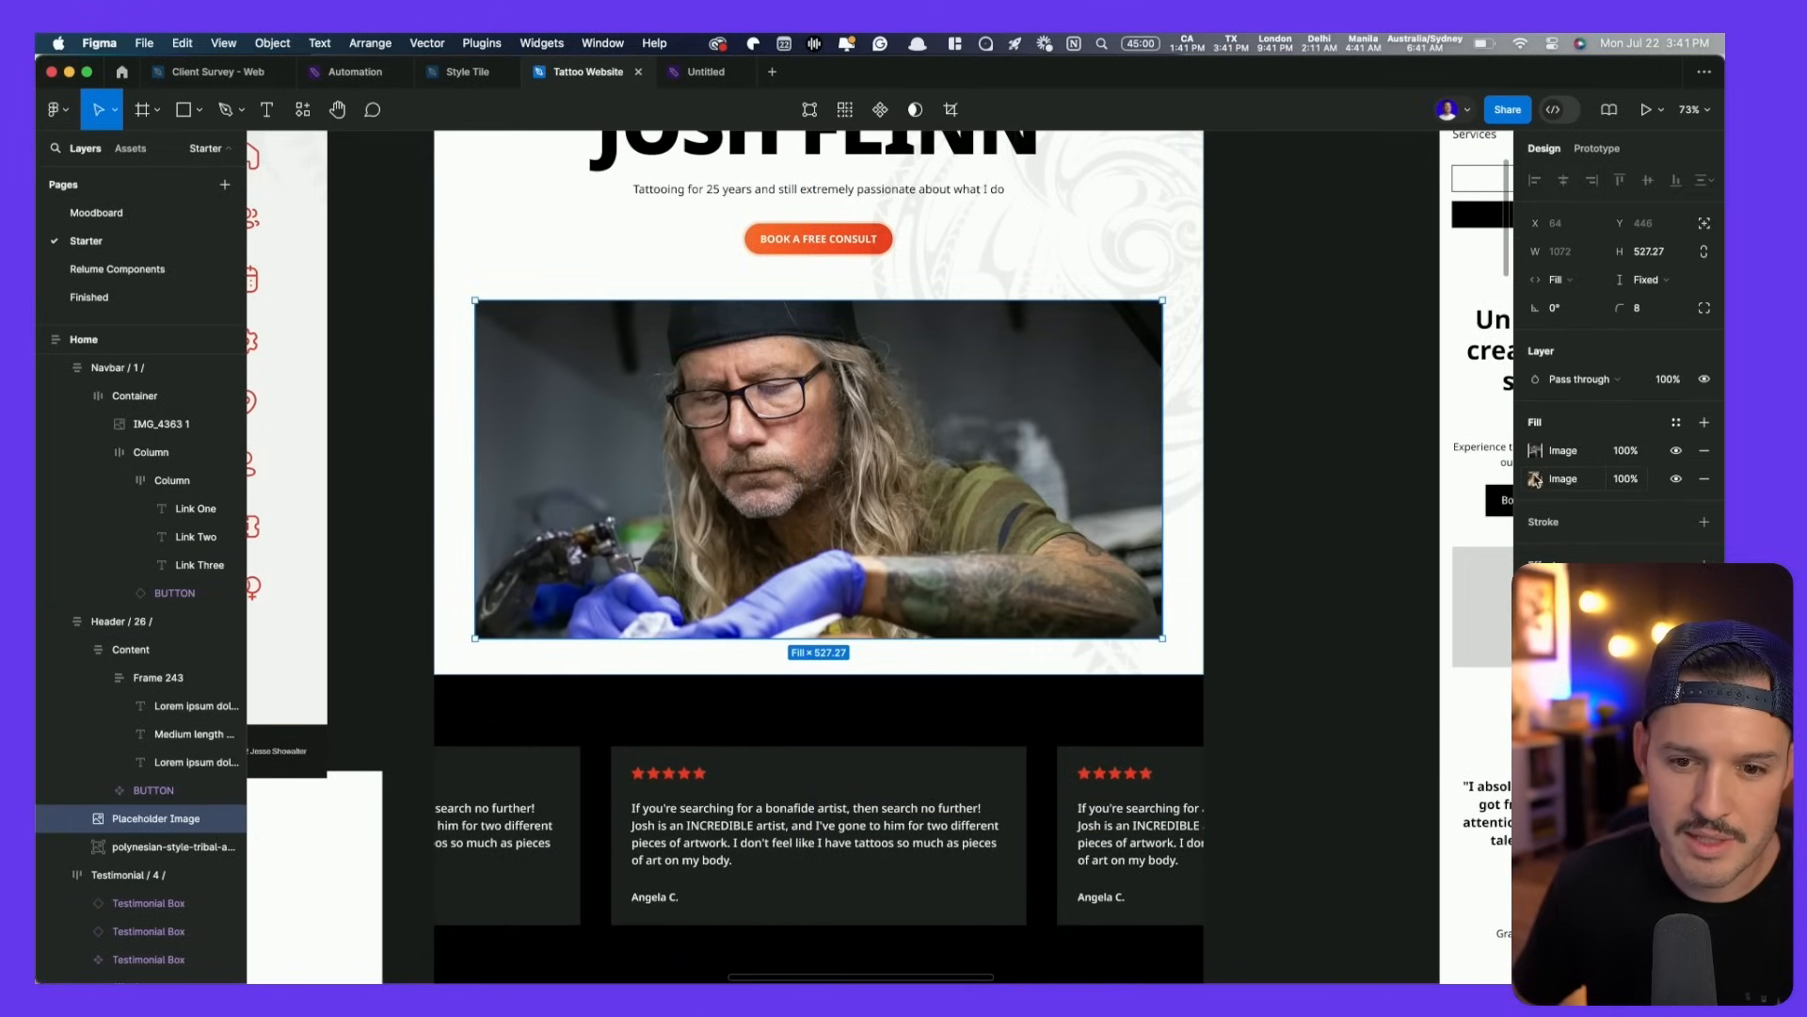
left_click(1537, 451)
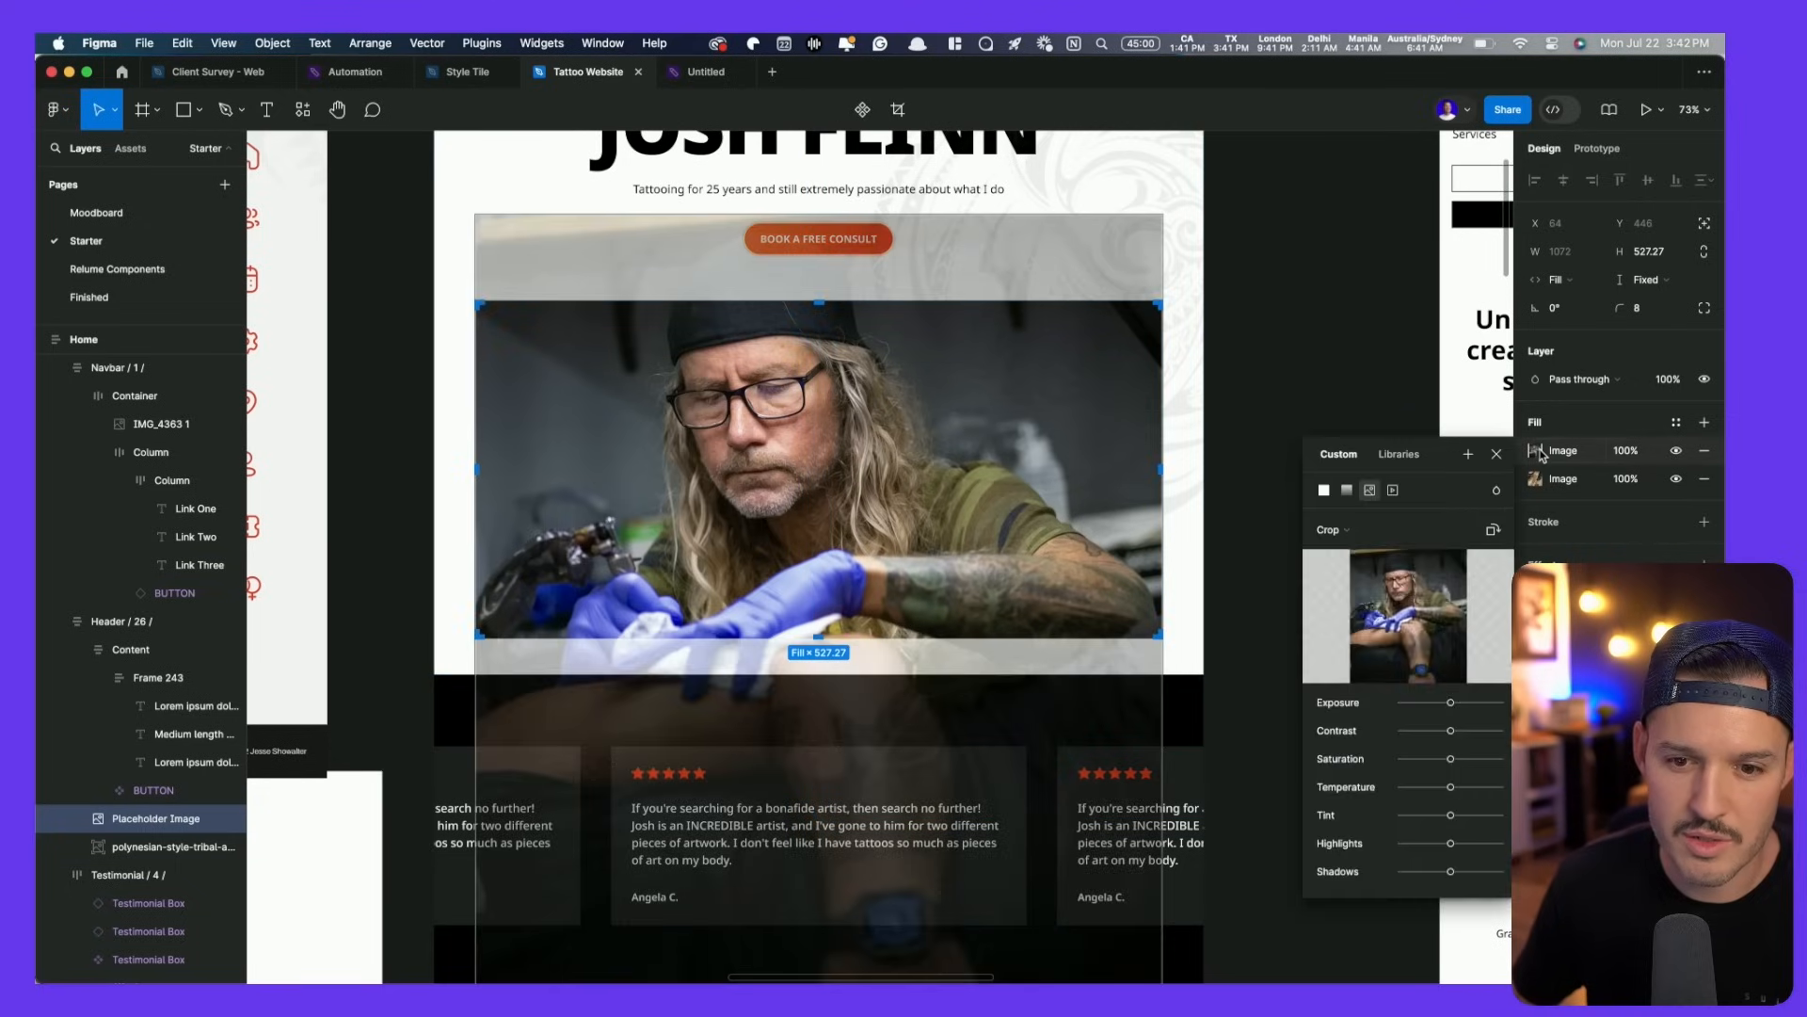
left_click_drag(815, 659, 816, 688)
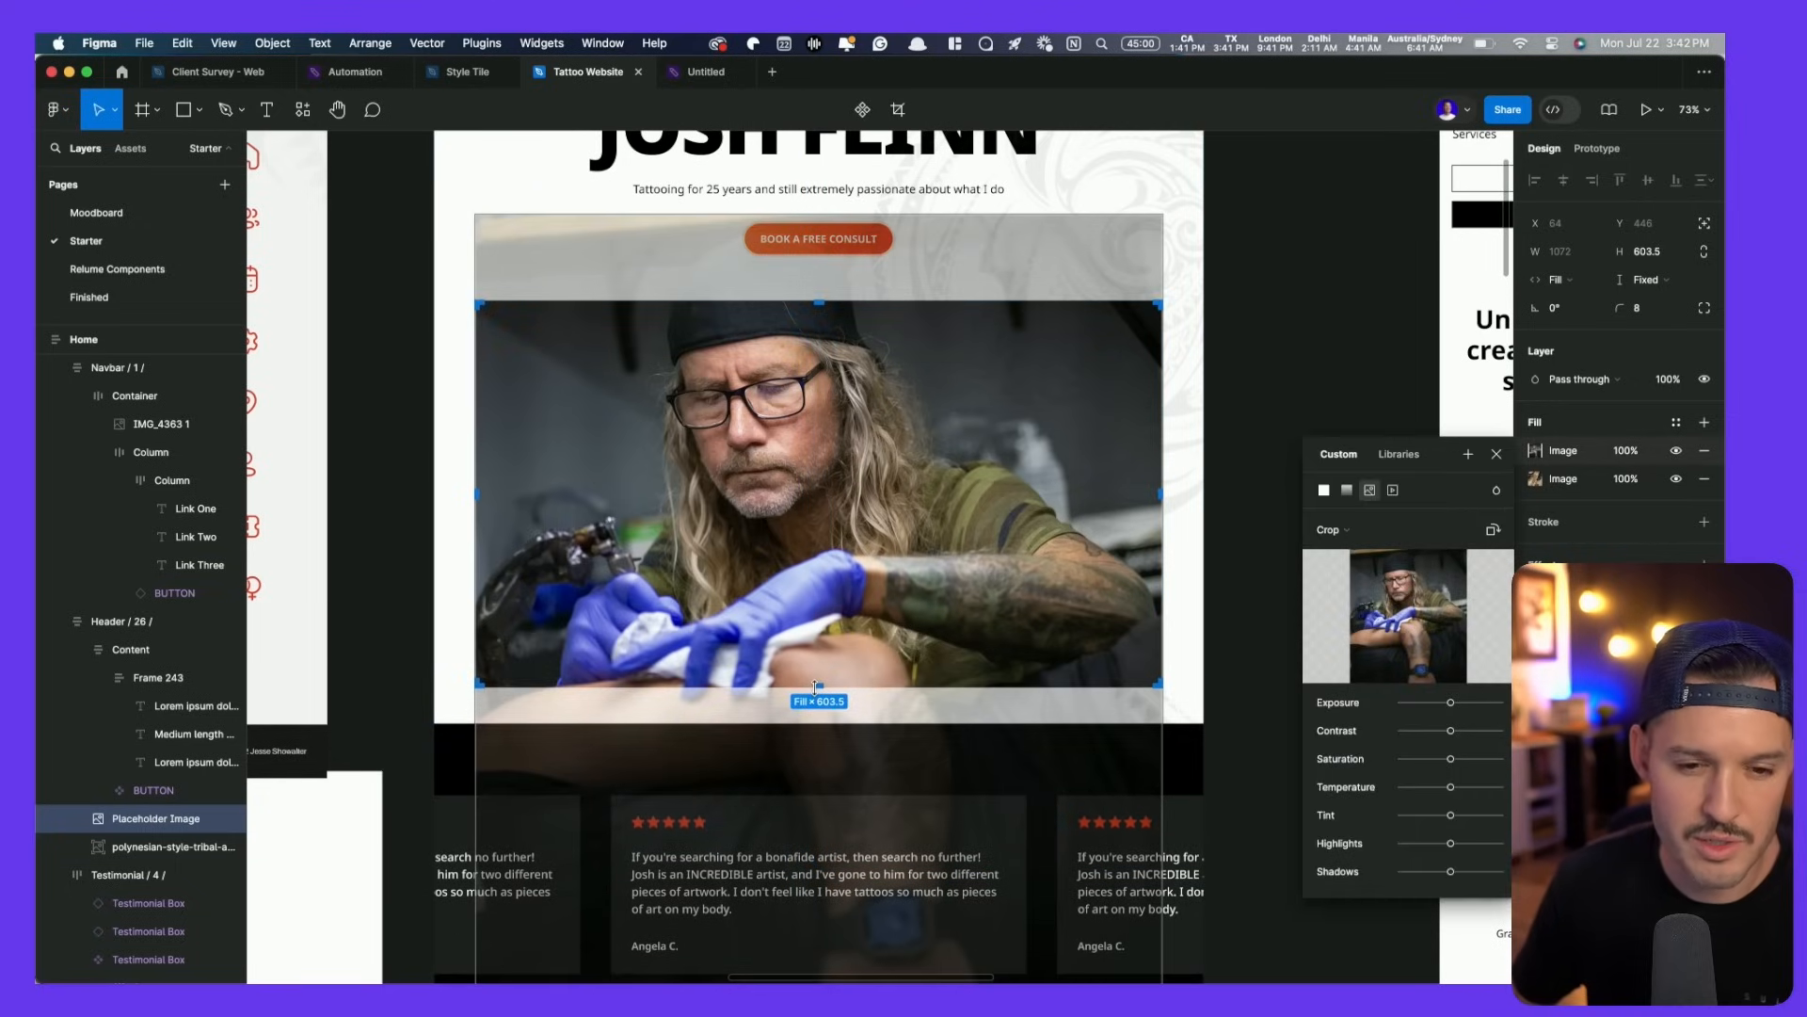
left_click(1274, 336)
scroll(1252, 565, "up", 5)
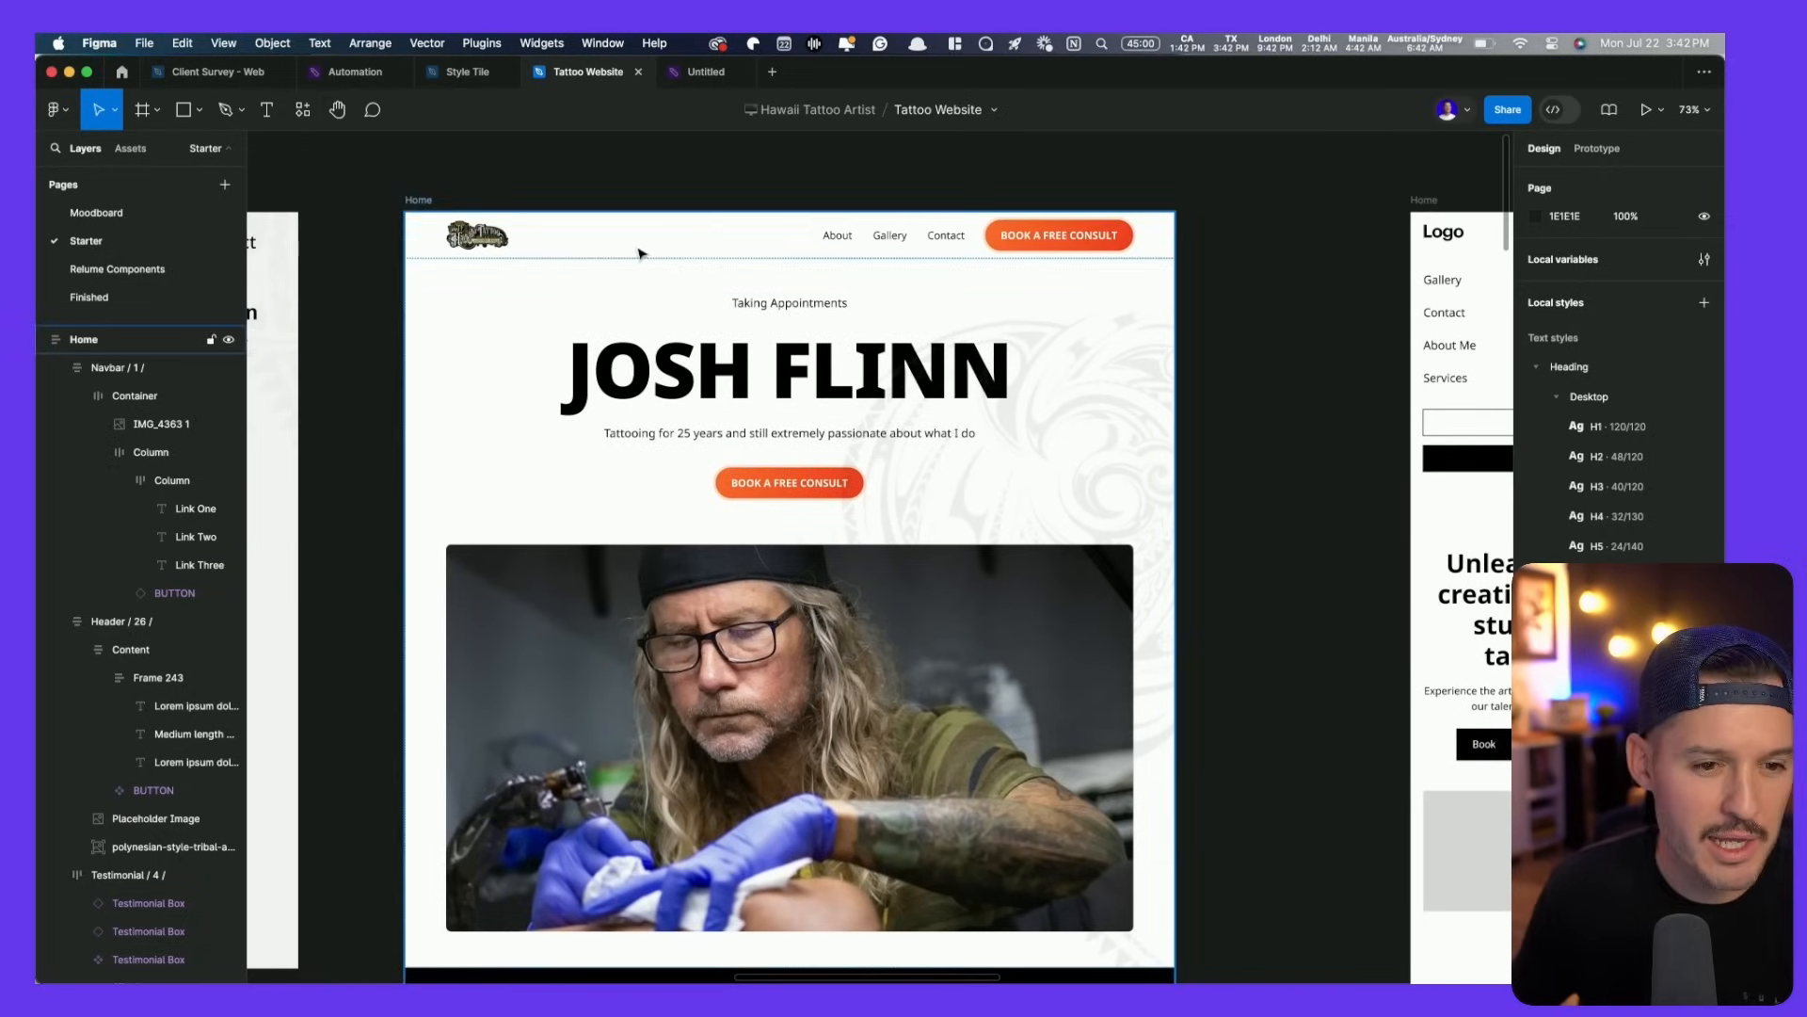
- Shrink the navbar logo slightly and test the Home page at a narrower width
left_click(503, 232)
left_click_drag(518, 216, 516, 219)
left_click(618, 242)
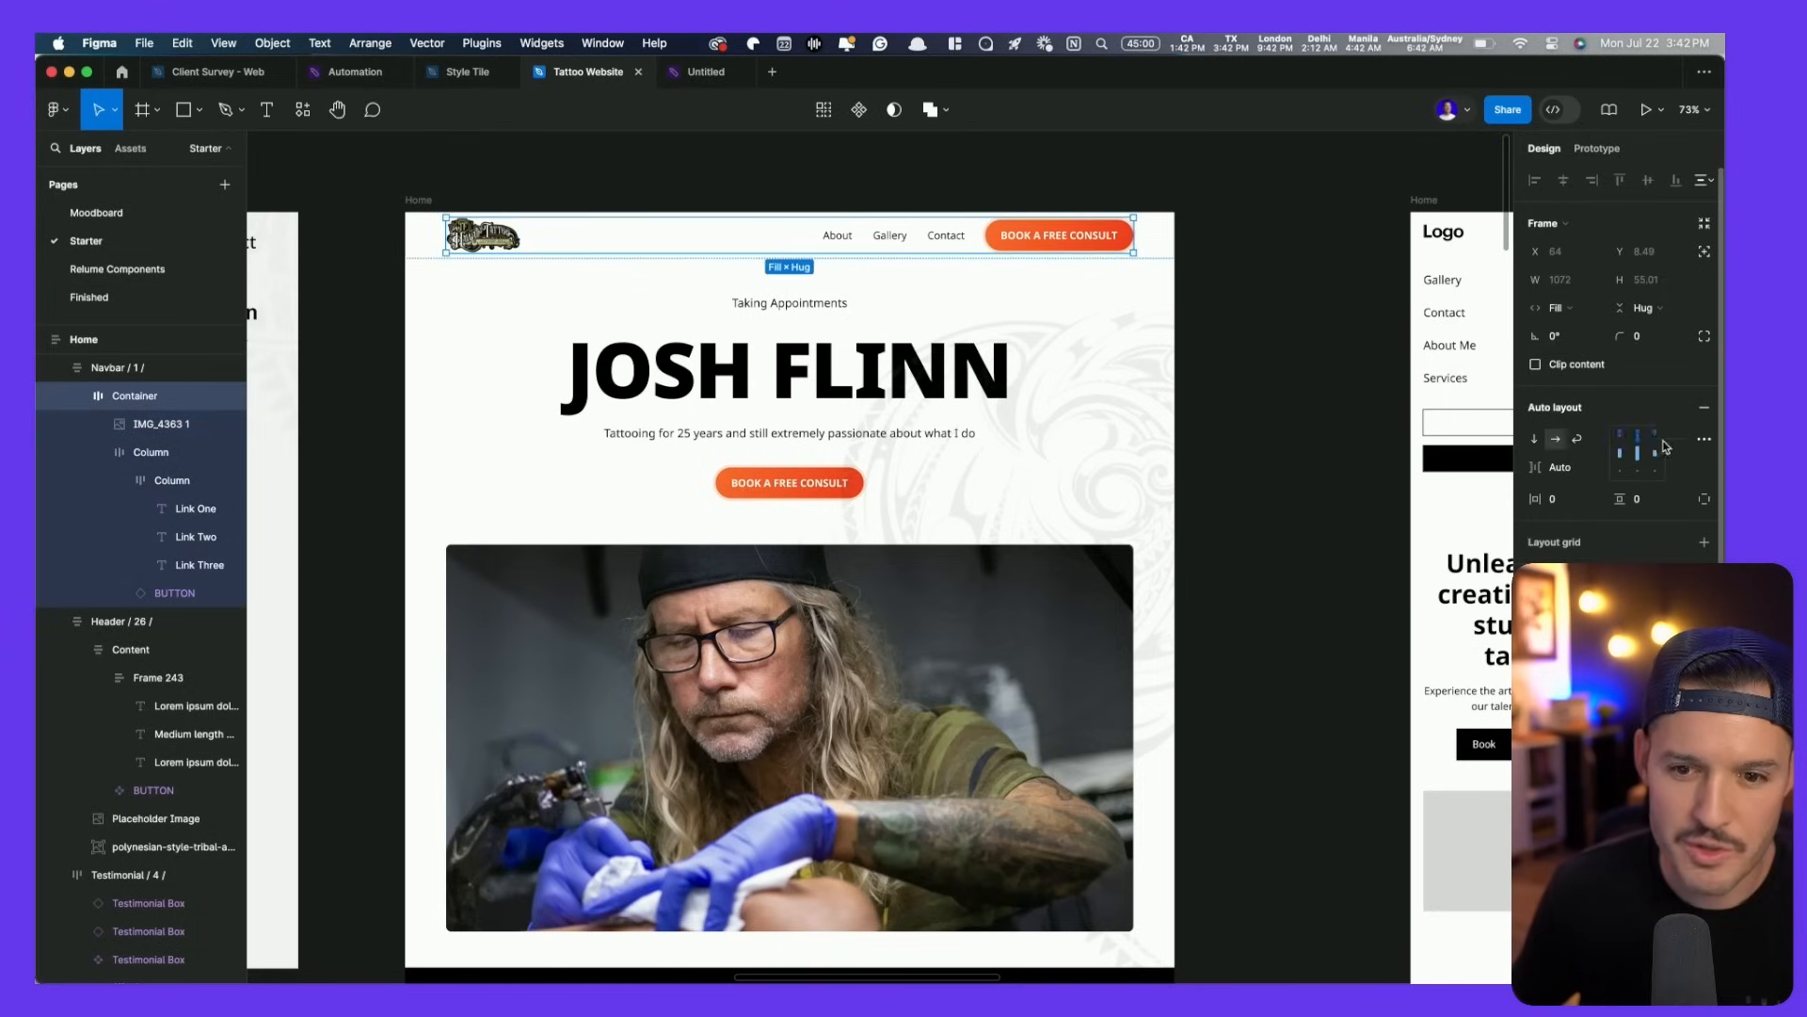
left_click(861, 176)
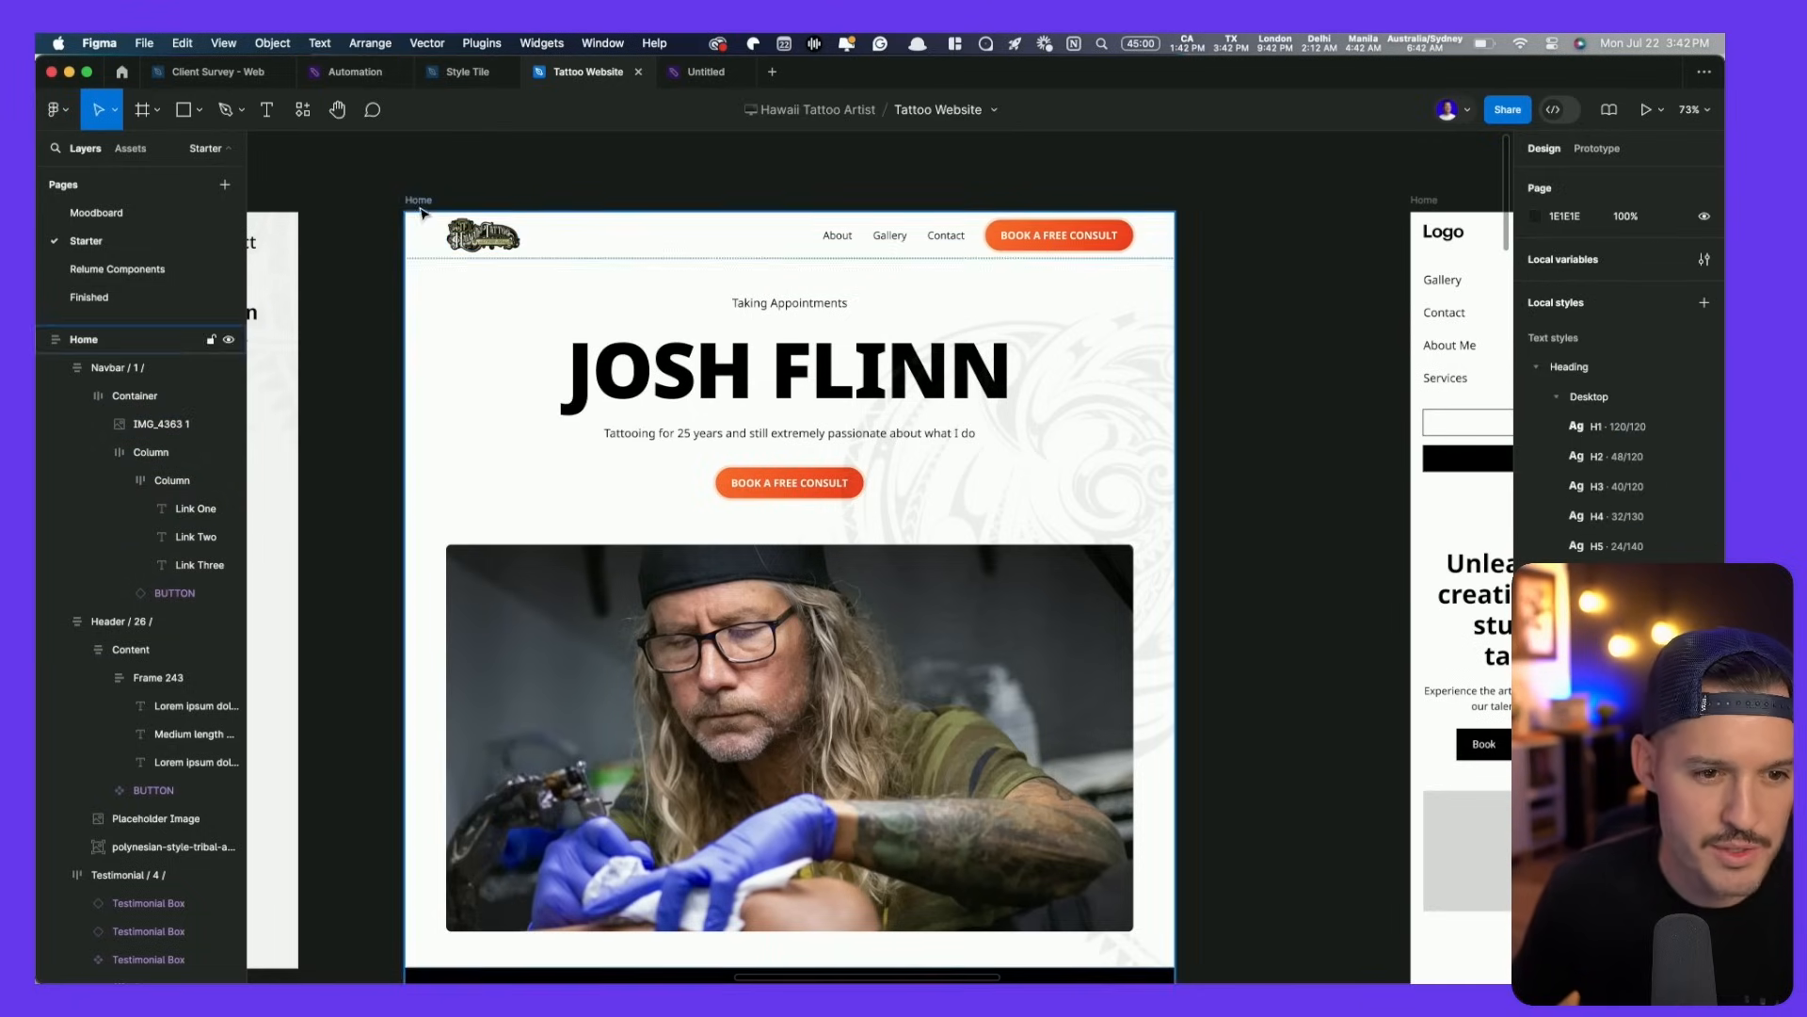
left_click(419, 201)
left_click_drag(1176, 457, 980, 468)
key("super+z")
- Set the artist photo's image scaling mode to Fill
double_click(905, 674)
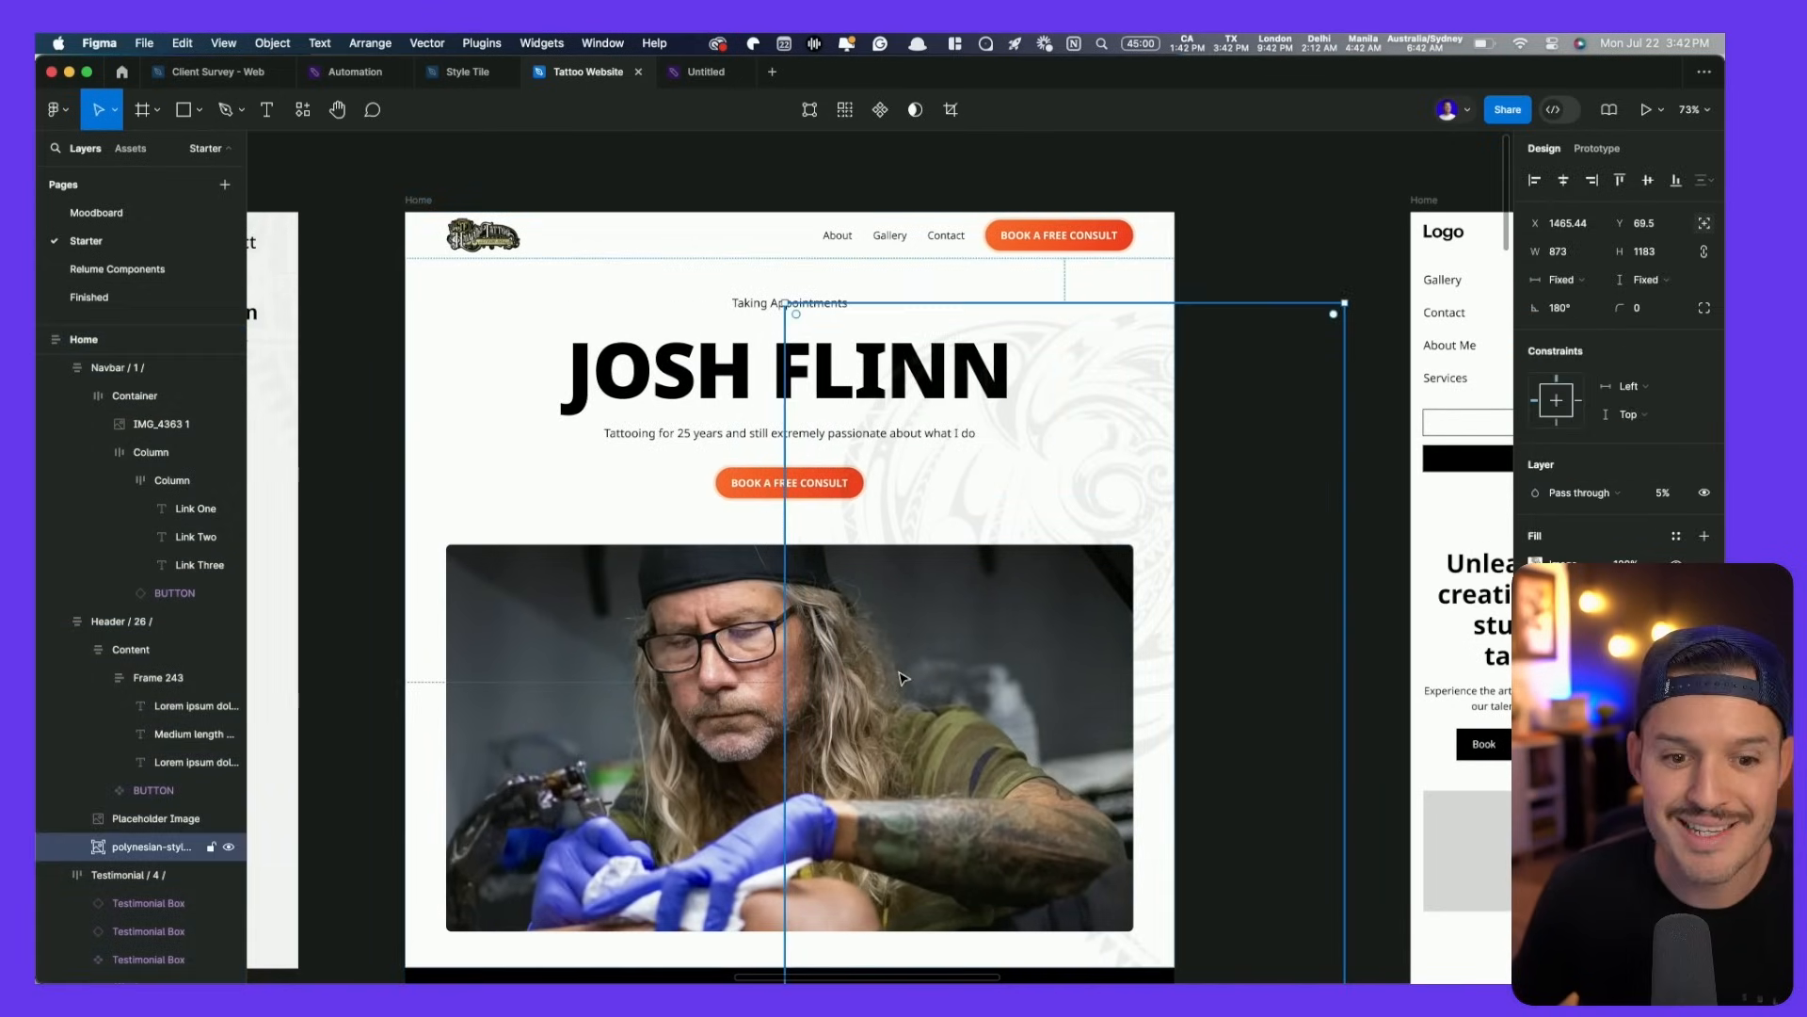
left_click(672, 676)
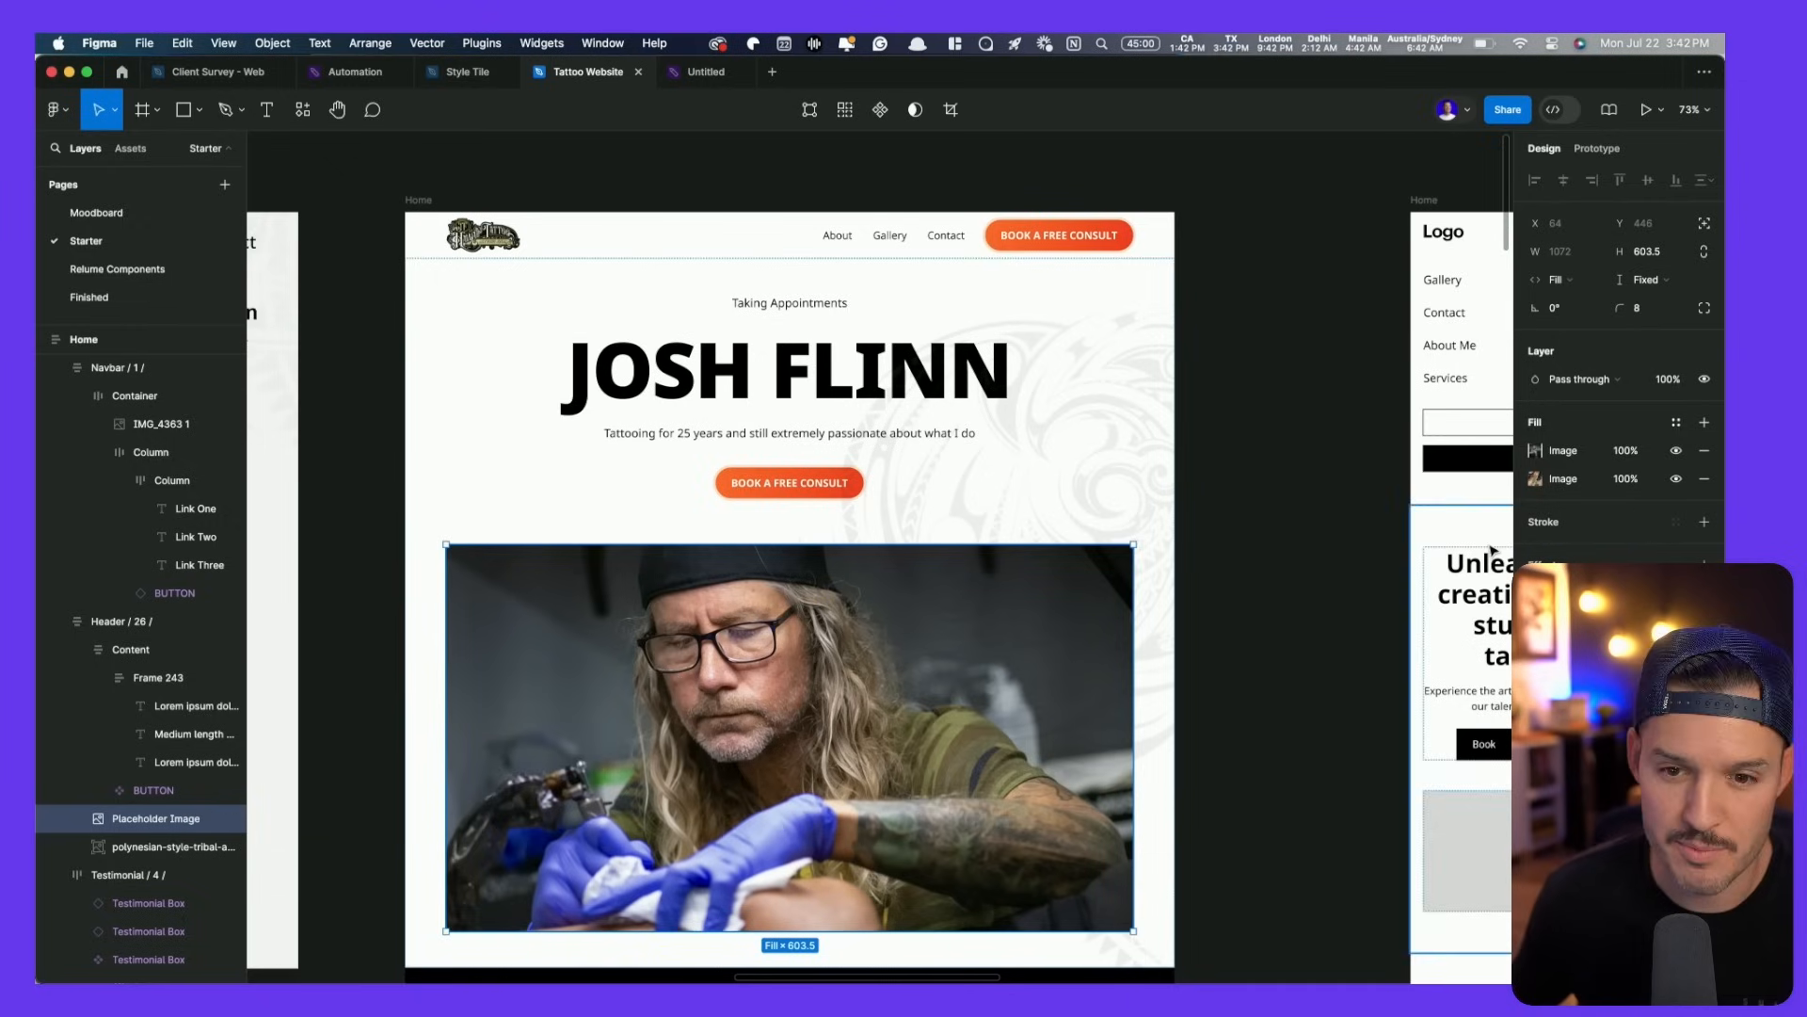
left_click(1535, 451)
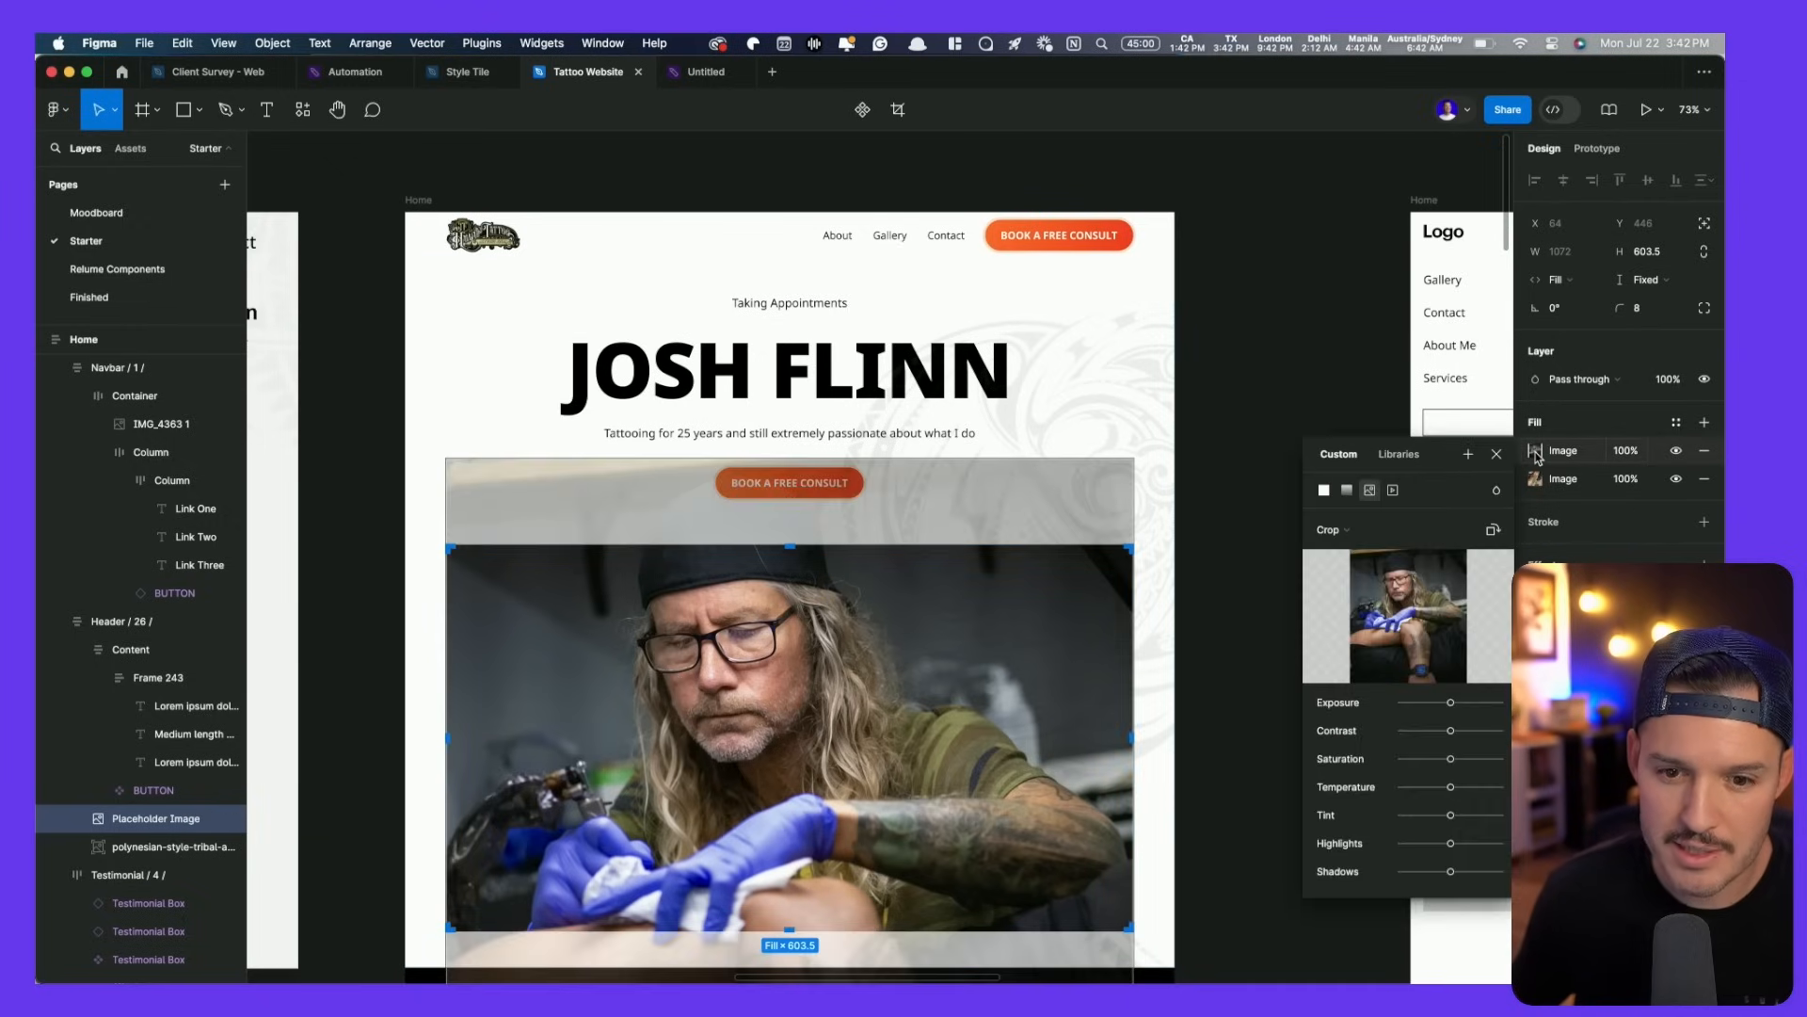
left_click(1329, 530)
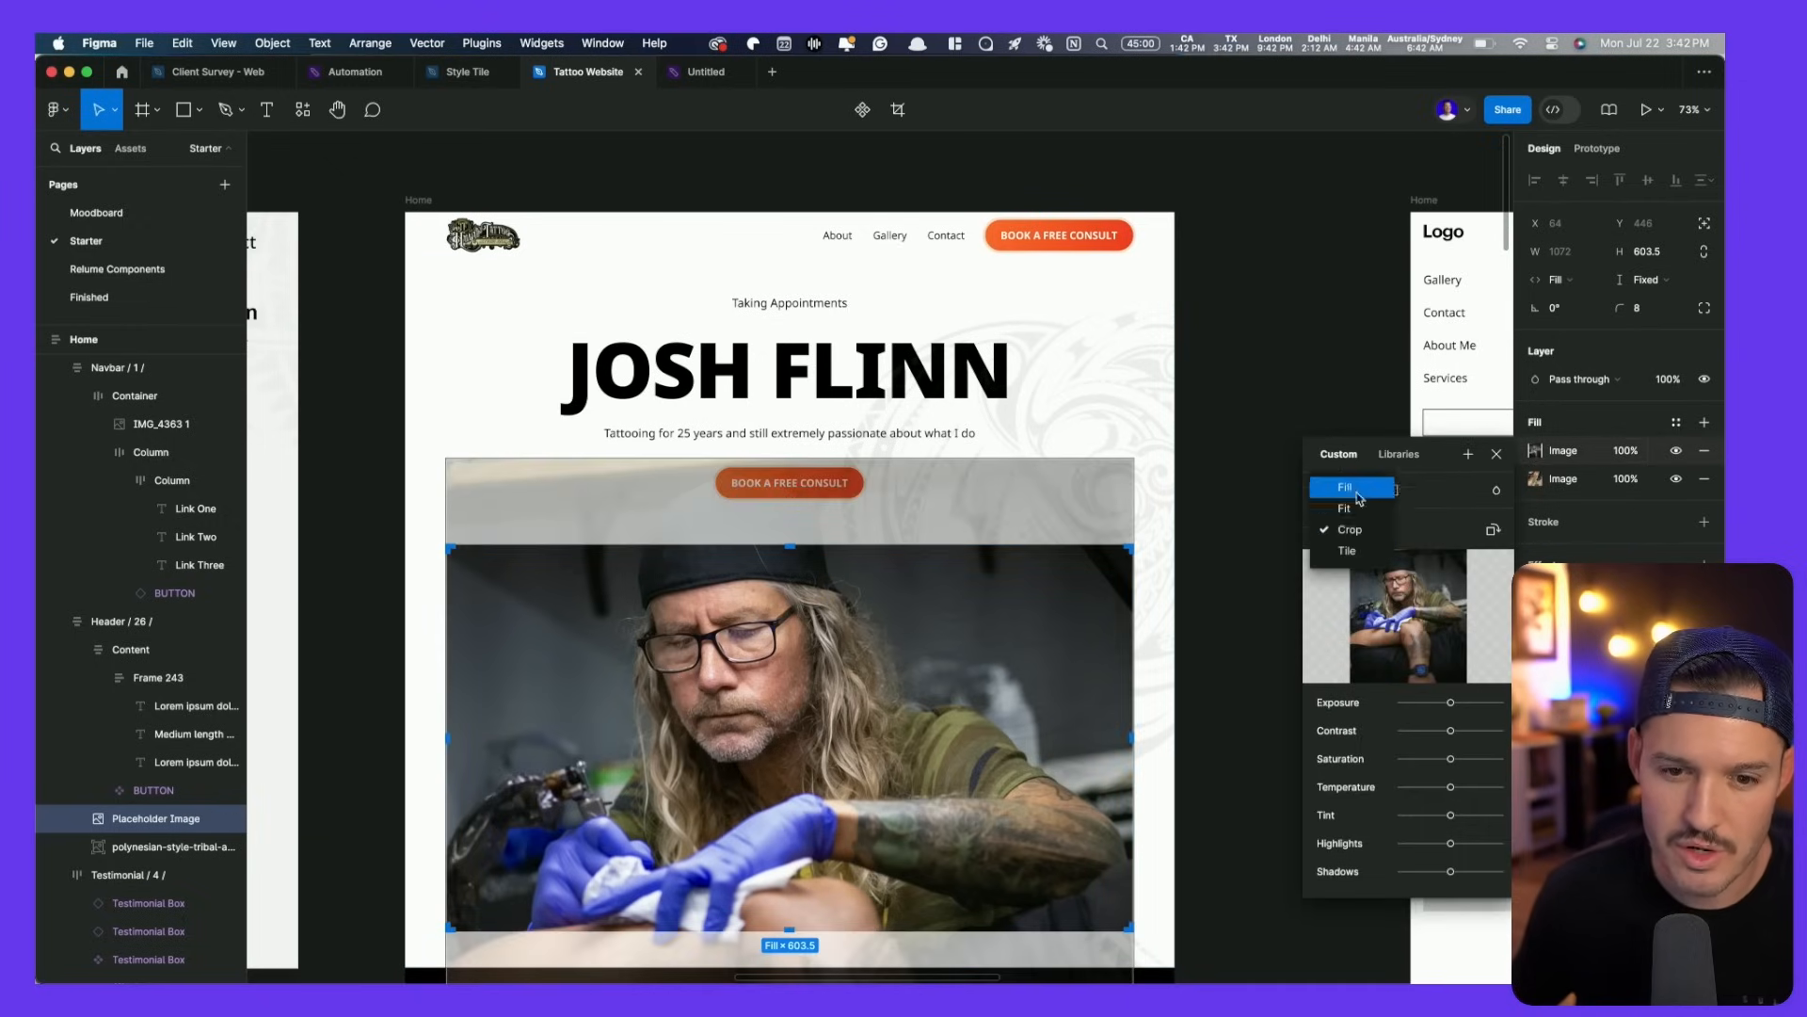
left_click(1358, 497)
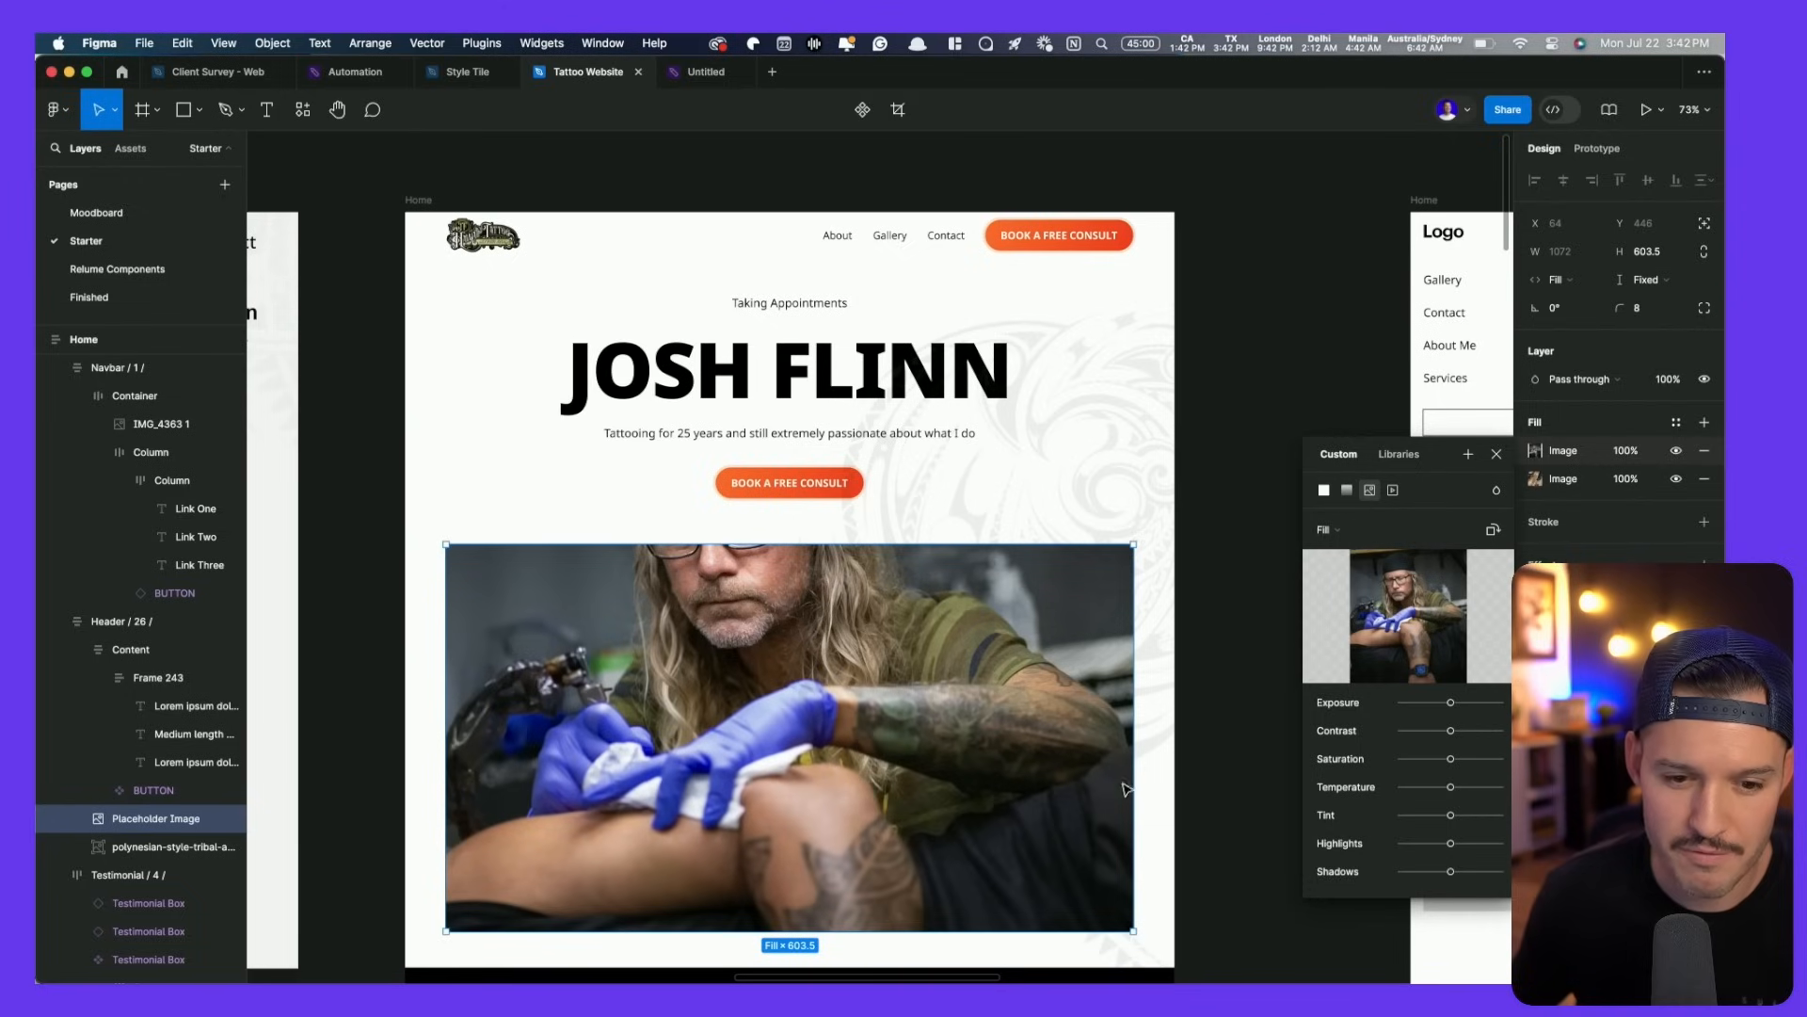
left_click(1223, 335)
scroll(1239, 342, "down", 5)
scroll(1208, 455, "down", 3)
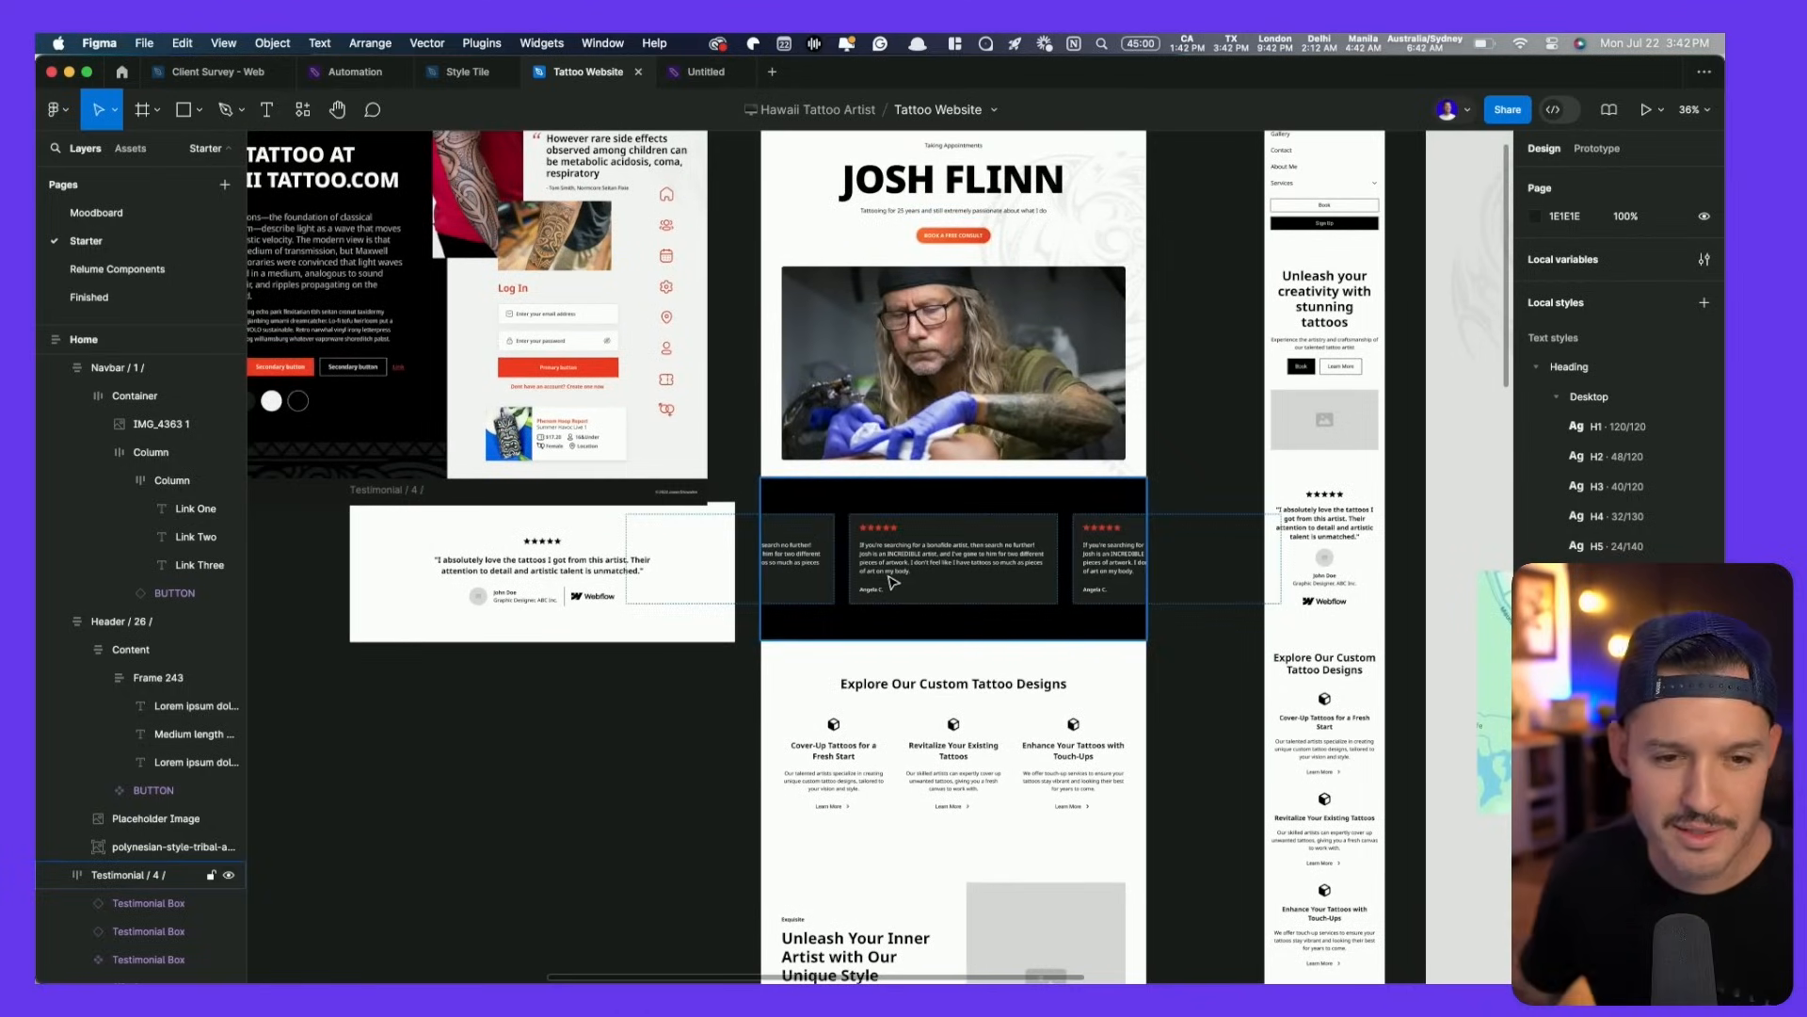
- Browse the Moodboard page's Custom Design and Austin references, then switch to the untitled FigJam file
left_click(96, 213)
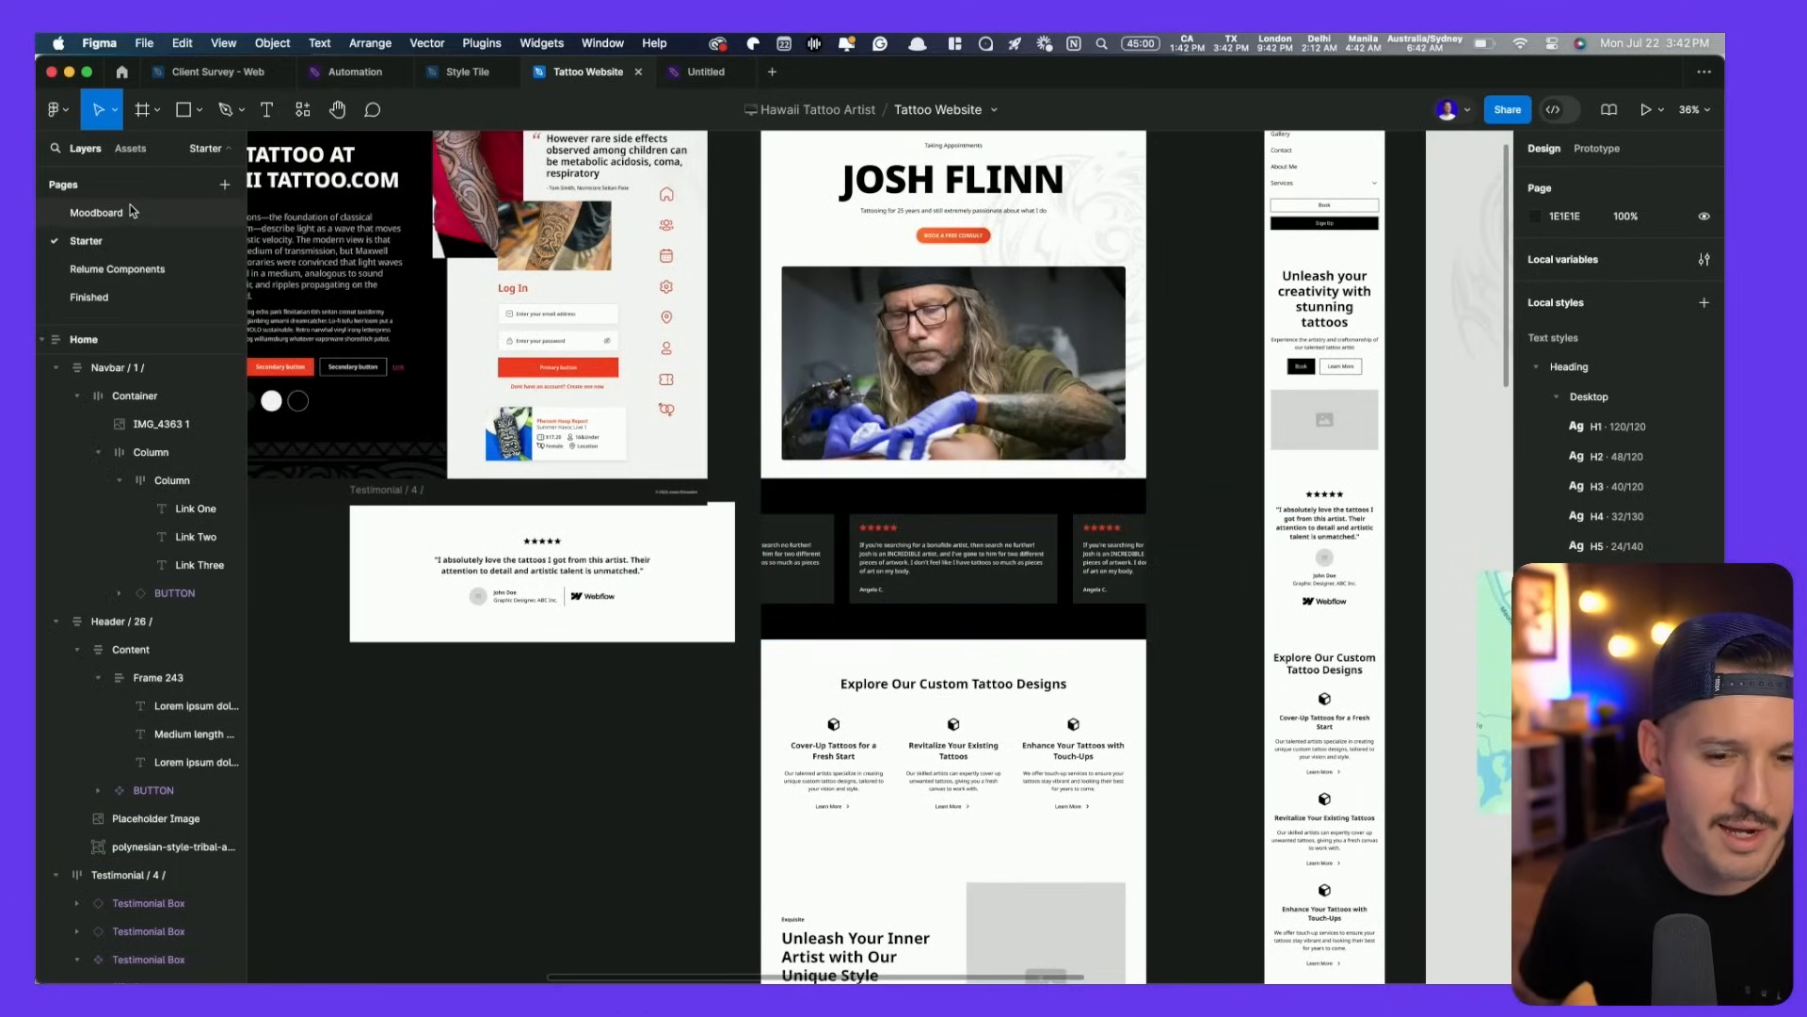
scroll(1210, 342, "down", 5)
scroll(1210, 343, "right", 10)
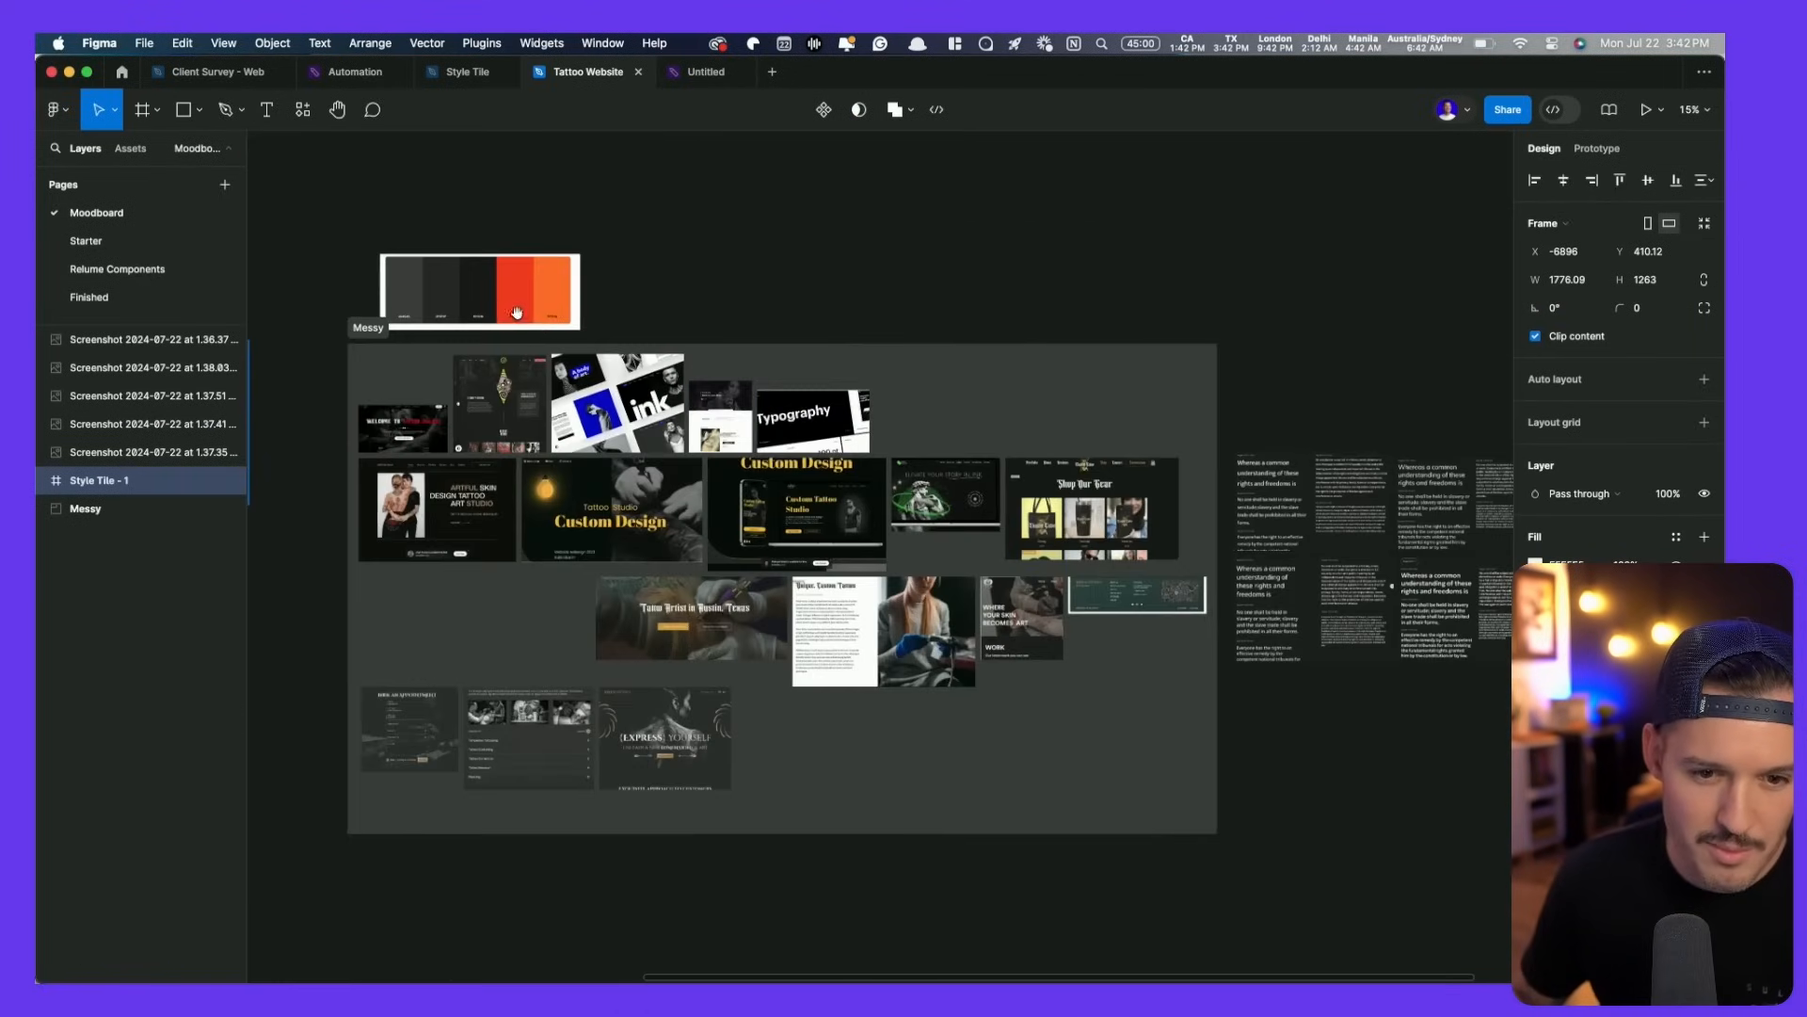
scroll(543, 523, "up", 5)
left_click_drag(928, 800, 538, 837)
scroll(538, 838, "down", 5)
scroll(538, 838, "right", 8)
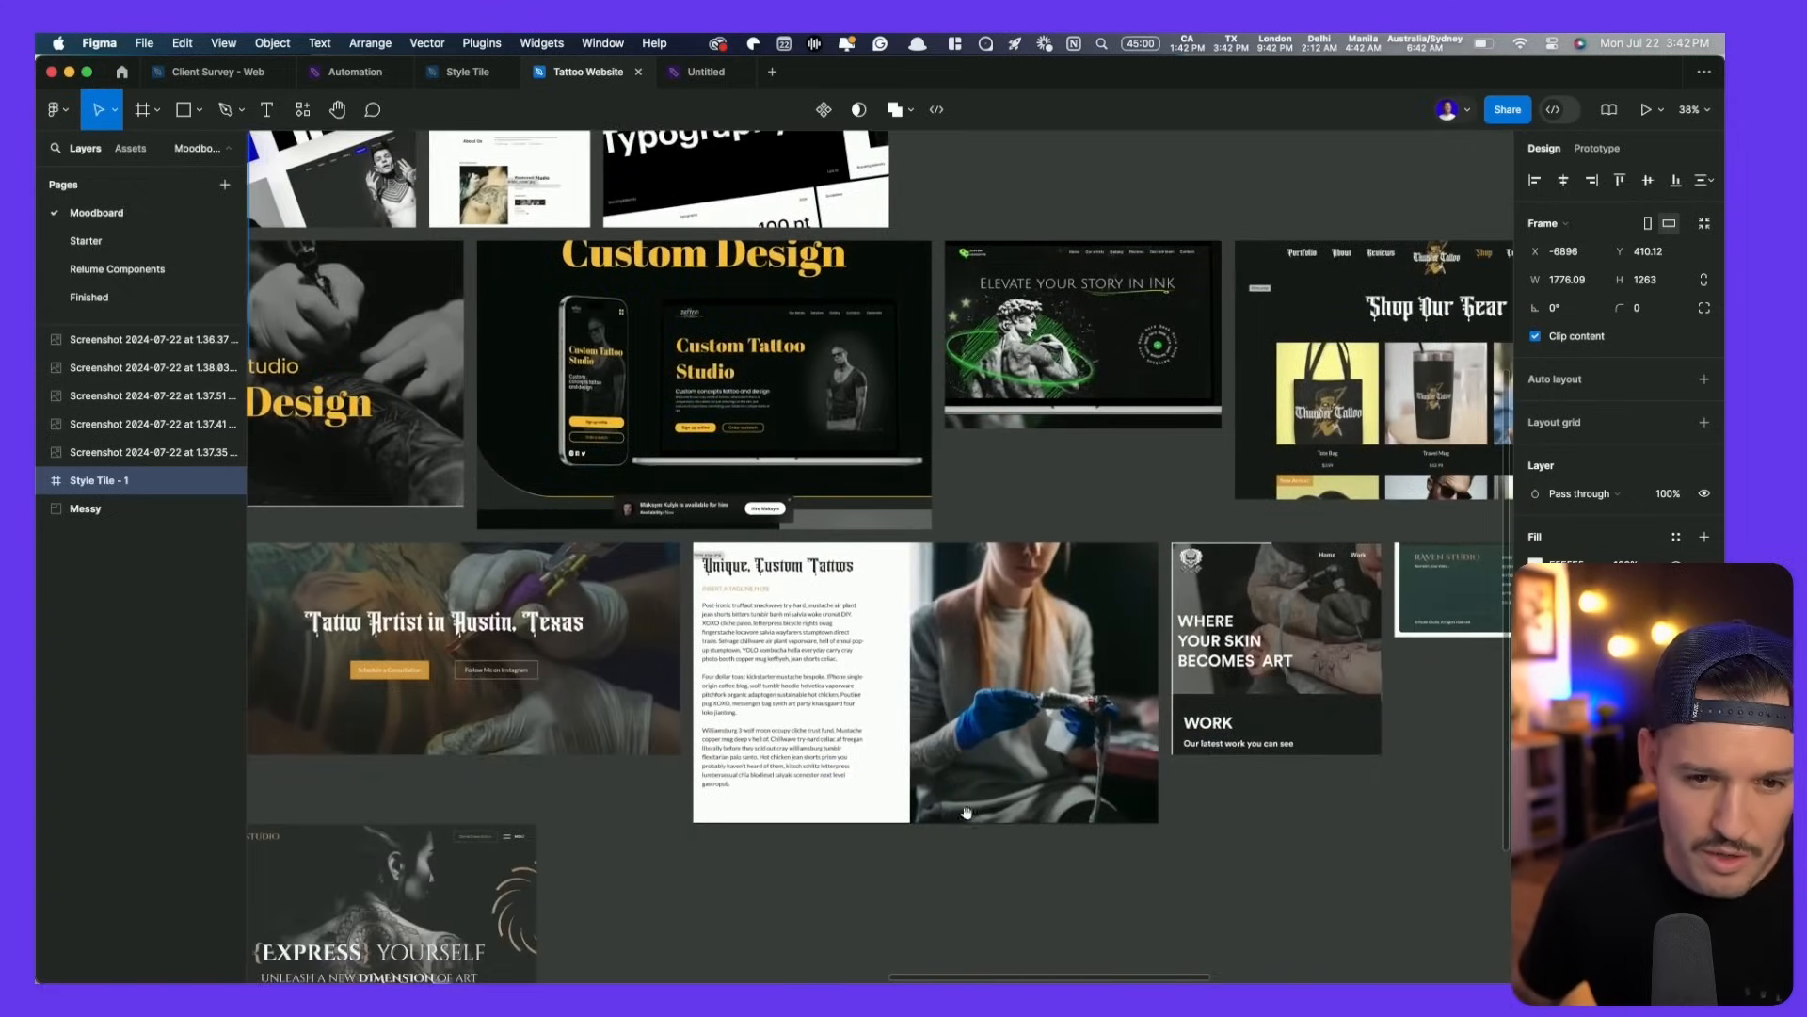
left_click_drag(729, 615, 1181, 850)
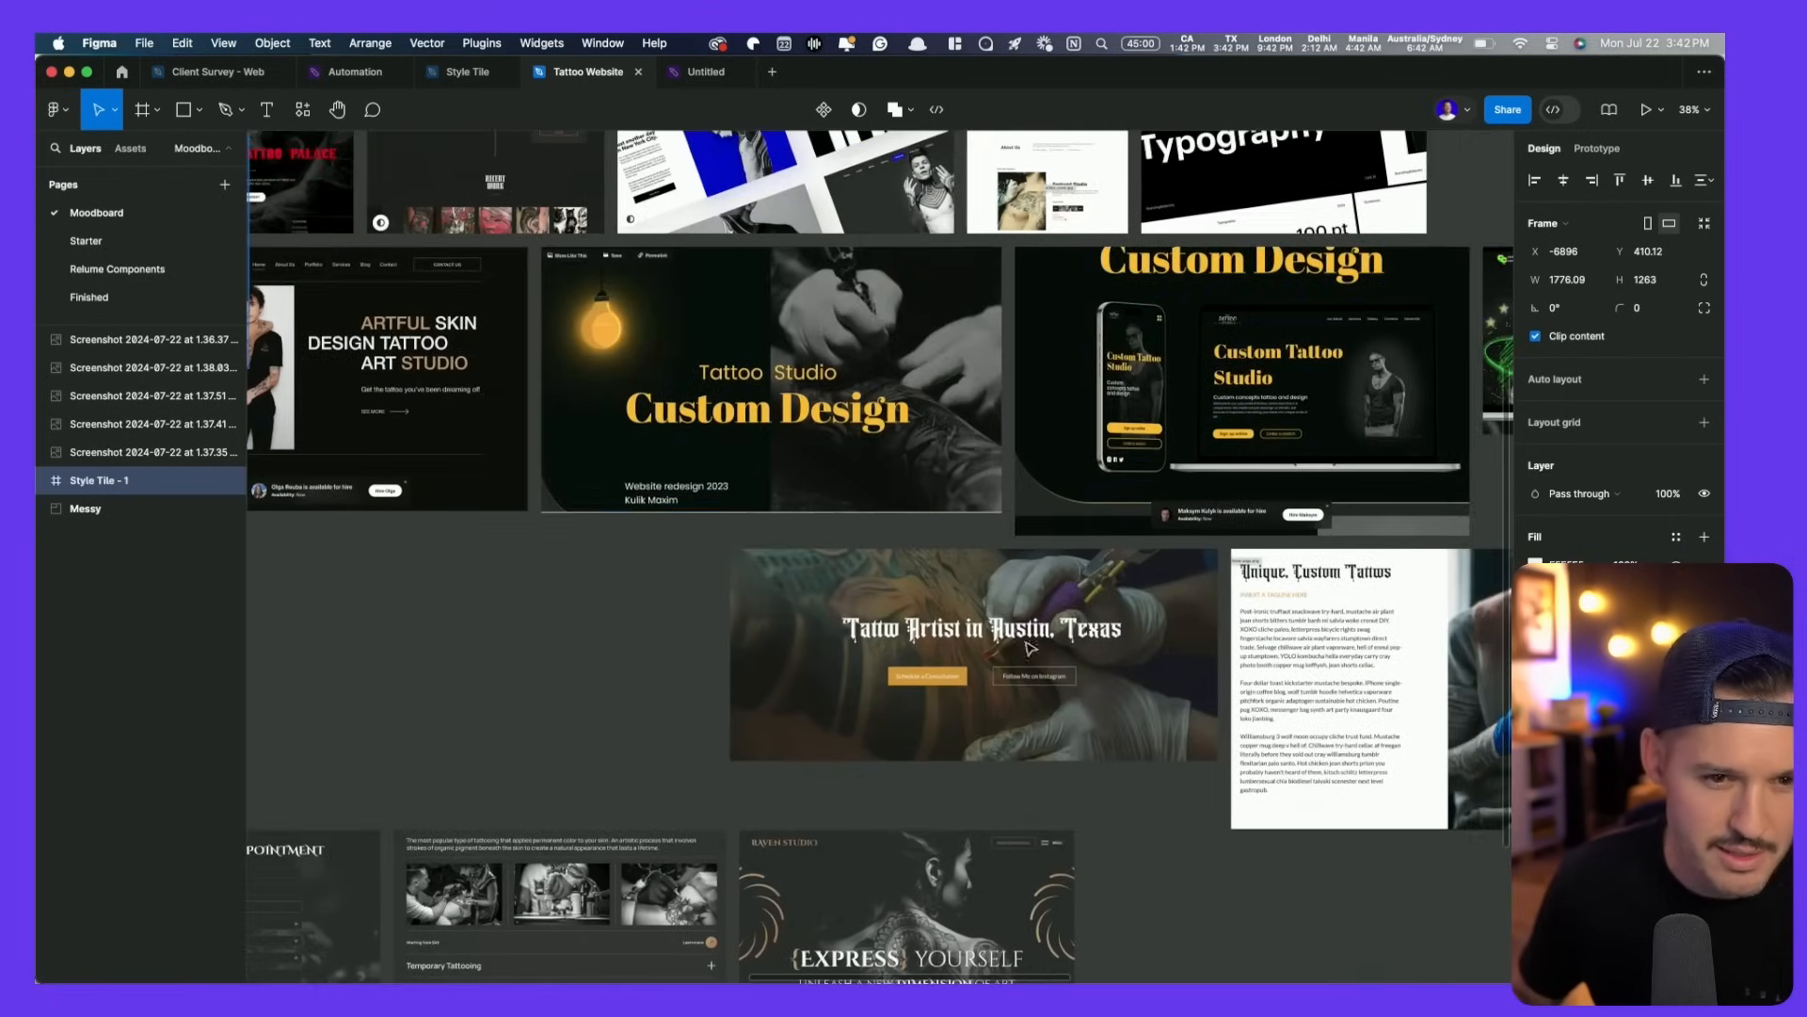
left_click(702, 73)
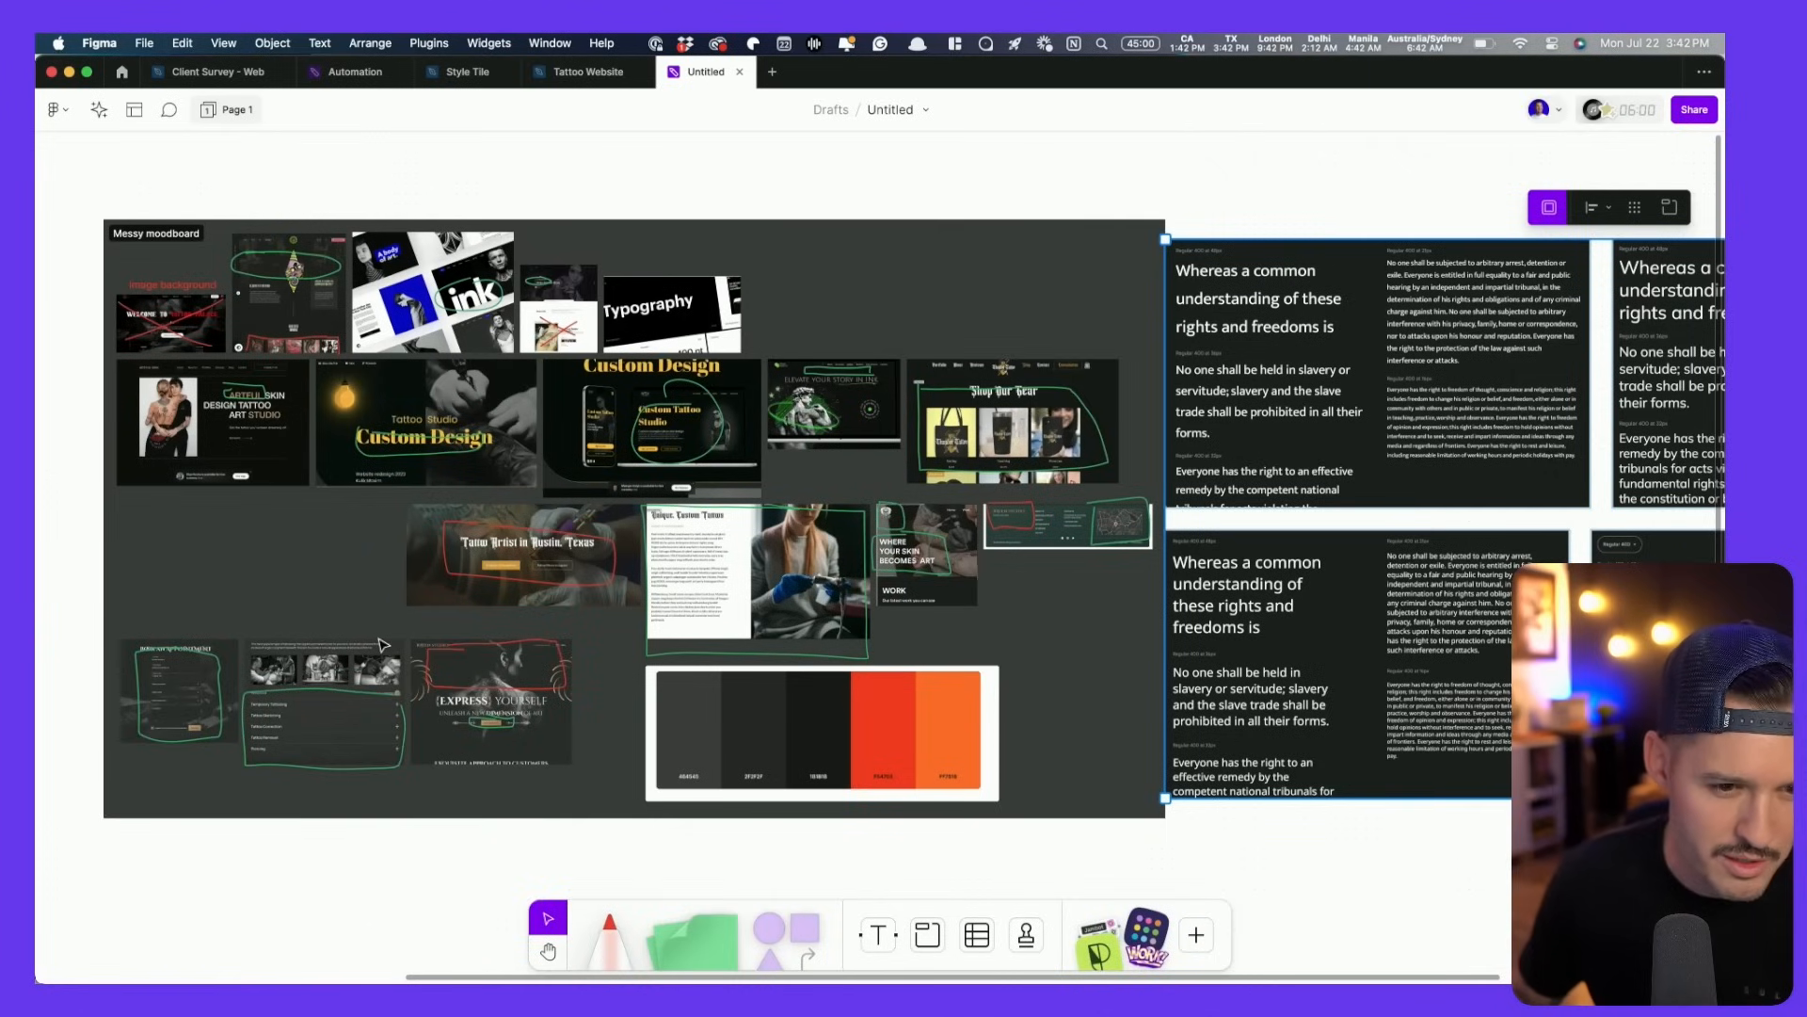
- Pan around the Messy moodboard references, then return to the Tattoo Website file
scroll(381, 642, "up", 7)
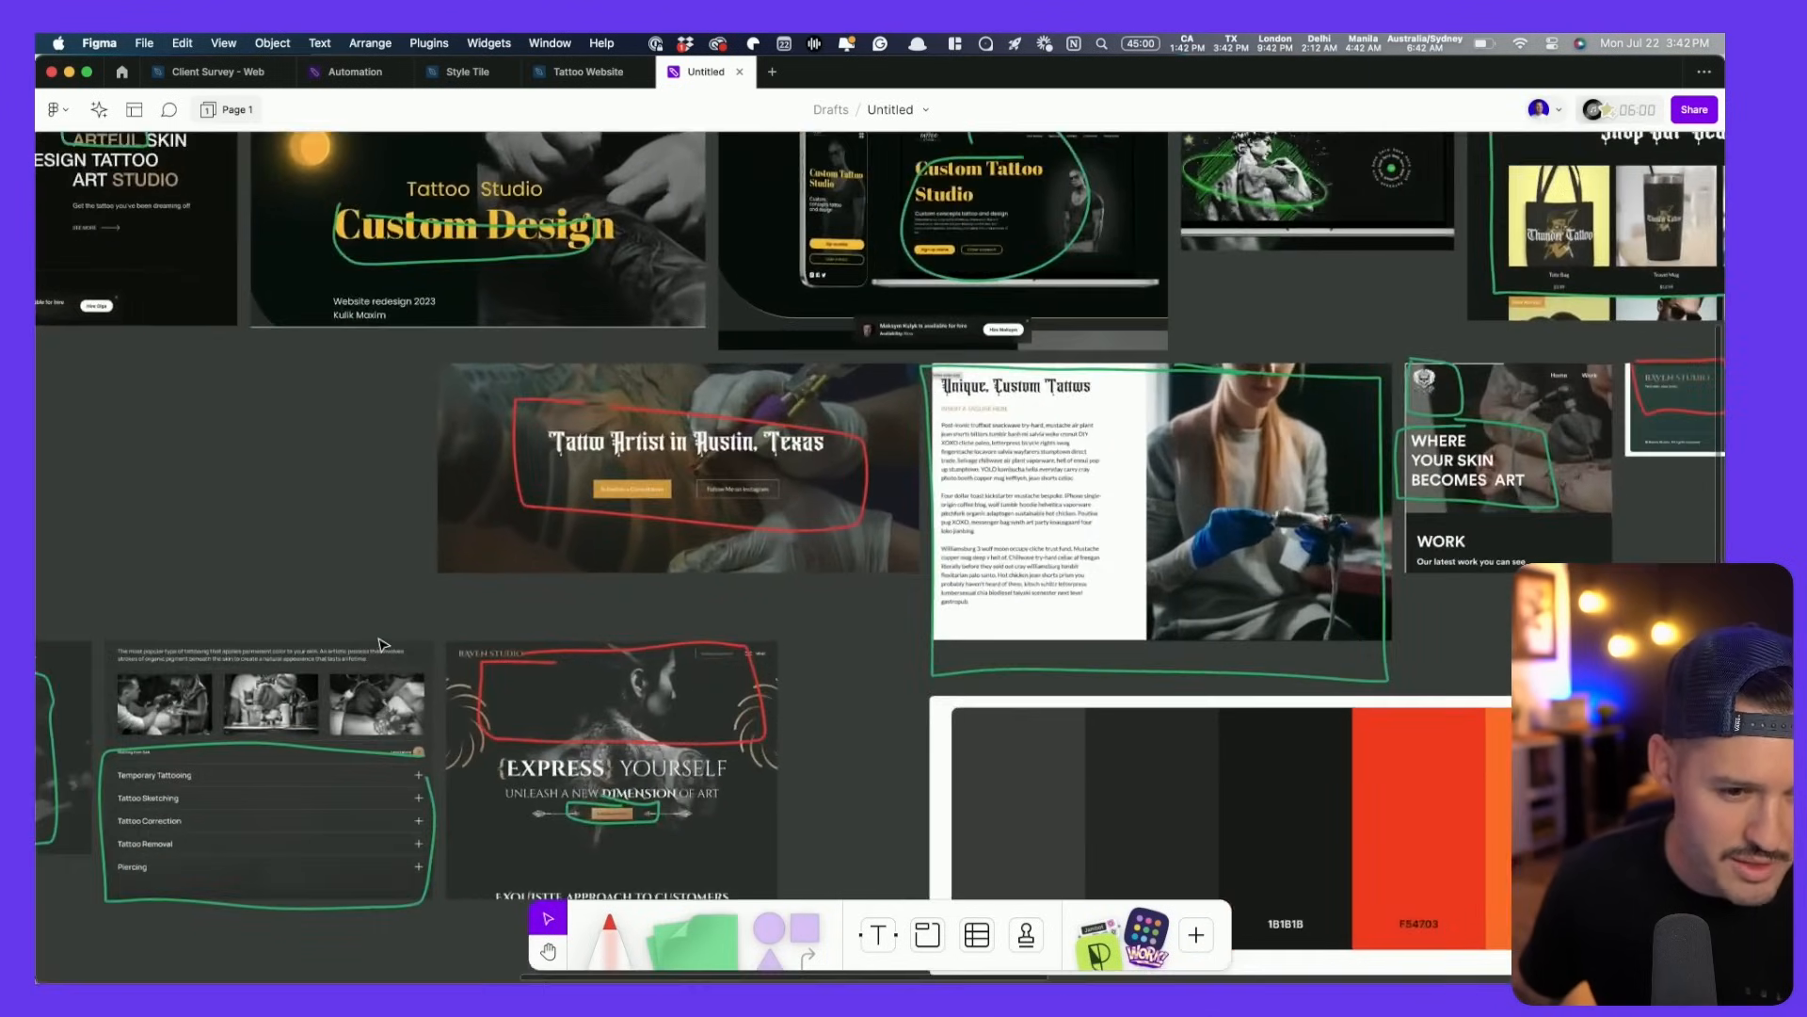
left_click_drag(375, 631, 252, 859)
left_click_drag(923, 417, 675, 429)
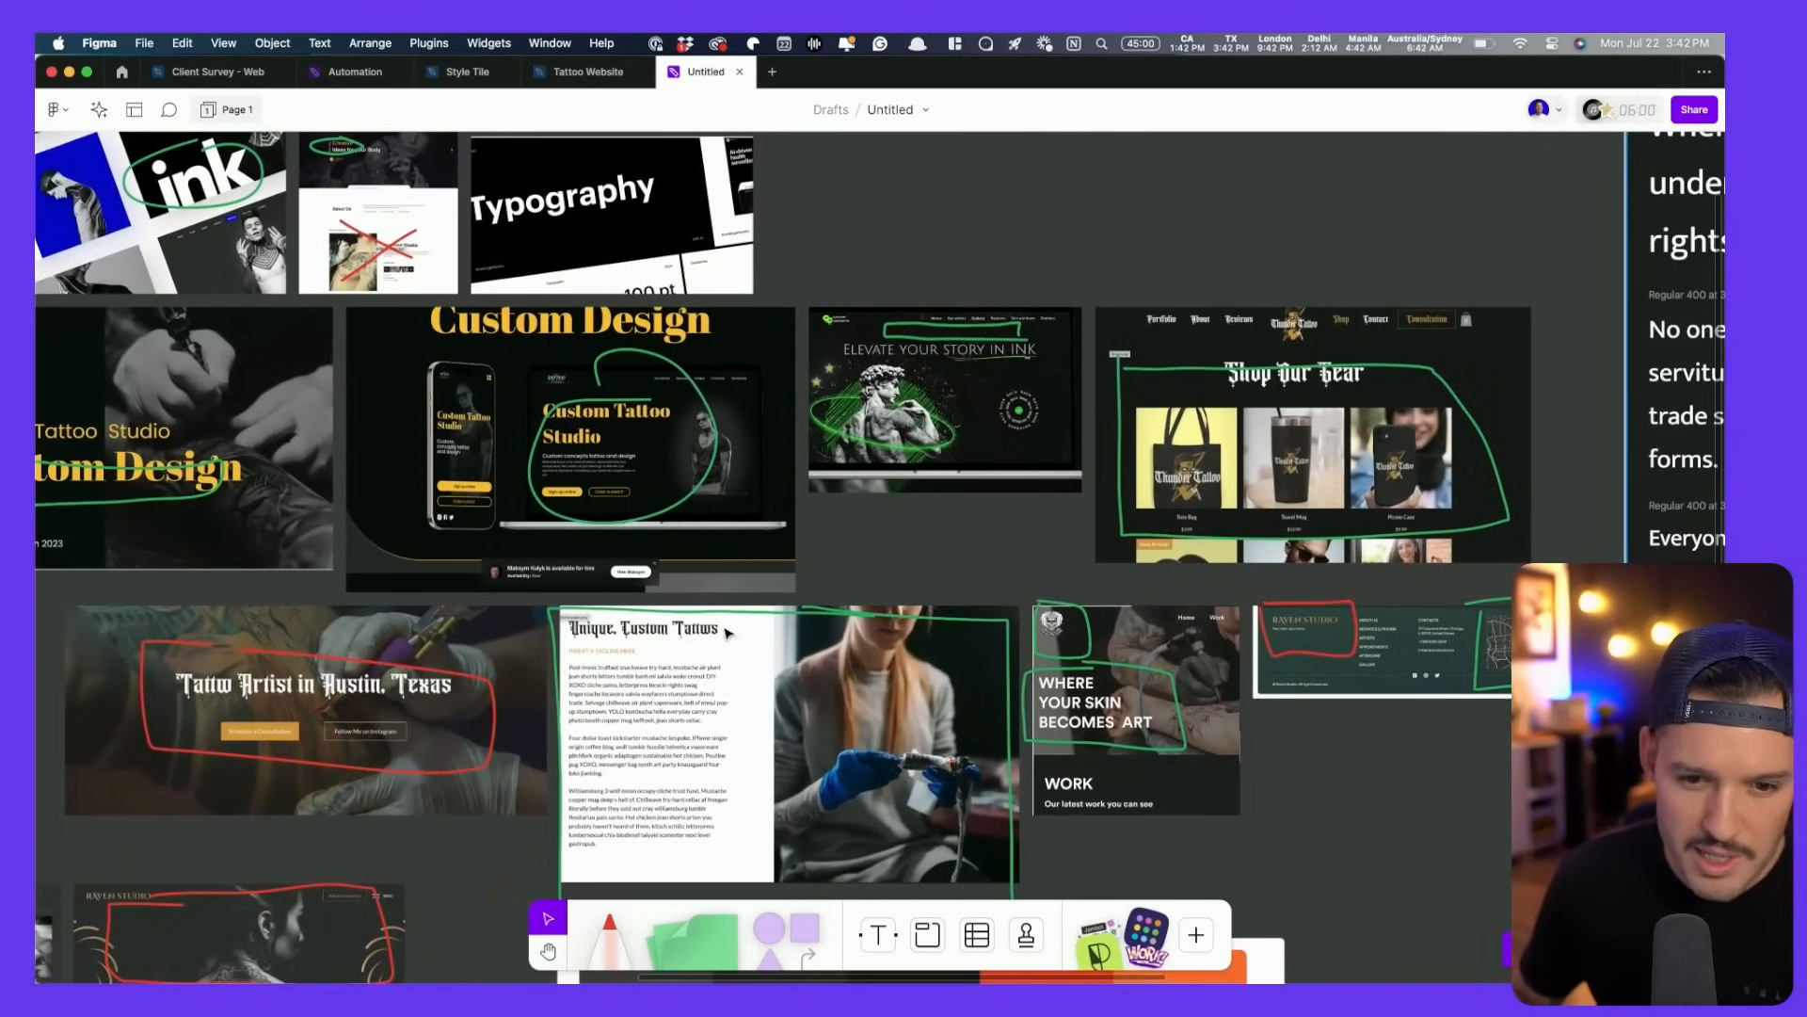
scroll(728, 634, "left", 10)
scroll(727, 633, "up", 3)
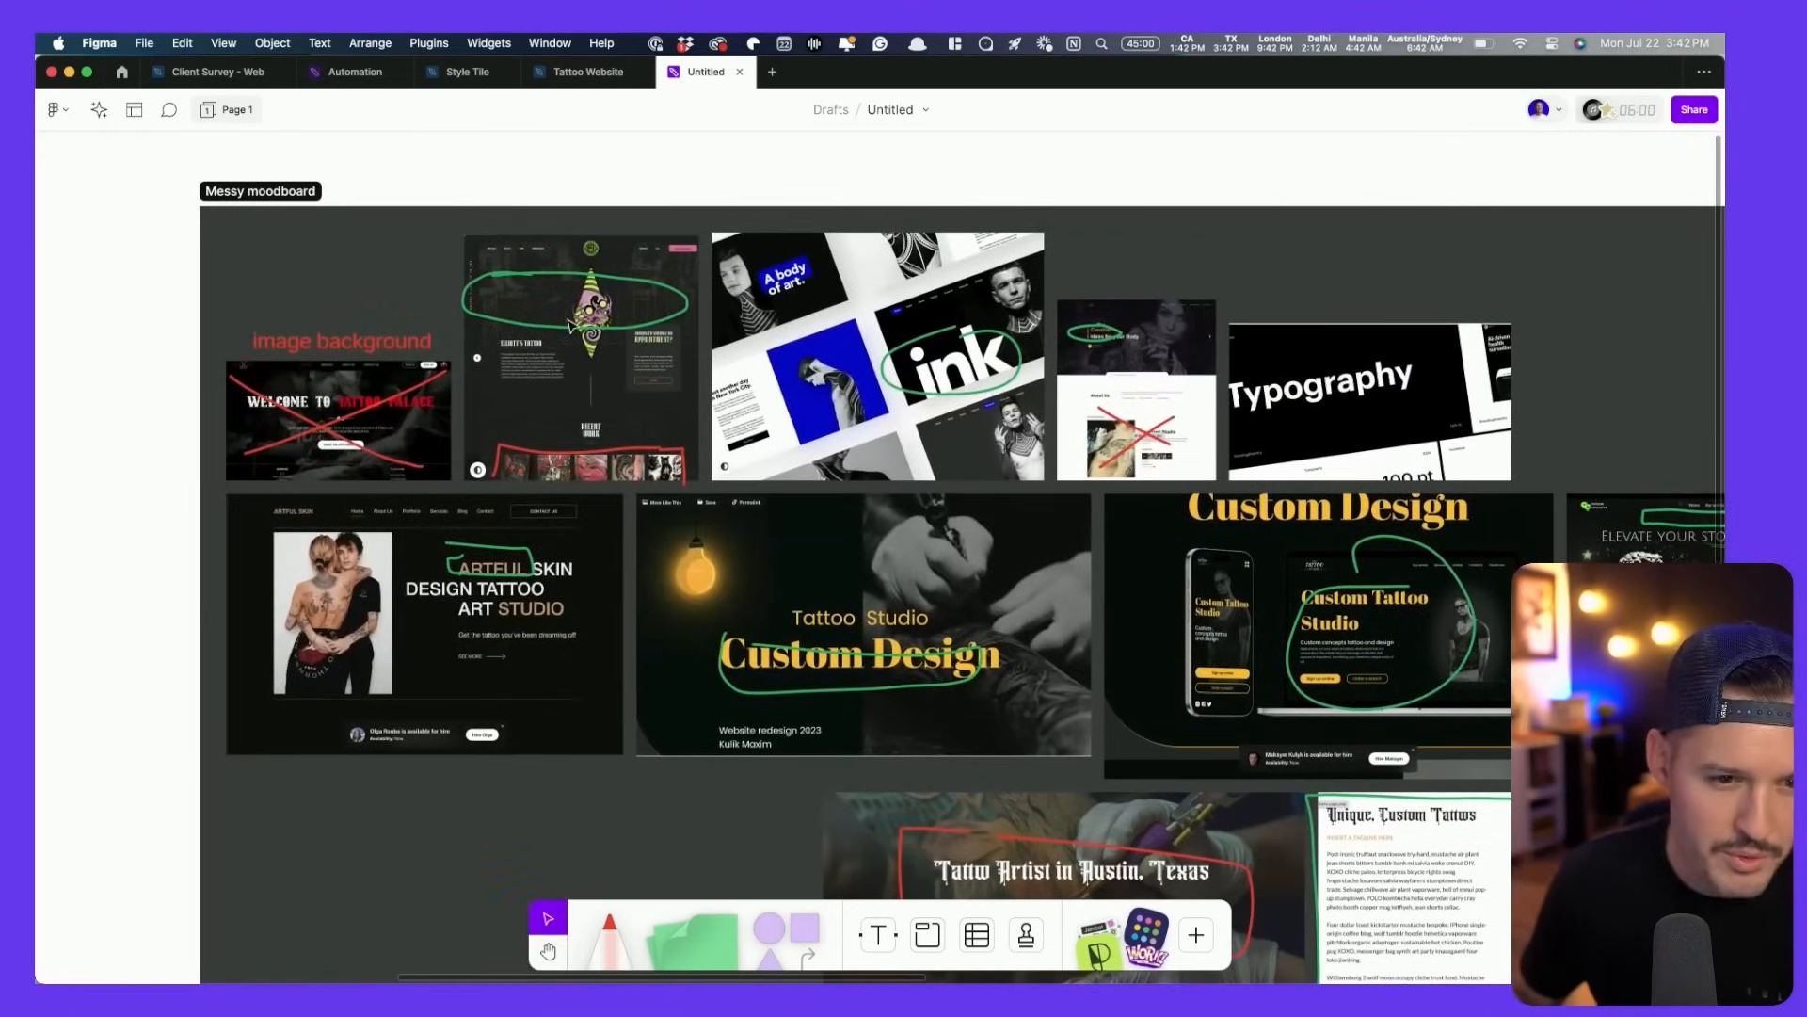
scroll(569, 325, "up", 6)
scroll(524, 399, "up", 2)
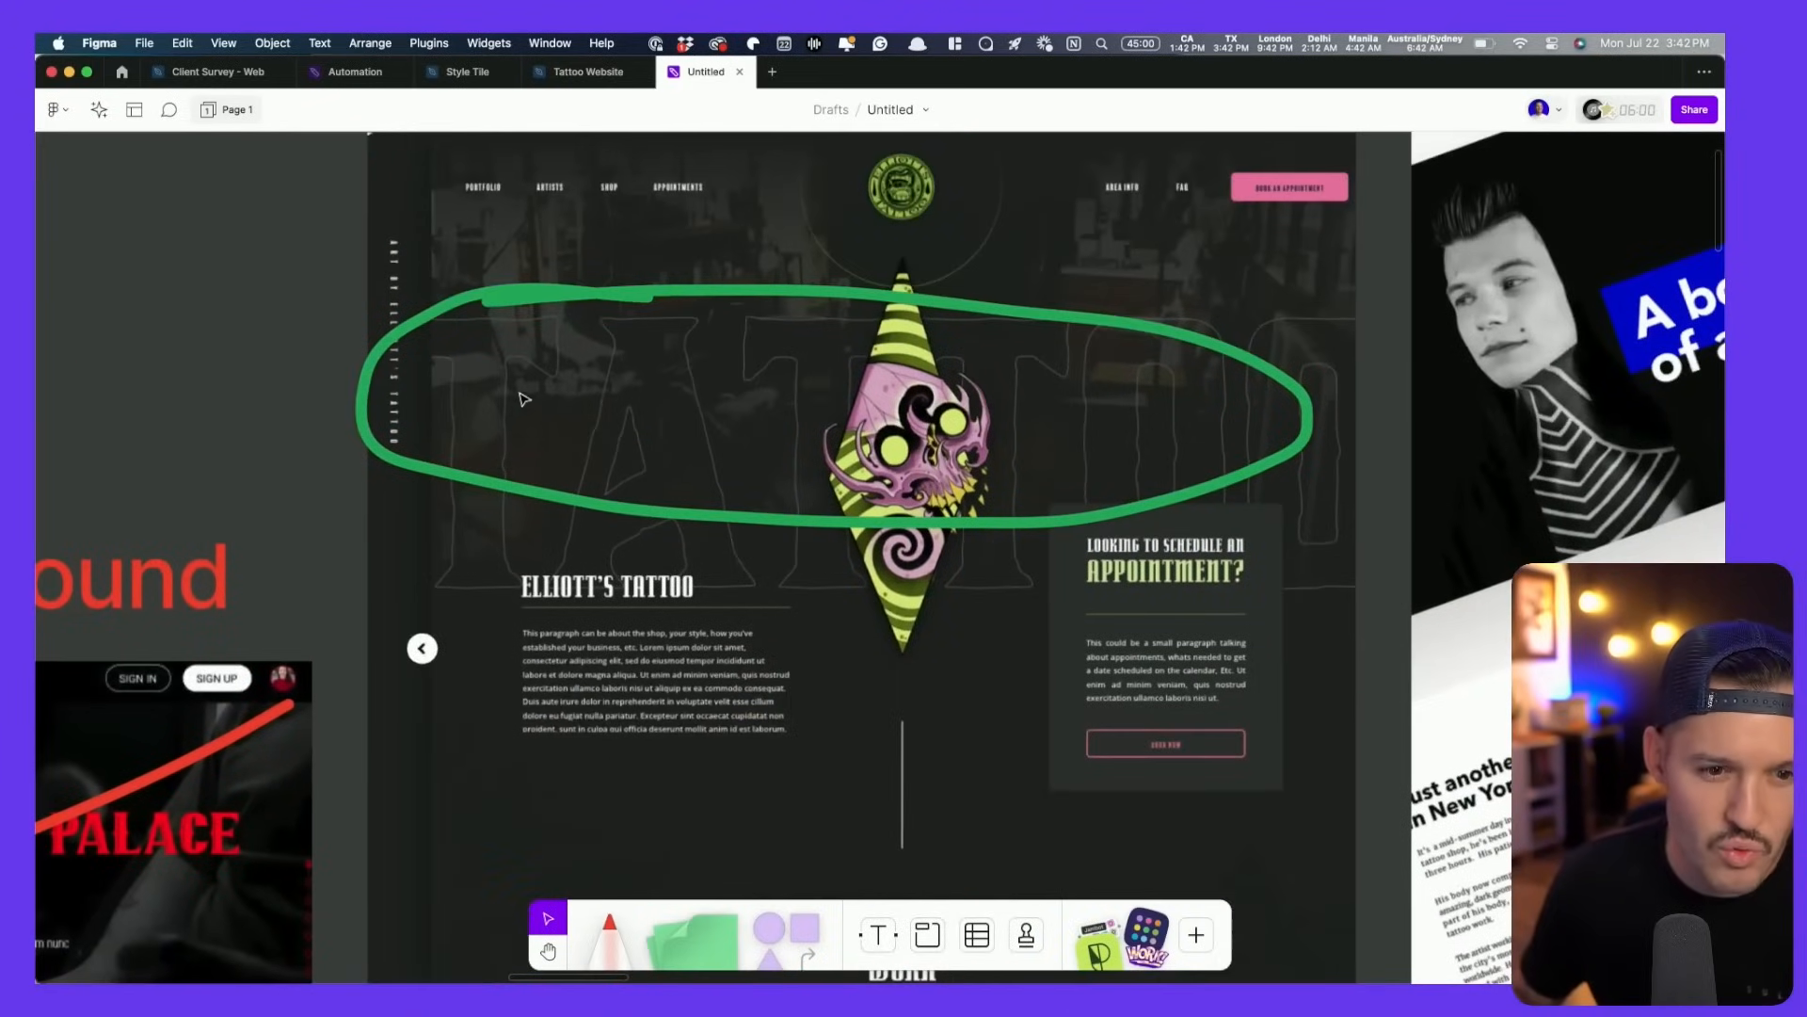
left_click(579, 73)
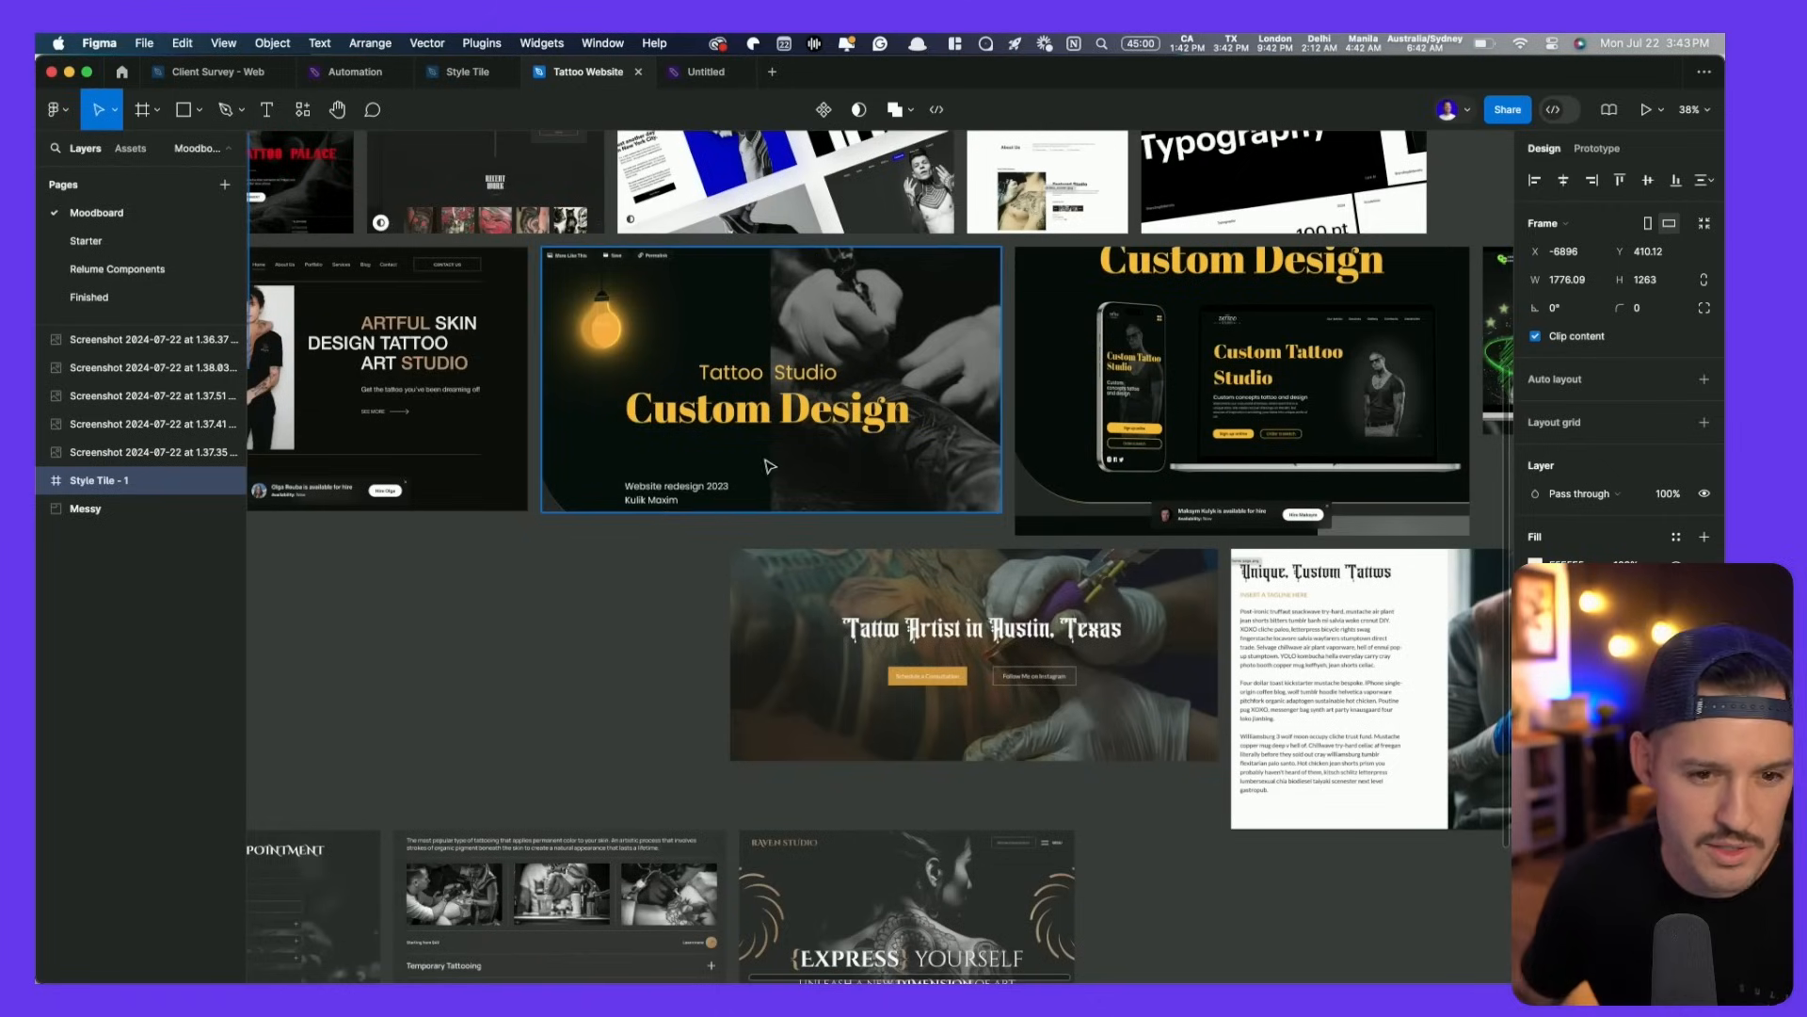
left_click(86, 241)
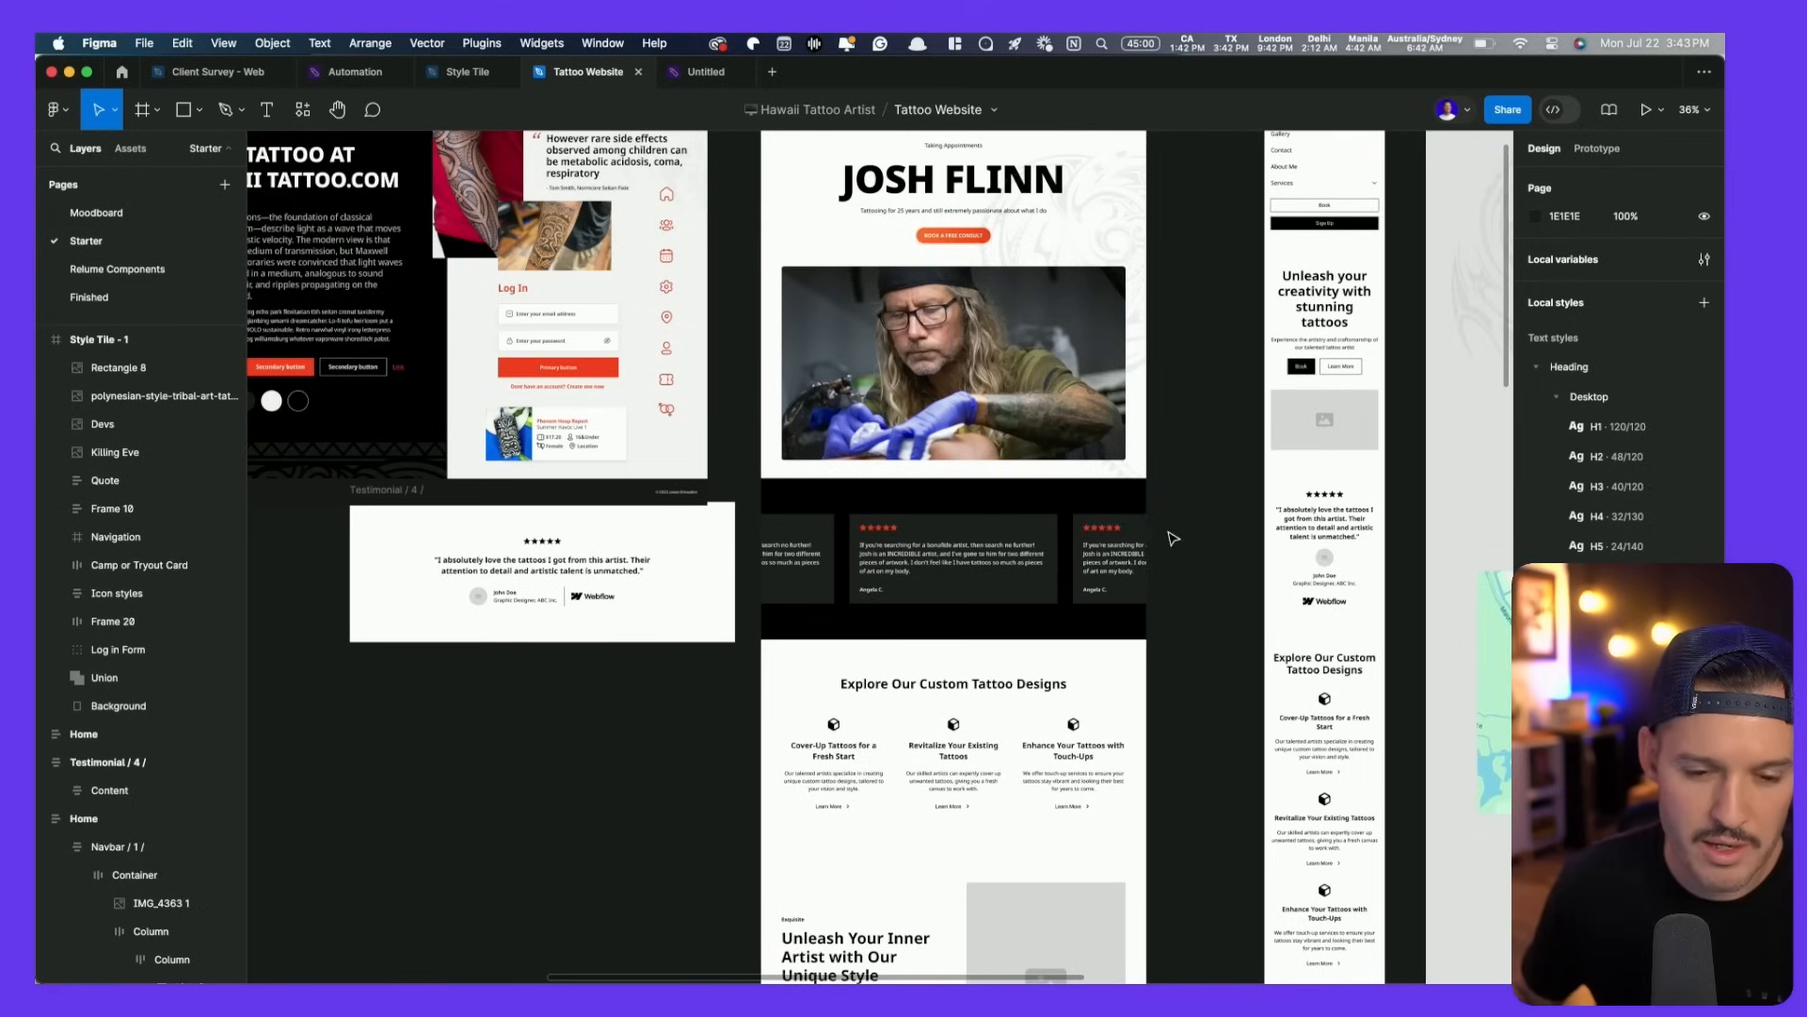
scroll(1092, 588, "up", 4)
scroll(1087, 588, "down", 6)
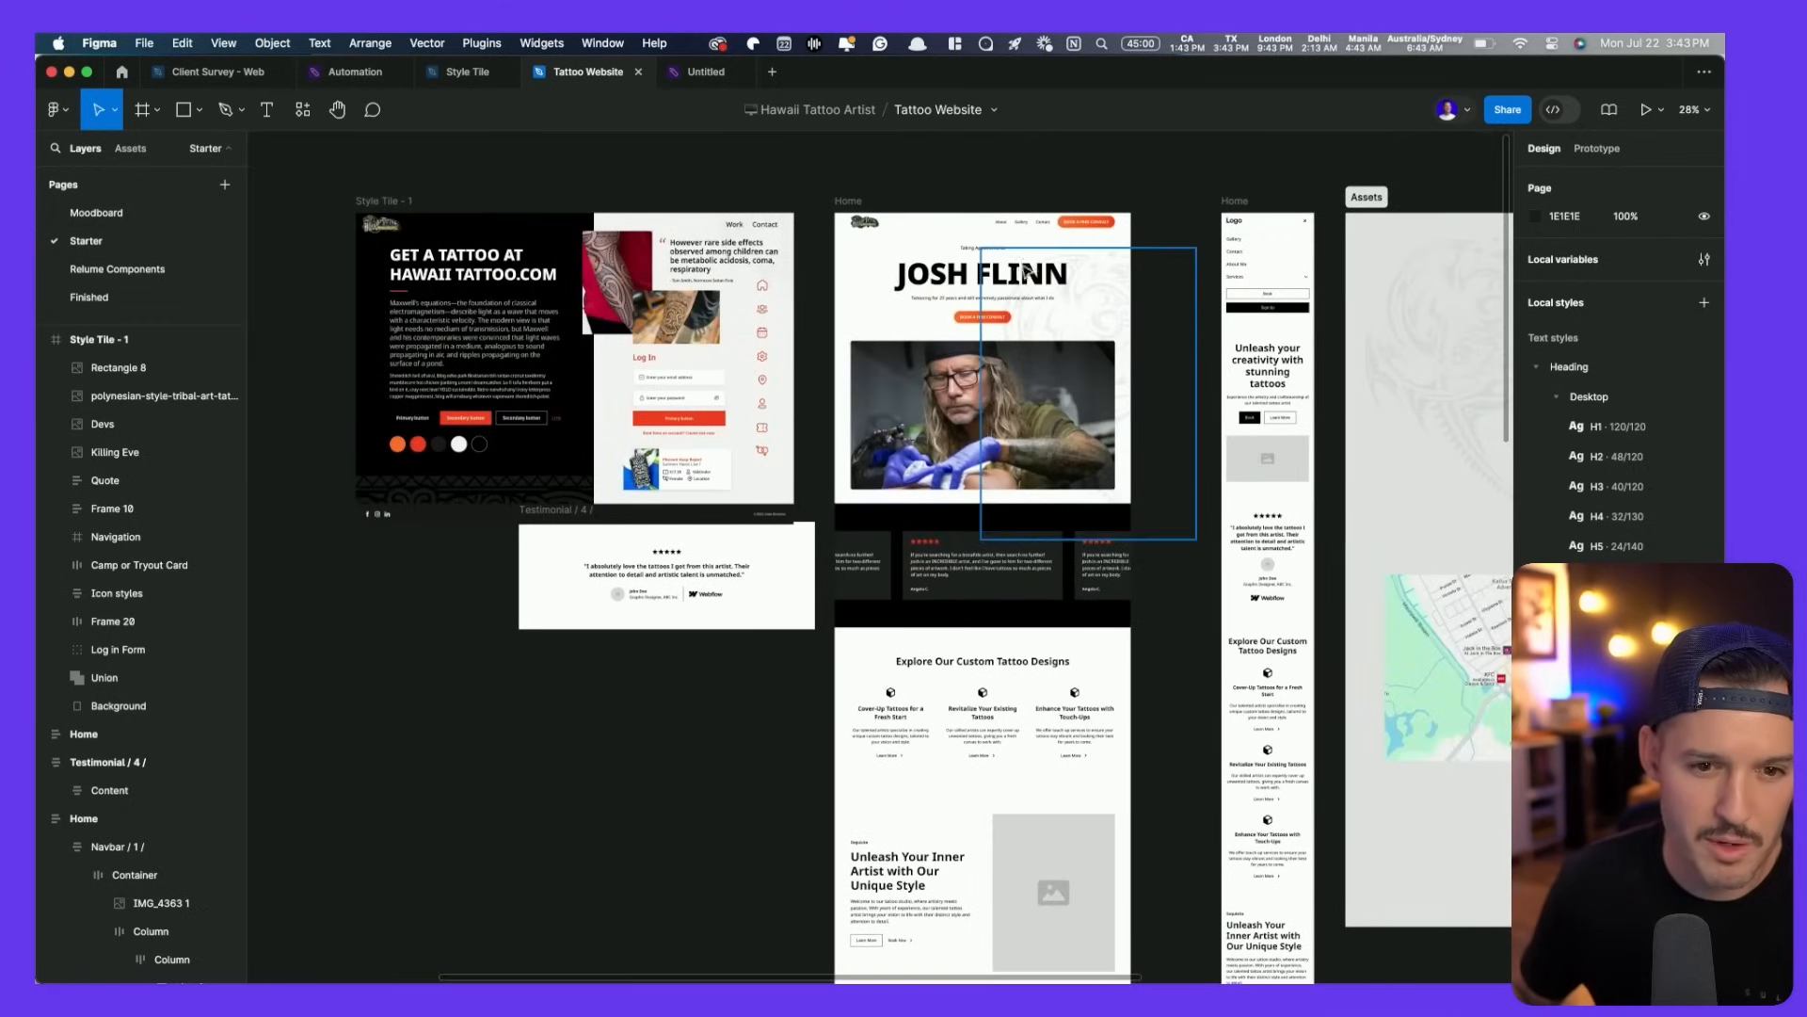
left_click(1026, 270, "super")
left_click(941, 278, "super")
left_click_drag(953, 276, 629, 764)
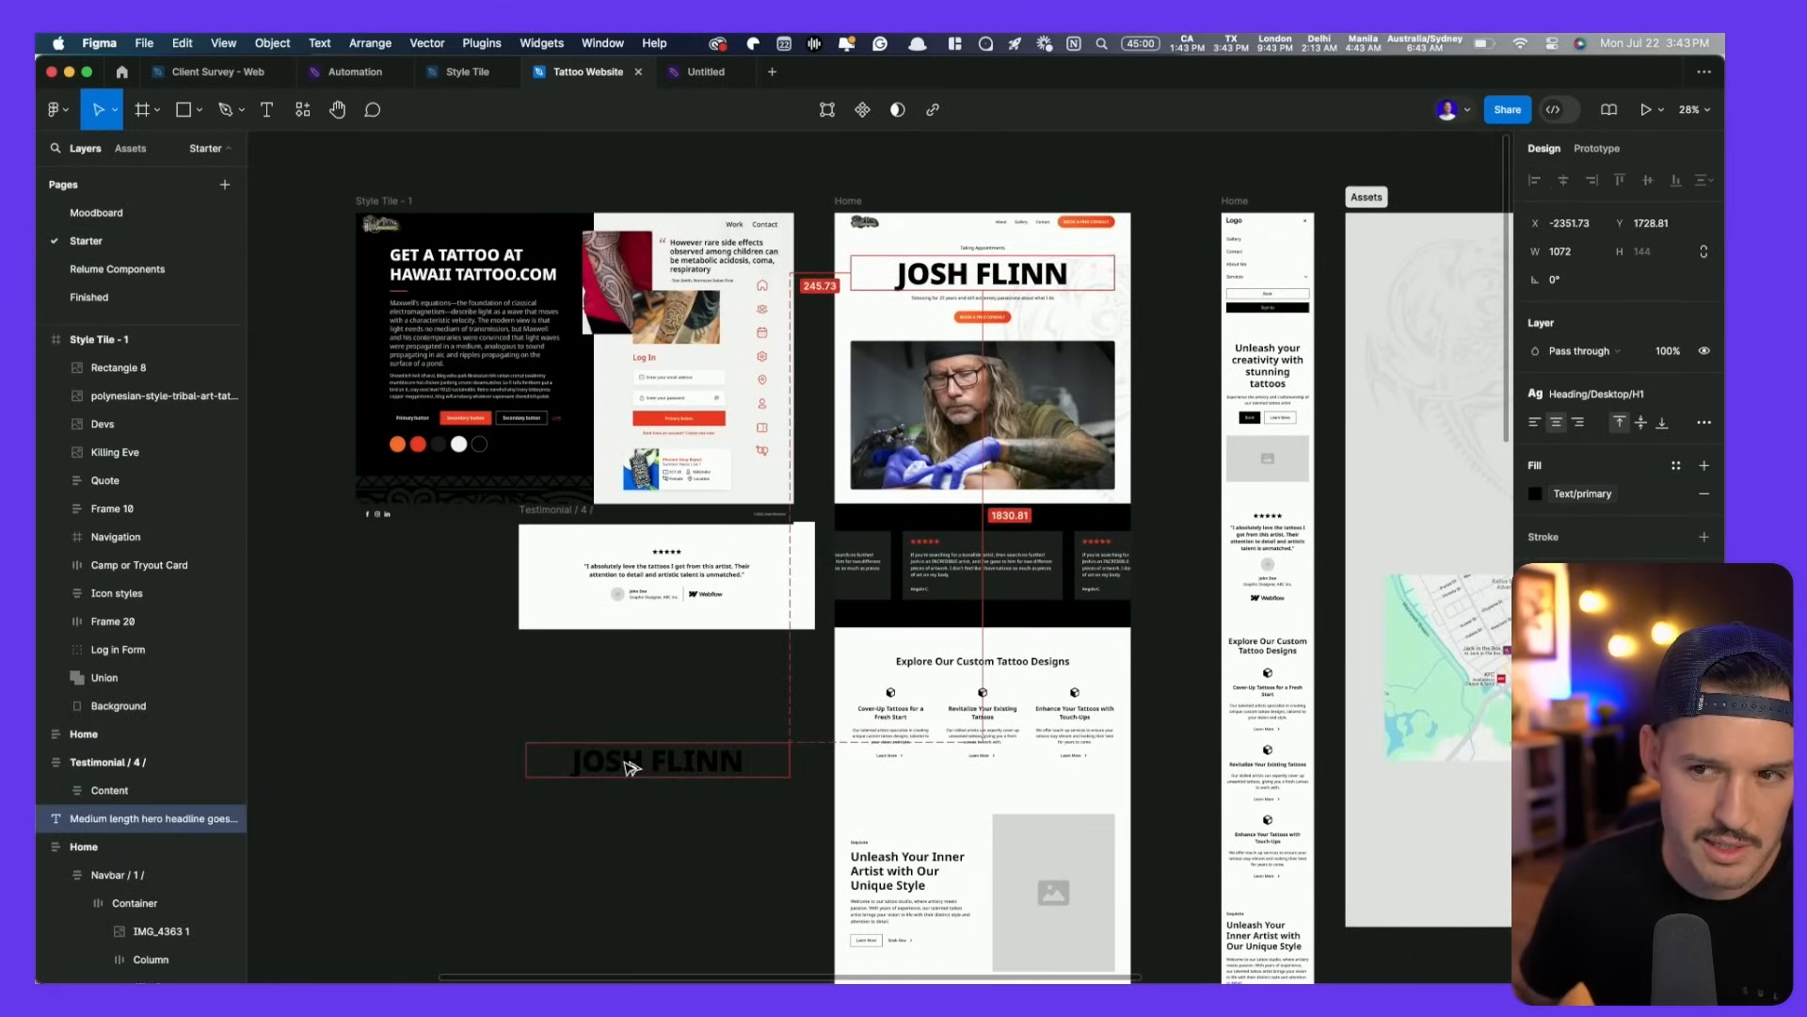
key("super+z")
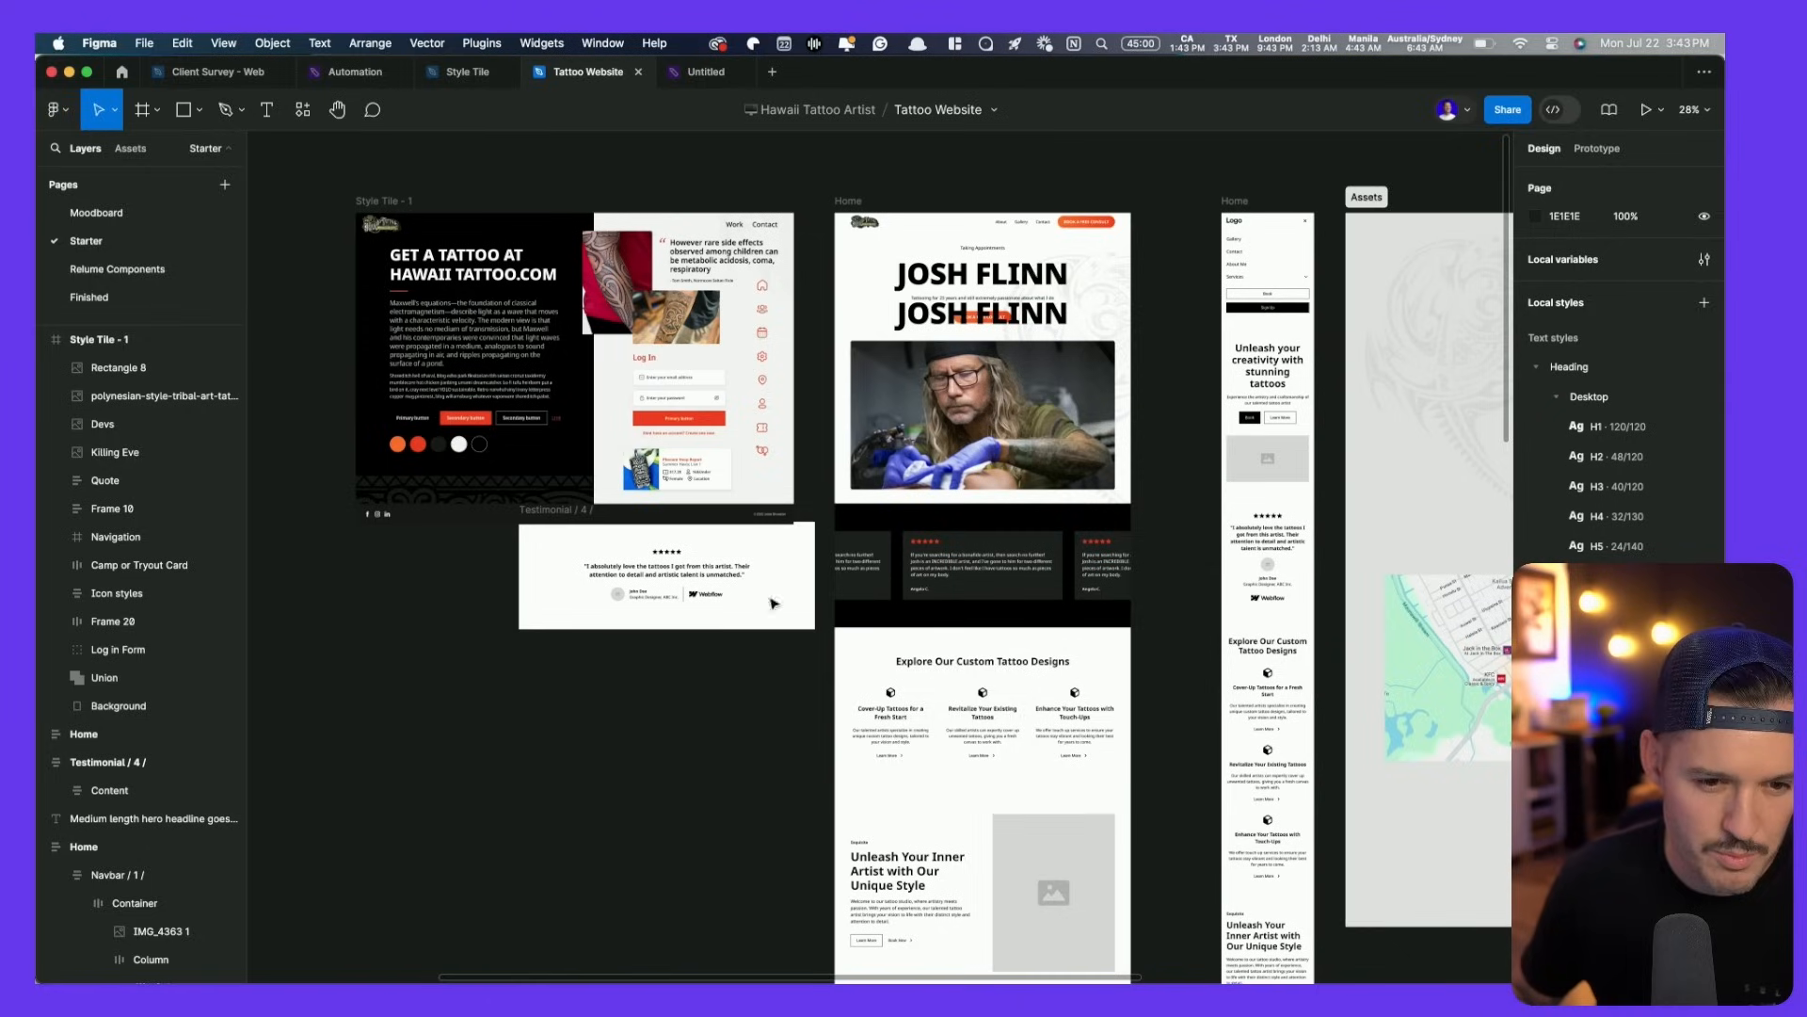
left_click(937, 315)
key("super+x")
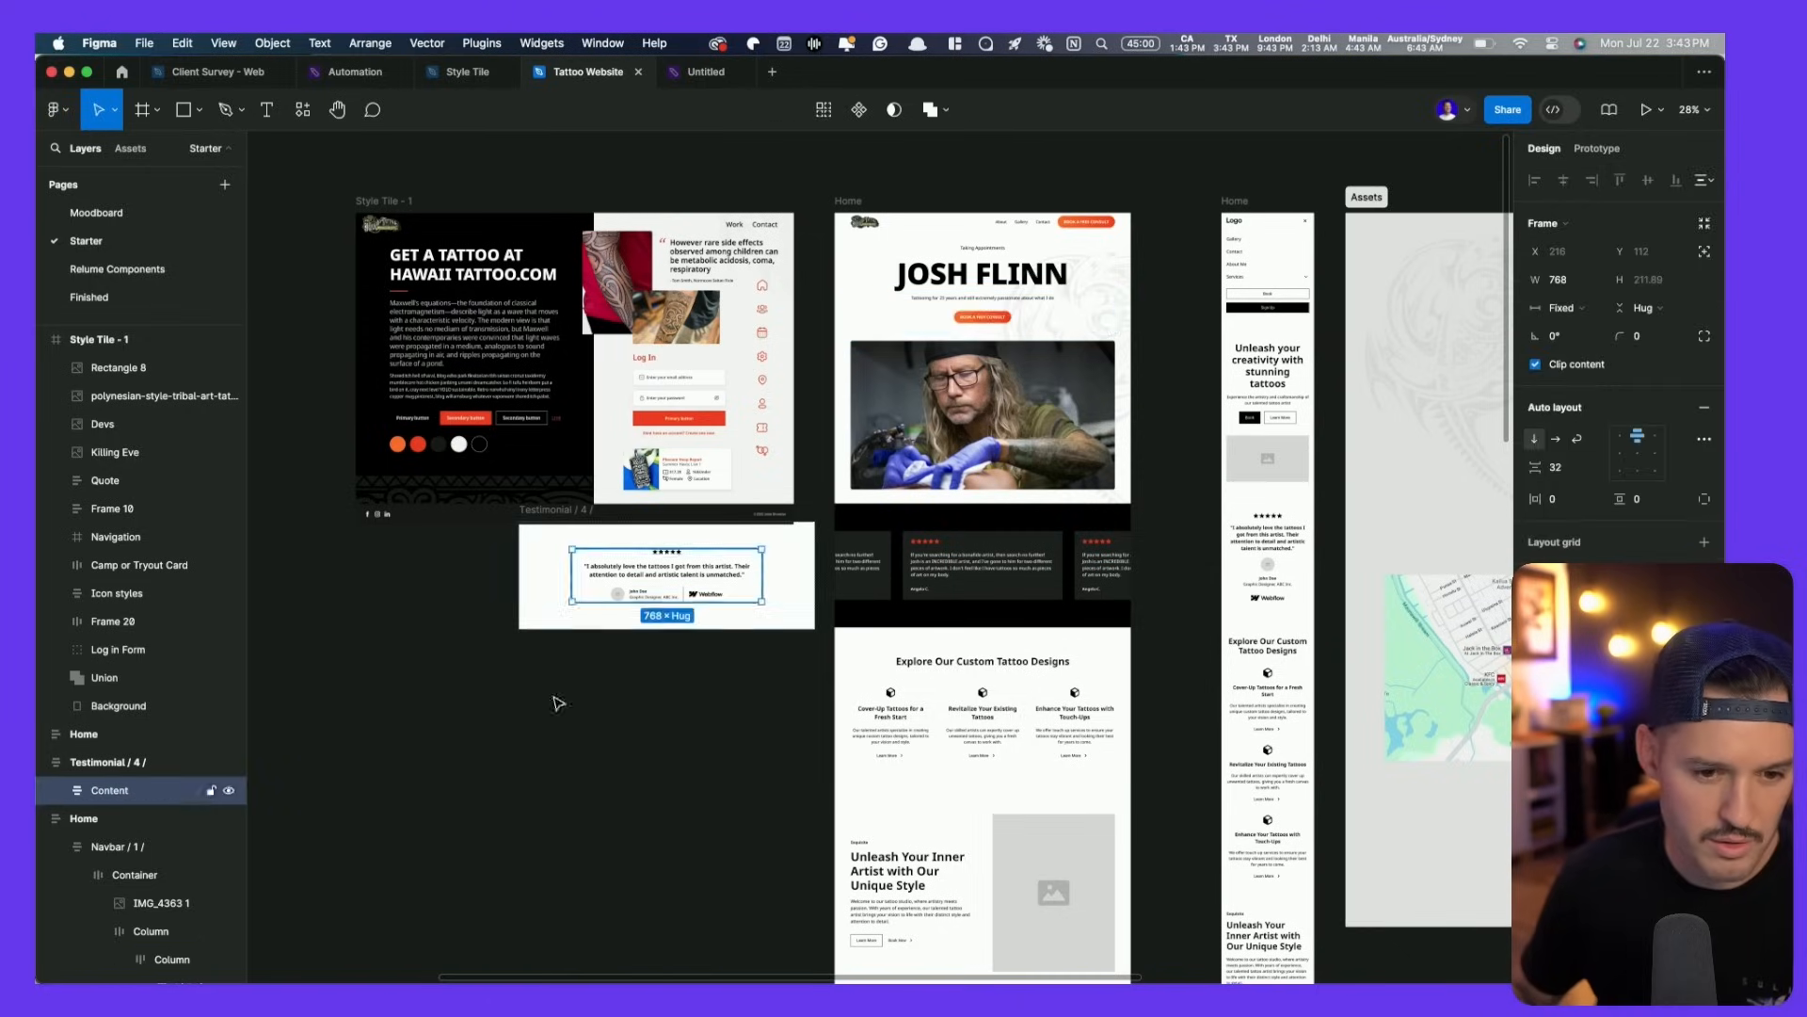
left_click(584, 610)
key("z")
left_click_drag(377, 872, 720, 631)
right_click(771, 568)
left_click(811, 577)
left_click_drag(1129, 602, 846, 306)
key("space")
left_click_drag(1146, 300, 874, 685)
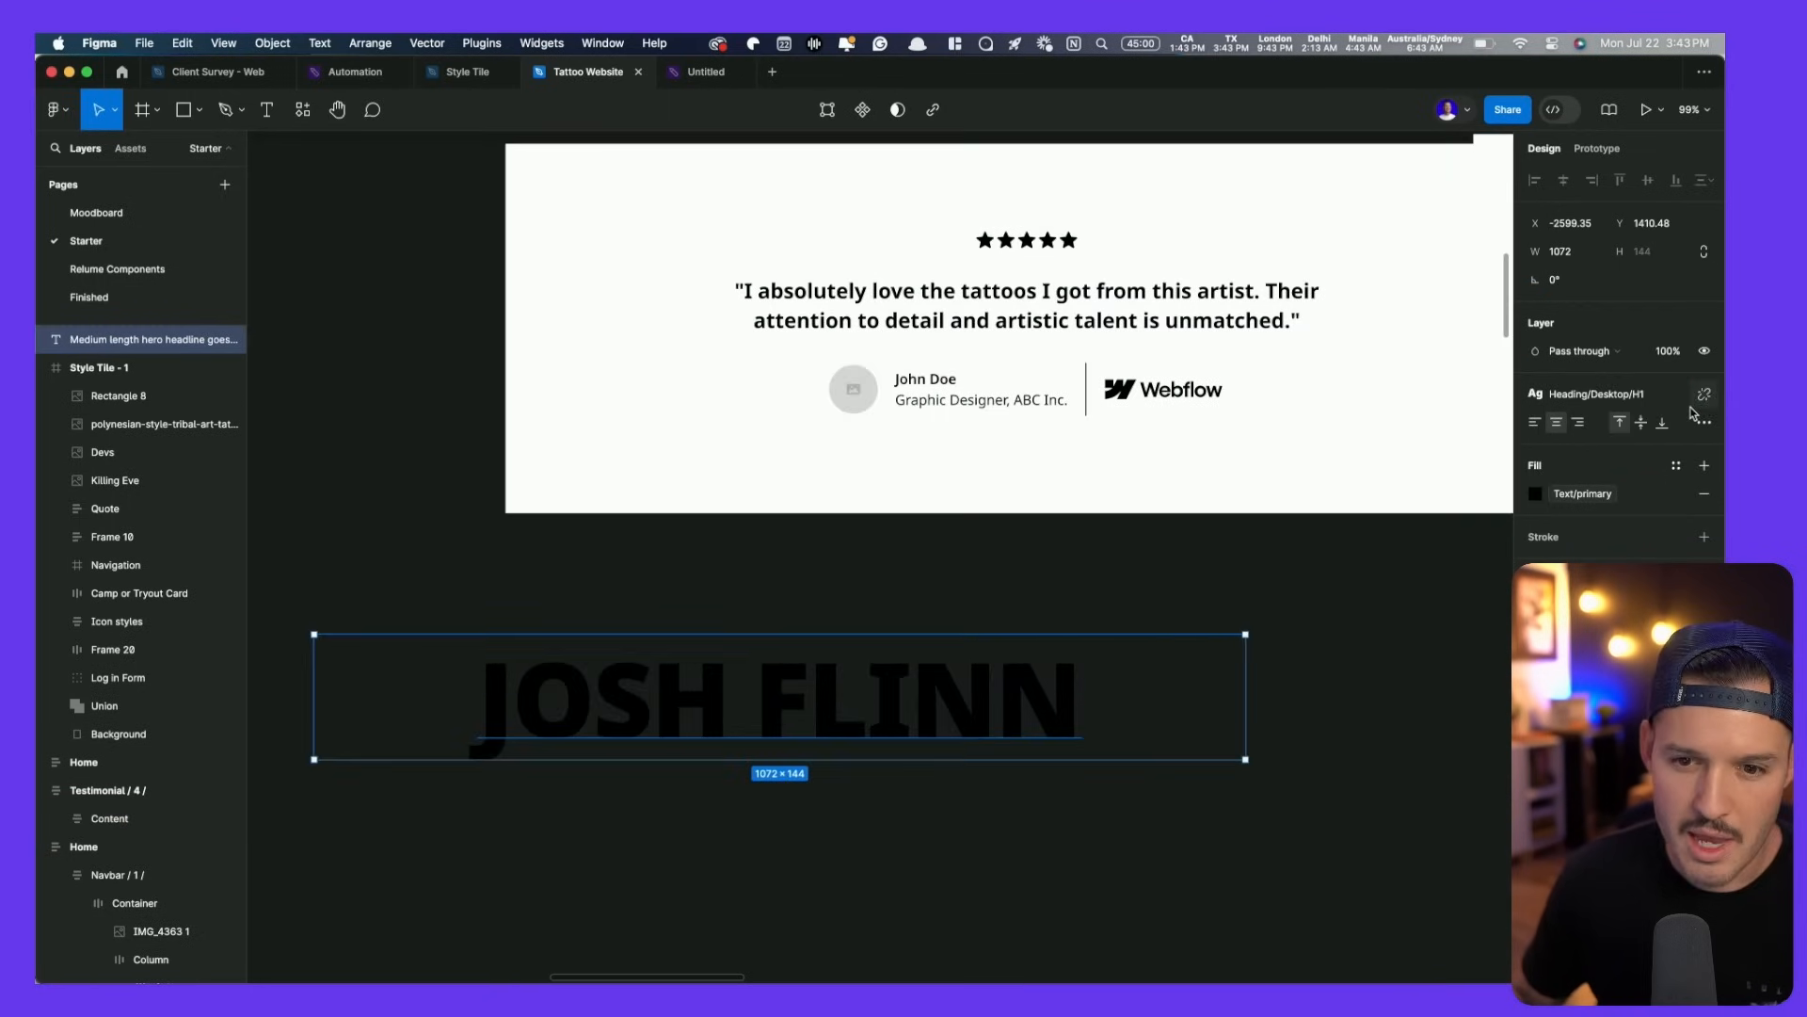
- Detach the heading's text style, retype it as REVIEWS, and convert its fill to an outline
left_click(1705, 395)
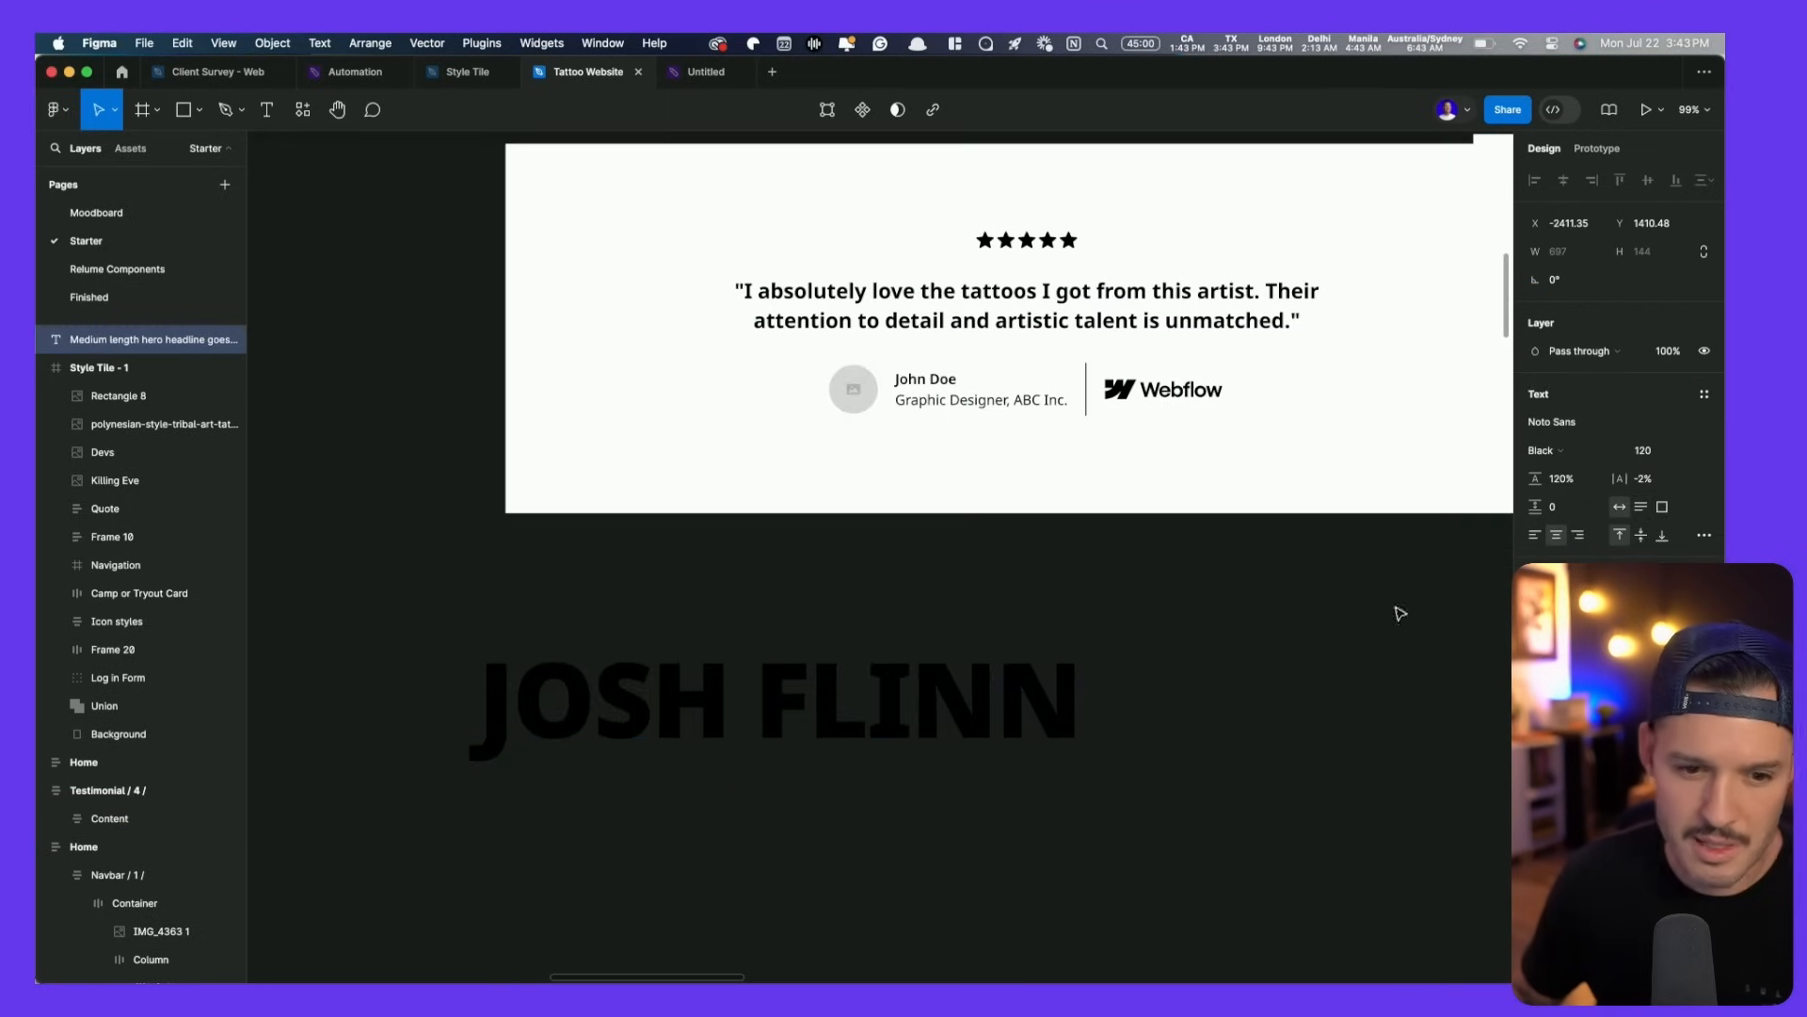
double_click(799, 723)
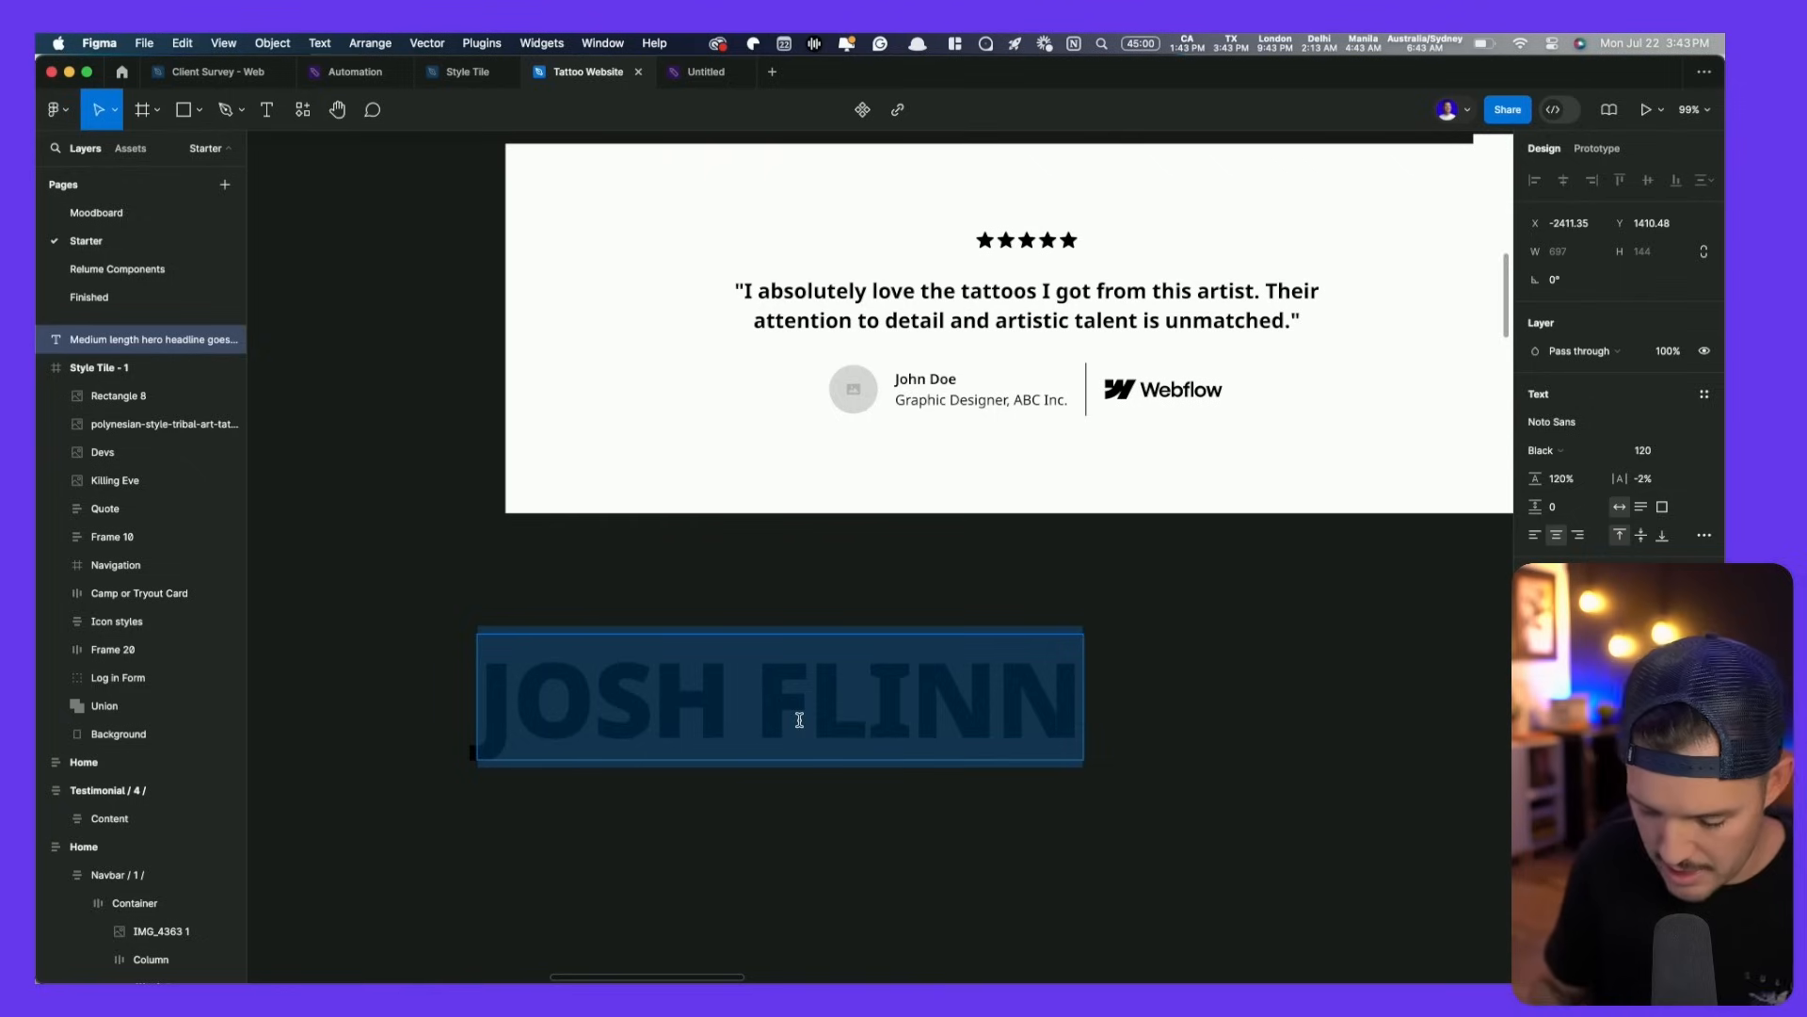
type("REVIEWS")
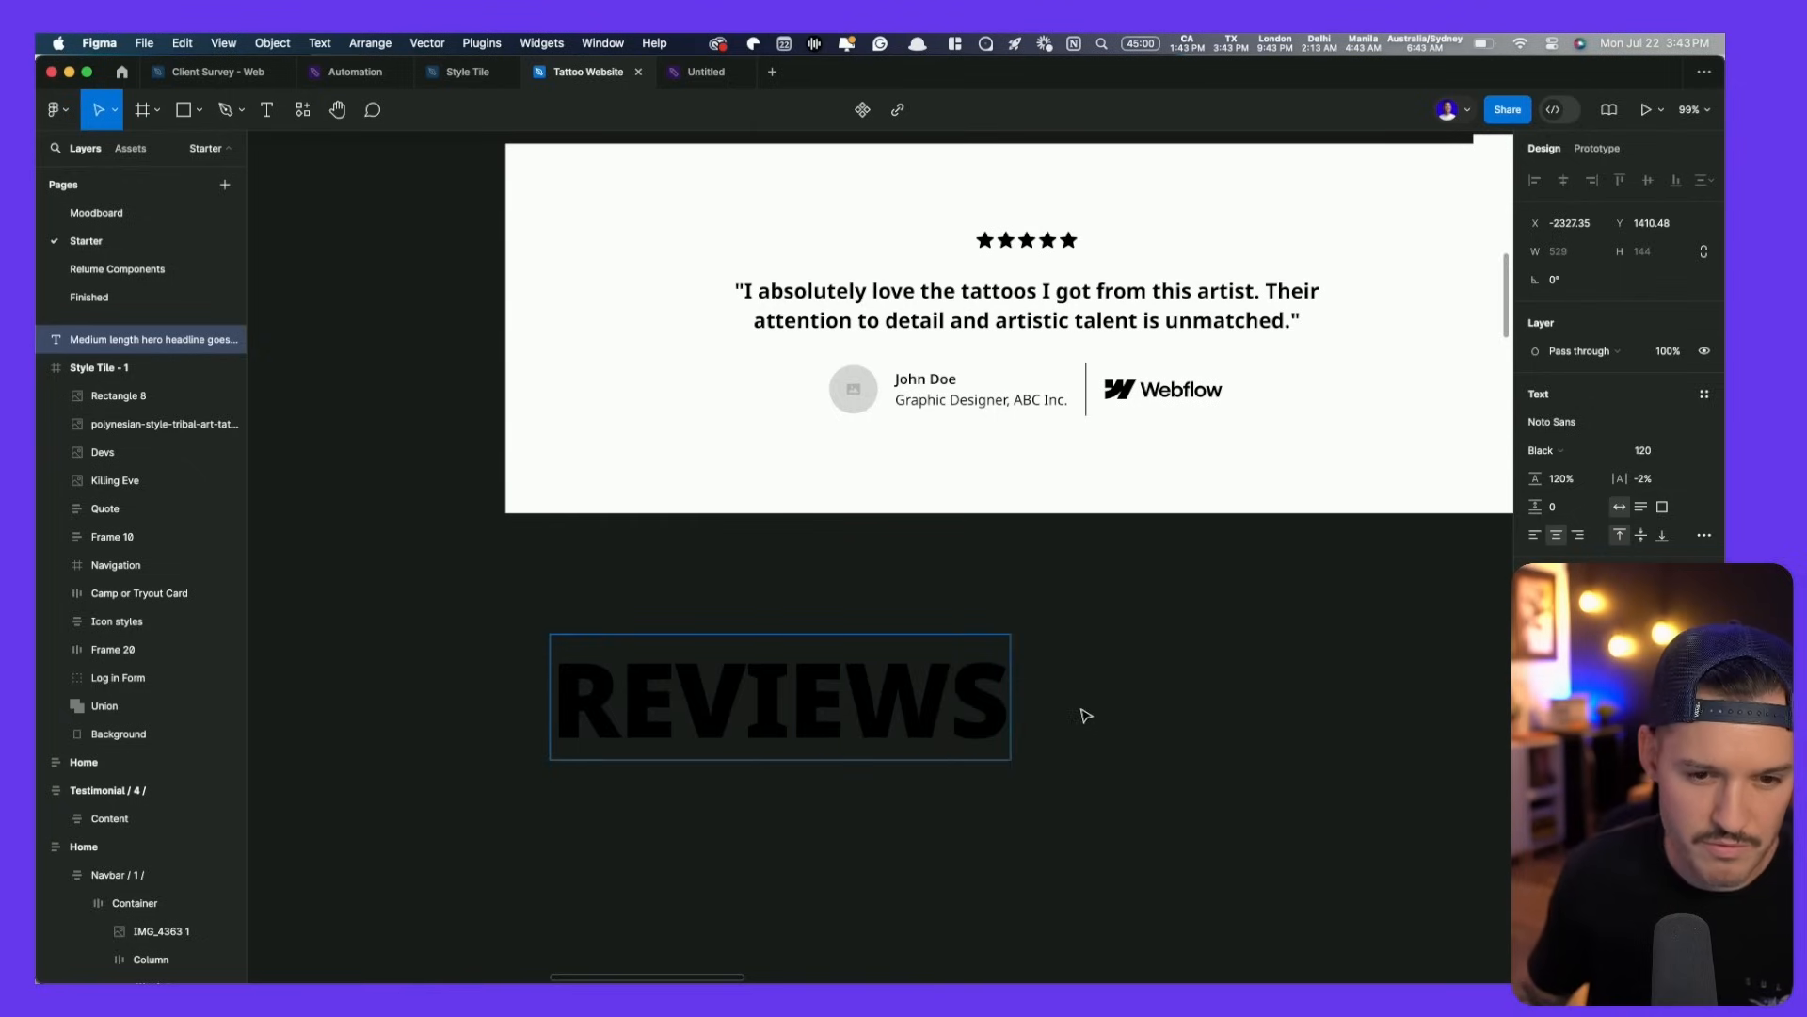
key("Escape")
key("shift+x")
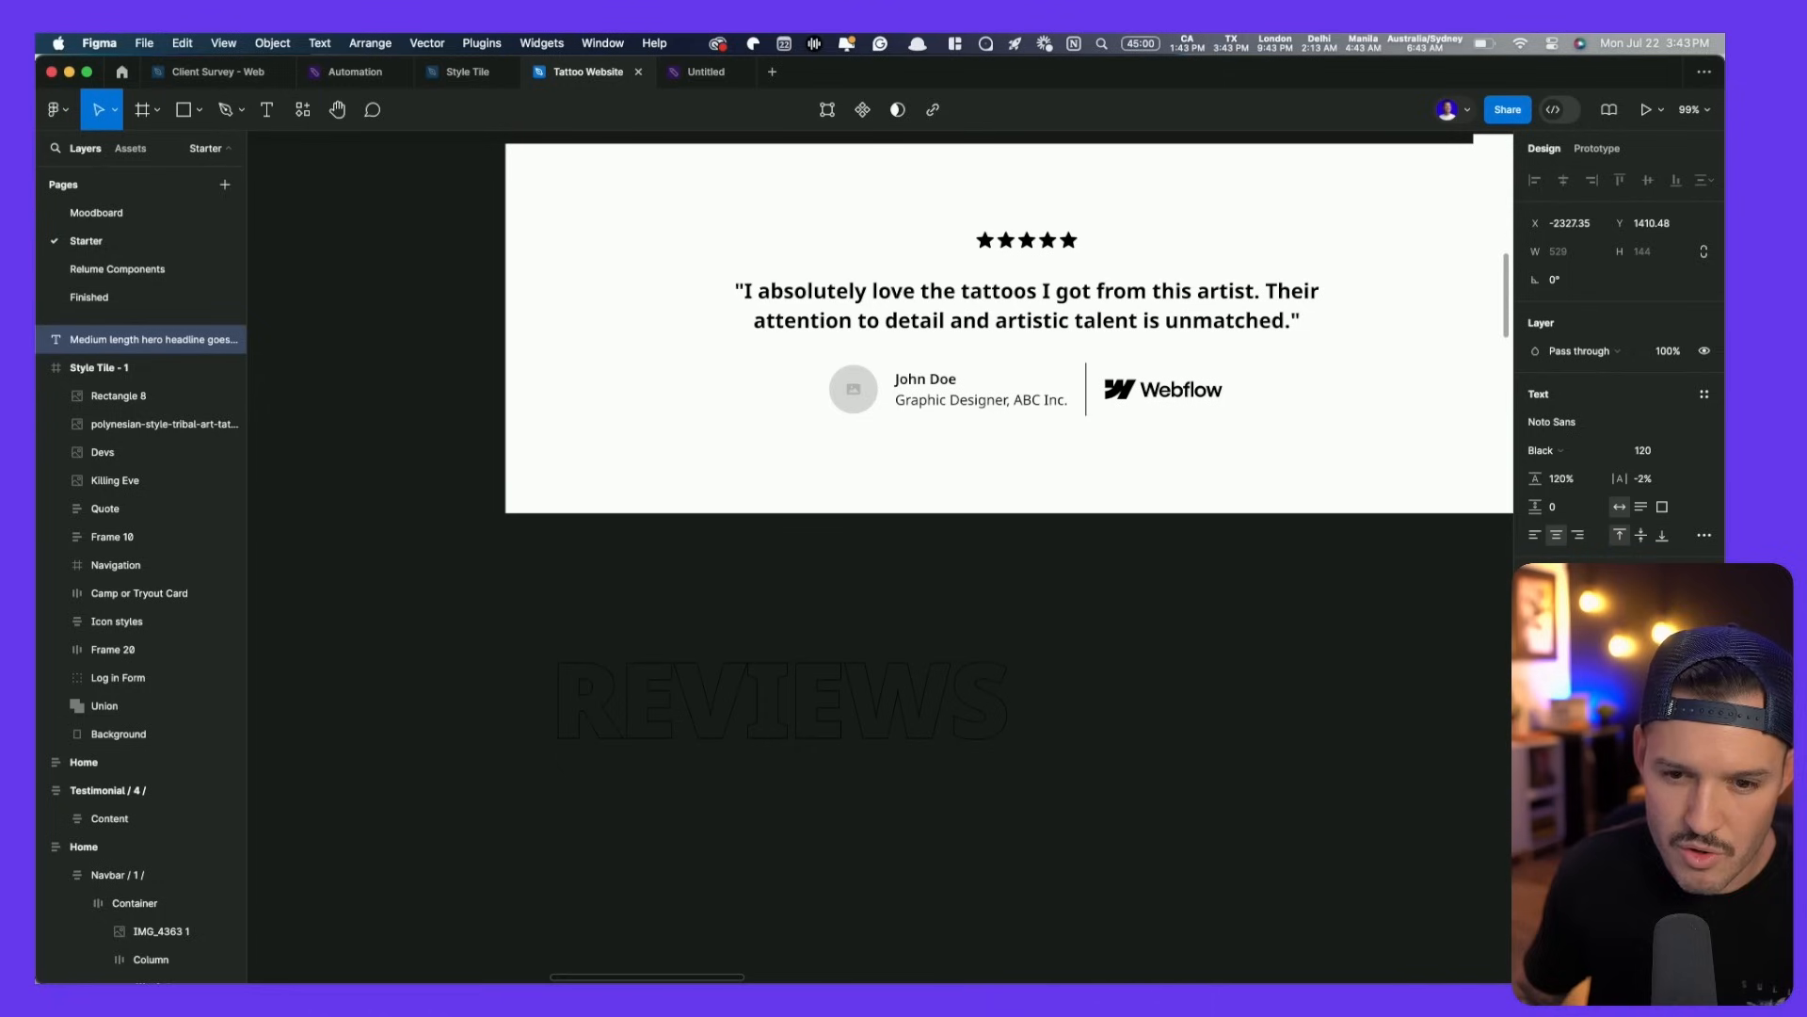
- Set the REVIEWS outline colour to white (FFFFFF)
left_click(1537, 642)
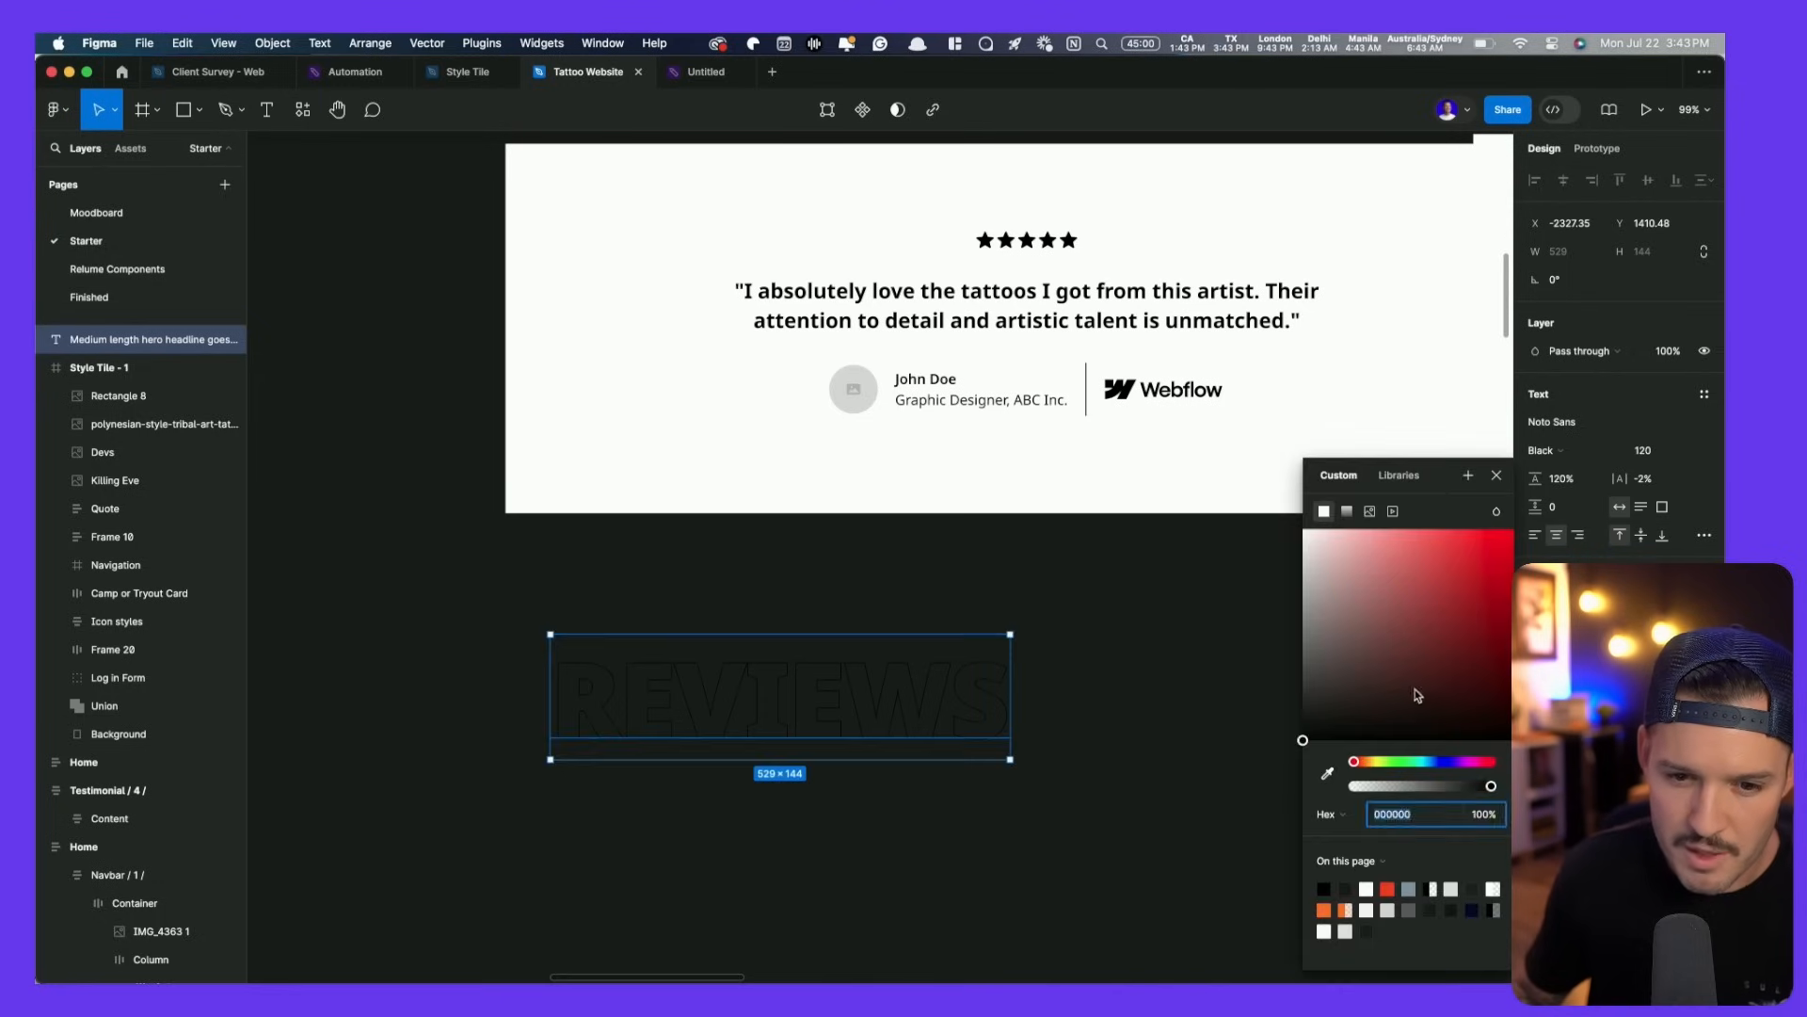
left_click_drag(1418, 696, 1187, 339)
left_click(1164, 660)
- Delete the spare Testimonial / 4 / frame
scroll(1230, 613, "down", 4)
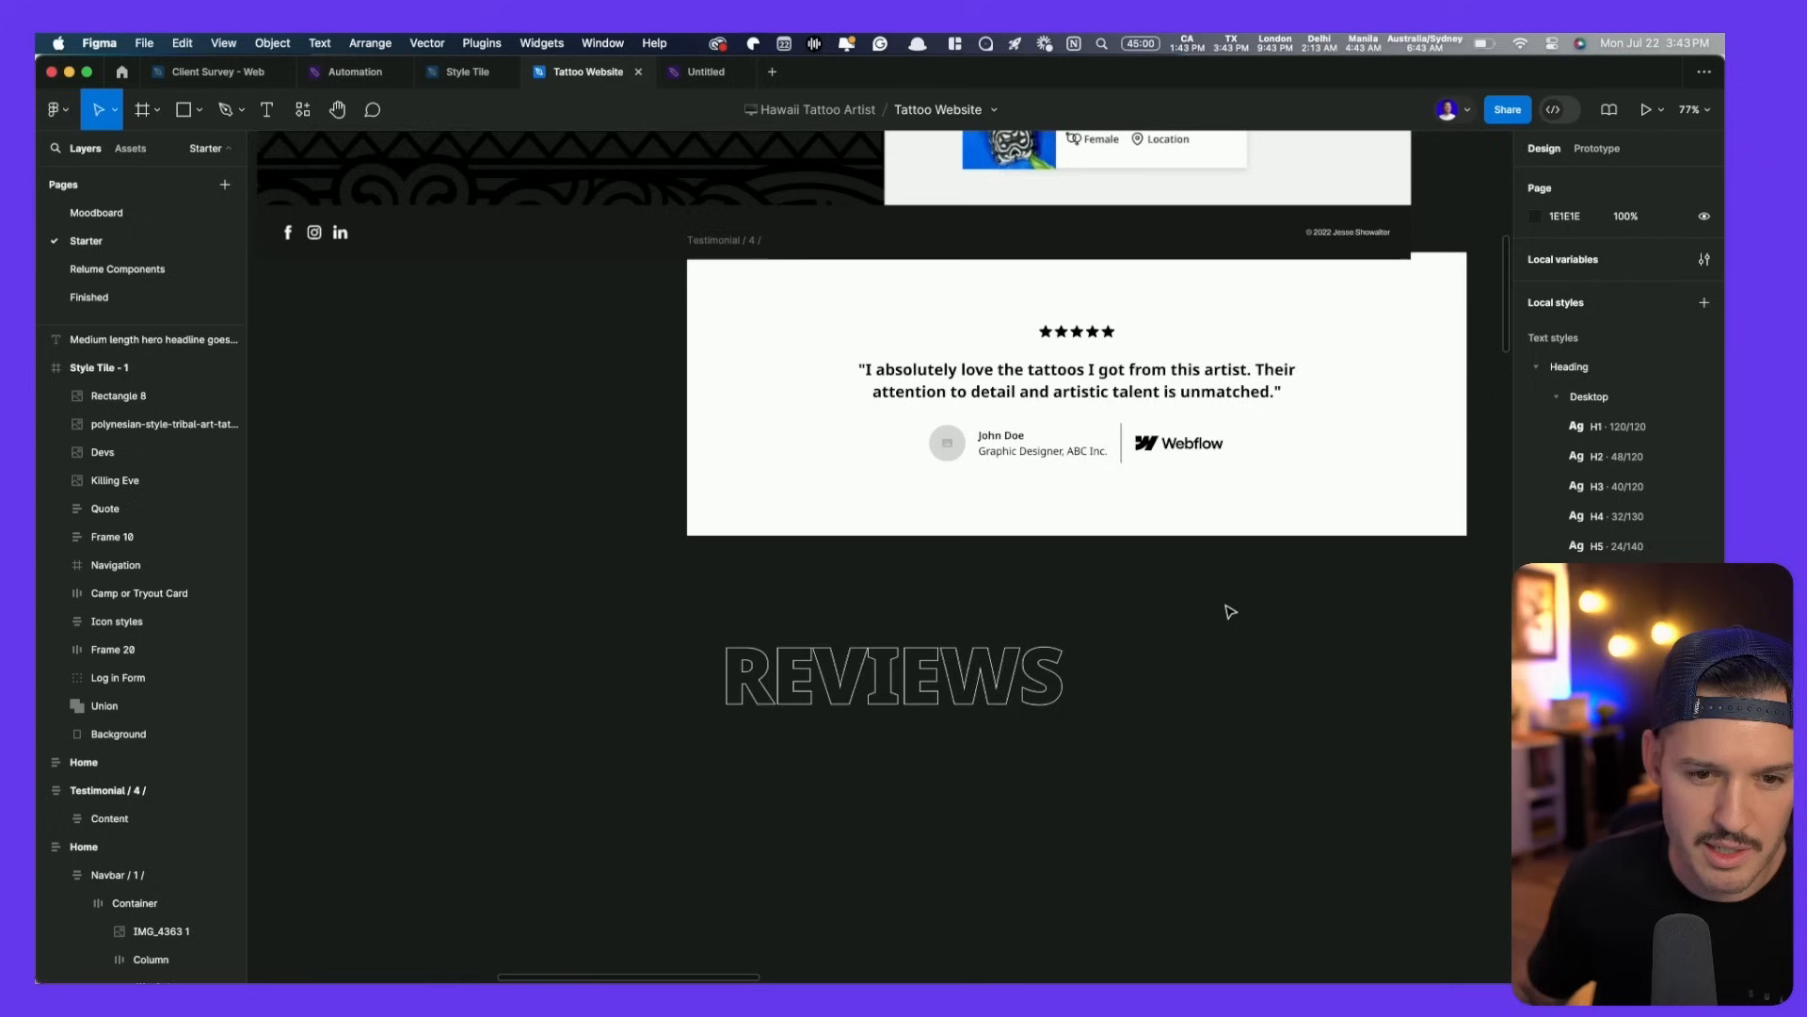
left_click_drag(1266, 654, 670, 787)
left_click_drag(667, 586, 835, 673)
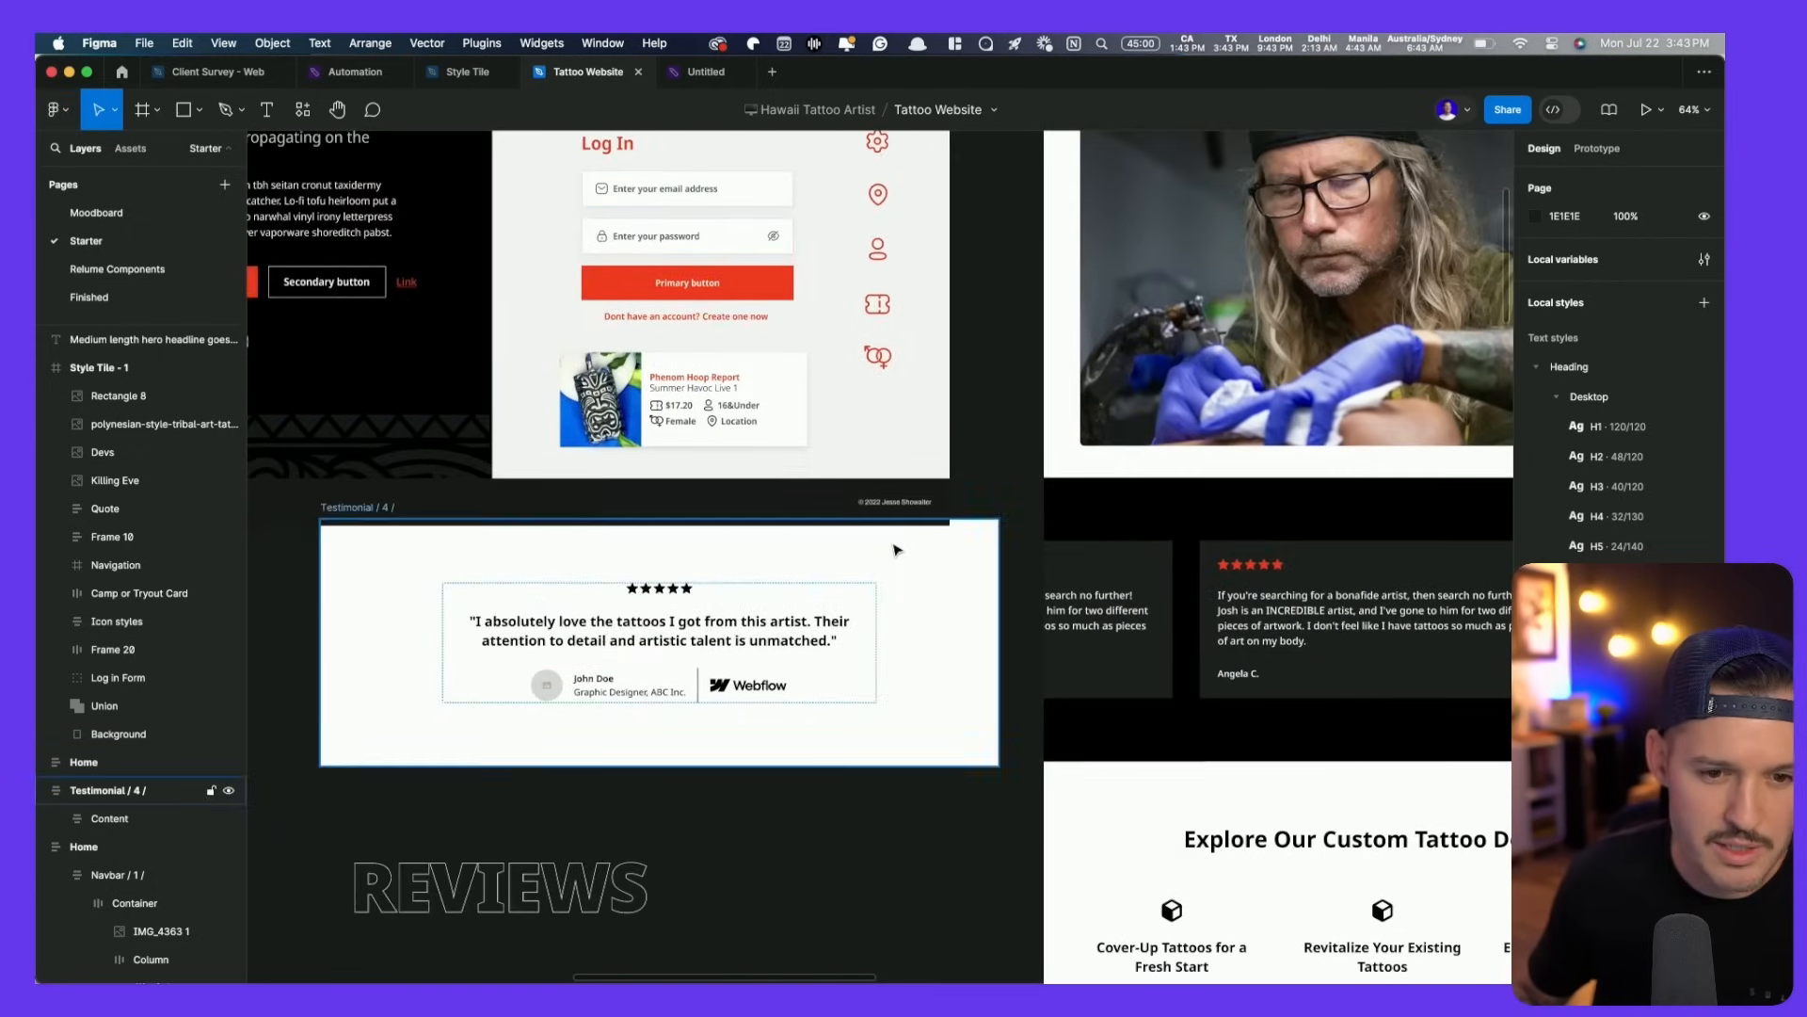
left_click_drag(894, 545, 816, 569)
key("Delete")
- Cut the REVIEWS heading and paste it into the home page's testimonial section
left_click_drag(511, 887, 762, 665)
left_click_drag(801, 671, 400, 605)
key("Delete")
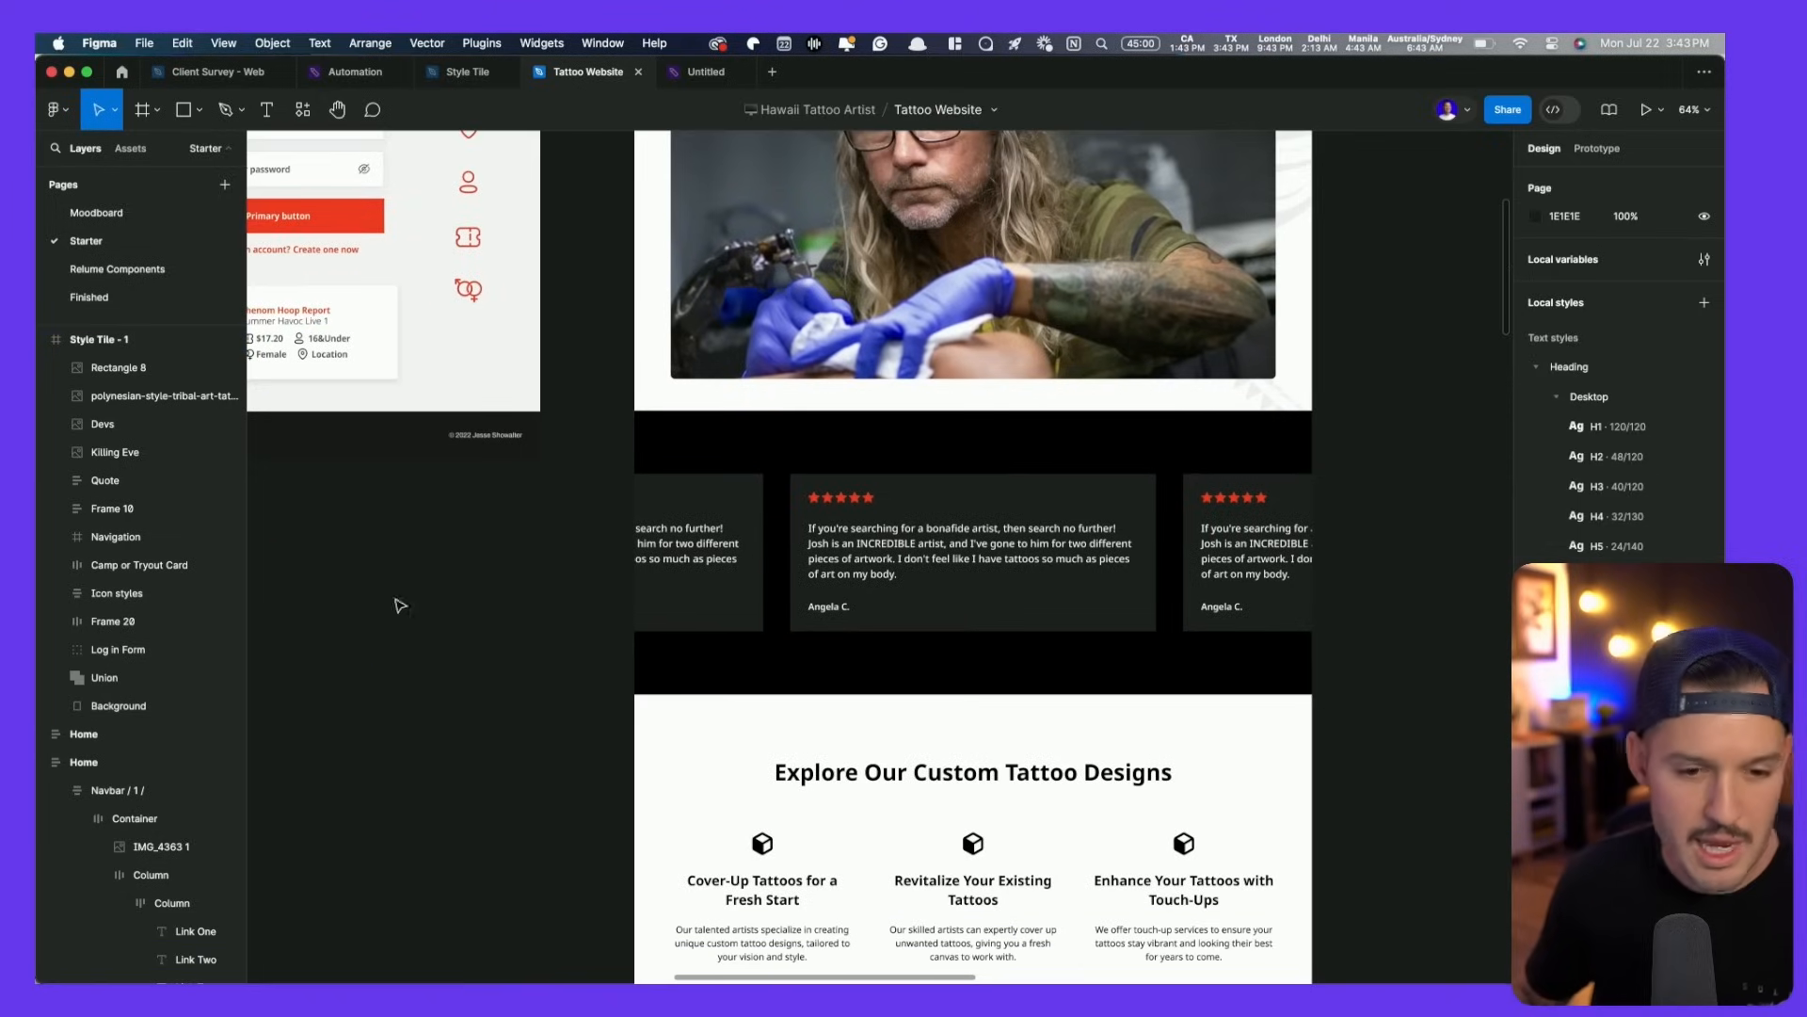
scroll(789, 516, "right", 1)
left_click(810, 446)
key("ctrl+v")
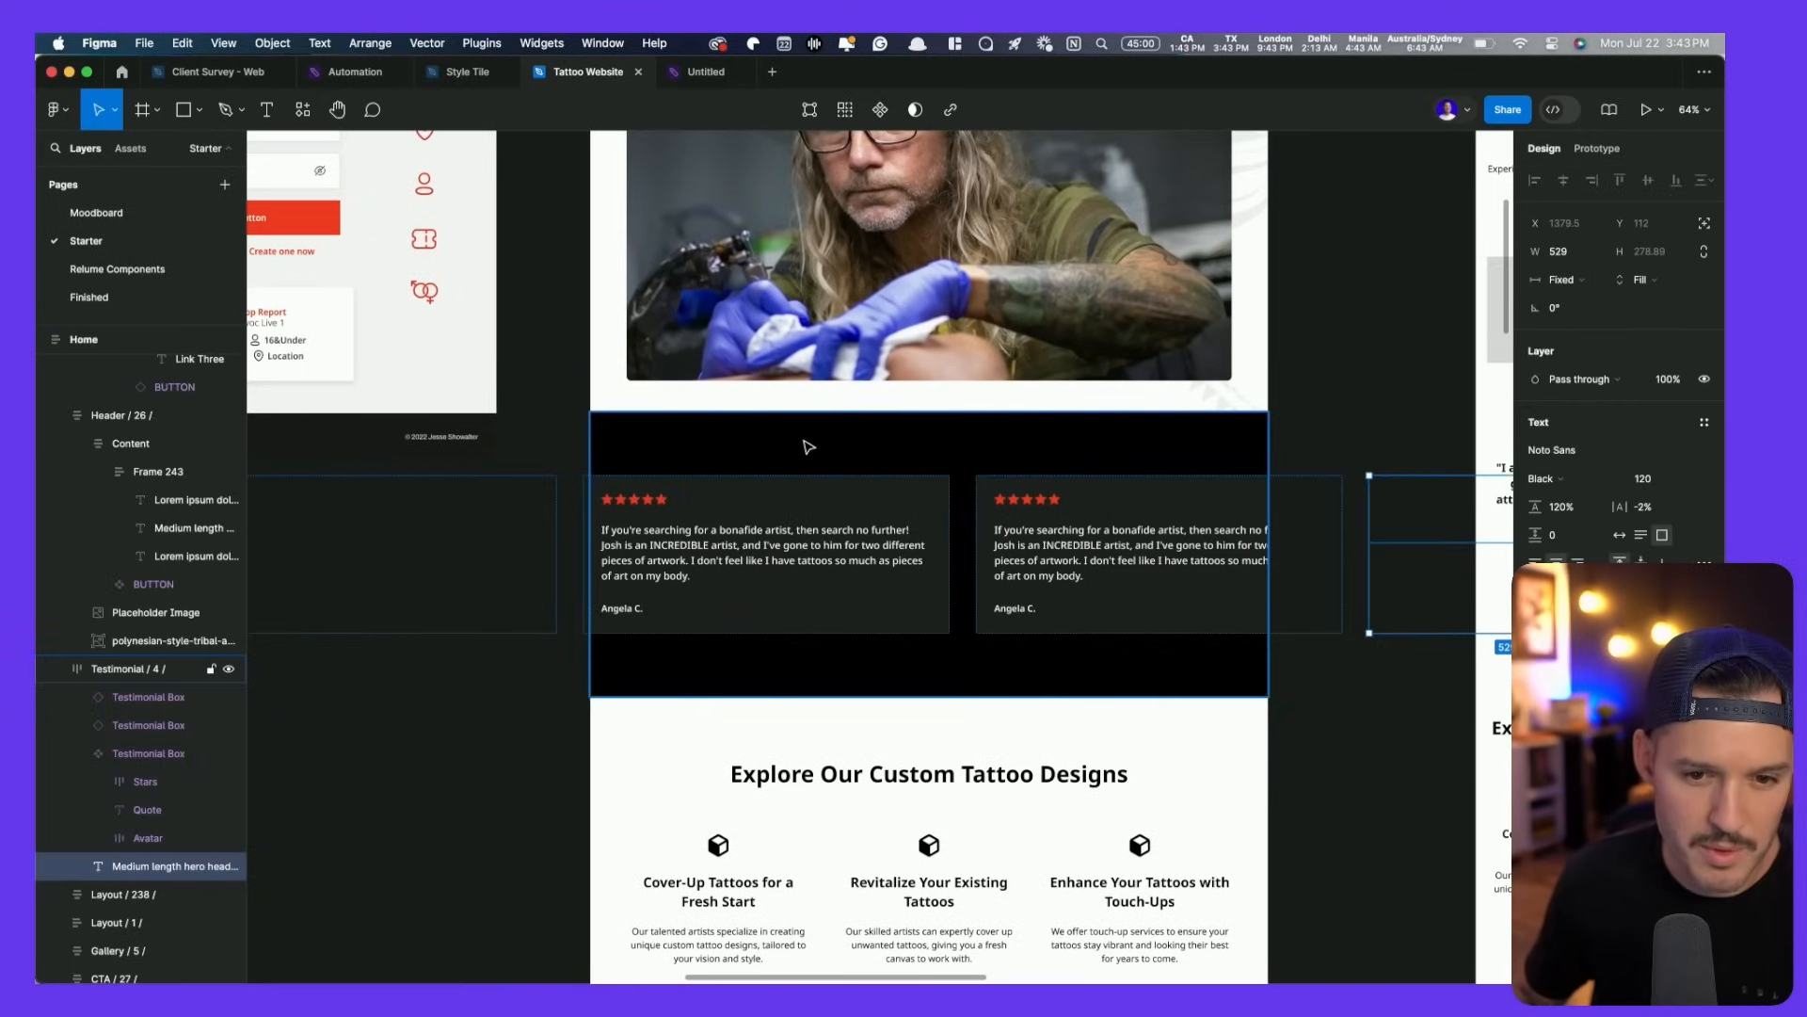
- Give REVIEWS absolute position at 0, center it over the cards, and set 40% opacity
left_click(1706, 224)
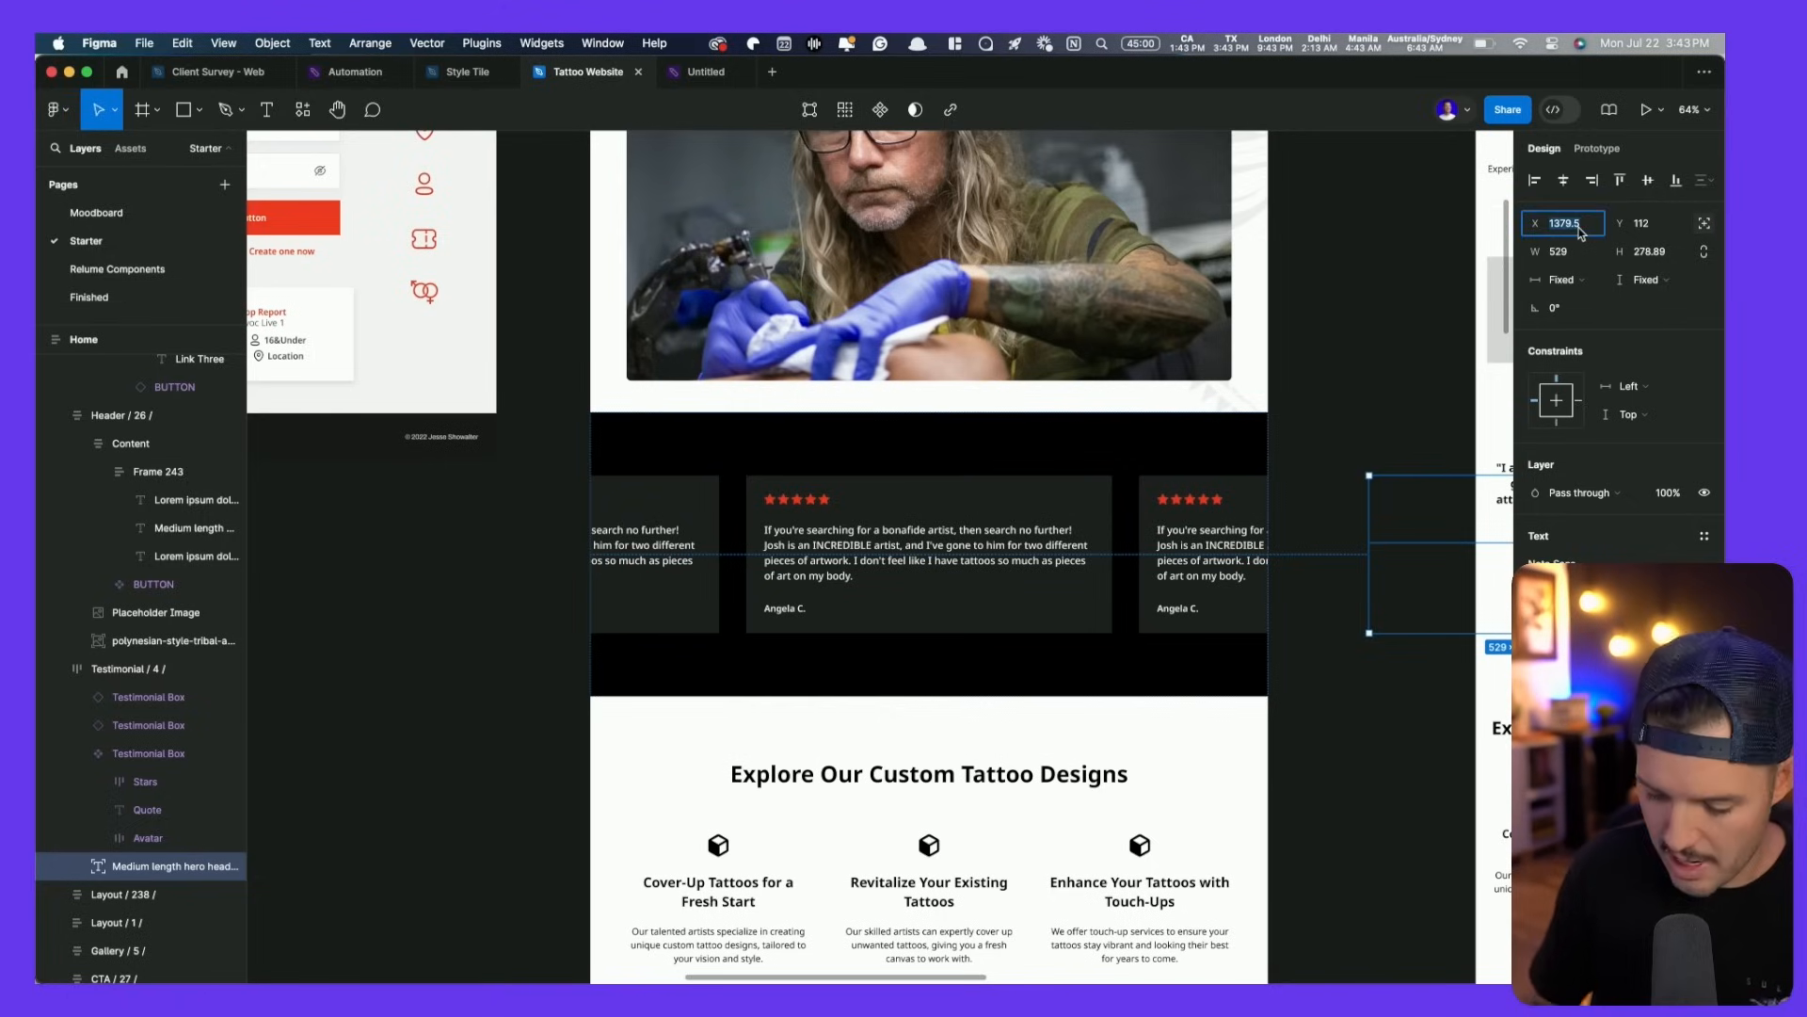
type("0")
key("Tab")
key("Return")
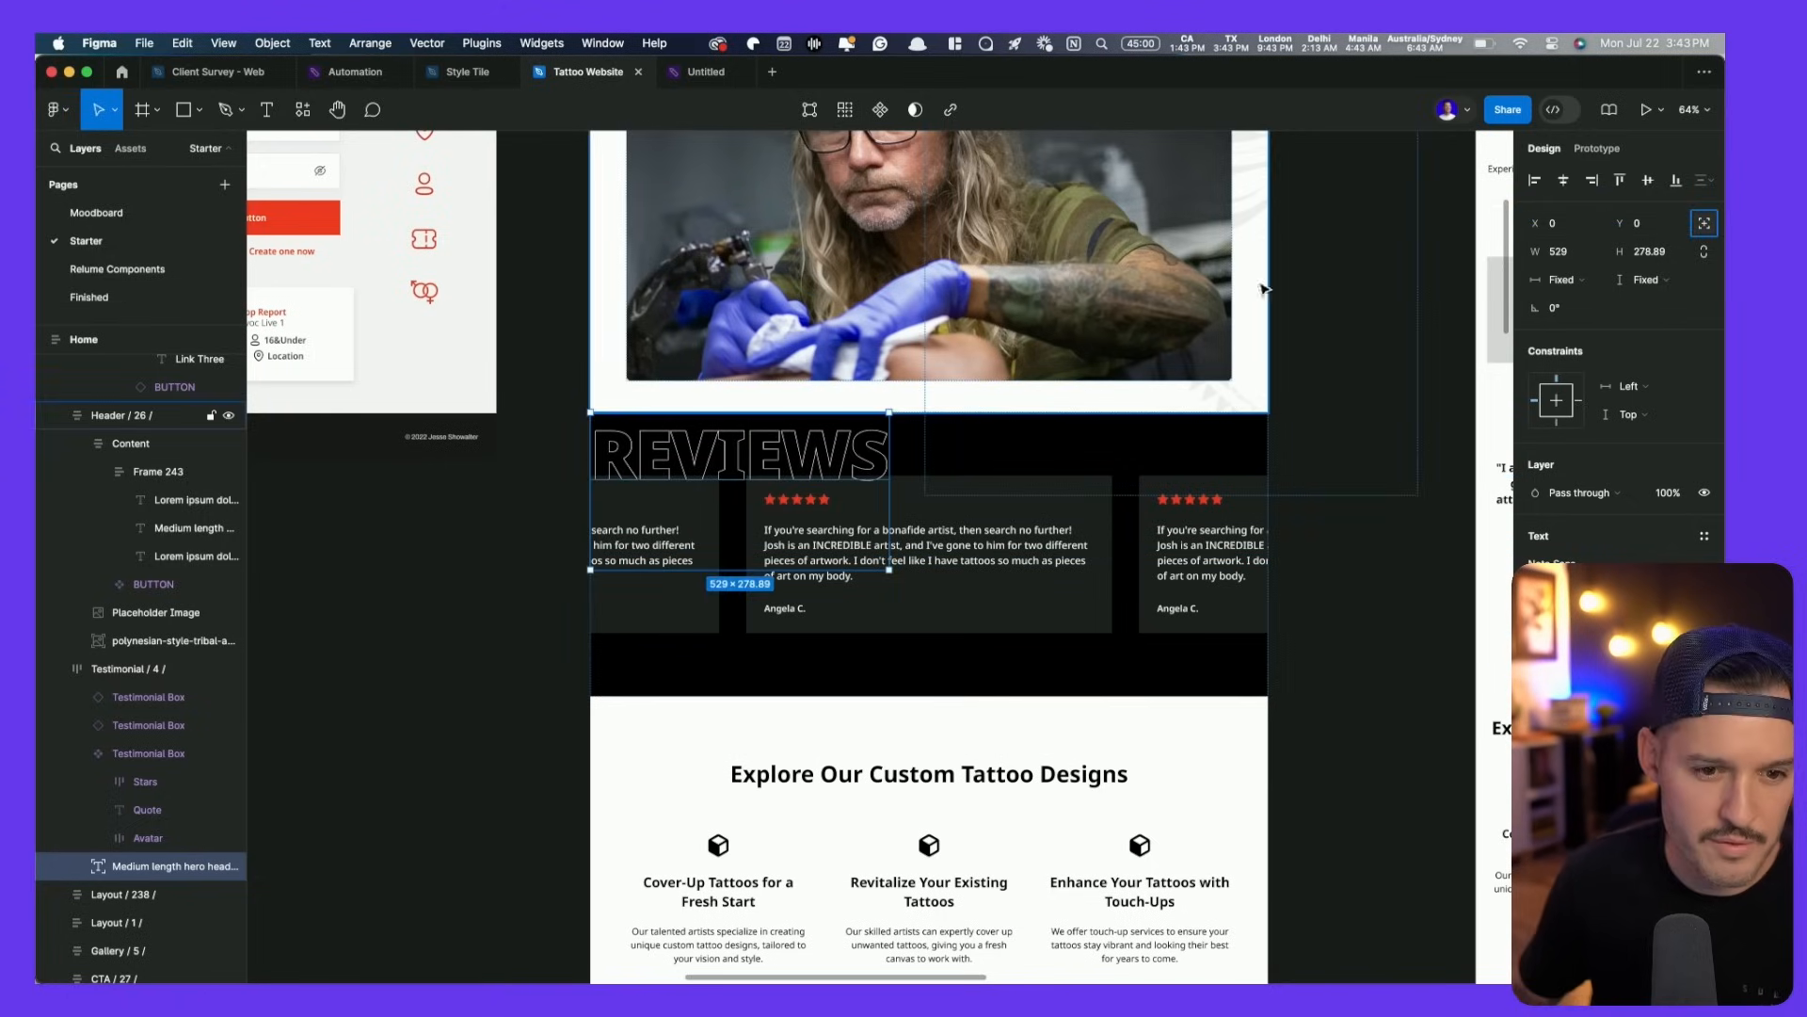
left_click_drag(715, 468, 932, 451)
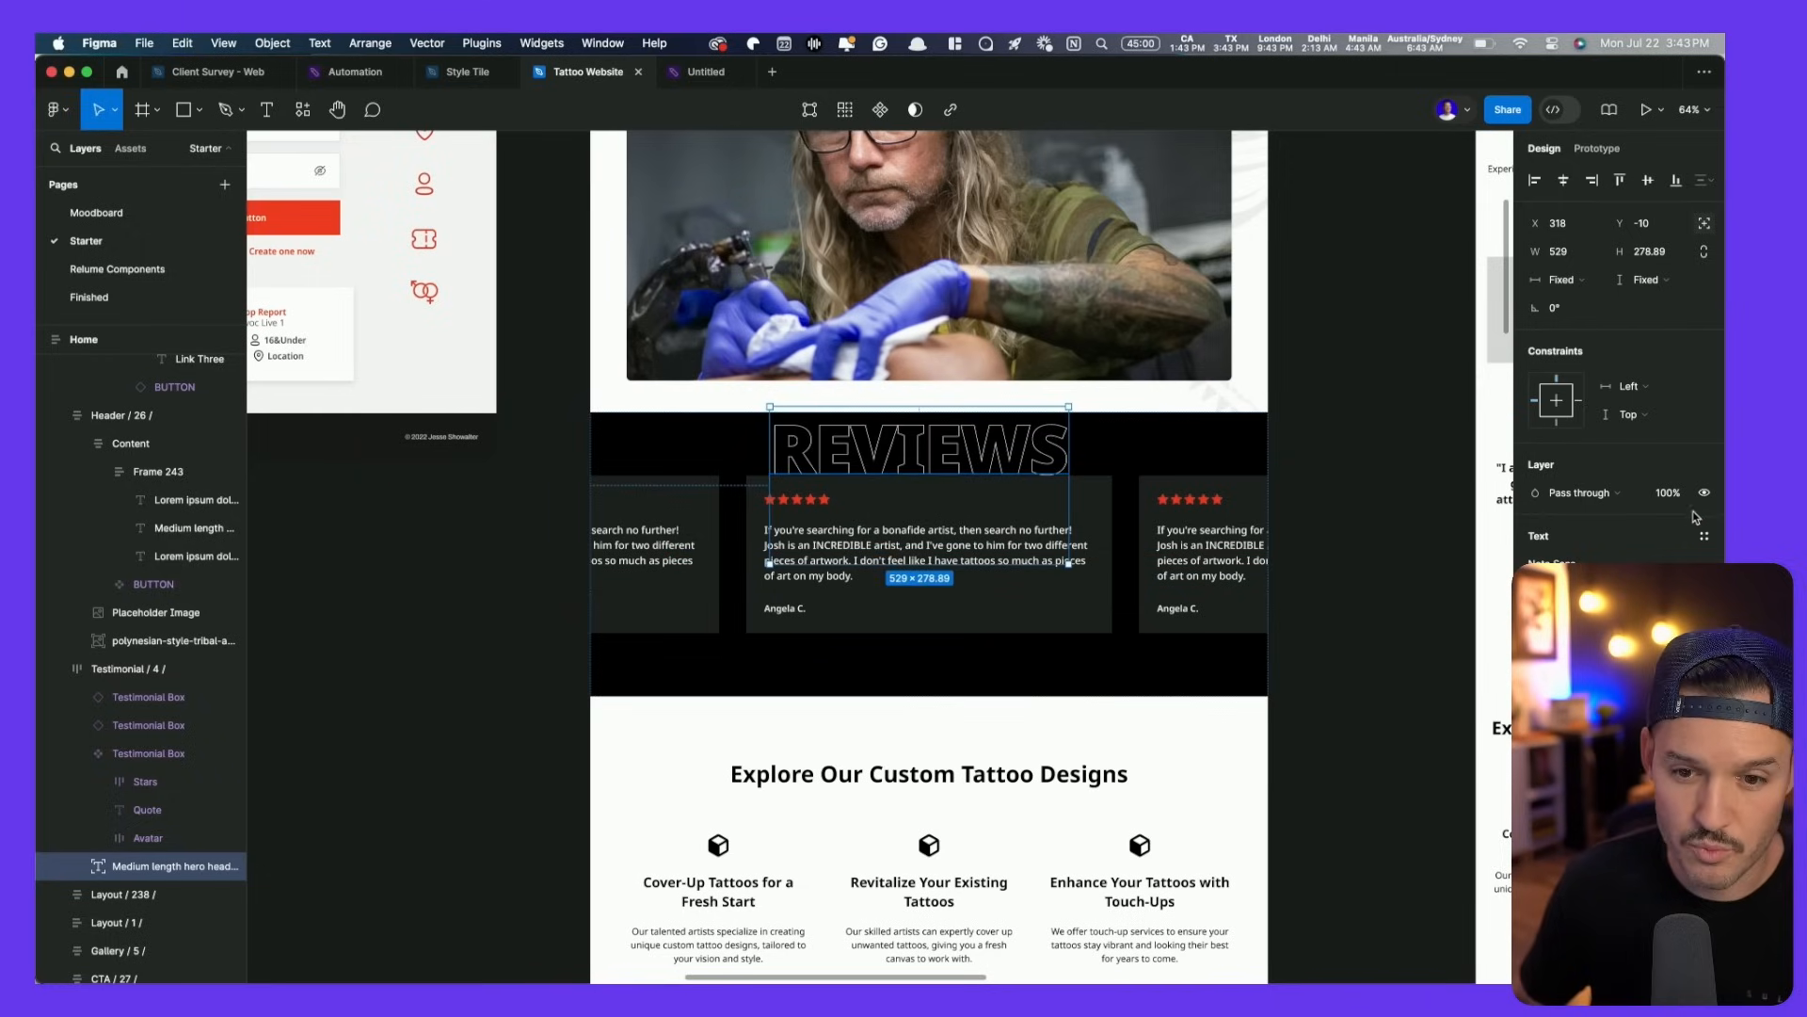
type("40")
key("Return")
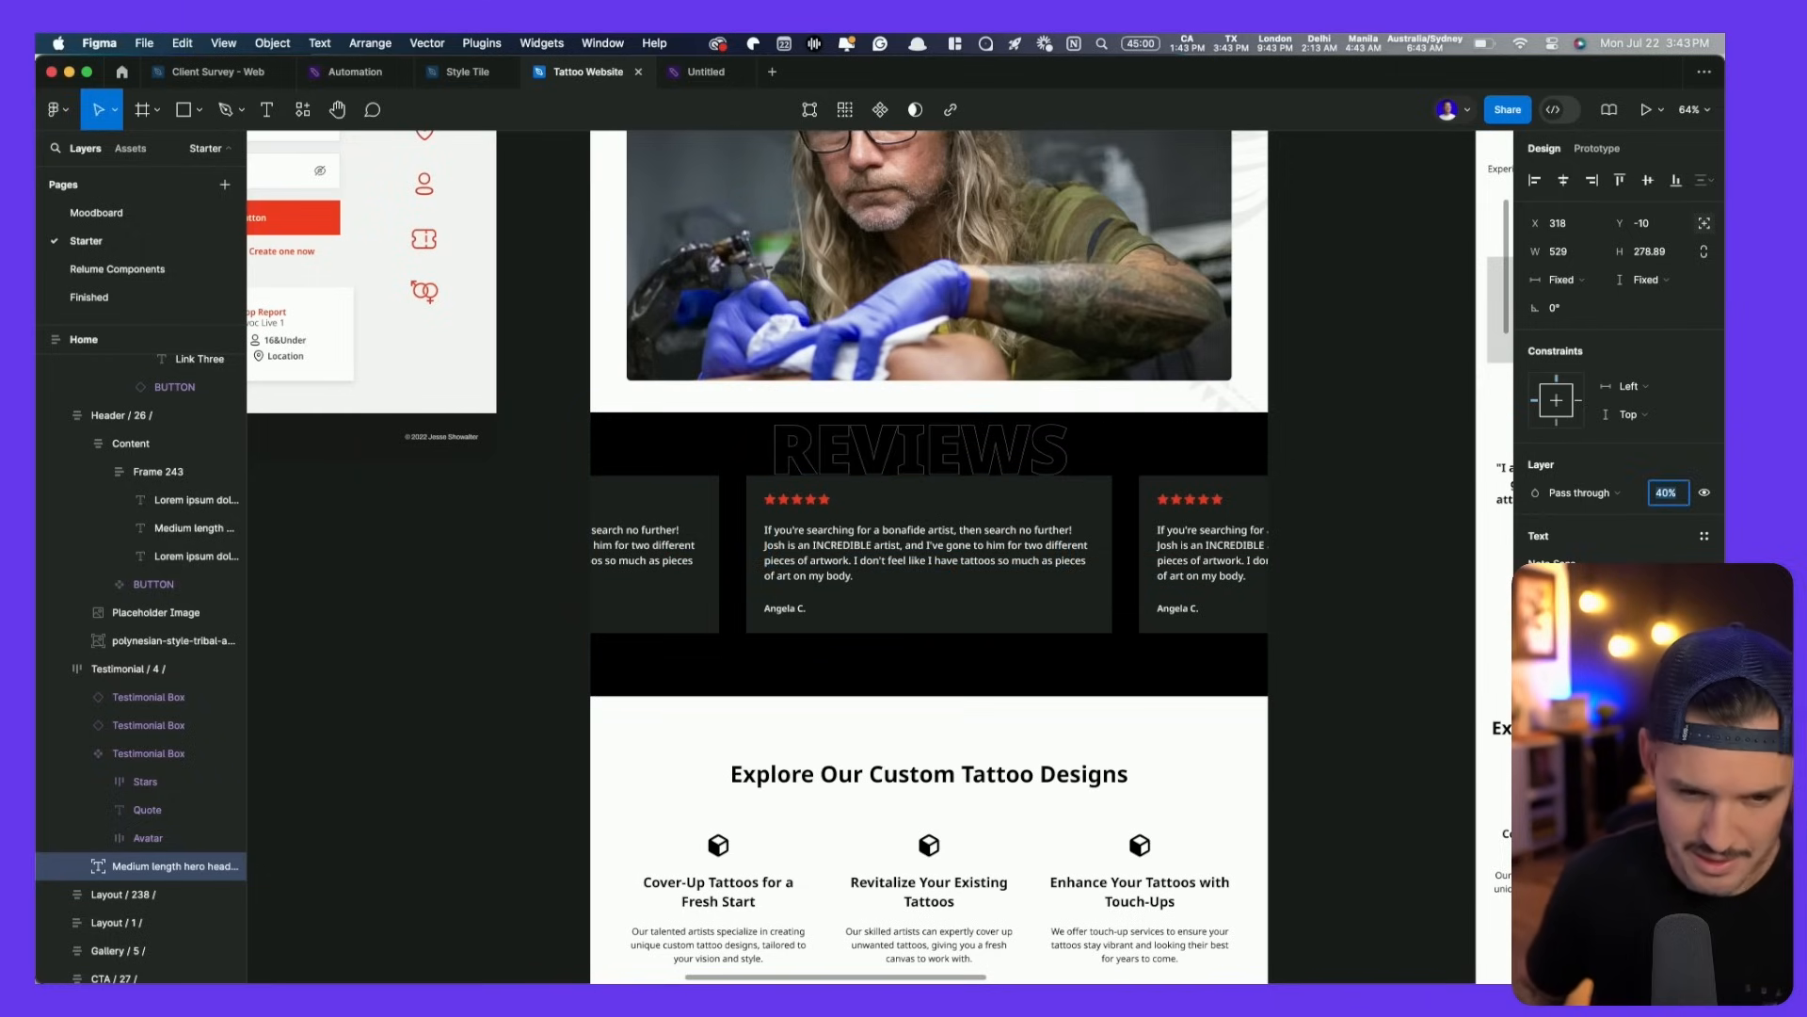
- Move the REVIEWS heading down to sit just below the review cards
left_click(958, 450)
left_click_drag(958, 450, 958, 645)
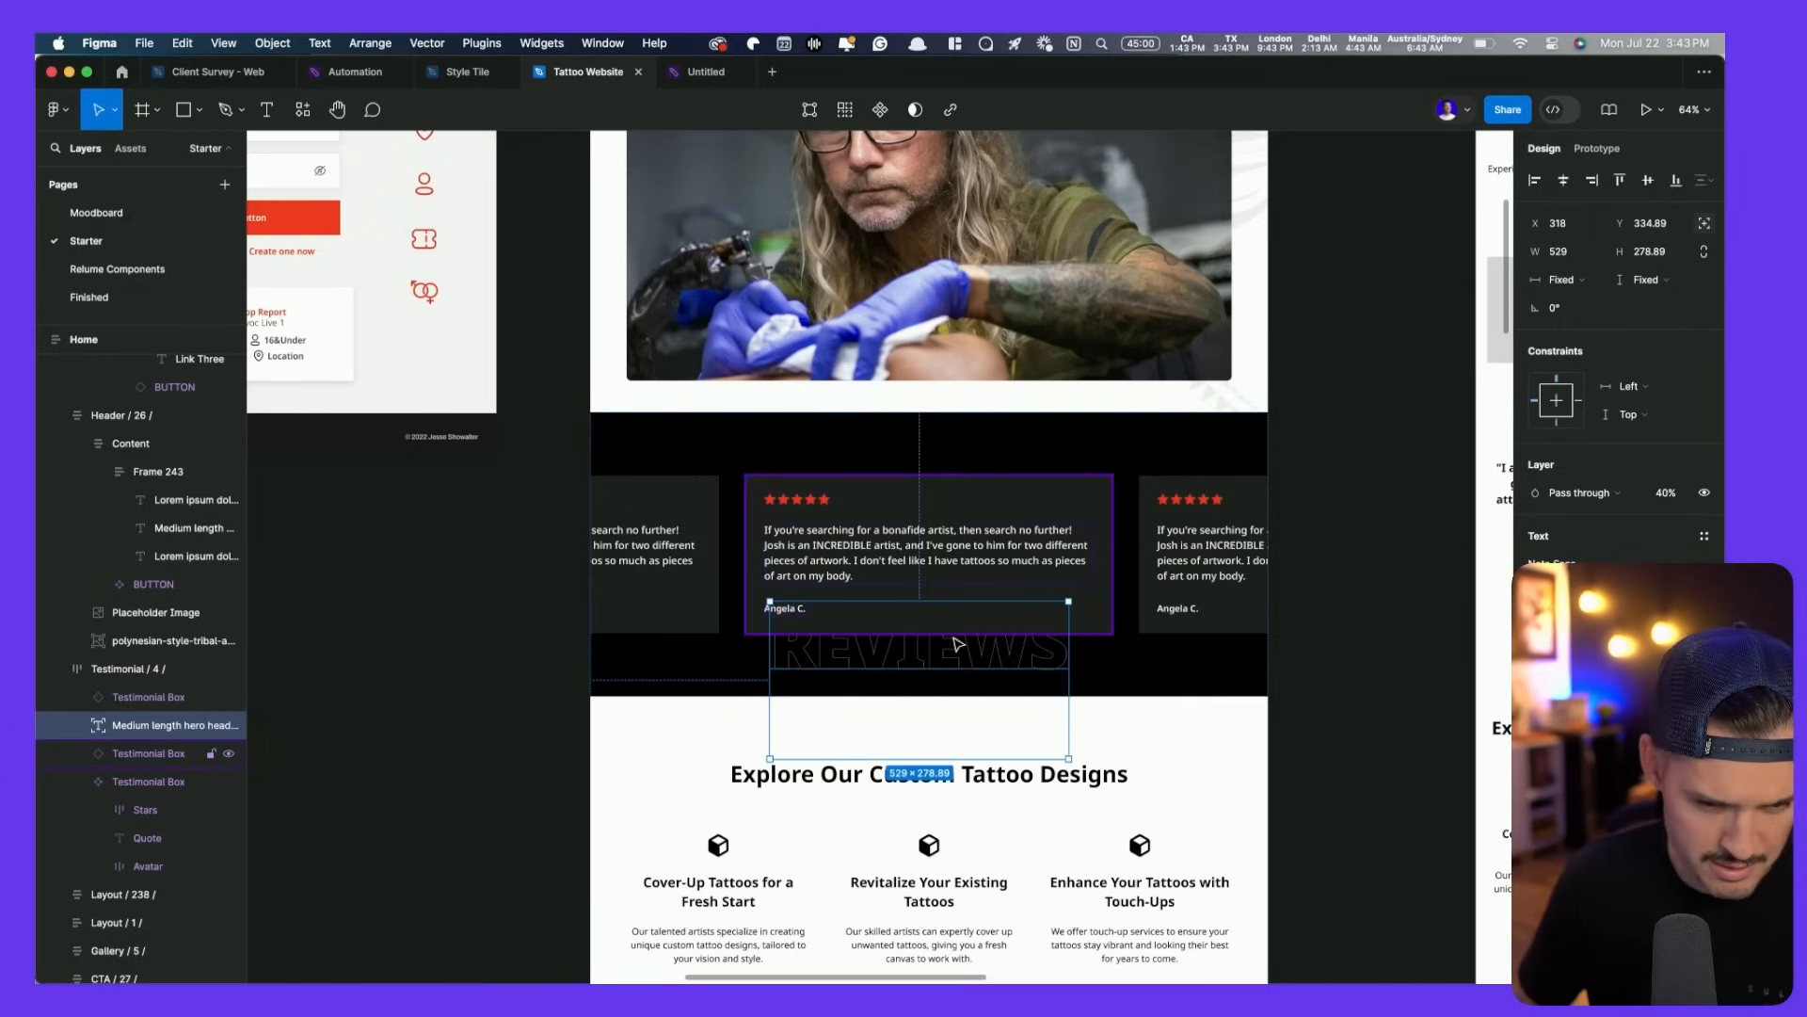
left_click_drag(958, 644, 1009, 704)
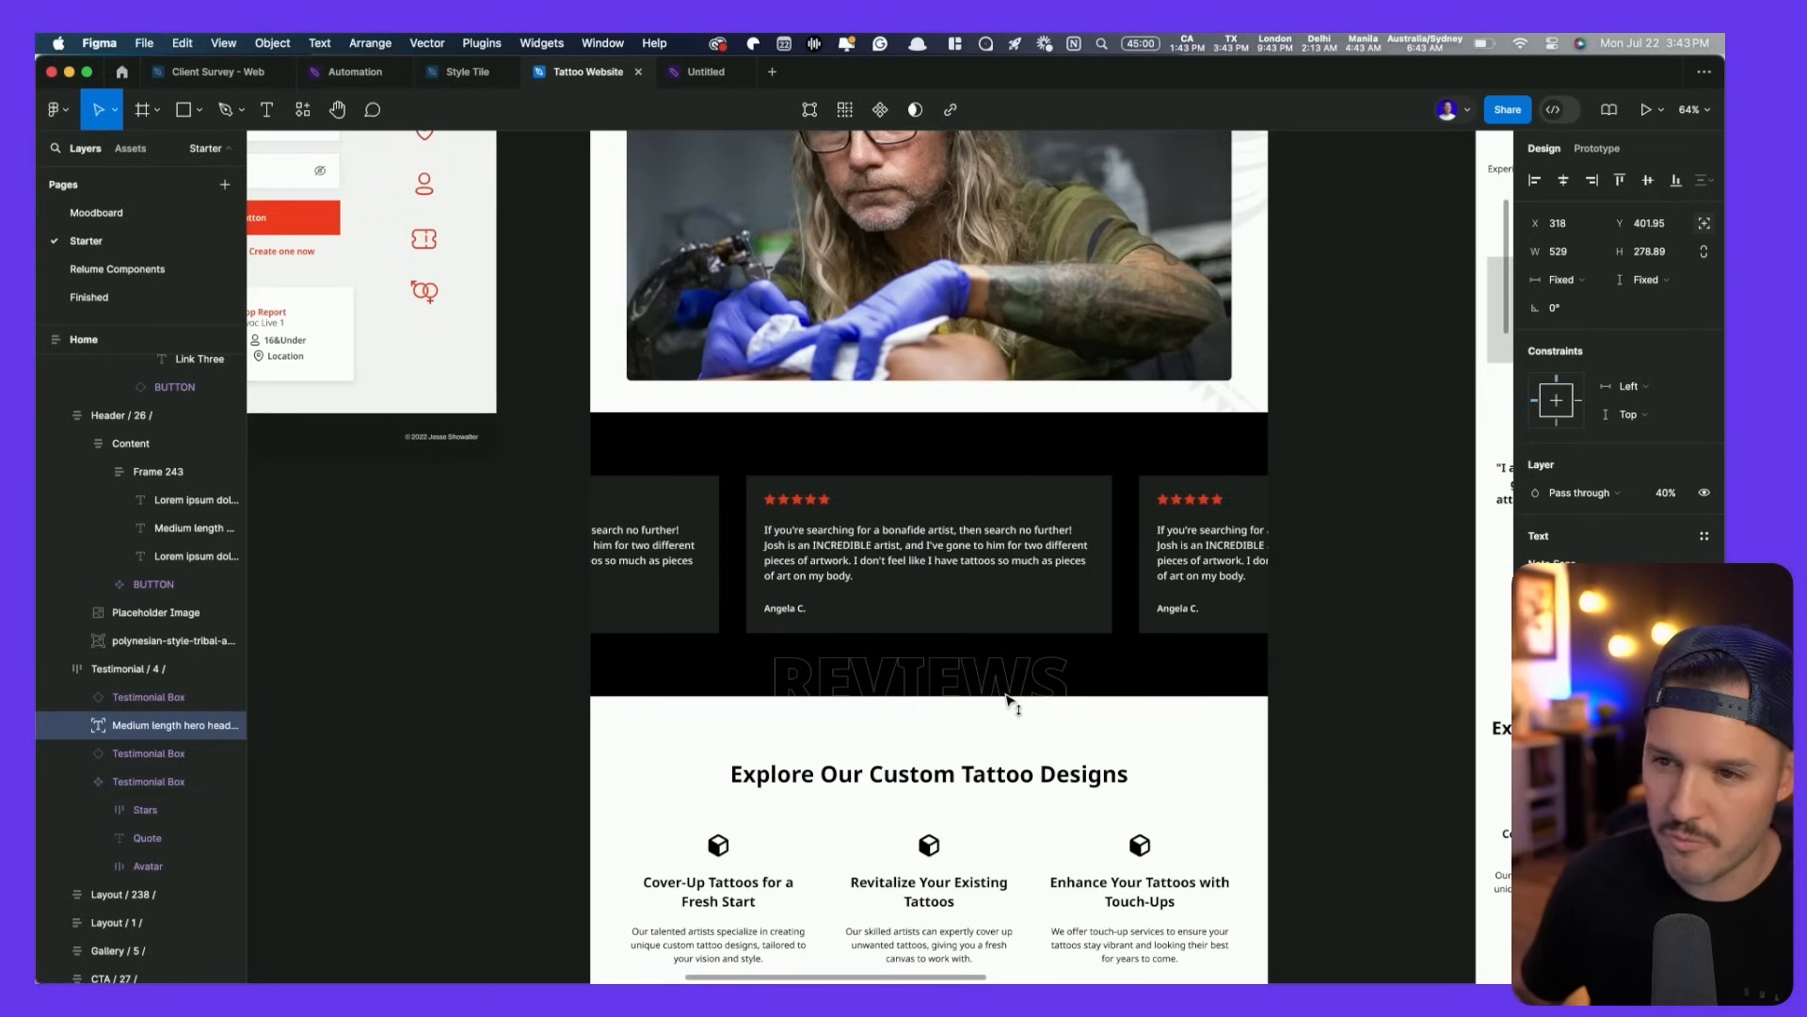
left_click_drag(1007, 699, 1008, 699)
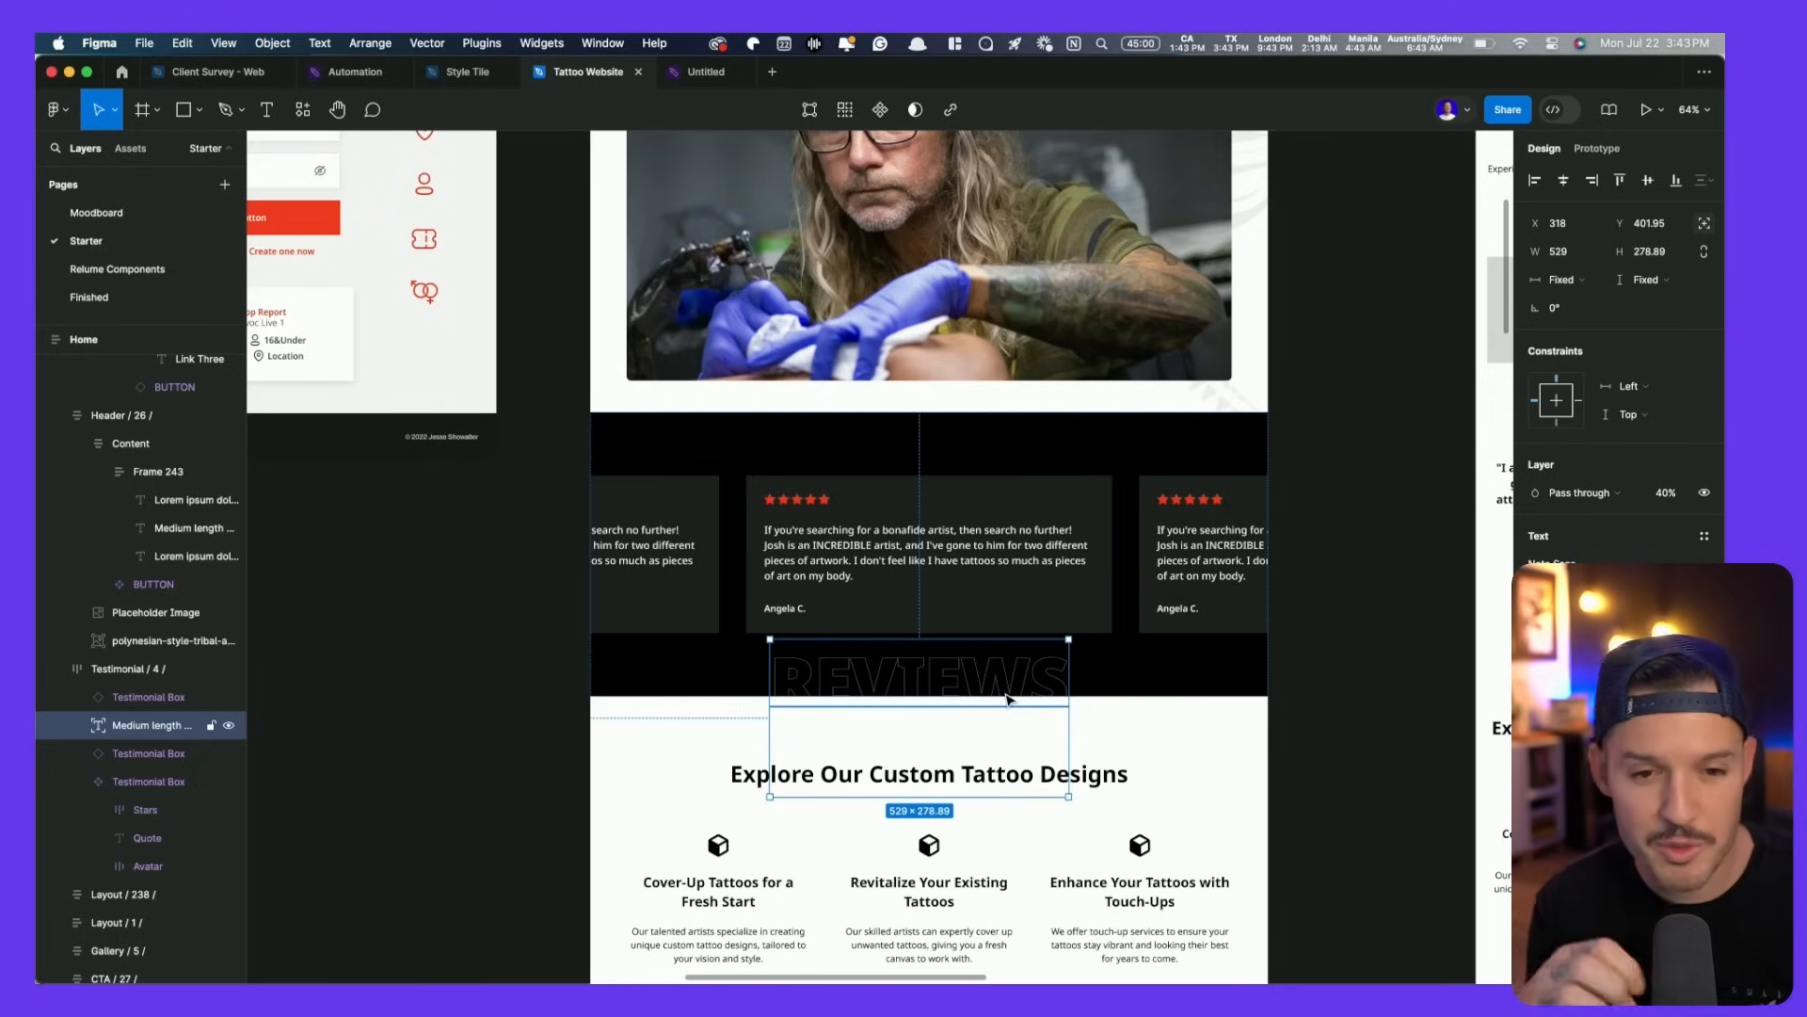
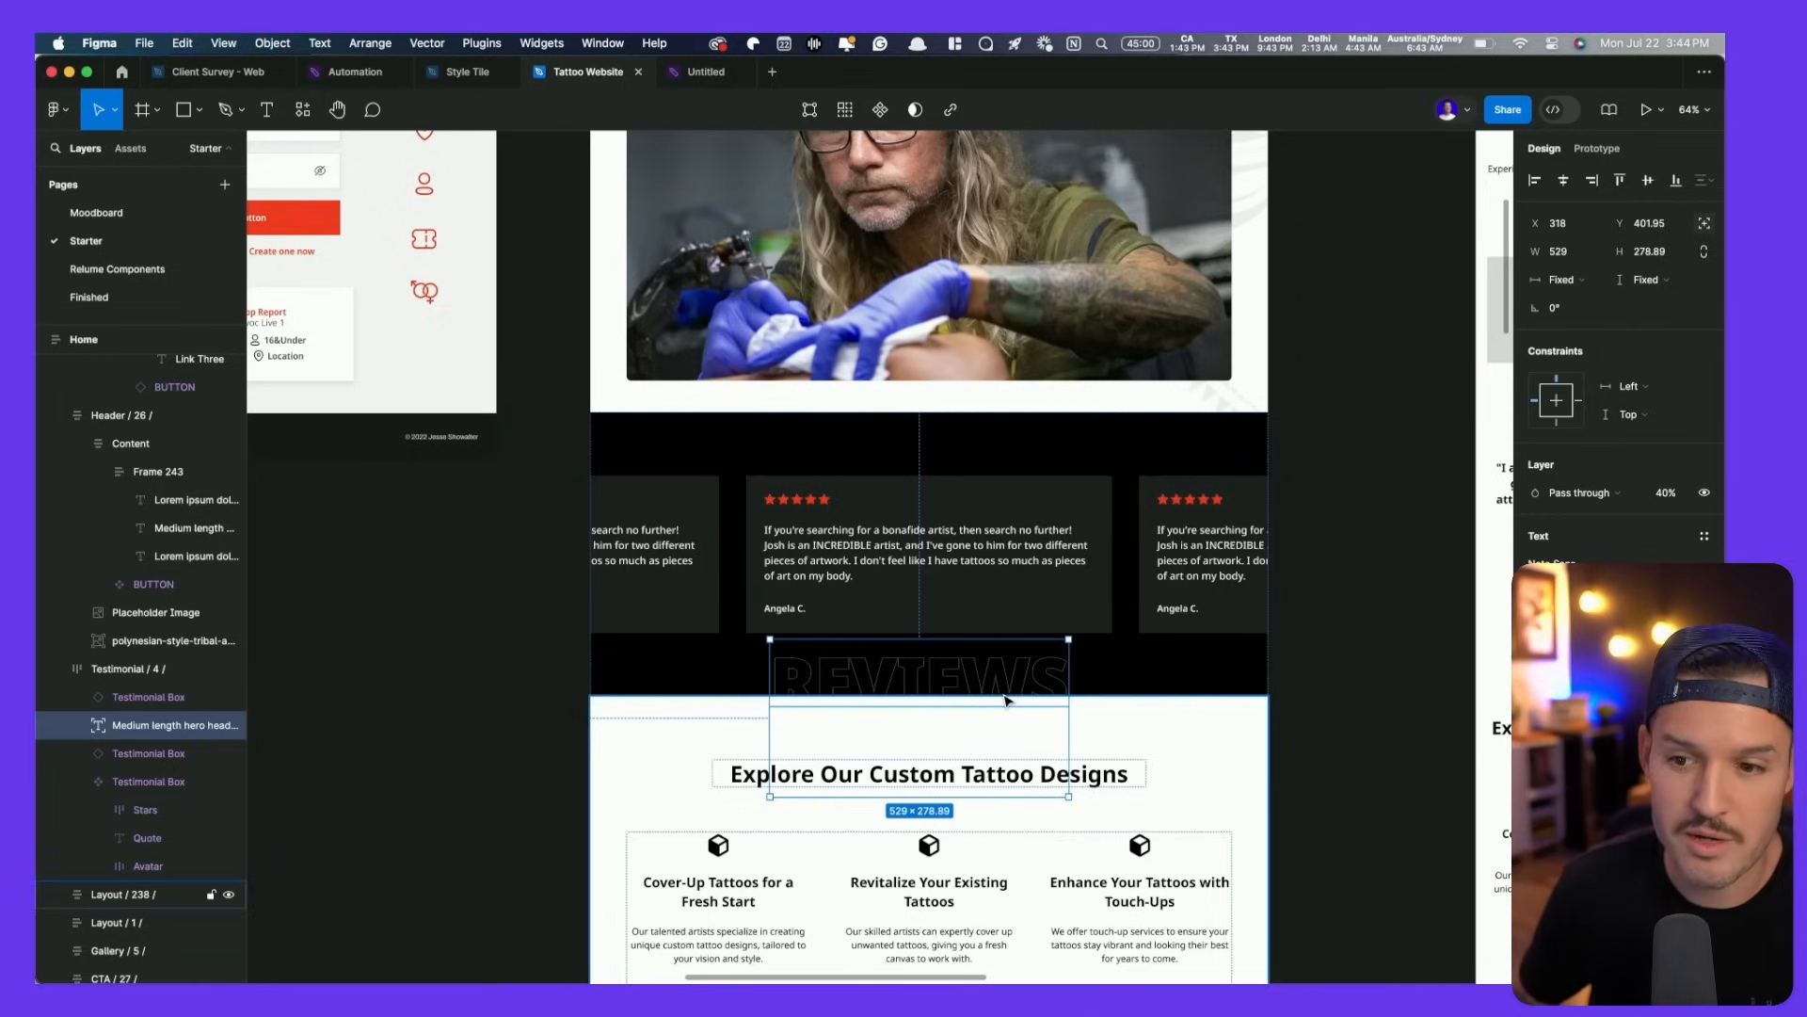
- Scale the REVIEWS text up proportionally to fill the band and bring it one layer forward
key("k")
left_click_drag(1068, 639, 1156, 591)
key("super+bracketright")
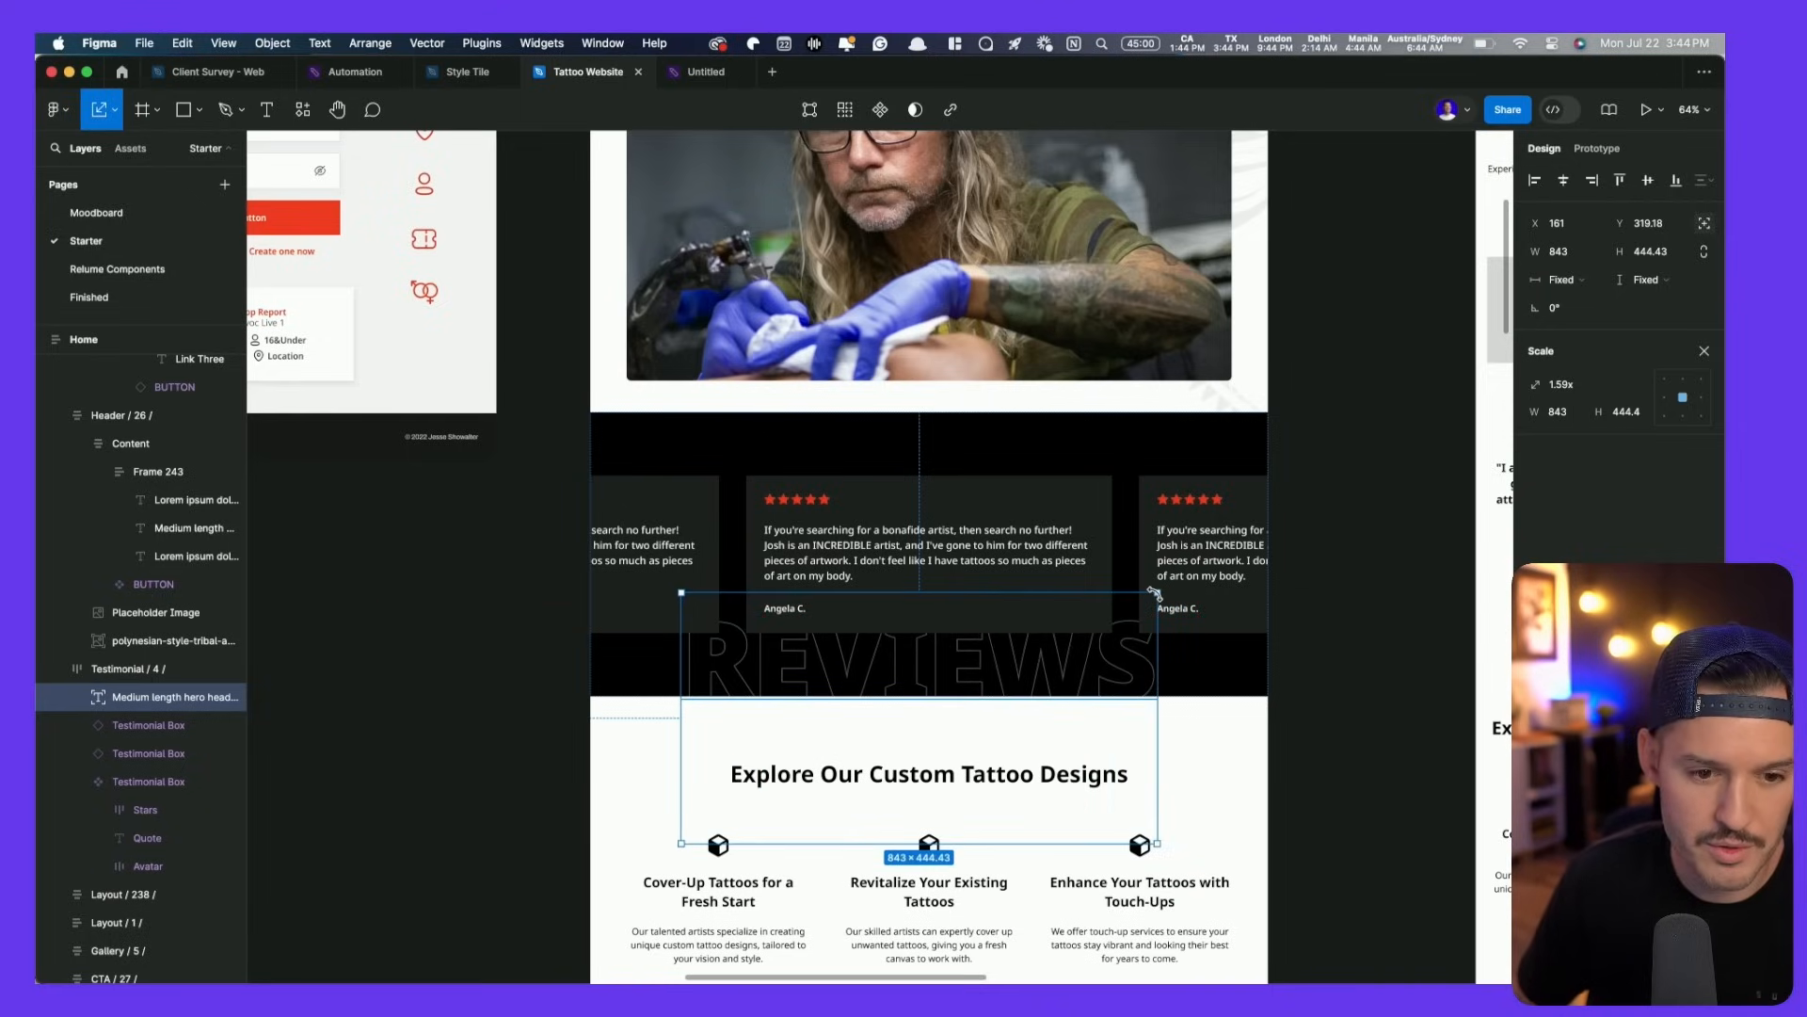
key("v")
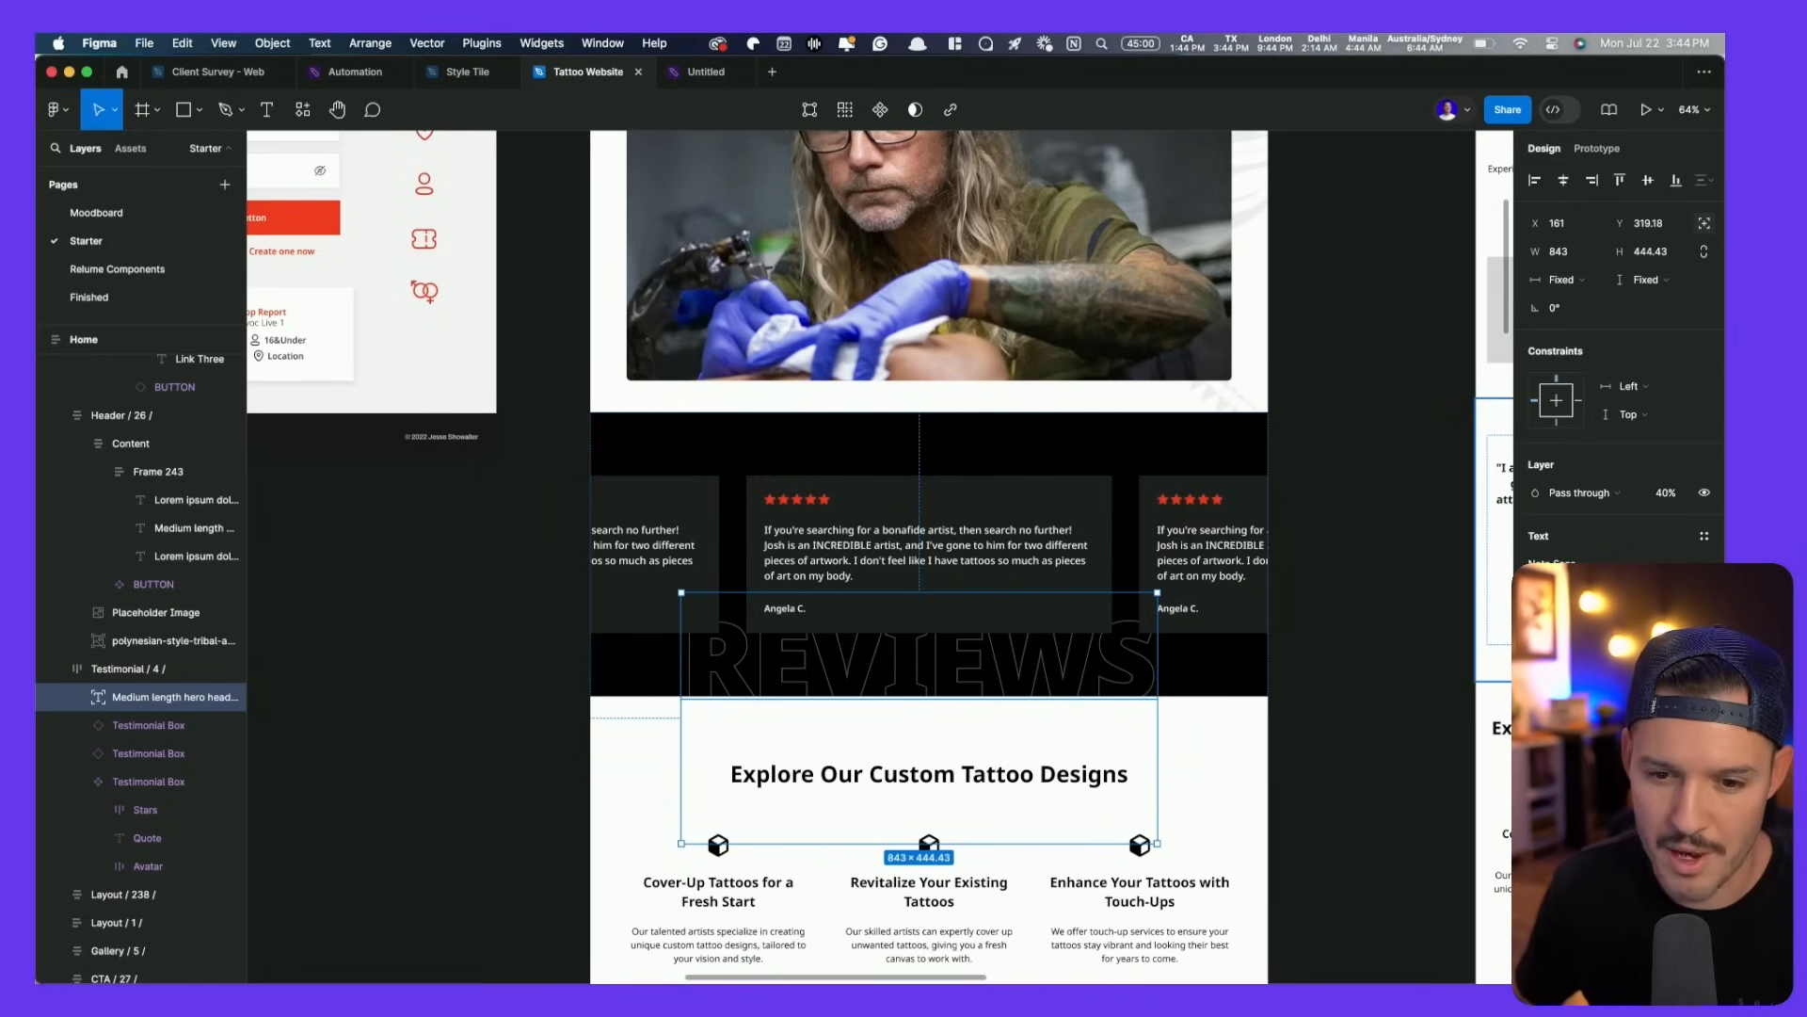
- Change the REVIEWS fill to a linear gradient with a white end stop and adjusted opacity
left_click(1541, 795)
left_click(1347, 511)
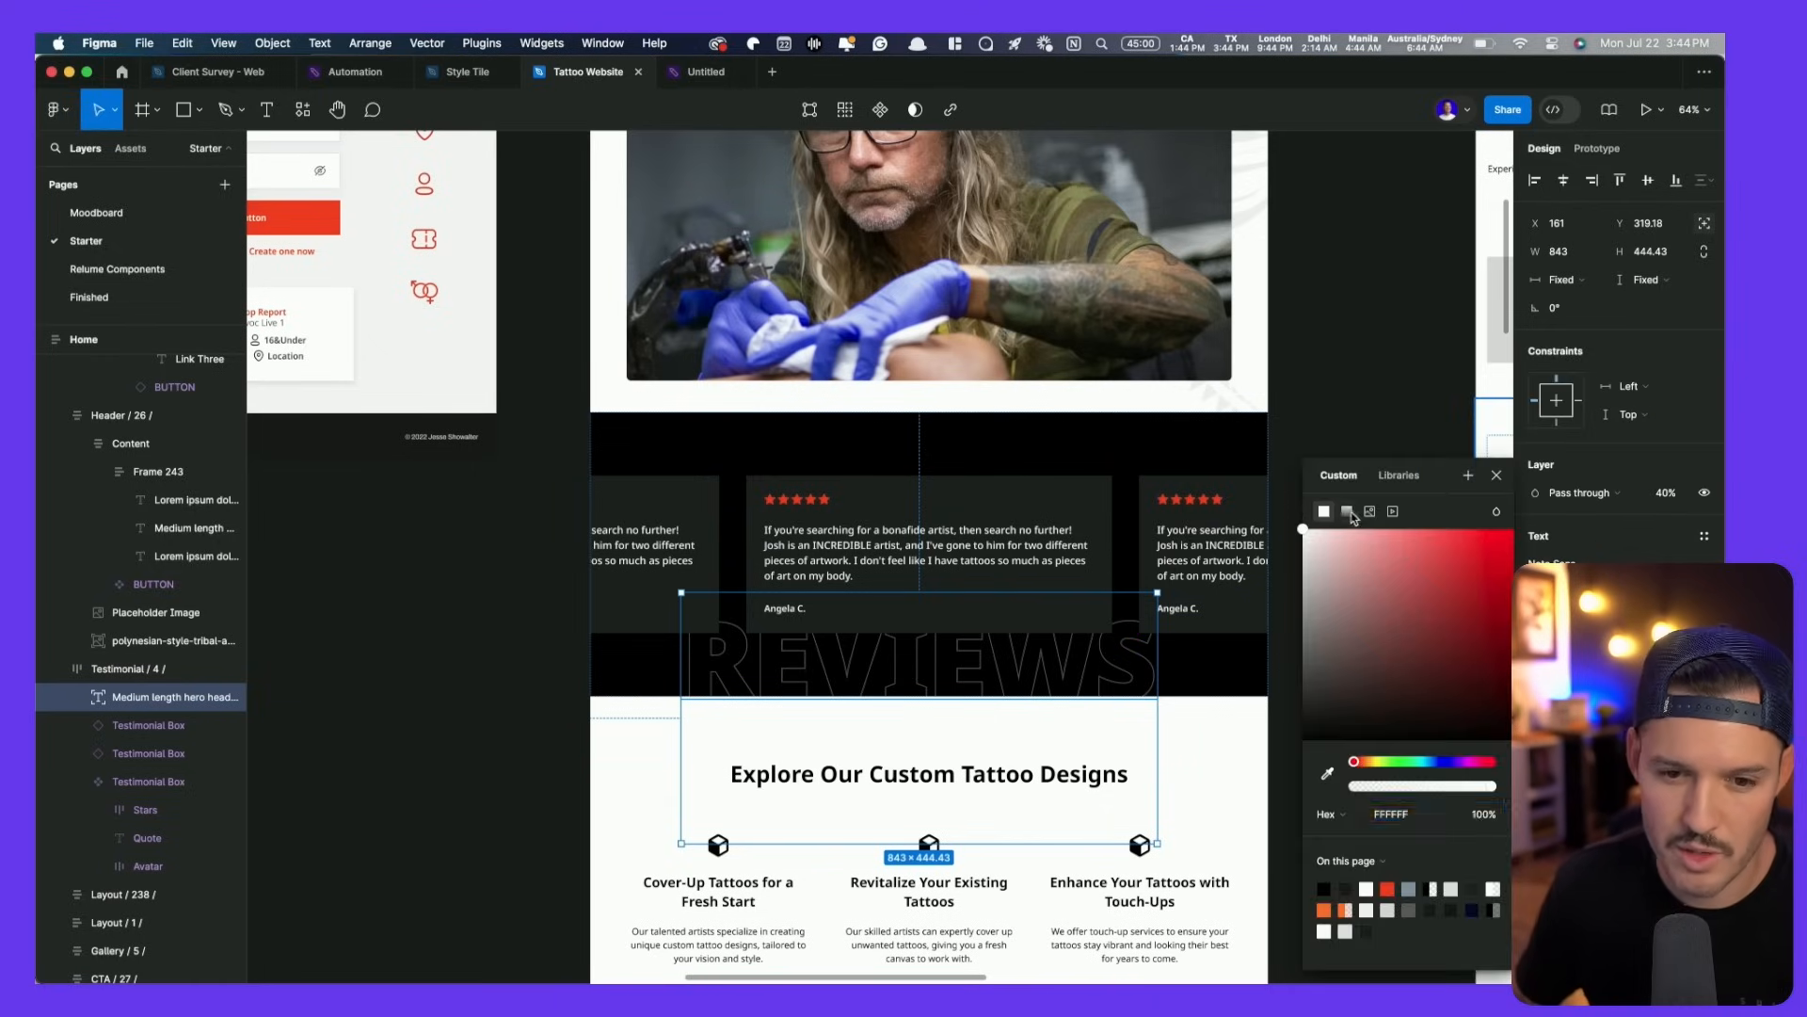
left_click(1497, 586)
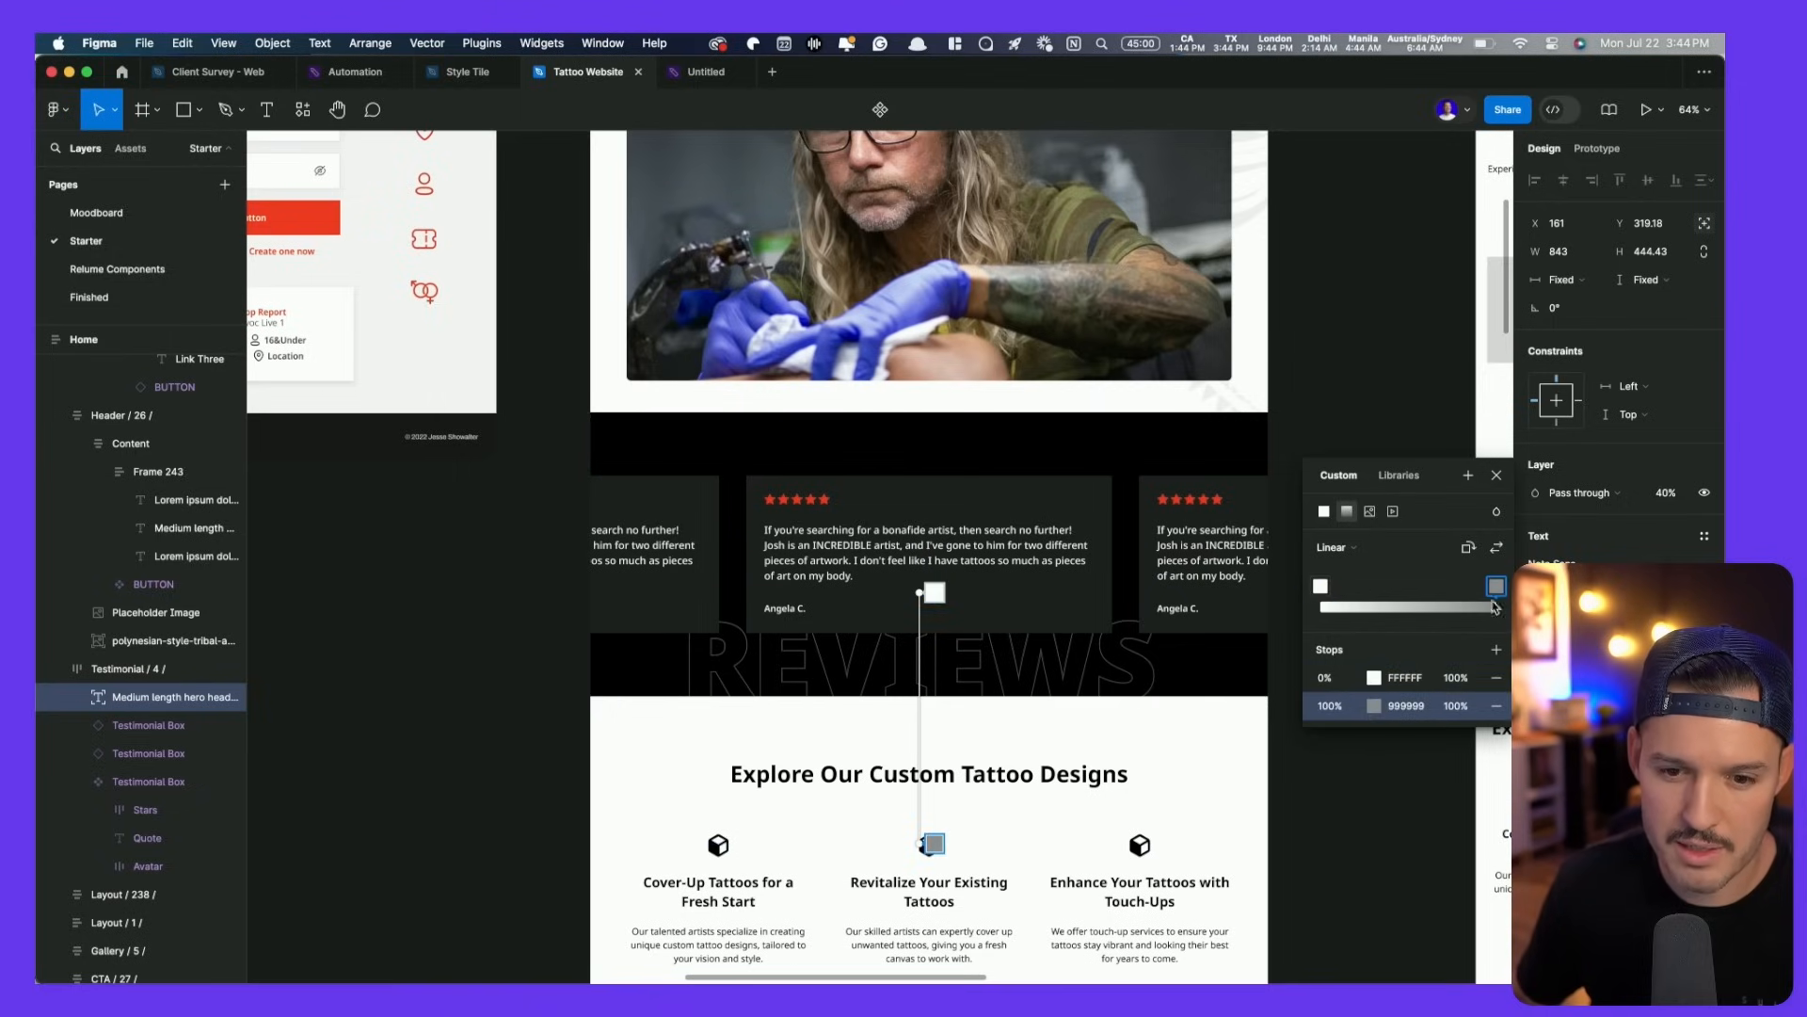
left_click(1374, 705)
left_click_drag(1229, 670, 899, 384)
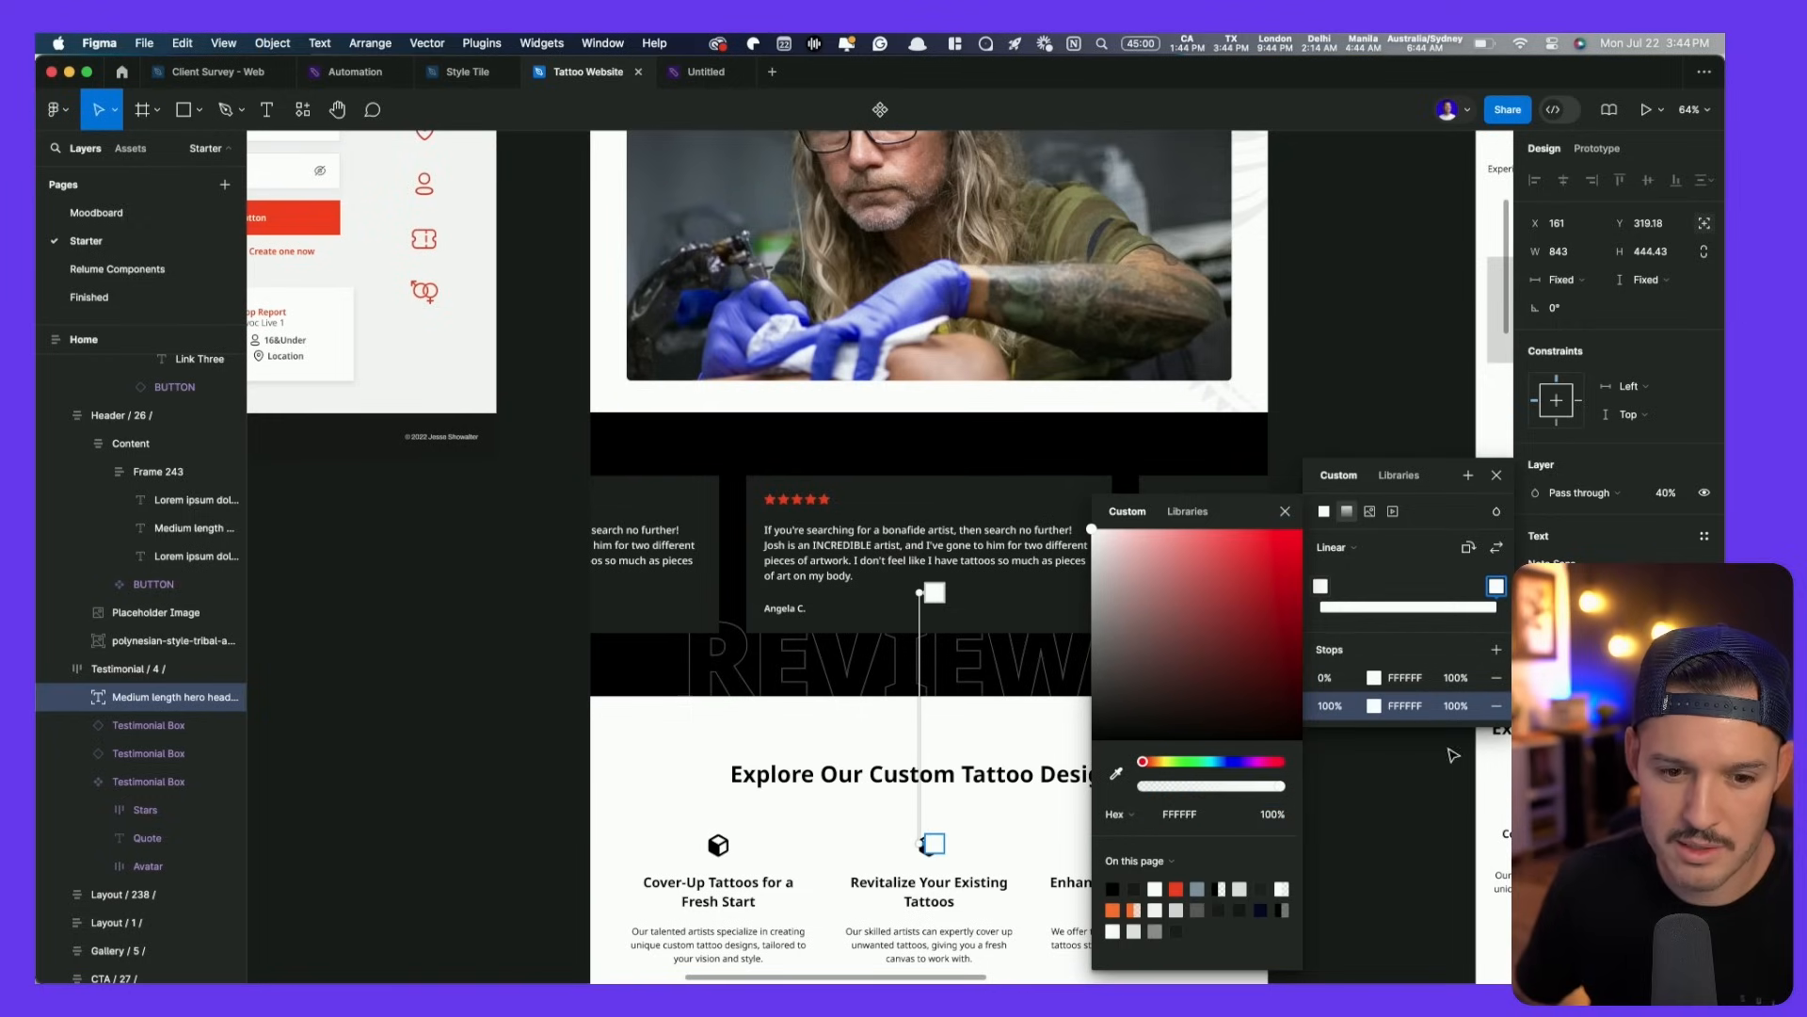
left_click(1405, 711)
key("Tab")
type("80")
key("Return")
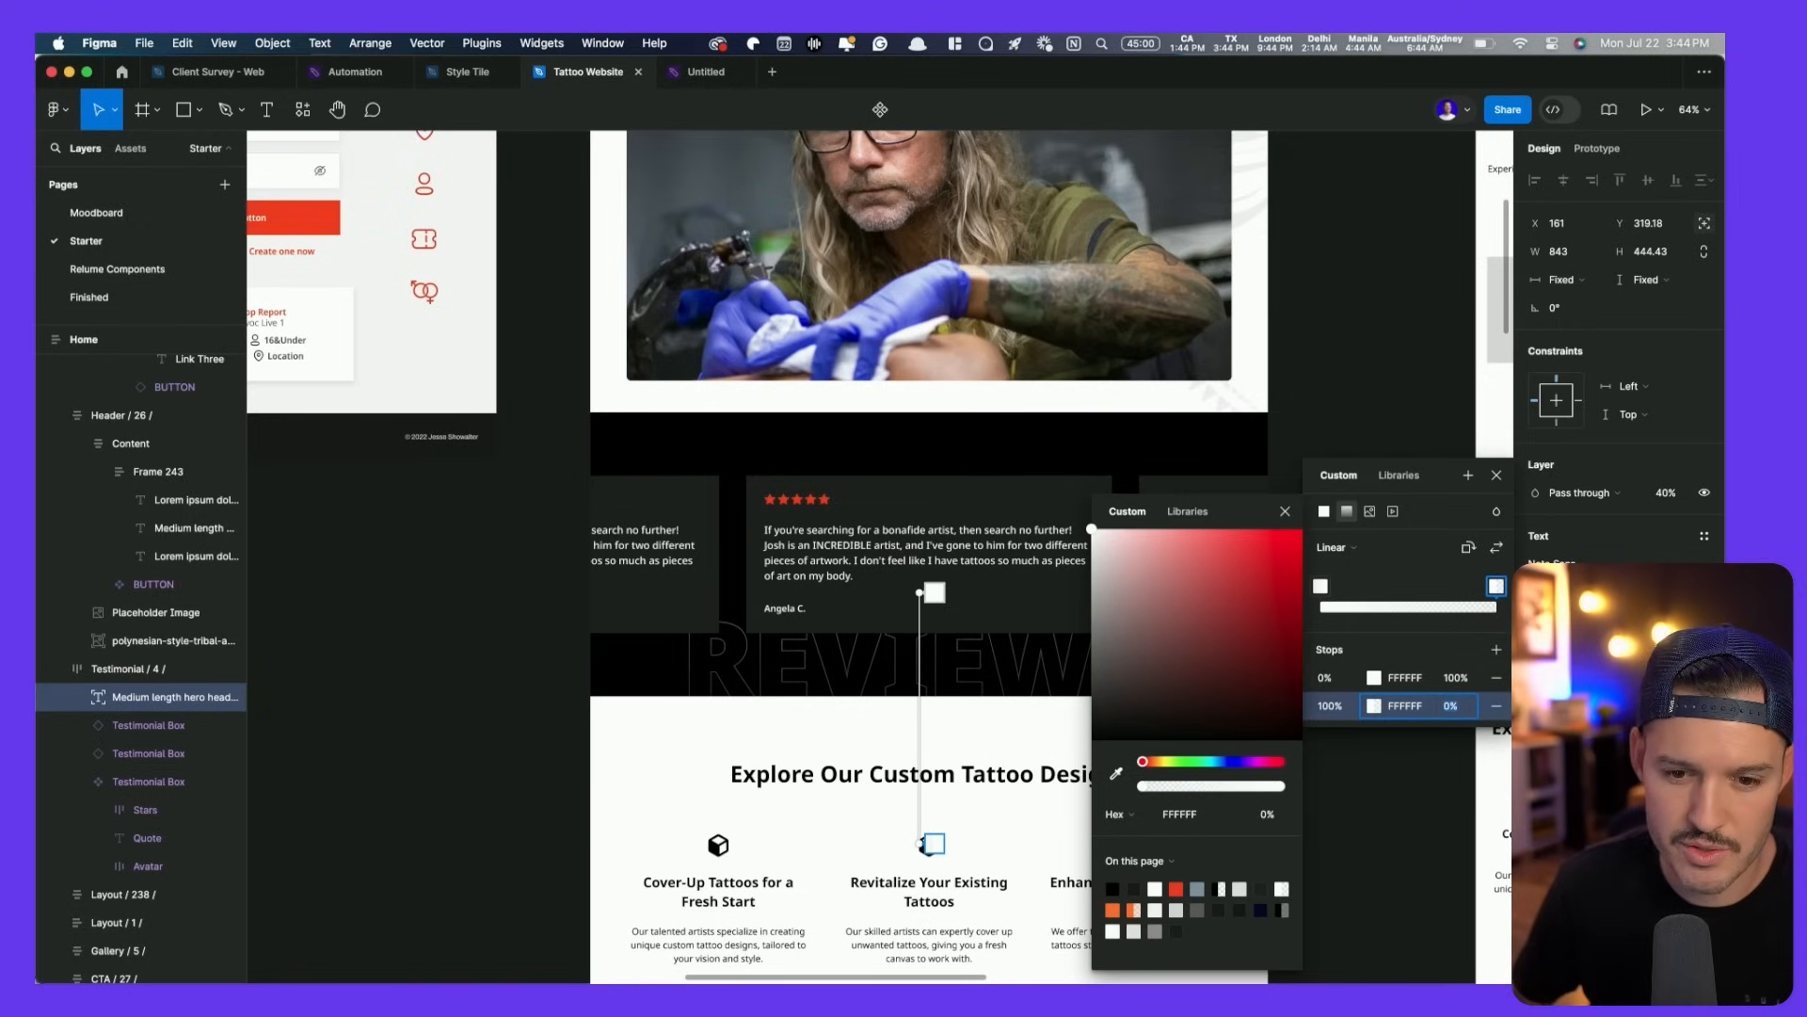
key("Escape")
- Shorten the REVIEWS gradient so the fade ends sooner, then deselect the text
left_click(1538, 798)
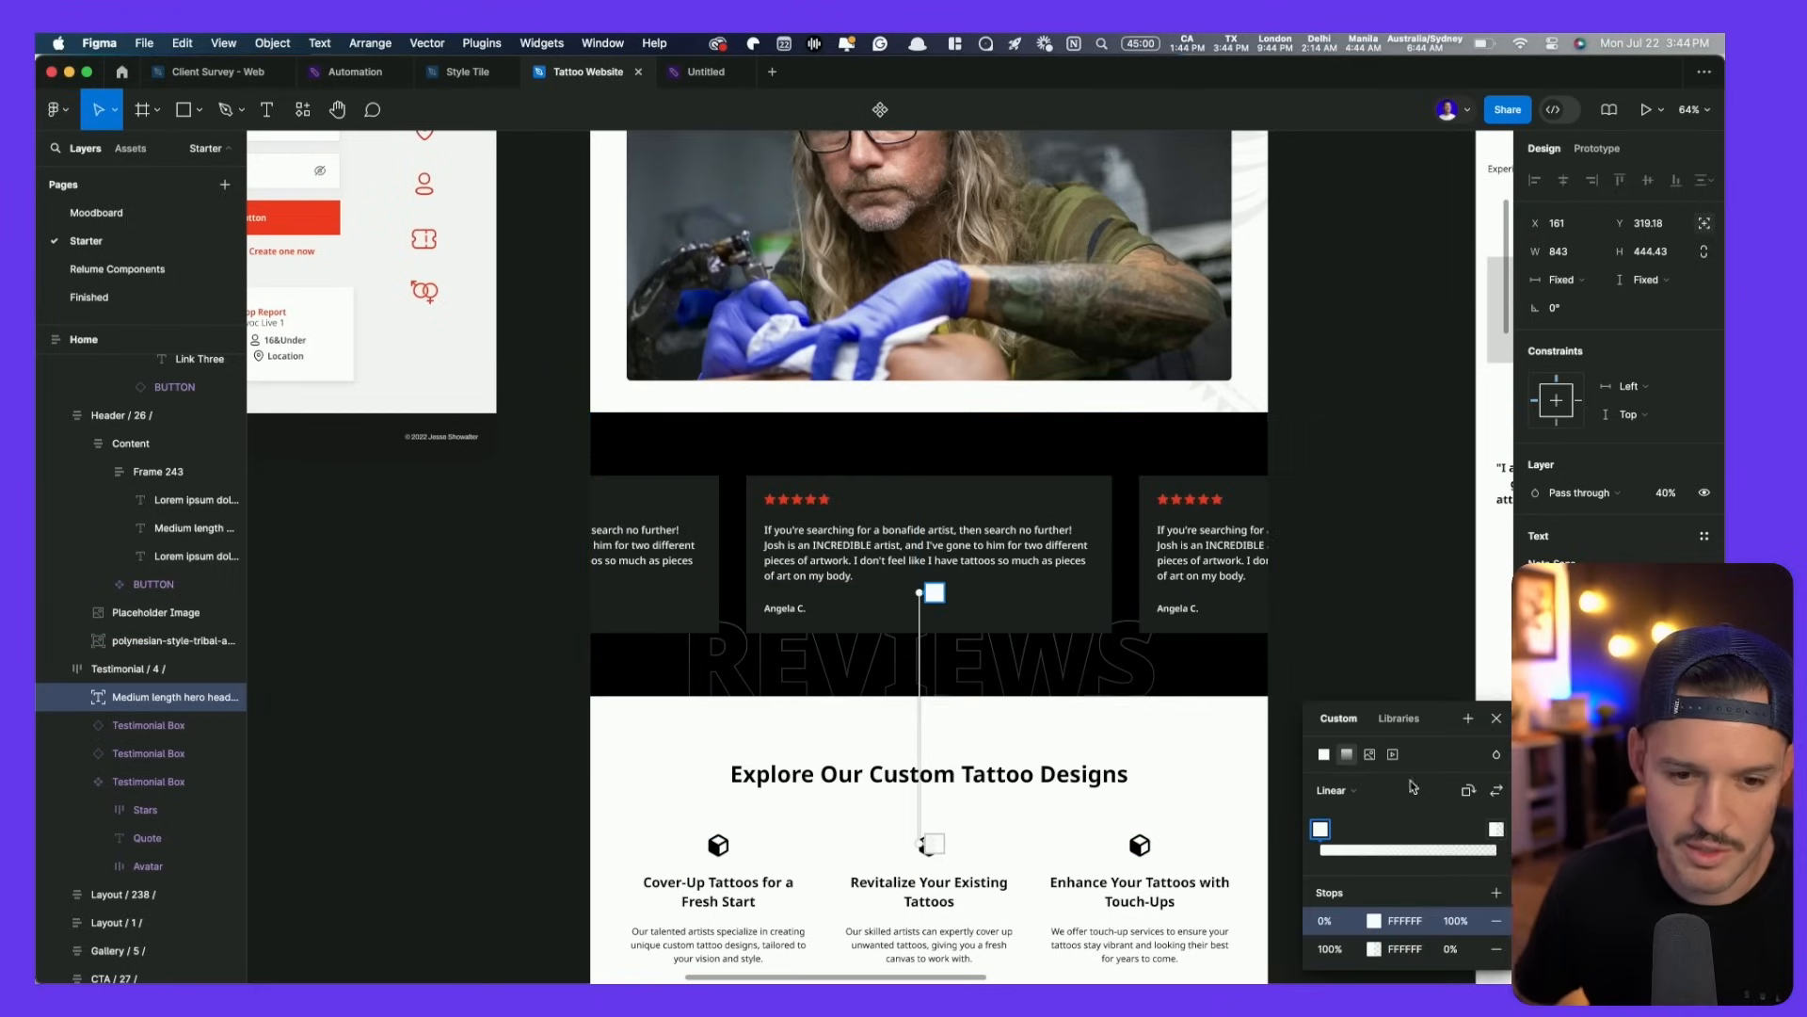
left_click_drag(932, 842, 924, 752)
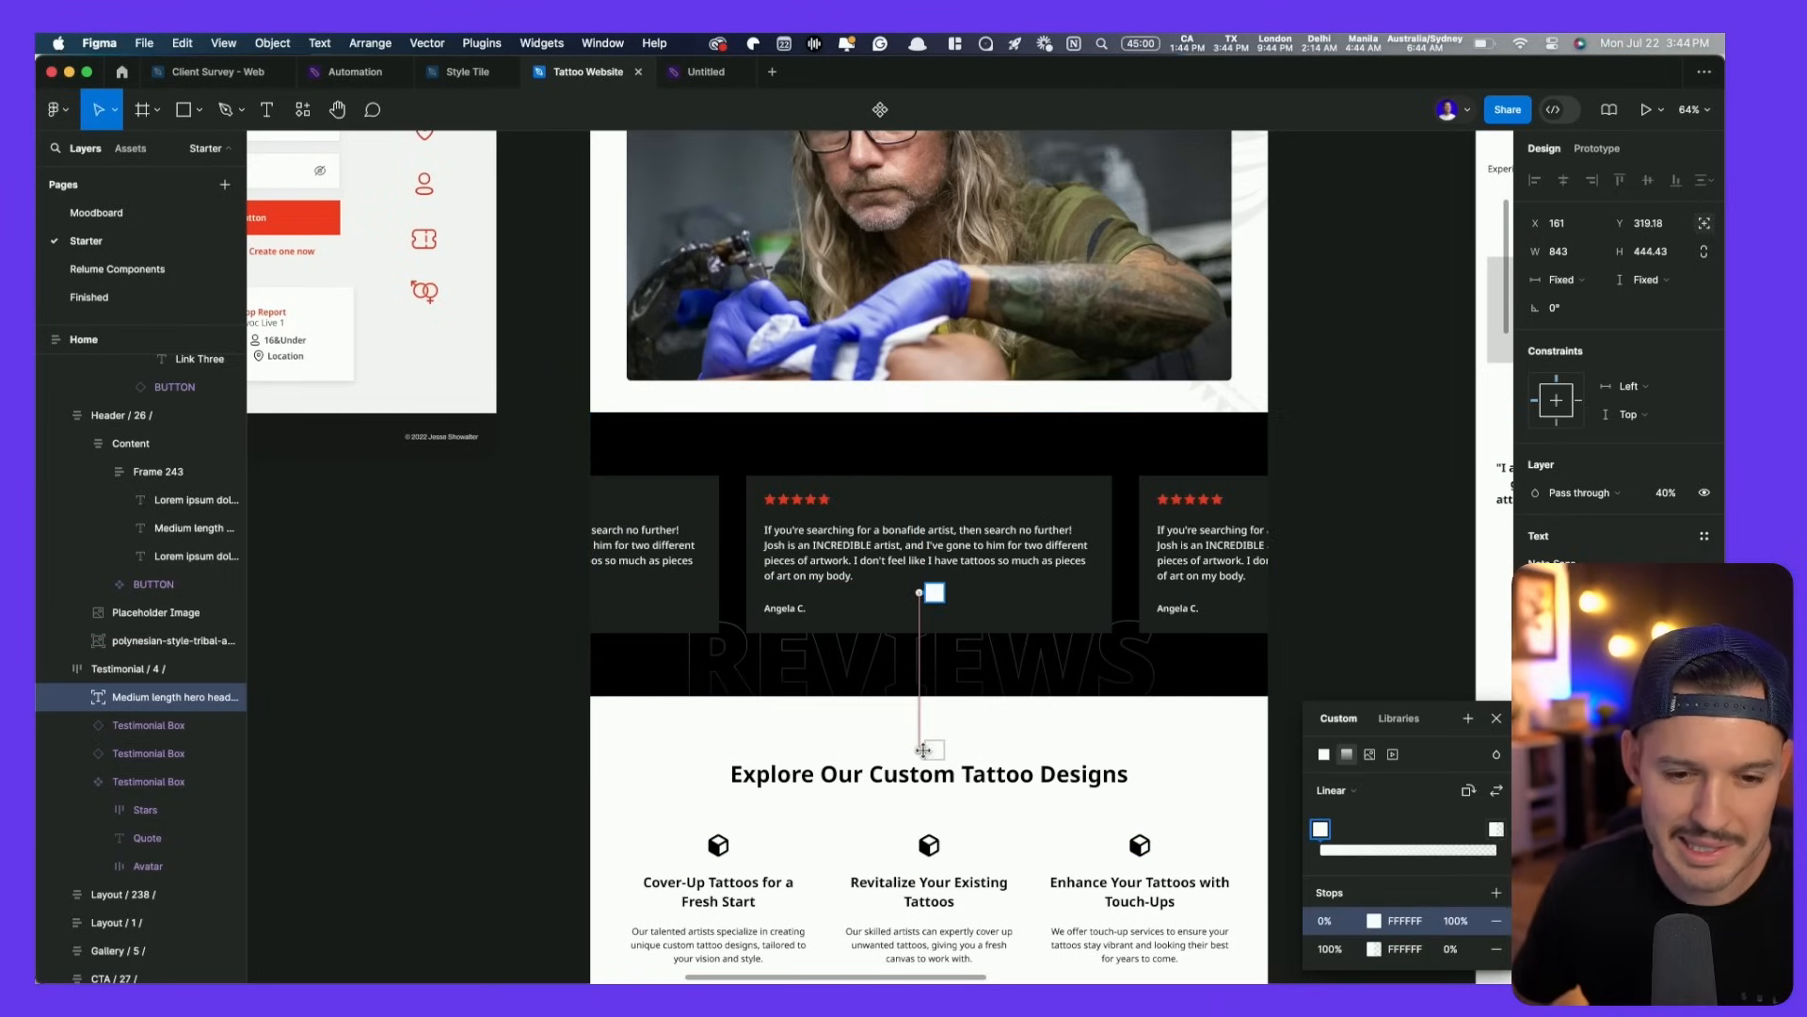
left_click(1364, 524)
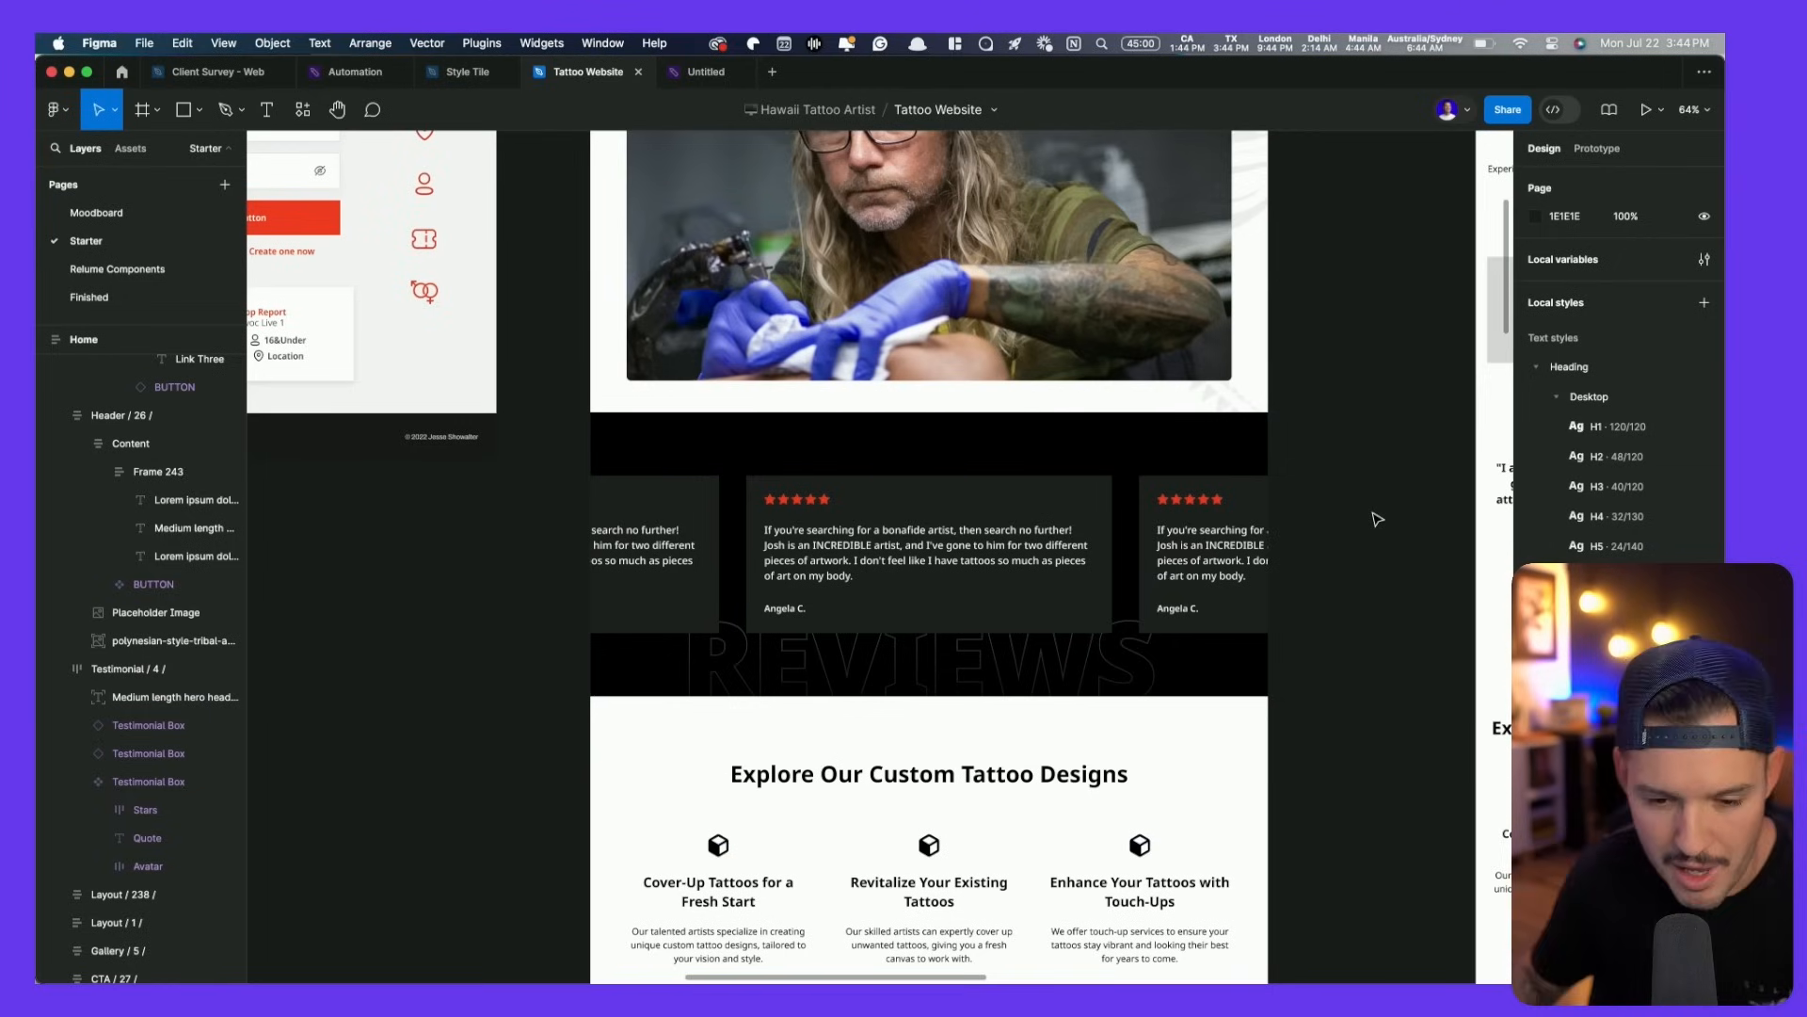
- Zoom out to the Style Tile and select its tribal pattern band
scroll(593, 739, "up", 5)
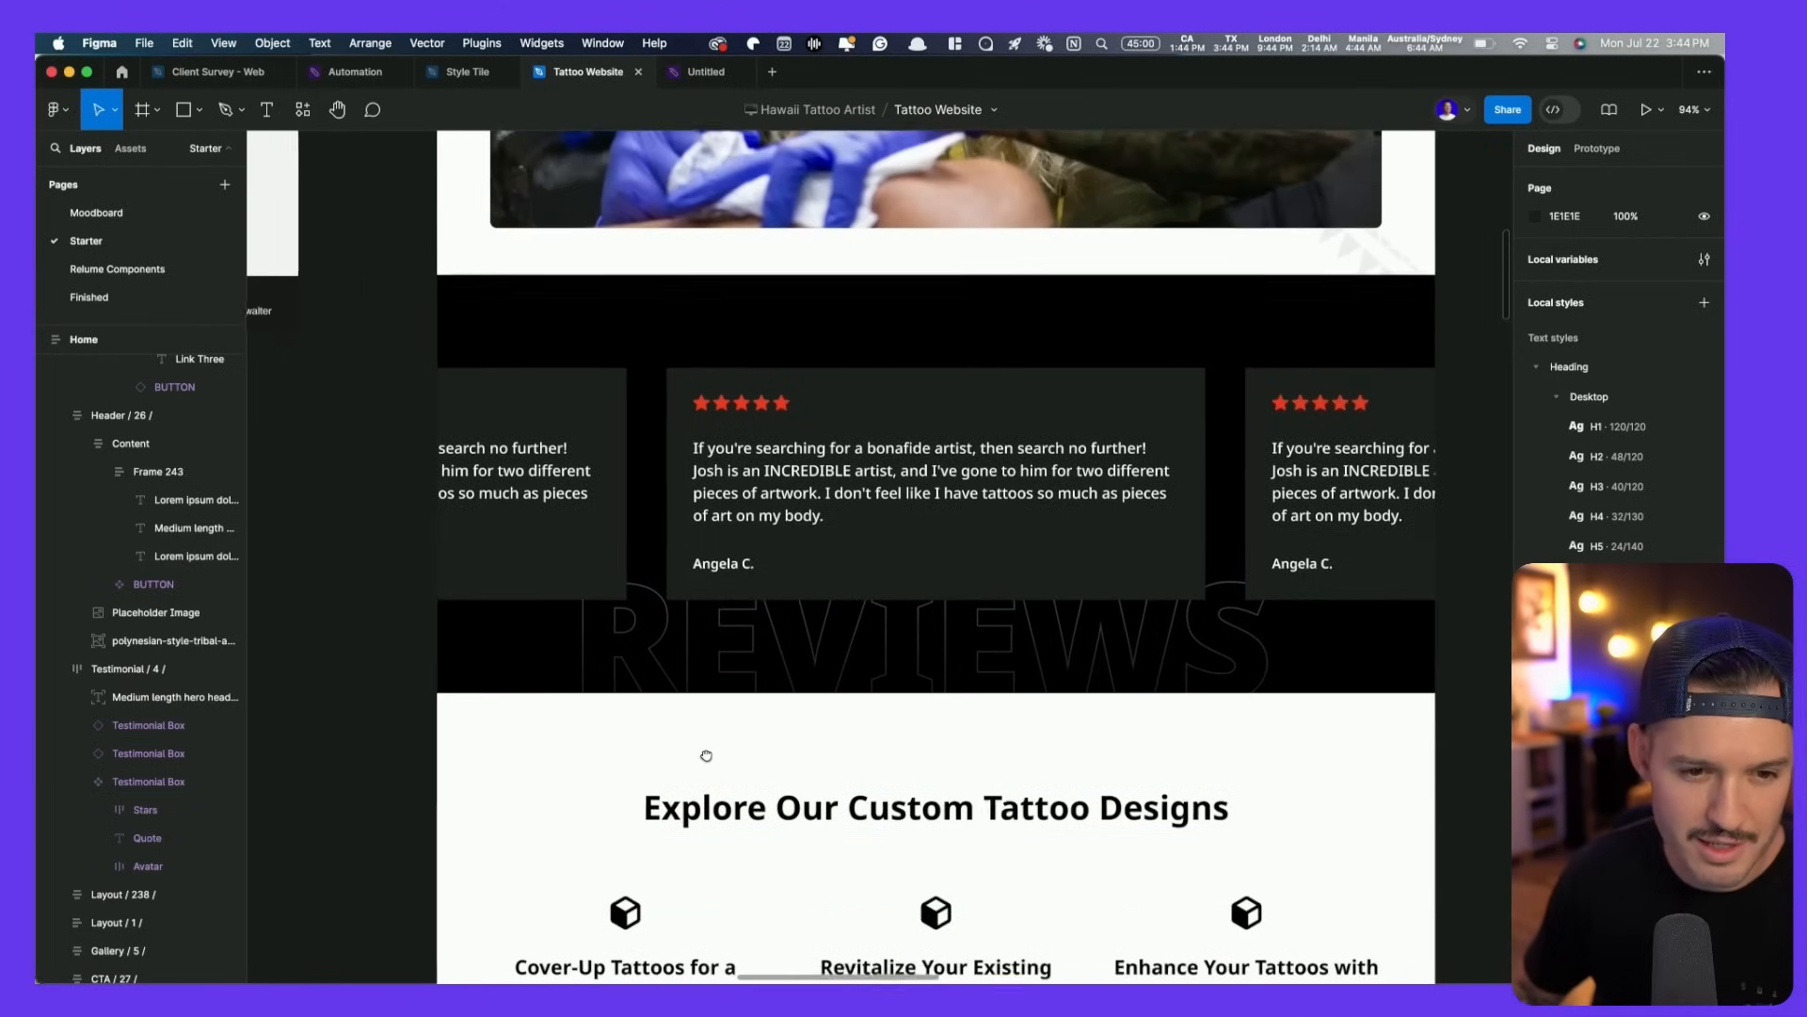
left_click_drag(706, 756, 708, 759)
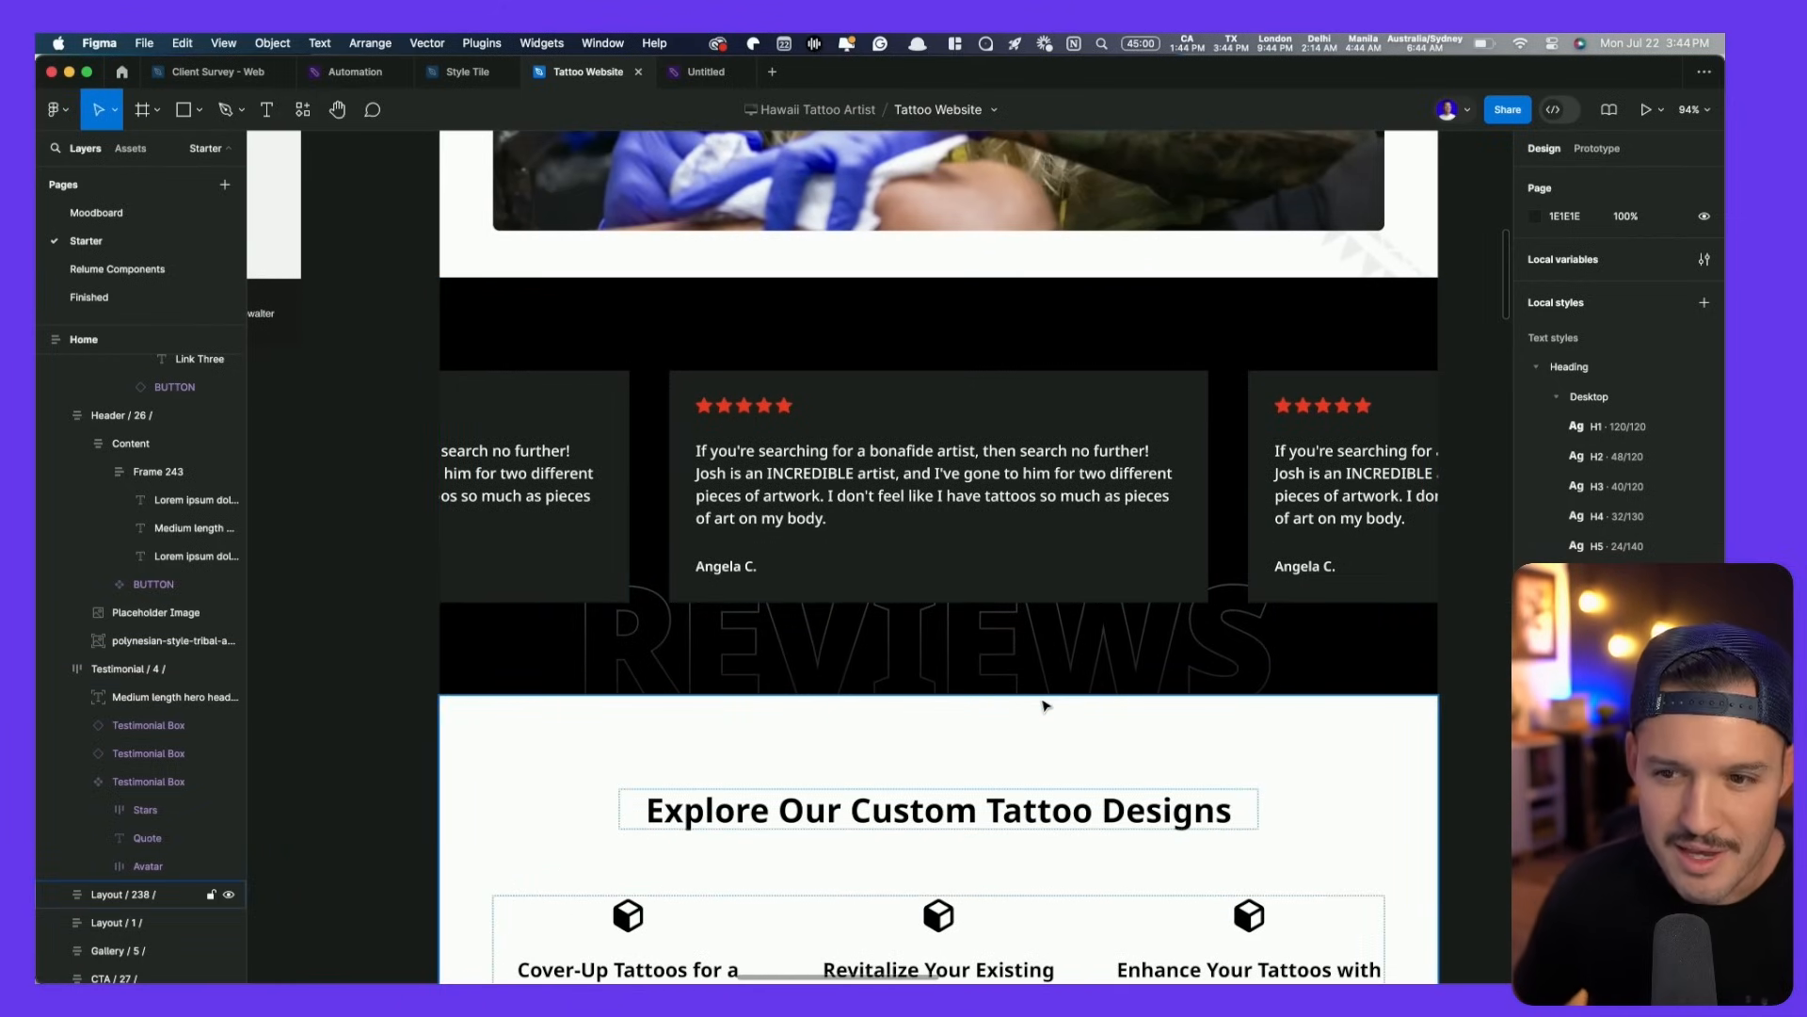
scroll(1043, 704, "down", 5)
scroll(1282, 636, "up", 5)
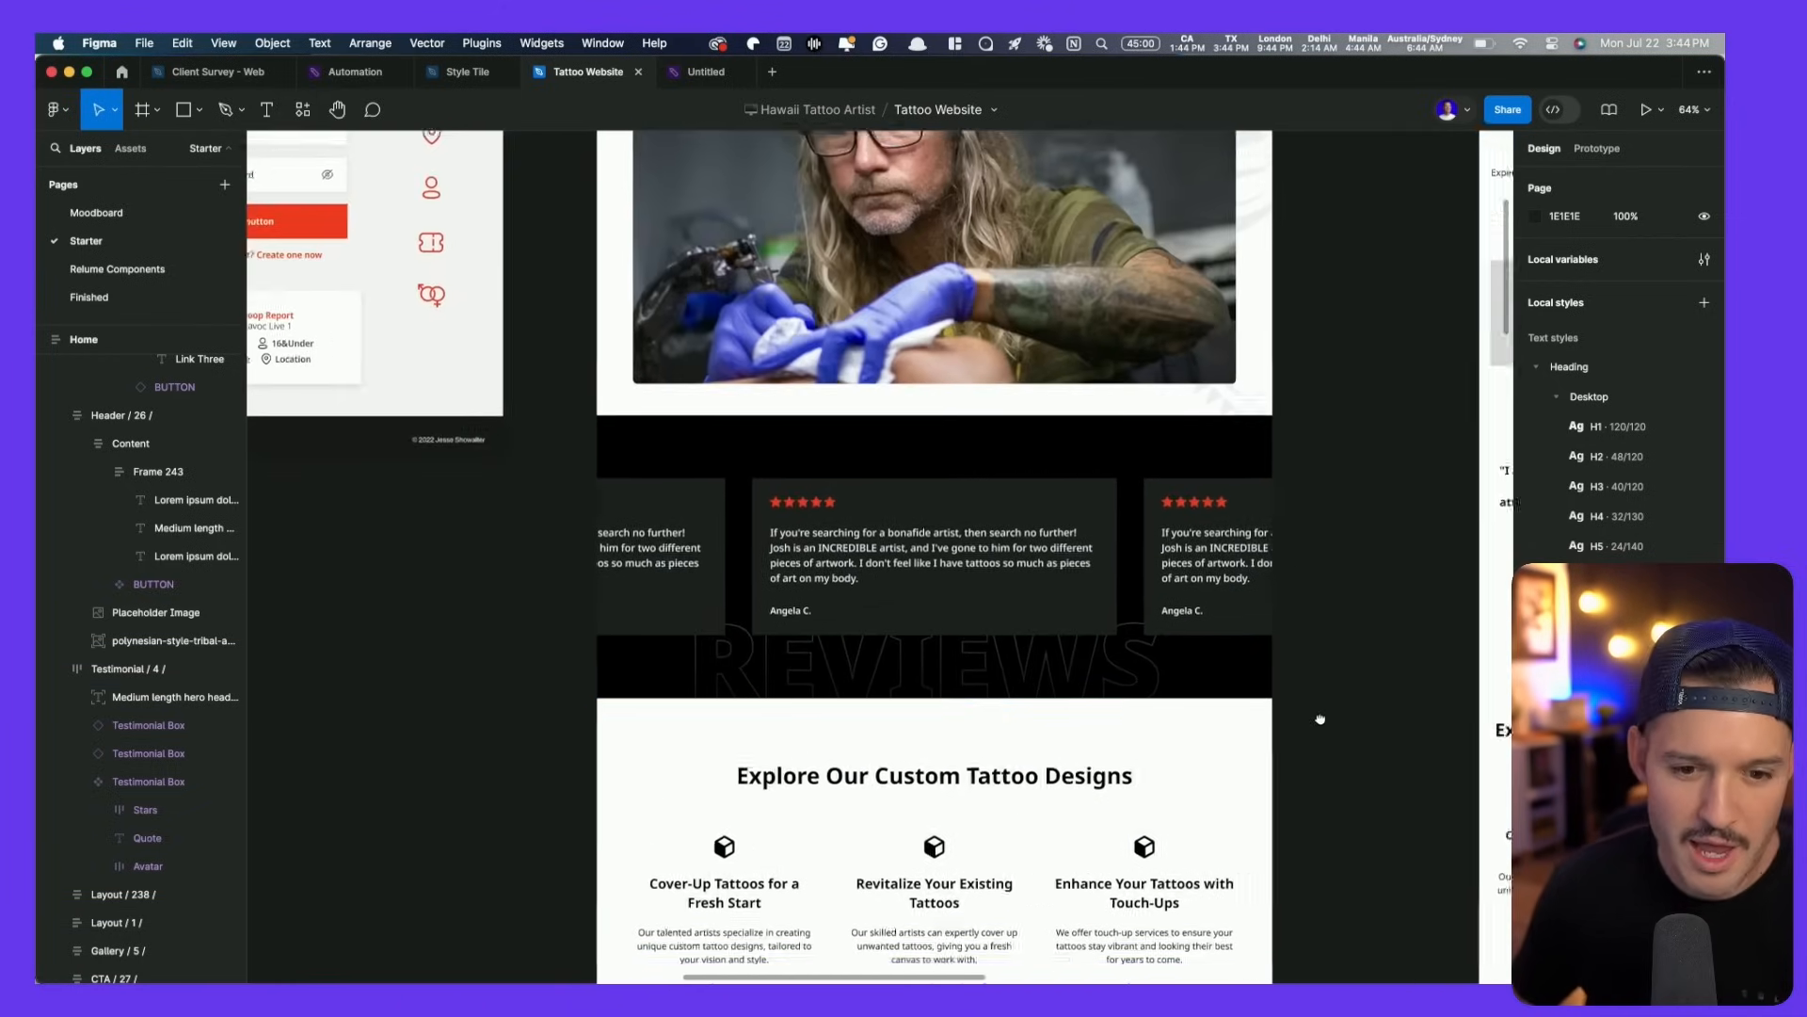
scroll(1257, 979, "down", 10)
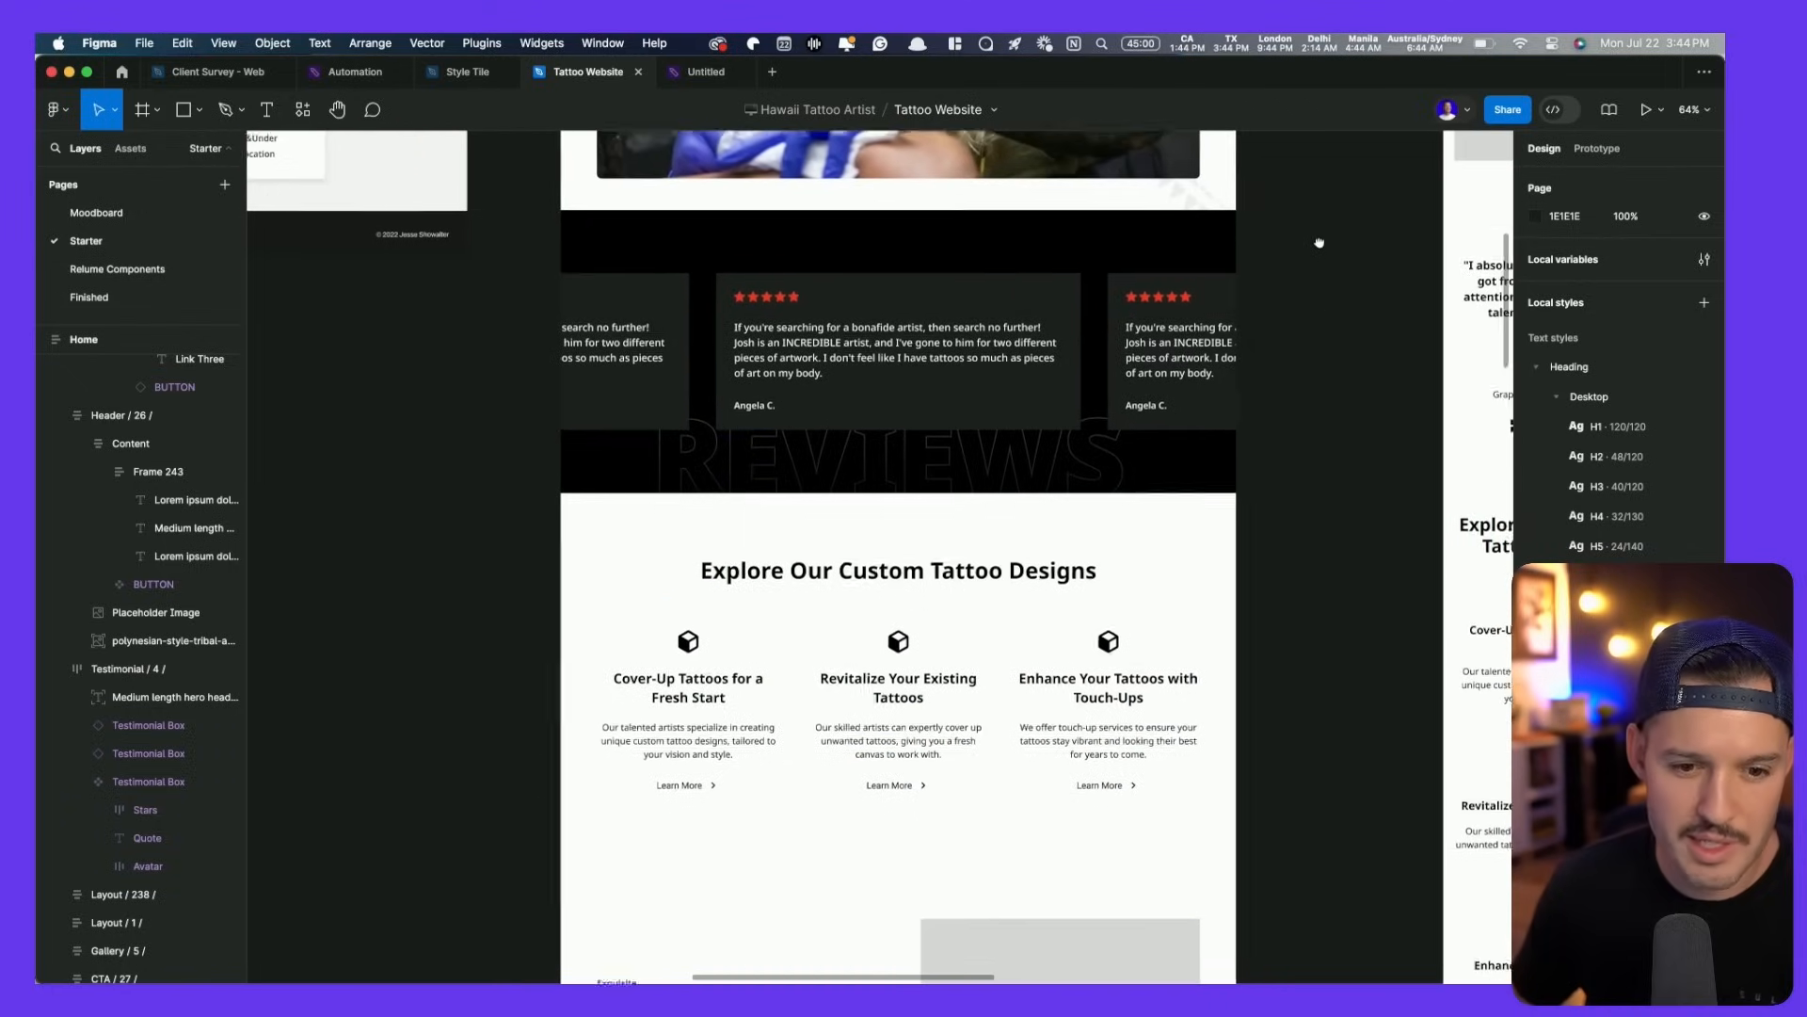
left_click_drag(1319, 243, 1307, 241)
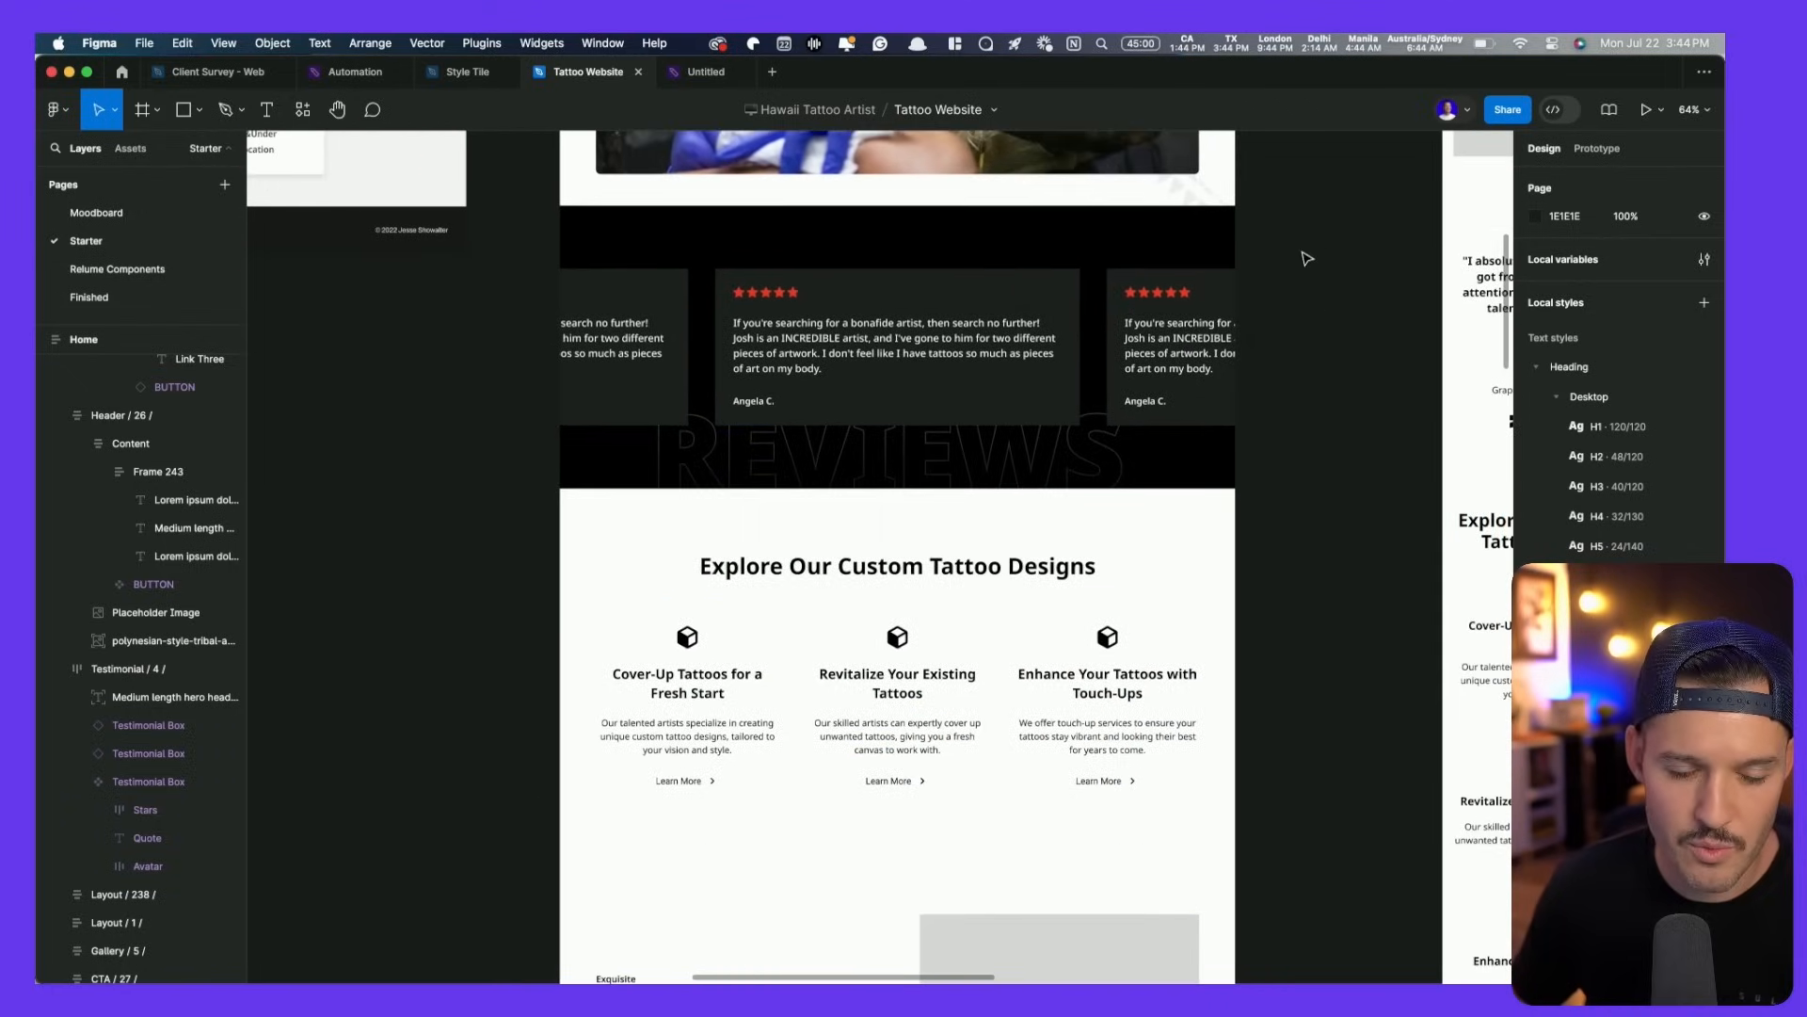
scroll(1305, 254, "down", 10)
left_click_drag(761, 300, 572, 543)
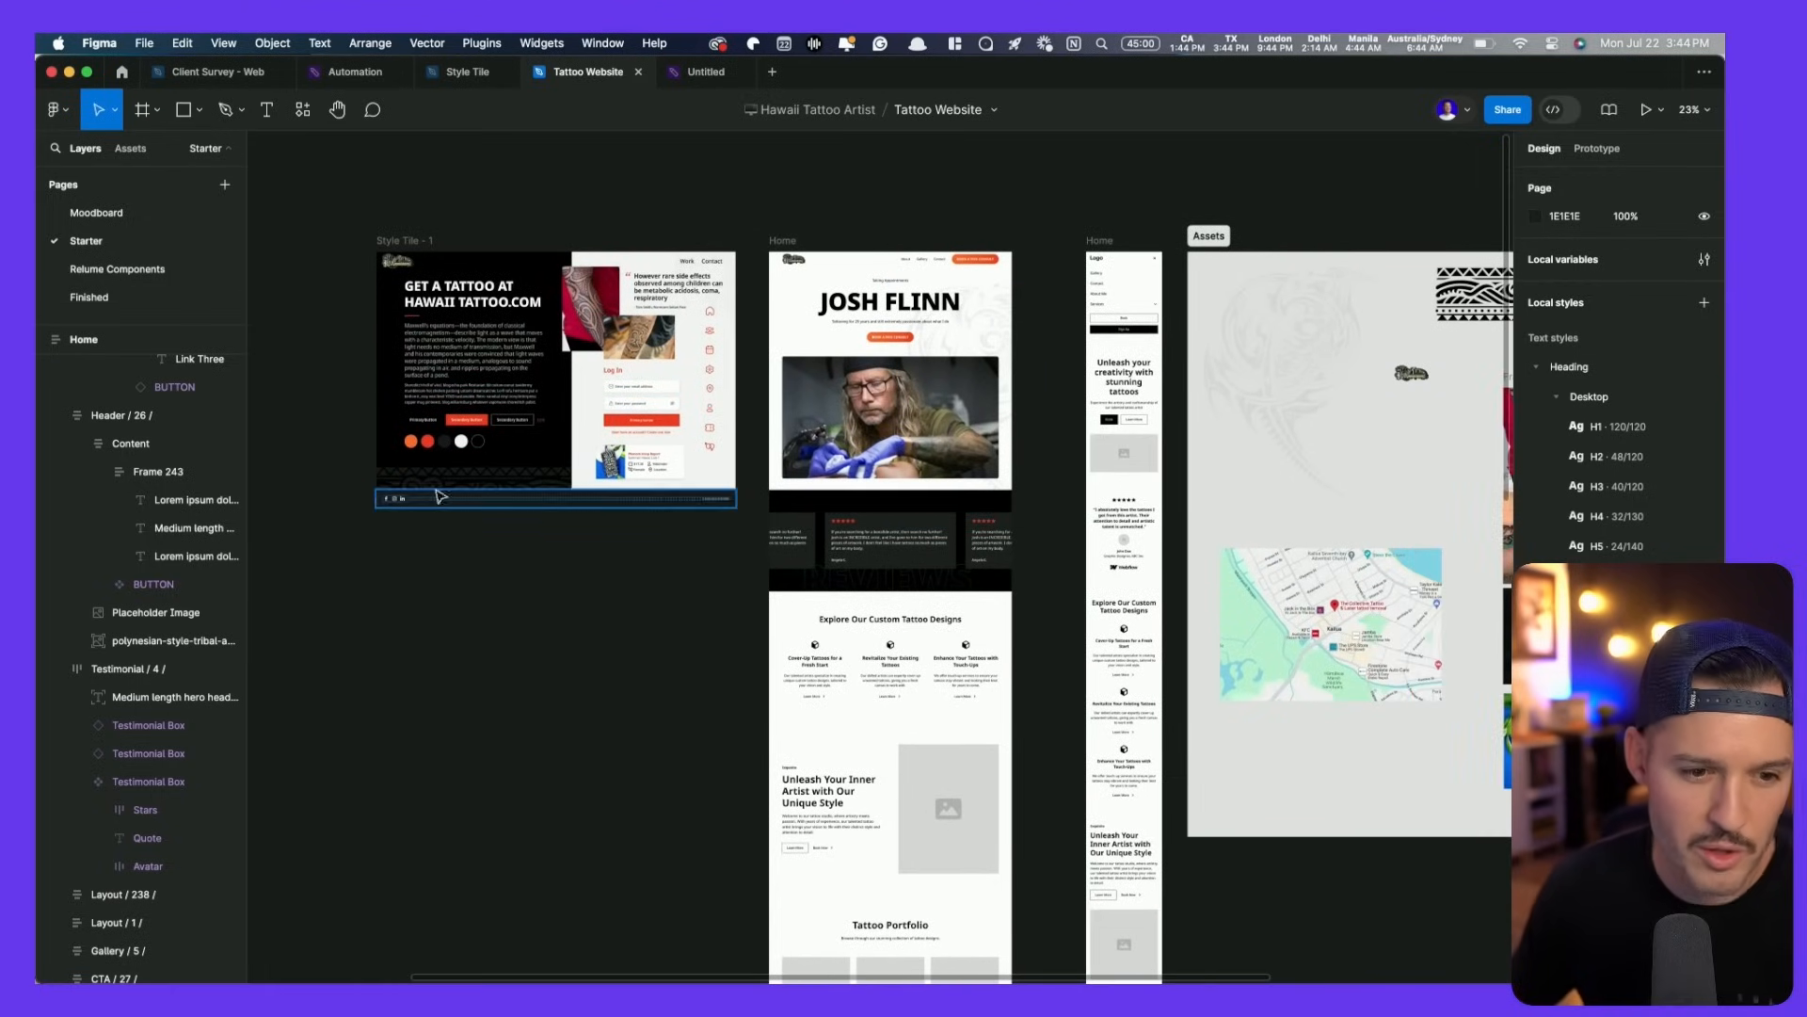
left_click(534, 488)
- Zoom in on the Explore Our Custom Tattoo Designs section and select it
left_click(601, 803)
left_click_drag(601, 803, 470, 640)
key("z")
left_click_drag(478, 365, 977, 714)
left_click(947, 297)
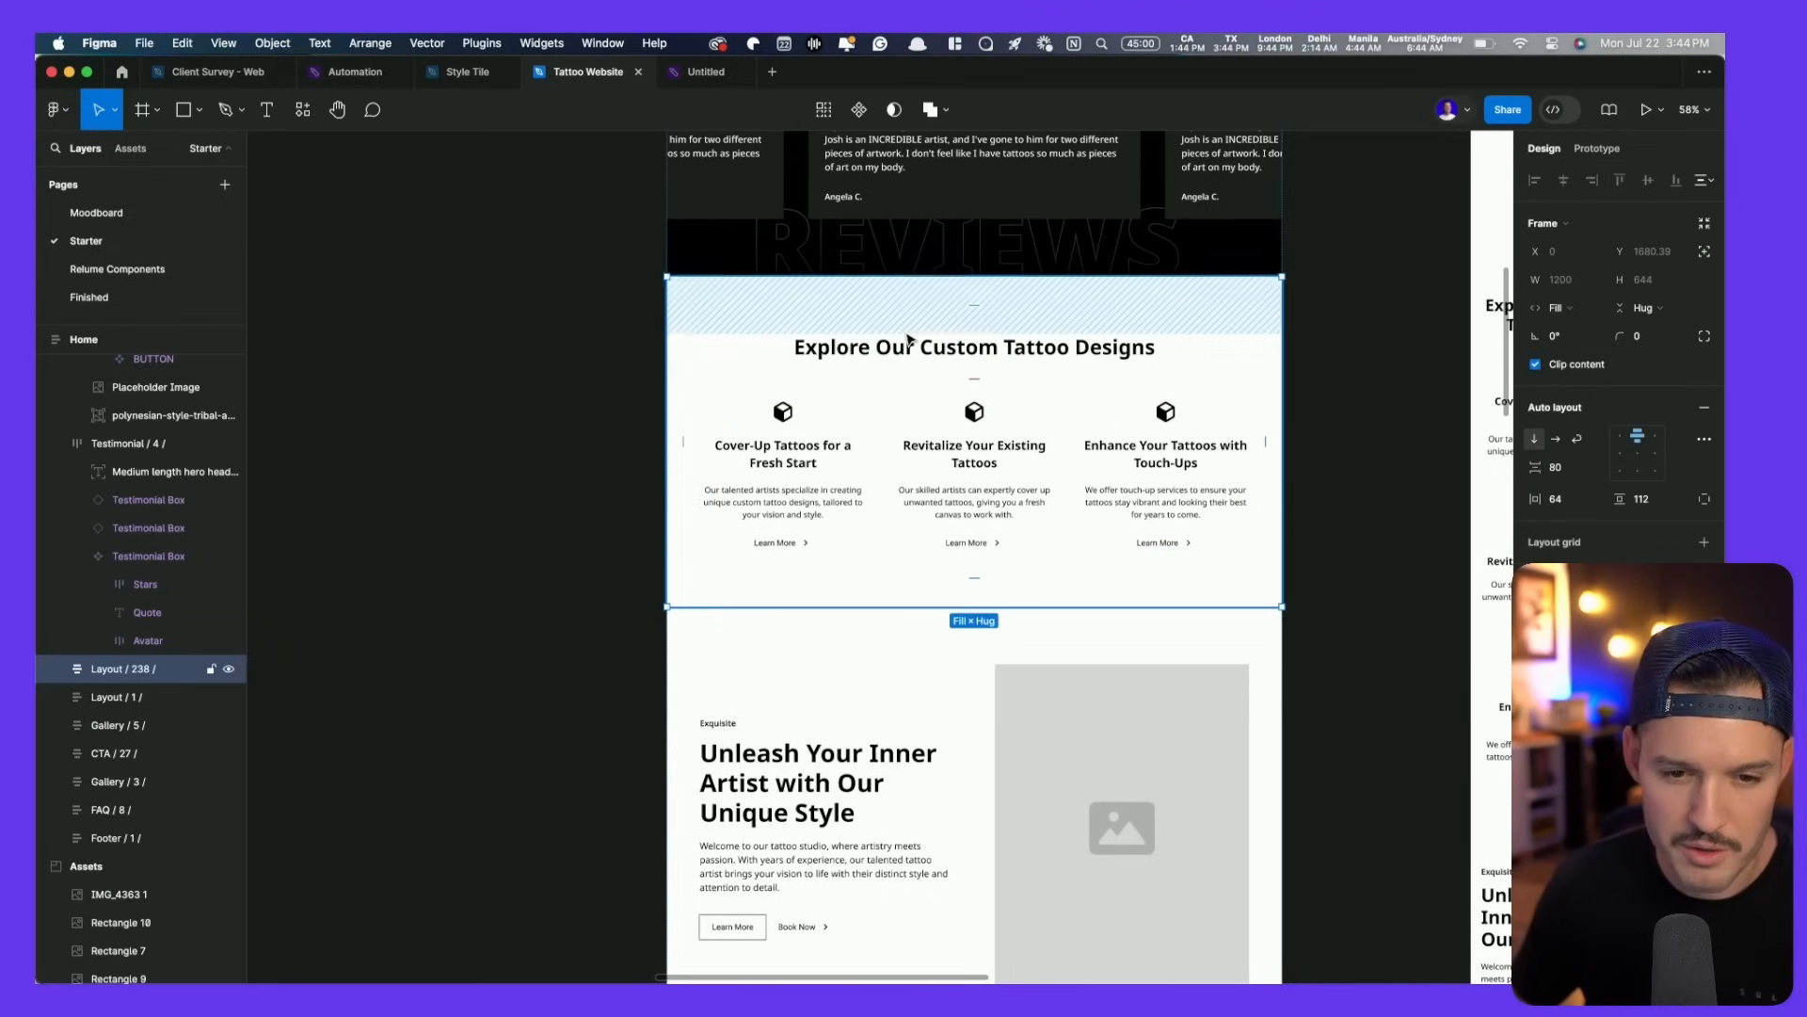
- Paste the tribal pattern into the Explore section, absolutely positioned behind the heading
key("super+v")
left_click(1704, 225)
left_click_drag(1240, 622, 1241, 308)
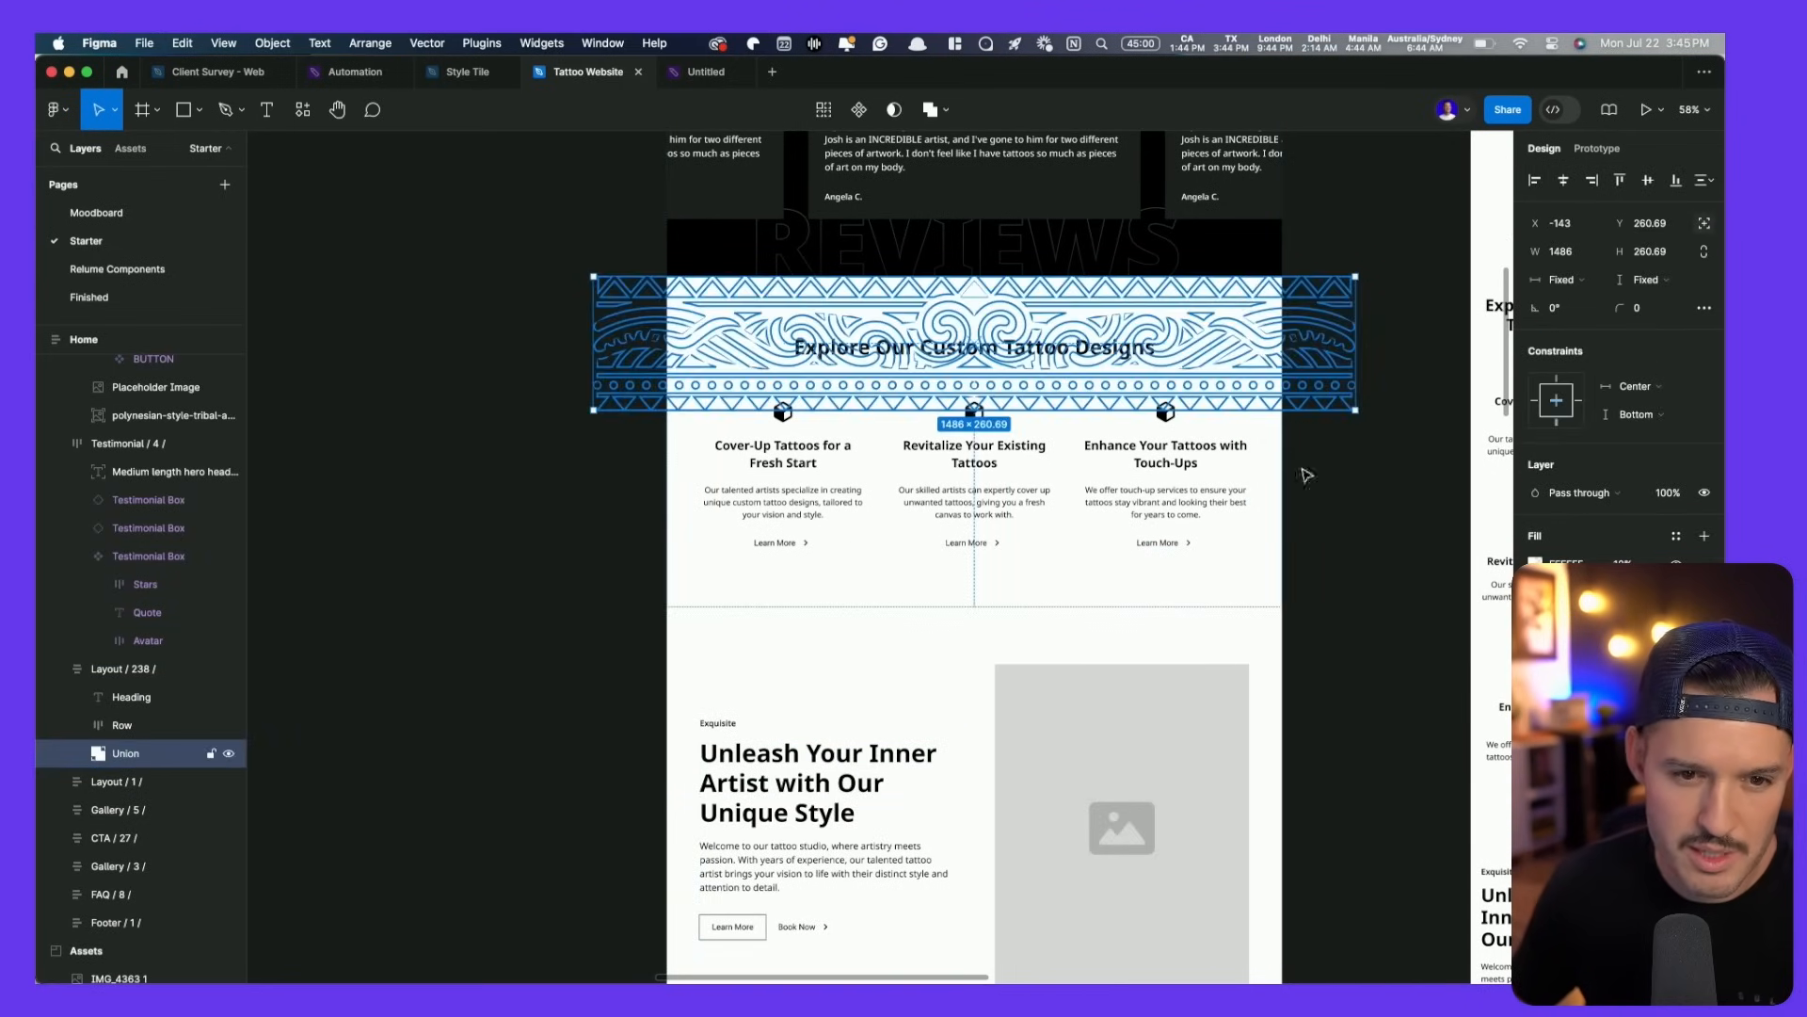
- Set the tribal pattern's fill to black, 000000
left_click(1536, 564)
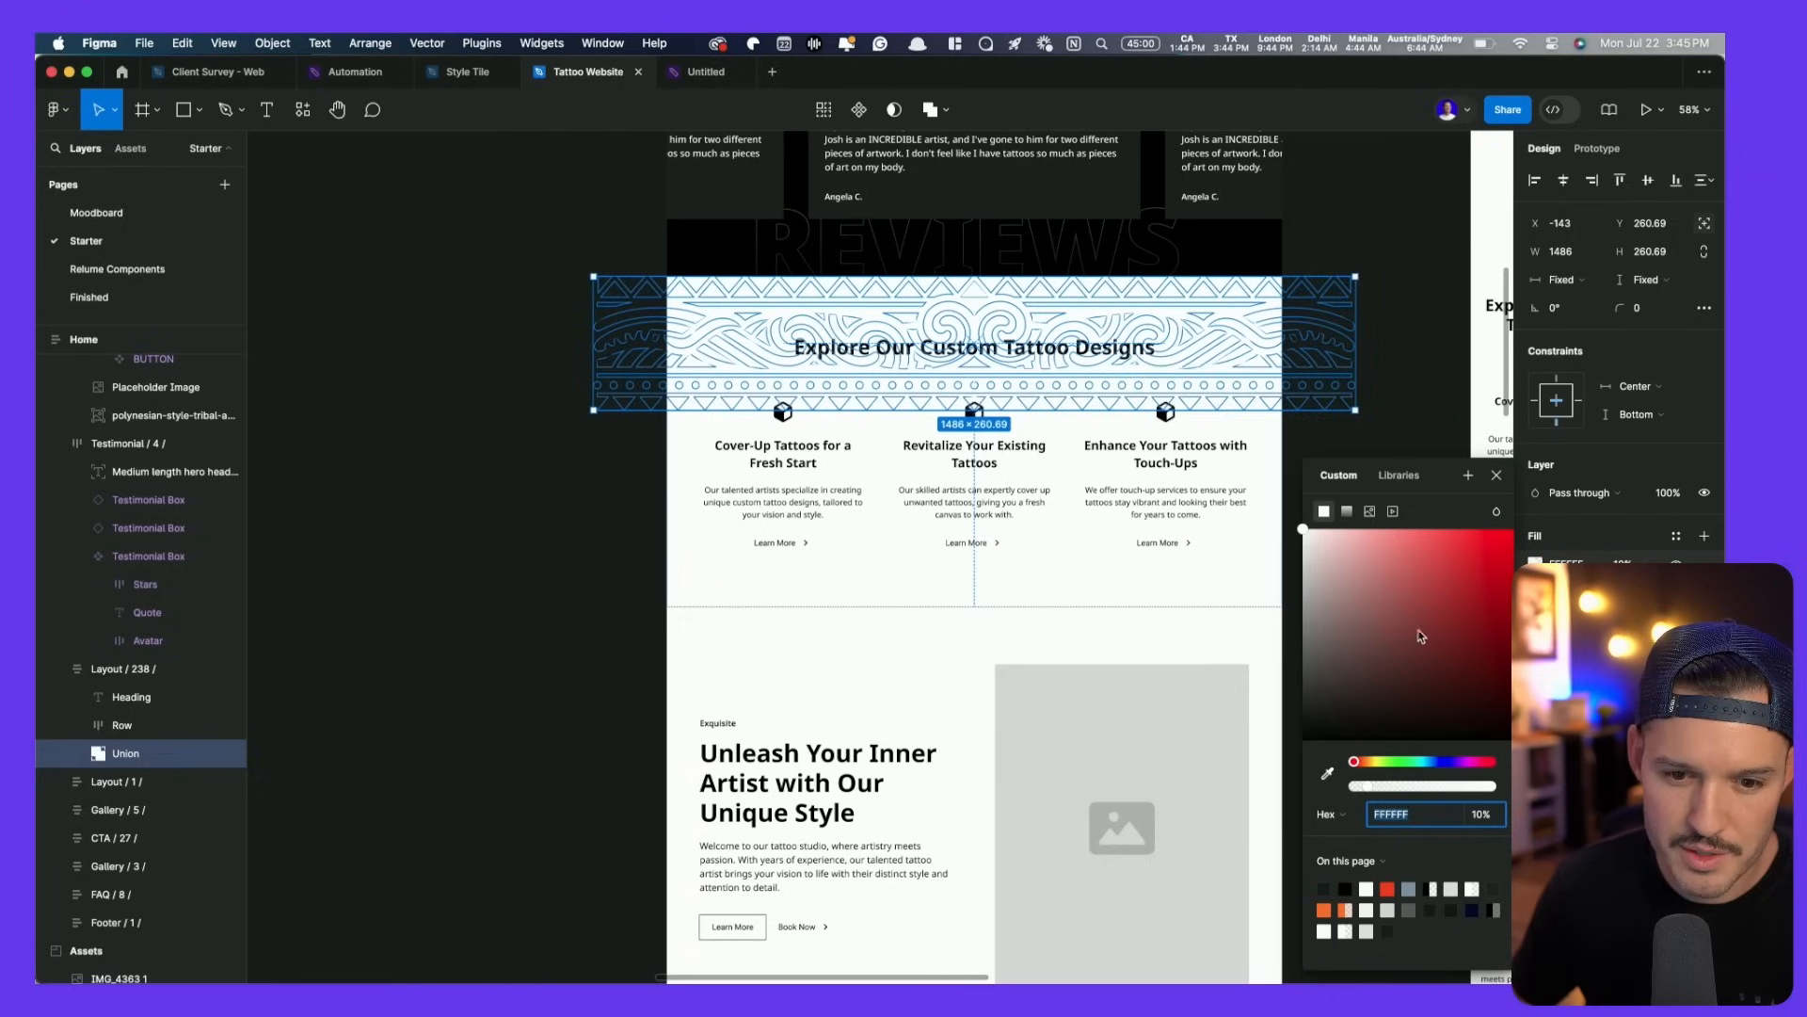
type("000000")
key("Return")
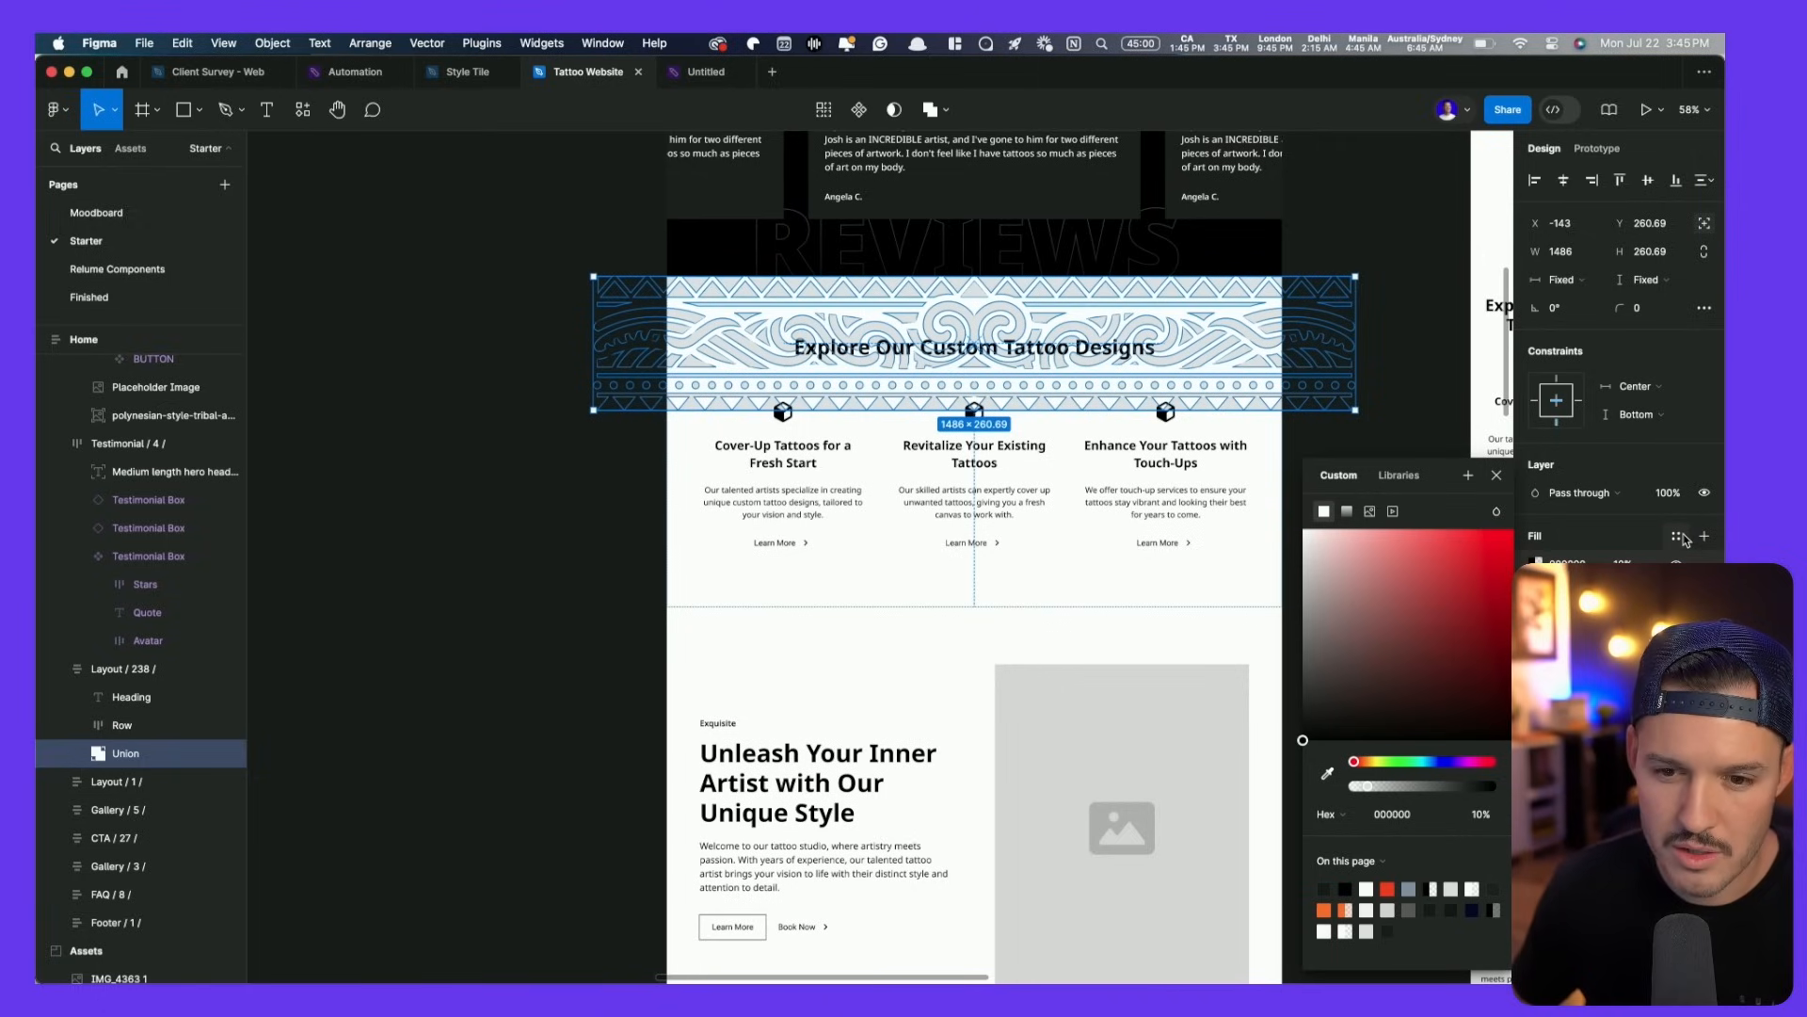
key("Escape")
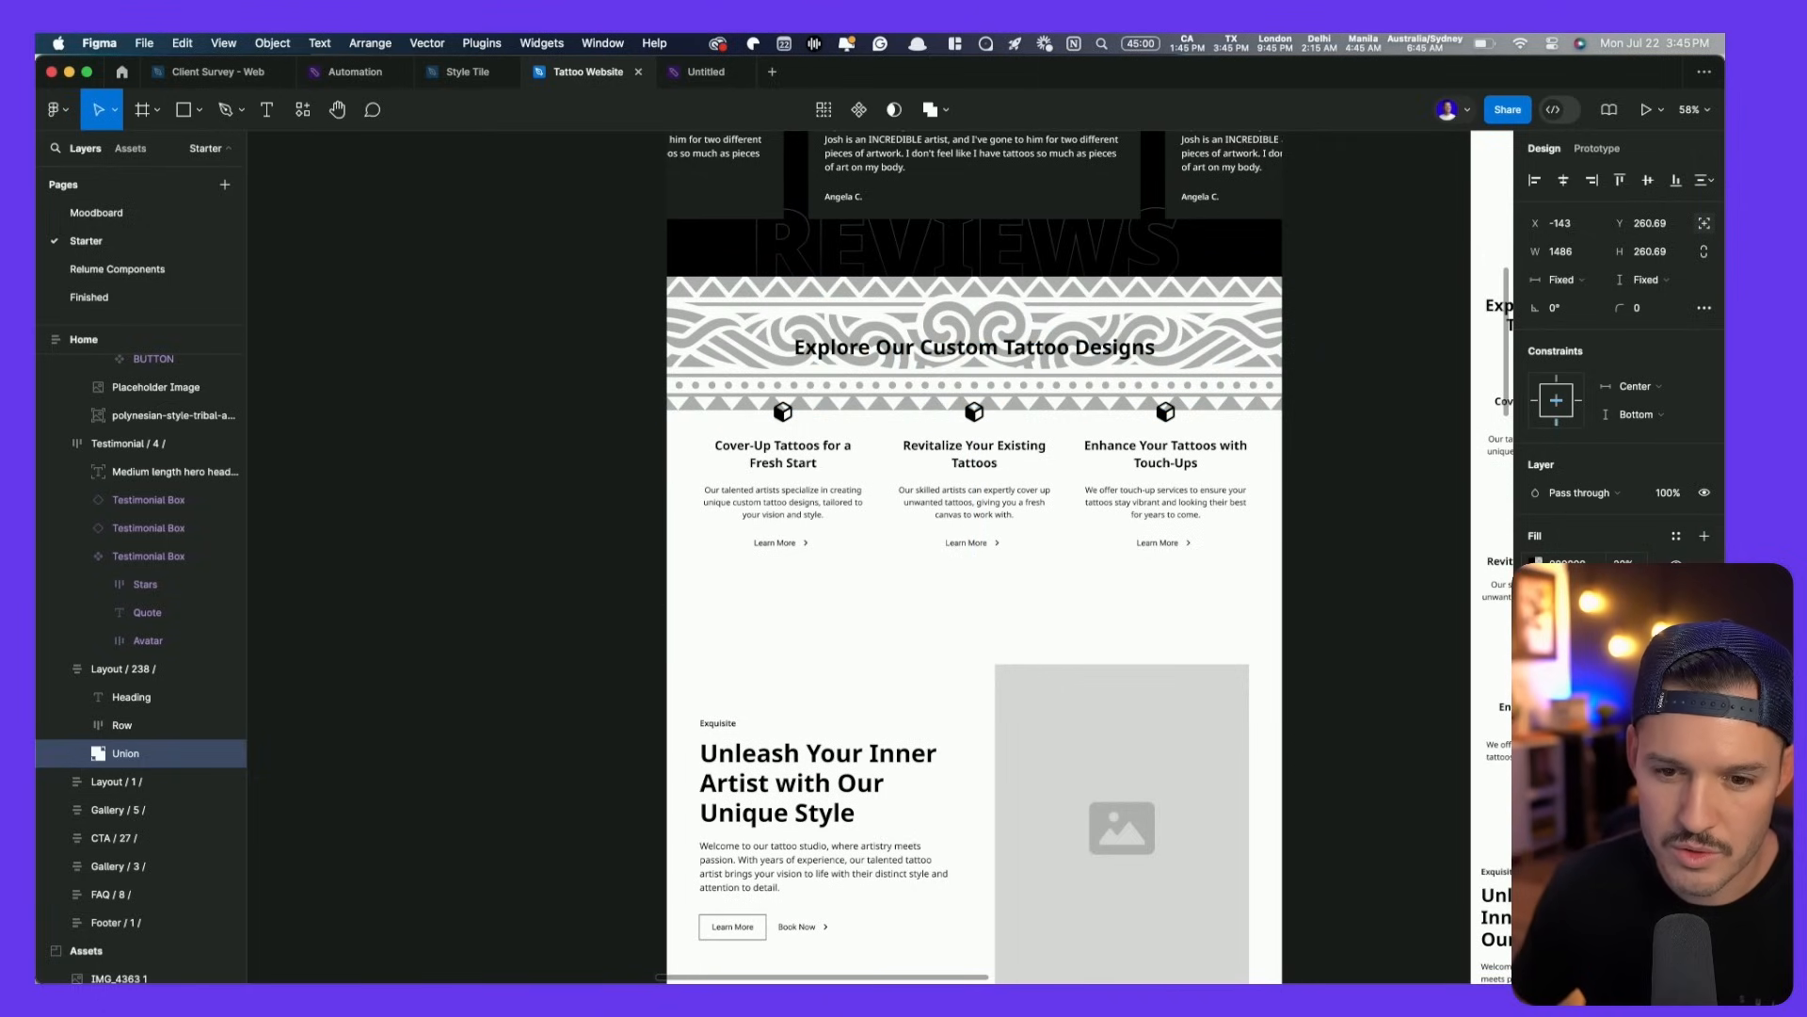
- Make the pattern fill a white linear gradient with both ends pulled inward
left_click(1538, 562)
left_click(1346, 513)
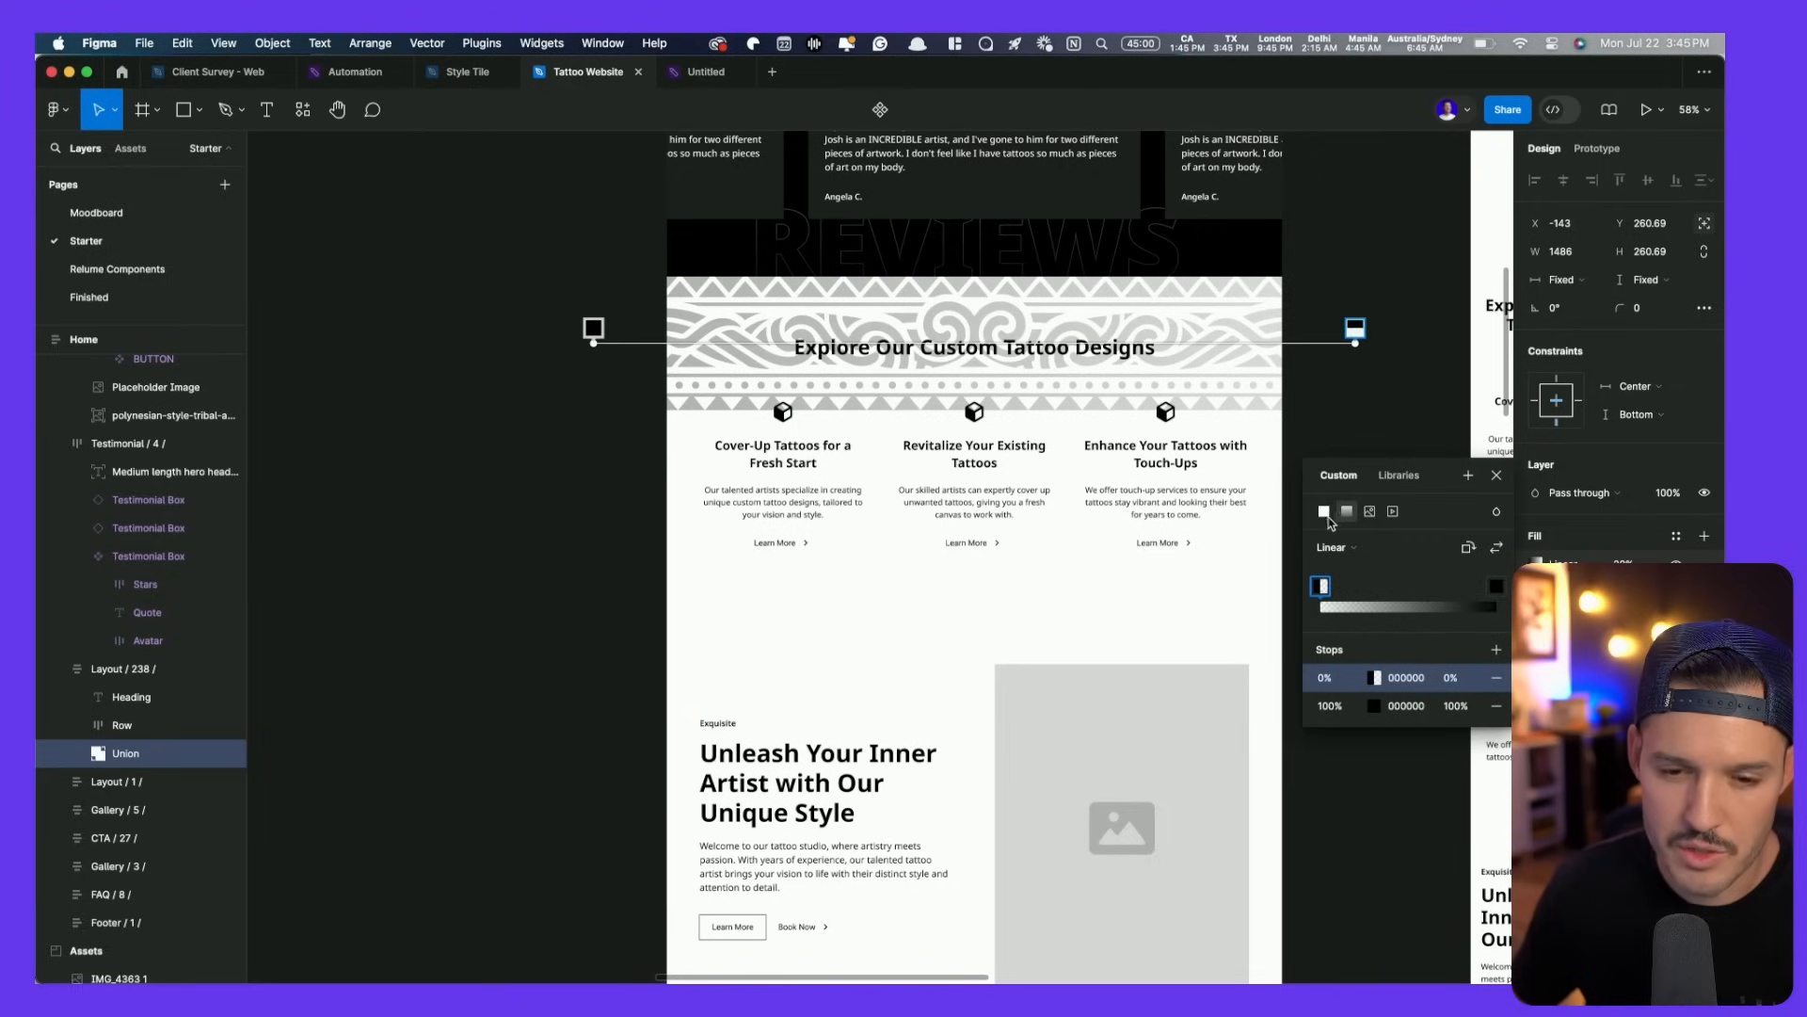
left_click(1377, 682)
left_click_drag(1250, 605, 784, 365)
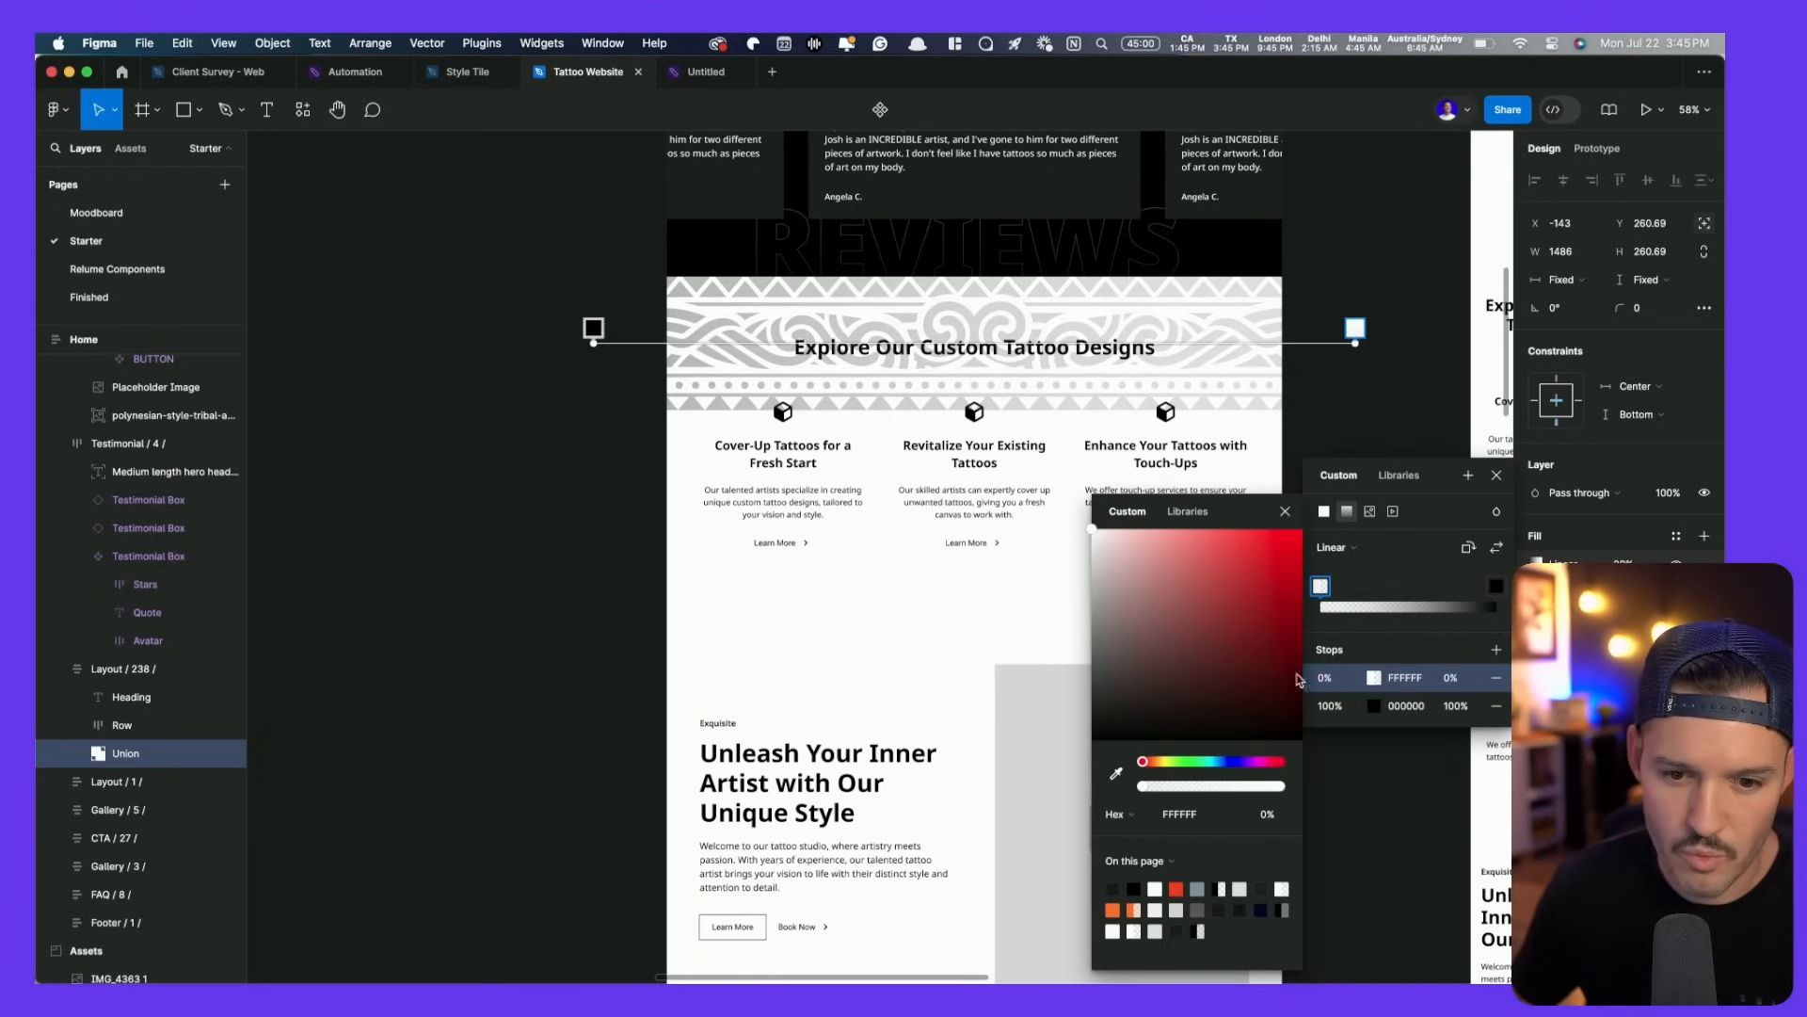
left_click(1374, 708)
left_click_drag(1221, 650, 931, 424)
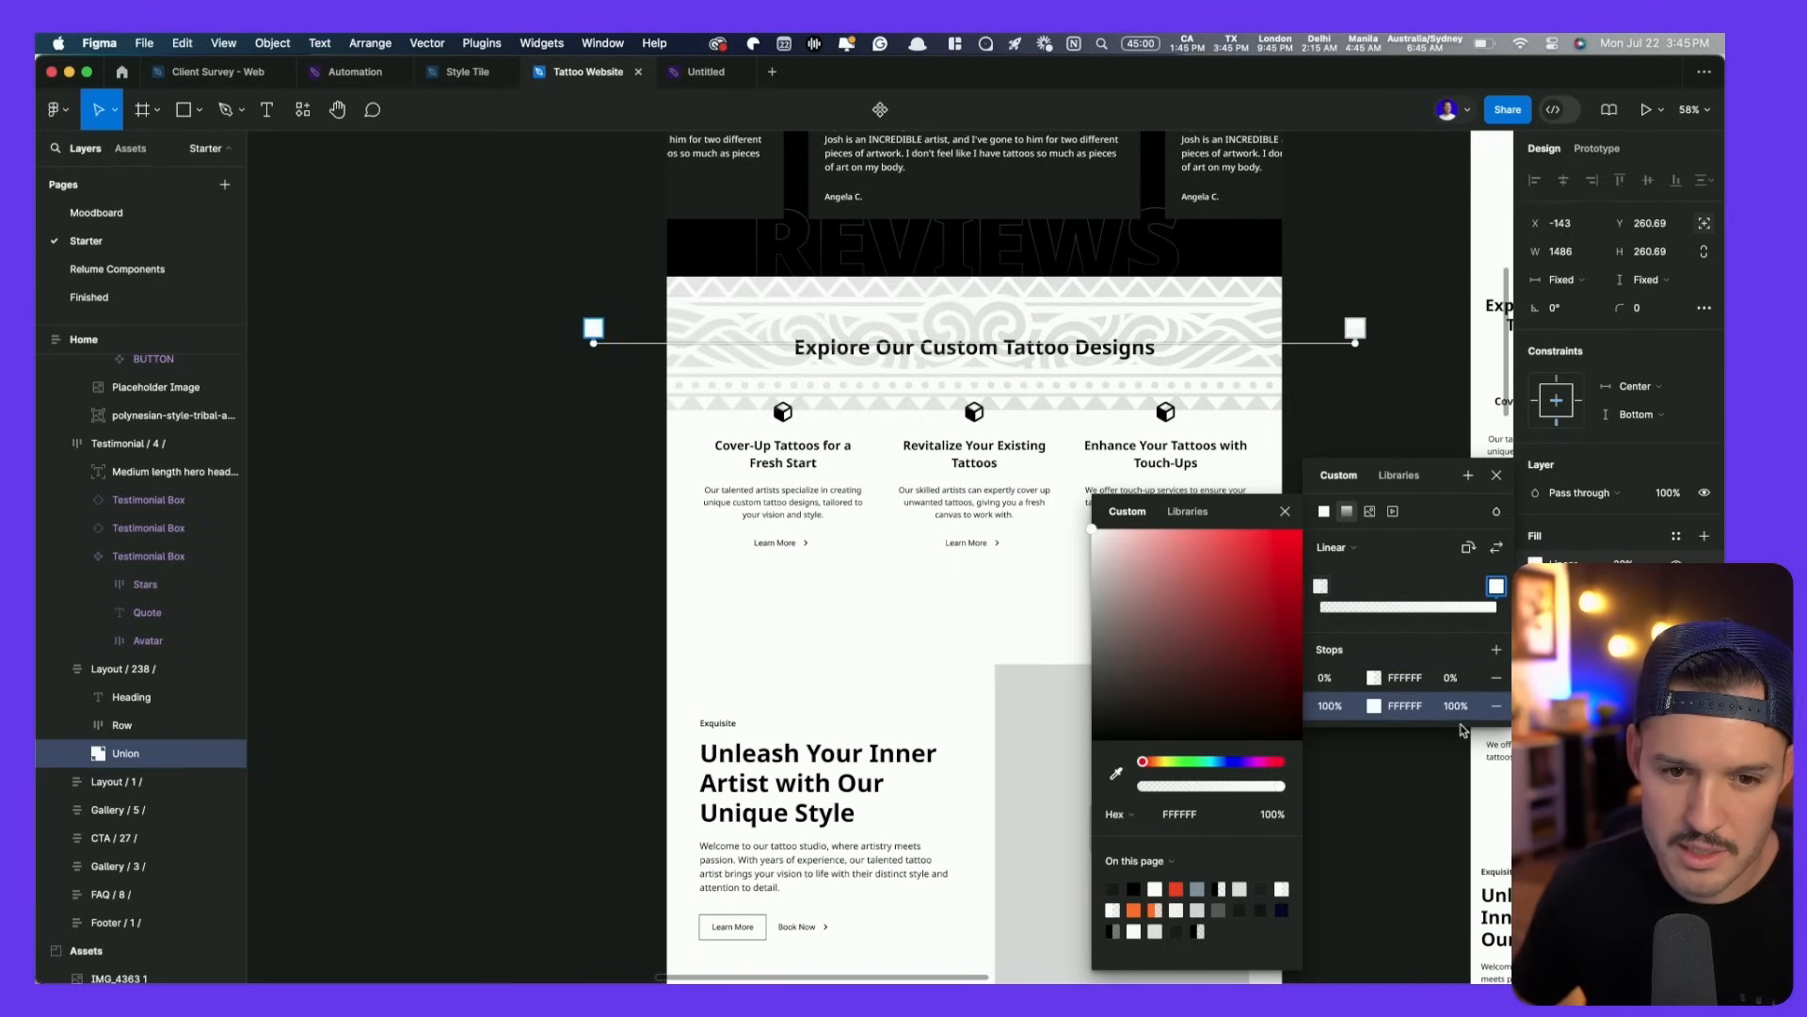
left_click_drag(1352, 348, 1008, 334)
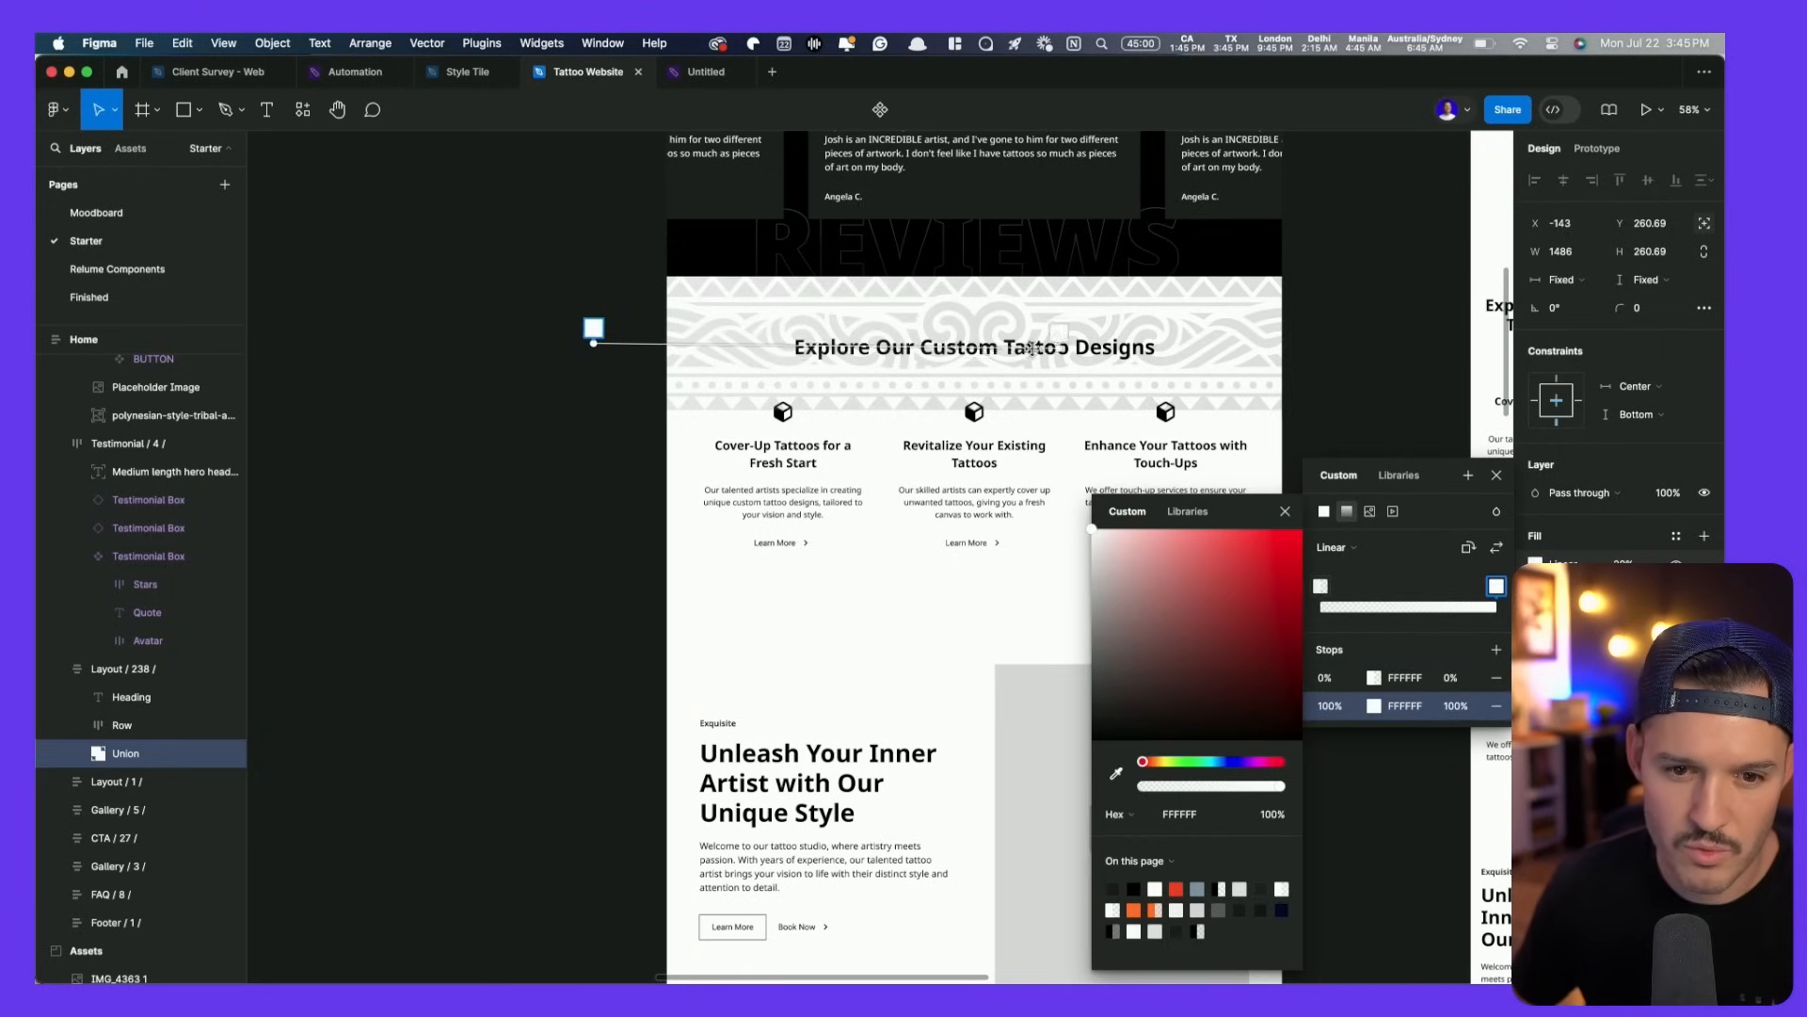
left_click_drag(593, 331, 830, 356)
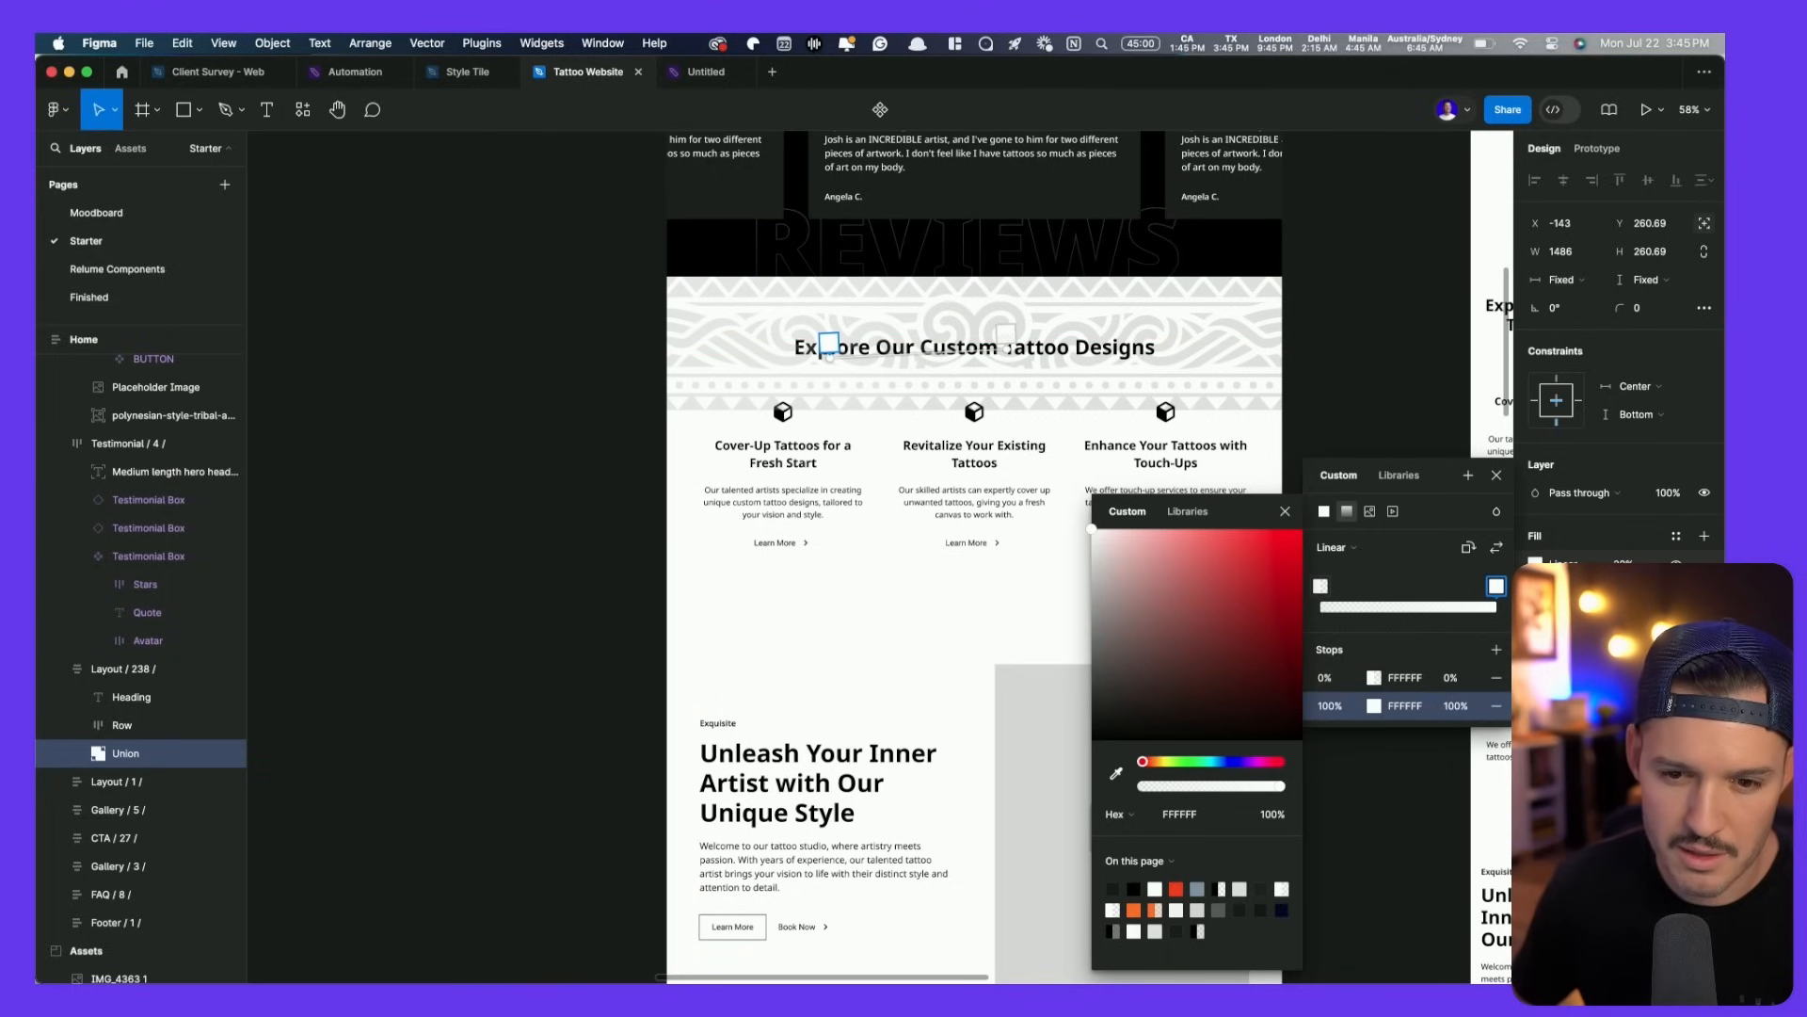
key("Escape")
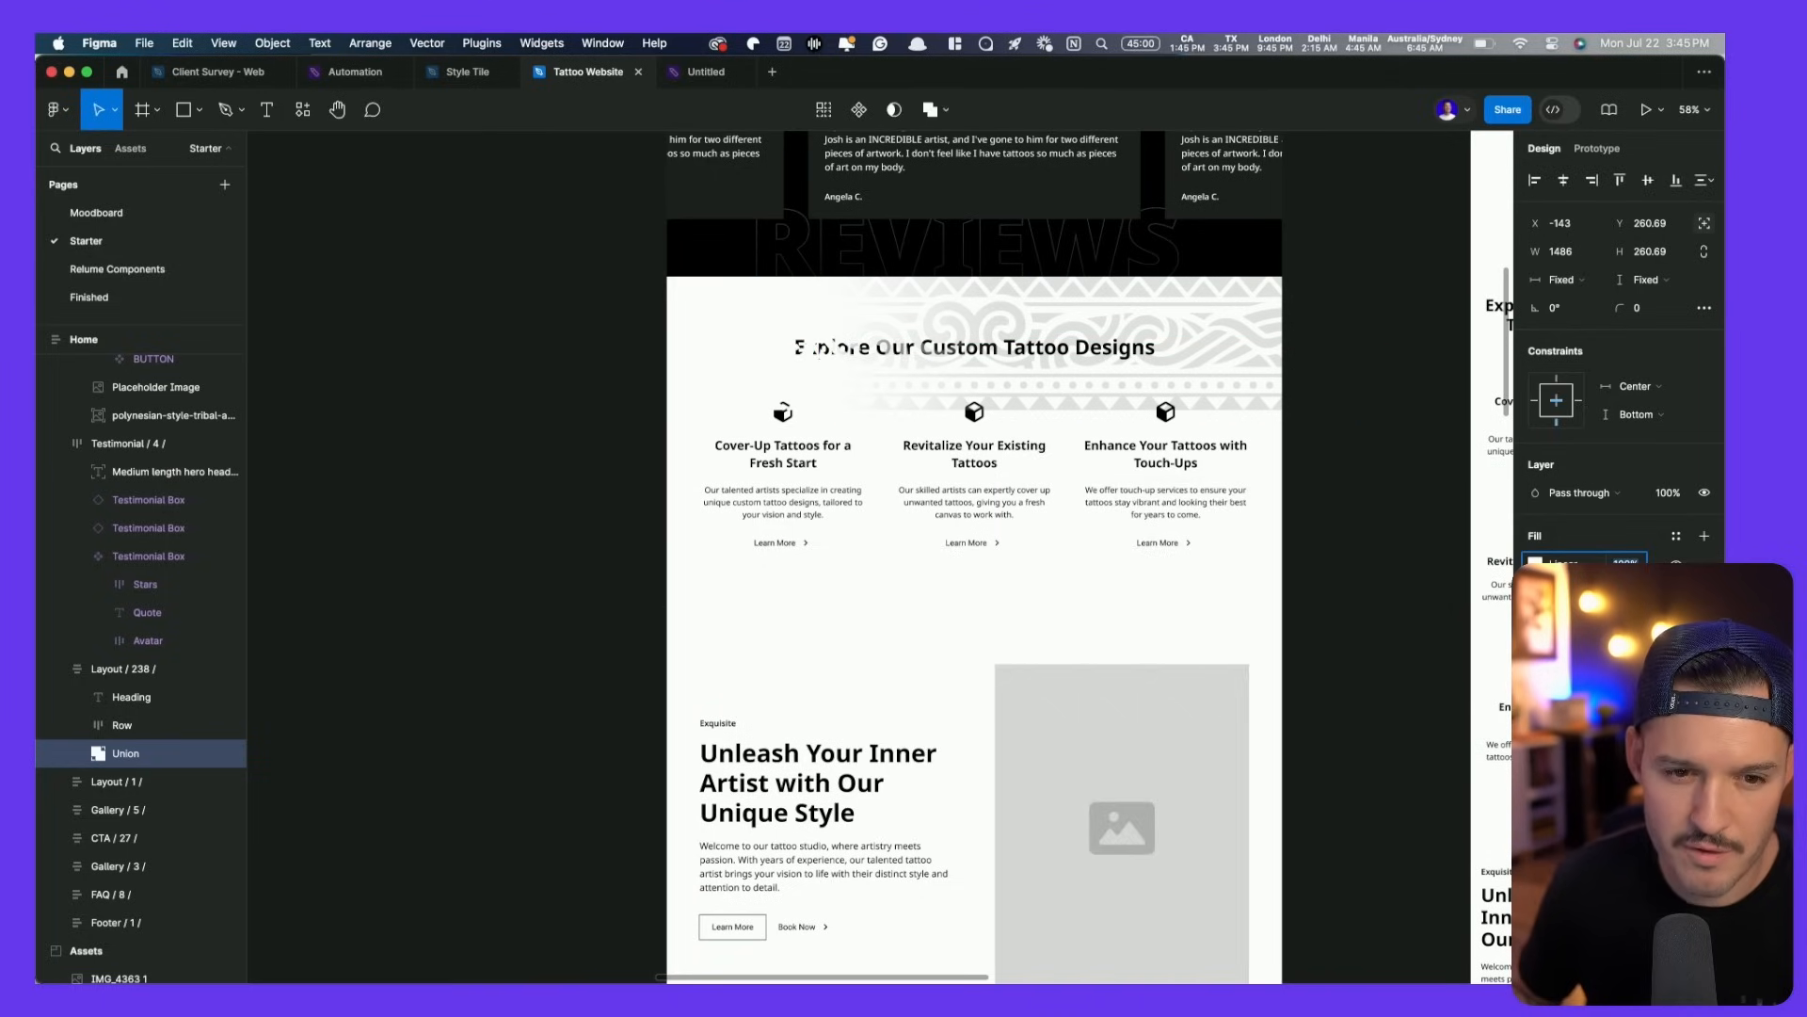
- Turn the gradient vertical so the pattern fades out above the heading
left_click(1535, 564)
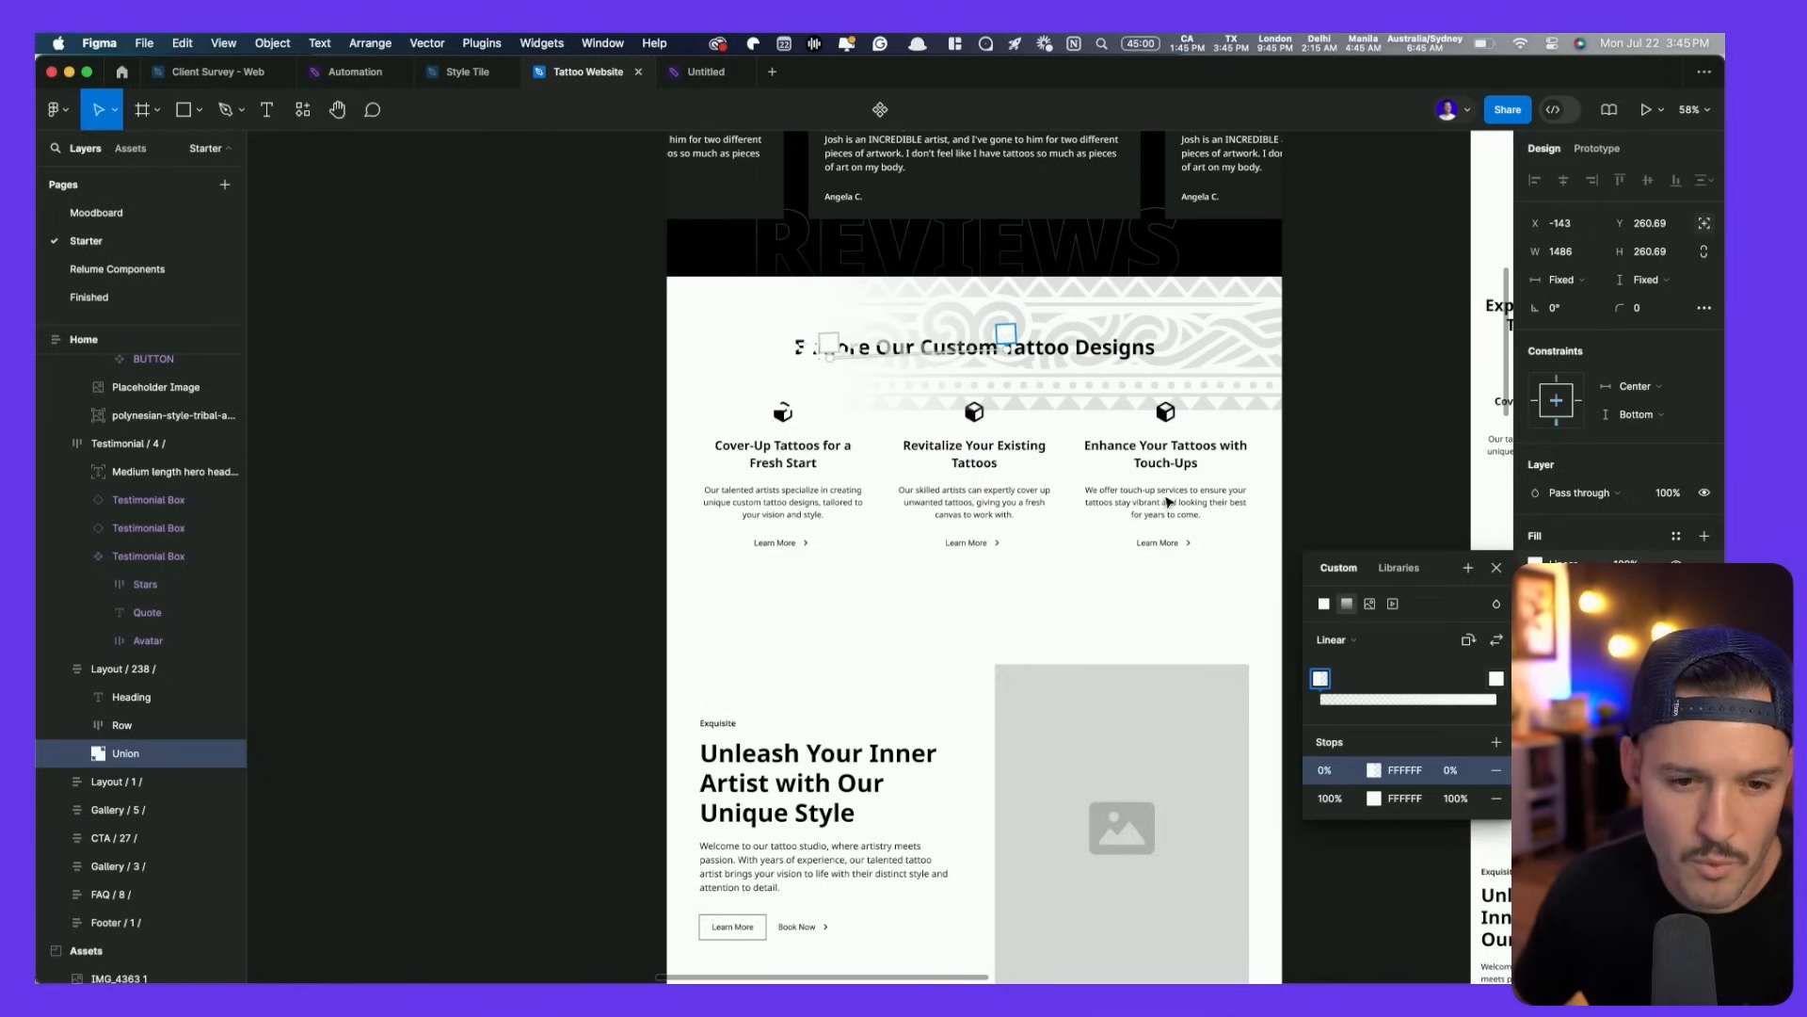
left_click_drag(829, 362, 1026, 467)
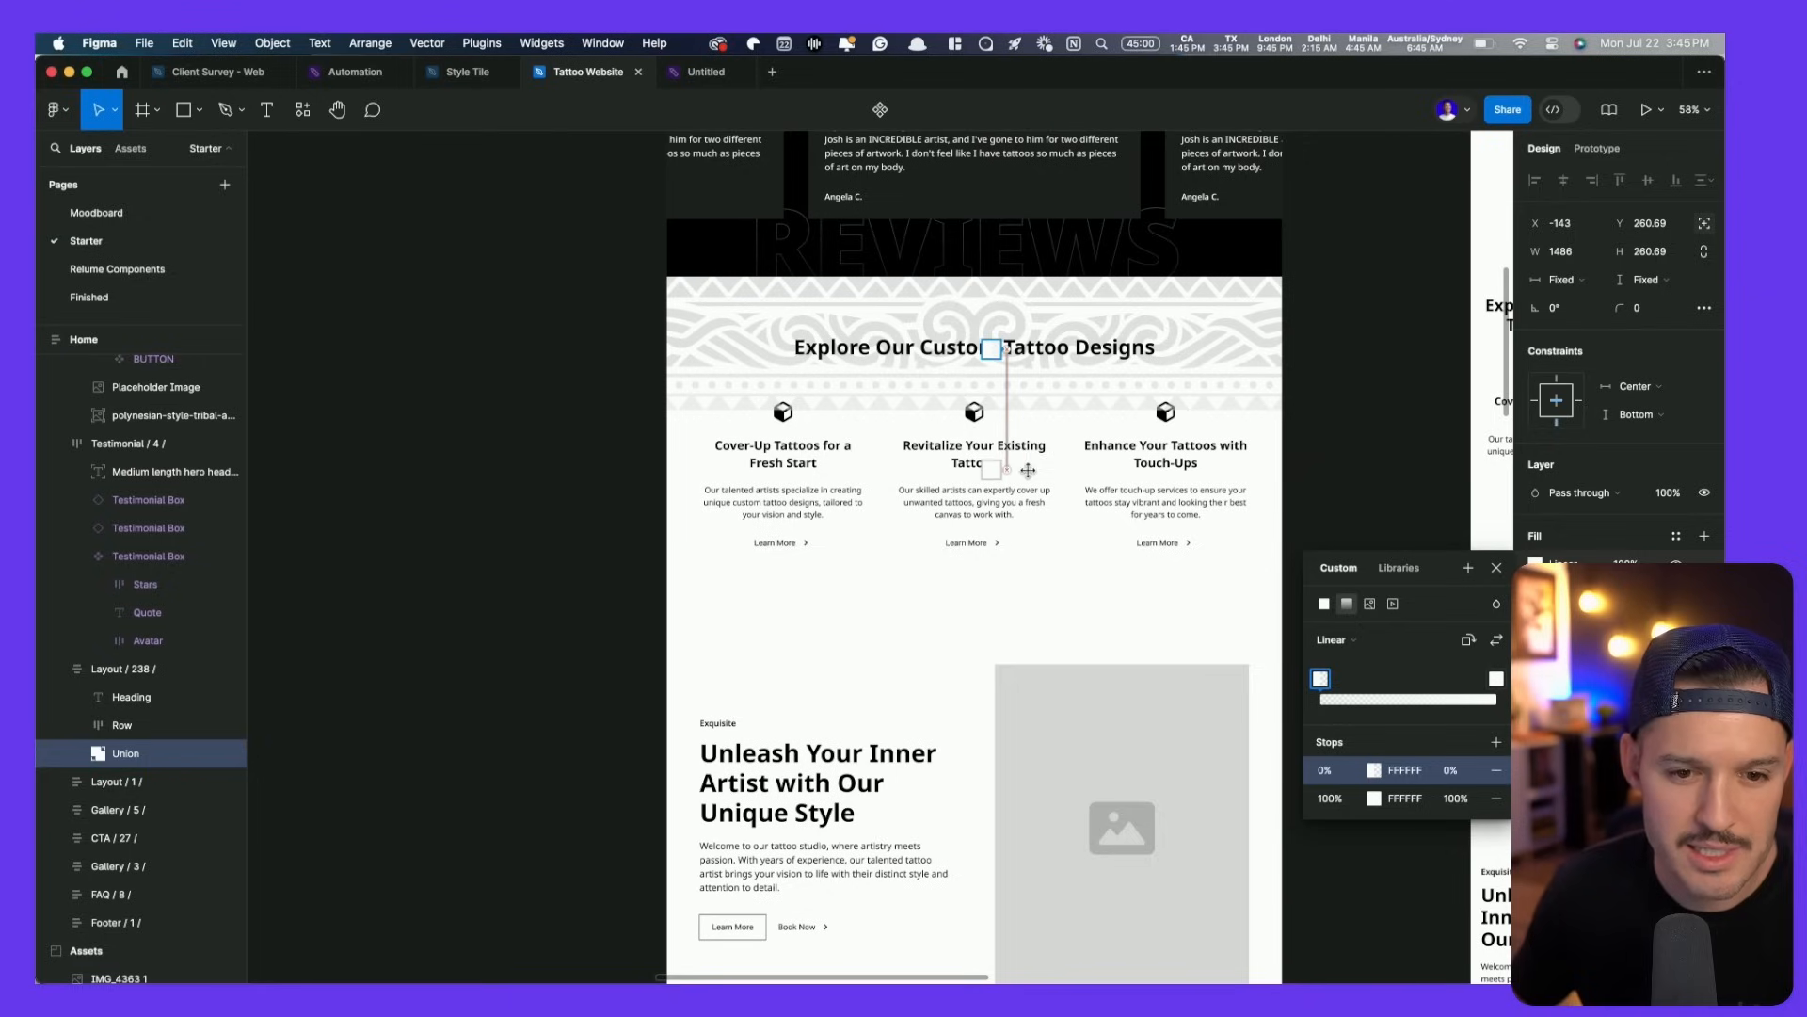
left_click_drag(1006, 352, 1007, 248)
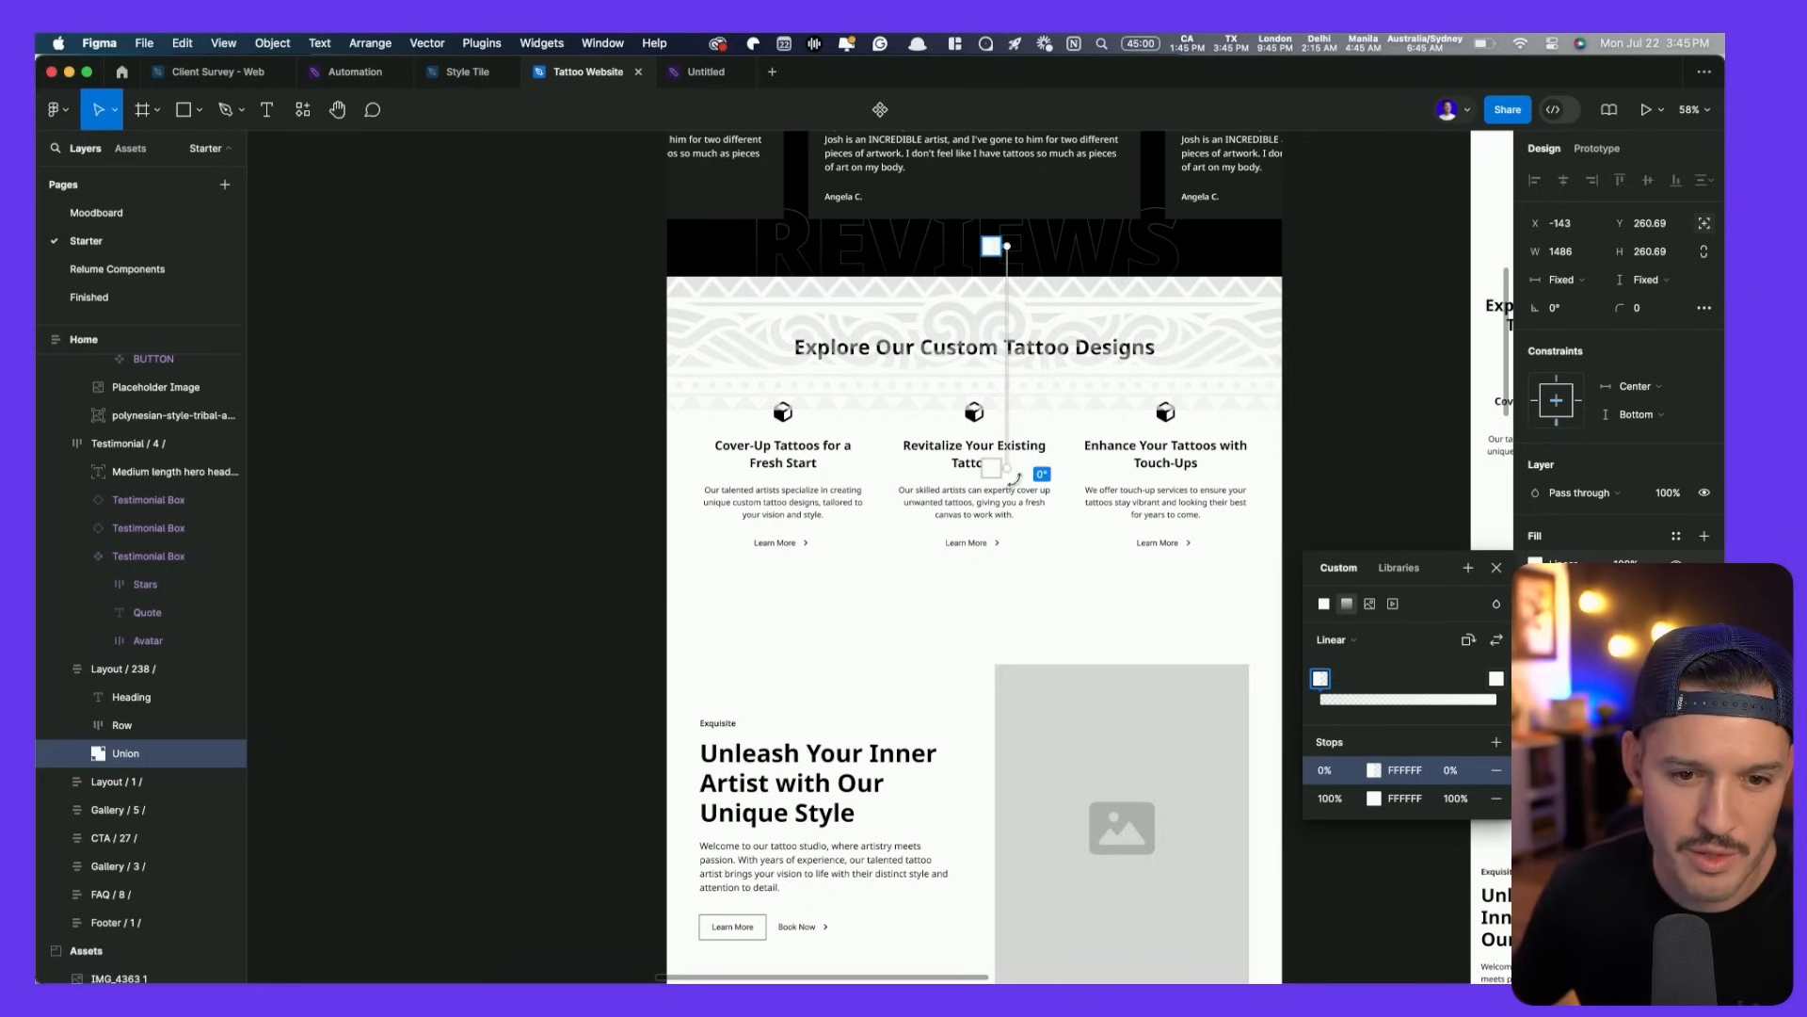
left_click_drag(1008, 467, 1004, 383)
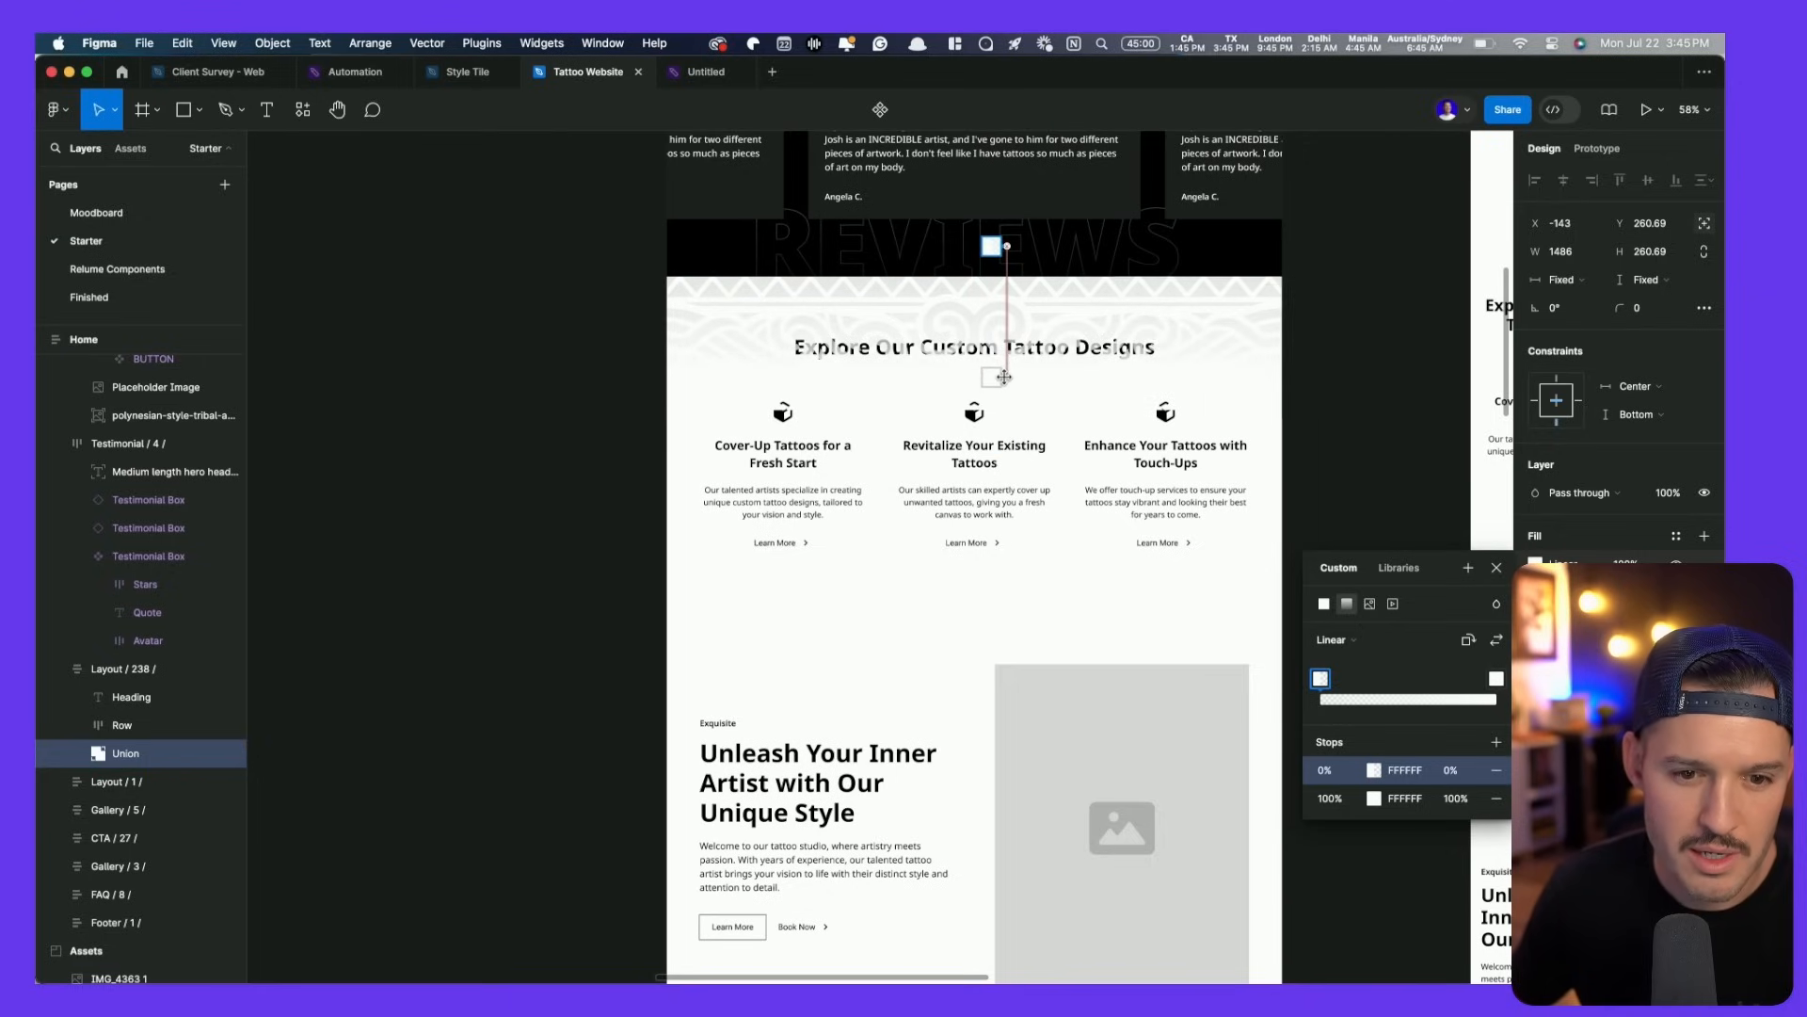
left_click(522, 388)
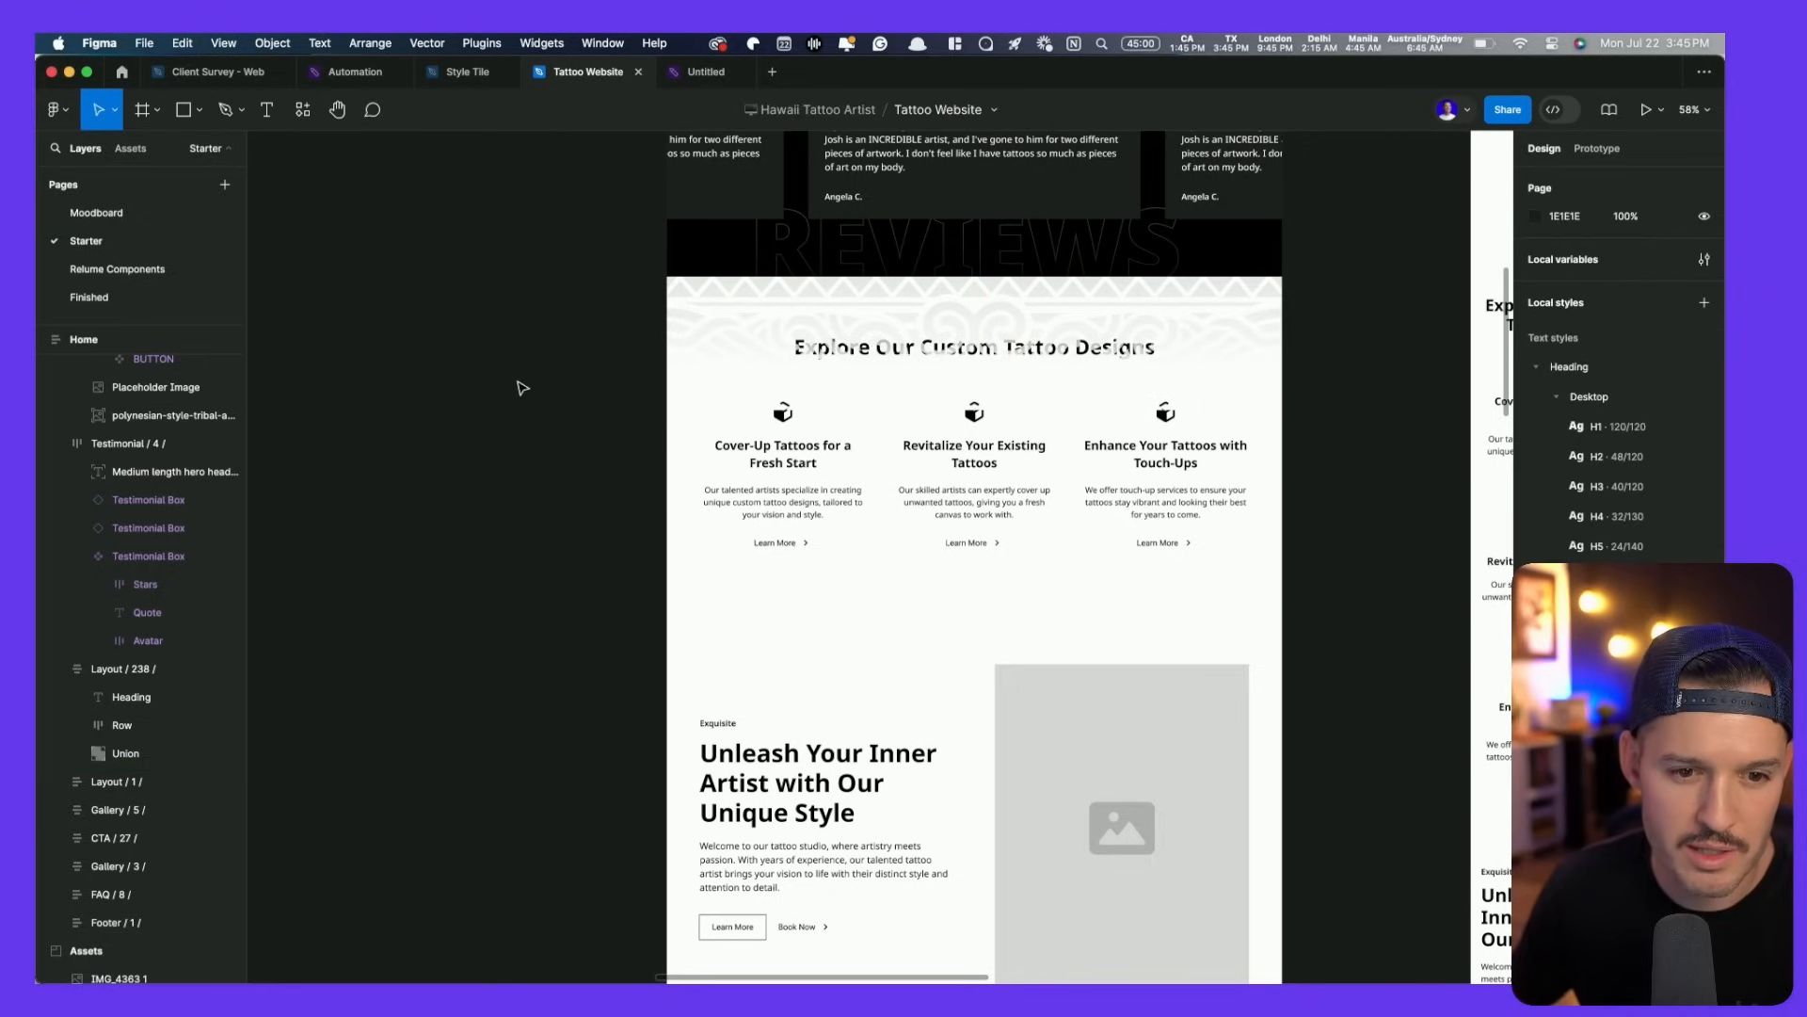
- Select the tribal pattern inside the section and move it up one layer
left_click(685, 339)
left_click(692, 339)
key("super+bracketright")
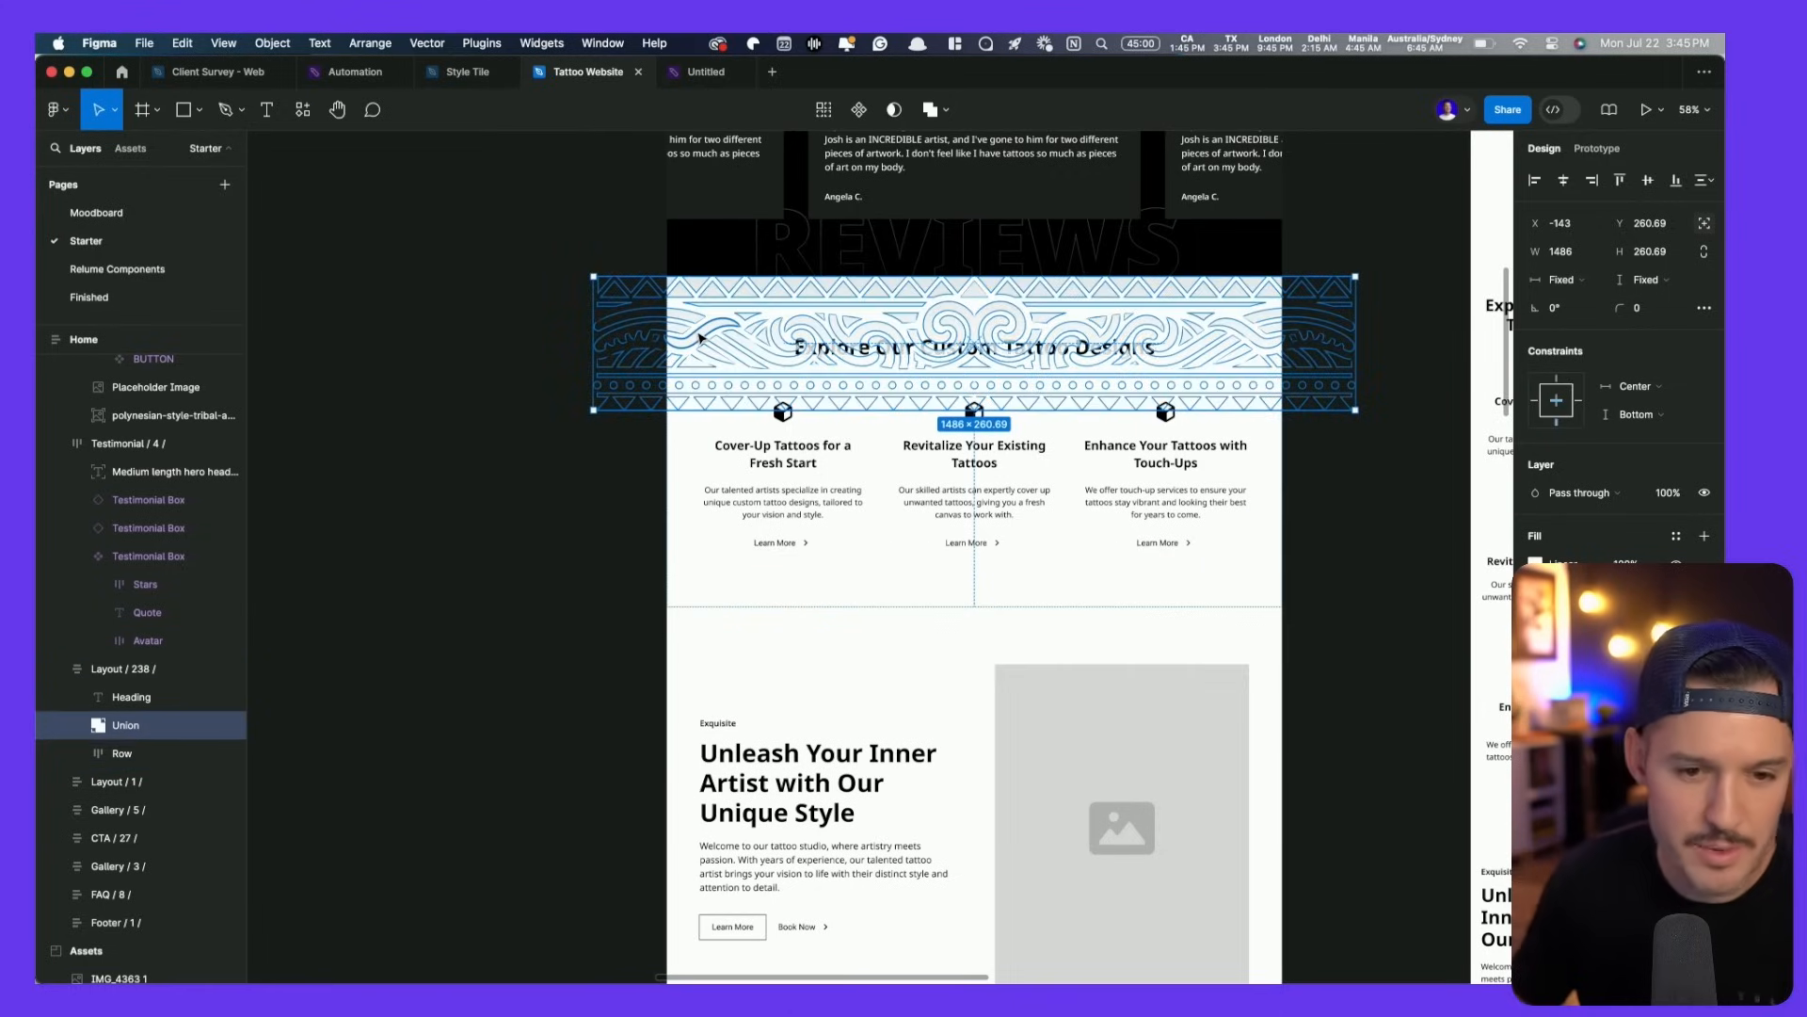
- Raise the pattern above the heading and apply Heading/Desktop/H2 to the Explore heading
key("super+bracketright")
left_click(546, 463)
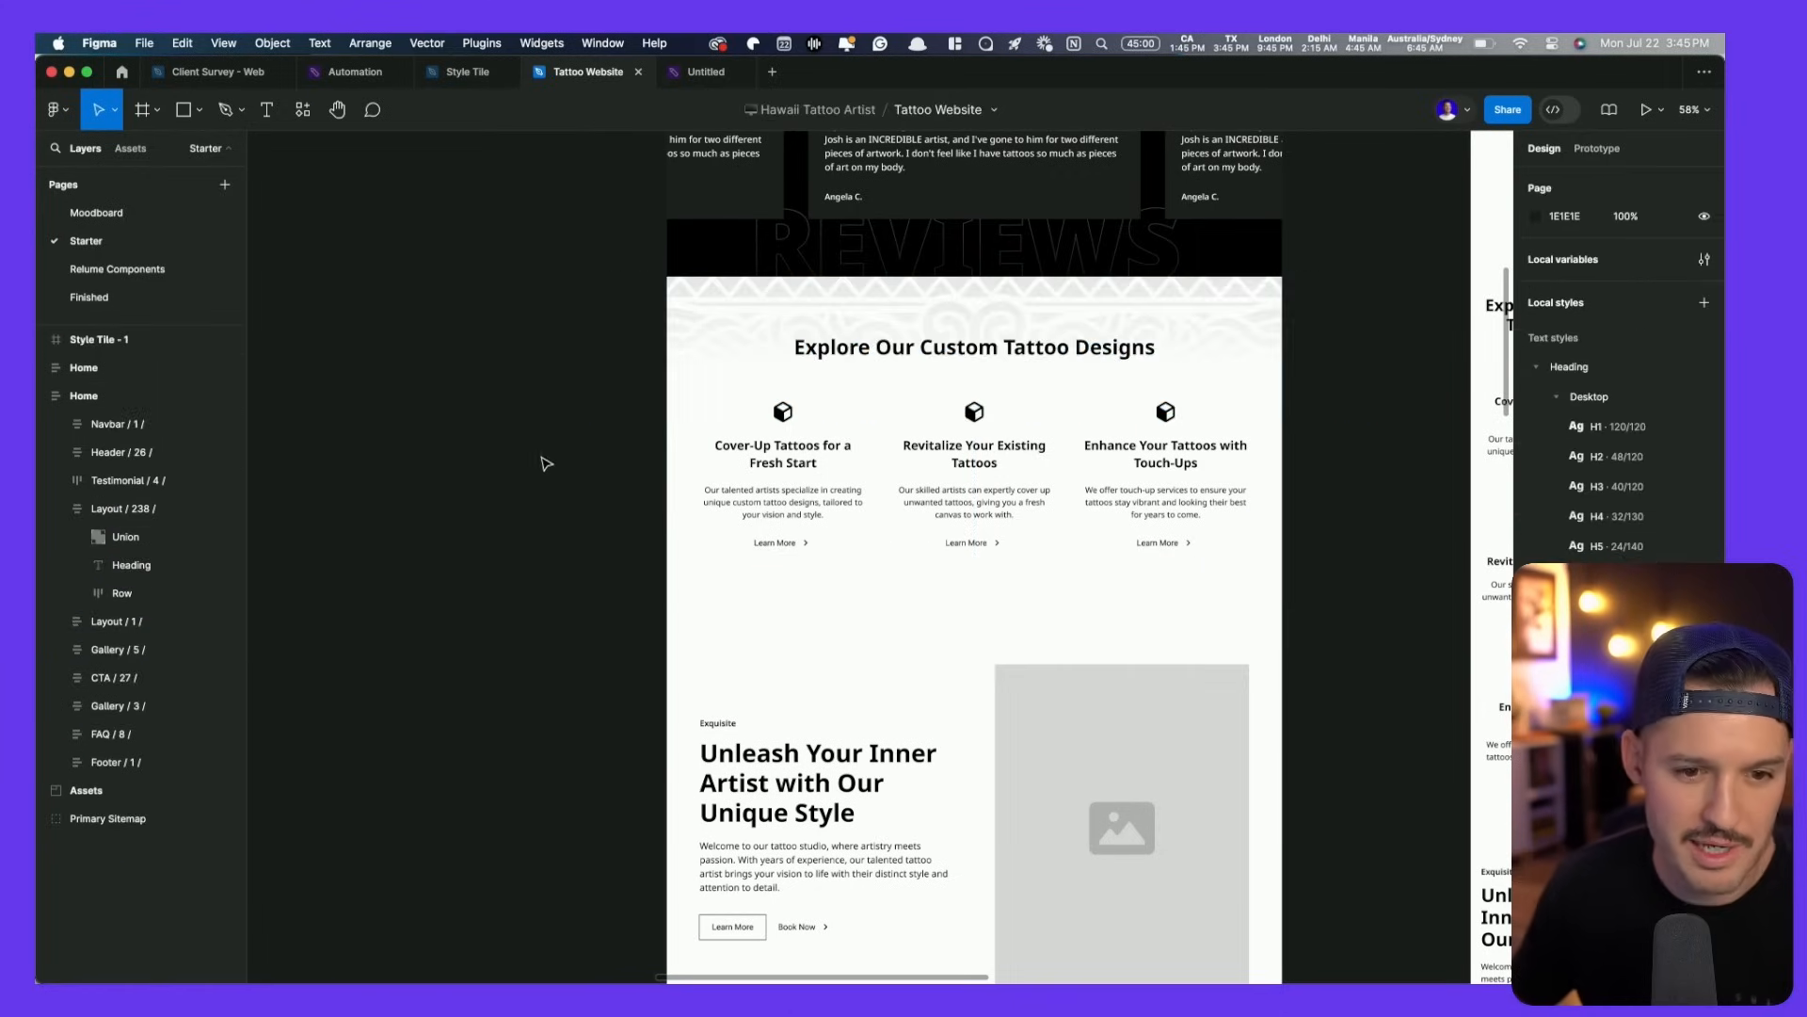
scroll(546, 463, "up", 6)
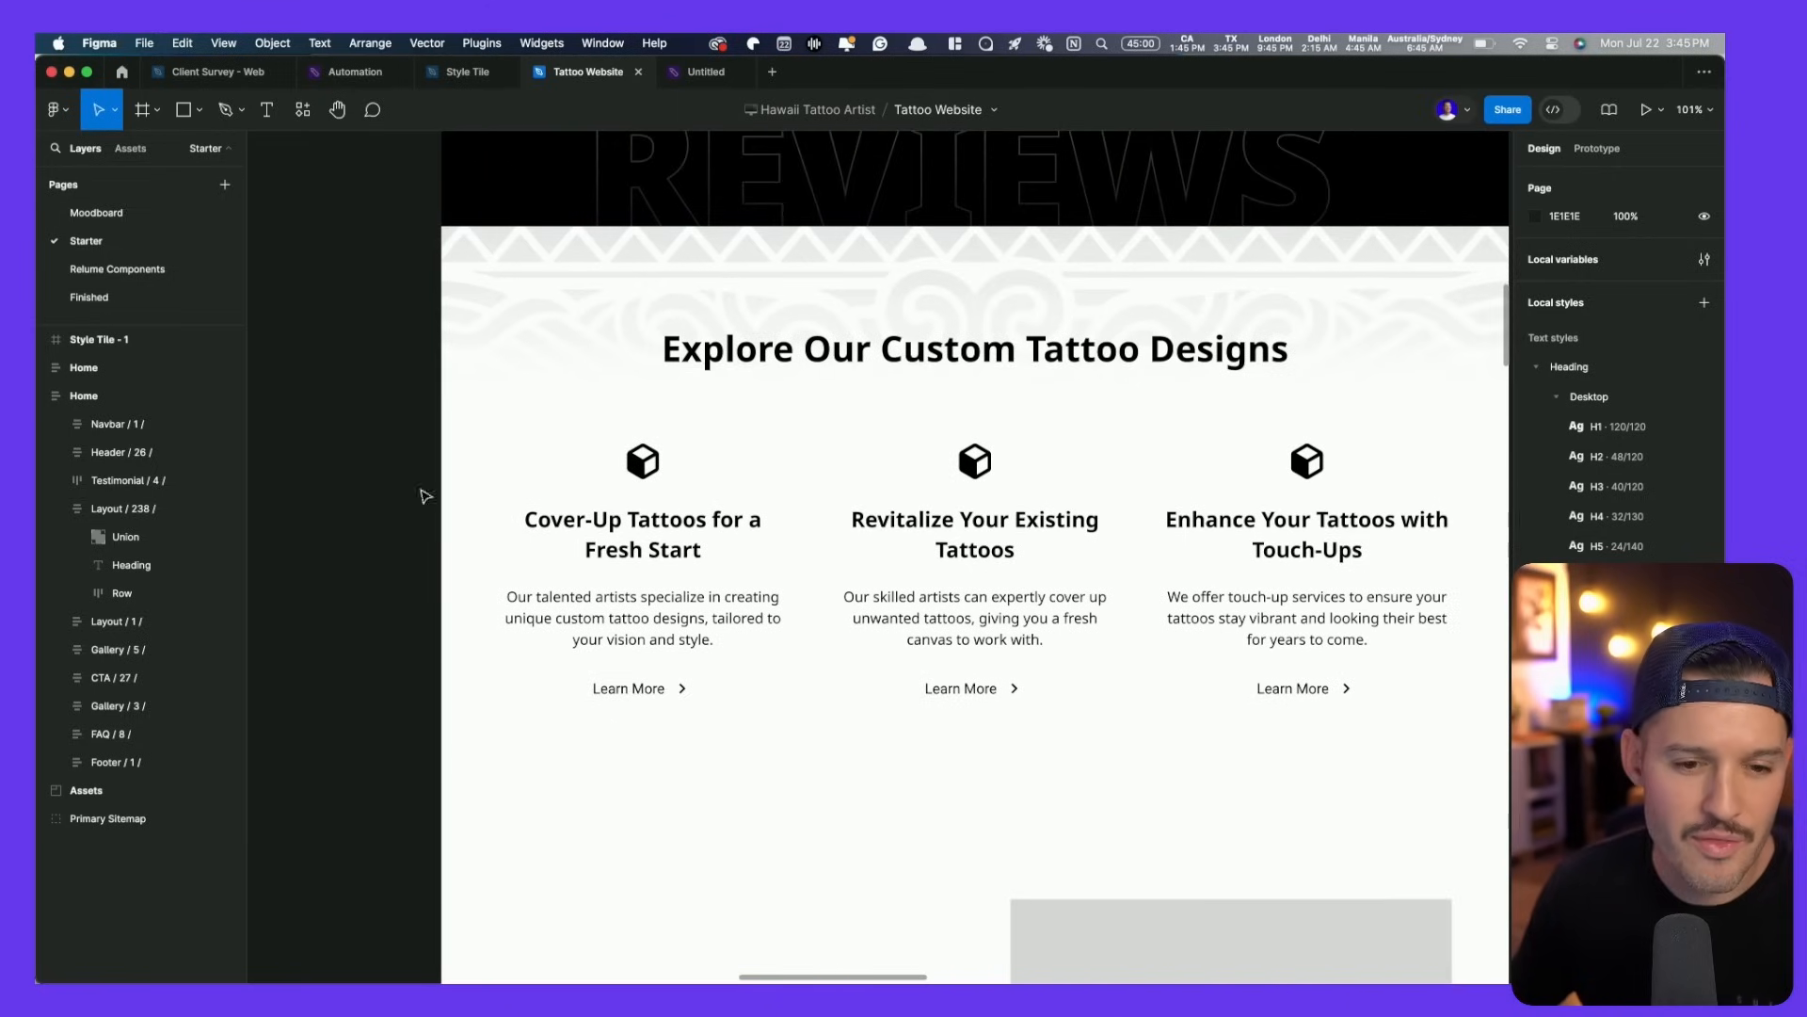
left_click(170, 565)
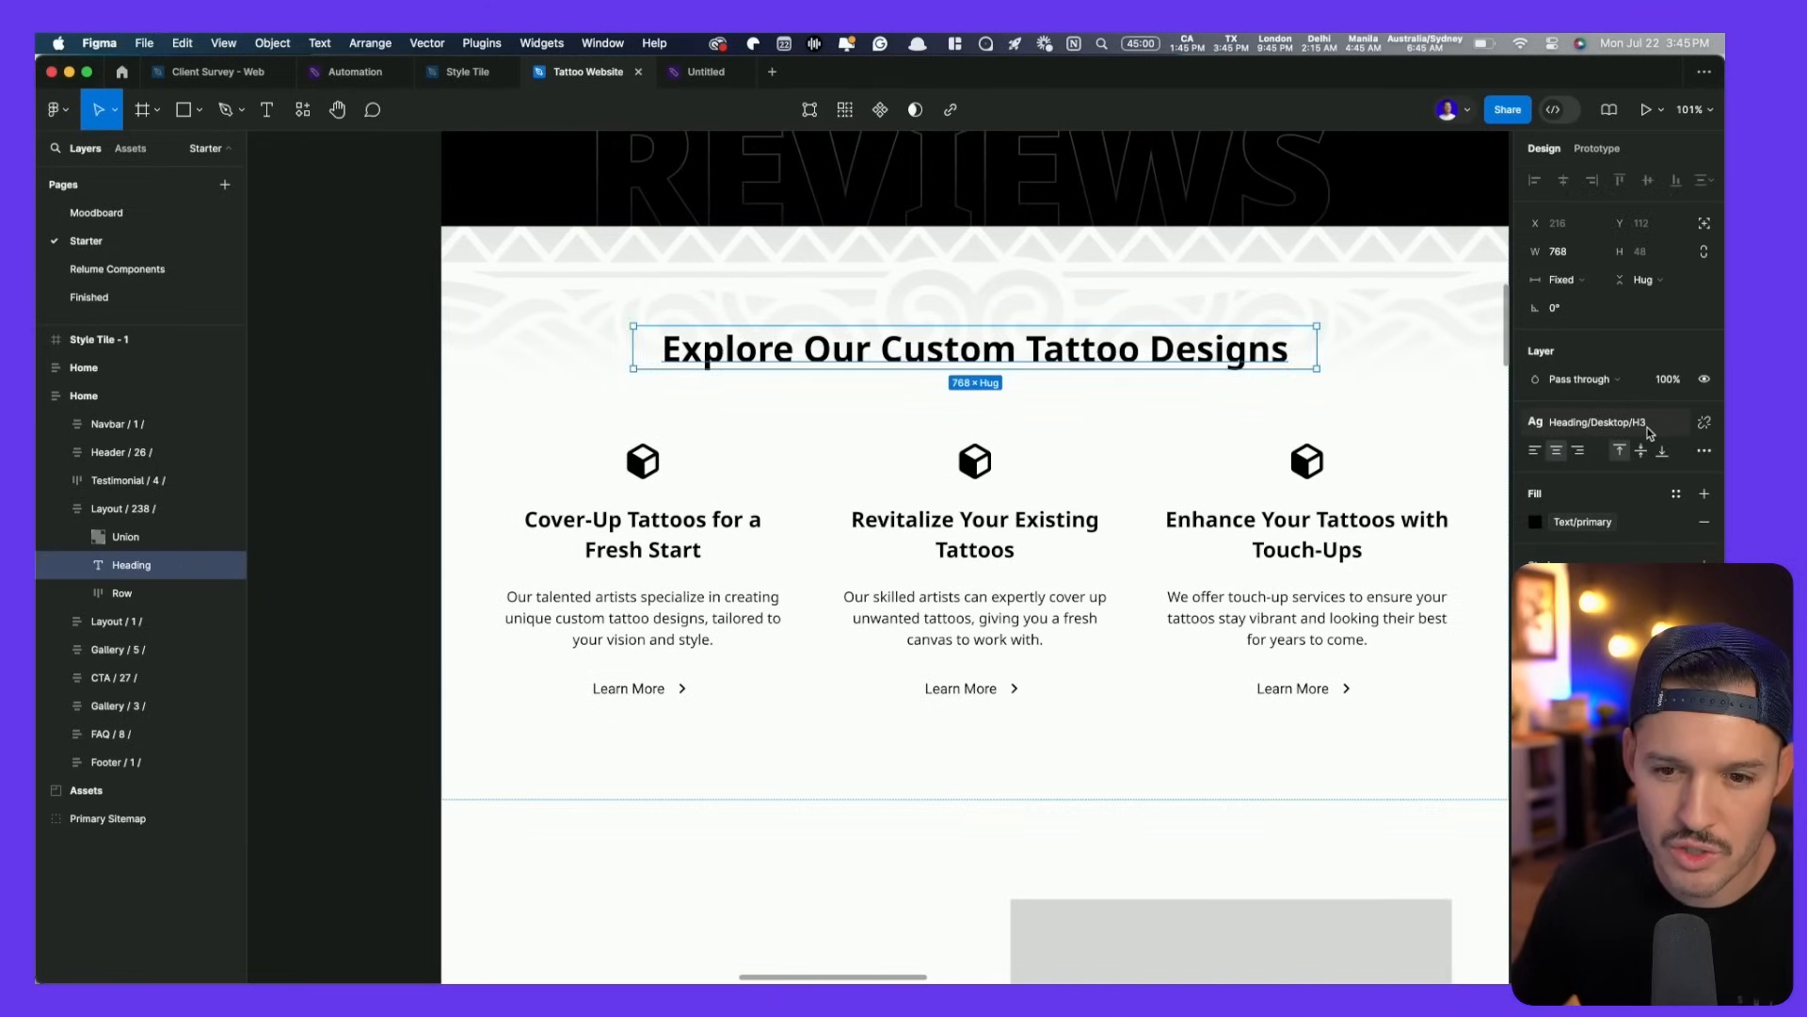
left_click(1648, 431)
left_click(1600, 584)
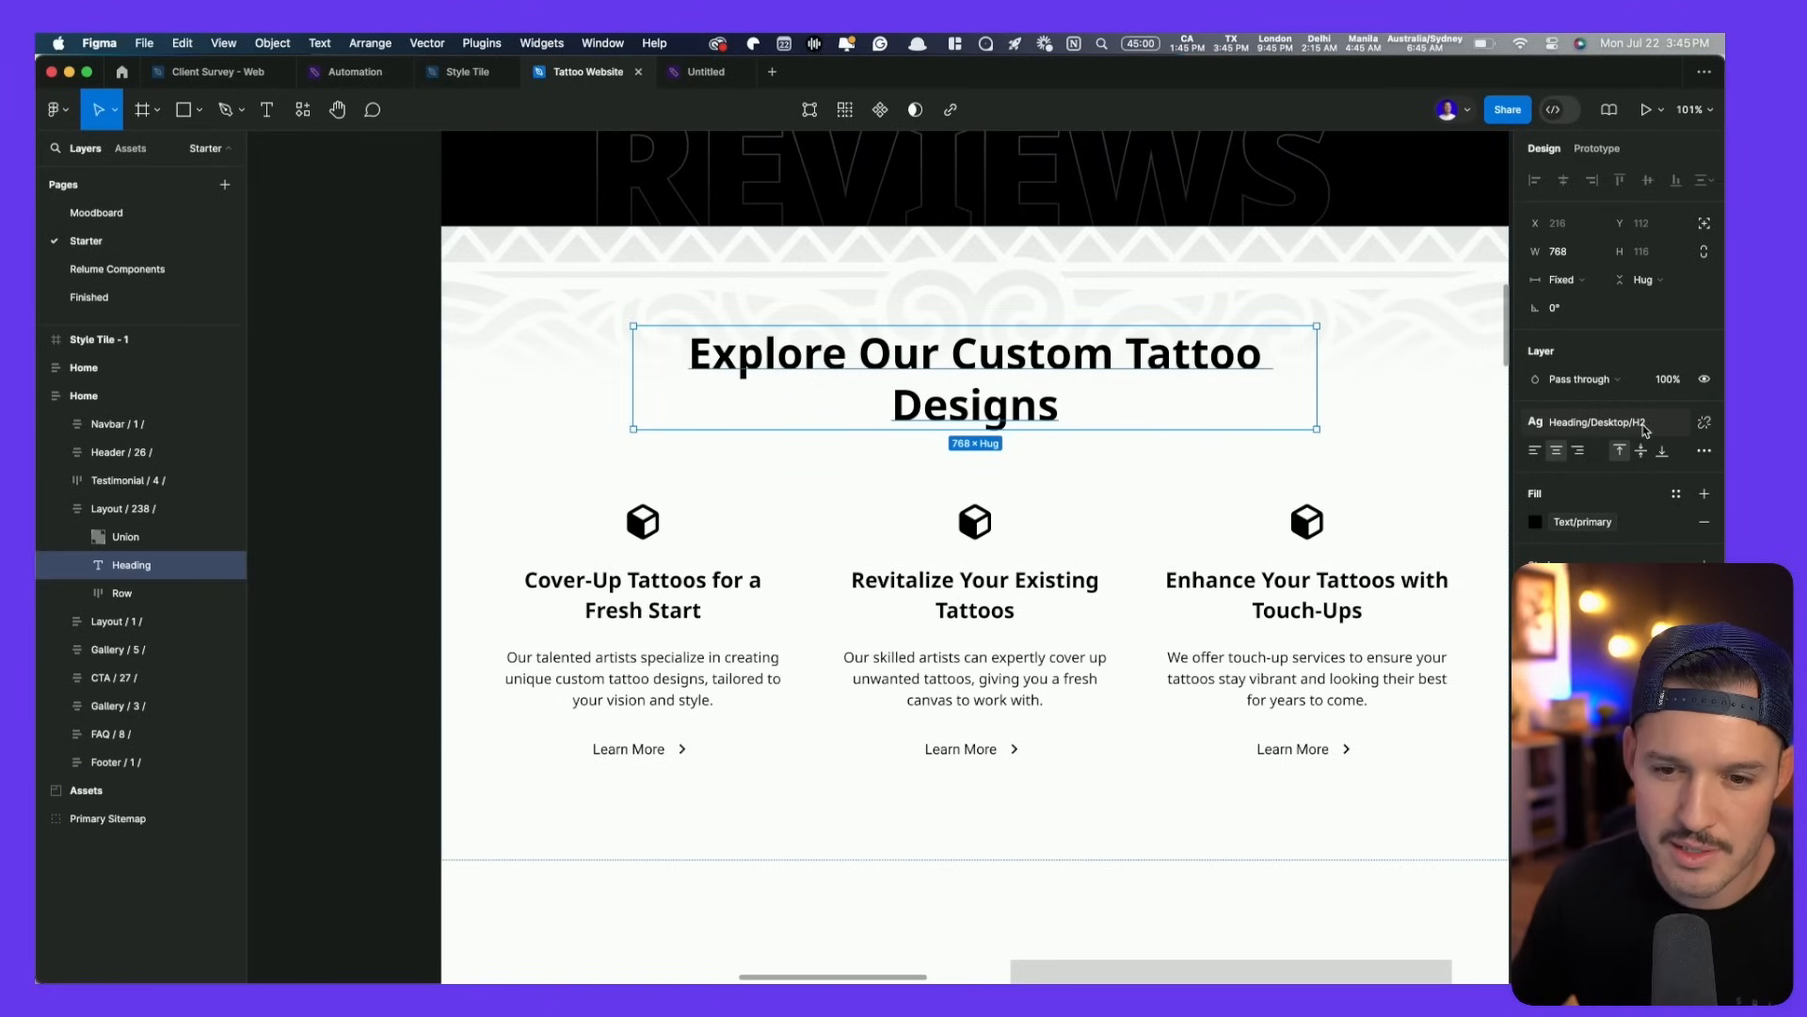
left_click(1601, 421)
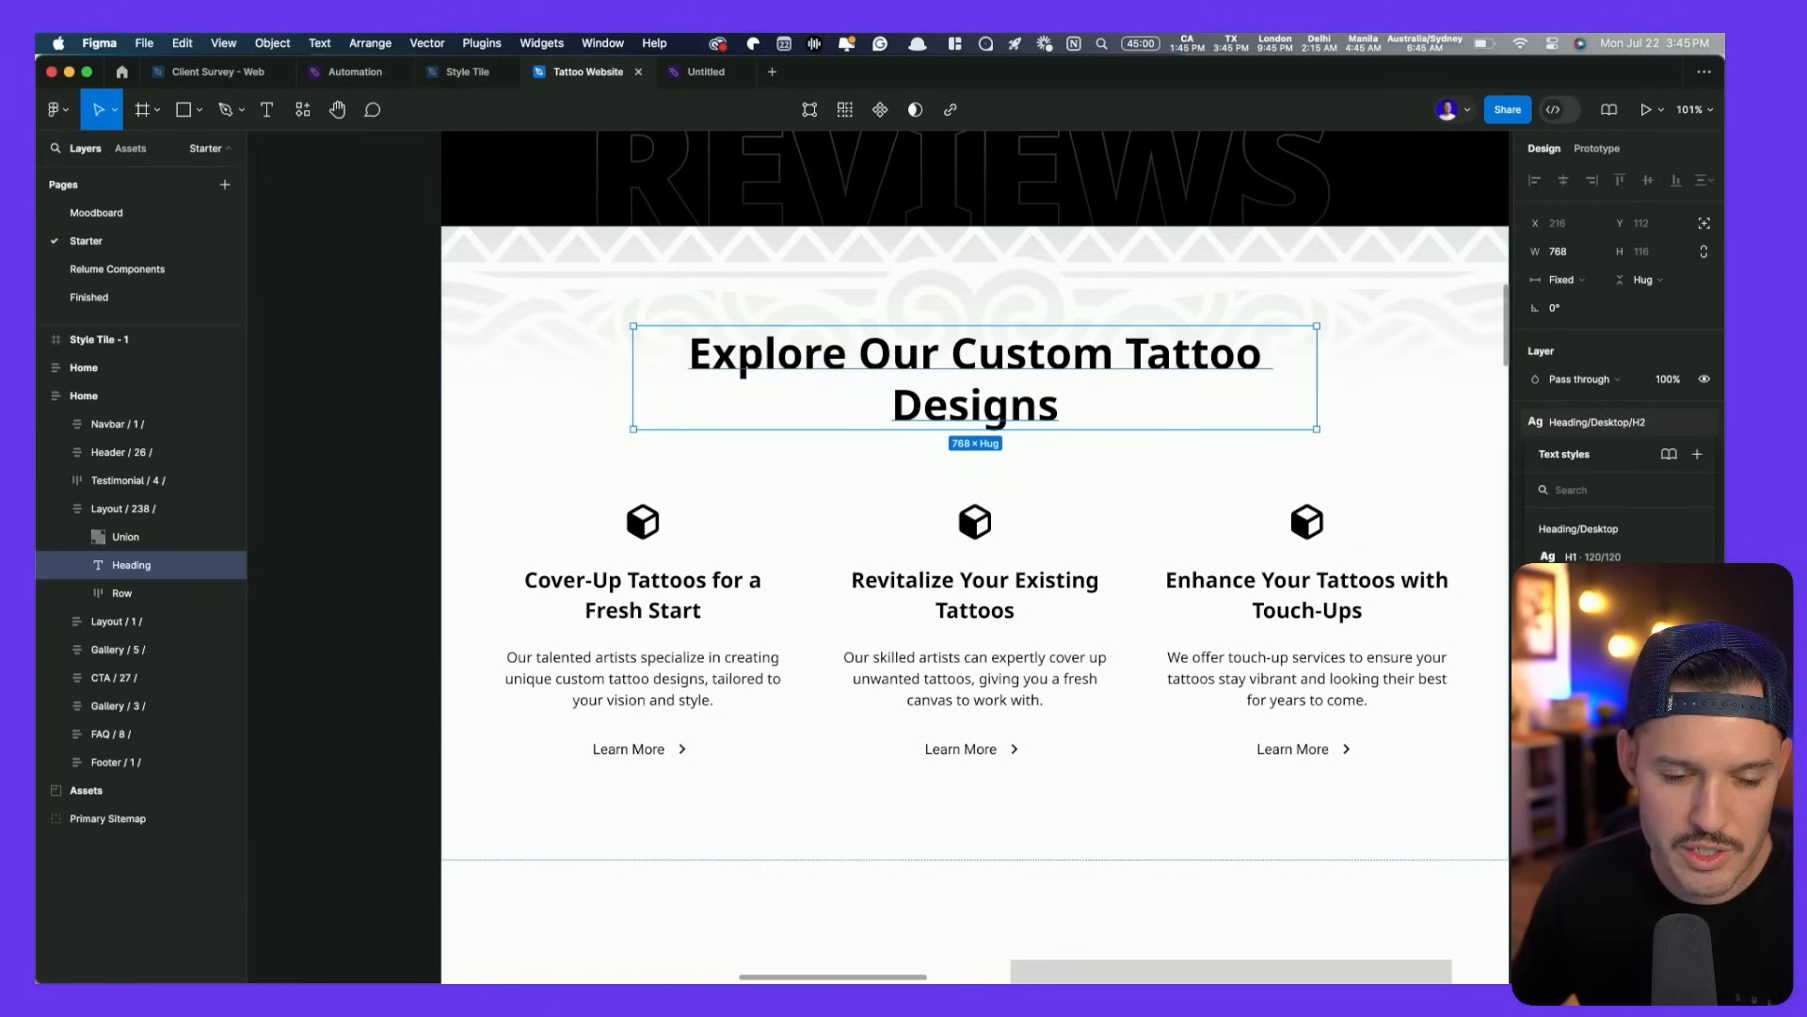
key("super+Tab")
key("super+Tab")
key("super+Tab")
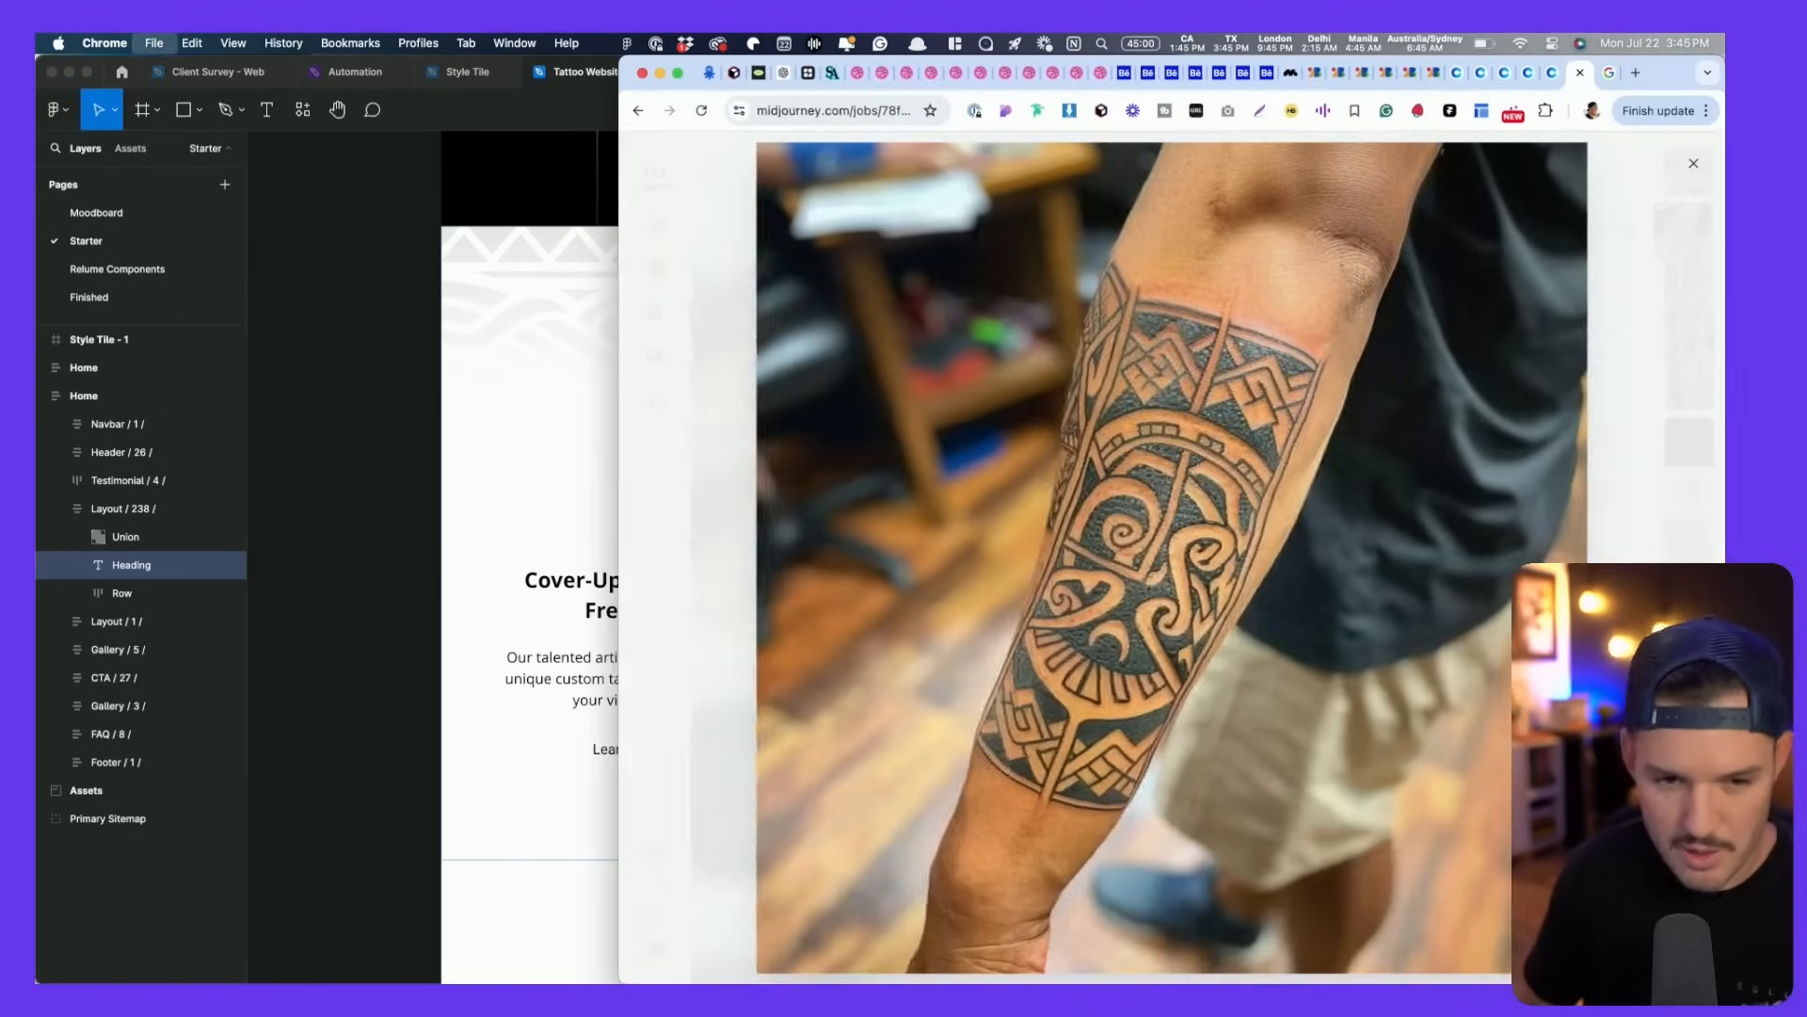
- Search Google for 'type scale' in a new tab and open the Typescale site
key("super+t")
type("type sca")
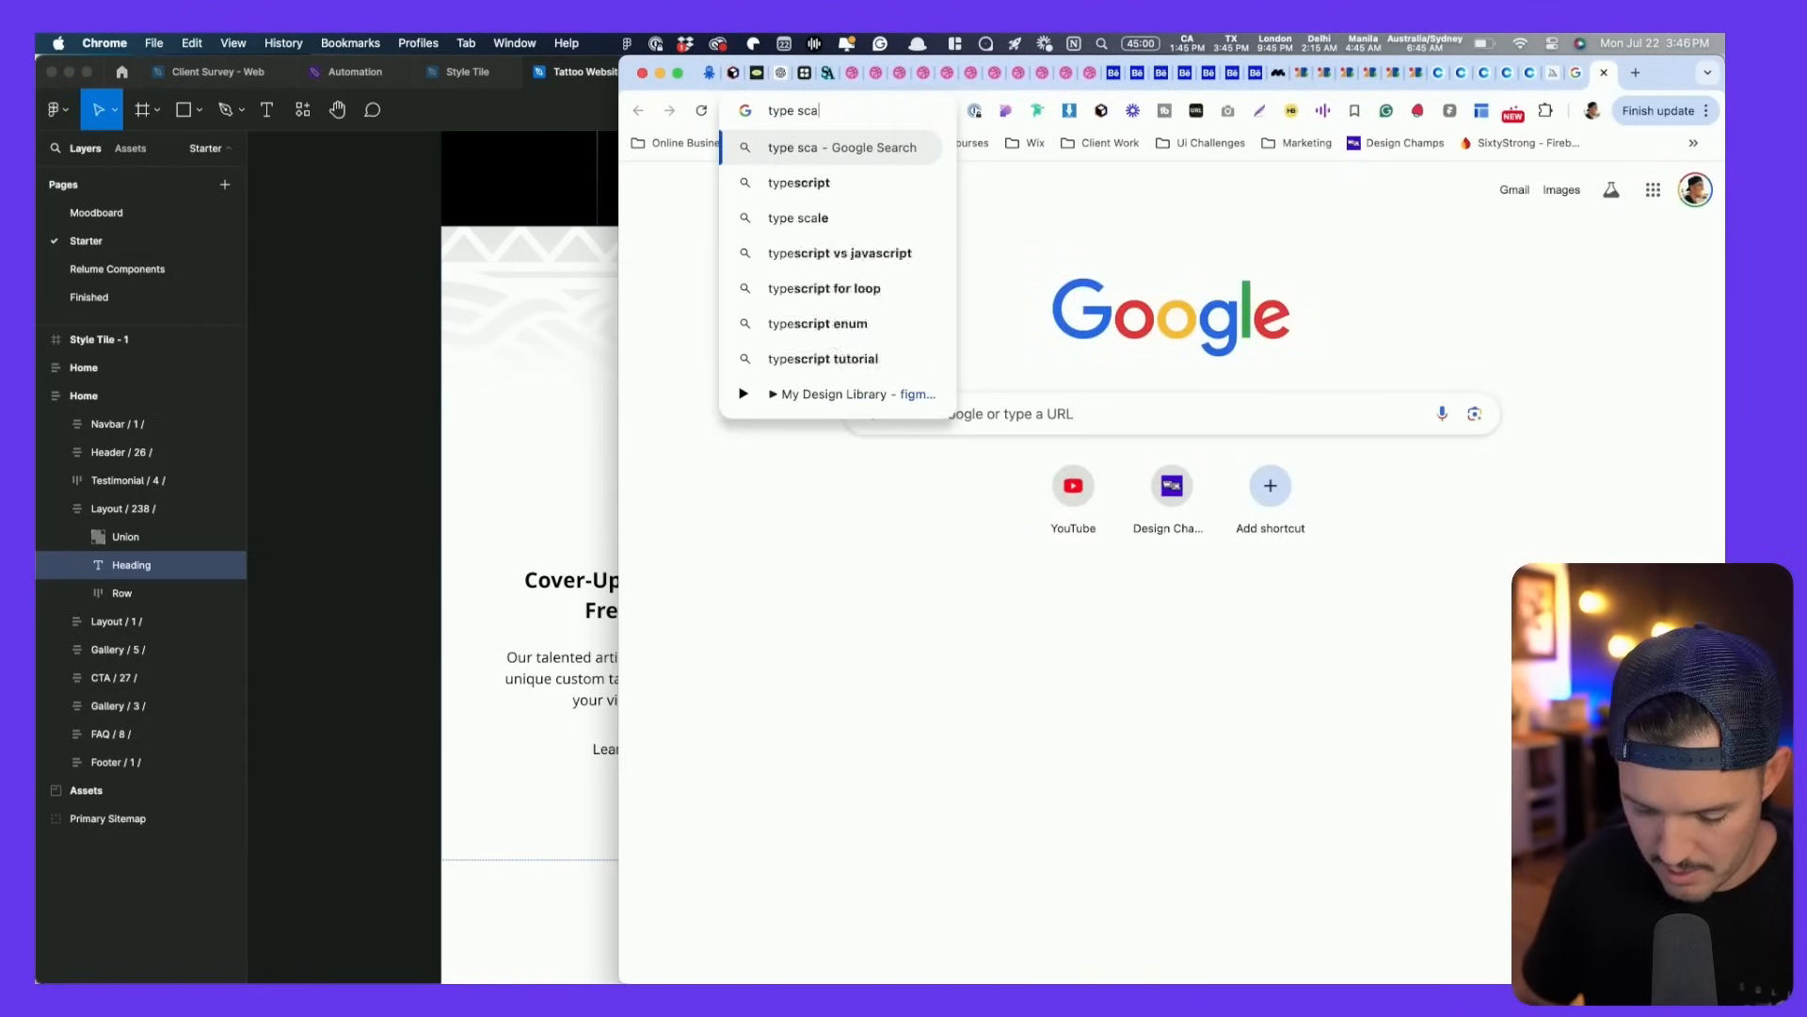
type("le")
key("Return")
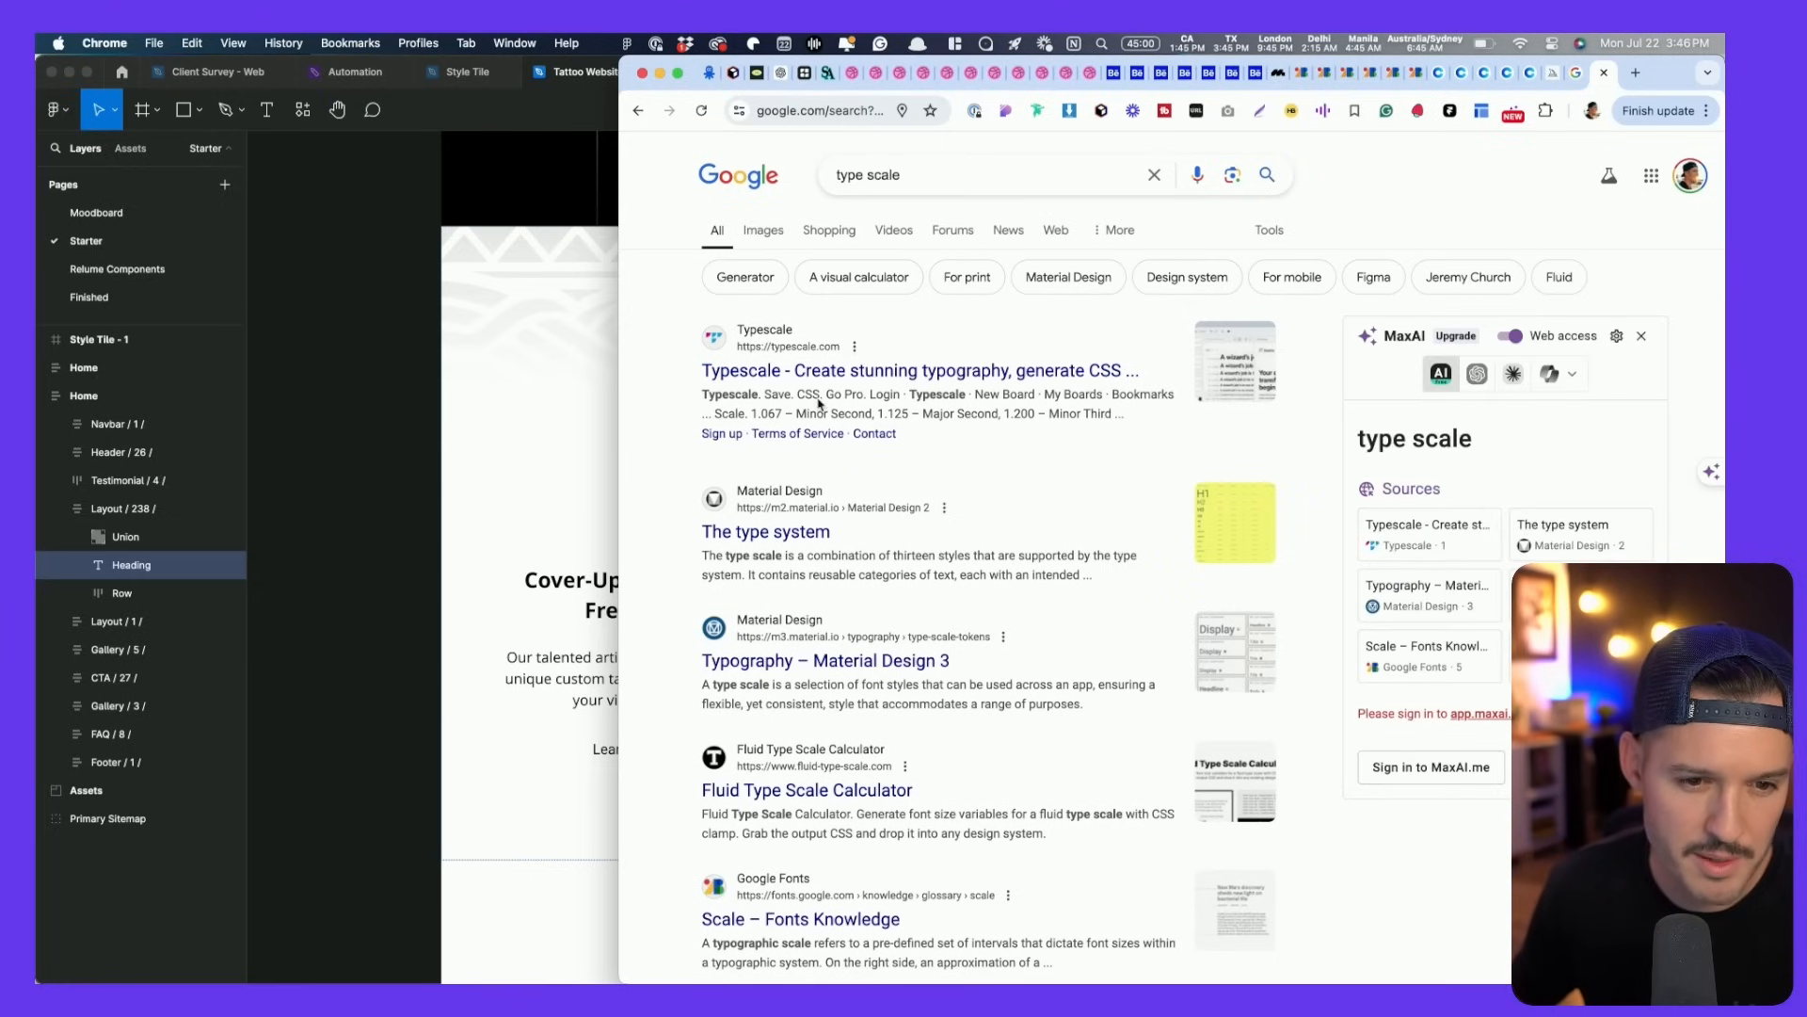
left_click(920, 374)
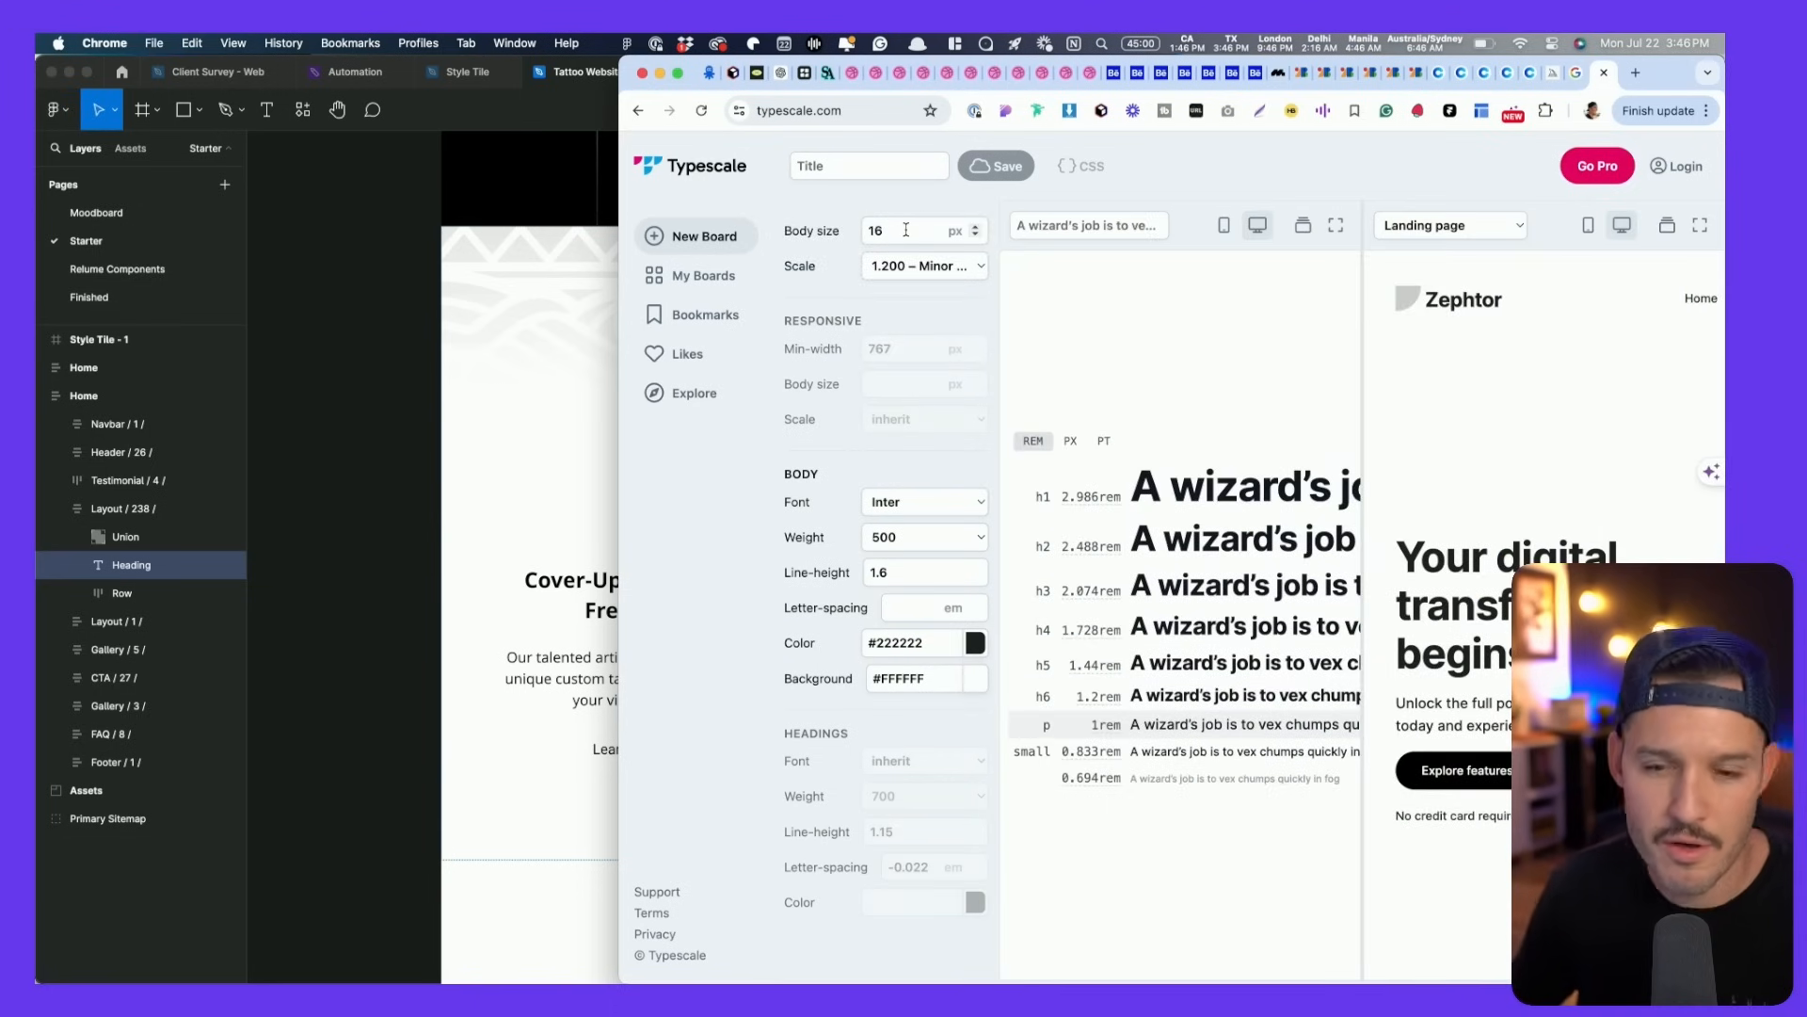
- Show Typescale sizes in pixels with the 1.414 Augmented Fourth ratio in a maximized browser
left_click(908, 275)
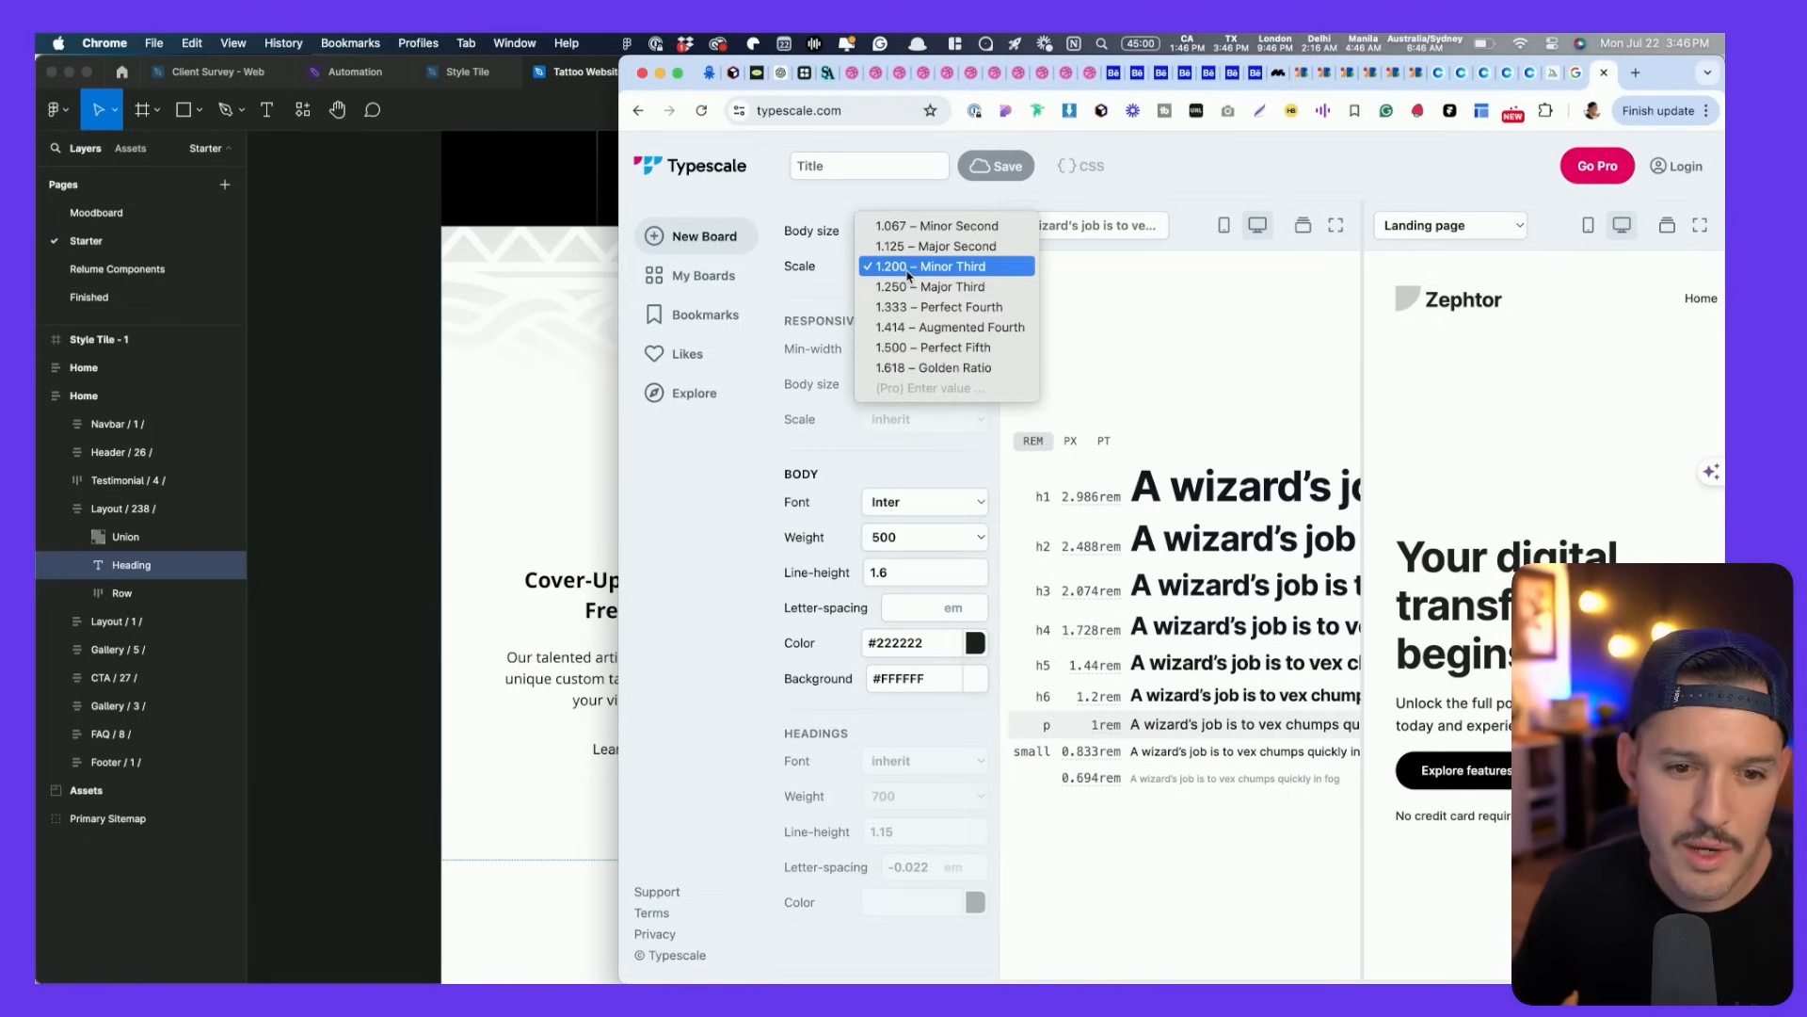
left_click(909, 347)
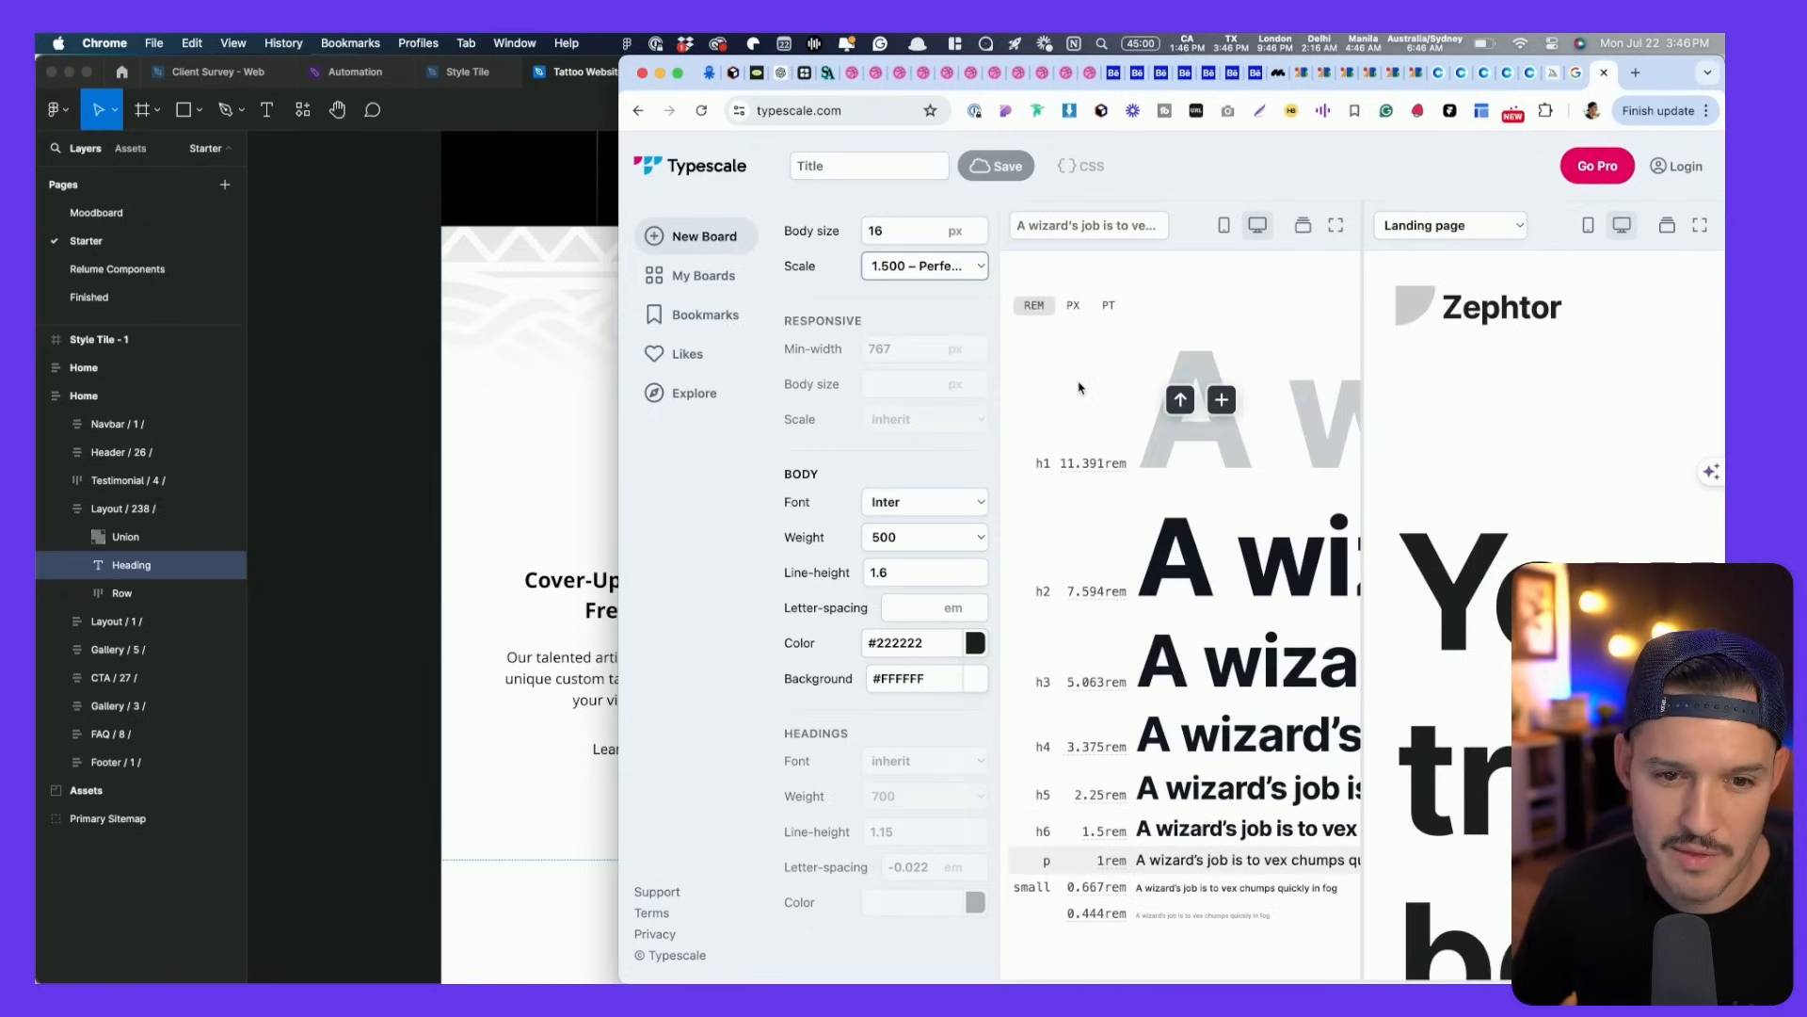
double_click(1655, 77)
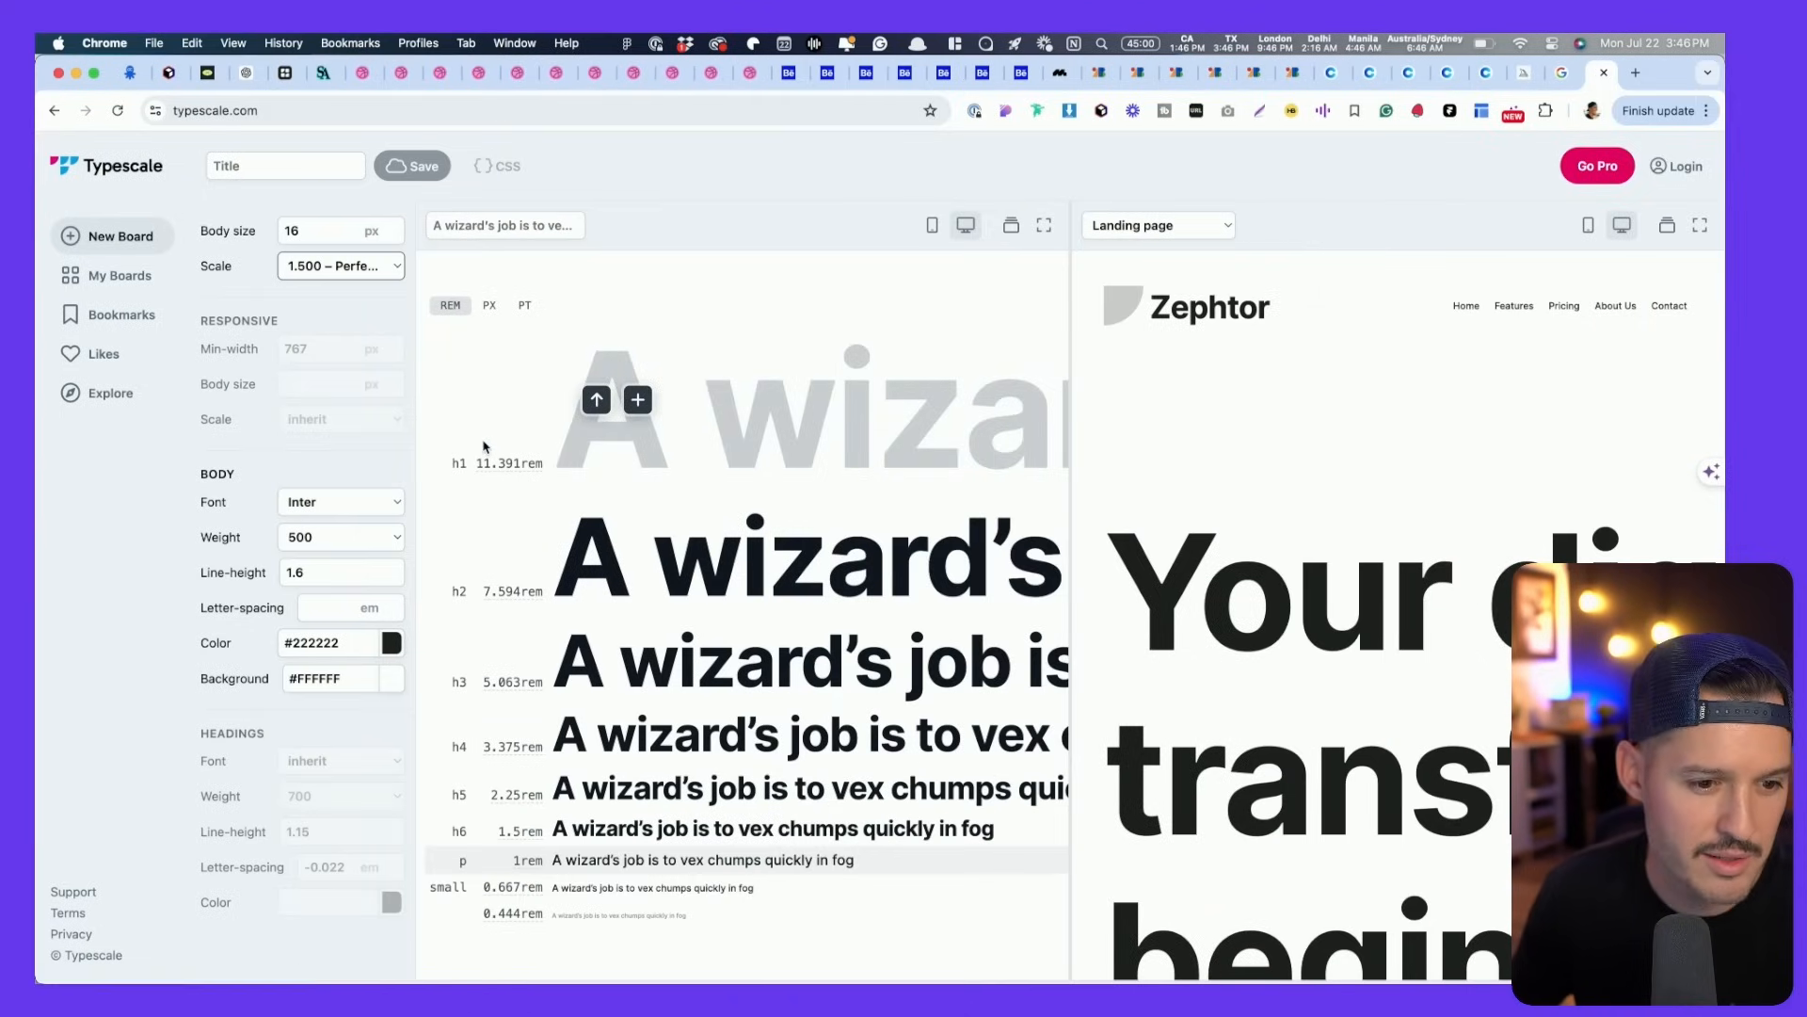
left_click(492, 308)
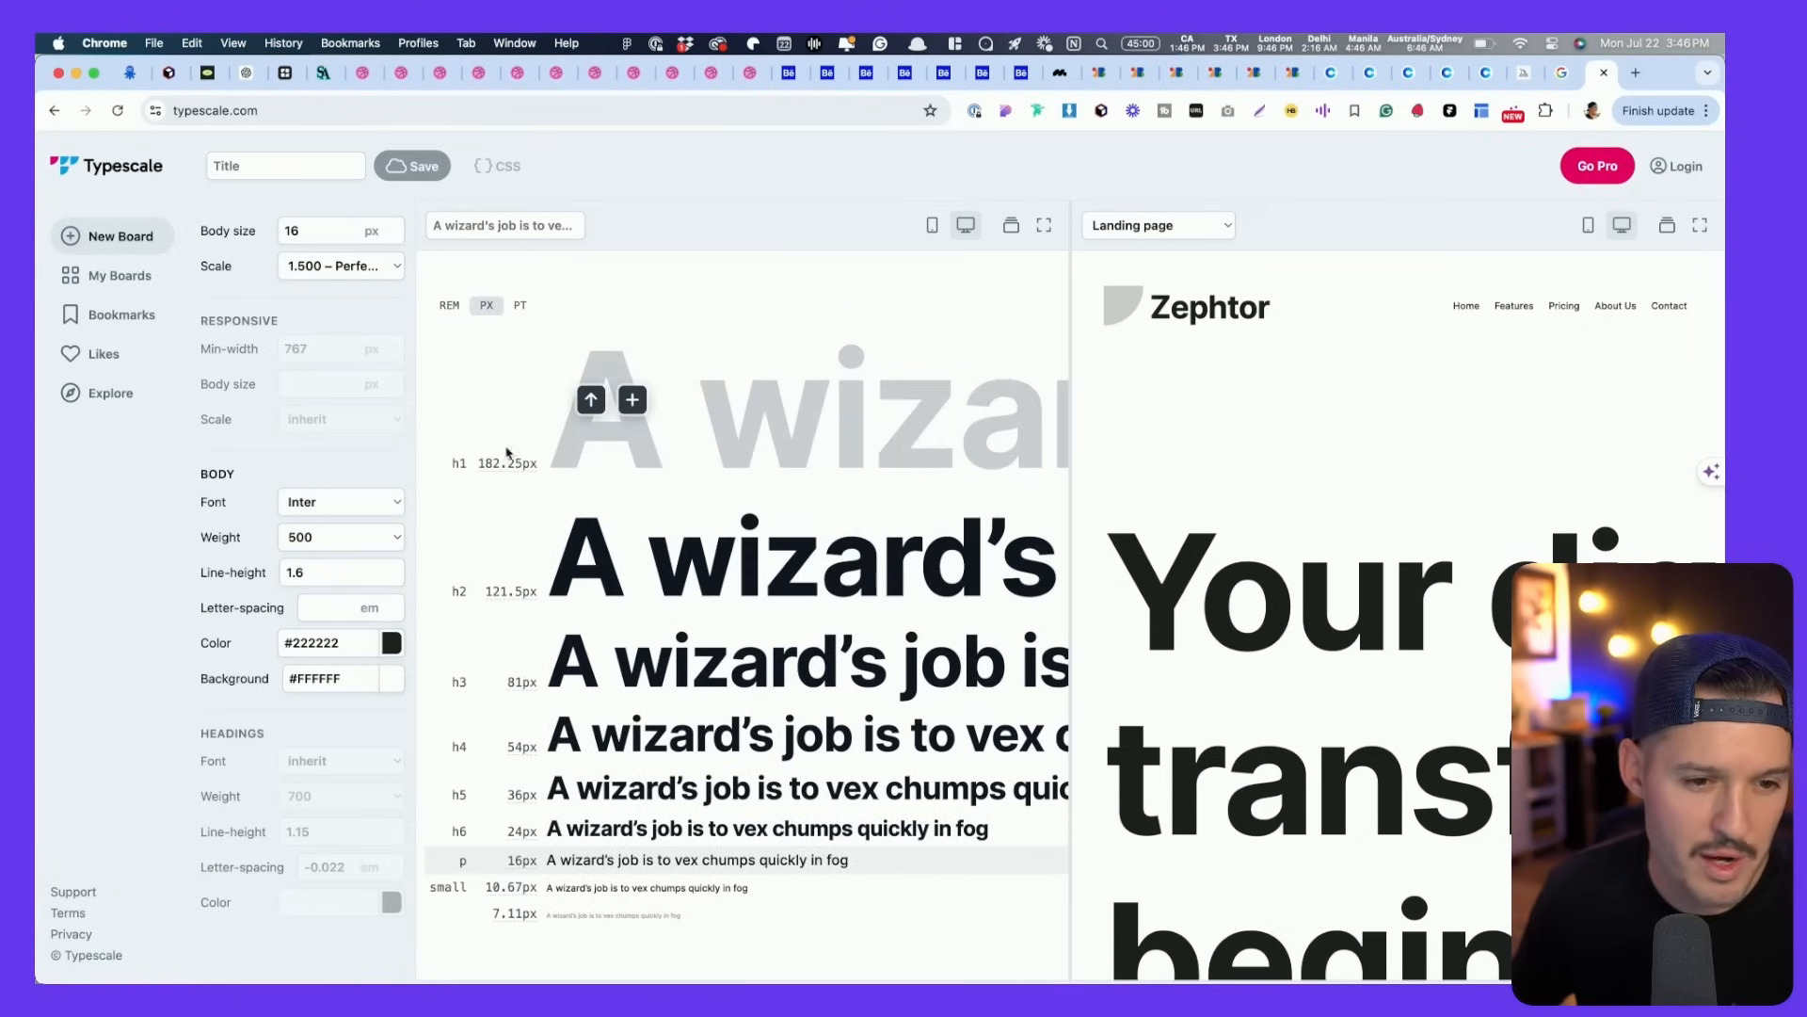
left_click(346, 271)
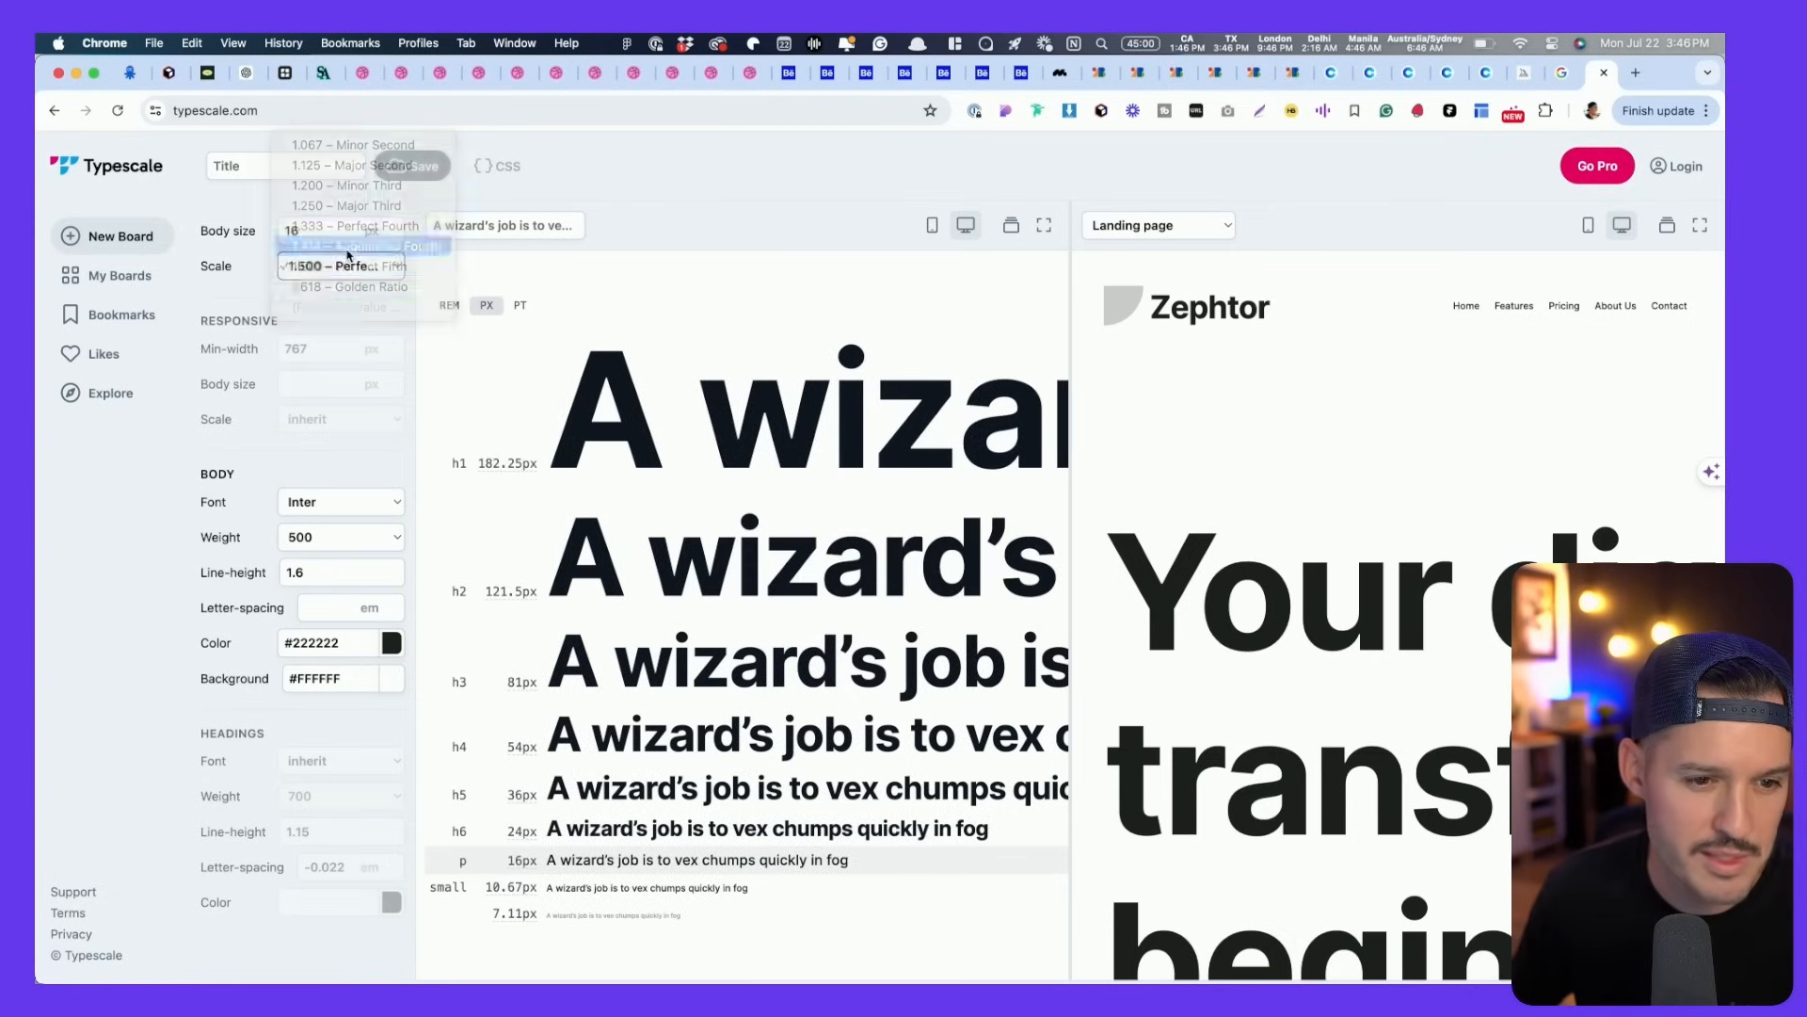
left_click(348, 253)
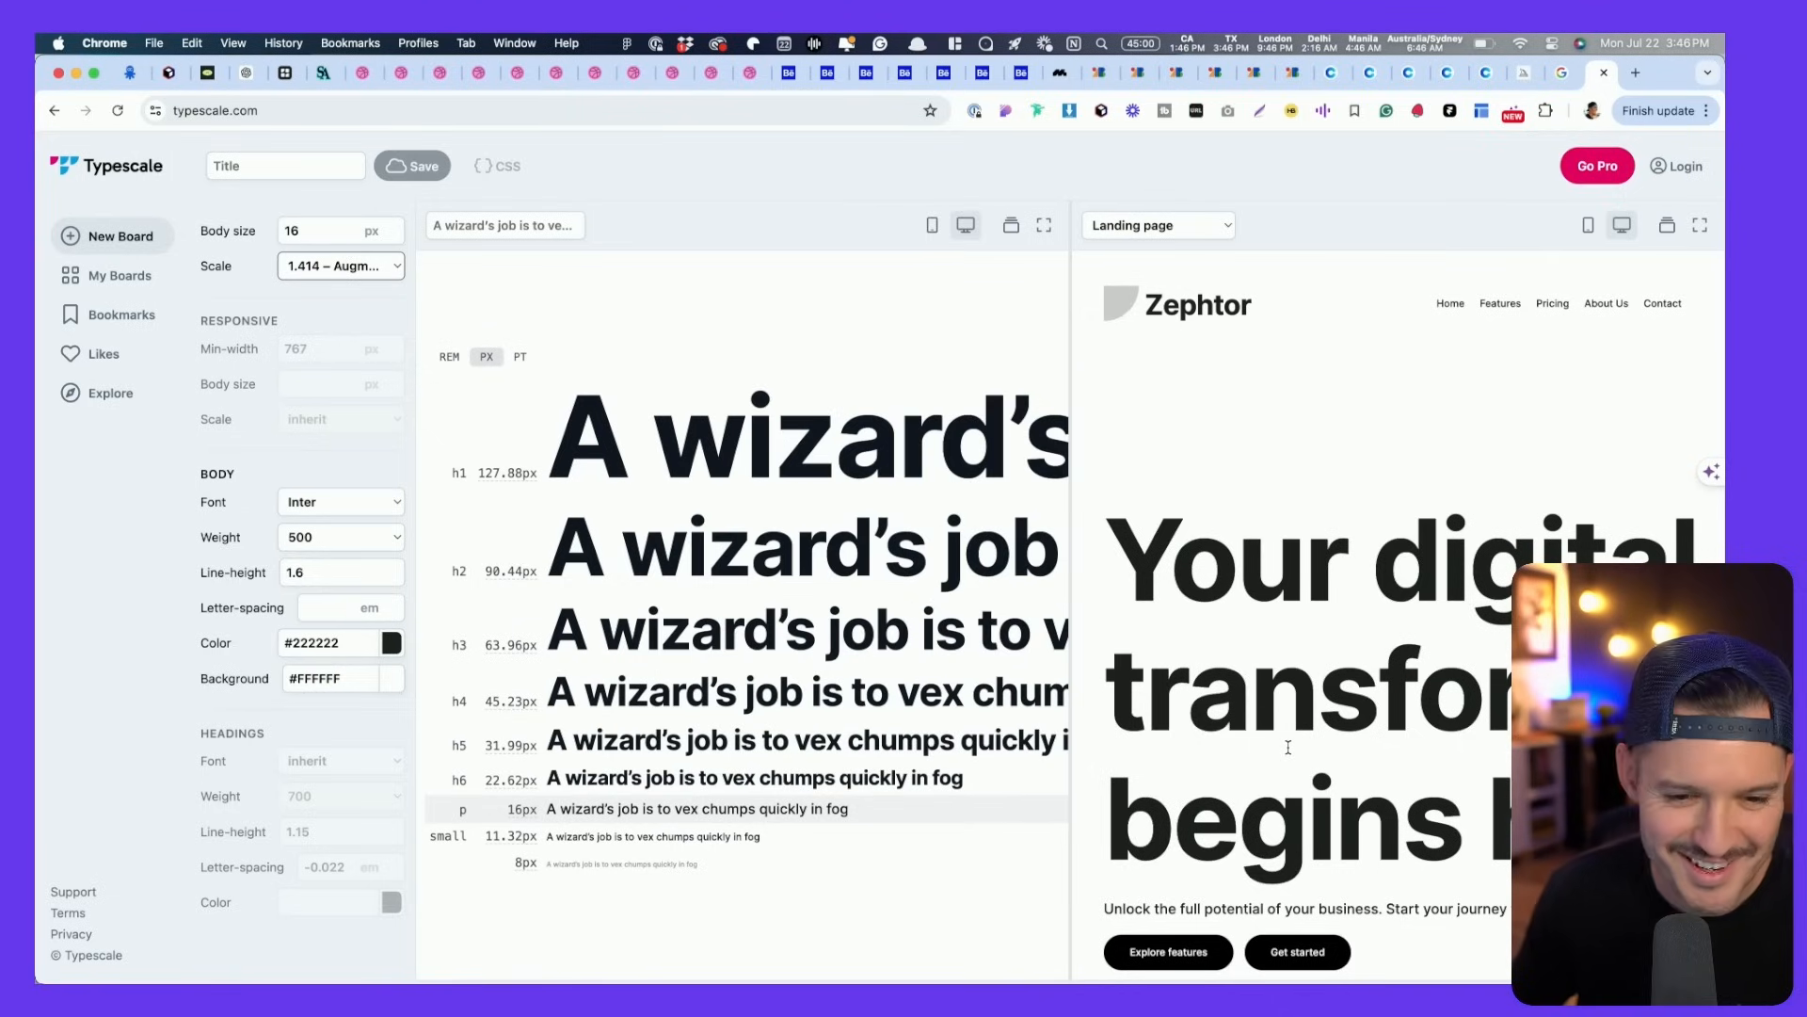
- Compare against the Figma design by selecting the hero's tribal background image
key("super+Tab")
scroll(1165, 593, "up", 12)
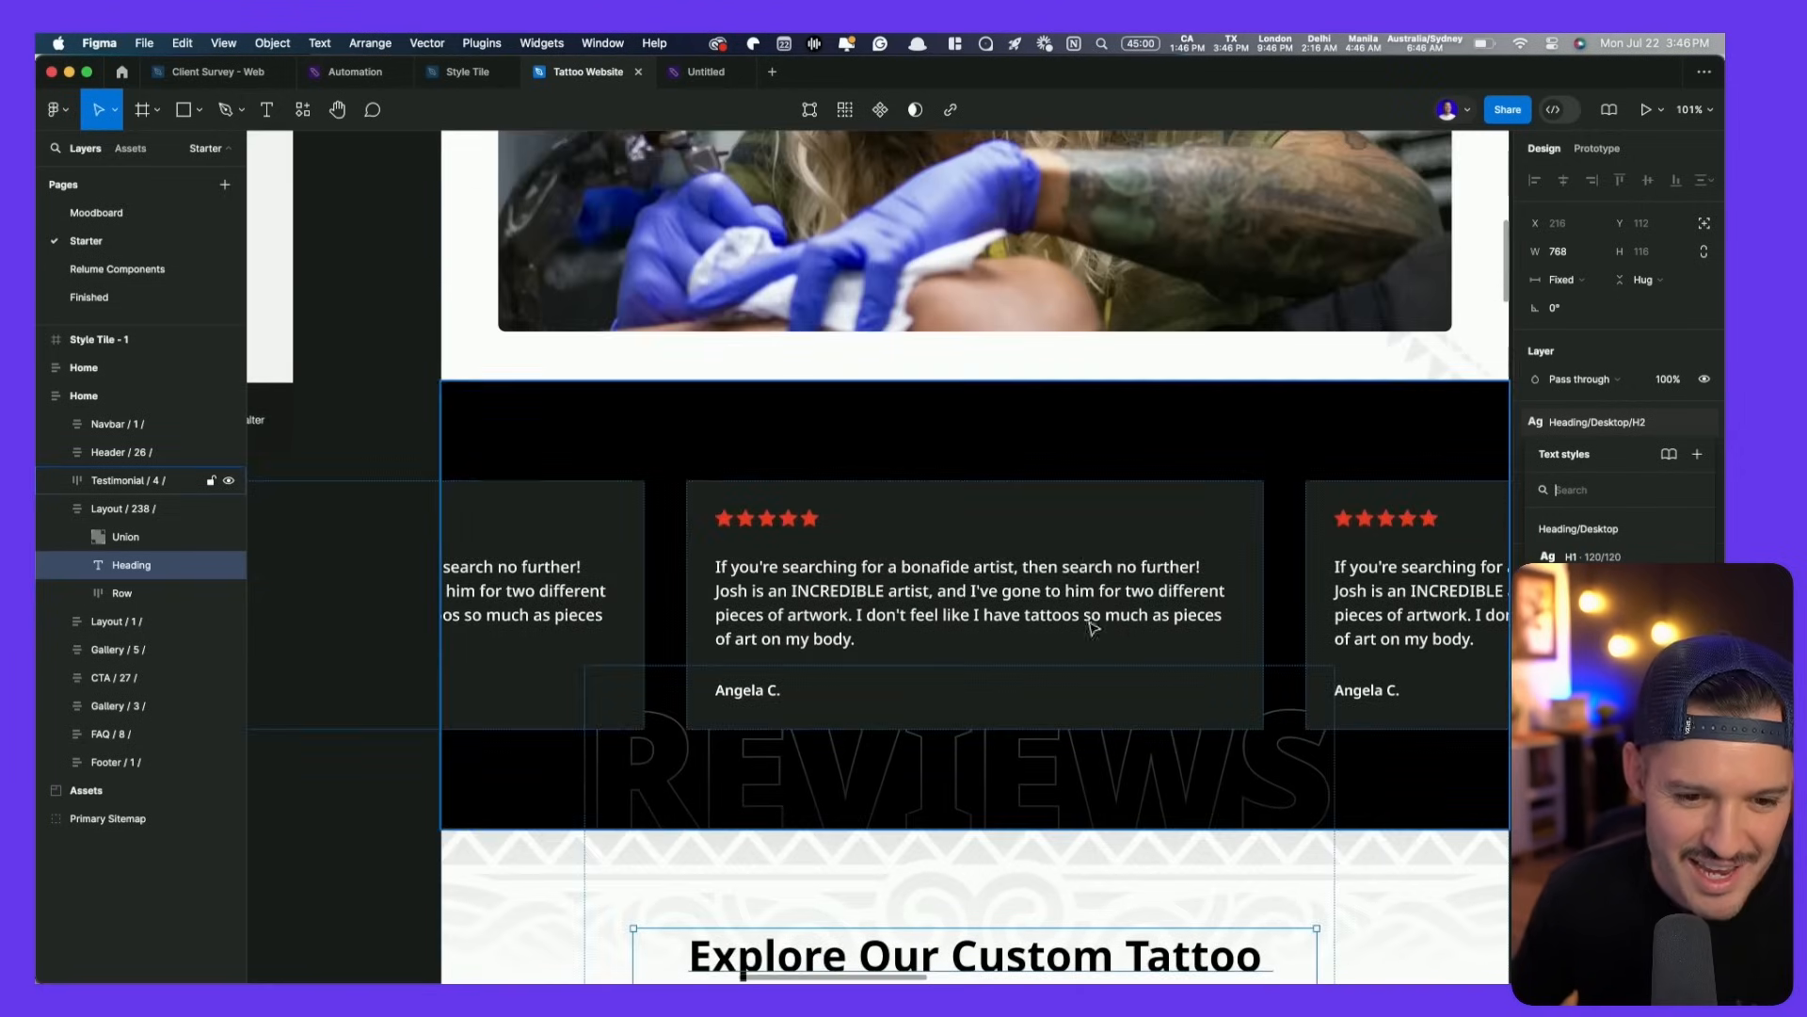
scroll(1088, 558, "up", 10)
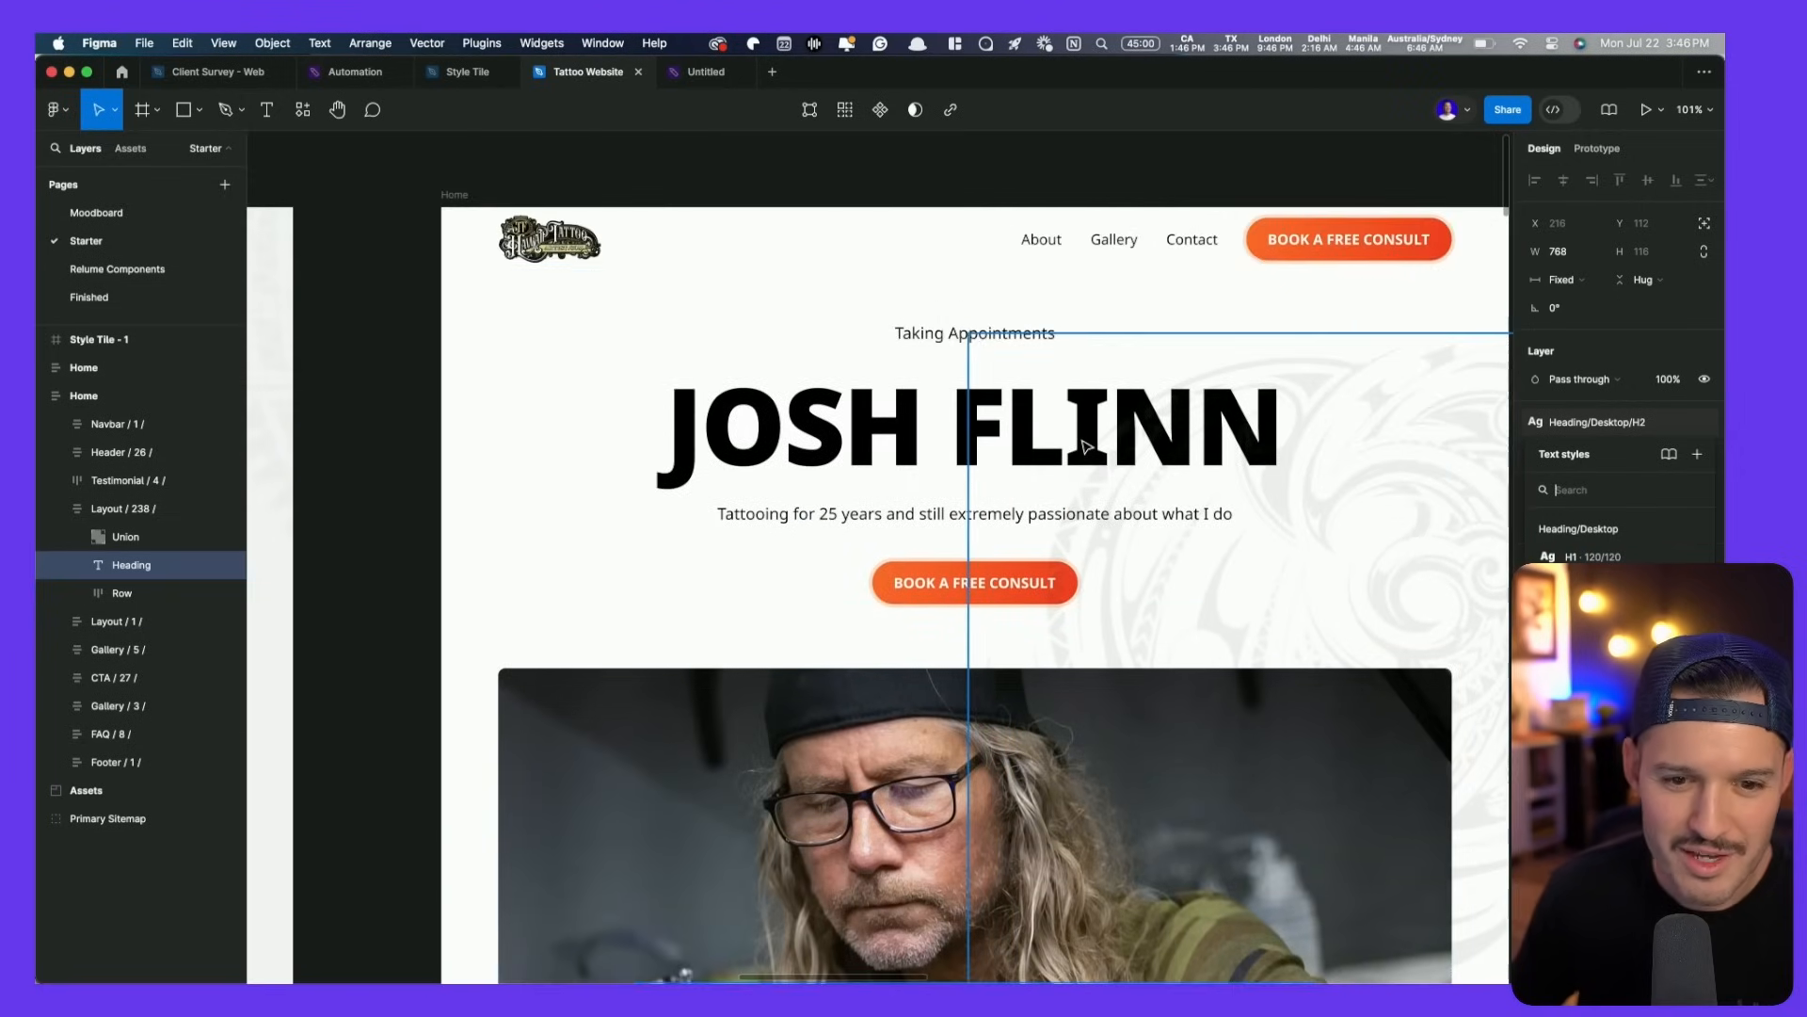
left_click(1073, 453)
key("super+Tab")
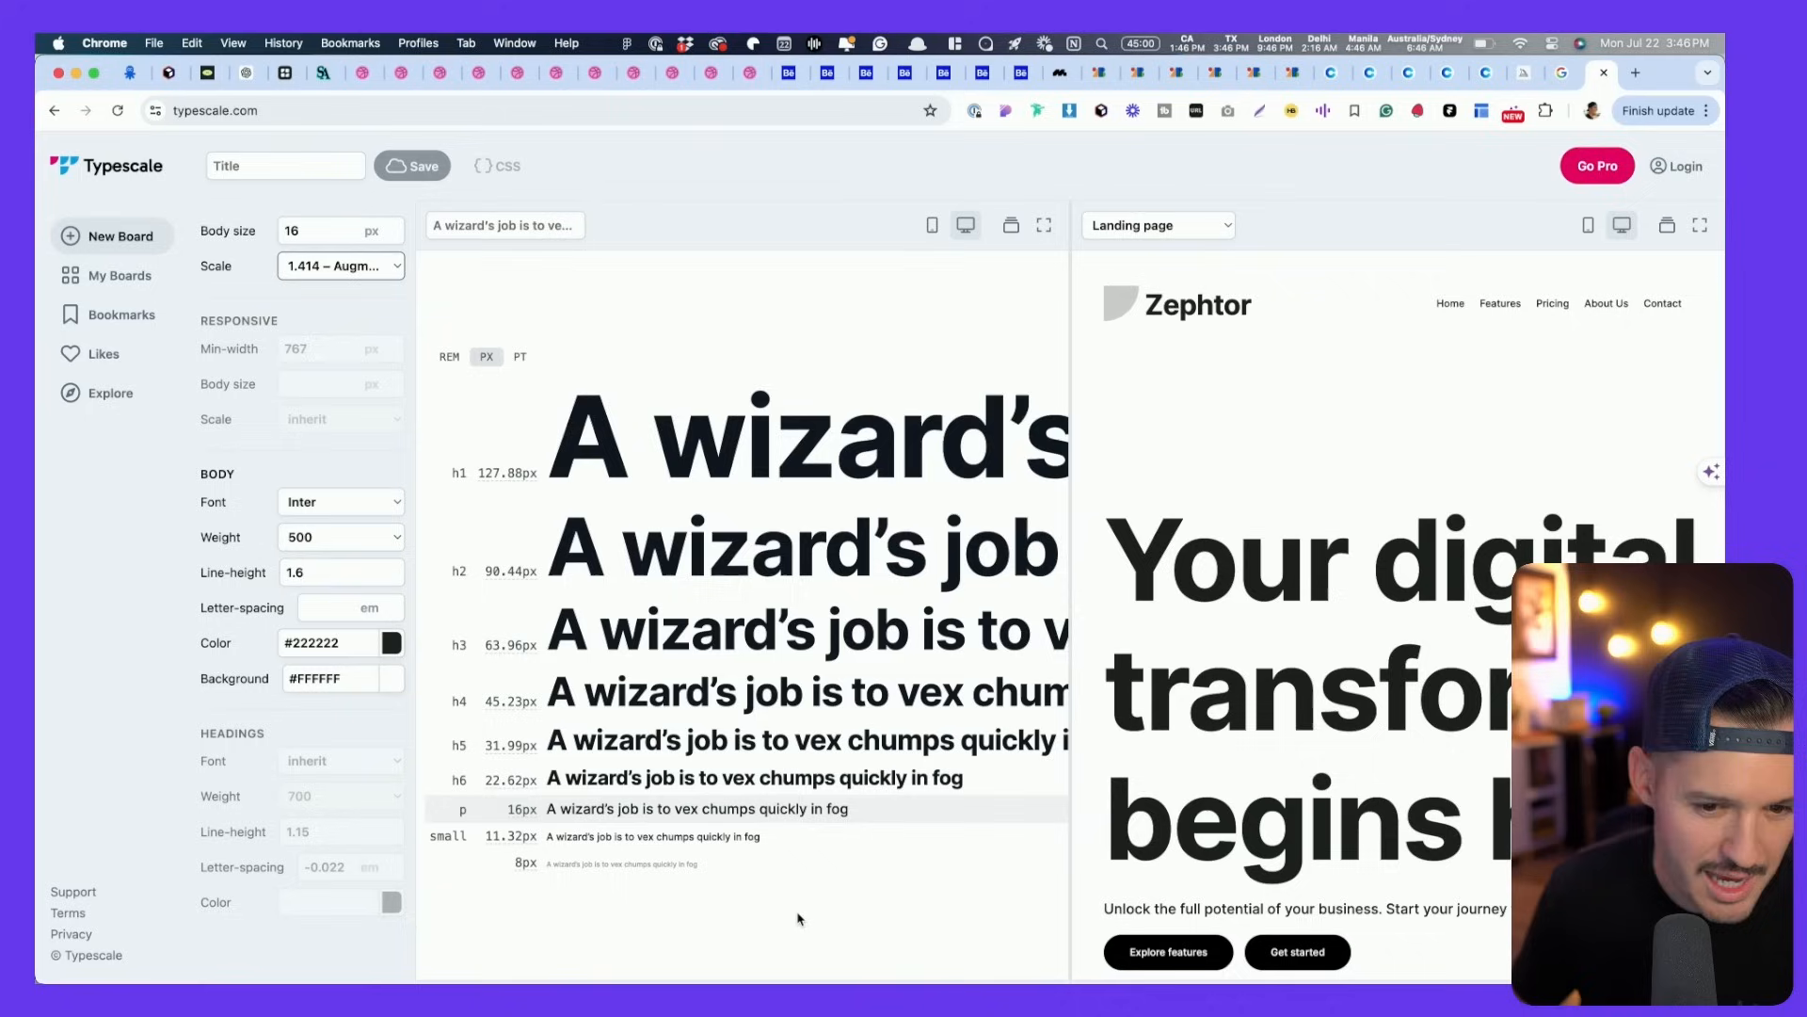
- Screenshot the Typescale size preview and return to the Figma tattoo website file
key("super+shift+4")
left_click_drag(428, 906, 1390, 212)
key("super+Tab")
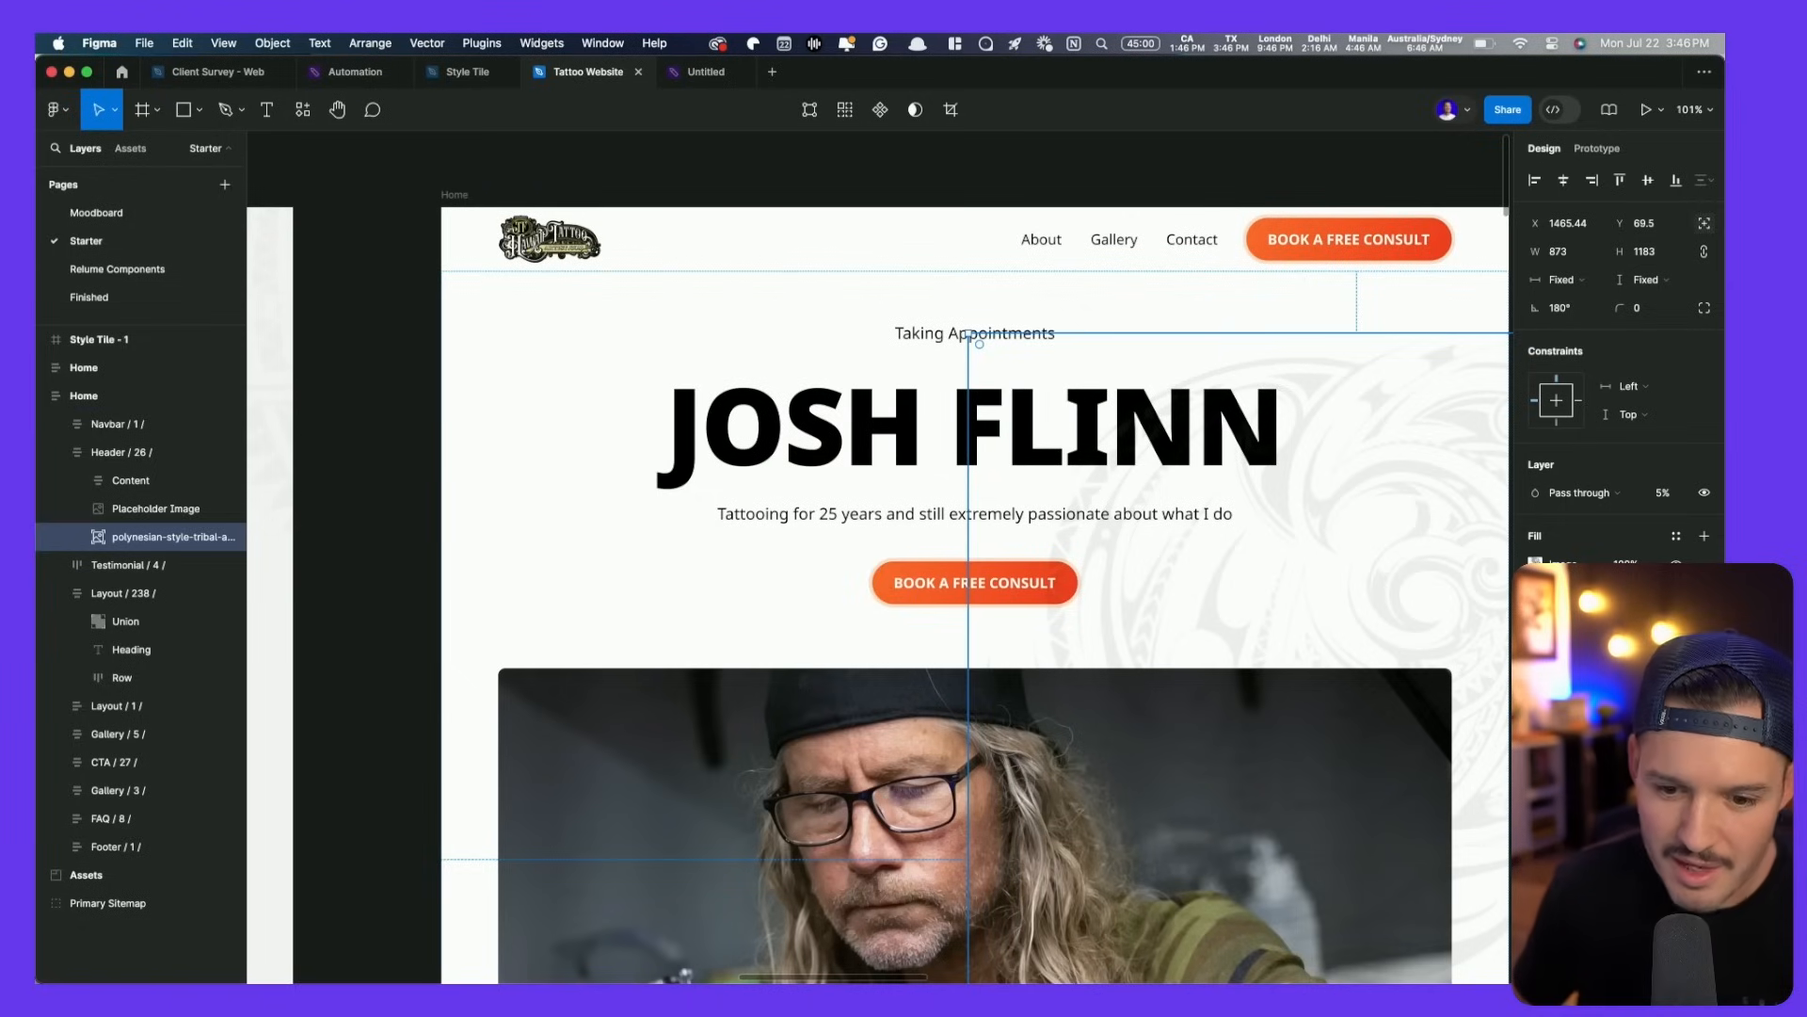
key("super+Tab")
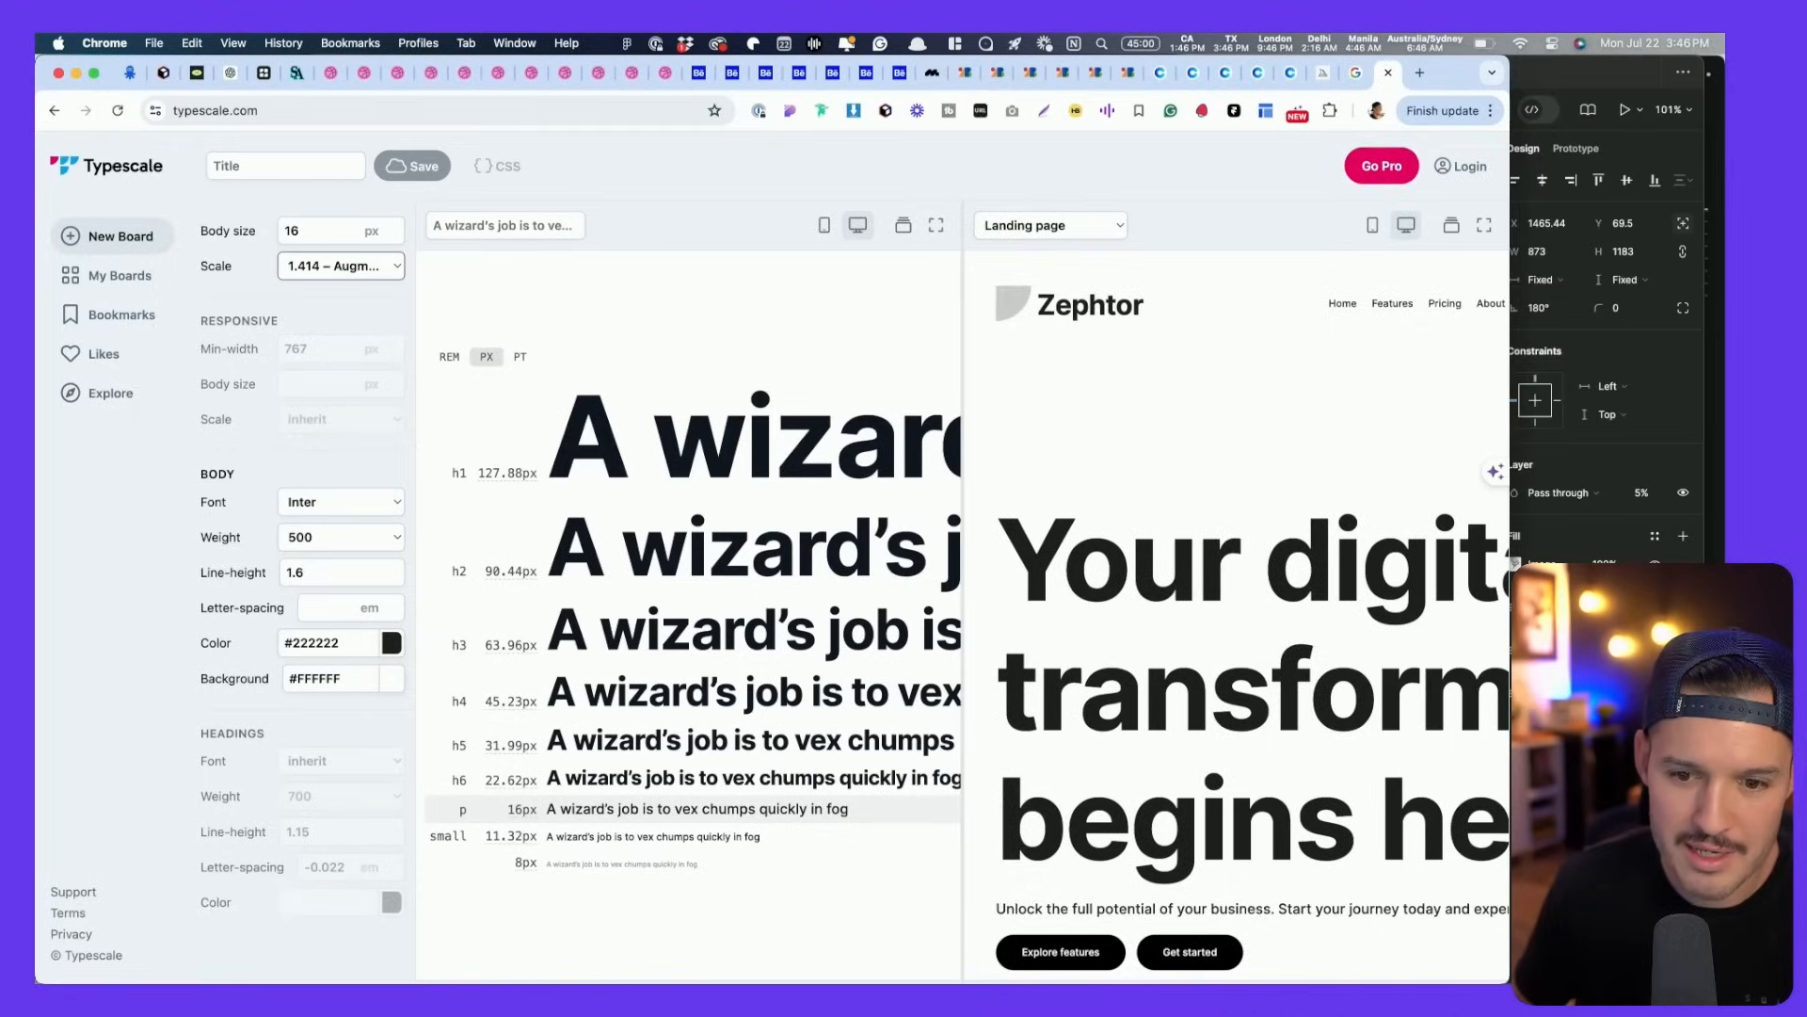
key("super+Tab")
key("super+Tab")
left_click_drag(1705, 241, 1575, 241)
key("super+Tab")
key("super+Tab")
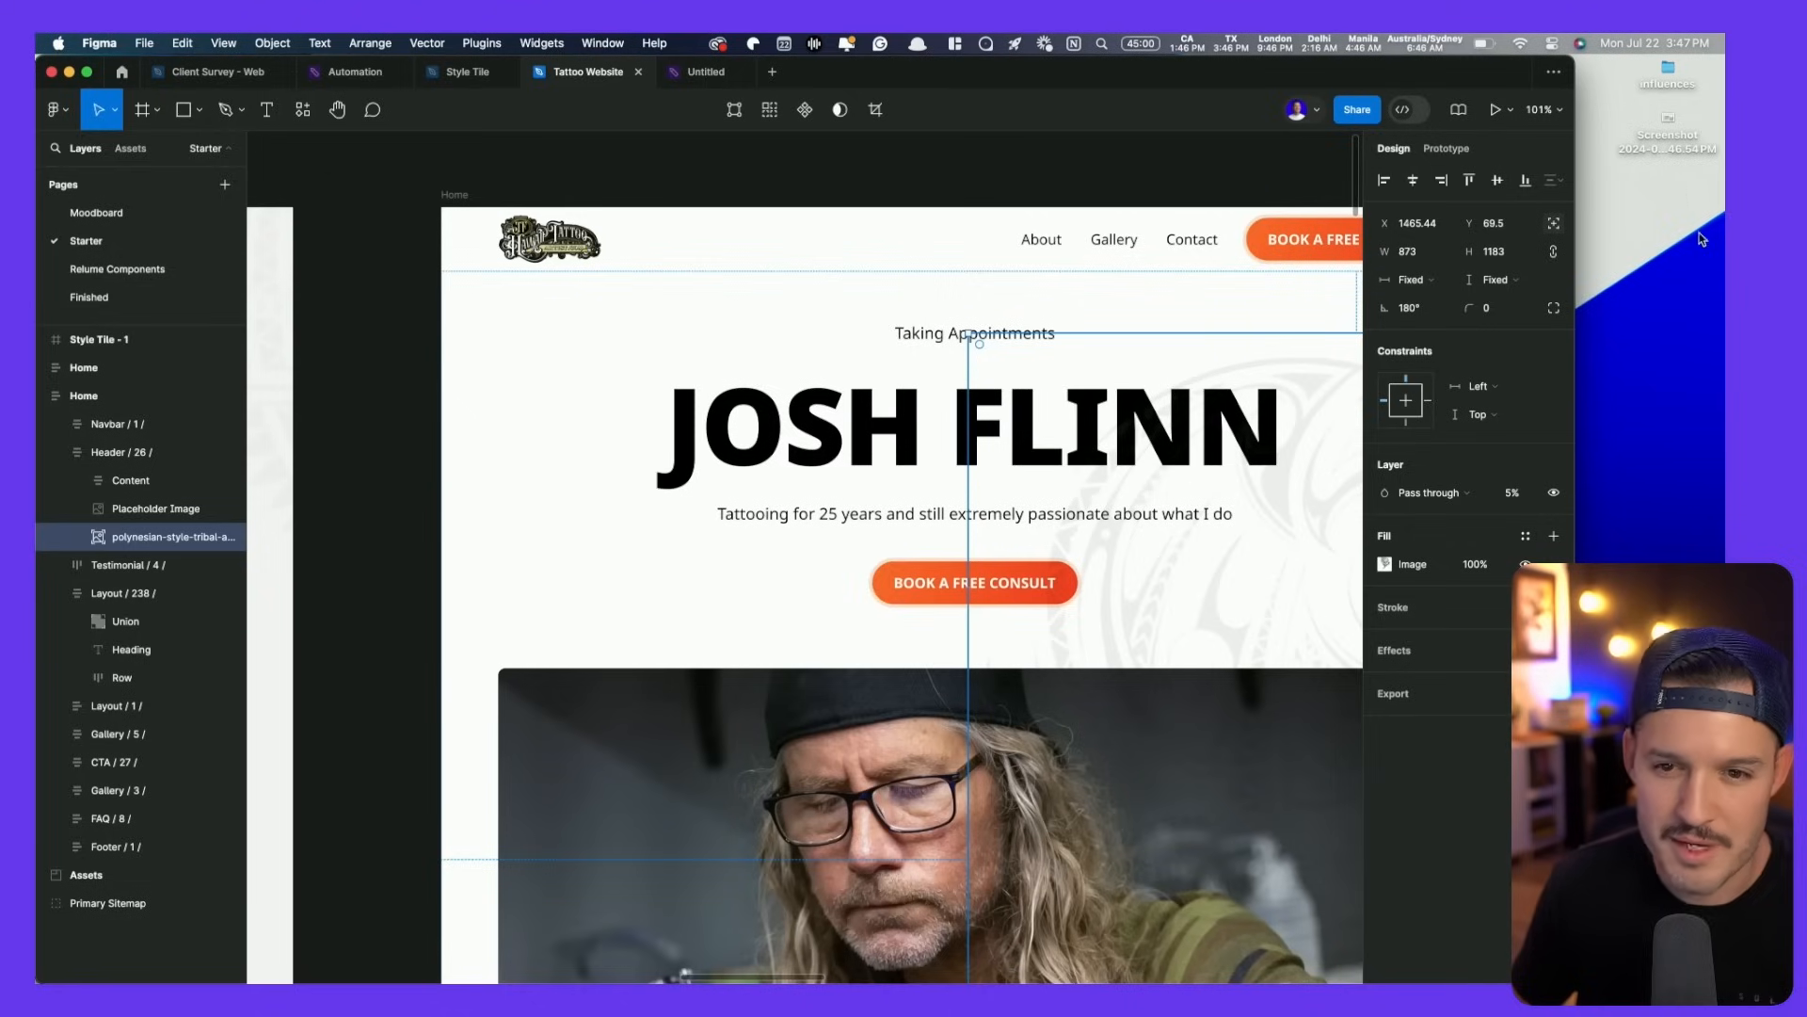
- Preview the saved type scale screenshot from the desktop
left_click(1685, 147)
key("space")
key("space")
scroll(480, 572, "down", 10)
scroll(834, 548, "up", 5)
key("space")
left_click(546, 596)
left_click(346, 702)
left_click(775, 84)
key("space")
left_click(521, 499)
- Bring the type scale screenshot into the Figma file
left_click_drag(520, 500, 1182, 323)
left_click_drag(1670, 149, 696, 303)
scroll(973, 508, "up", 5)
scroll(1013, 471, "up", 2)
left_click_drag(924, 355, 1233, 591)
left_click_drag(523, 600, 575, 467)
left_click(707, 652, "super")
left_click_drag(600, 639, 949, 661)
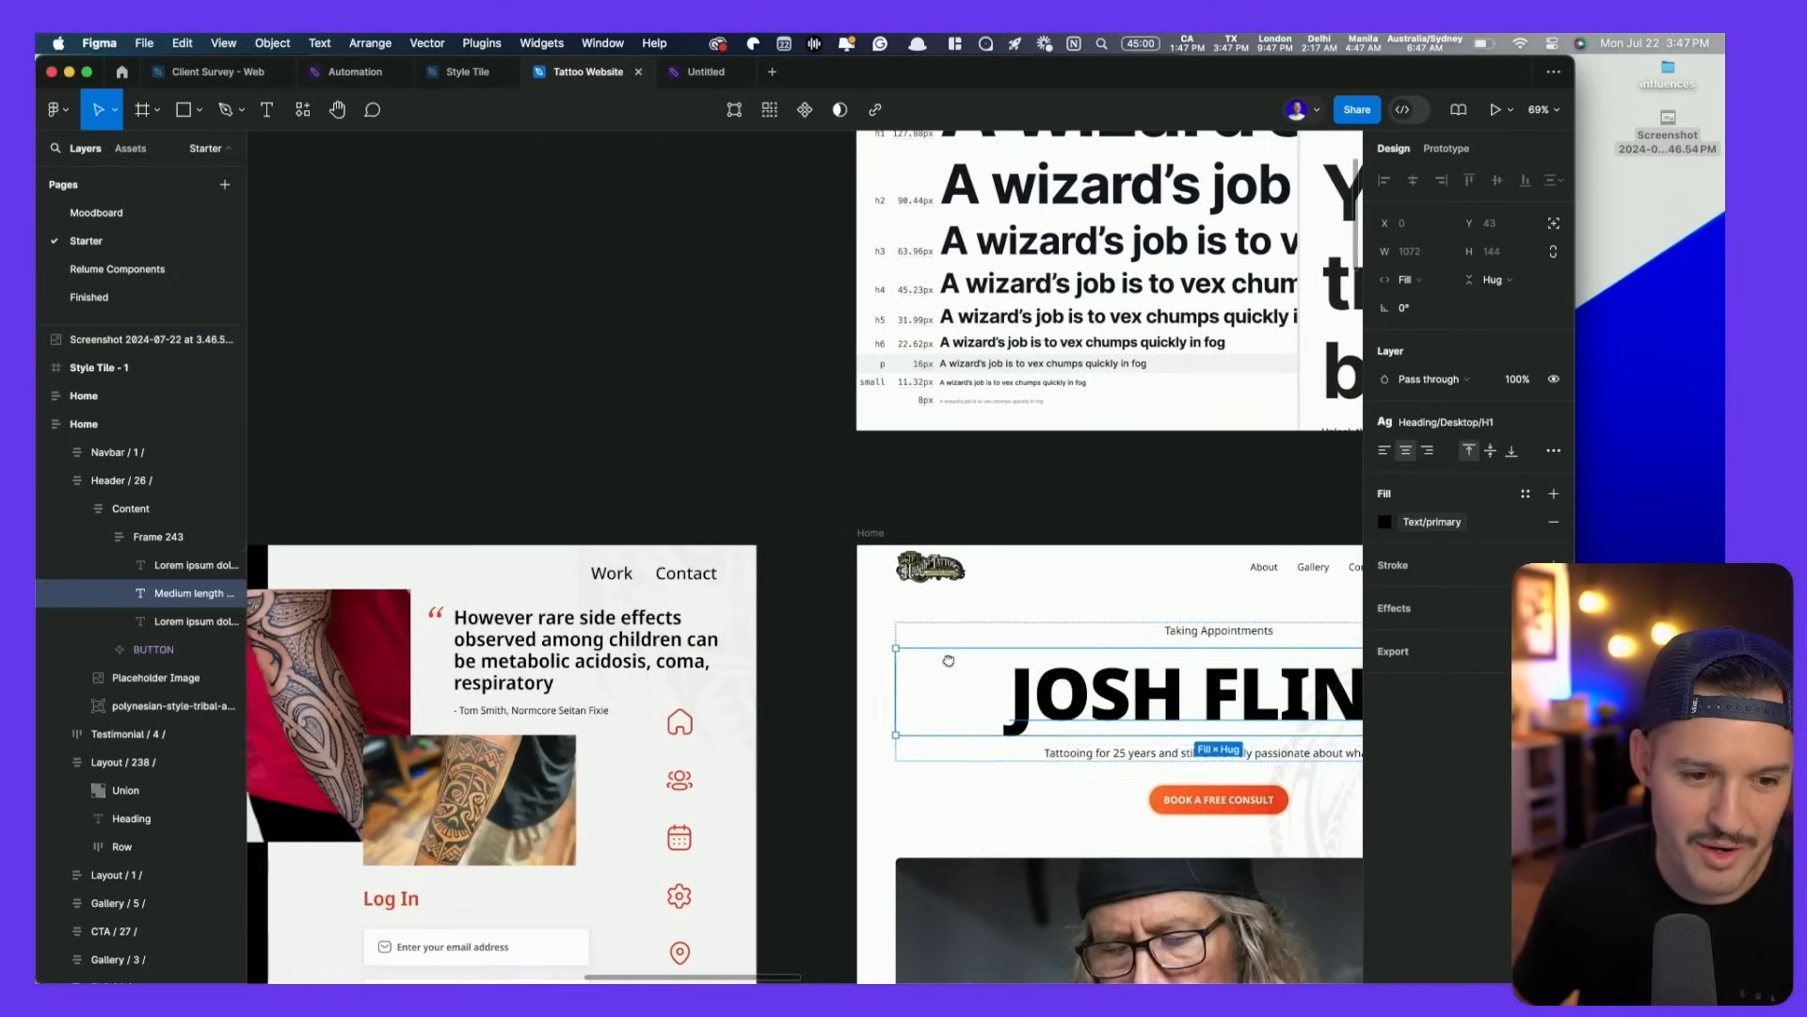
left_click_drag(1085, 703, 481, 232)
left_click_drag(481, 231, 455, 443)
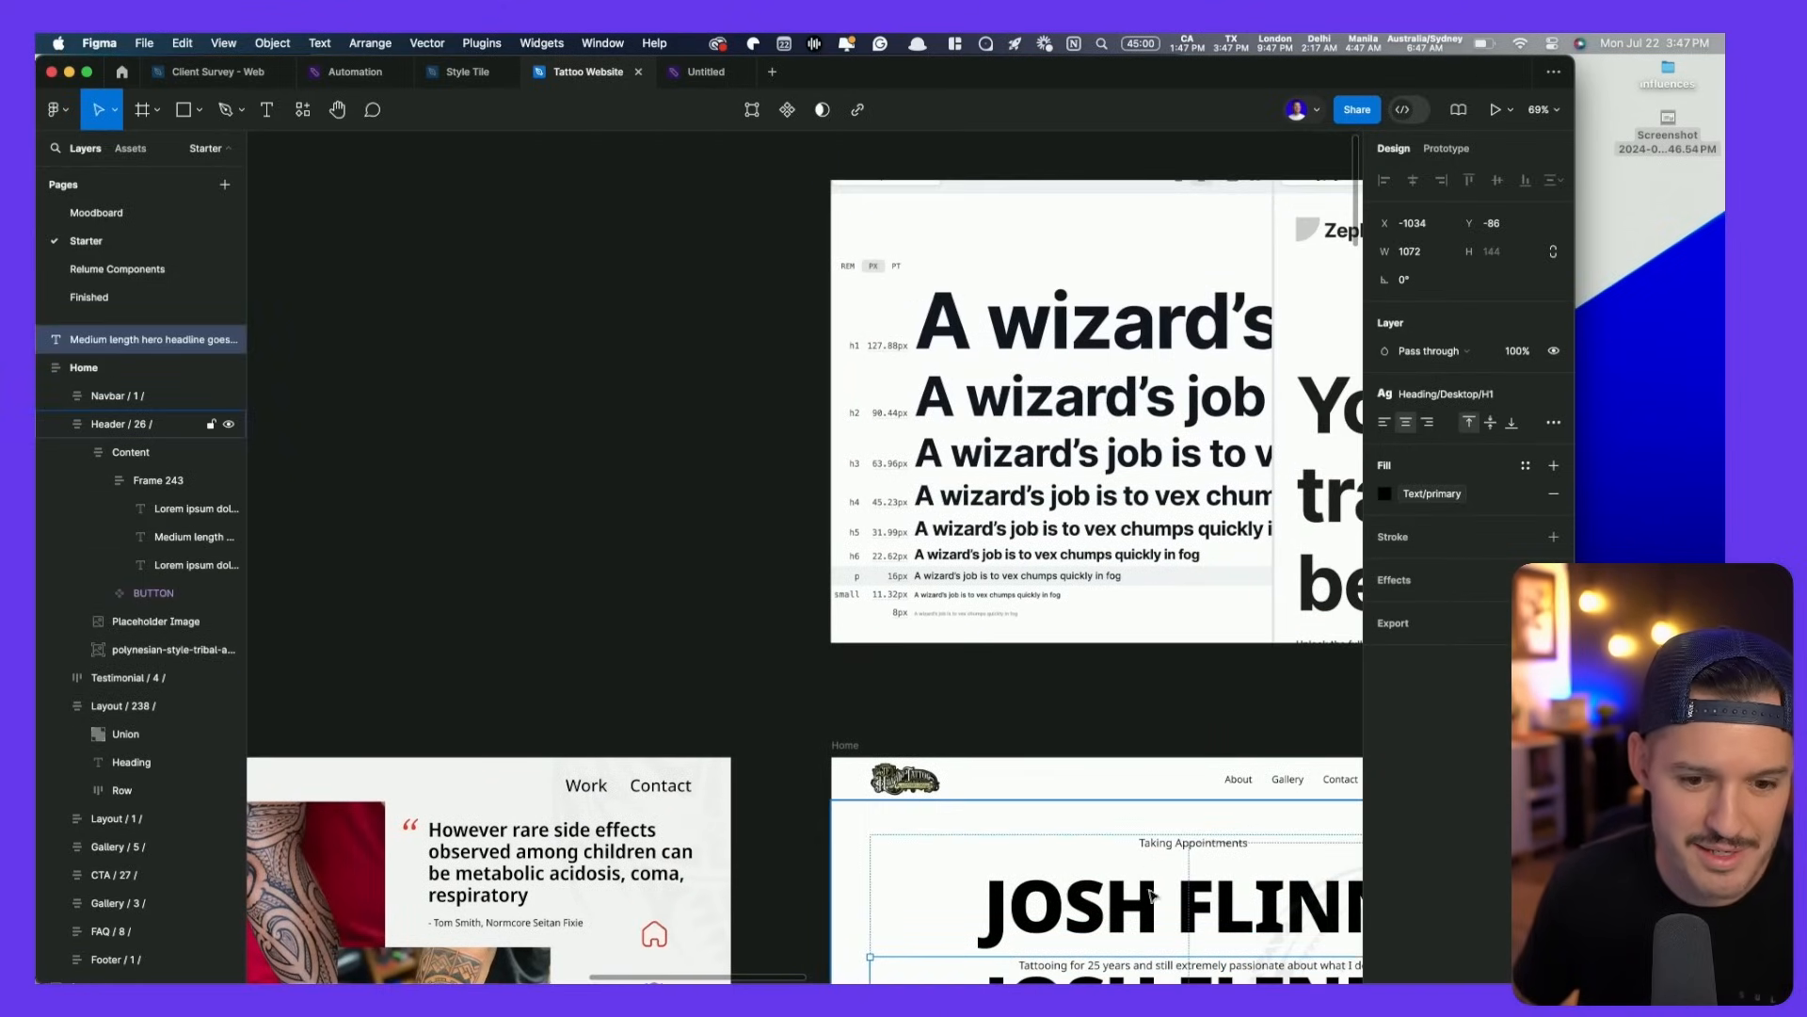
scroll(1111, 864, "down", 3)
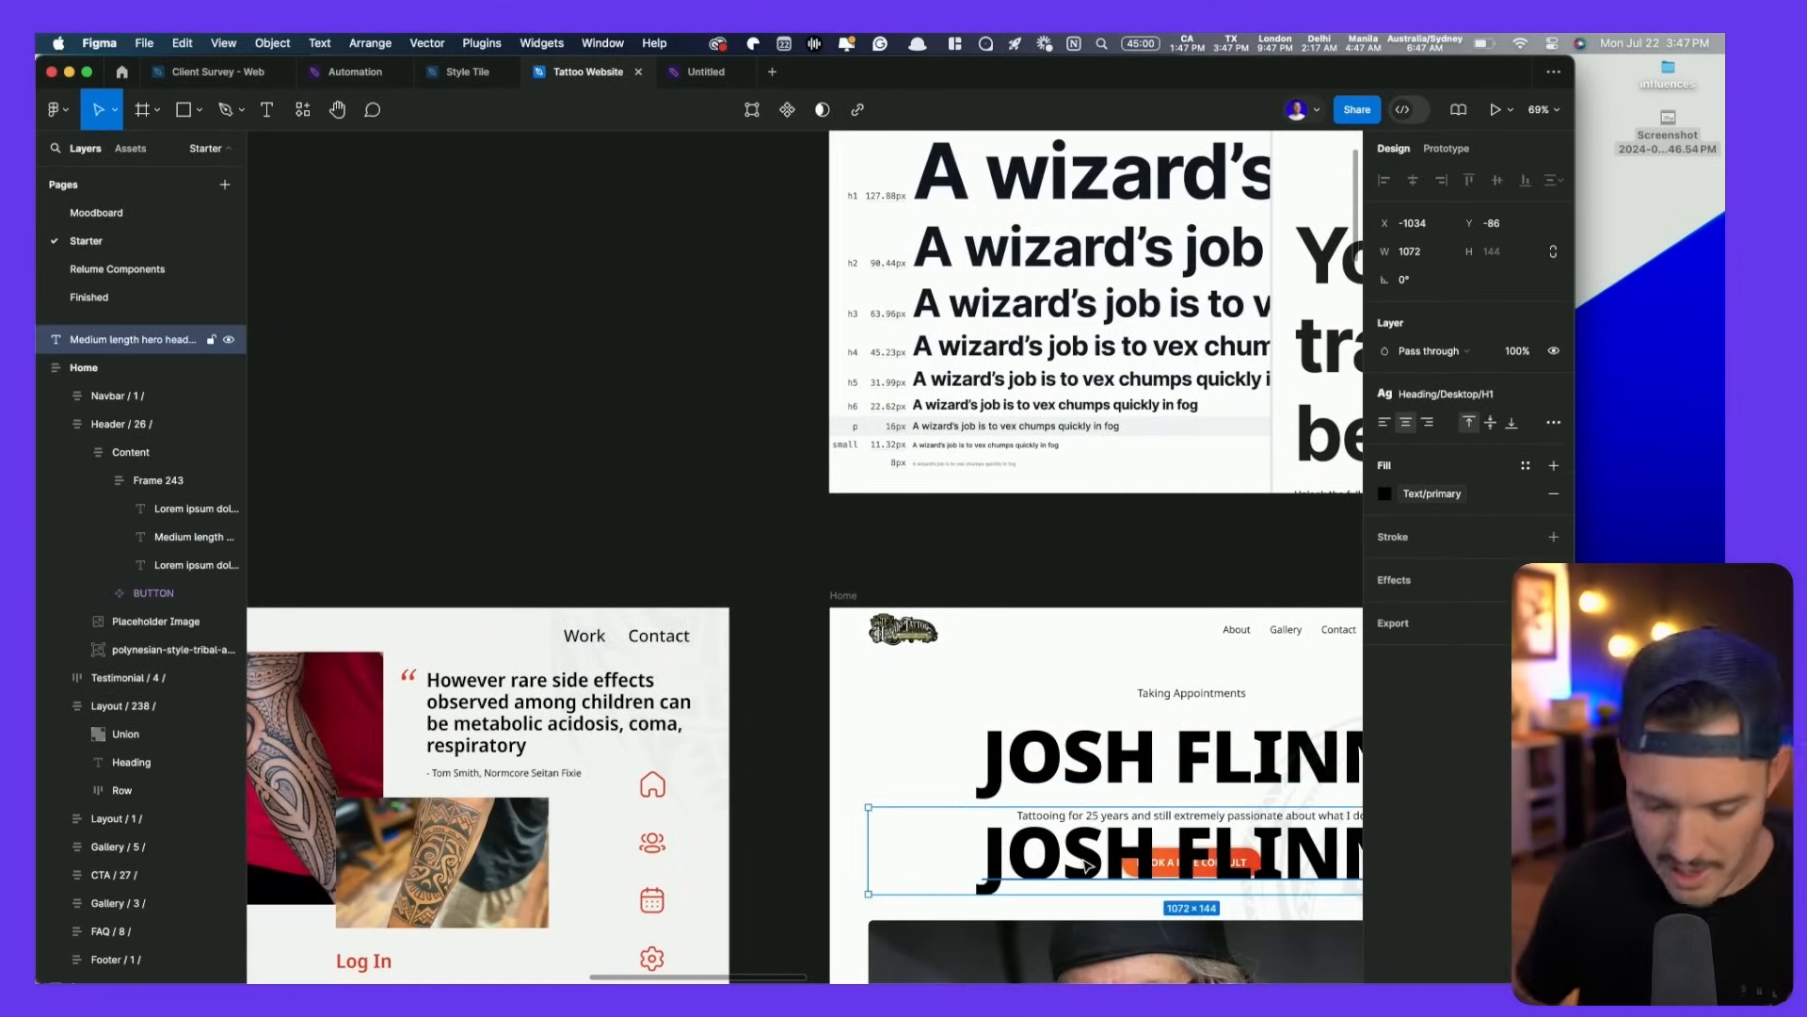
key("Delete")
scroll(602, 367, "up", 3)
scroll(603, 367, "left", 3)
right_click(621, 399)
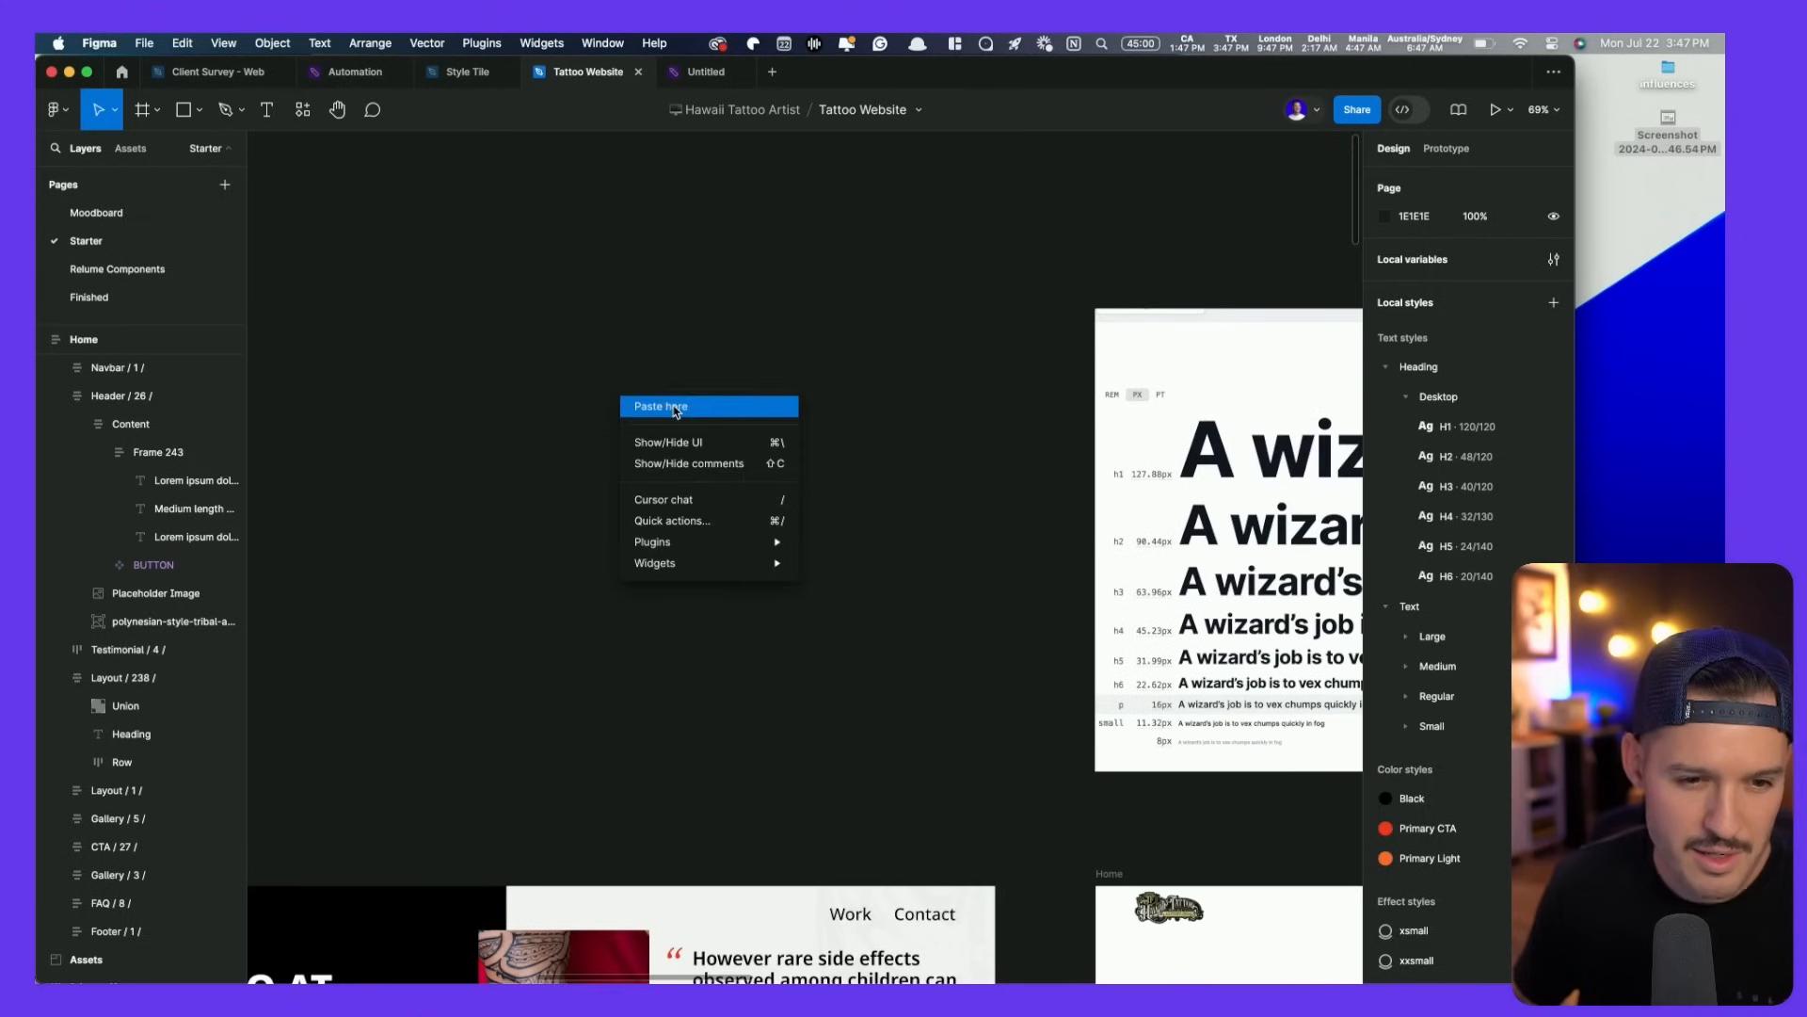
left_click(674, 408)
left_click_drag(678, 415, 466, 389)
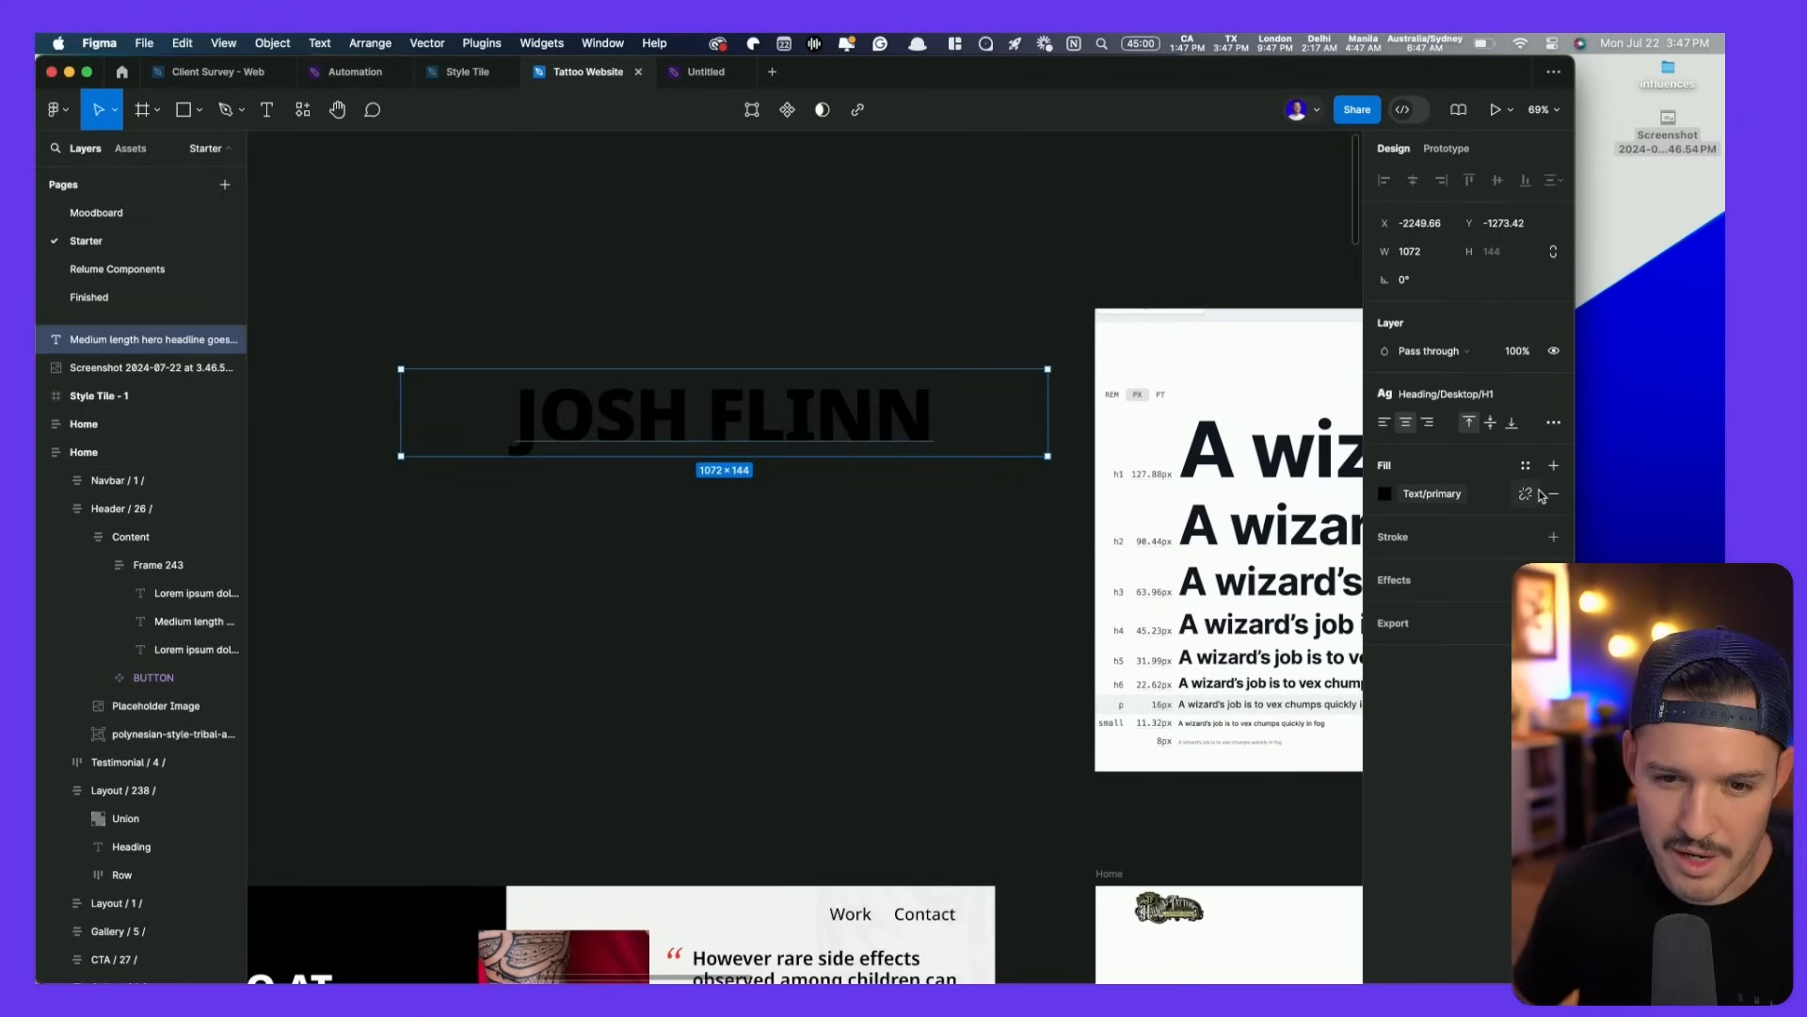
- Maximize the Figma window and bring up the text styles list for the headline
scroll(1221, 481, "up", 5)
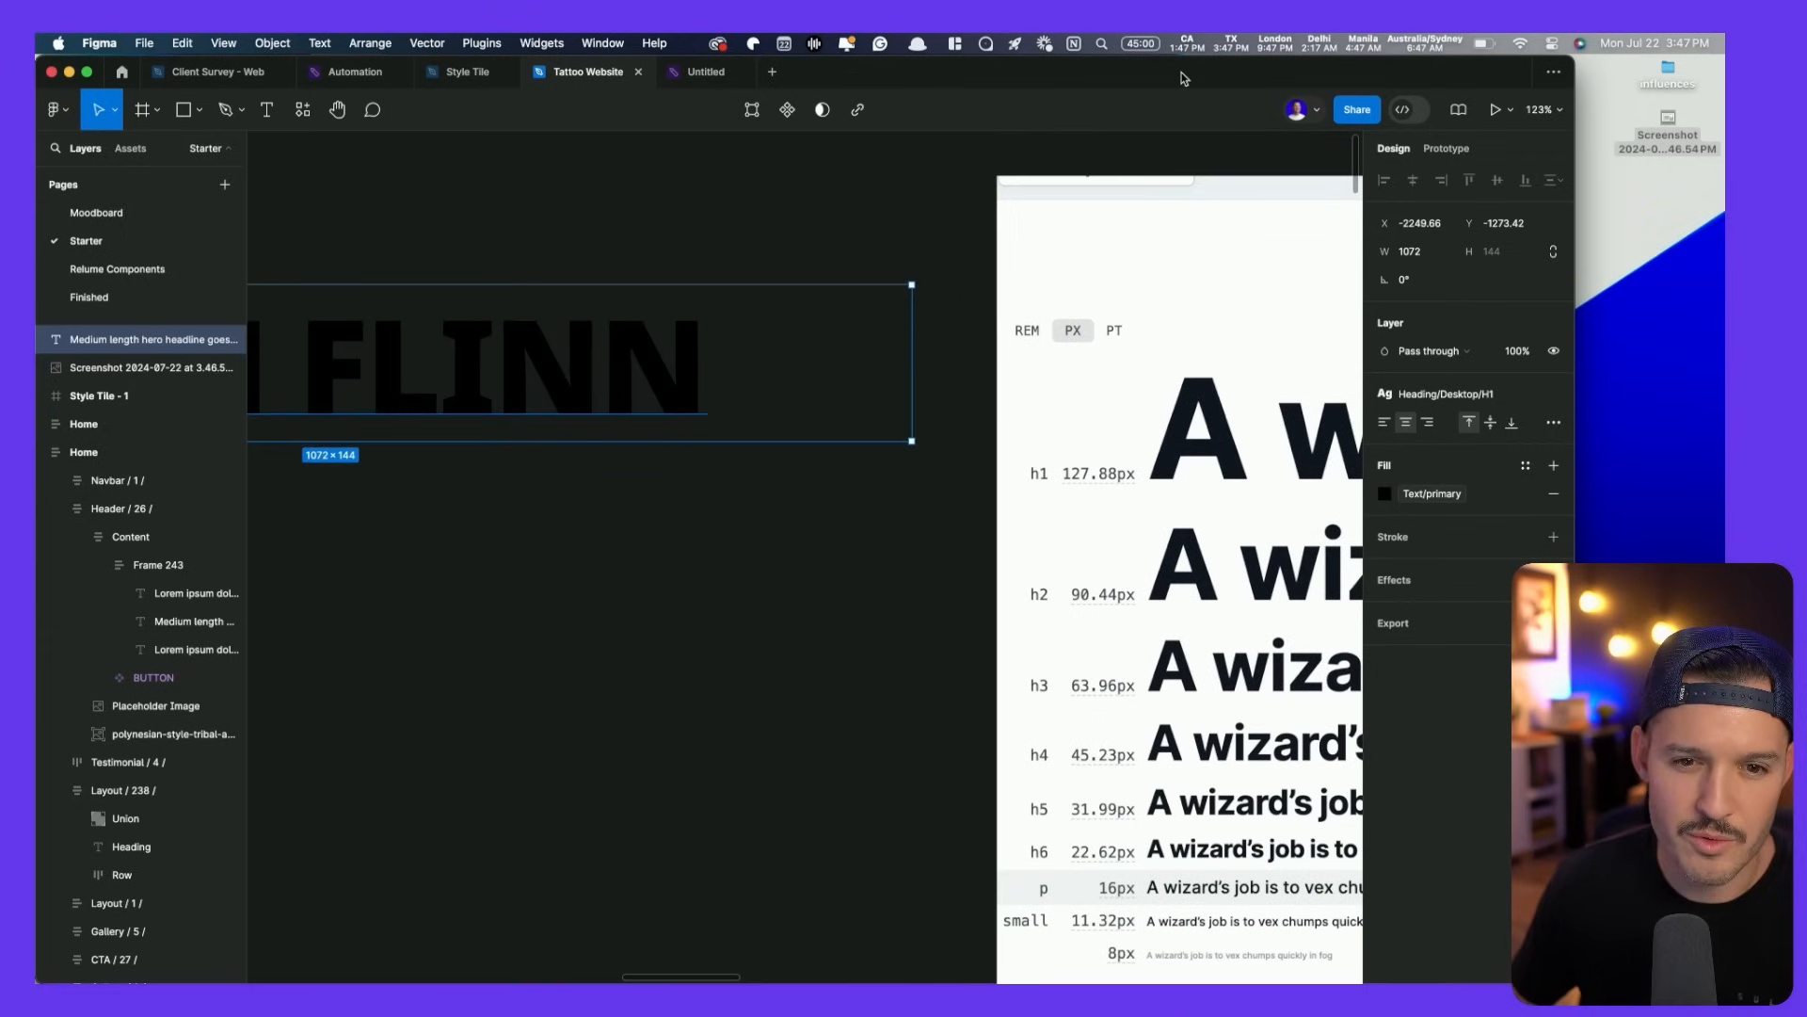
double_click(1185, 79)
scroll(684, 467, "right", 5)
scroll(684, 467, "down", 1)
left_click_drag(684, 467, 1175, 473)
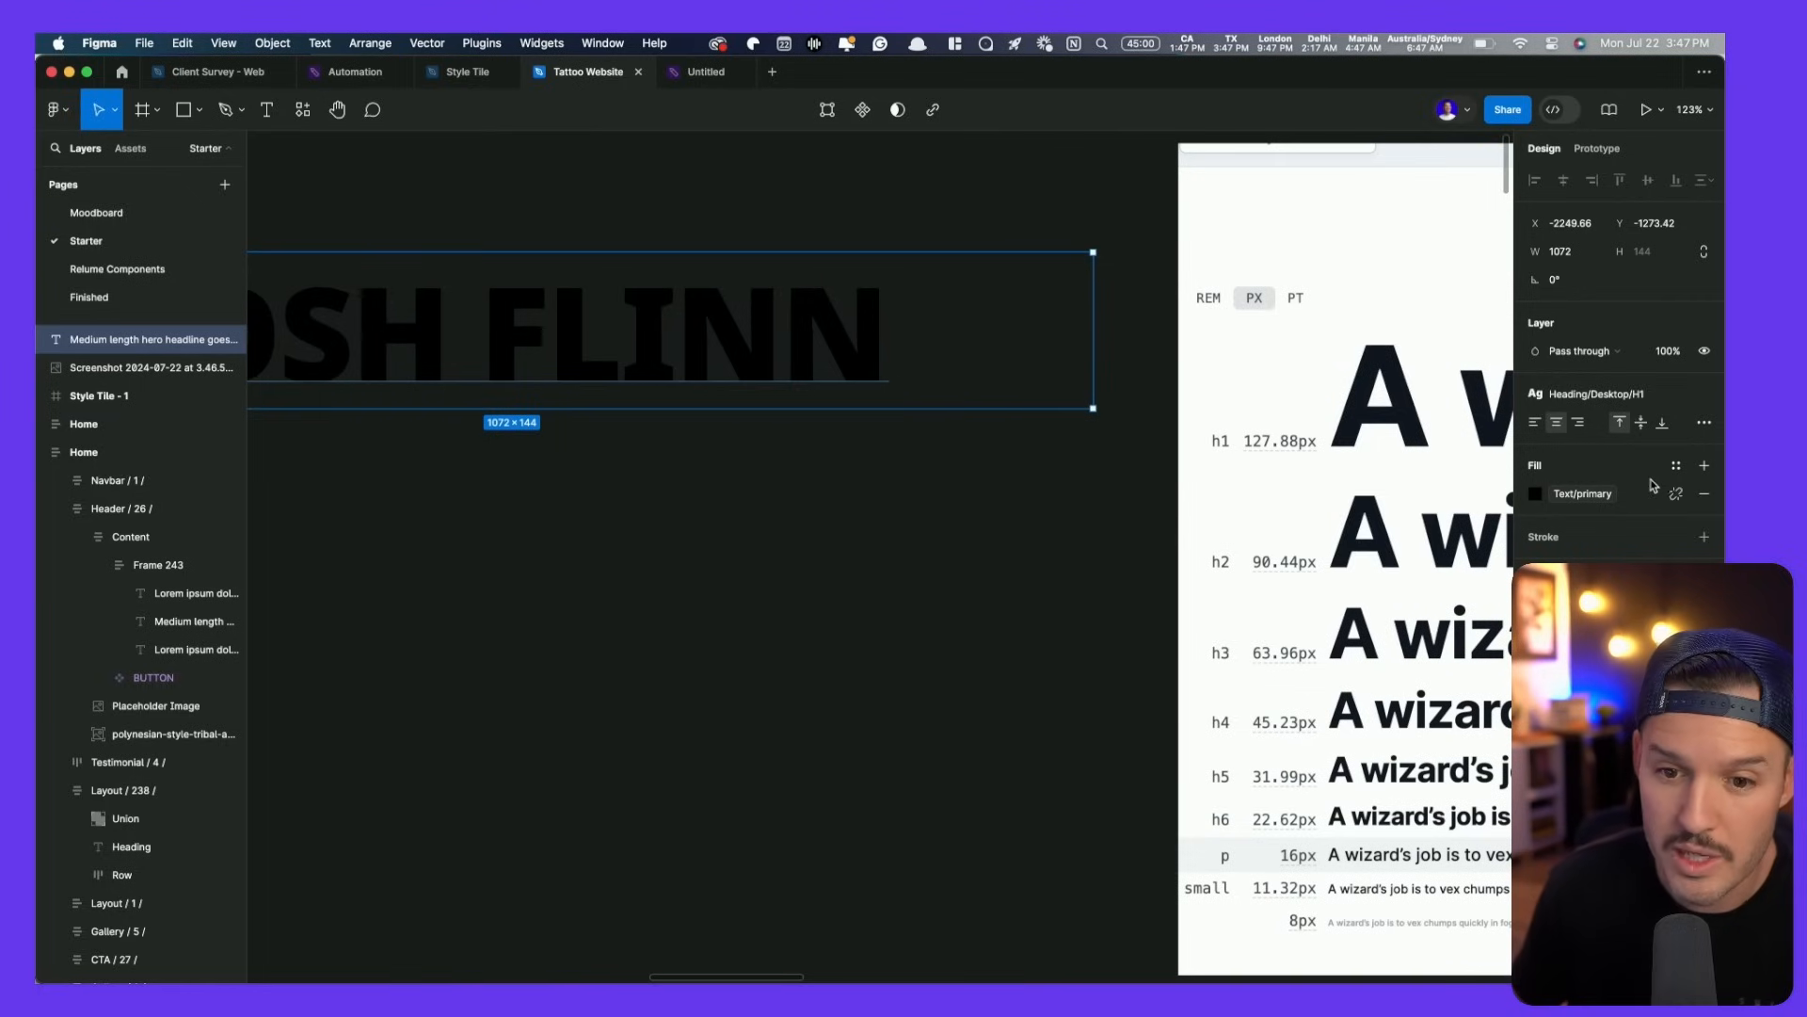
left_click(1642, 396)
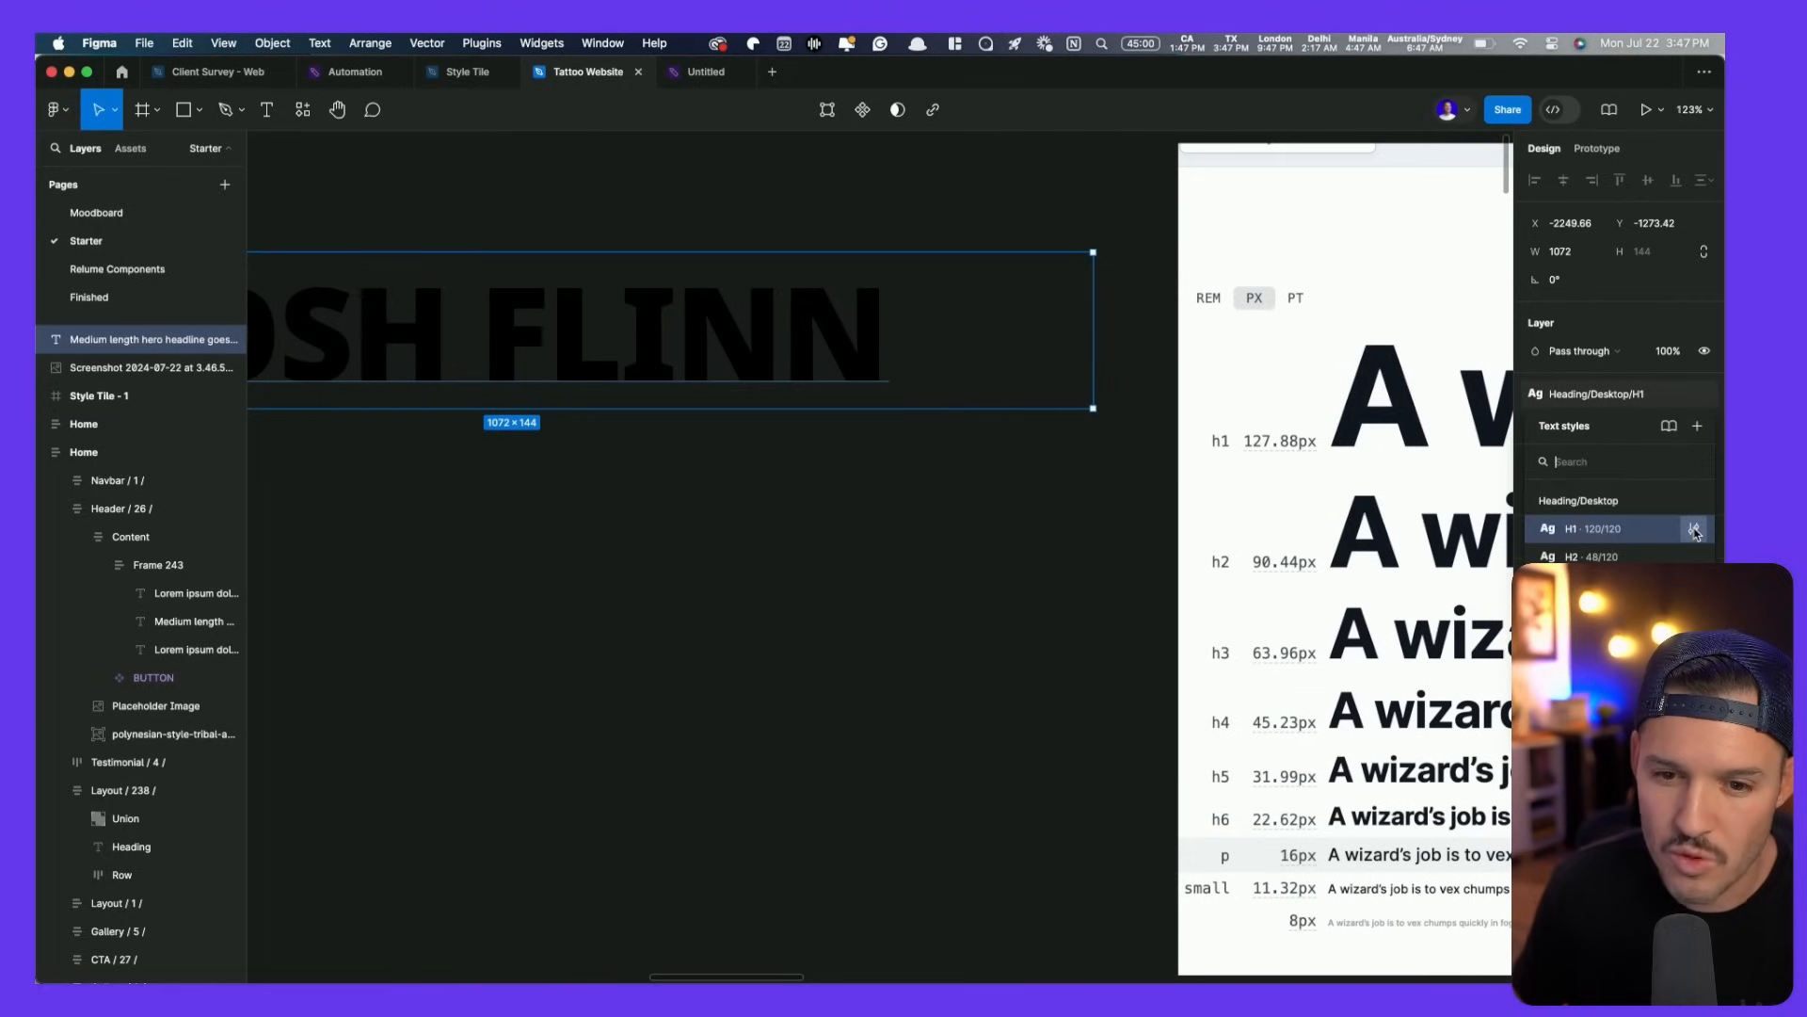
- Raise the H1 text style's font size to 128
left_click(1695, 530)
left_click(1439, 825)
key("Up")
key("Up")
key("Up")
key("Up")
key("Up")
key("Up")
key("Up")
key("Up")
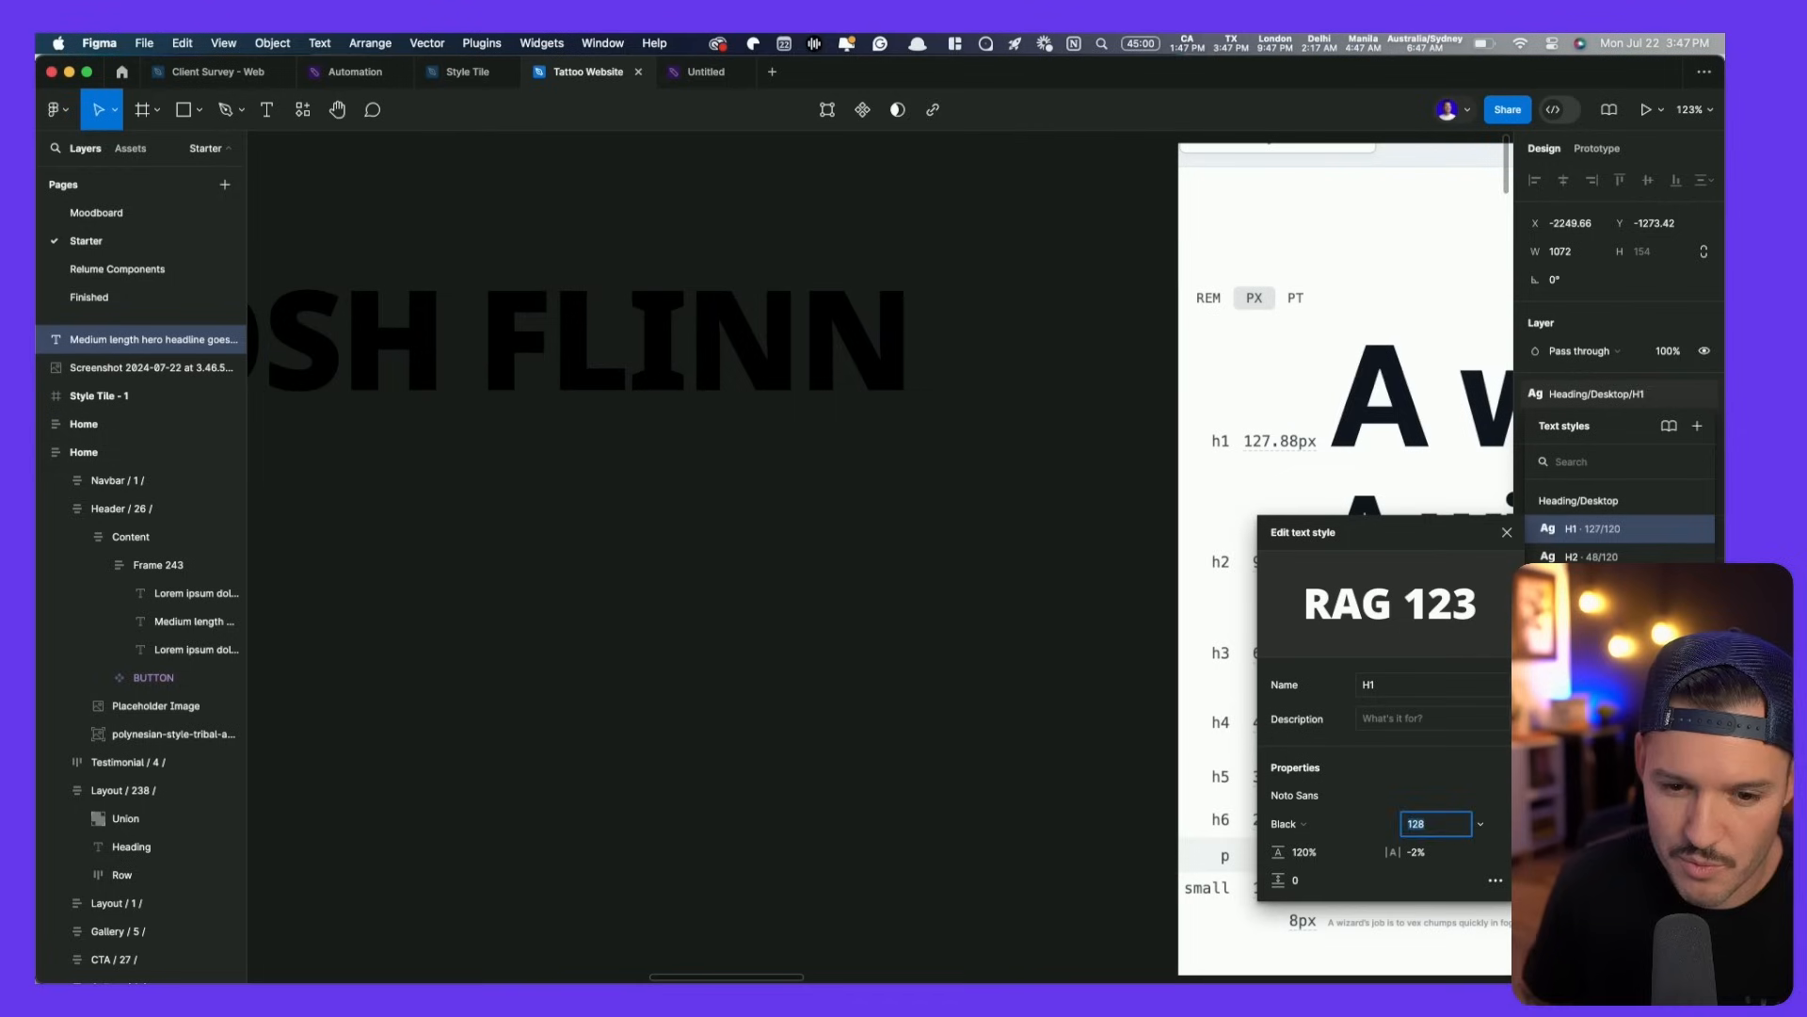
key("Tab")
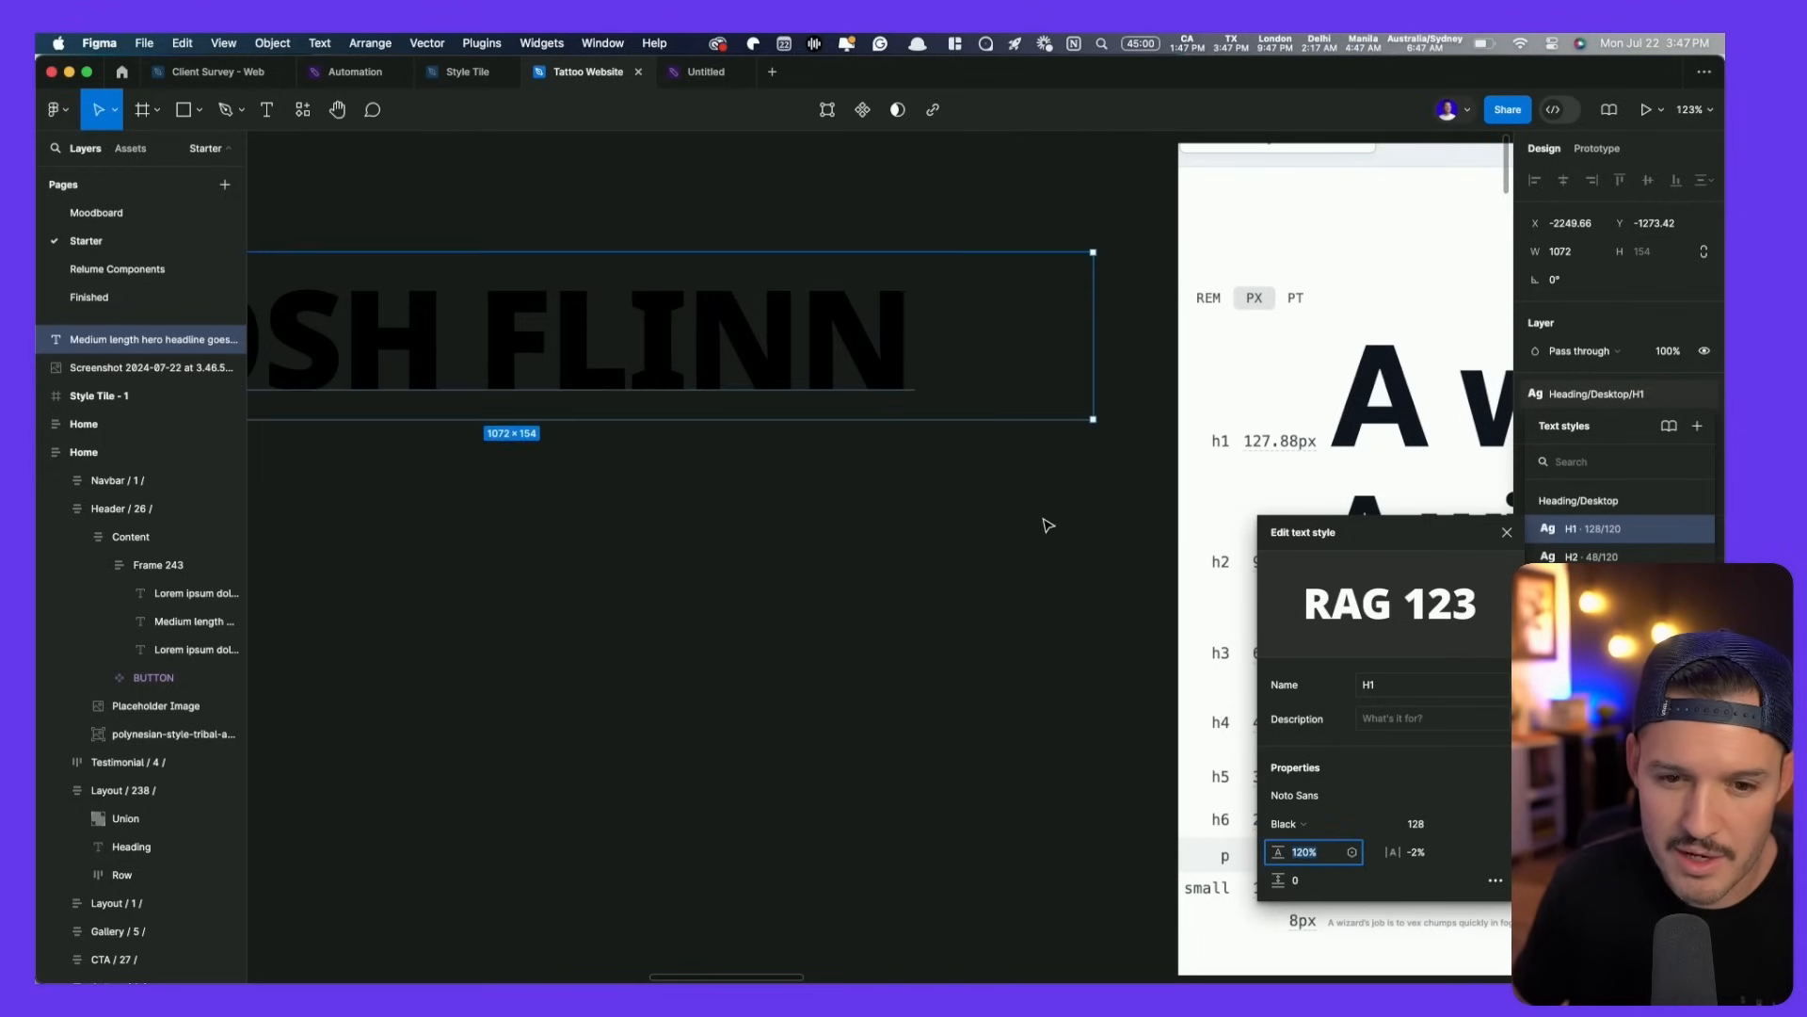
key("Escape")
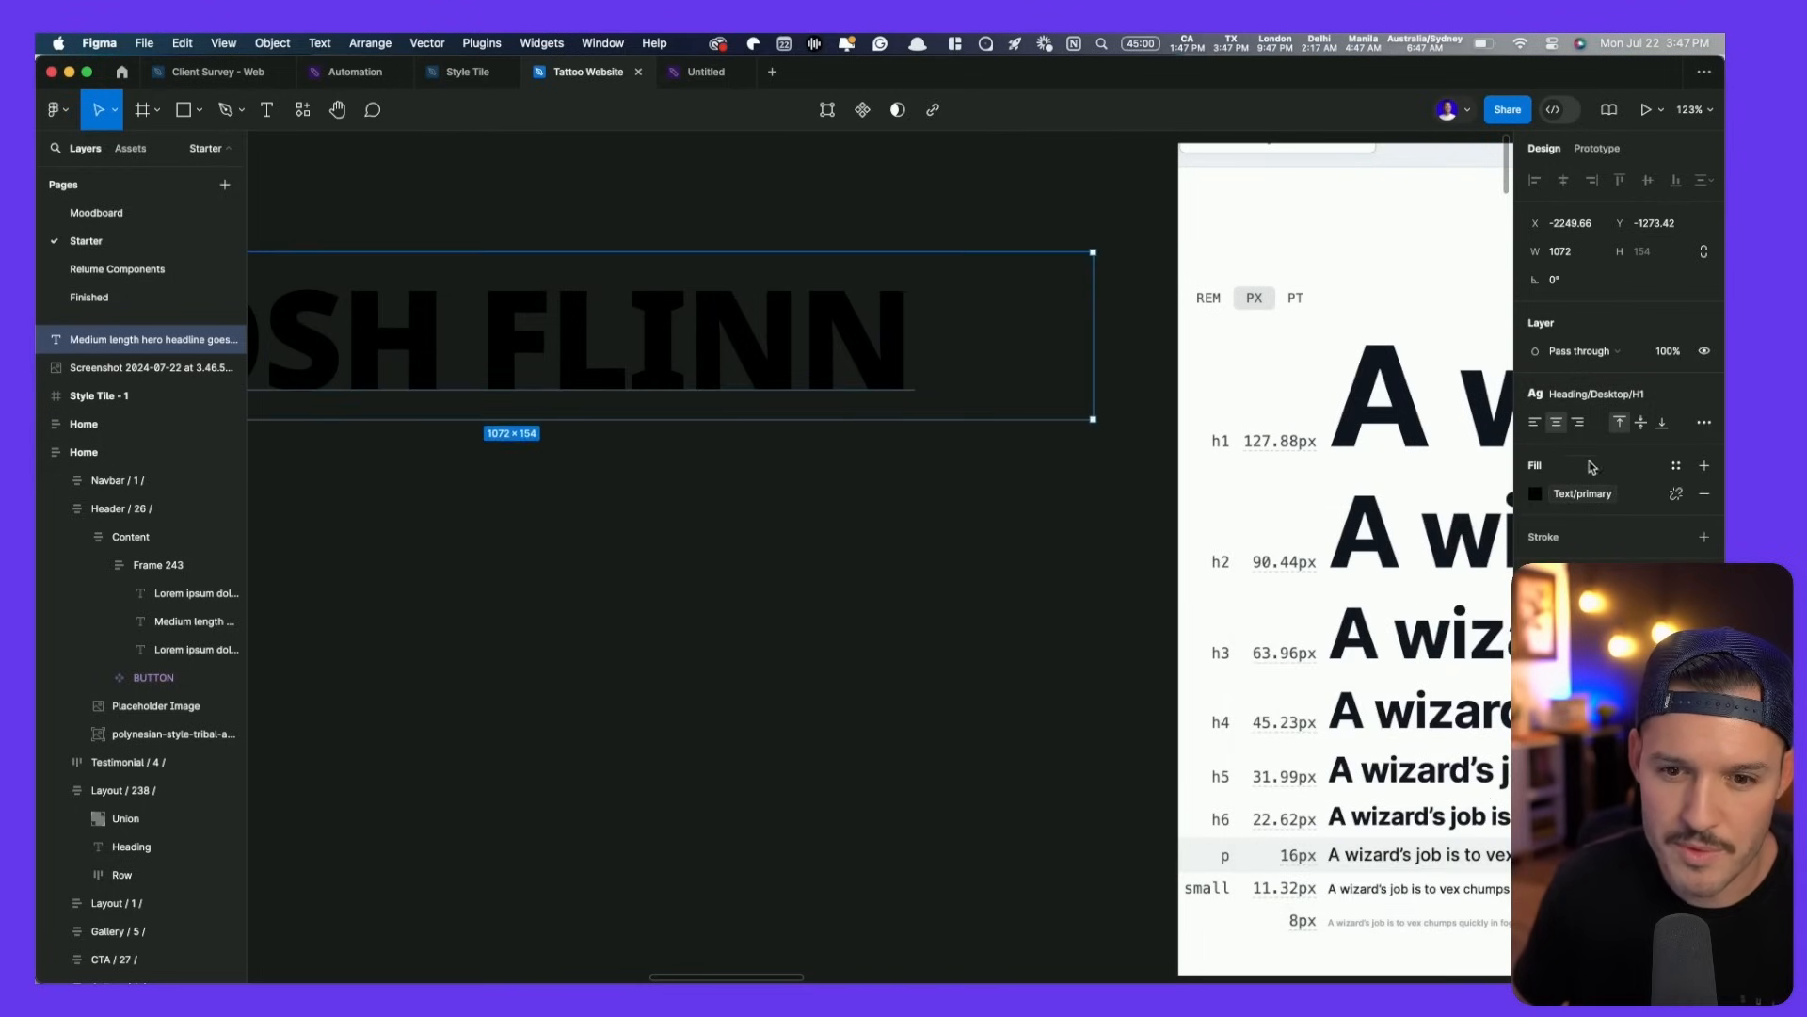
left_click(806, 391)
left_click_drag(807, 391, 799, 629)
left_click(1640, 399)
left_click(1623, 555)
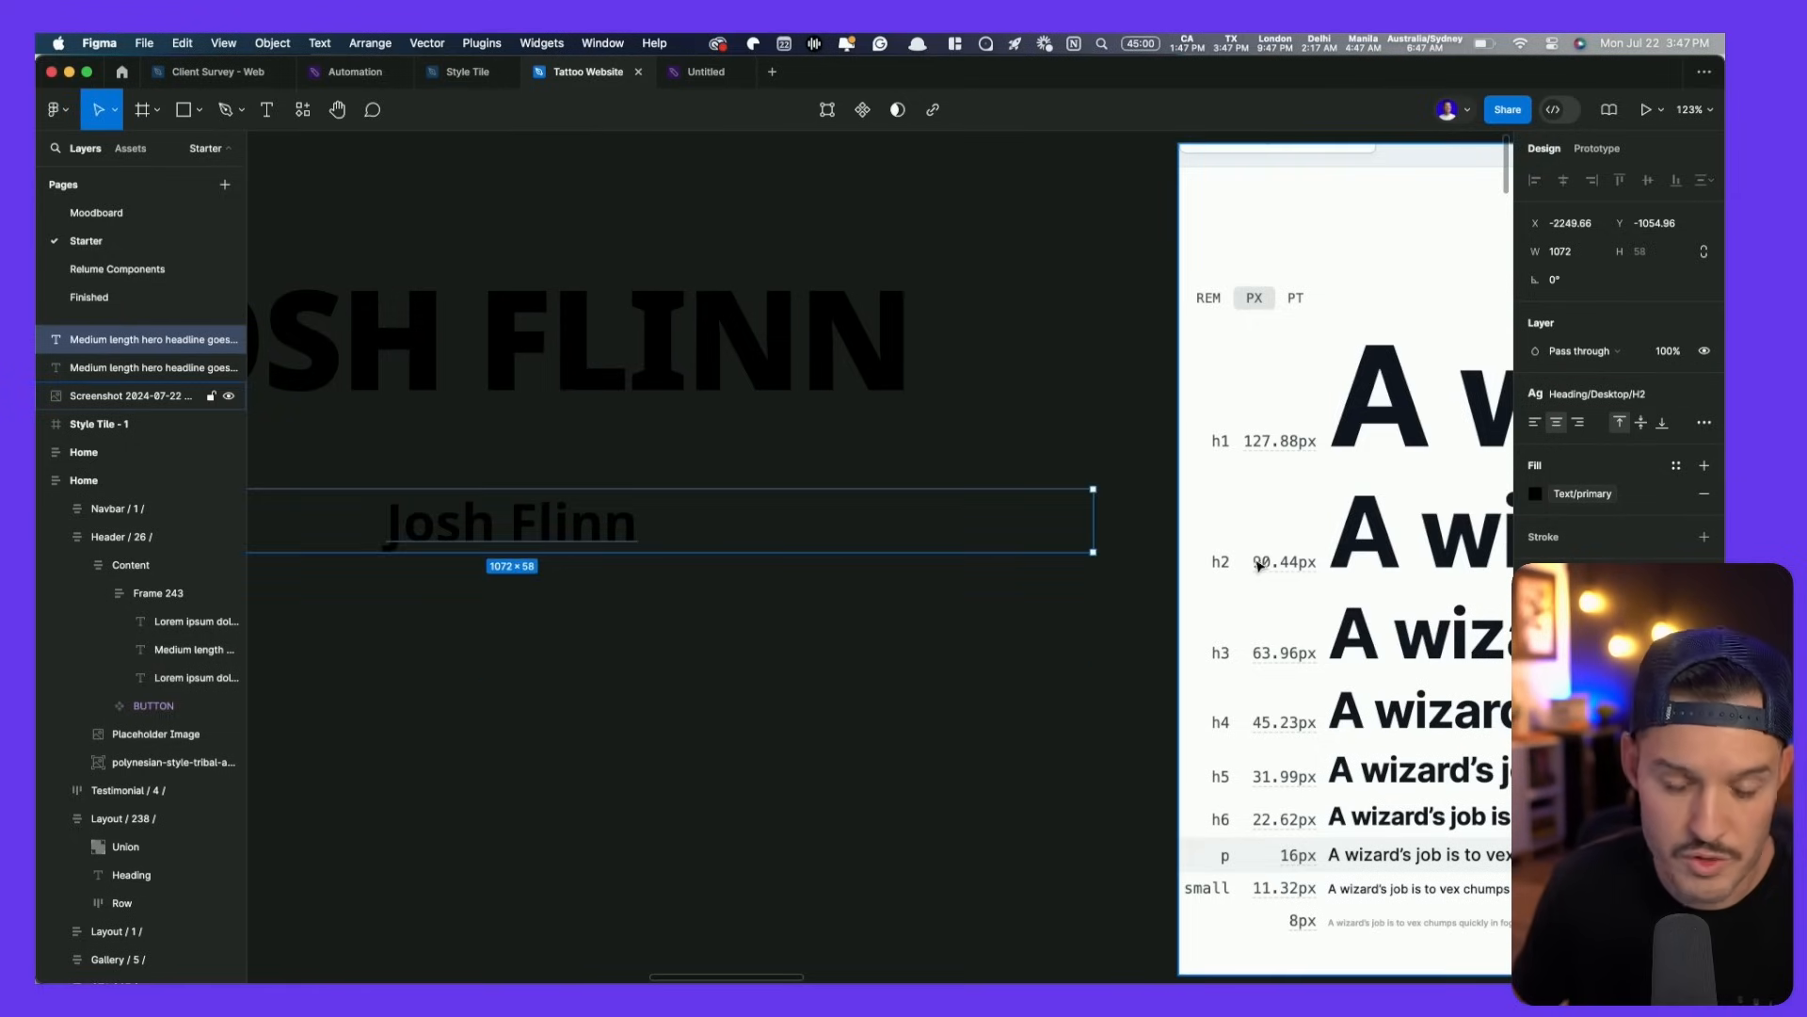
left_click(1639, 400)
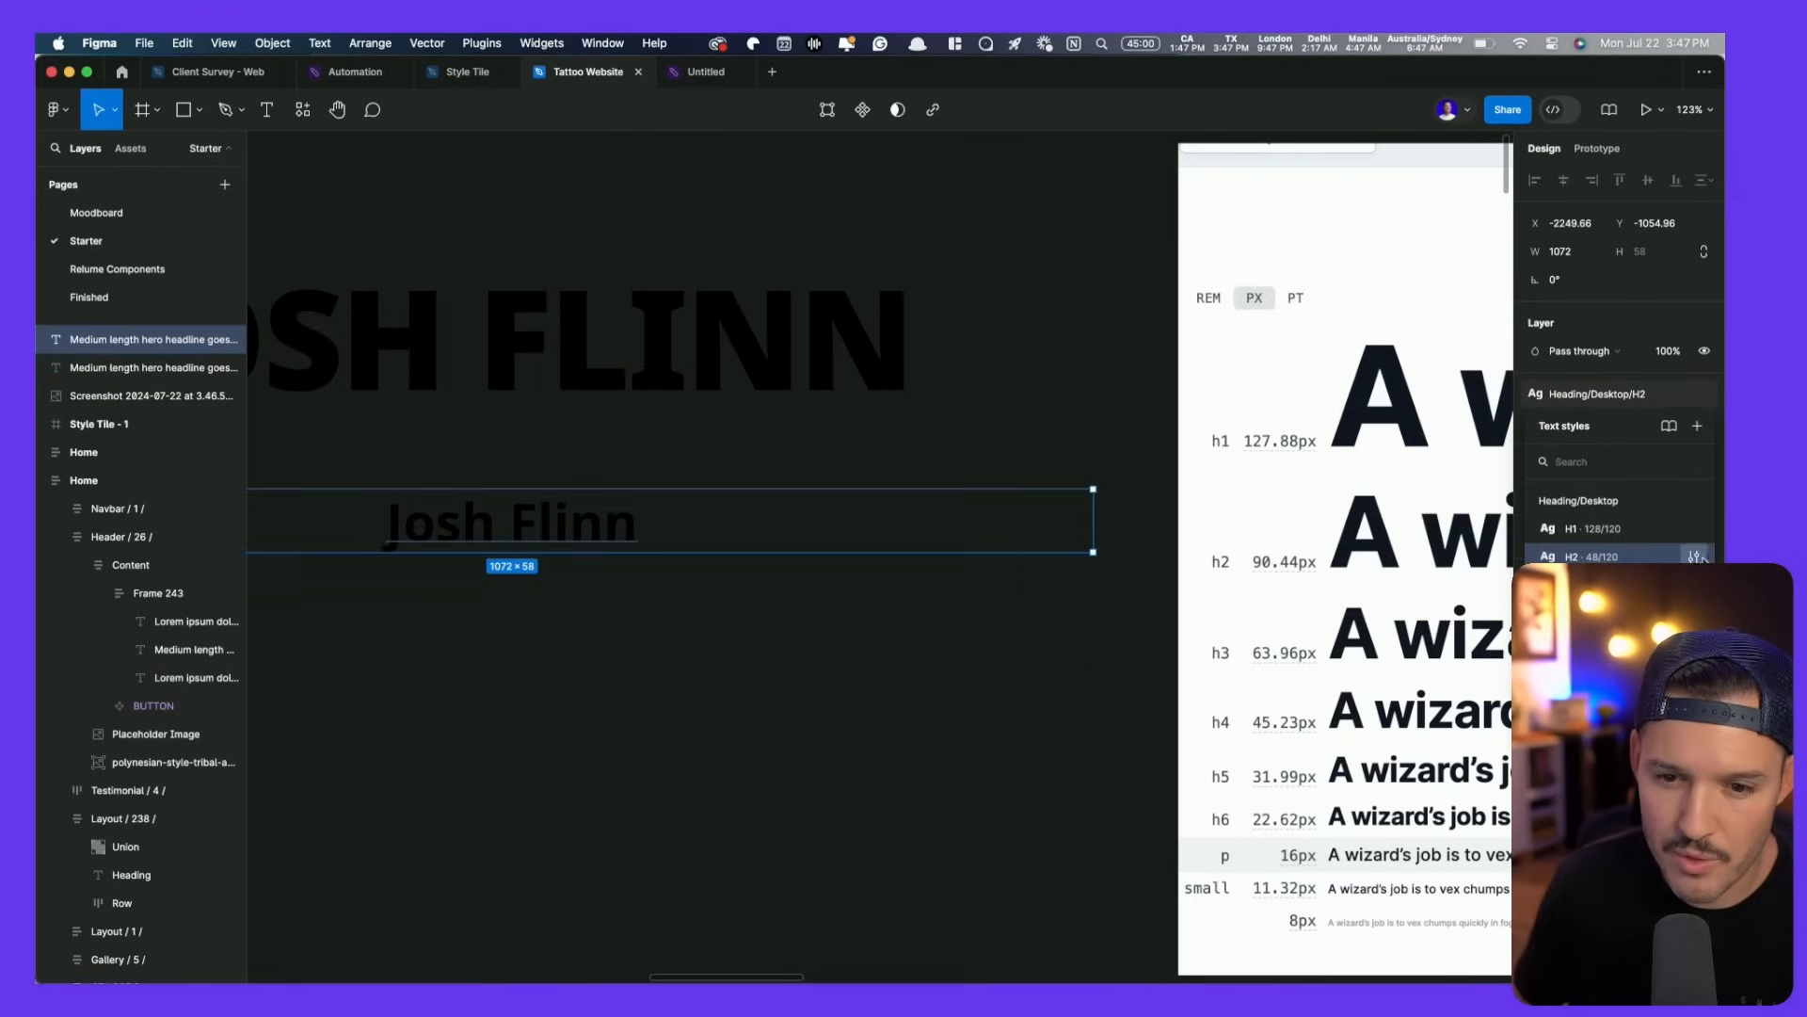
left_click(1700, 556)
left_click(1438, 863)
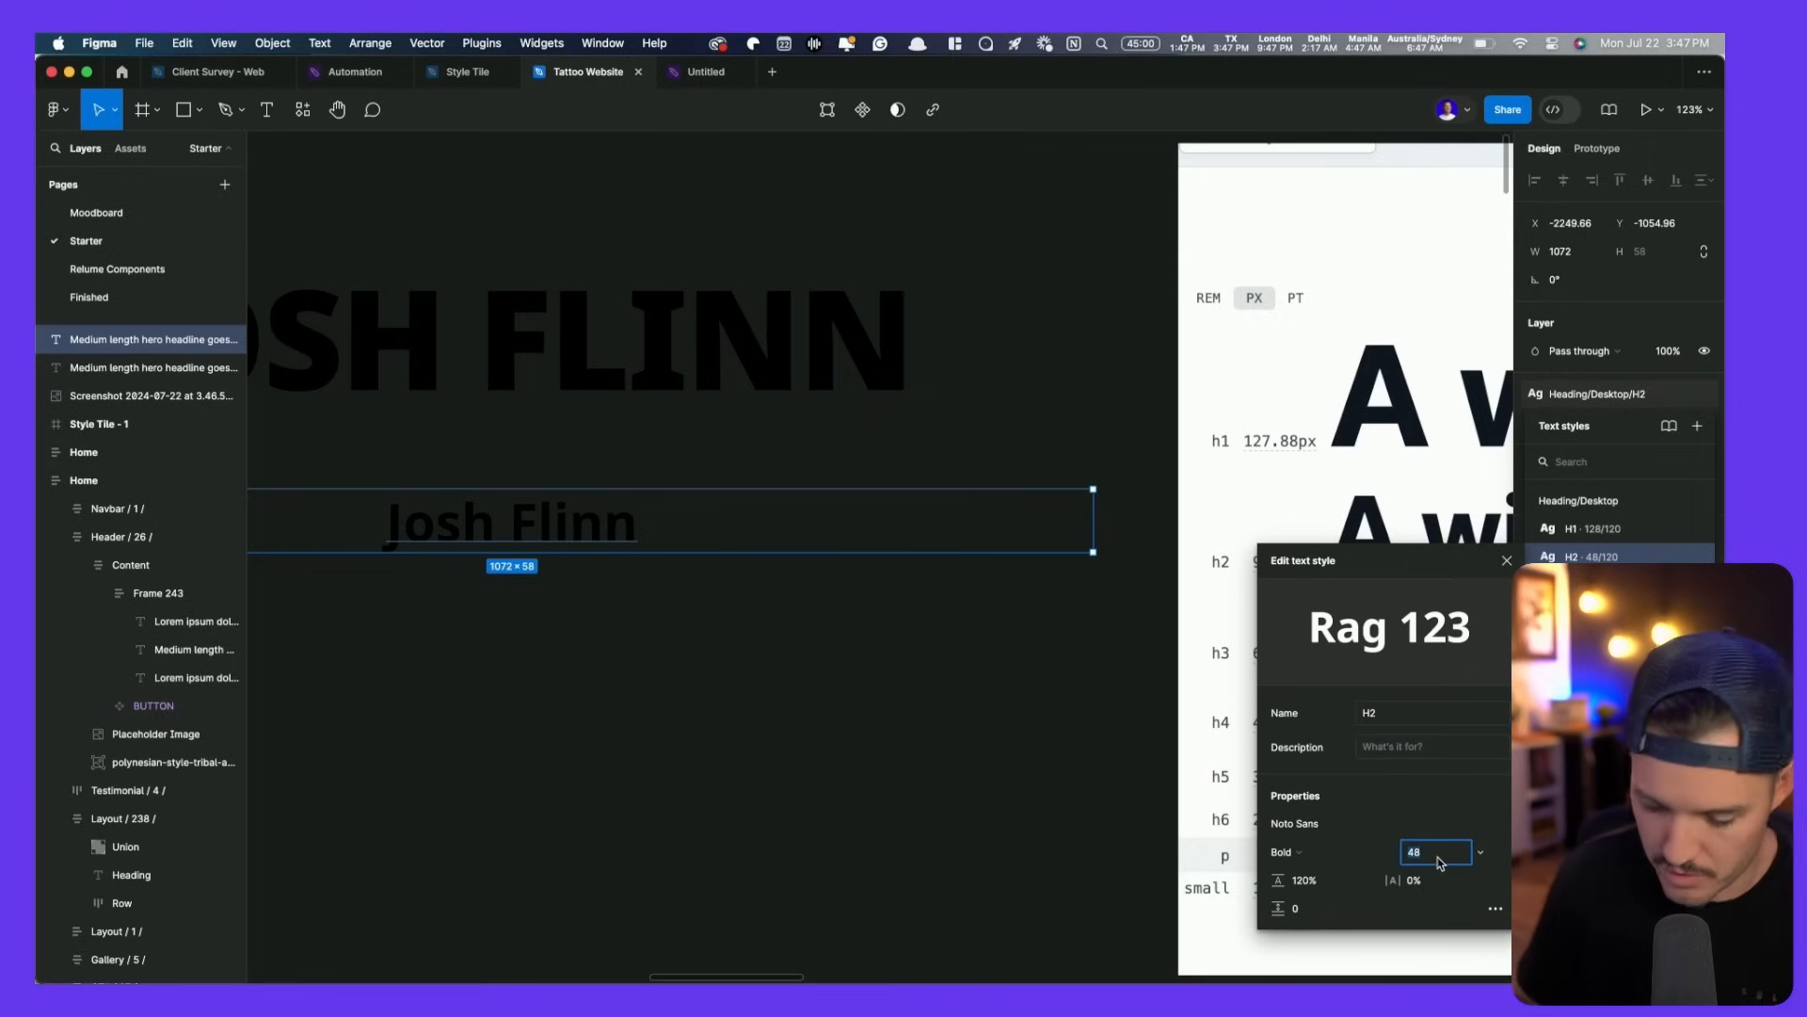
key("Return")
key("Escape")
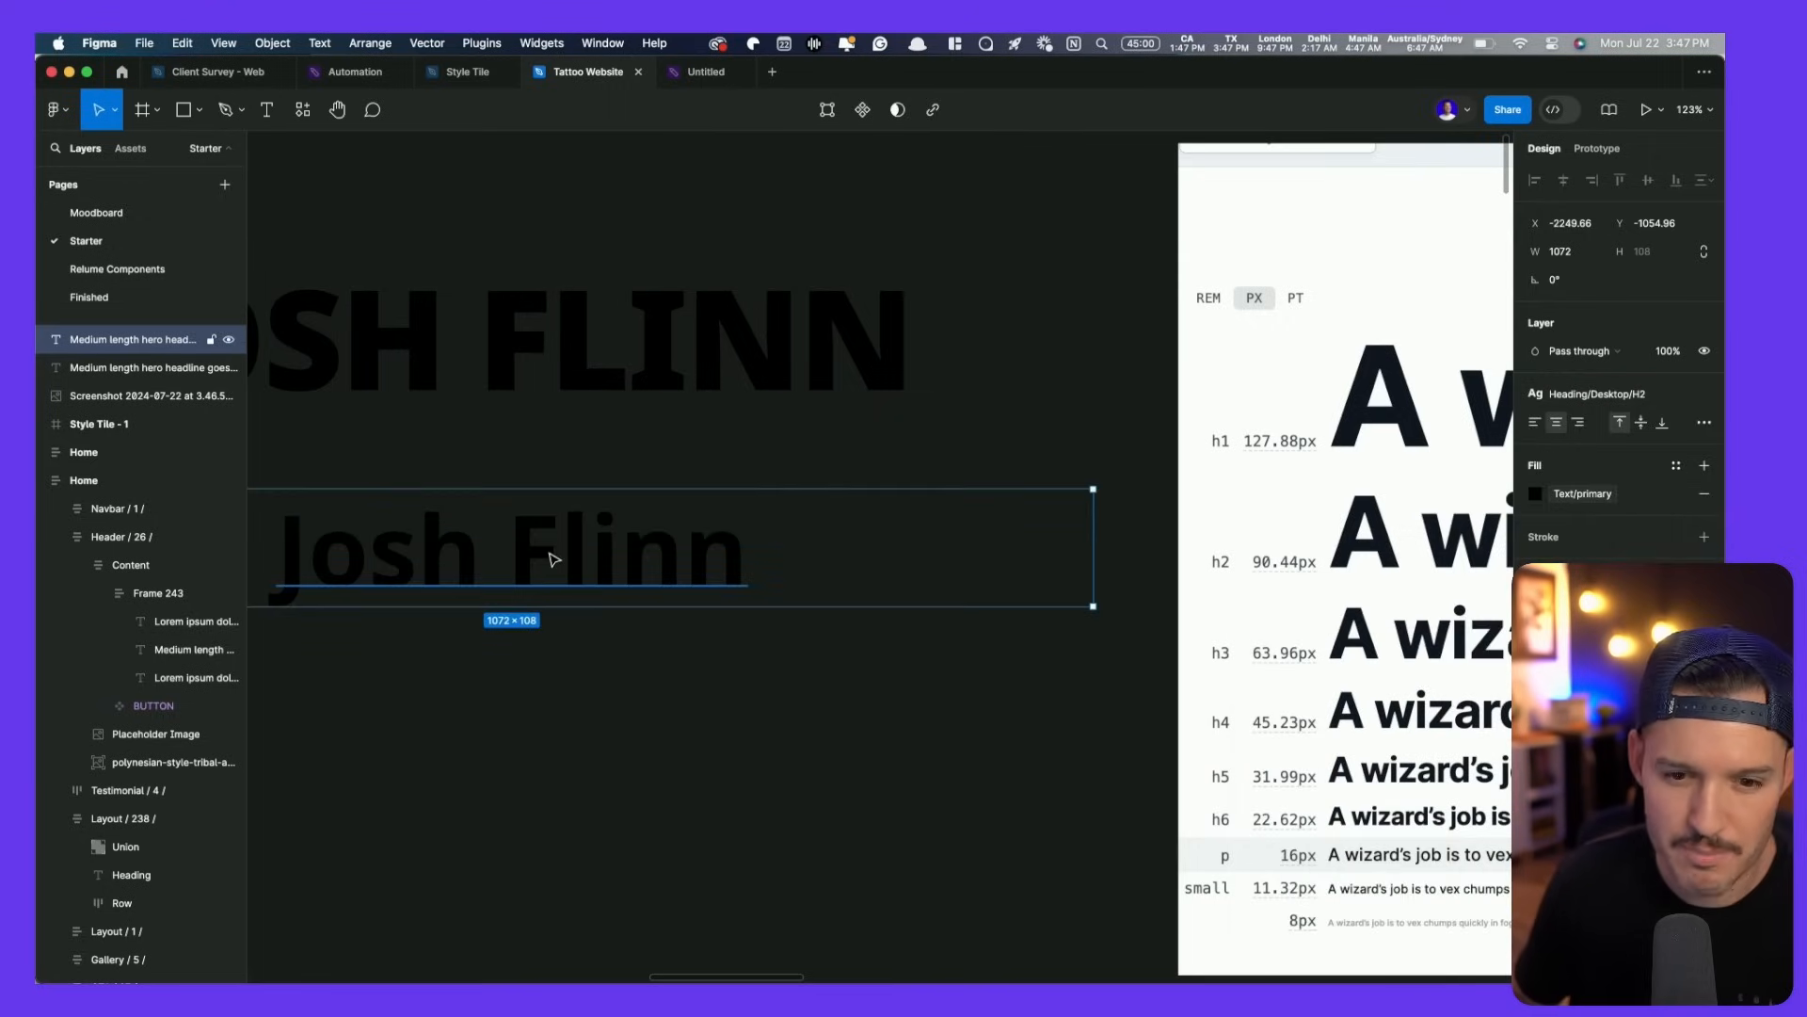
- Make the H2 text style ExtraBold and all uppercase
left_click(1635, 399)
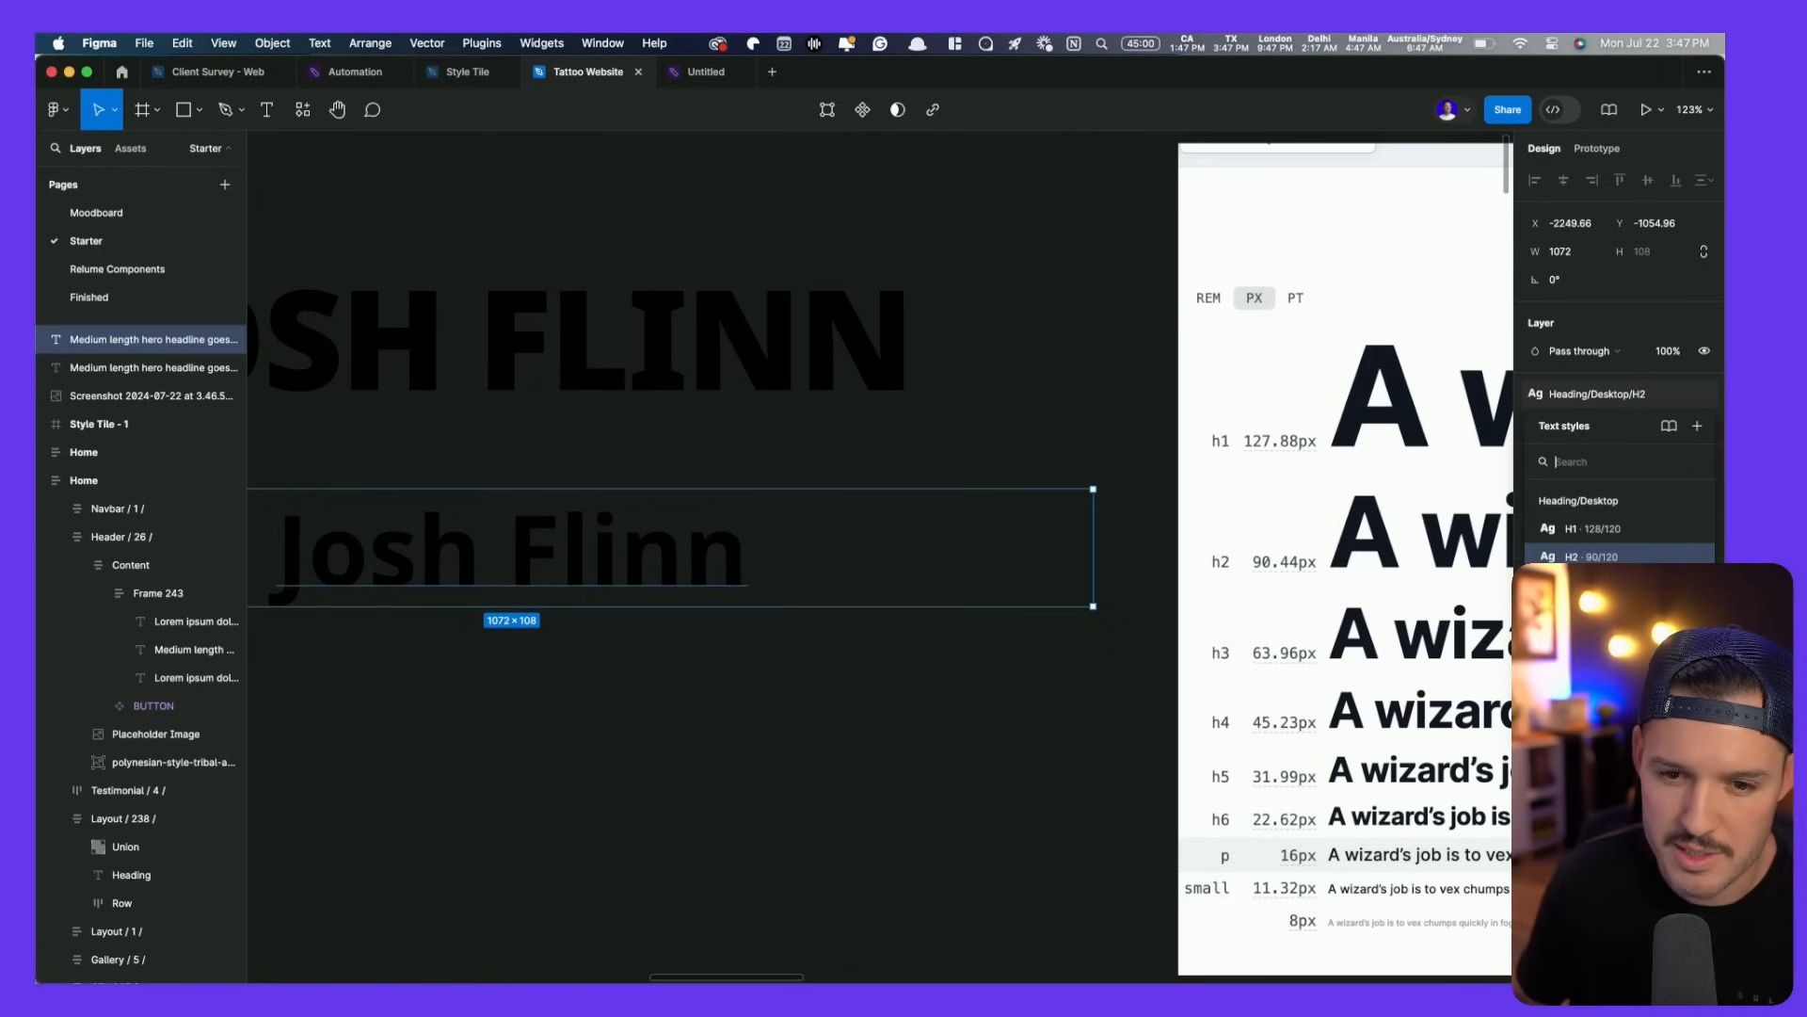
left_click(1695, 556)
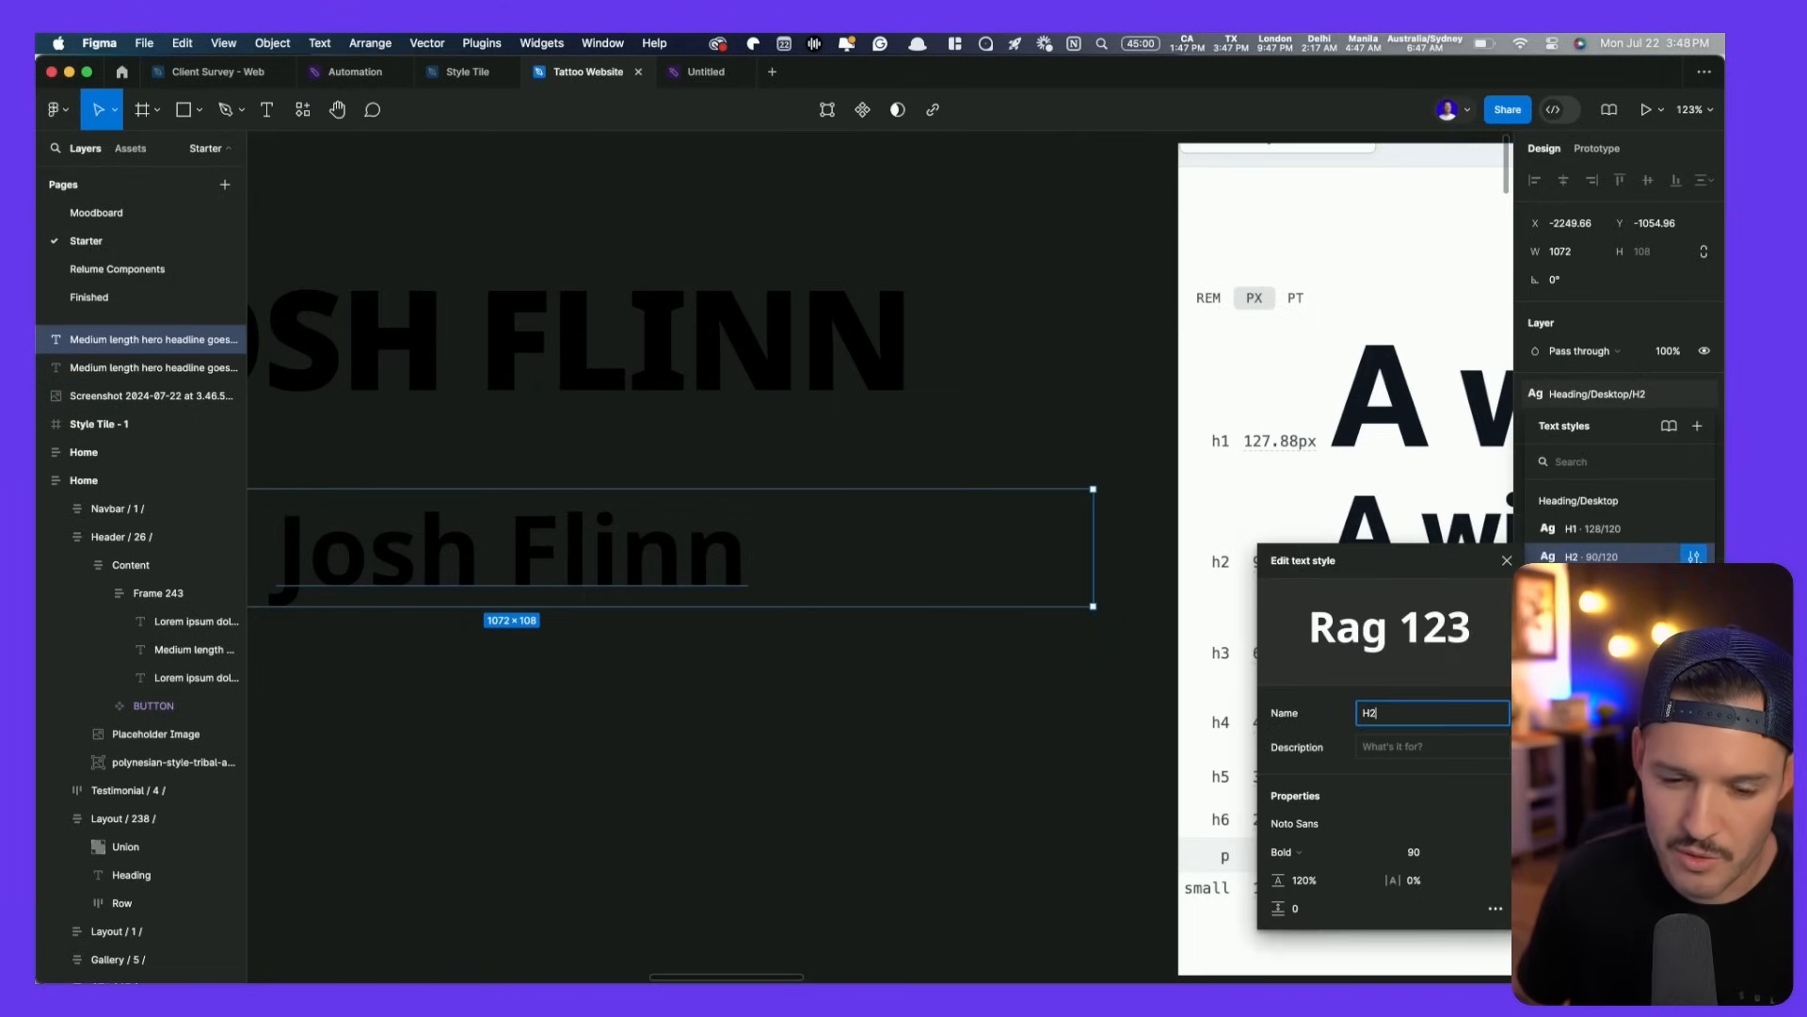
left_click(1352, 851)
left_click(1325, 912)
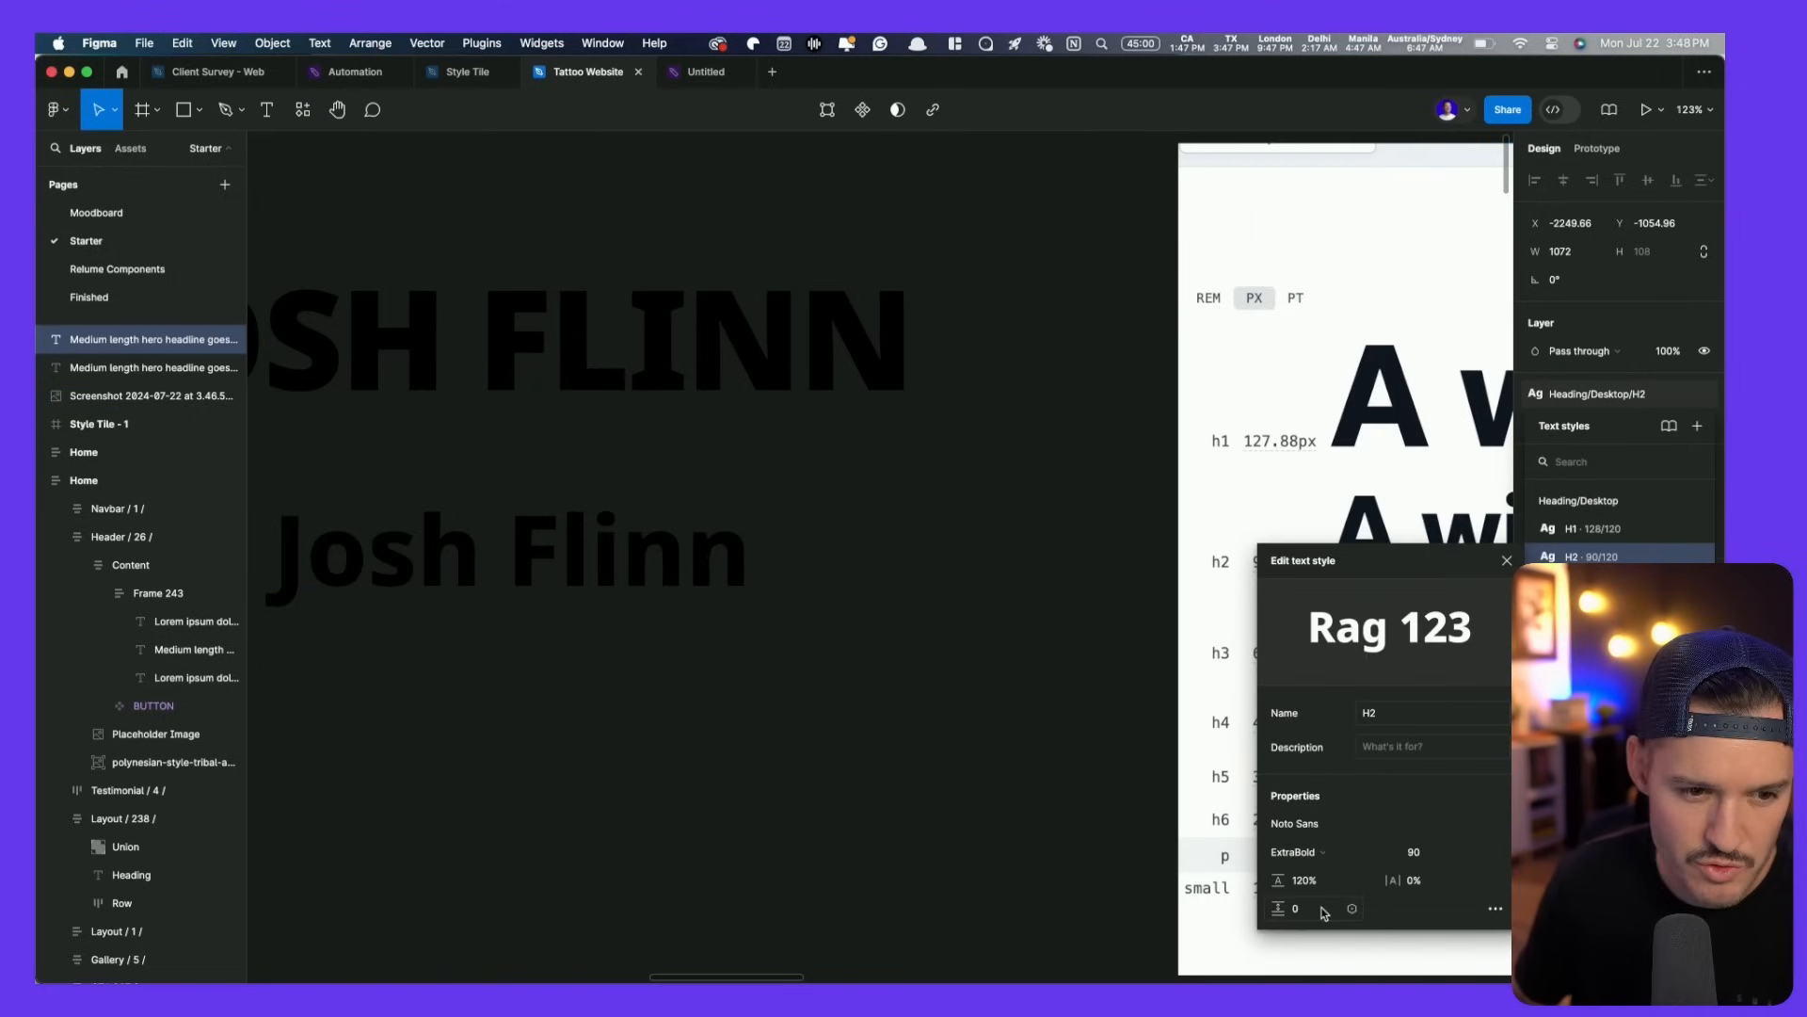
left_click(1495, 909)
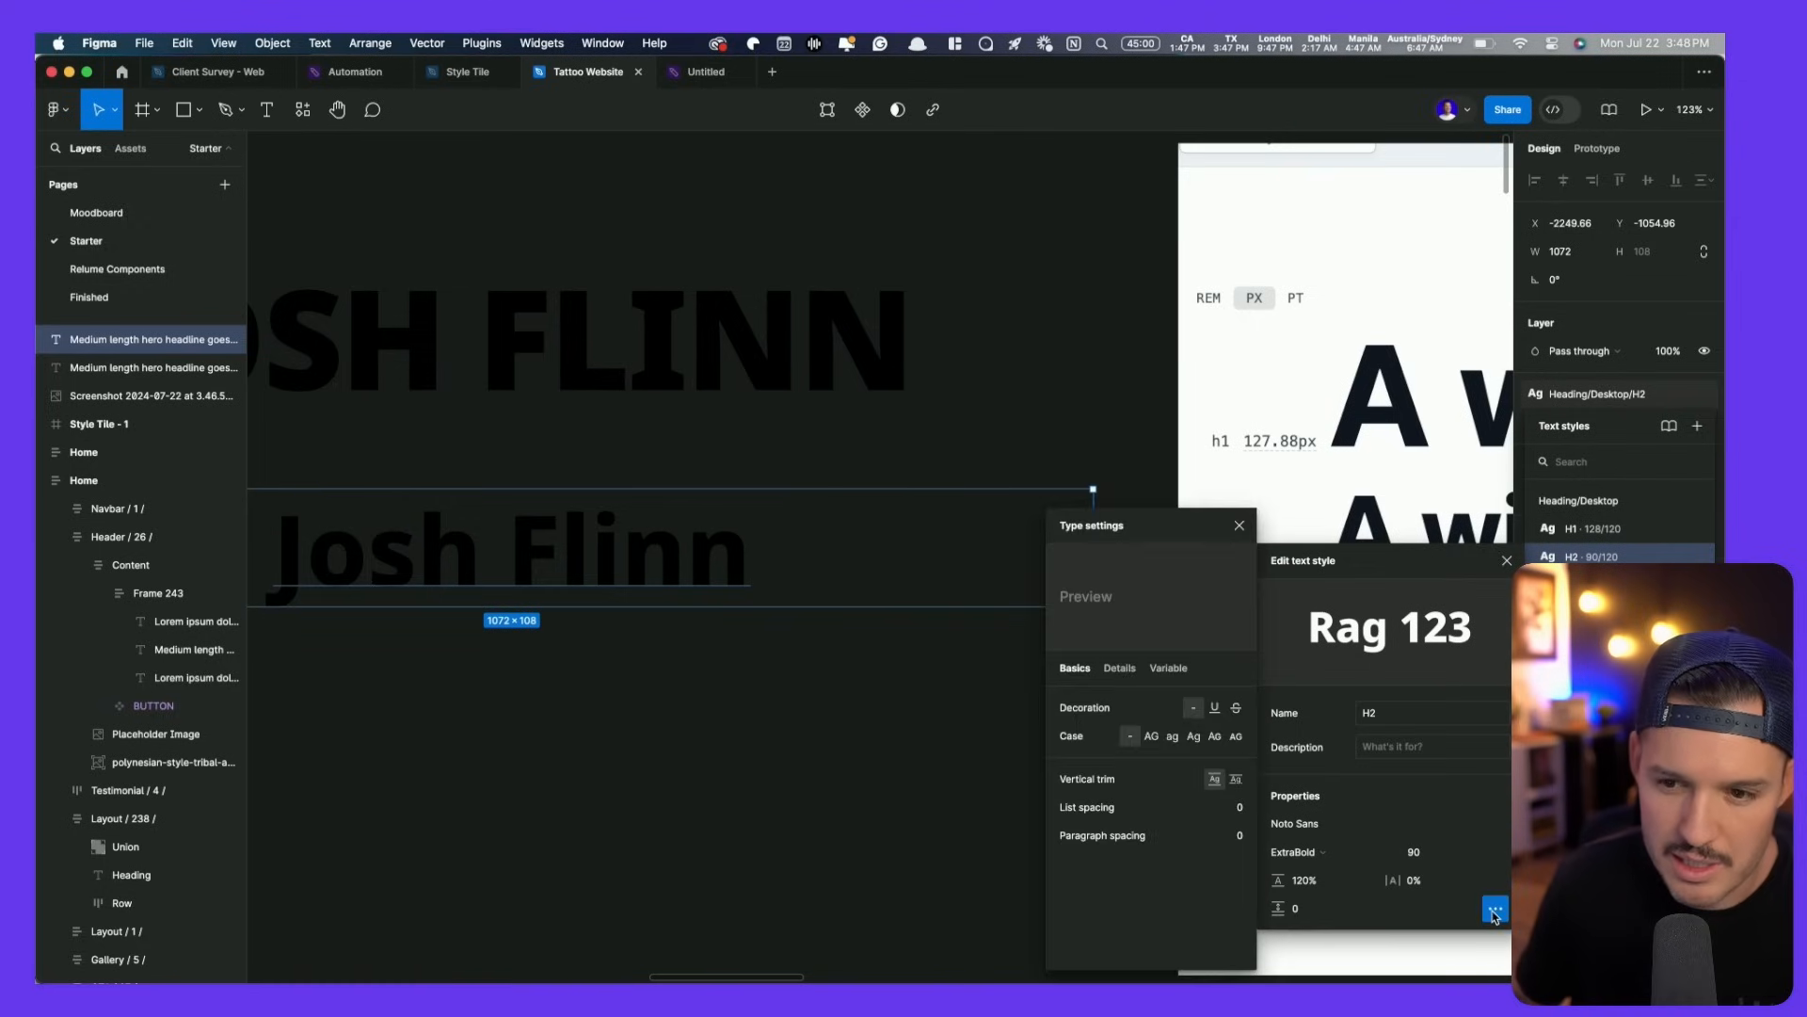
left_click(1153, 737)
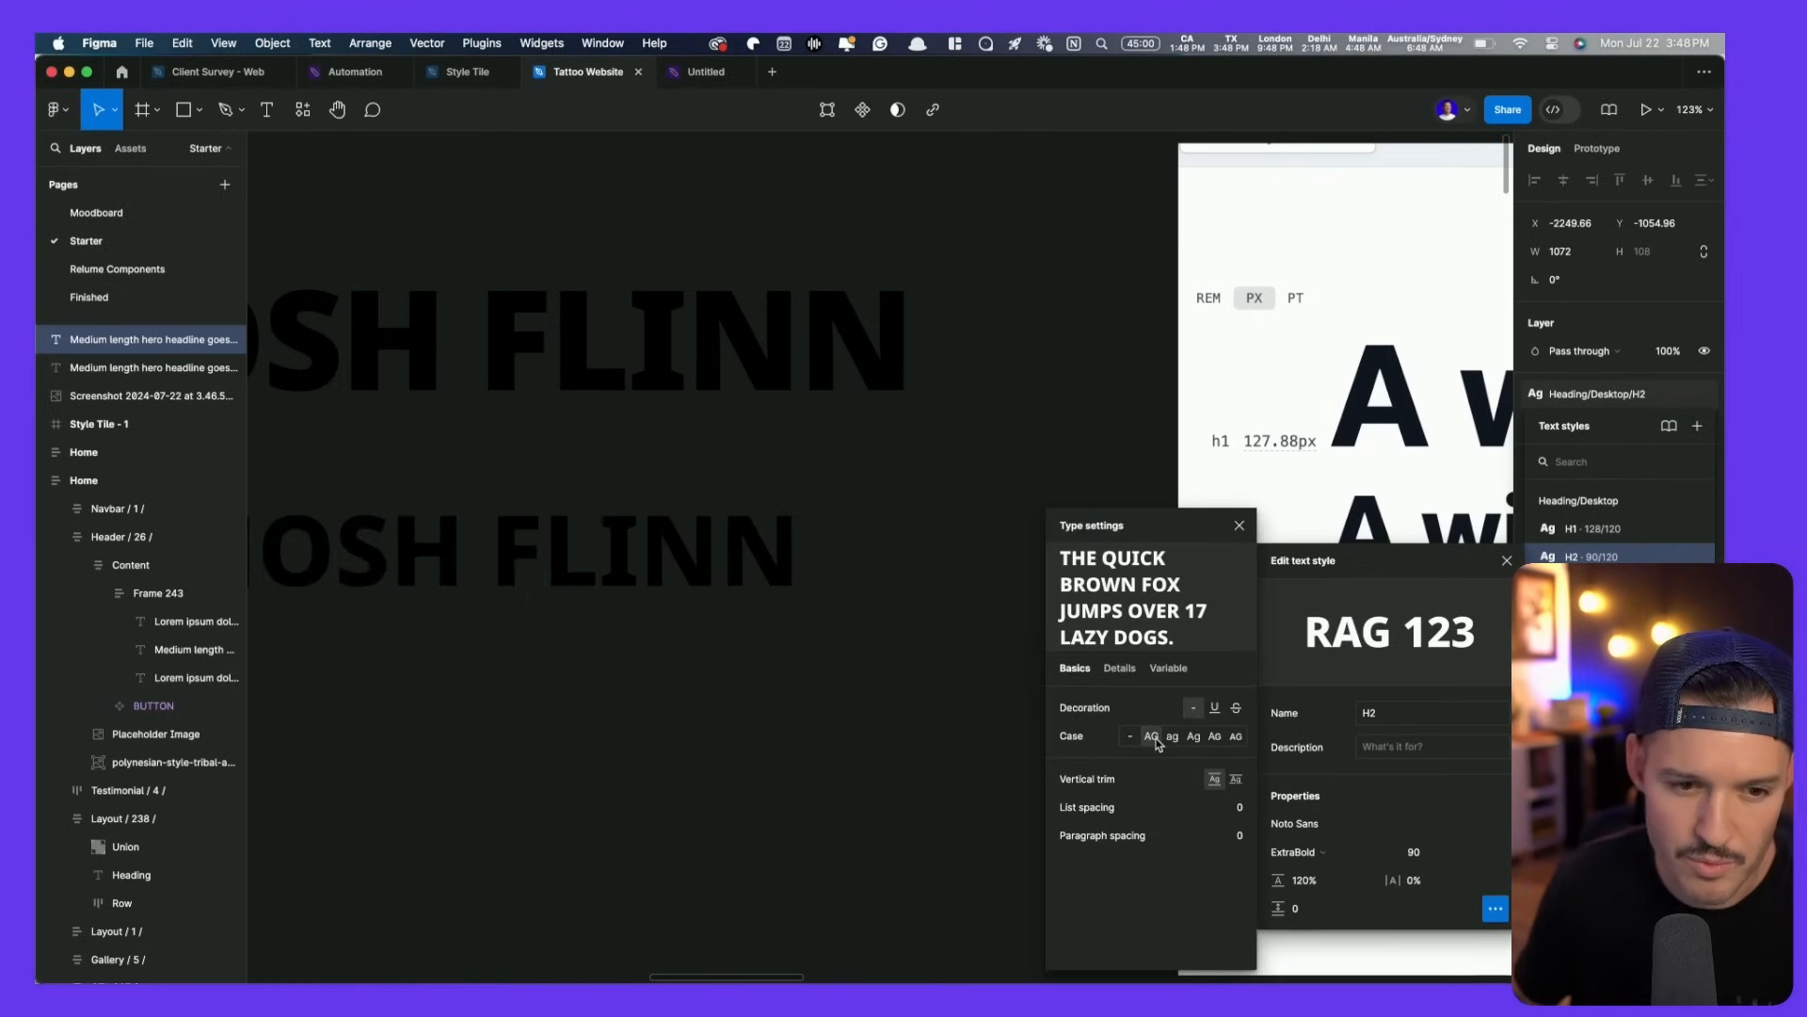
left_click(499, 680)
left_click_drag(539, 717, 428, 714)
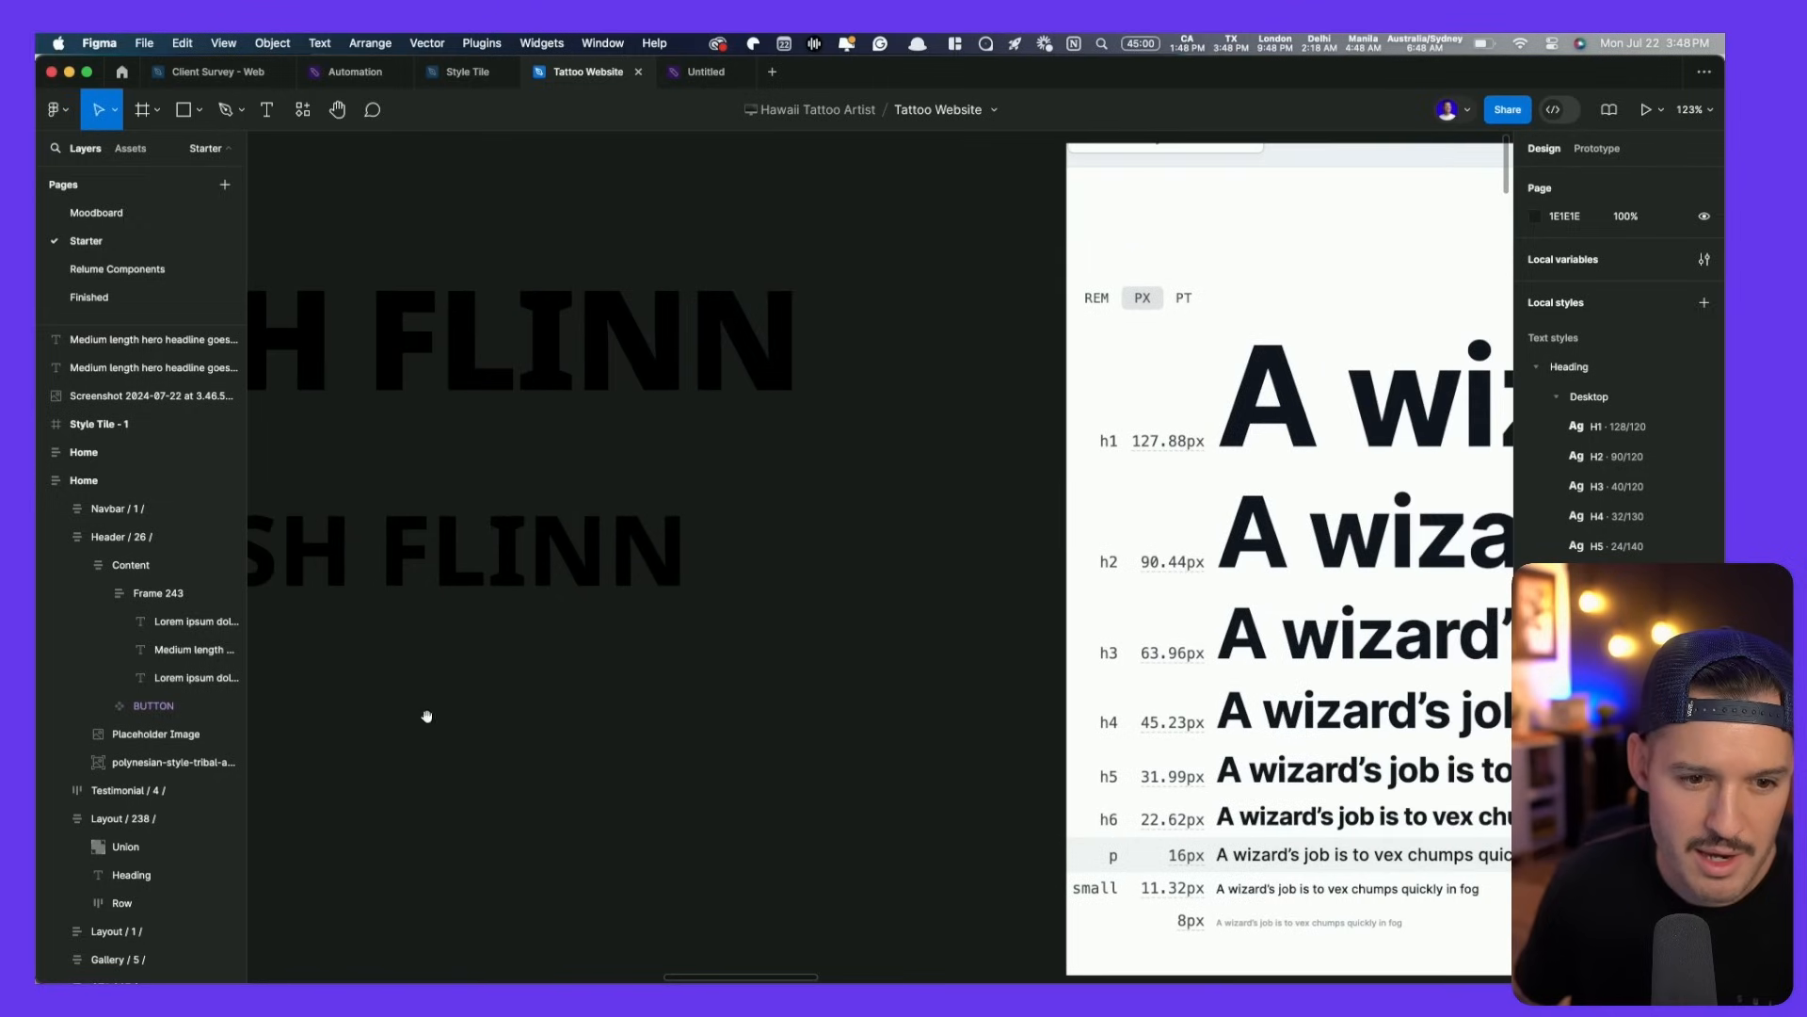
- Duplicate the H2 headline further down, apply H3, and set H3's size to 64
left_click(553, 537)
left_click_drag(569, 577, 572, 789)
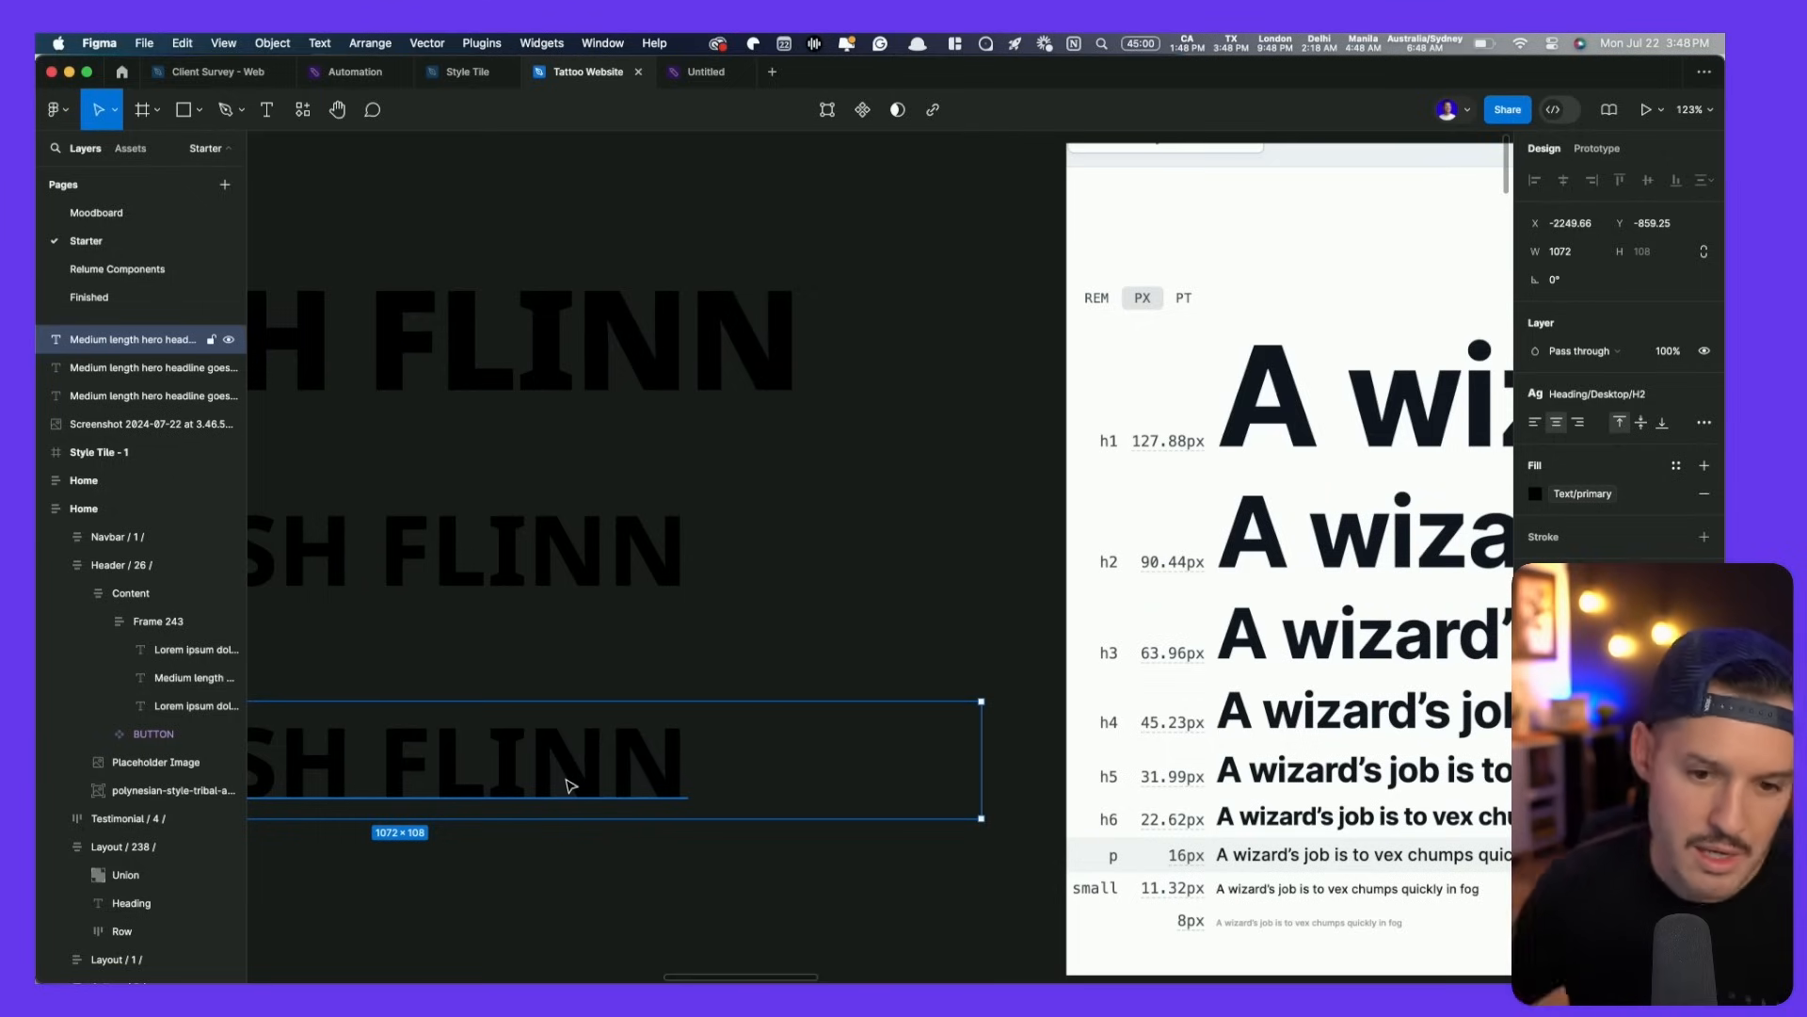
left_click(1643, 402)
left_click(1605, 581)
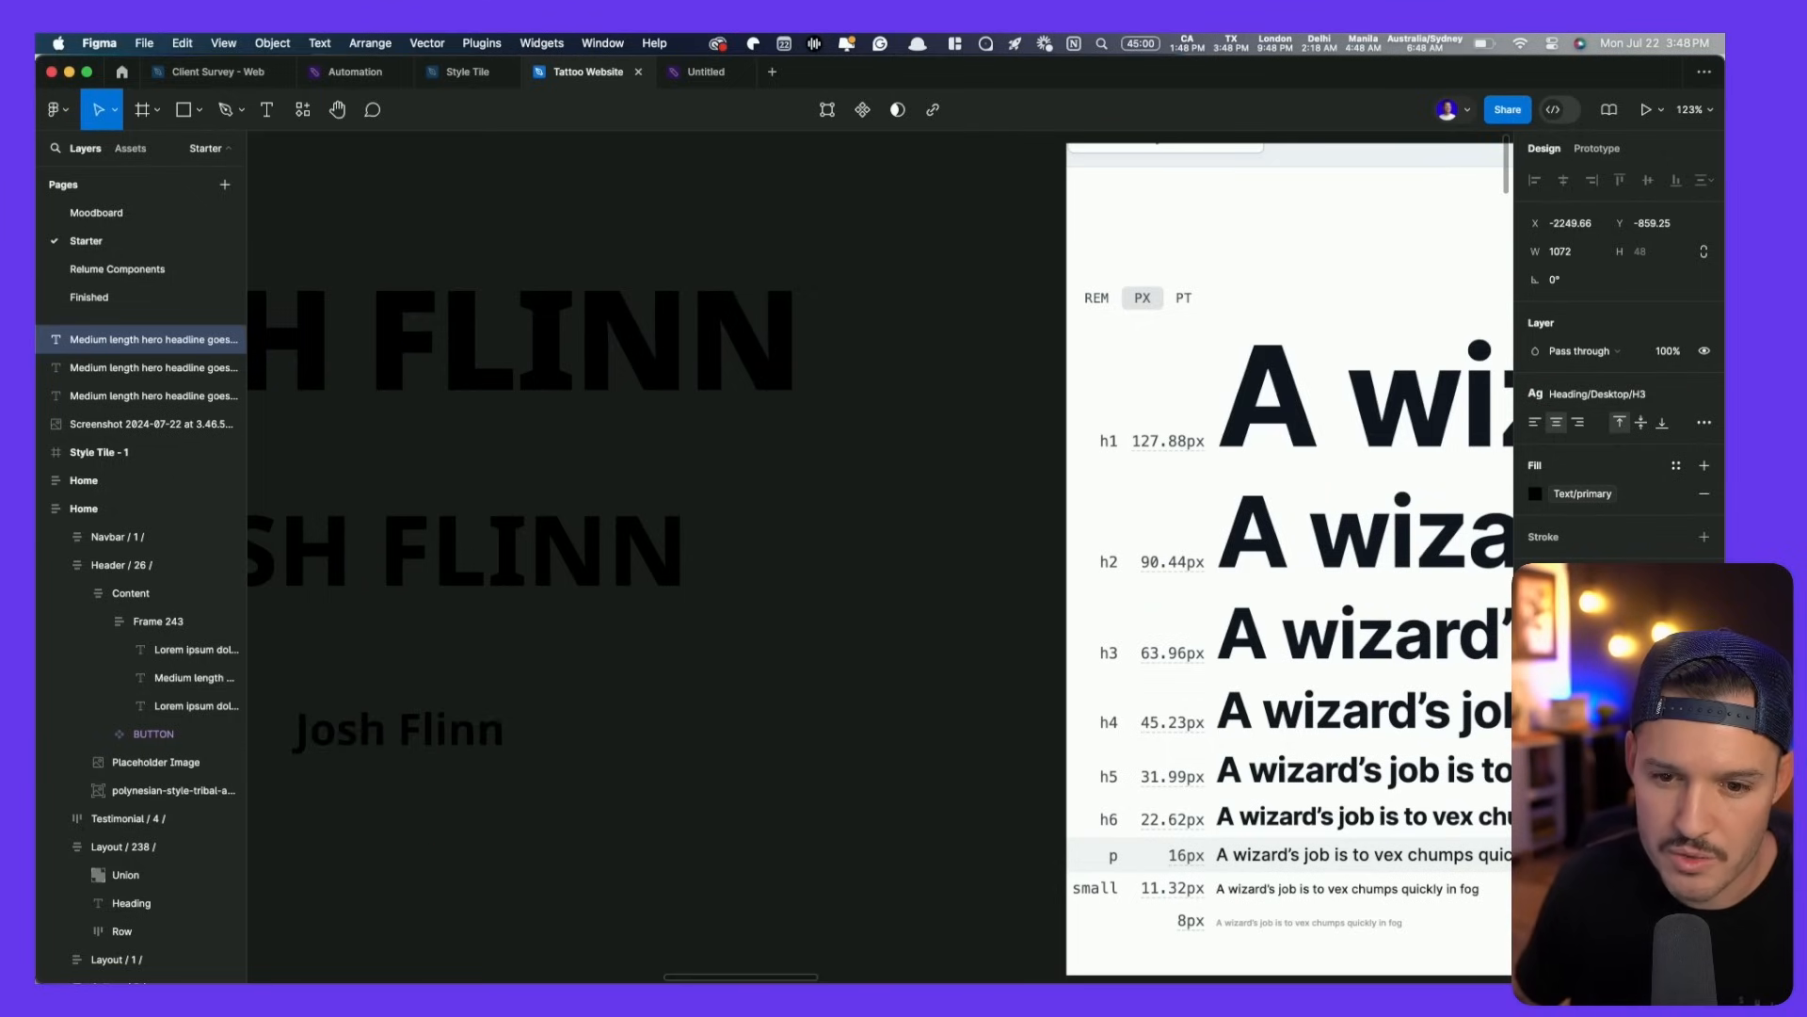
left_click(1704, 397)
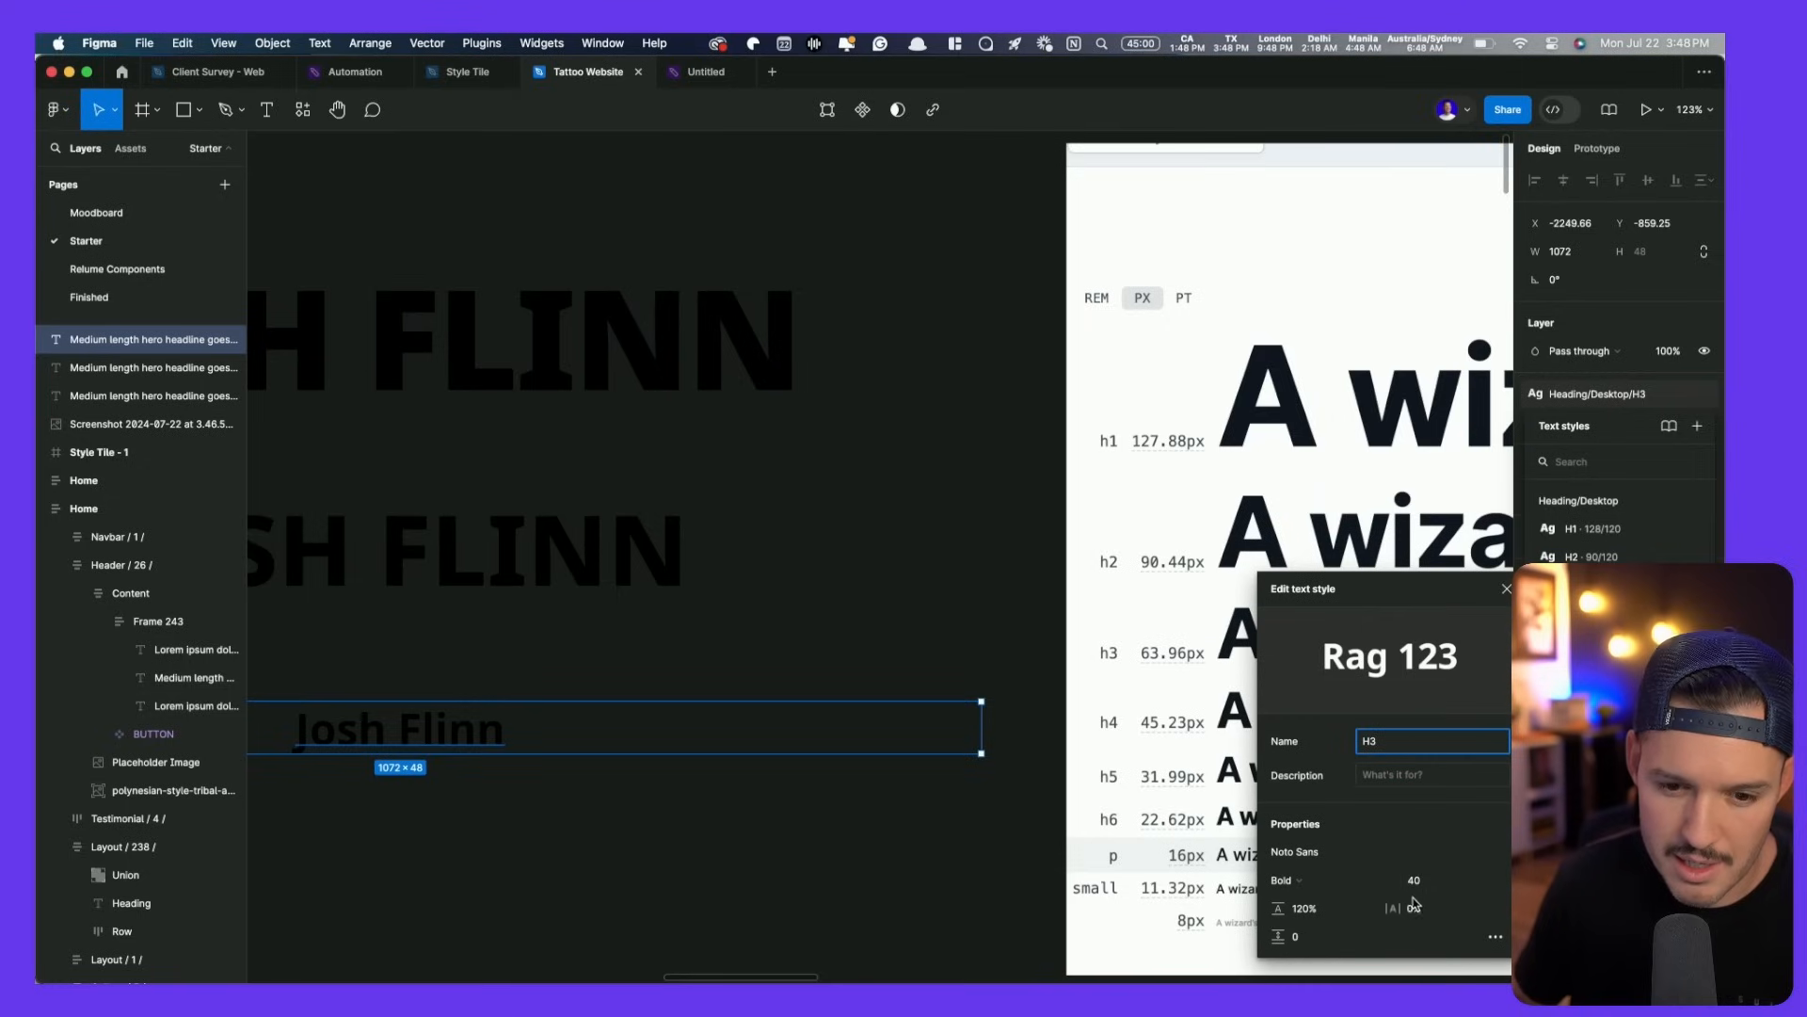
left_click(1435, 889)
left_click(1341, 916)
- Make the H3 text style uppercase in Display ExtraBold
left_click(1496, 937)
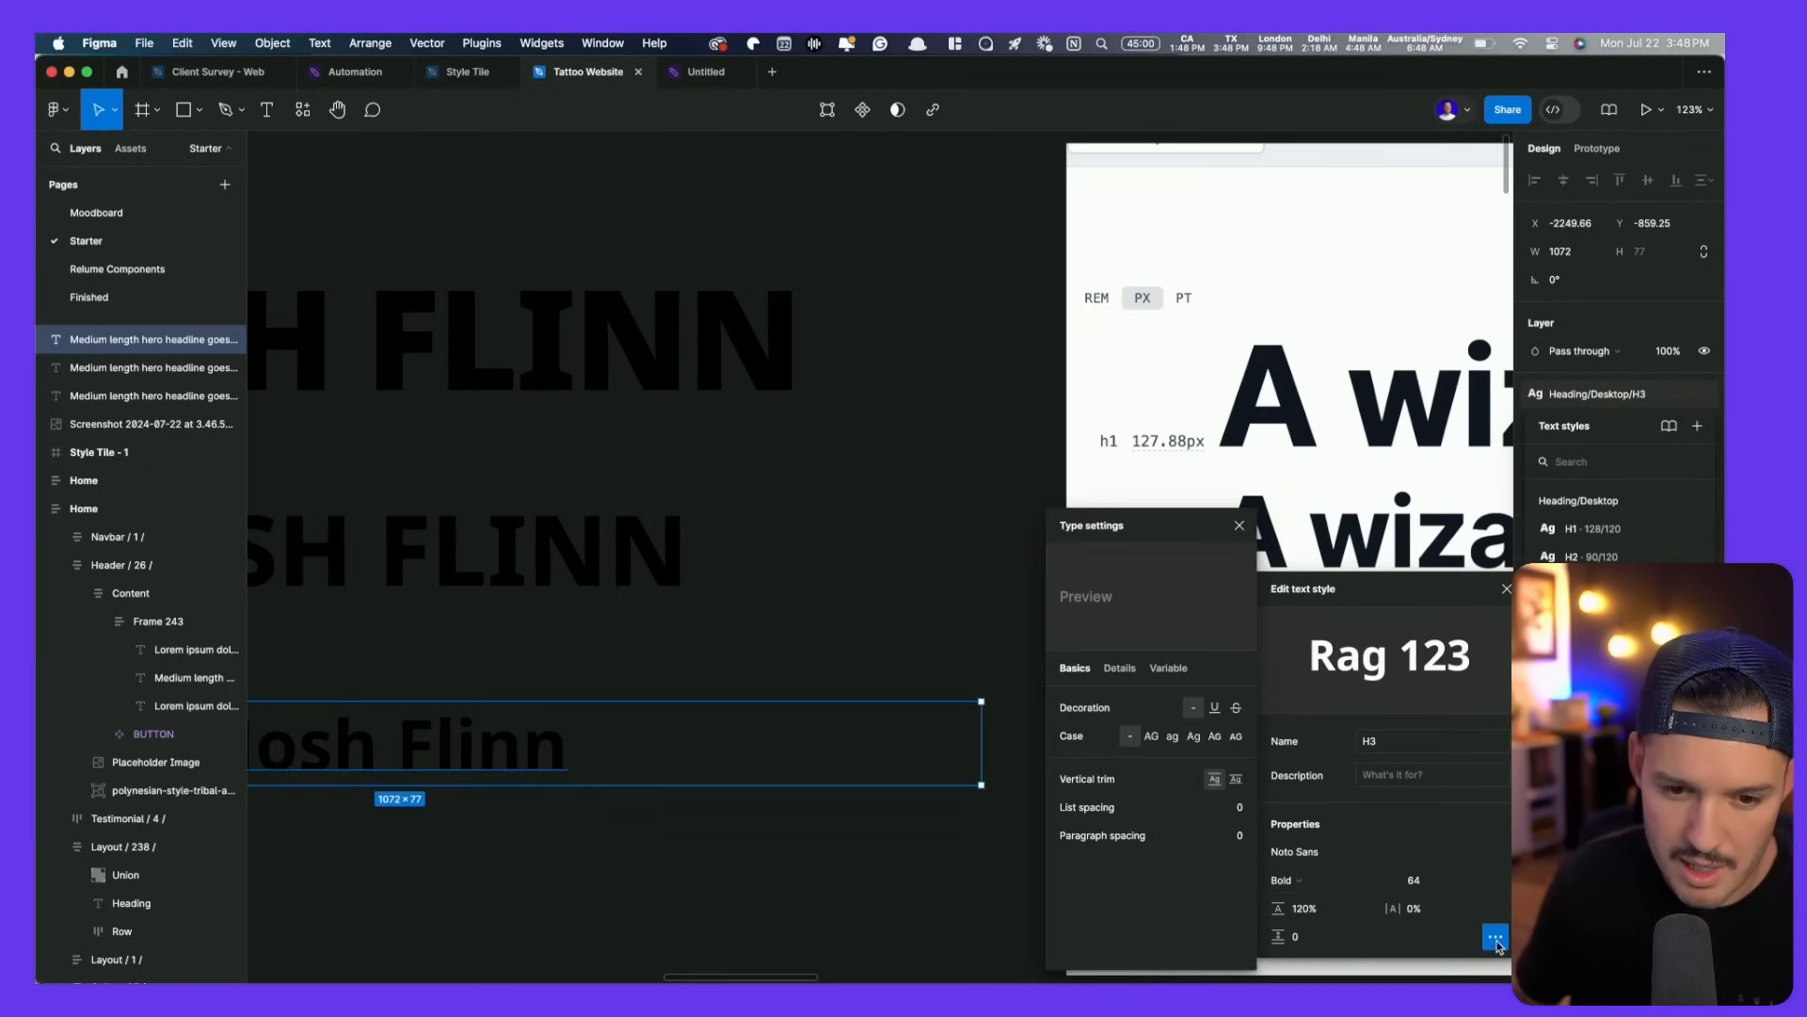
left_click(1151, 736)
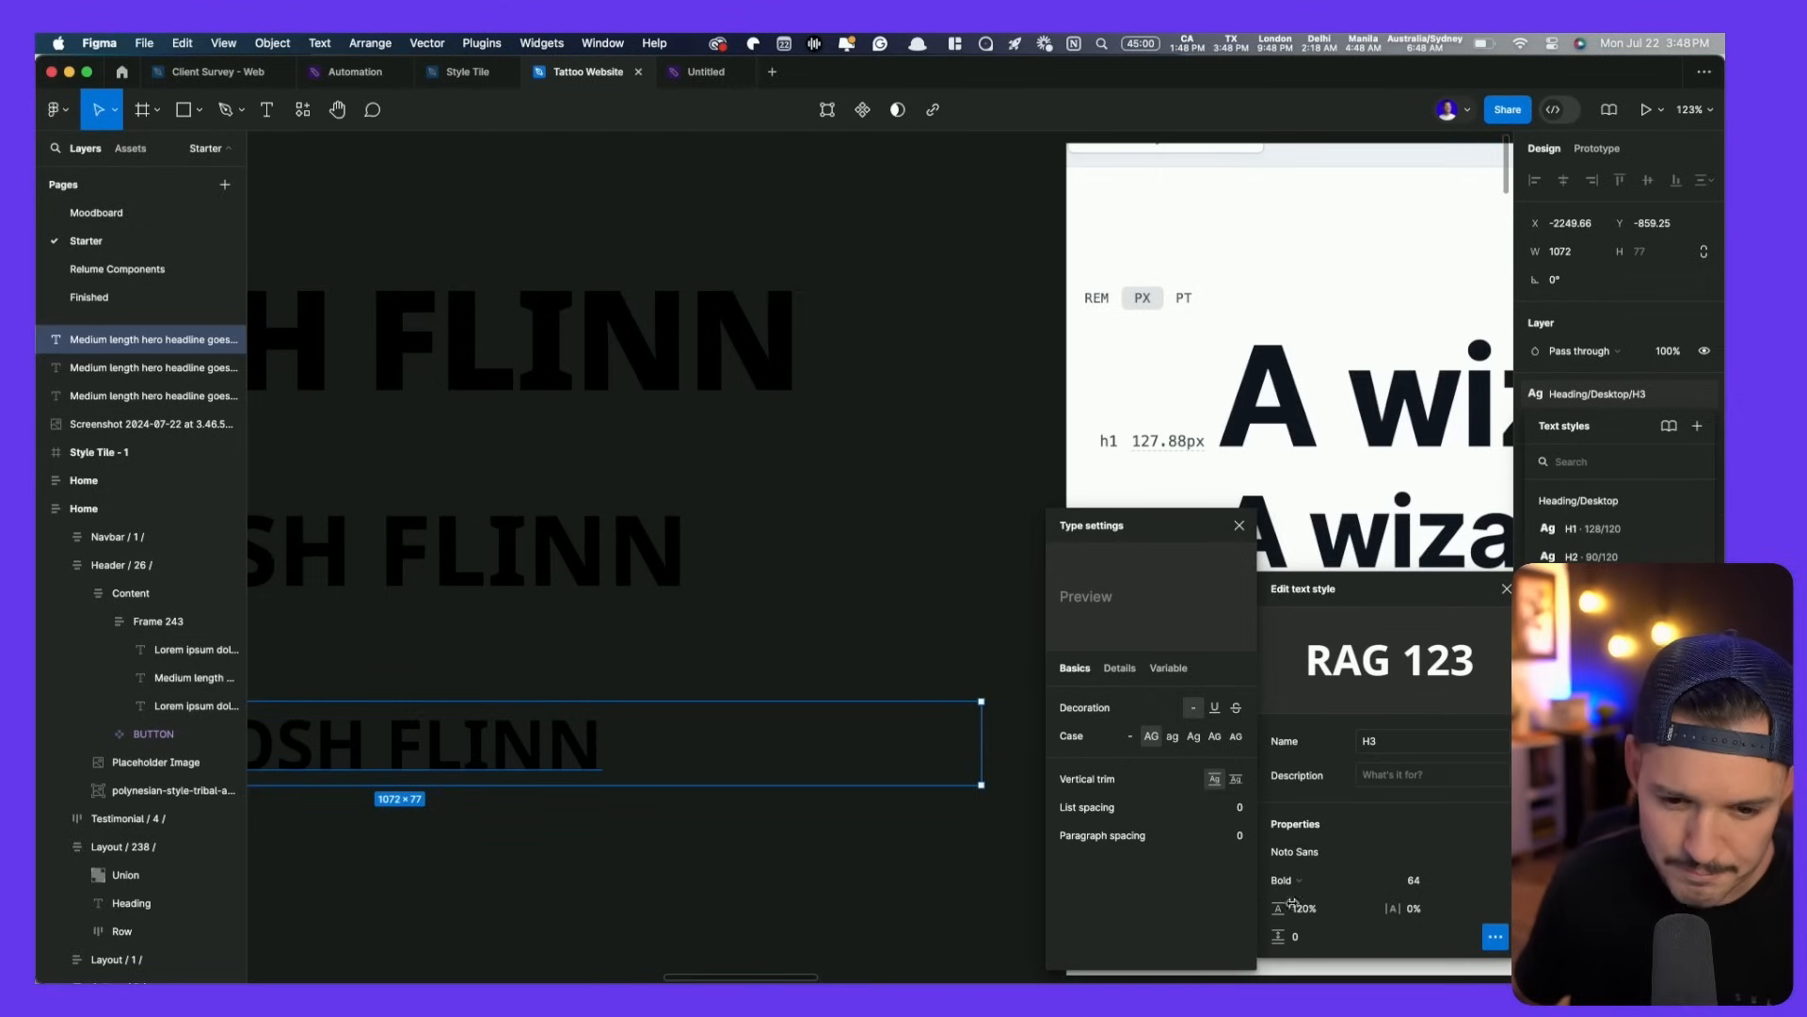
left_click(1314, 881)
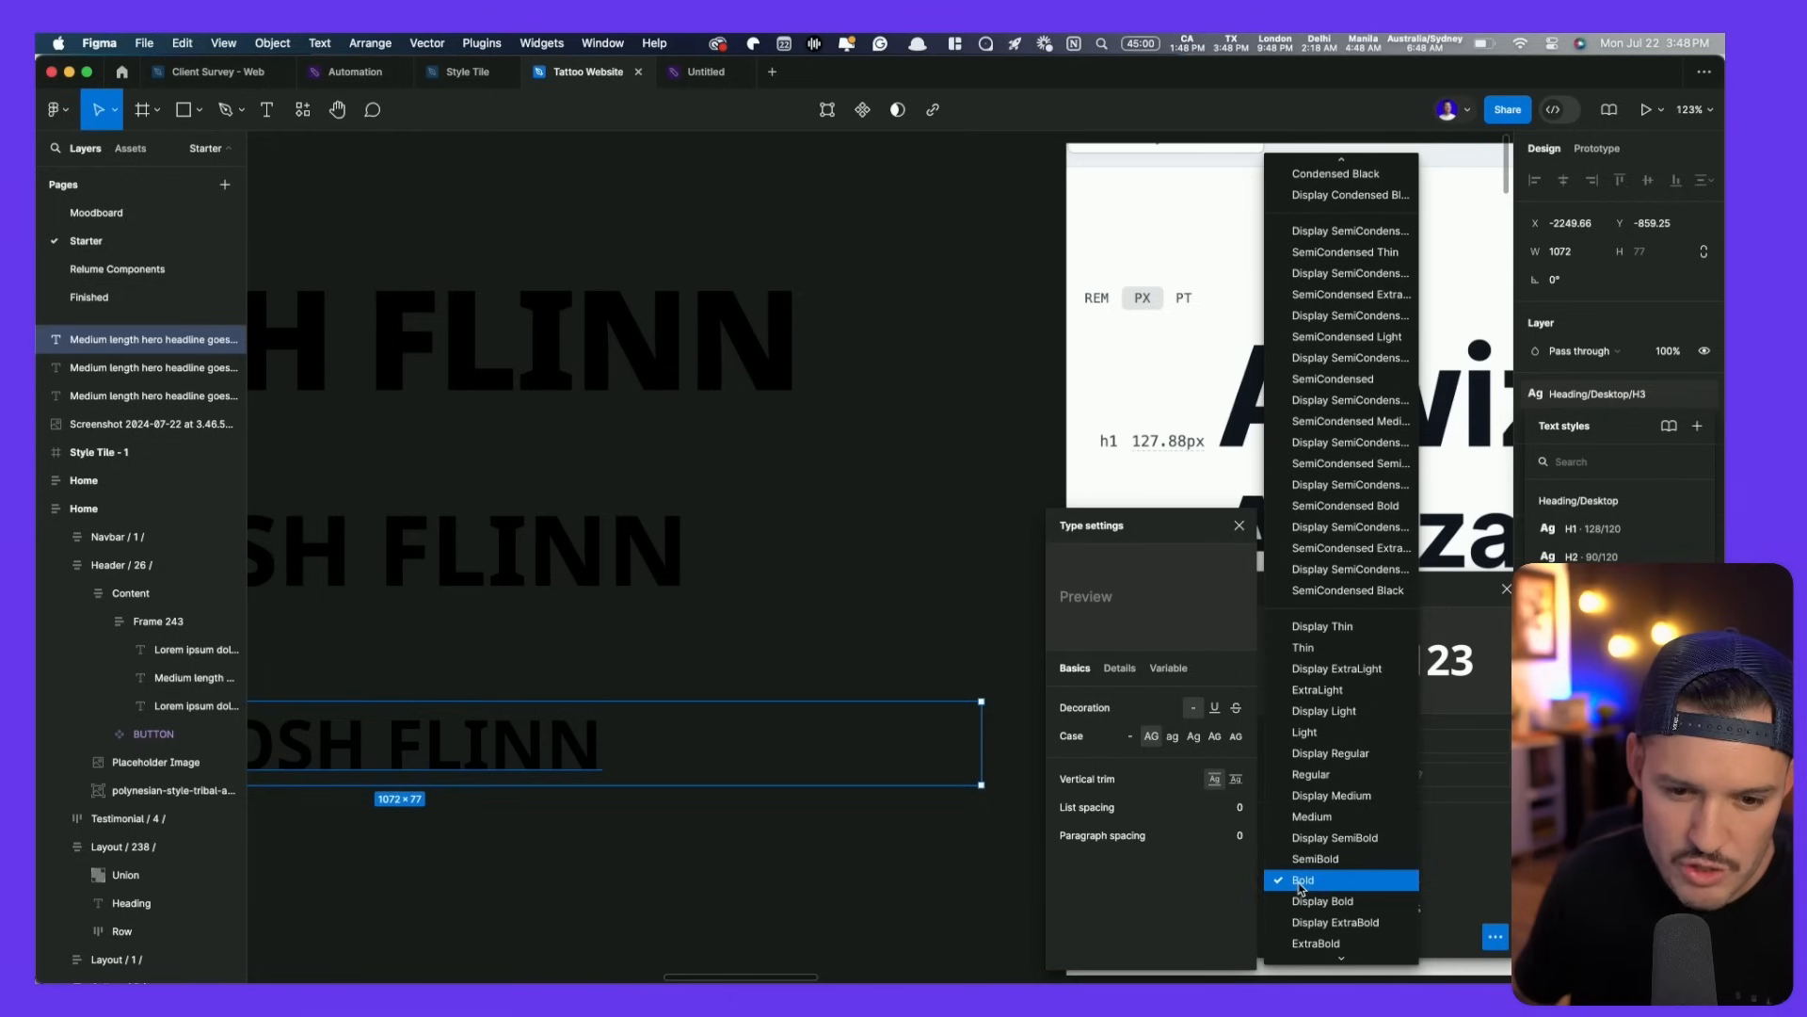
left_click(1313, 928)
left_click(831, 515)
scroll(842, 533, "down", 10)
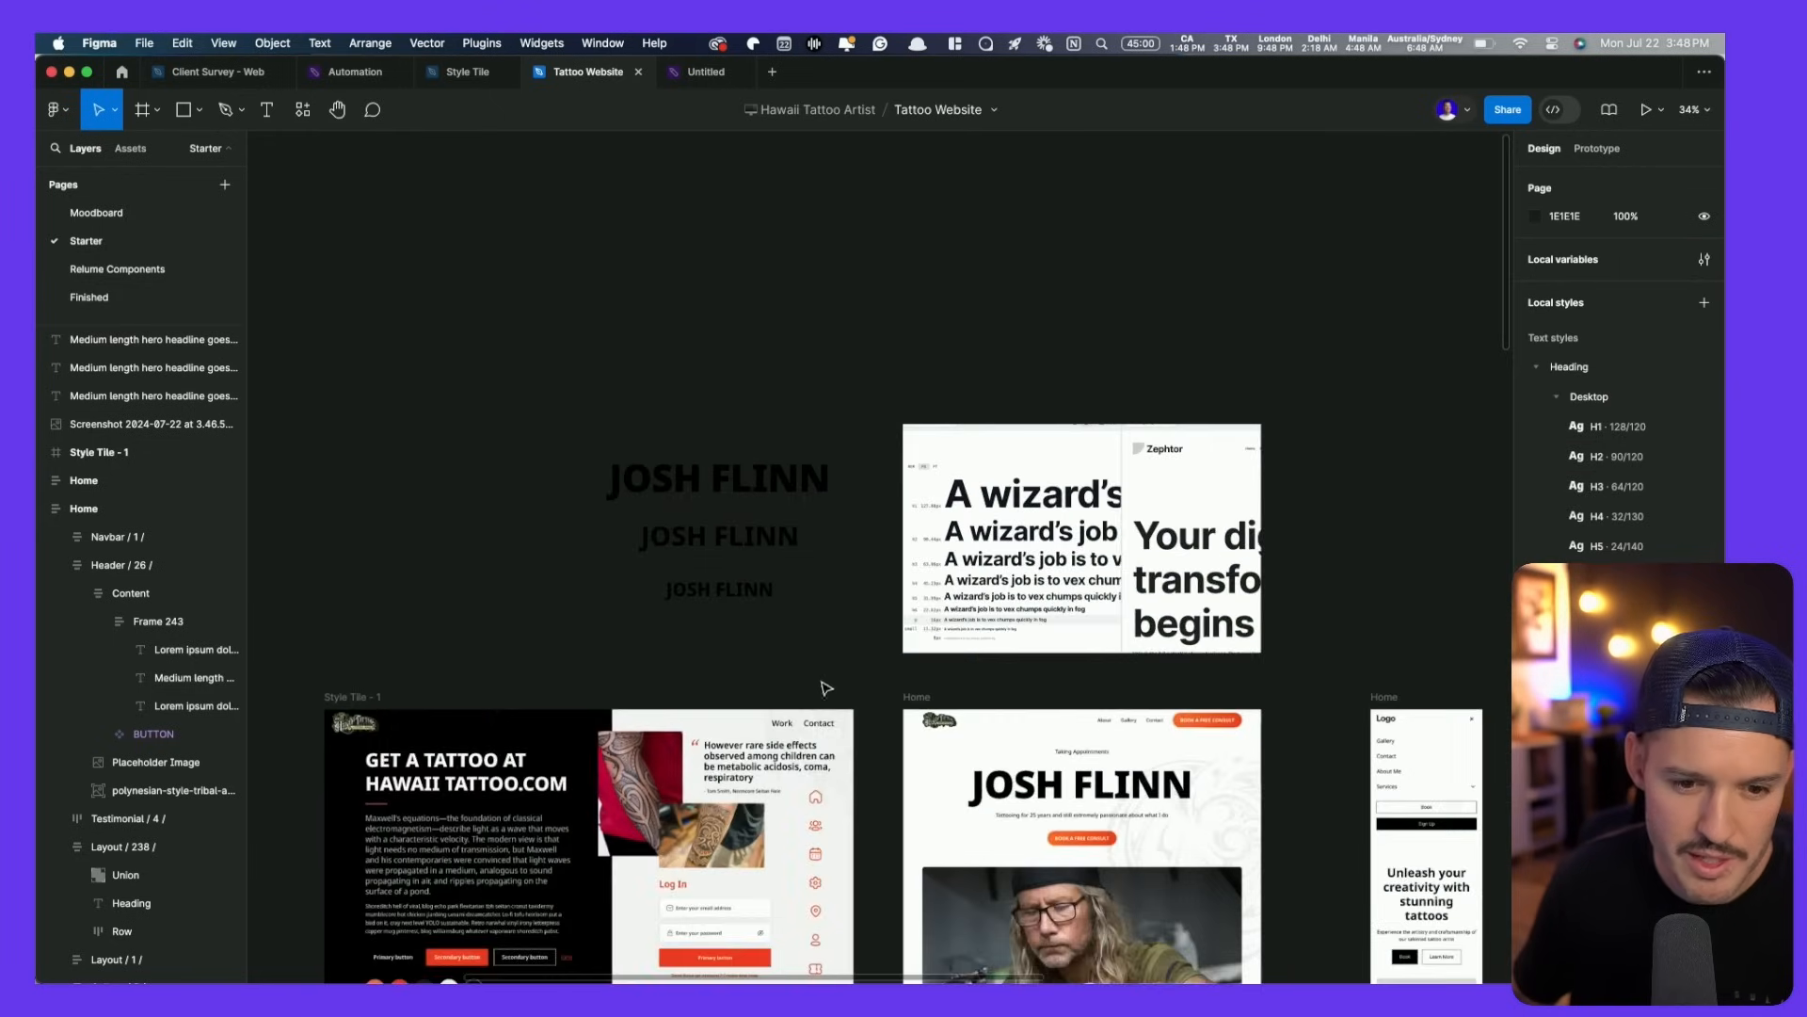
- Rename the EXPLORE OUR CUSTOM TATTOO DESIGNS heading to 'WHY HIRE JOSH?'
left_click_drag(821, 689, 722, 379)
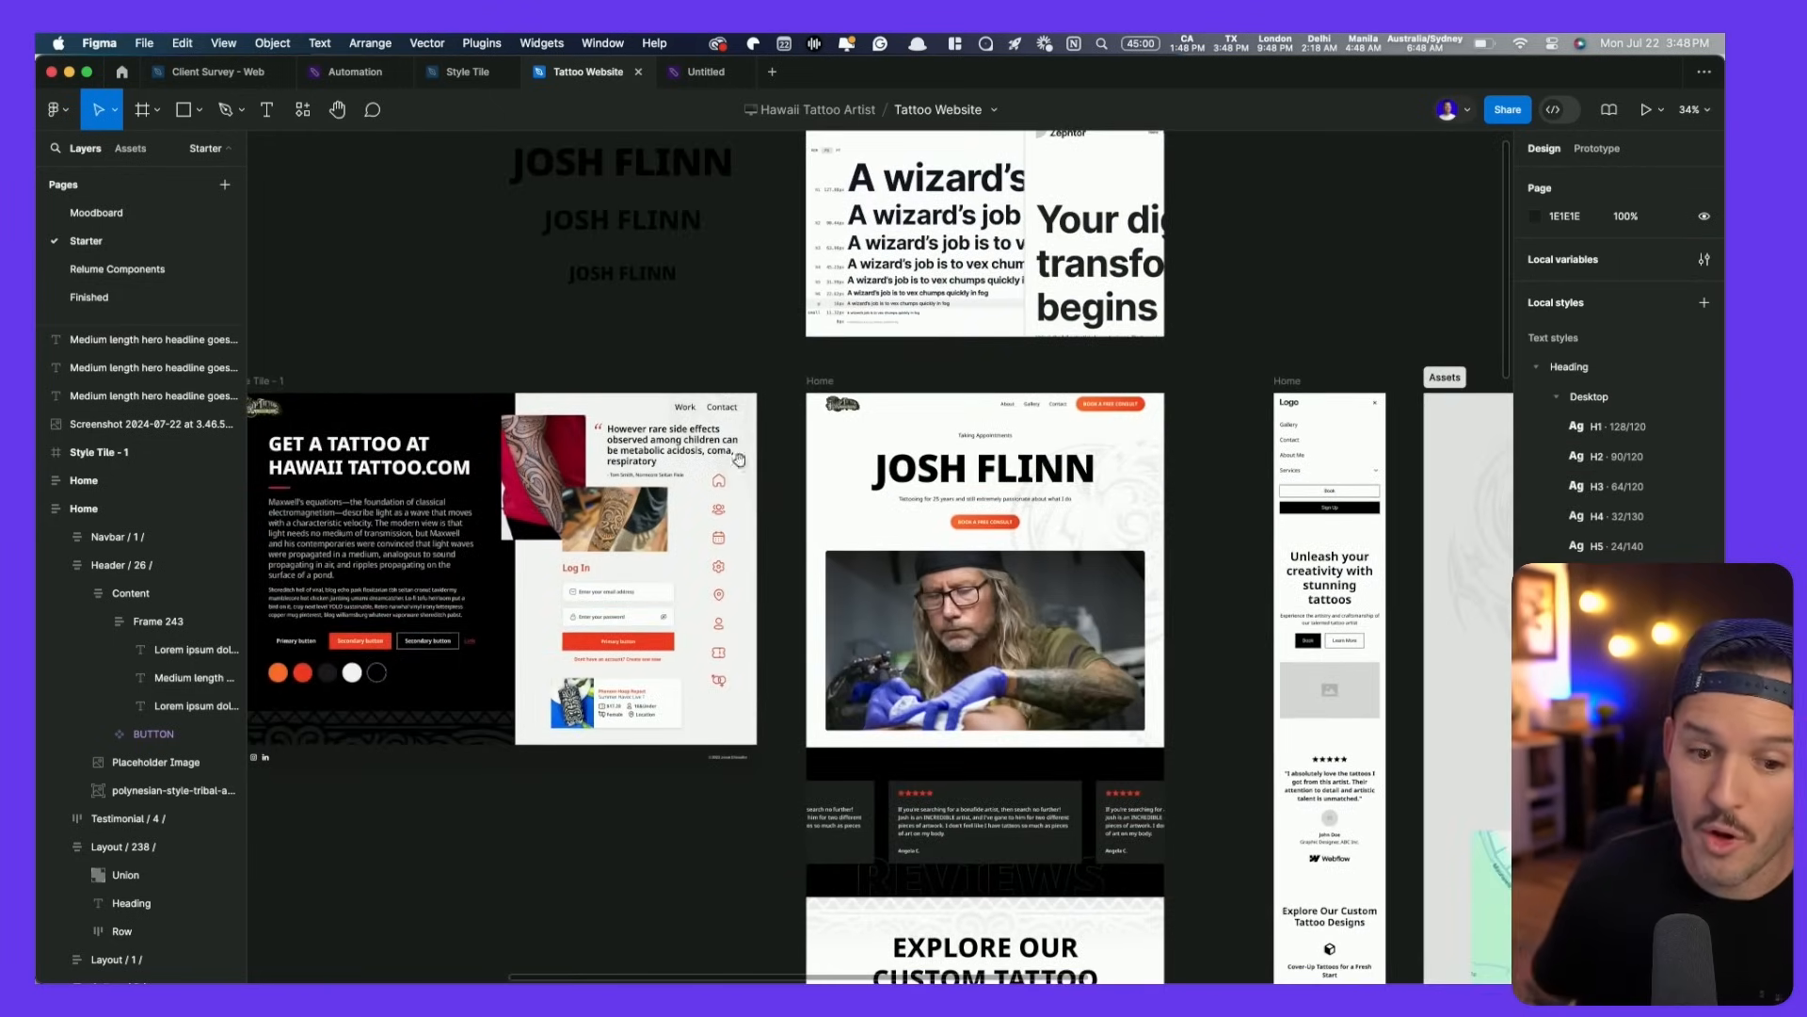
scroll(868, 889, "down", 3)
left_click(967, 832)
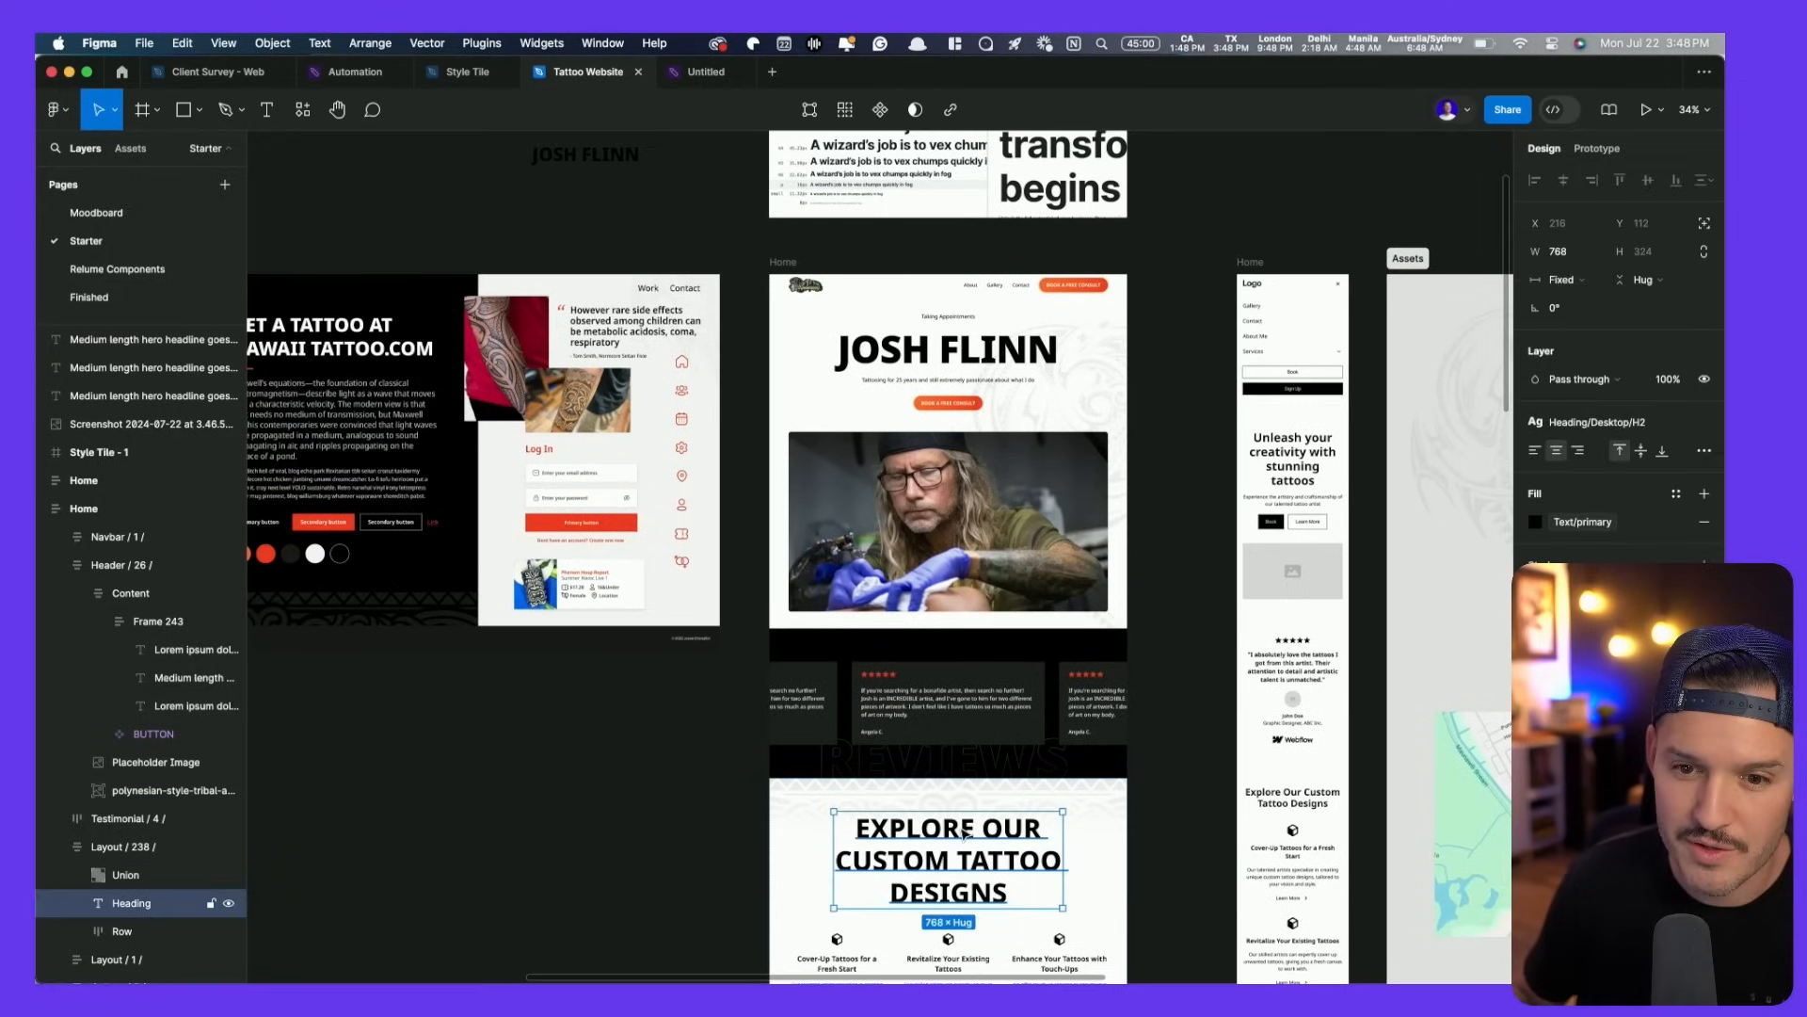
double_click(948, 834)
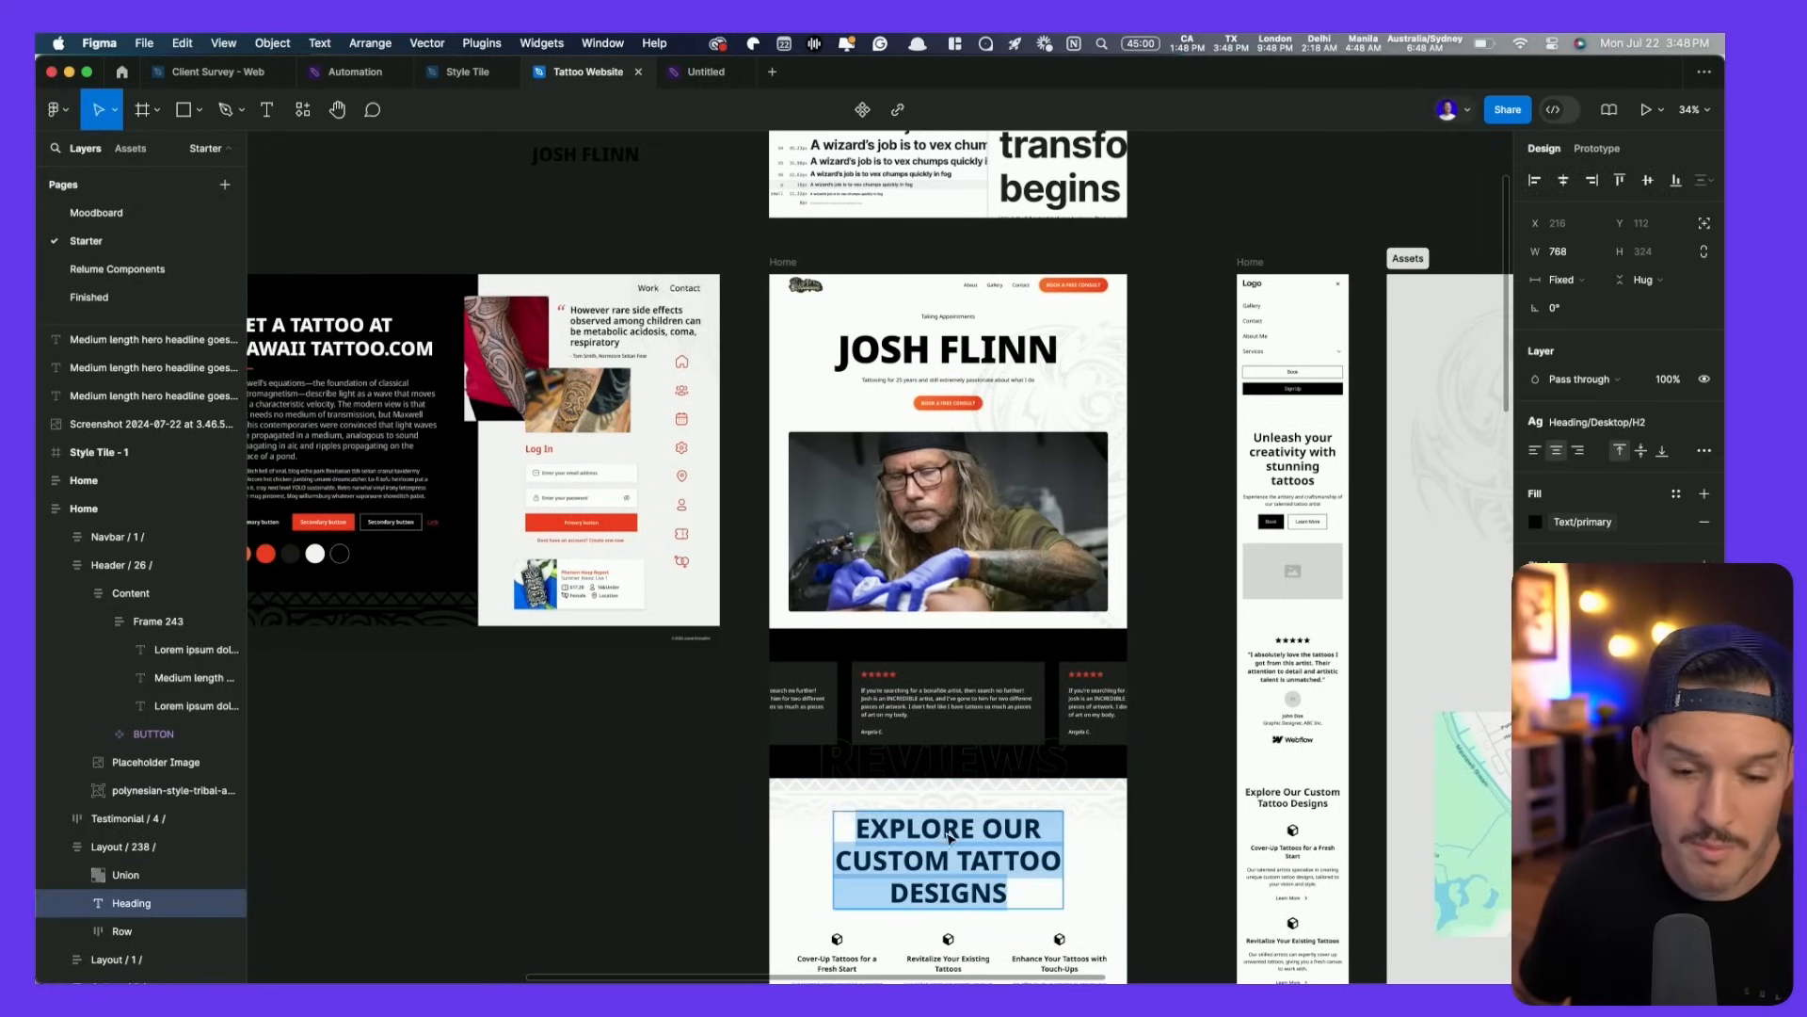
type("MISSION")
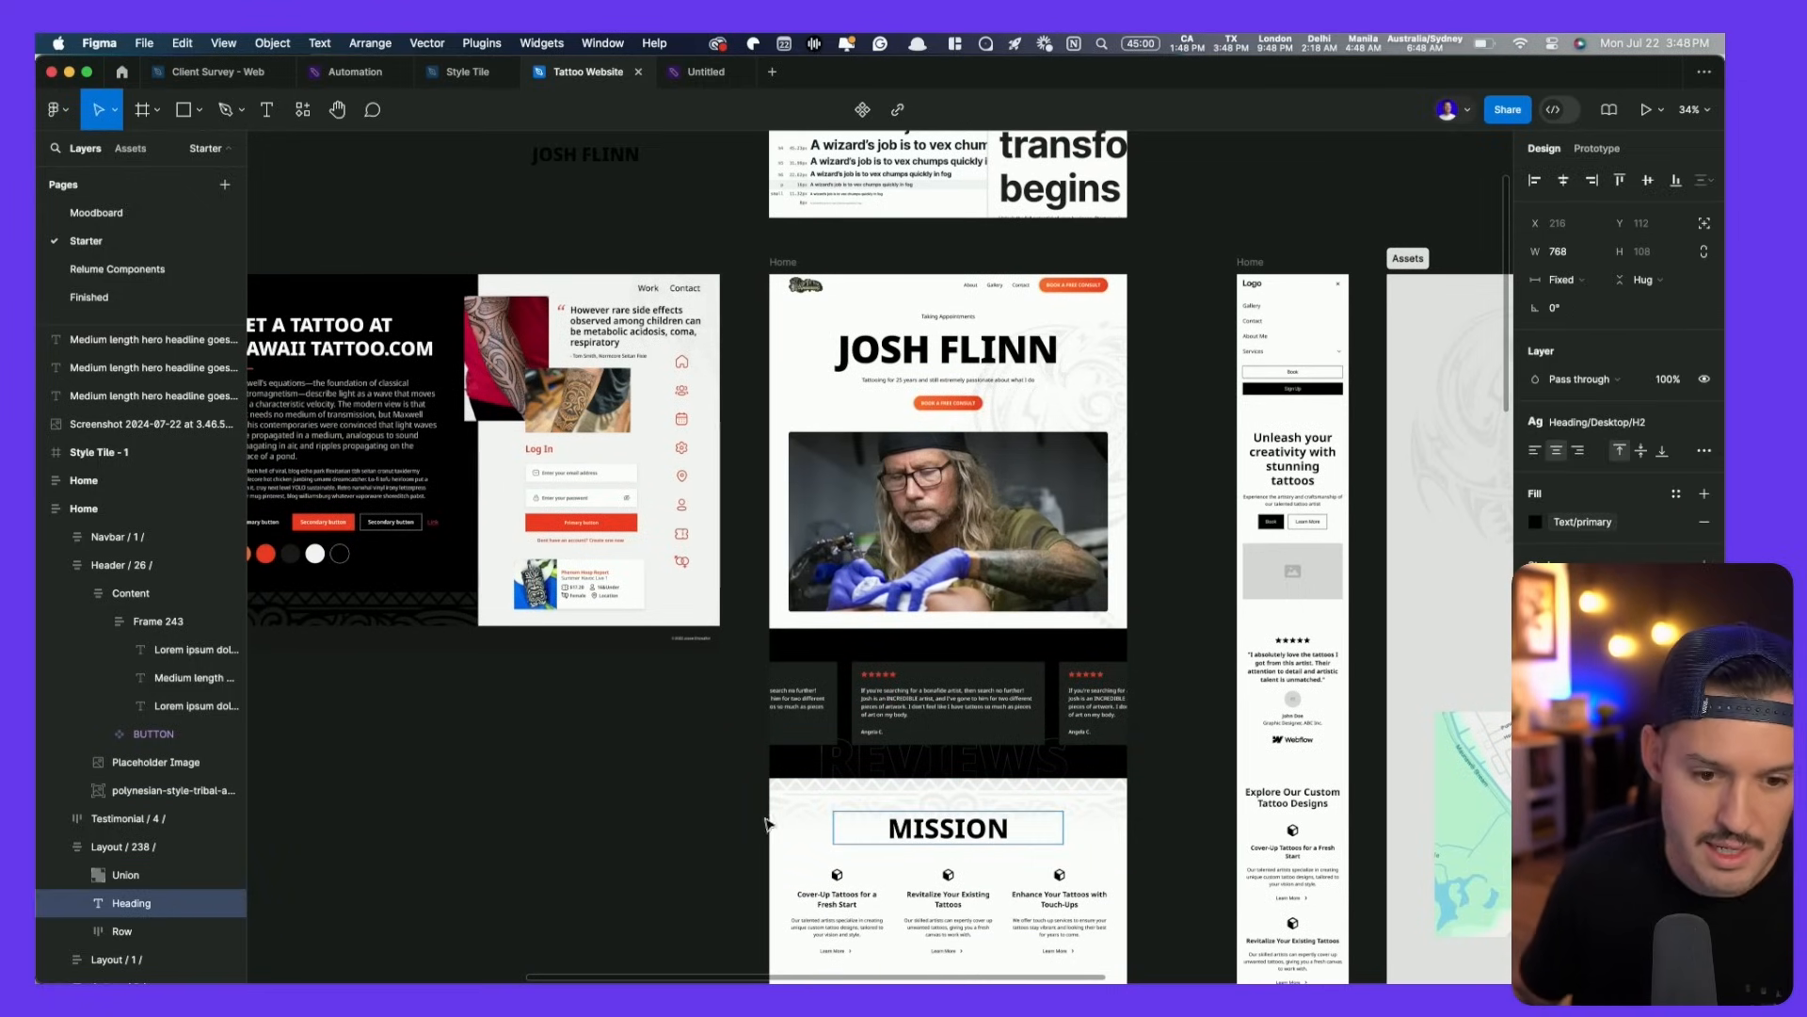
double_click(938, 834)
type("WHY ")
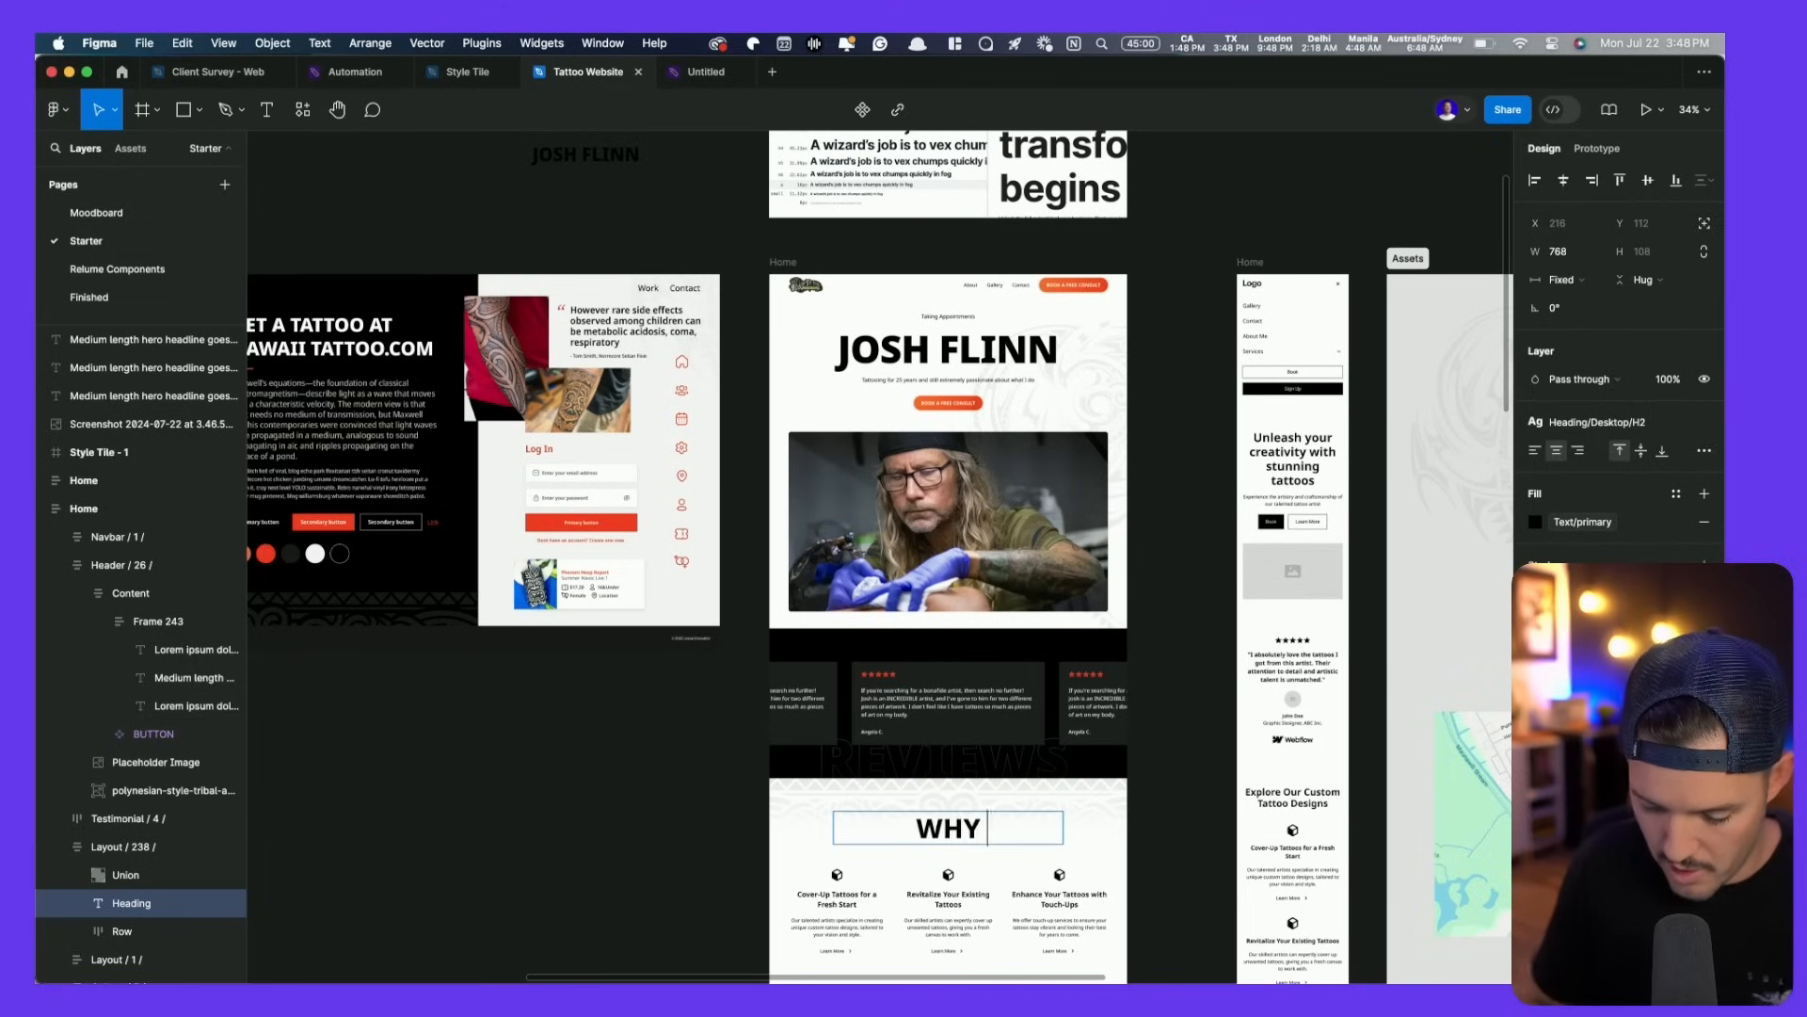
type("HIRE JOSH?")
left_click(674, 823)
left_click(674, 823)
- Apply the Heading/Desktop/H3 style to the UNLEASH YOUR INNER ARTIST heading
left_click_drag(667, 886, 634, 586)
left_click_drag(644, 426, 656, 388)
left_click(784, 839, "super")
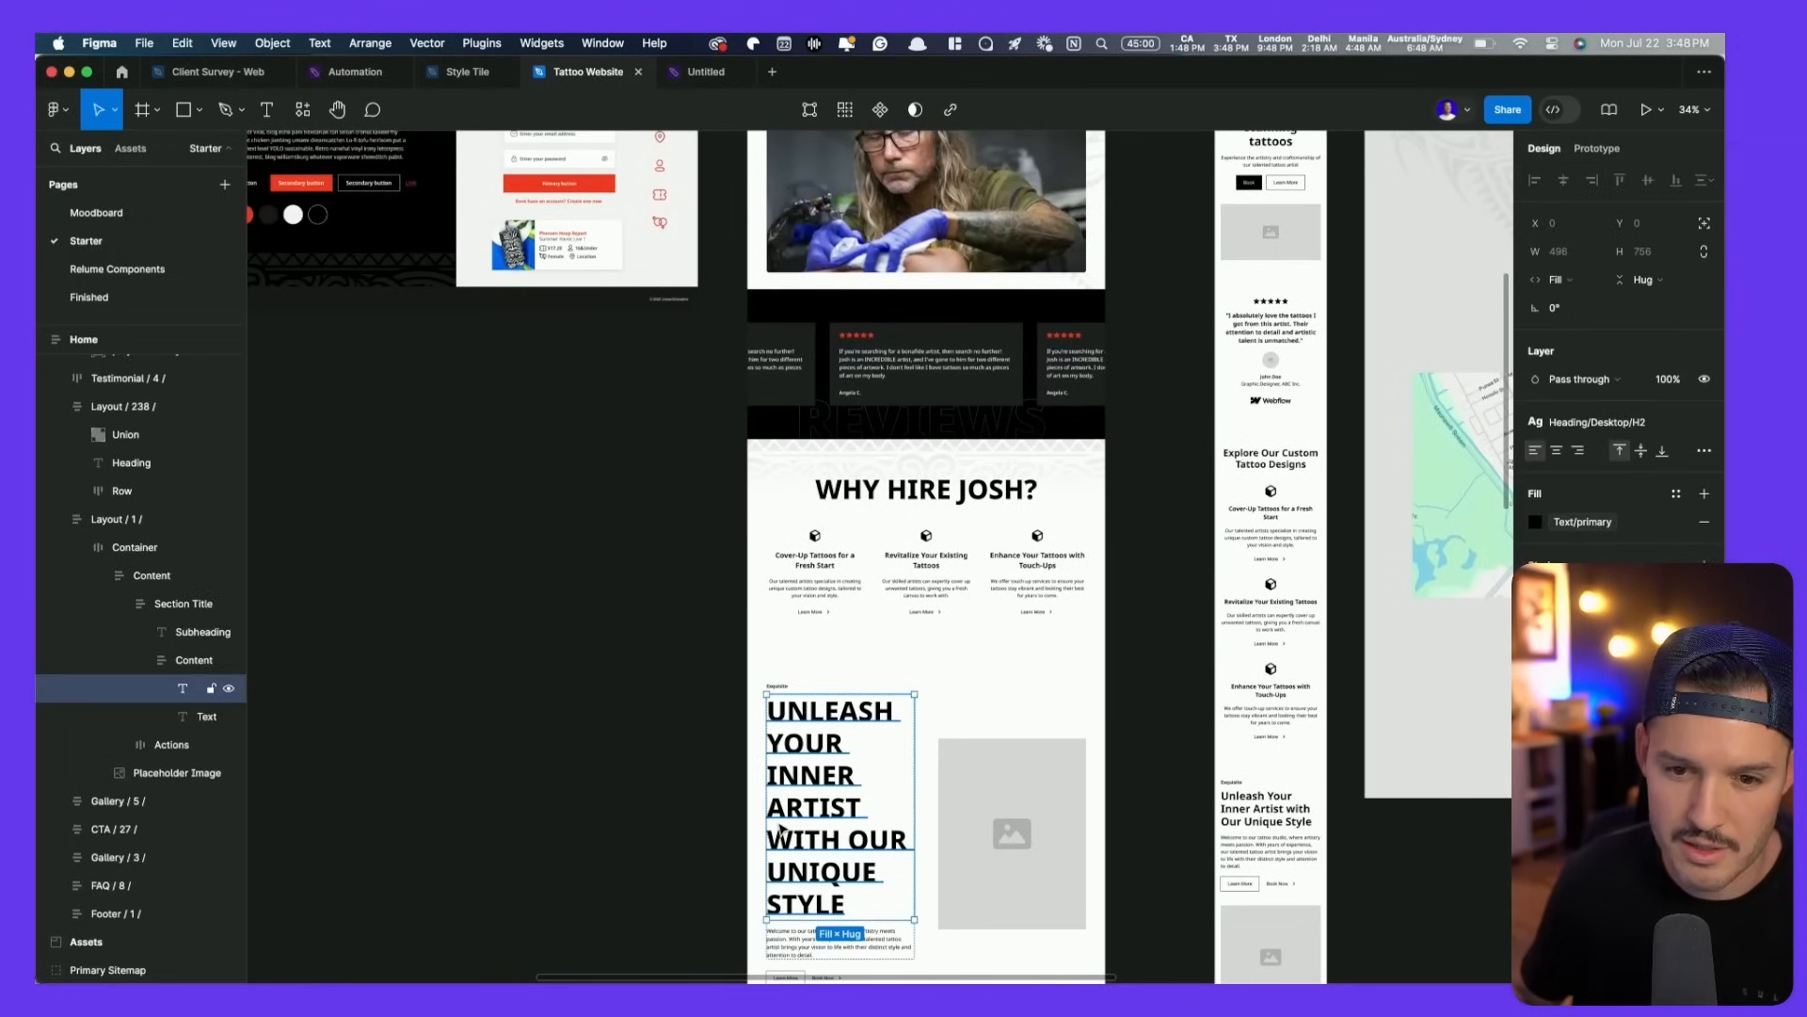
left_click(1582, 421)
left_click(1600, 528)
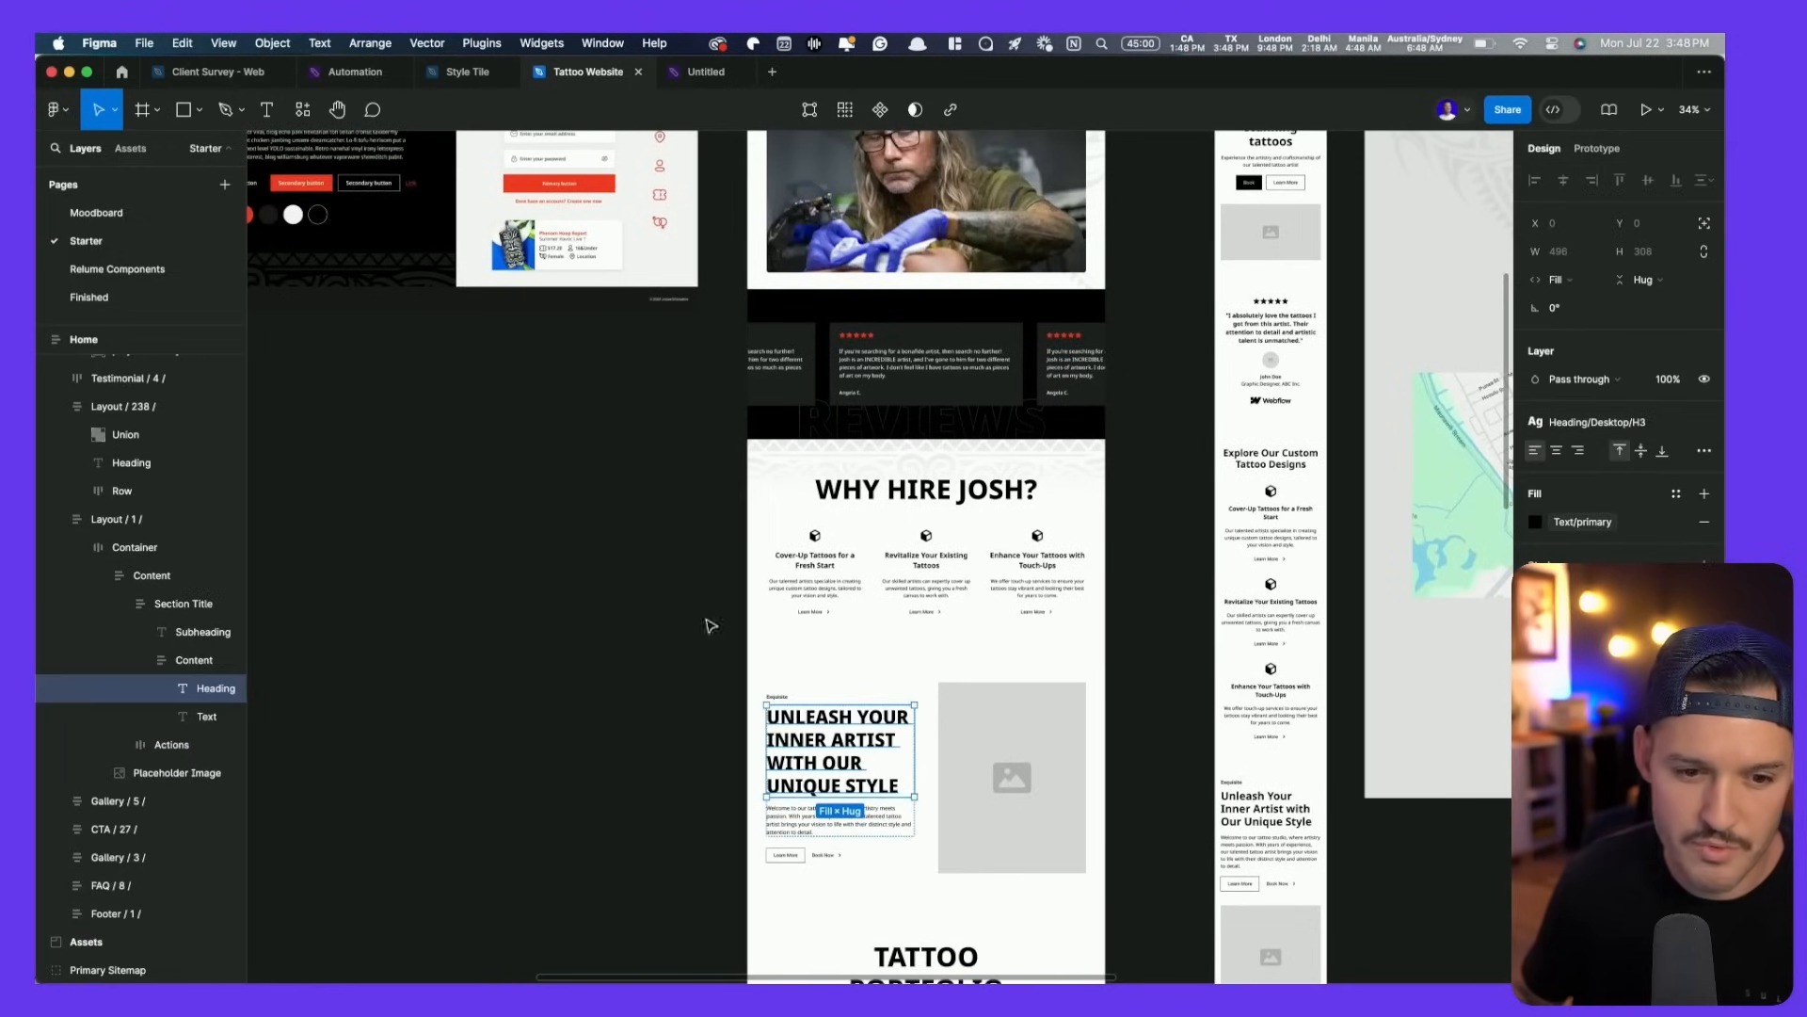
left_click(500, 595)
left_click_drag(501, 595, 832, 914)
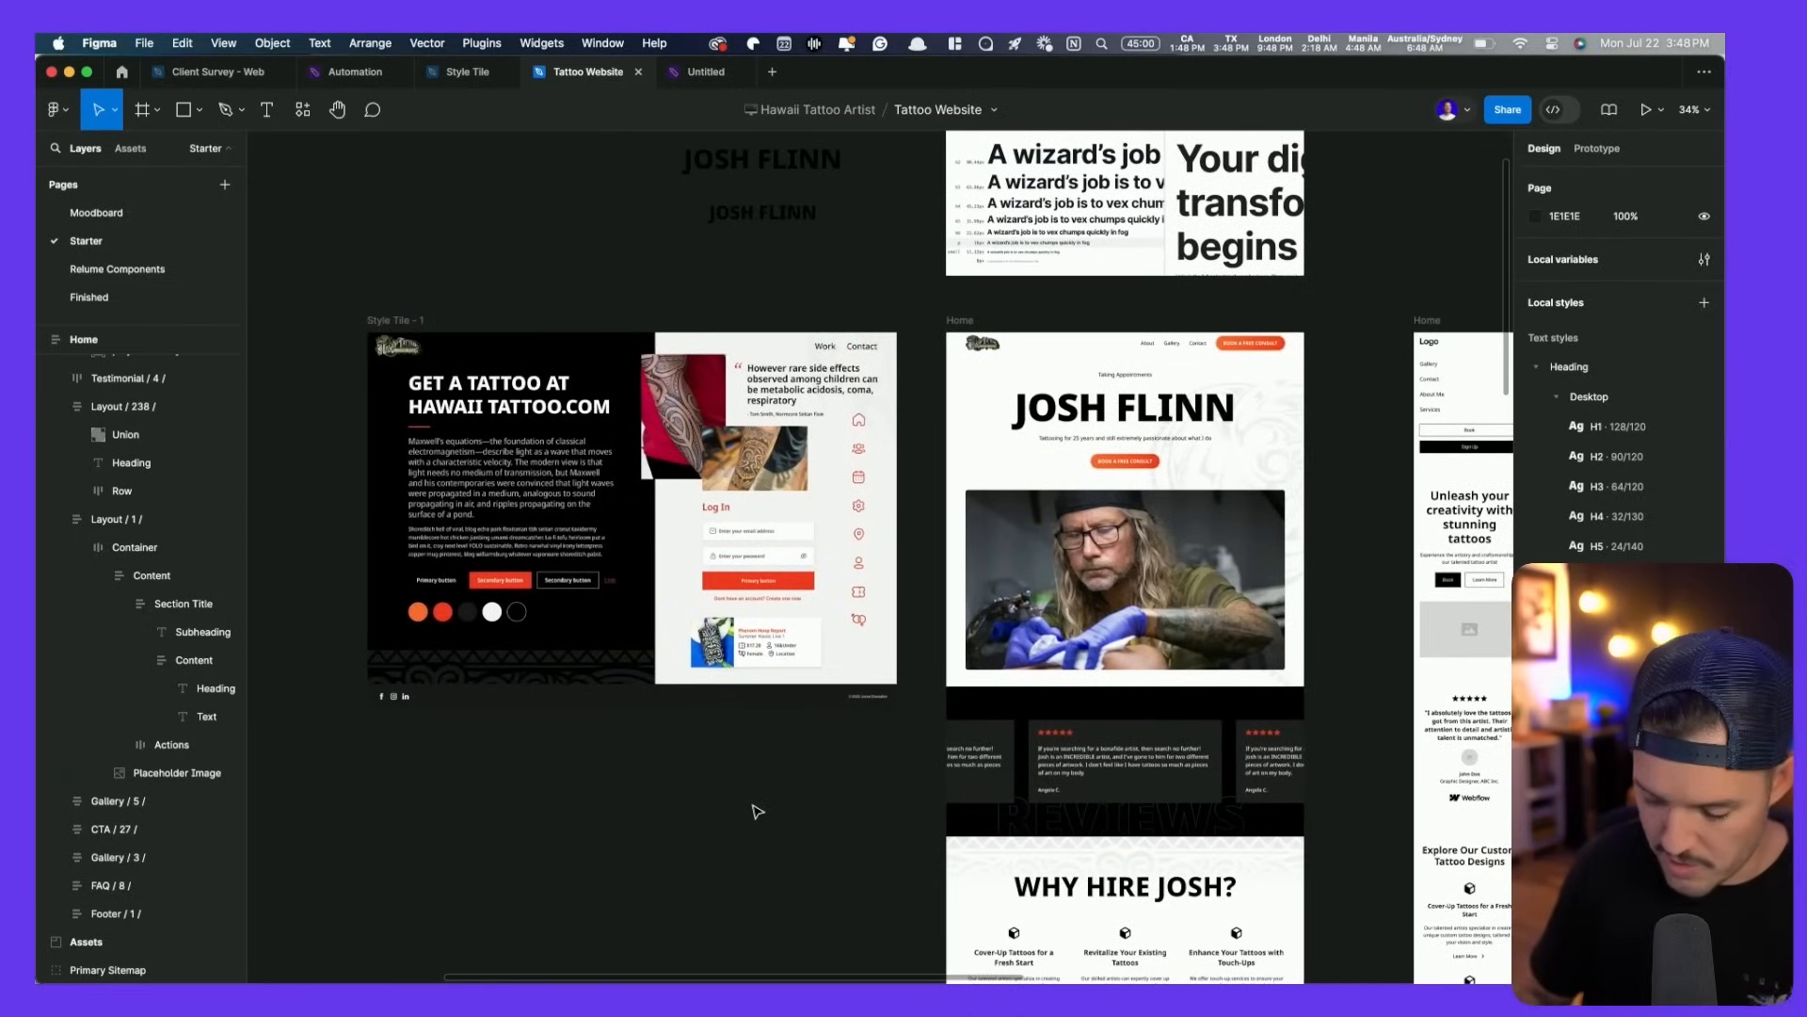
- Use Batch Styler to switch all 34 text styles from Noto Sans to Inter
key("super+slash")
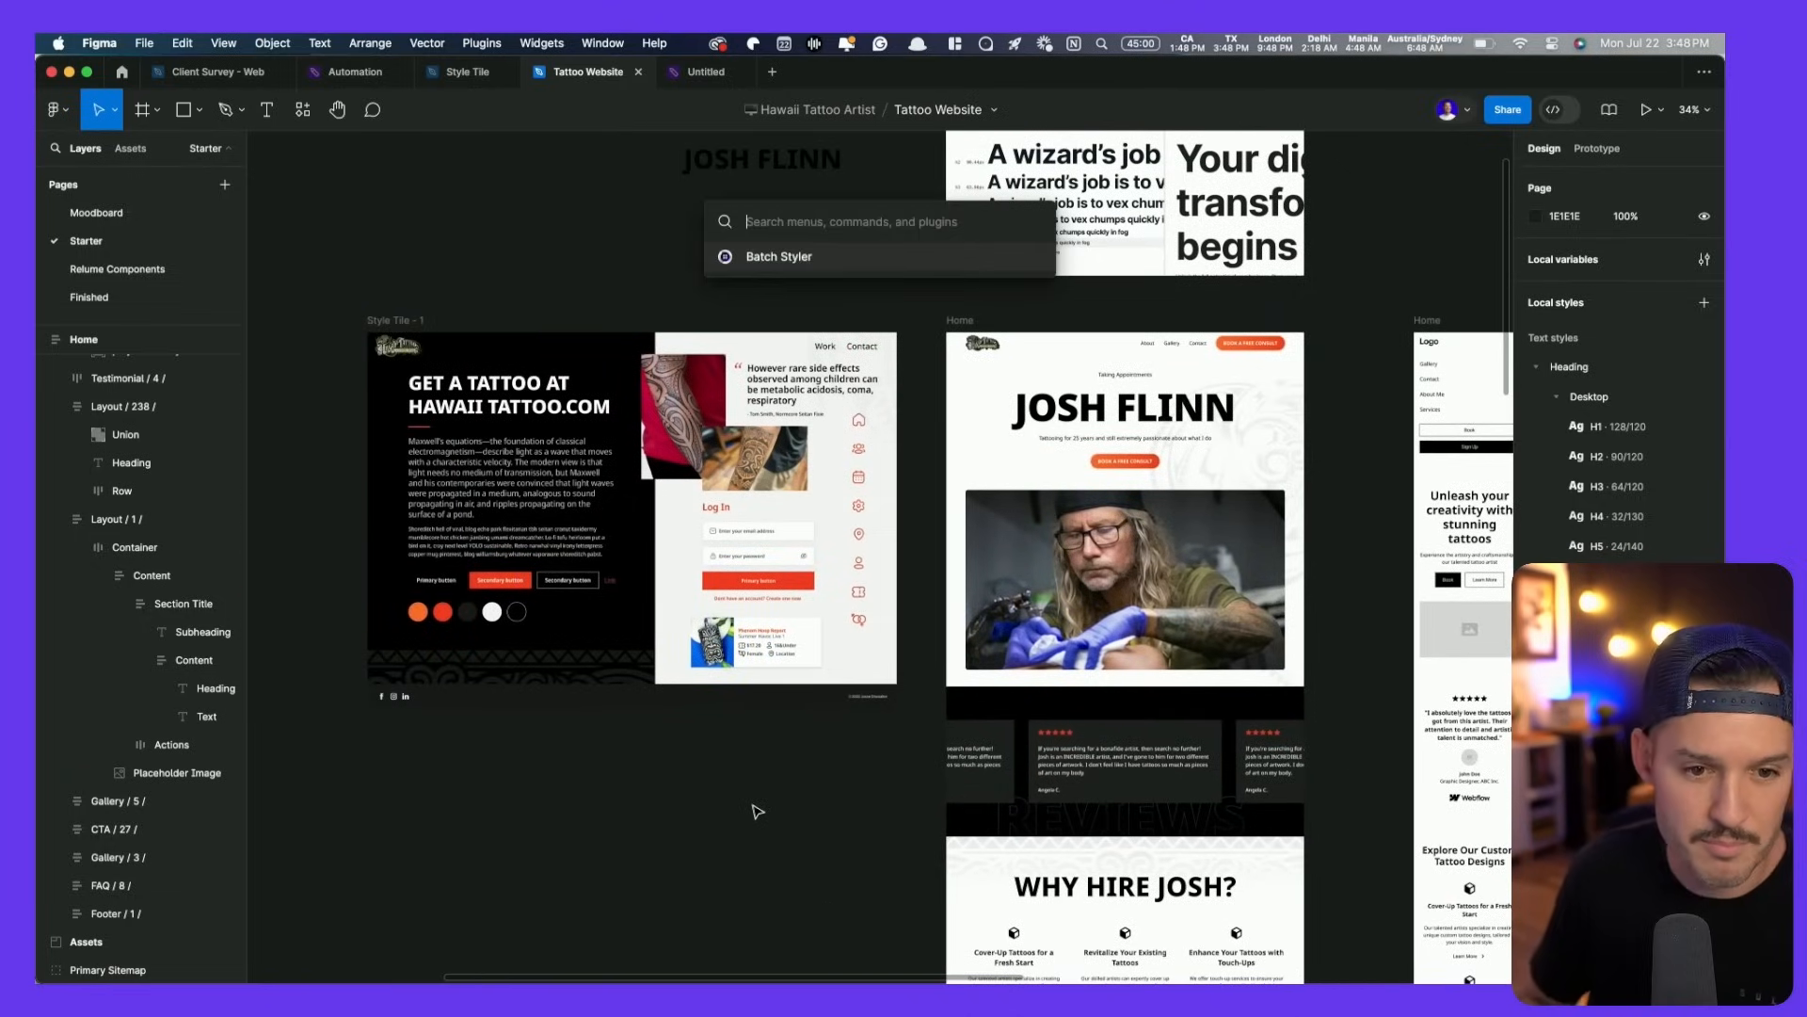
key("Return")
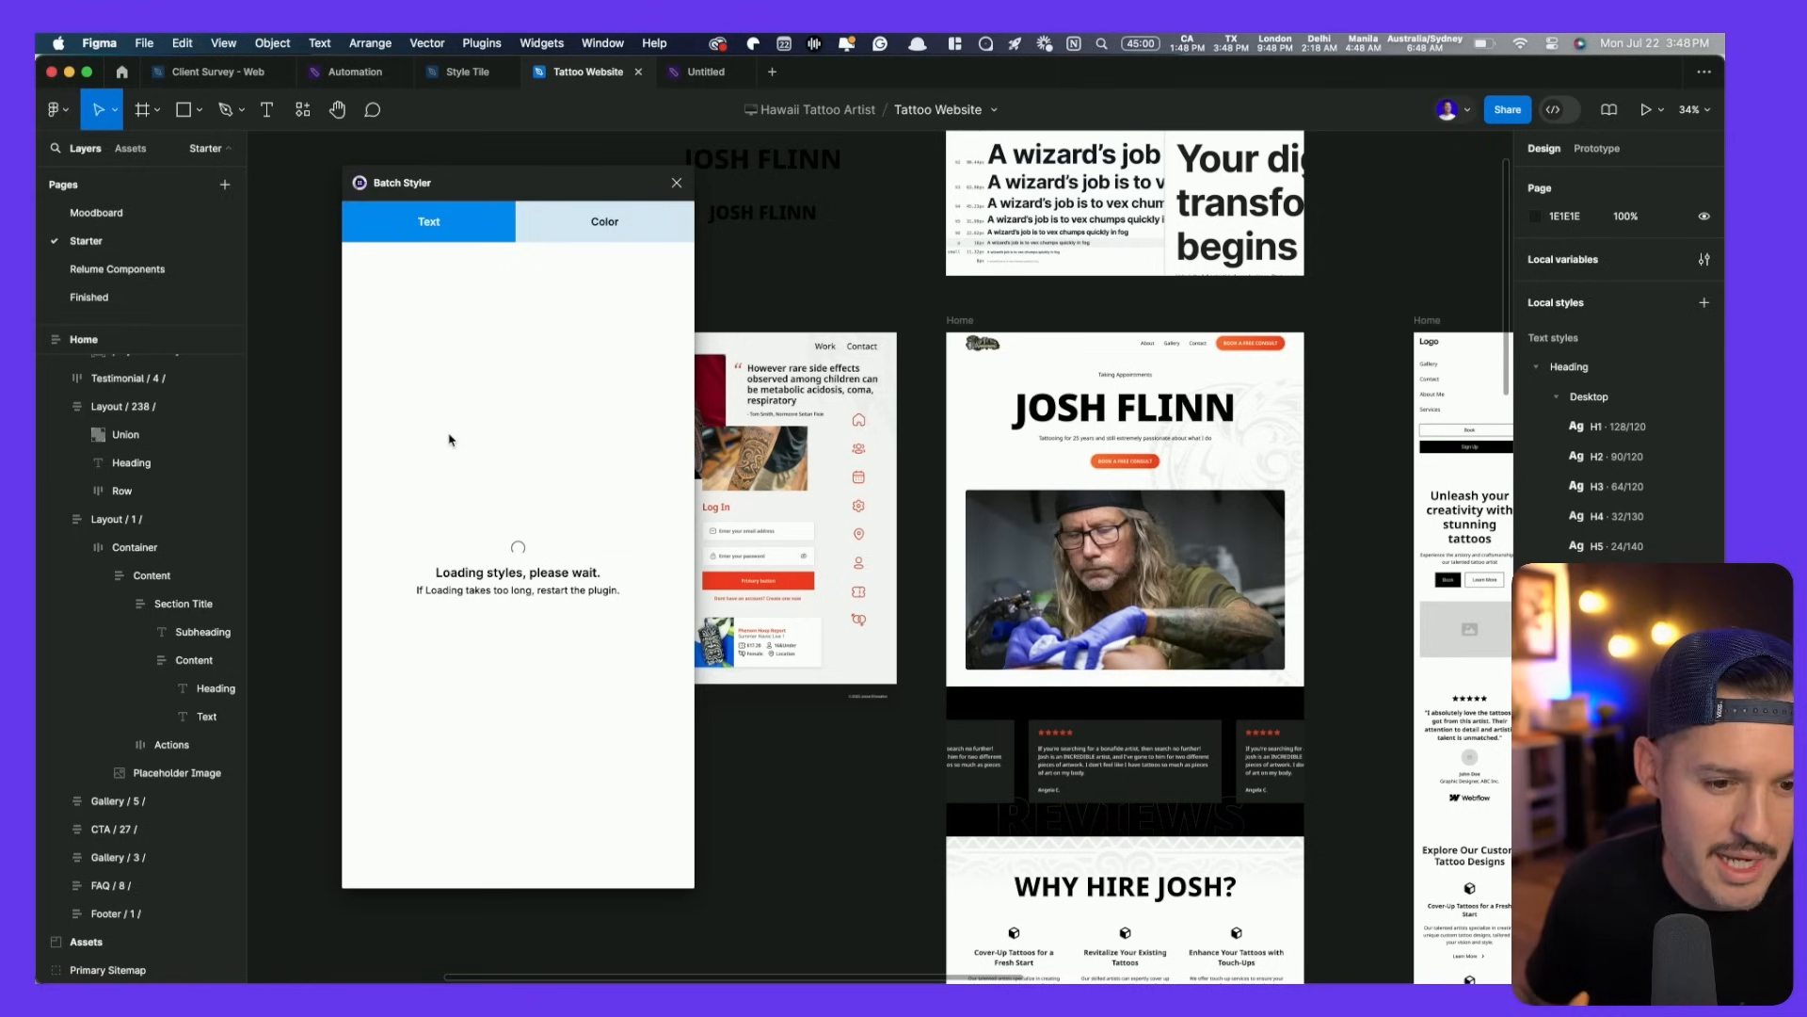
scroll(437, 383, "down", 10)
left_click(428, 477, "shift")
left_click(419, 549)
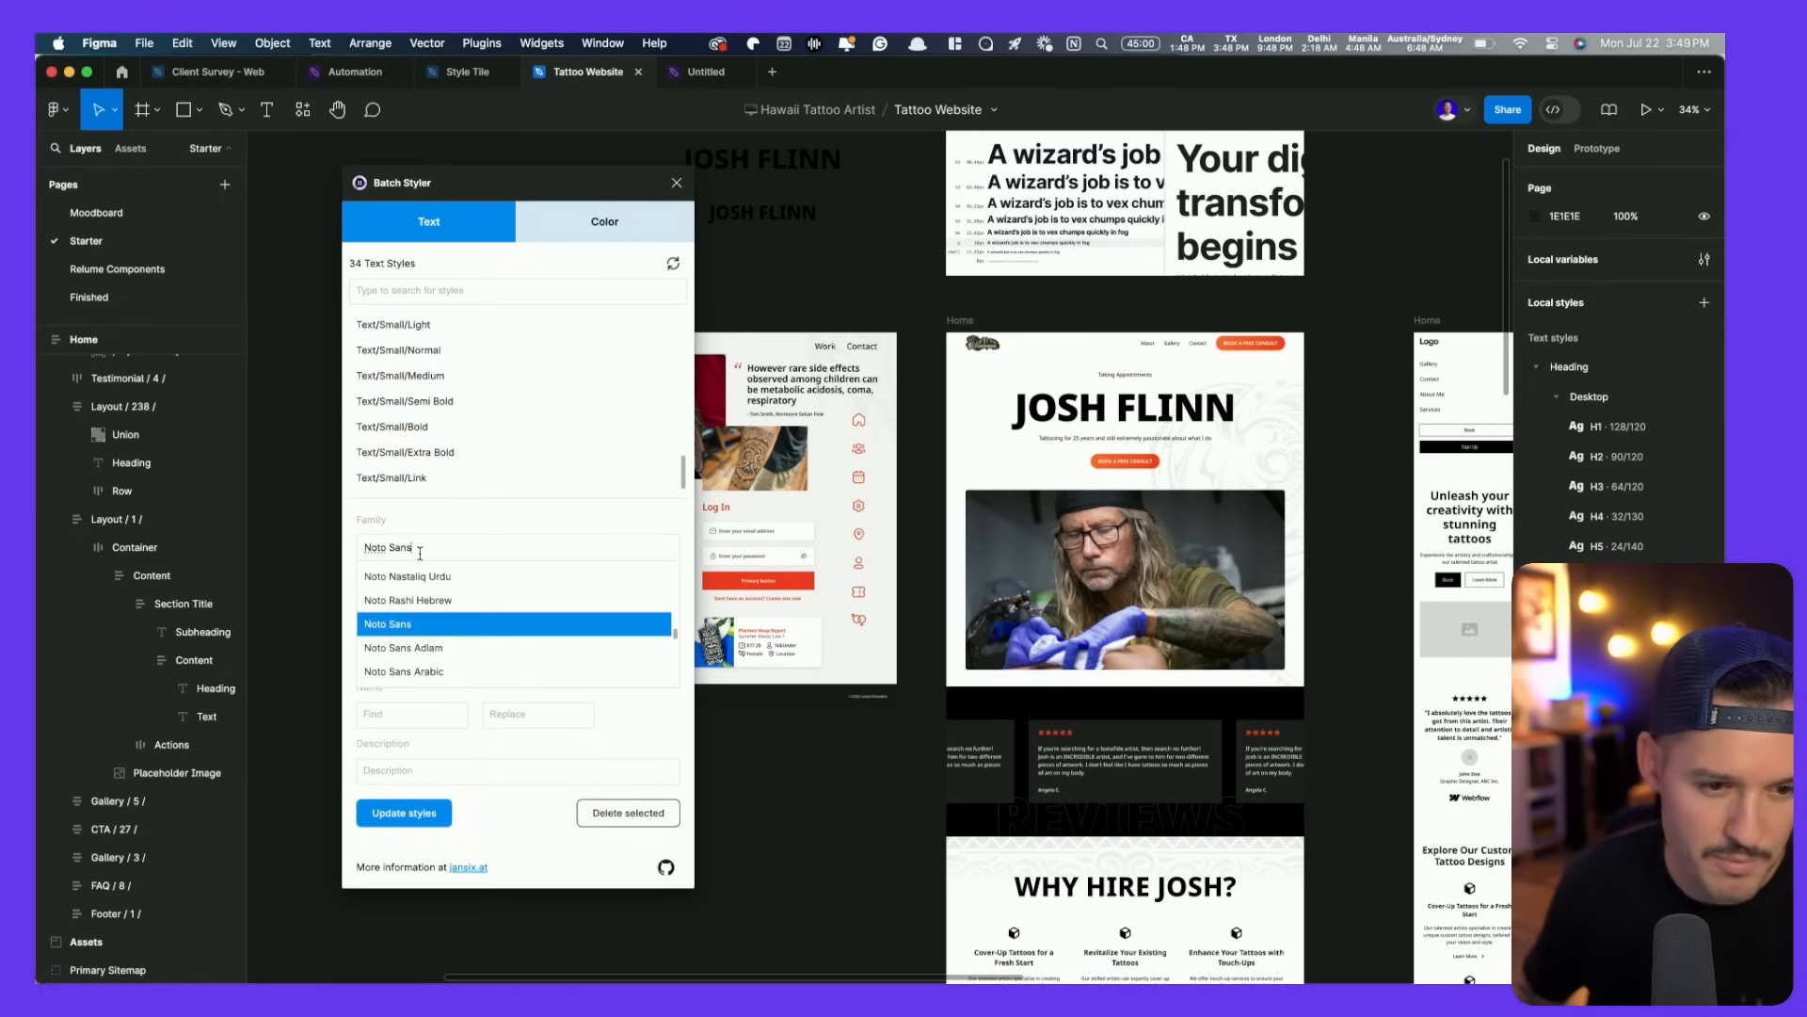
key("ctrl+a")
type("inter")
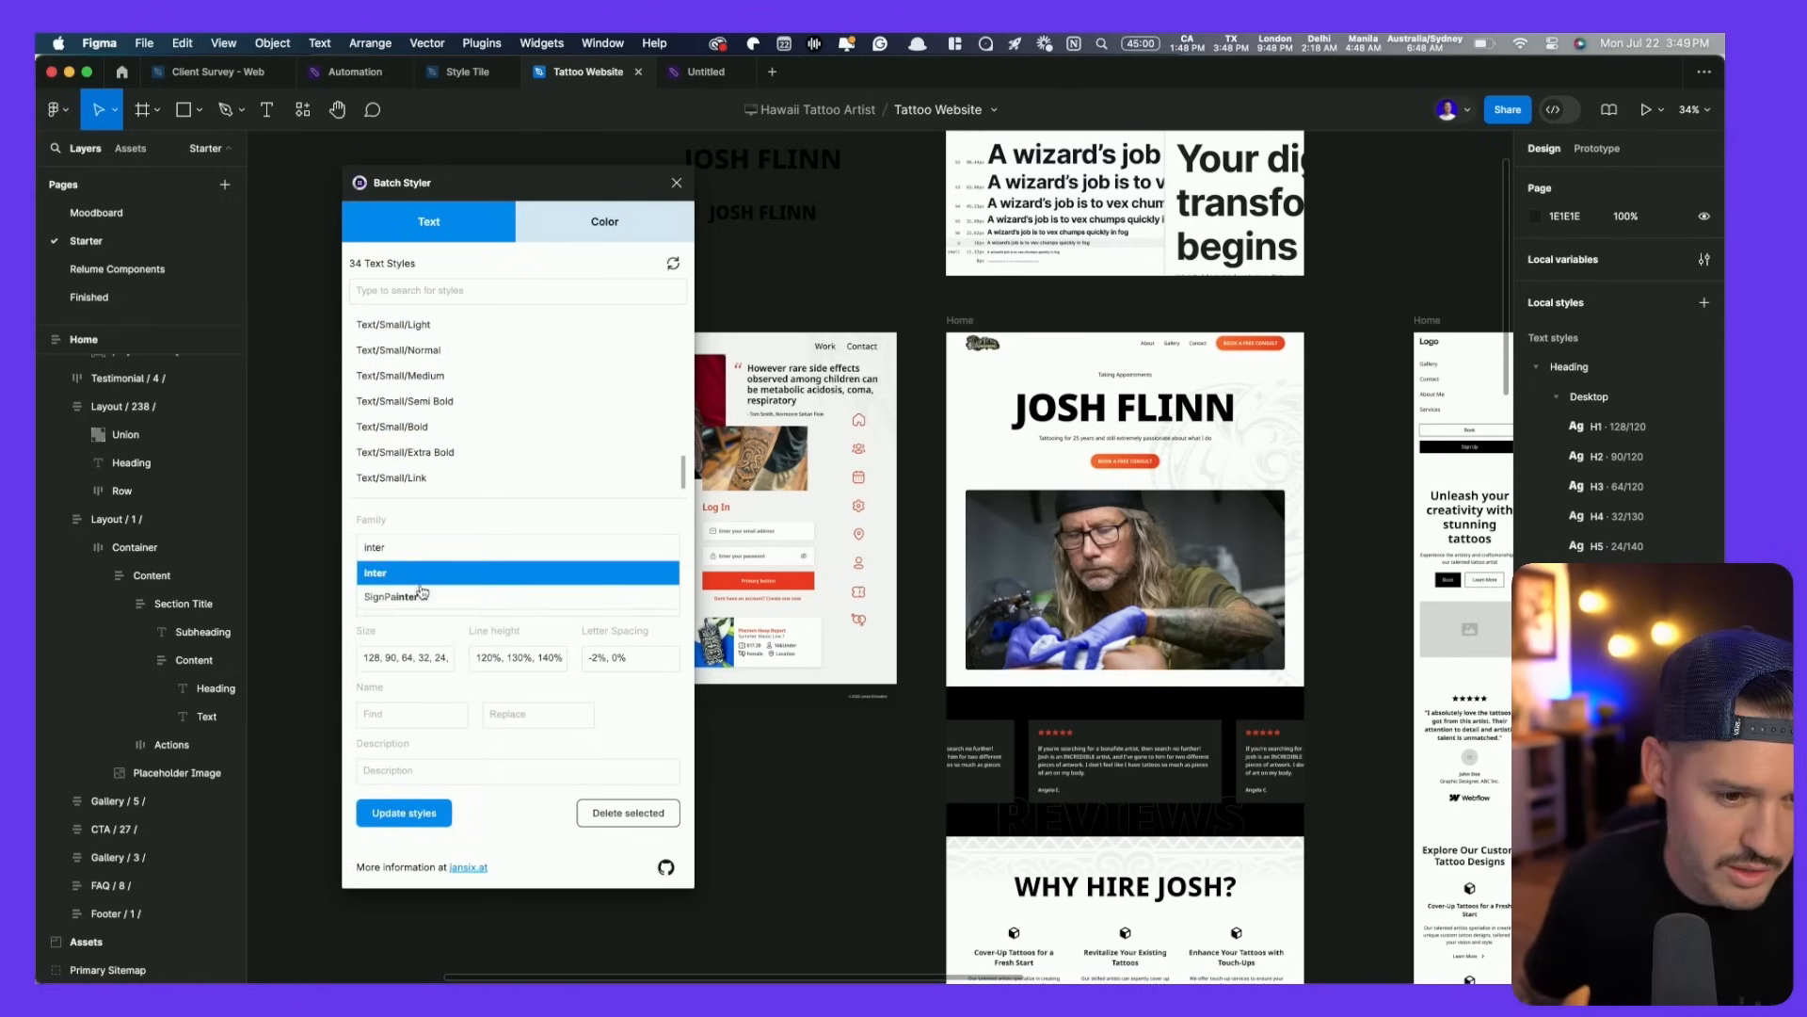
key("Return")
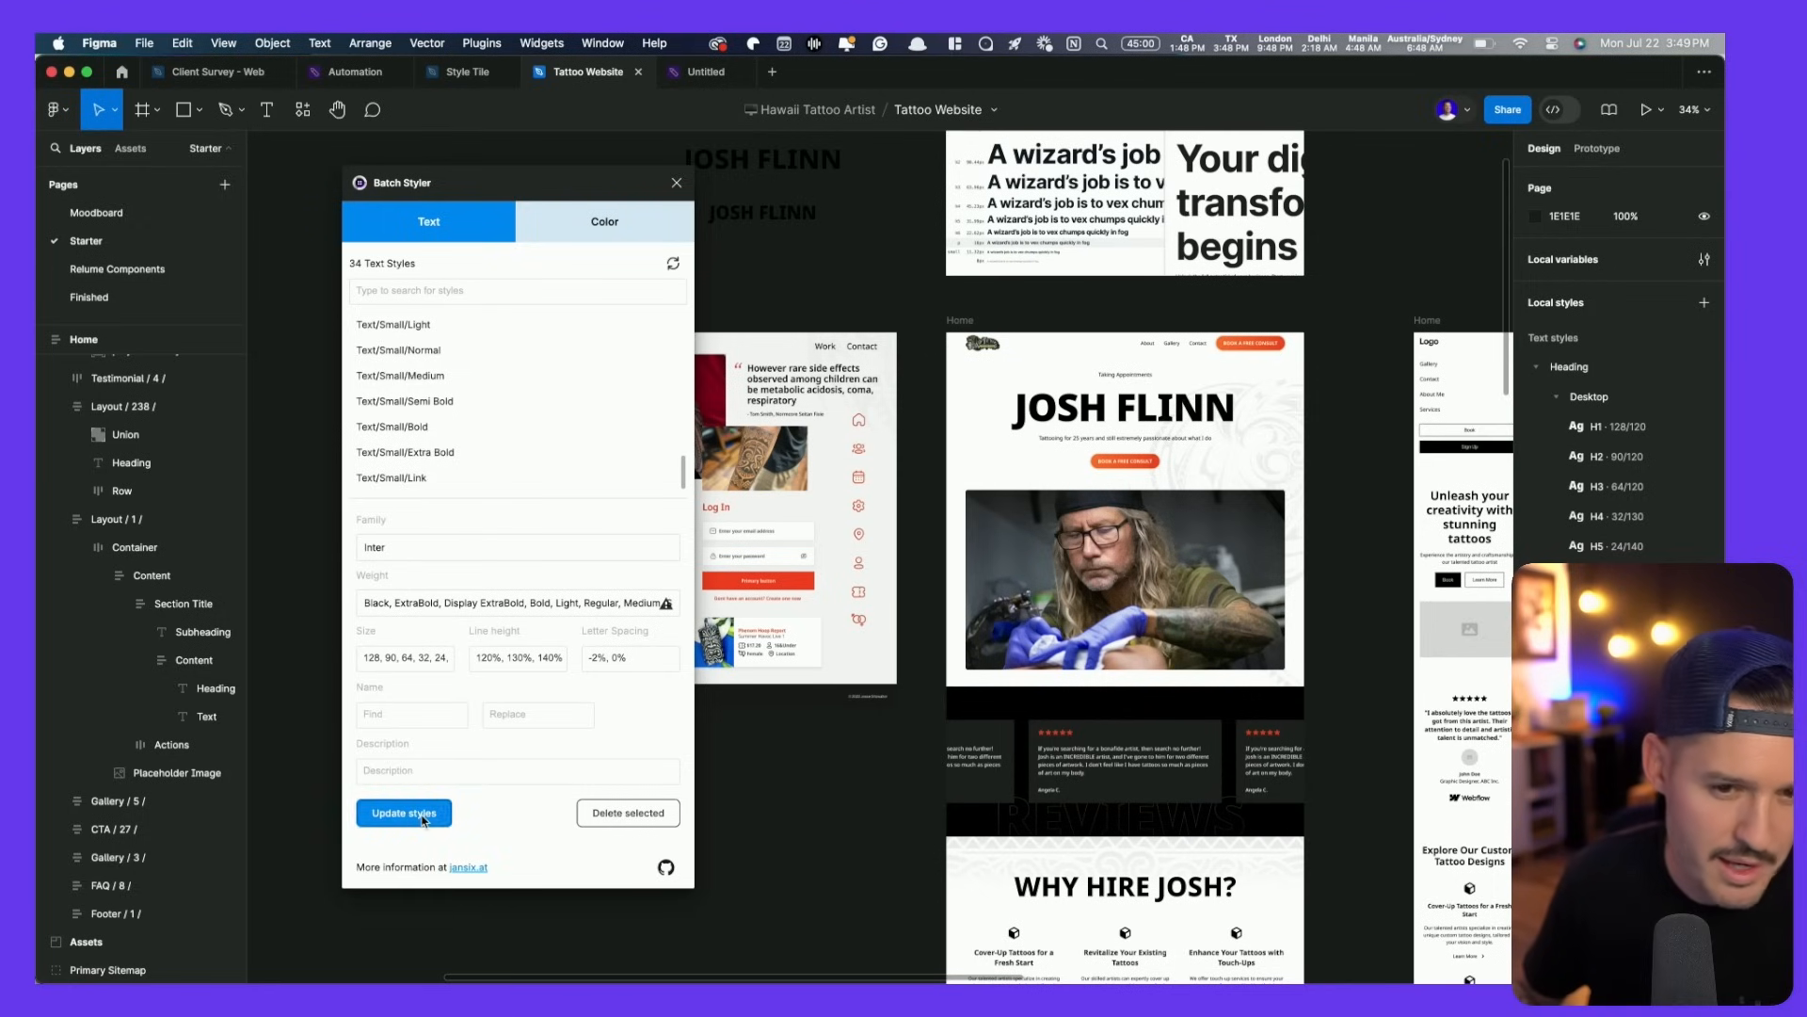
left_click(423, 816)
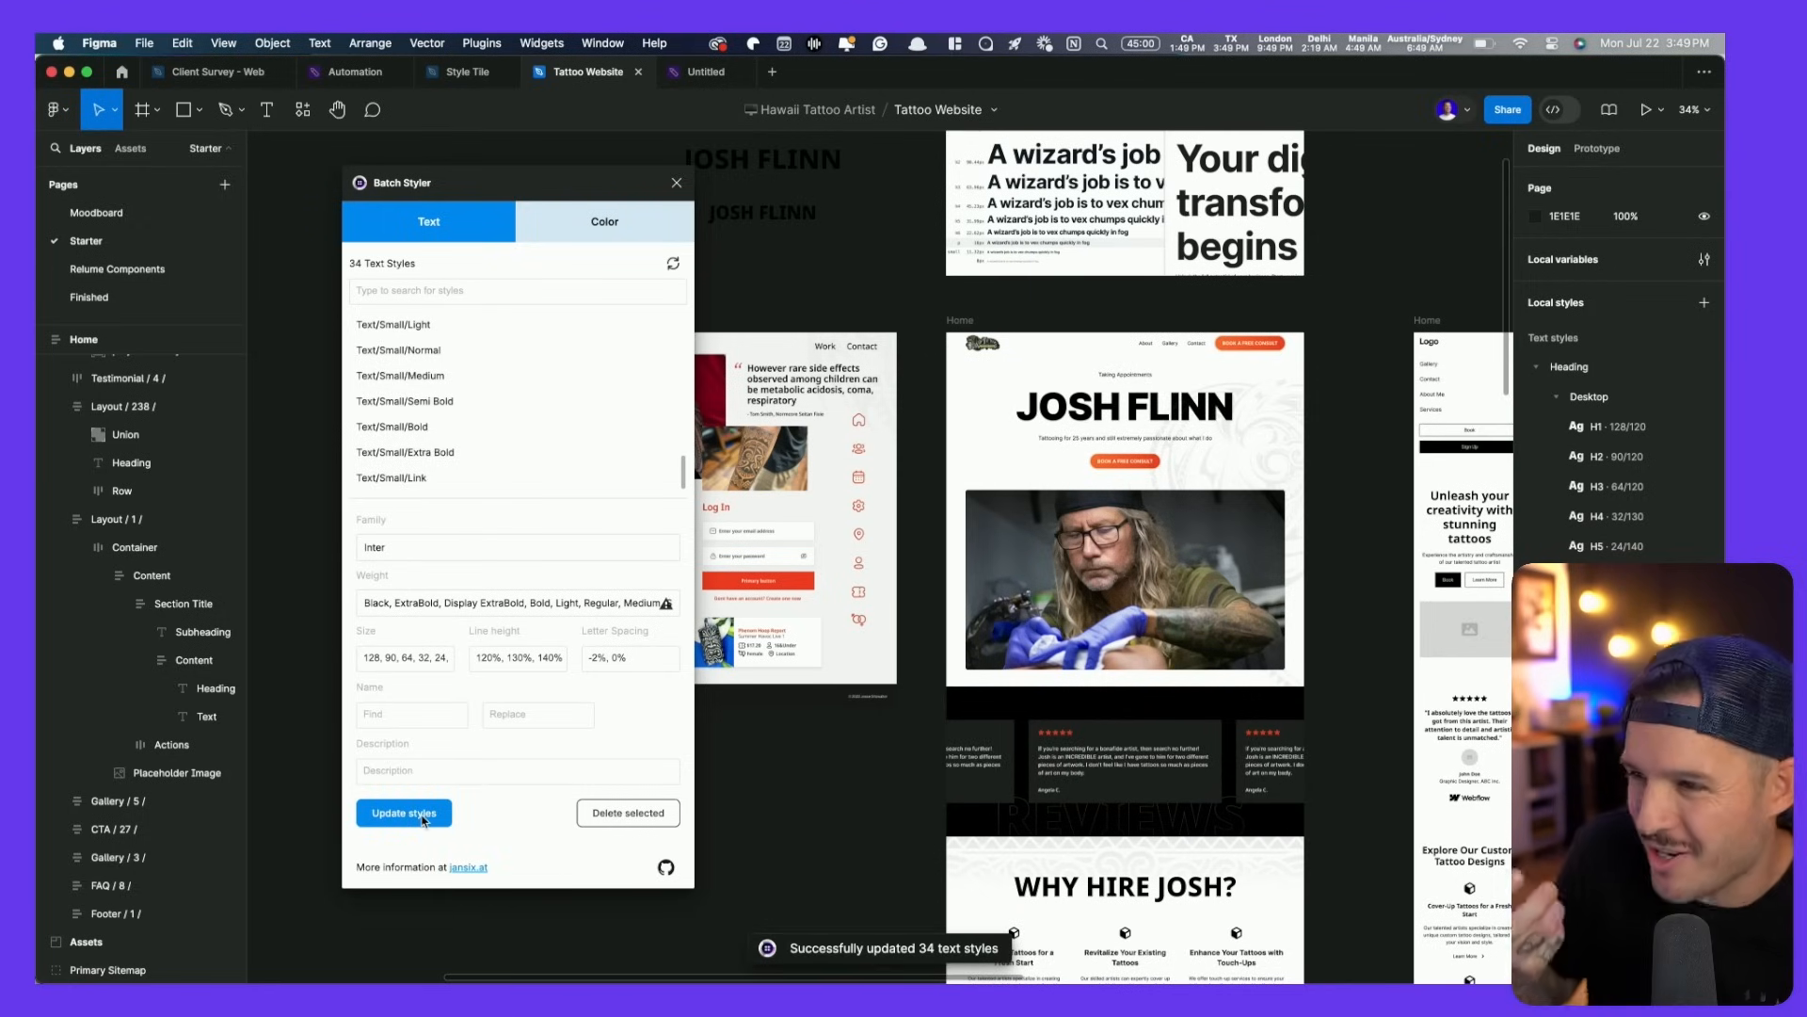
left_click(676, 183)
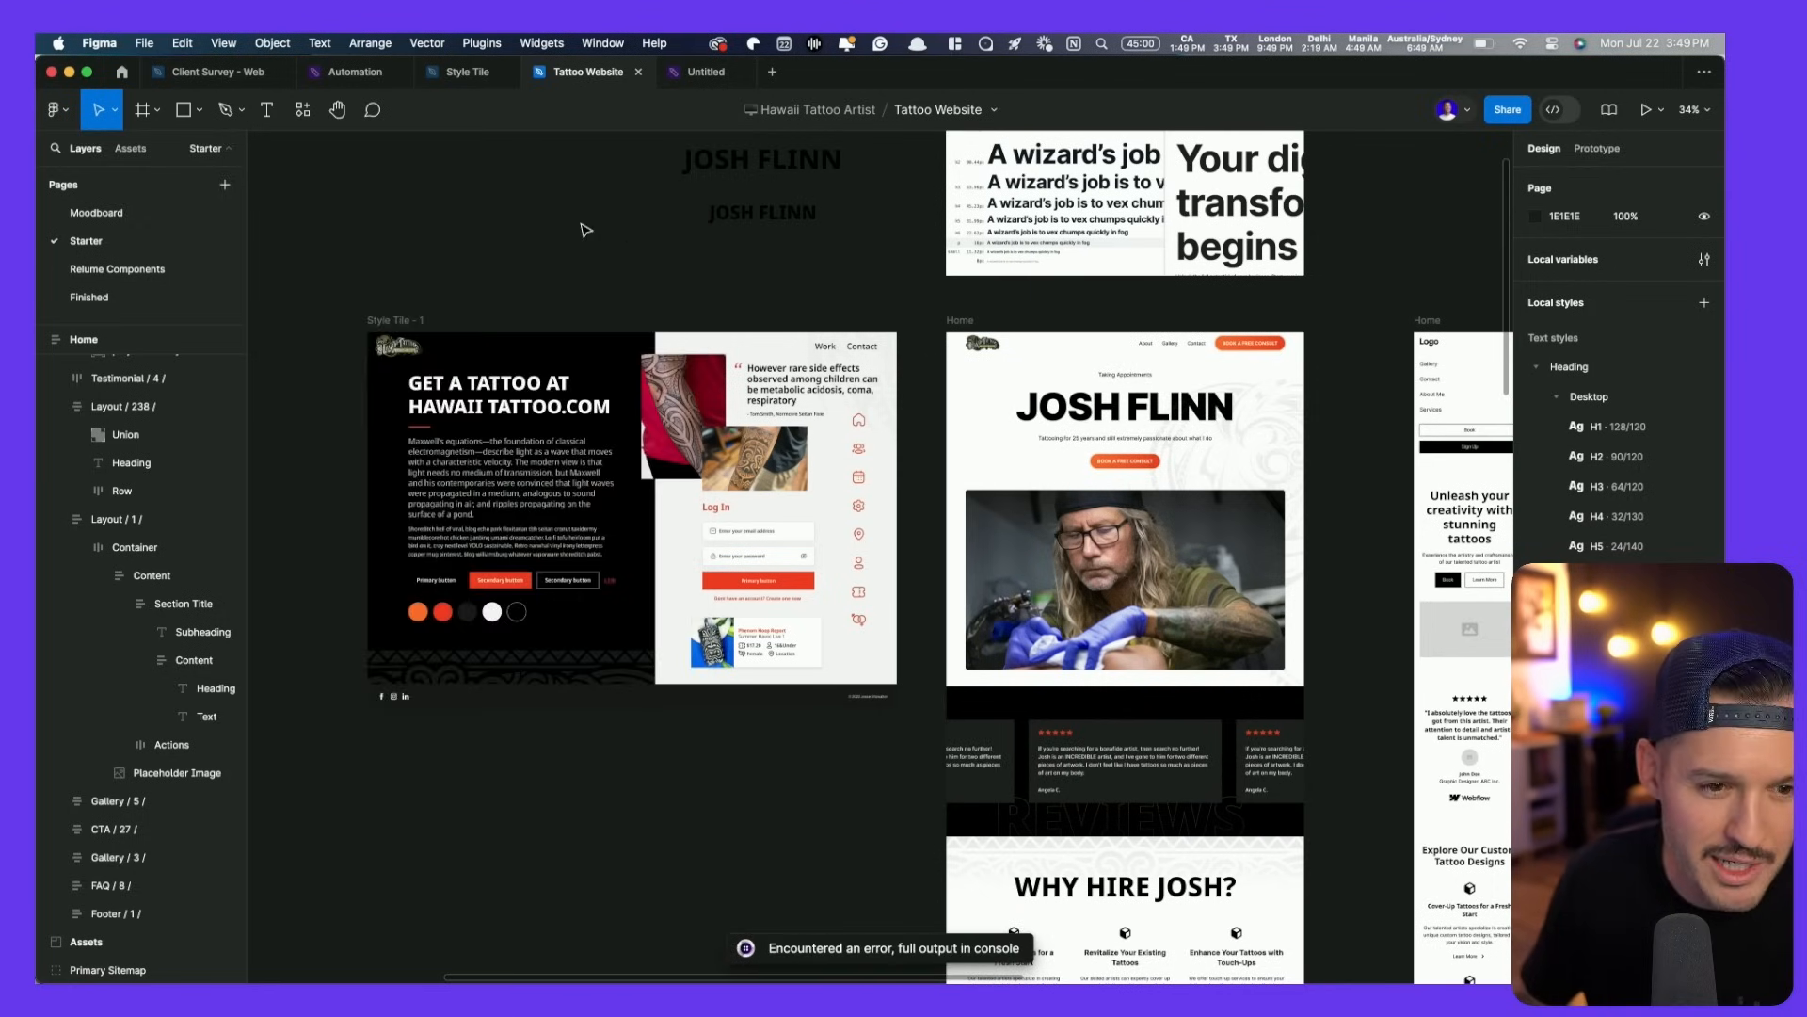
left_click(701, 72)
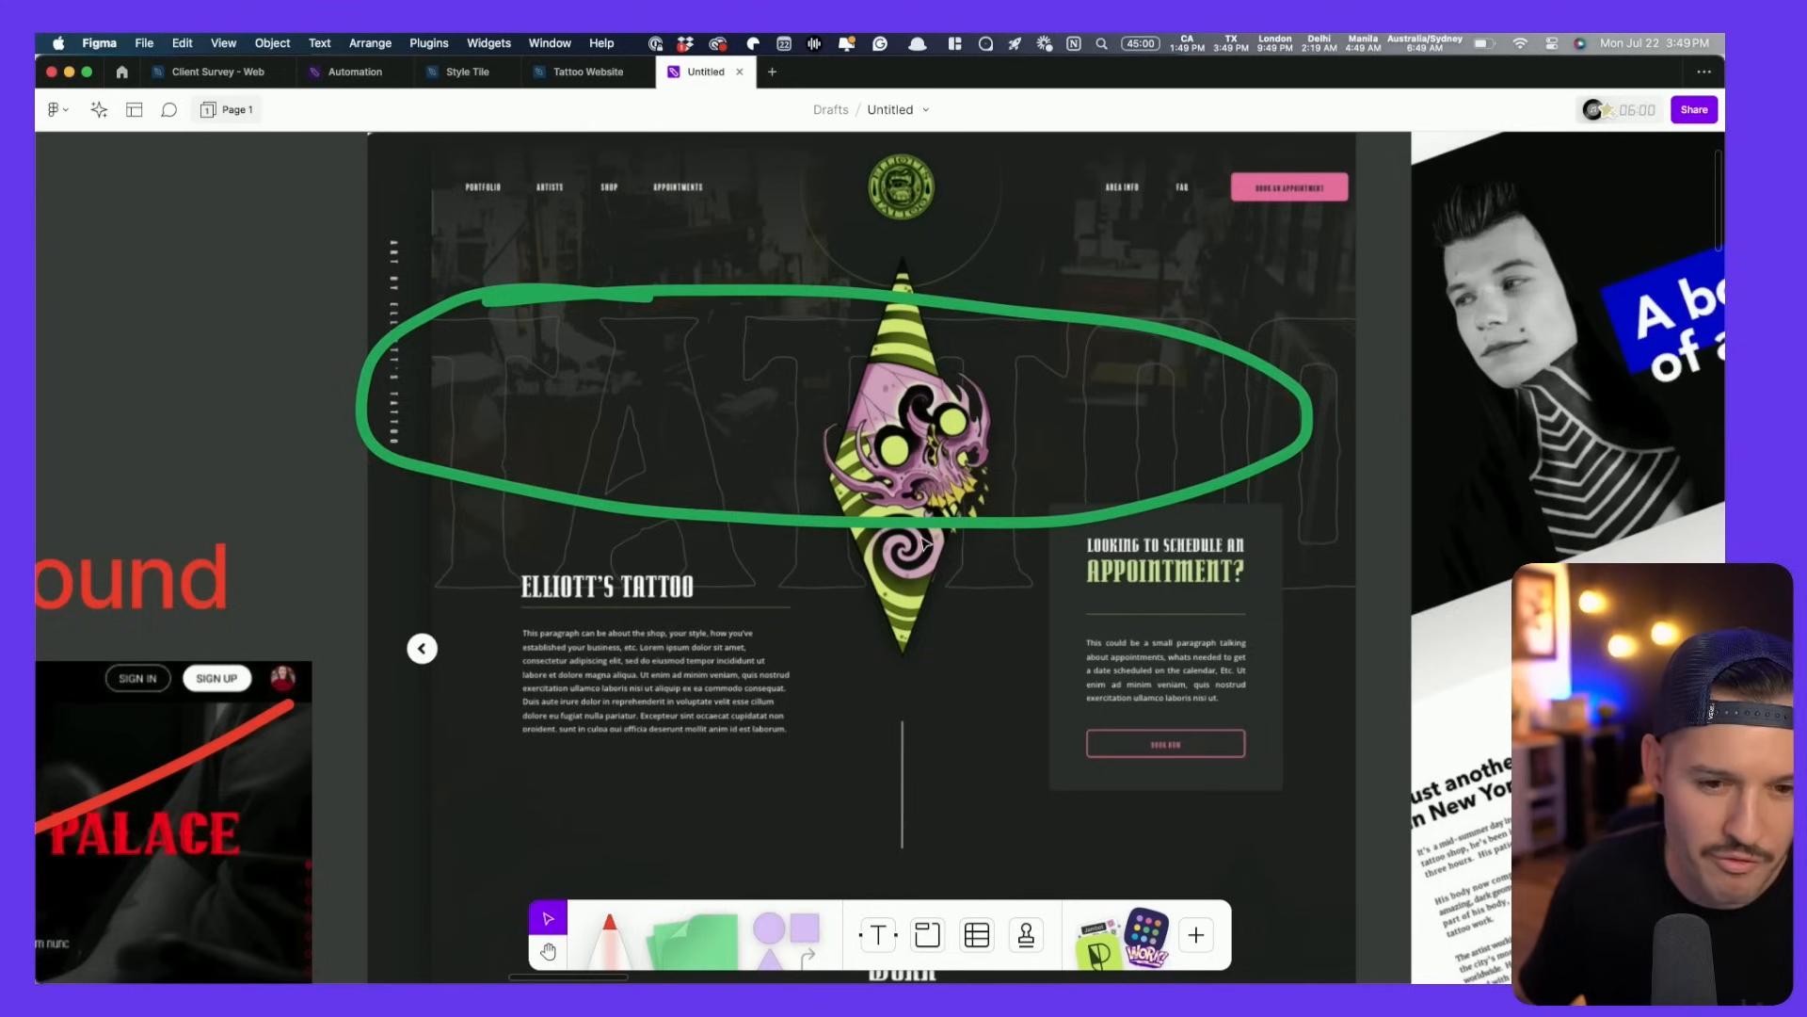
- View the circled ink design on the FigJam moodboard, then return to the Tattoo Website file
scroll(1256, 494, "down", 5)
left_click_drag(1256, 494, 495, 476)
scroll(1069, 621, "up", 5)
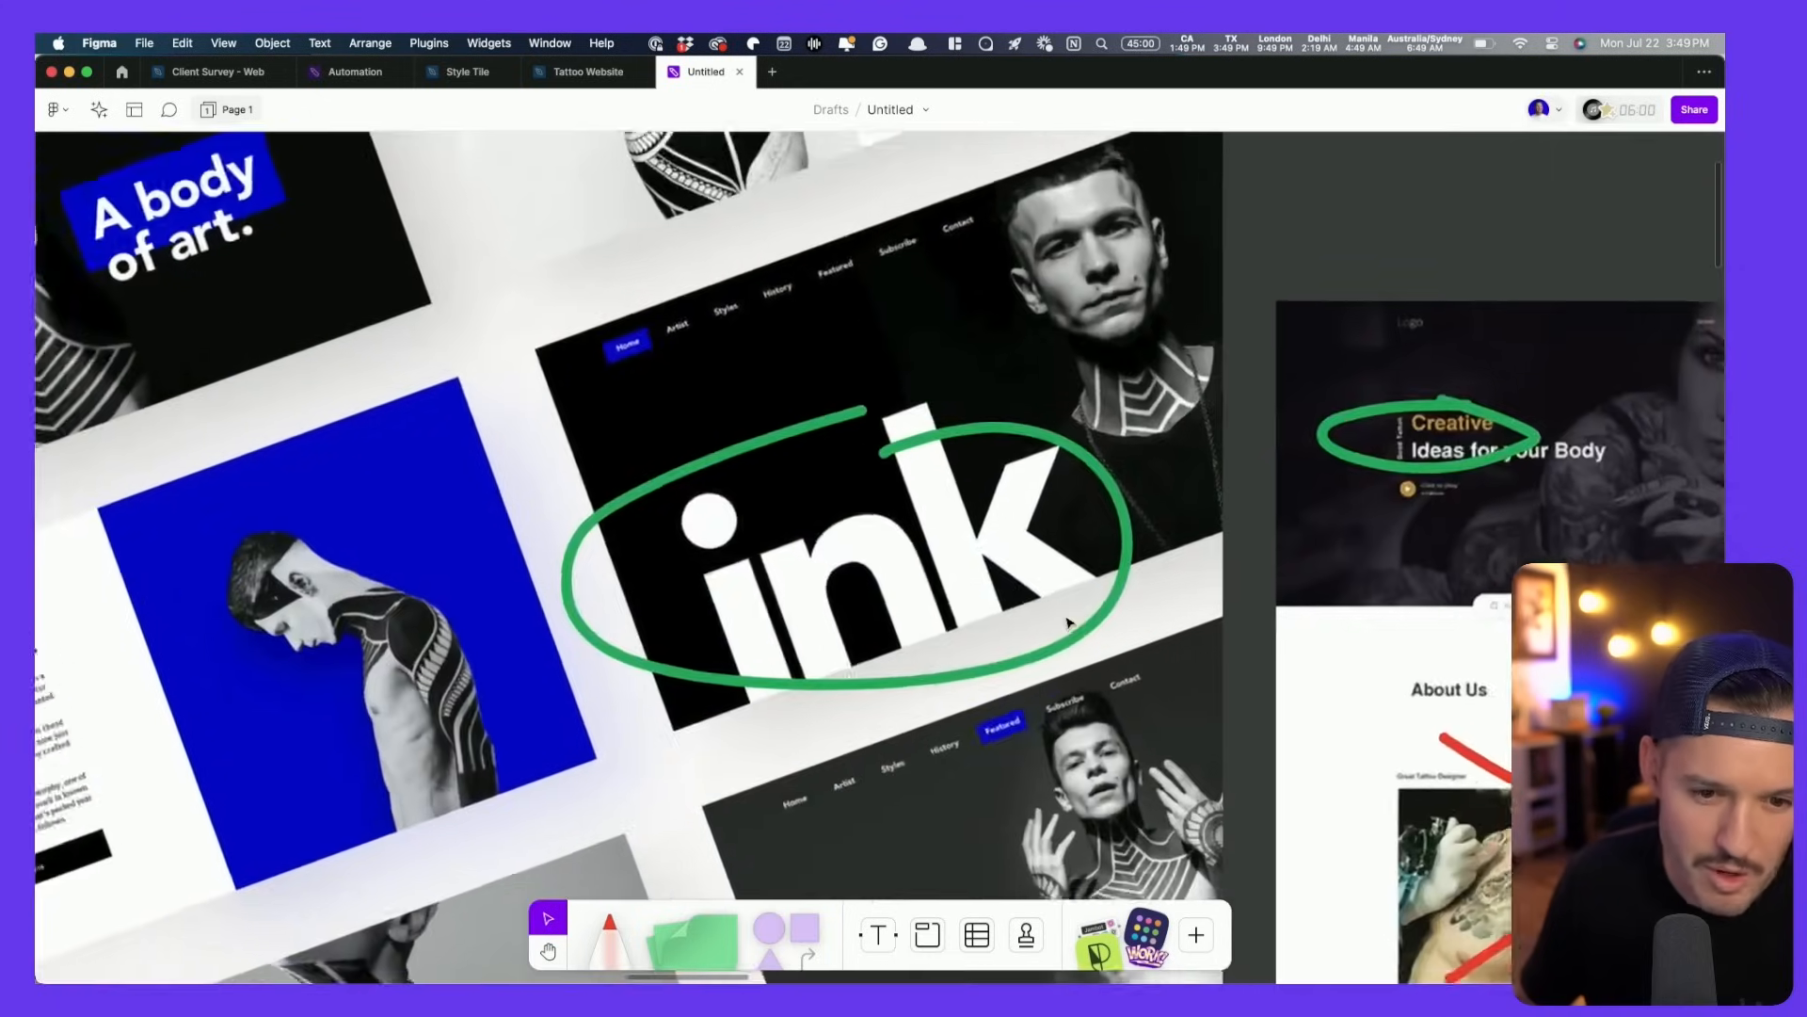
left_click(602, 73)
left_click_drag(836, 307, 525, 184)
left_click_drag(559, 544, 571, 650)
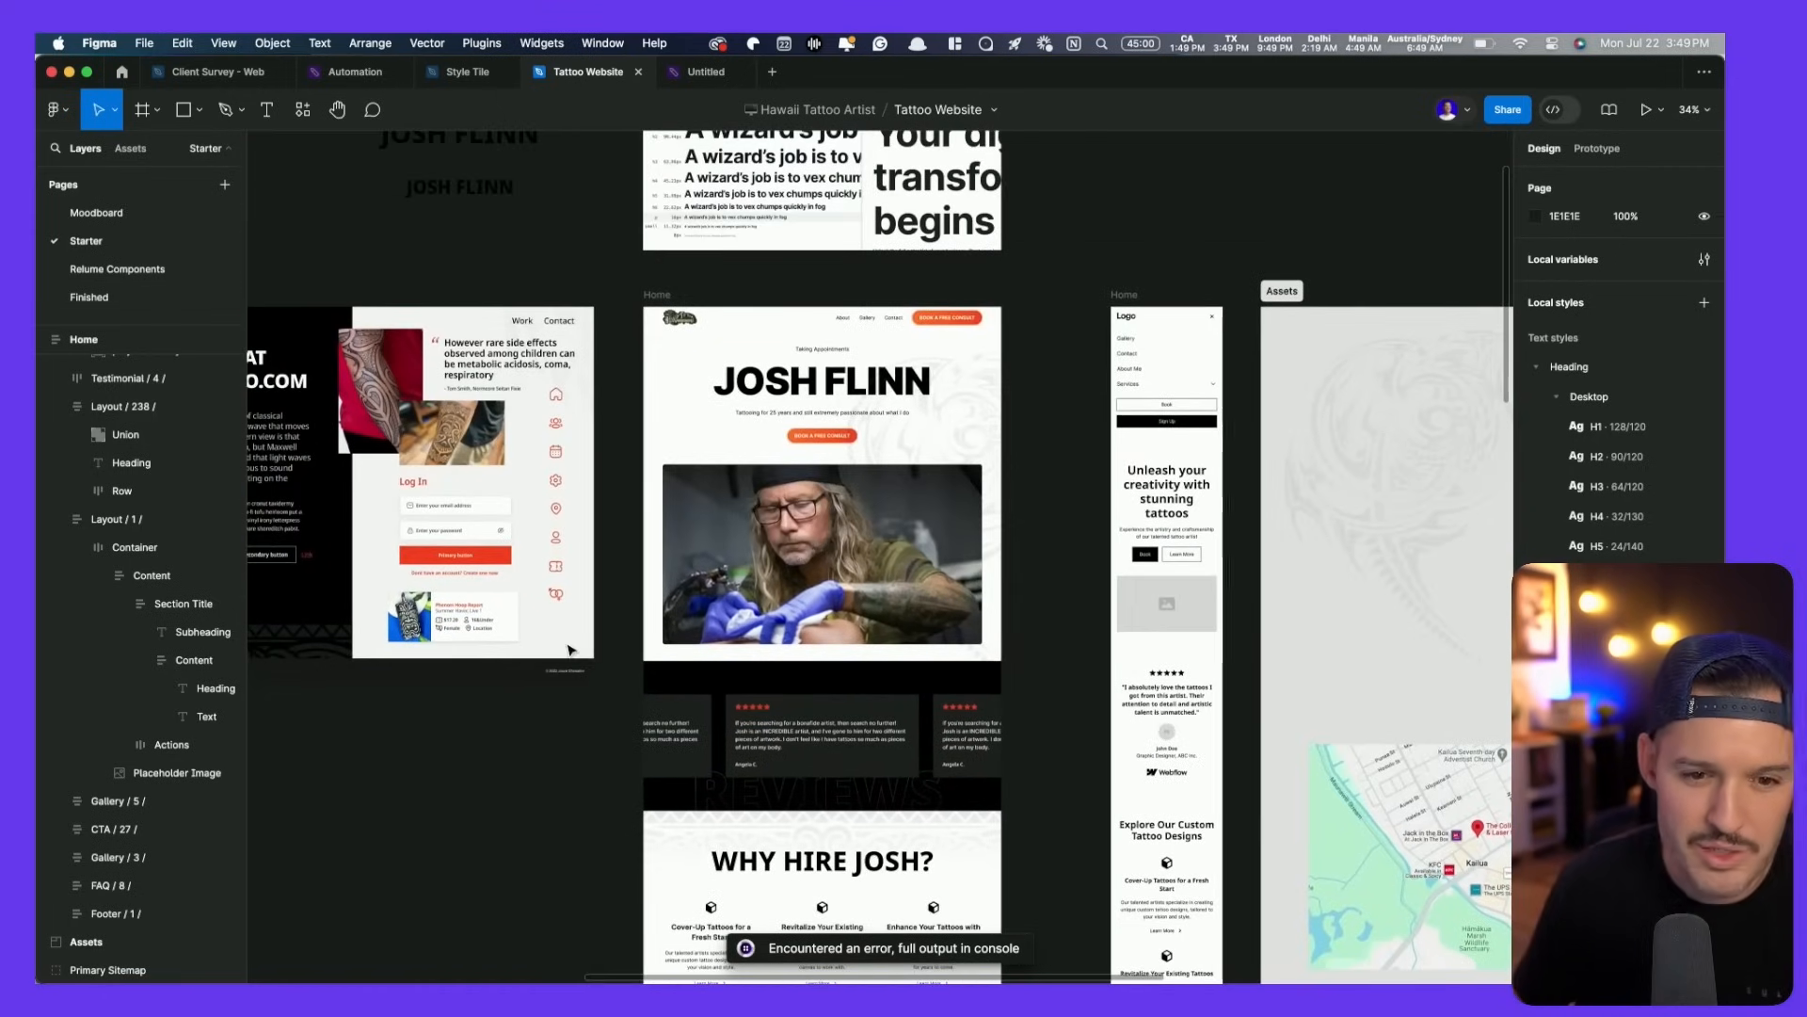
- Move the tribal pattern's linear gradient start to the WHY HIRE JOSH? section's top edge
scroll(571, 649, "left", 5)
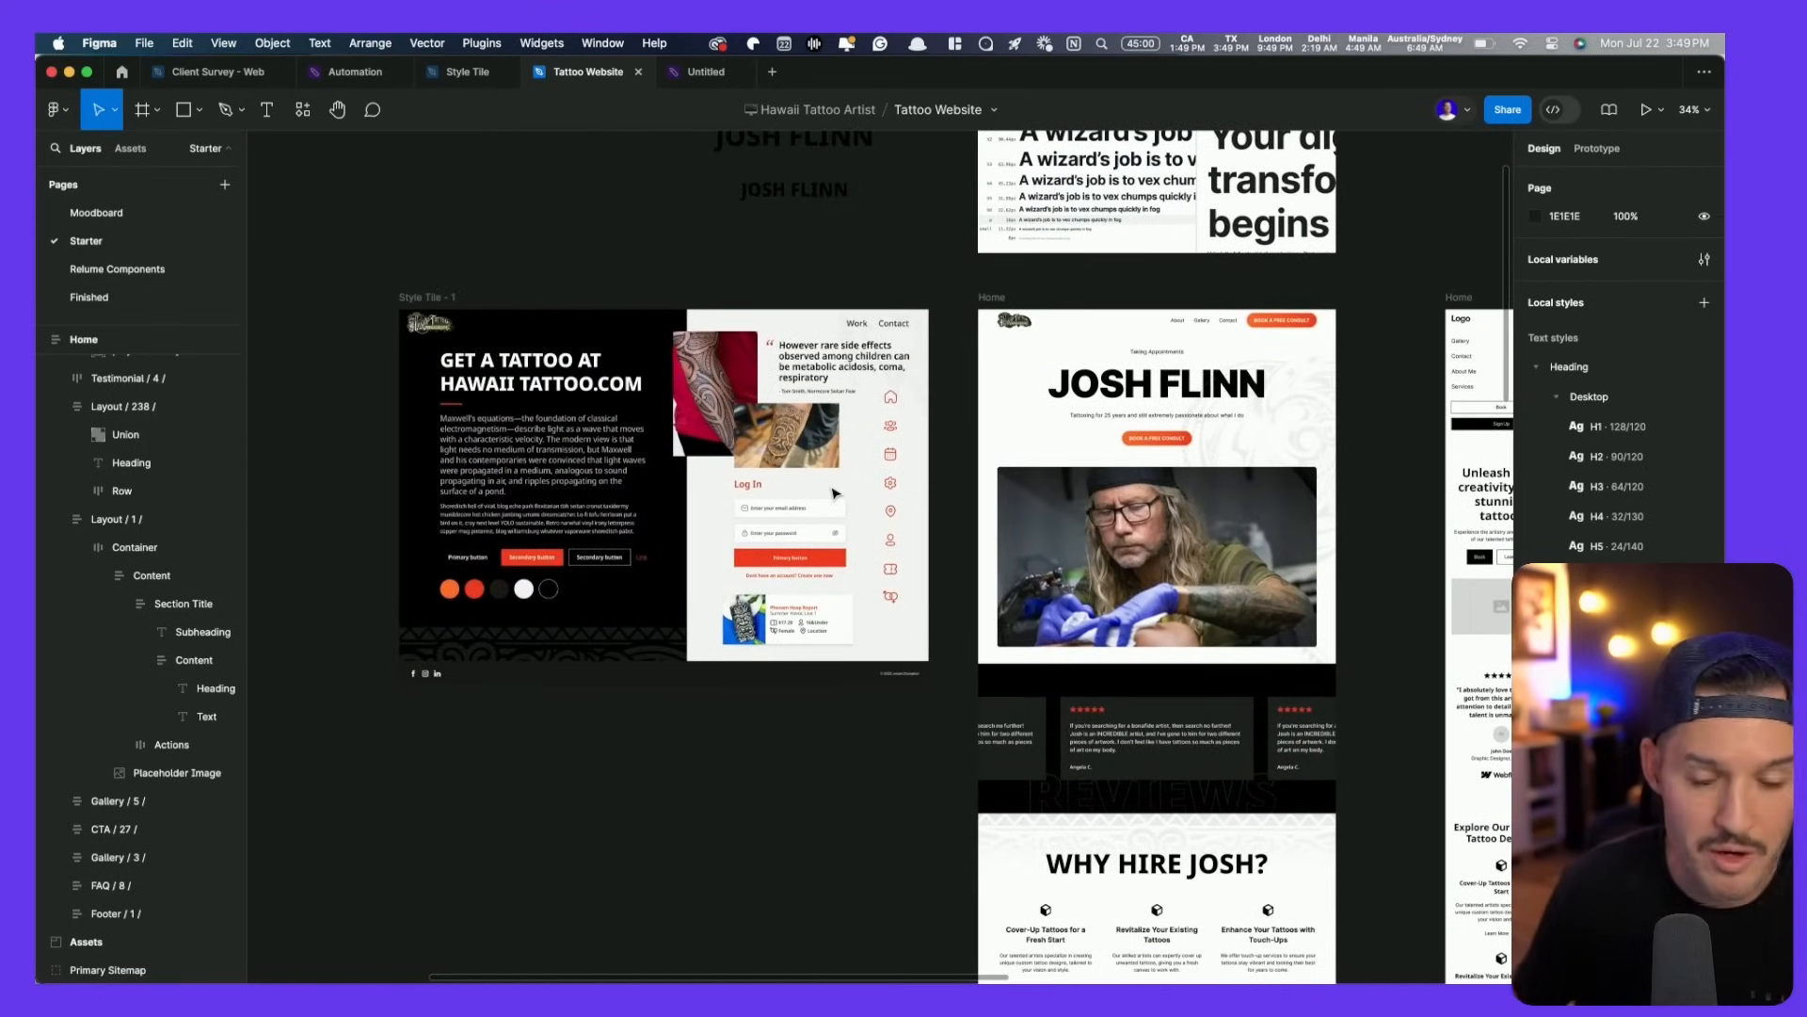
scroll(848, 480, "right", 5)
scroll(847, 480, "down", 2)
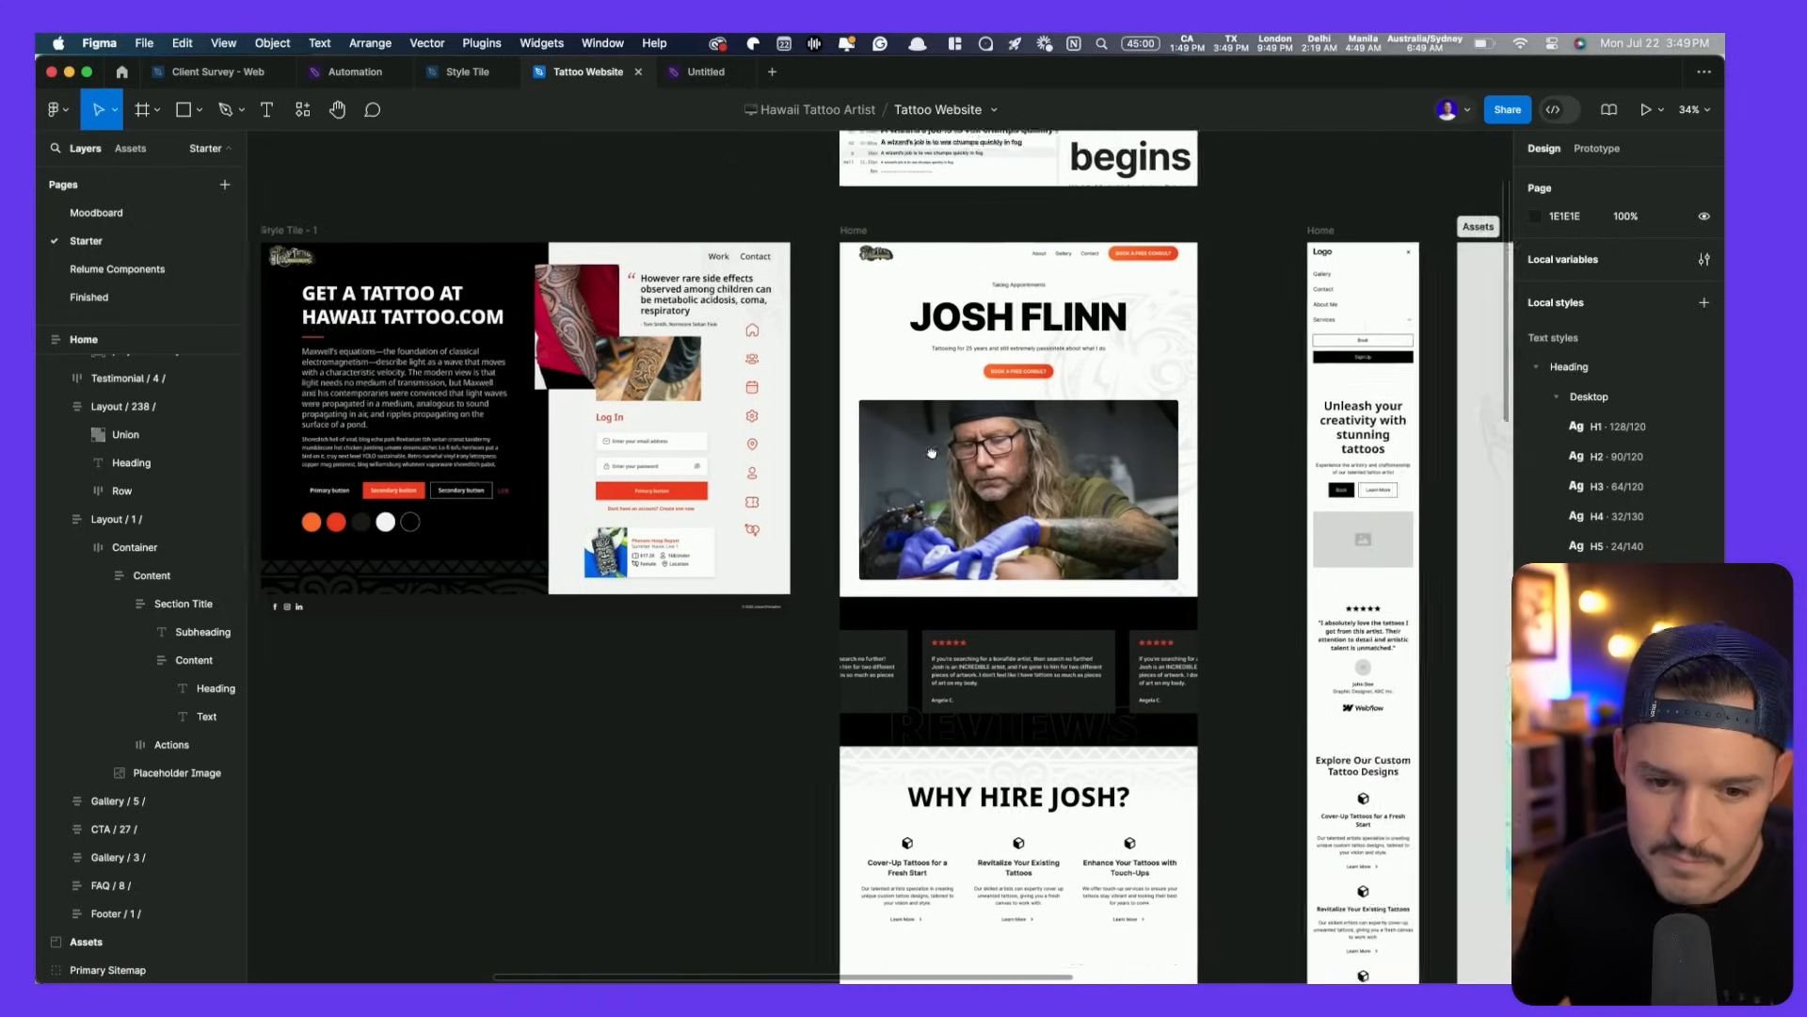
scroll(857, 468, "down", 5)
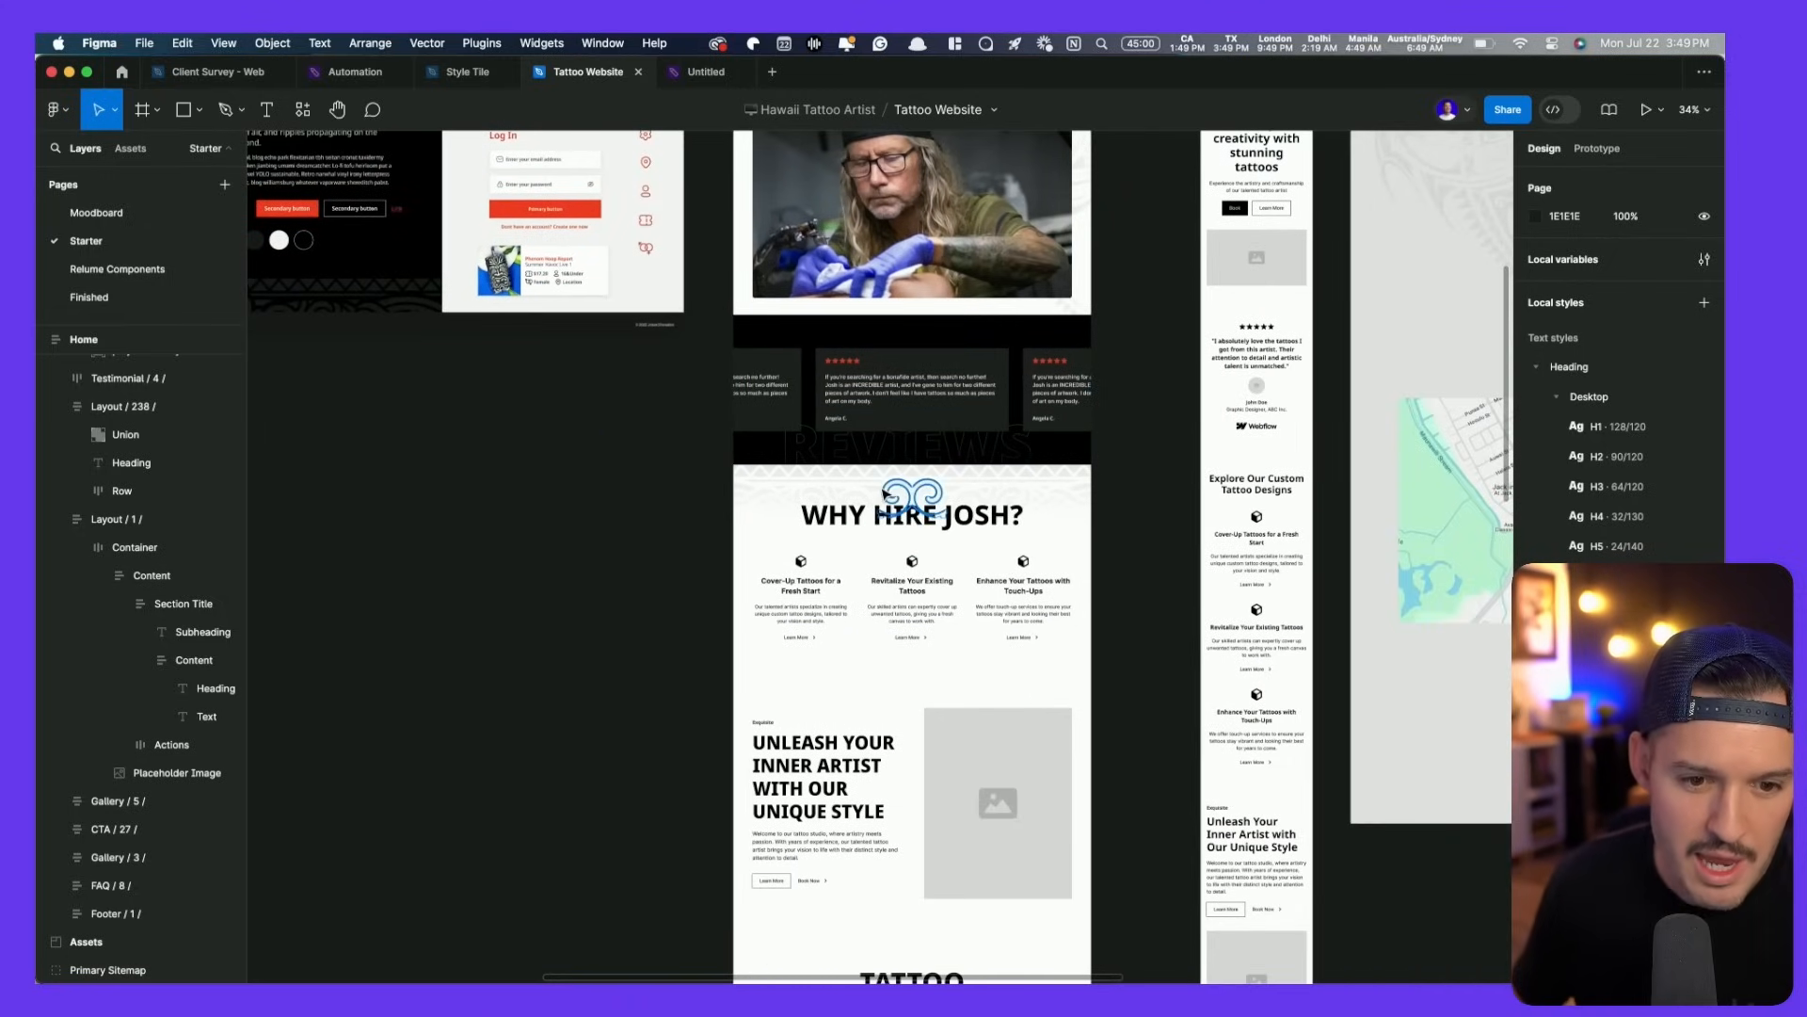
left_click(867, 490)
left_click(867, 490)
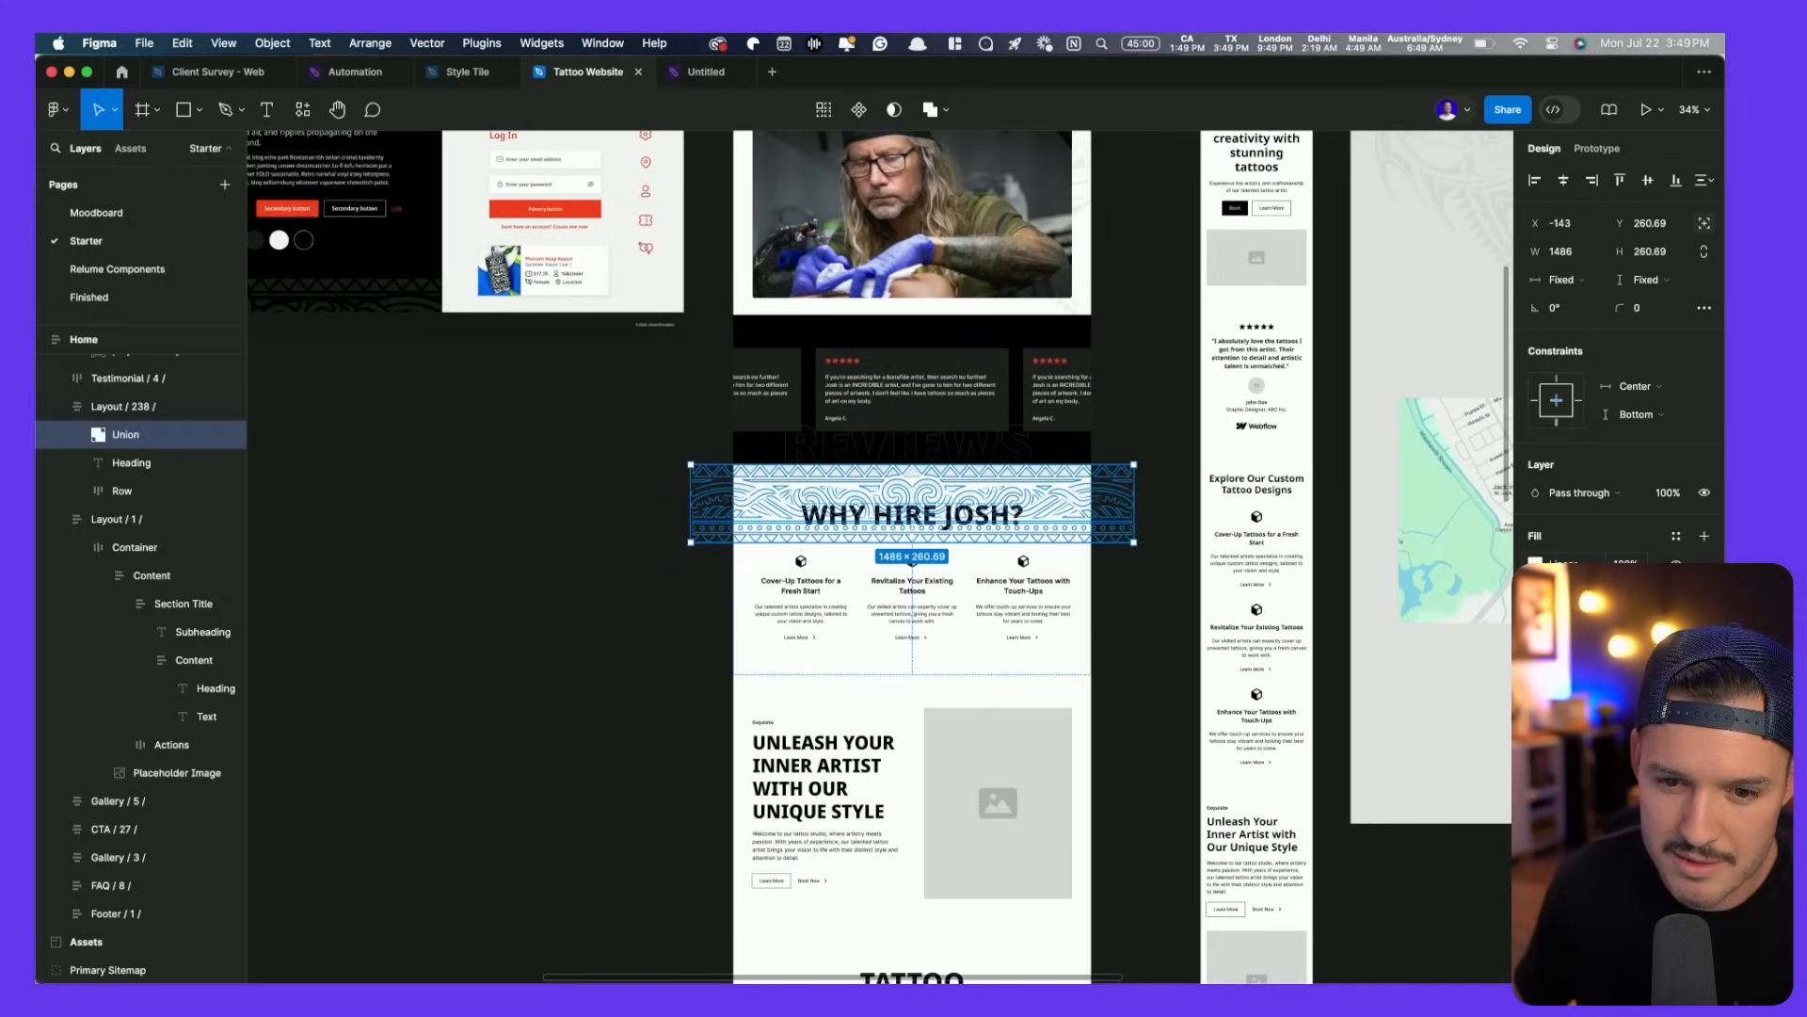
left_click(1535, 564)
scroll(954, 559, "up", 10)
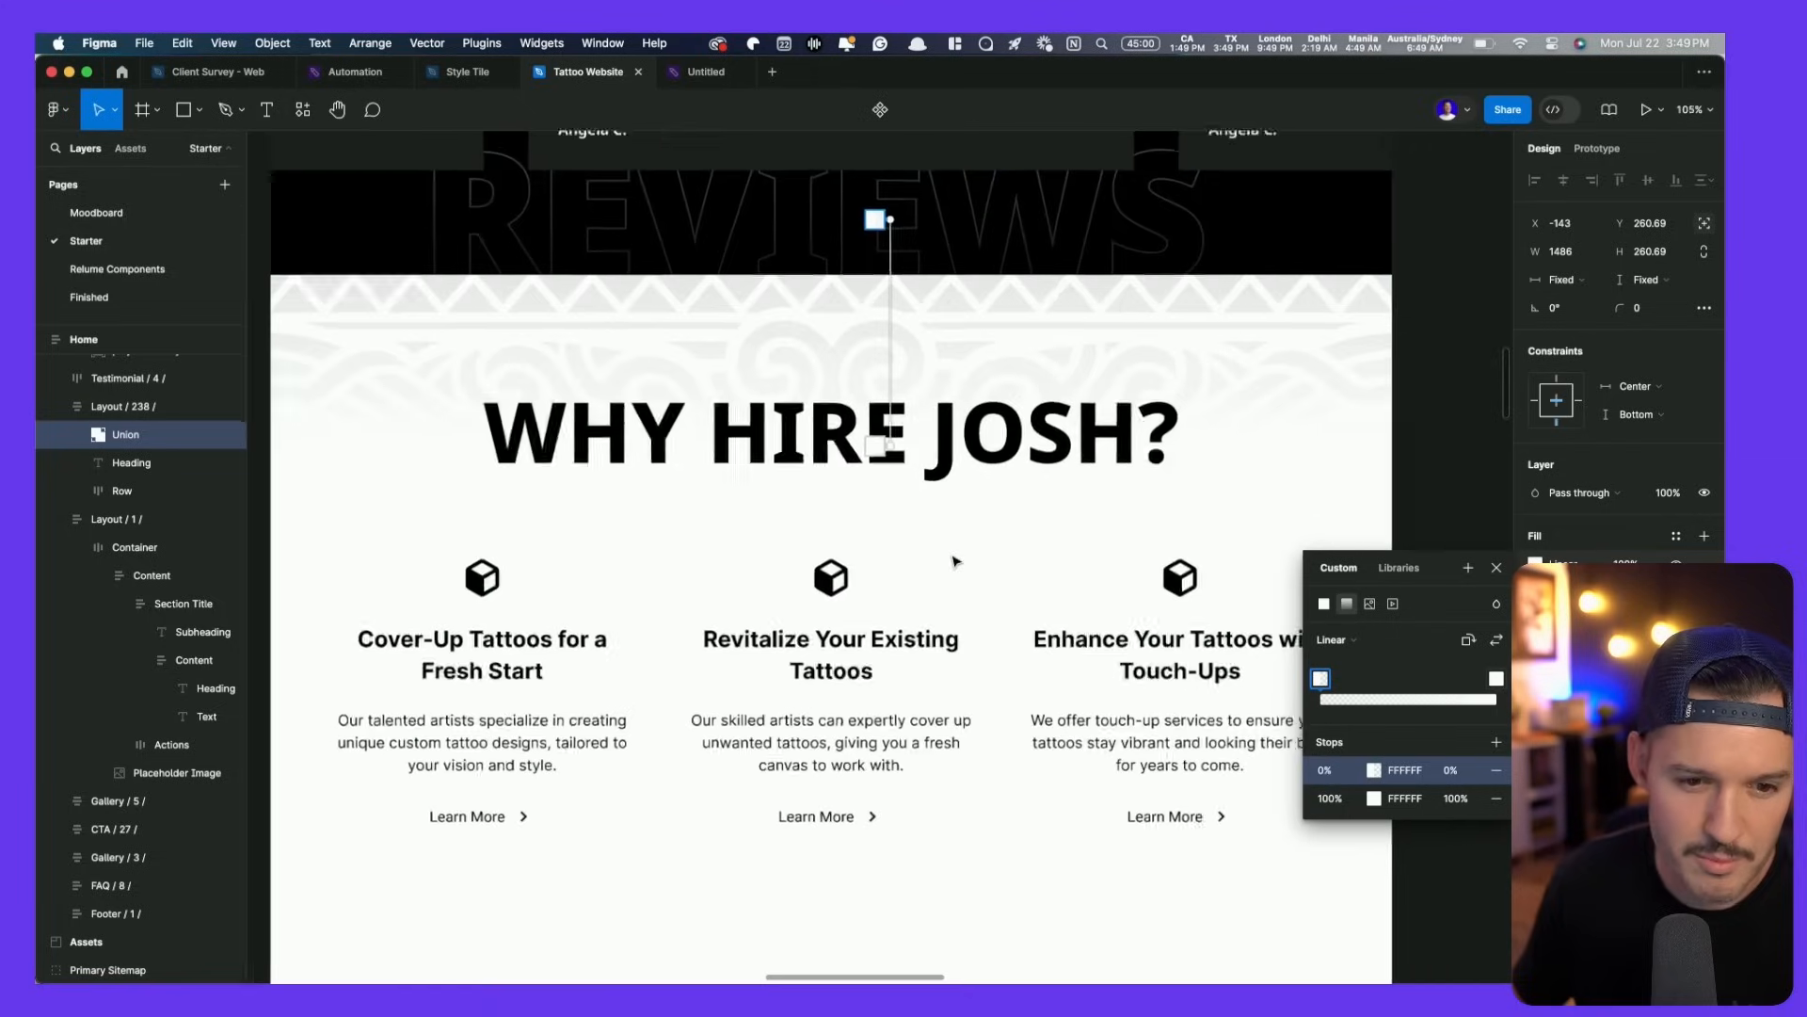
left_click_drag(891, 462, 891, 412)
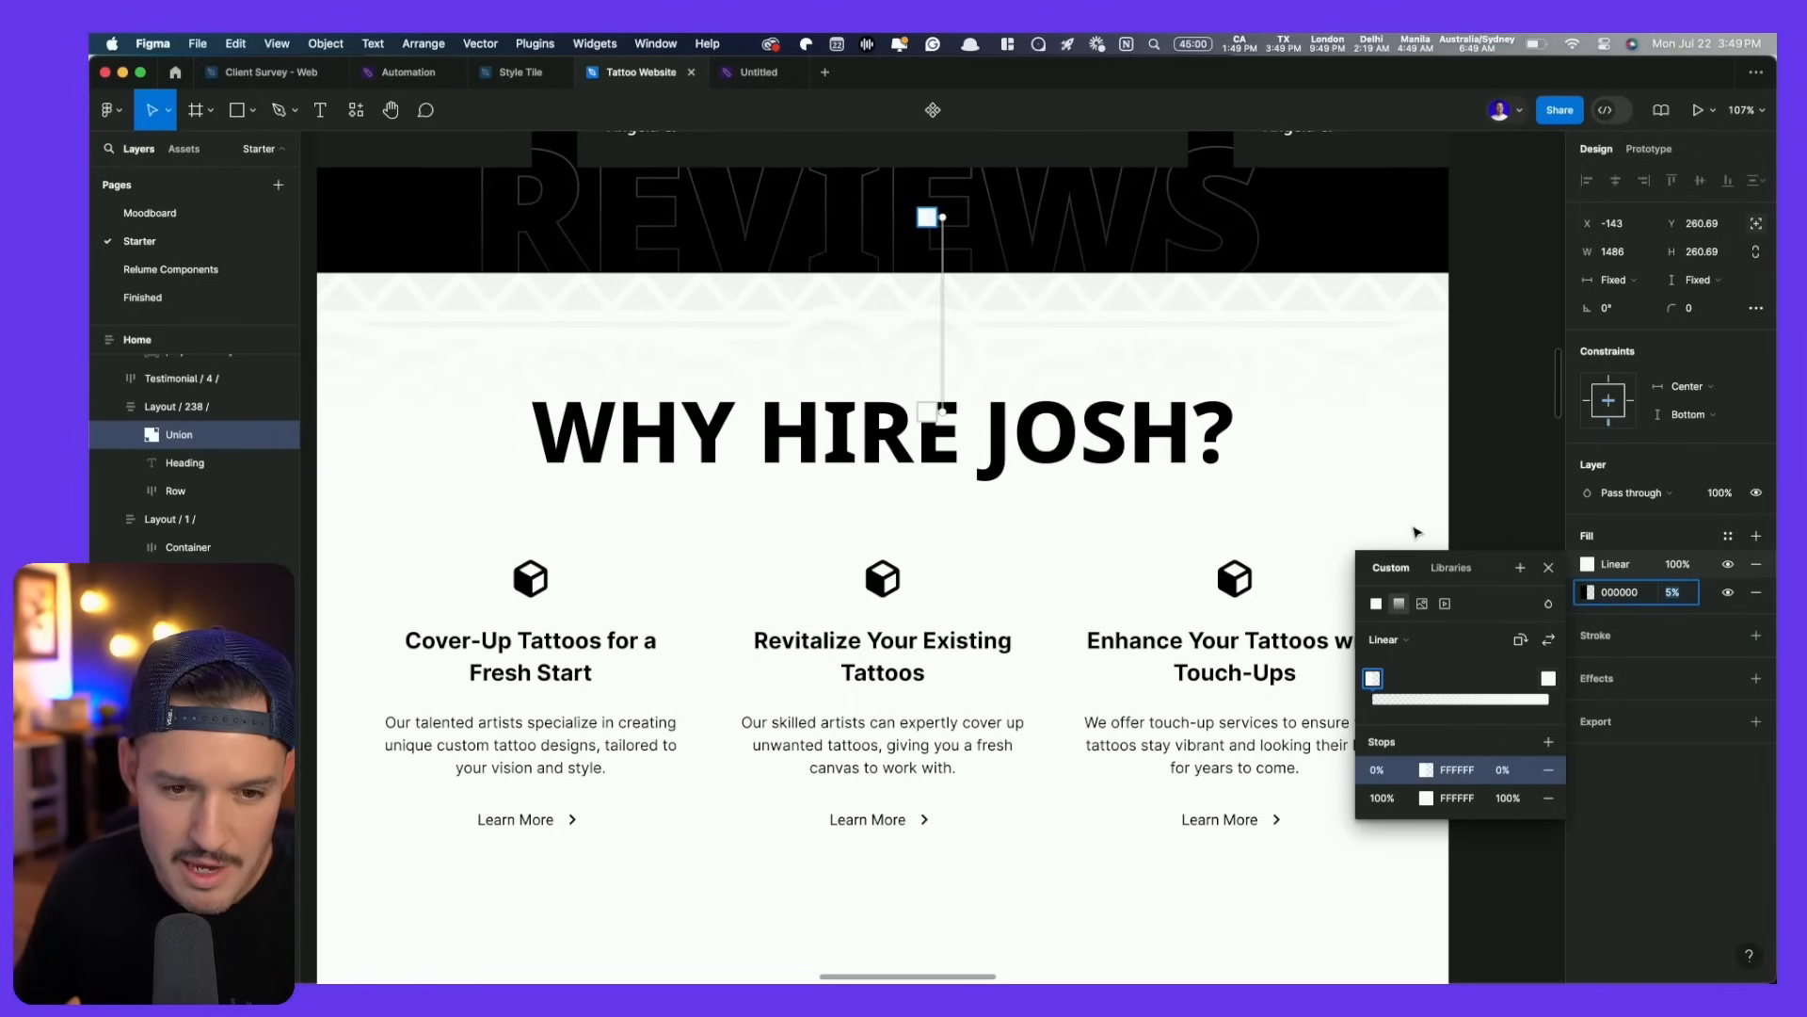
left_click_drag(947, 221, 942, 283)
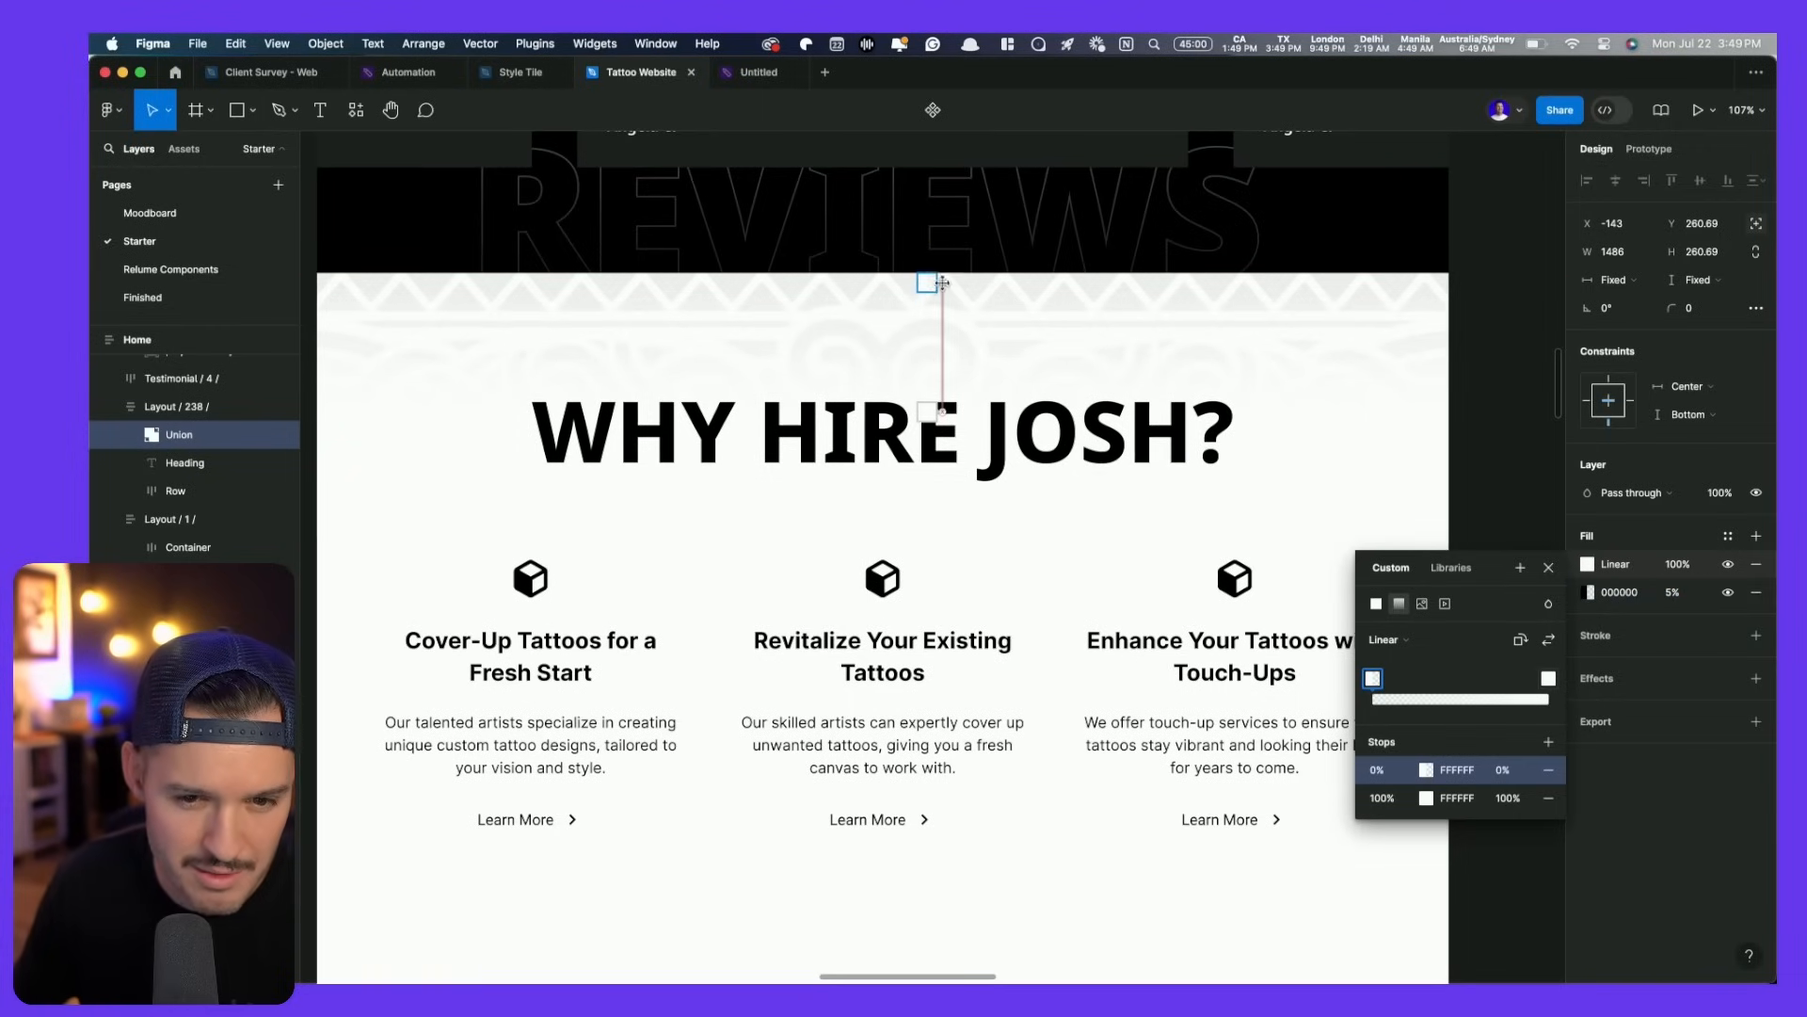
left_click(1478, 372)
scroll(1459, 376, "down", 5)
left_click(1299, 456)
left_click_drag(1242, 527, 970, 426)
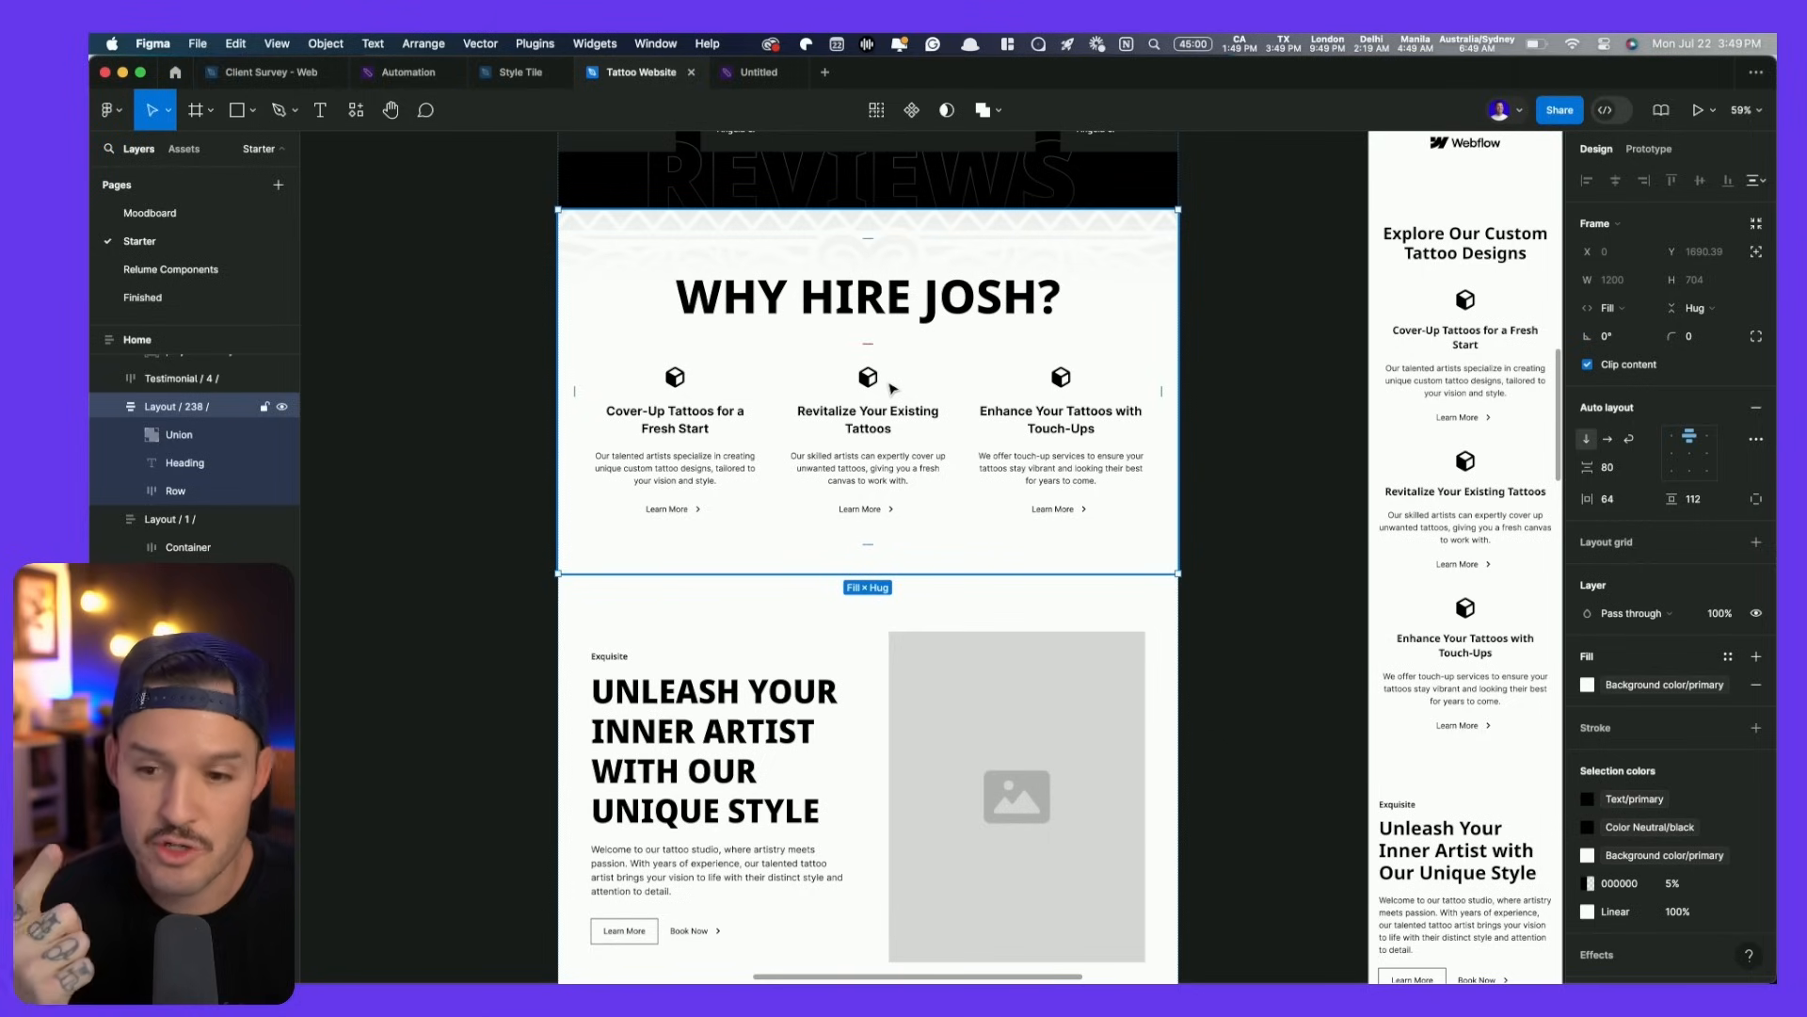
- Copy the intro paragraph under 'Why hire josh?' from the Notion content doc
key("super+Tab")
key("super+Tab")
scroll(908, 707, "down", 5)
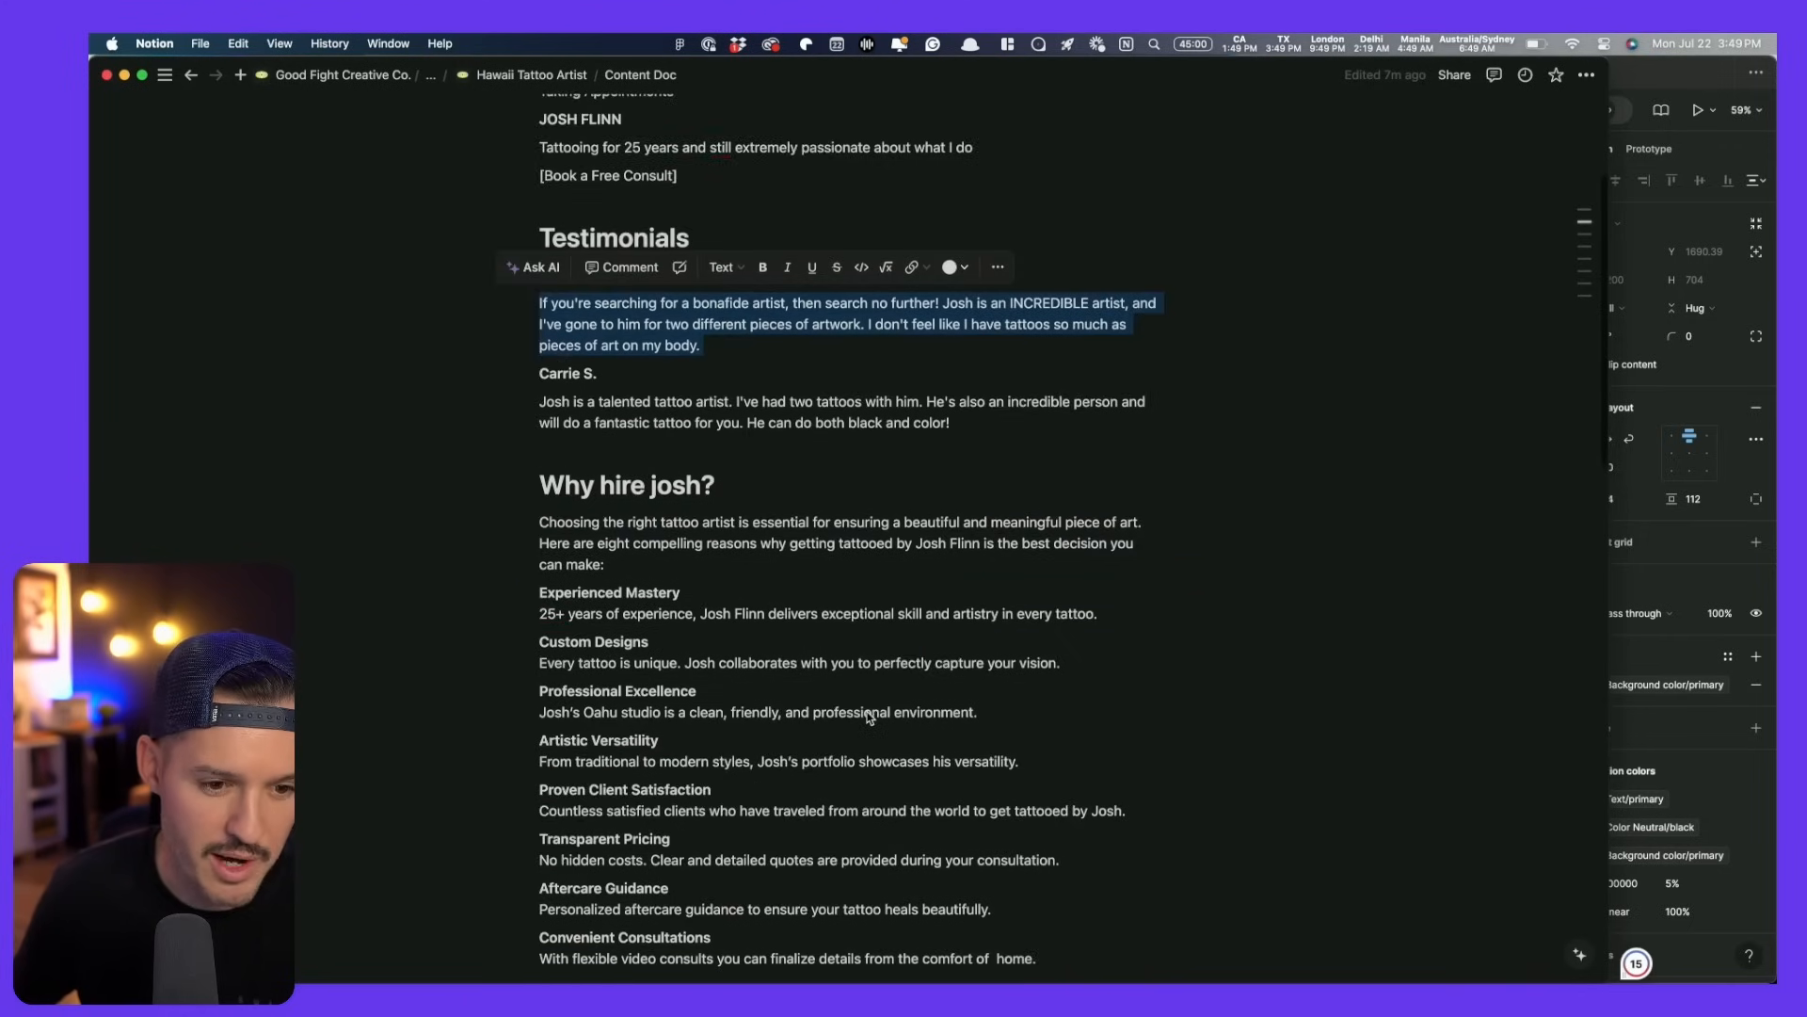
left_click_drag(404, 500, 945, 862)
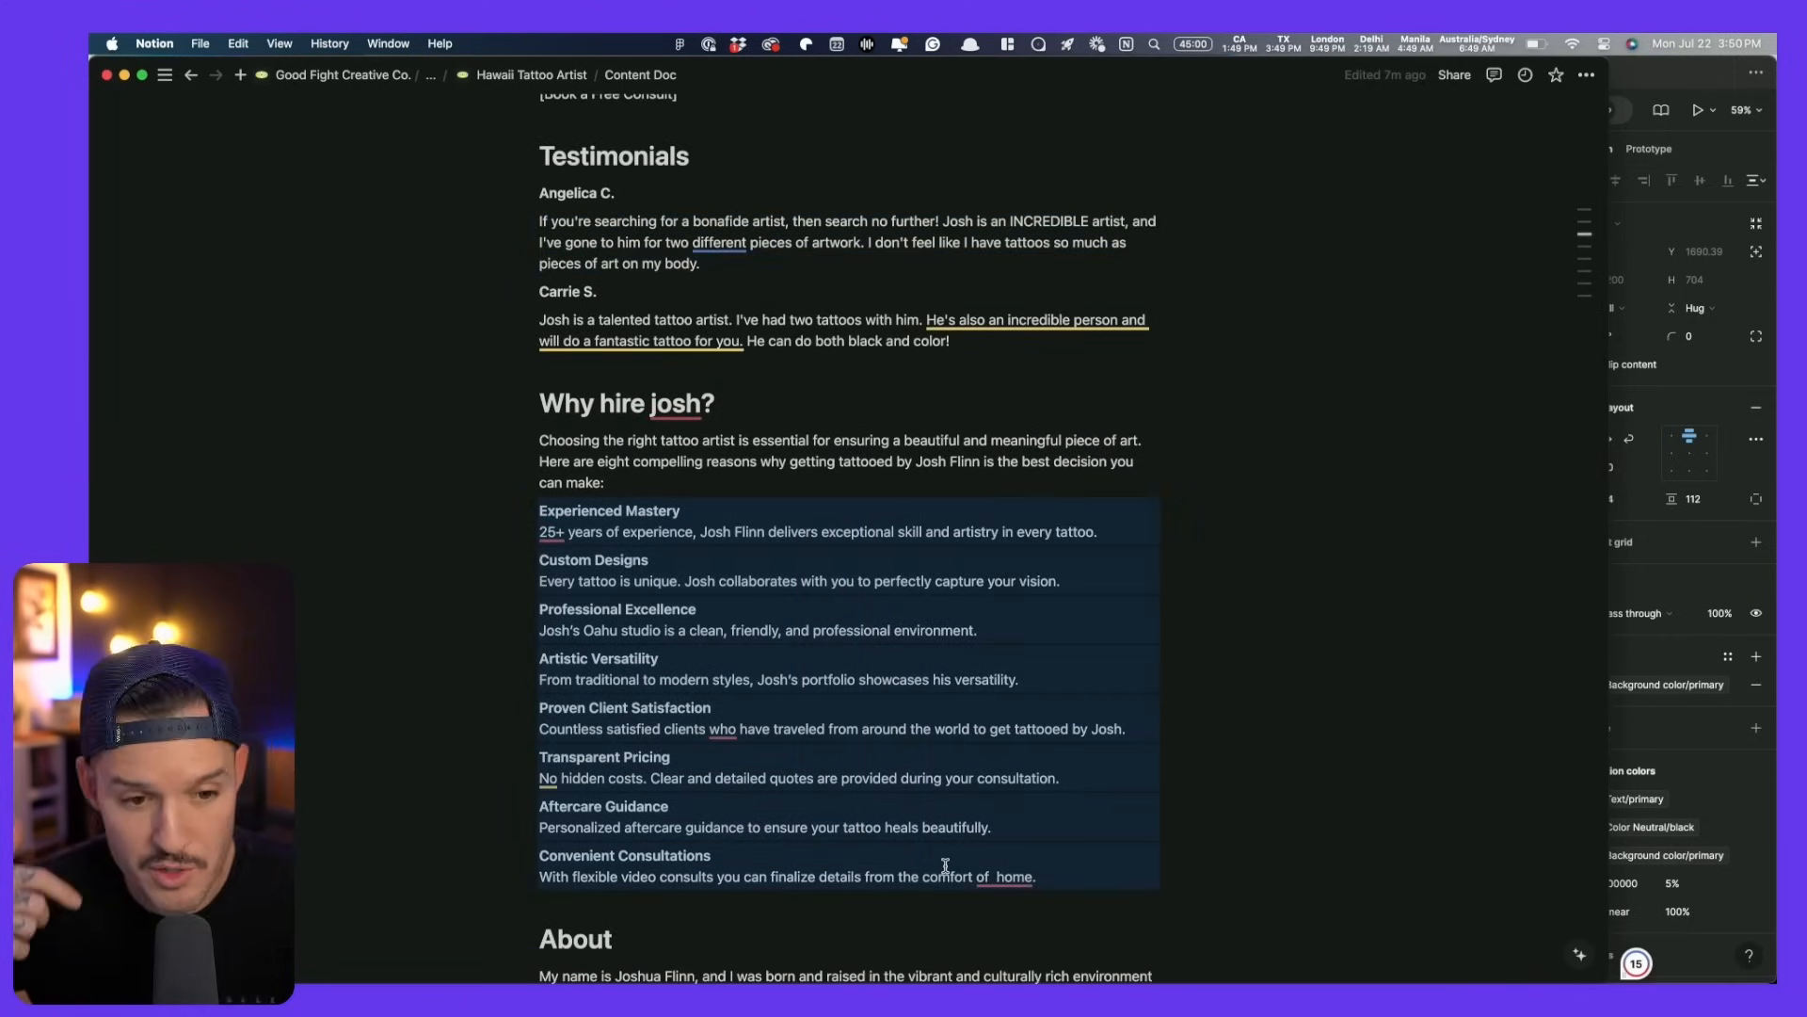
left_click_drag(629, 483, 542, 450)
left_click(548, 448)
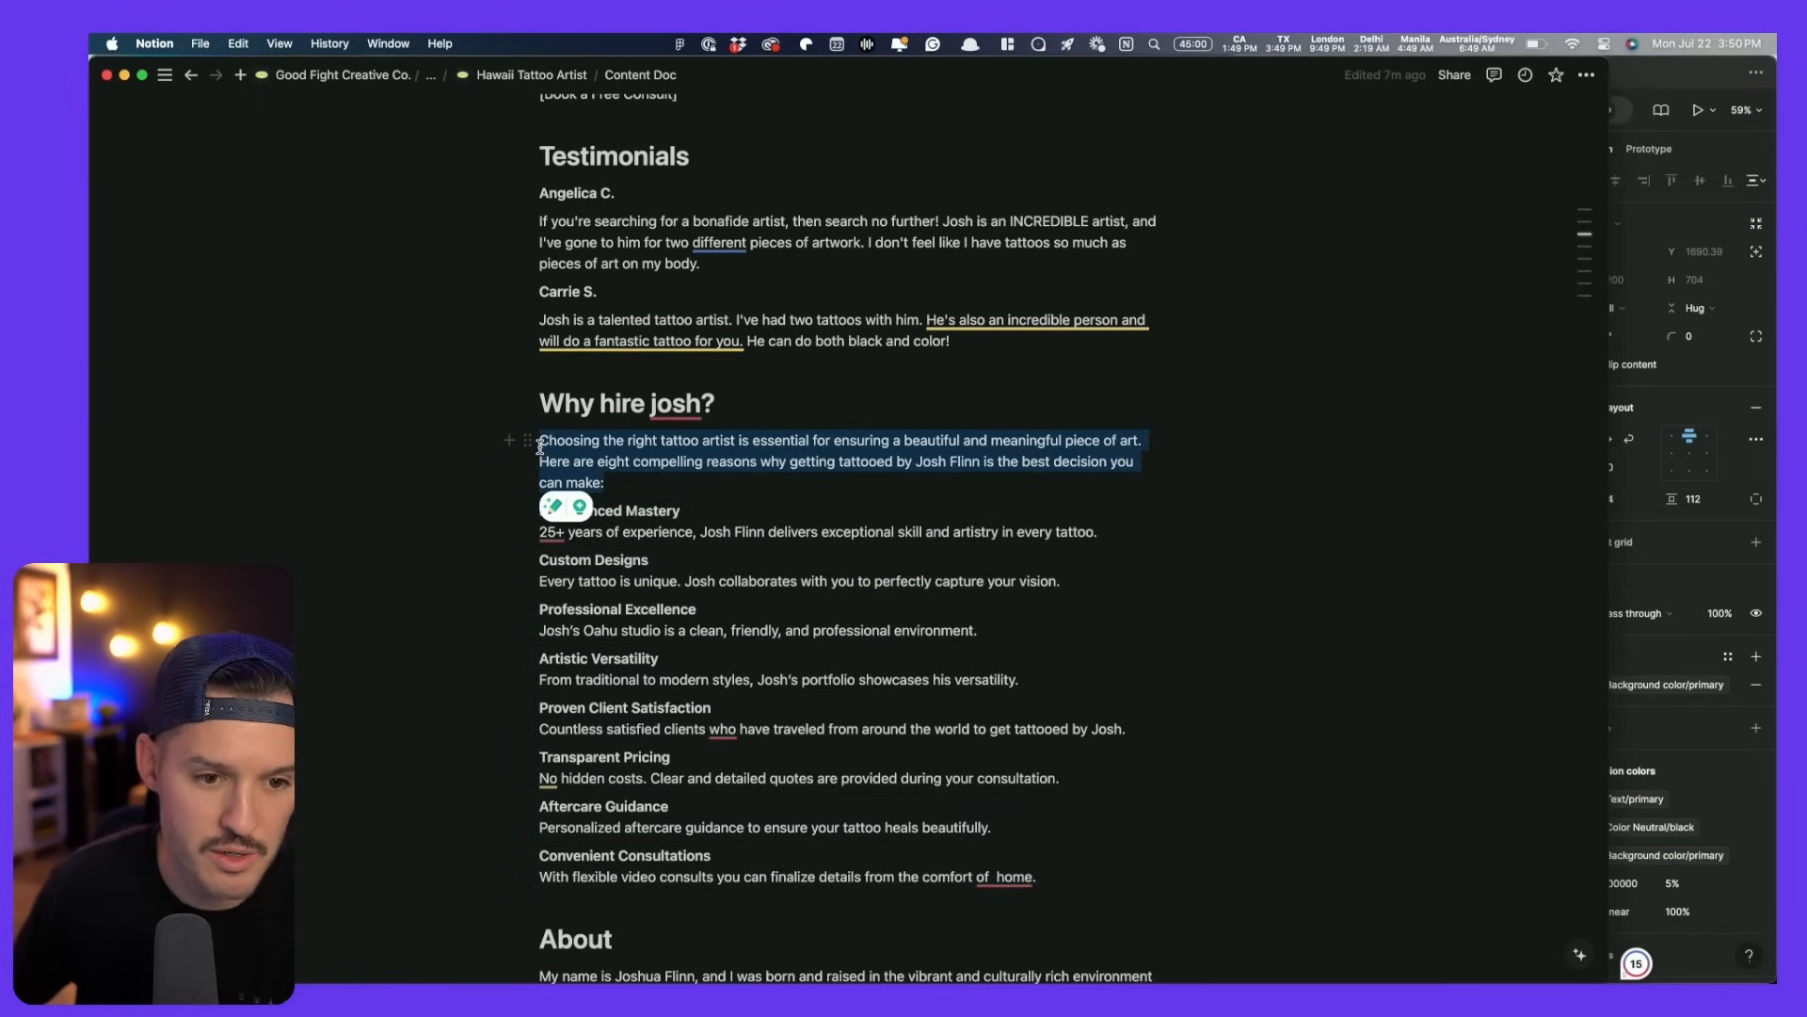
key("super+Tab")
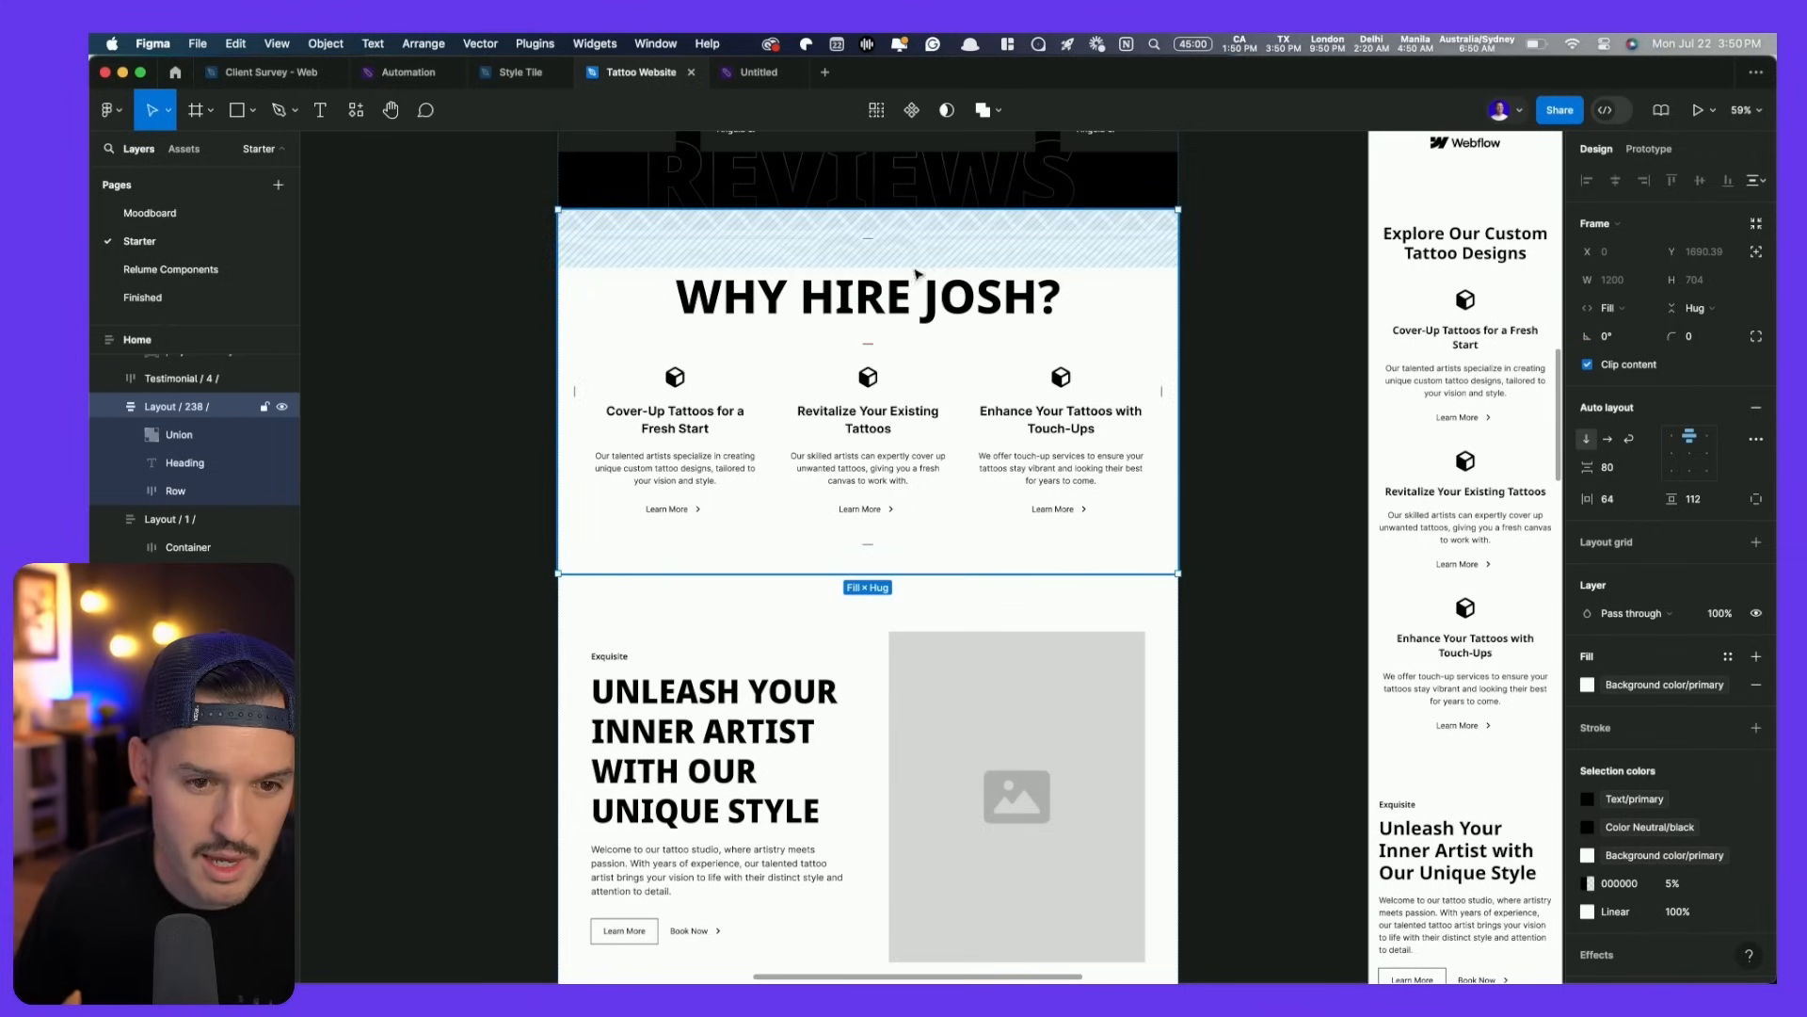
- Move the welcome paragraph under WHY HIRE JOSH? and replace its text with the copied intro
left_click(650, 870)
left_click_drag(650, 870, 797, 318)
double_click(765, 377)
key("ctrl+a")
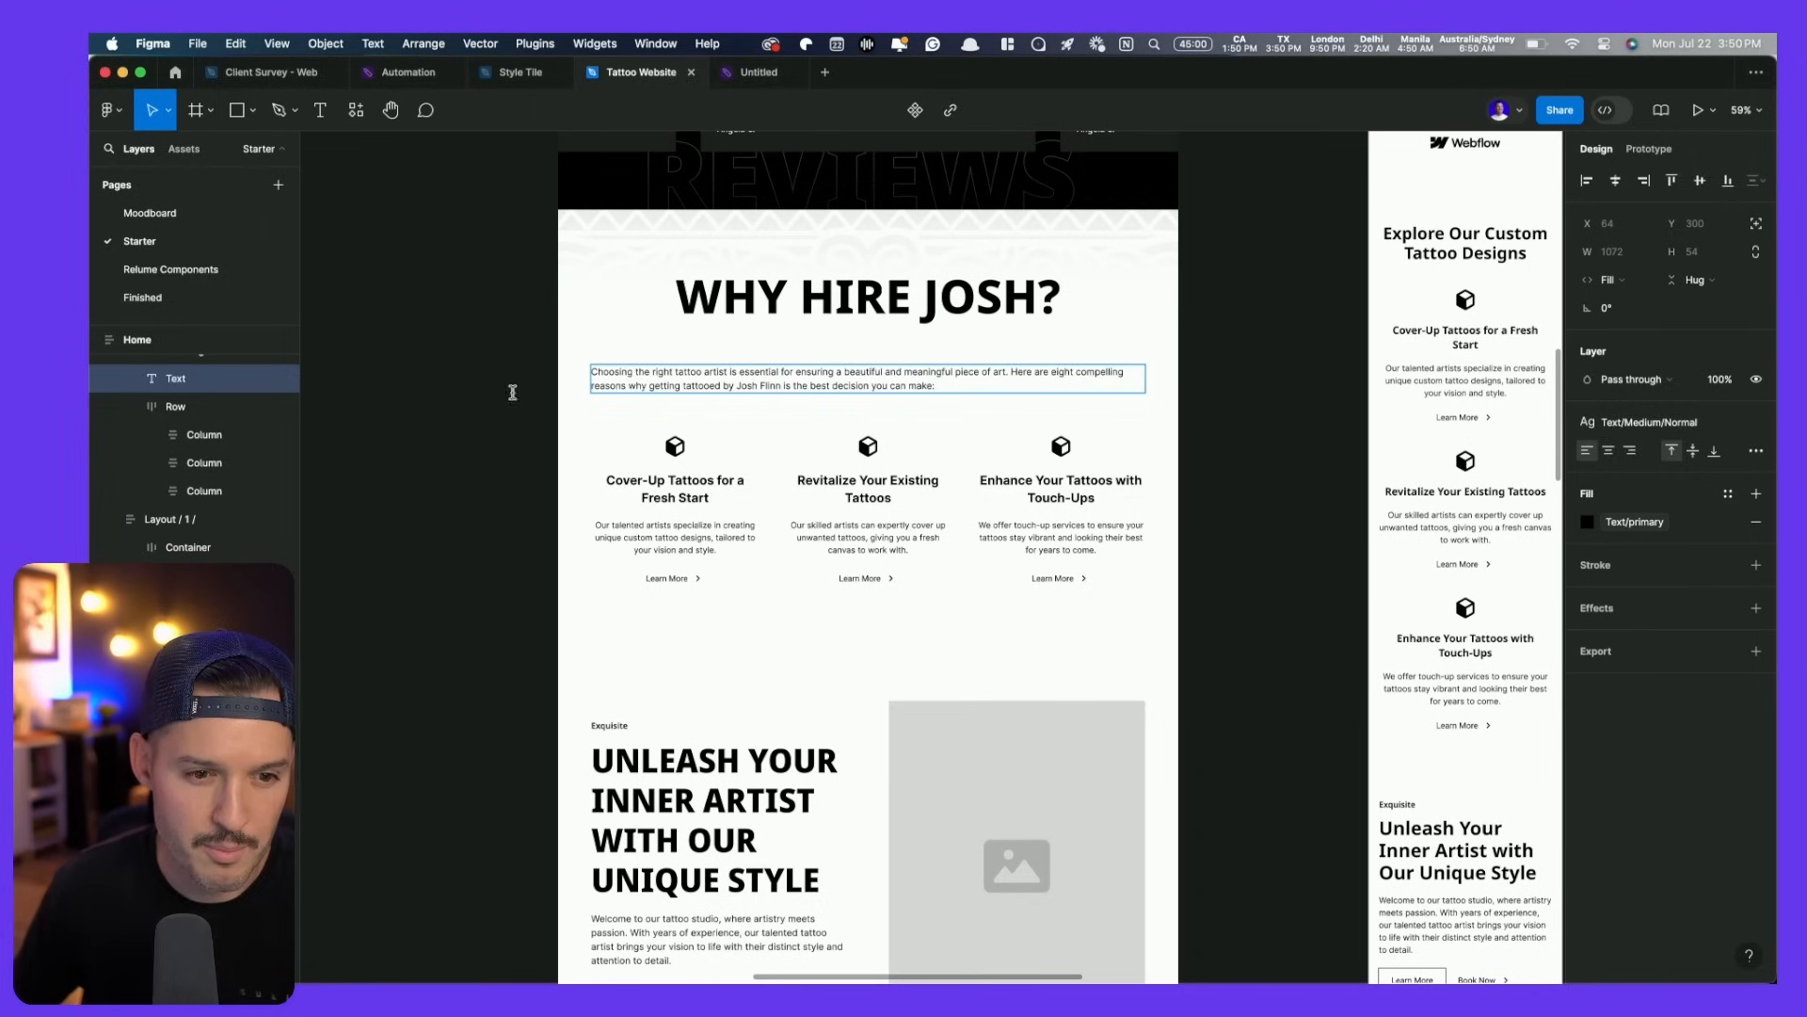
left_click(453, 394)
left_click(514, 373)
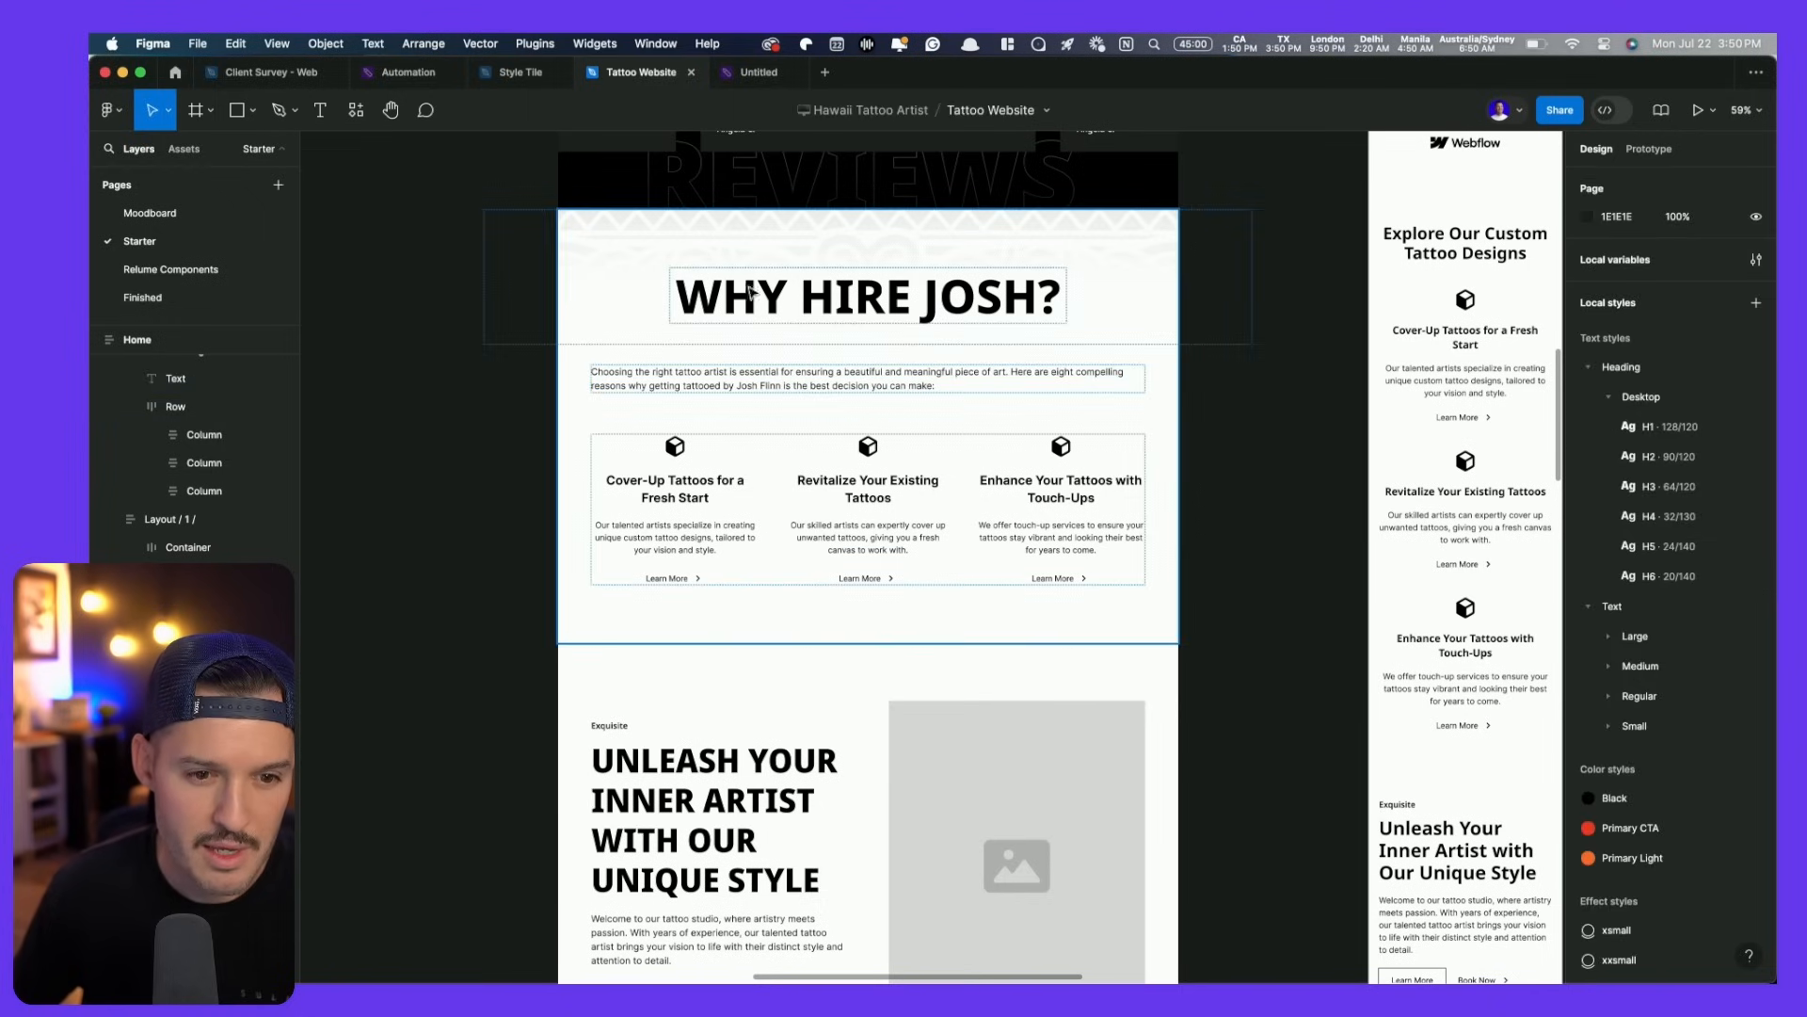
- Wrap heading and paragraph in a left-aligned auto layout with 24 spacing, heading text left-aligned
left_click(786, 287)
left_click(765, 298)
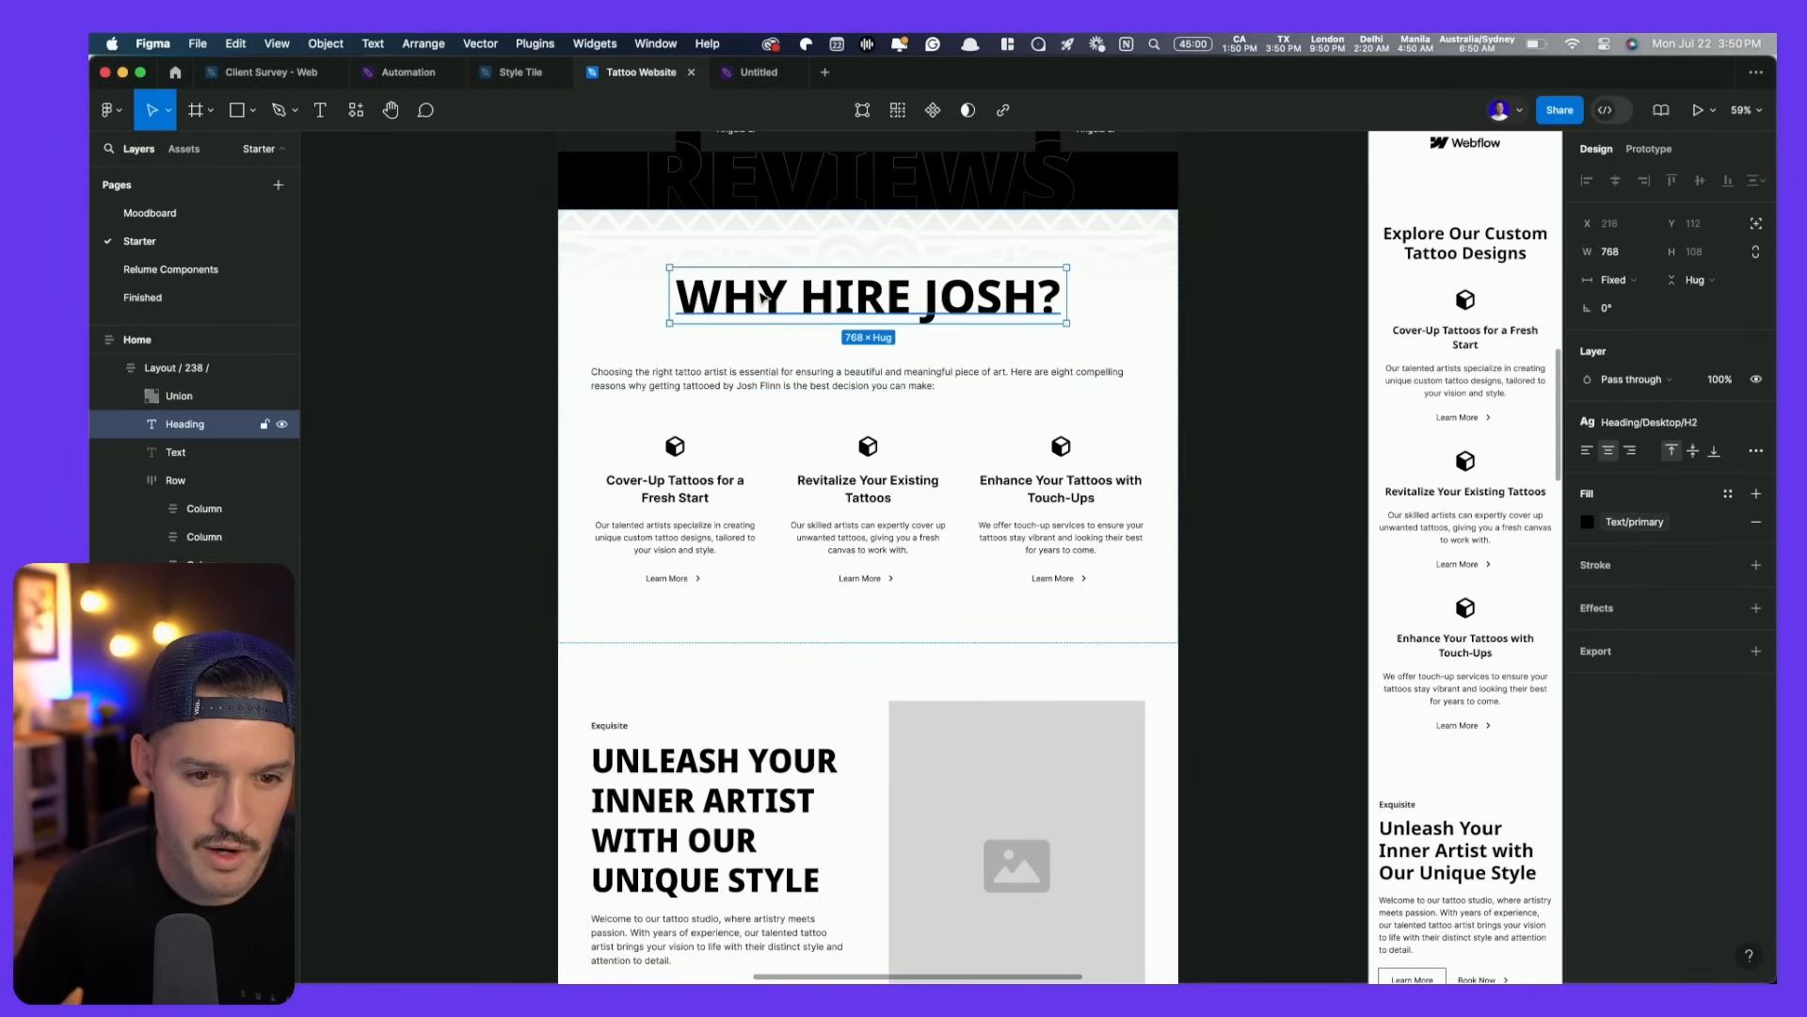
left_click(759, 378)
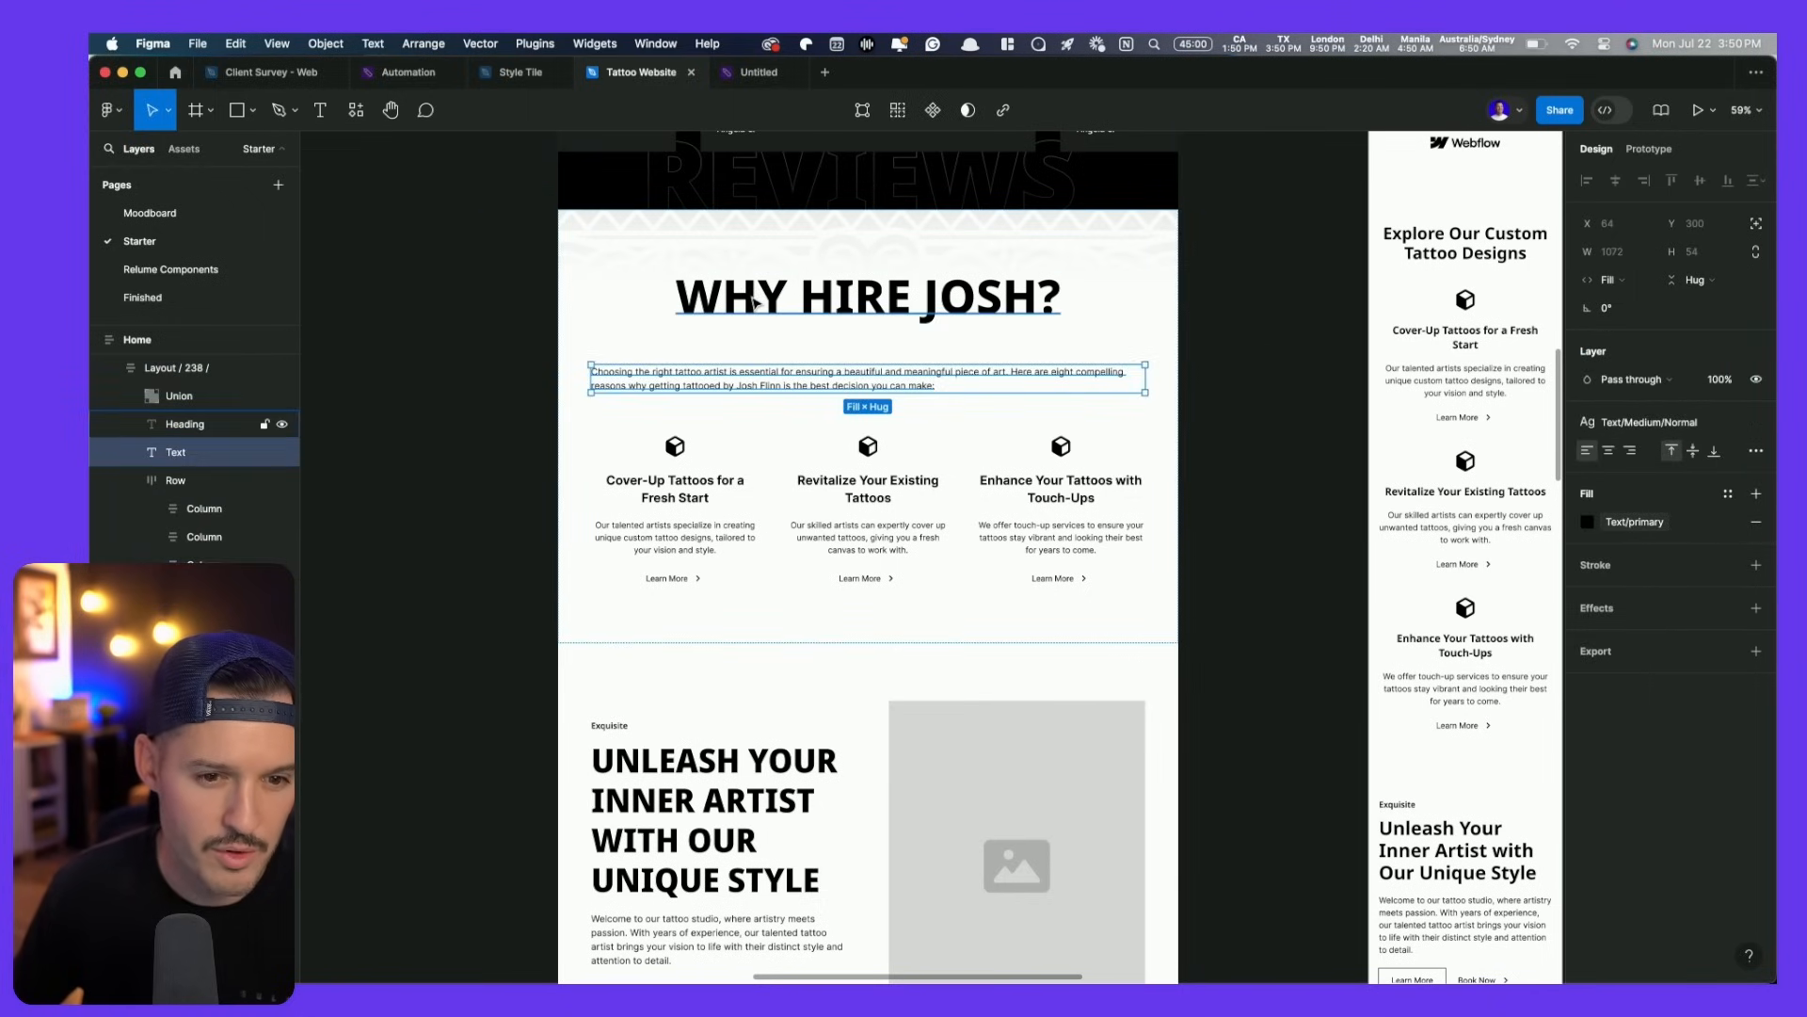
left_click(834, 311, "shift")
key("shift+a")
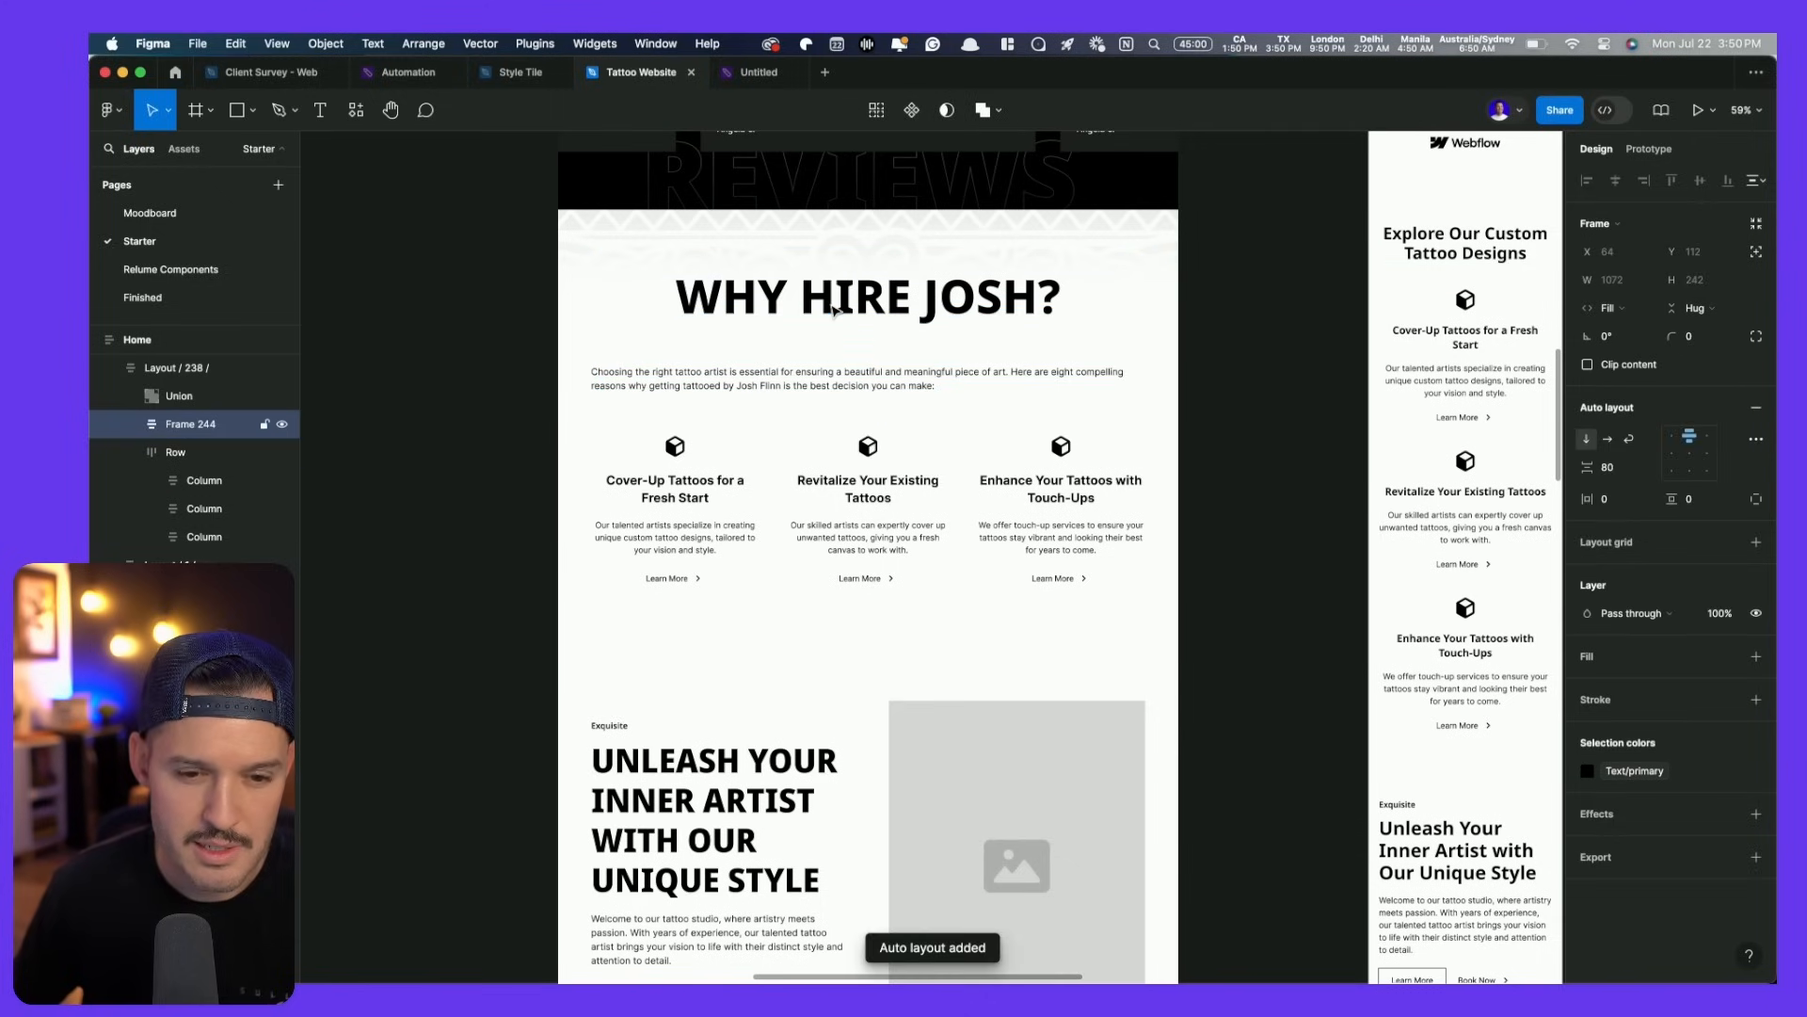
left_click(1623, 472)
type("24")
key("Return")
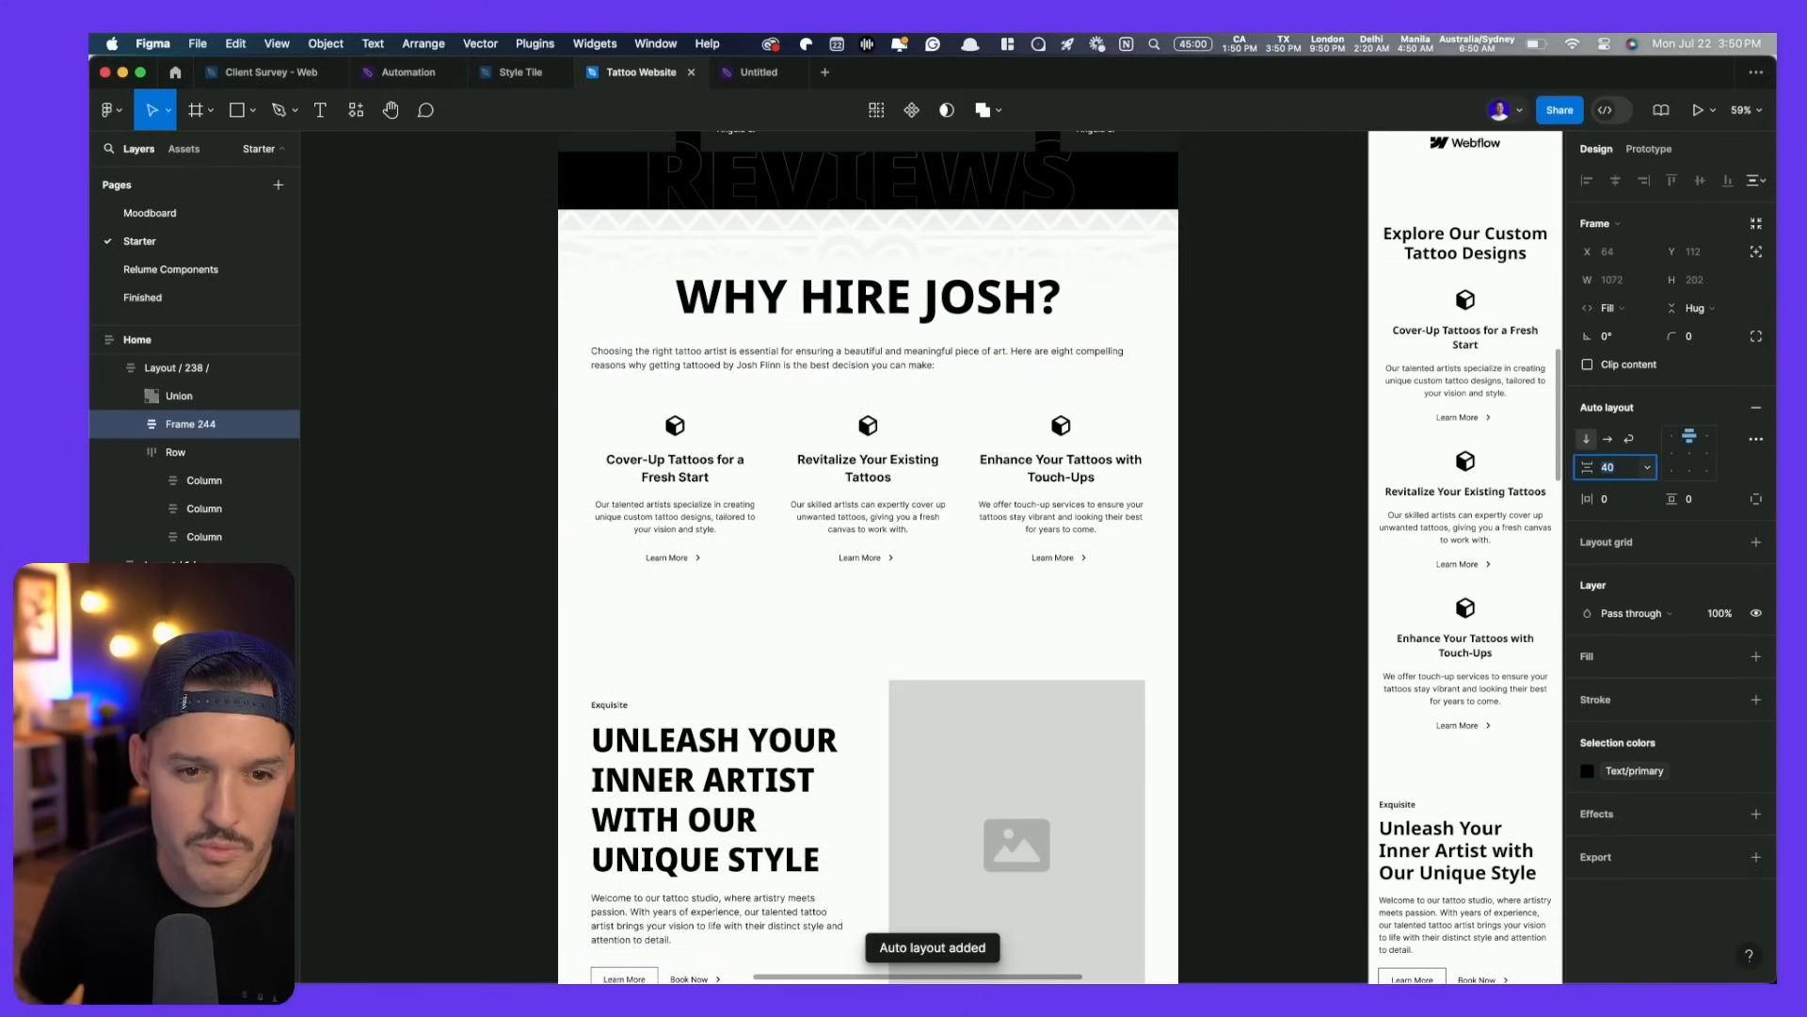
left_click(1665, 437)
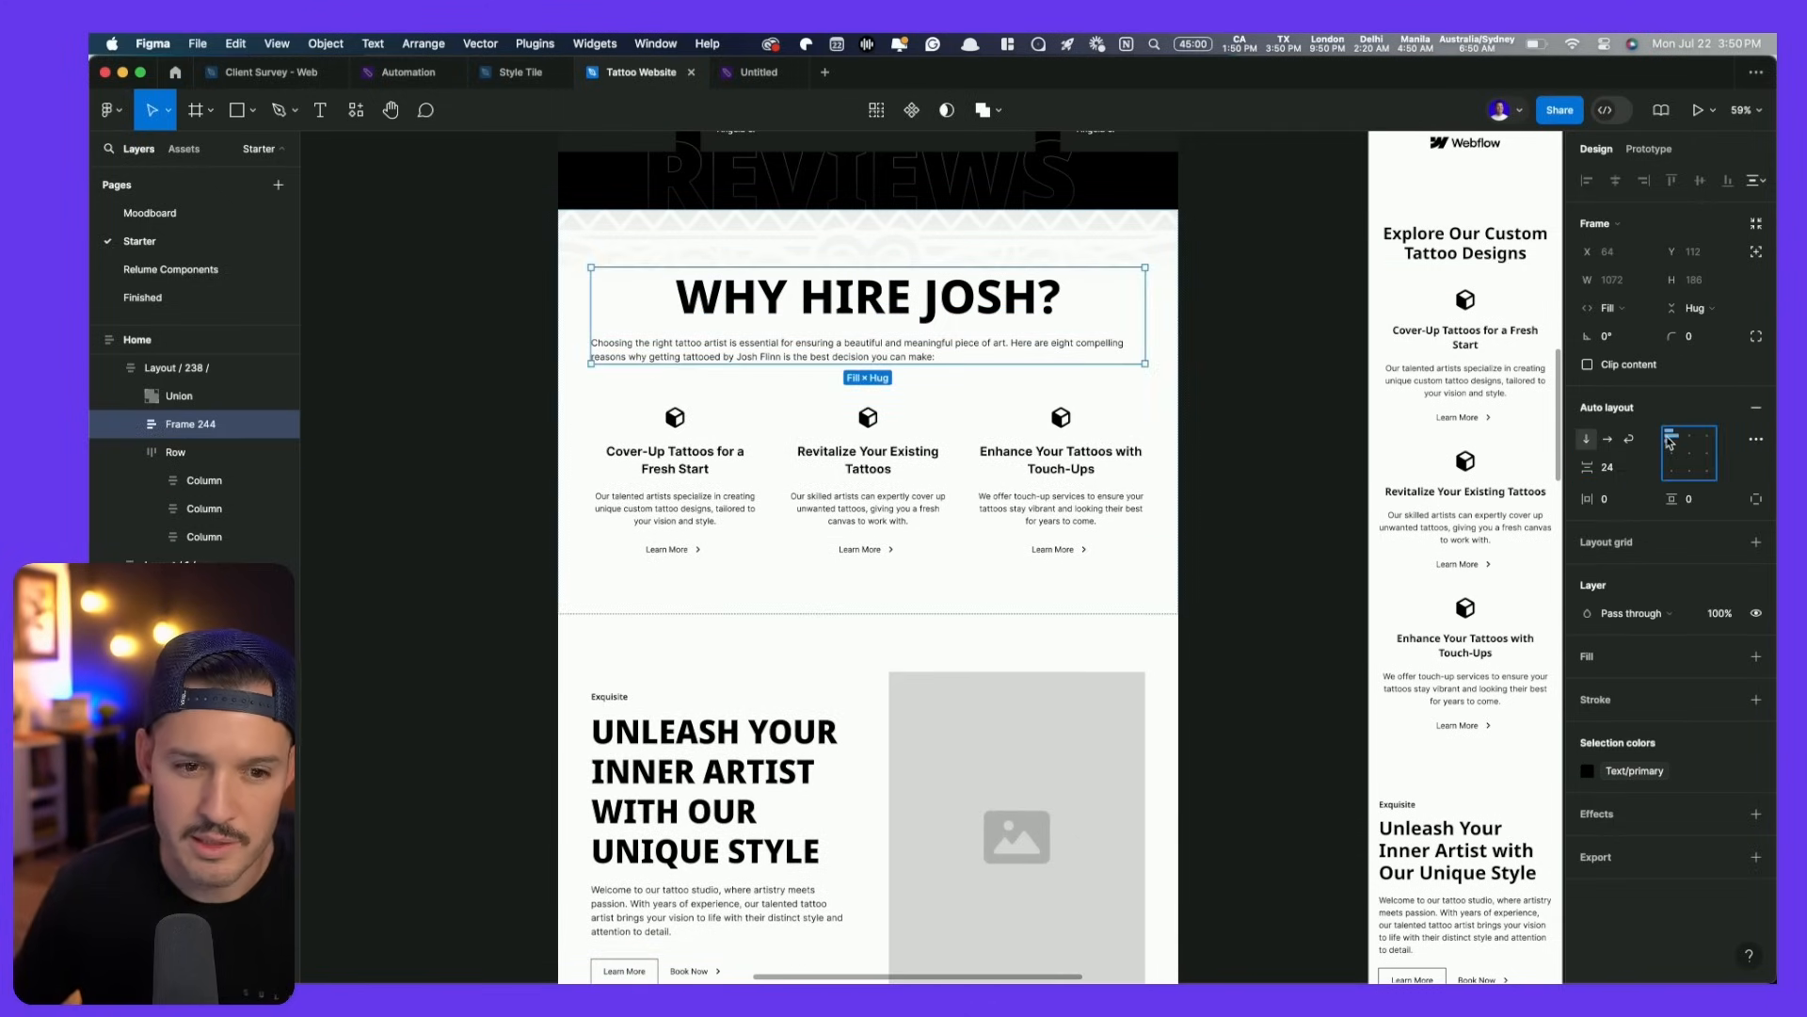
left_click(995, 304)
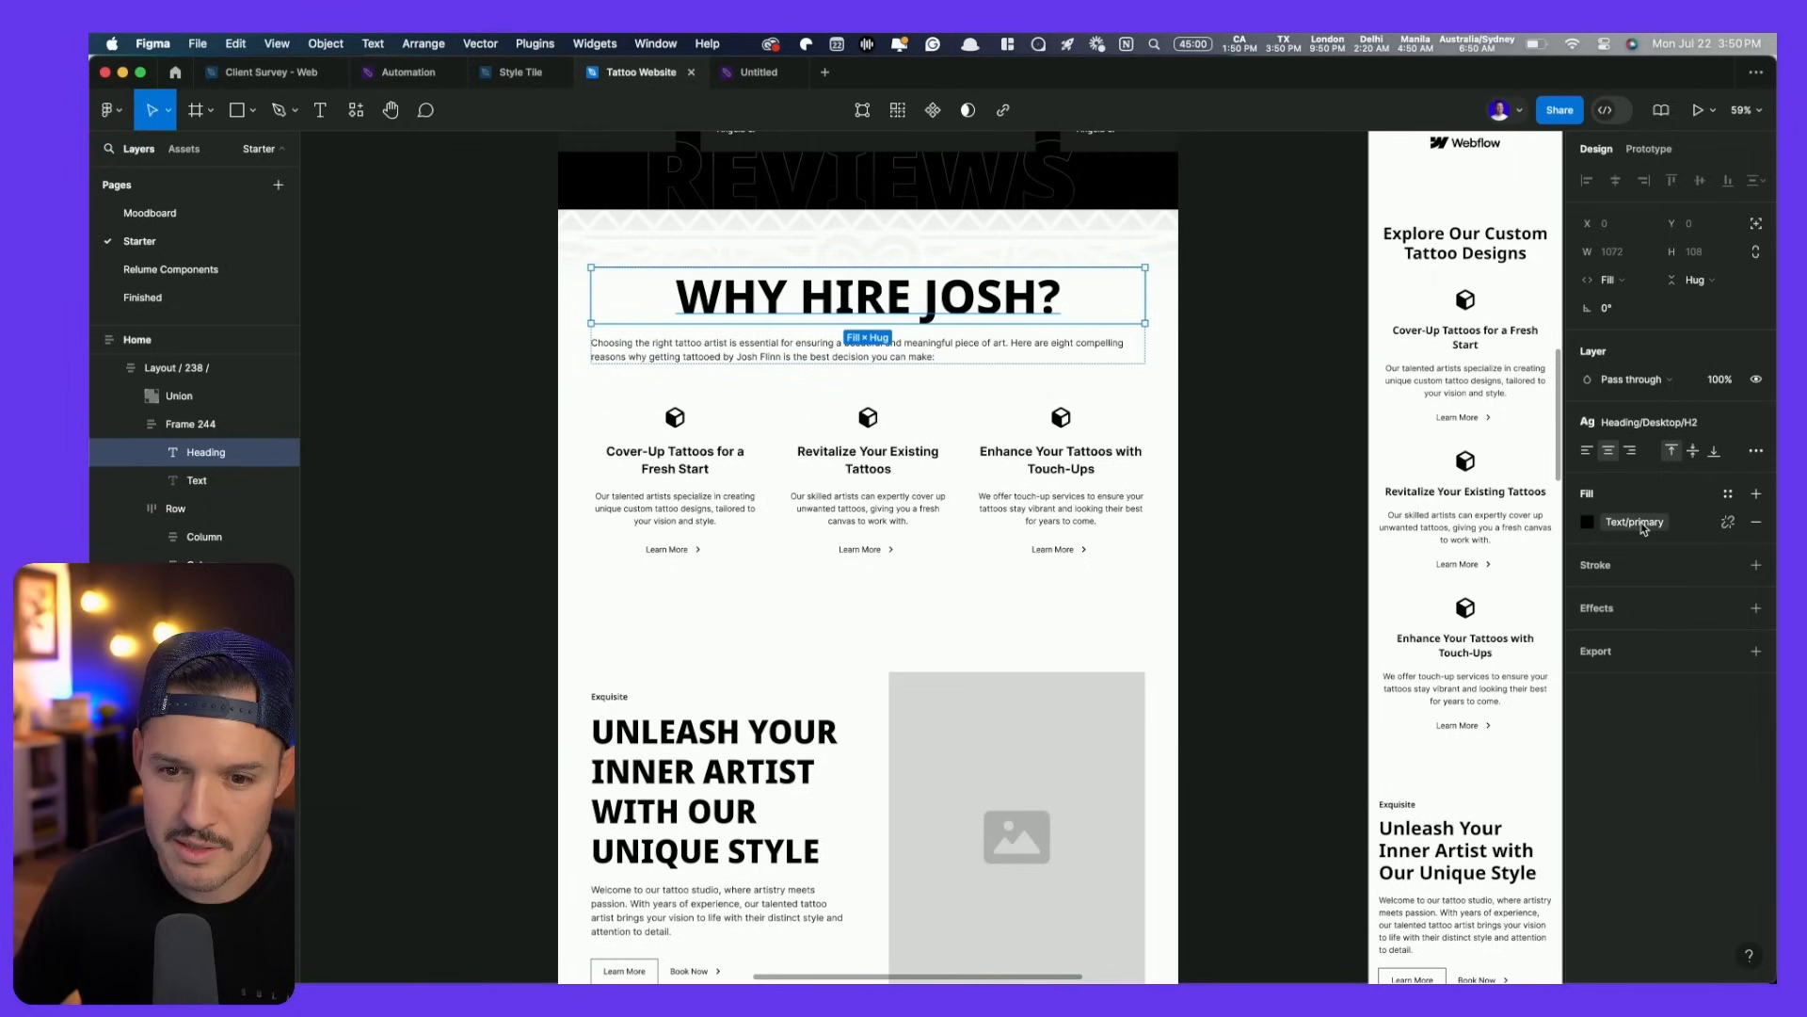
left_click(1585, 452)
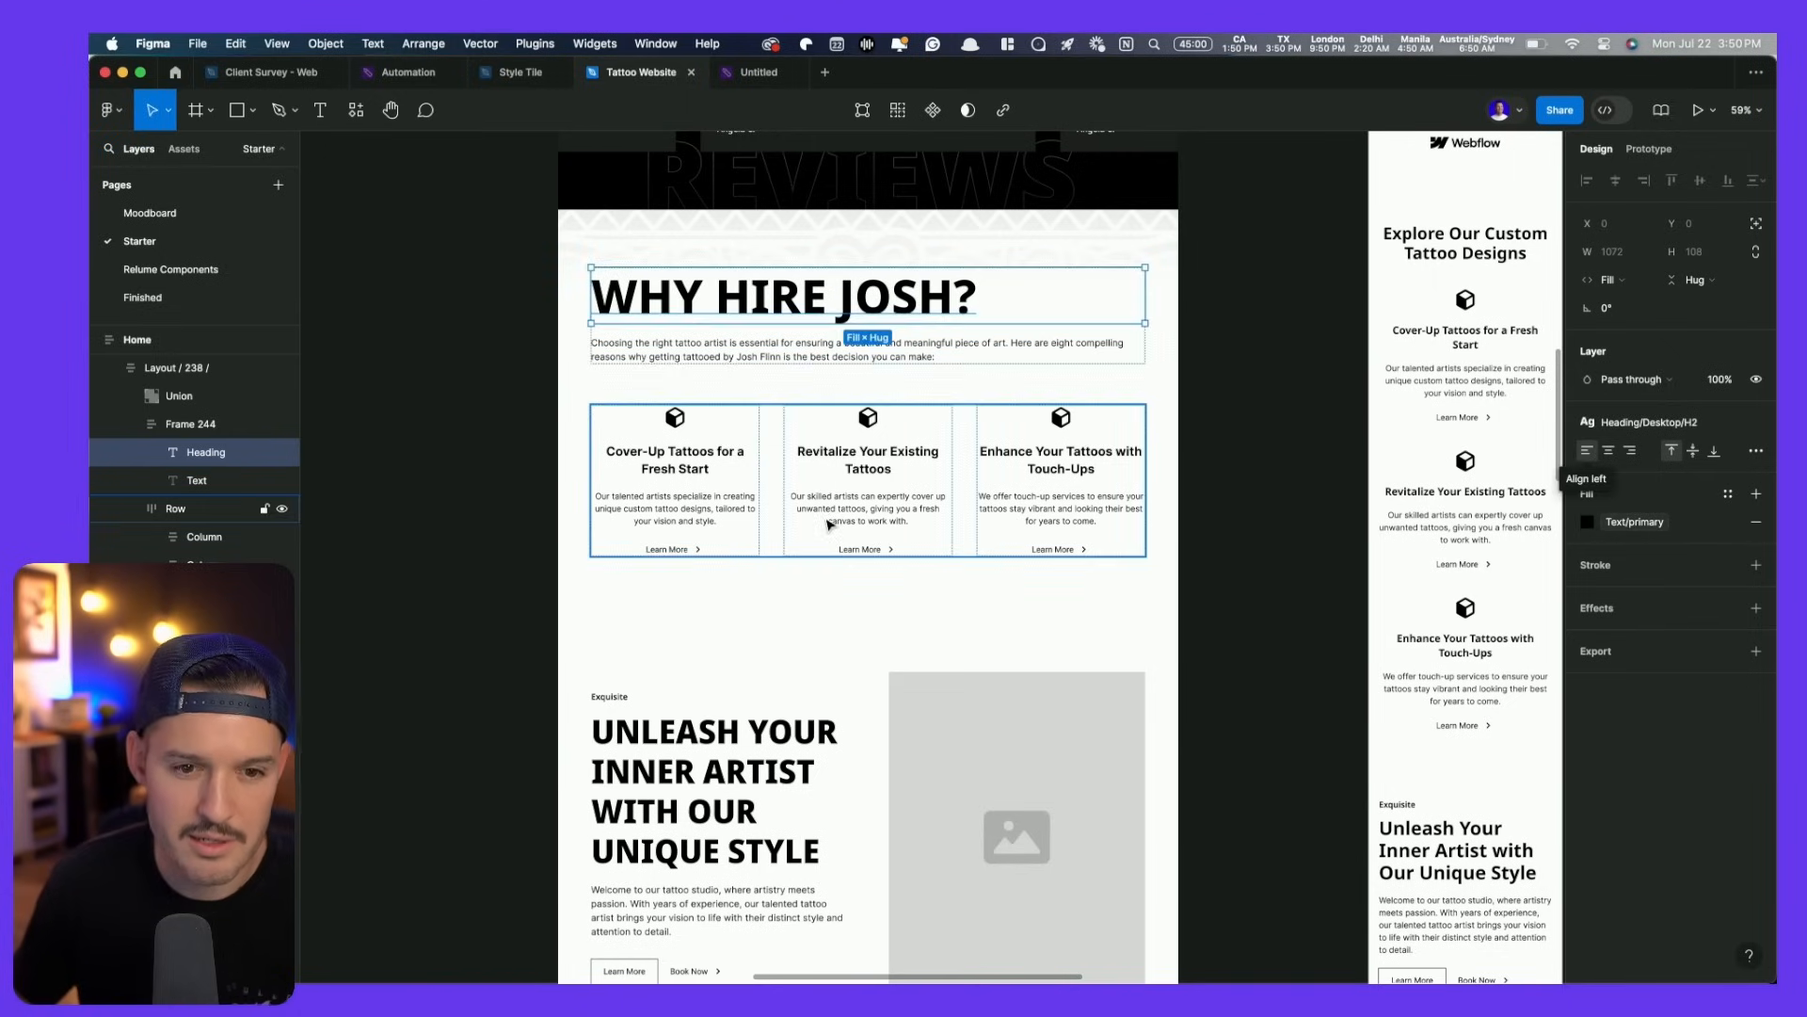
scroll(866, 323, "up", 15)
scroll(867, 323, "down", 15)
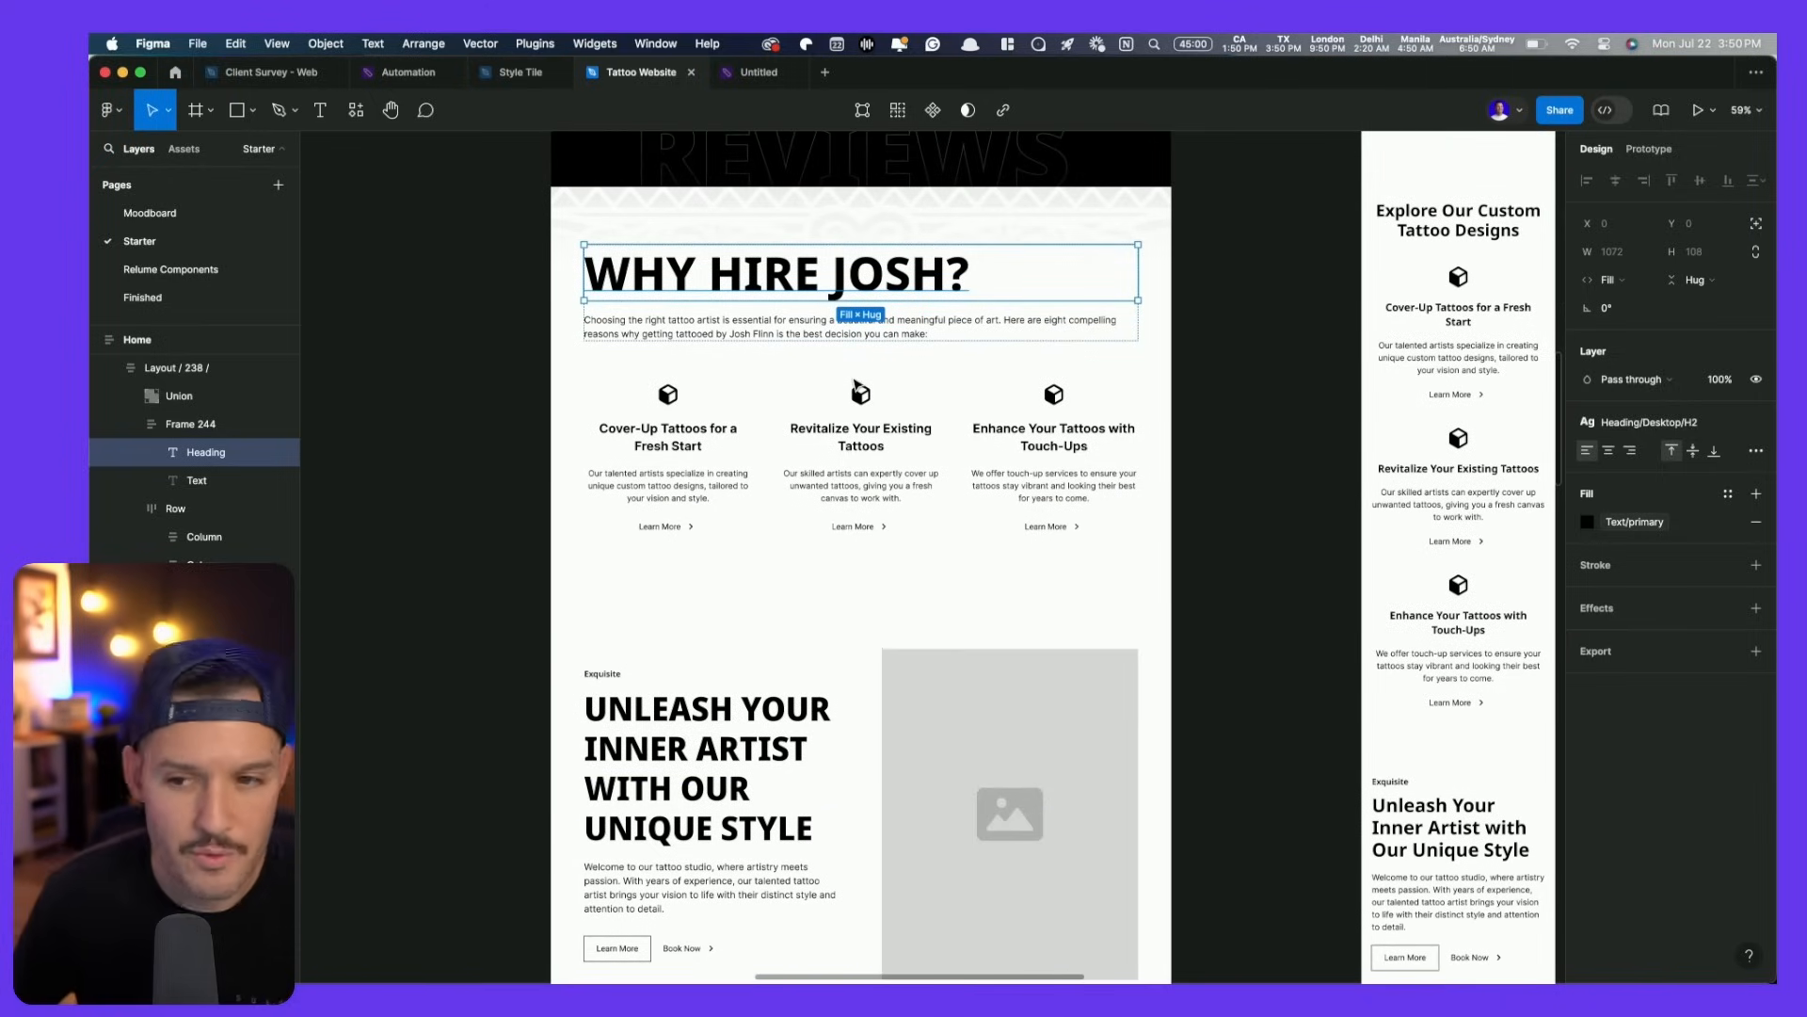
- Narrow the intro paragraph to a fixed width of about 770 px
left_click(867, 320)
scroll(847, 329, "up", 5)
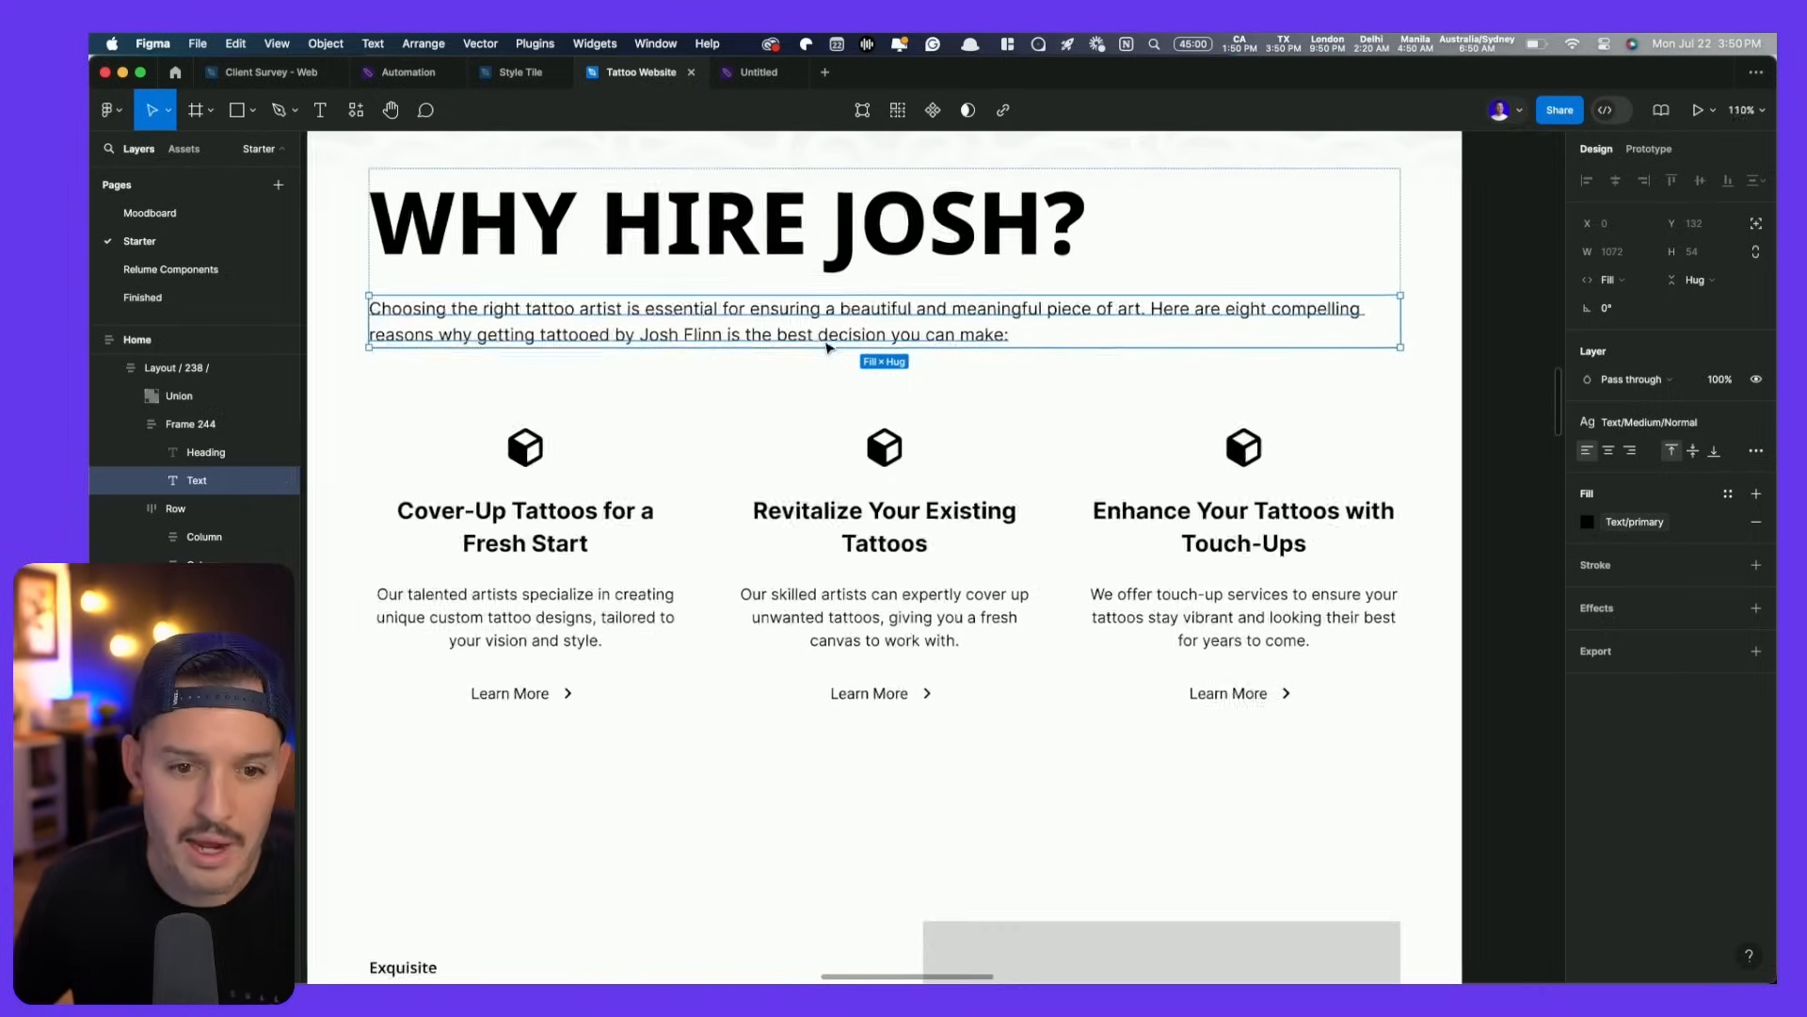
scroll(828, 348, "up", 2)
scroll(828, 349, "left", 2)
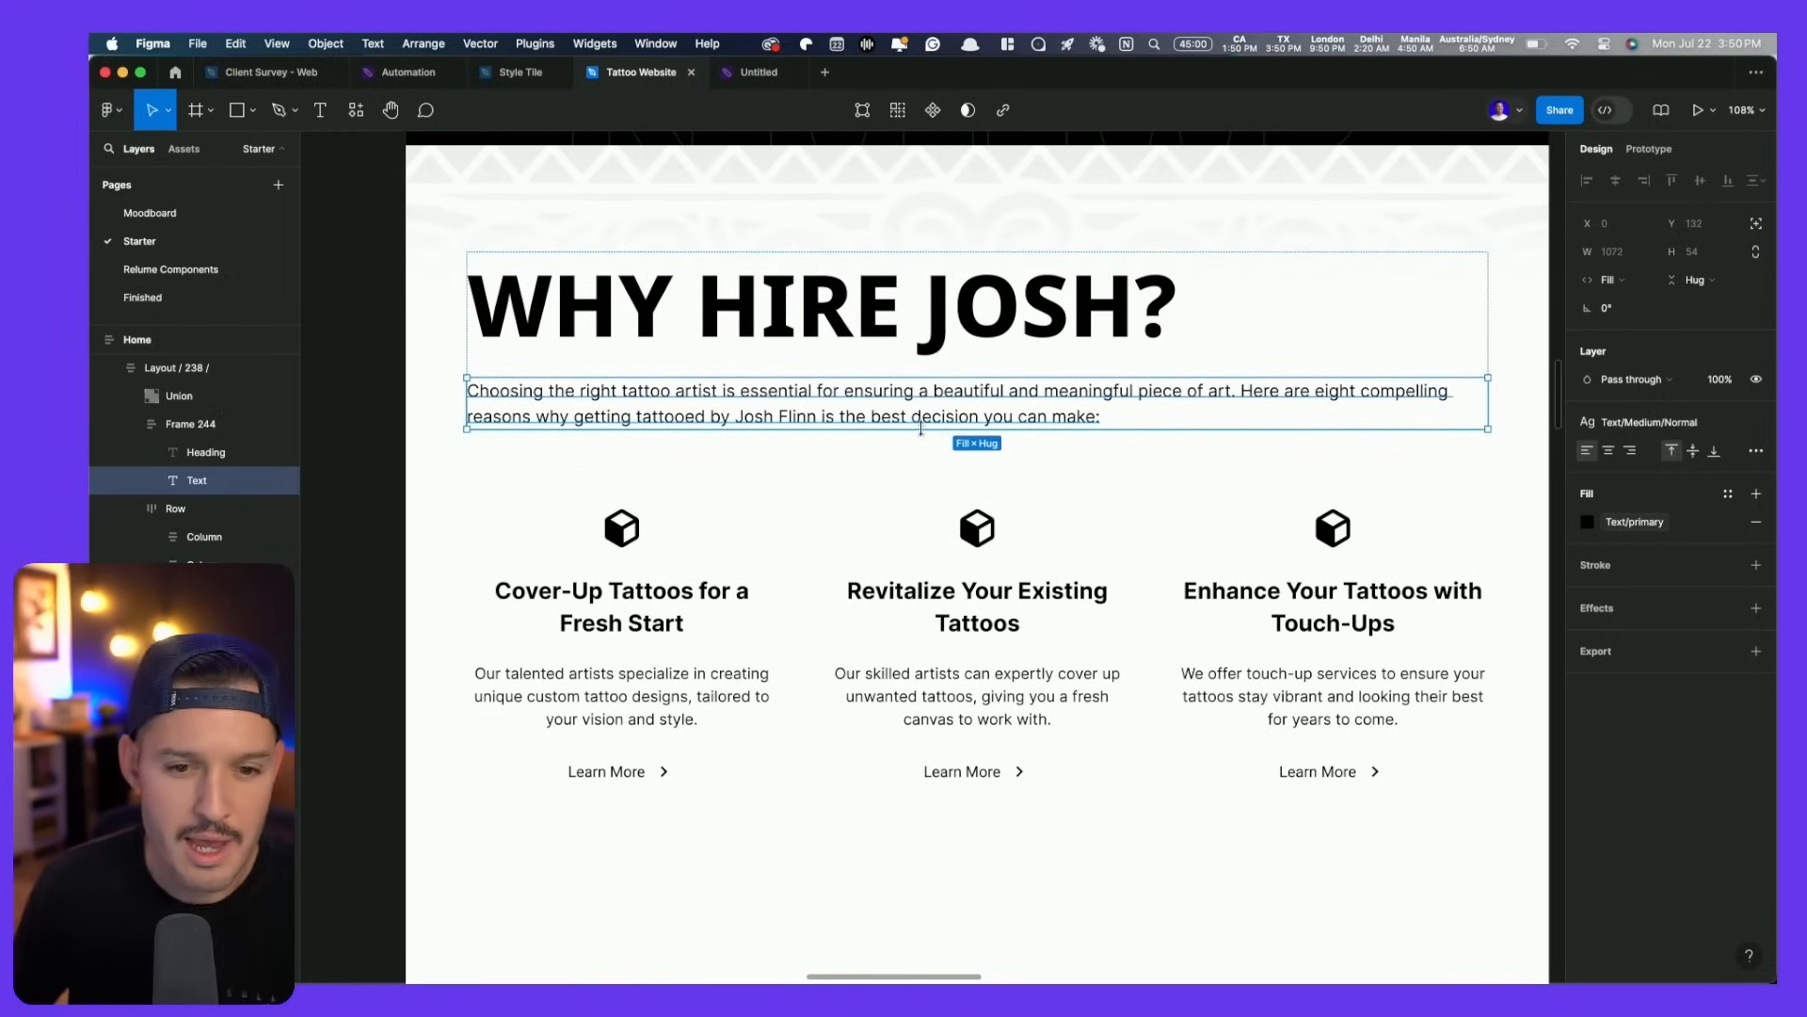
left_click_drag(1488, 395, 1140, 394)
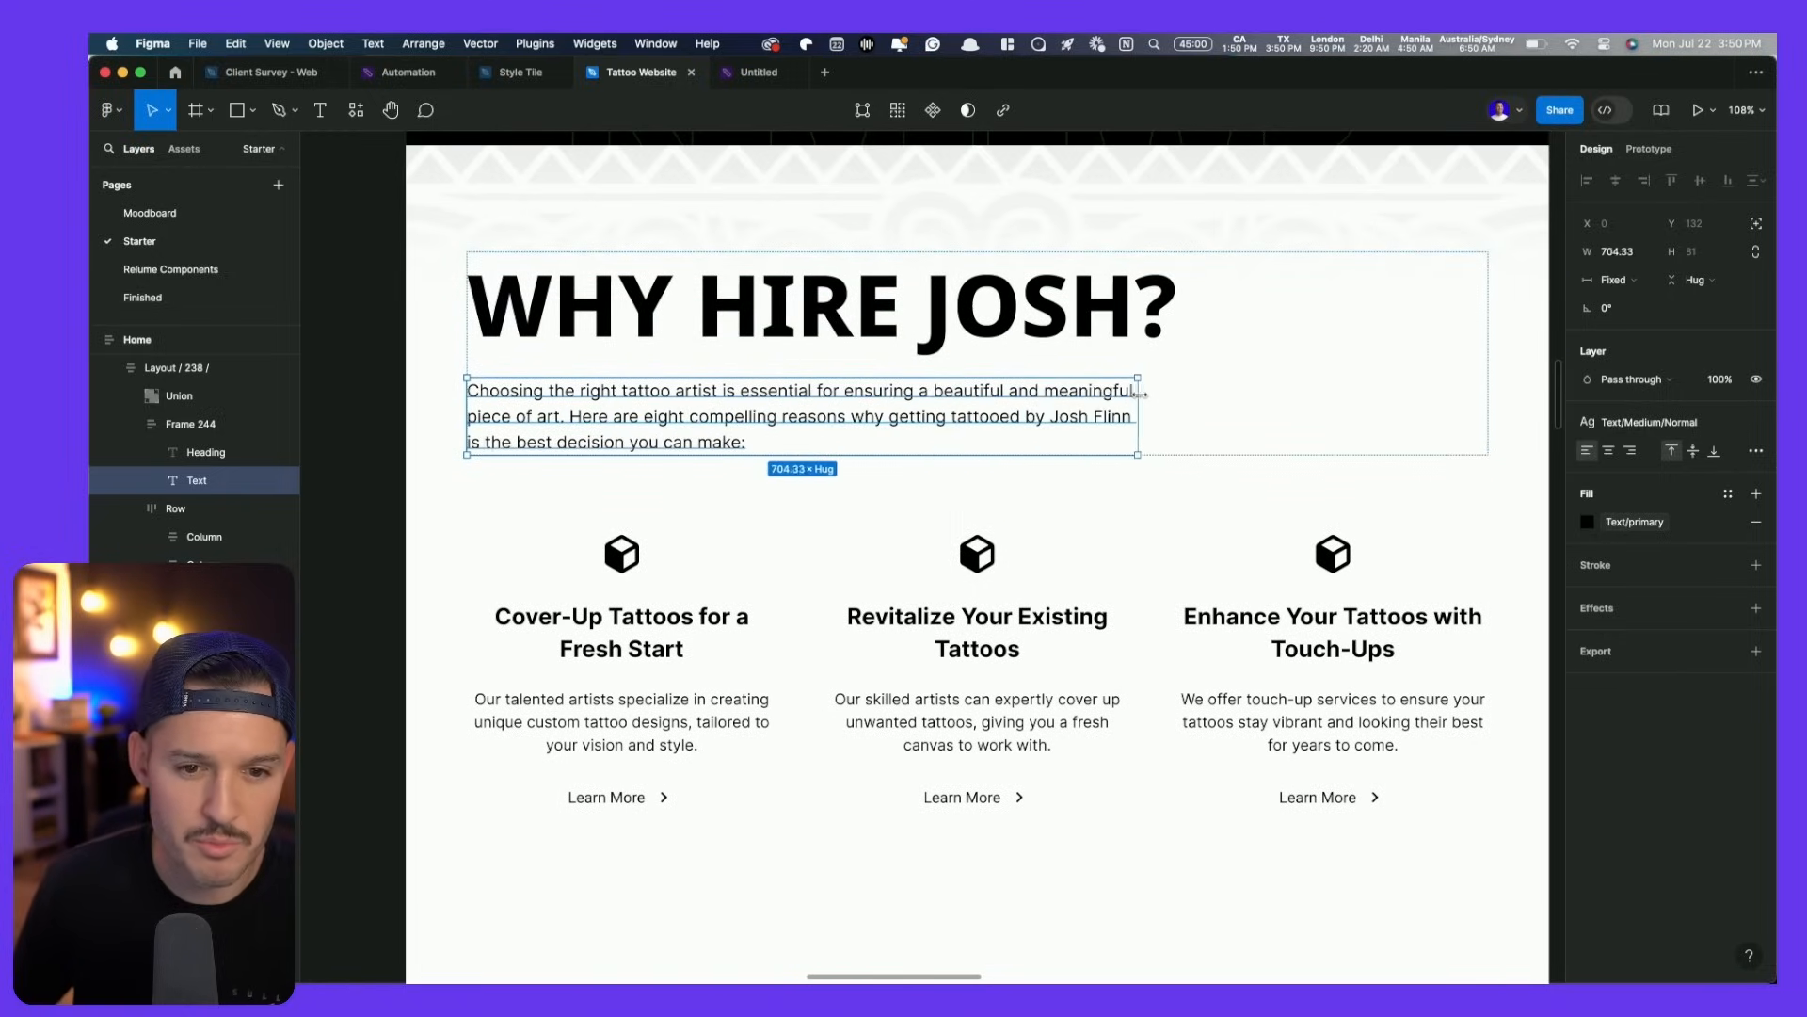
left_click_drag(1140, 393, 1201, 384)
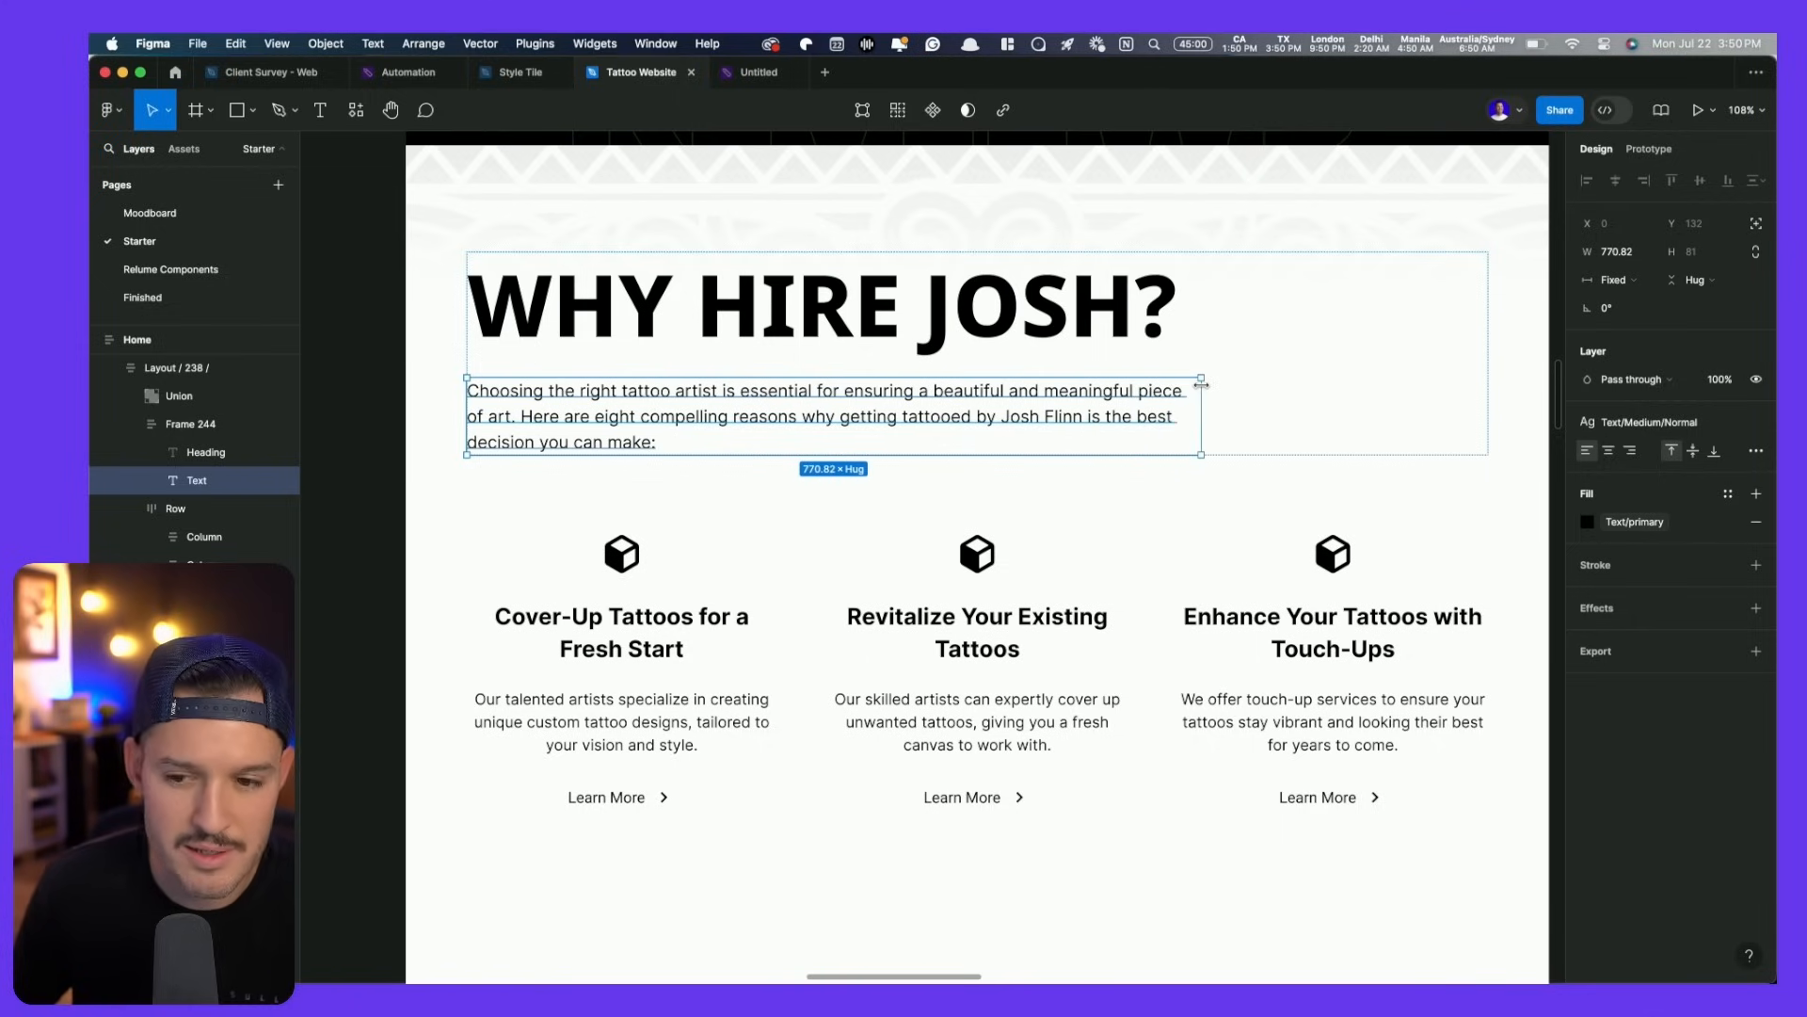
scroll(1130, 405, "down", 5)
- Align the first card's content top-left, left-align its text, and delete its Learn More link
left_click(645, 391)
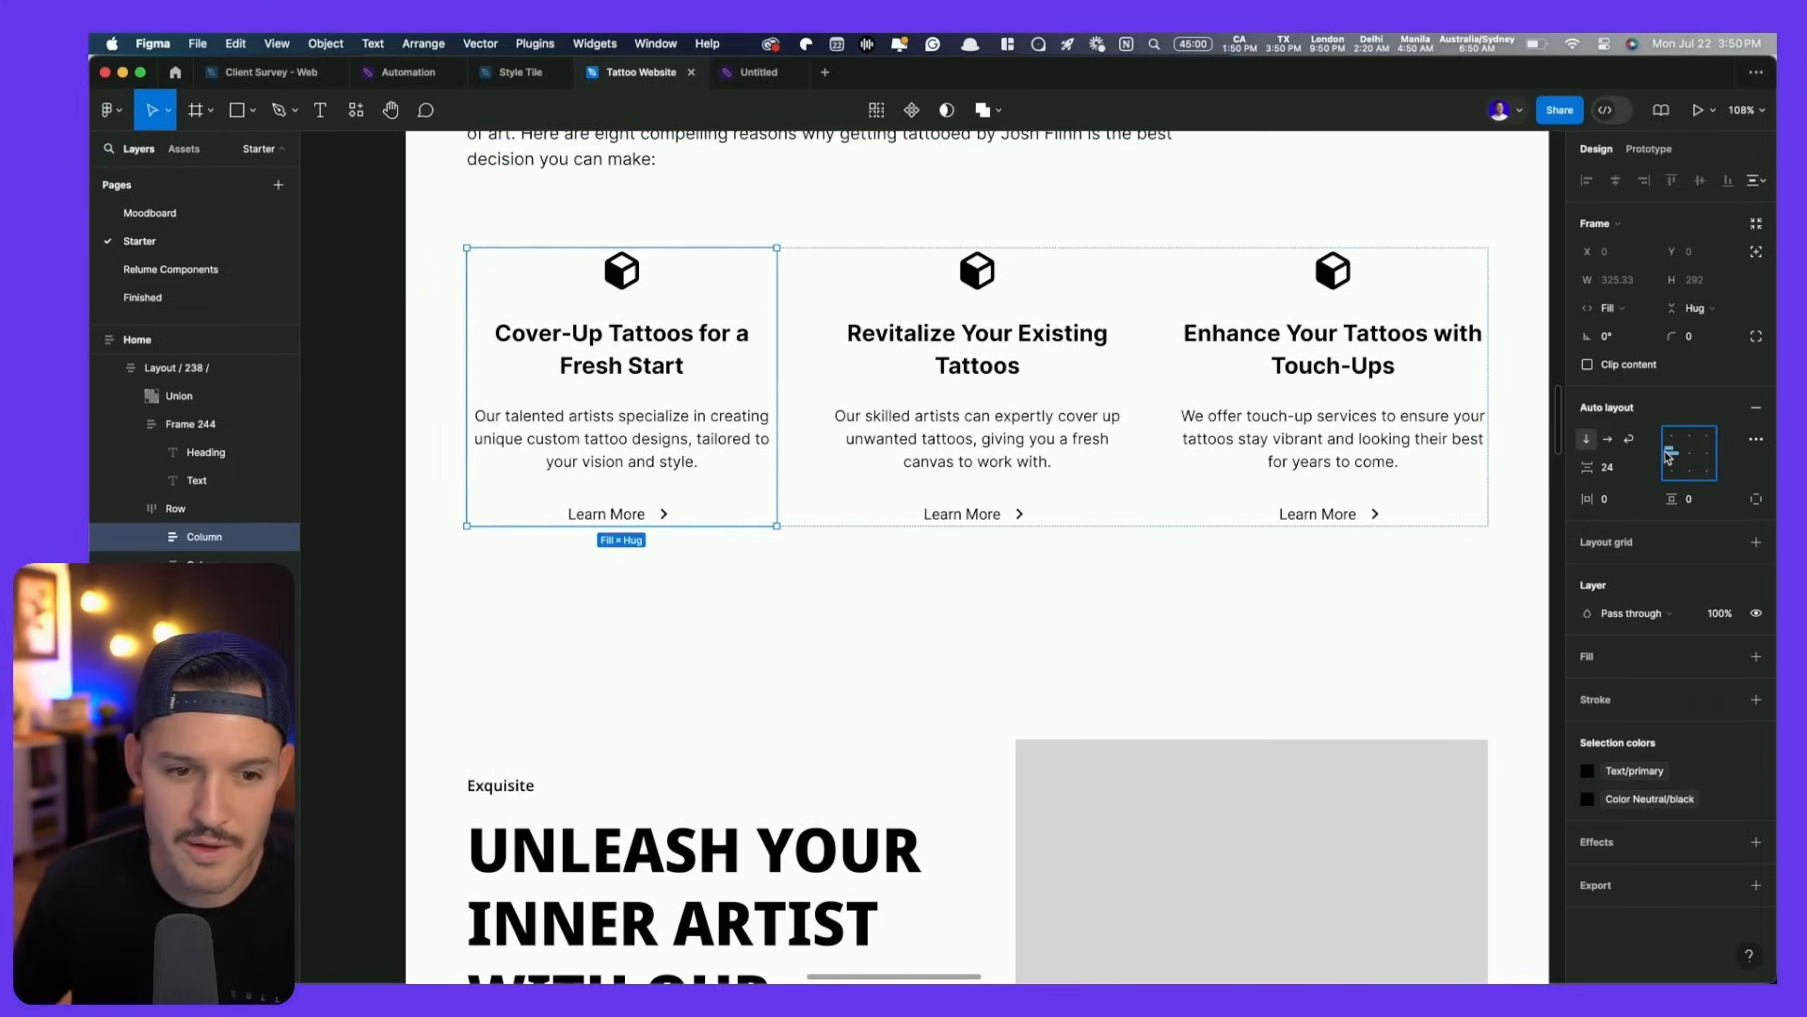
left_click(647, 331)
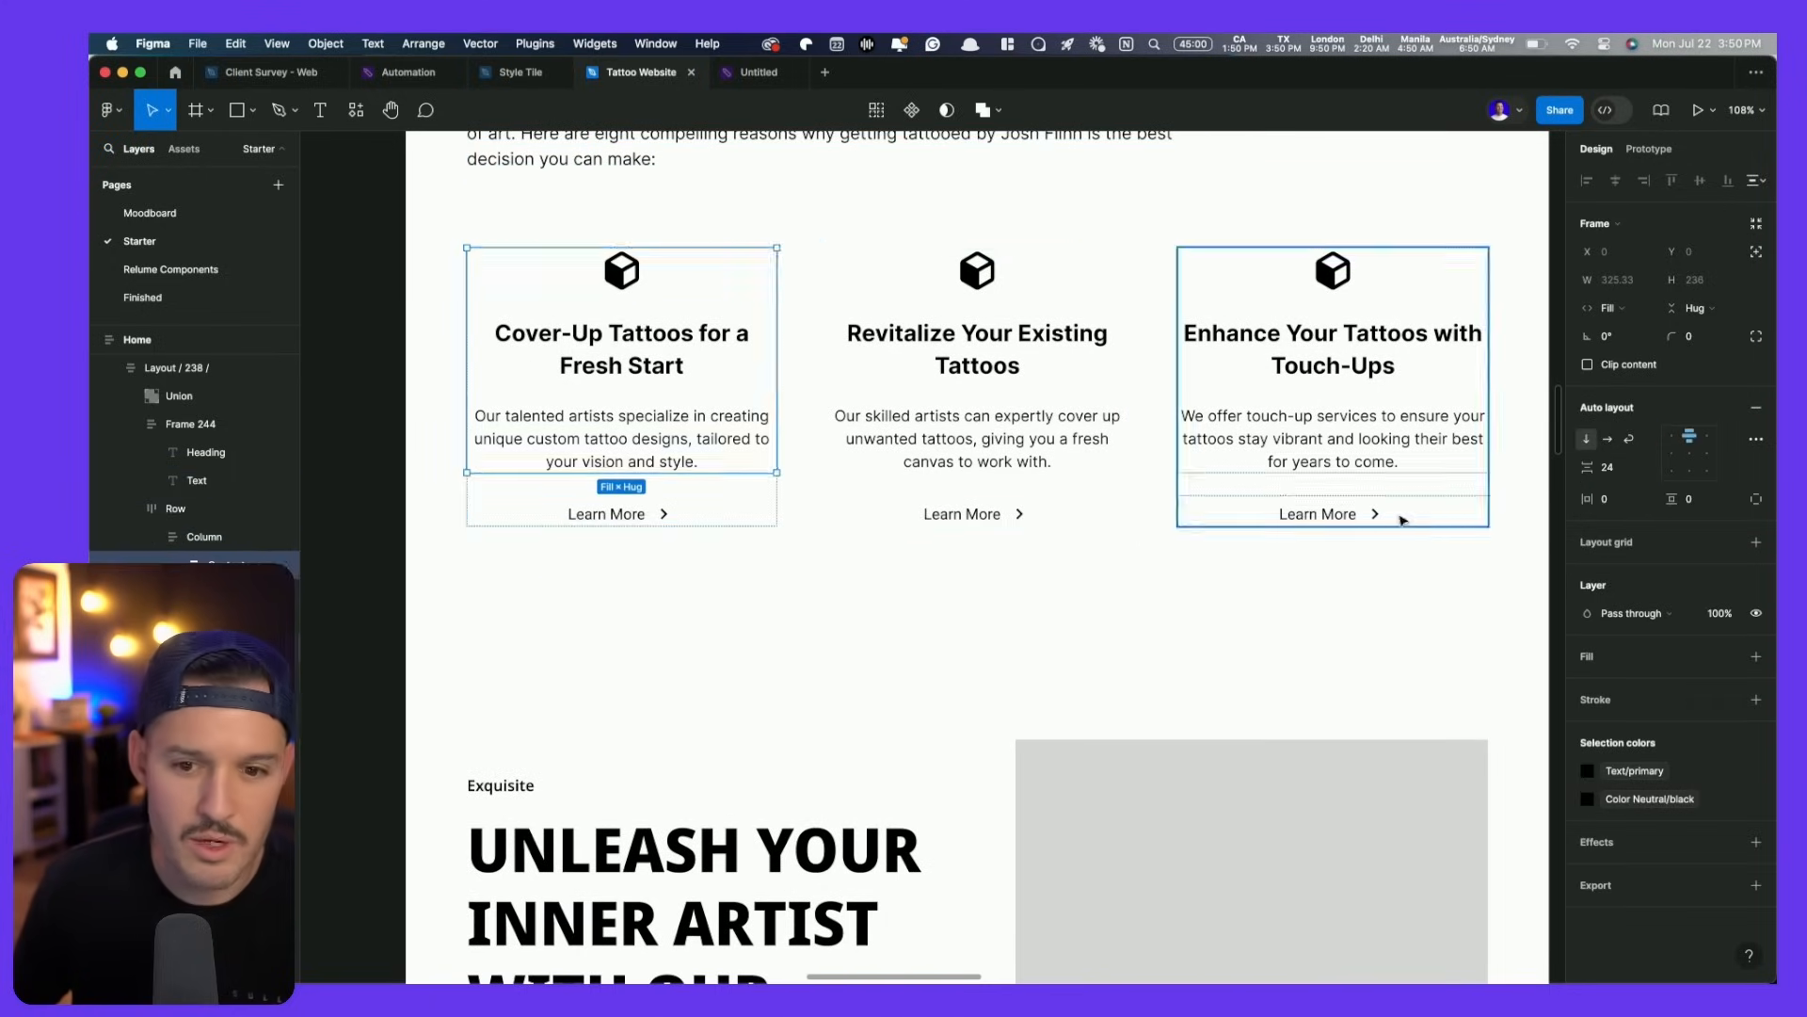
left_click(1674, 438)
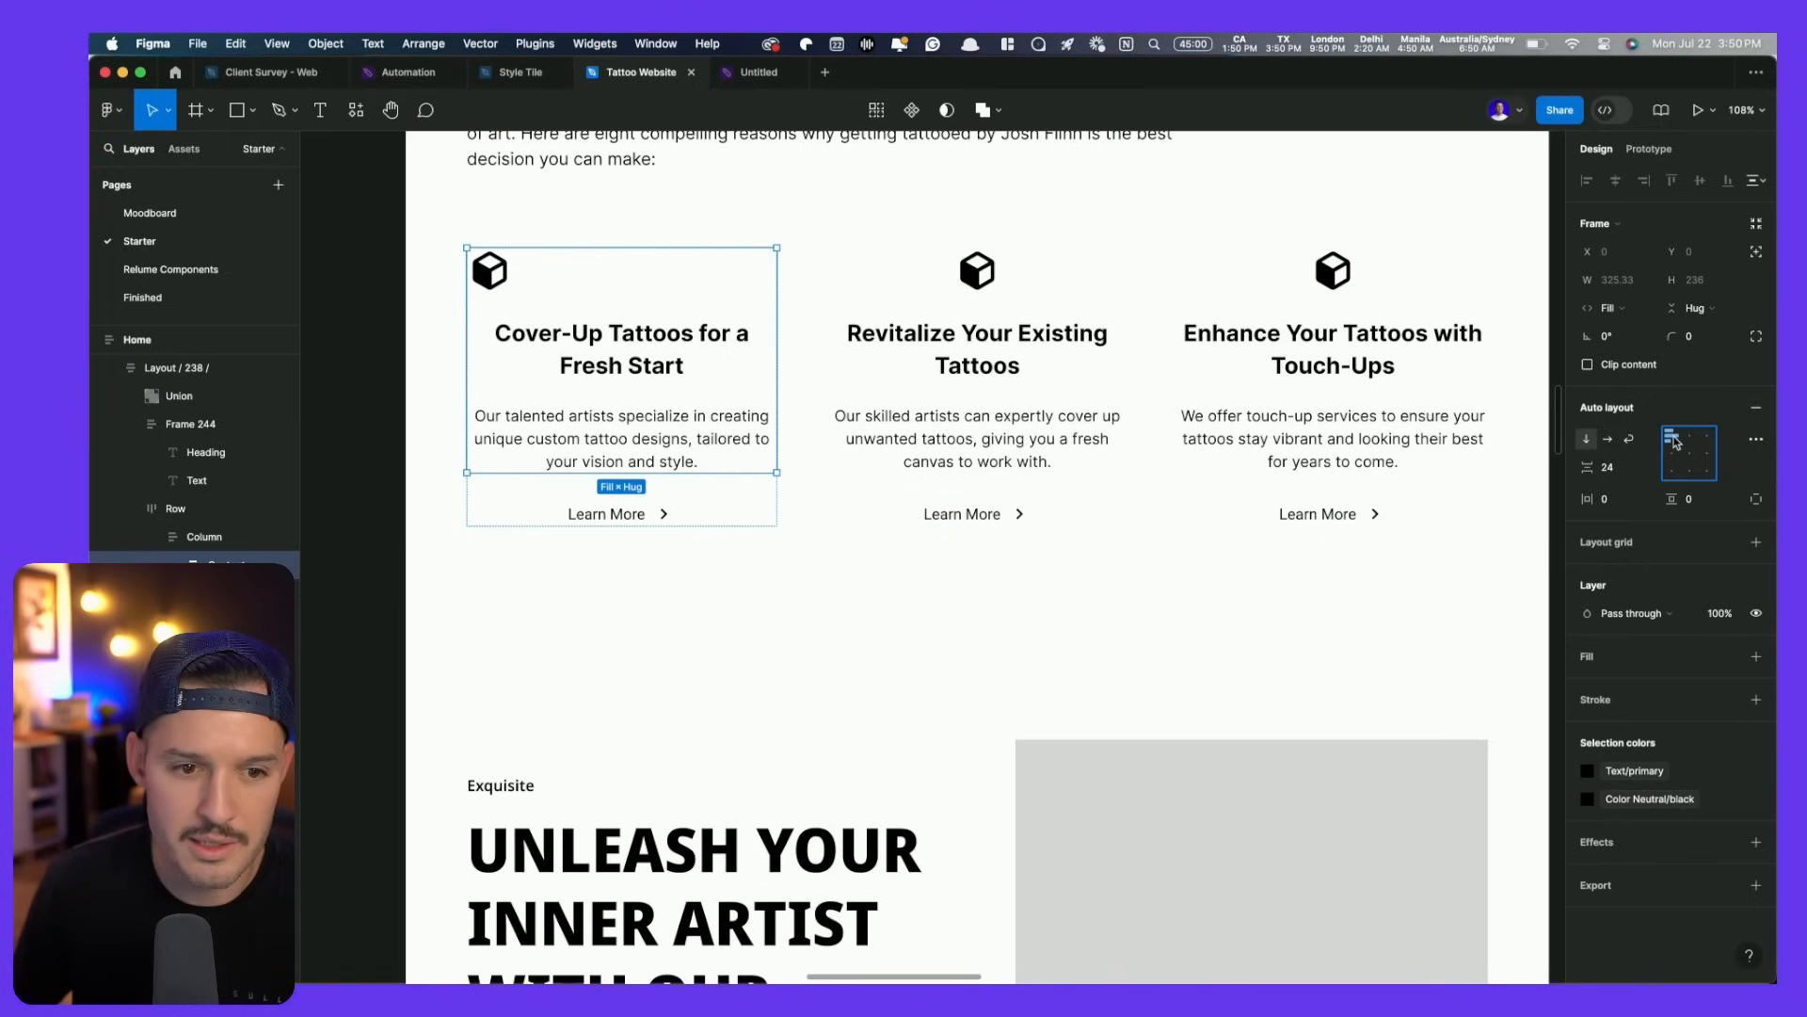
double_click(610, 366)
left_click(612, 436, "shift")
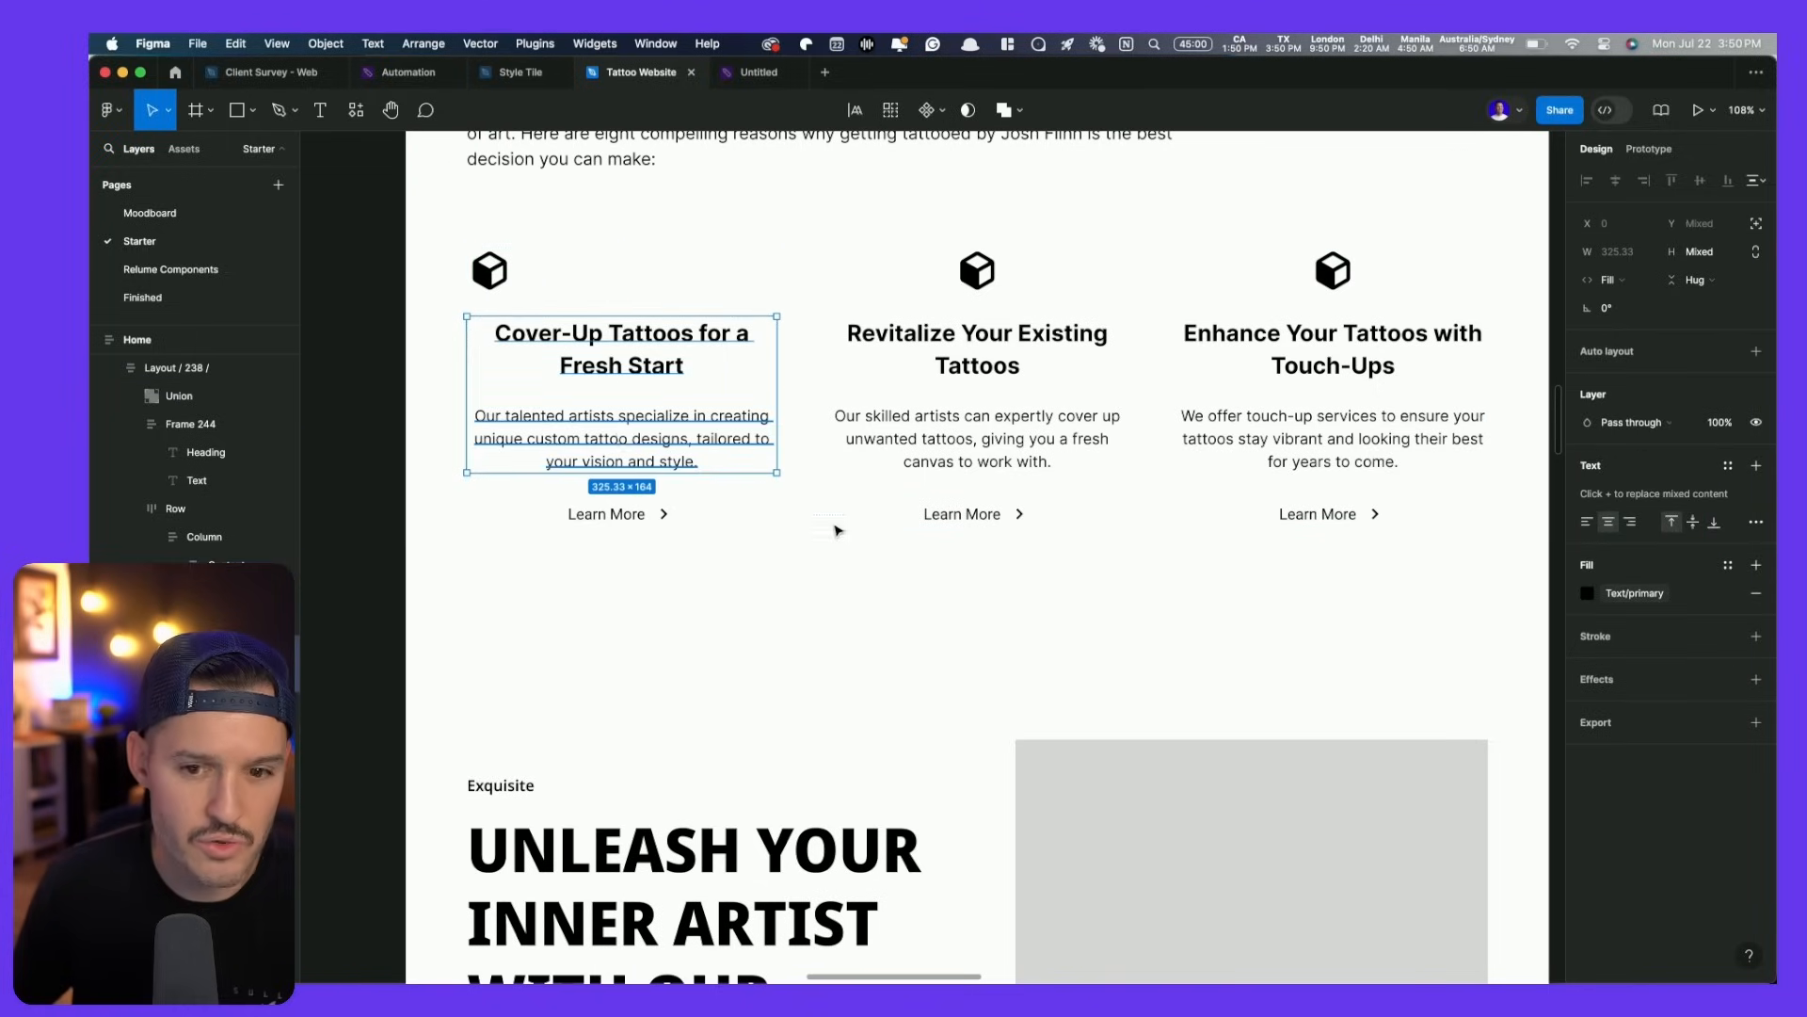
left_click(685, 513, "shift")
key("super+alt+l")
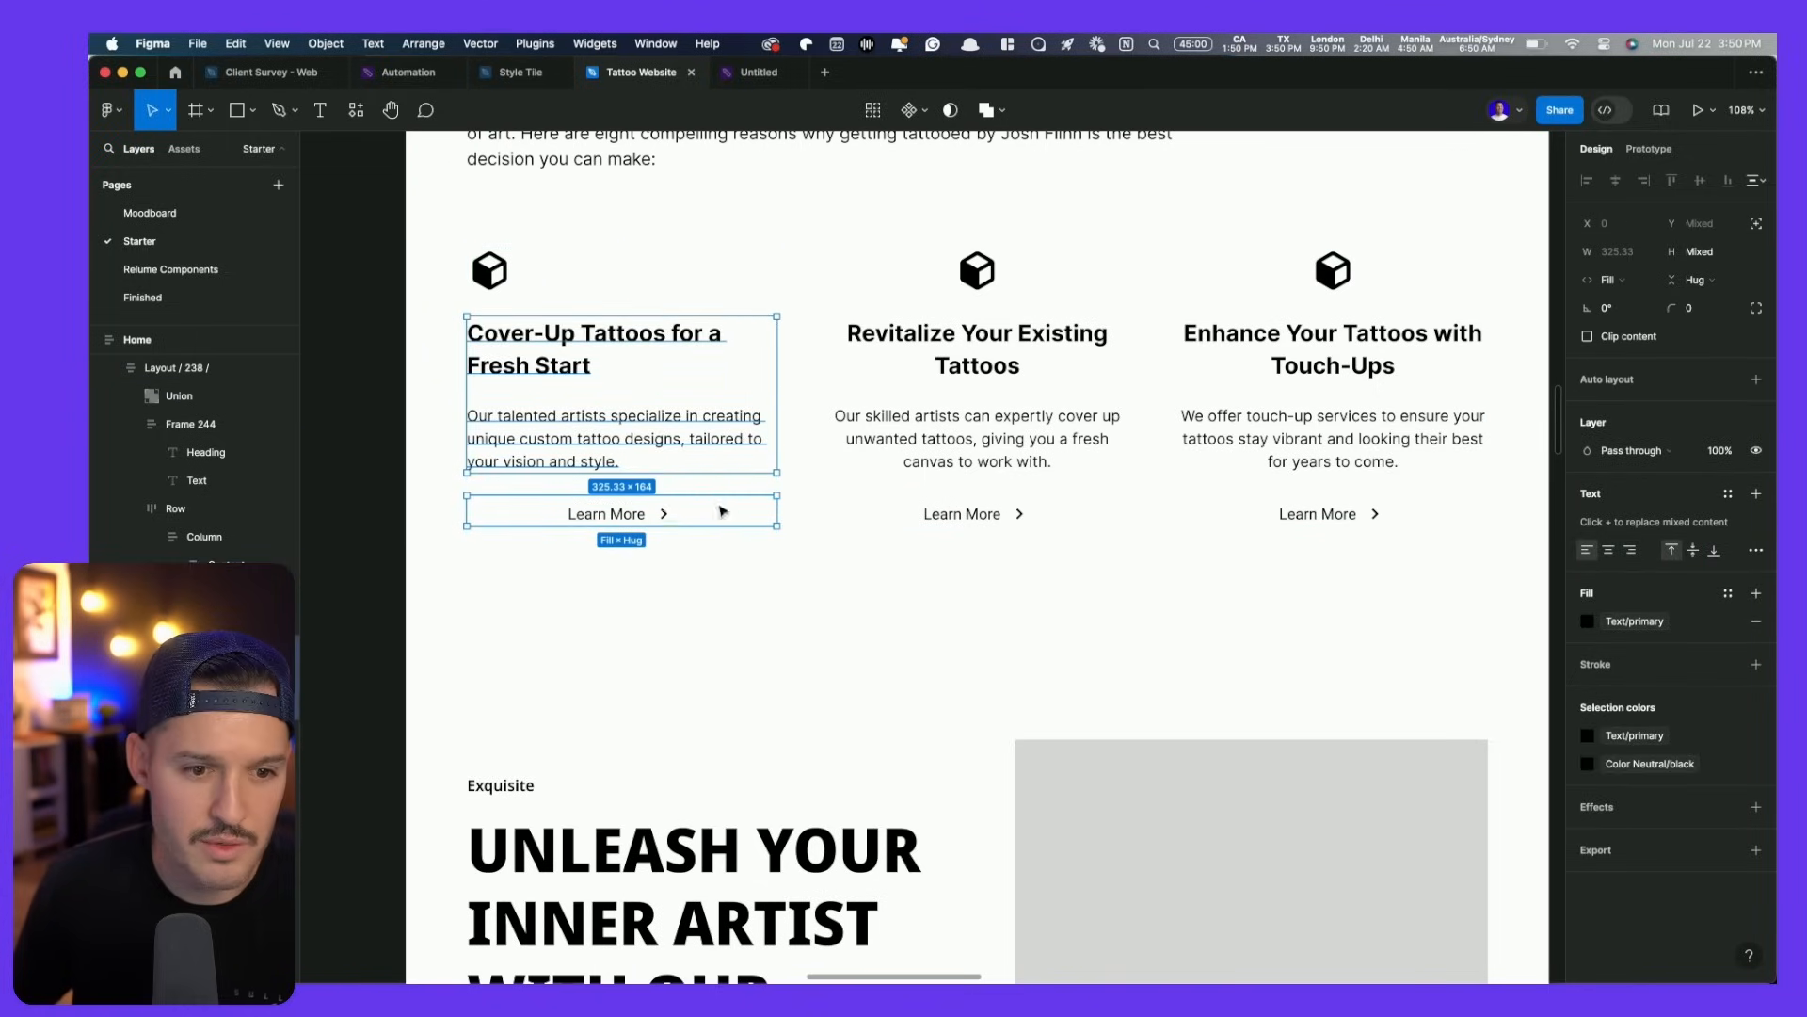
left_click(701, 515)
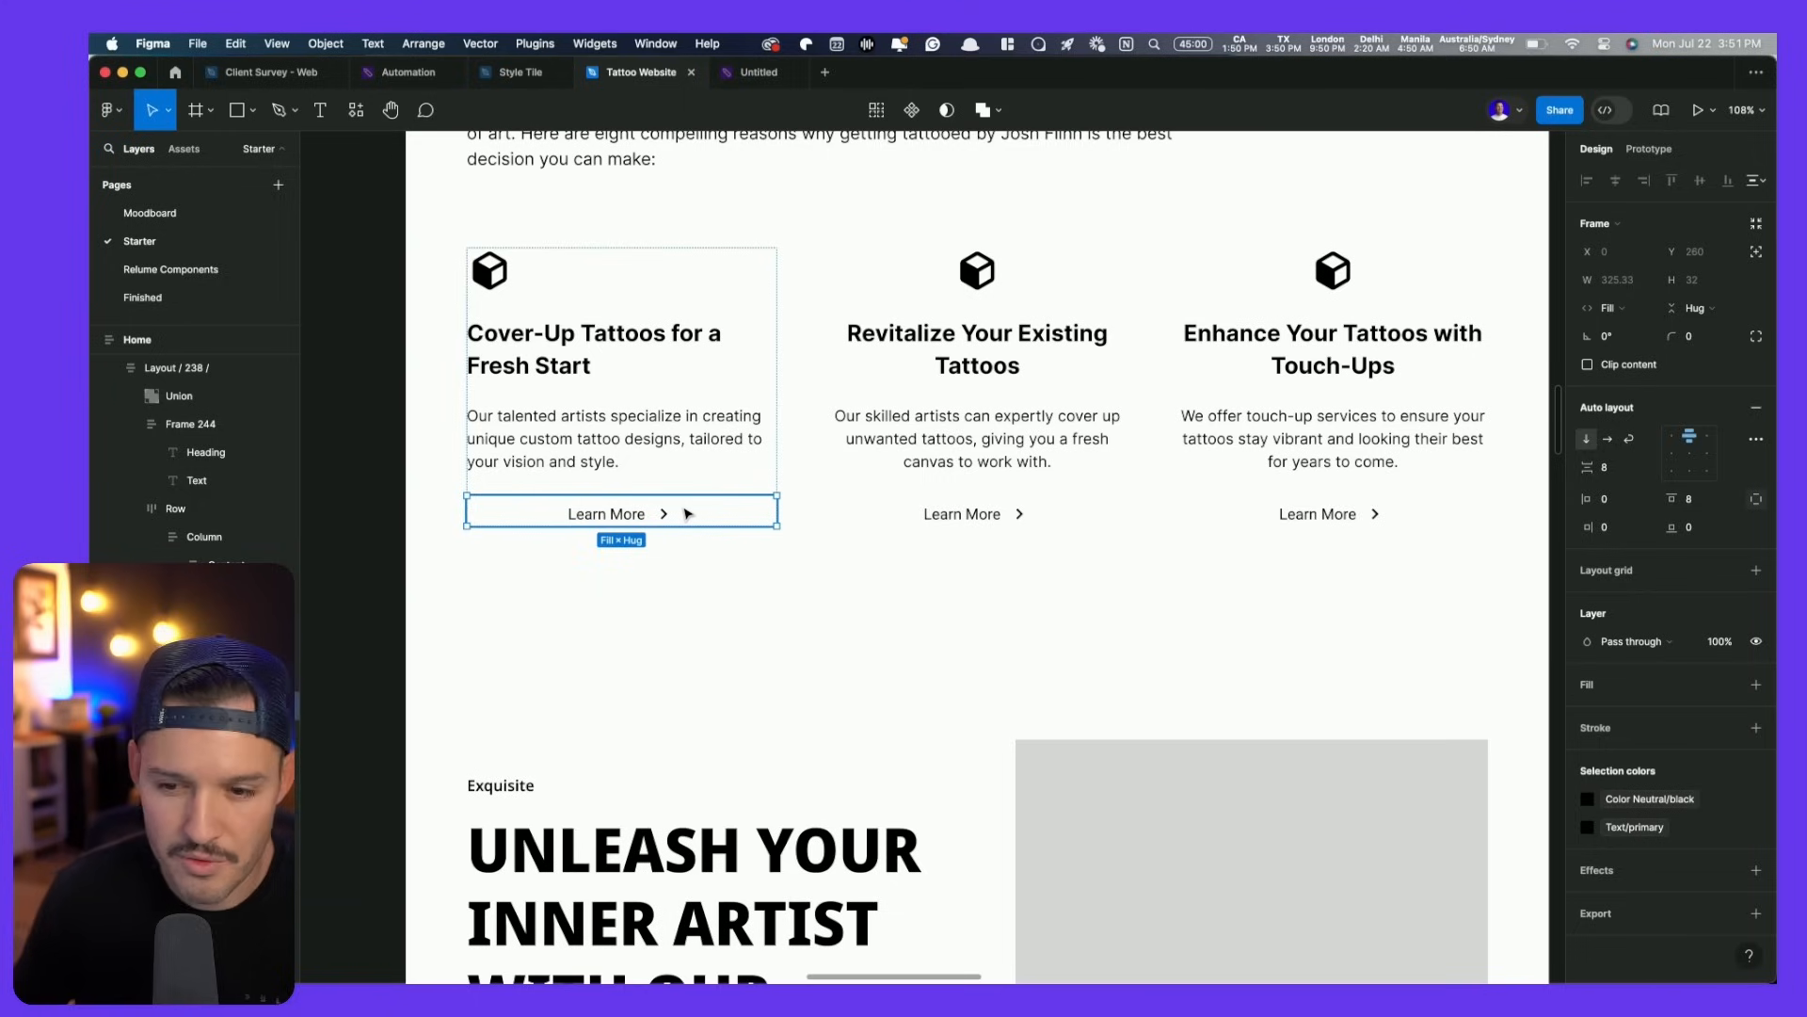
key("Delete")
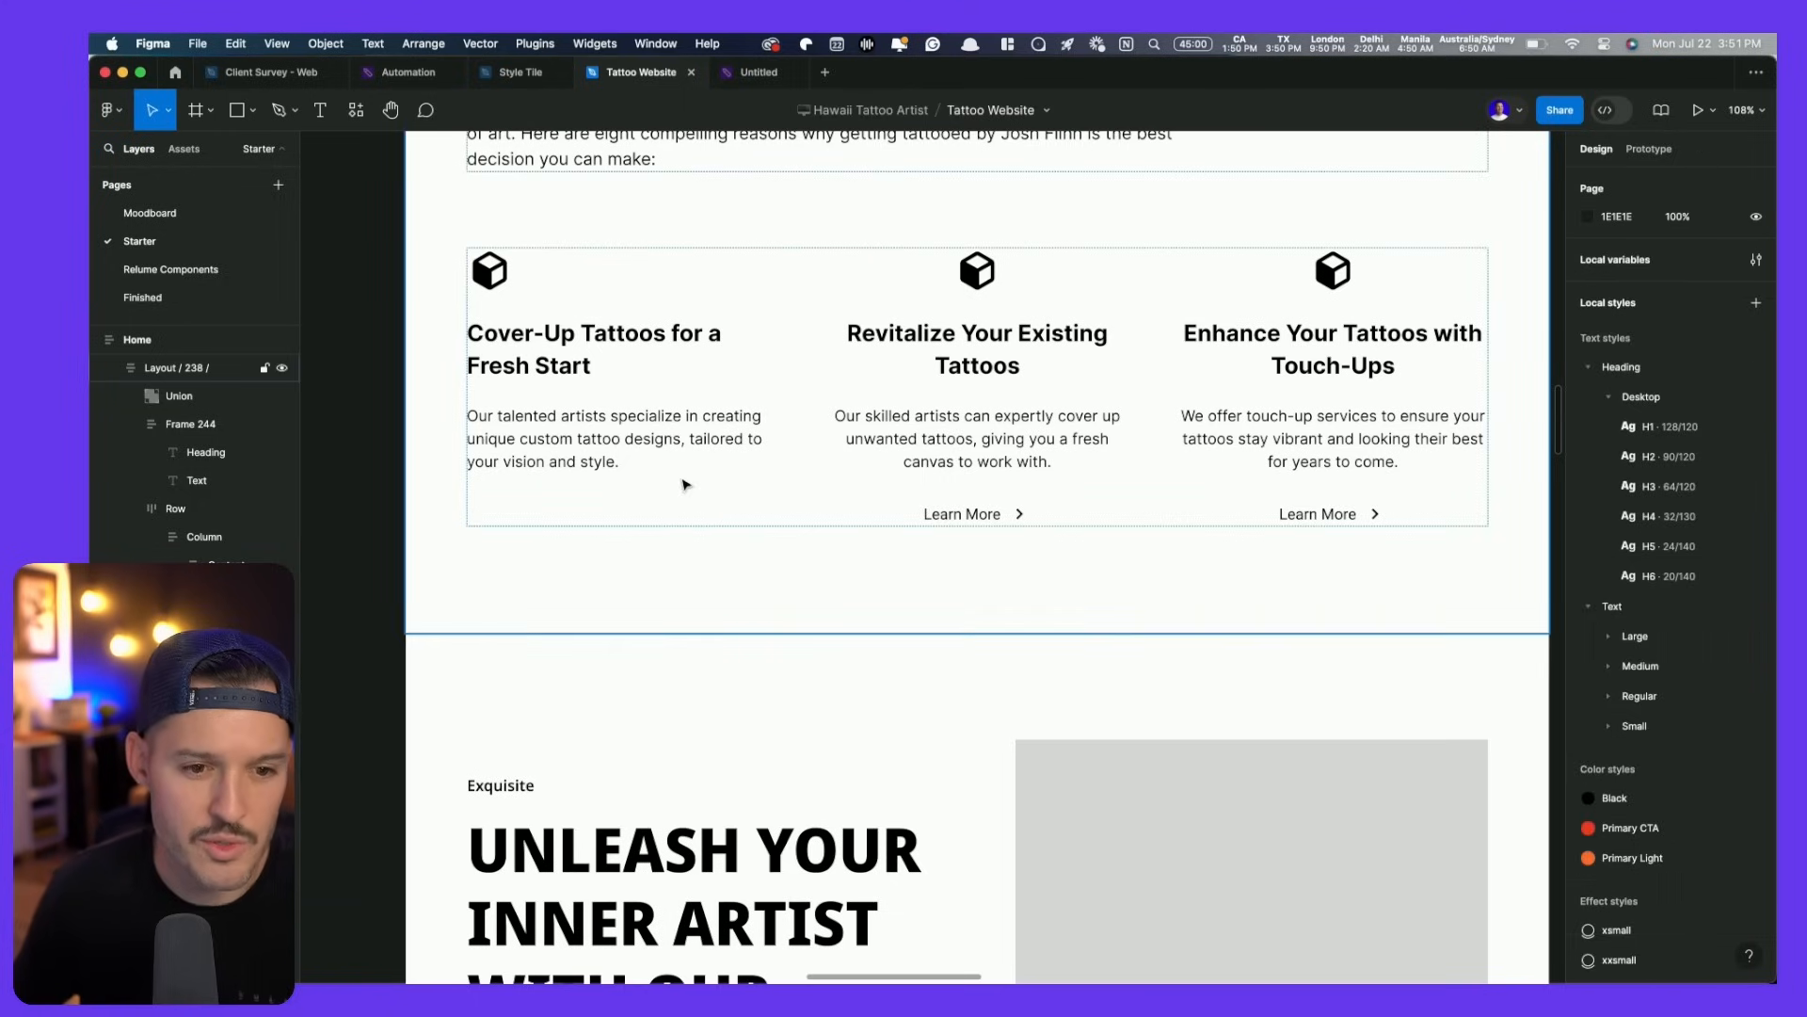
- Duplicate the first card and delete the Revitalize and Enhance cards
left_click(586, 413)
left_click(586, 412)
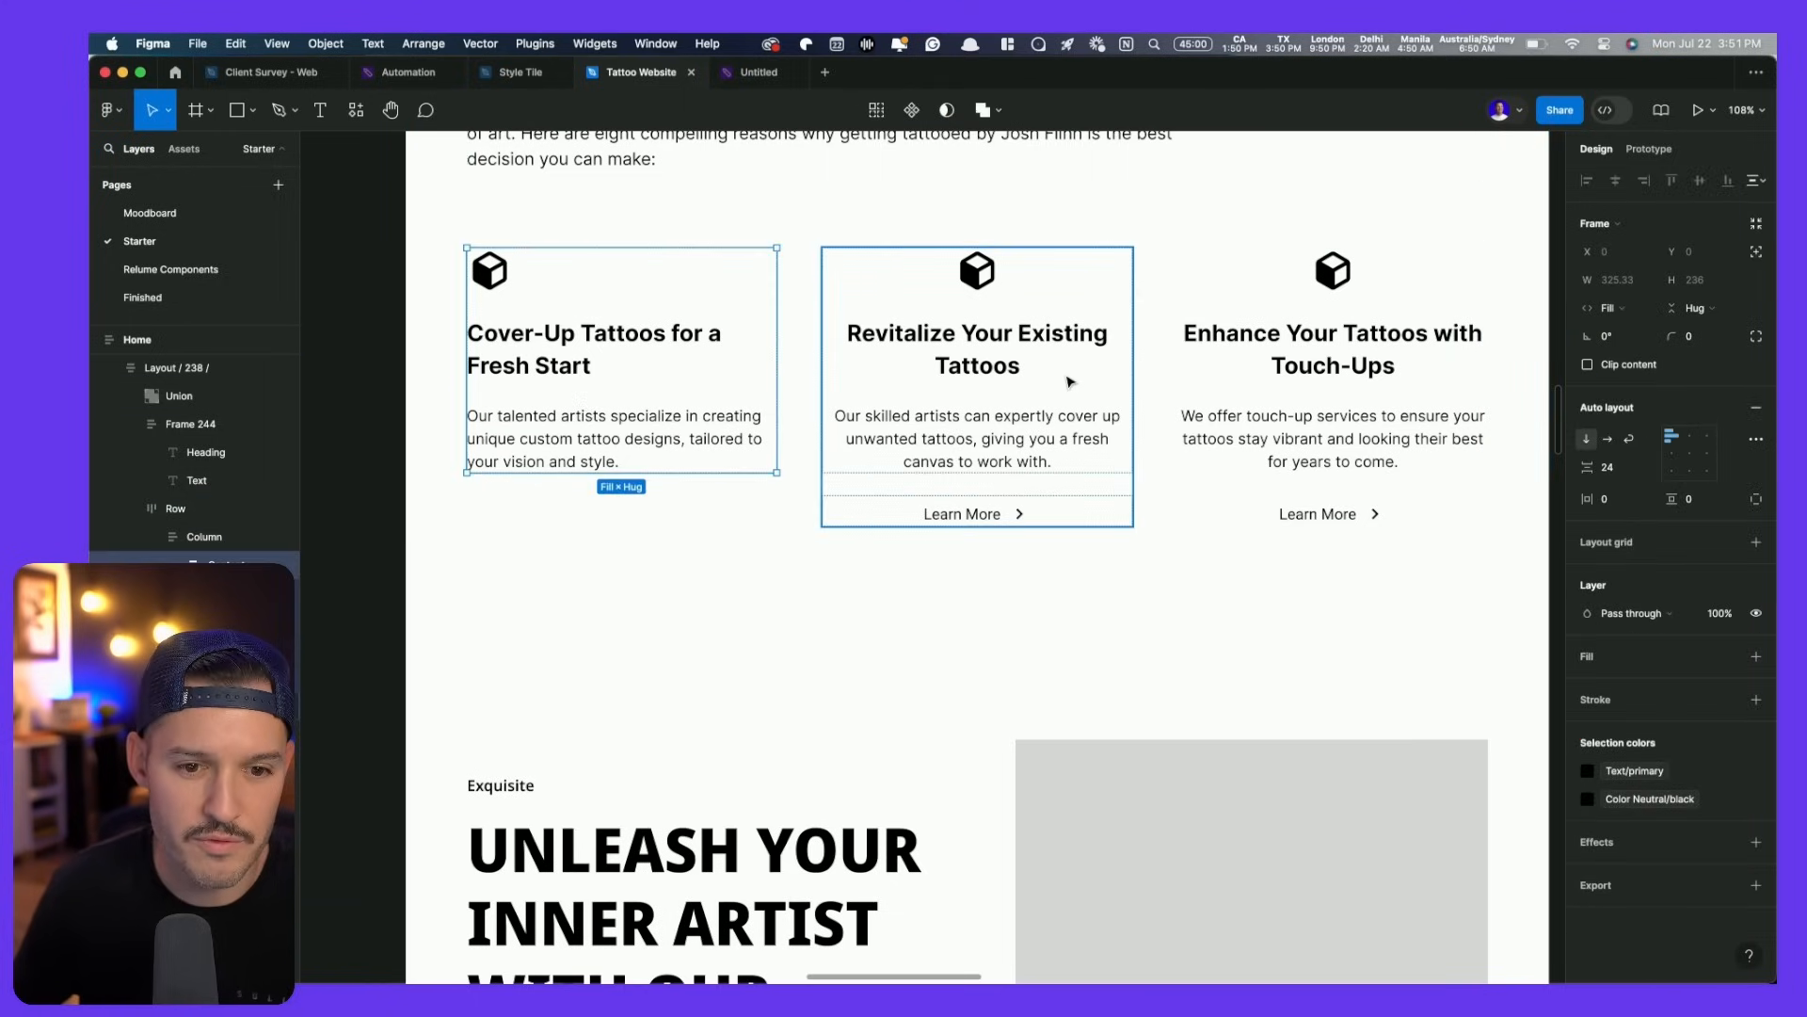
key("shift+Return")
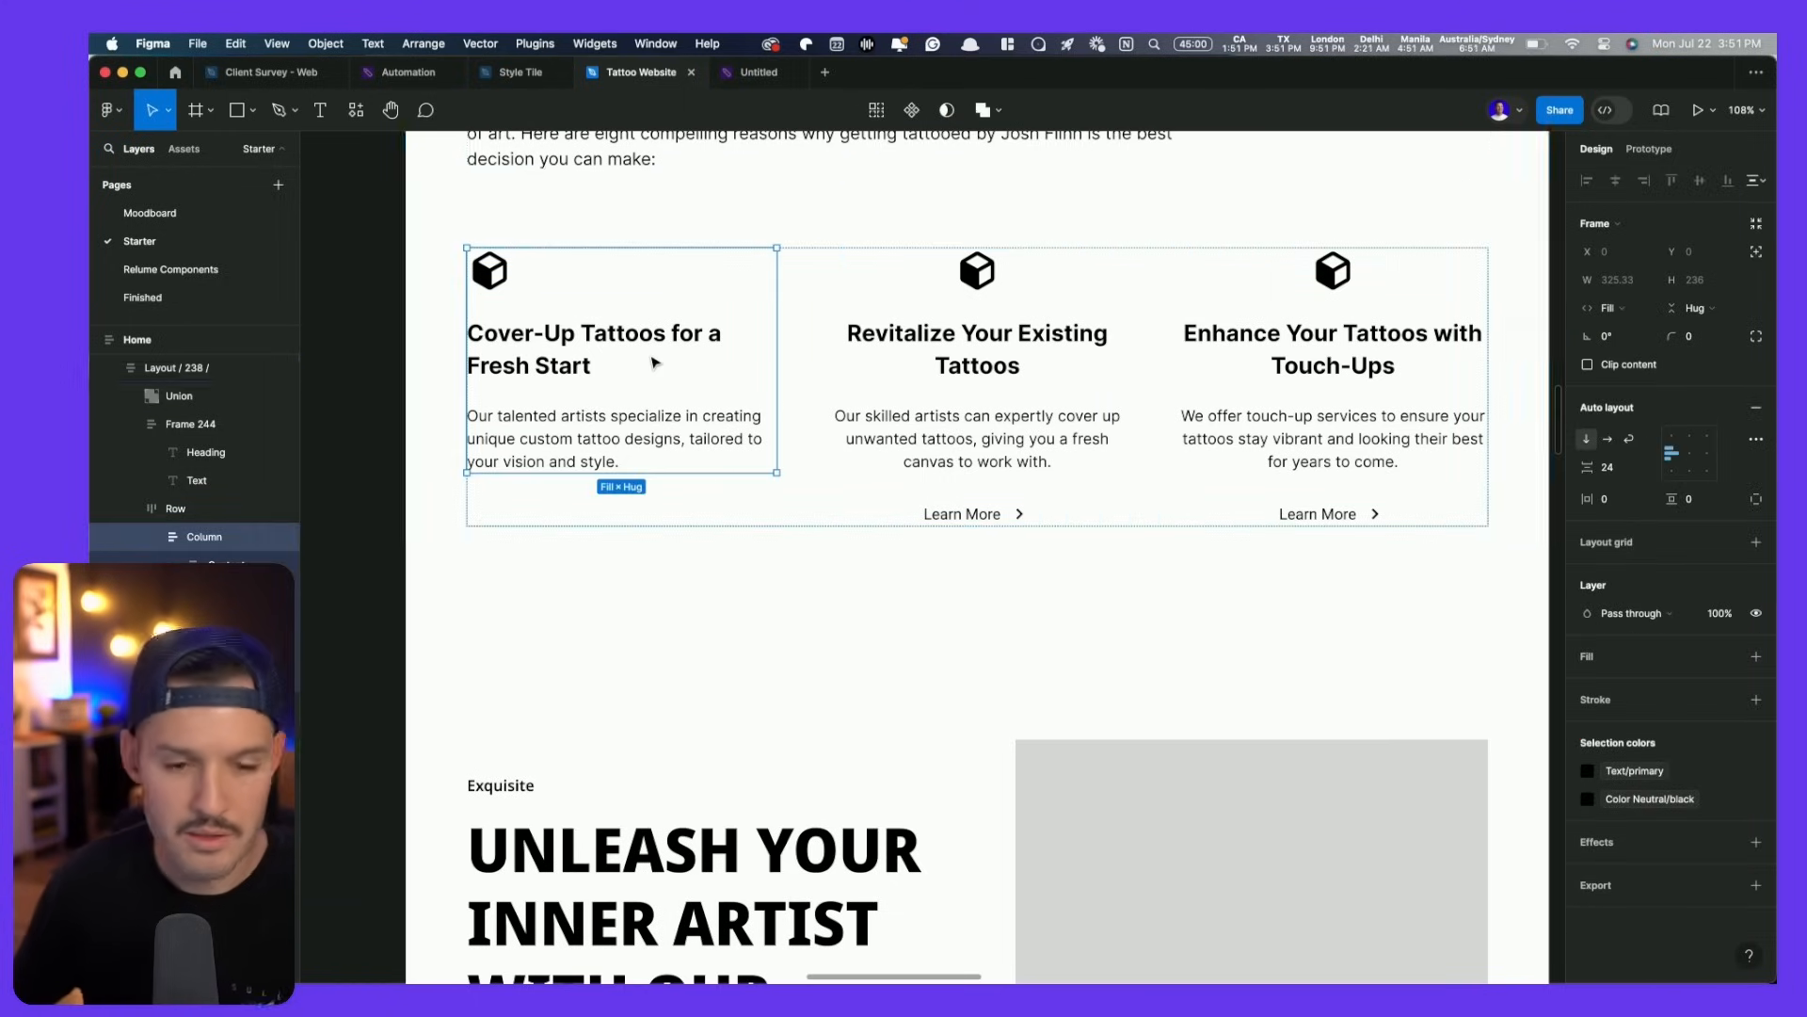
key("ctrl+d")
left_click(1042, 355)
left_click(1299, 356, "shift")
key("Delete")
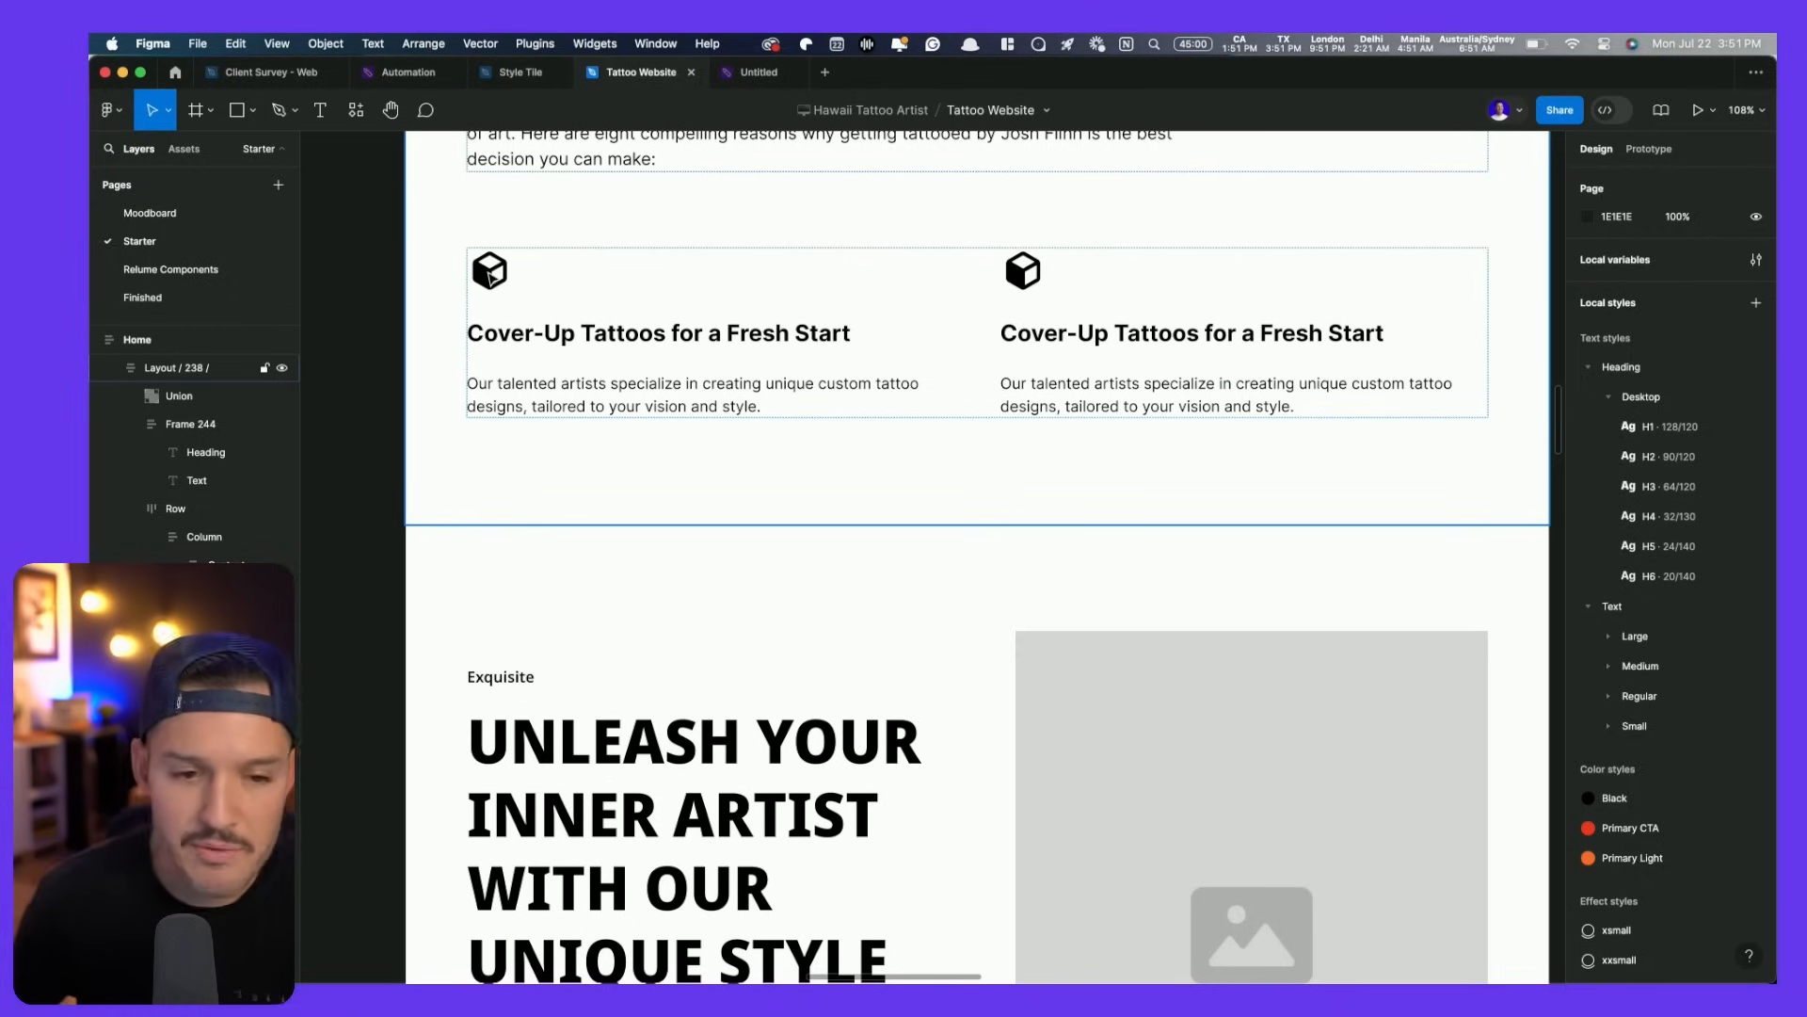
- Copy 'Experienced Mastery' from the Notion doc and paste it over the first card's heading
key("super+Tab")
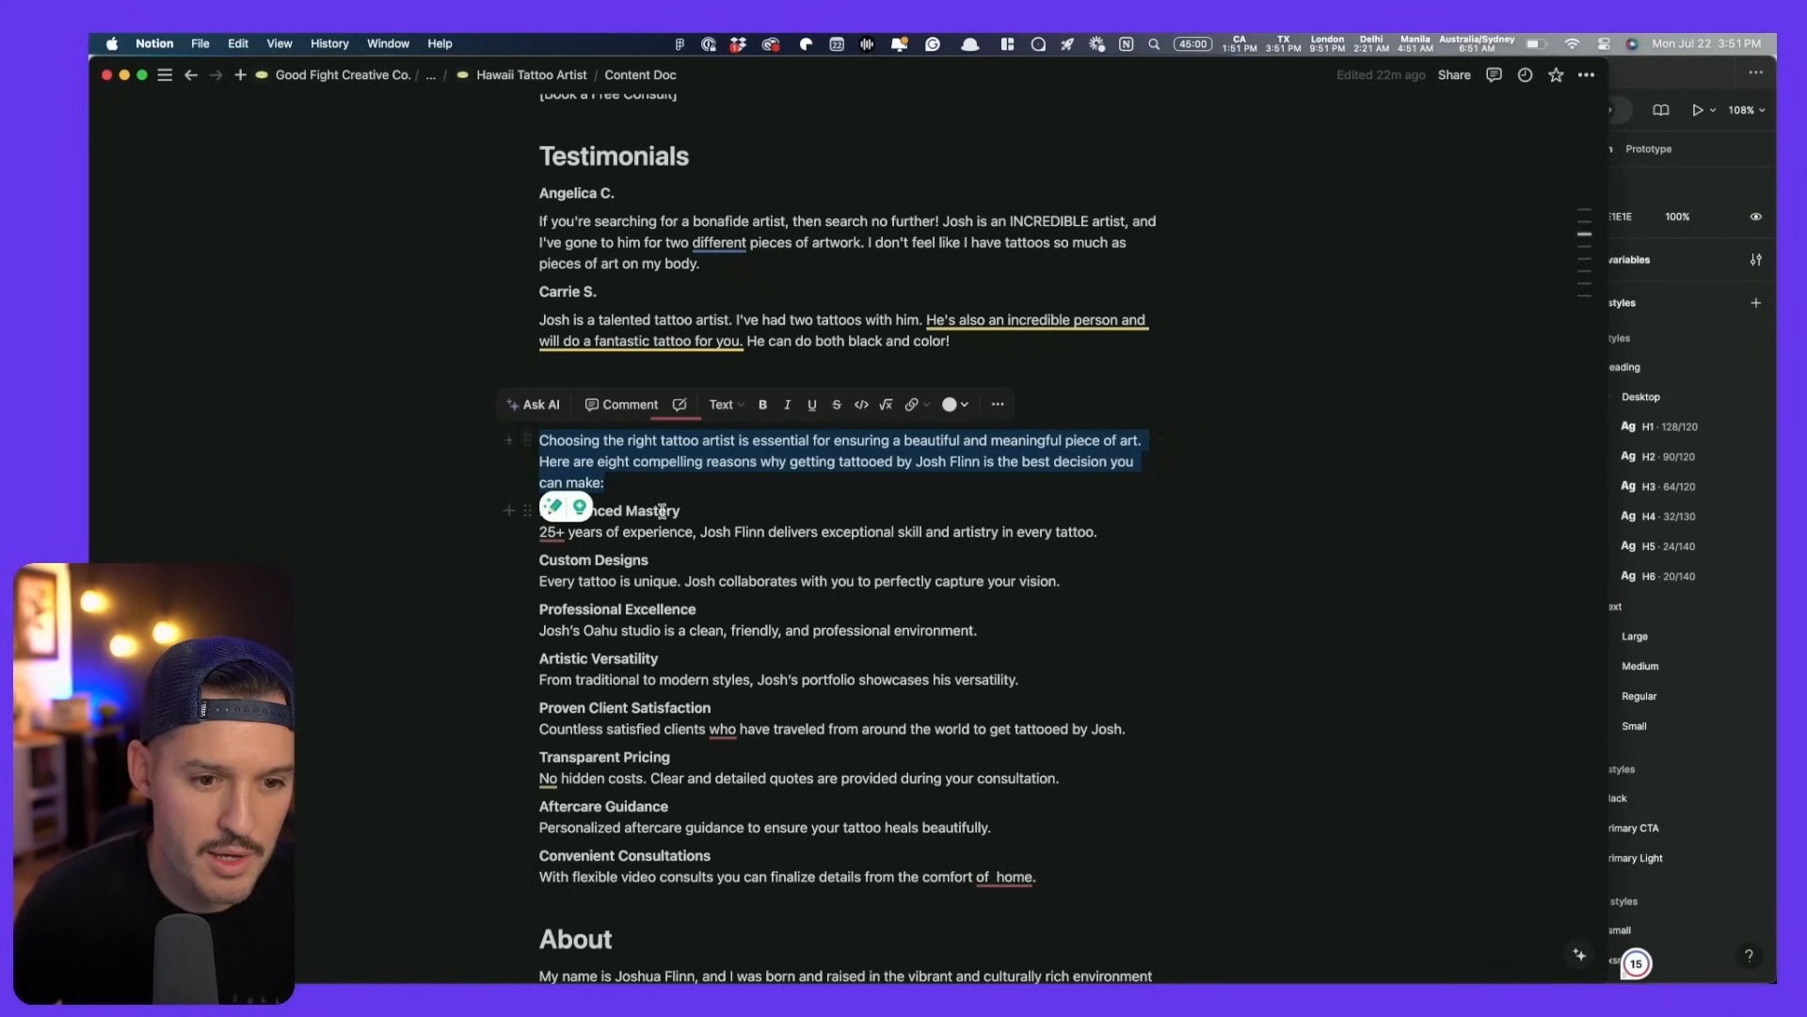
left_click_drag(681, 511, 543, 515)
key("super+c")
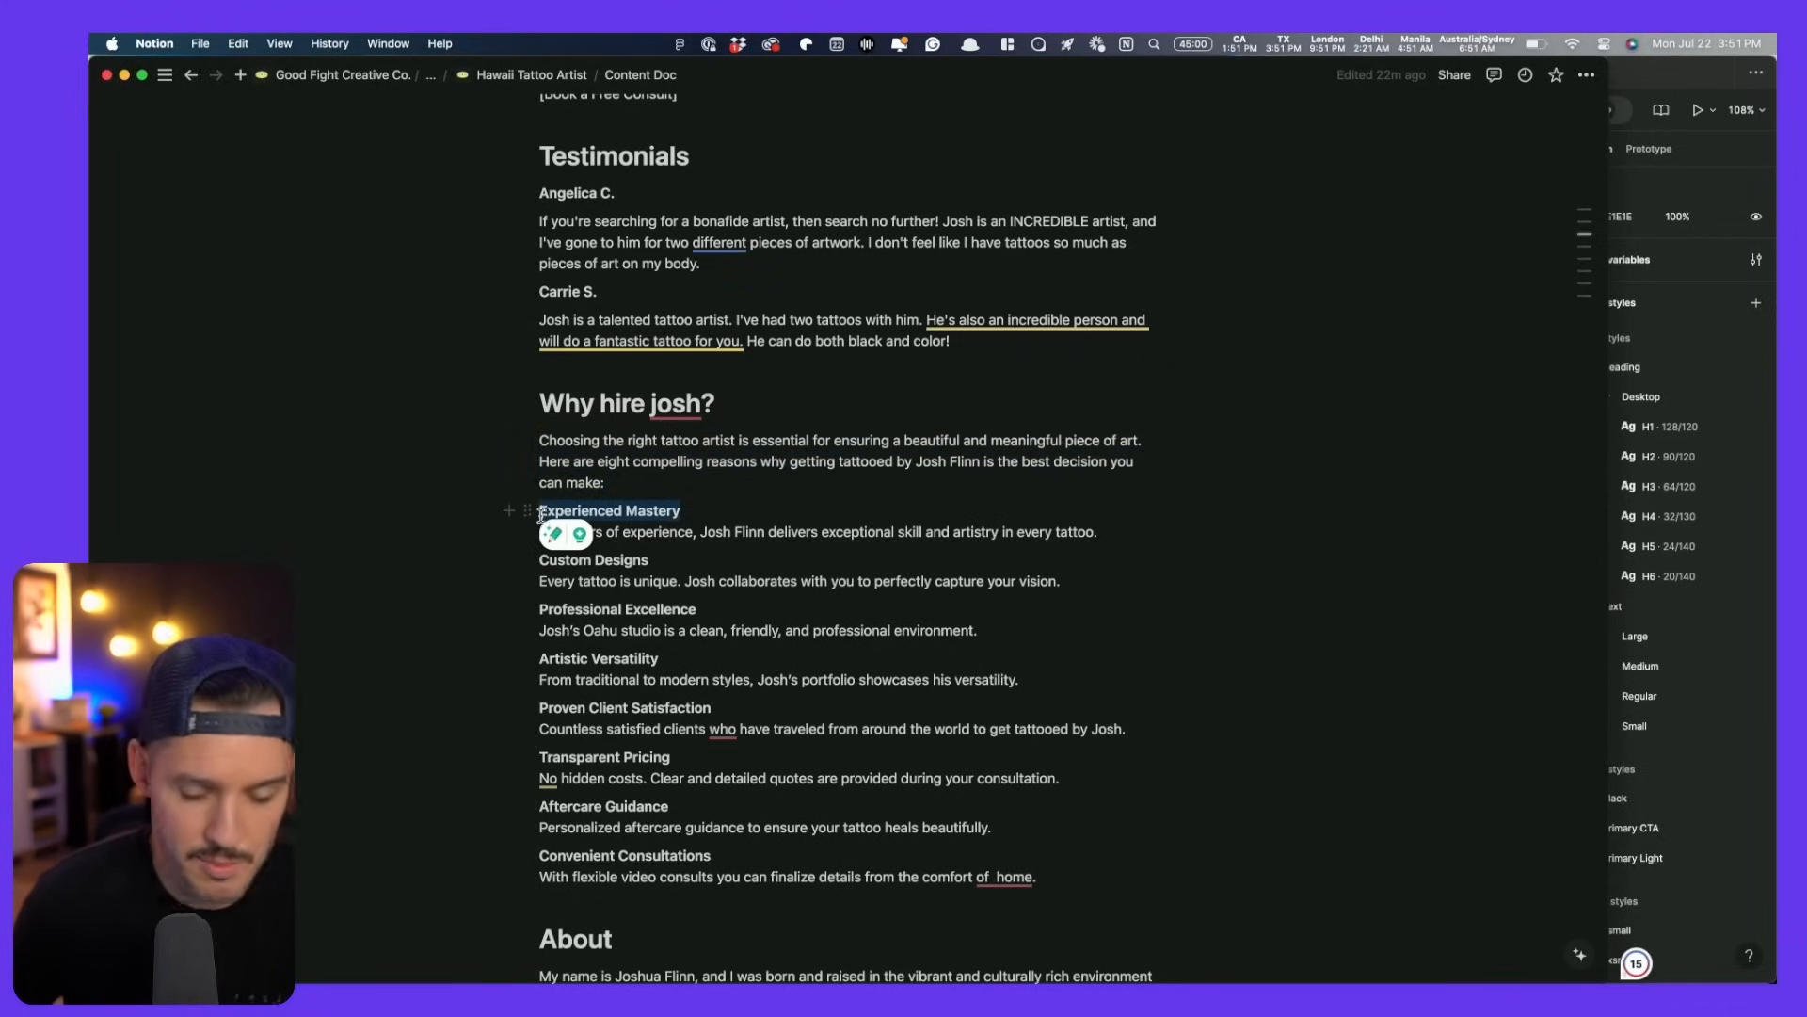
key("super+Tab")
left_click(542, 335)
key("Return")
key("super+v")
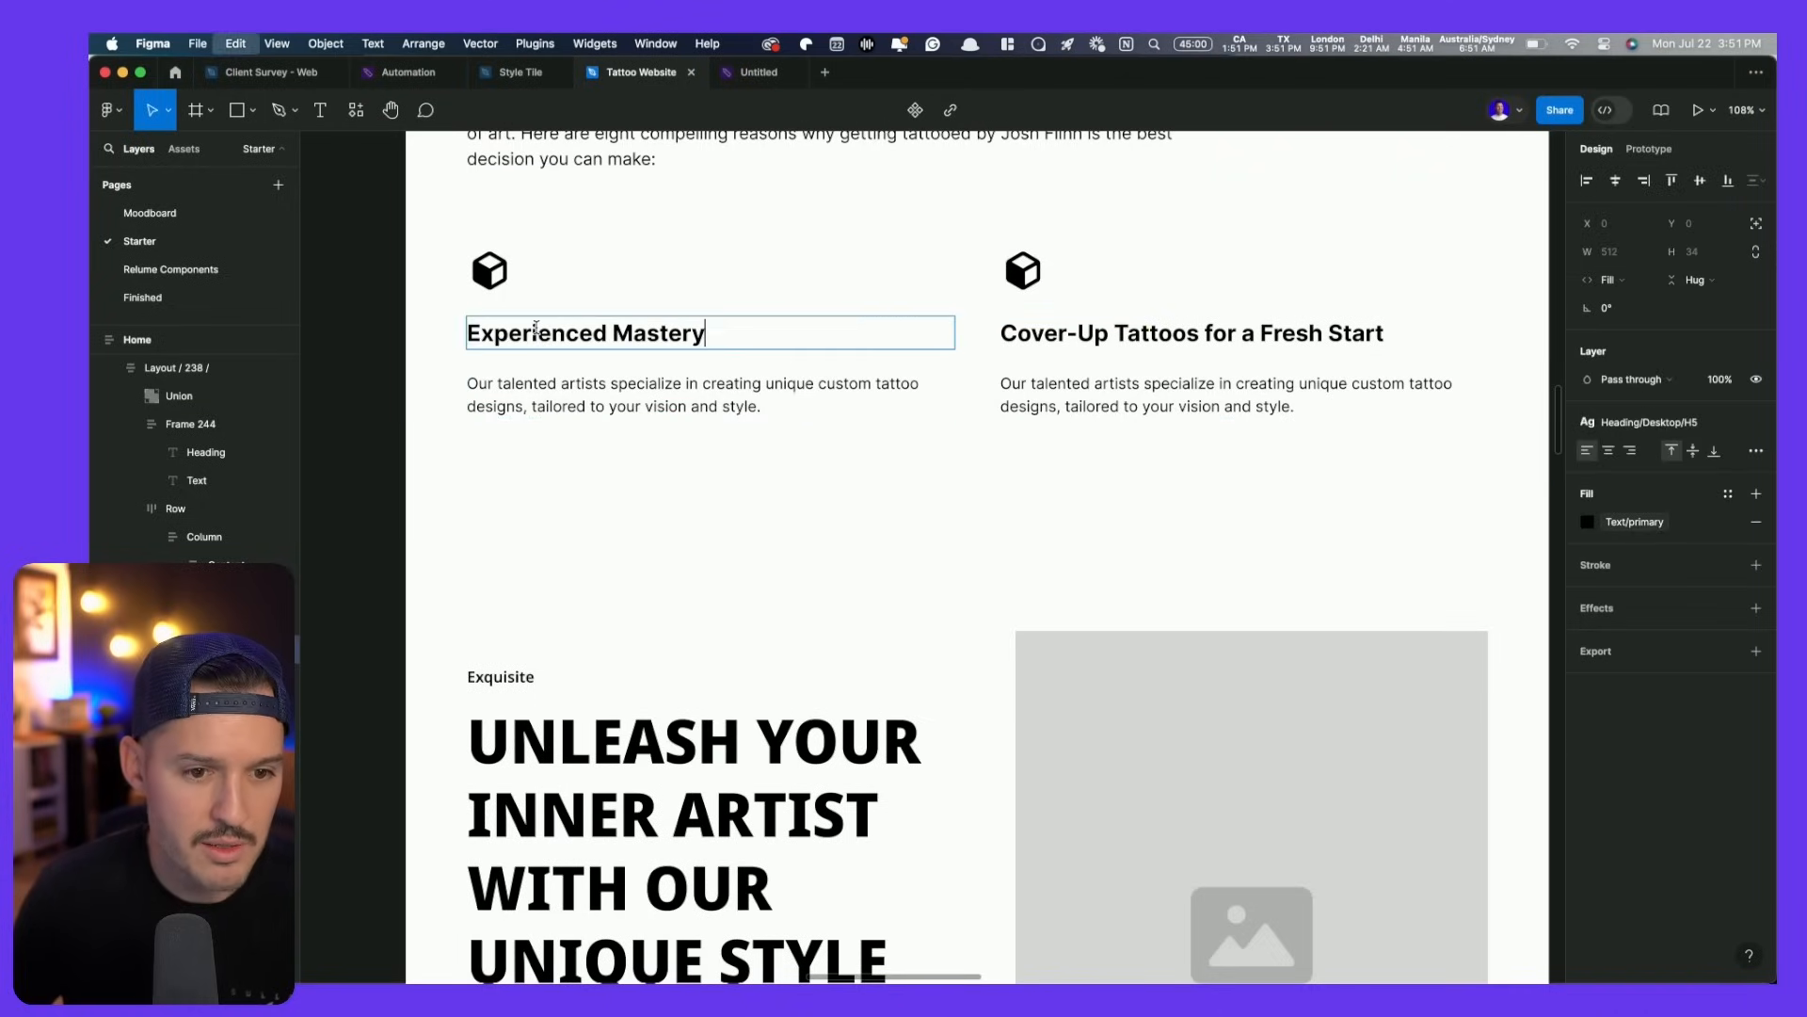
- Replace the first card's body text with the 25+ years of experience line from Notion
key("super+Tab")
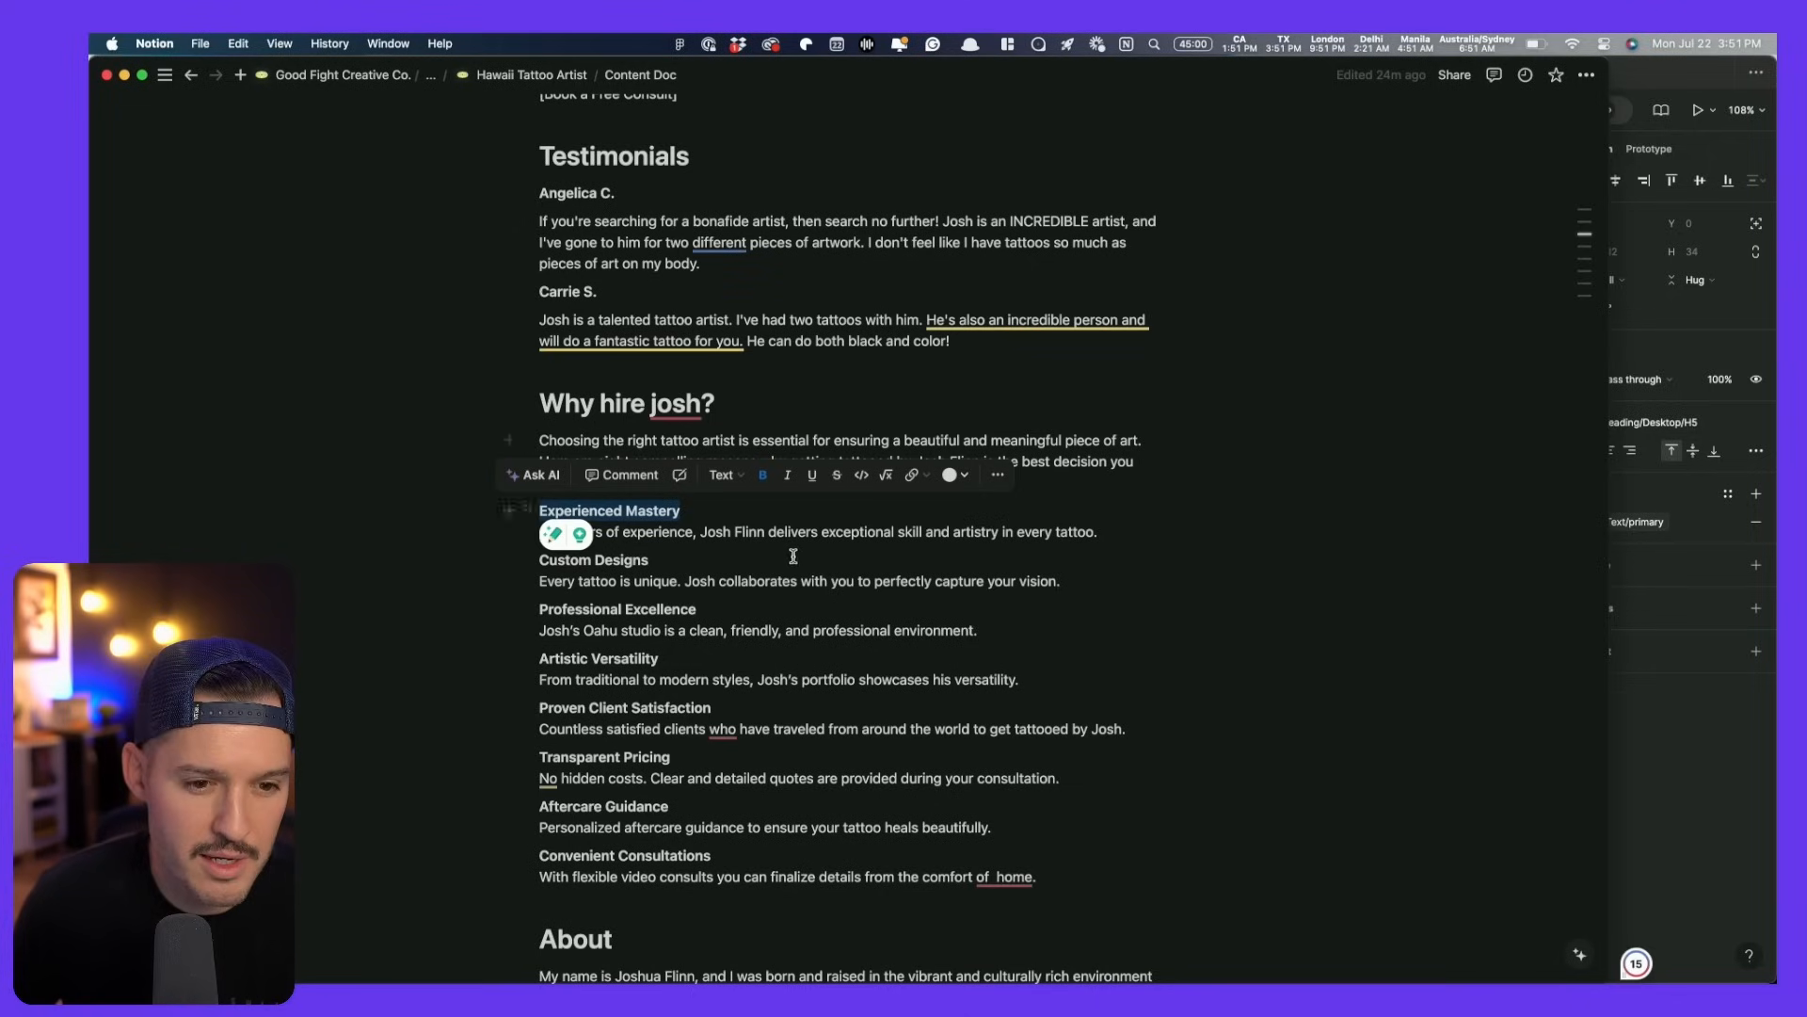
left_click(803, 553)
left_click_drag(1125, 532, 542, 532)
key("super+c")
key("super+Tab")
left_click(611, 395)
key("Return")
key("super+v")
key("Escape")
key("Escape")
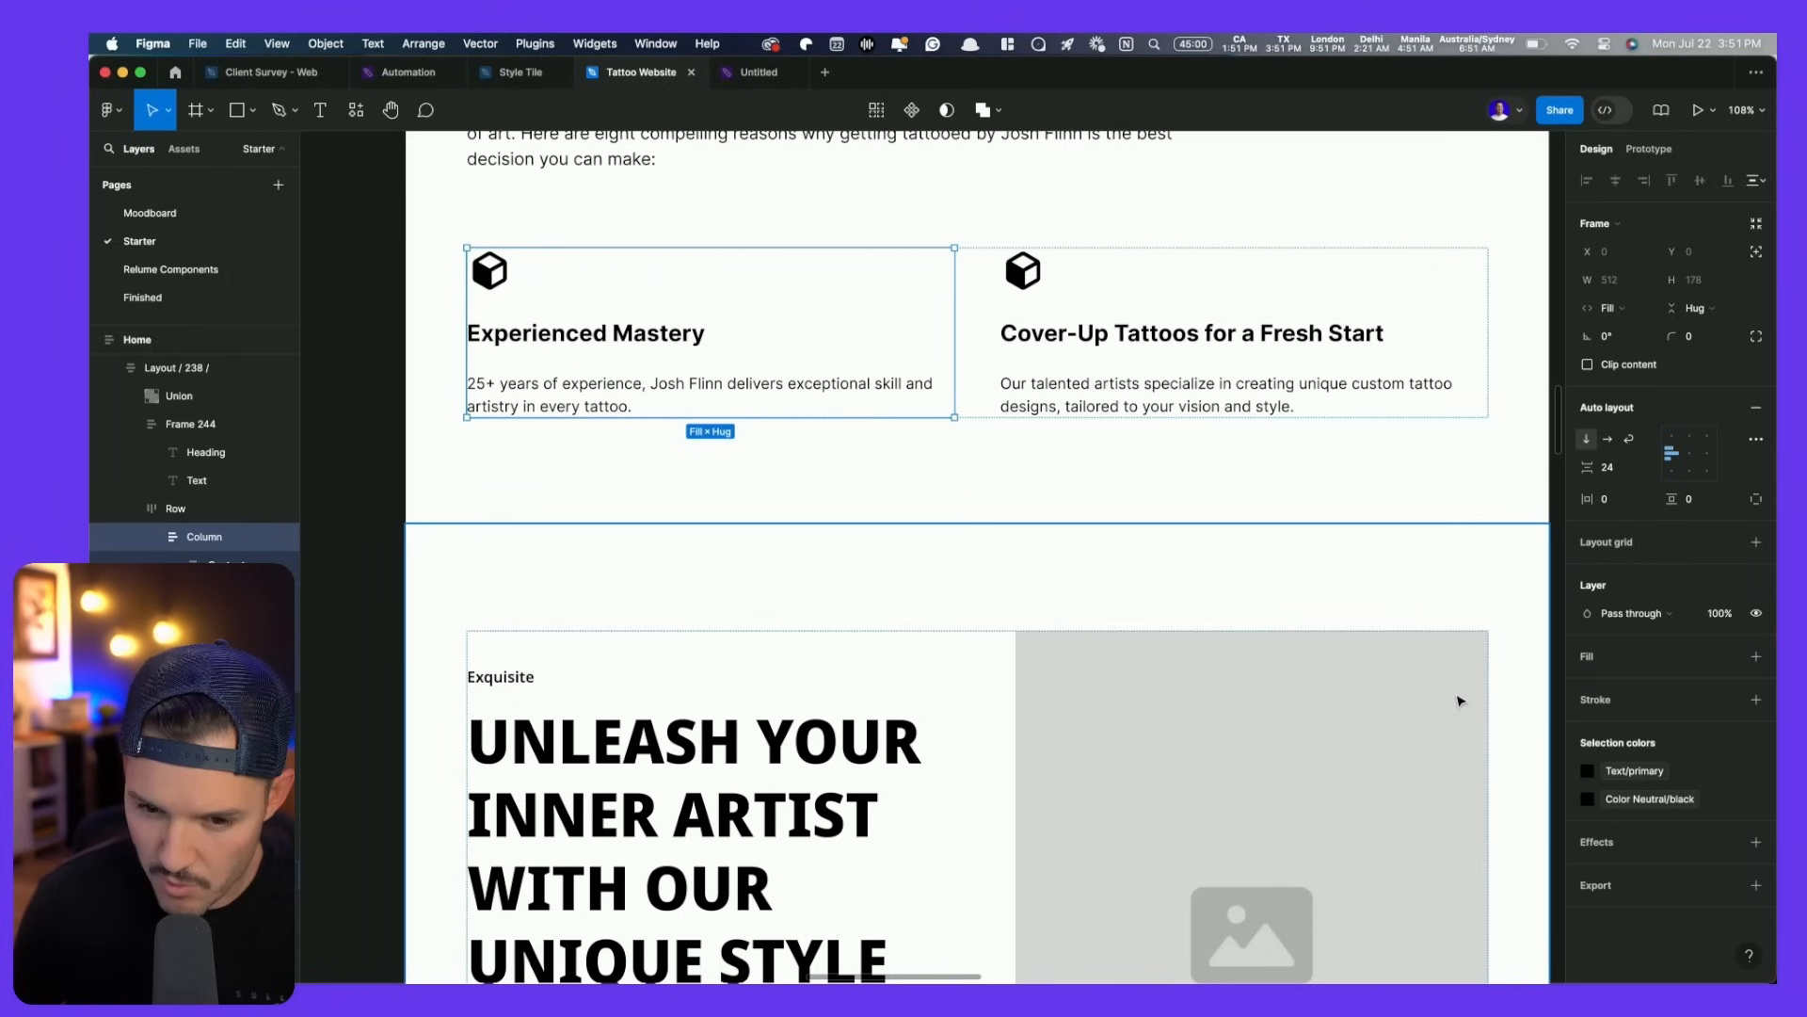
scroll(1141, 591, "up", 10)
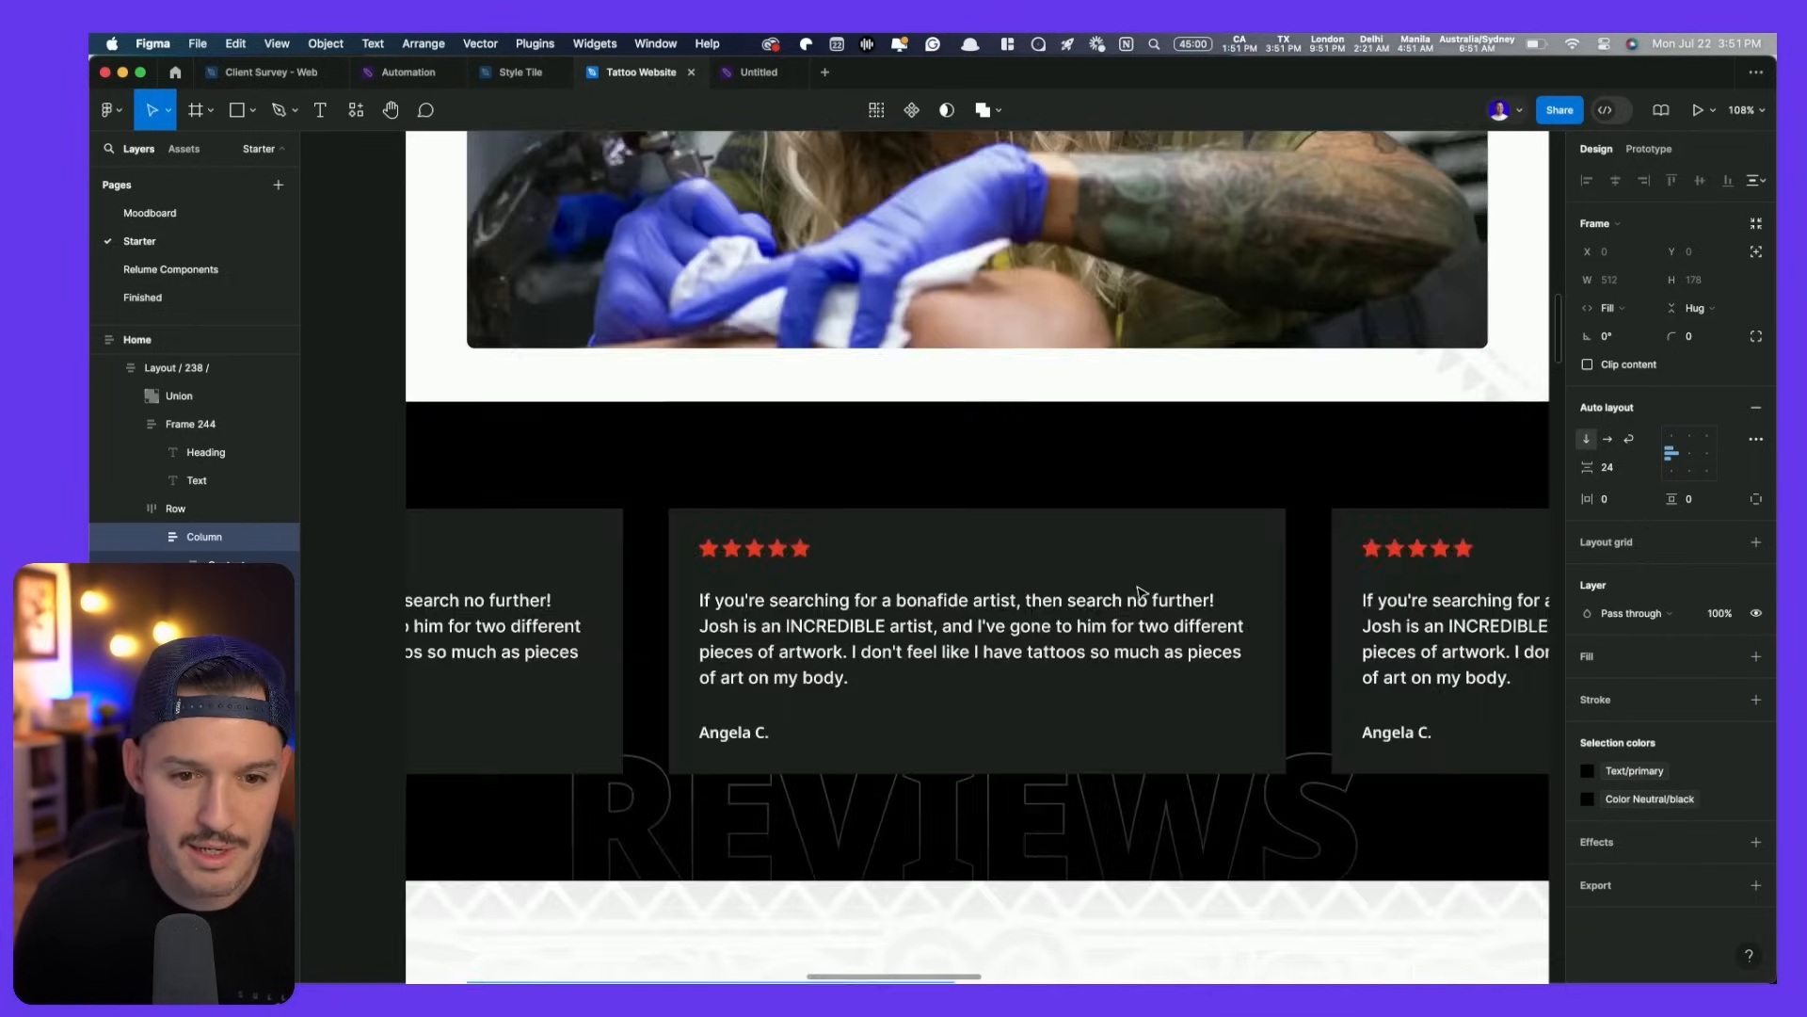
scroll(1141, 591, "down", 10)
scroll(1141, 592, "up", 1)
scroll(1141, 591, "up", 1)
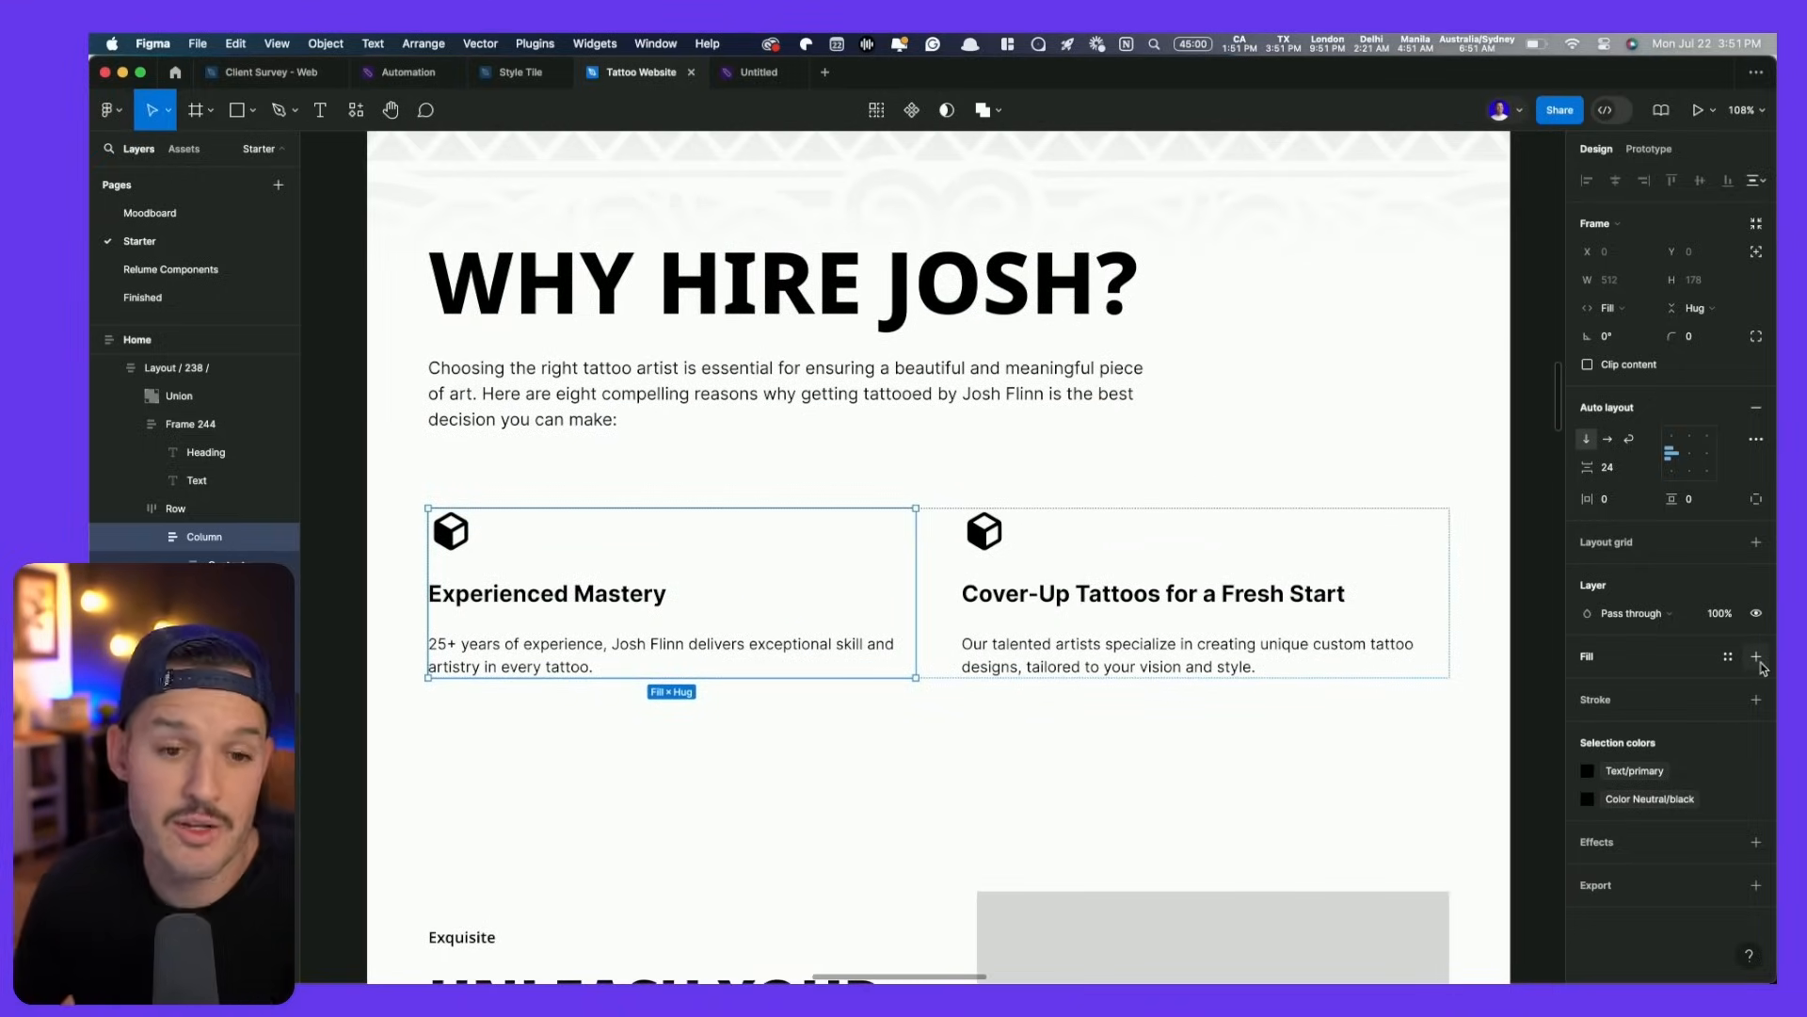
scroll(952, 517, "left", 15)
scroll(953, 516, "down", 8)
scroll(953, 518, "up", 4)
scroll(1089, 340, "up", 1)
scroll(1090, 340, "down", 5)
scroll(1089, 340, "up", 10)
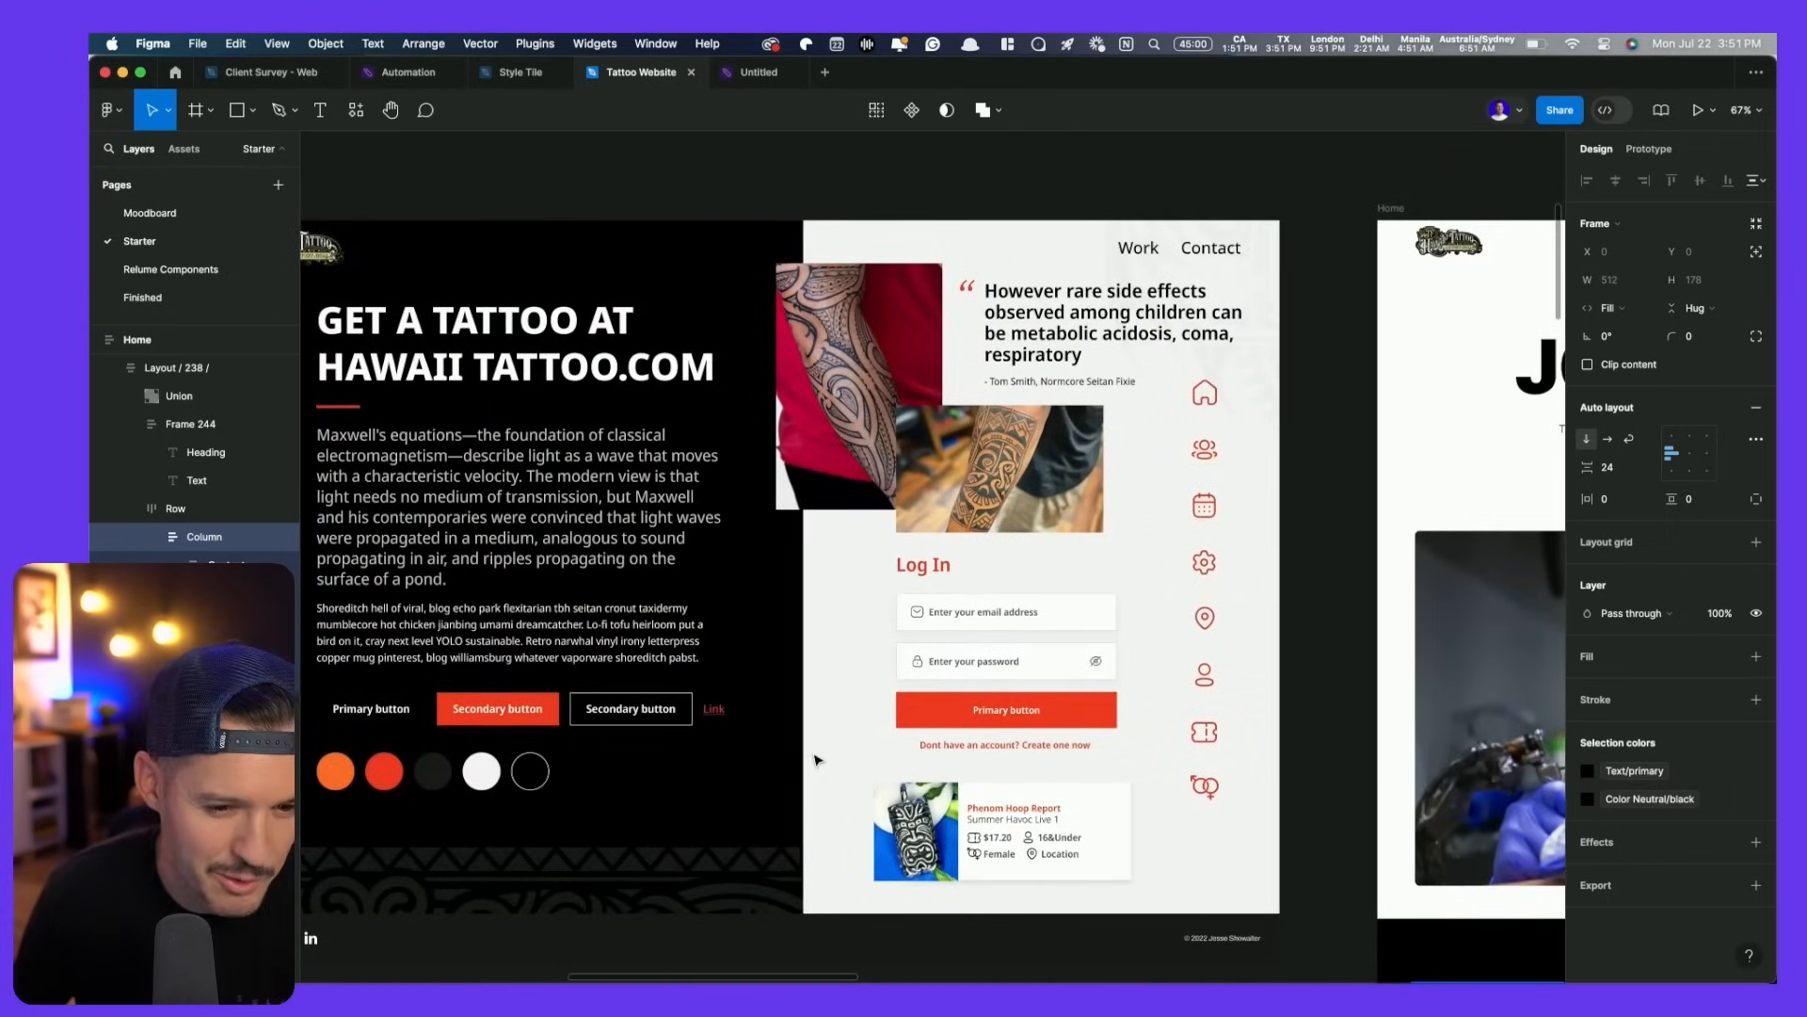
scroll(811, 755, "down", 2)
scroll(646, 458, "down", 5)
scroll(645, 458, "down", 5)
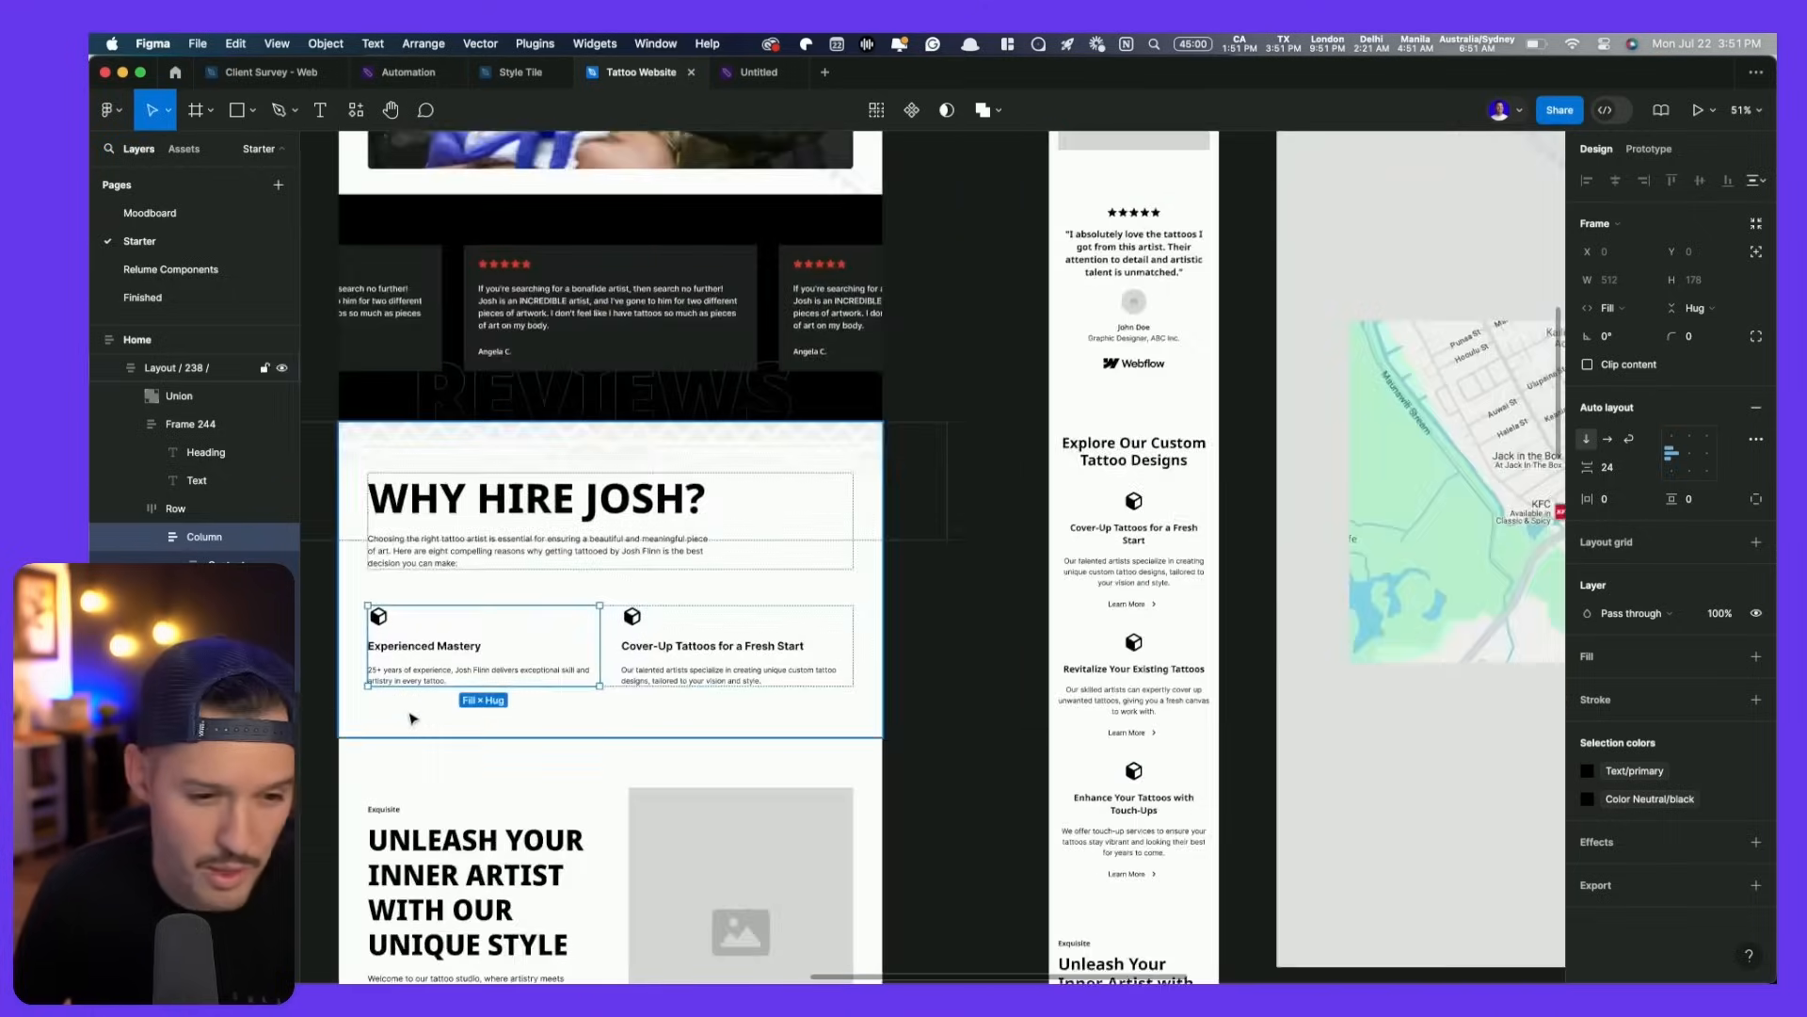
scroll(414, 715, "down", 2)
scroll(414, 715, "up", 8)
scroll(414, 716, "up", 2)
scroll(646, 694, "left", 2)
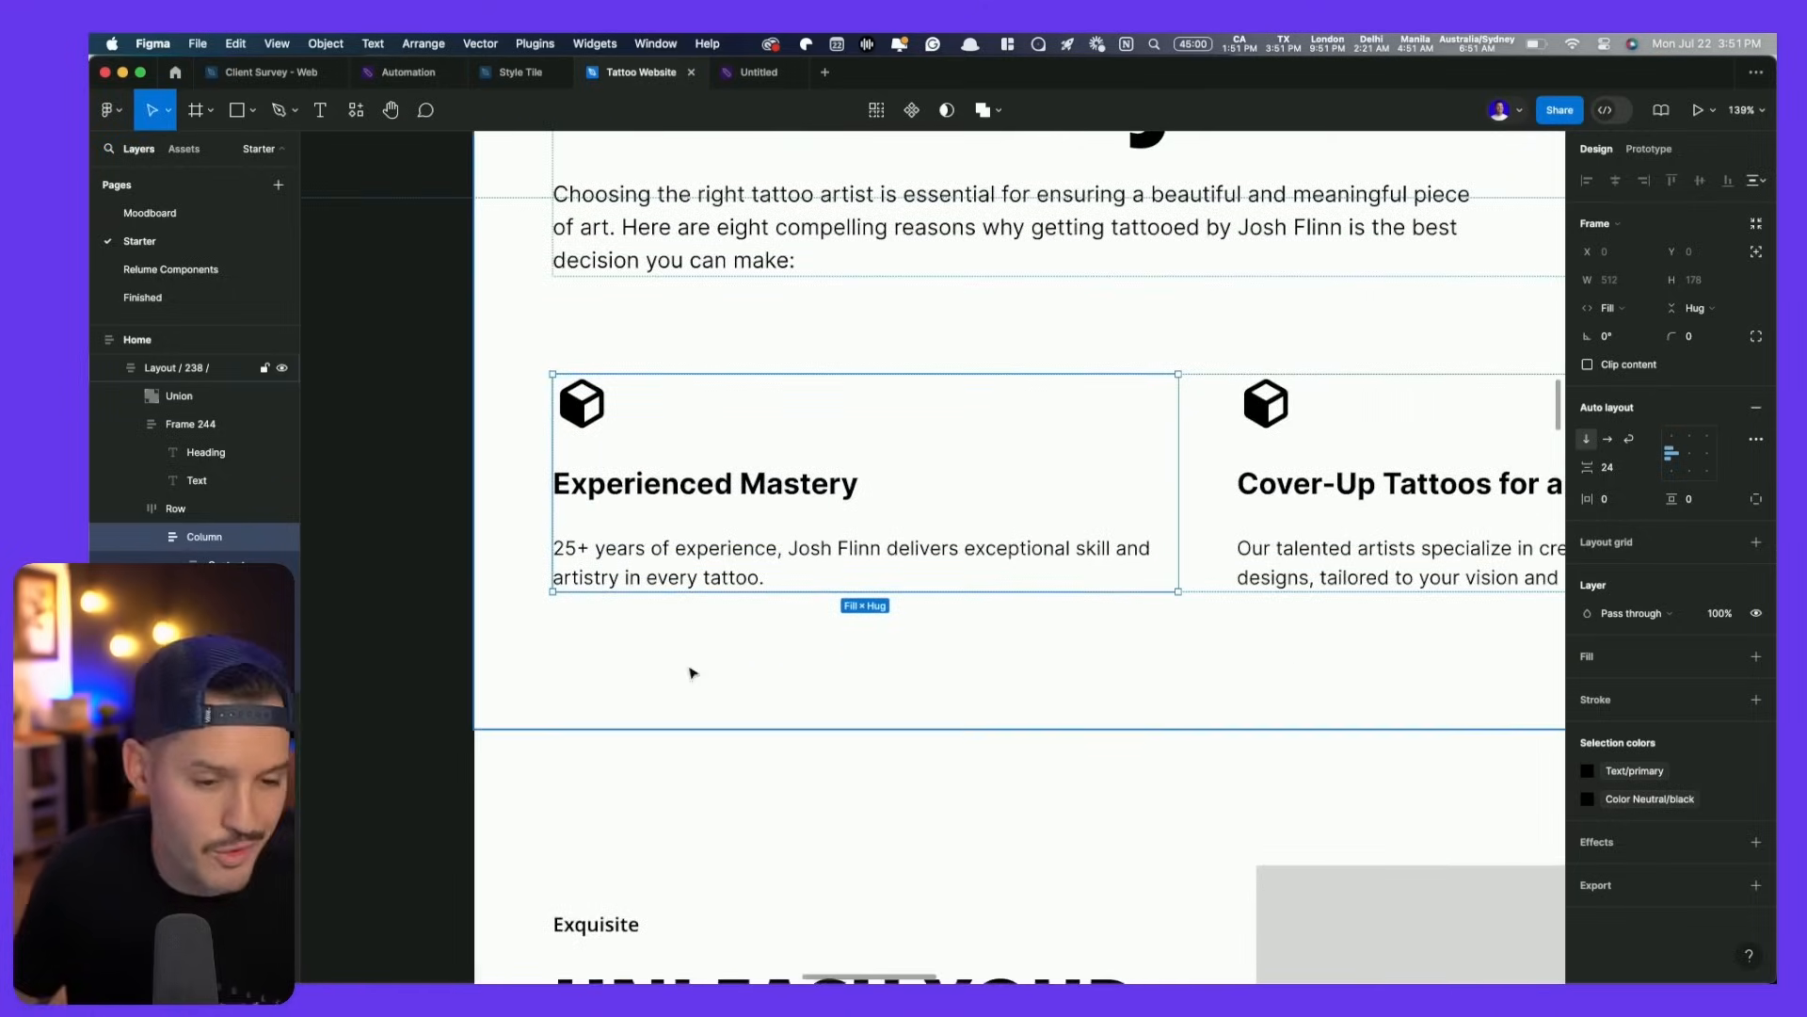
- Add a stroke to the card column, shown on the left edge only
left_click(1757, 701)
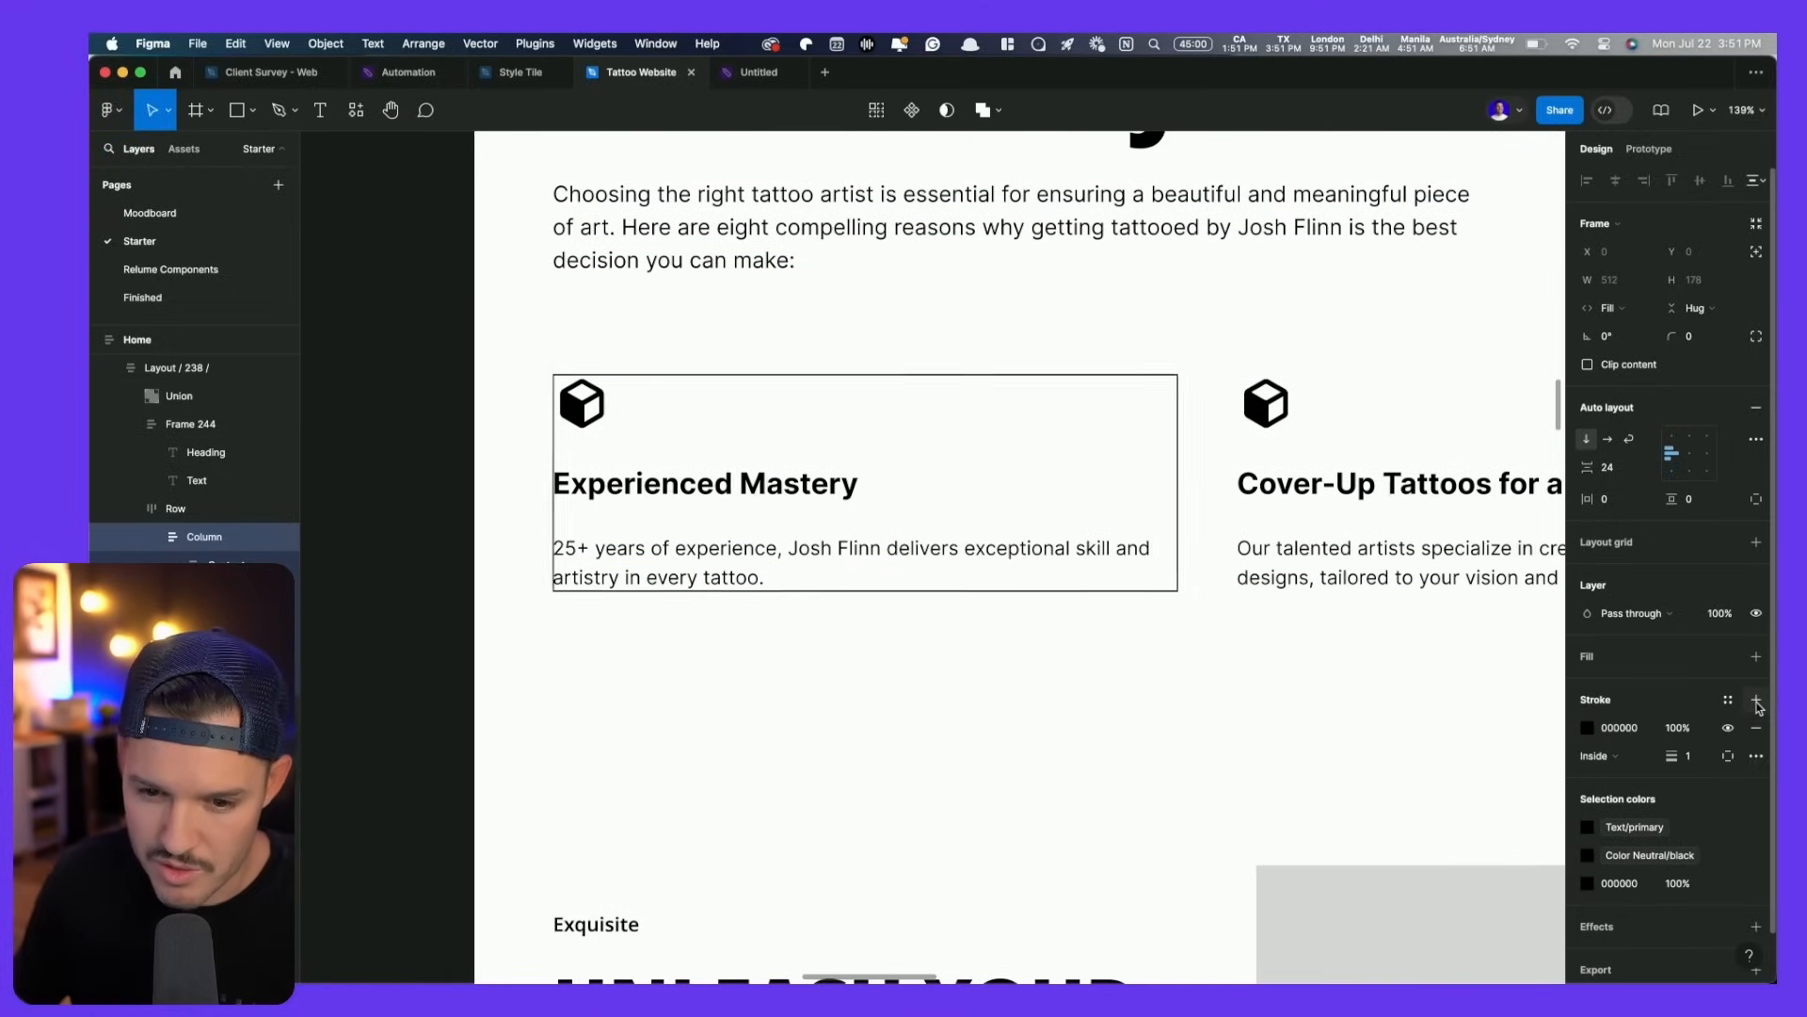
left_click(1728, 756)
left_click(1717, 856)
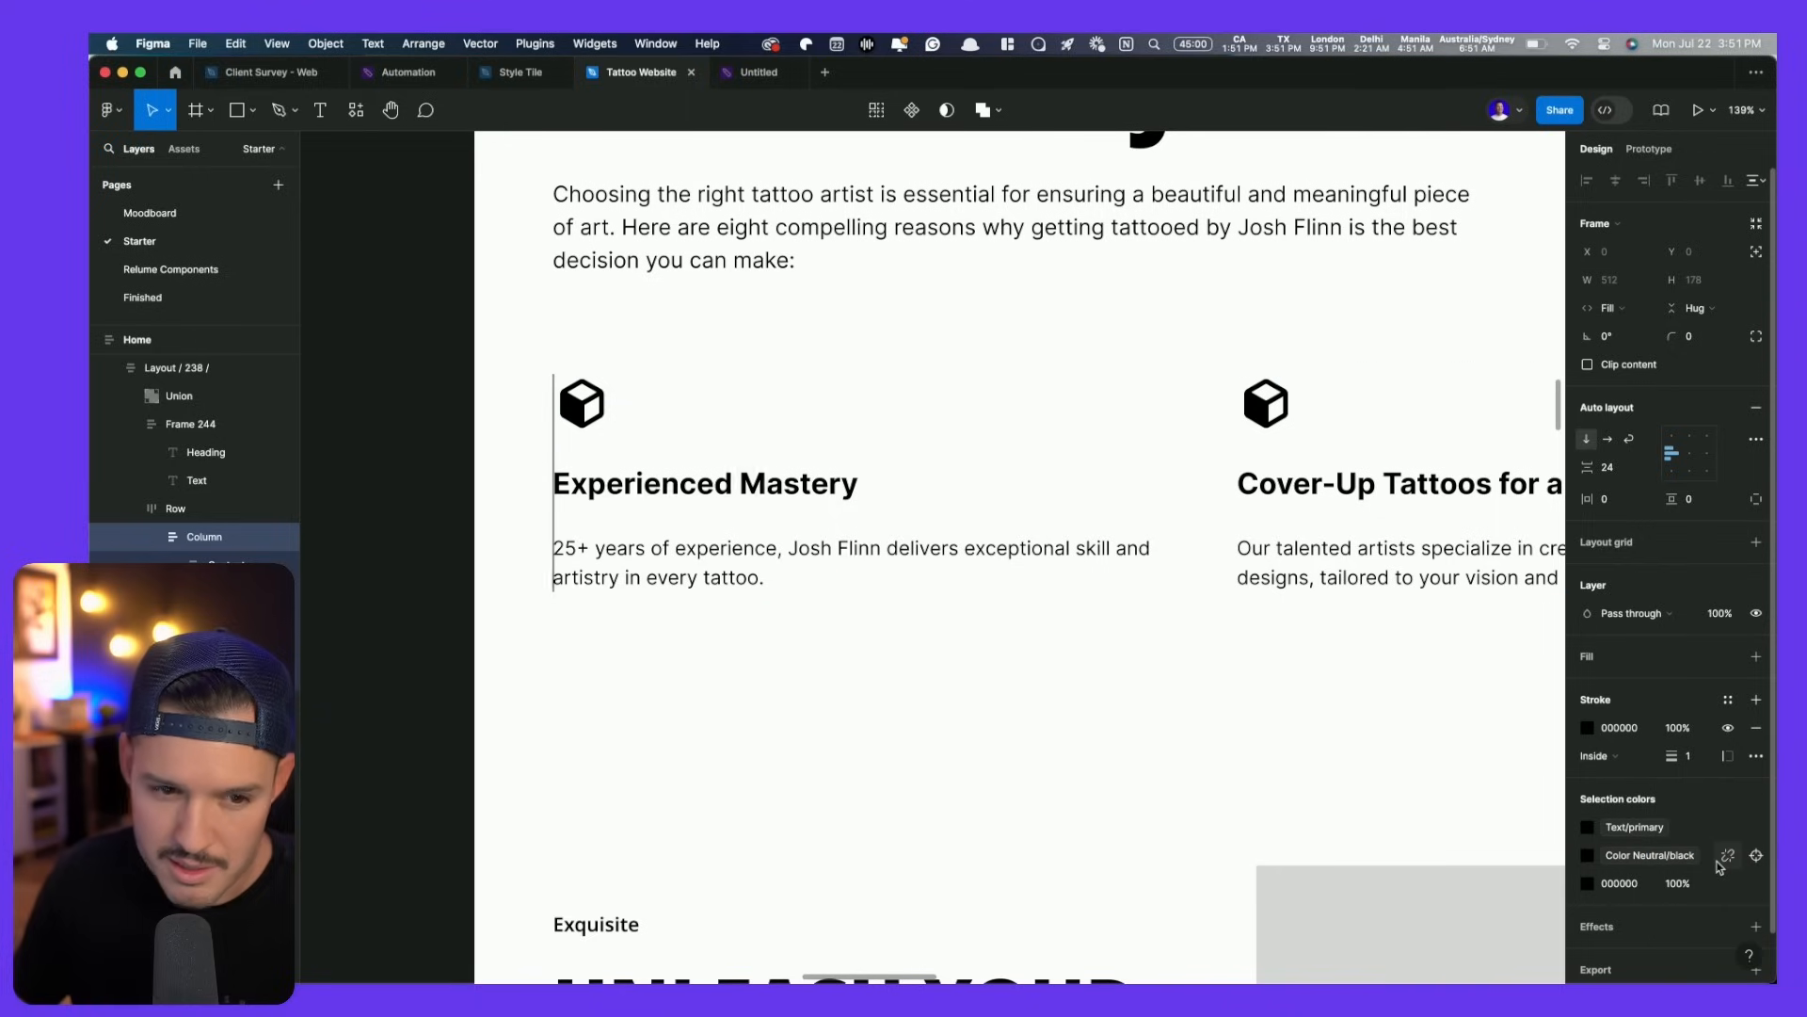
- Set the card's left padding to 24
left_click(1756, 503)
type("32")
key("Return")
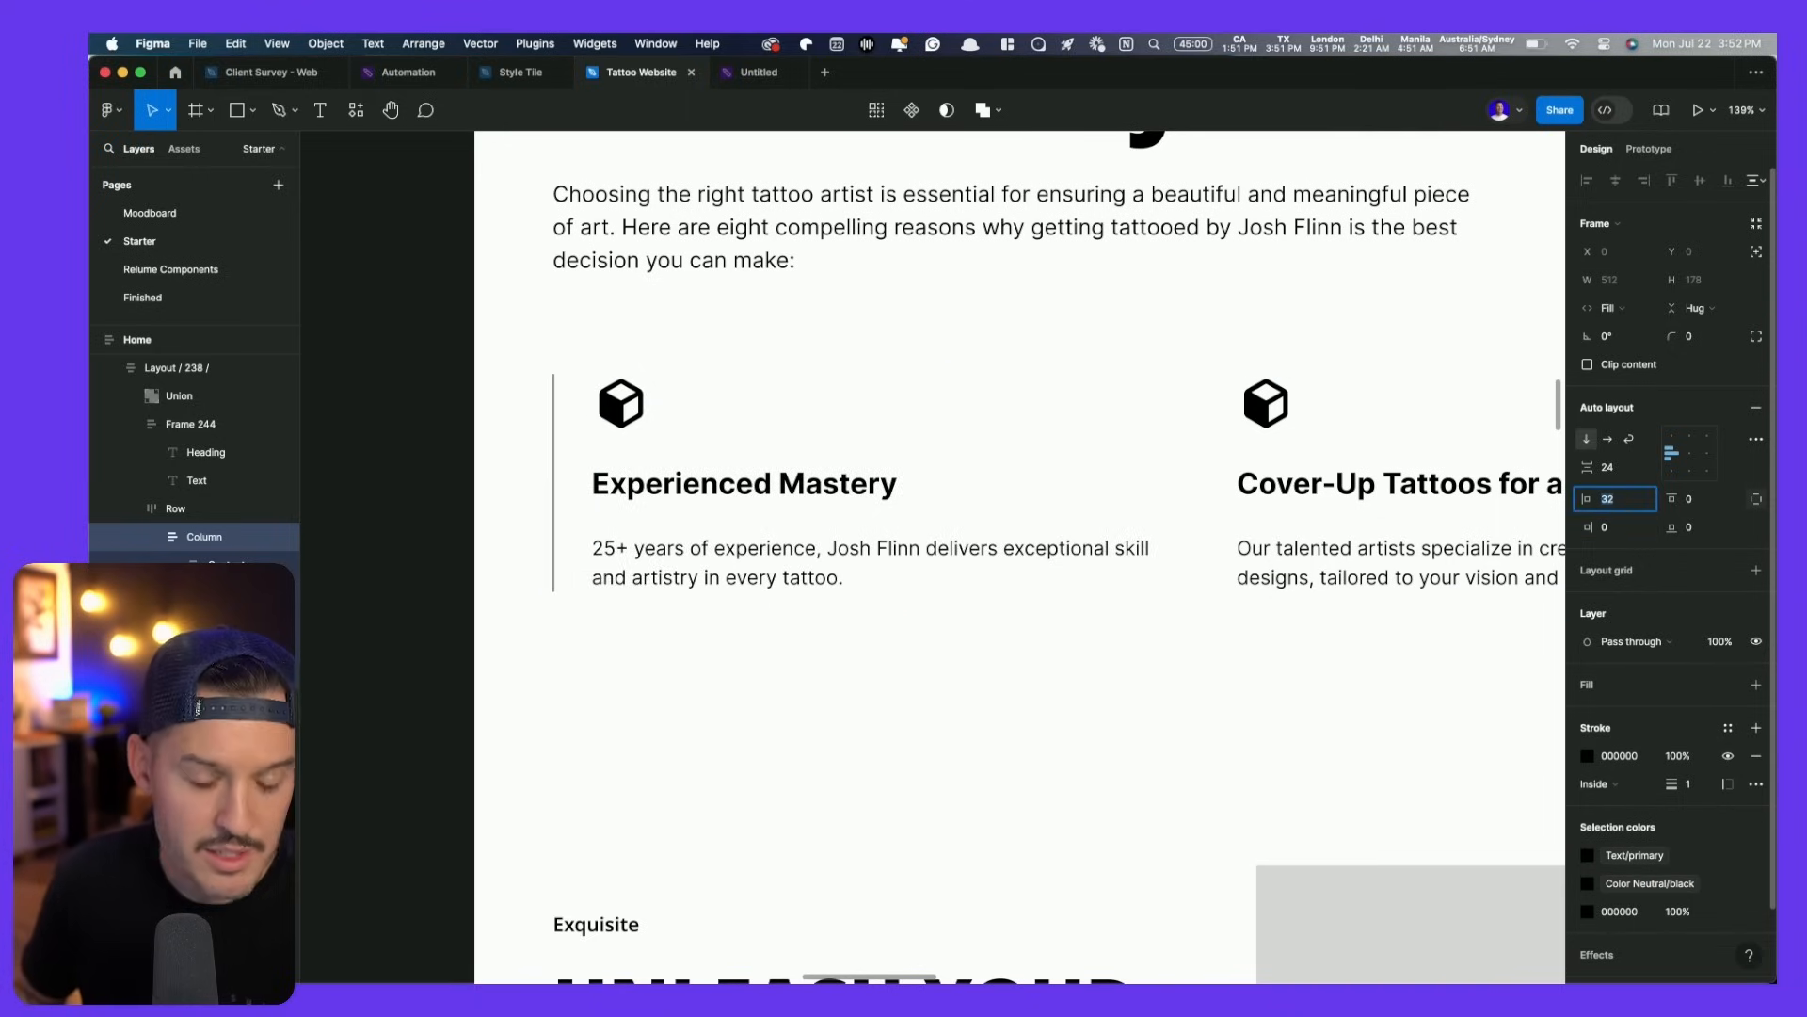
type("24")
key("Return")
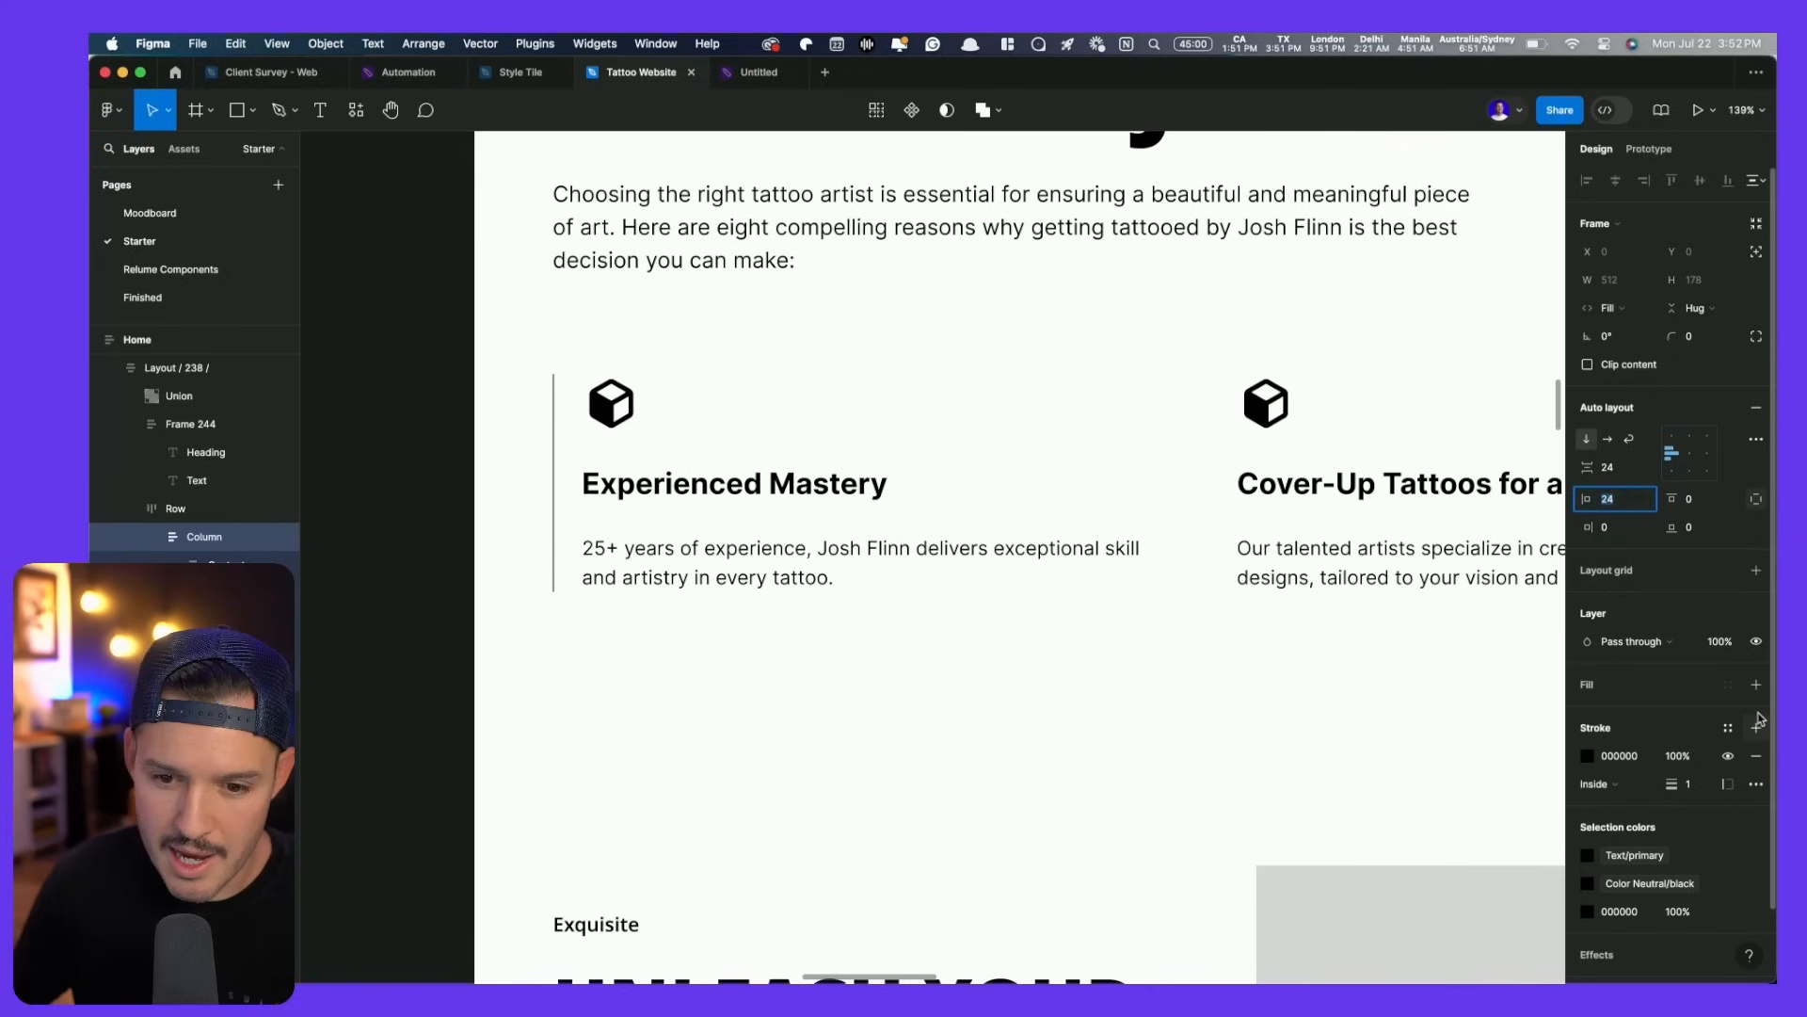
- Colour the left border with the Primary Light style and set its thickness to 3 px
left_click(1729, 728)
scroll(1431, 848, "down", 5)
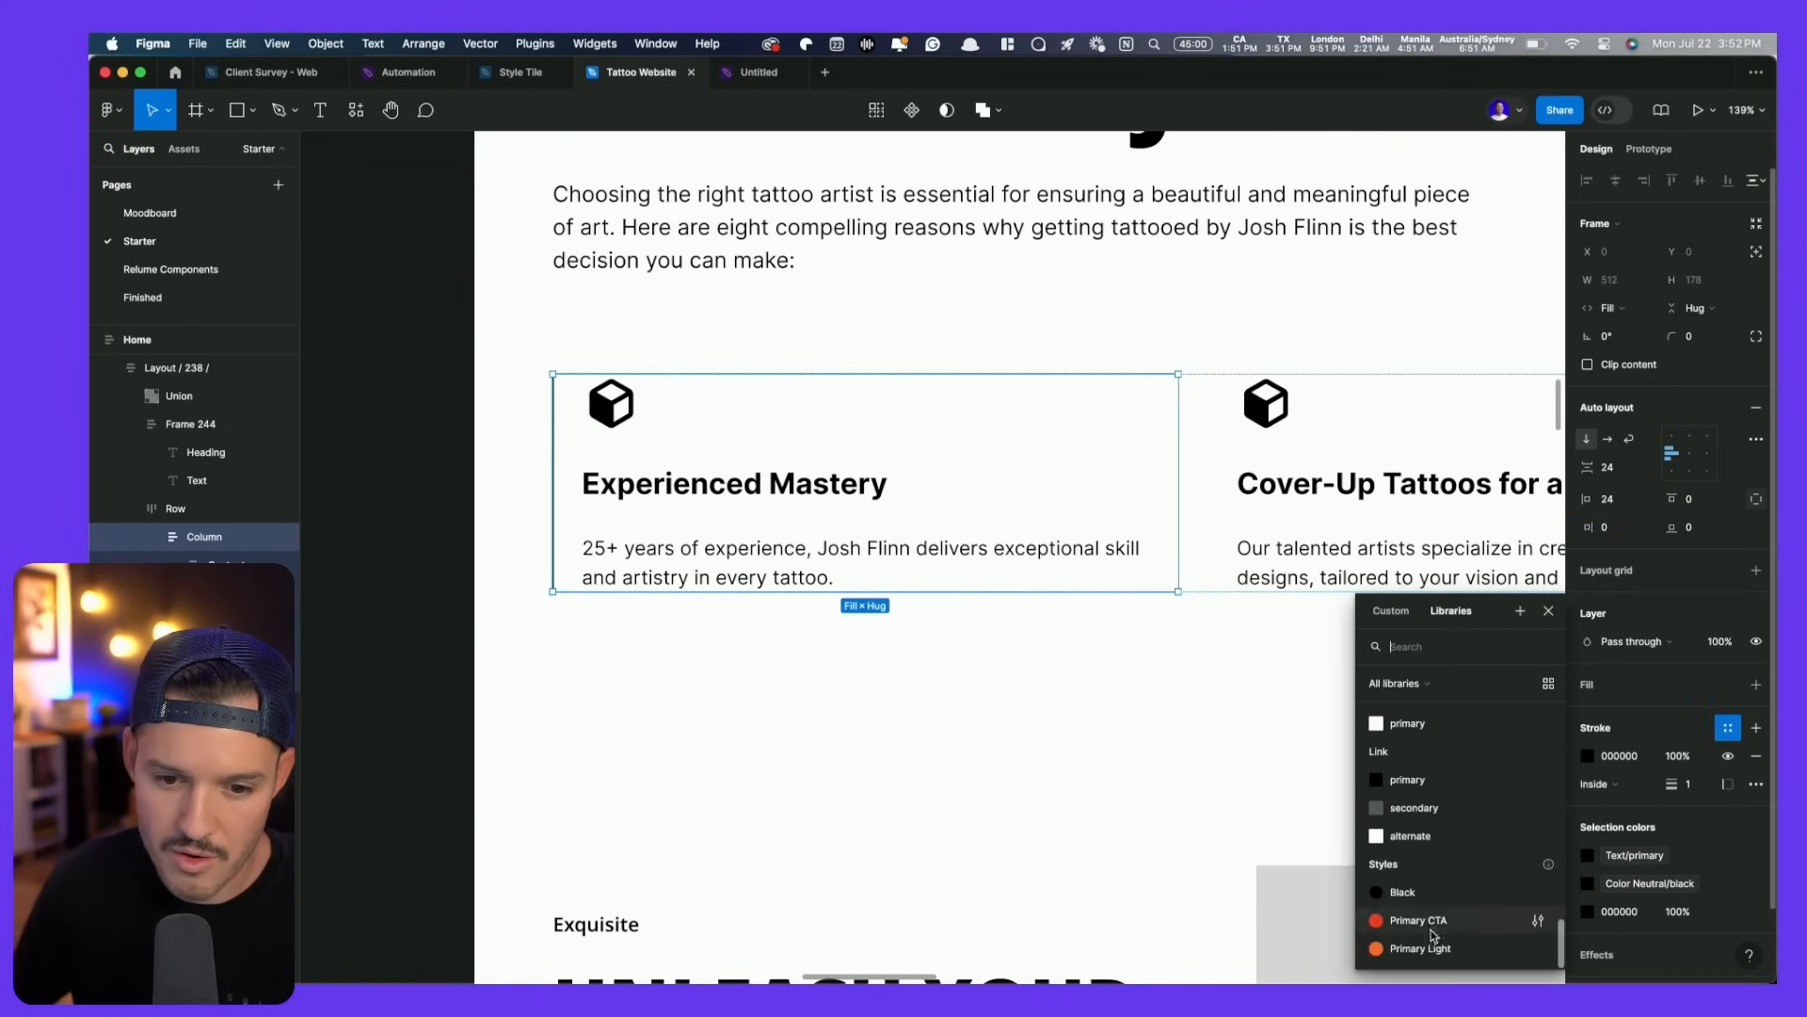
left_click(1434, 943)
left_click(1694, 756)
type("2")
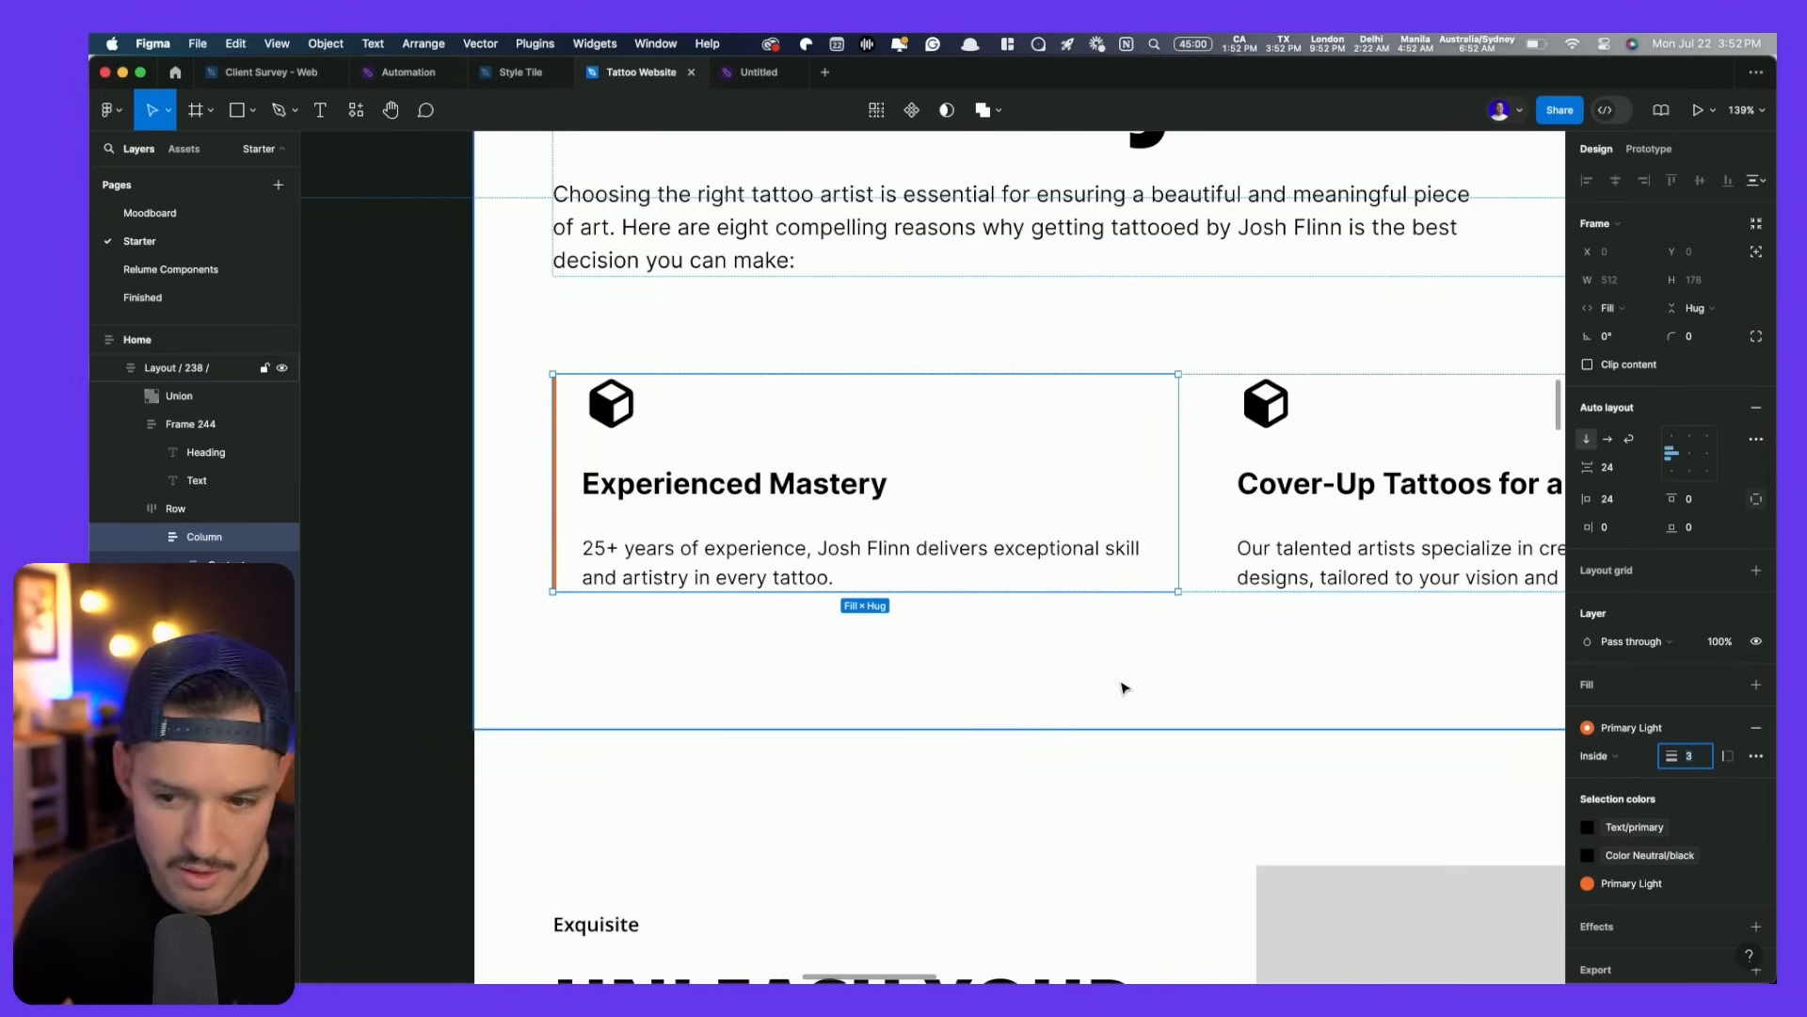
scroll(1045, 677, "down", 4)
left_click(1162, 678)
left_click_drag(1162, 678, 910, 629)
- Turn the Experienced Mastery card into a component
double_click(532, 501)
double_click(532, 501)
key("super+d")
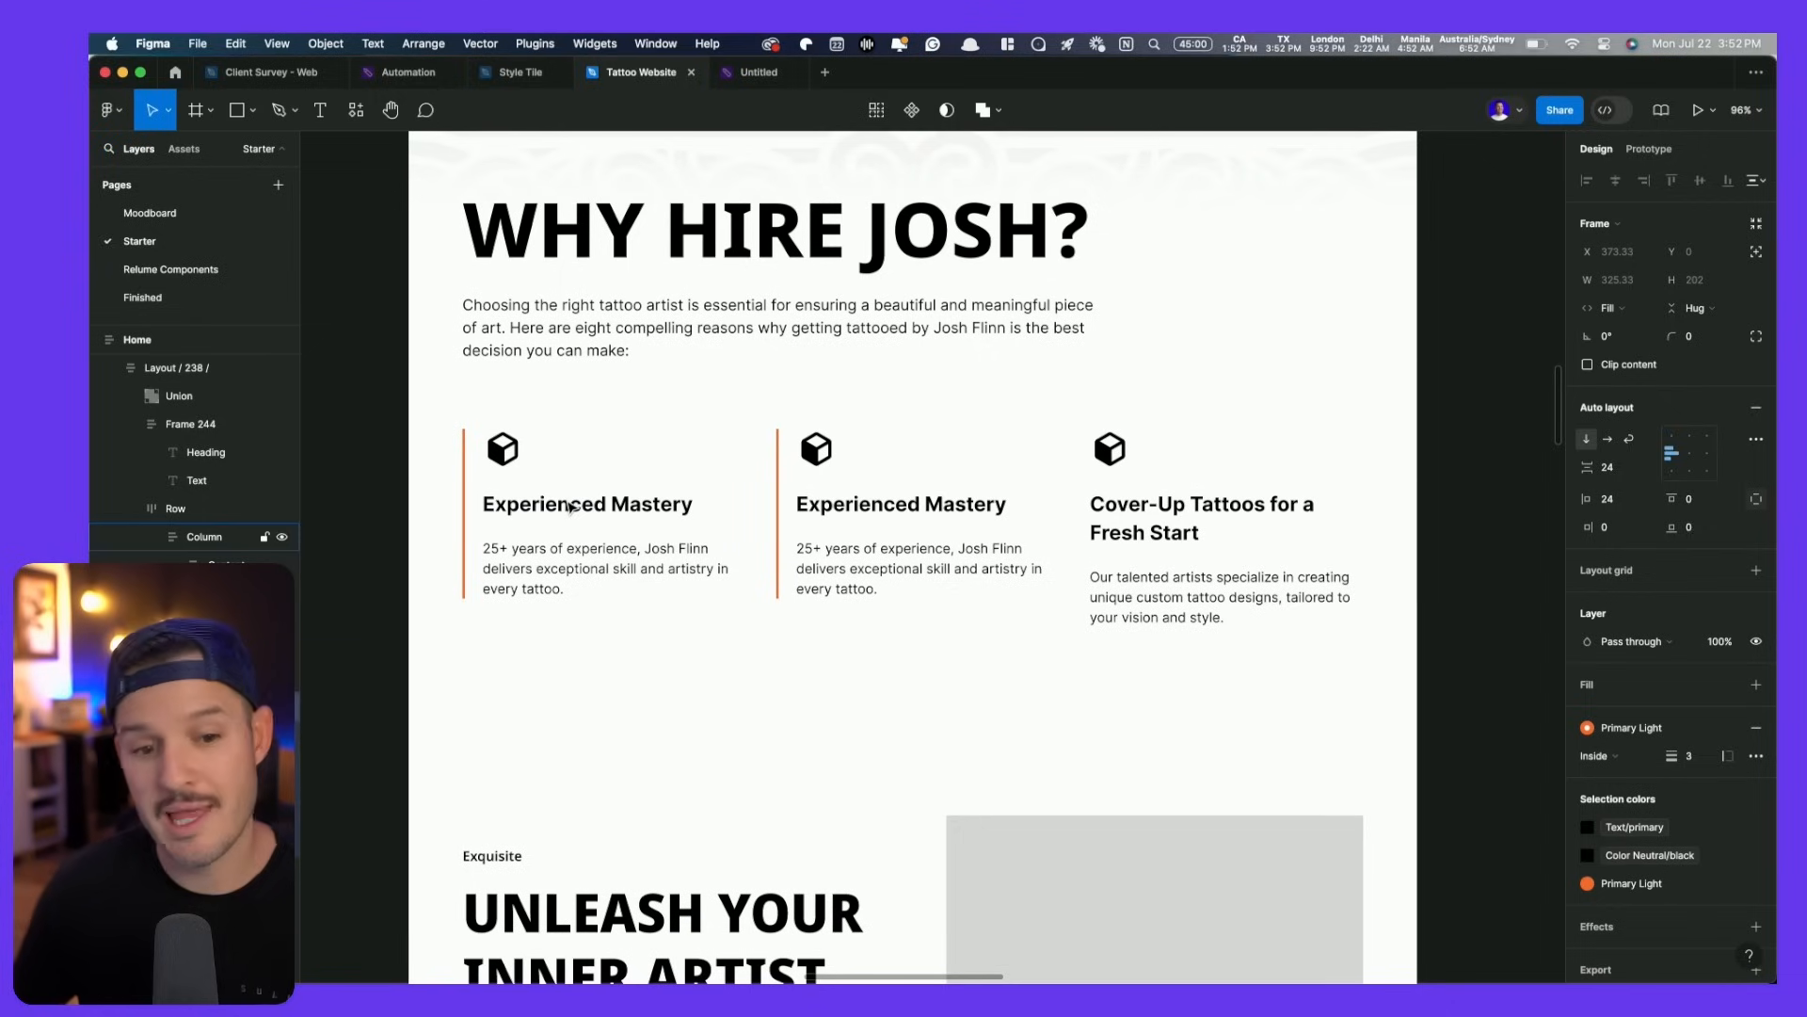
key("super+z")
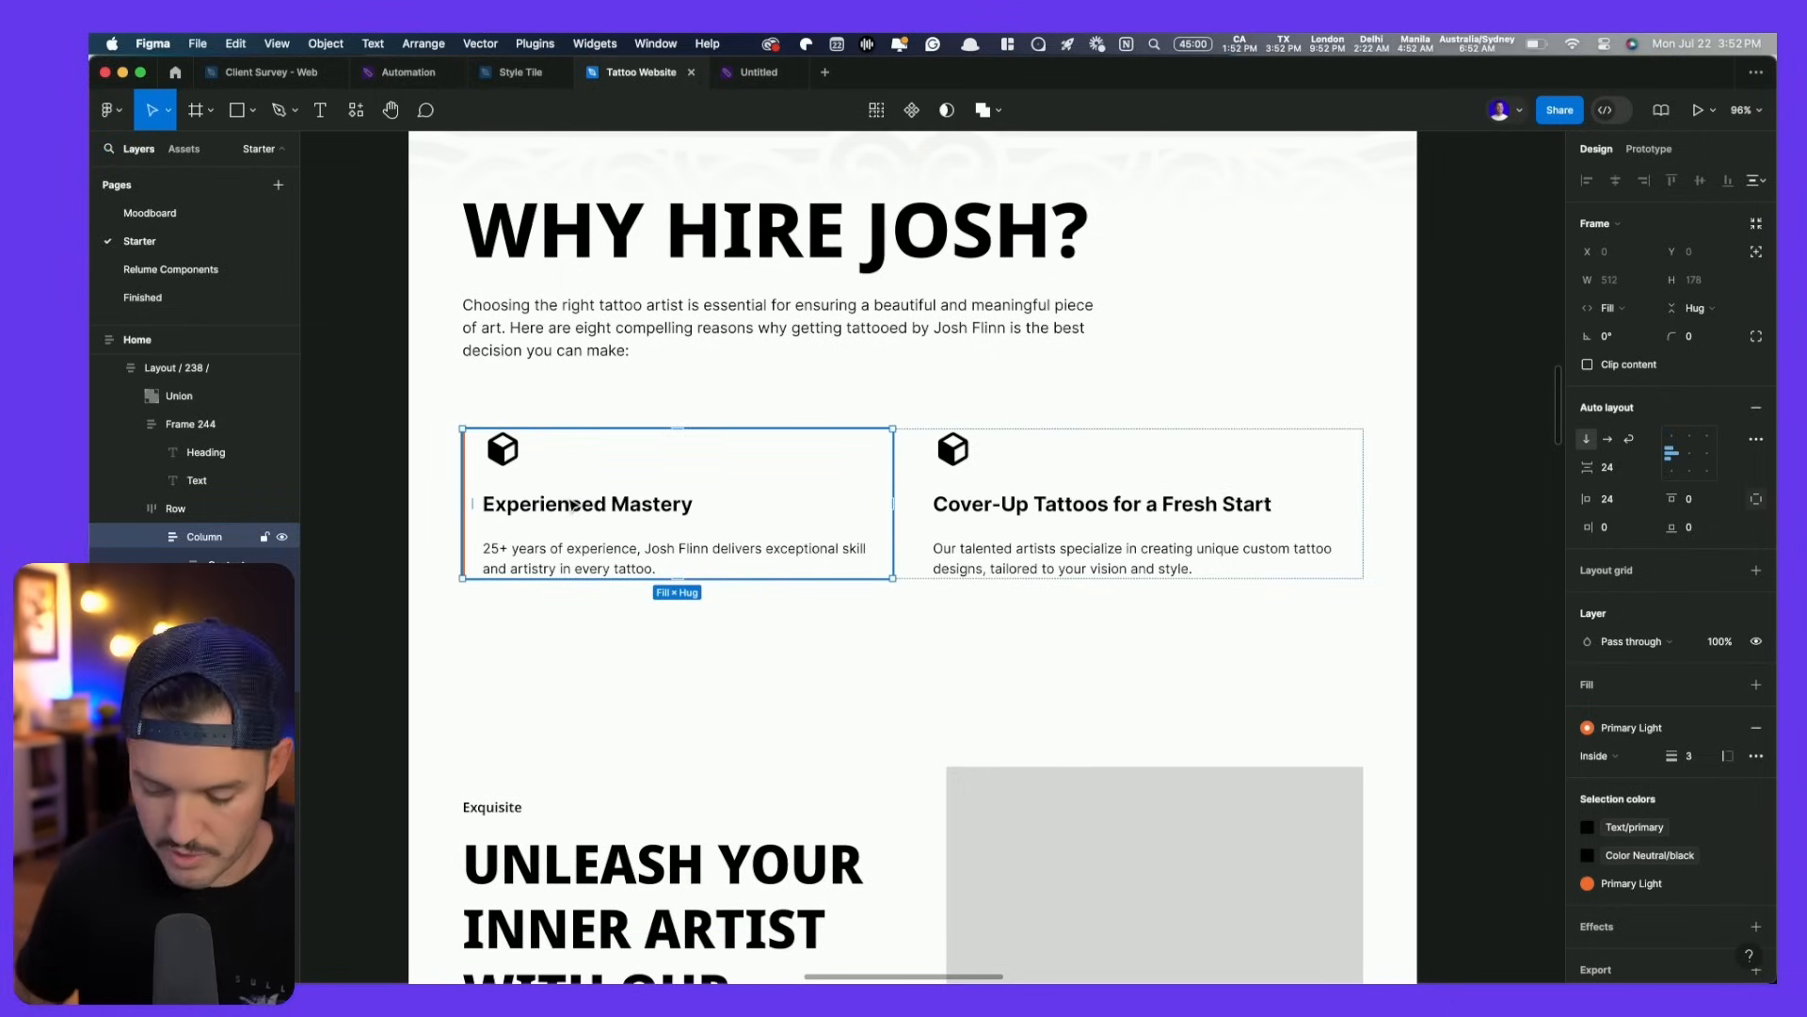
key("super+alt+k")
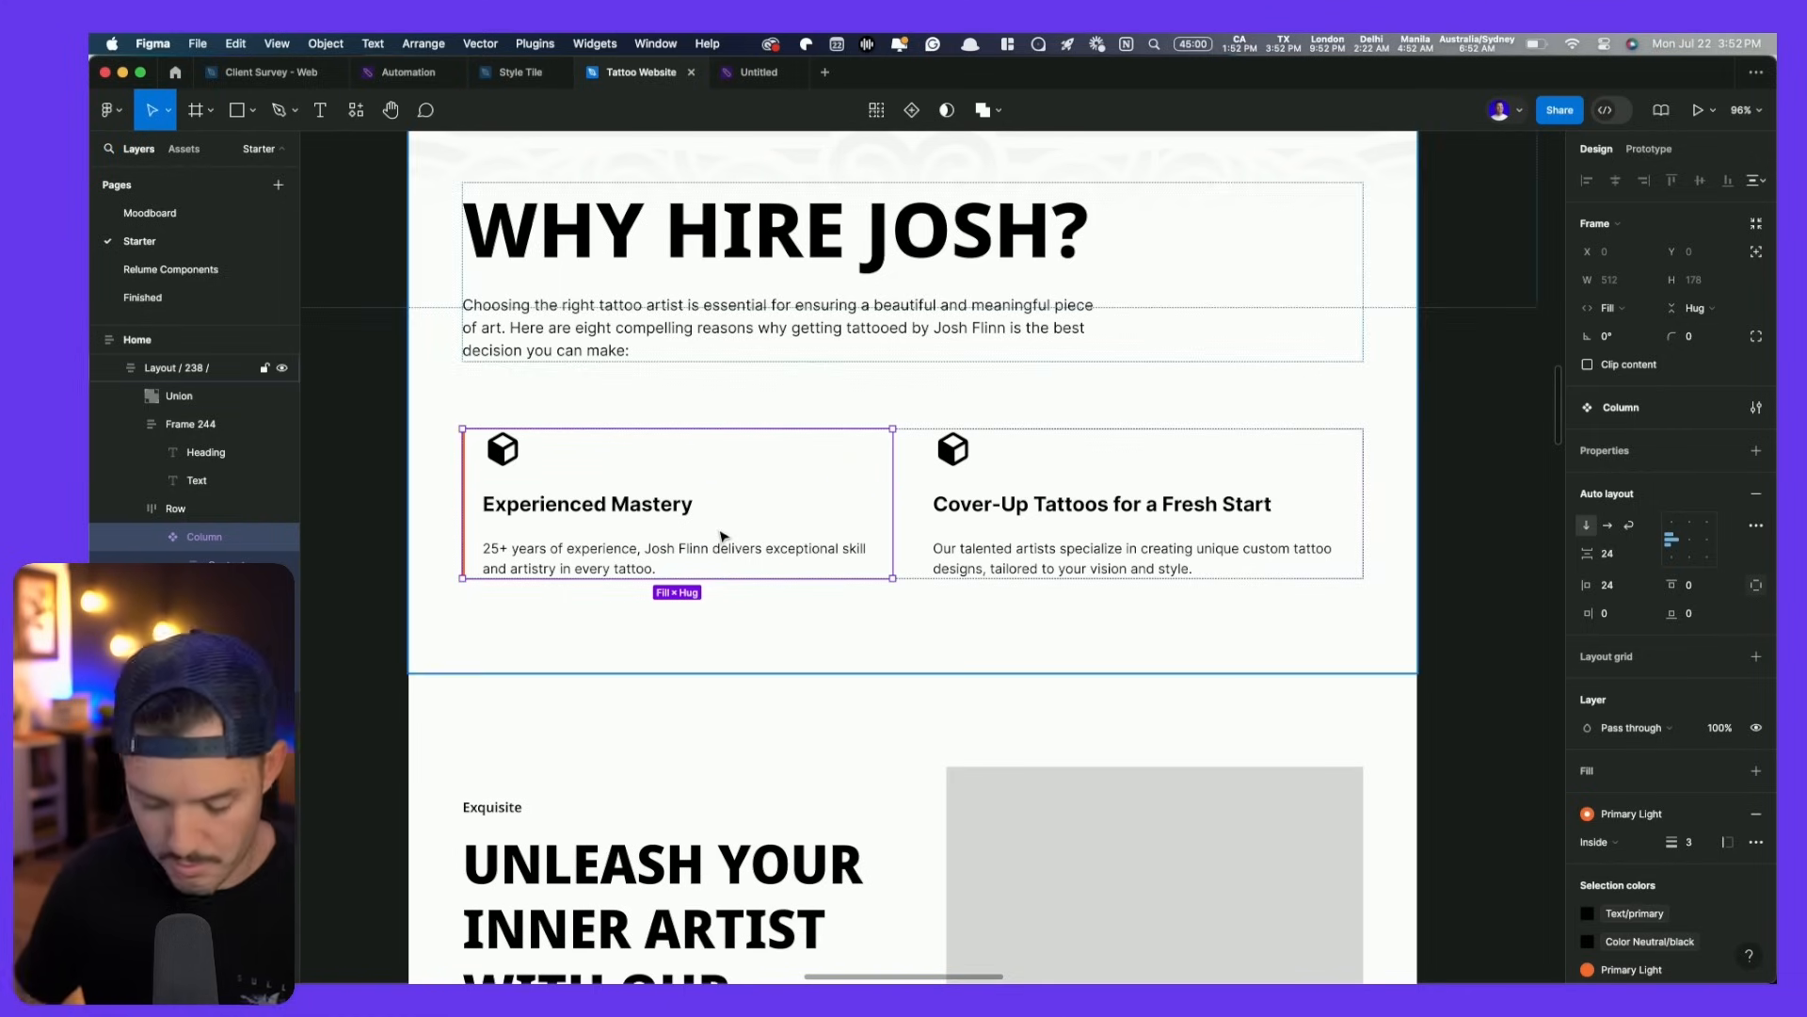
- Duplicate the card component twice and delete the Cover-Up Tattoos card
key("super+d")
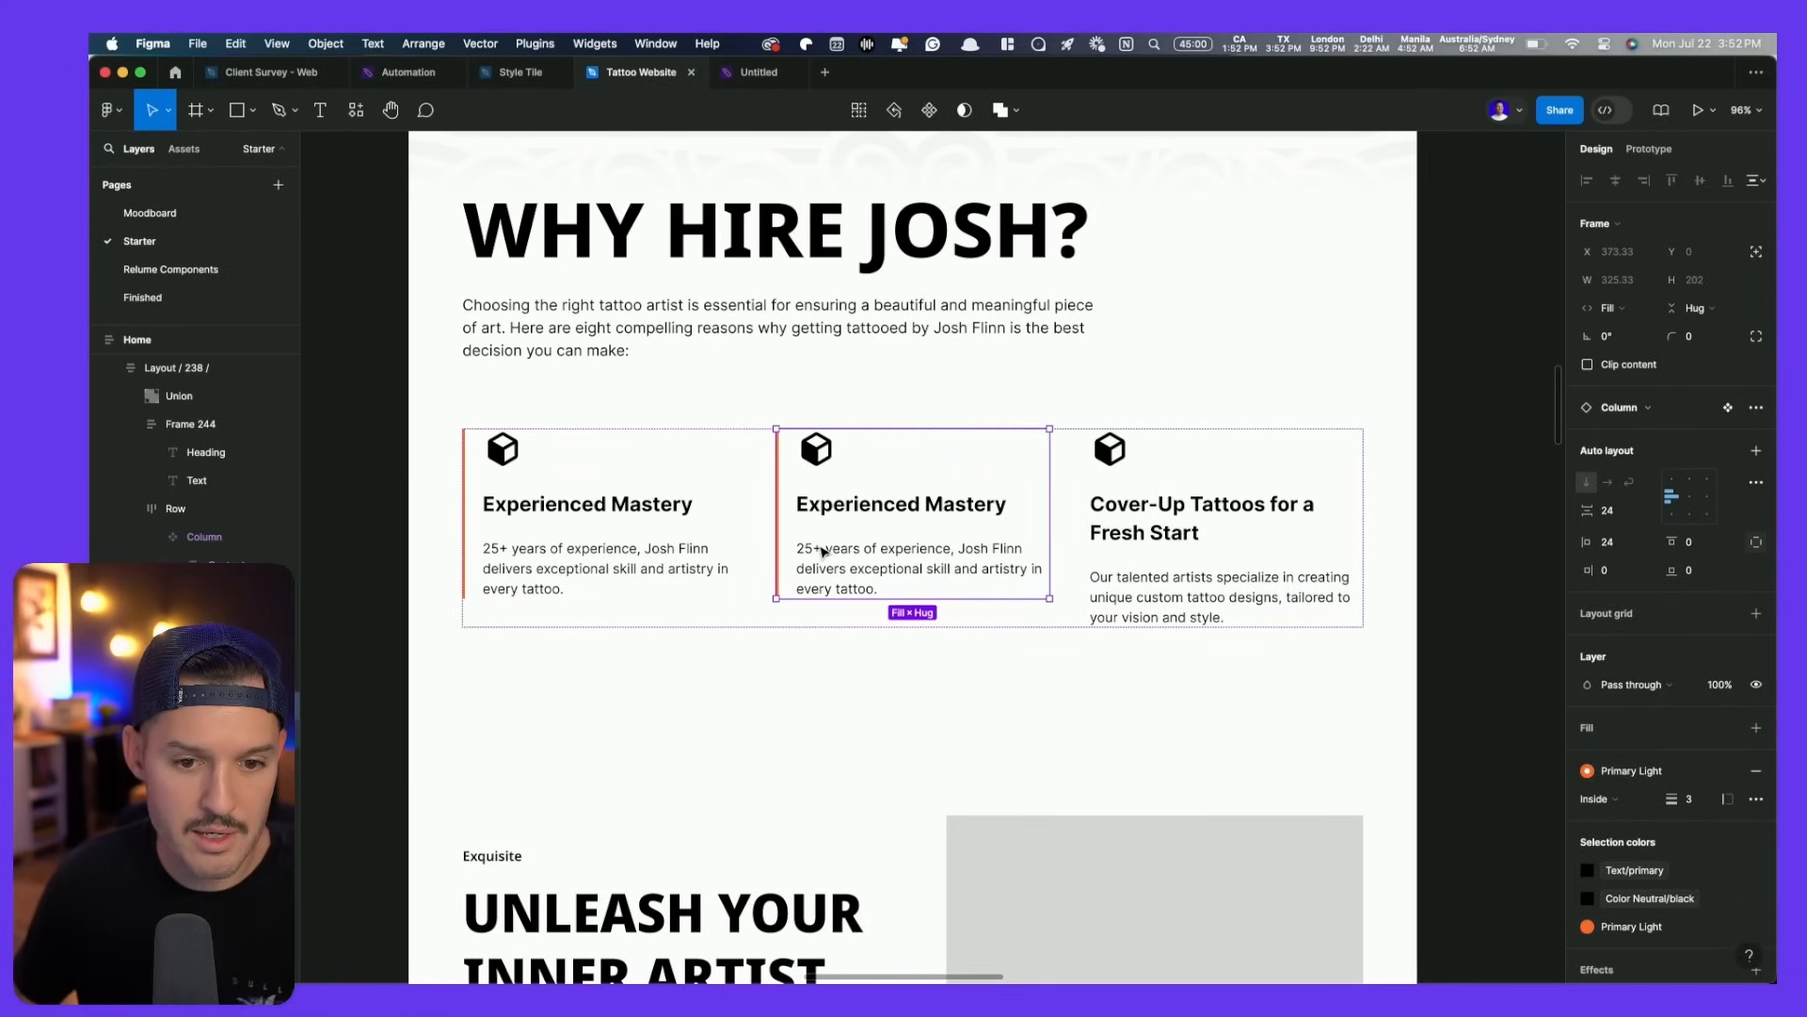
key("super+d")
key("super+d")
left_click(1360, 495)
key("Delete")
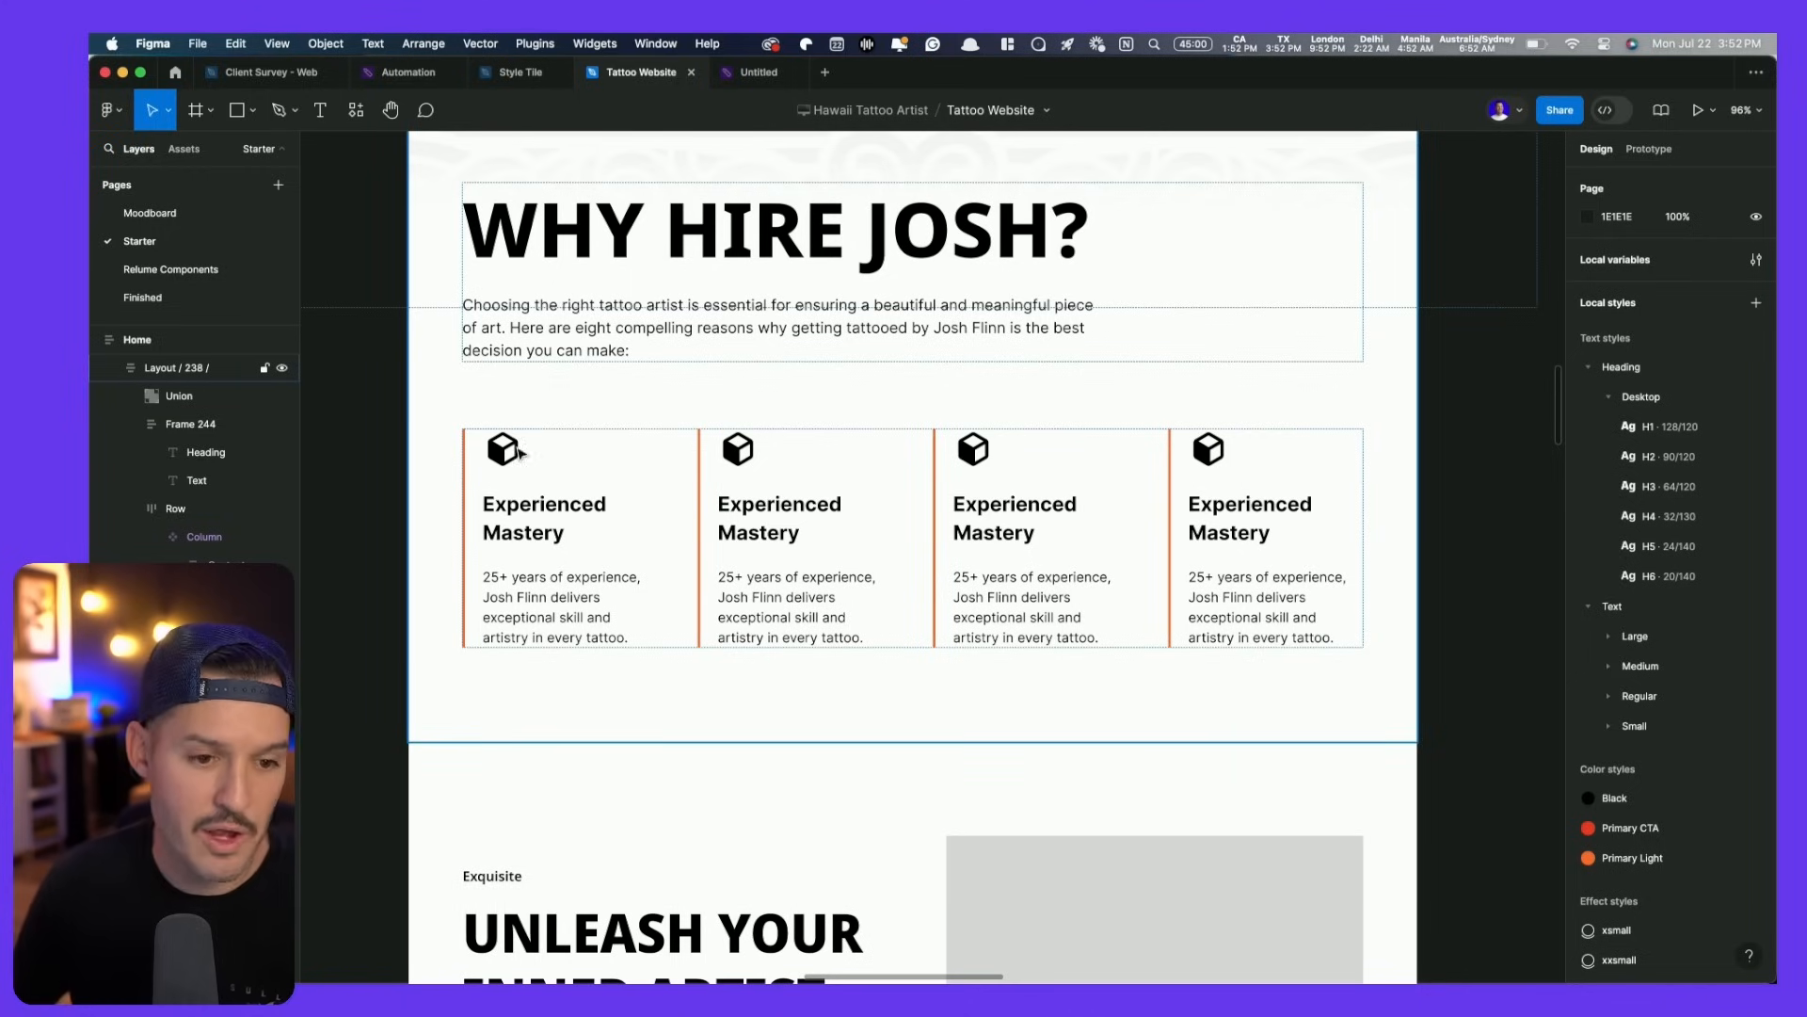
left_click(517, 454)
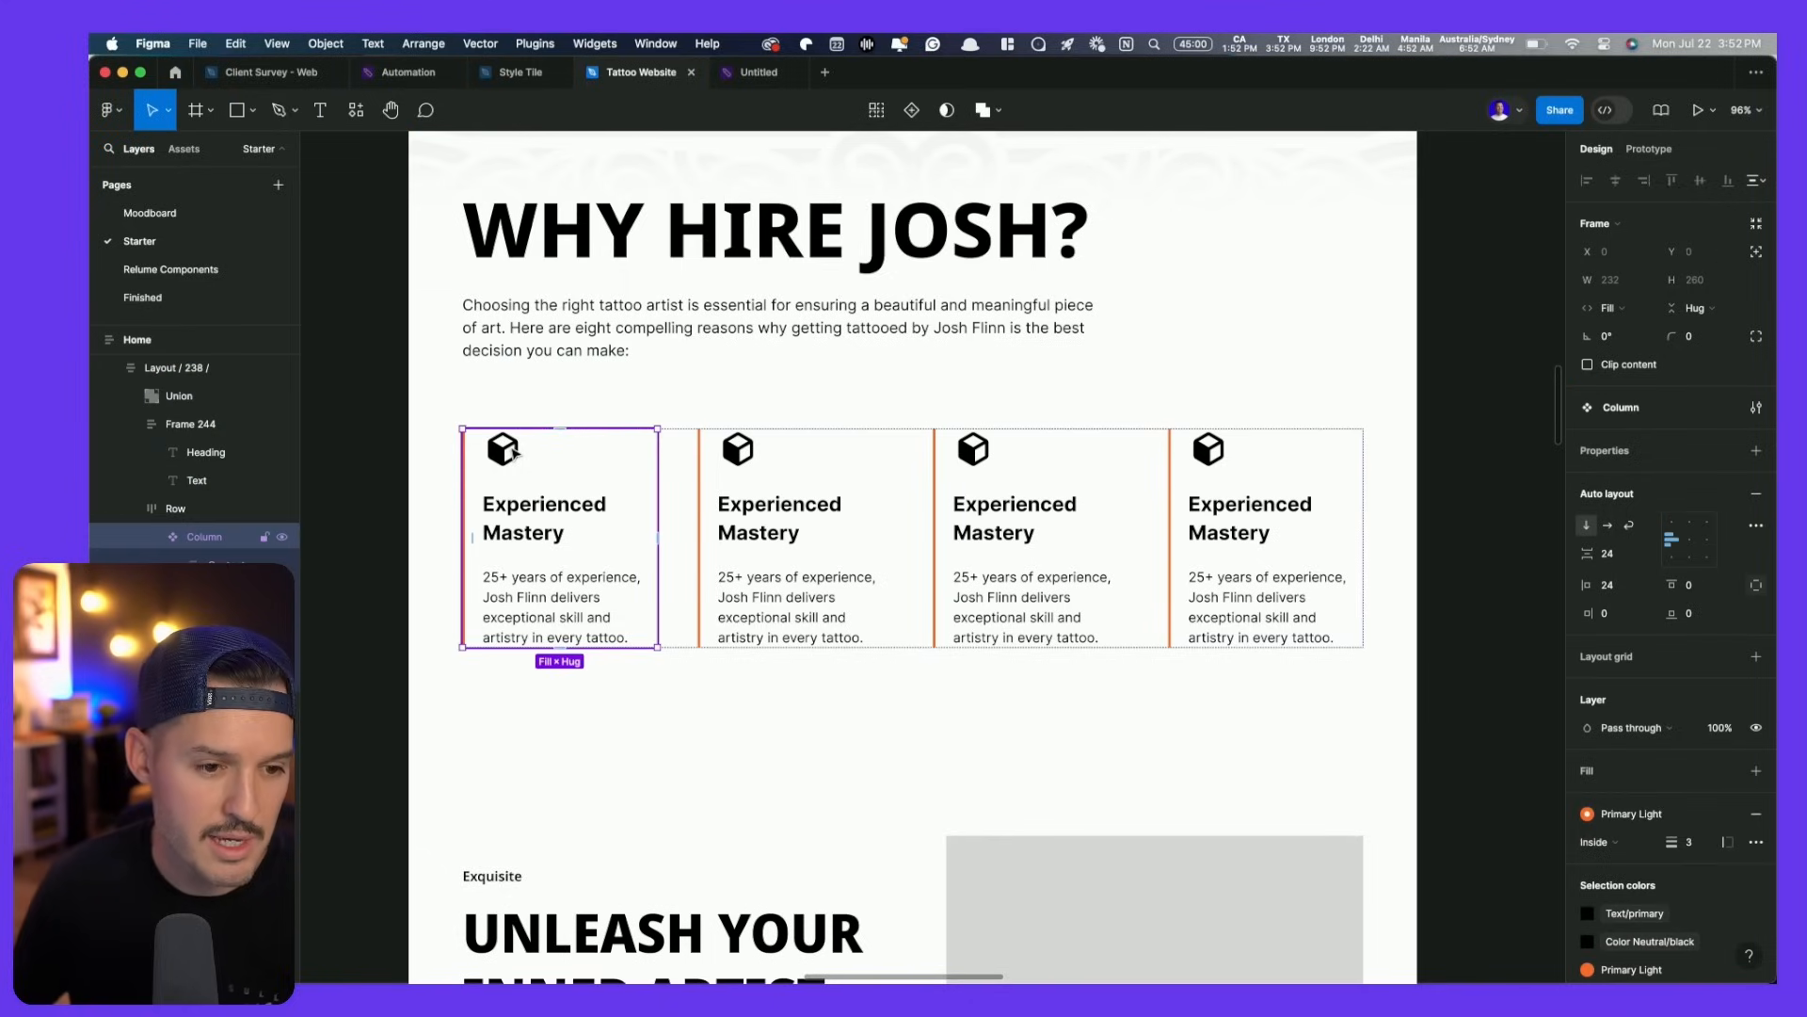
- Use the Phosphor Icons plugin to place a Duotone trophy icon on the canvas
left_click(515, 454)
left_click(515, 454)
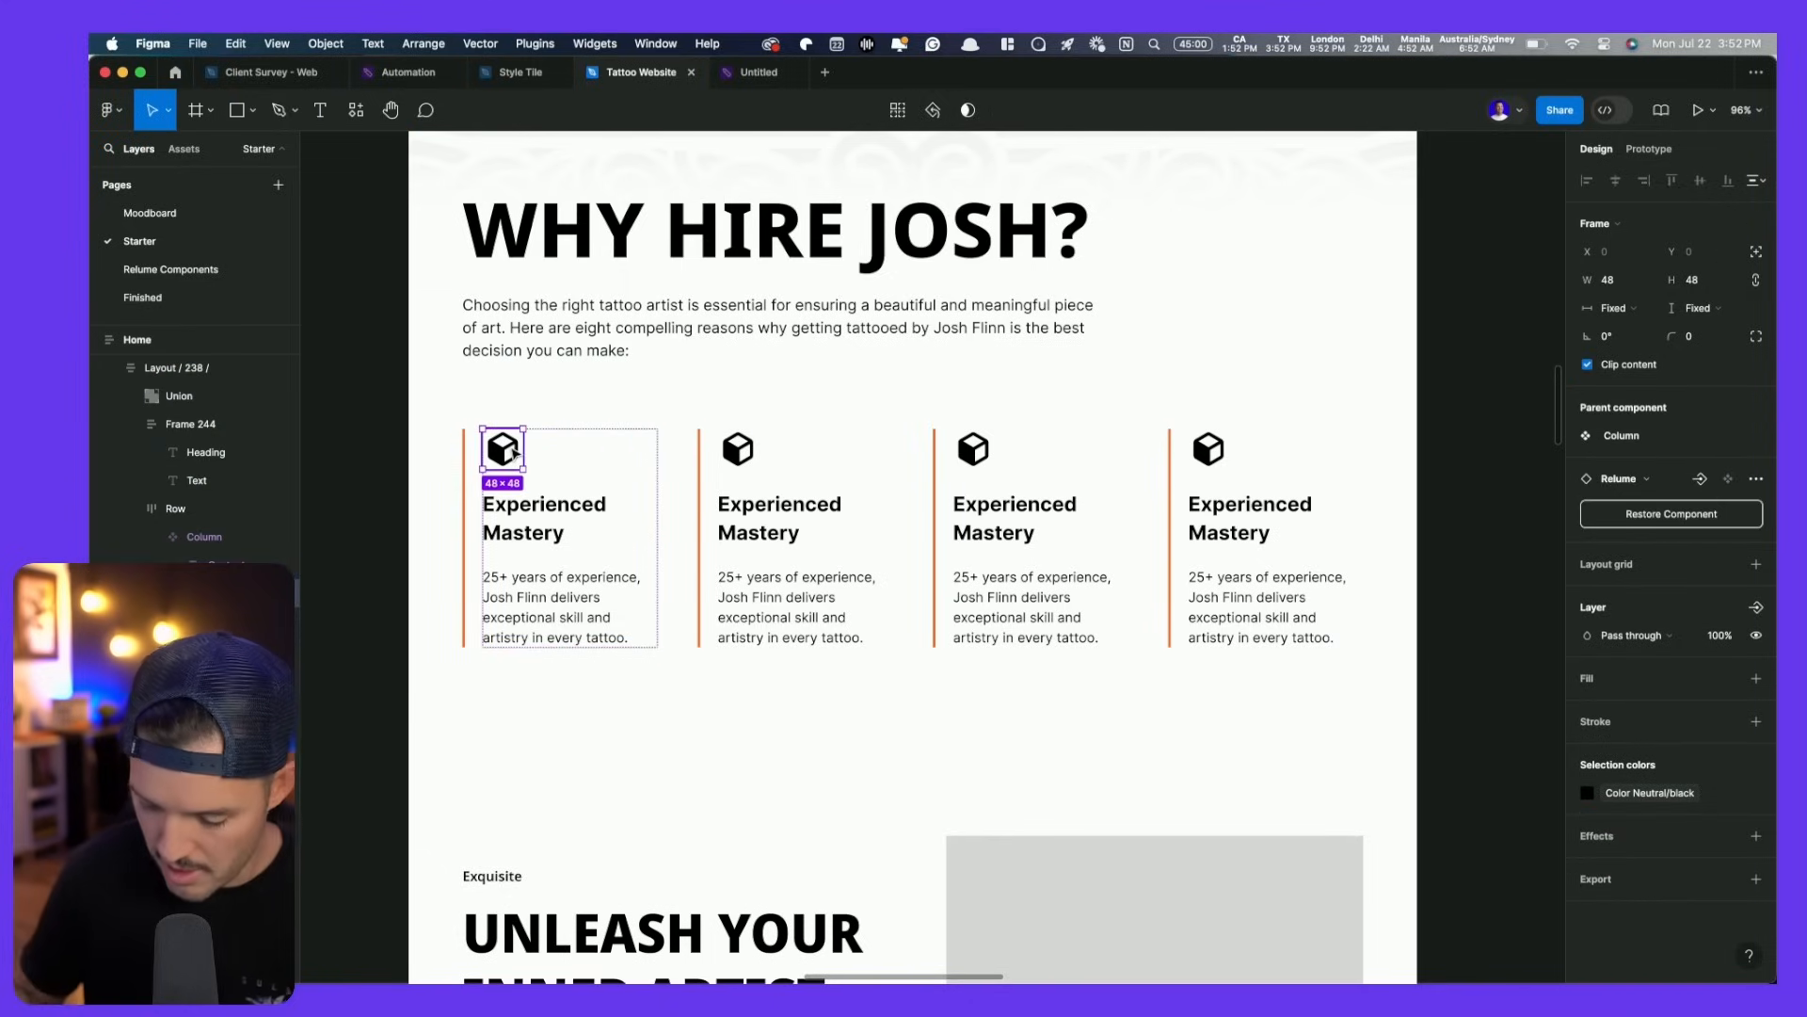
key("super+slash")
type("phos")
key("Return")
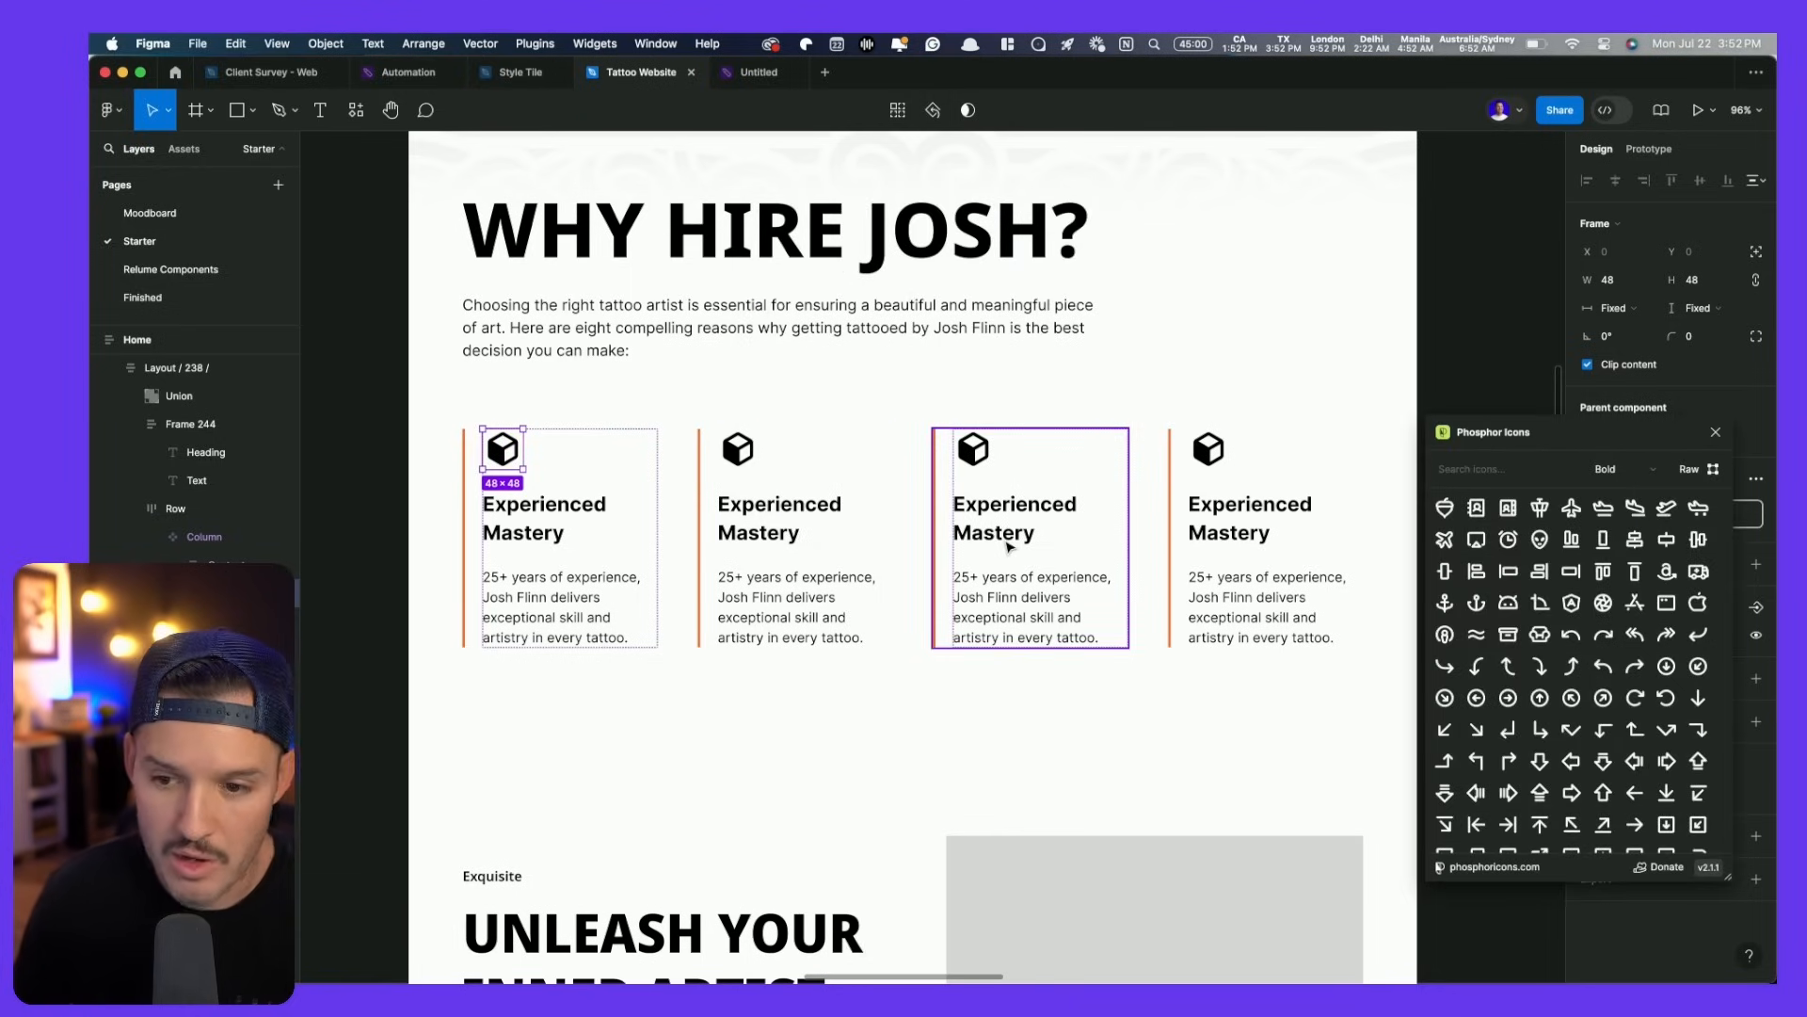
left_click(1521, 465)
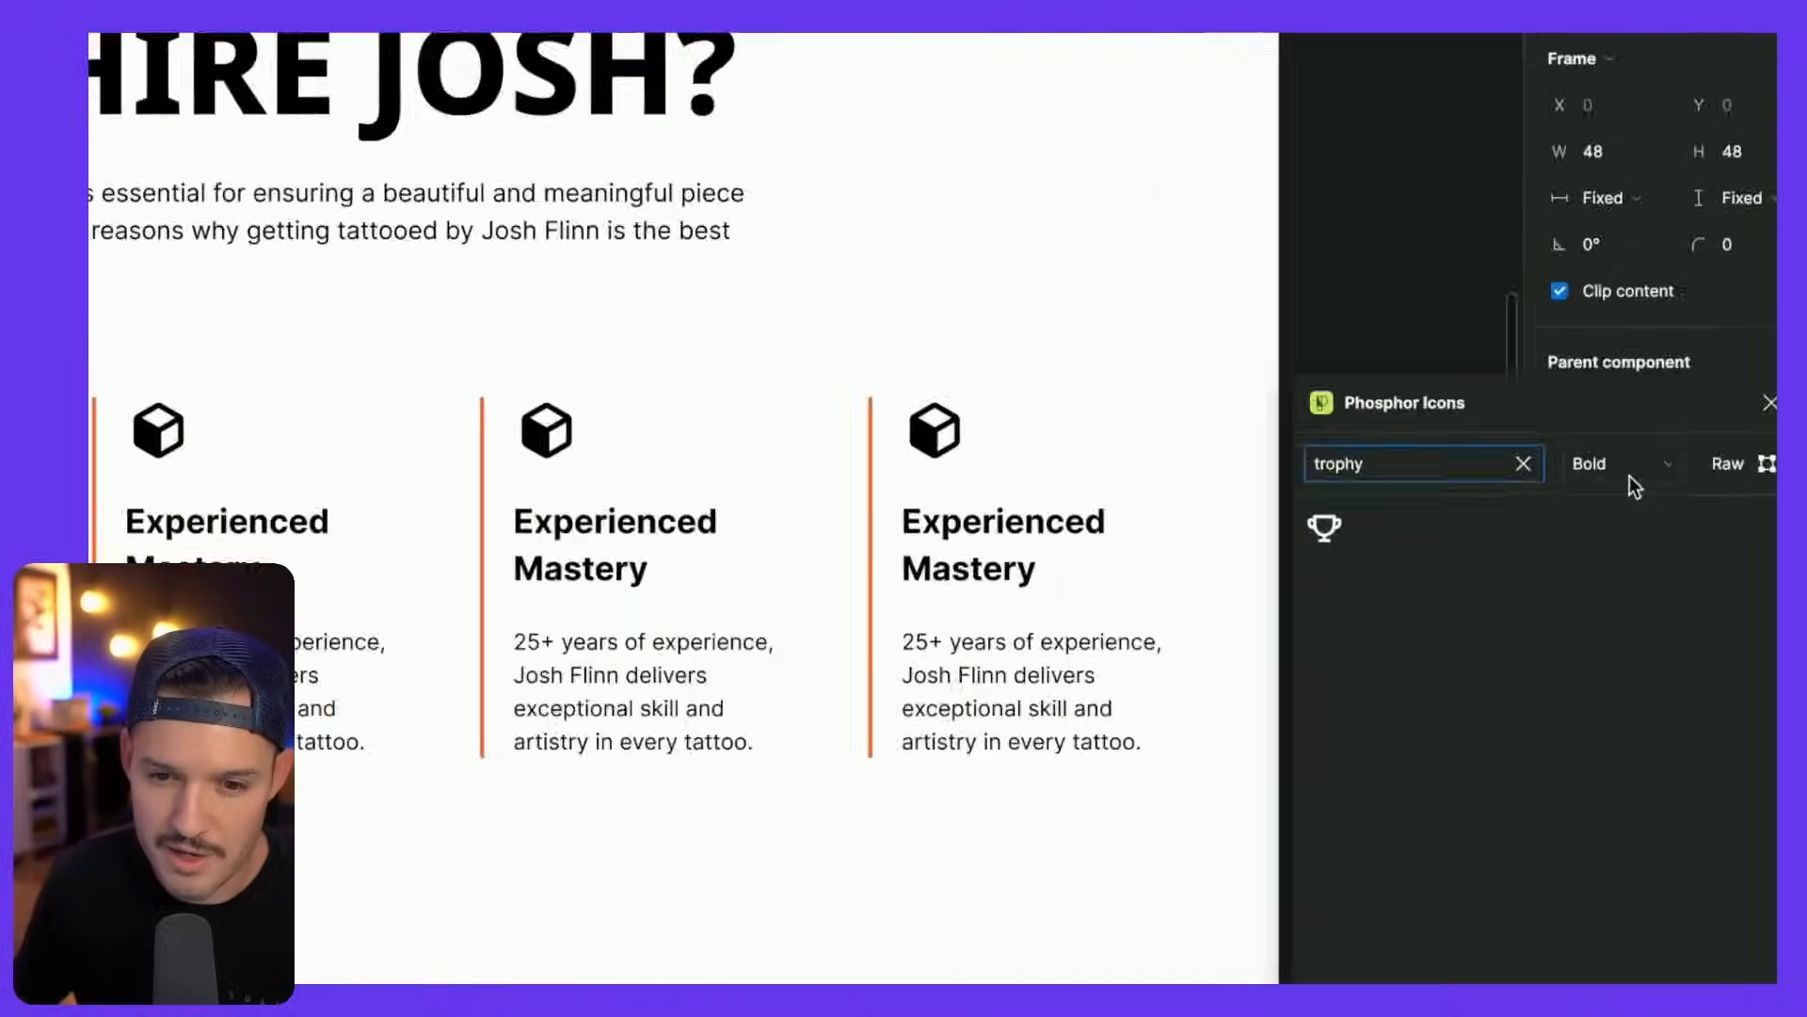
left_click(1483, 363)
left_click(1612, 565)
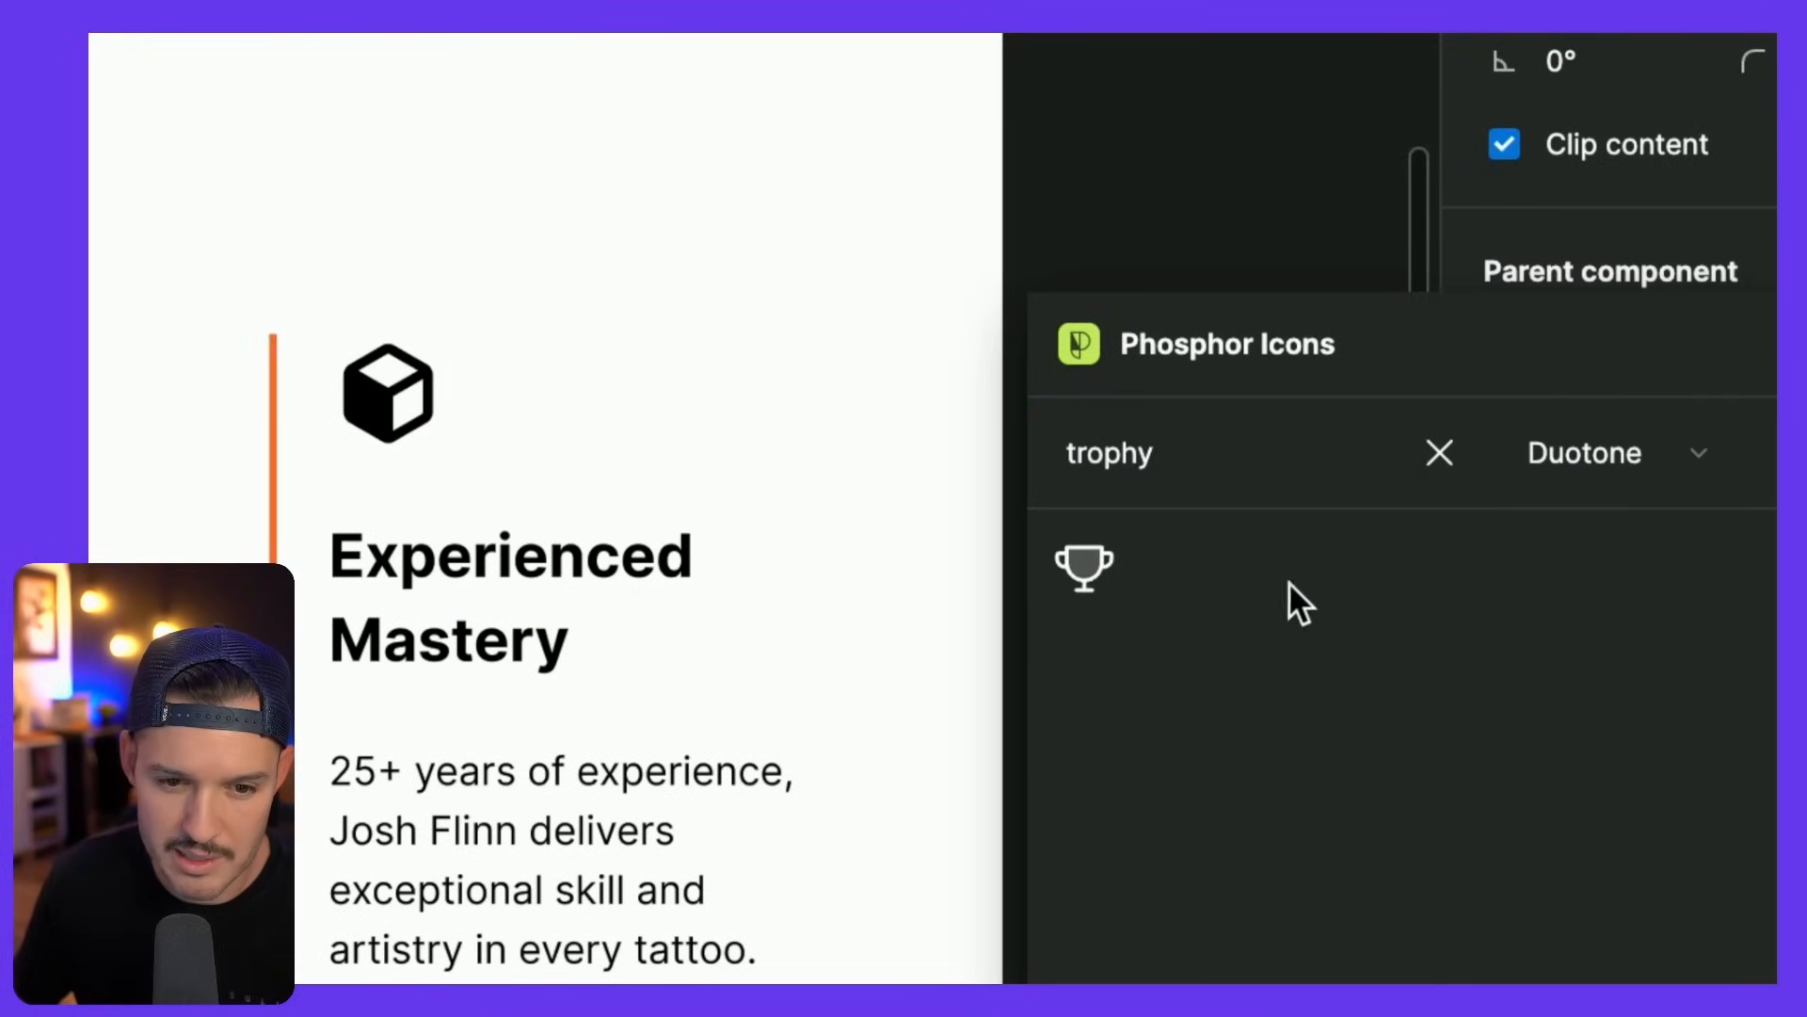
left_click_drag(1087, 565, 1146, 192)
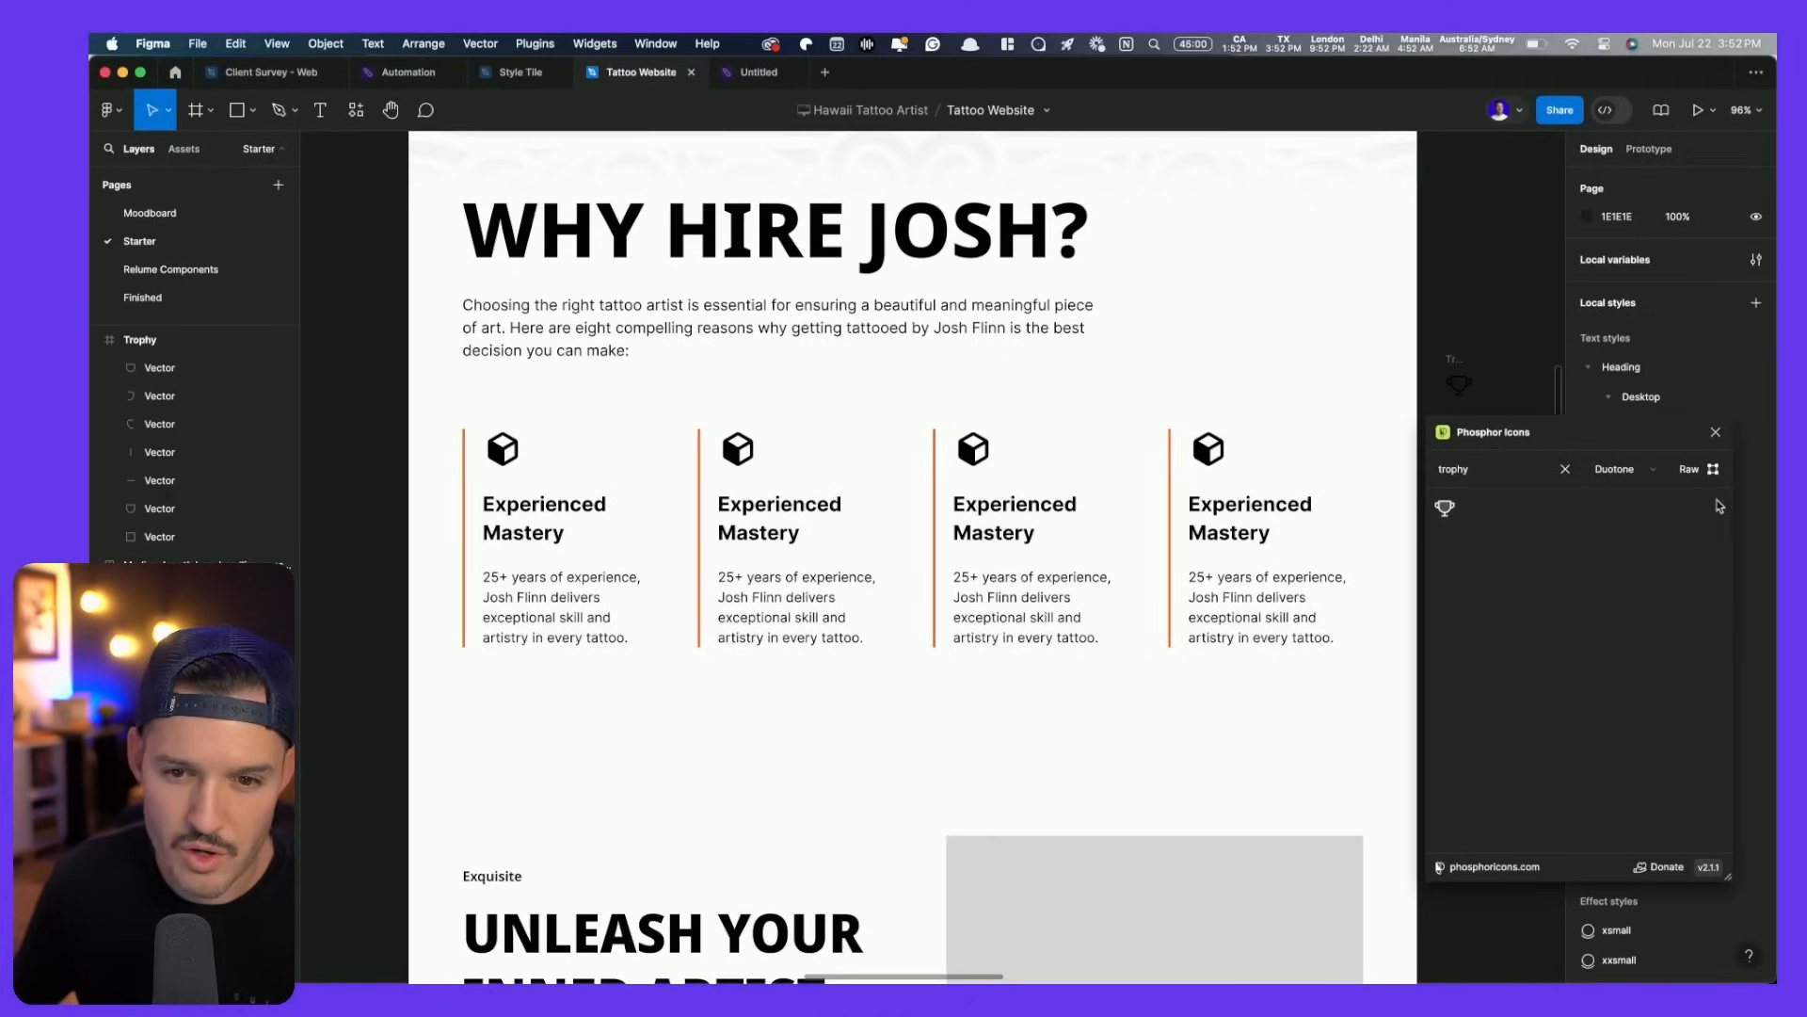
left_click(1716, 434)
- Swap the cube icon for the trophy in all four cards with Paste to Replace
left_click(1456, 362)
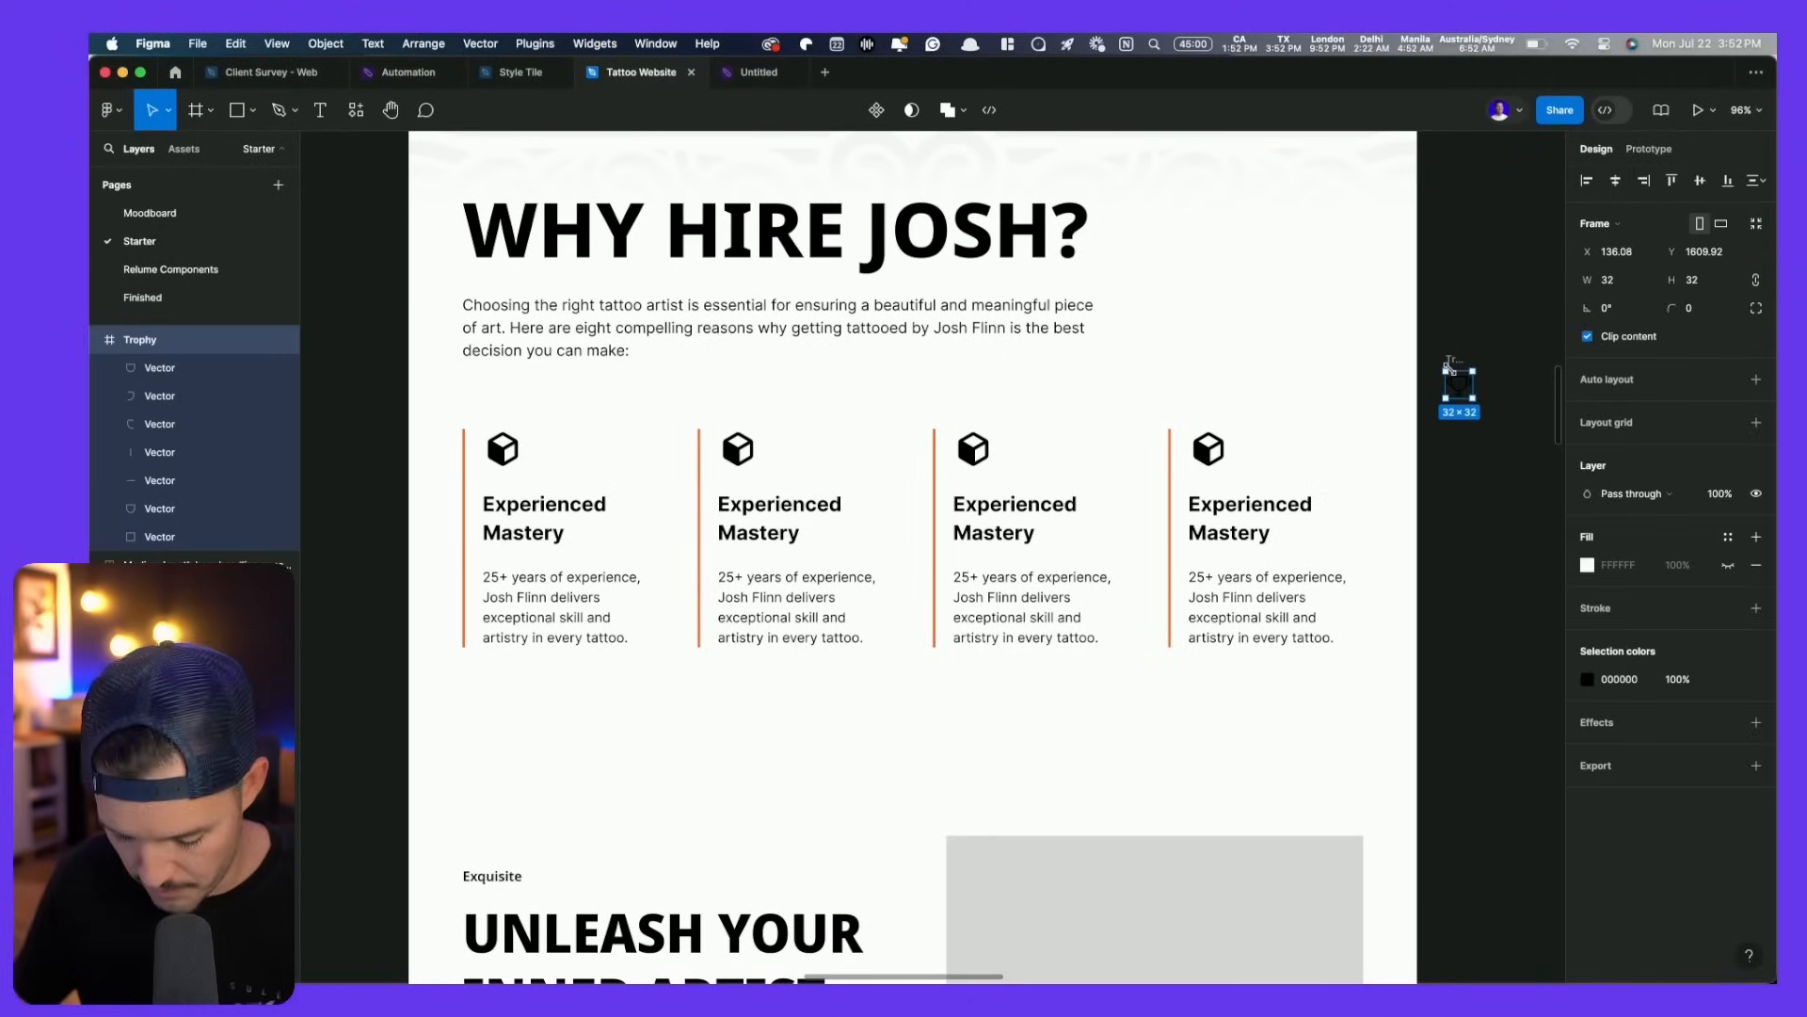
key("super+x")
left_click(511, 450)
double_click(511, 449)
double_click(511, 449)
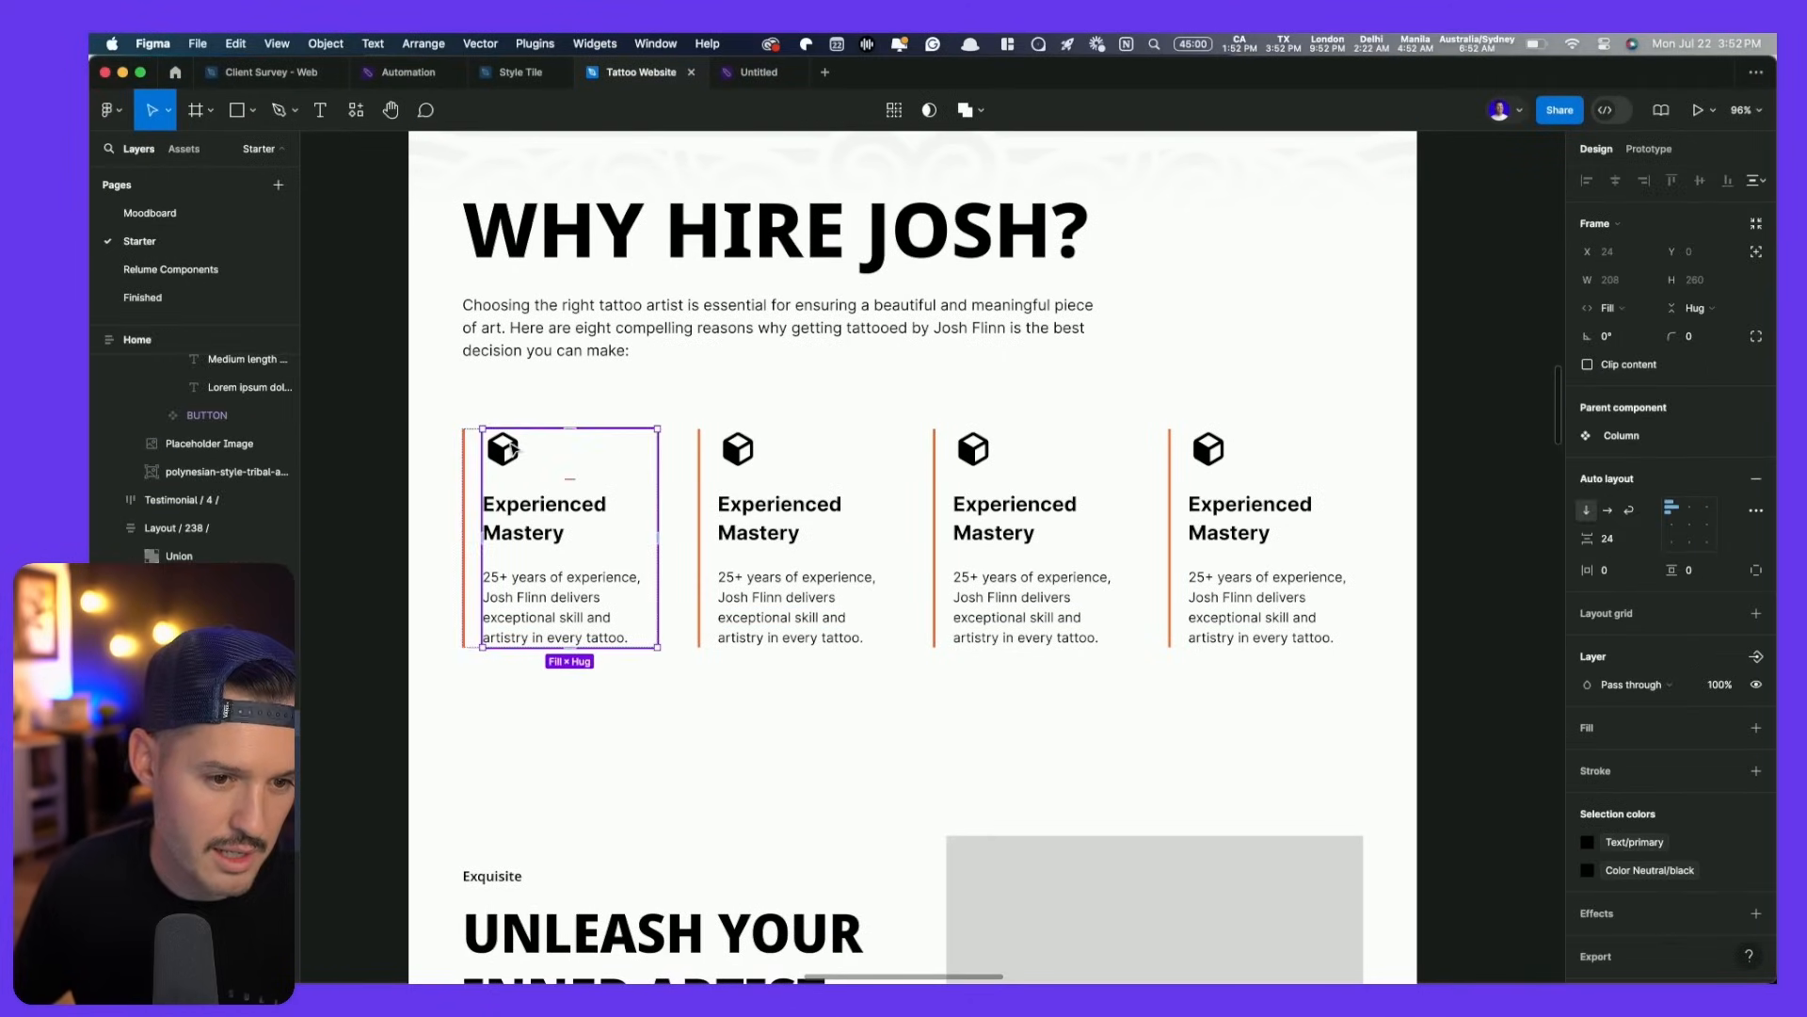
double_click(511, 449)
key("super+shift+r")
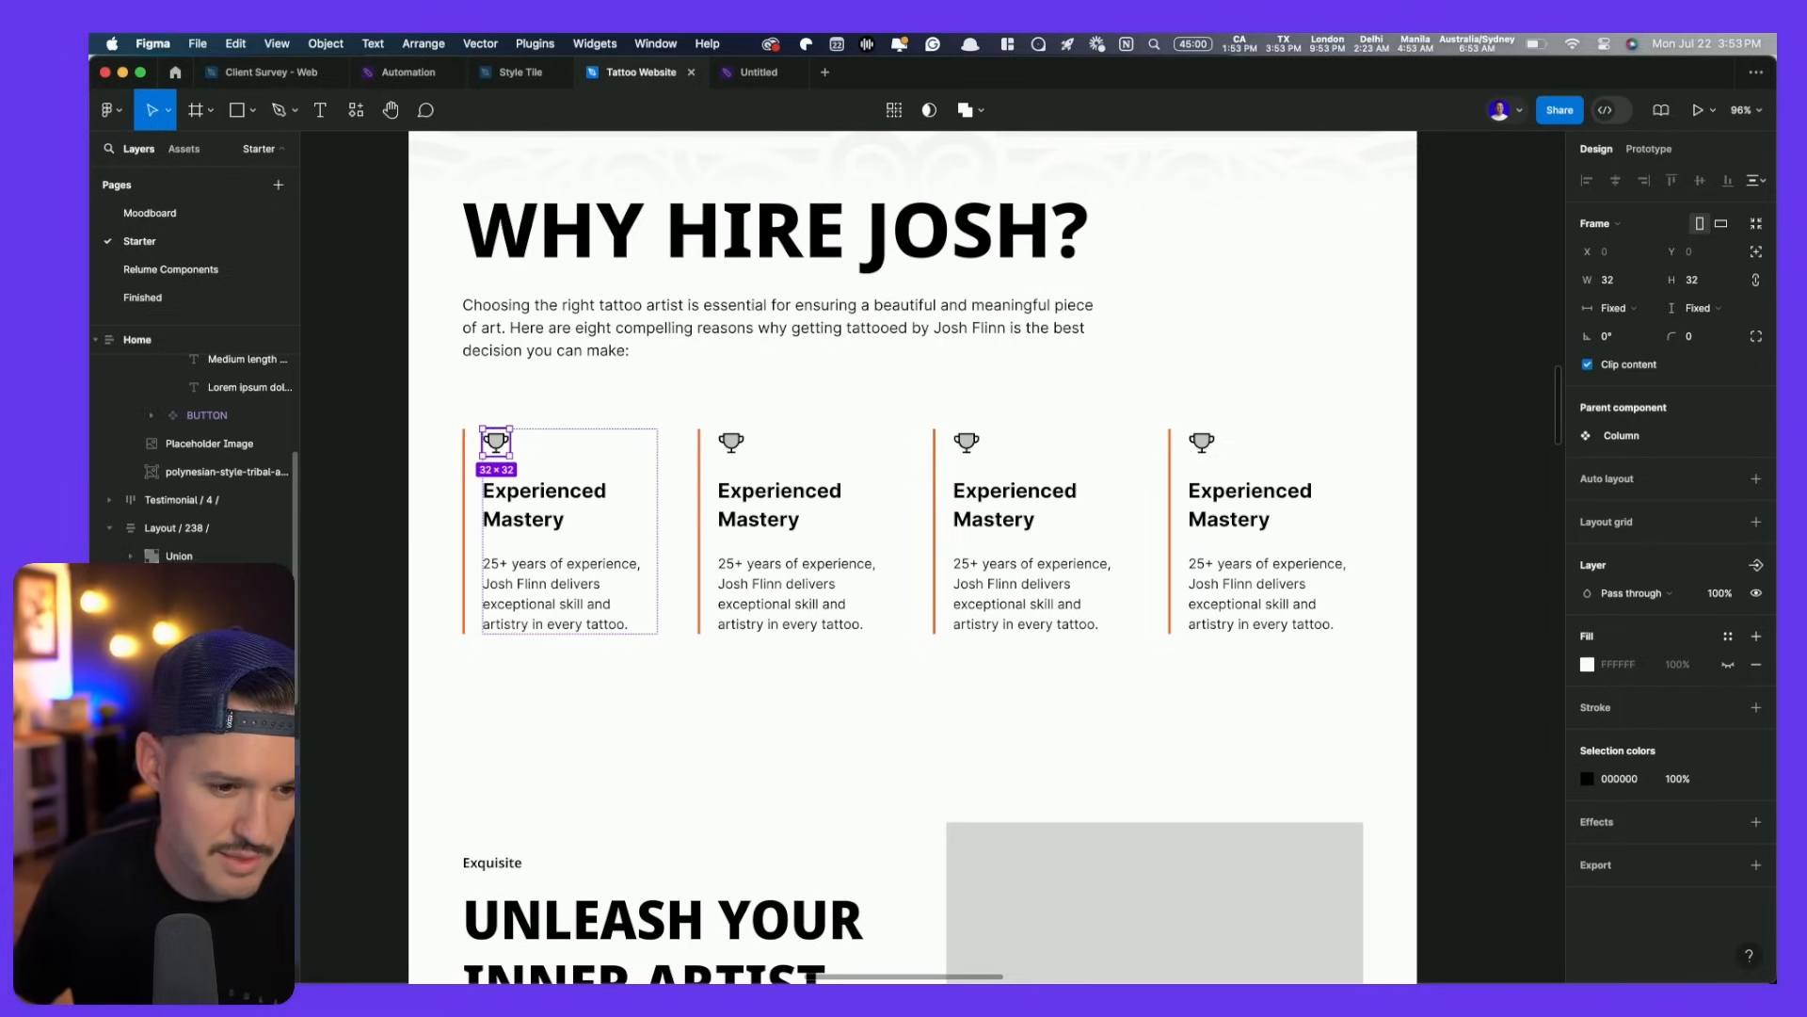
- Lower the trophy icons' black to 80% opacity
left_click(1677, 778)
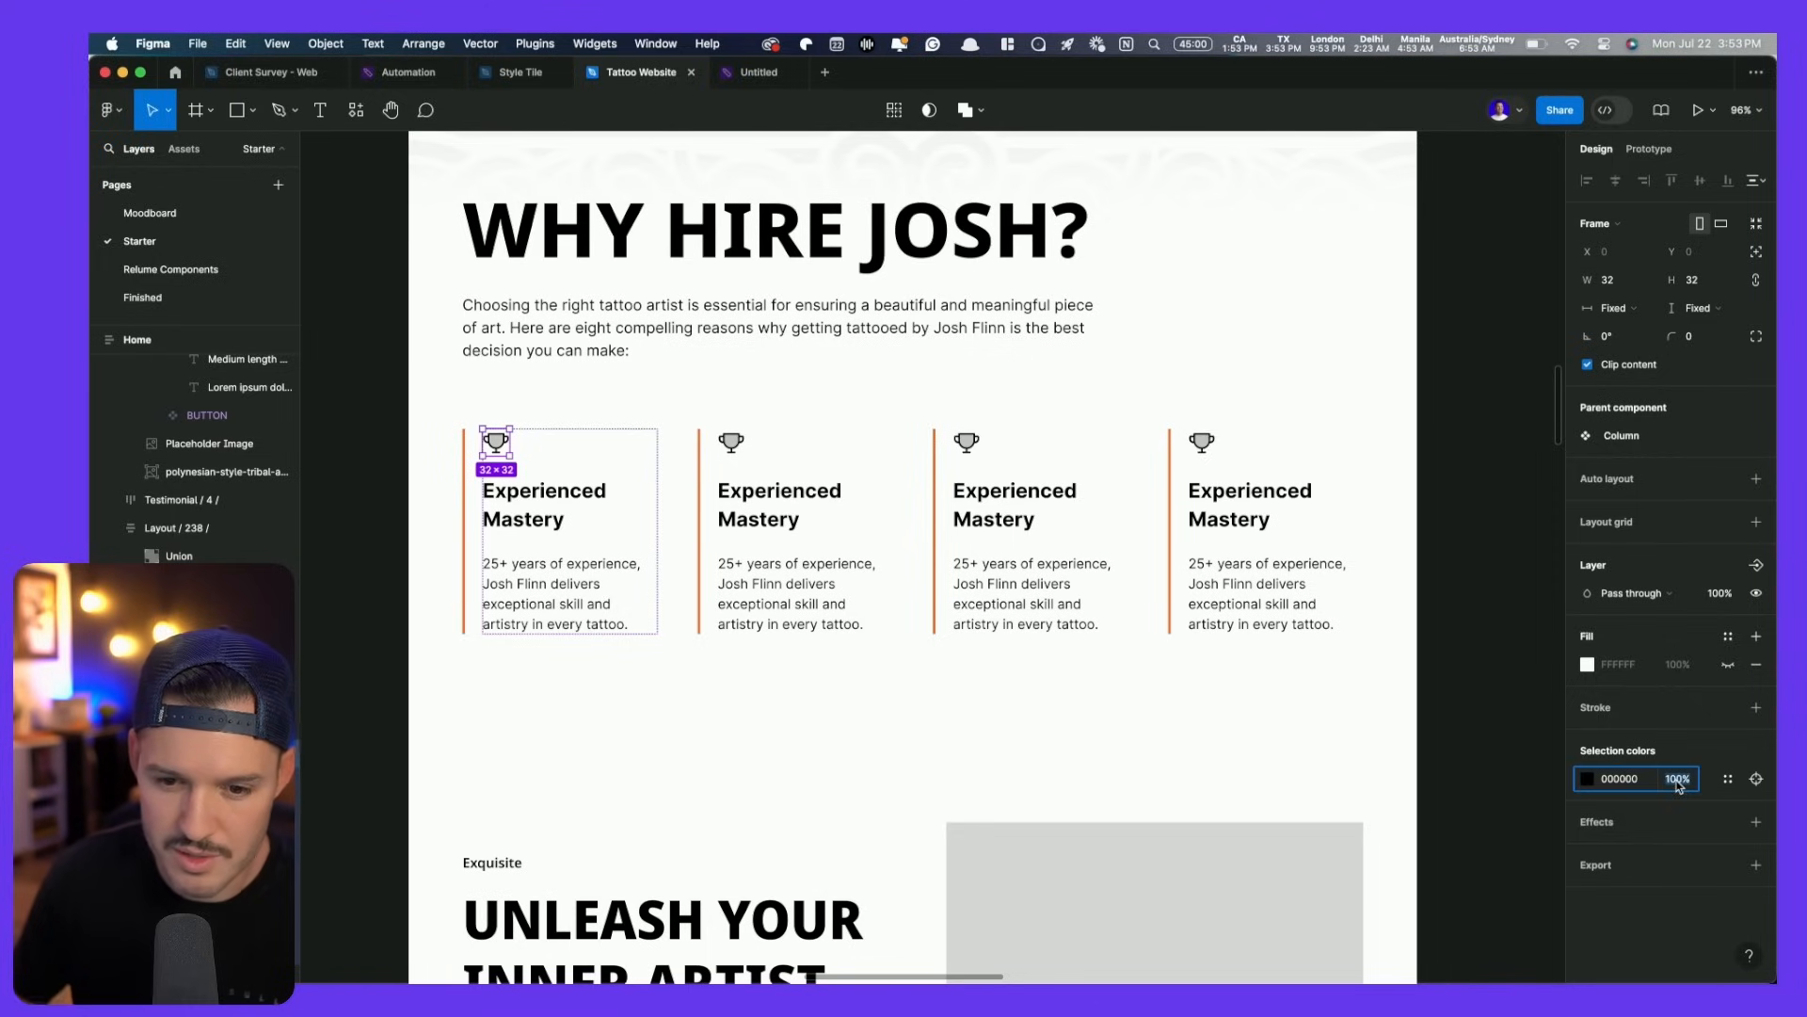
type("50")
key("Return")
key("shift+Up")
key("shift+Up")
key("shift+Up")
key("shift+Up")
key("shift+Up")
key("shift+Up")
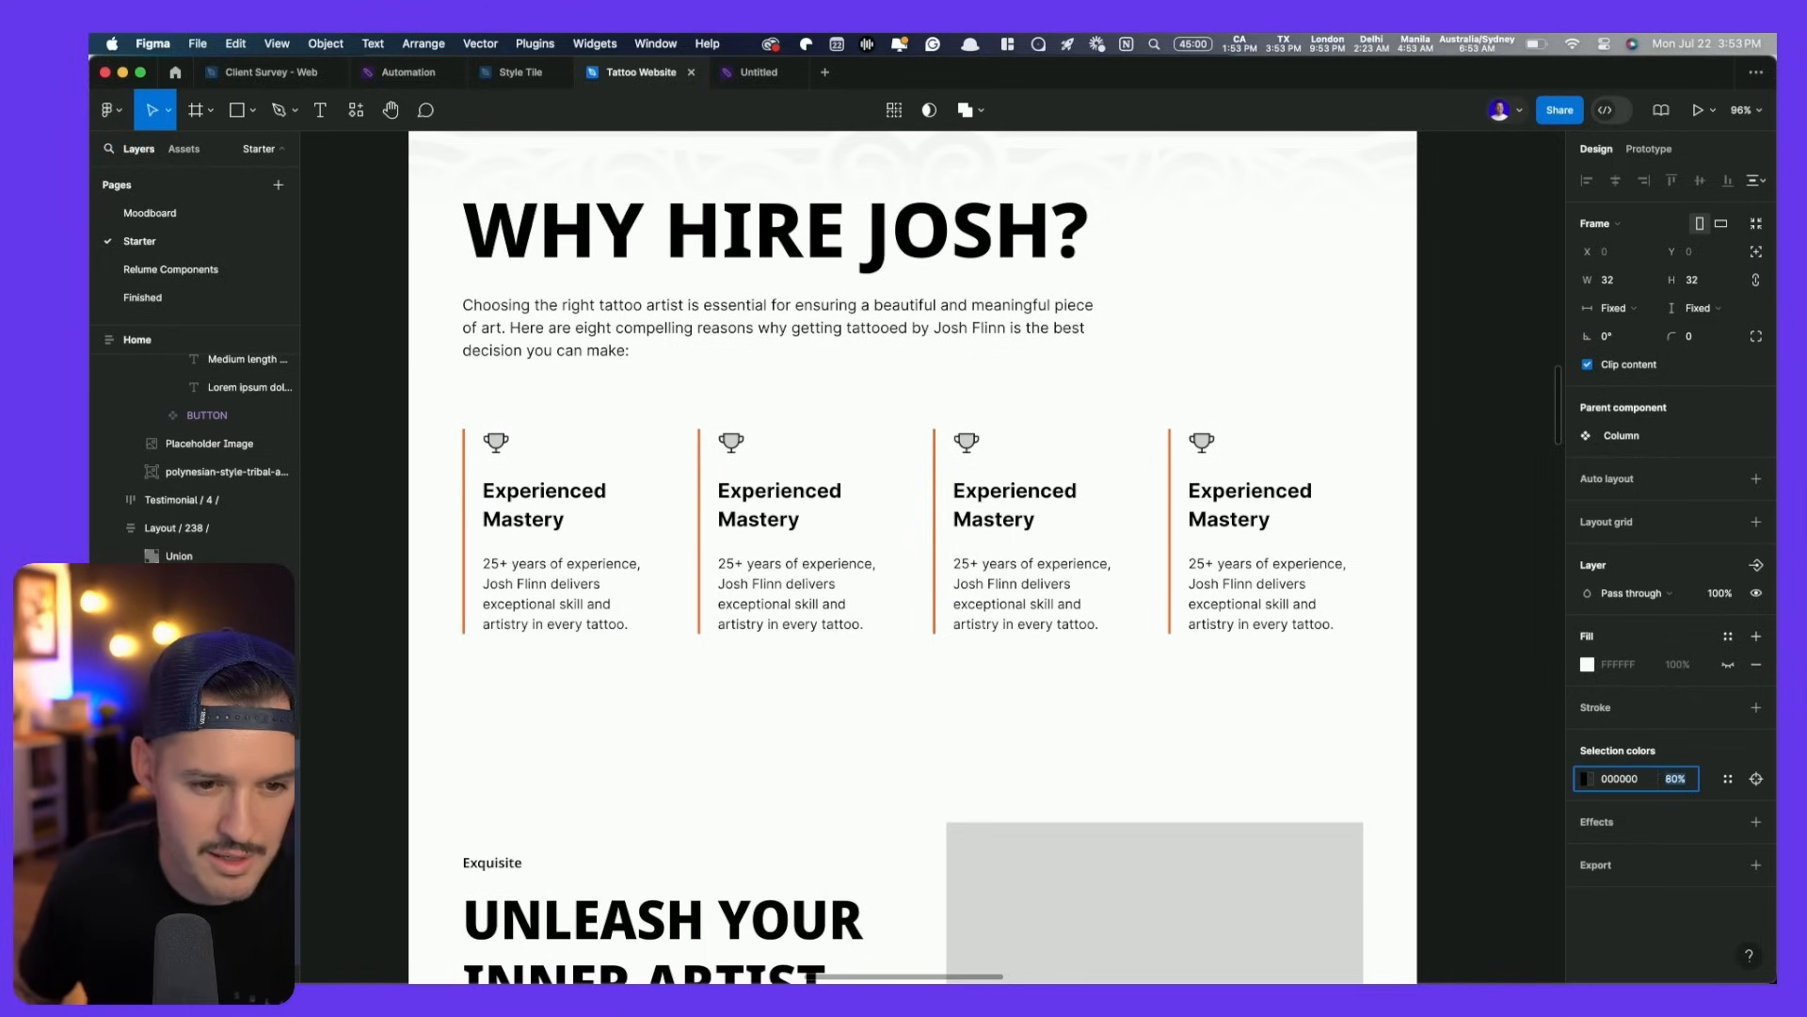
left_click(1437, 613)
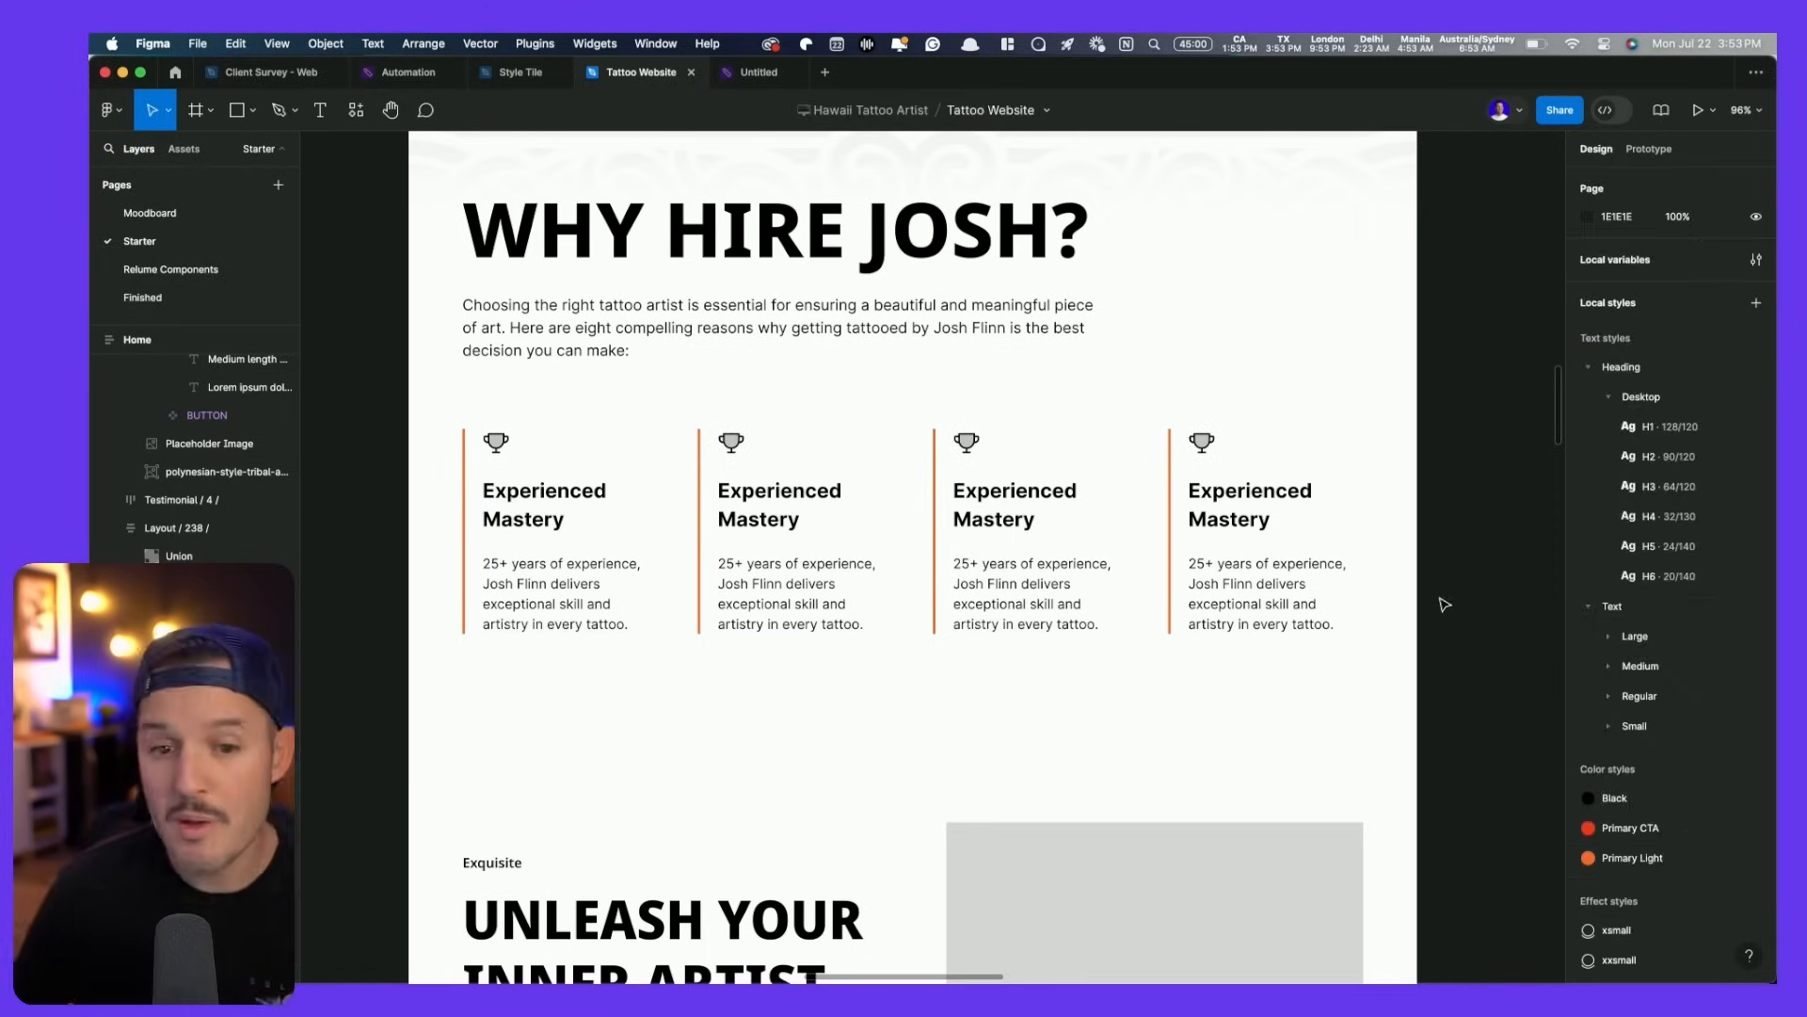
- Duplicate the card row and wrap both rows in auto layout with a 40 gap
scroll(1442, 605, "down", 4)
double_click(1289, 566)
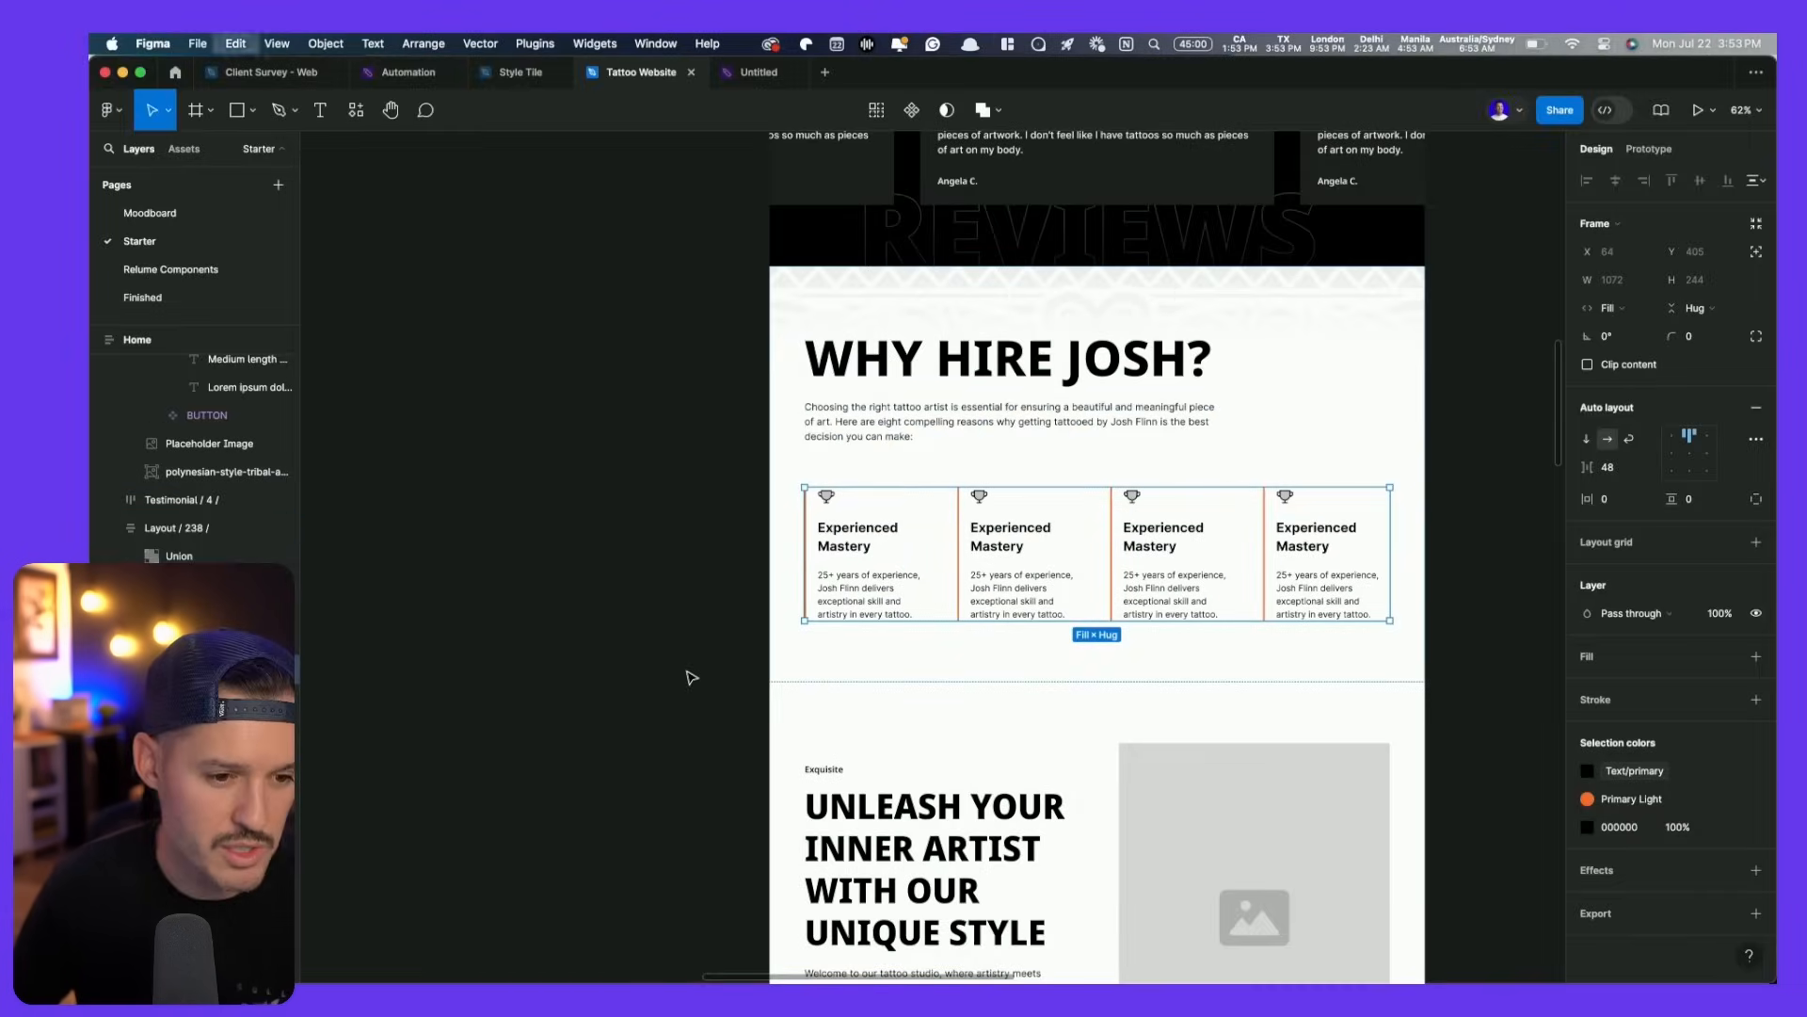
key("super+d")
left_click(1013, 577, "shift")
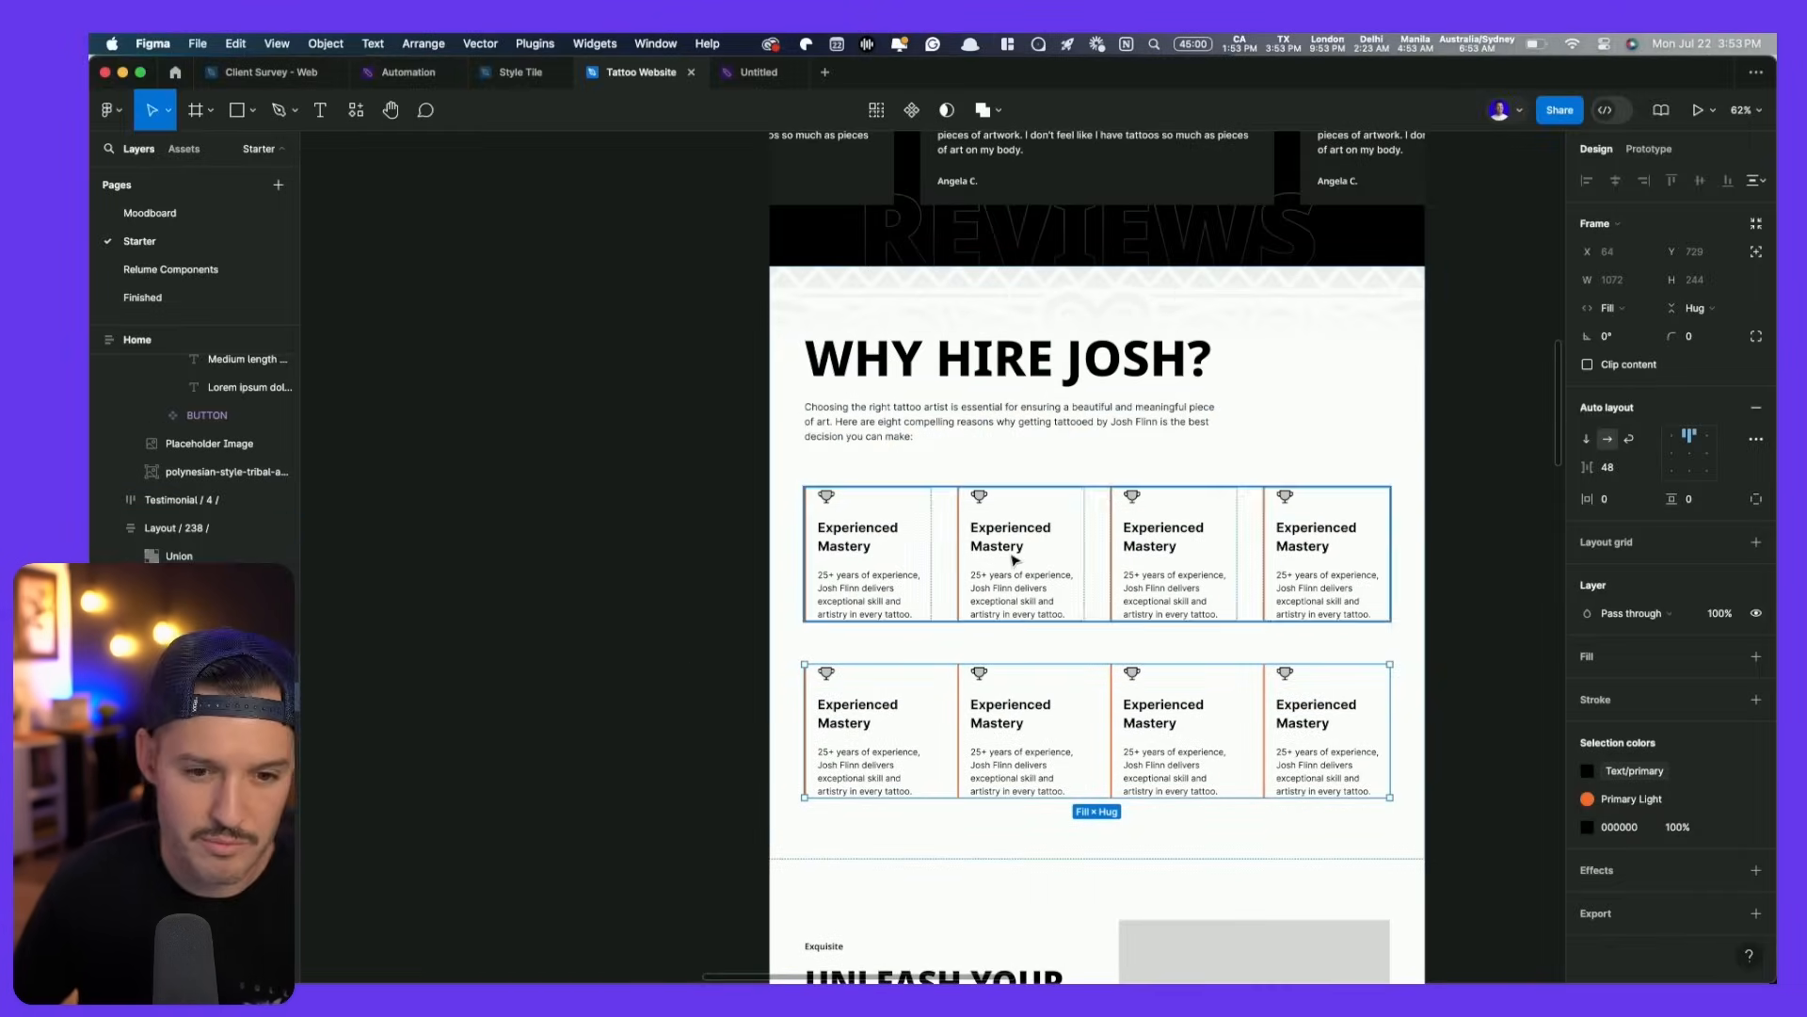
key("shift+a")
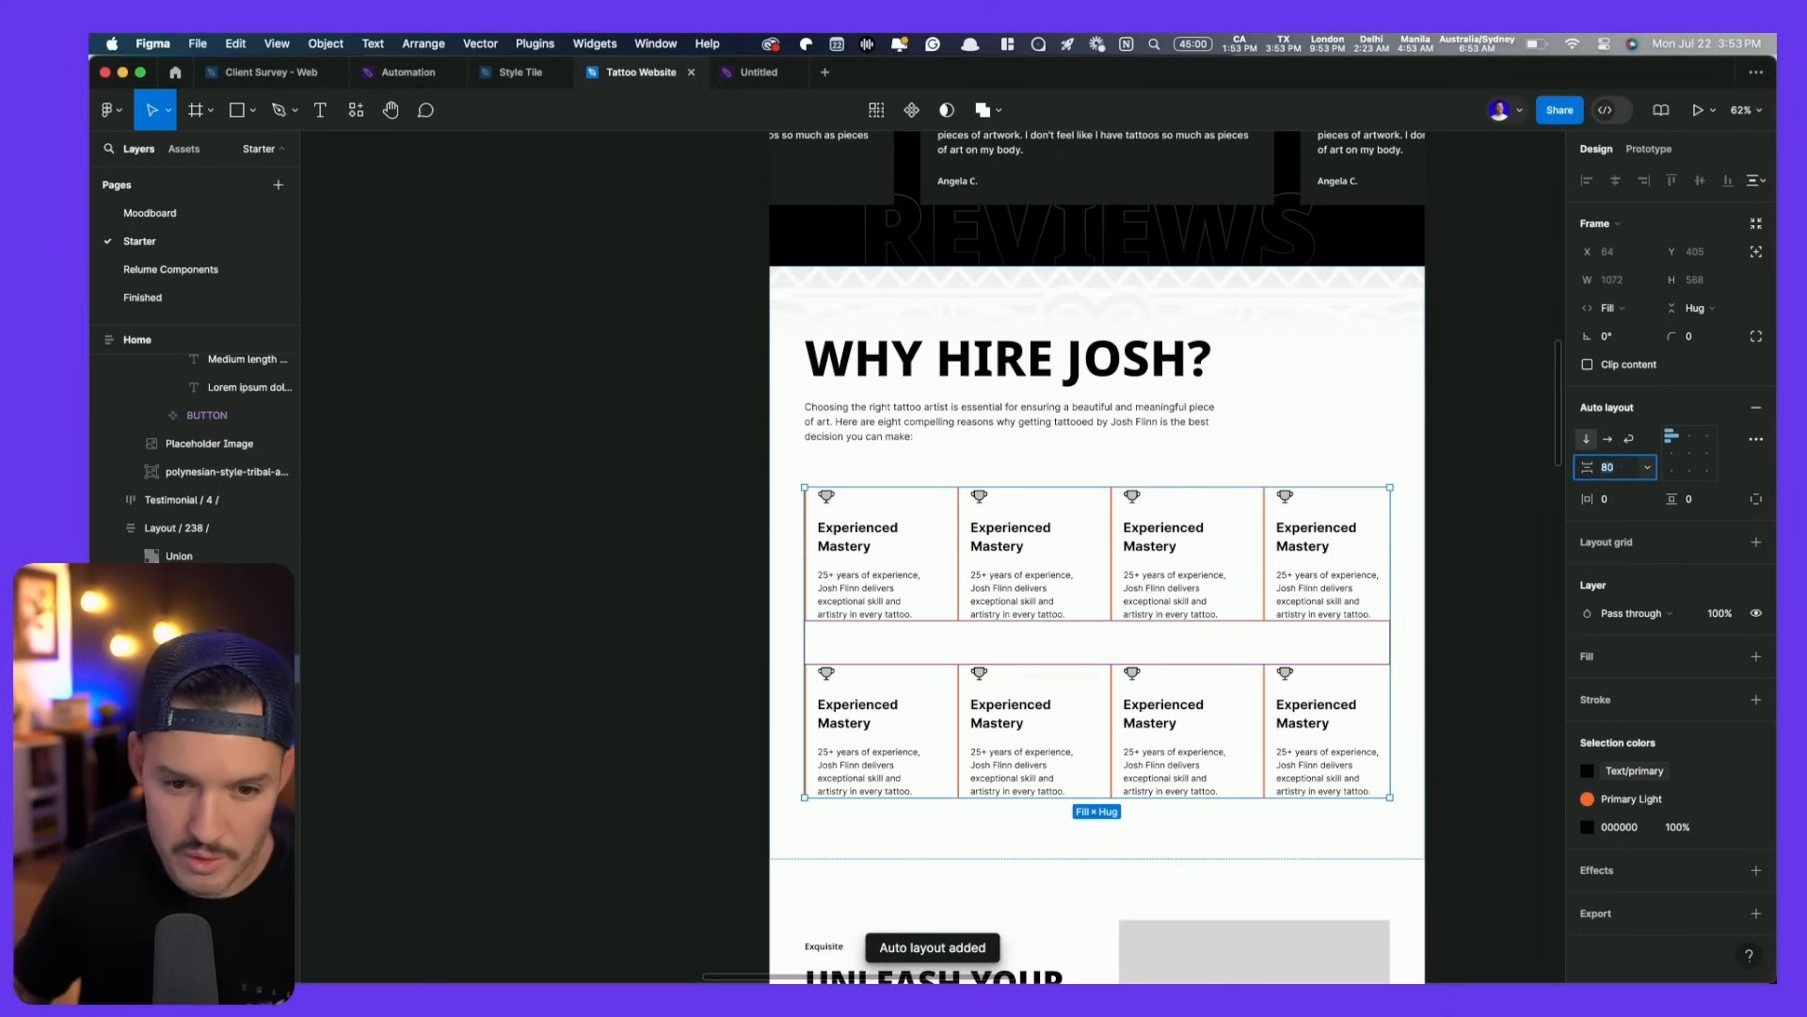
type("40")
key("Return")
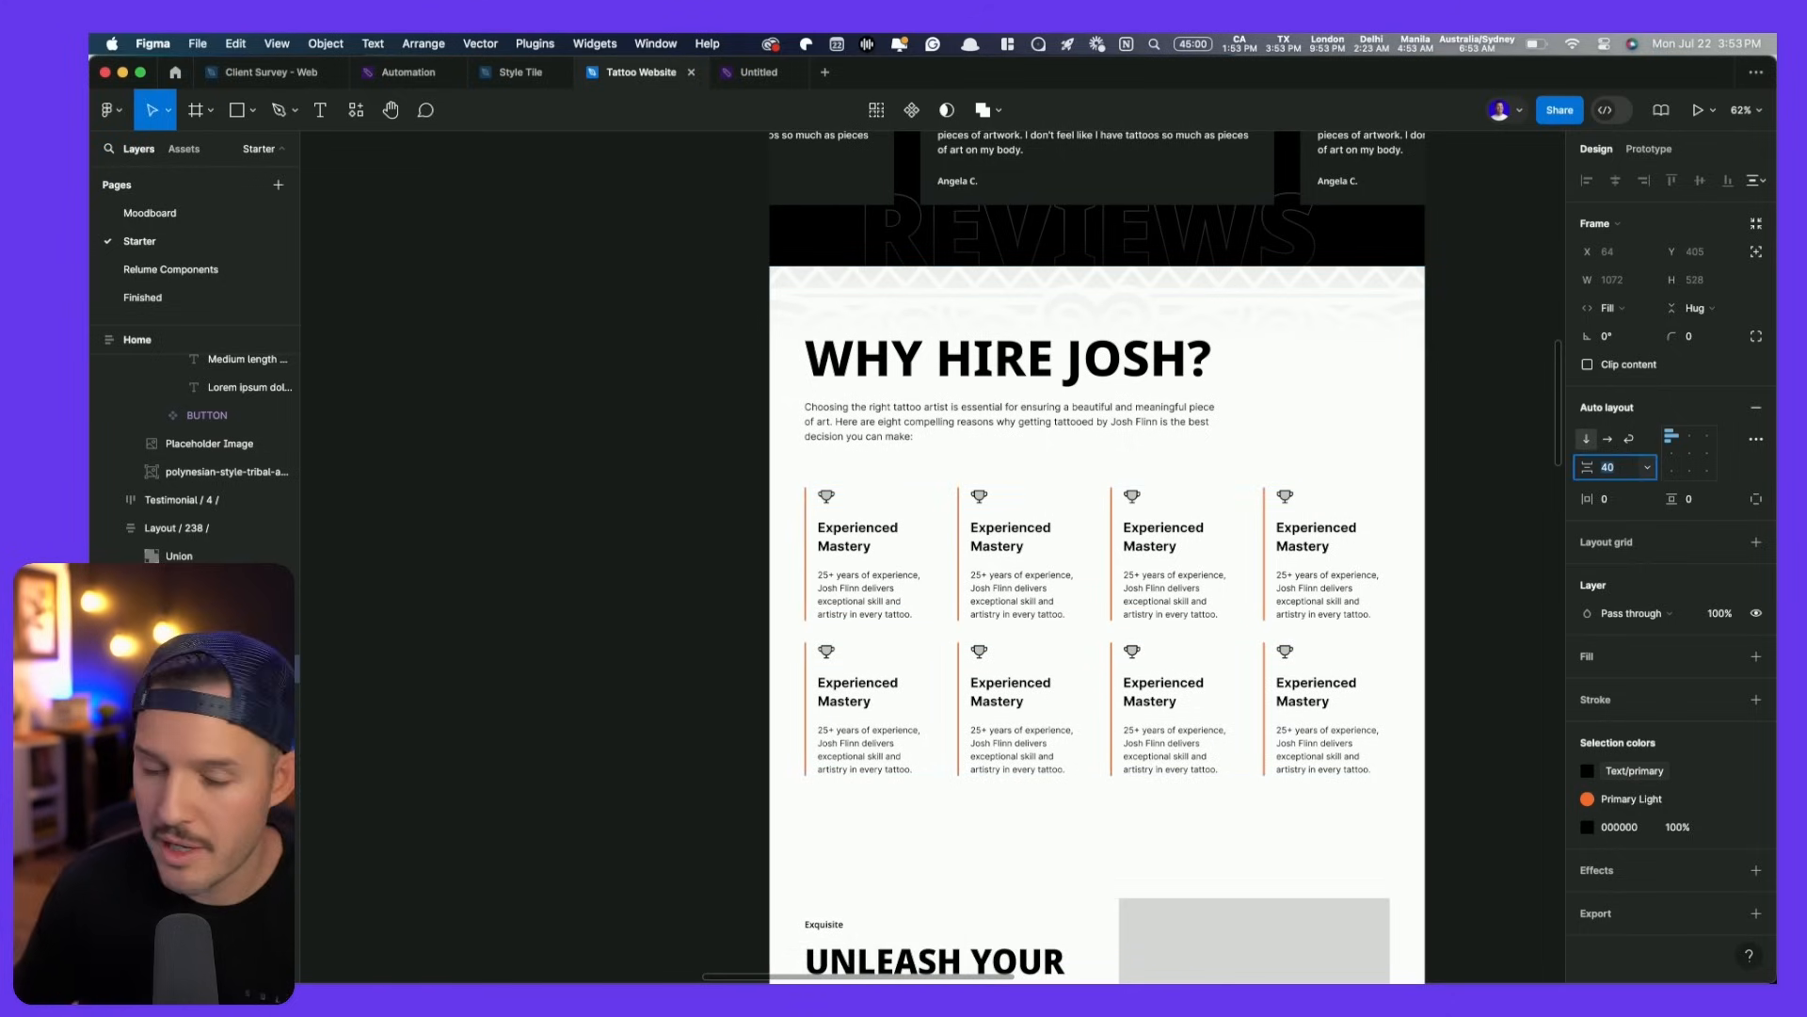
- Try narrowing the Why Hire Josh section's width, then revert it
left_click(1402, 435)
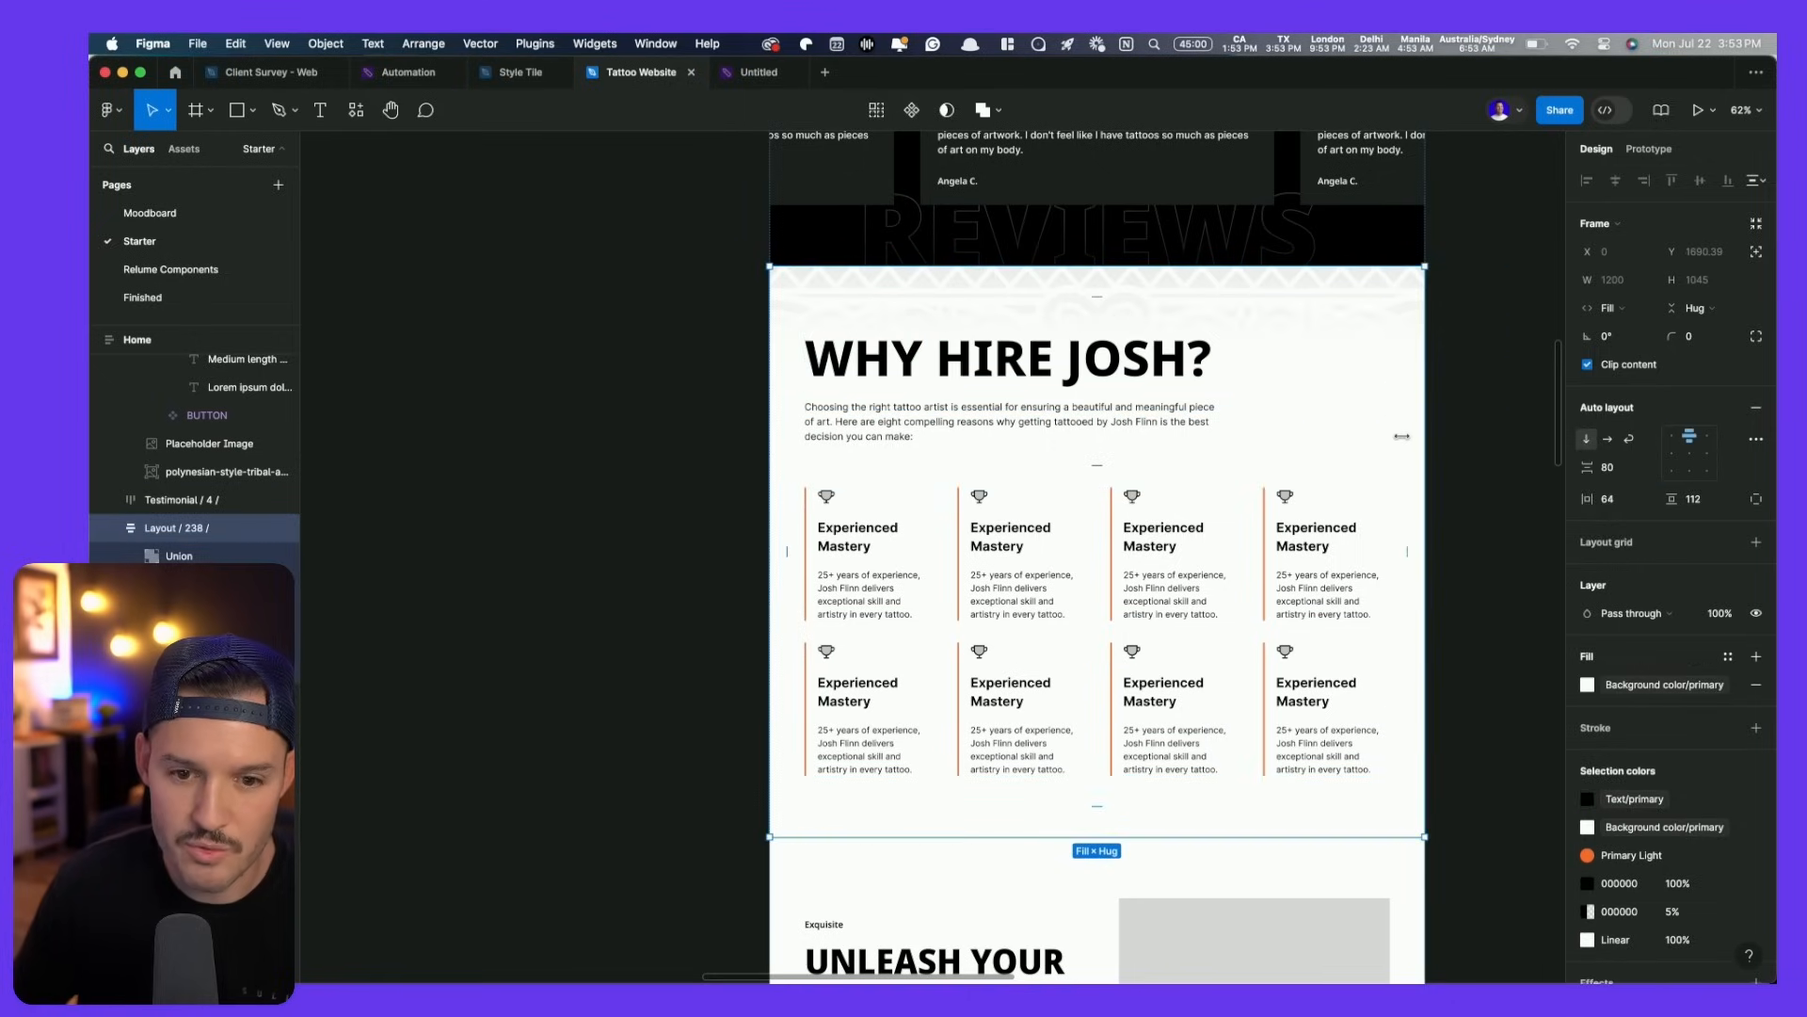
left_click_drag(1550, 384, 1488, 385)
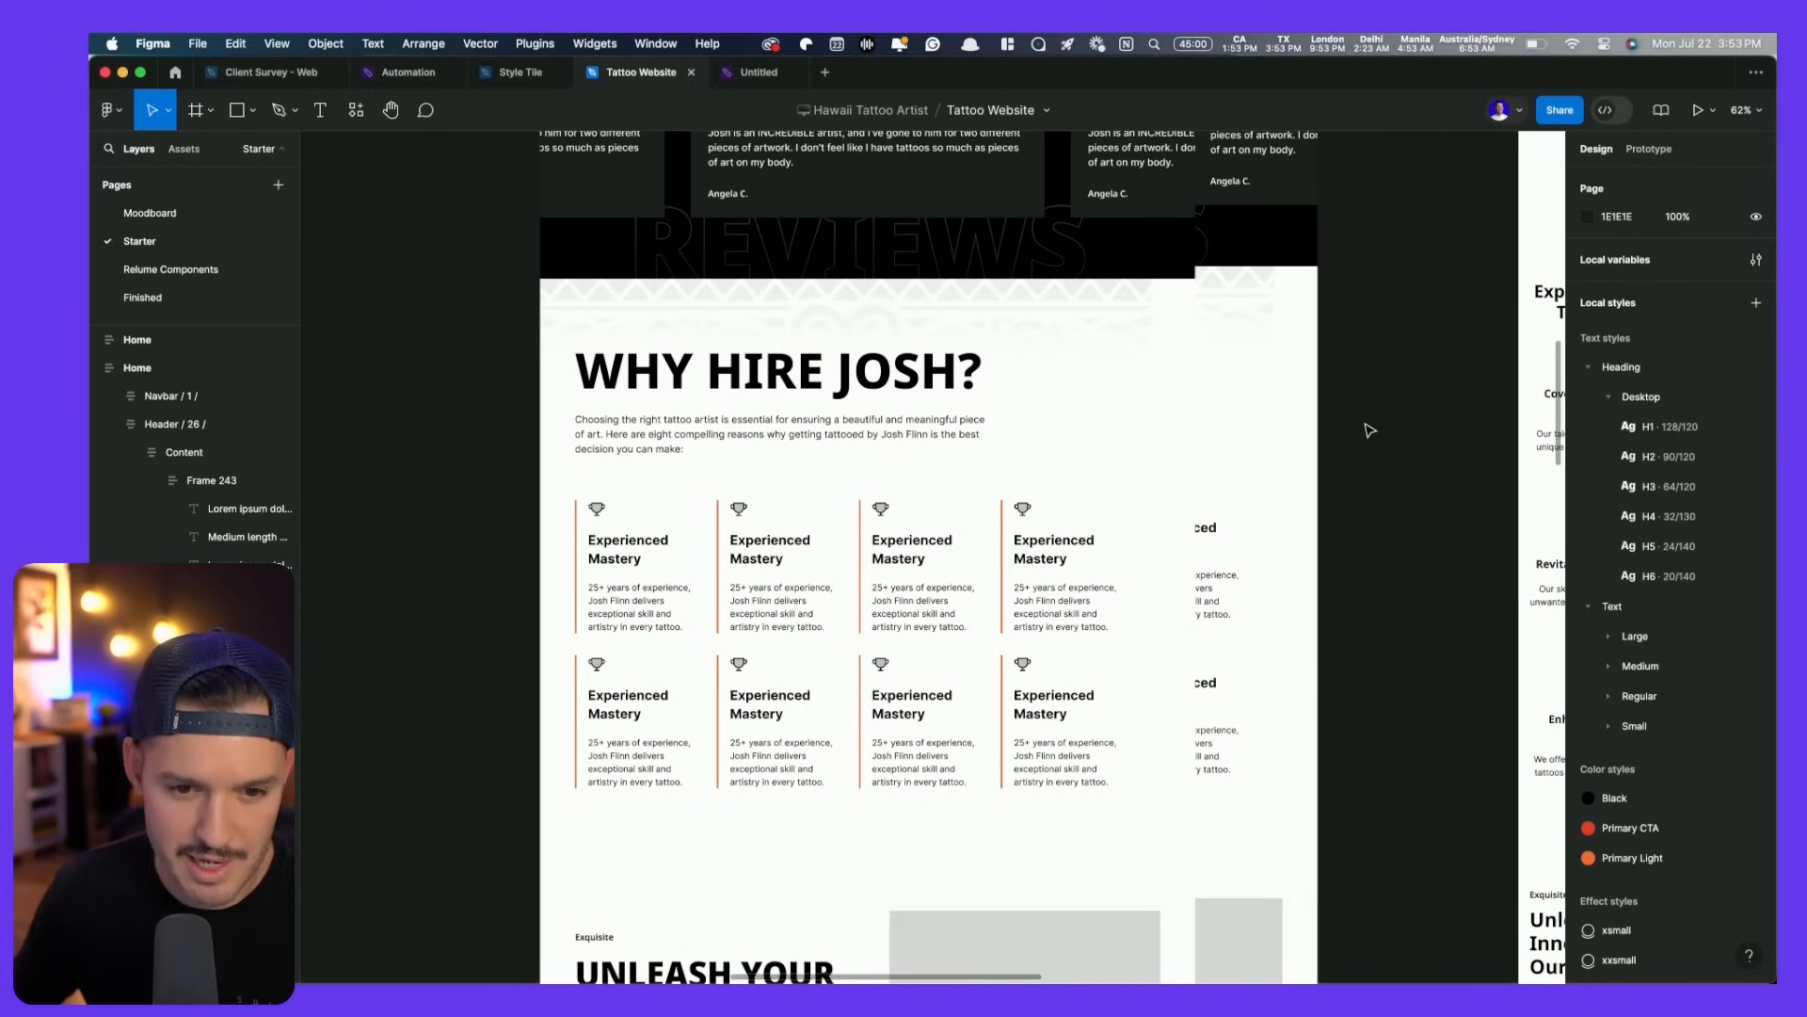
key("super+z")
key("super+z")
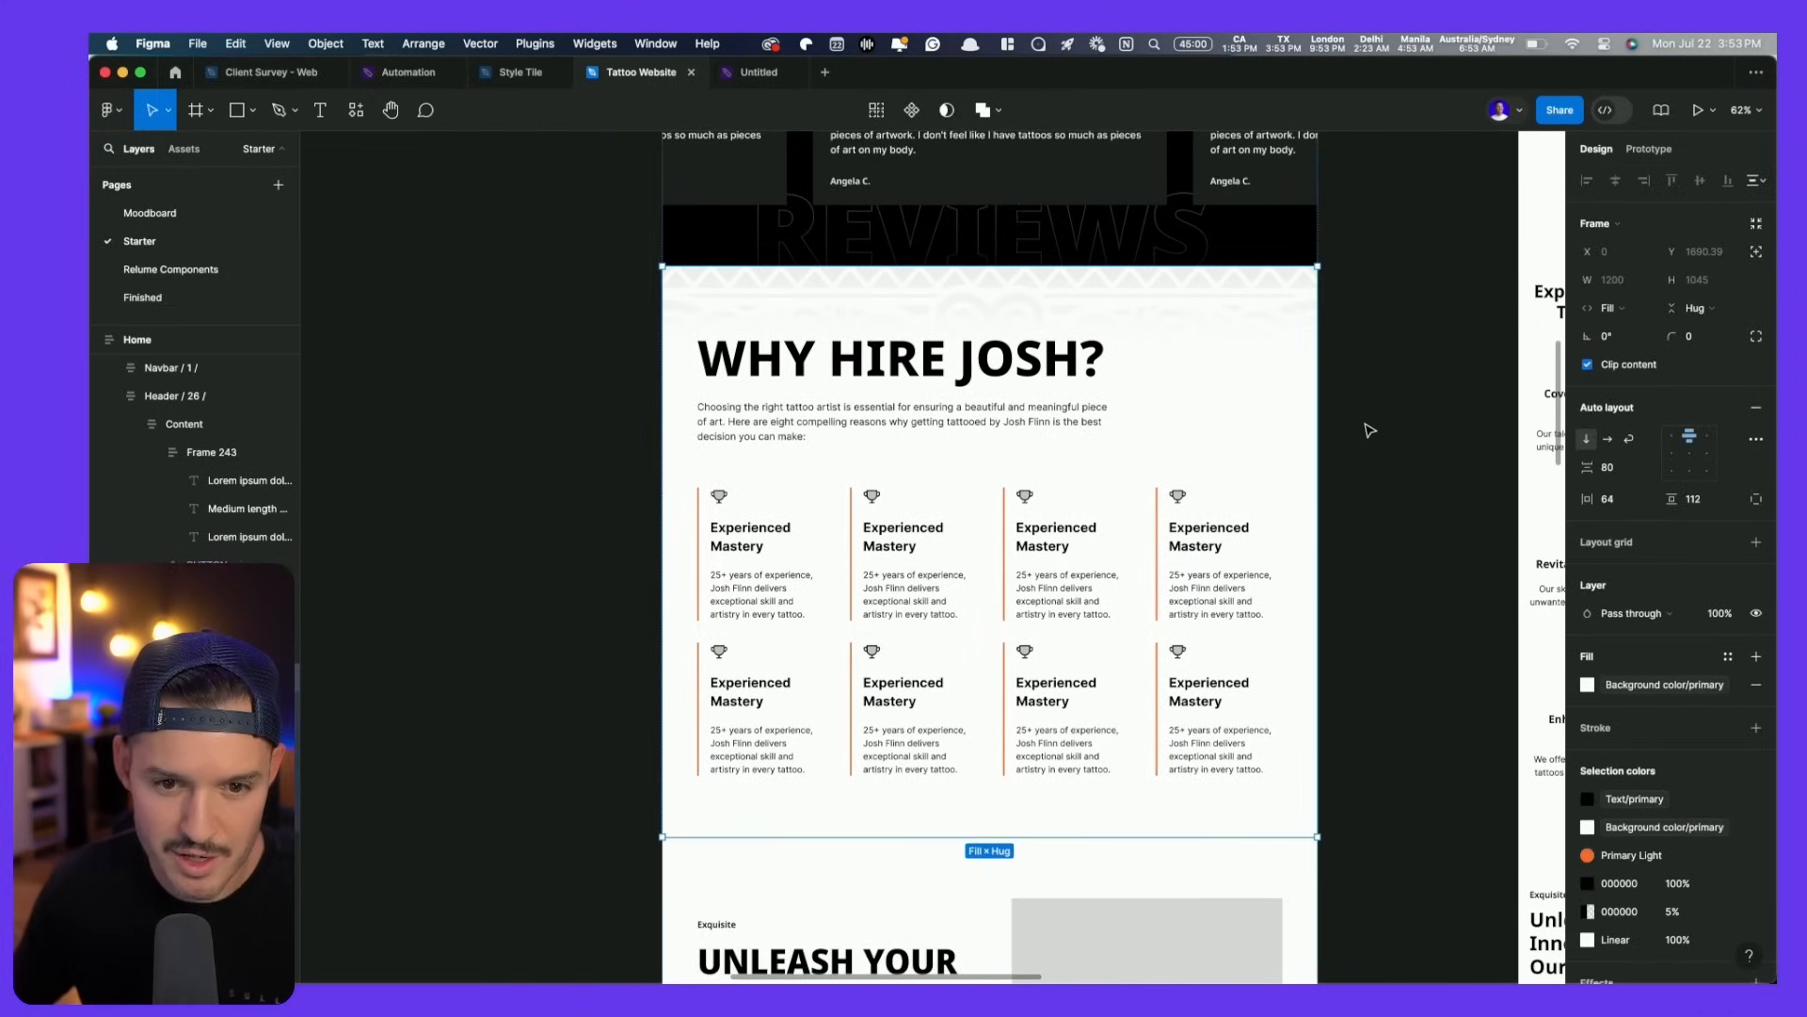
- Test narrowing the Home page frame, then restore it to 1200 wide
left_click(1370, 430)
scroll(1370, 430, "down", 5)
double_click(1267, 469)
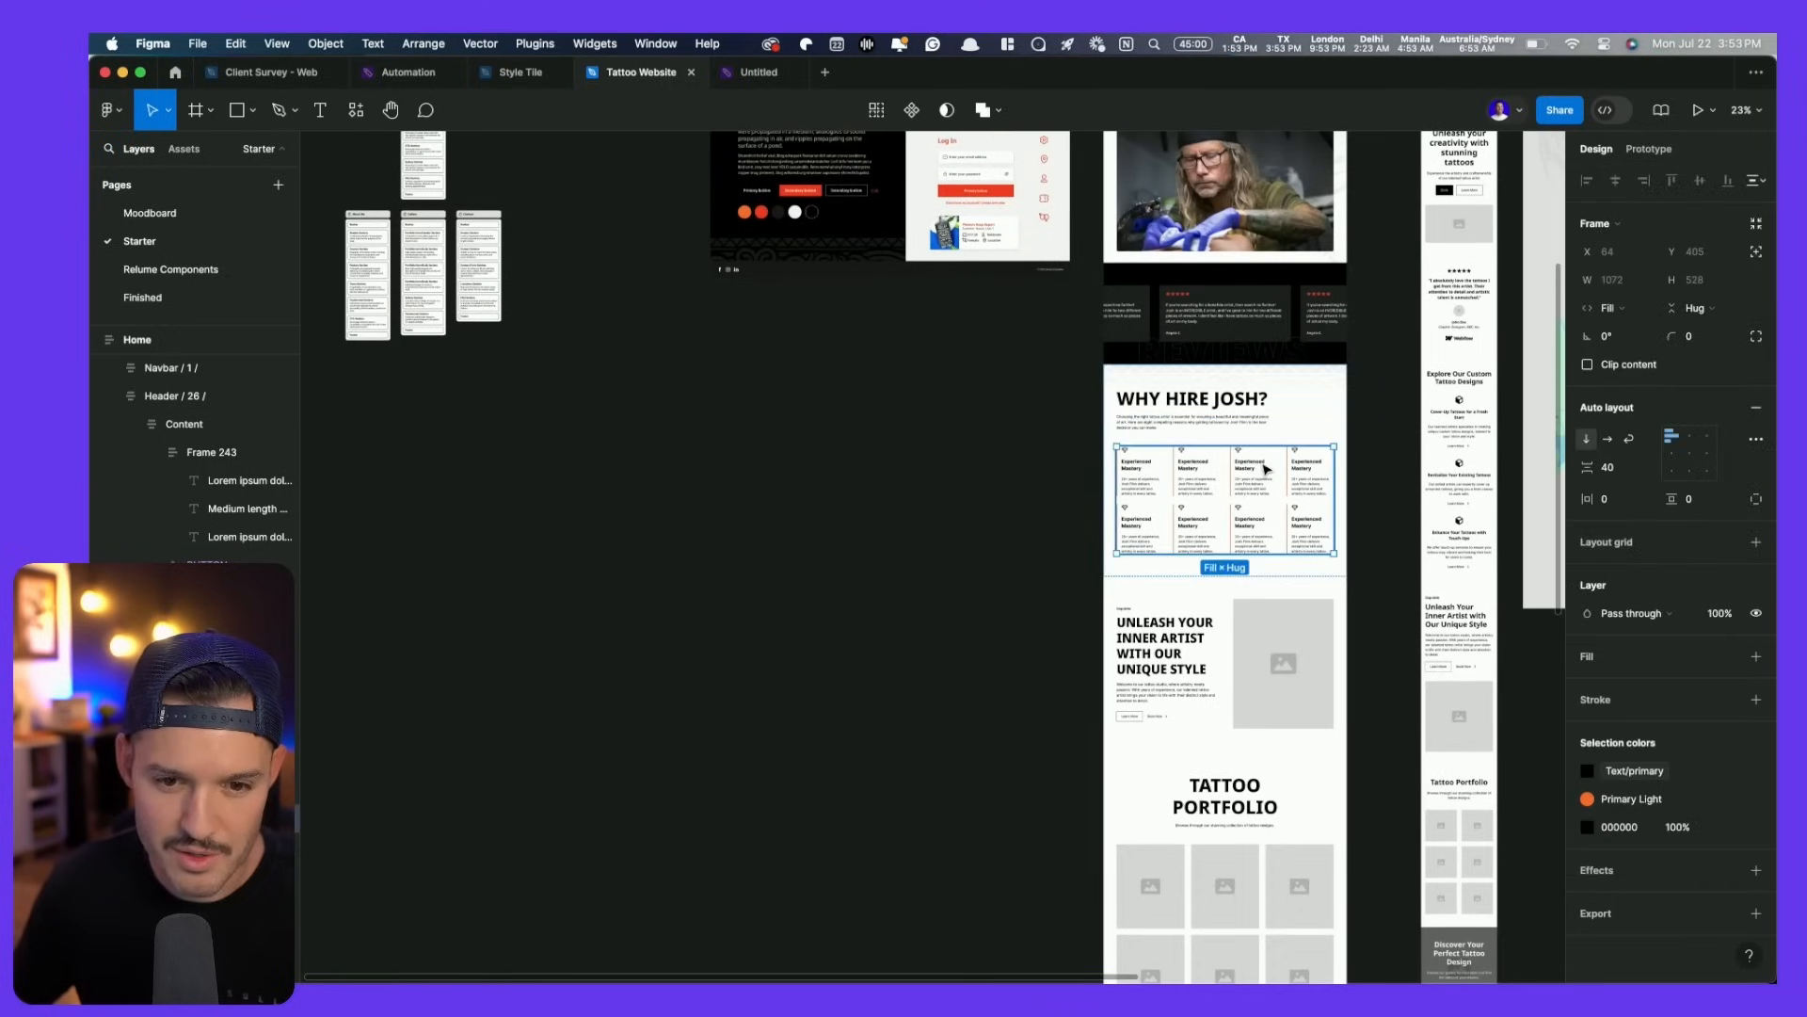
left_click(892, 427)
left_click_drag(976, 455, 764, 731)
left_click(921, 297)
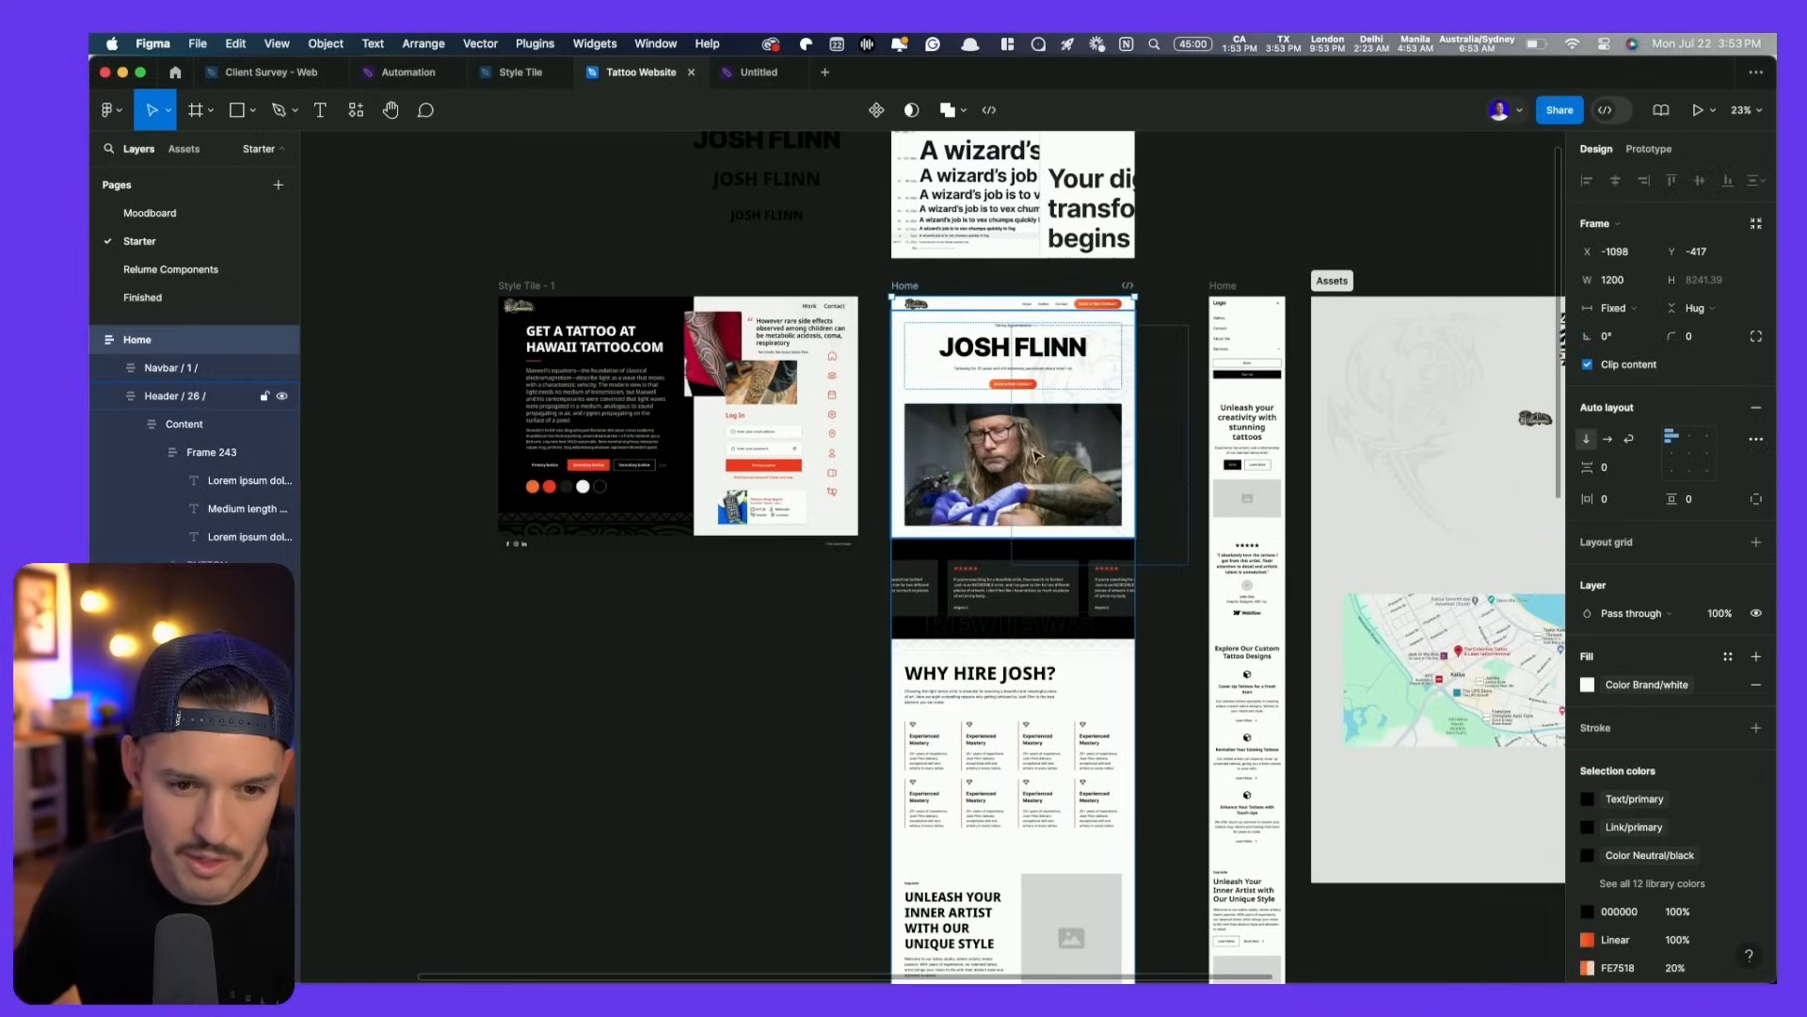
scroll(1082, 470, "down", 4)
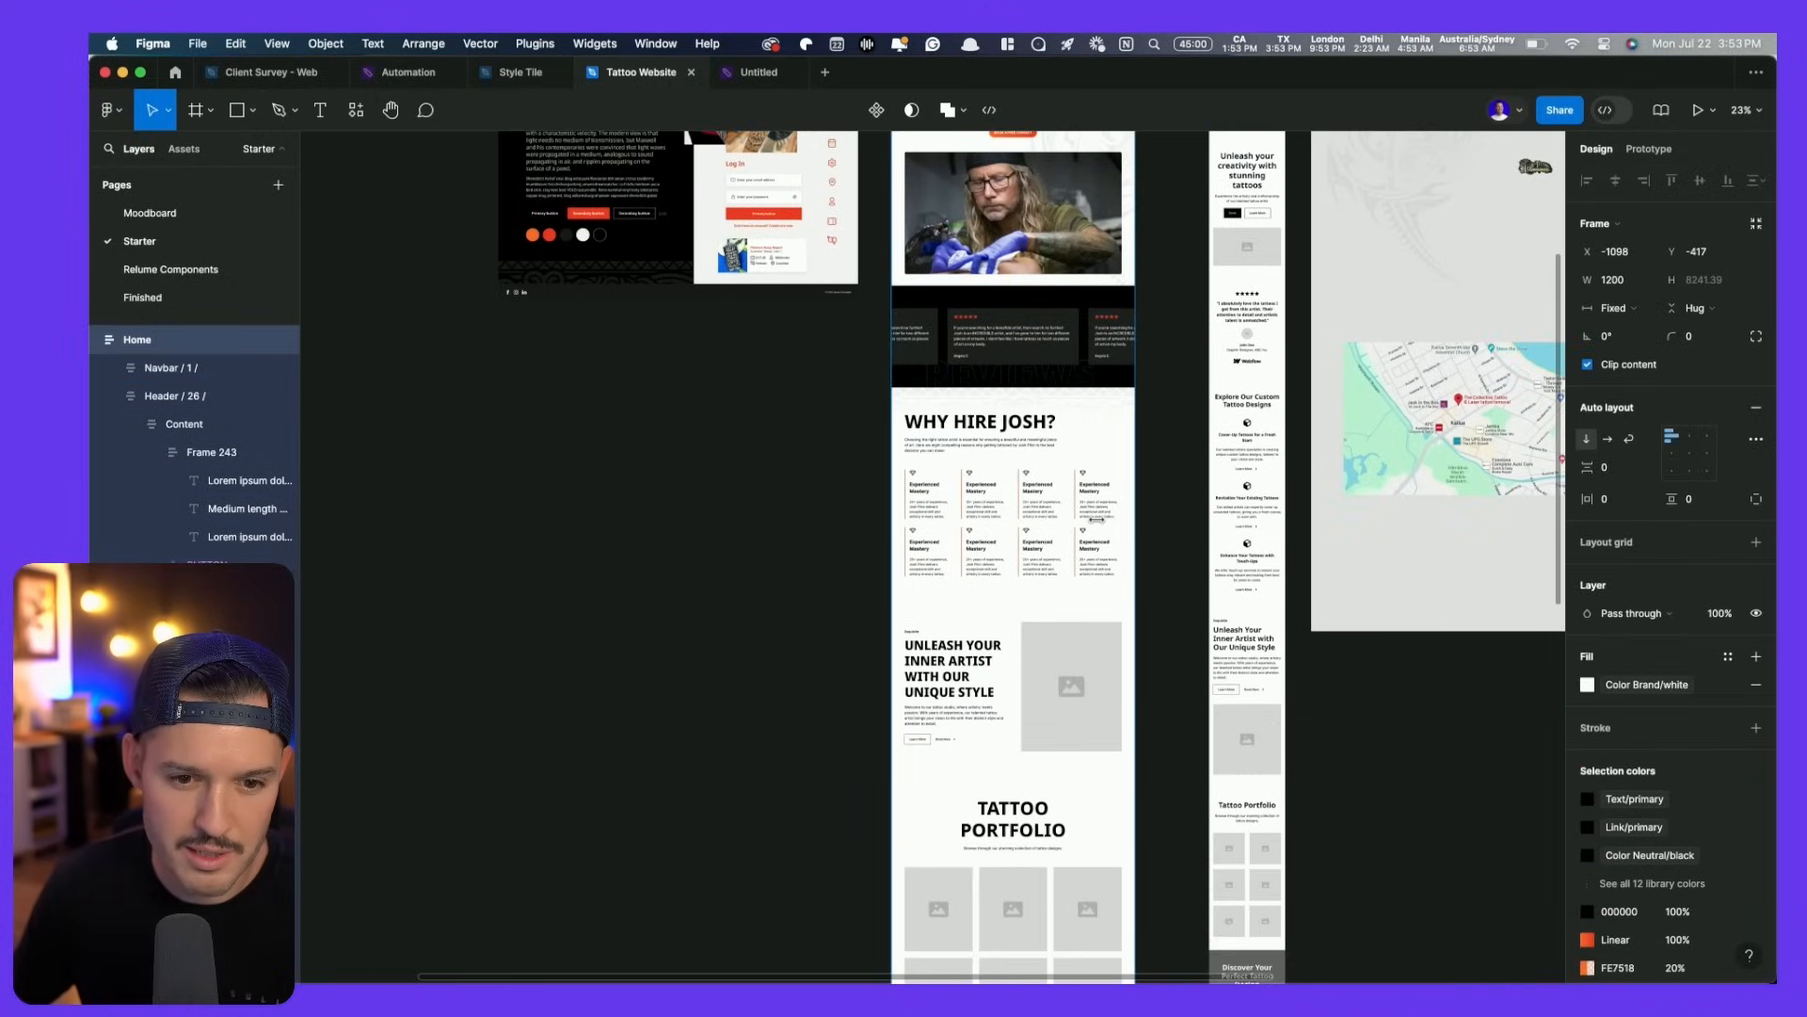
left_click_drag(1097, 519, 1097, 519)
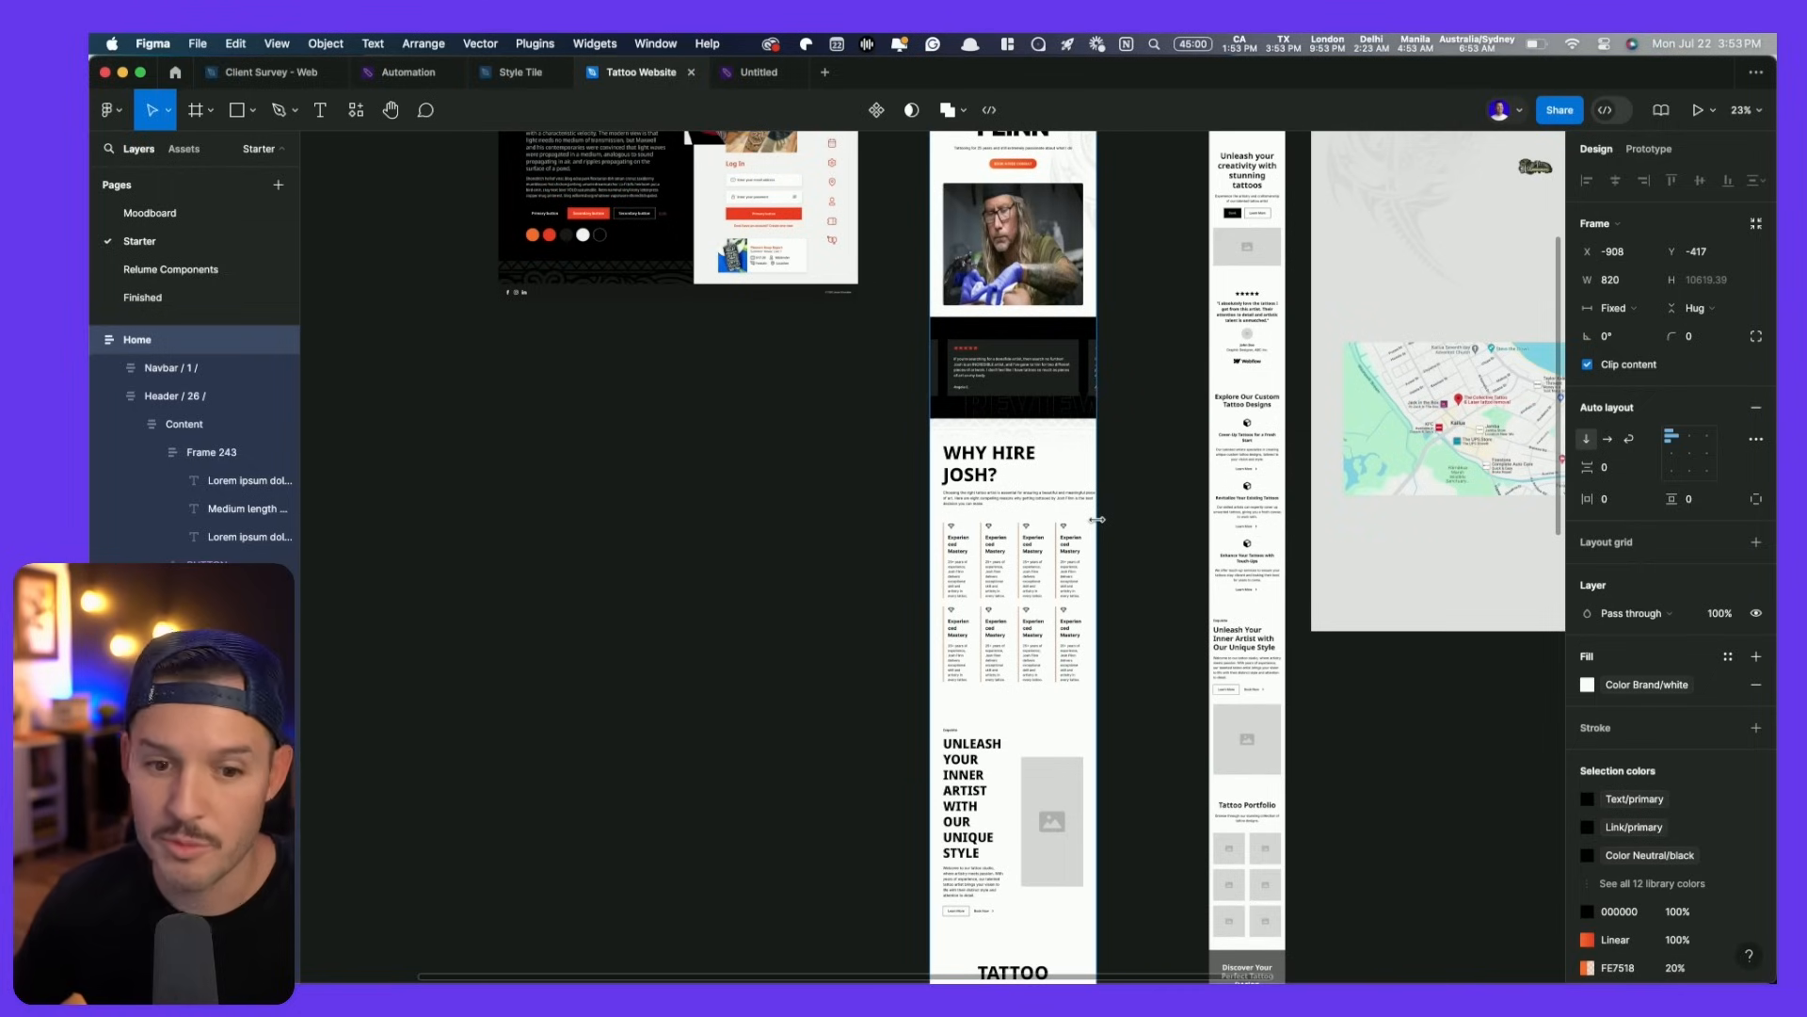
key("super+z")
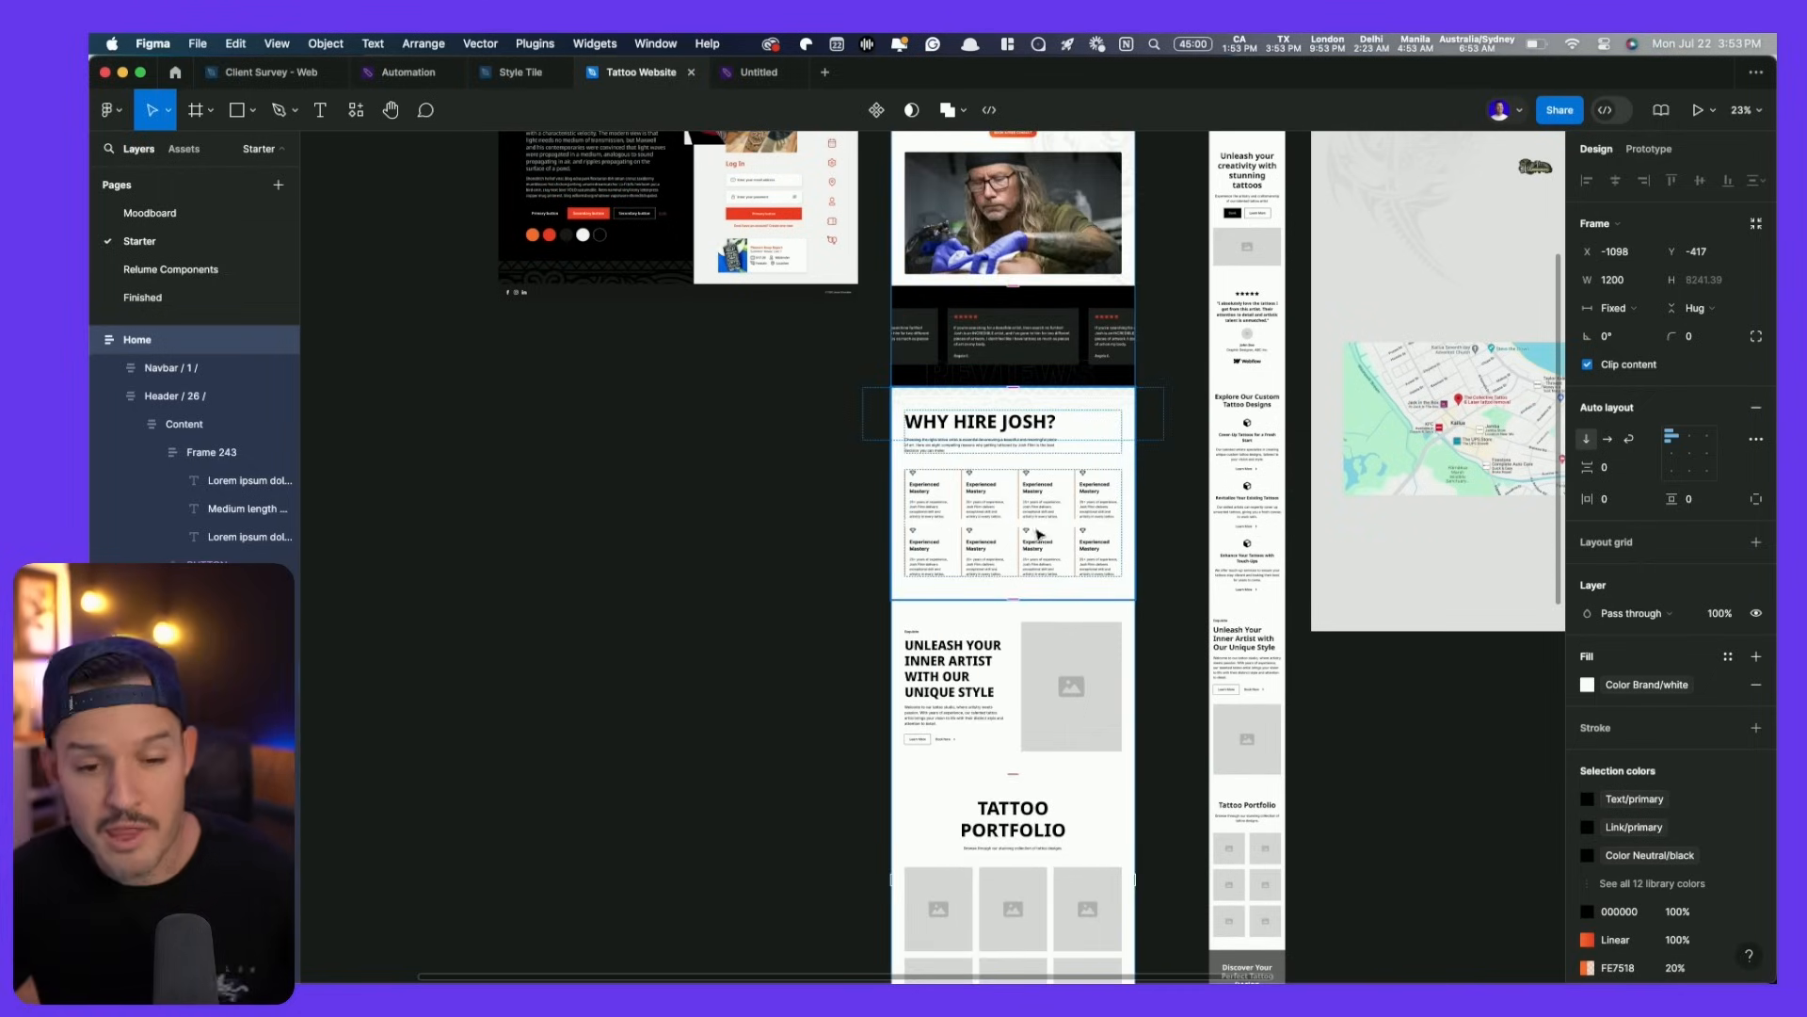
- Scroll the canvas onto the Why Hire section beside the mobile version
scroll(1062, 525, "down", 3)
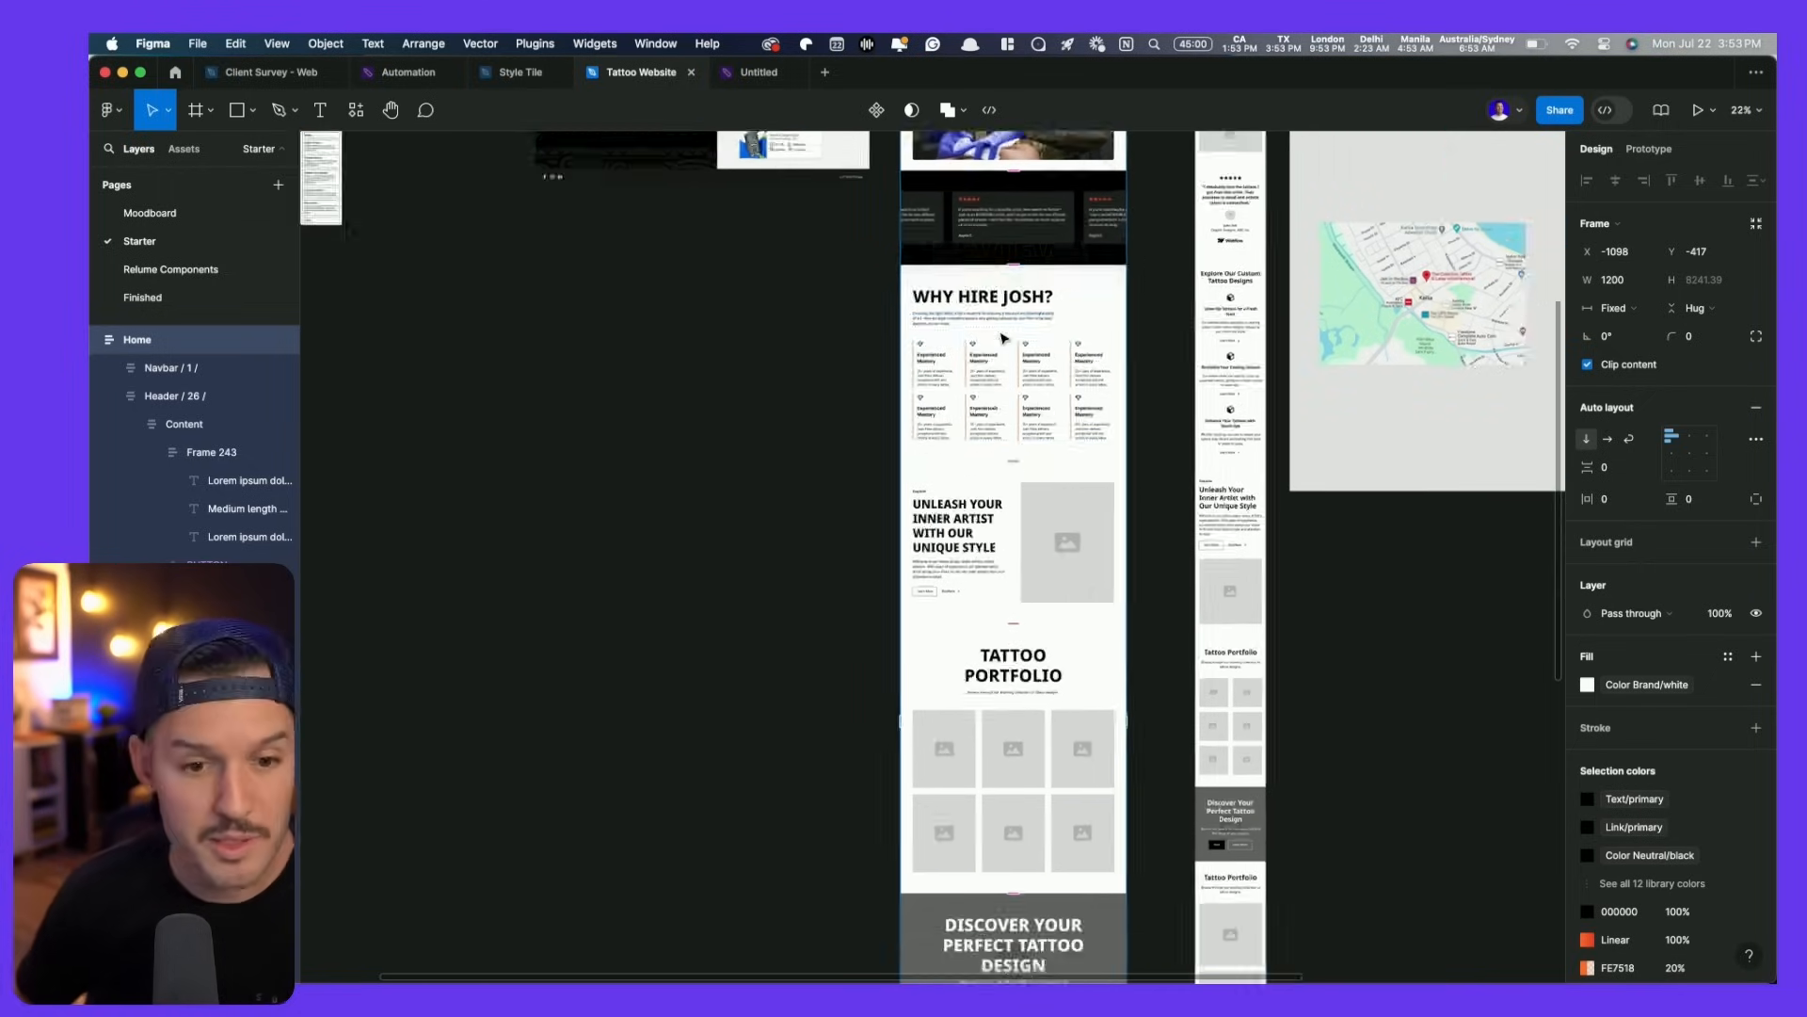
scroll(1003, 338, "up", 5)
scroll(1032, 488, "right", 5)
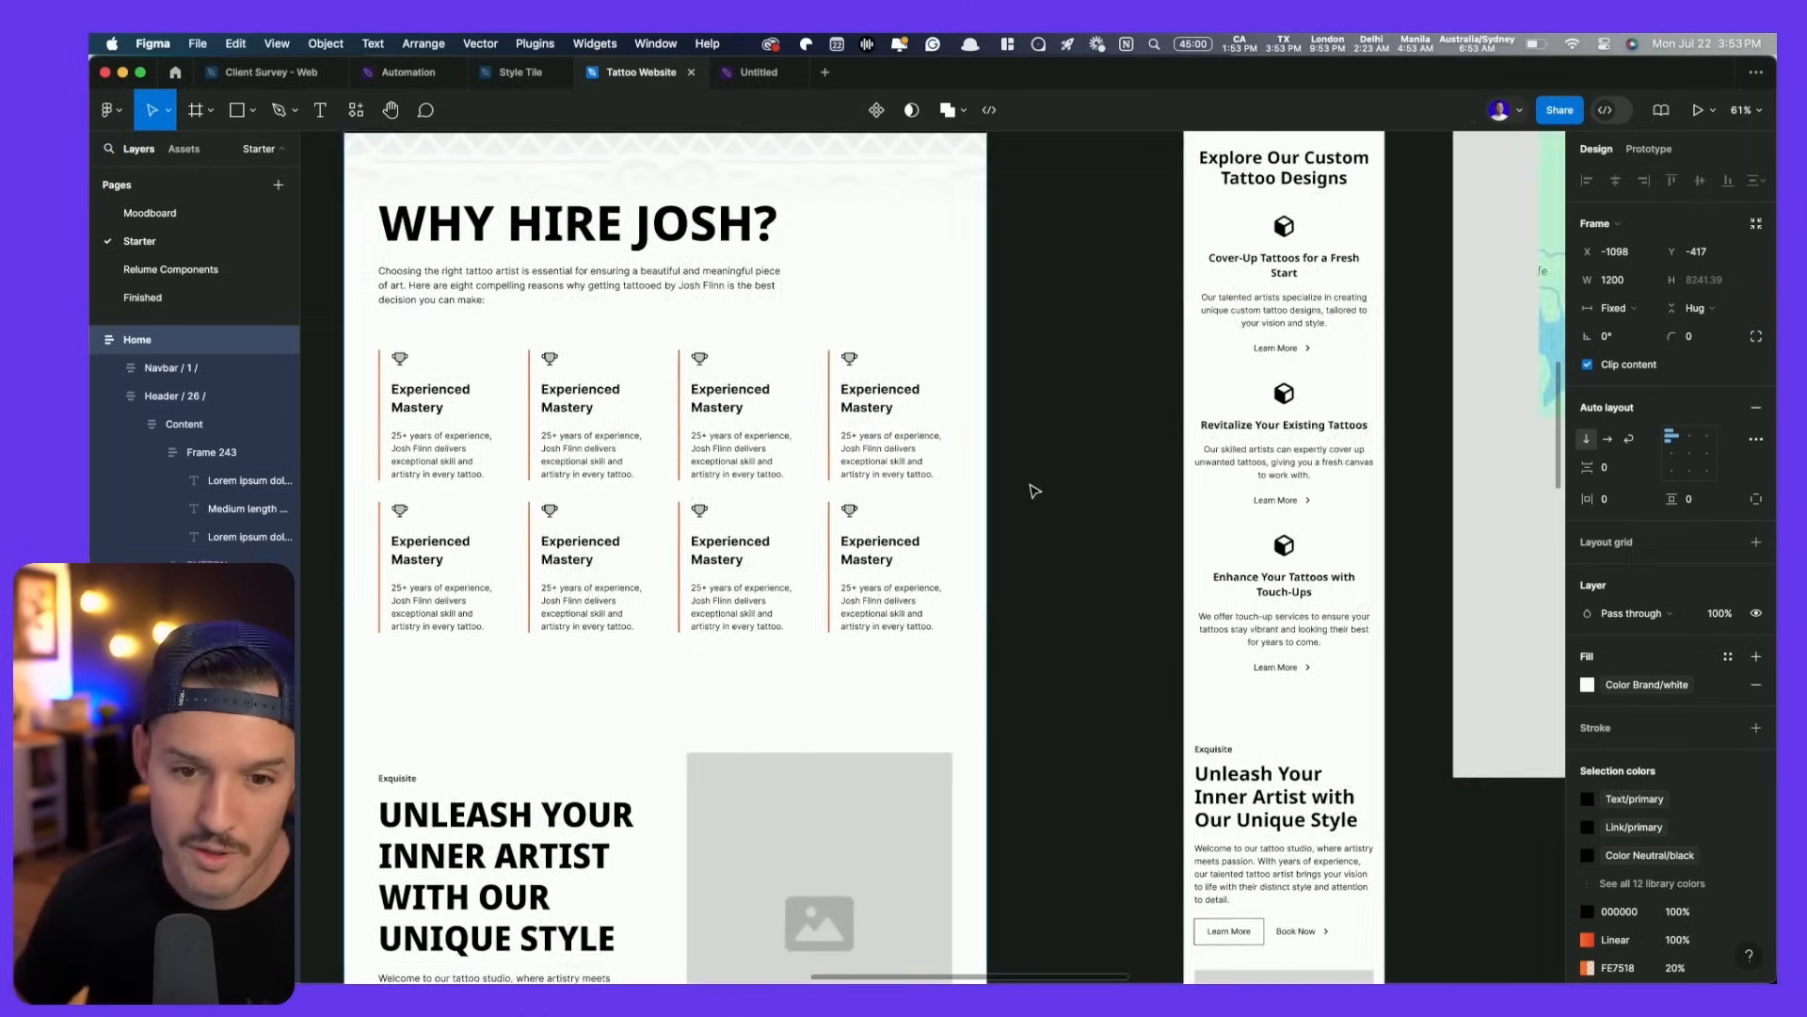
scroll(1239, 448, "left", 3)
scroll(1128, 477, "down", 2)
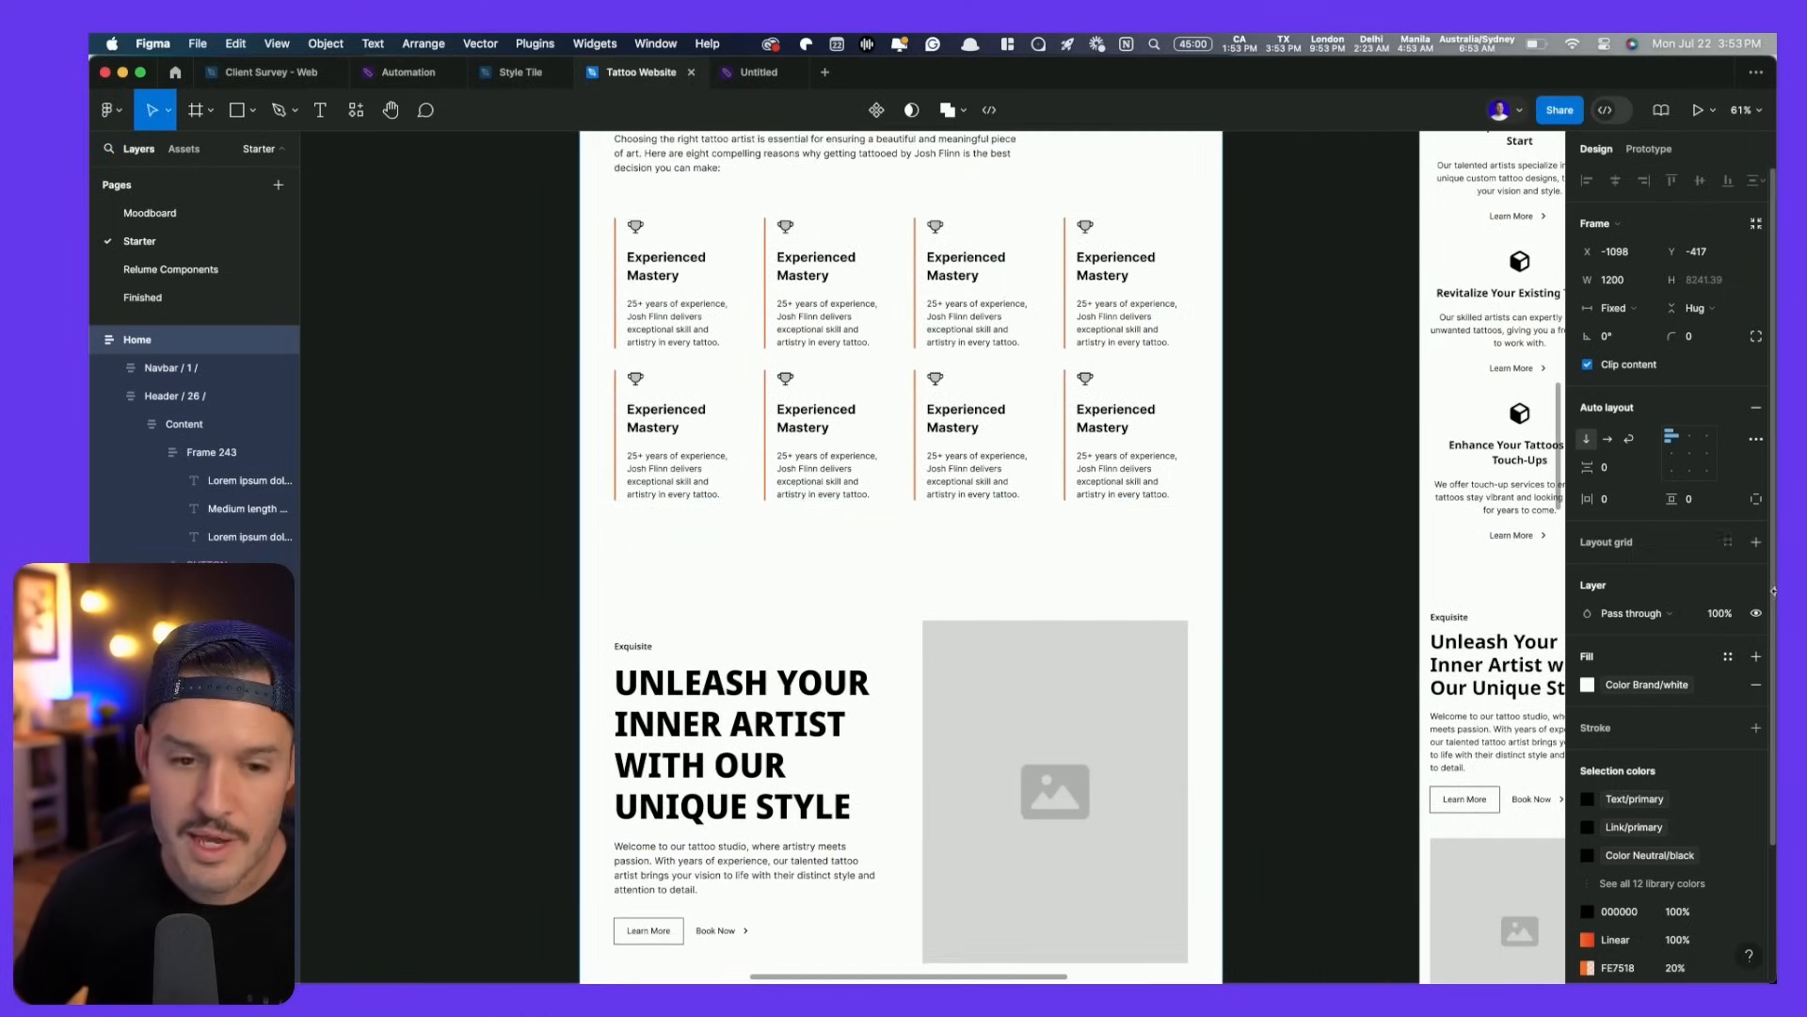
scroll(1219, 281, "right", 5)
scroll(1151, 400, "up", 8)
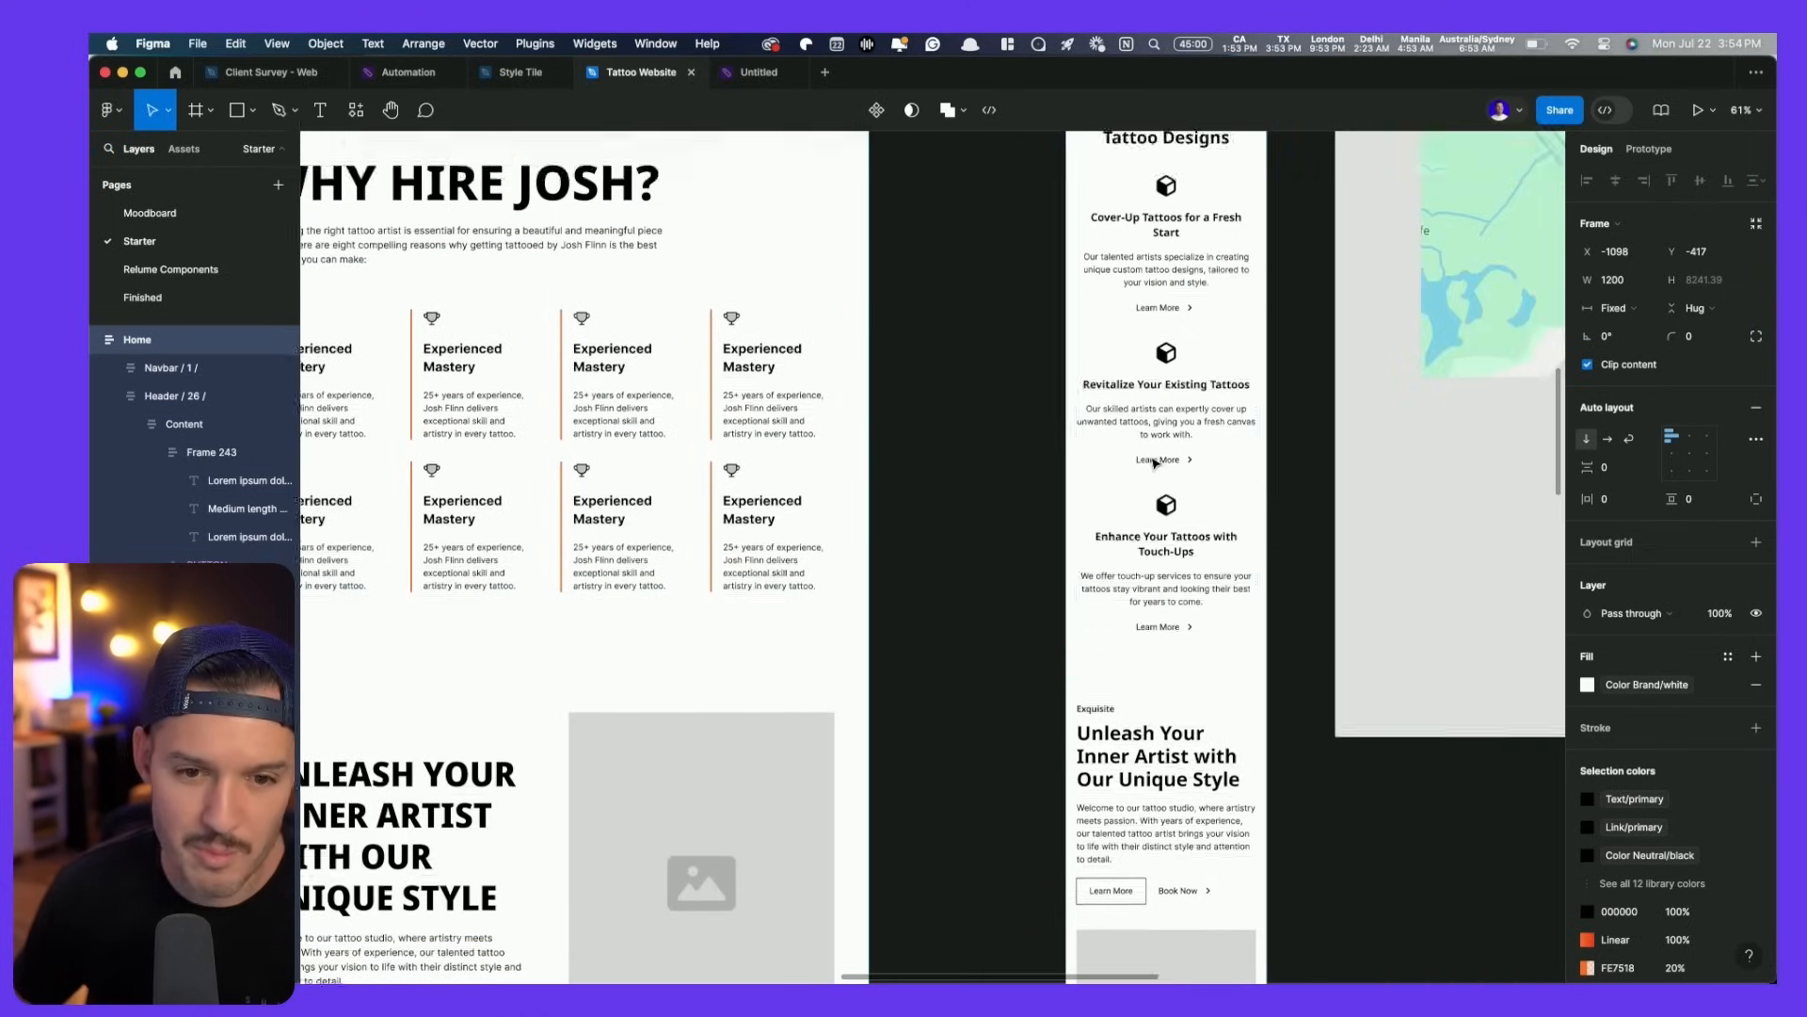
scroll(1153, 433, "down", 8)
scroll(1156, 463, "left", 2)
scroll(1156, 463, "left", 3)
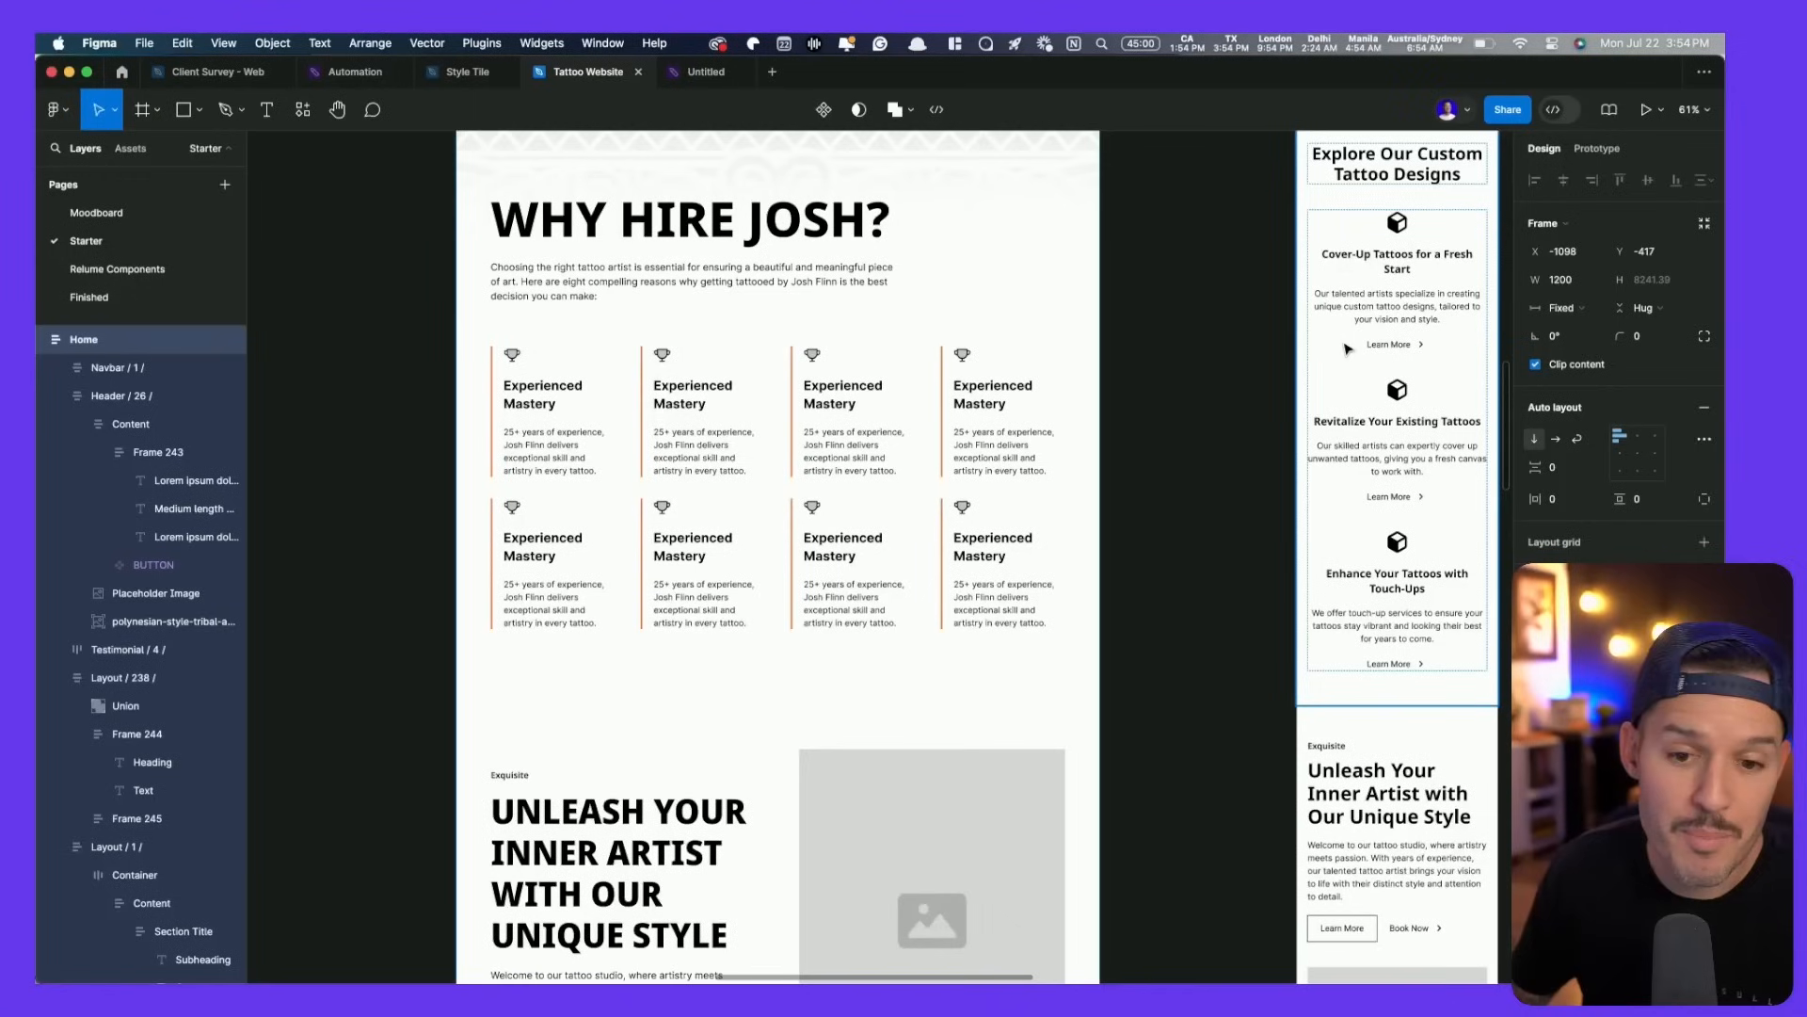
scroll(1168, 511, "down", 5)
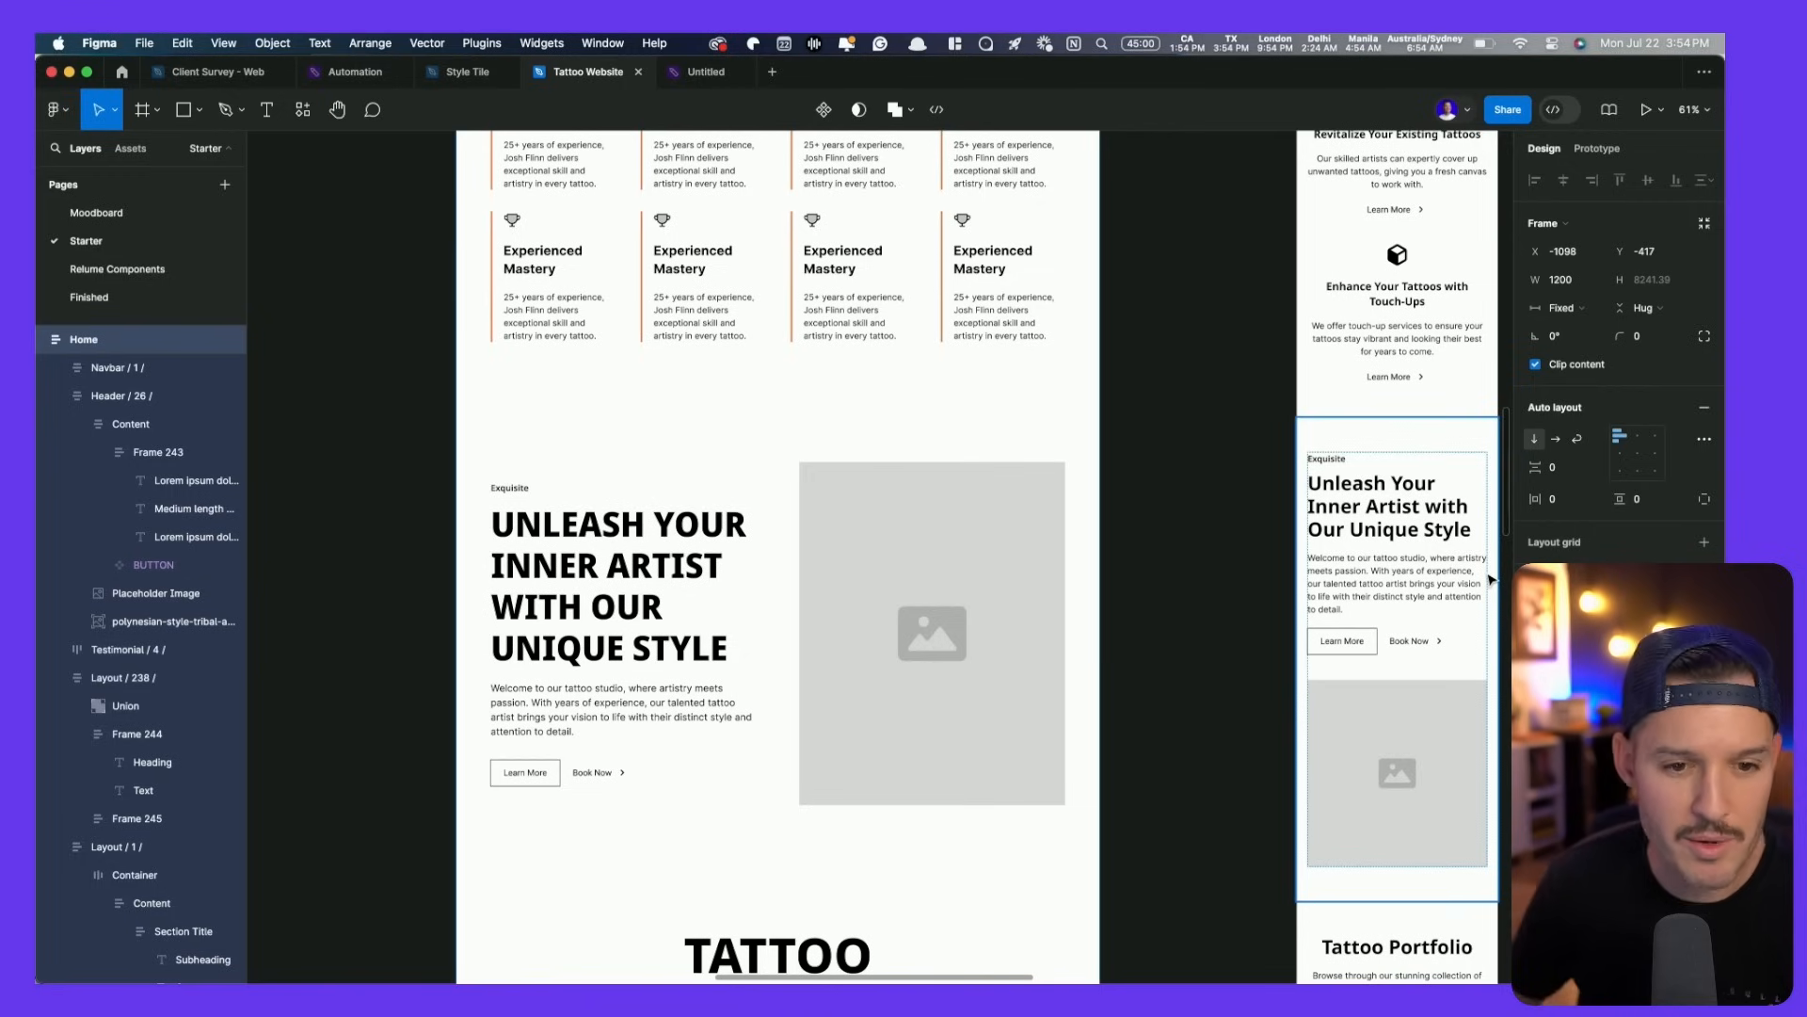
scroll(1111, 600, "up", 15)
scroll(1110, 600, "down", 15)
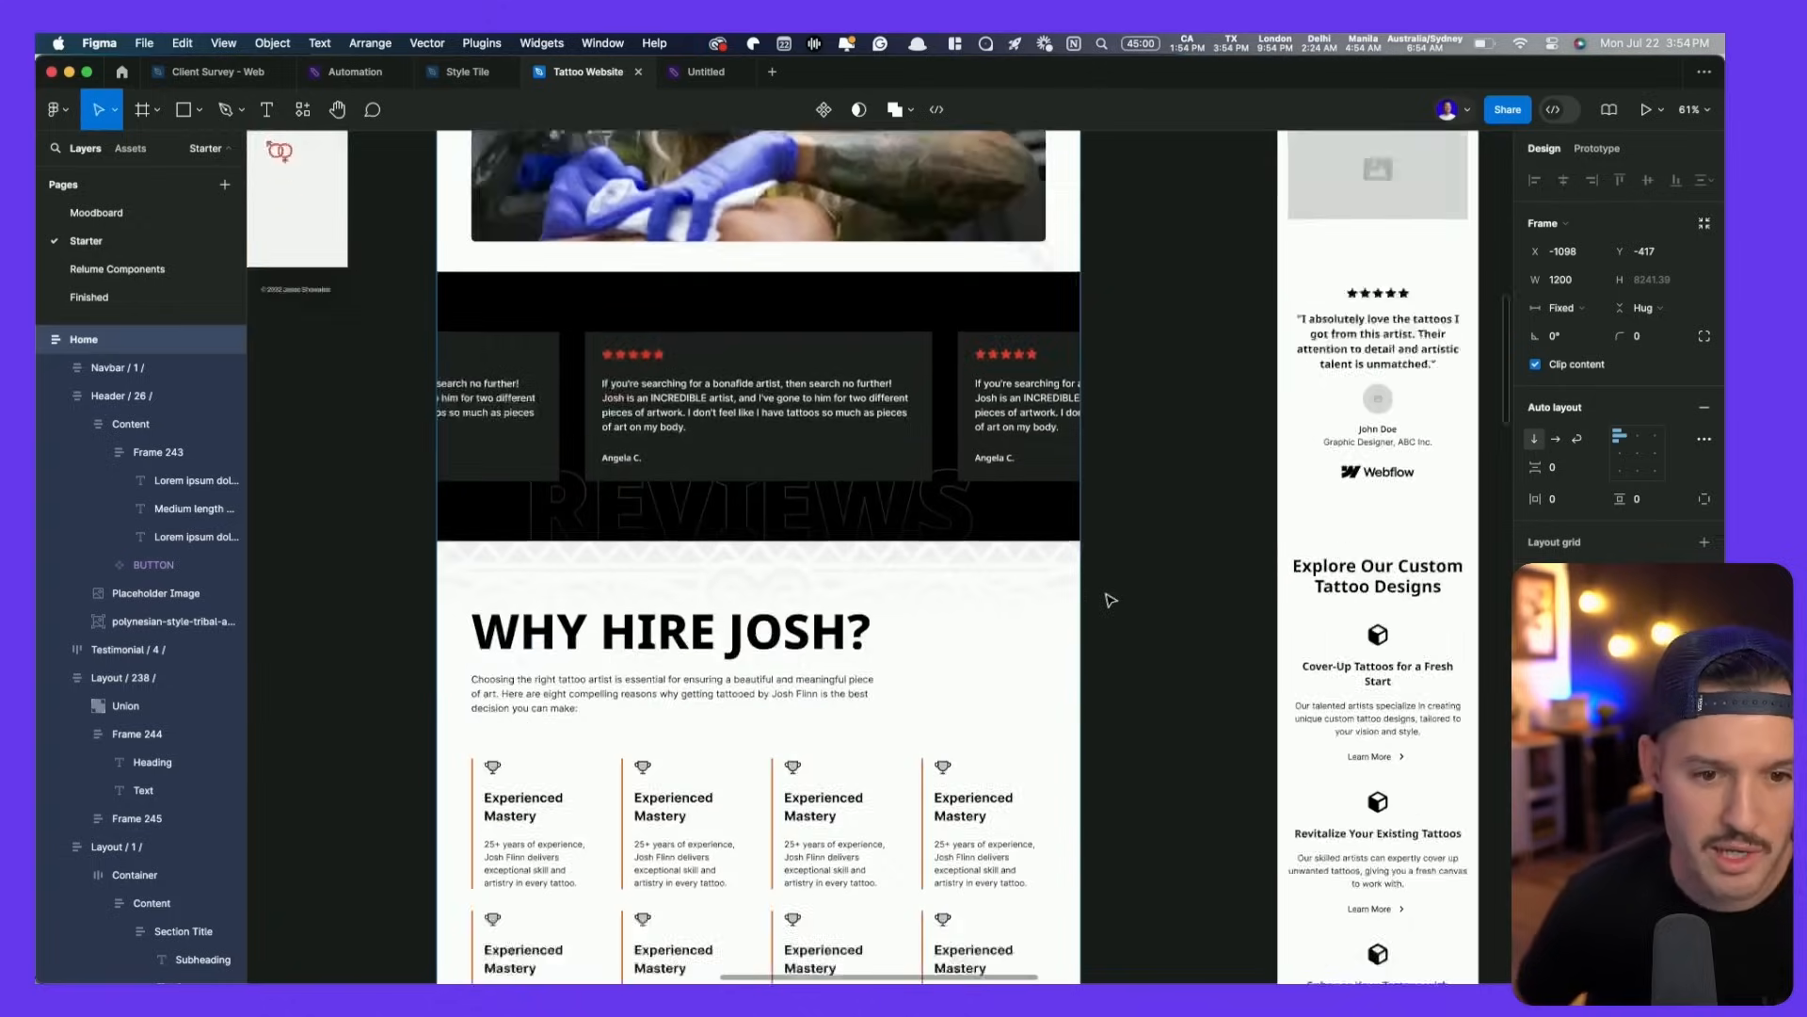
- Fill the Unleash Your Inner Artist section with Primary CTA and make its text and Learn More button white
left_click(877, 560)
scroll(876, 560, "down", 3)
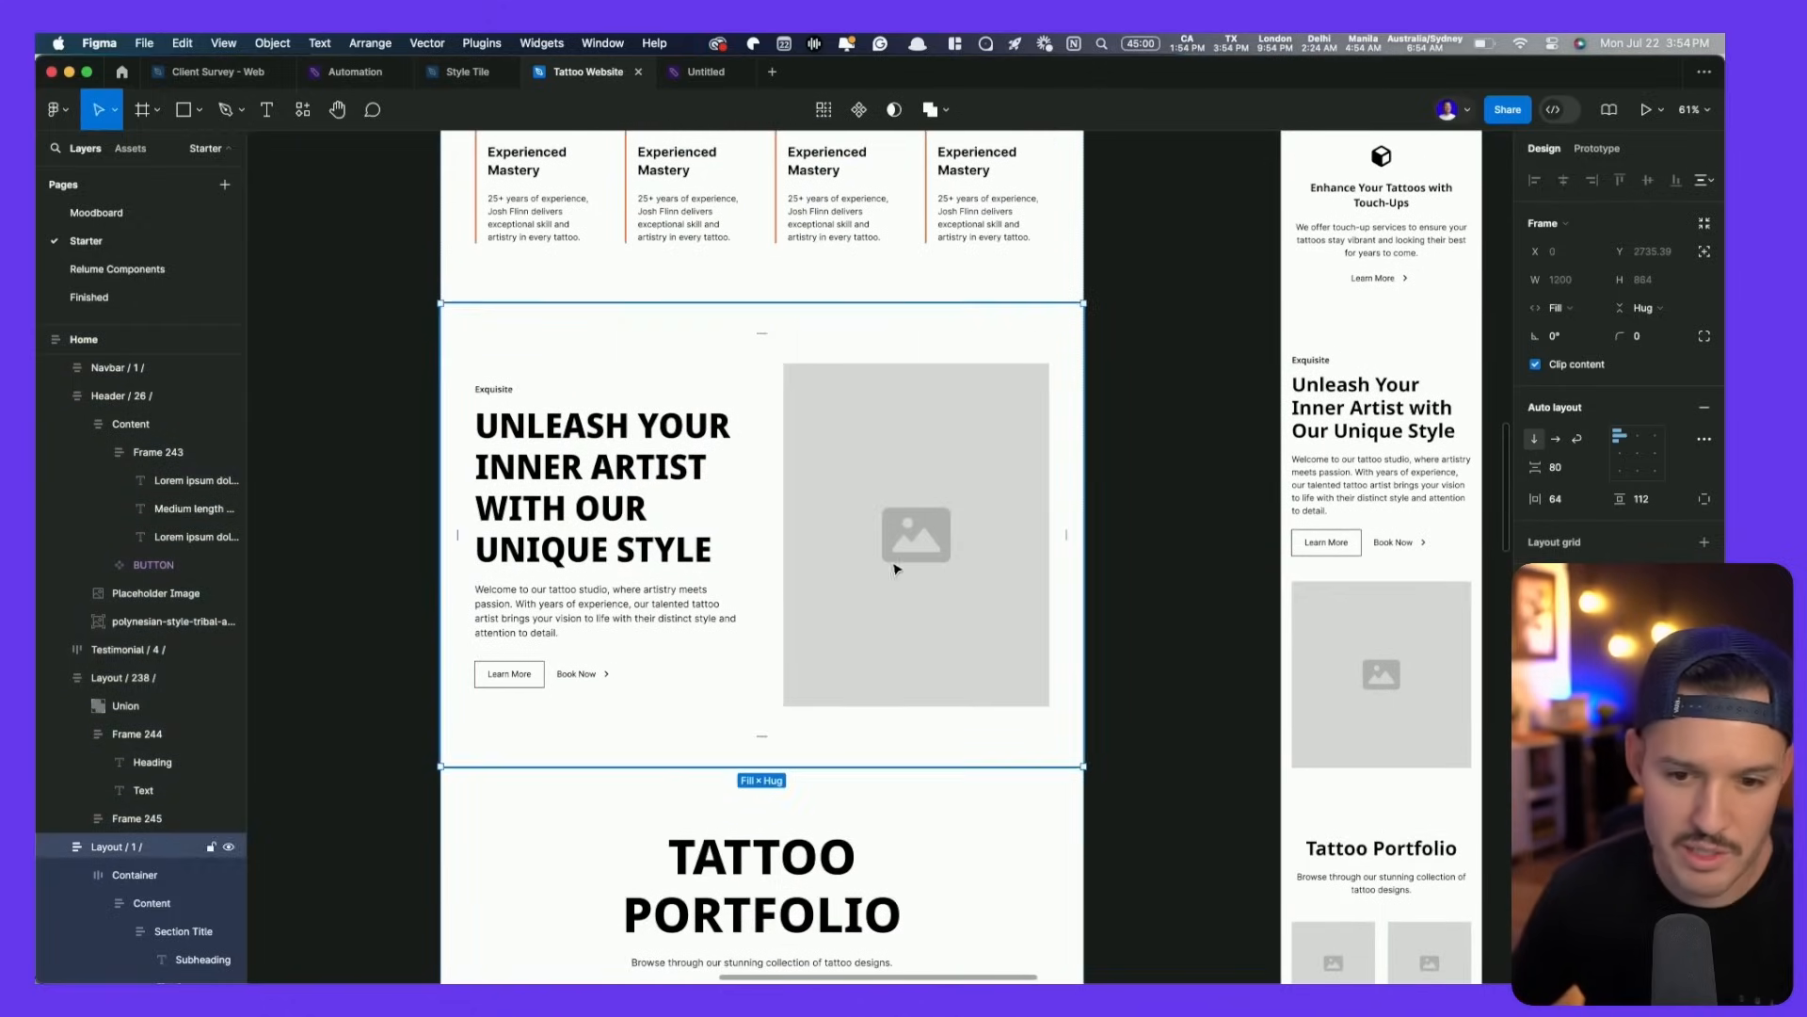
left_click(1704, 603)
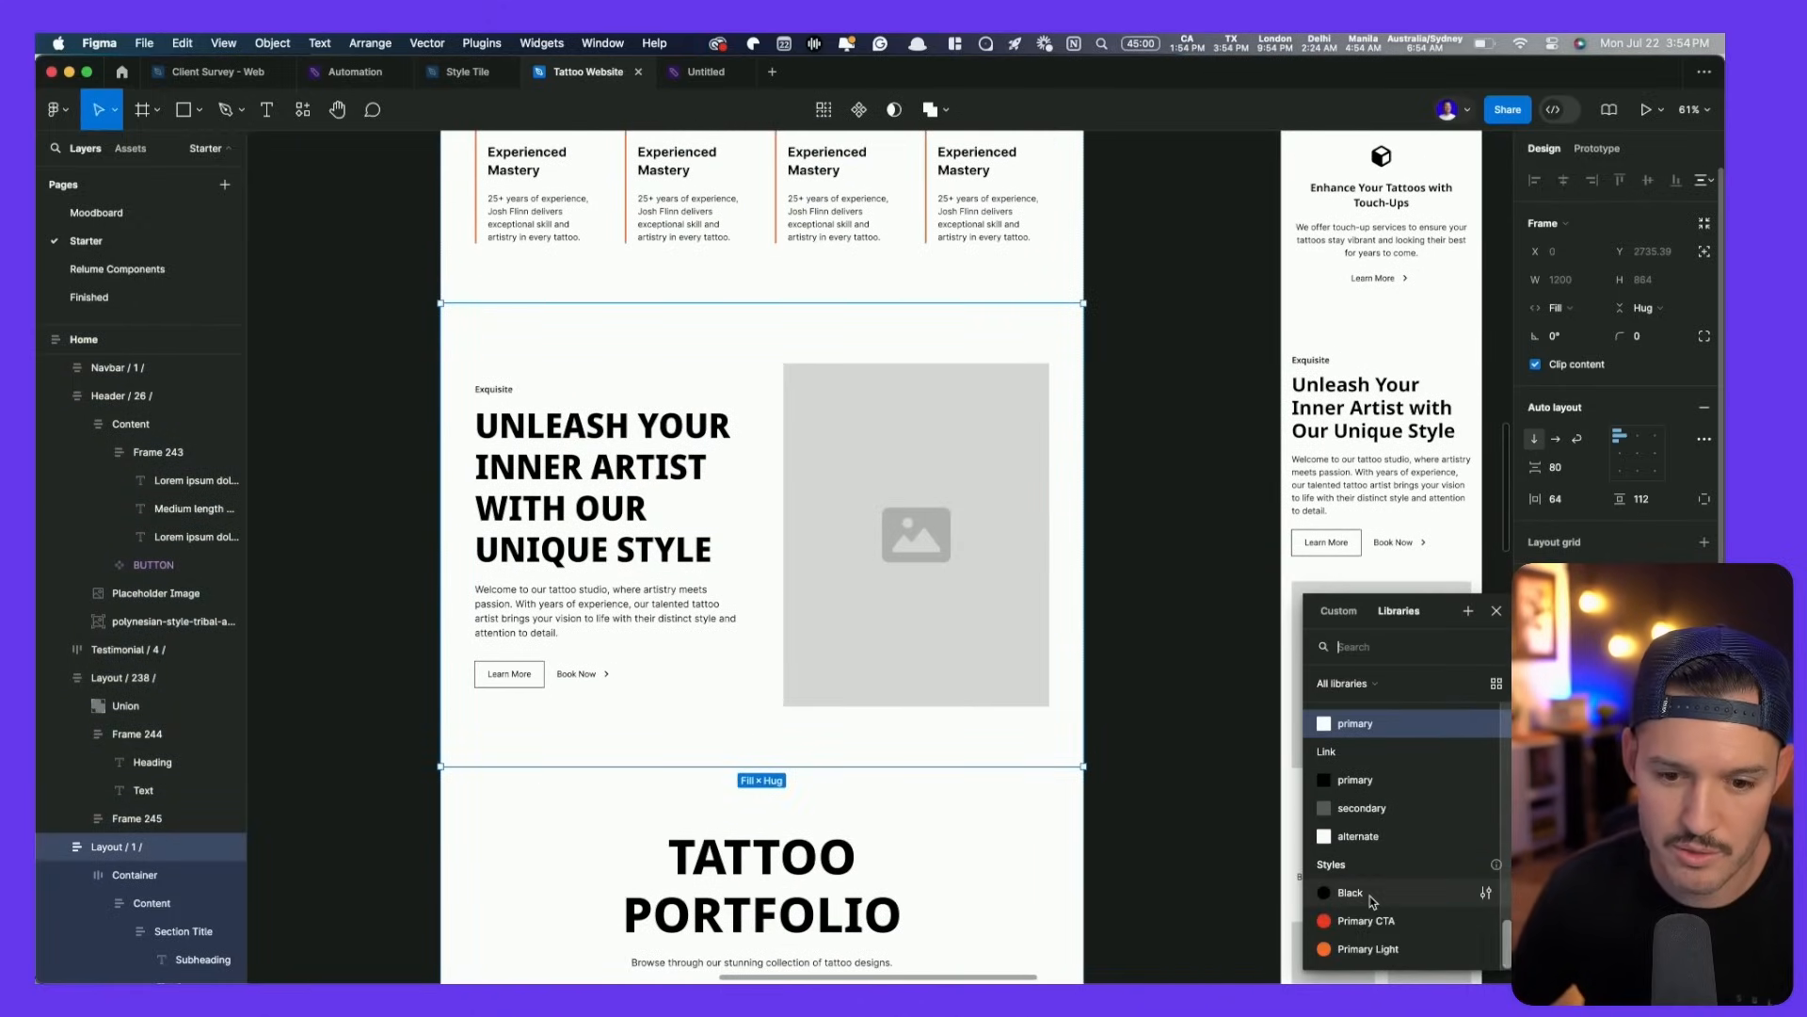
left_click(1366, 921)
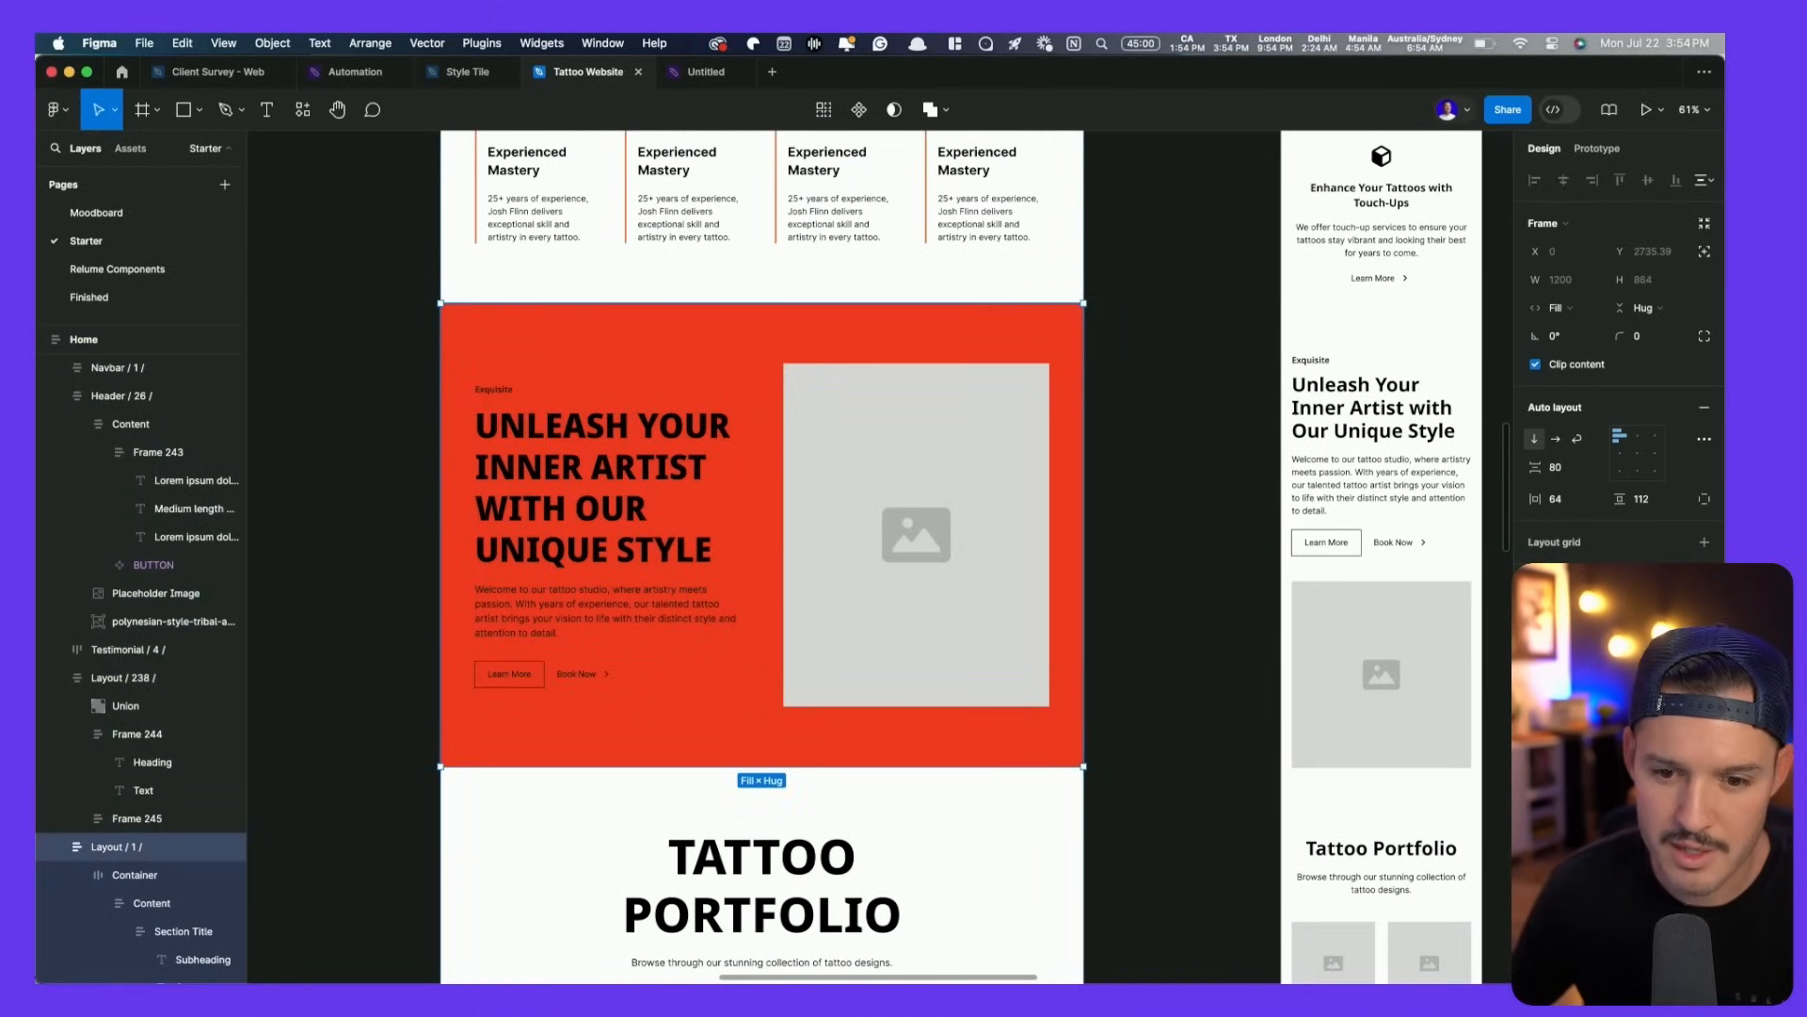
left_click(1704, 603)
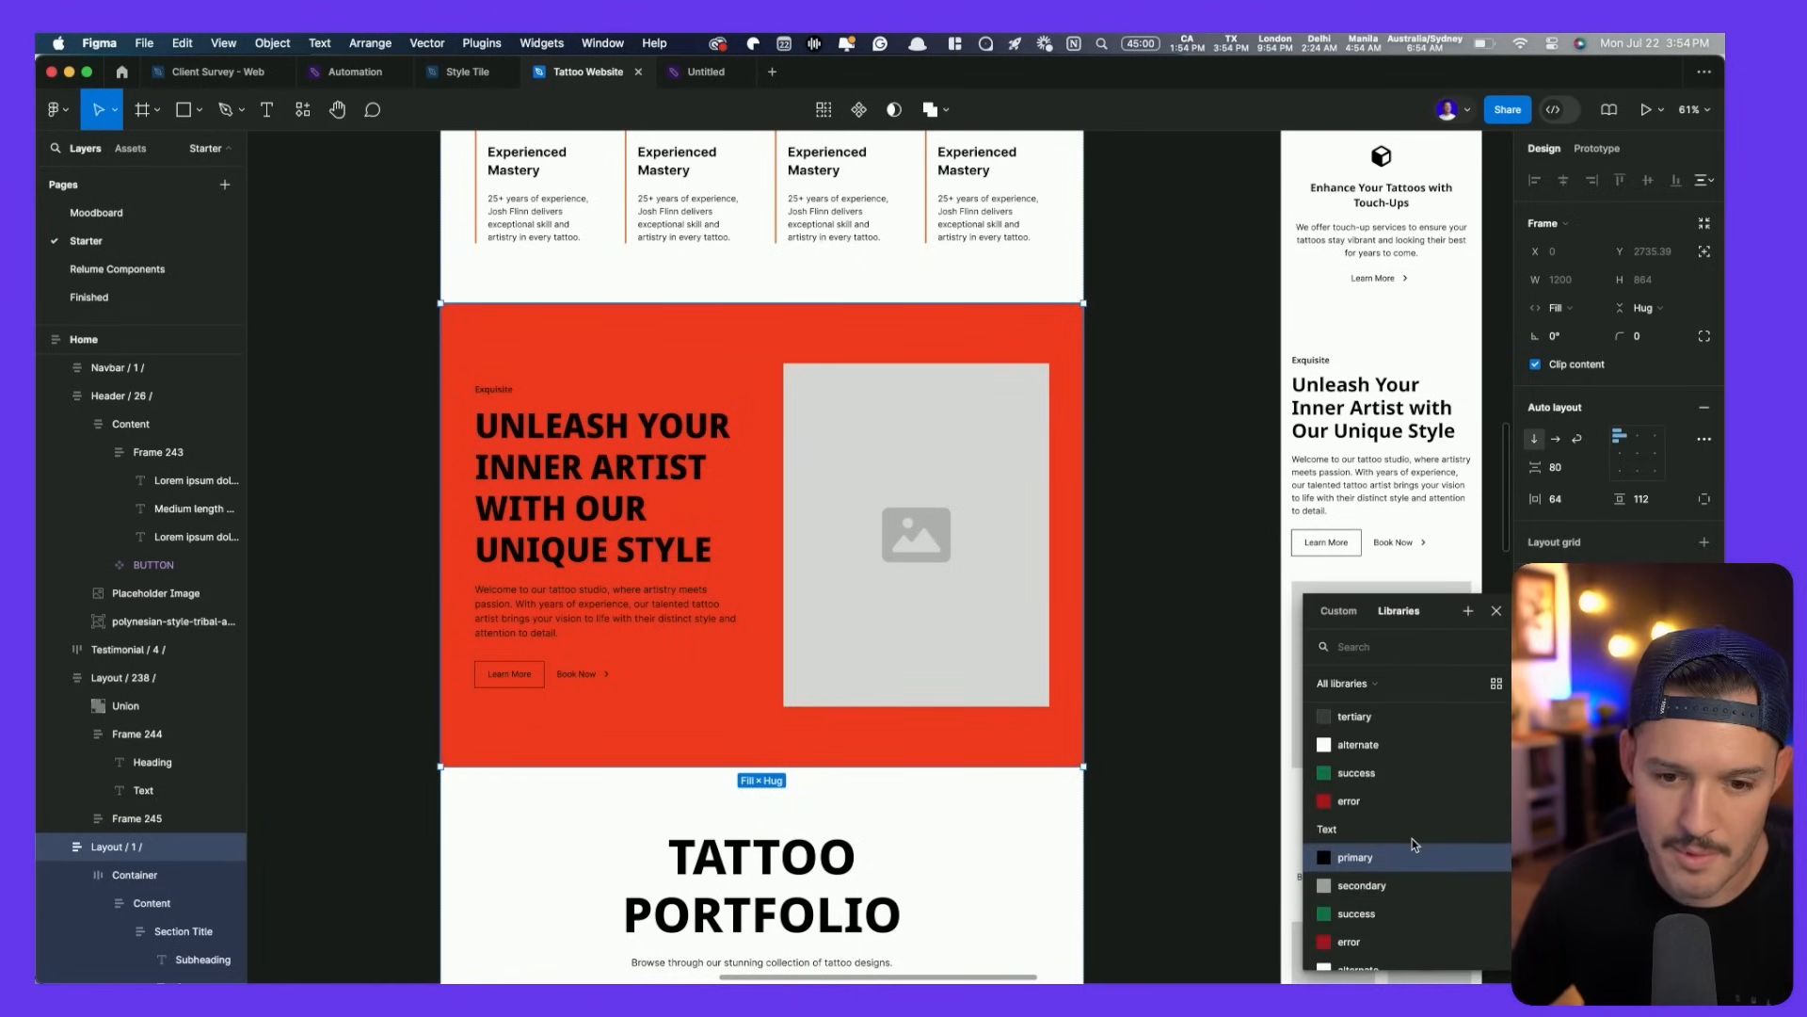
left_click(1384, 837)
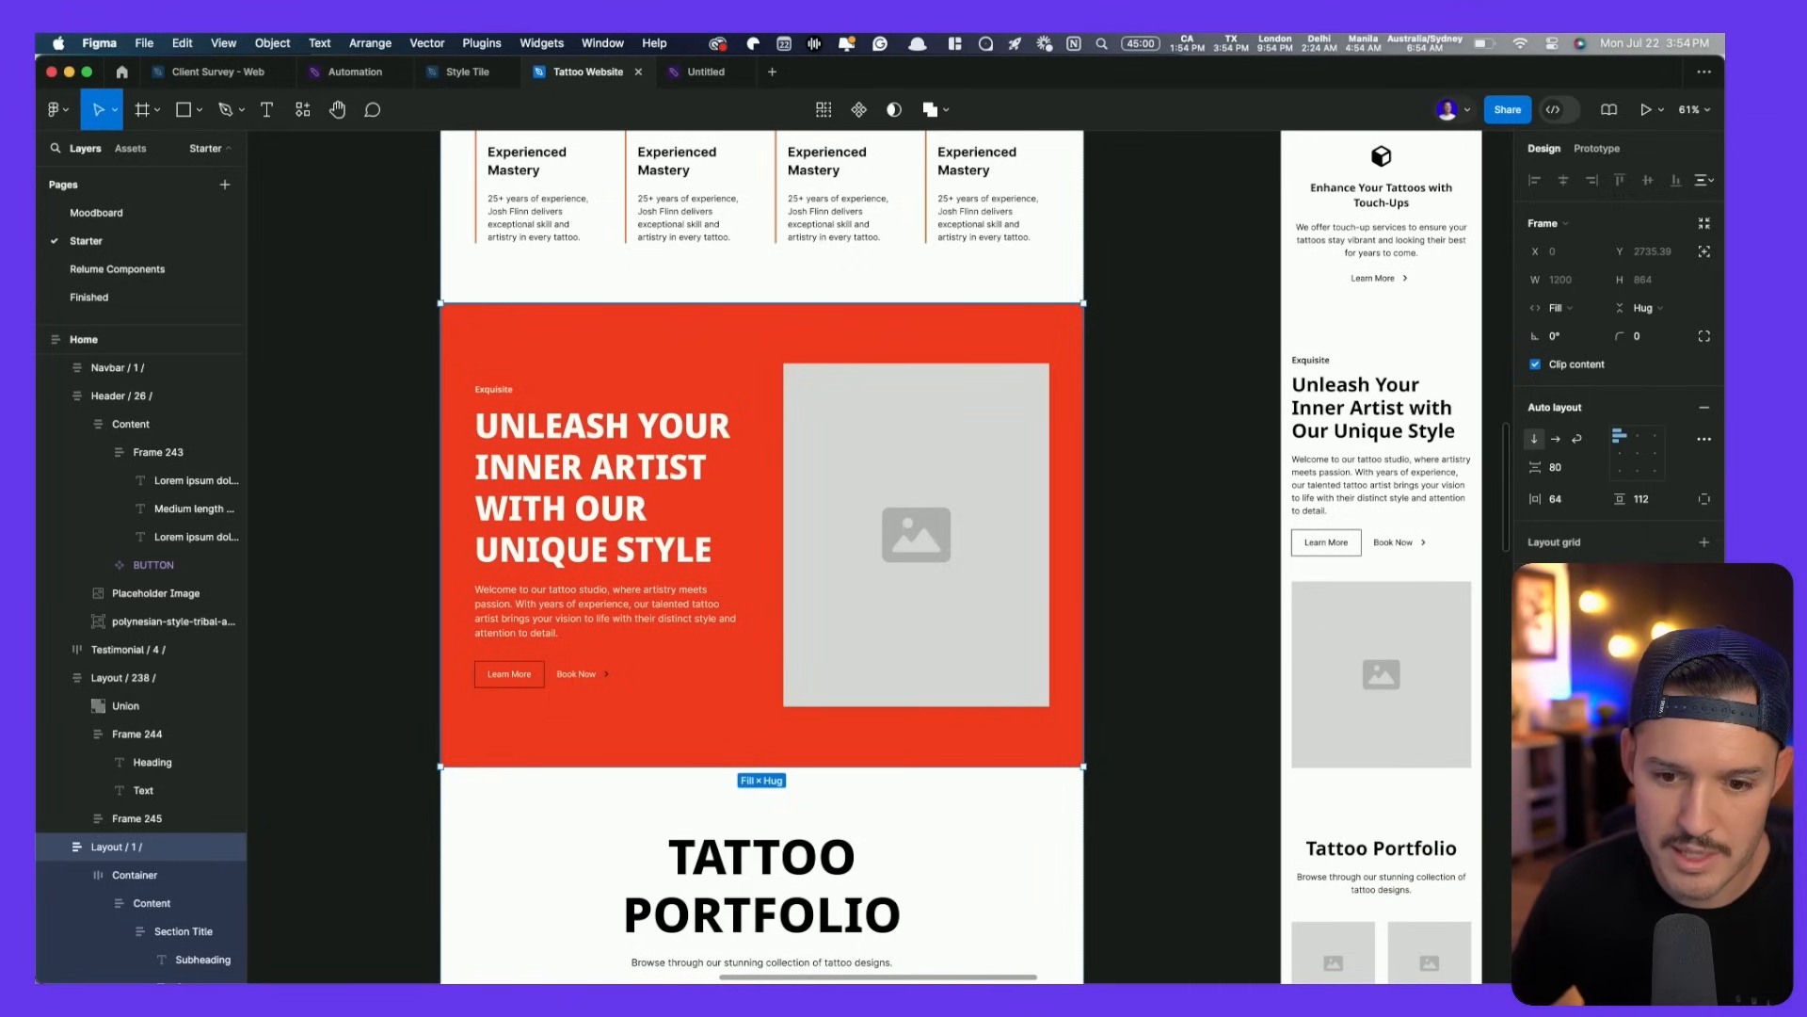
left_click(1359, 837)
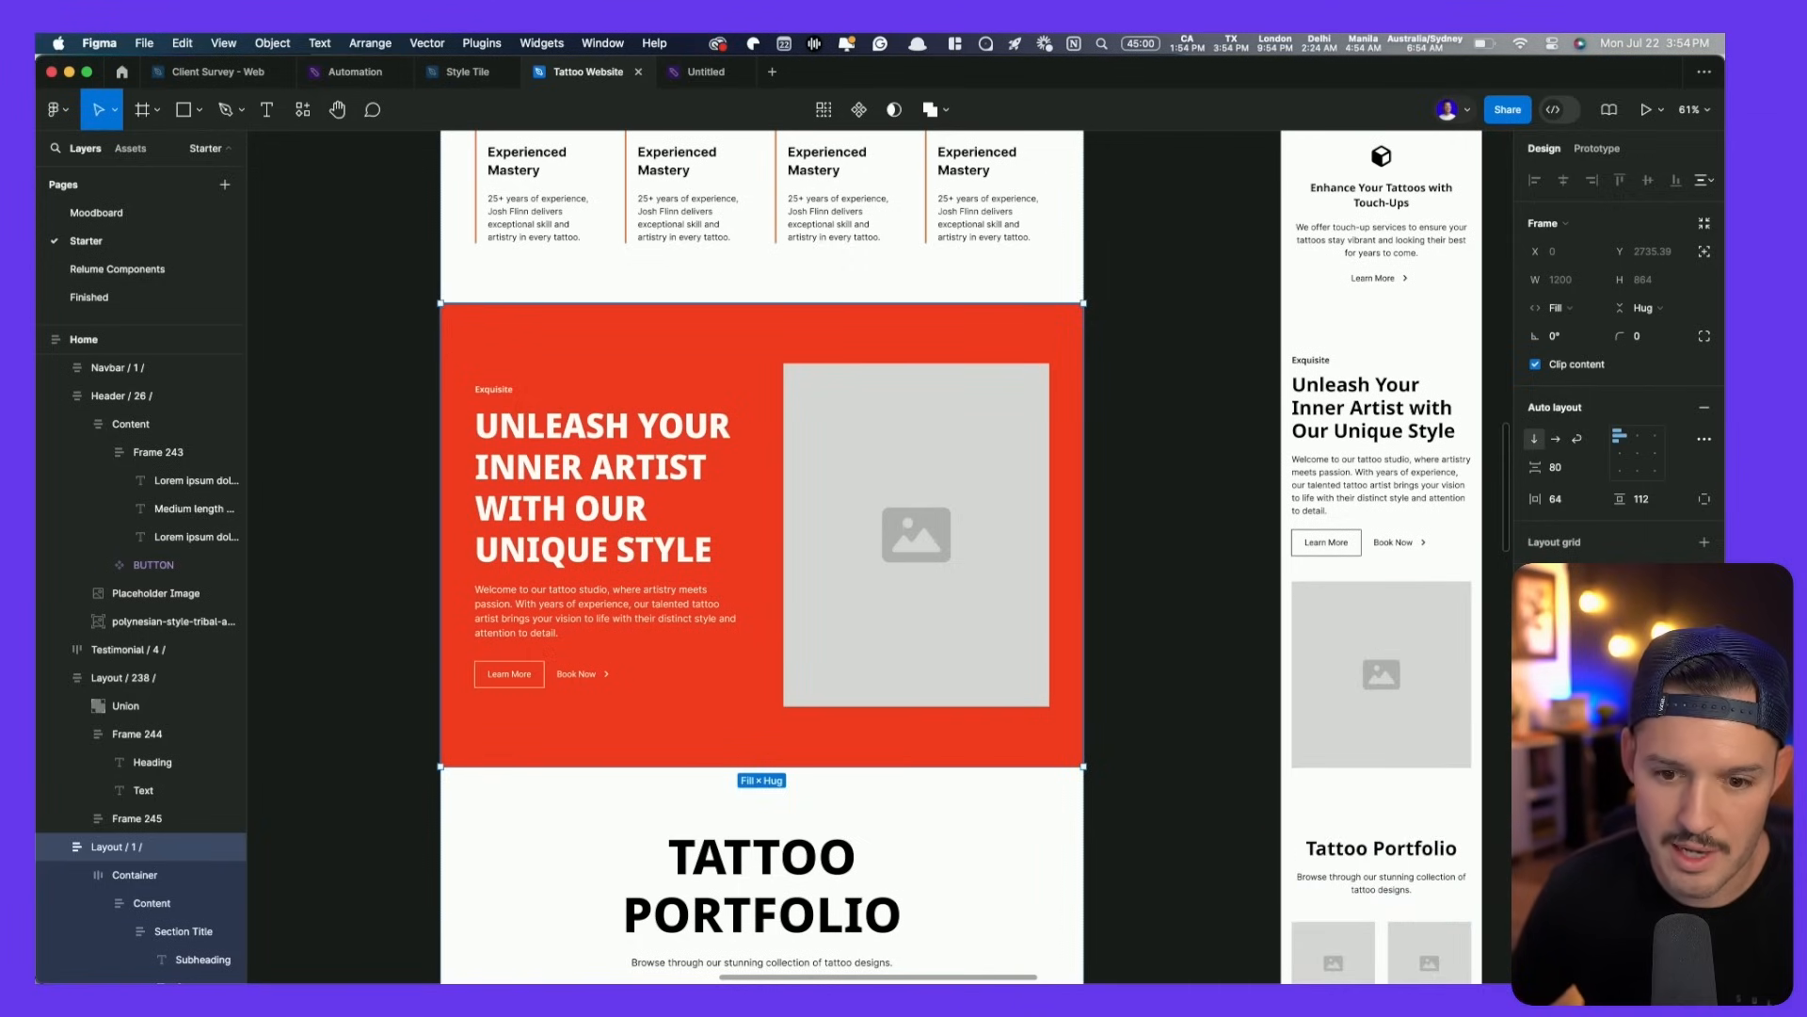
- Change the section background to Color Neutral/black
left_click(1662, 654)
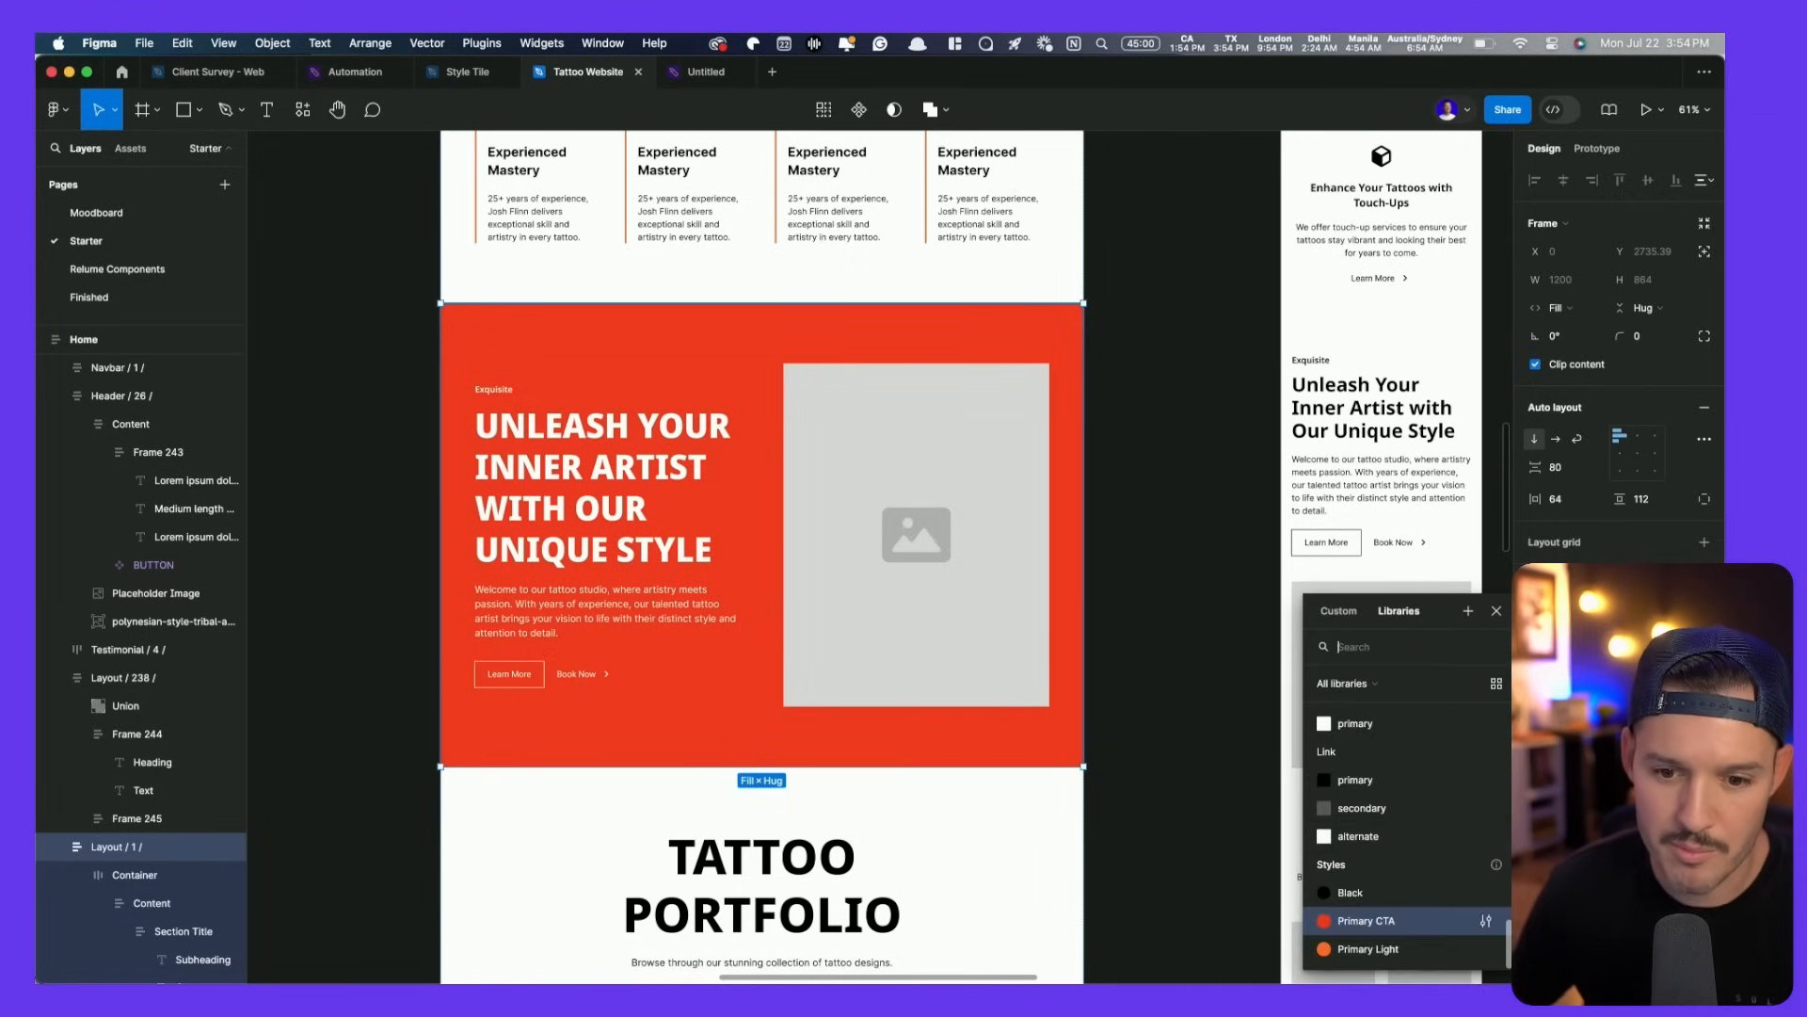
left_click(1382, 786)
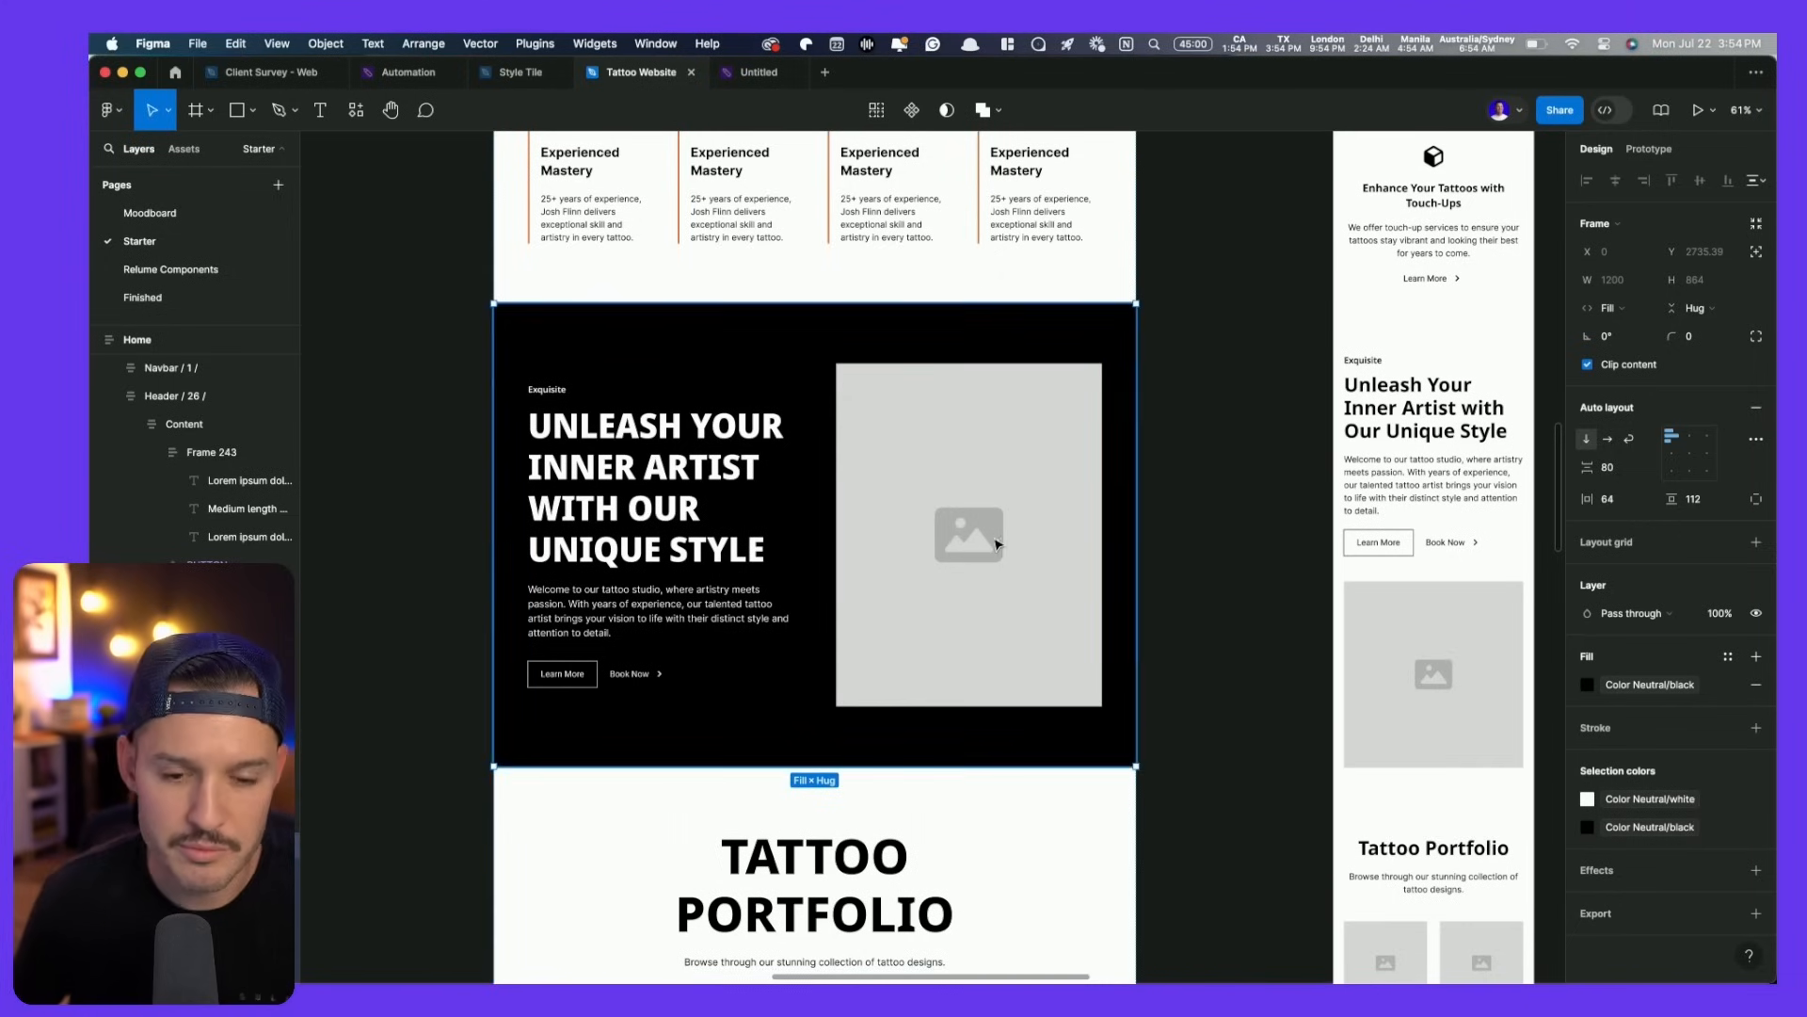
scroll(993, 538, "down", 8)
left_click(1309, 547)
left_click_drag(1289, 562, 1190, 775)
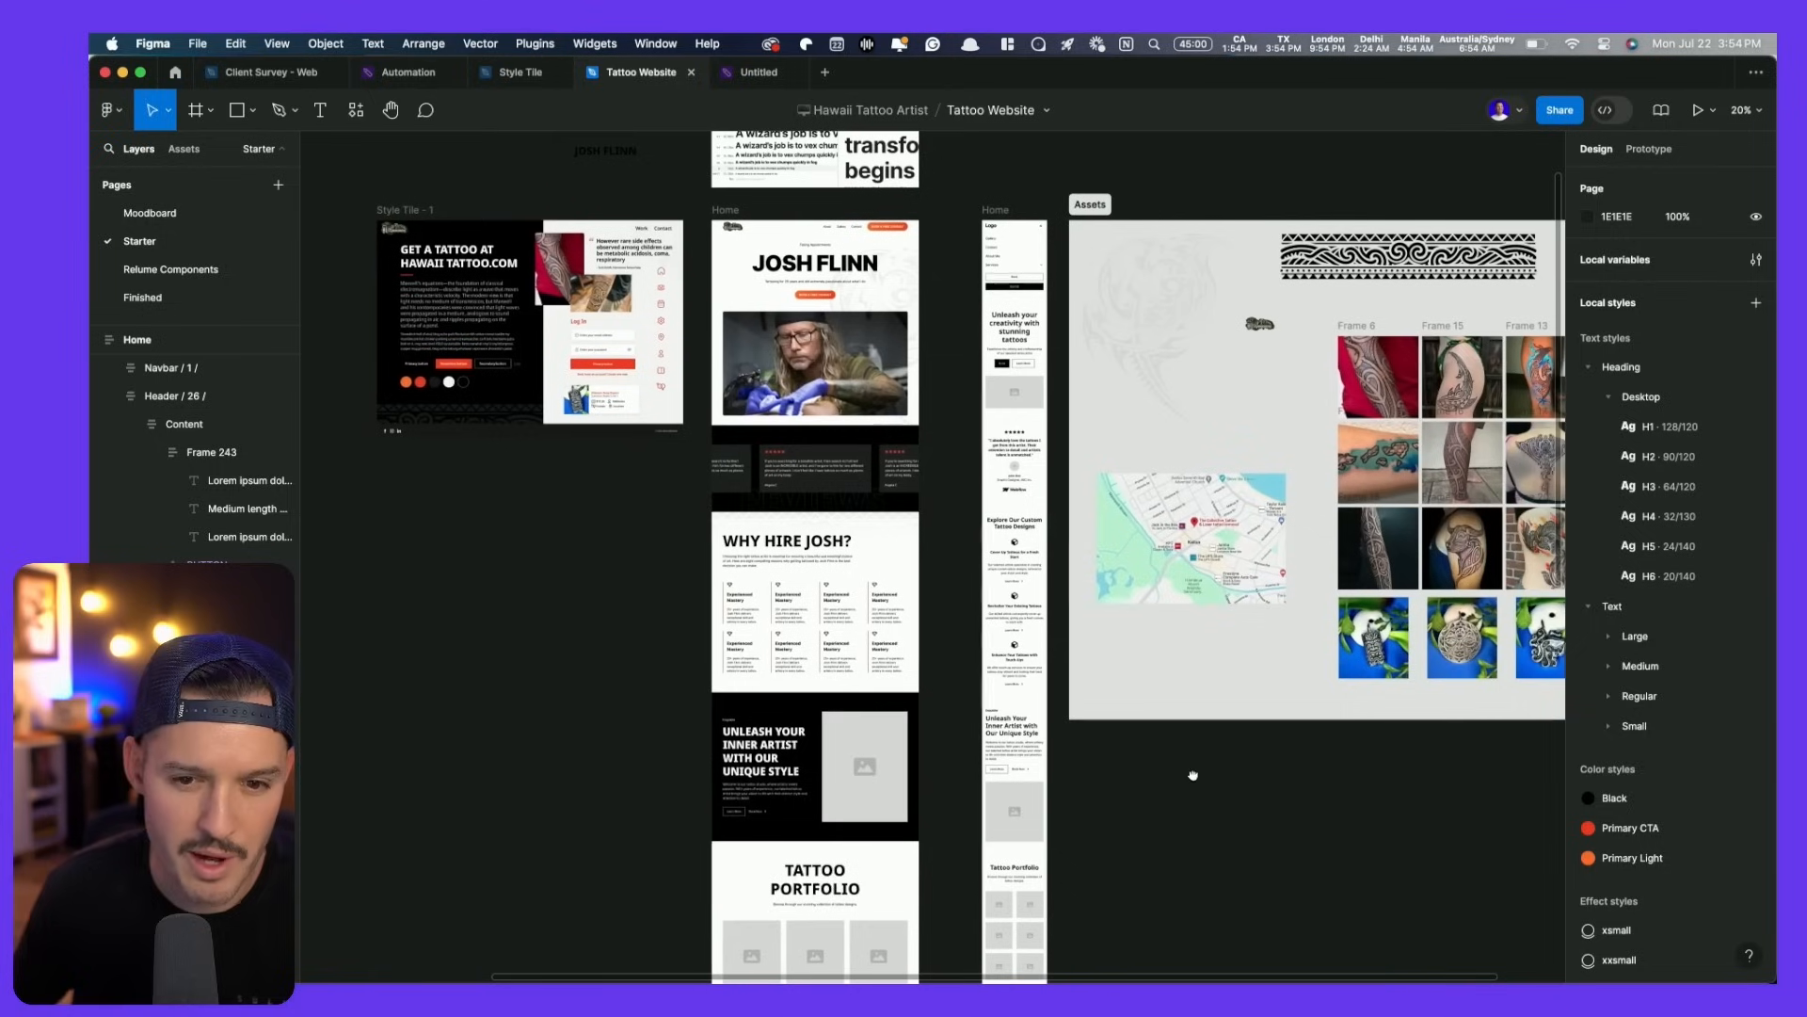
- Paste the tattoo sleeve photo into the black section's placeholder image
left_click(1400, 356)
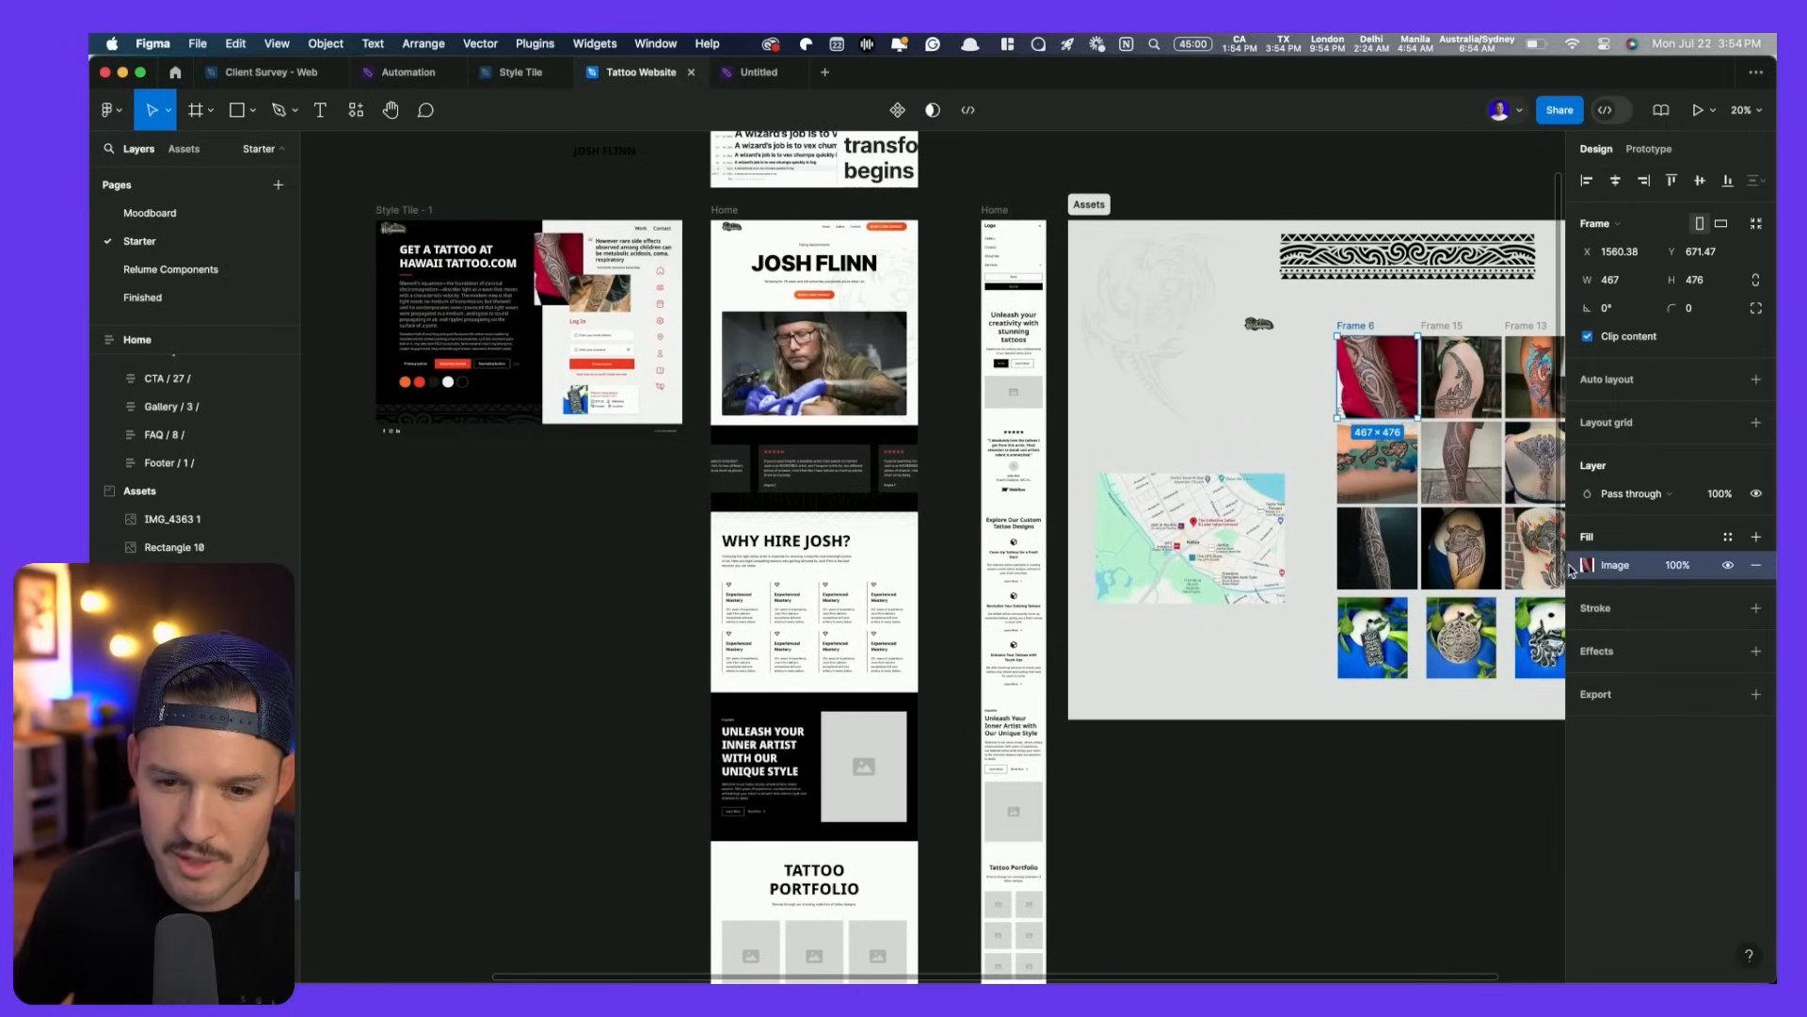
left_click(1315, 872)
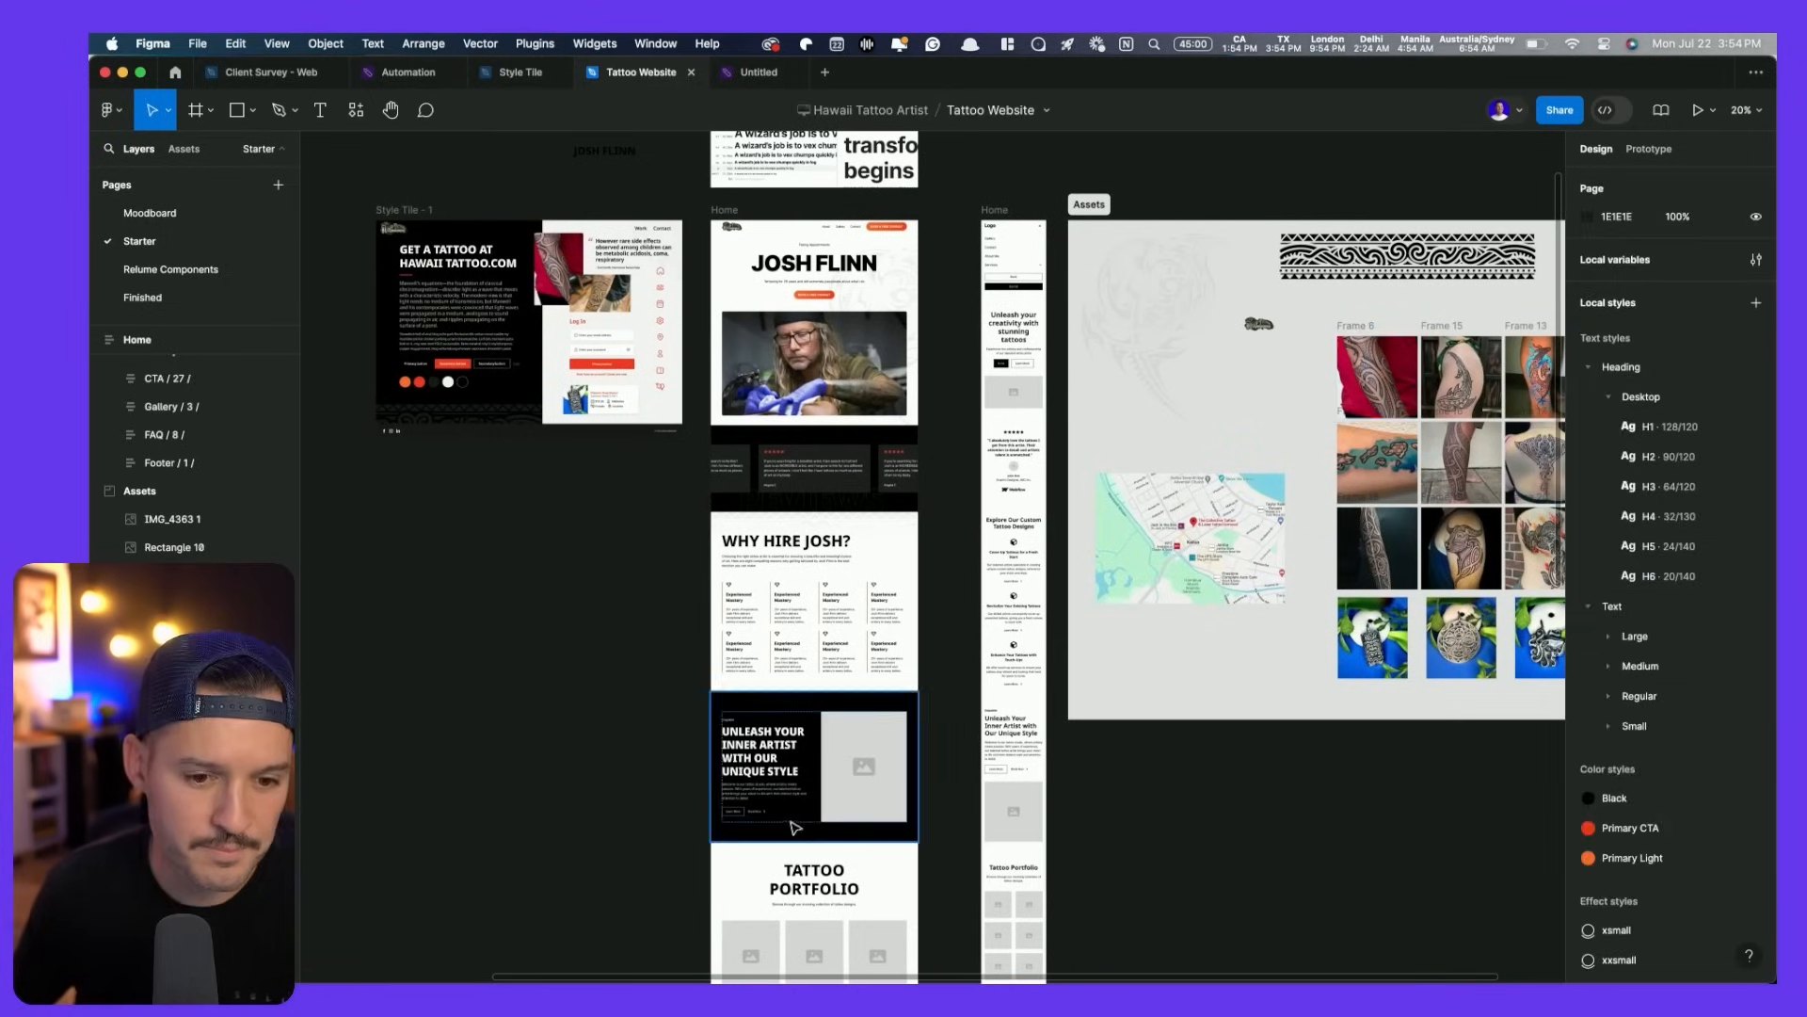
scroll(791, 820, "up", 5)
left_click(959, 676)
key("ctrl+v")
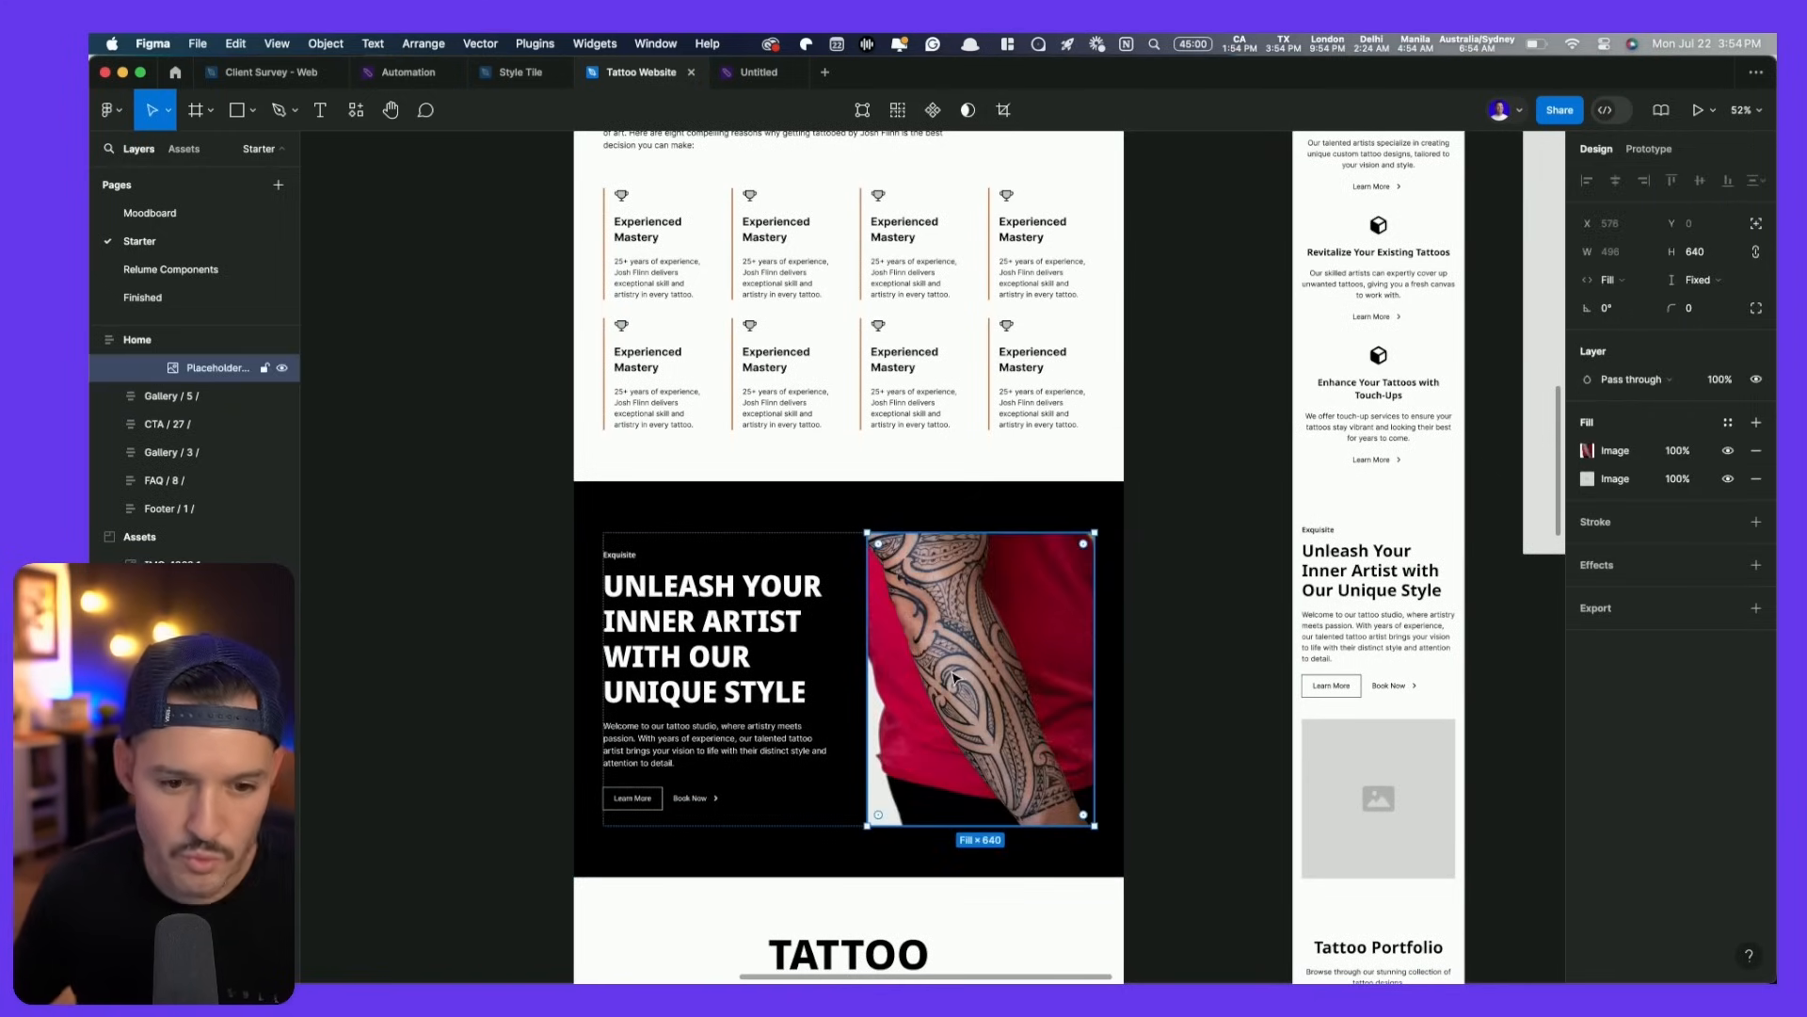
- Change the section heading to ABOUT
double_click(701, 641)
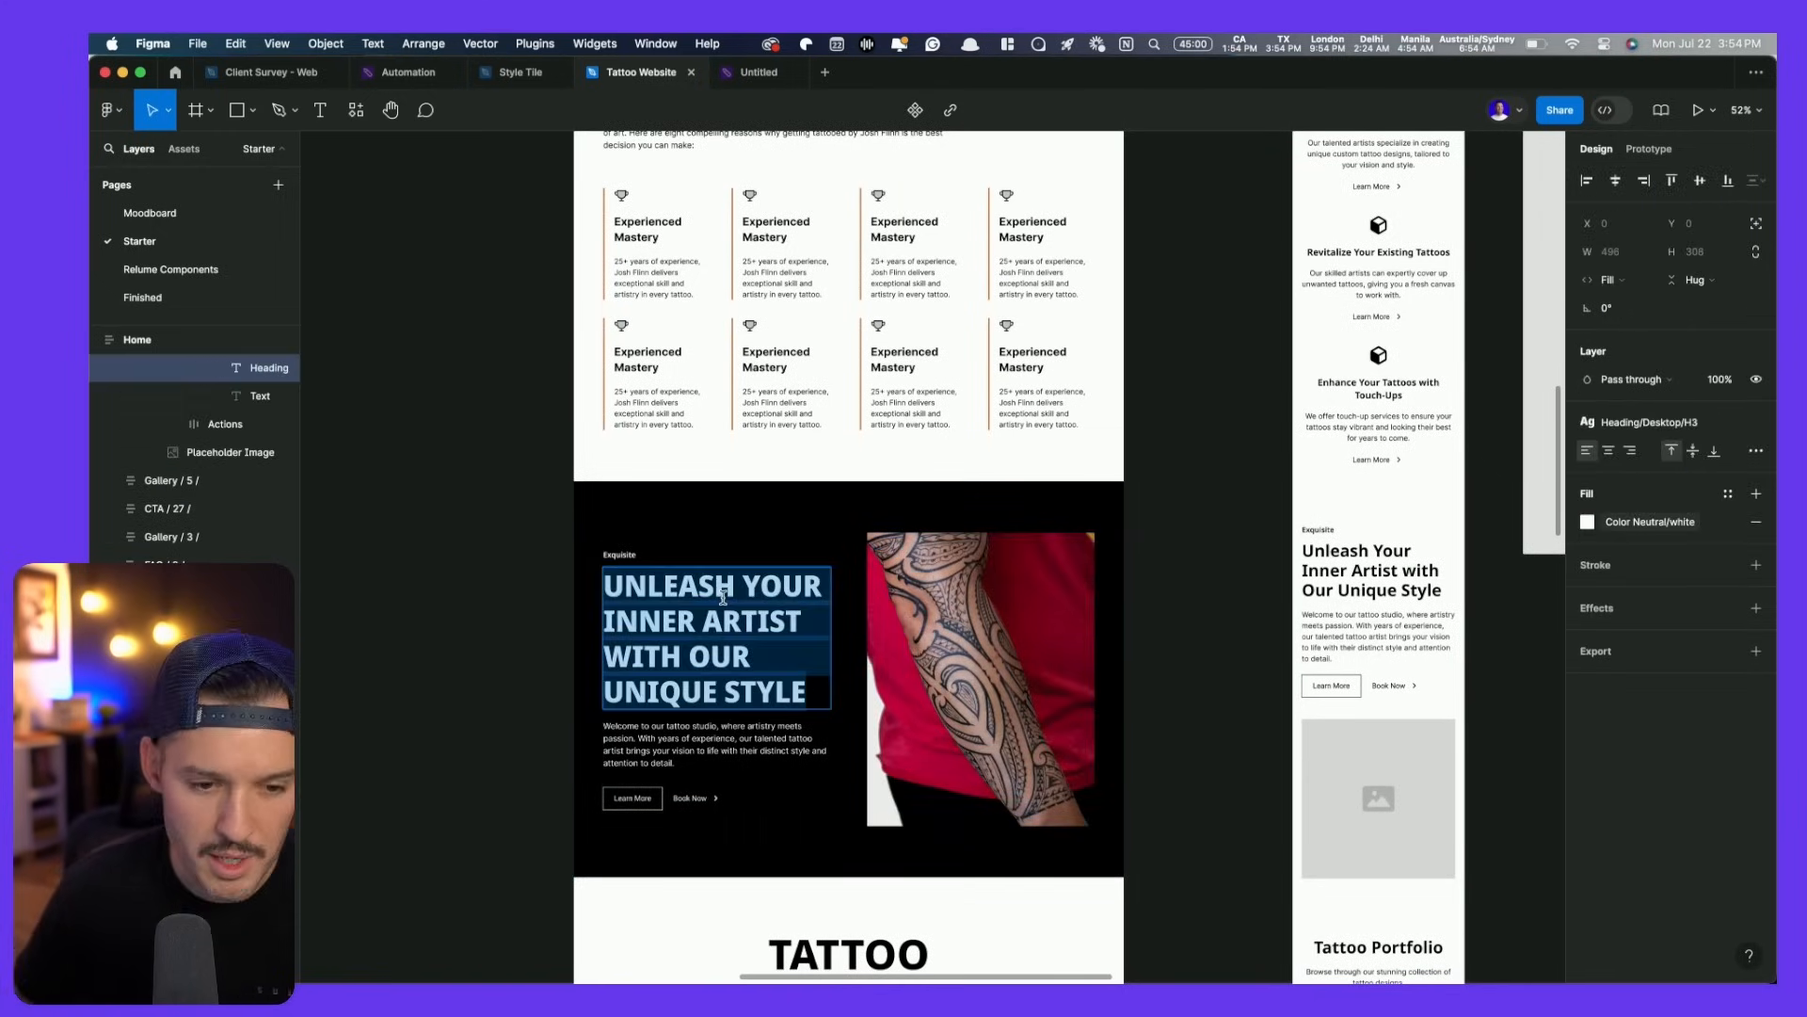
type("ABOUT")
key("Escape")
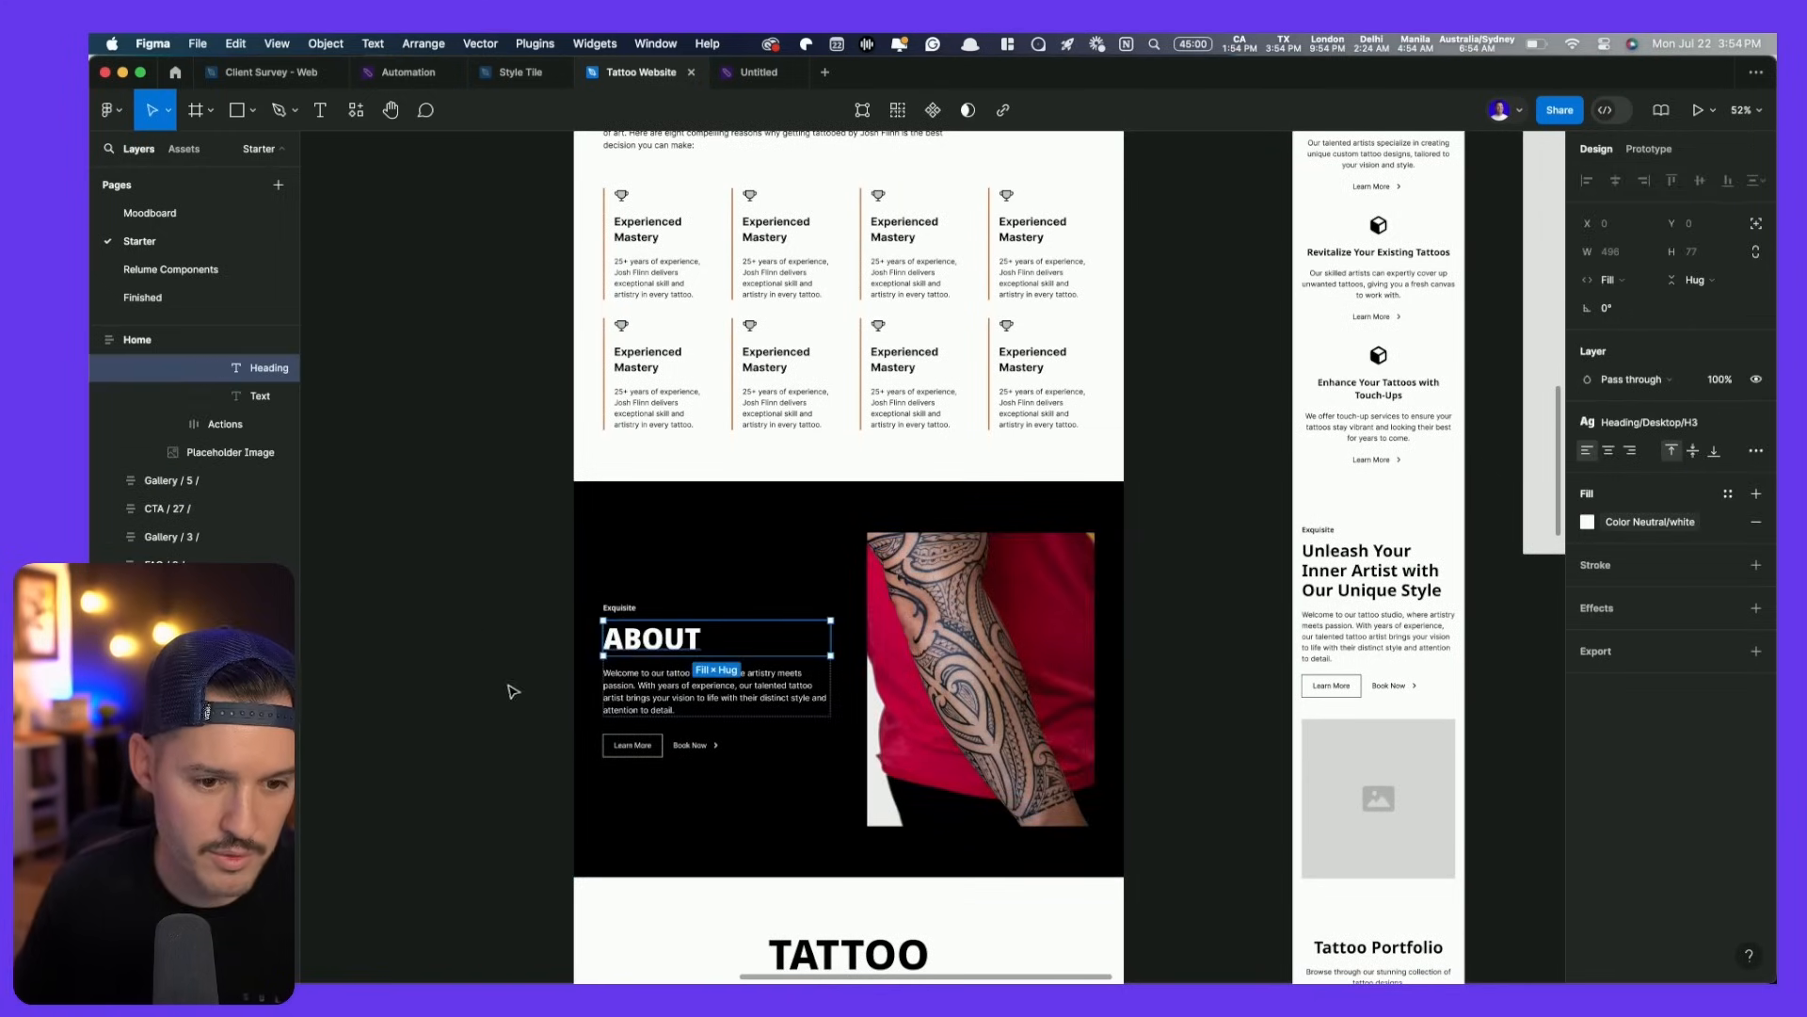
scroll(1031, 682, "up", 5)
key("super+Tab")
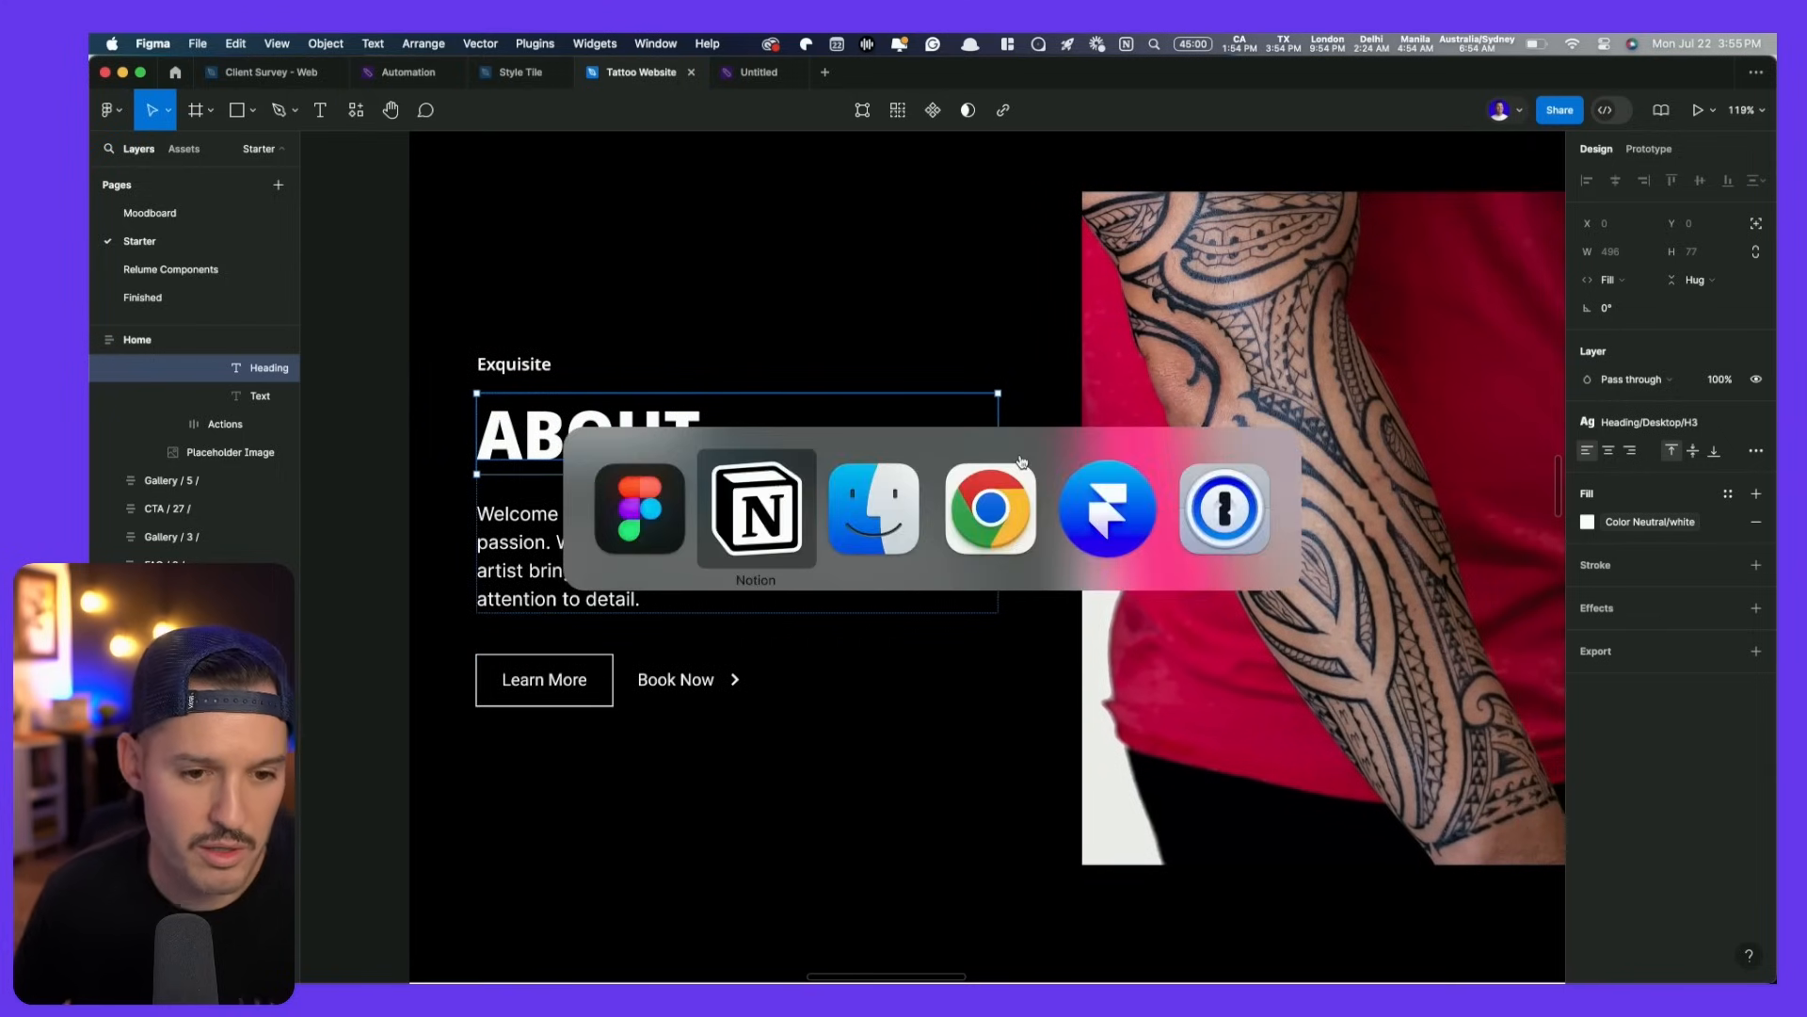
- Copy both About bio paragraphs from Notion and start editing the ABOUT body text in Figma
scroll(726, 641, "down", 5)
left_click_drag(720, 706, 524, 623)
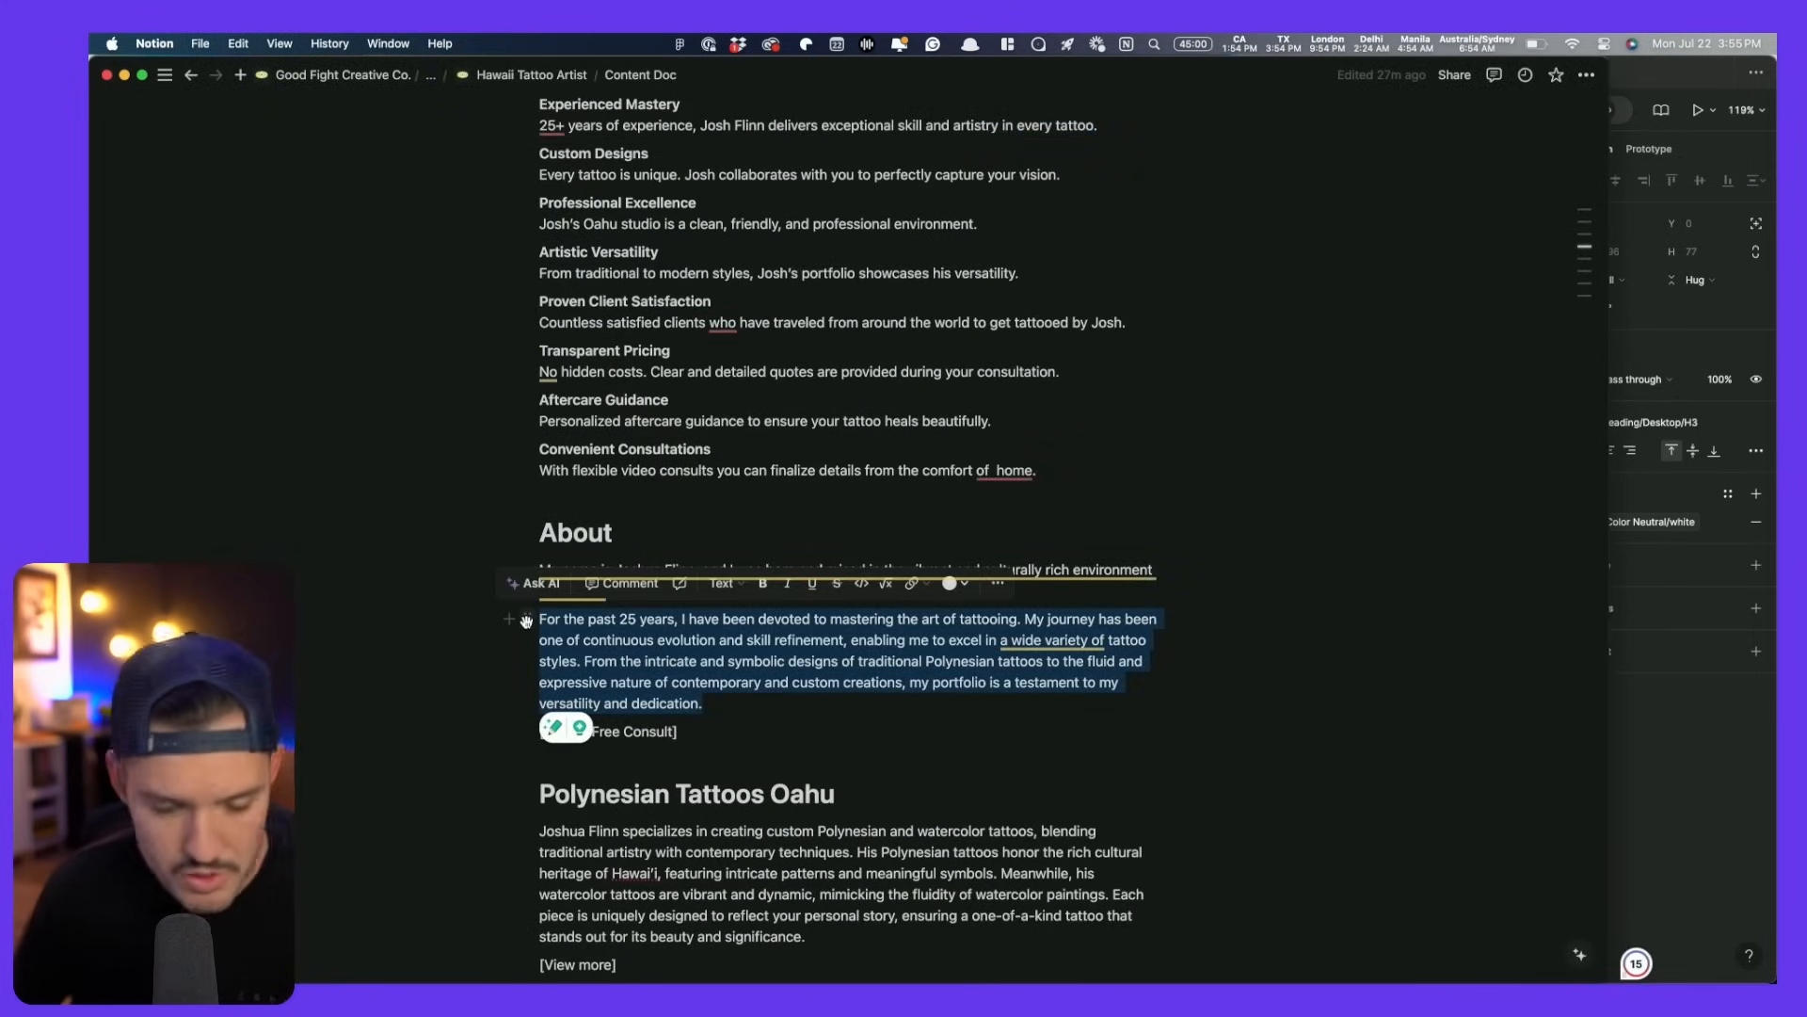
left_click(555, 624)
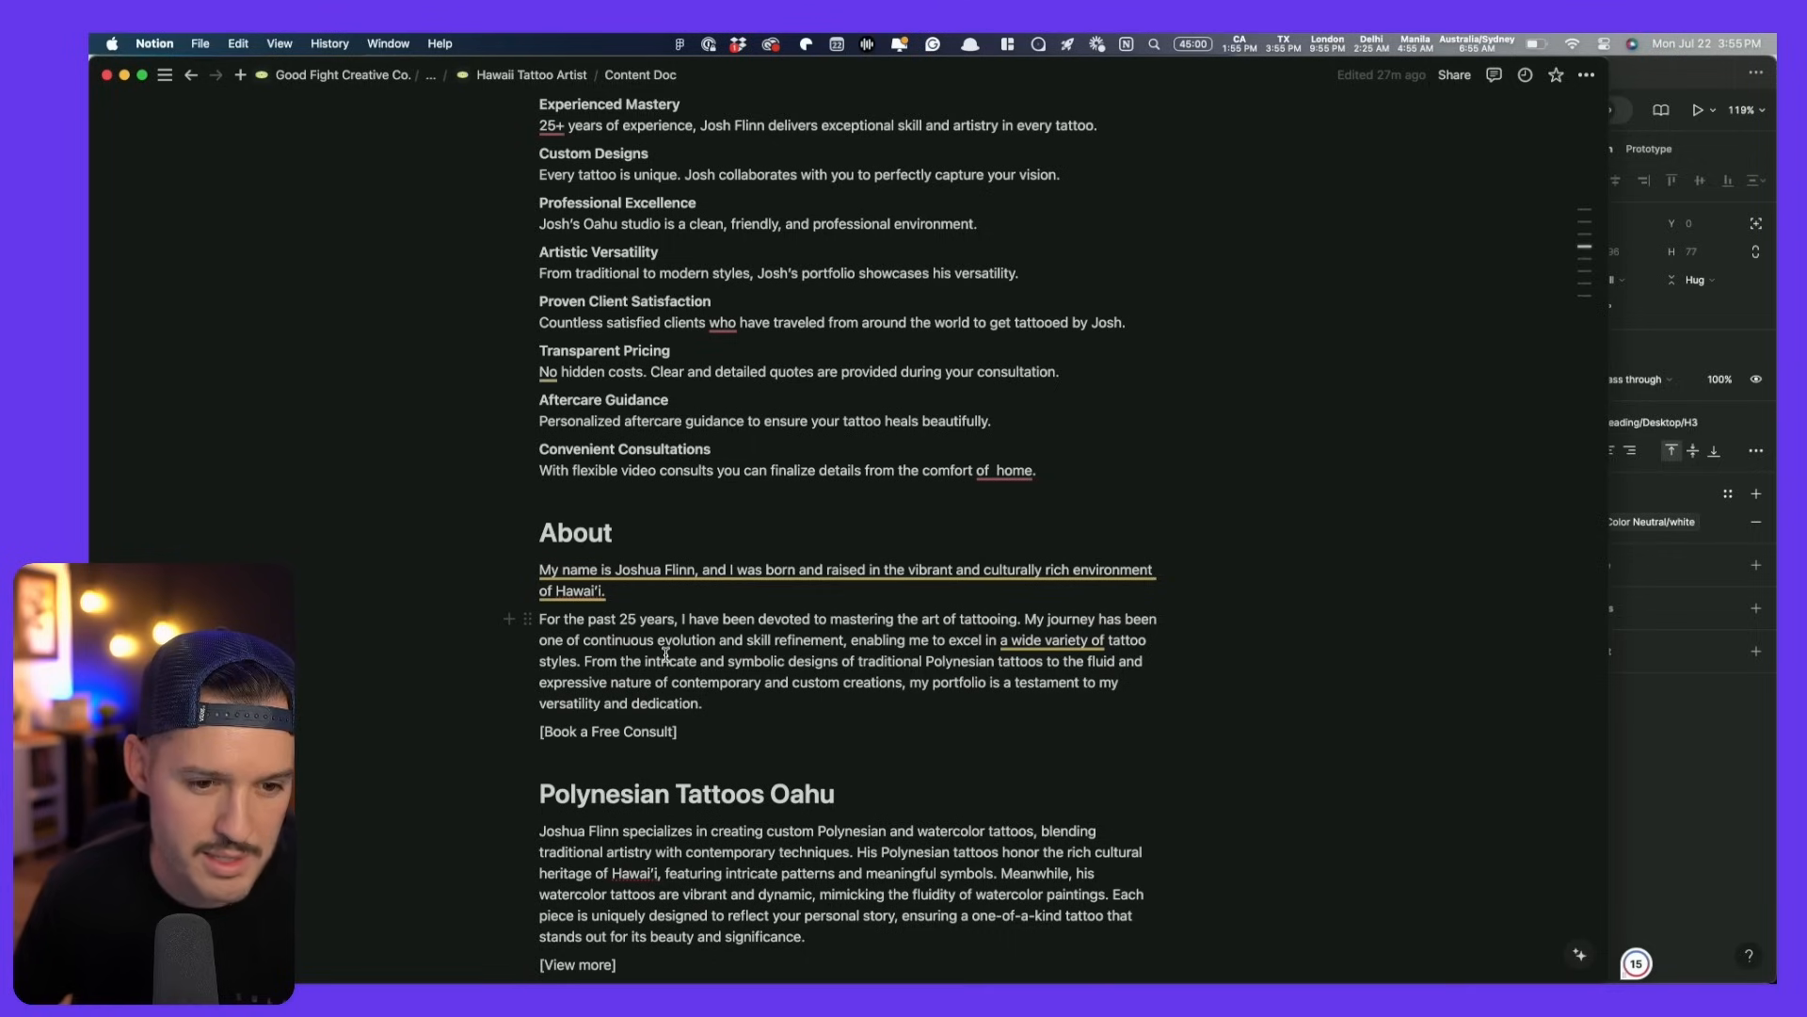
left_click_drag(725, 713, 533, 573)
key("super+c")
key("super+Tab")
key("Return")
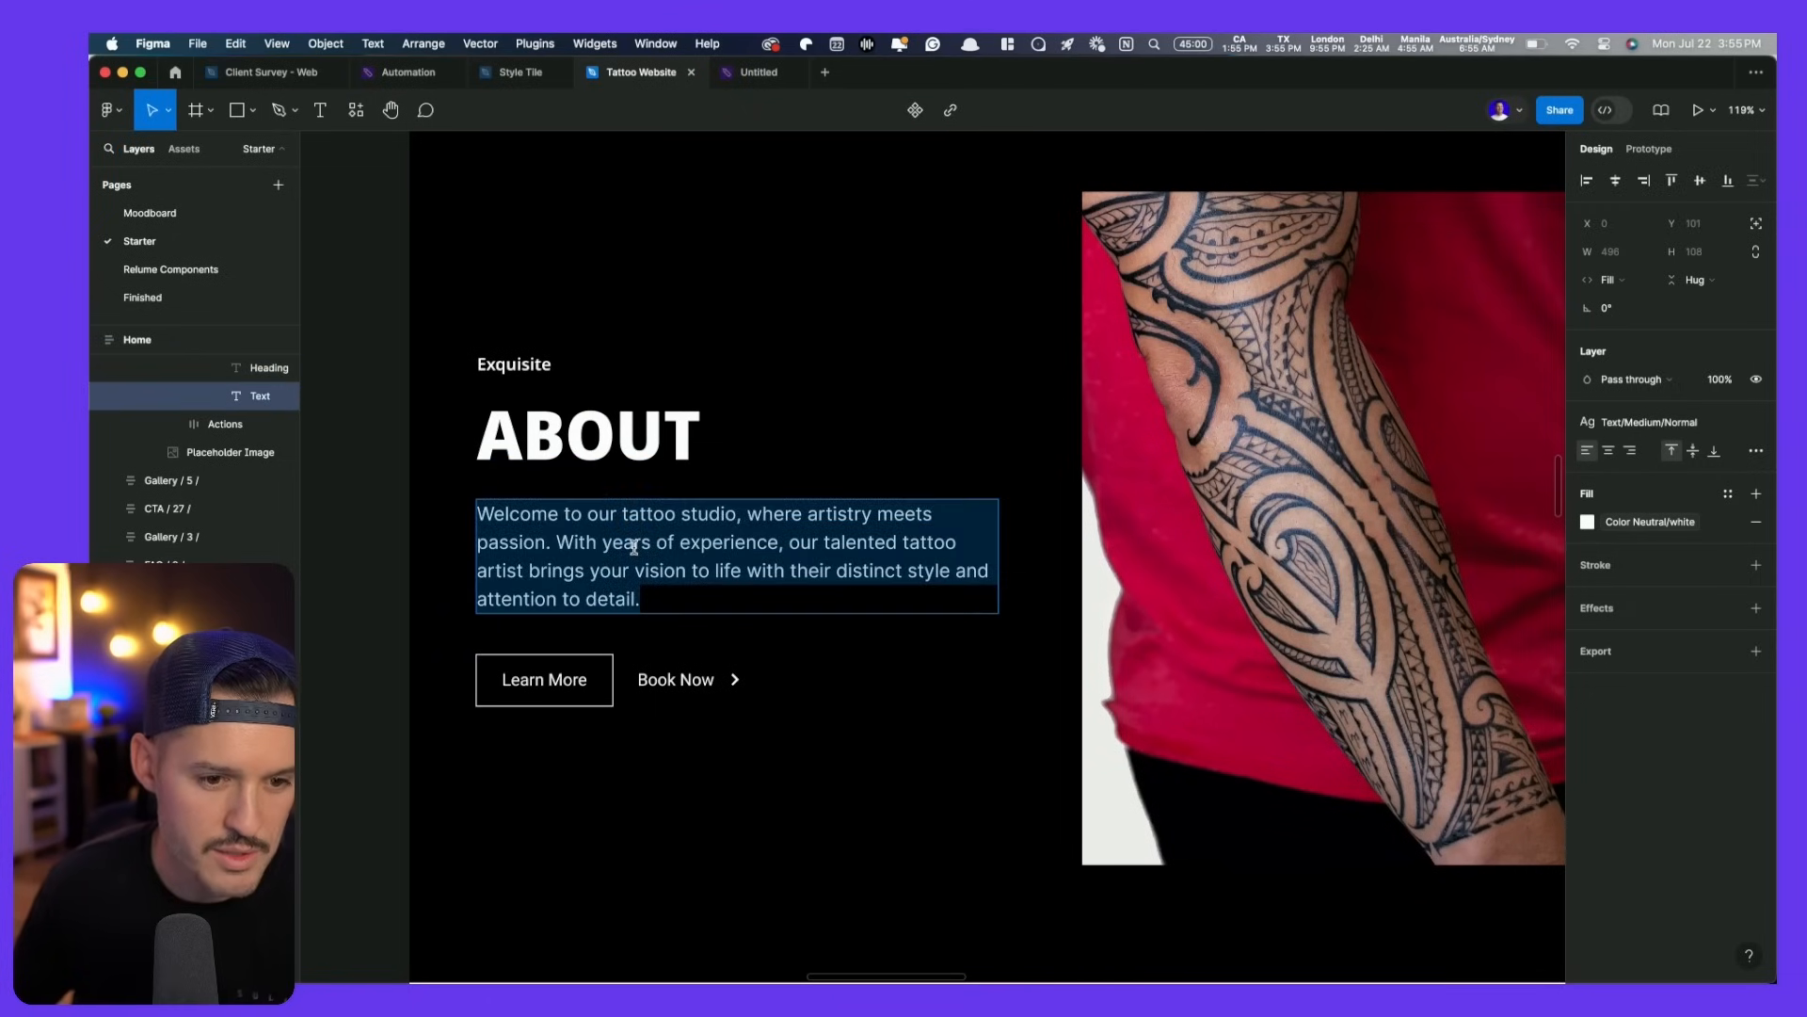
- Paste the artist's bio into the body text and retitle the subheading 'About' plus the artist's full name
key("super+v")
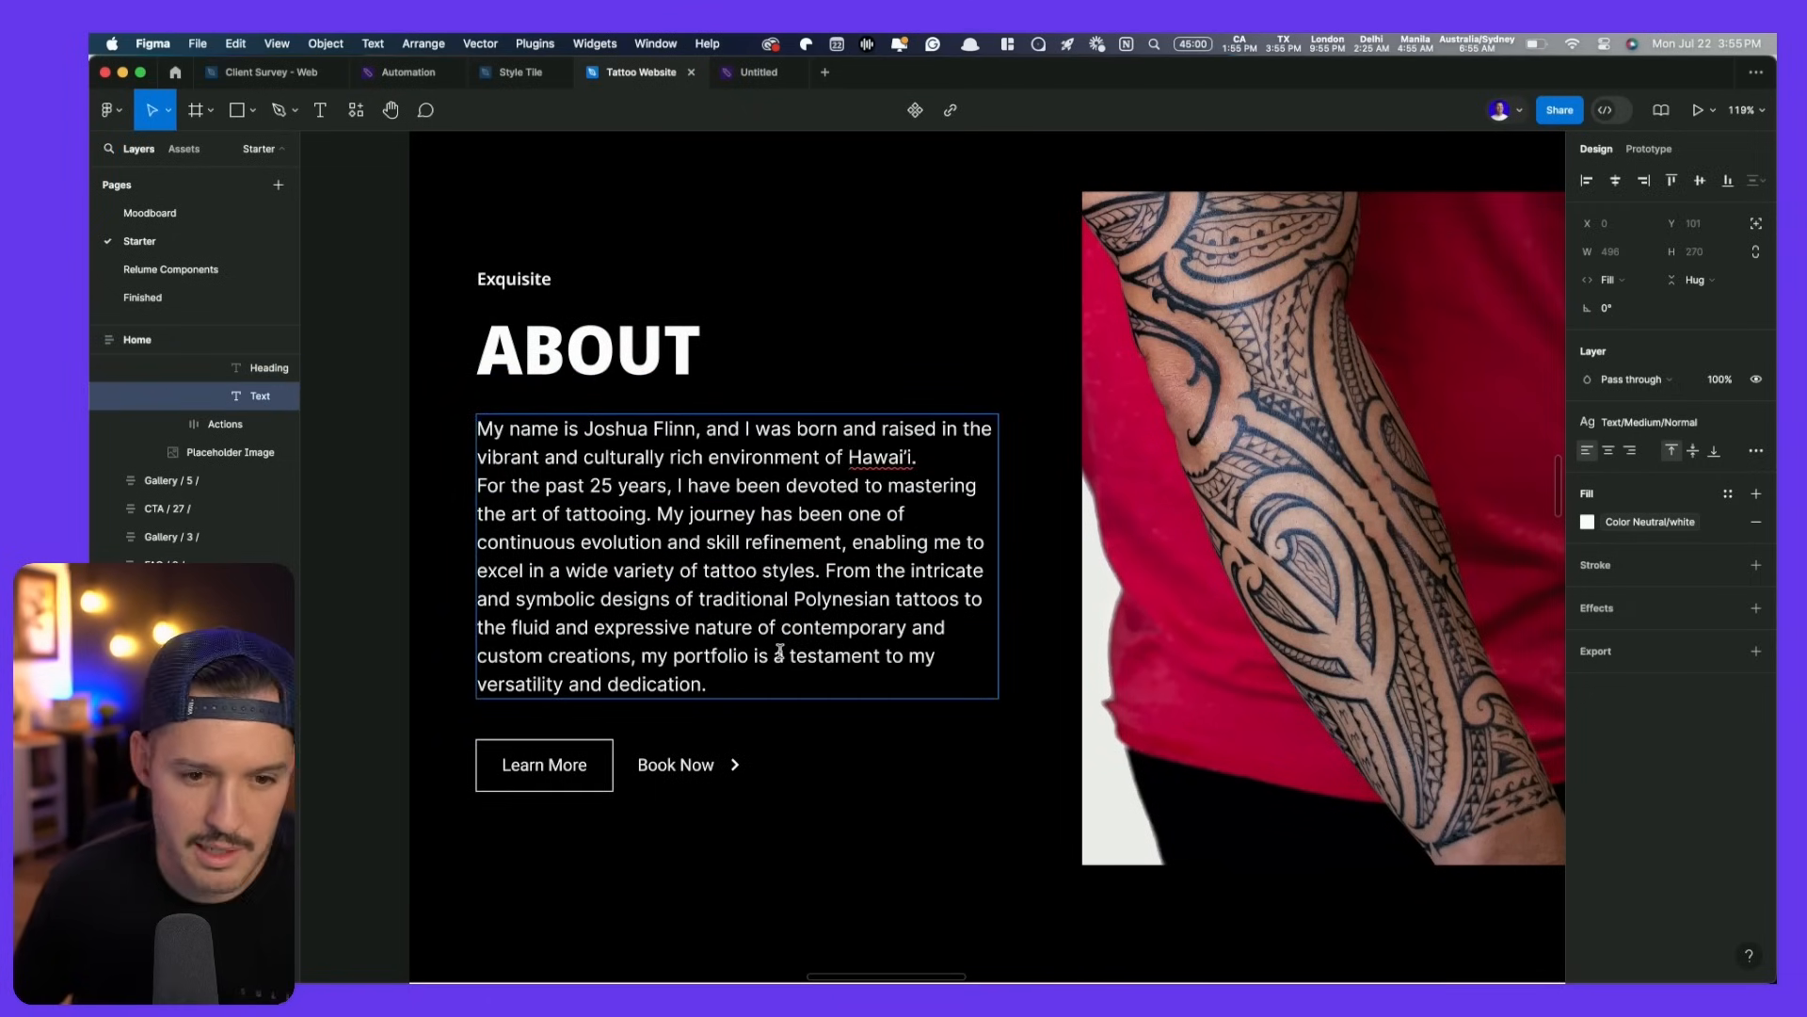
left_click(499, 281)
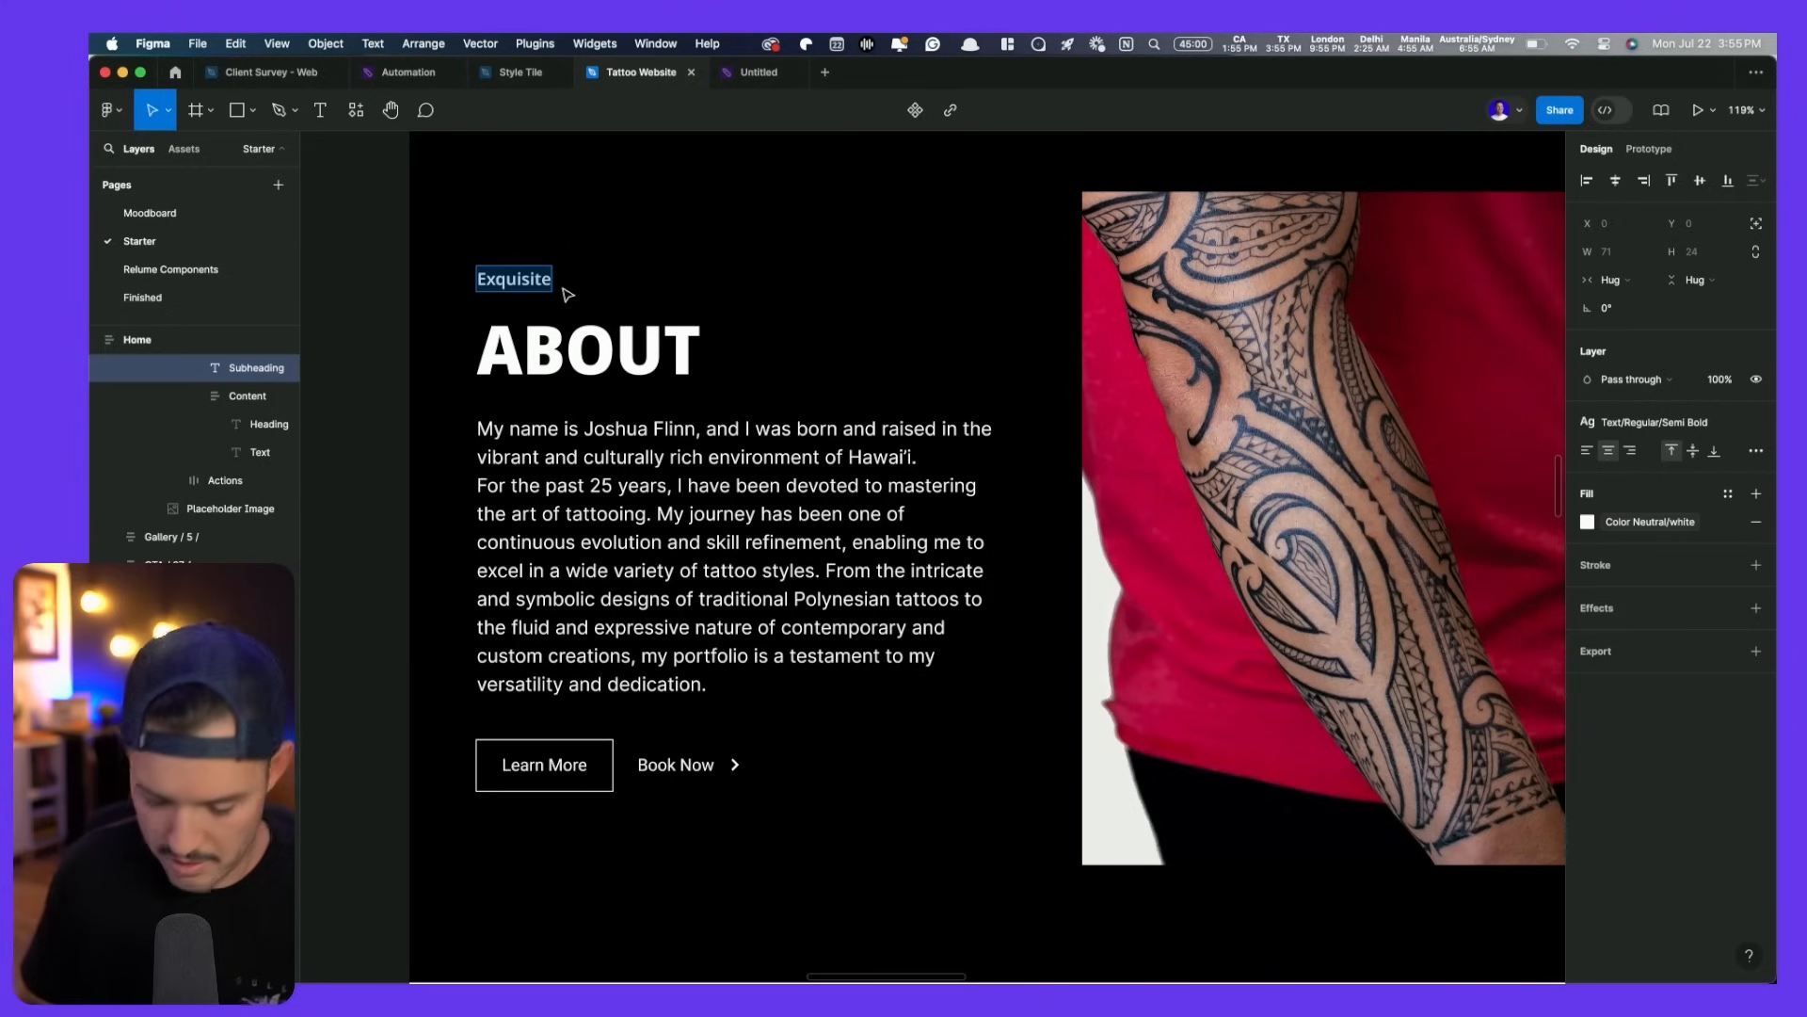
key("Return")
left_click(499, 280)
key("Delete")
scroll(833, 847, "down", 5)
scroll(834, 834, "down", 5, "ctrl")
key("Escape")
- Drag the BUTTON component from Starter Home assets into the About section under the bio
left_click(169, 153)
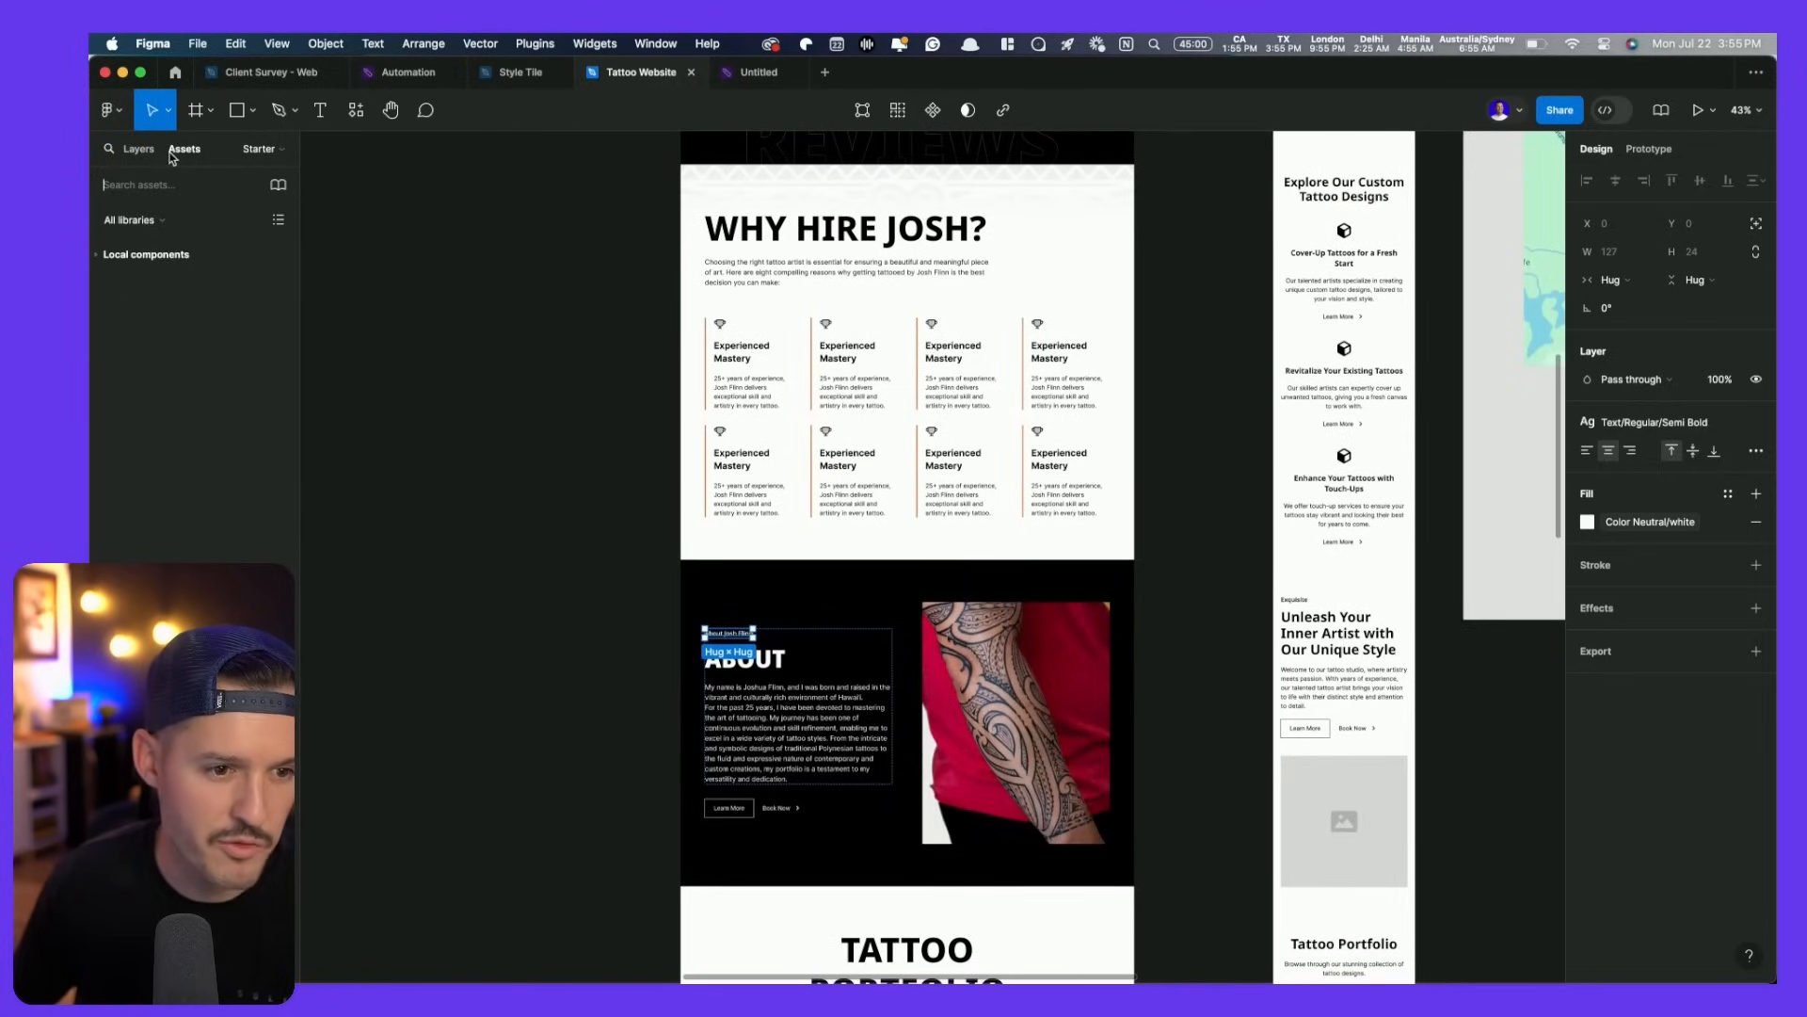
left_click(97, 257)
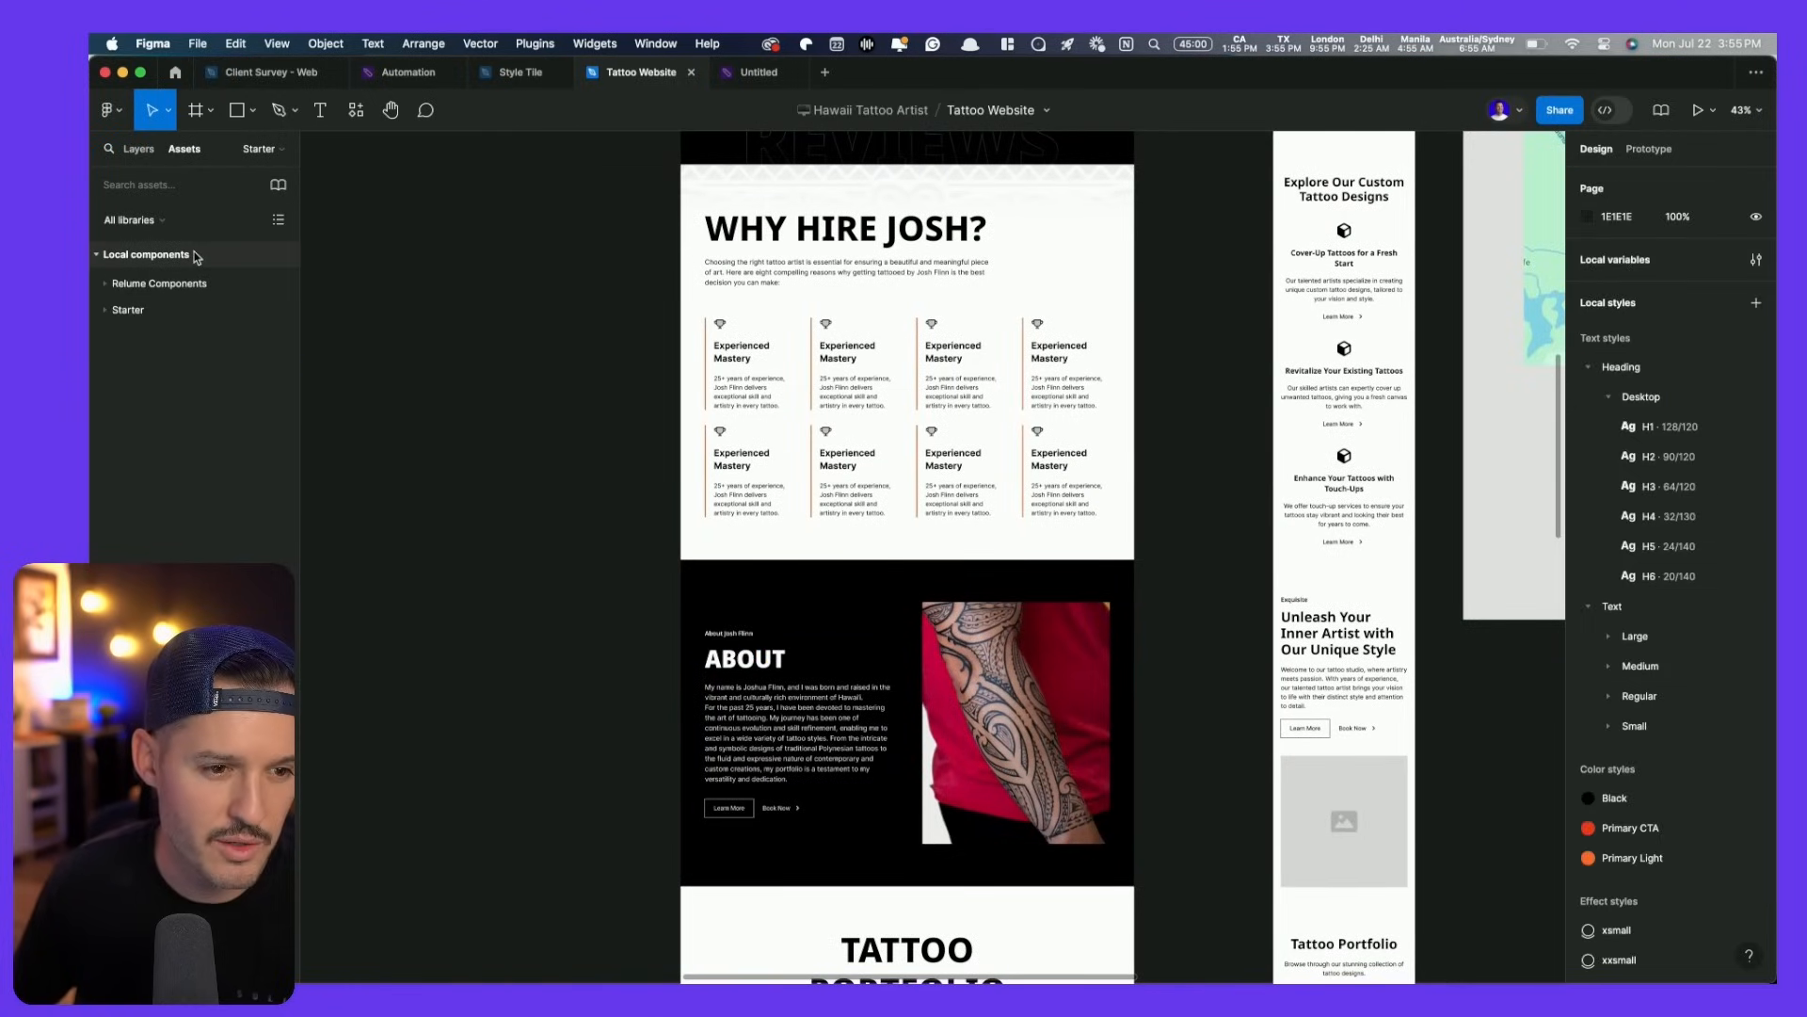
left_click(105, 310)
left_click(105, 336)
left_click_drag(144, 400, 764, 796)
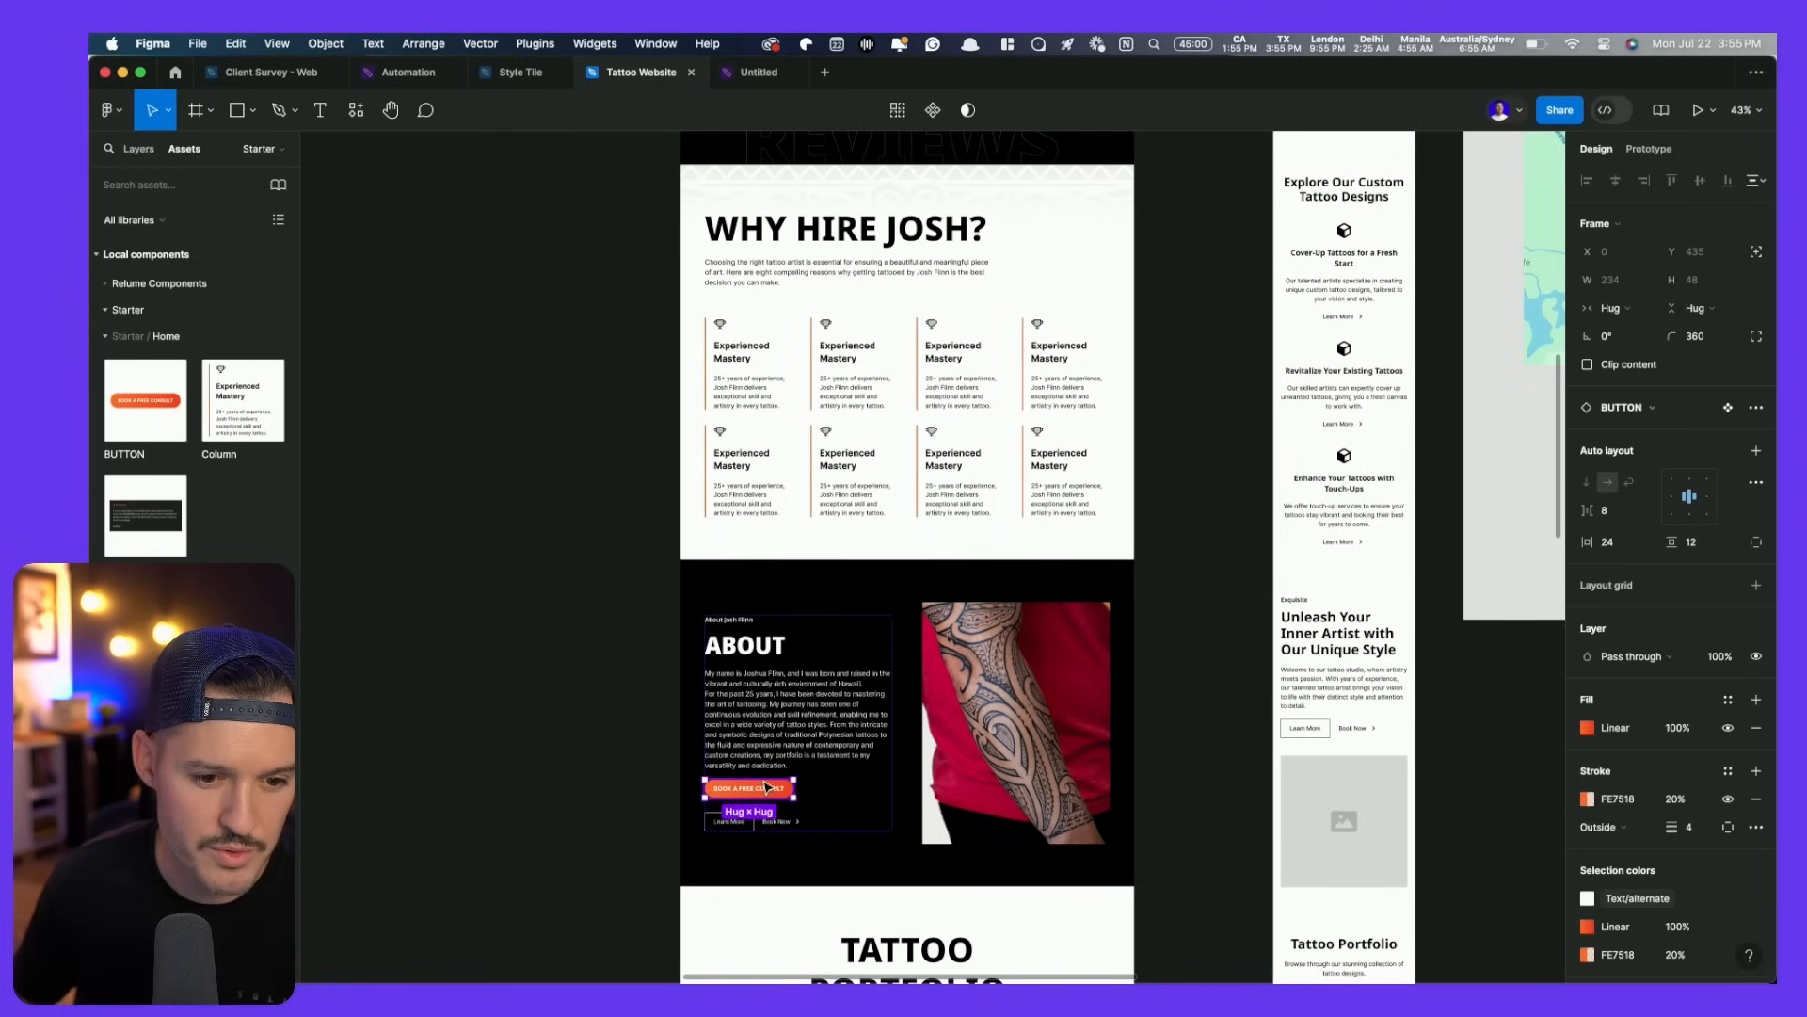
- Delete the Learn More and Book Now buttons group
key("shift+2")
scroll(976, 831, "down", 5)
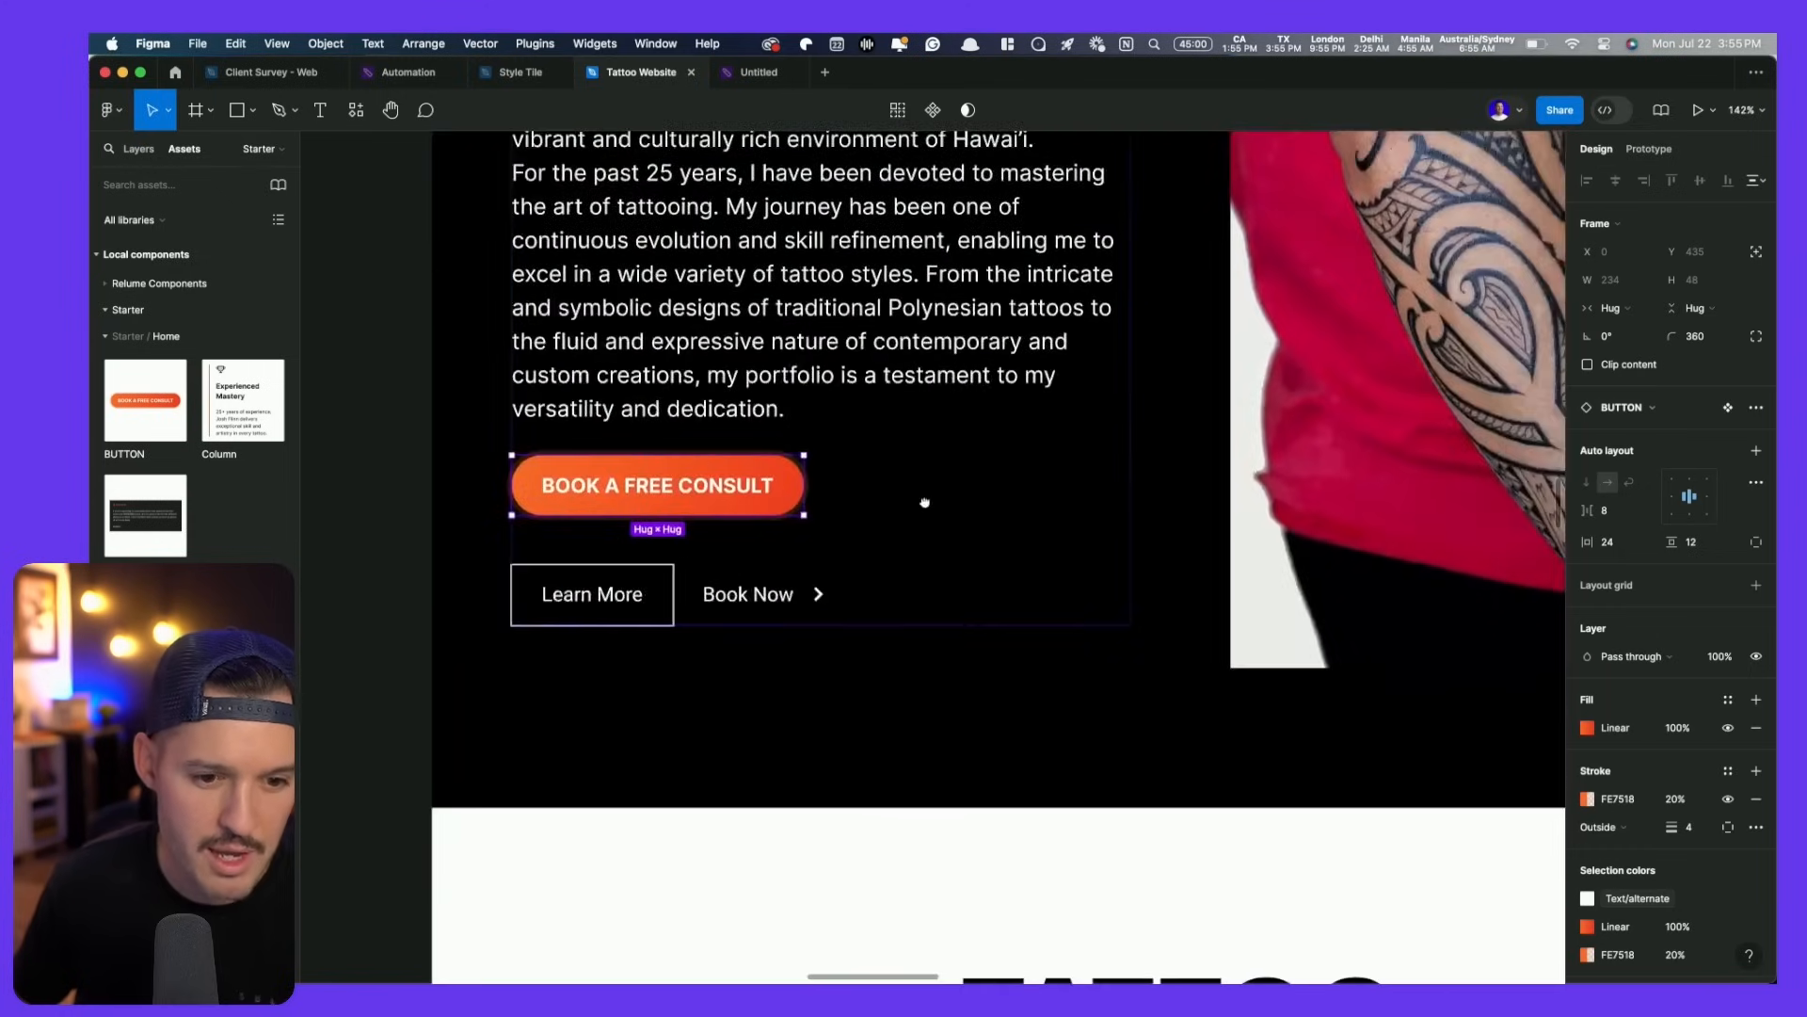
left_click(789, 589)
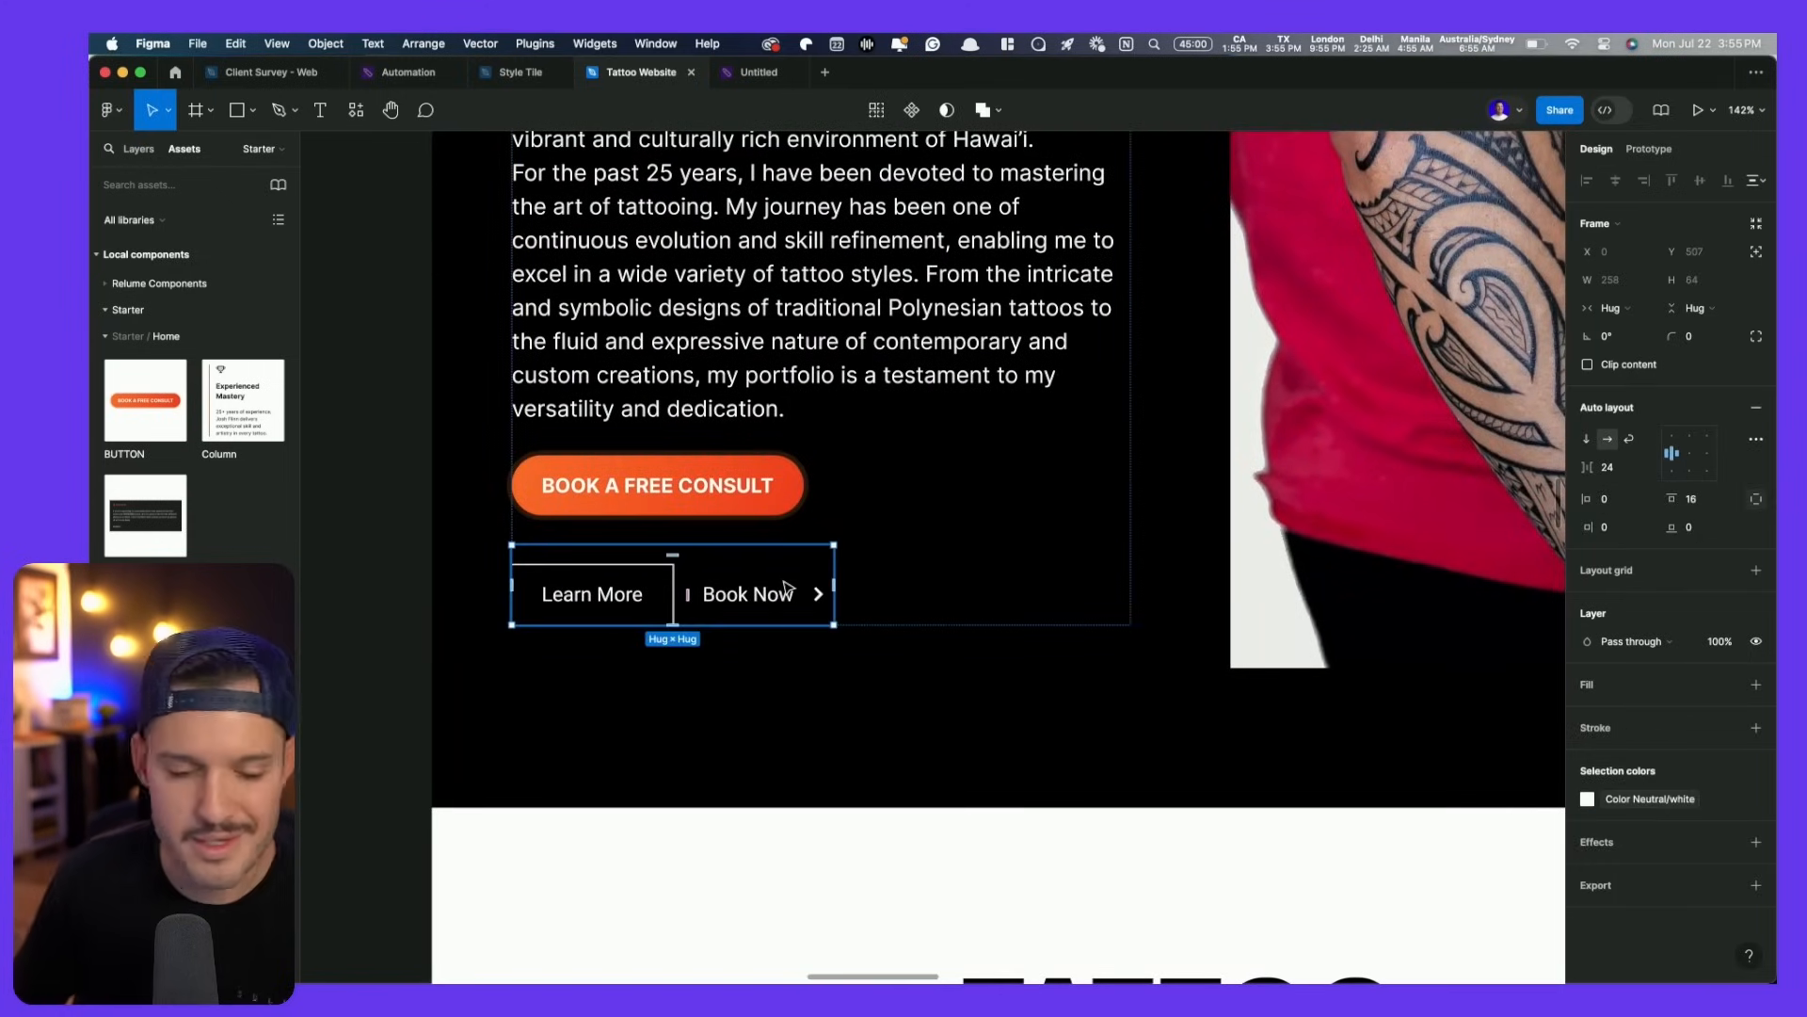
key("Delete")
scroll(787, 589, "down", 5)
- Nudge the About bio text column right so it sits beside the tattoo photo
left_click_drag(807, 358, 732, 979)
left_click_drag(759, 330, 787, 222)
left_click_drag(781, 928, 761, 505)
left_click(744, 563)
double_click(744, 563)
double_click(742, 563)
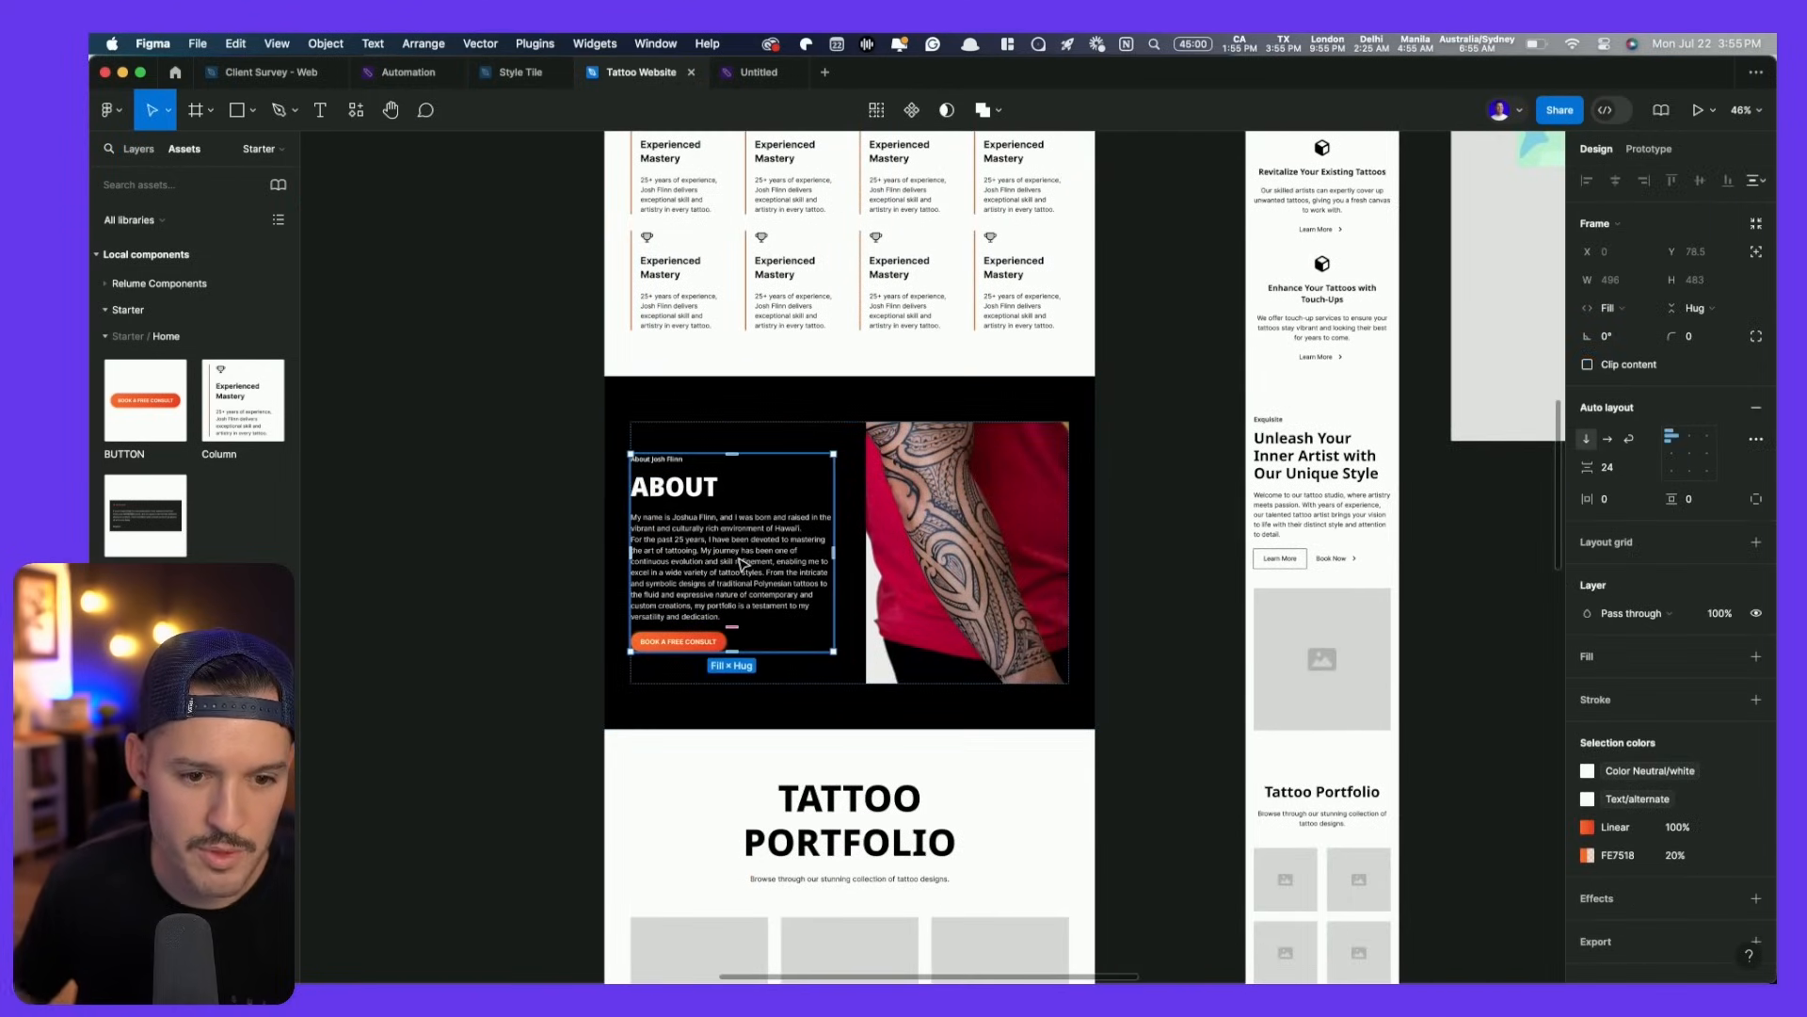
key("Right")
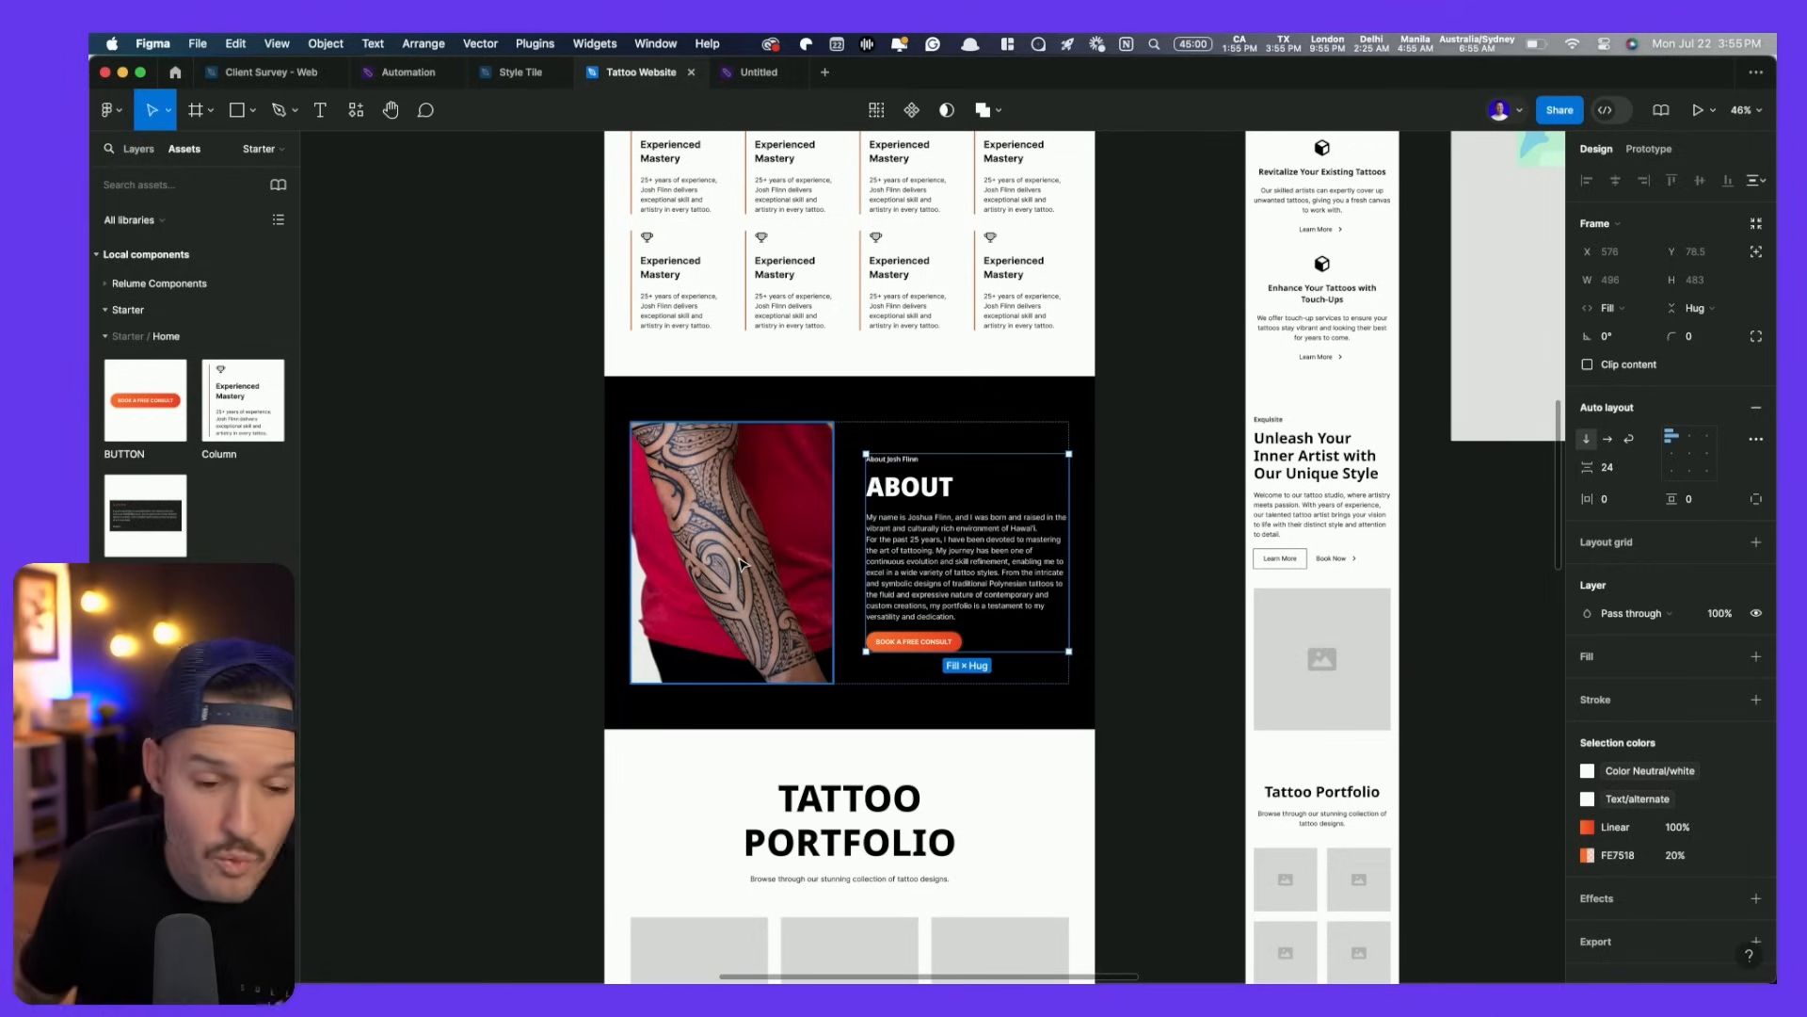
left_click(505, 646)
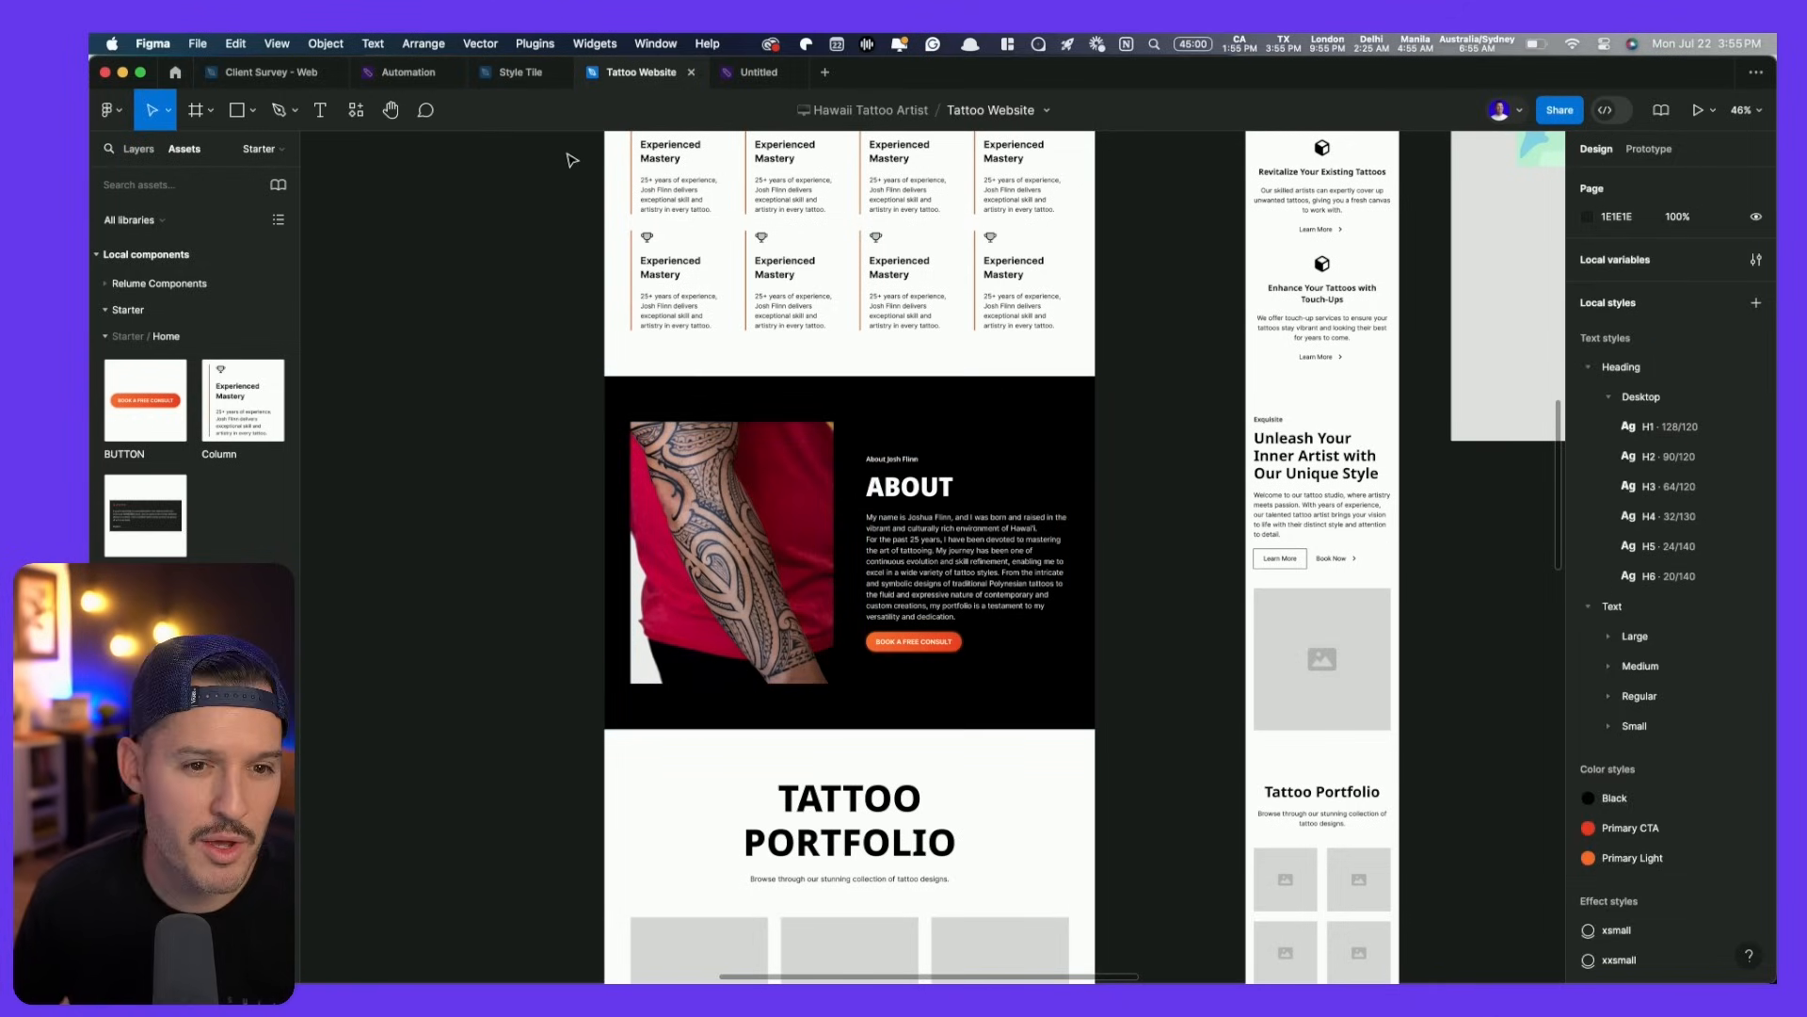
left_click(759, 72)
- Pan and scroll around the FigJam moodboard to review the tattoo-site references
key("space")
left_click_drag(1111, 726, 857, 544)
left_click_drag(1202, 707, 1041, 625)
scroll(883, 536, "up", 10)
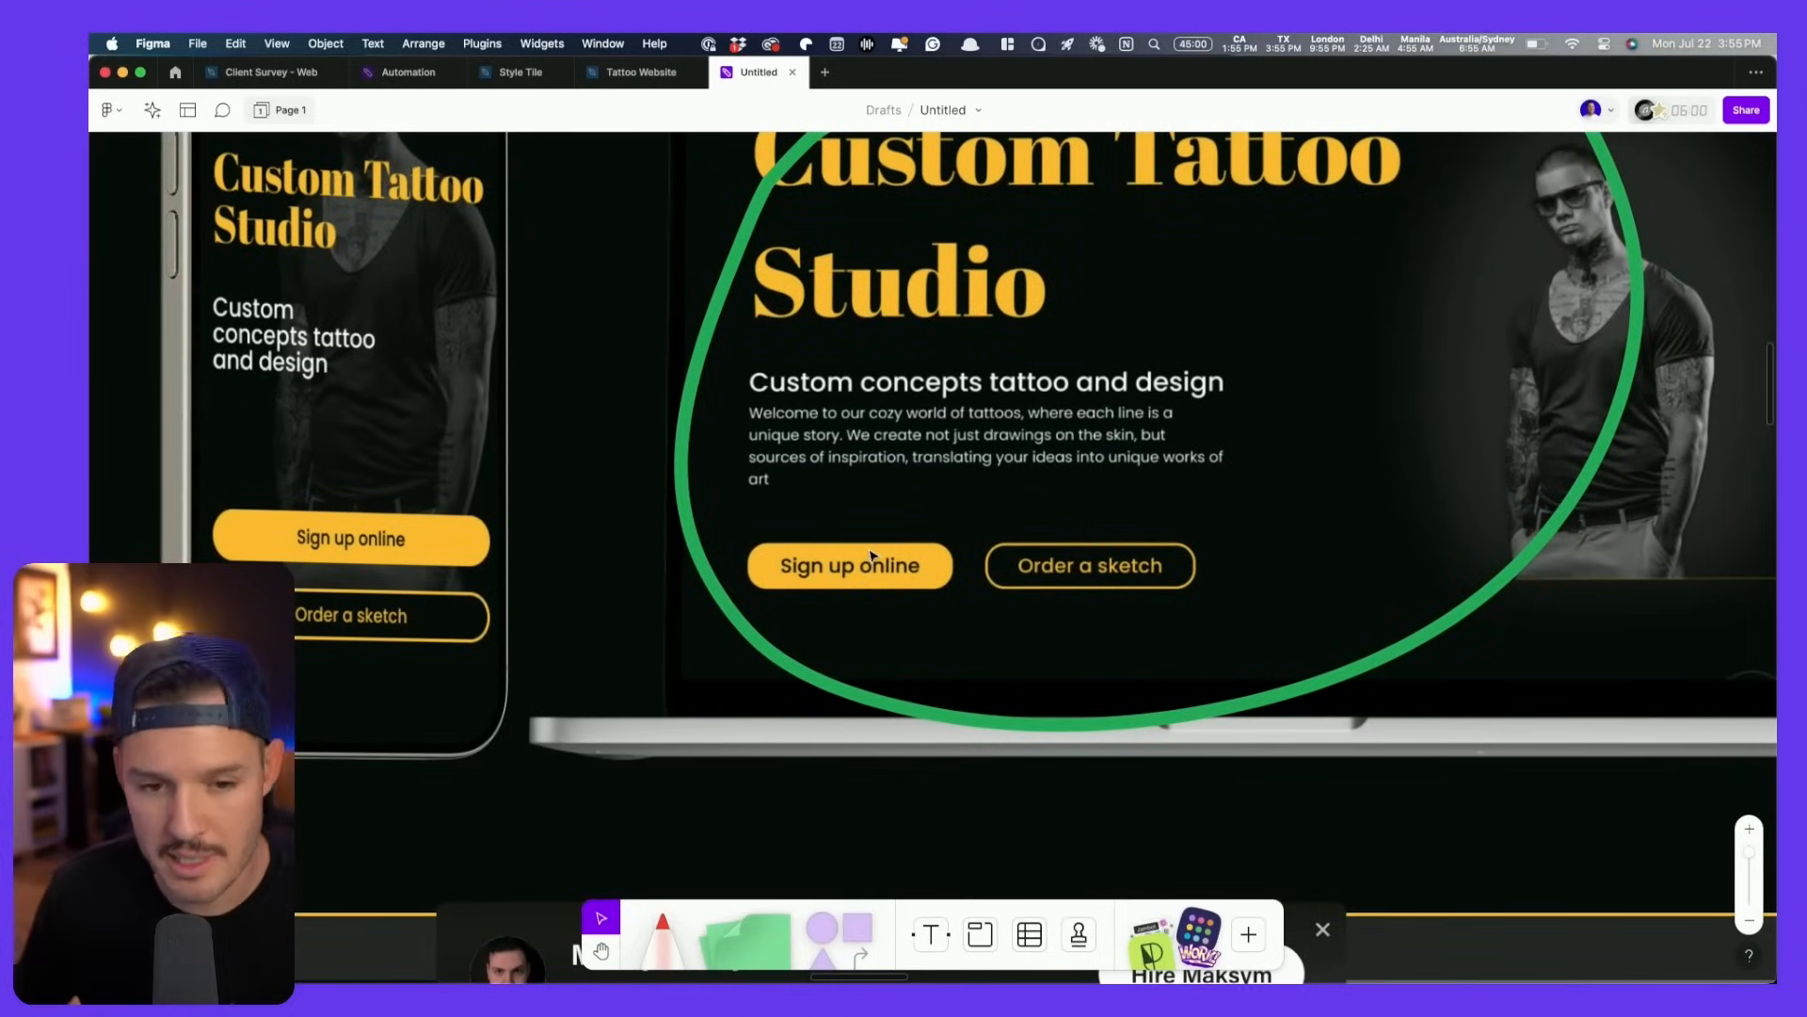
scroll(872, 555, "down", 5)
scroll(1037, 664, "down", 5)
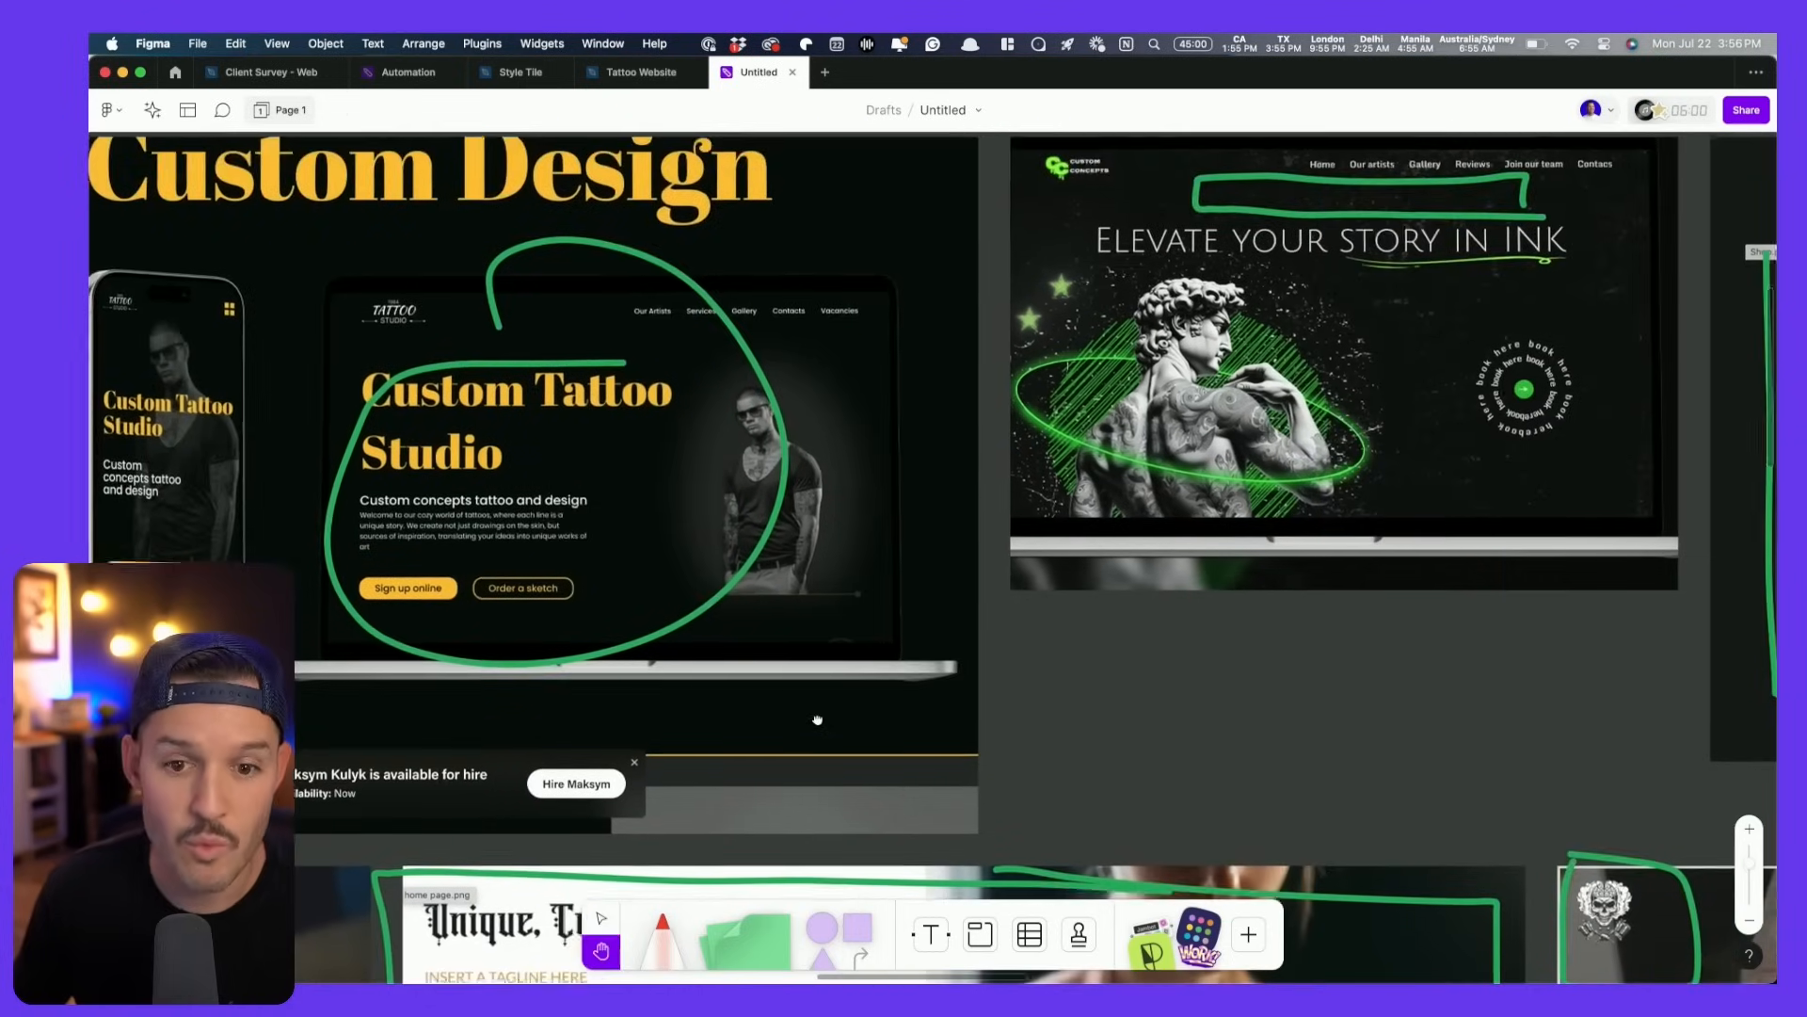
scroll(819, 730, "down", 5)
scroll(1063, 706, "right", 2)
scroll(1276, 396, "up", 10)
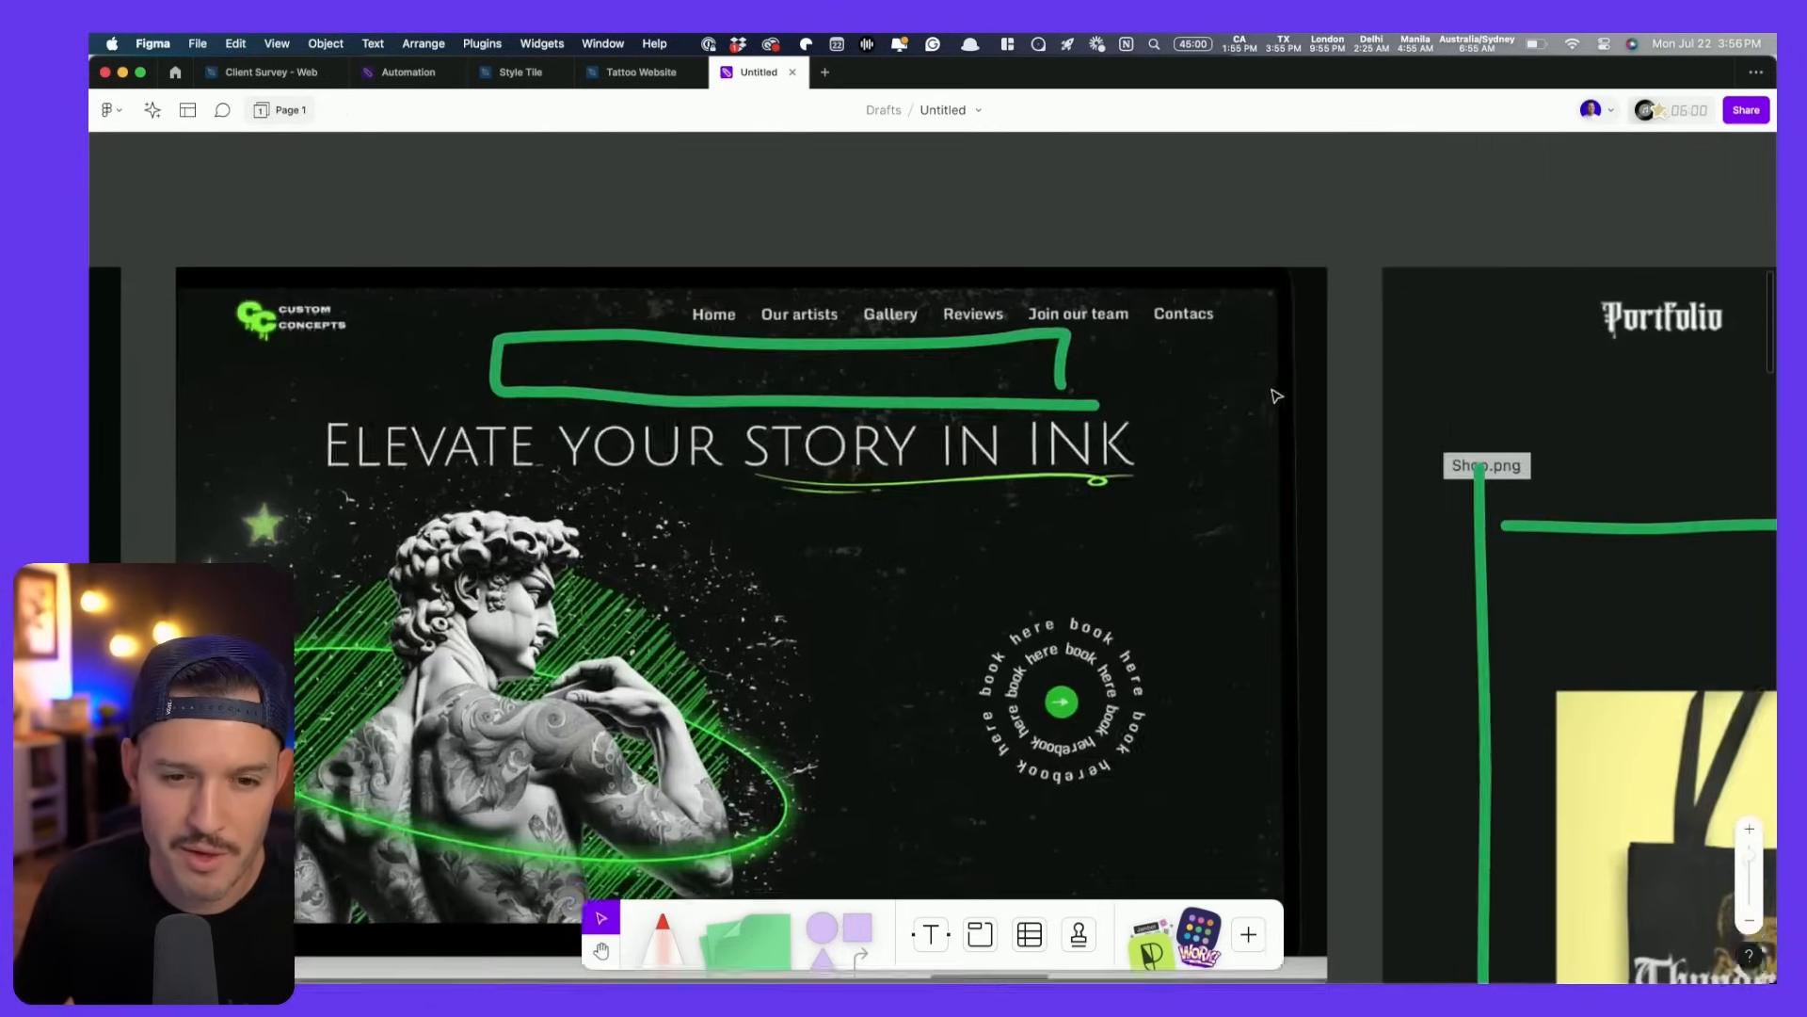
scroll(992, 378, "down", 10)
key("space")
left_click_drag(739, 815, 914, 370)
scroll(942, 433, "left", 8)
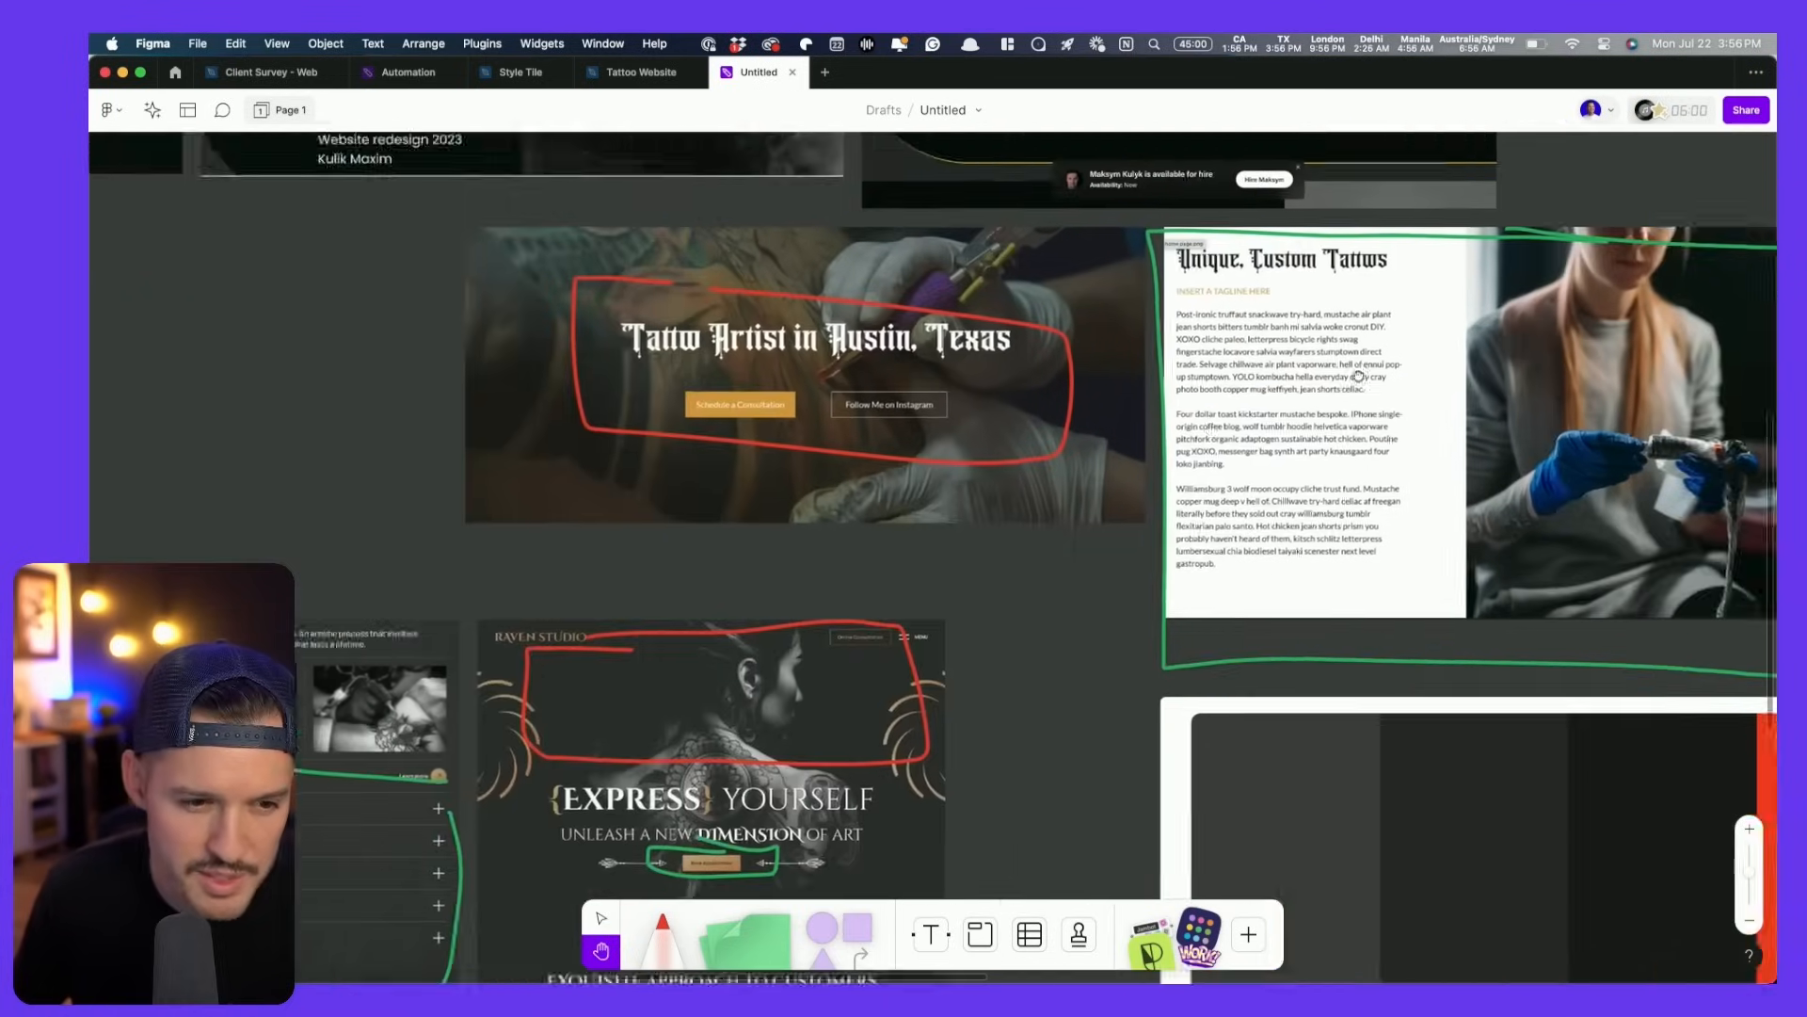
scroll(1007, 479, "down", 3)
scroll(1007, 479, "left", 2)
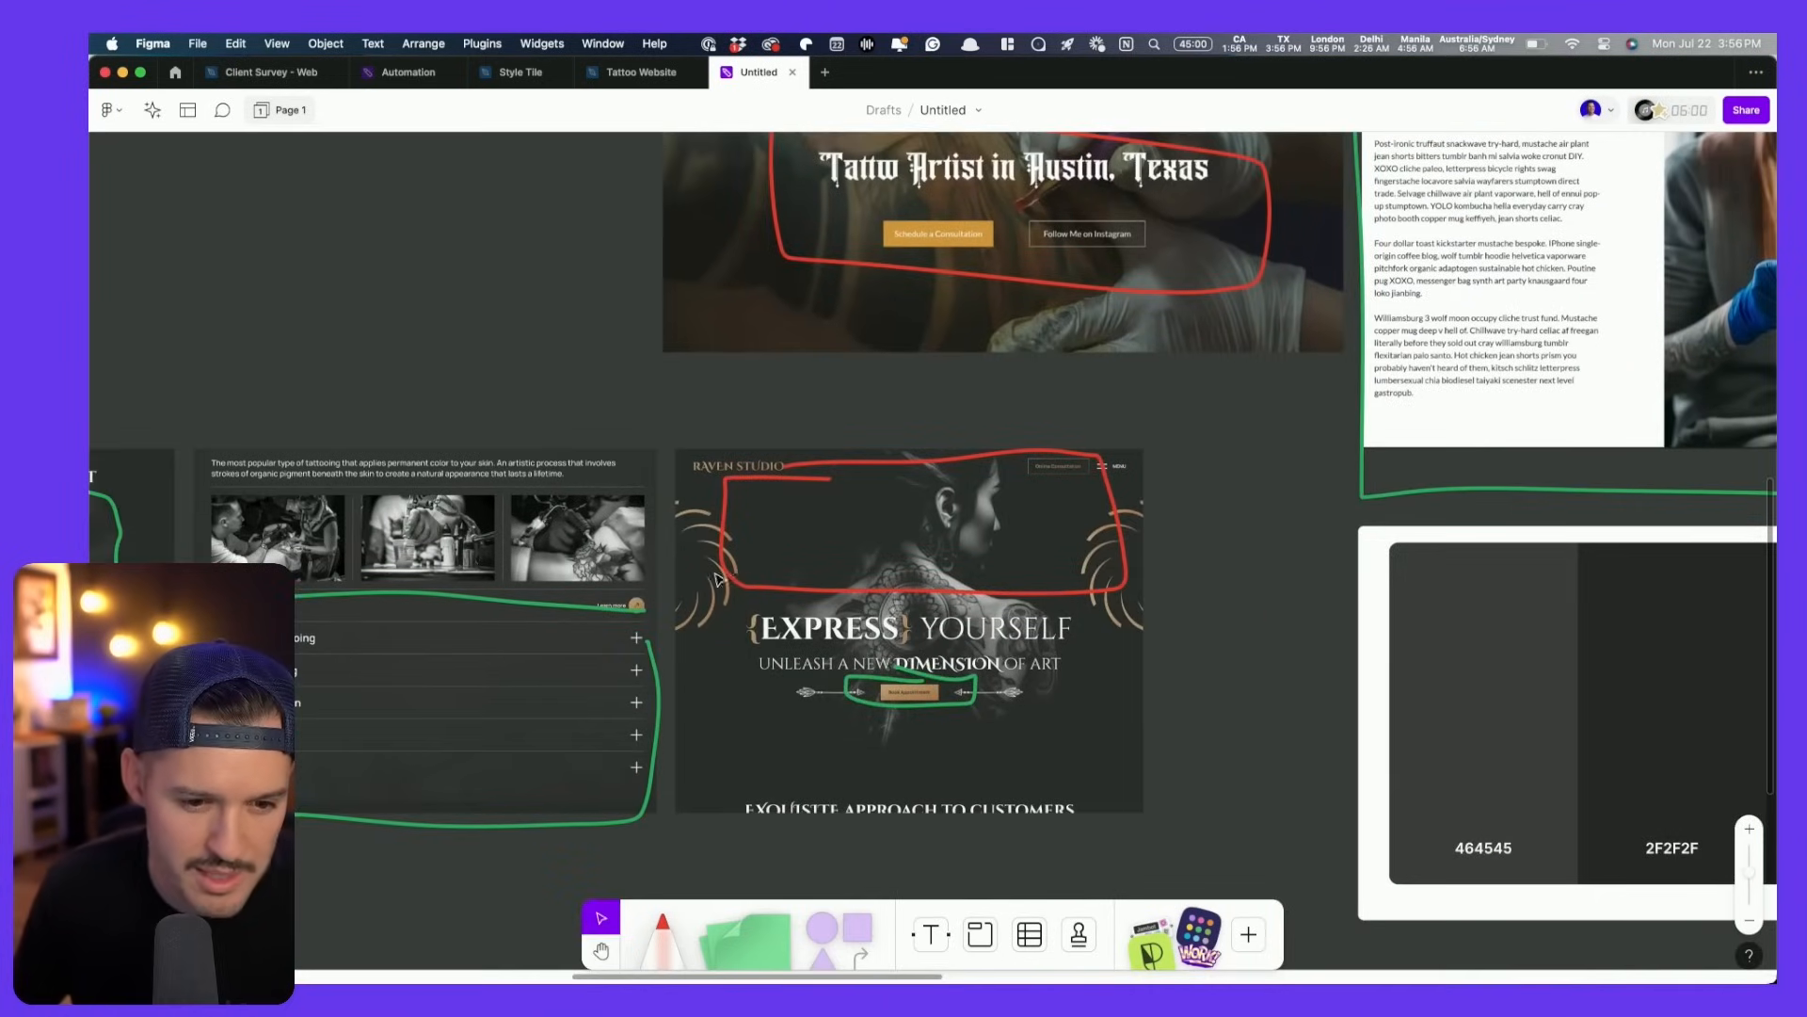
- Bring the moodboard's colour palette into view, then return to the Tattoo Website file
key("space")
left_click_drag(586, 582, 1028, 468)
left_click_drag(1770, 469, 311, 468)
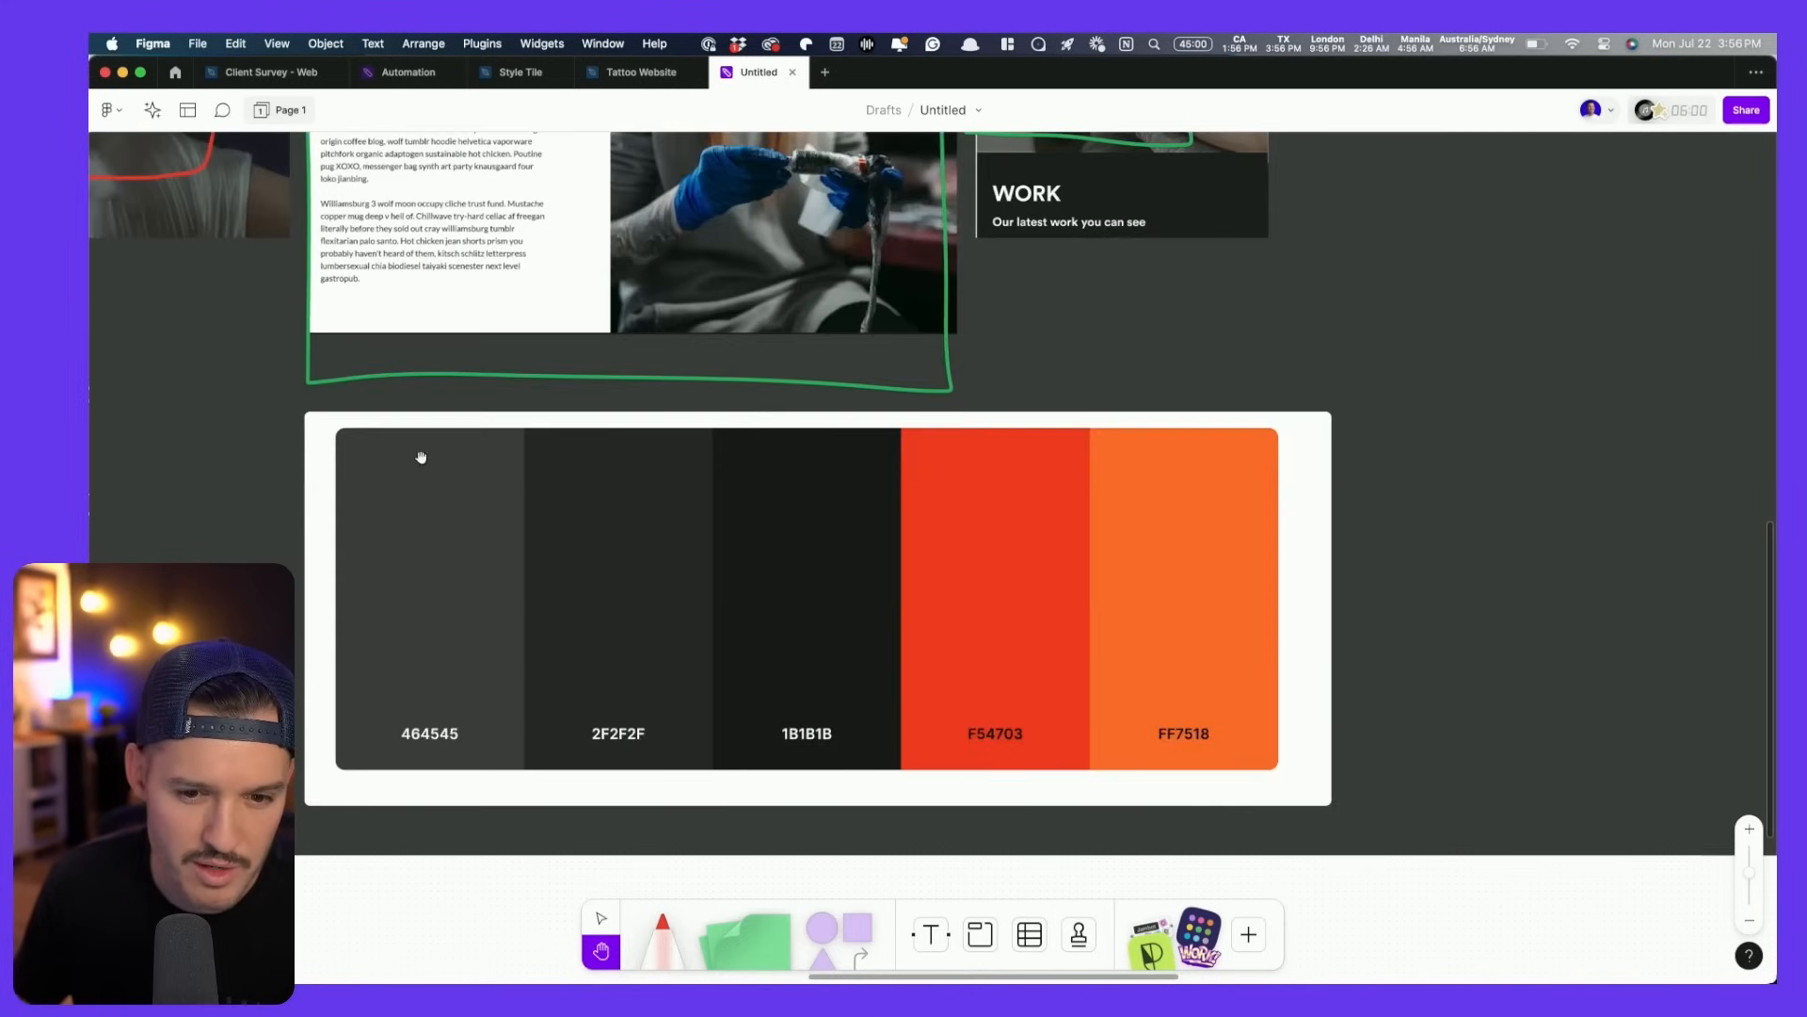
scroll(527, 550, "up", 6)
scroll(633, 403, "up", 8)
scroll(633, 403, "left", 5)
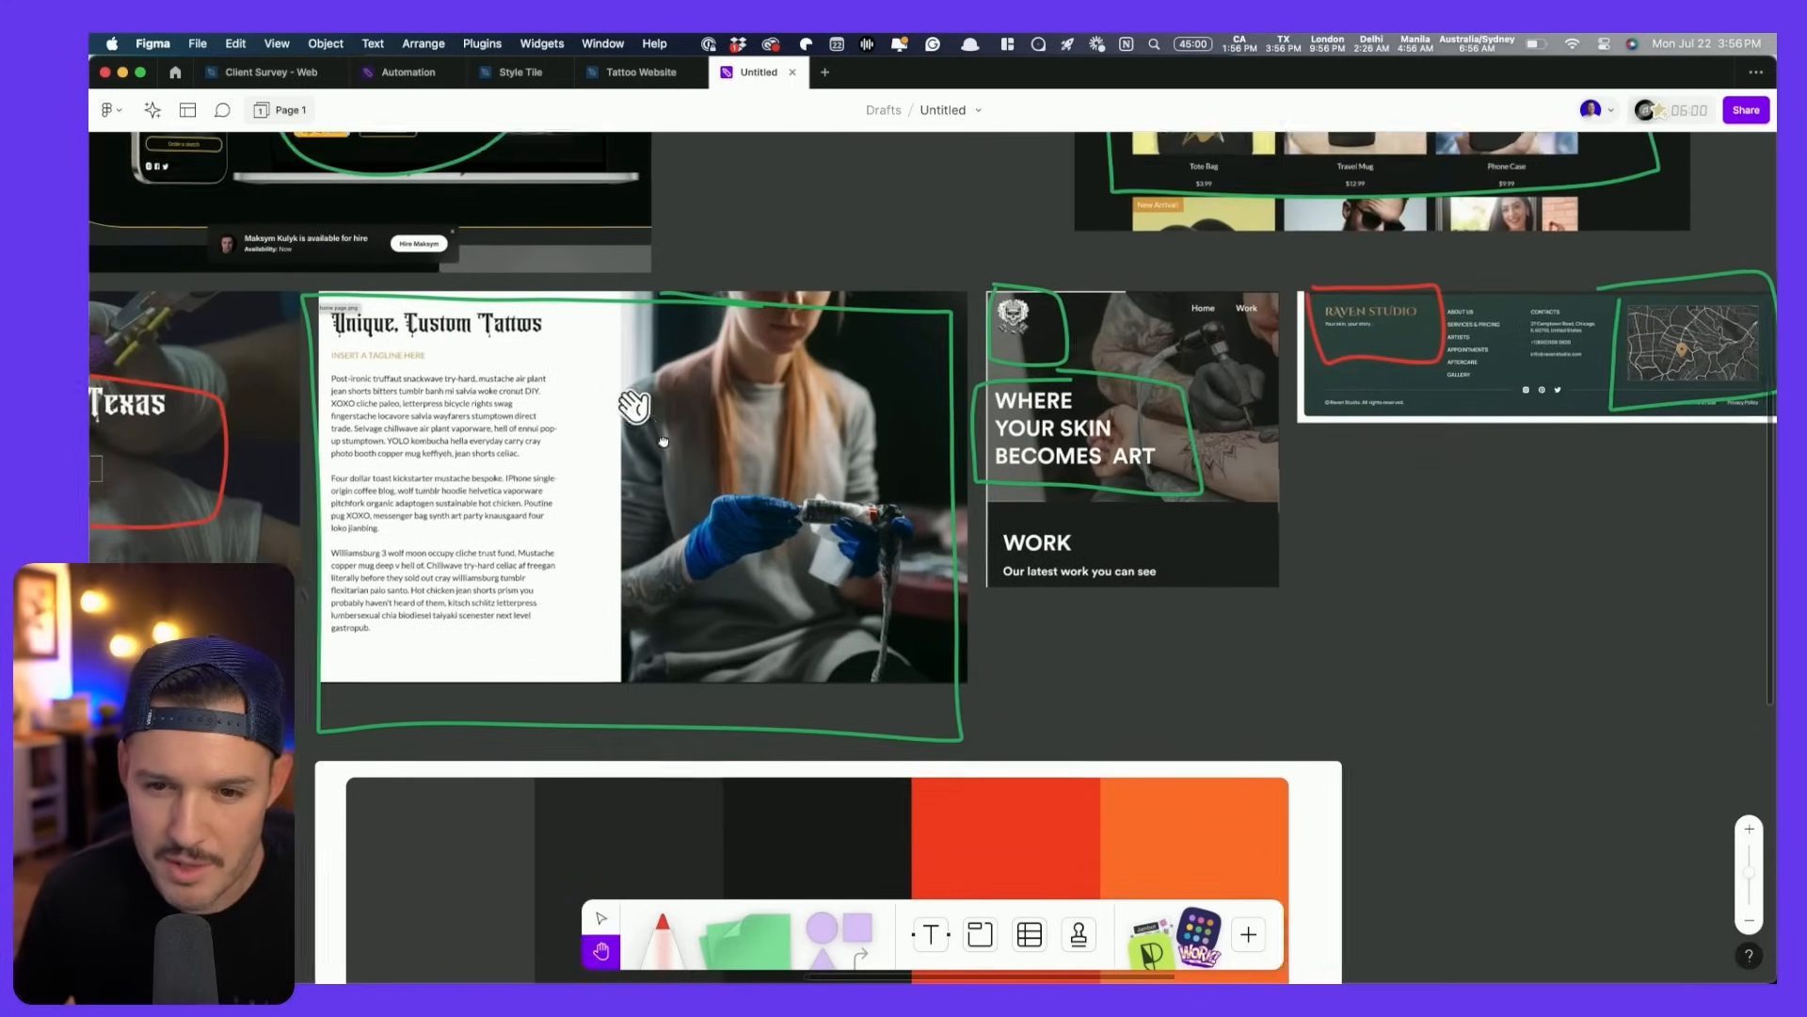
scroll(909, 785, "left", 2)
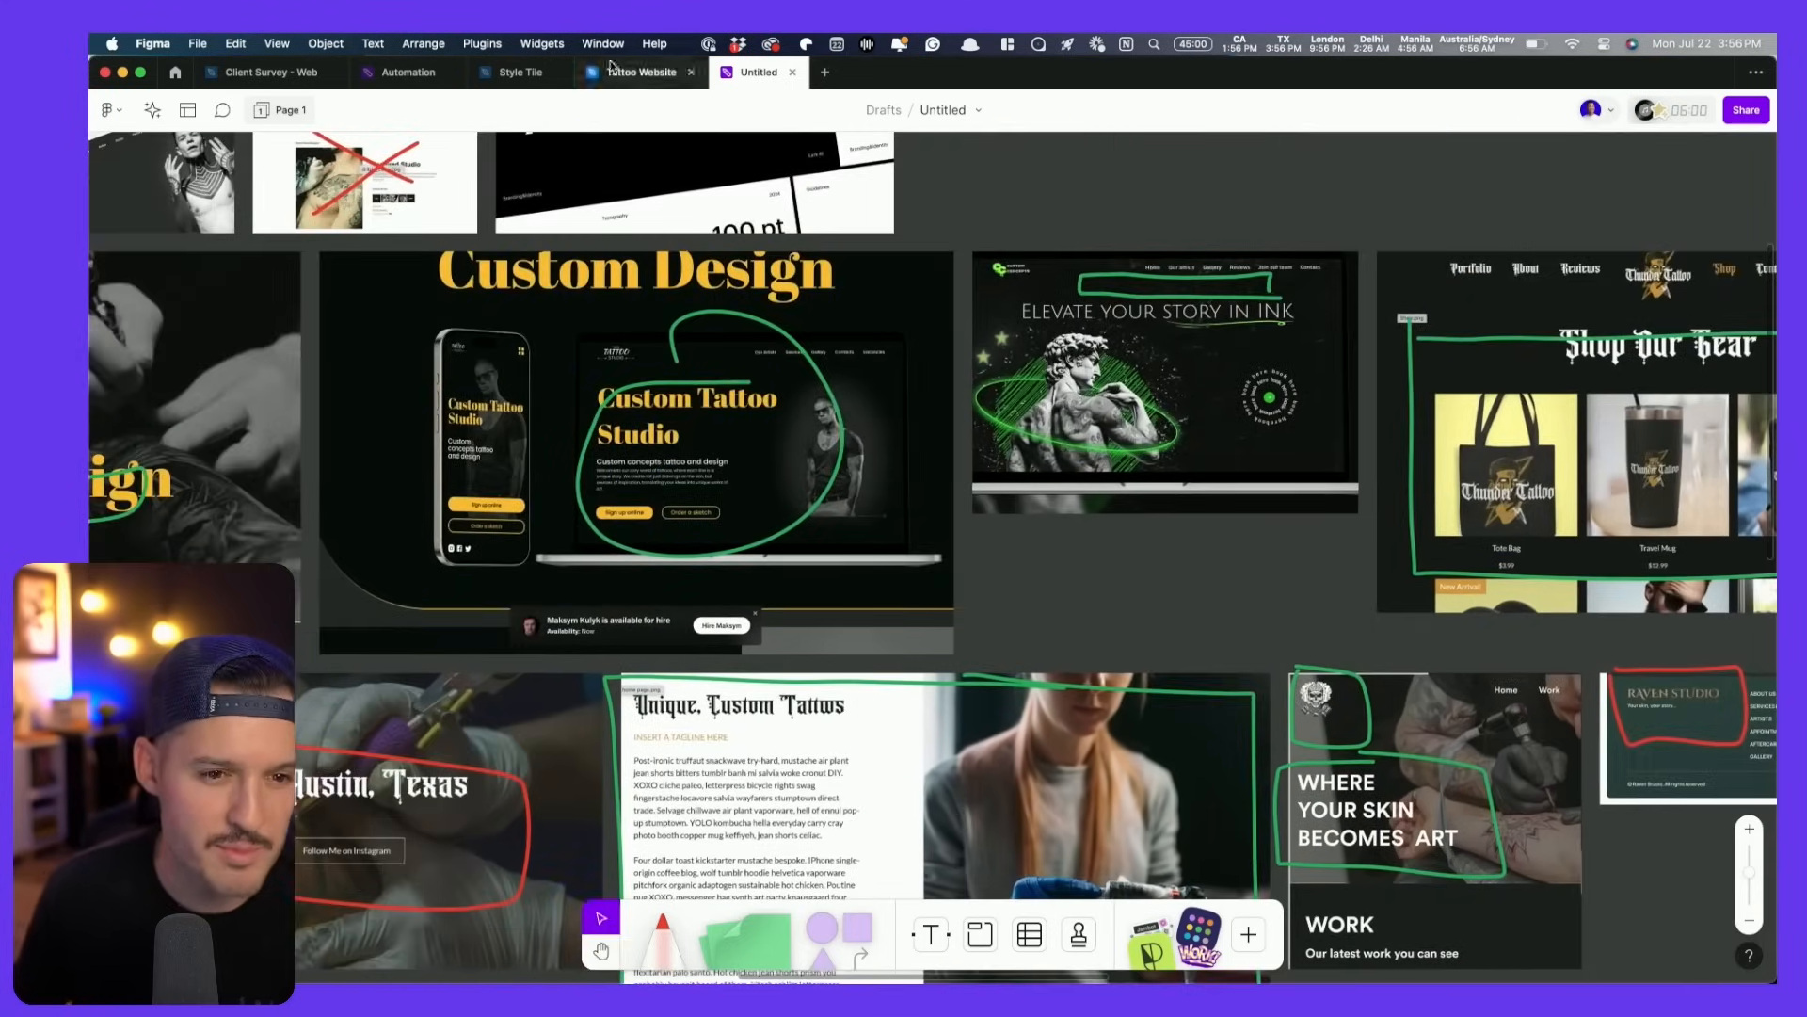
left_click(618, 71)
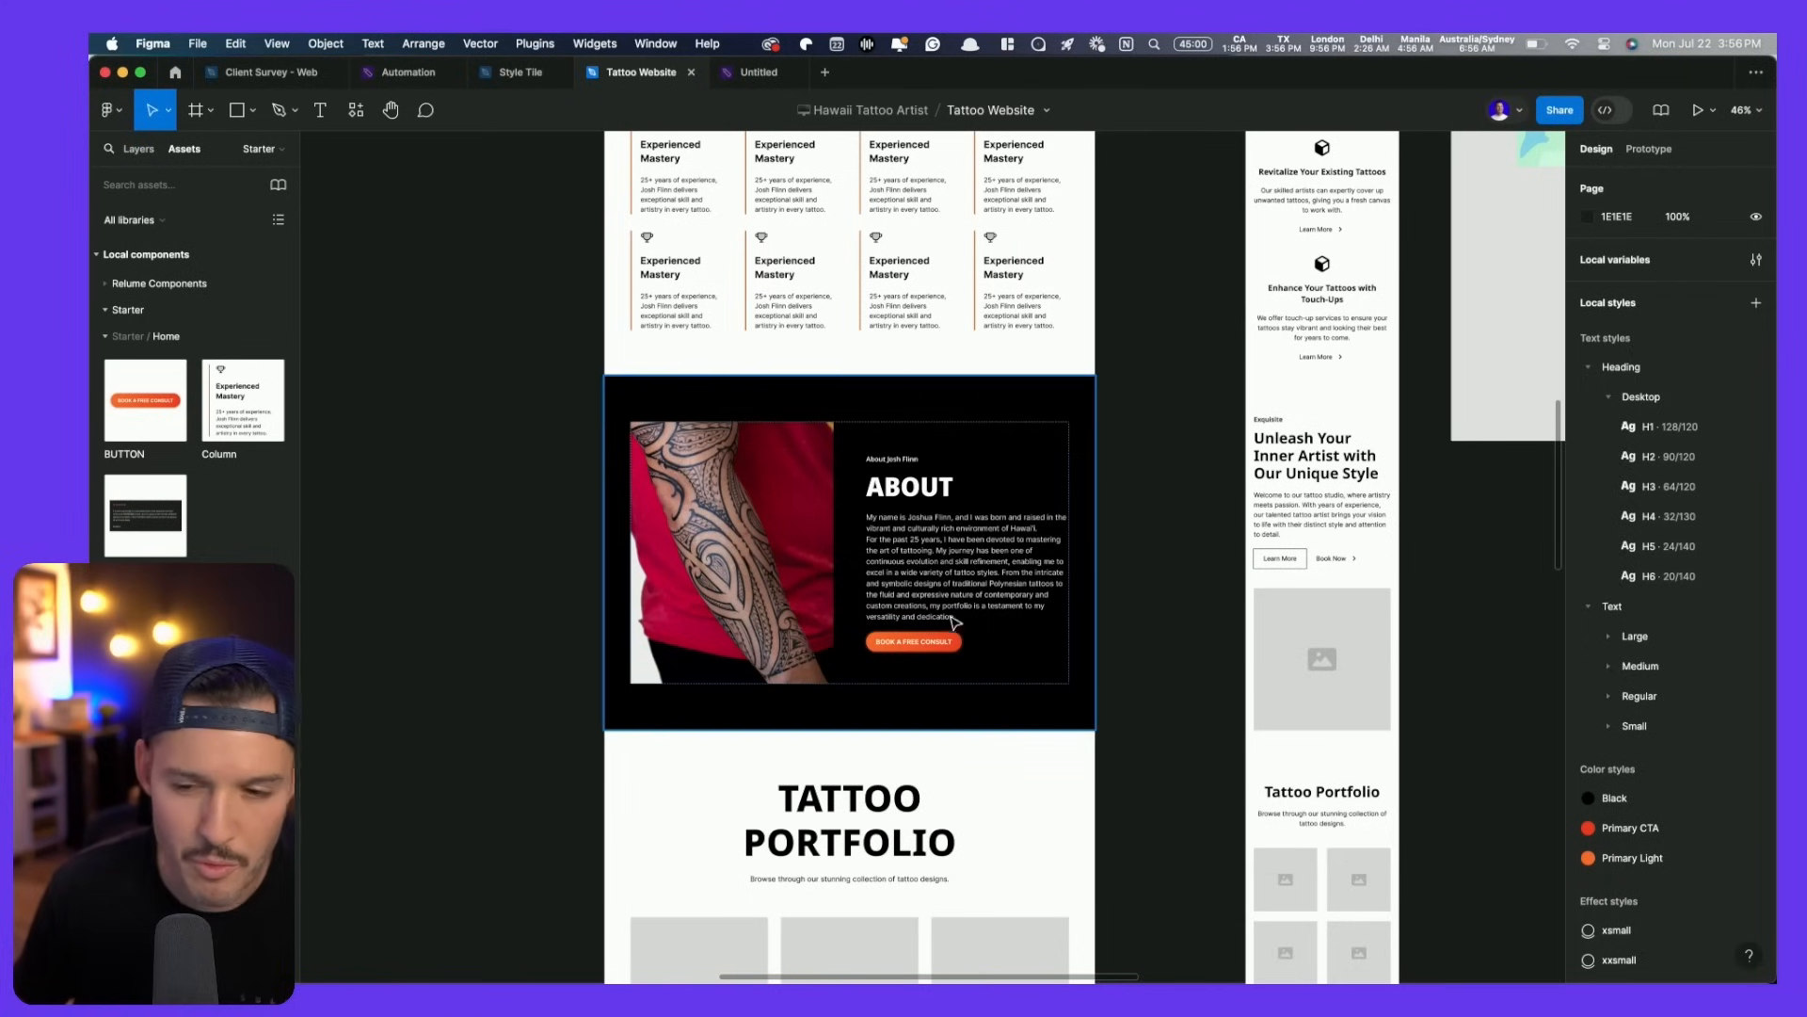
- Give the faint REVIEWS backdrop text the Inter font and an auto-width text box
scroll(815, 560, "down", 10)
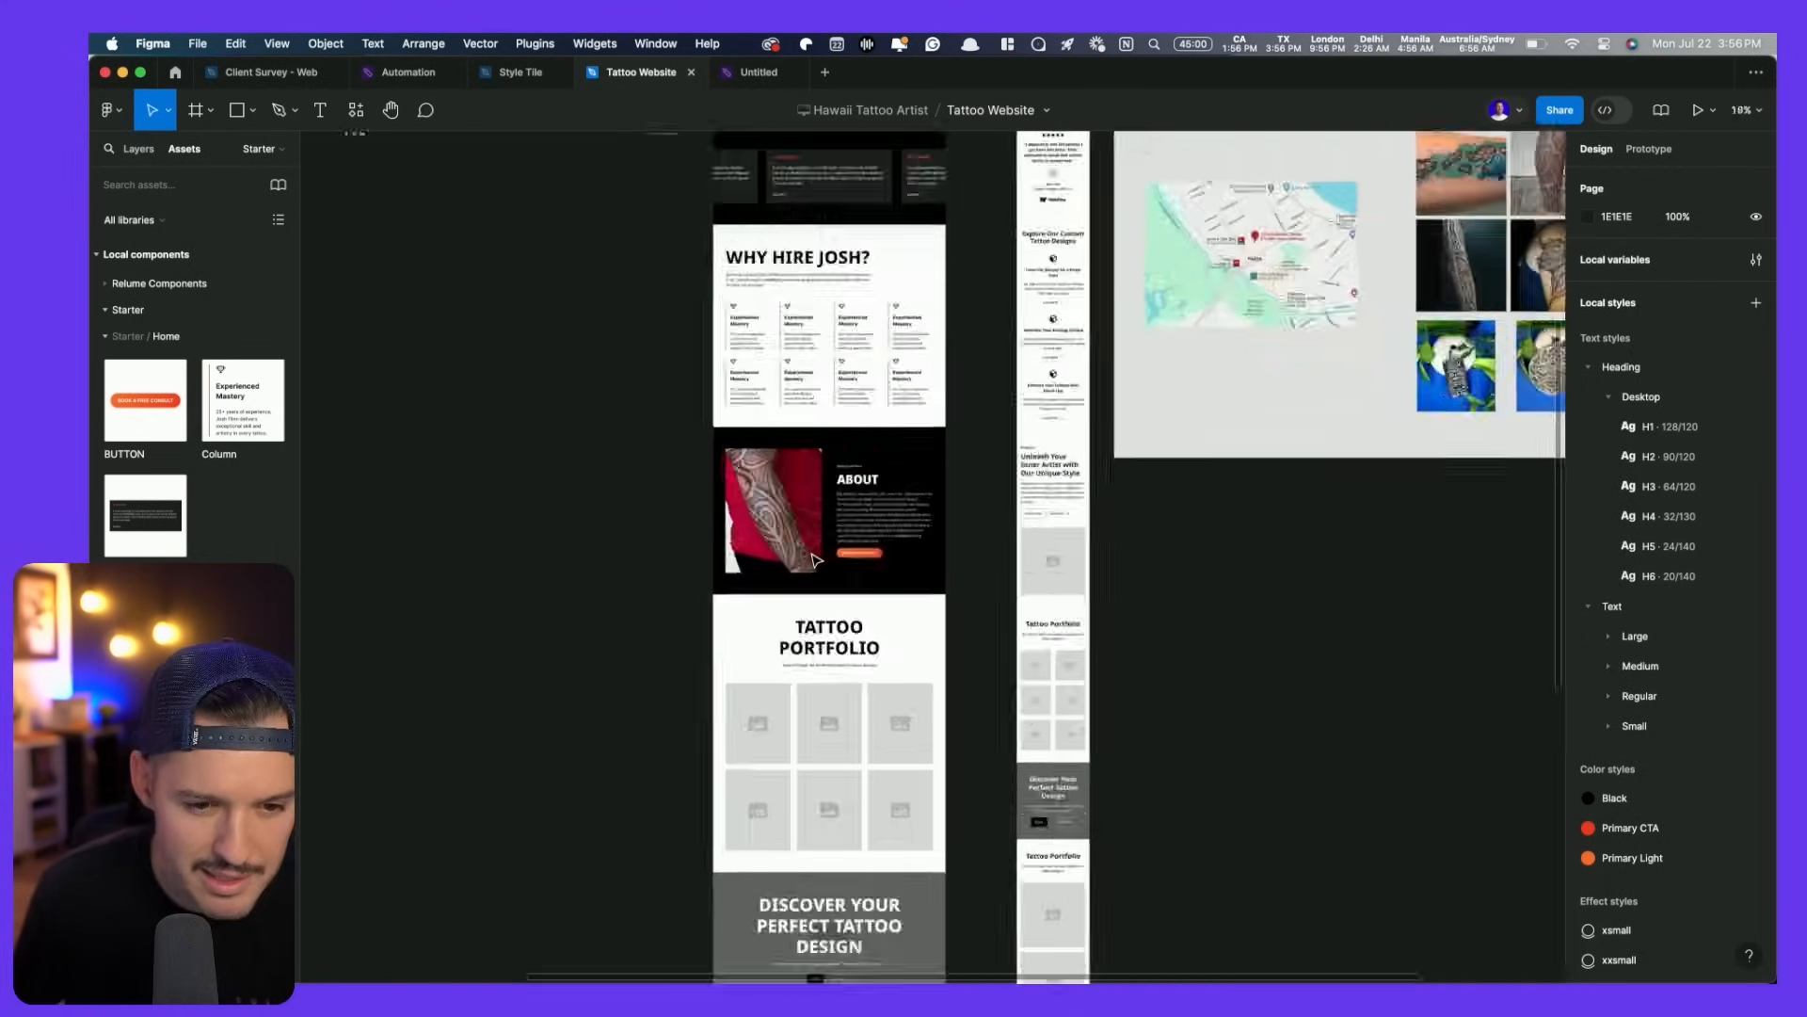
scroll(816, 560, "up", 15)
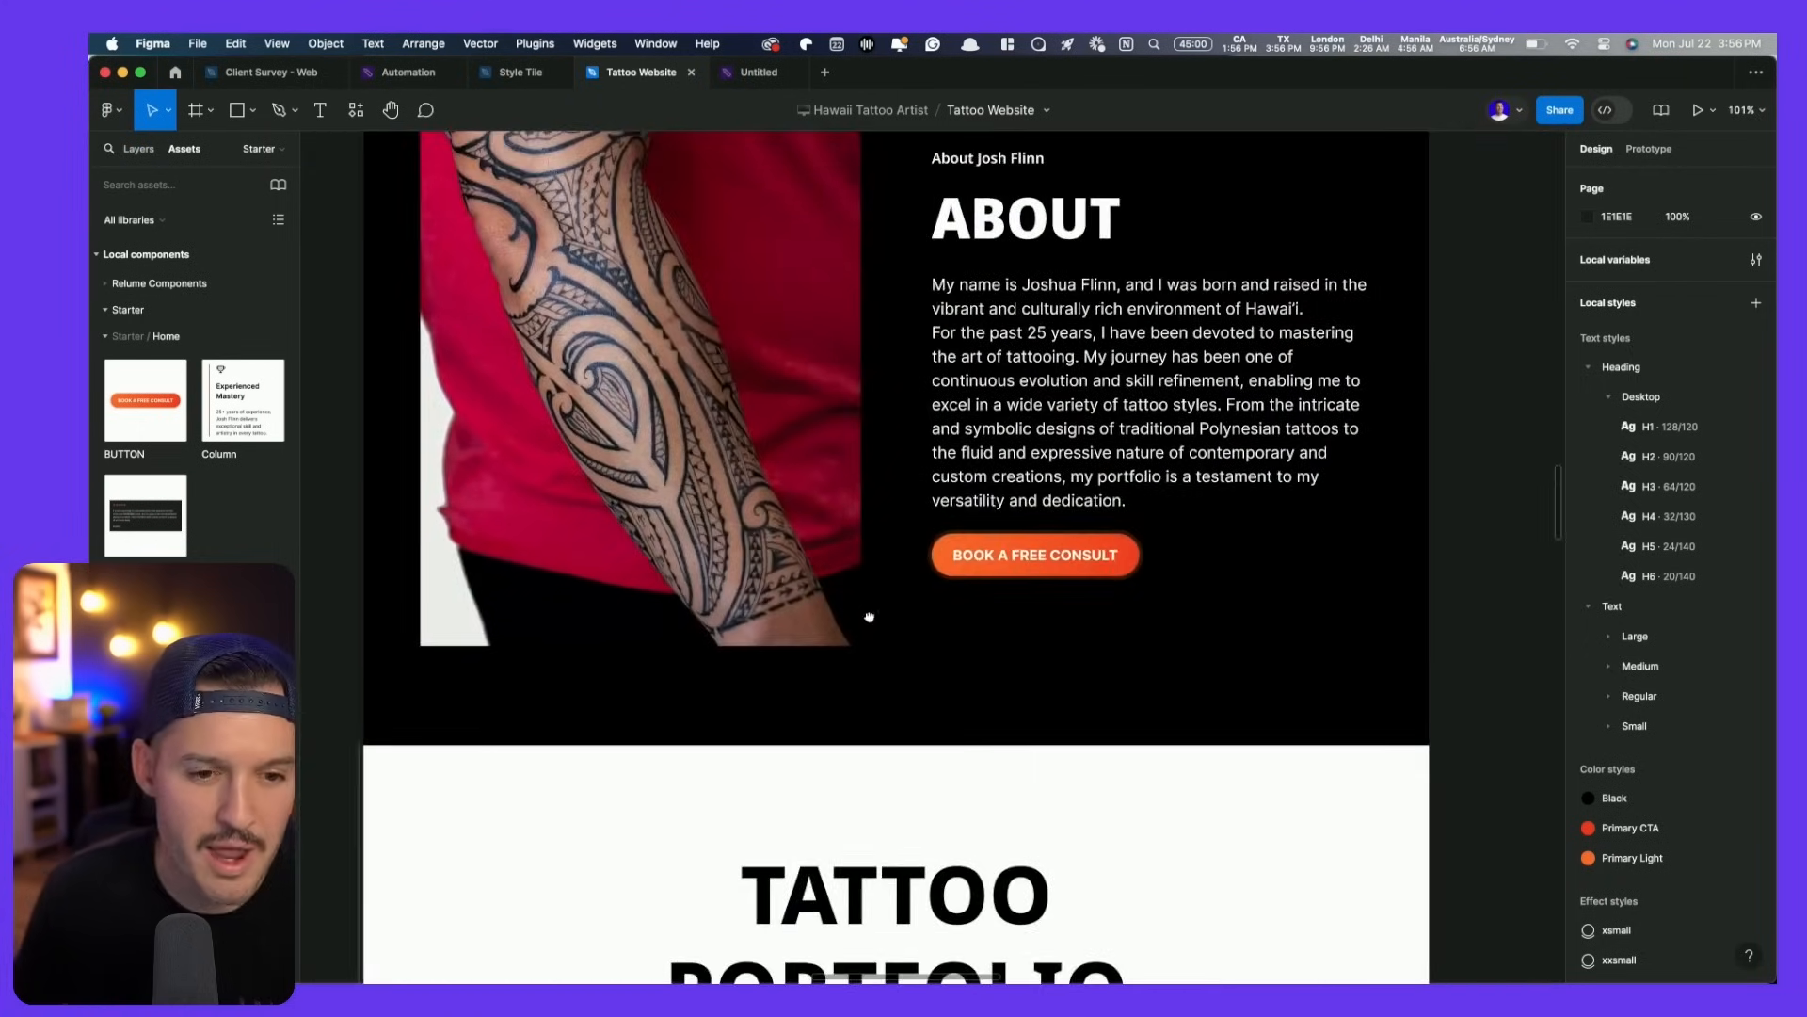
scroll(868, 617, "down", 5)
scroll(845, 408, "down", 2)
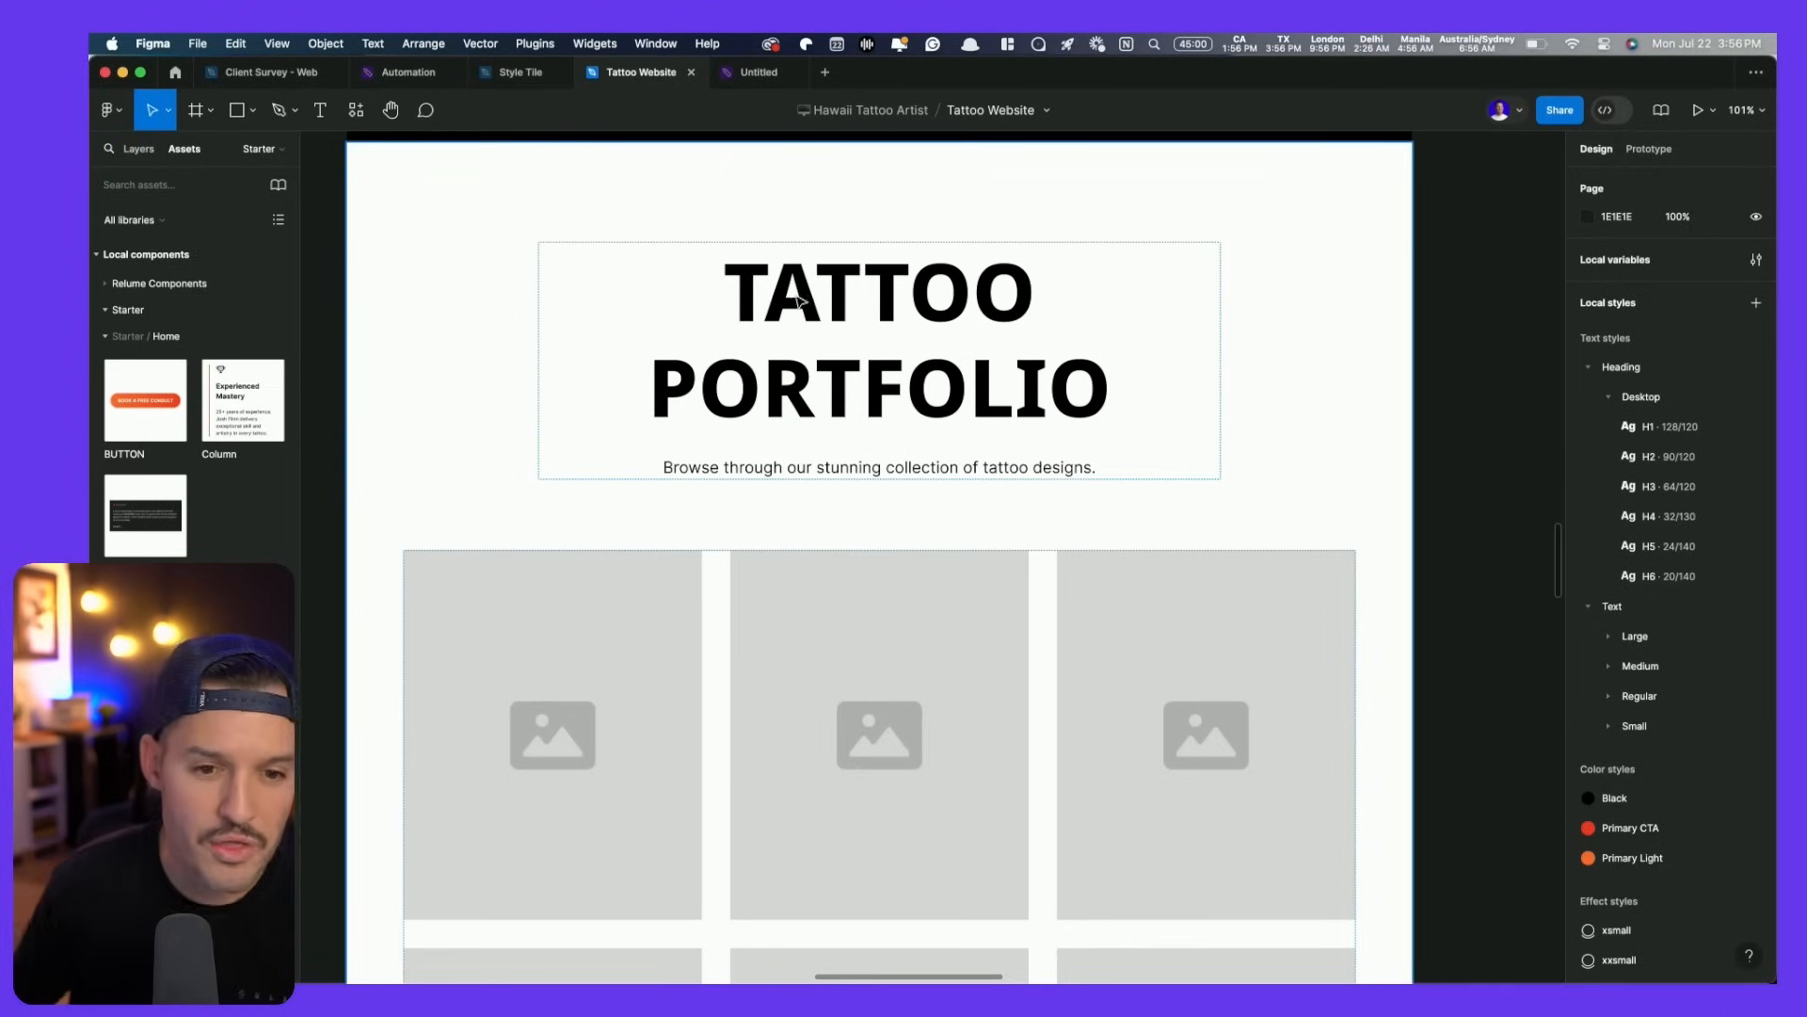
scroll(798, 302, "down", 5)
scroll(773, 771, "up", 15)
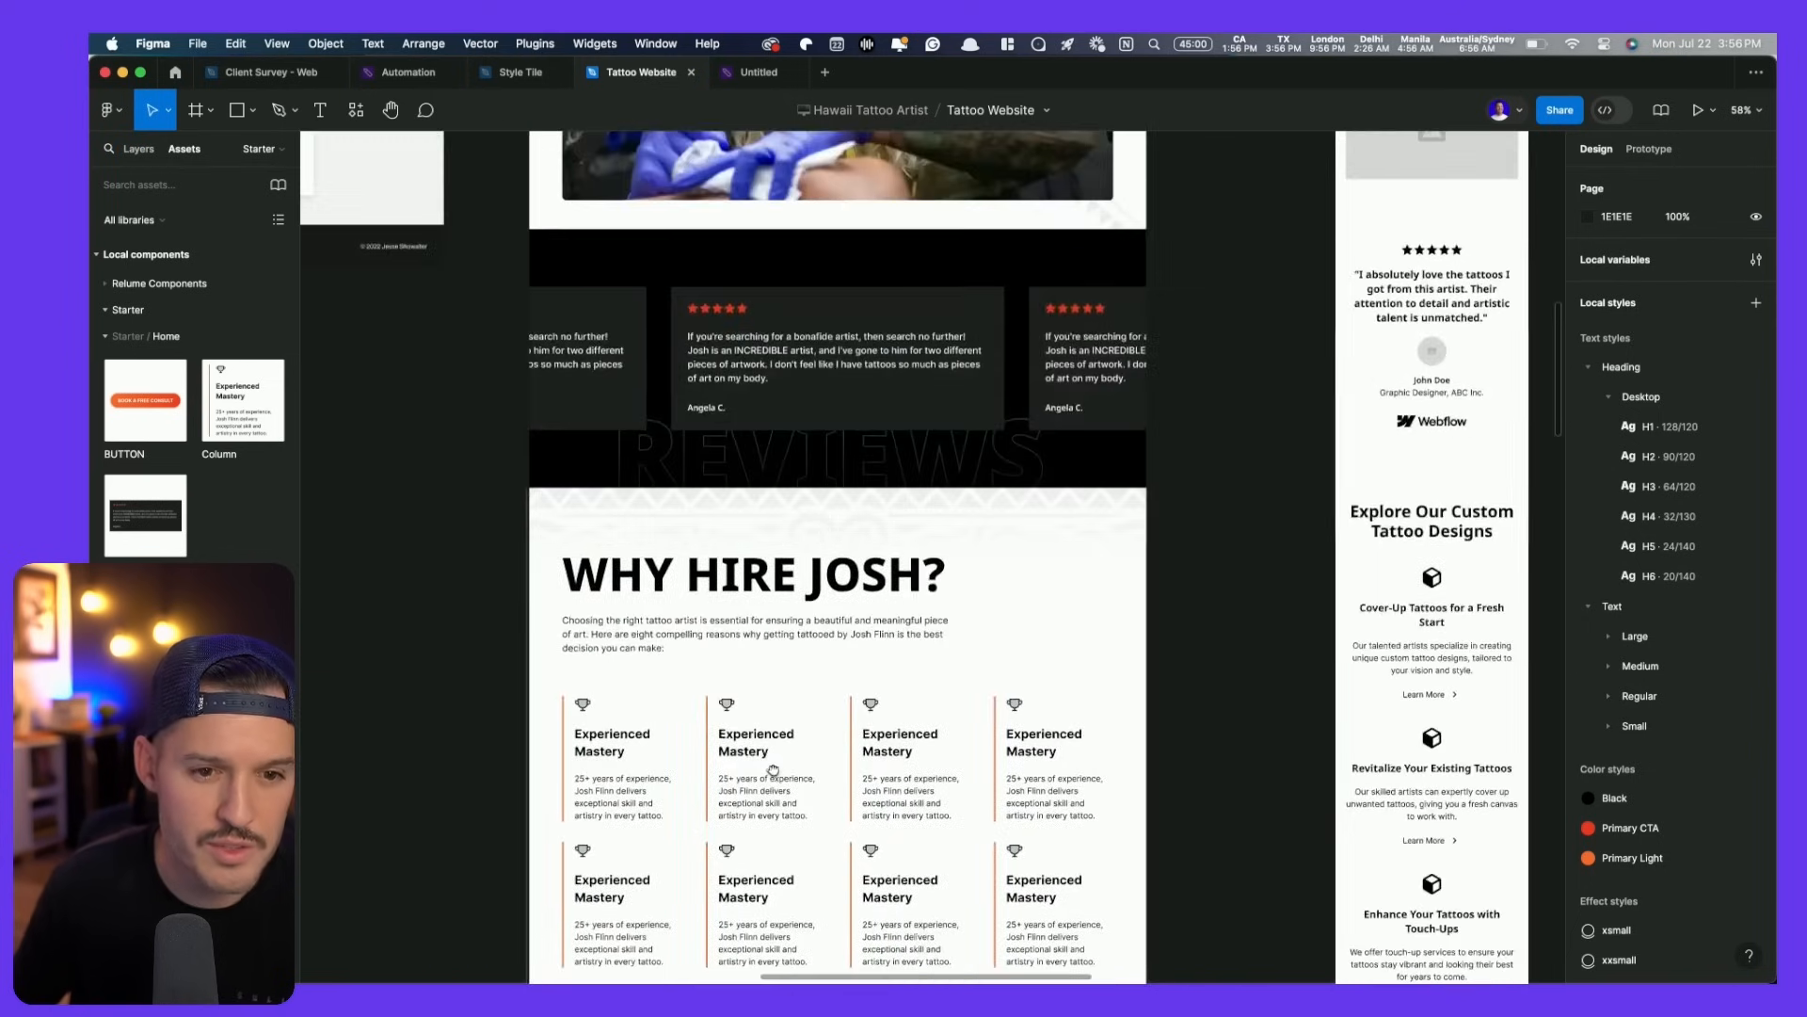
left_click(822, 450)
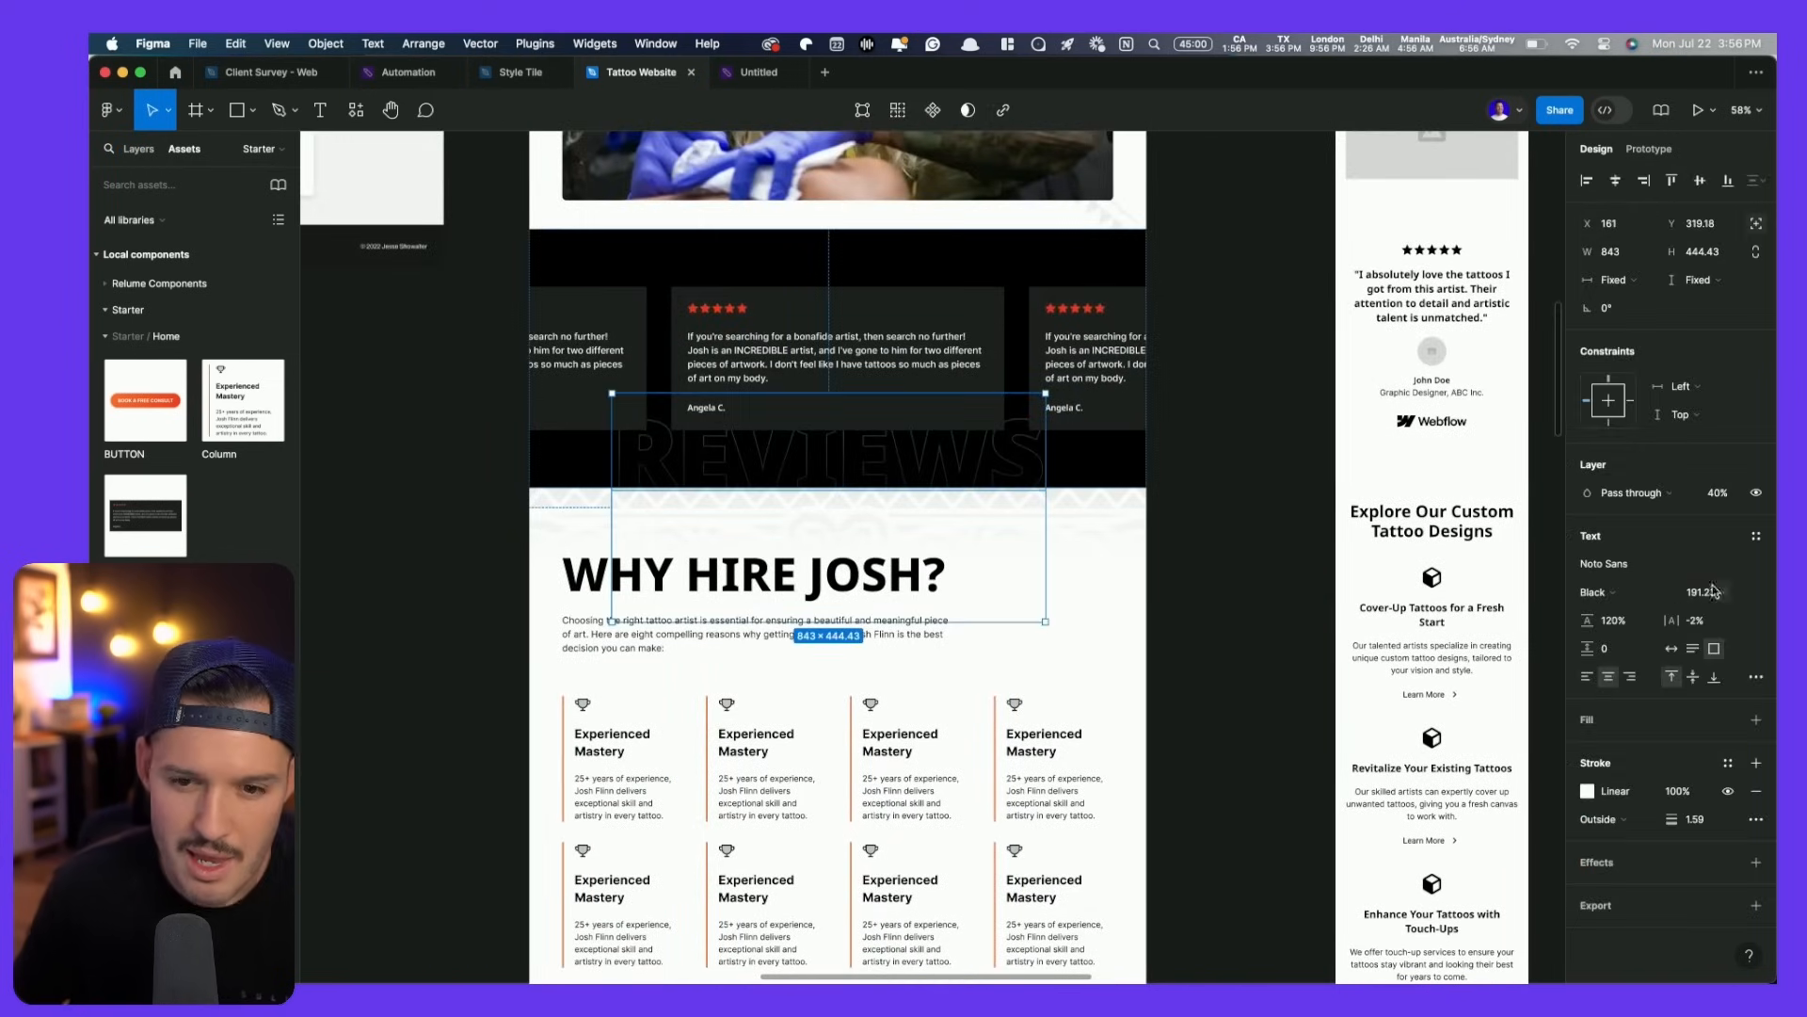
left_click(1605, 562)
type("Inter")
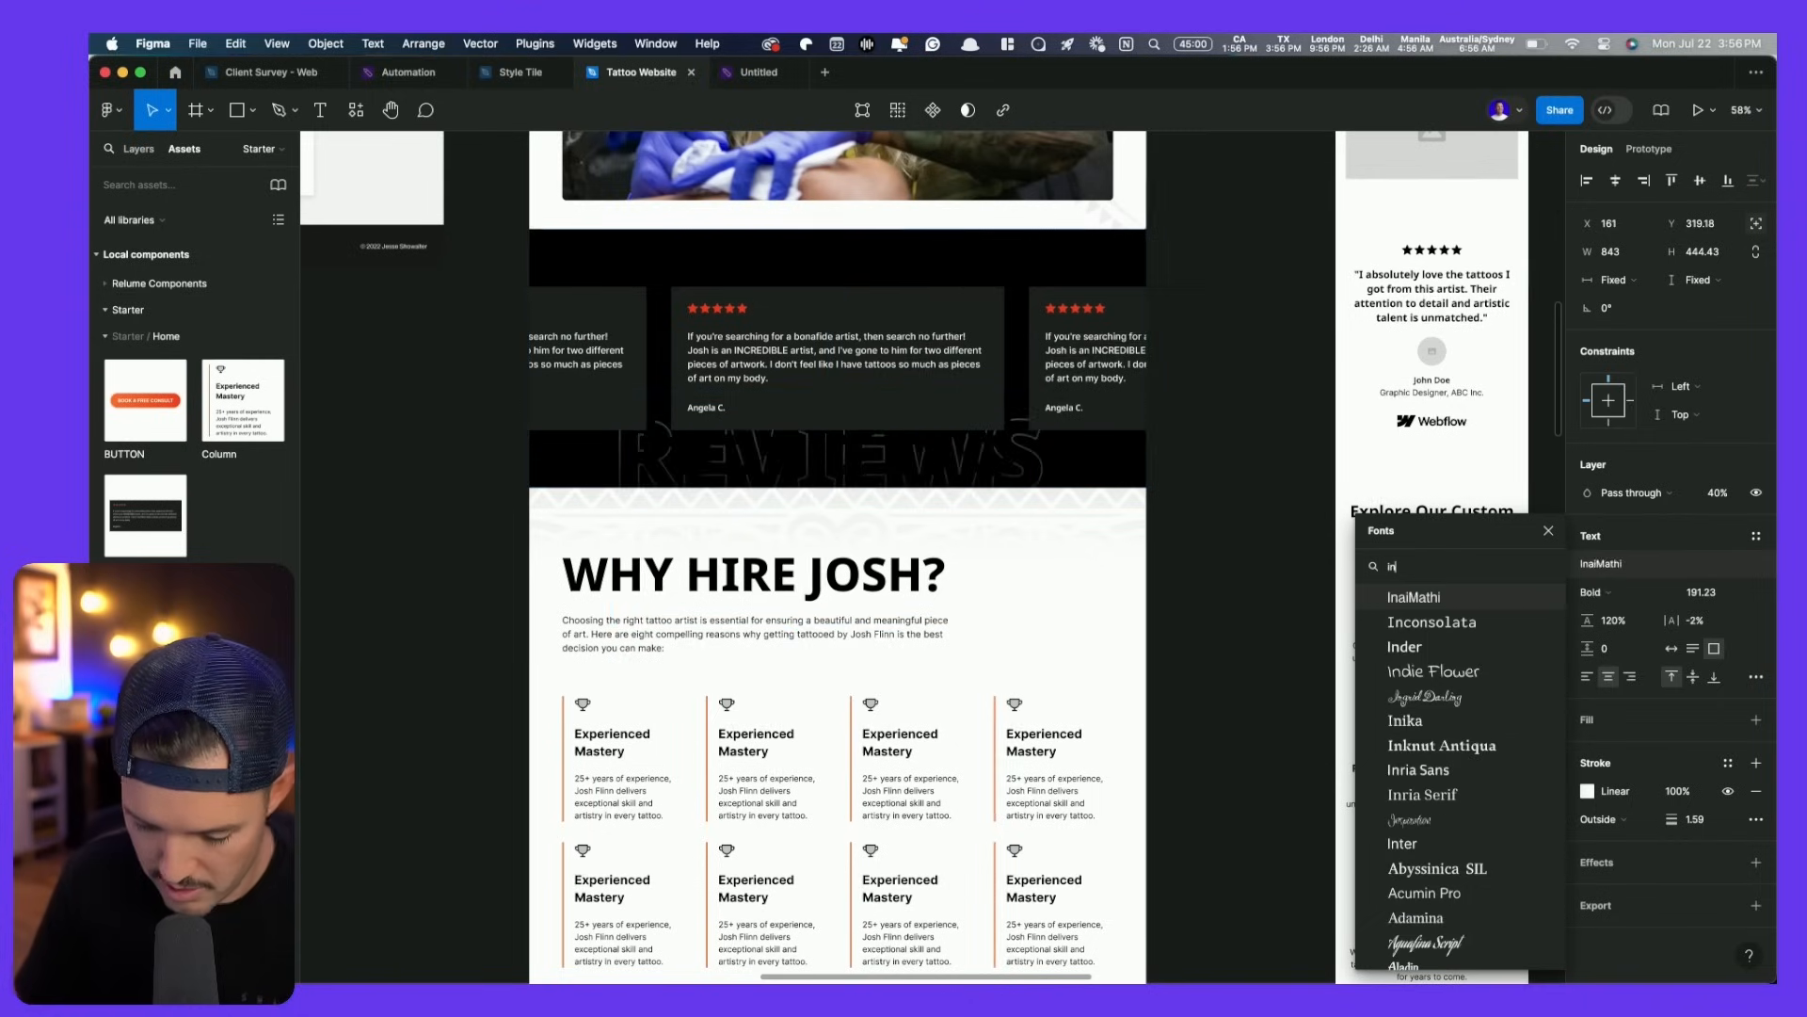
key("Return")
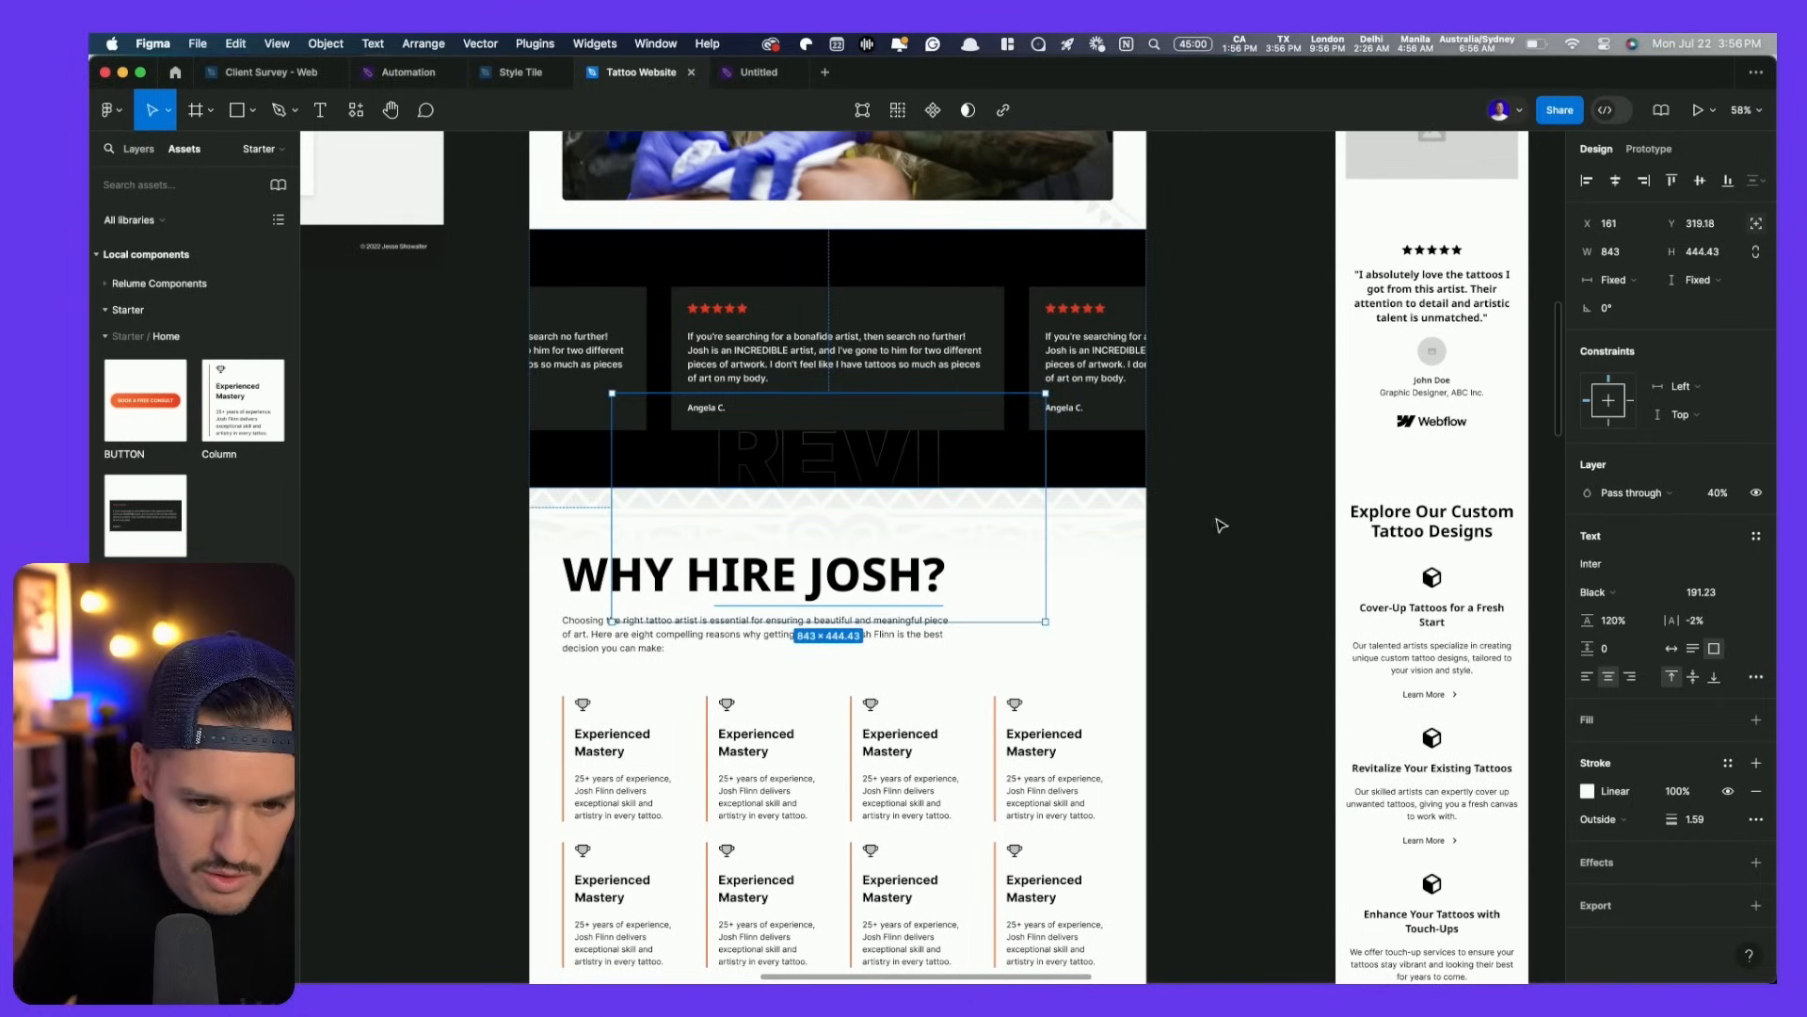
left_click(1672, 650)
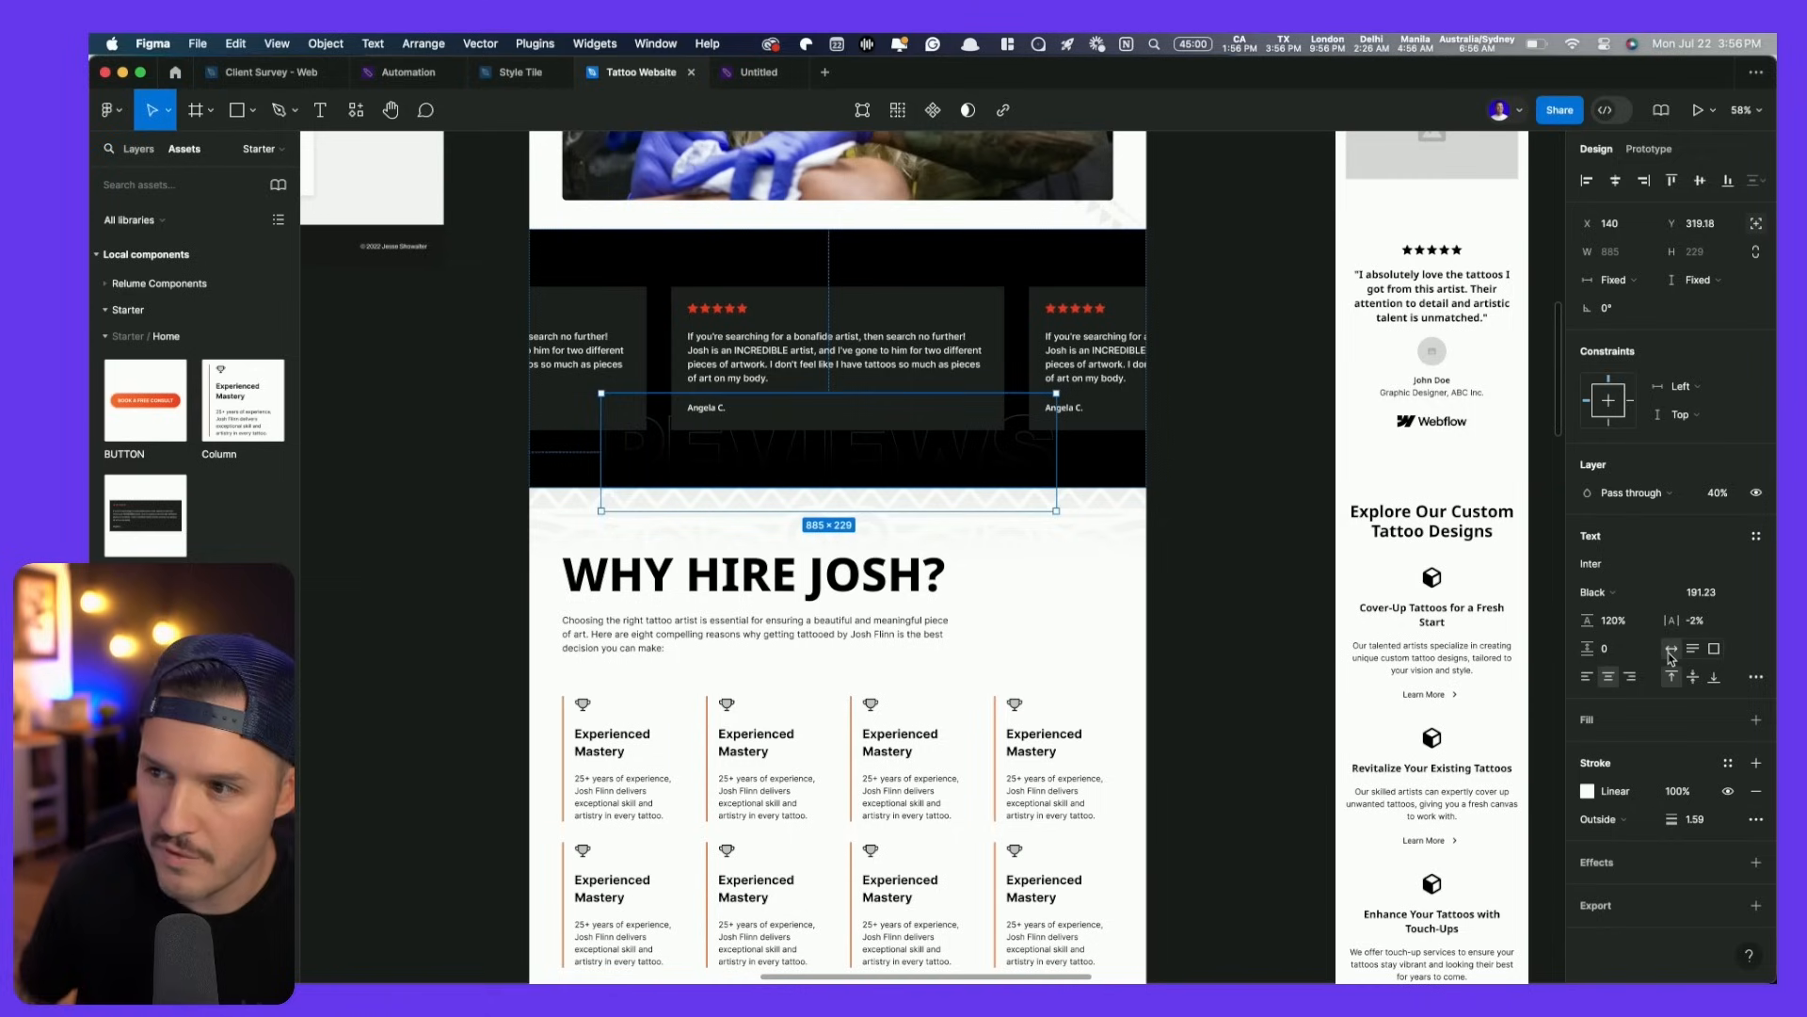
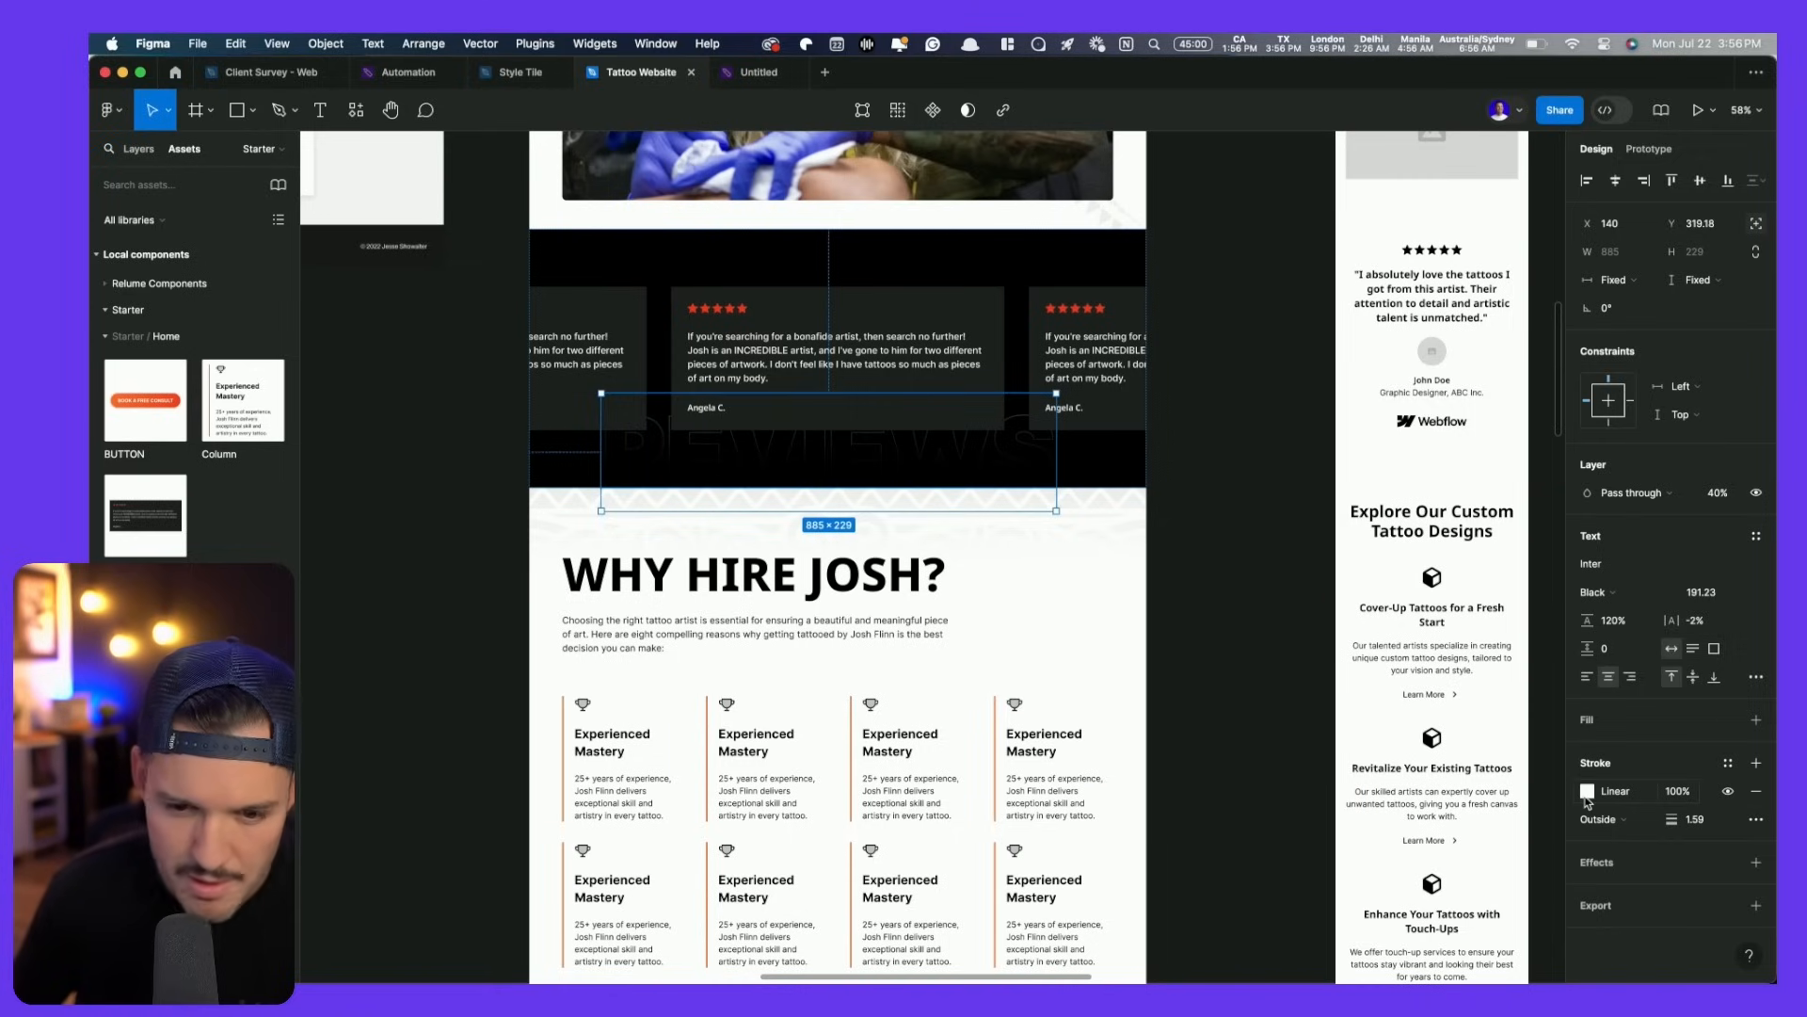
- Move the REVIEWS text's white linear stroke gradient lower so it fades from 100% to 0%
left_click(138, 149)
left_click(430, 512)
key("alt+l")
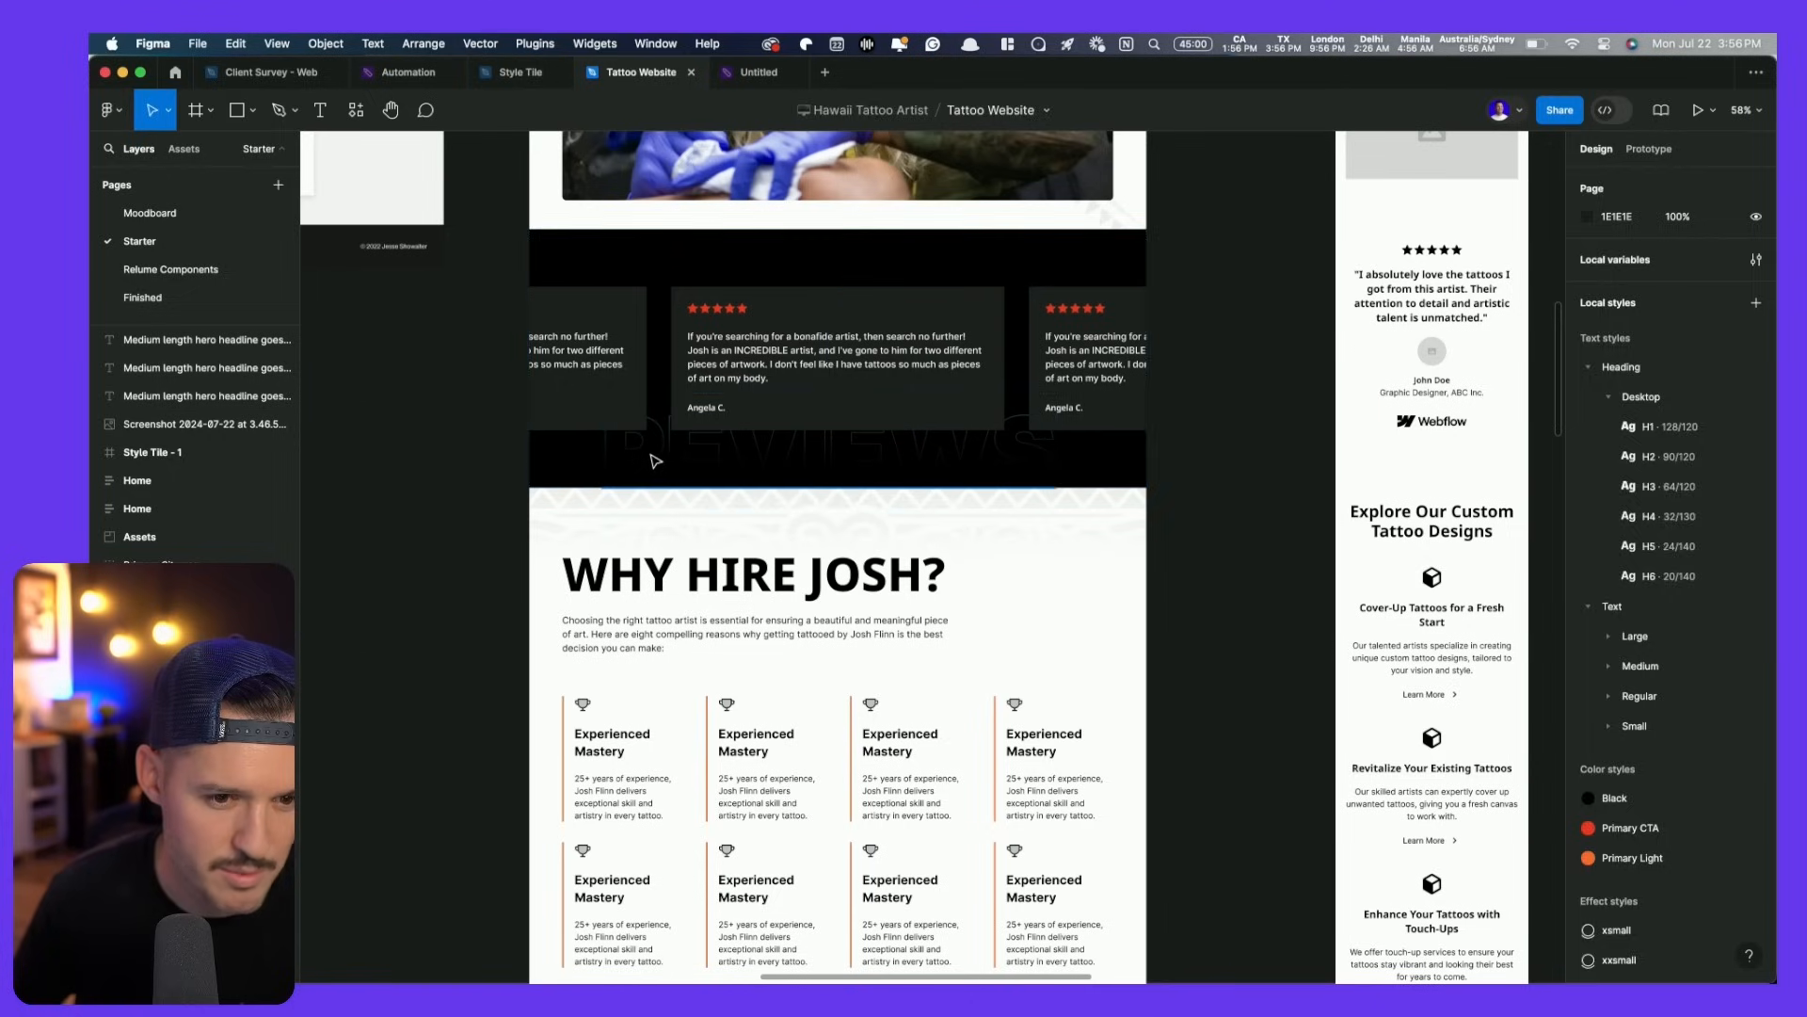
left_click(737, 469, "super")
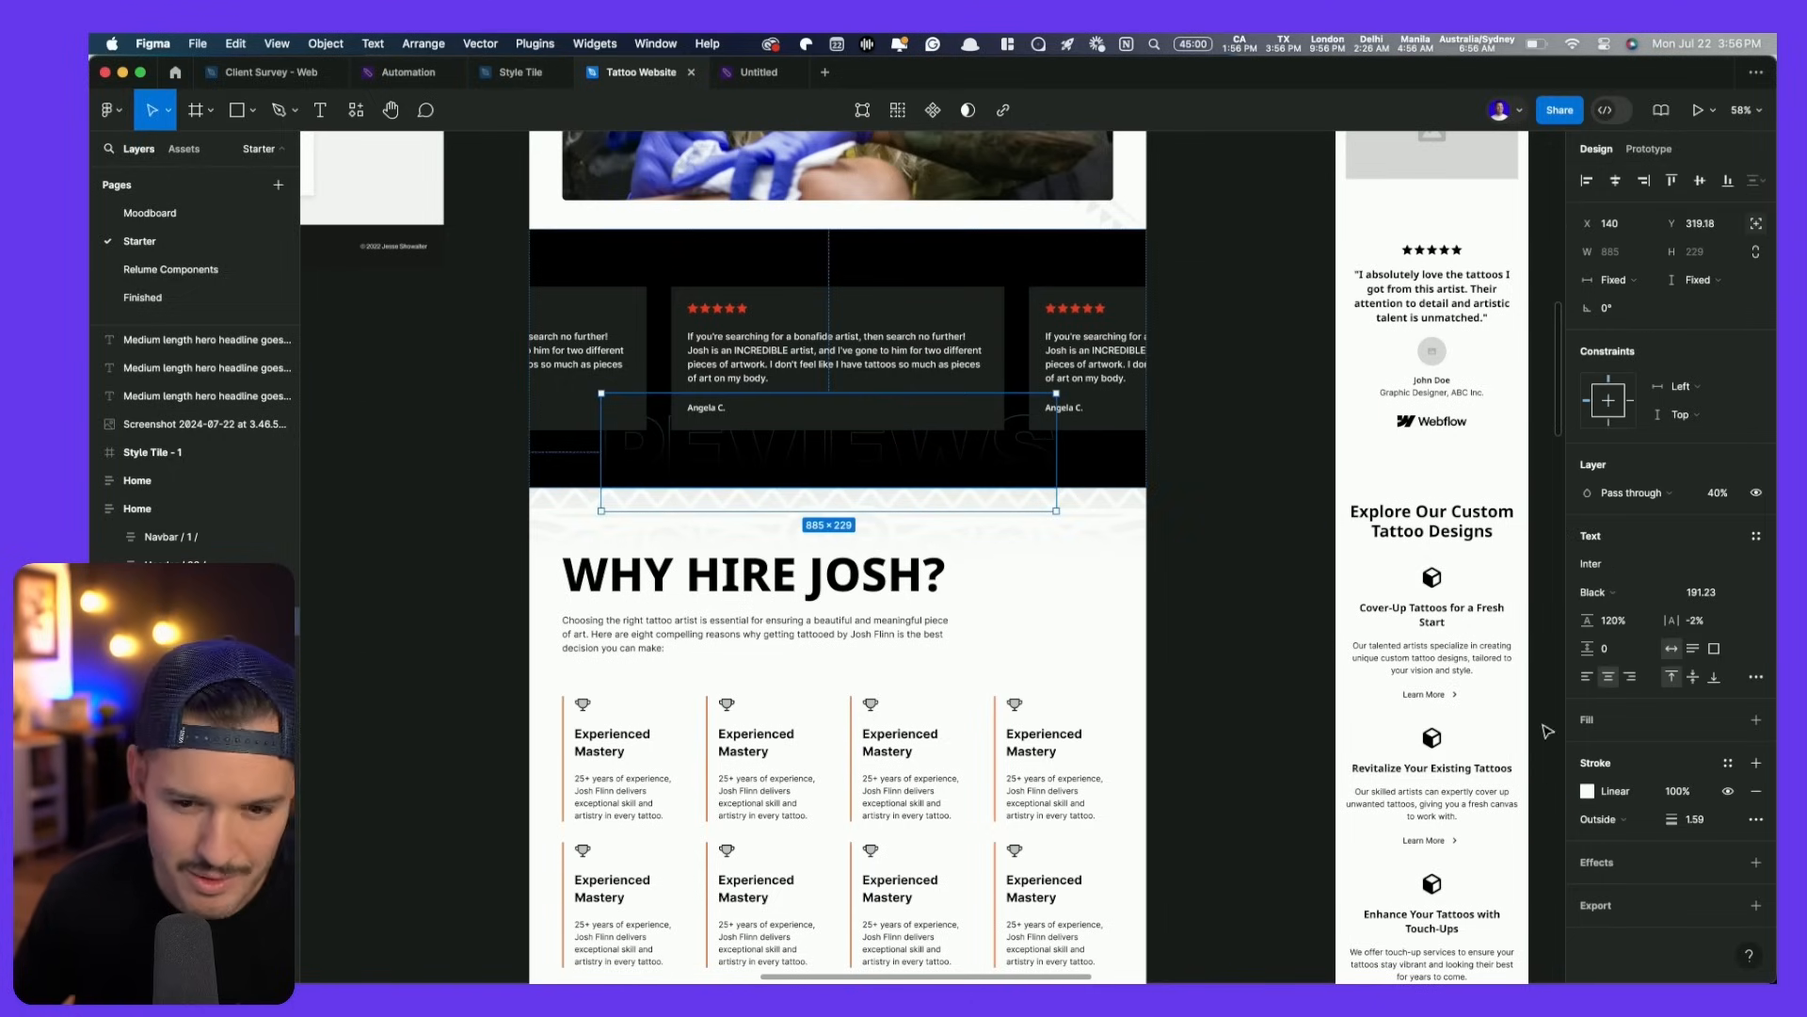
left_click(1588, 792)
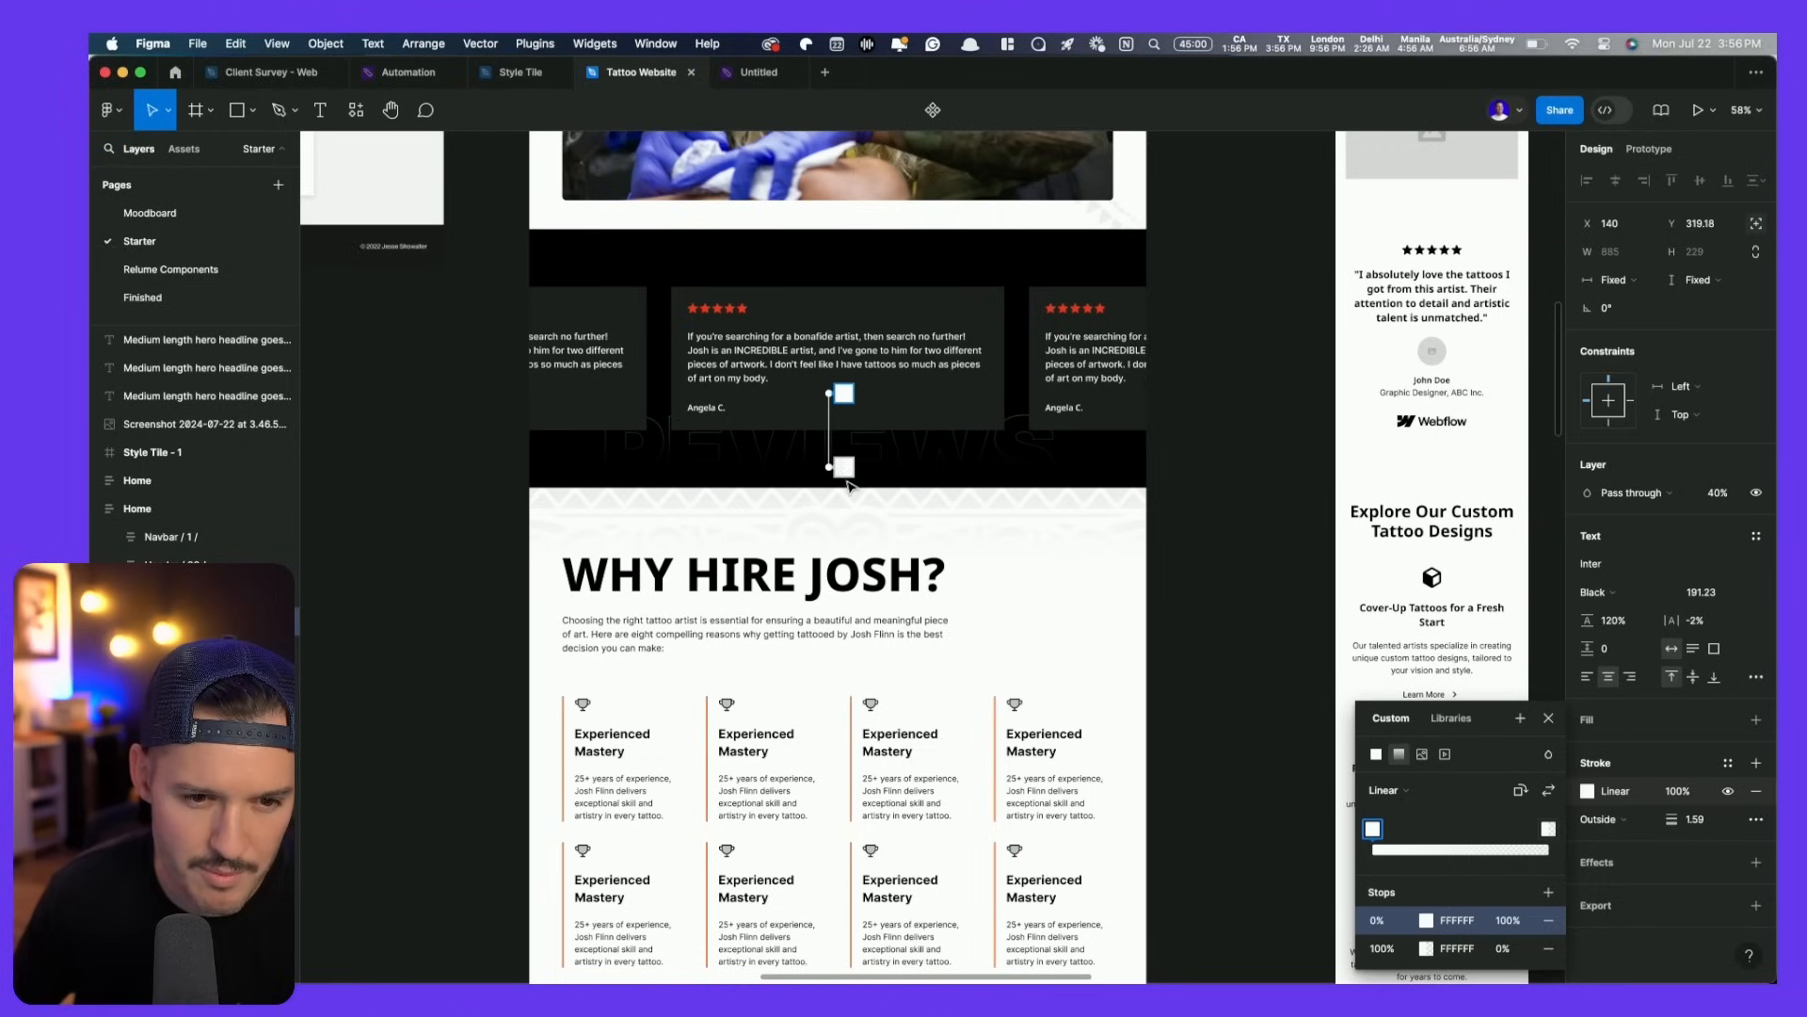
left_click_drag(833, 468, 829, 501)
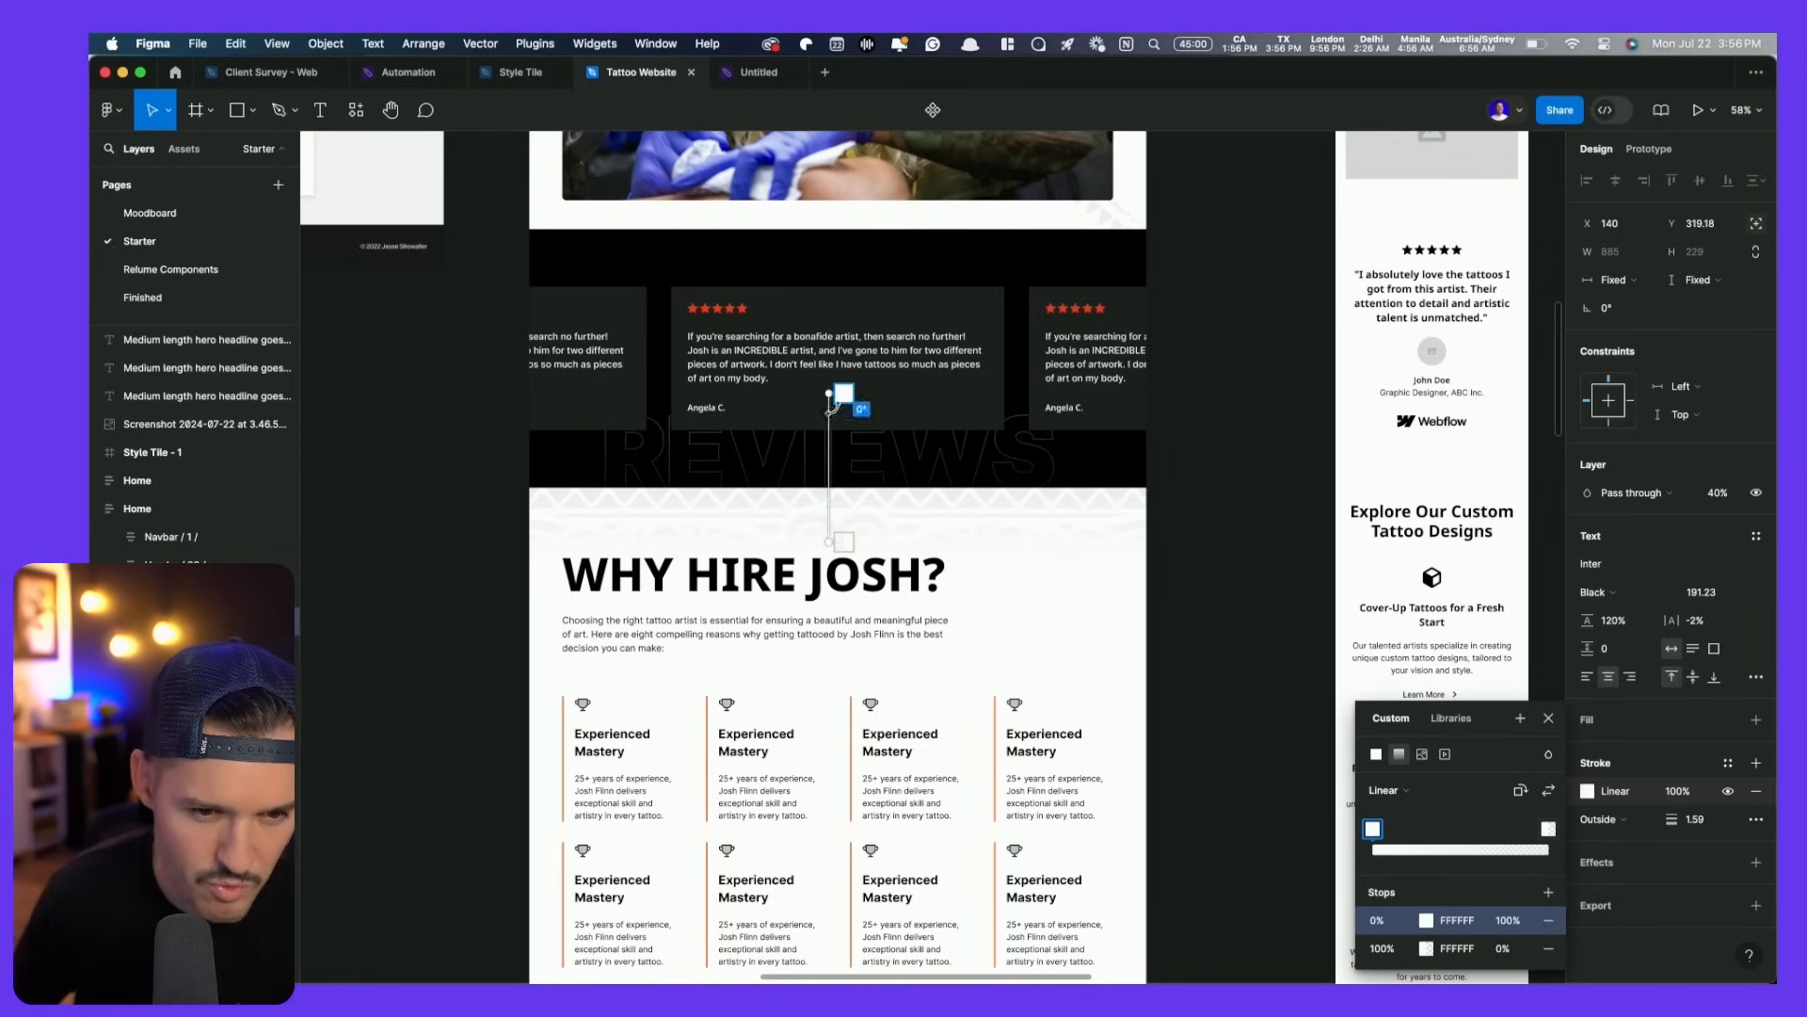
left_click_drag(830, 393, 829, 428)
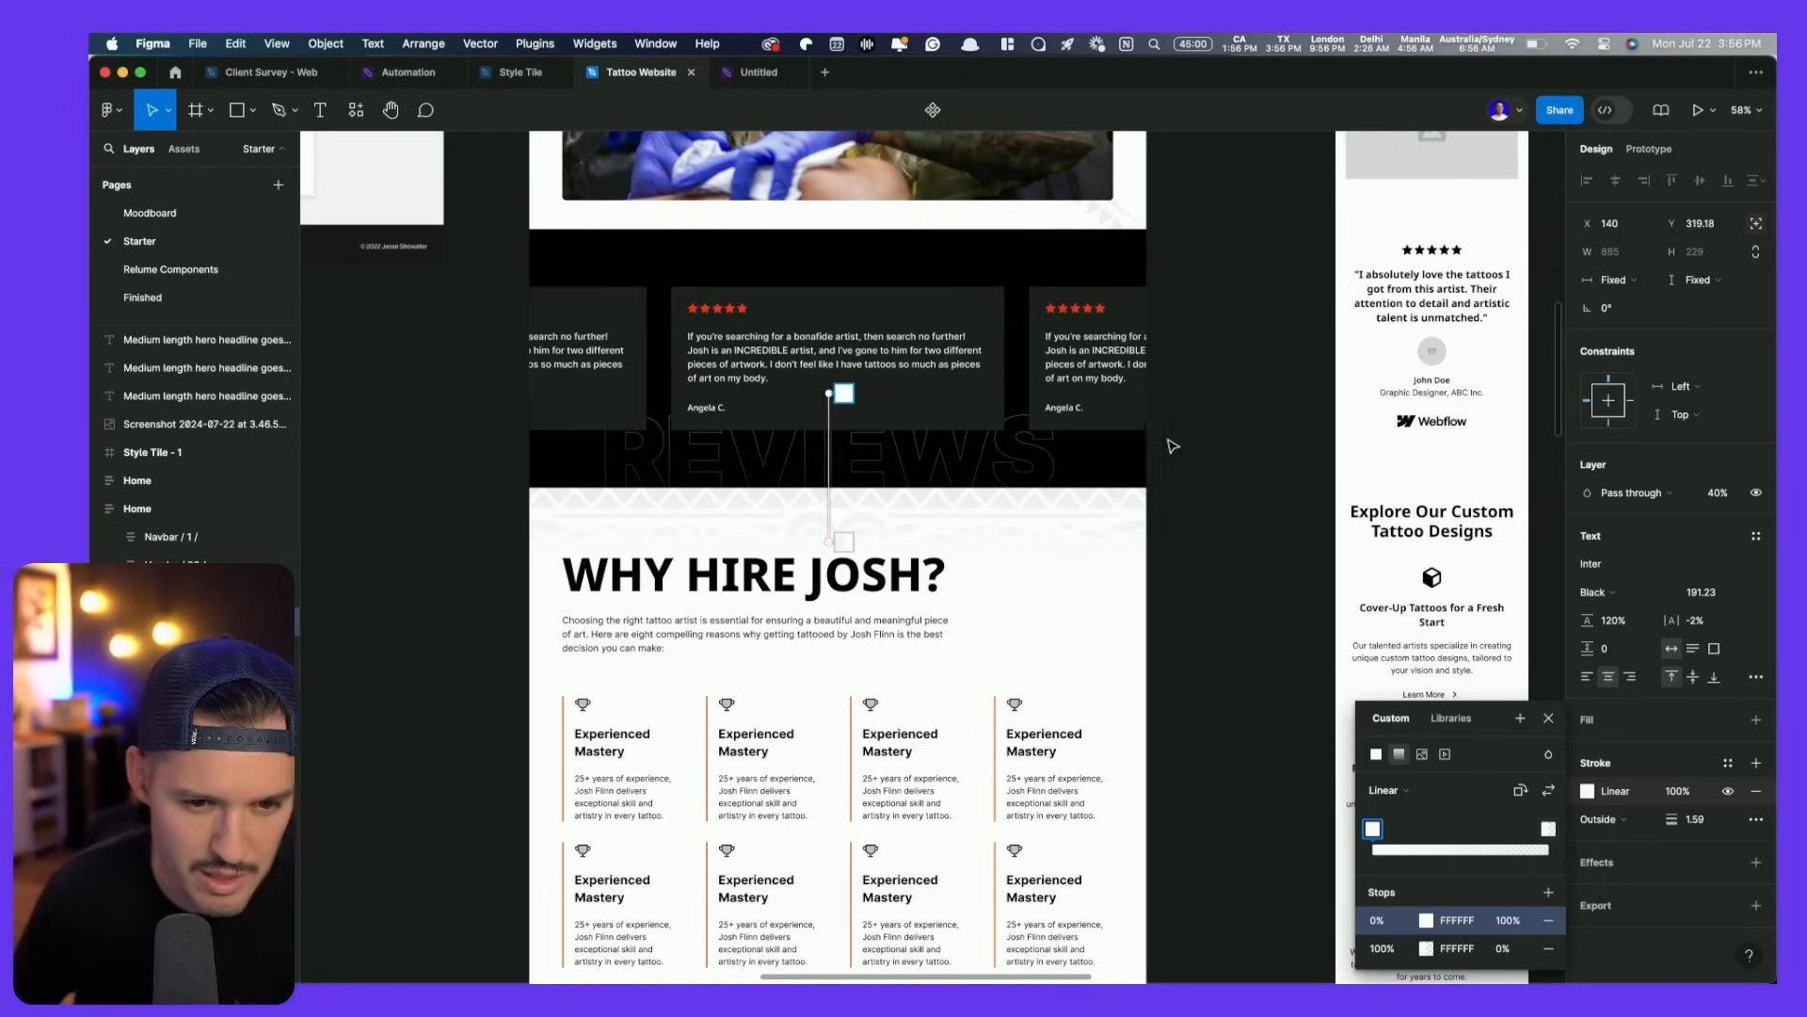
key("Escape")
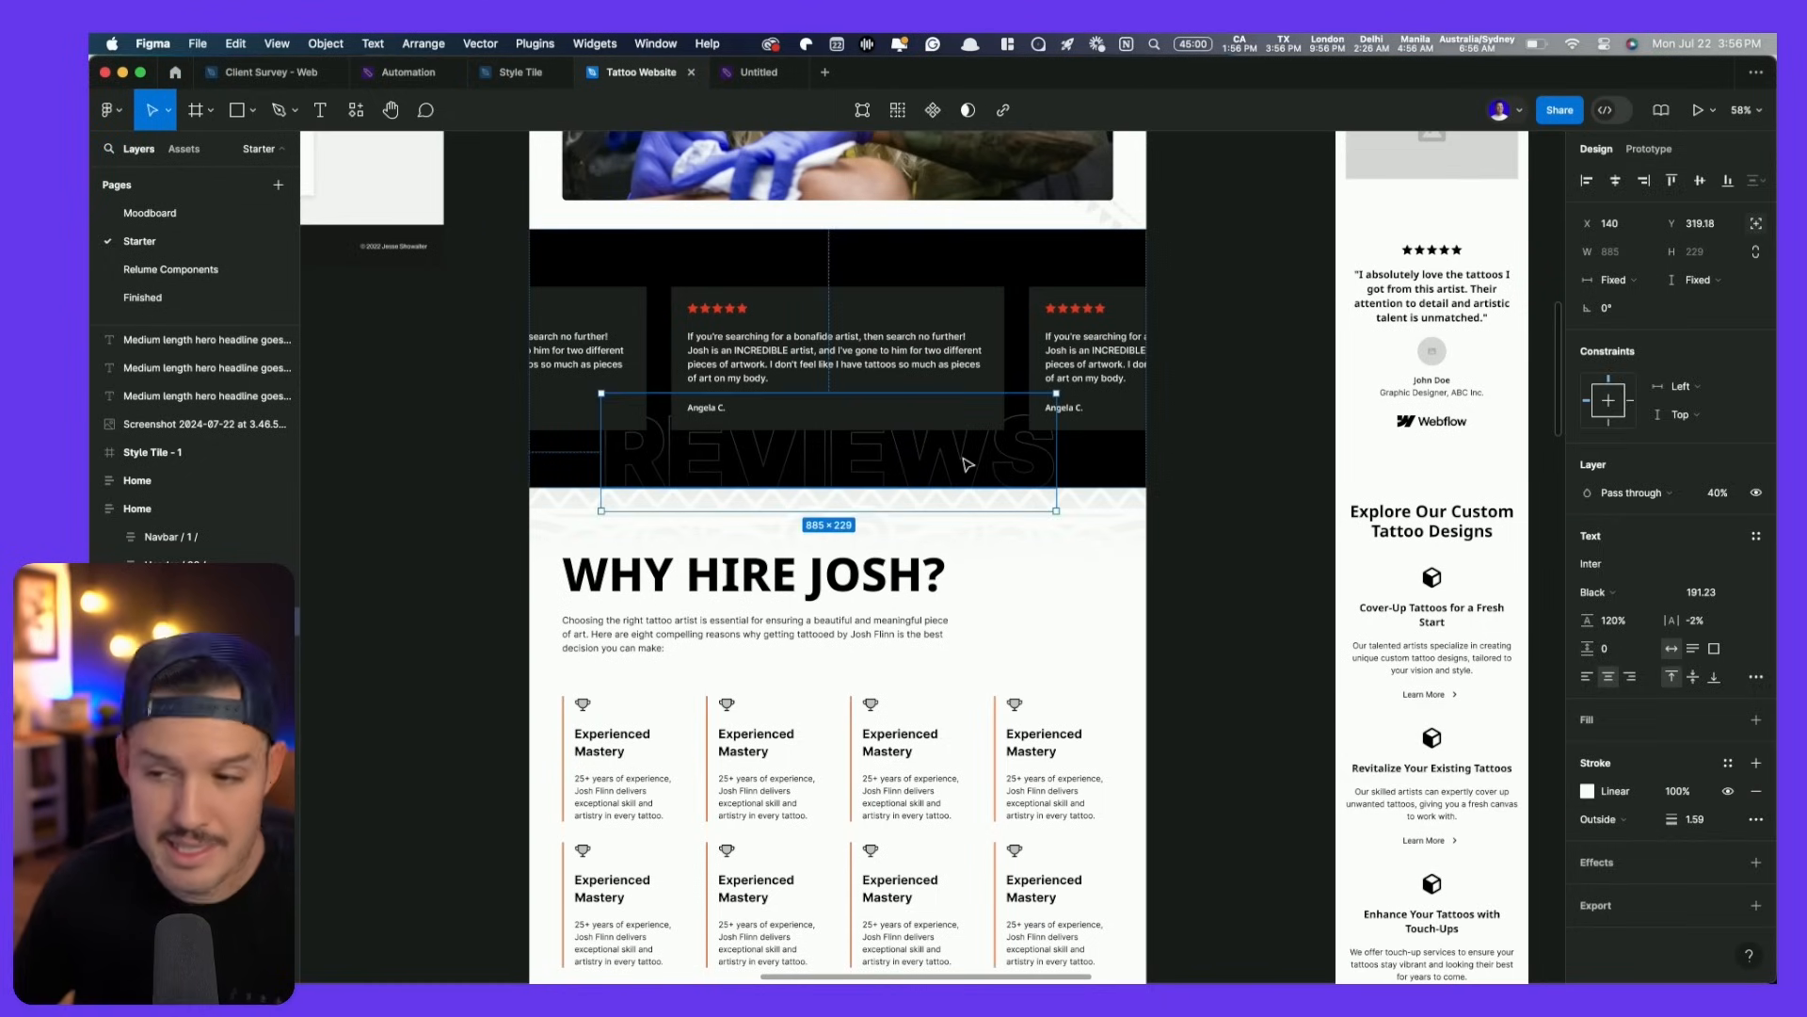
- Paste the outlined REVIEWS text at the top of the About section and retype it as '25+ YEARS'
scroll(942, 451, "down", 10)
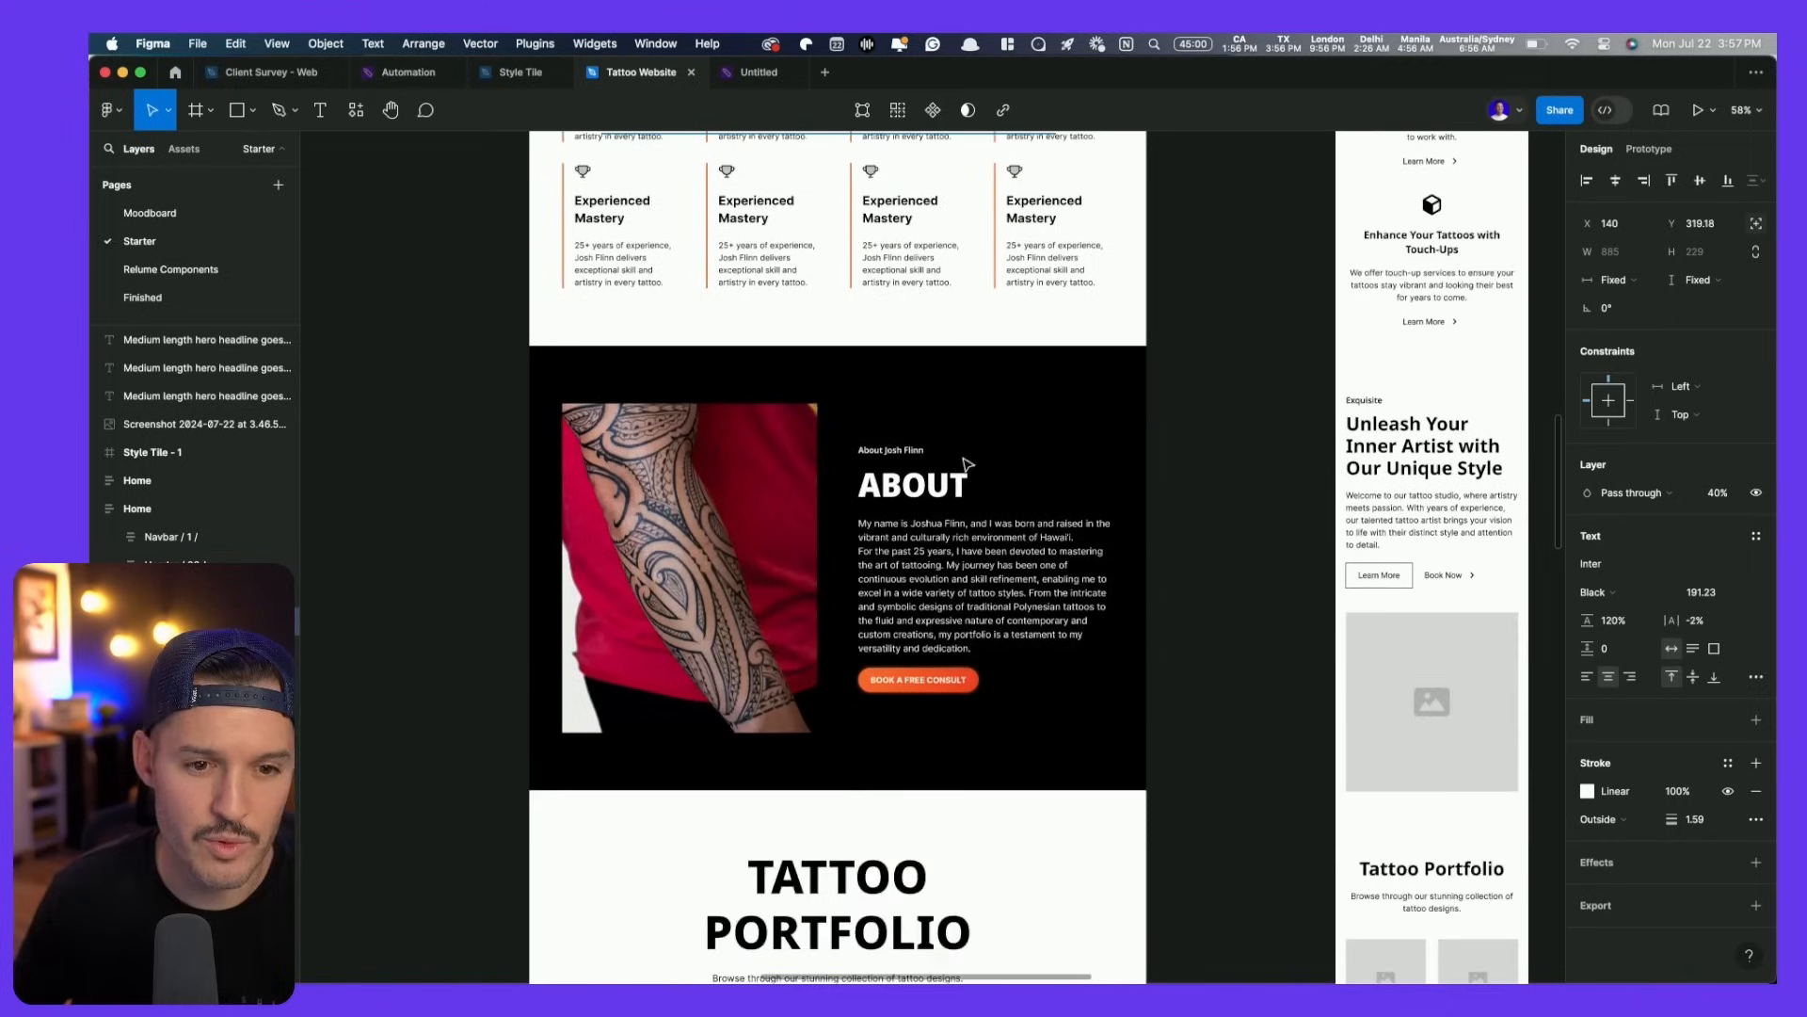
left_click(820, 406)
key("super+v")
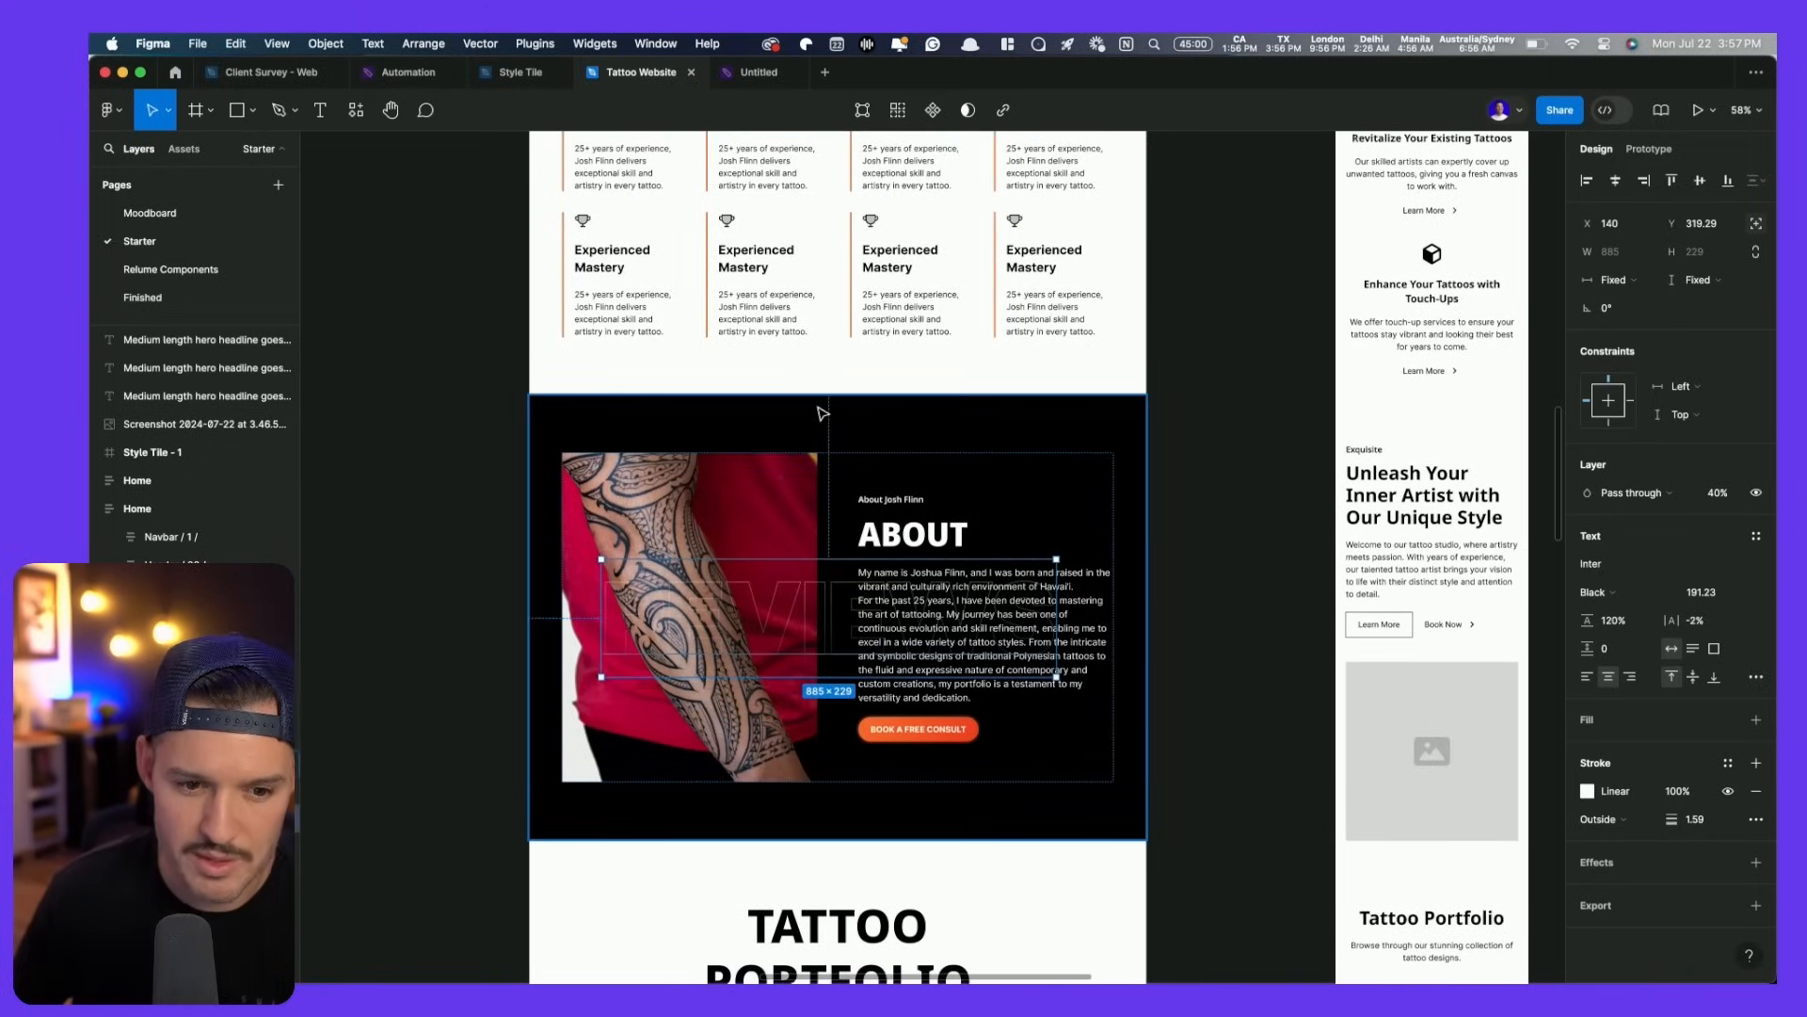
left_click_drag(850, 644, 835, 456)
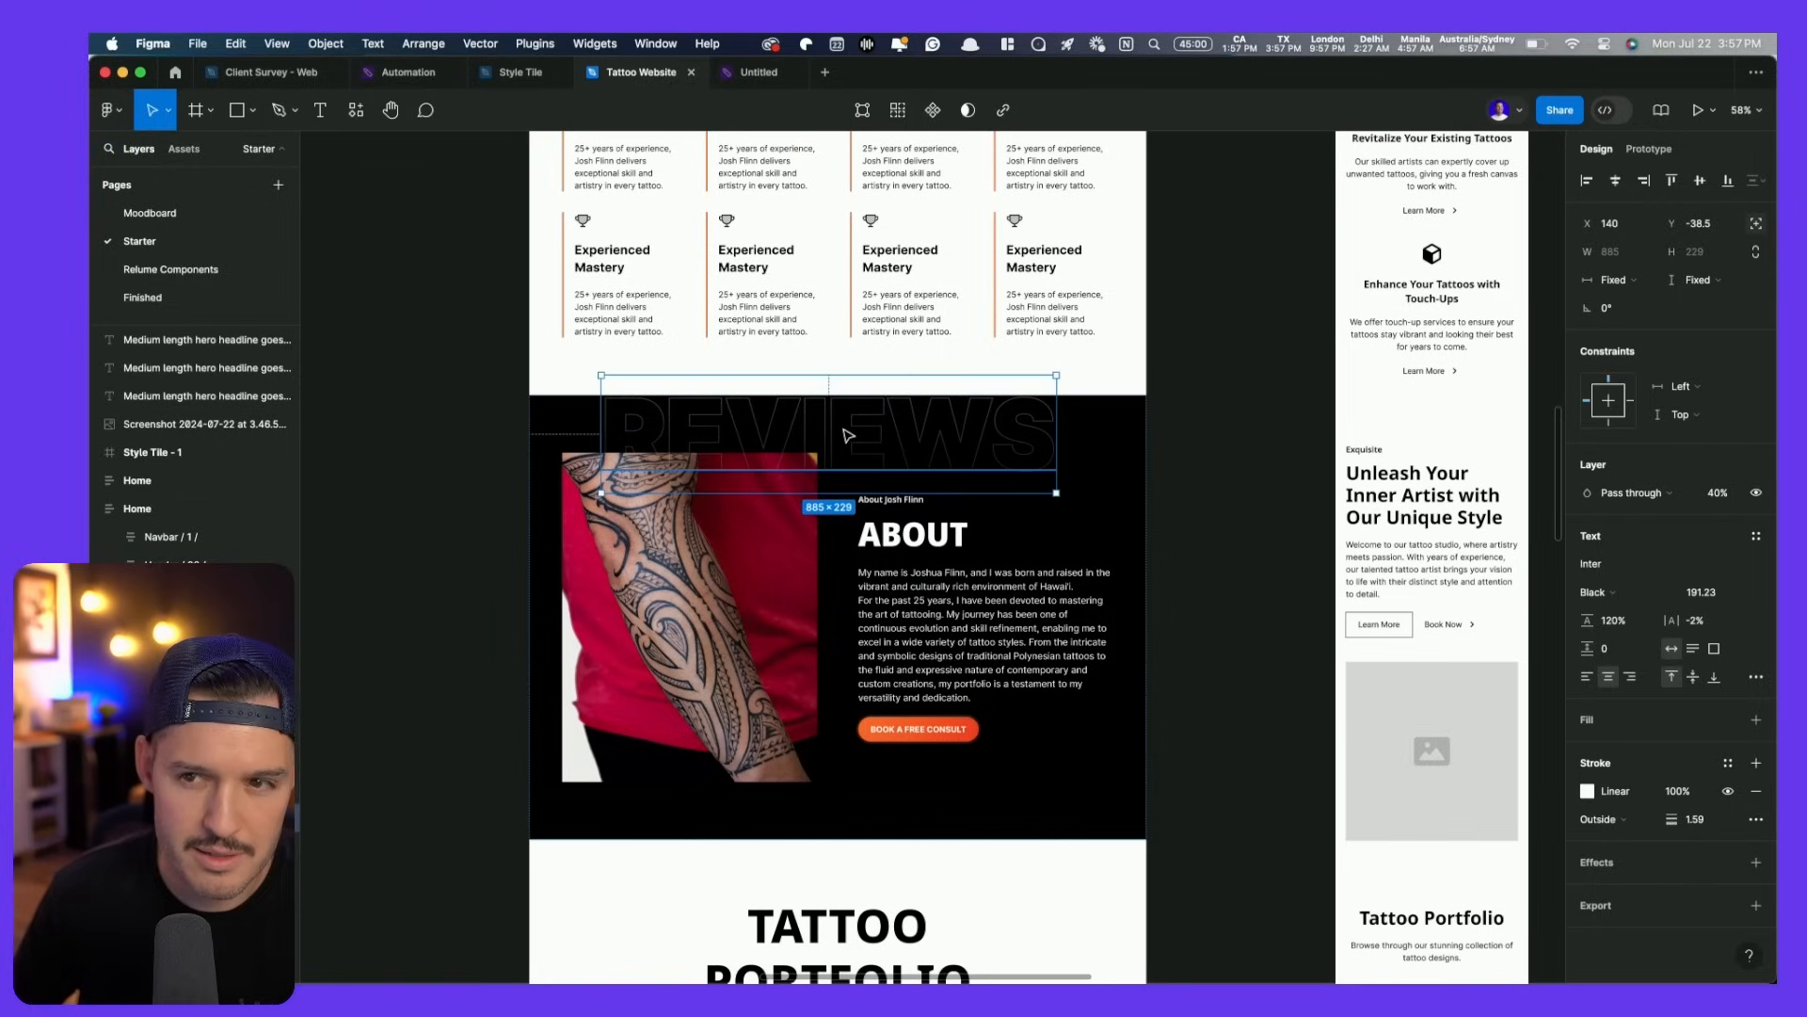
double_click(842, 427)
type("25")
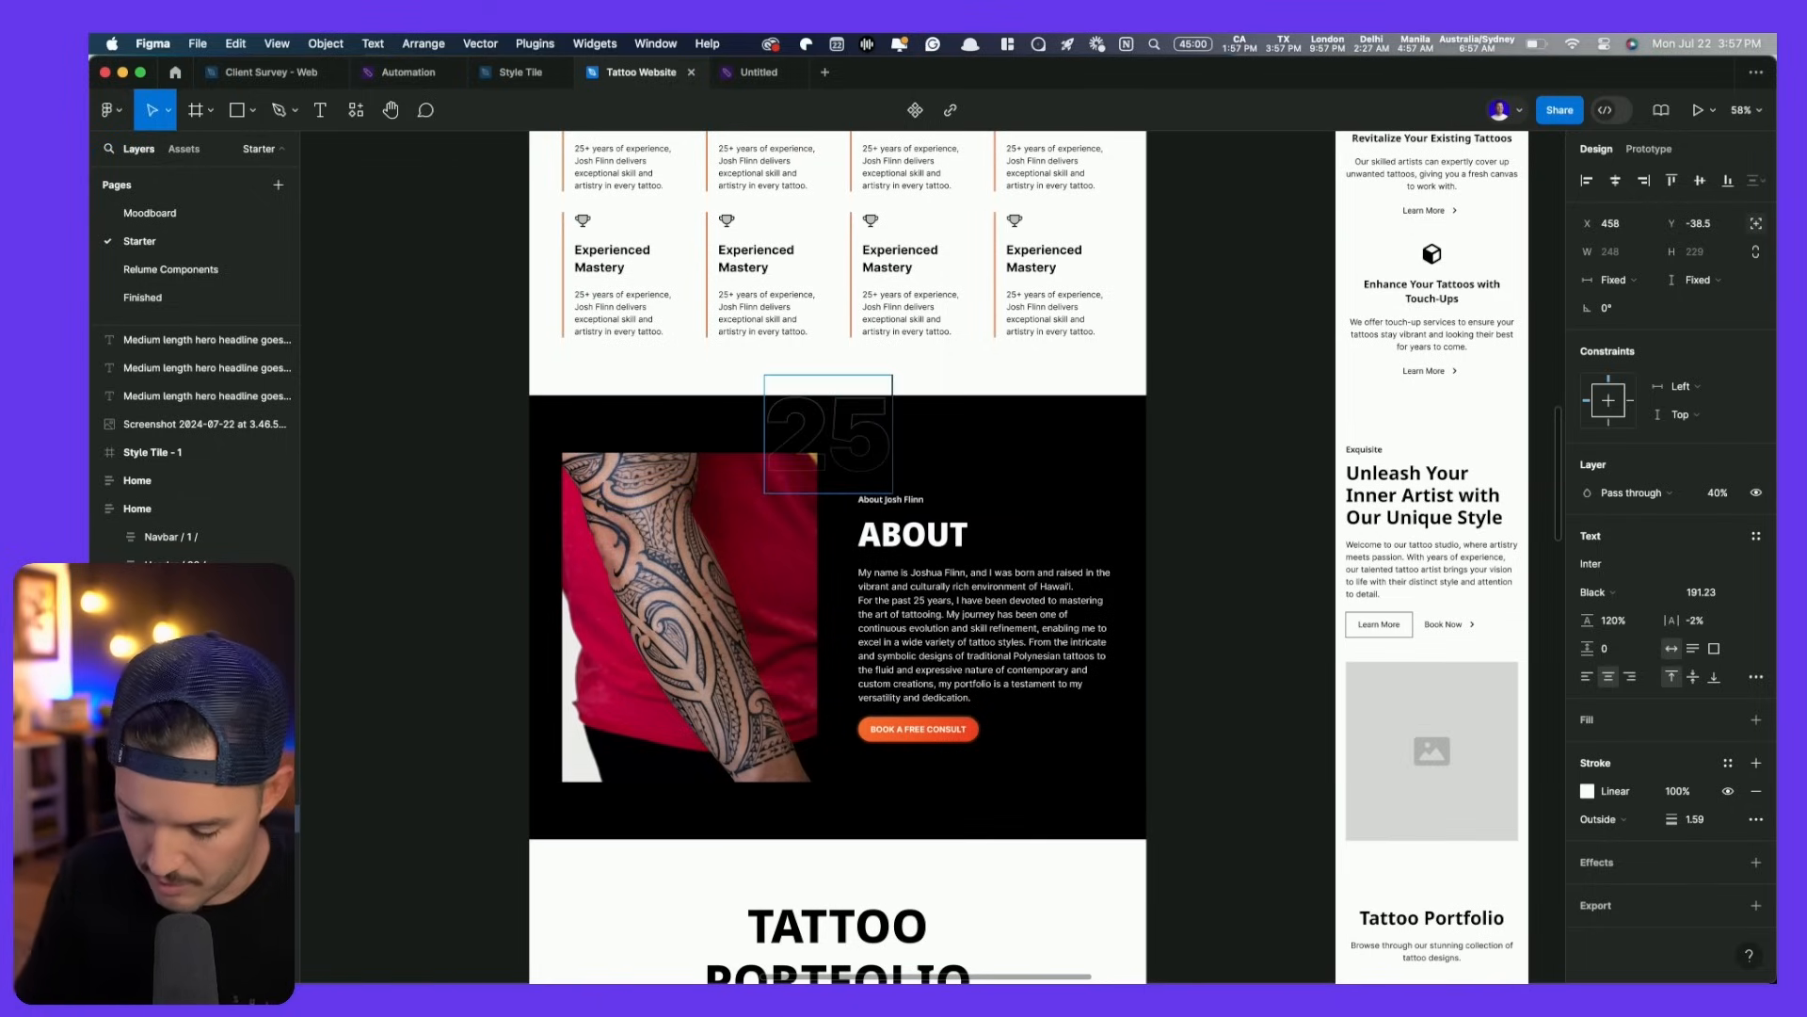
type("+ YEARS")
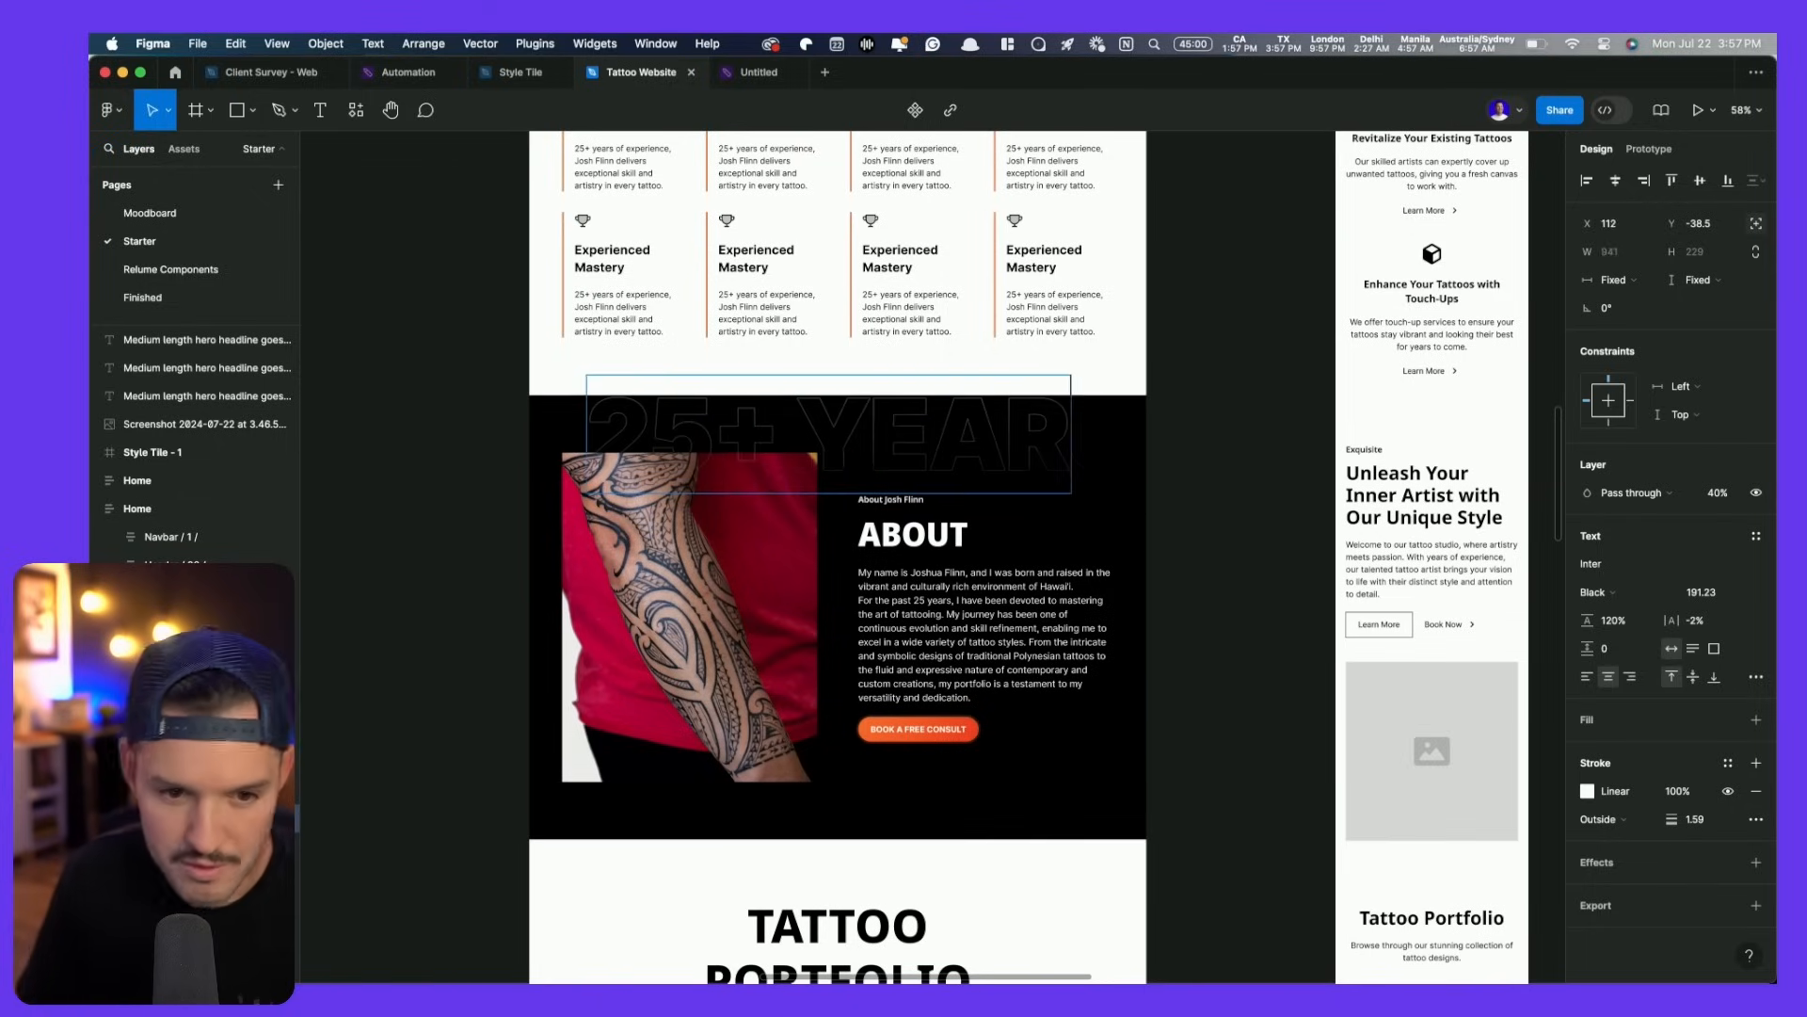
left_click(1243, 426)
- Nudge the 25+ YEARS headline slightly higher across the About section
scroll(1243, 425, "up", 1)
left_click(1243, 425)
left_click(1014, 433)
key("Up")
key("Up")
key("Up")
key("Up")
key("Up")
key("Up")
key("Up")
key("Up")
key("Up")
key("Up")
key("Up")
key("Up")
key("Up")
key("Up")
key("Up")
key("Up")
key("Up")
key("Up")
key("Up")
key("Up")
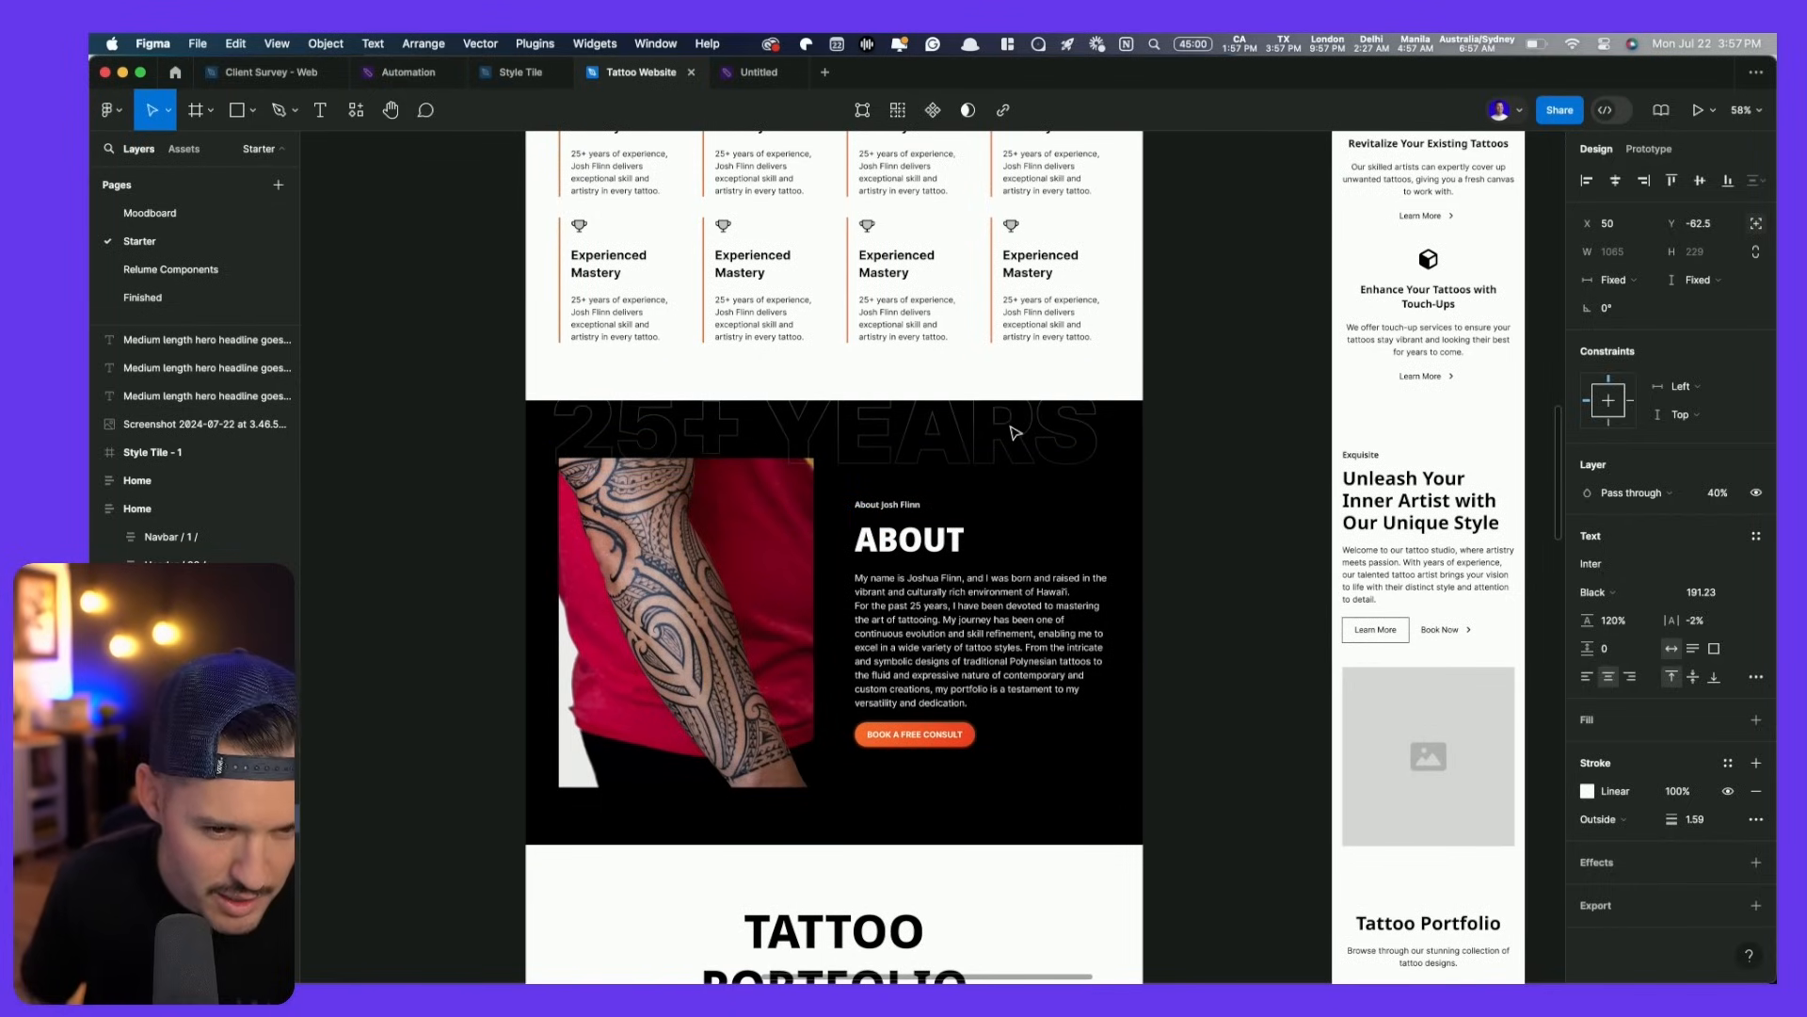
scroll(744, 448, "up", 10)
scroll(970, 676, "down", 2)
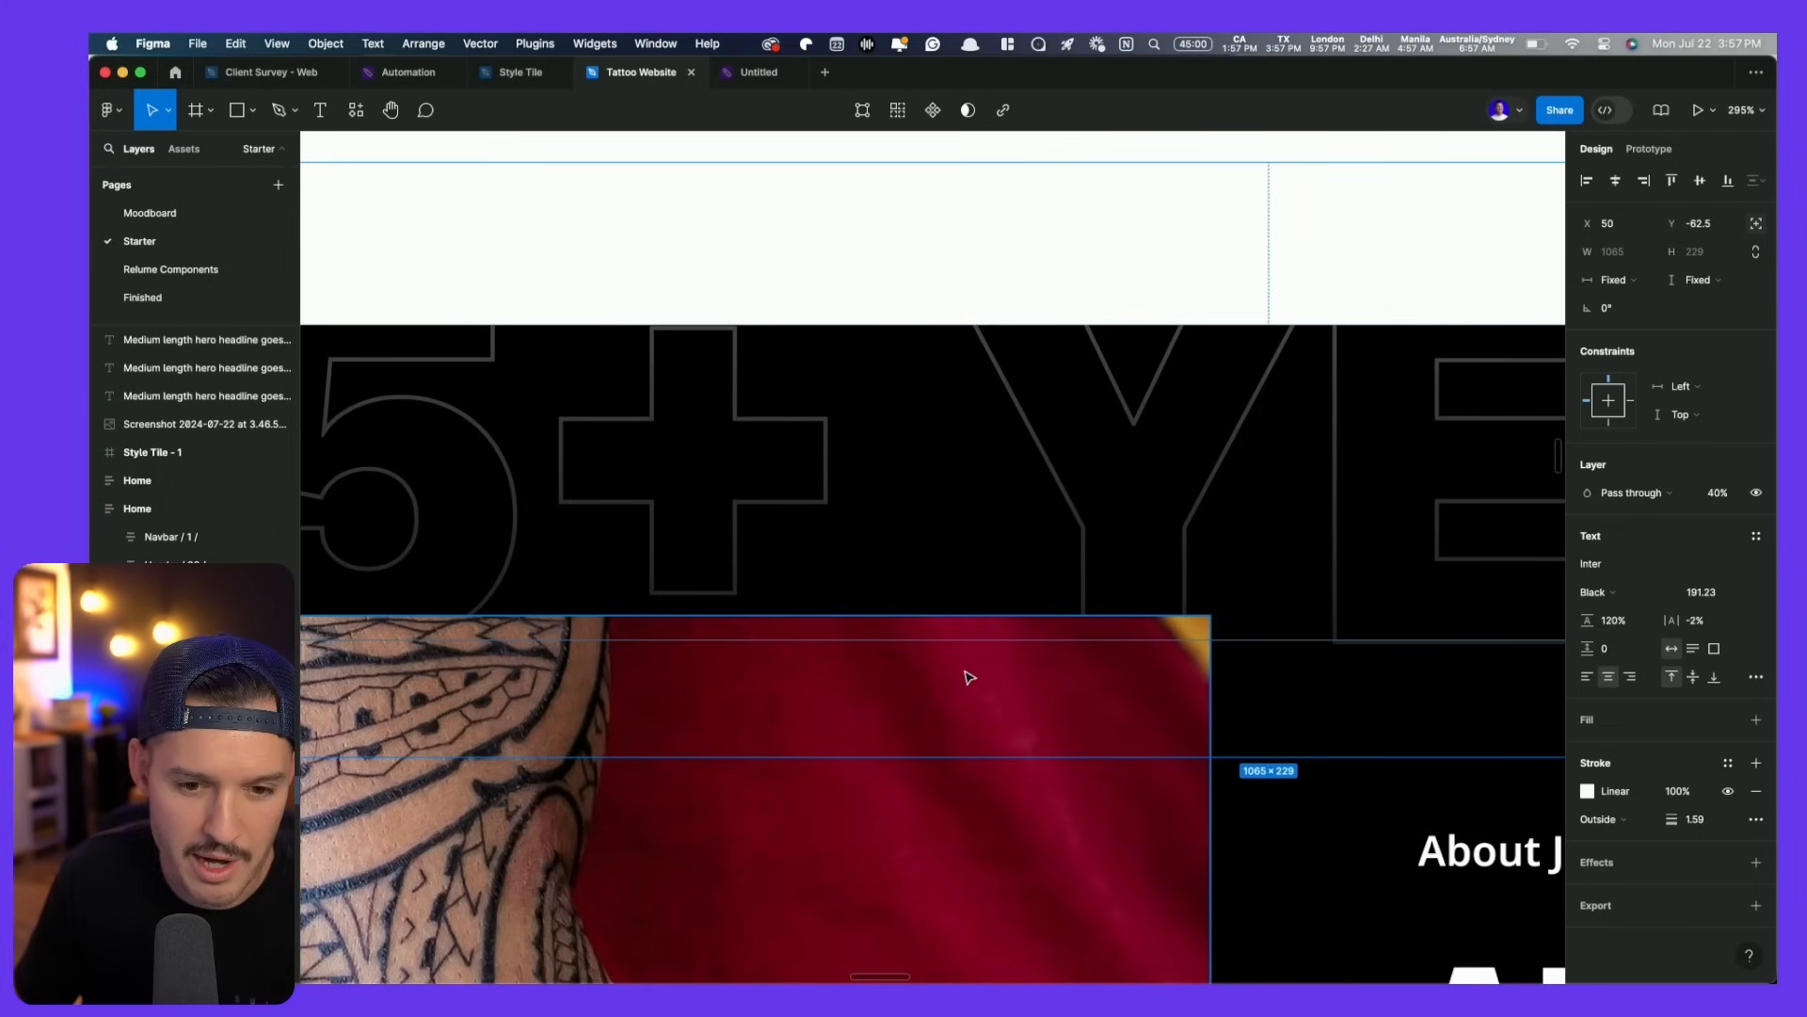
scroll(979, 678, "down", 6)
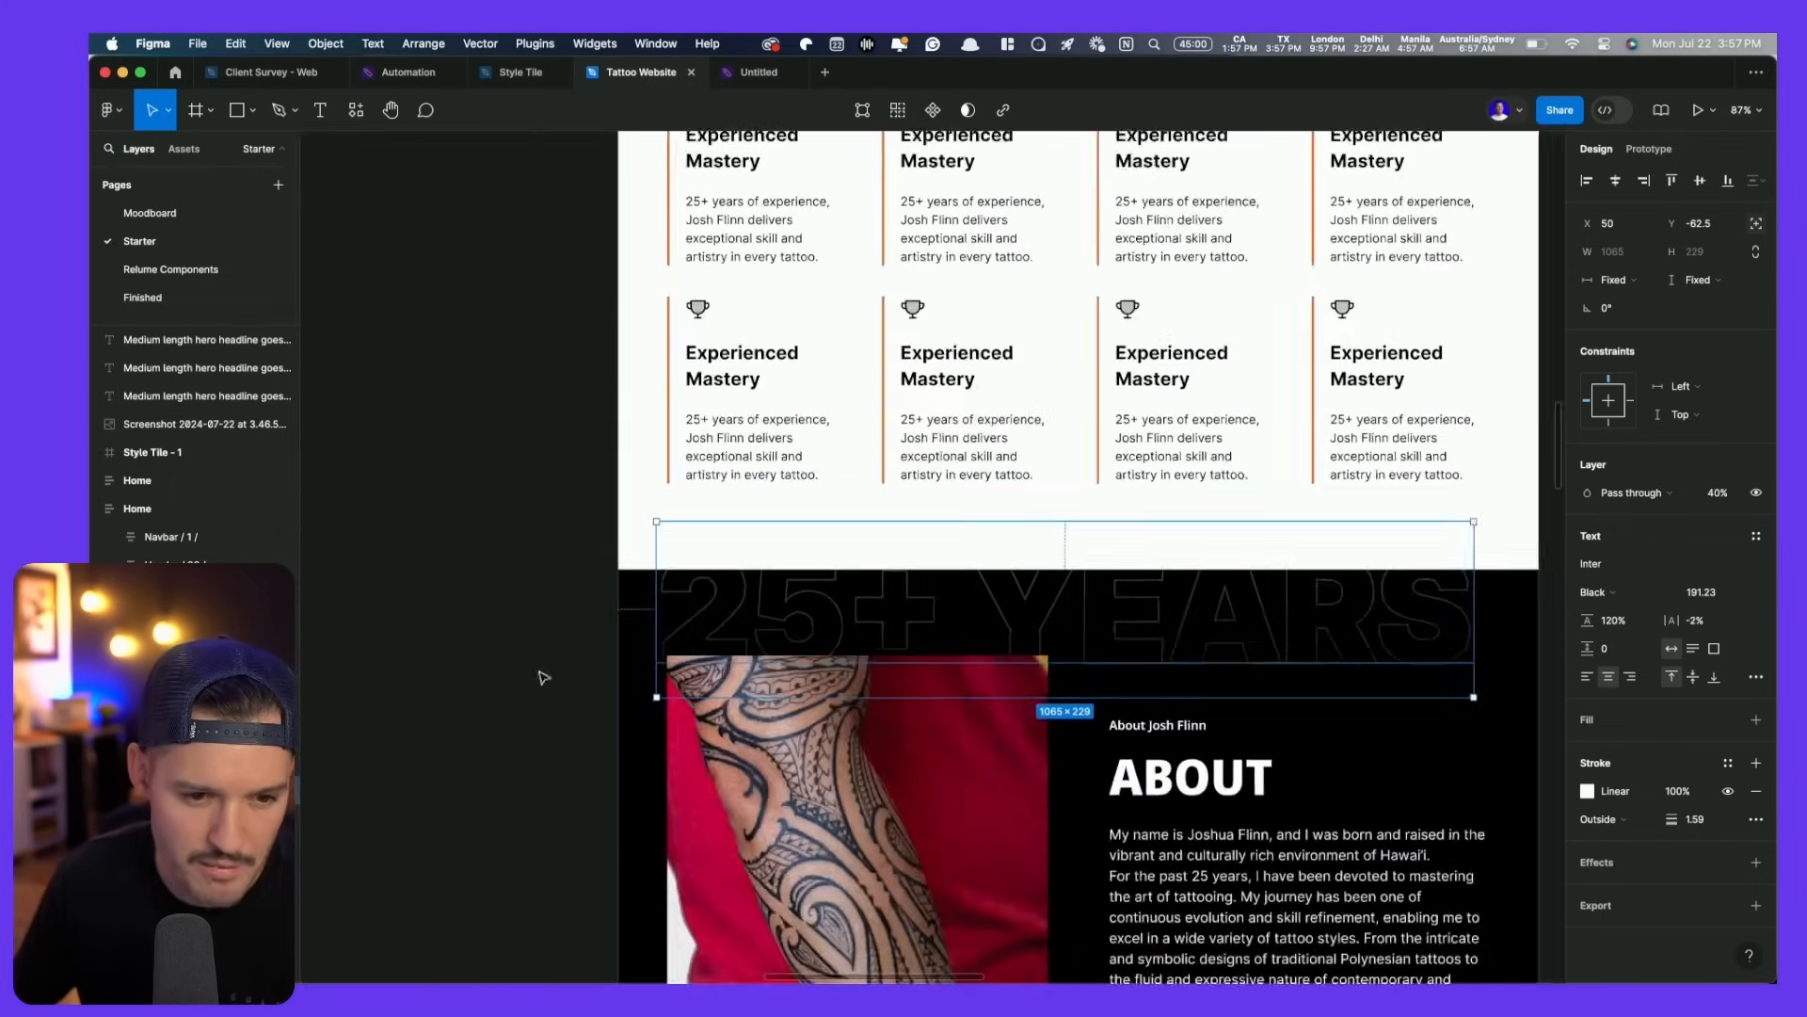
left_click(486, 527)
left_click_drag(487, 527, 476, 496)
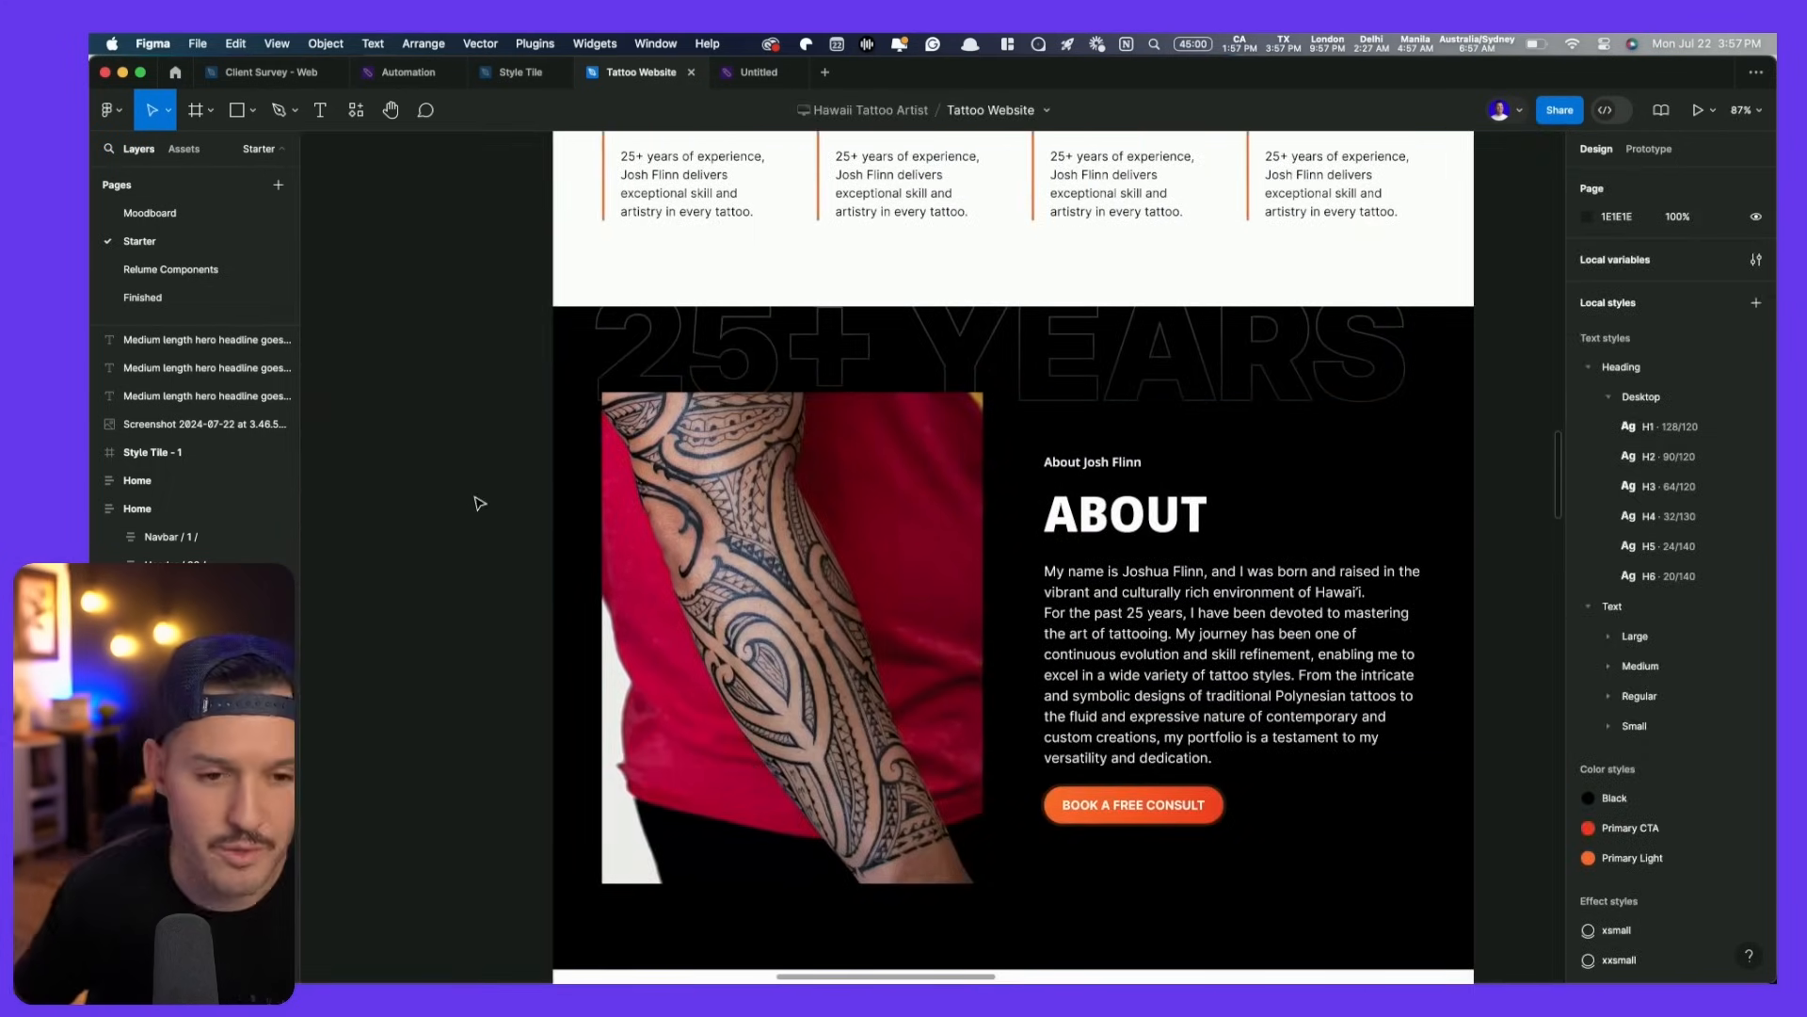
- Round the About tattoo photo's corners to a radius of 8
left_click(692, 474)
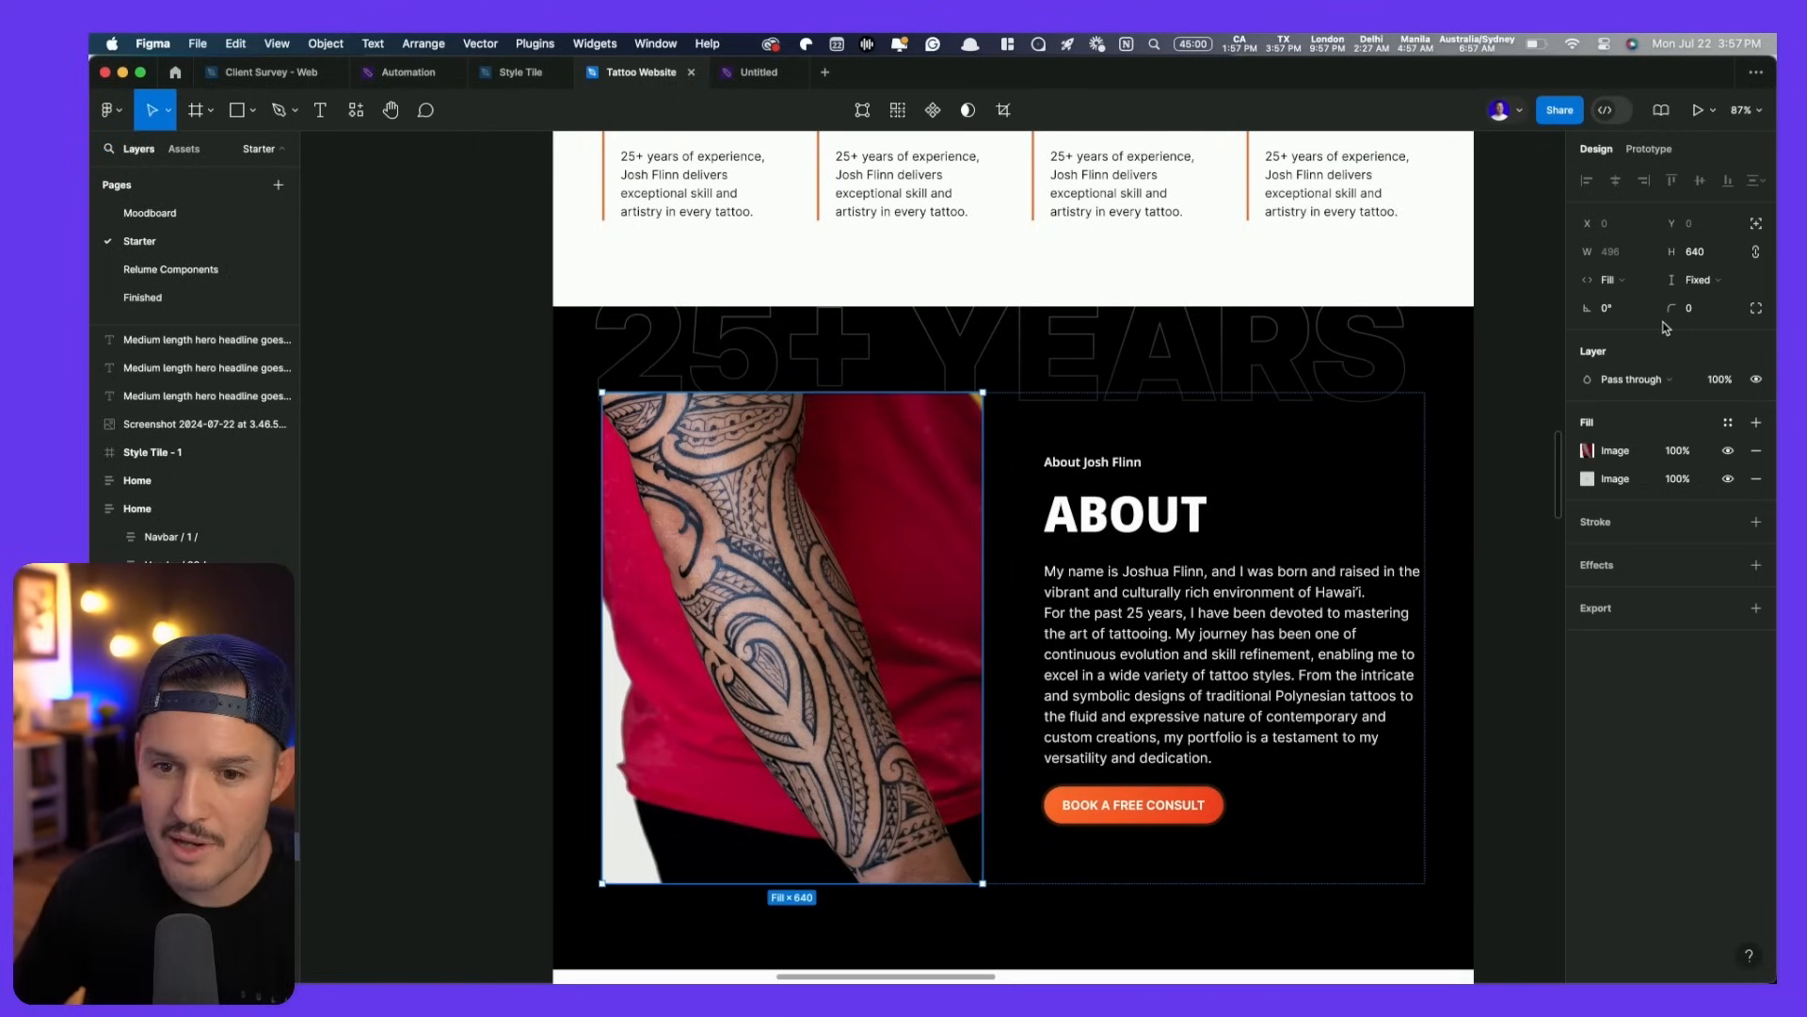
type("8")
key("Return")
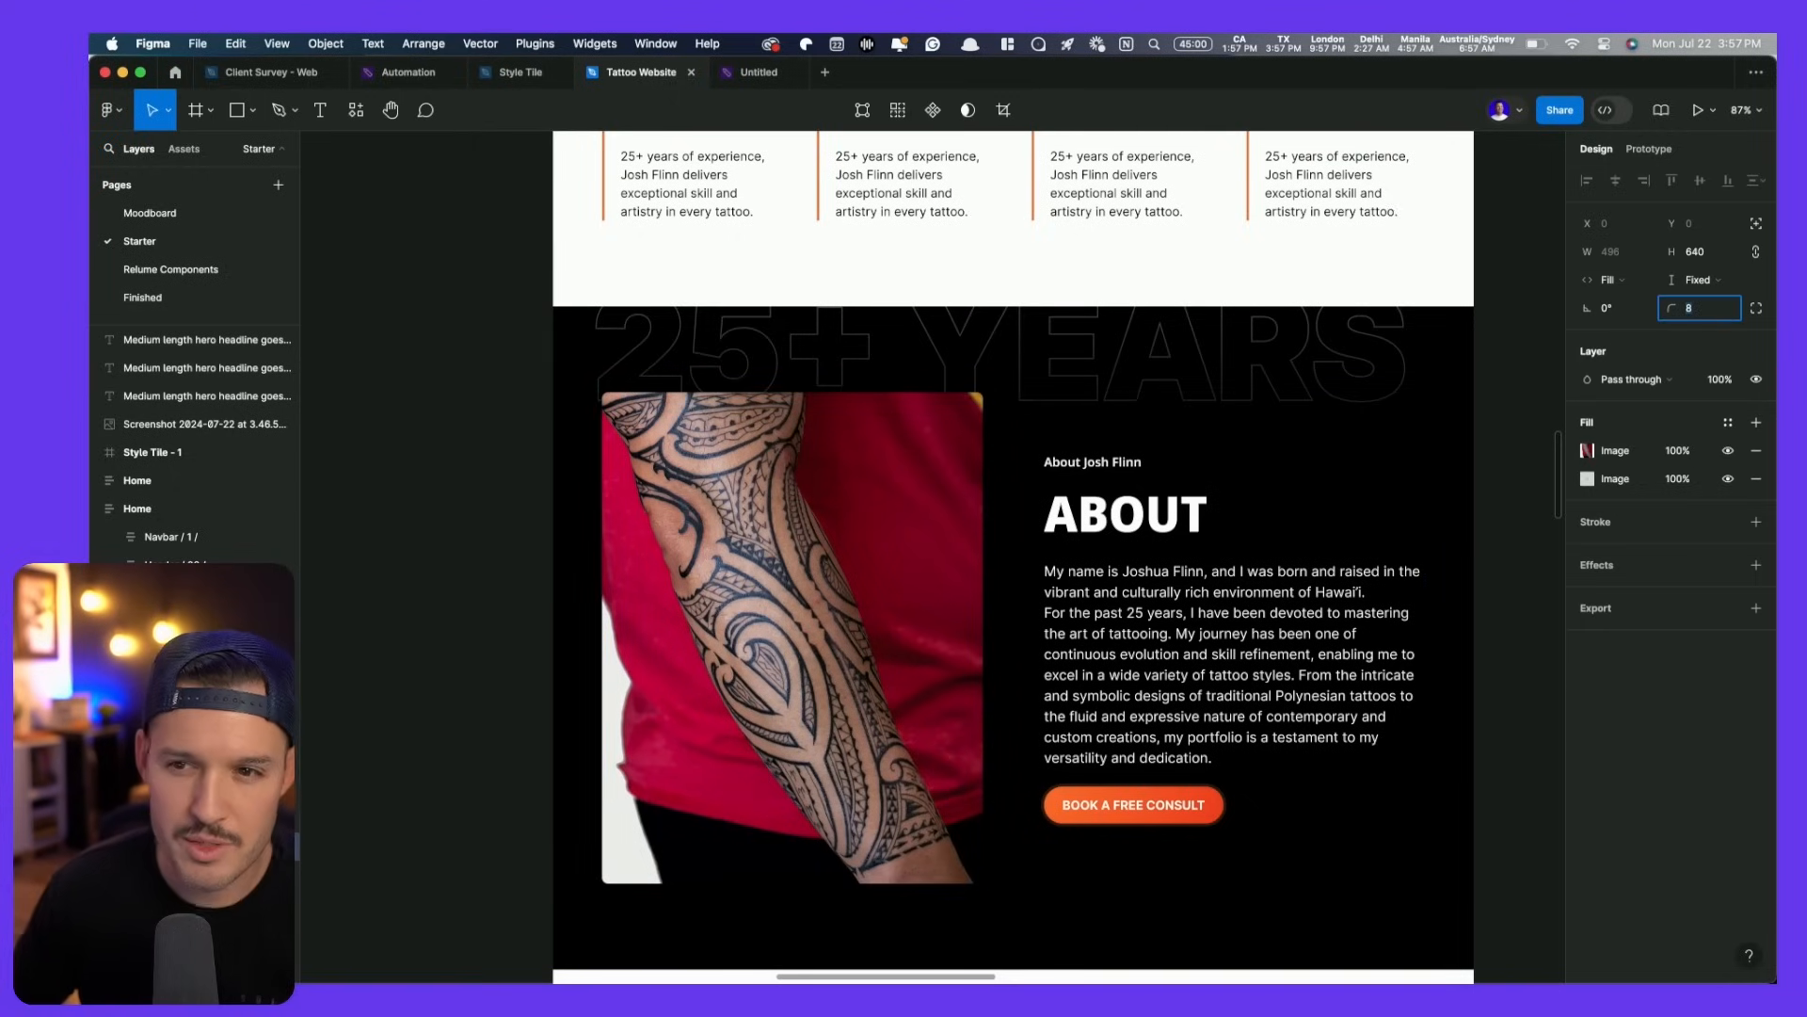
left_click(476, 470)
- Give the left, middle and right review cards a corner radius of 8
scroll(478, 470, "up", 15)
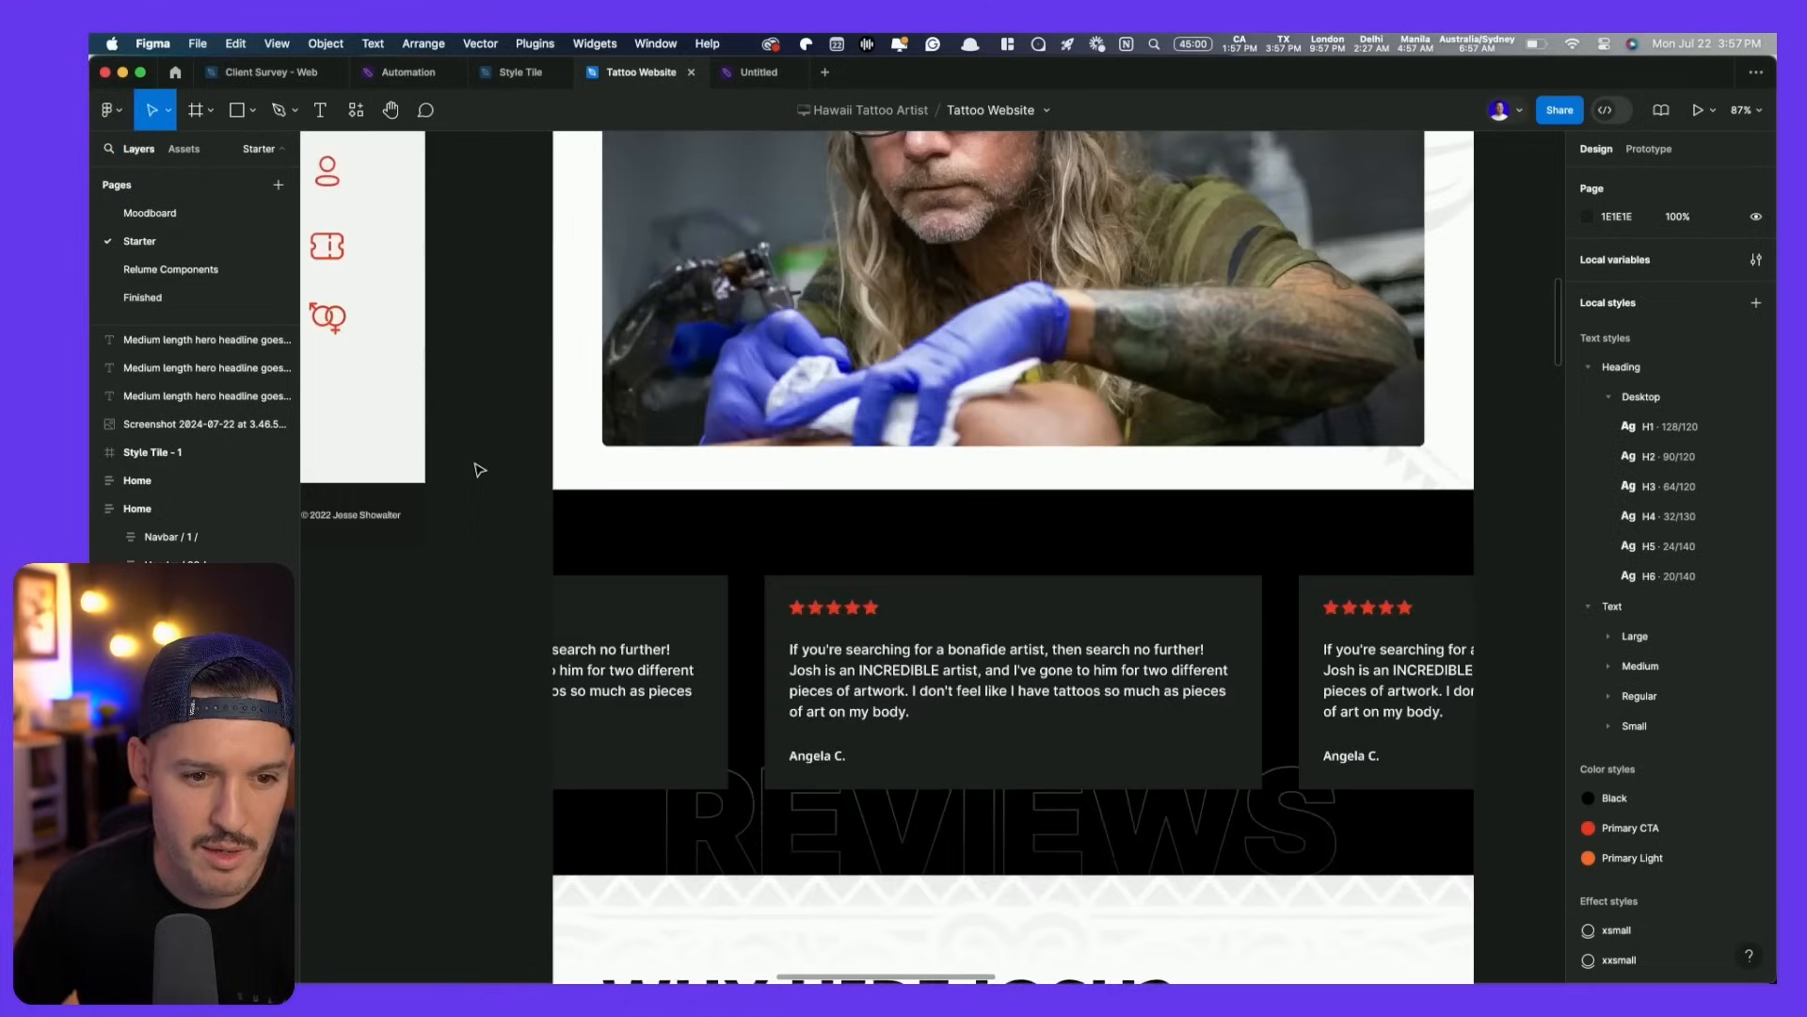
left_click(849, 631)
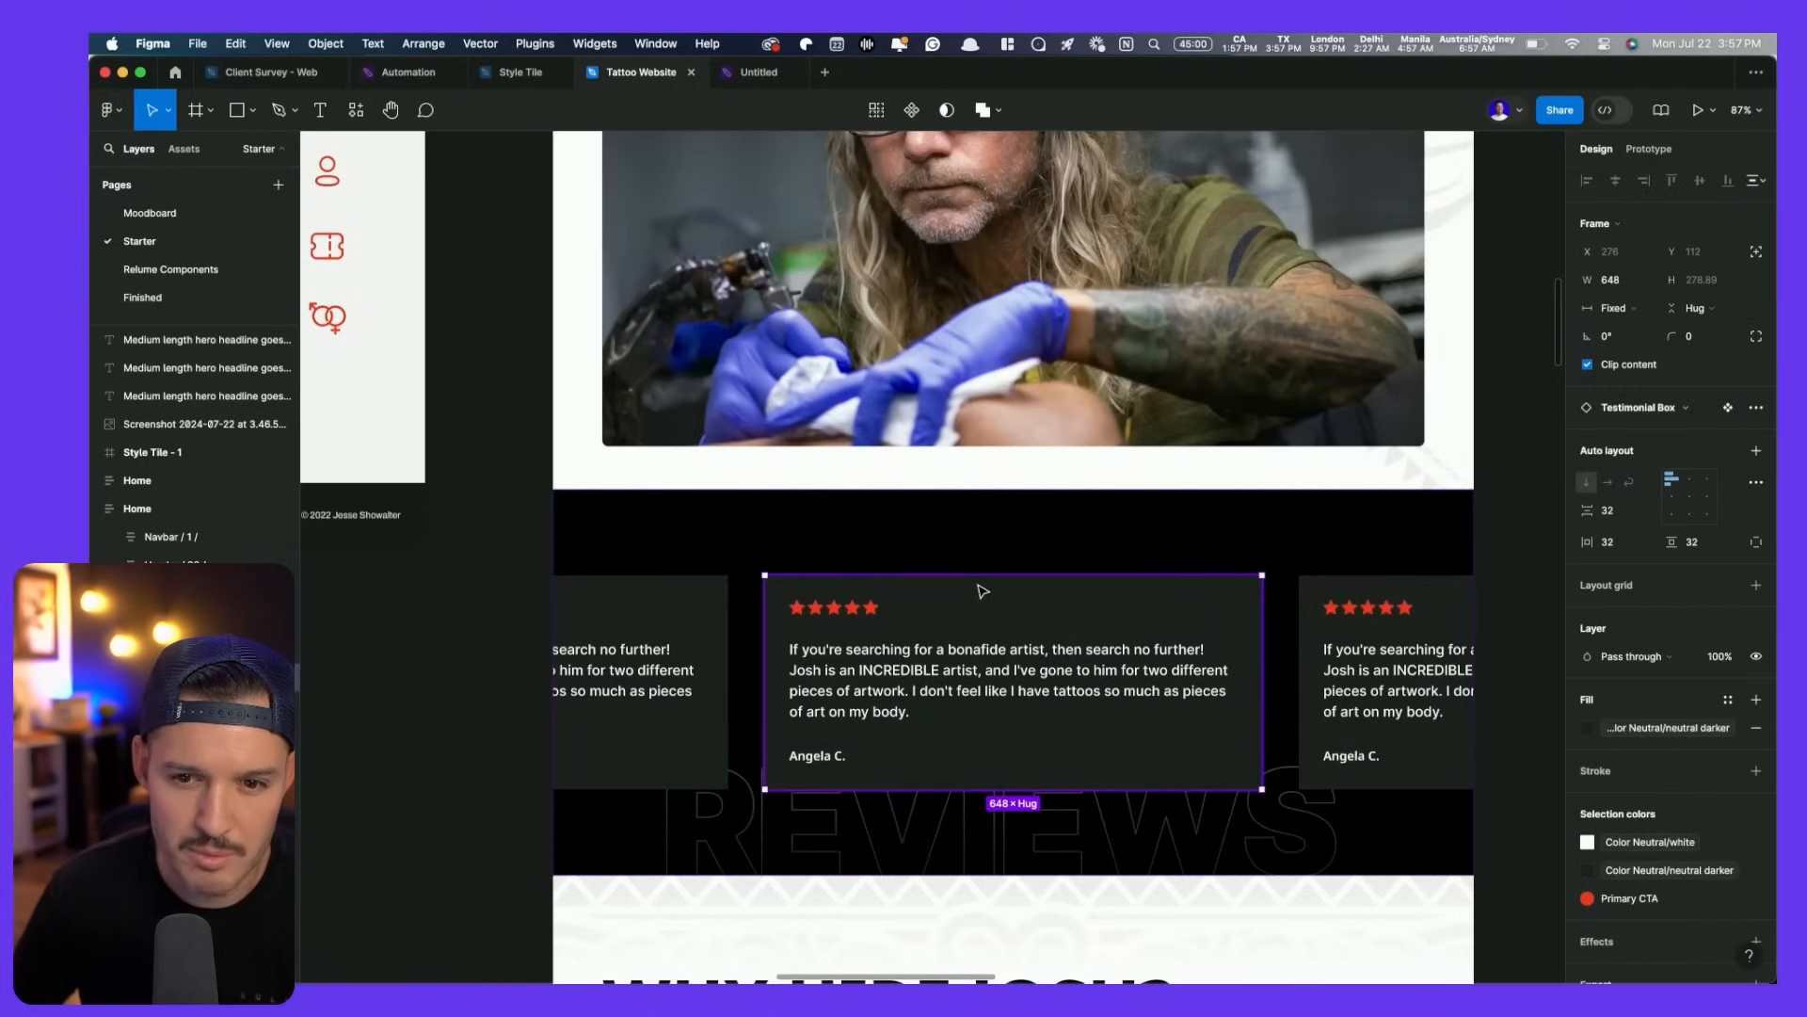
type("8")
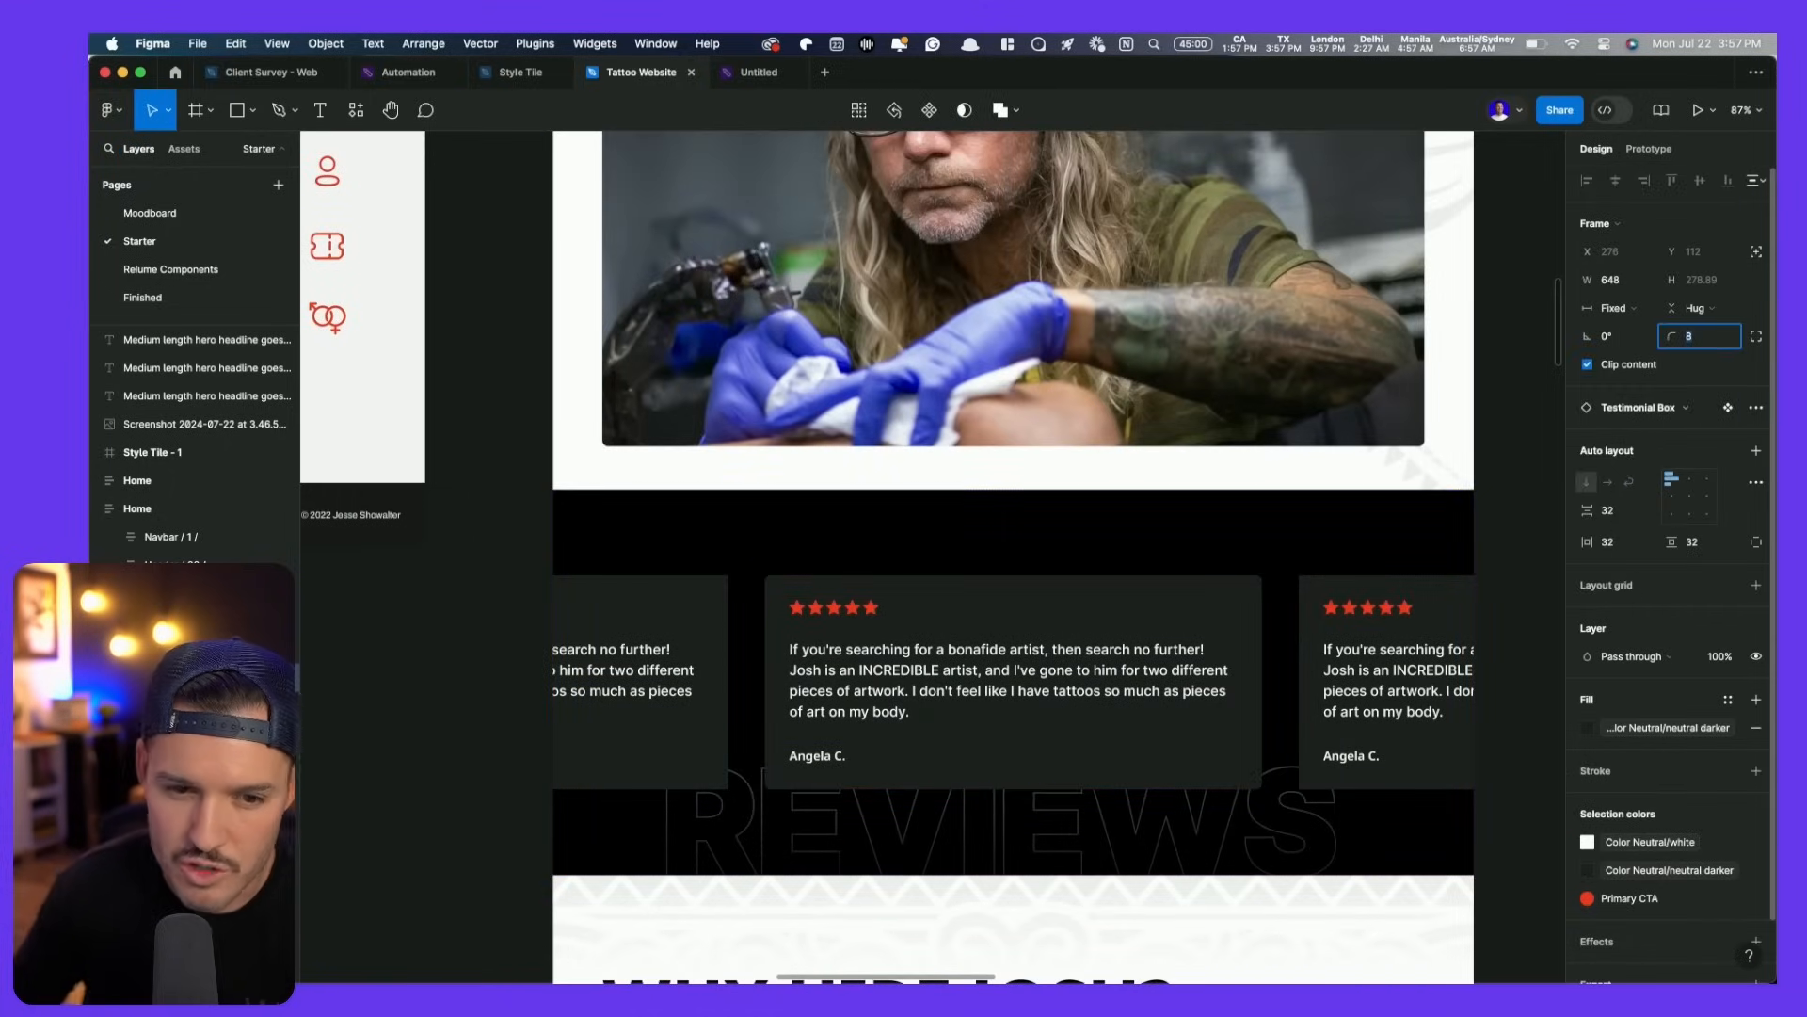
left_click(610, 673)
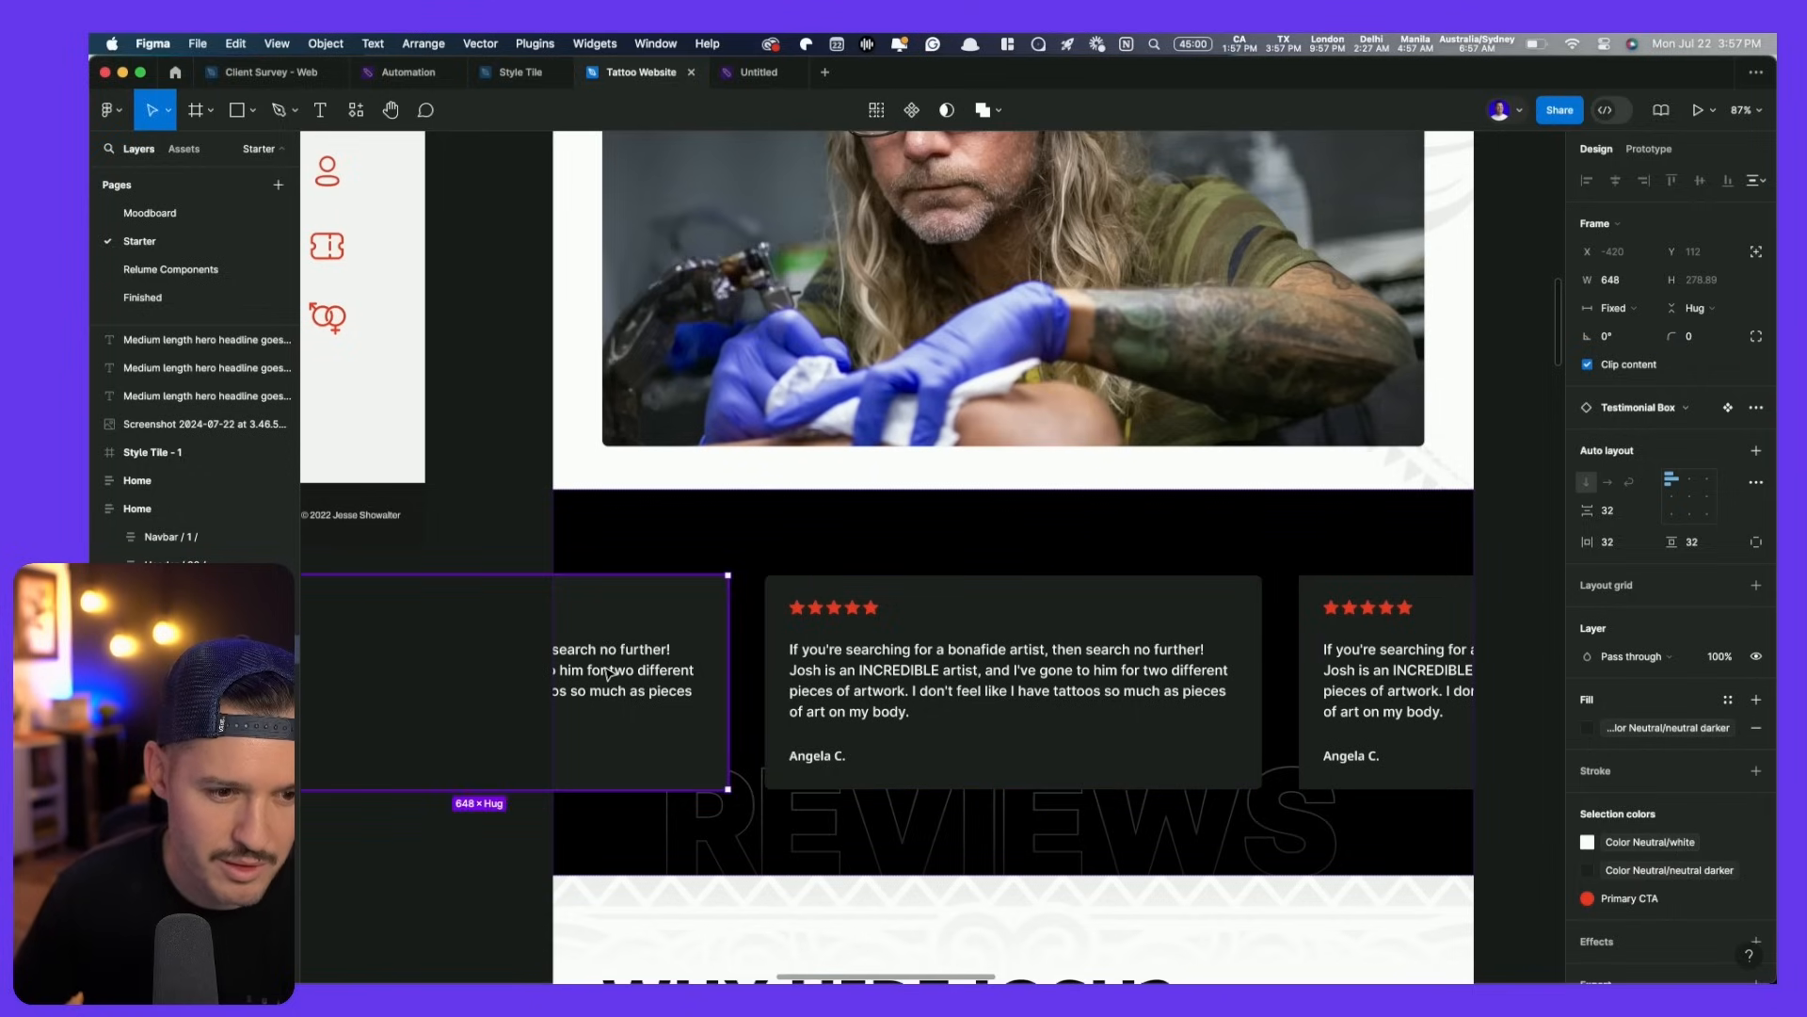
left_click(1392, 666)
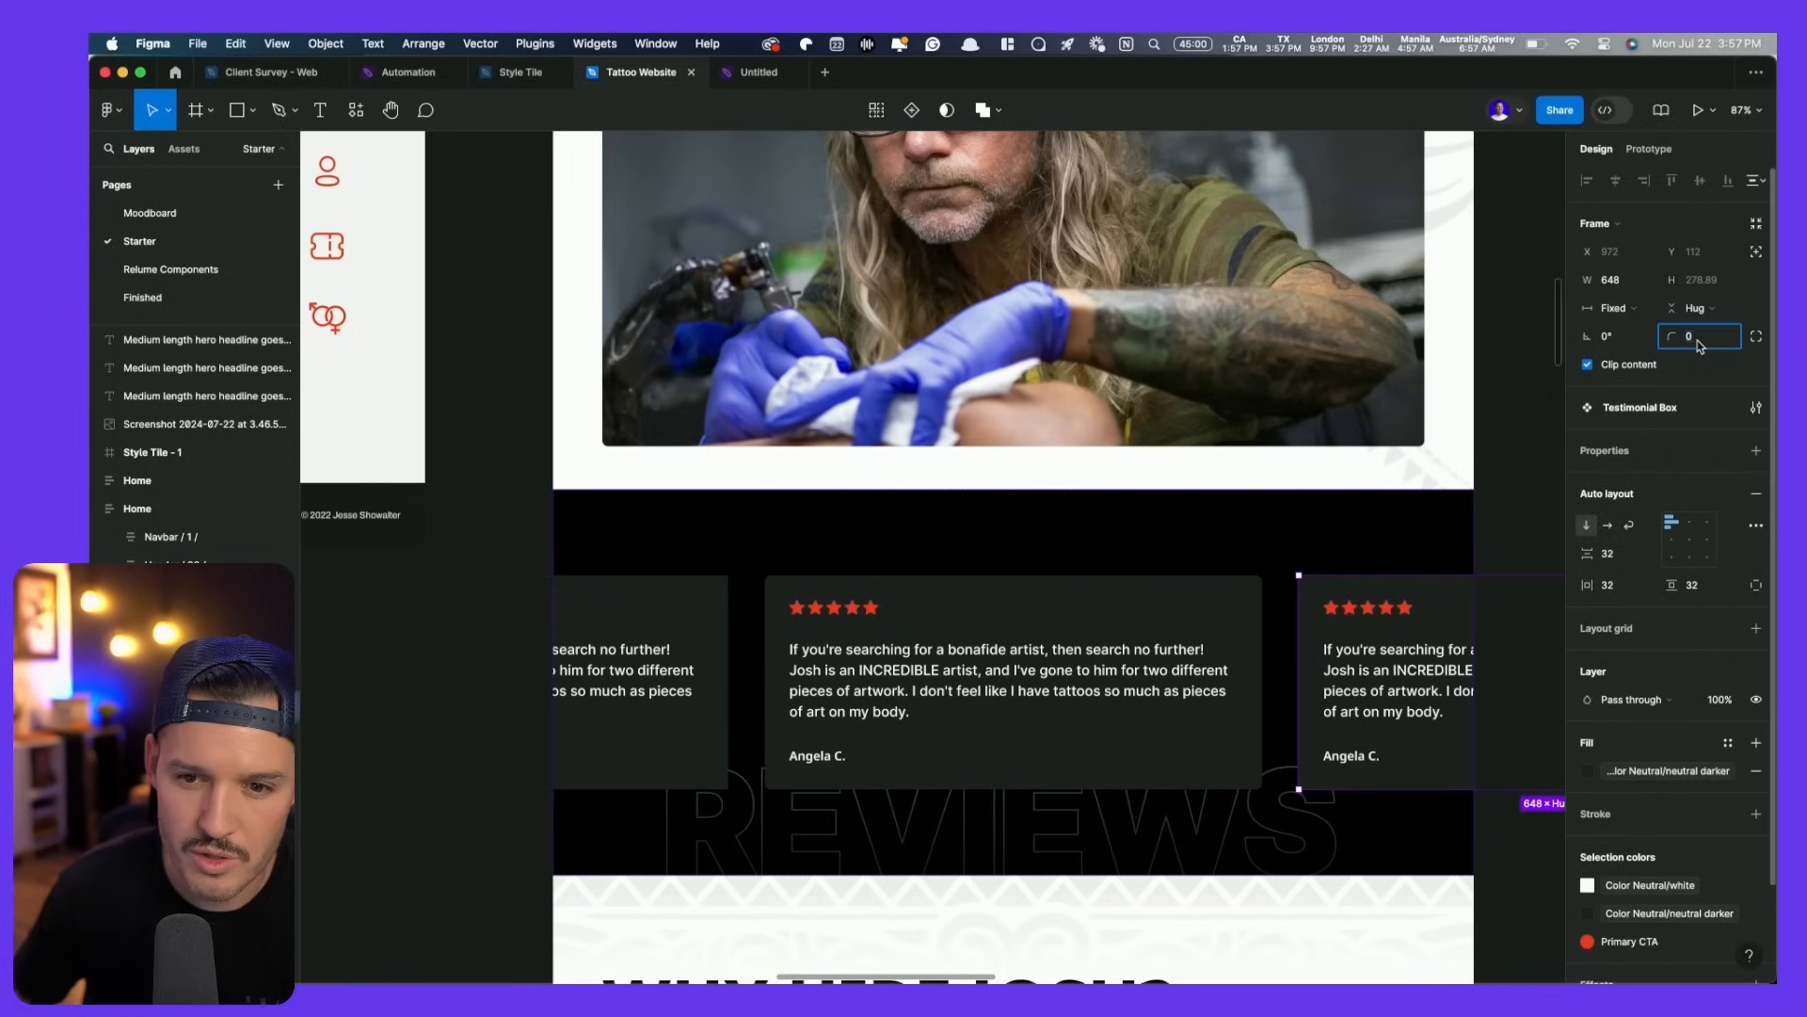
type("8")
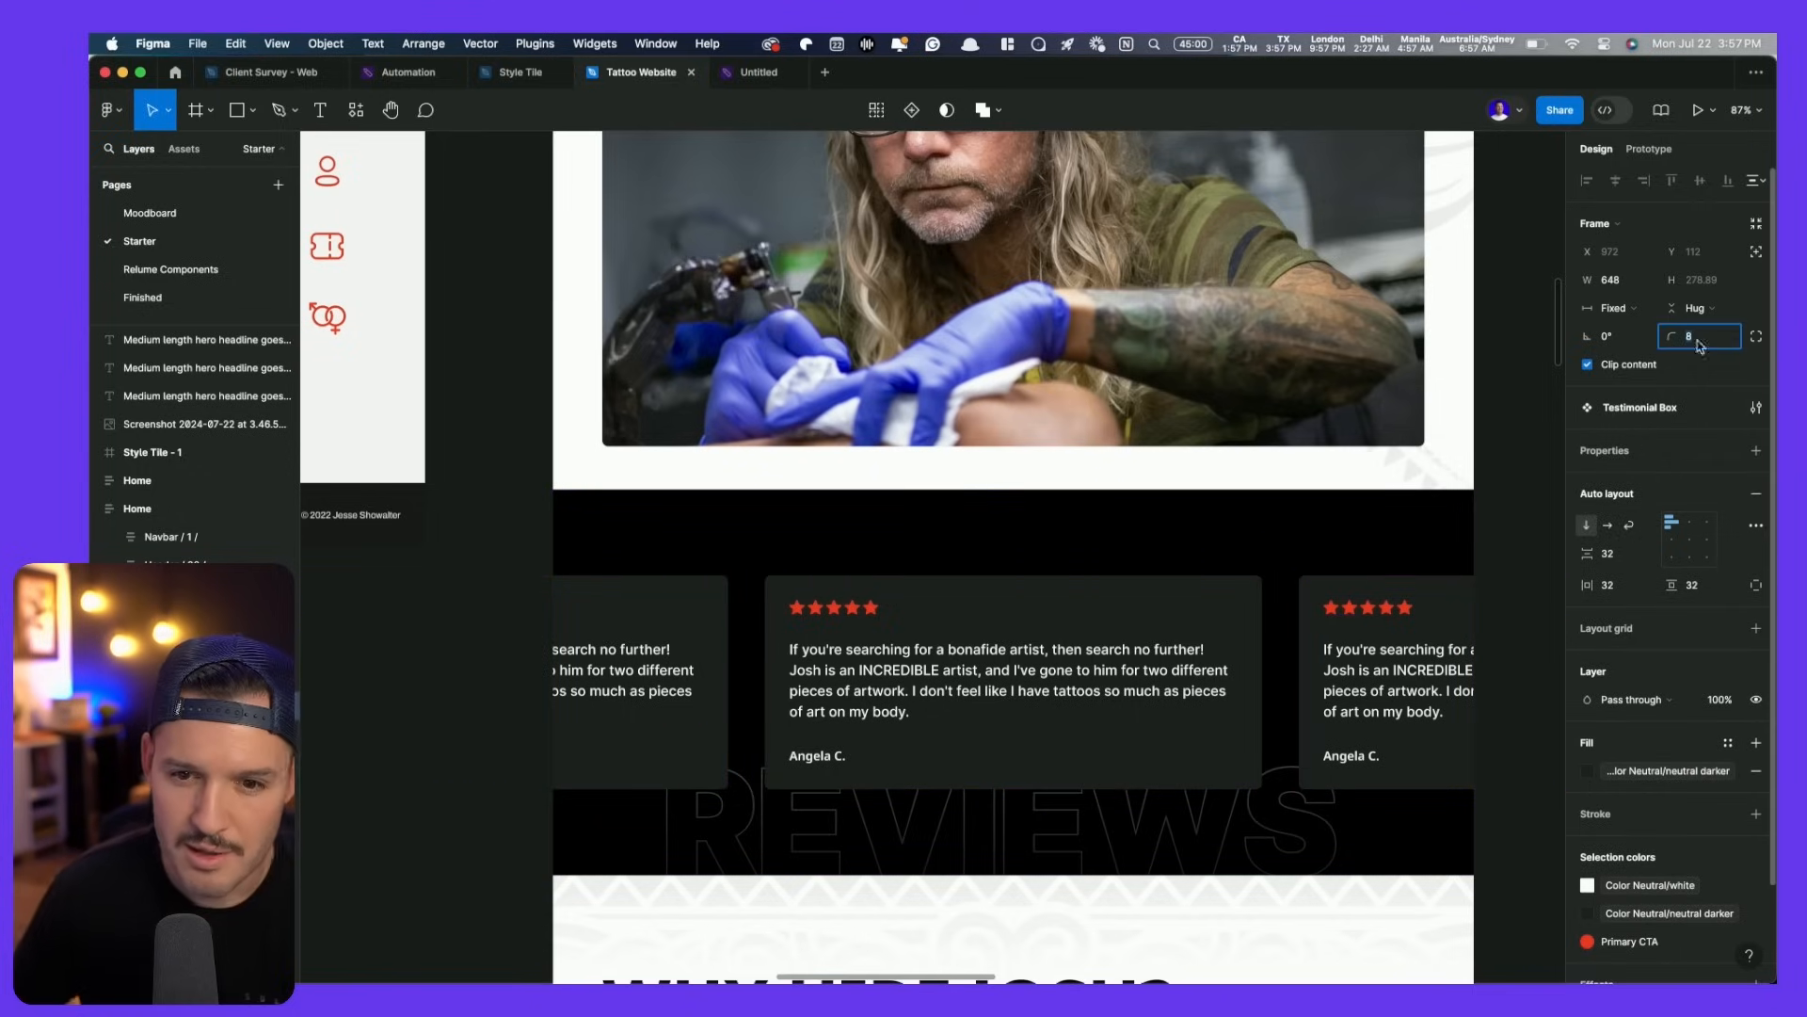
left_click(508, 541)
scroll(512, 546, "down", 10)
scroll(513, 551, "down", 8)
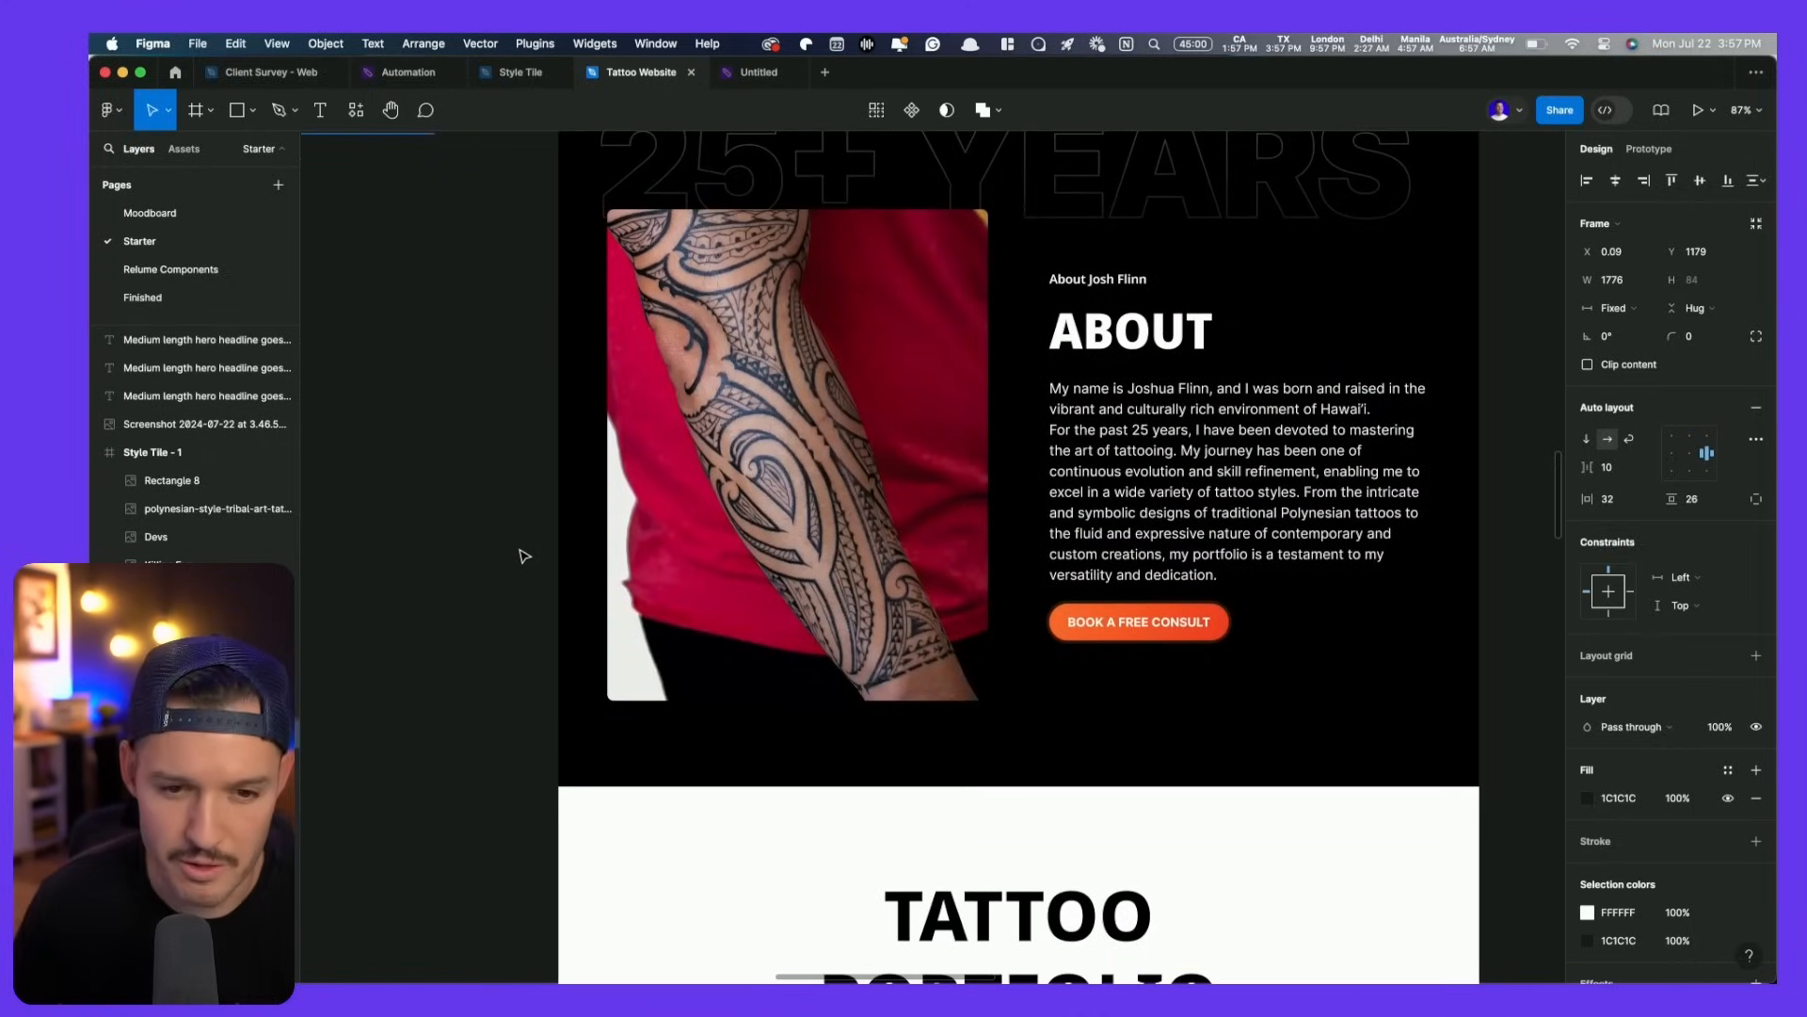
- Replace the Tattoo Portfolio heading block with the WHY HIRE JOSH? heading and intro paragraph
scroll(504, 542, "down", 5)
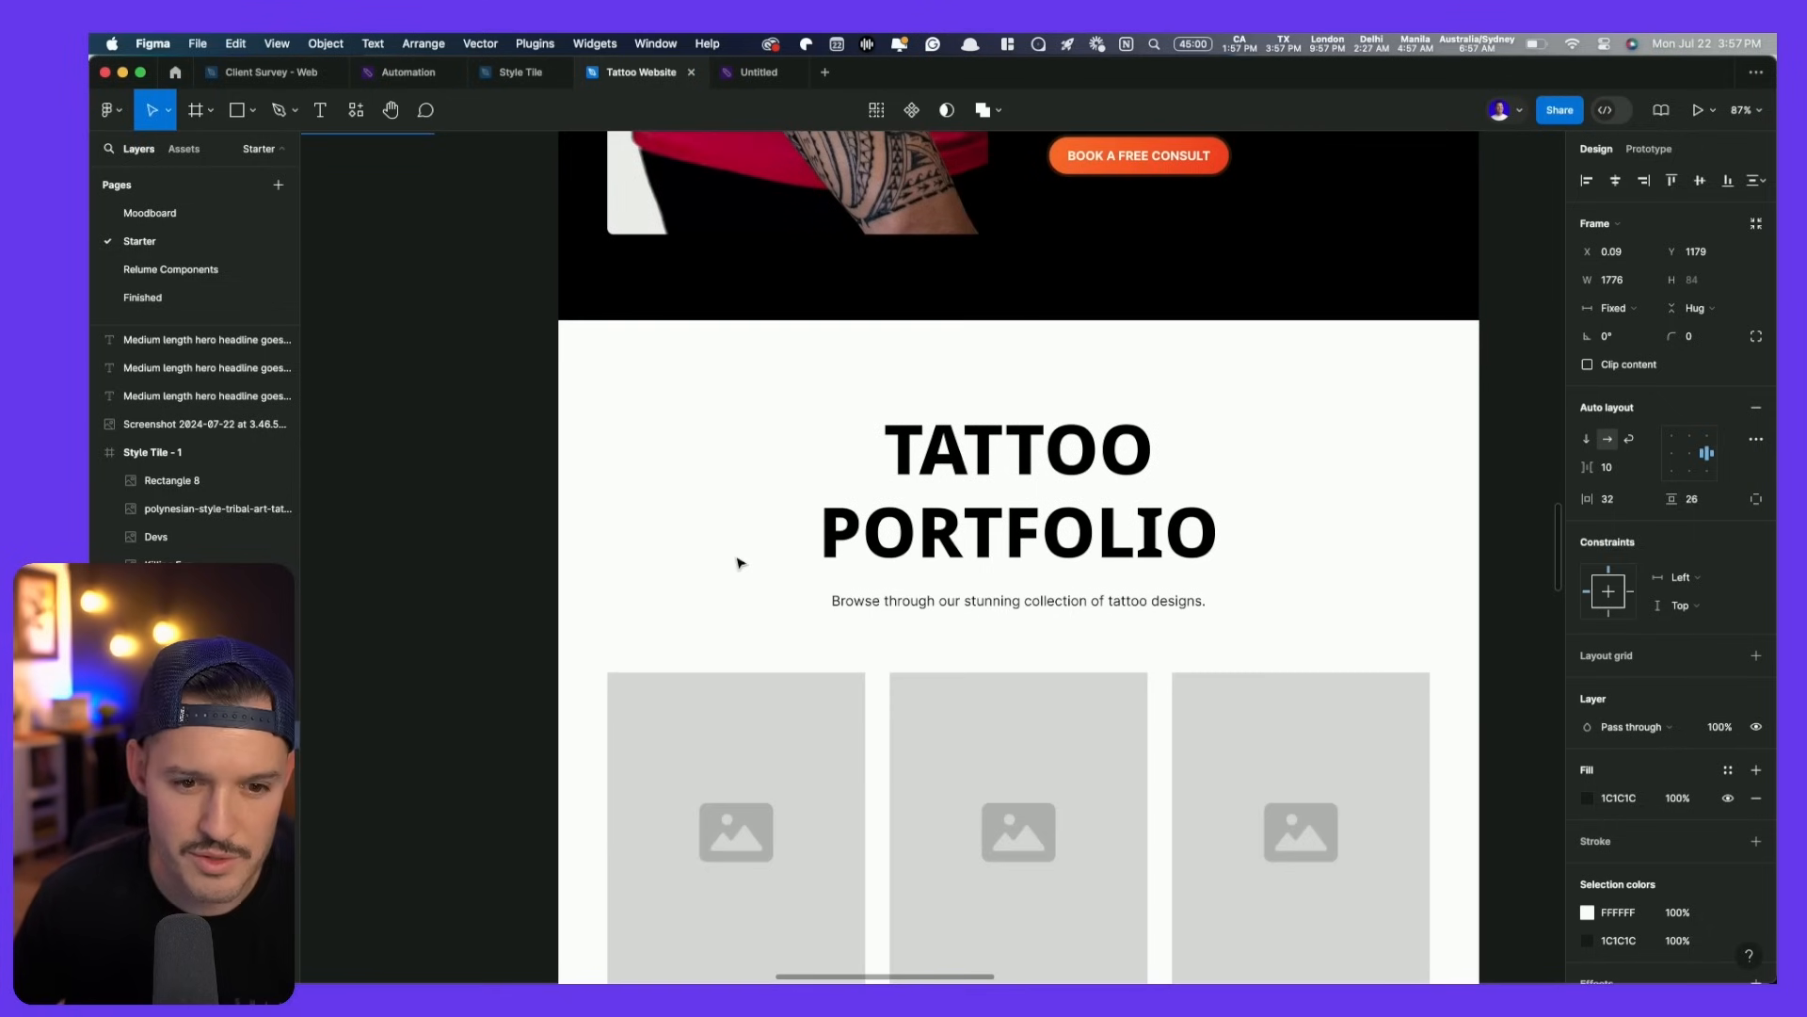
scroll(854, 556, "down", 6)
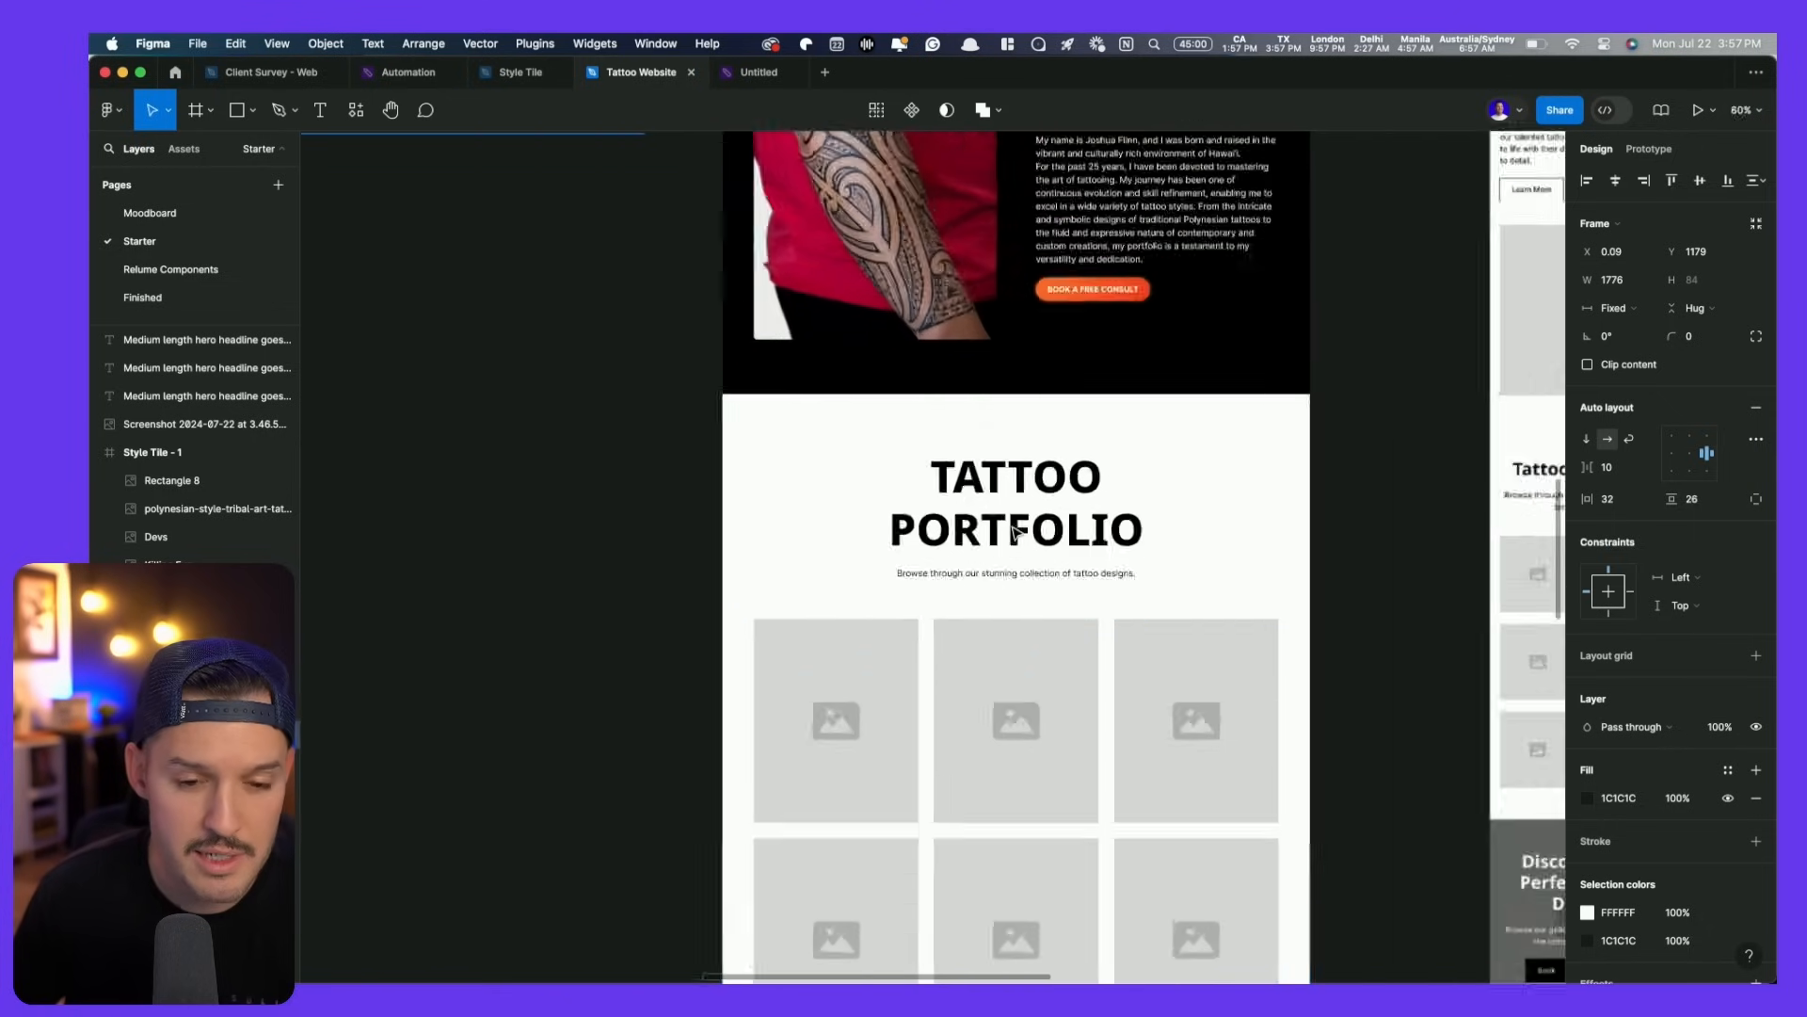
left_click(674, 476)
scroll(614, 743, "up", 7)
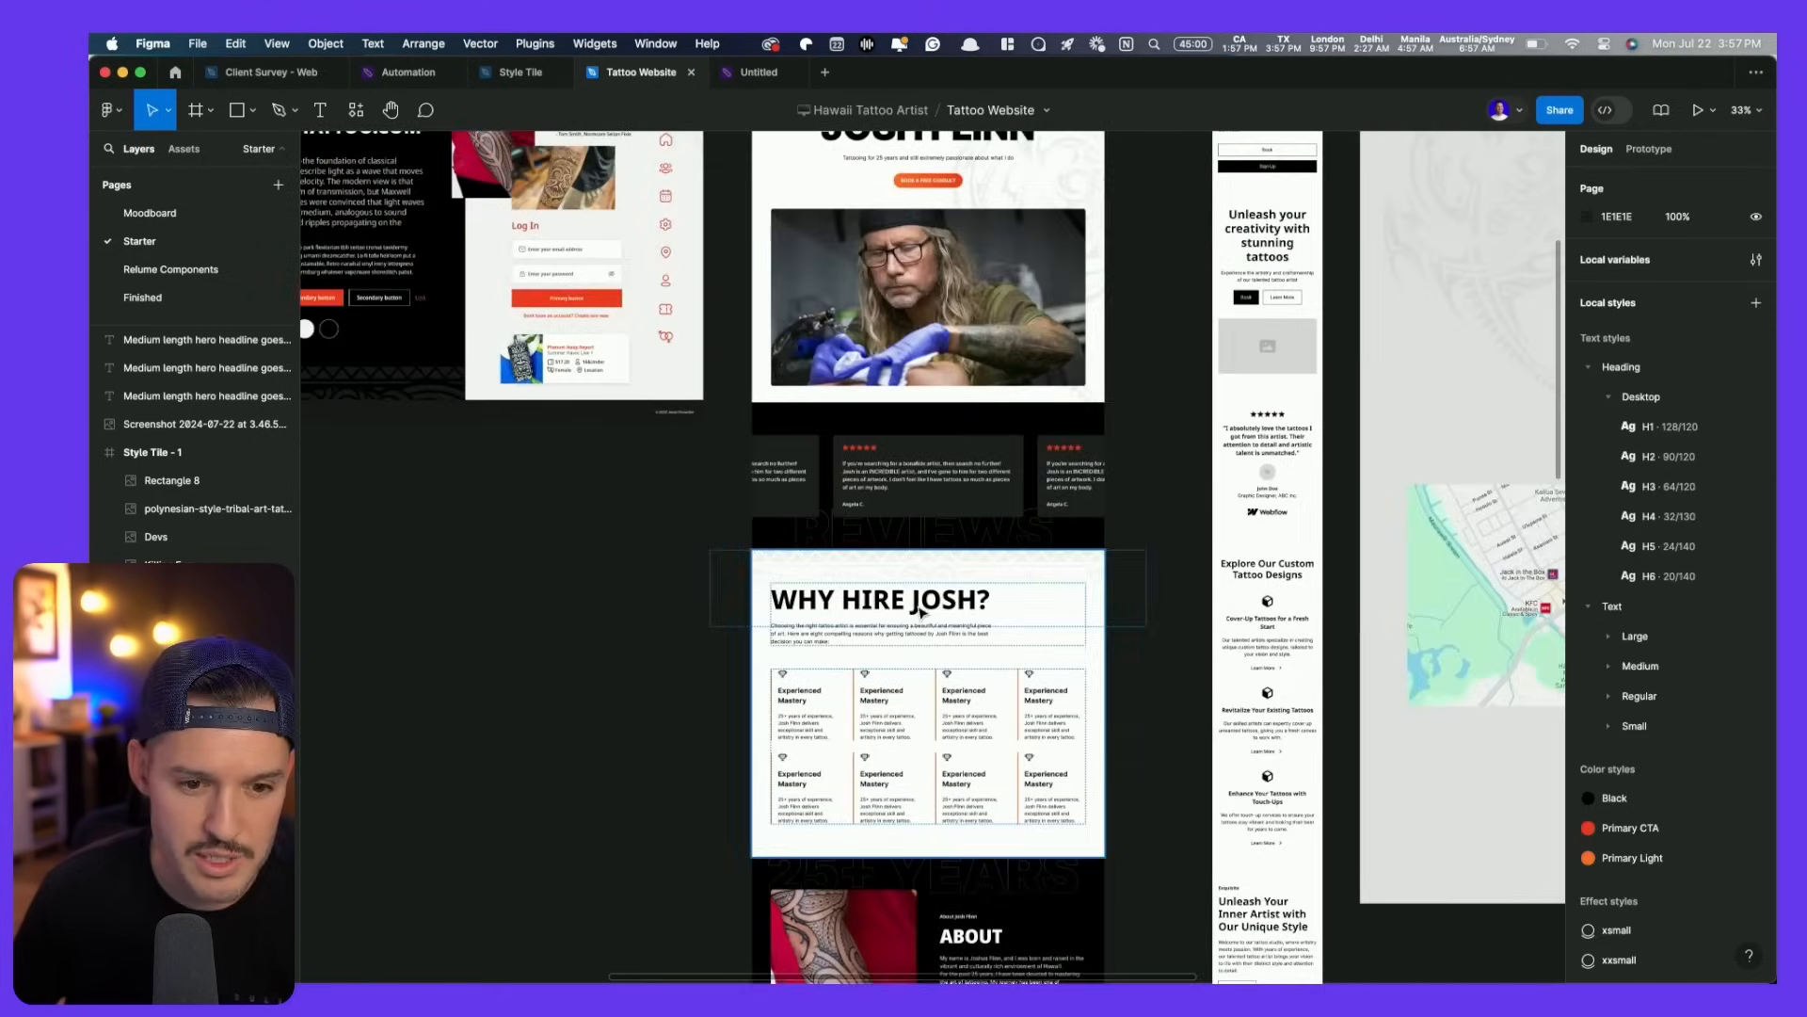
left_click(889, 629)
left_click(892, 628)
scroll(875, 640, "down", 10)
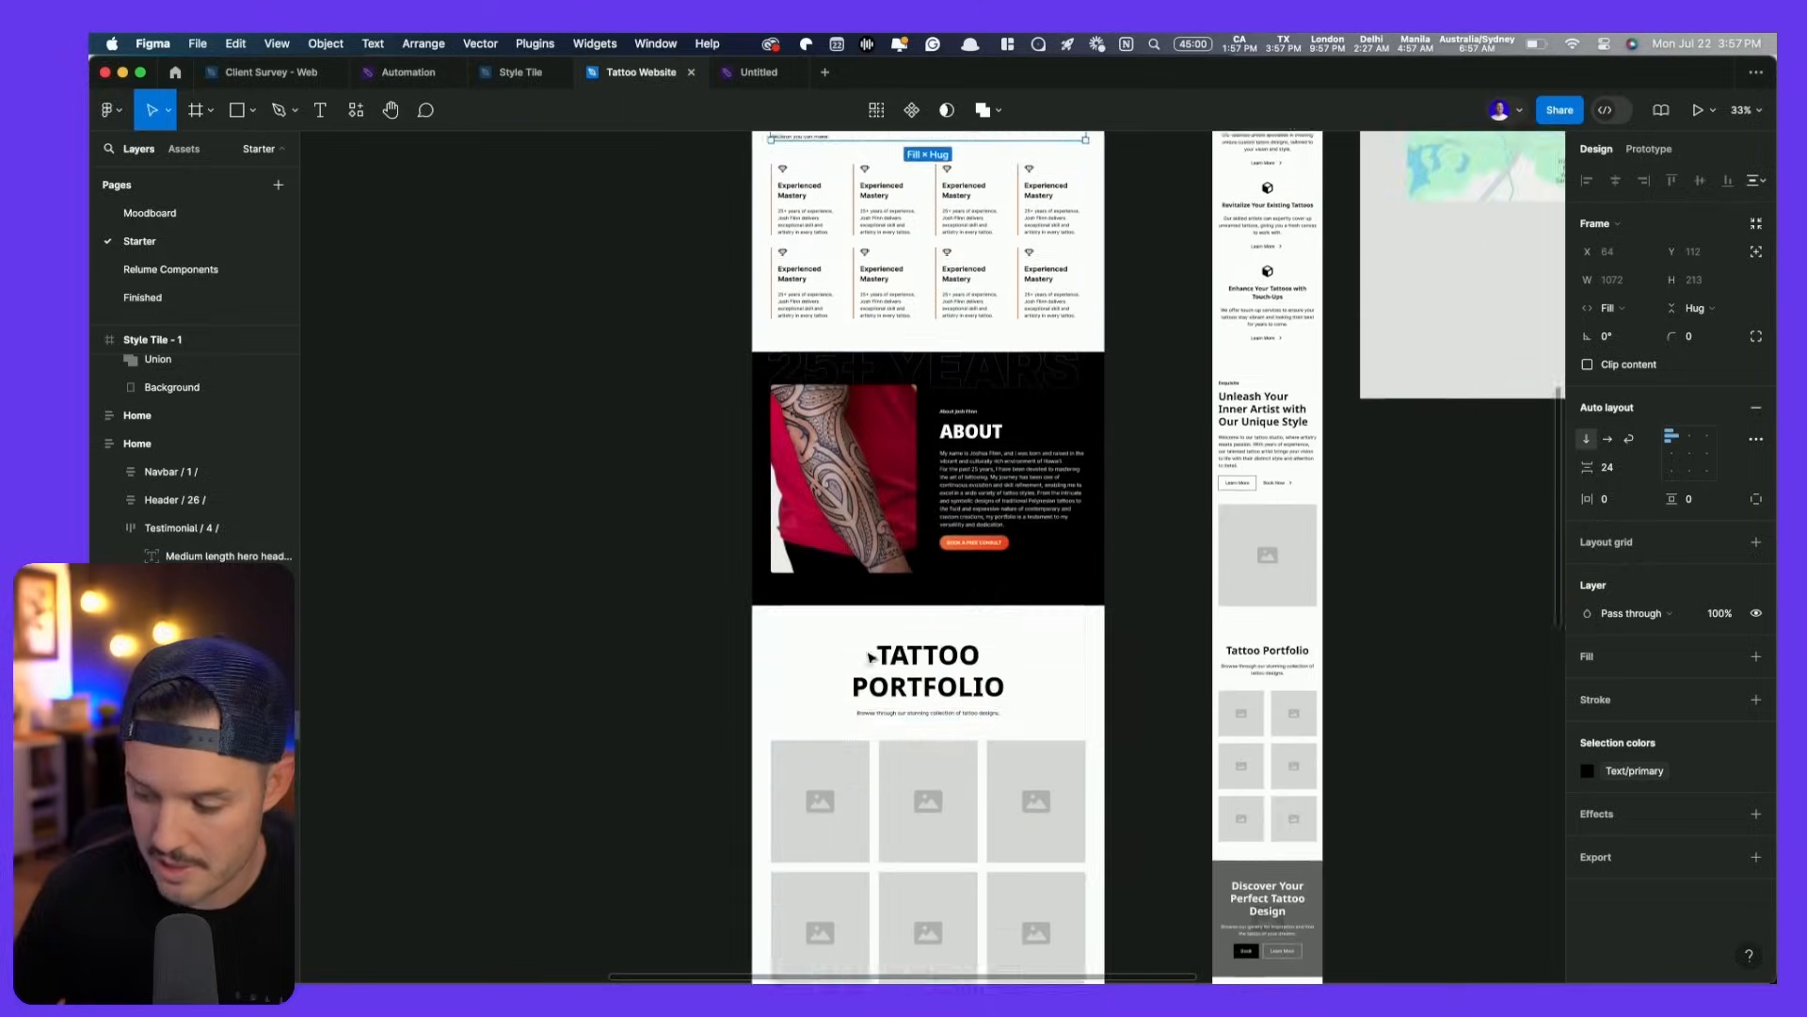
scroll(932, 439, "up", 5)
scroll(932, 440, "up", 2)
left_click(928, 342)
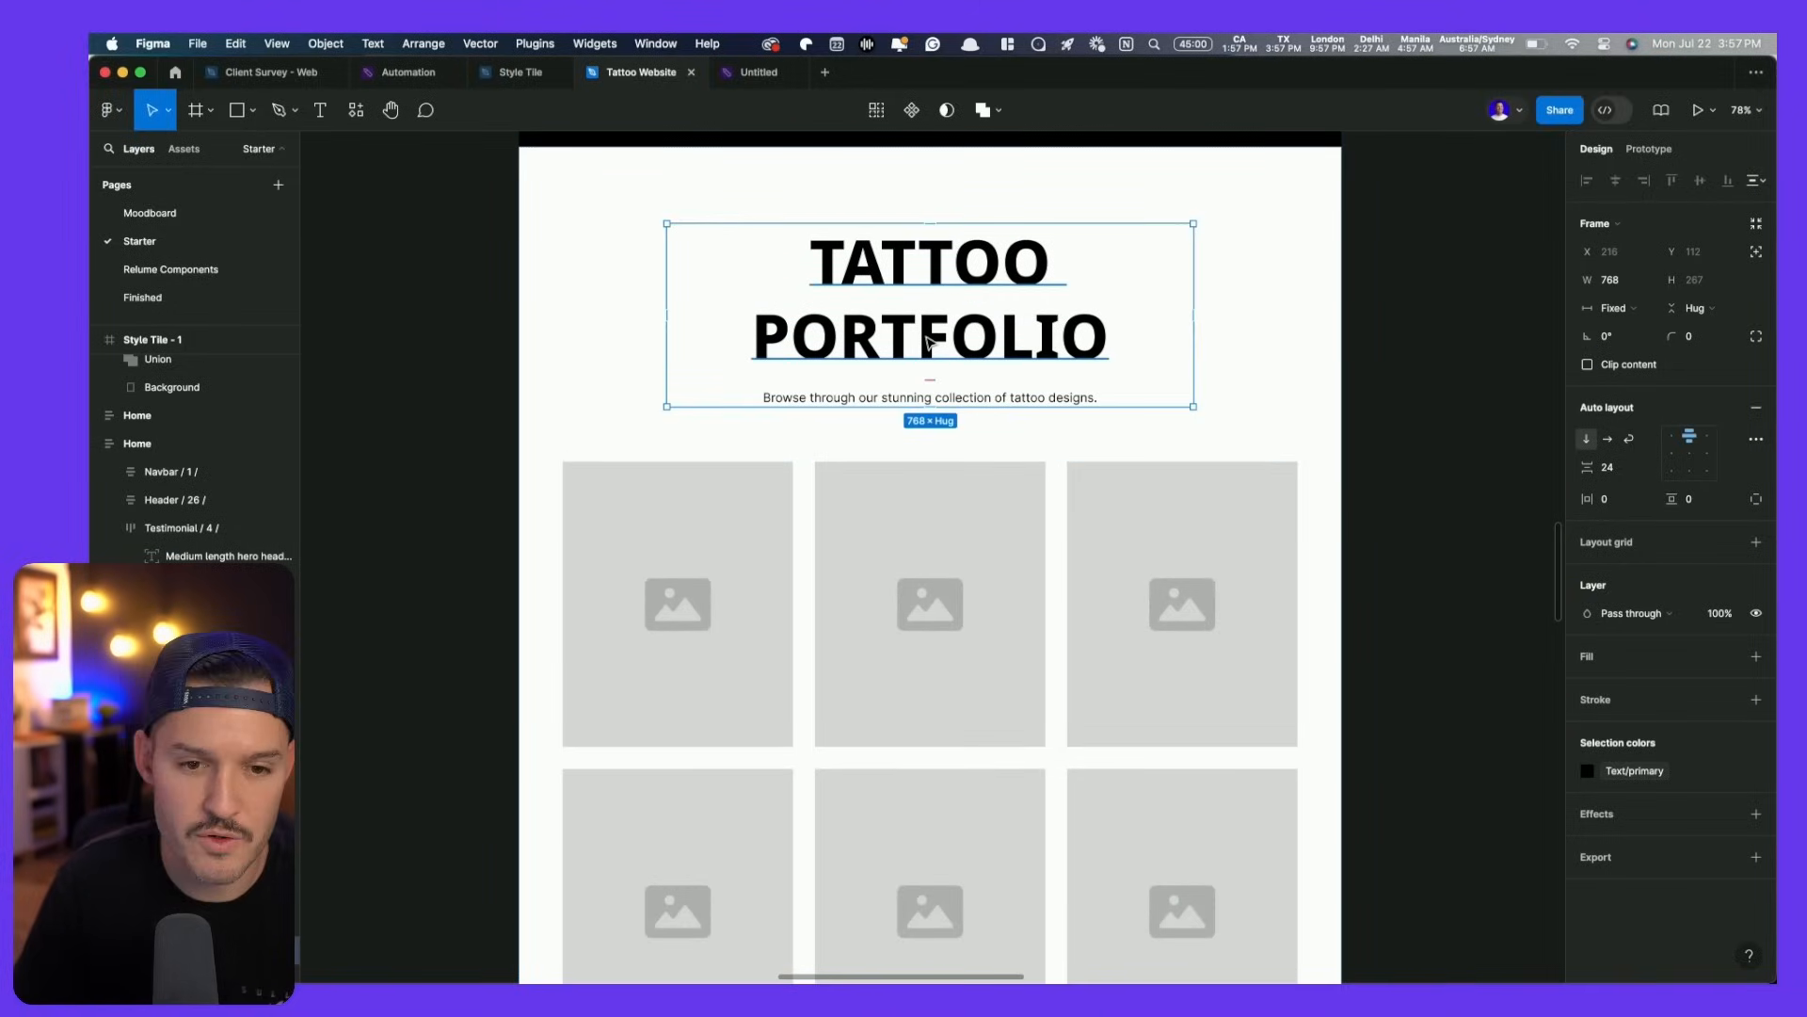
key("super+z")
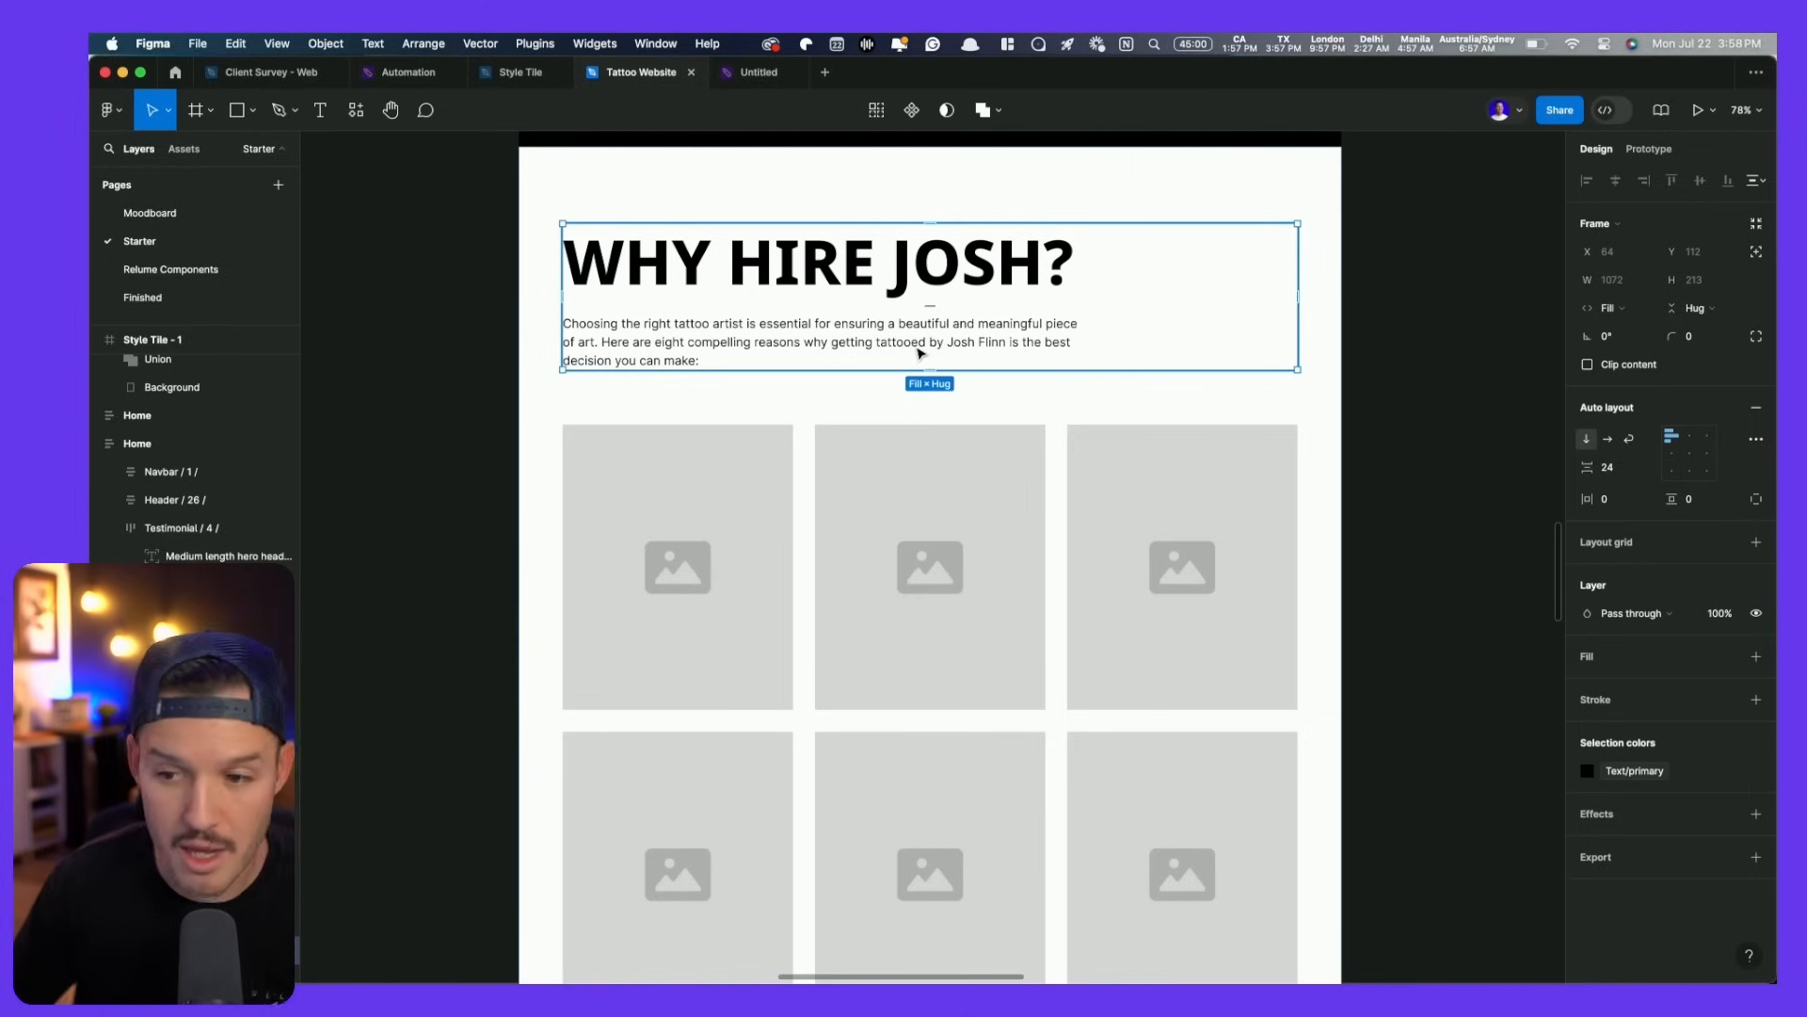
- Marquee-select the grid of tattoo photos on the image board
scroll(885, 386, "down", 5)
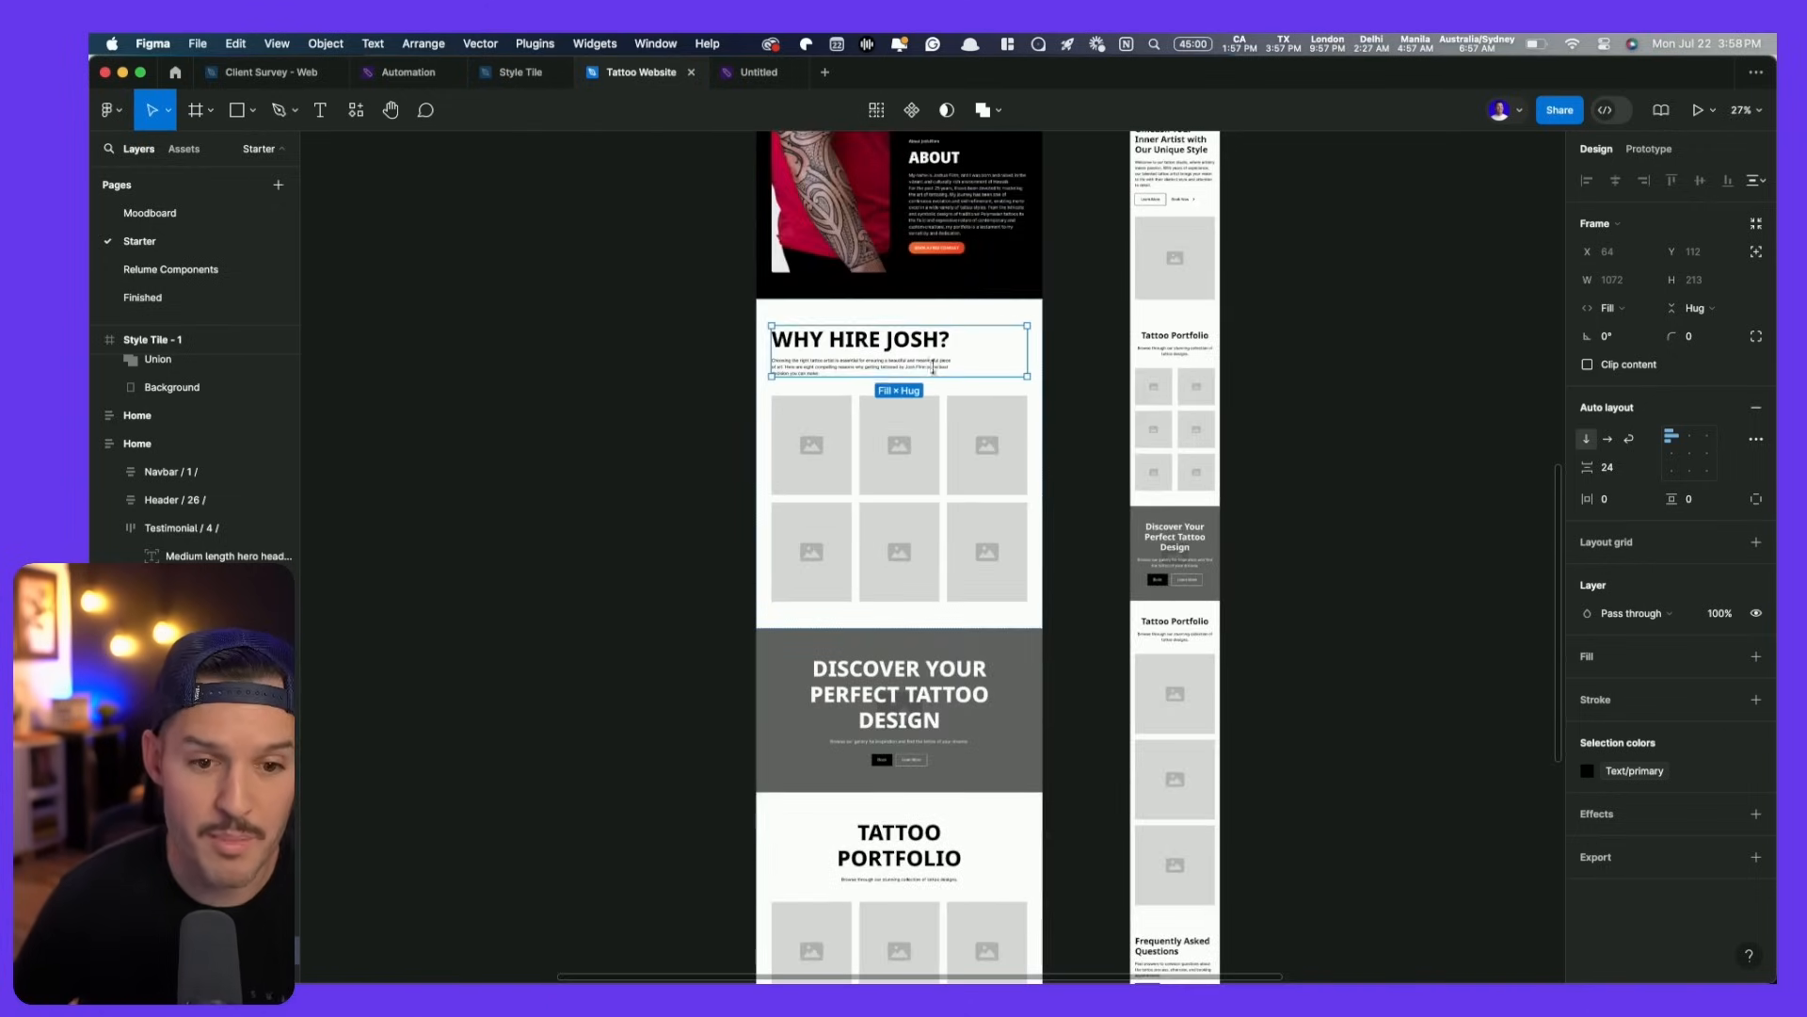
left_click(1369, 322)
scroll(992, 460, "down", 3)
left_click_drag(1368, 322, 856, 678)
left_click_drag(1171, 221, 885, 452)
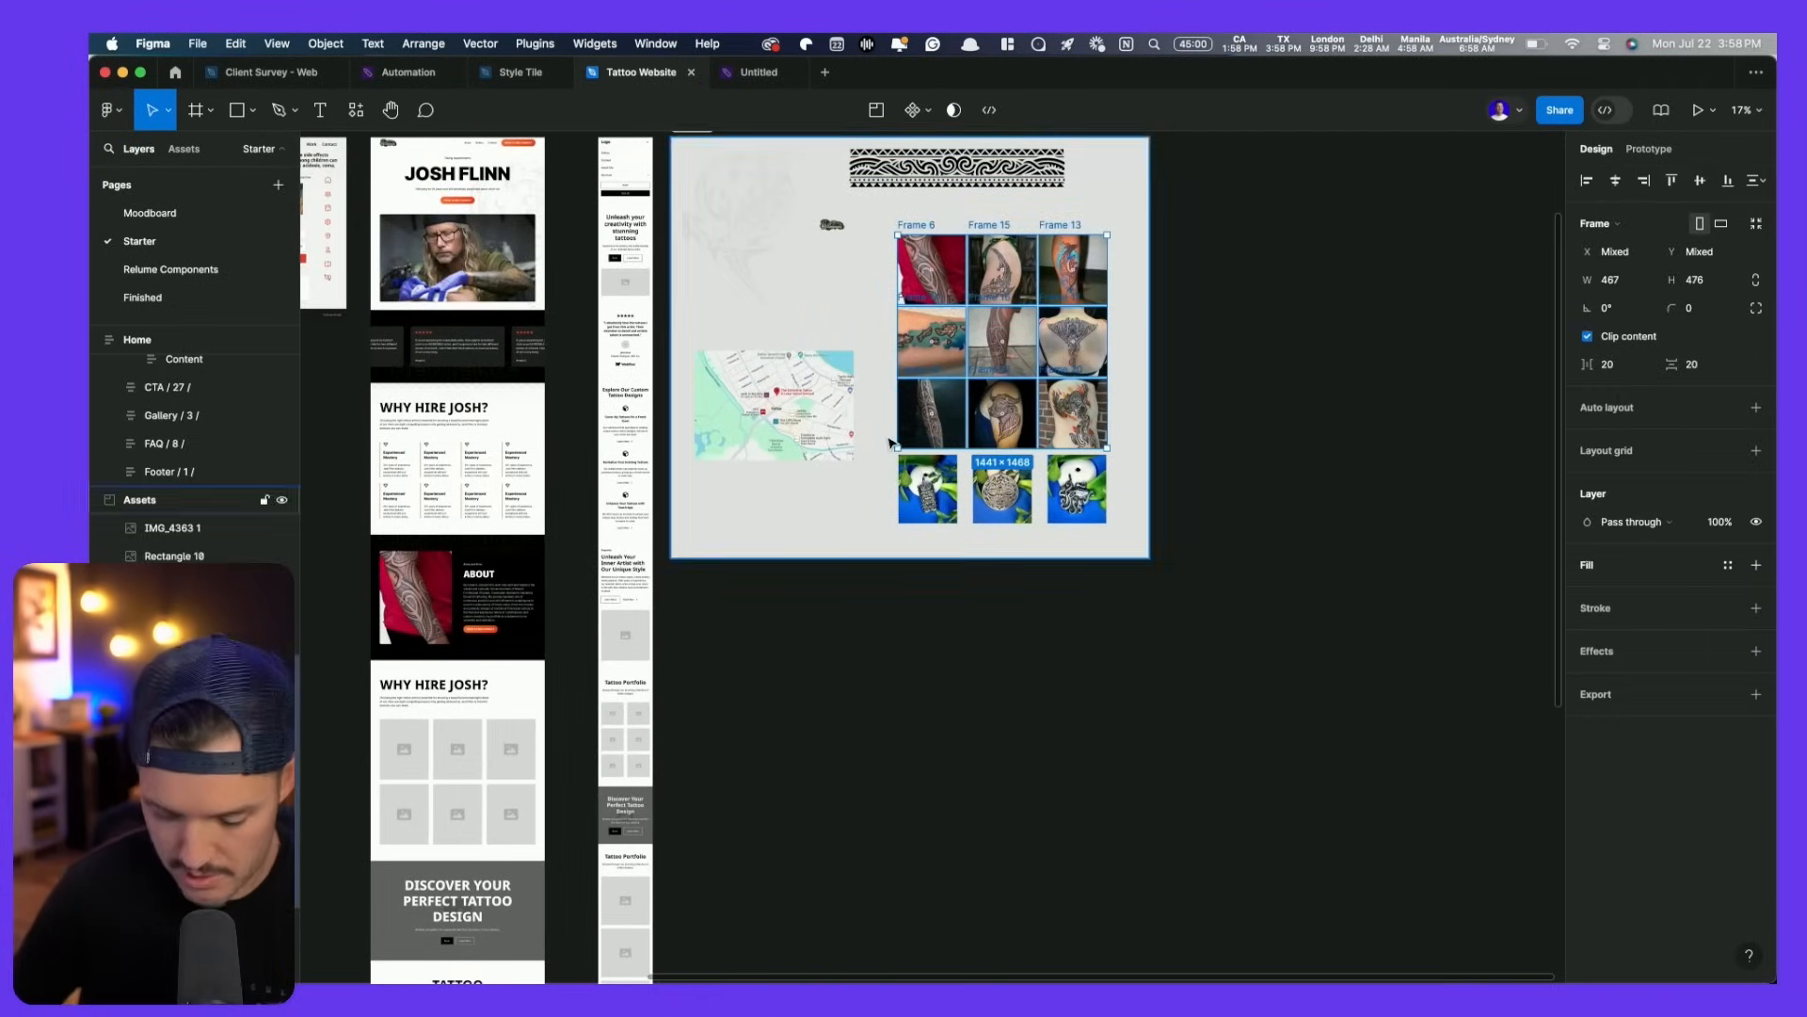
- Paste the tattoo photos into the placeholder image grid, then undo that paste
scroll(854, 641, "down", 5)
scroll(828, 395, "left", 3)
scroll(730, 343, "up", 5)
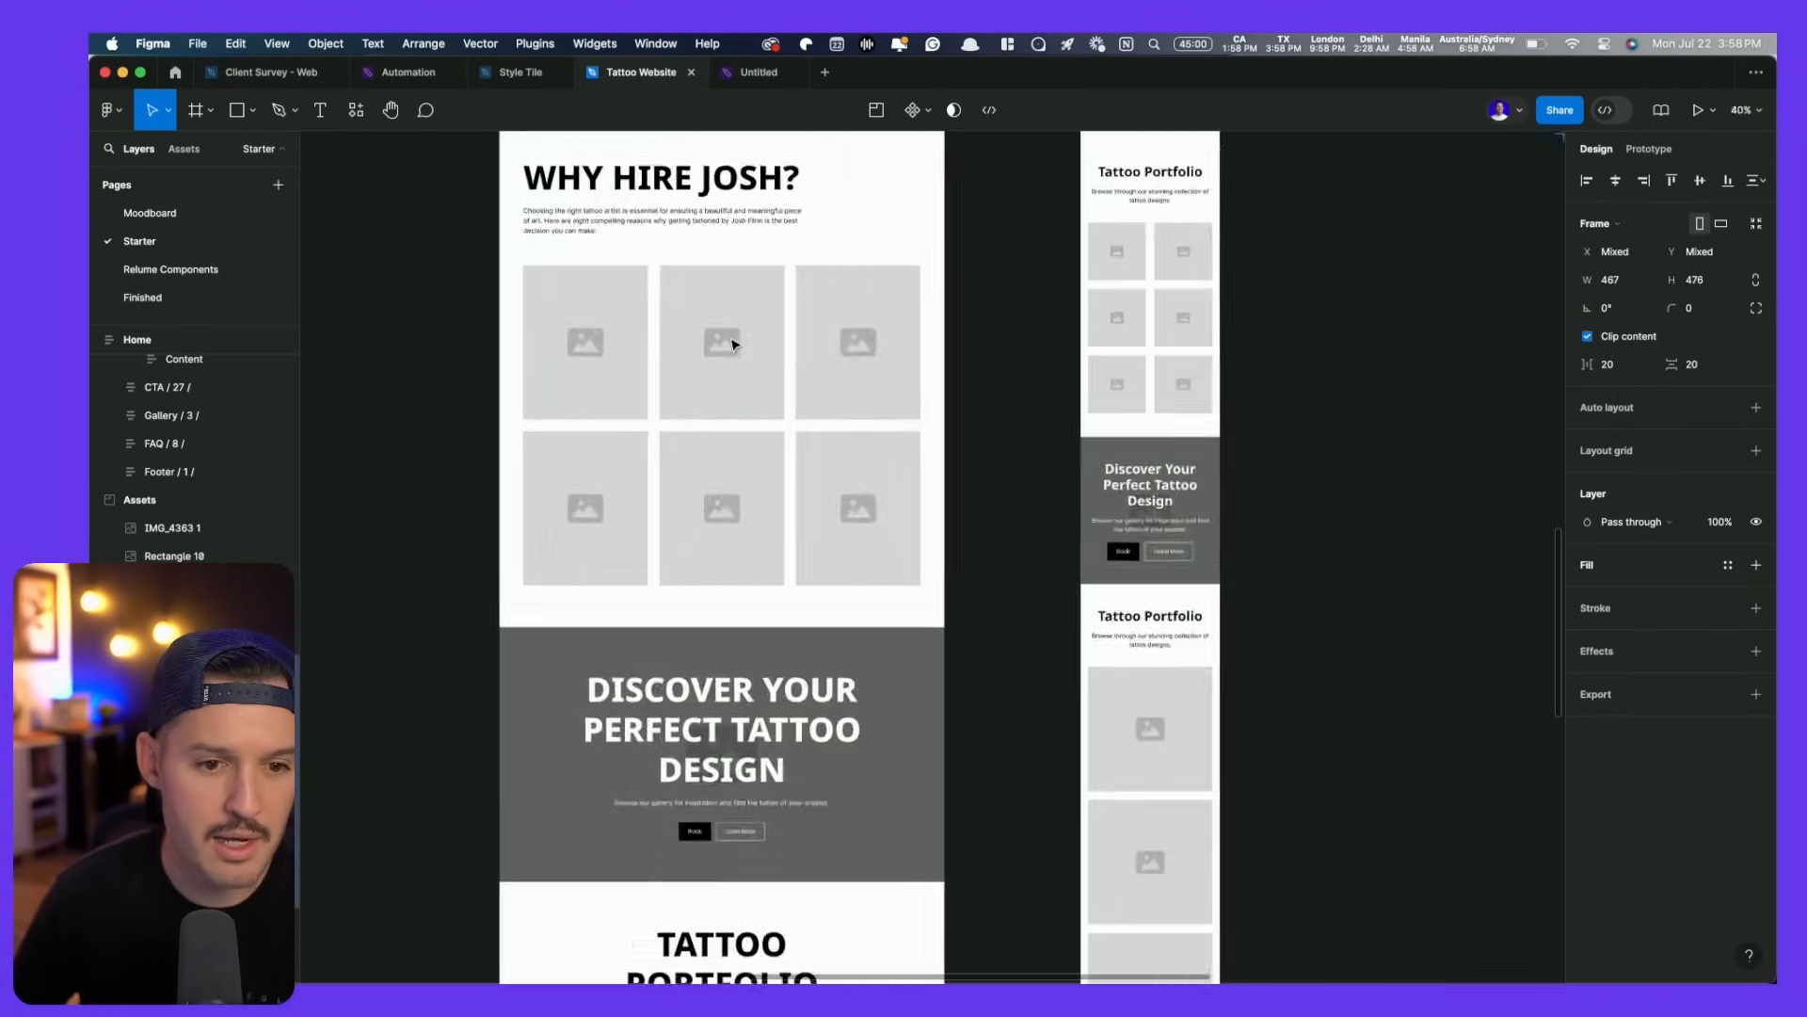
left_click(609, 349)
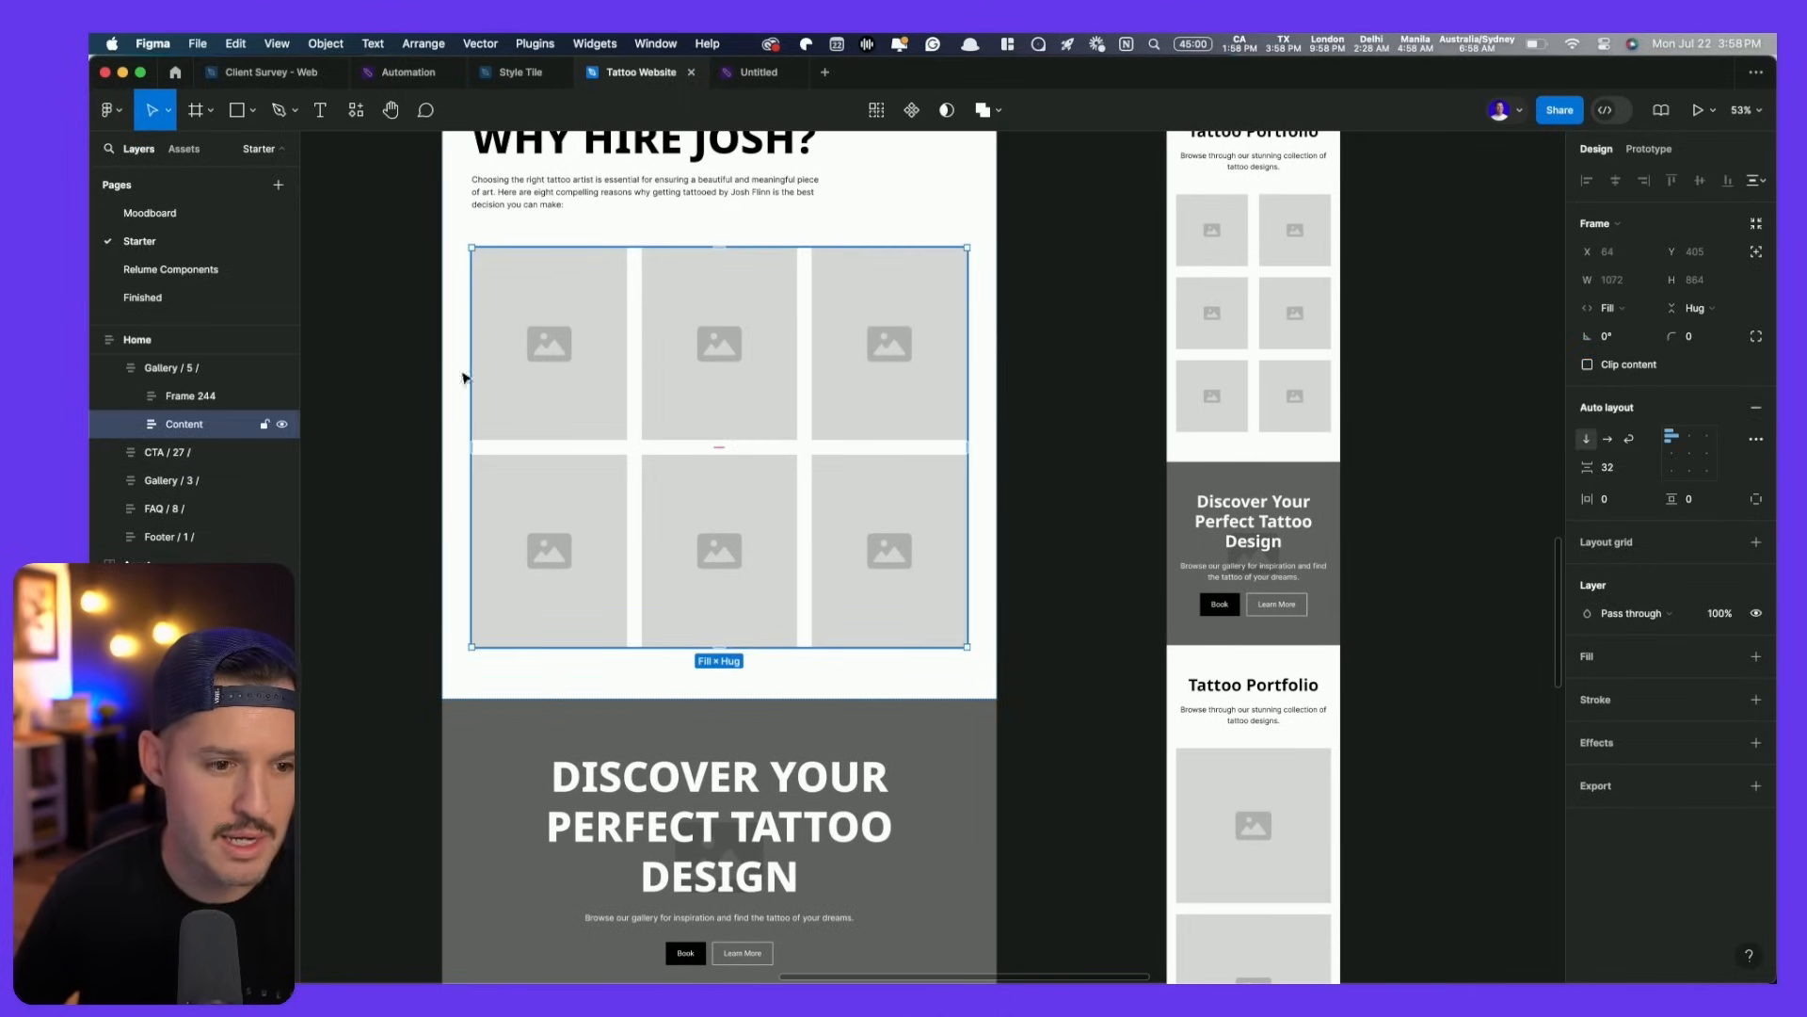
key("super+v")
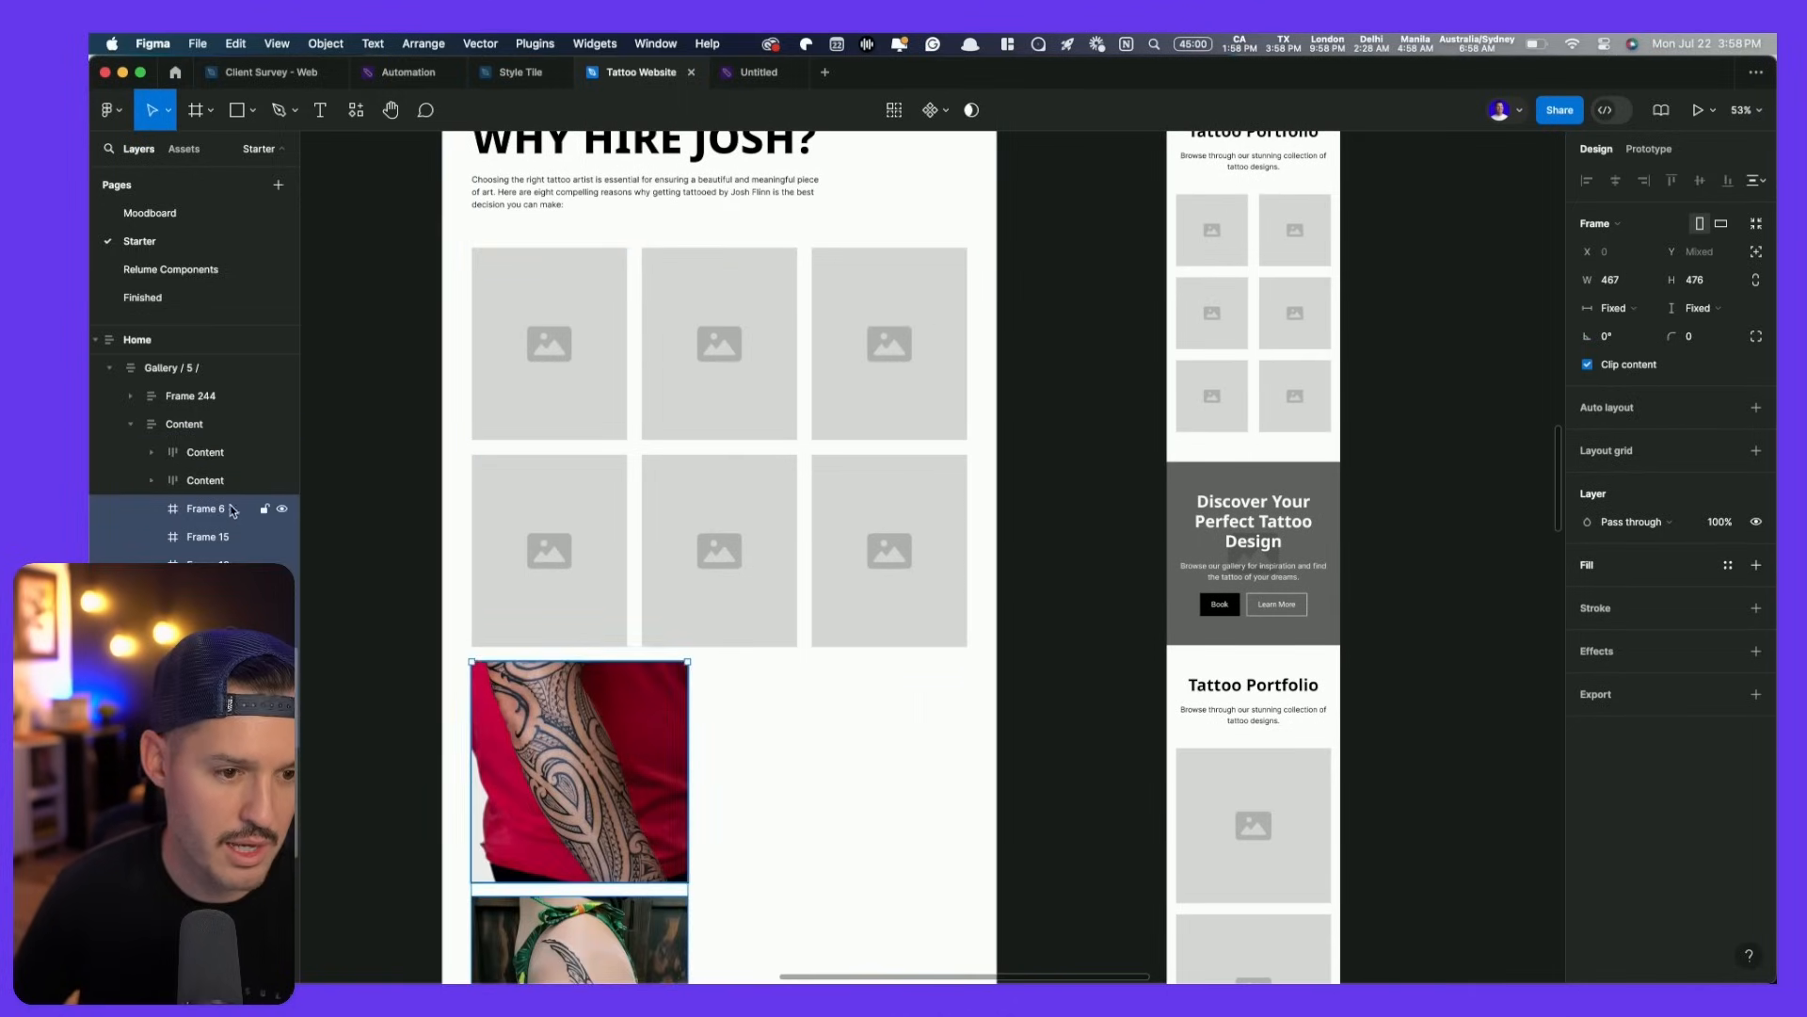
left_click(205, 481)
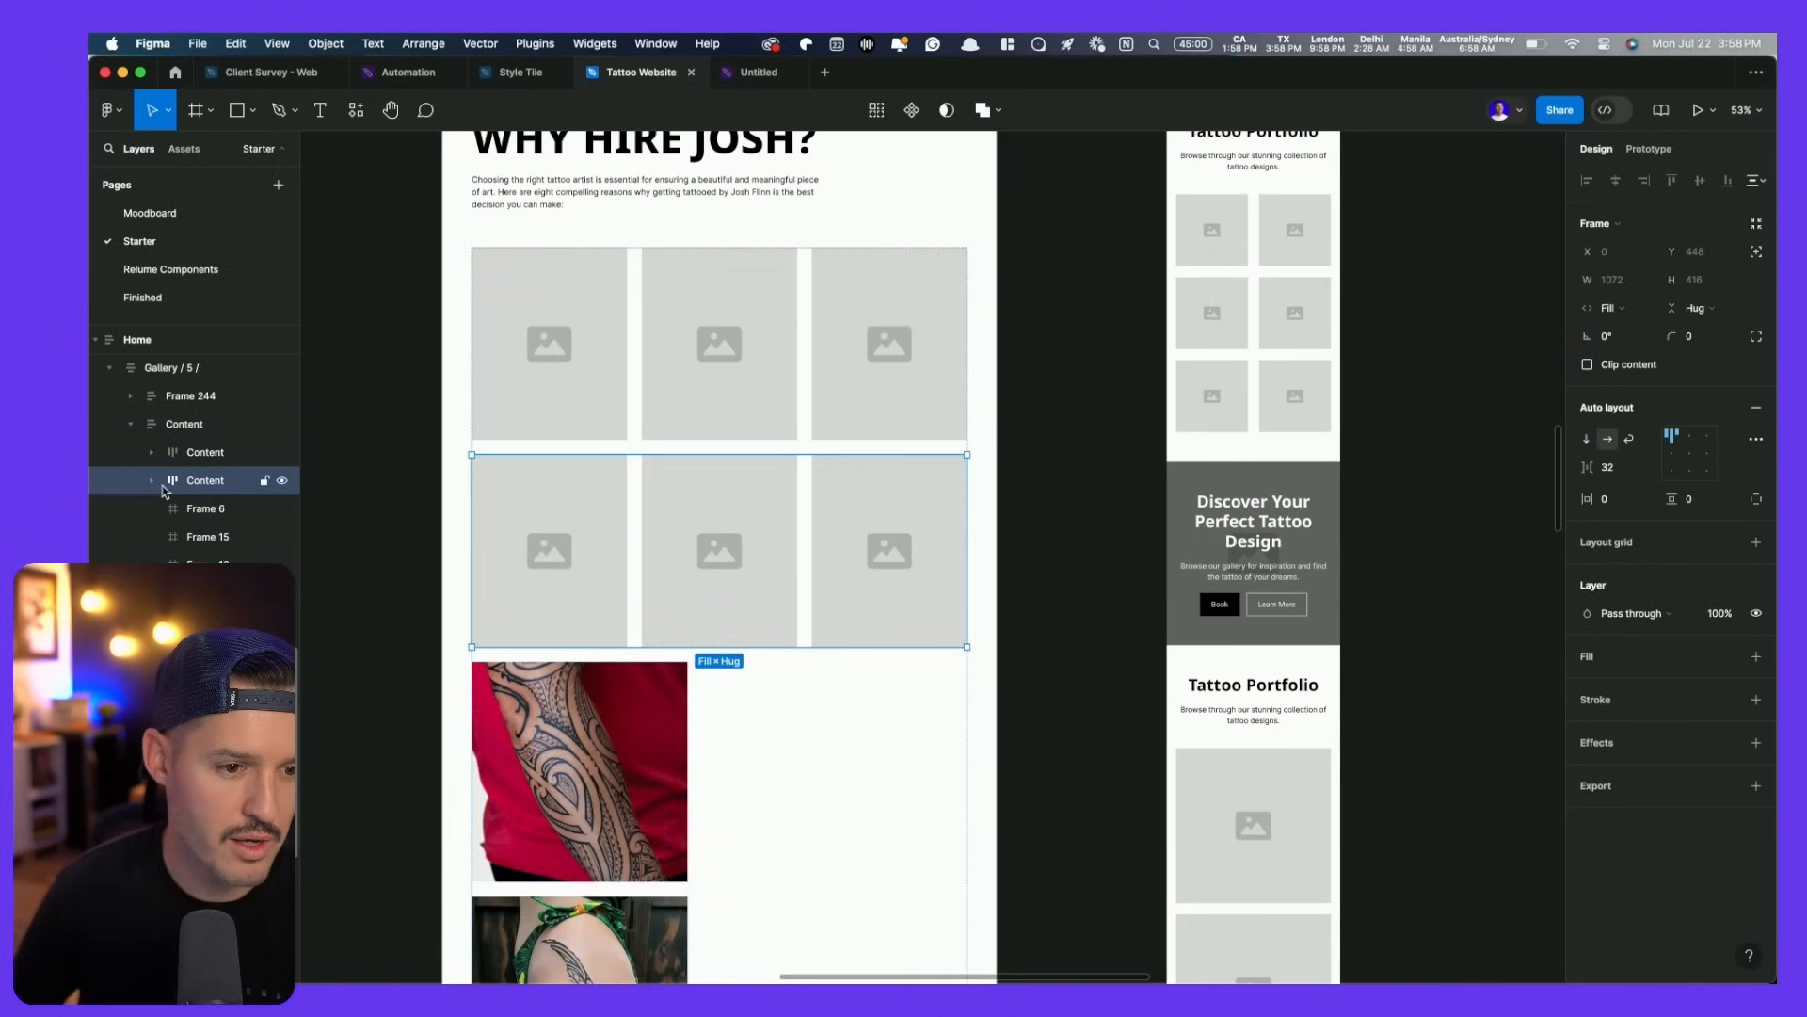
key("super+z")
key("super+z")
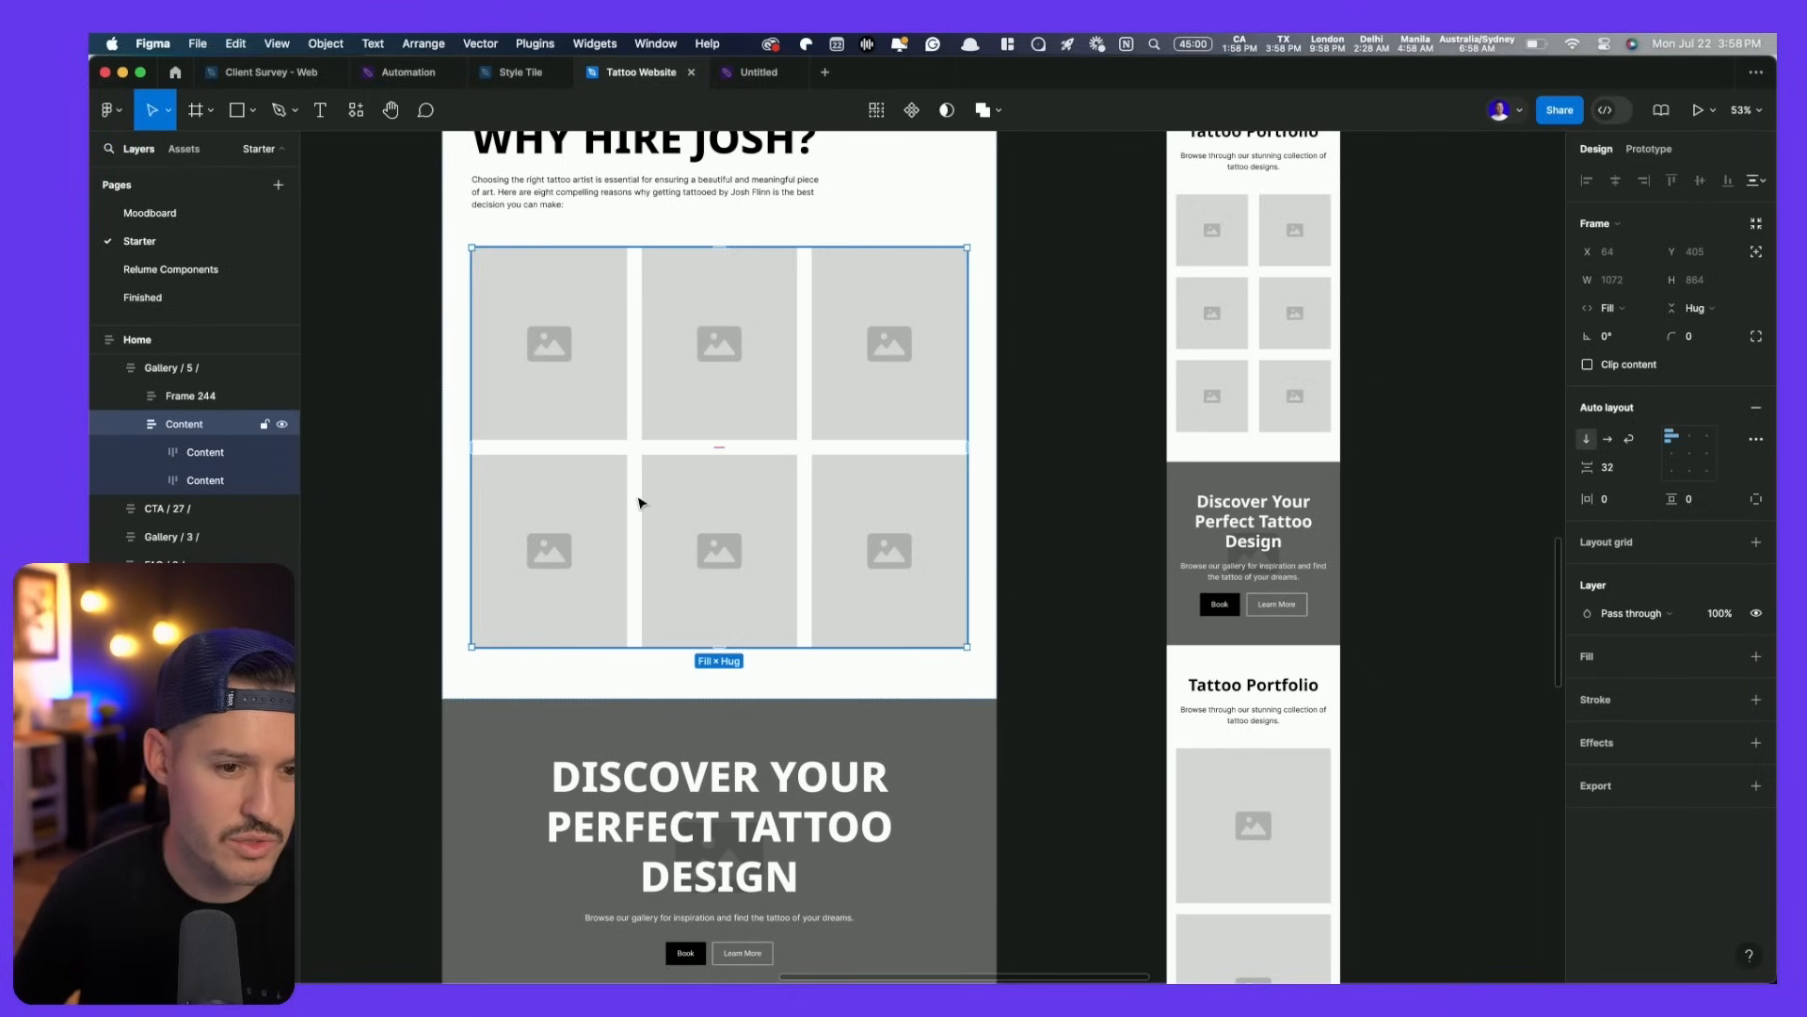
- Paste the tattoo photos into the gallery's Content frame and delete both placeholder image rows
double_click(665, 502)
left_click(659, 403)
left_click(666, 486)
left_click(675, 382)
left_click(187, 425)
key("super+v")
left_click(218, 478)
left_click(219, 461, "shift")
key("BackSpace")
- Set the photo frame's auto layout to Wrap and scale the photos so three fit per row
left_click(193, 432)
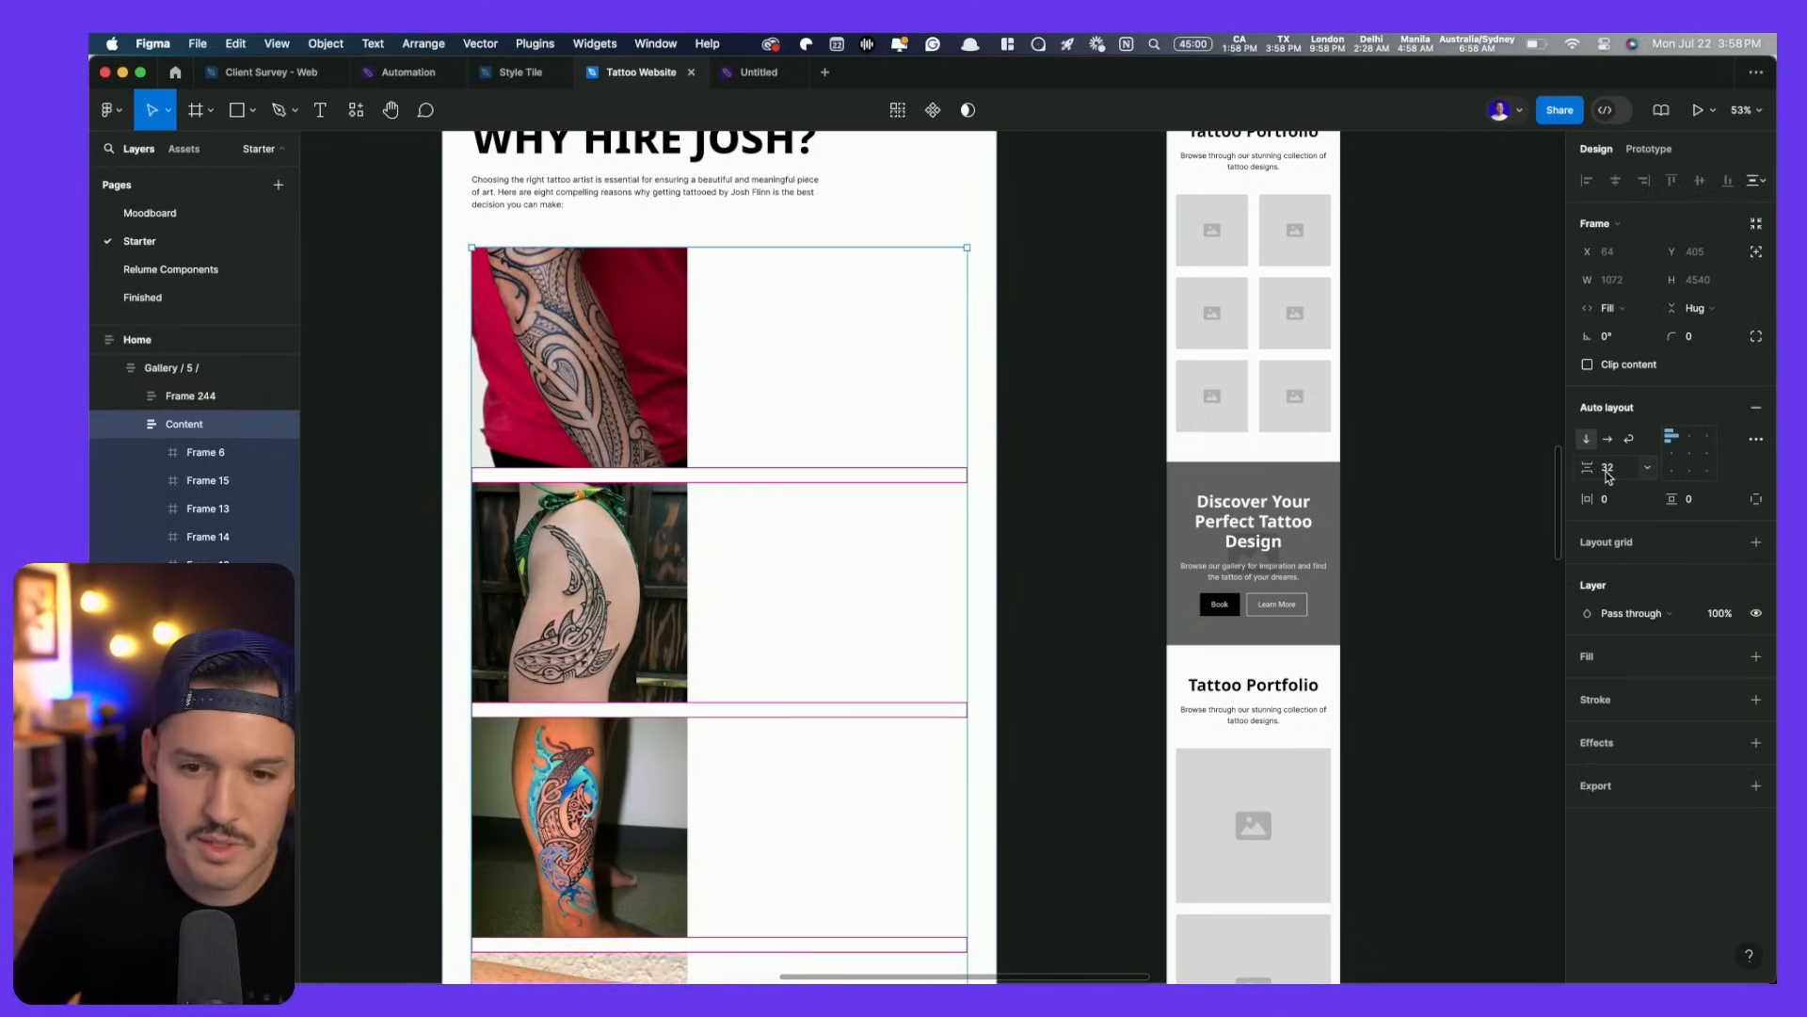
left_click(1629, 440)
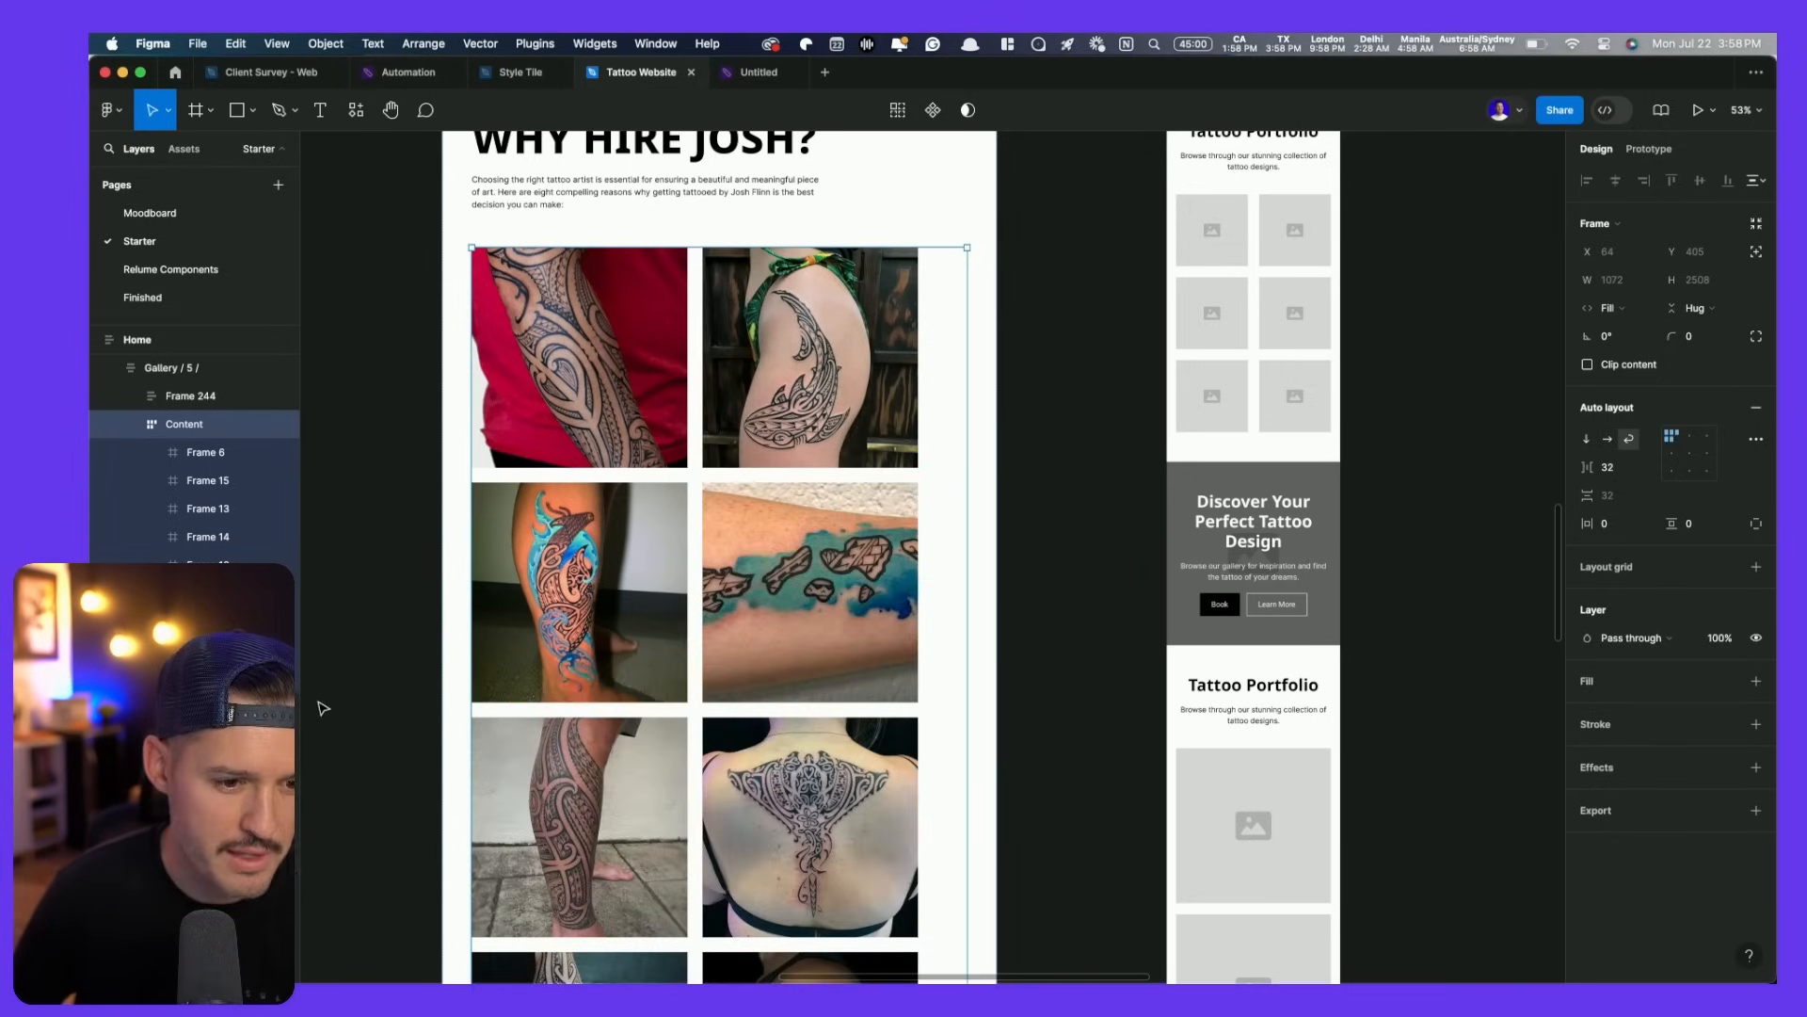
left_click(236, 478)
key("super+a")
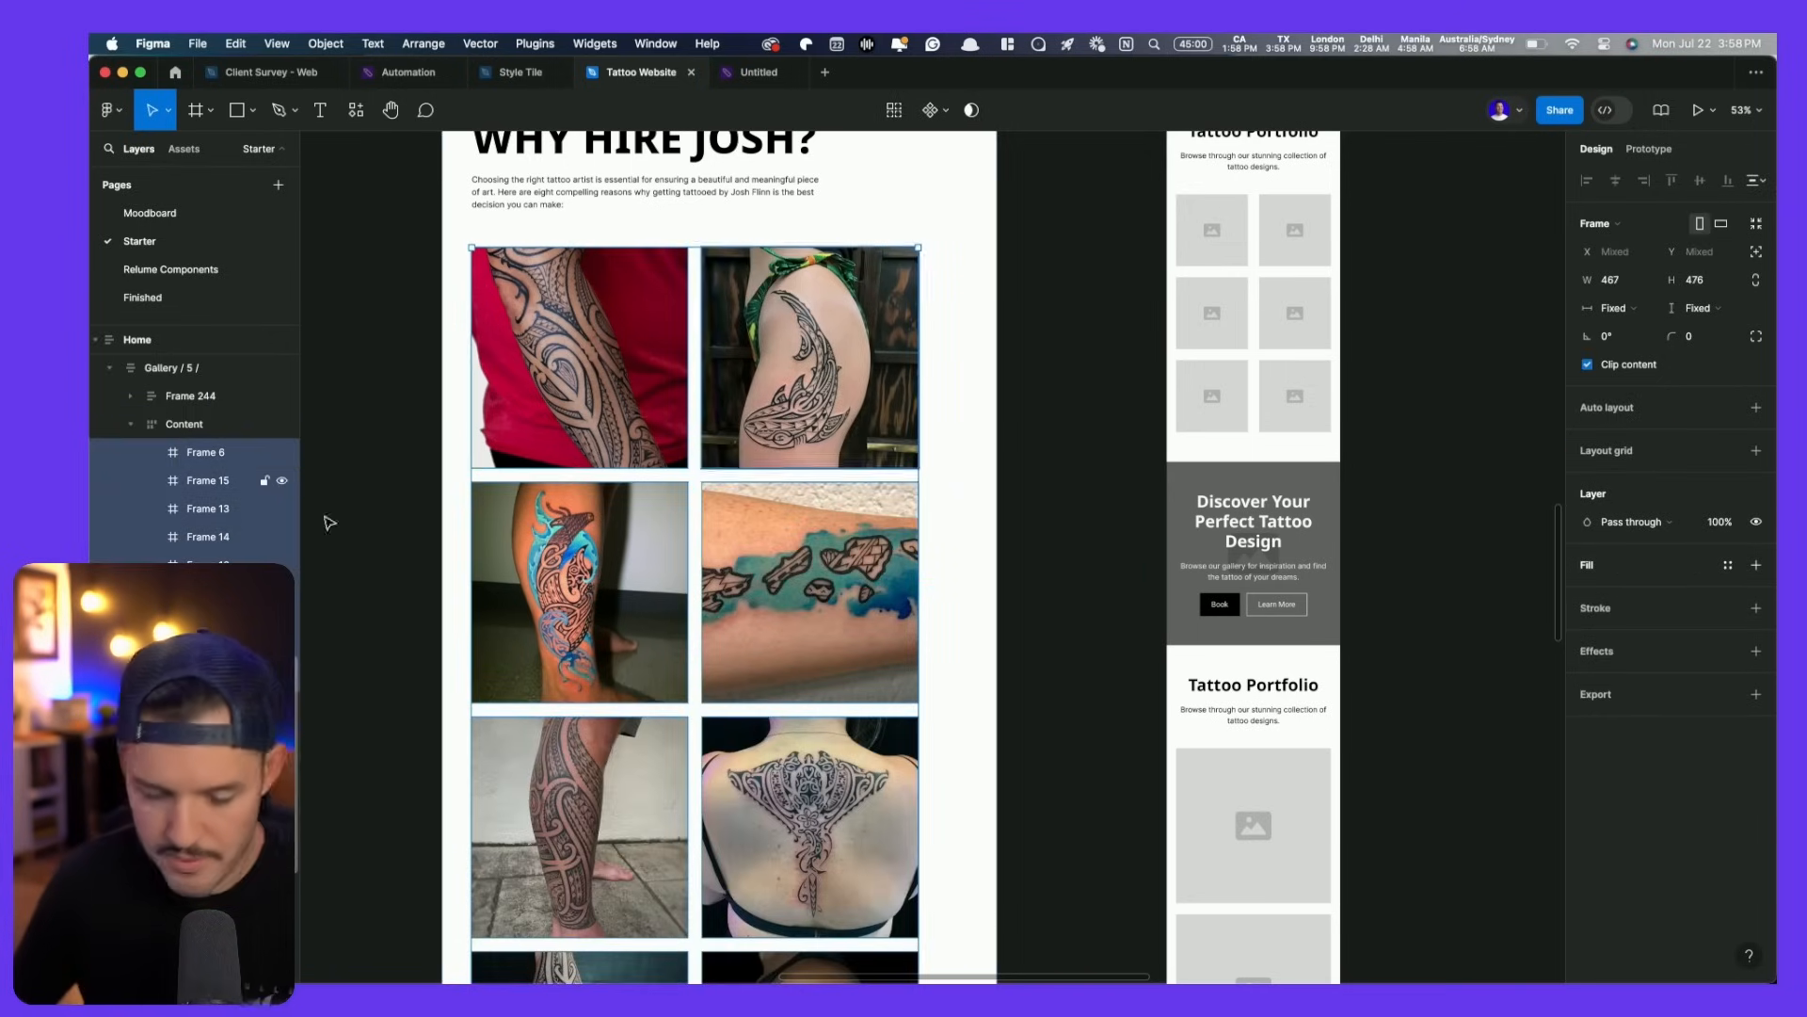
key("k")
left_click_drag(917, 740, 789, 732)
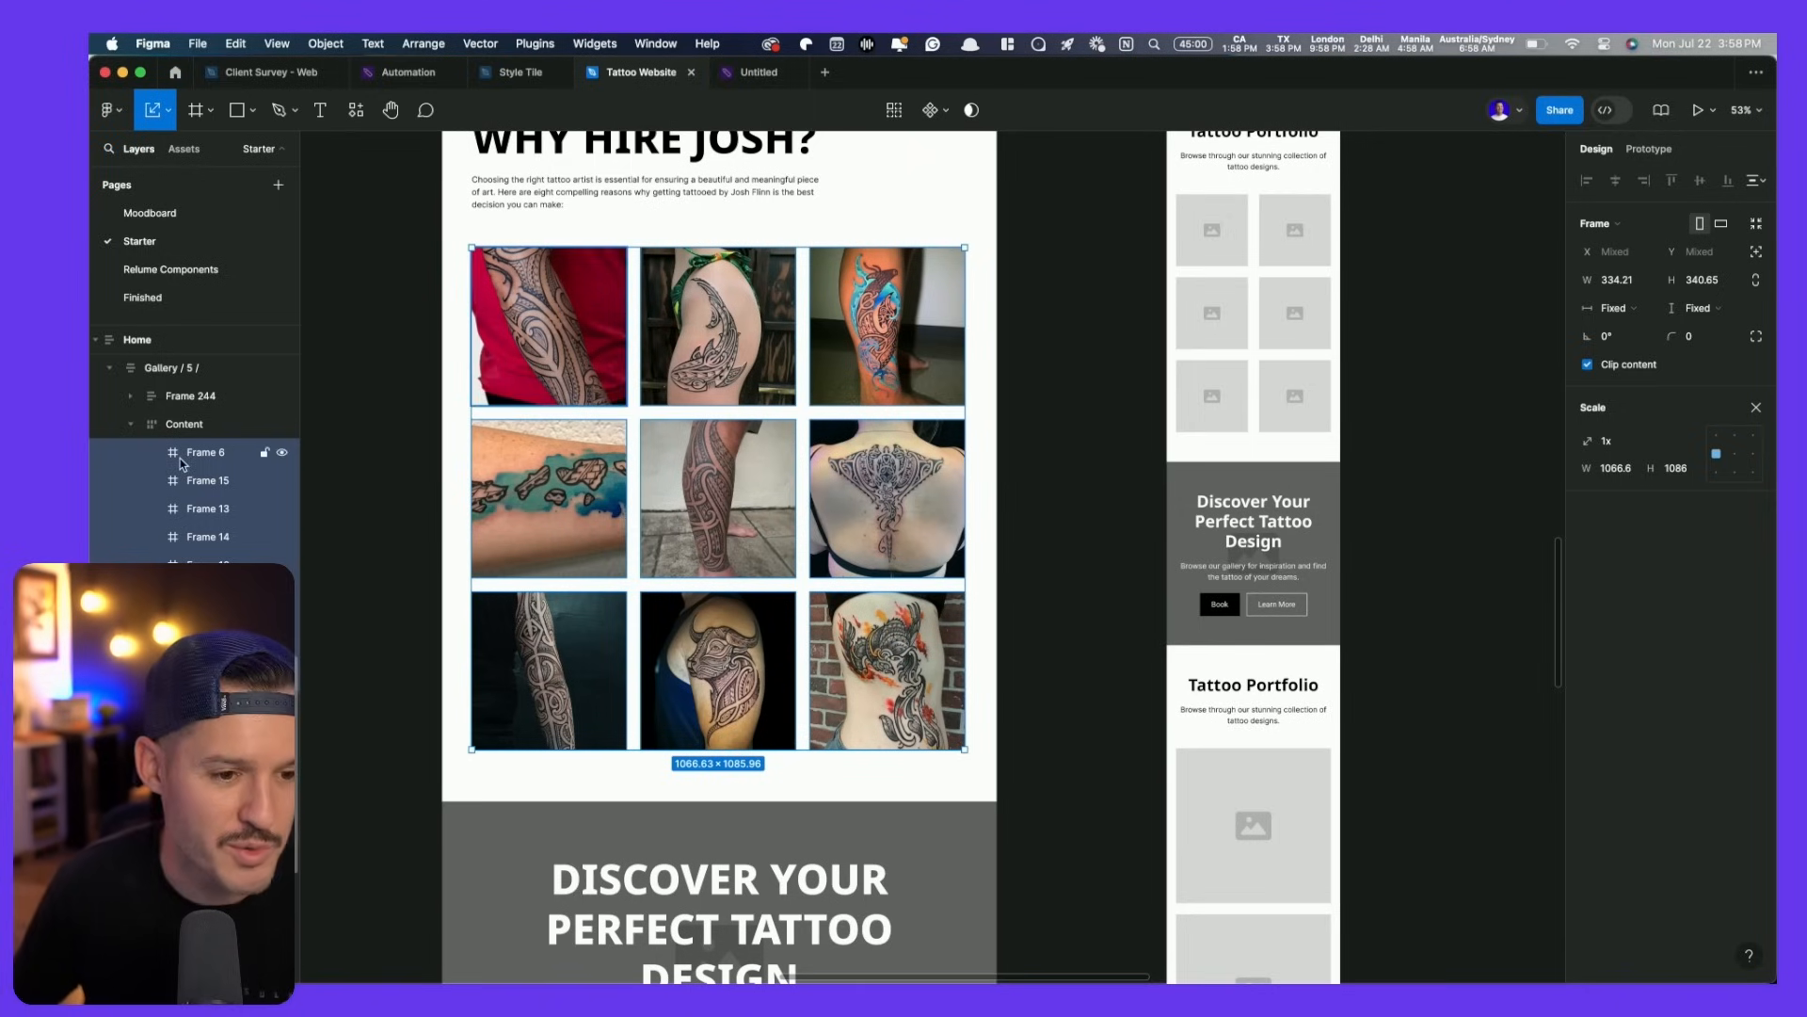
left_click(393, 470)
- Review the finished gallery section against the Notion content document
scroll(394, 469, "down", 3)
scroll(393, 470, "up", 5)
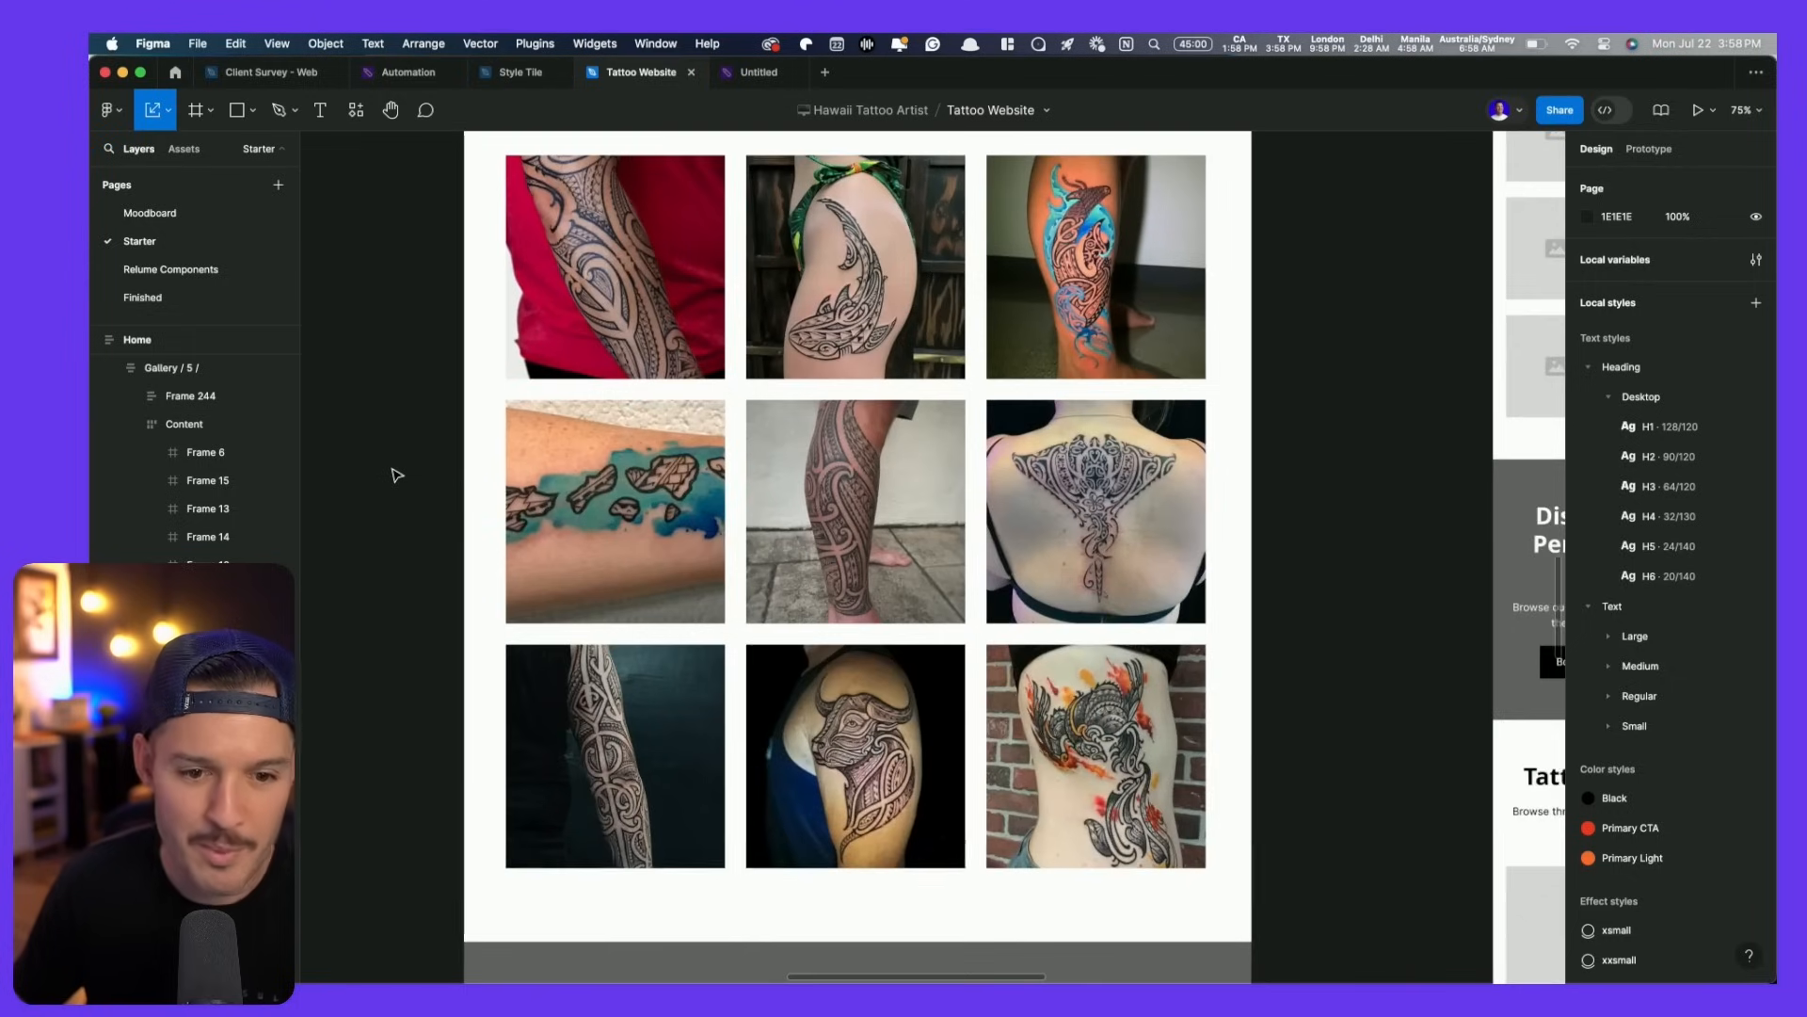
scroll(395, 474, "up", 2)
left_click(537, 480)
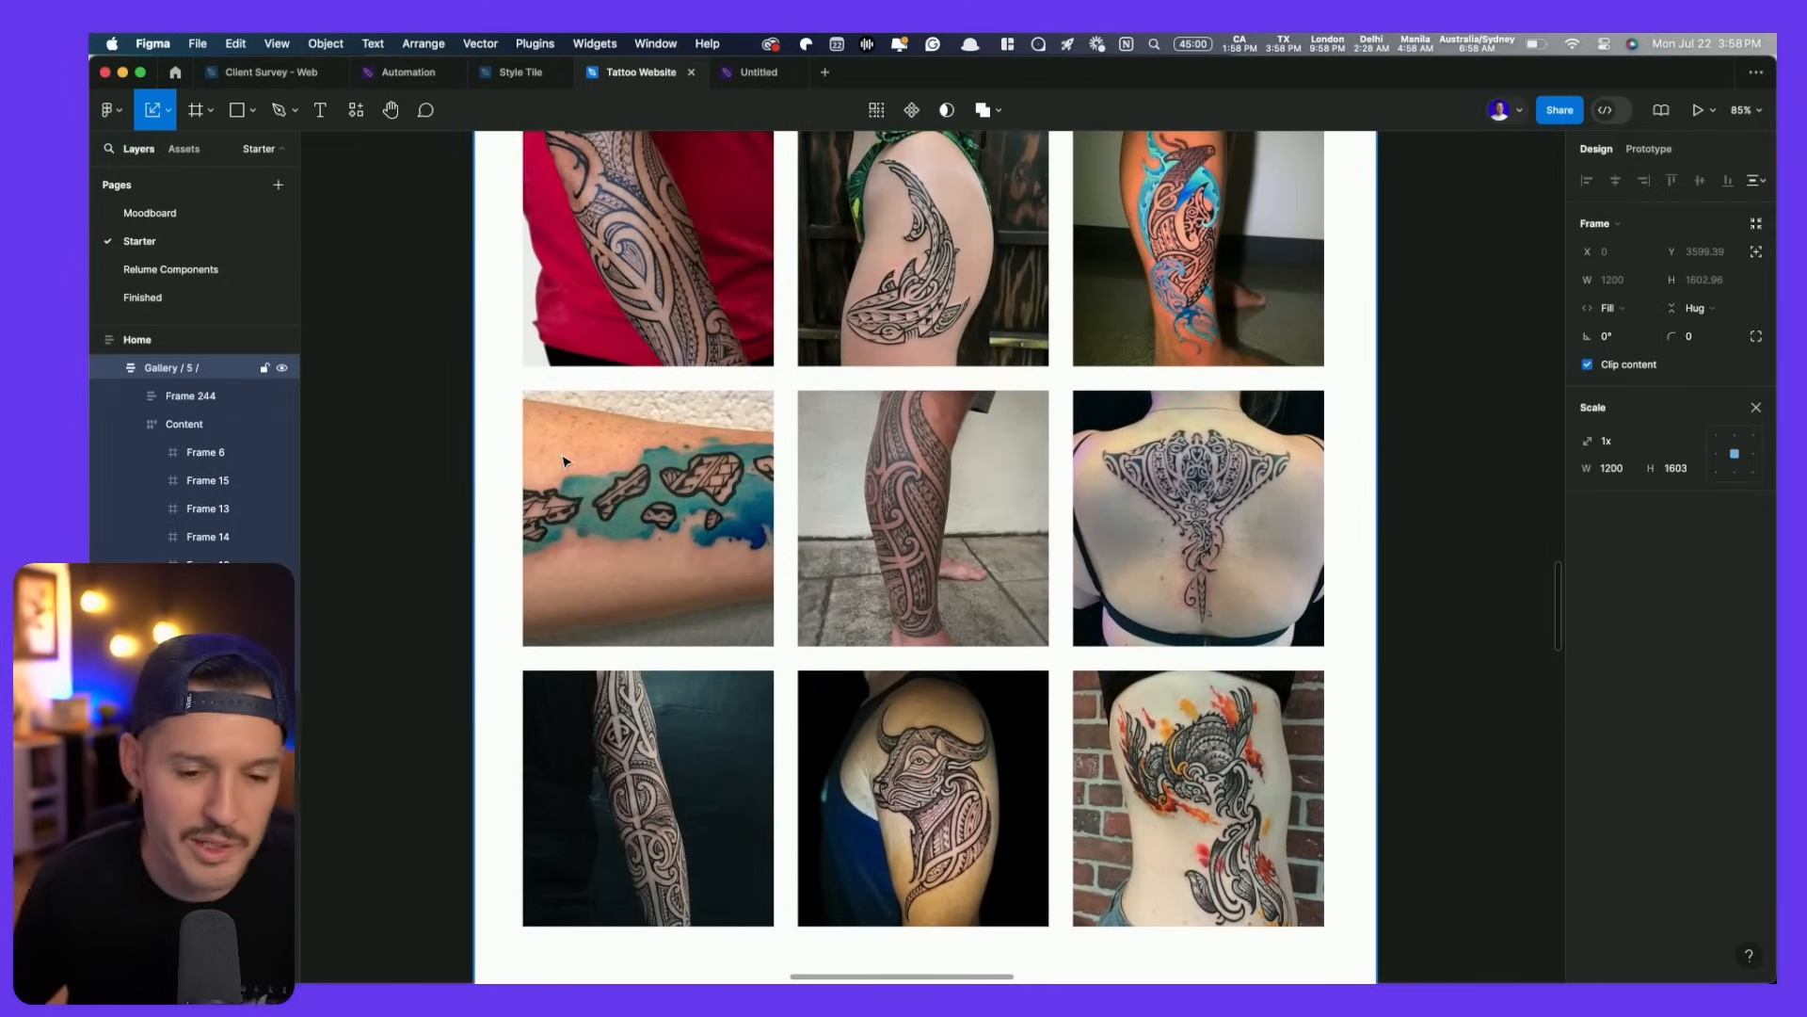
scroll(659, 541, "down", 5)
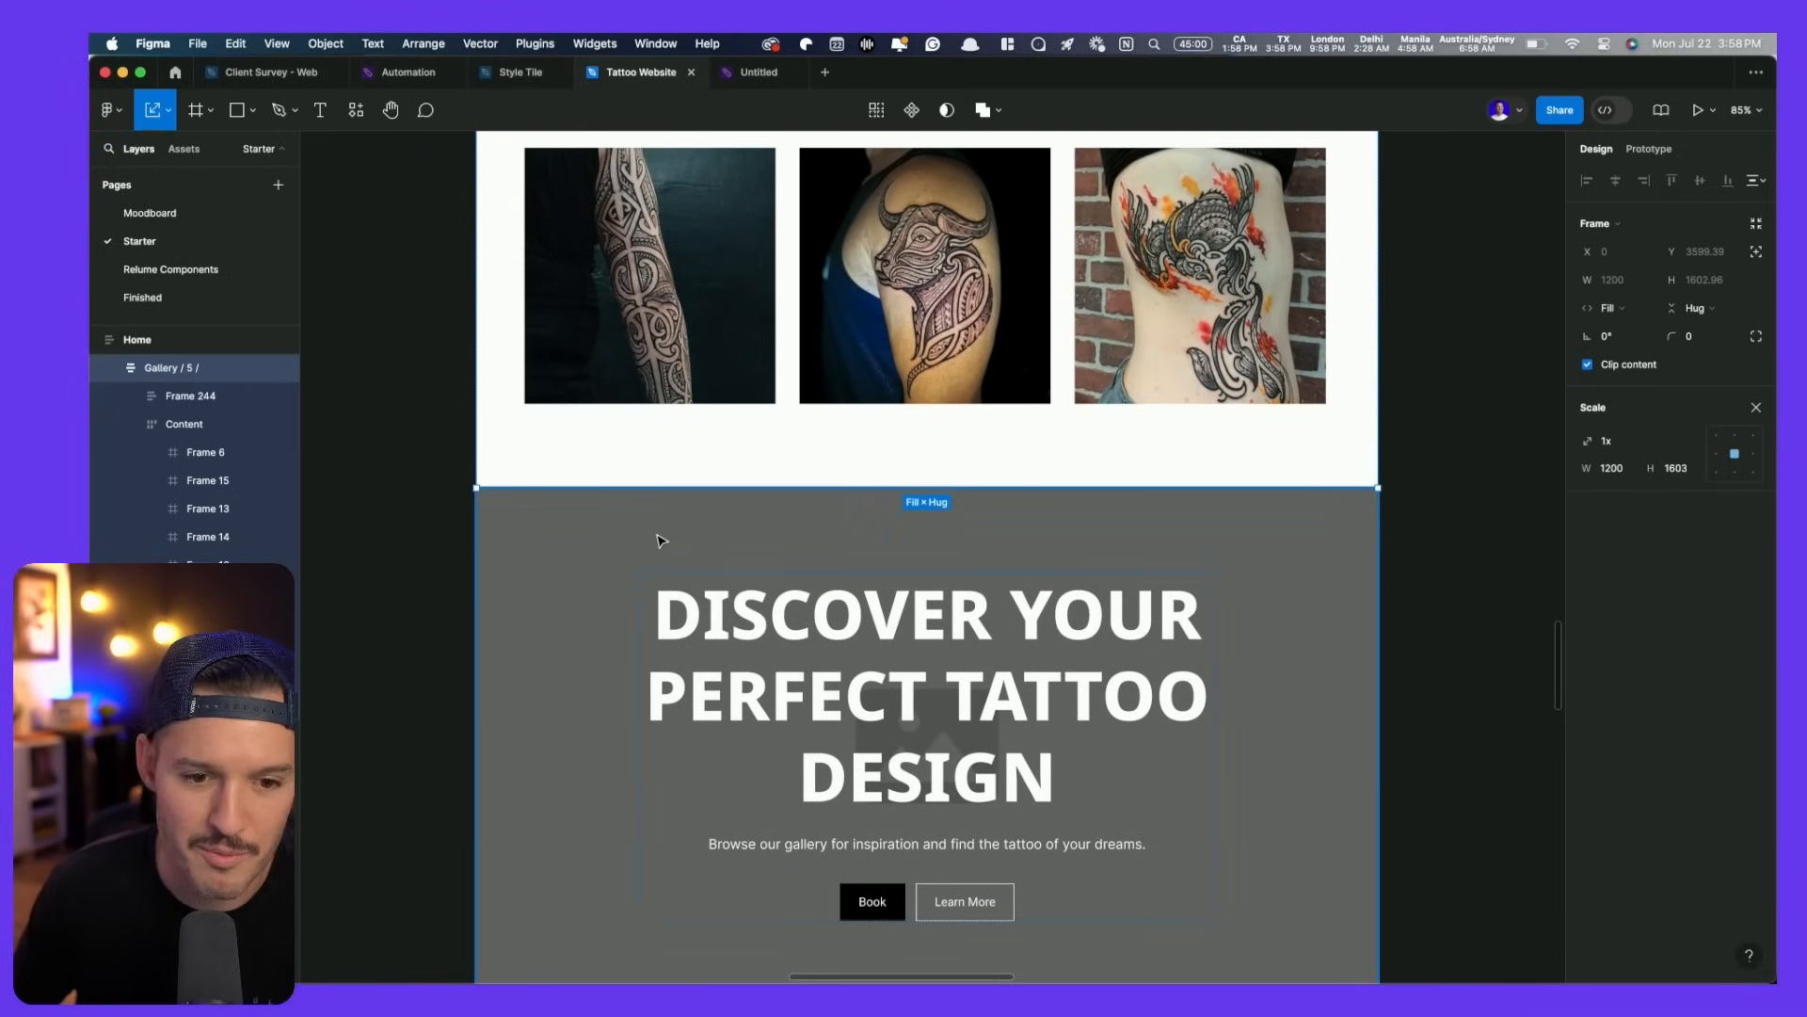
scroll(659, 541, "up", 2)
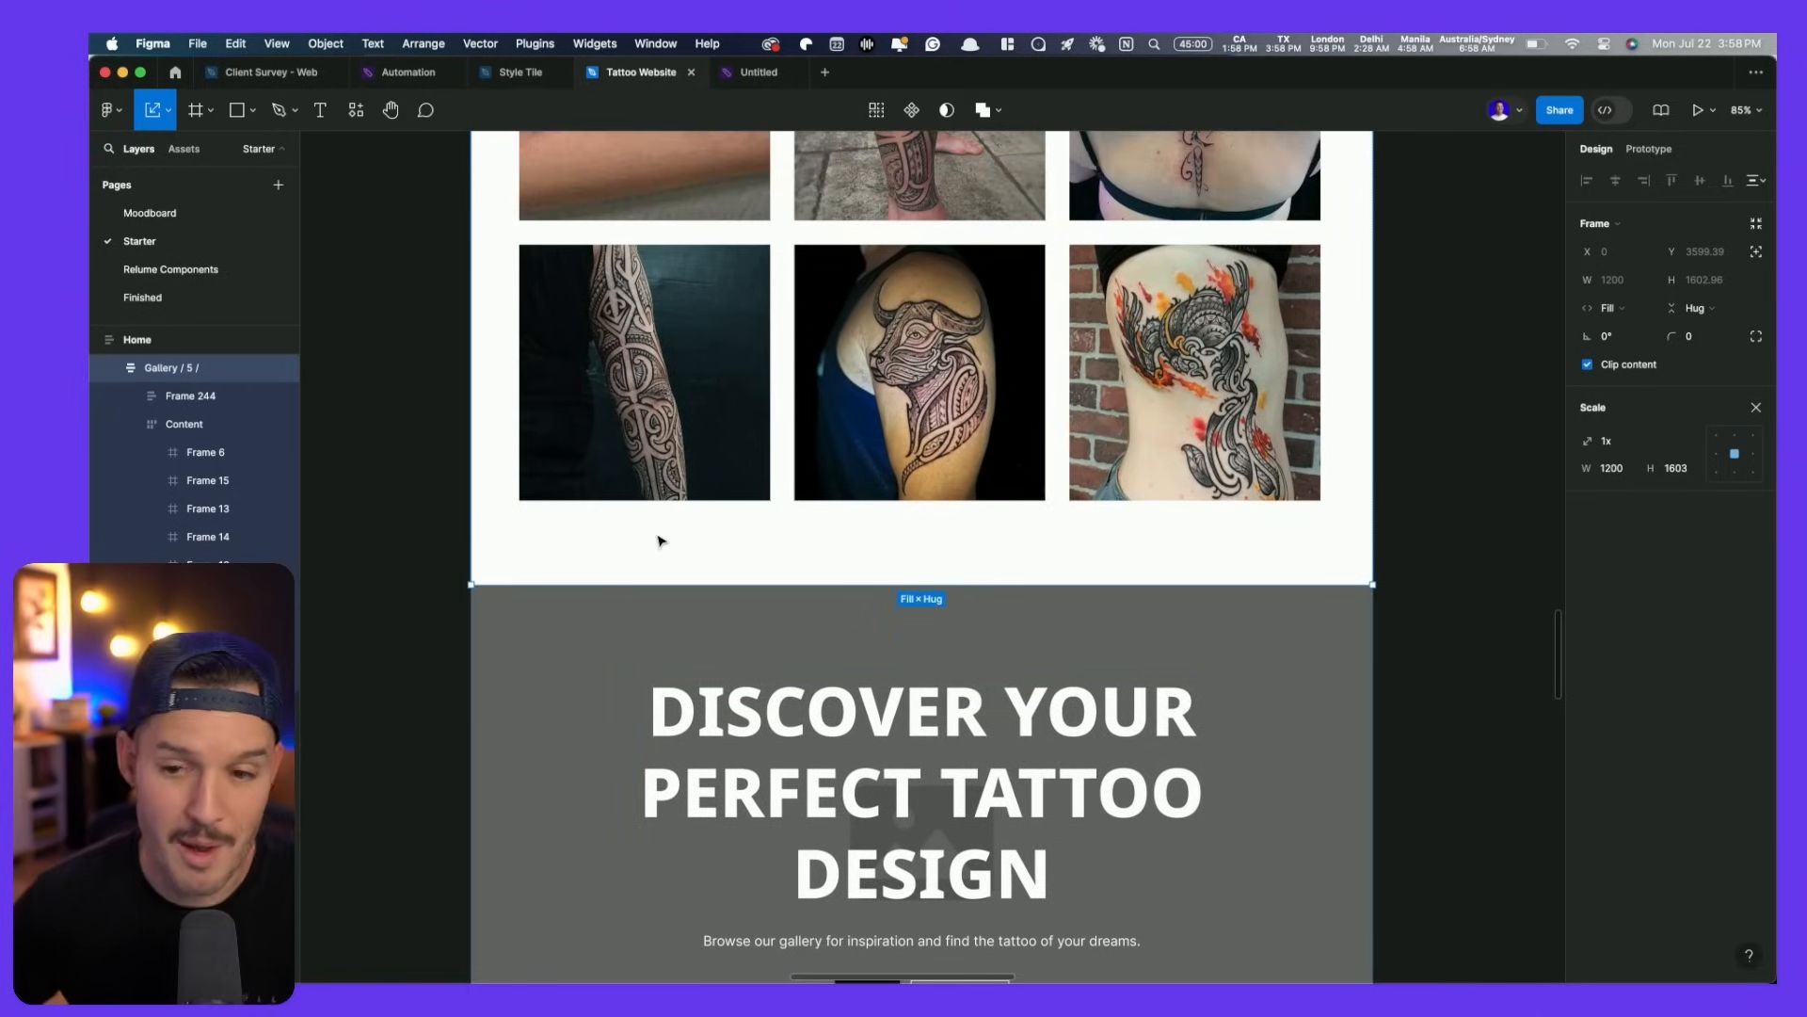
key("super+Tab")
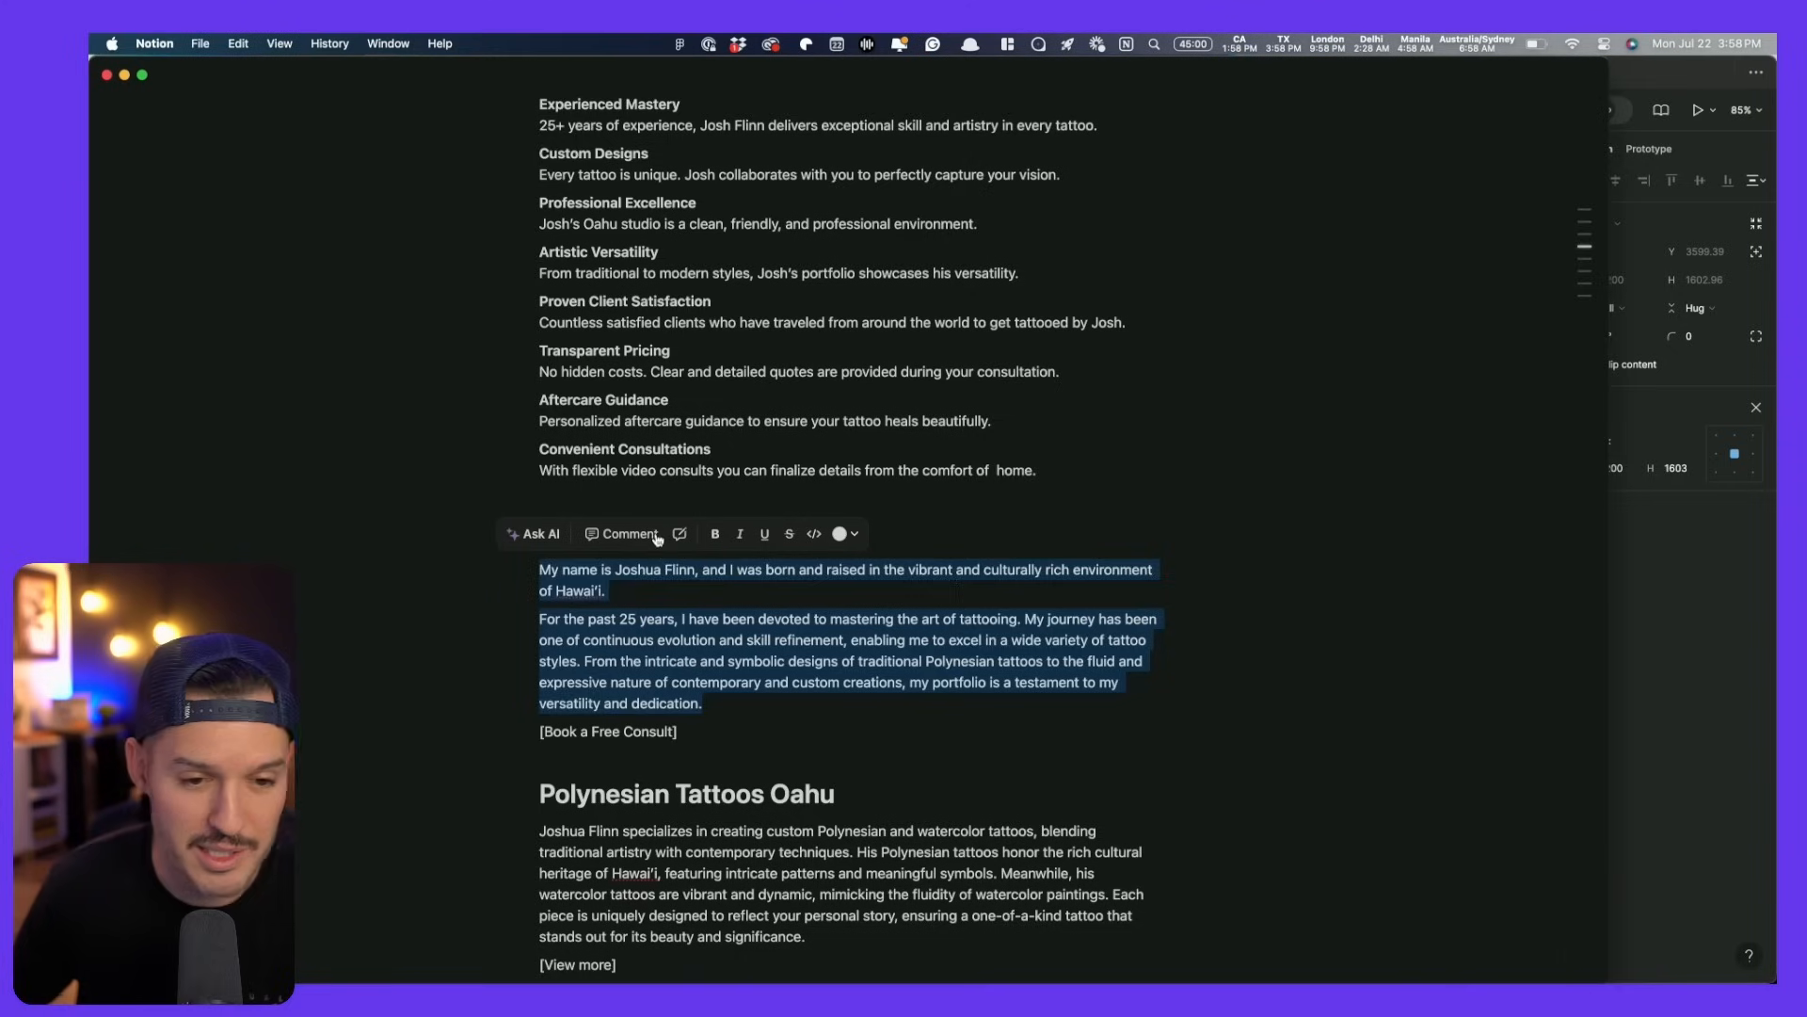
scroll(719, 812, "down", 1)
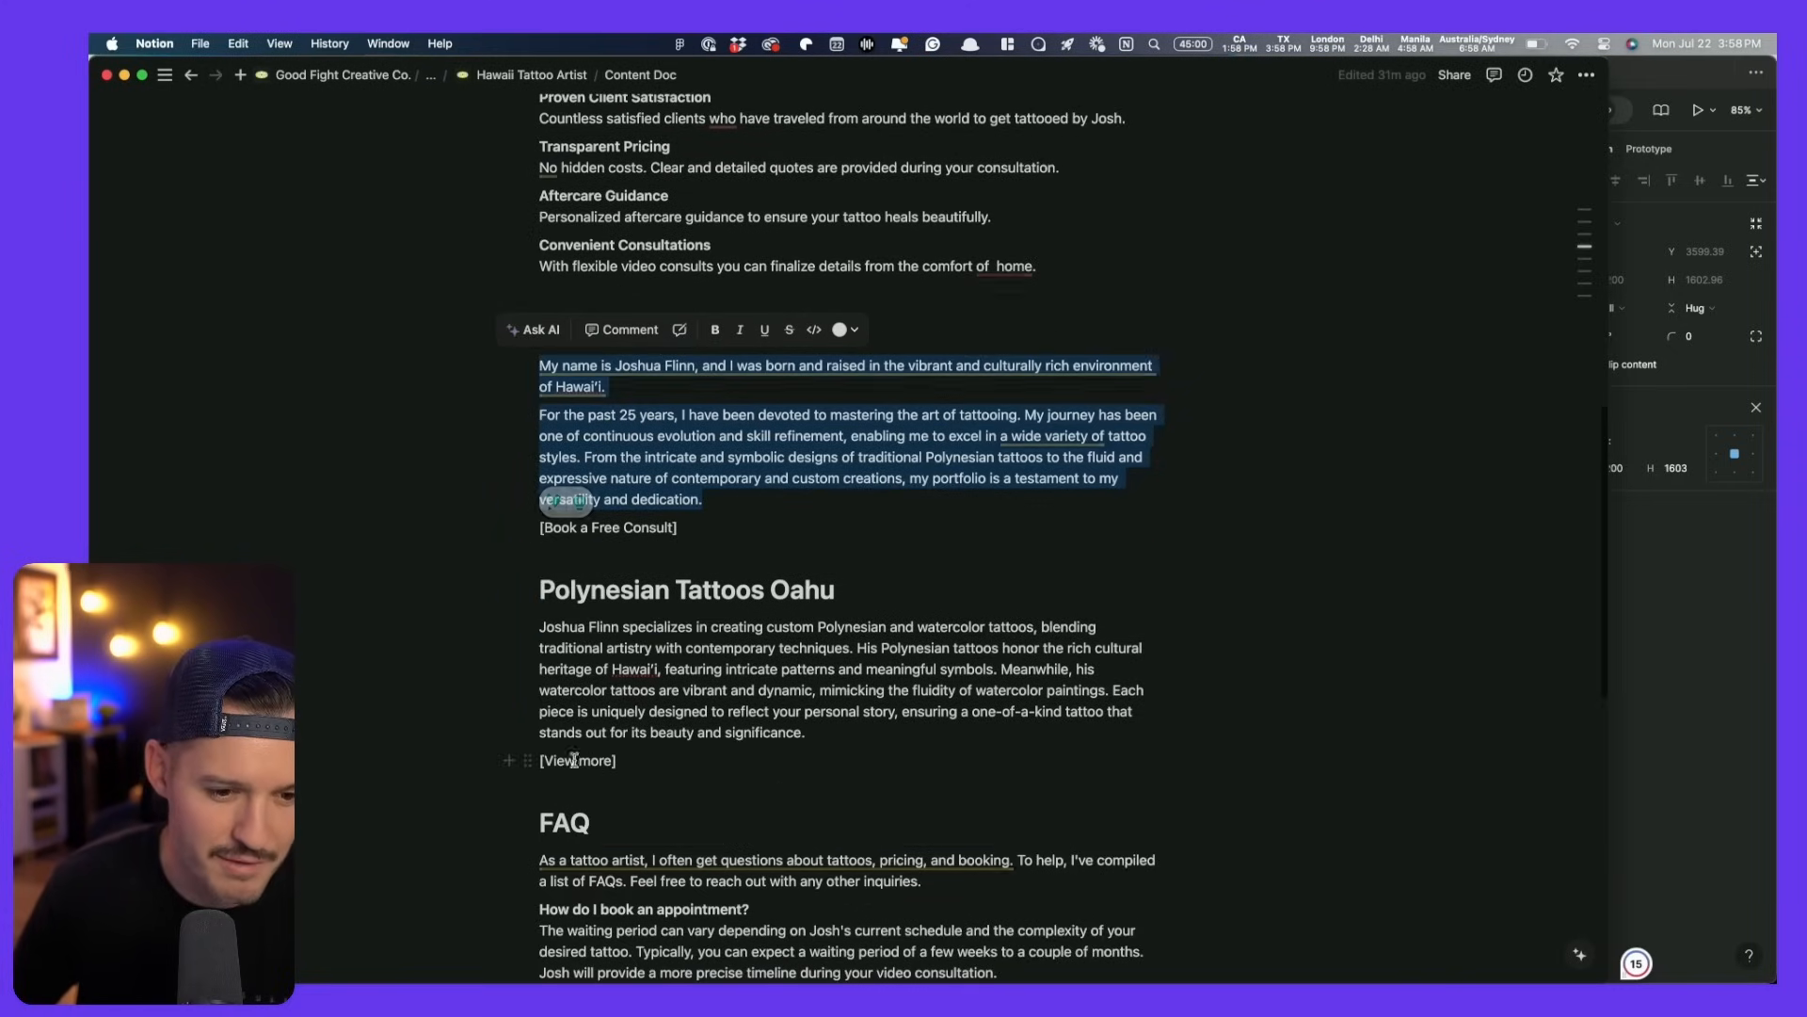
key("super+Tab")
scroll(711, 725, "up", 8)
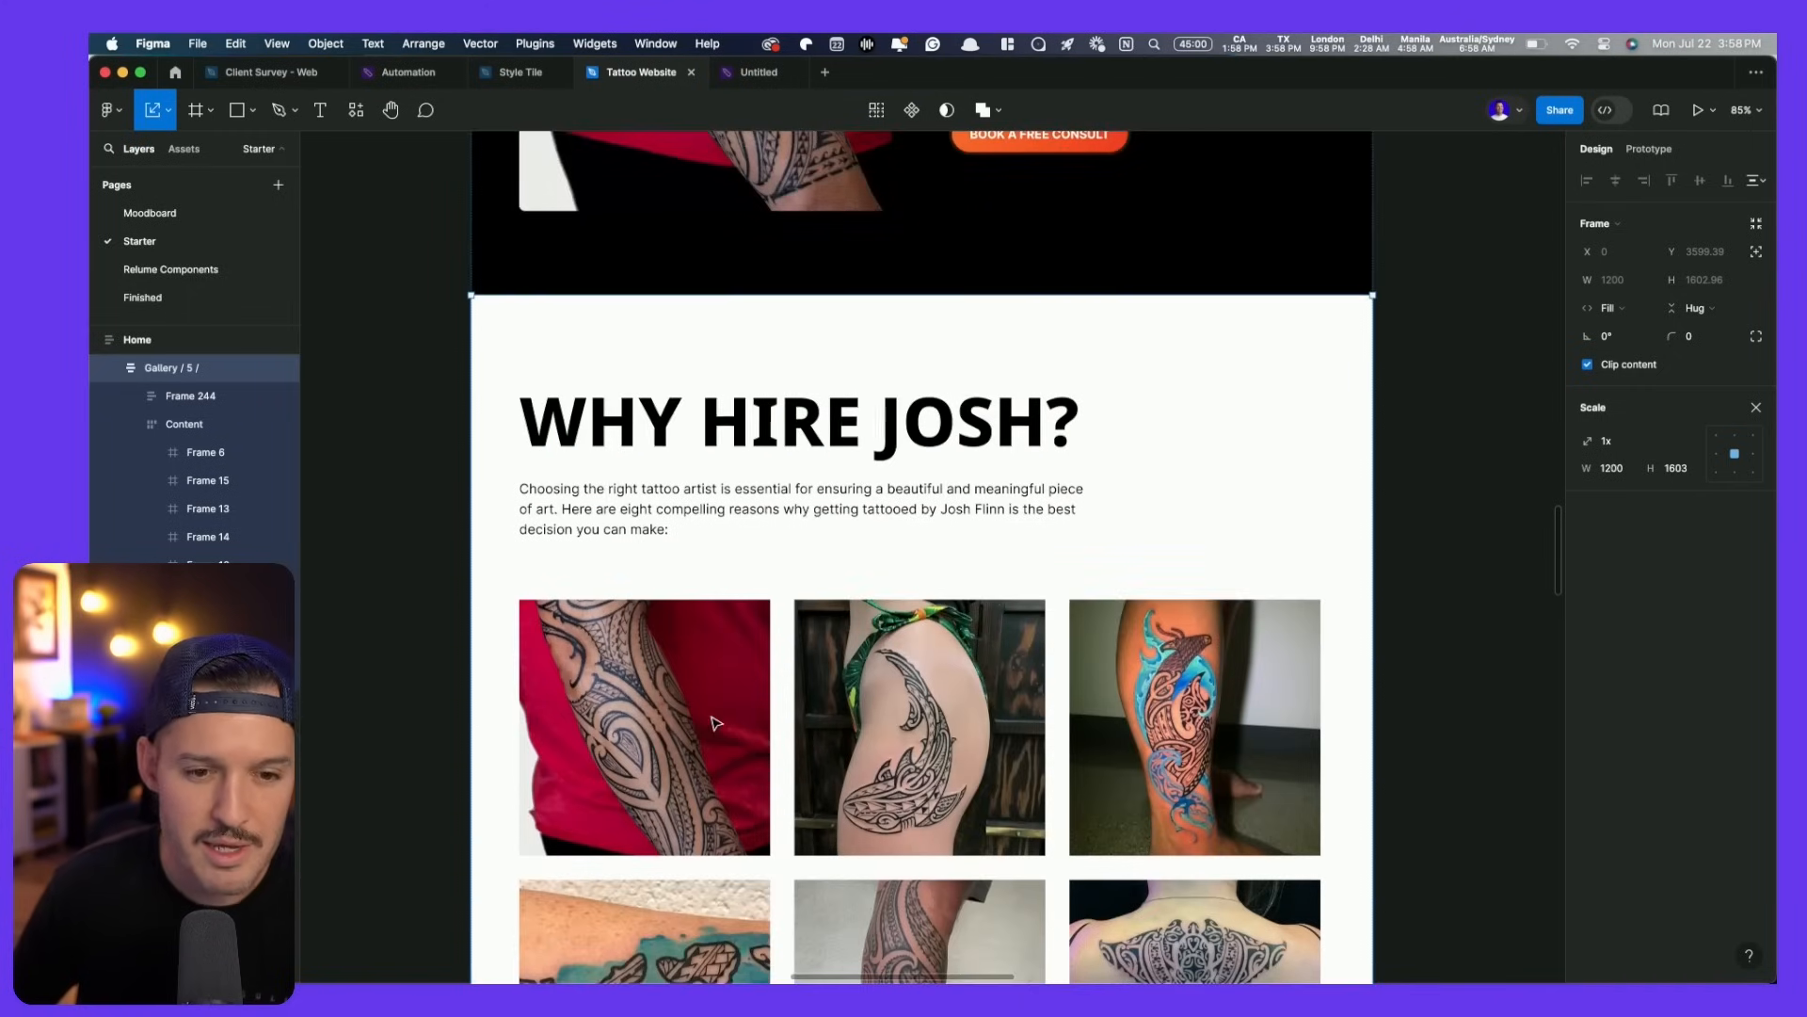
- Duplicate the WHY HIRE JOSH? heading and apply the H6 text style to the copy
left_click(685, 446)
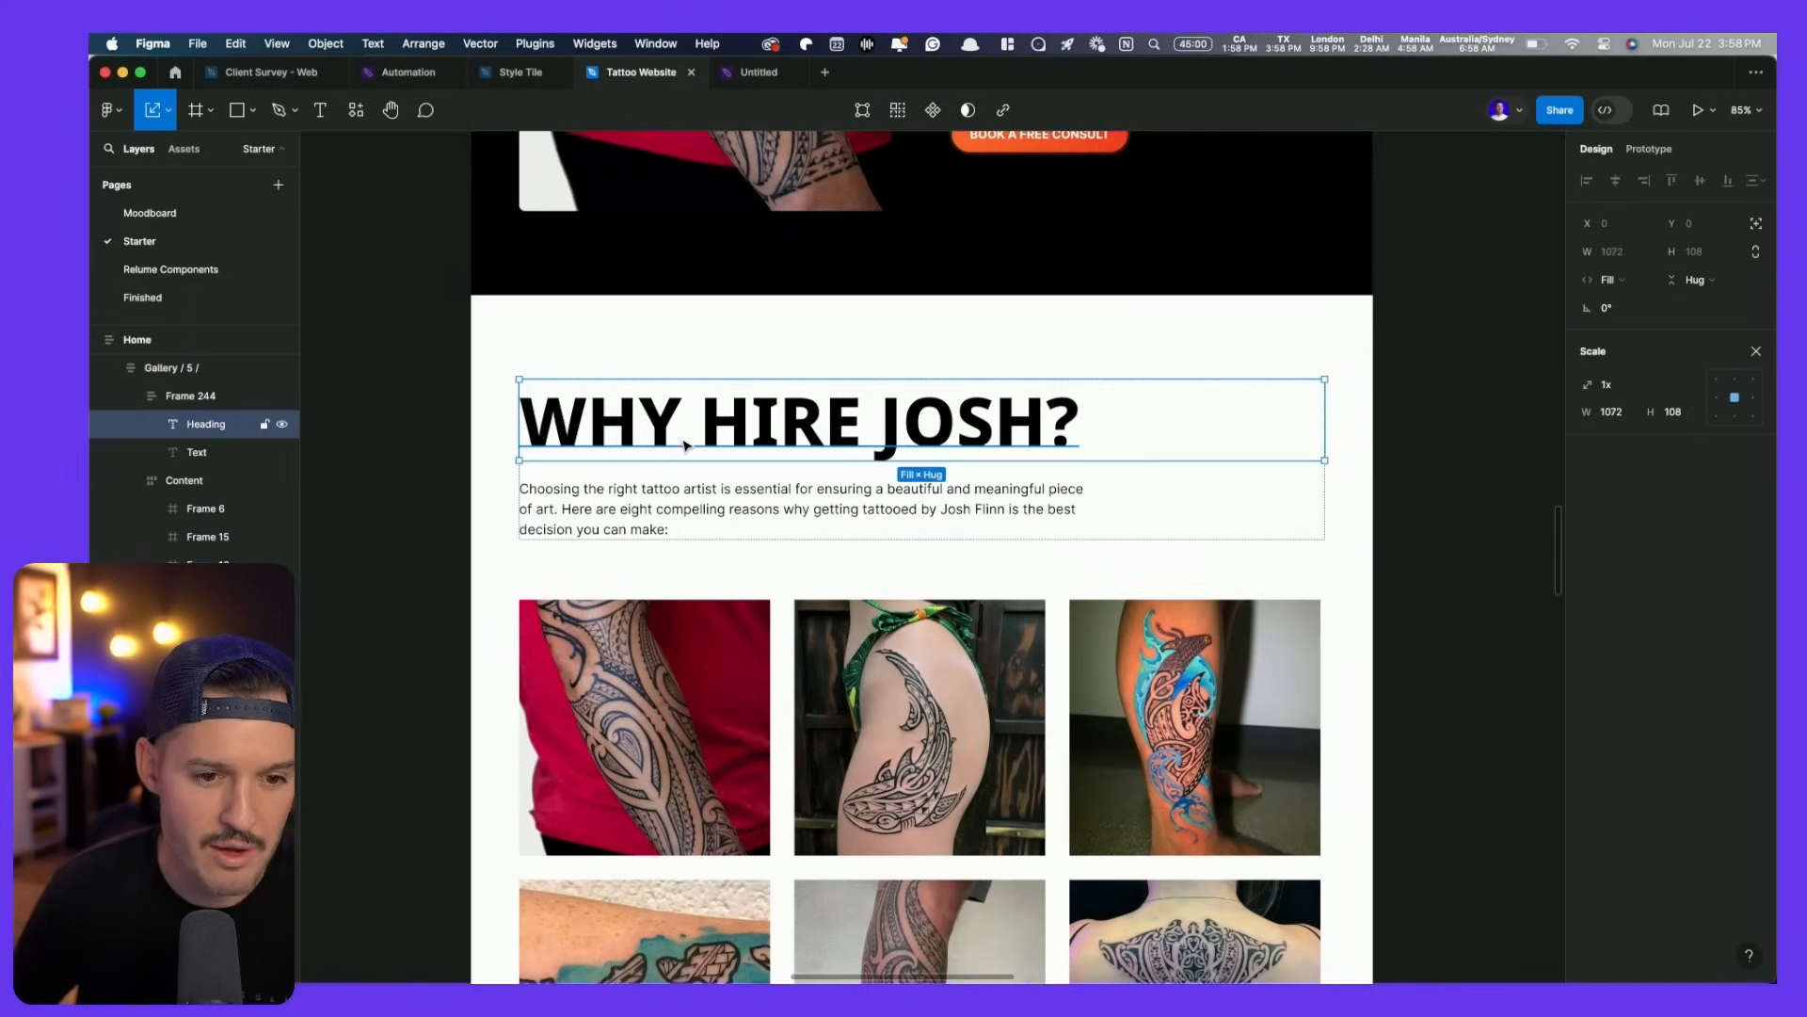
key("super+d")
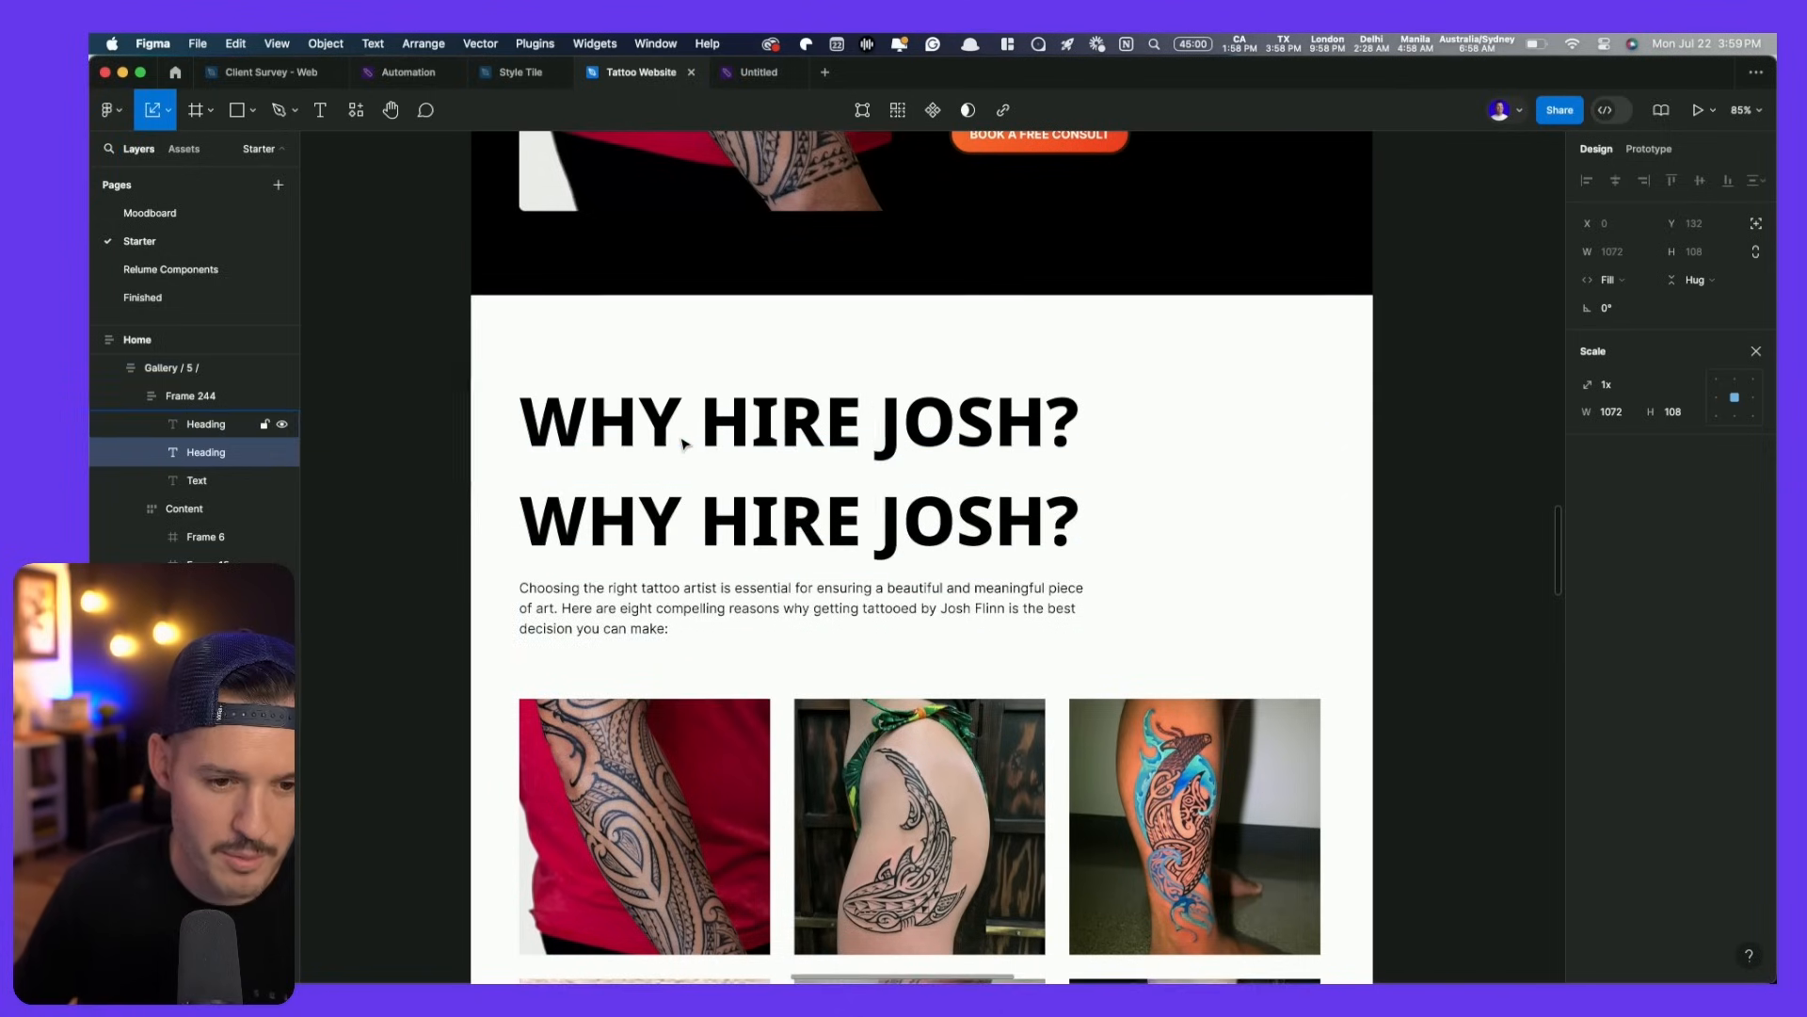
key("v")
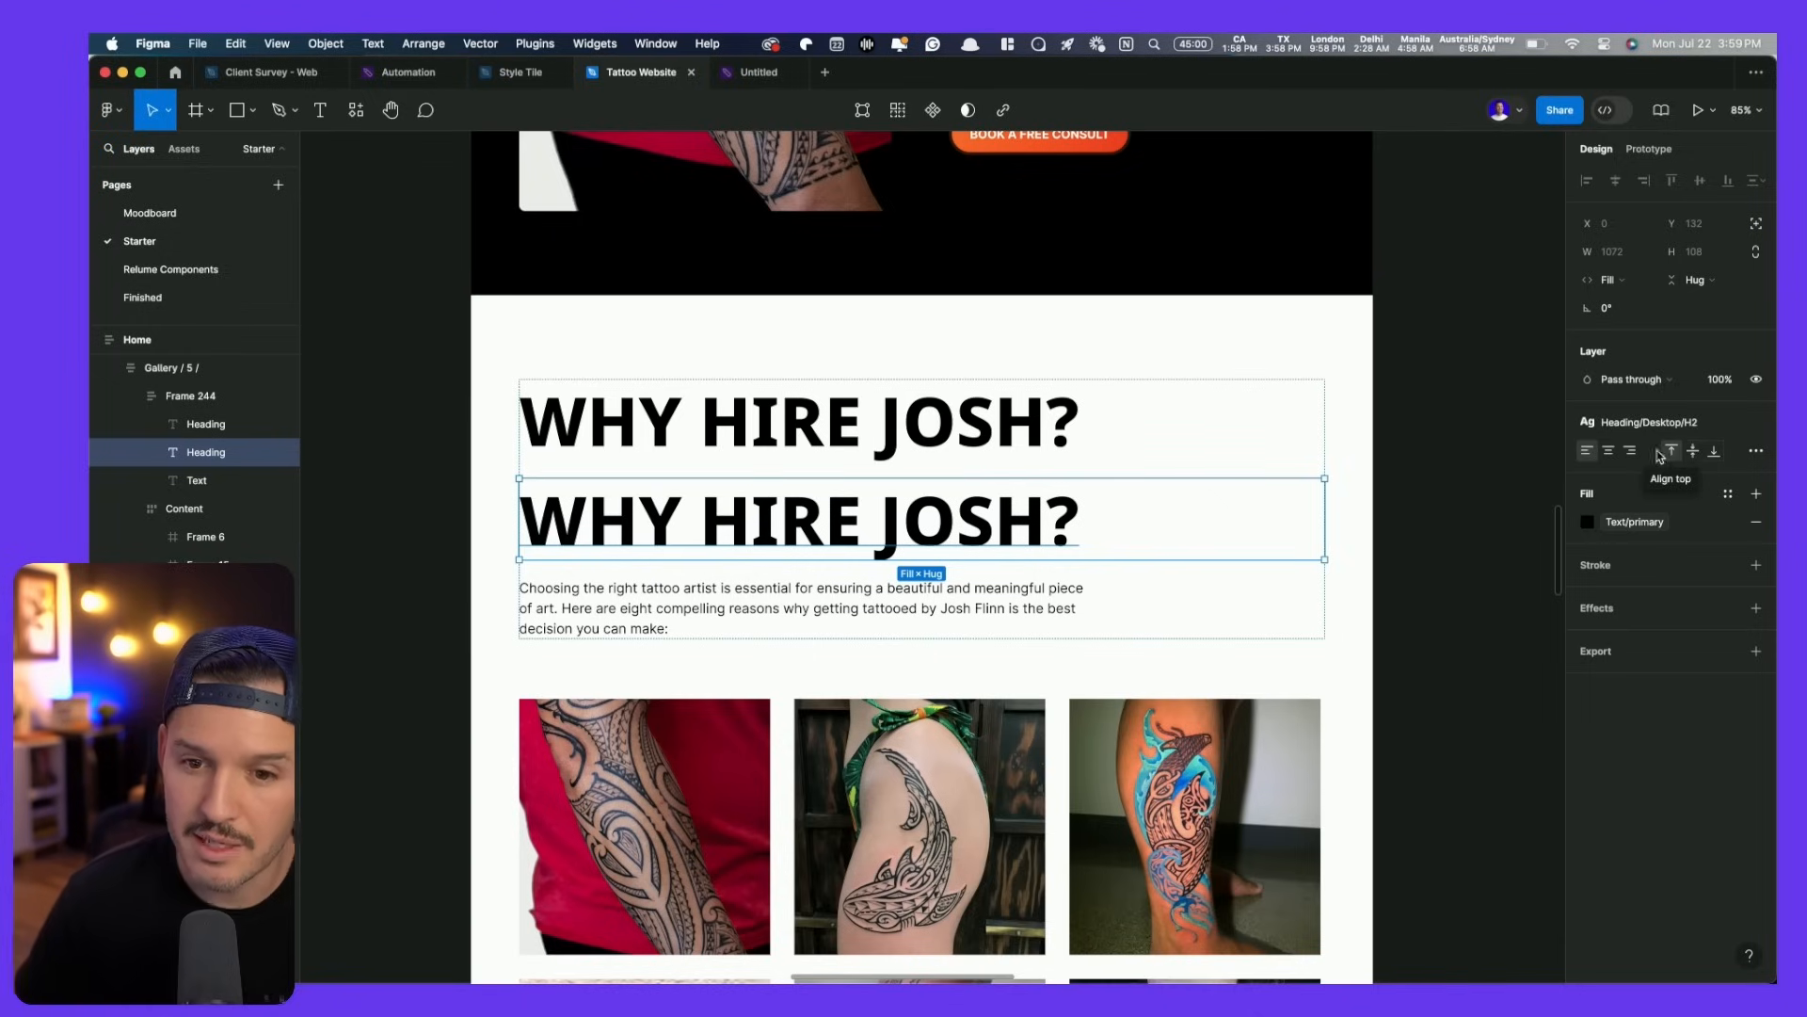
left_click(1662, 423)
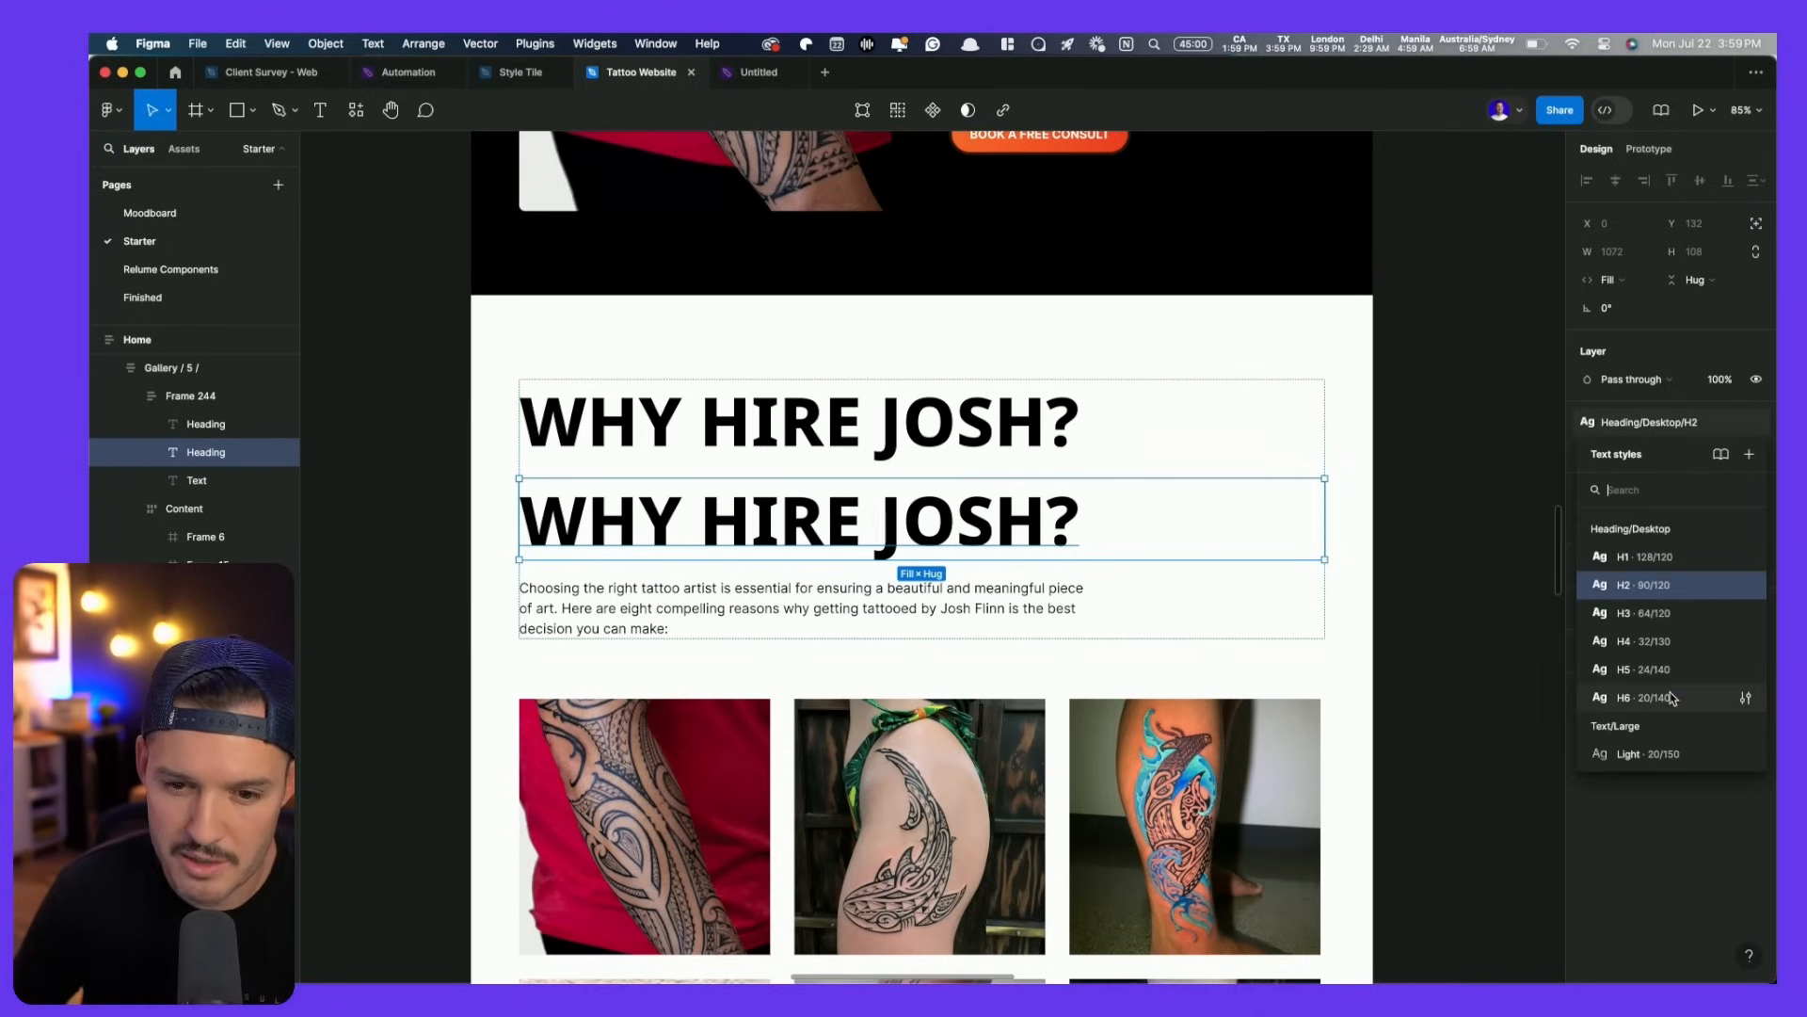
left_click(1672, 698)
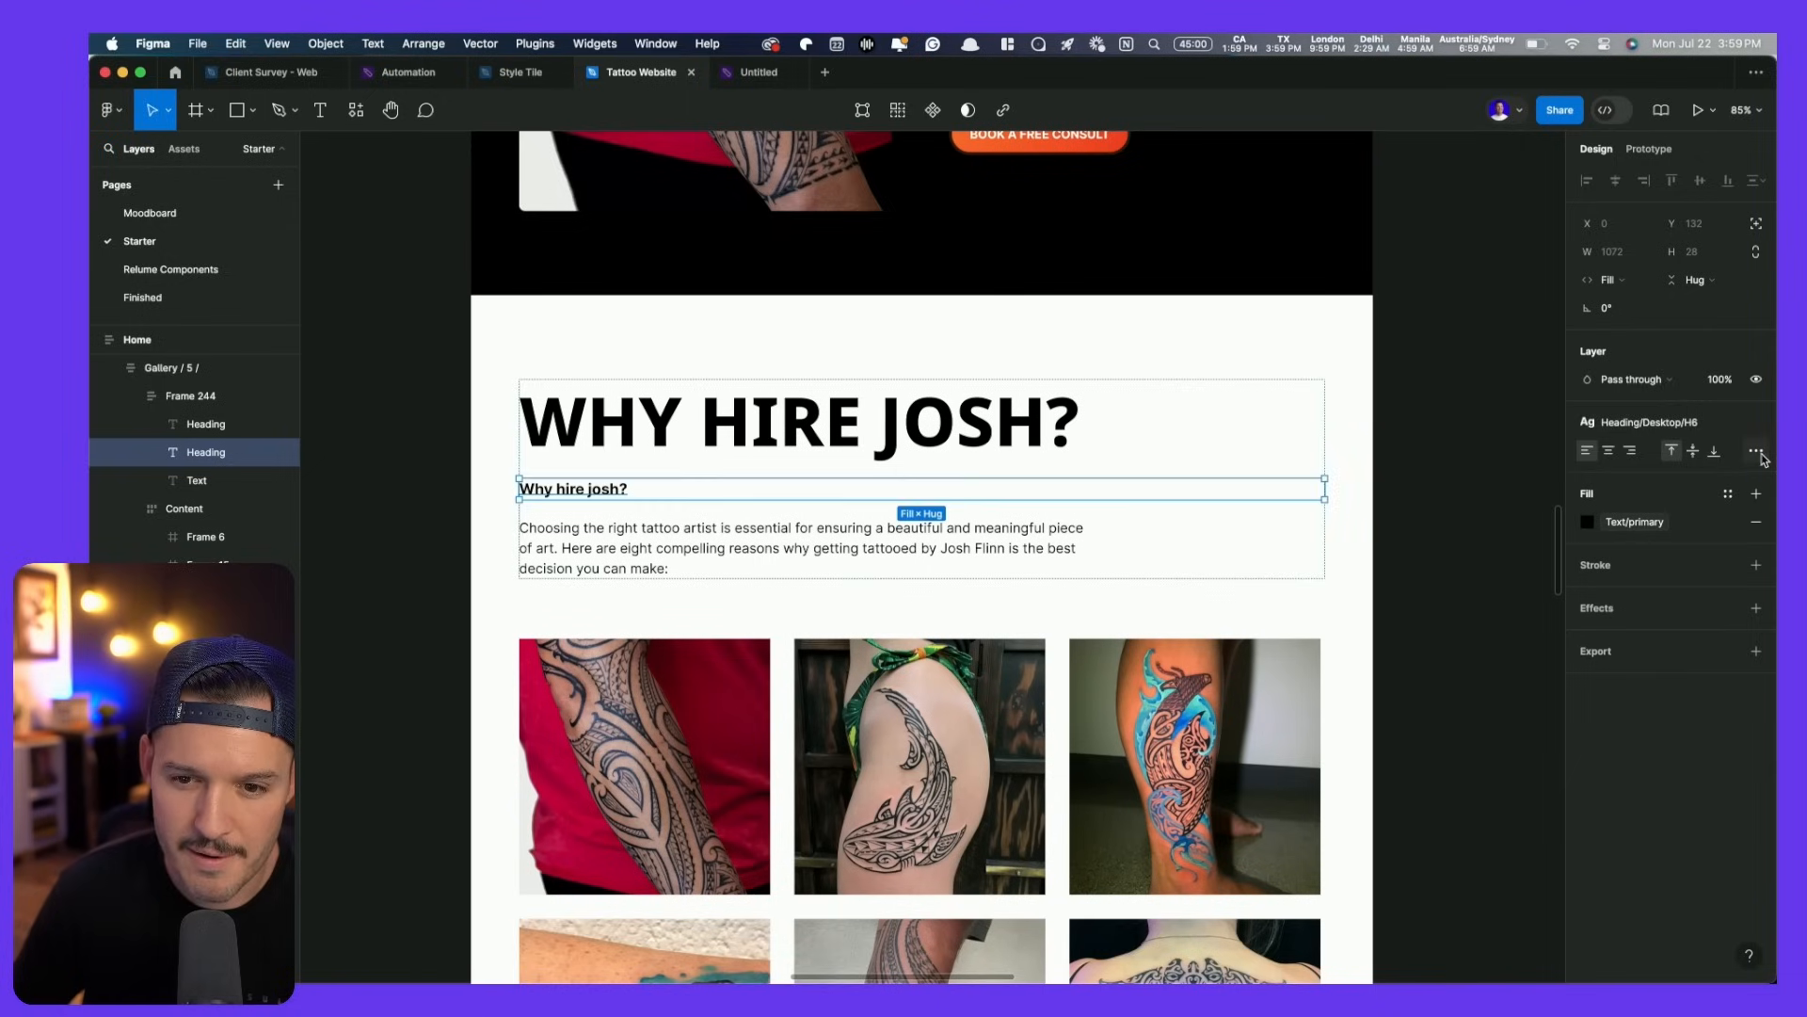
- Switch the copied heading to the Link 20/150 text style
left_click(1704, 431)
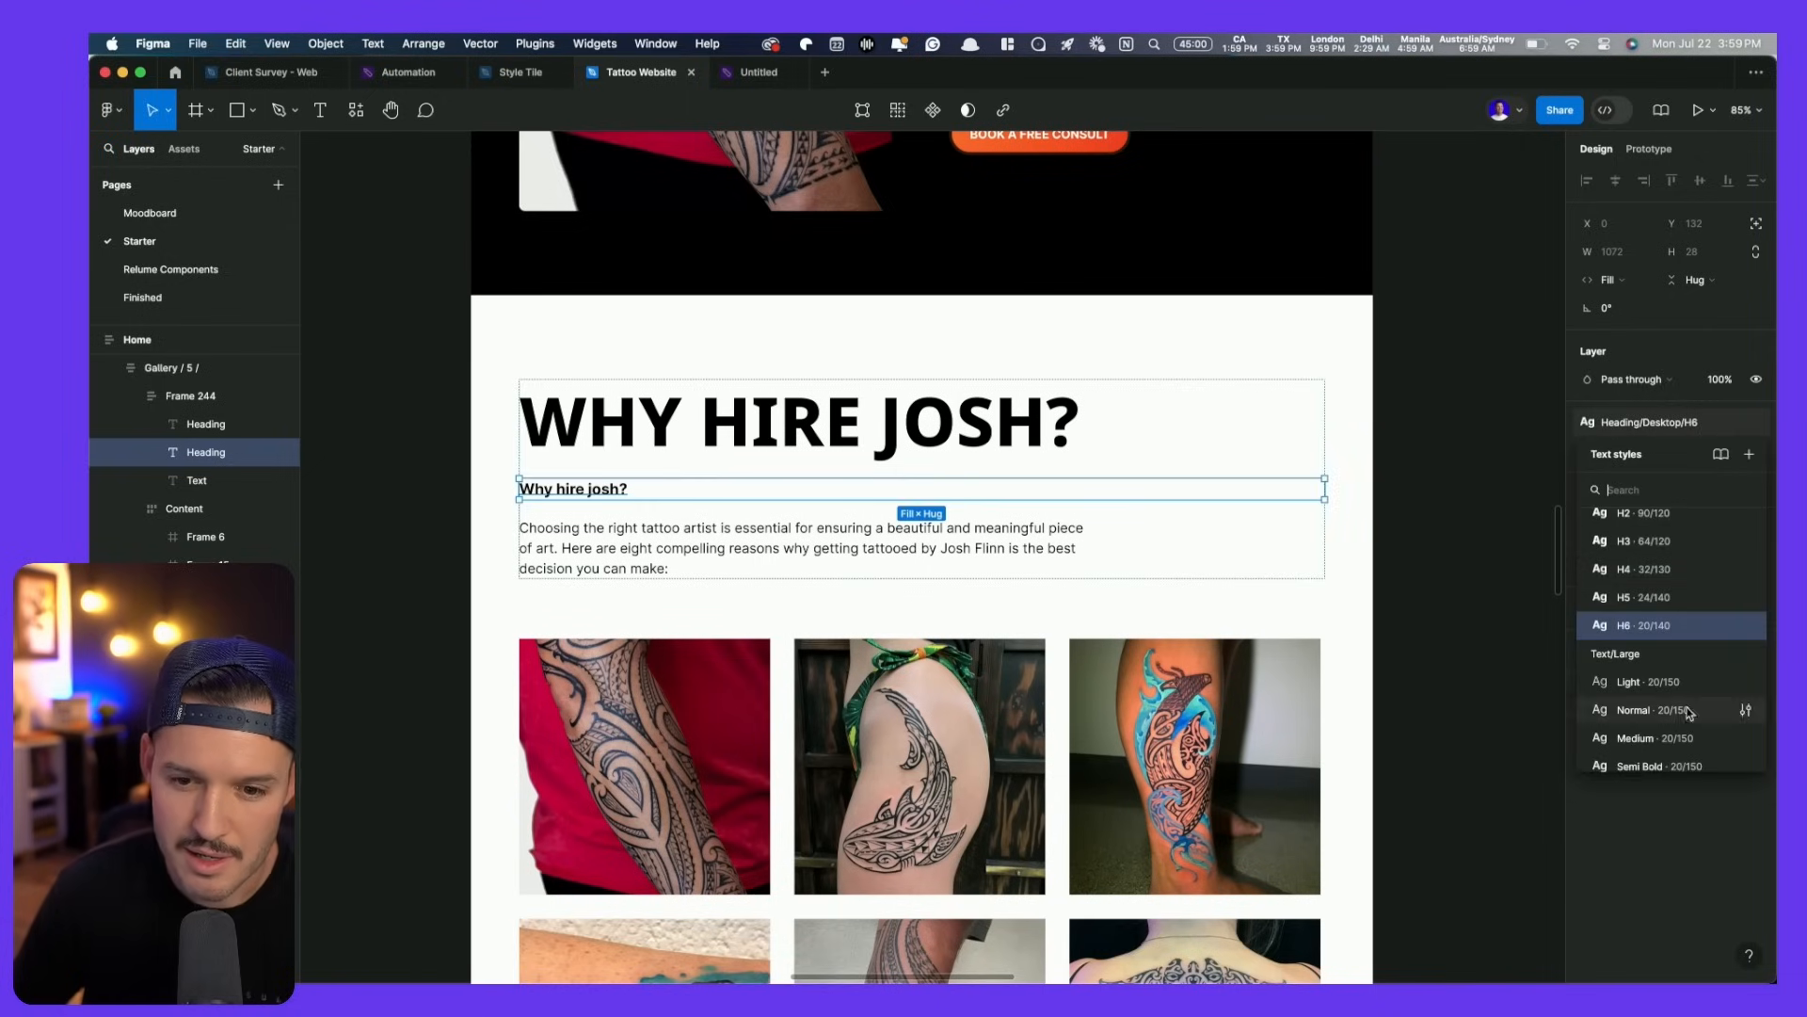
scroll(1704, 678, "down", 5)
scroll(1689, 713, "down", 6)
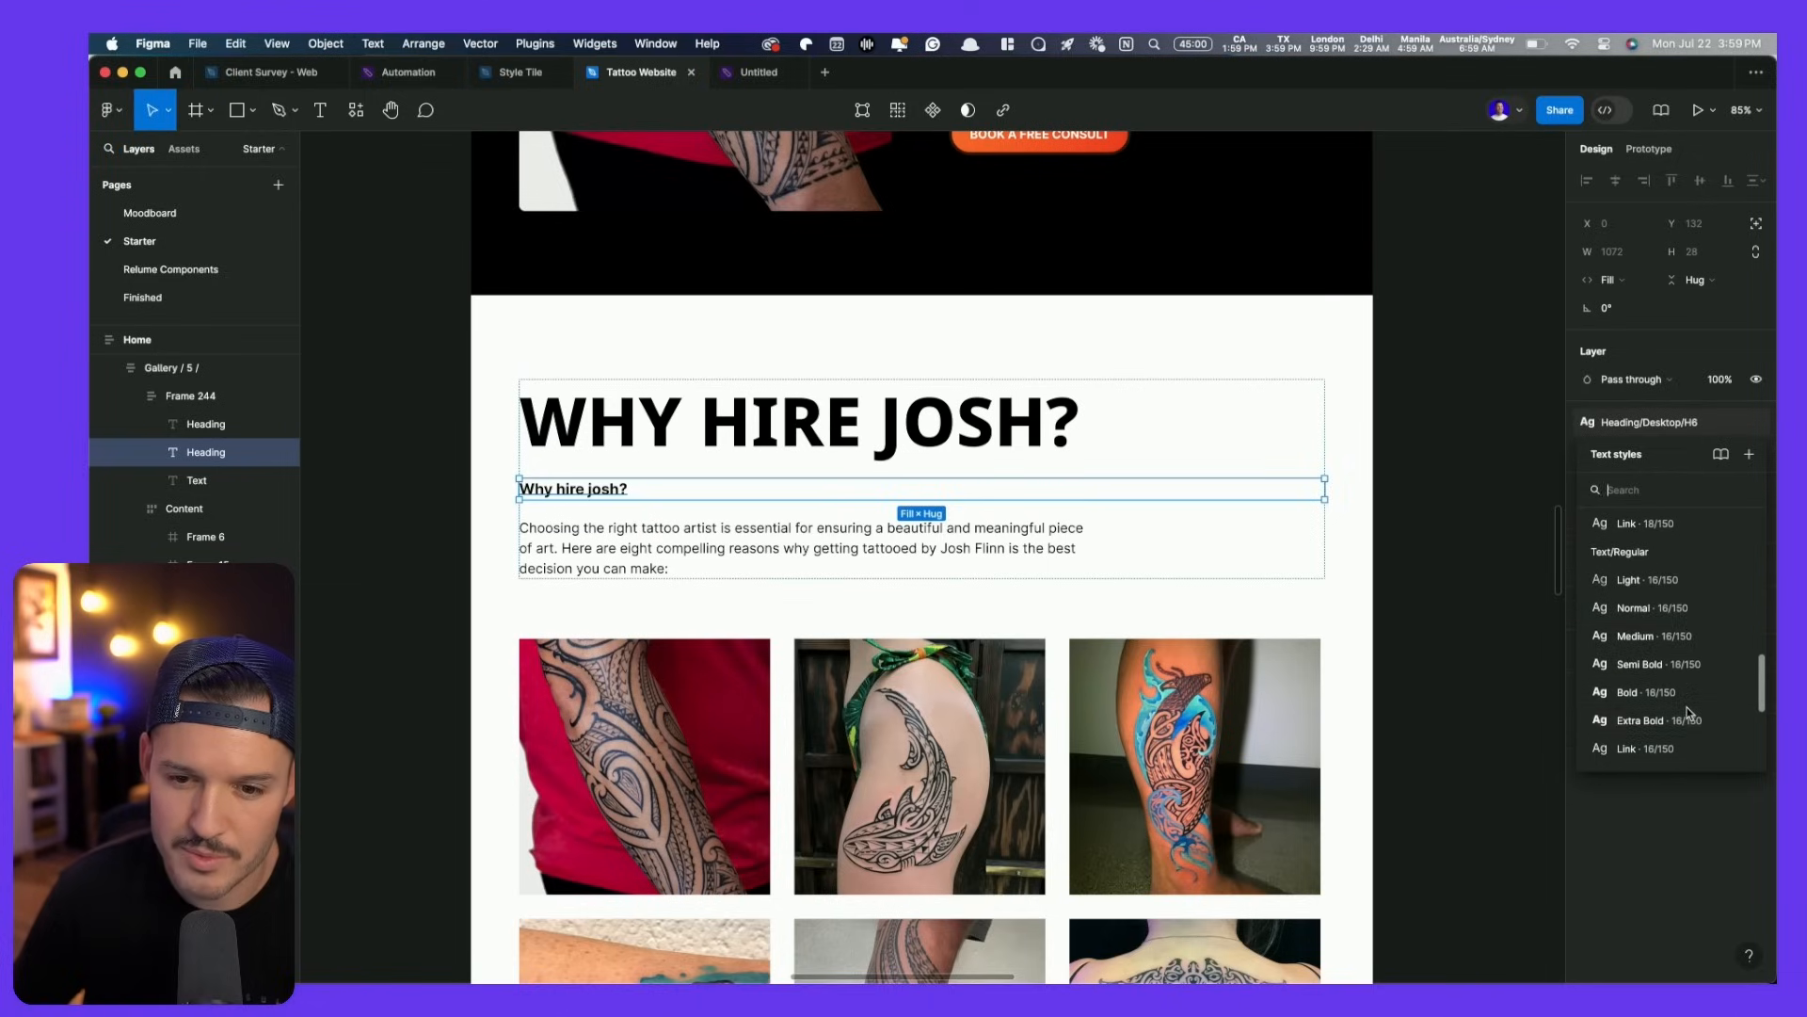
scroll(1688, 713, "up", 6)
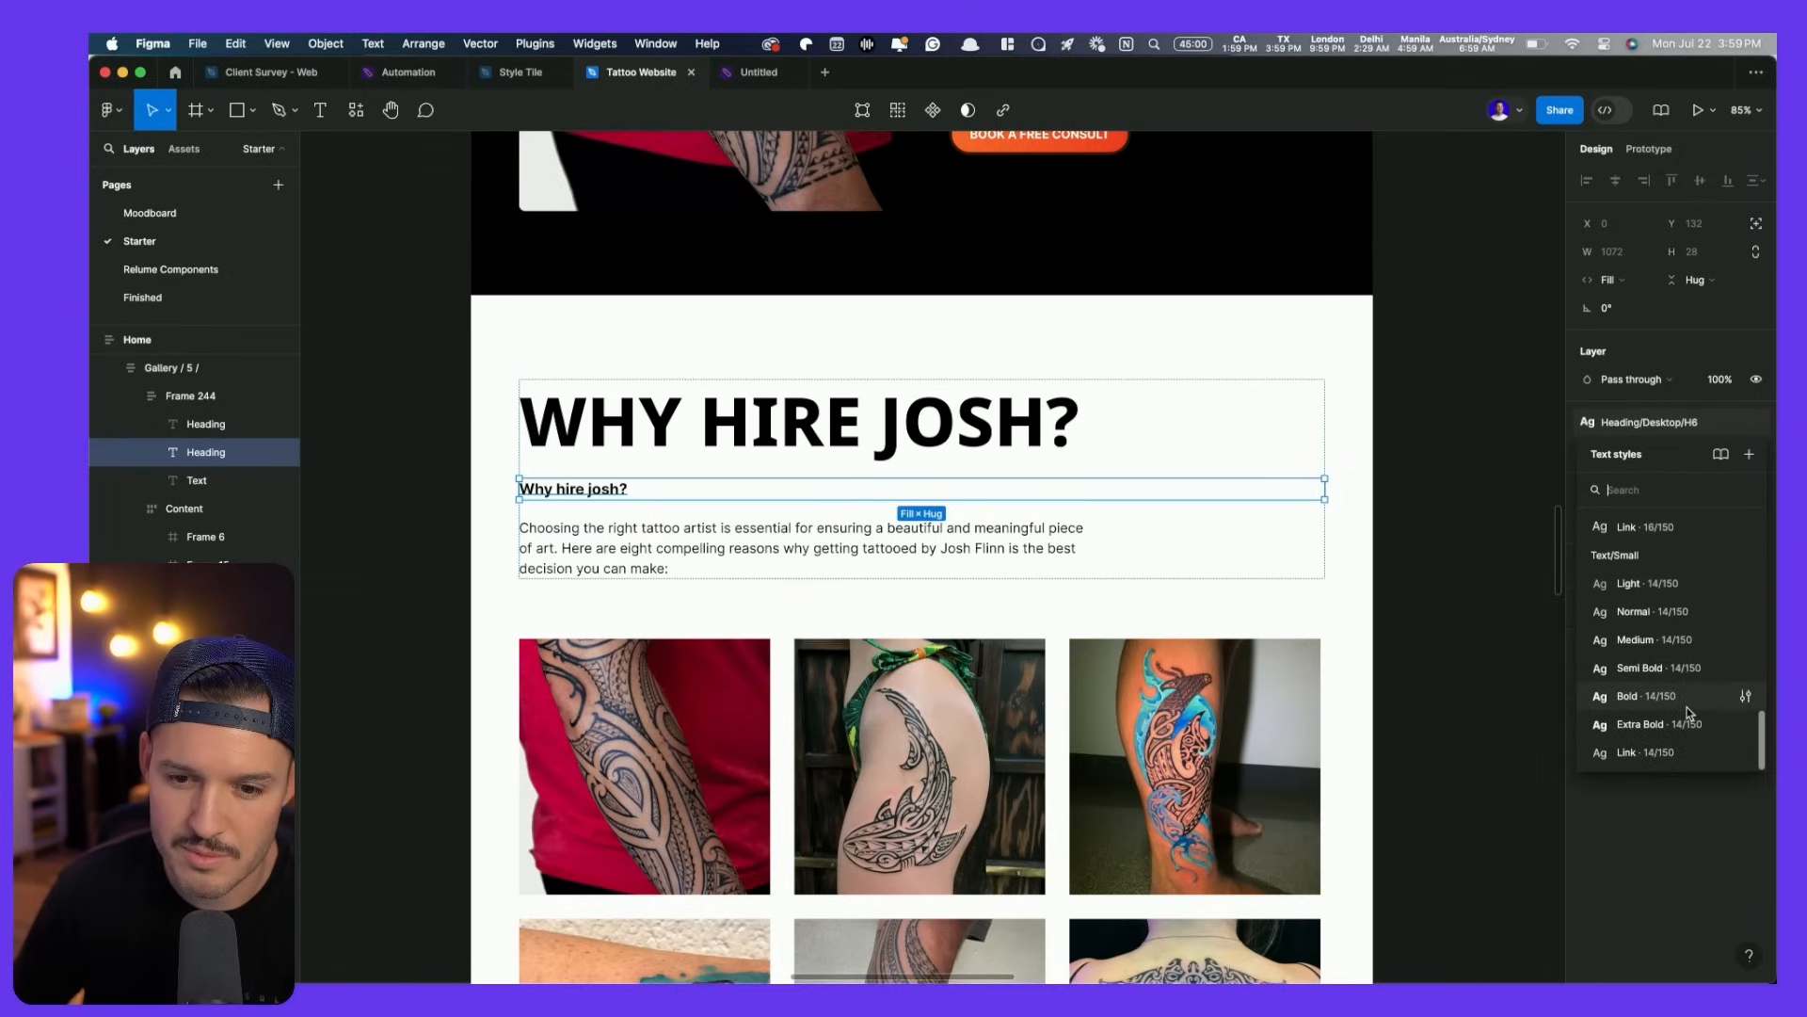
scroll(1690, 712, "up", 3)
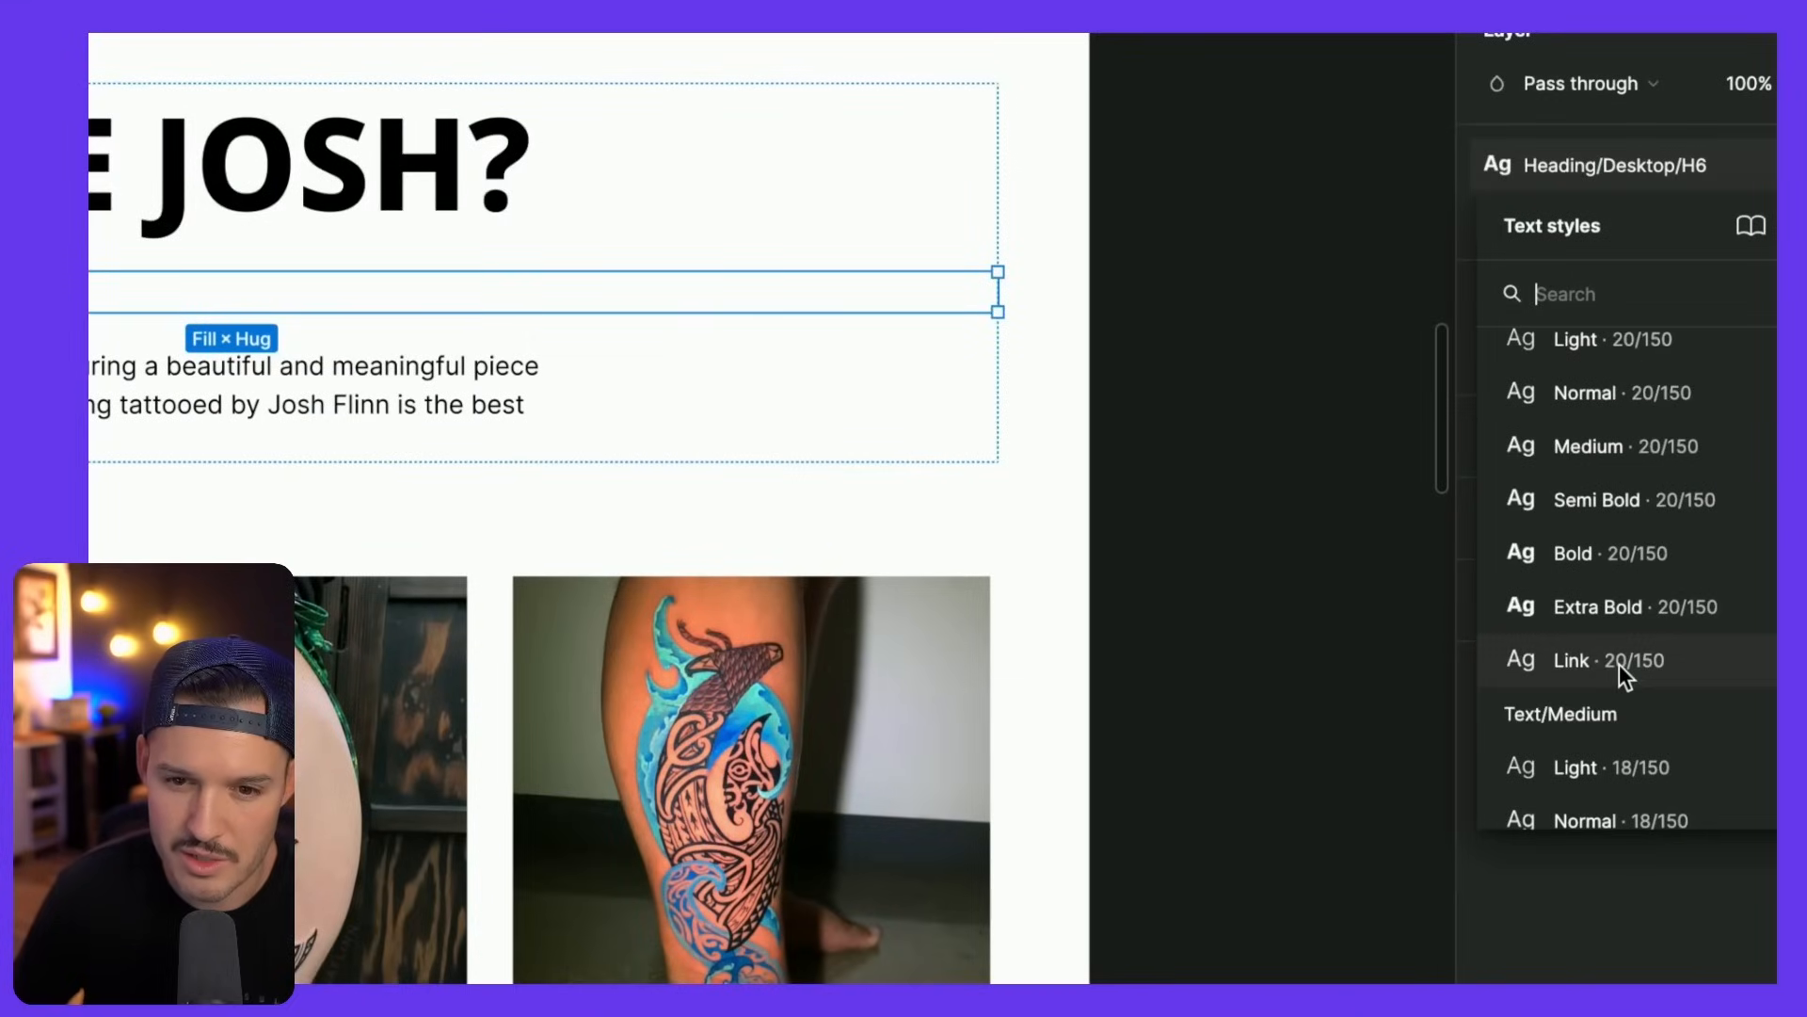
scroll(1619, 664, "up", 4)
scroll(1619, 664, "down", 4)
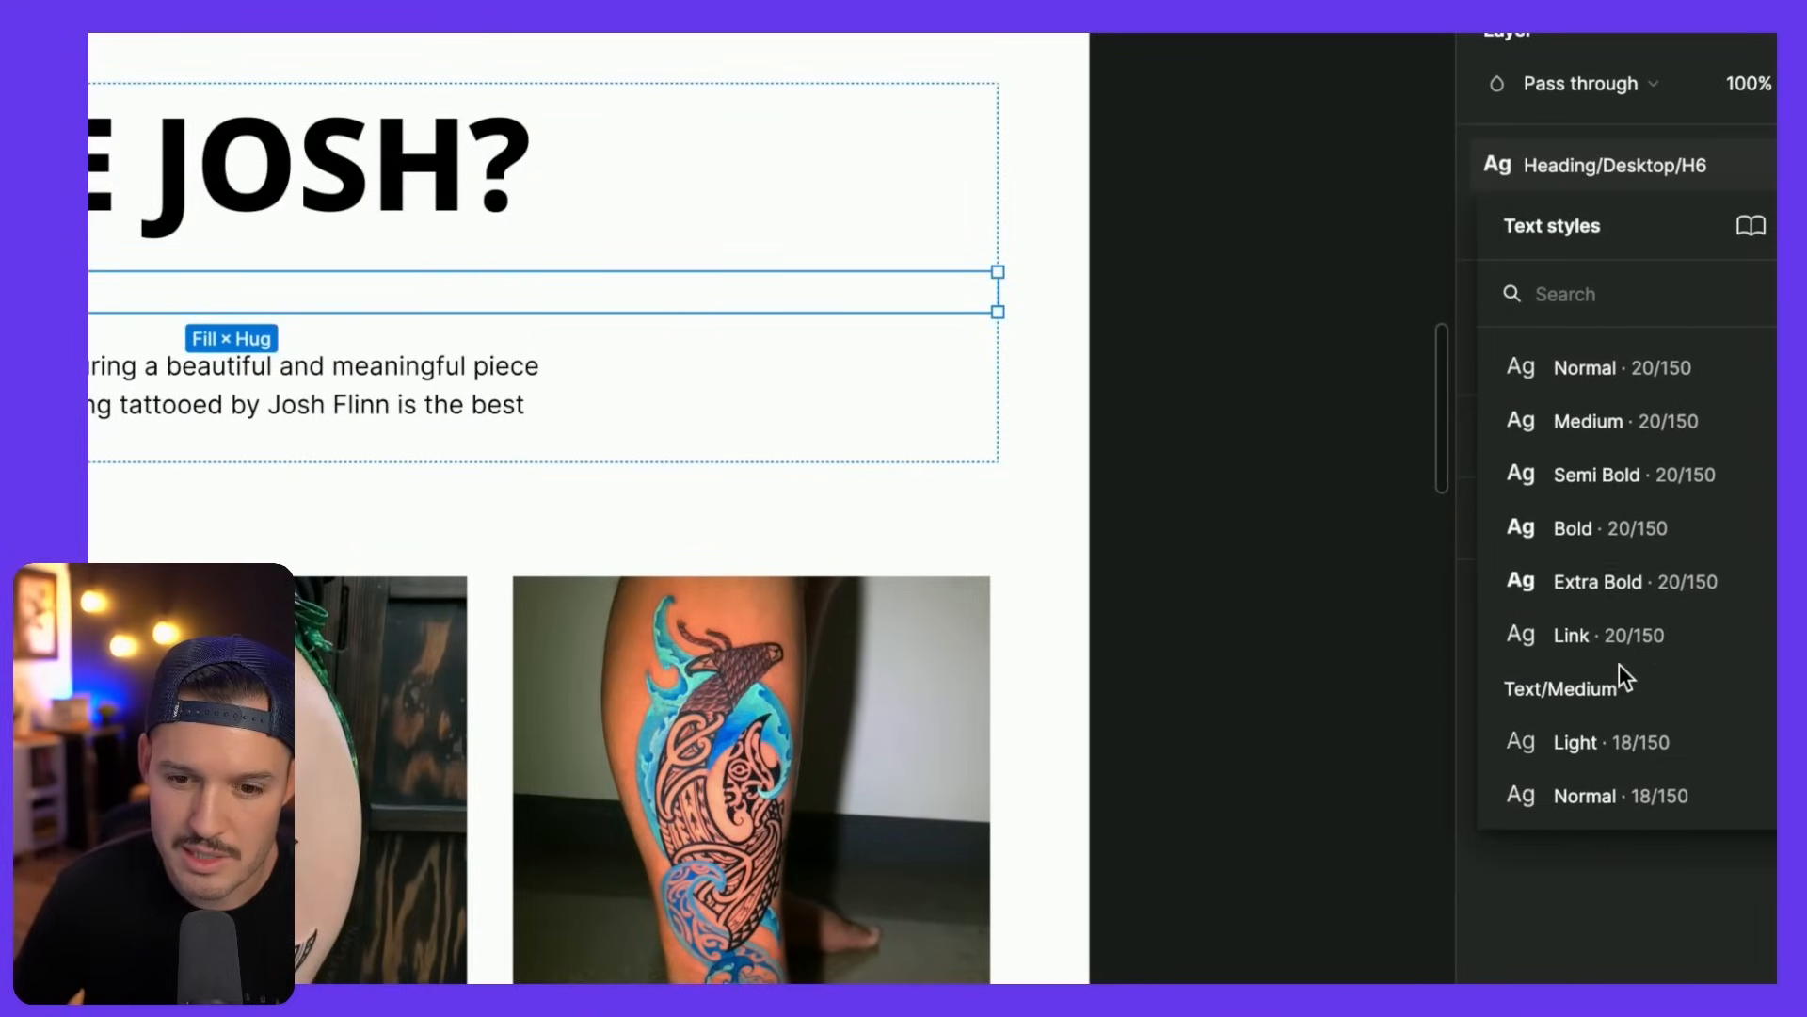
left_click(1613, 616)
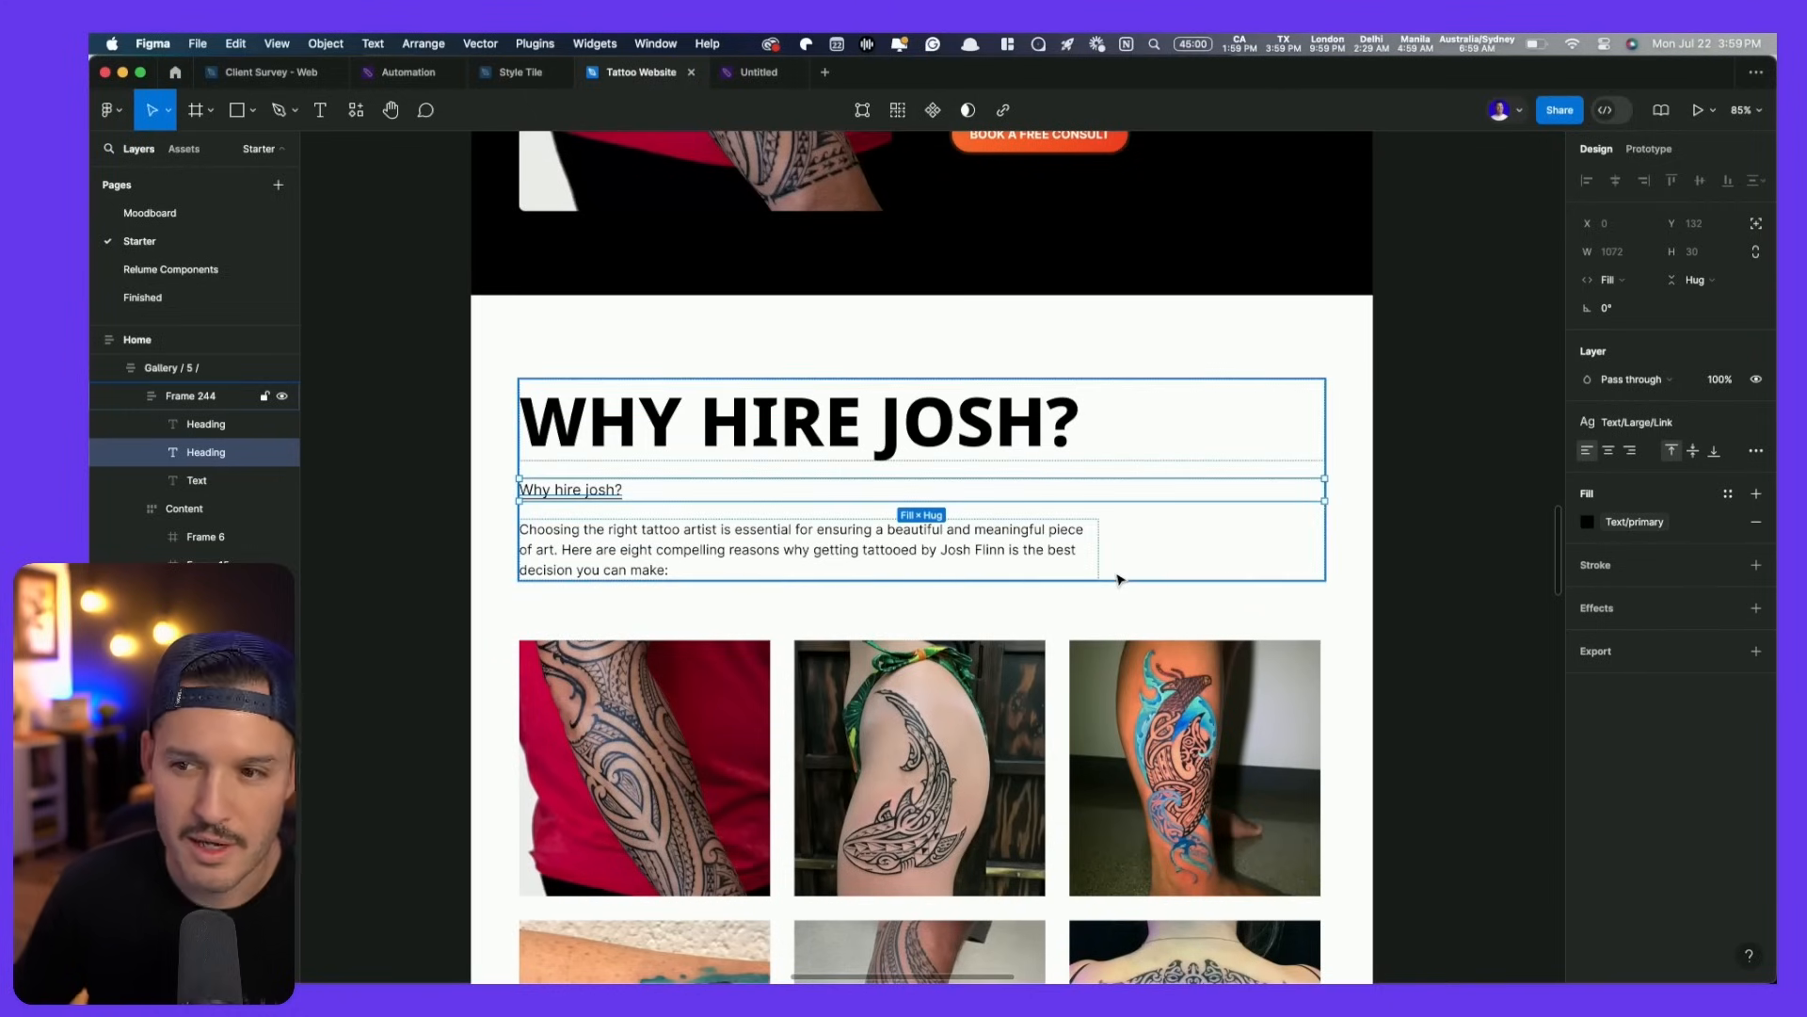
- Retype the copy as 'View More' and move it below the intro paragraph
key("Return")
type("View More")
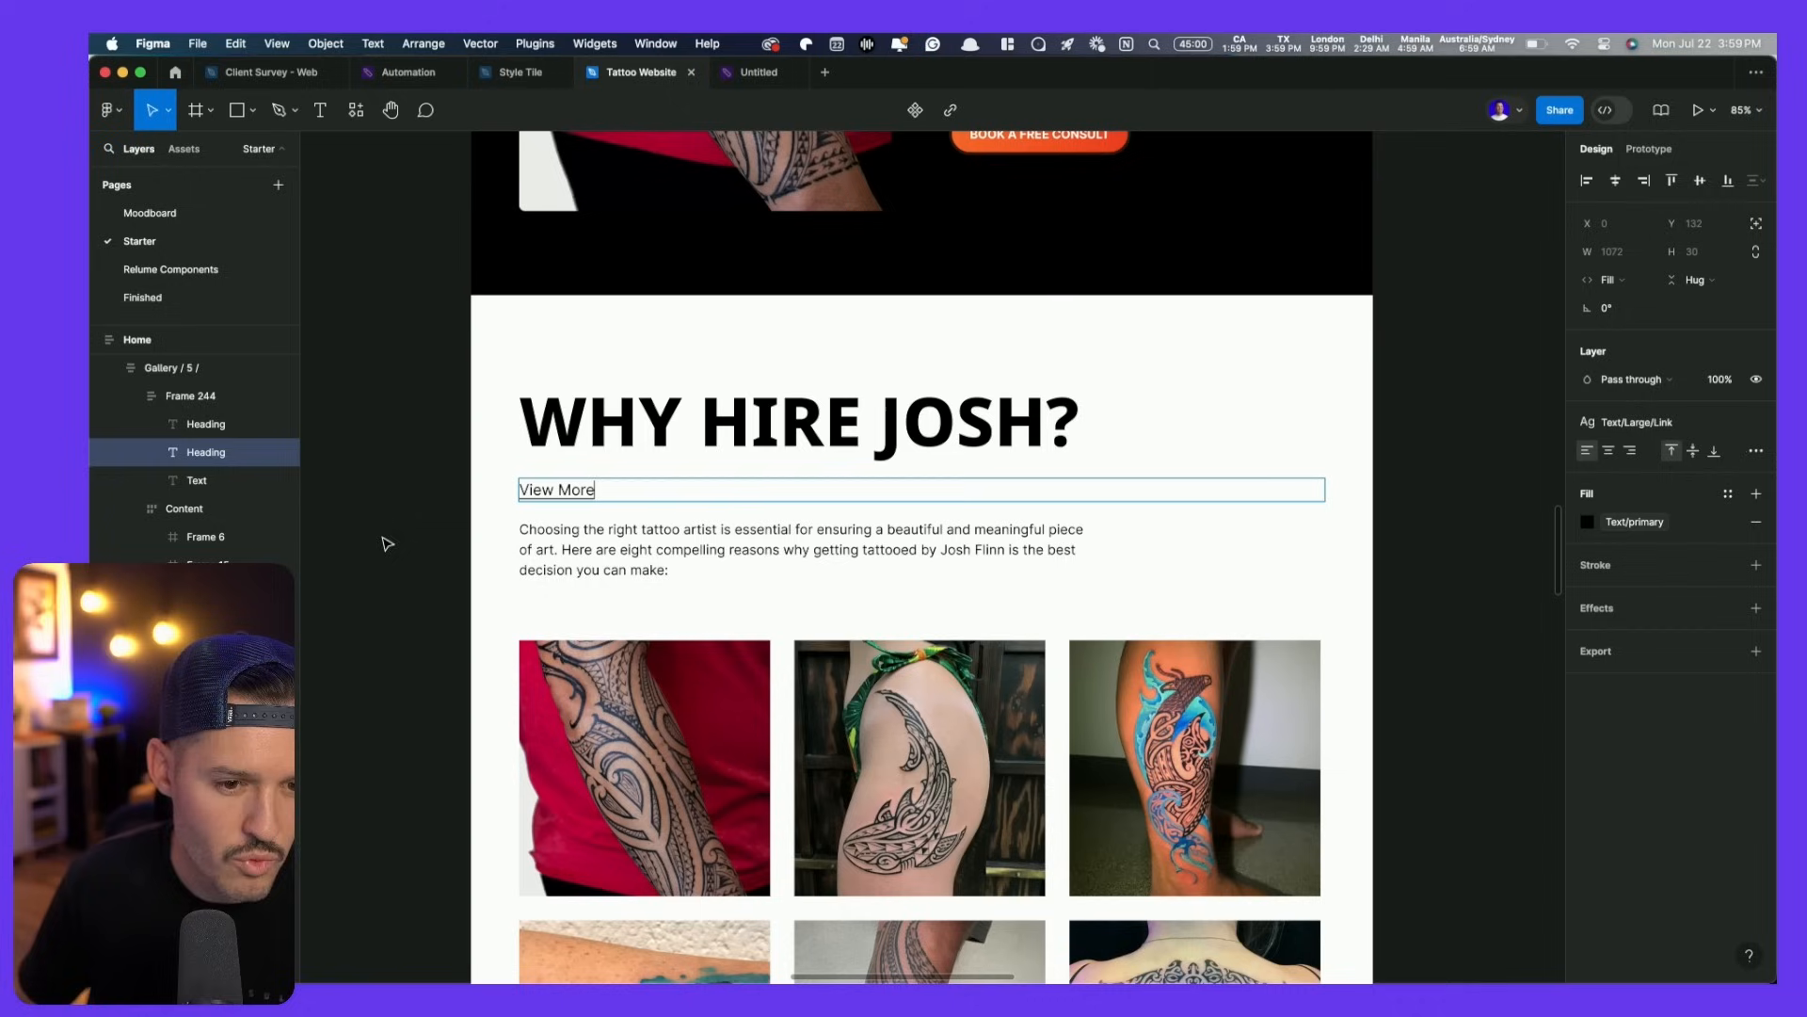
key("Escape")
key("Down")
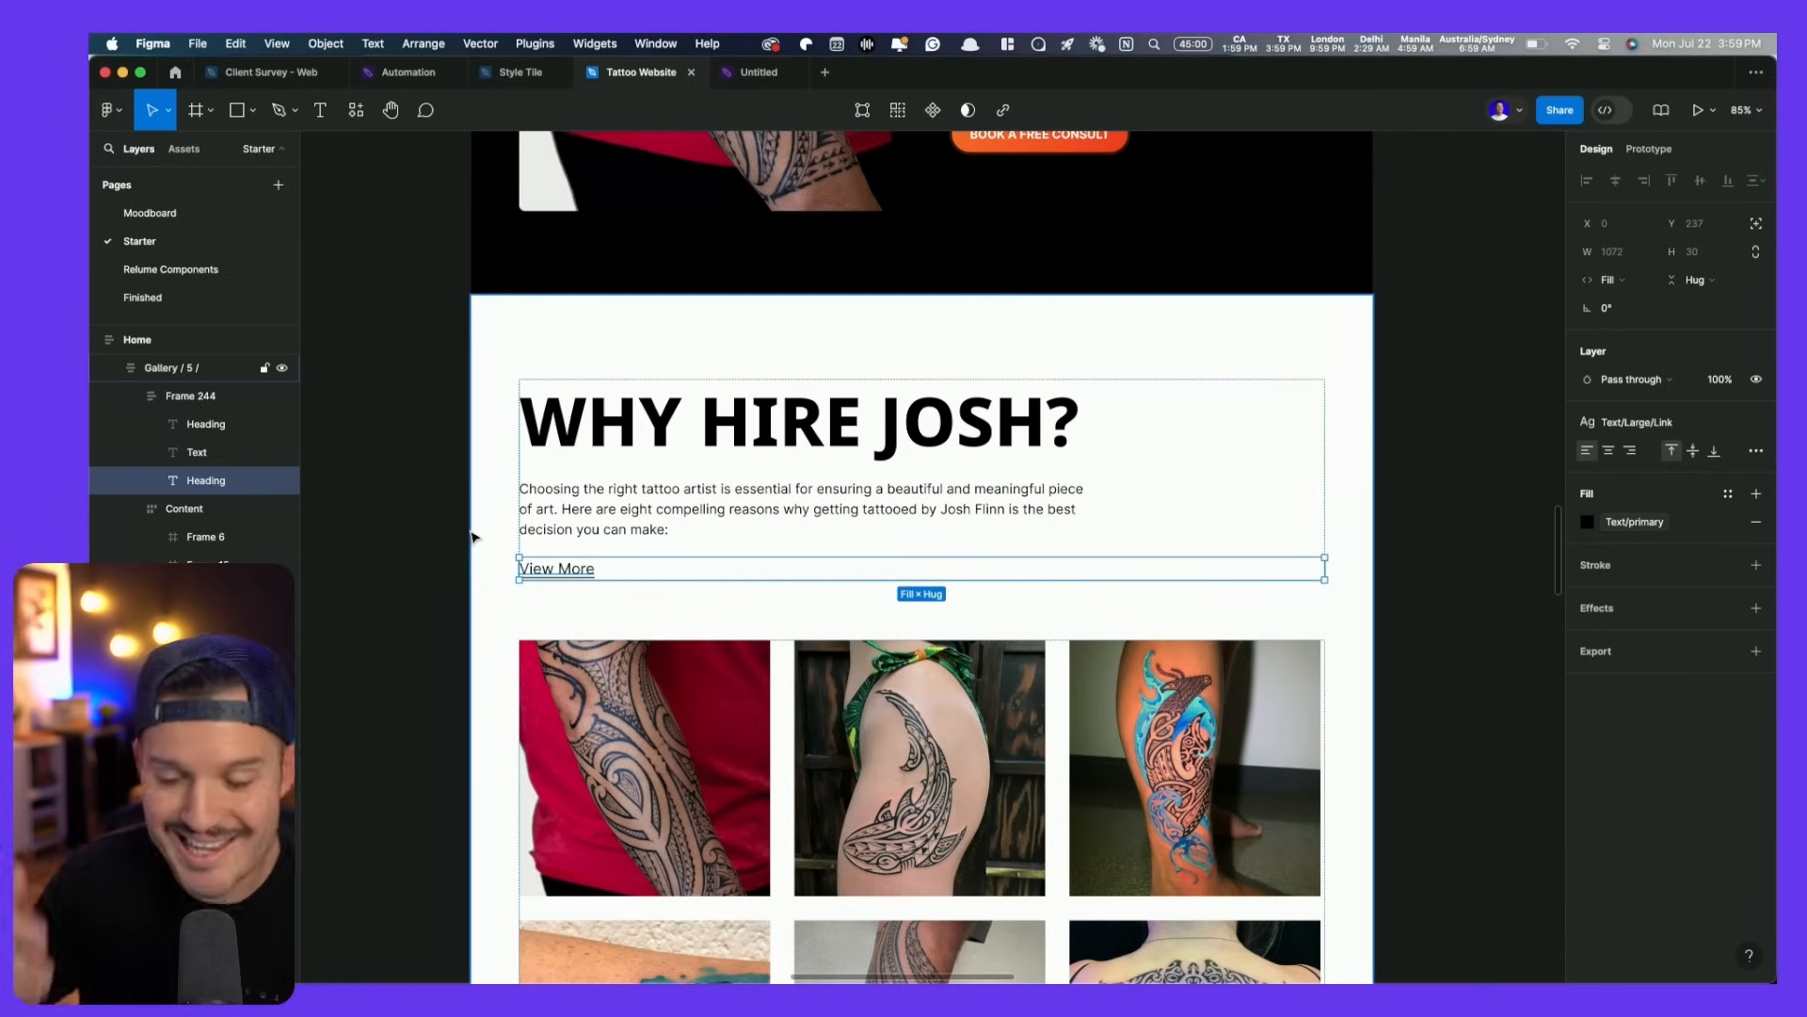
- Colour the View More link with the Primary CTA red and make it bold
left_click(1672, 535)
scroll(1449, 828, "down", 3)
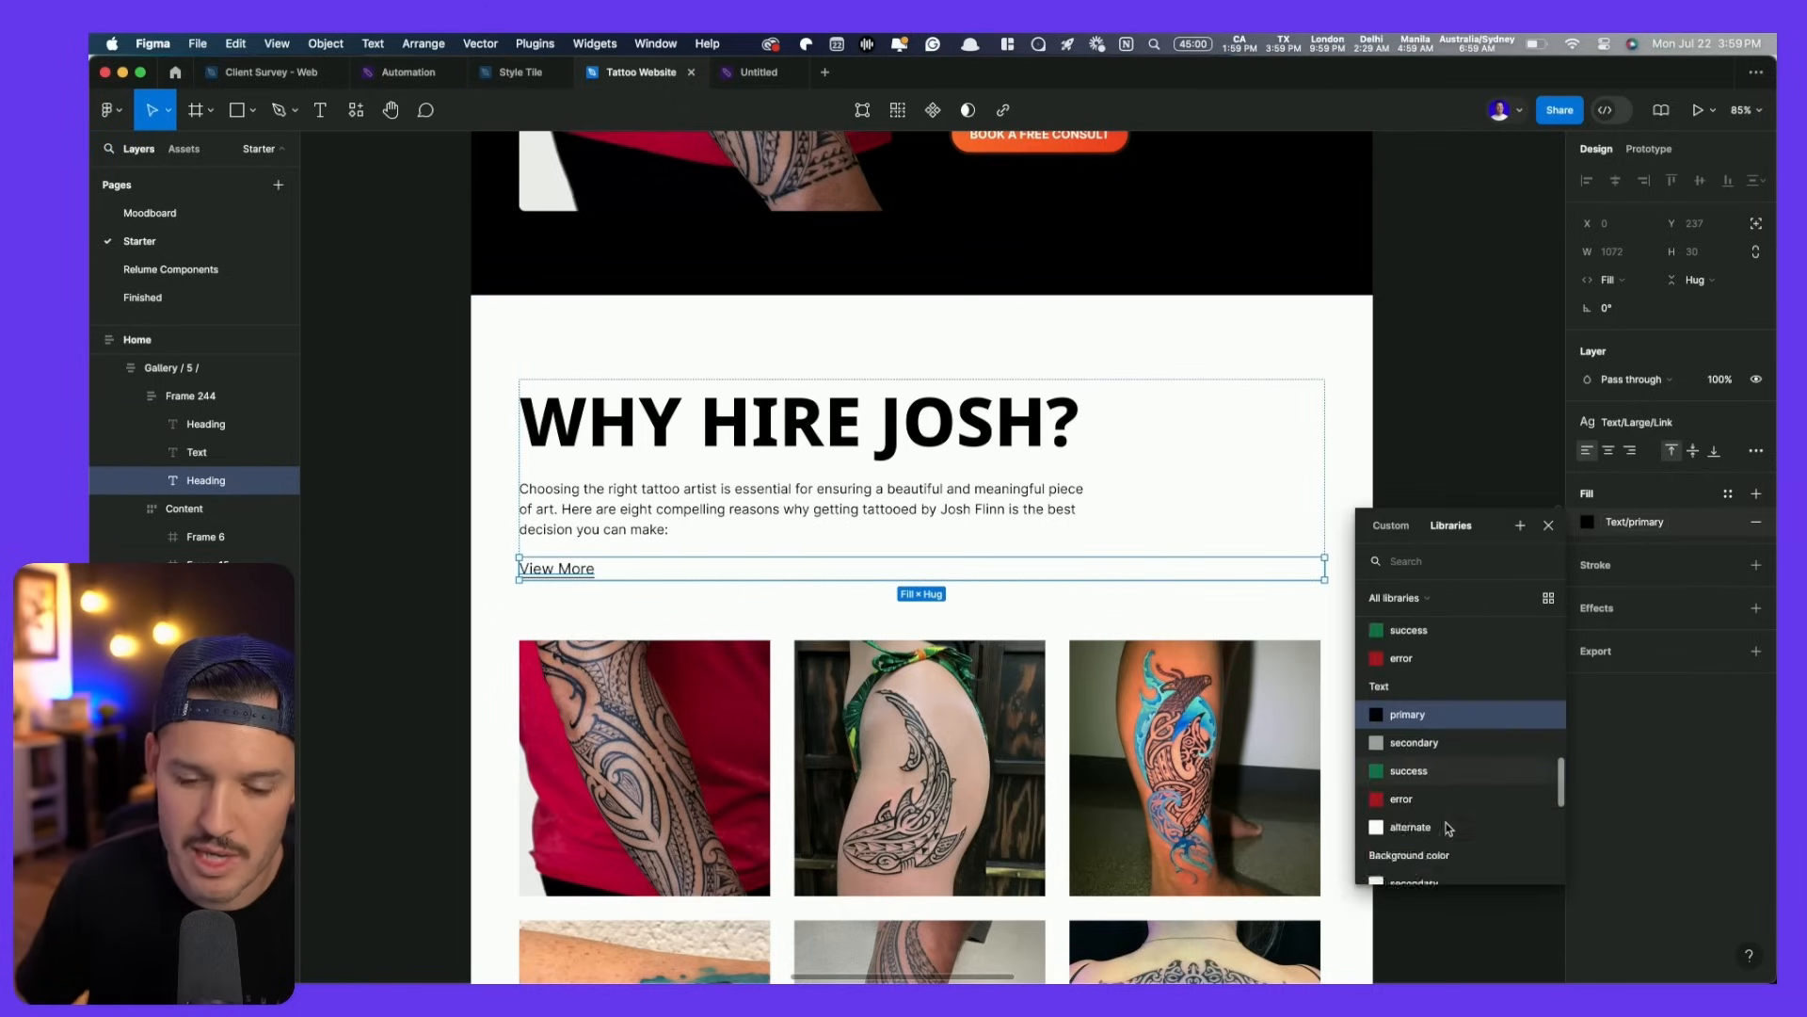
left_click(1440, 829)
left_click(412, 628)
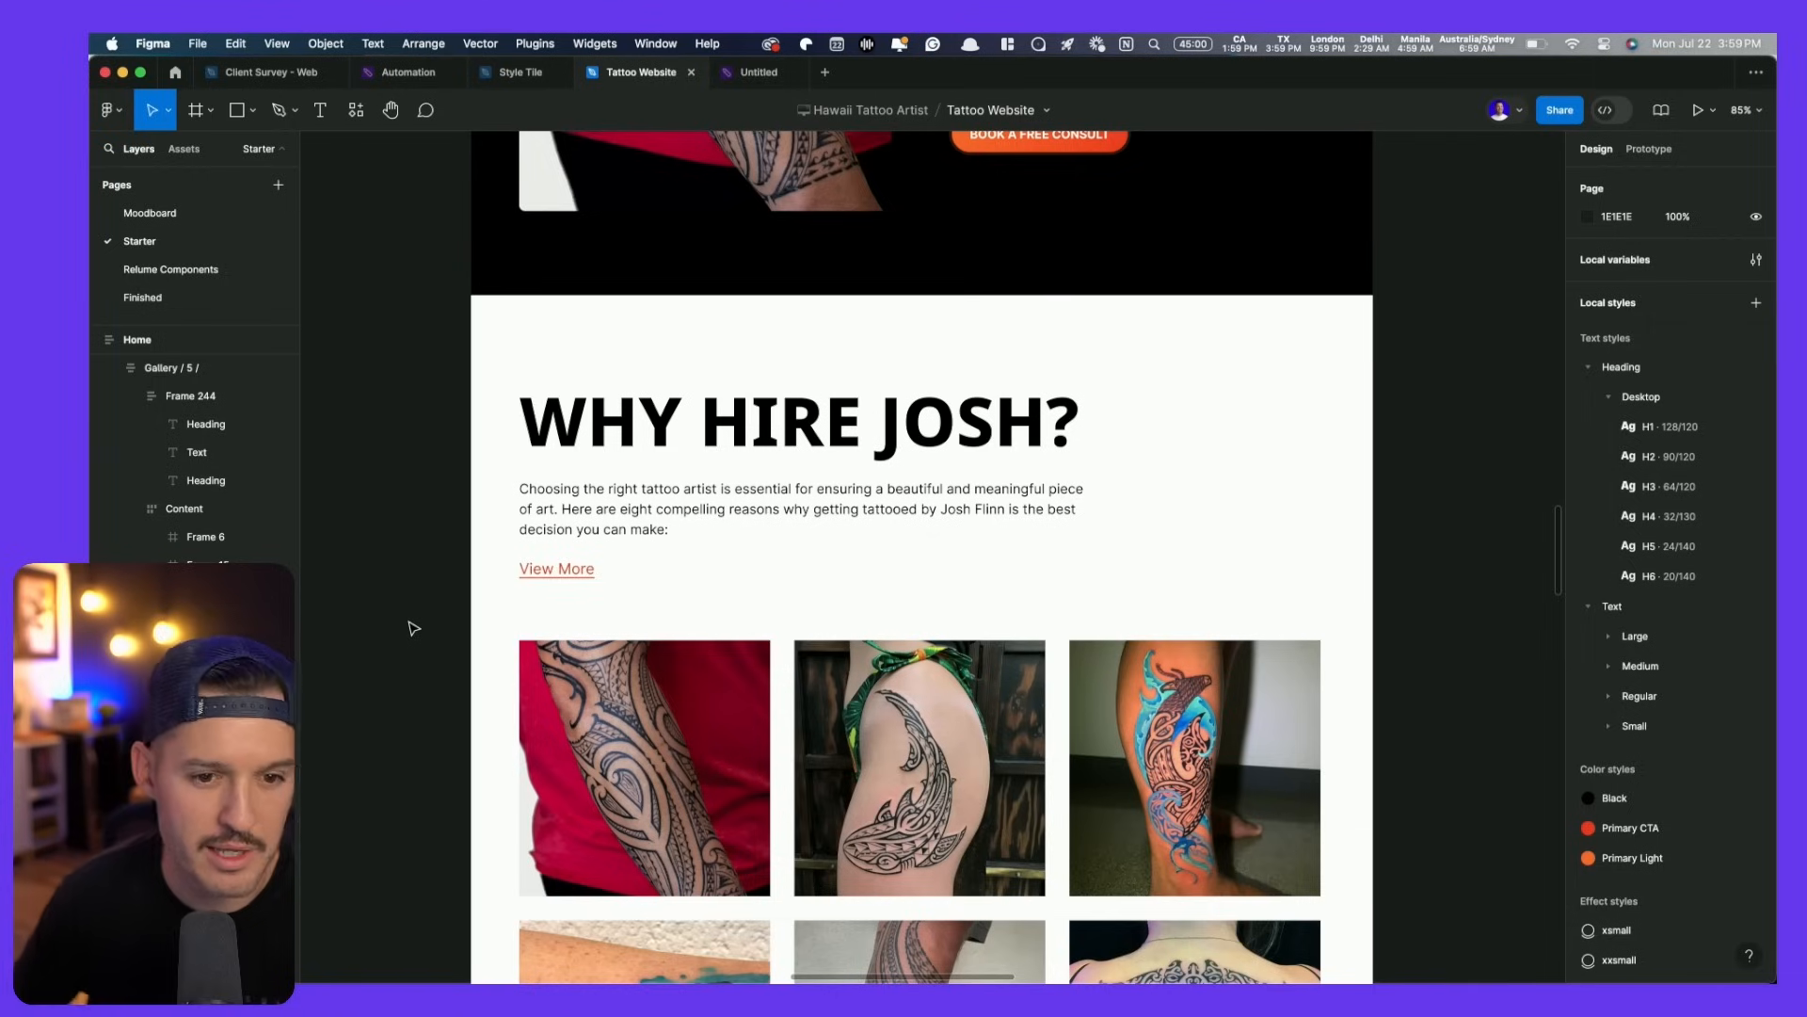
left_click(531, 572, "super")
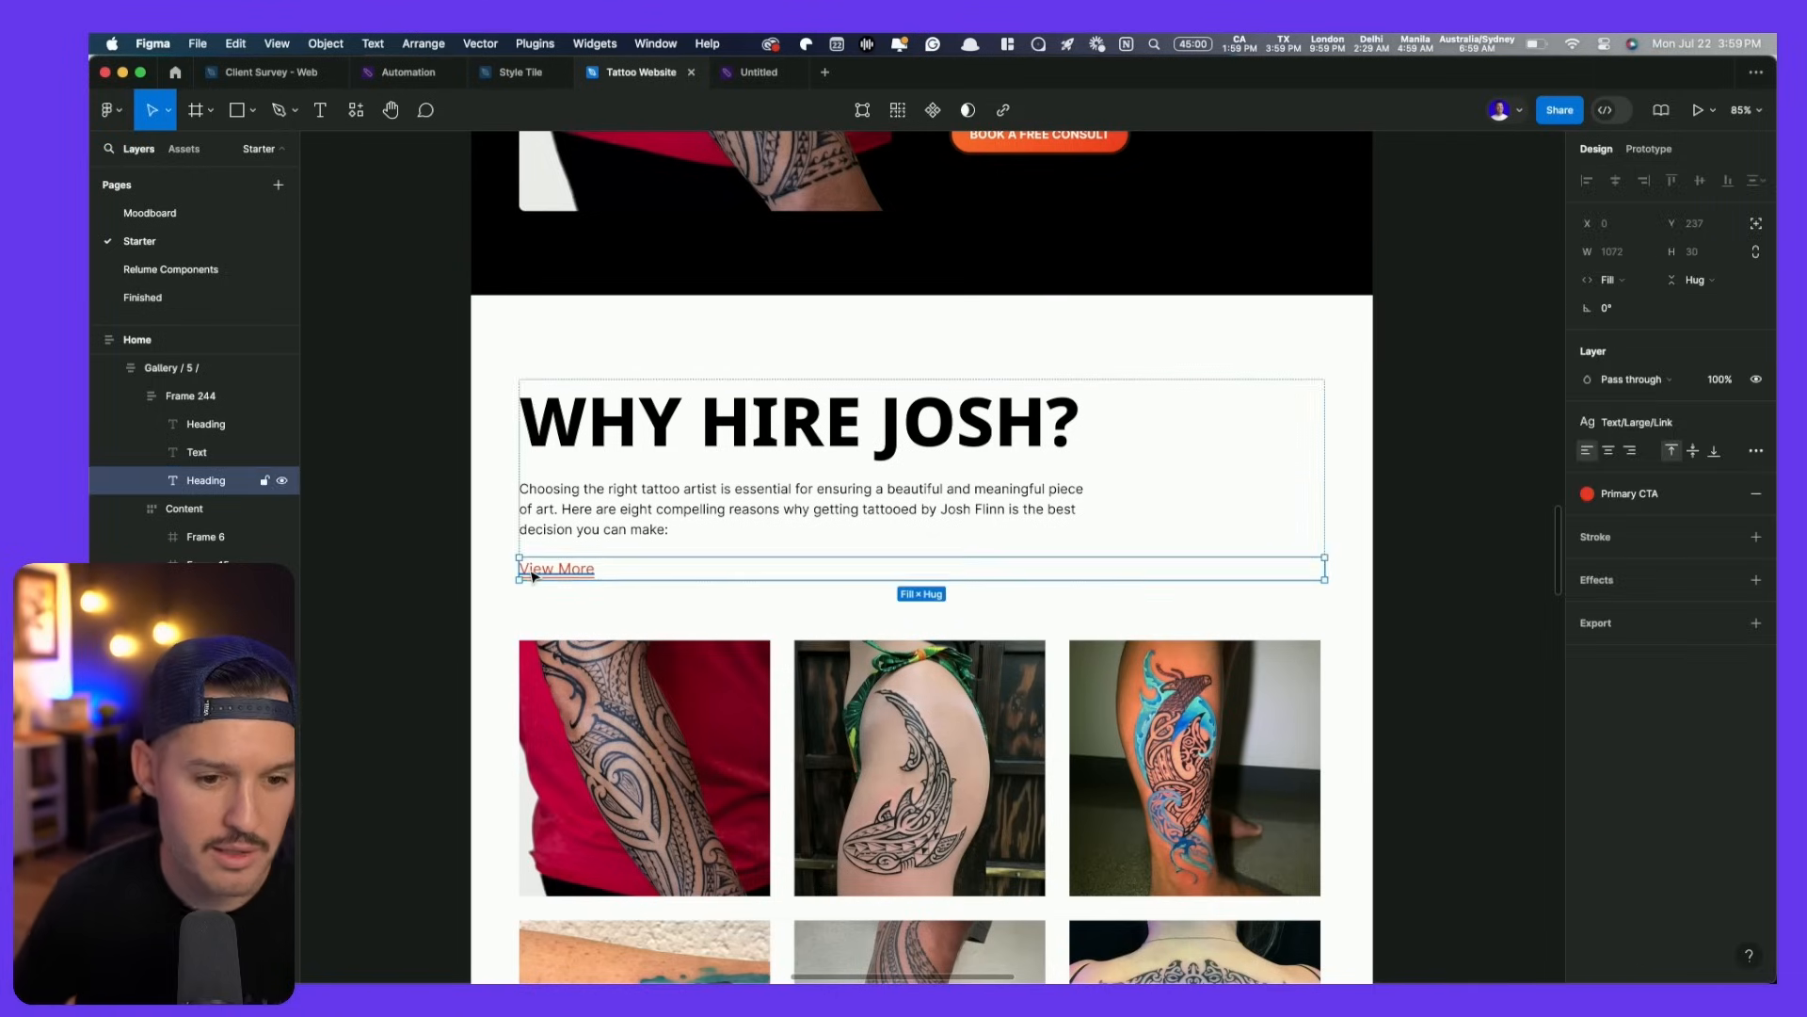
key("super+b")
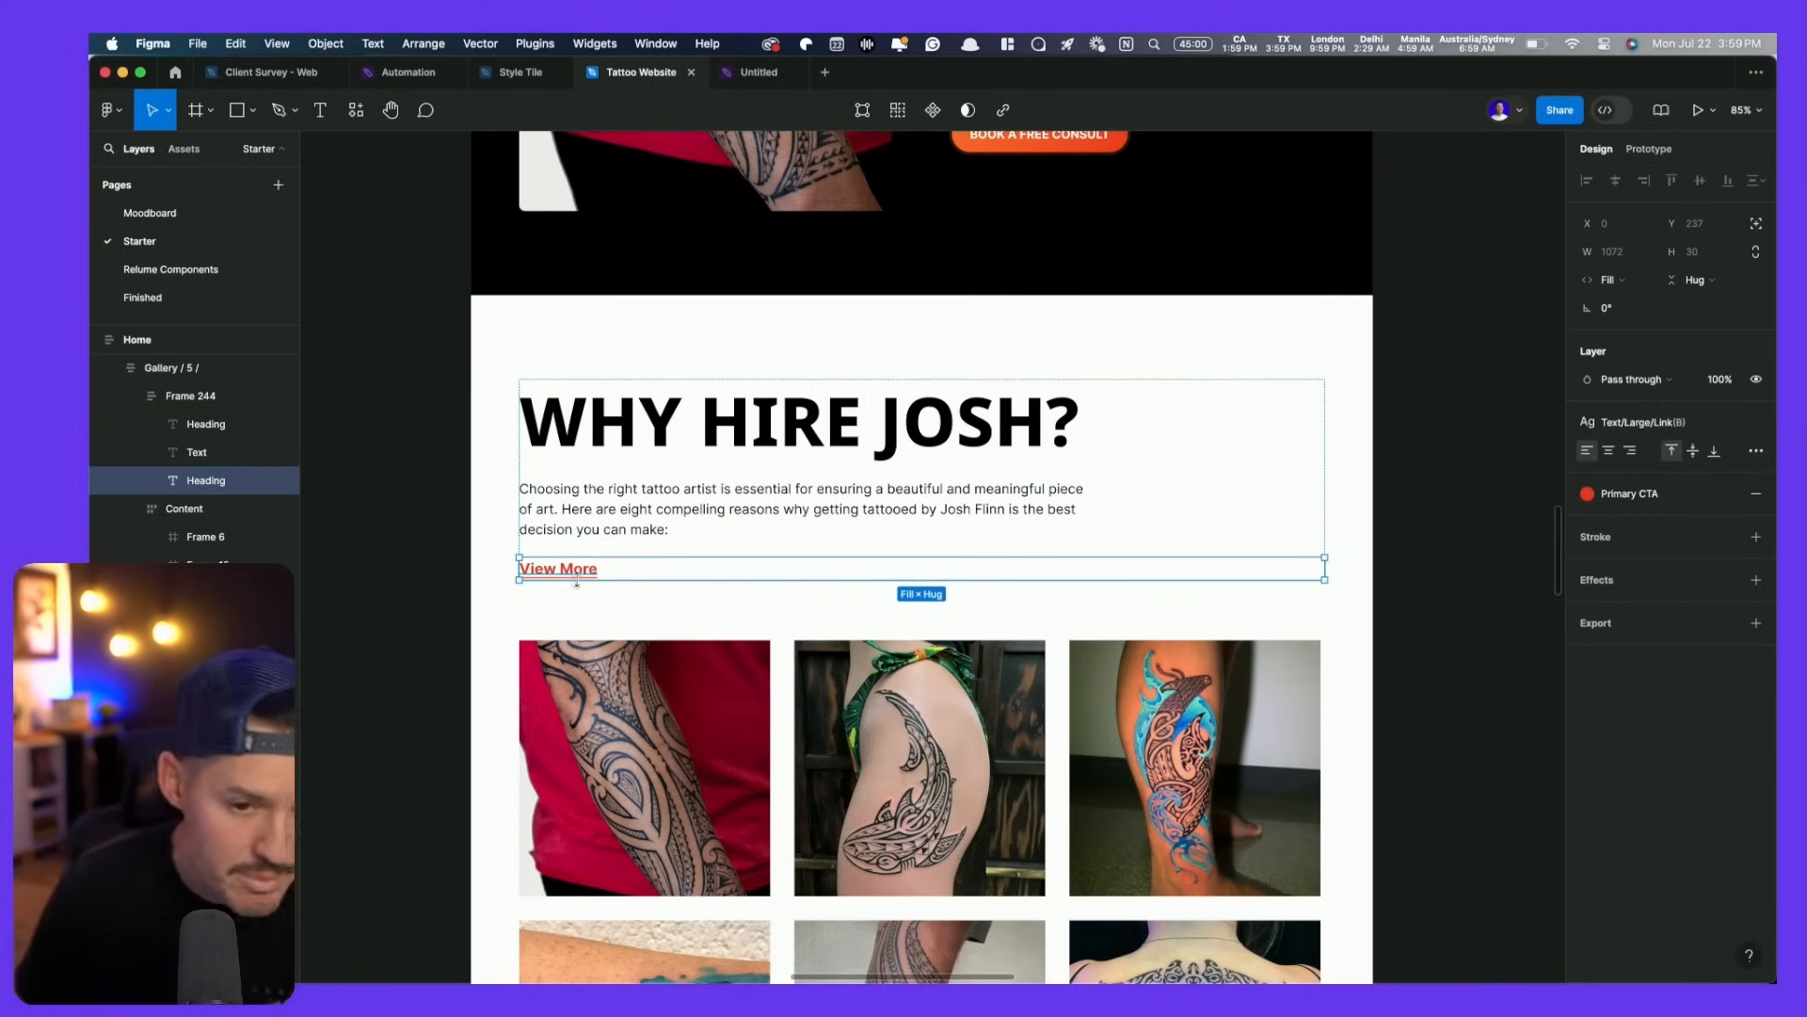
scroll(649, 577, "down", 6)
left_click(902, 352)
left_click_drag(900, 352, 904, 488)
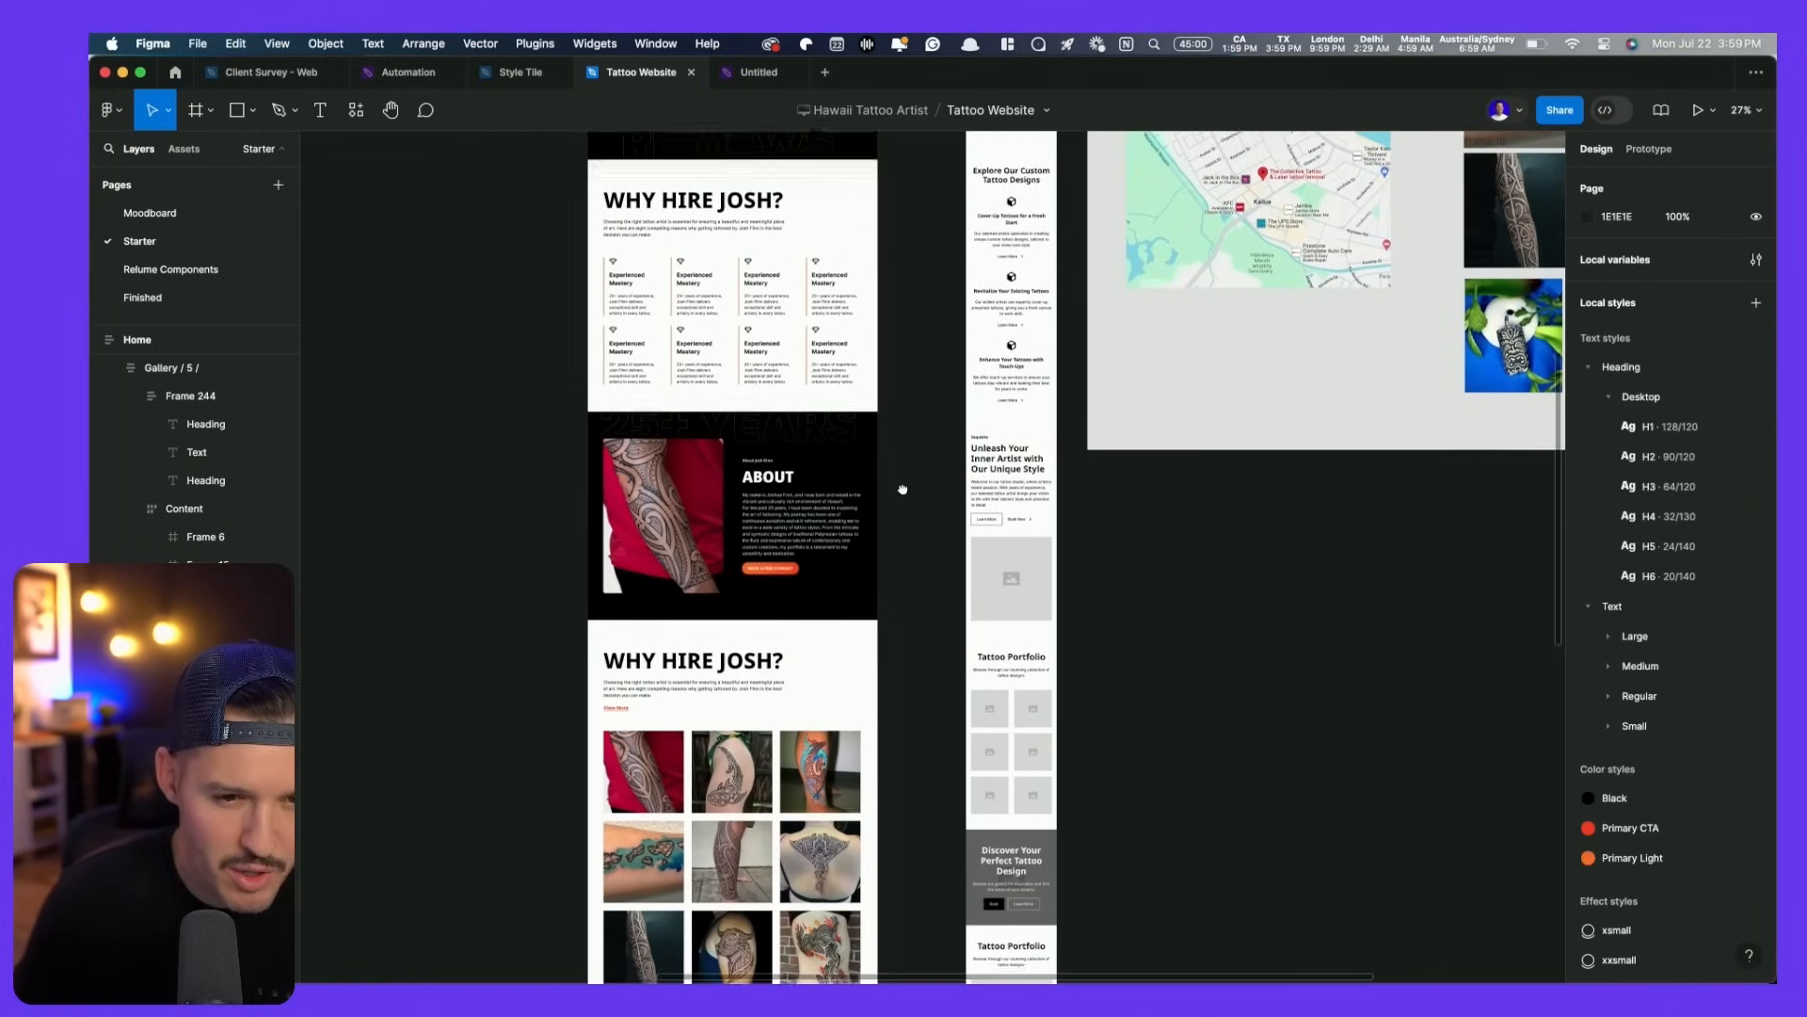
- Paste the Union tribal pattern band from the earlier layout across the current Why Hire Josh frame's top
left_click(846, 184)
left_click(846, 185)
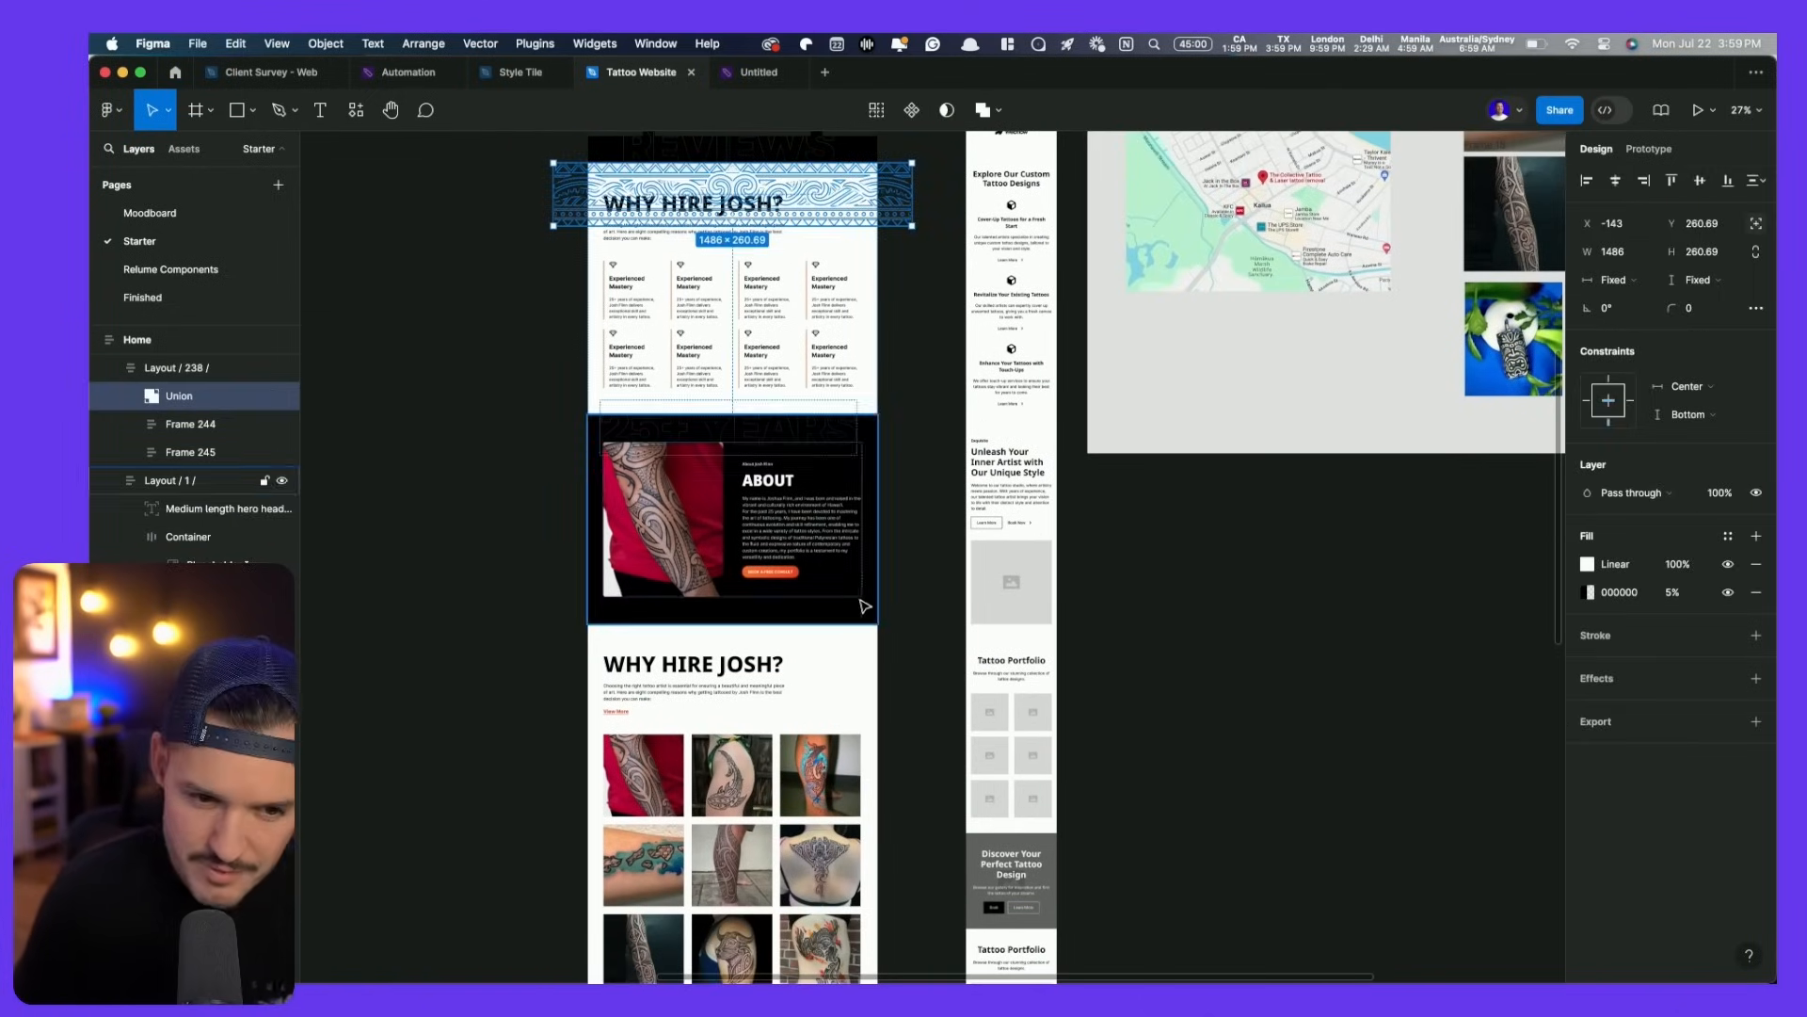
left_click(848, 647)
key("super+v")
scroll(936, 650, "up", 5)
scroll(935, 650, "left", 2)
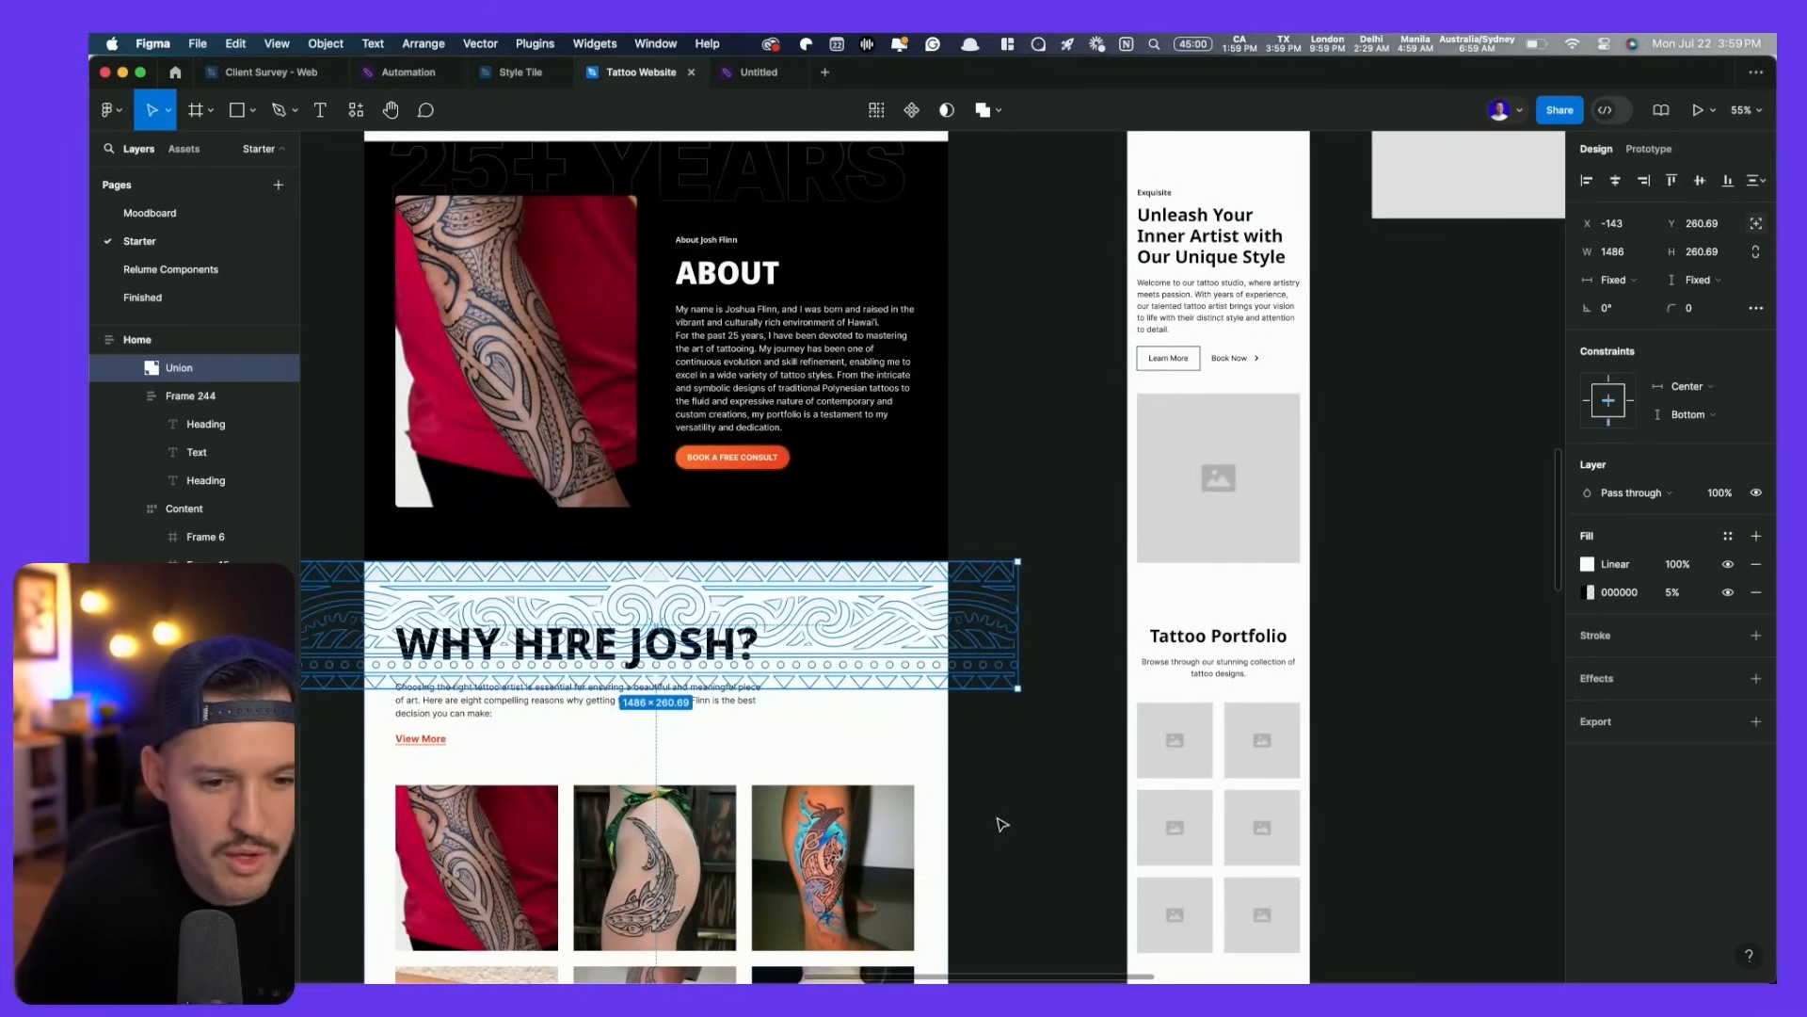
left_click(1002, 825)
scroll(1035, 659, "down", 5)
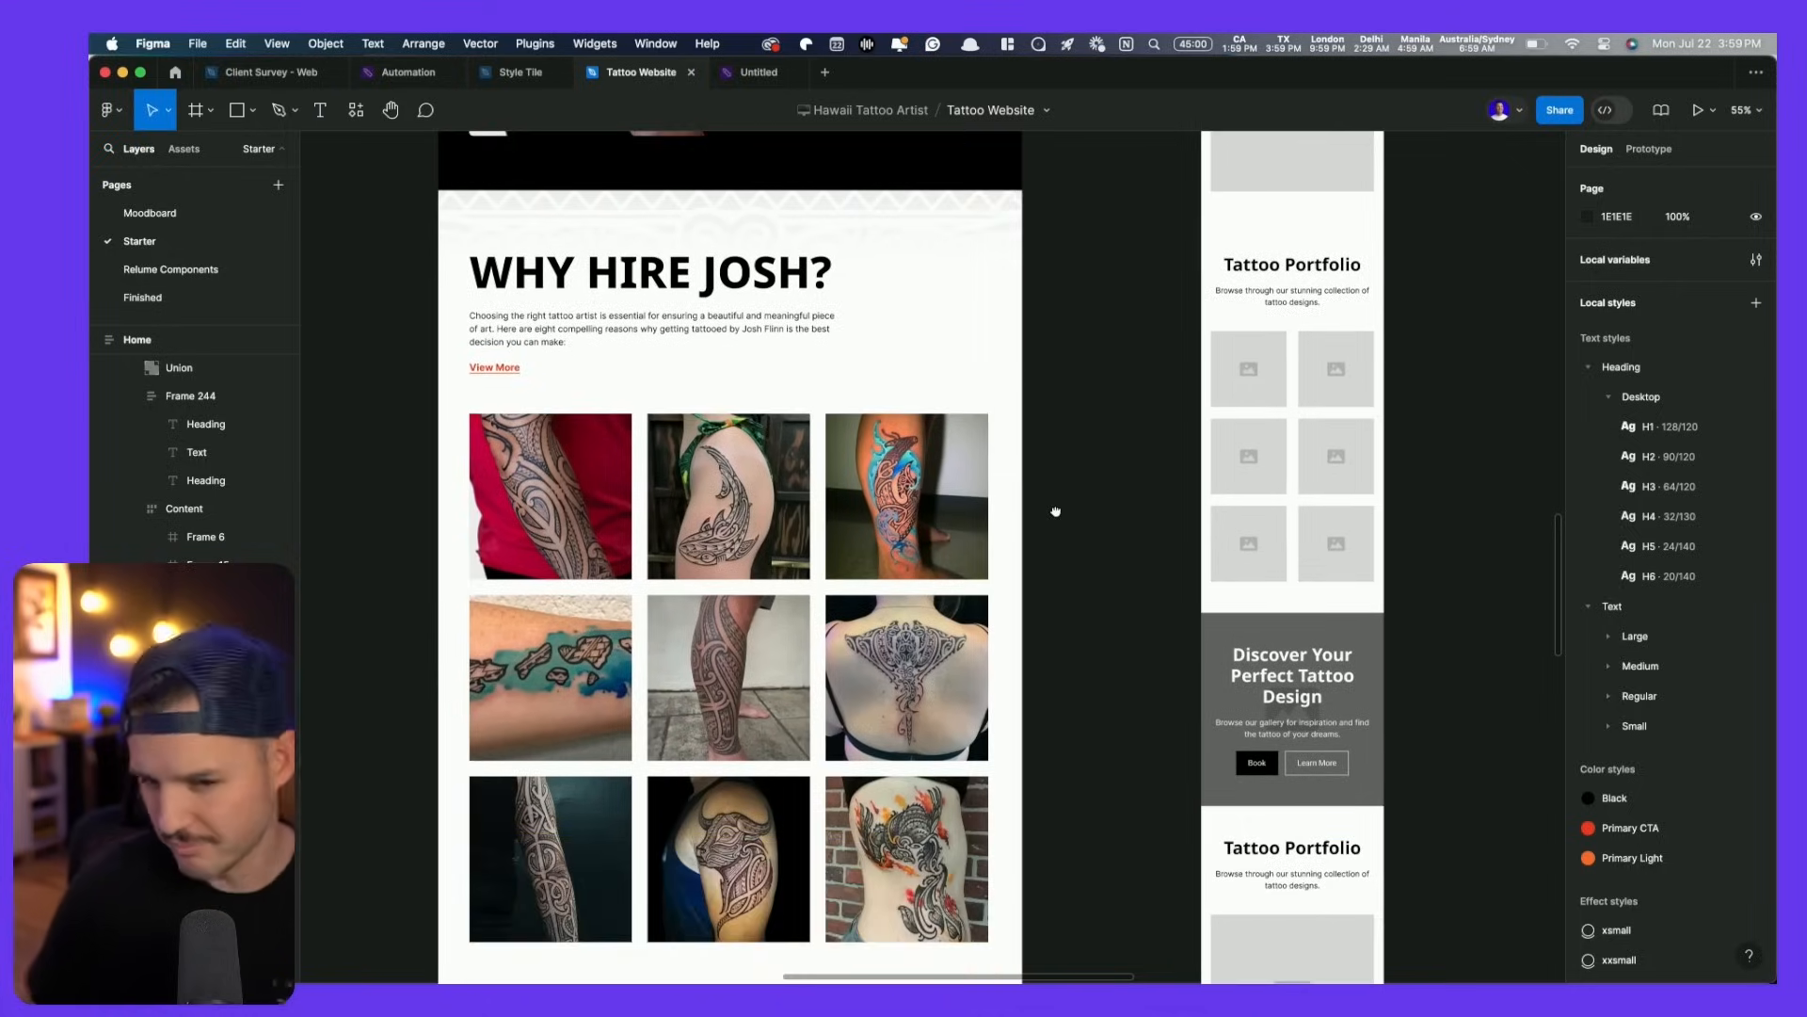
scroll(1043, 520, "down", 8)
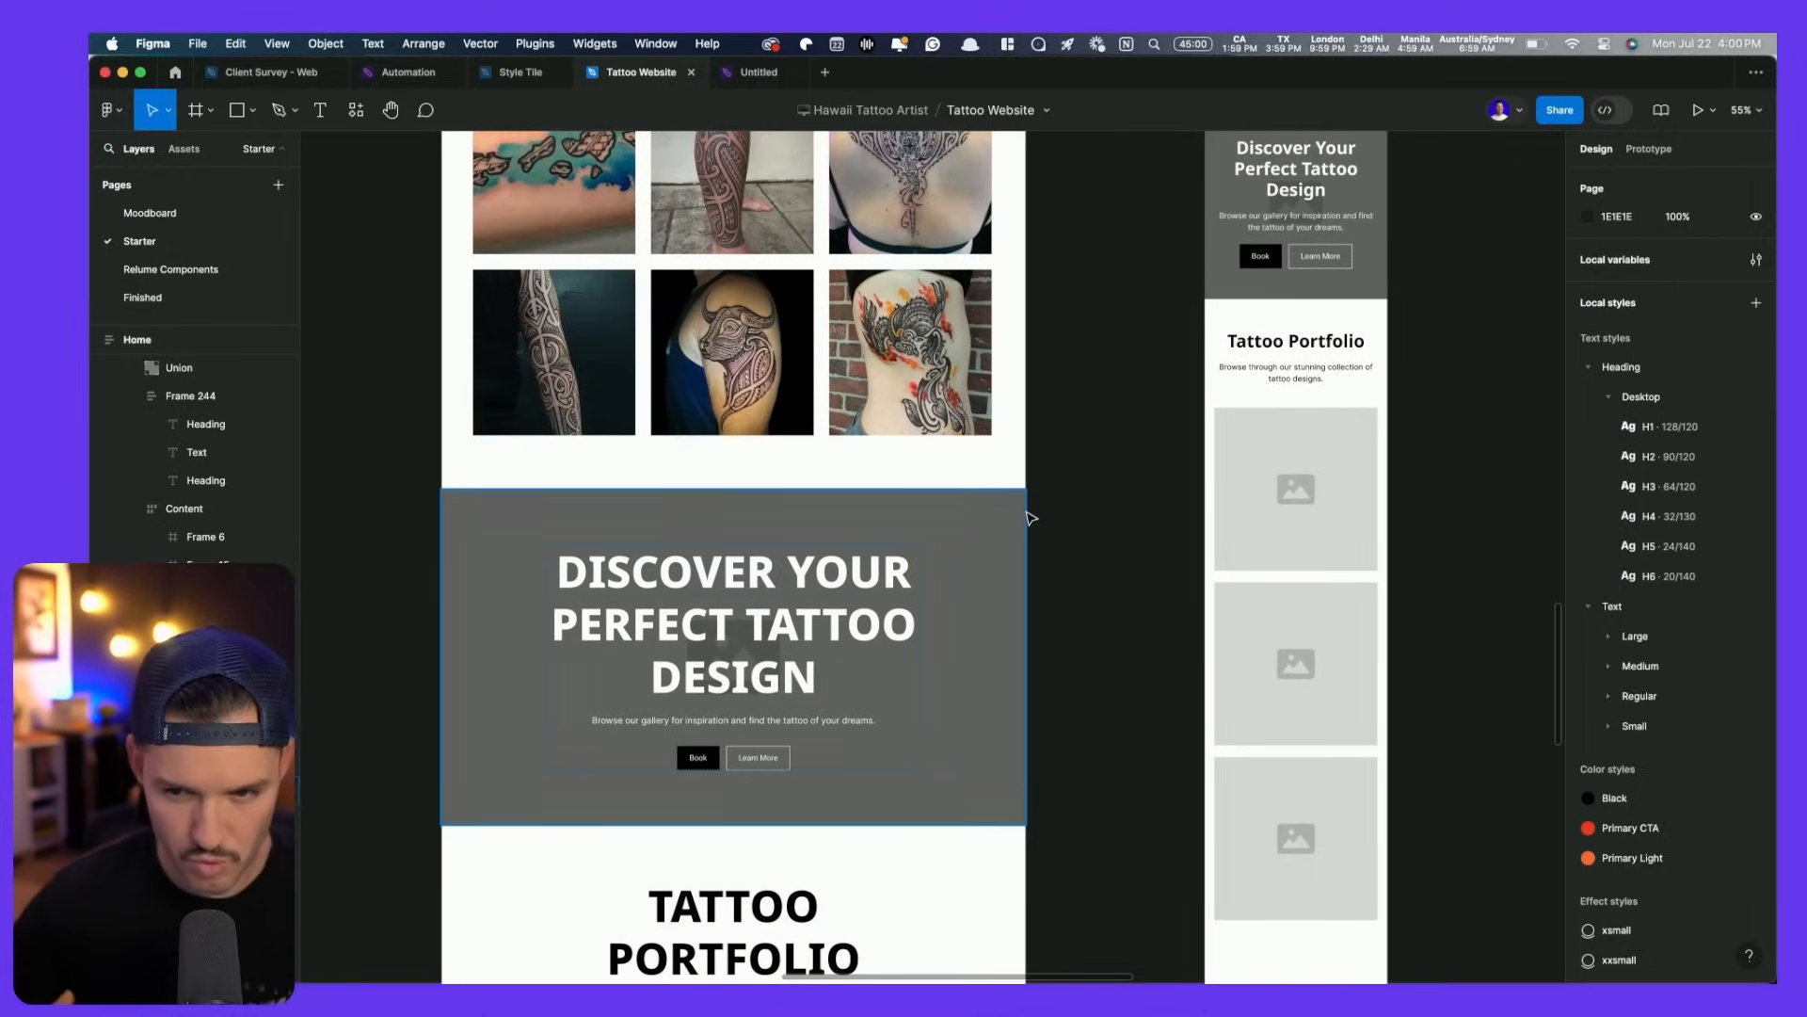
- Move the FAQ section up above Tattoo Portfolio
scroll(1058, 598, "up", 8)
scroll(1060, 600, "down", 12)
scroll(904, 546, "down", 15)
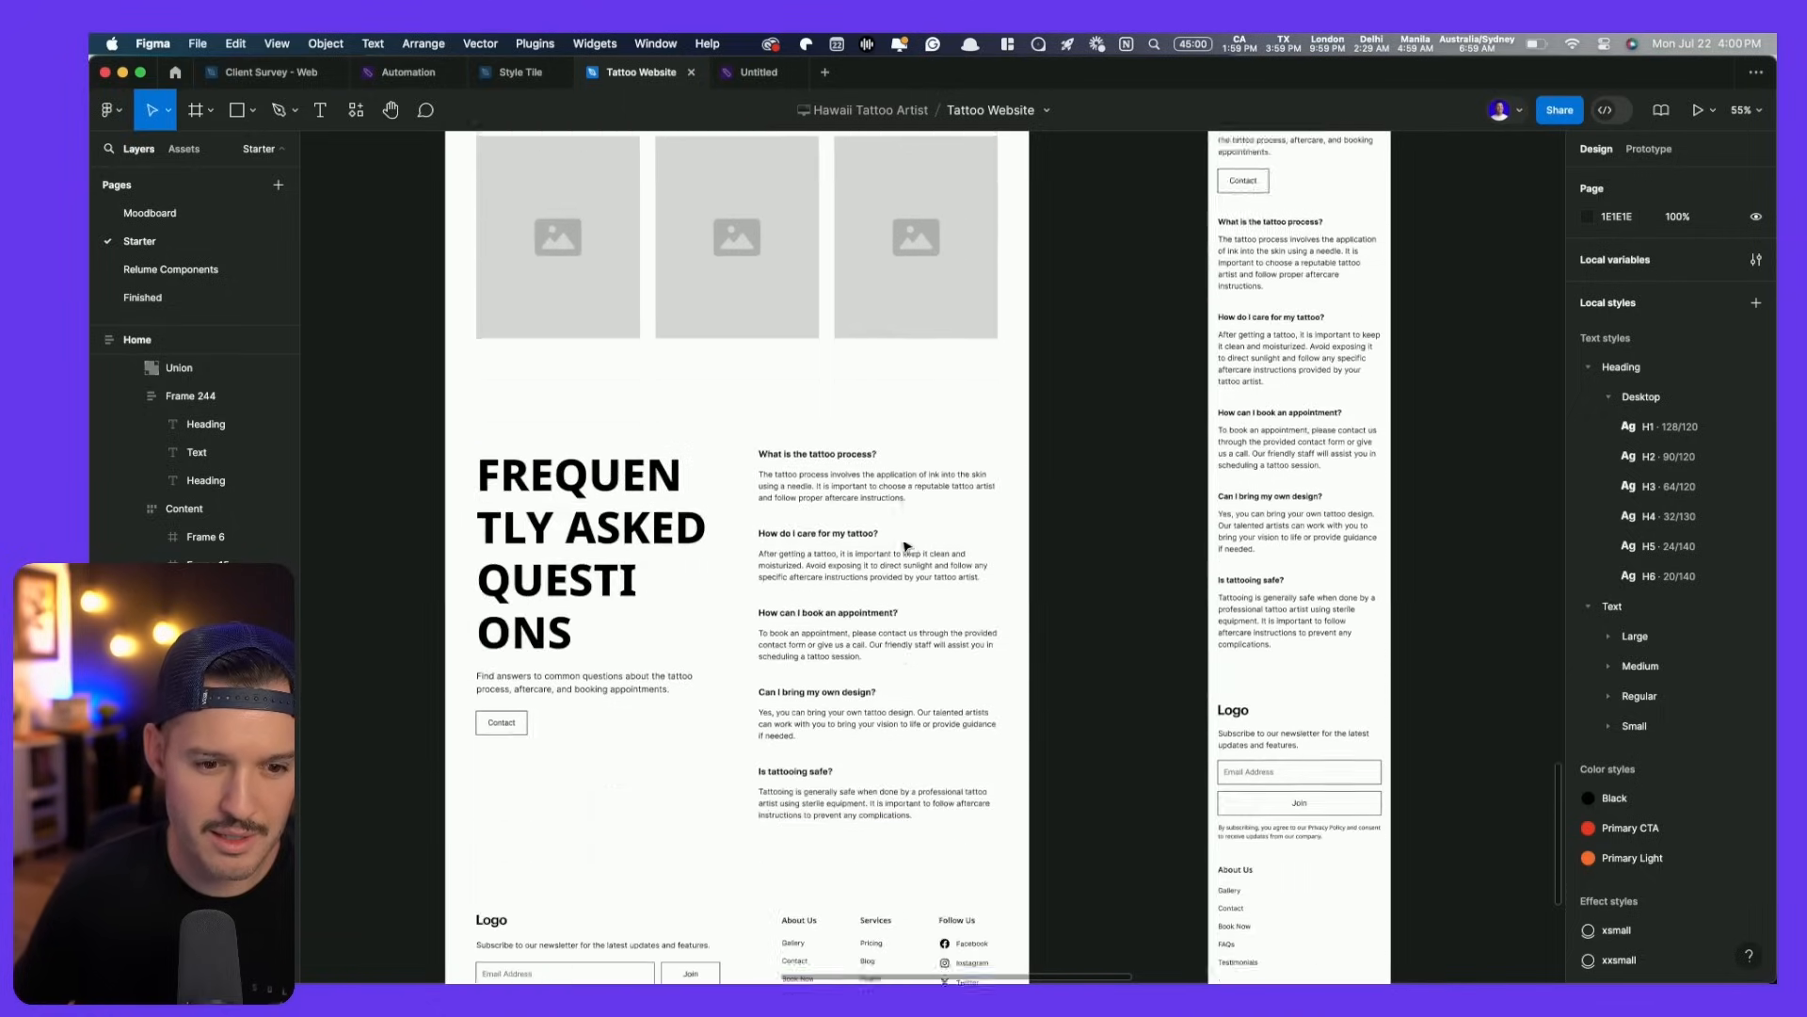
scroll(906, 546, "up", 18)
left_click(904, 546)
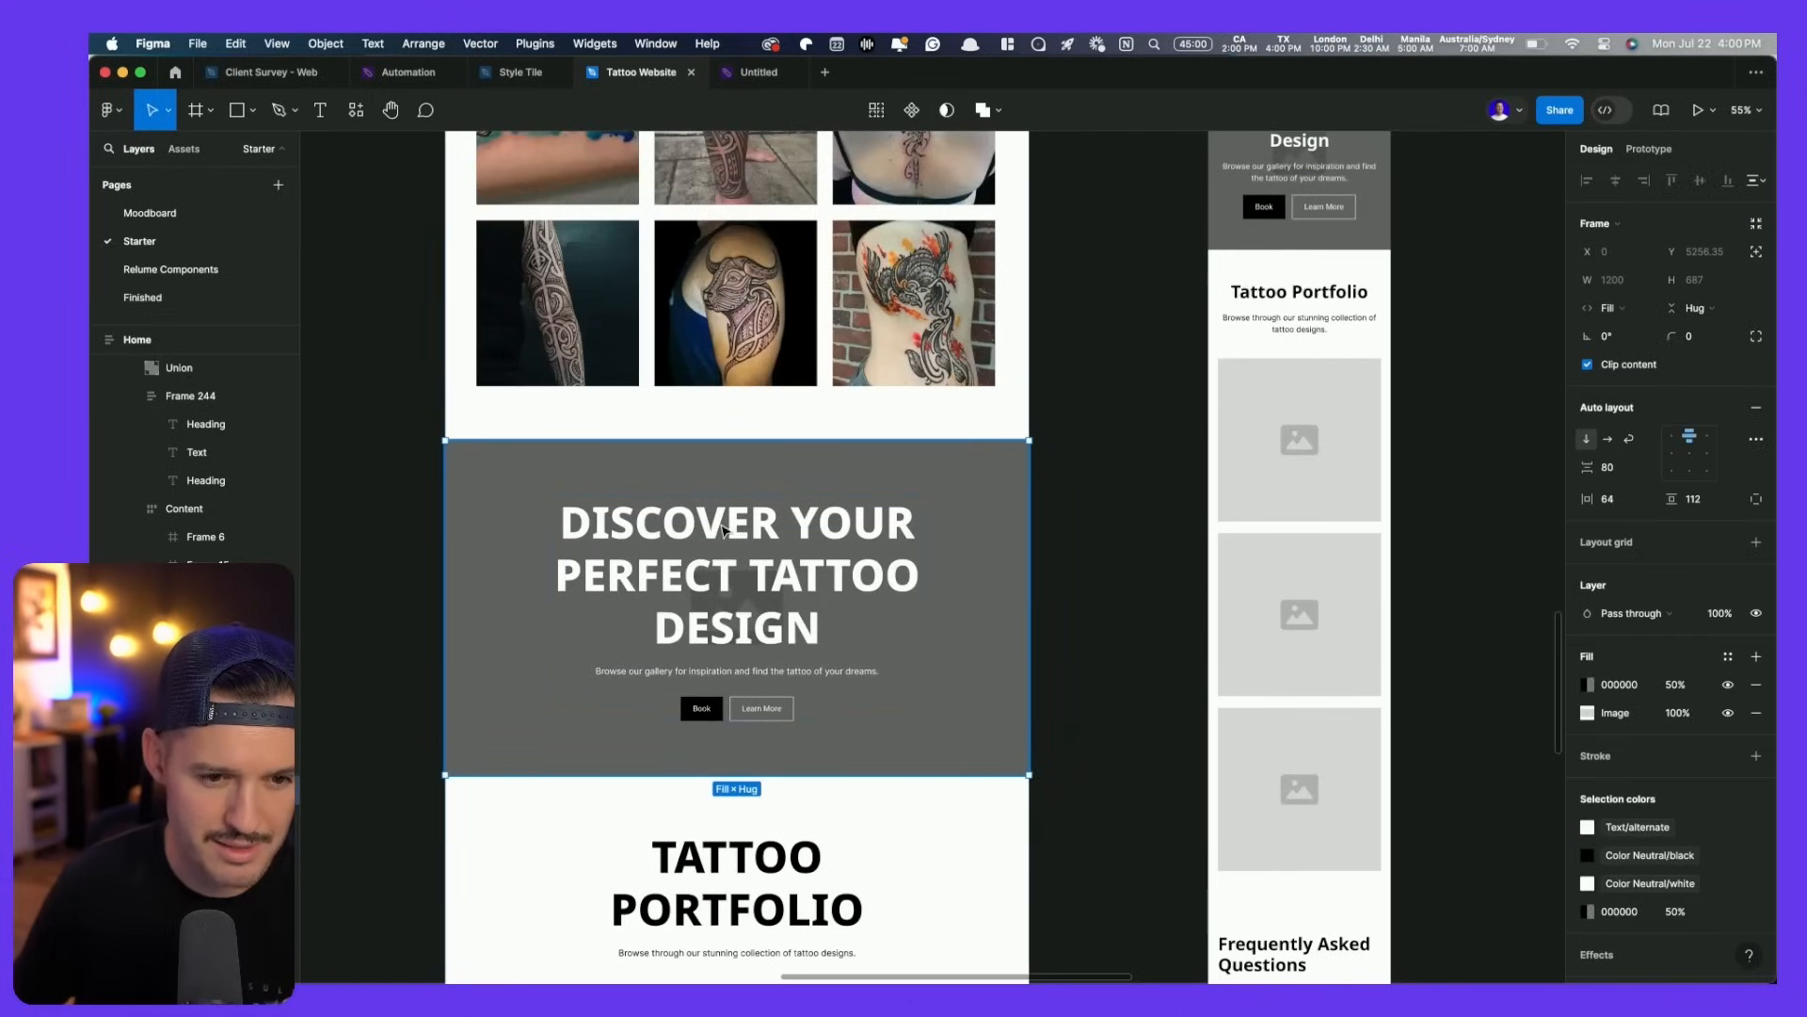
scroll(779, 761, "down", 10)
left_click(780, 760)
key("Up")
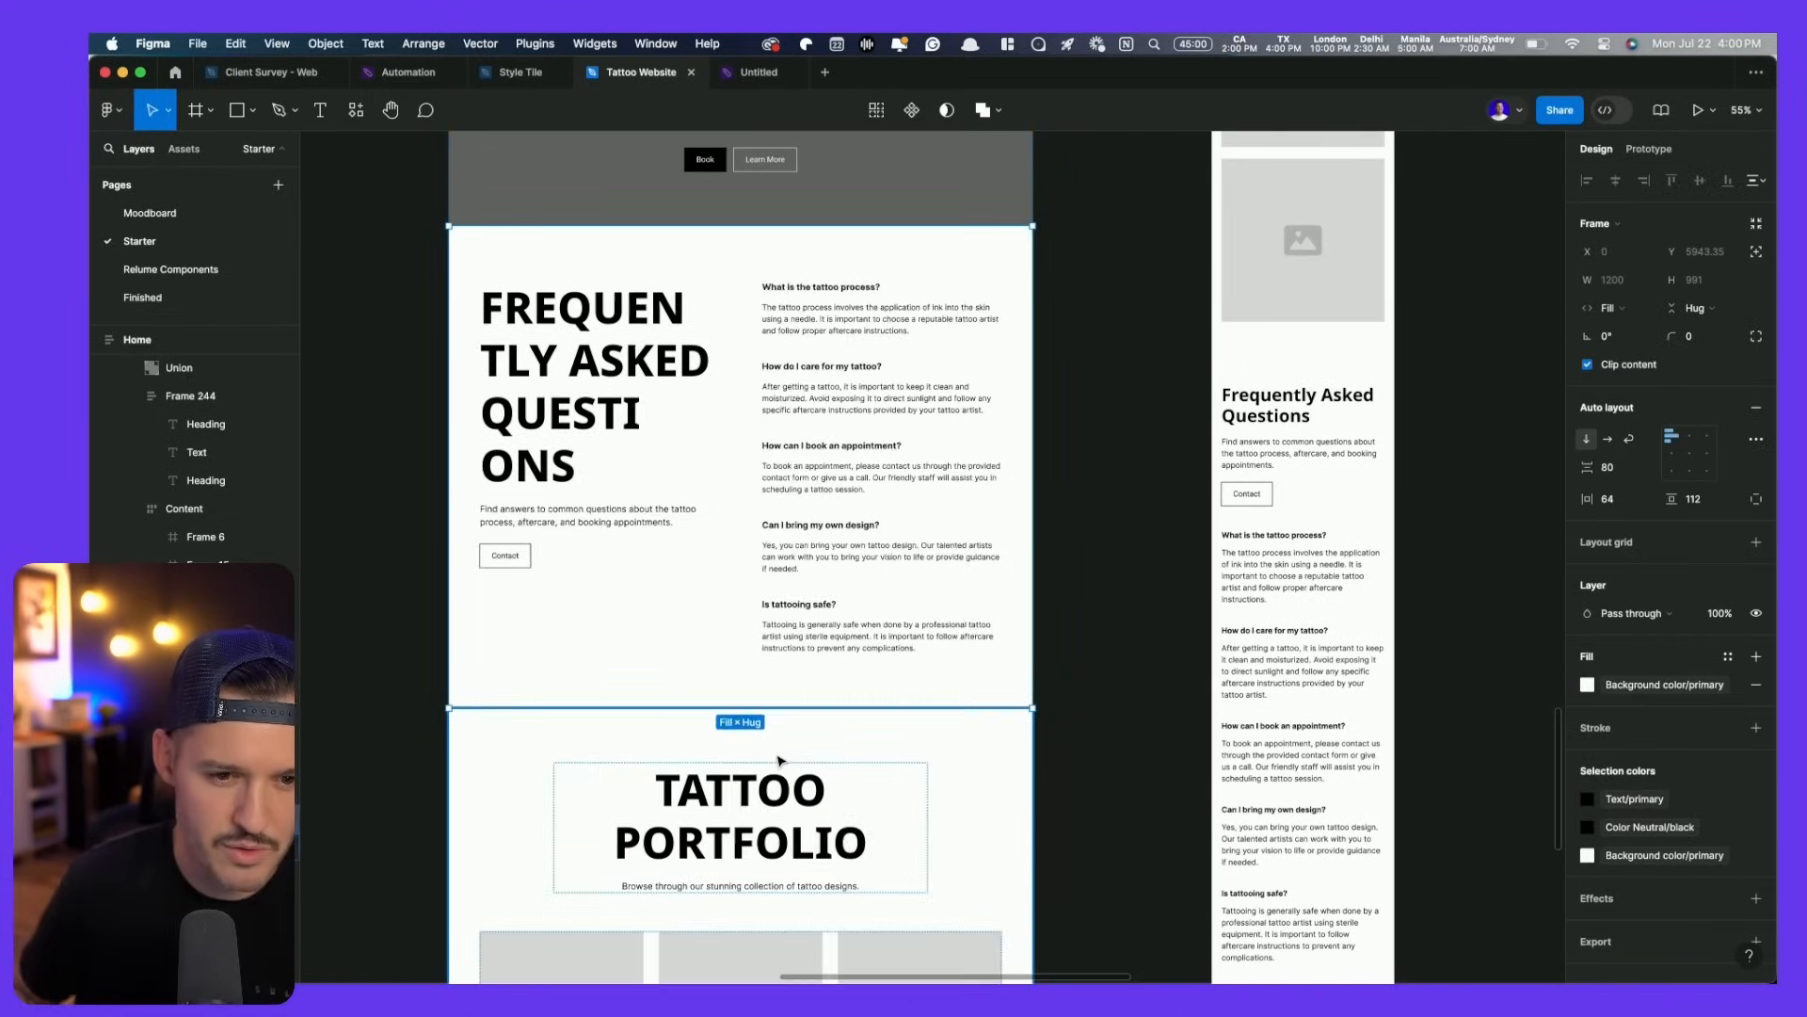
- Delete the Discover Your Perfect Tattoo Design band from the page
scroll(861, 558, "up", 8)
left_click(937, 623)
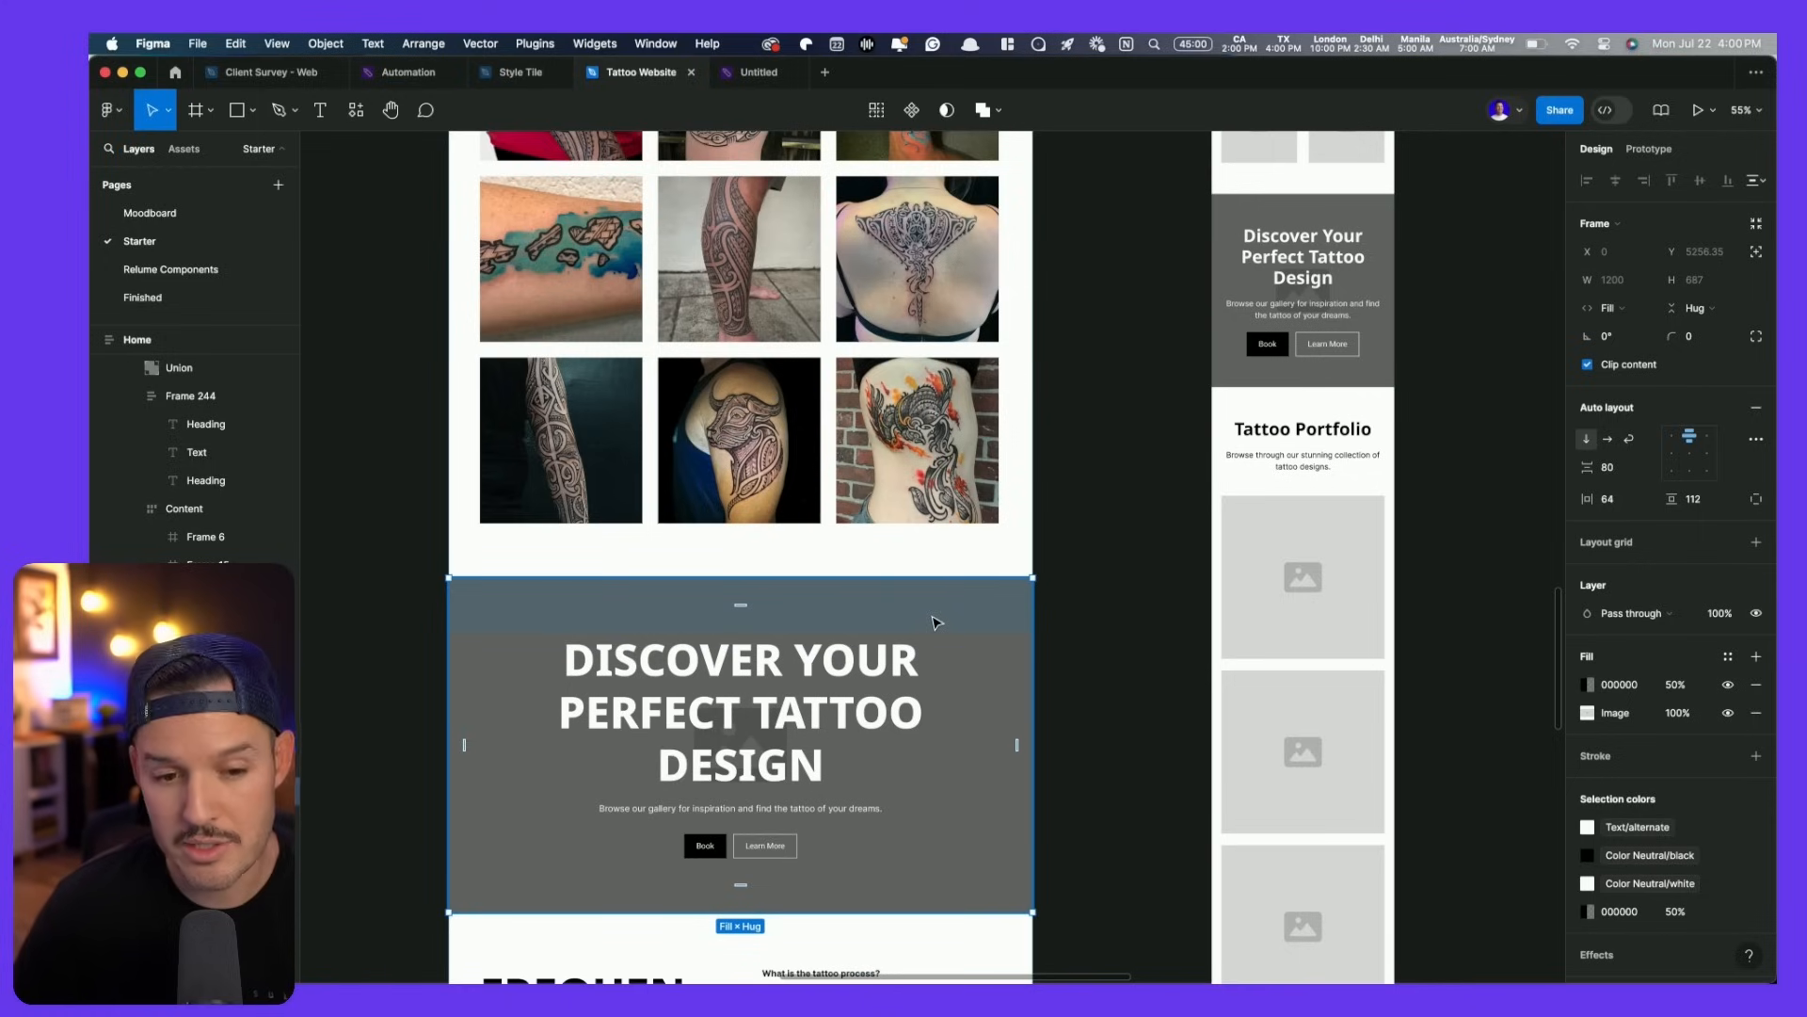
key("Delete")
scroll(930, 633, "down", 5)
scroll(930, 639, "up", 3)
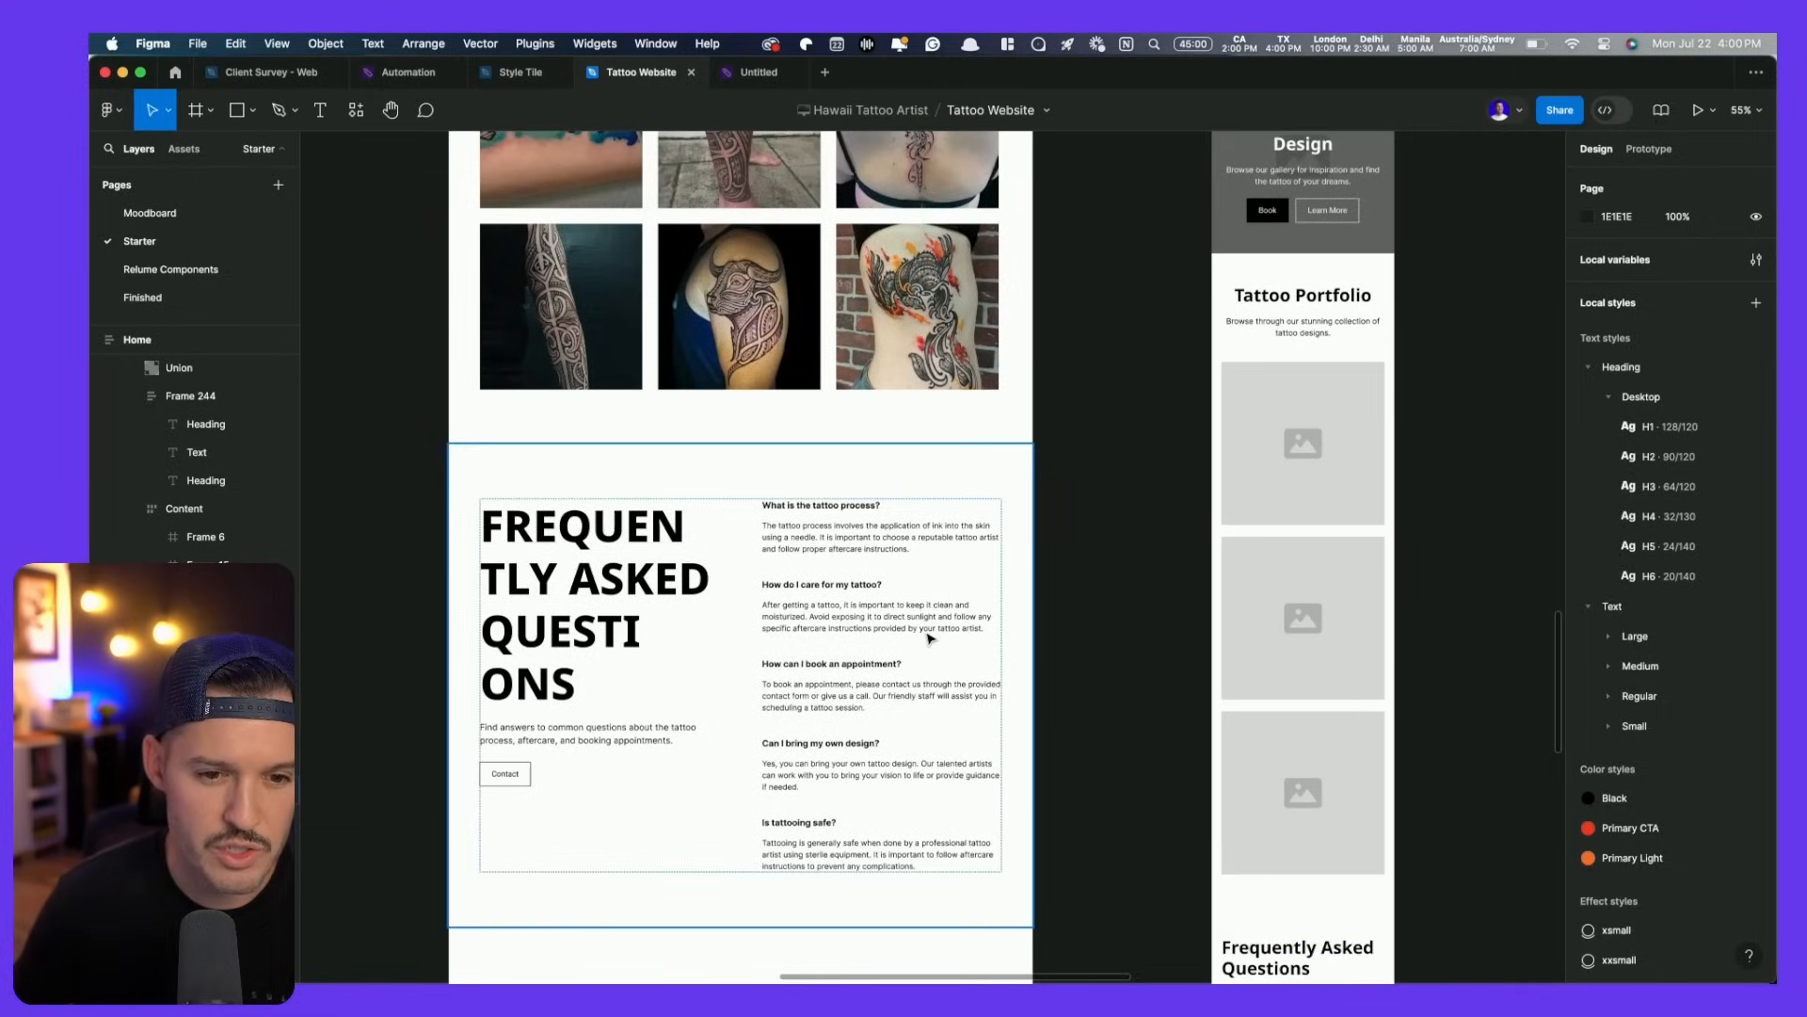
scroll(930, 638, "up", 10)
scroll(932, 635, "down", 9)
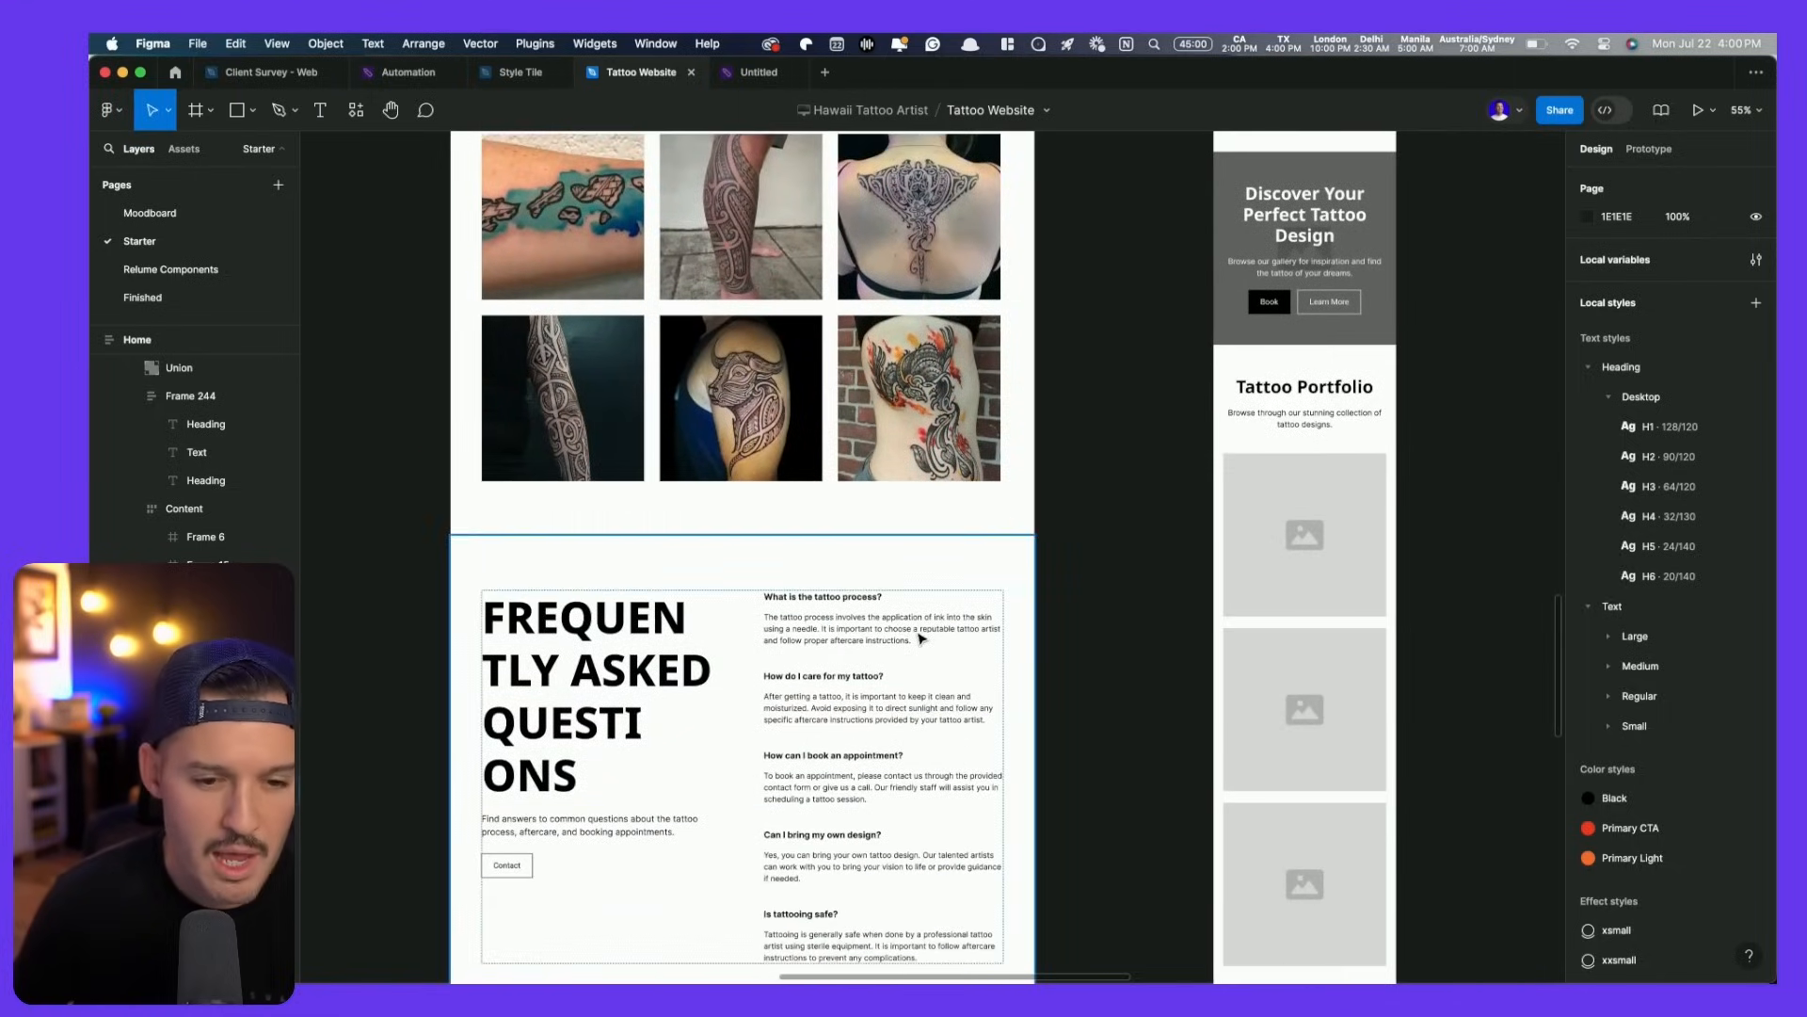
- Retitle the section heading 'FAQ' and select the FAQ intro paragraph in the Notion doc
double_click(581, 672)
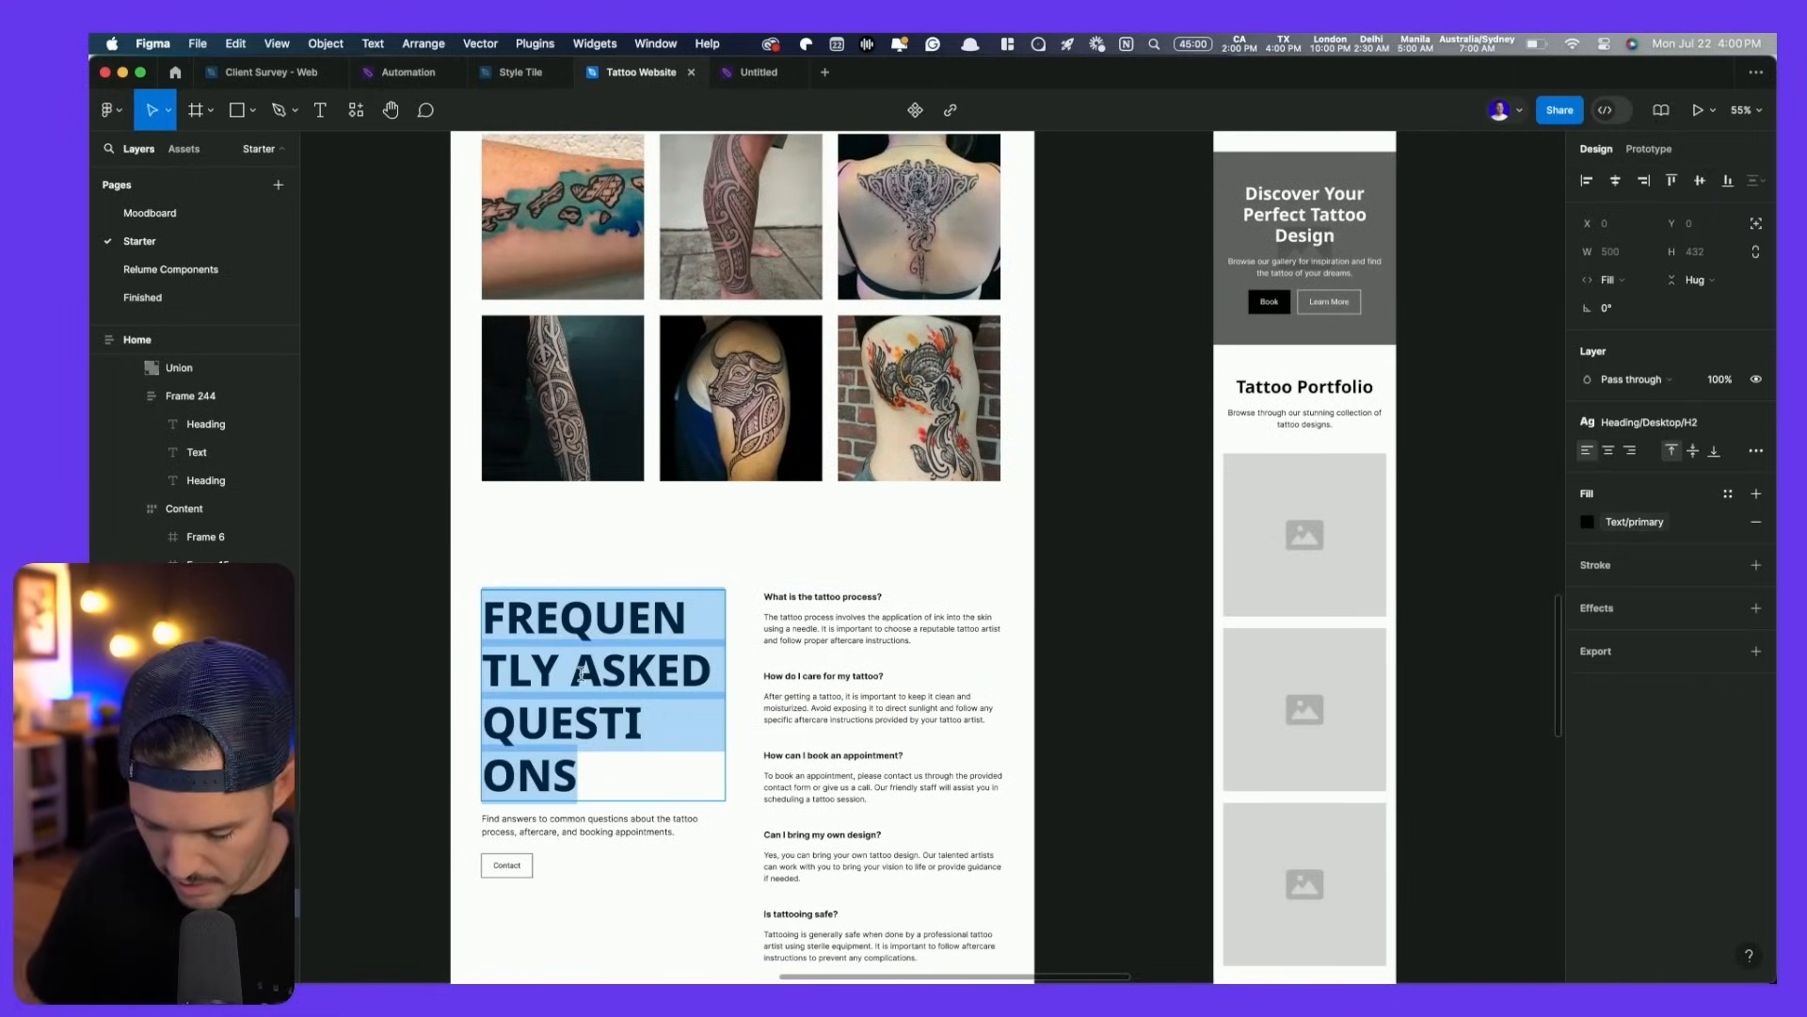
type("FAQ")
key("super+Tab")
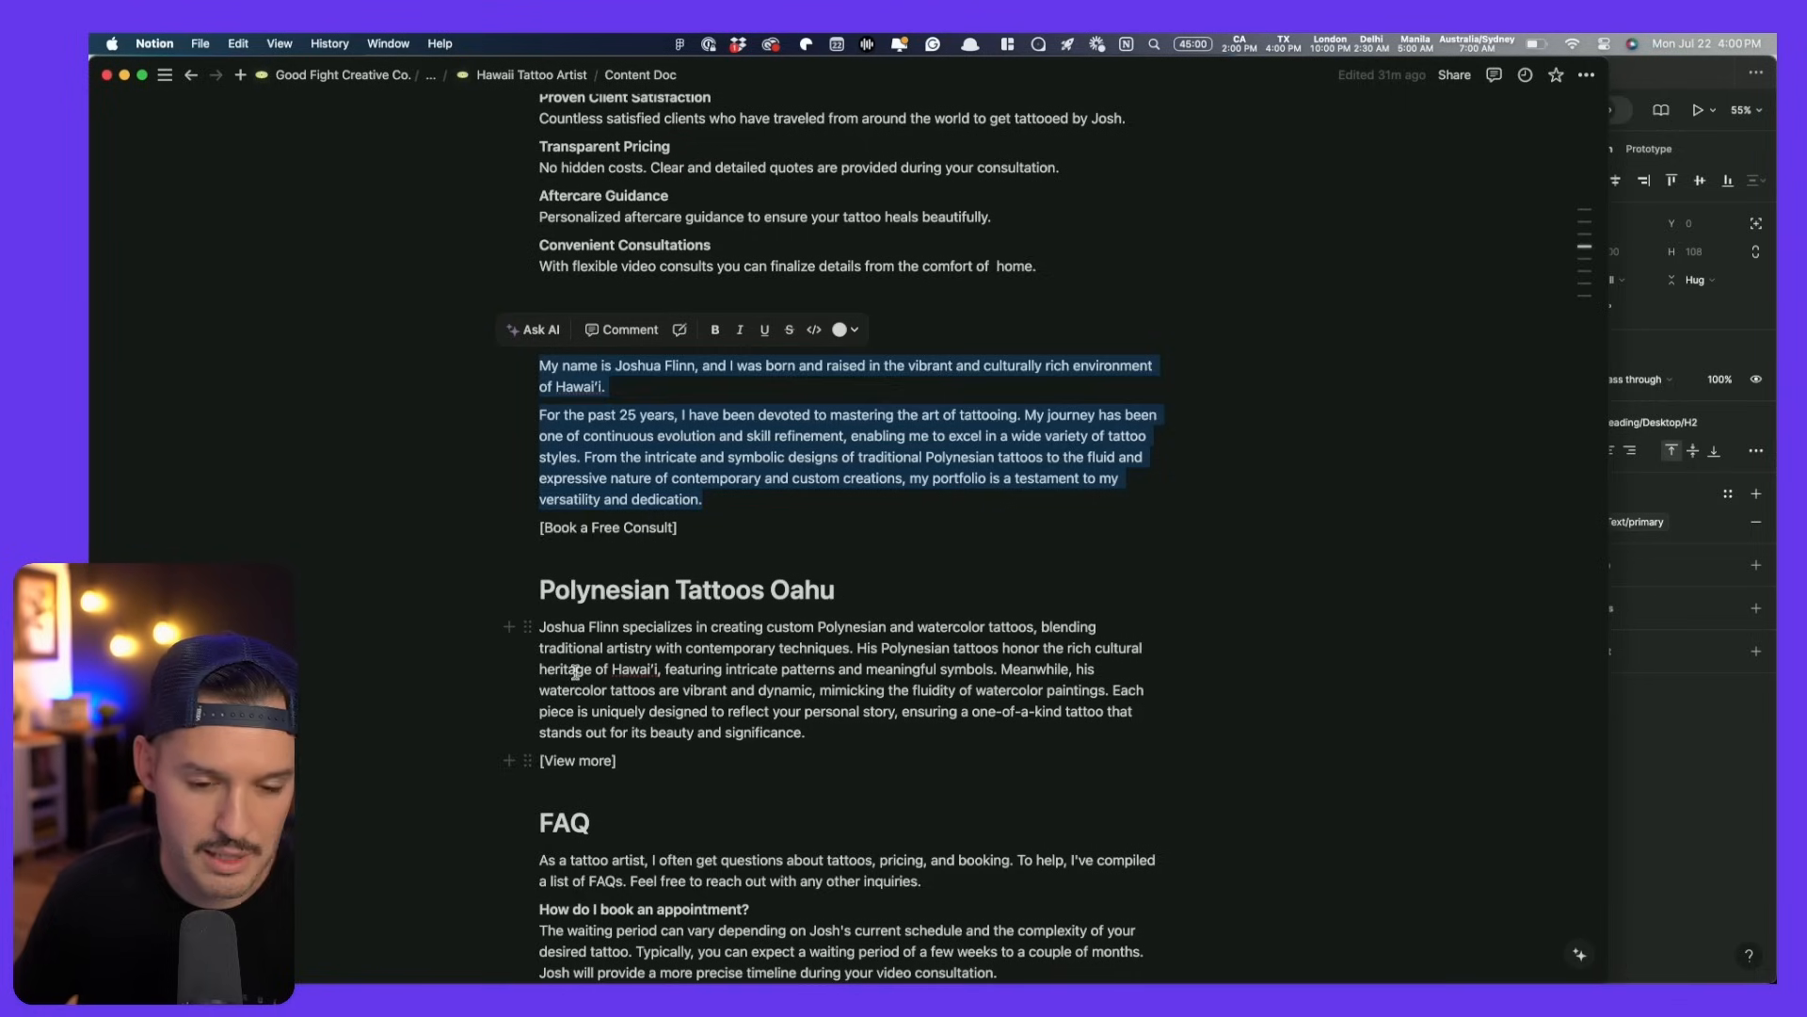
scroll(660, 838, "down", 2)
left_click_drag(937, 813, 538, 794)
key("super+c")
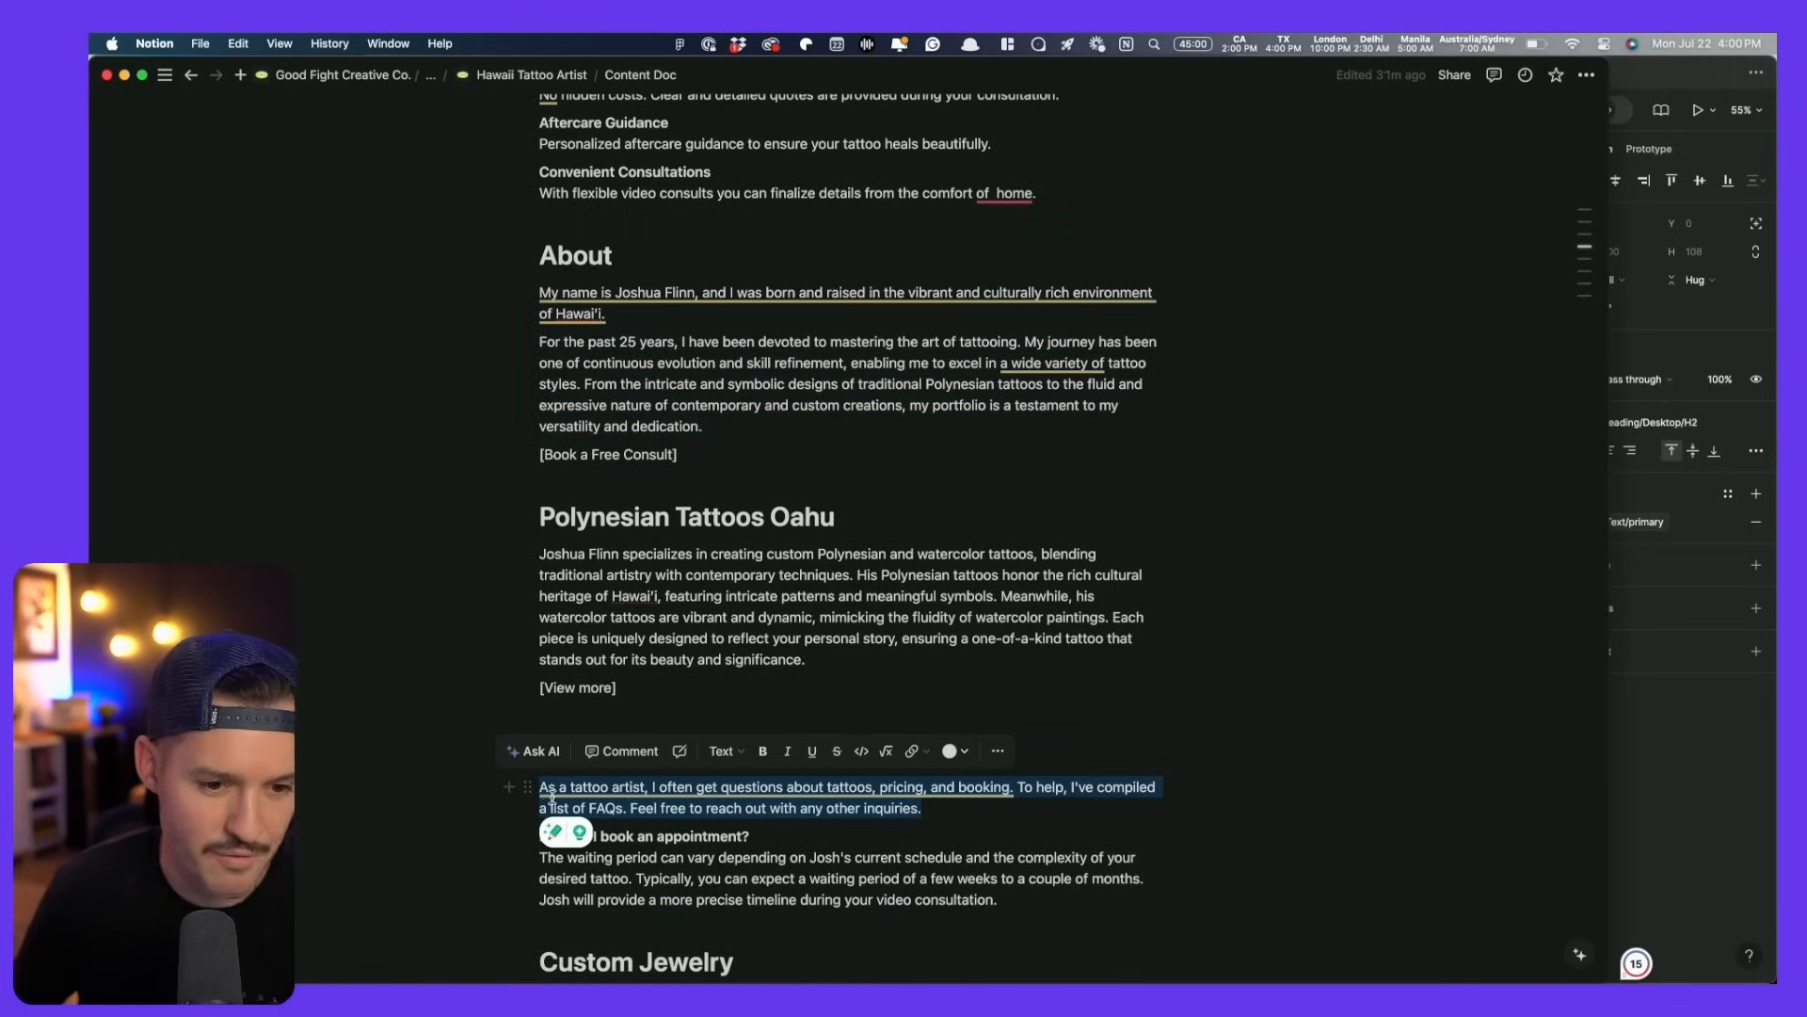
- Paste the Notion FAQ intro paragraph over the FAQ section's subtitle
key("super+Tab")
double_click(558, 663)
key("super+v")
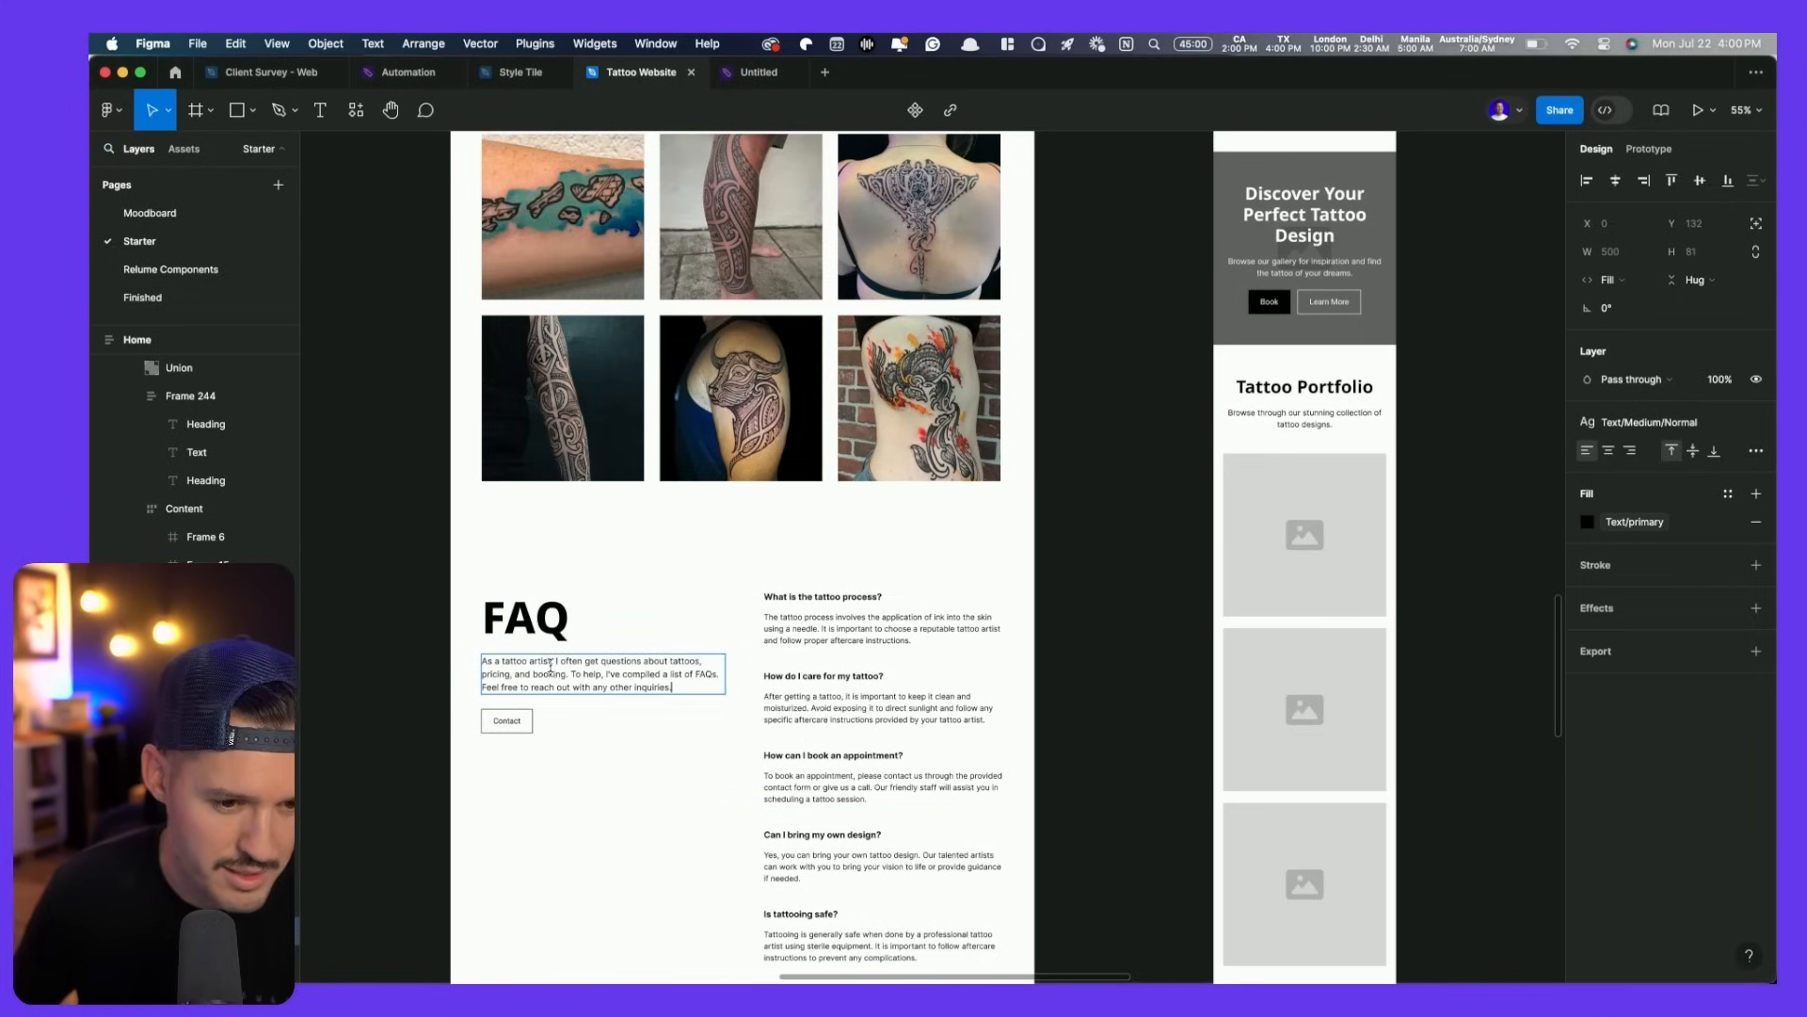
key("Escape")
scroll(603, 762, "down", 2)
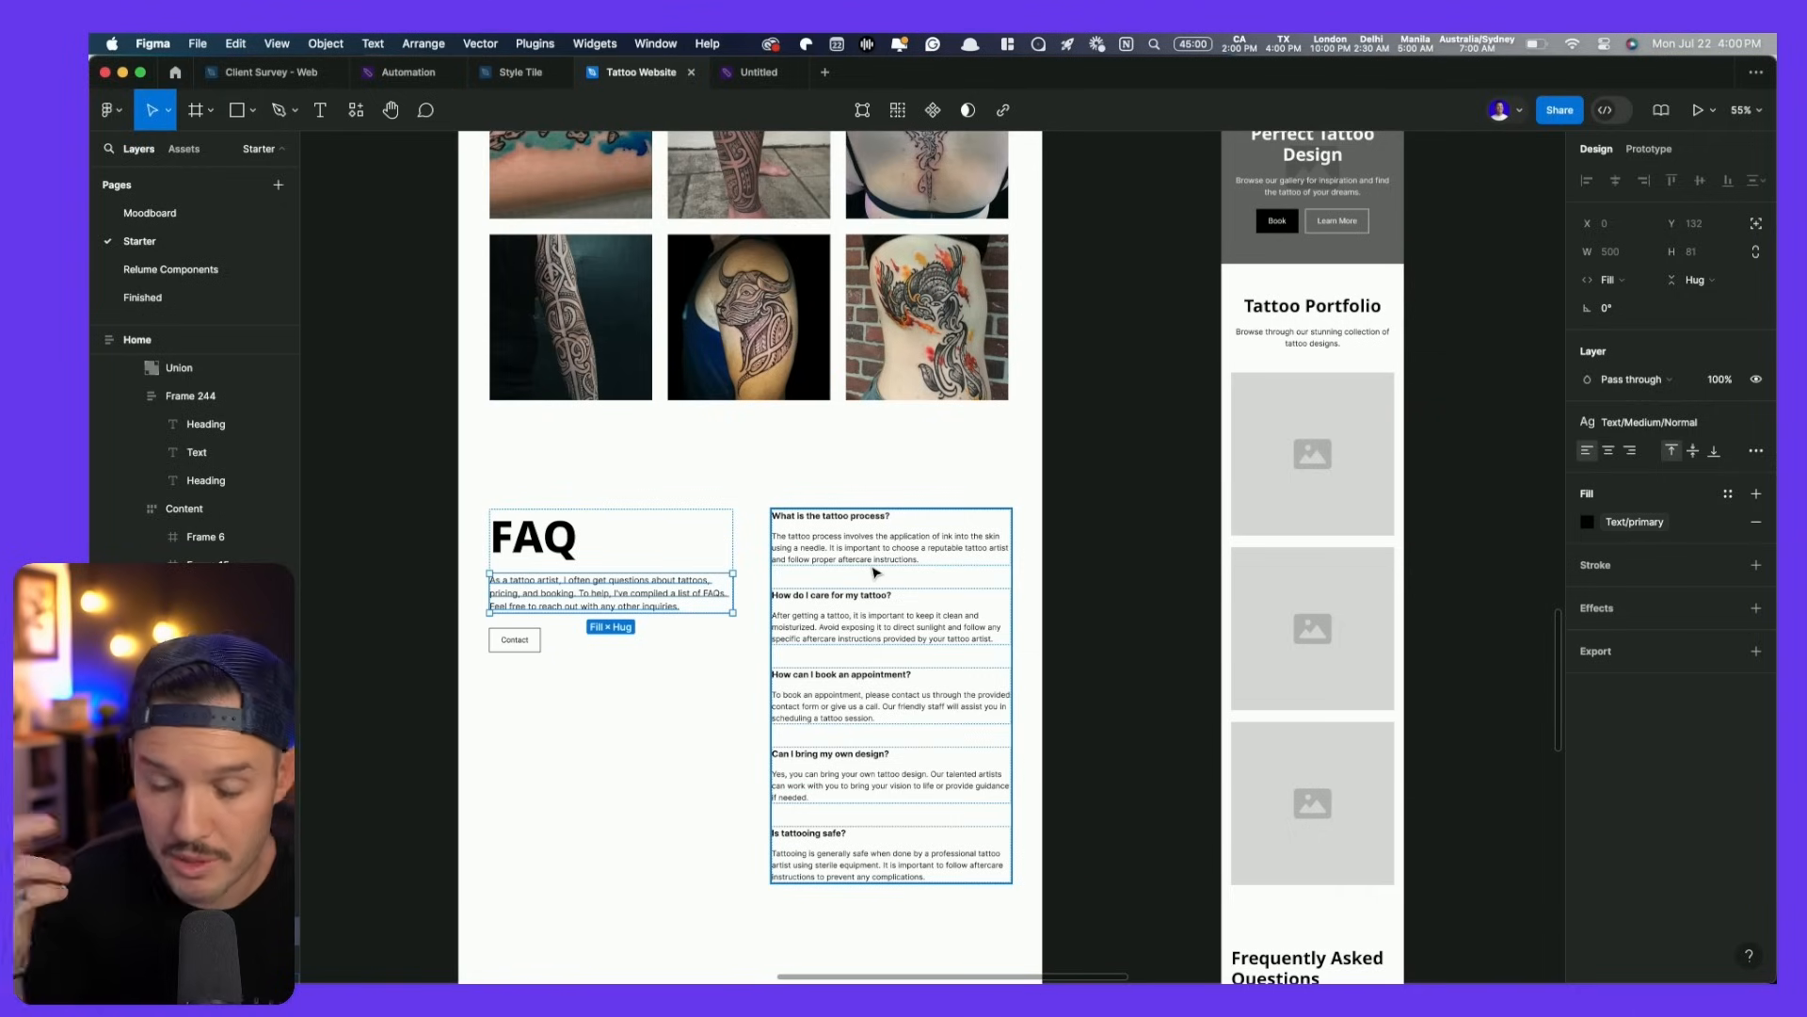
- Replace the FAQ Contact button with a copy of the orange BOOK A FREE CONSULT button
scroll(875, 572, "up", 10)
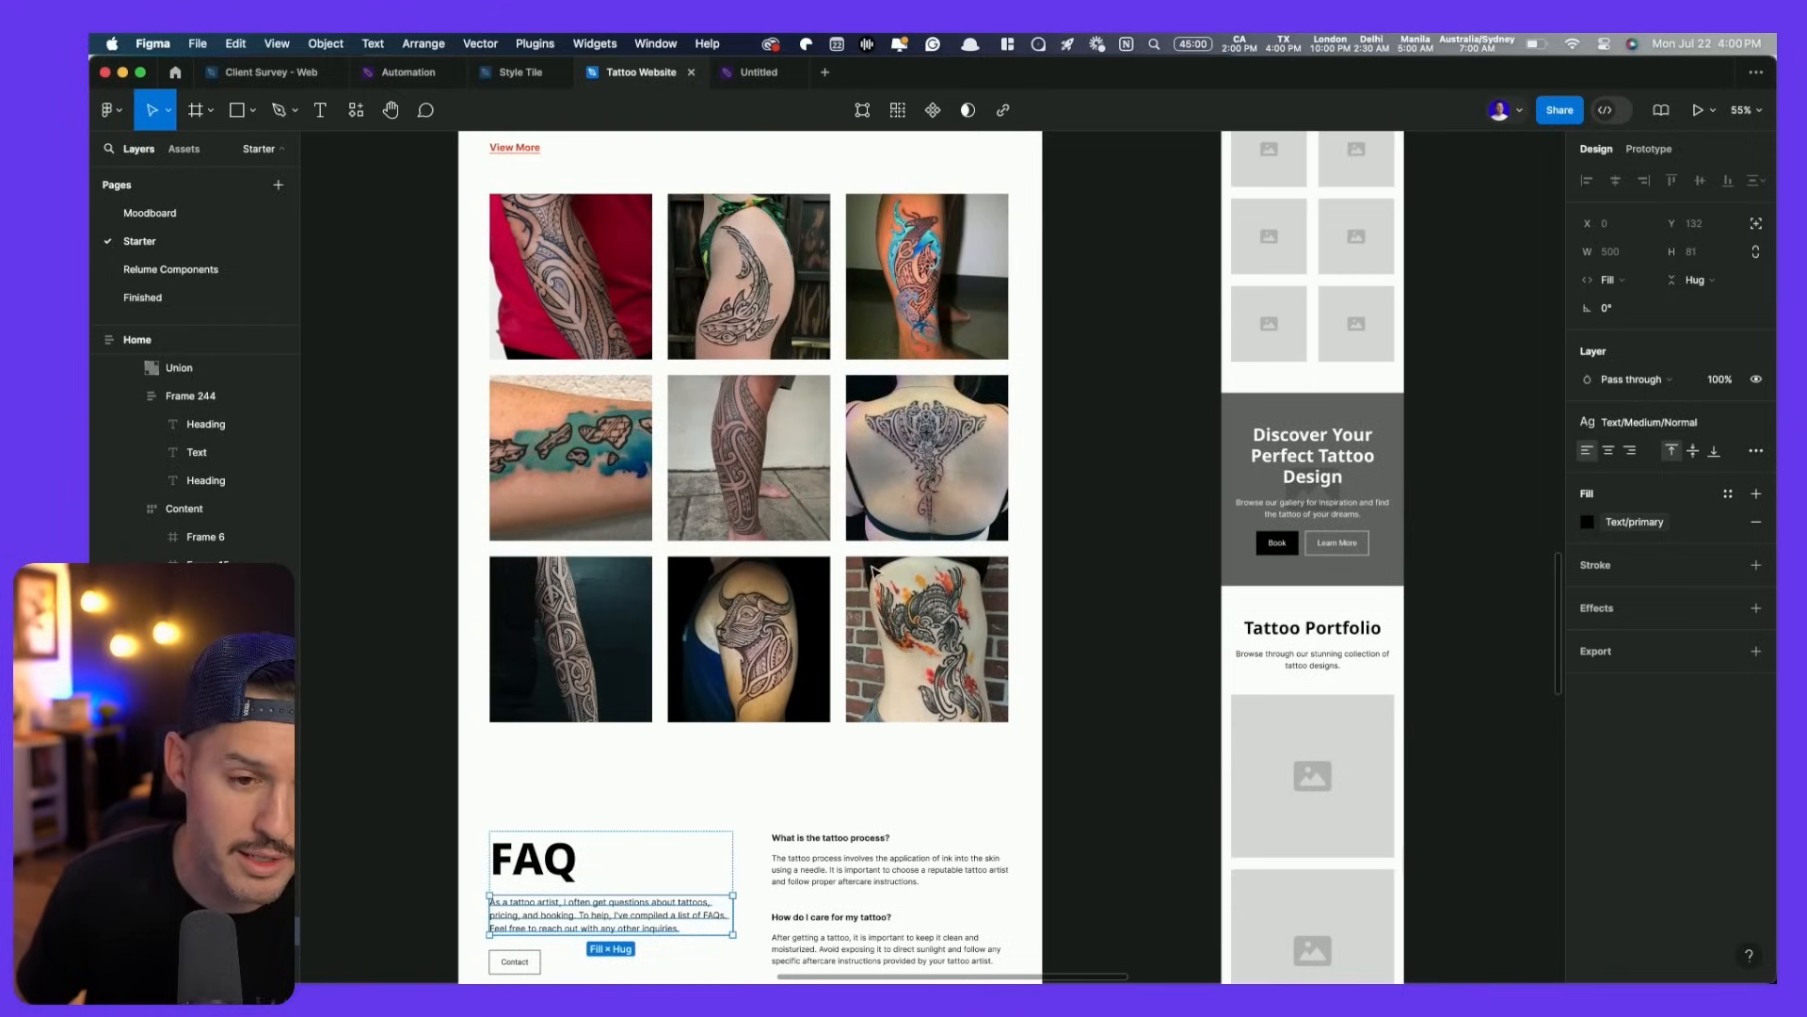
left_click(867, 280)
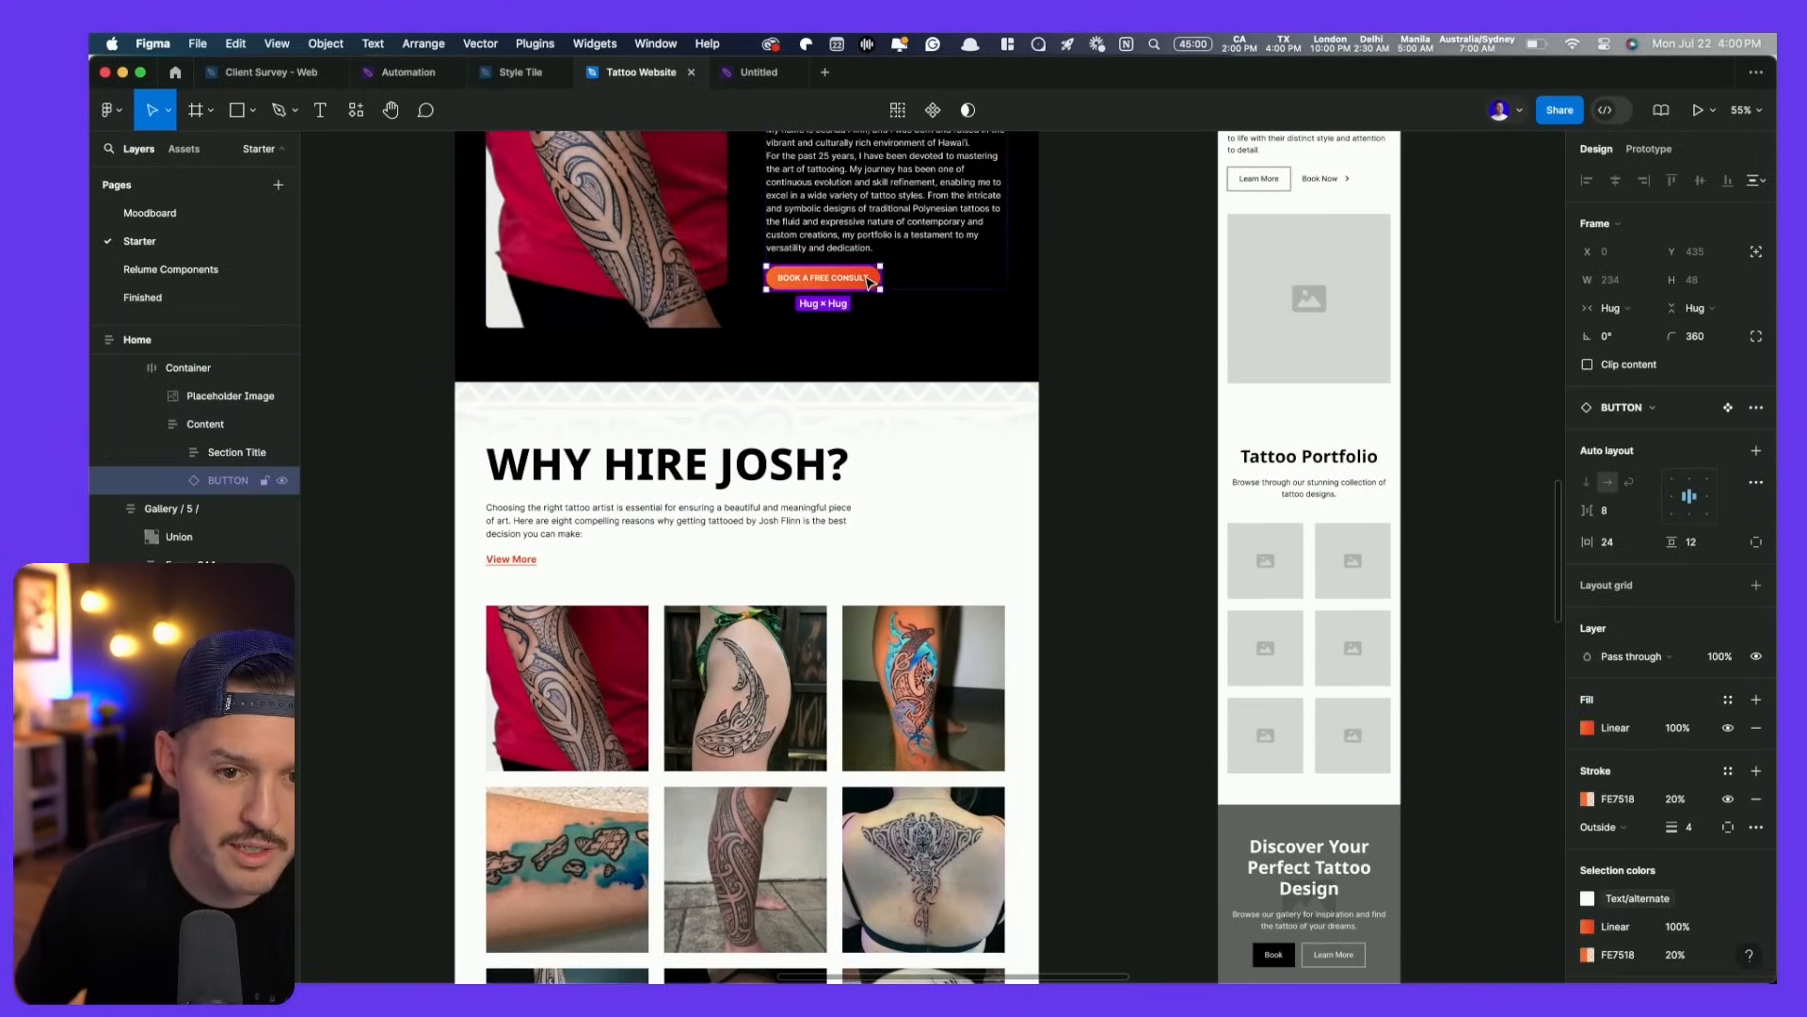
scroll(867, 294, "down", 10)
left_click(515, 655)
double_click(523, 654)
left_click(522, 654)
key("super+shift+r")
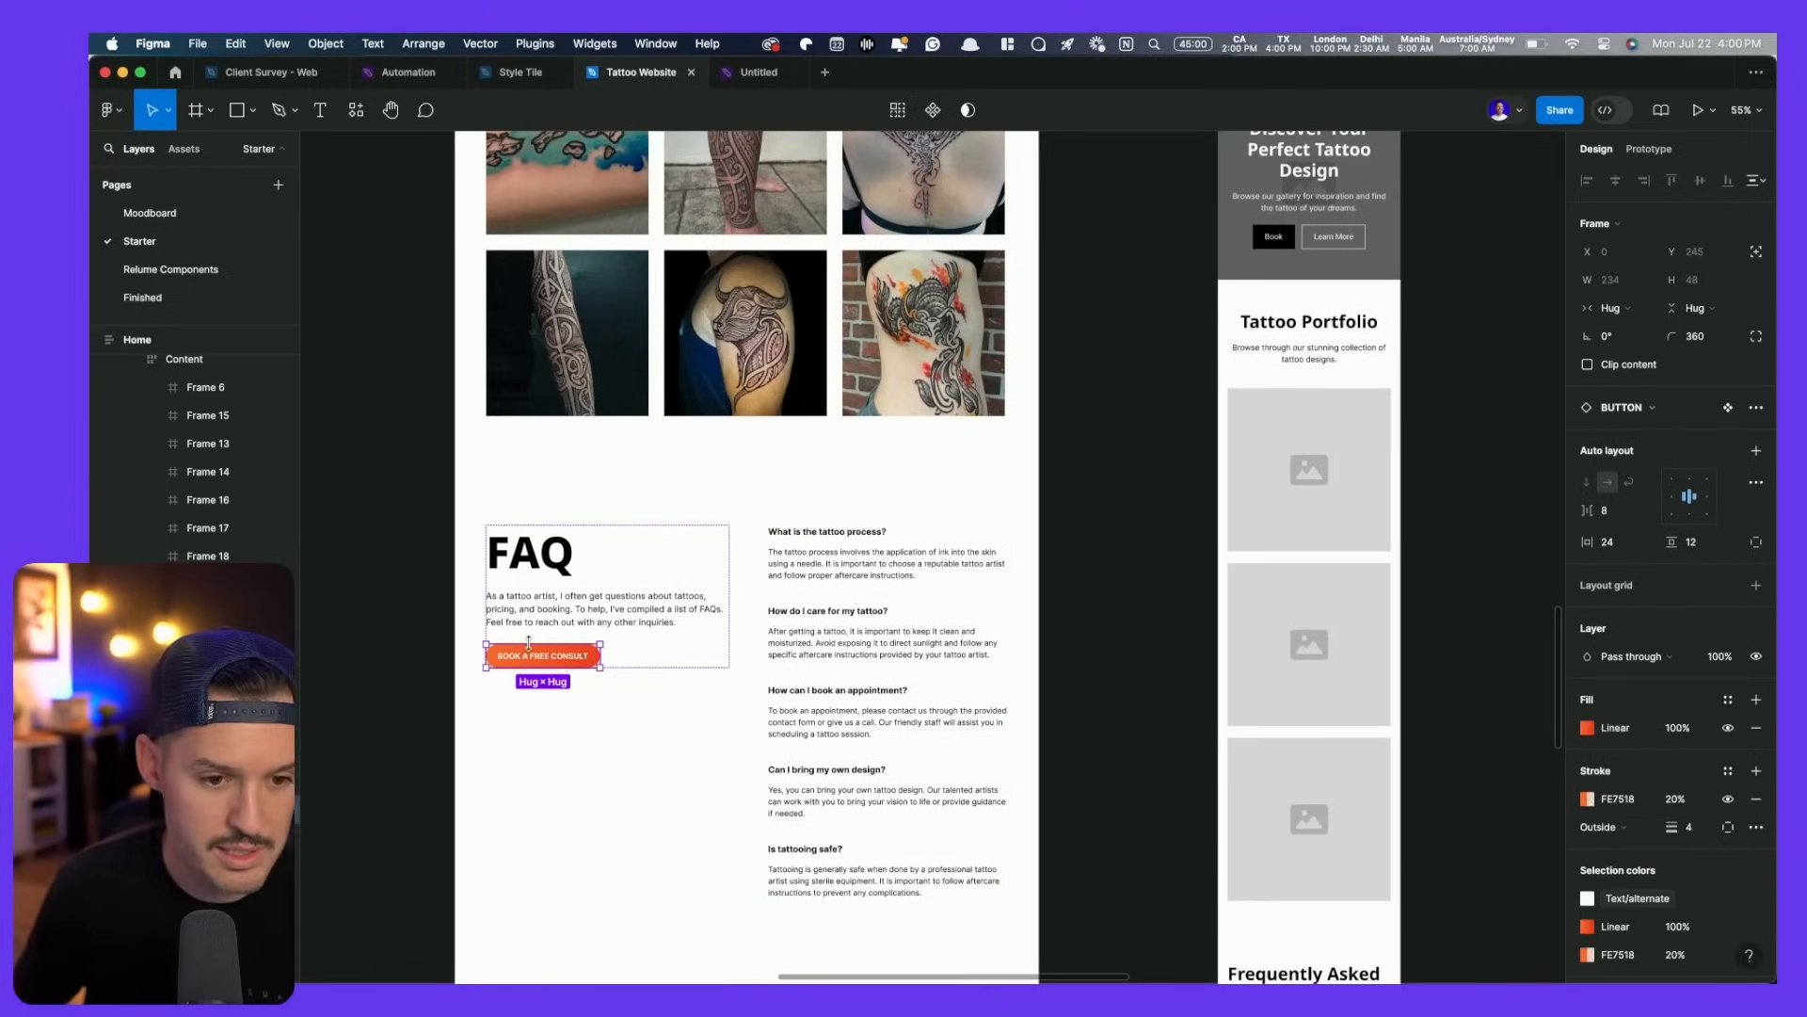
scroll(1075, 687, "up", 5)
scroll(1081, 692, "left", 8)
scroll(1080, 692, "down", 4)
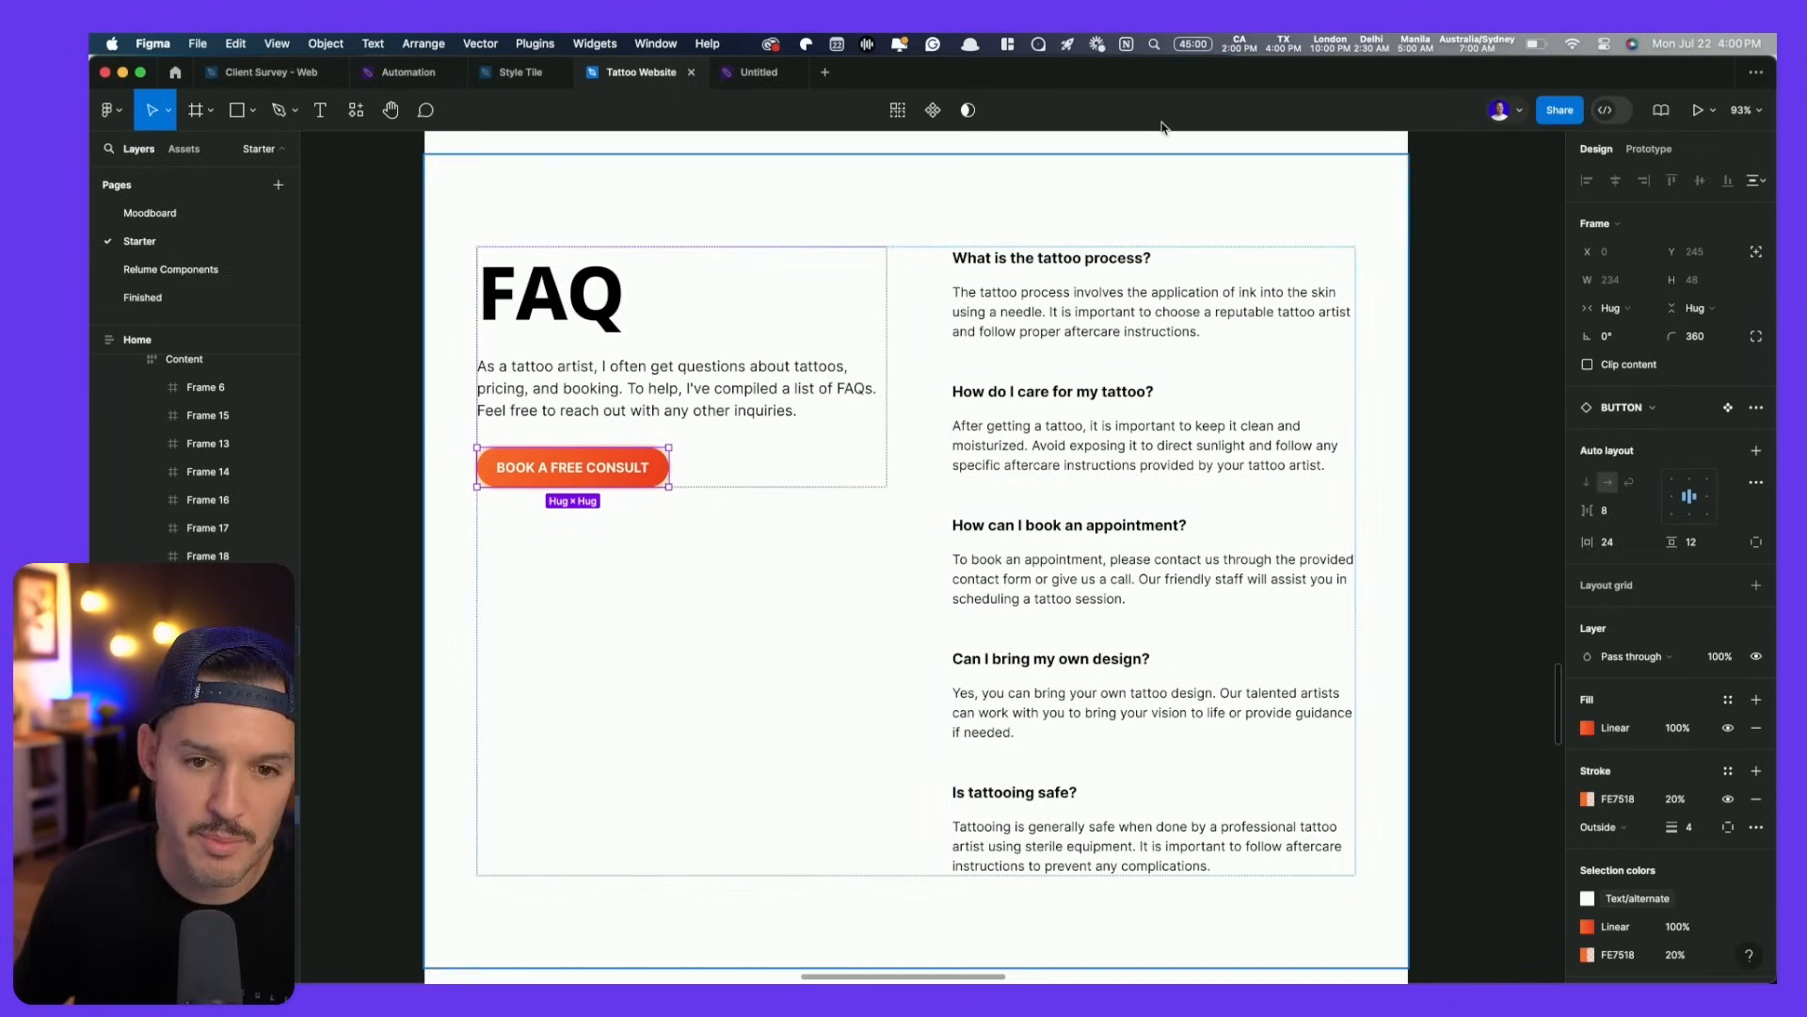
left_click(1167, 170)
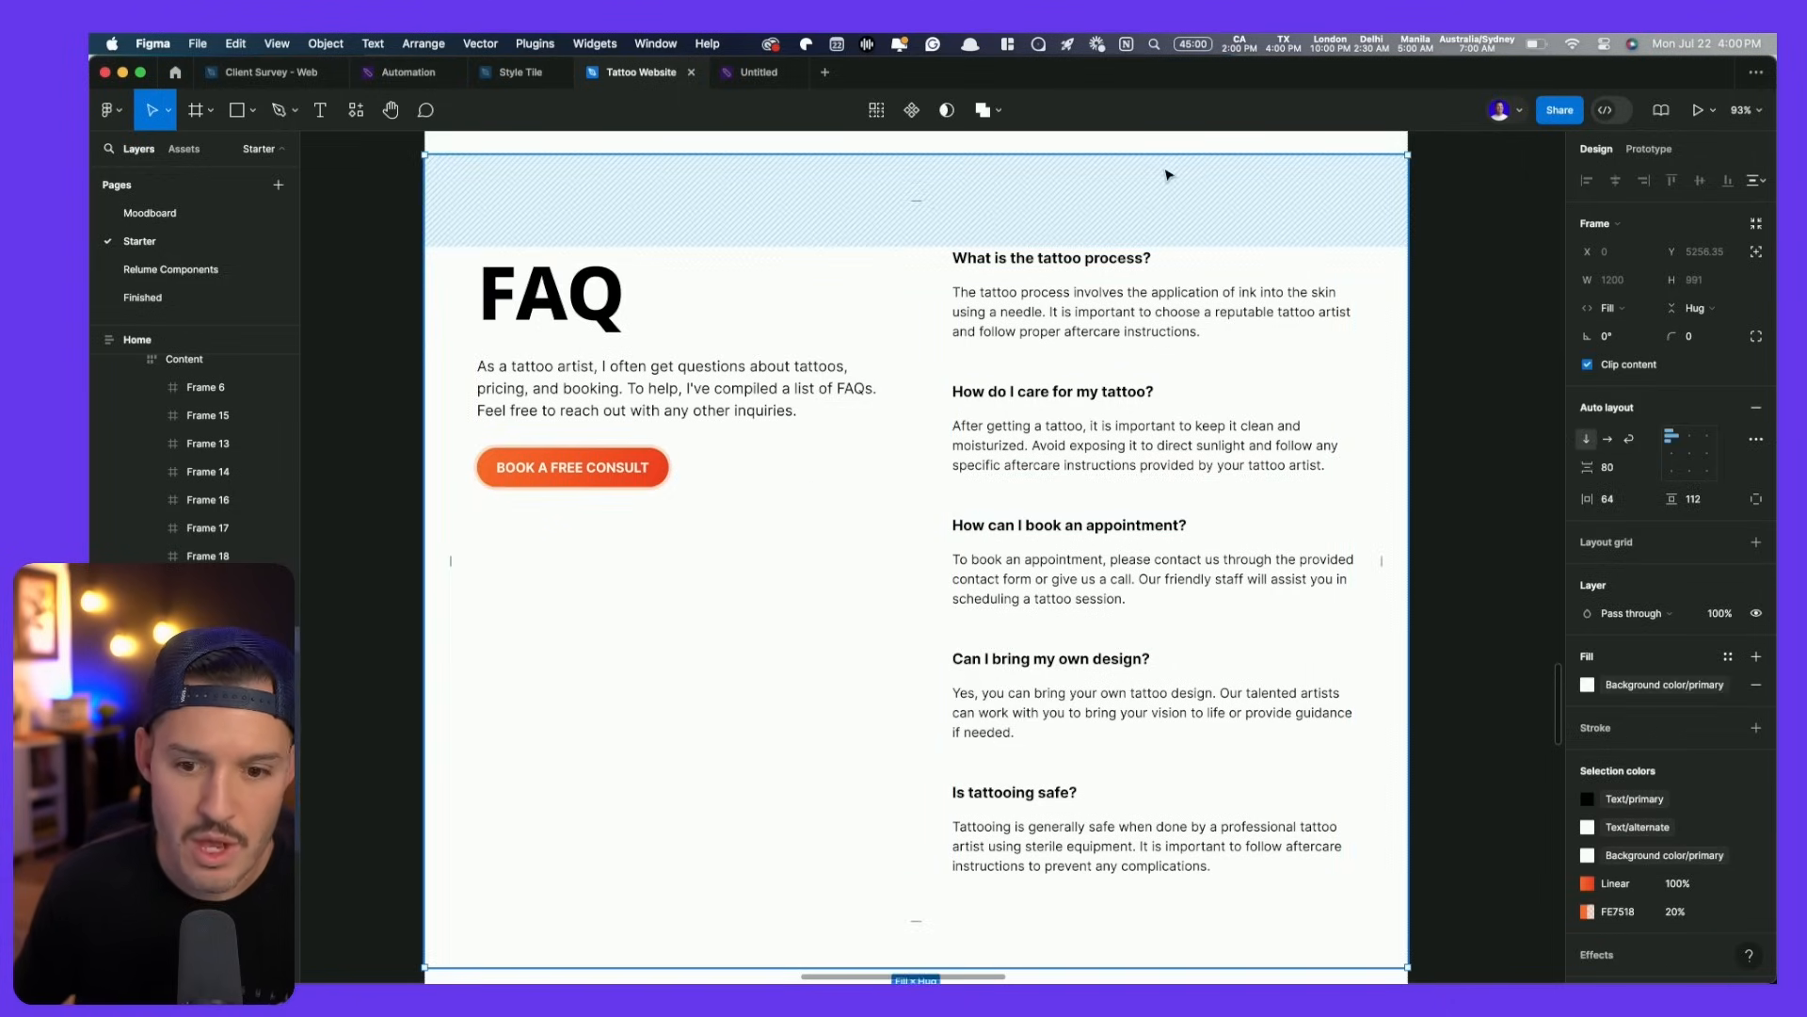
- Move the BOOK A FREE CONSULT button out of the FAQ section and select the section
double_click(596, 479)
double_click(570, 473)
scroll(569, 473, "left", 4)
double_click(897, 463)
left_click_drag(901, 465, 492, 465)
left_click(1045, 474)
left_click_drag(1049, 473, 775, 452)
scroll(775, 452, "down", 2)
- Fill the FAQ section with the Black style and make its text Color Neutral/white
left_click(1653, 685)
scroll(1457, 848, "down", 3)
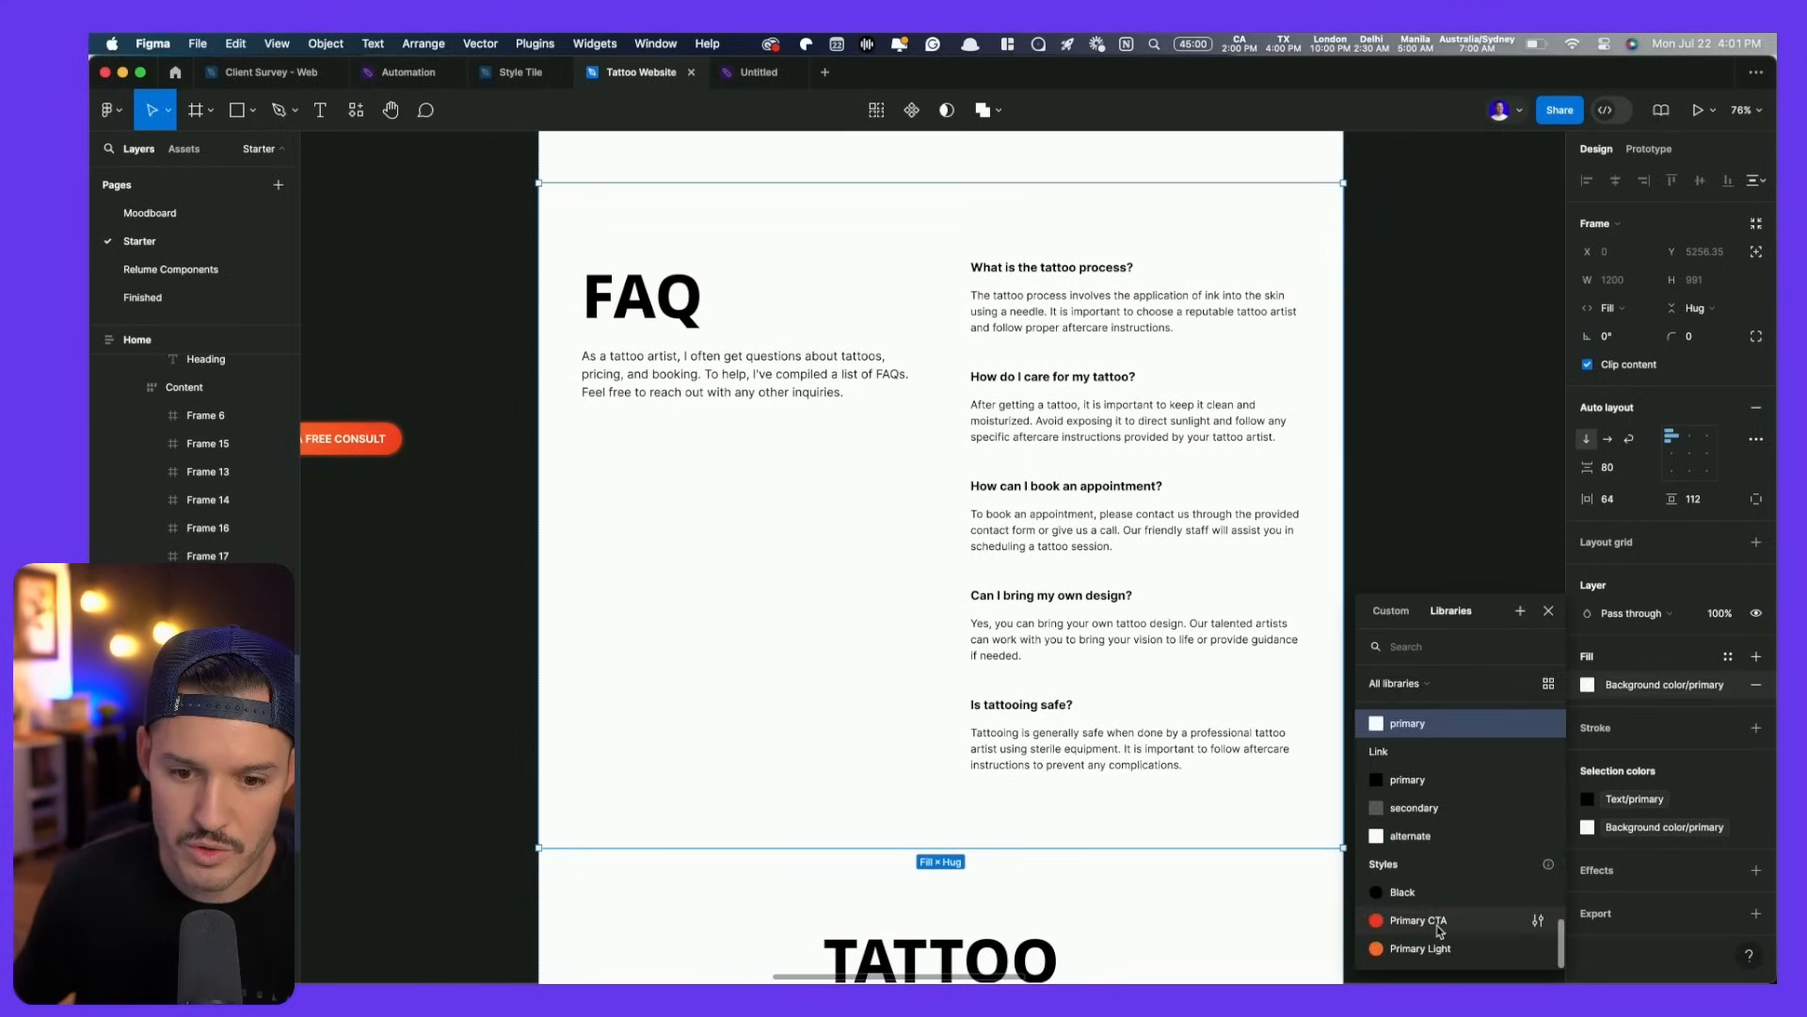
left_click(1431, 914)
left_click(1628, 776)
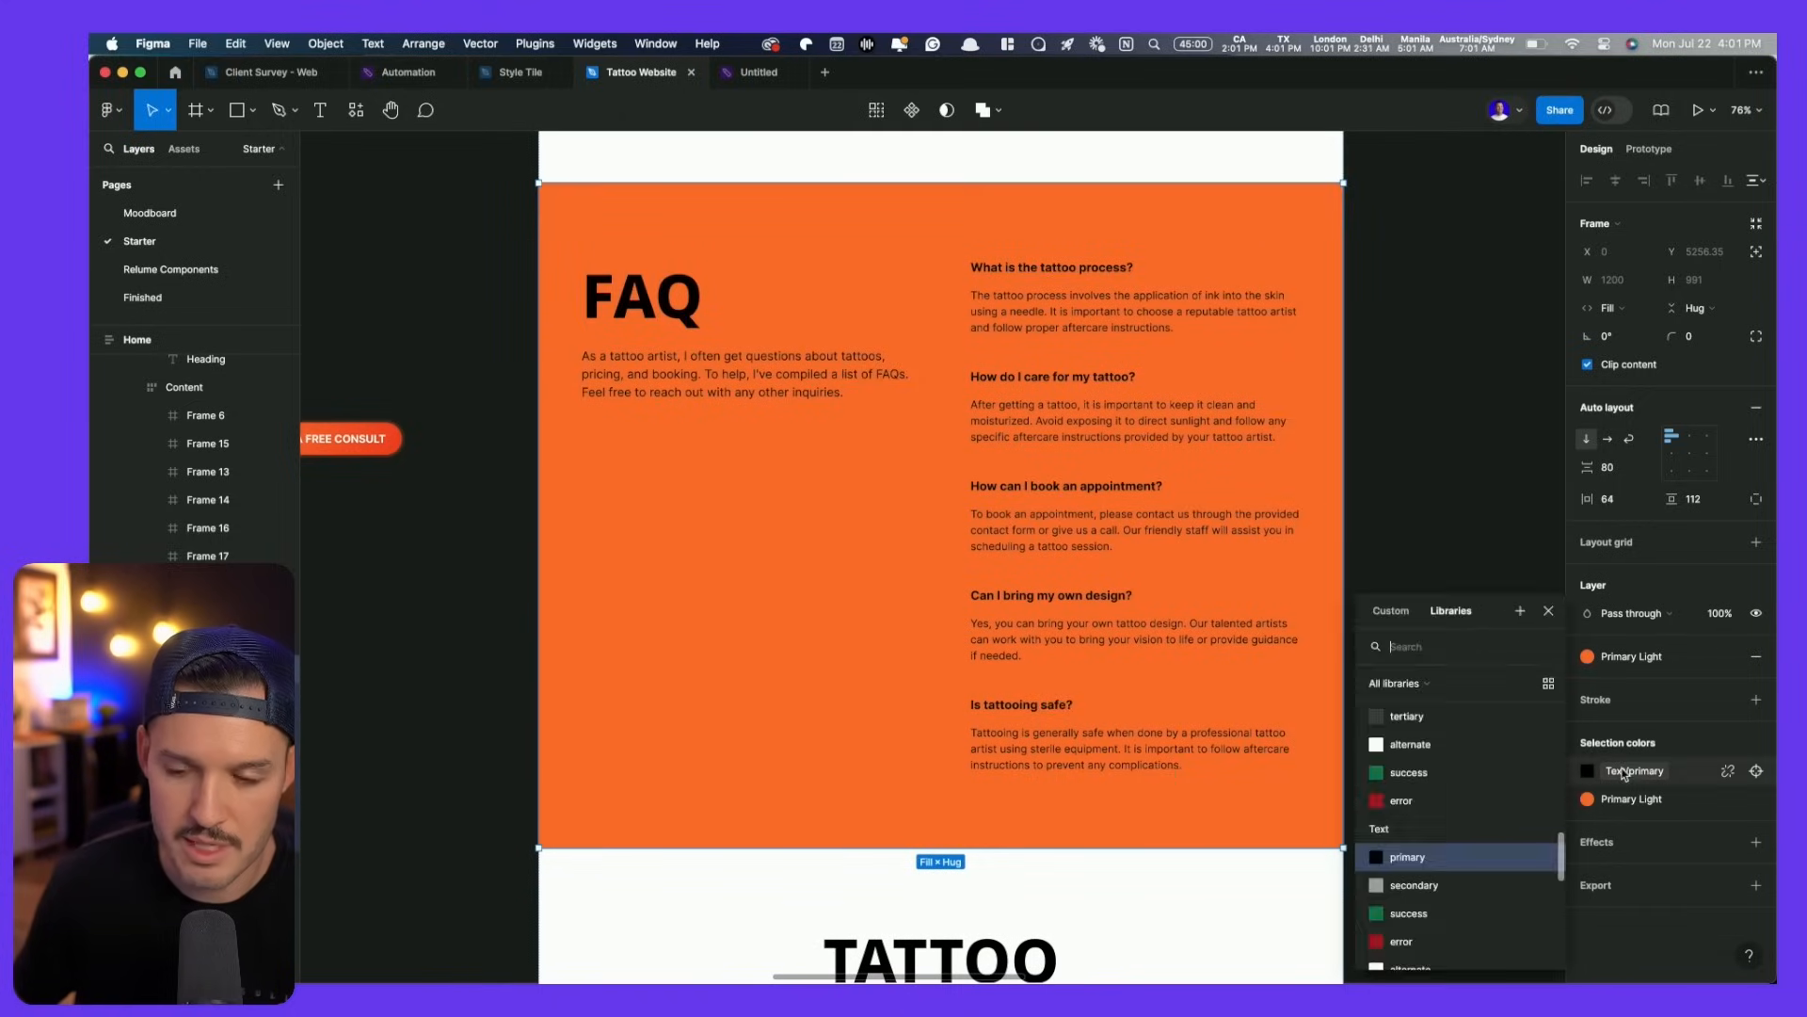
scroll(1428, 806, "down", 2)
left_click(1429, 834)
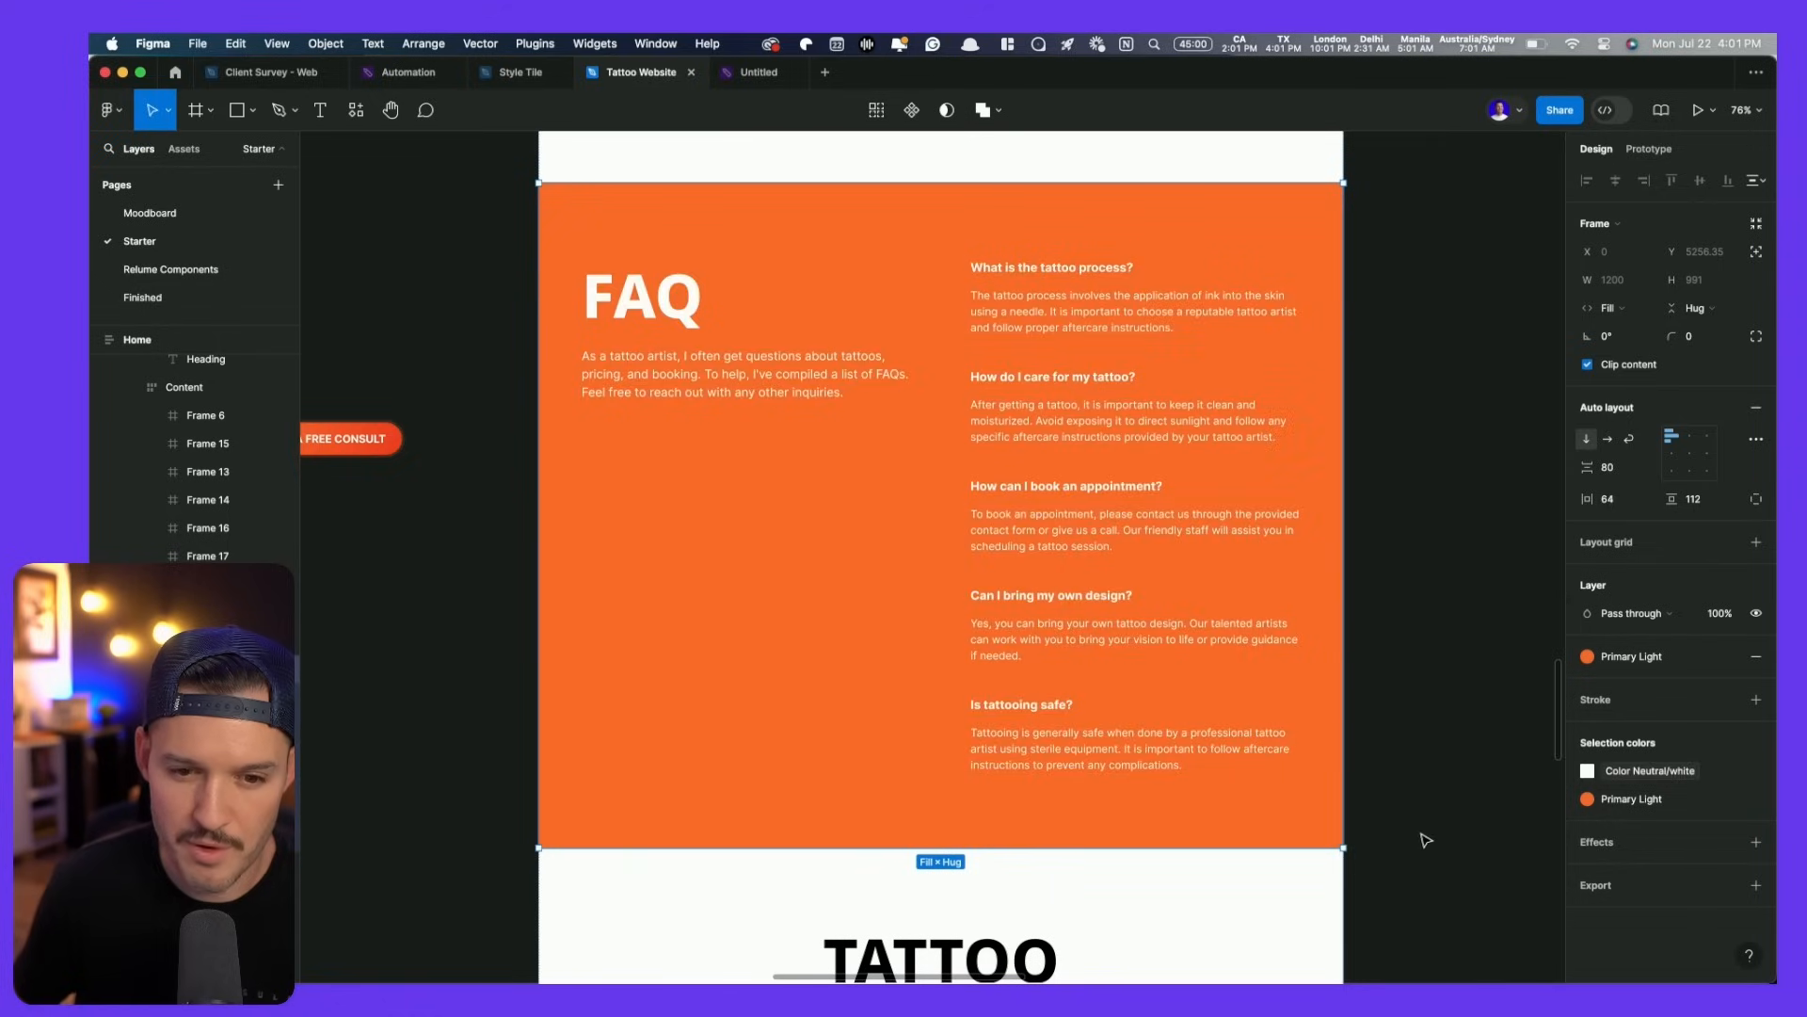
left_click(1628, 668)
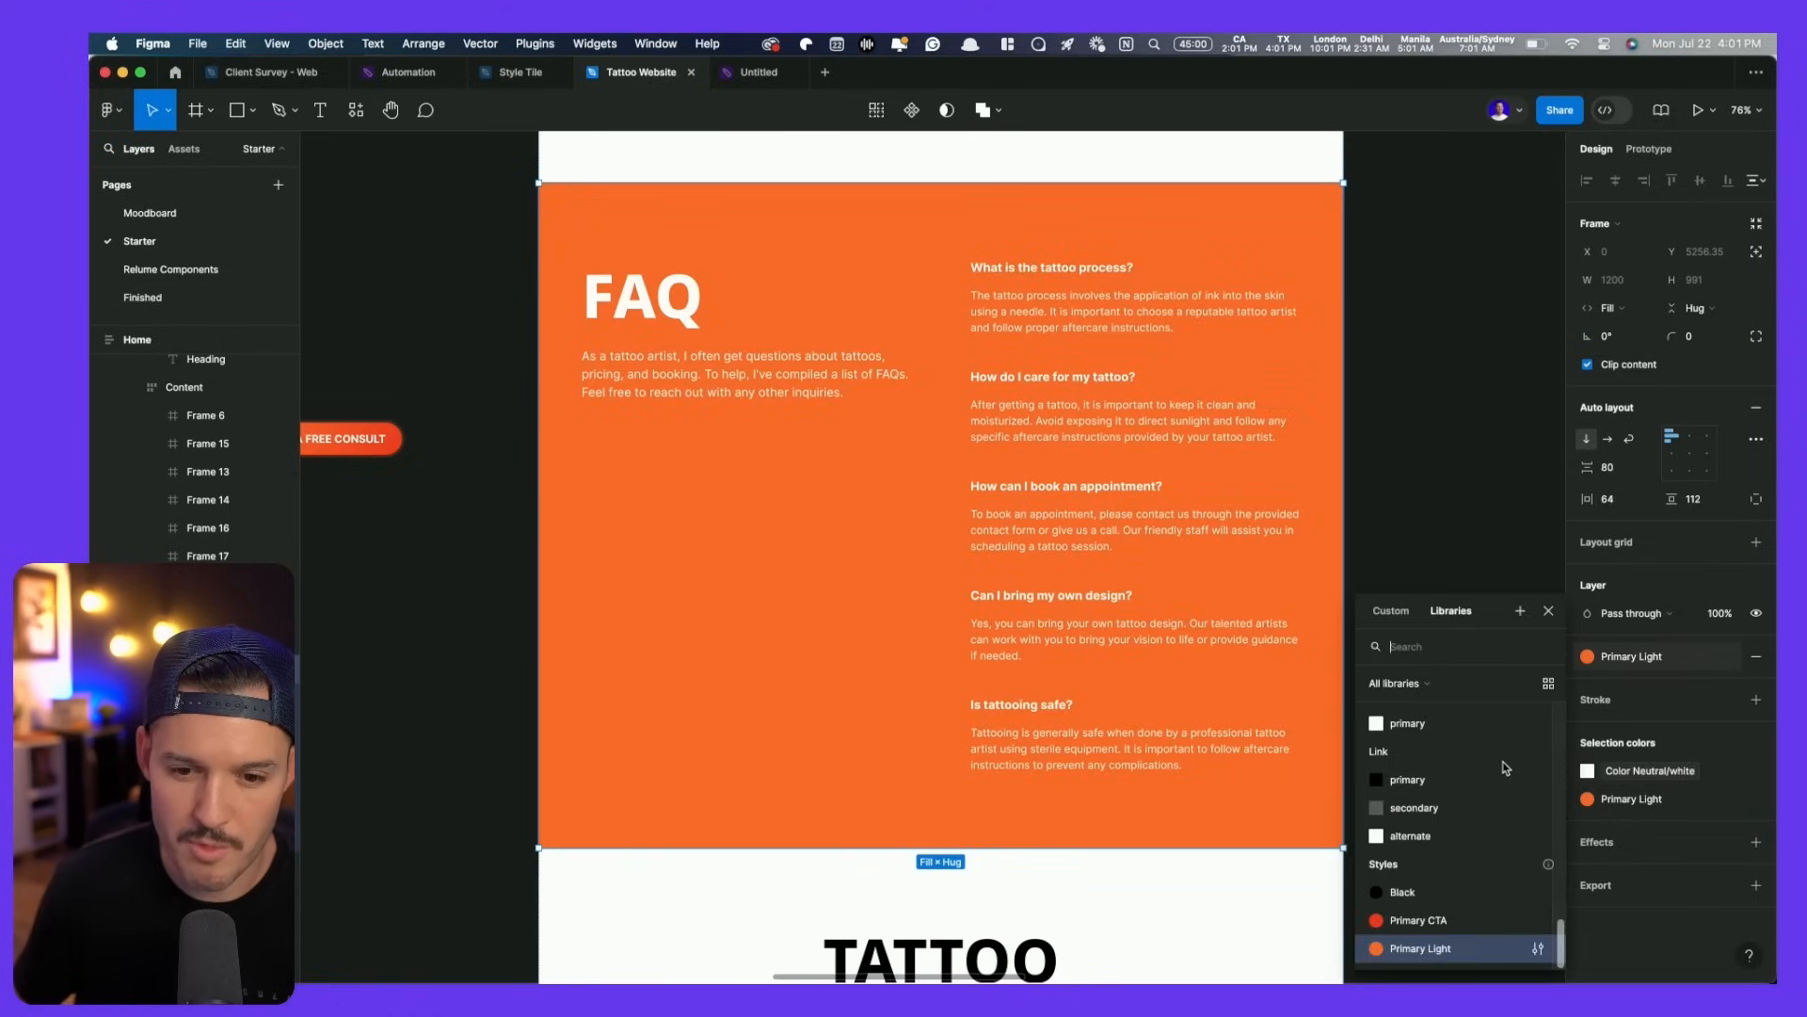
left_click(1422, 899)
- Place the orange button back under the FAQ intro paragraph
left_click_drag(361, 441, 678, 425)
key("super+z")
left_click_drag(346, 445, 713, 397)
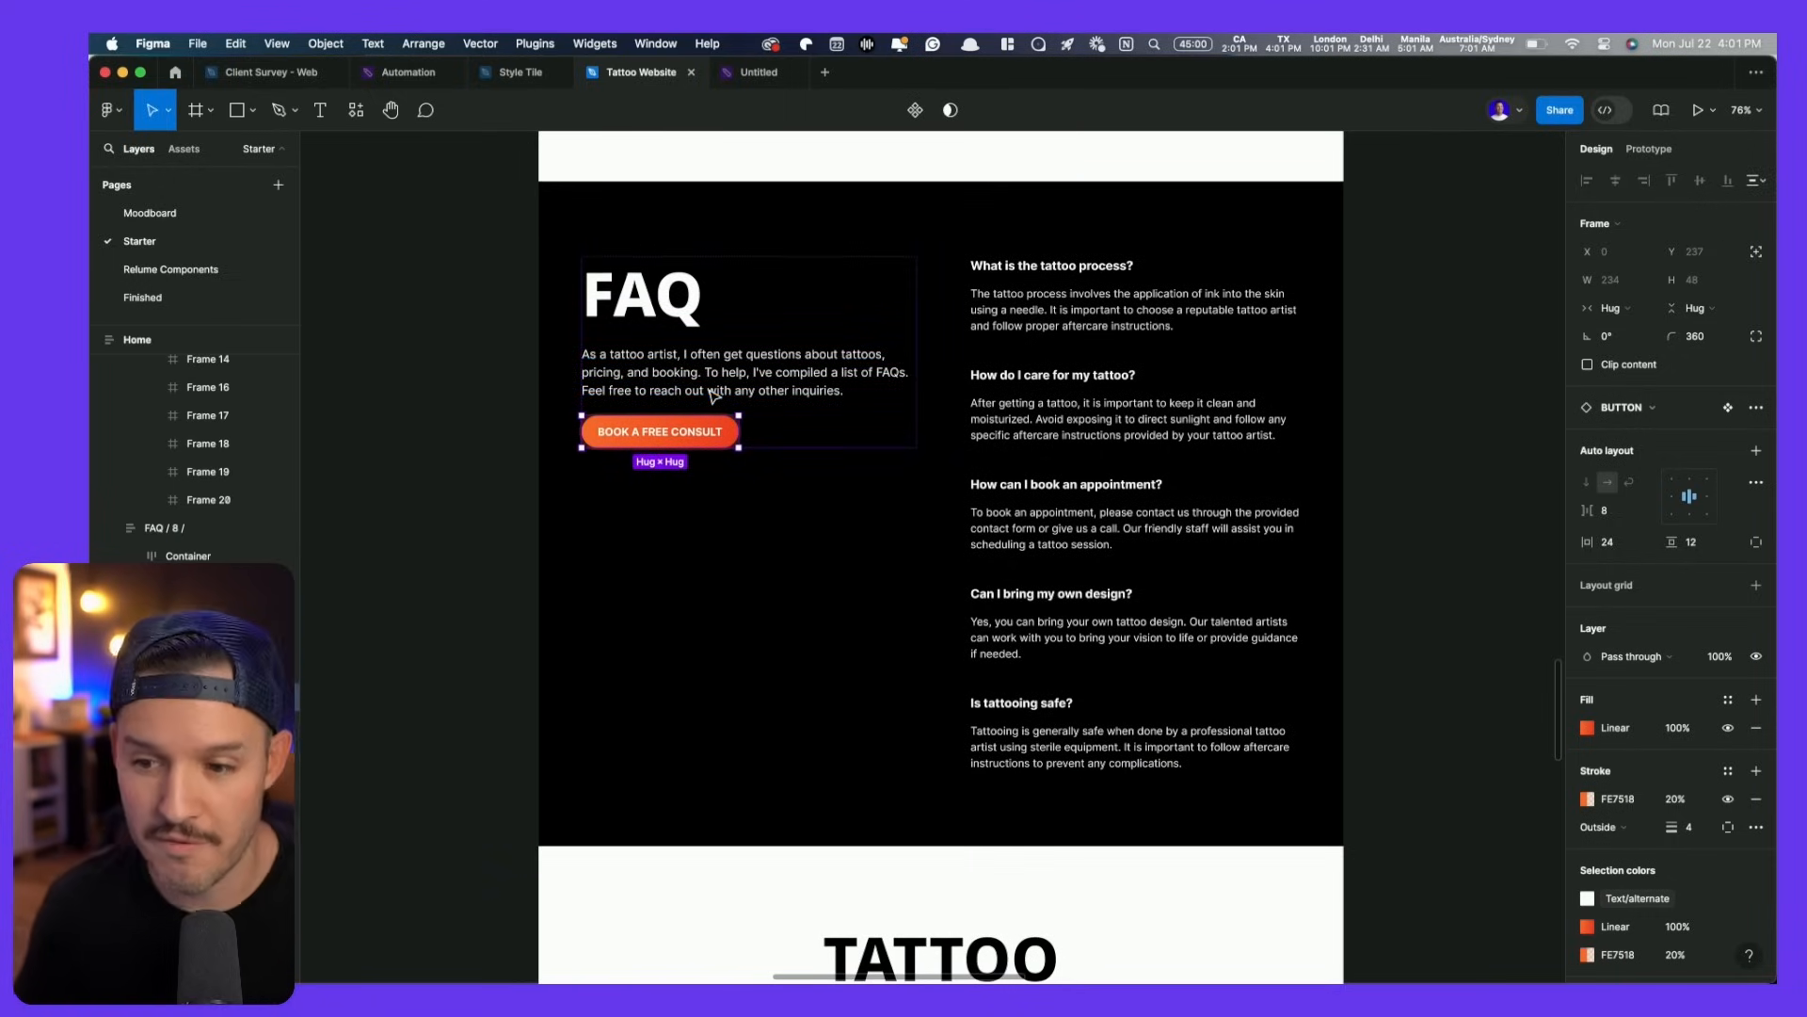
- Give the first FAQ item 16 px horizontal and vertical auto-layout padding
double_click(1102, 312)
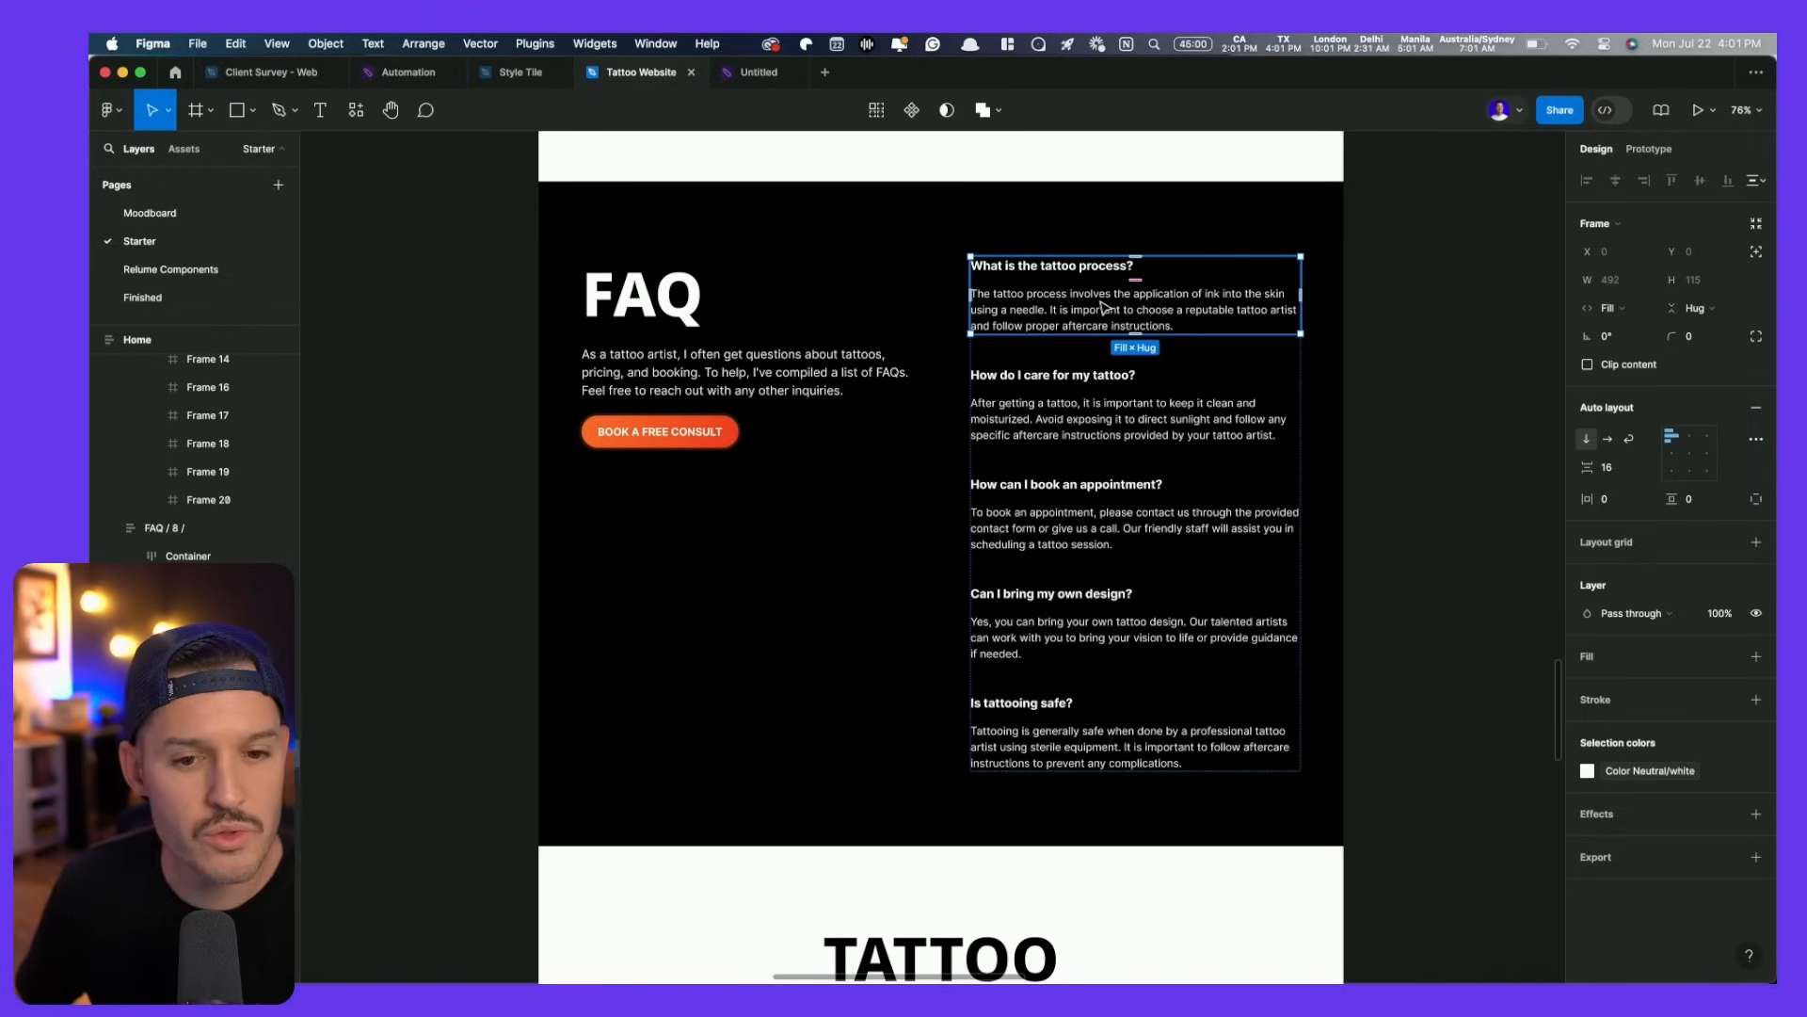
scroll(1156, 309, "up", 5)
scroll(1156, 309, "up", 2)
scroll(1156, 309, "right", 1)
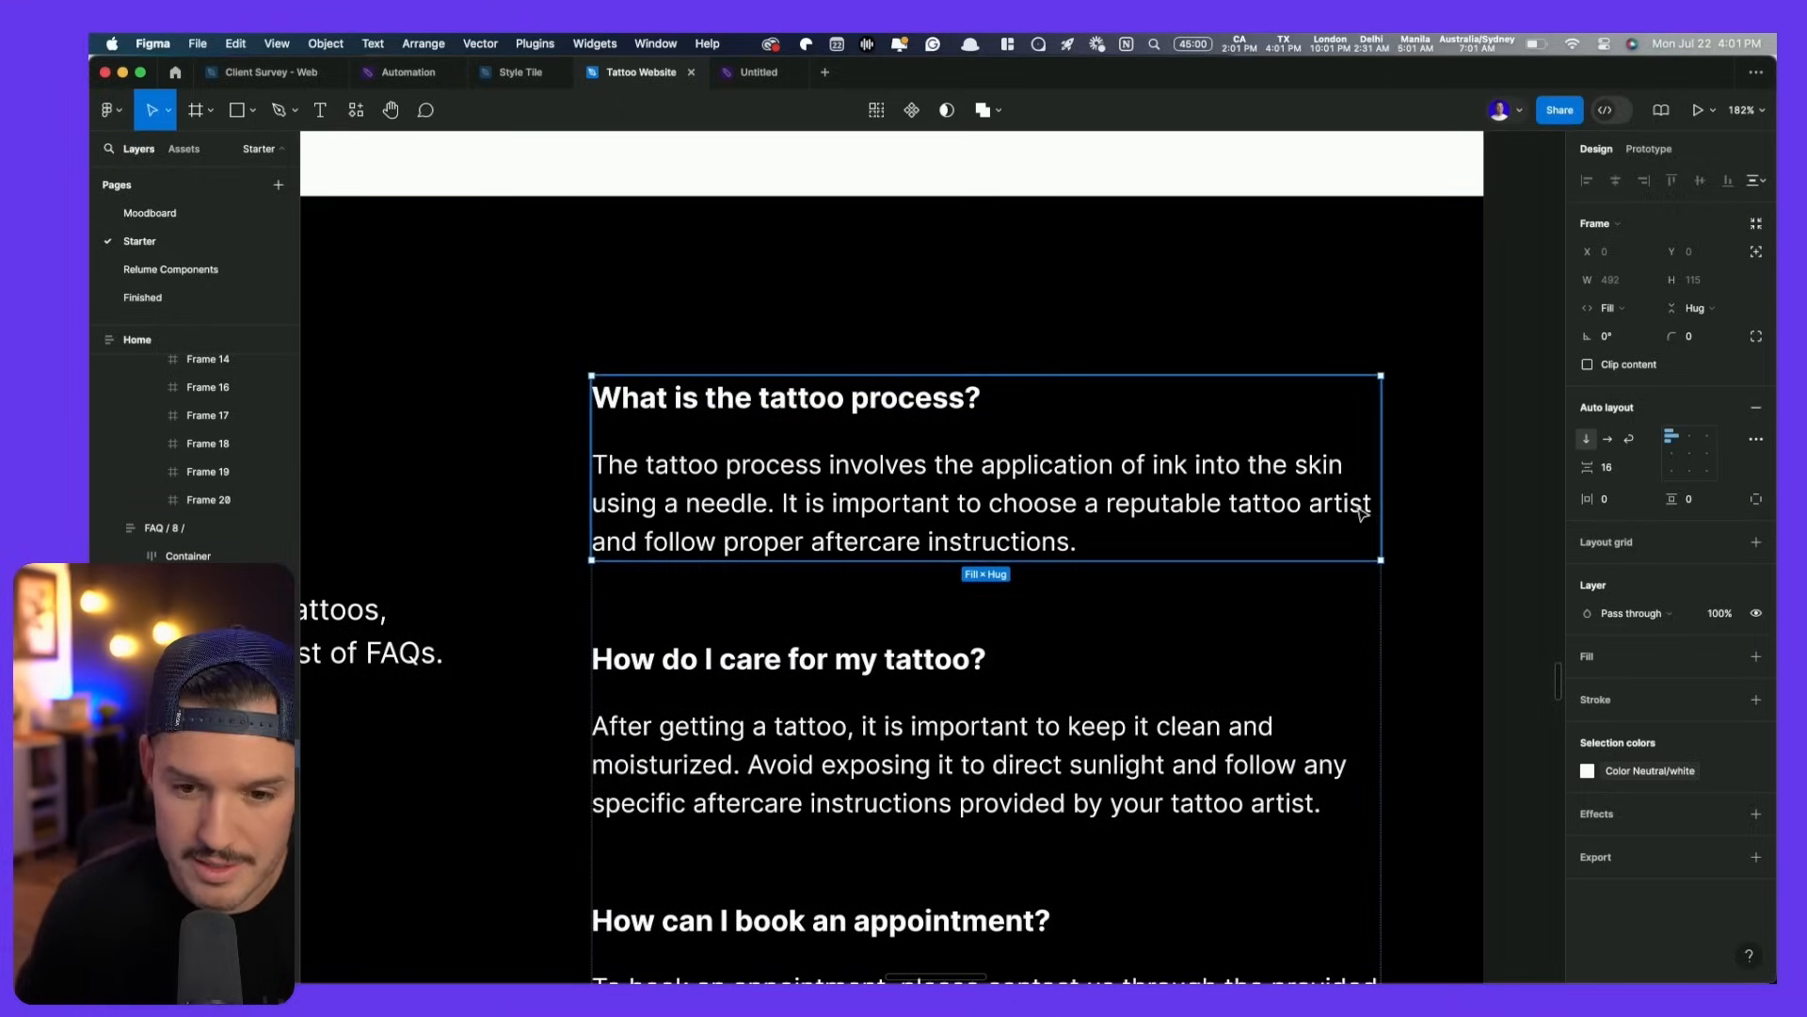
type("16")
key("Tab")
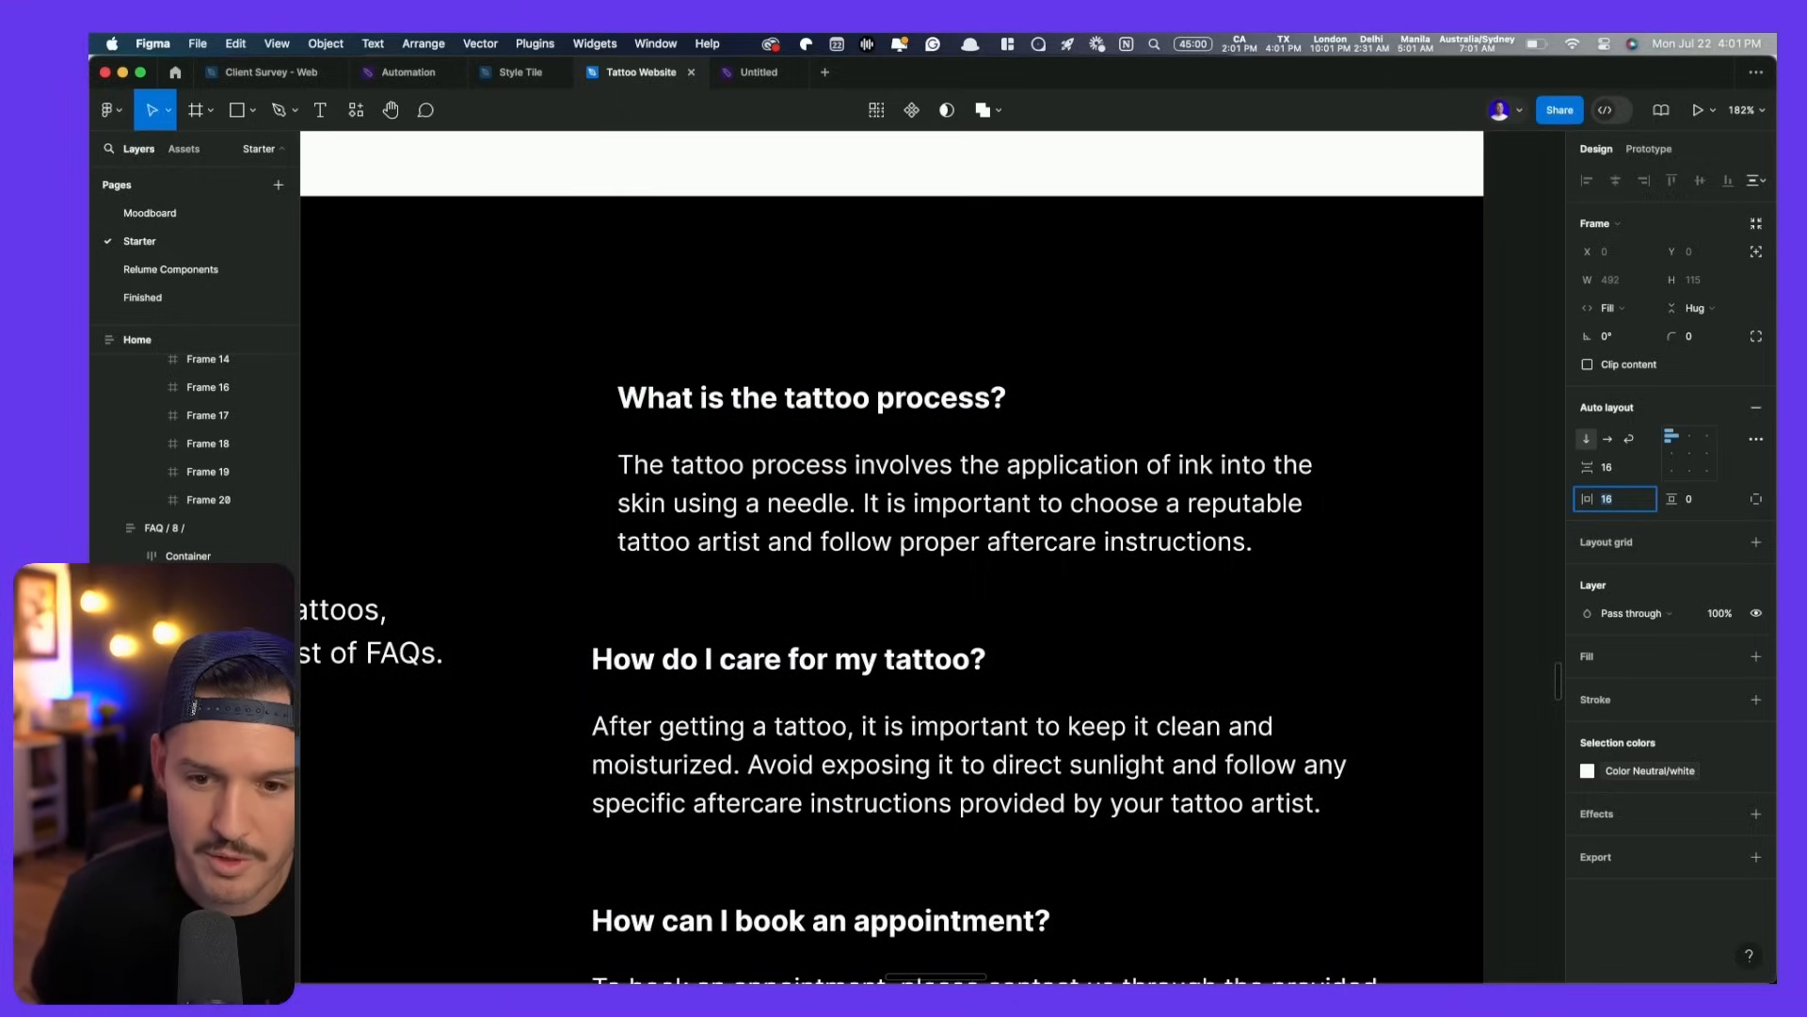
type("16")
key("Return")
scroll(1365, 489, "down", 10)
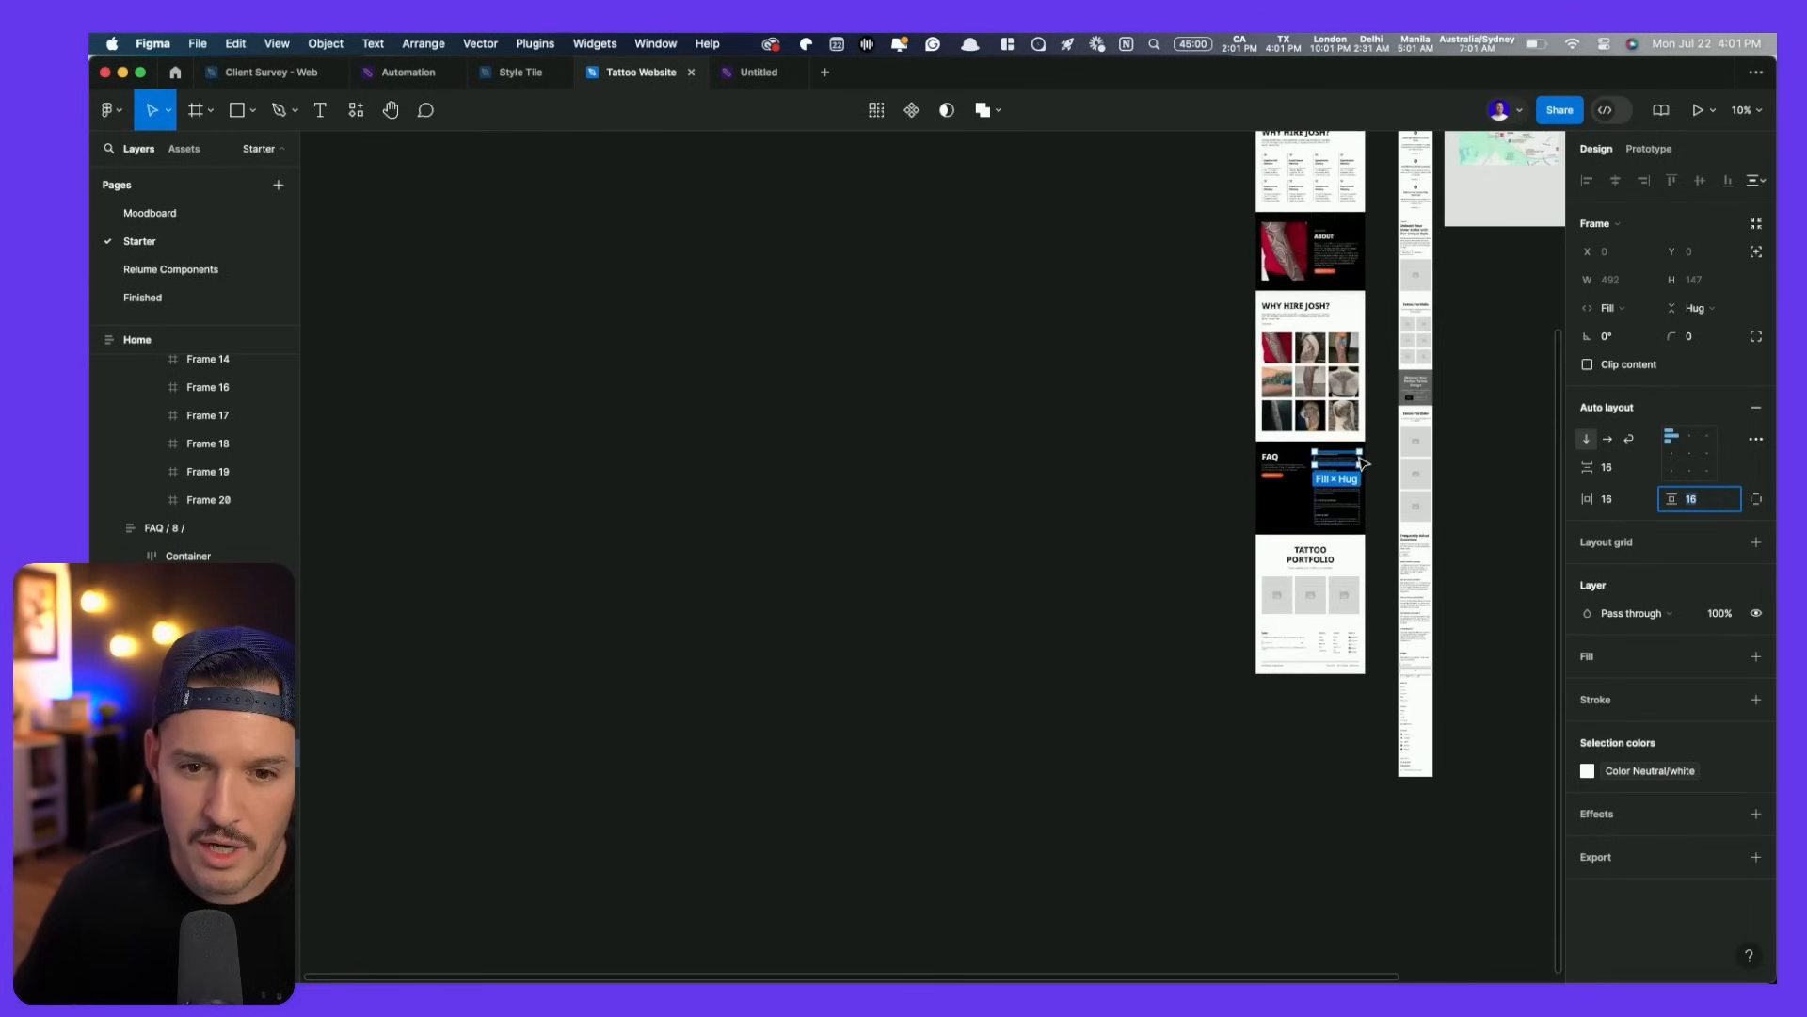
scroll(1346, 242, "up", 3)
scroll(1346, 242, "up", 15)
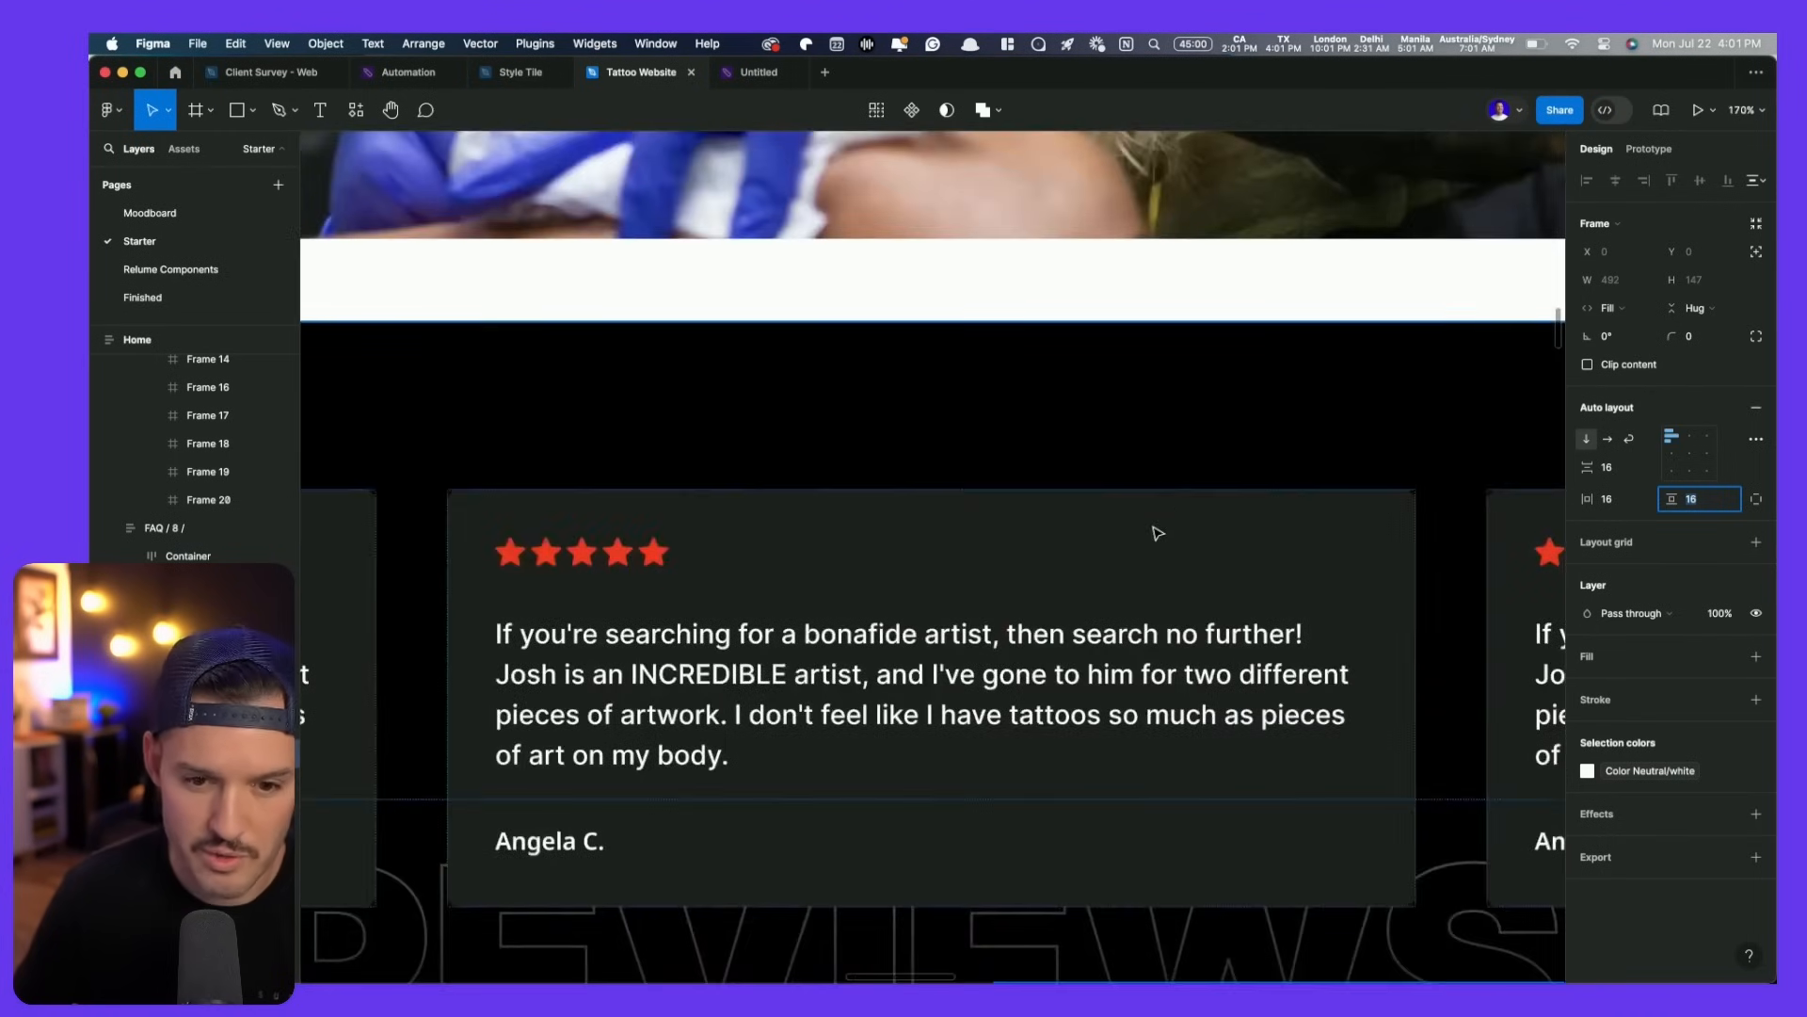
- Check which colour style the testimonial card's fill uses
left_click(1154, 530)
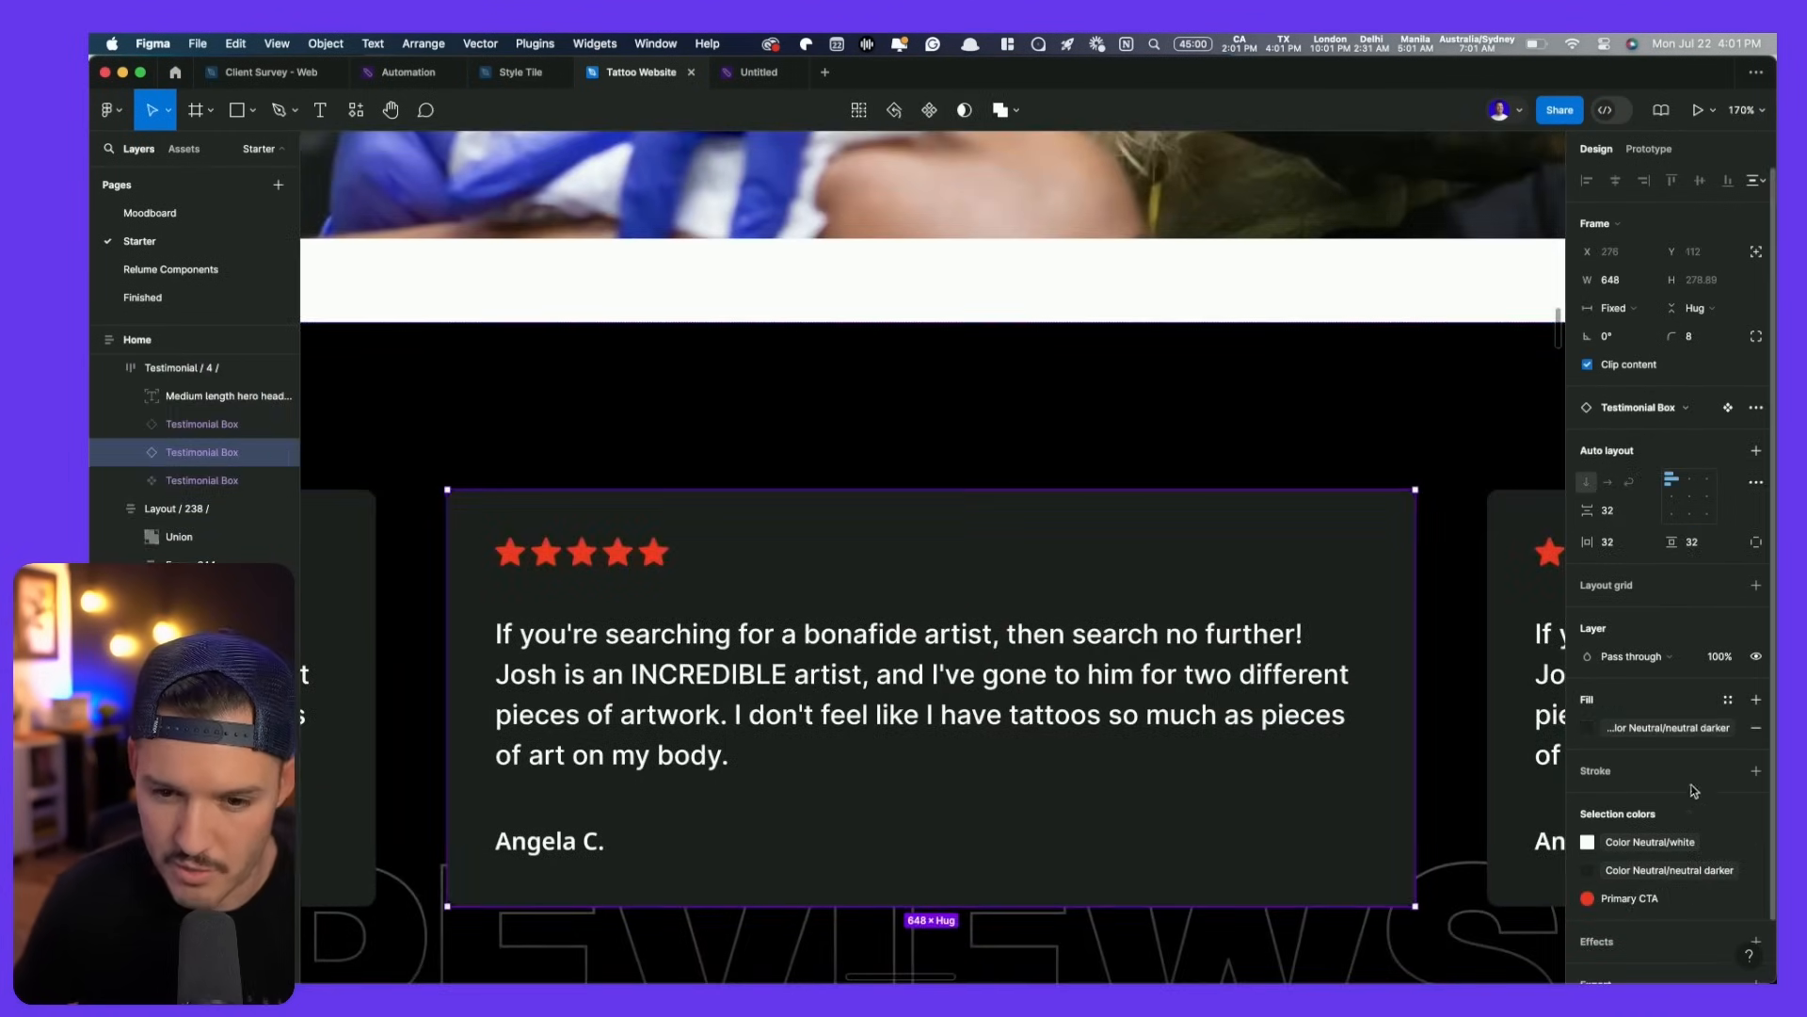
left_click(1672, 732)
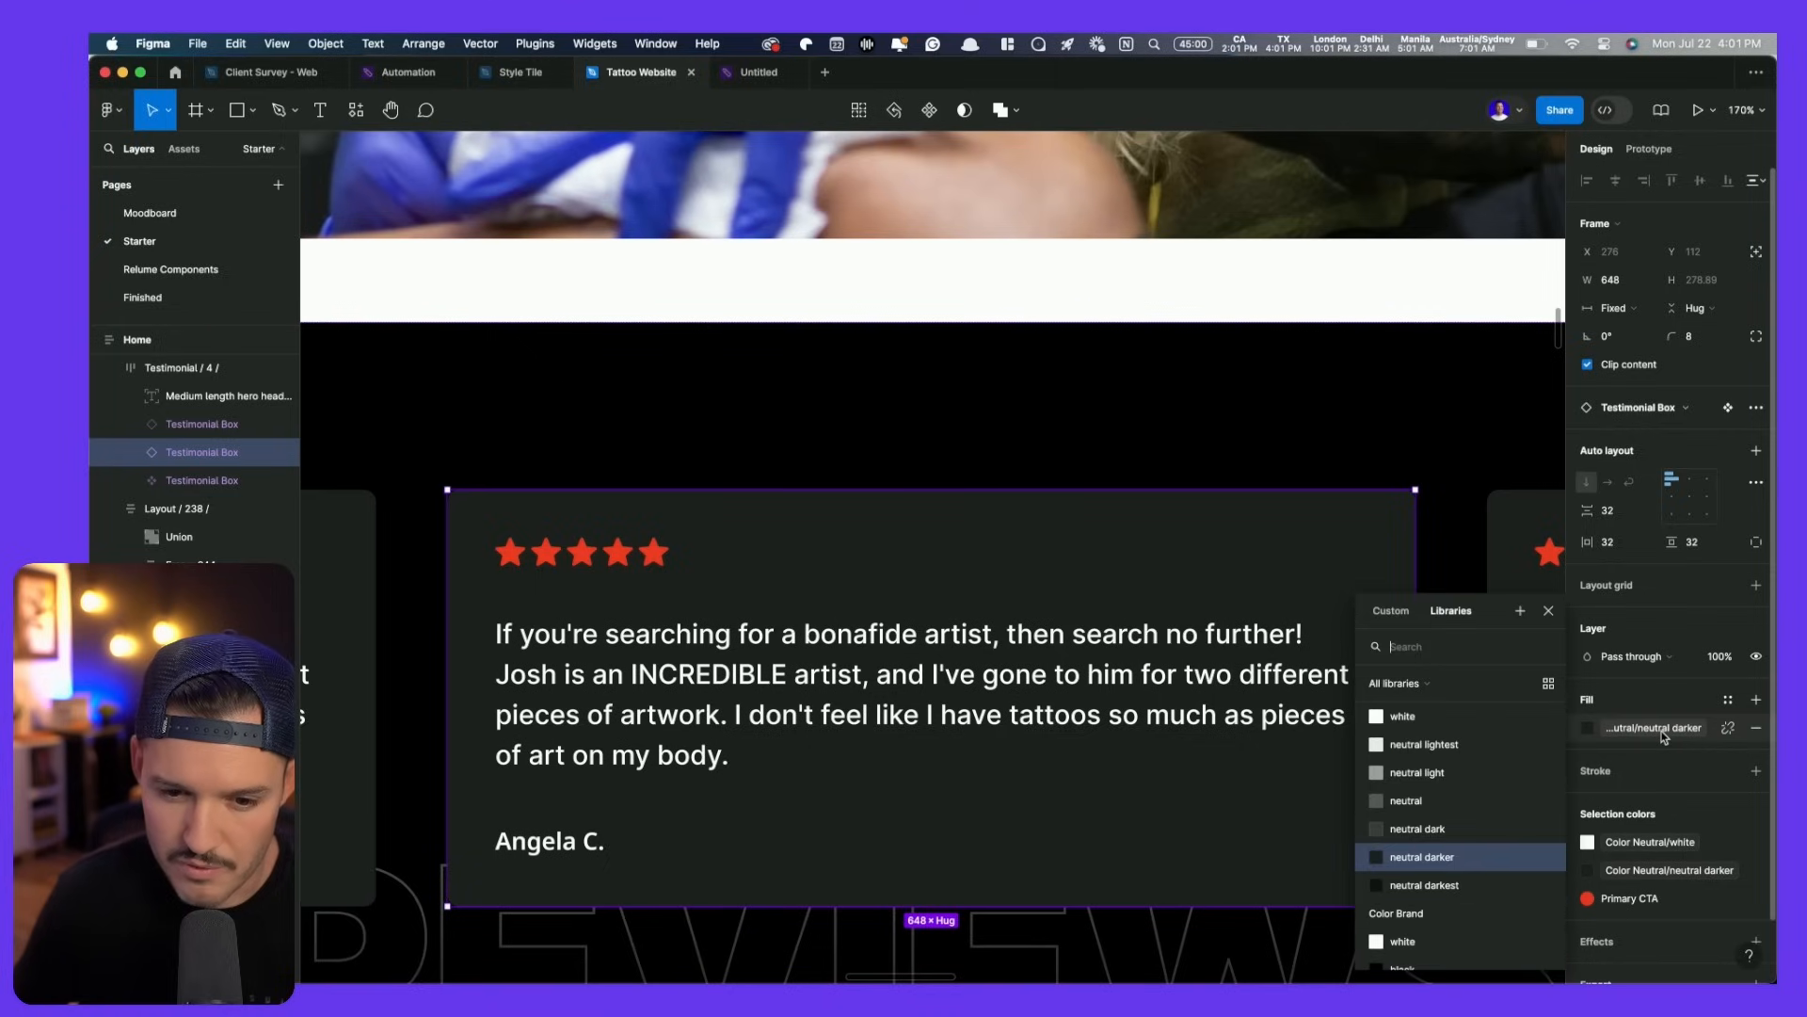
key("Escape")
scroll(1362, 727, "down", 6)
scroll(1363, 726, "down", 15)
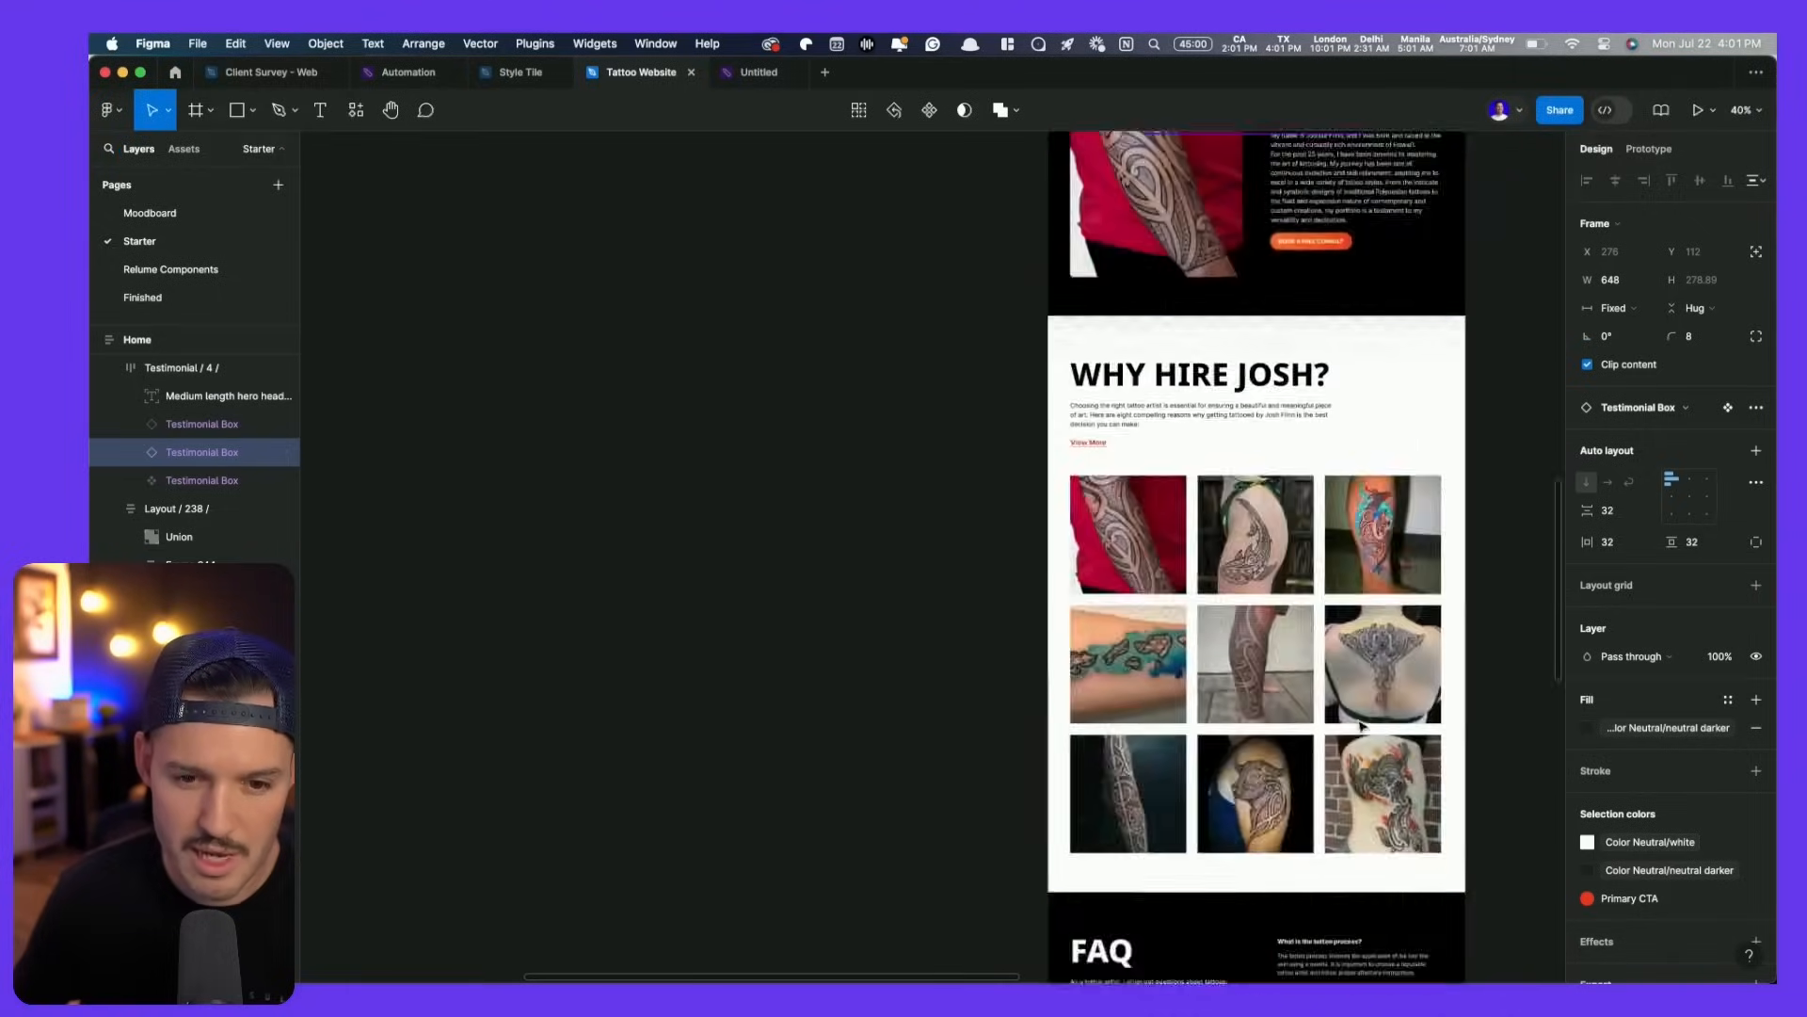
scroll(1168, 320, "up", 10)
scroll(1167, 320, "down", 3)
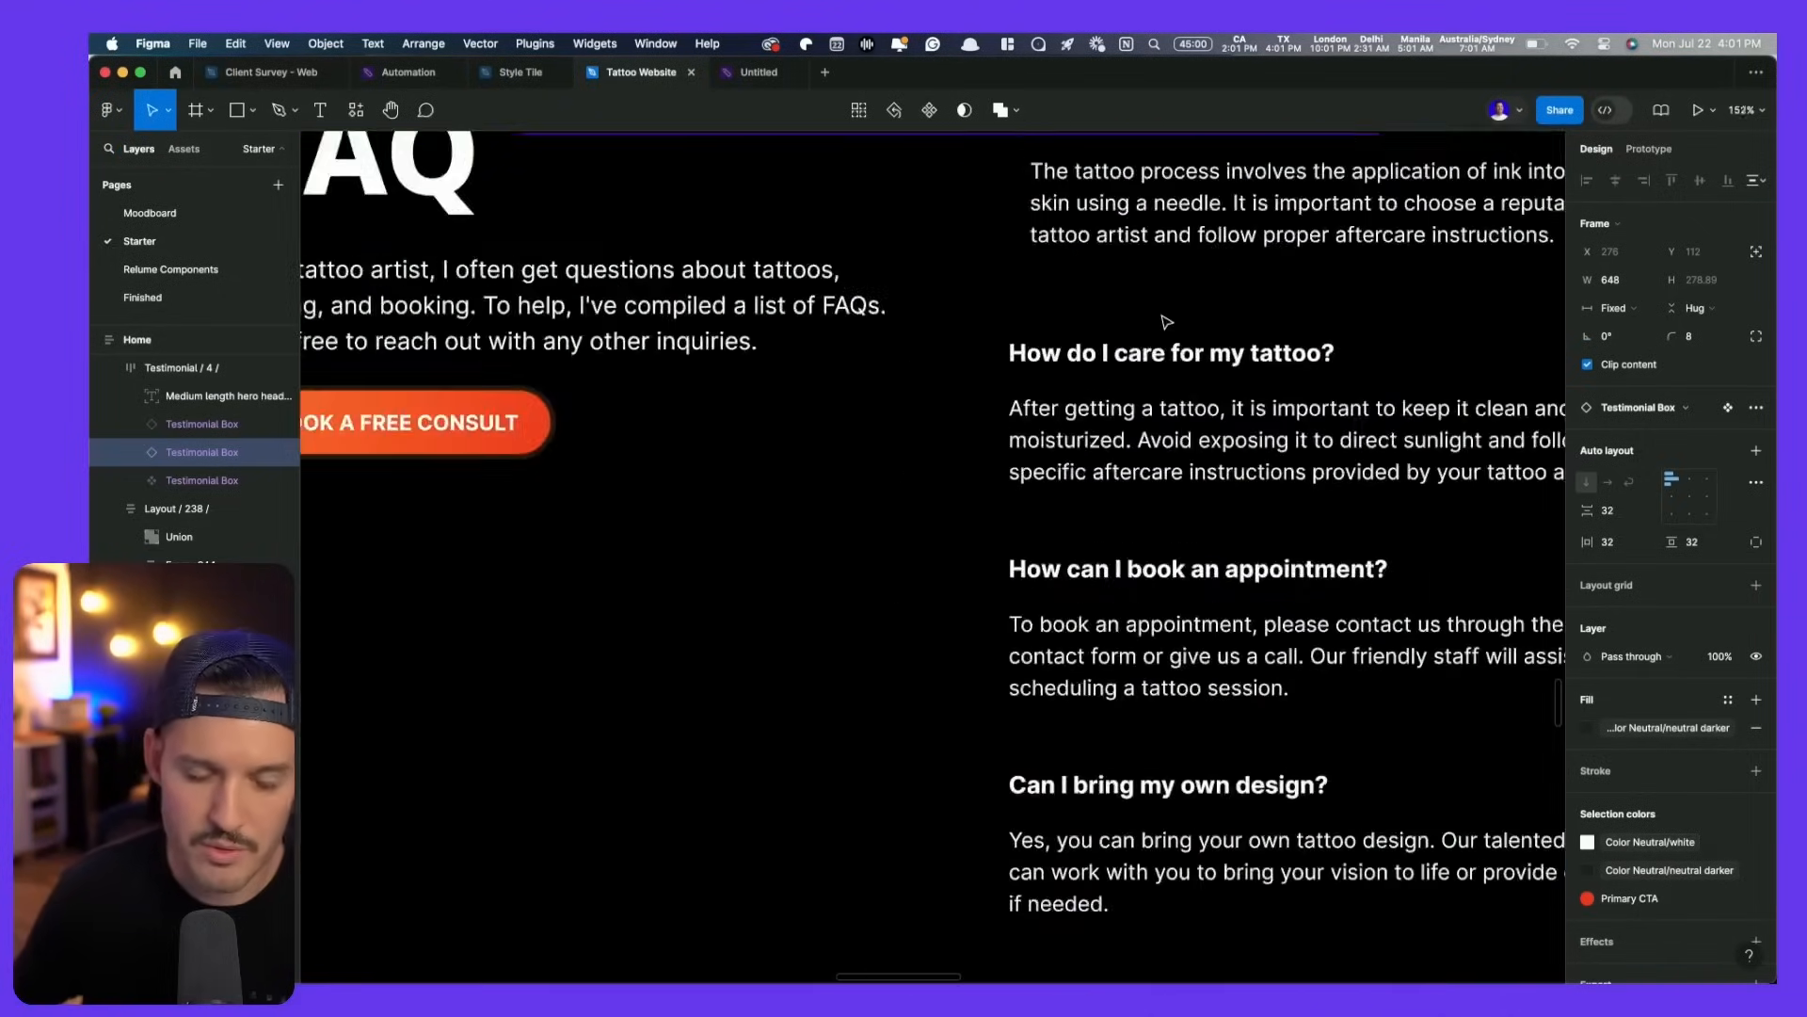
- Fill the first FAQ item with the Color Neutral/neutral darker style
left_click(1211, 452)
double_click(1210, 454)
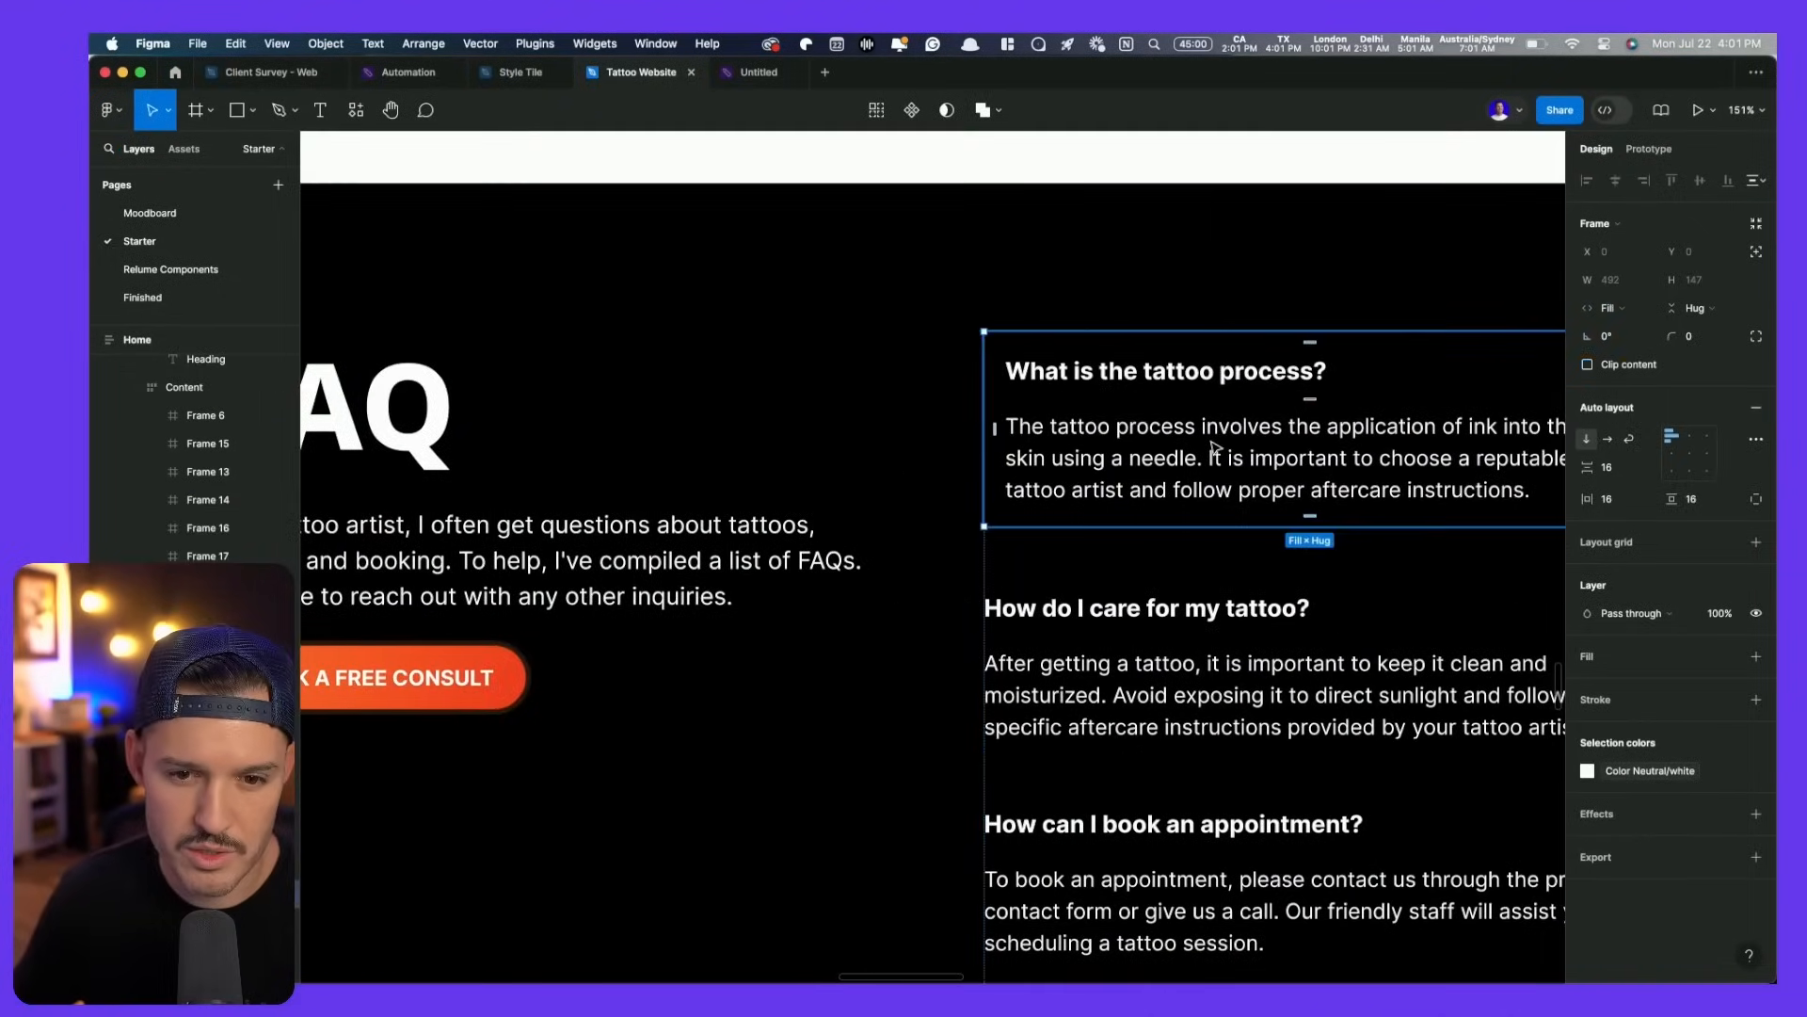
scroll(1207, 448, "right", 5)
left_click(1729, 658)
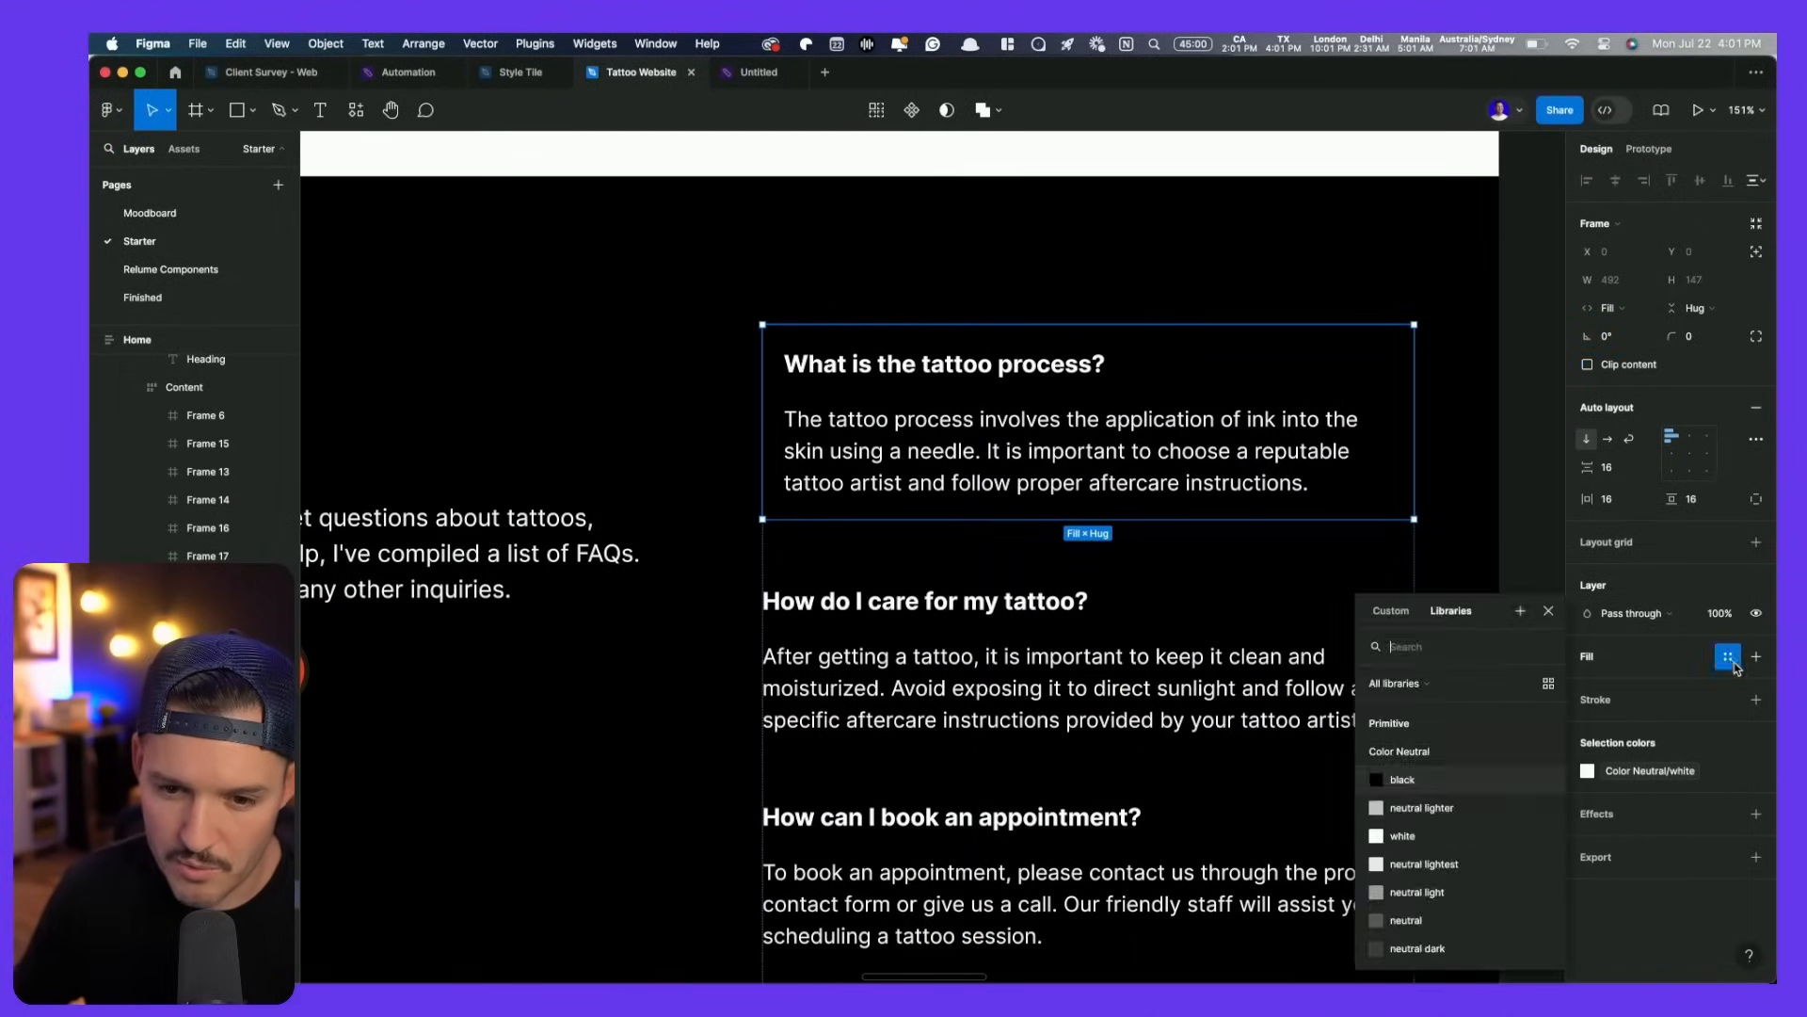
scroll(1462, 940, "down", 2)
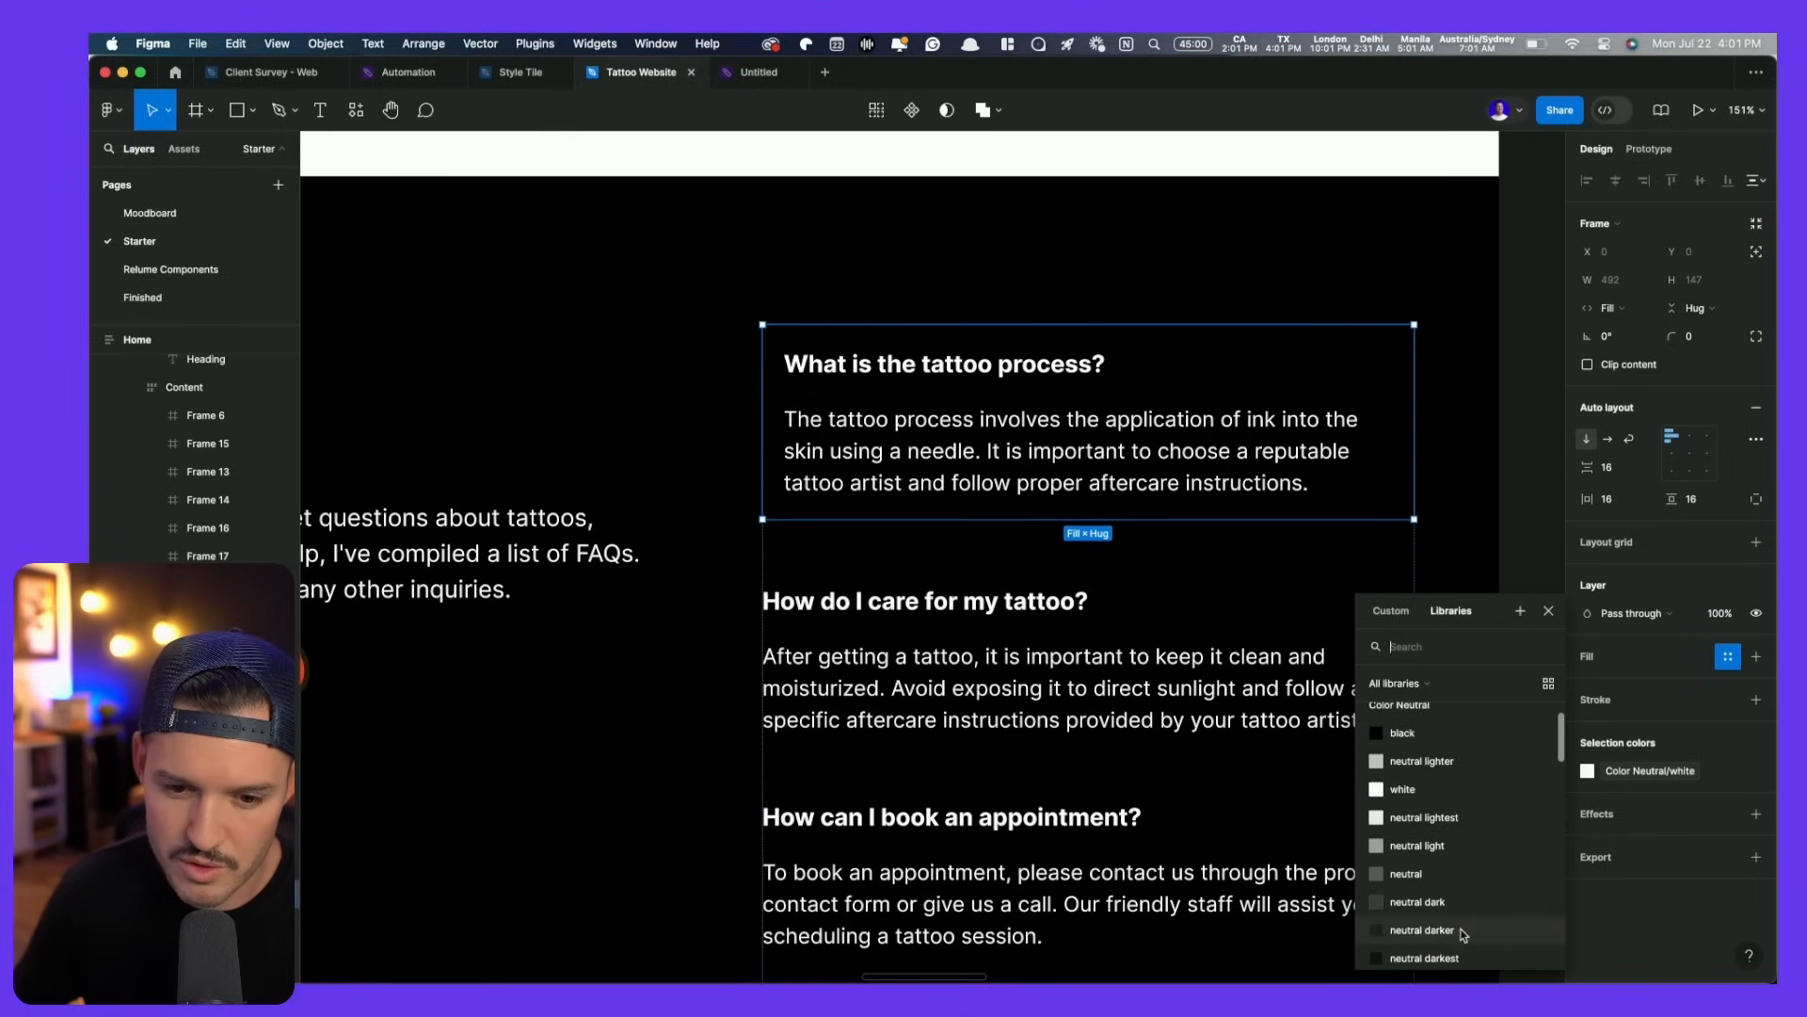
left_click(1464, 937)
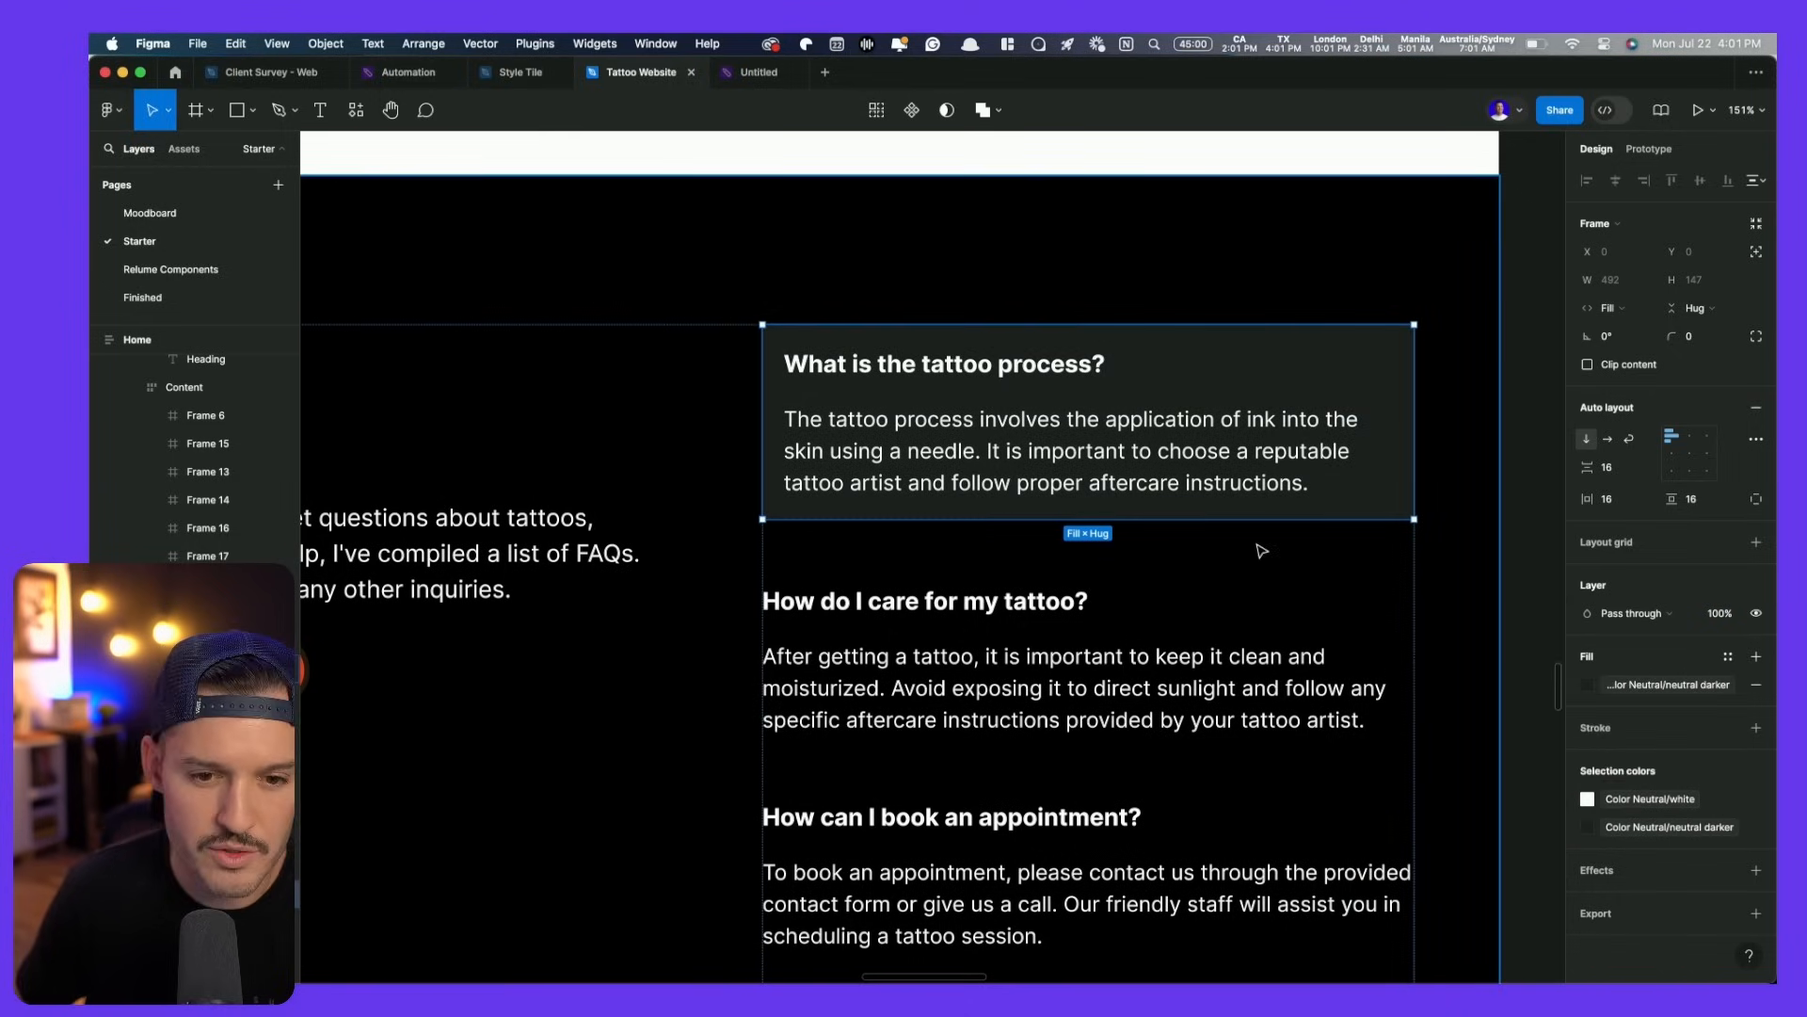
- Delete the first FAQ item's answer text, leaving only the question
double_click(1119, 470)
key("Delete")
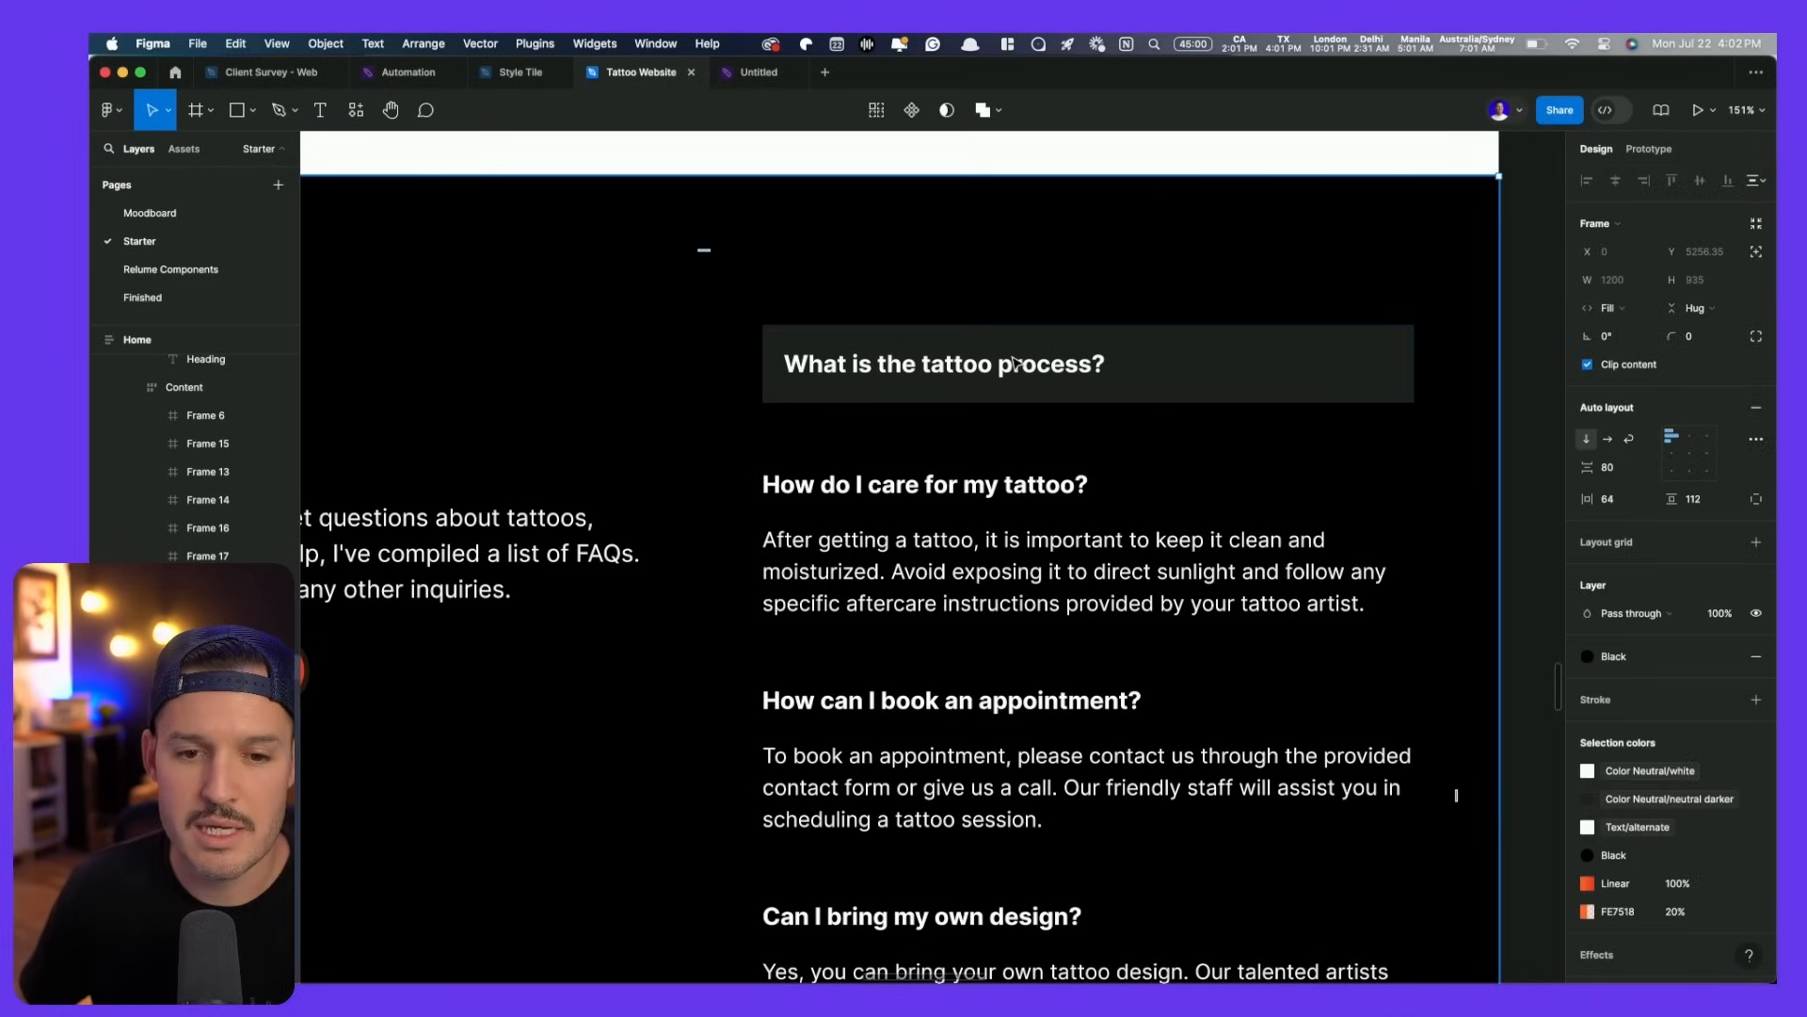
key("ctrl+z")
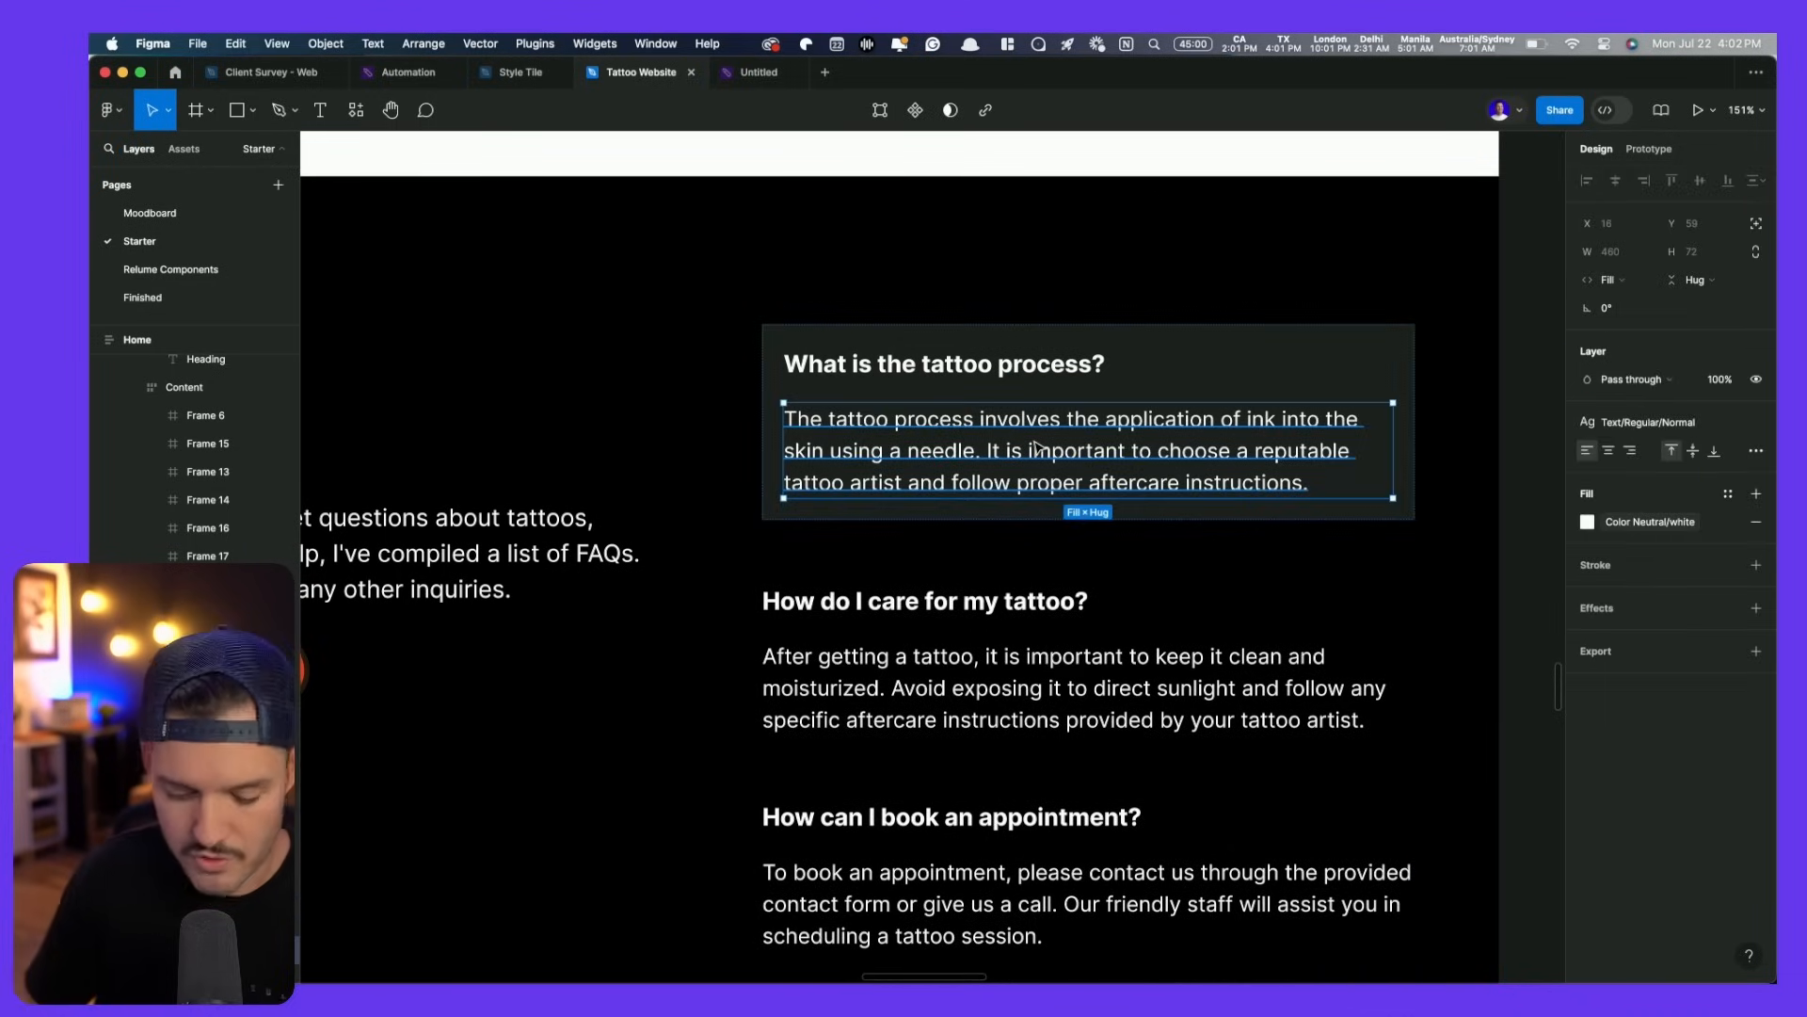
key("Delete")
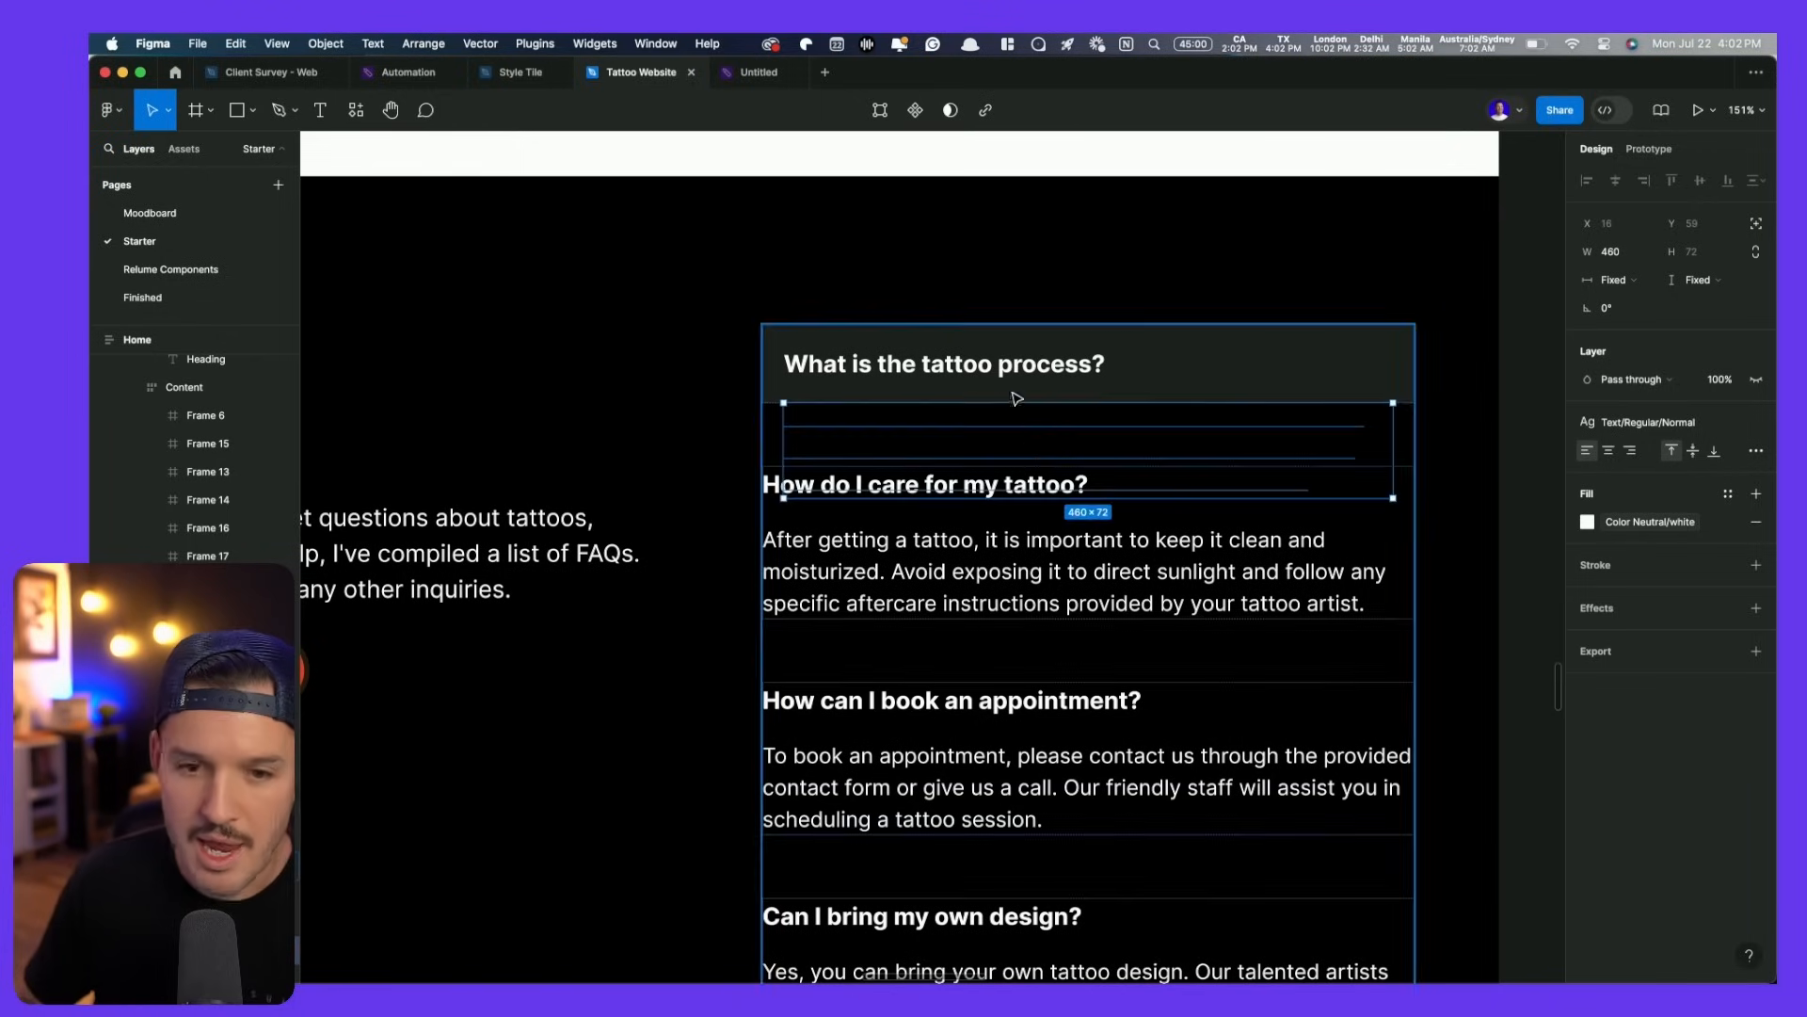
left_click(1002, 375)
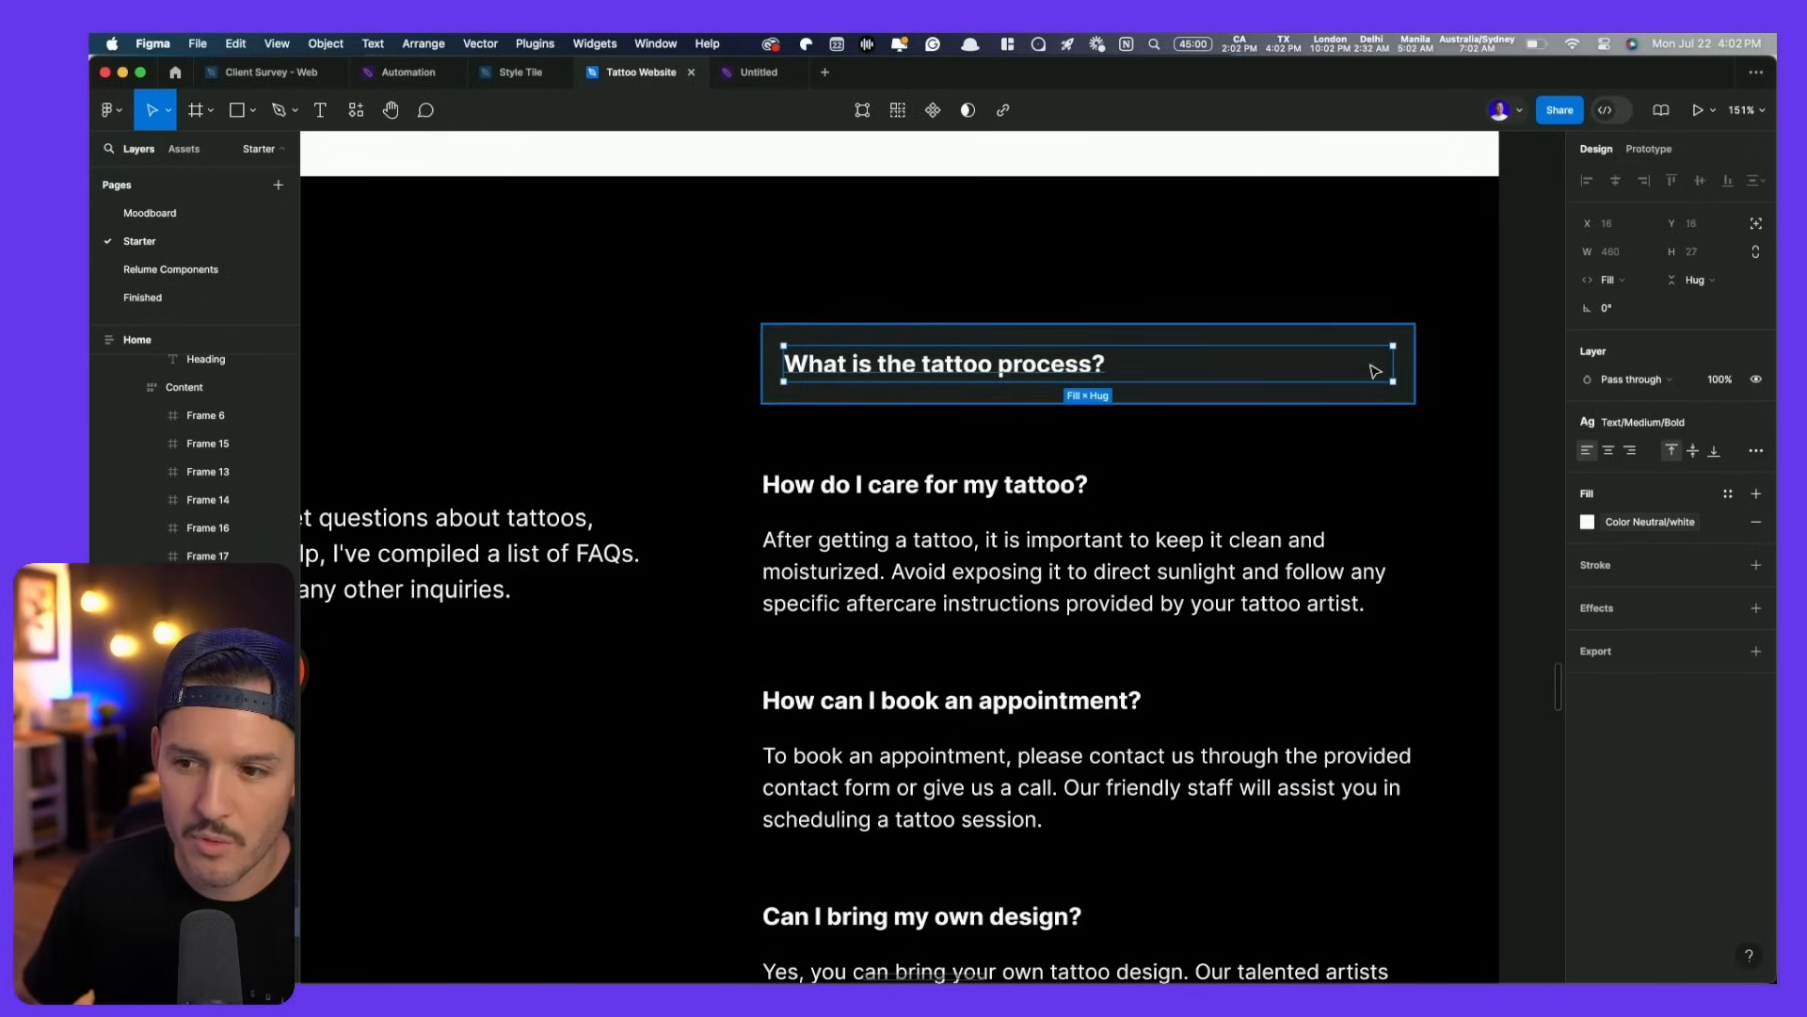
key("ctrl+slash")
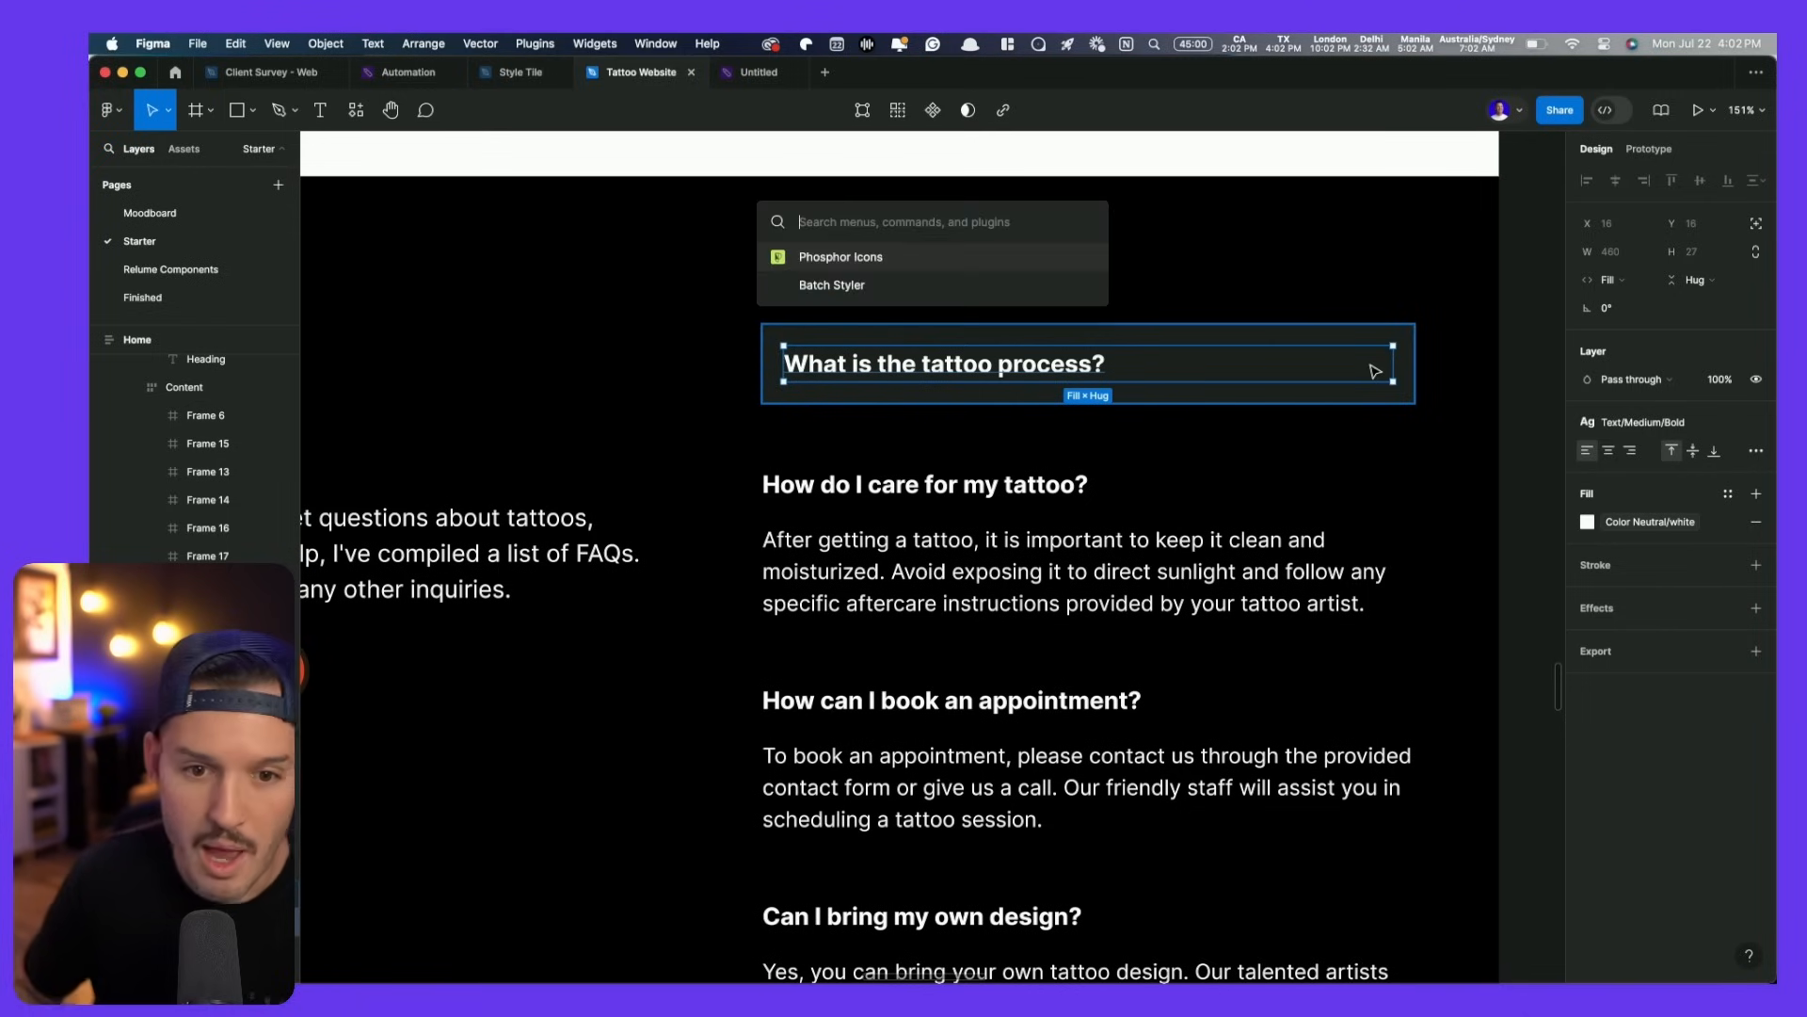
- Search the Phosphor Icons plugin for 'plus' in the Bold style
key("Return")
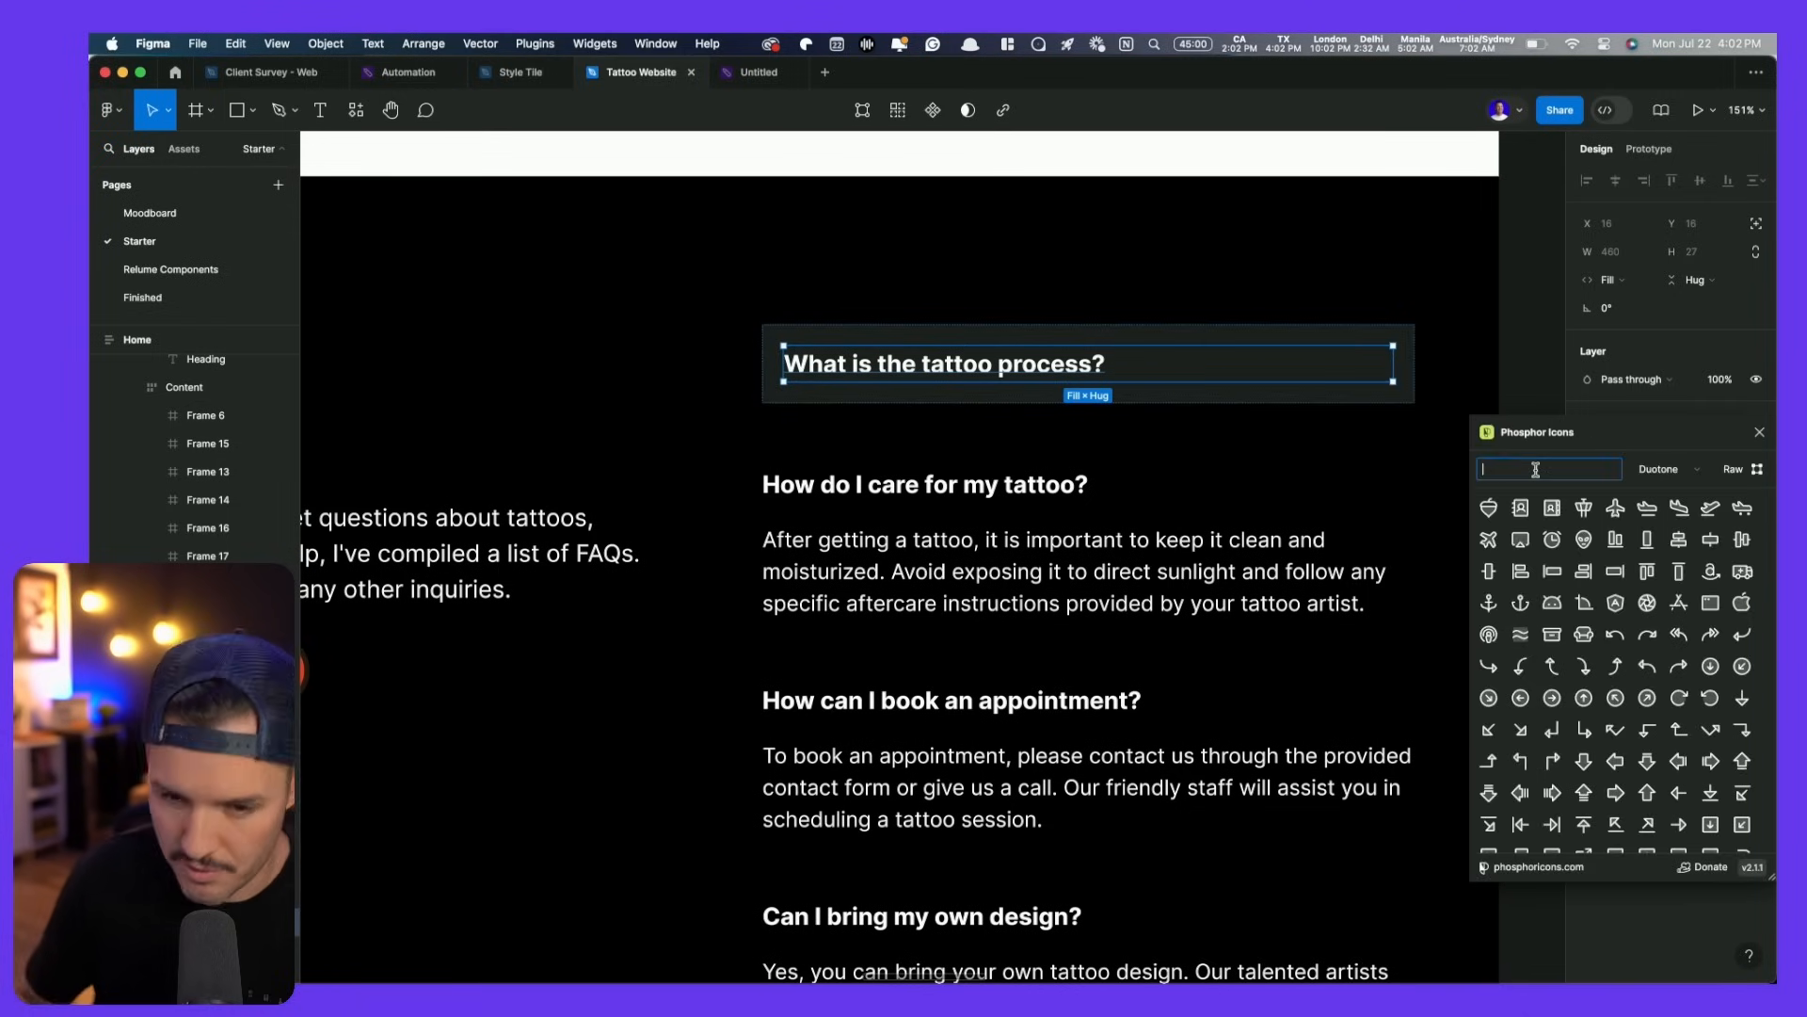
type("plus")
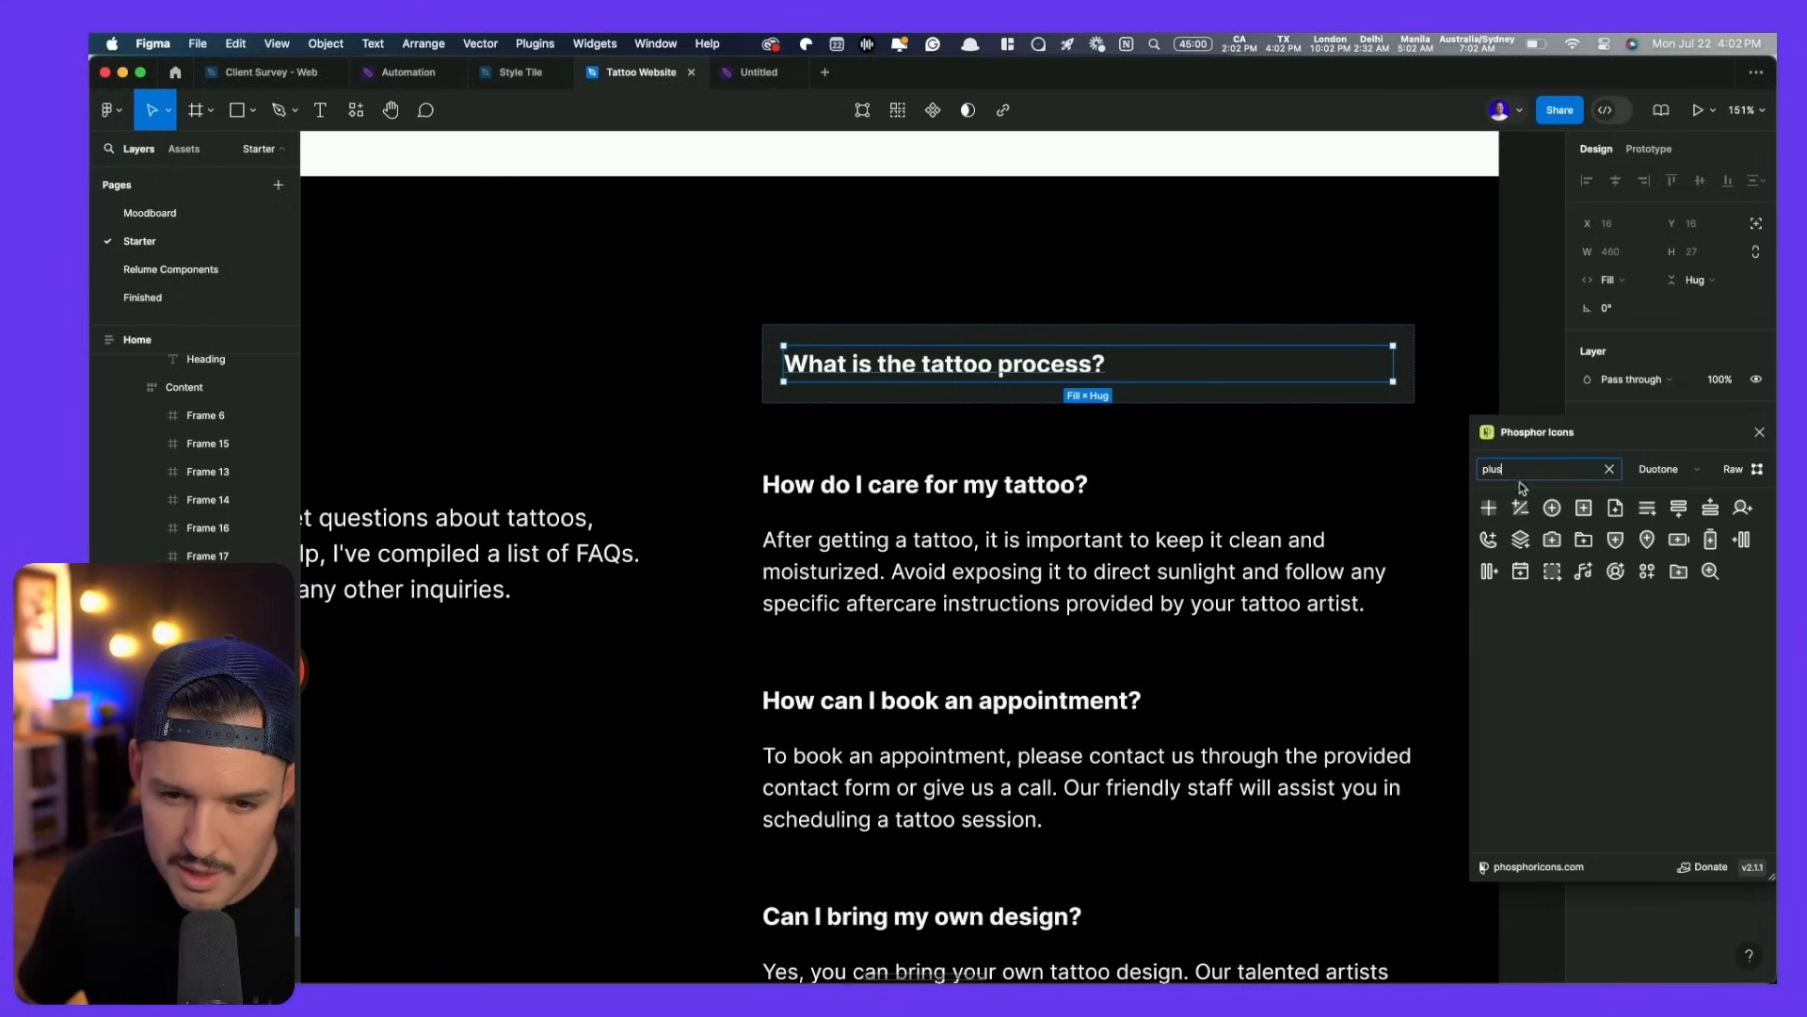
left_click(1657, 469)
left_click(1652, 446)
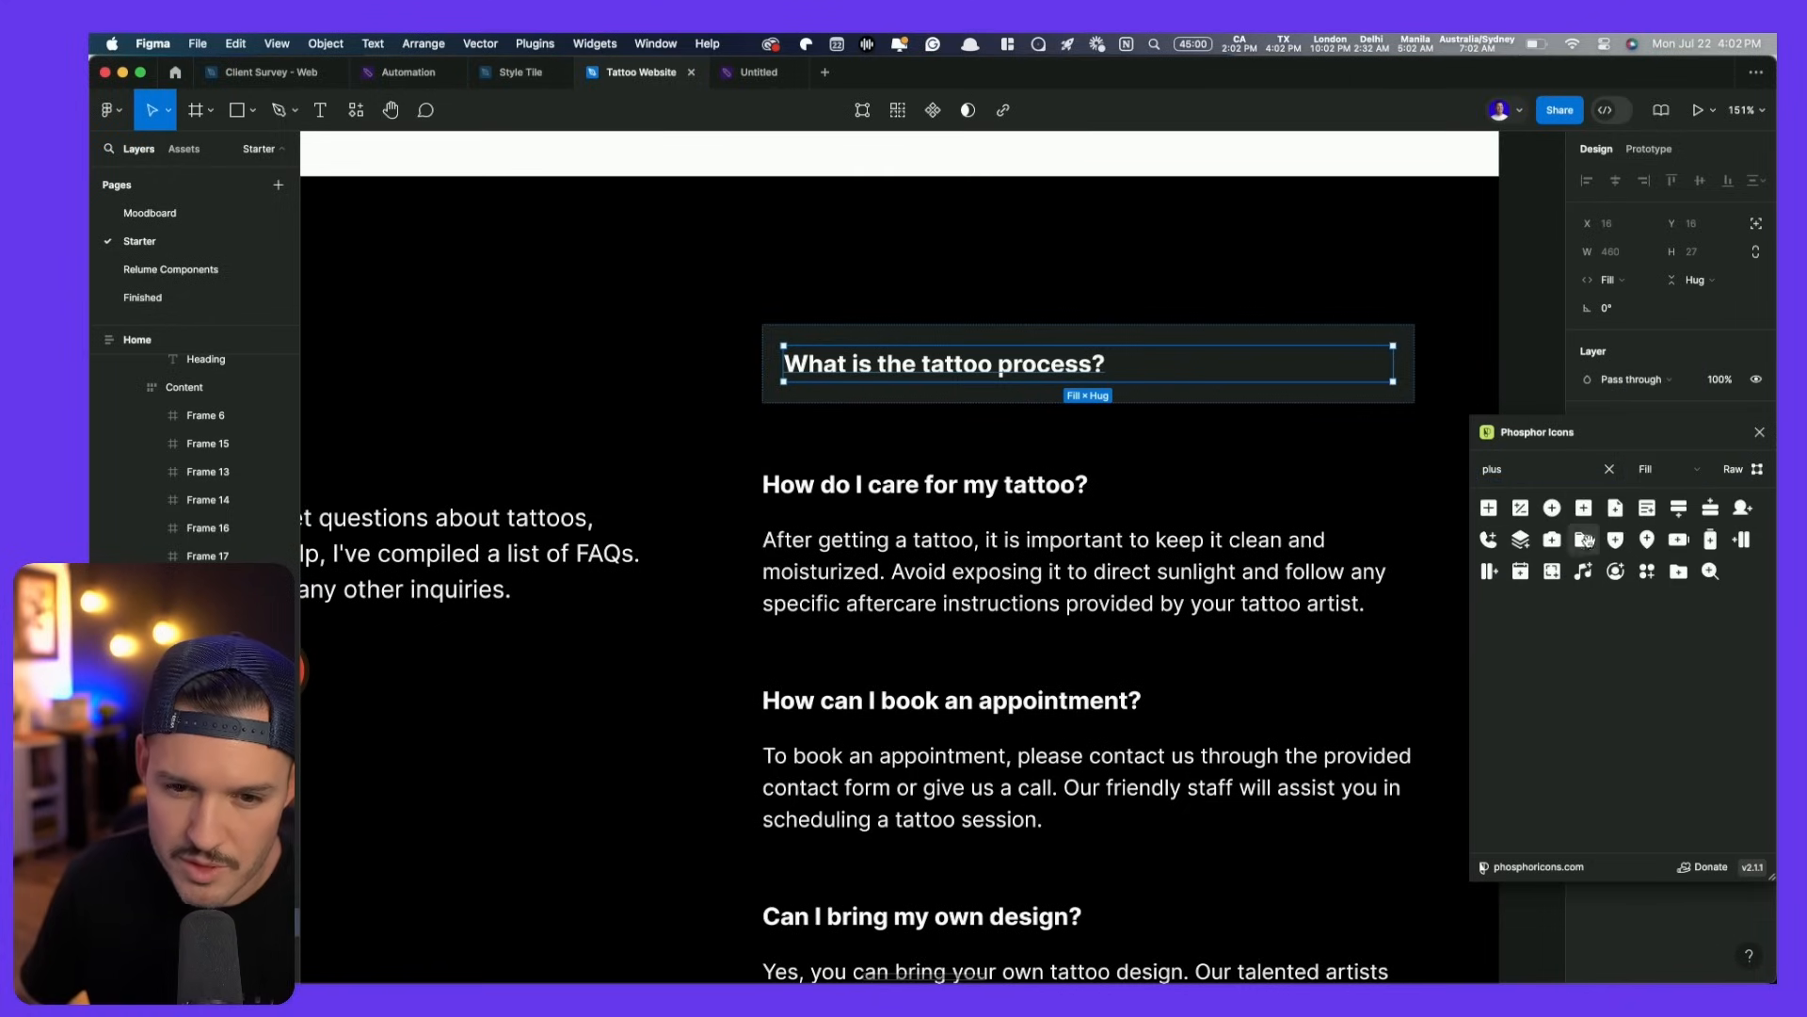
left_click(1660, 471)
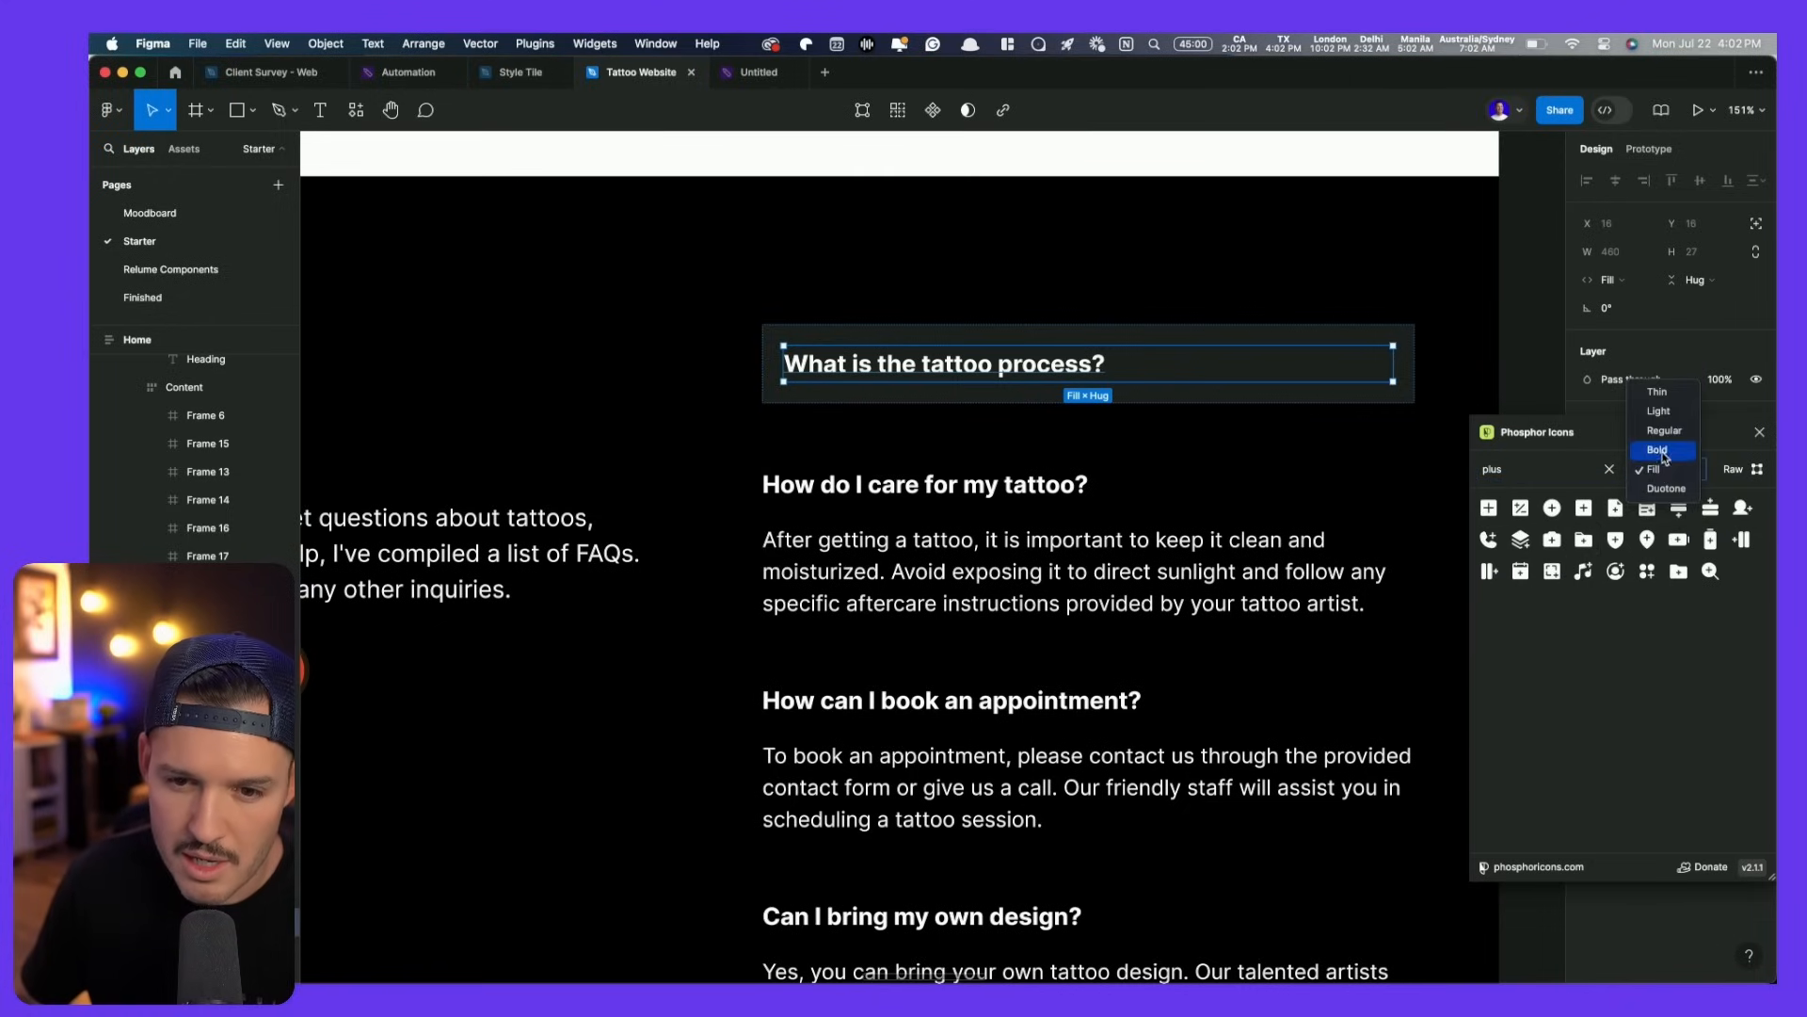
left_click(1653, 446)
- Insert the plus icon into the first question's heading frame beside the question
left_click_drag(1489, 509, 1367, 384)
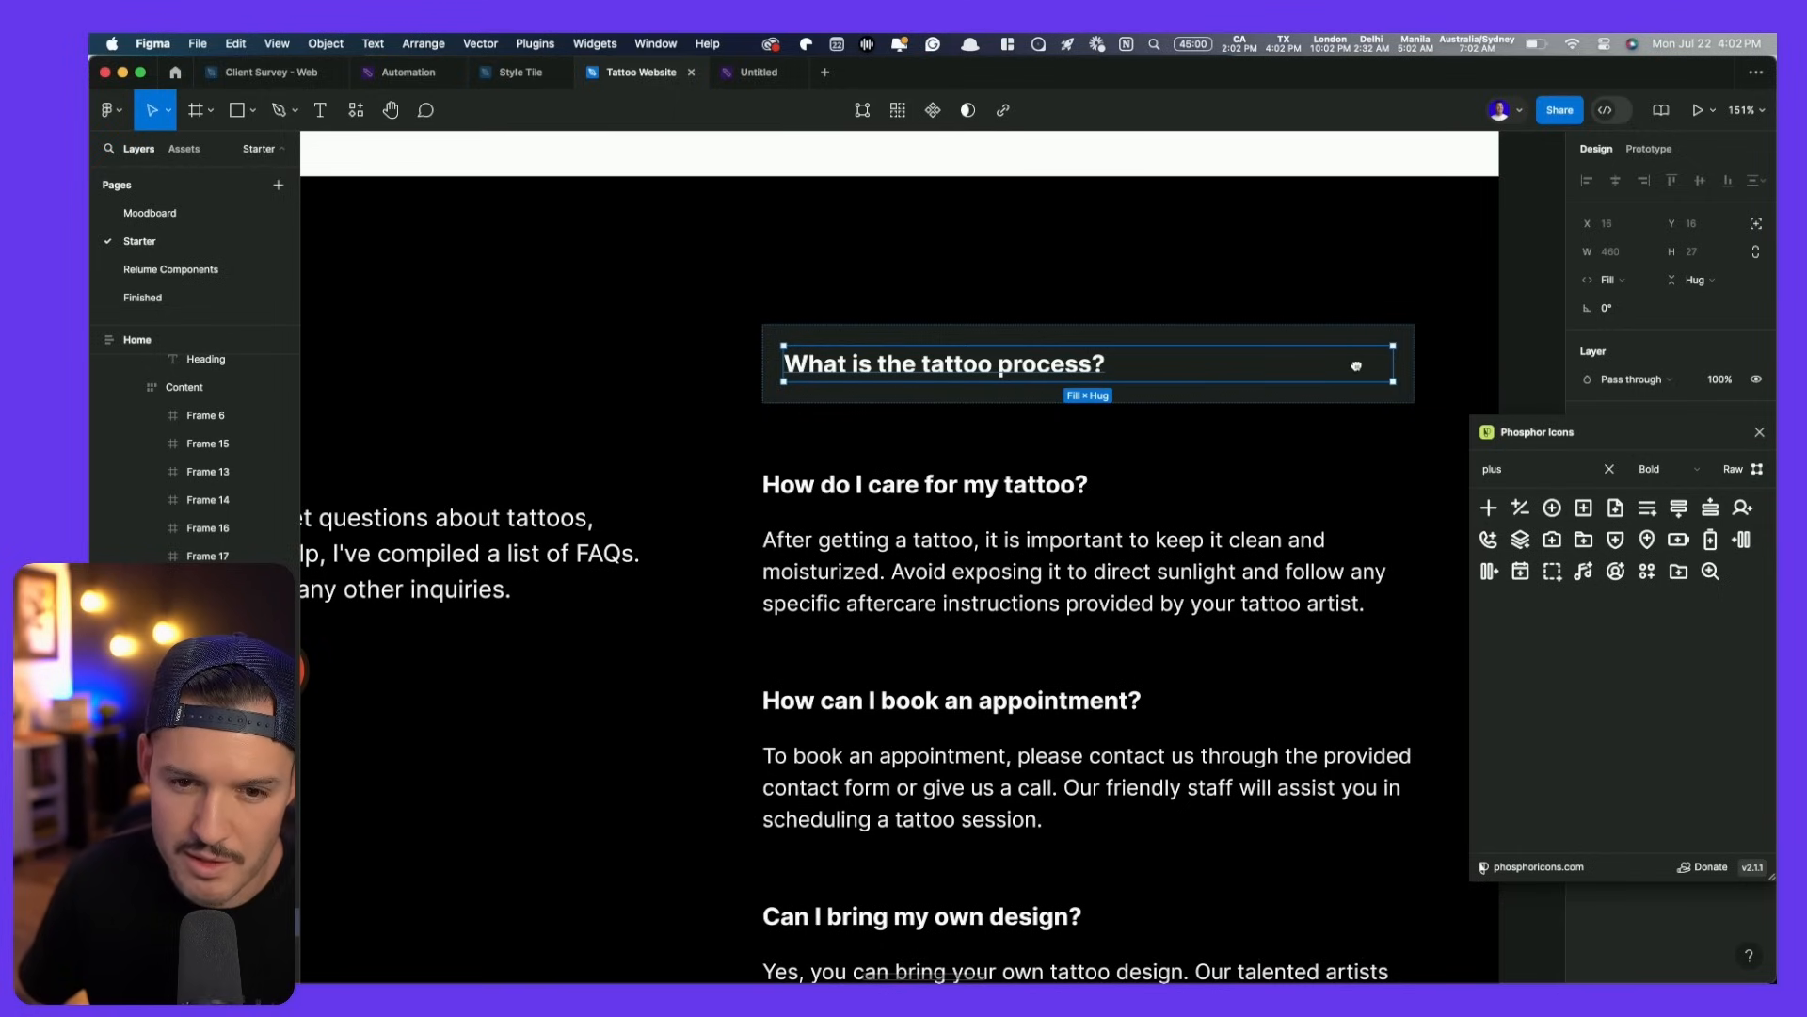
left_click_drag(1357, 366, 1356, 367)
key("super+z")
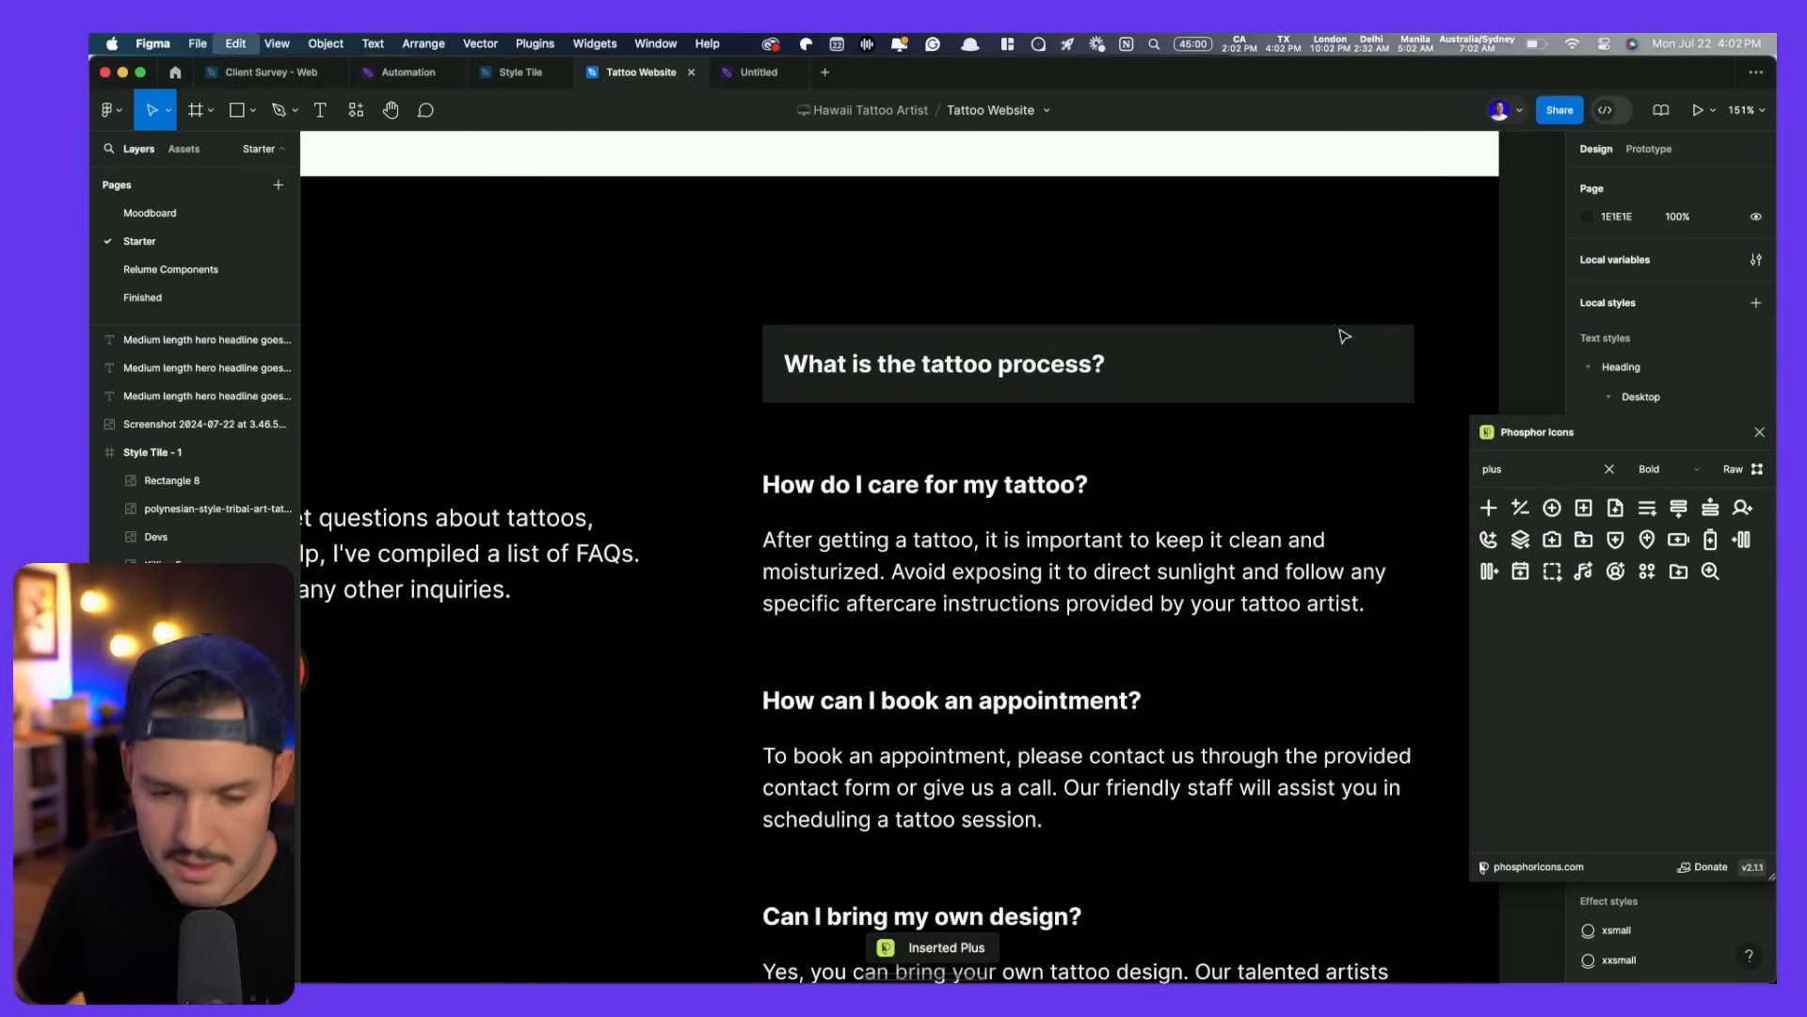
double_click(1291, 362)
double_click(1291, 363)
key("super+v")
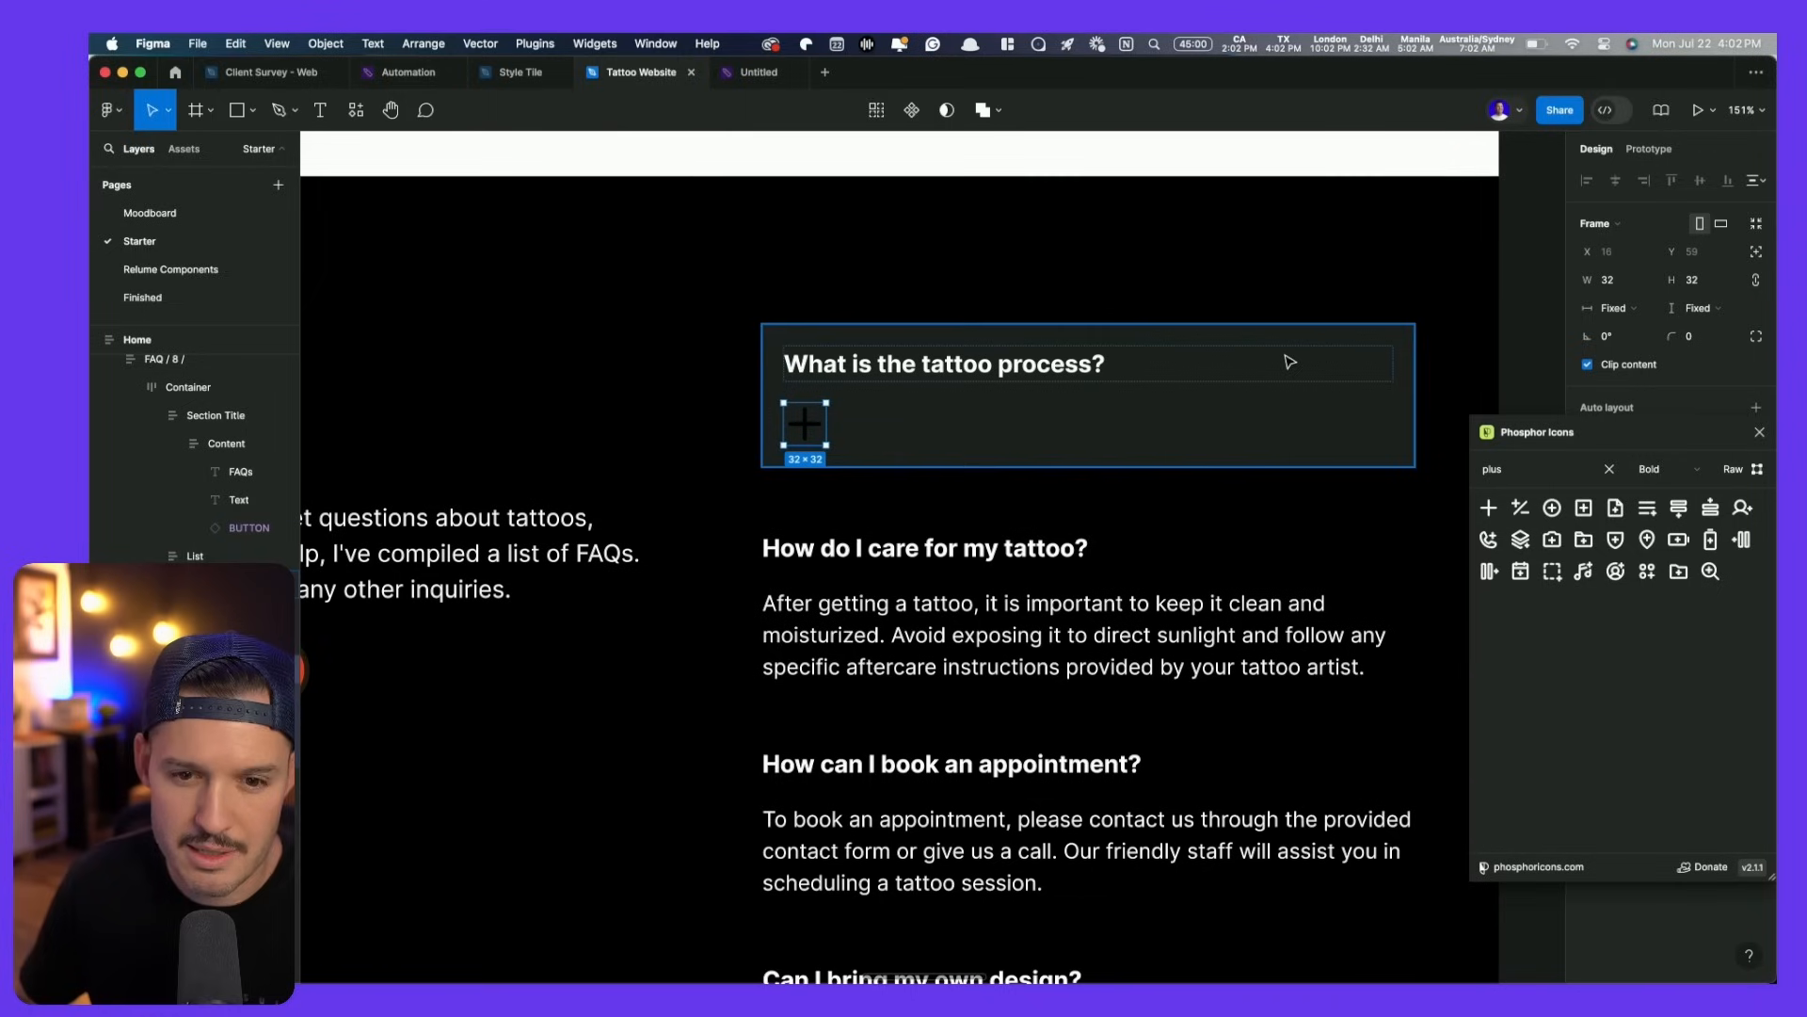
left_click(1261, 407)
left_click(1760, 433)
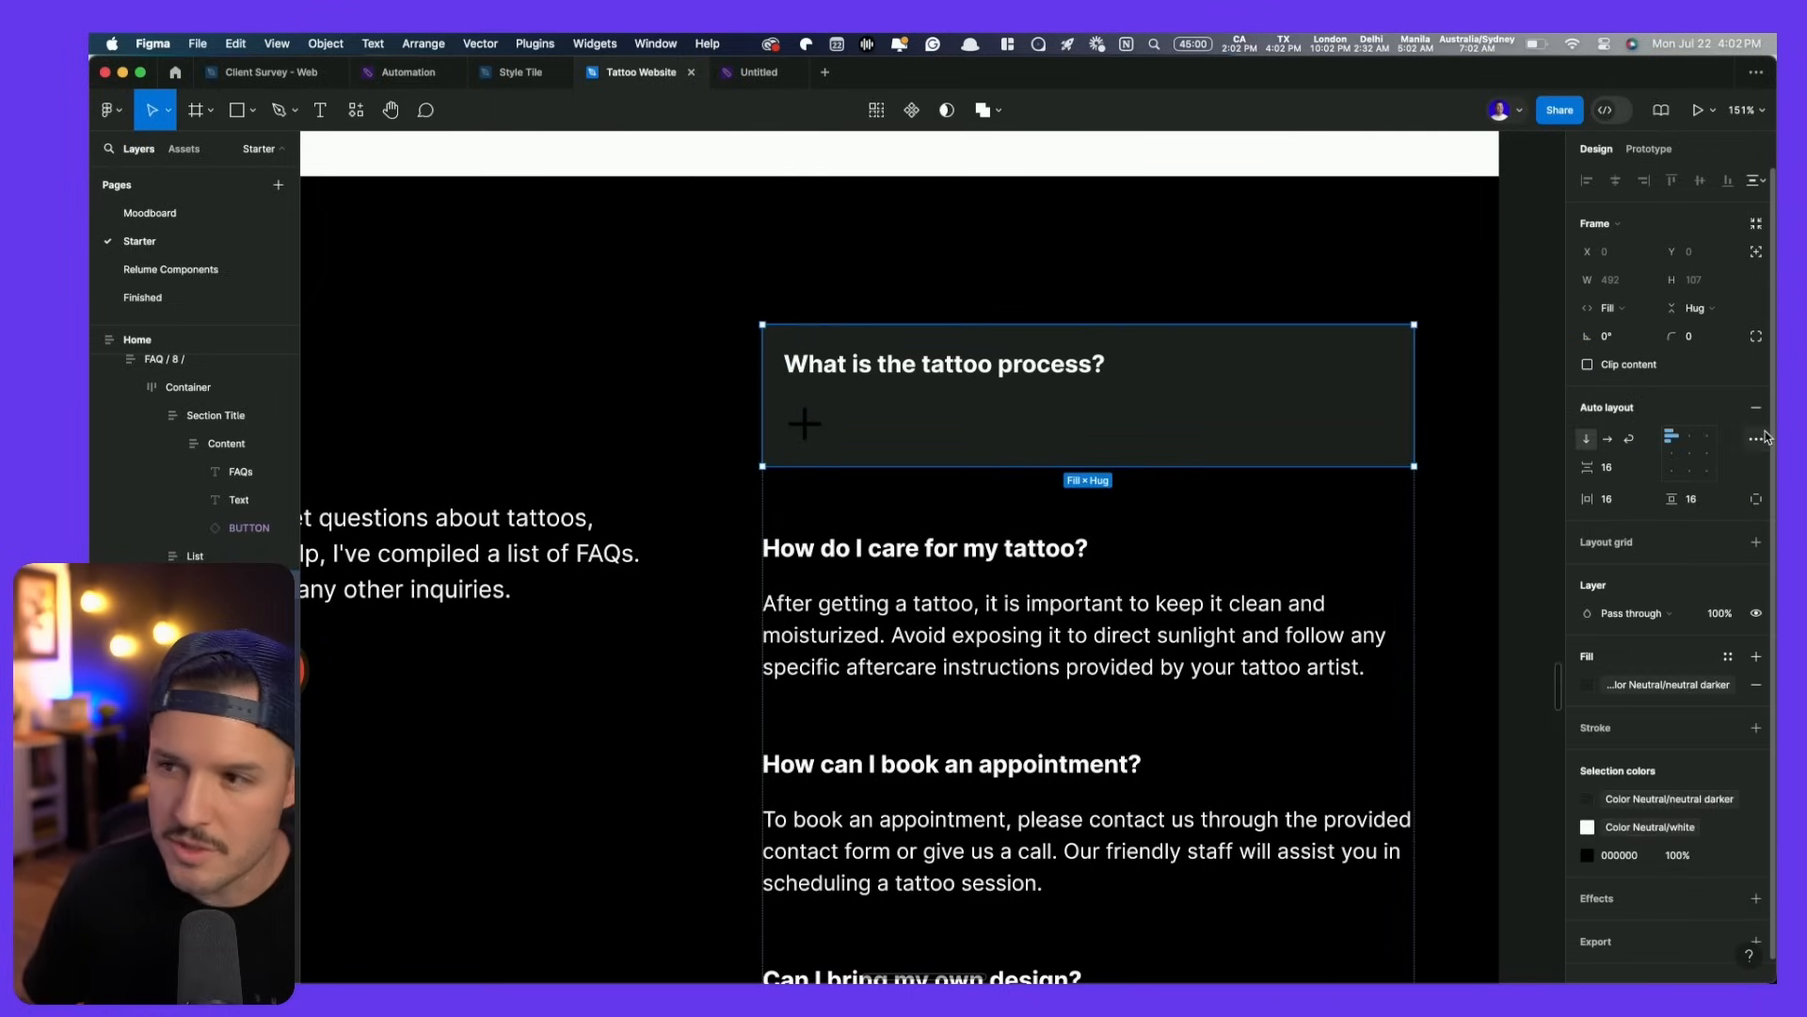
left_click(1607, 440)
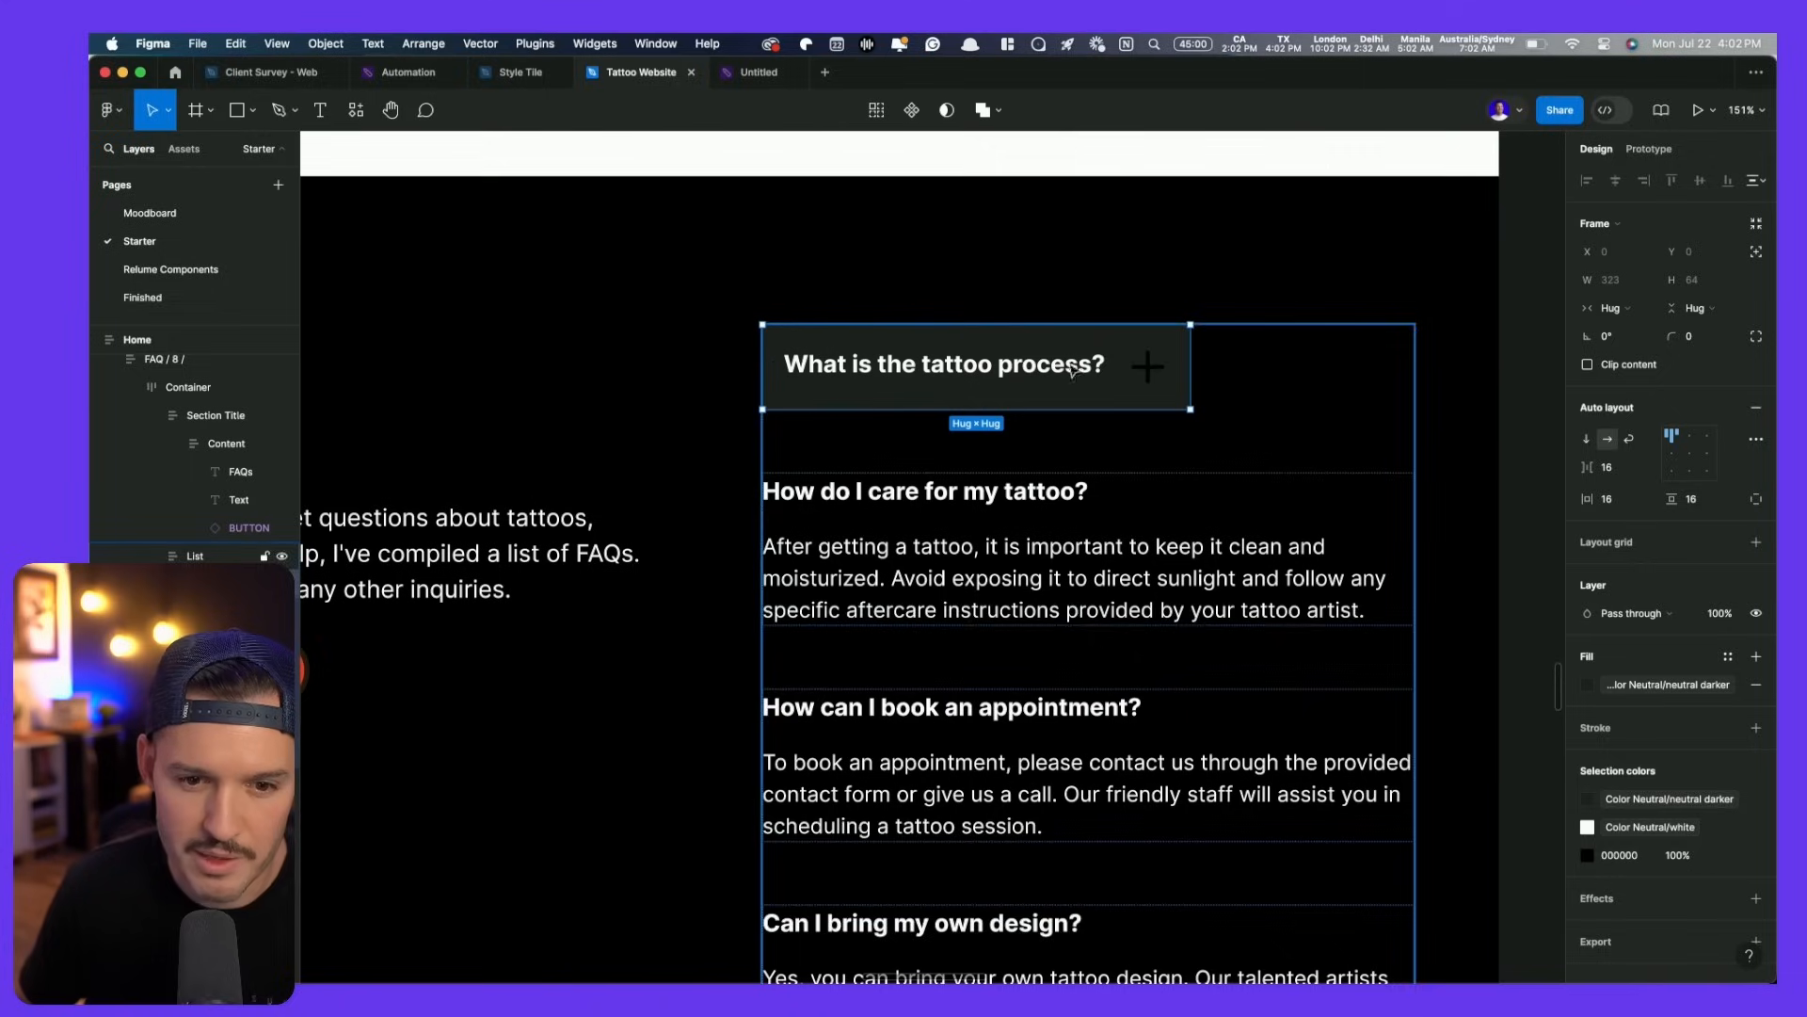
- Set the heading frame and question text to fill width, pushing the plus right
left_click(1609, 308)
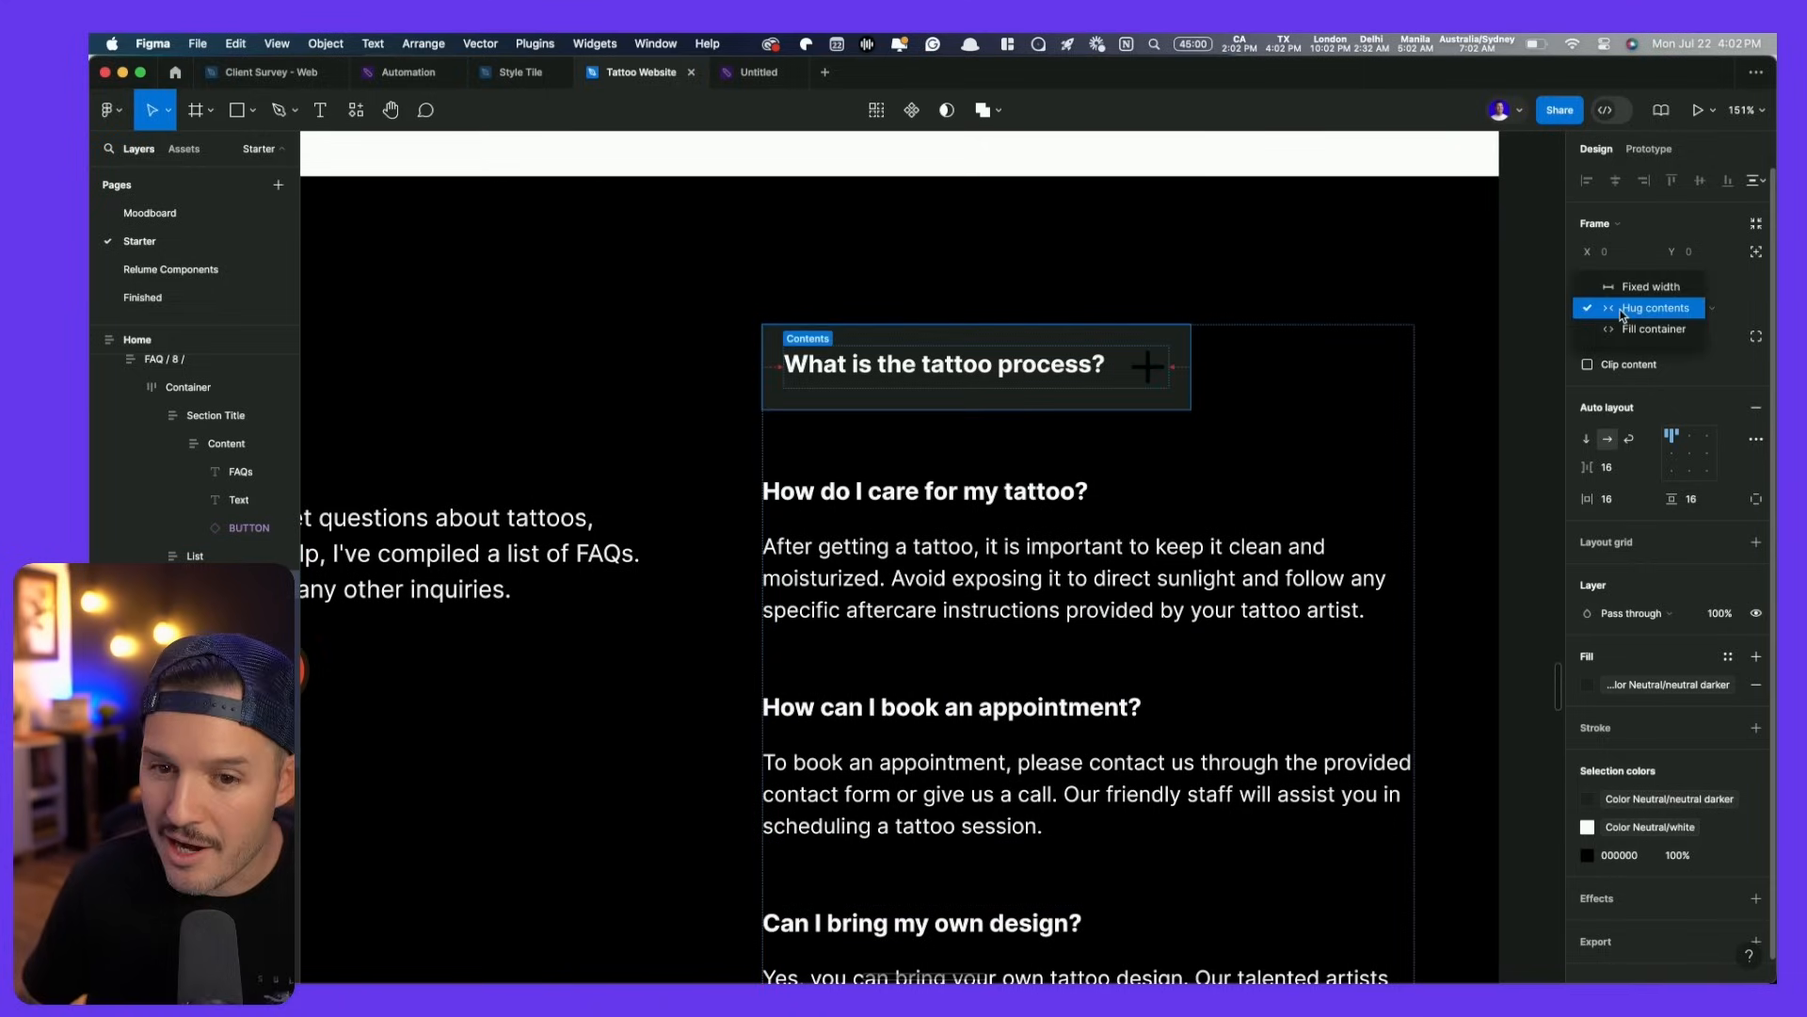
left_click(1629, 329)
left_click(1043, 374)
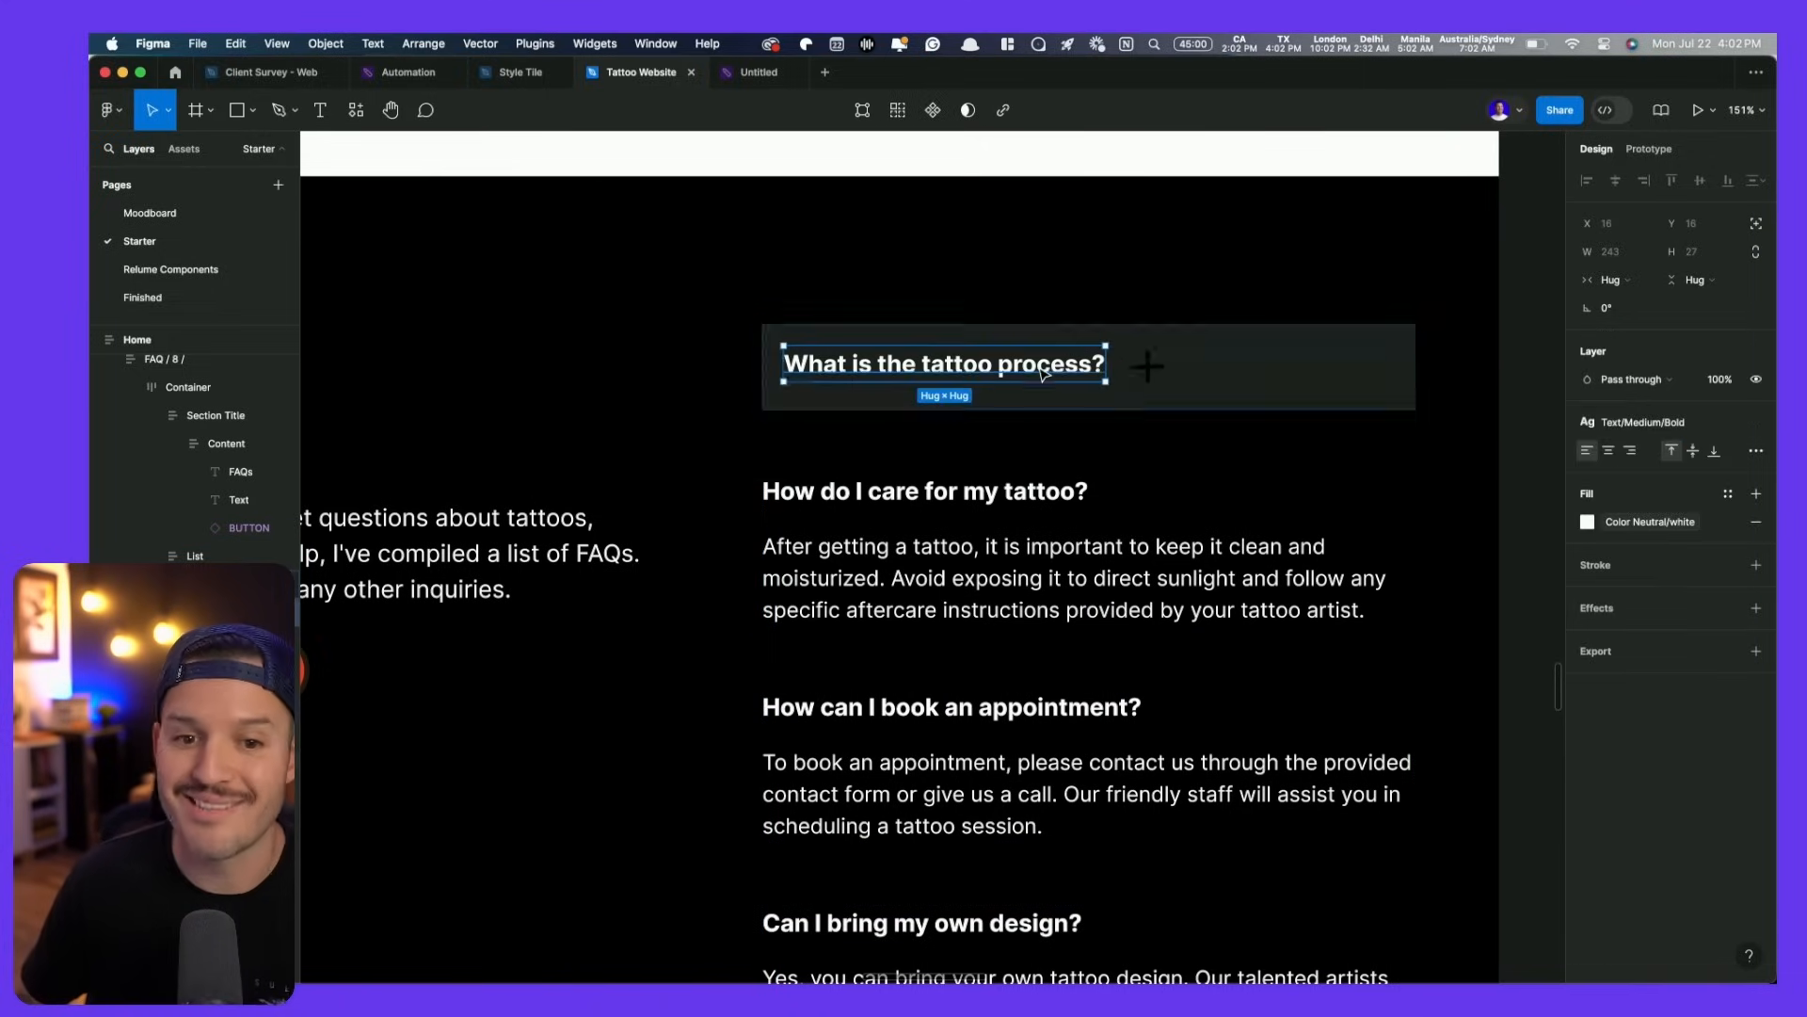
left_click(1611, 280)
left_click(1625, 304)
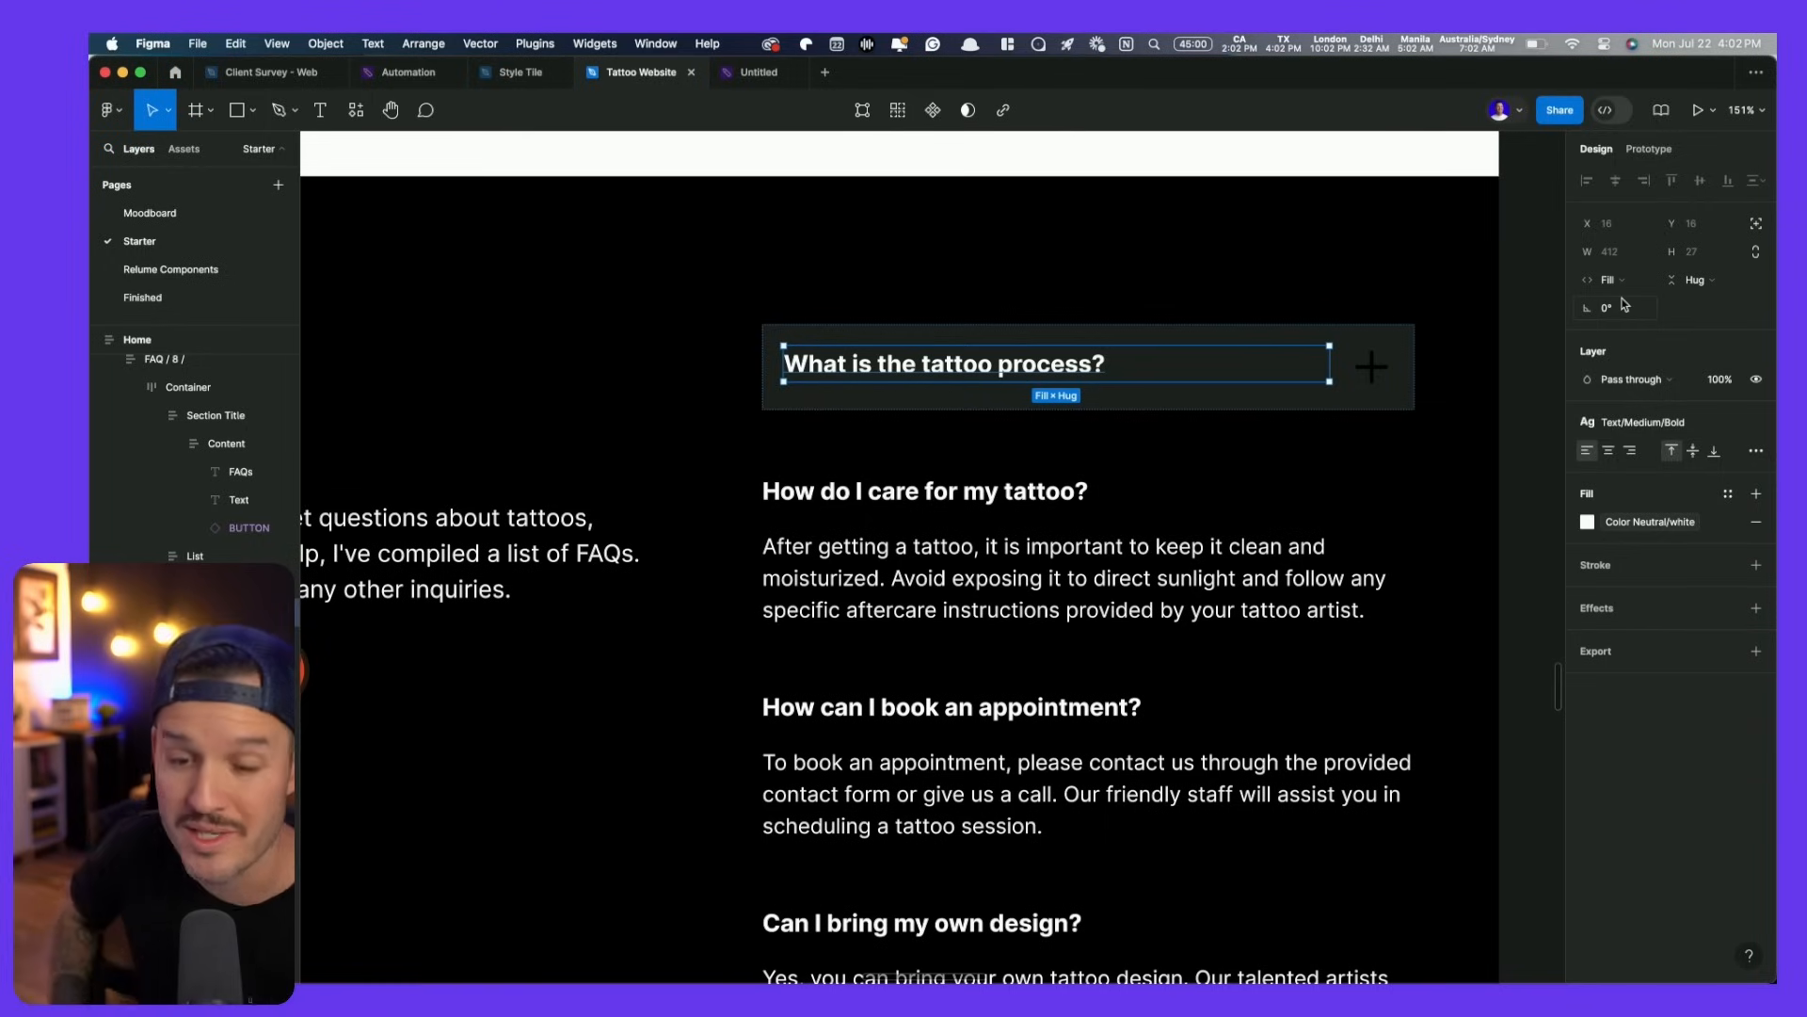
- Colour the plus icon with the red Primary CTA style
left_click(1376, 370)
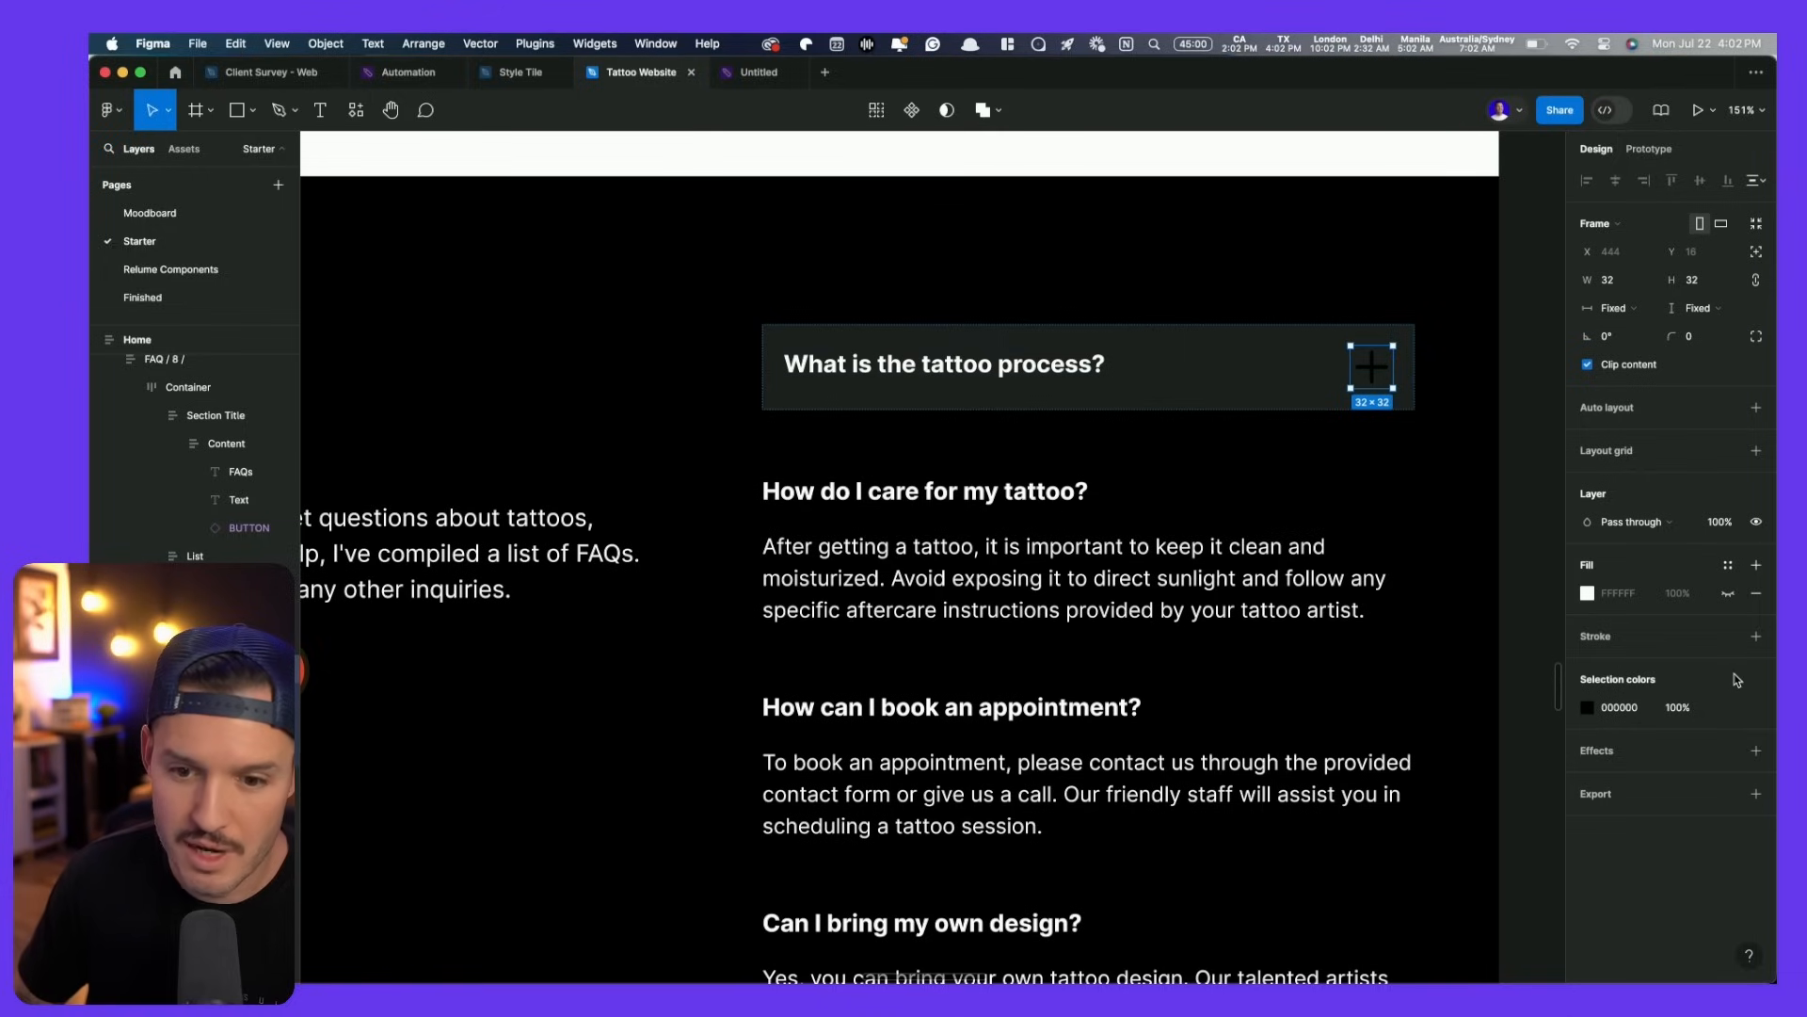
left_click(1728, 707)
scroll(1449, 847, "down", 3)
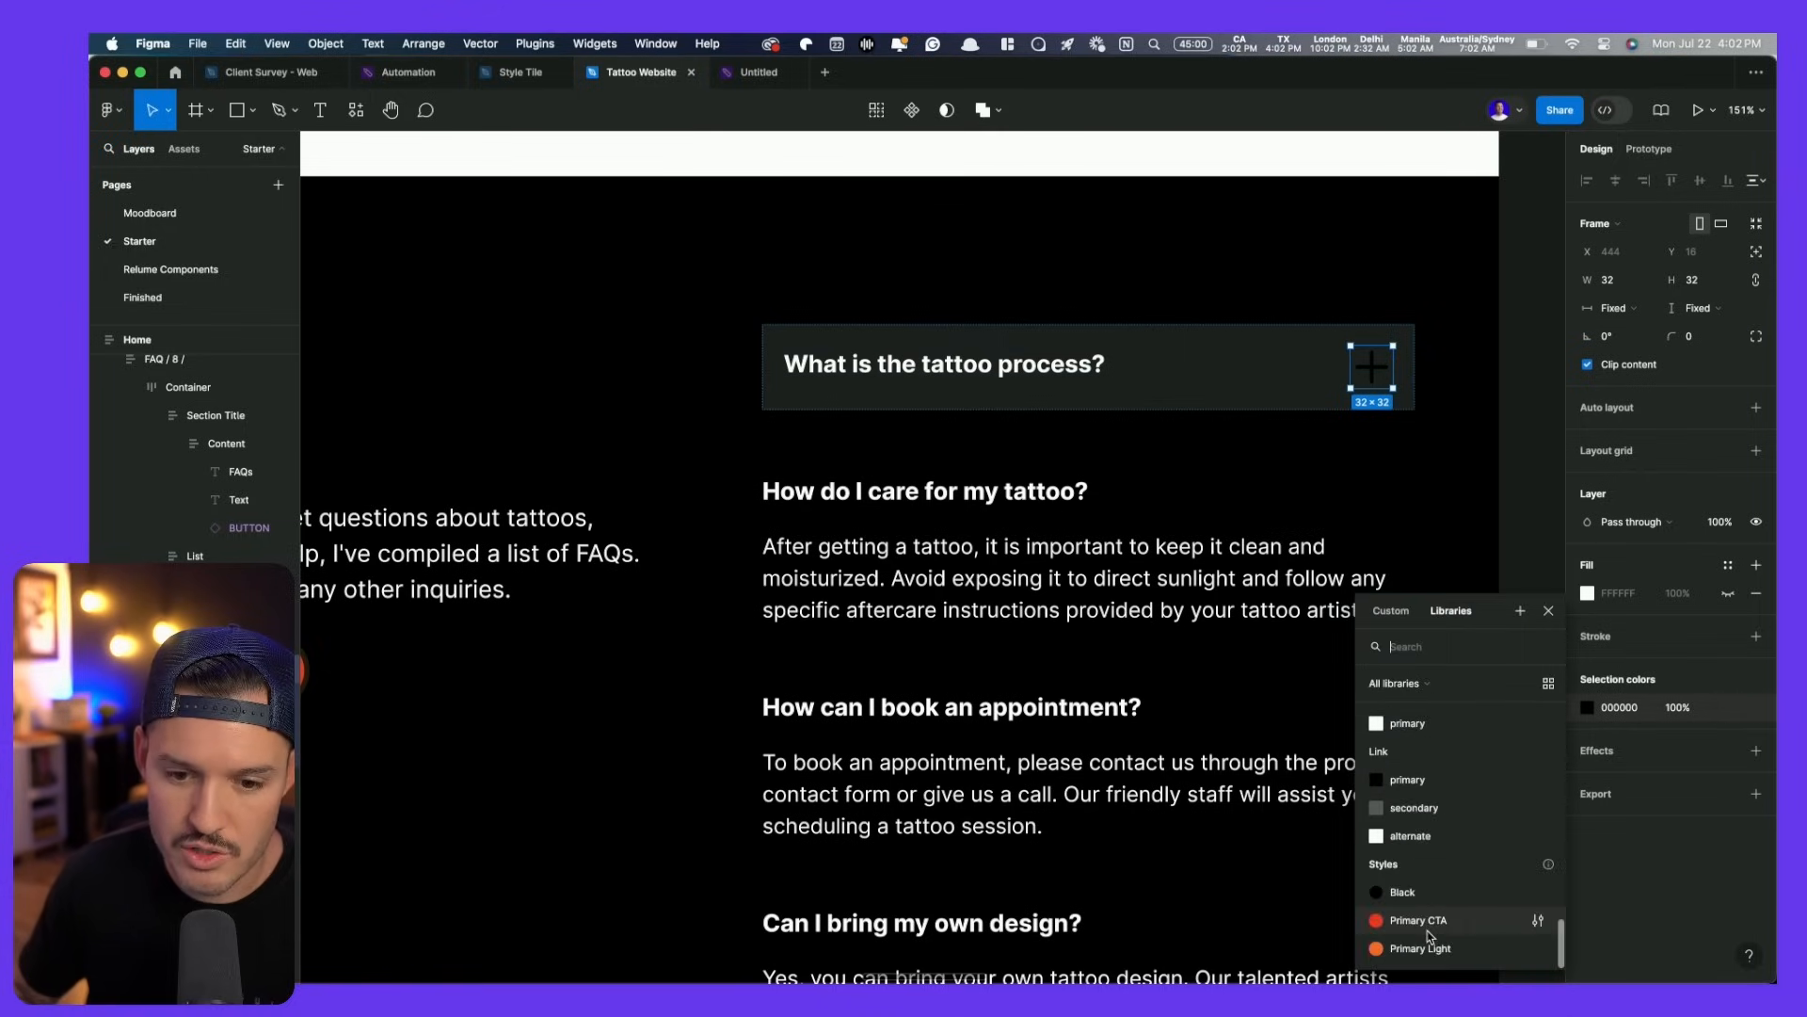
left_click(1432, 935)
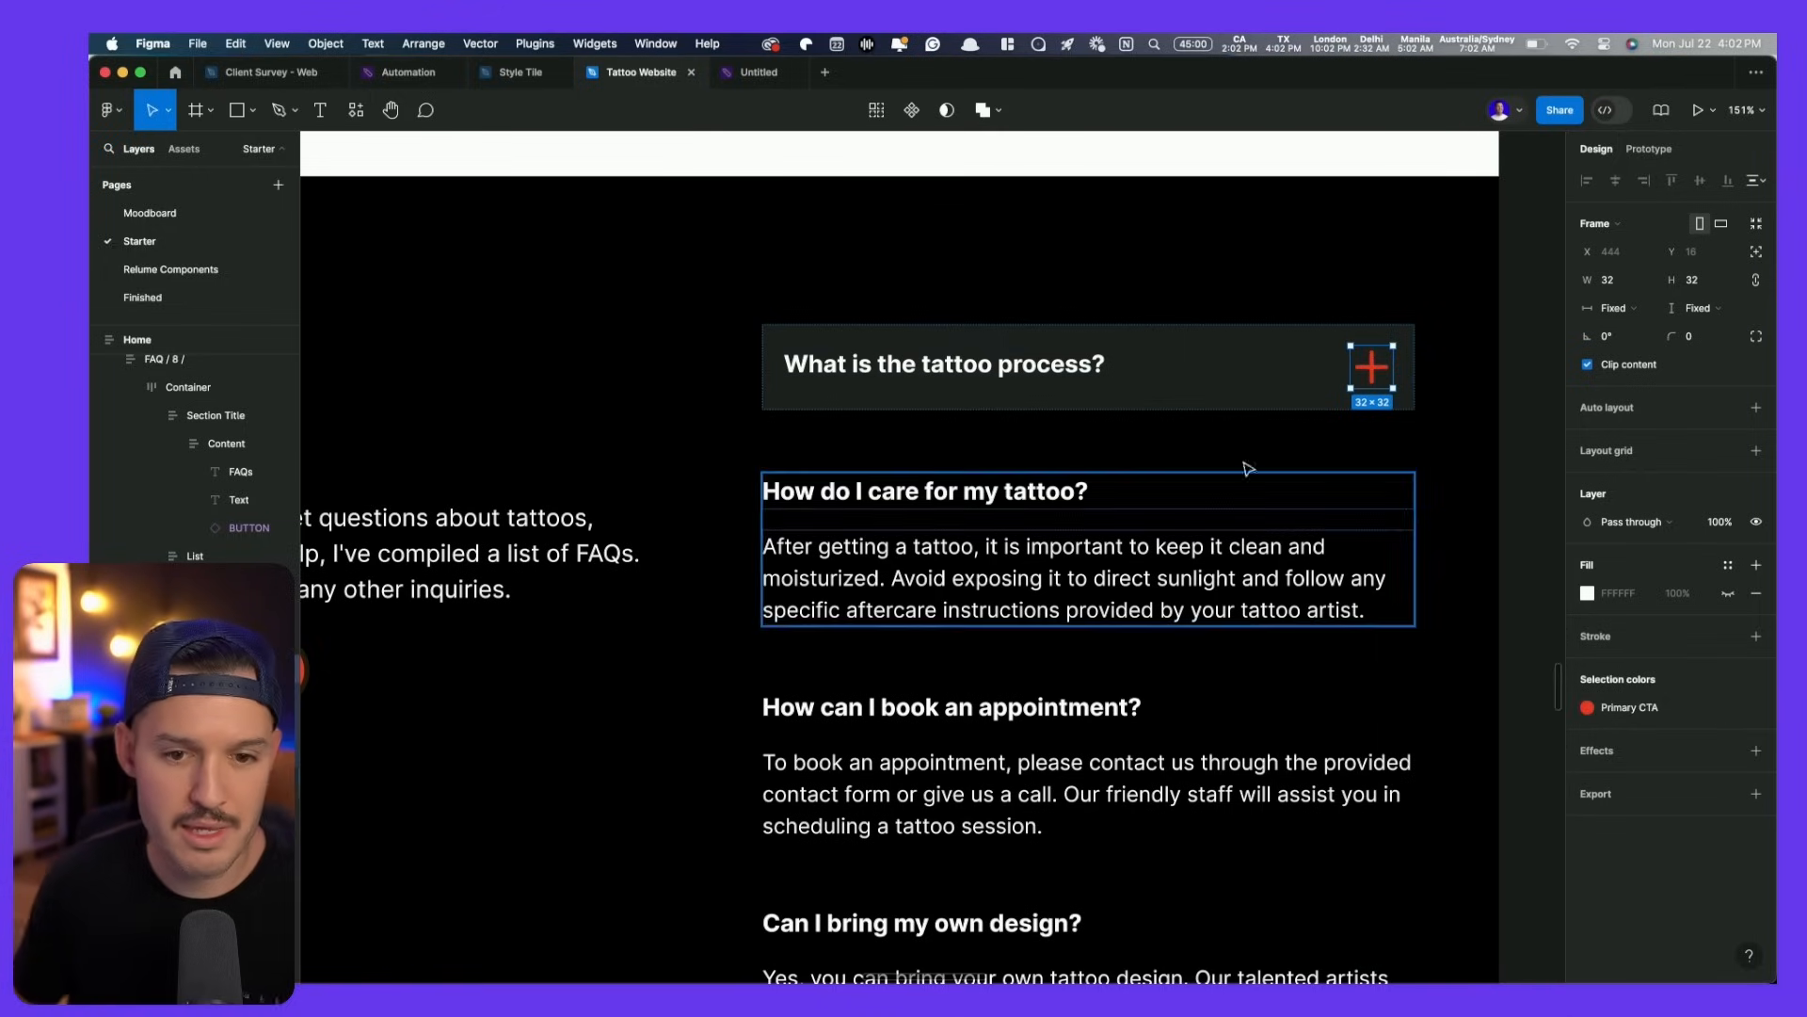
left_click(1202, 361)
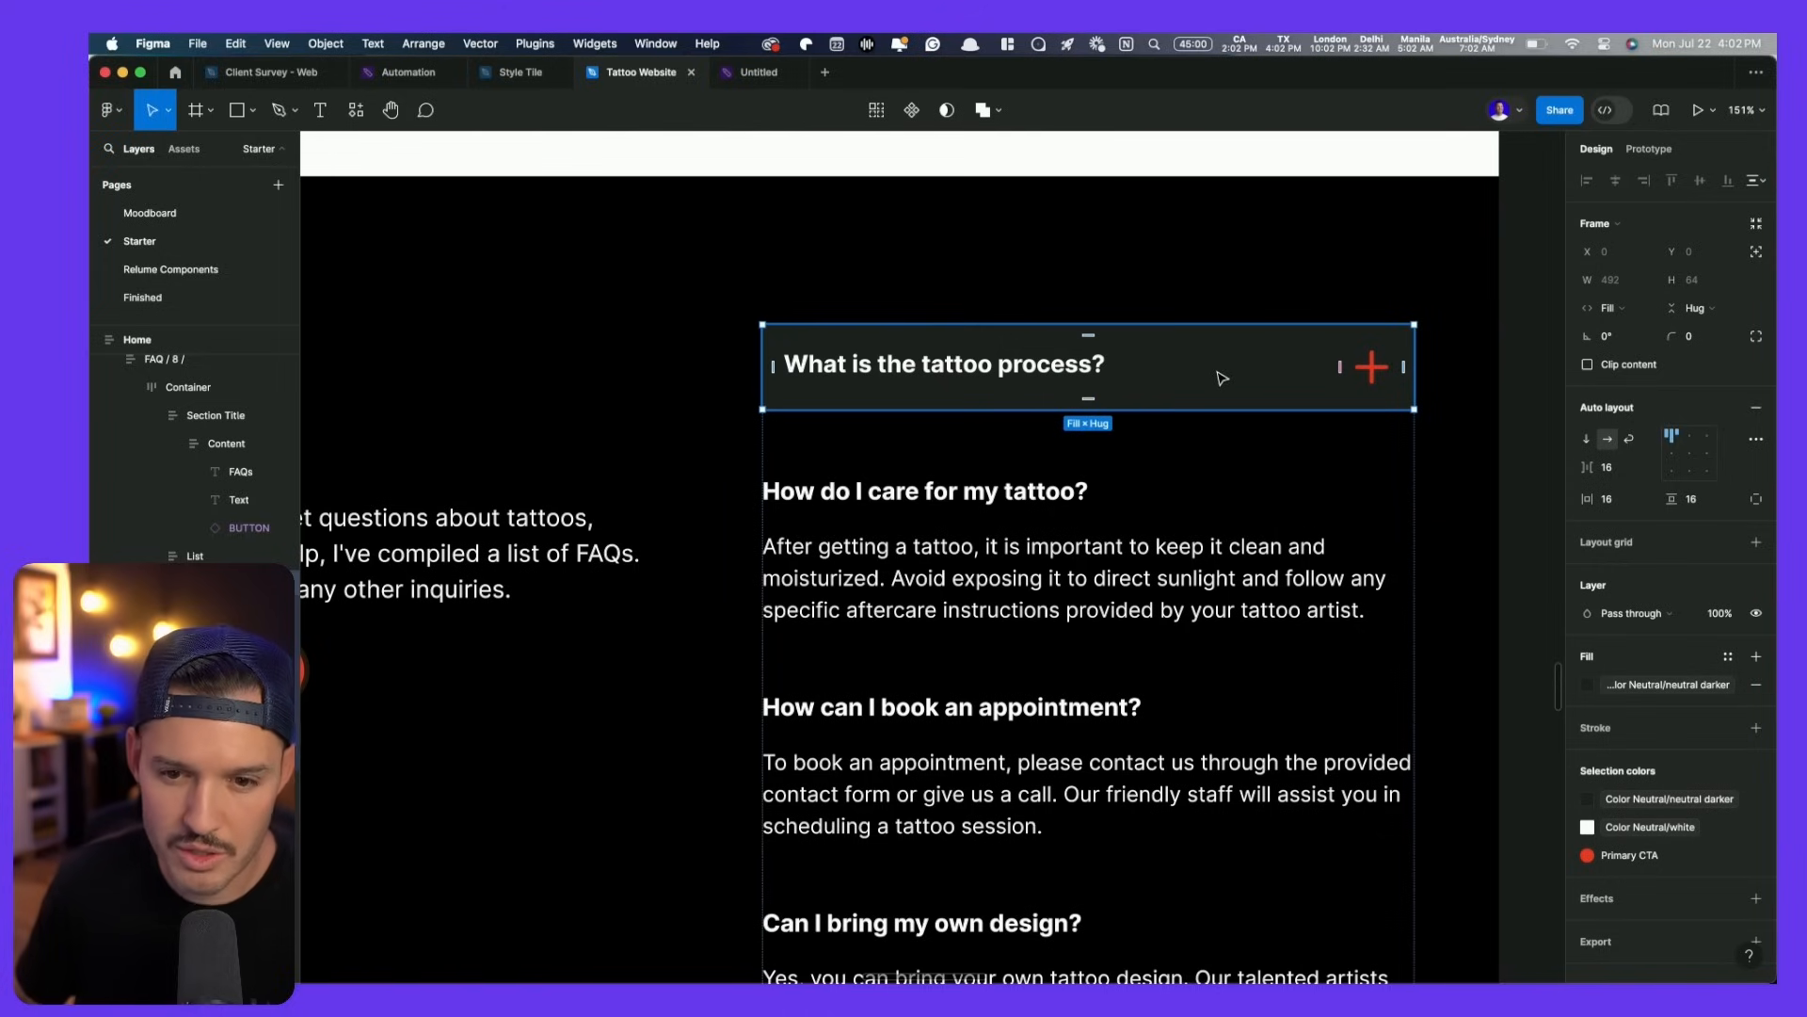
left_click(1076, 373)
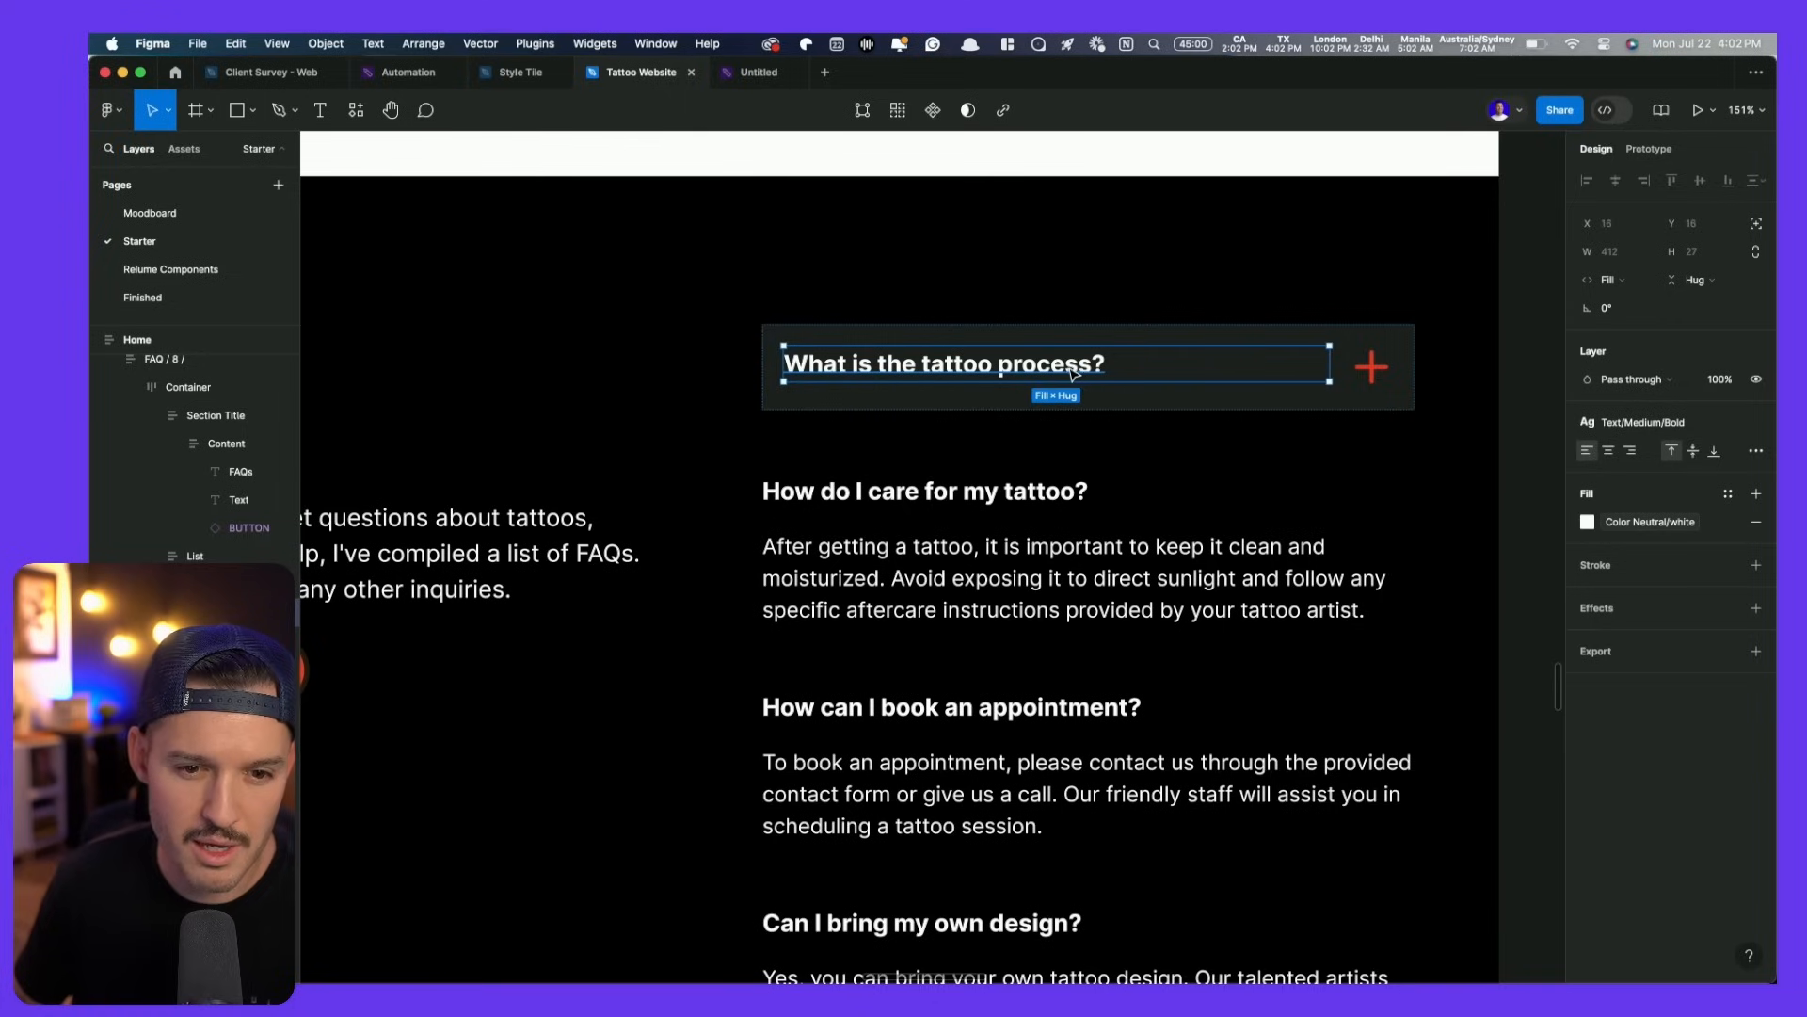
- Duplicate the question row and set the List frame's auto-layout gap to 0
left_click(1233, 407)
key("super+d")
key("super+d")
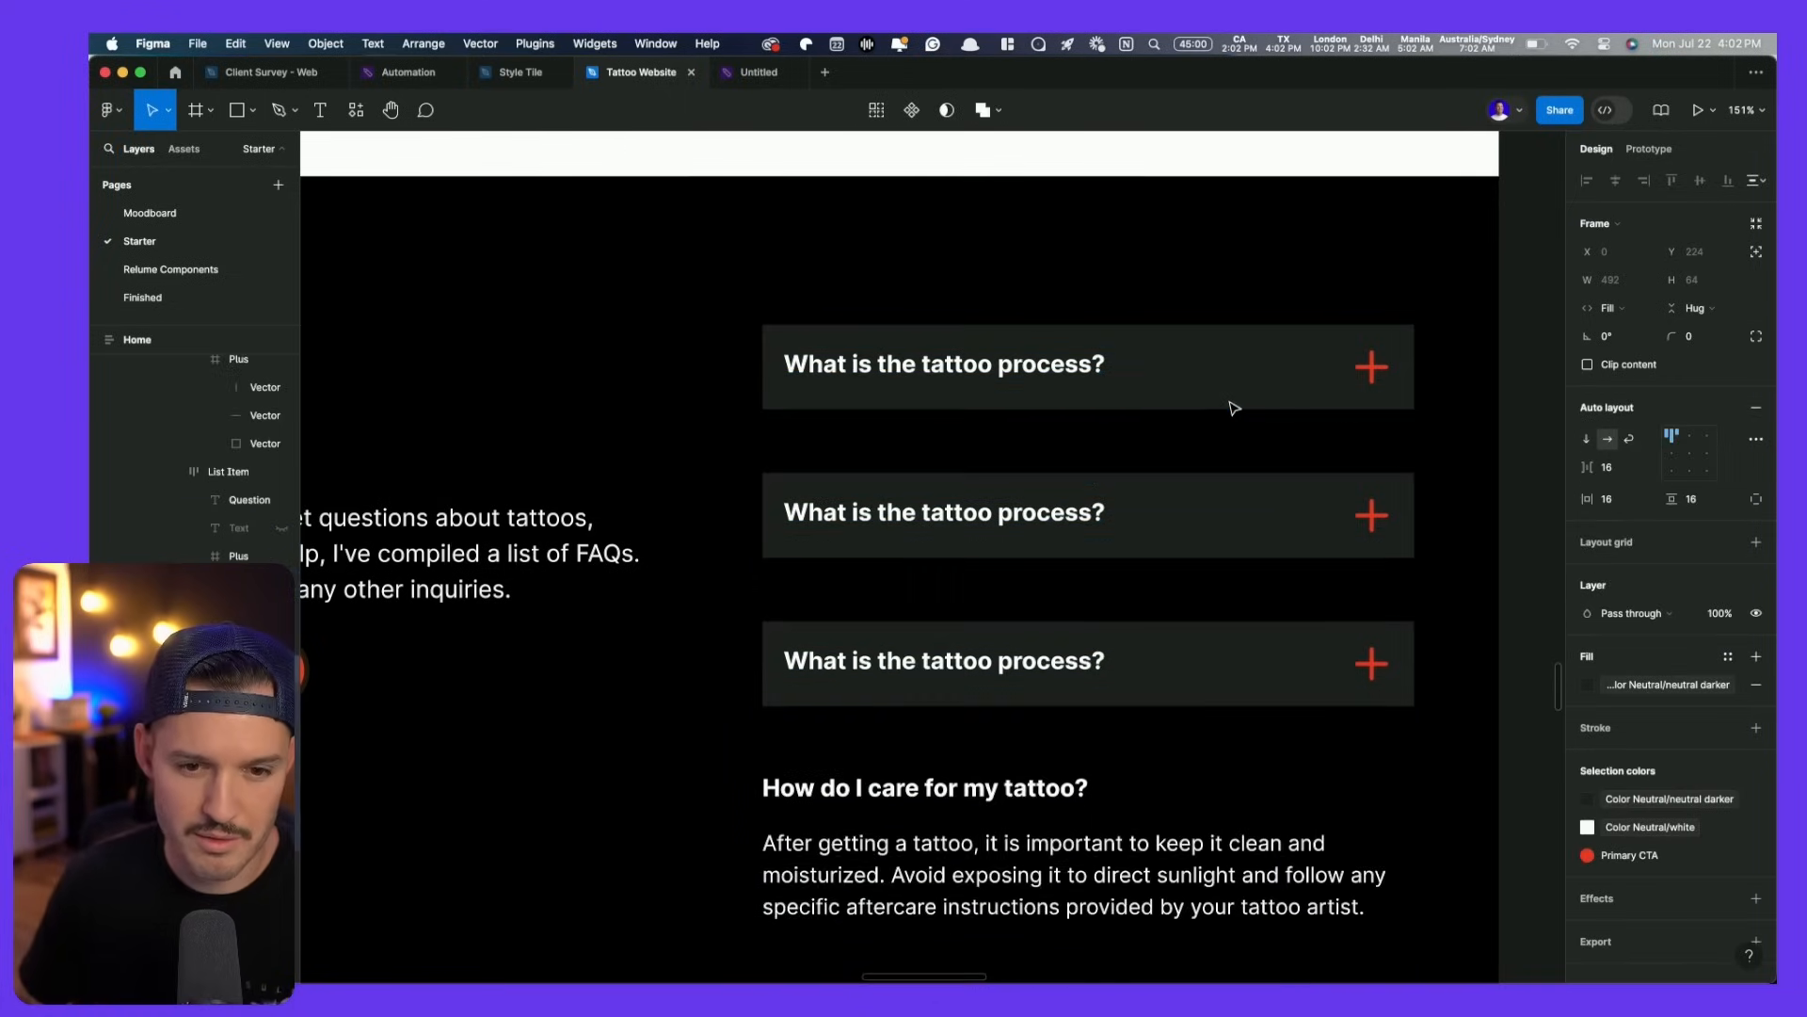
key("super+d")
left_click(1400, 475)
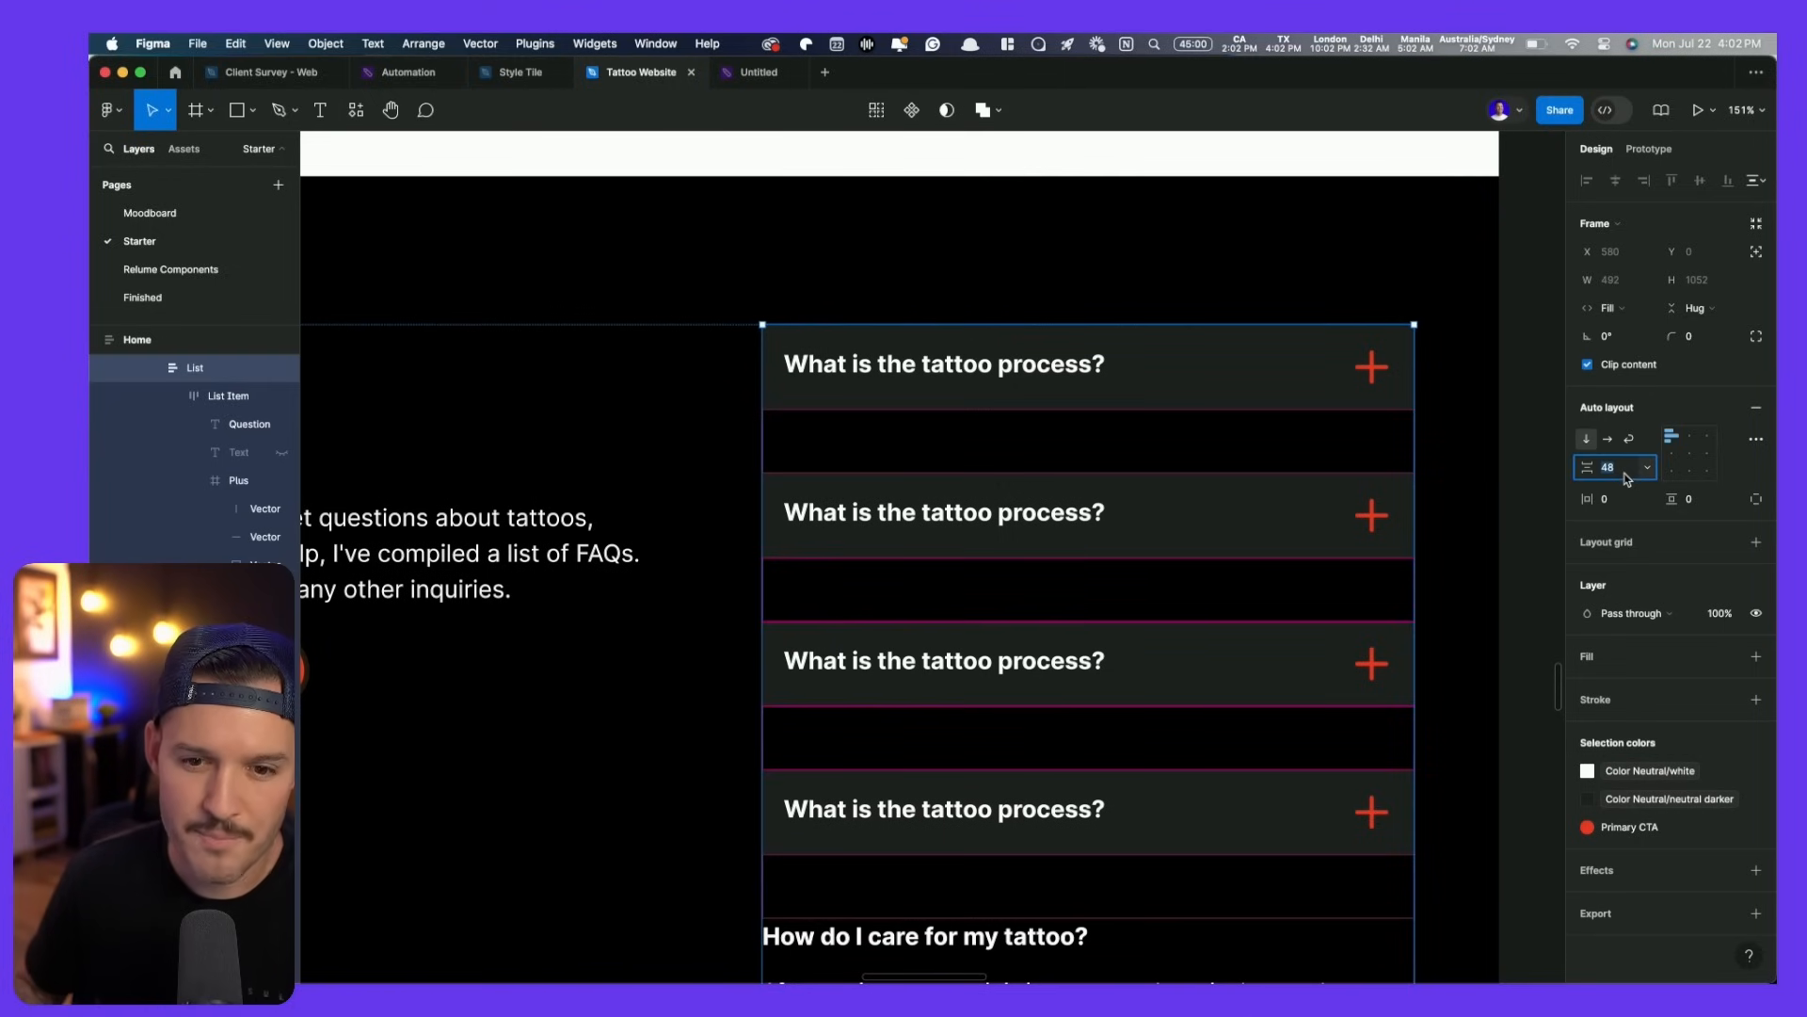
key("shift+Down")
key("shift+Down")
key("shift+Down")
key("shift+Down")
key("shift+Down")
key("shift+Down")
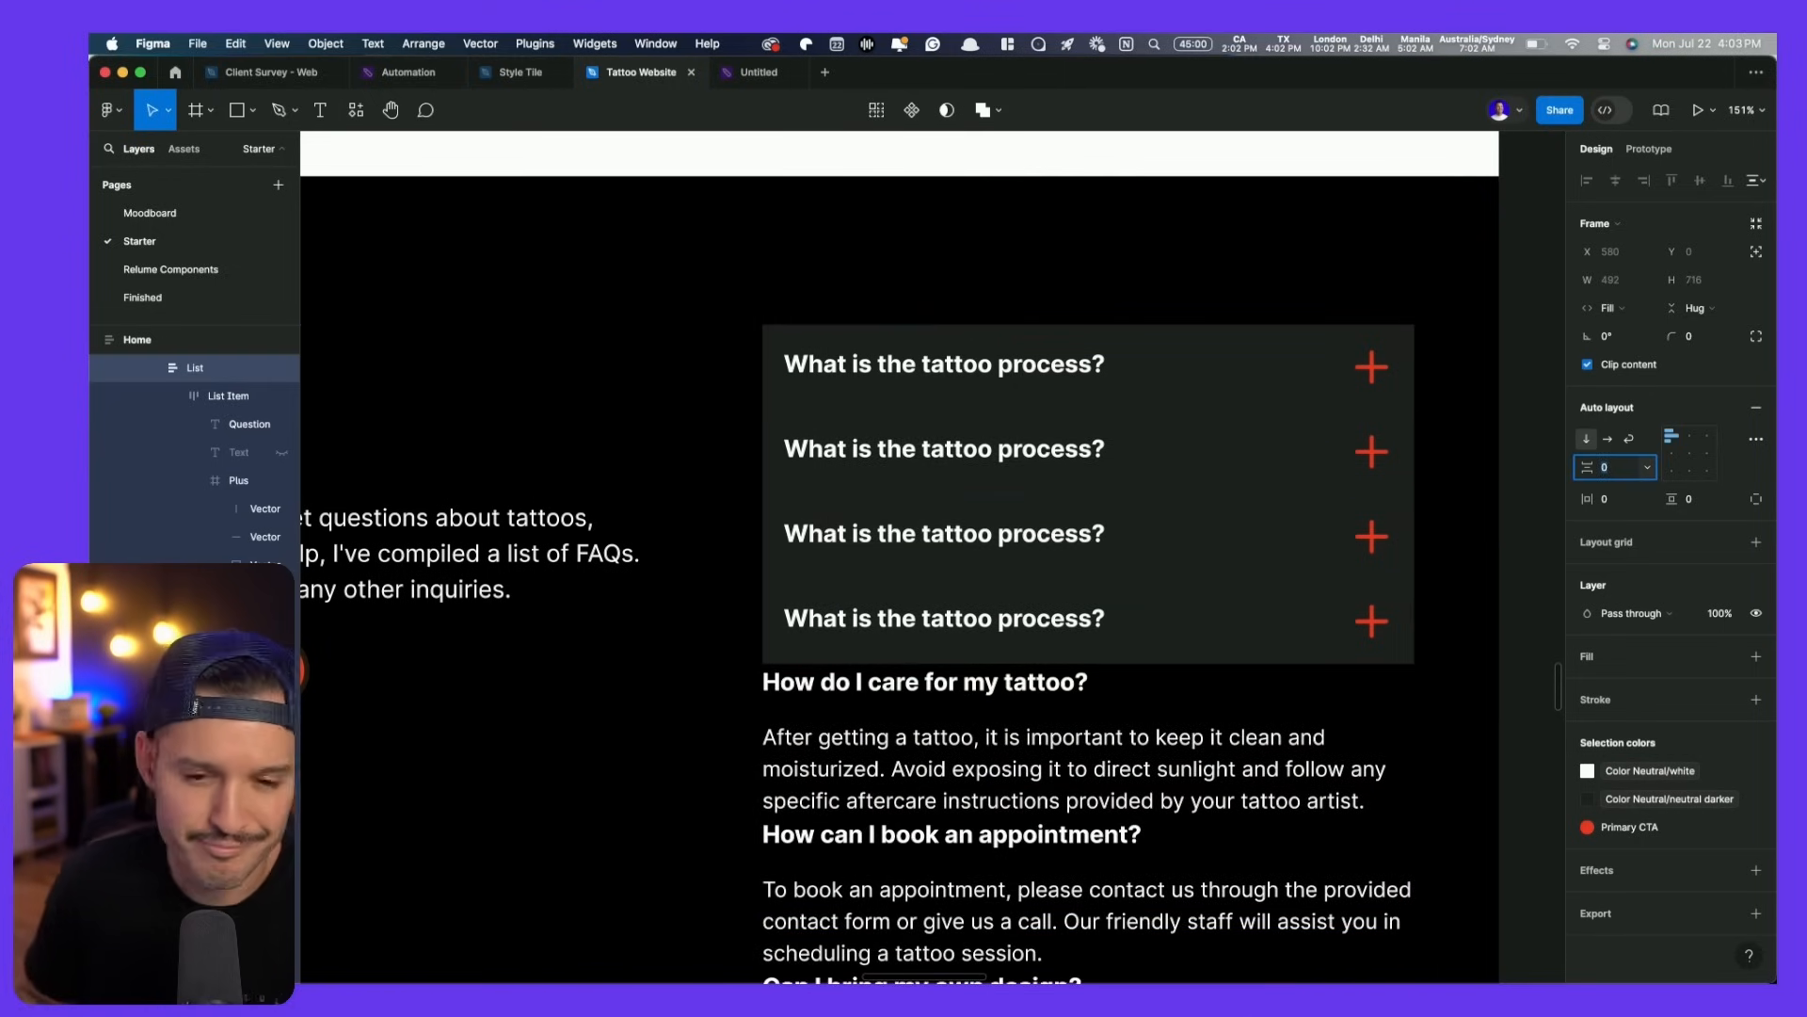
key("Up")
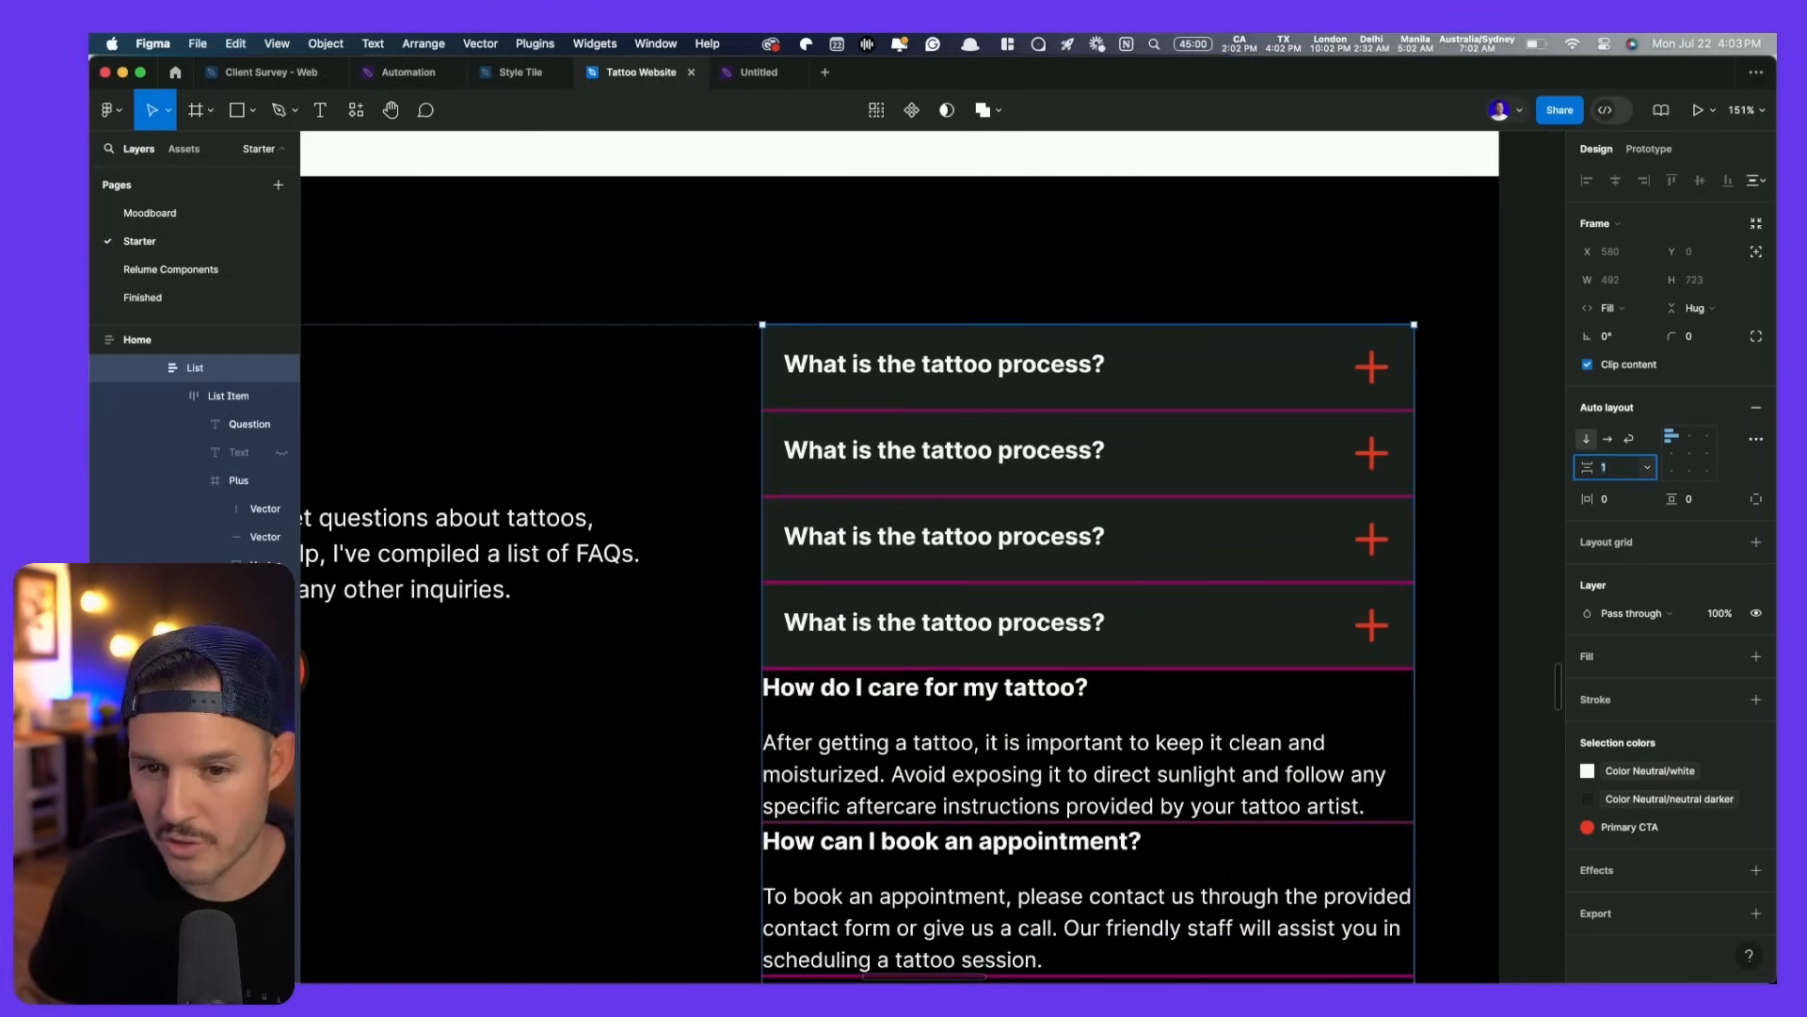
key("Down")
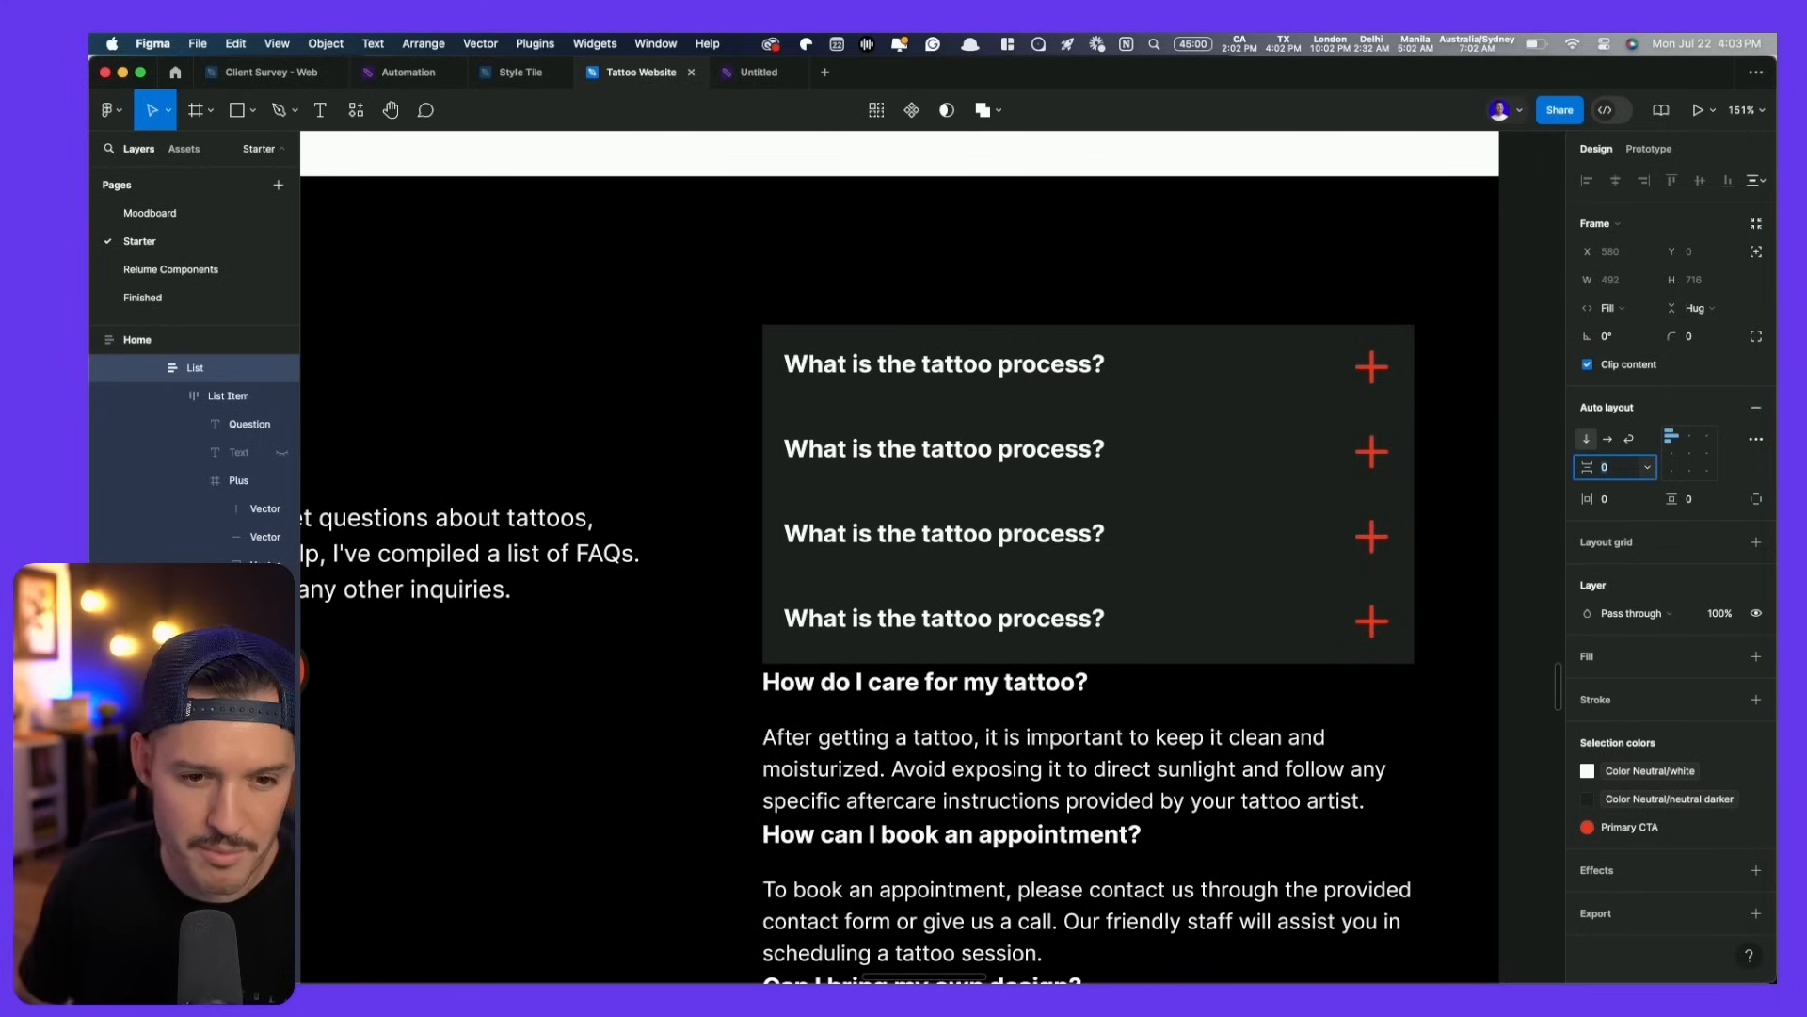
scroll(1303, 622, "down", 3)
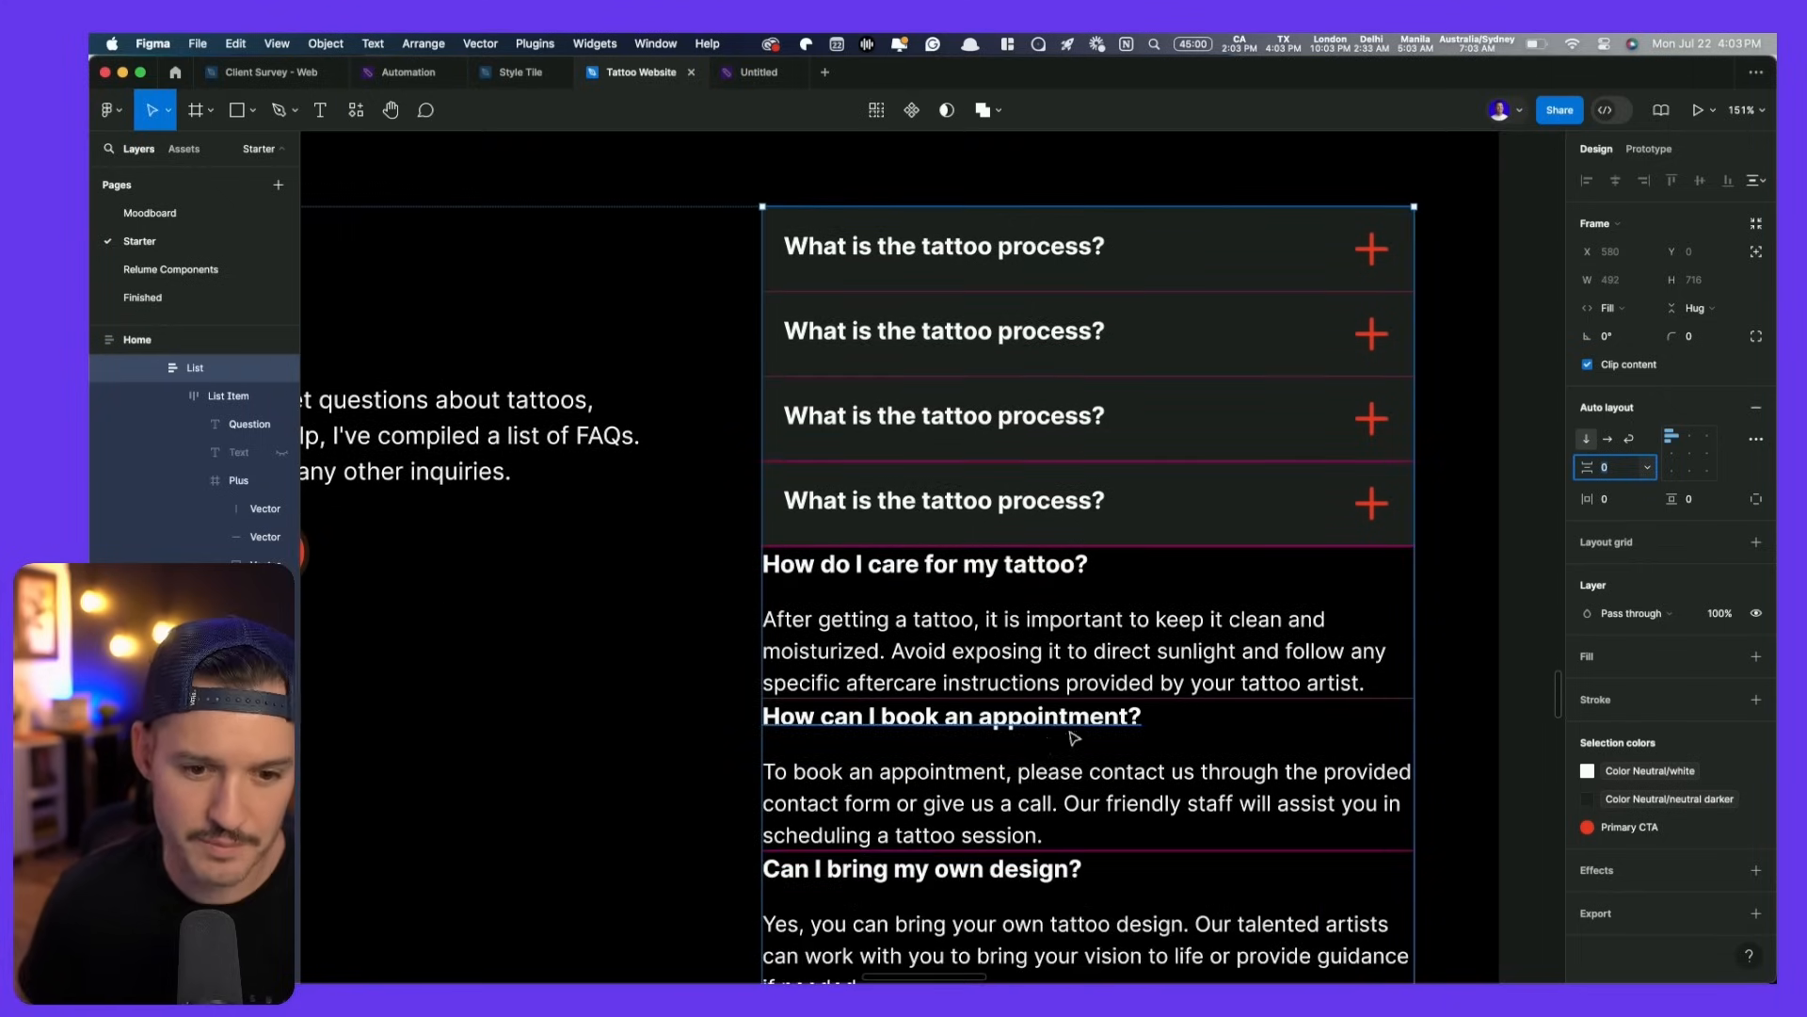
- Paste 'How can I book an appointment?' into the second row
left_click(1059, 727)
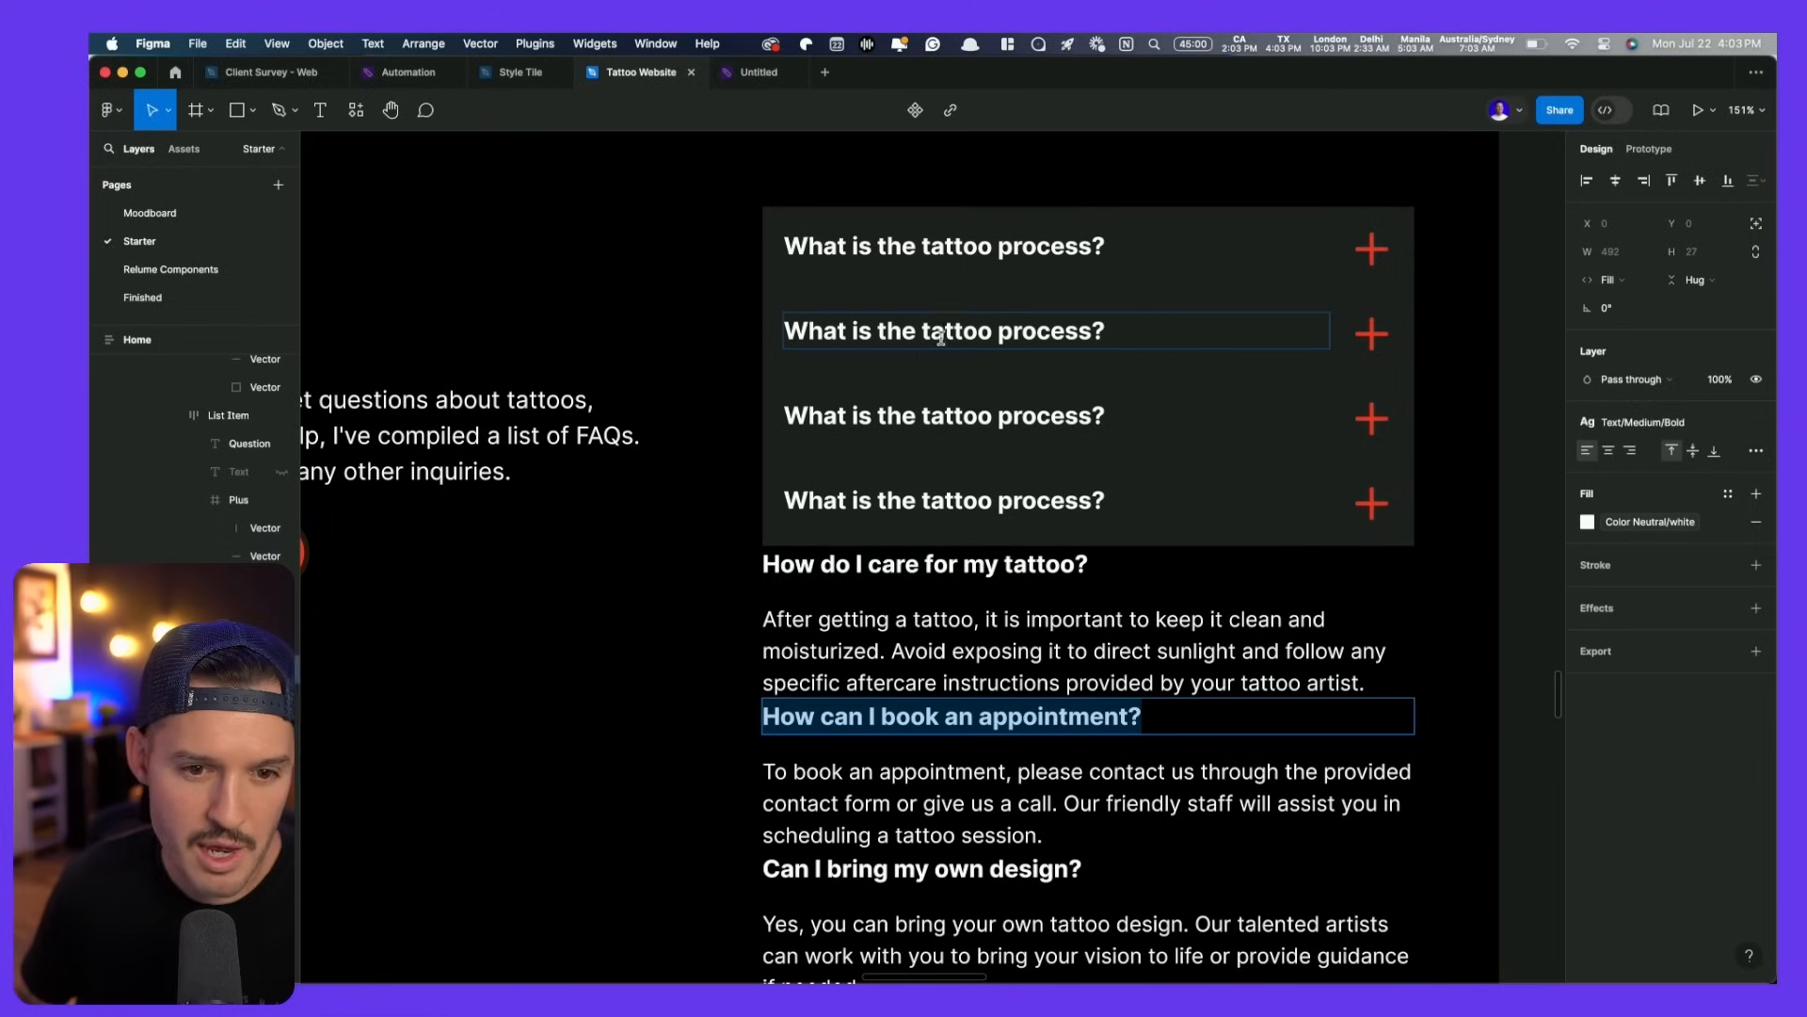
double_click(941, 334)
type("How can I book an appointment?")
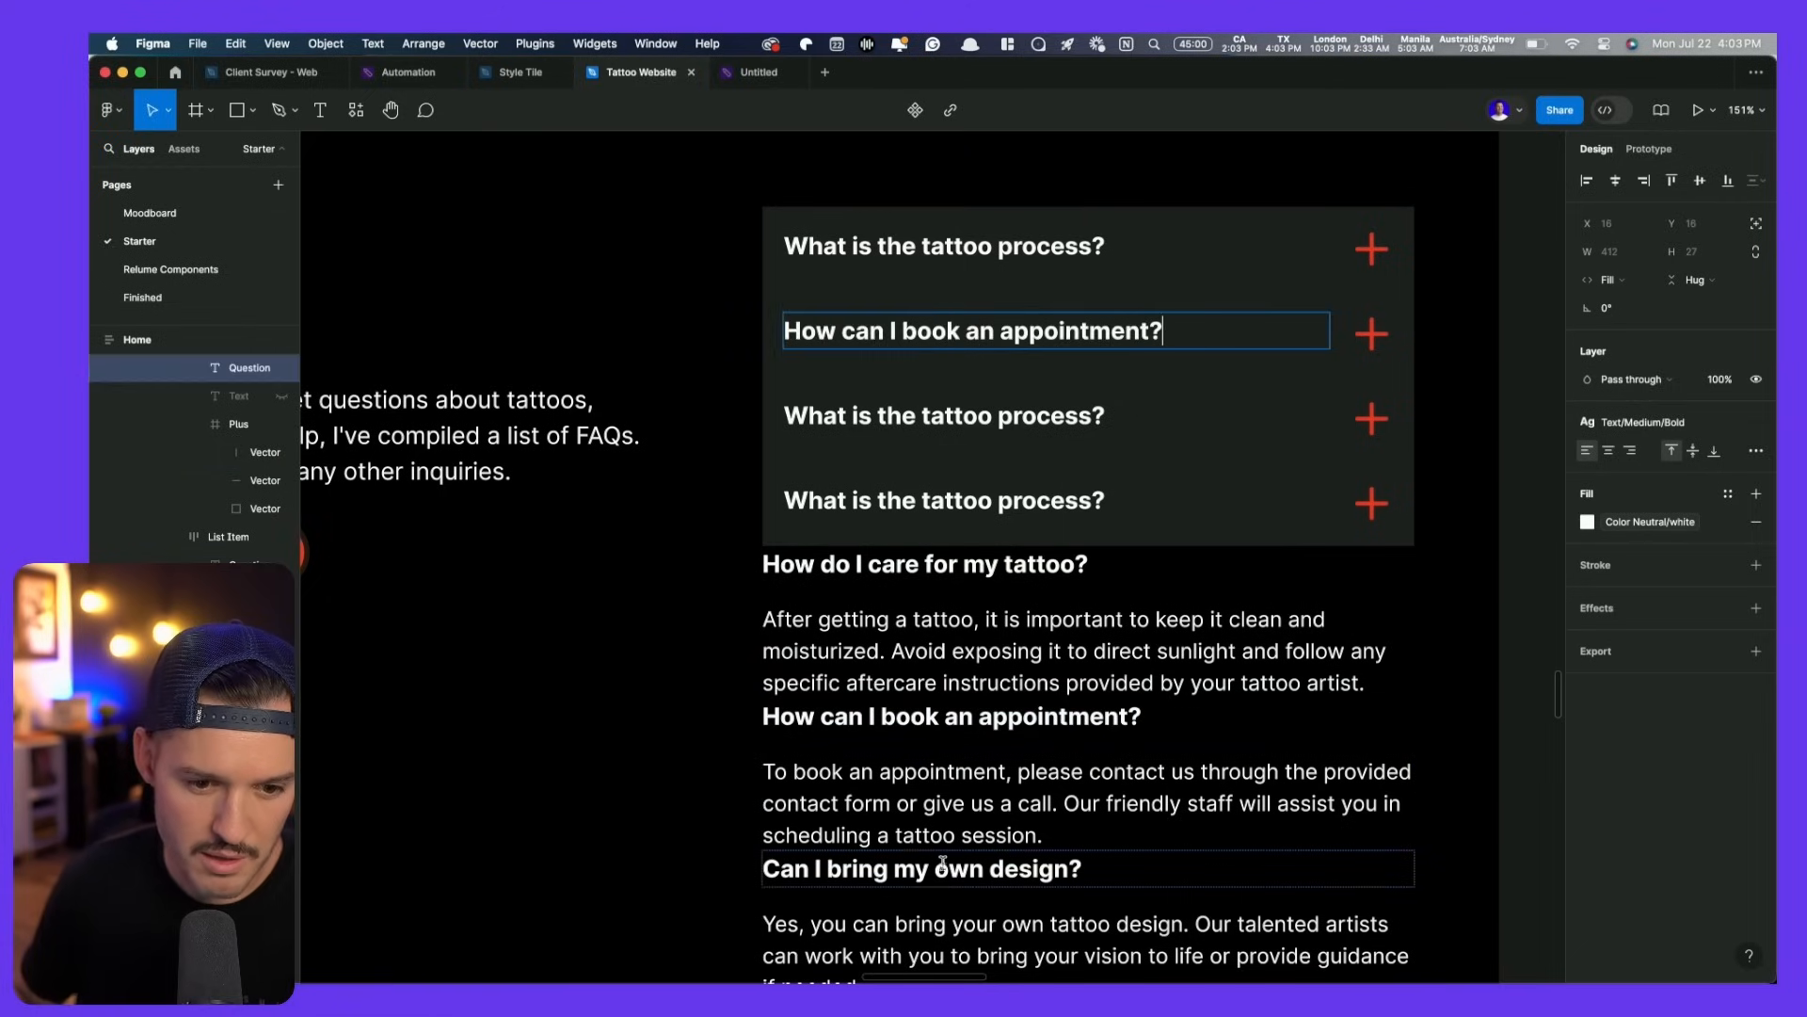
- Paste 'Can I bring my own design?' into the third row
left_click(932, 871)
double_click(932, 871)
key("super+c")
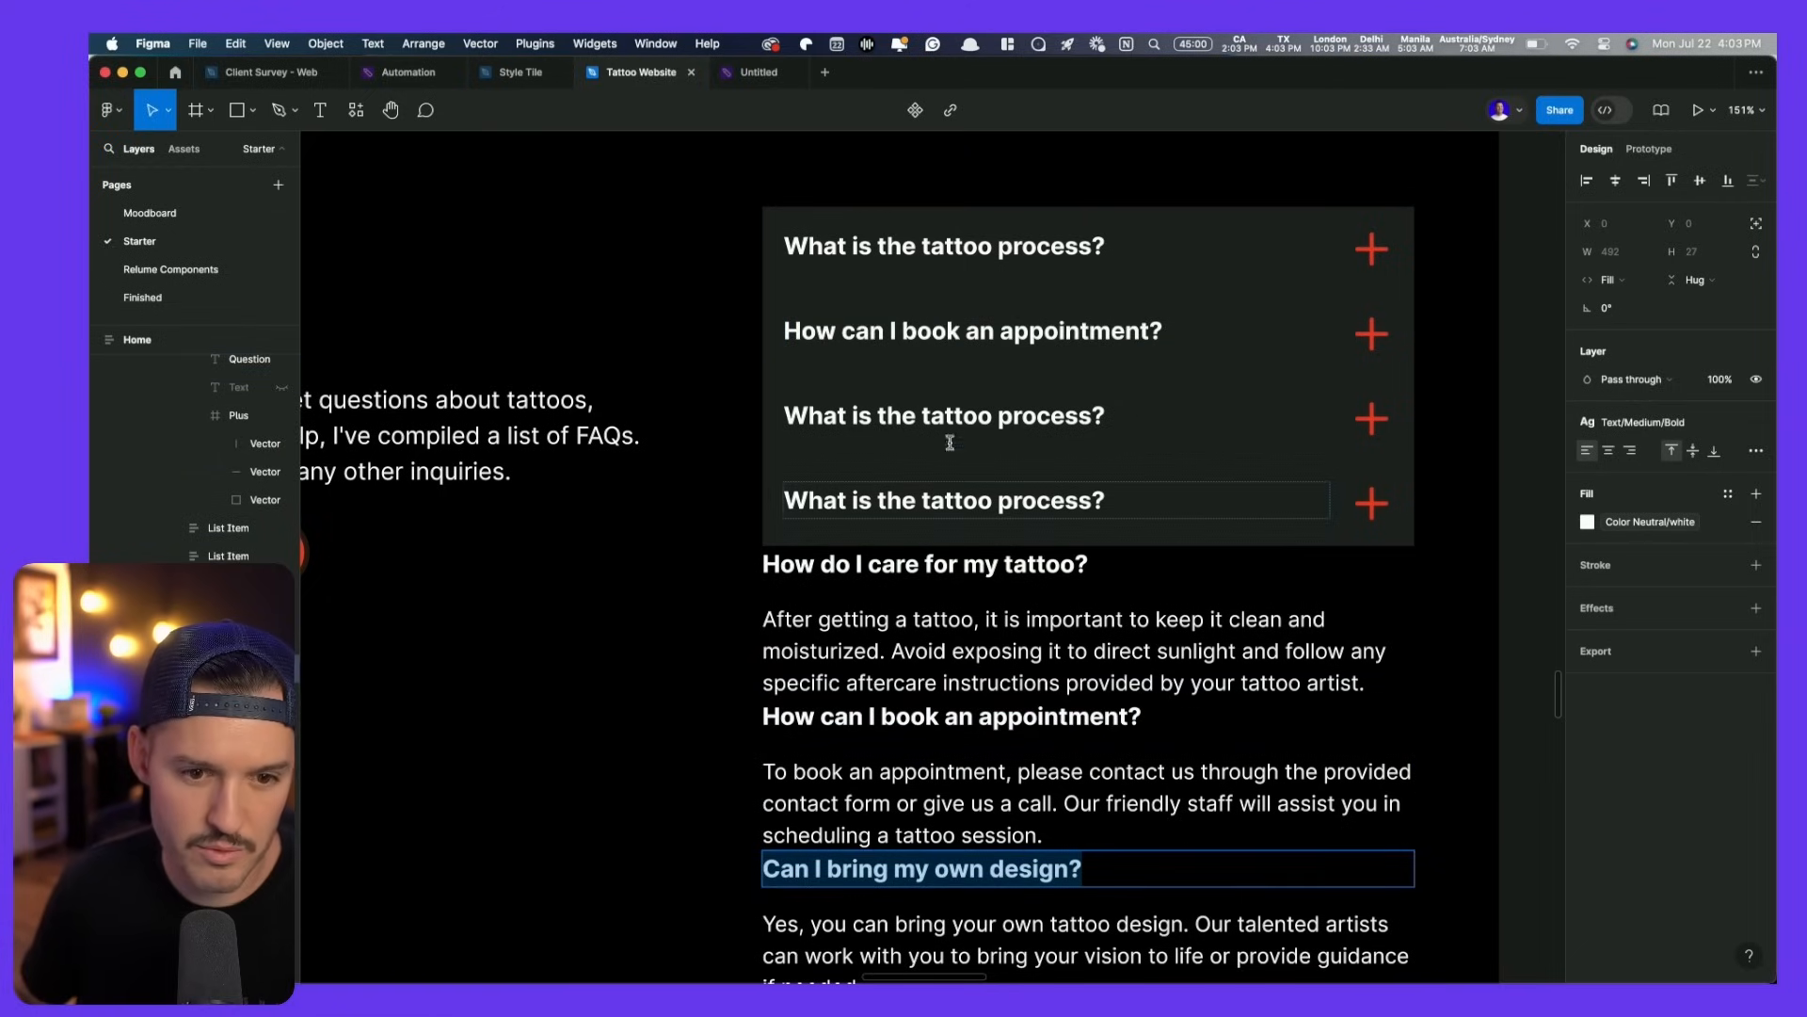
double_click(951, 416)
double_click(951, 416)
key("super+v")
scroll(941, 461, "down", 5)
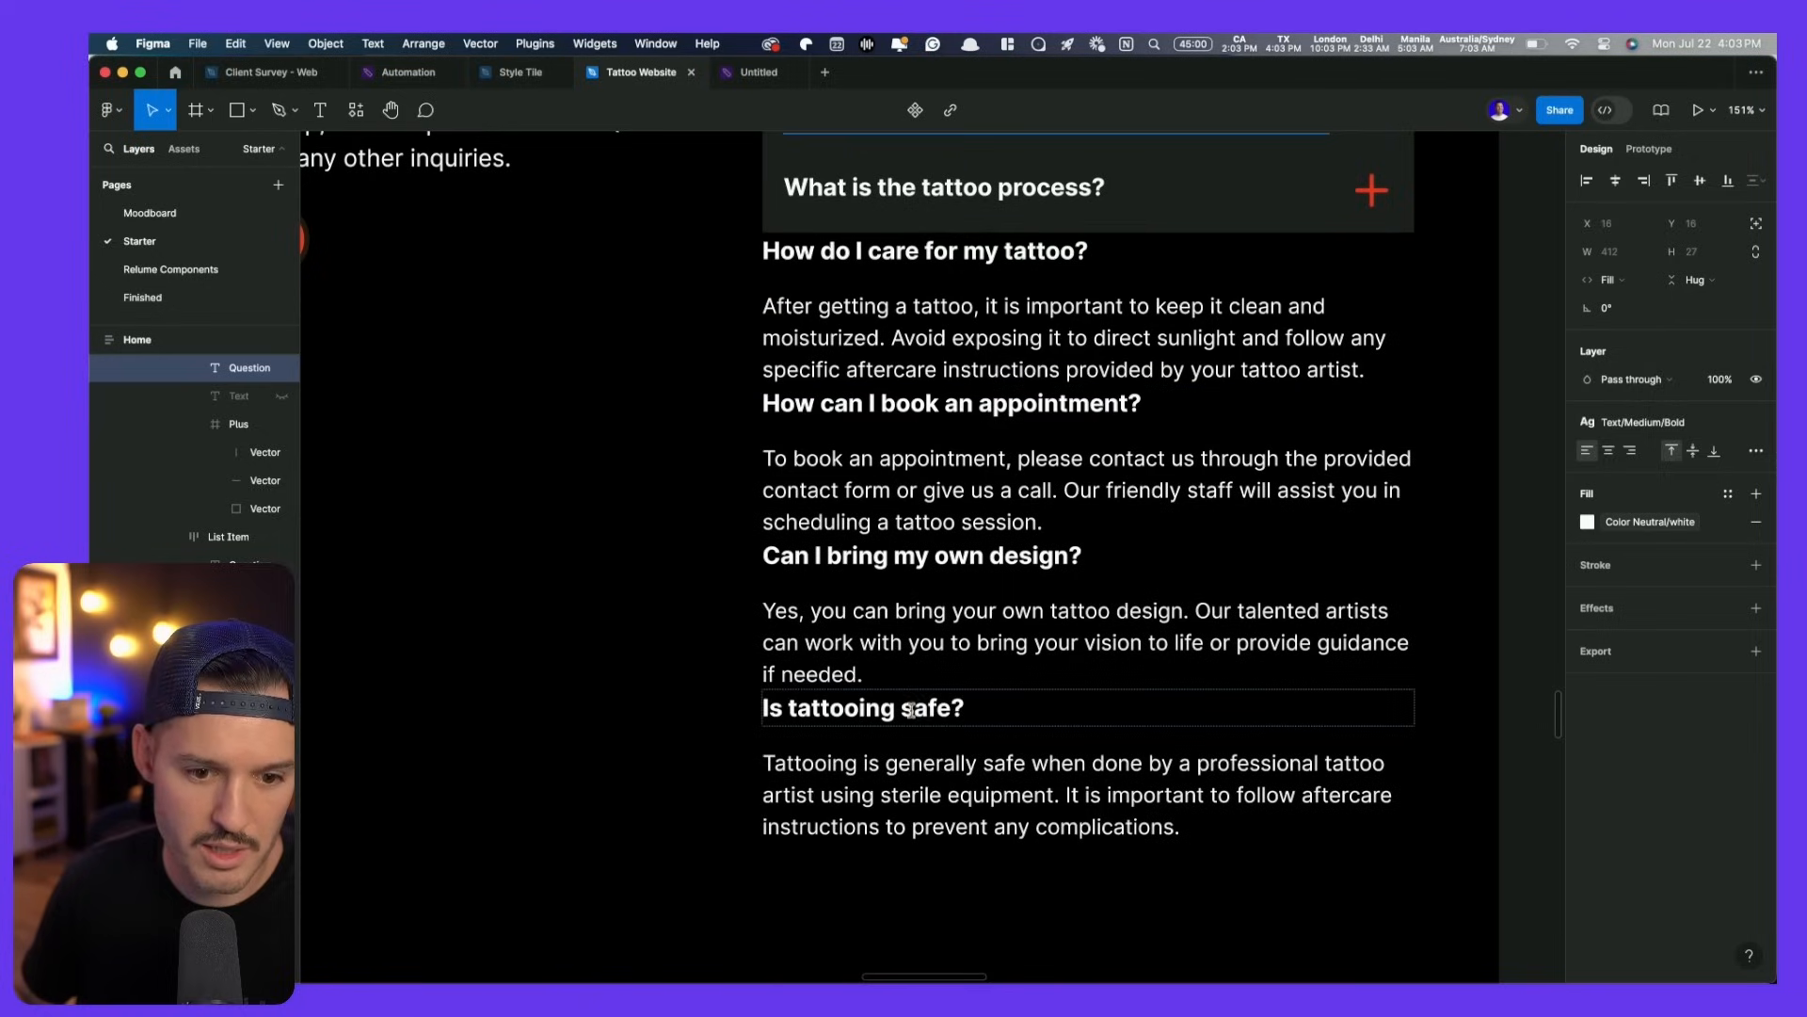
- Copy 'Is tattooing safe?' from the old heading and paste it into the fourth row
double_click(911, 709)
key("super+c")
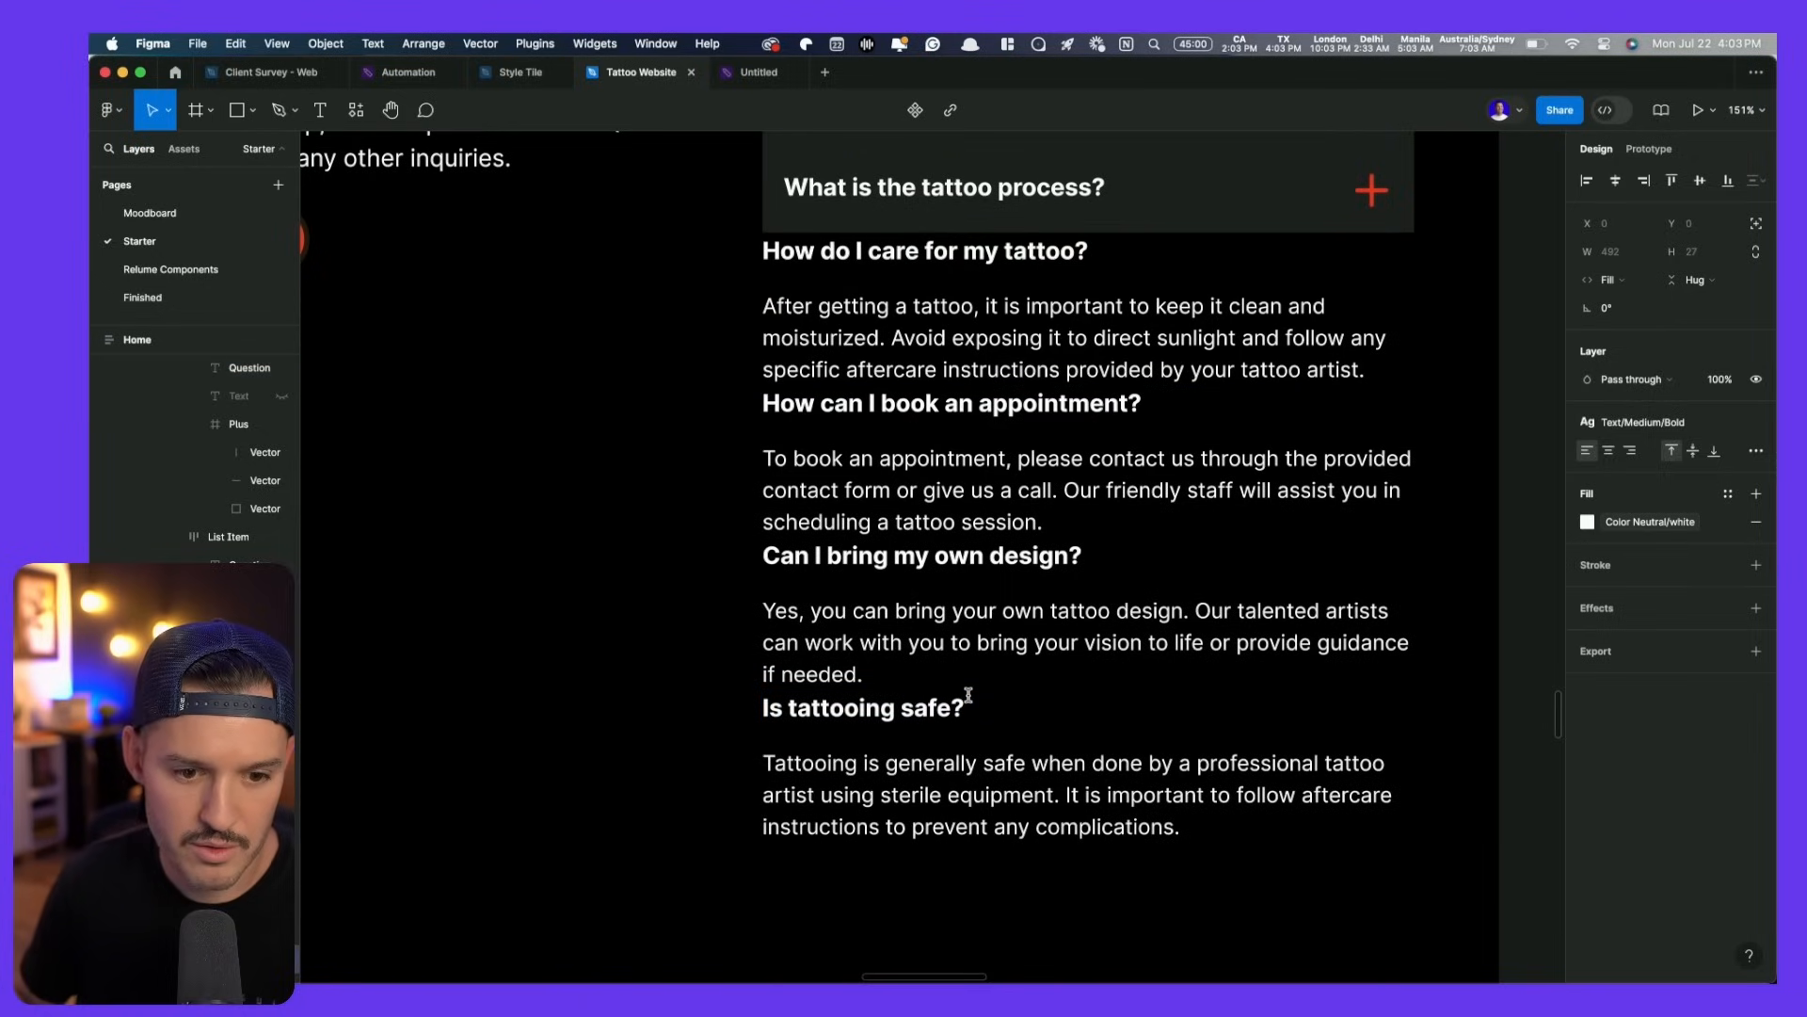
left_click(947, 706)
key("super+a")
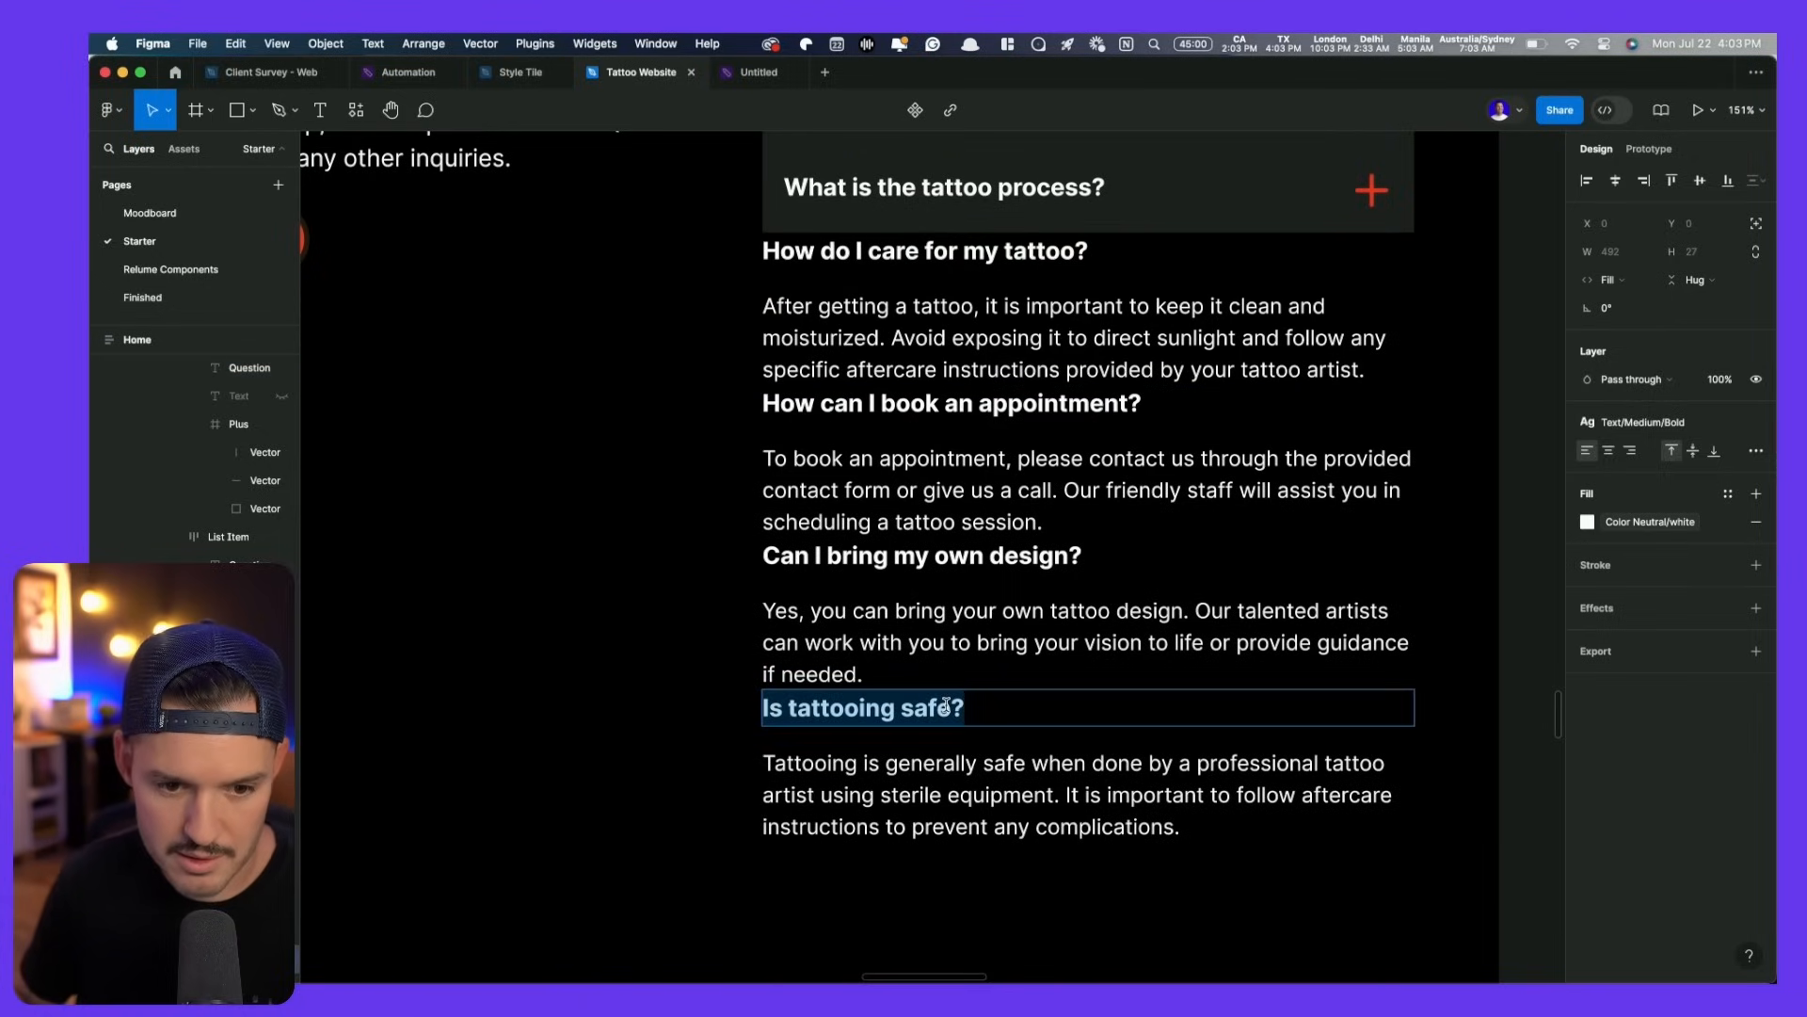
key("super+c")
scroll(947, 706, "up", 5)
double_click(950, 622)
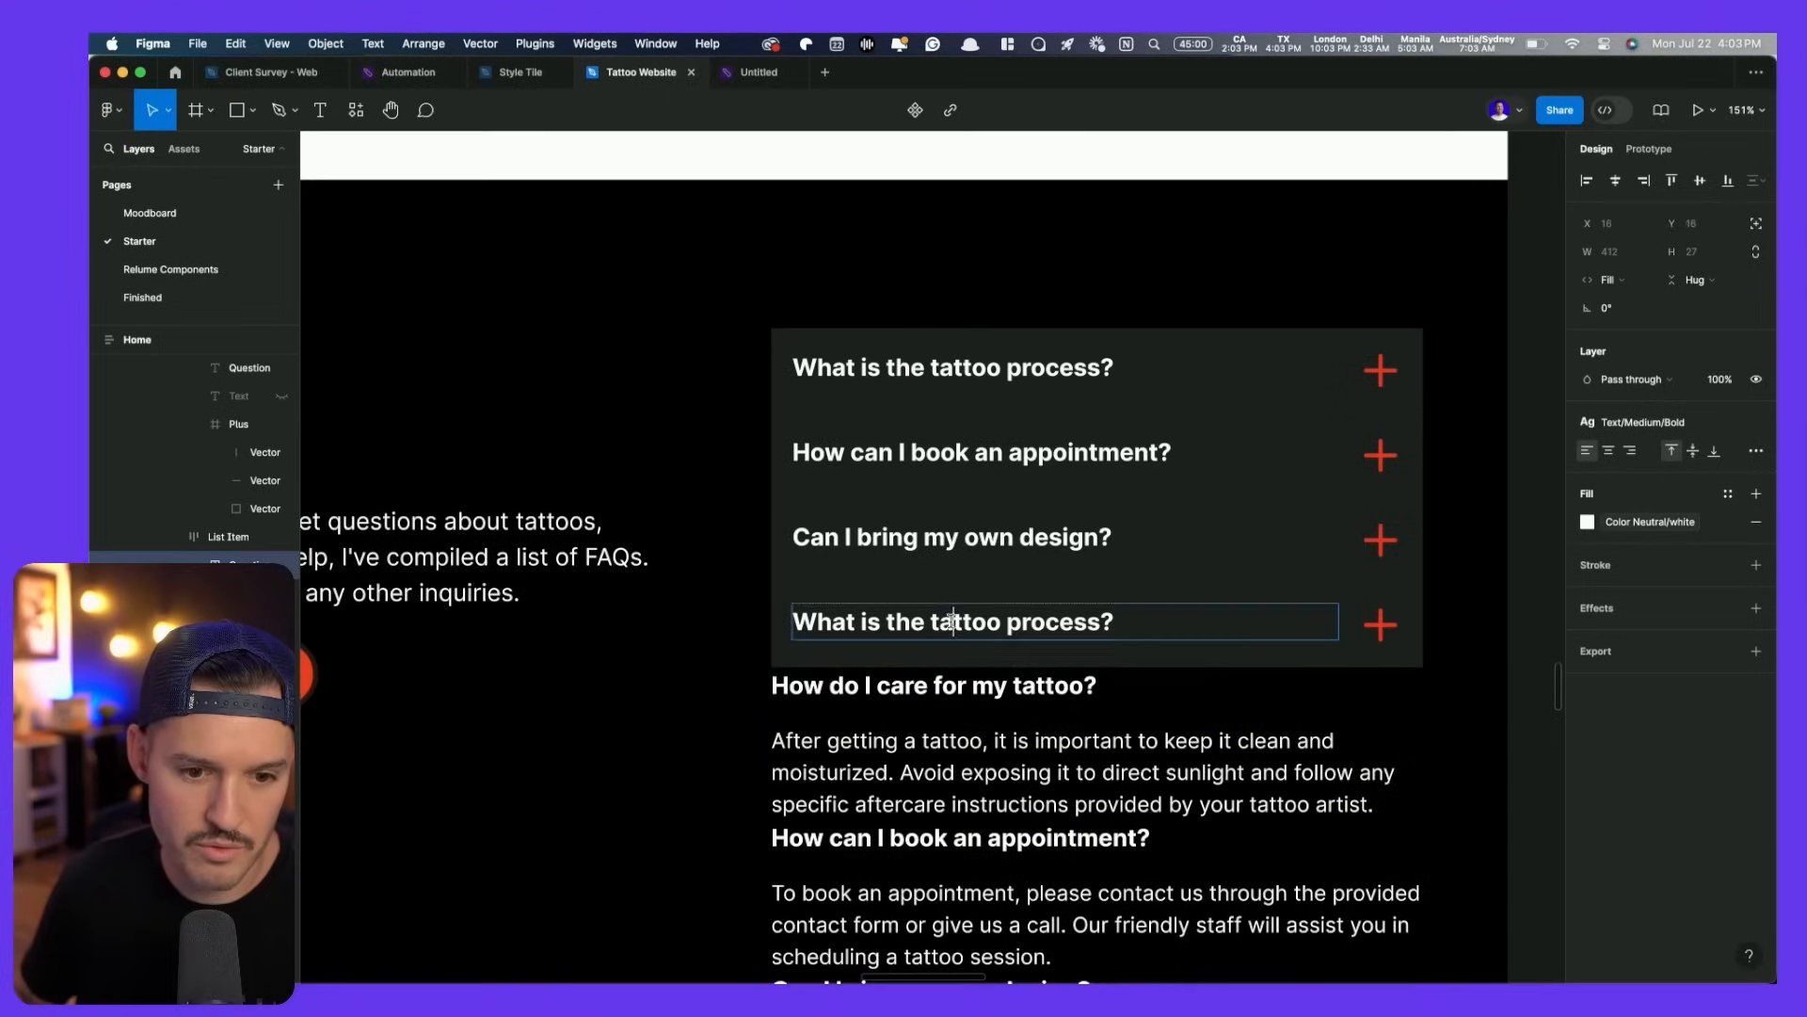
key("super+v")
key("Escape")
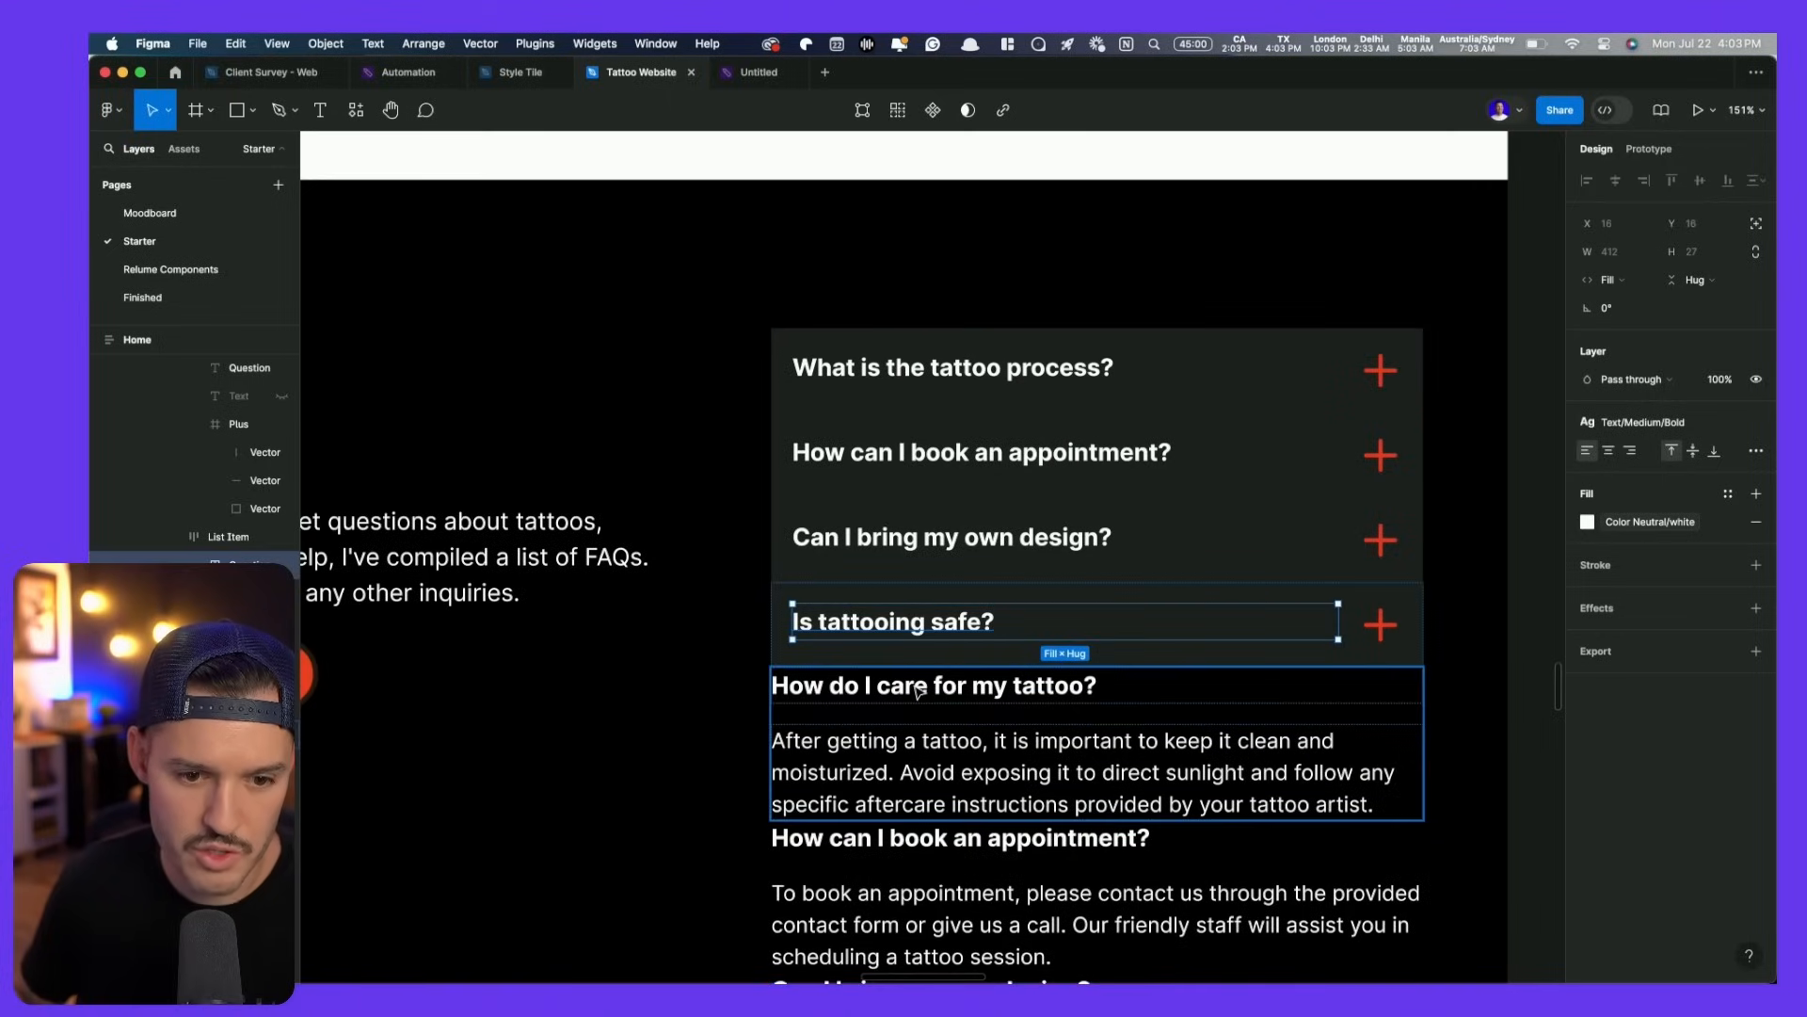
- Stack the first FAQ card's contents vertically, with the plus icon above the answer text
left_click(1068, 402)
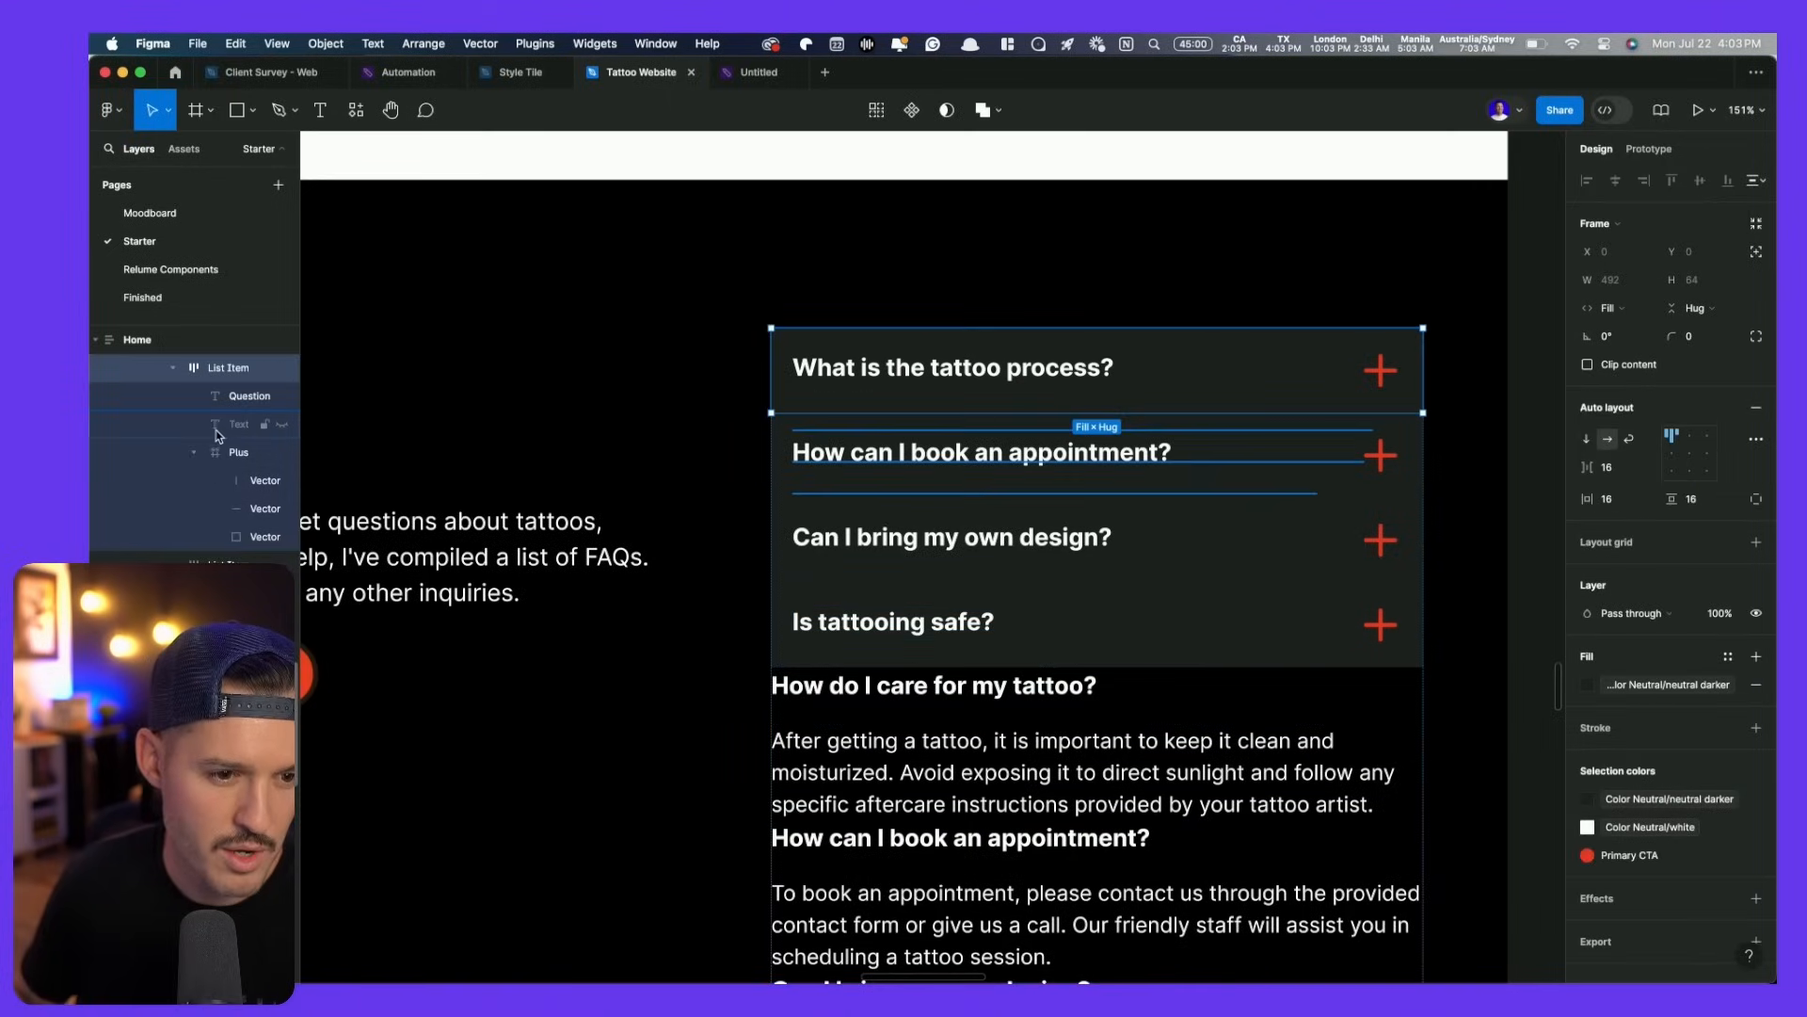
left_click(282, 425)
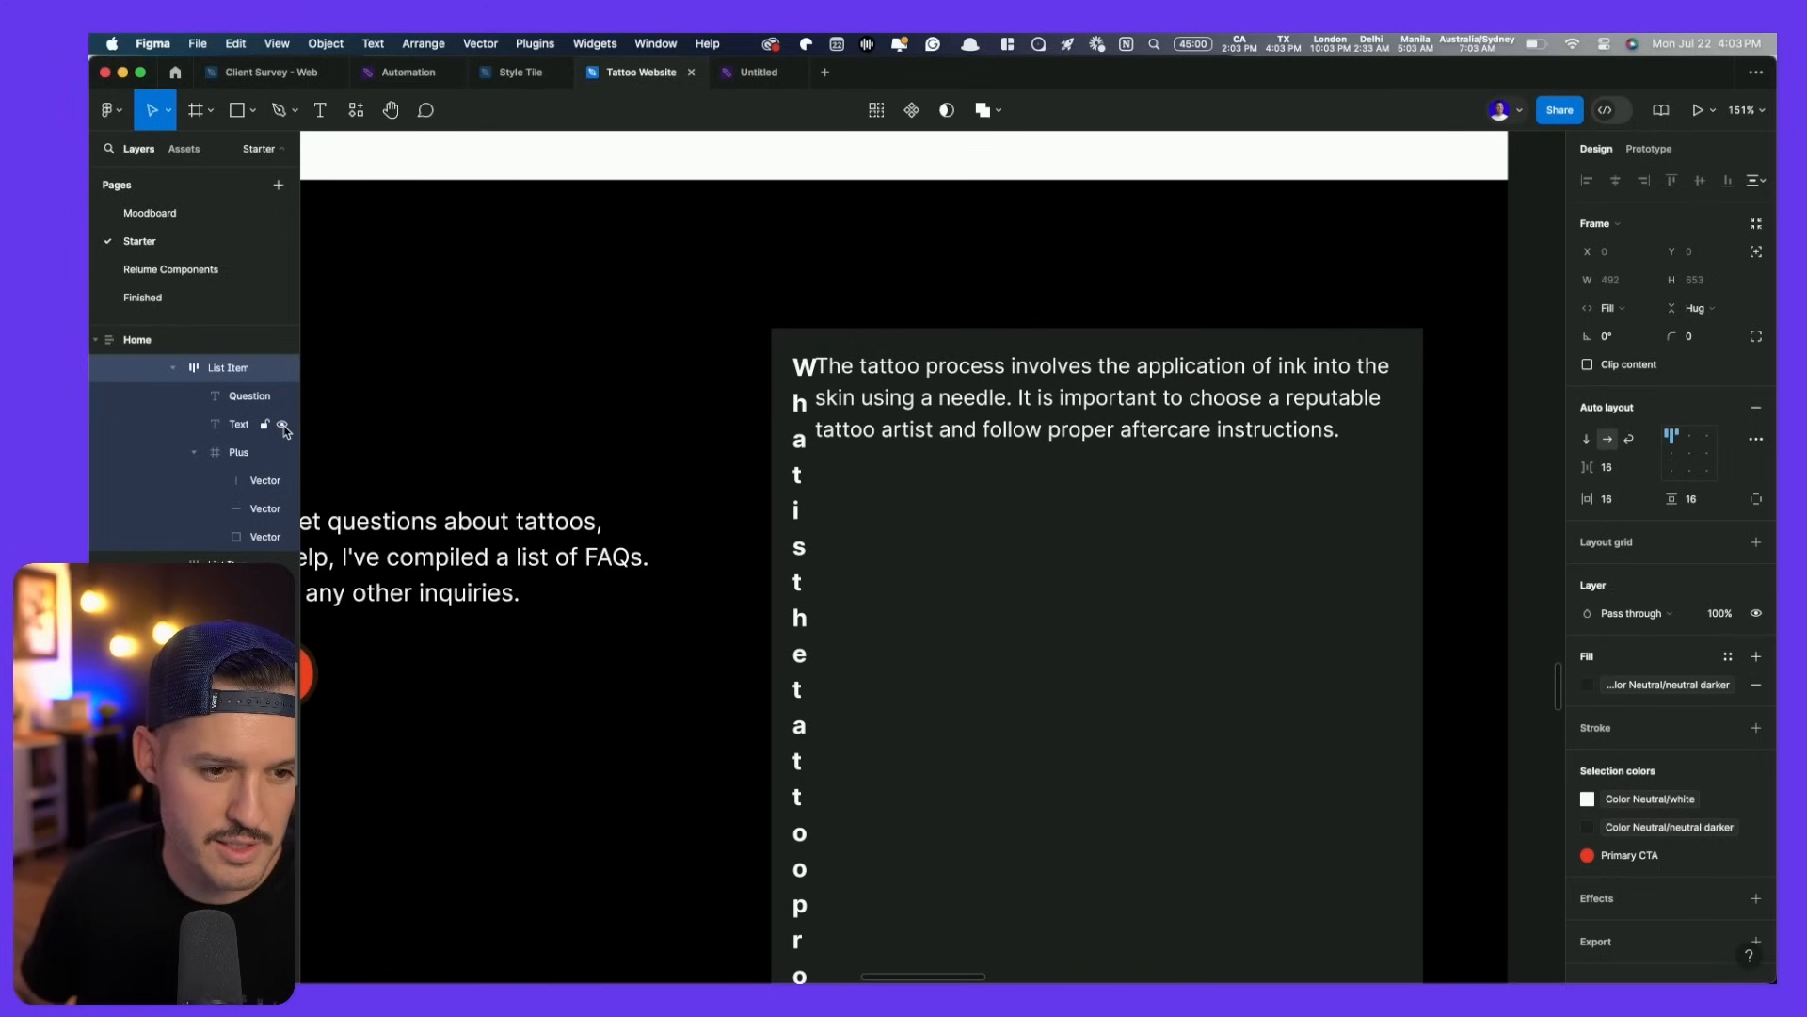
left_click(283, 425)
left_click(252, 426)
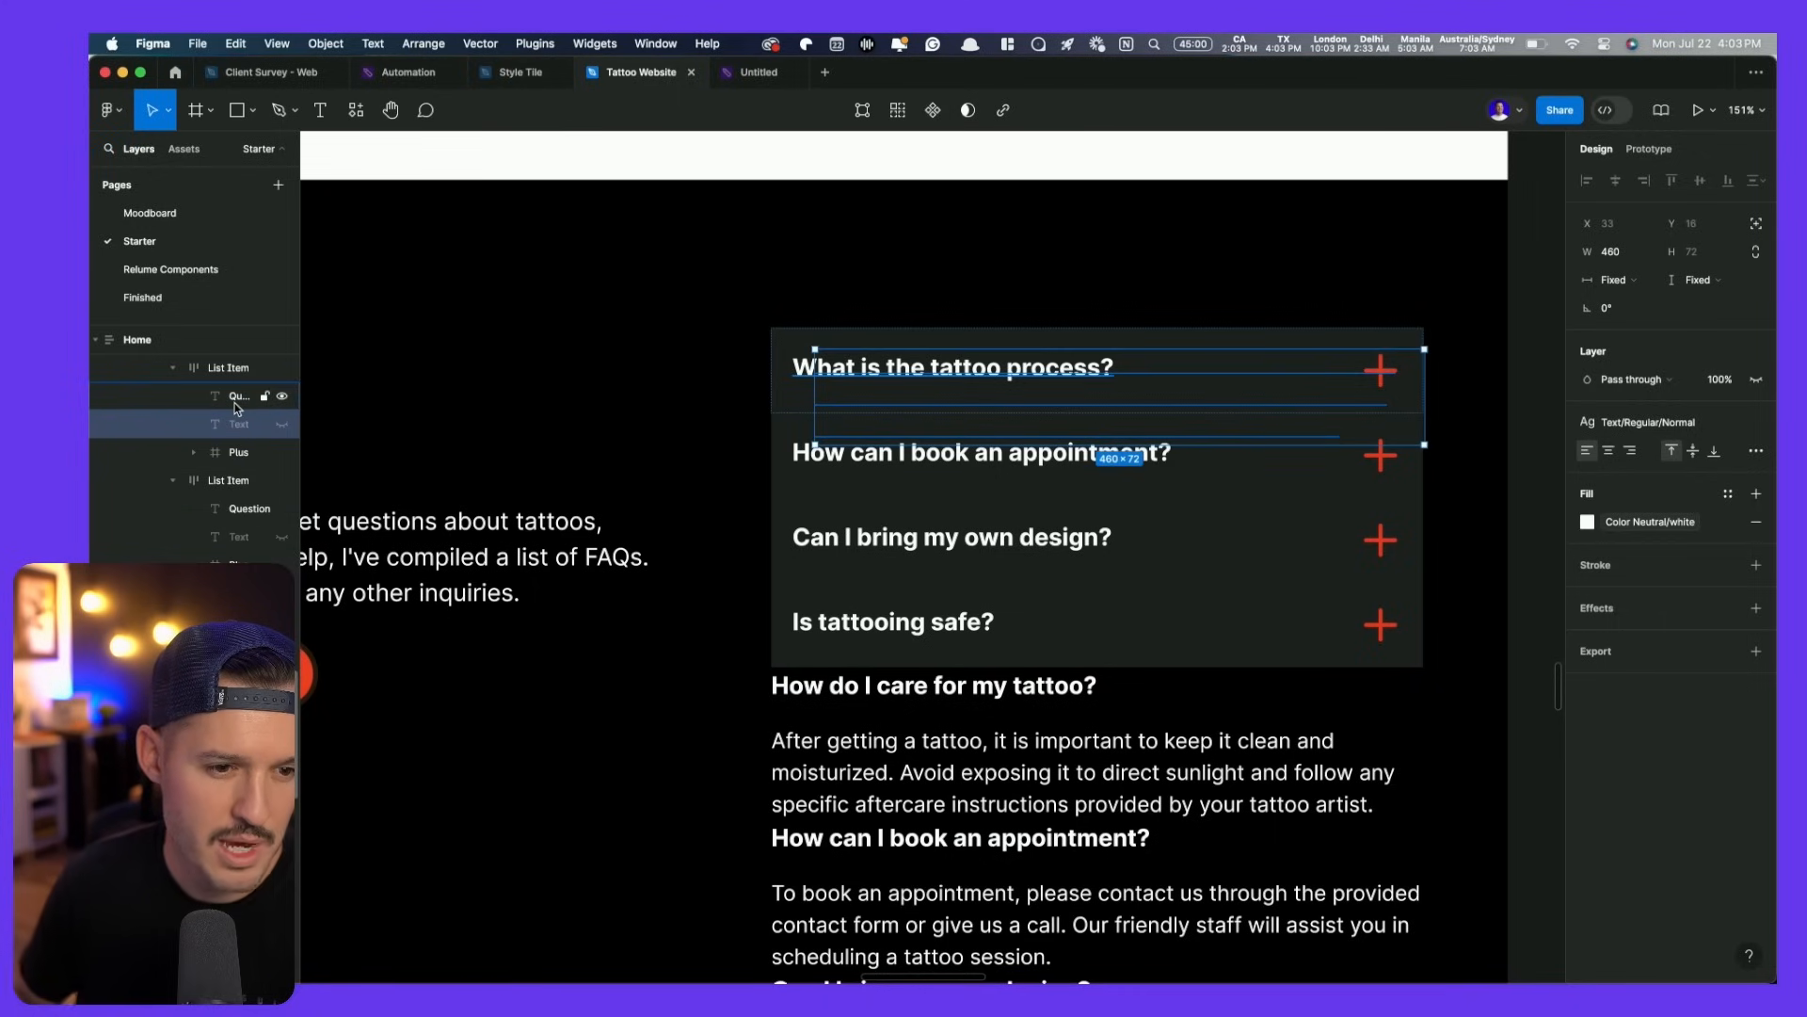
left_click(232, 369)
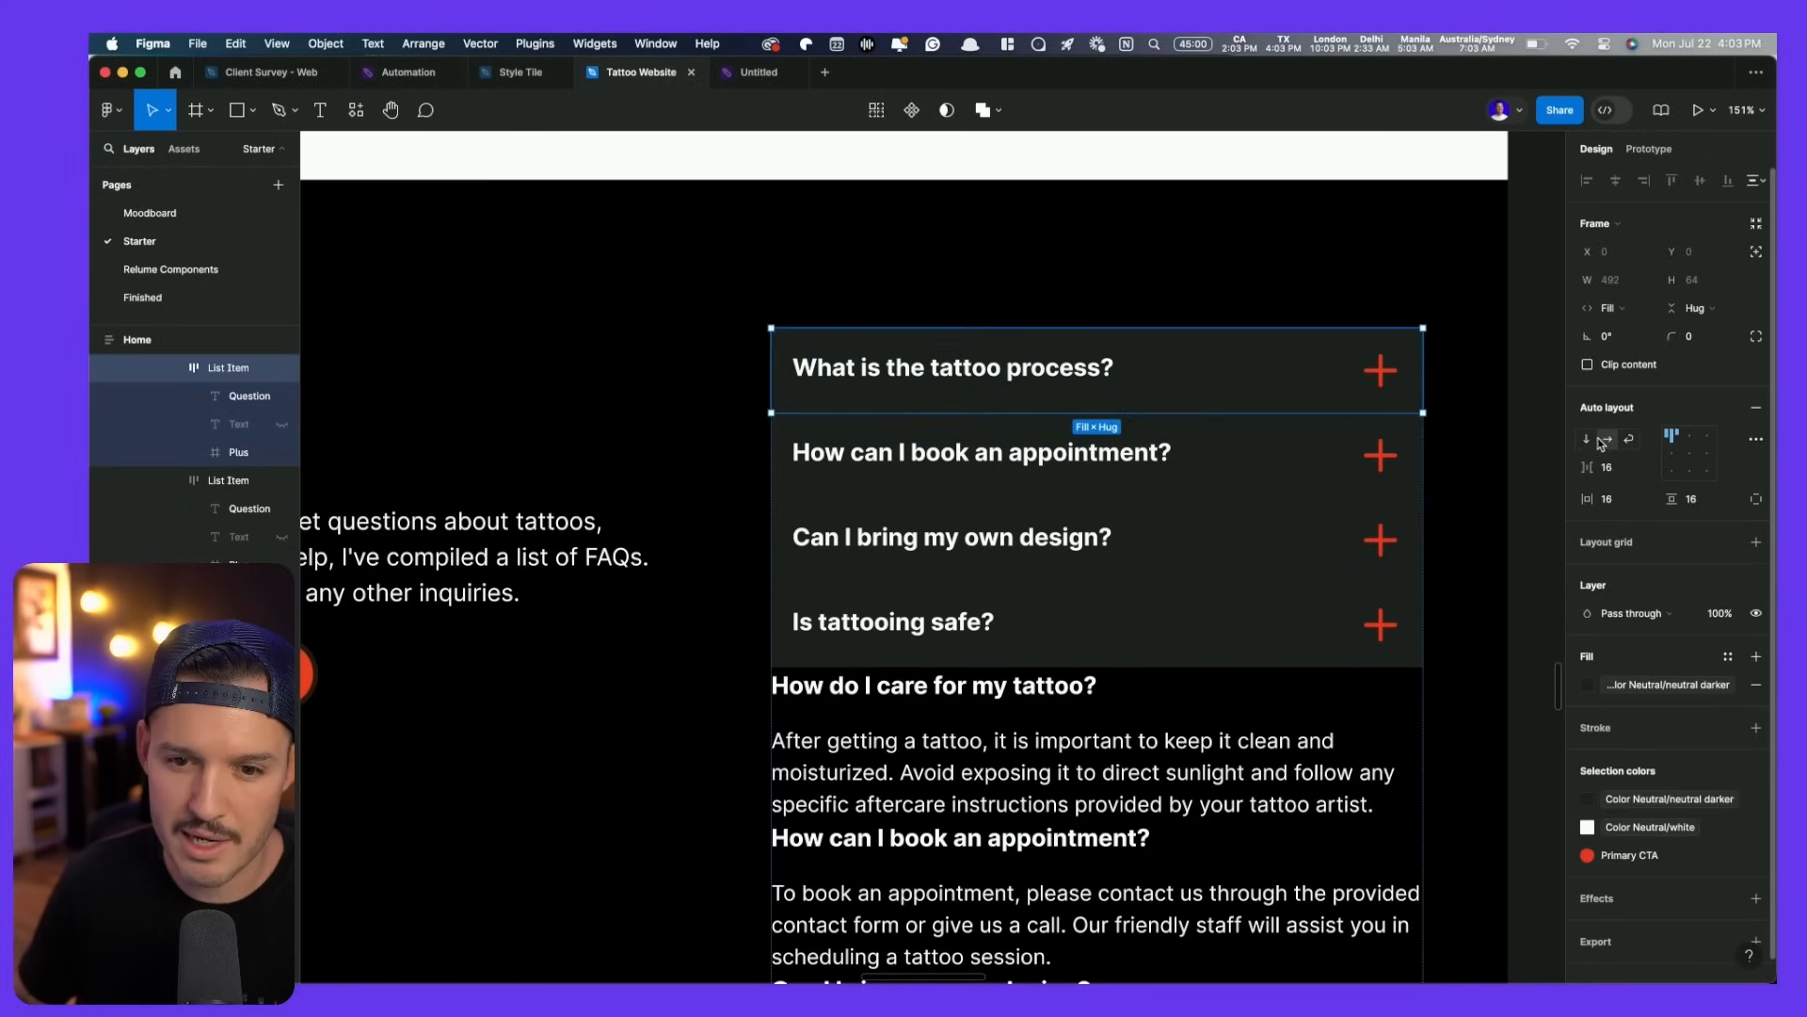
left_click(1588, 440)
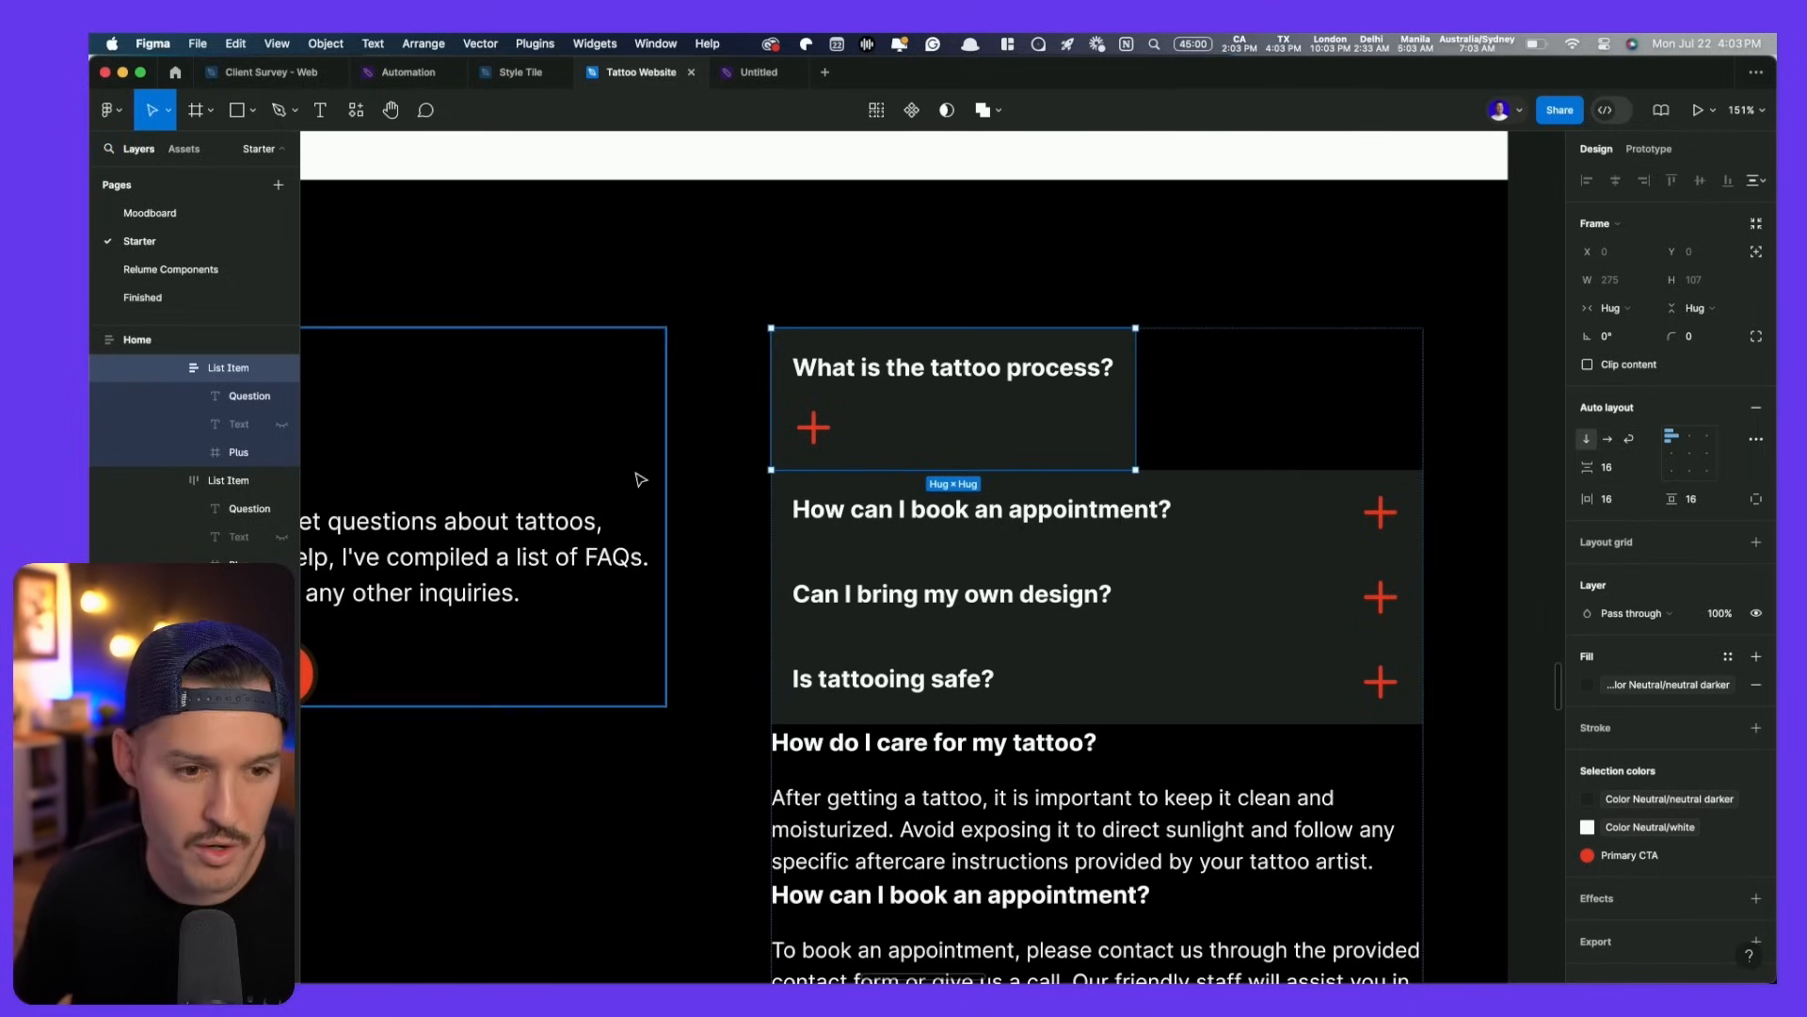
left_click(236, 428)
left_click_drag(239, 453, 239, 416)
- Wrap the question and plus in a horizontal auto-layout frame filling the card width, revealing the answer
left_click(239, 400)
left_click(238, 423, "shift")
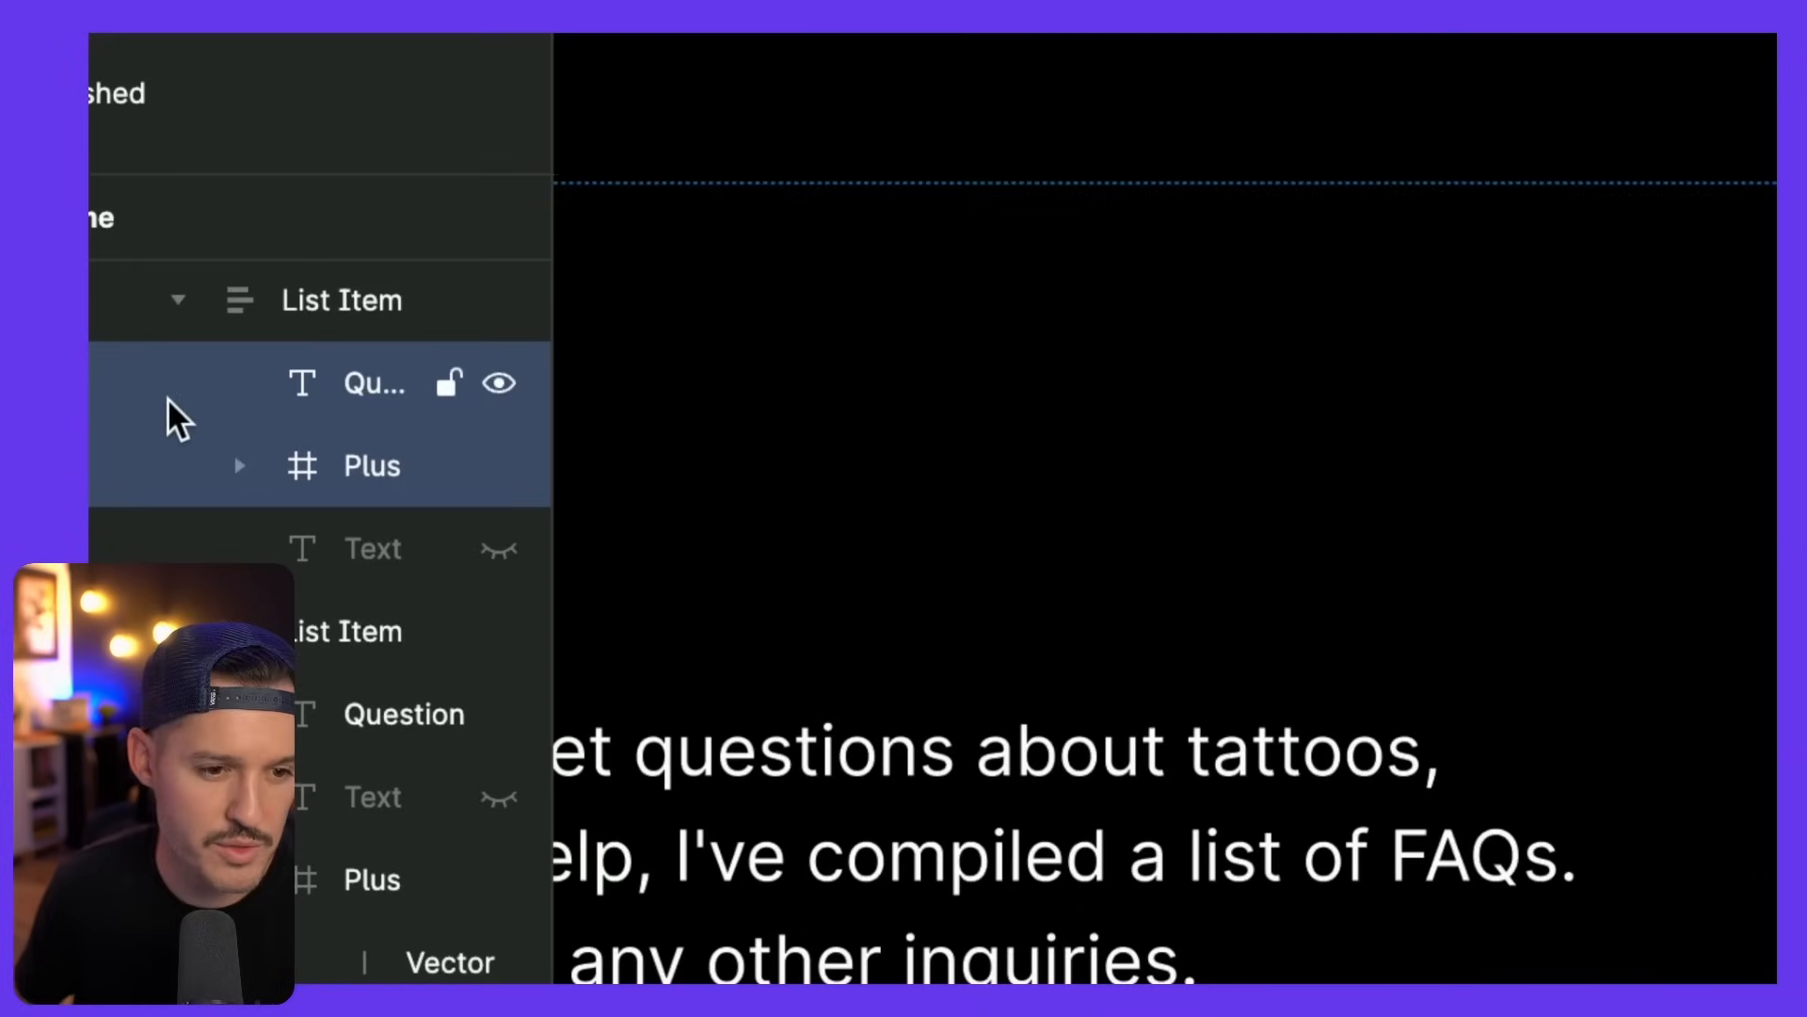
key("shift+a")
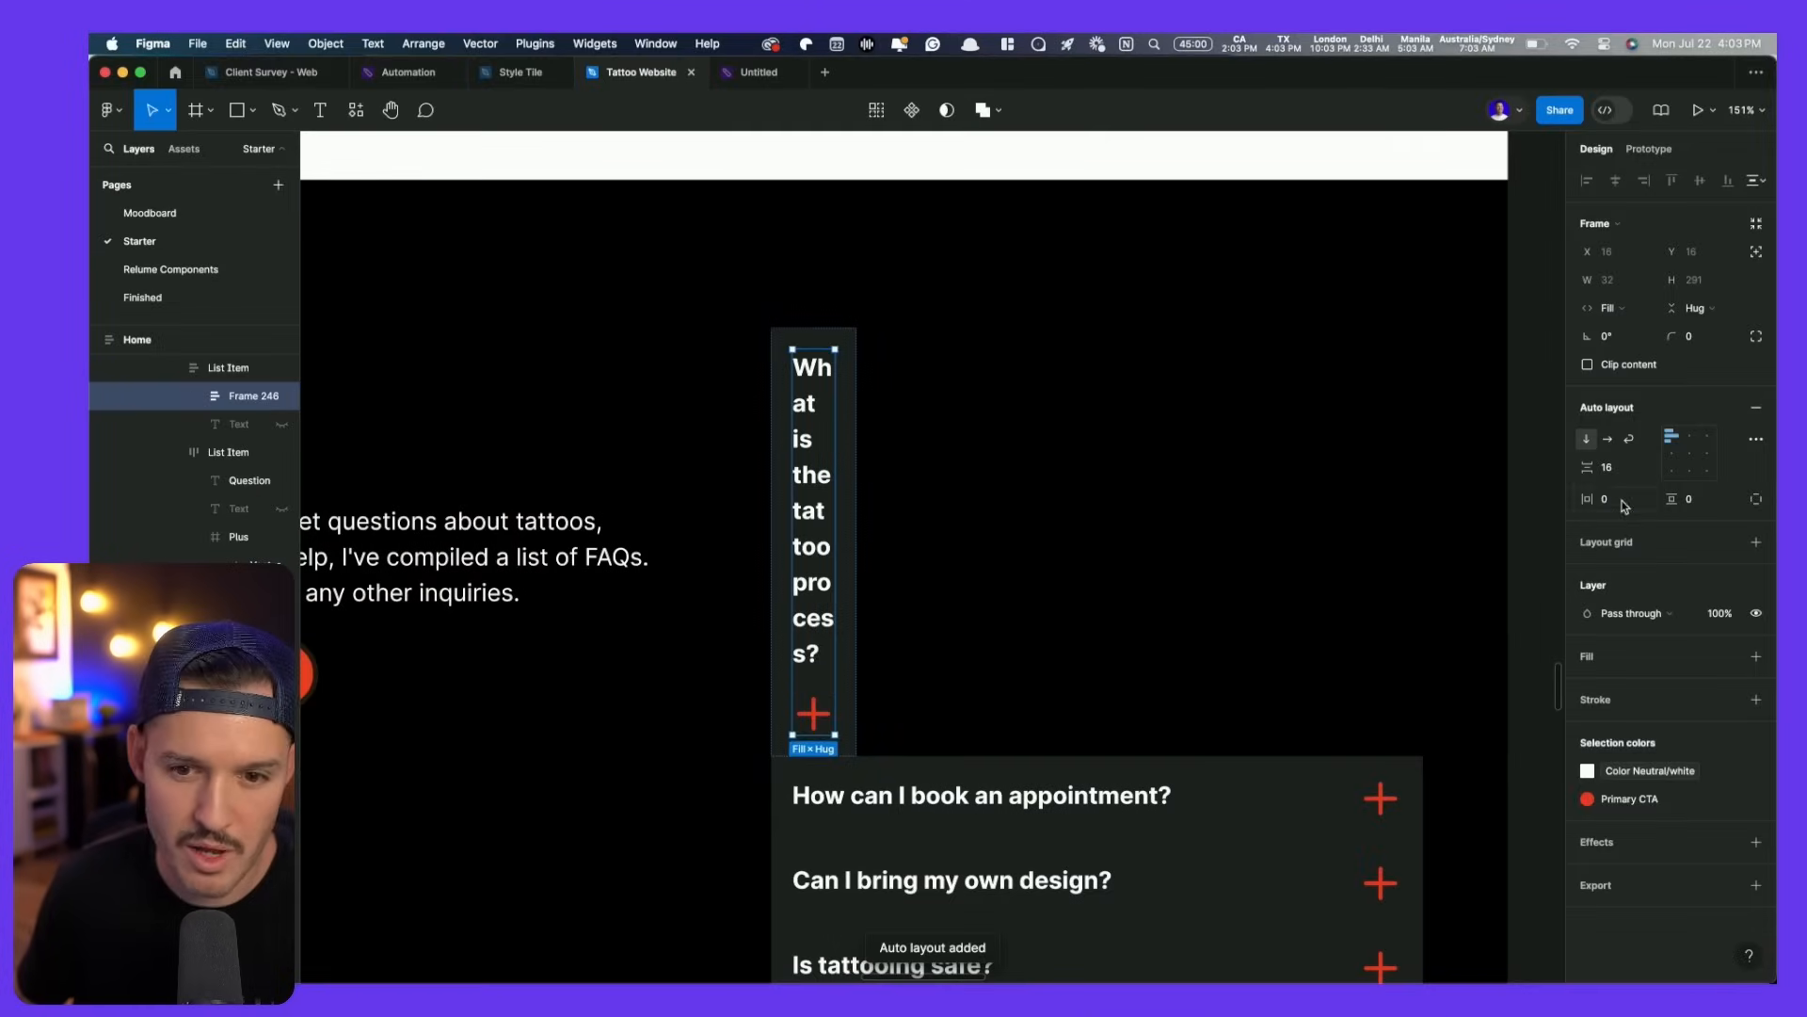
left_click(1609, 439)
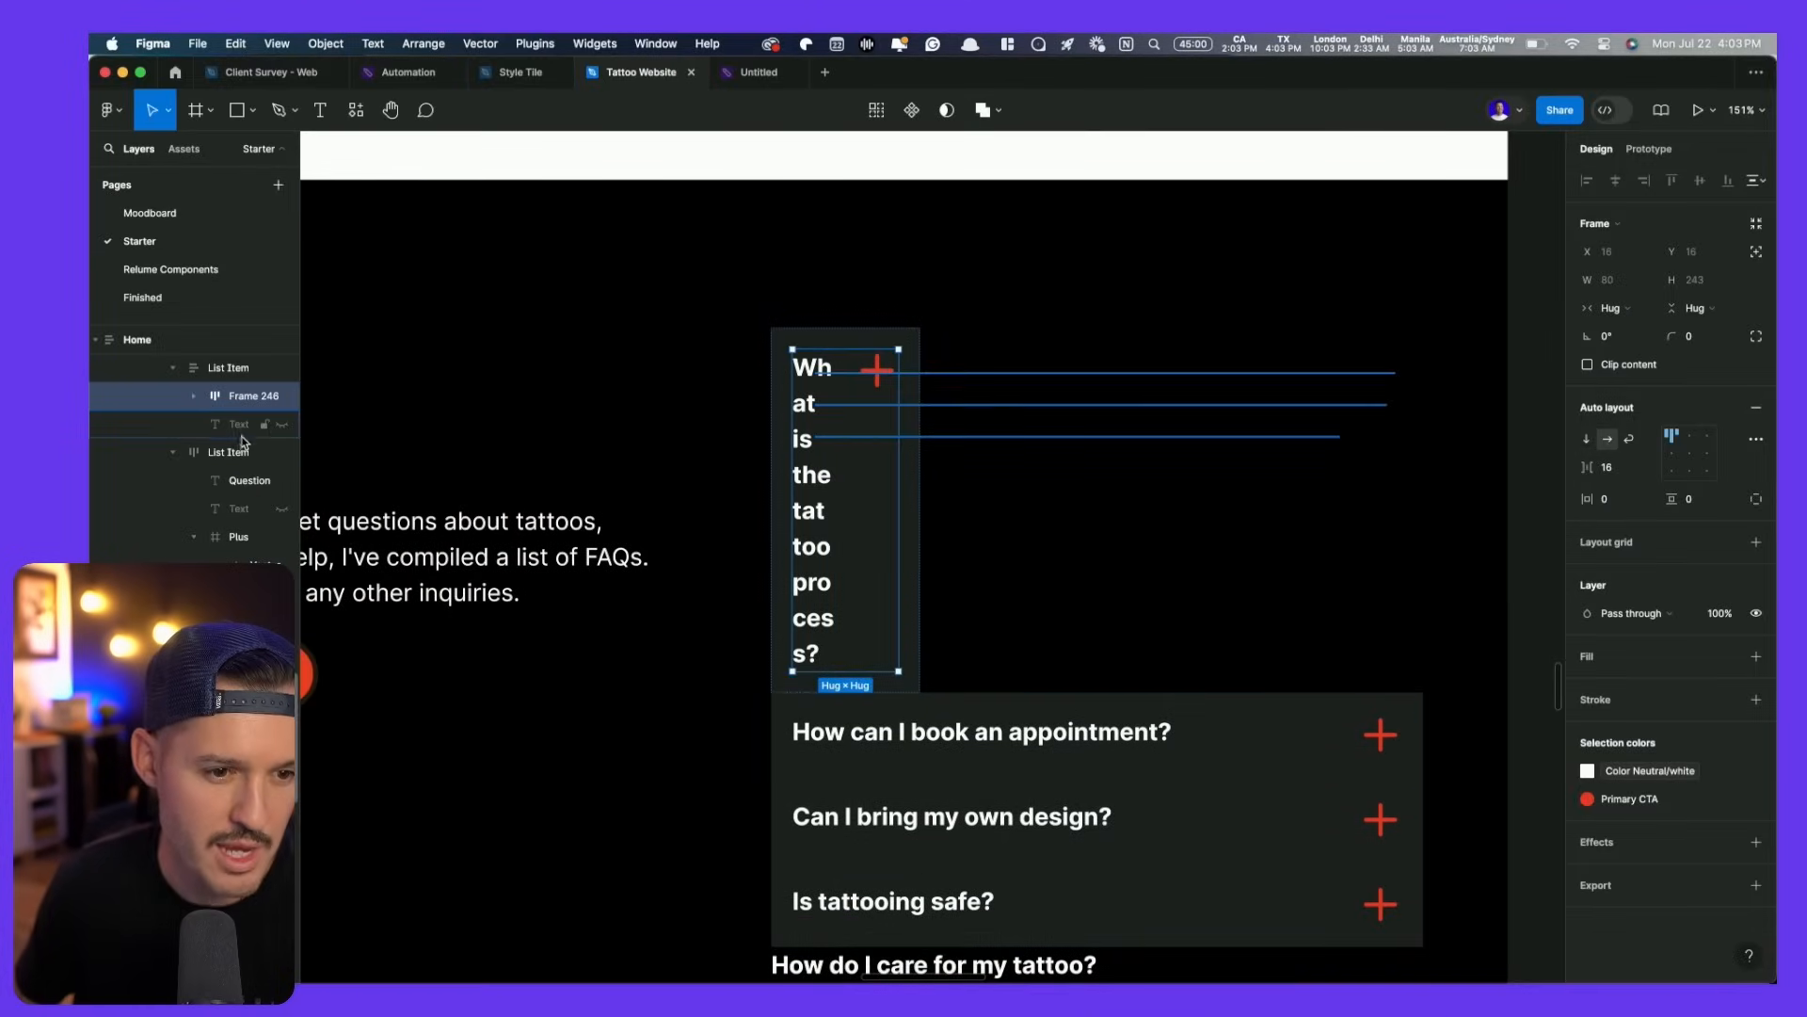
left_click(281, 426)
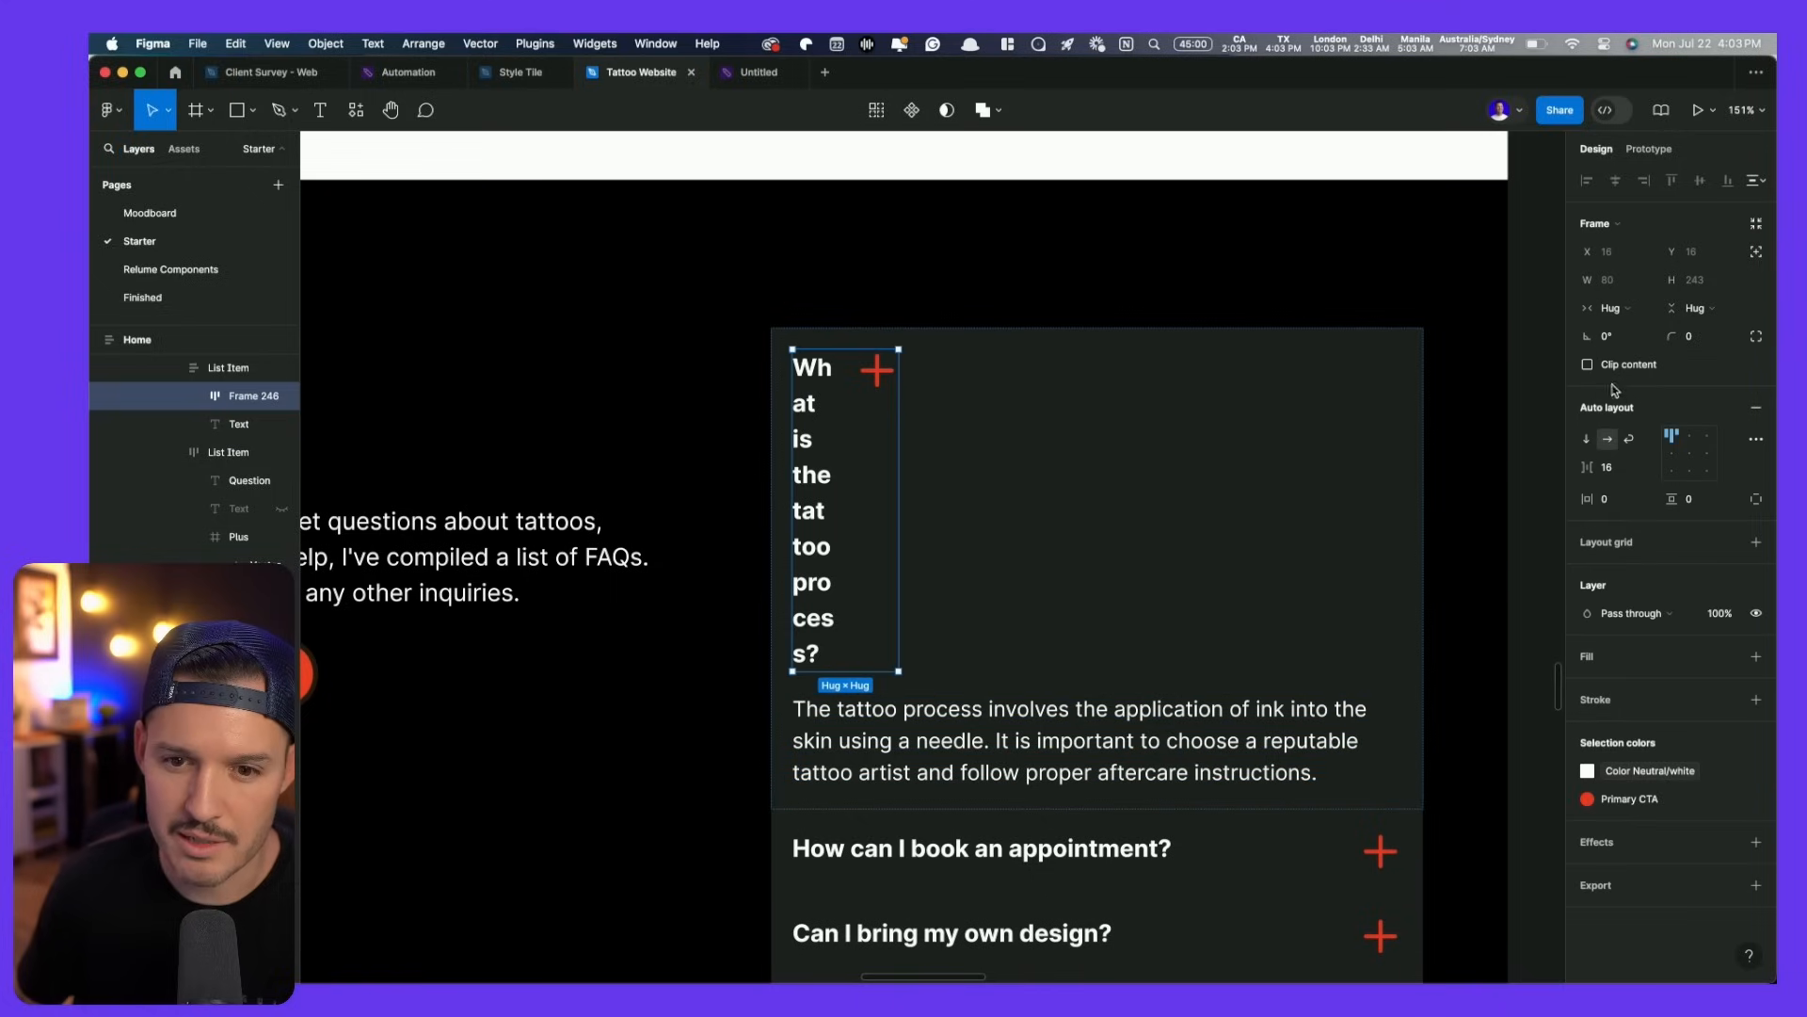
left_click(1611, 307)
left_click(1634, 329)
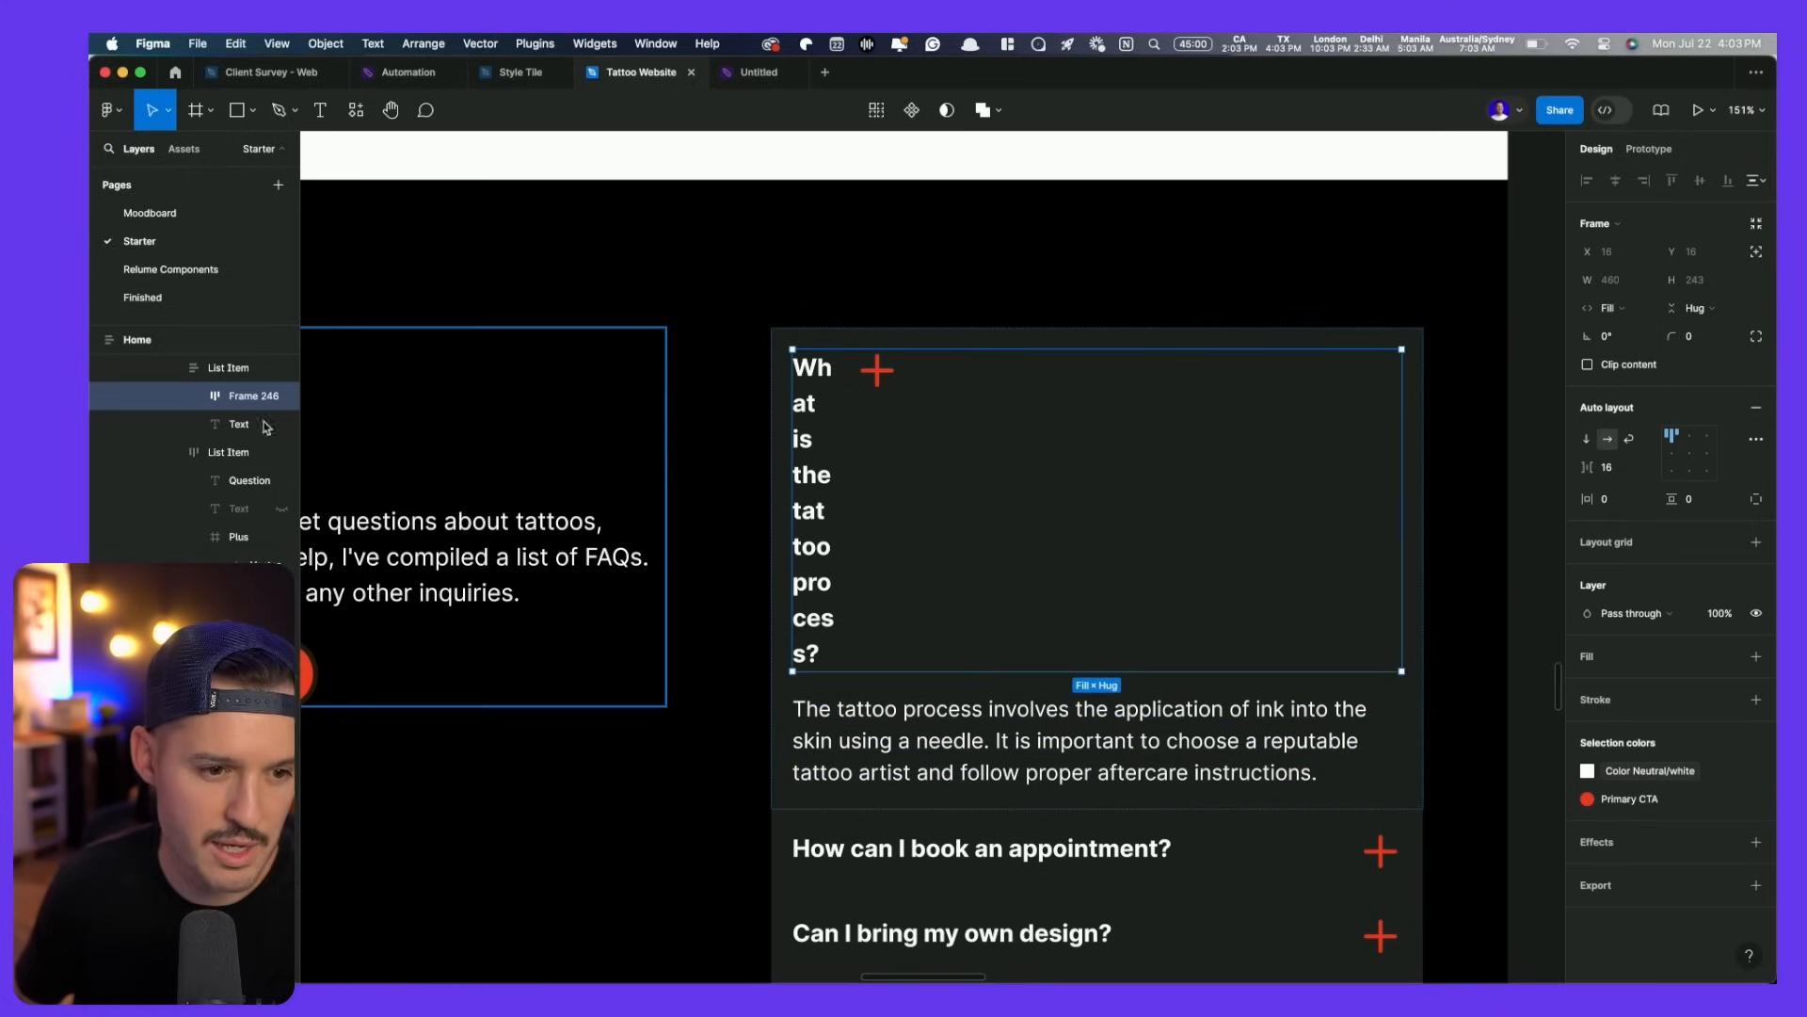
- Set the question text to Fill width so it spans the row beside the plus
left_click(198, 397)
left_click(268, 423)
left_click(1615, 280)
left_click(1633, 323)
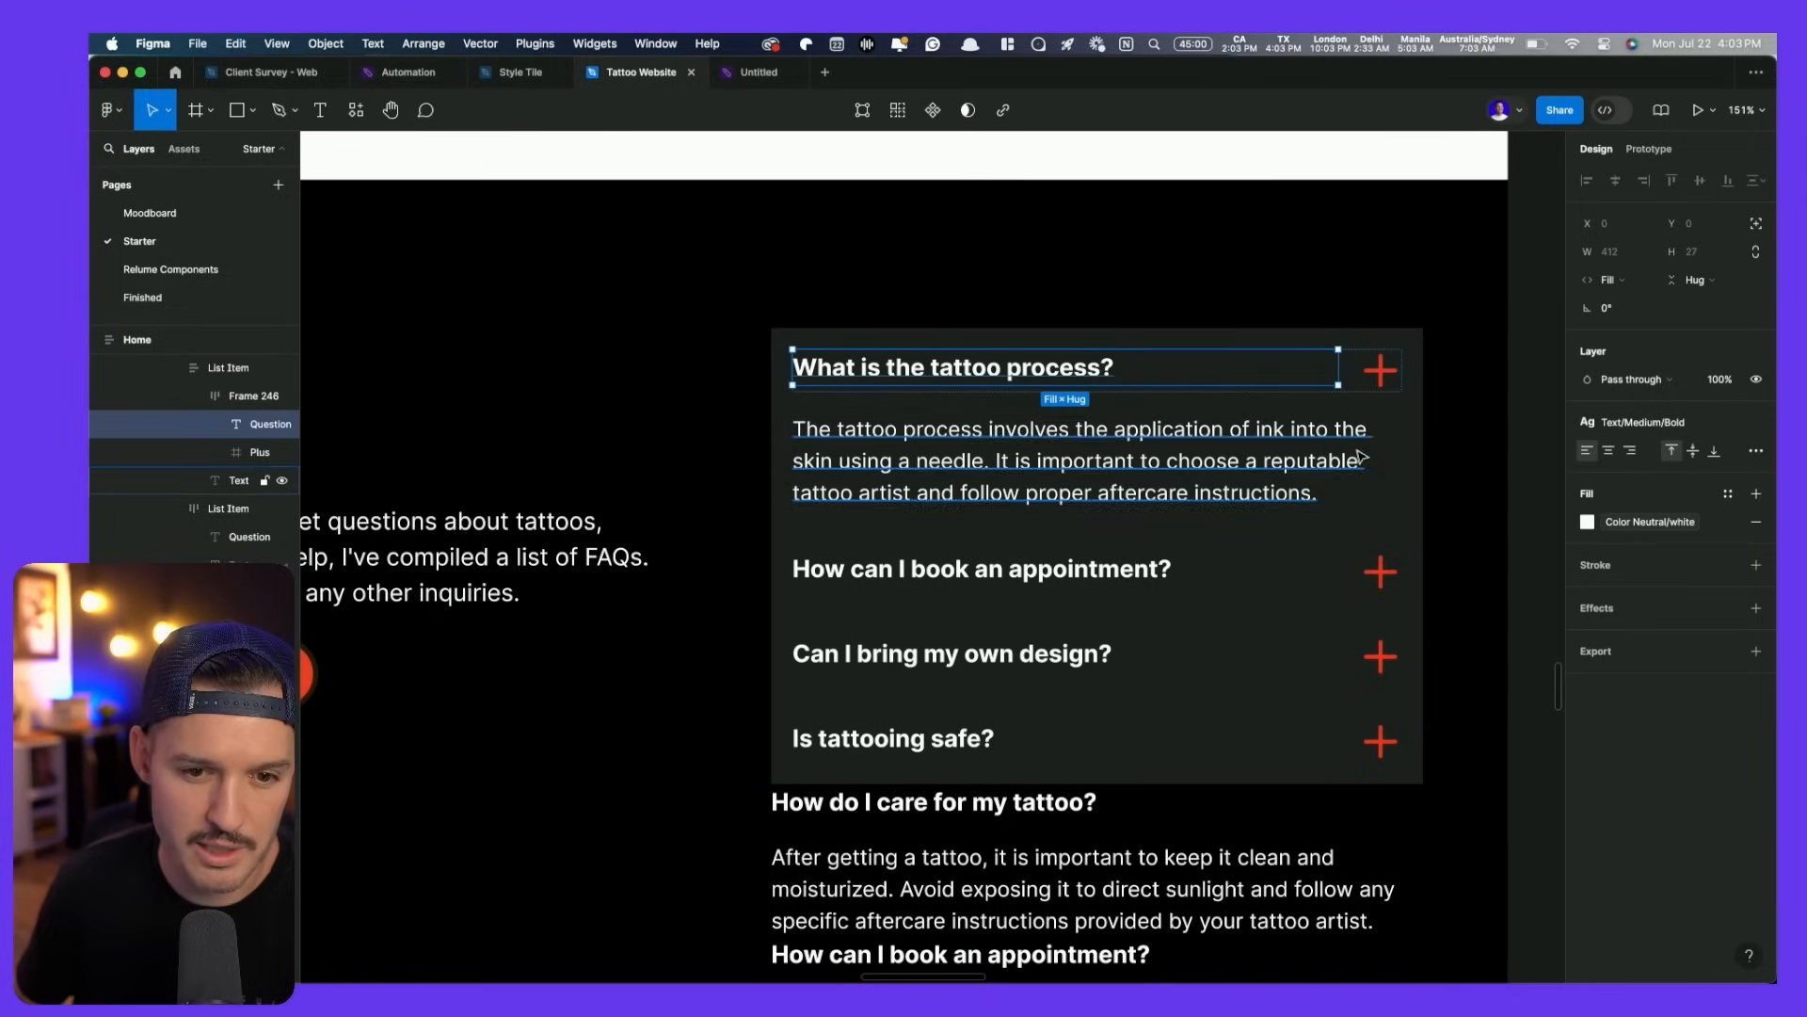
left_click(1412, 517)
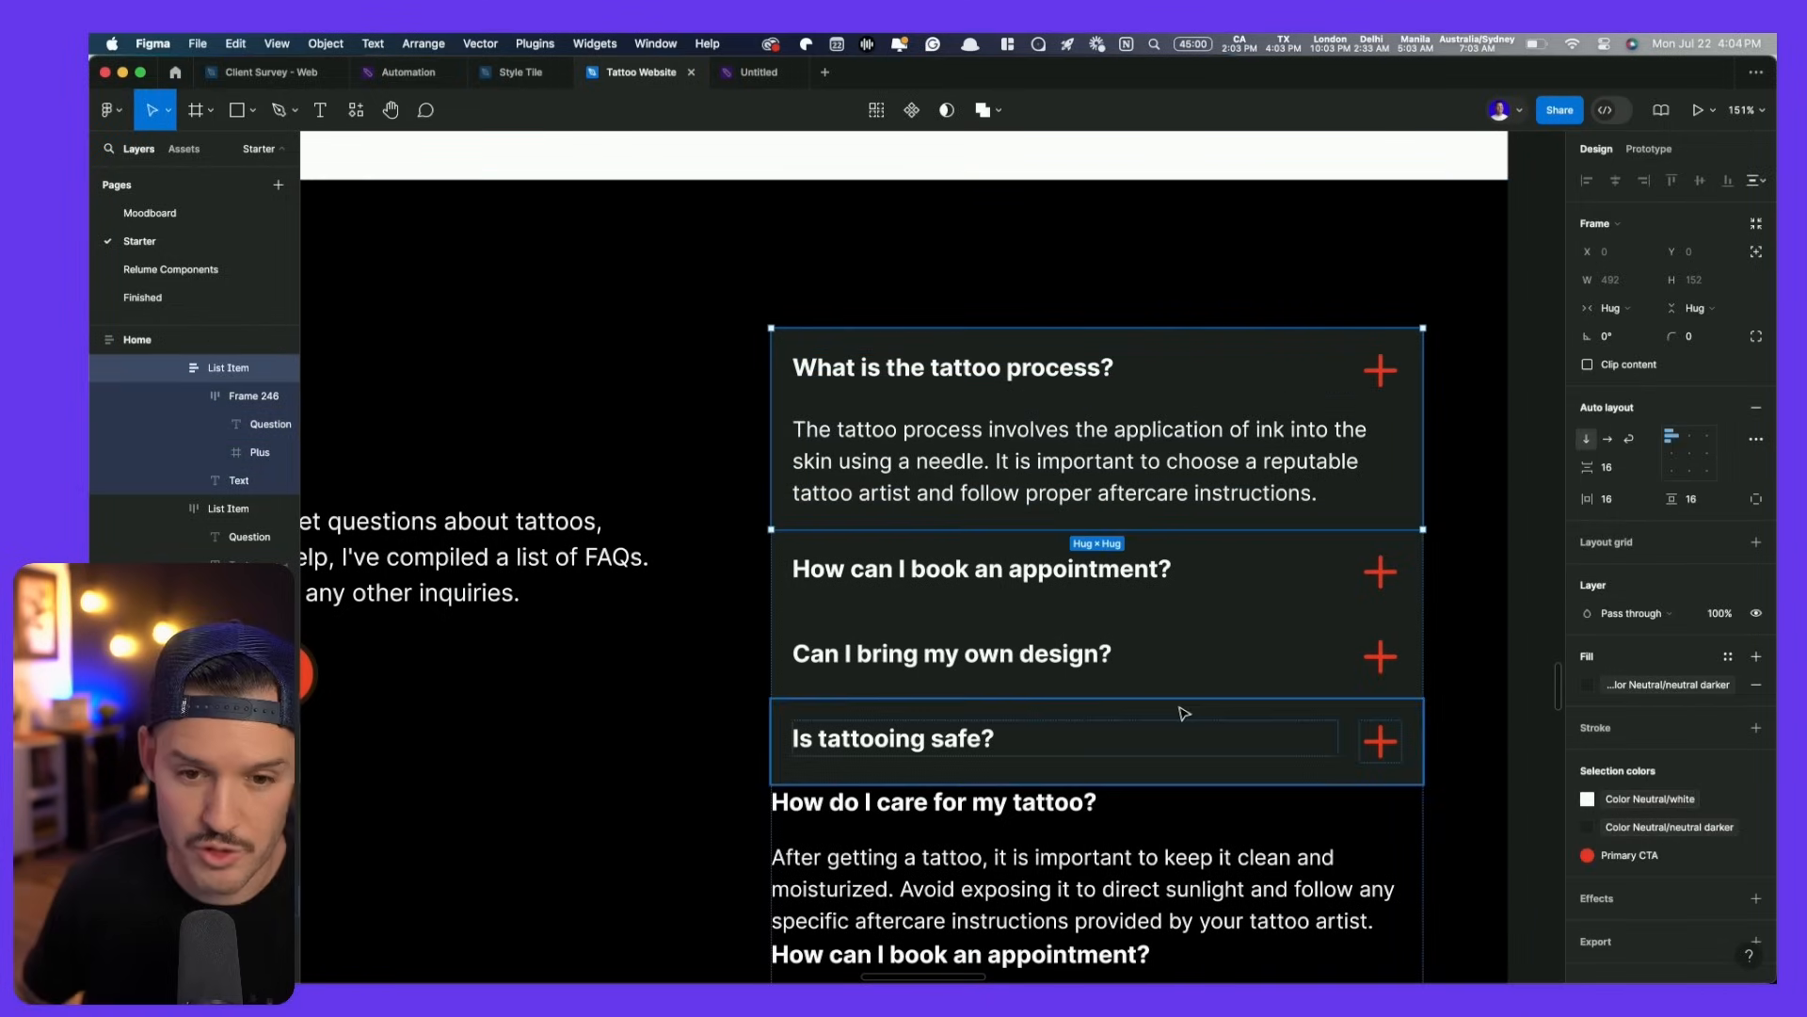
left_click(1239, 499)
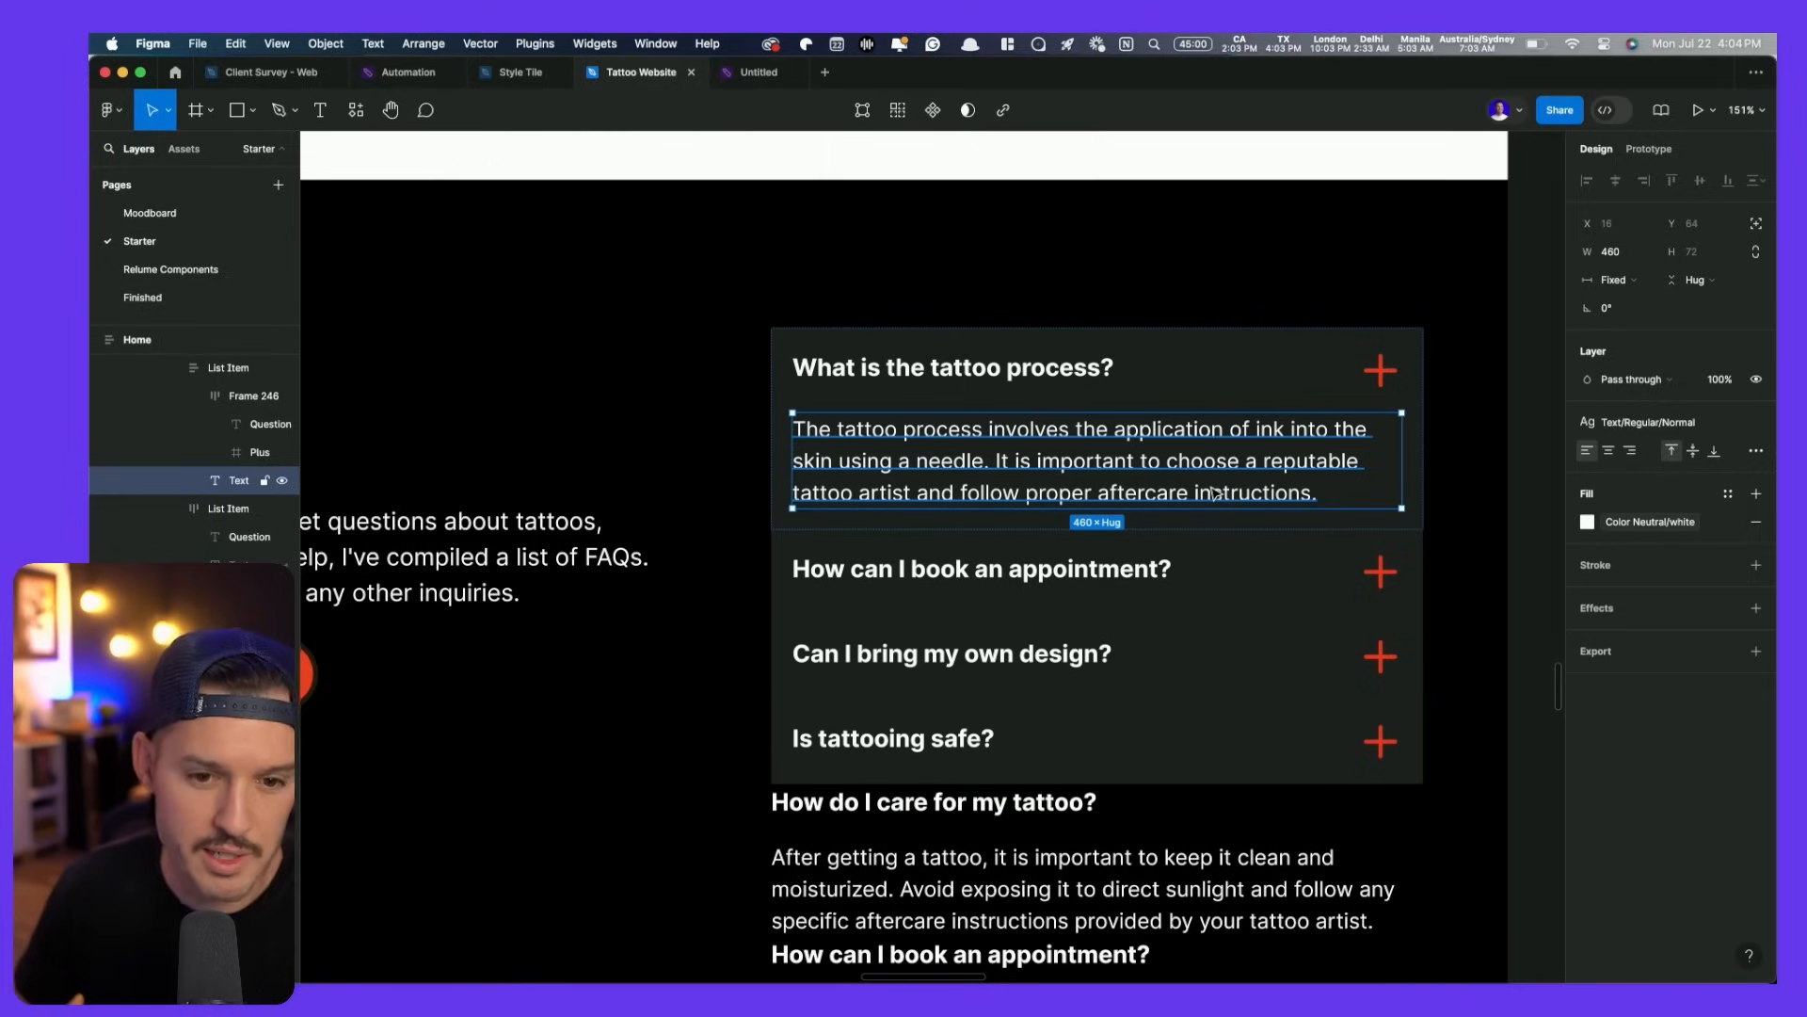
left_click(1172, 824)
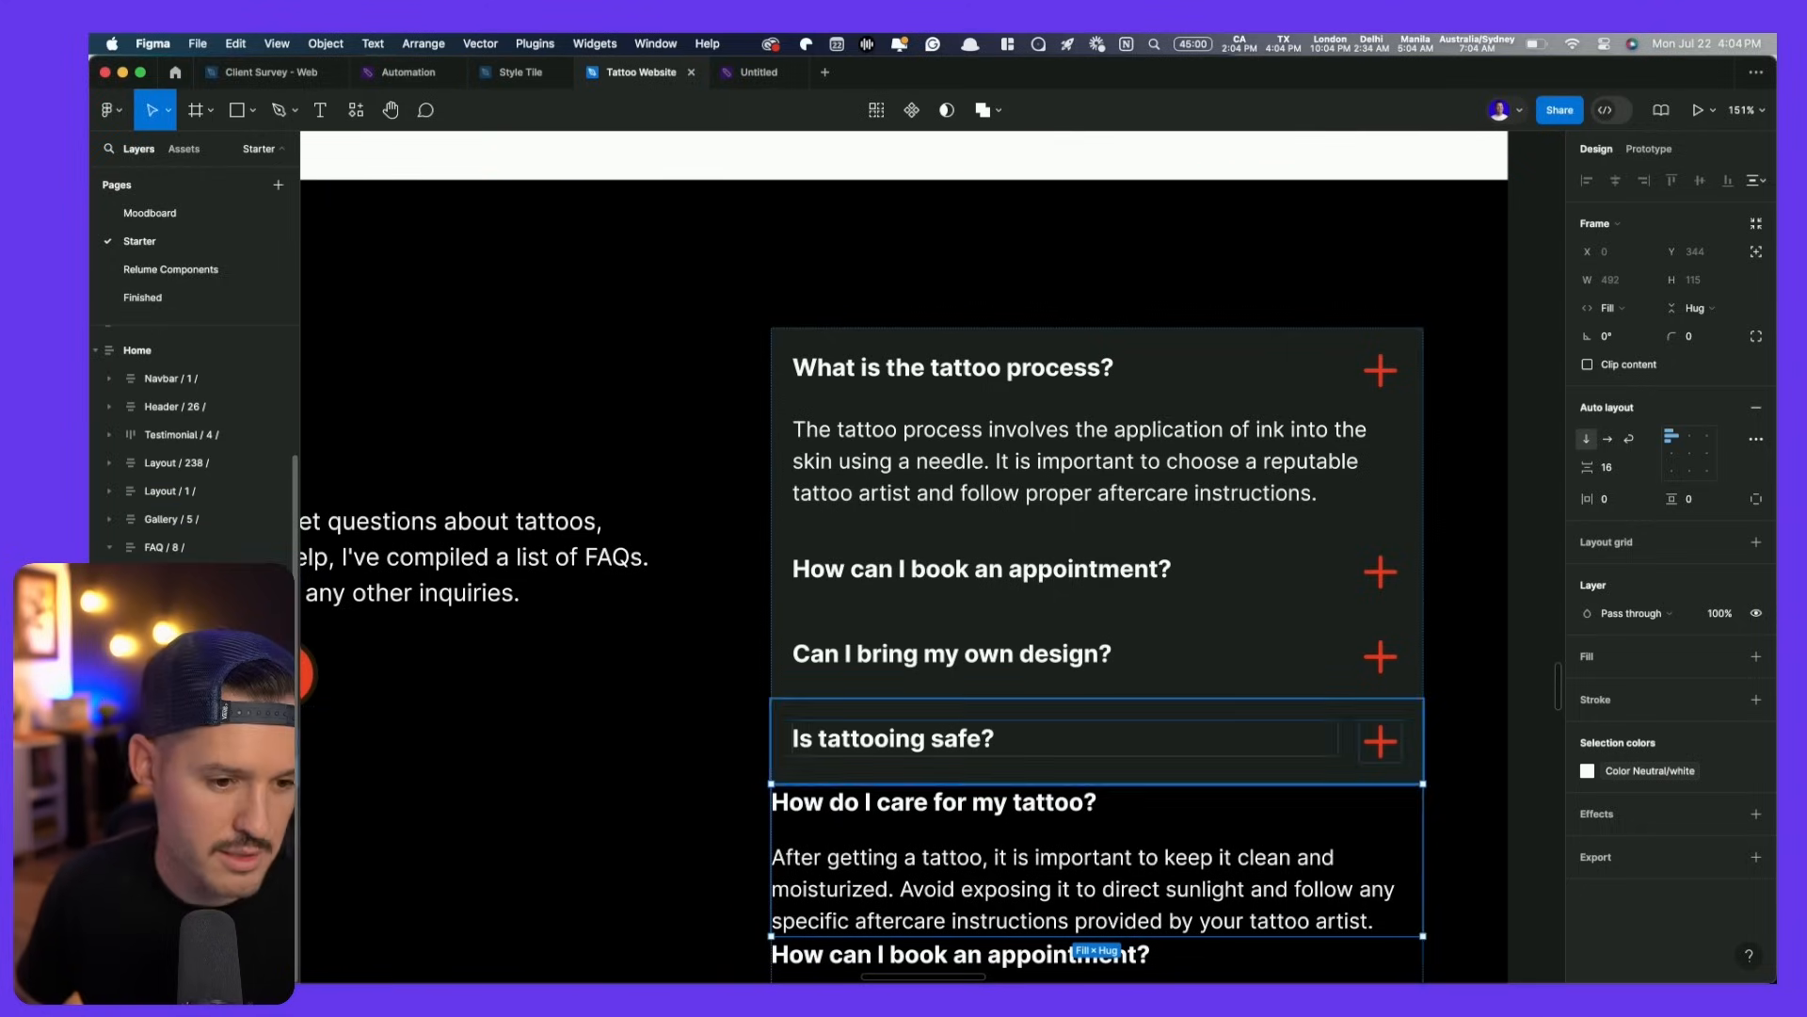
- Delete the extra old FAQ frames
left_click(226, 857, "shift")
key("Delete")
scroll(734, 734, "down", 5)
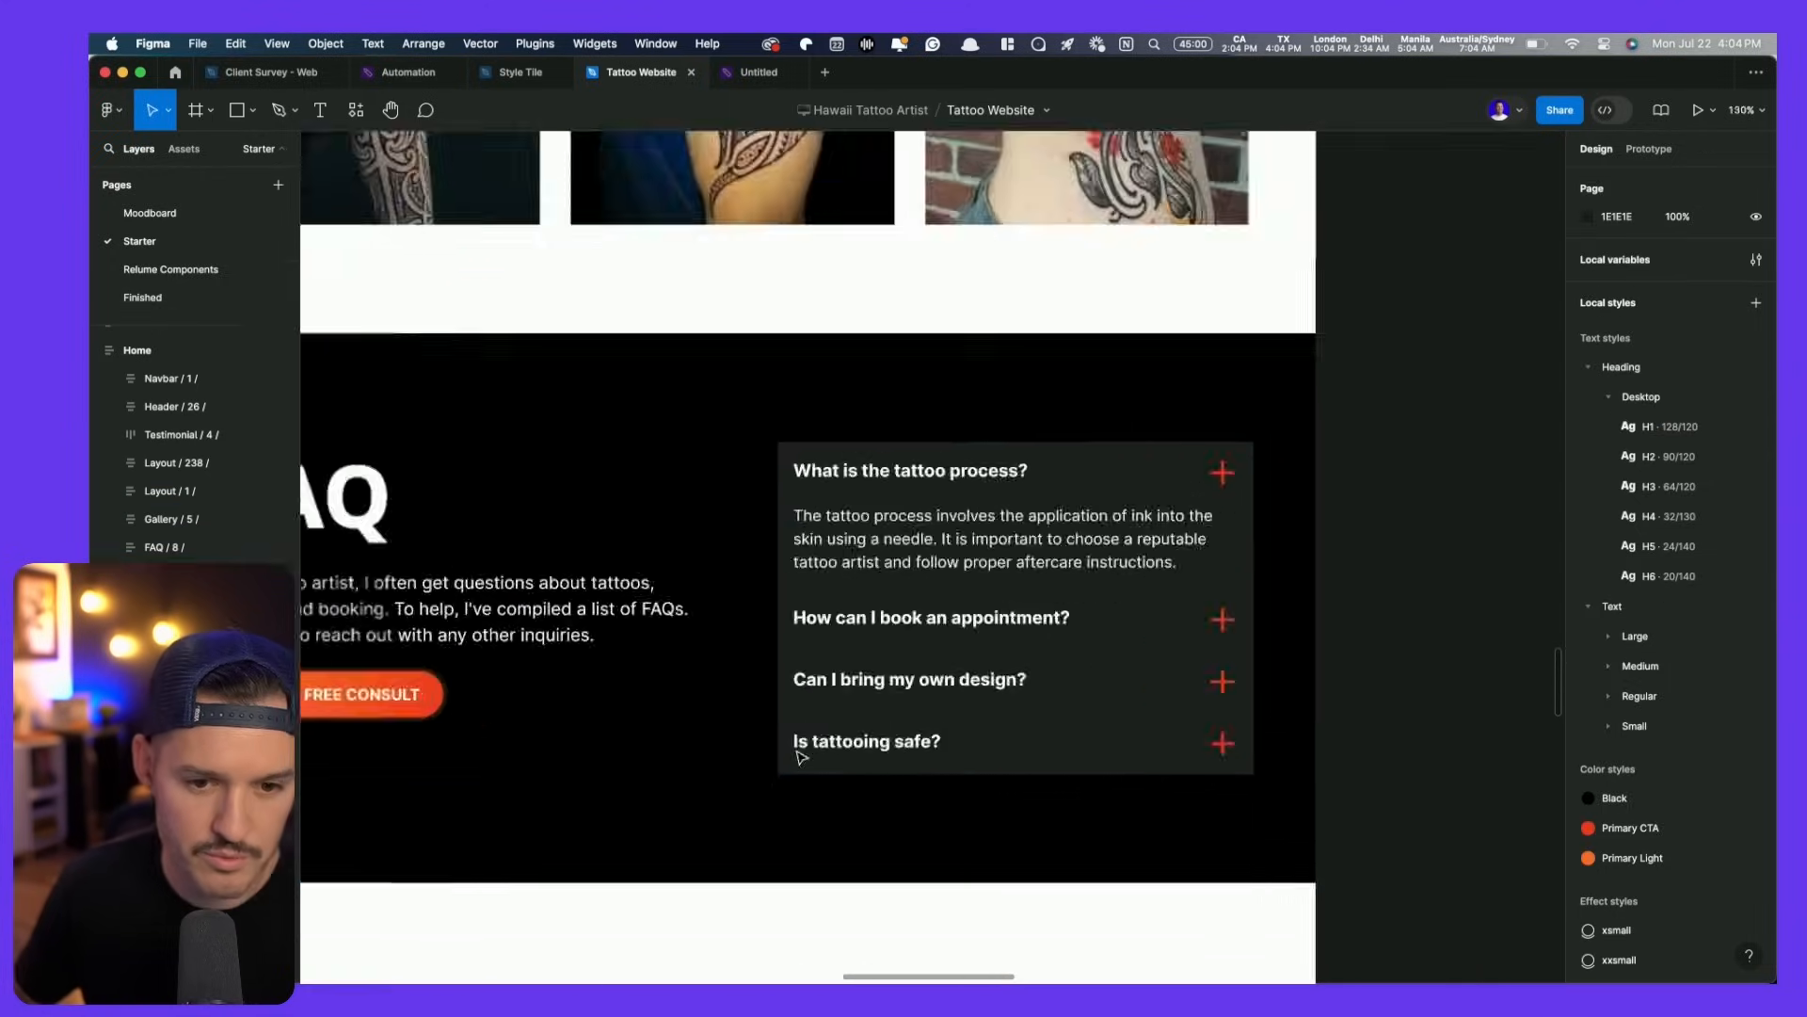
scroll(734, 734, "up", 3)
scroll(735, 734, "down", 2)
scroll(735, 734, "left", 4)
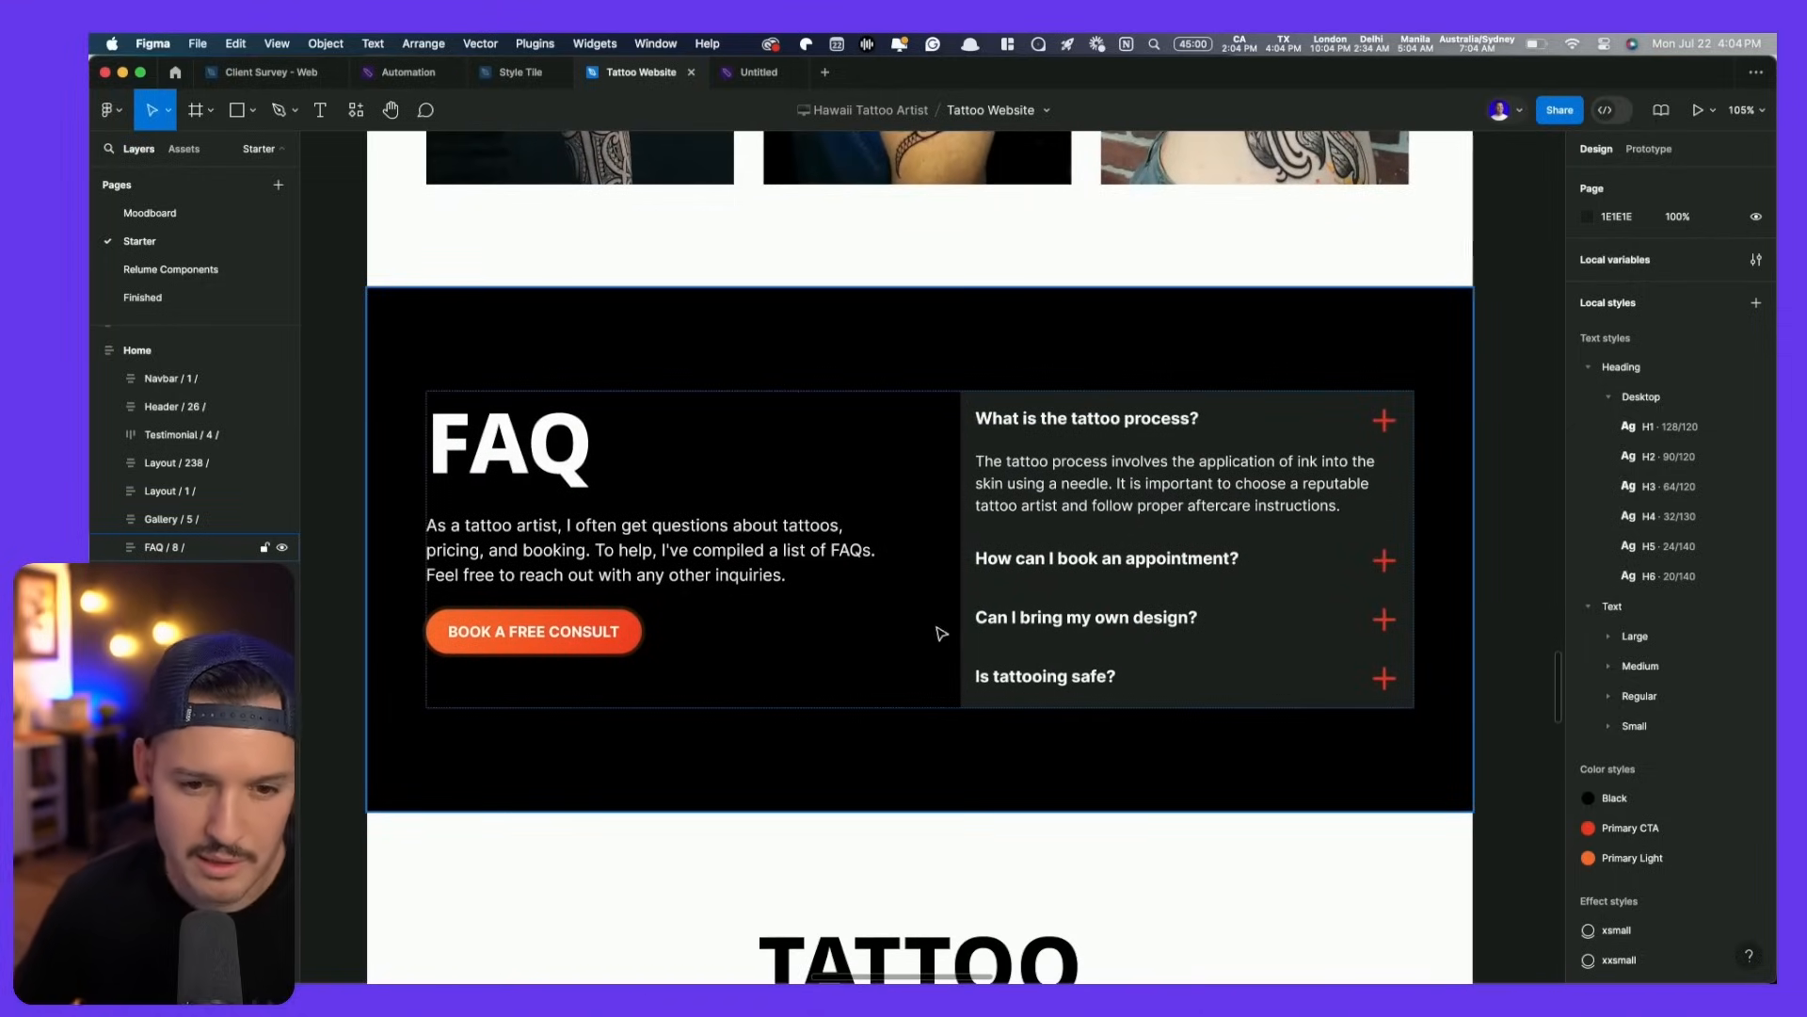
- Add a bottom-only stroke to the first FAQ item
double_click(1194, 485)
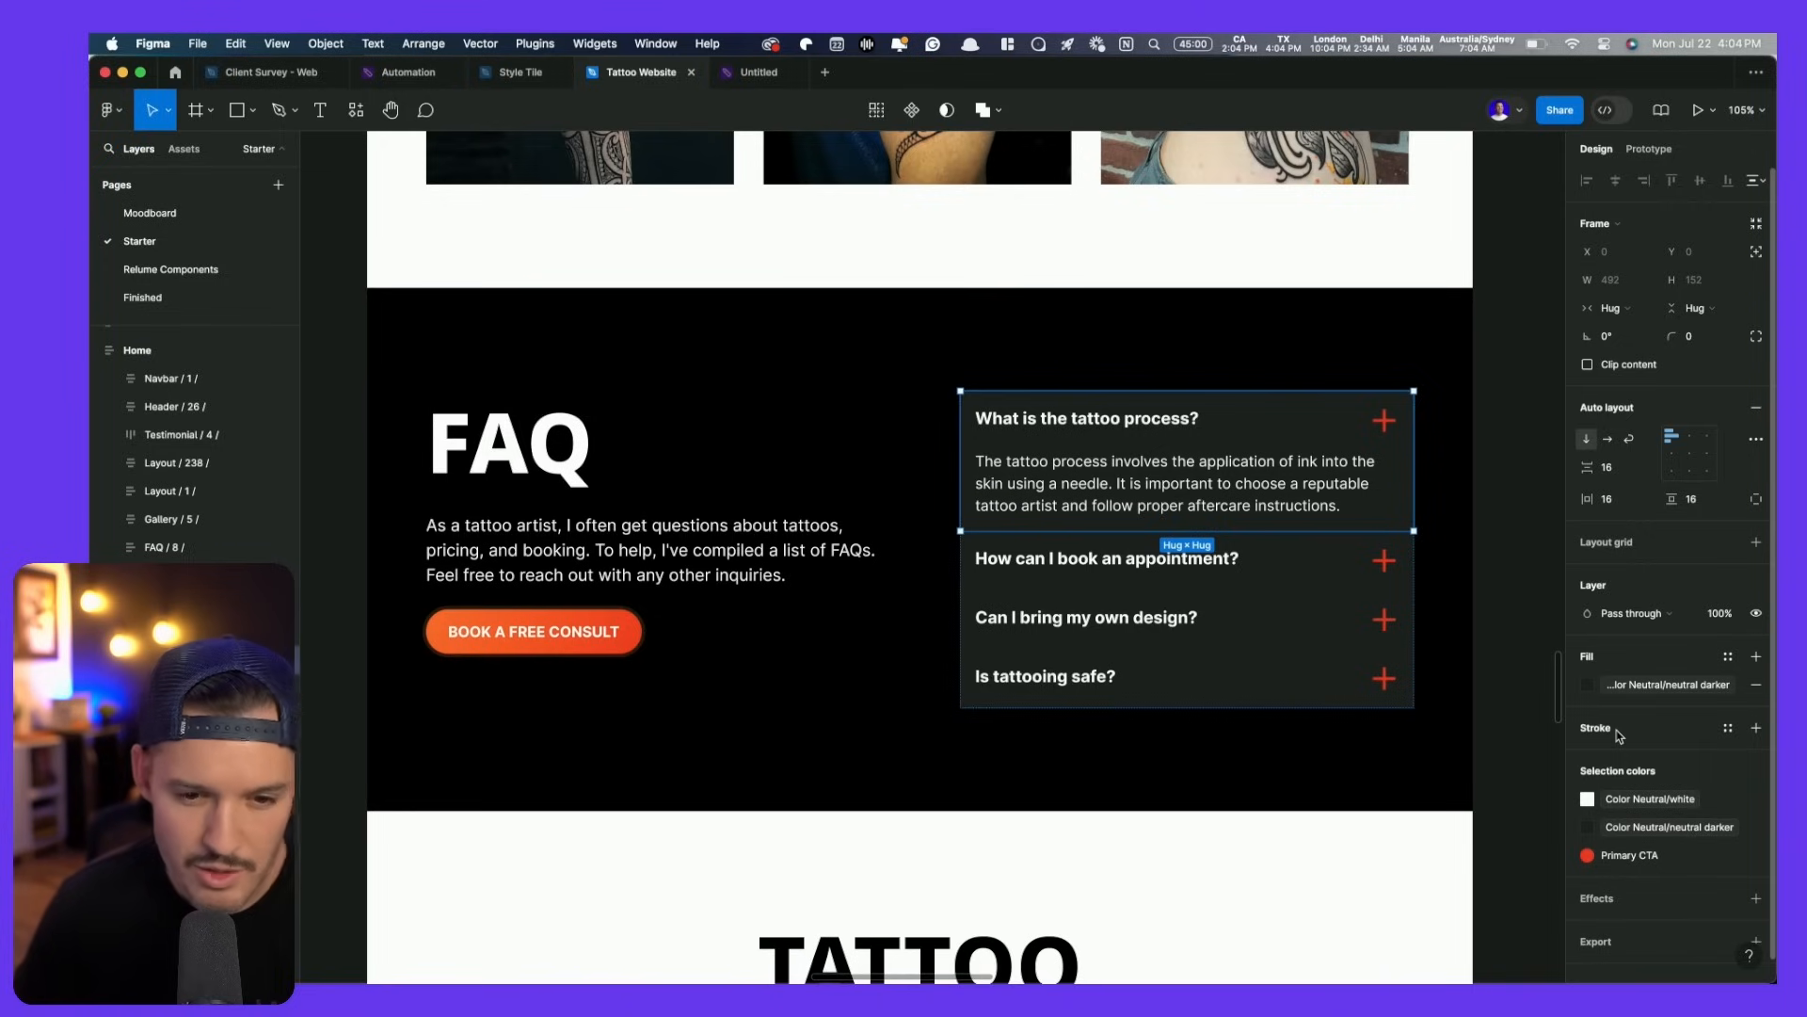
left_click(1095, 509)
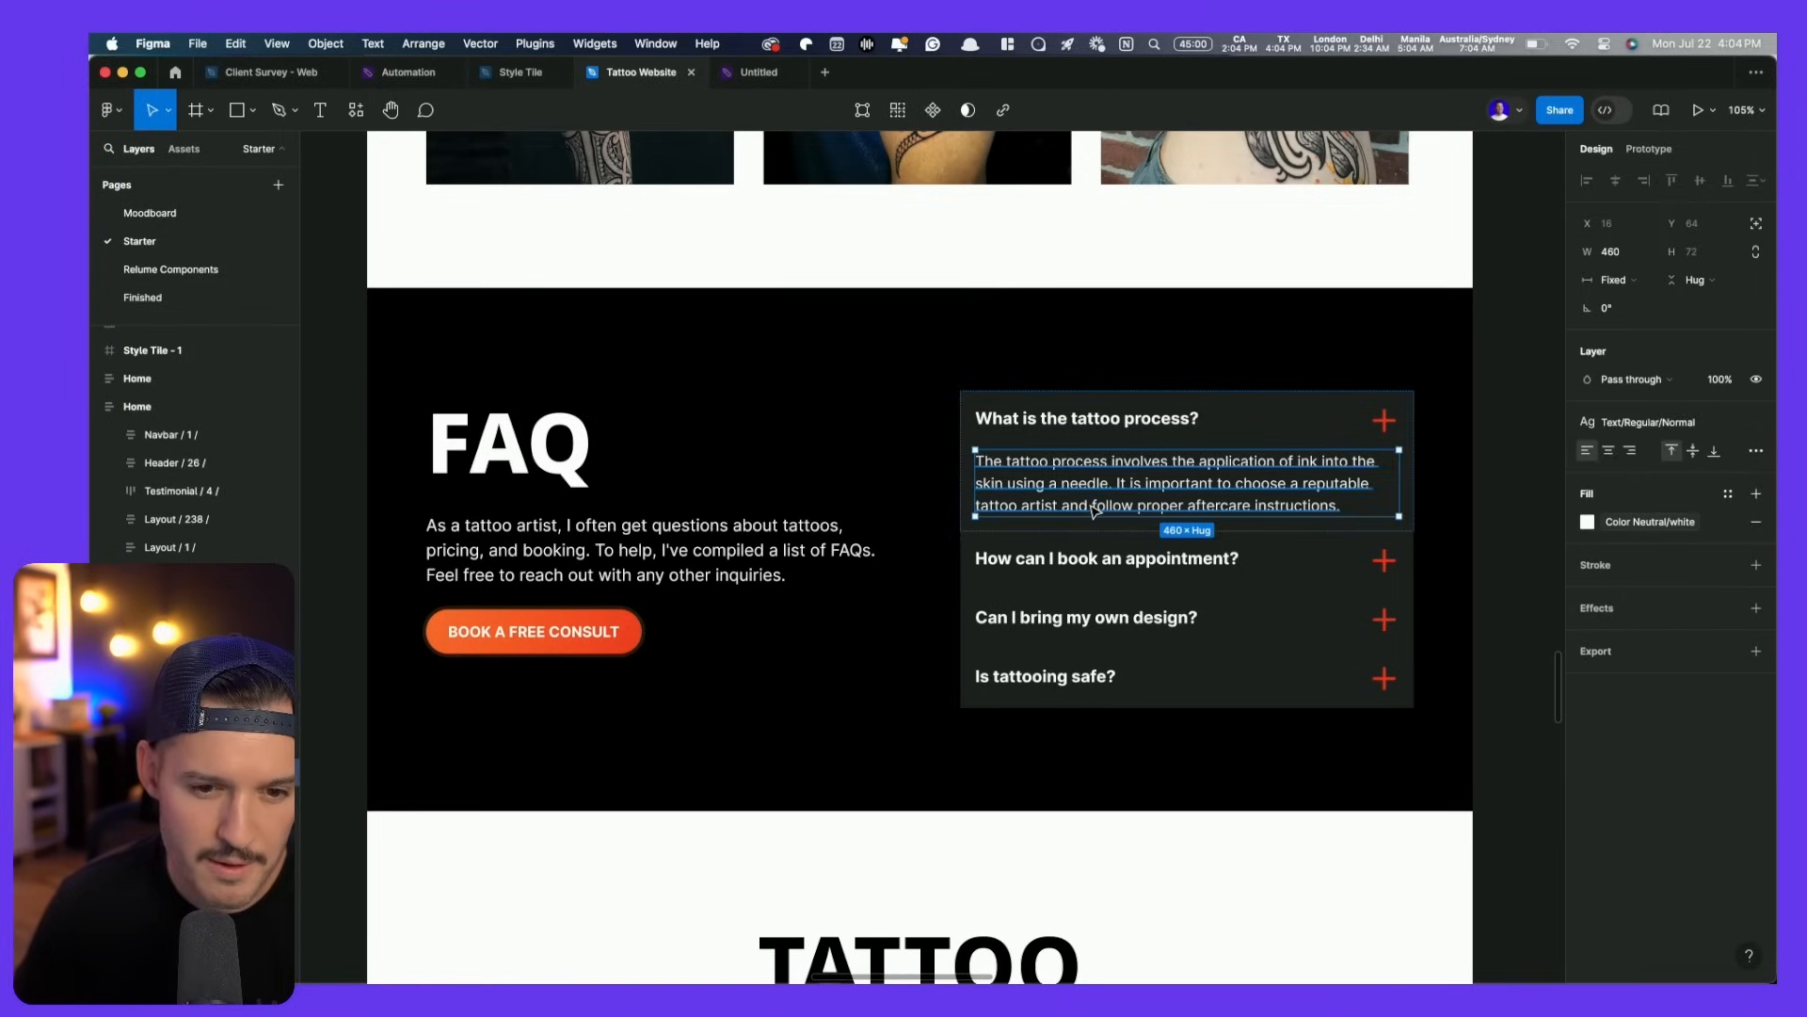
left_click(1413, 470)
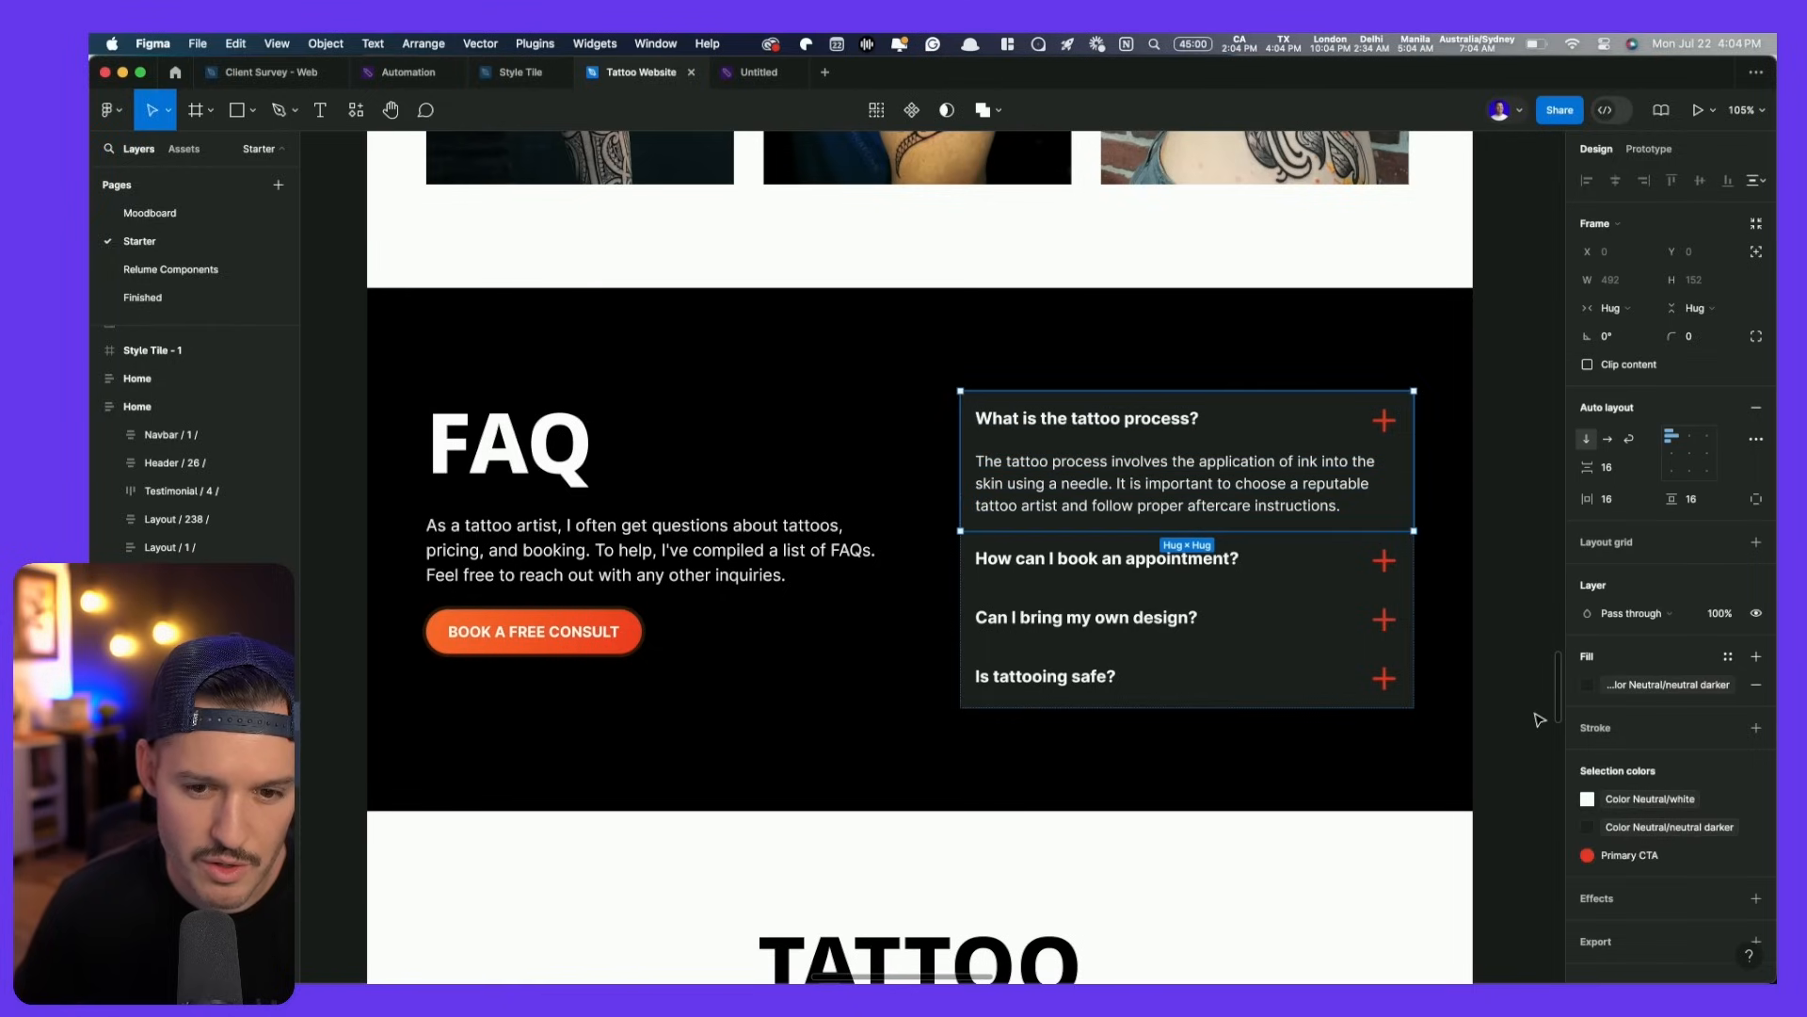
left_click(1757, 729)
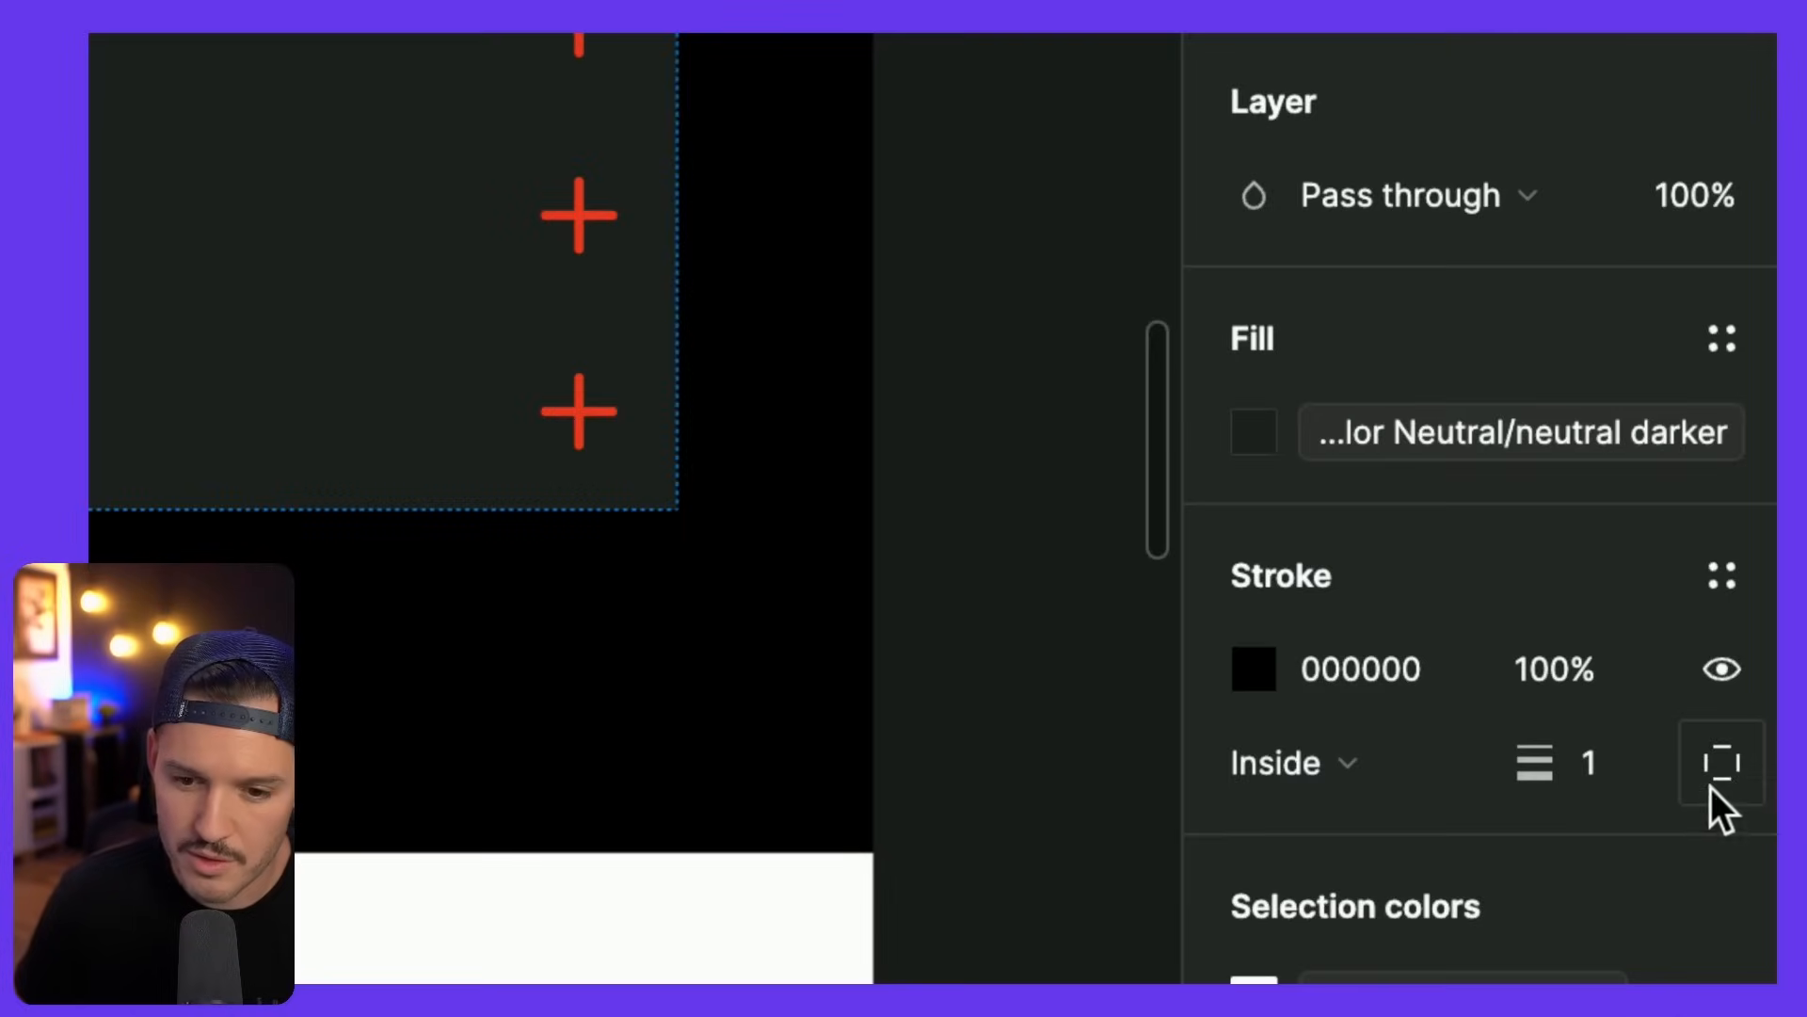
left_click(1729, 785)
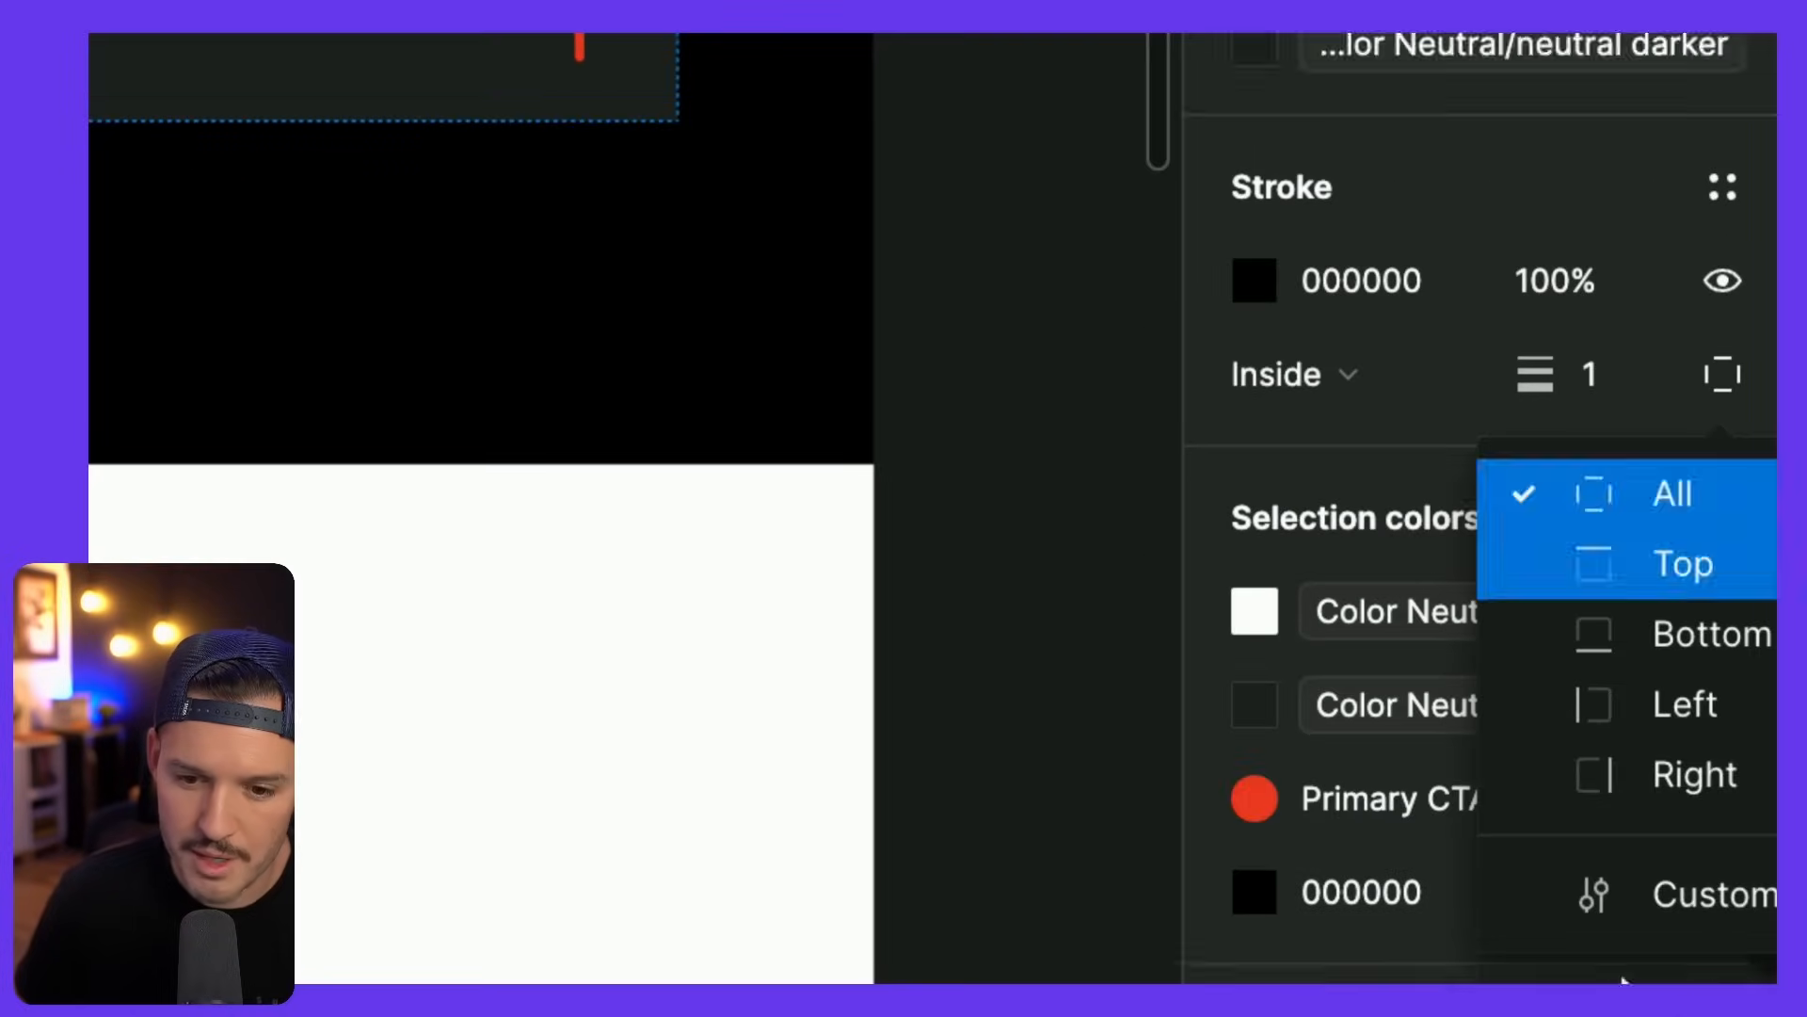
left_click(1685, 584)
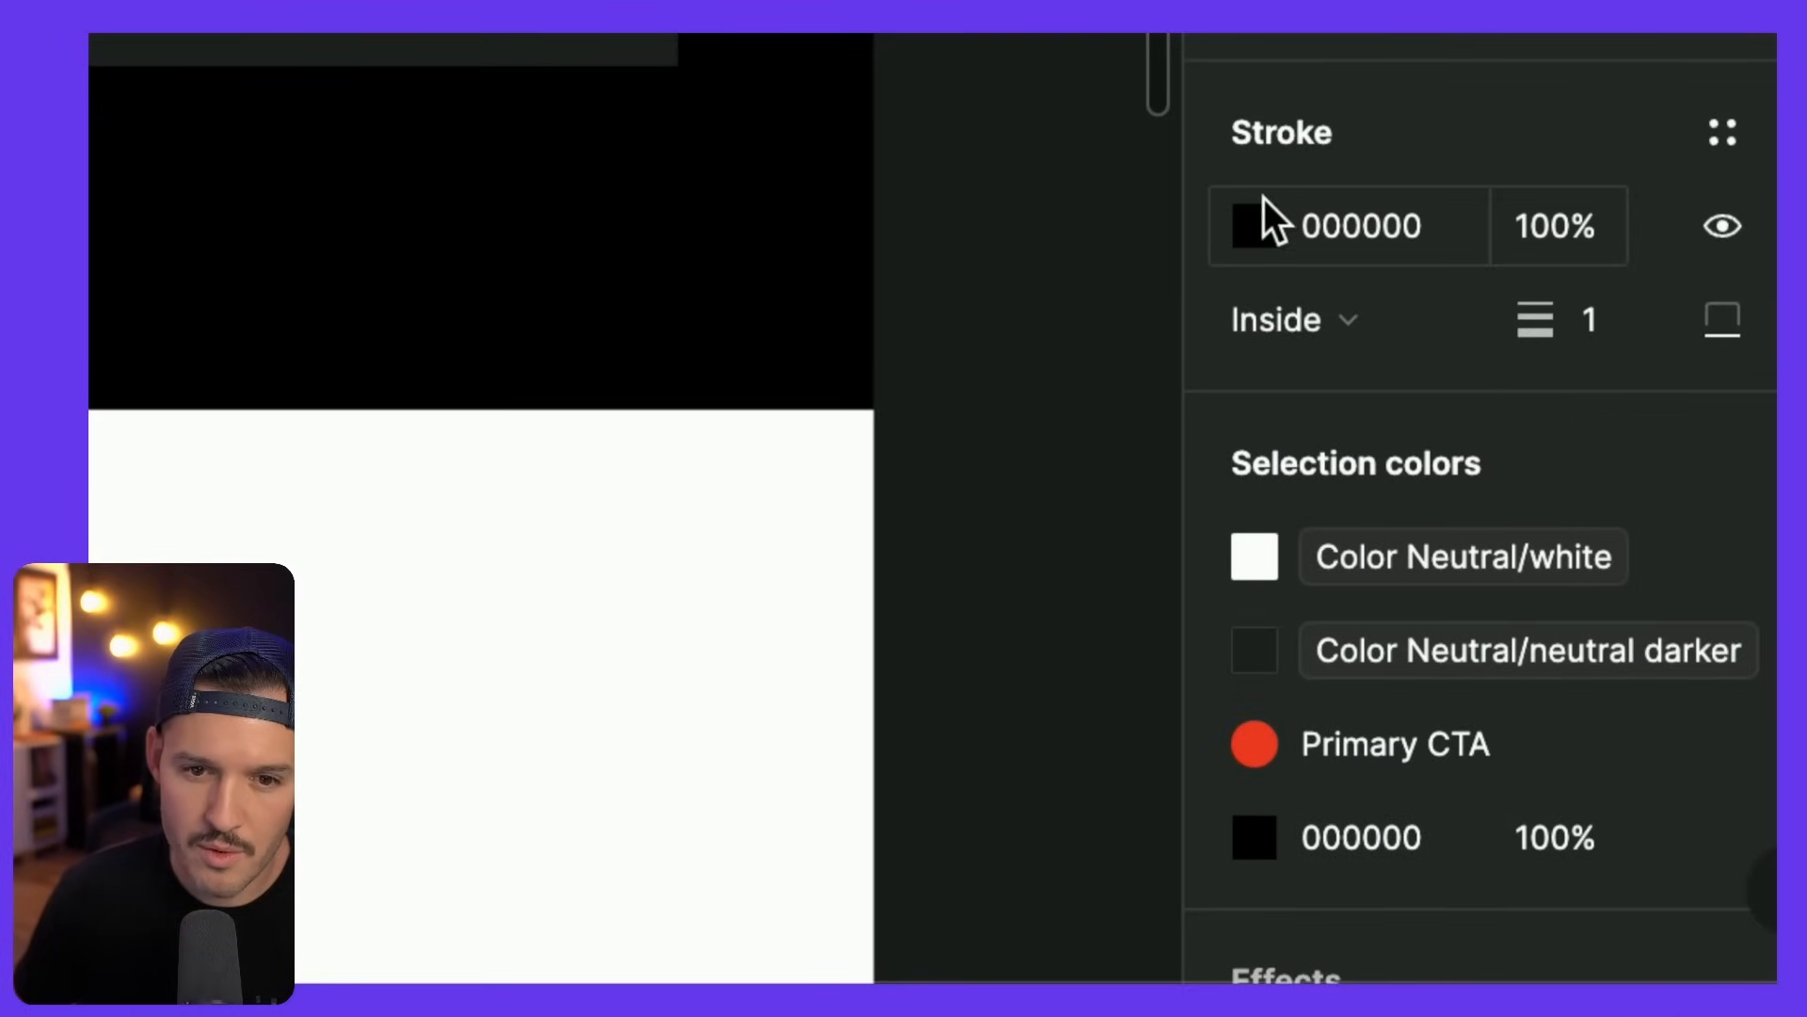
- Make the first item's border colour white FFFFFF at 8% opacity
left_click(1255, 228)
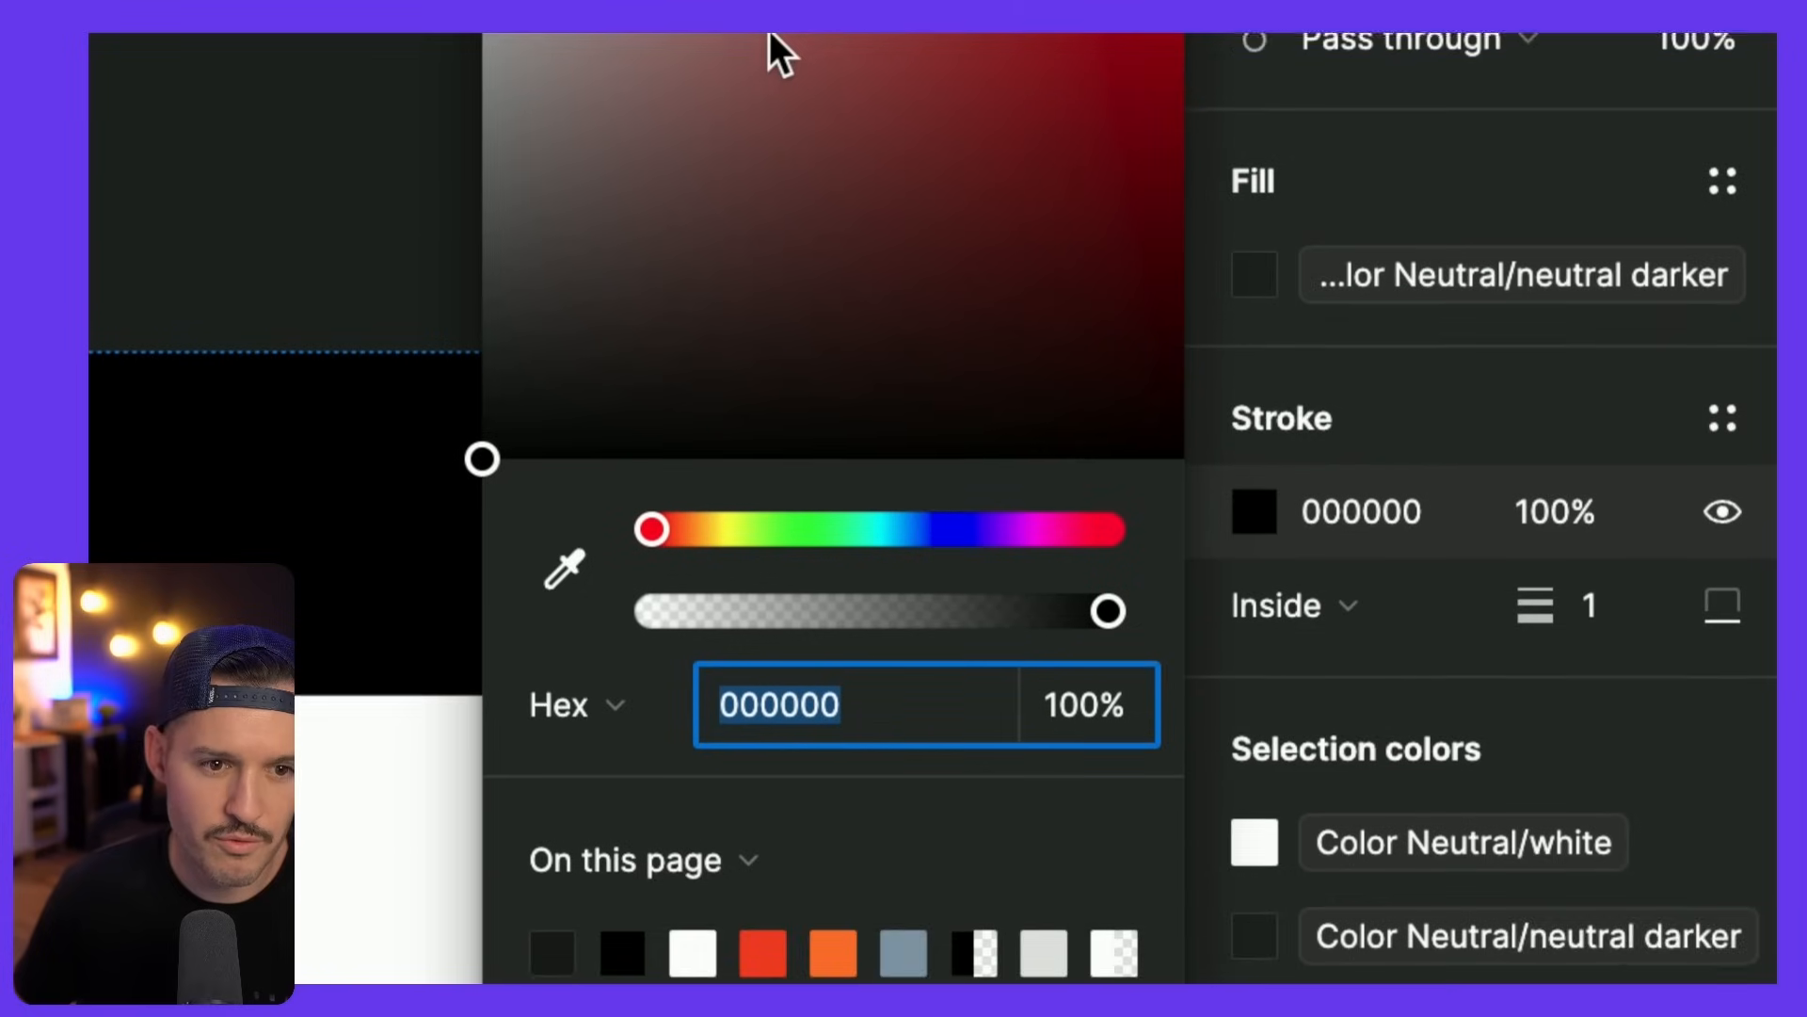
left_click_drag(770, 32, 482, 450)
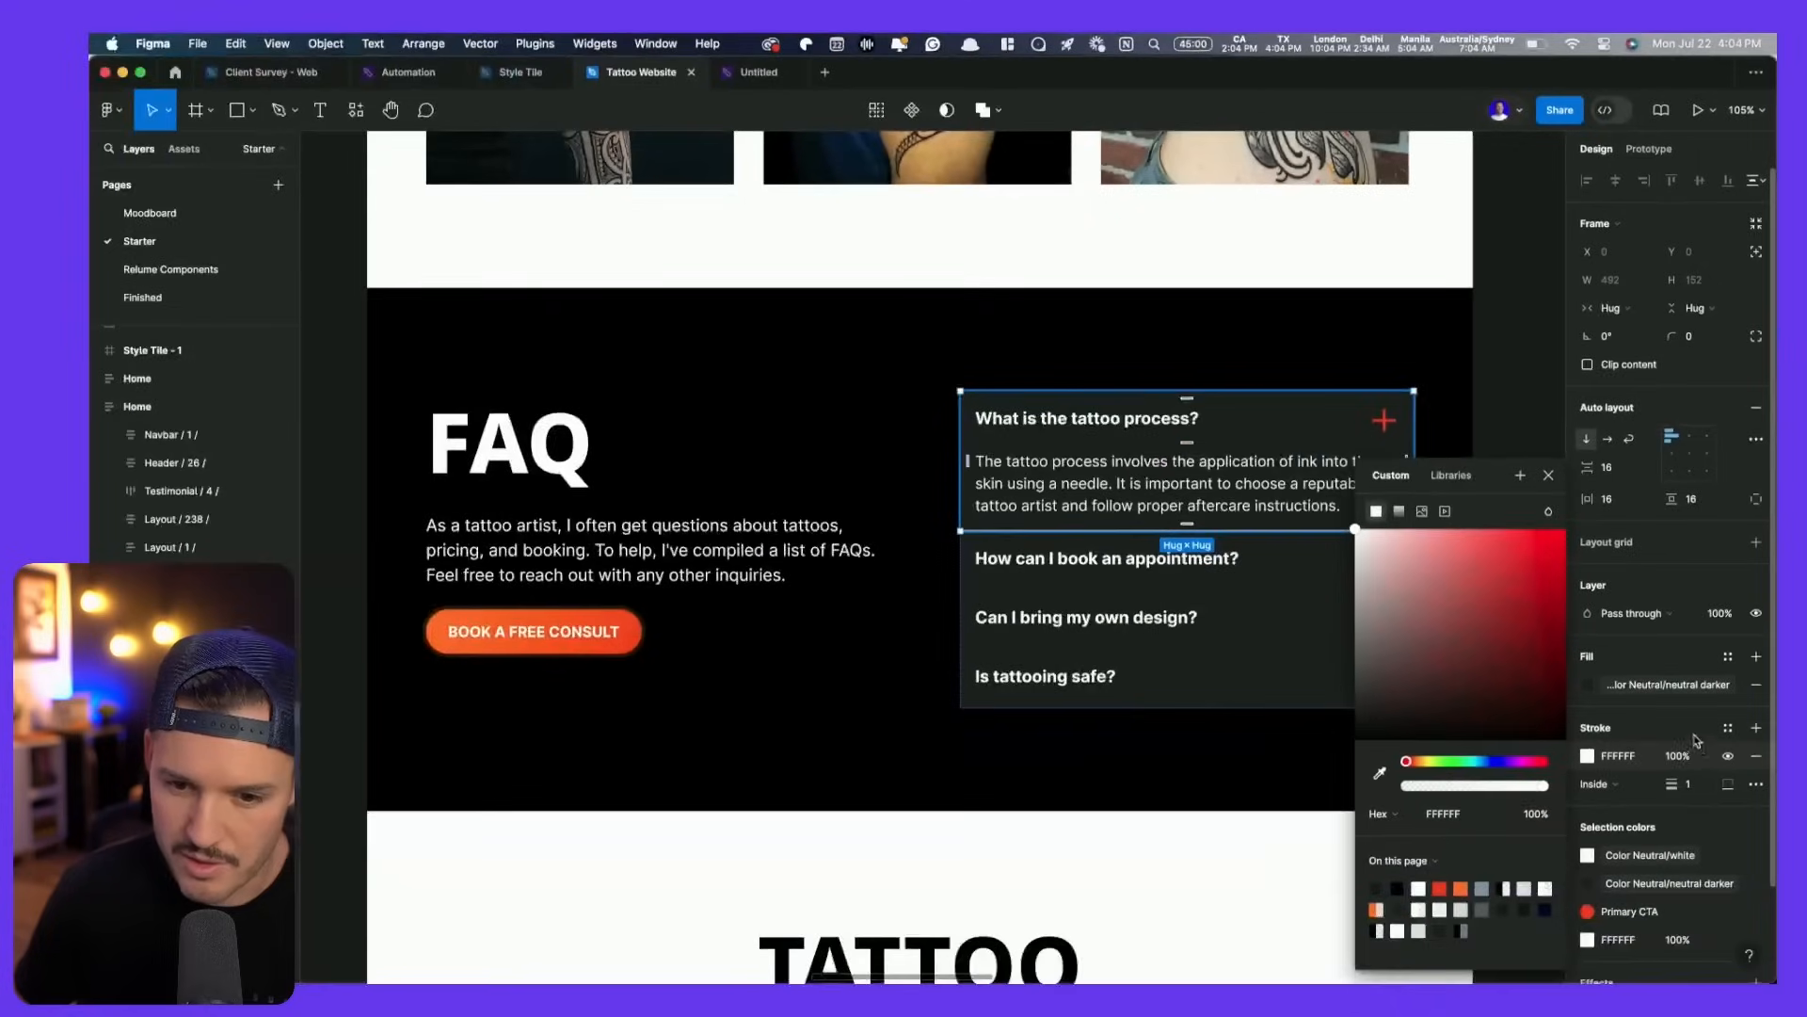
left_click(1677, 756)
type("90")
key("Return")
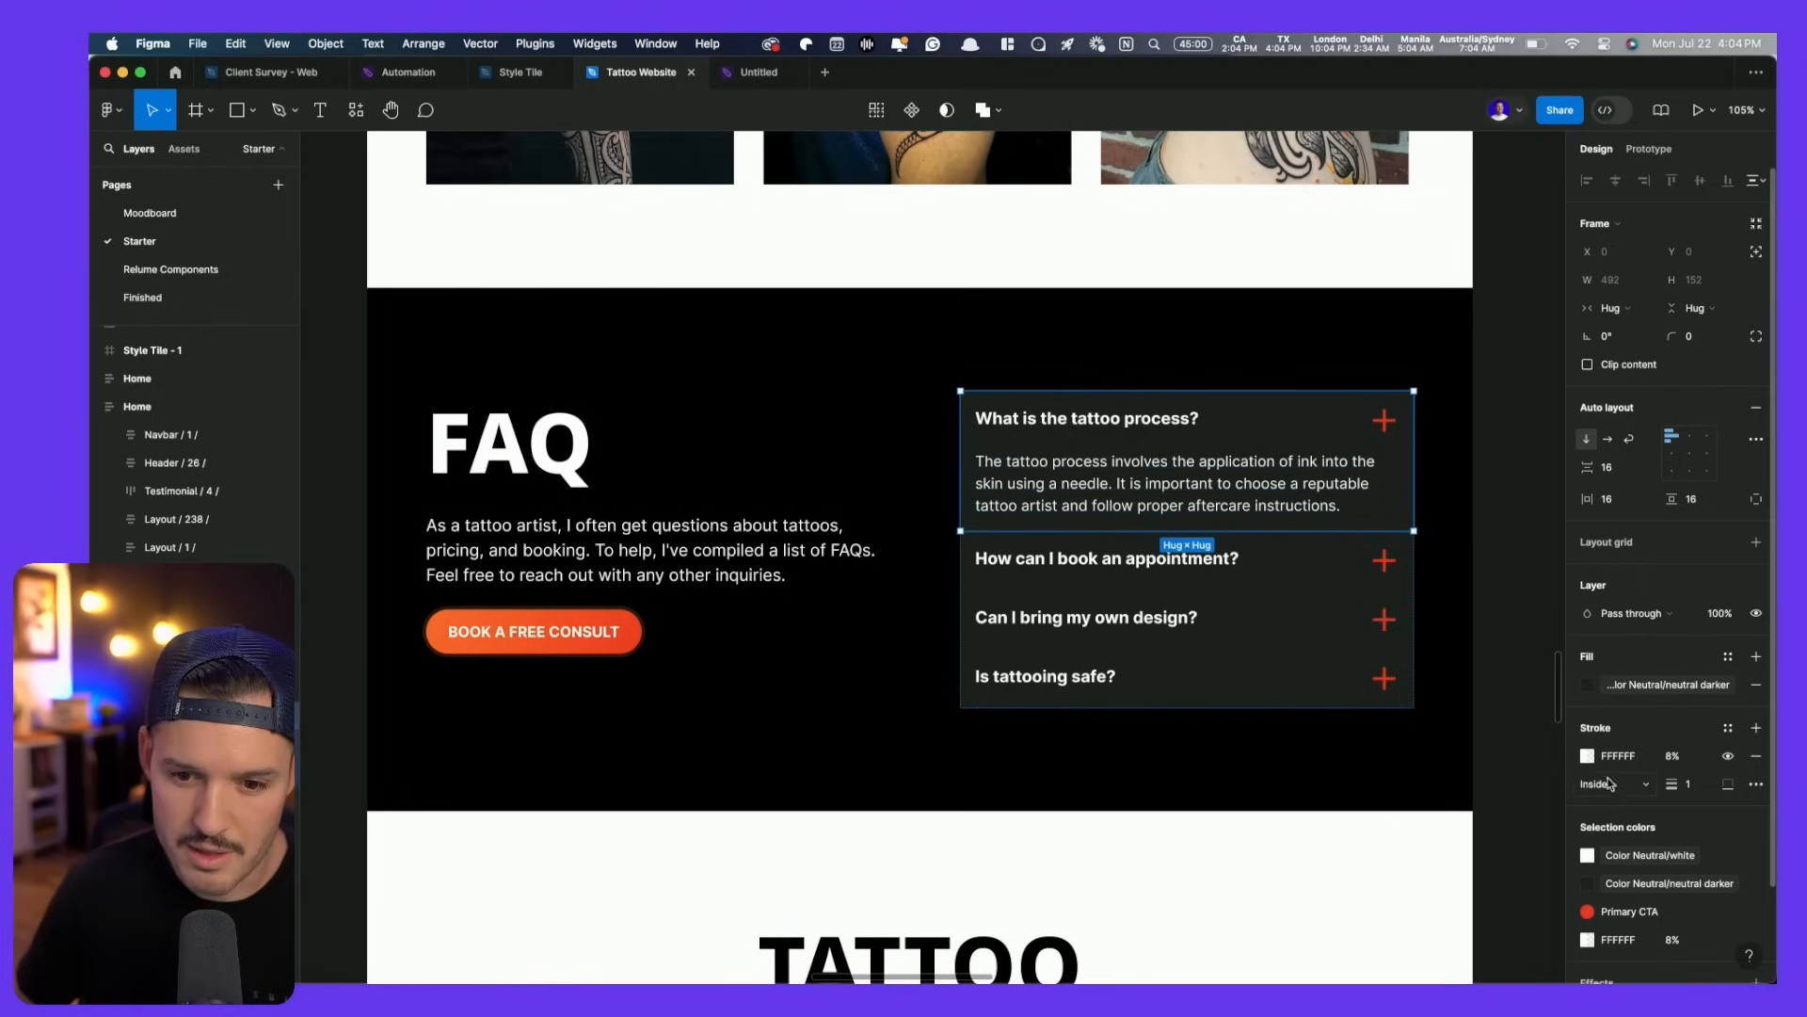
left_click(1582, 759)
left_click(1574, 762)
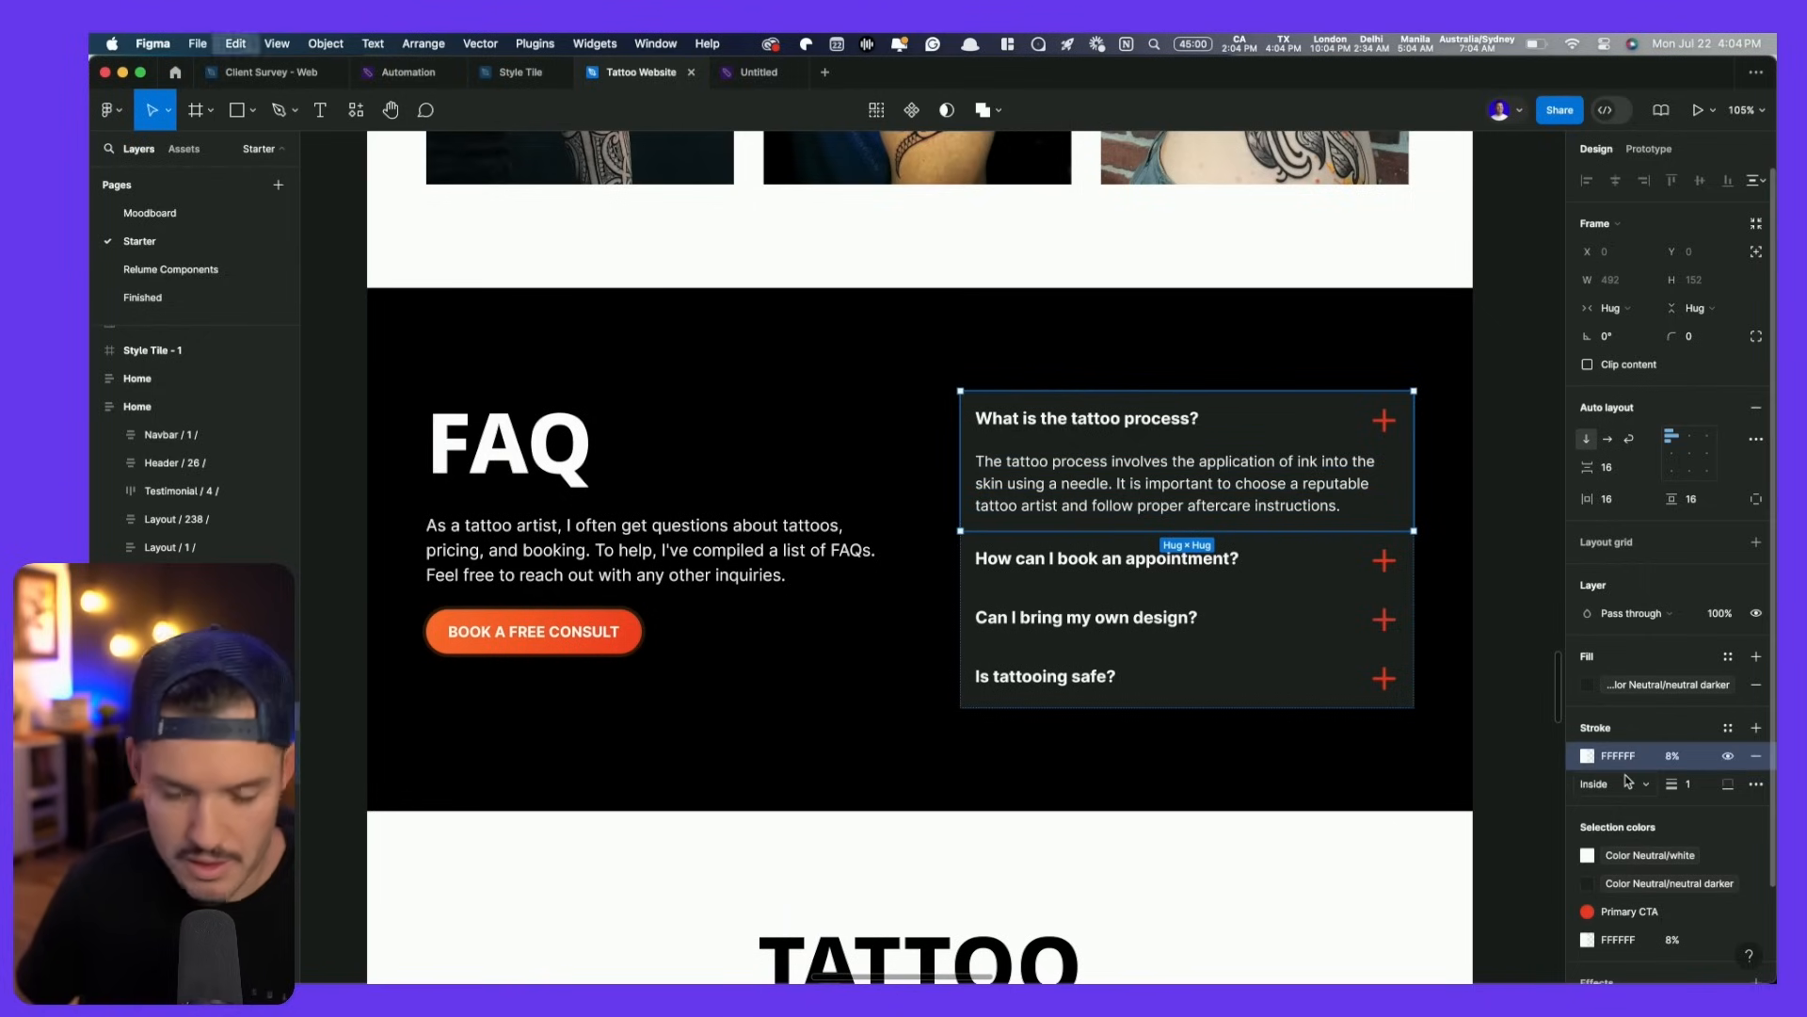
- Paste the same white border onto the other three FAQ items
left_click(1062, 572)
left_click(1092, 625, "shift")
left_click(1104, 690, "shift")
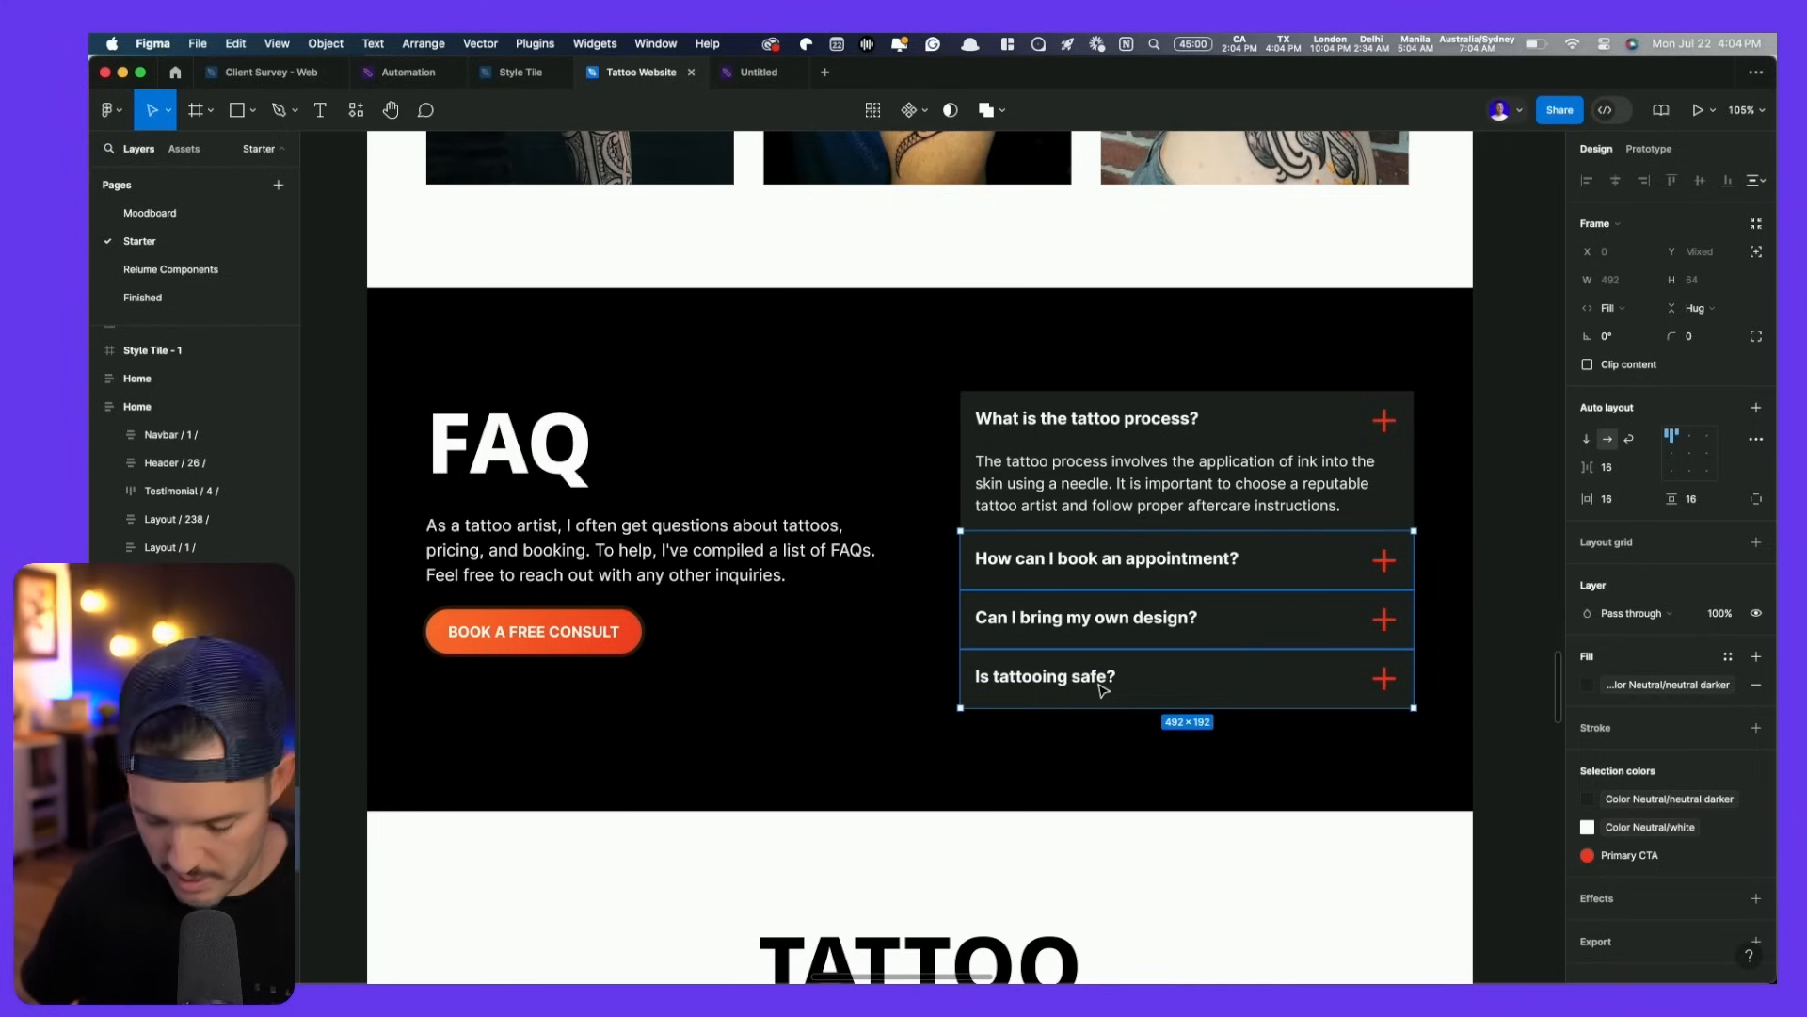
key("super+v")
left_click(1161, 743)
double_click(1247, 703)
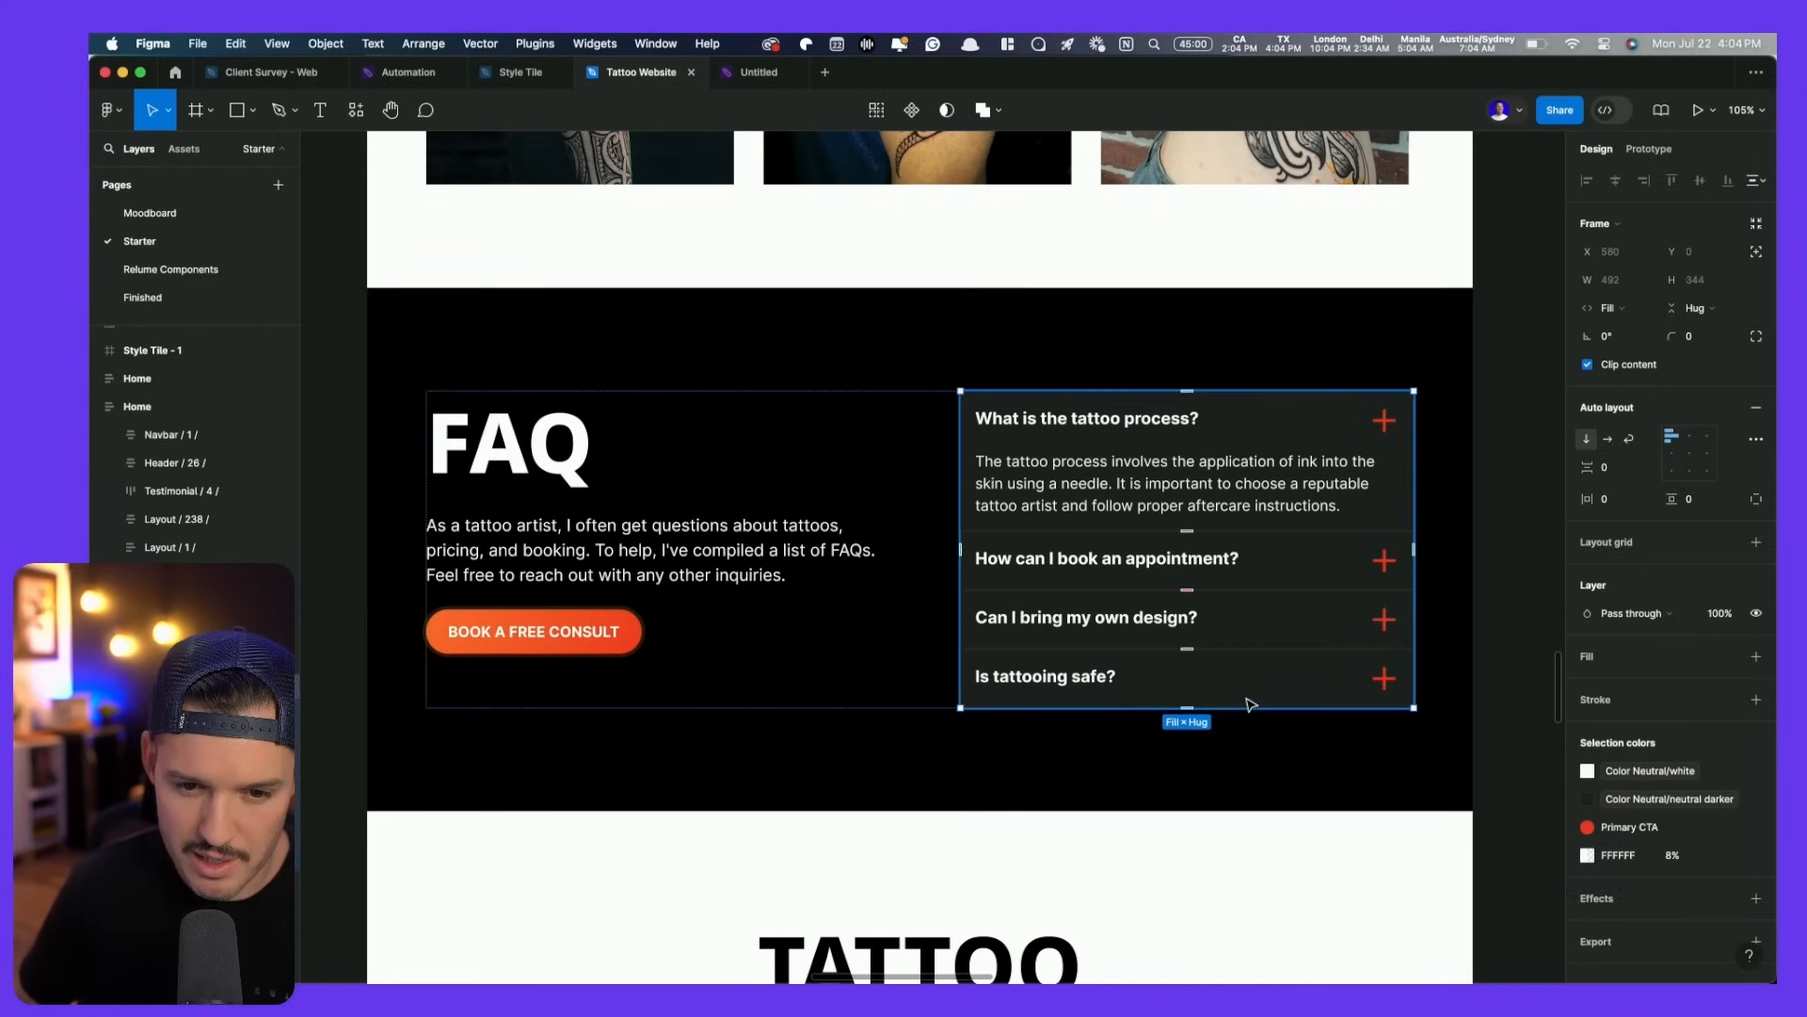
left_click(1251, 704)
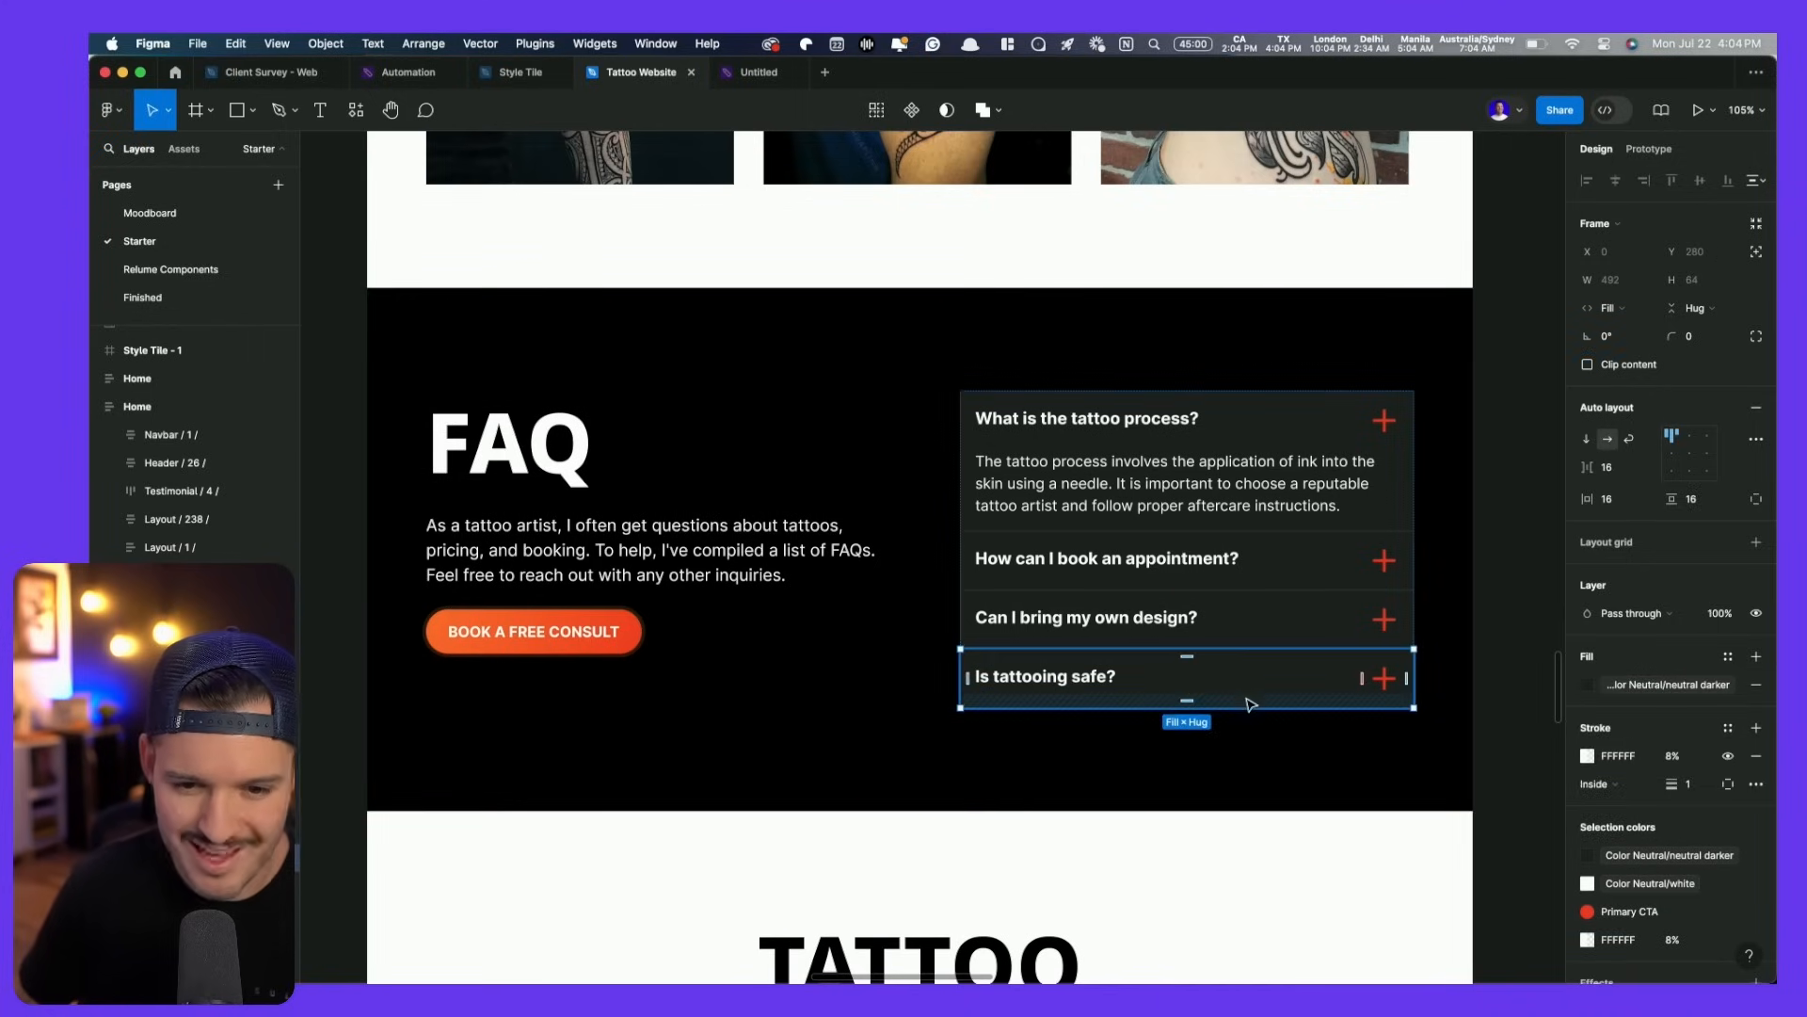
left_click(1516, 748)
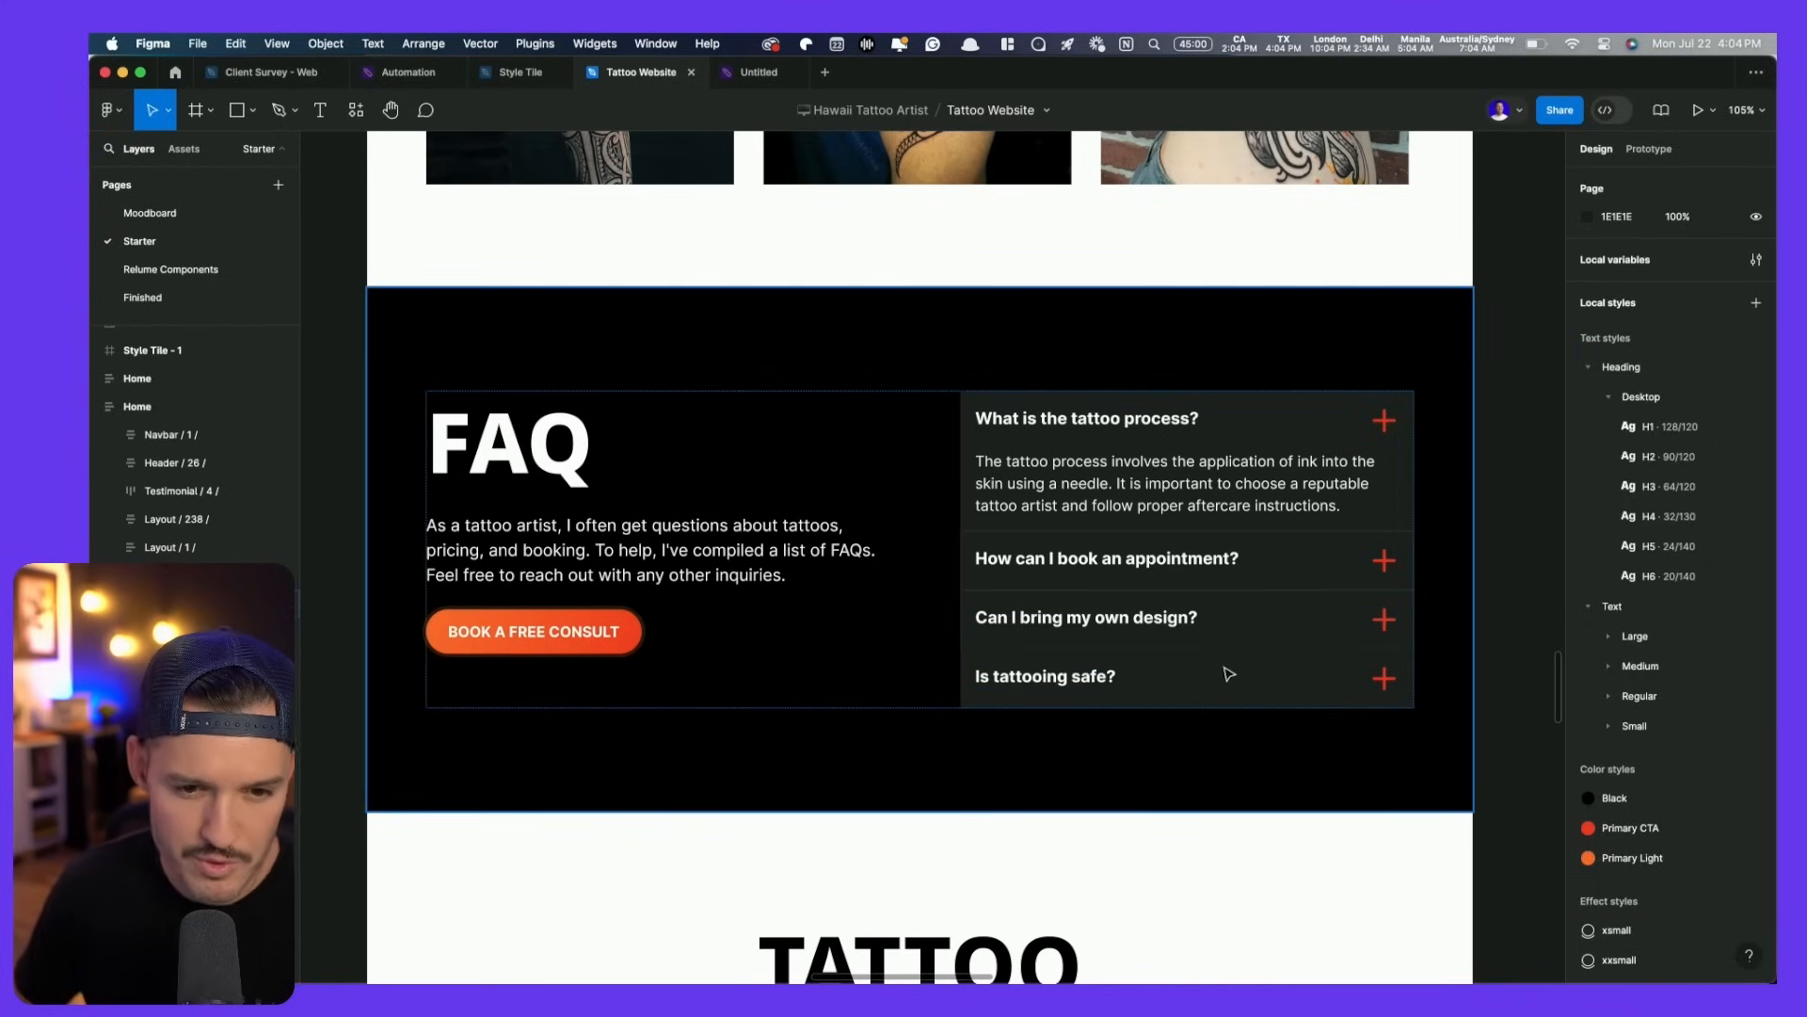
- Limit the three other FAQ items' borders to the bottom side
scroll(1250, 687, "up", 5)
double_click(996, 405)
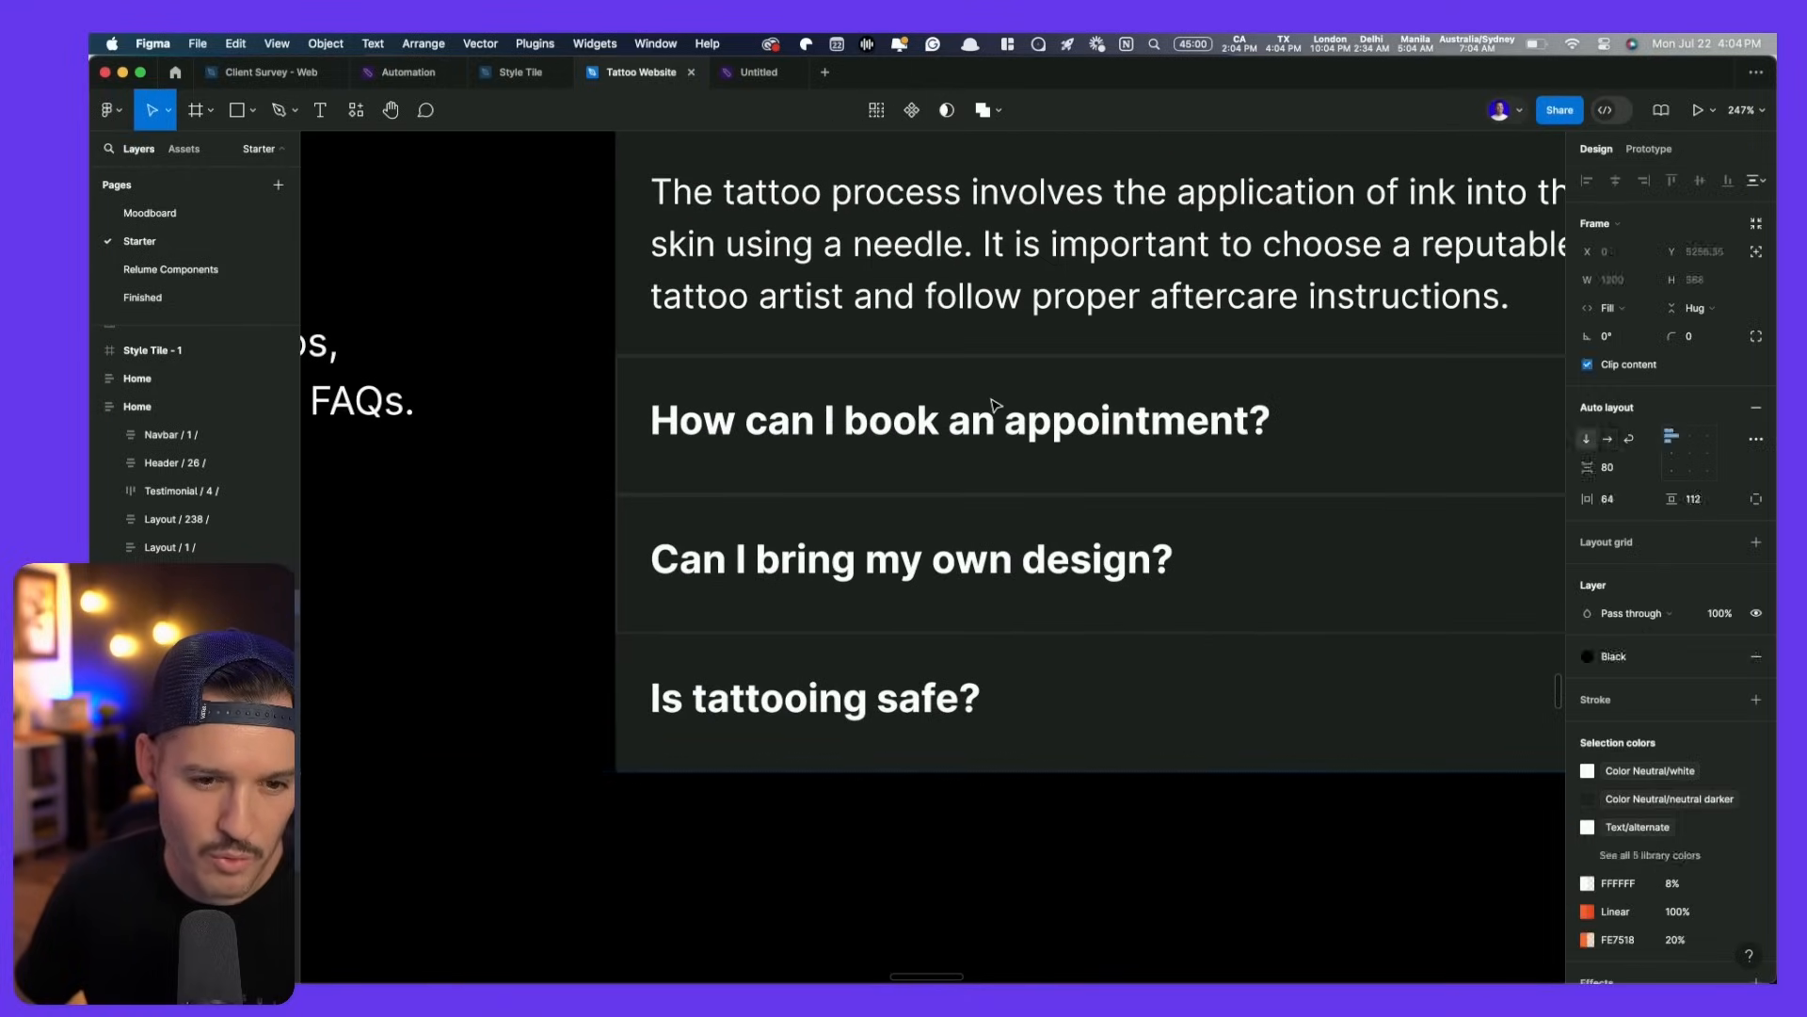
double_click(996, 404)
left_click(1025, 559, "shift")
left_click(1052, 723, "shift")
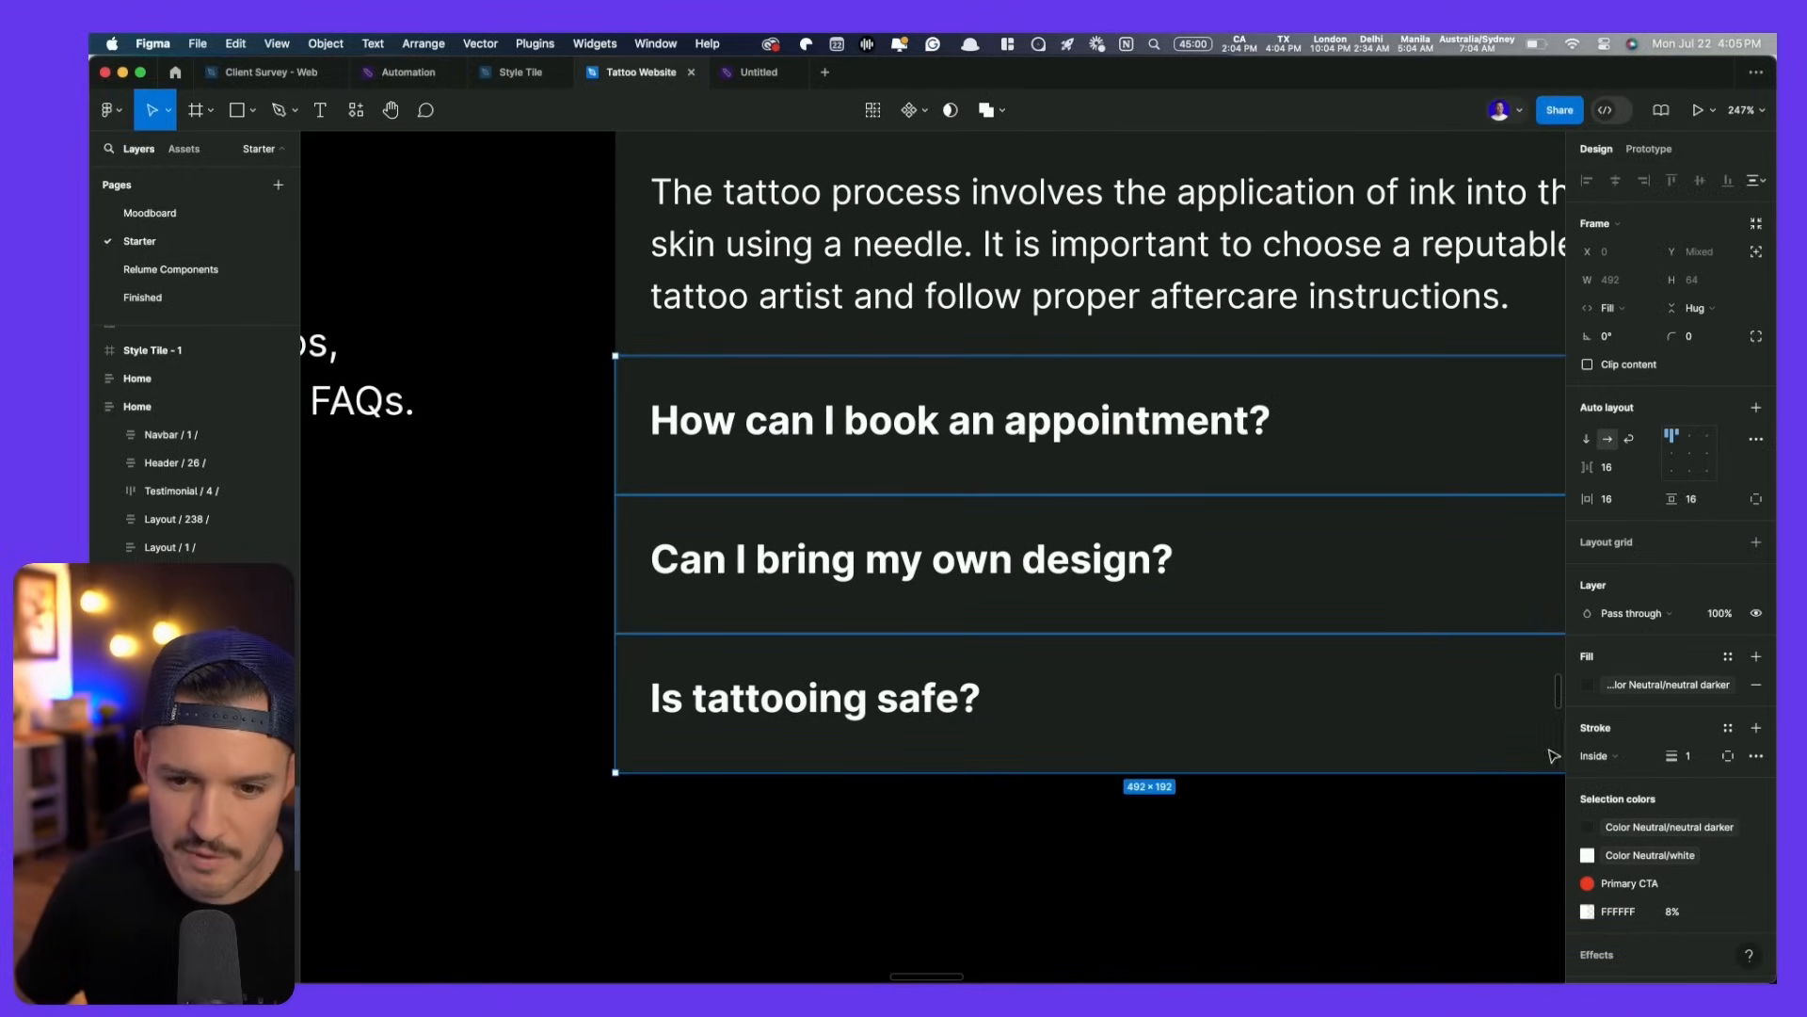
left_click(1729, 756)
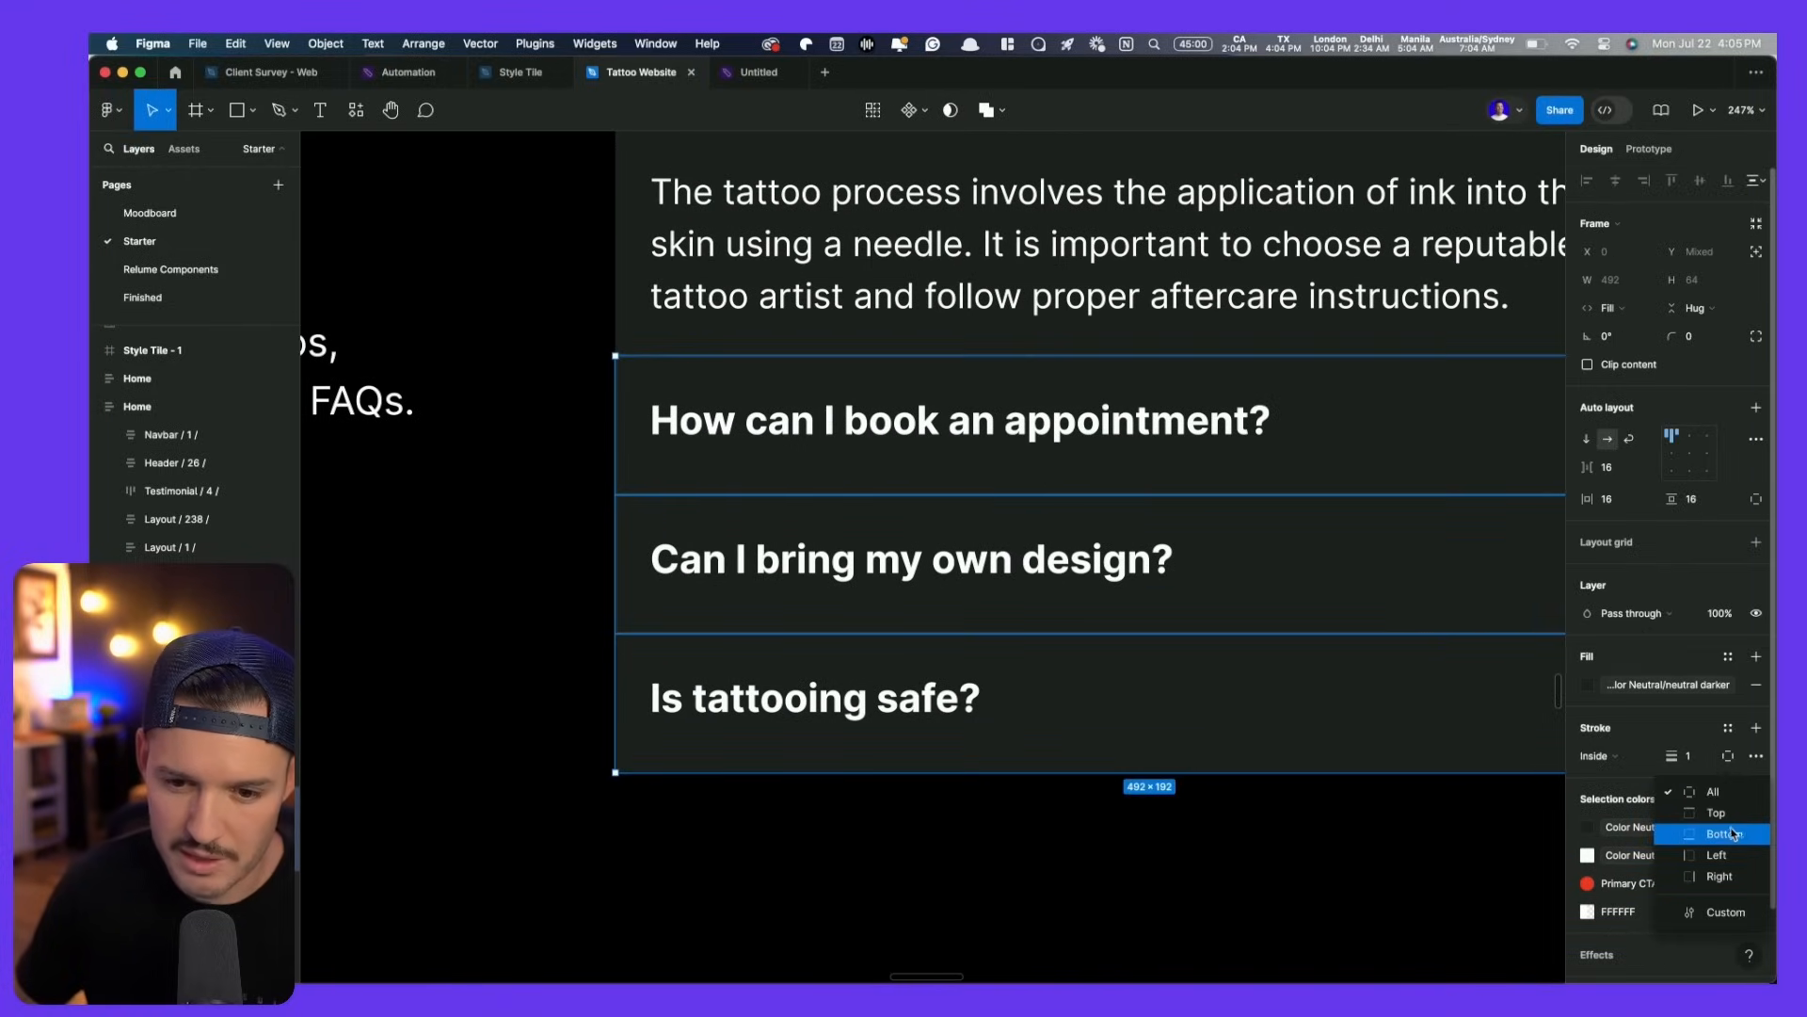
left_click(1724, 834)
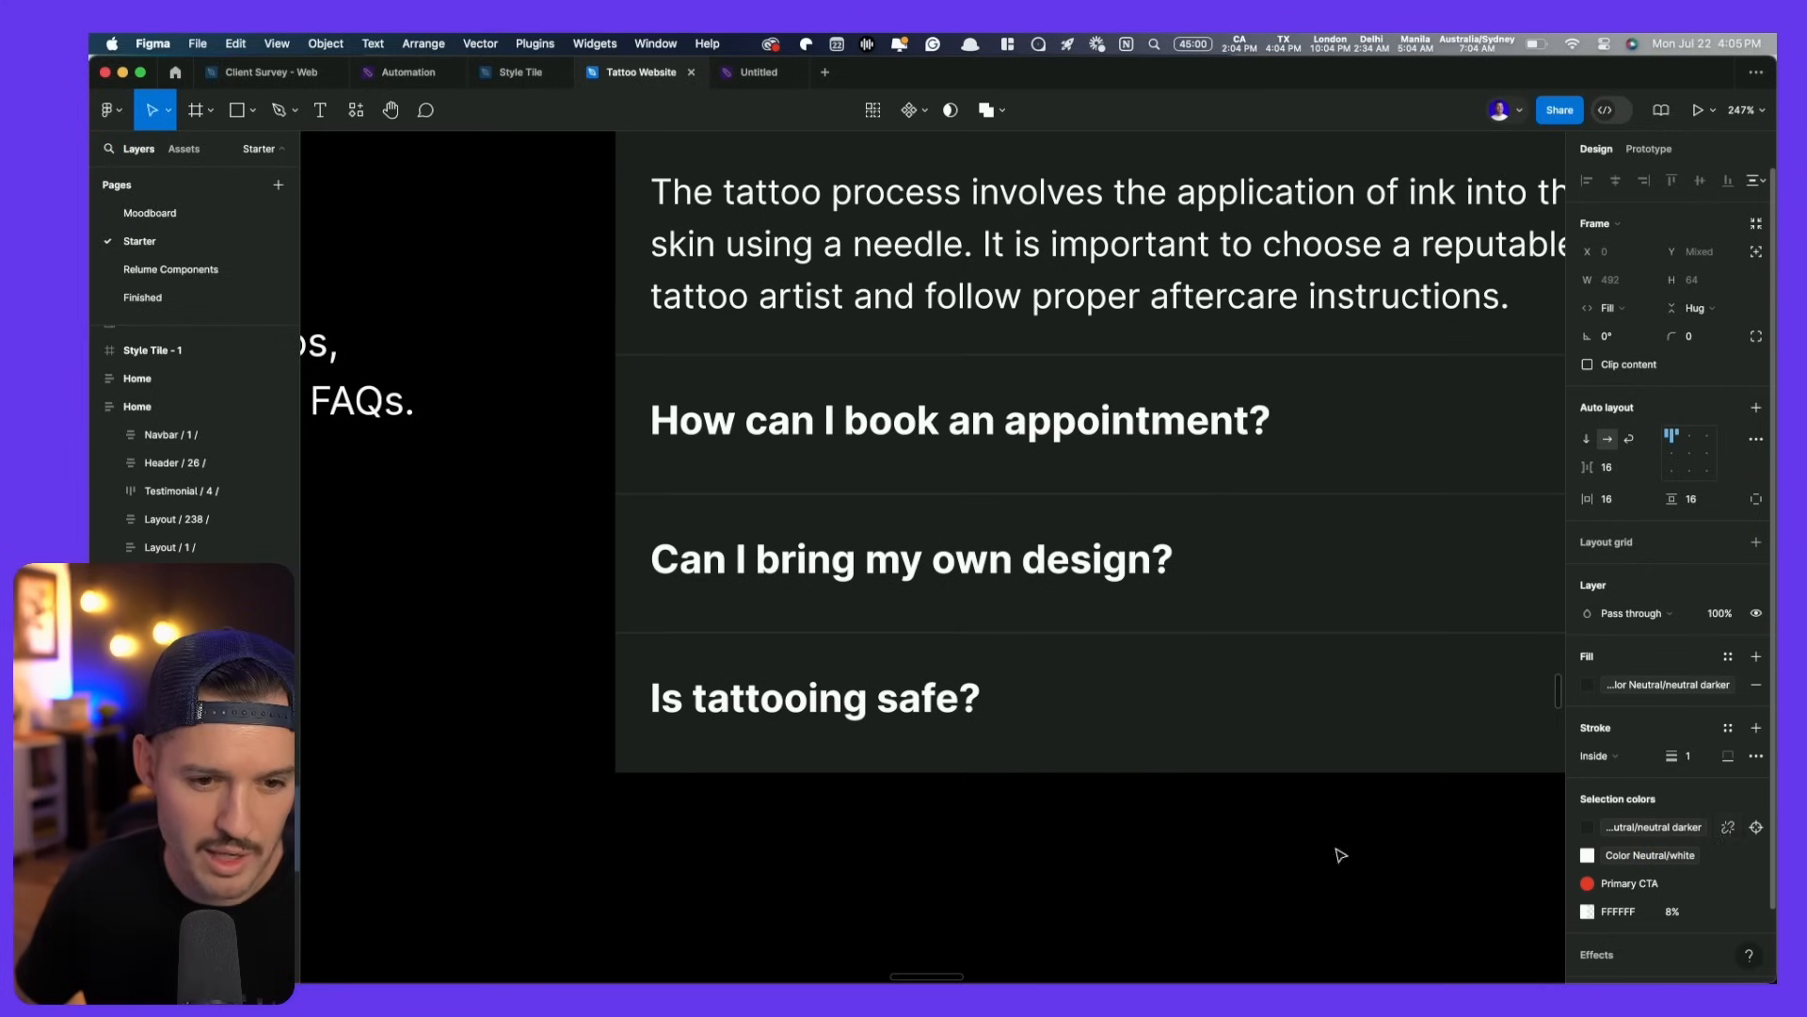
- Rotate the first question's plus icon -45° so it becomes an X
left_click(968, 890)
scroll(974, 885, "down", 5)
scroll(976, 884, "down", 2)
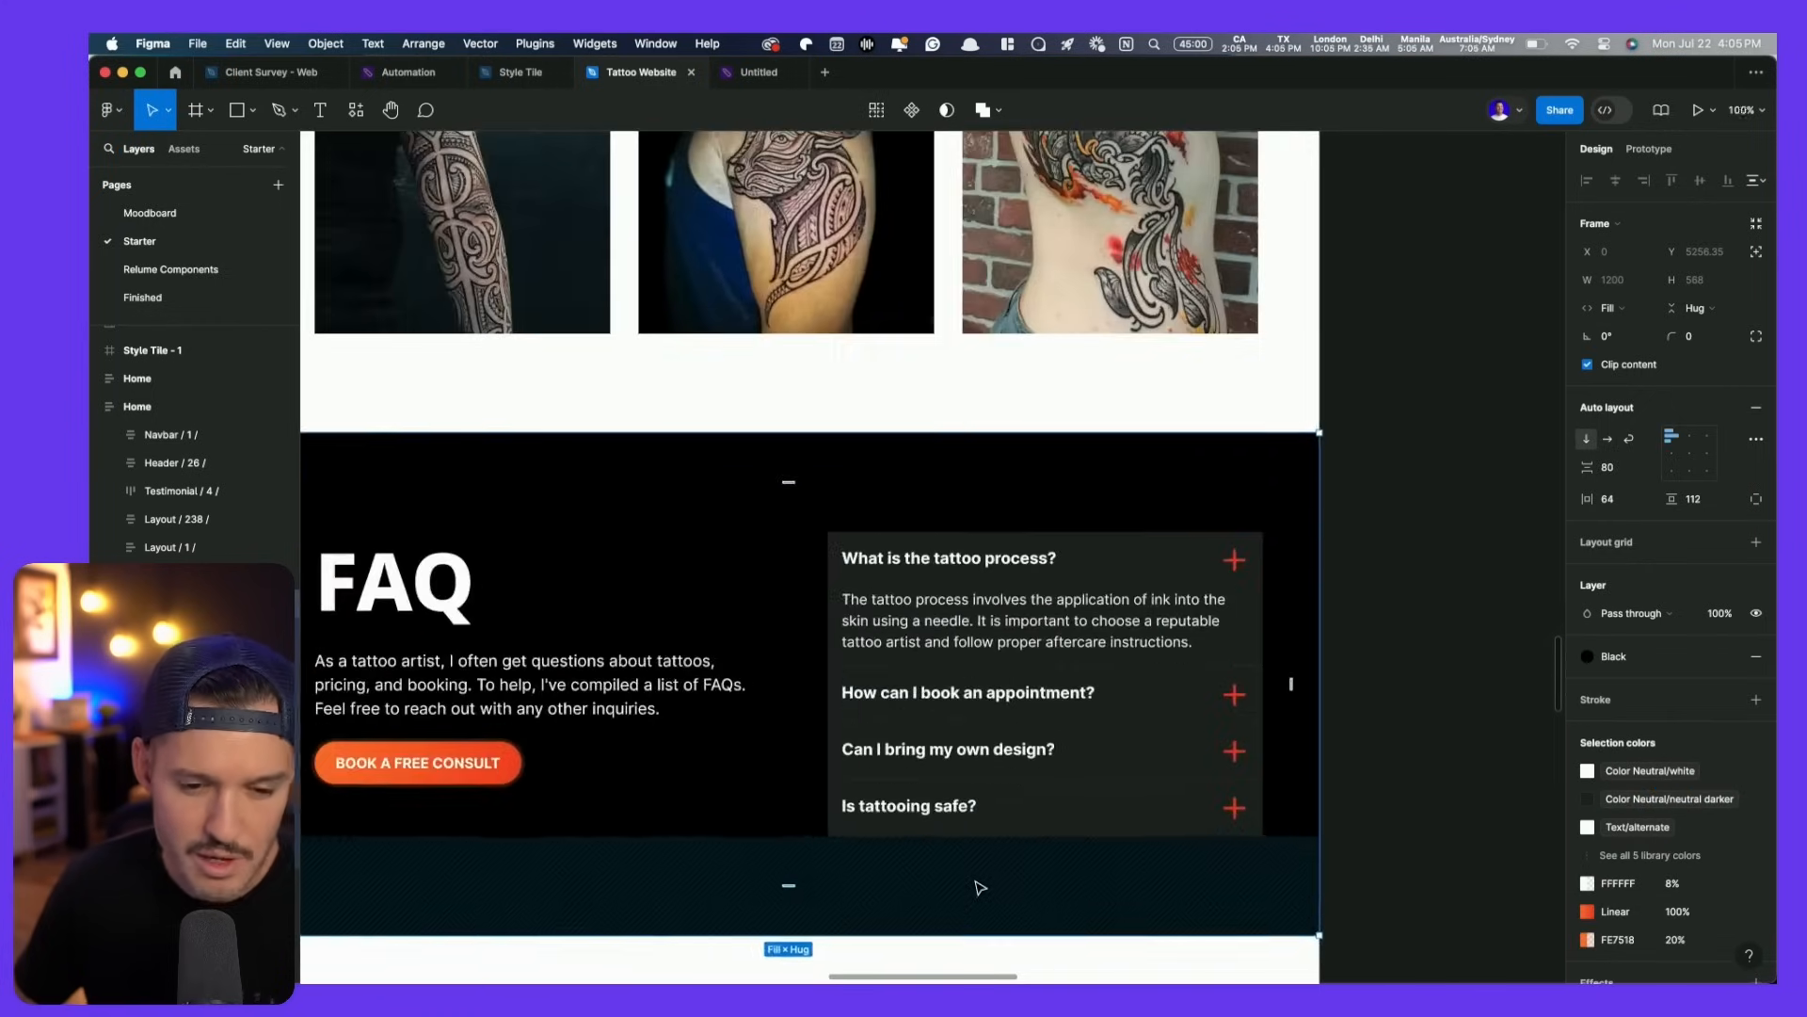
scroll(1340, 694, "up", 2)
left_click(1287, 433)
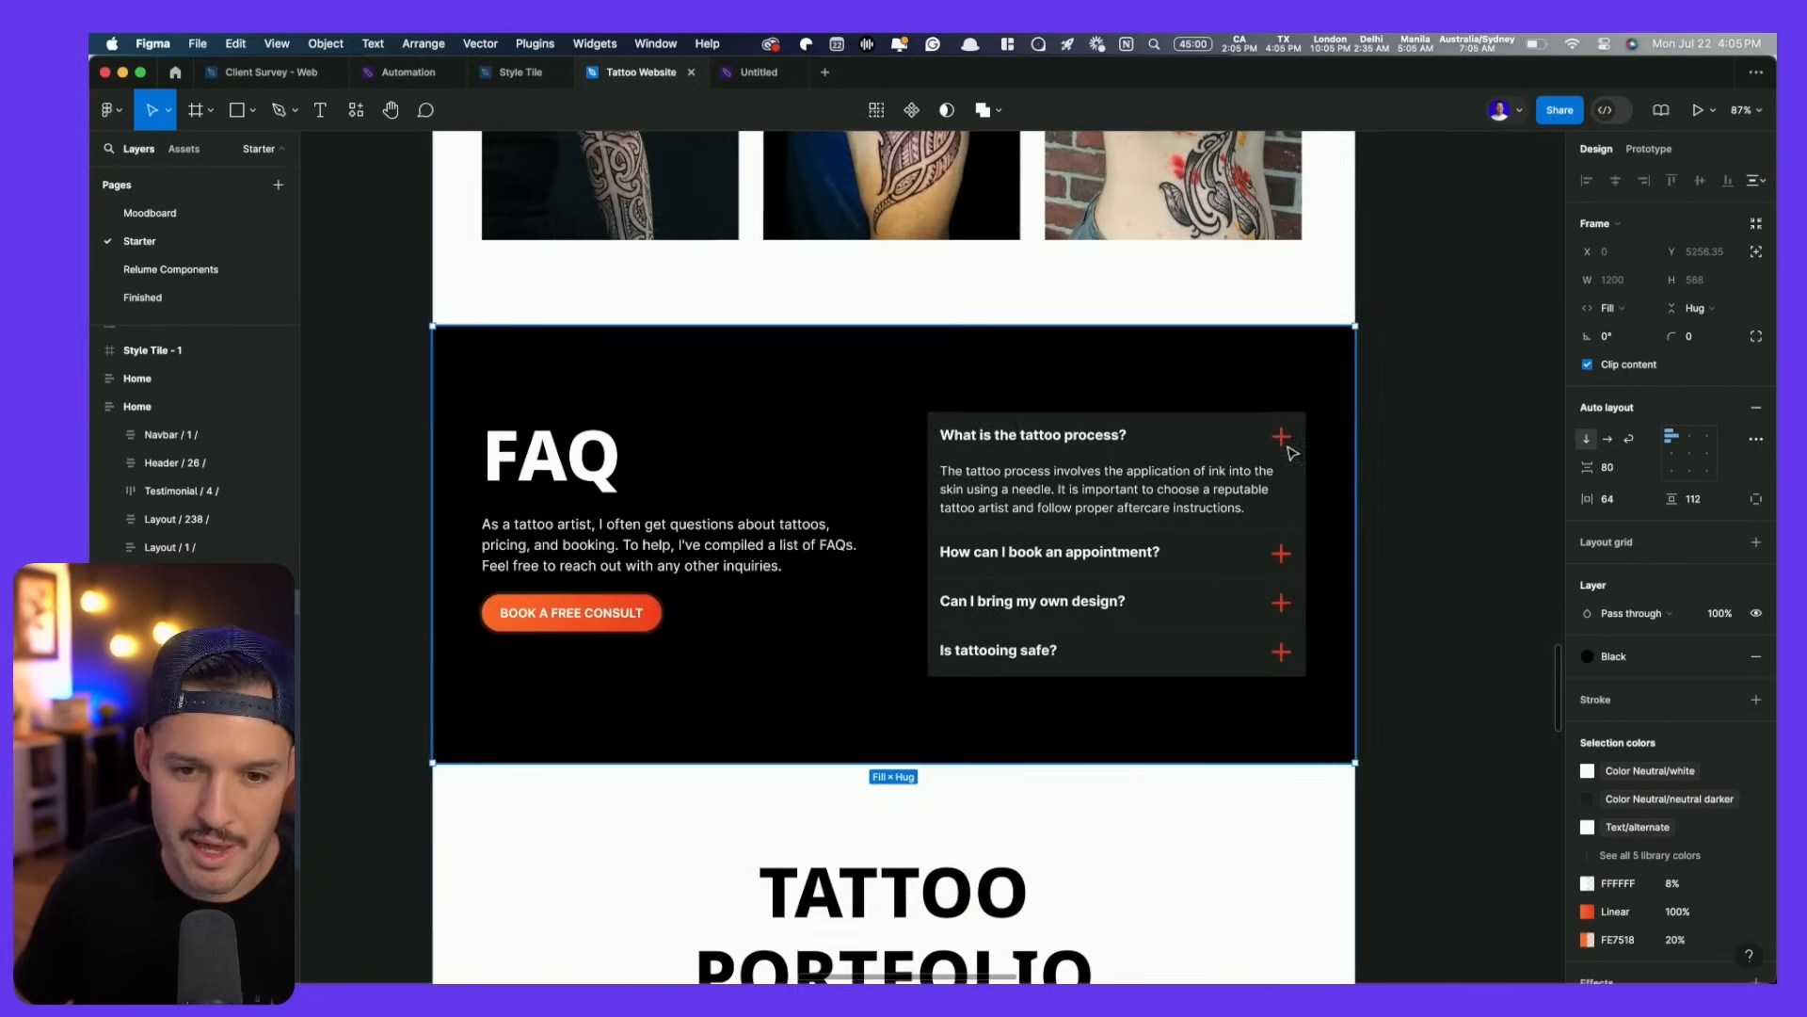
scroll(1318, 433, "up", 5)
left_click(1207, 471)
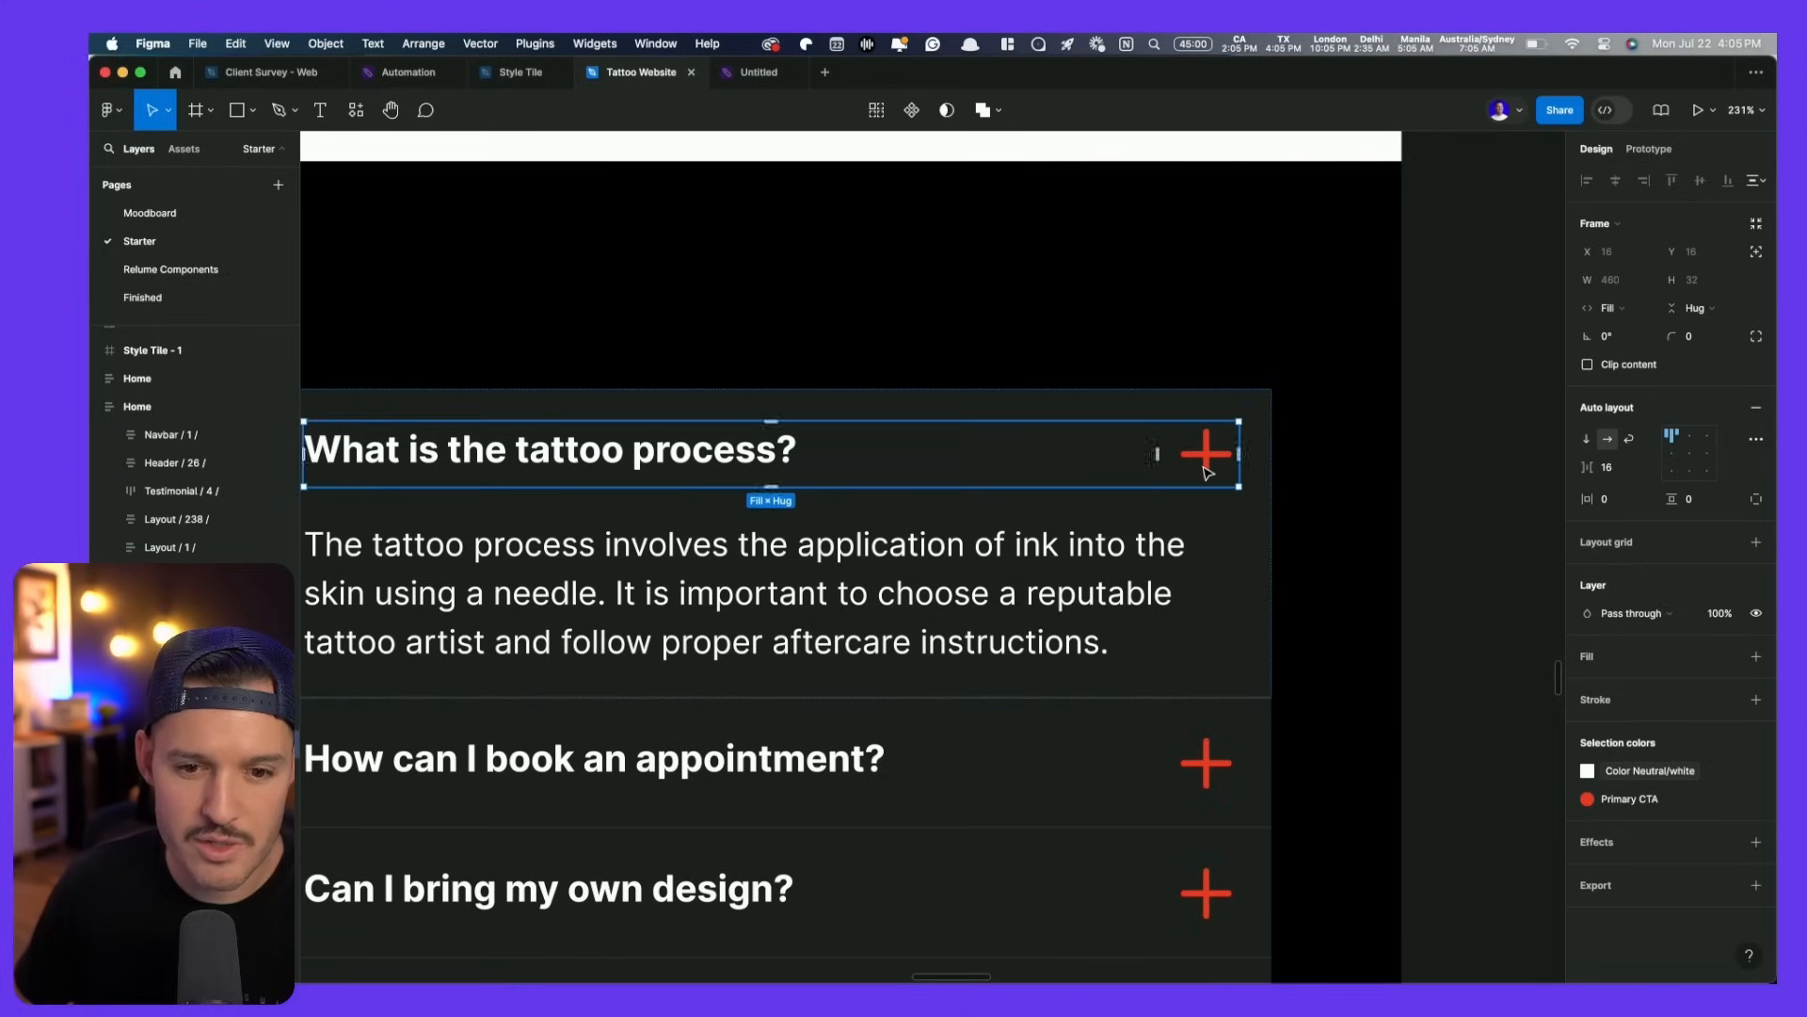
left_click(1206, 455)
left_click_drag(1240, 421, 1253, 454)
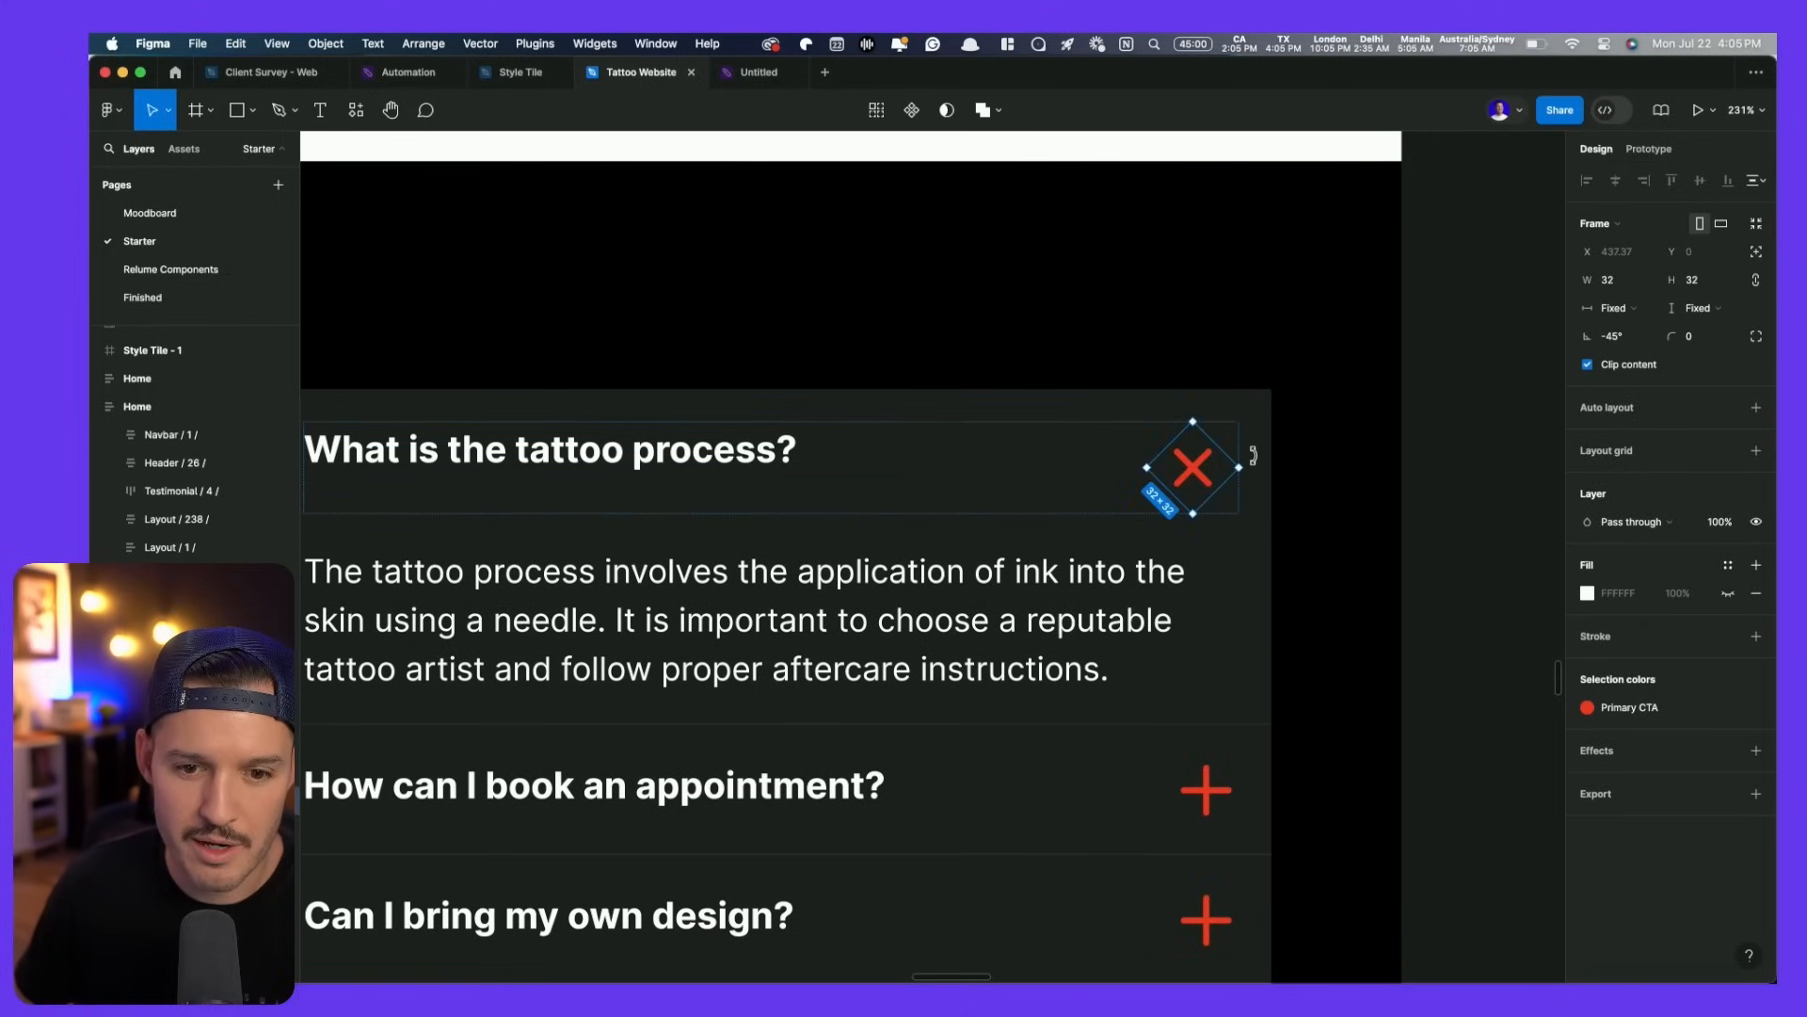
left_click(1335, 491)
scroll(1315, 484, "down", 5)
scroll(1413, 480, "down", 2)
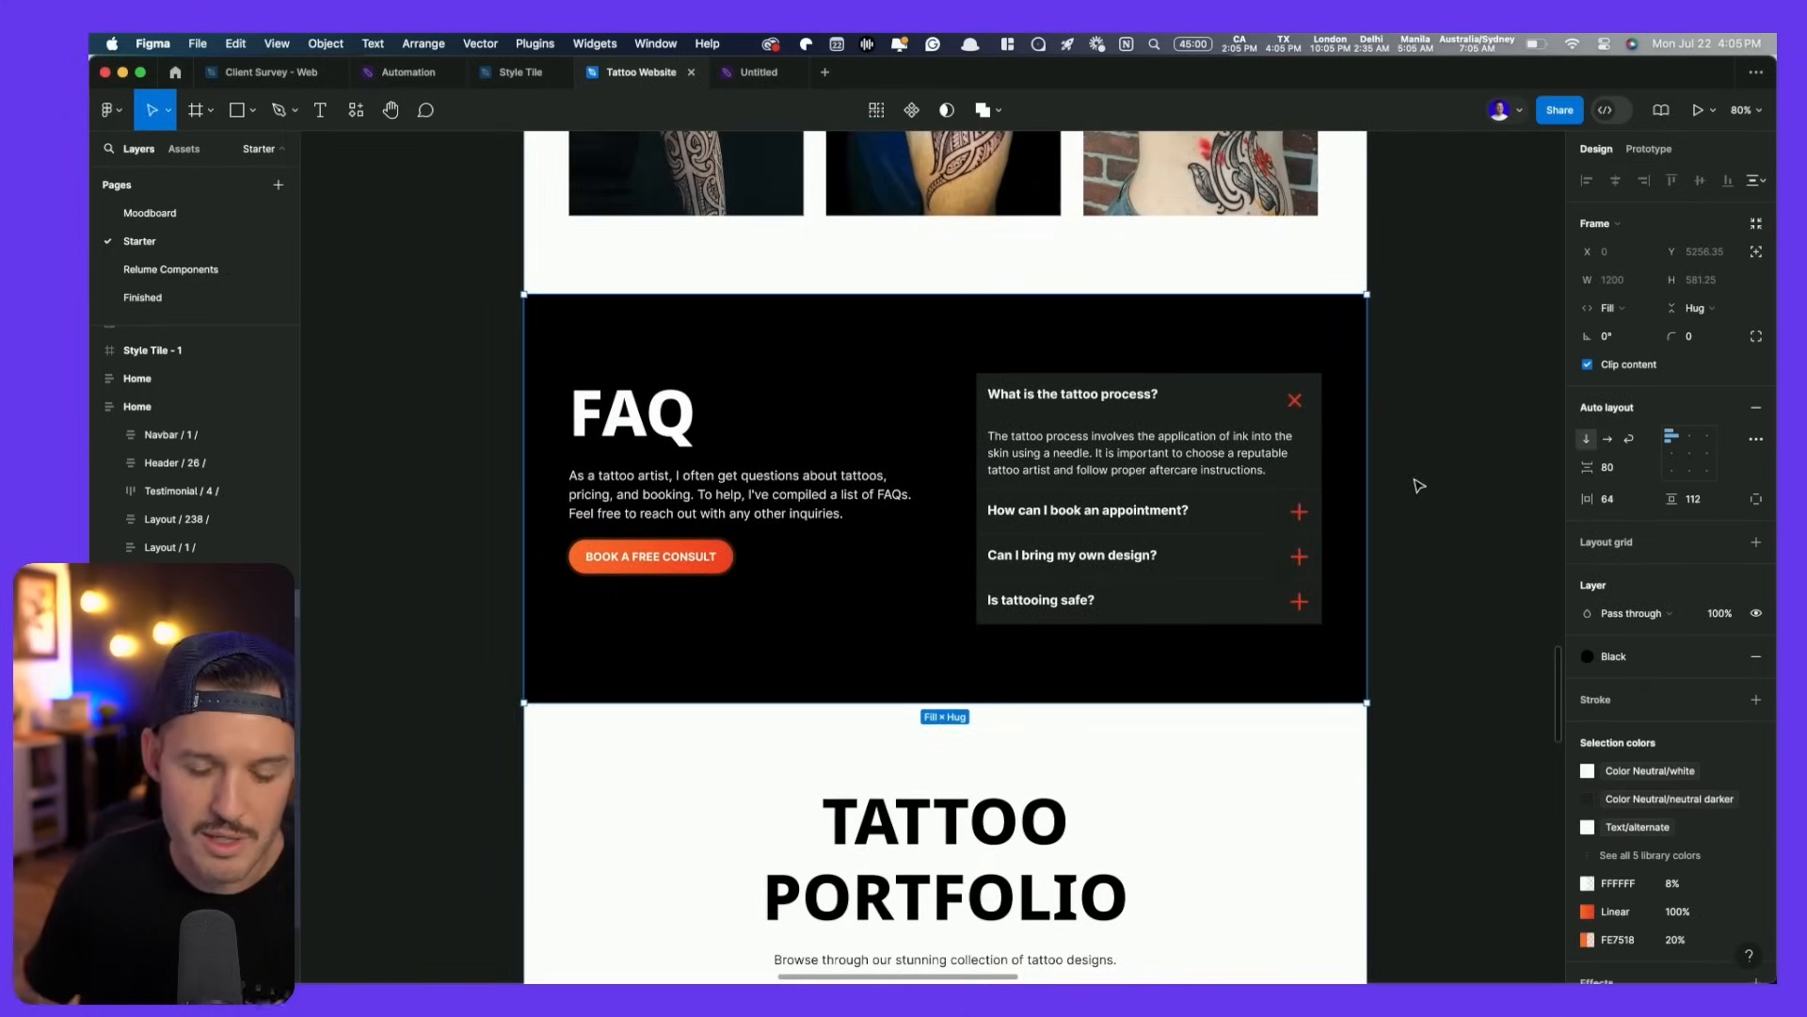
scroll(1318, 376, "right", 3)
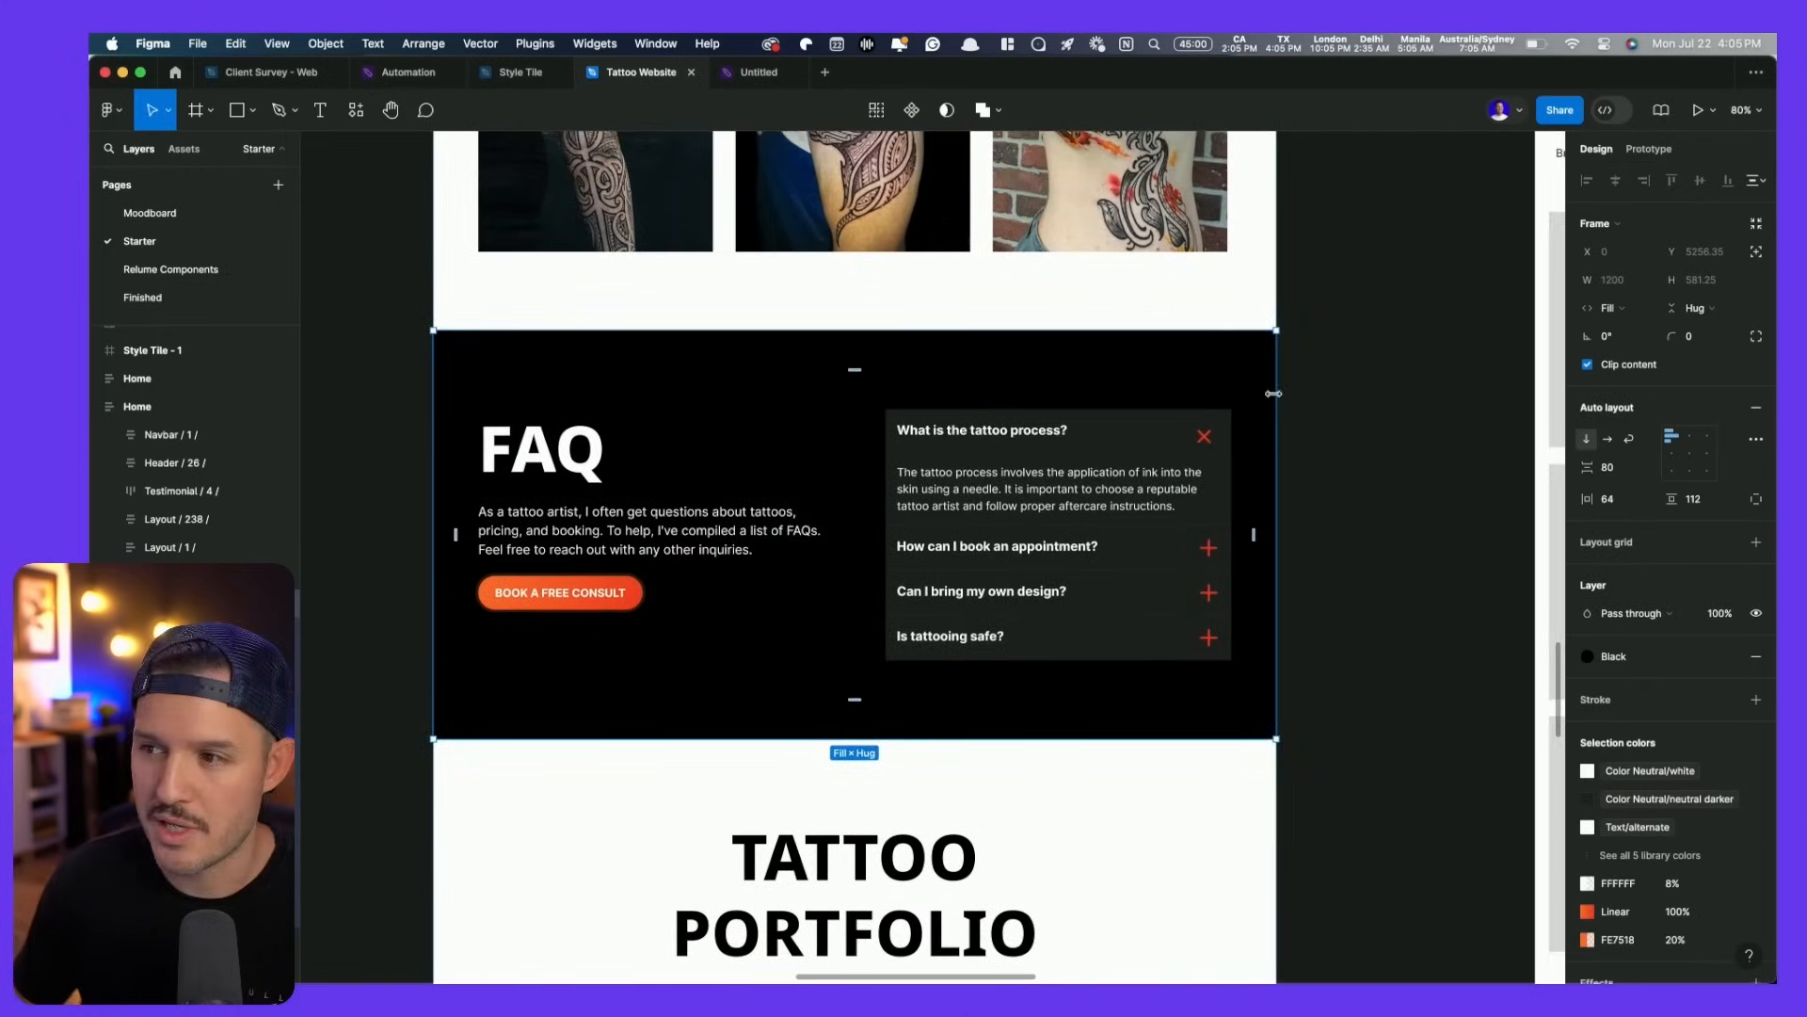
scroll(1273, 414, "down", 5)
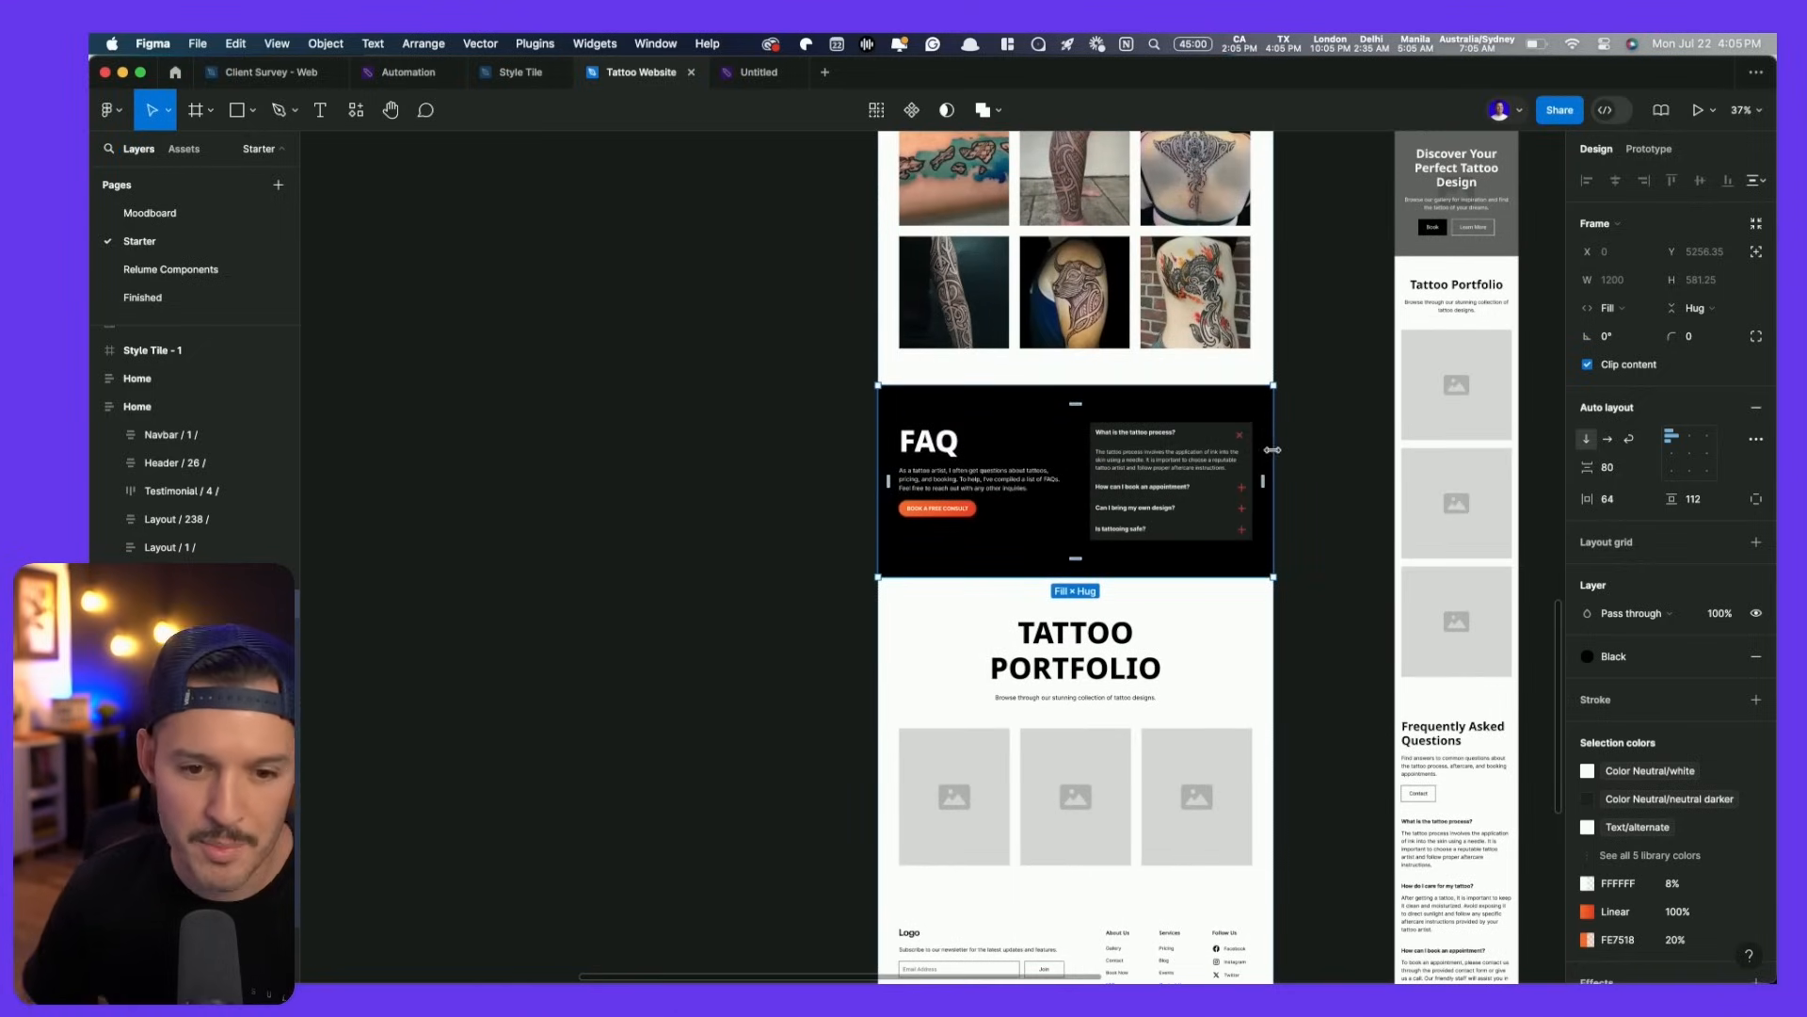
- Duplicate the WHY HIRE JOSH? section below the FAQ and retitle it ONLINE STORE
scroll(1285, 471, "up", 5)
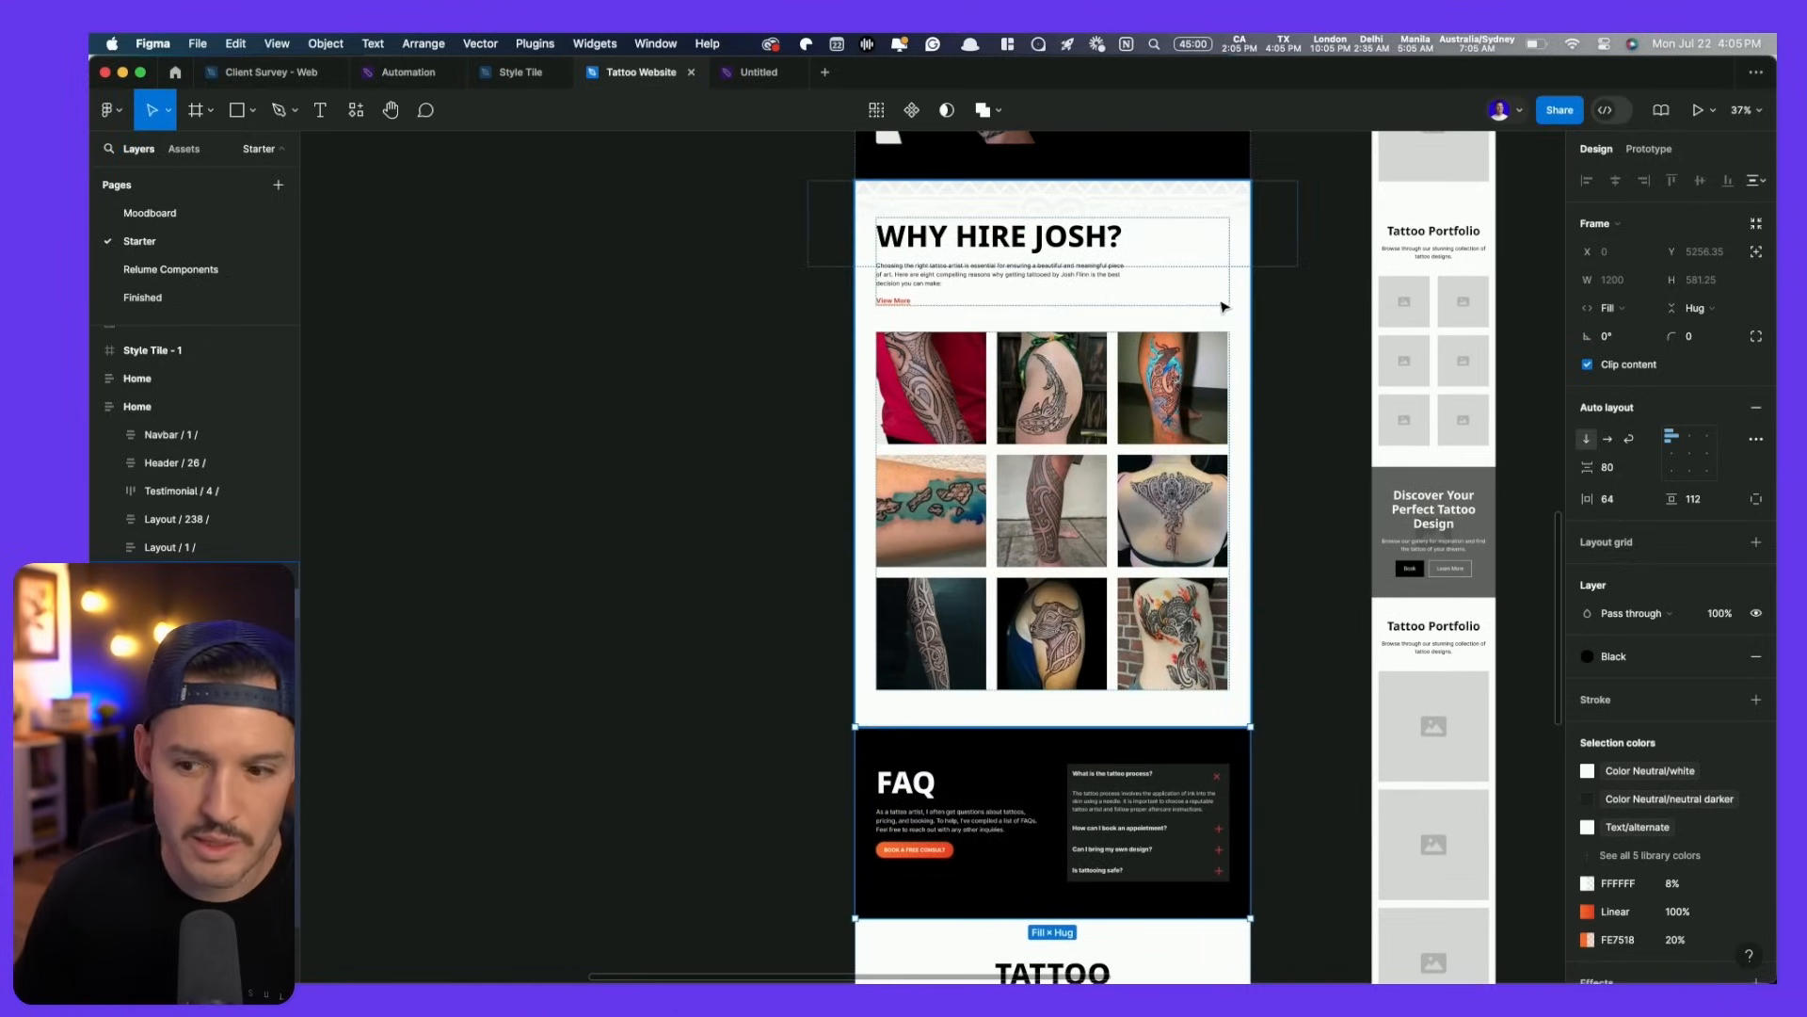
key("Escape")
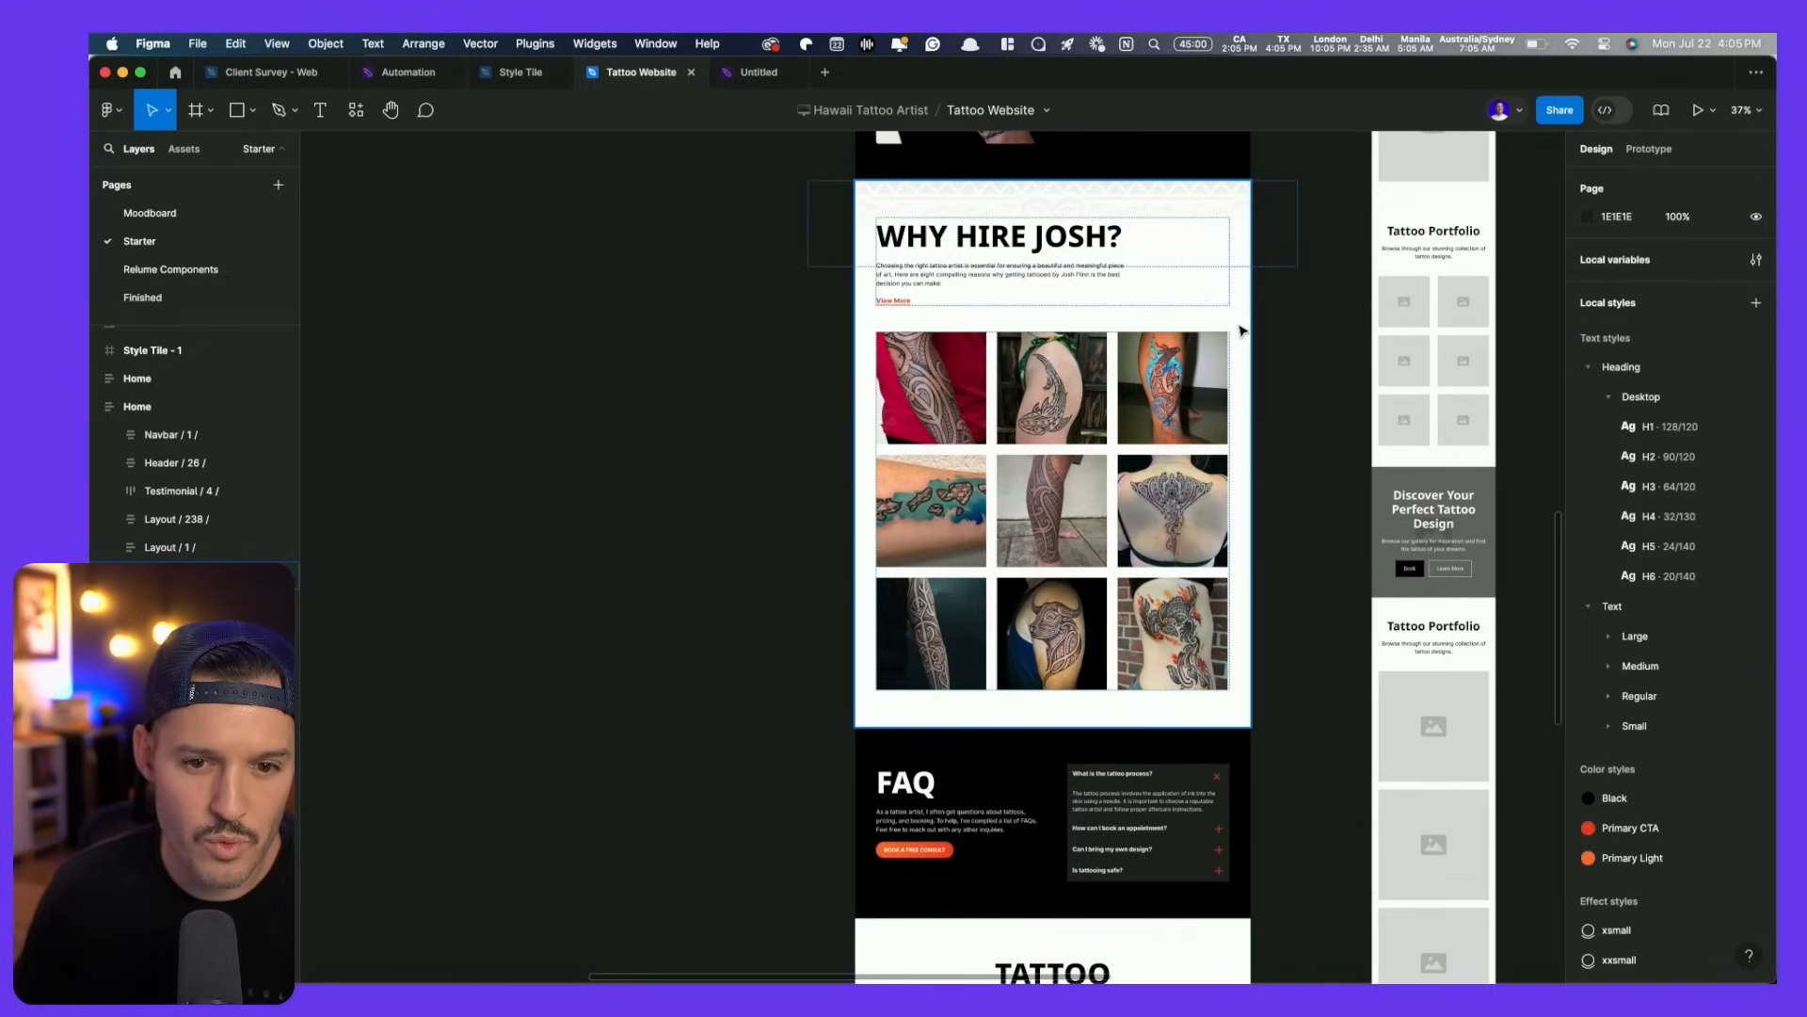
left_click(1243, 330)
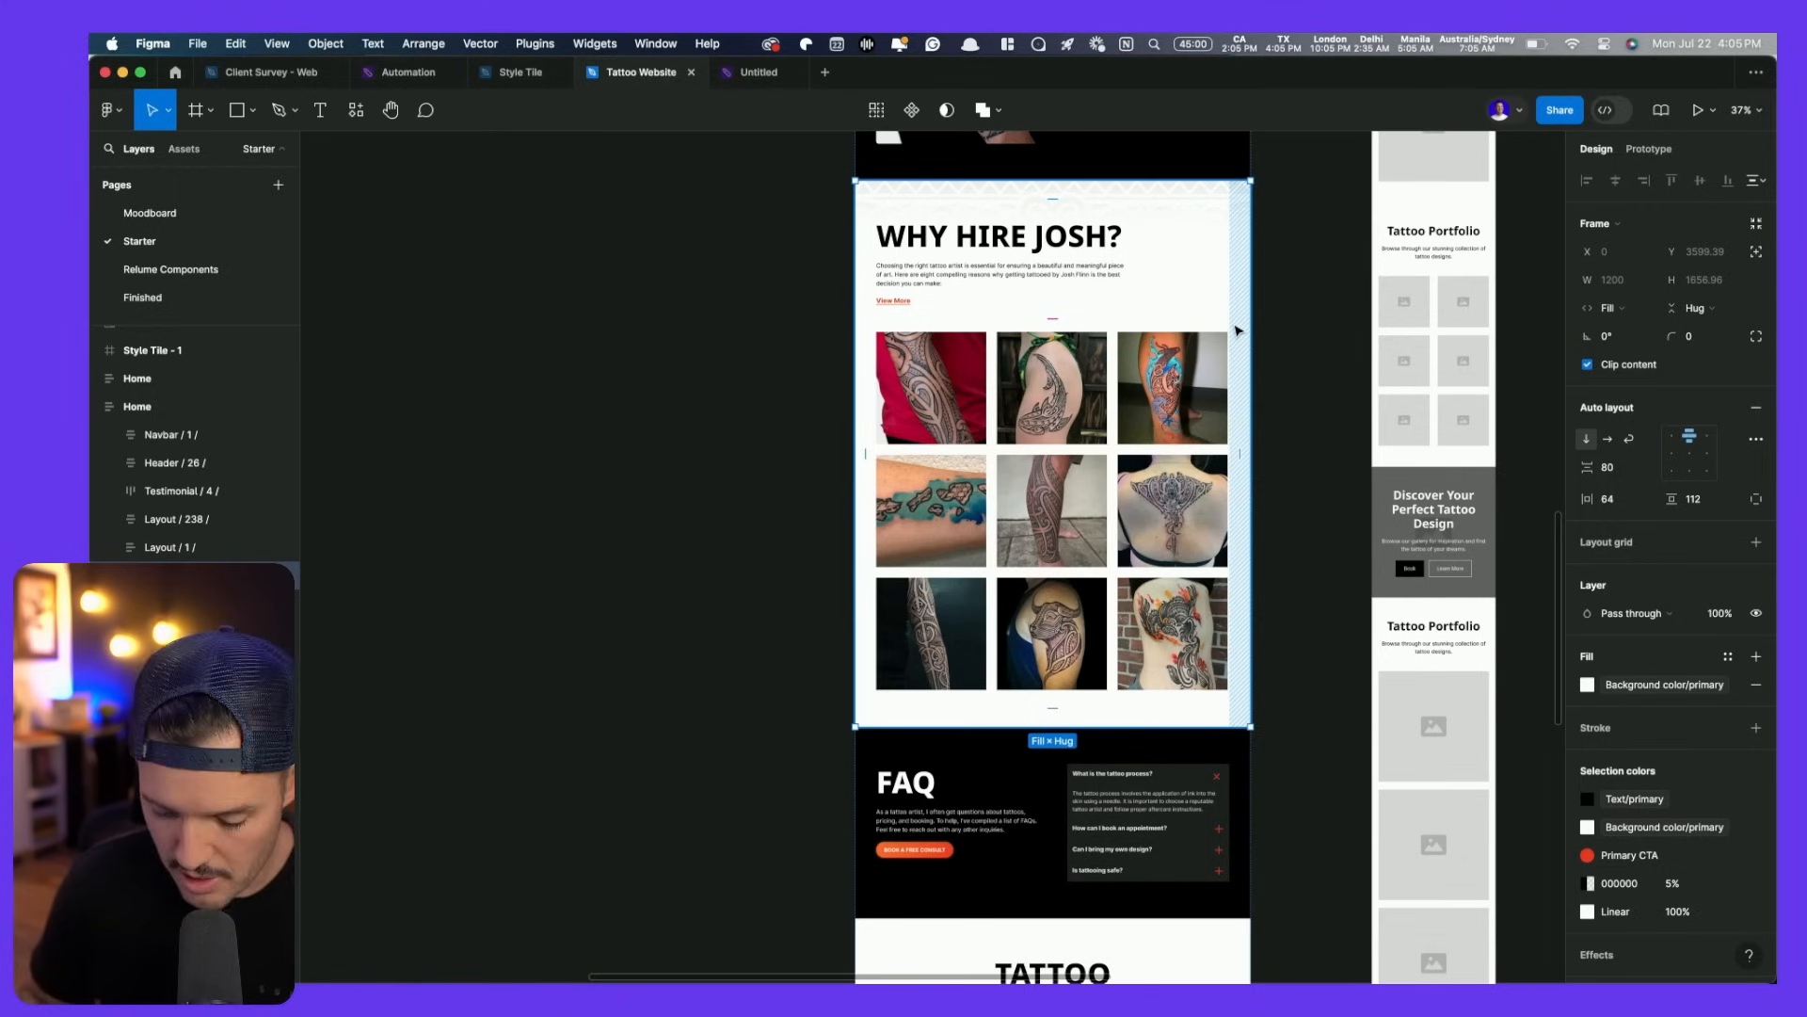
key("ctrl+d")
key("Down")
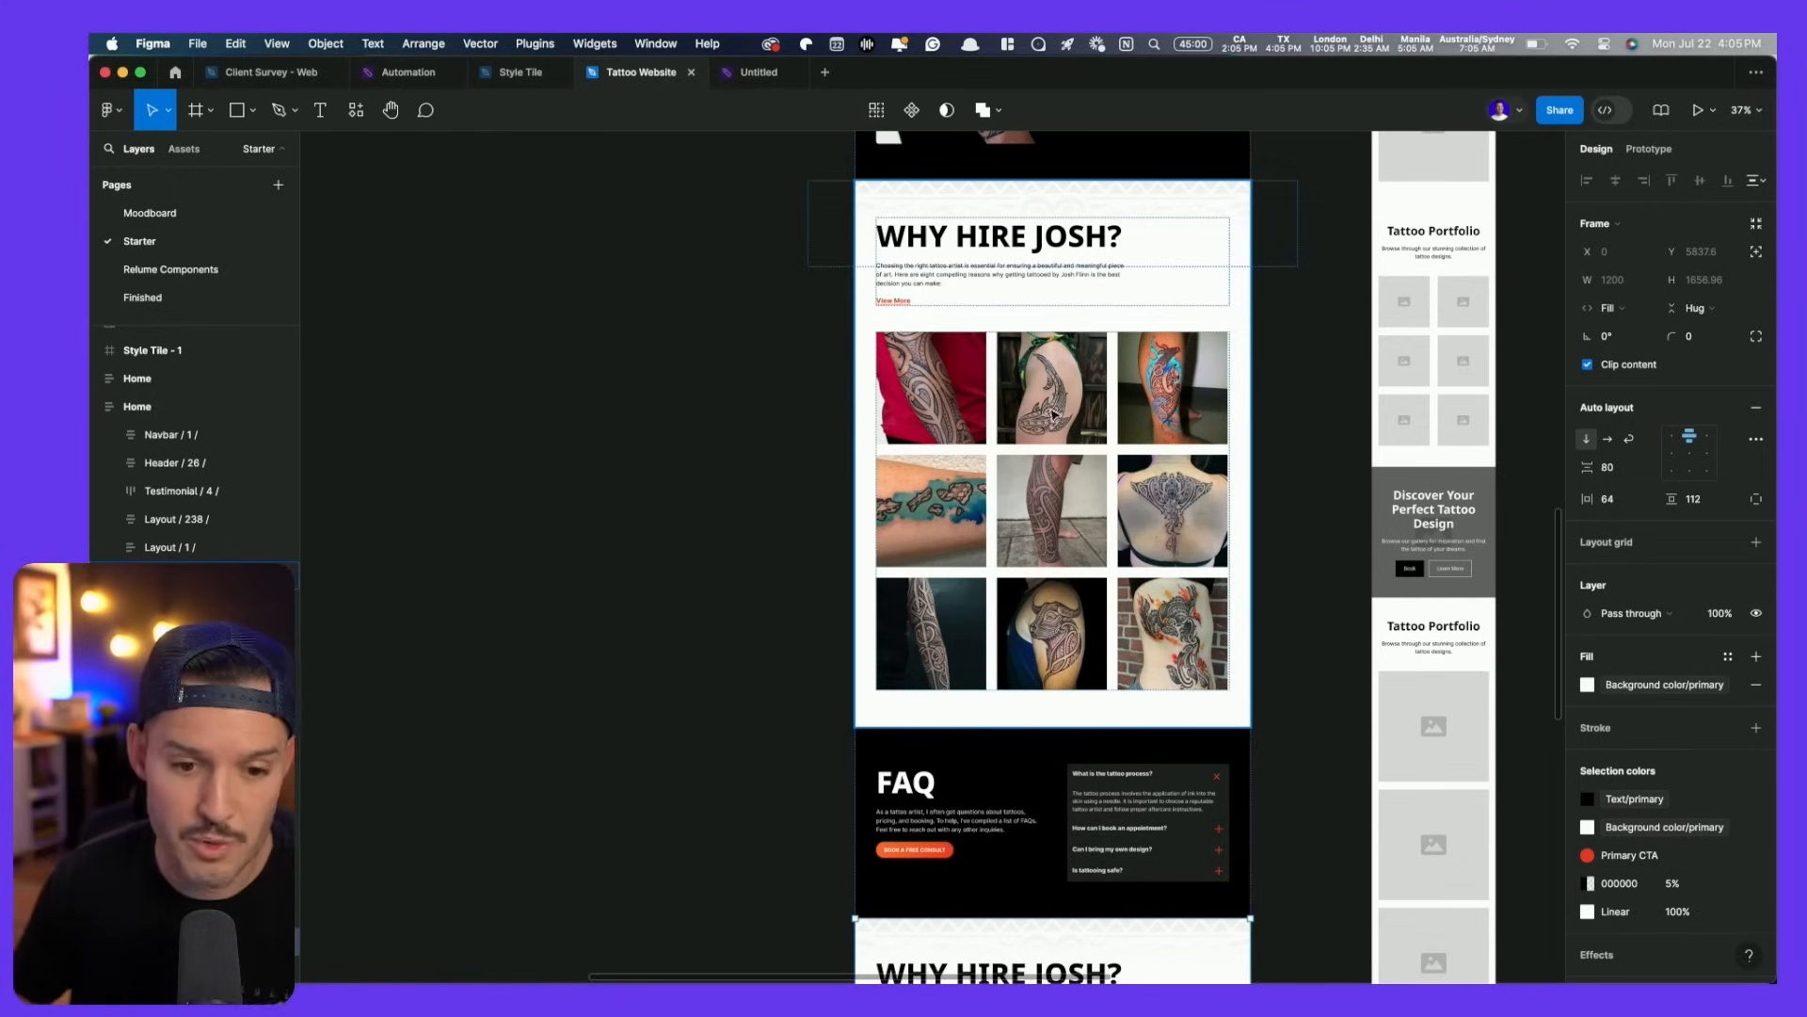
scroll(1054, 414, "down", 10)
scroll(968, 585, "up", 3)
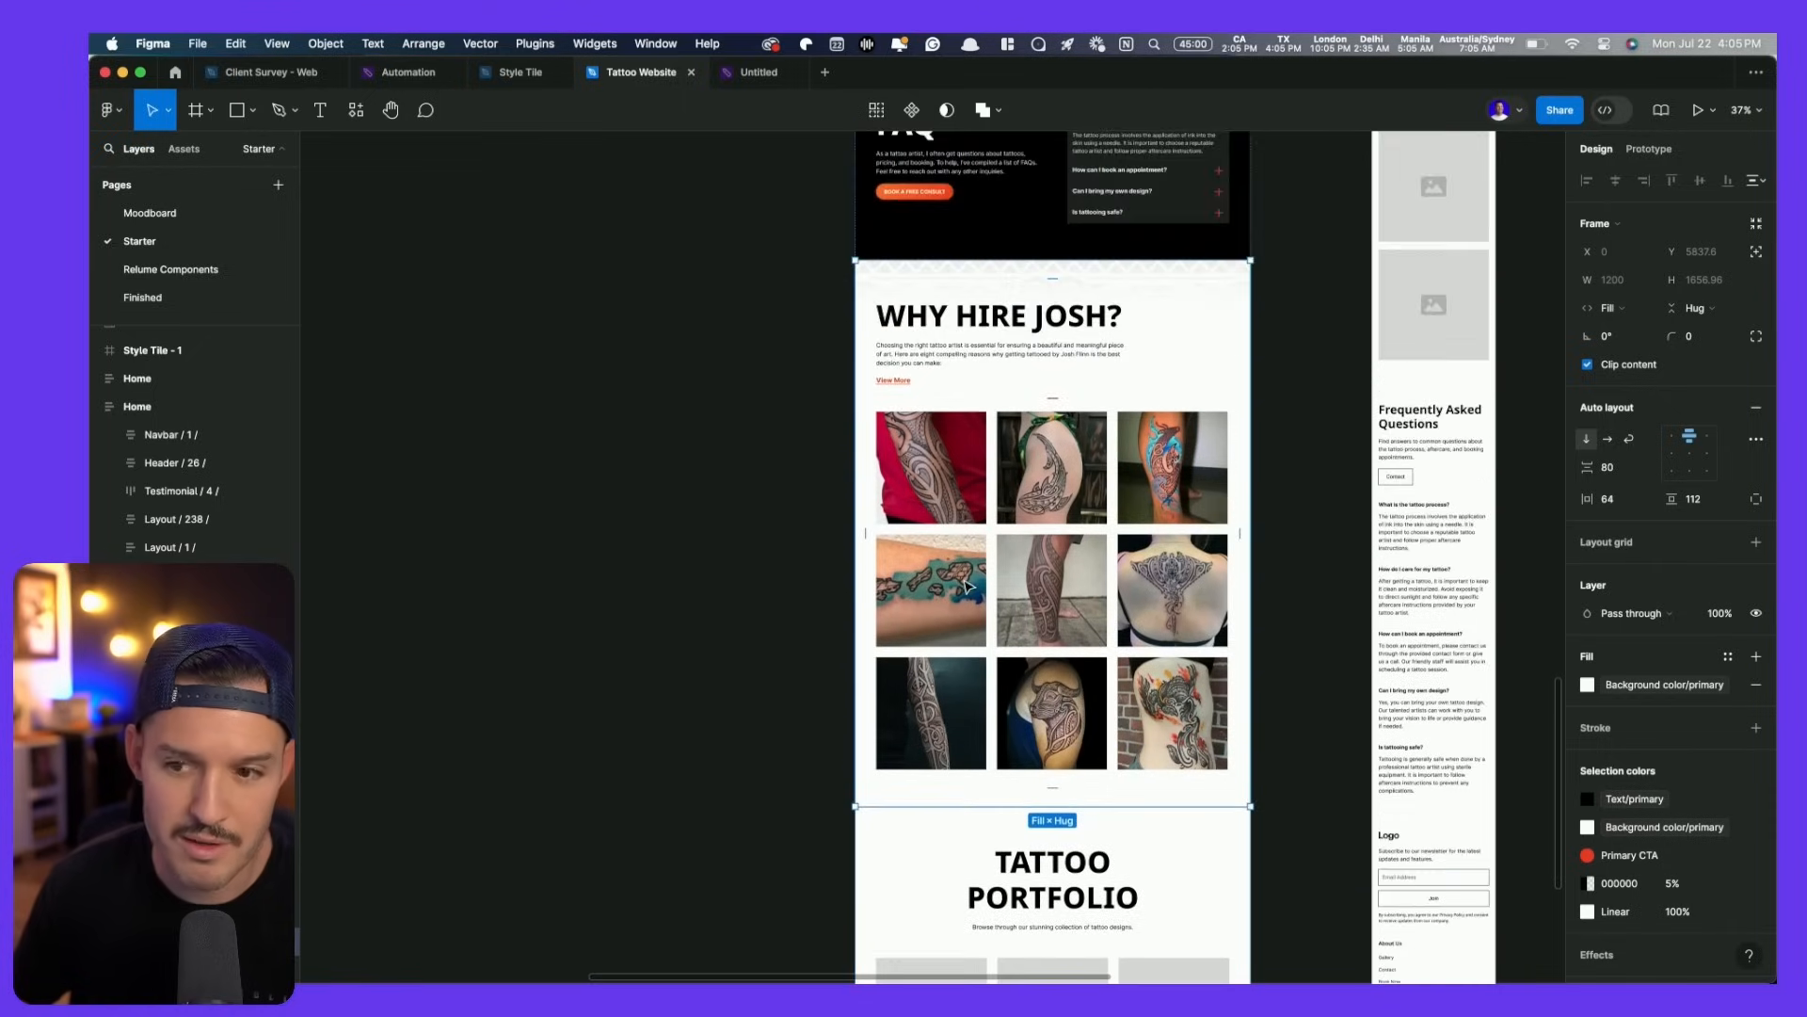
scroll(968, 585, "down", 2)
scroll(968, 584, "up", 2)
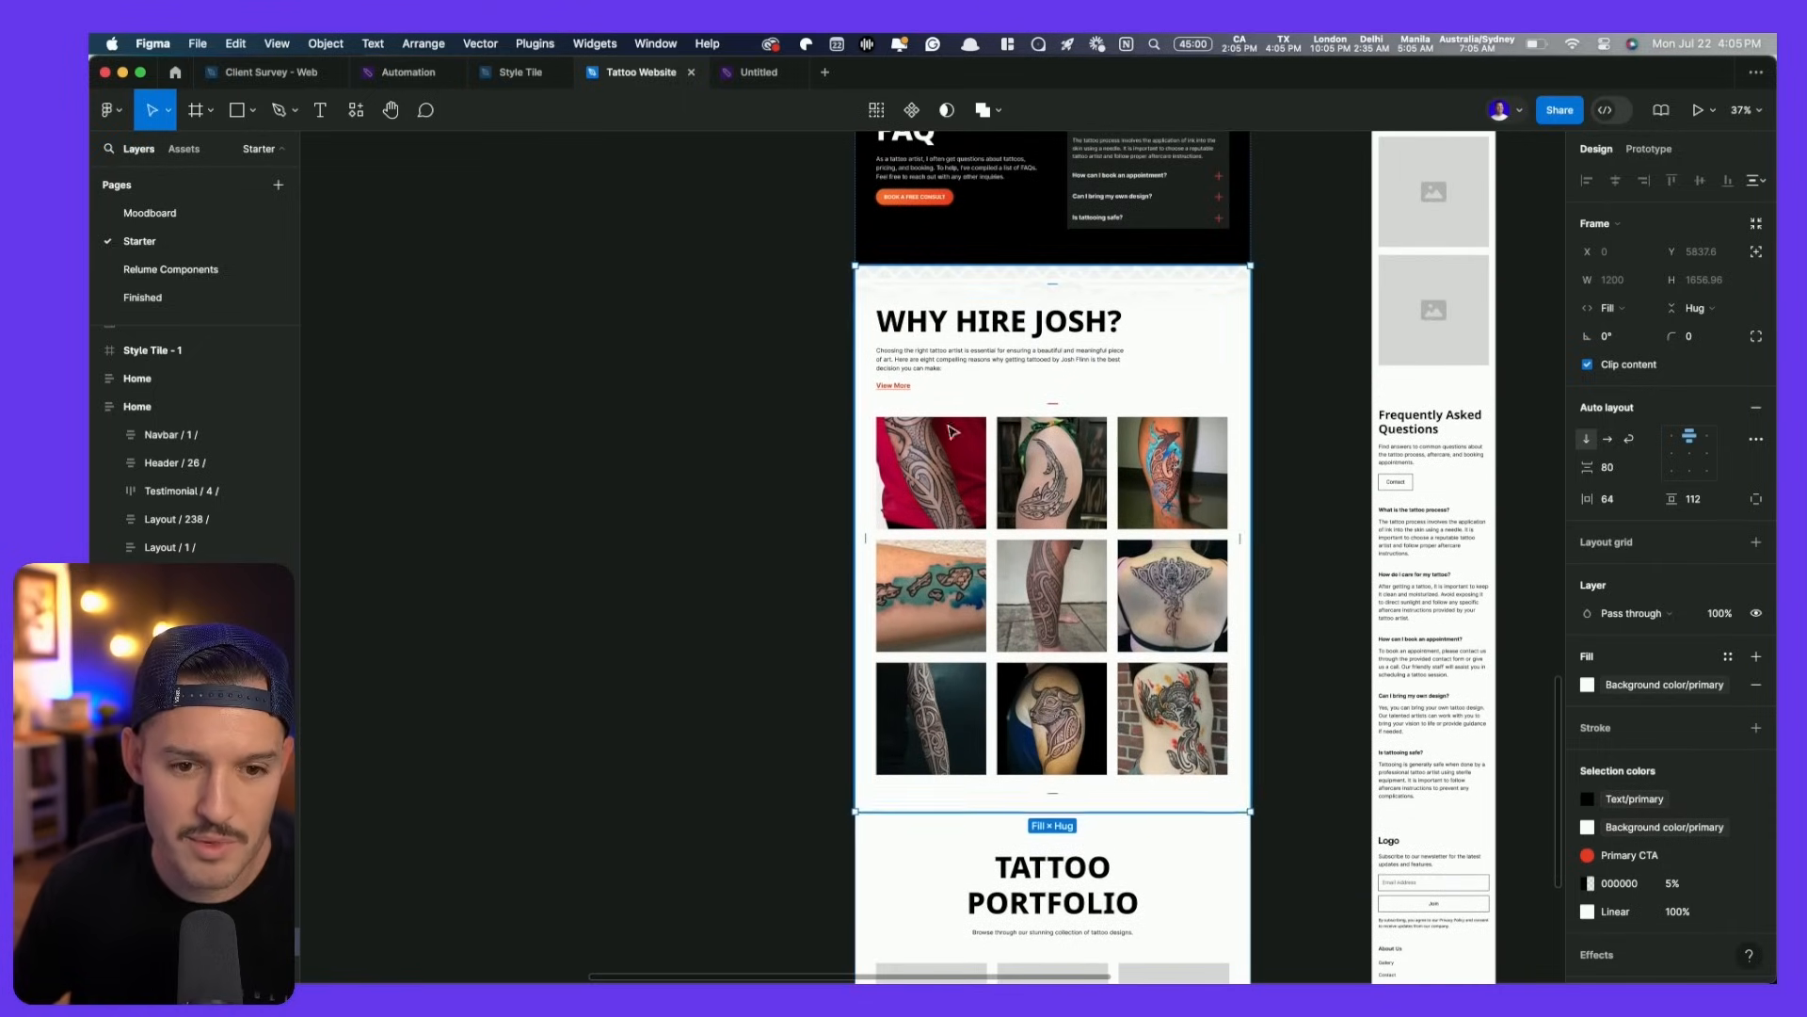
double_click(927, 323)
type("ONLINE STORE")
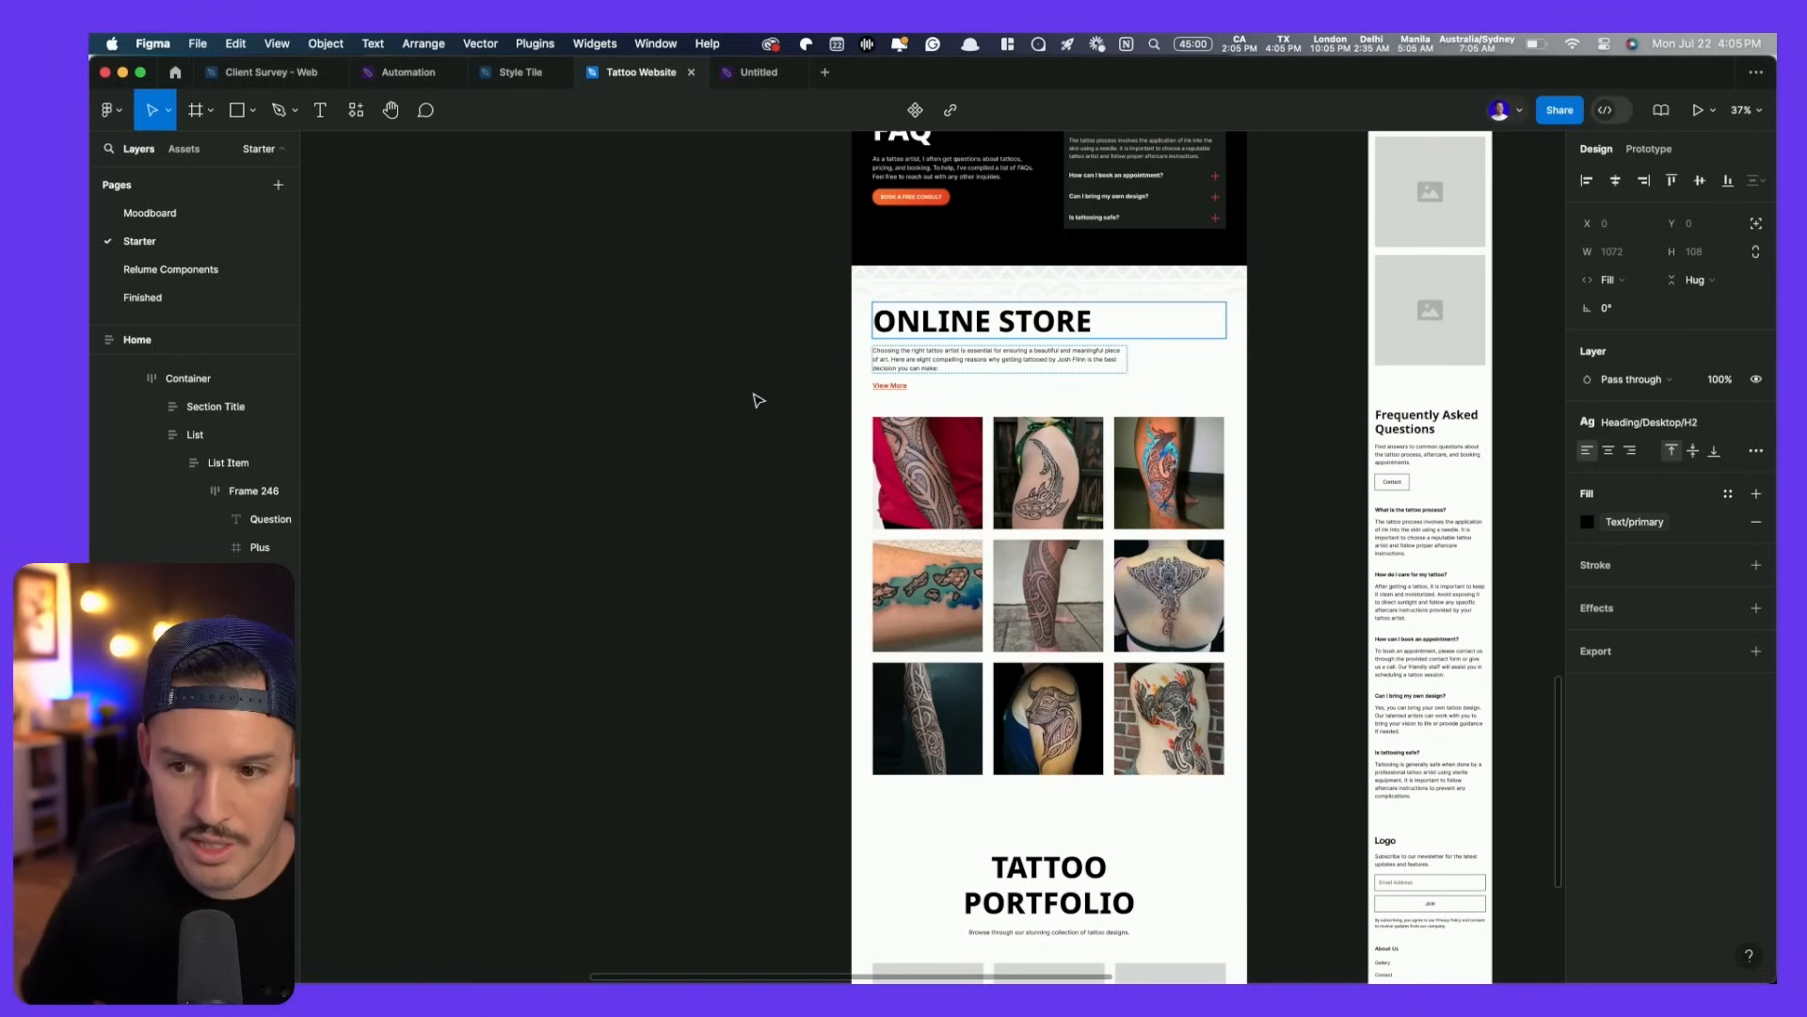
- Copy the Custom Jewelry paragraph from the Notion content doc into the clipboard
key("super+Tab")
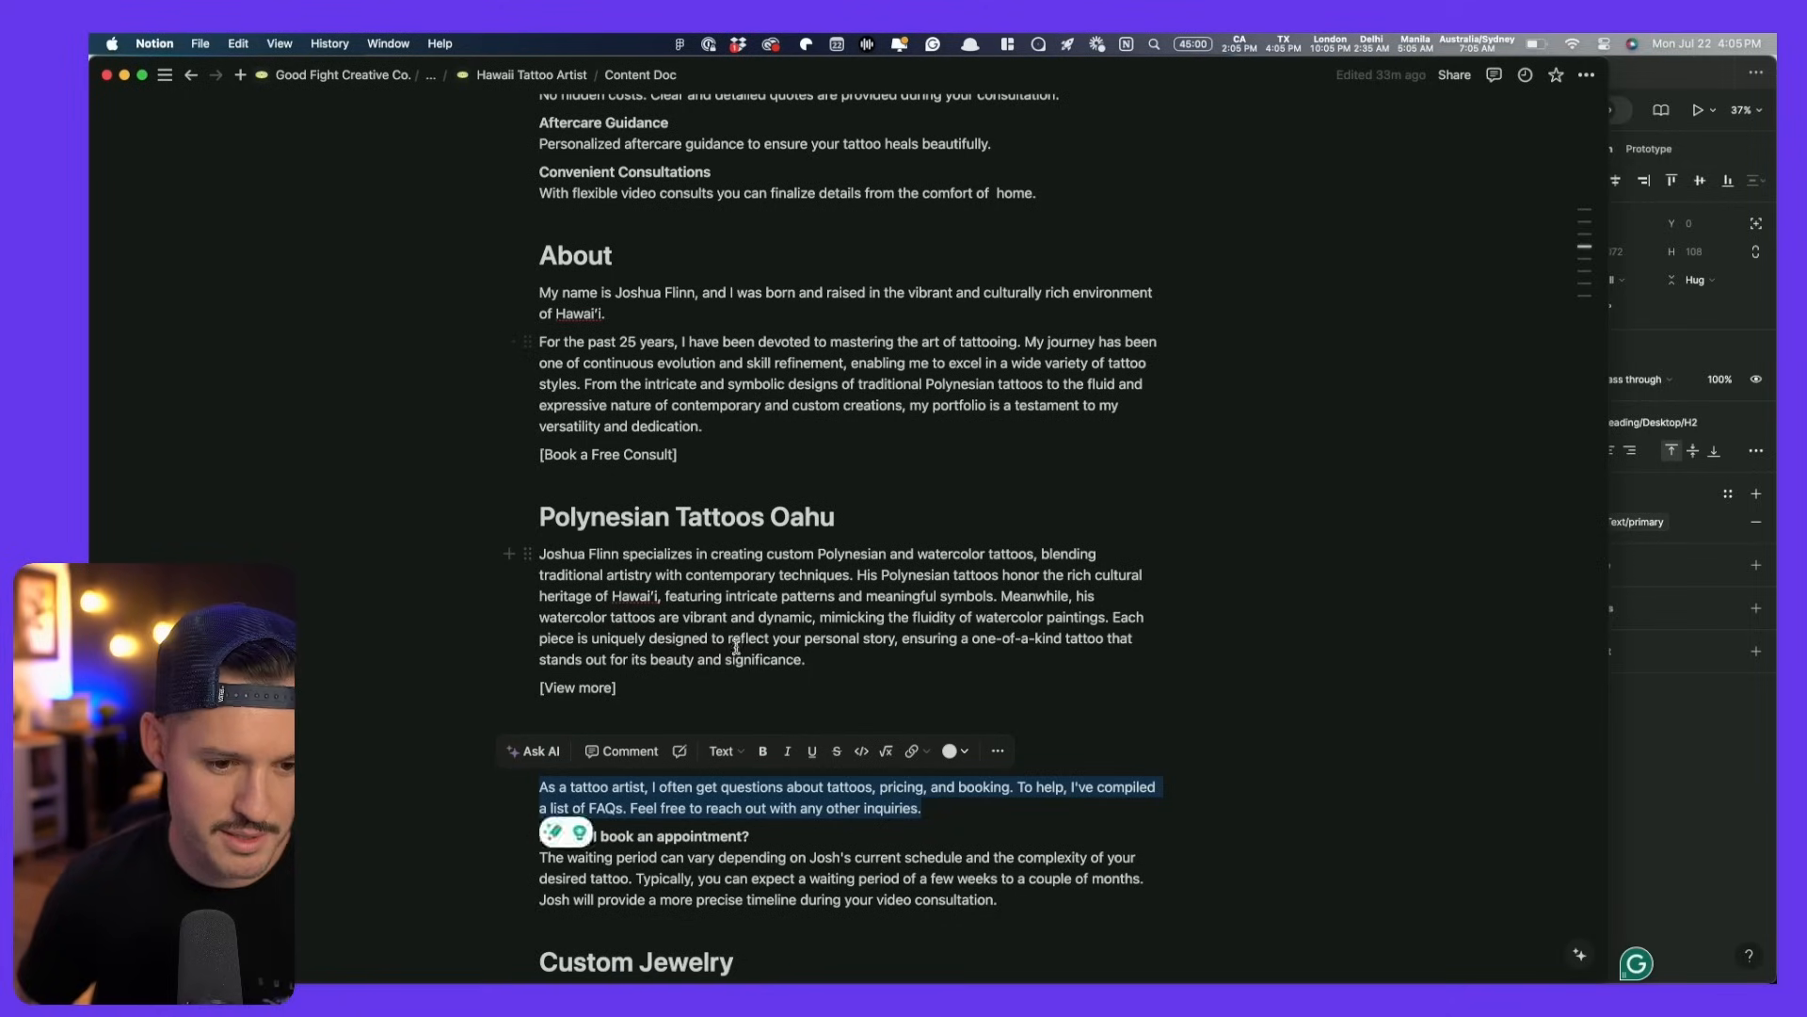
scroll(737, 647, "down", 5)
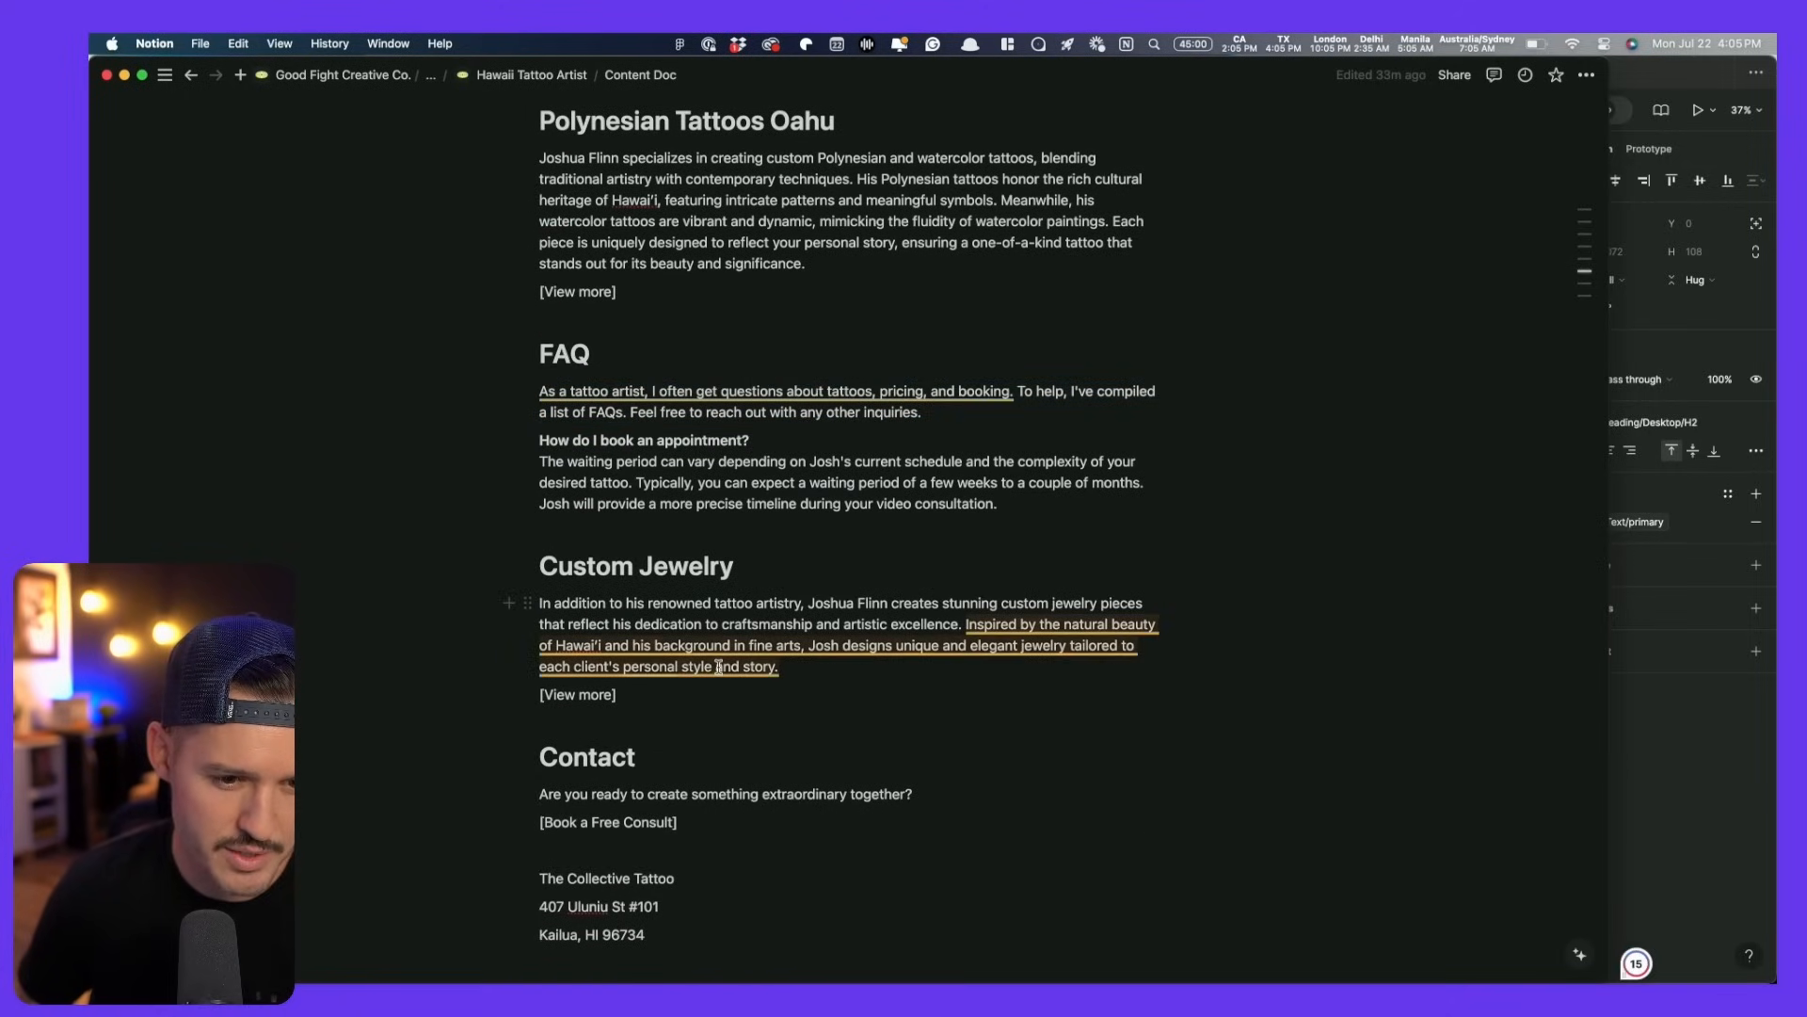
left_click_drag(783, 666, 539, 614)
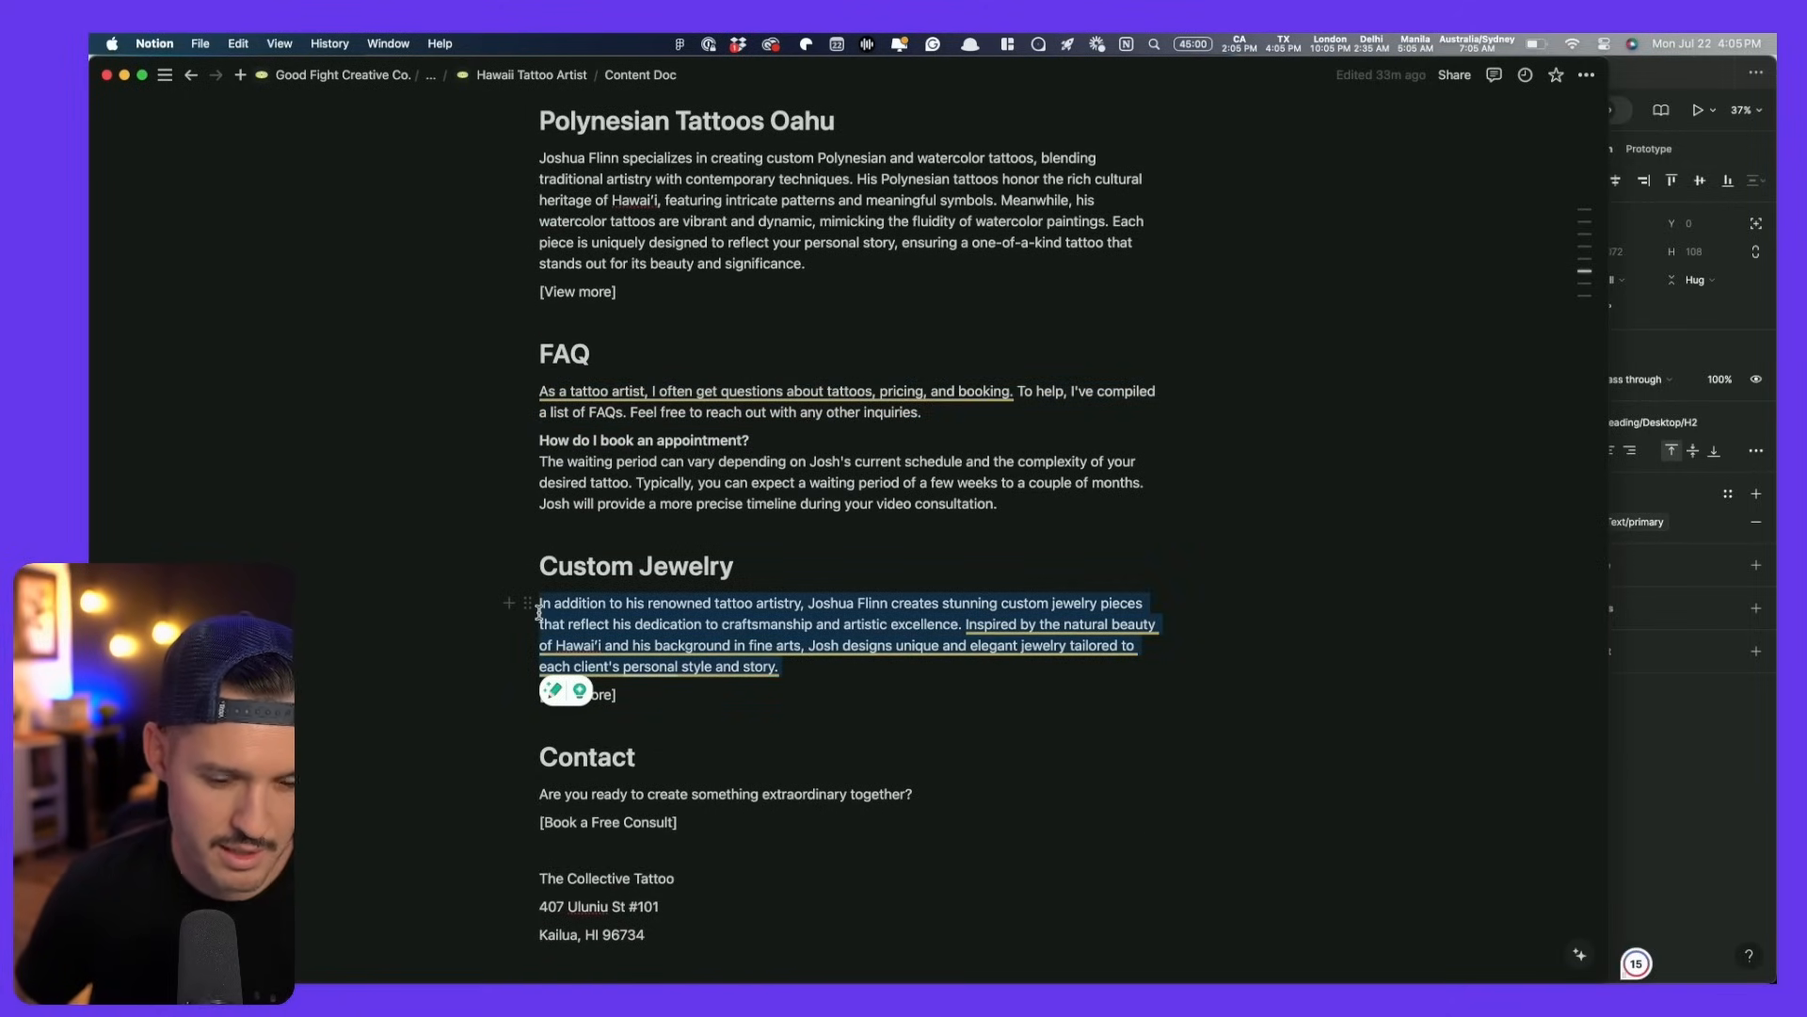
key("super+c")
key("super+Tab")
left_click(963, 355)
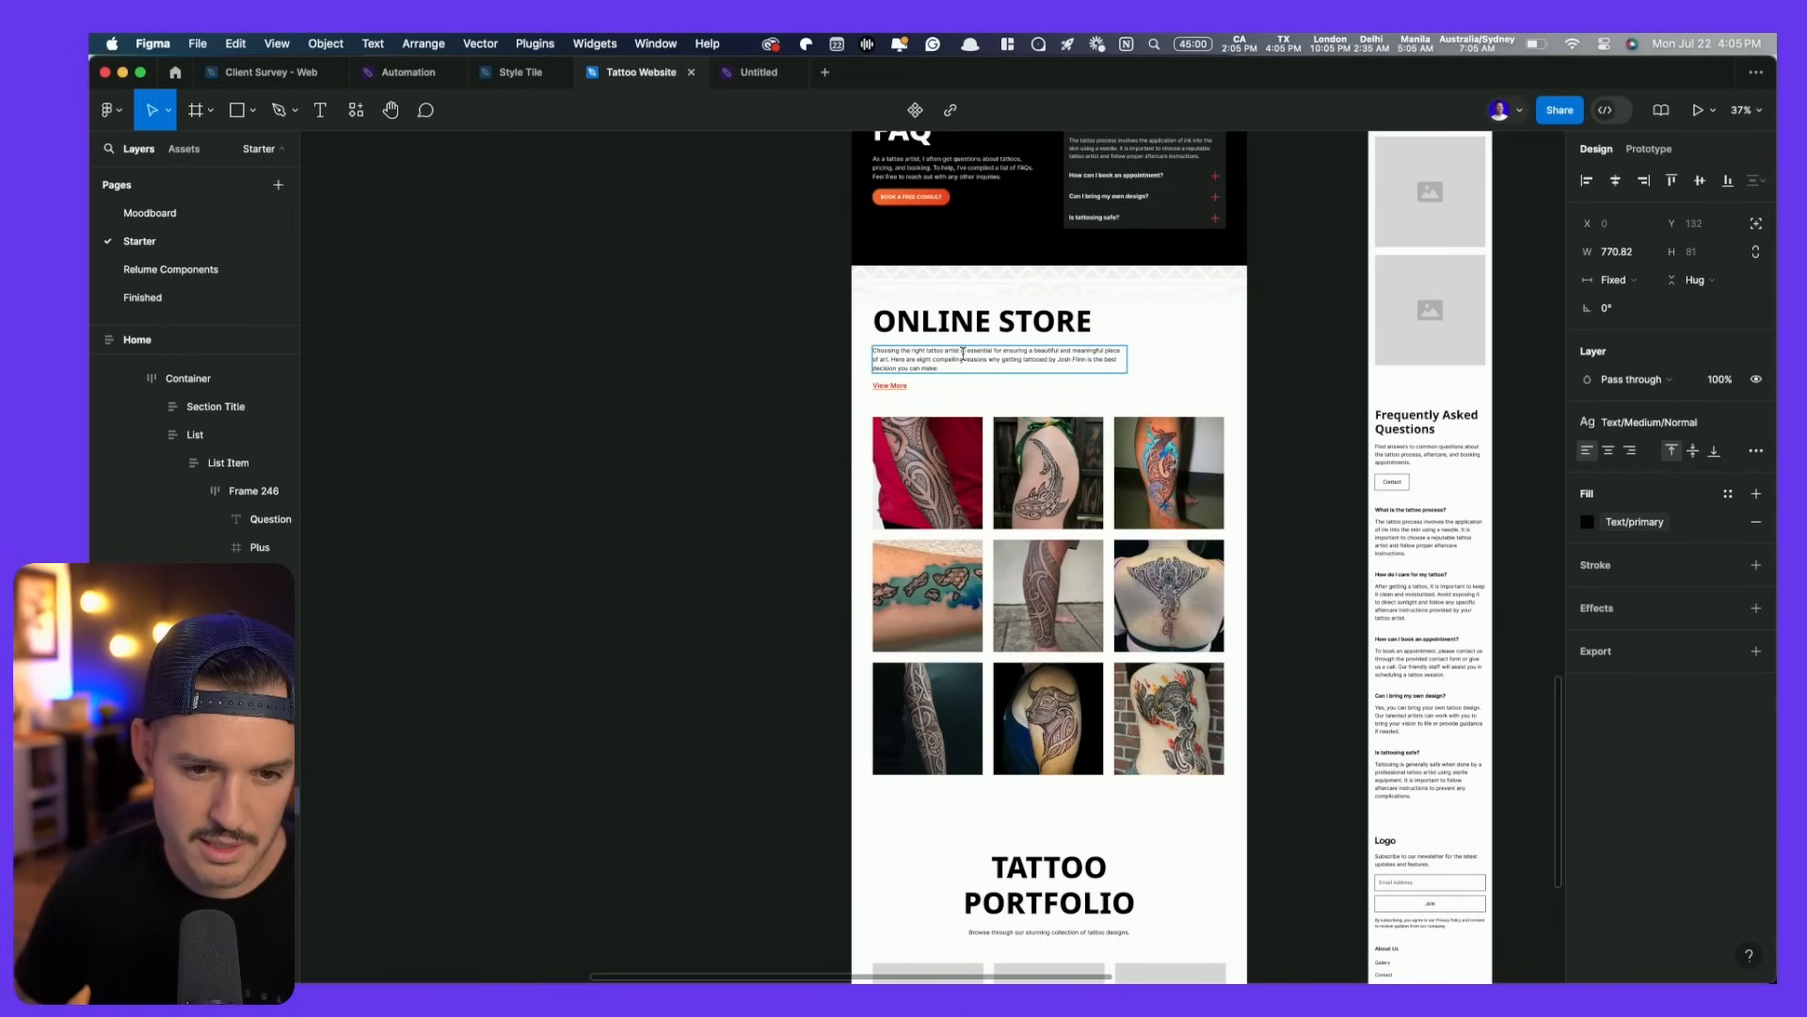
- Replace the Online Store description with the pasted Custom Jewelry paragraph
double_click(962, 355)
key("super+v")
key("Escape")
key("Escape")
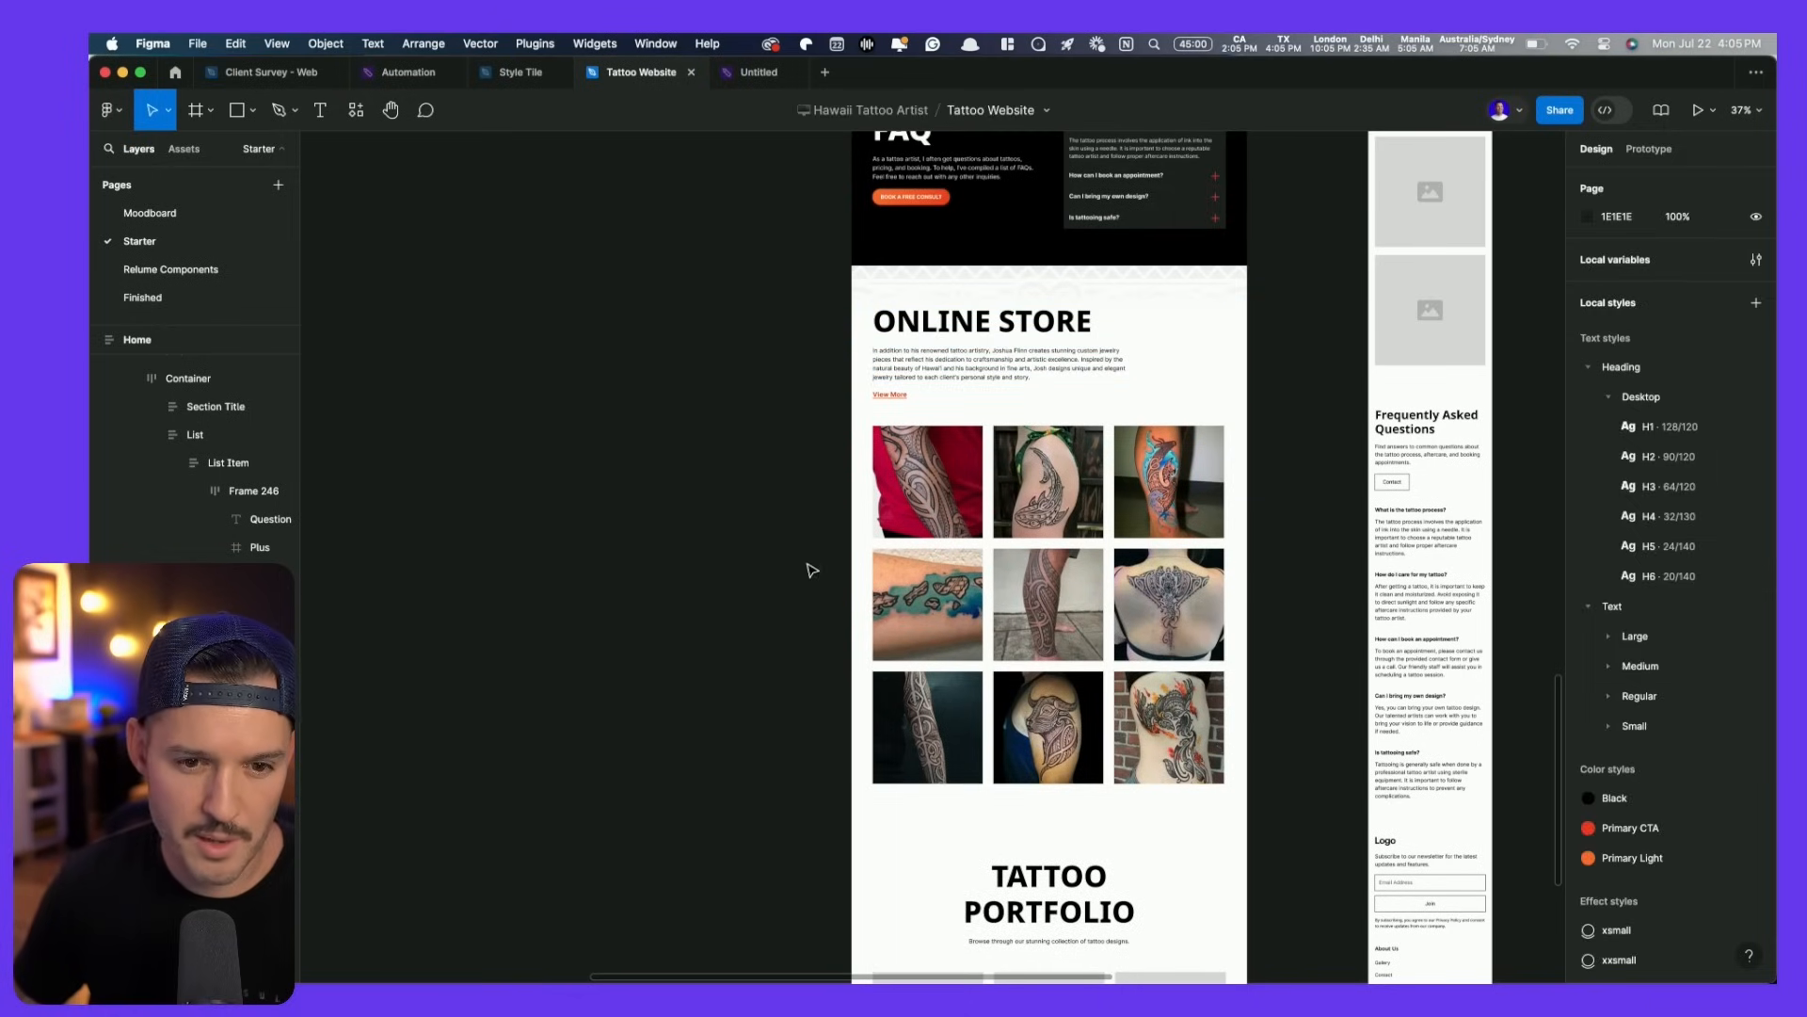
- Delete the six middle- and bottom-row tattoo images and the Tattoo Portfolio section
scroll(872, 516, "down", 3)
left_click(872, 516, "super")
left_click(988, 513, "shift")
left_click(1087, 522, "shift")
left_click(1076, 602, "shift")
key("Delete")
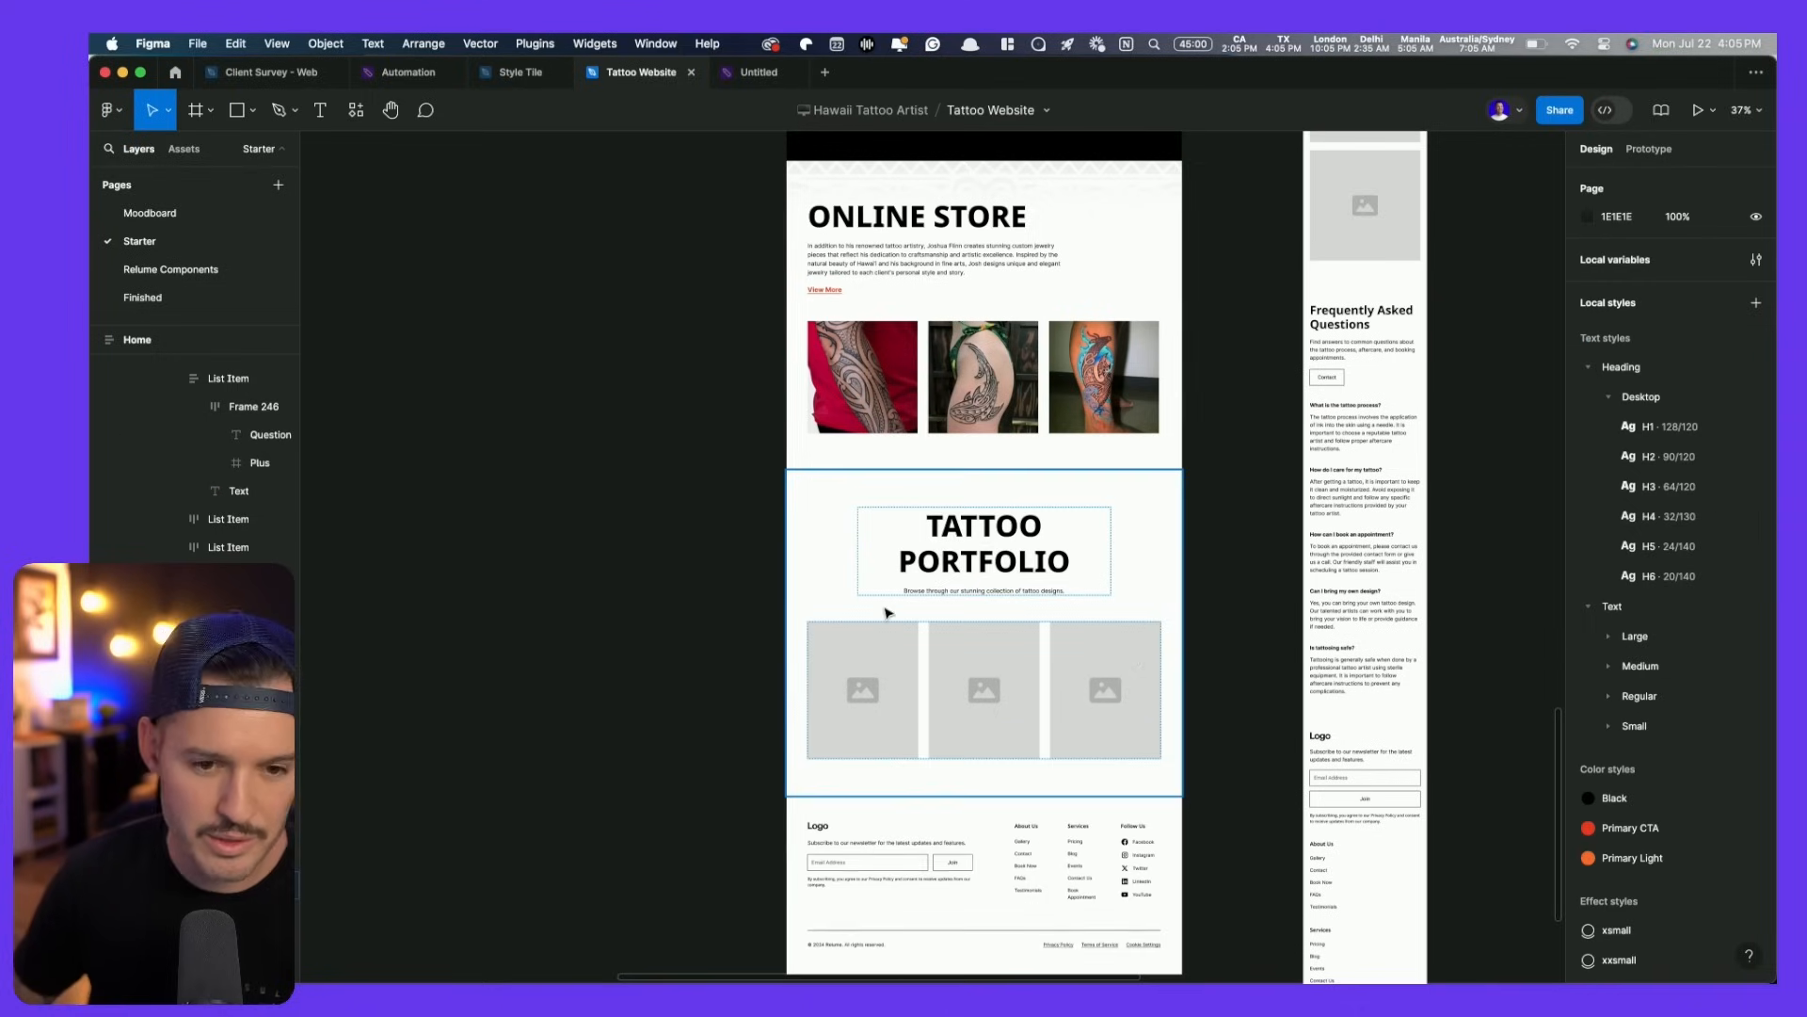
left_click(1139, 568)
key("Delete")
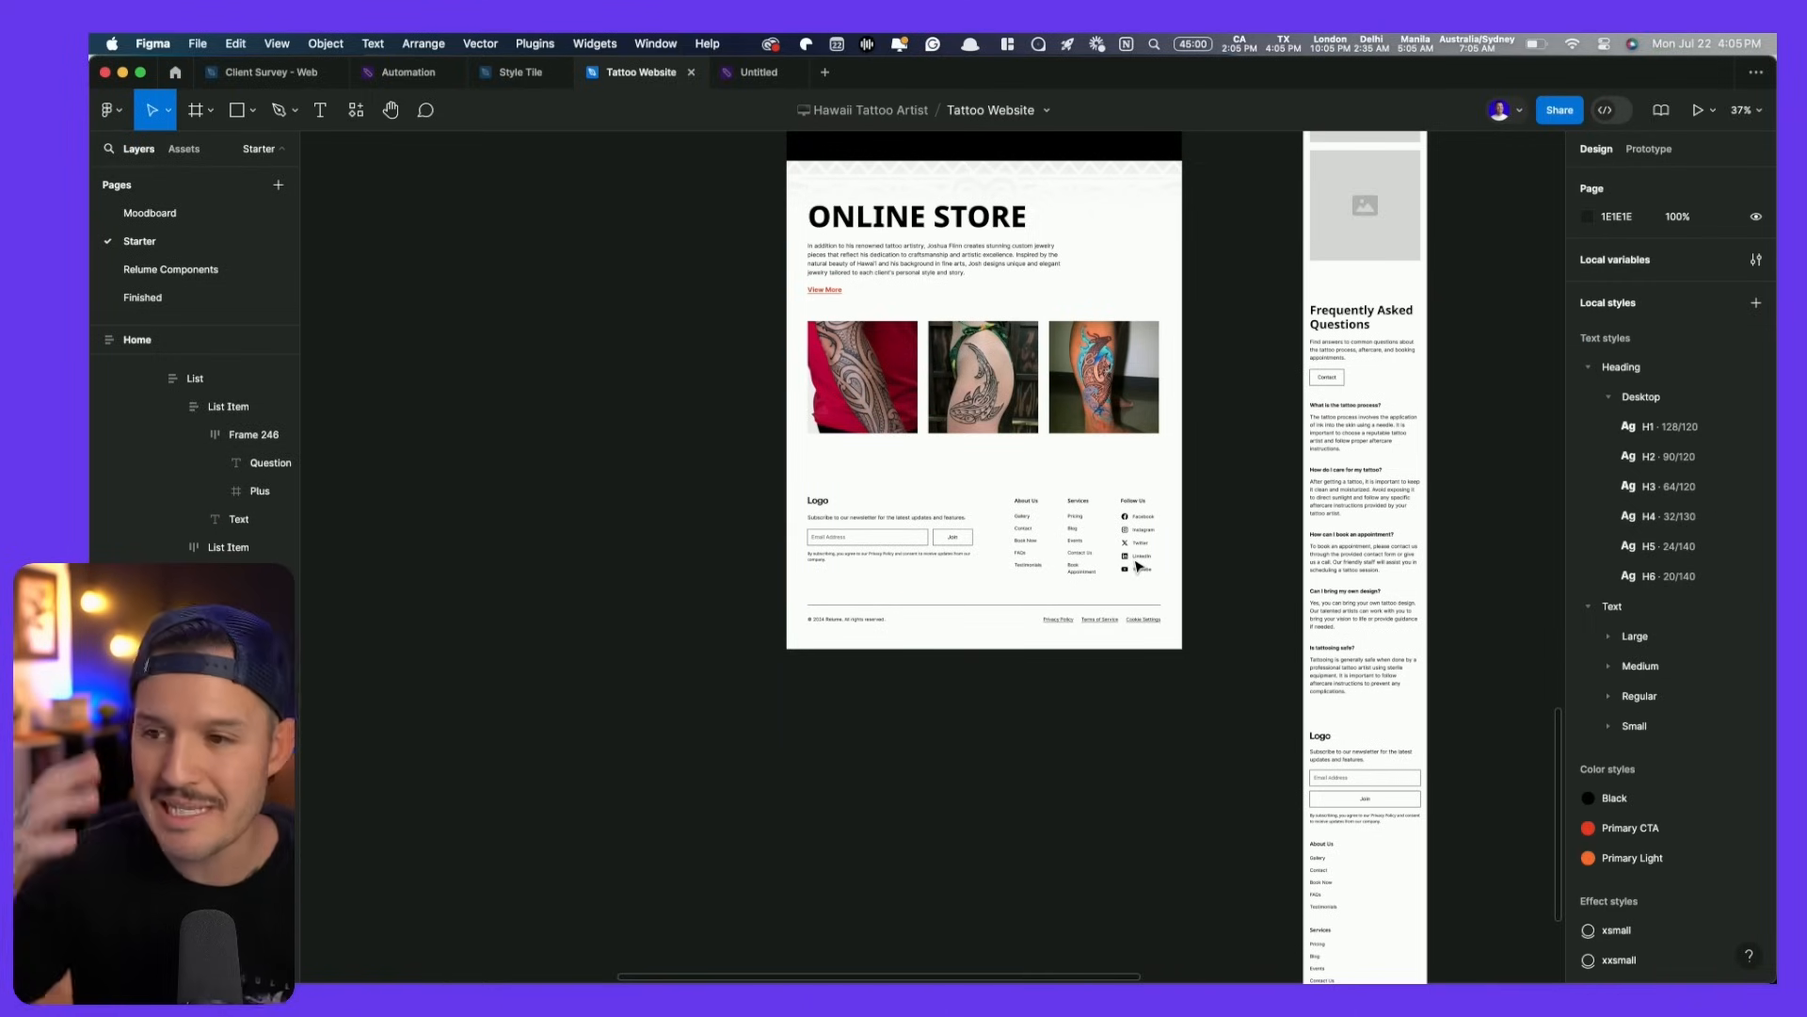
left_click(978, 511)
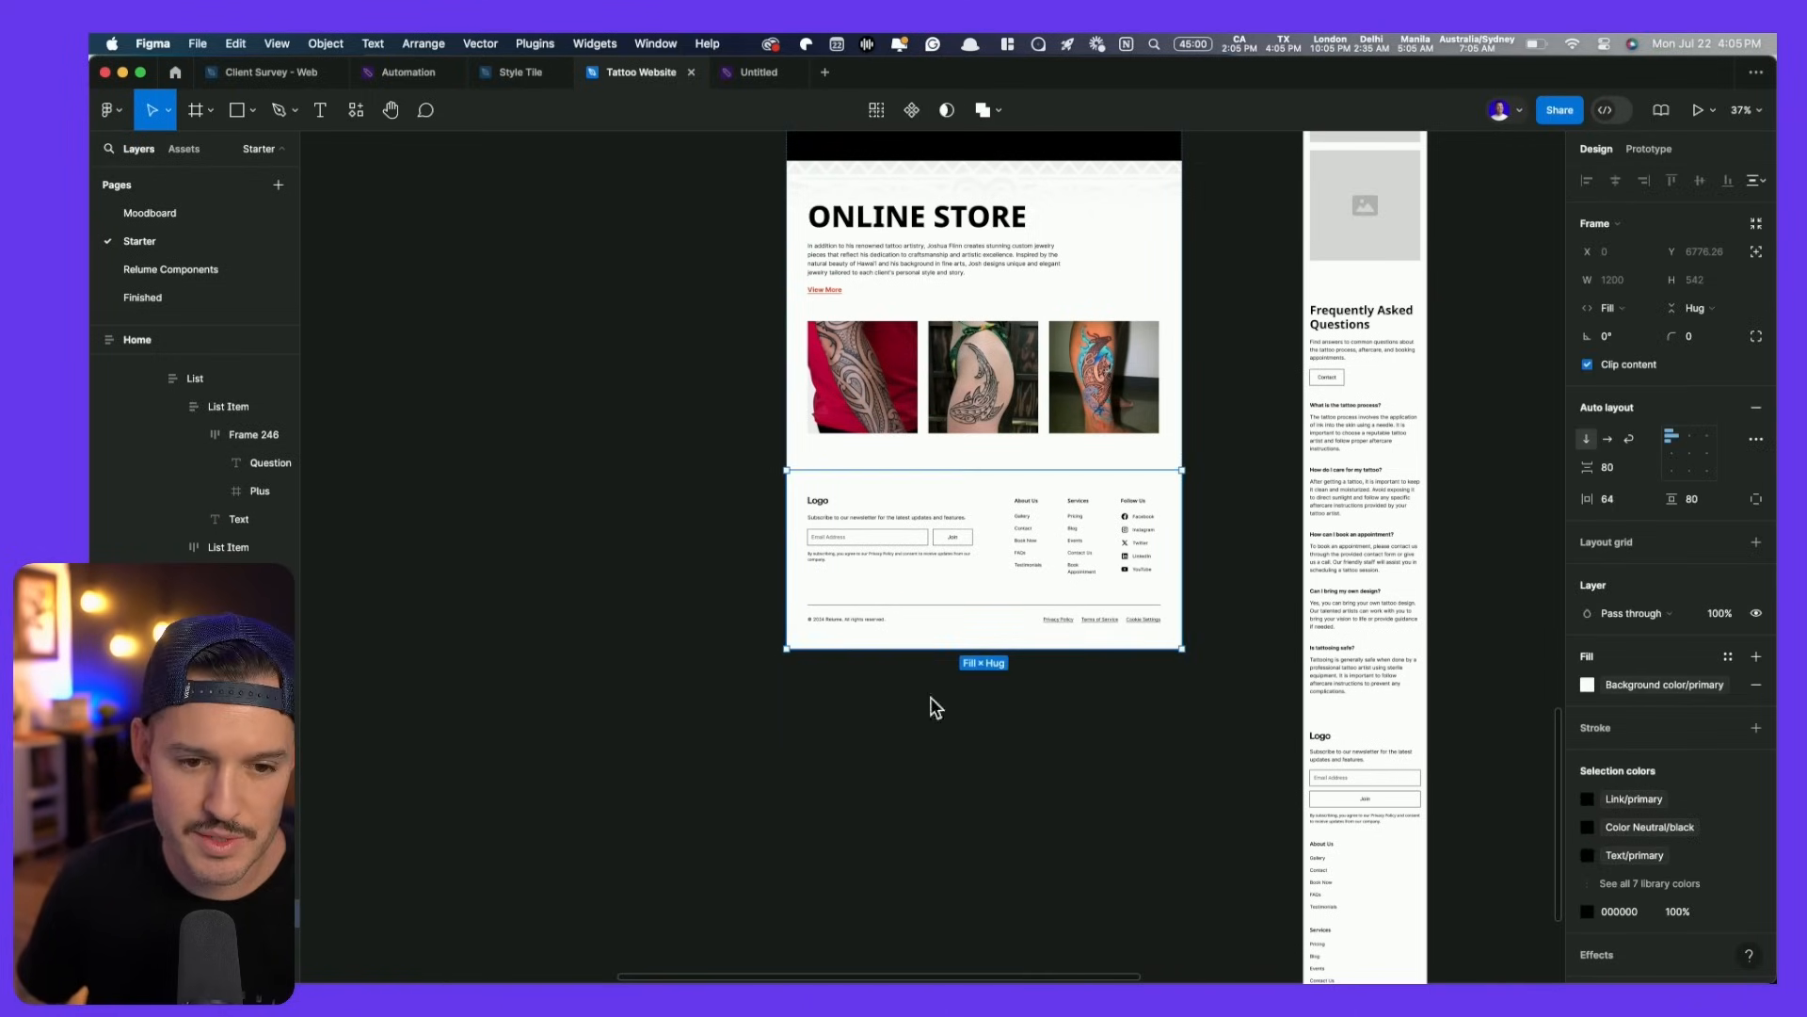
- Copy the three jewelry photos from the moodboard
scroll(815, 616, "up", 2)
scroll(899, 641, "down", 5)
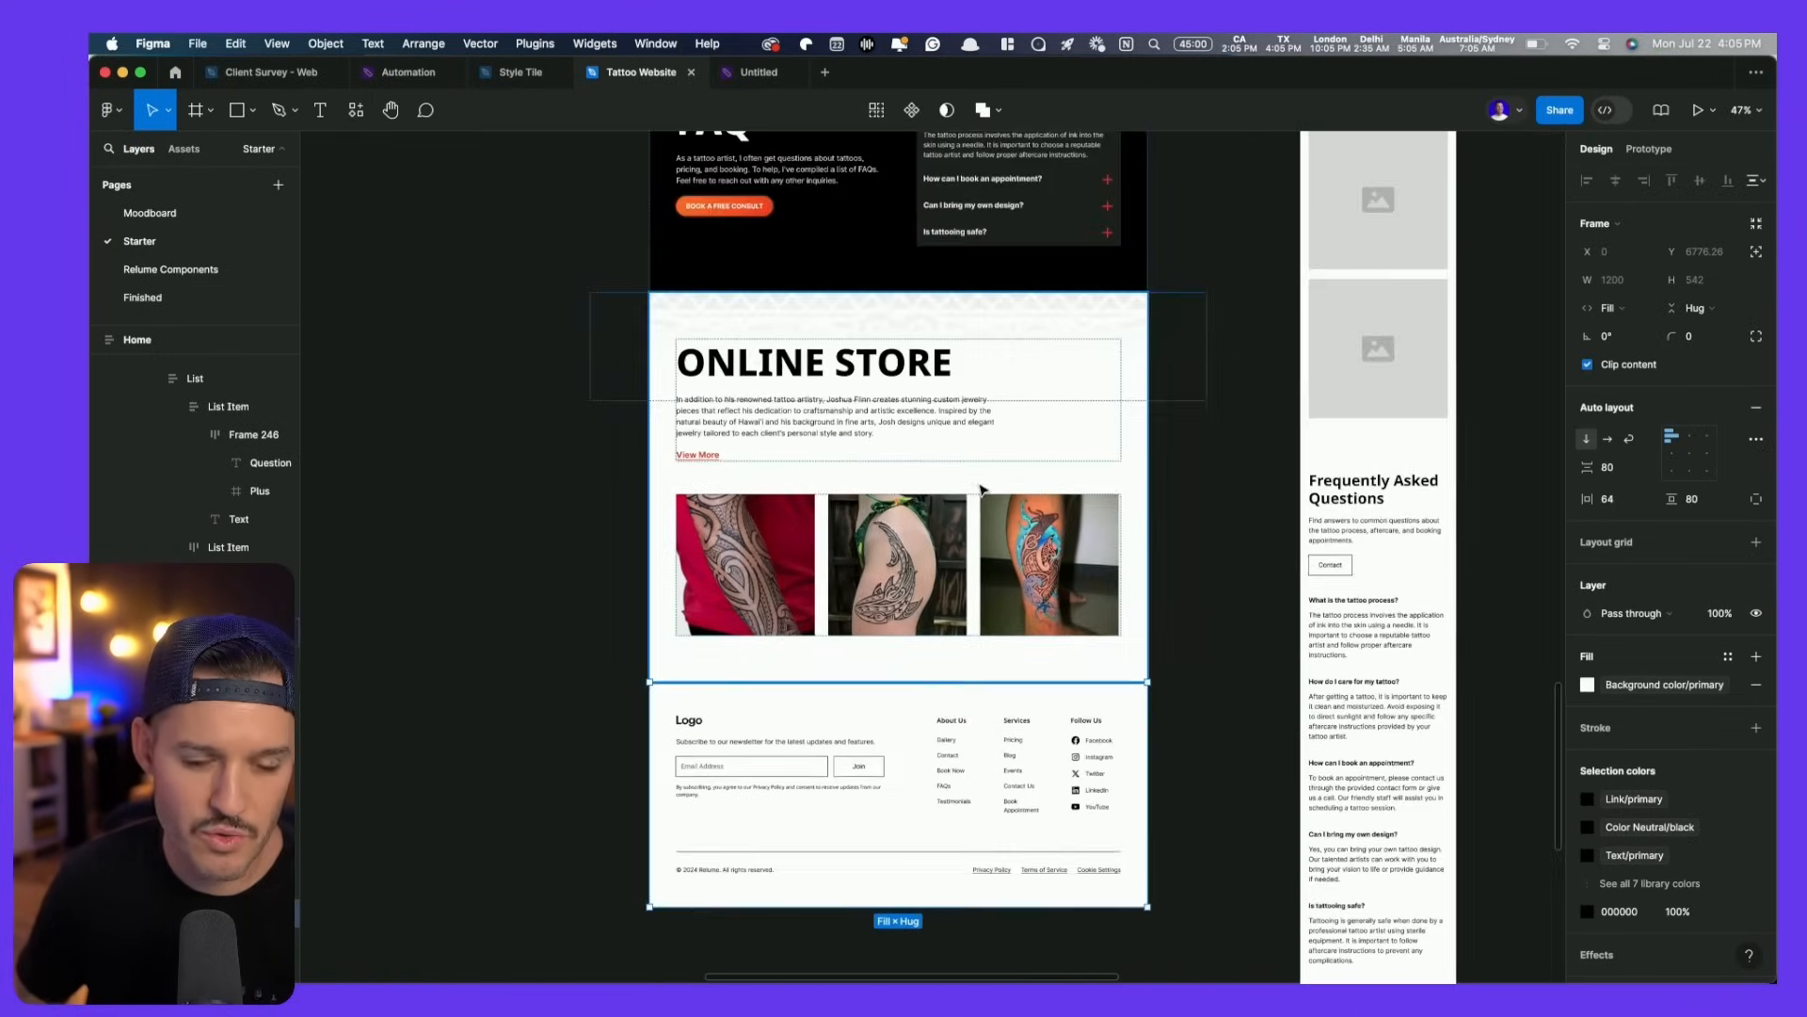
scroll(1221, 408, "right", 15)
scroll(1221, 408, "up", 10)
left_click(825, 468)
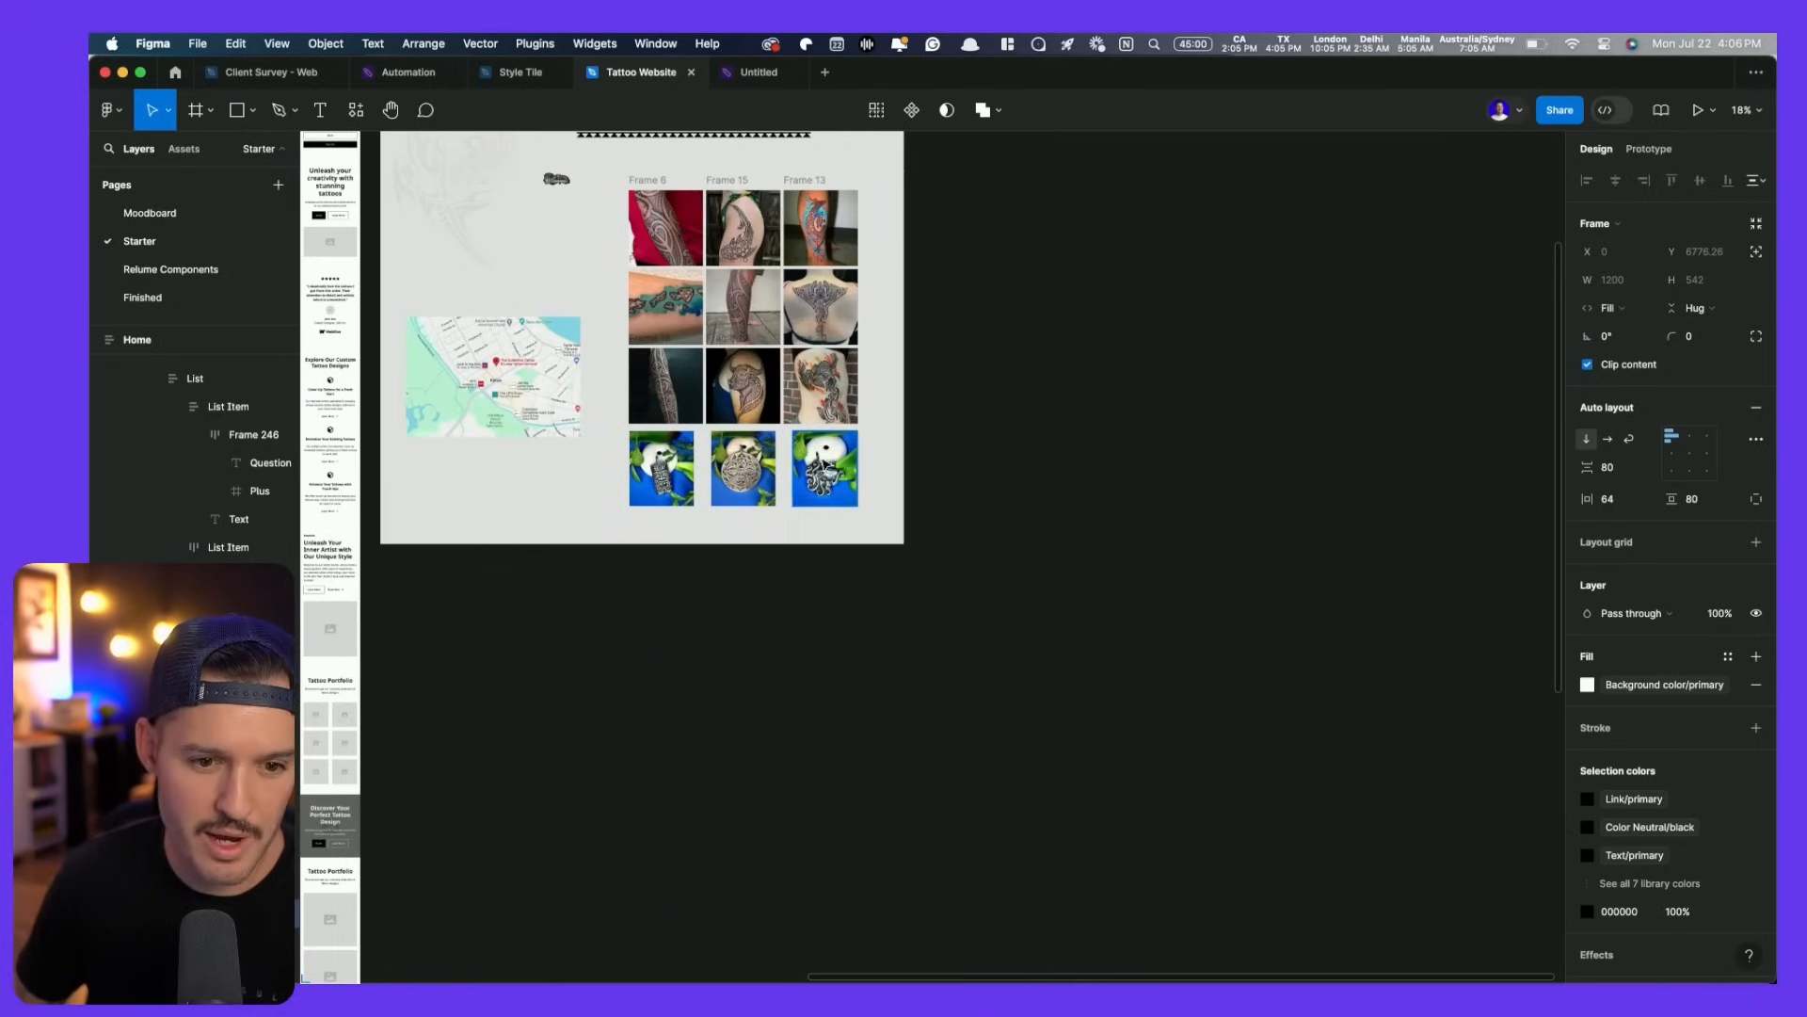
left_click(754, 474, "shift")
left_click(693, 474, "shift")
left_click(609, 849)
key("space")
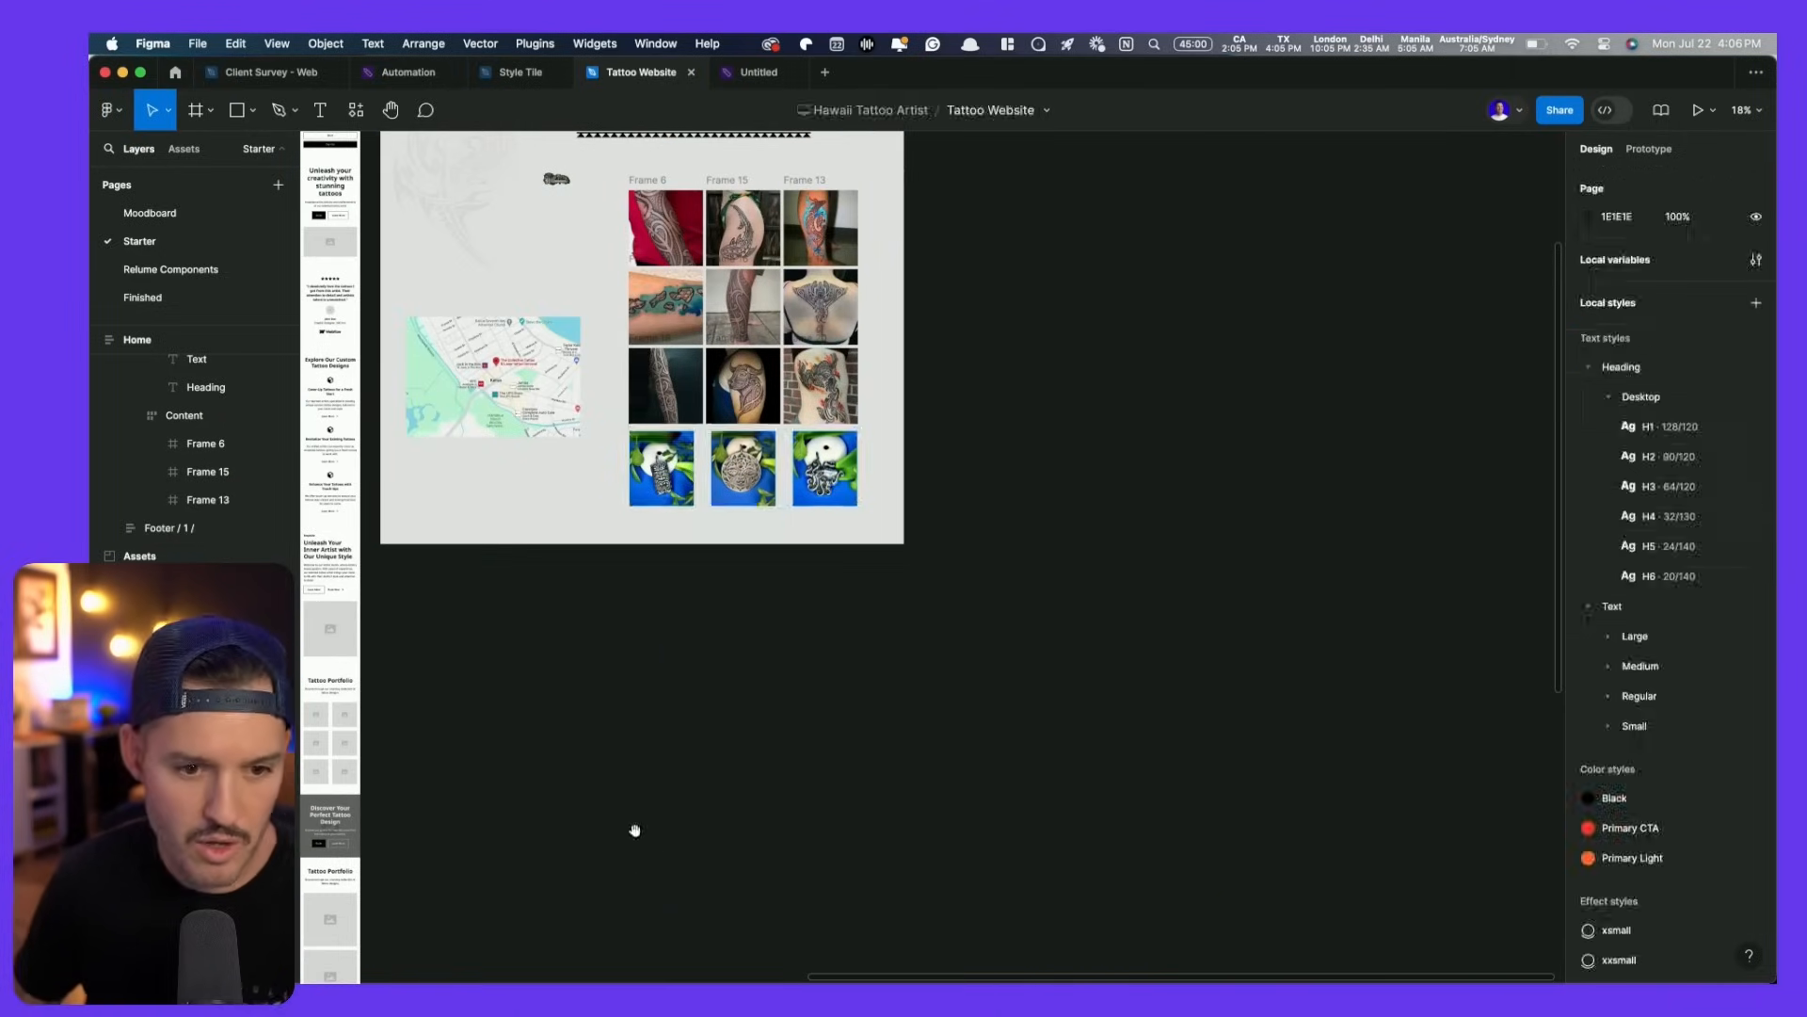
- Paste the three jewelry photos into the Online Store gallery, undoing an accidental deletion
left_click_drag(609, 851, 1477, 284)
key("z")
left_click_drag(715, 687, 1215, 434)
left_click(985, 461)
left_click(983, 508)
left_click(982, 511)
left_click(930, 511, "super")
key("super+v")
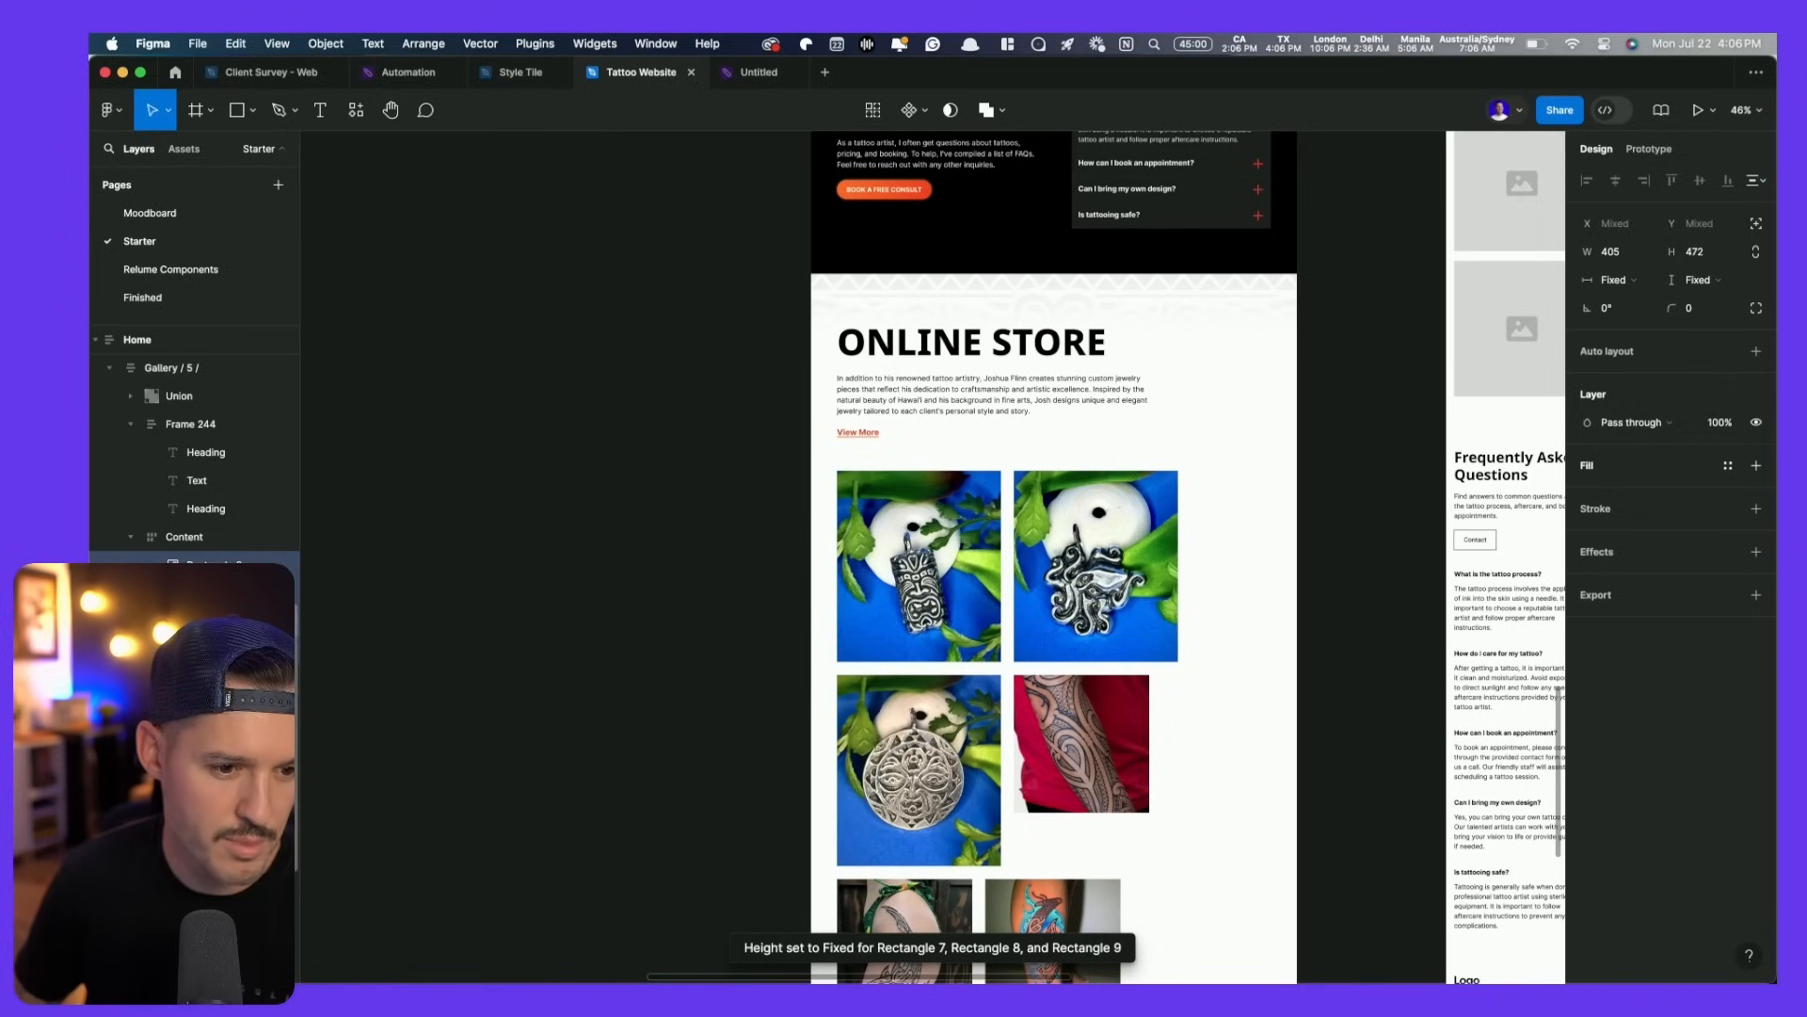
key("Delete")
key("super+z")
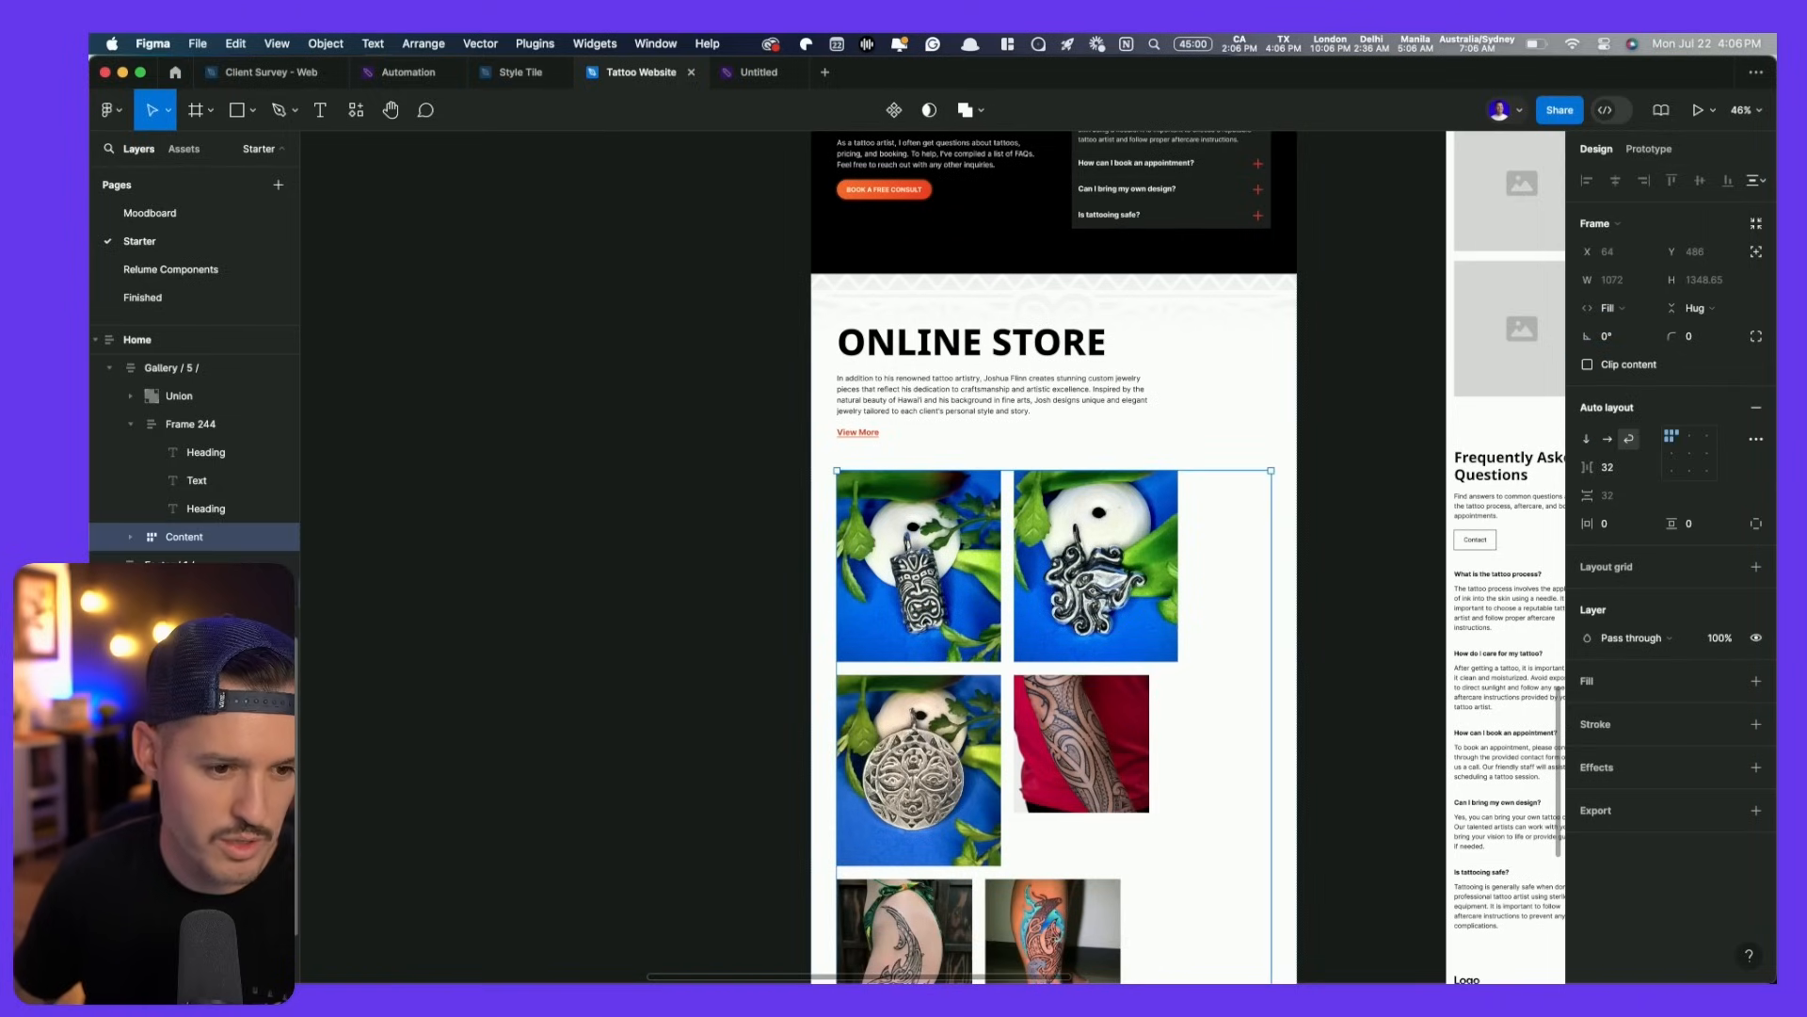
- Delete the leftover tattoo images, shorten the gallery, and shrink the photos into one row
left_click(1082, 734)
scroll(1033, 708, "down", 4)
left_click(1033, 708, "shift")
left_click(904, 739, "shift")
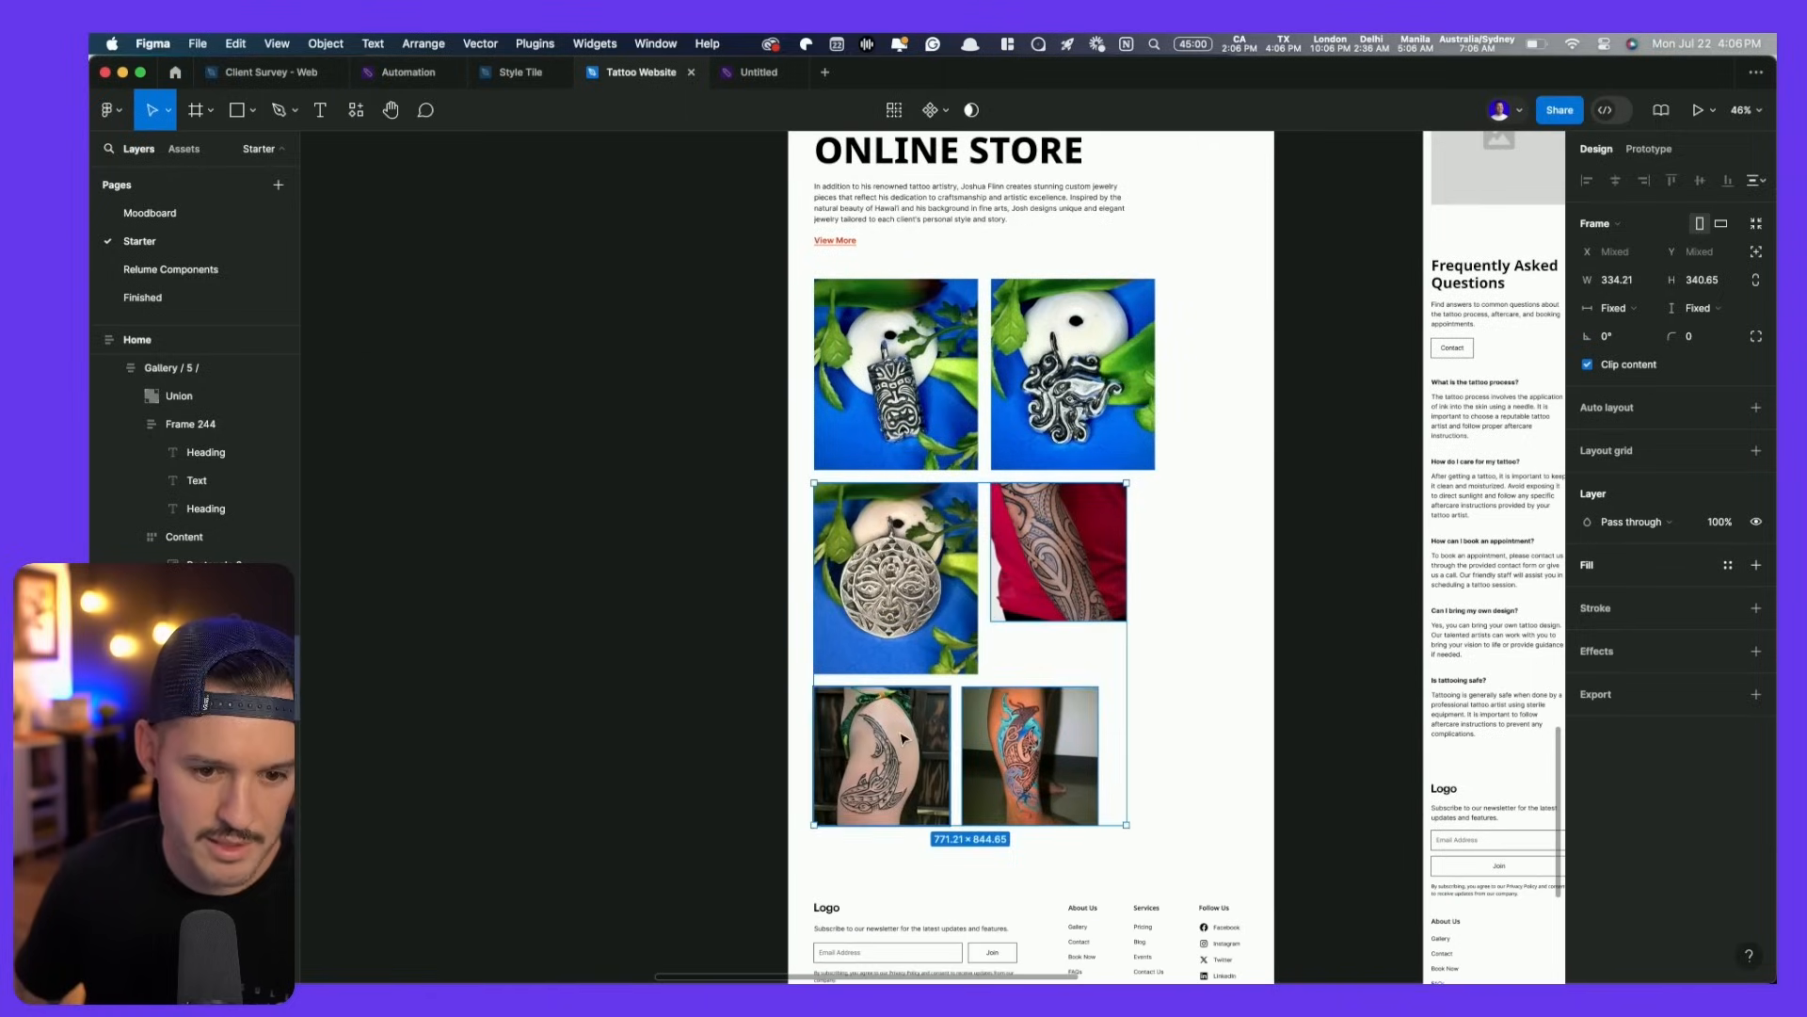
key("Delete")
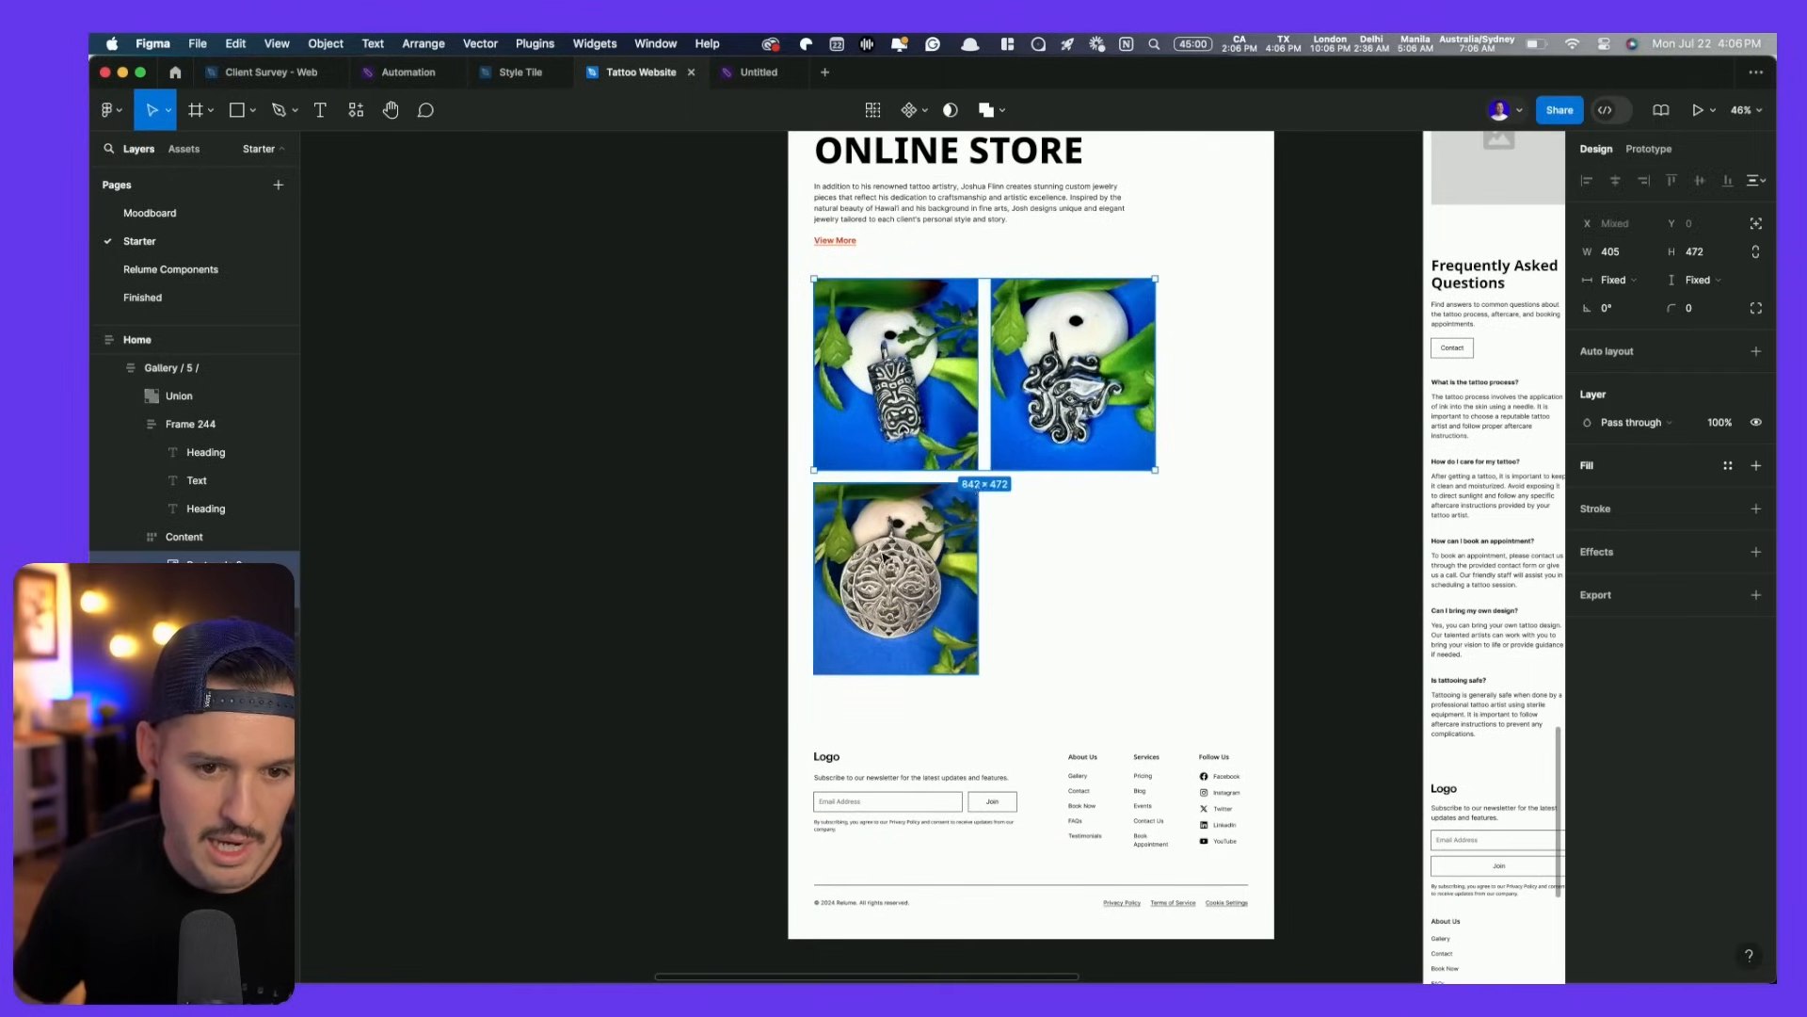
left_click_drag(939, 674, 936, 597)
left_click_drag(1156, 595, 1092, 571)
- Review the Online Store layout with the layer list collapsed and check the three jewelry photos
left_click(674, 427)
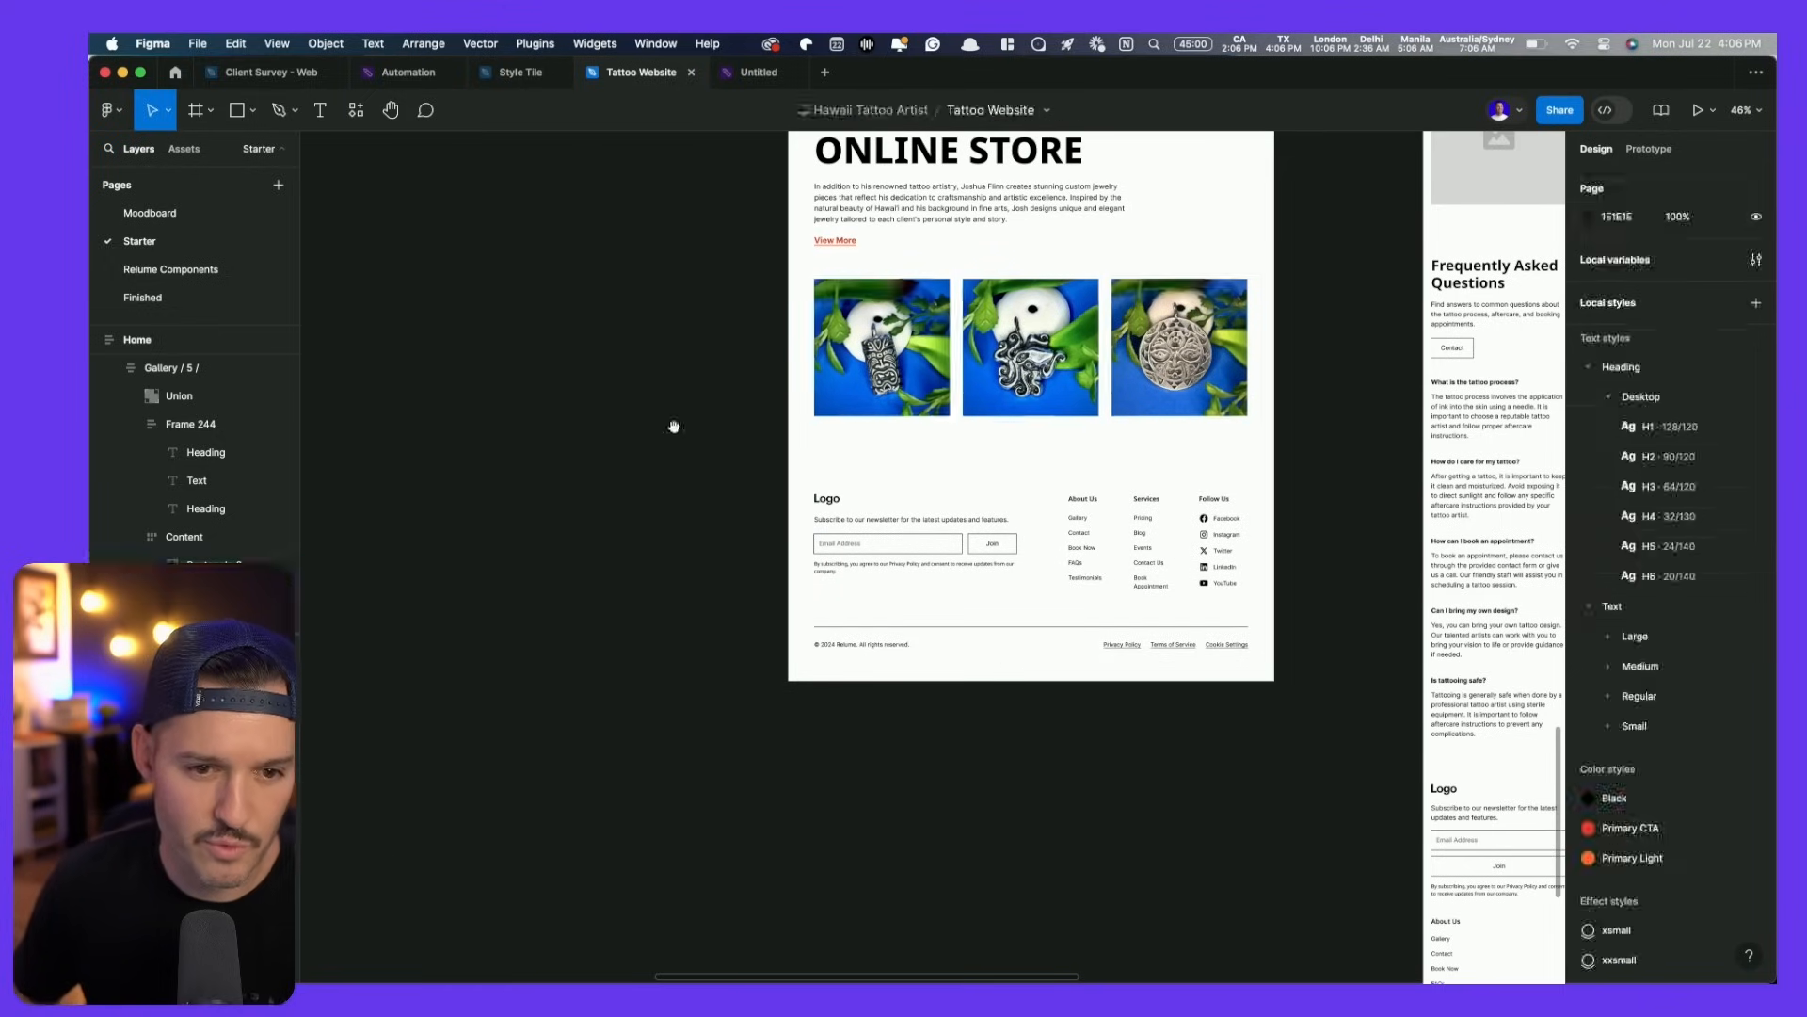
left_click_drag(674, 427, 527, 795)
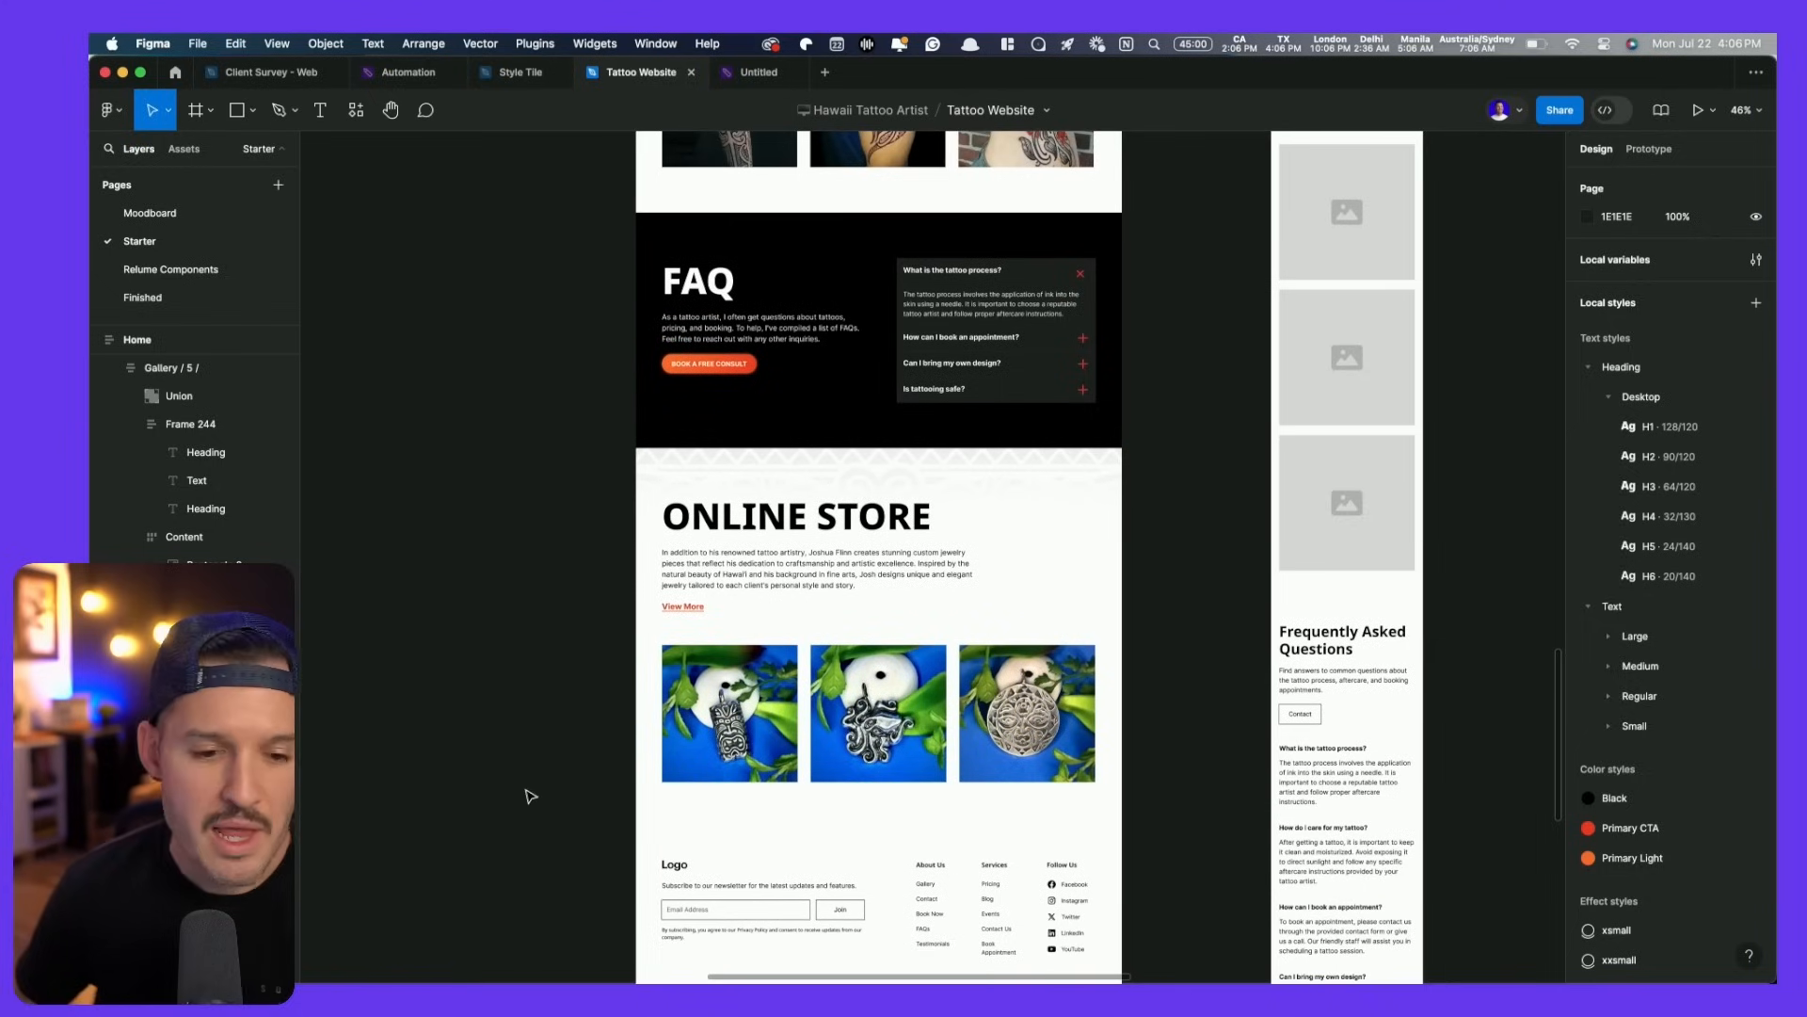
key("alt+l")
scroll(496, 591, "down", 1)
scroll(496, 591, "down", 5)
left_click(837, 645)
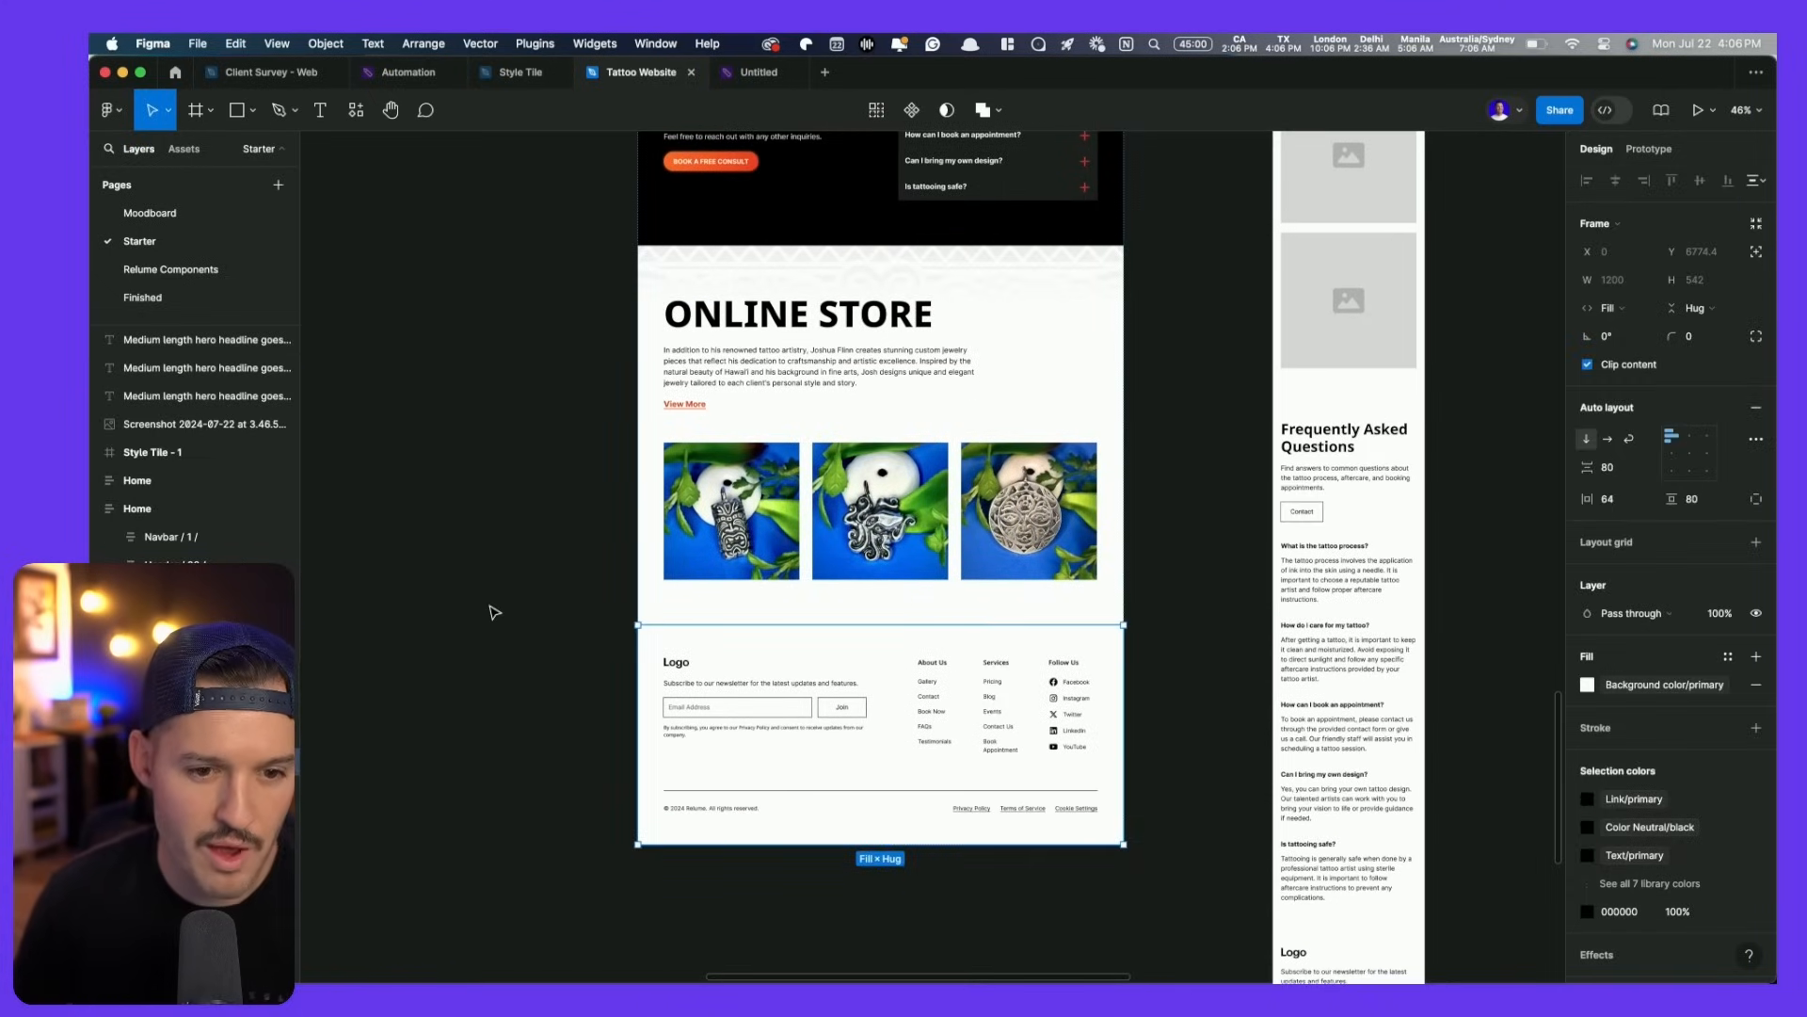
left_click(709, 494)
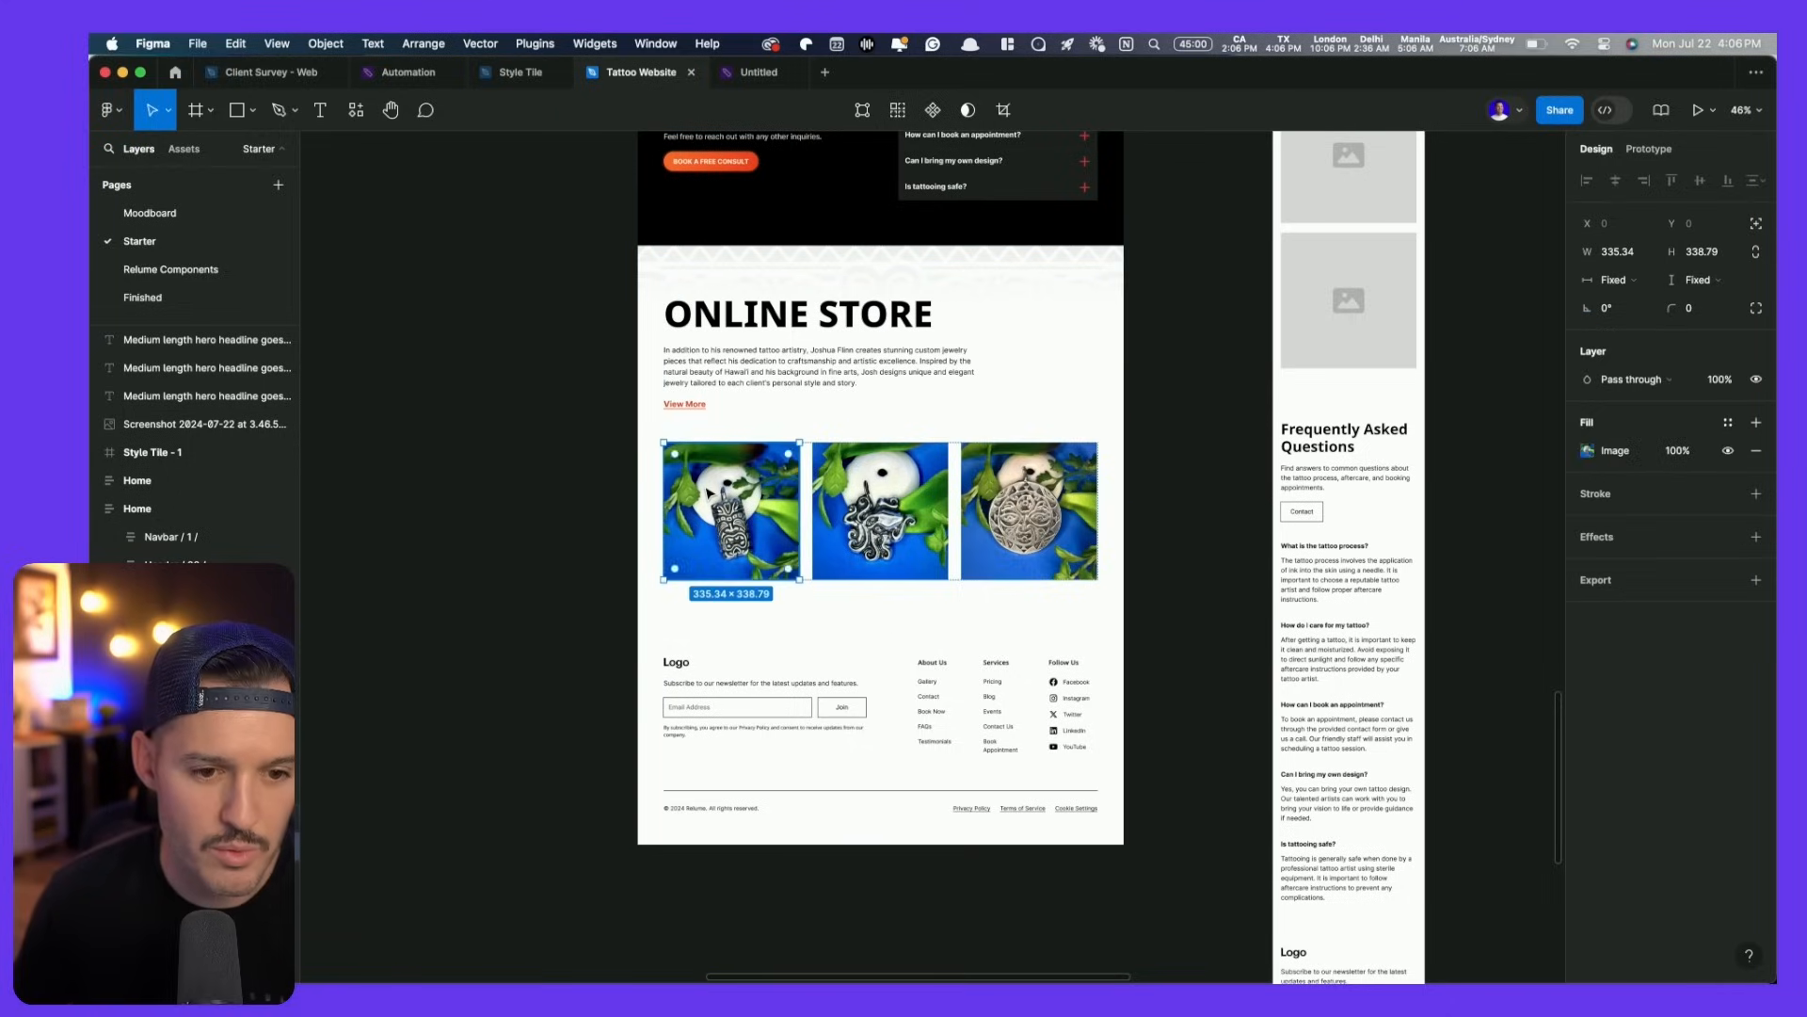
left_click(877, 496, "shift")
left_click(1029, 508, "shift")
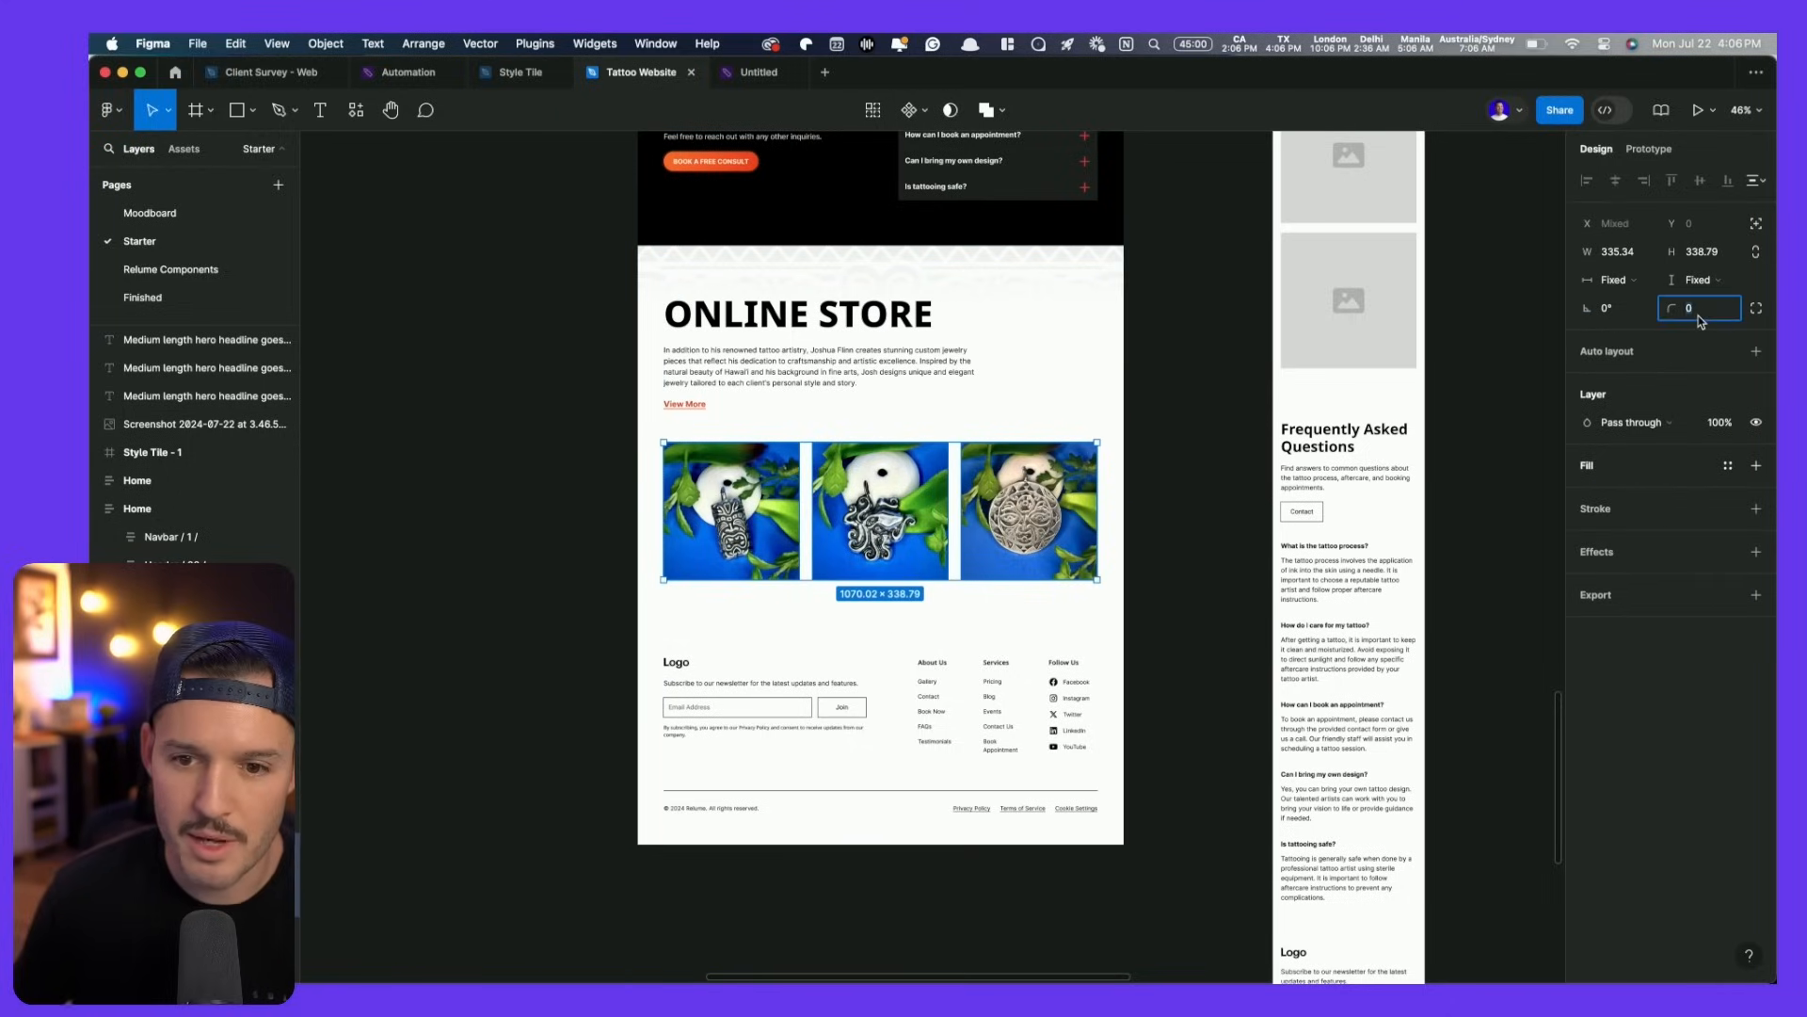
left_click(576, 382)
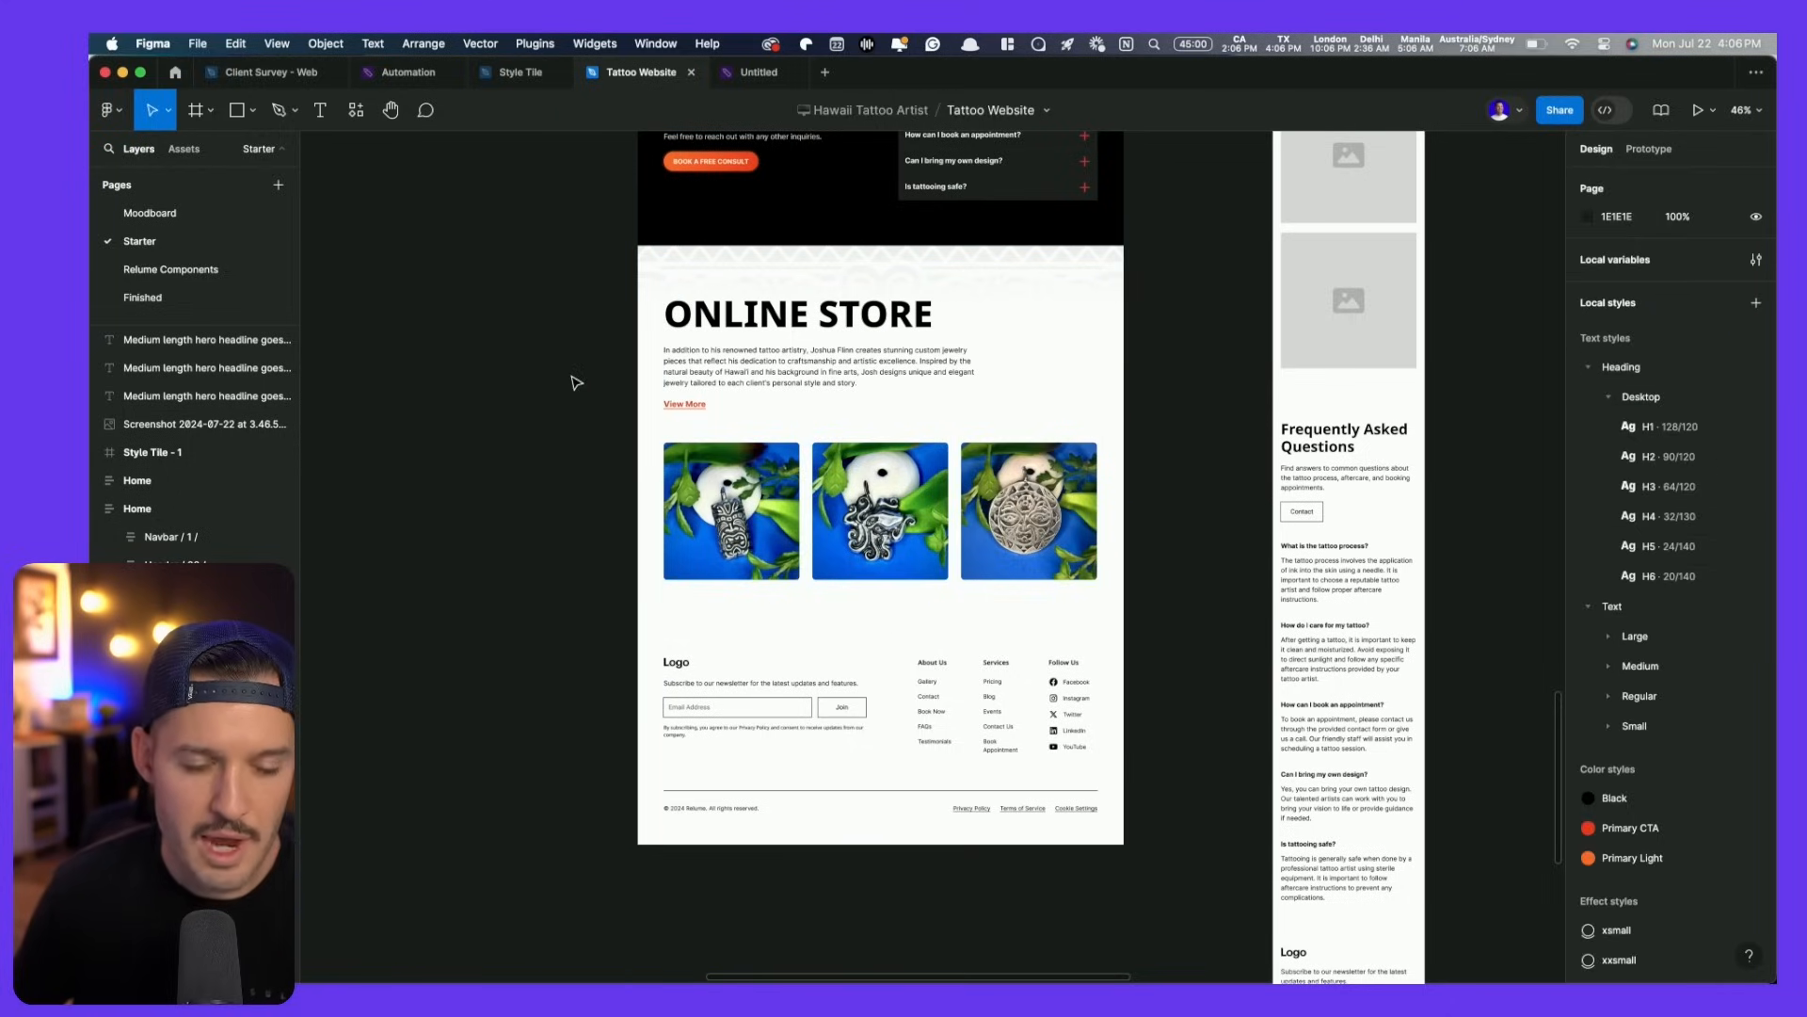
- Consult the Shop Our Gear reference on the moodboard, then reselect the first jewelry photo
left_click(759, 73)
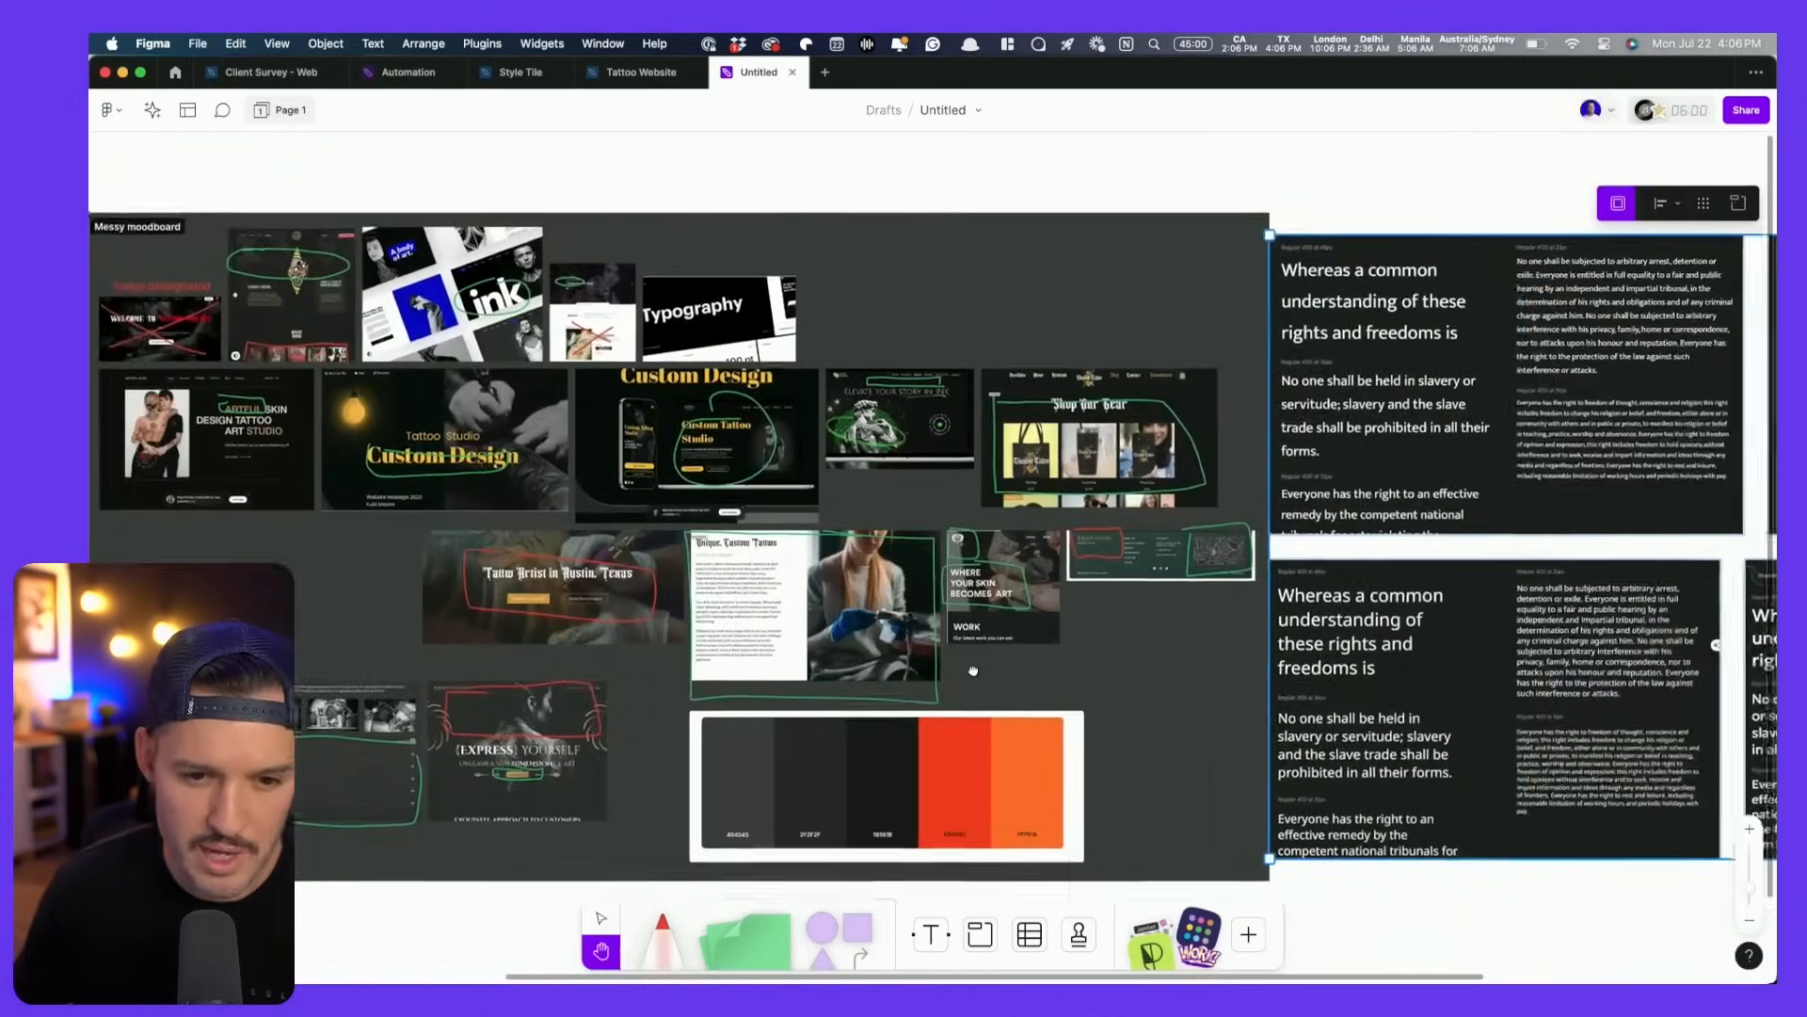
left_click_drag(973, 671, 940, 659)
scroll(1040, 516, "up", 10)
left_click_drag(932, 544, 932, 893)
key("ctrl+shift+Tab")
scroll(695, 539, "up", 6)
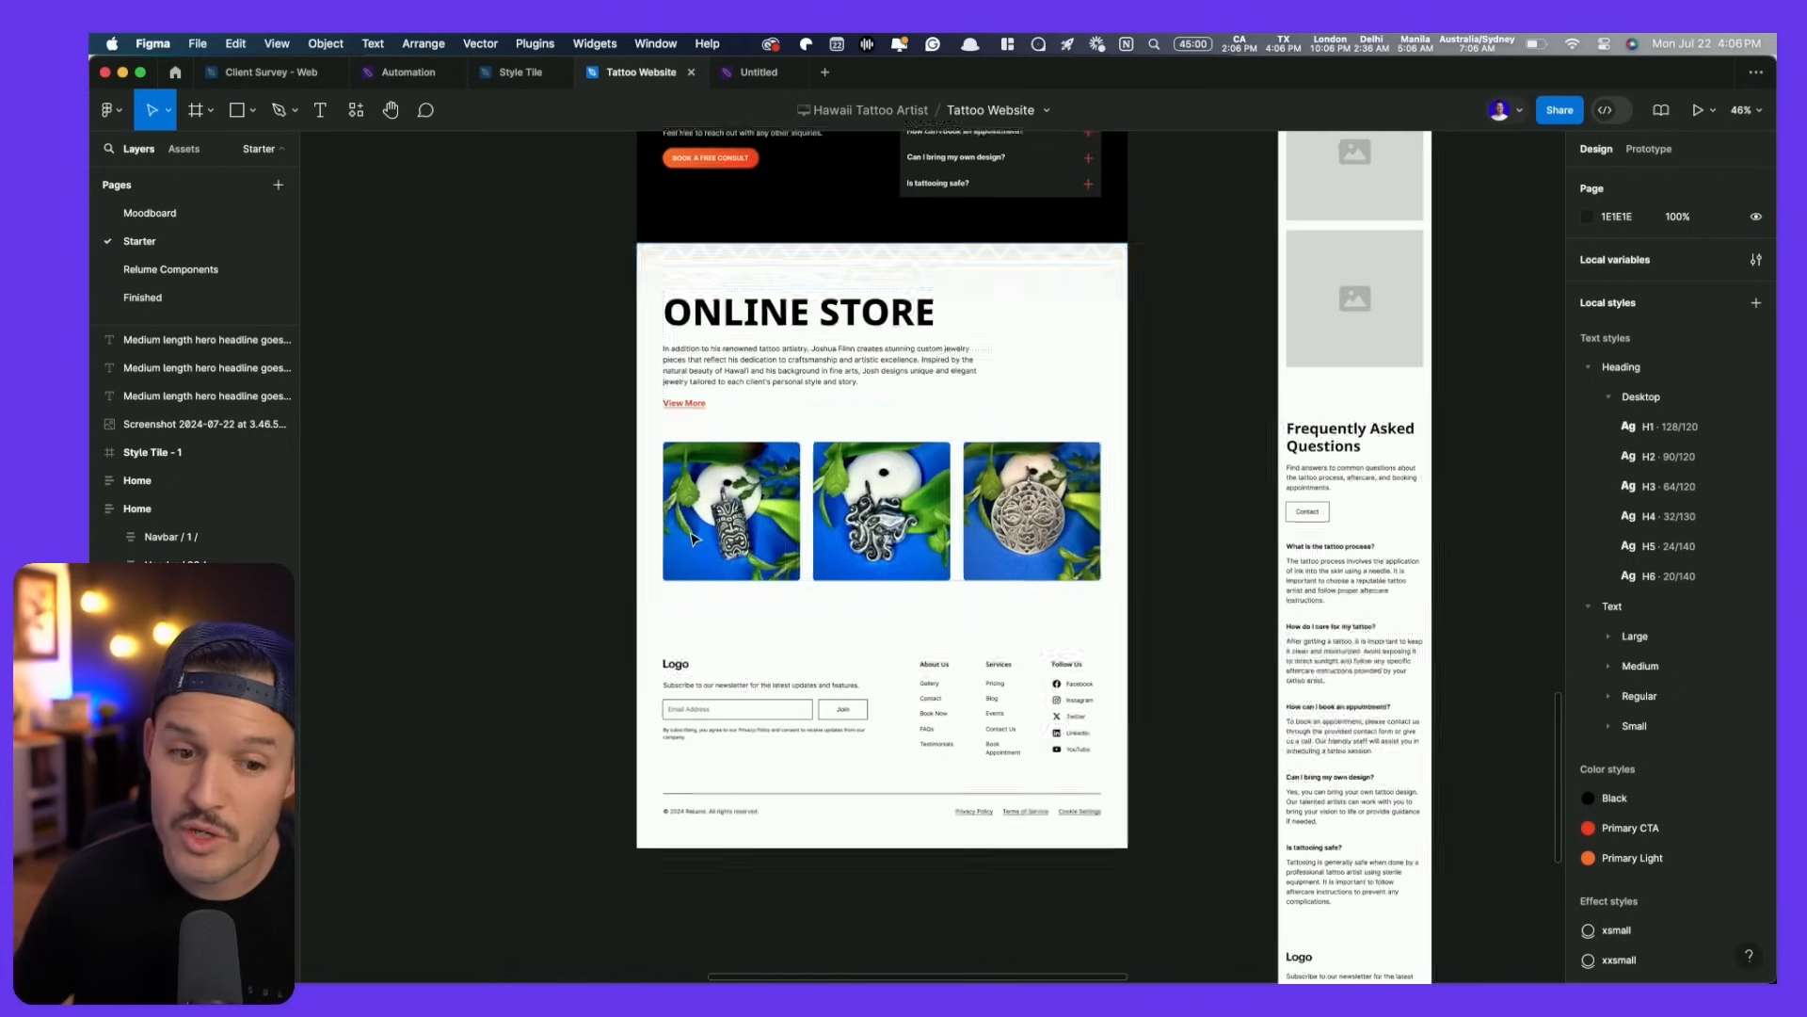
scroll(694, 538, "down", 2)
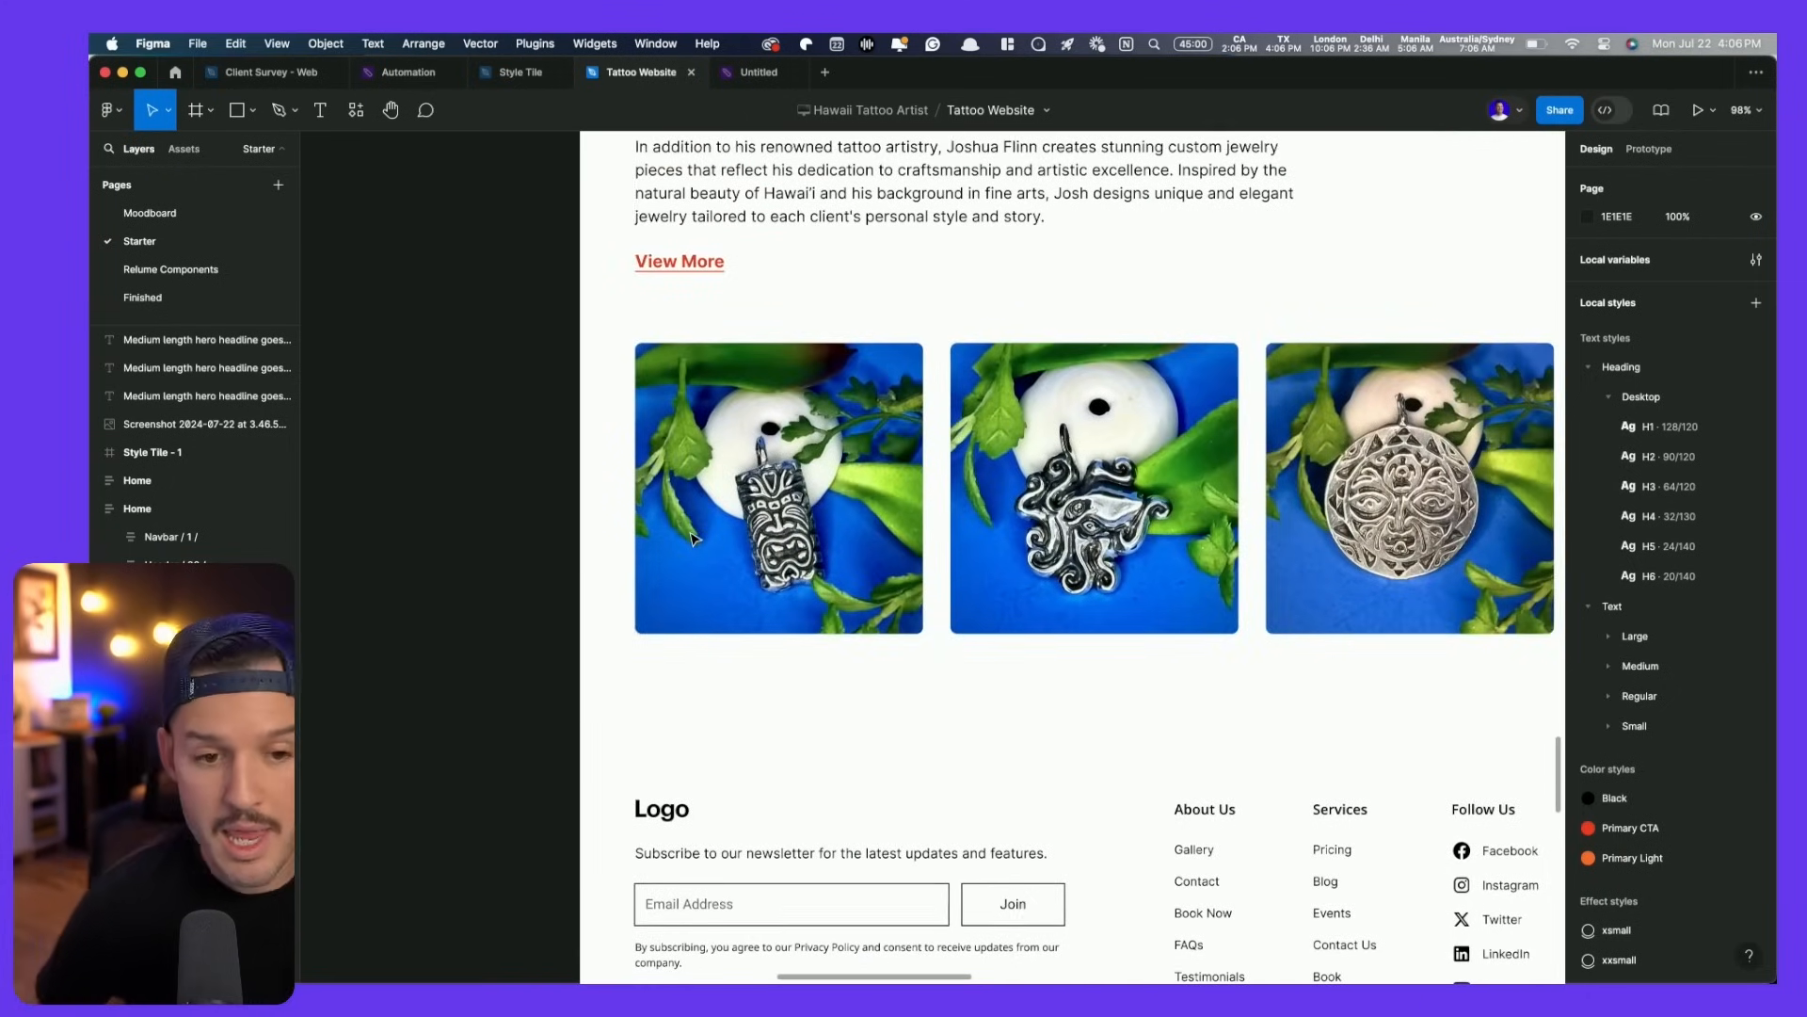
left_click(692, 539)
- Build an auto-layout card from the first photo and a Tiki Necklace label that hugs its text
scroll(695, 499, "up", 3)
left_click(732, 369)
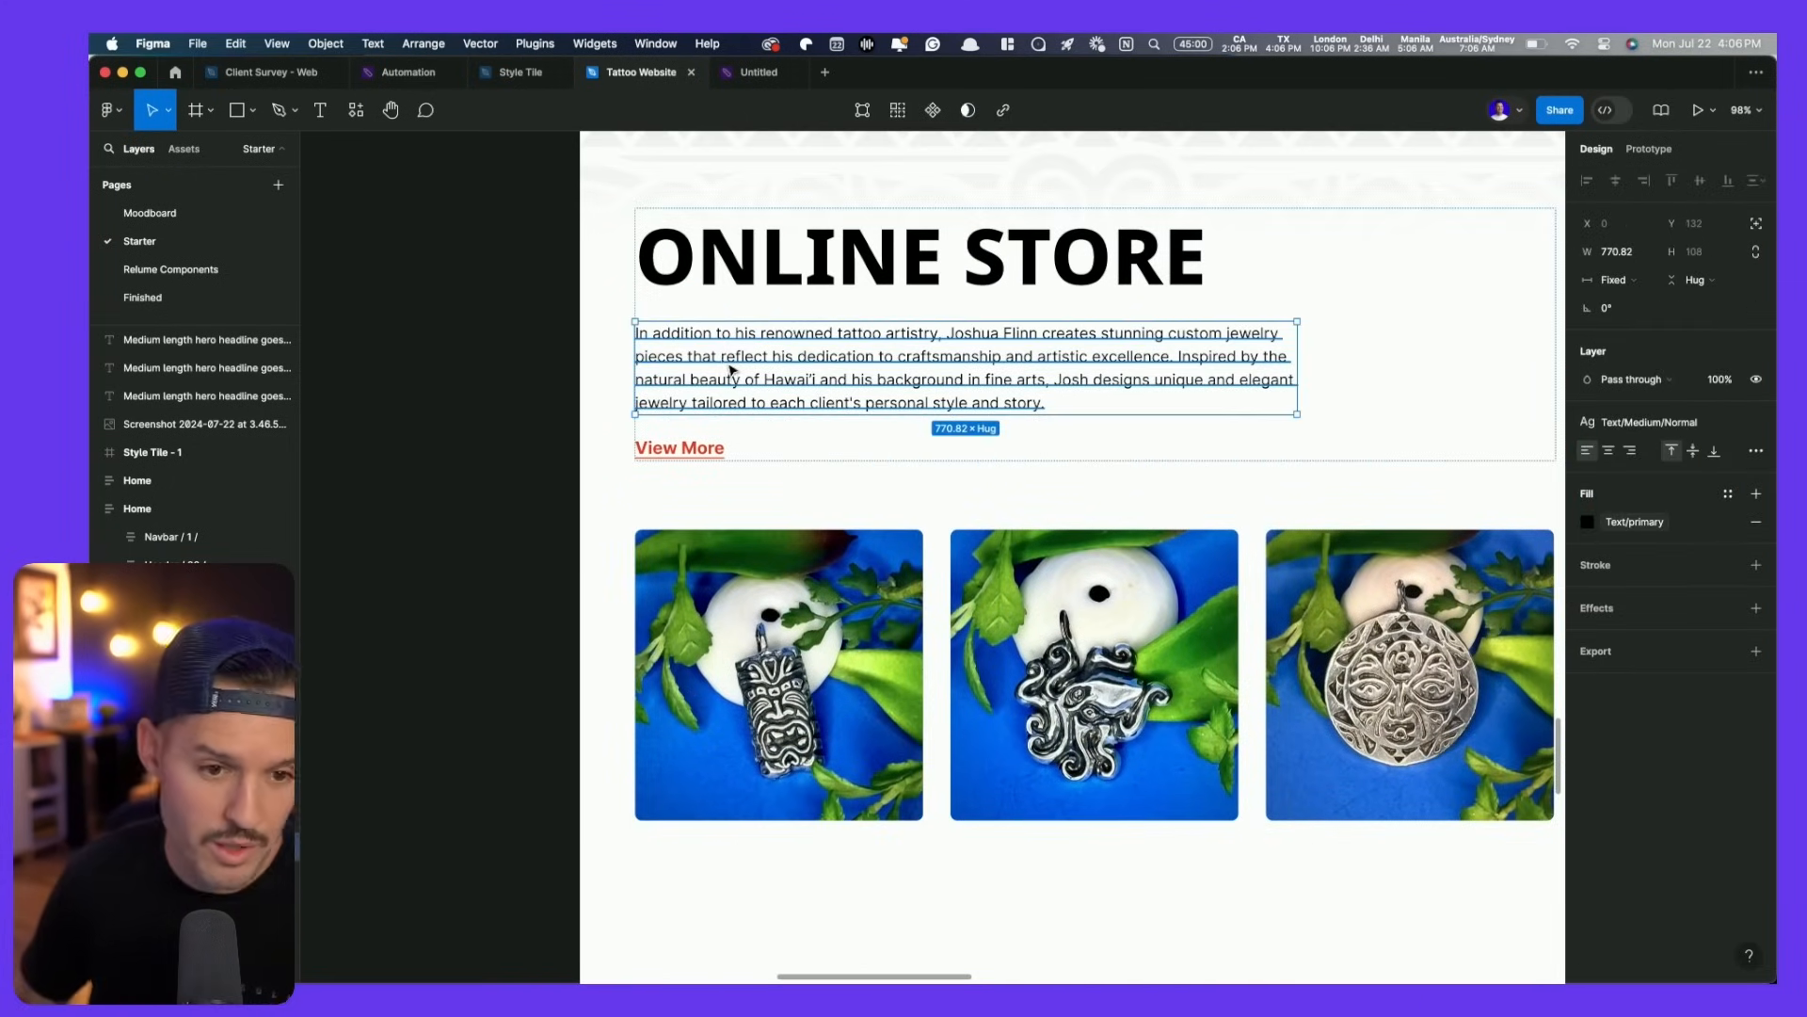
left_click_drag(725, 365, 826, 841)
key("shift+a")
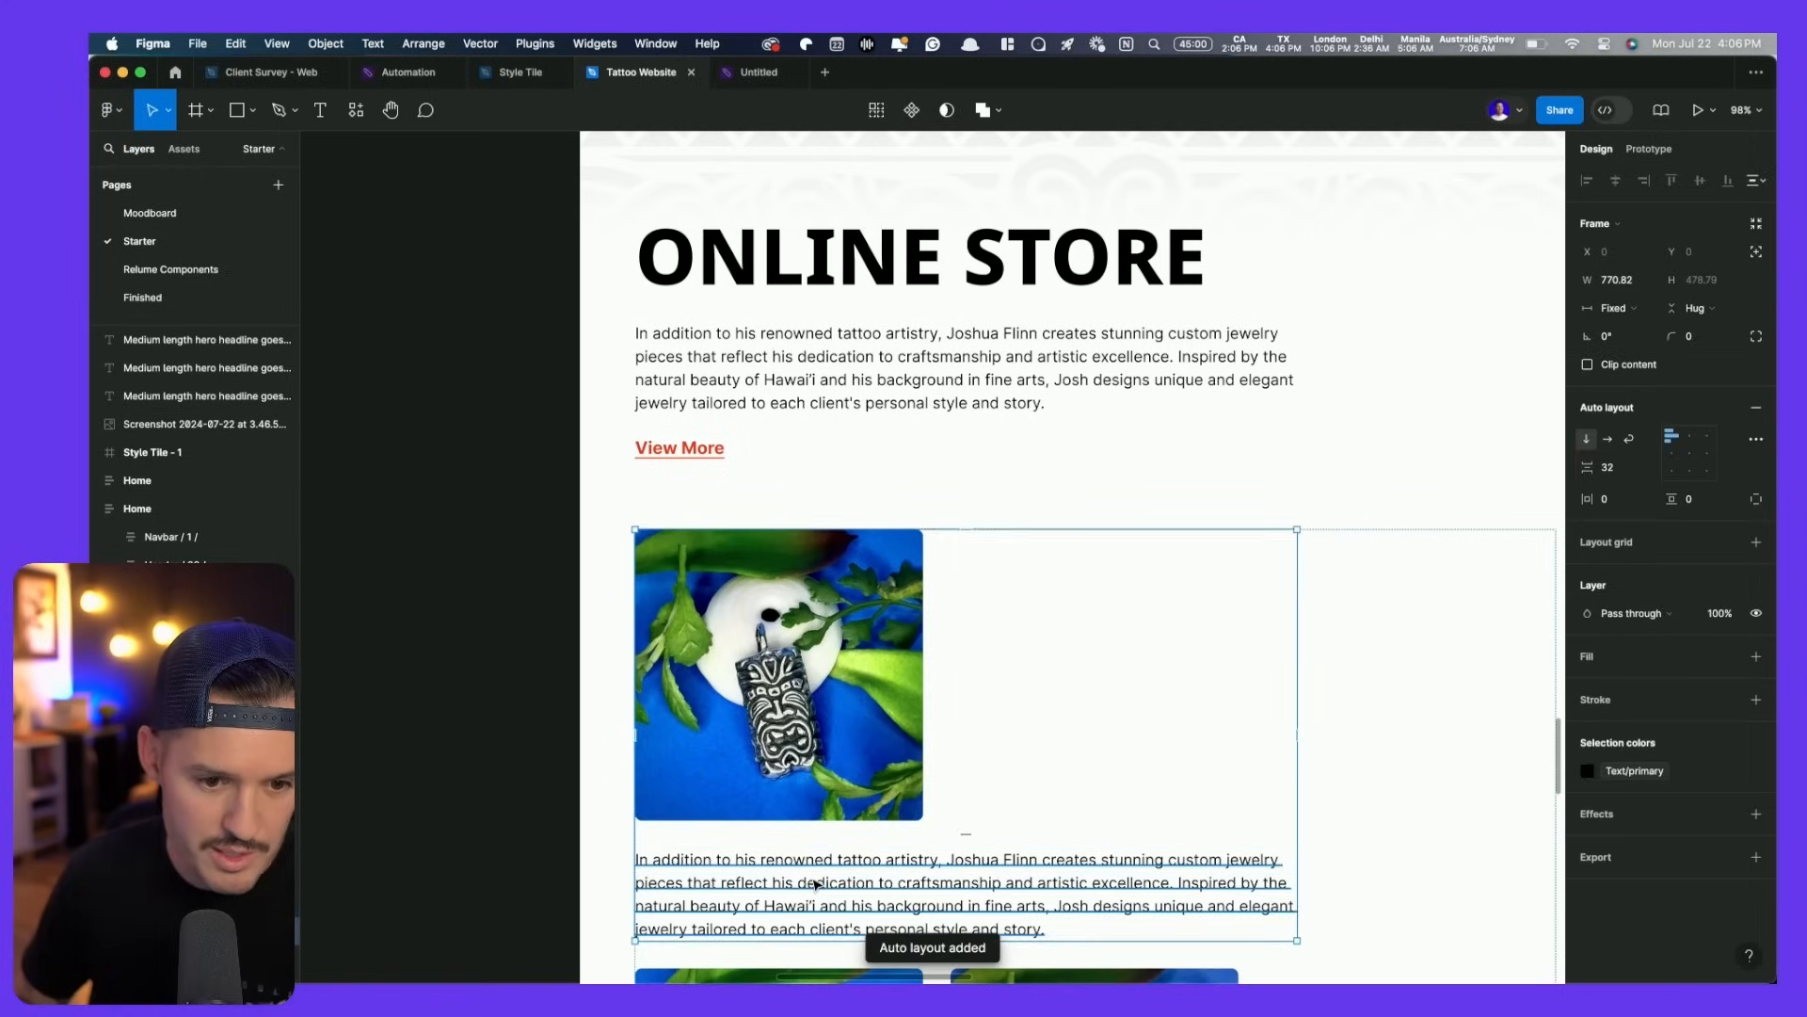
double_click(812, 877)
type("Tiki Necklace")
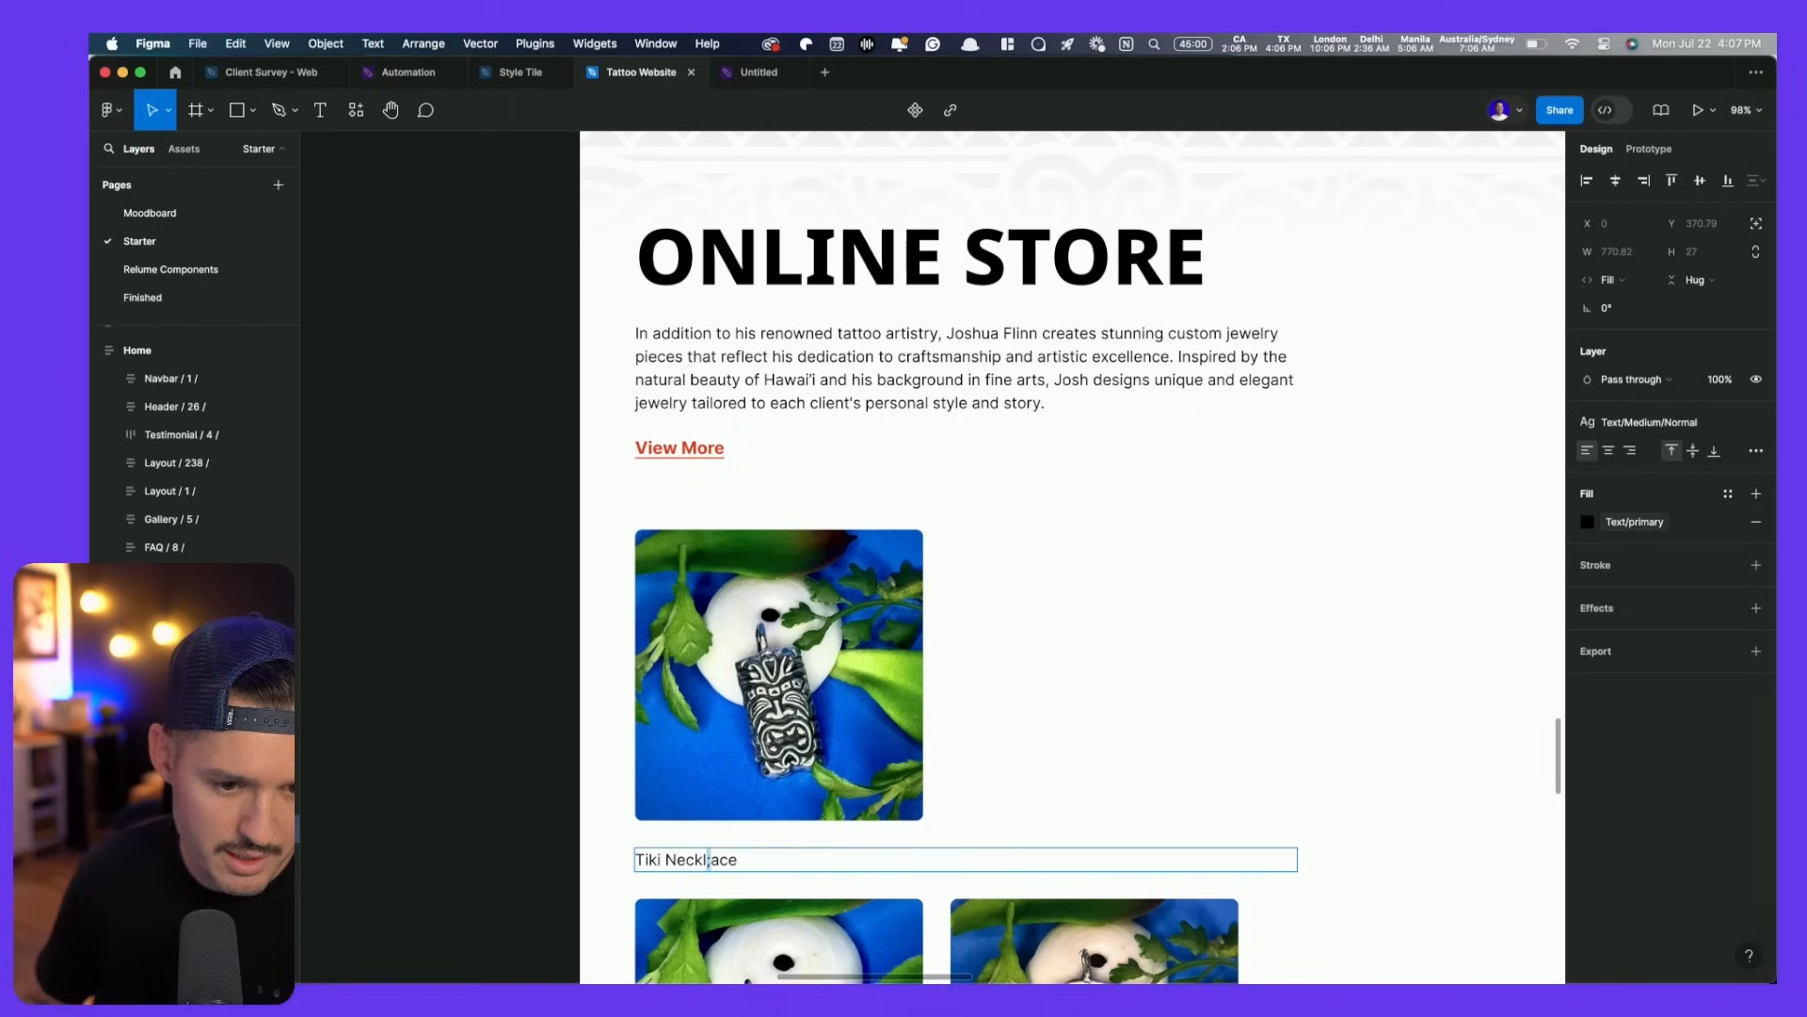
key("Escape")
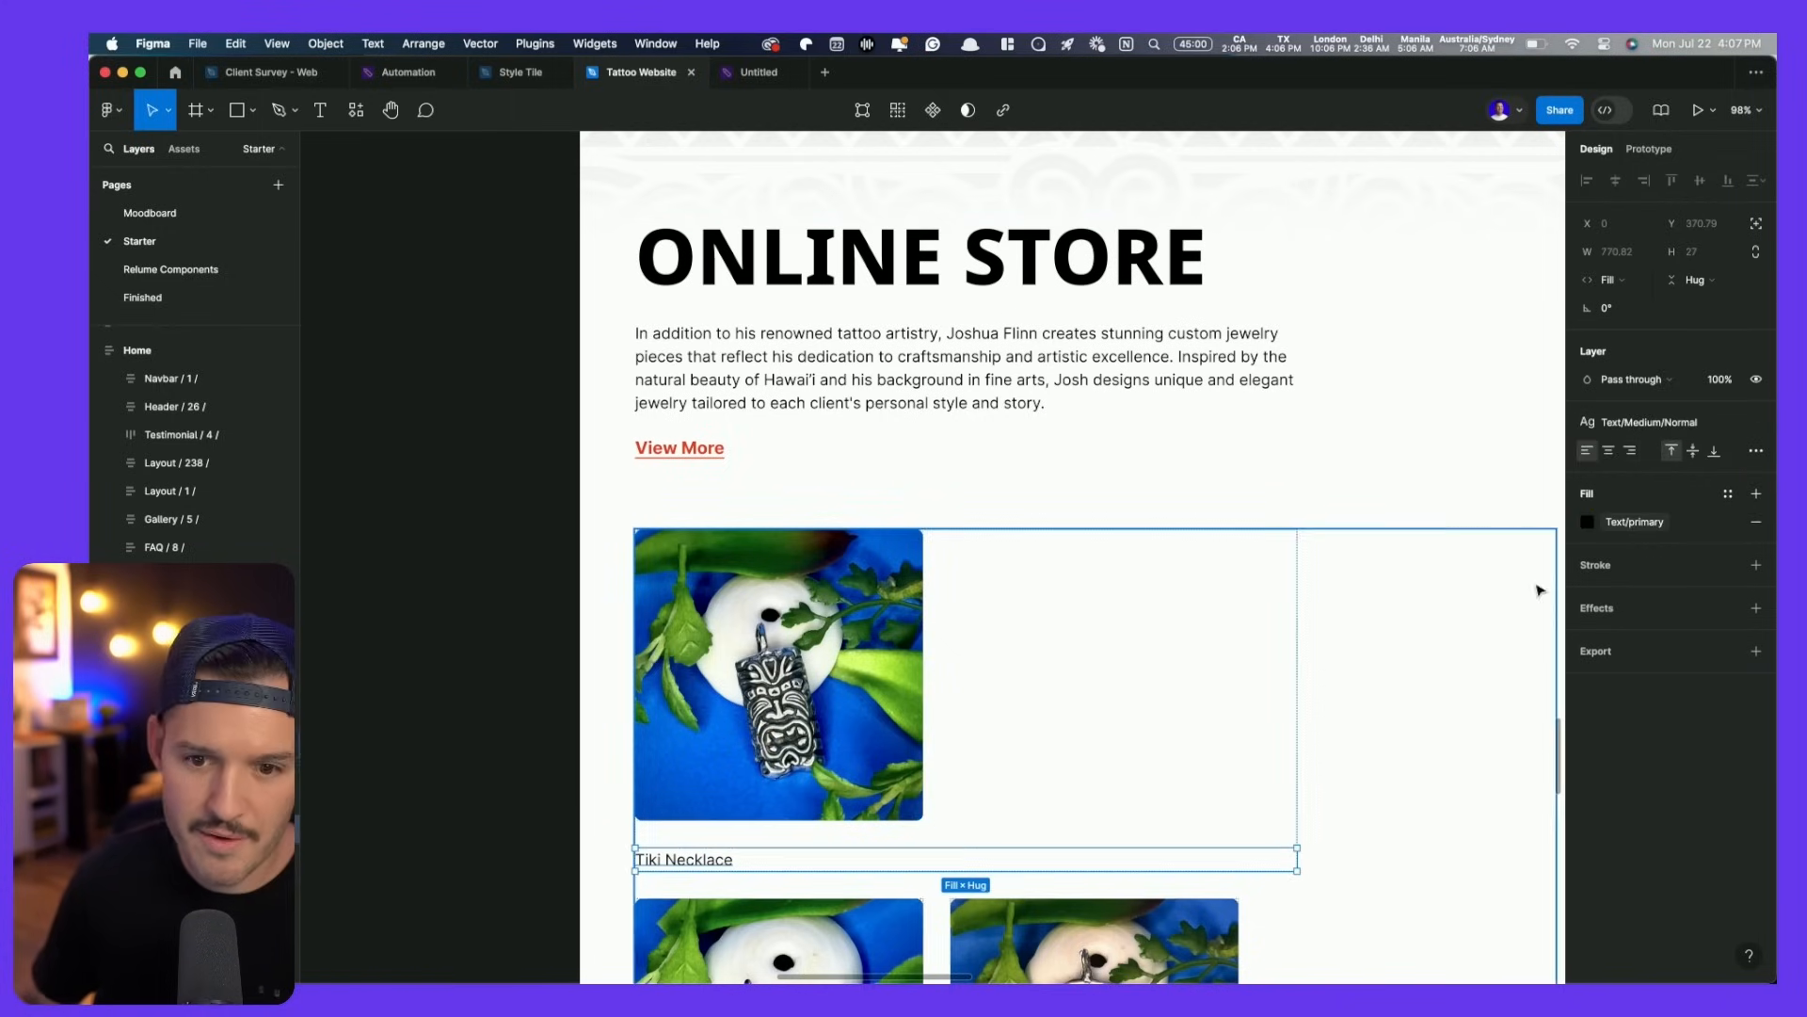
left_click(1616, 284)
left_click(1638, 259)
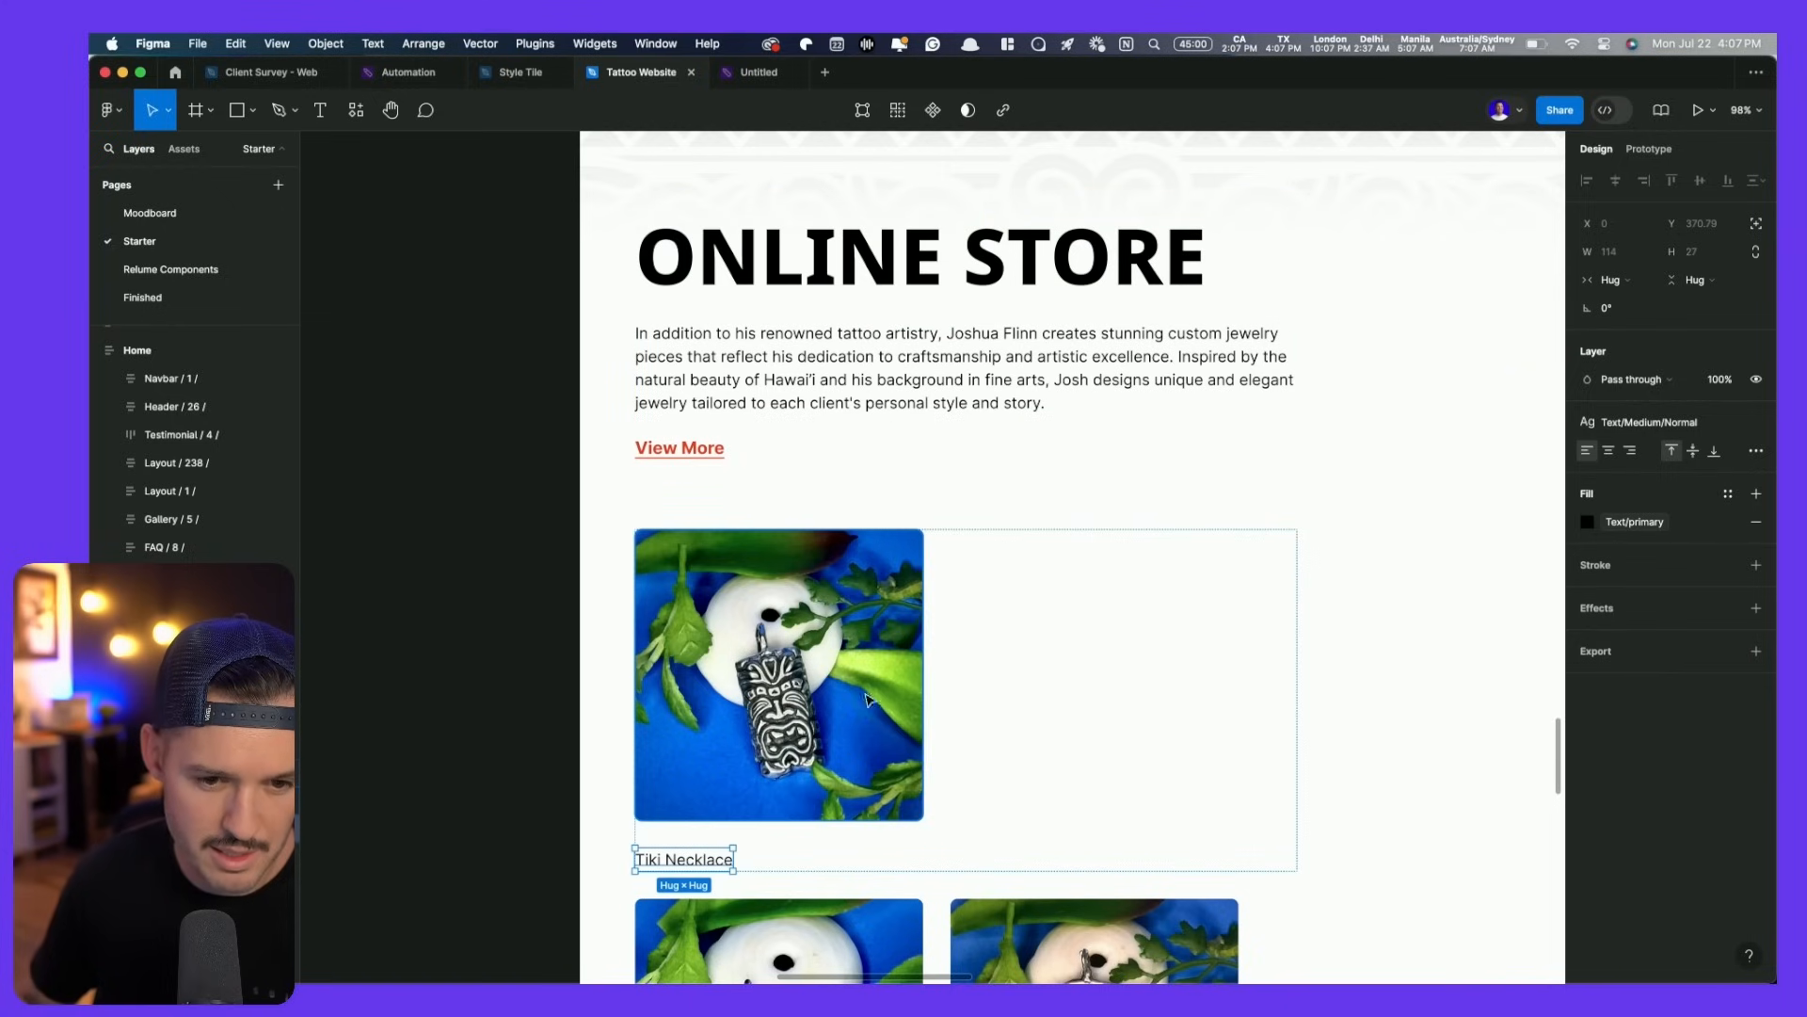
- Make the card row hug its contents and duplicate the Tiki Necklace label
left_click(985, 678)
left_click(1633, 309)
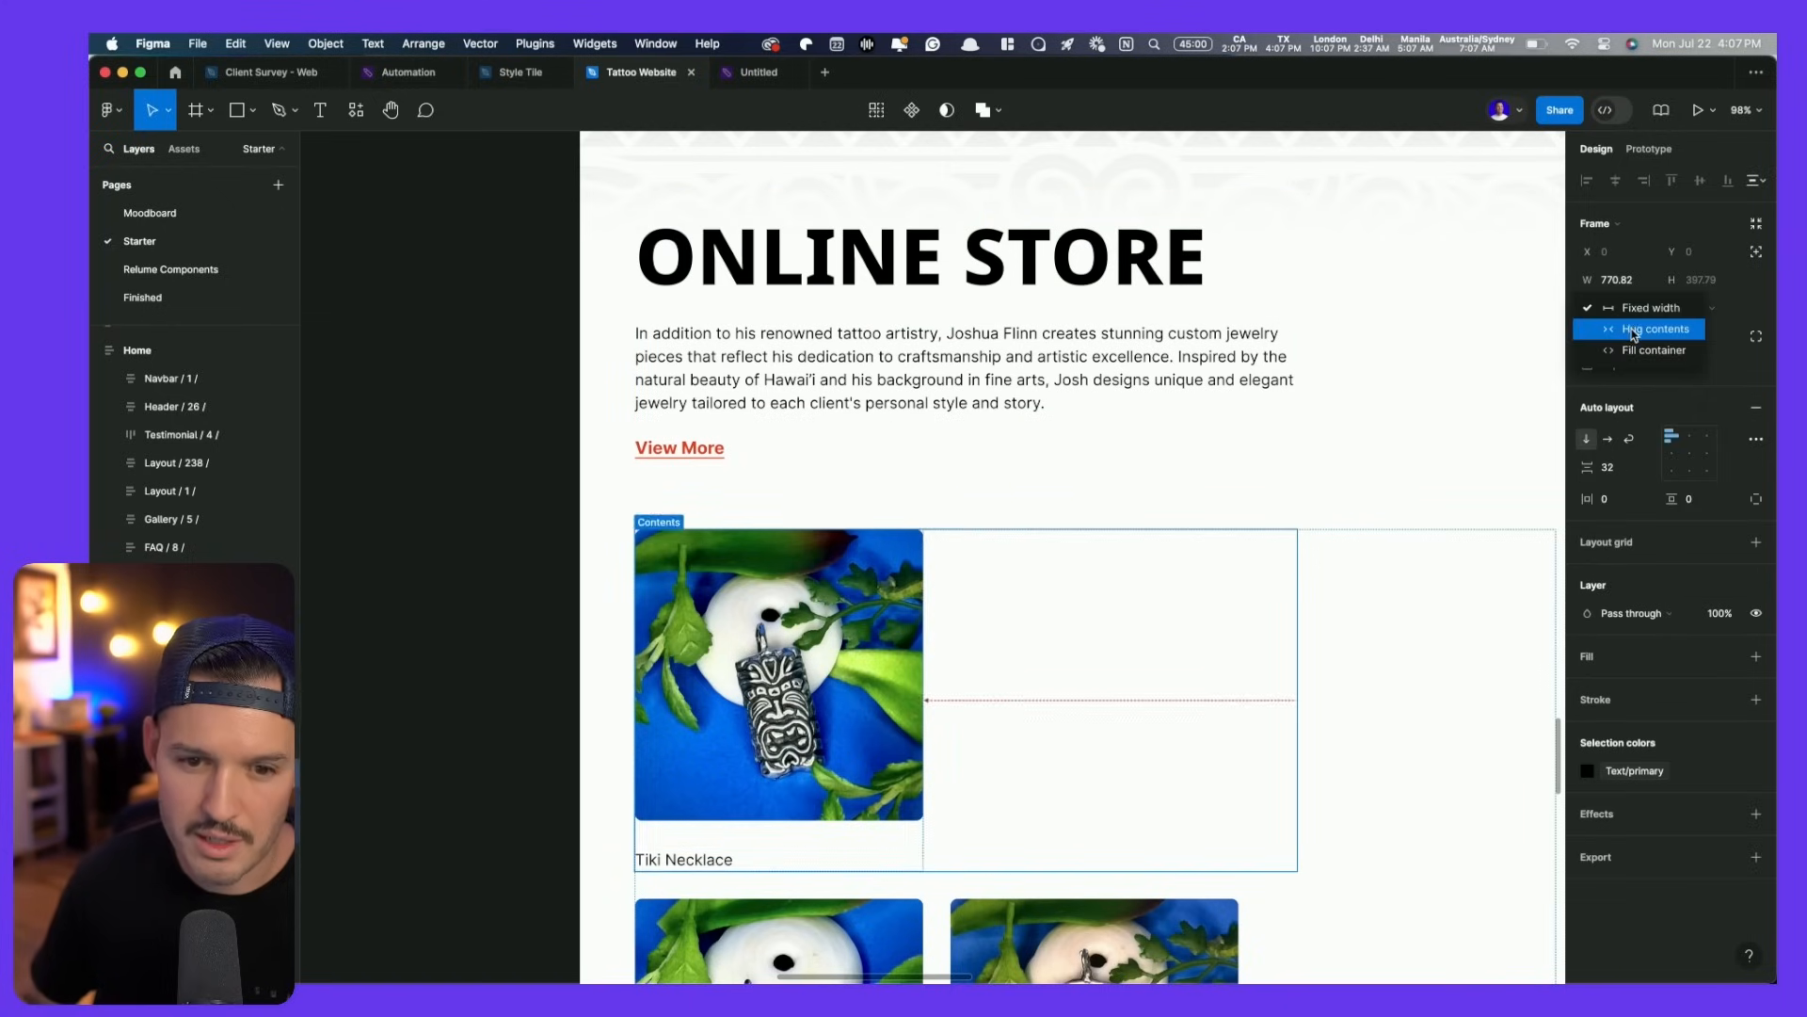
left_click(1633, 332)
scroll(744, 825, "down", 3)
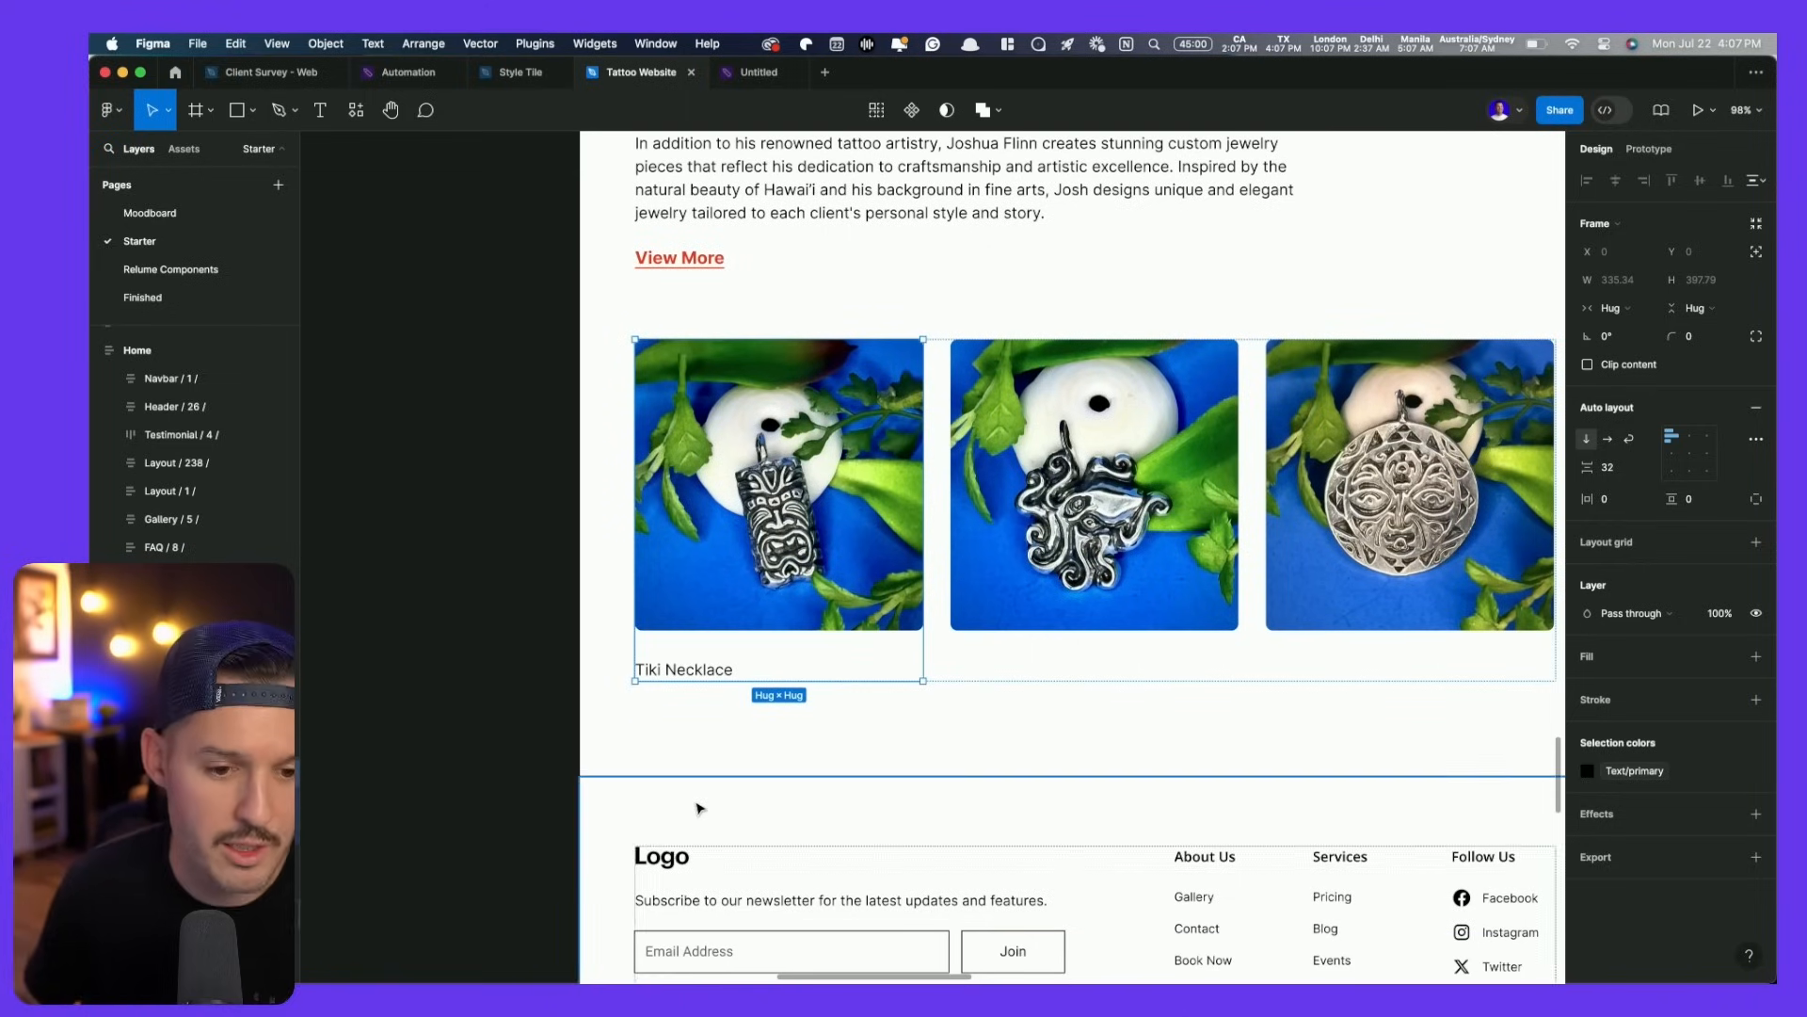
left_click(710, 669)
key("super+d")
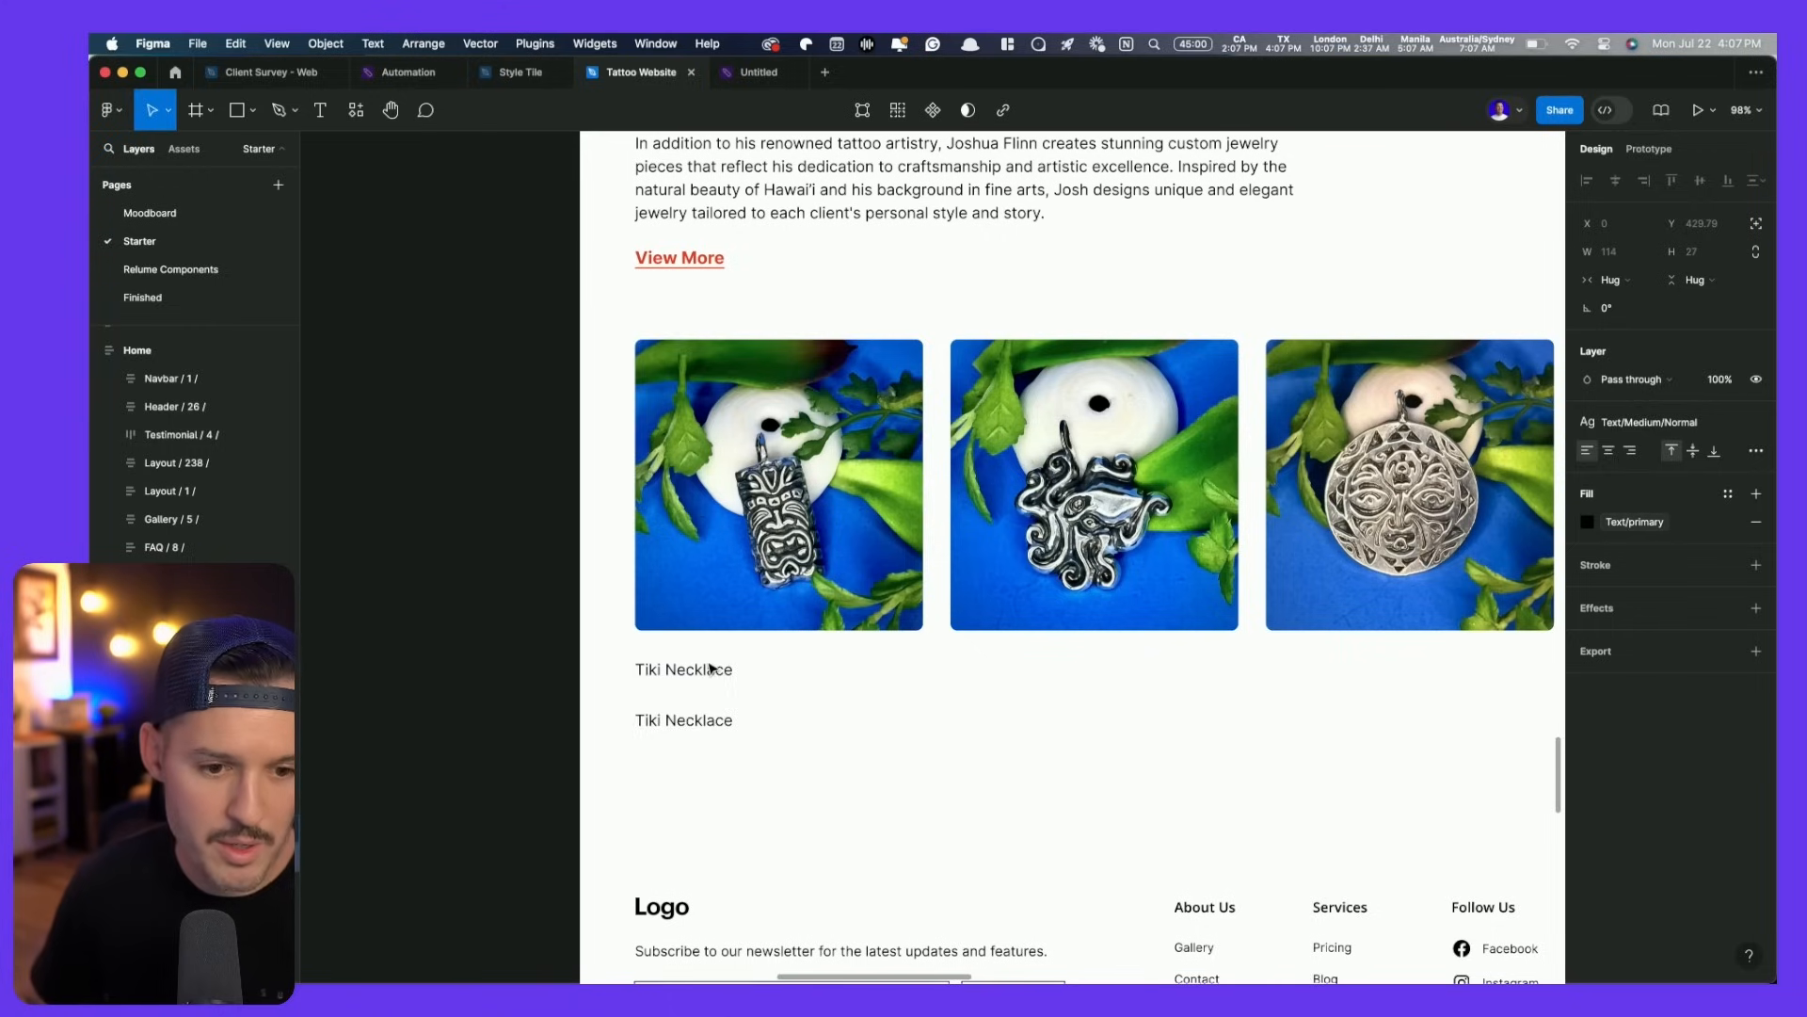
- Copy the View More link into the first card below the label
left_click(706, 261)
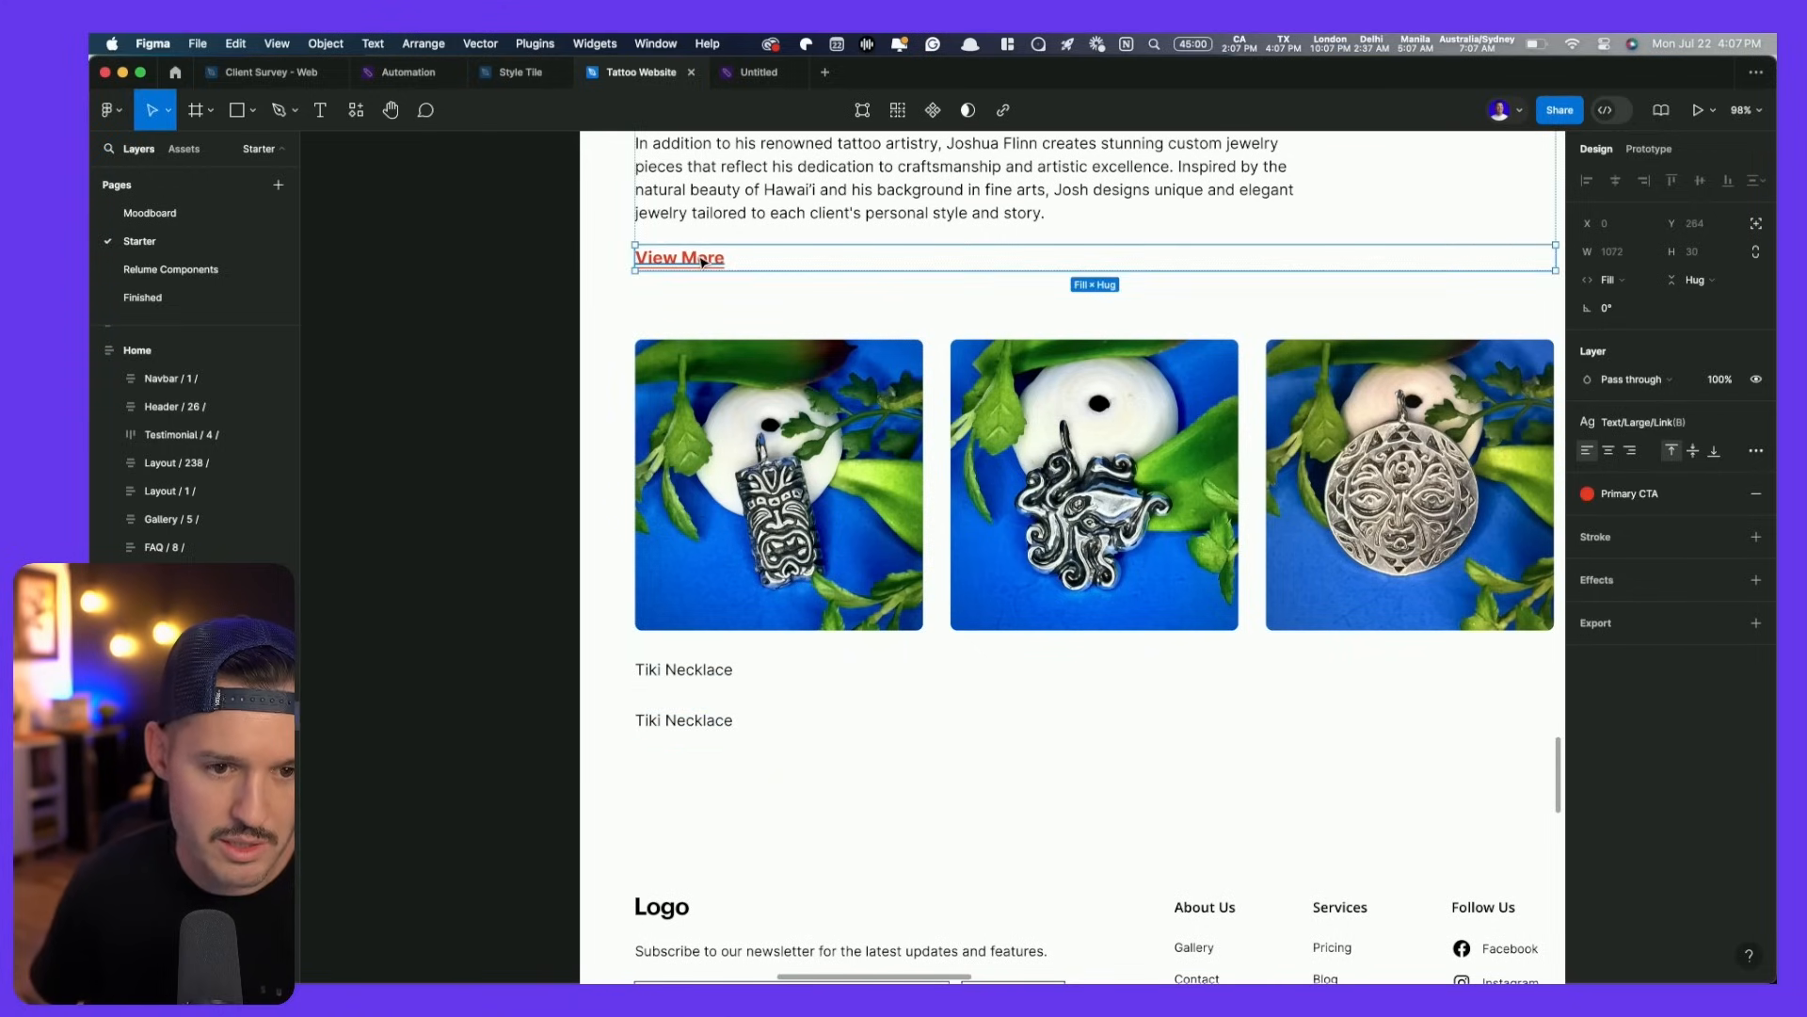
double_click(697, 257)
left_click(796, 189)
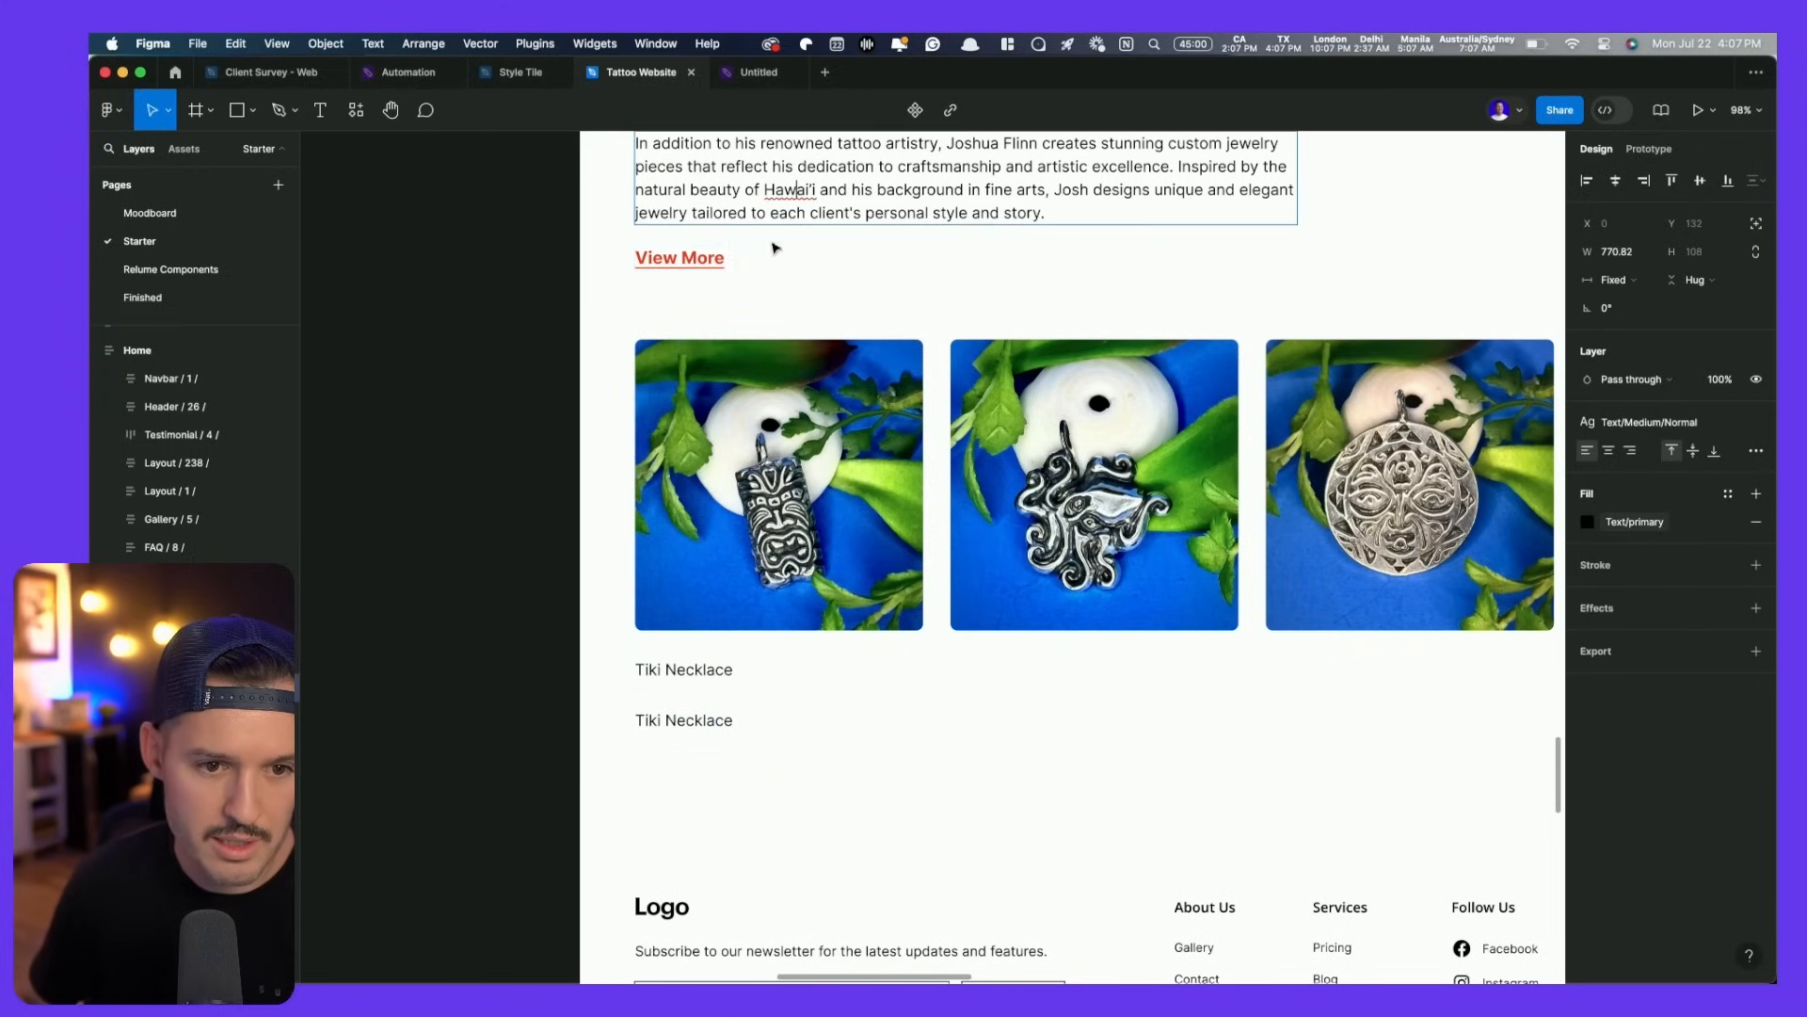
left_click(696, 278)
left_click(692, 269)
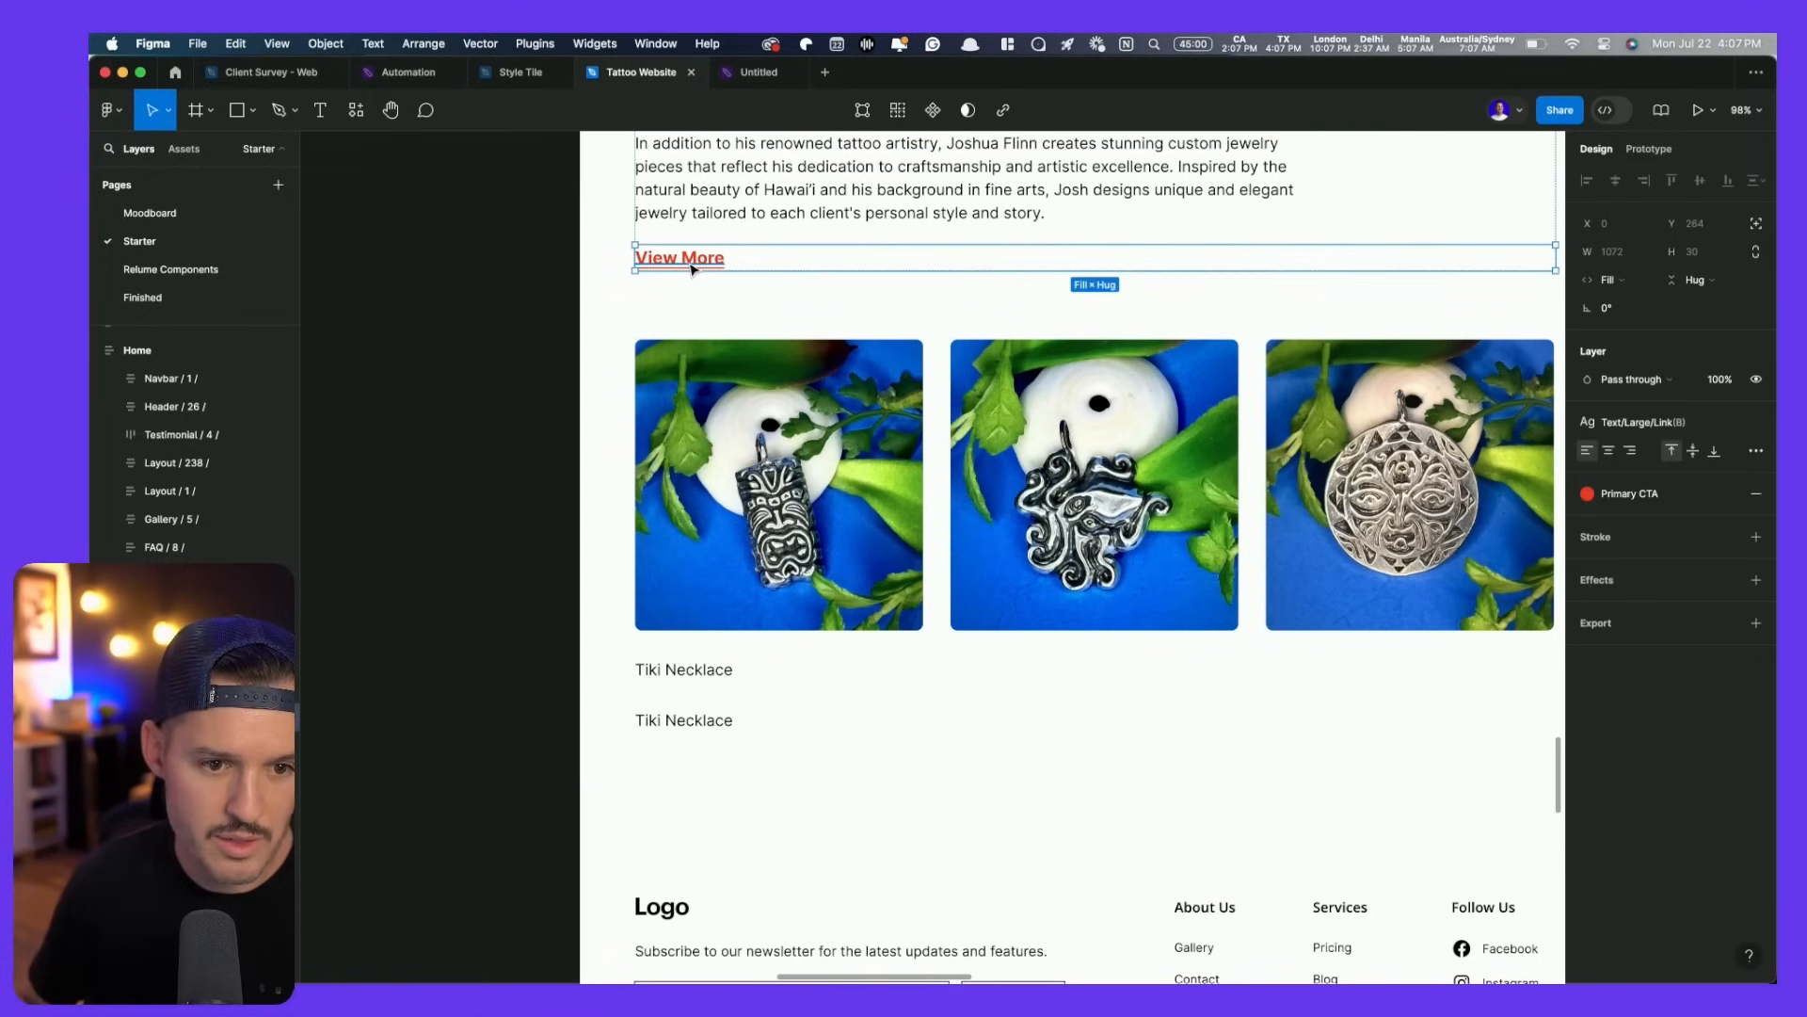
key("super+c")
left_click(797, 644)
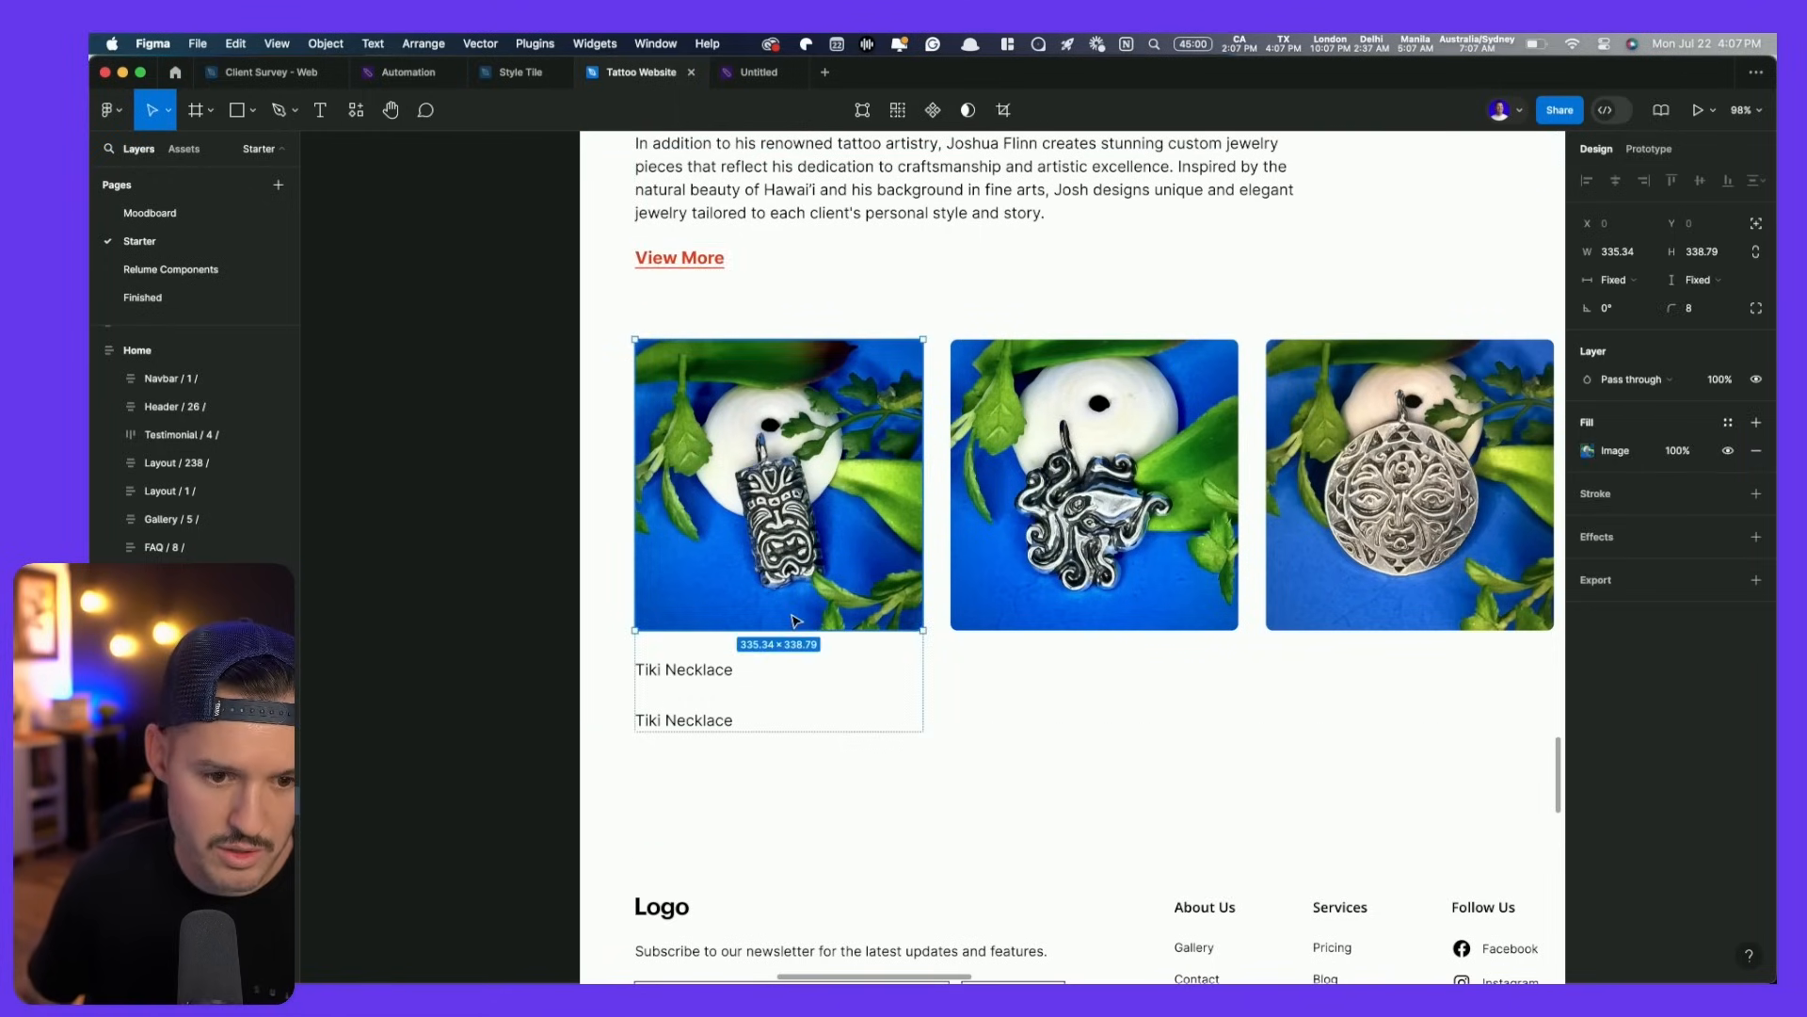
key("super+v")
key("Down")
key("Down")
- Delete the duplicate label and reword the link copy to See Details
left_click(702, 725)
key("Delete")
left_click(701, 722)
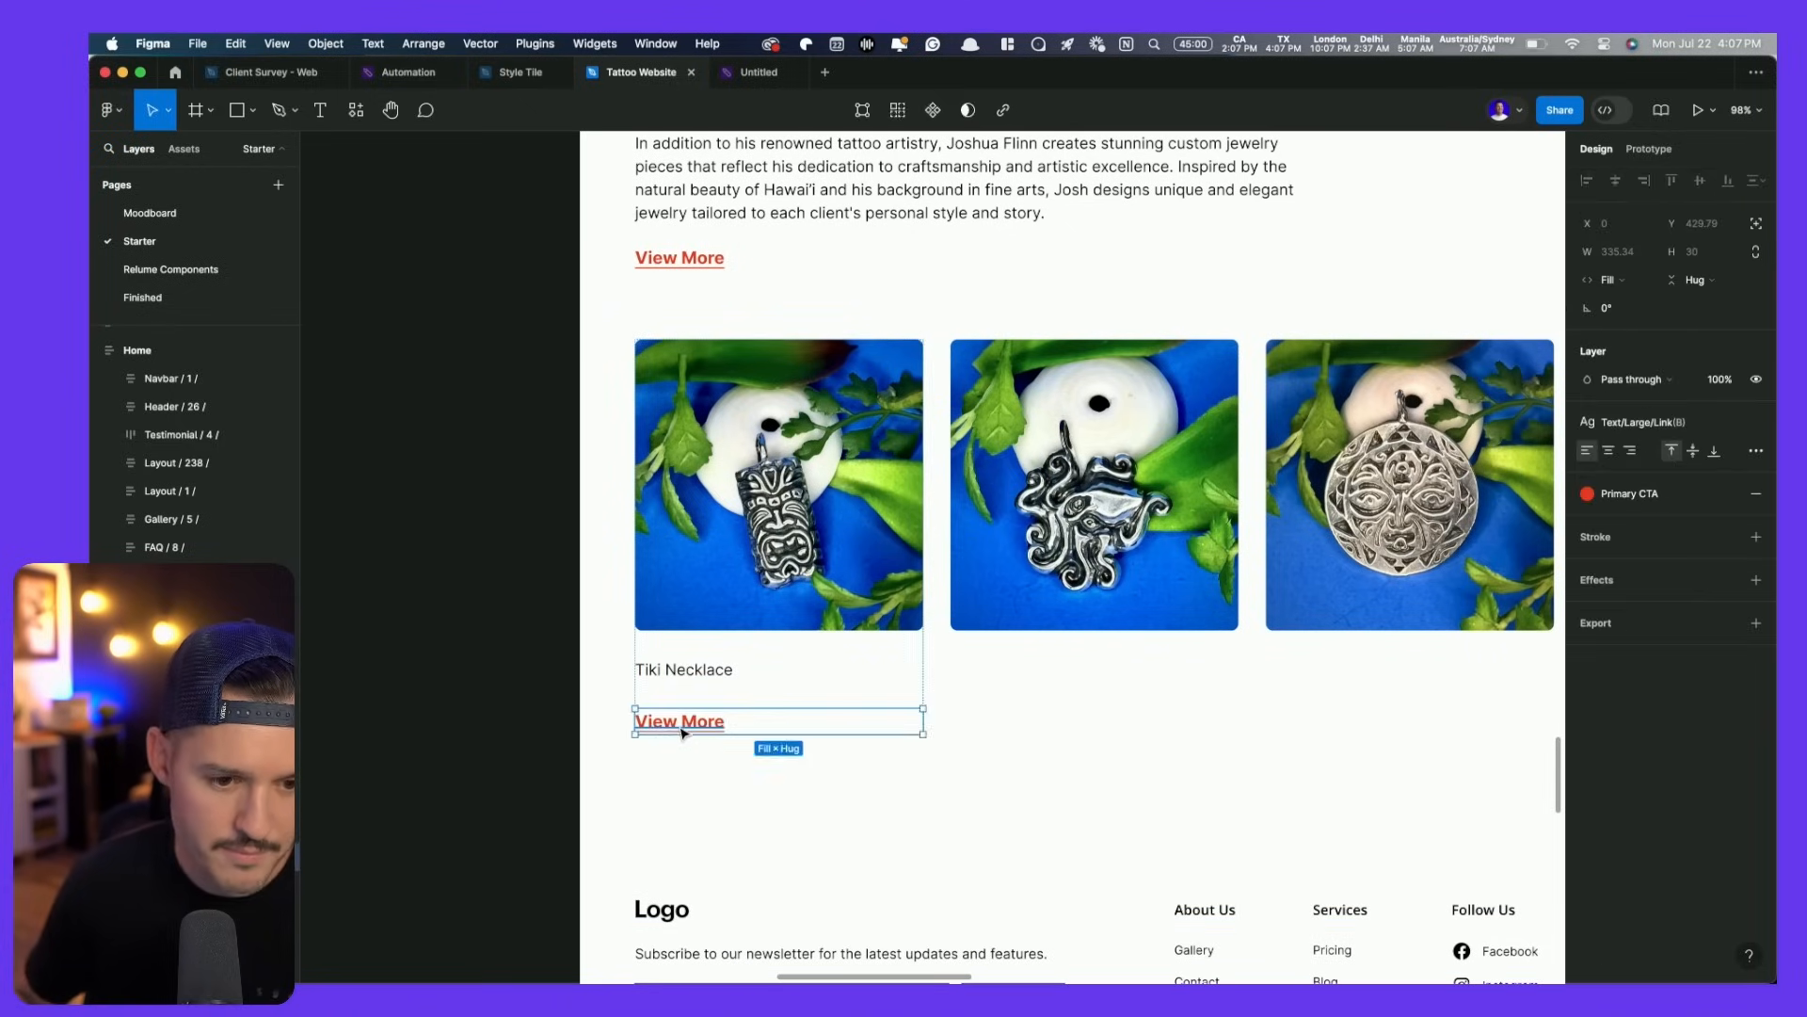
double_click(679, 725)
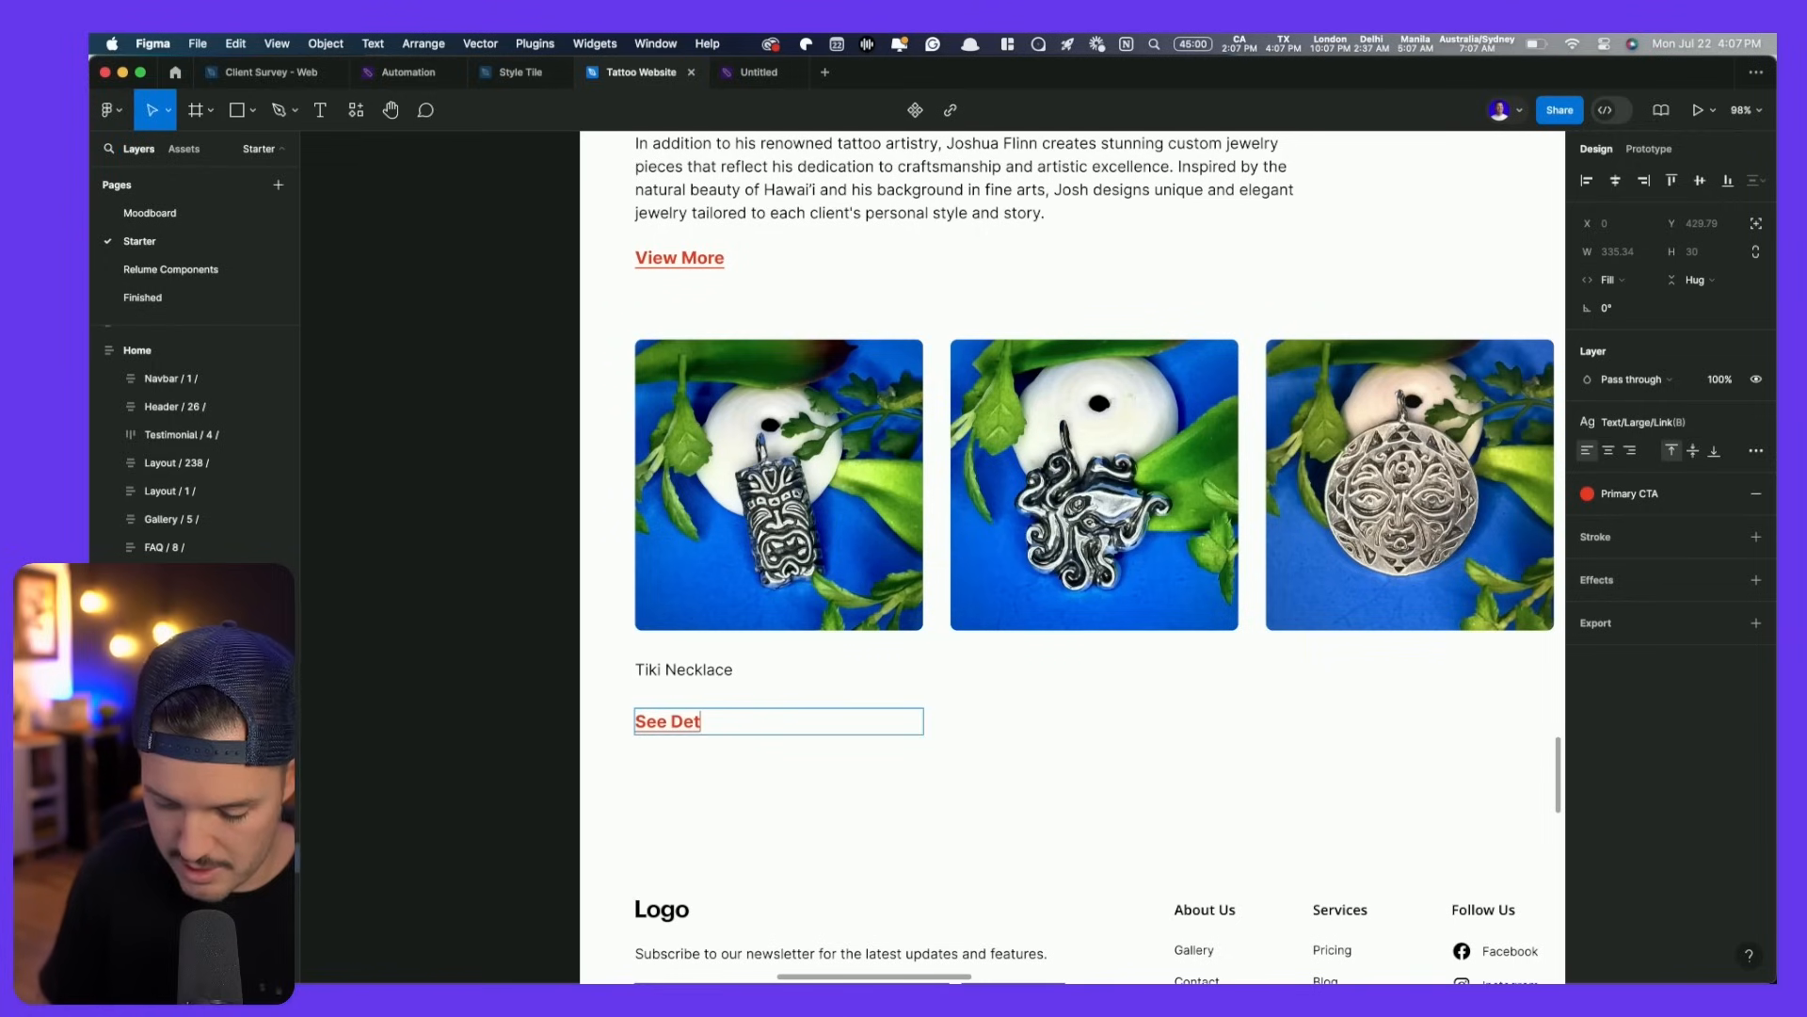
- Put the label and See Details in a horizontal auto-layout row, label filling the width
left_click(683, 669, "shift")
key("super+alt+g")
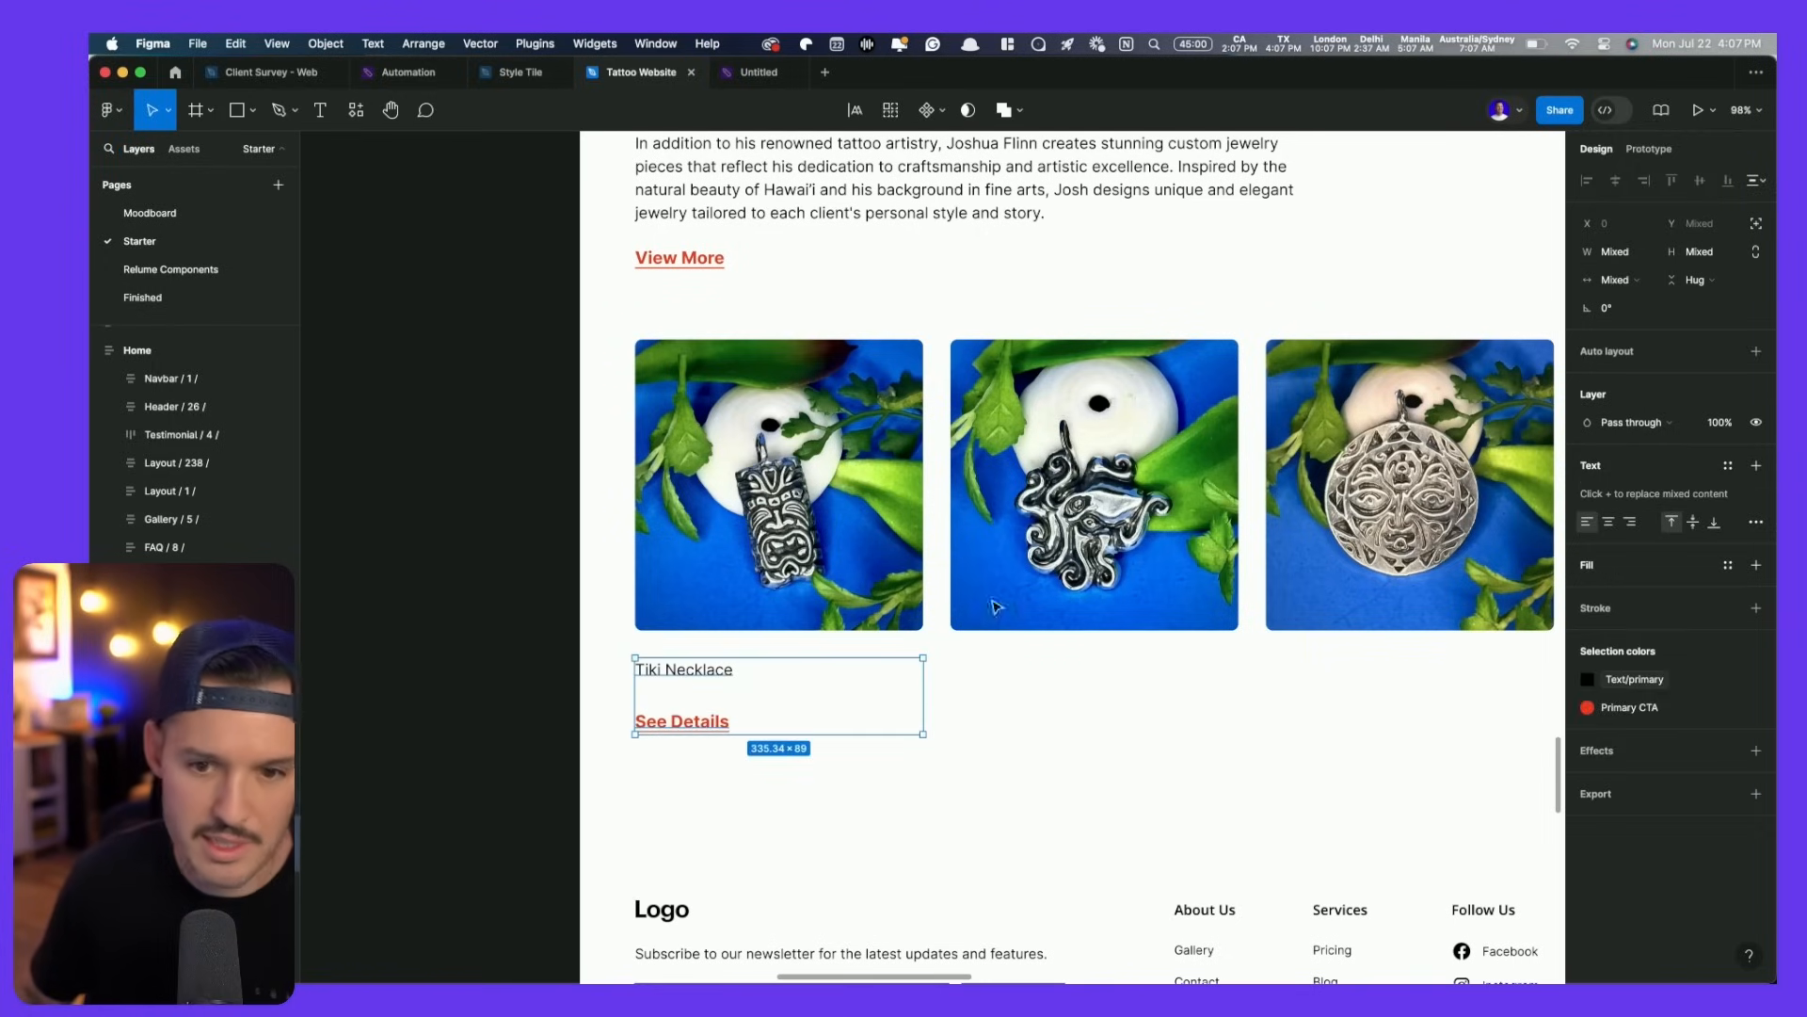
key("shift+a")
left_click(1608, 439)
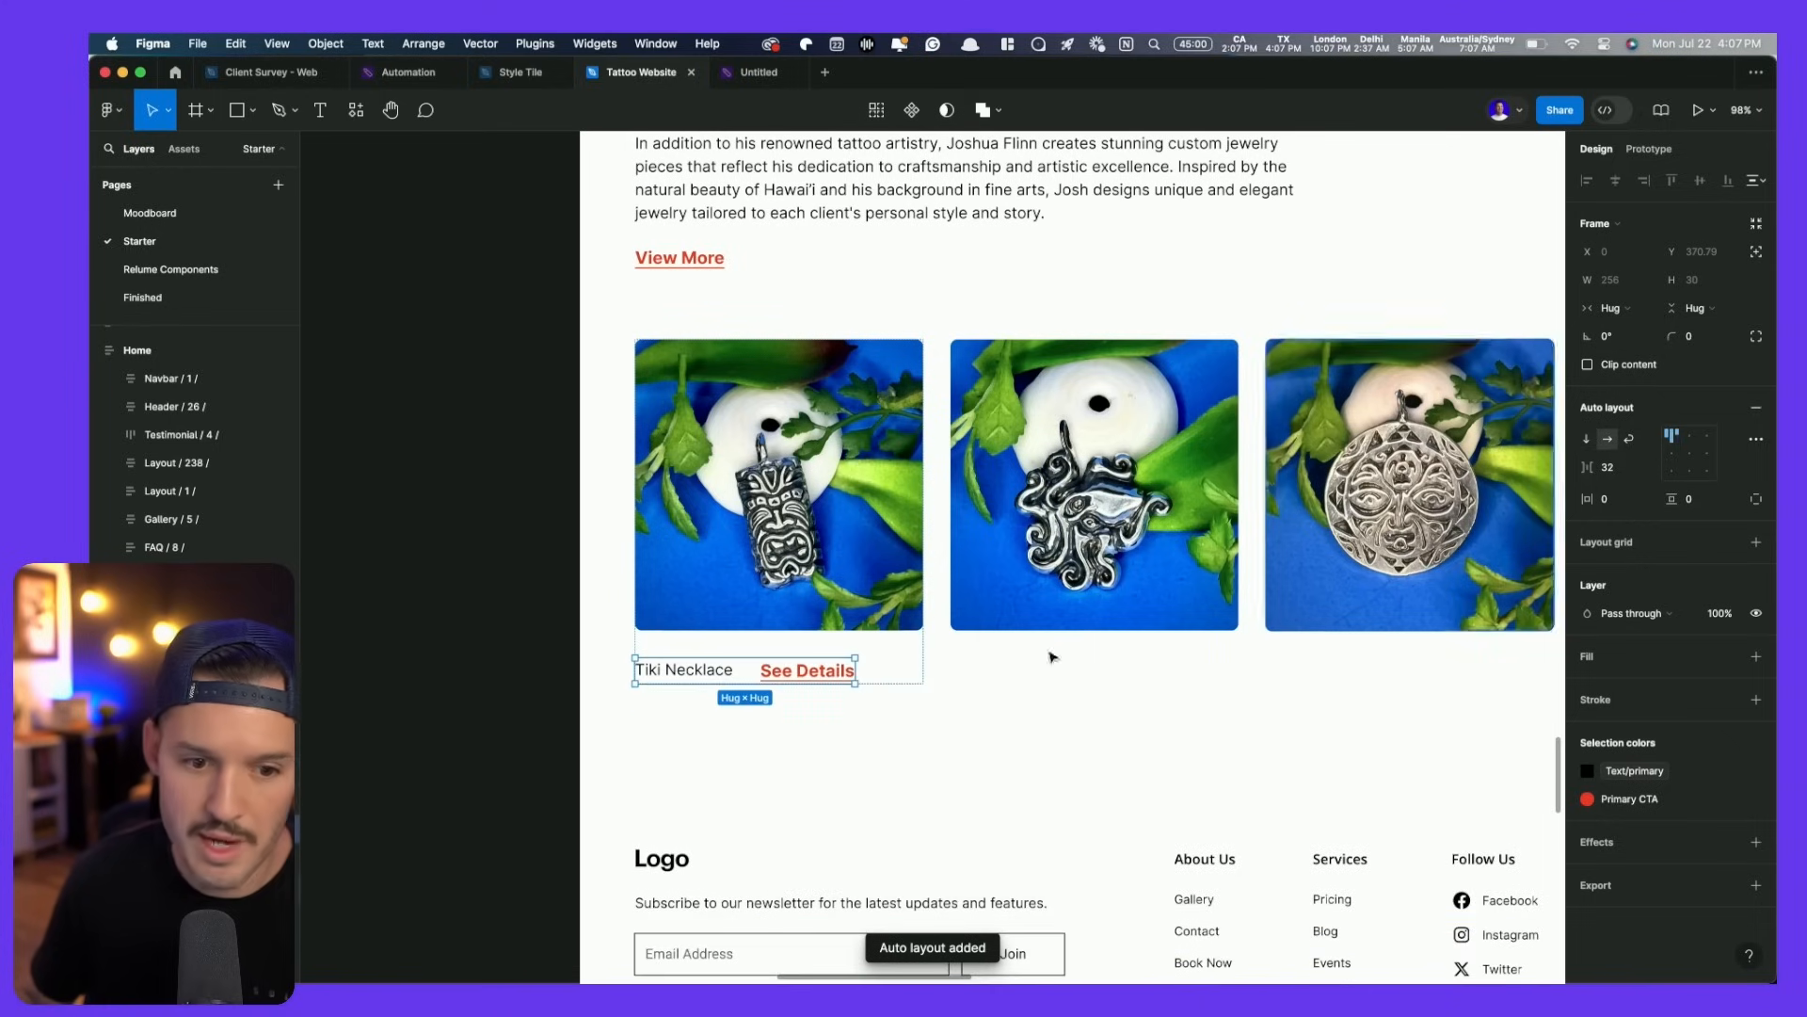
left_click(1612, 308)
left_click(1606, 318)
left_click(1606, 317)
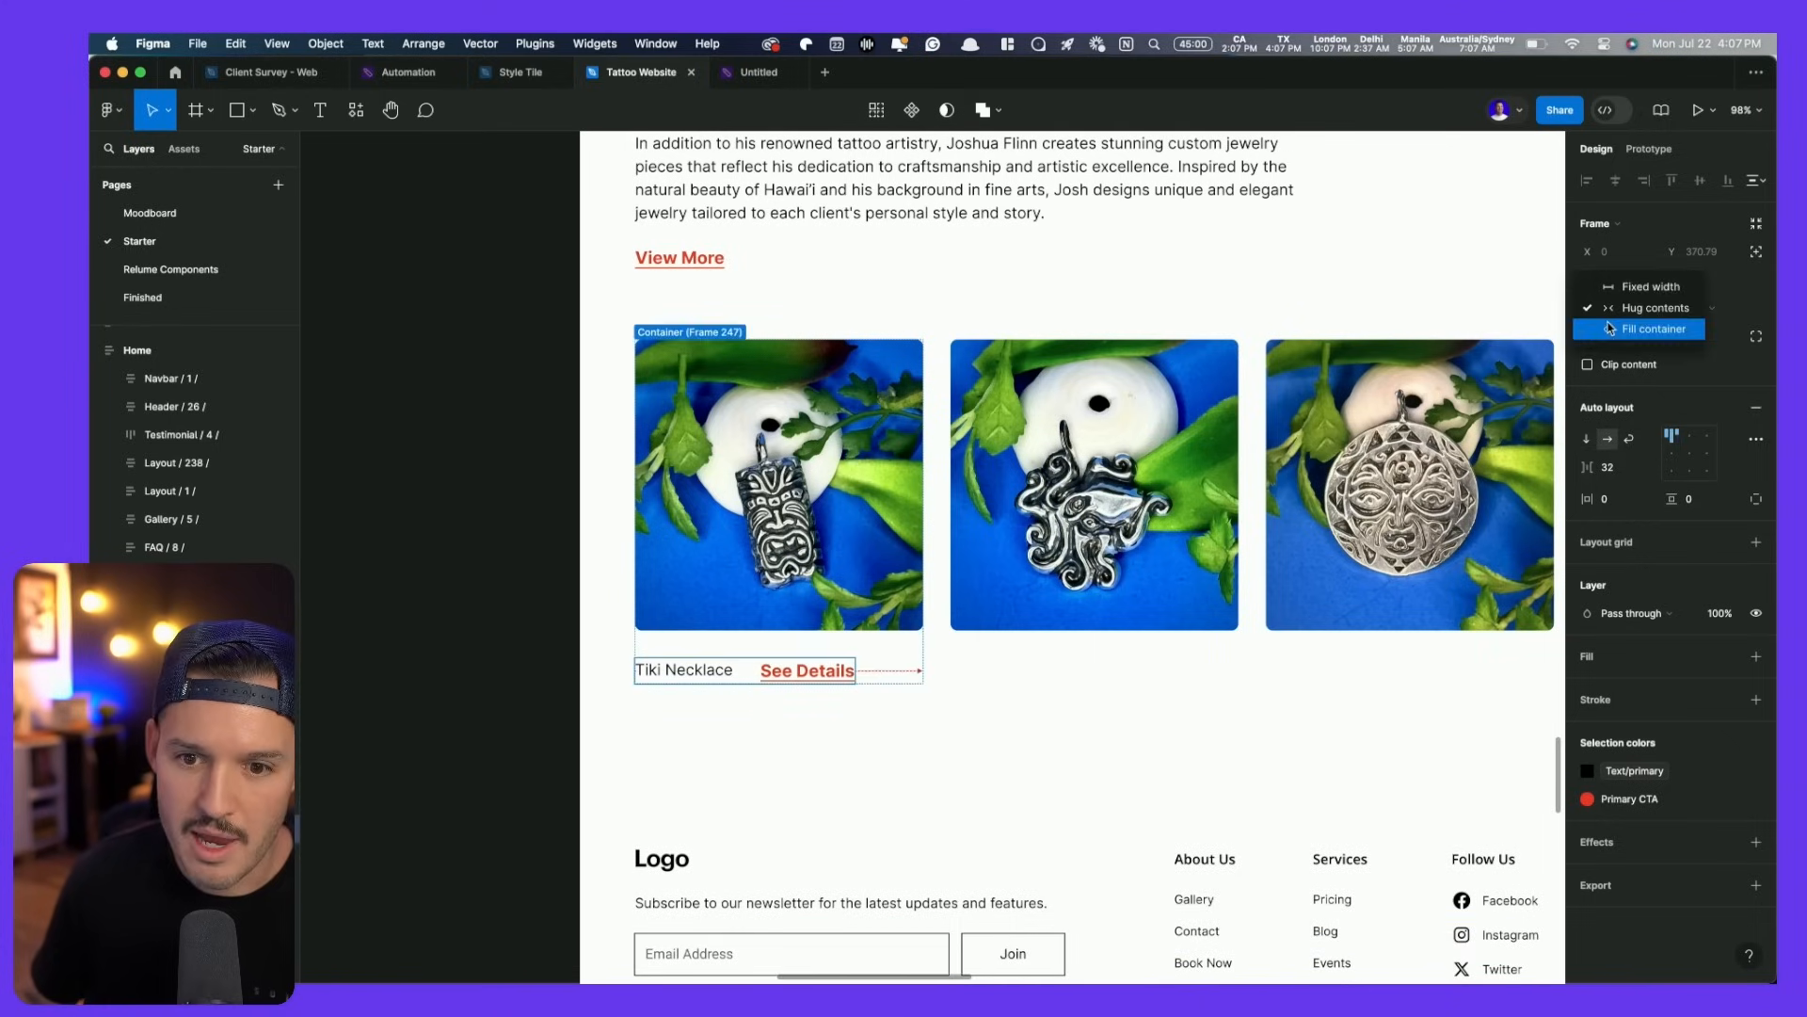
left_click(690, 674)
left_click(1612, 279)
left_click(1619, 300)
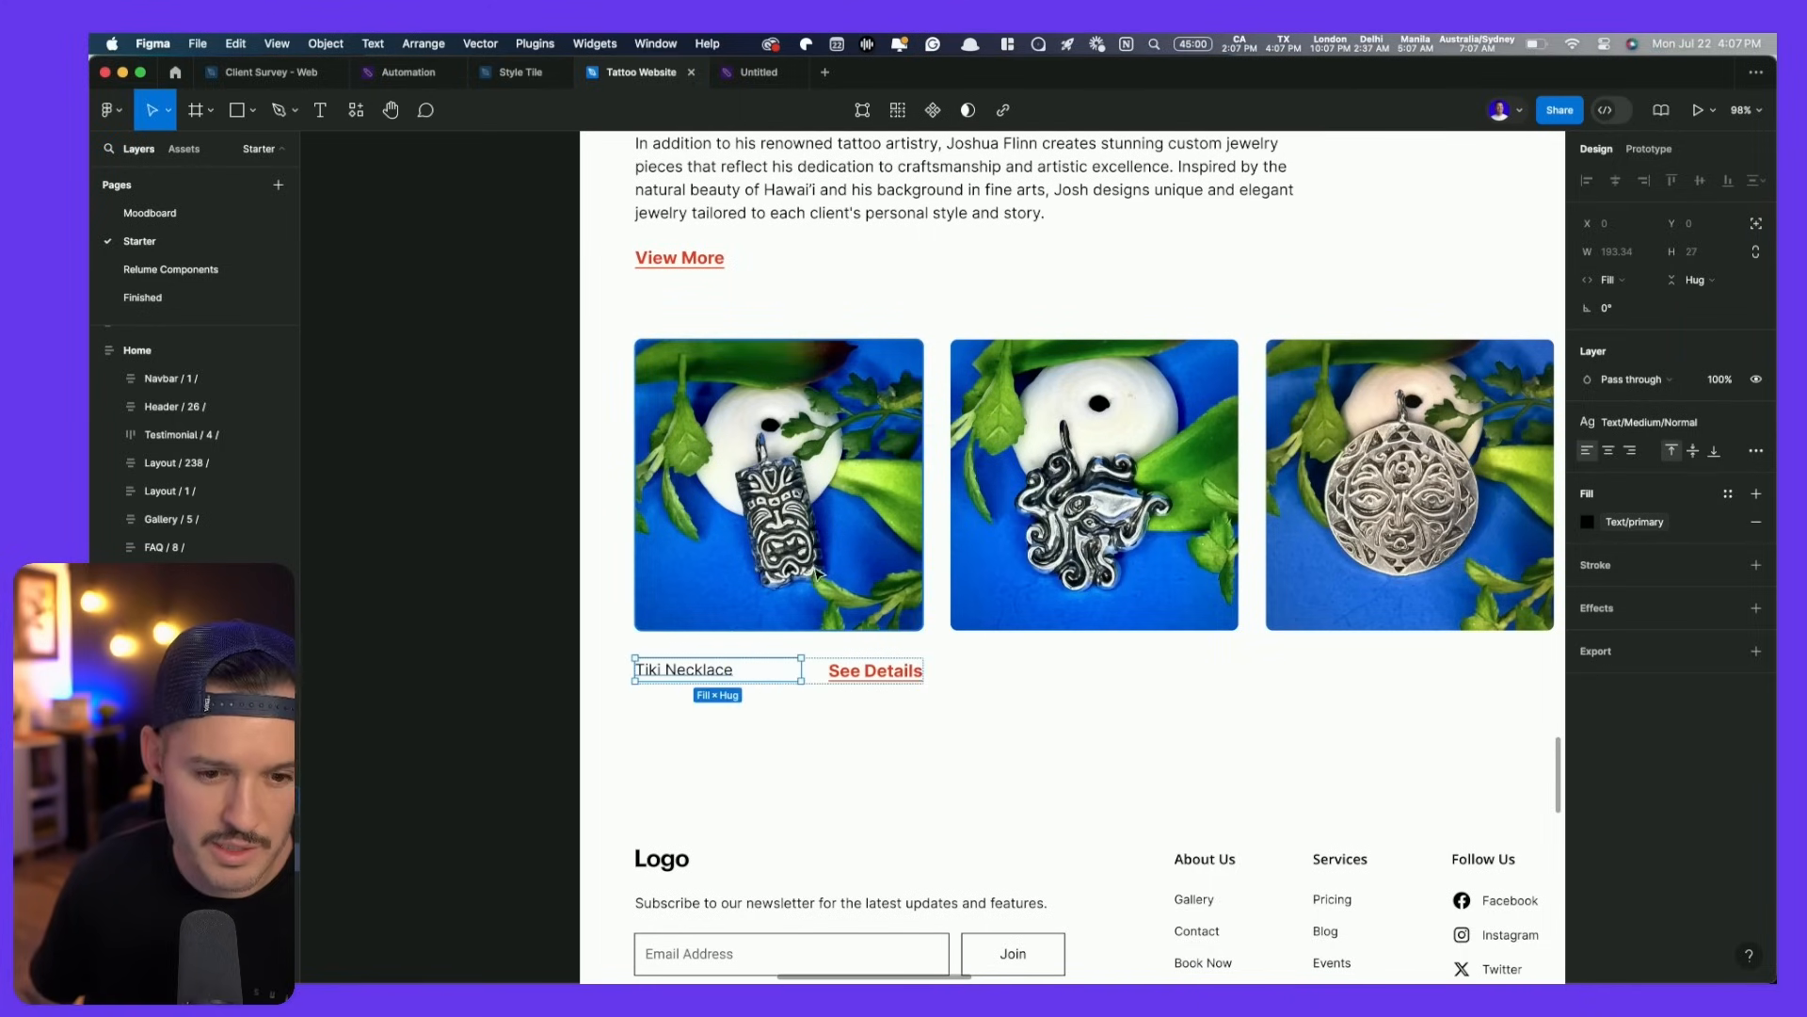
- Set the Tiki Necklace card's spacing to 16 and duplicate the card twice
left_click(735, 637)
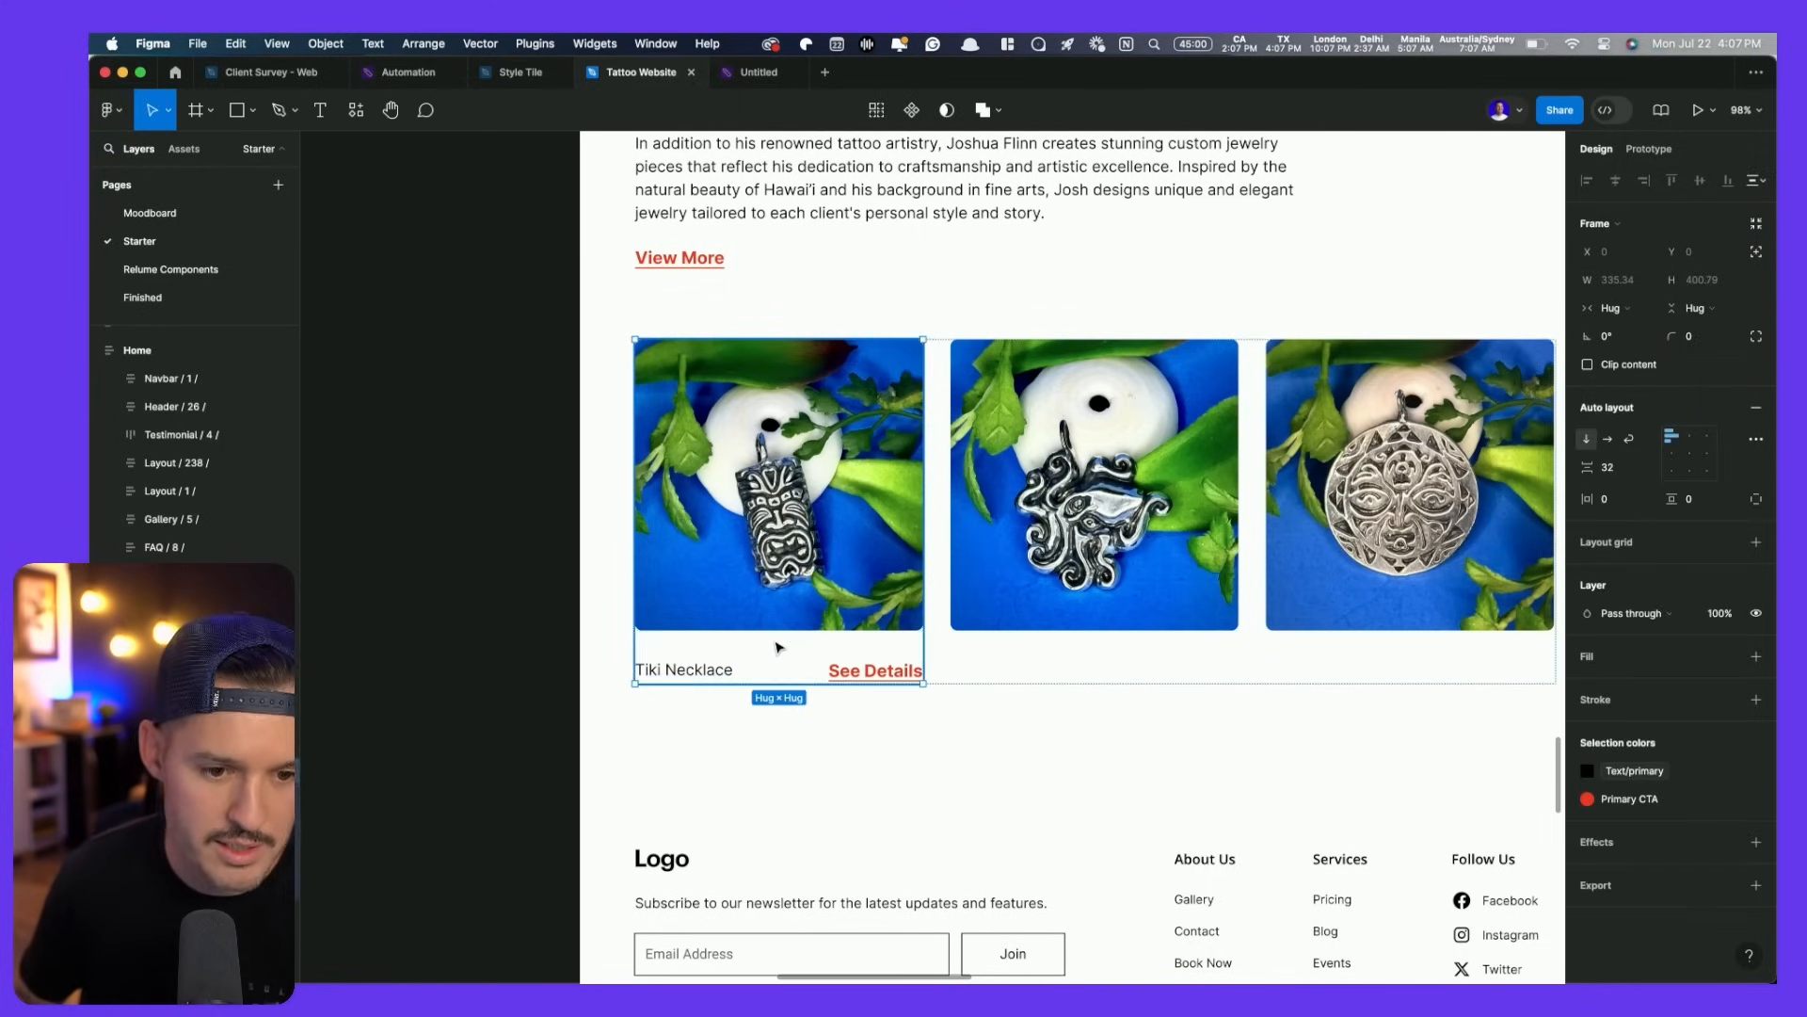
type("16")
key("Return")
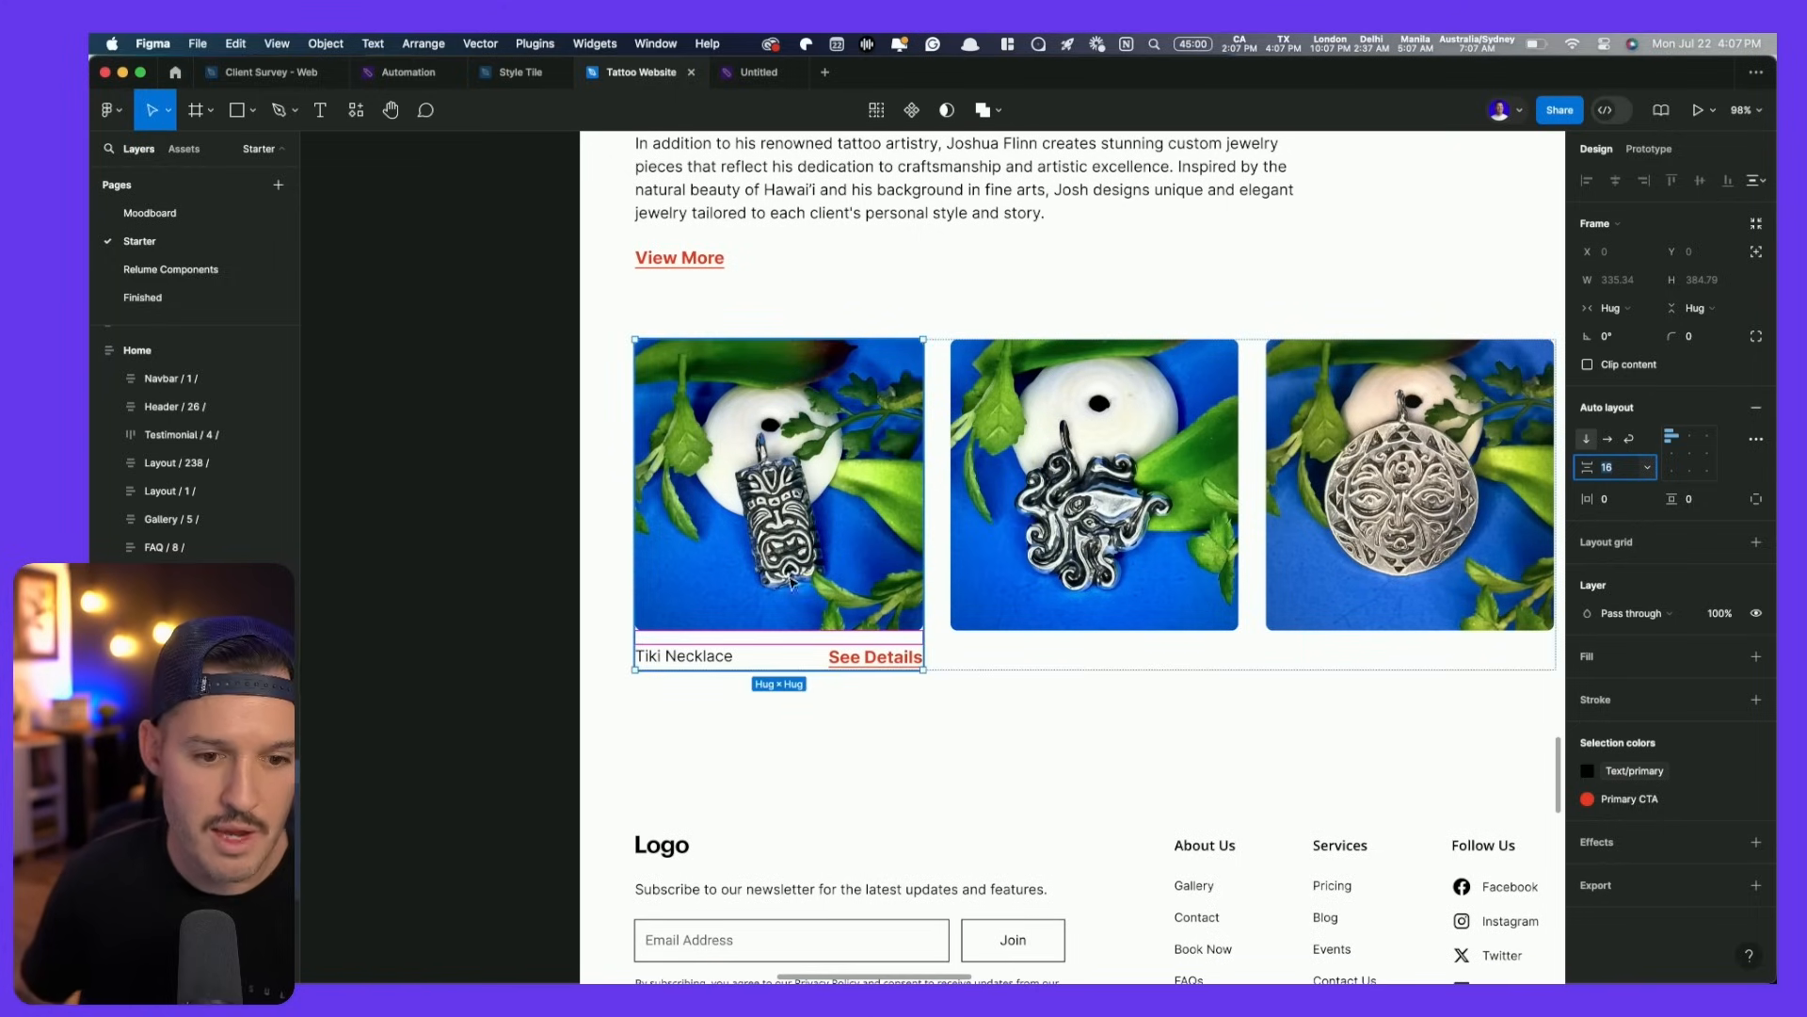
left_click(1049, 602)
left_click(803, 591)
key("ctrl+d")
key("ctrl+d")
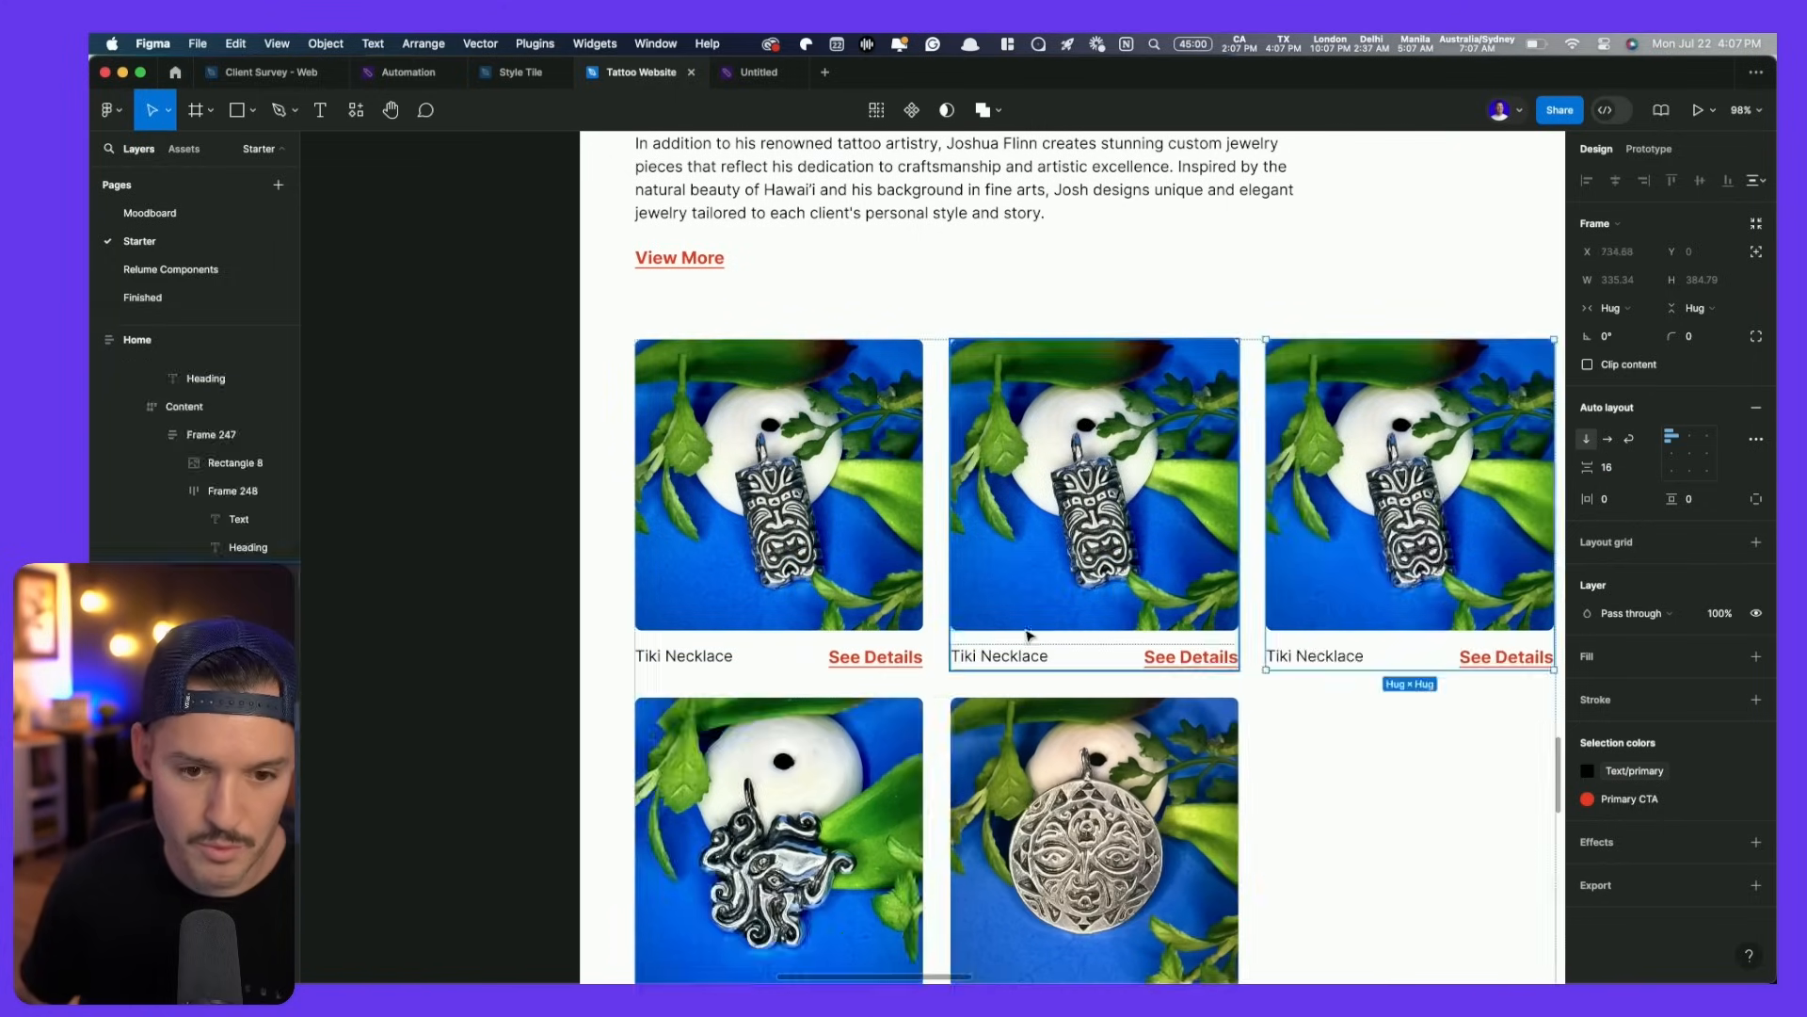
- Delete the old octopus and sun pendant cards
scroll(1044, 634, "down", 3)
scroll(1044, 634, "right", 2)
left_click(1024, 641)
left_click(685, 635, "shift")
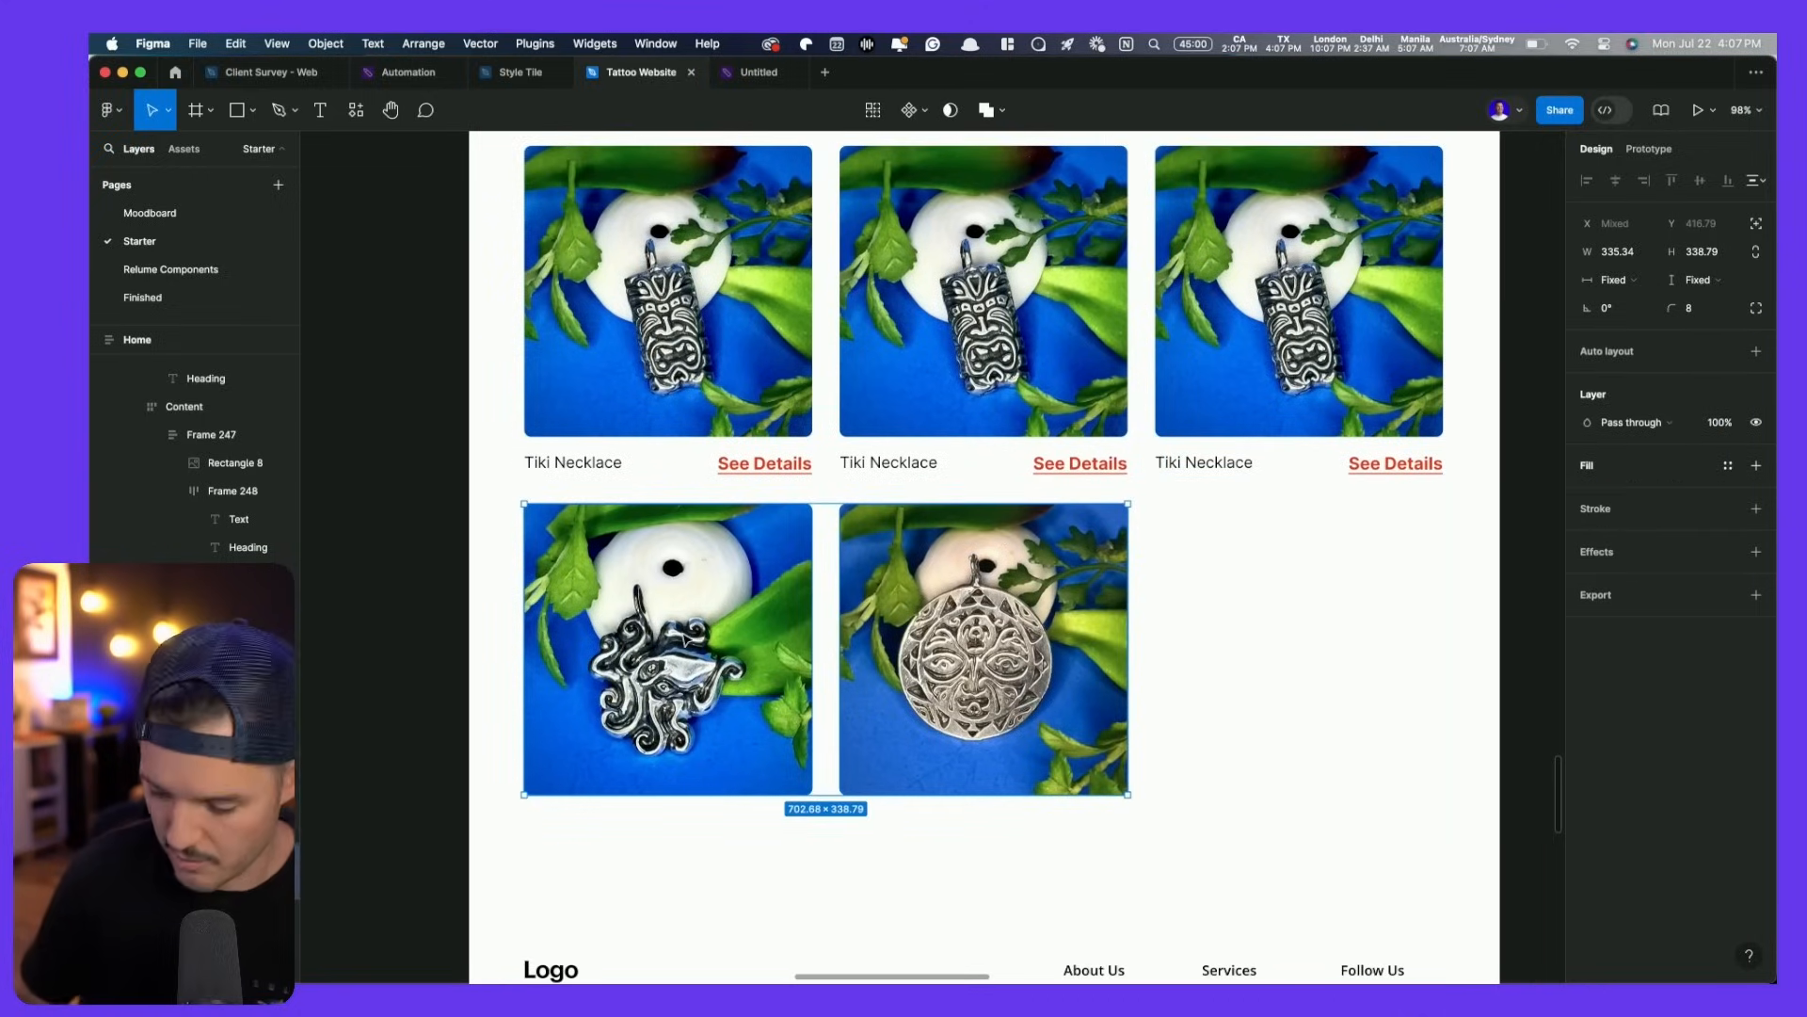
key("Delete")
- Apply the regular Link 16/150 text style to all three See Details links
scroll(688, 639, "up", 2, "ctrl")
scroll(688, 639, "down", 3, "ctrl")
scroll(747, 714, "up", 3)
left_click(640, 620)
left_click(888, 620, "shift")
left_click(1175, 621, "shift")
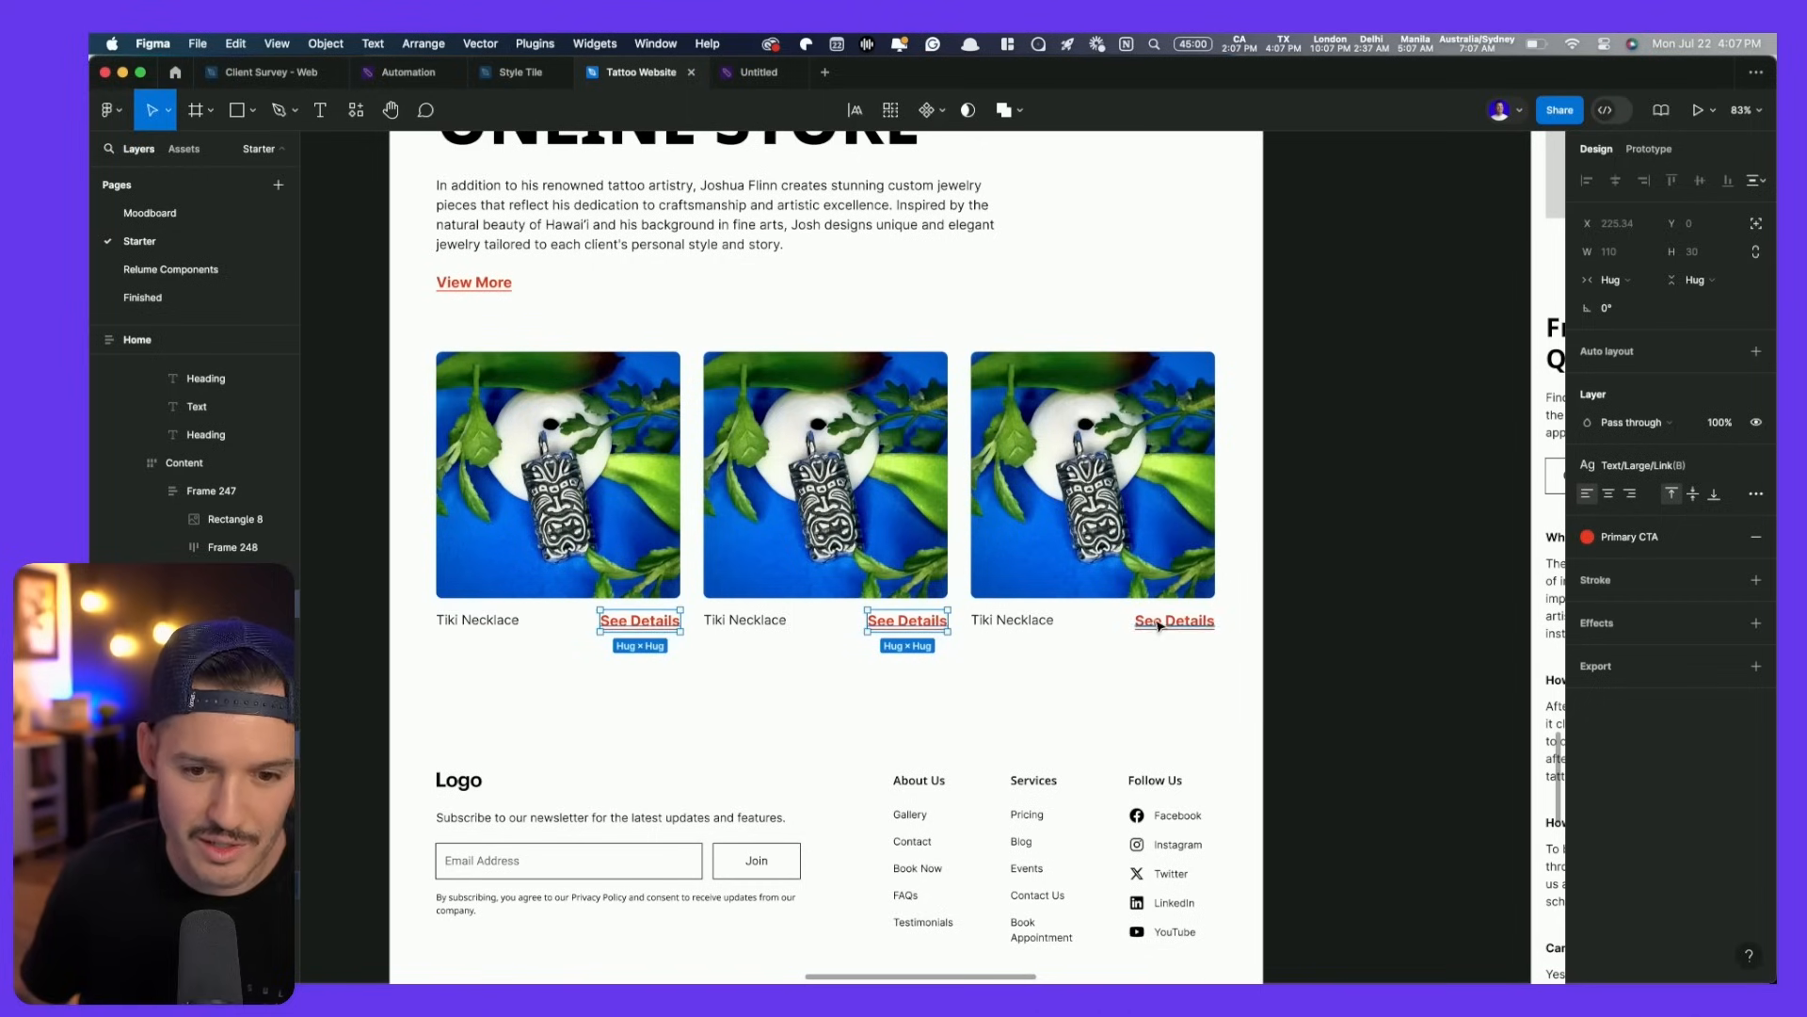
left_click(1657, 469)
scroll(1722, 779, "down", 6)
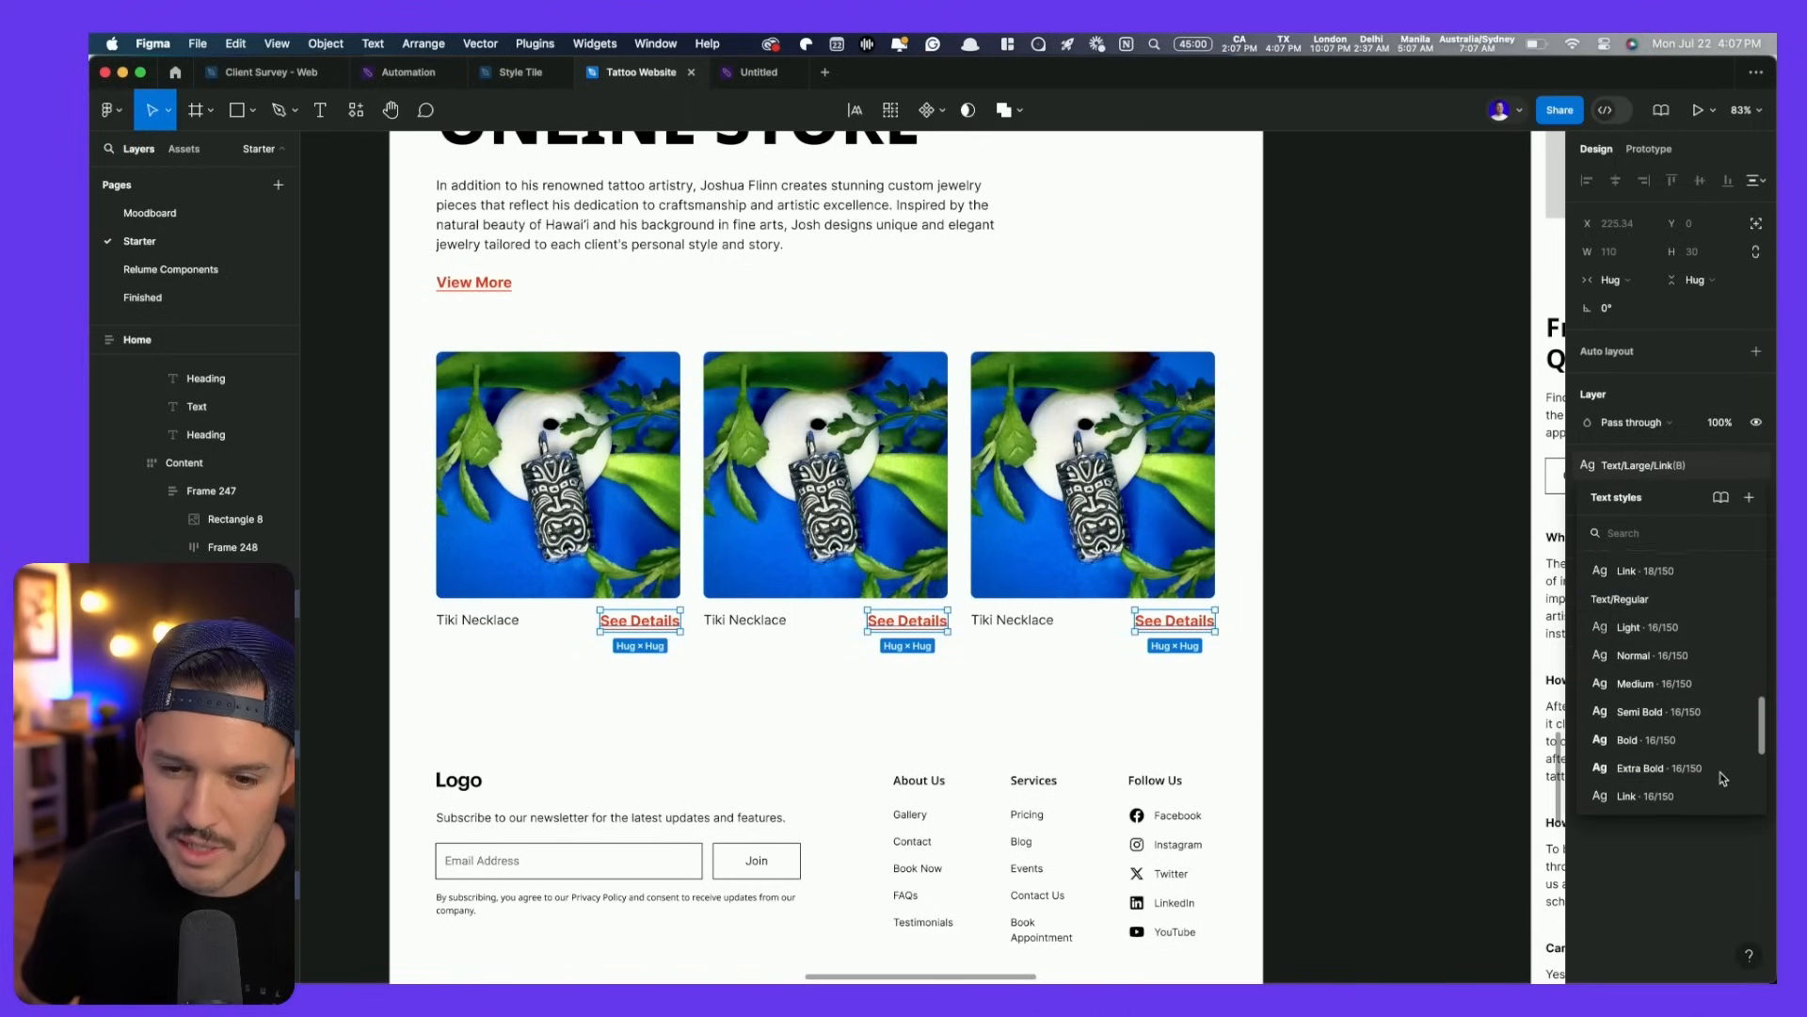
left_click(1646, 753)
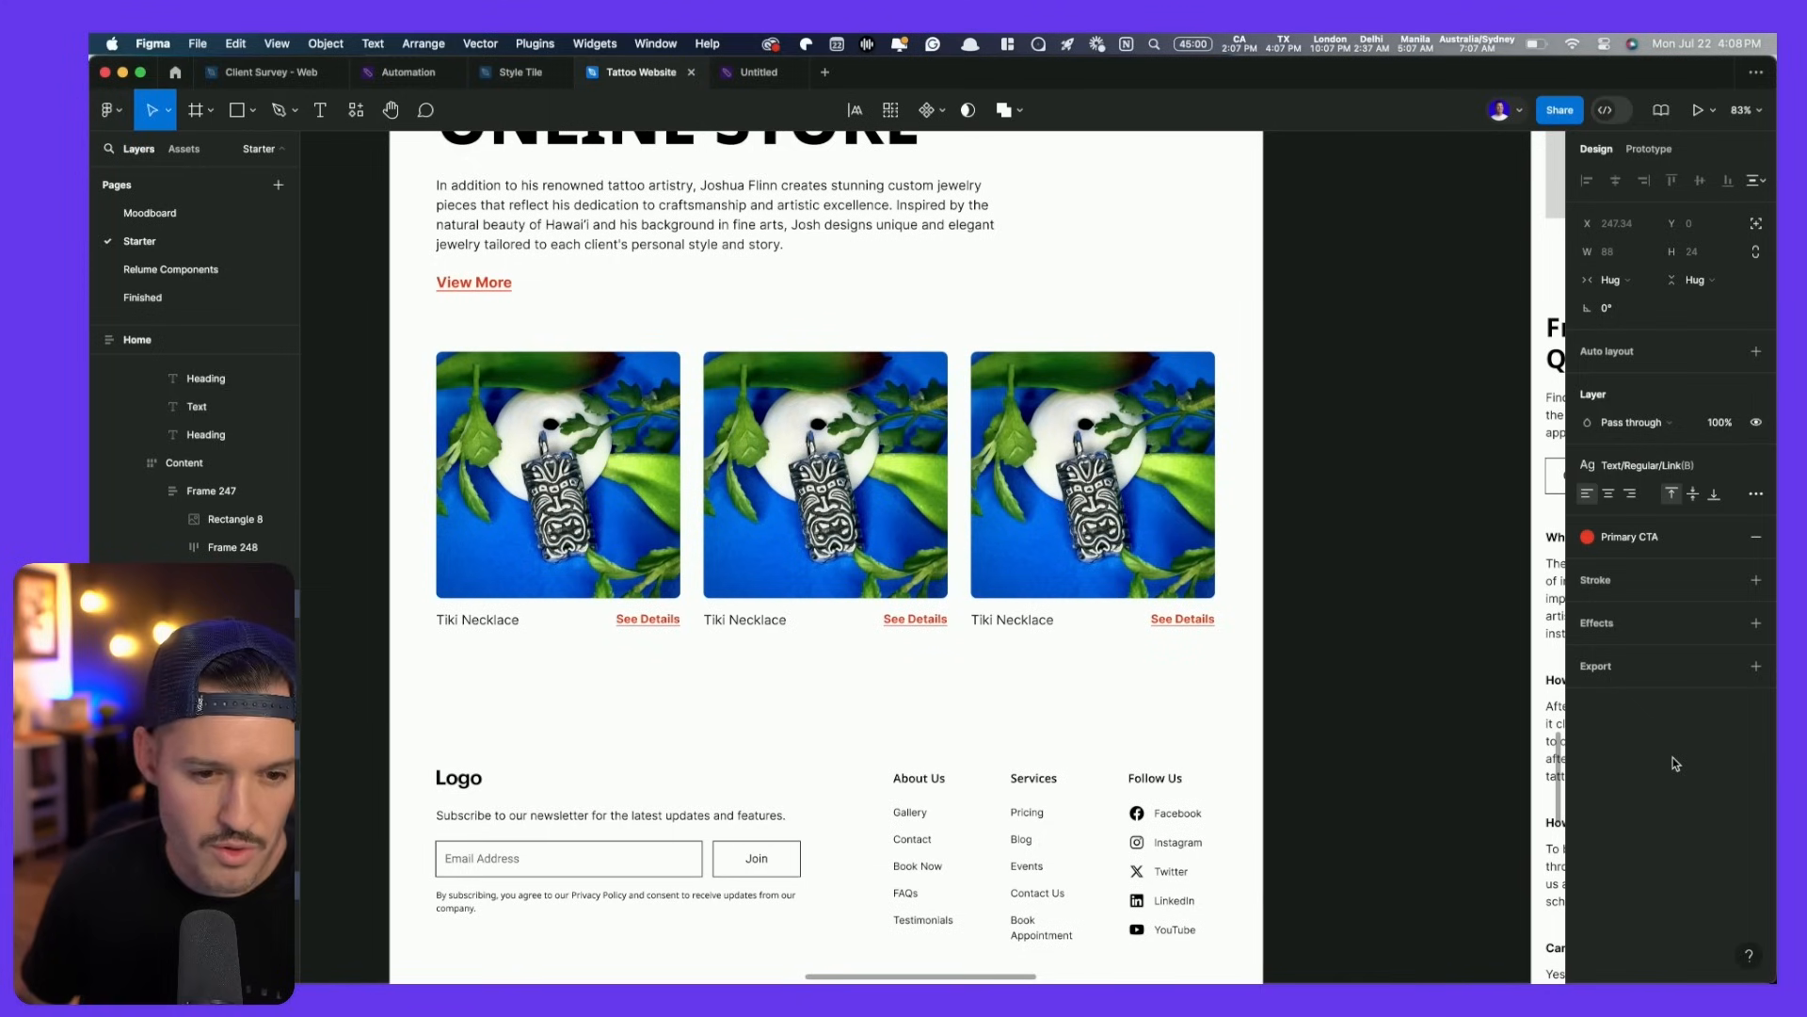
left_click(1649, 465)
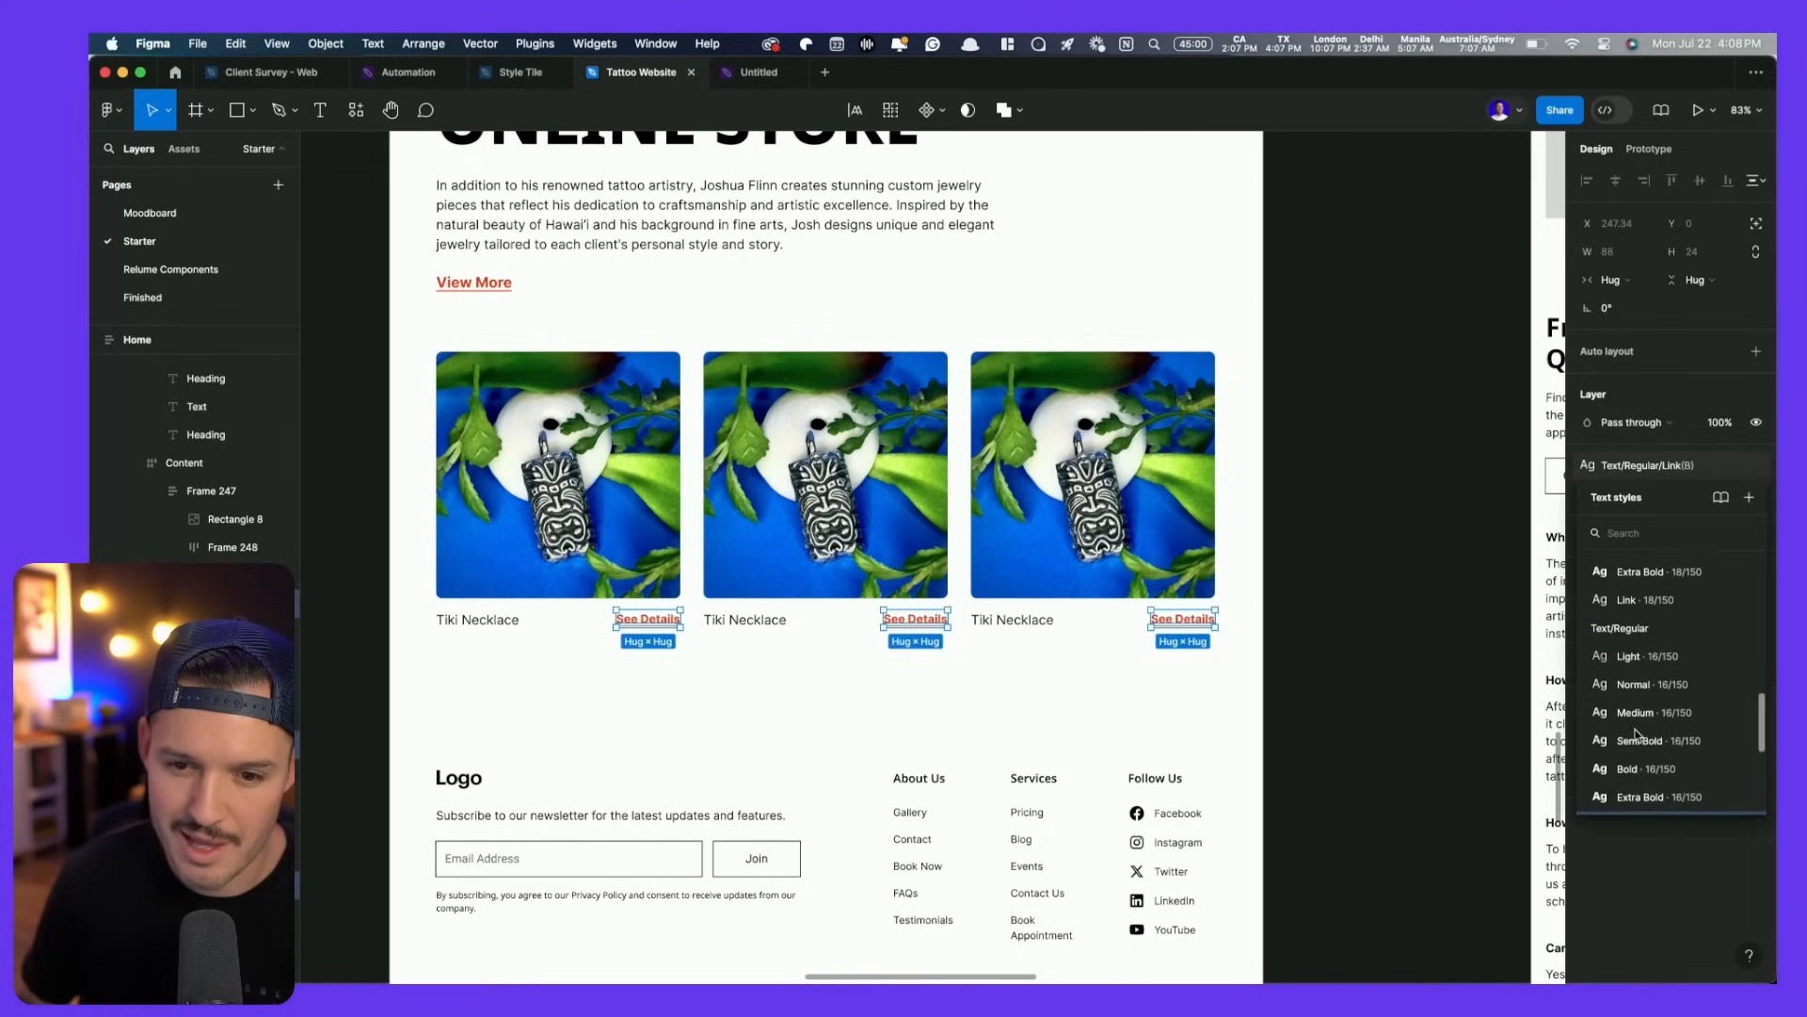
key("Escape")
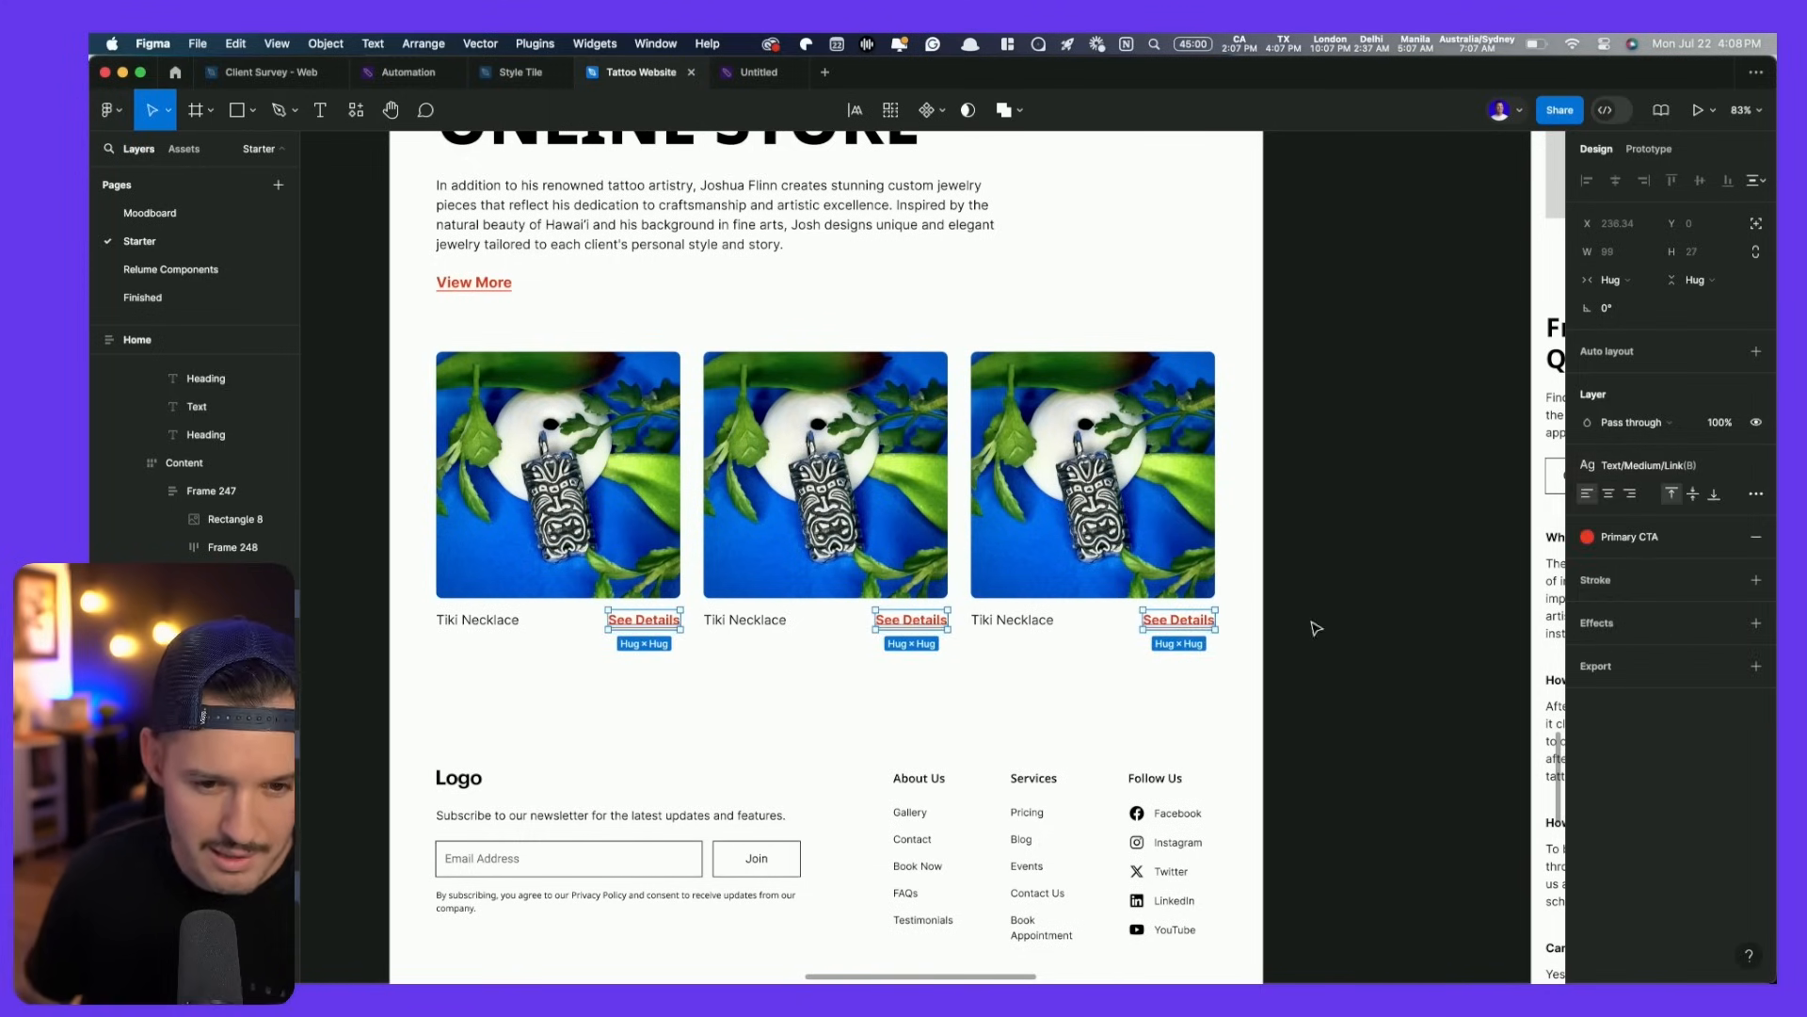
- Pan and zoom out to view the ONLINE STORE section above the footer
left_click(1367, 541)
left_click_drag(1367, 541, 1320, 696)
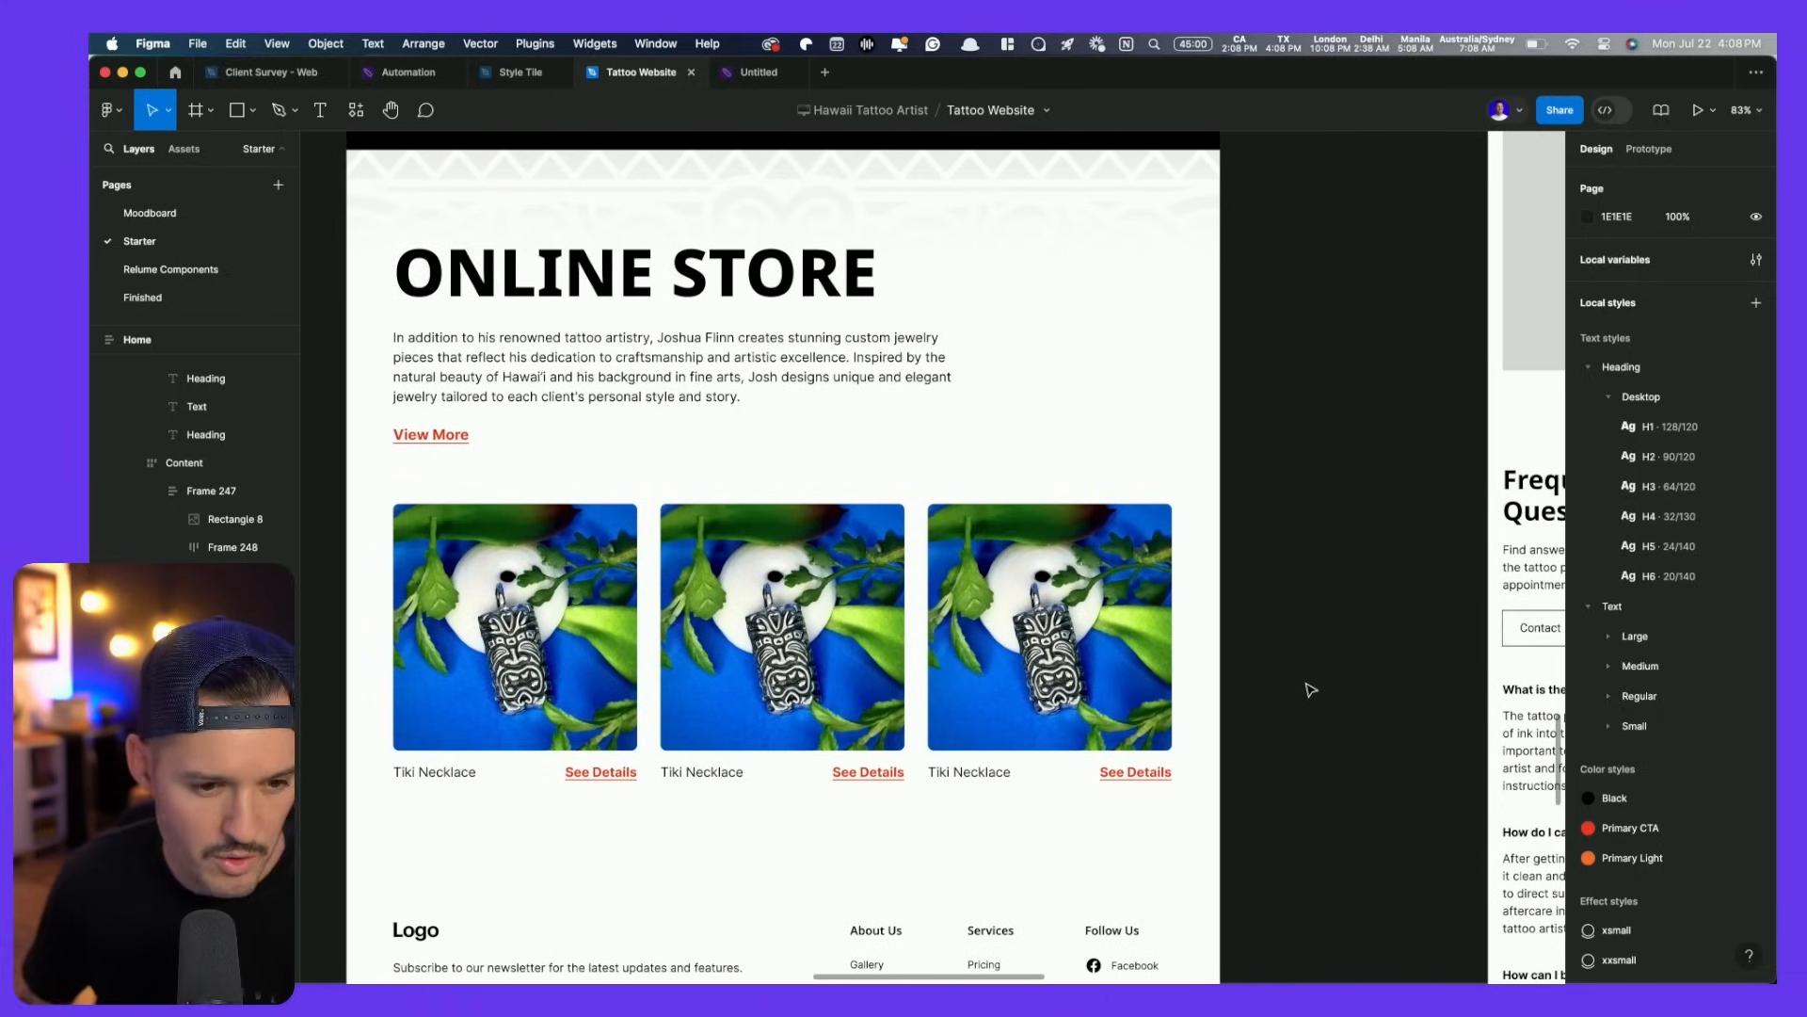
scroll(584, 771, "left", 5)
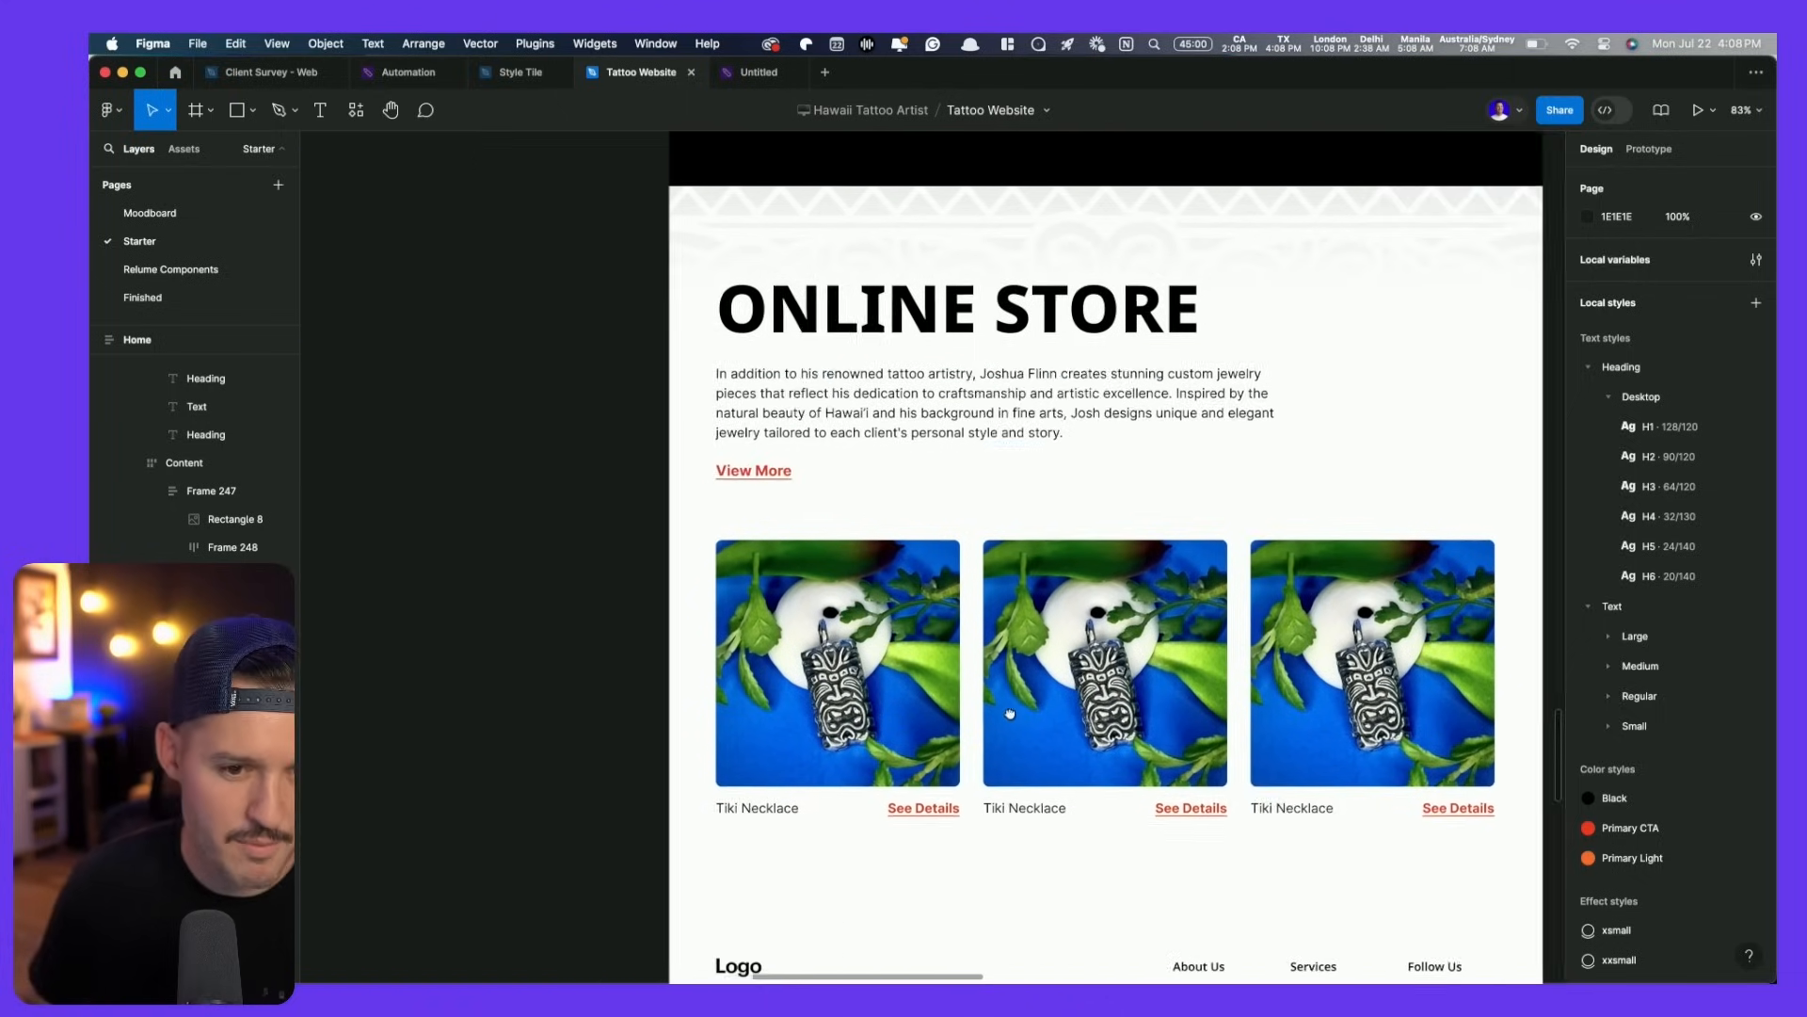
scroll(767, 716, "down", 5)
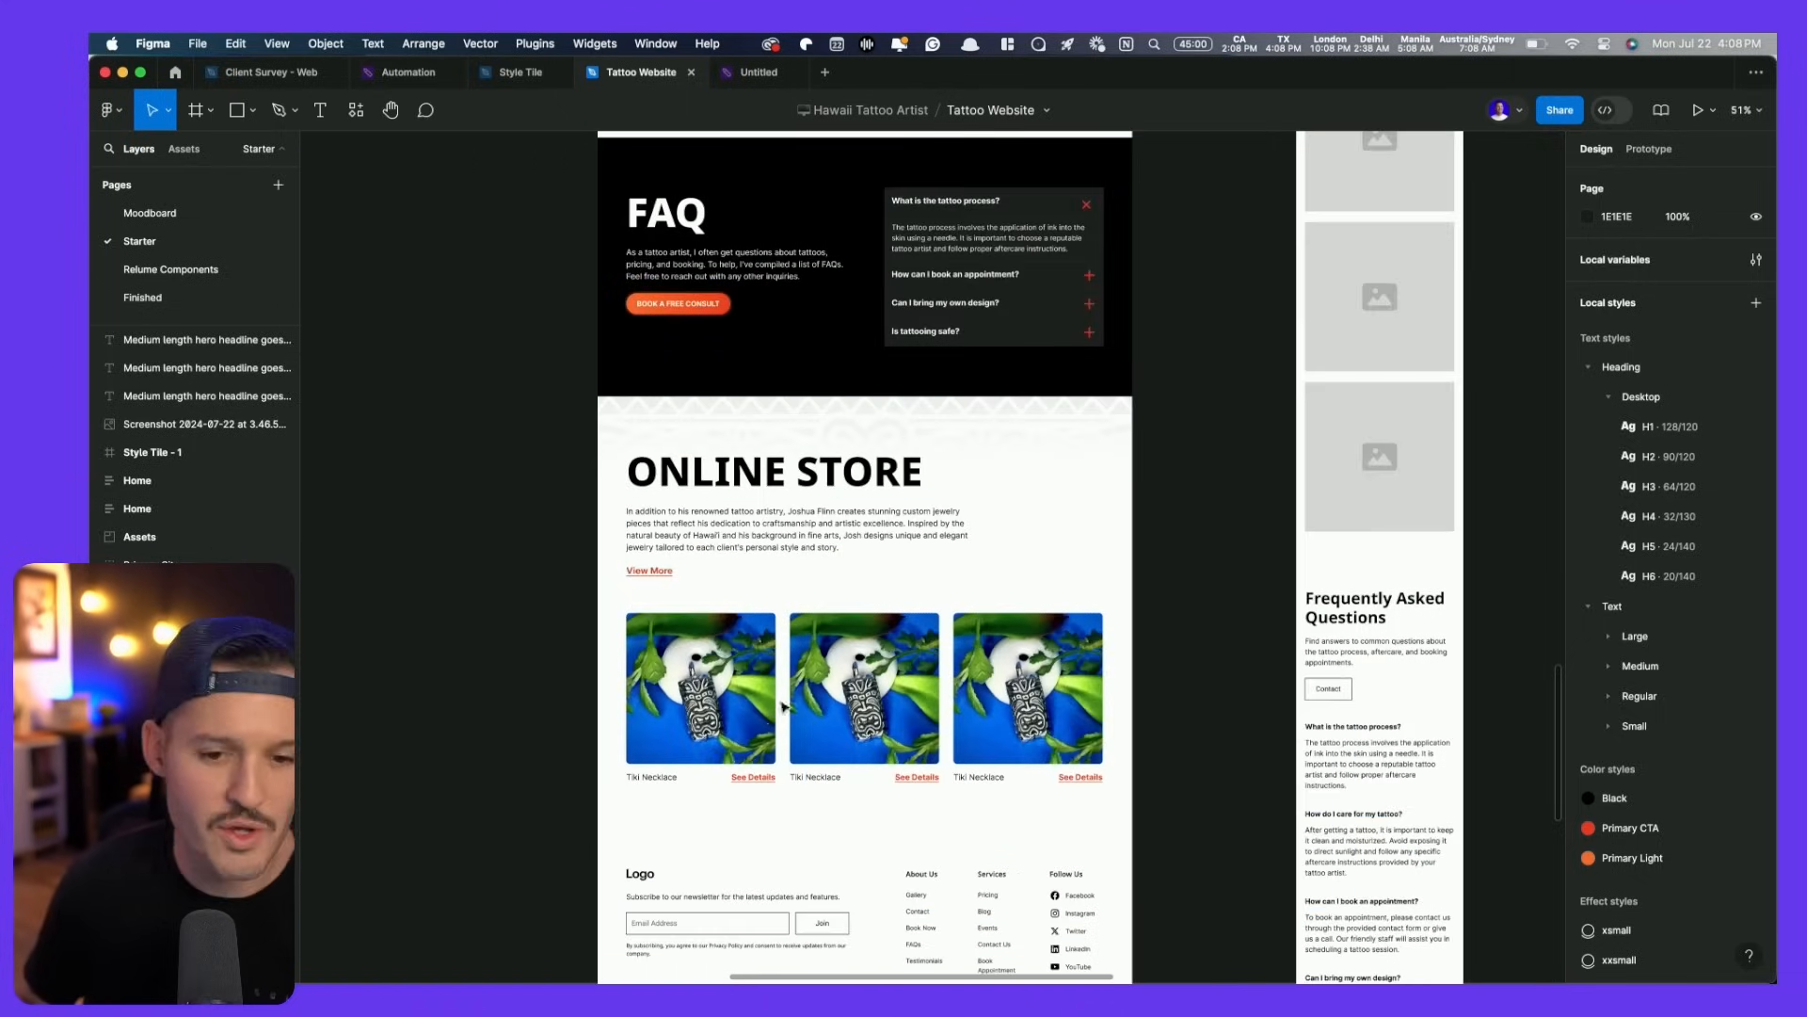
scroll(1127, 618, "down", 4)
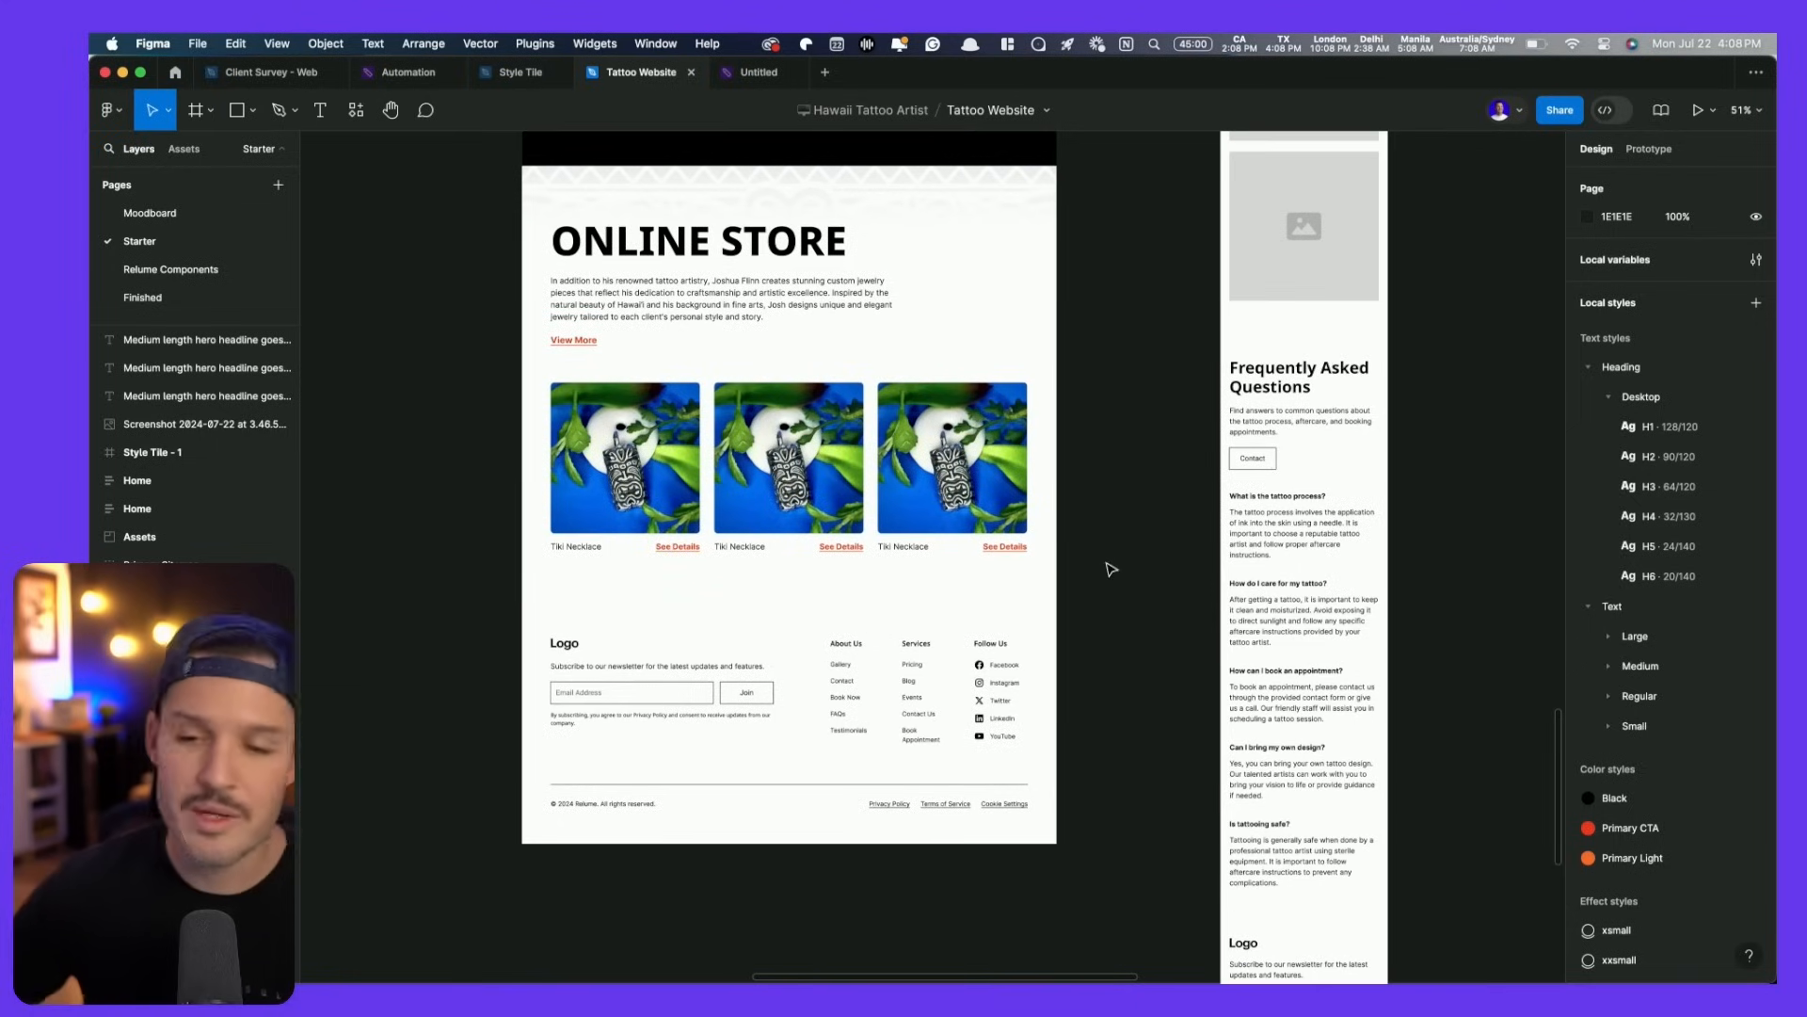
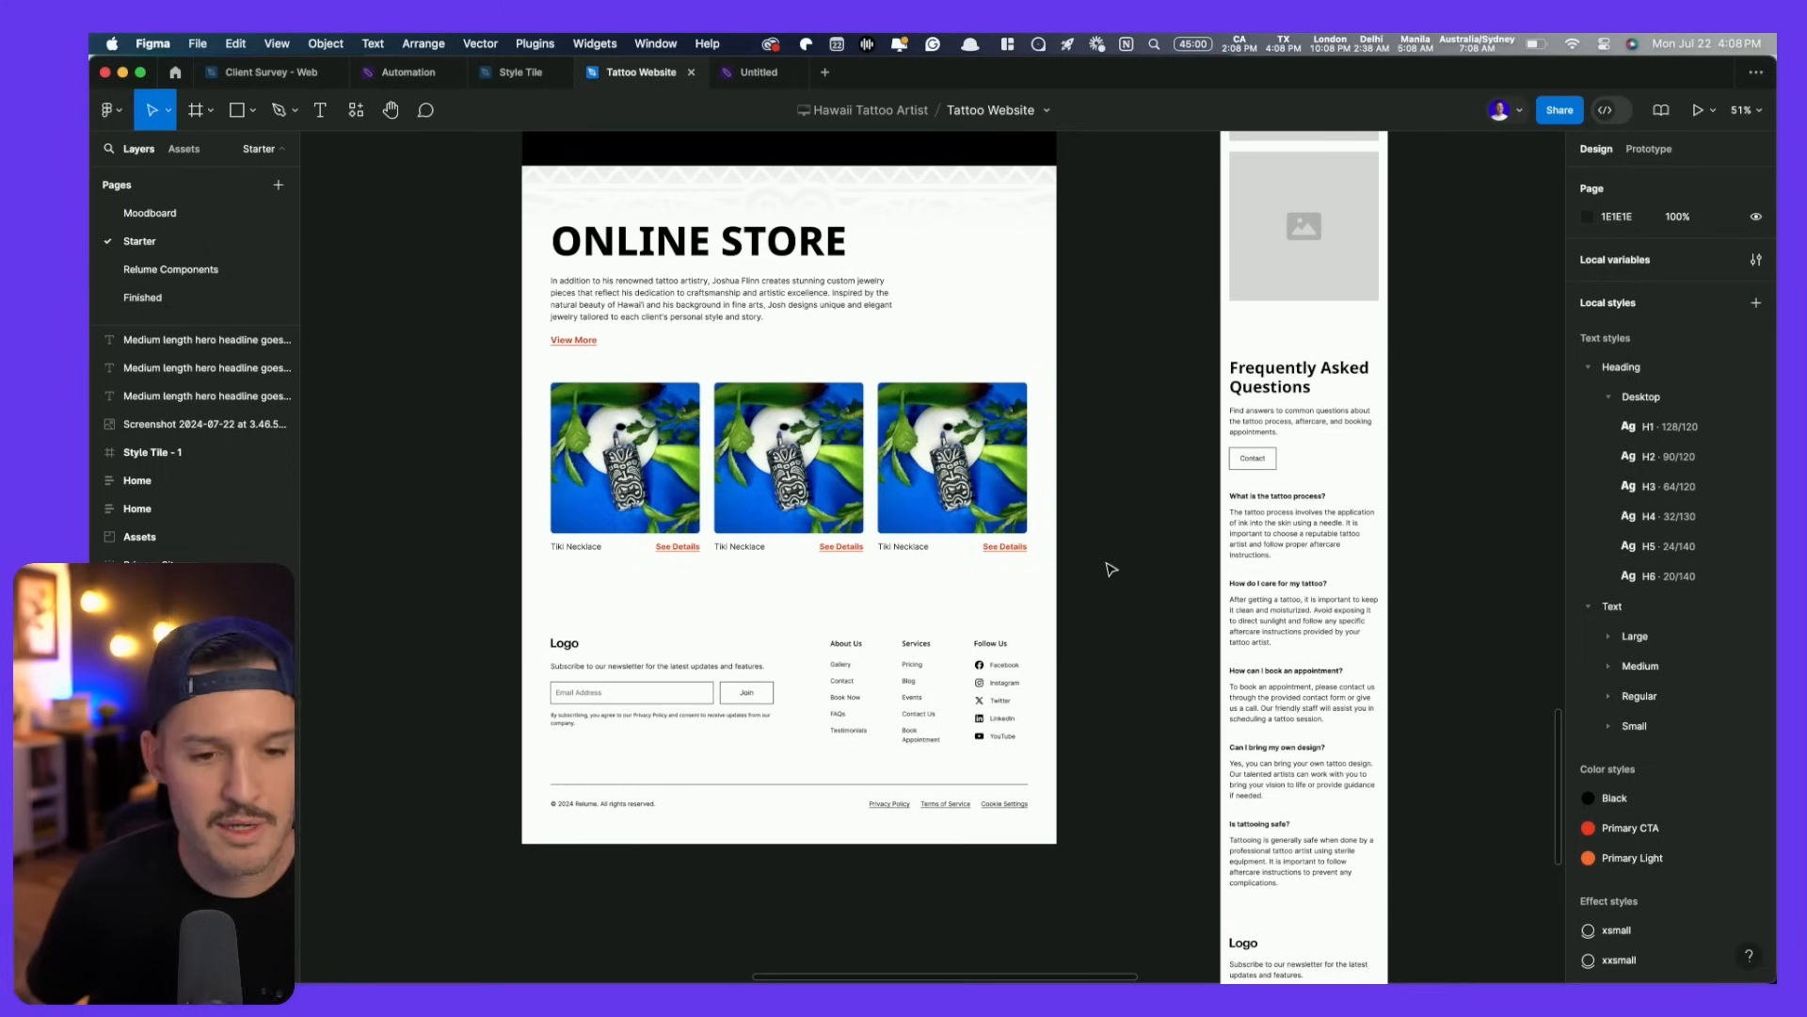
- Duplicate the FAQ section below Online Store and retitle the copy CONTACT
scroll(799, 575, "up", 5)
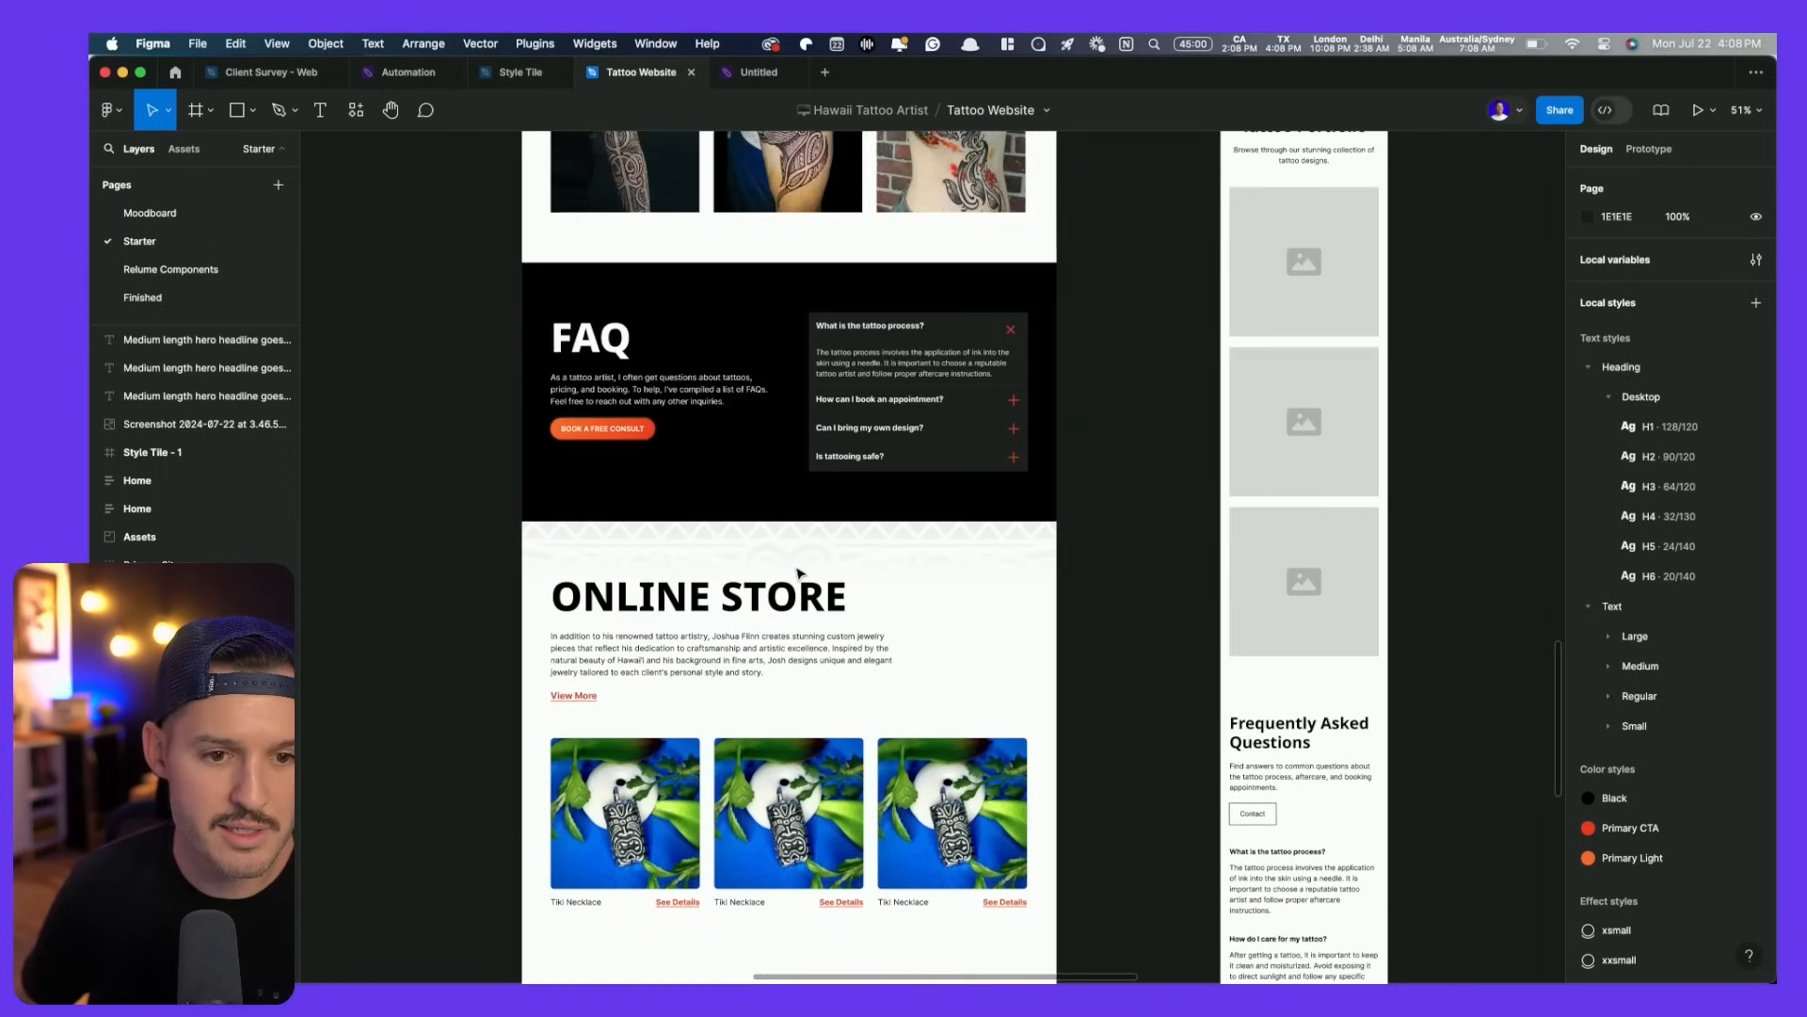
left_click(774, 301)
key("super+d")
key("Down")
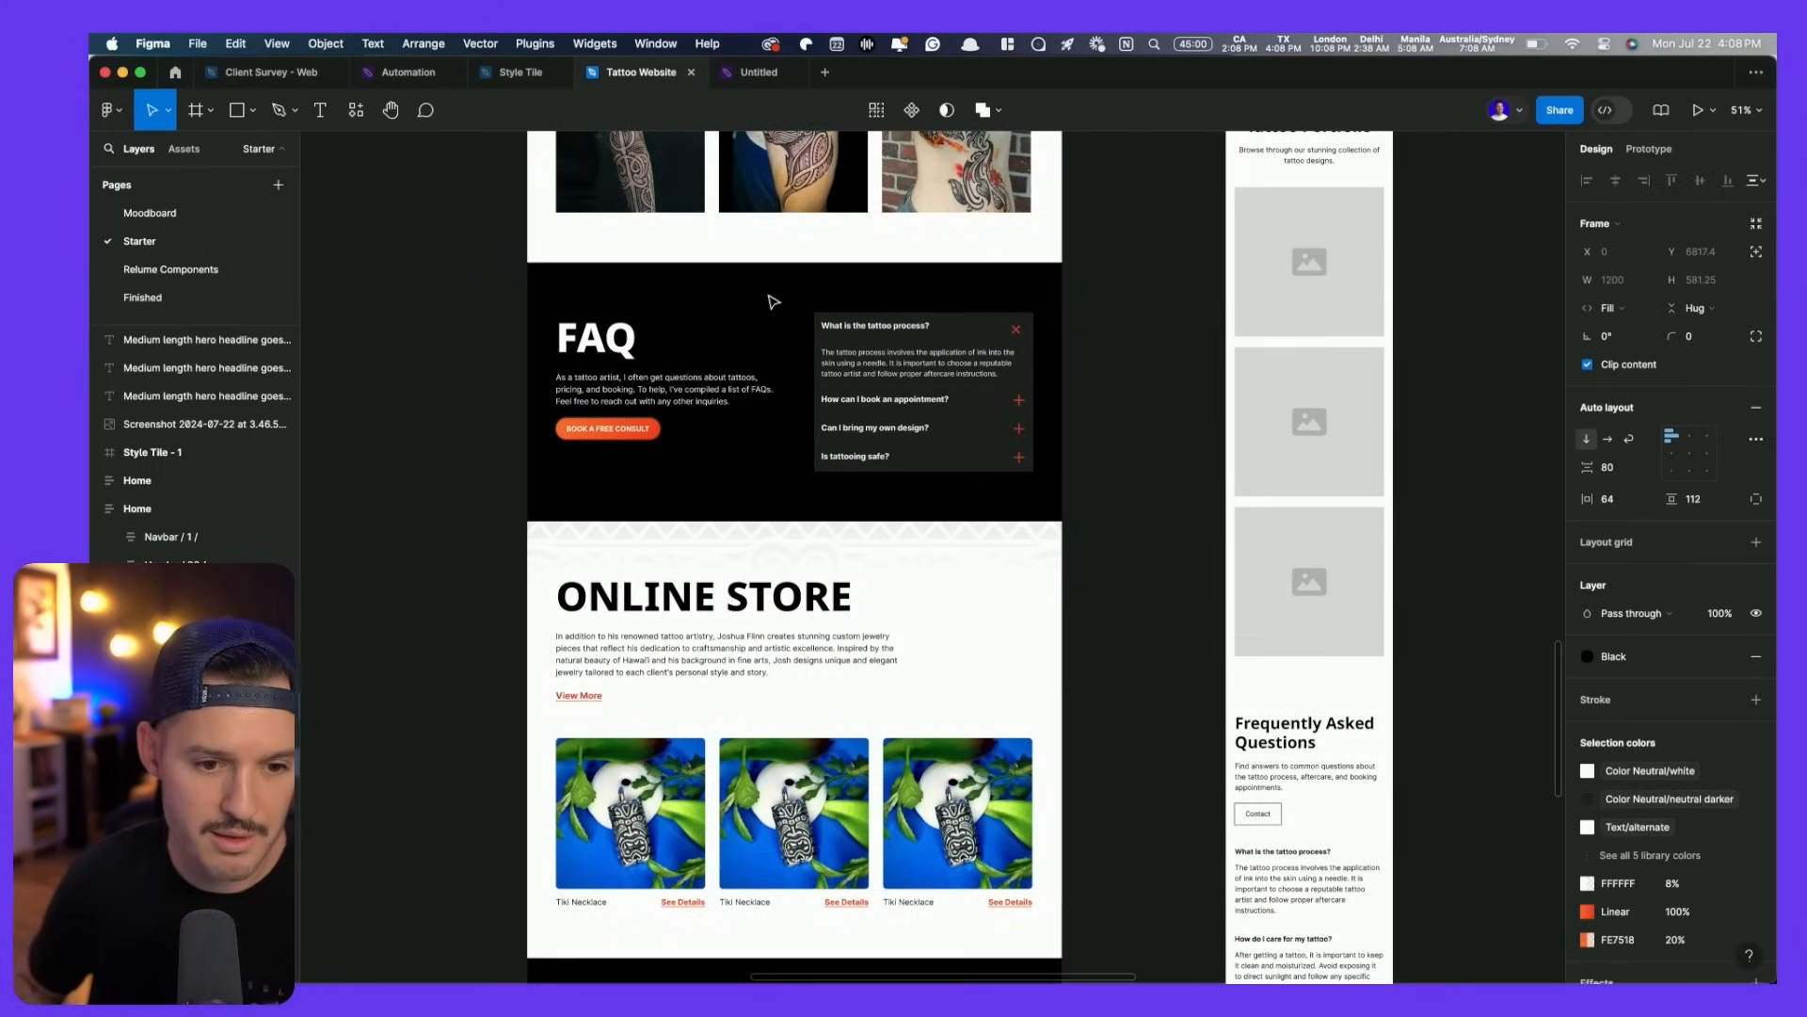
scroll(906, 517, "down", 5)
key("shift+2")
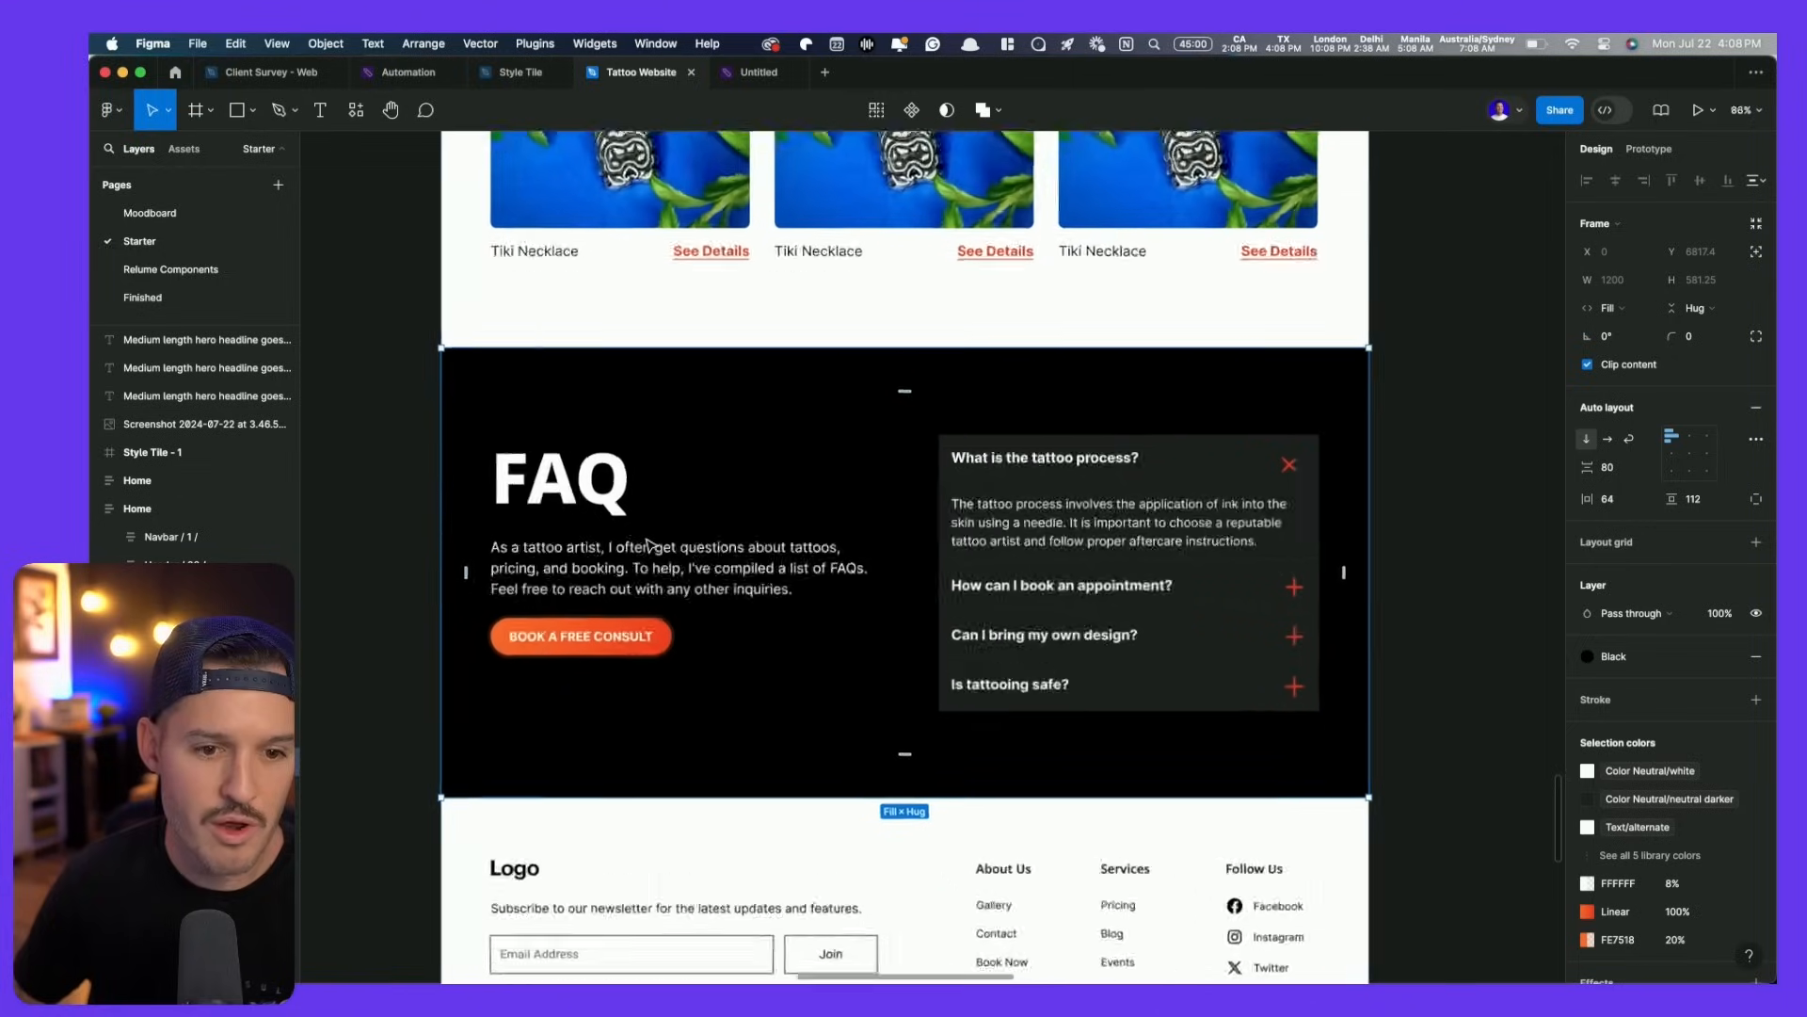
double_click(551, 476)
key("Return")
type("CONTACT")
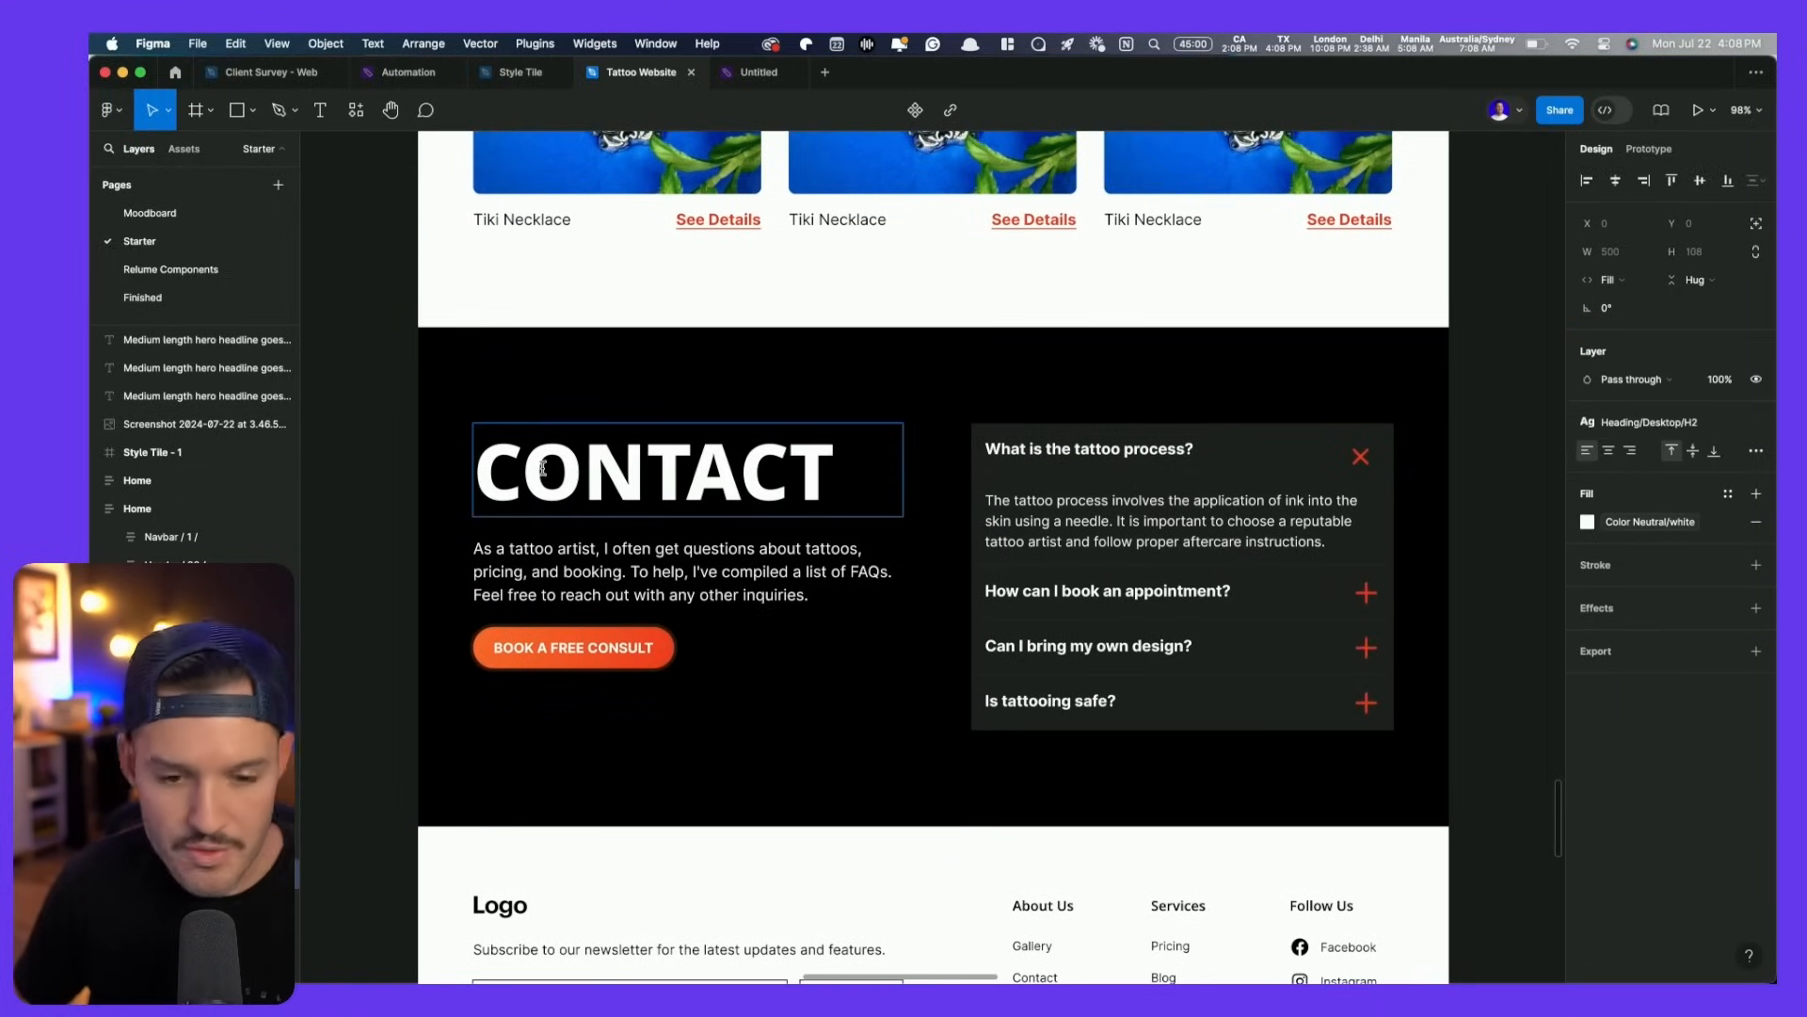
- Replace the paragraph with 'Are you ready to create something extraordinary together?' from the Notion doc
key("super+Tab")
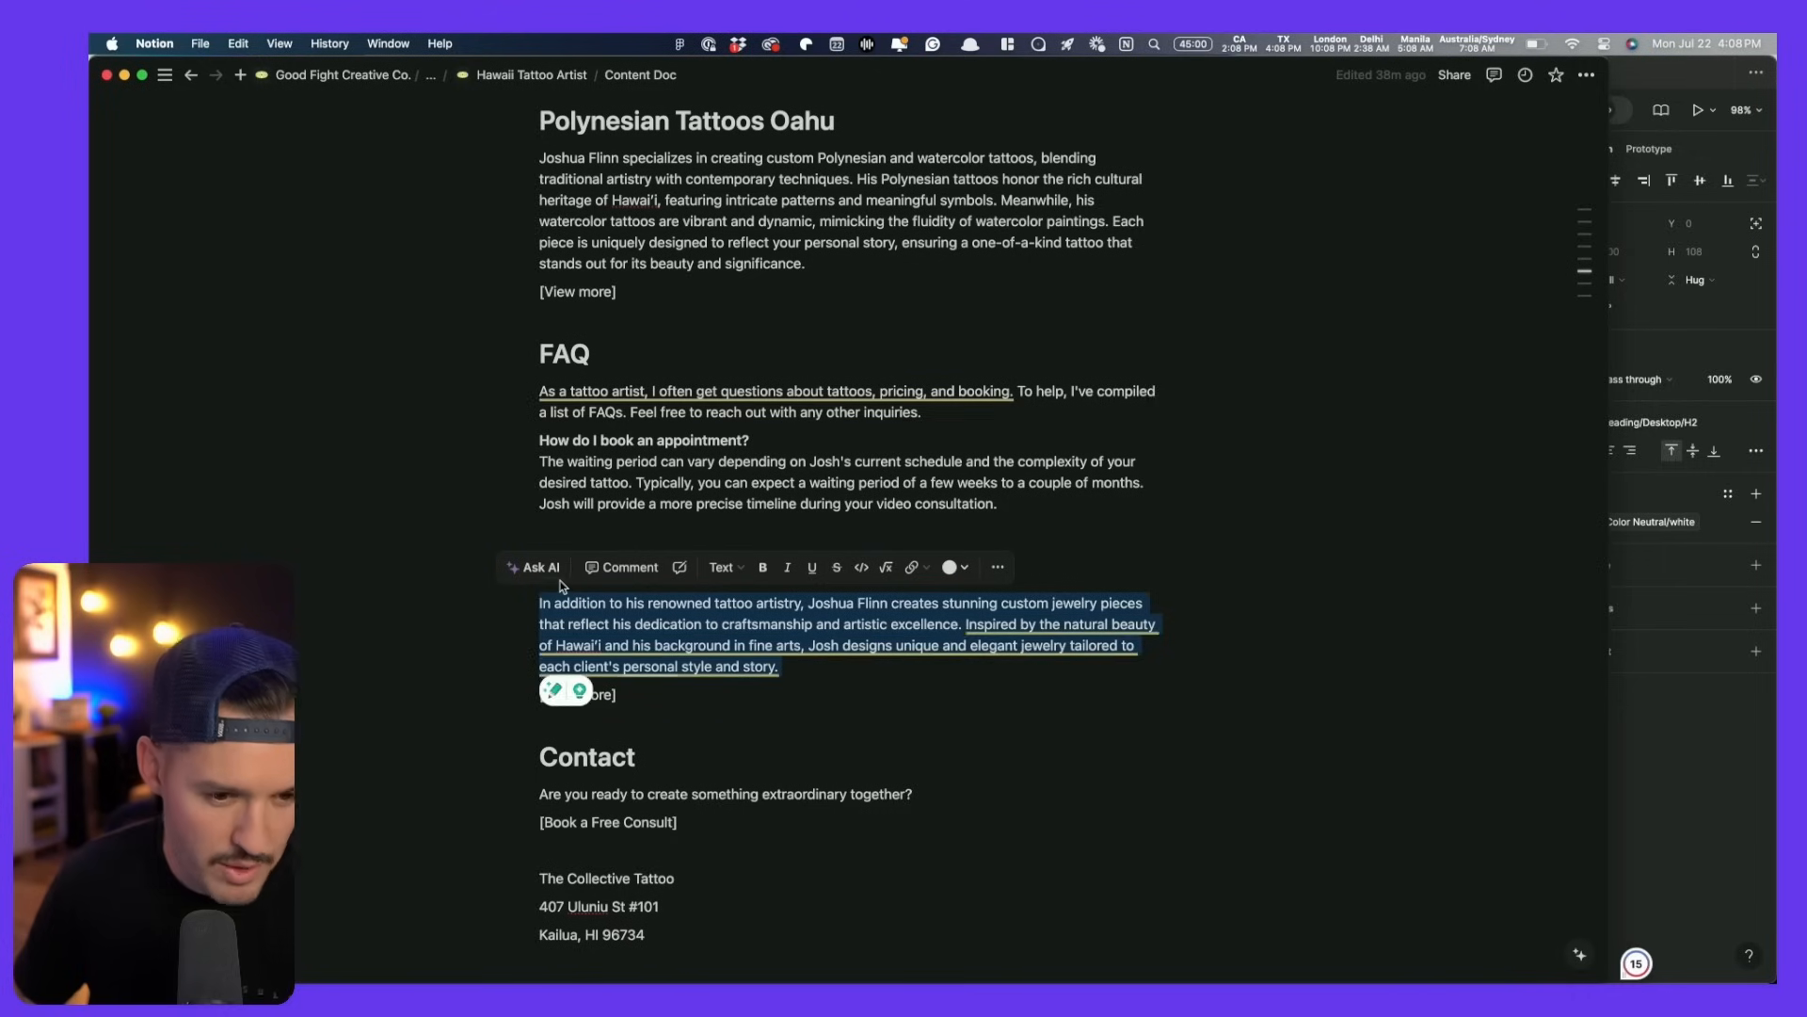
left_click_drag(913, 794, 539, 785)
key("super+c")
key("super+Tab")
double_click(667, 576)
key("super+v")
key("Escape")
- Delete the FAQ question list from the CONTACT section
left_click(1126, 525)
key("Delete")
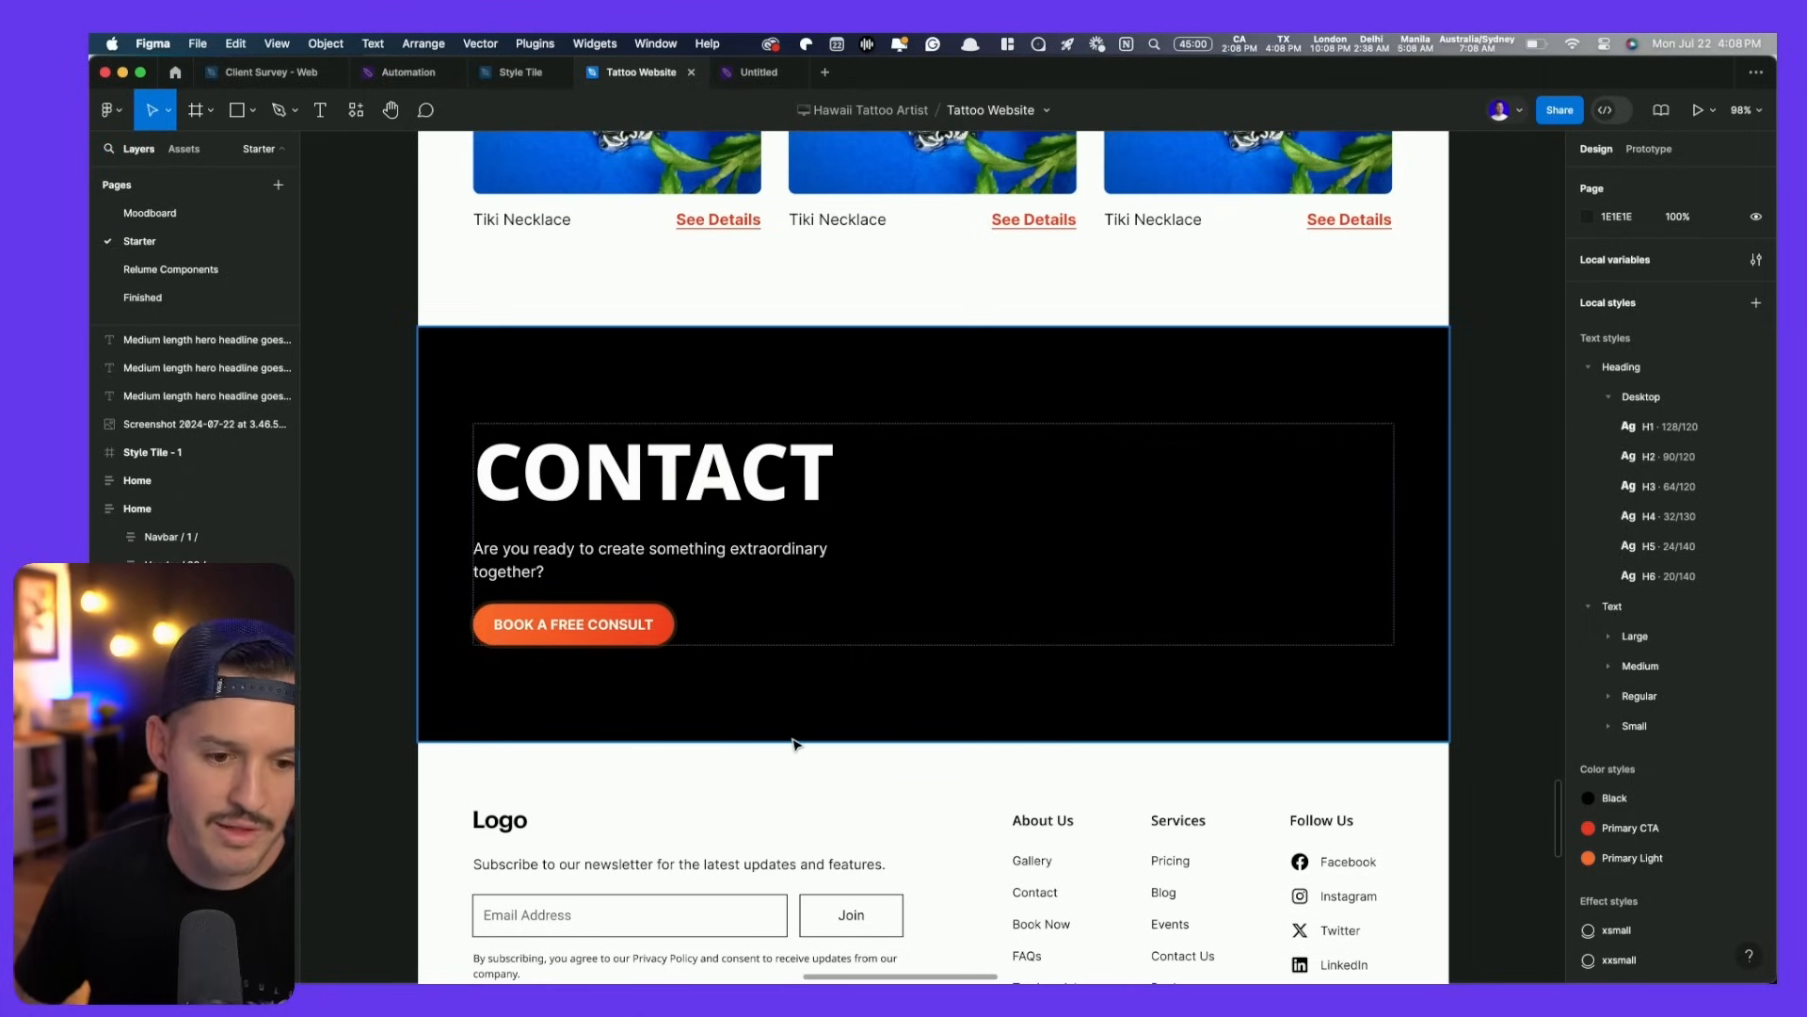
scroll(801, 740, "down", 5)
key("super+Tab")
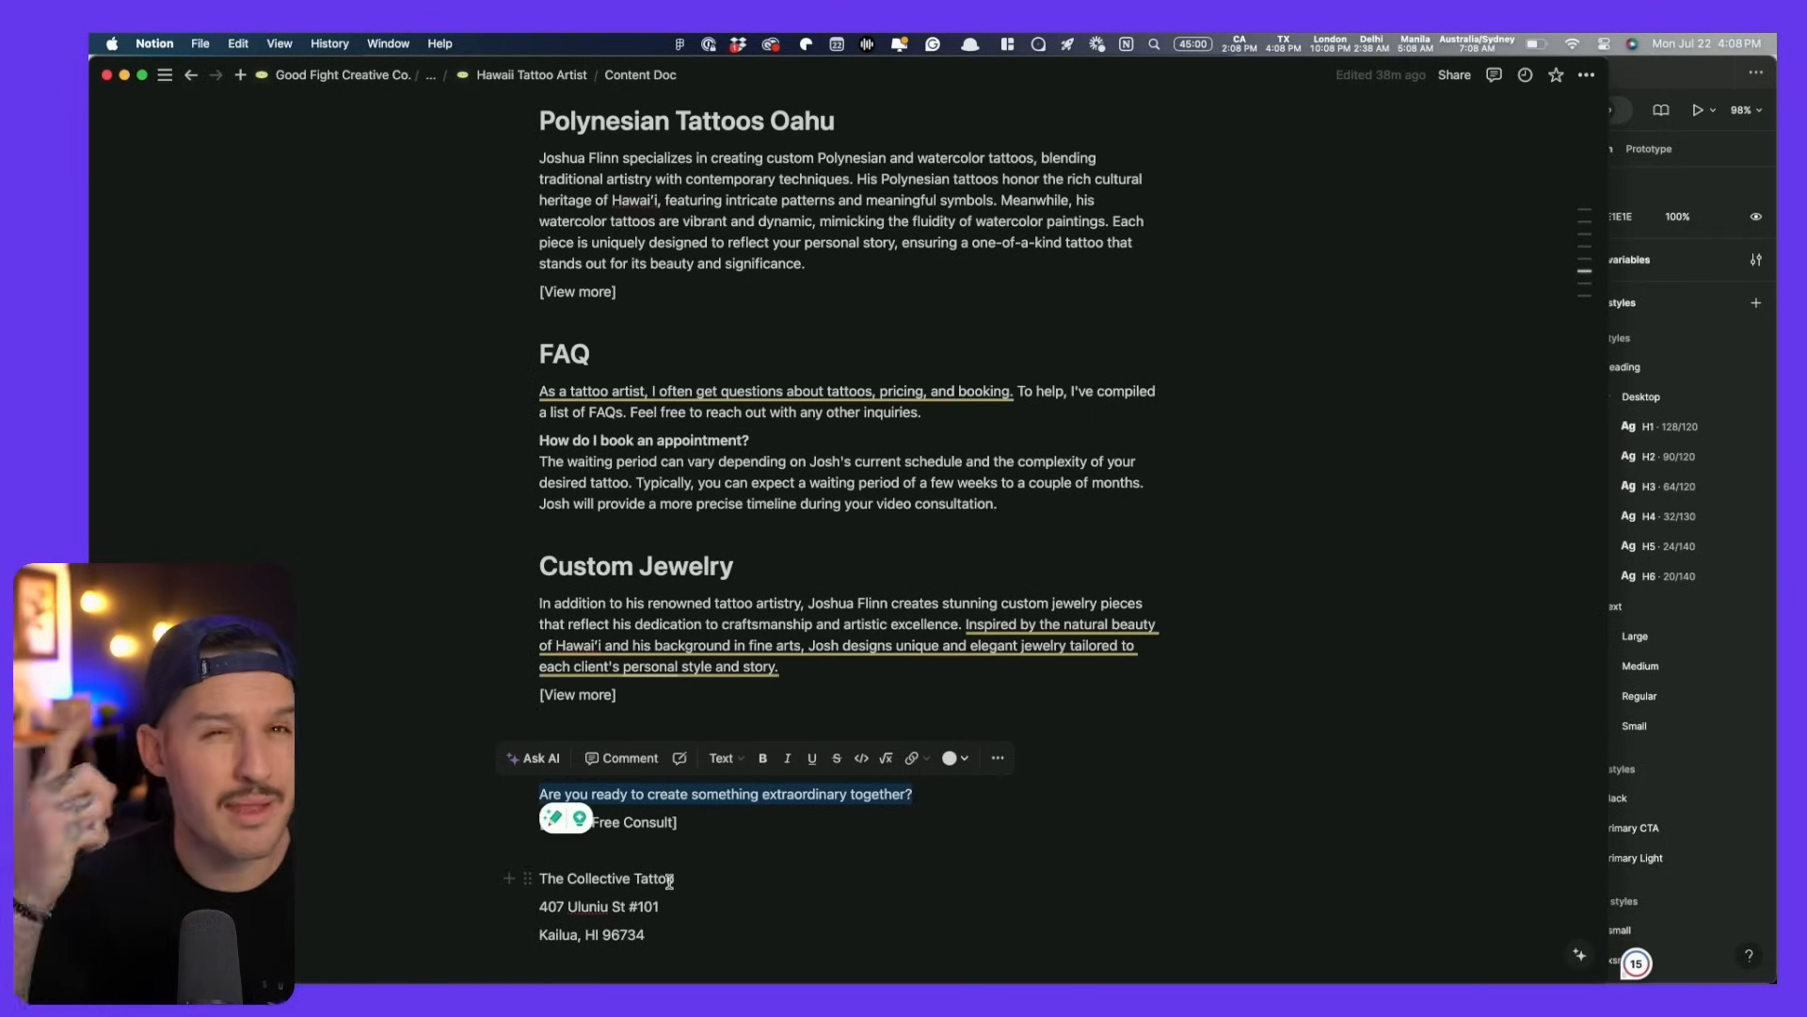
key("super+Tab")
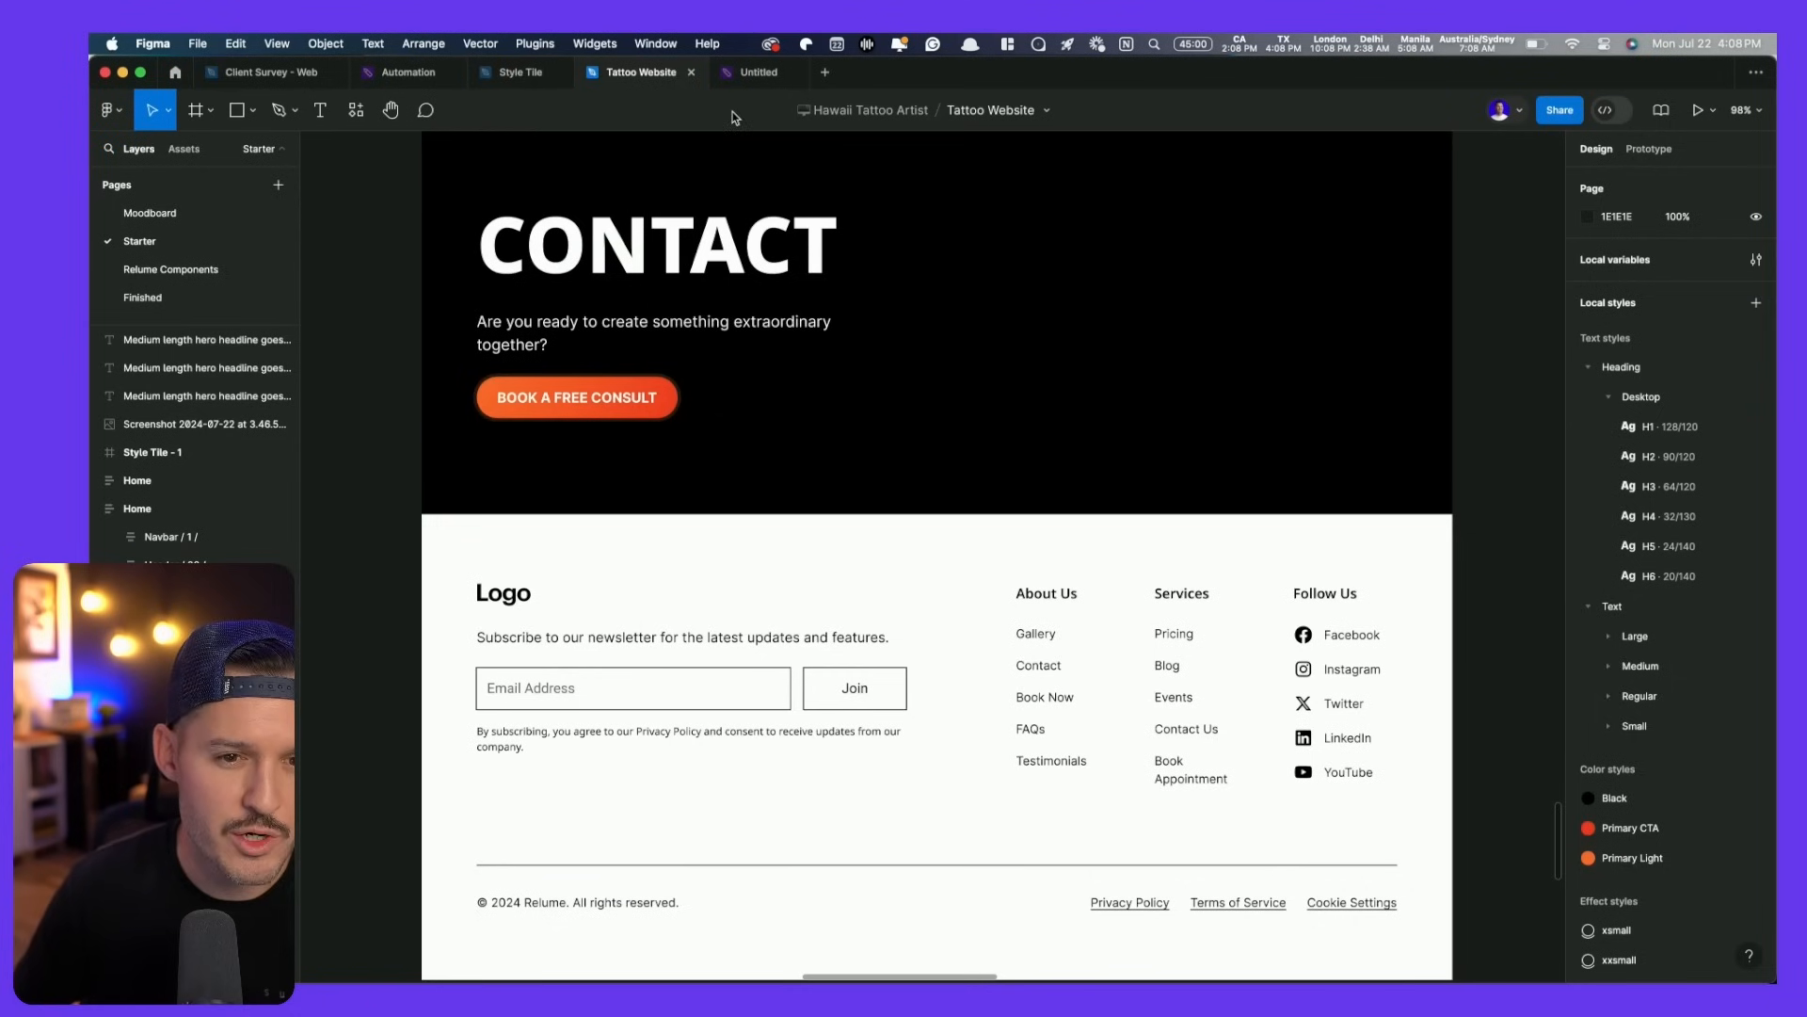
- Copy the Raven Studio footer screenshot from the Untitled FigJam board
left_click(759, 71)
scroll(1387, 739, "down", 5)
scroll(1386, 739, "up", 5)
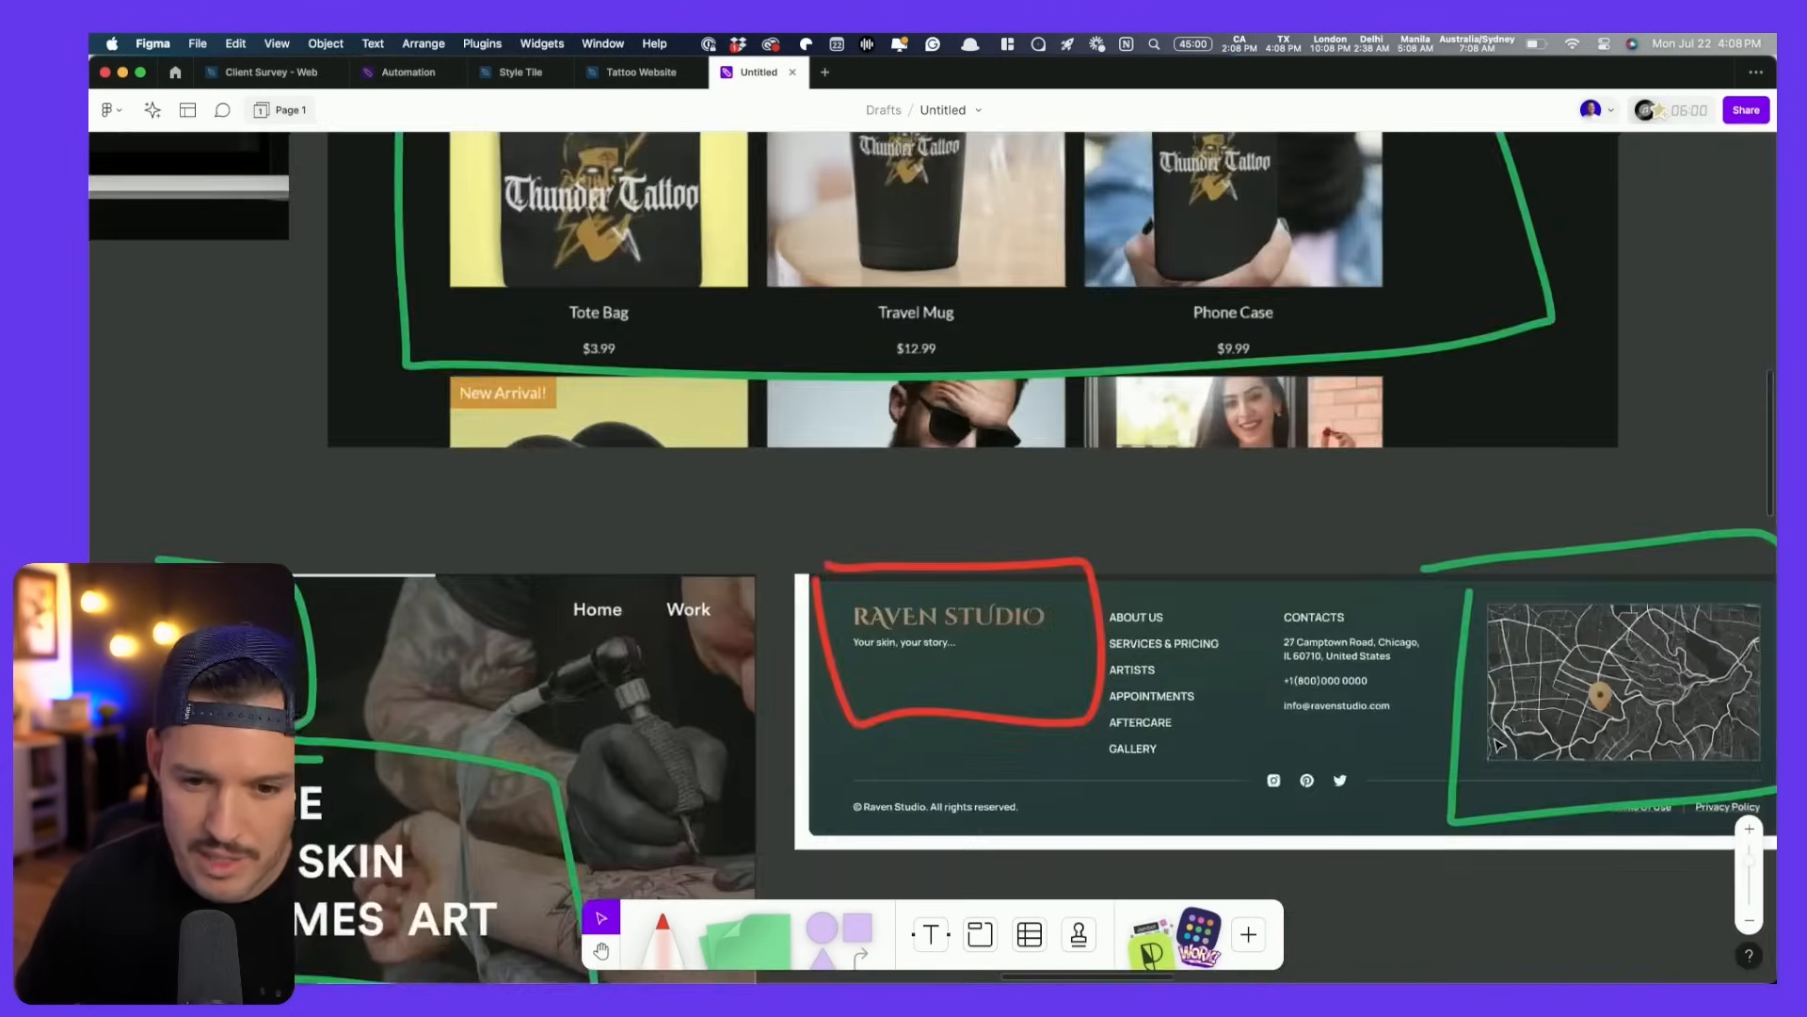
left_click(1330, 696)
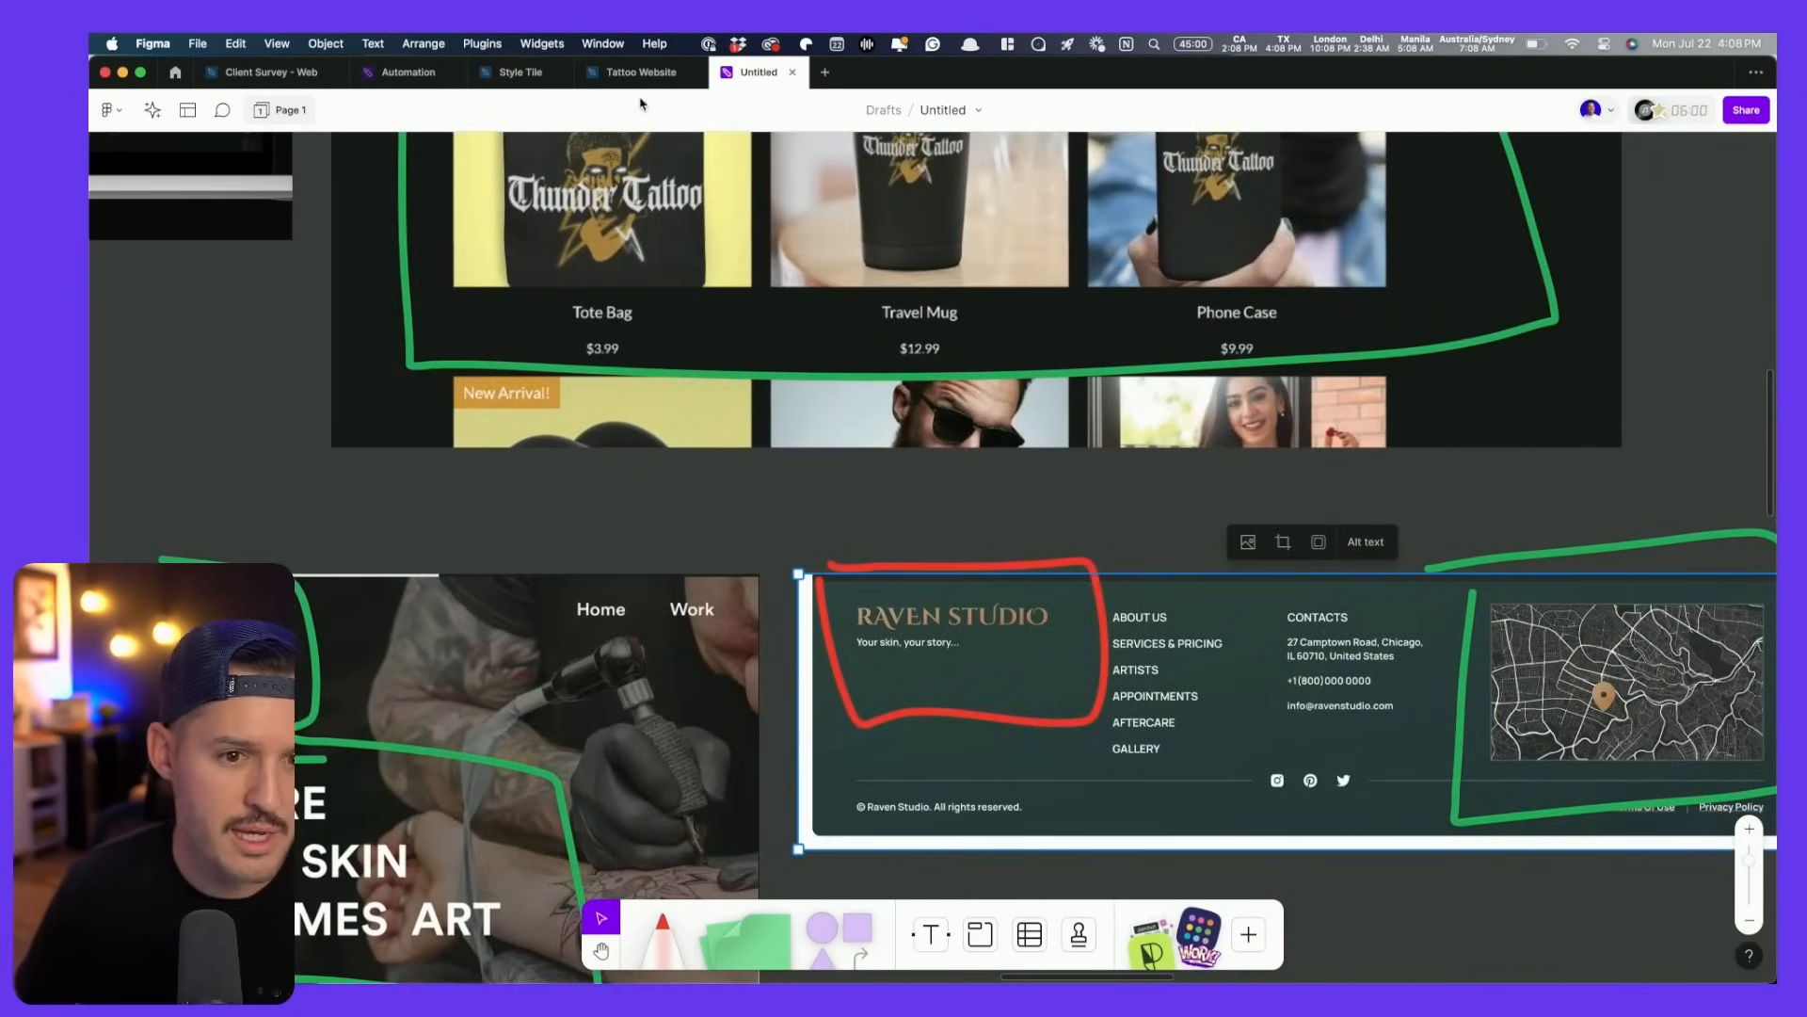
- Paste the screenshot into Tattoo Website and move it beside the page footer
left_click(641, 72)
scroll(565, 612, "down", 5)
left_click(542, 444)
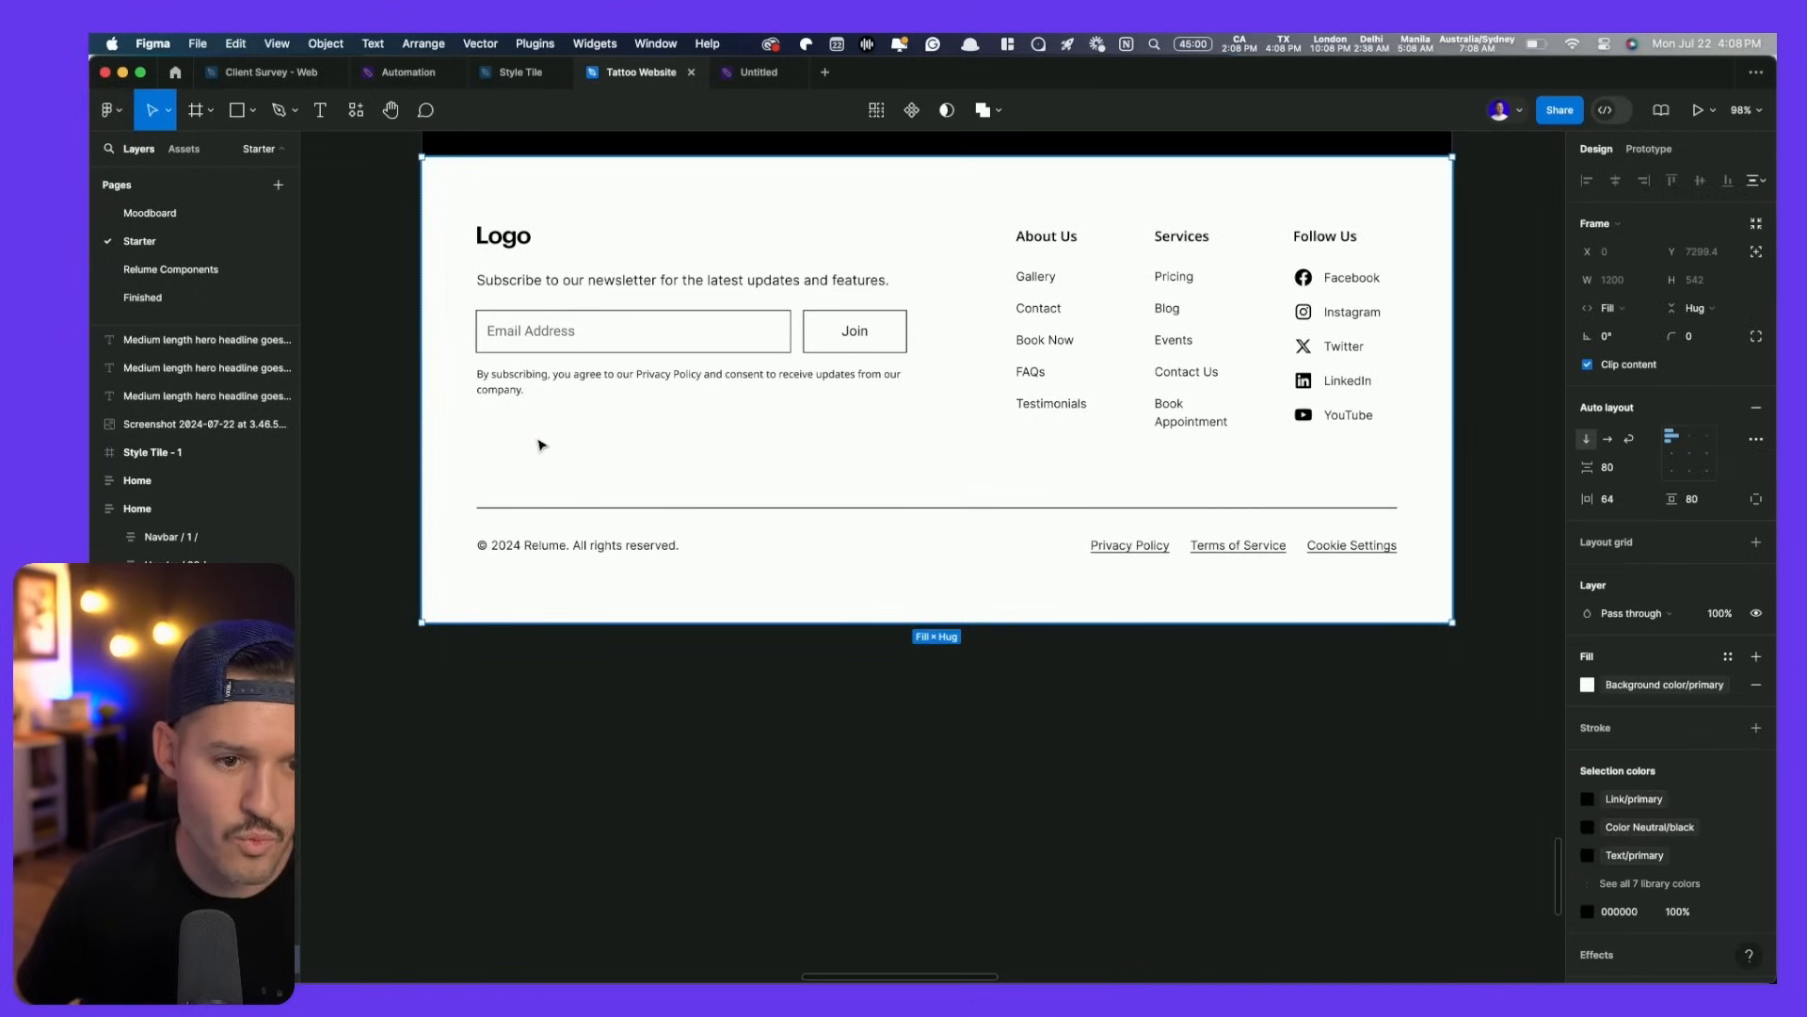
left_click_drag(529, 457, 1026, 876)
scroll(597, 545, "down", 5)
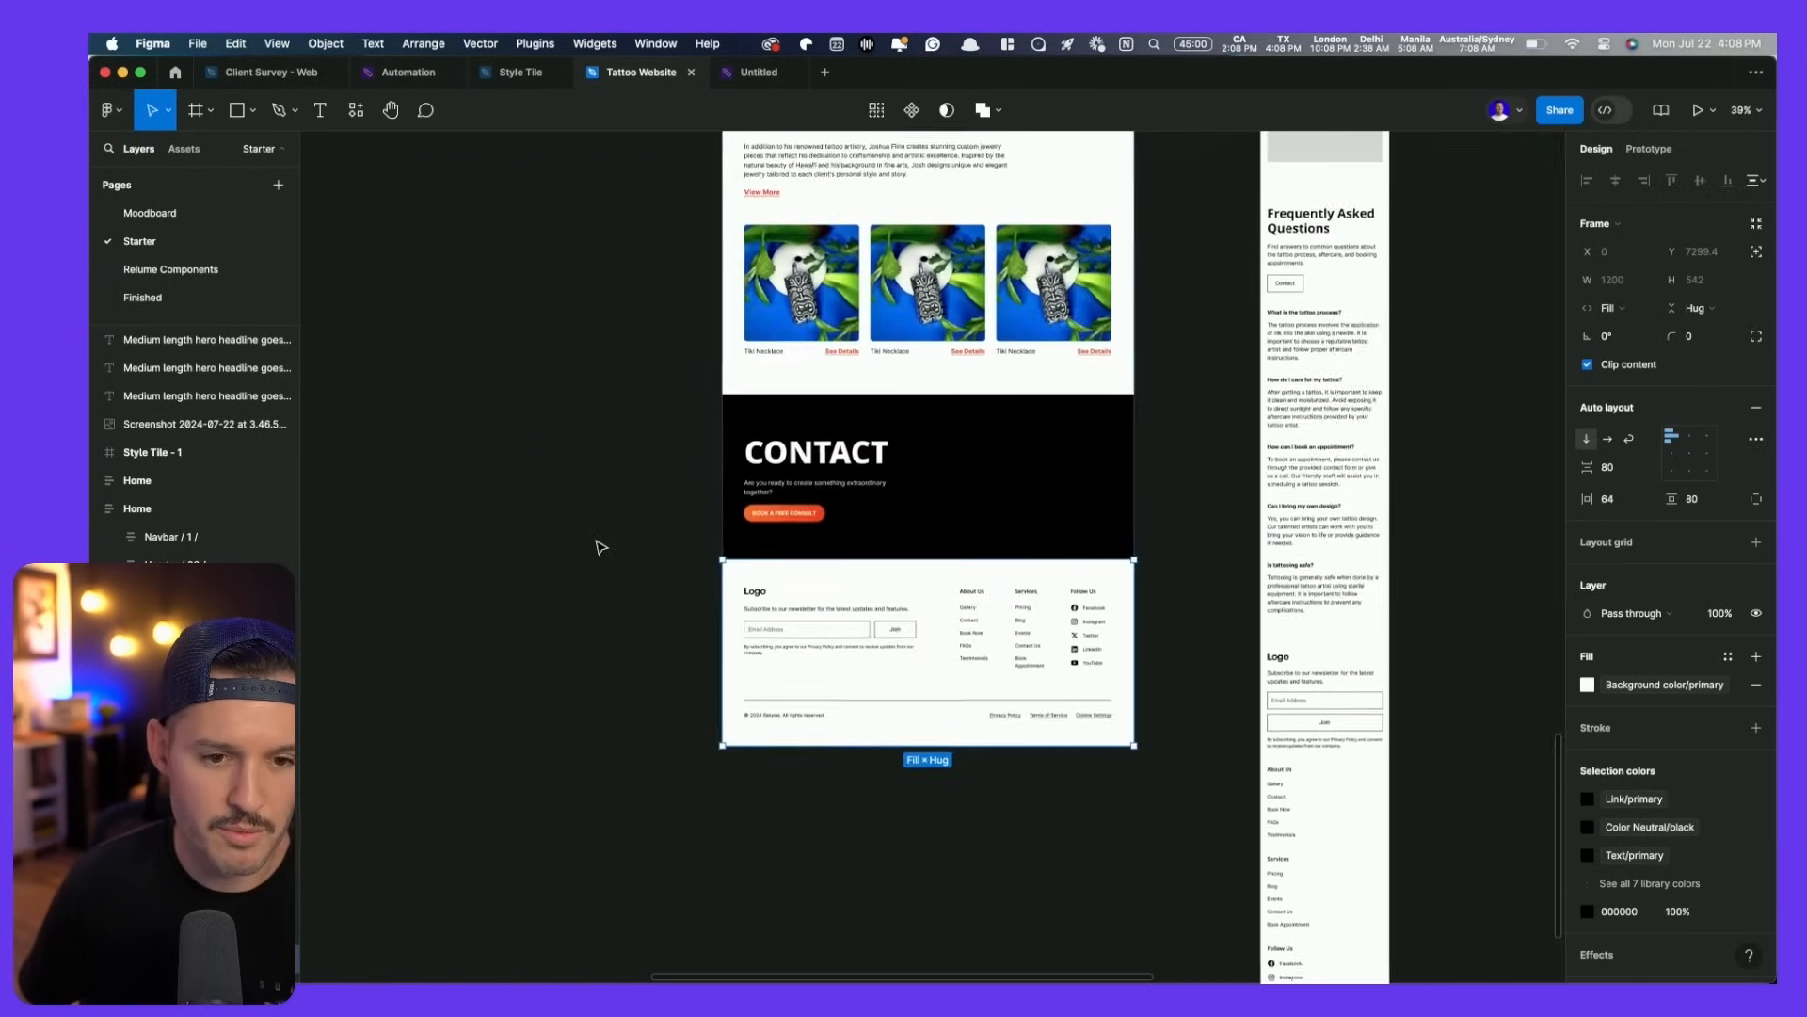
scroll(484, 472, "left", 3)
right_click(484, 471)
left_click(511, 474)
left_click_drag(647, 515, 747, 487)
scroll(1095, 419, "up", 5)
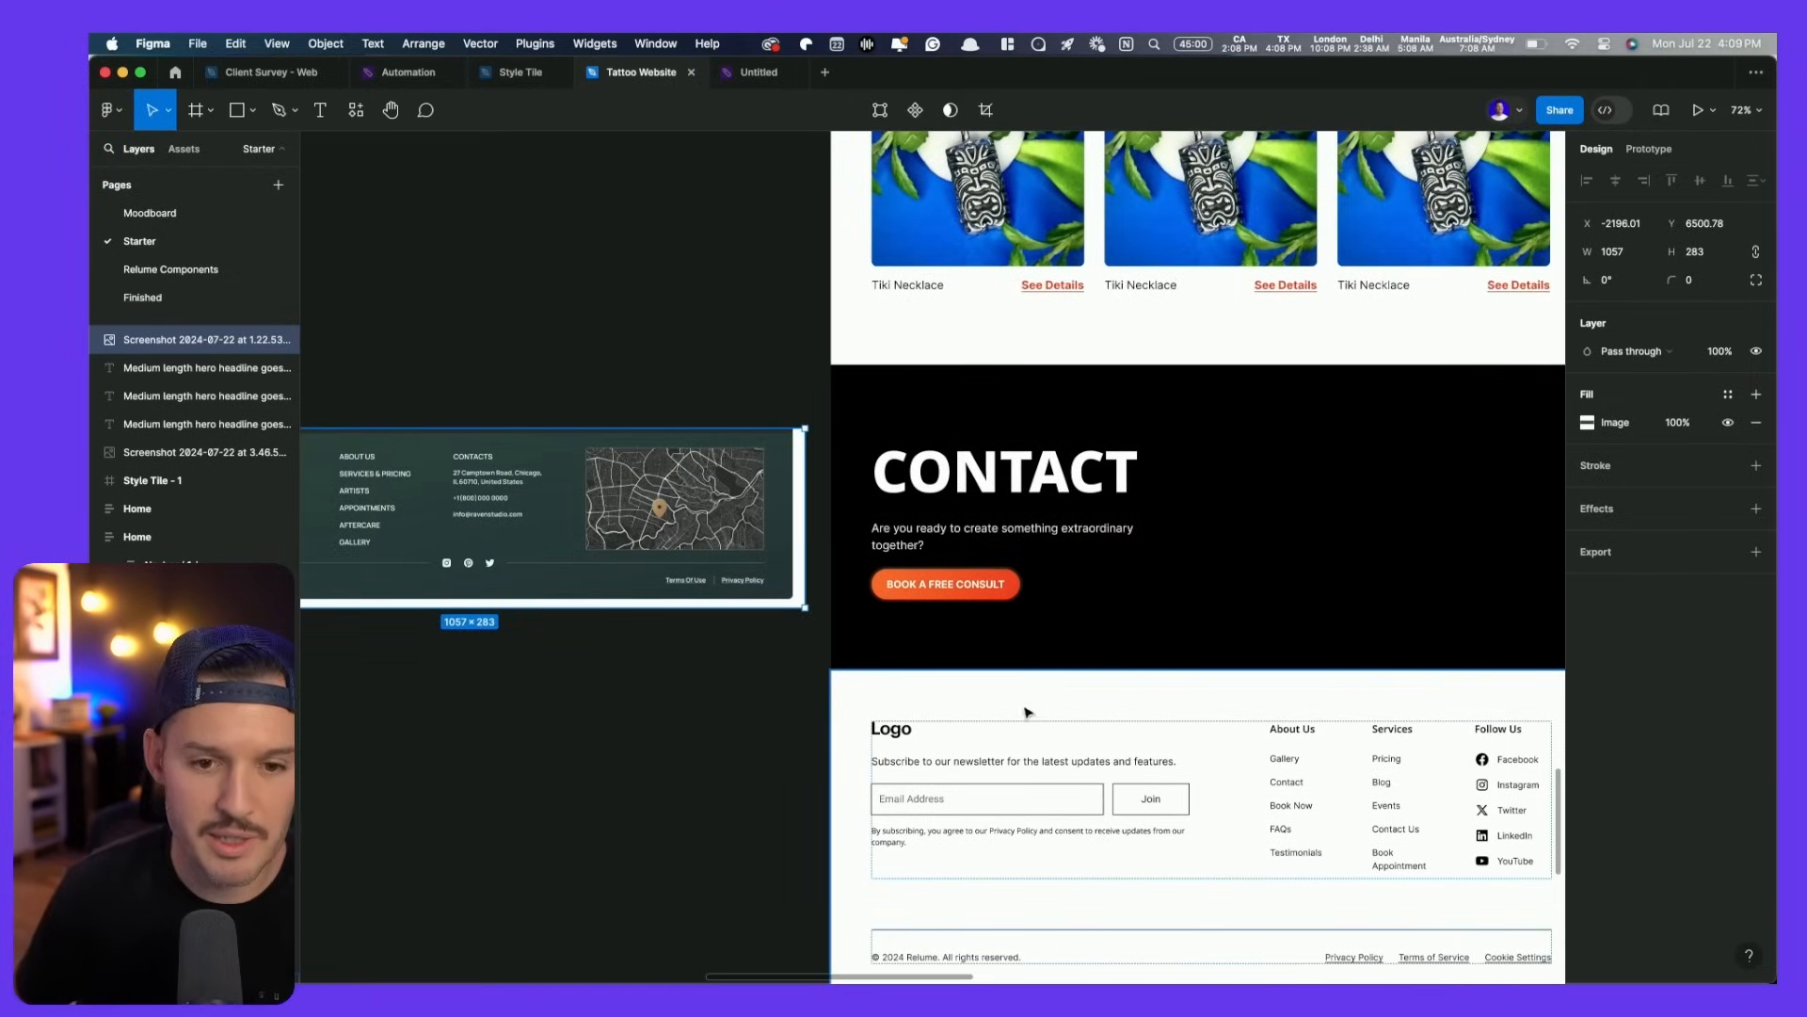
scroll(1028, 712, "up", 10)
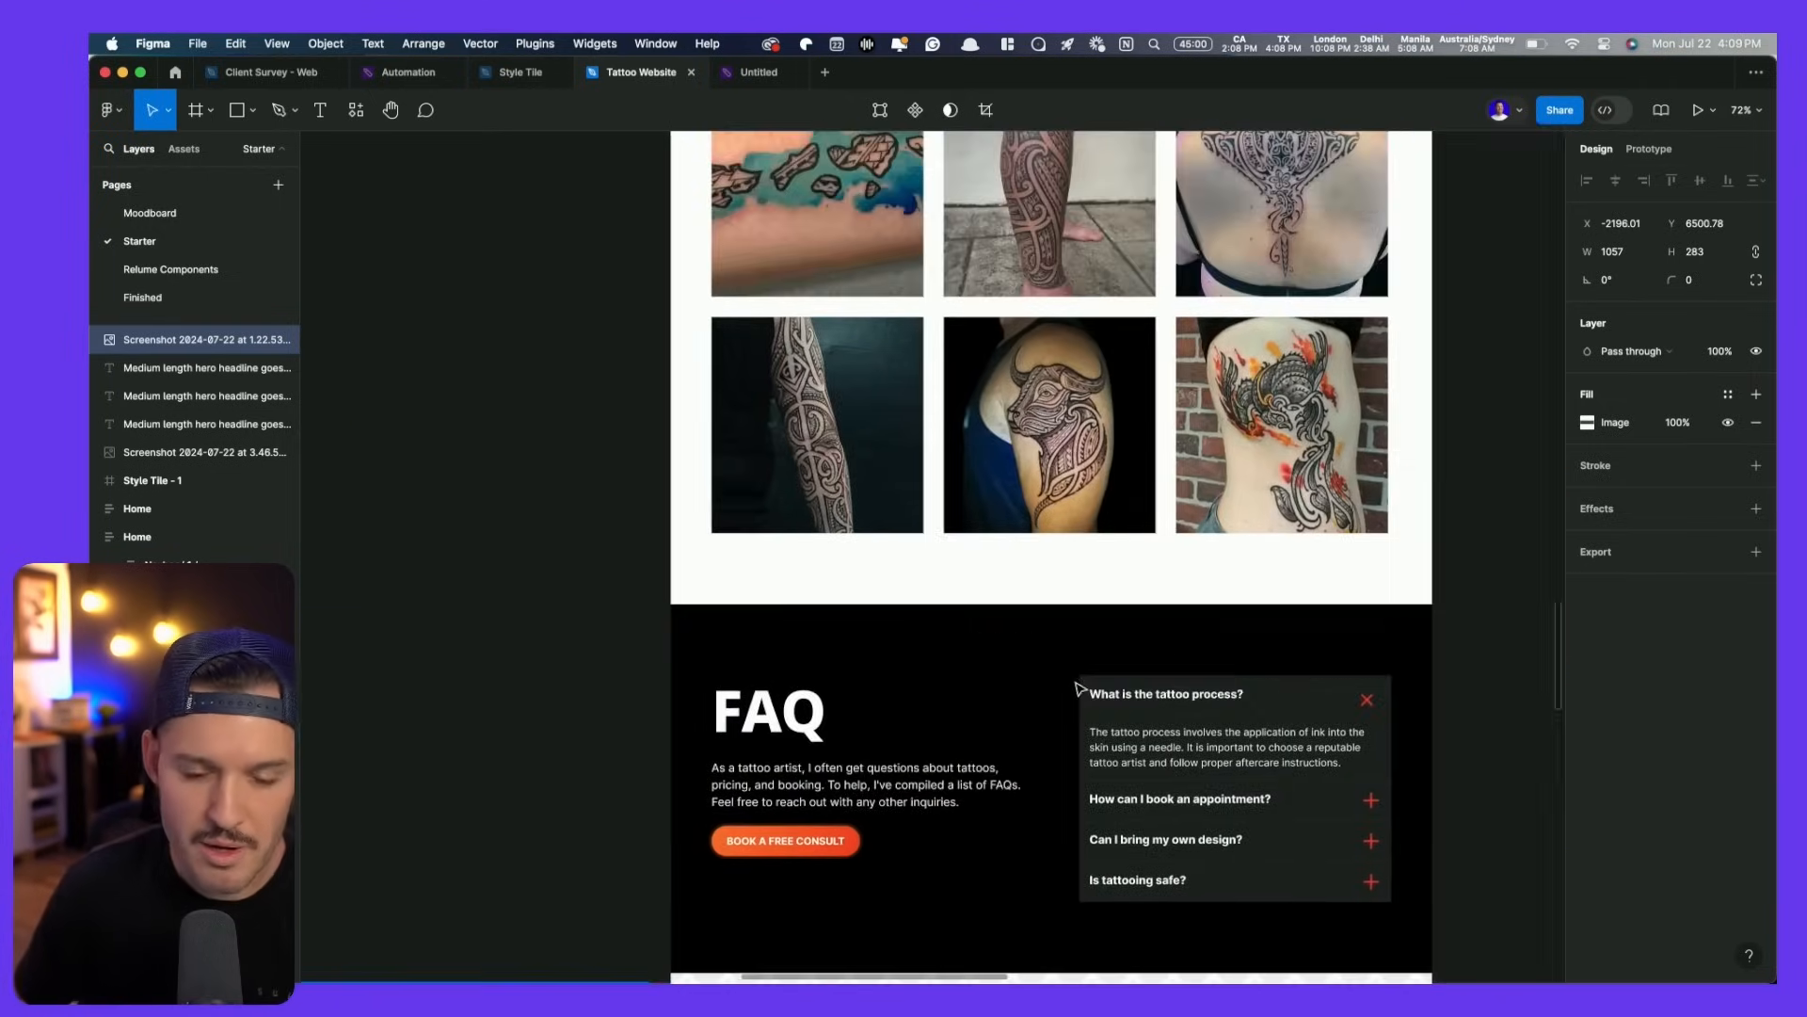
- Reuse the 25+ YEARS outline text as a QUESTIONS background word in the FAQ section
scroll(1080, 688, "up", 10)
left_click(951, 534)
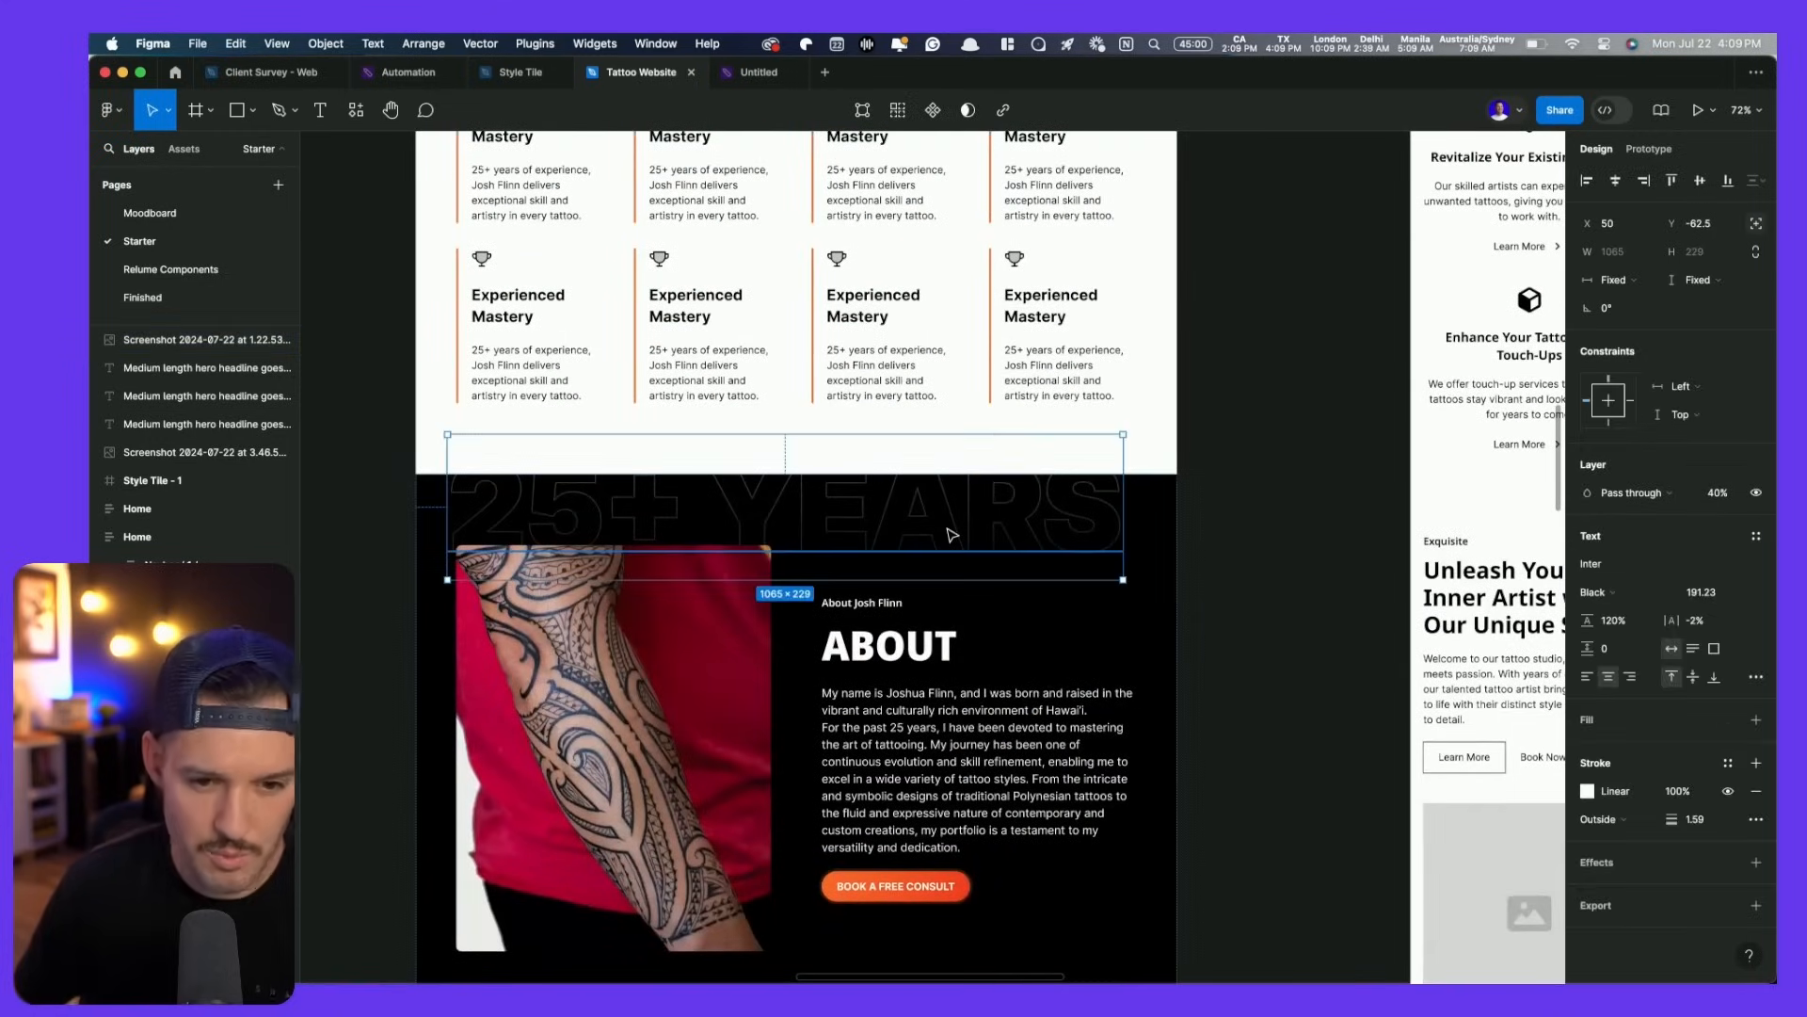
scroll(948, 535, "down", 10)
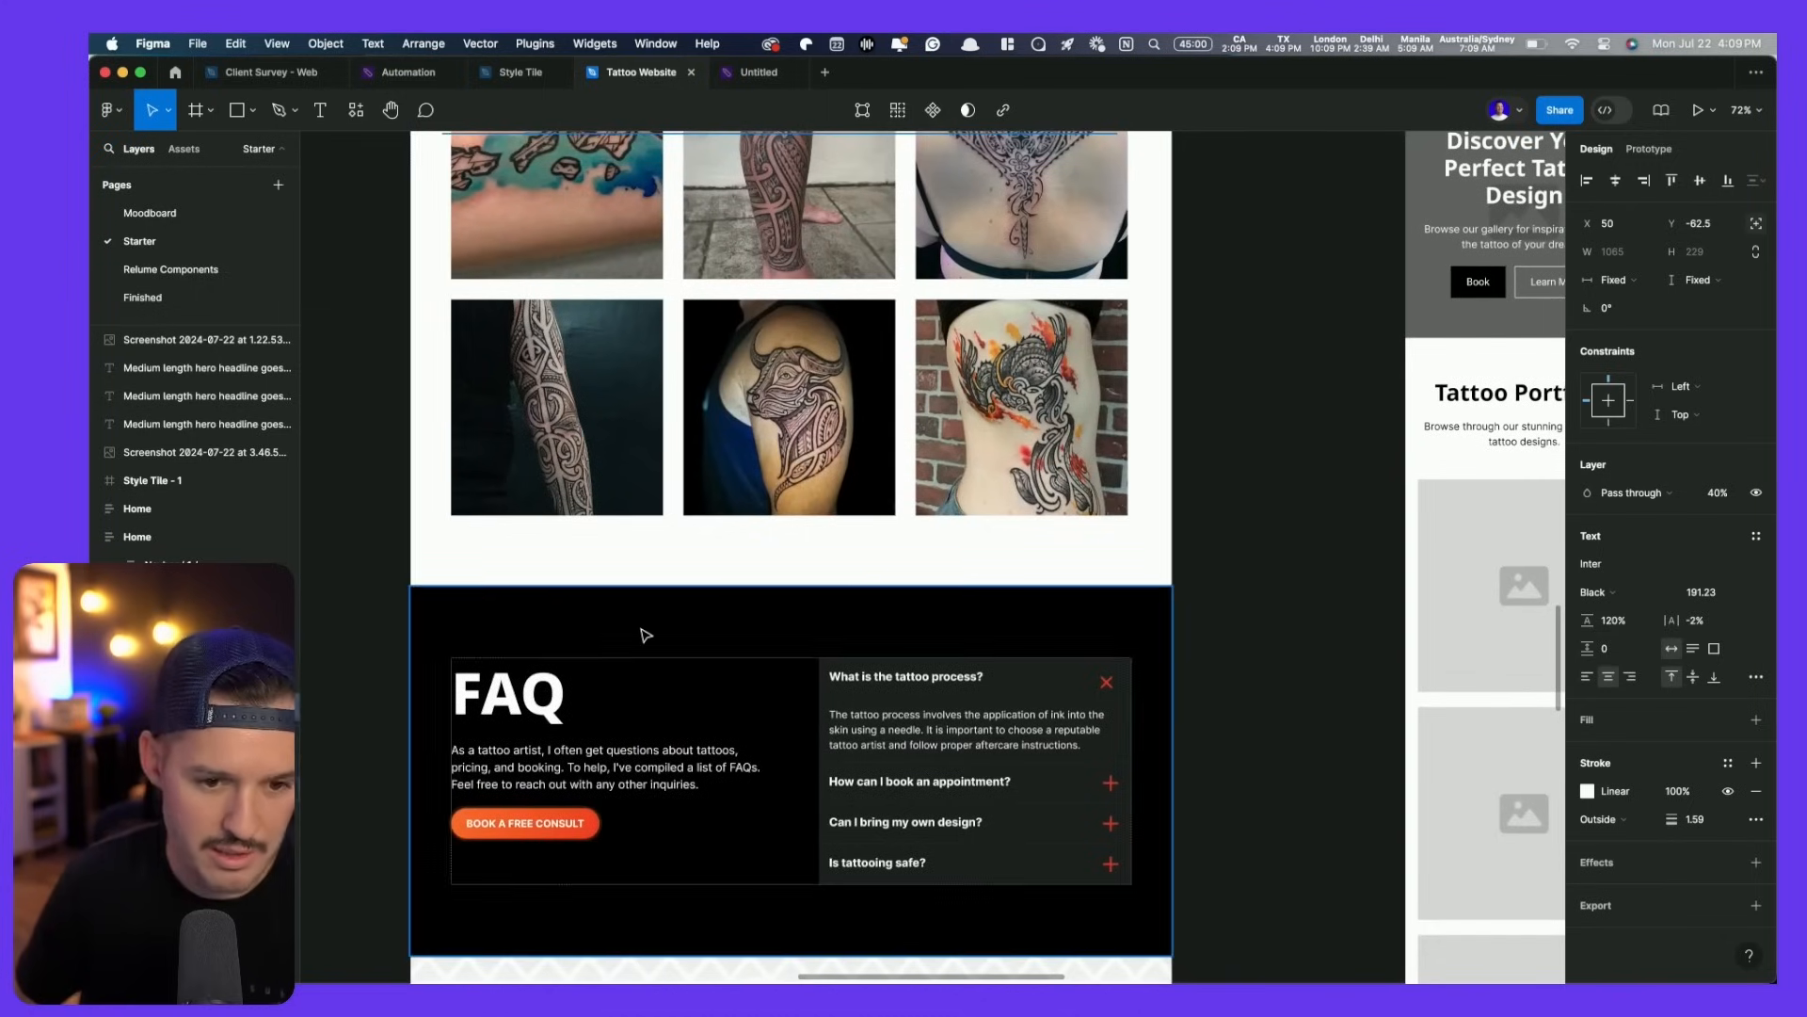
left_click(646, 635)
double_click(645, 635)
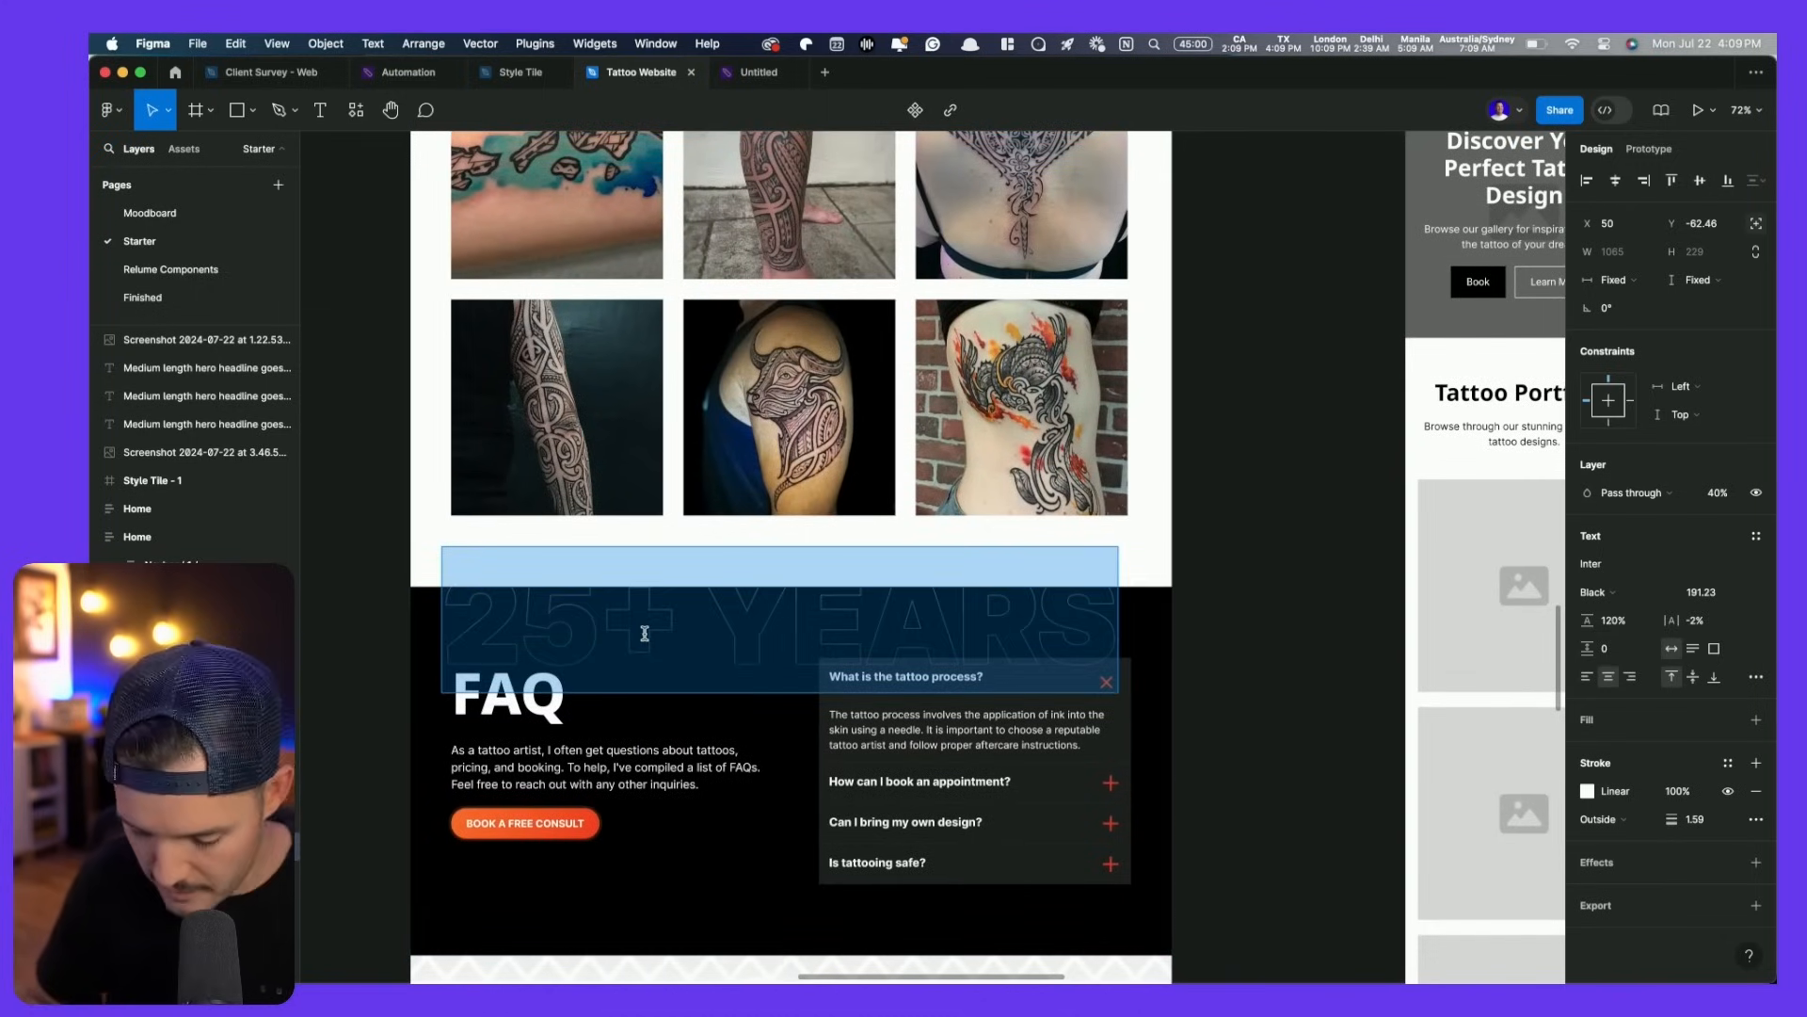
type("QUESTIONS")
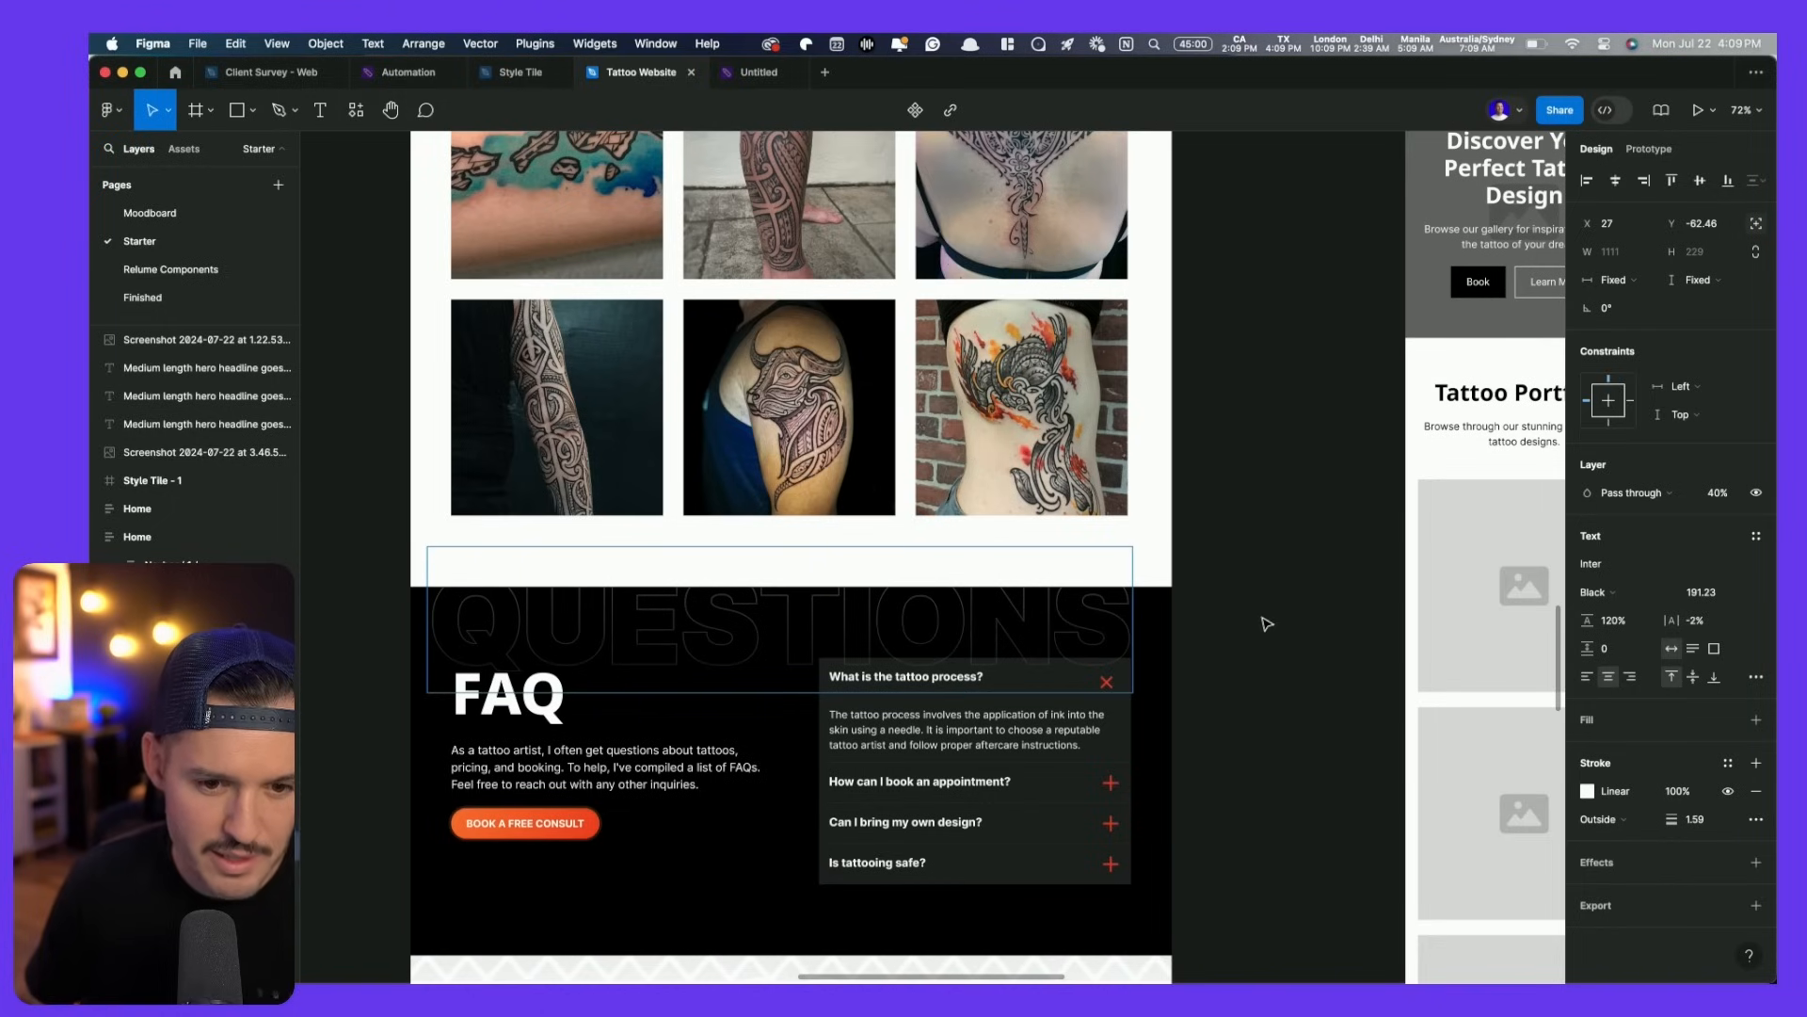
key("Escape")
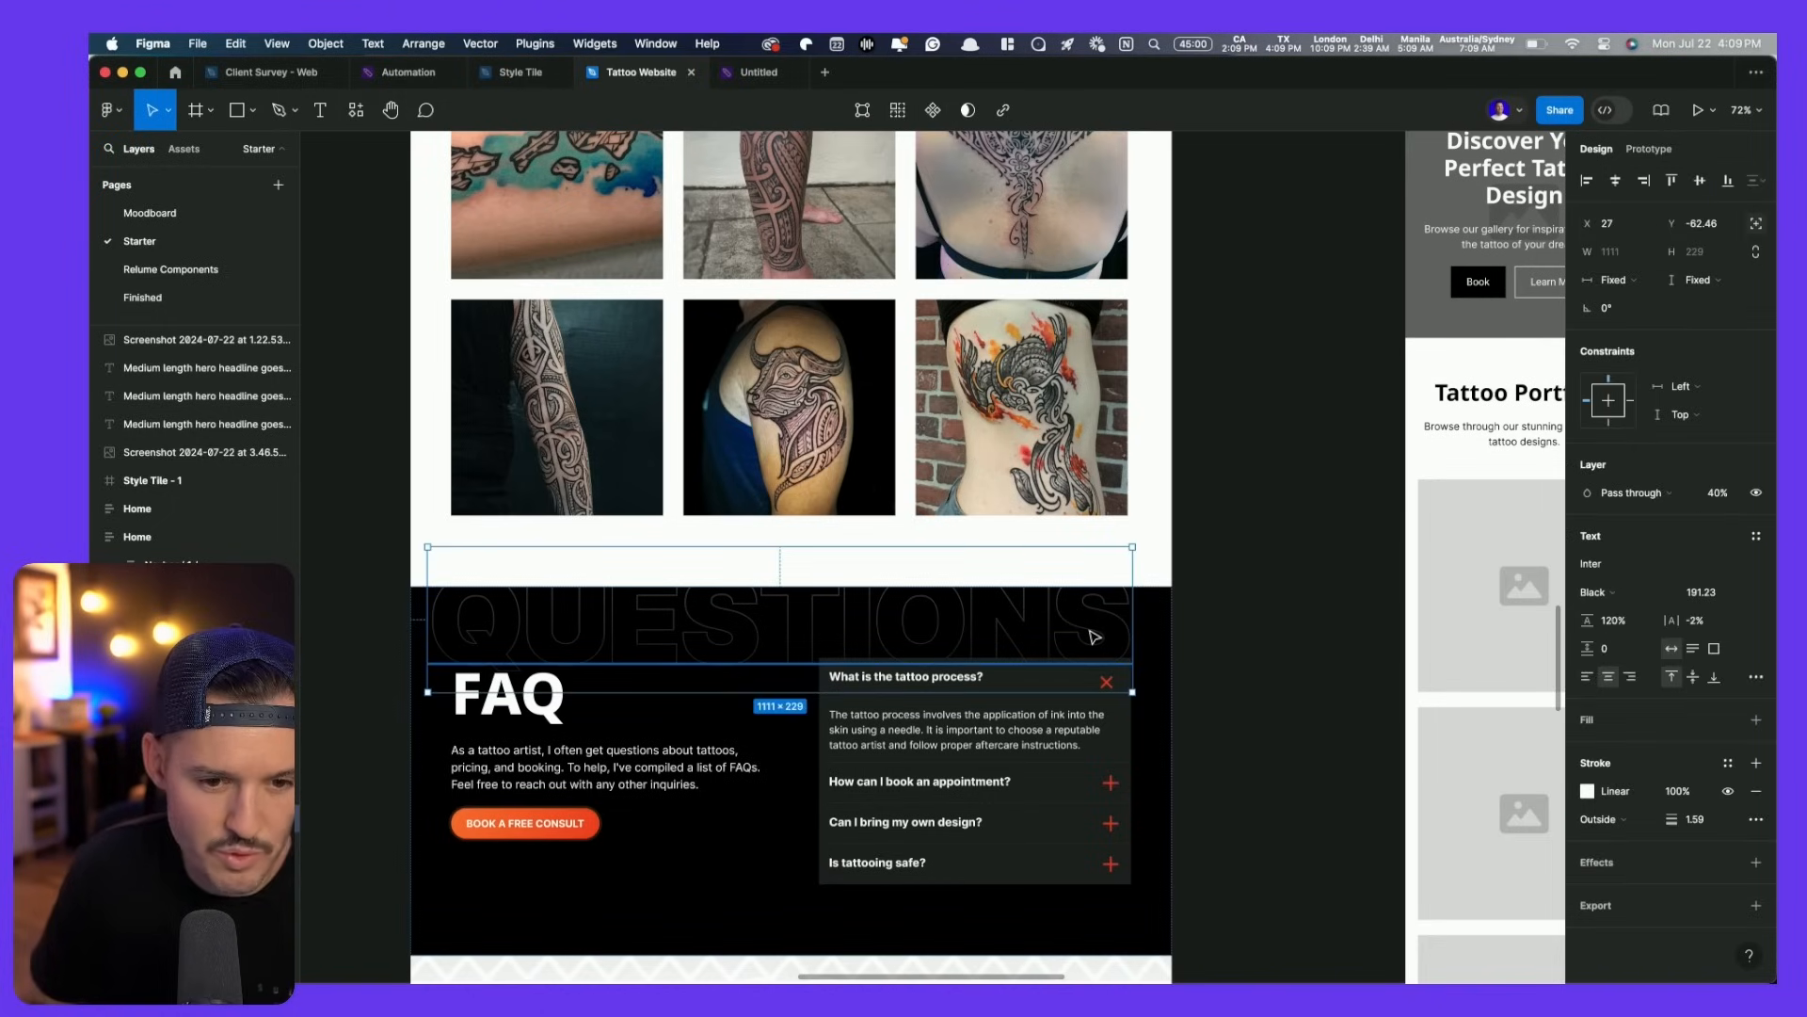
- Paste the outline text into CONTACT and change it to ALOHA
scroll(1293, 718, "down", 5)
scroll(1294, 719, "left", 1)
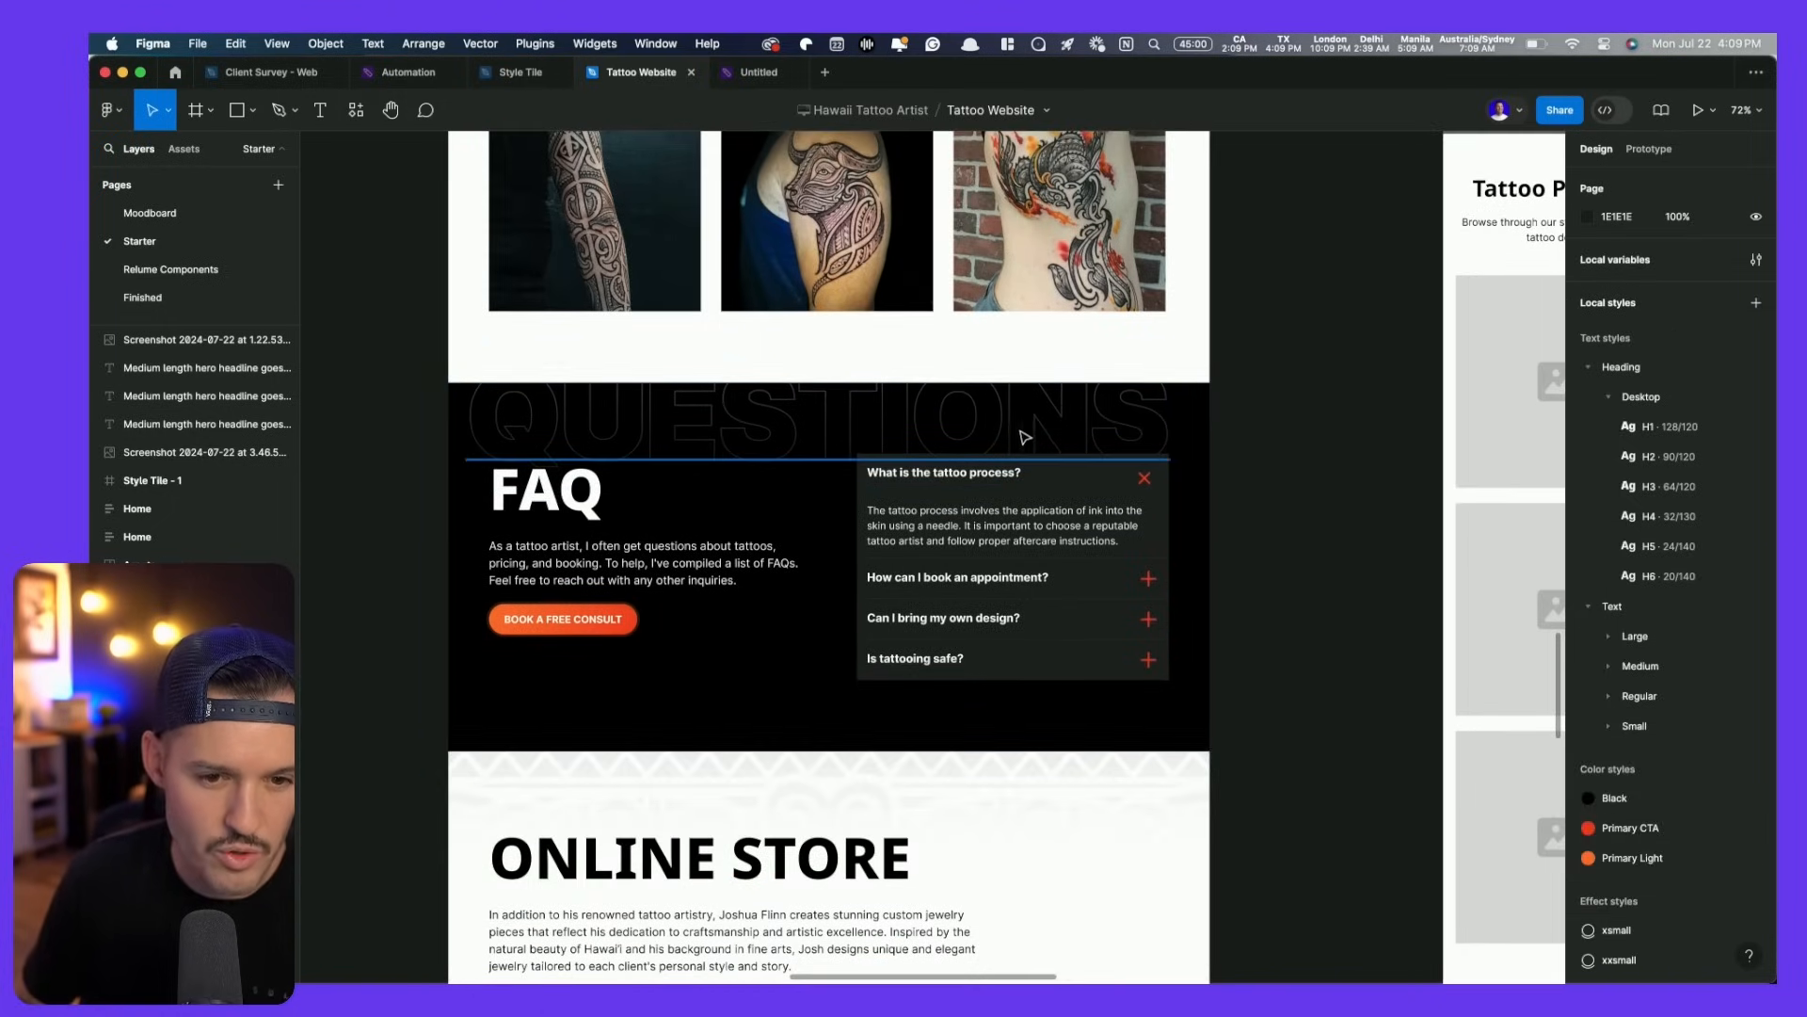
scroll(1017, 436, "down", 20)
left_click(892, 461)
key("ctrl+v")
double_click(887, 454)
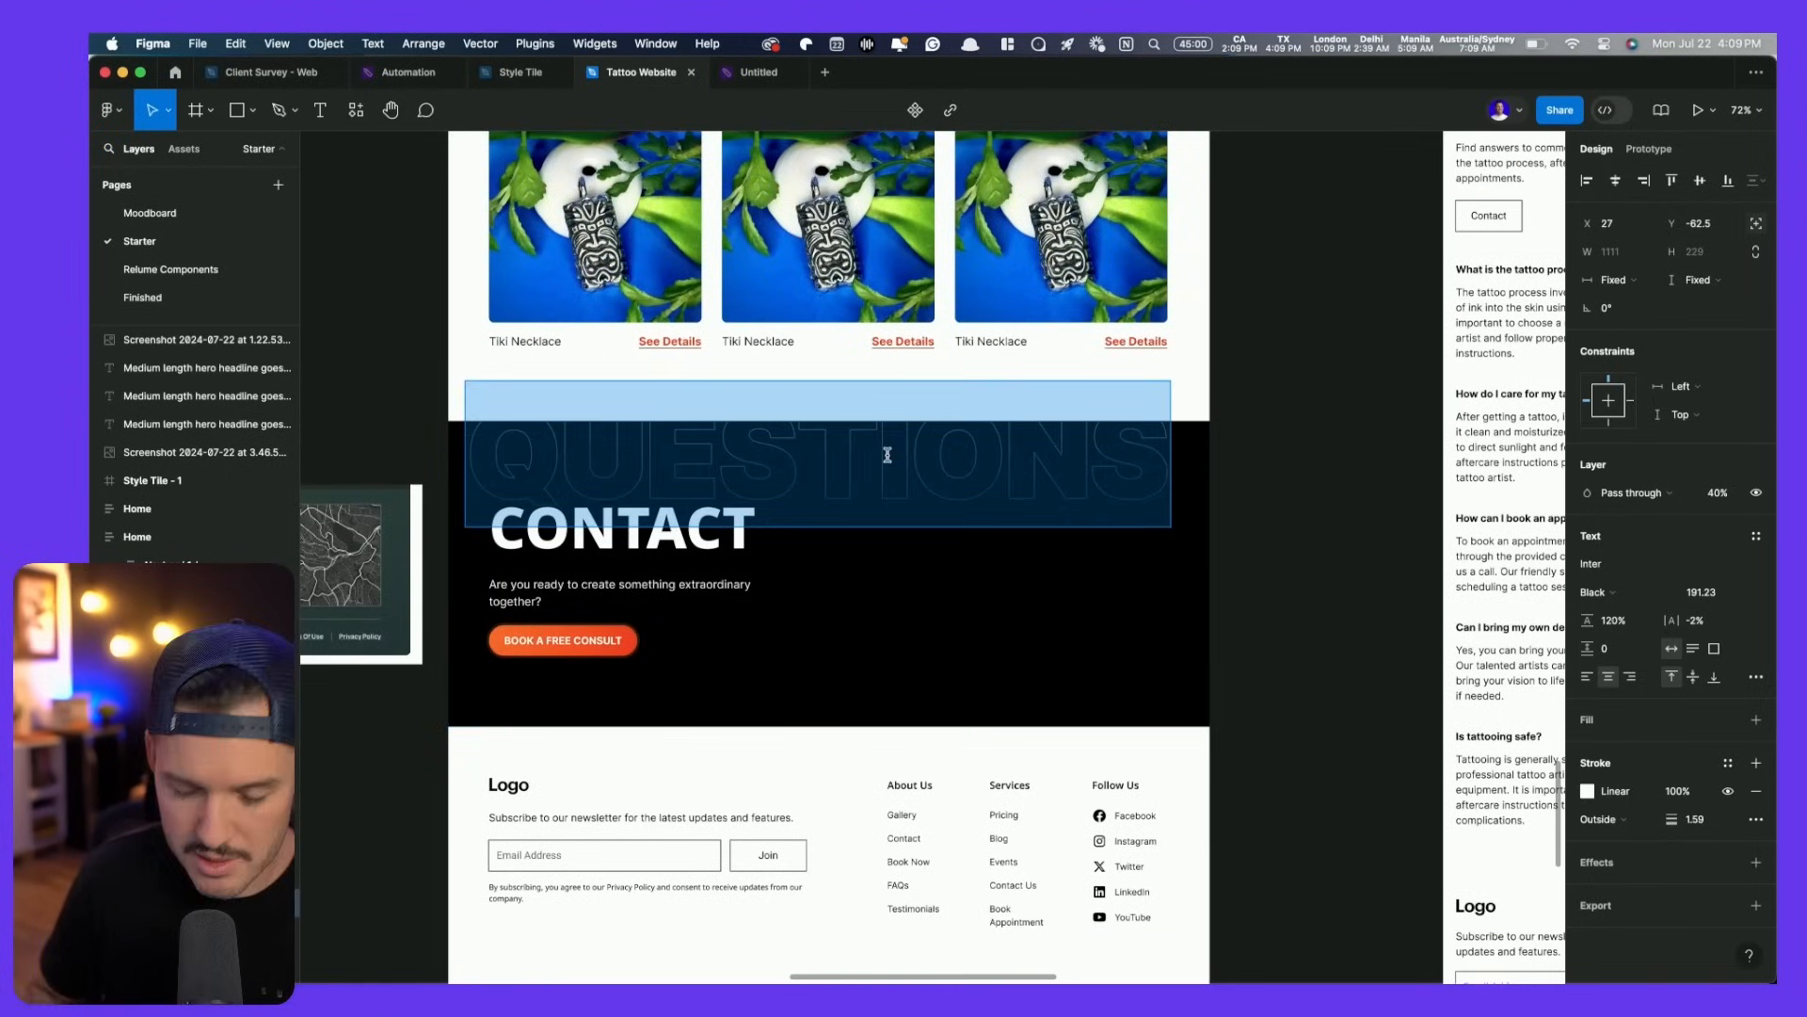
type("C")
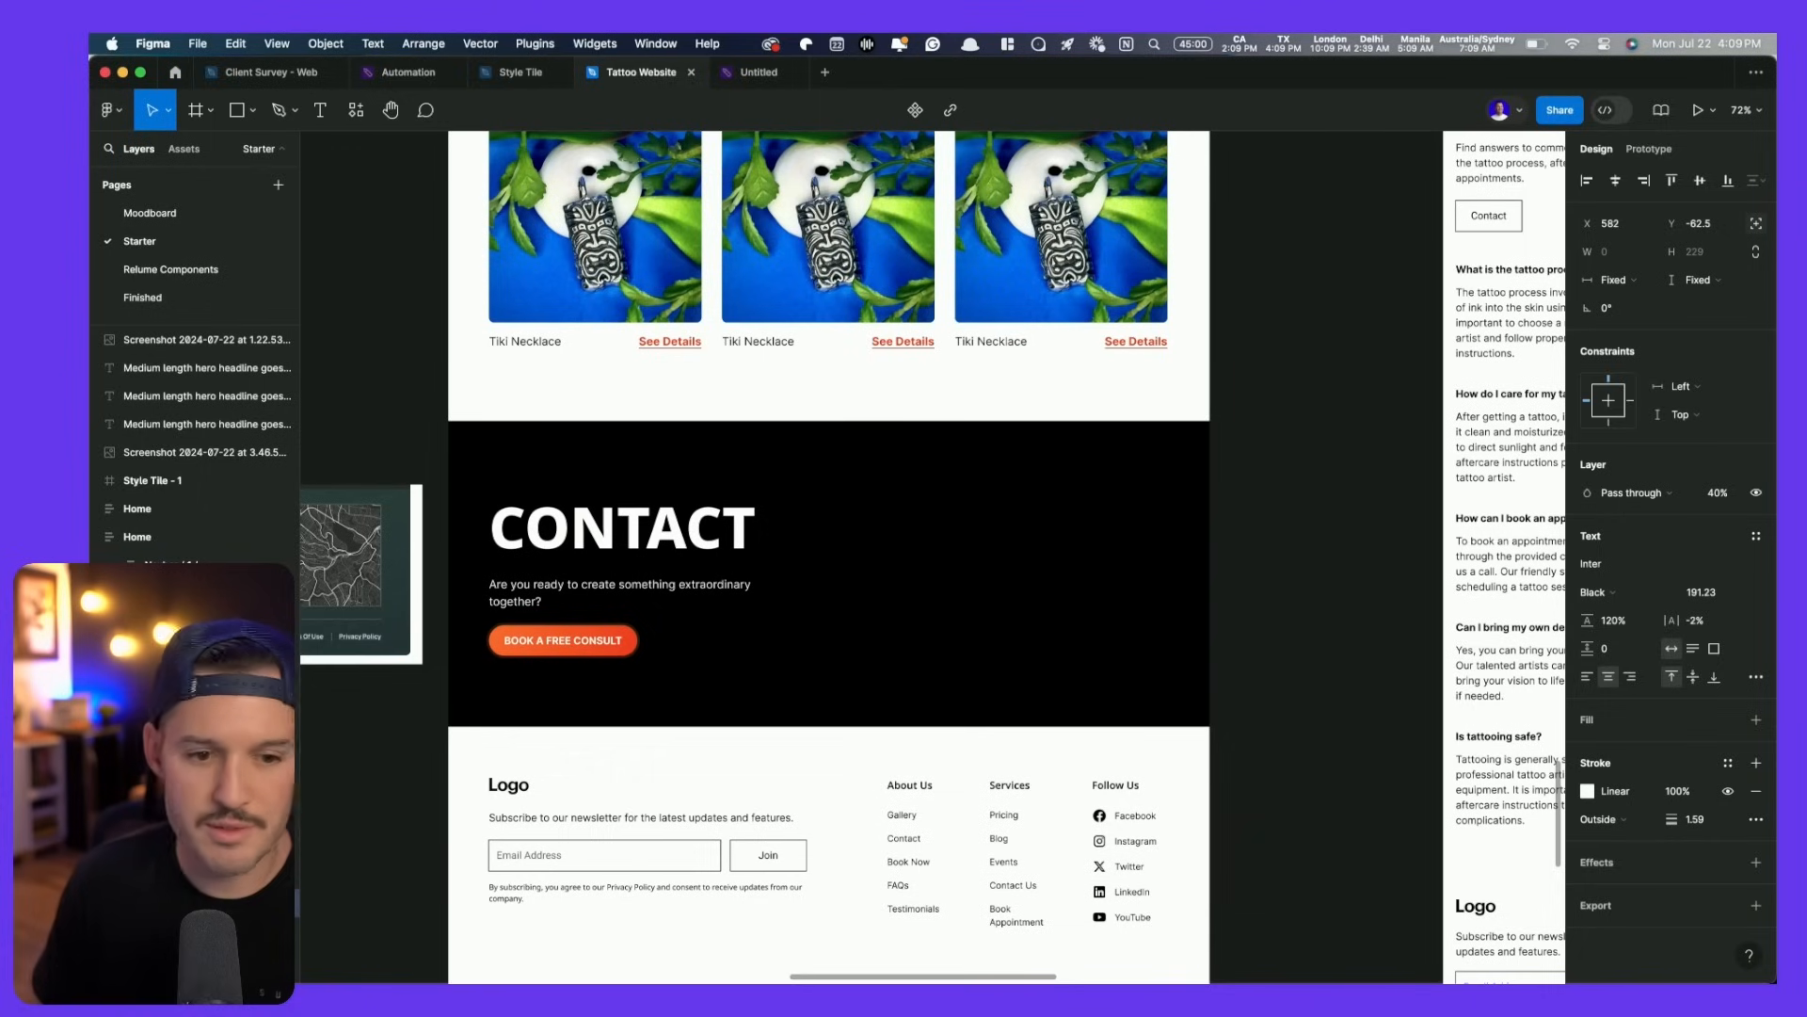
type("REACH")
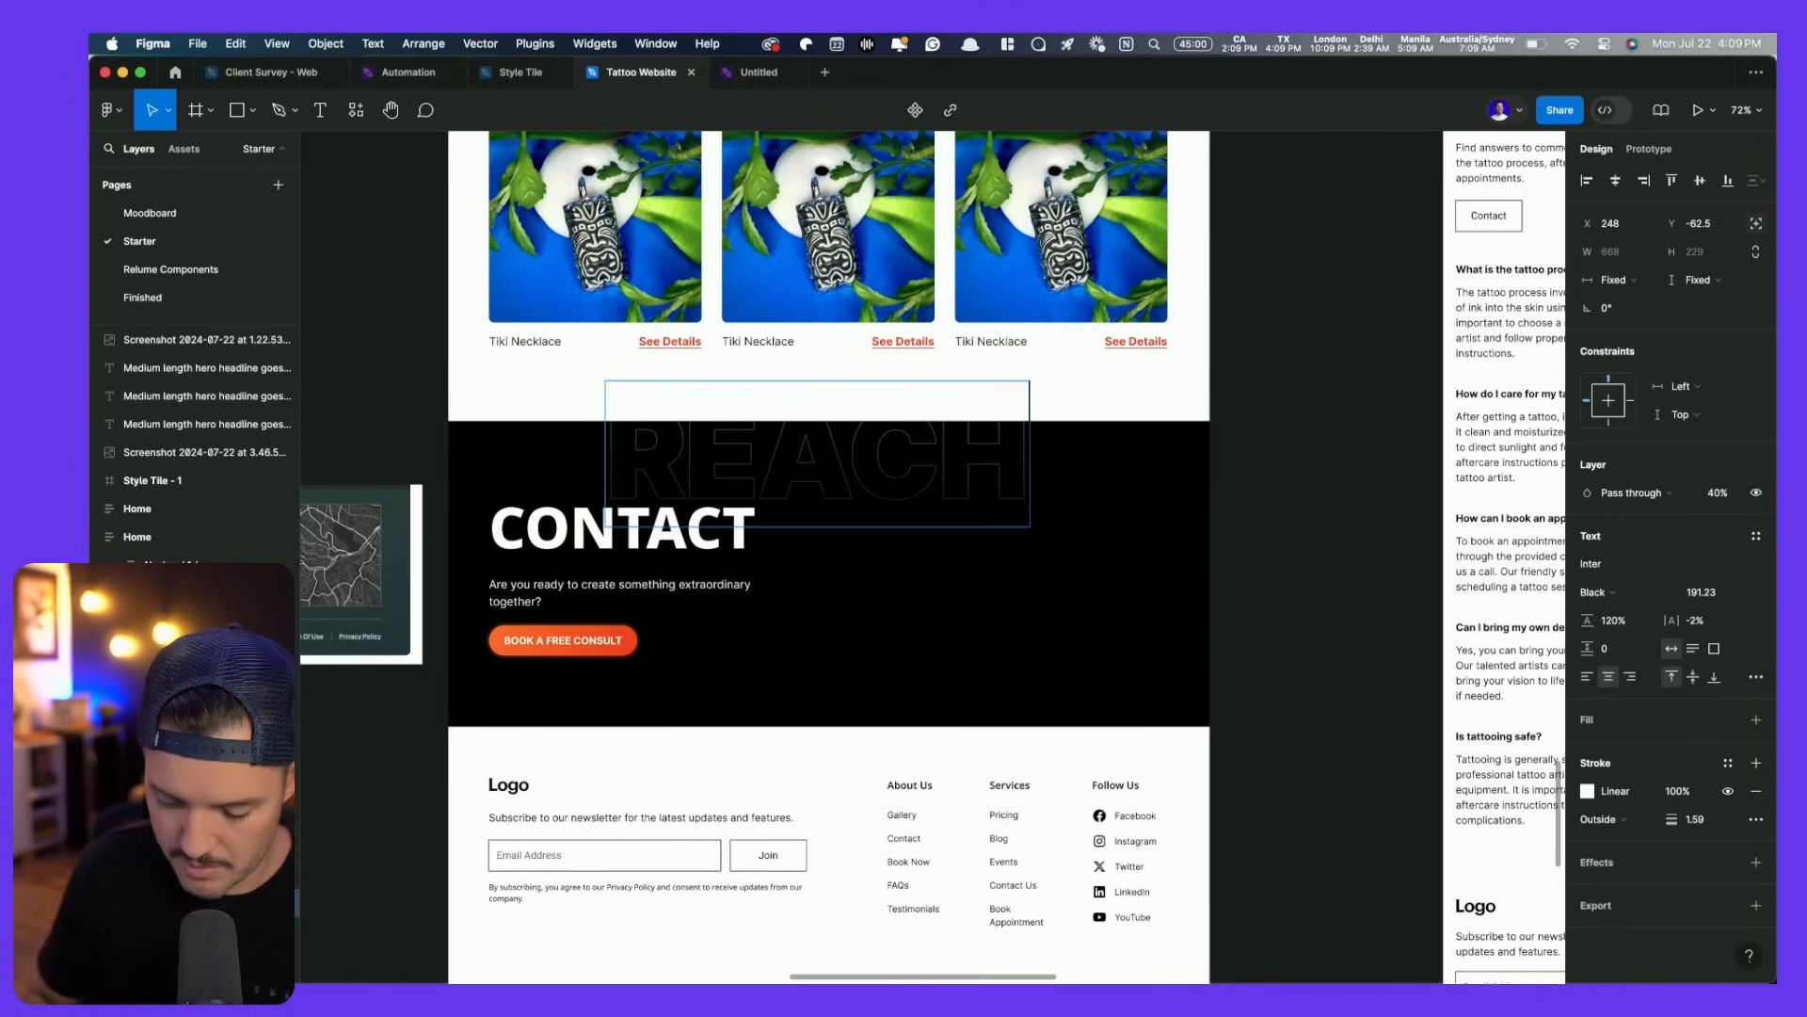
key("super+a")
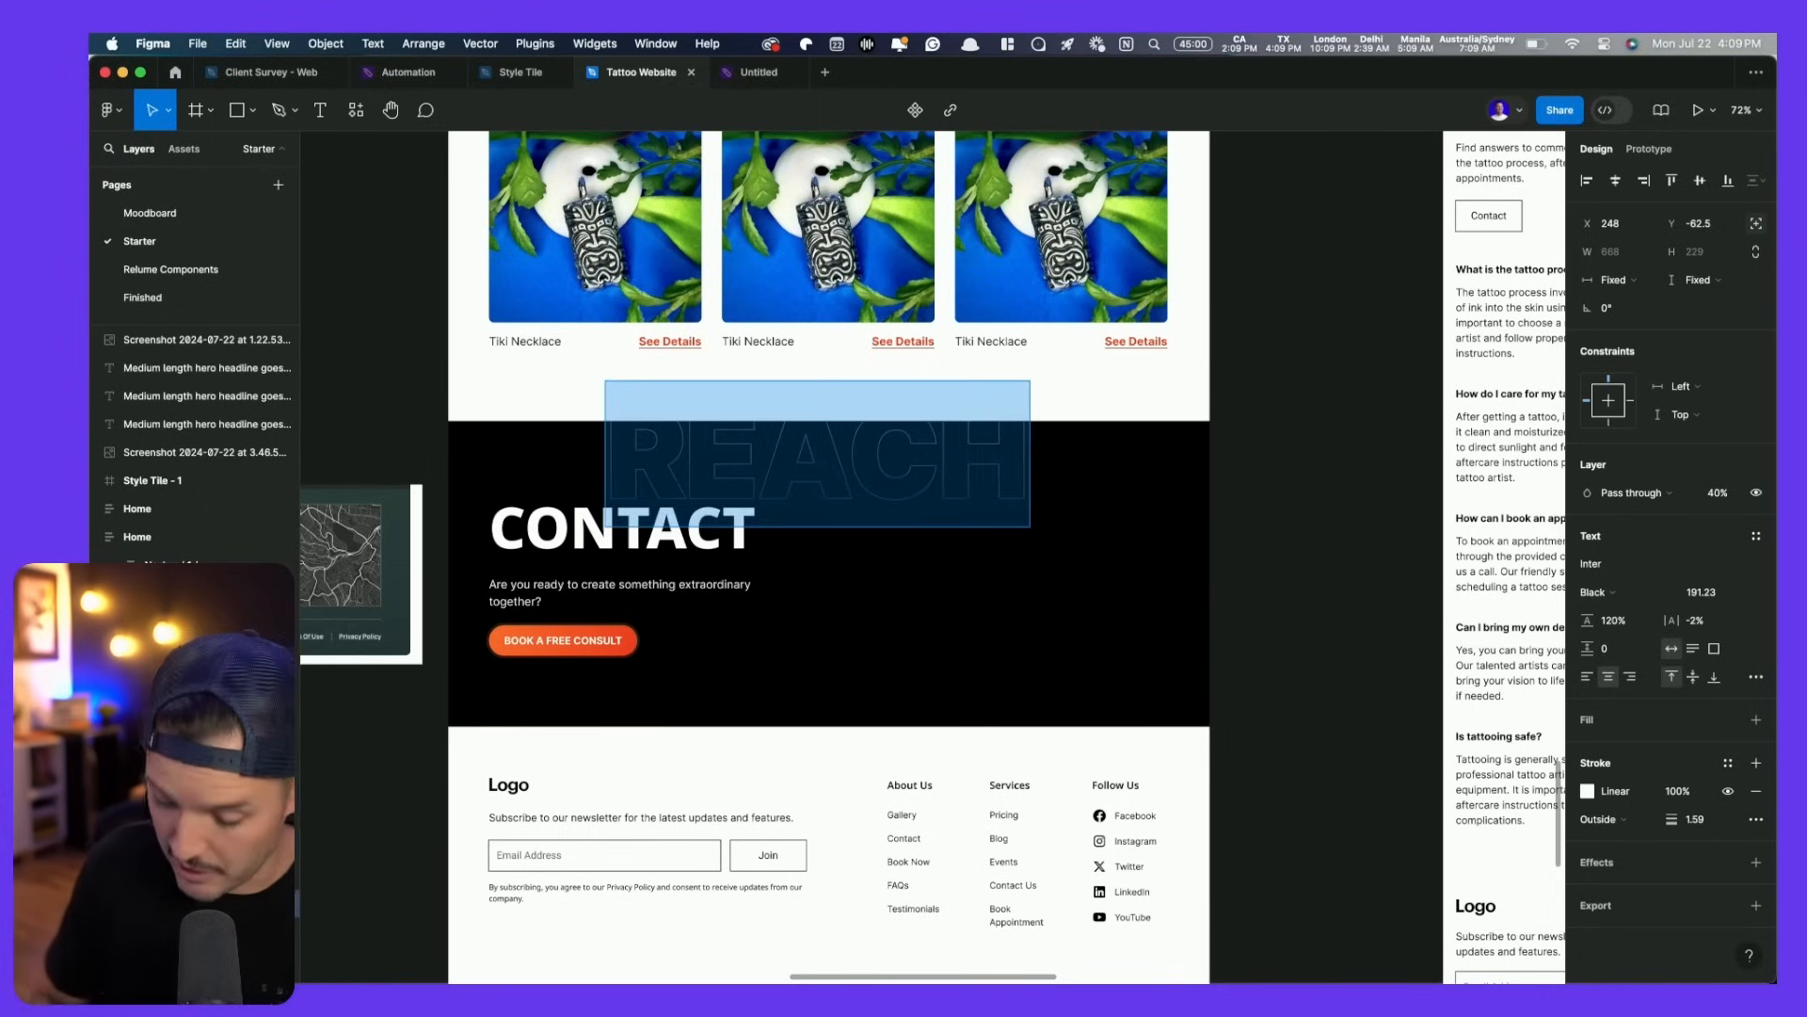
type("ALOHA")
left_click(1303, 410)
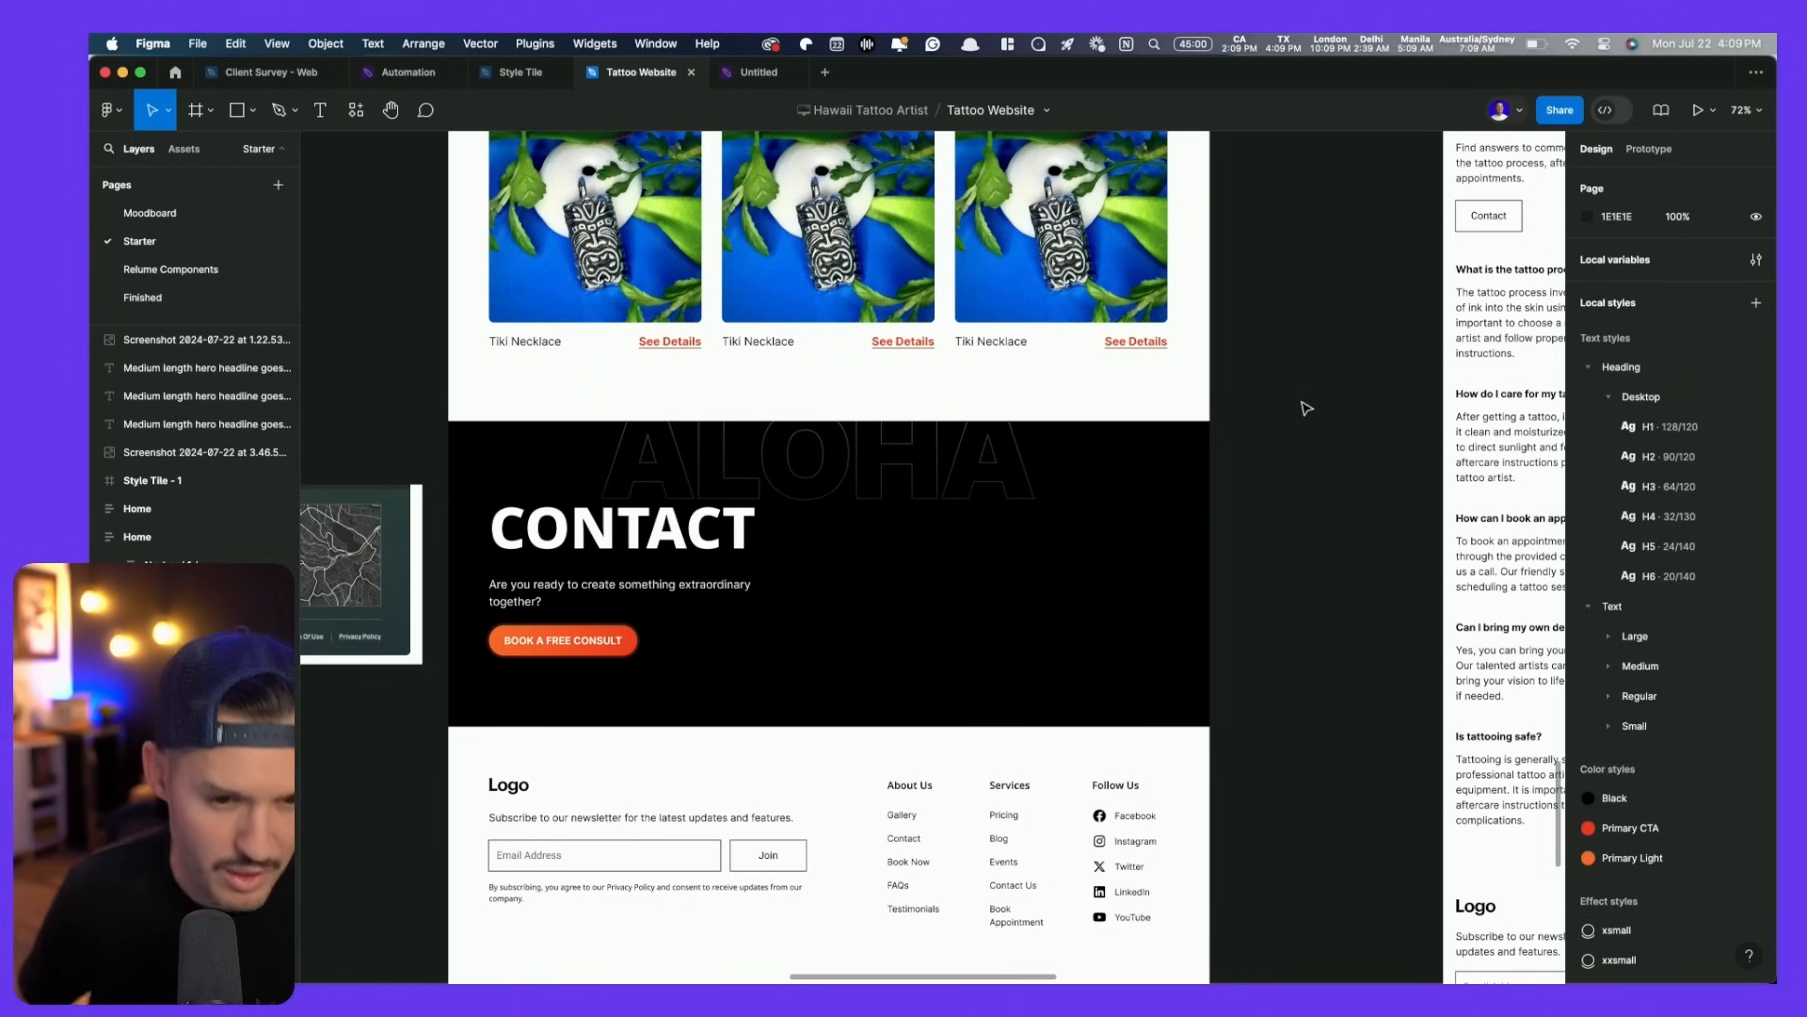
scroll(942, 600, "down", 2)
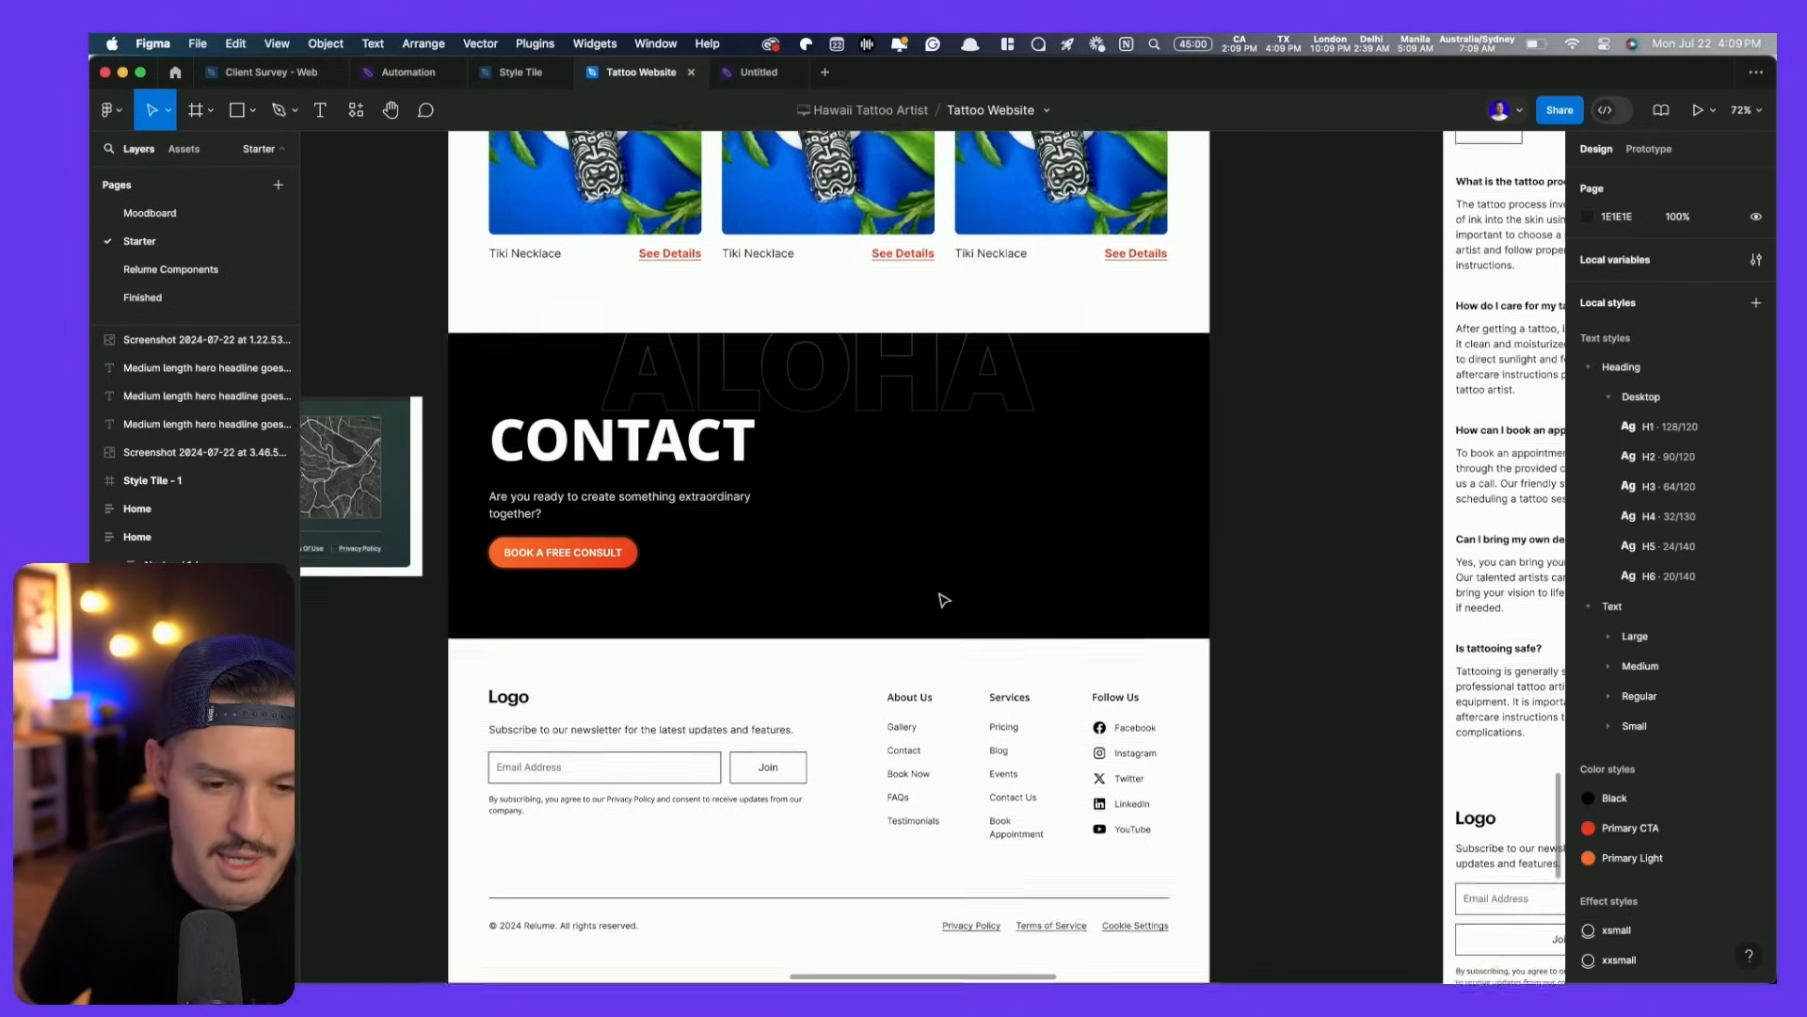
- Paste the testimonial card into Contact, detach it, and set its width to Fill container
scroll(942, 600, "down", 3)
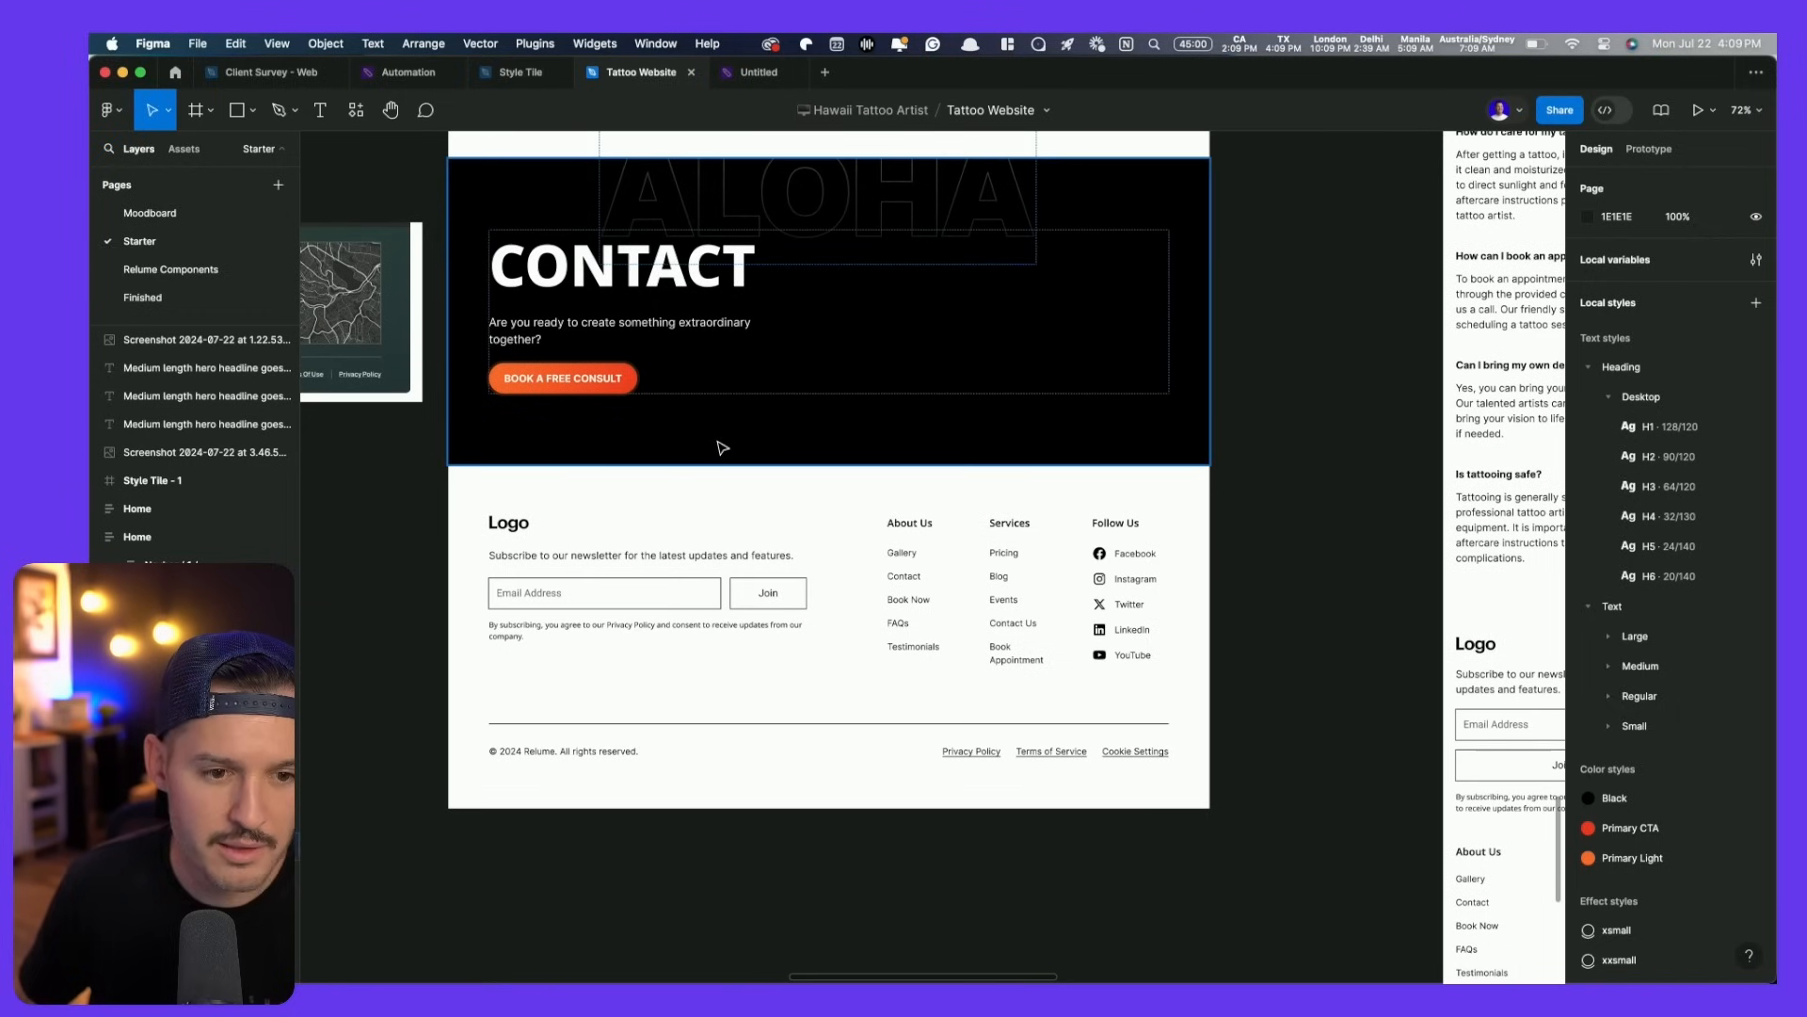
scroll(718, 444, "up", 10)
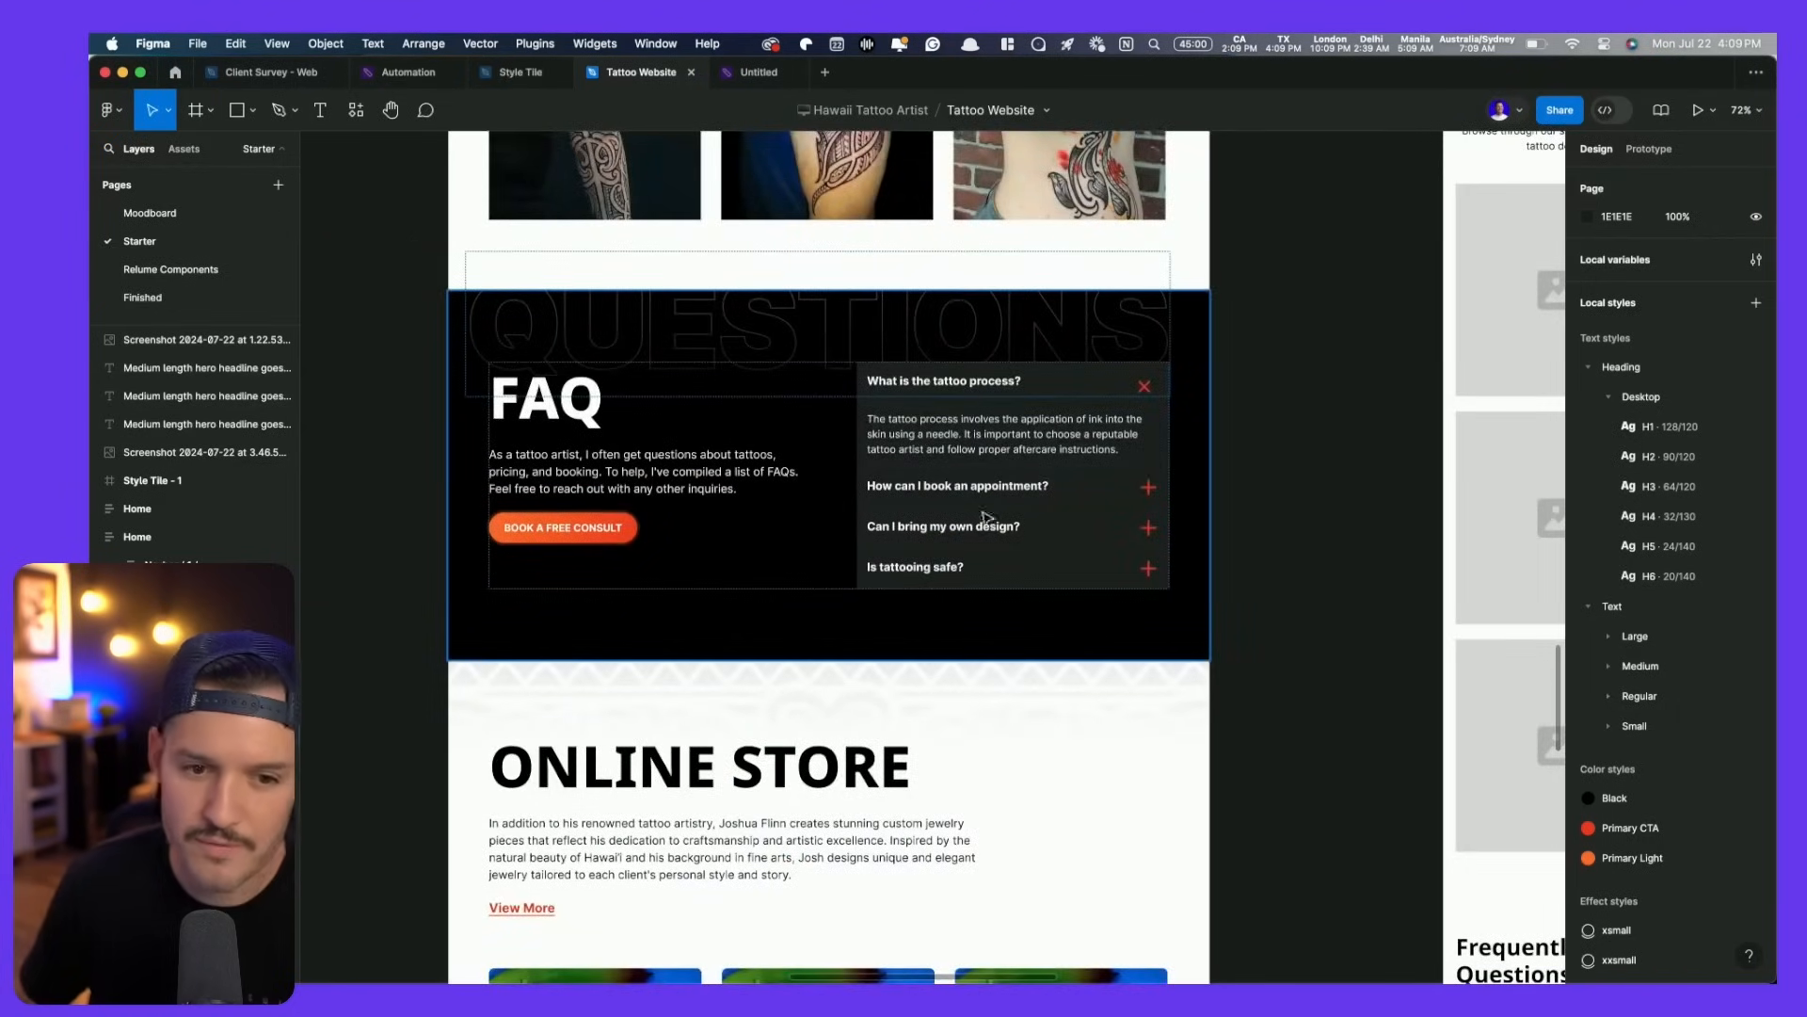
scroll(980, 443, "up", 10)
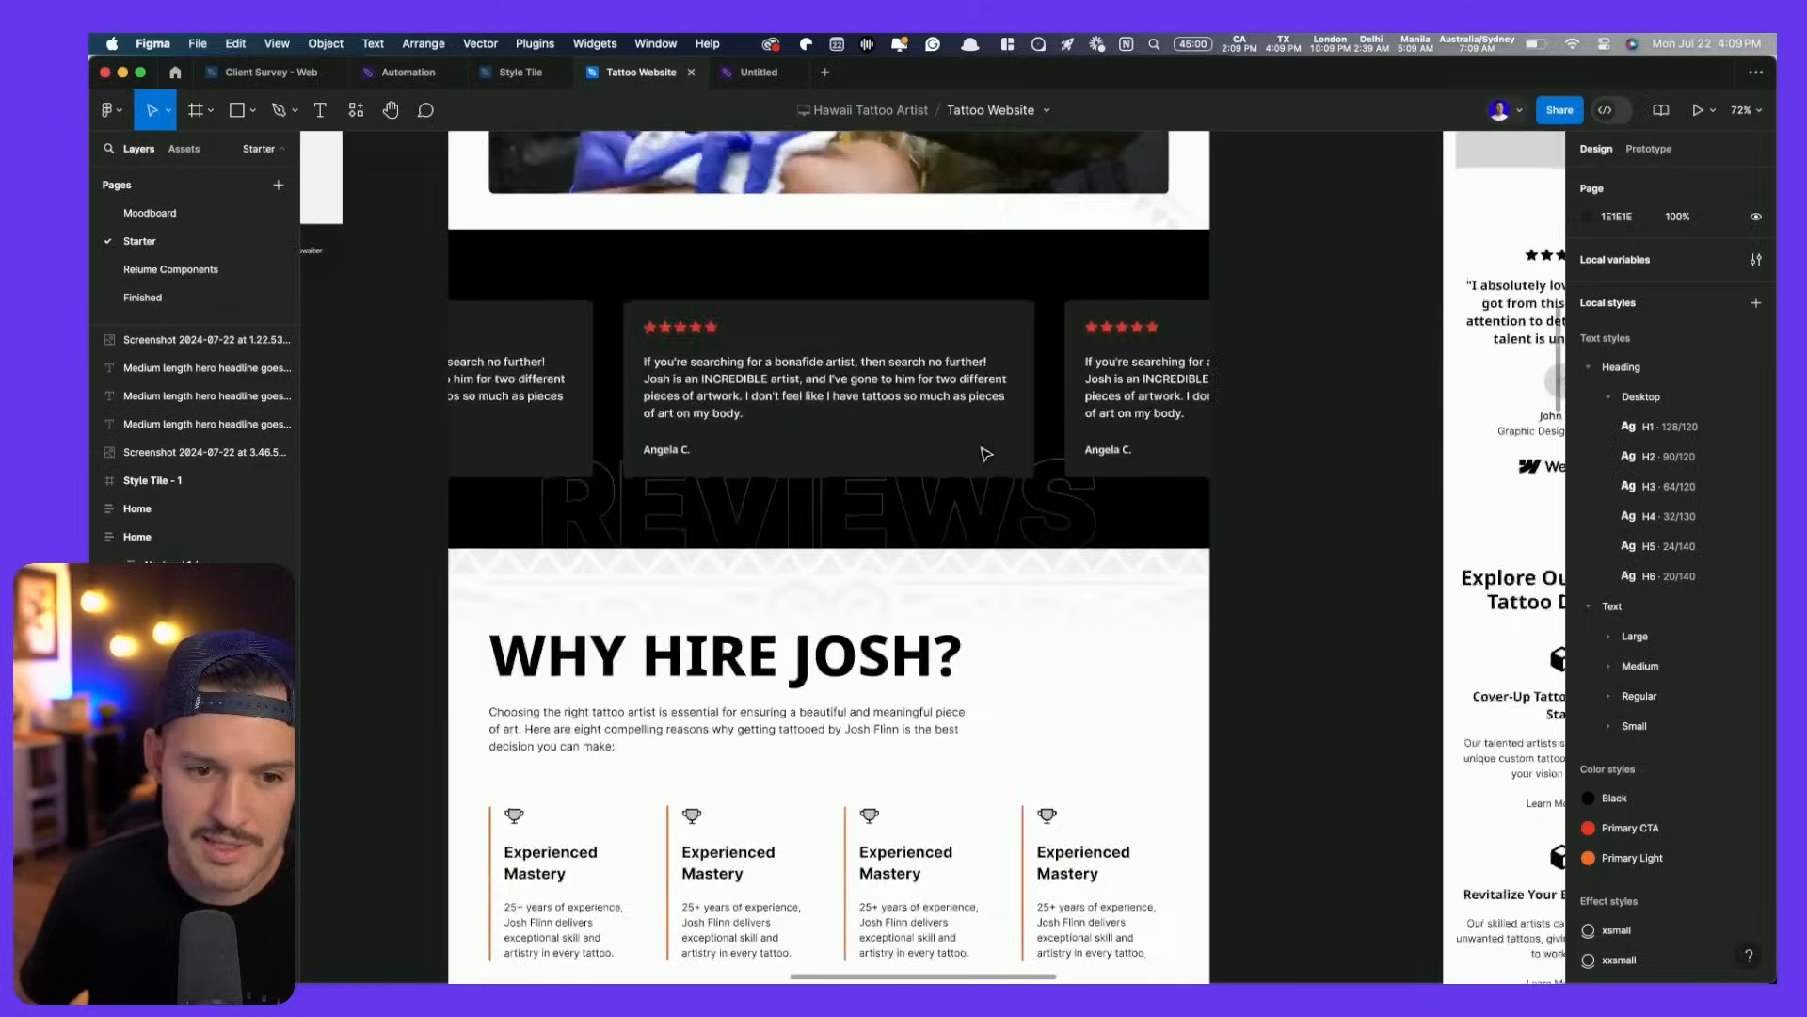
left_click(862, 513)
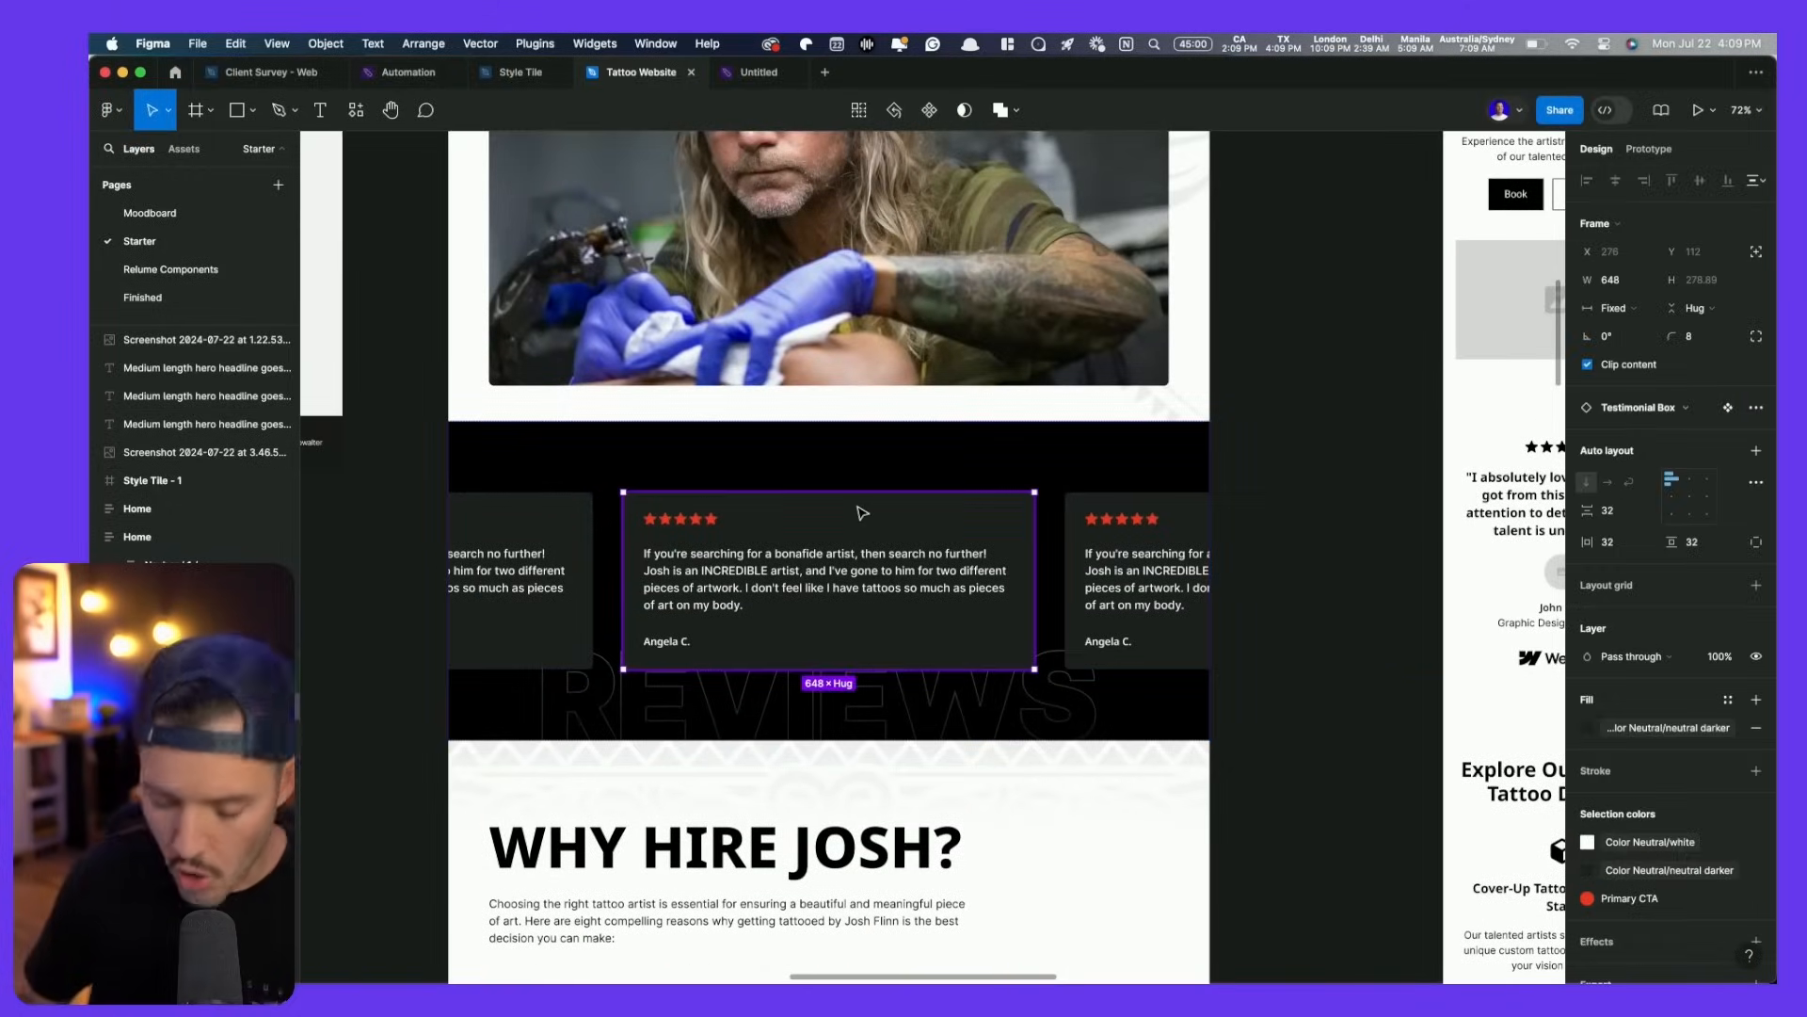
scroll(862, 513, "down", 15)
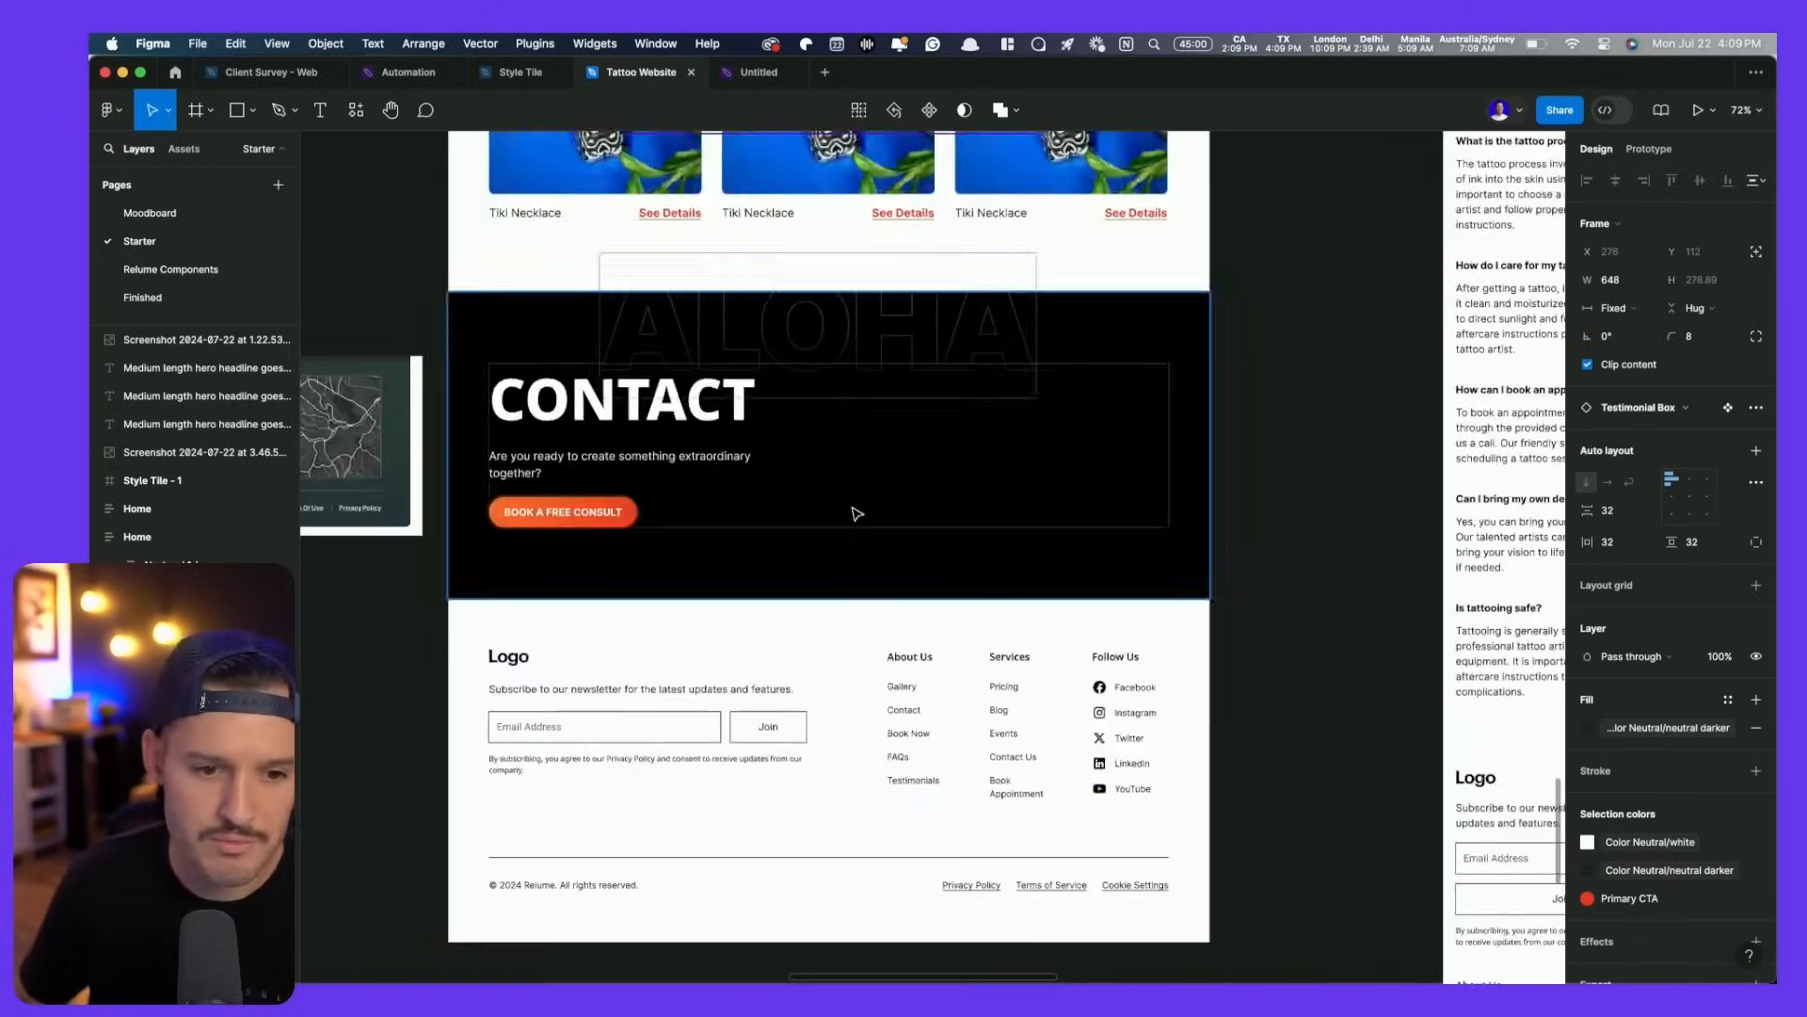
scroll(856, 513, "left", 10)
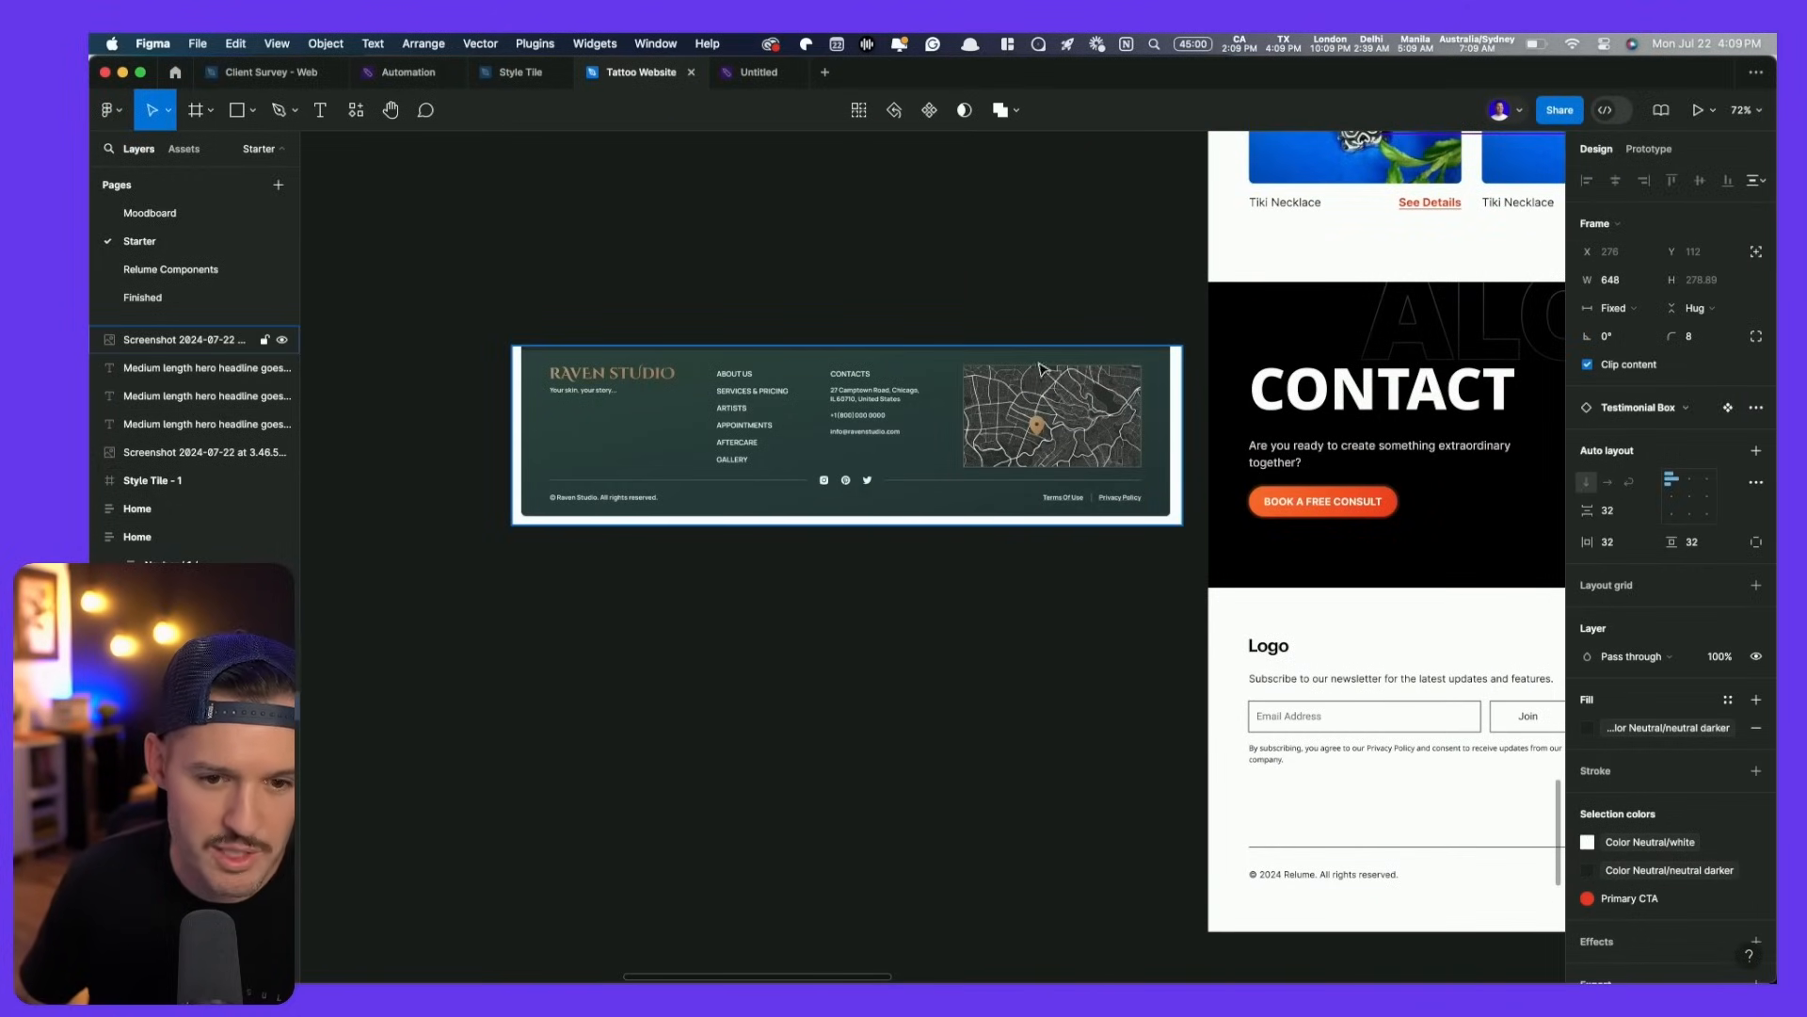
scroll(1042, 369, "right", 6)
left_click(1032, 546)
key("super+v")
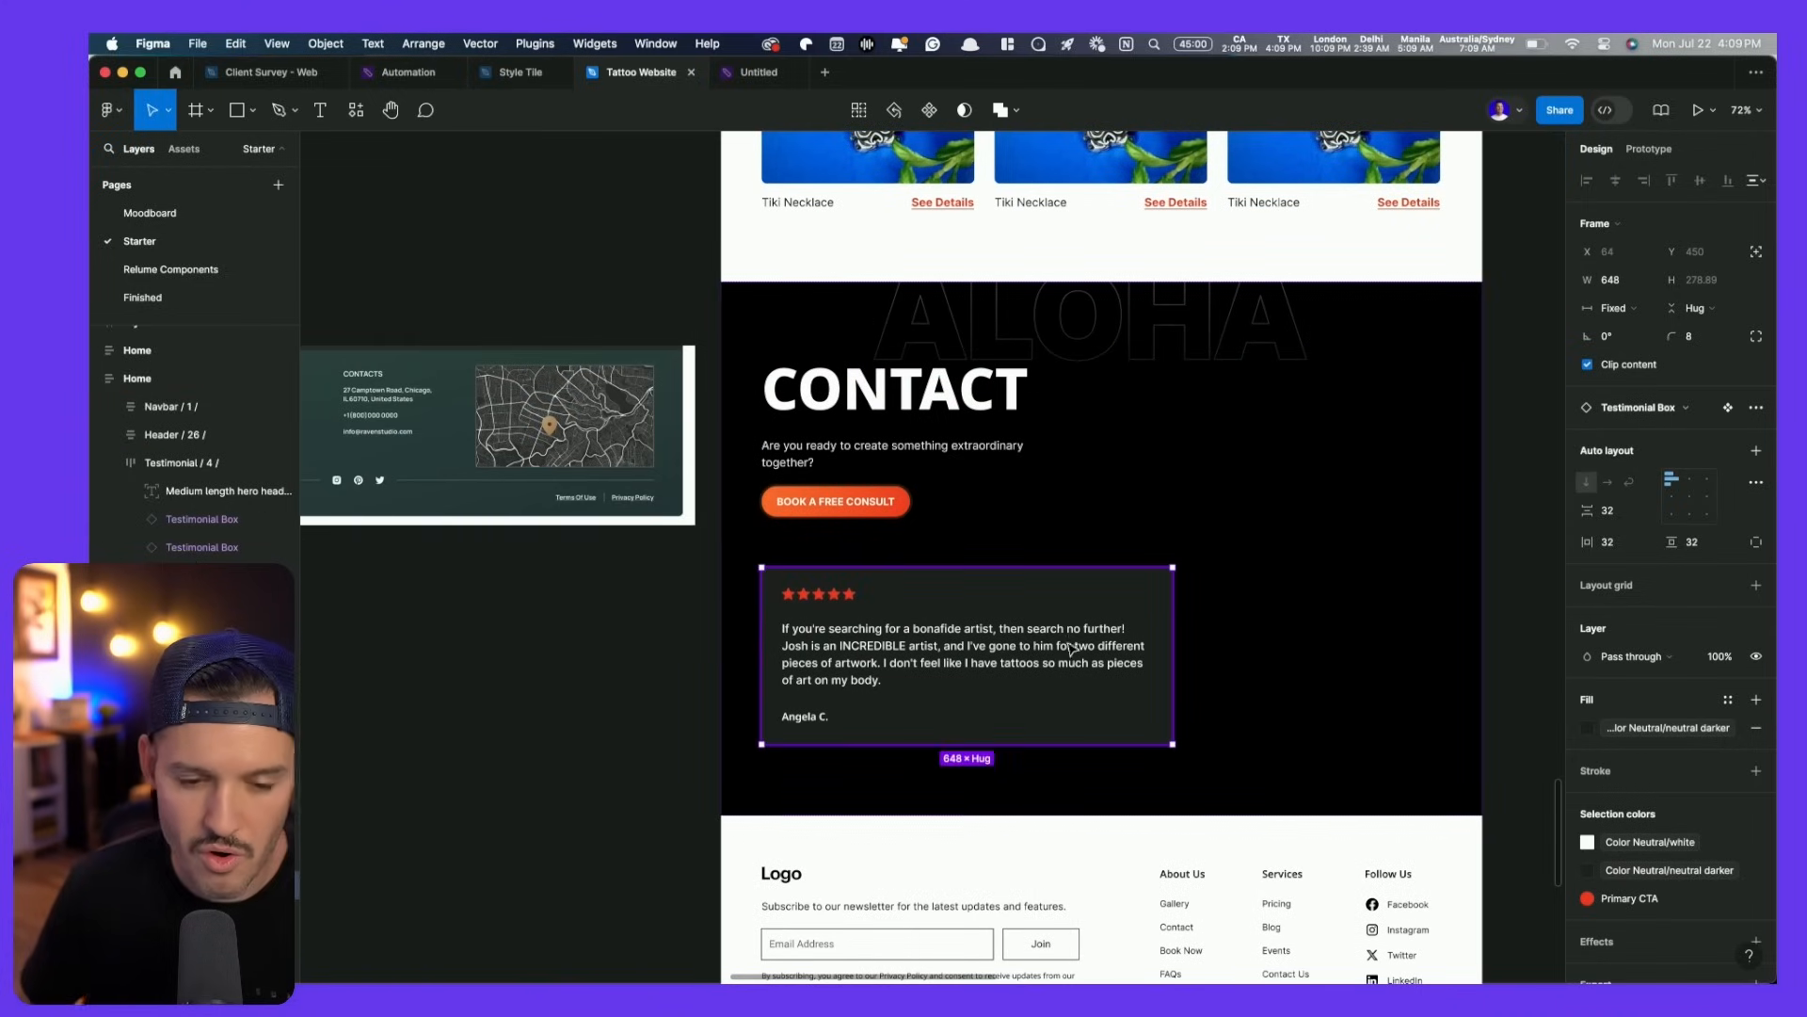
right_click(1055, 649)
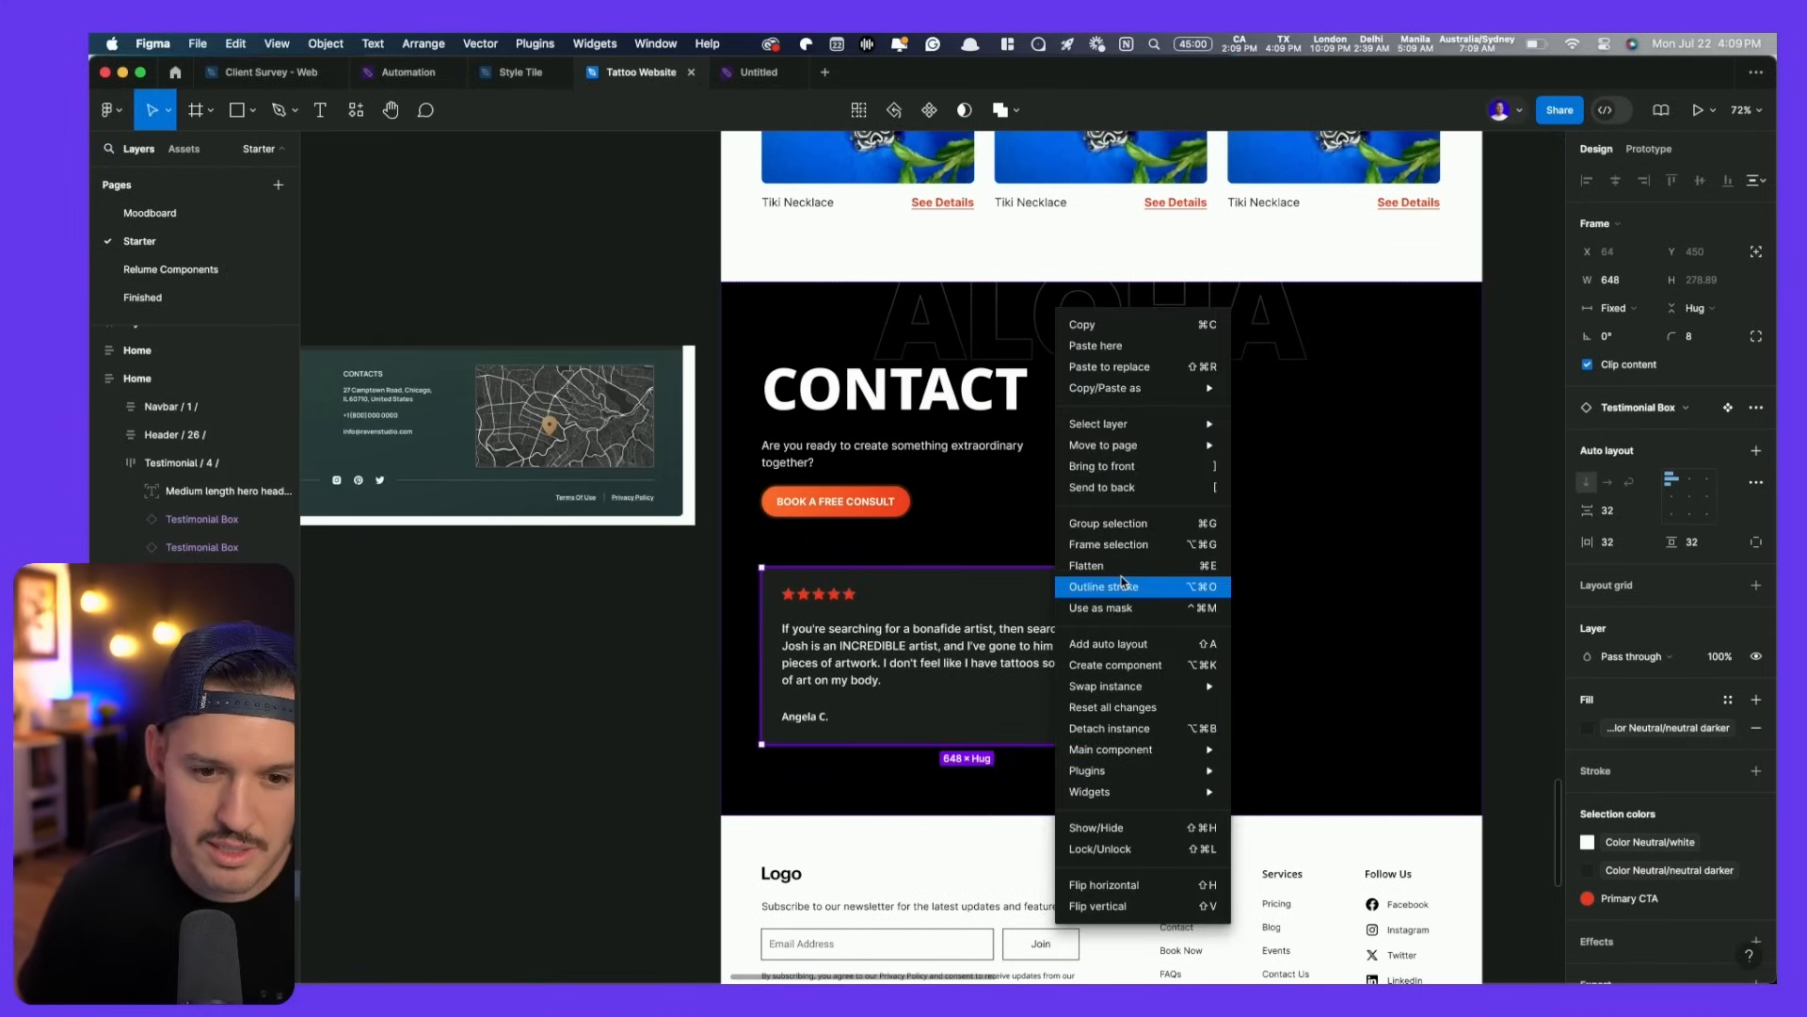
mouse_move(1129, 748)
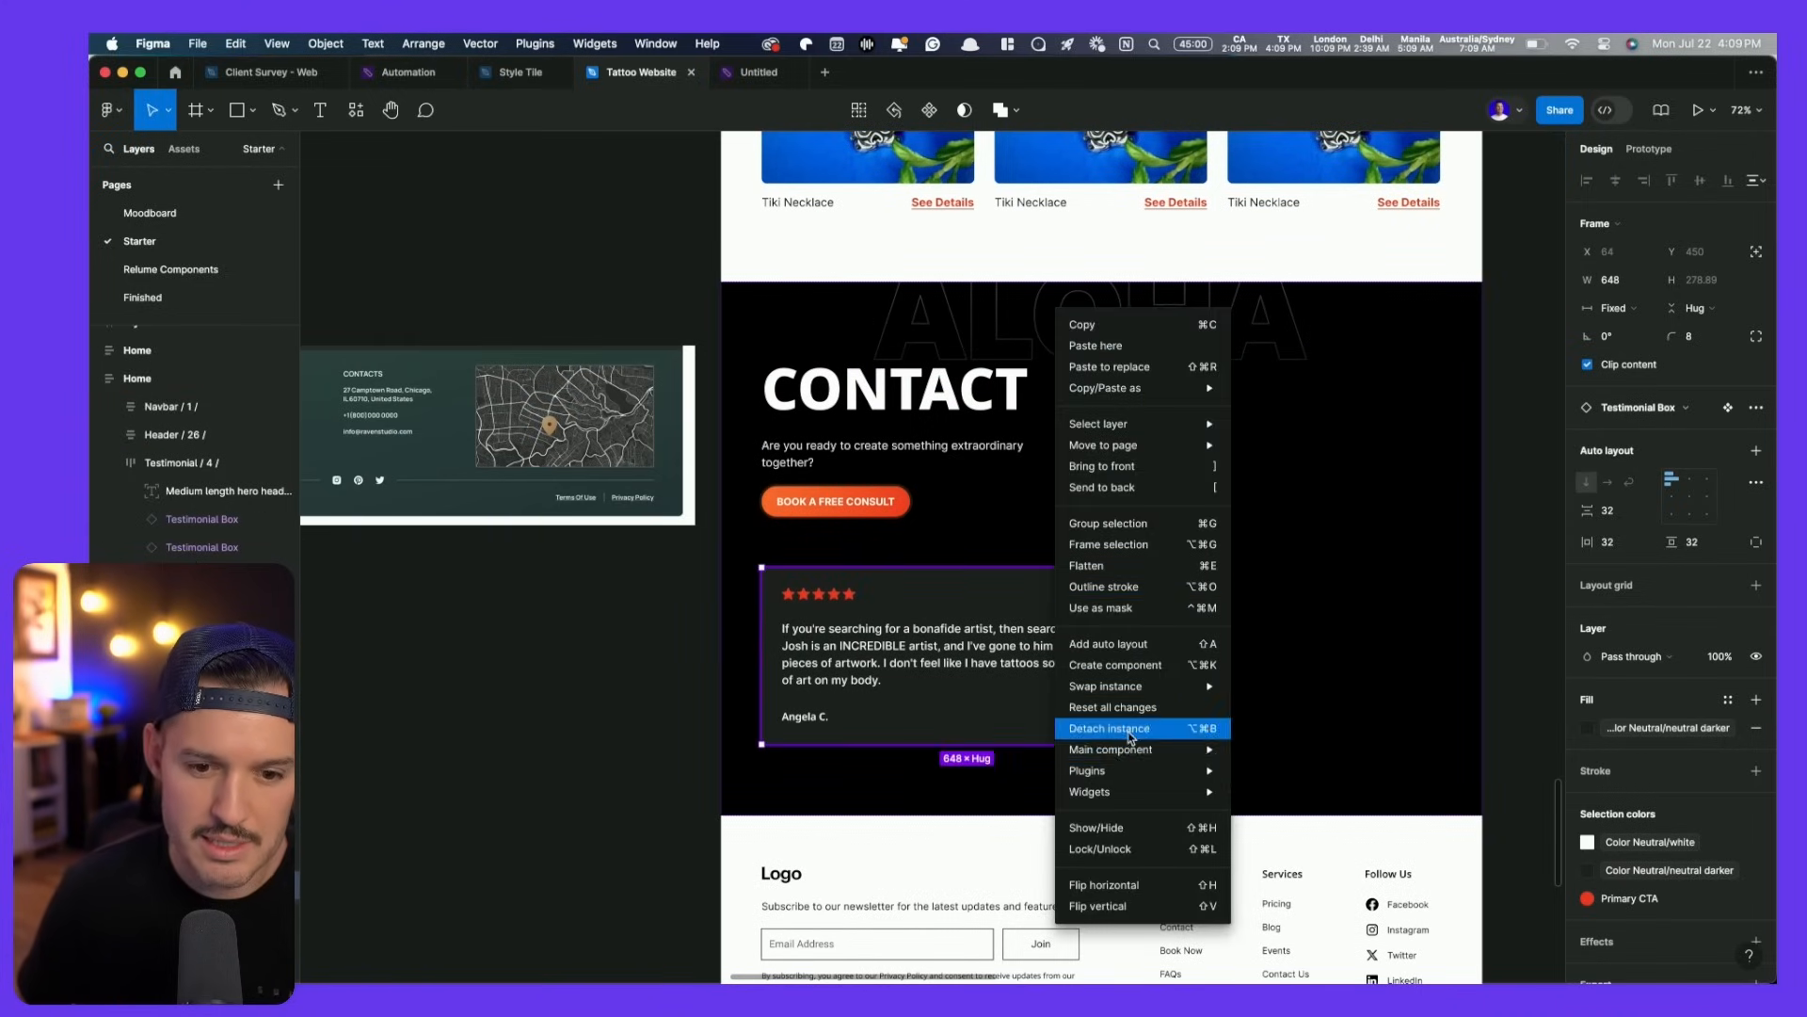
left_click(1128, 728)
left_click(1613, 308)
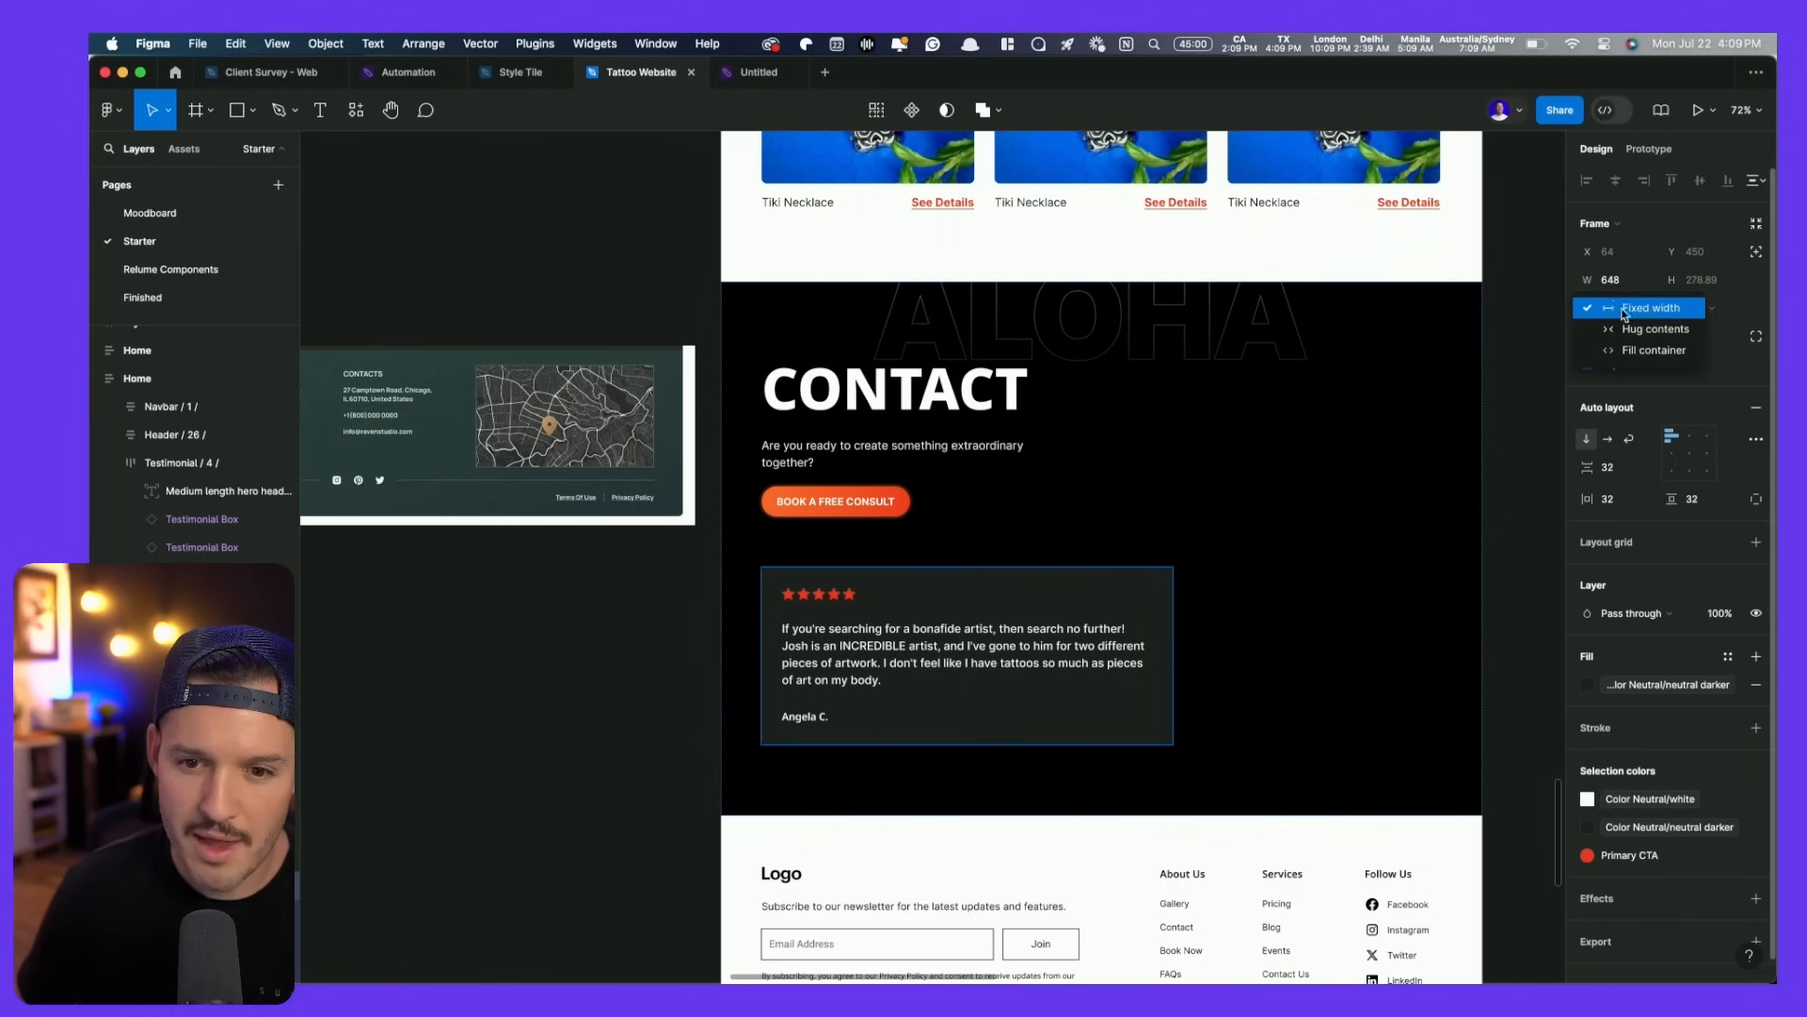
left_click(1600, 347)
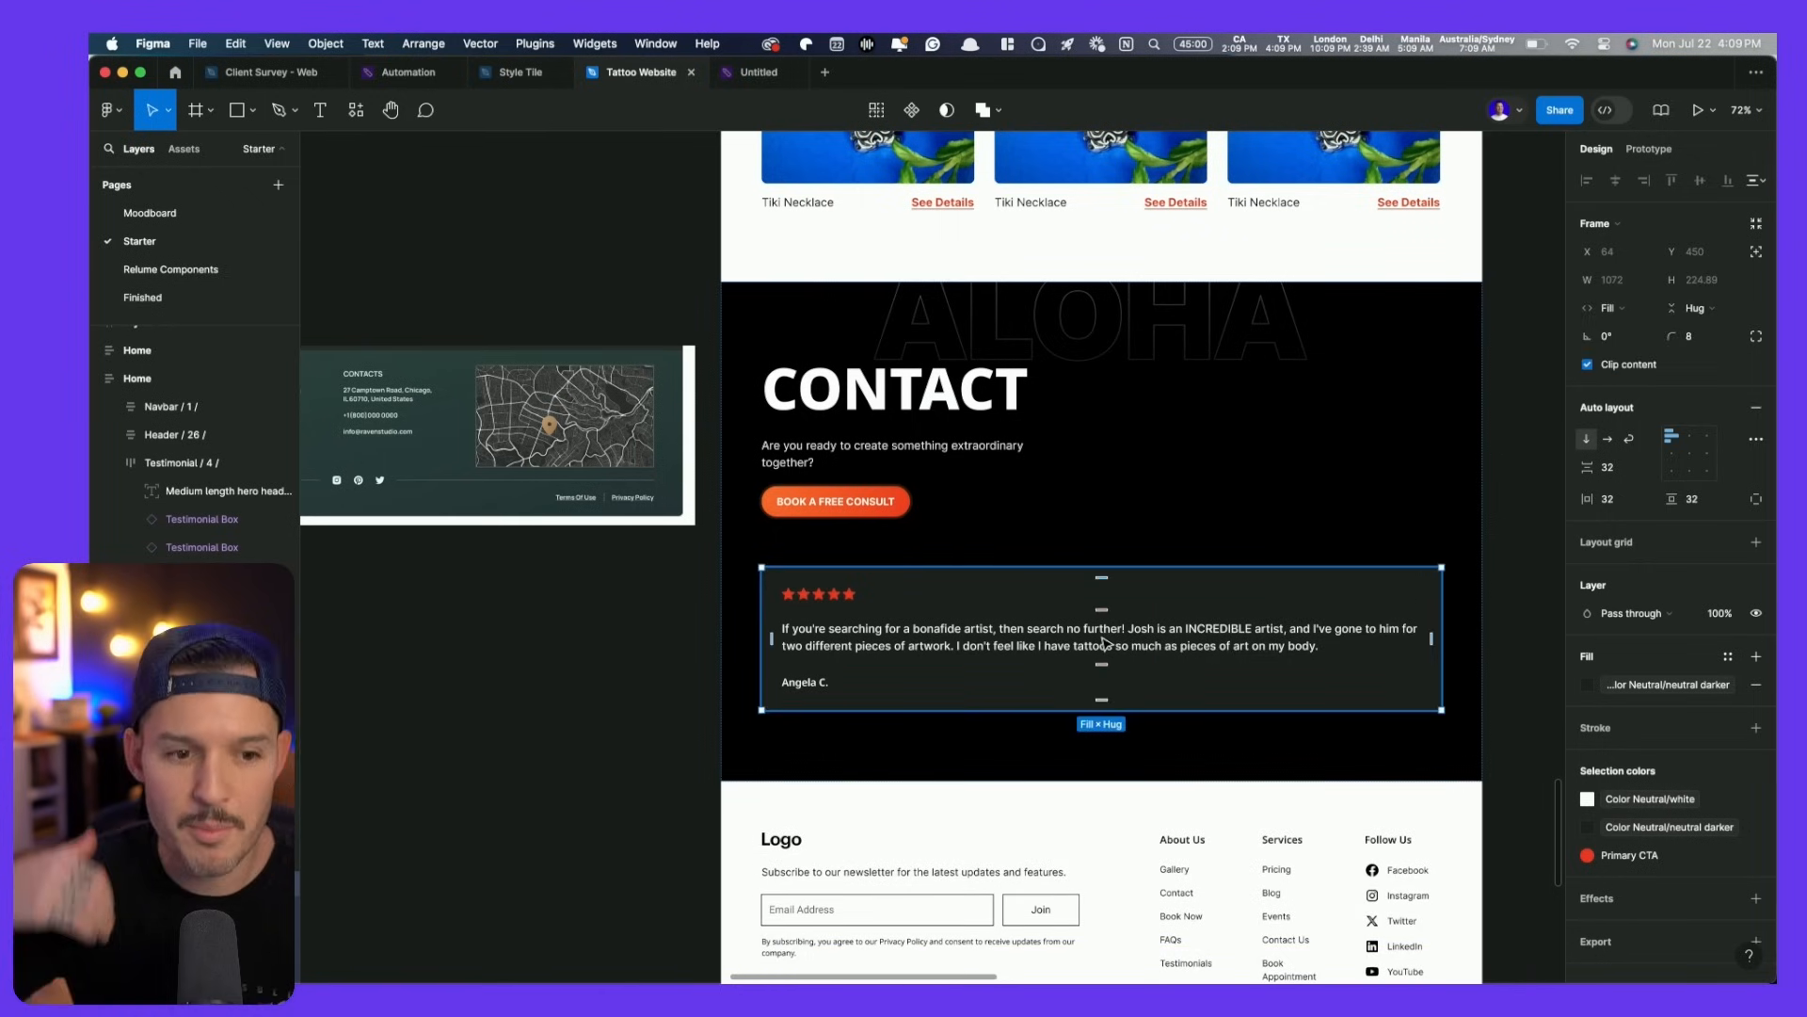
- Copy the Kailua map image from the assets frame and paste it into the card
scroll(1106, 643, "down", 4)
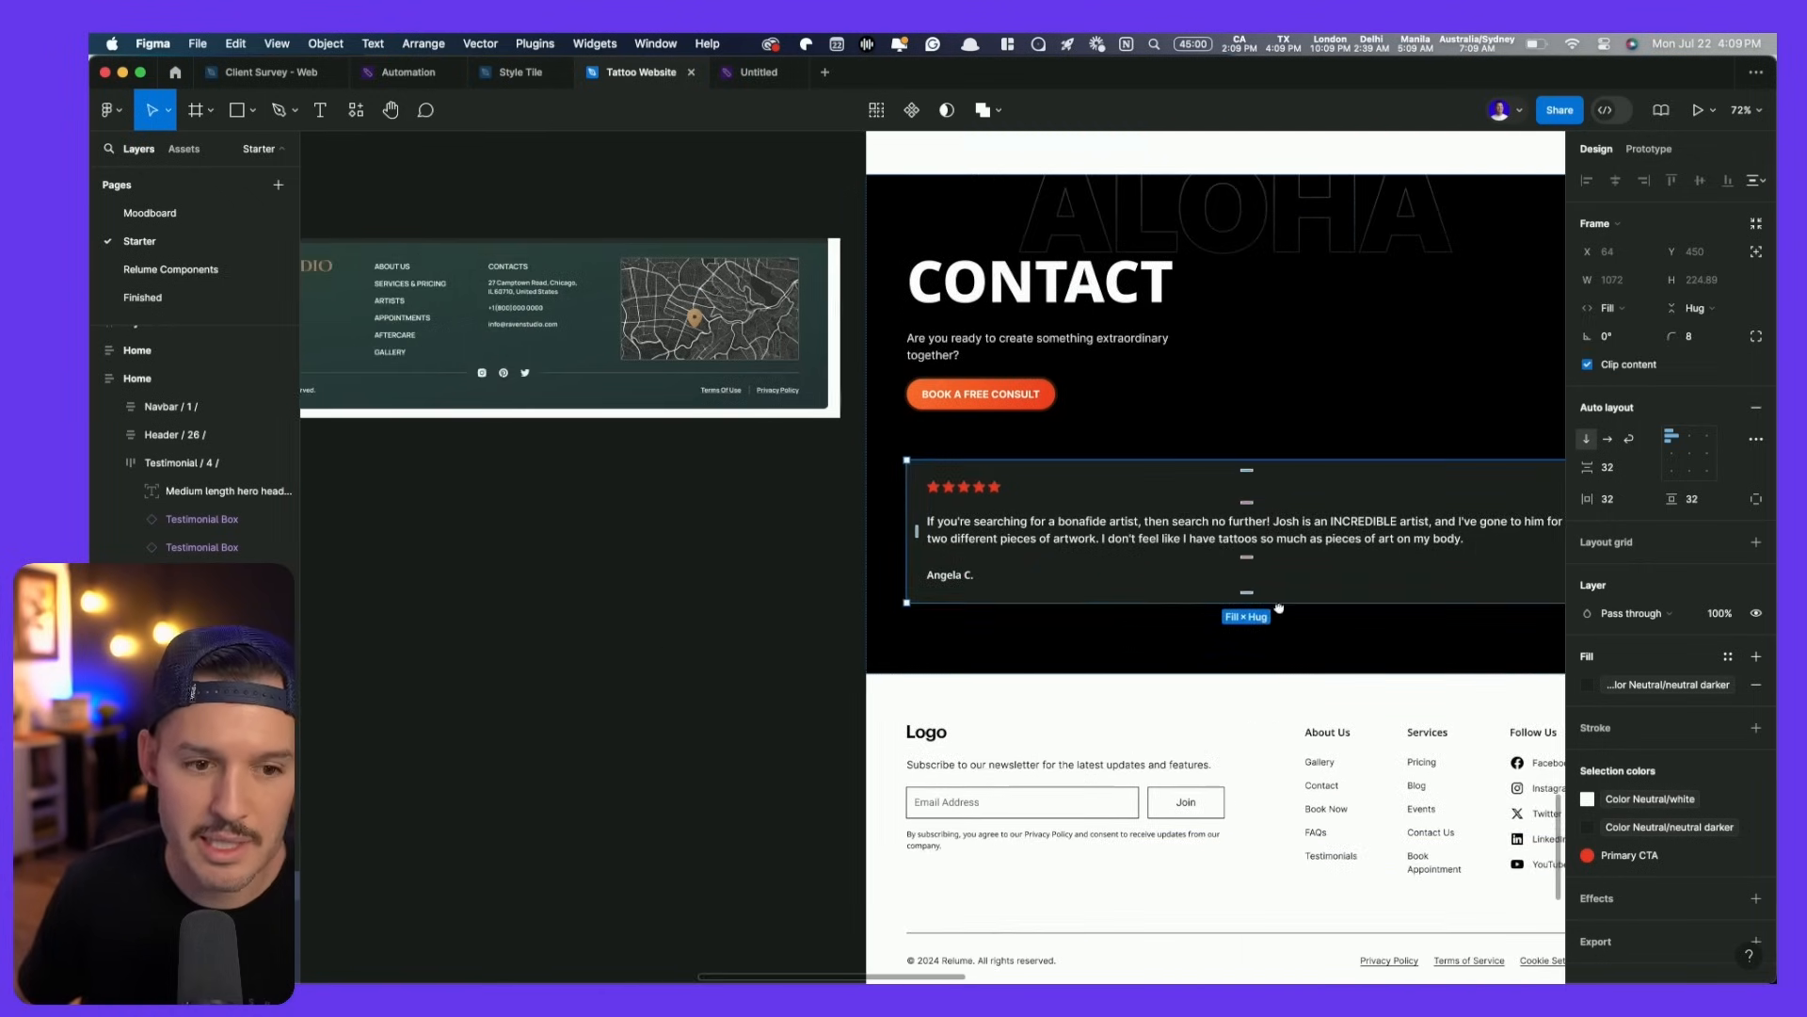
scroll(1135, 556, "right", 4)
scroll(942, 528, "up", 2)
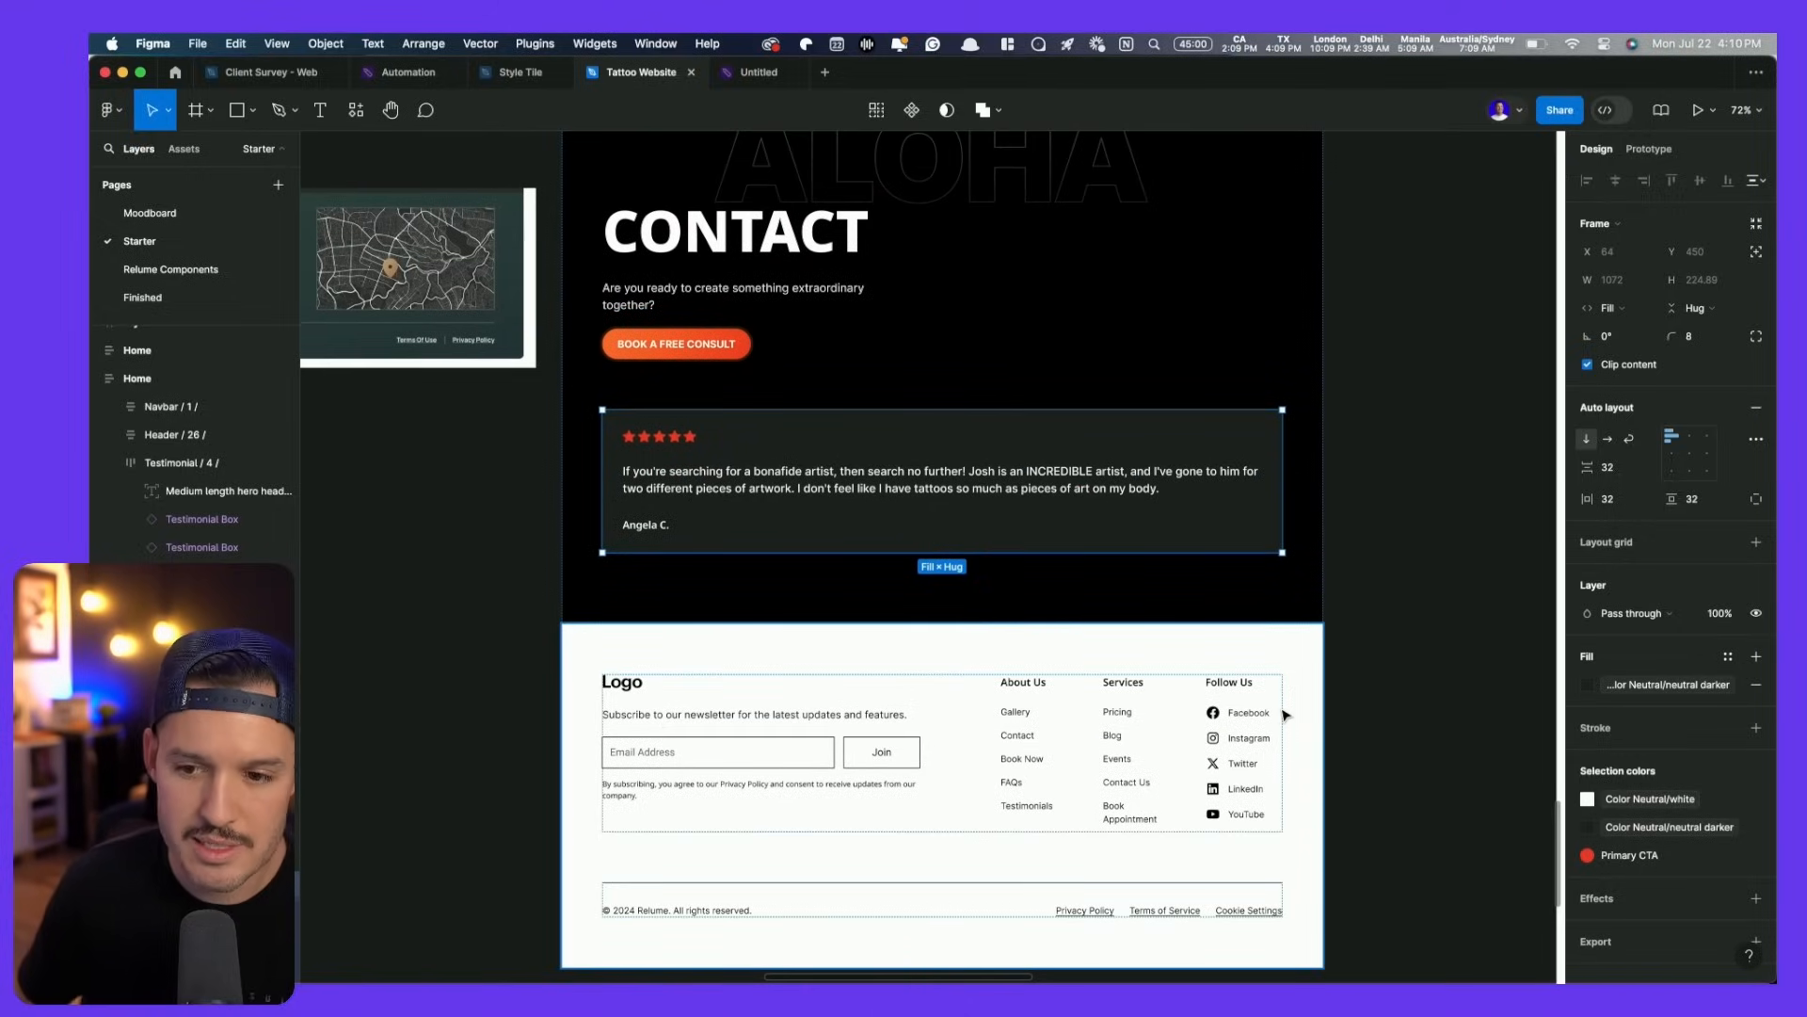
scroll(1229, 636, "down", 6)
left_click(1301, 443)
left_click_drag(1395, 252, 739, 838)
left_click_drag(1318, 189, 1270, 584)
left_click(593, 613)
left_click(541, 932)
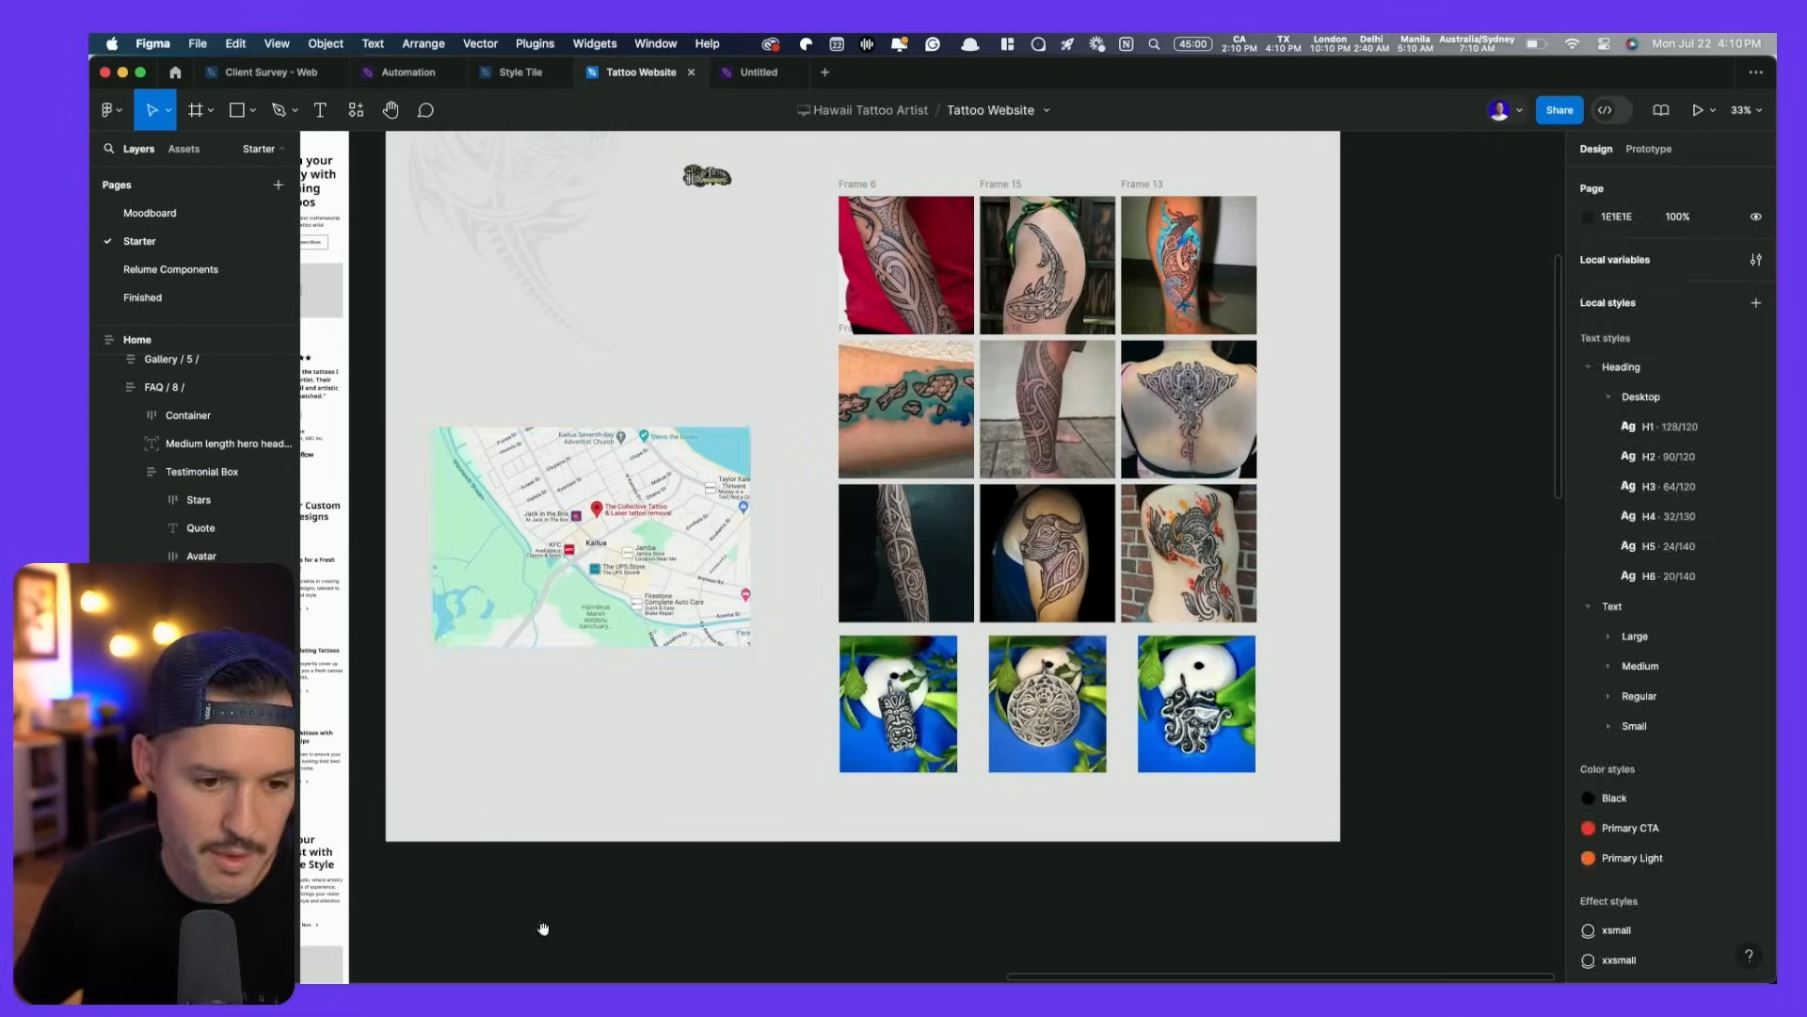
scroll(731, 662, "down", 15)
left_click_drag(758, 581, 1260, 232)
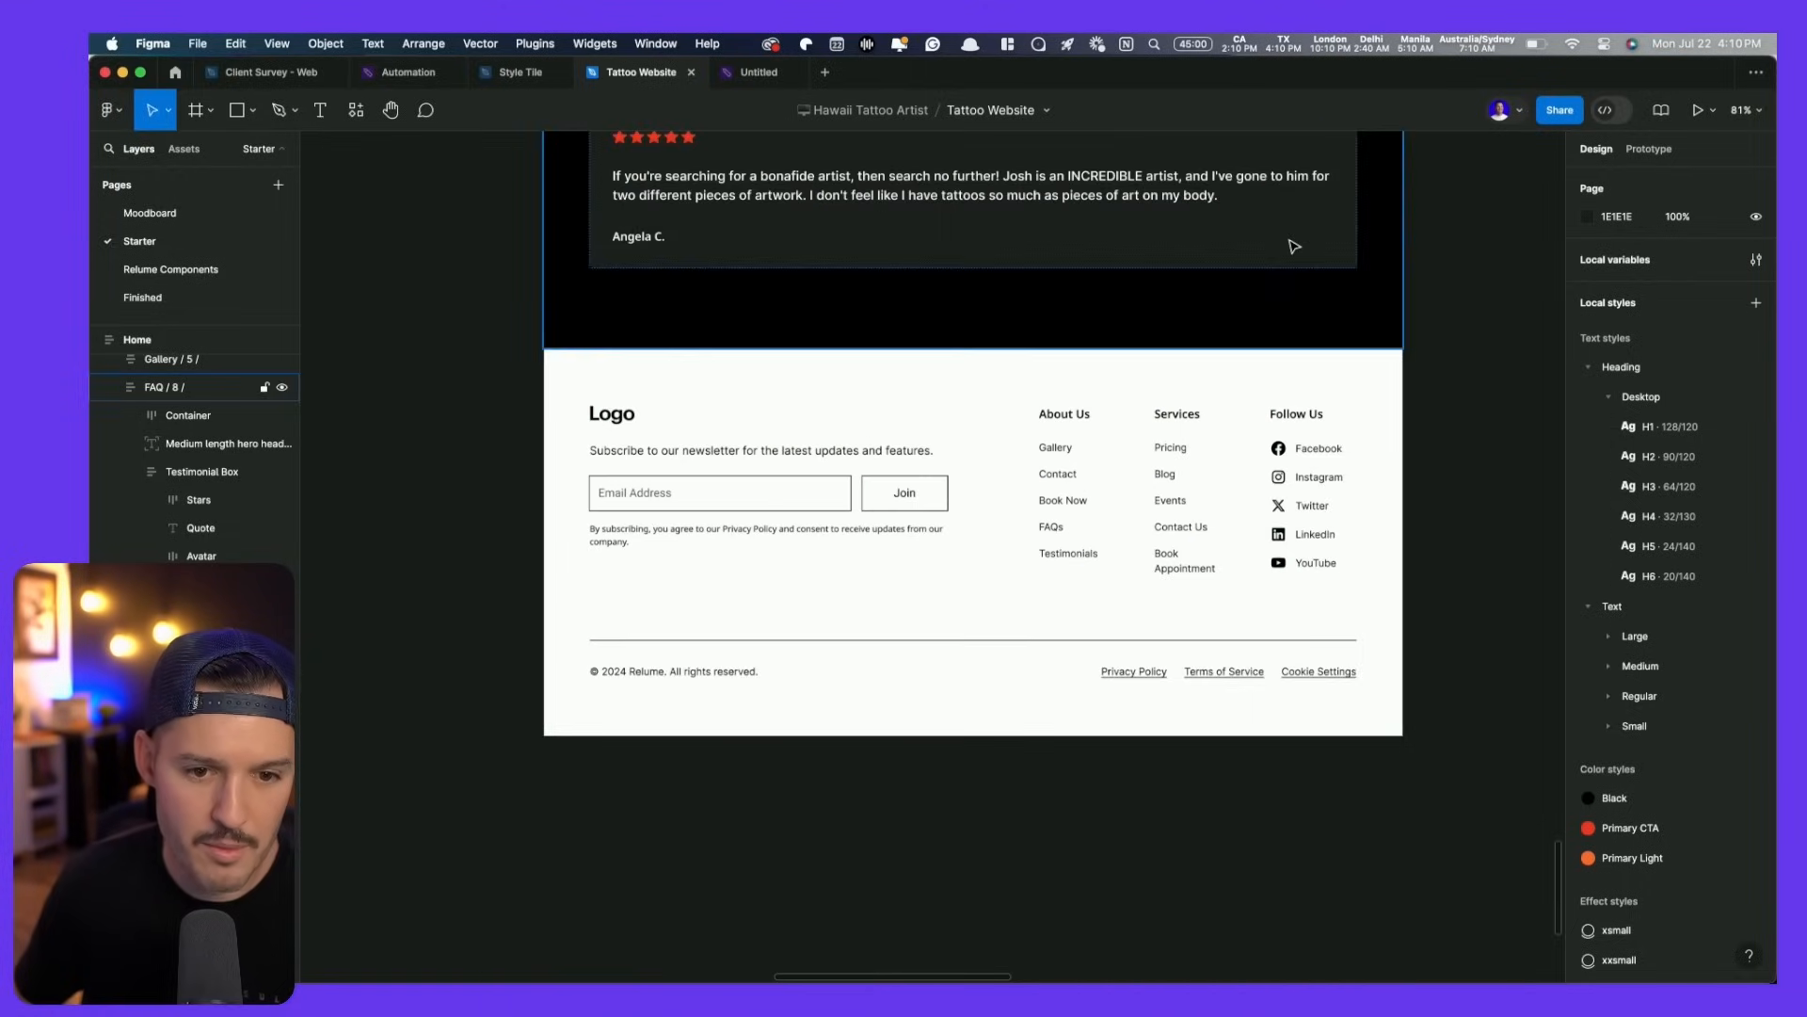
scroll(1089, 432, "down", 1)
left_click(1088, 433)
scroll(1084, 406, "up", 2)
scroll(1088, 411, "down", 1)
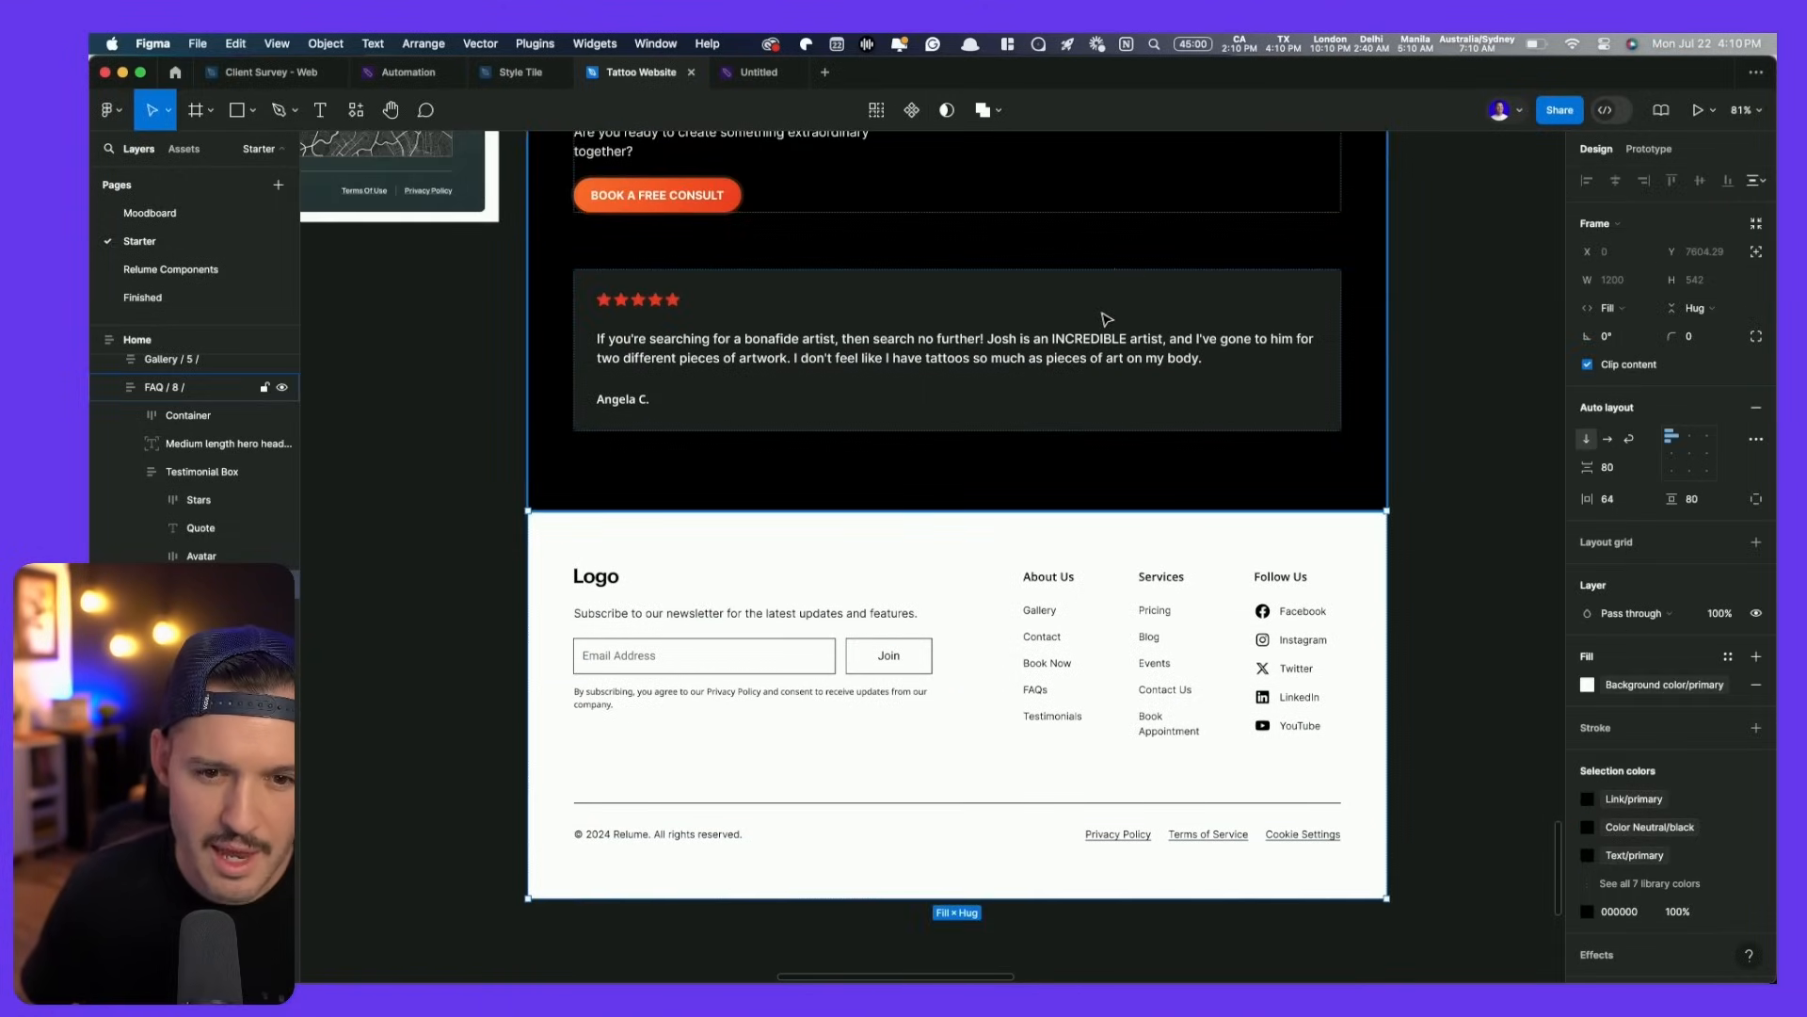
left_click(1106, 318)
key("cmd+v")
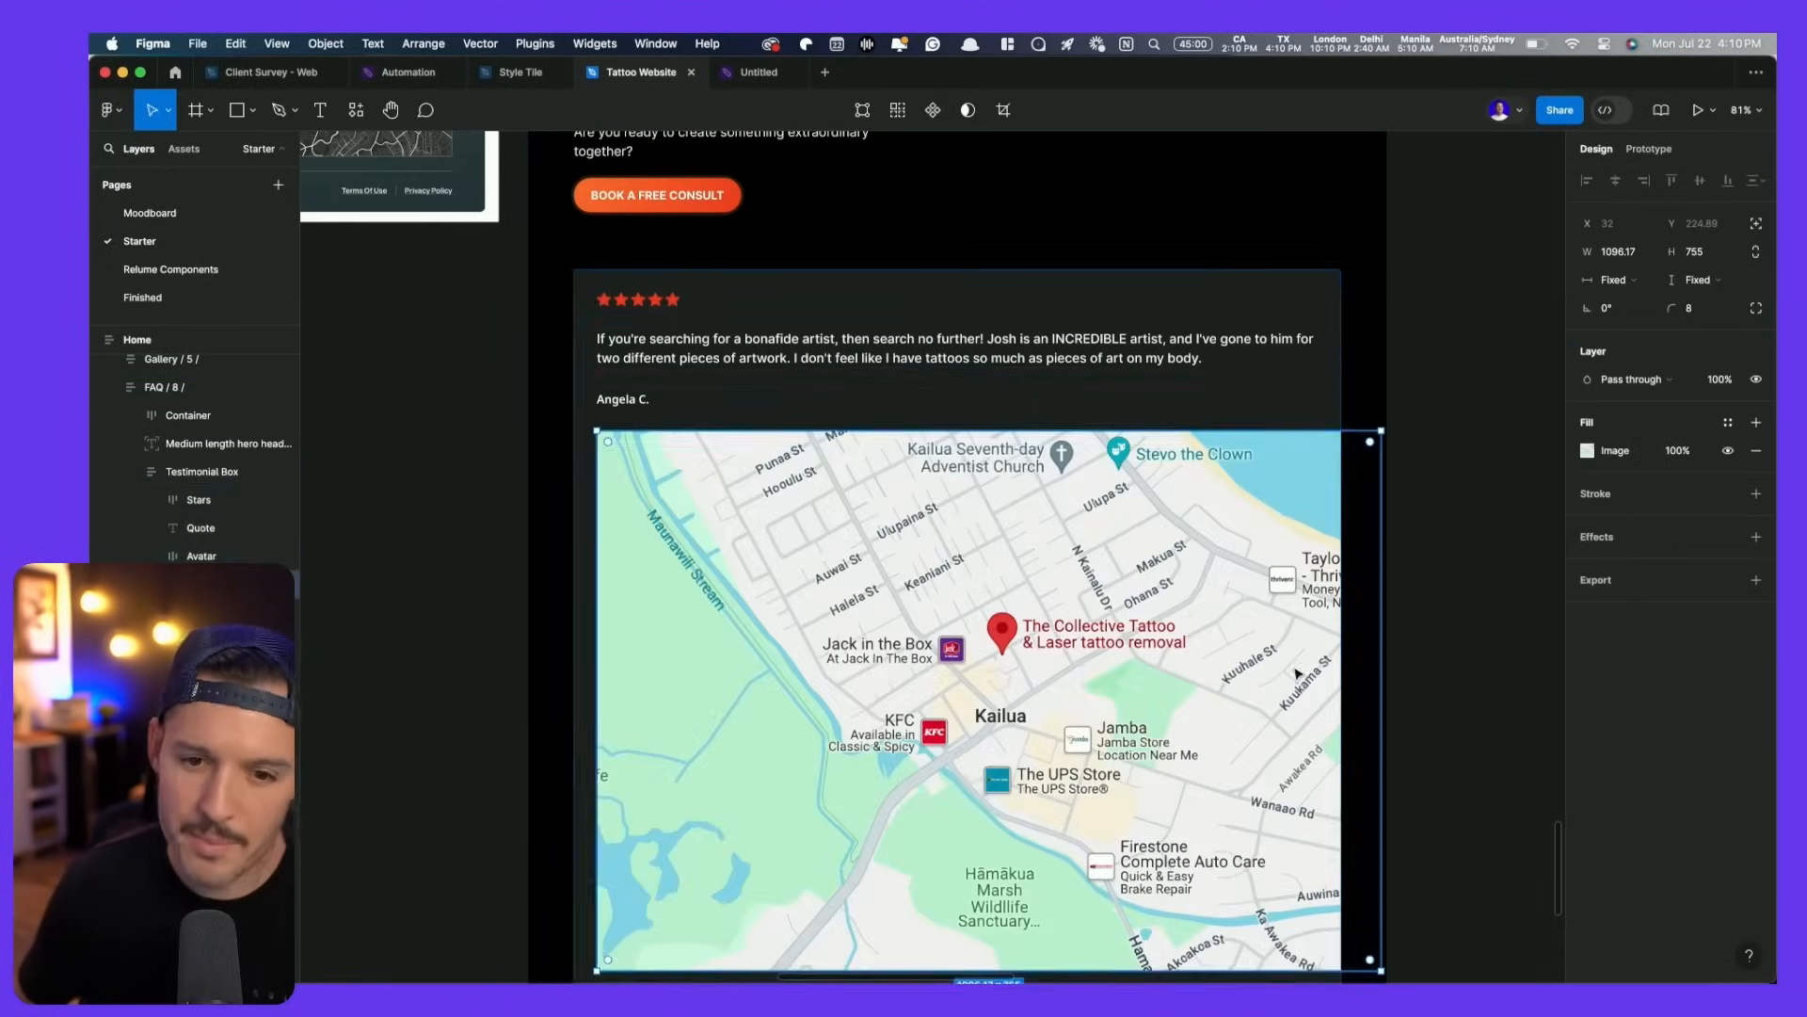
- Set the map's width to Fill and remove the card's star rating
scroll(1105, 320, "down", 4)
left_click(1616, 280)
left_click(1629, 306)
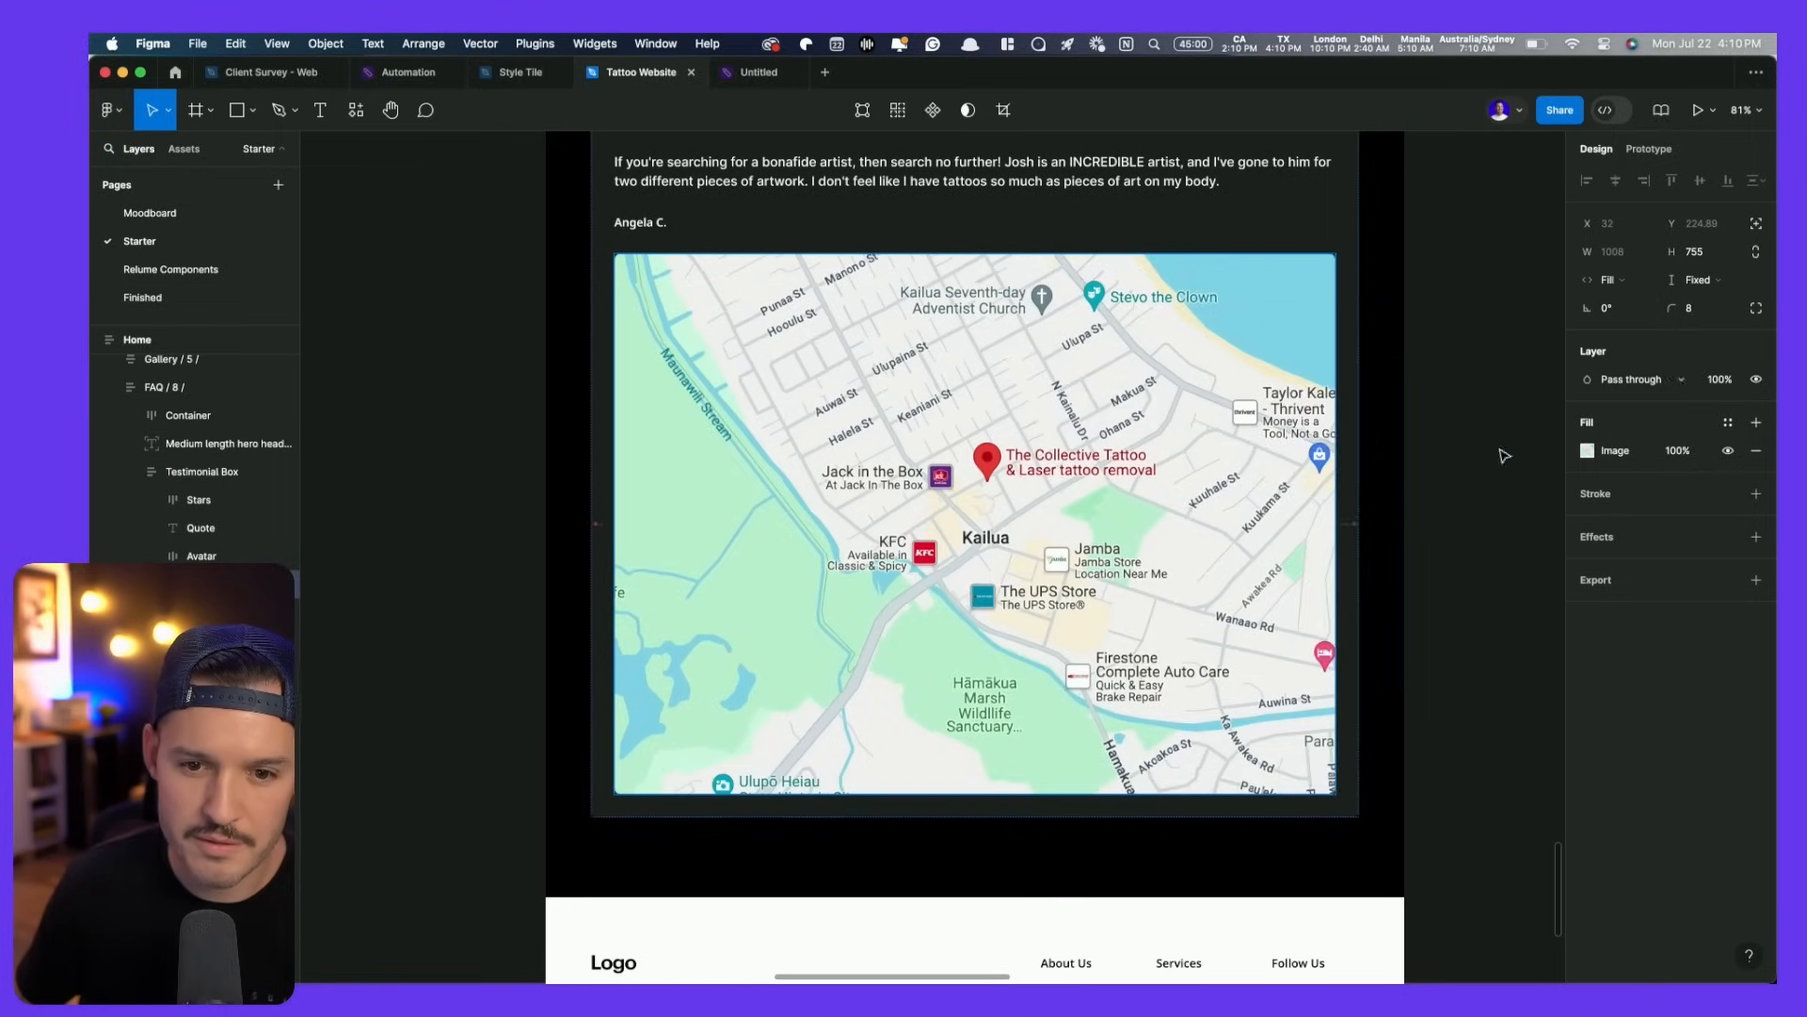
scroll(1318, 518, "up", 3)
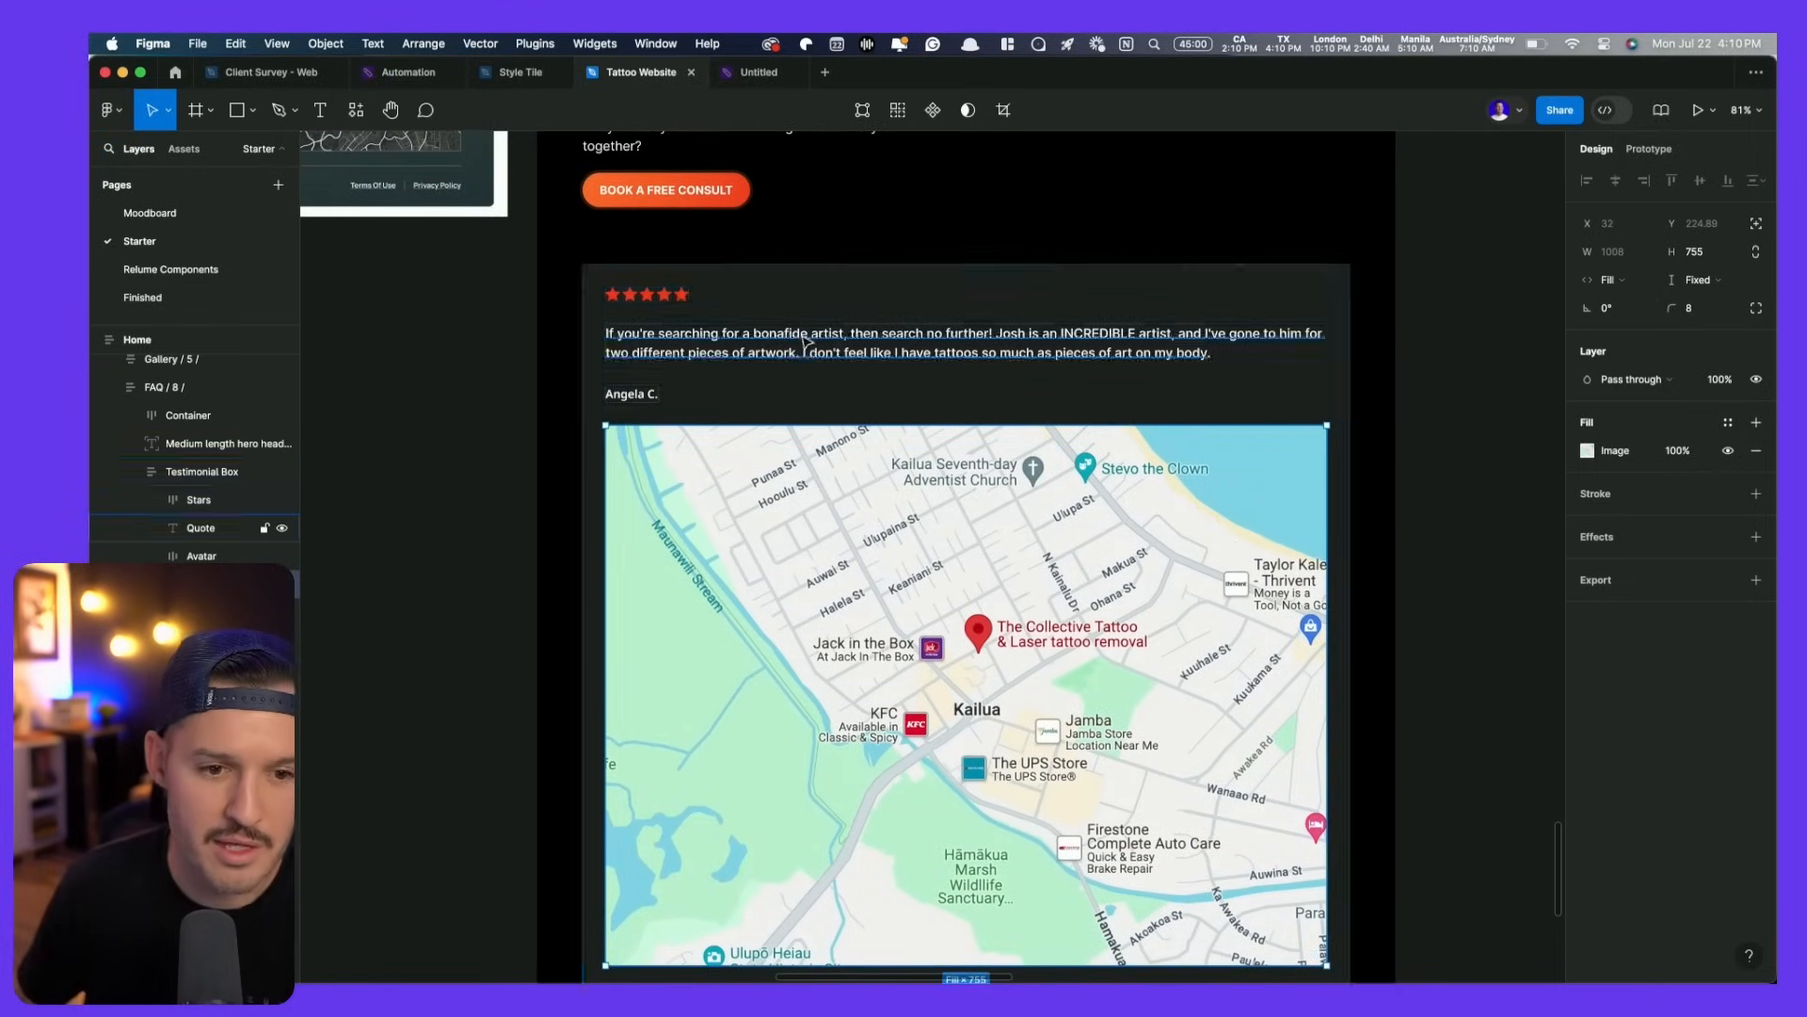
left_click(665, 299)
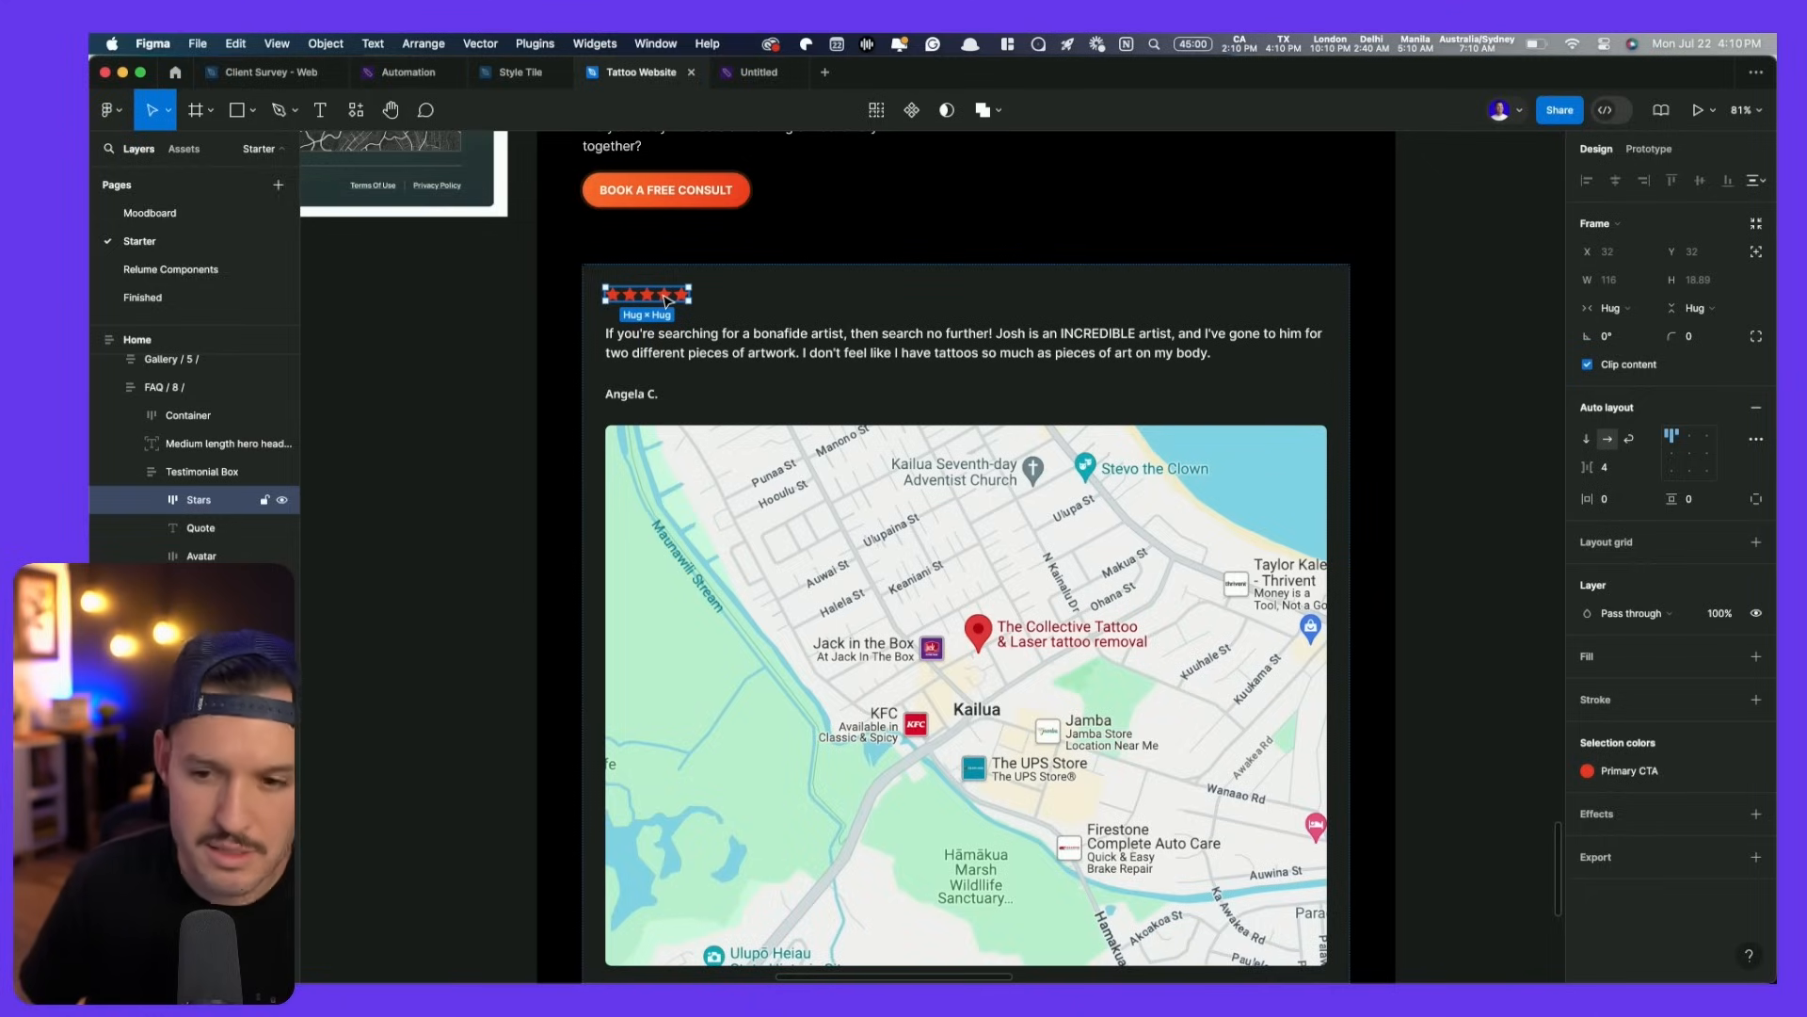
key("super+Tab")
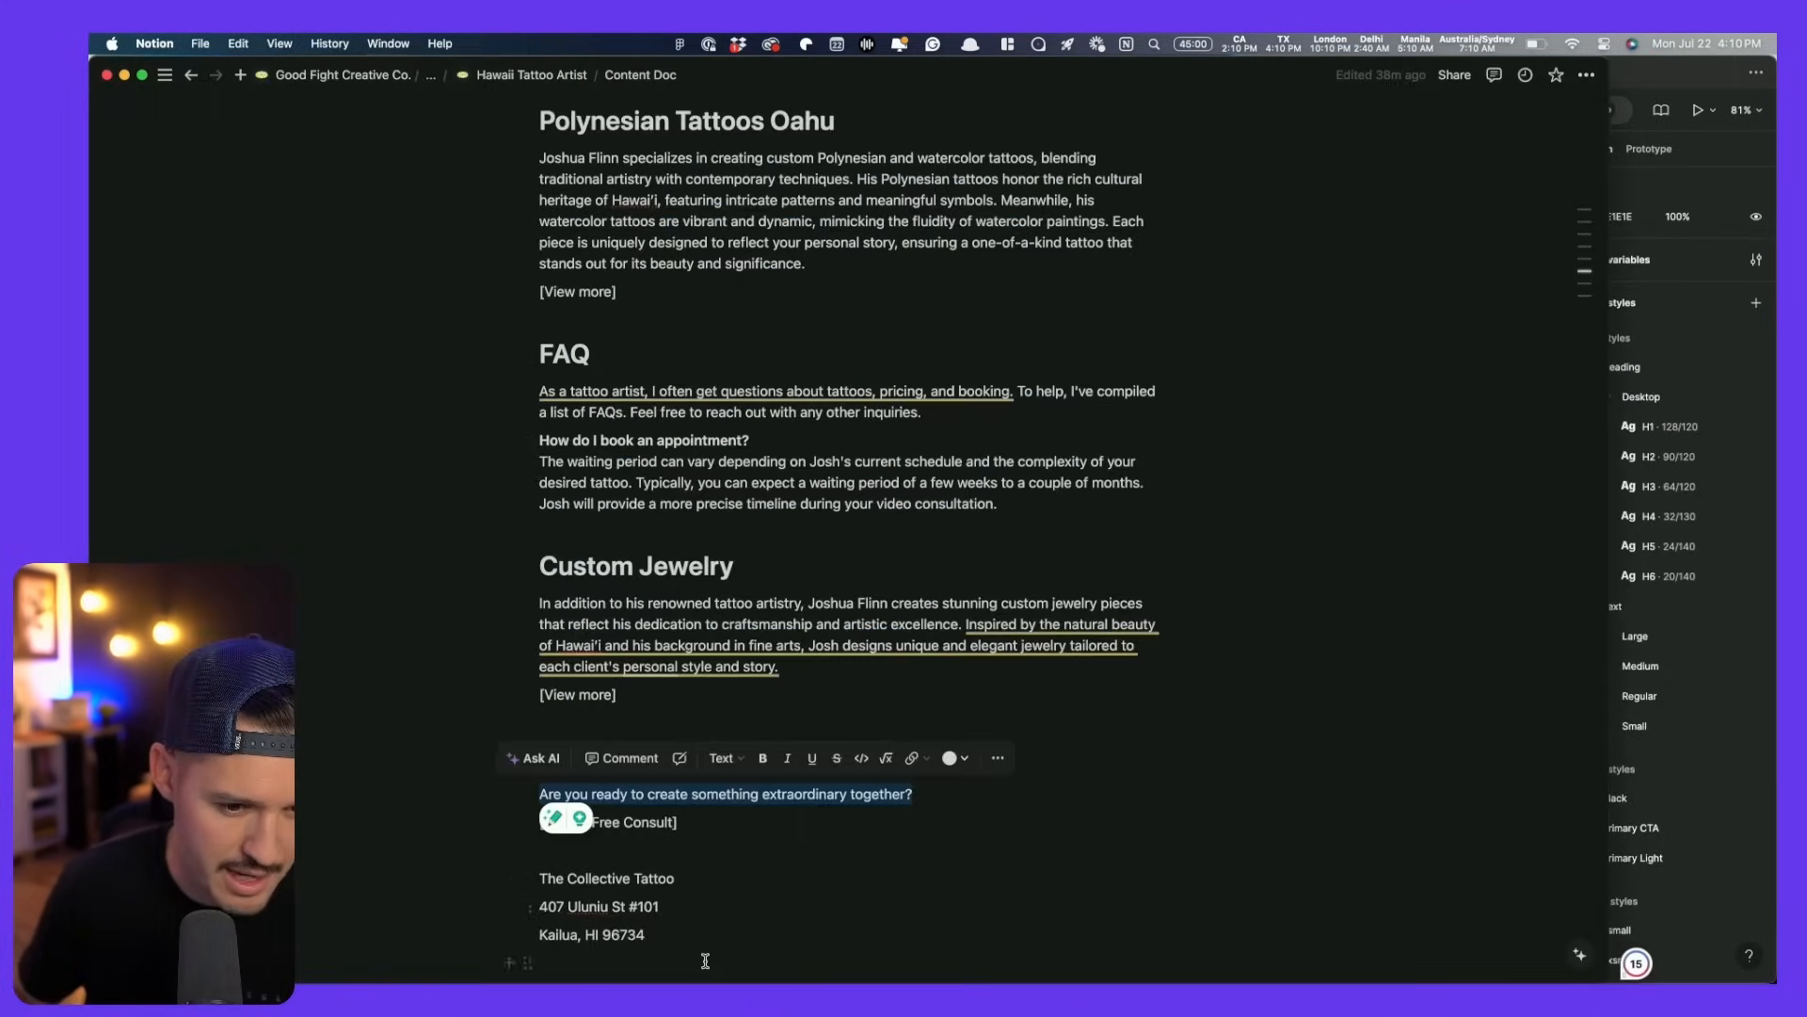
- Copy the studio's three-line address from the Notion content doc
scroll(705, 961, "down", 4)
left_click_drag(541, 624, 544, 670)
left_click(744, 742)
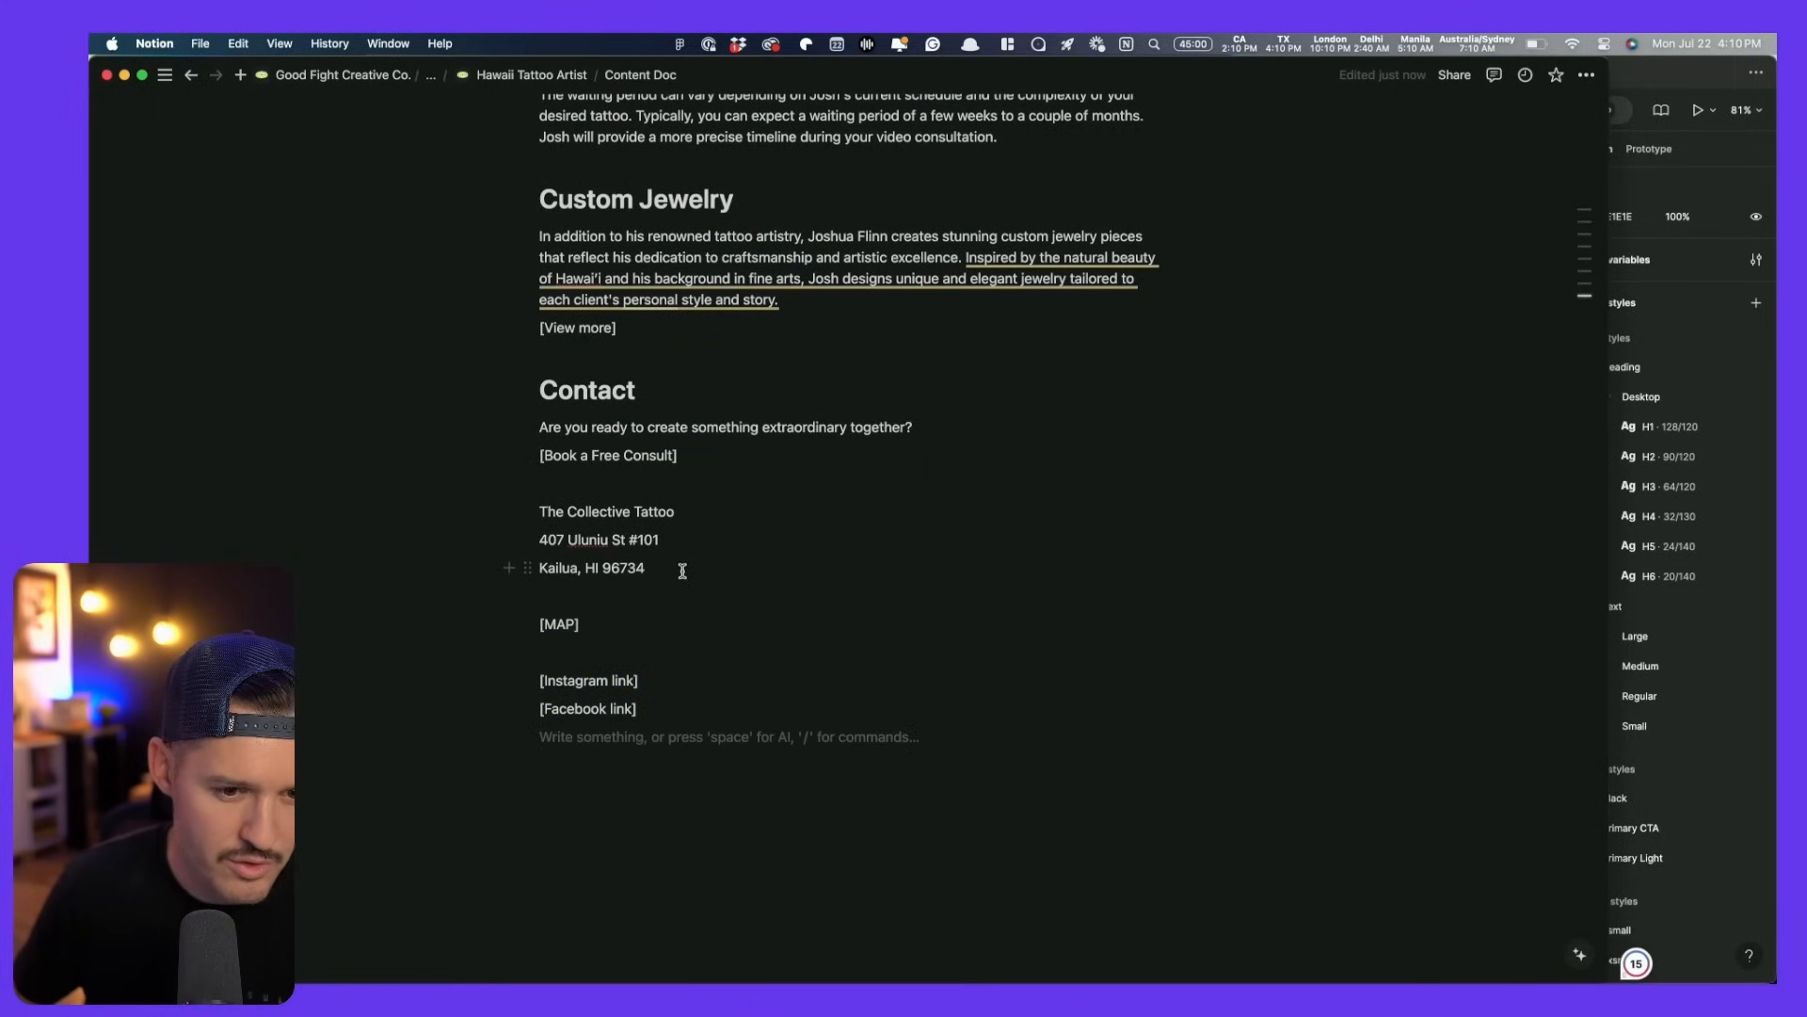
left_click_drag(683, 570, 504, 516)
key("super+c")
key("super+Tab")
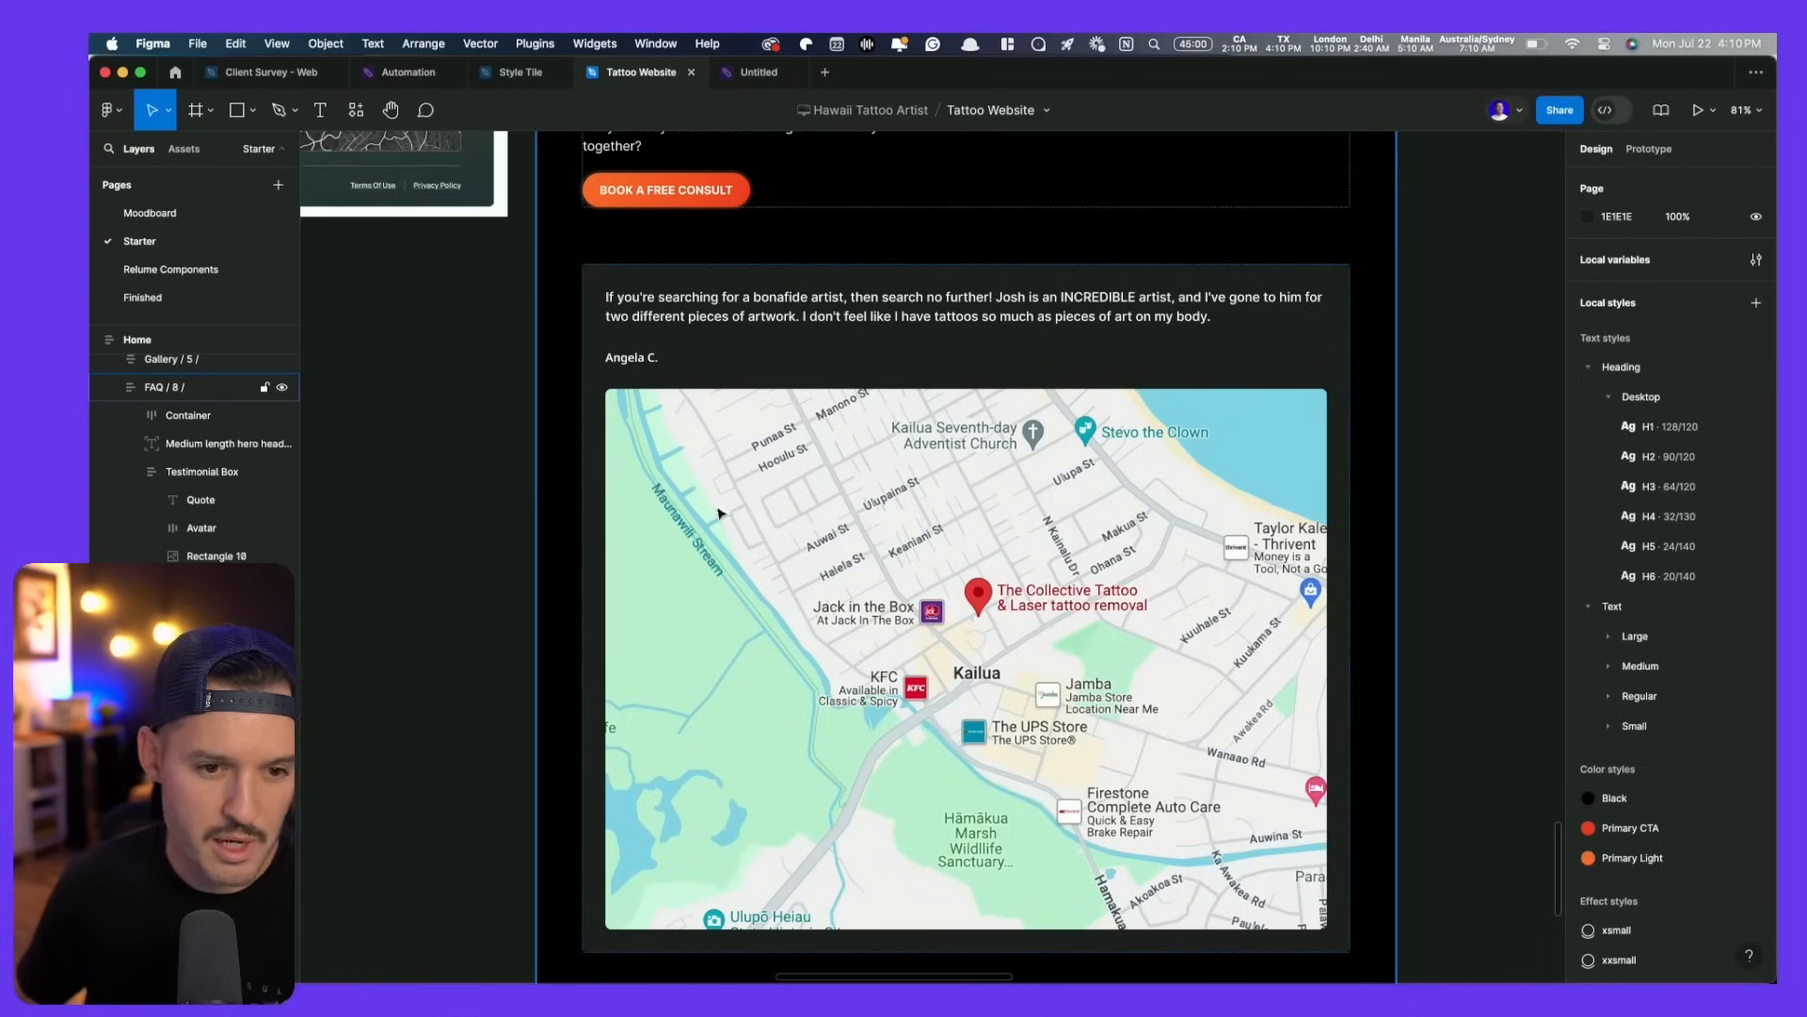
- Paste the studio address over the testimonial quote and delete the reviewer name
double_click(692, 318)
key("super+v")
key("Escape")
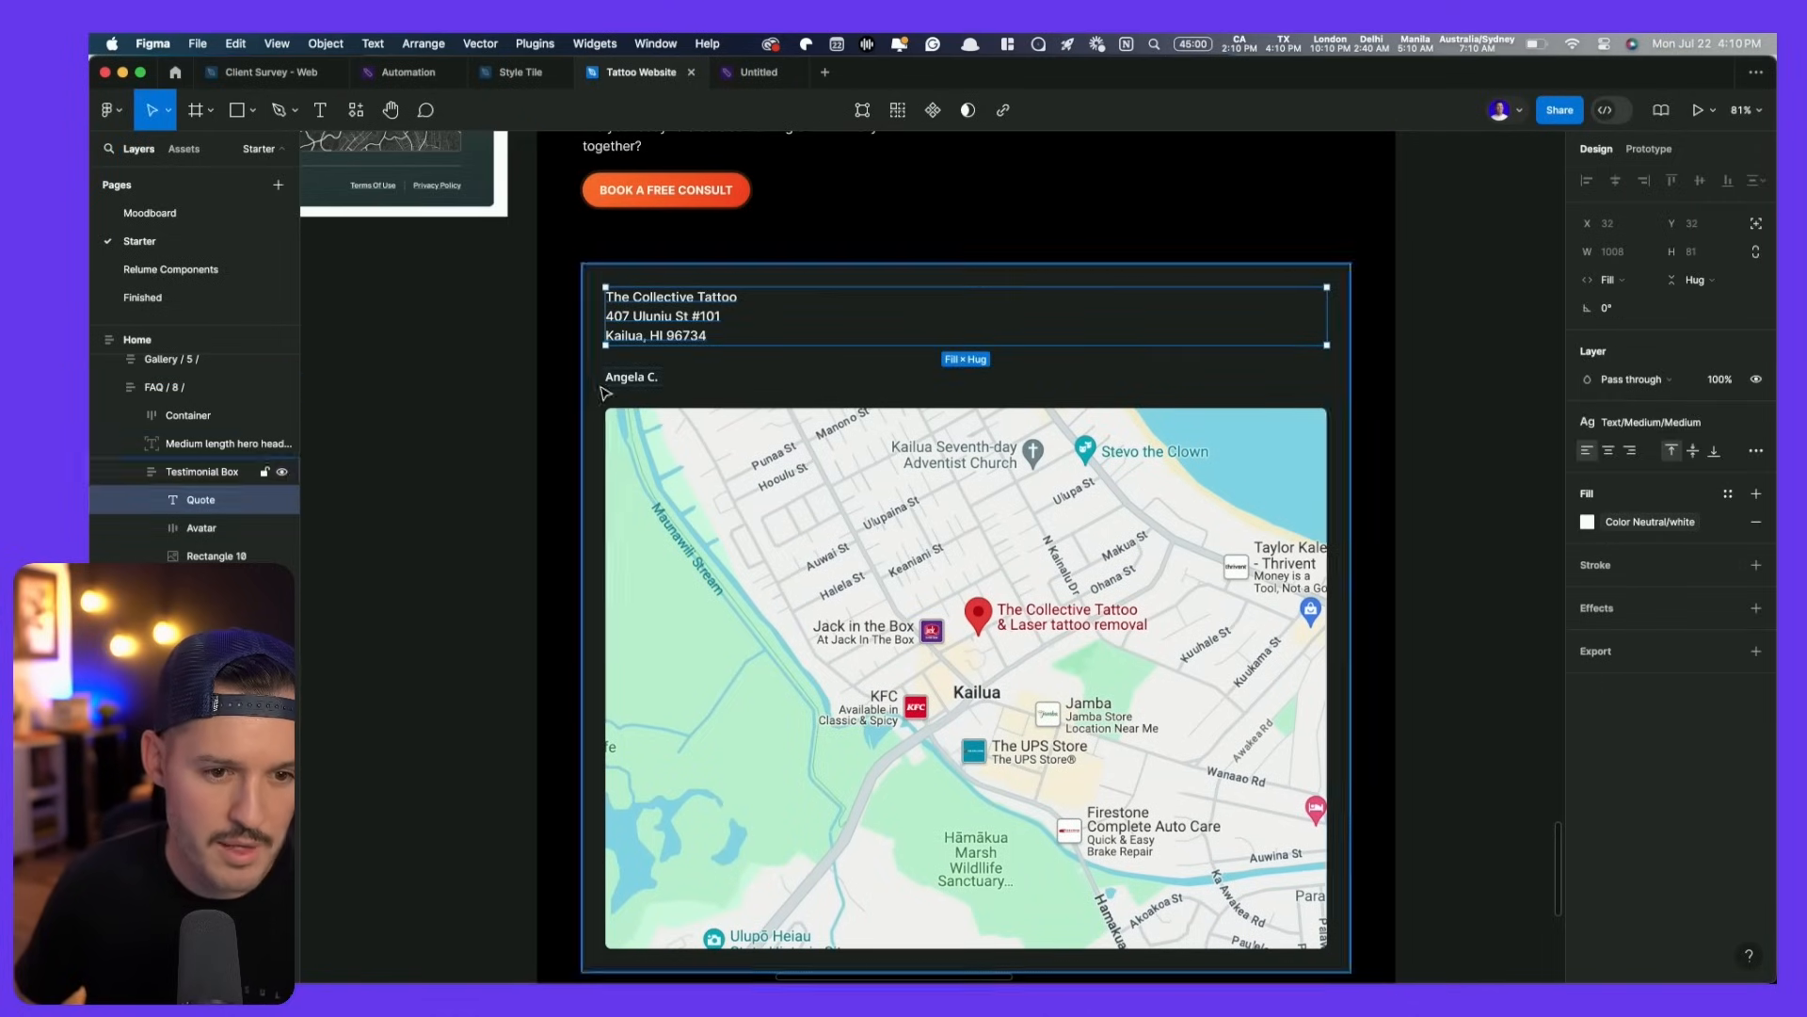
left_click(629, 384)
key("BackSpace")
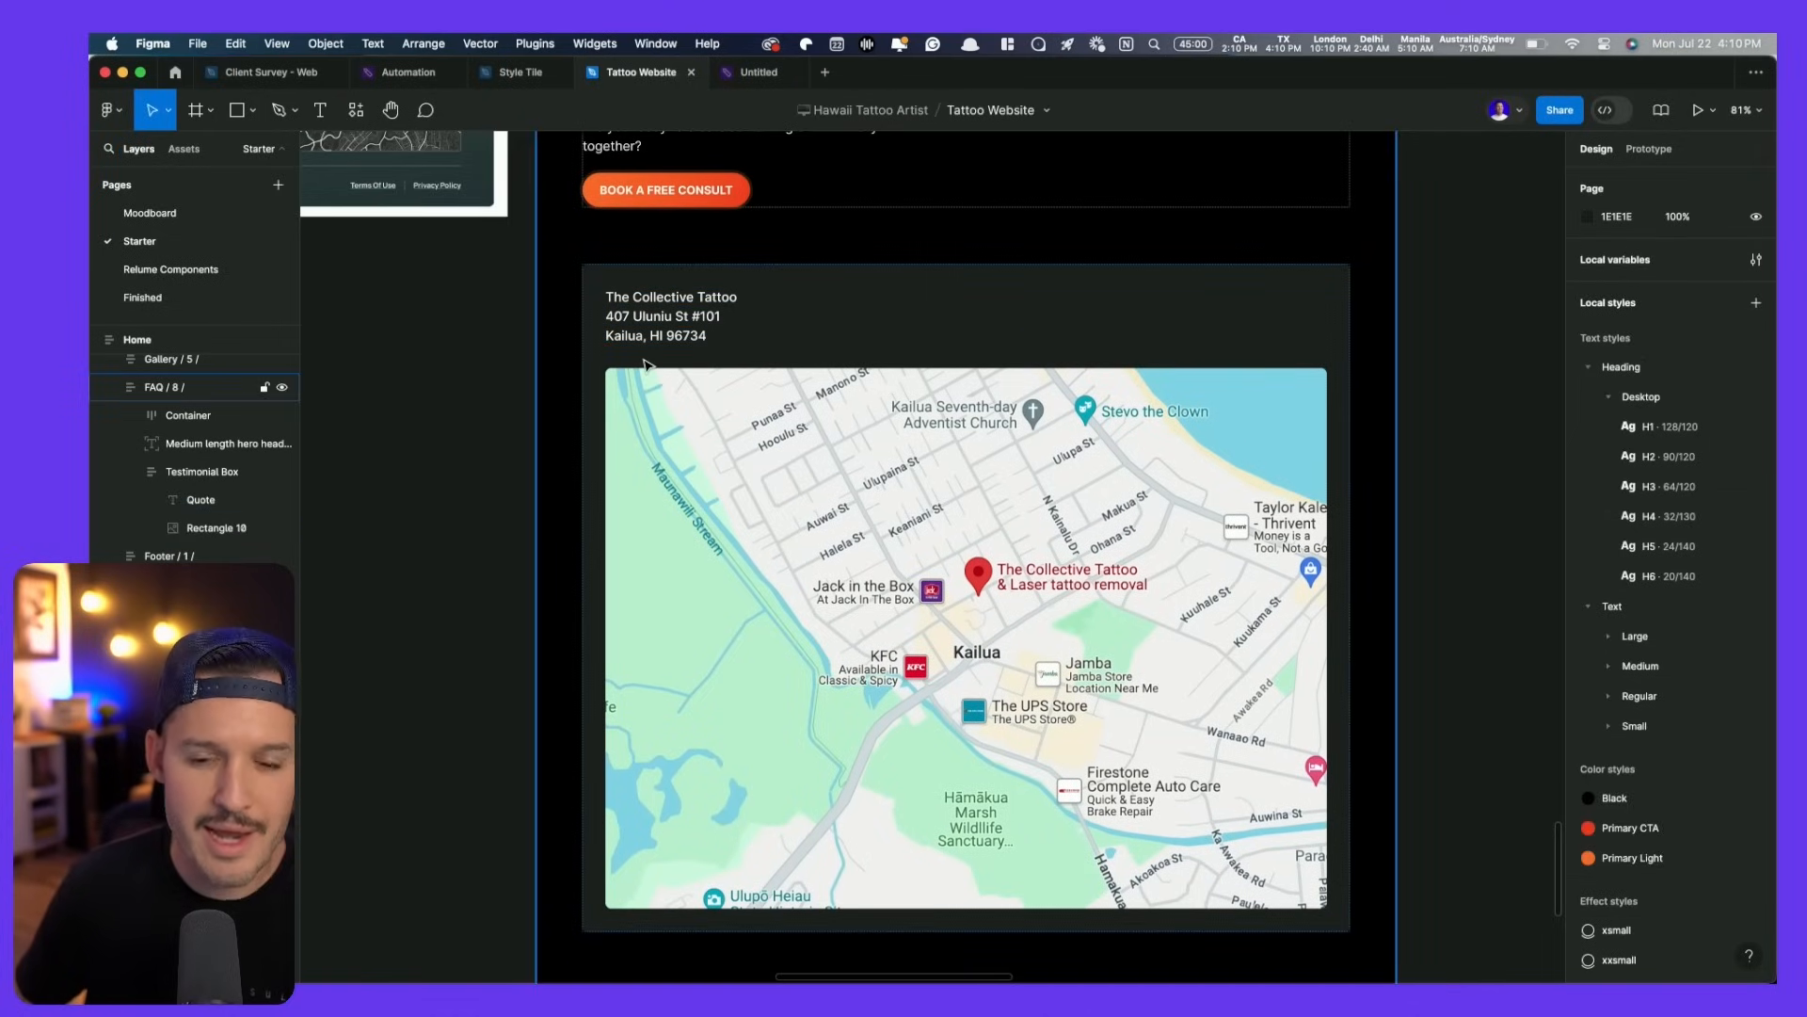
scroll(780, 504, "left", 1)
scroll(752, 488, "down", 1)
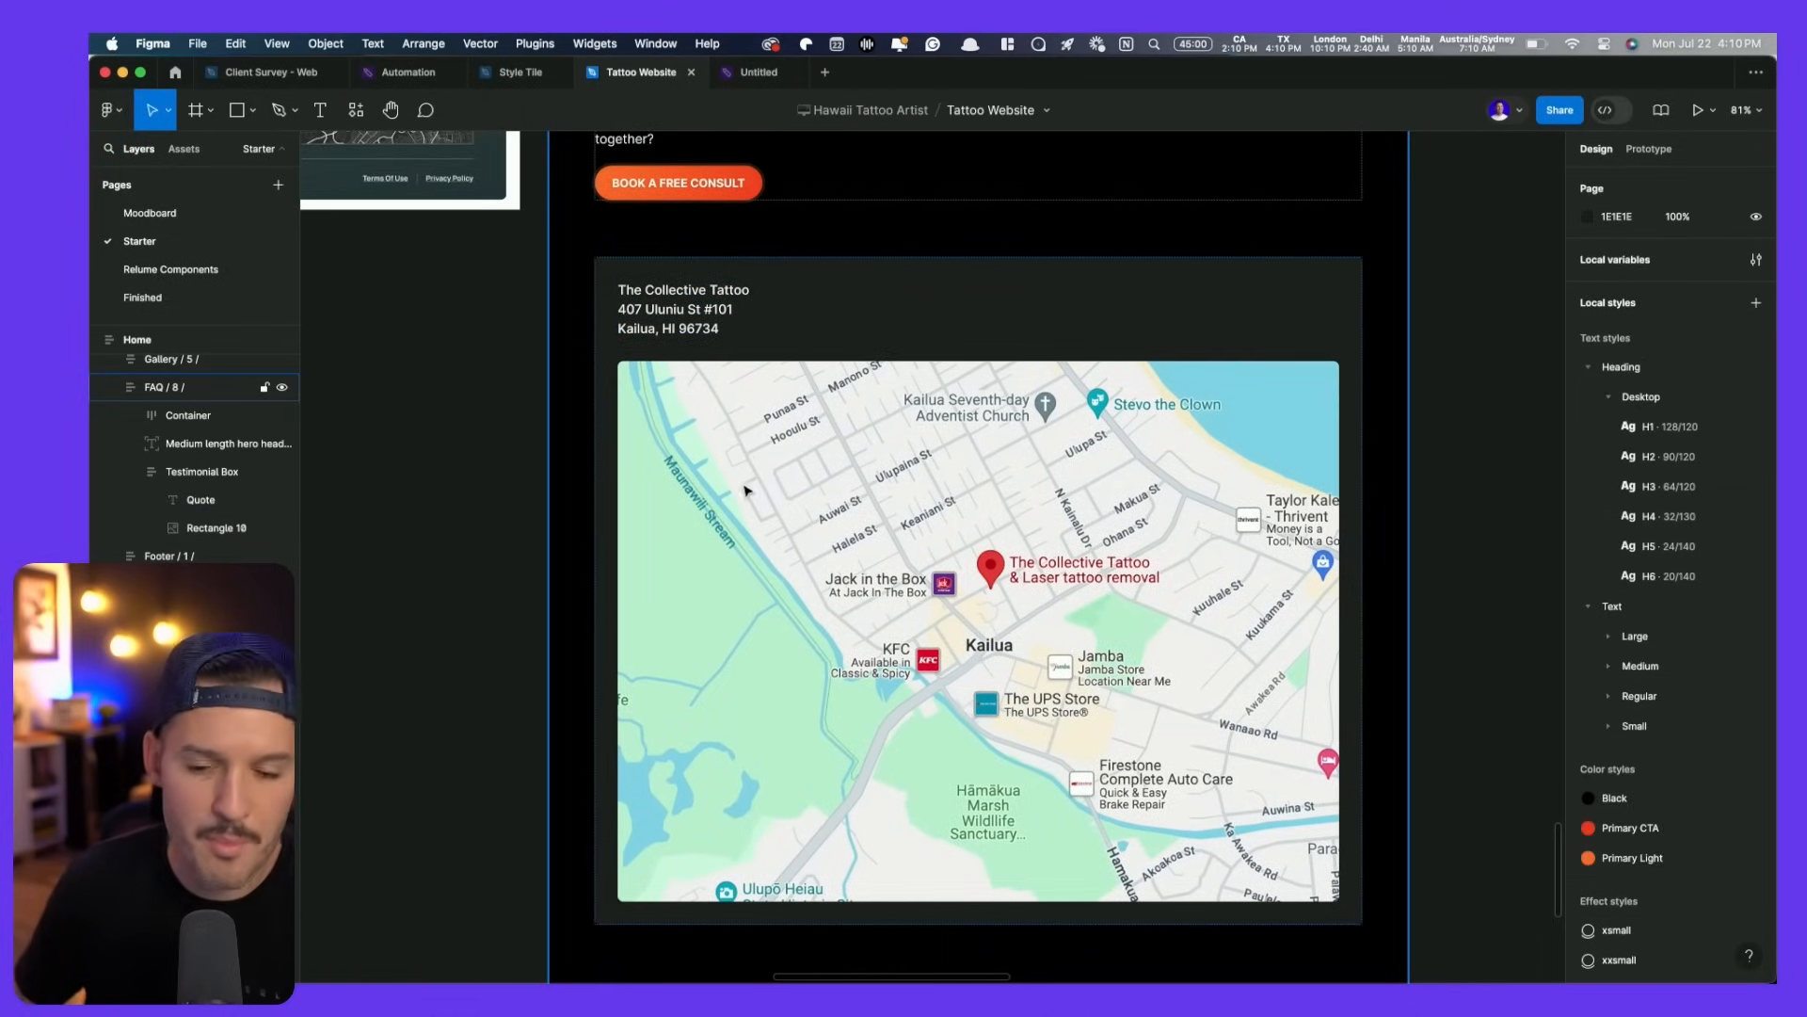
scroll(807, 589, "up", 2)
scroll(806, 588, "down", 10)
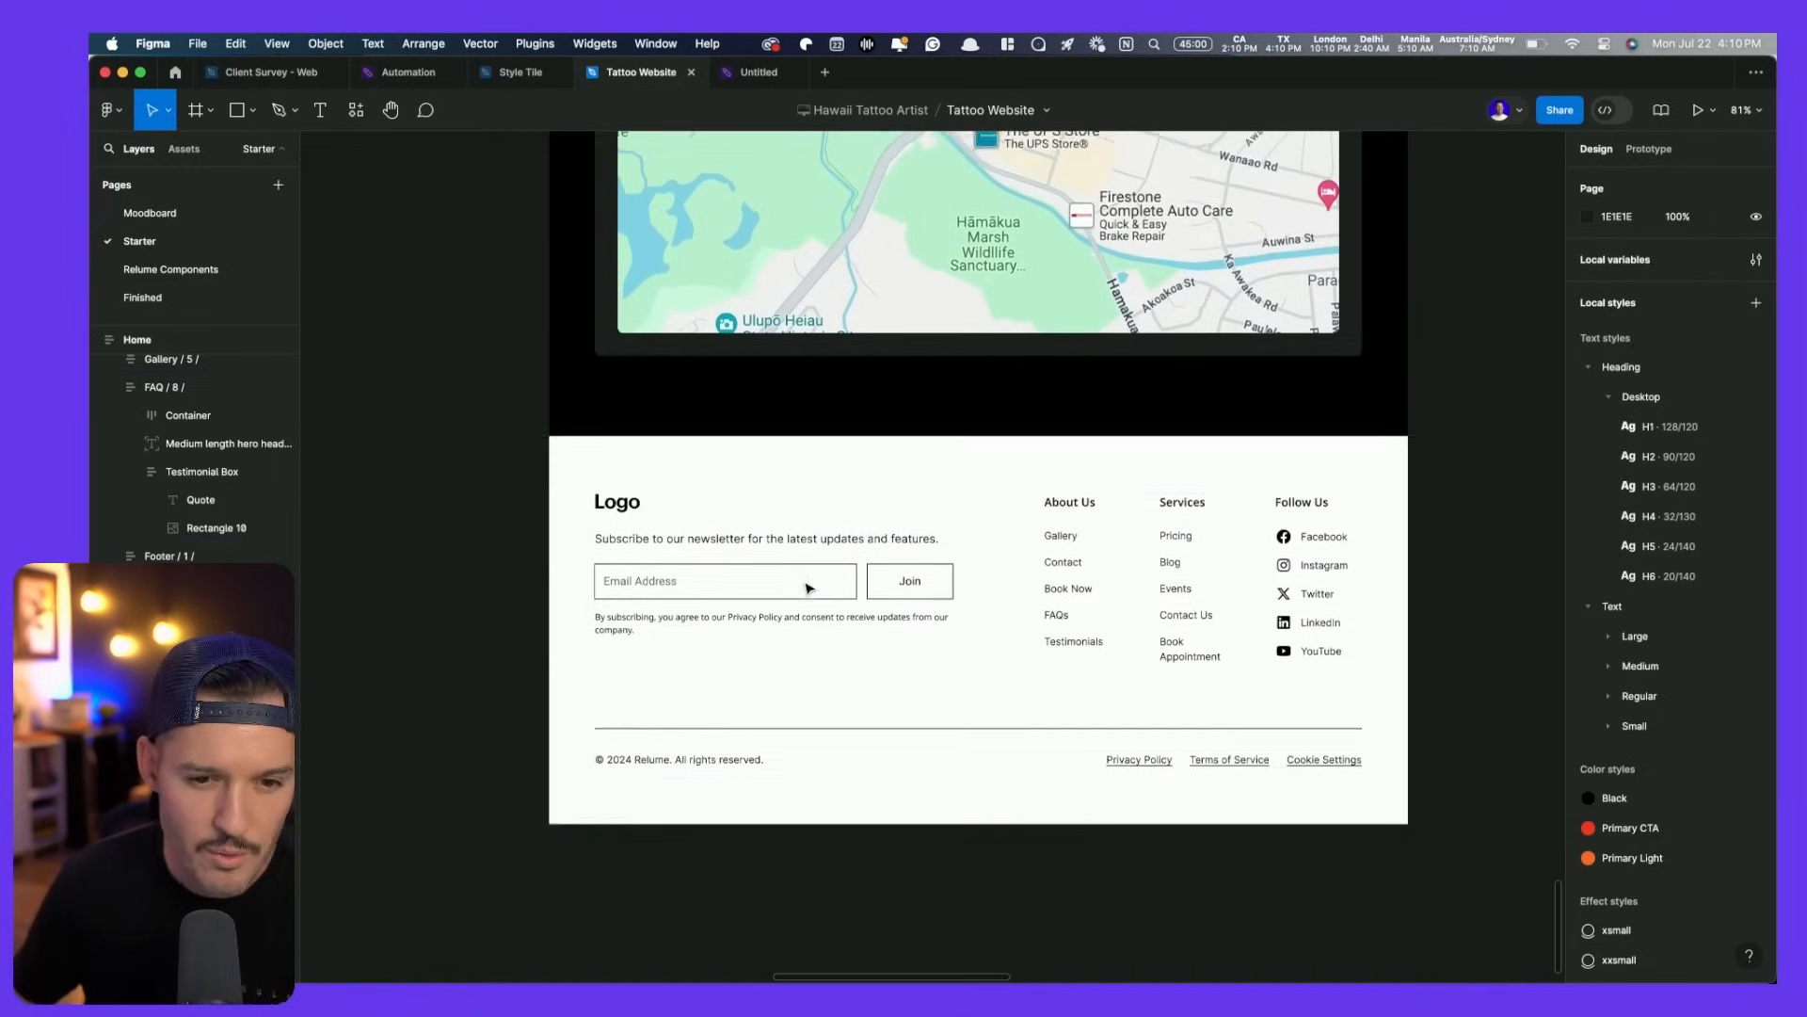
left_click(1309, 546)
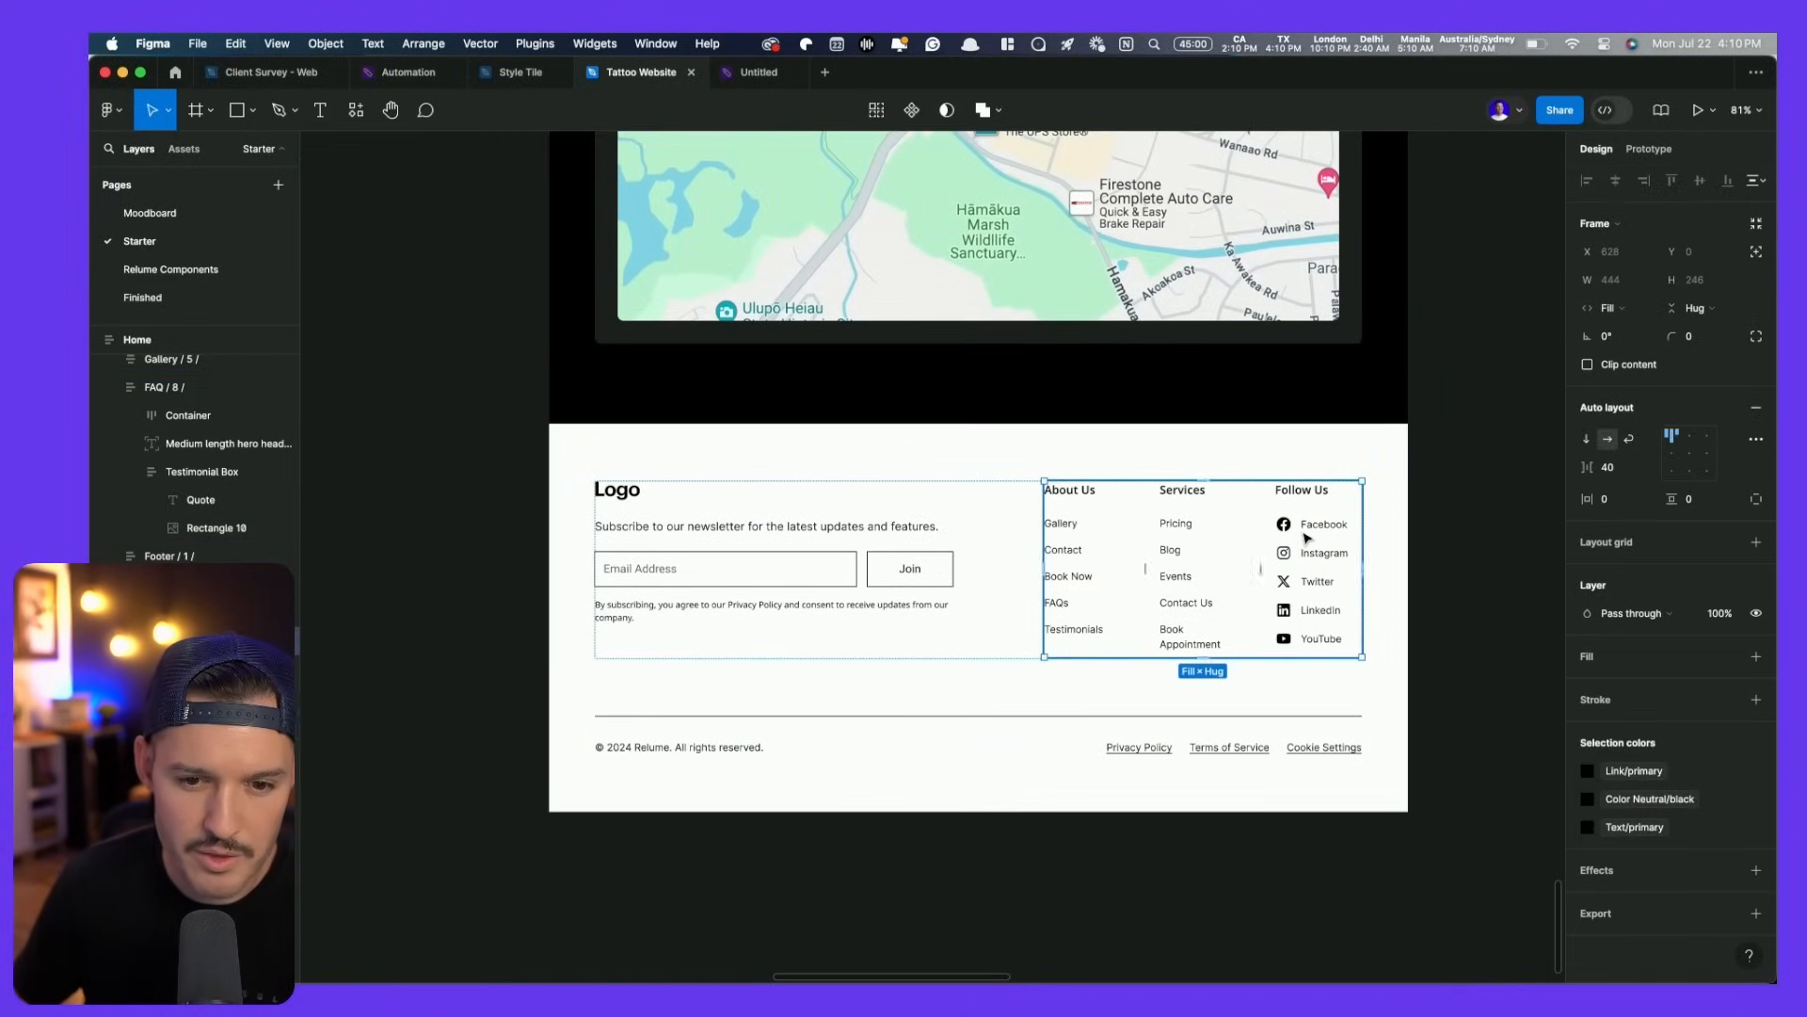
- Paste the footer's social links into the map card
left_click(1329, 562)
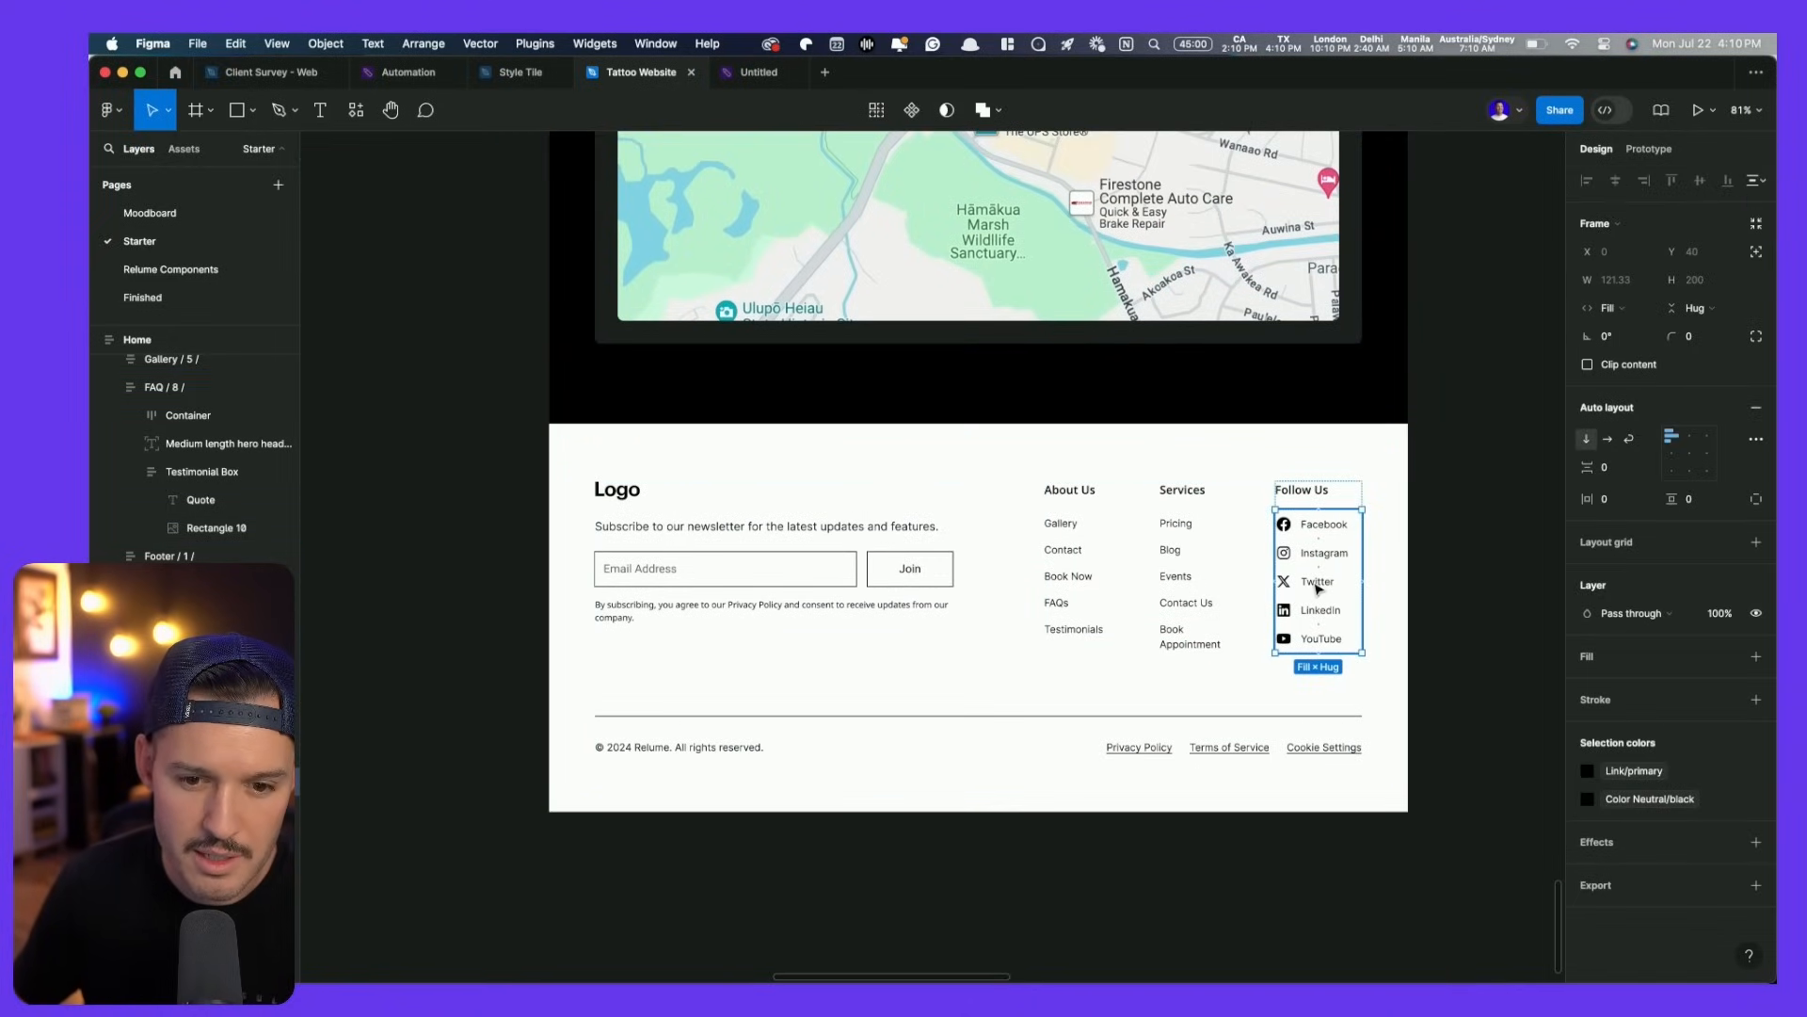
left_click(1322, 608)
left_click(1335, 583)
left_click(1346, 554, "shift")
scroll(1344, 538, "up", 10)
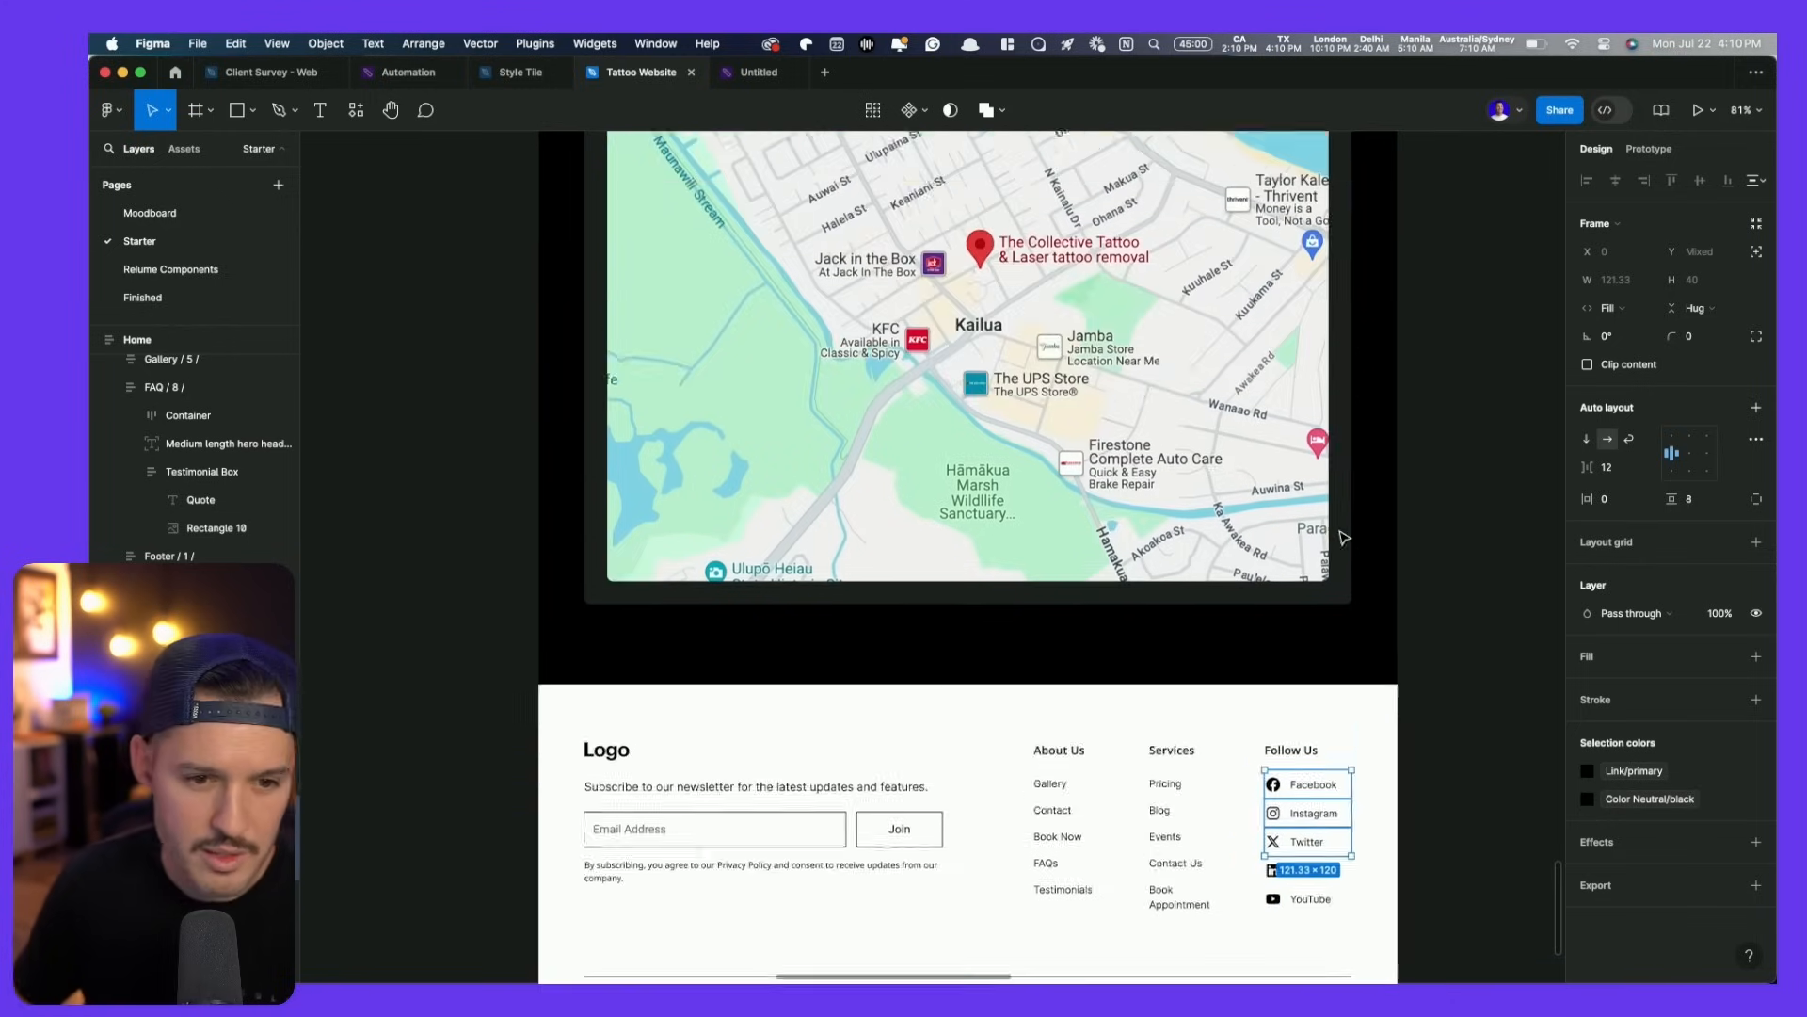
left_click(896, 278)
key("cmd+v")
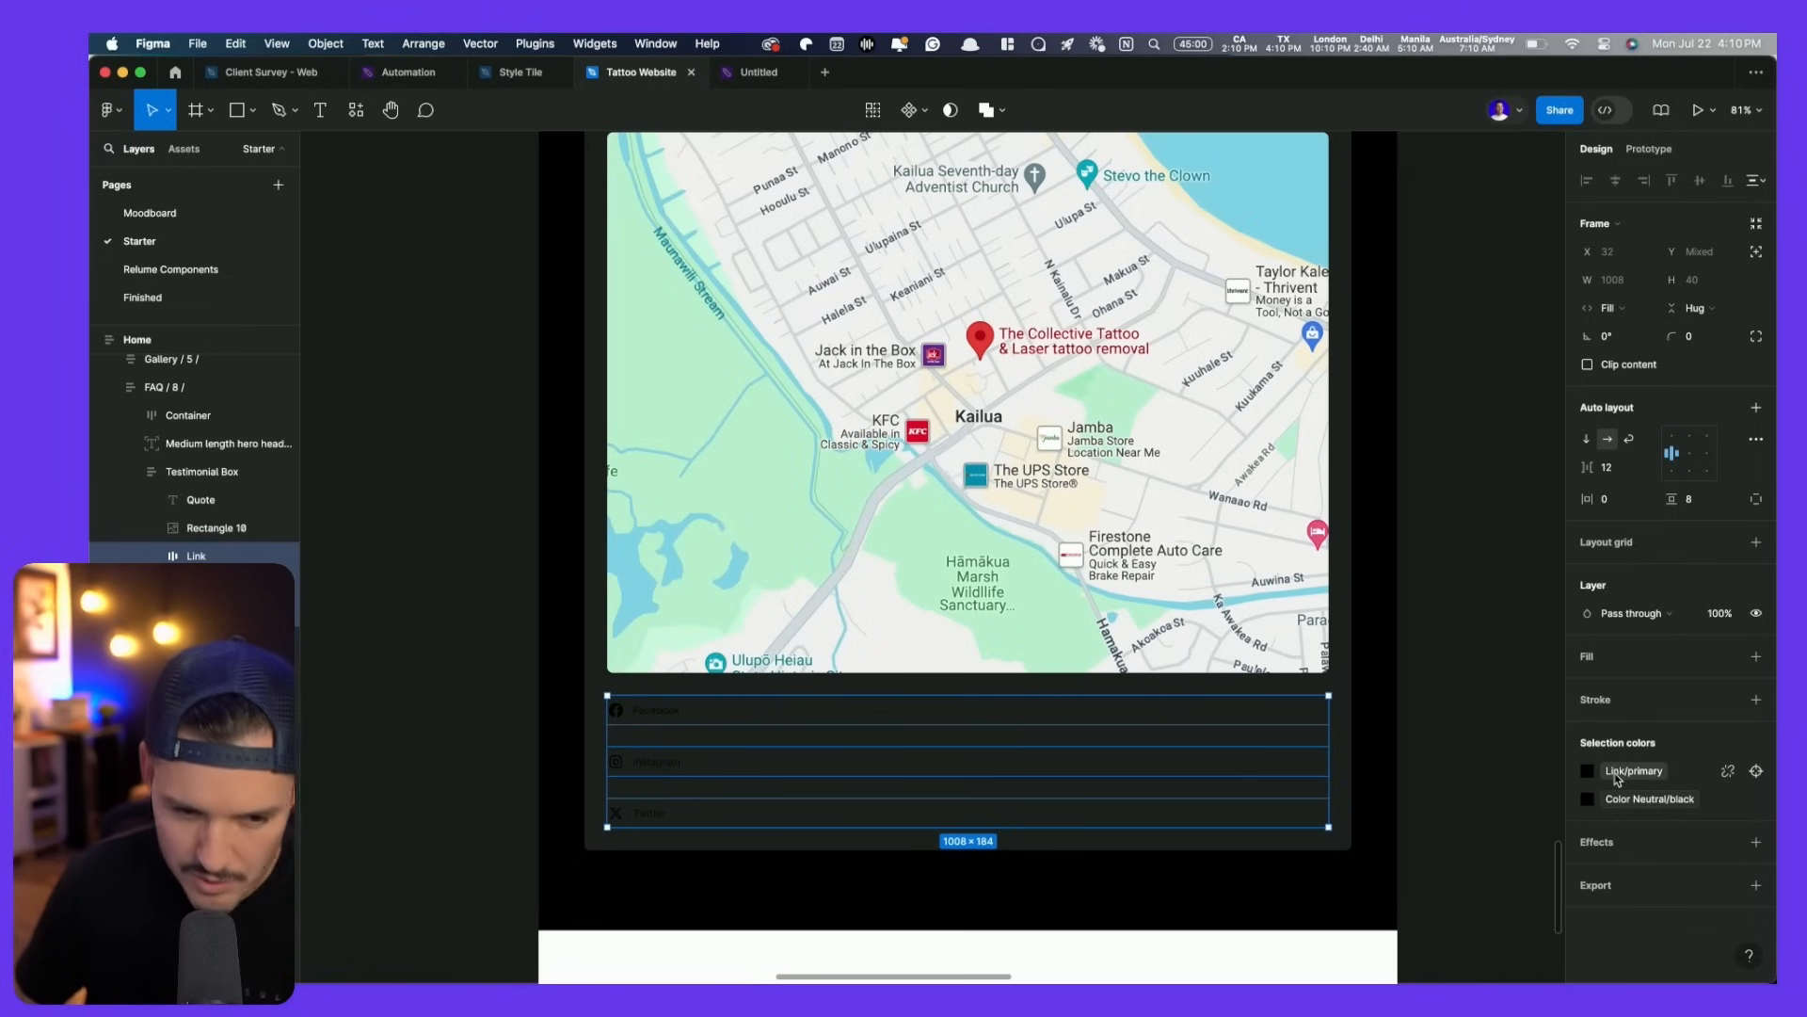
- Recolour the social link text to Color Neutral white
left_click(1617, 780)
scroll(1450, 772, "down", 3)
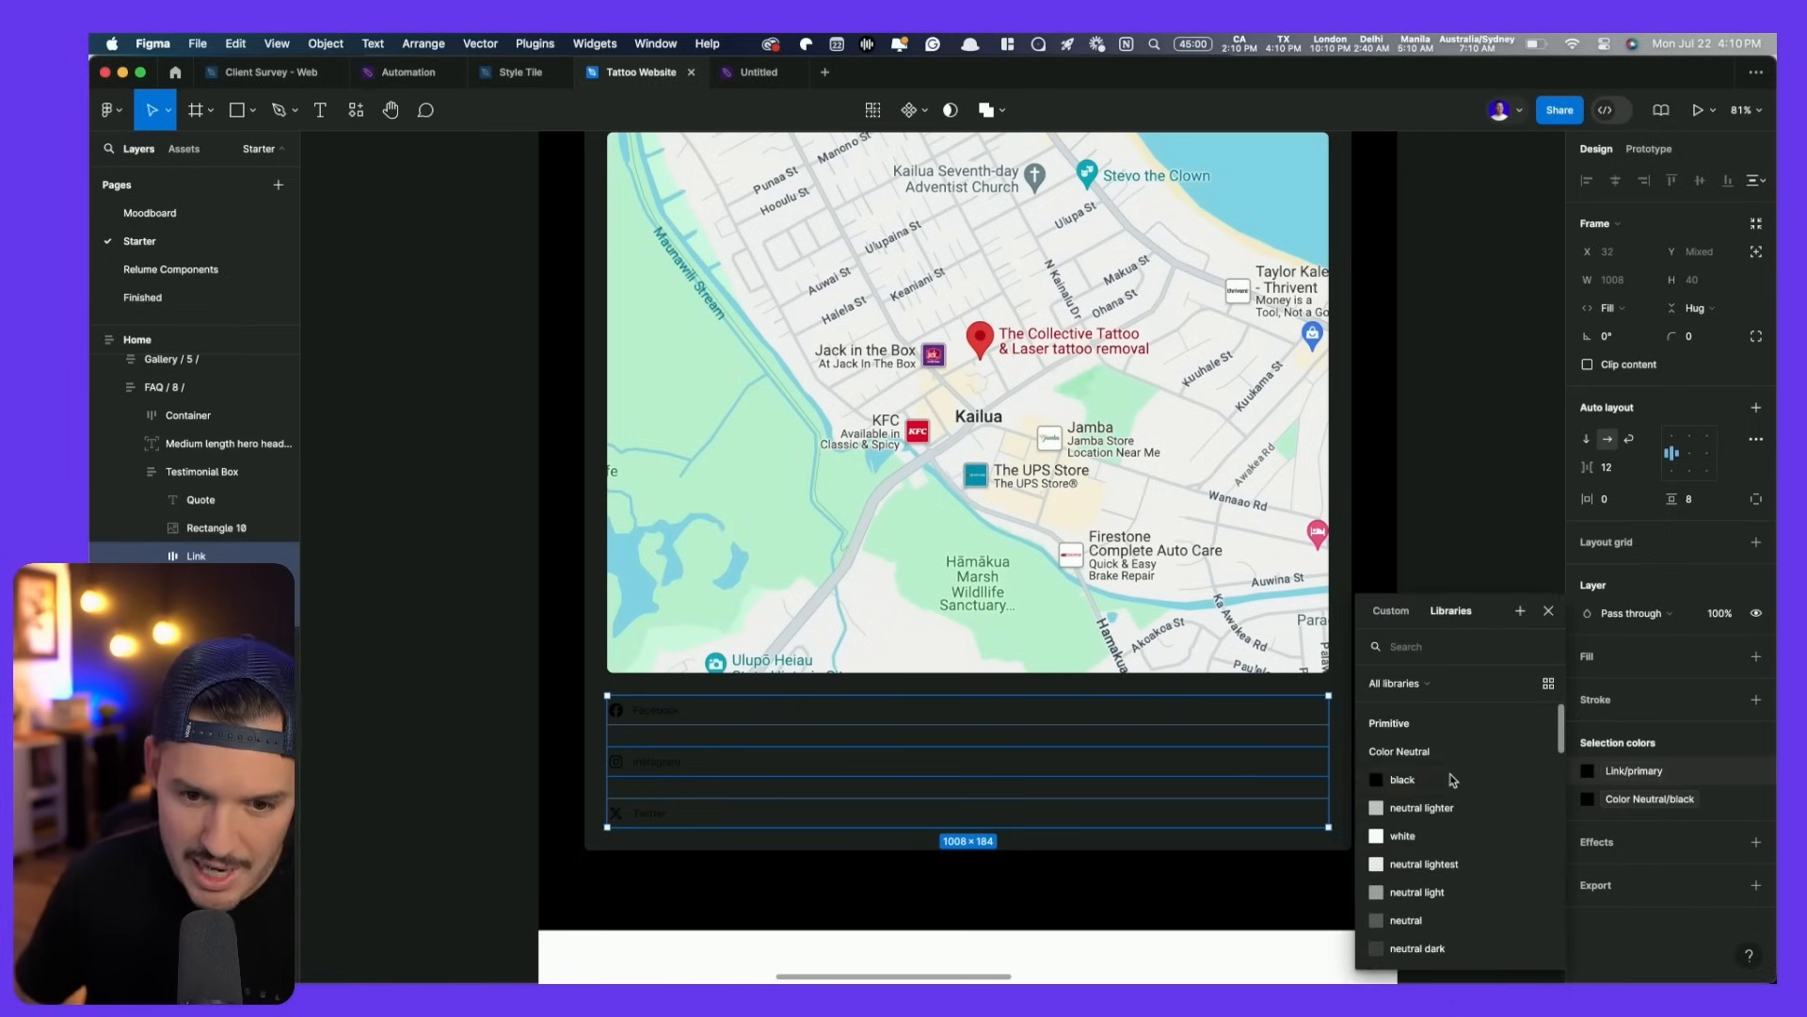
left_click(1441, 833)
left_click(1619, 772)
left_click(1468, 863)
scroll(1506, 848, "up", 10)
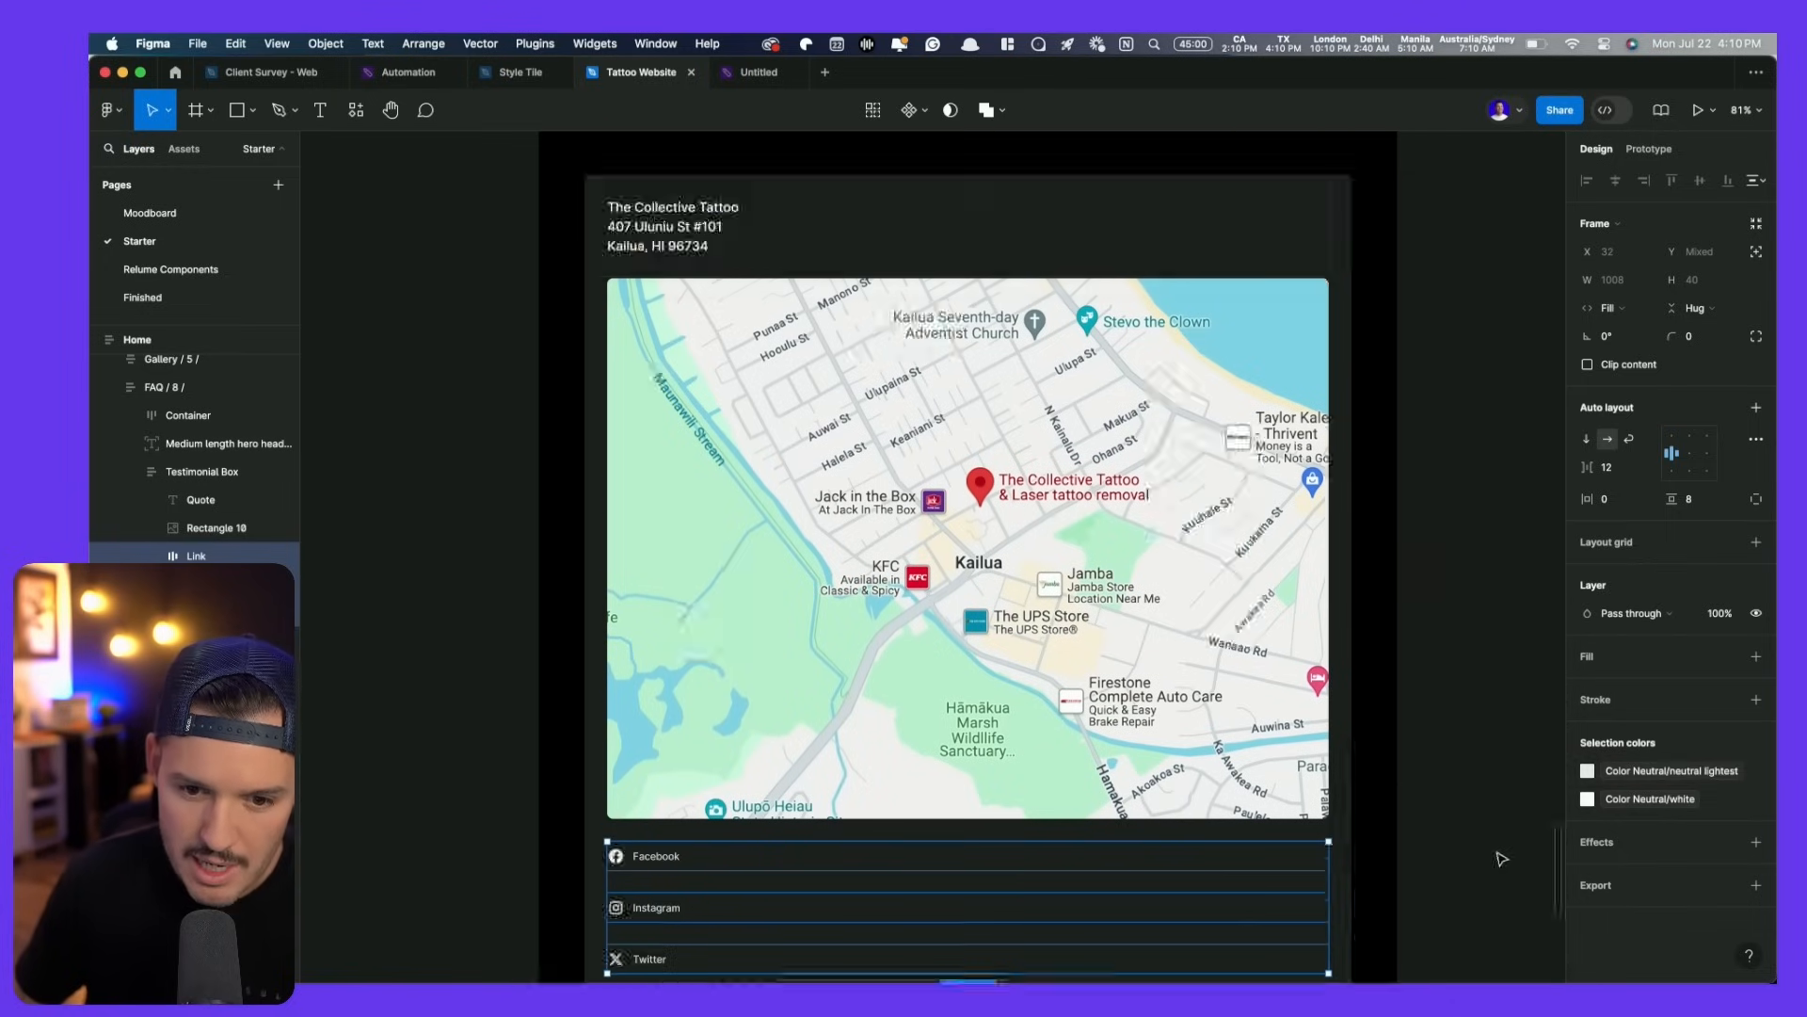
scroll(1506, 847, "down", 8)
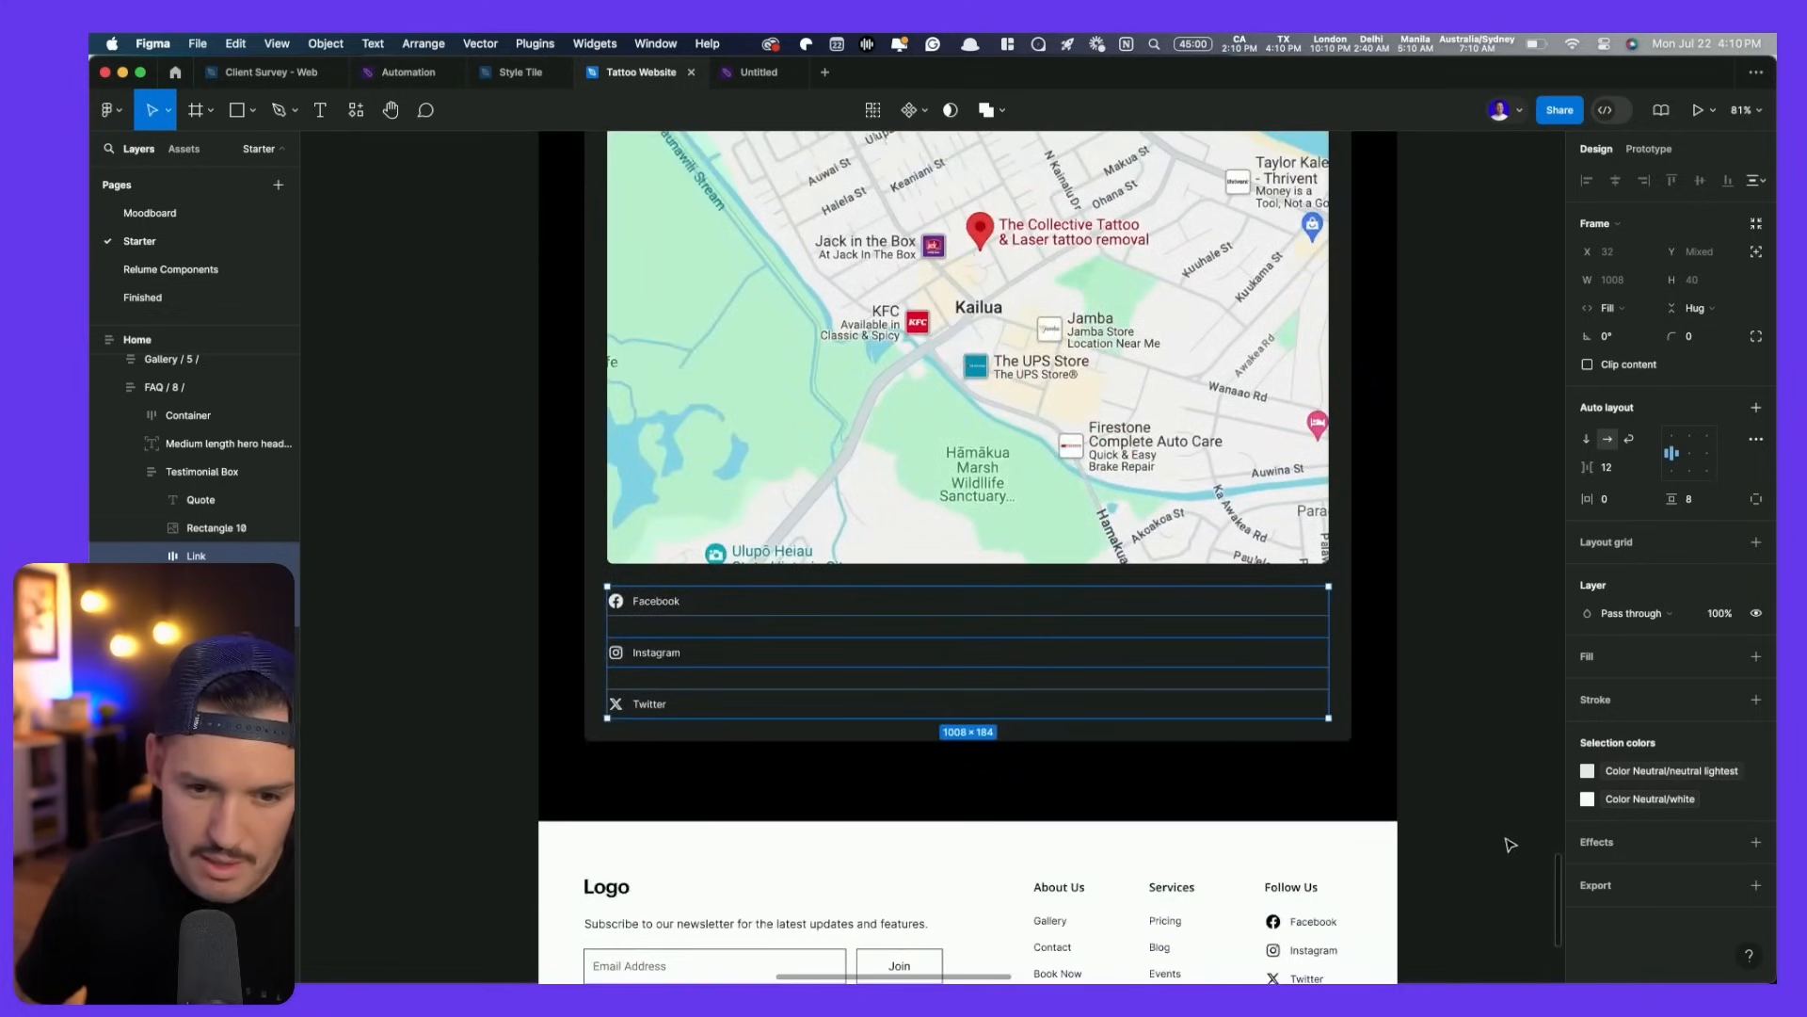
left_click(1653, 772)
left_click(1435, 834)
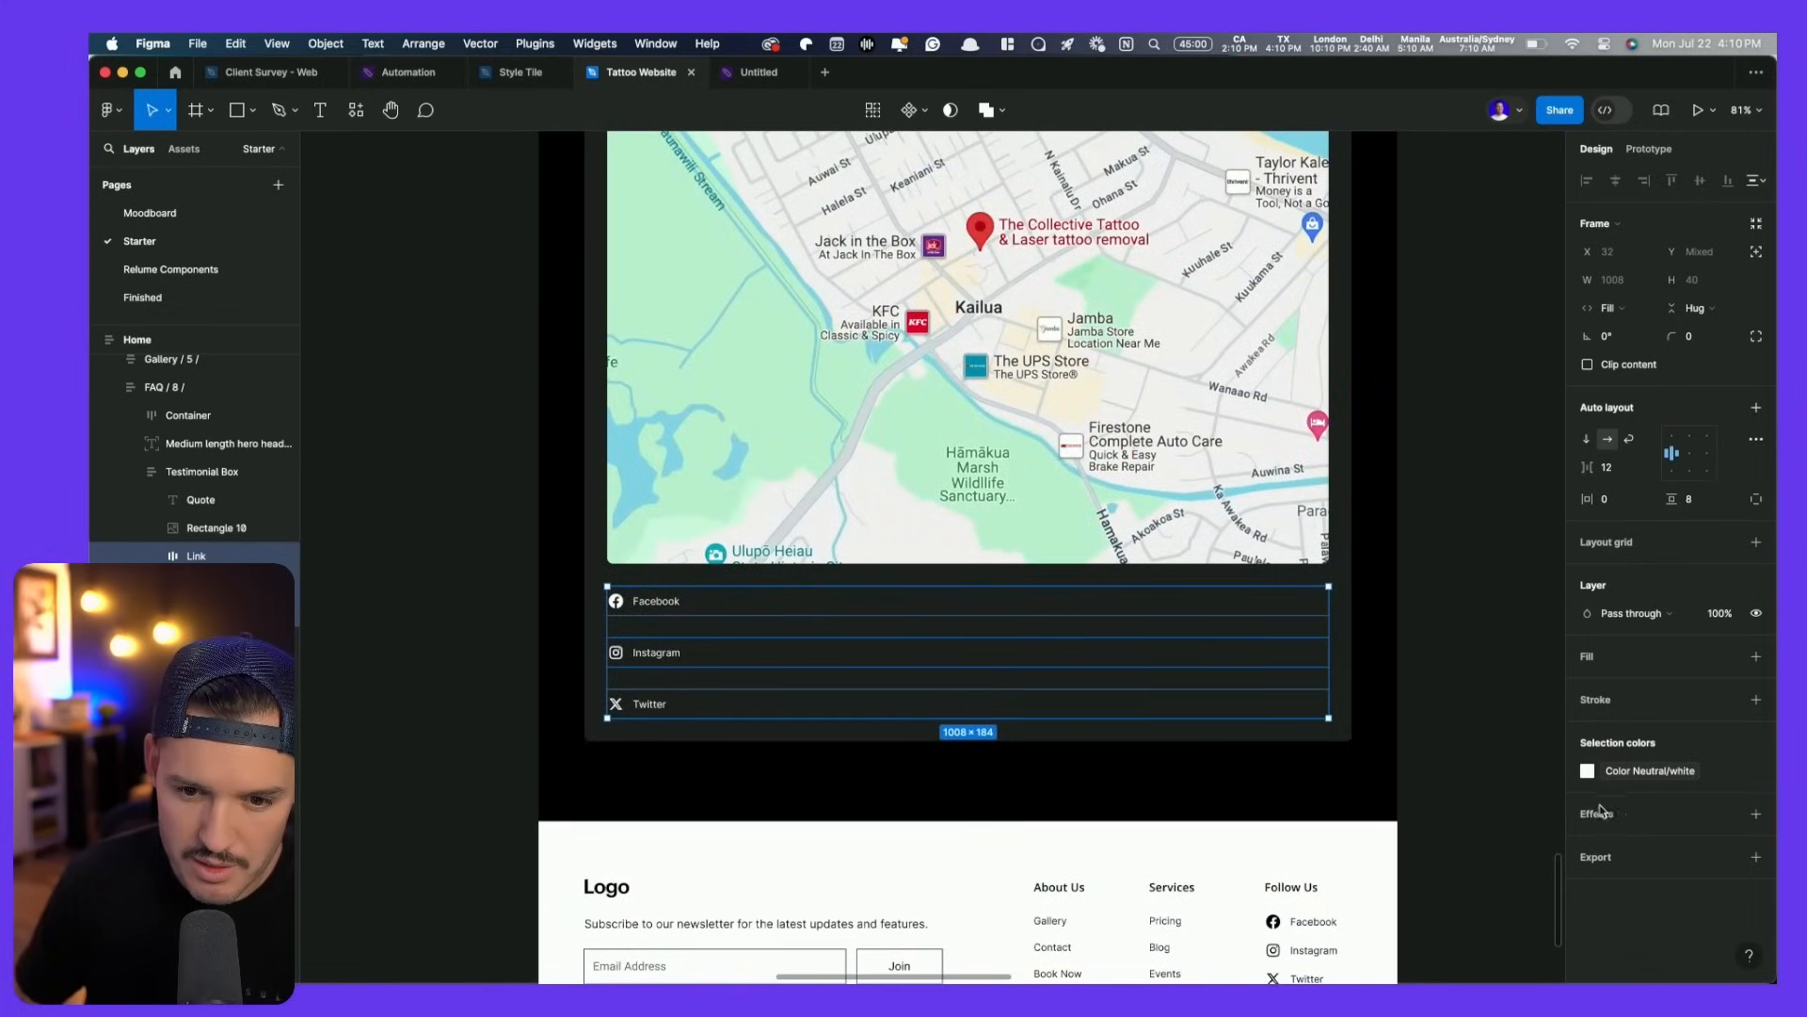
- Stack Facebook, Instagram and Twitter in an auto layout frame with a 16 gap
left_click(476, 615)
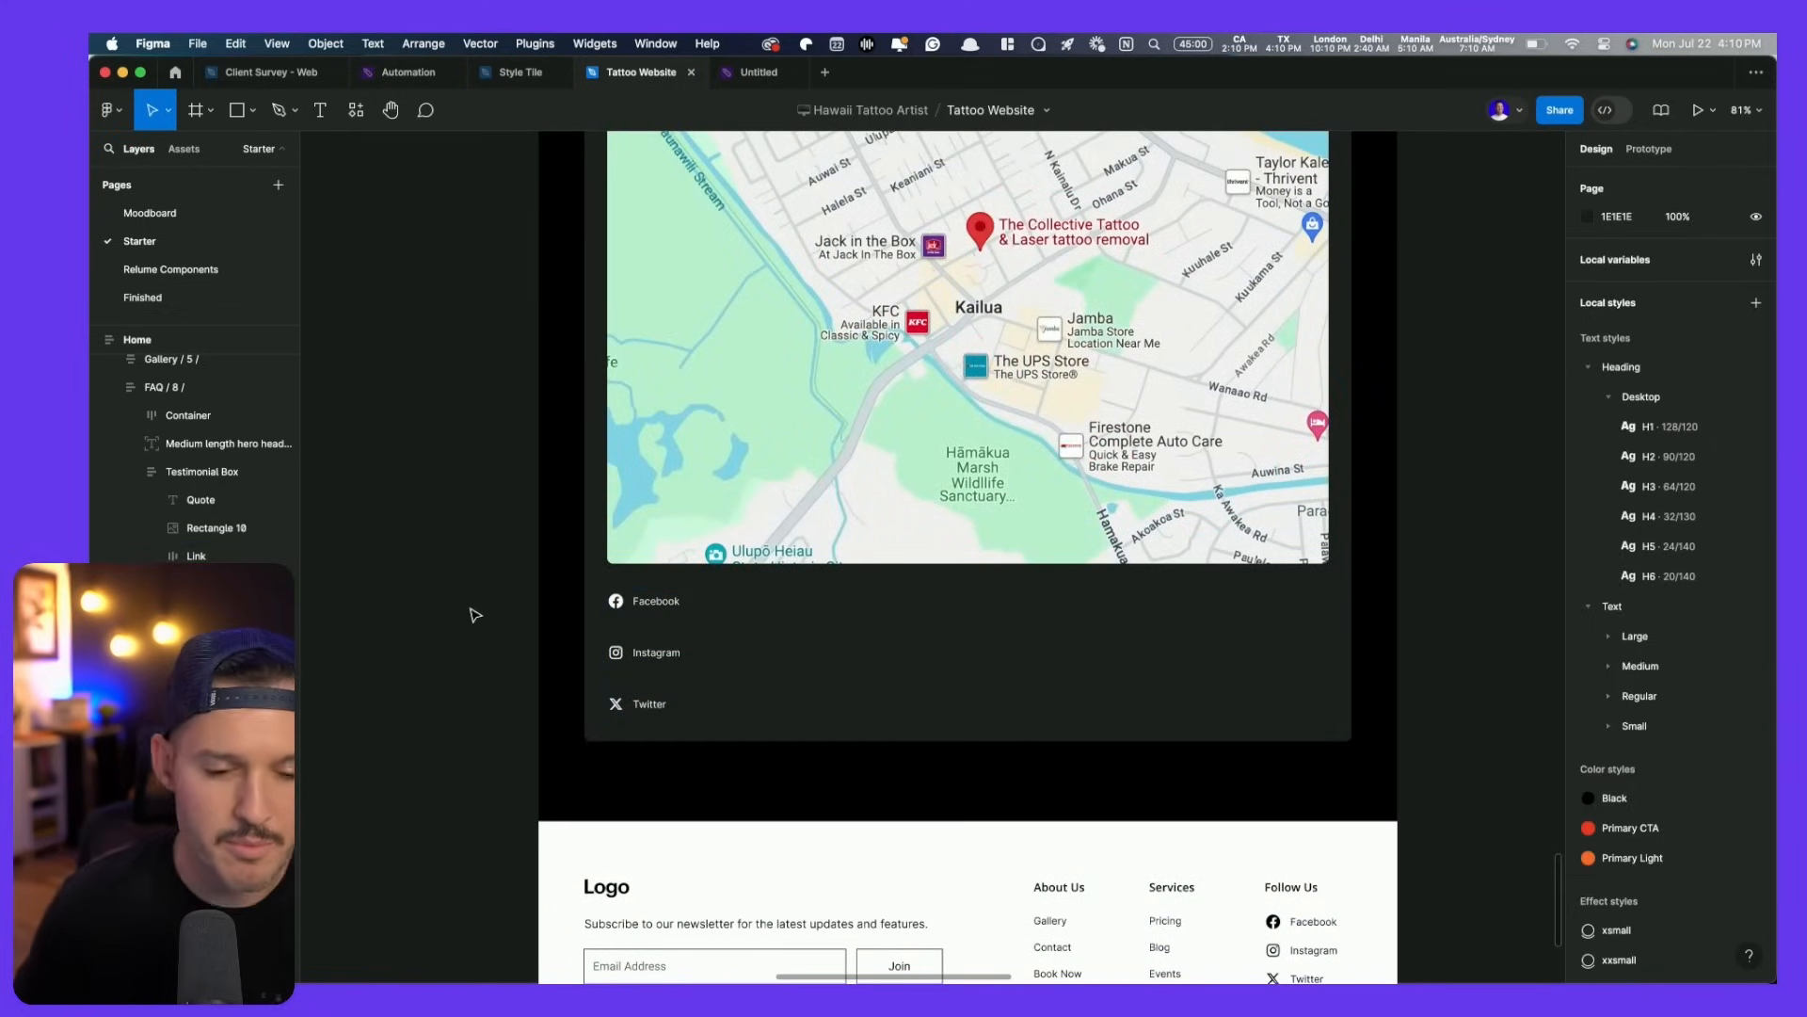
left_click(652, 601)
left_click(647, 599)
left_click(718, 652, "shift")
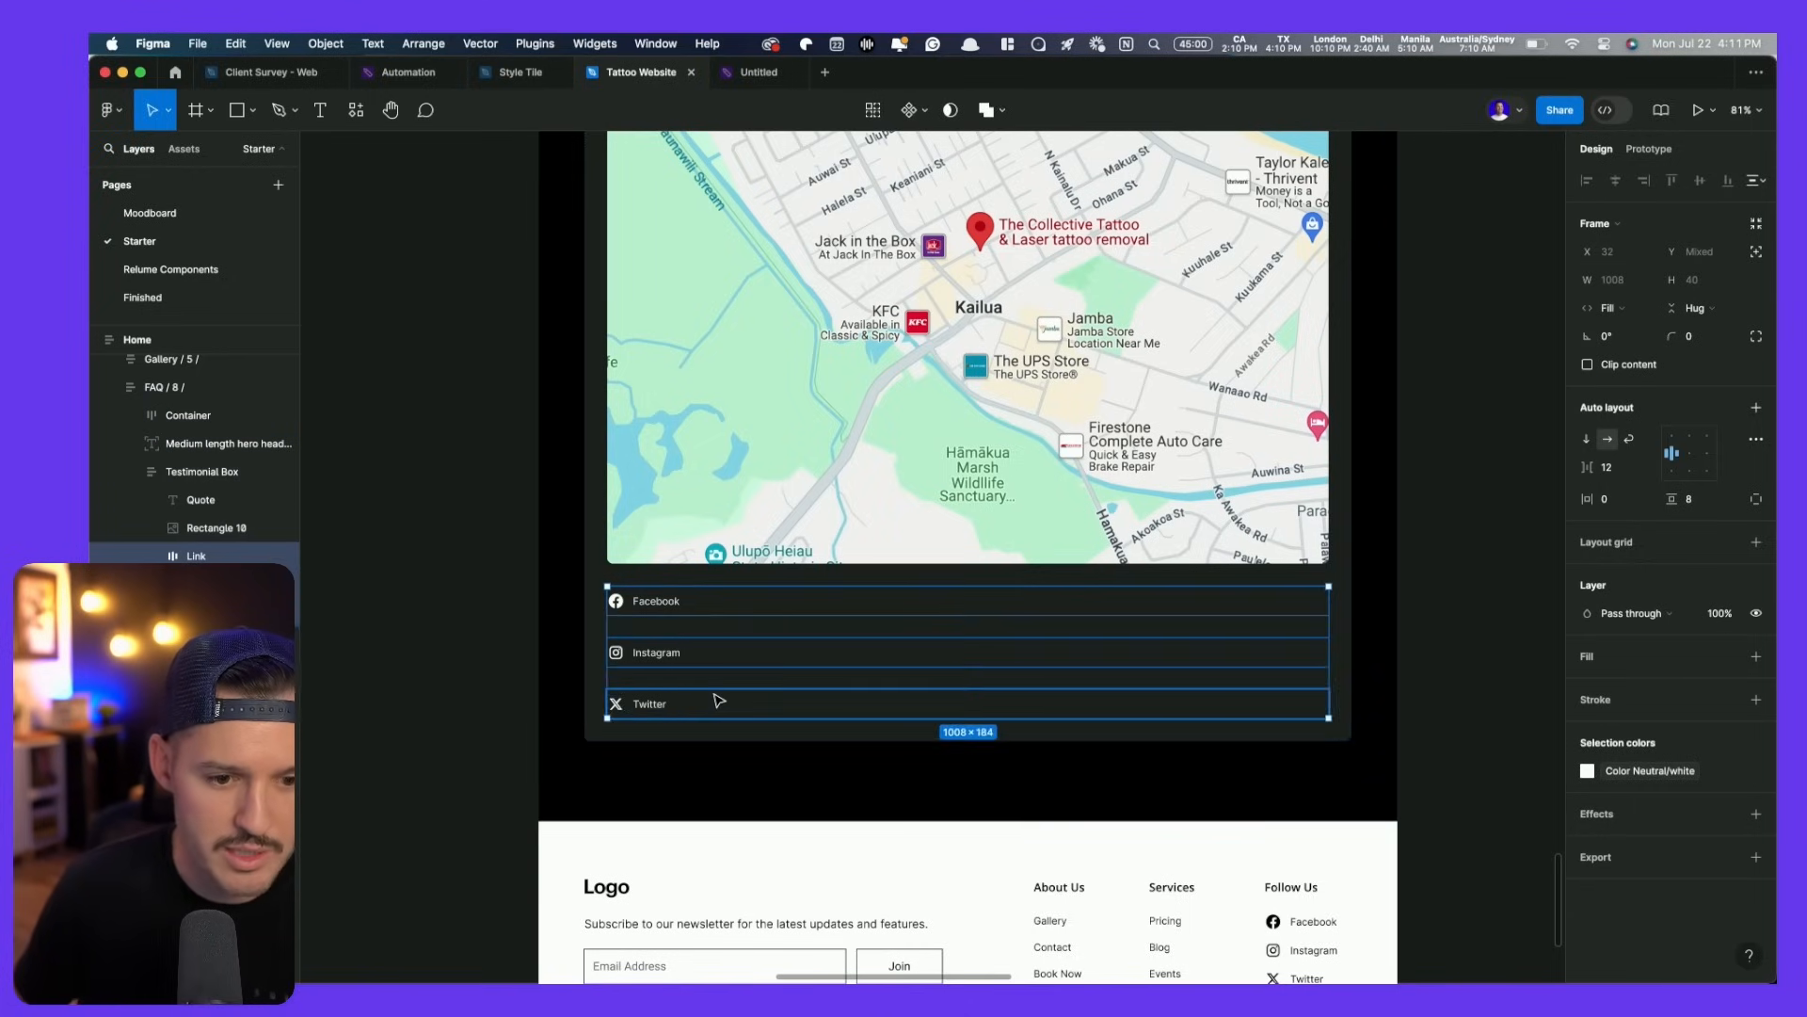
left_click(718, 704, "shift")
key("shift+a")
scroll(725, 687, "up", 5)
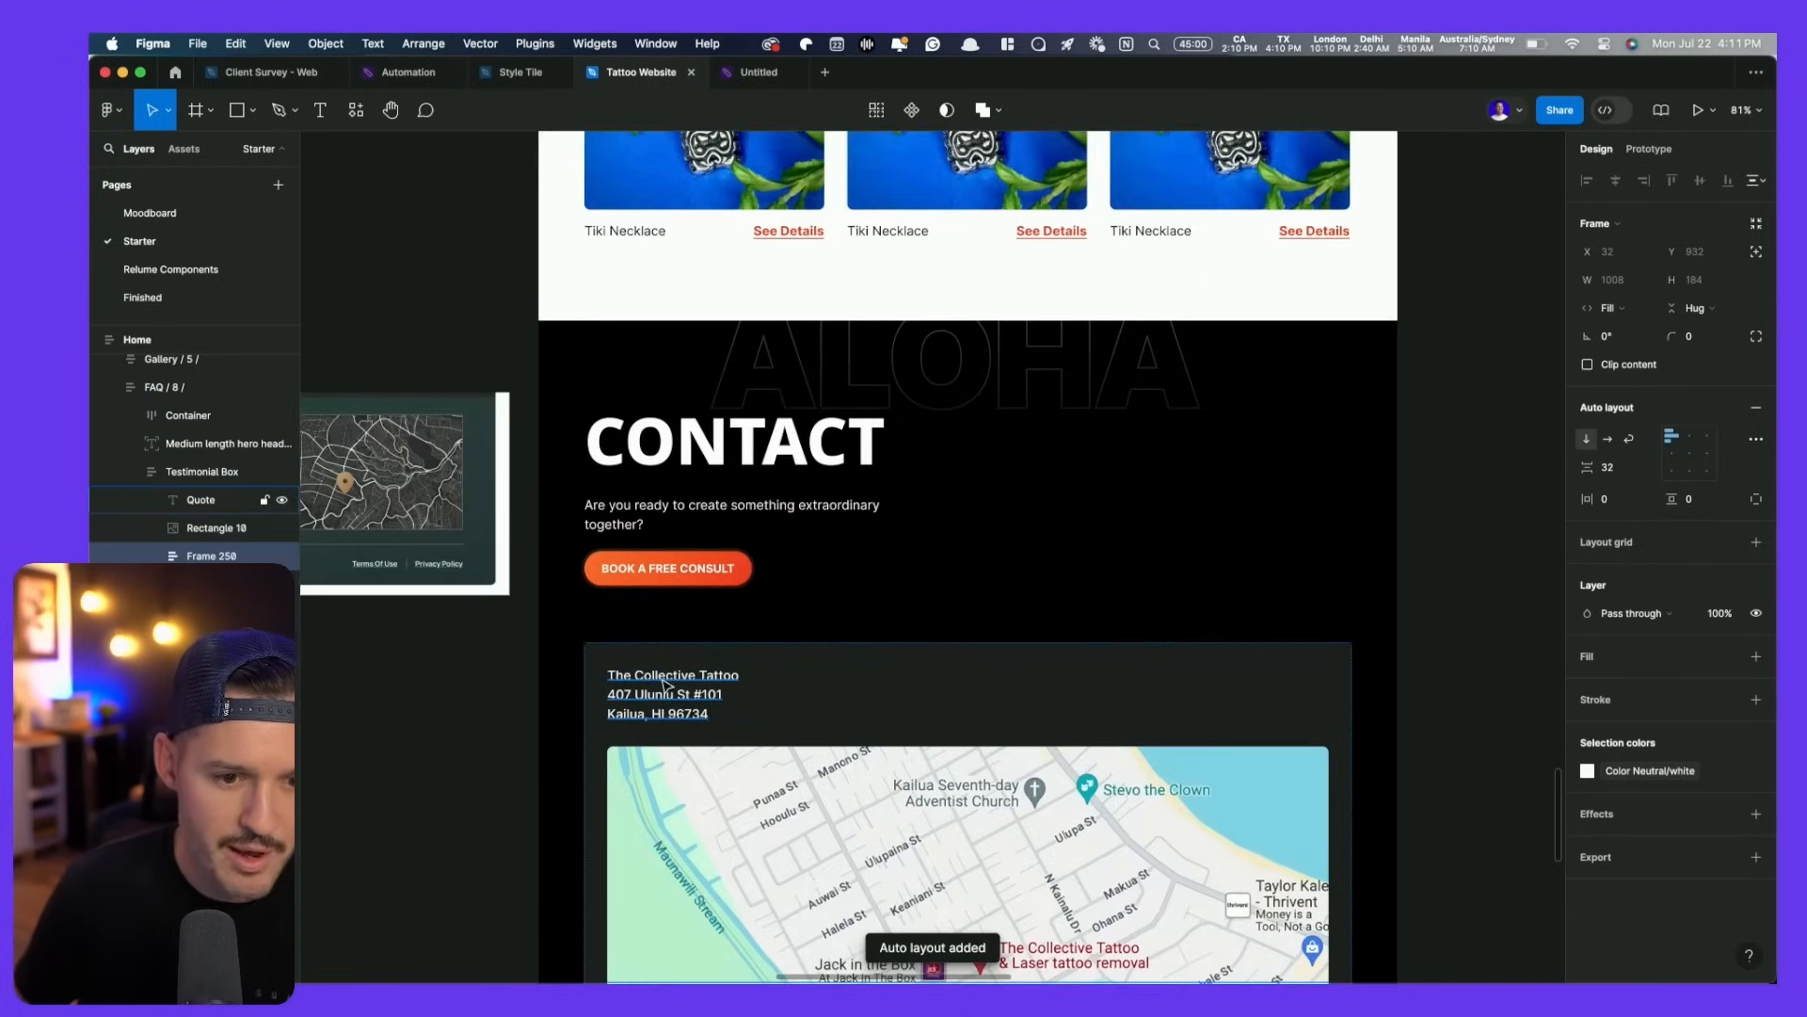
left_click(666, 679)
scroll(664, 685, "down", 10)
scroll(659, 692, "down", 1)
left_click(659, 686)
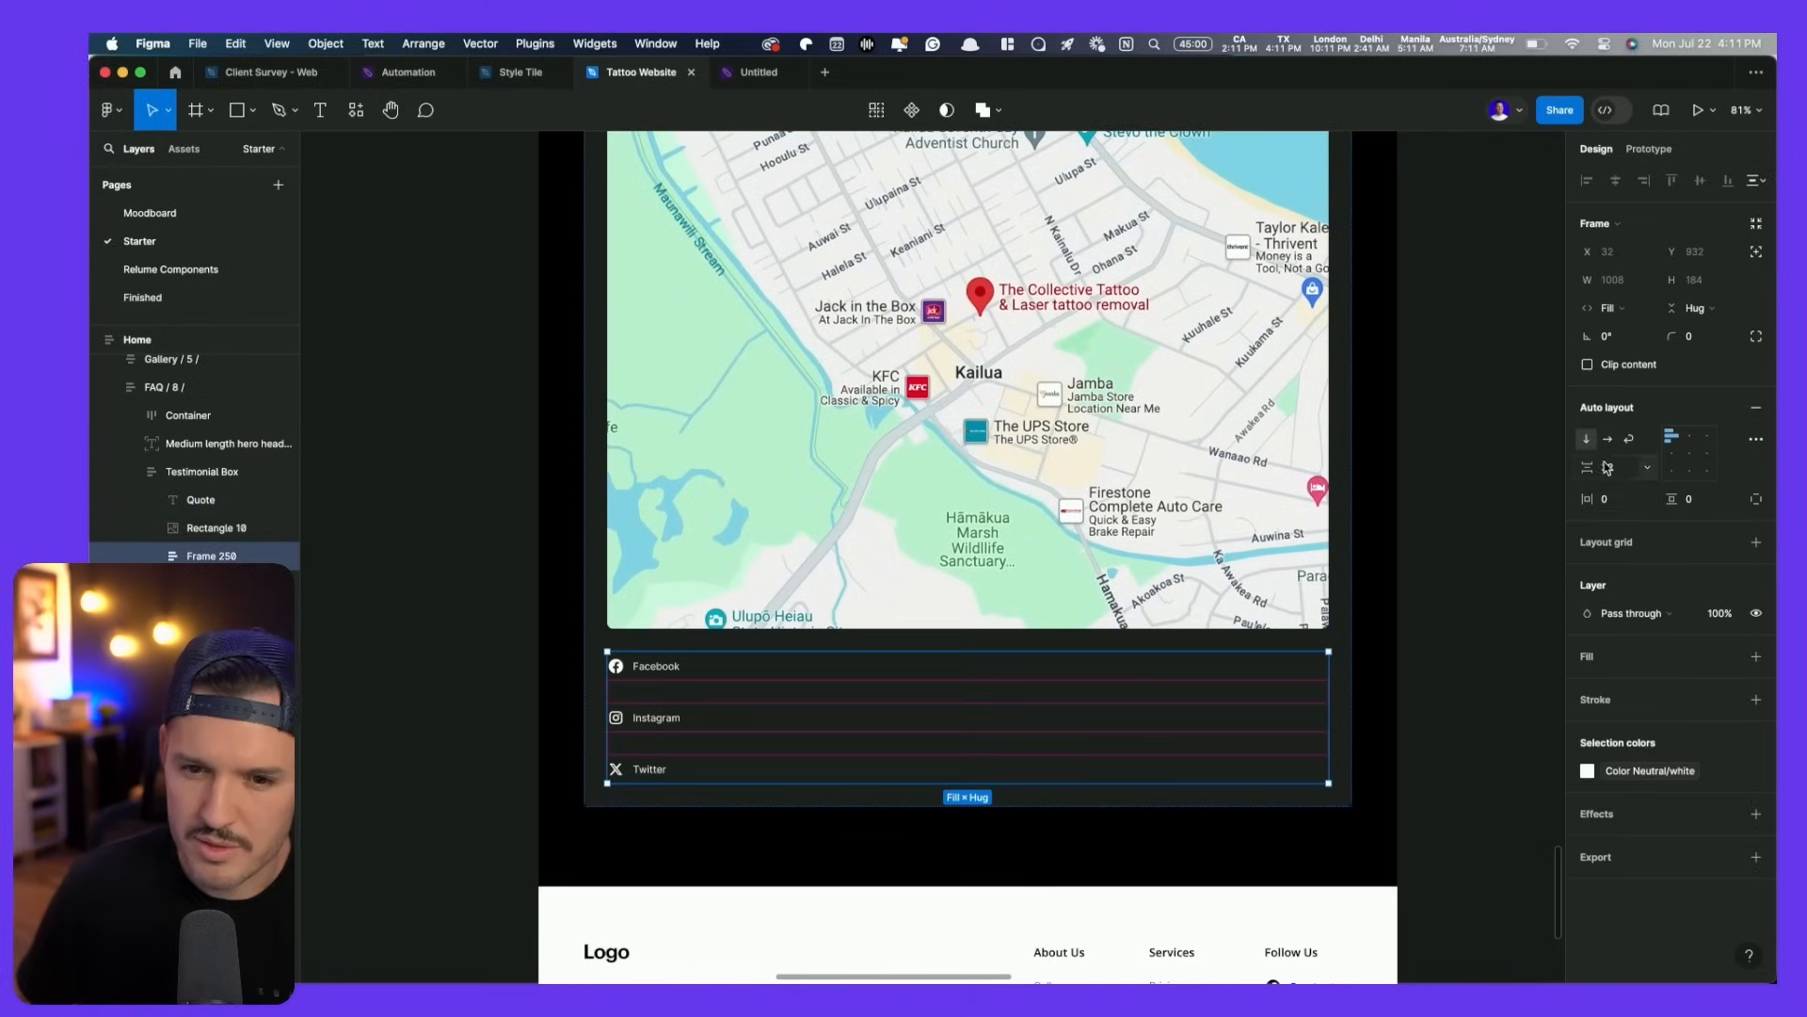
type("16")
key("Return")
key("Escape")
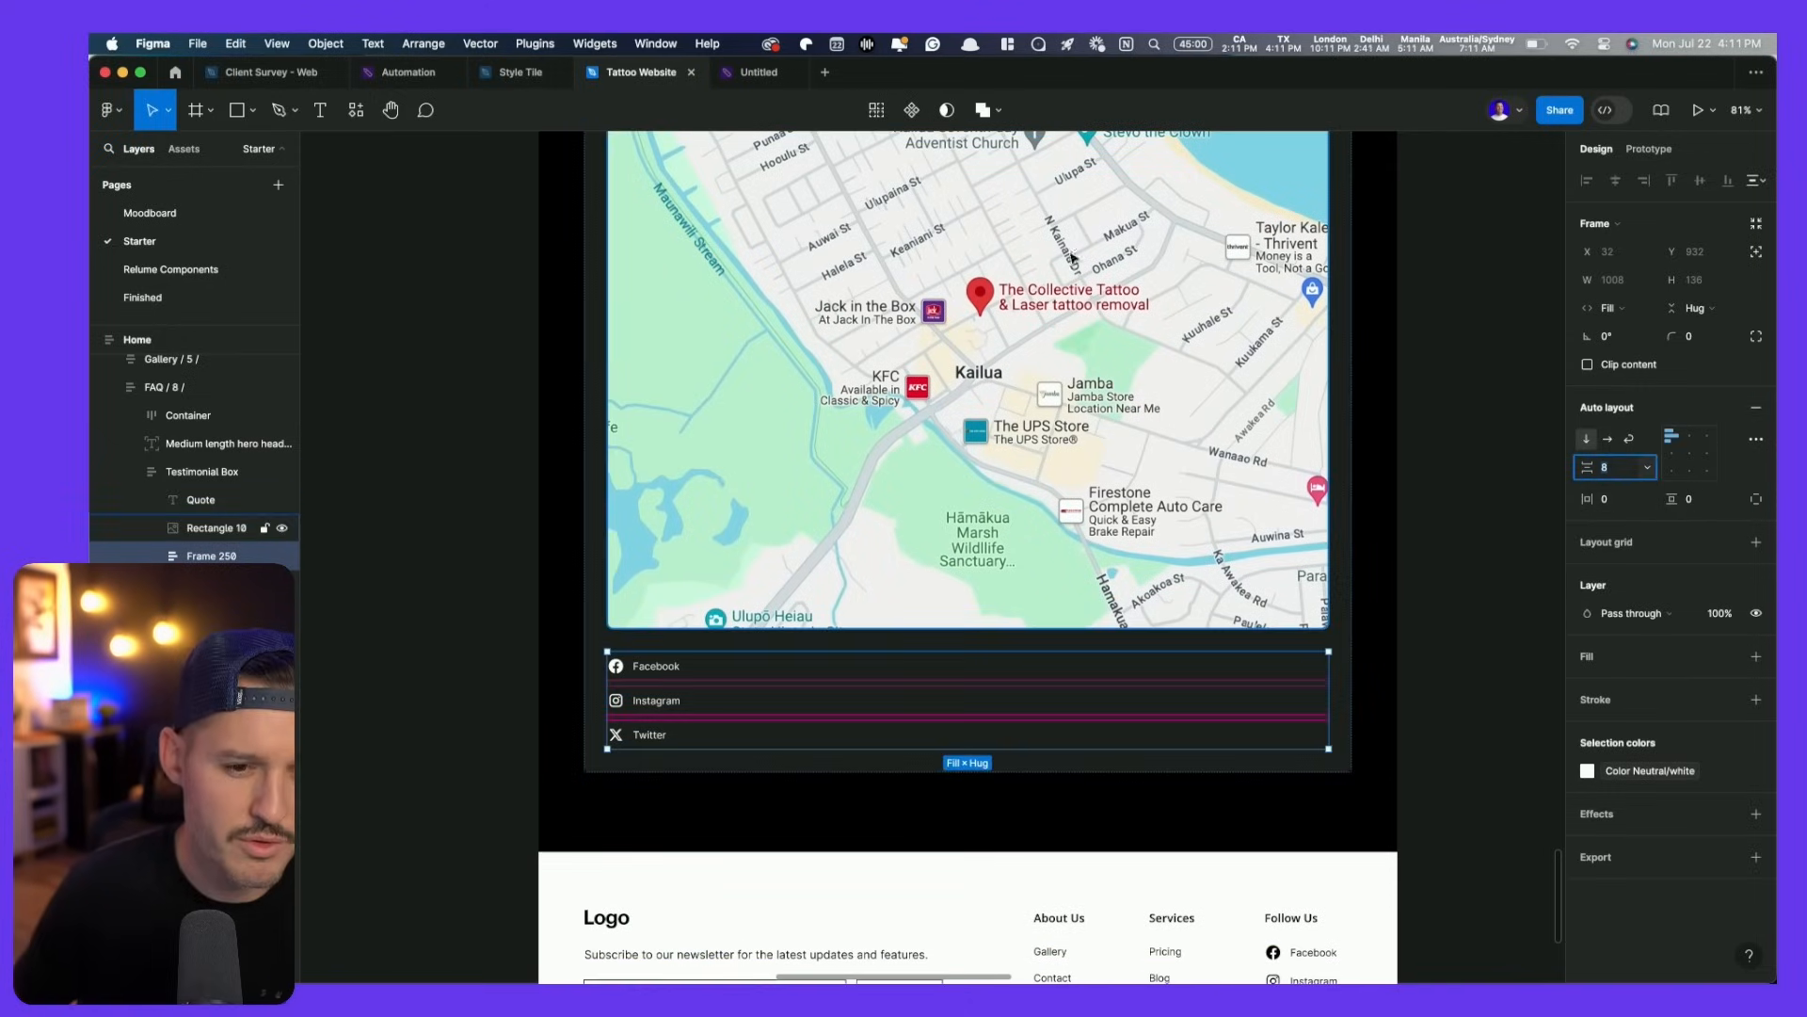
- Make the contact card's auto layout horizontal, with the address text Hug and the map Fill width
left_click(1609, 440)
scroll(1210, 562, "up", 5)
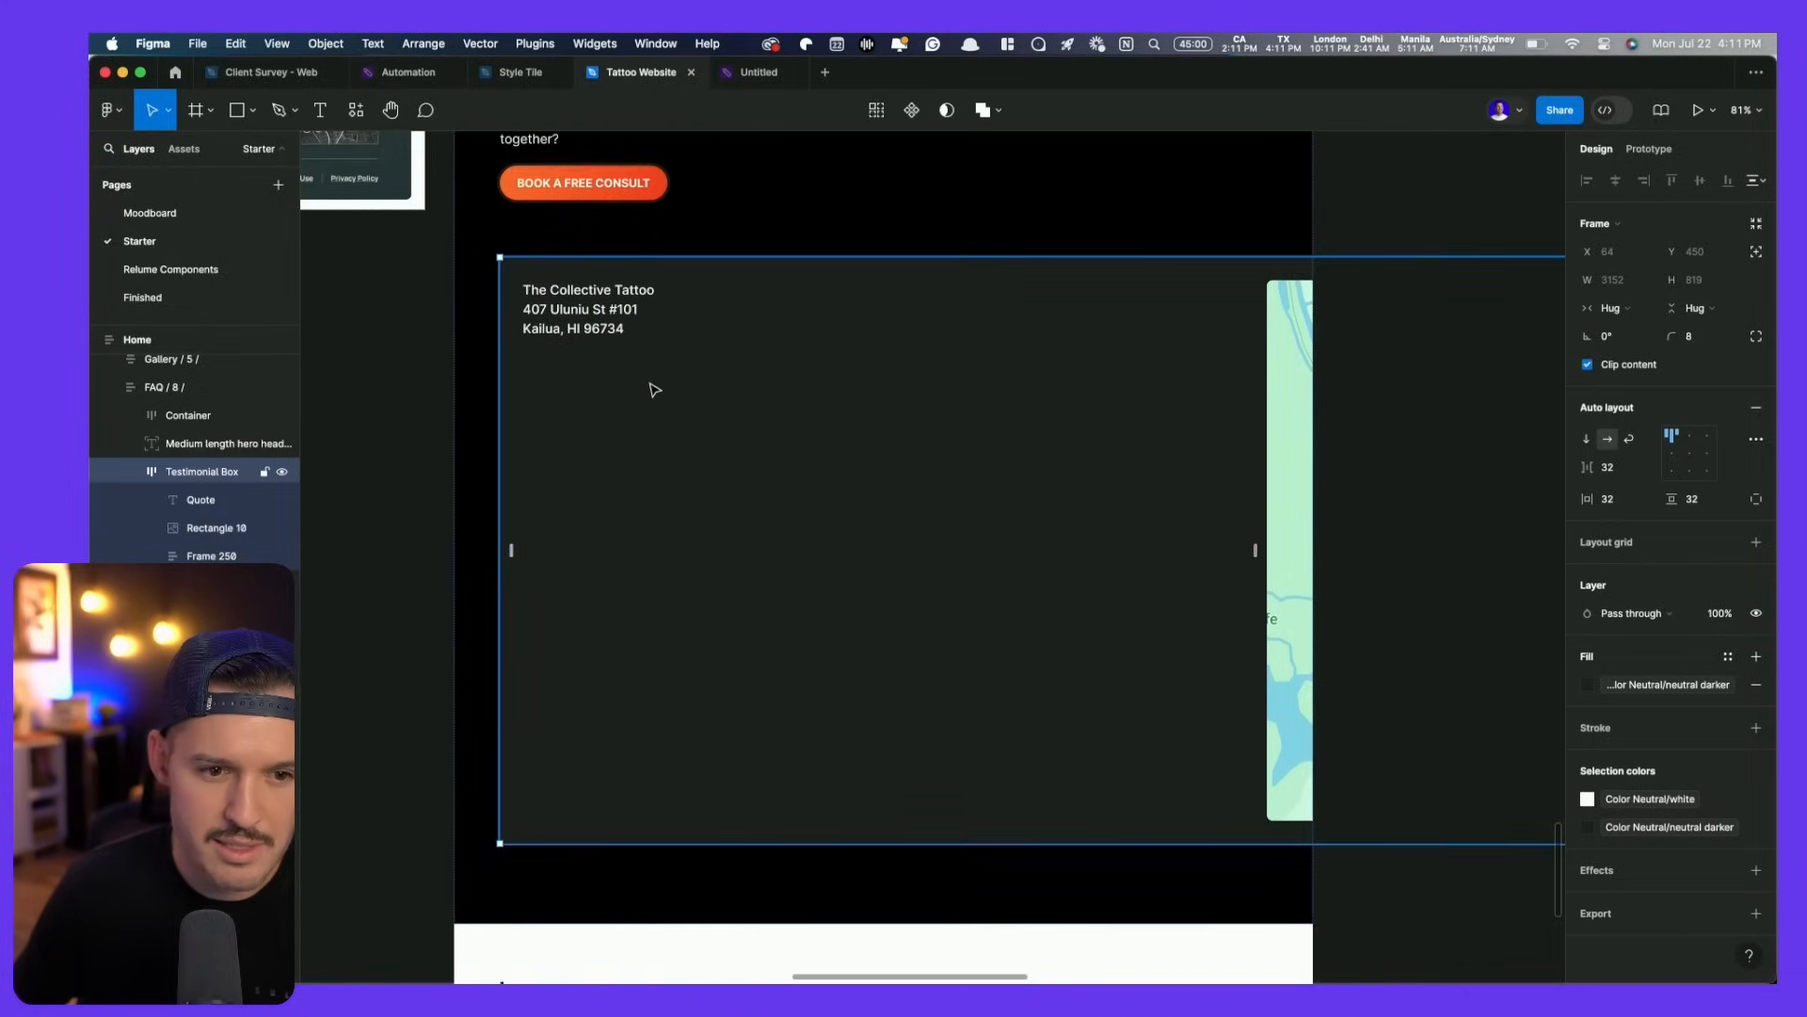
left_click(591, 324)
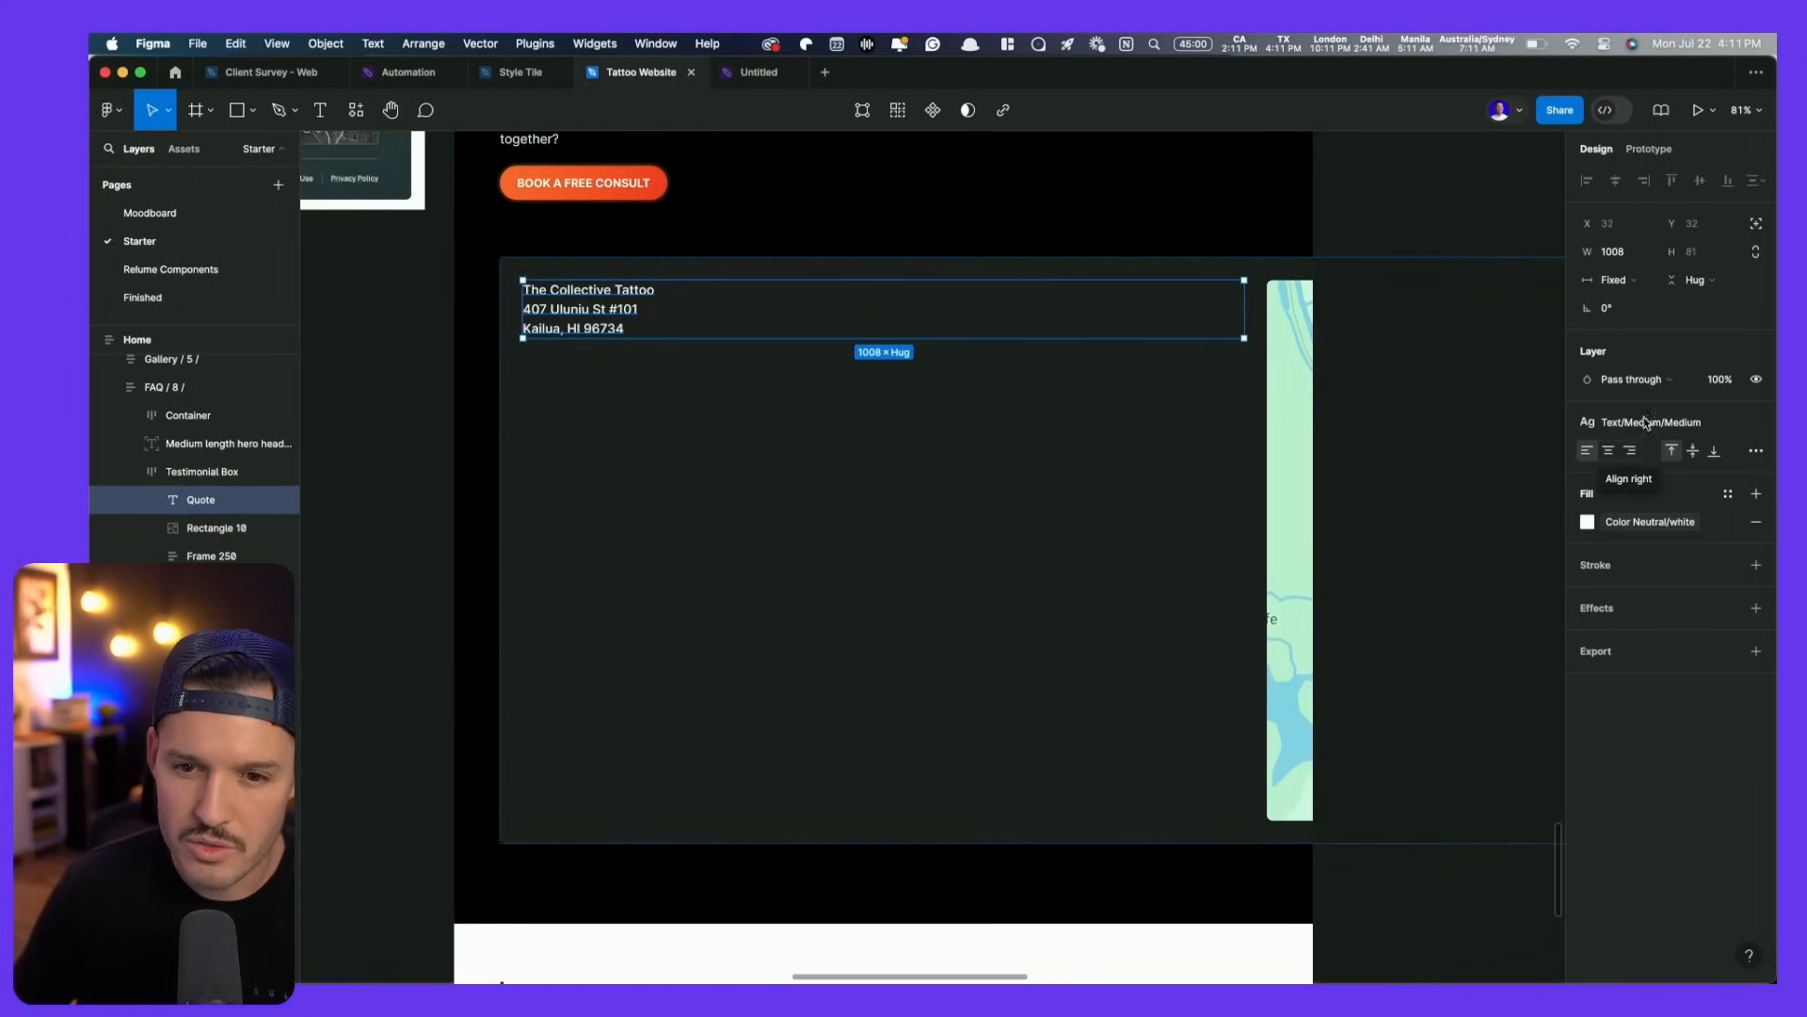
left_click(1614, 280)
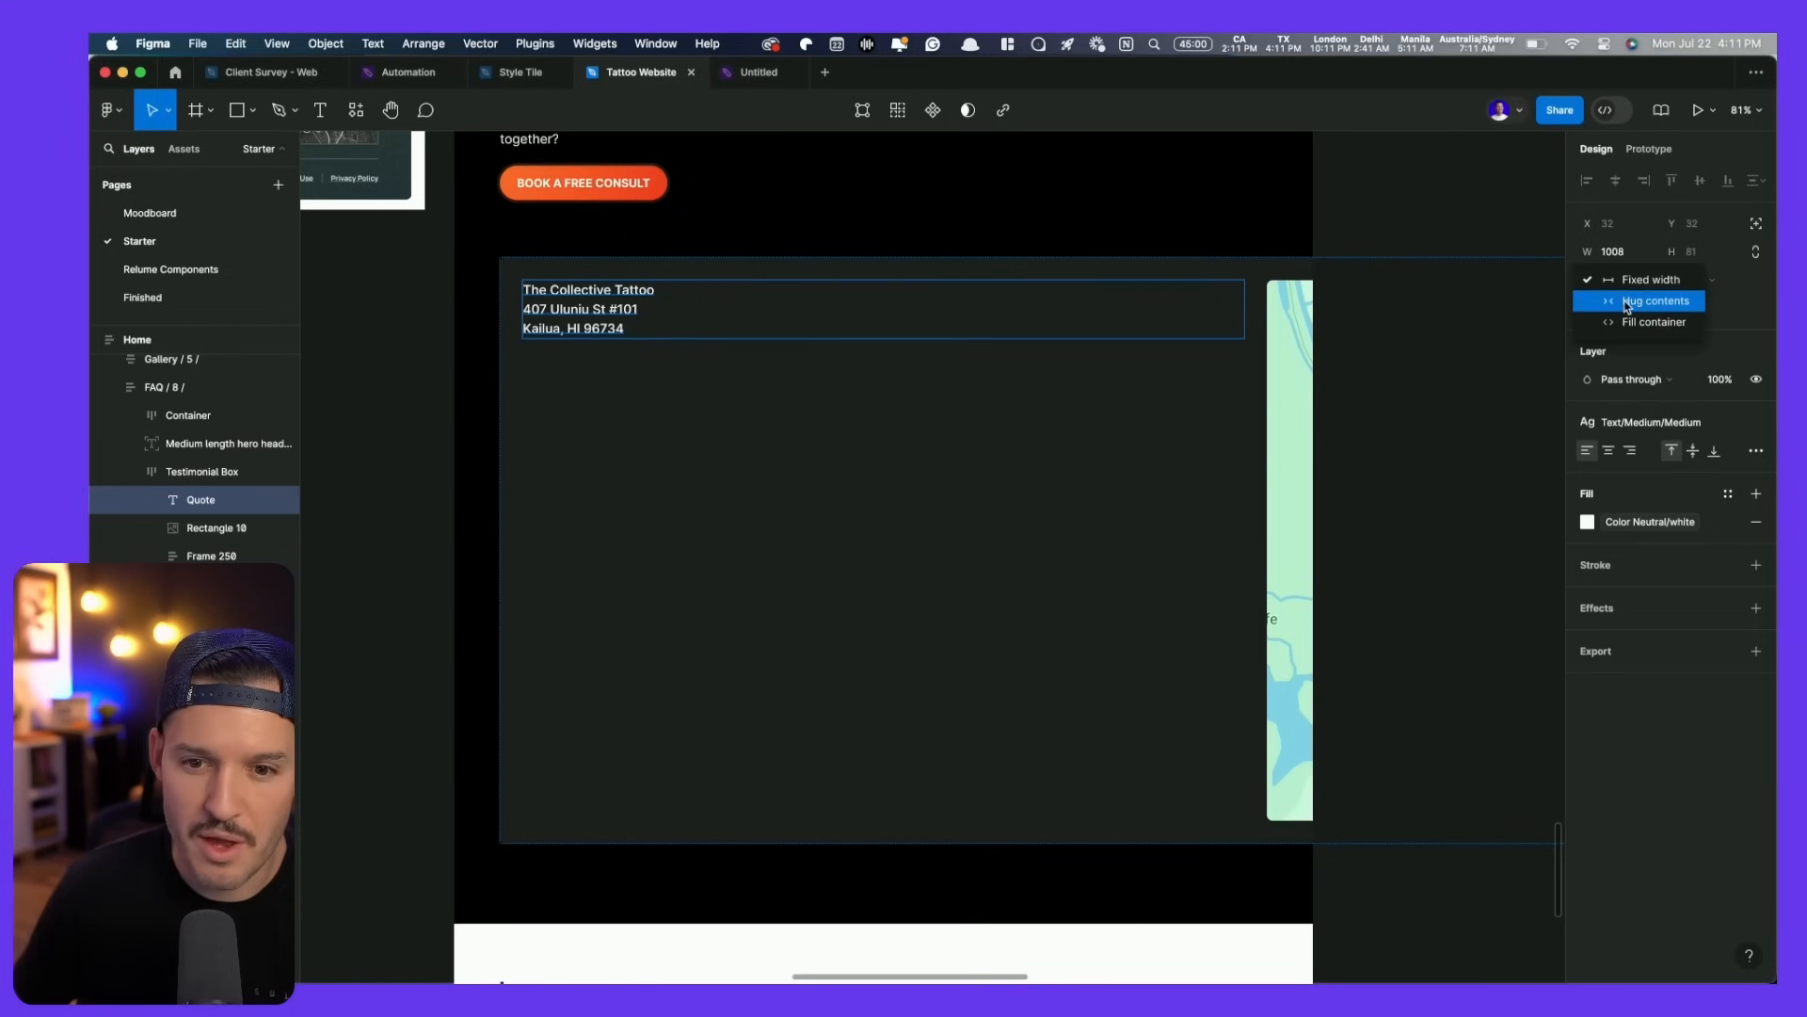
left_click(1629, 299)
left_click(1299, 424)
left_click(1610, 280)
left_click(1608, 302)
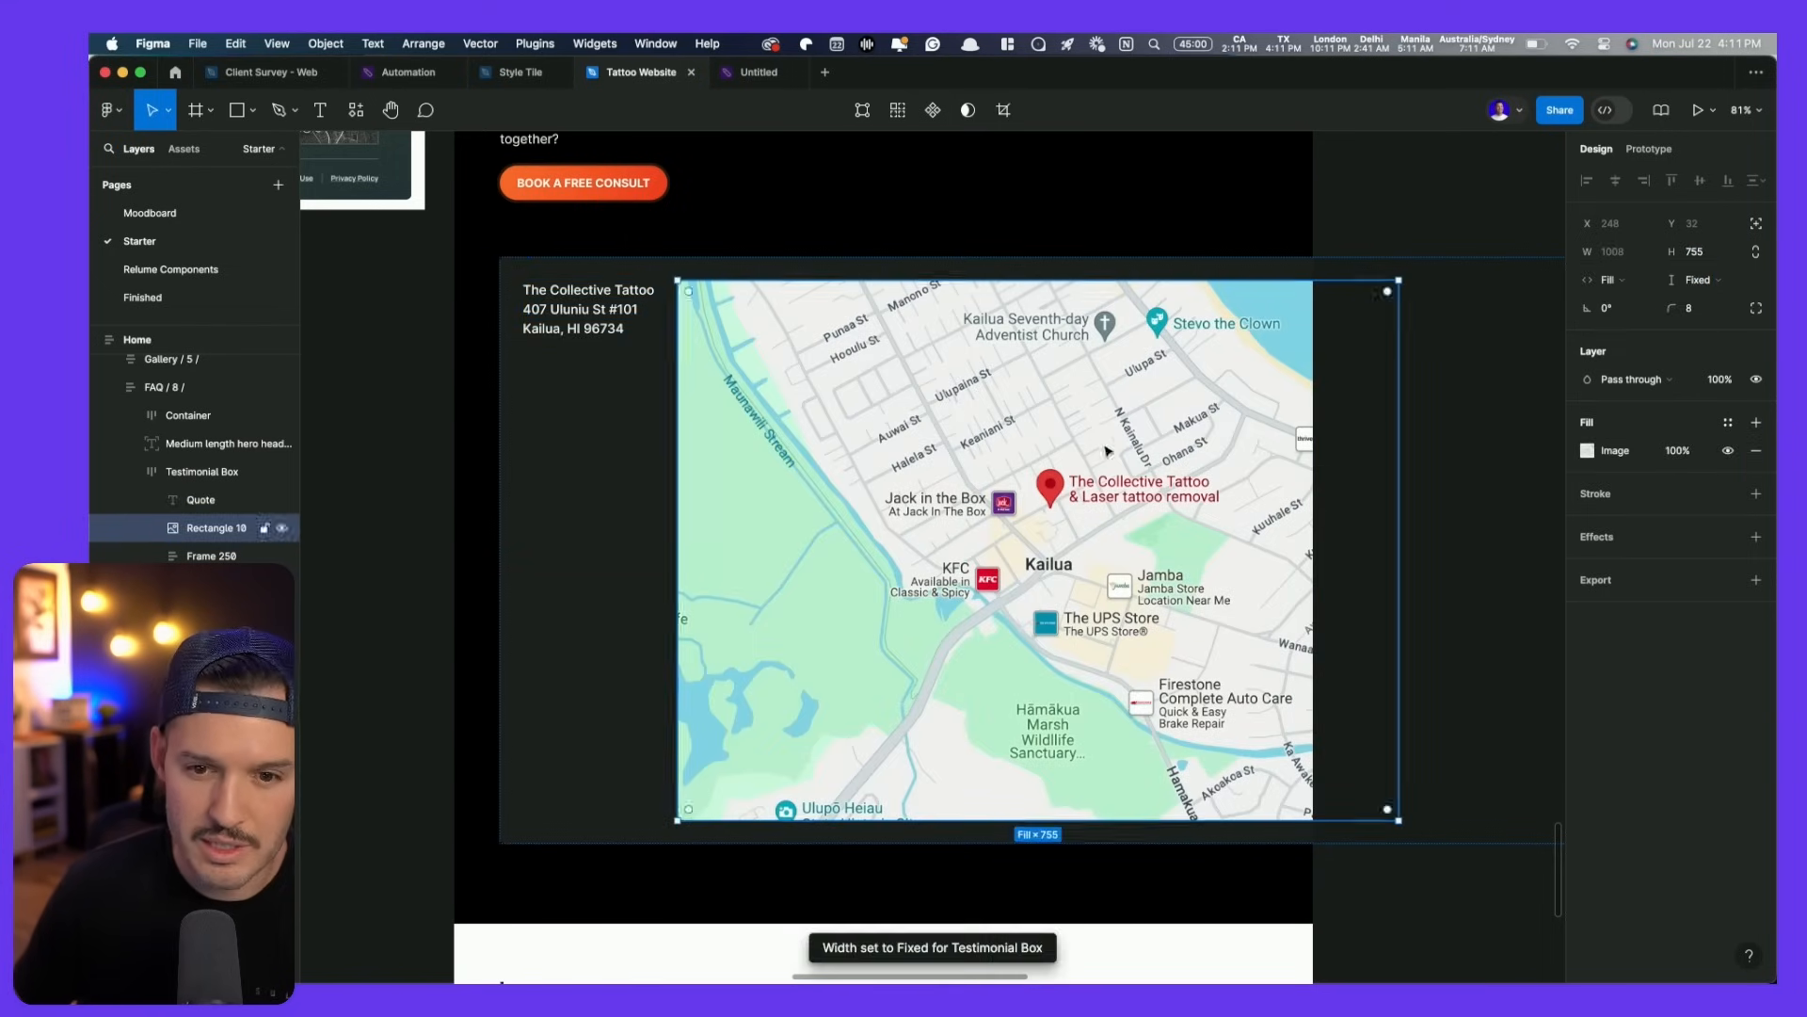
- Set the social links frame to Hug width and the contact card to Fill container
scroll(1033, 460, "right", 5)
scroll(238, 555, "down", 2)
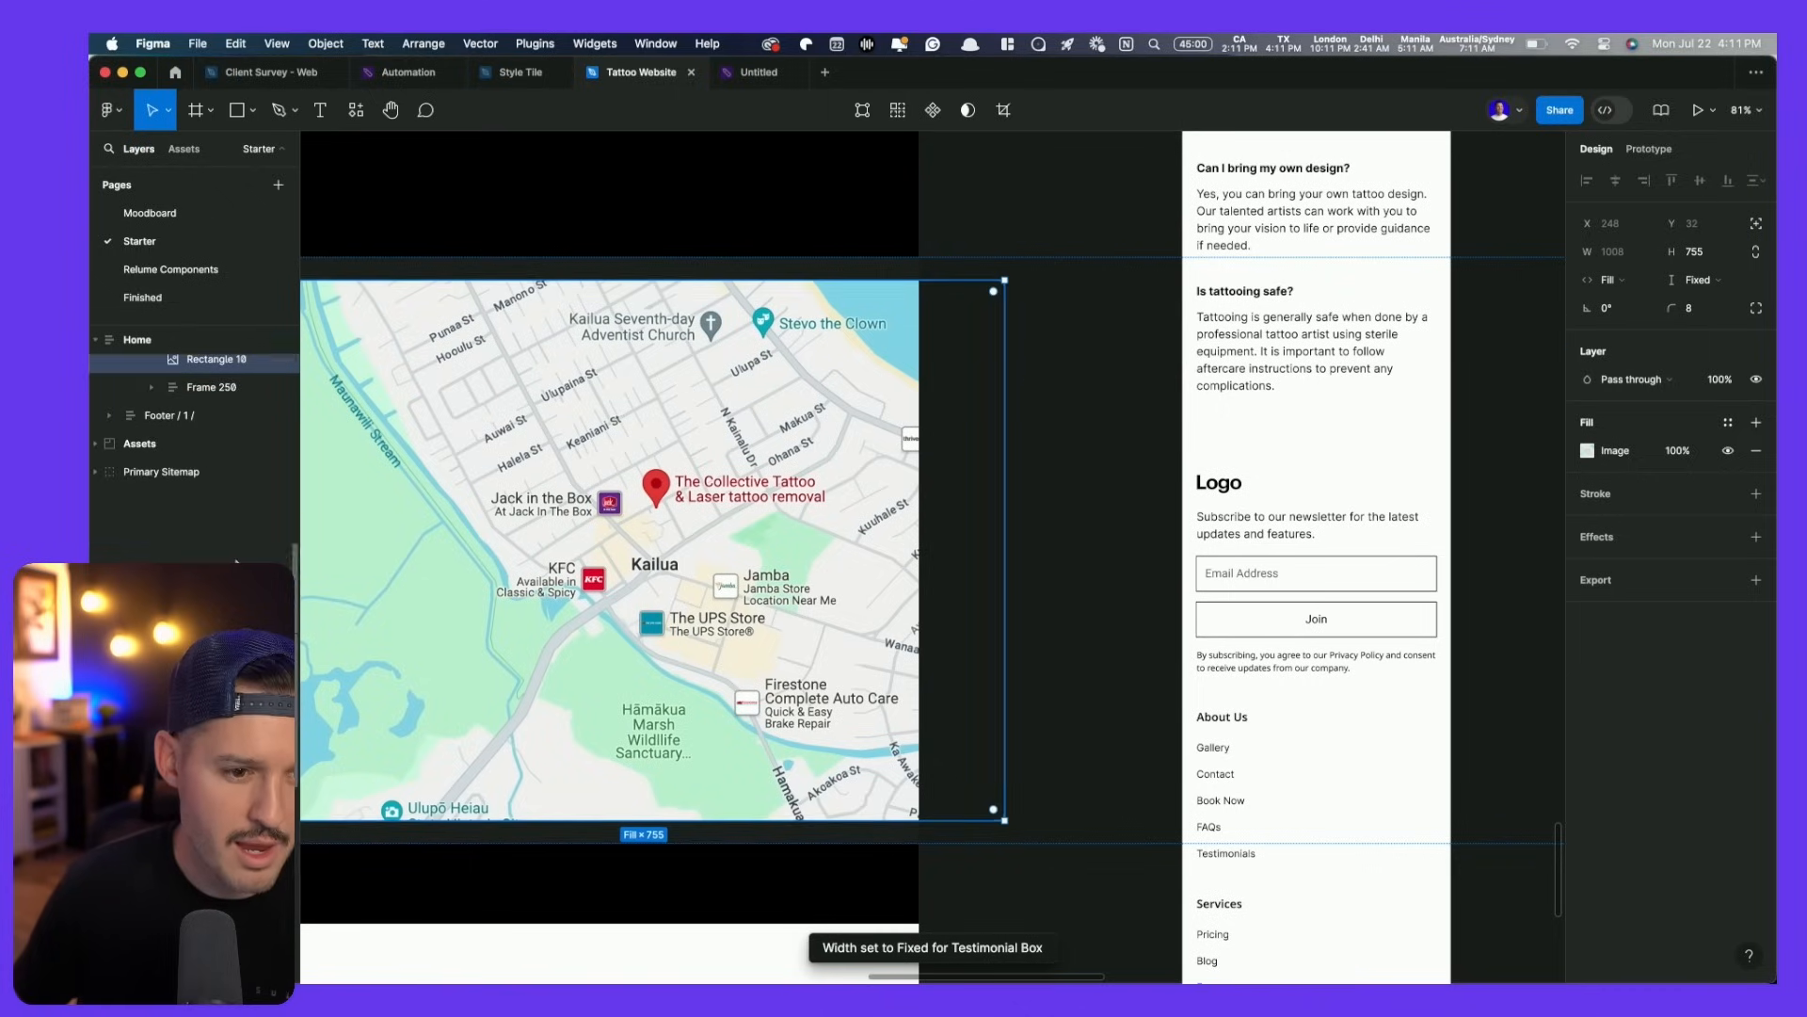
left_click(212, 387)
left_click(1610, 308)
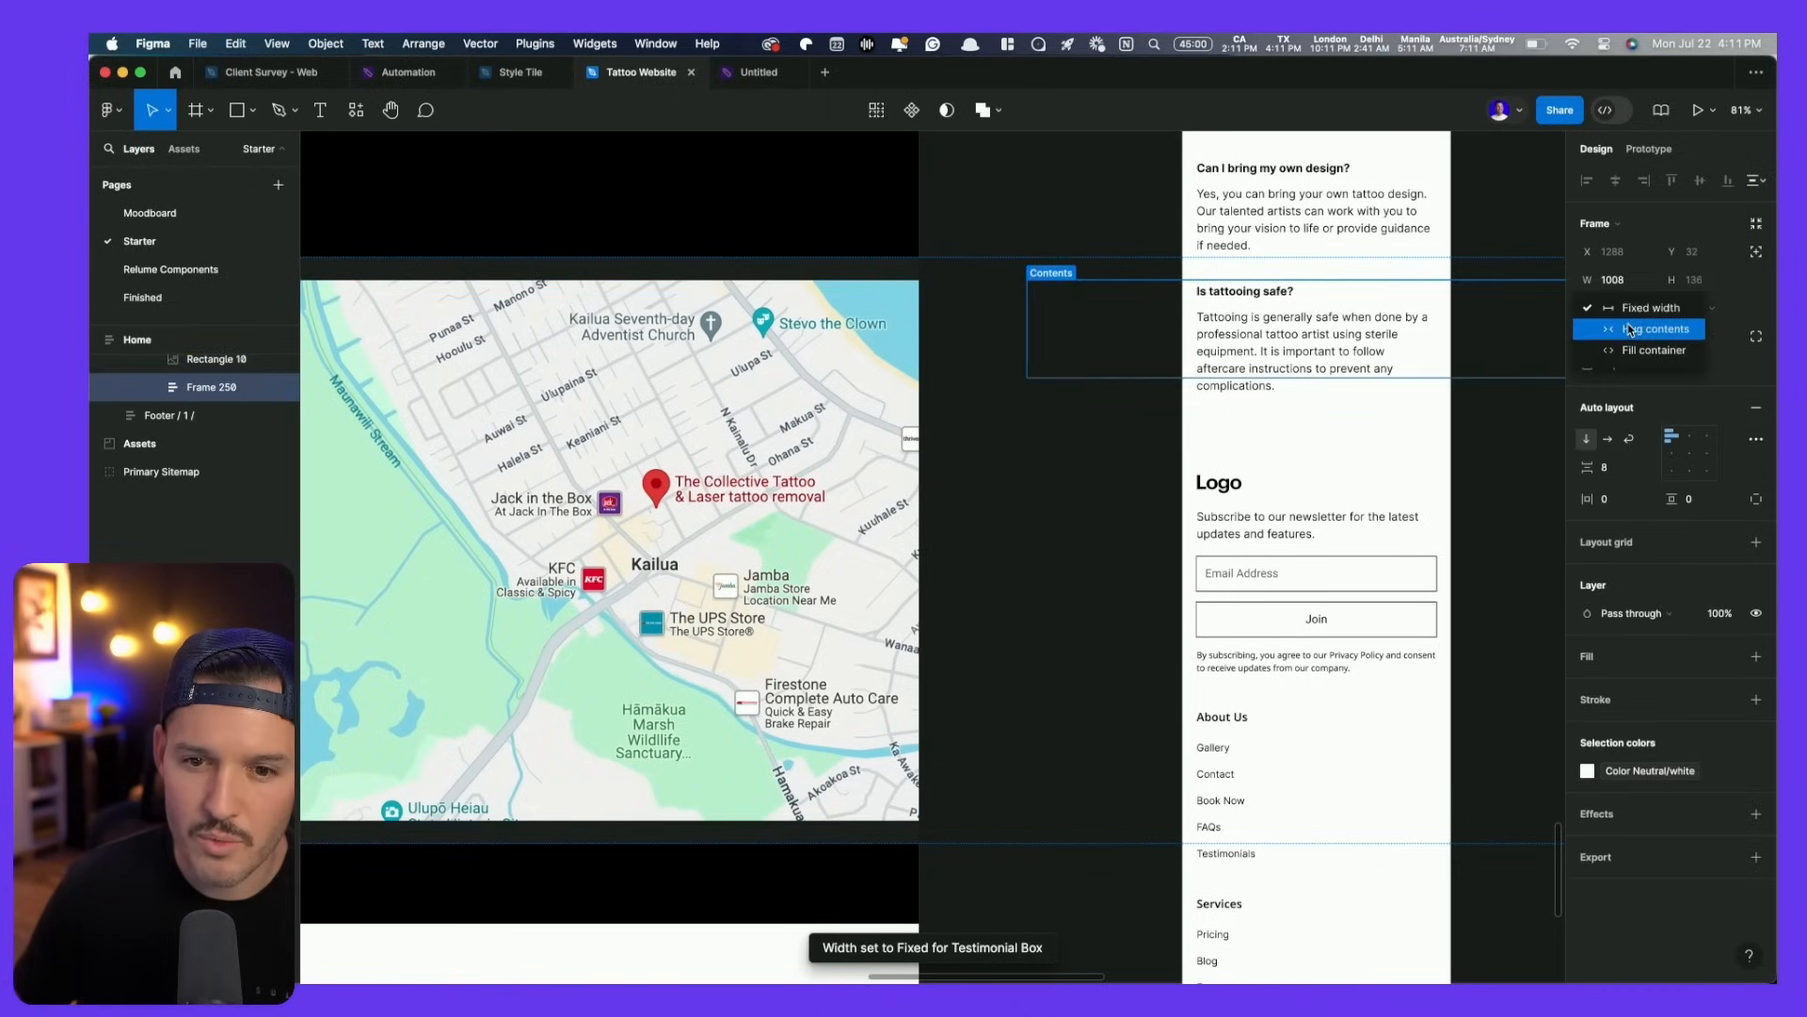
left_click(1631, 329)
scroll(1226, 405, "down", 5)
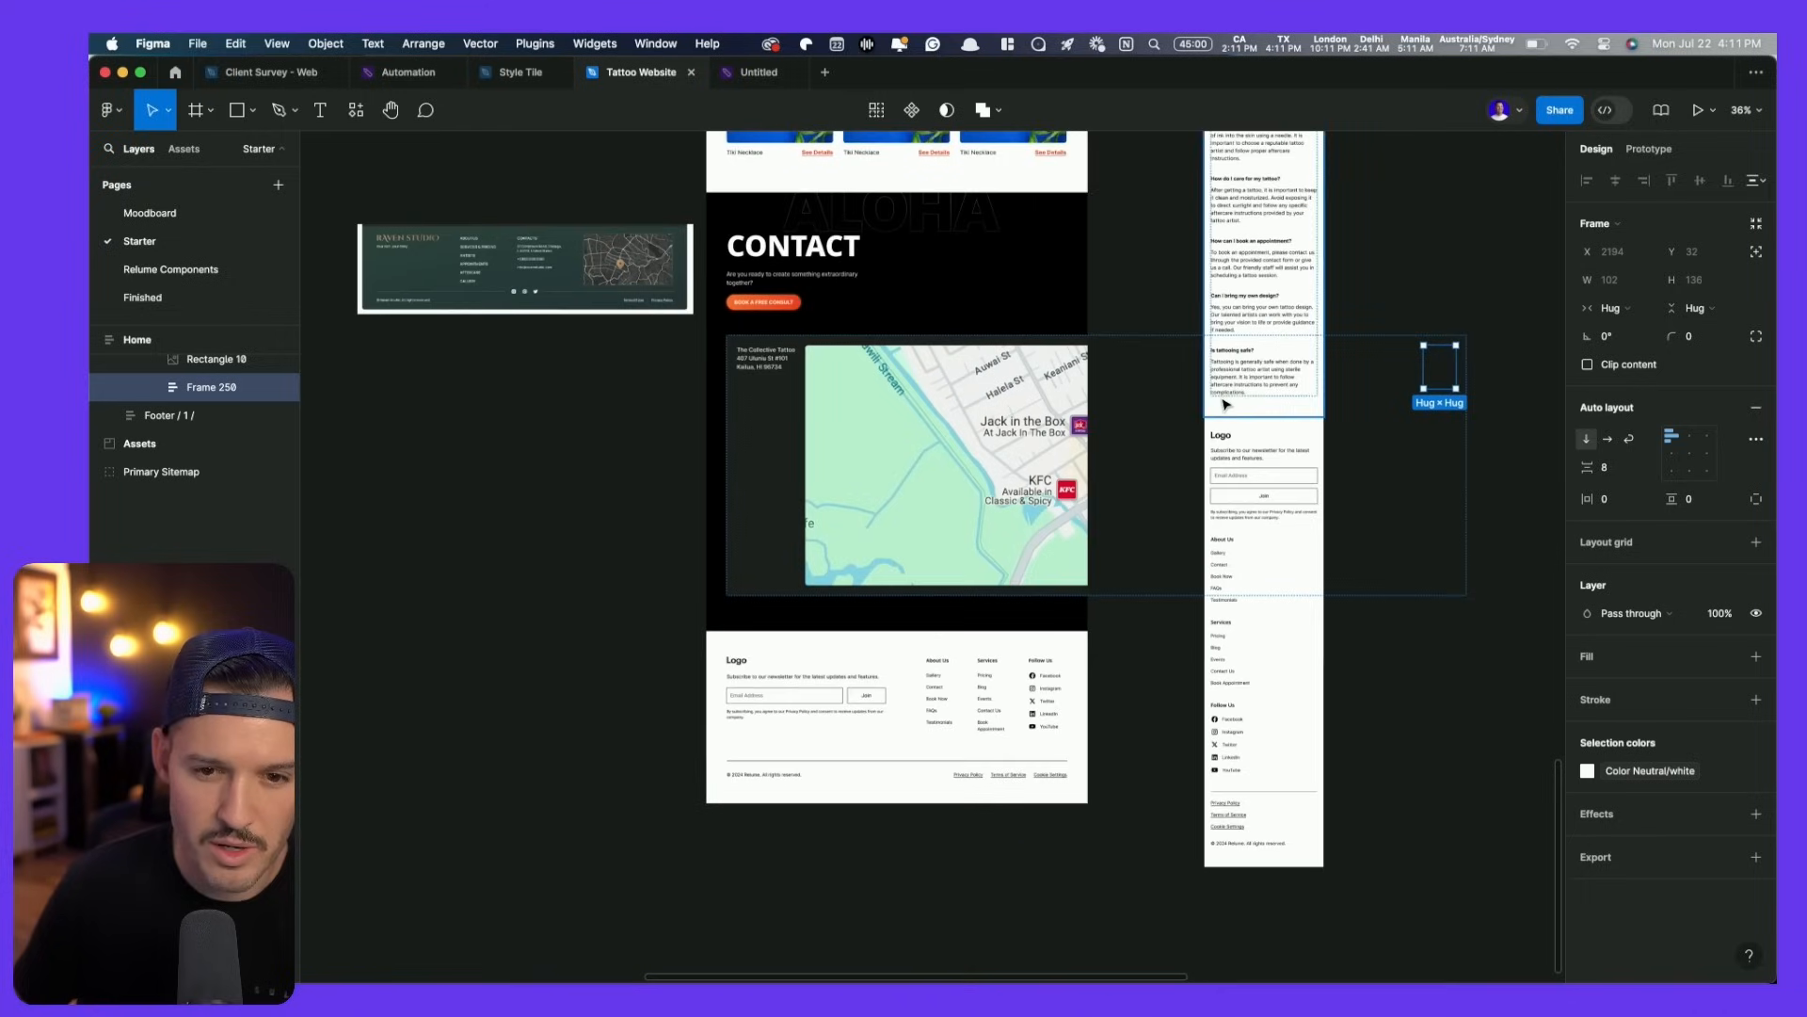
left_click(1163, 651)
double_click(866, 537)
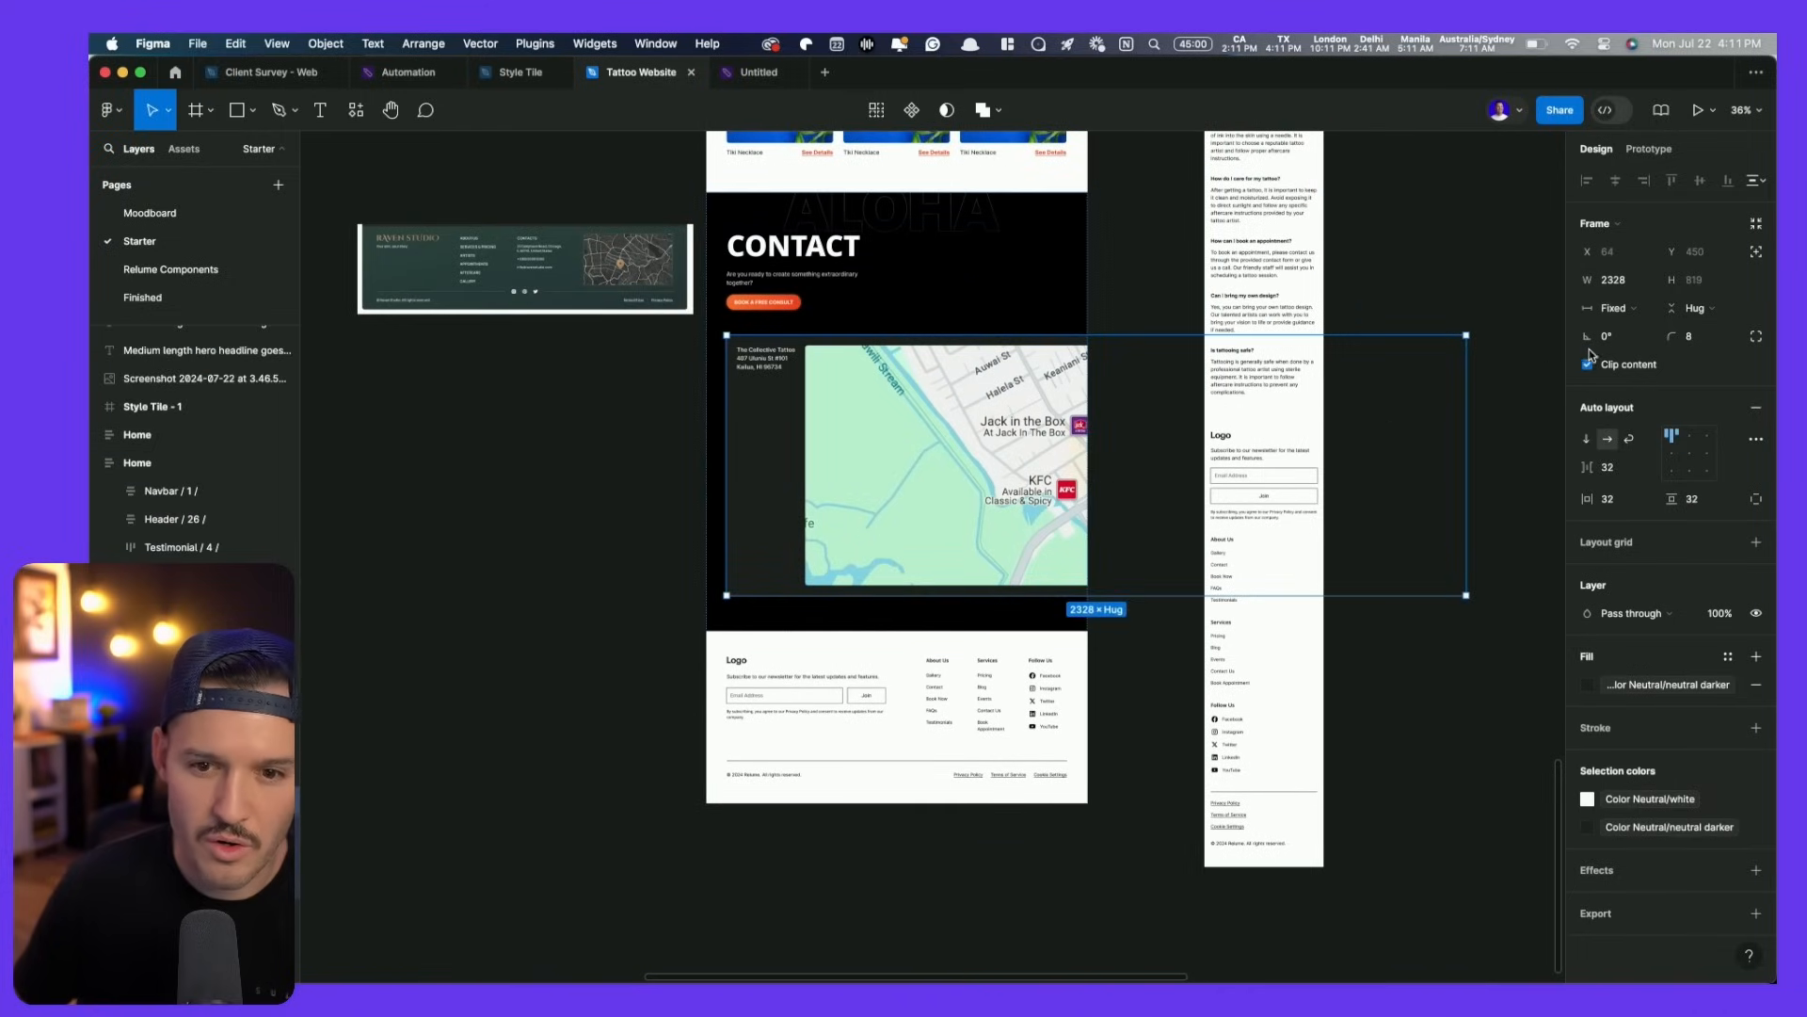
left_click(1612, 308)
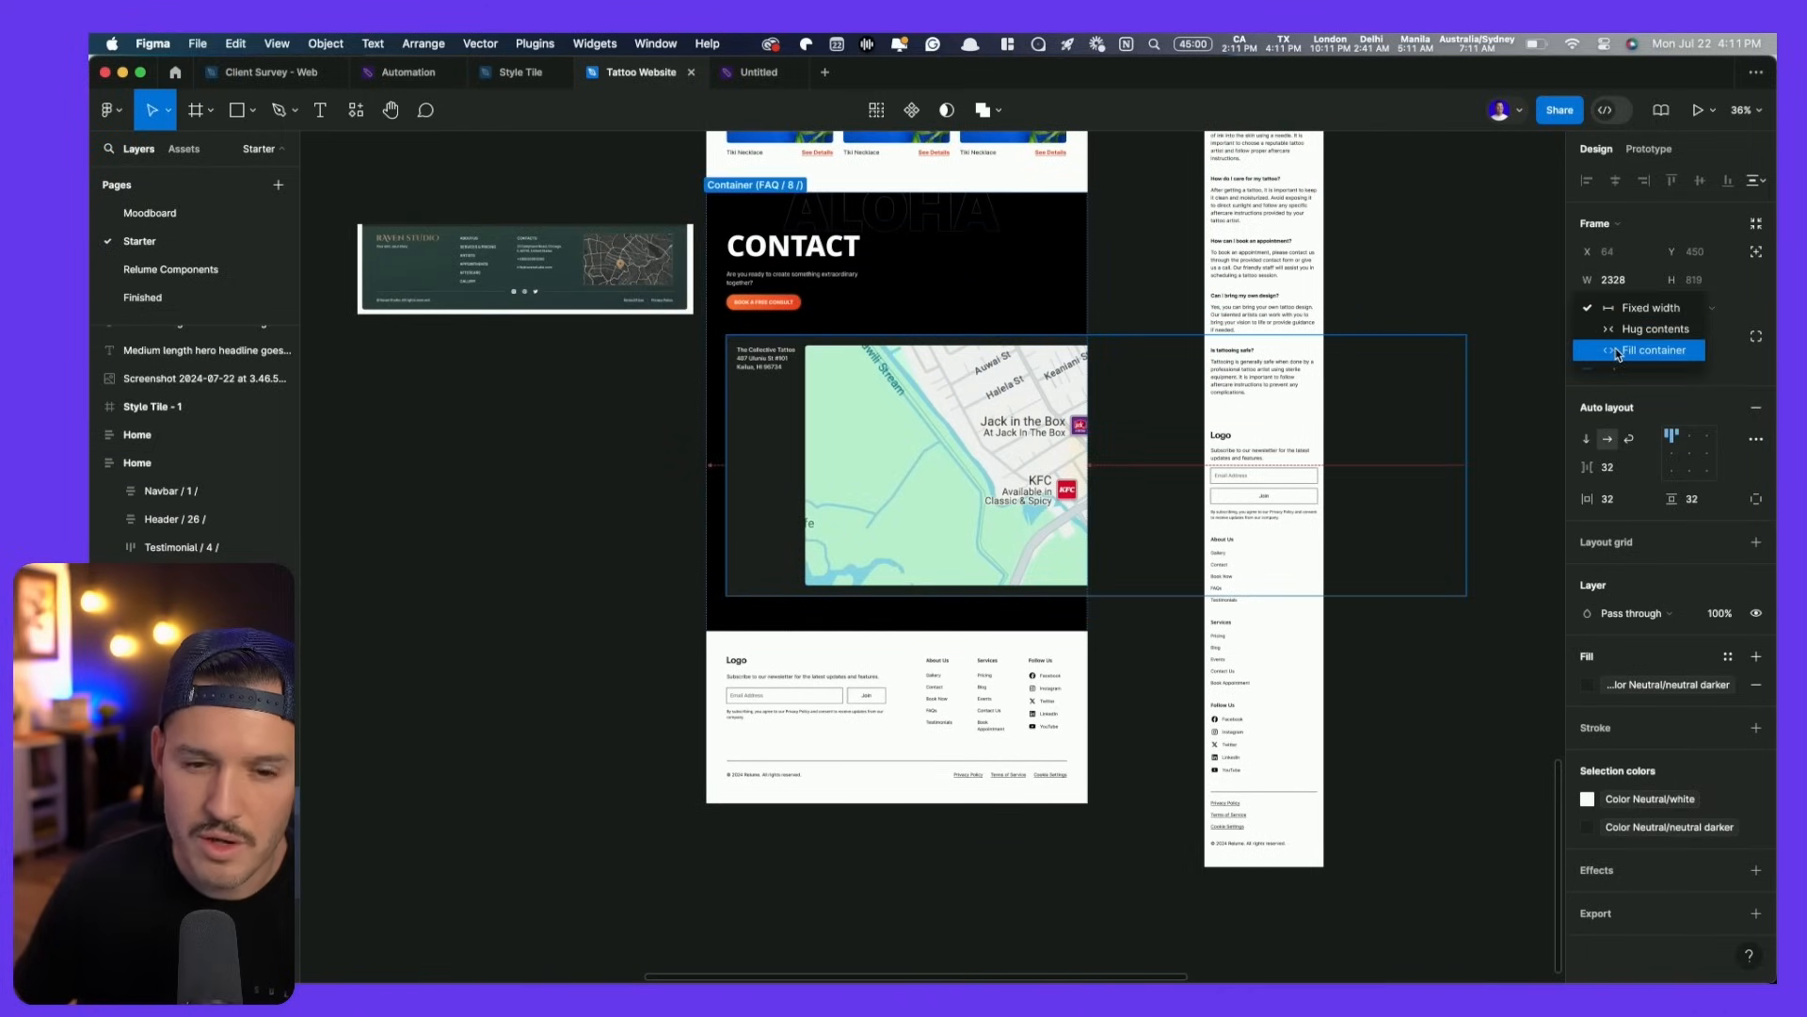
left_click(1618, 352)
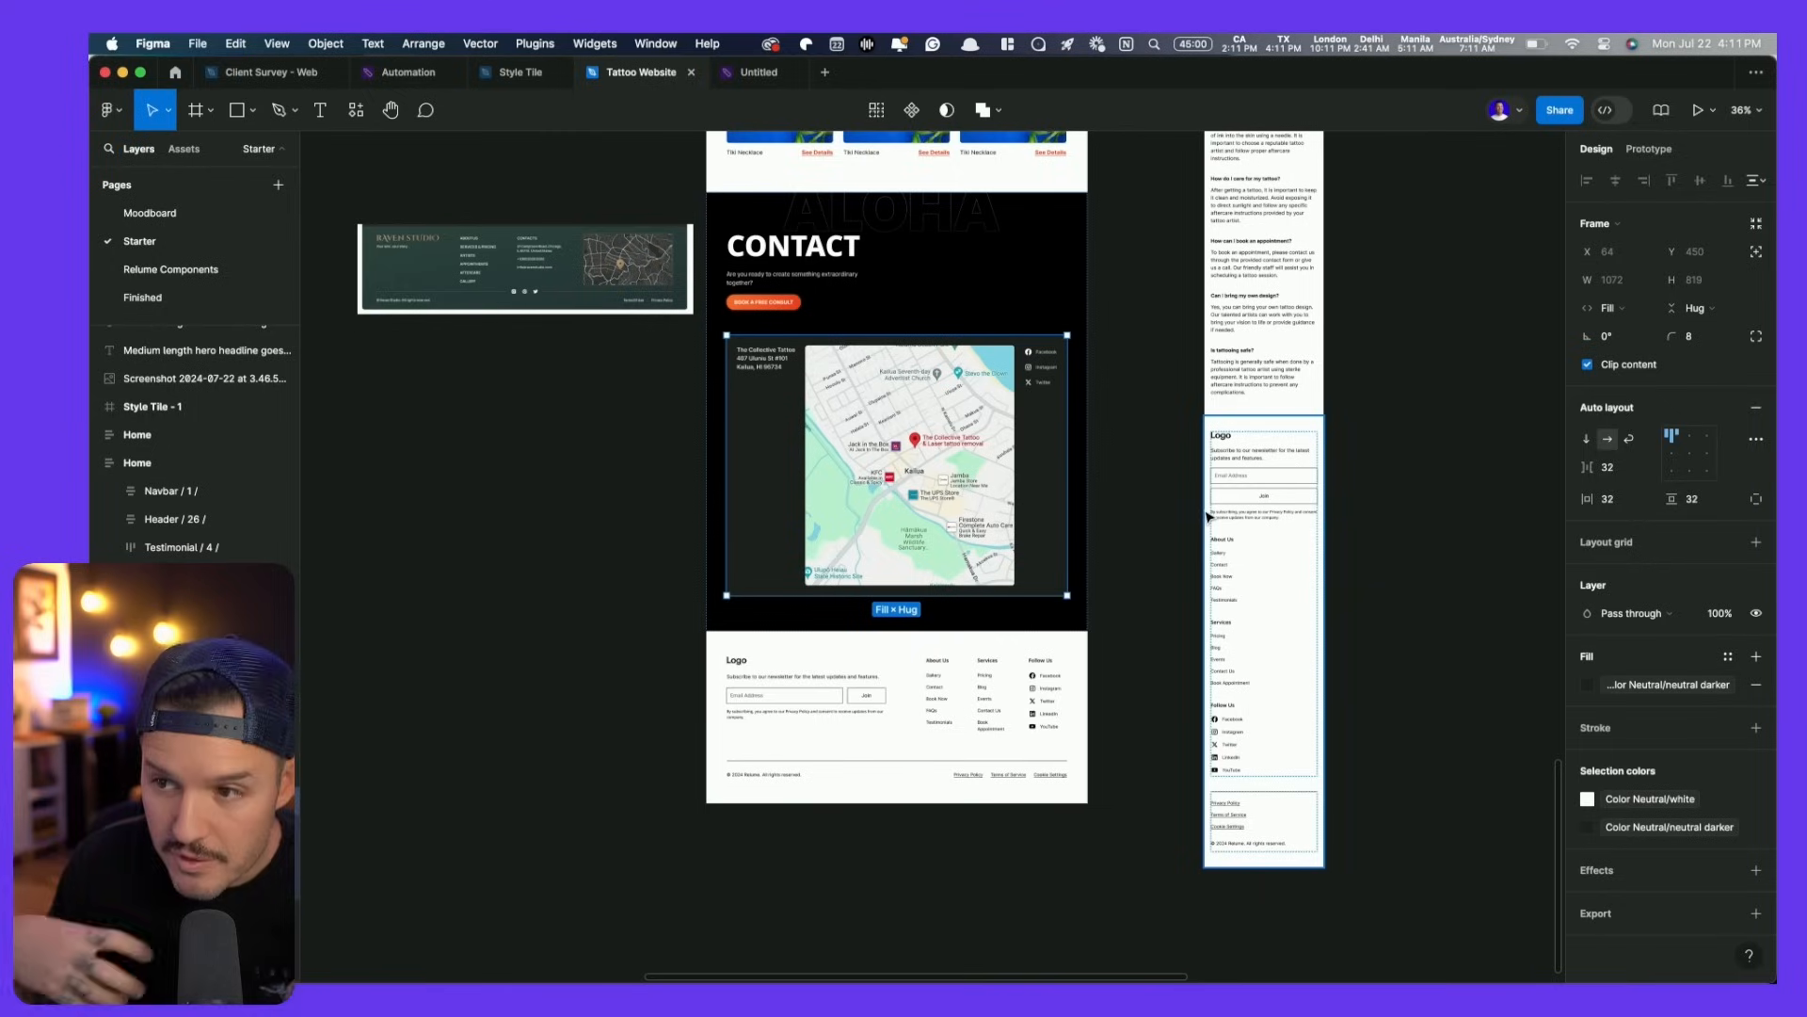
- Shorten the contact card and make the map Fill the card's height
left_click_drag(1014, 597, 1006, 451)
left_click(944, 412, "super")
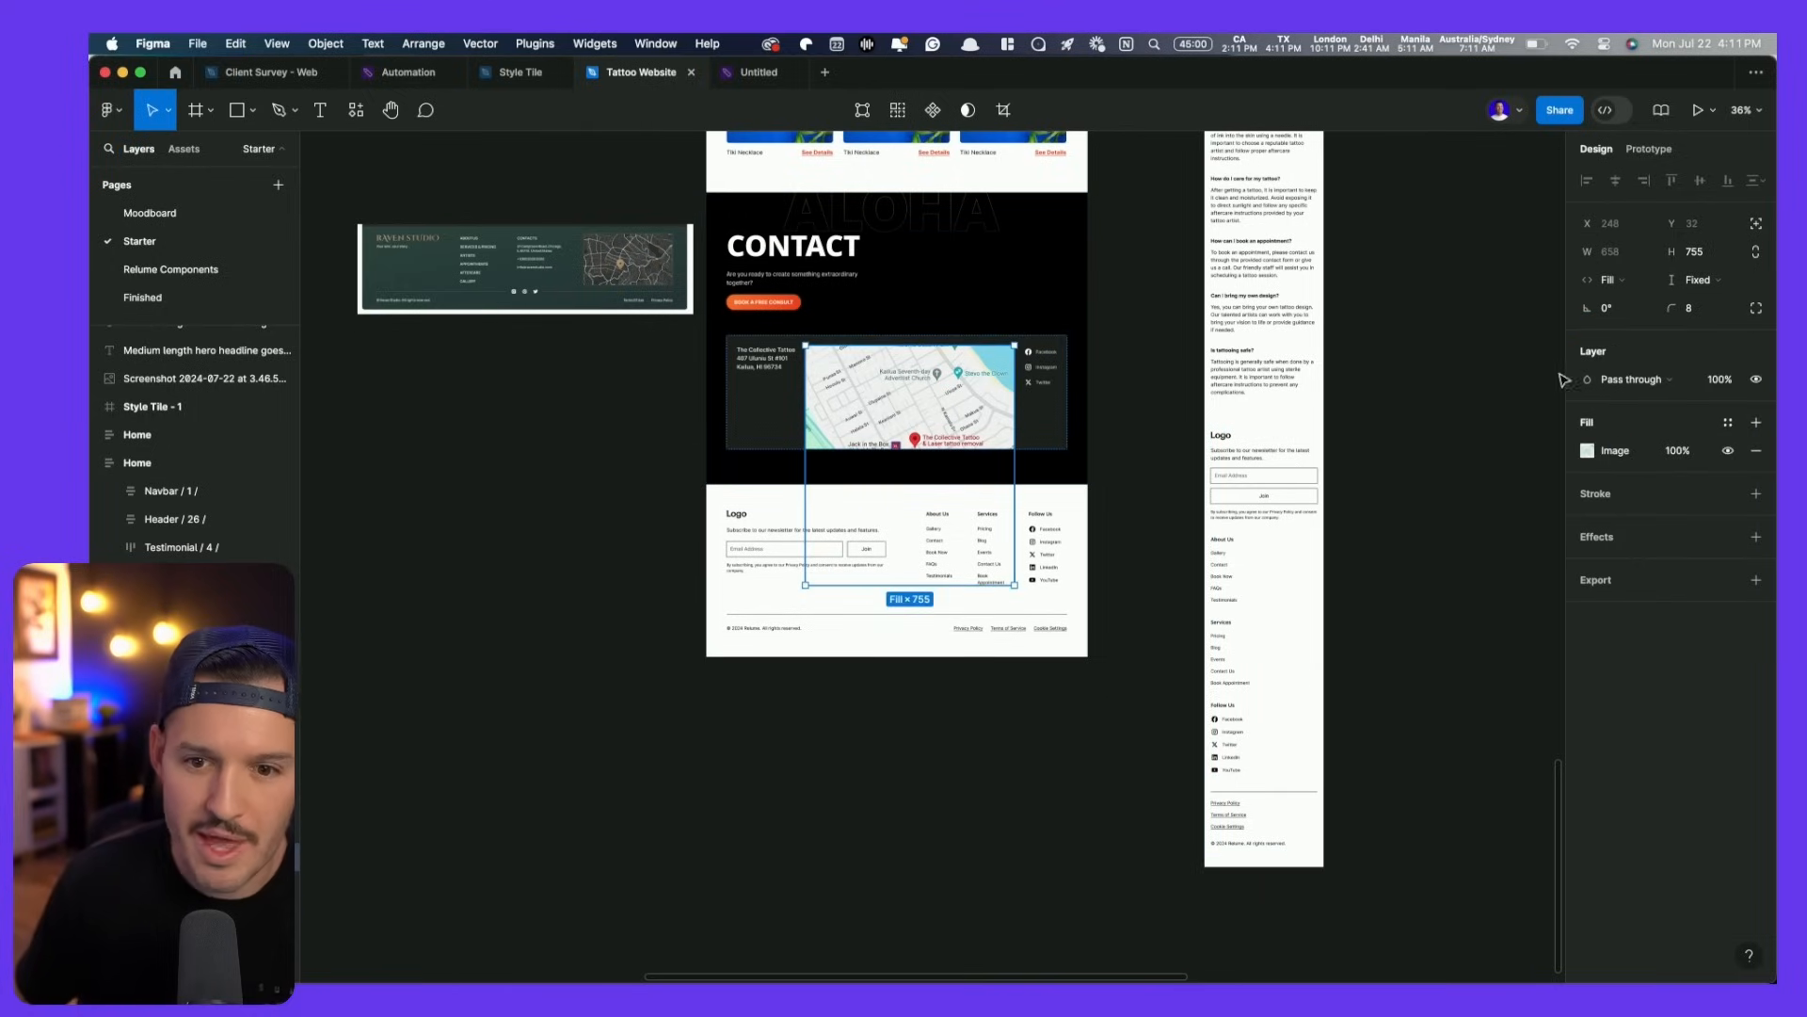
left_click(1699, 287)
left_click(1699, 313)
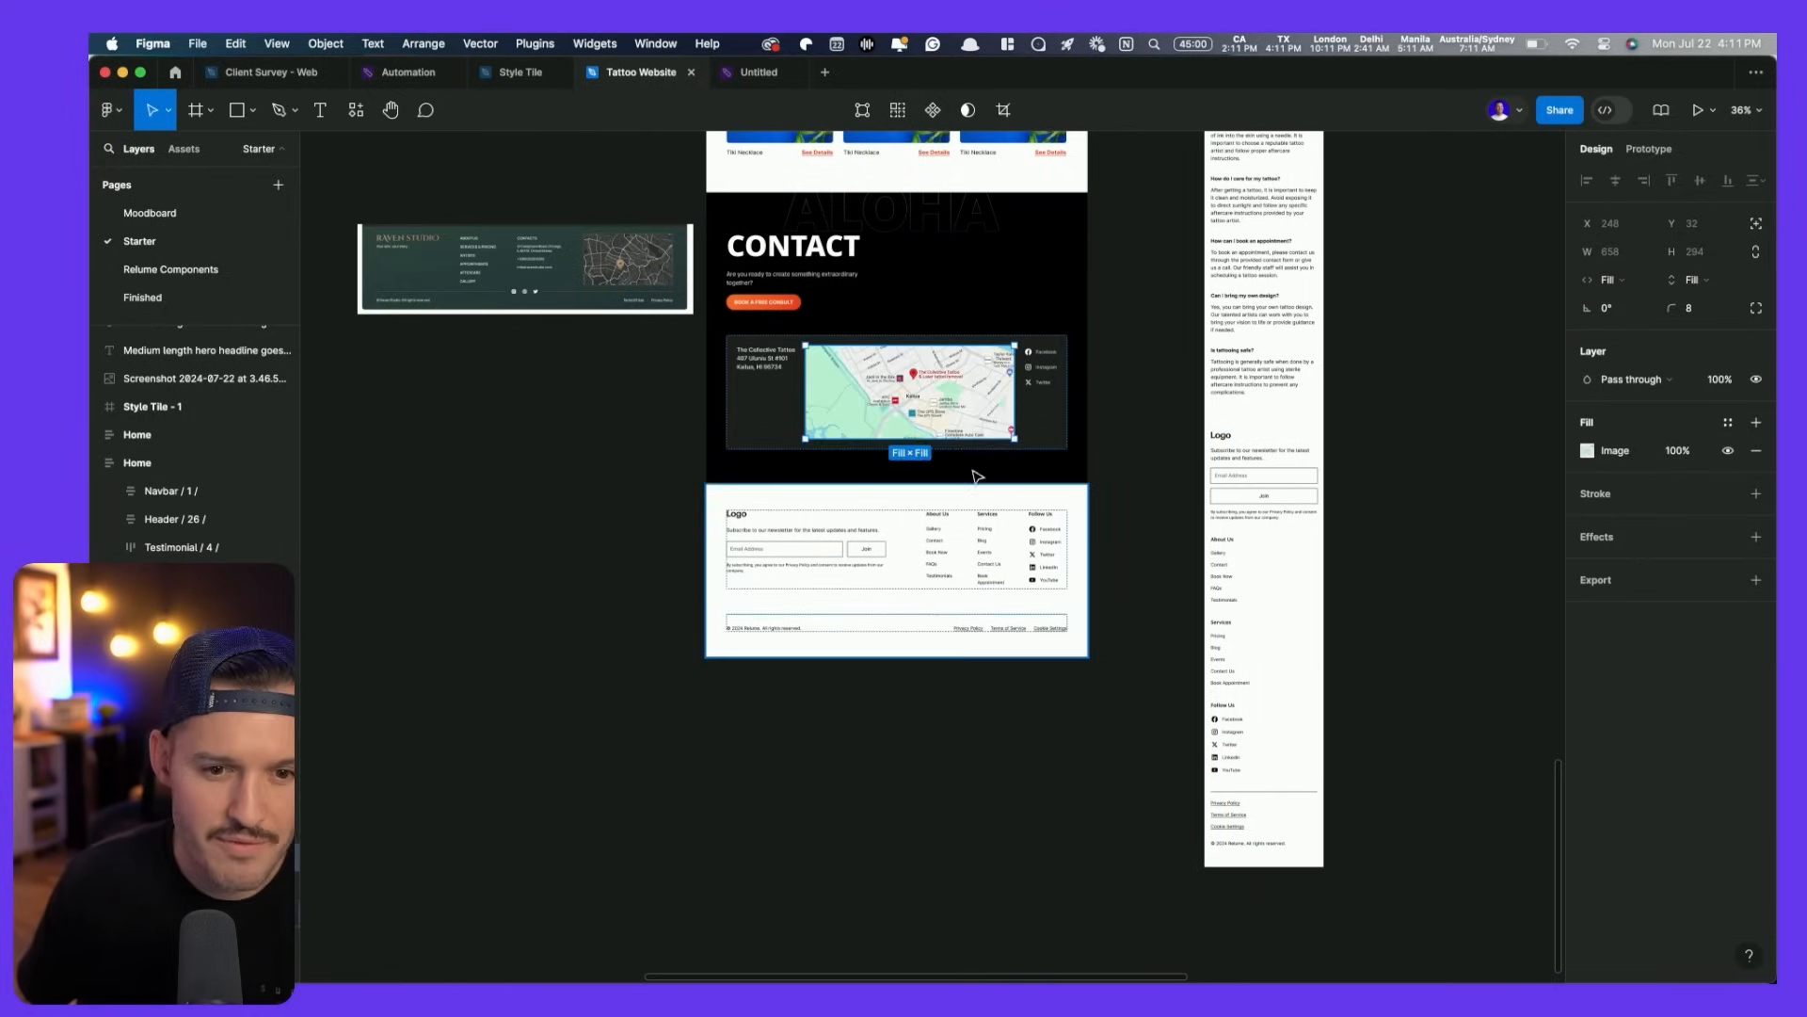
scroll(970, 391, "up", 3)
scroll(969, 392, "up", 2)
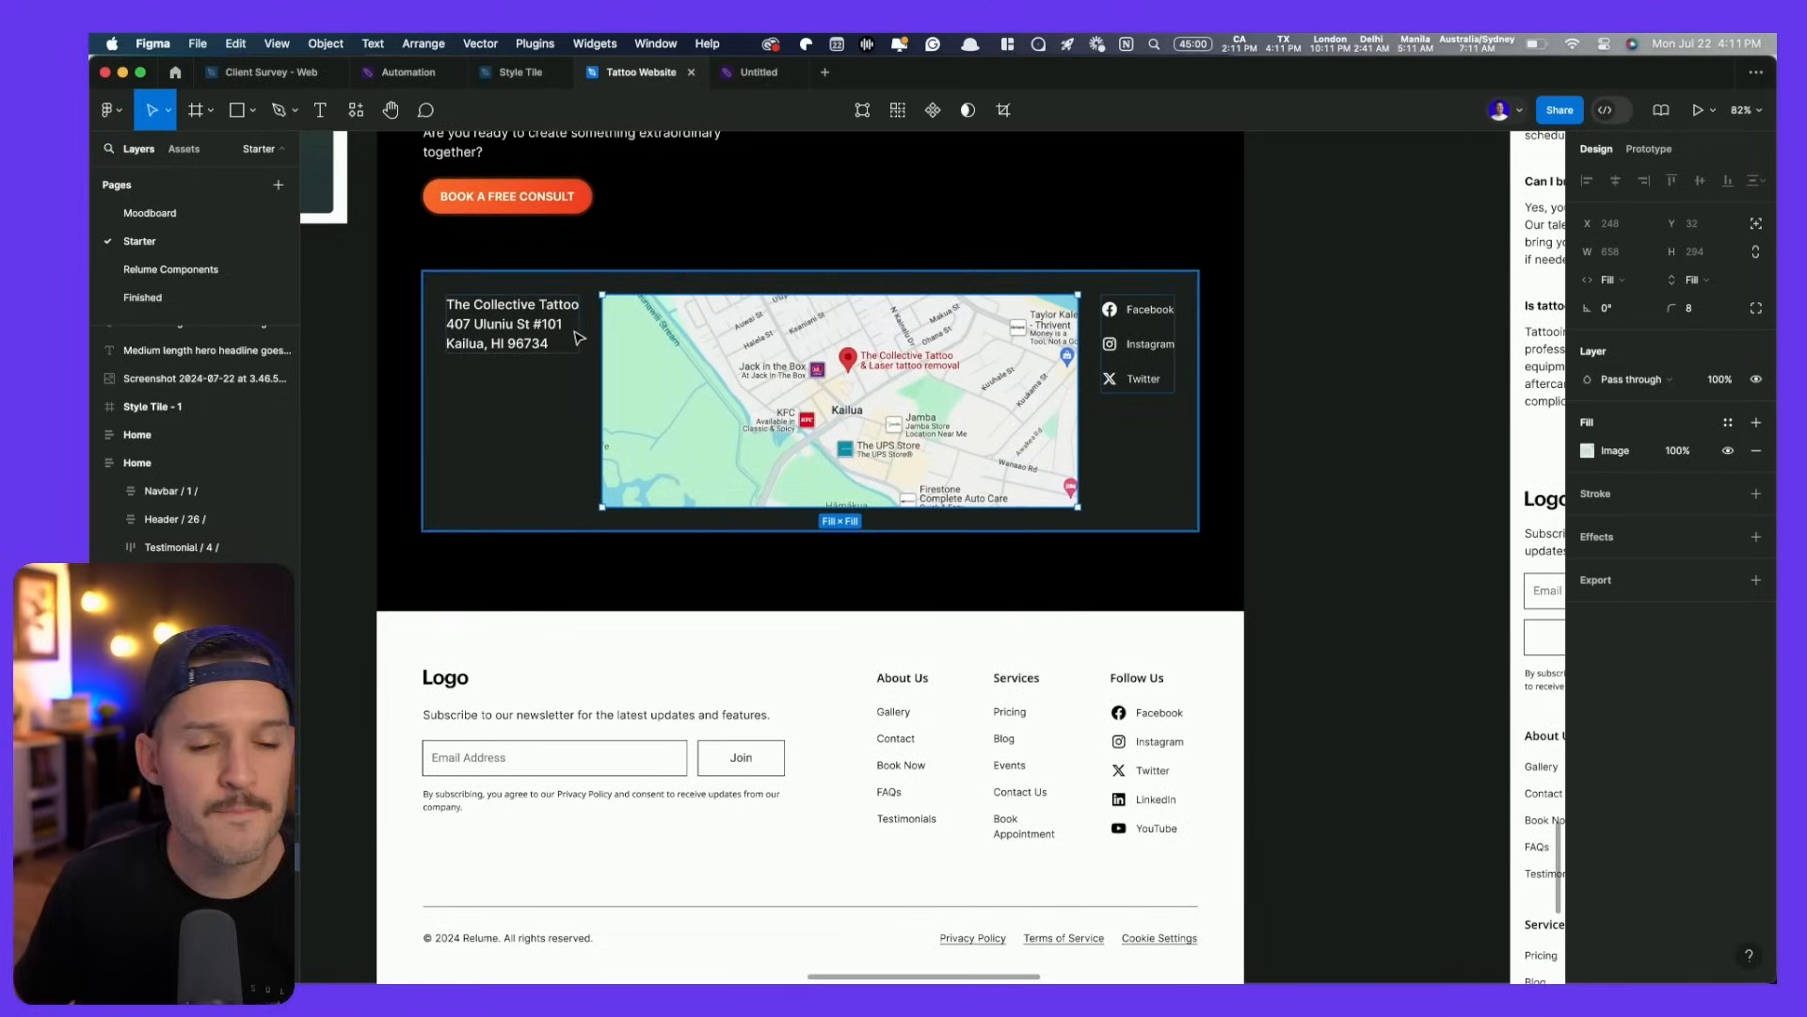
- Widen the social links frame to the left, undoing the trial address and links resizes
left_click(496, 330)
left_click_drag(580, 312, 689, 313)
left_click(1113, 326)
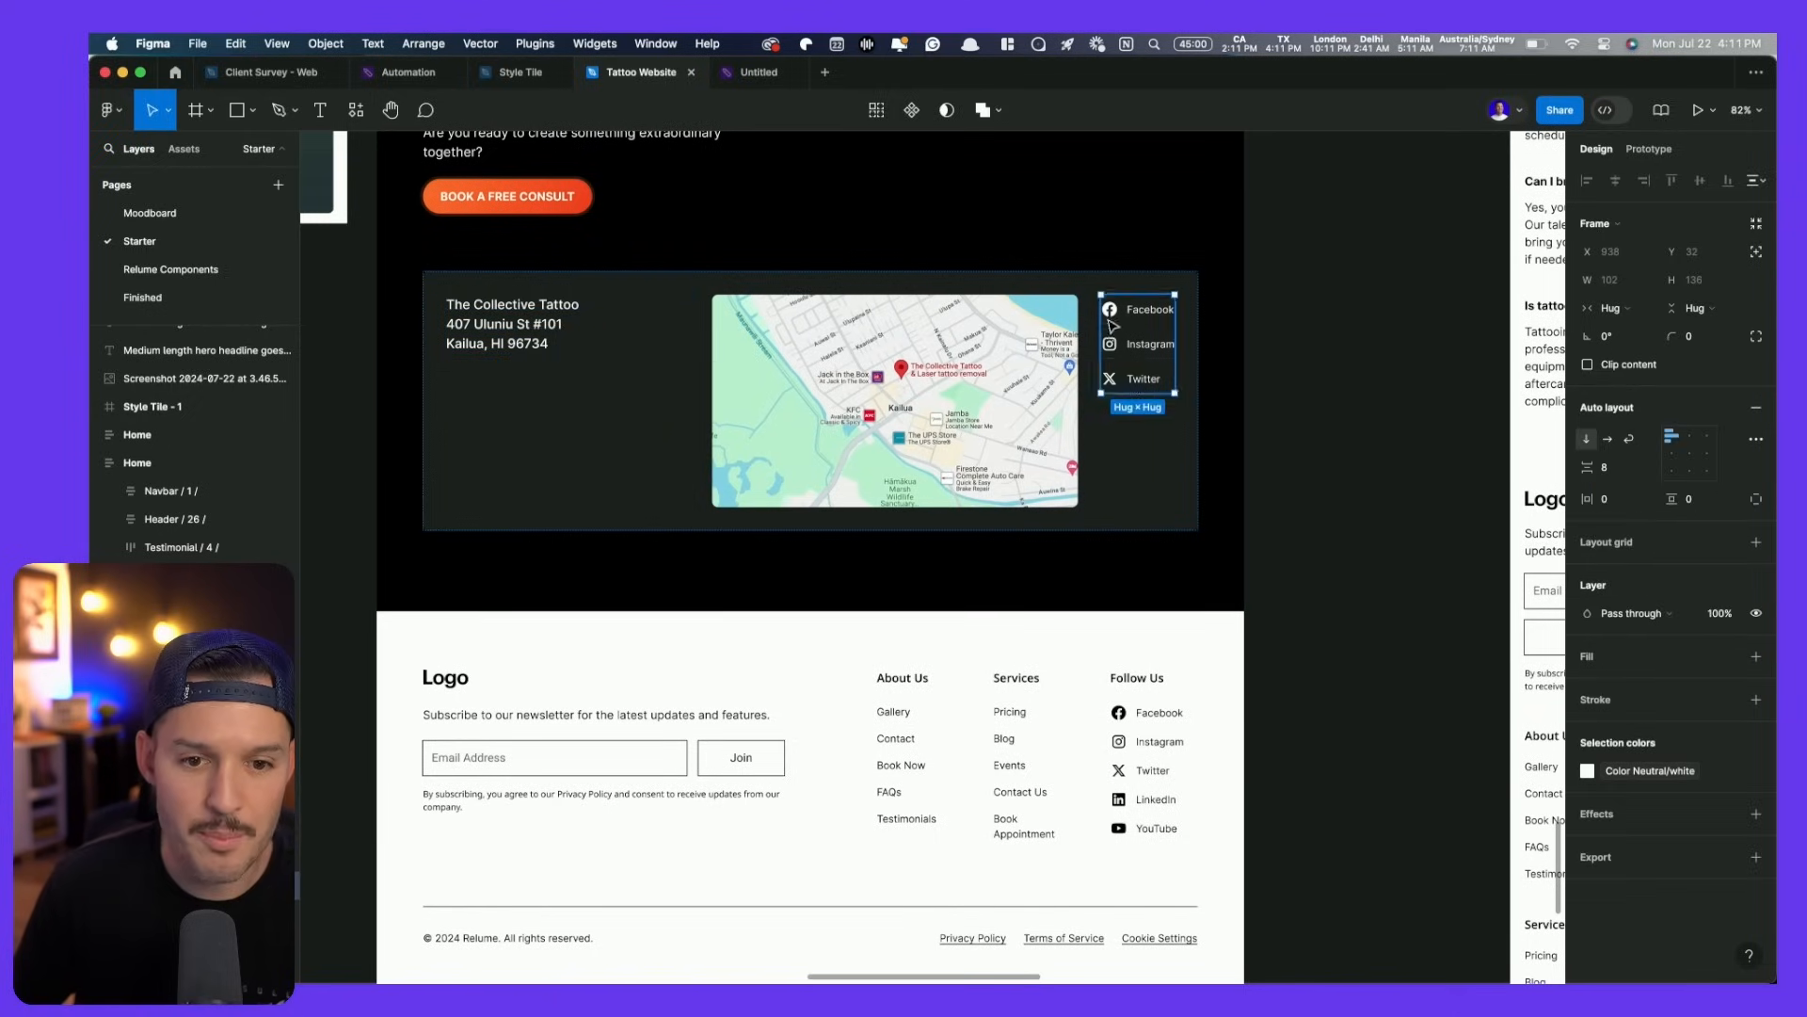
left_click_drag(1079, 321, 1011, 328)
key("super+z")
key("super+z")
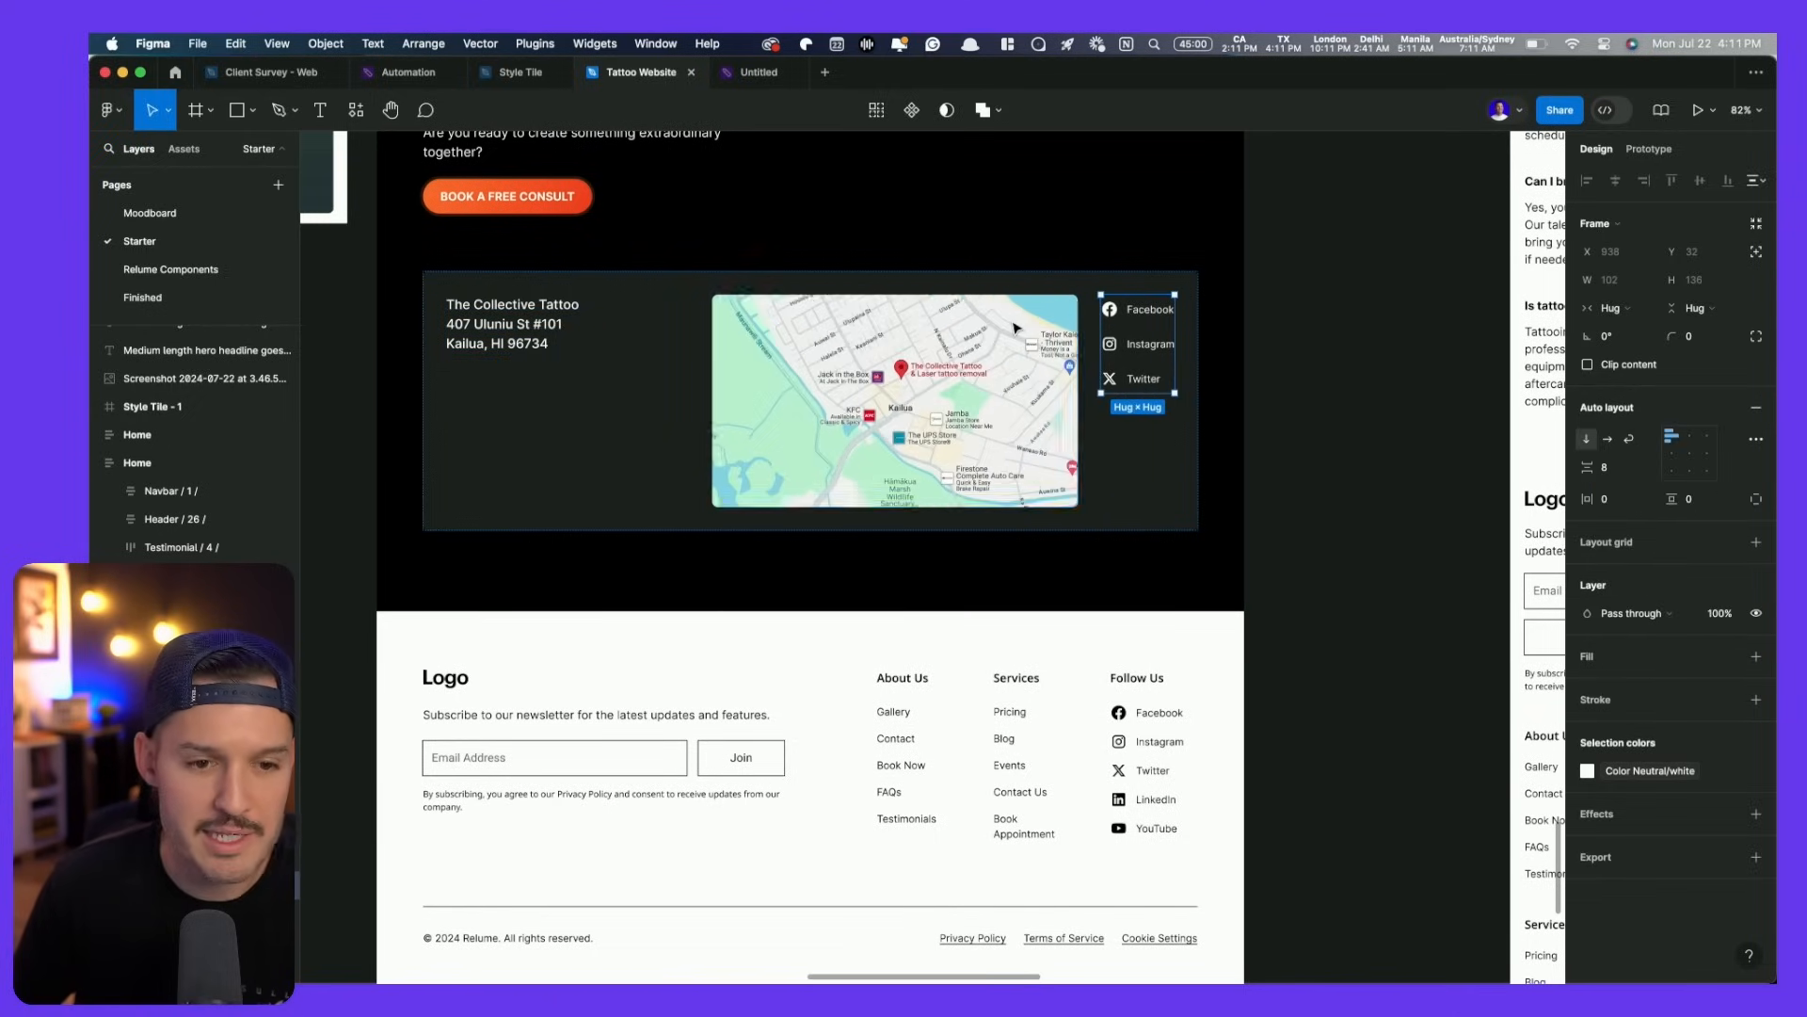
key("super+z")
left_click(1111, 326)
left_click_drag(1099, 326, 898, 328)
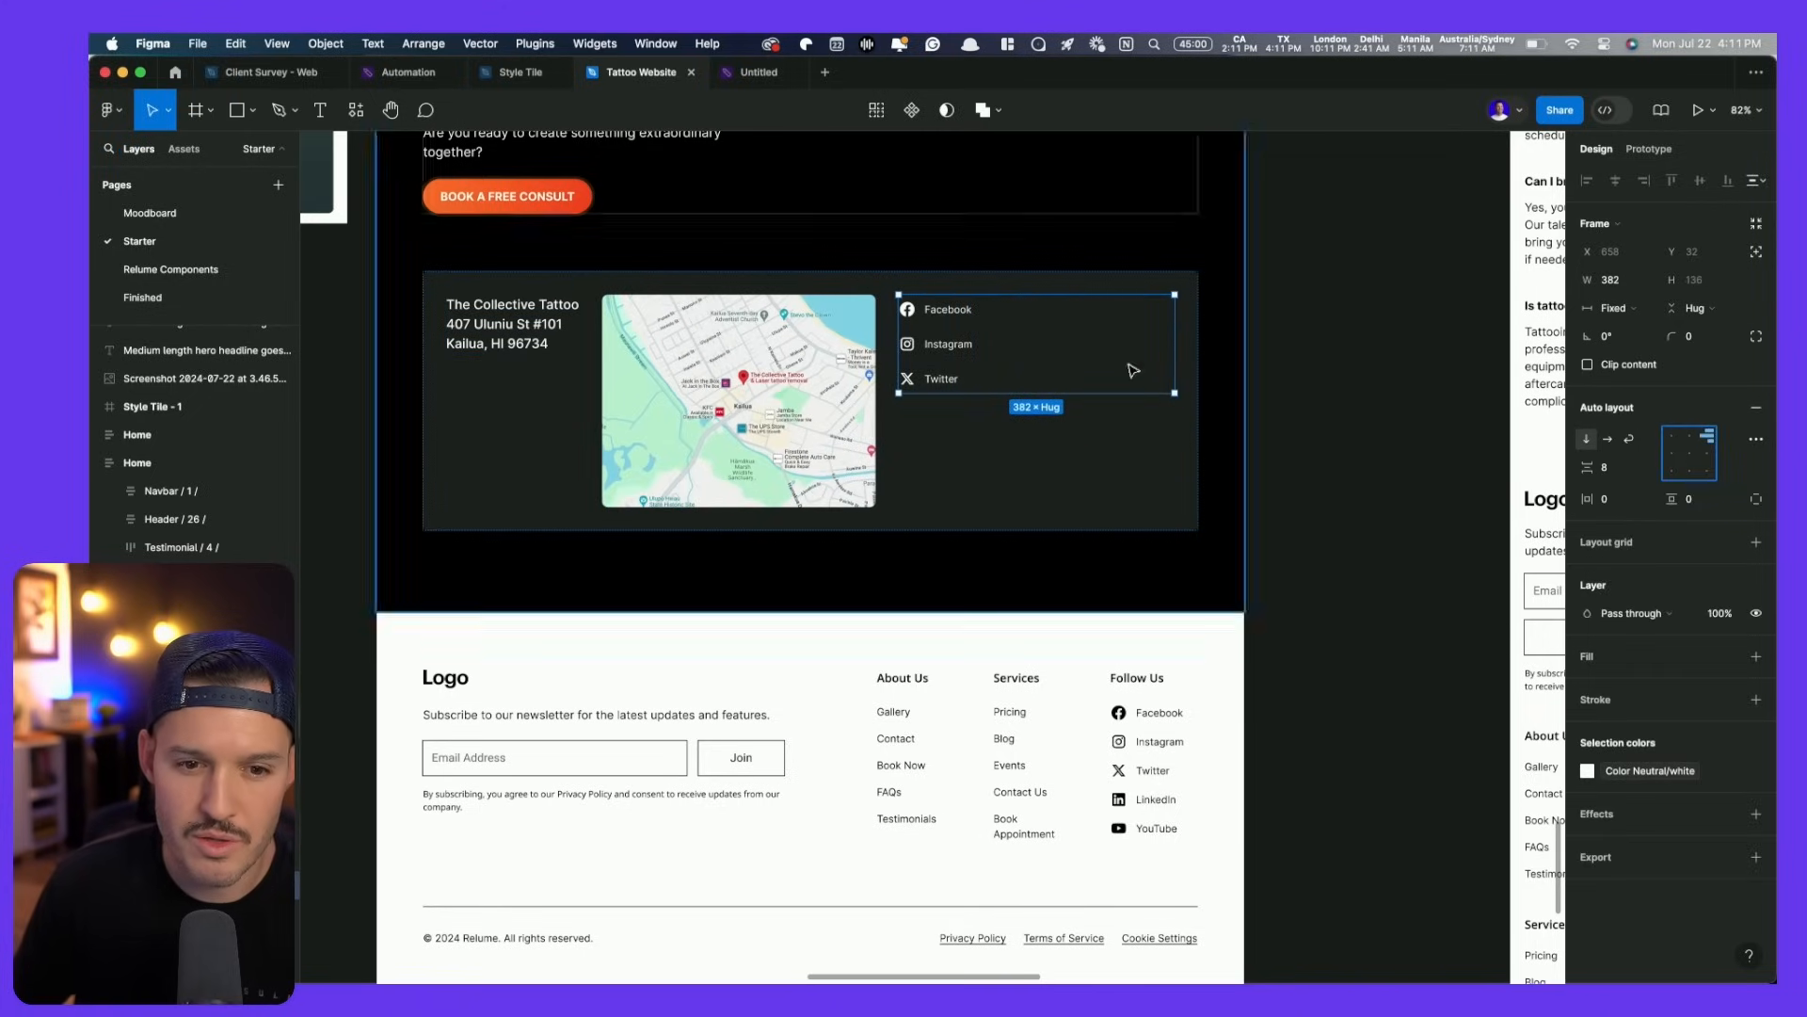
- Right-align the Facebook, Instagram and Twitter link rows
left_click(969, 311)
left_click(979, 343, "shift")
left_click(1033, 382, "shift")
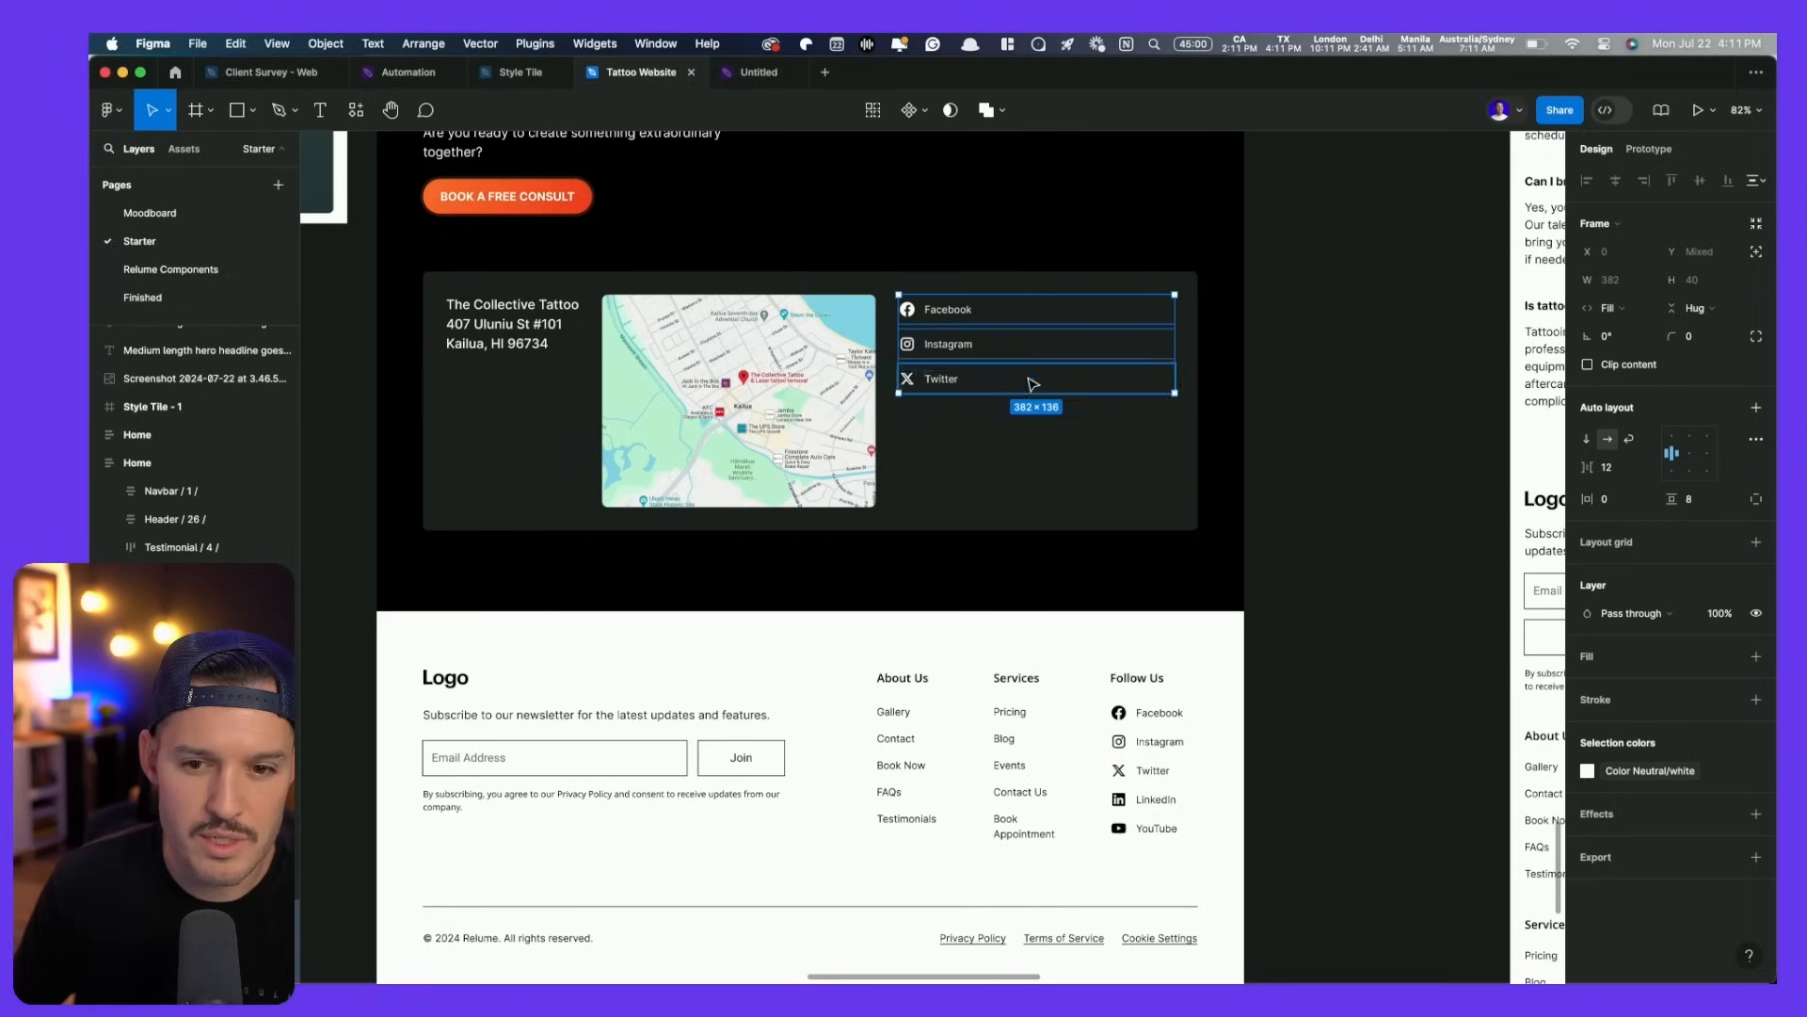
left_click(1709, 456)
left_click(1305, 449)
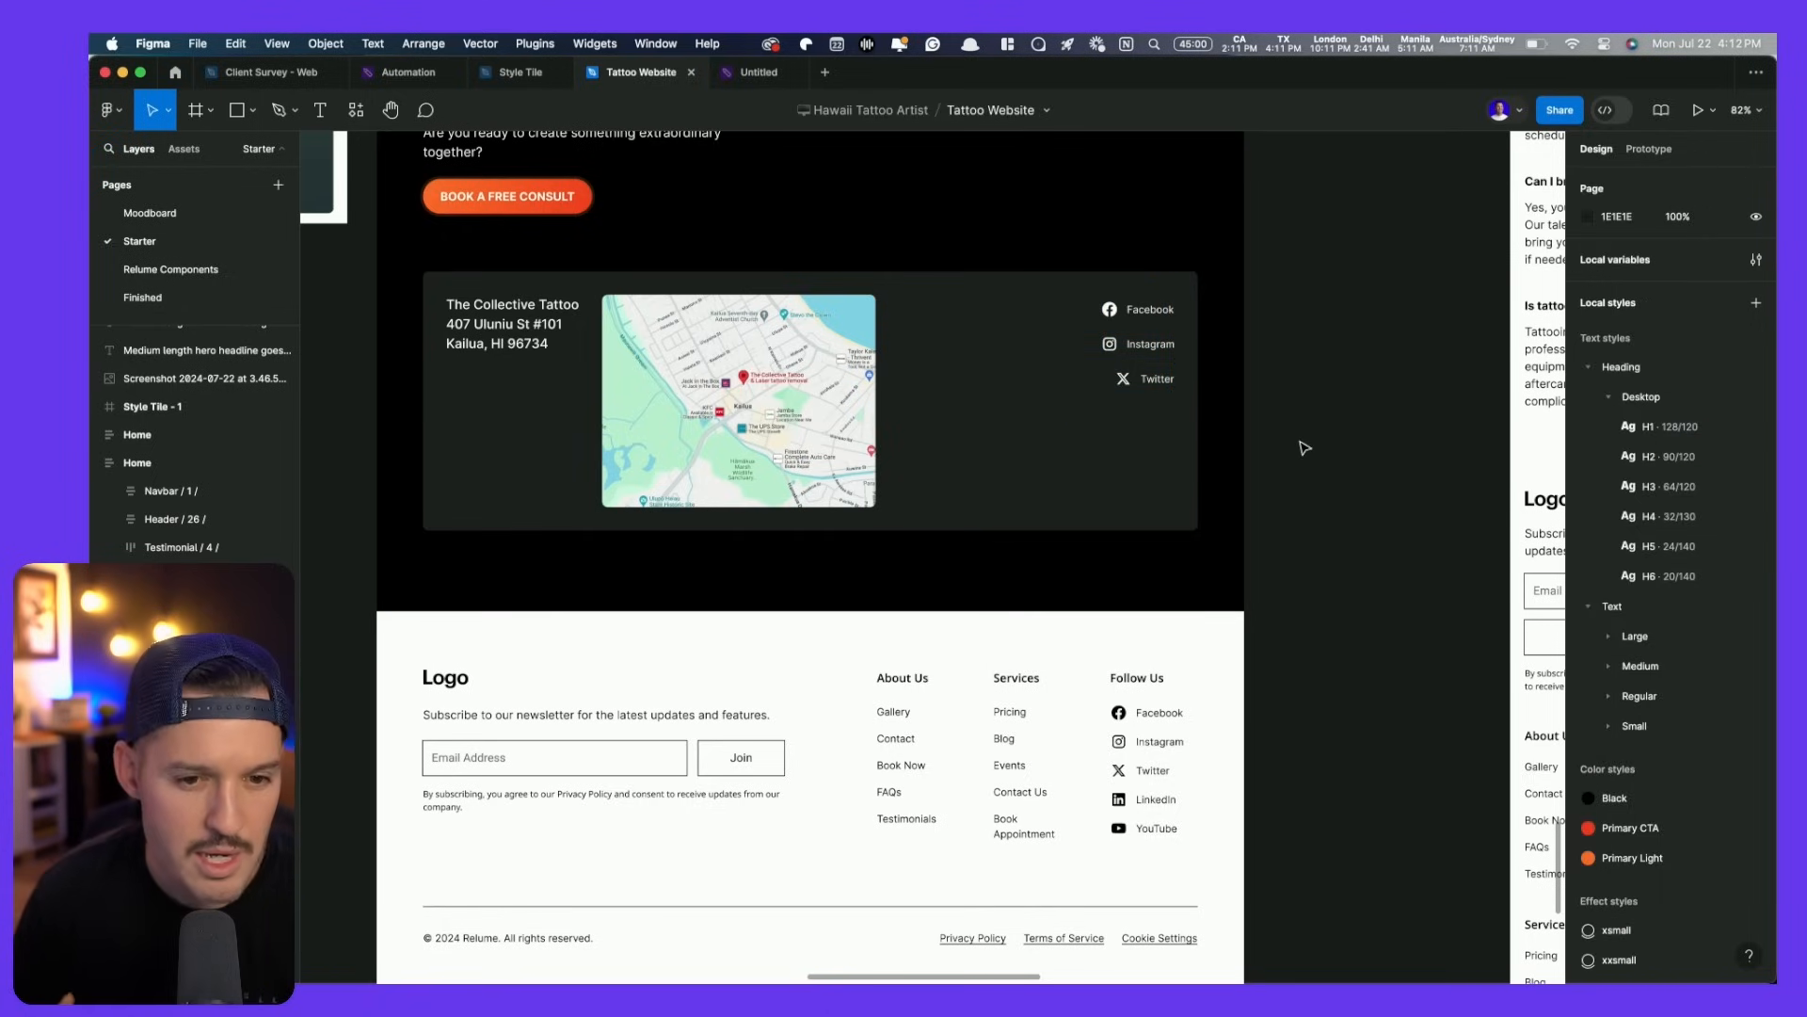
- Shorten the contact card to 309 tall and centre its contents vertically
left_click(753, 369)
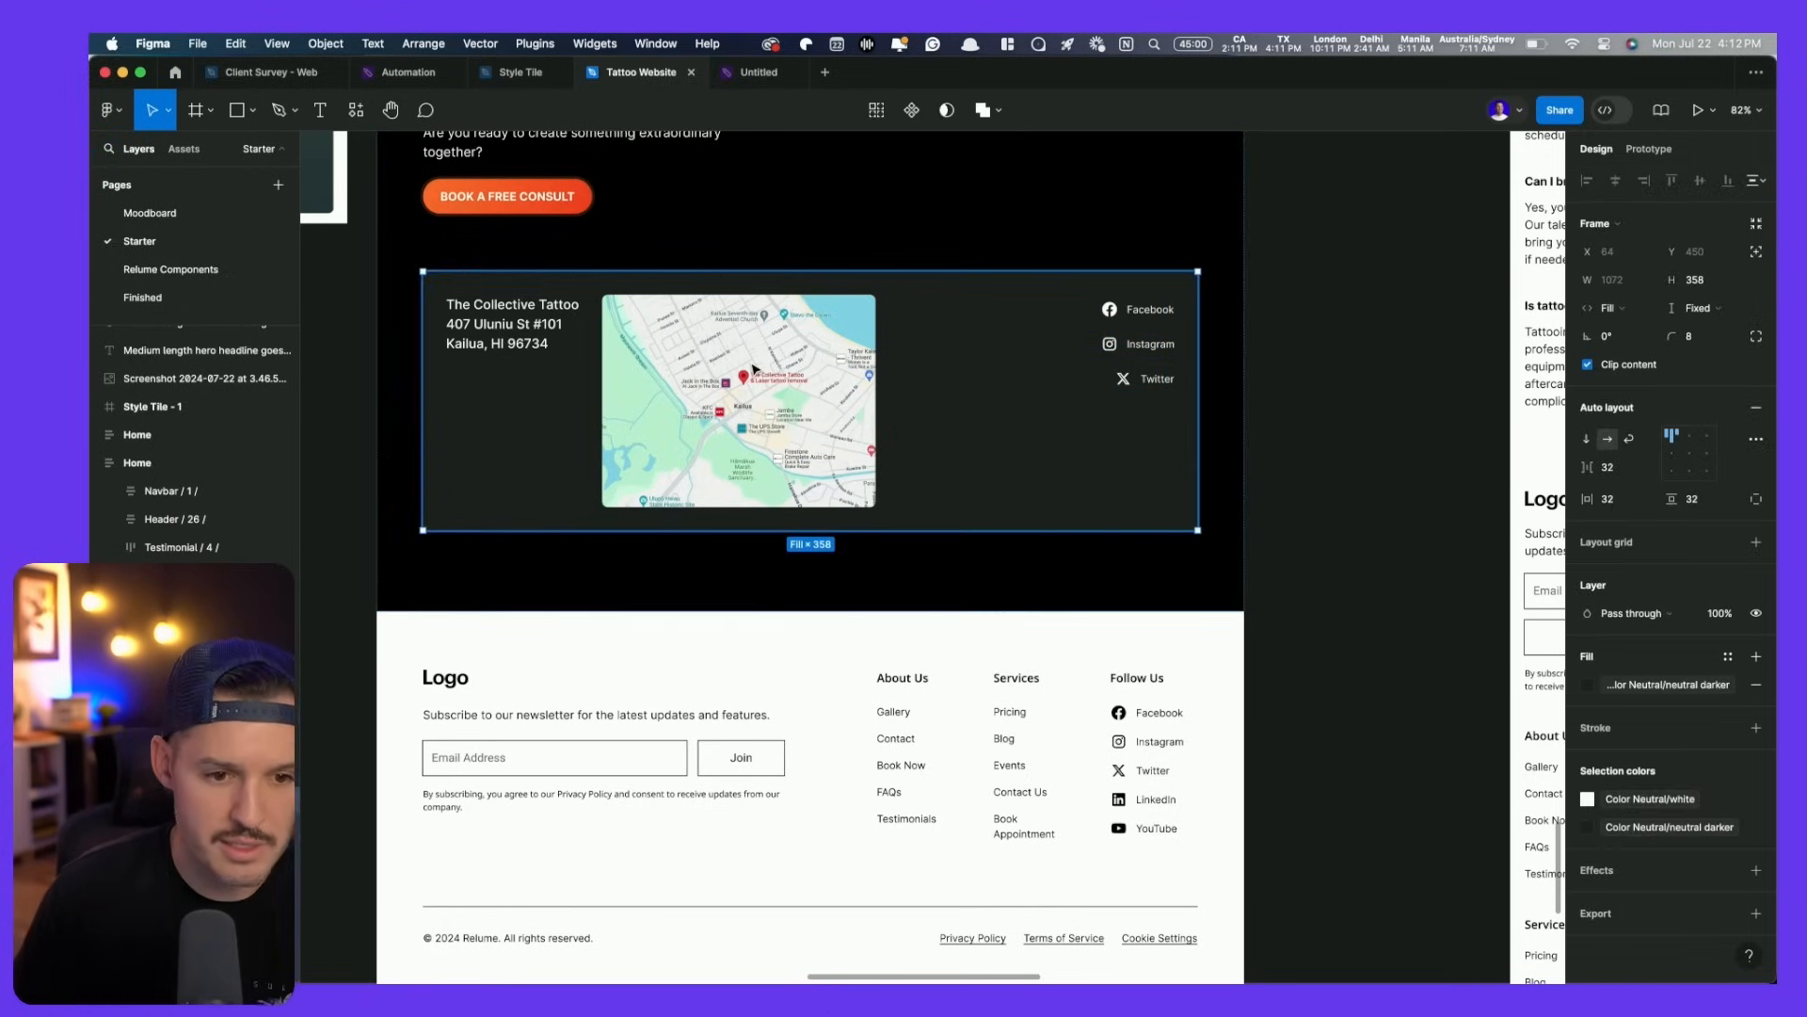
left_click_drag(807, 530, 796, 494)
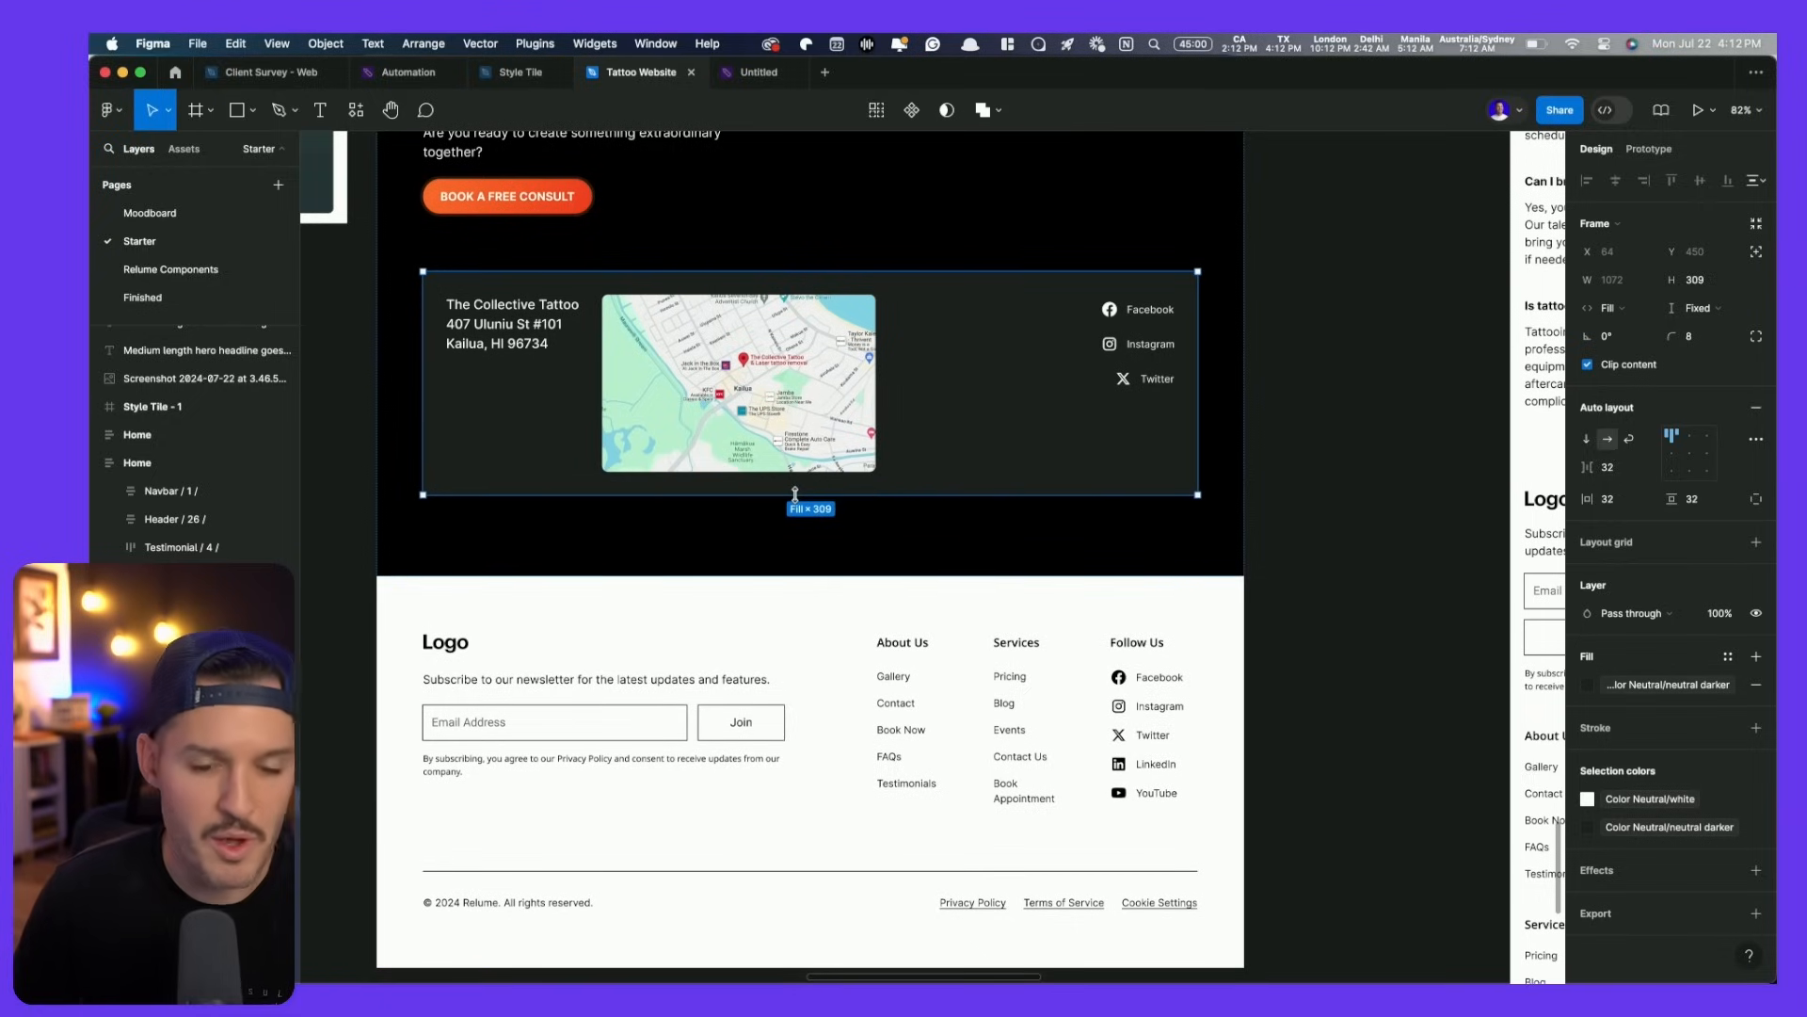
left_click(1686, 461)
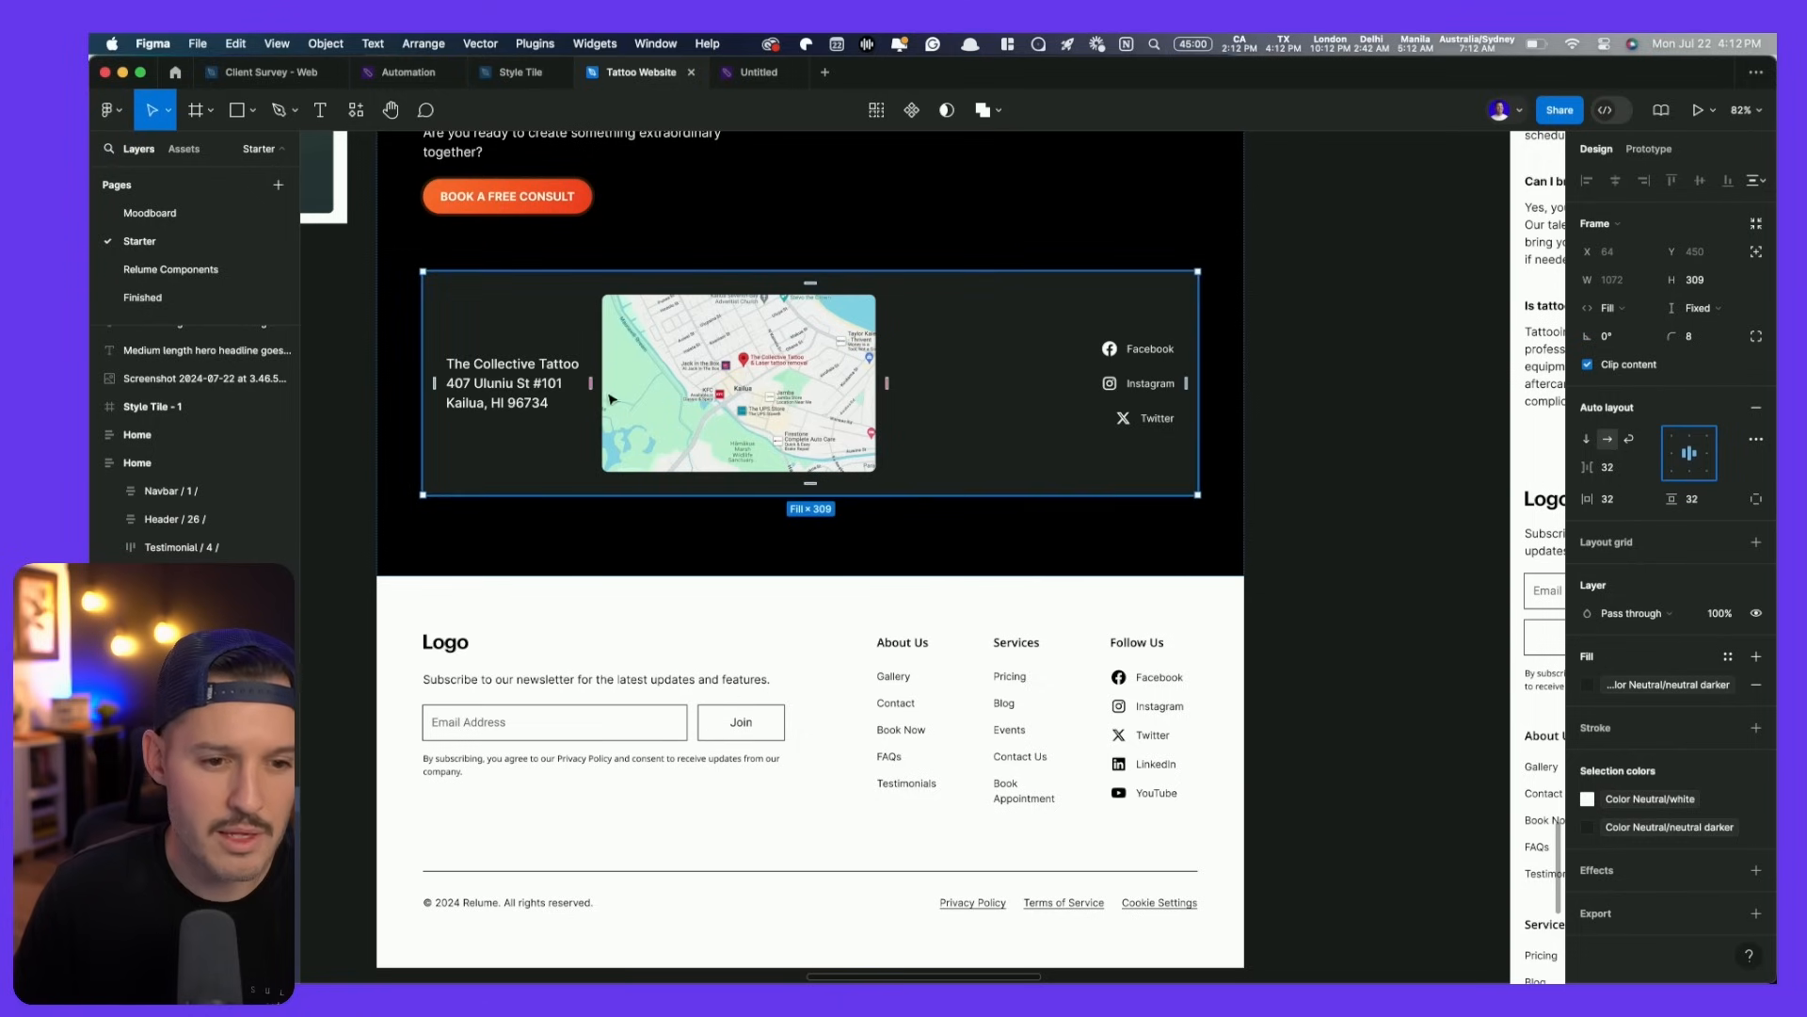
scroll(519, 396, "up", 10)
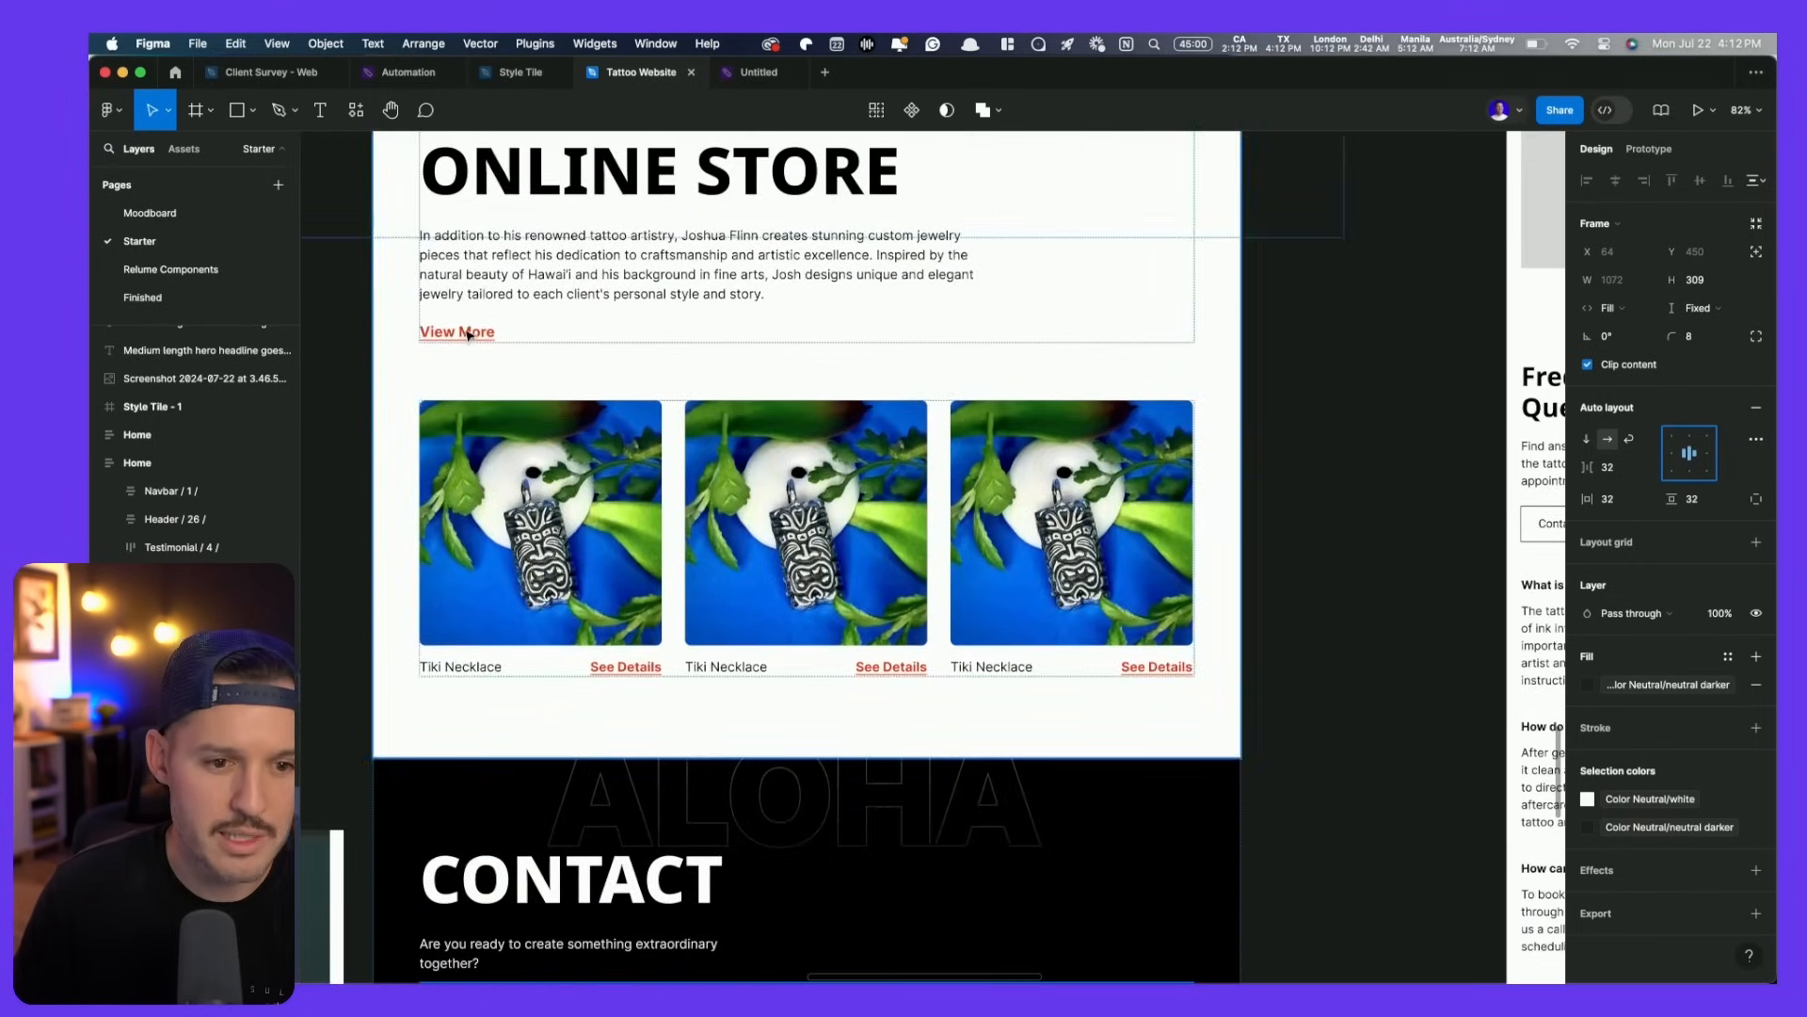
- Copy the View More link and paste it into the contact card beside the address
left_click(468, 333)
scroll(468, 333, "down", 6)
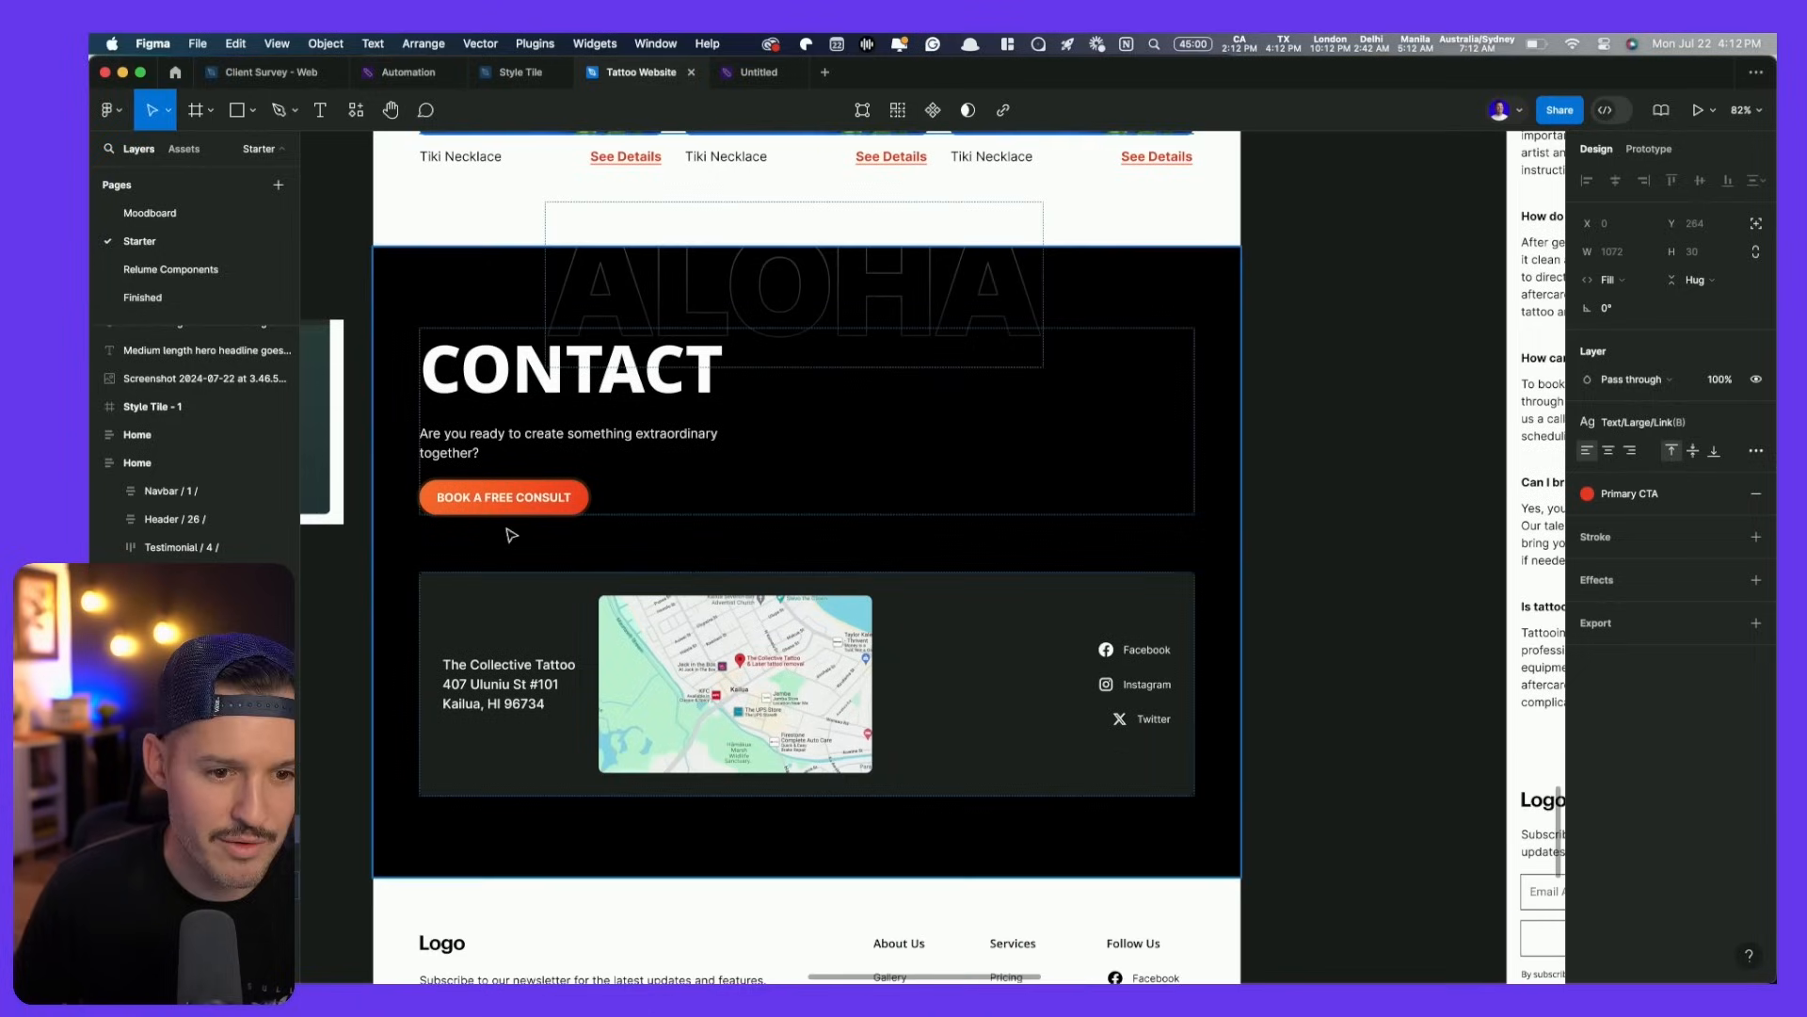
left_click(501, 704, "super")
key("super+v")
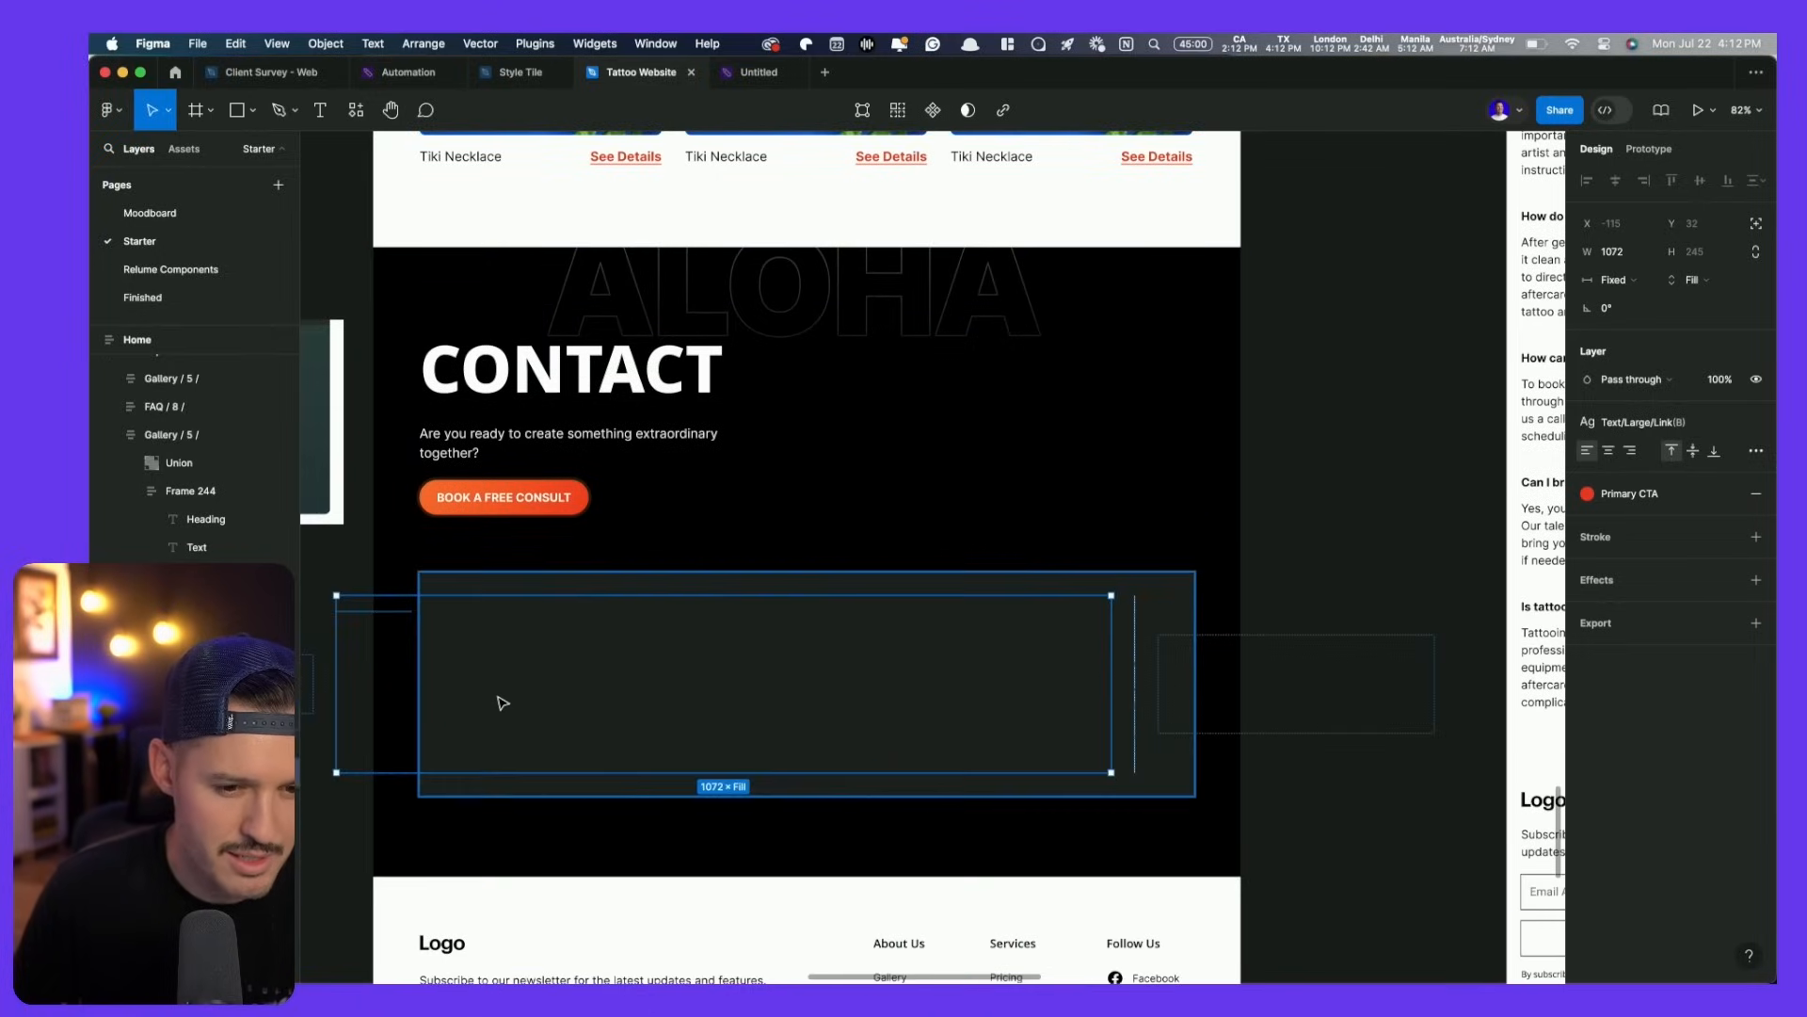
key("super+z")
key("super+v")
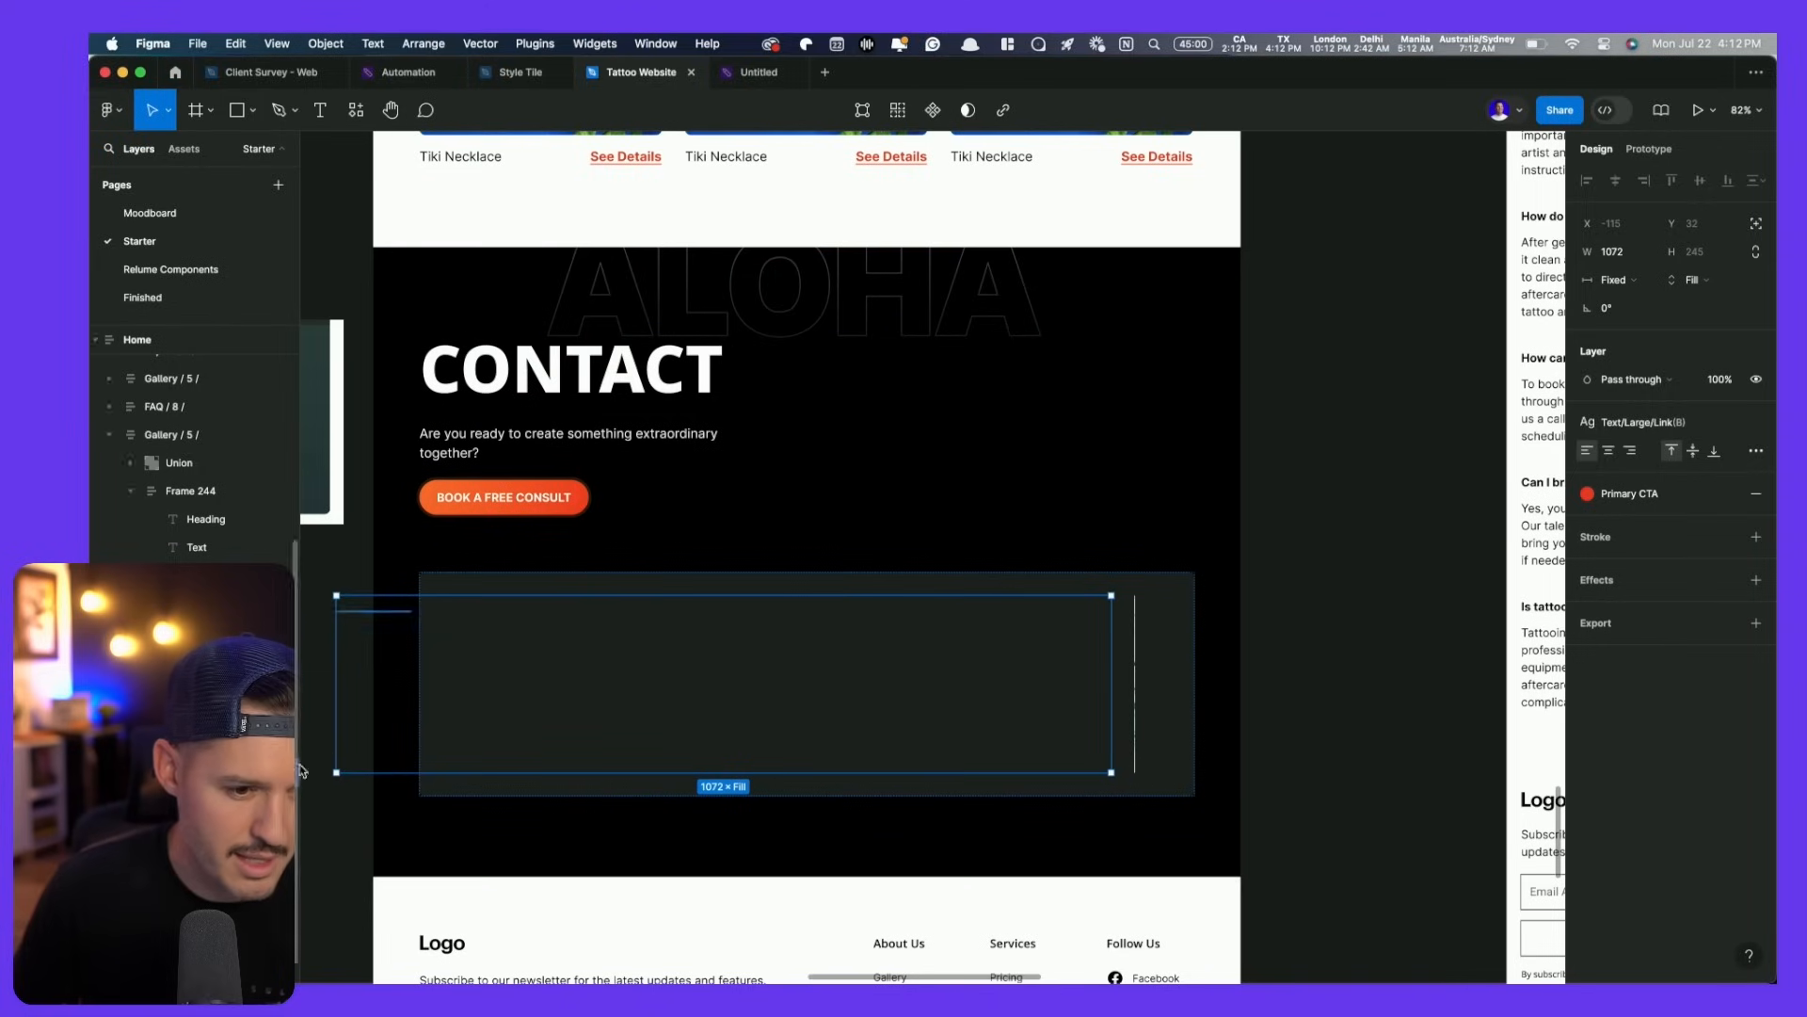
- Wrap the address and View More link in a vertical auto layout that hugs its contents
left_click(217, 735)
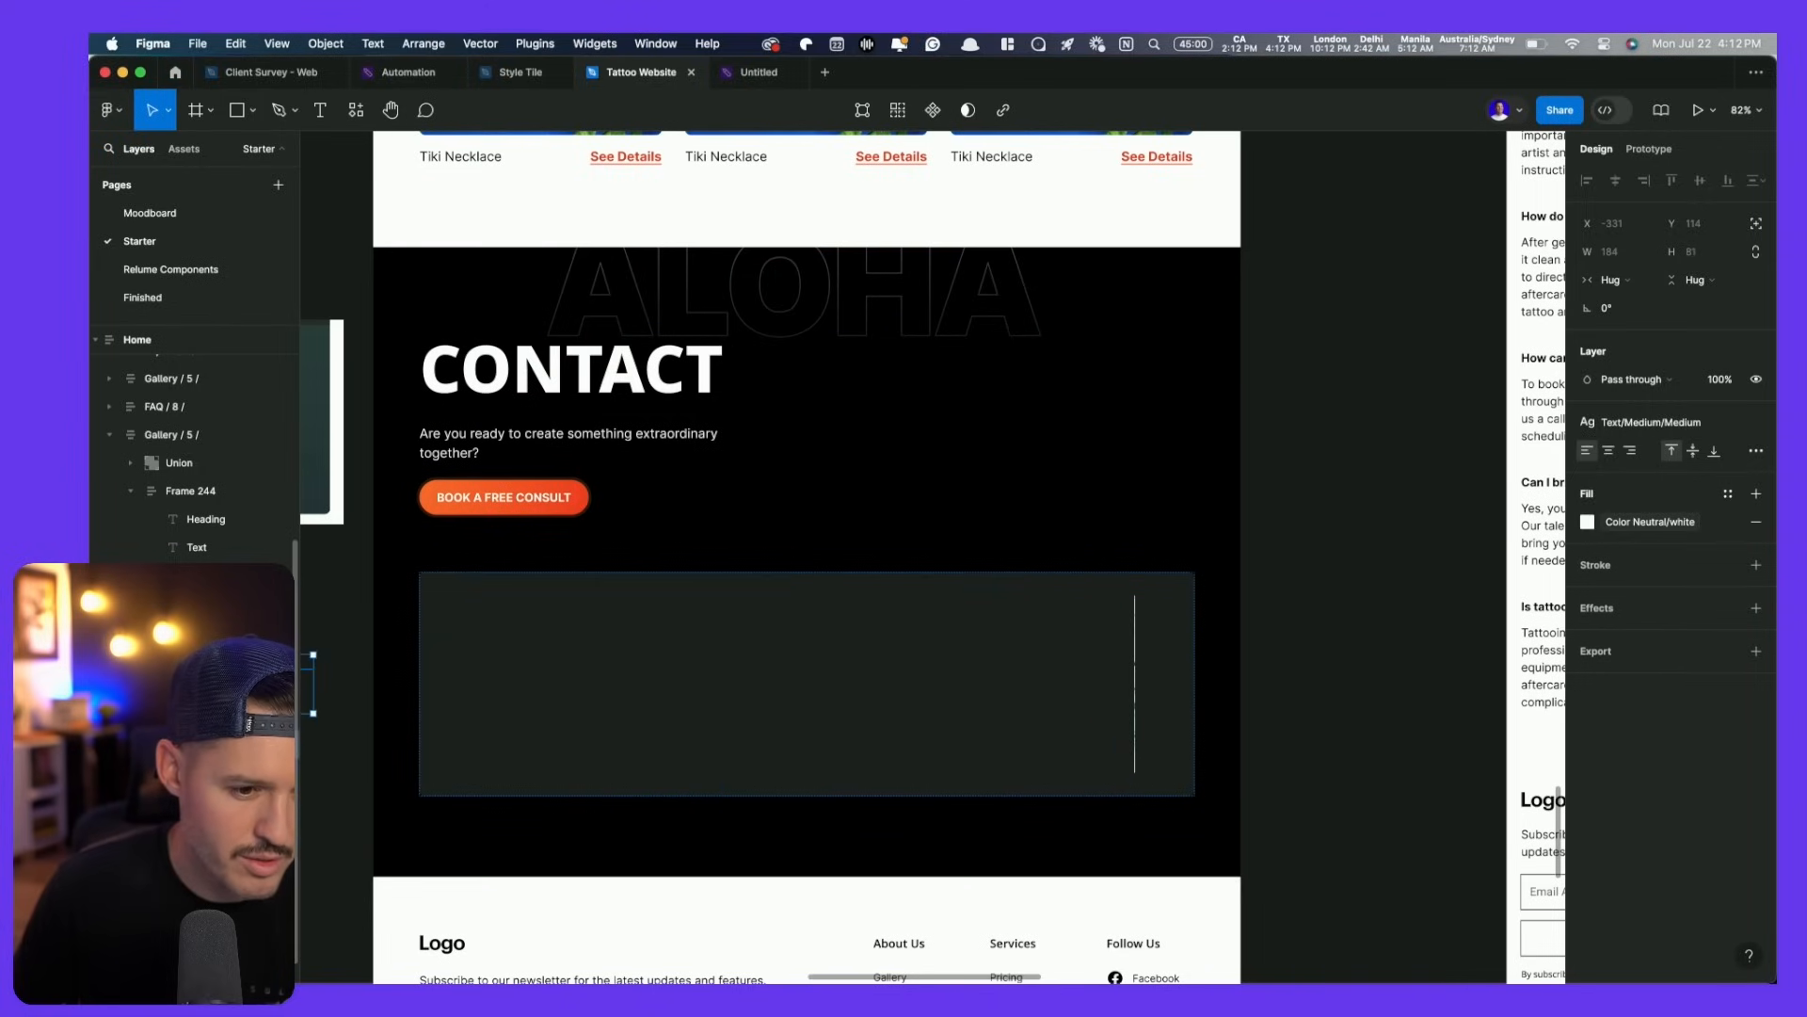
key("shift+a")
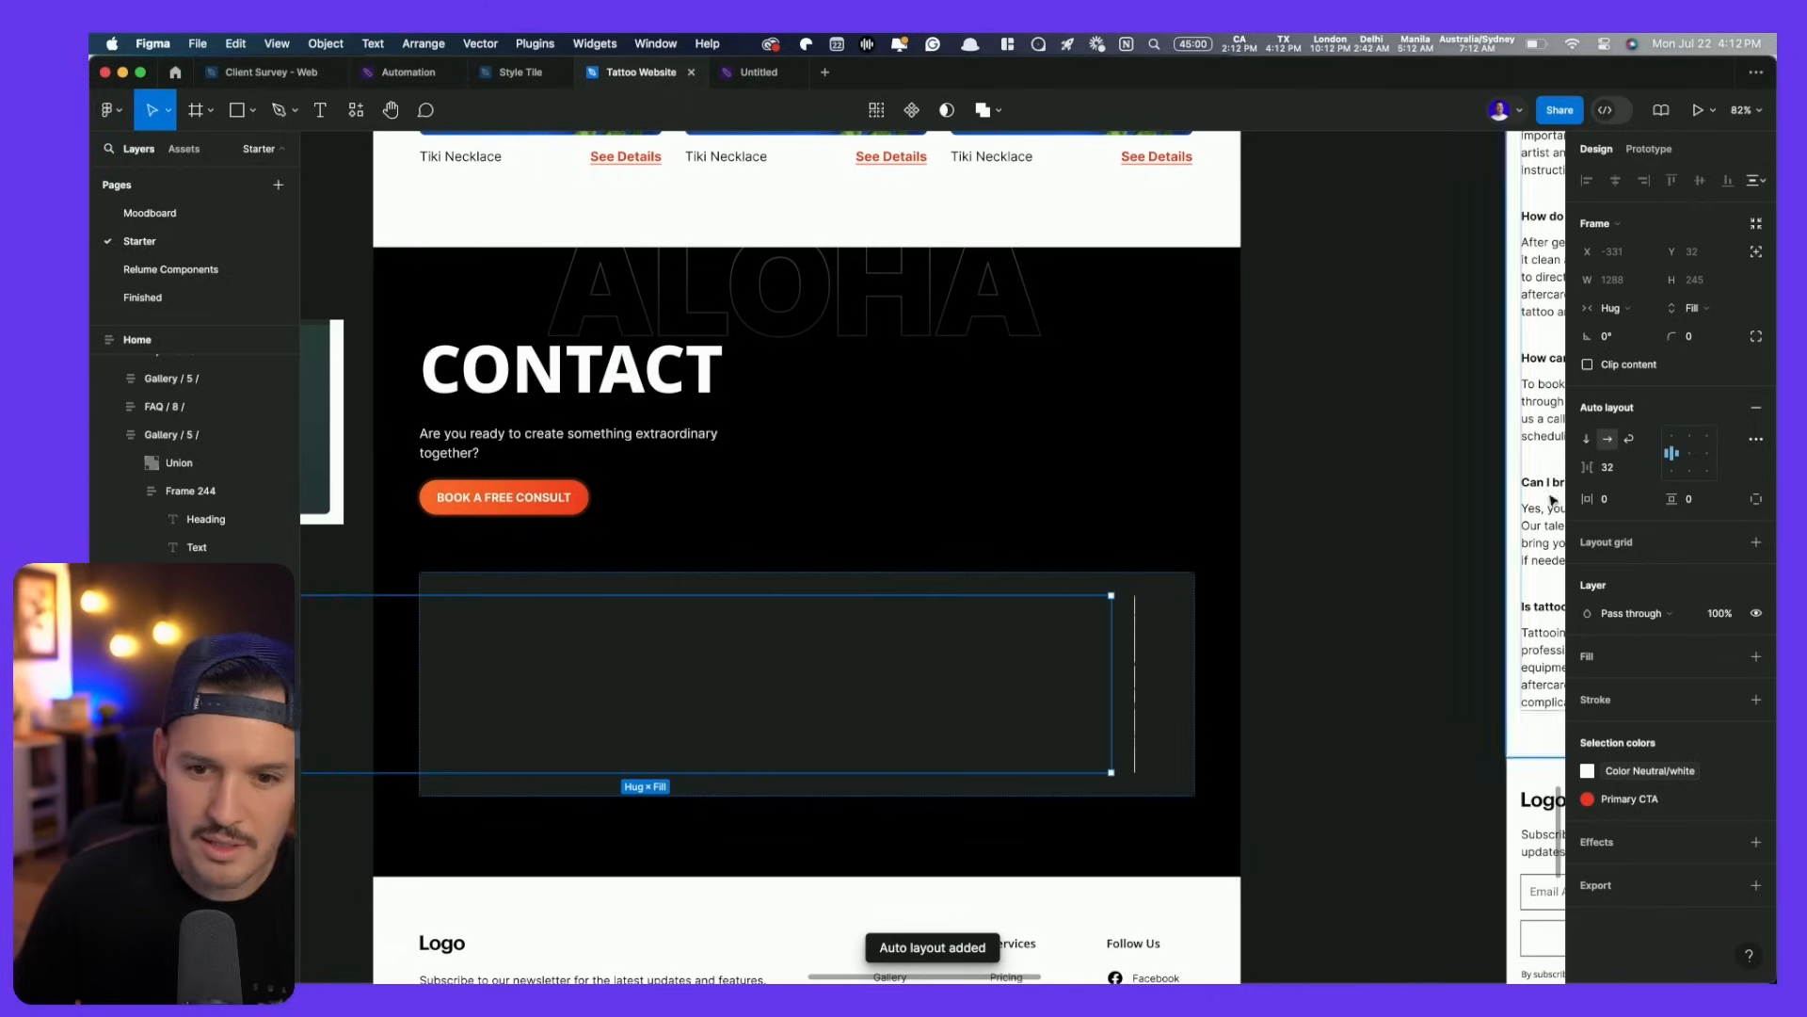
left_click(1588, 440)
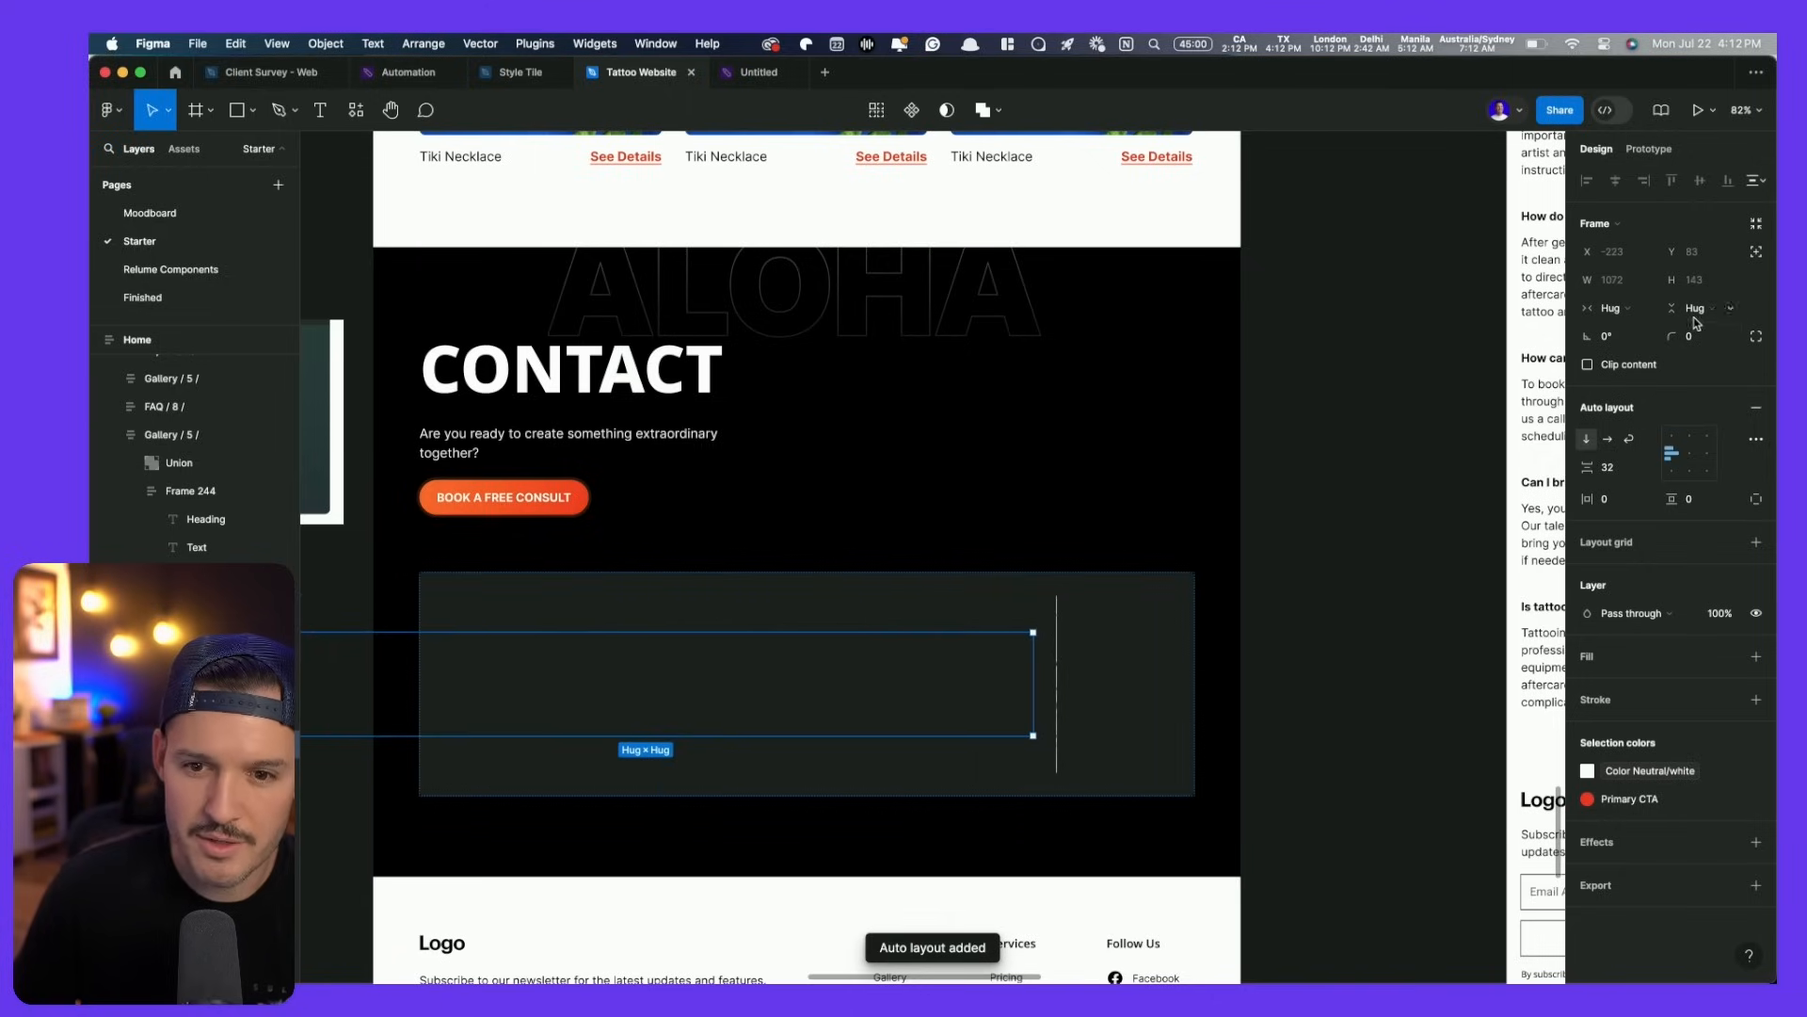
left_click_drag(1038, 677, 767, 682)
left_click(1618, 309)
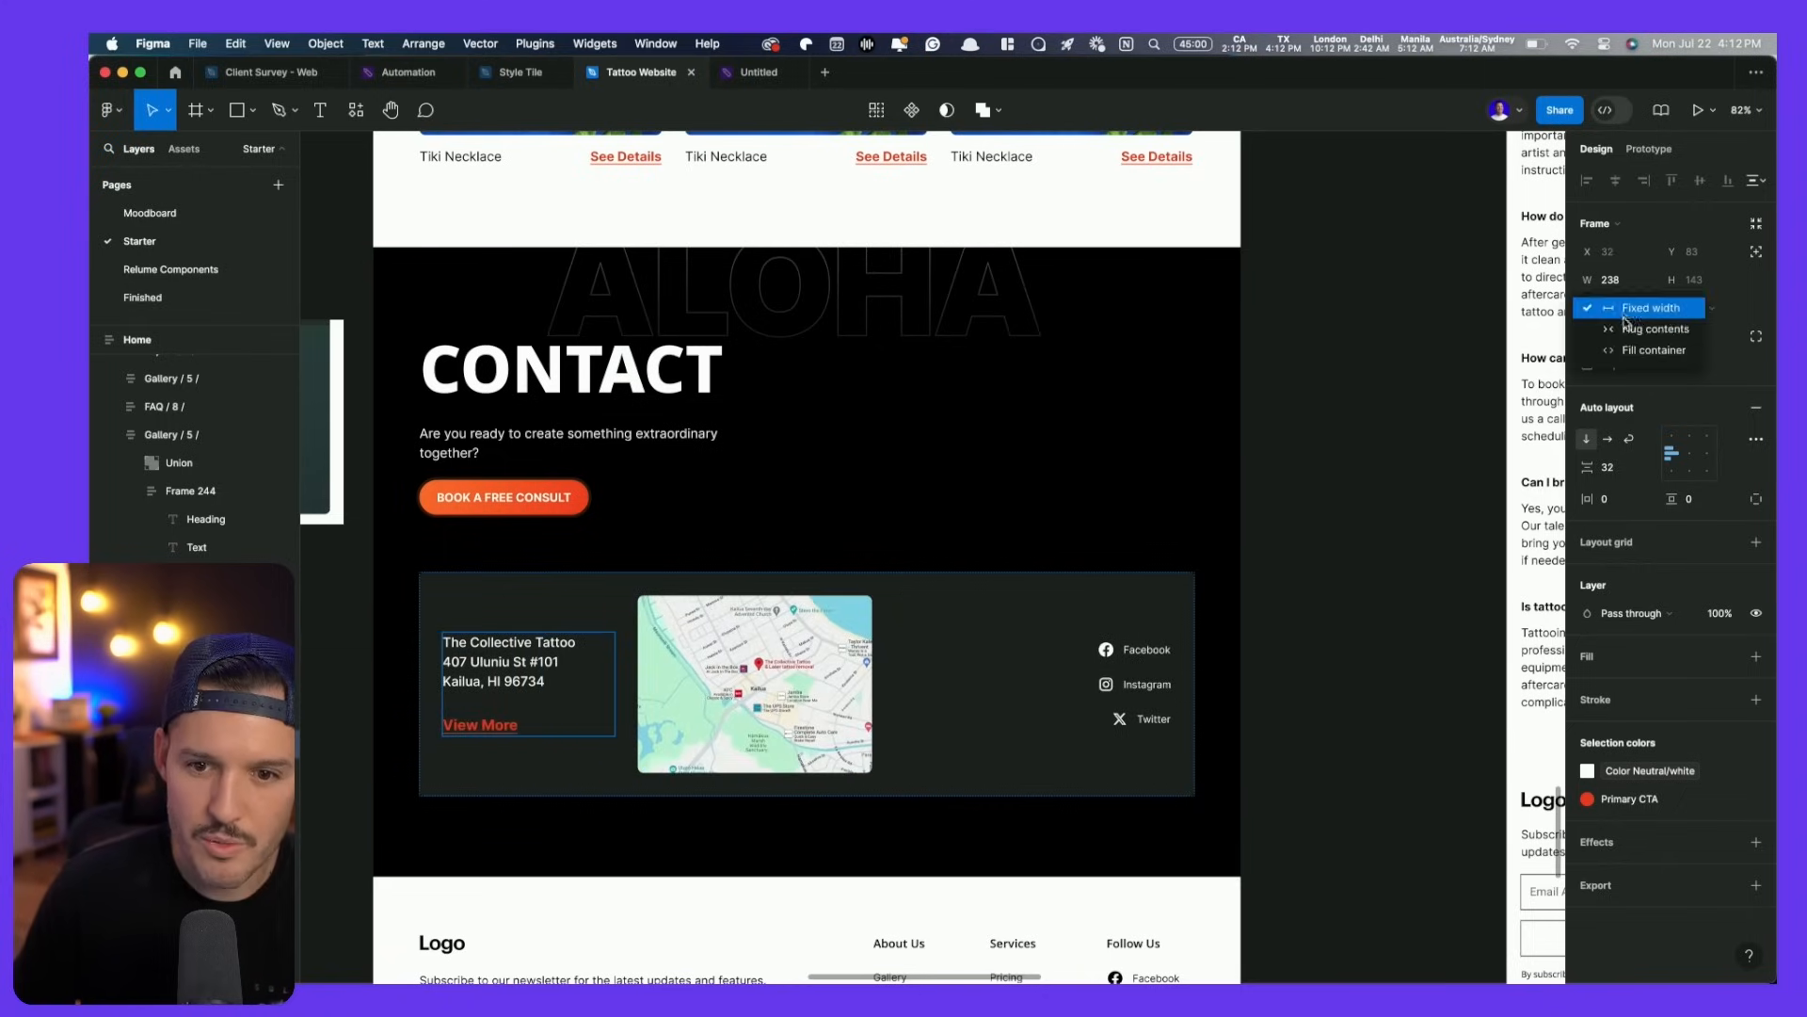
left_click(1627, 328)
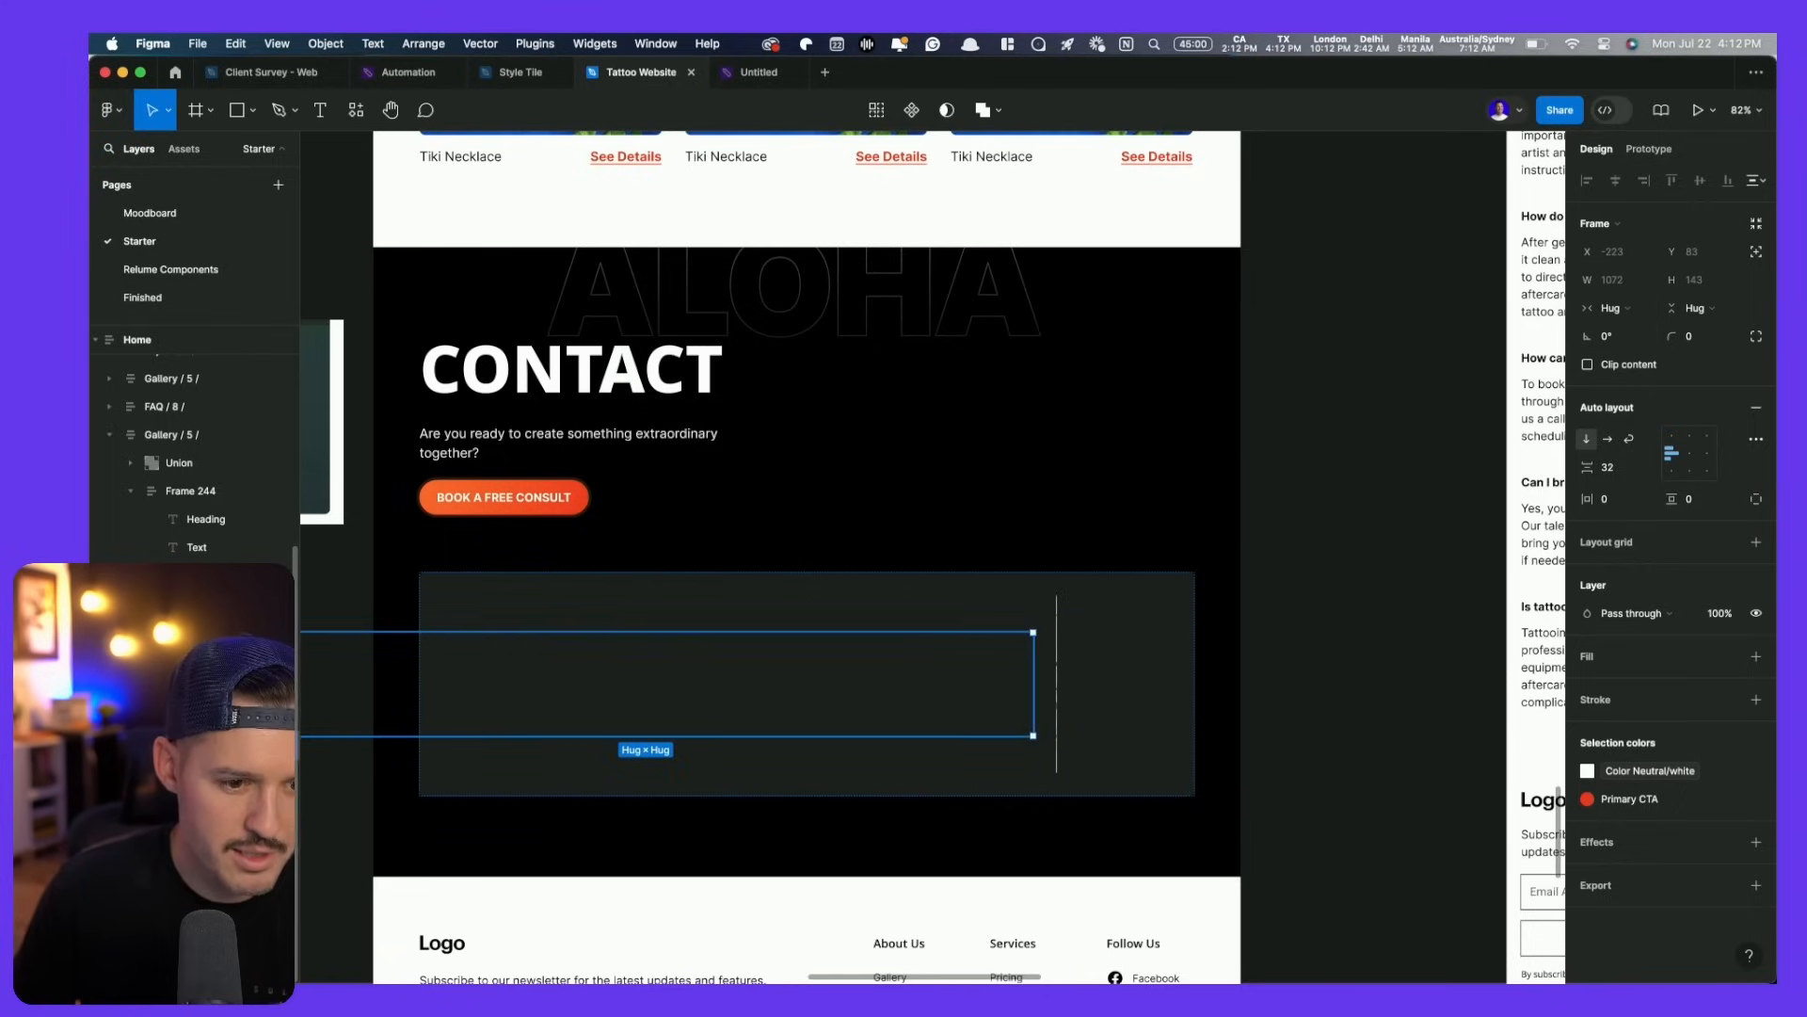
- Make the View More link hug its text and apply the Text/Medium/Link style
left_click(226, 773)
left_click(226, 800)
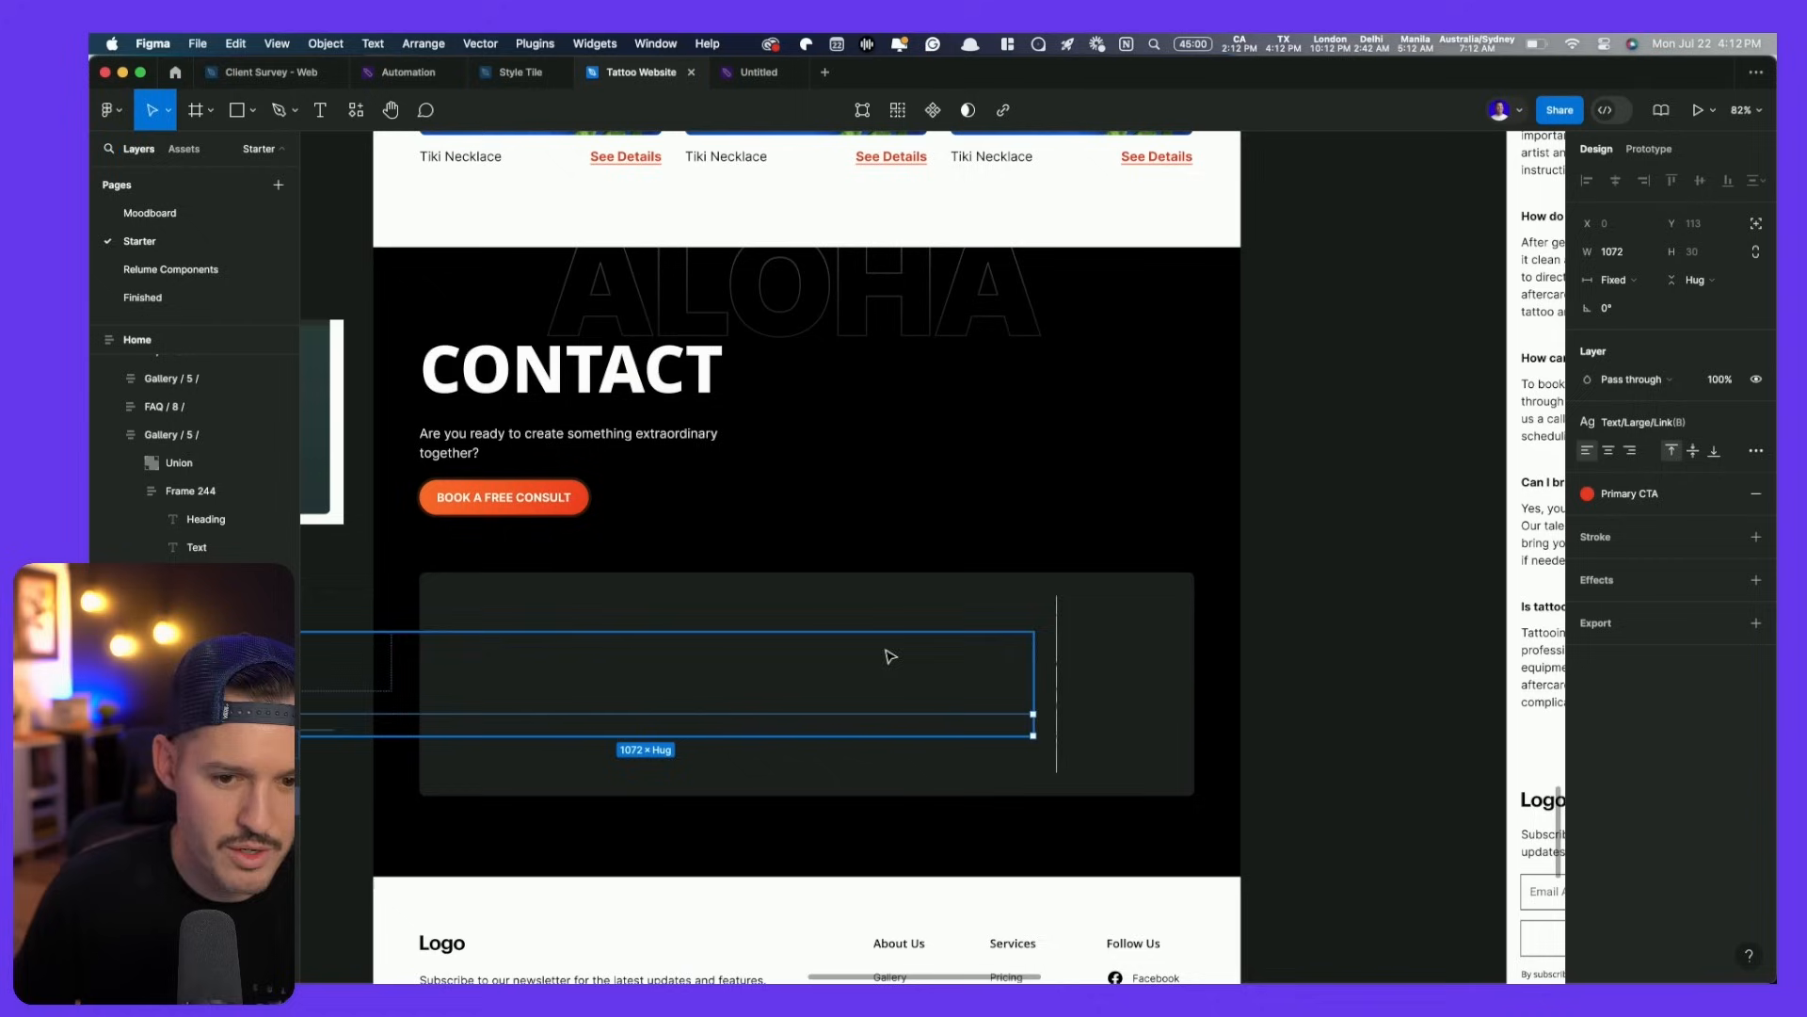
left_click(1612, 280)
left_click(1629, 297)
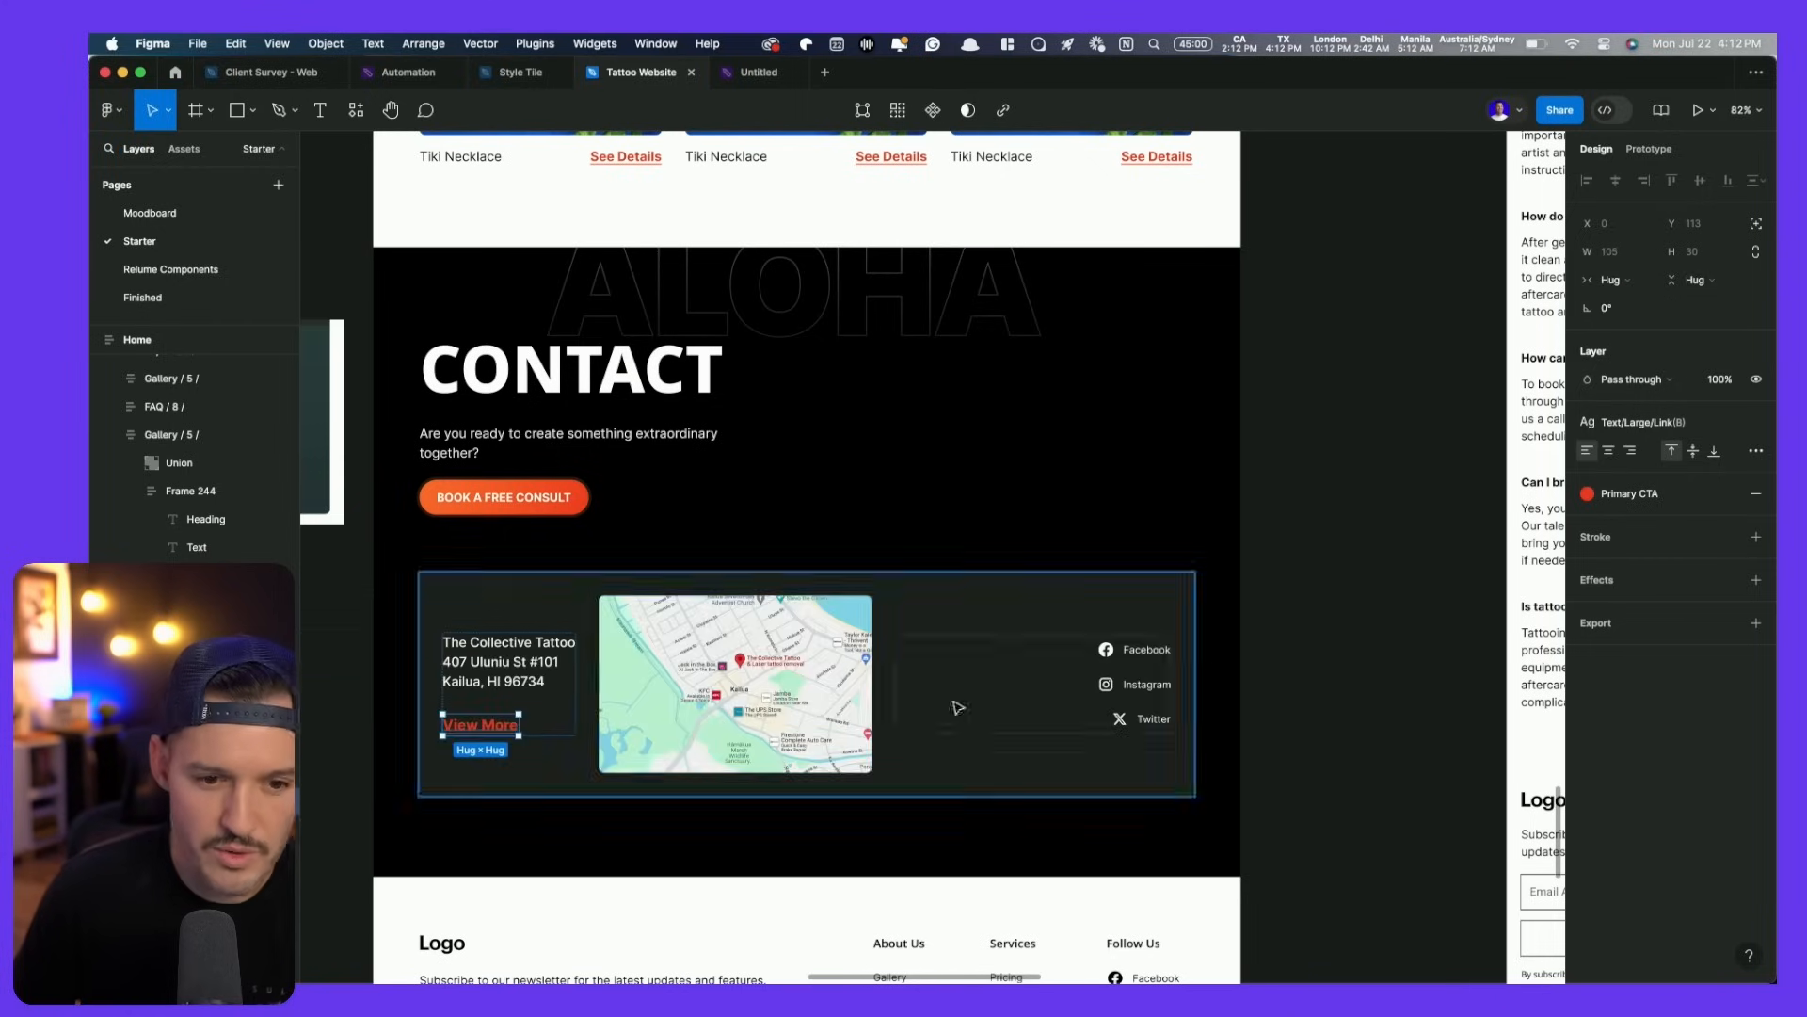
left_click(1673, 426)
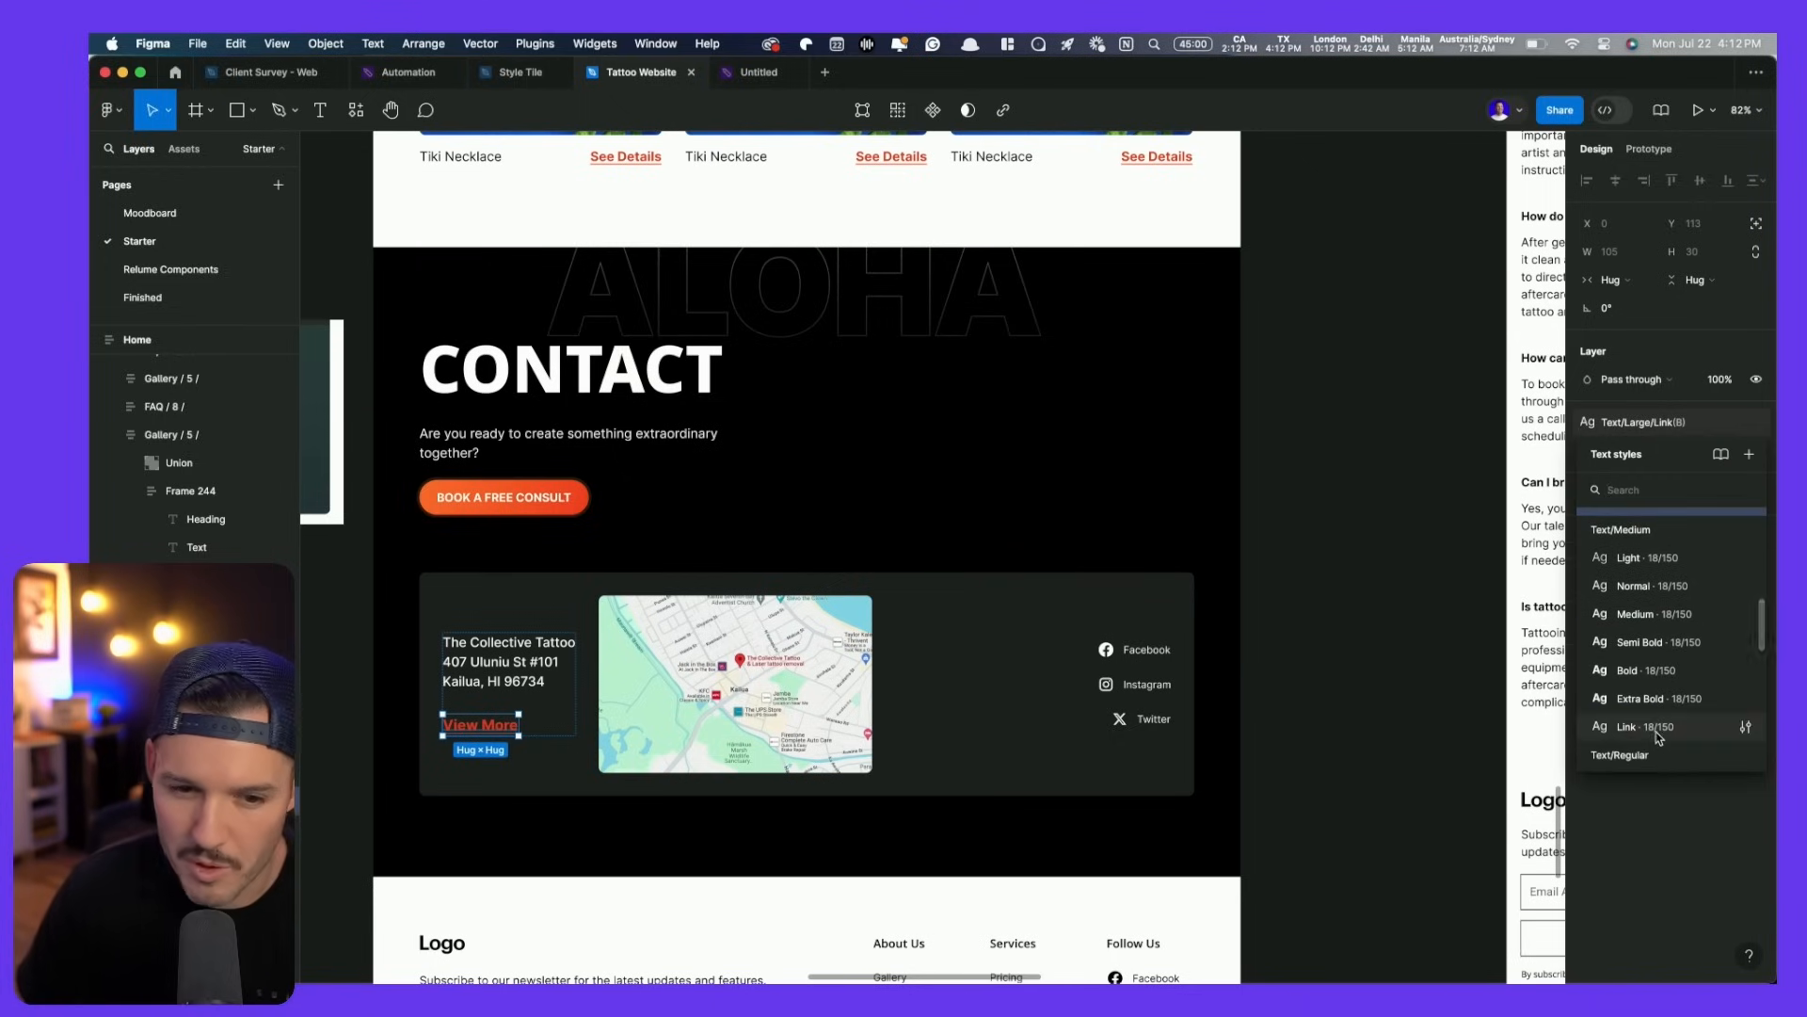
left_click(1659, 730)
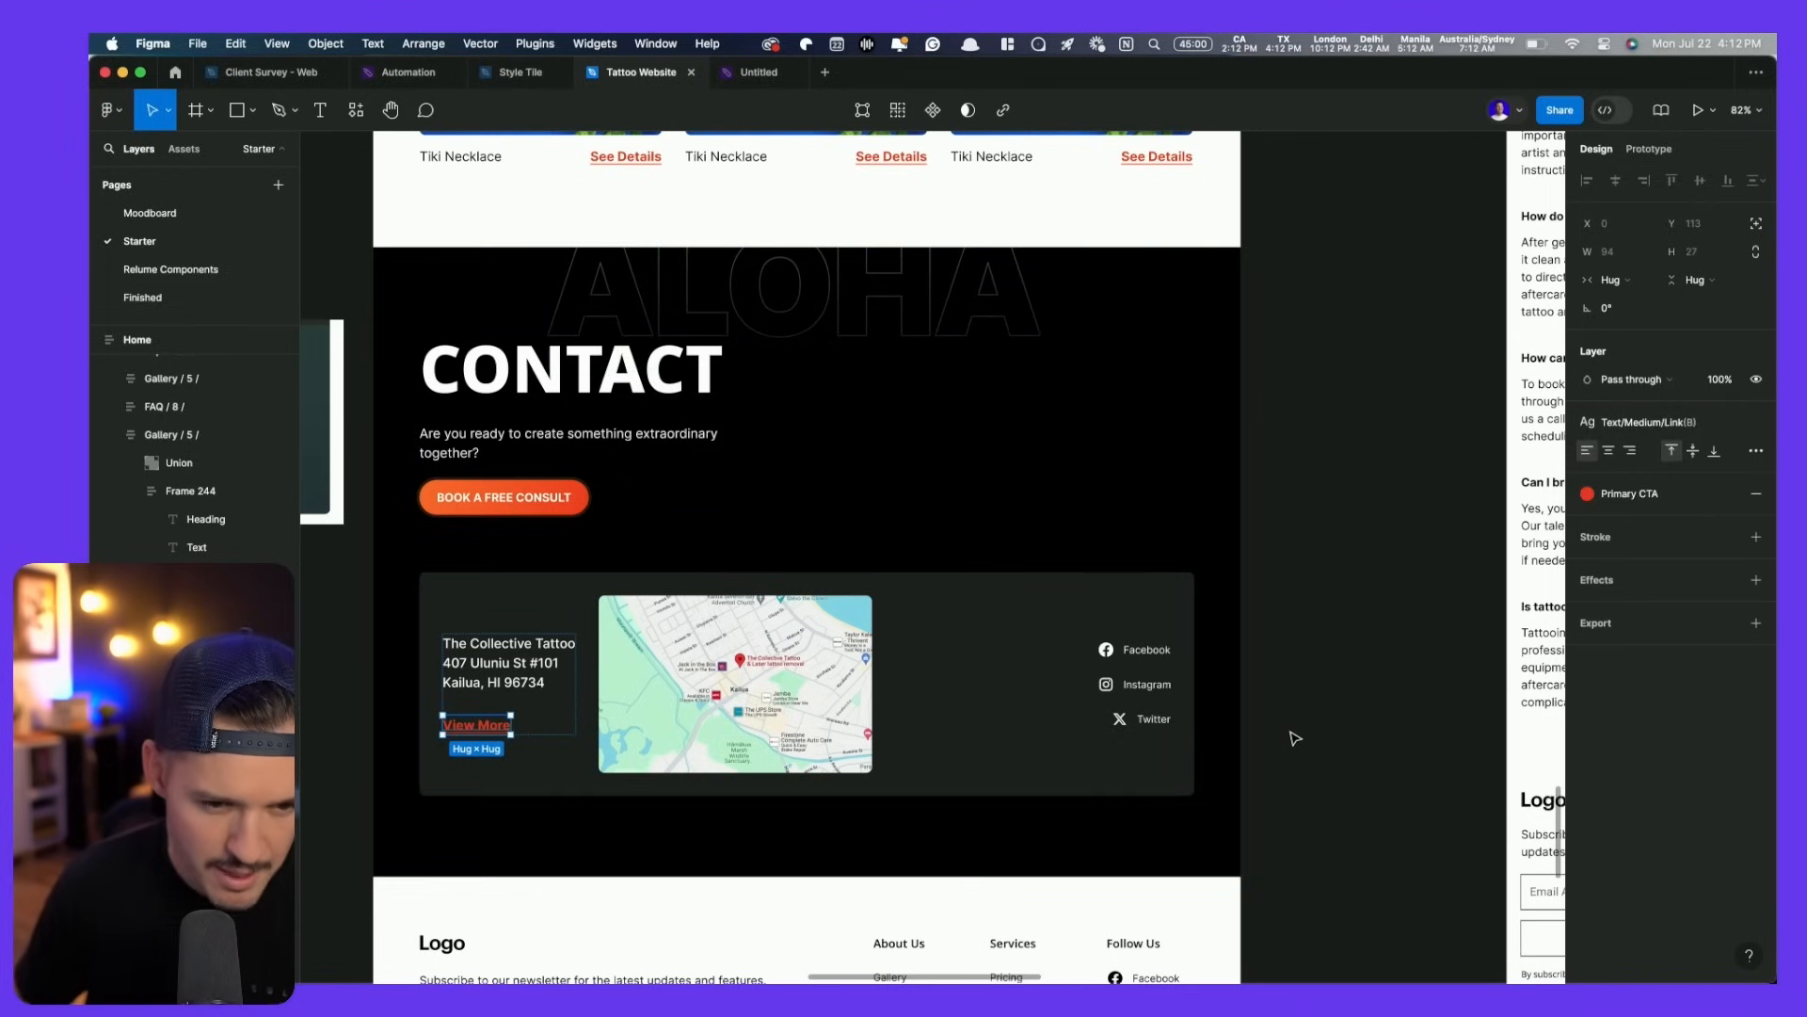
left_click(1048, 666)
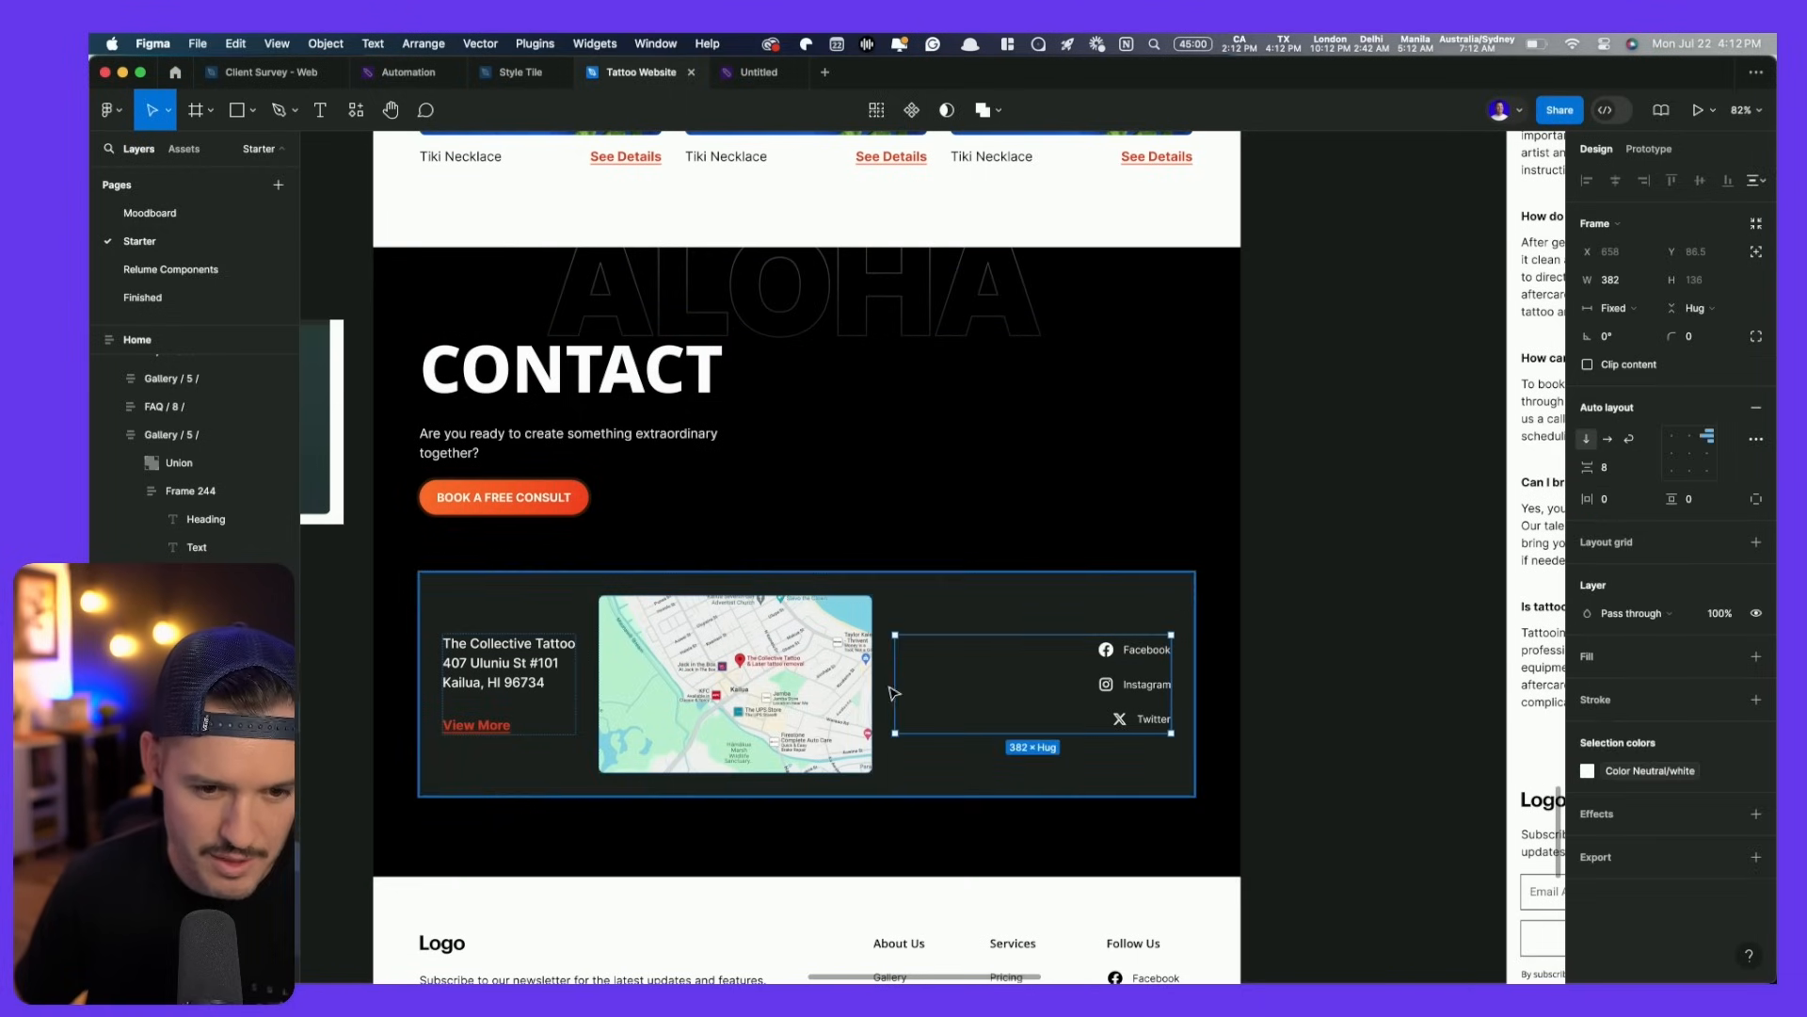
- Narrow the social links column to 292 wide and move the ALOHA text down behind the card
left_click_drag(895, 679, 959, 680)
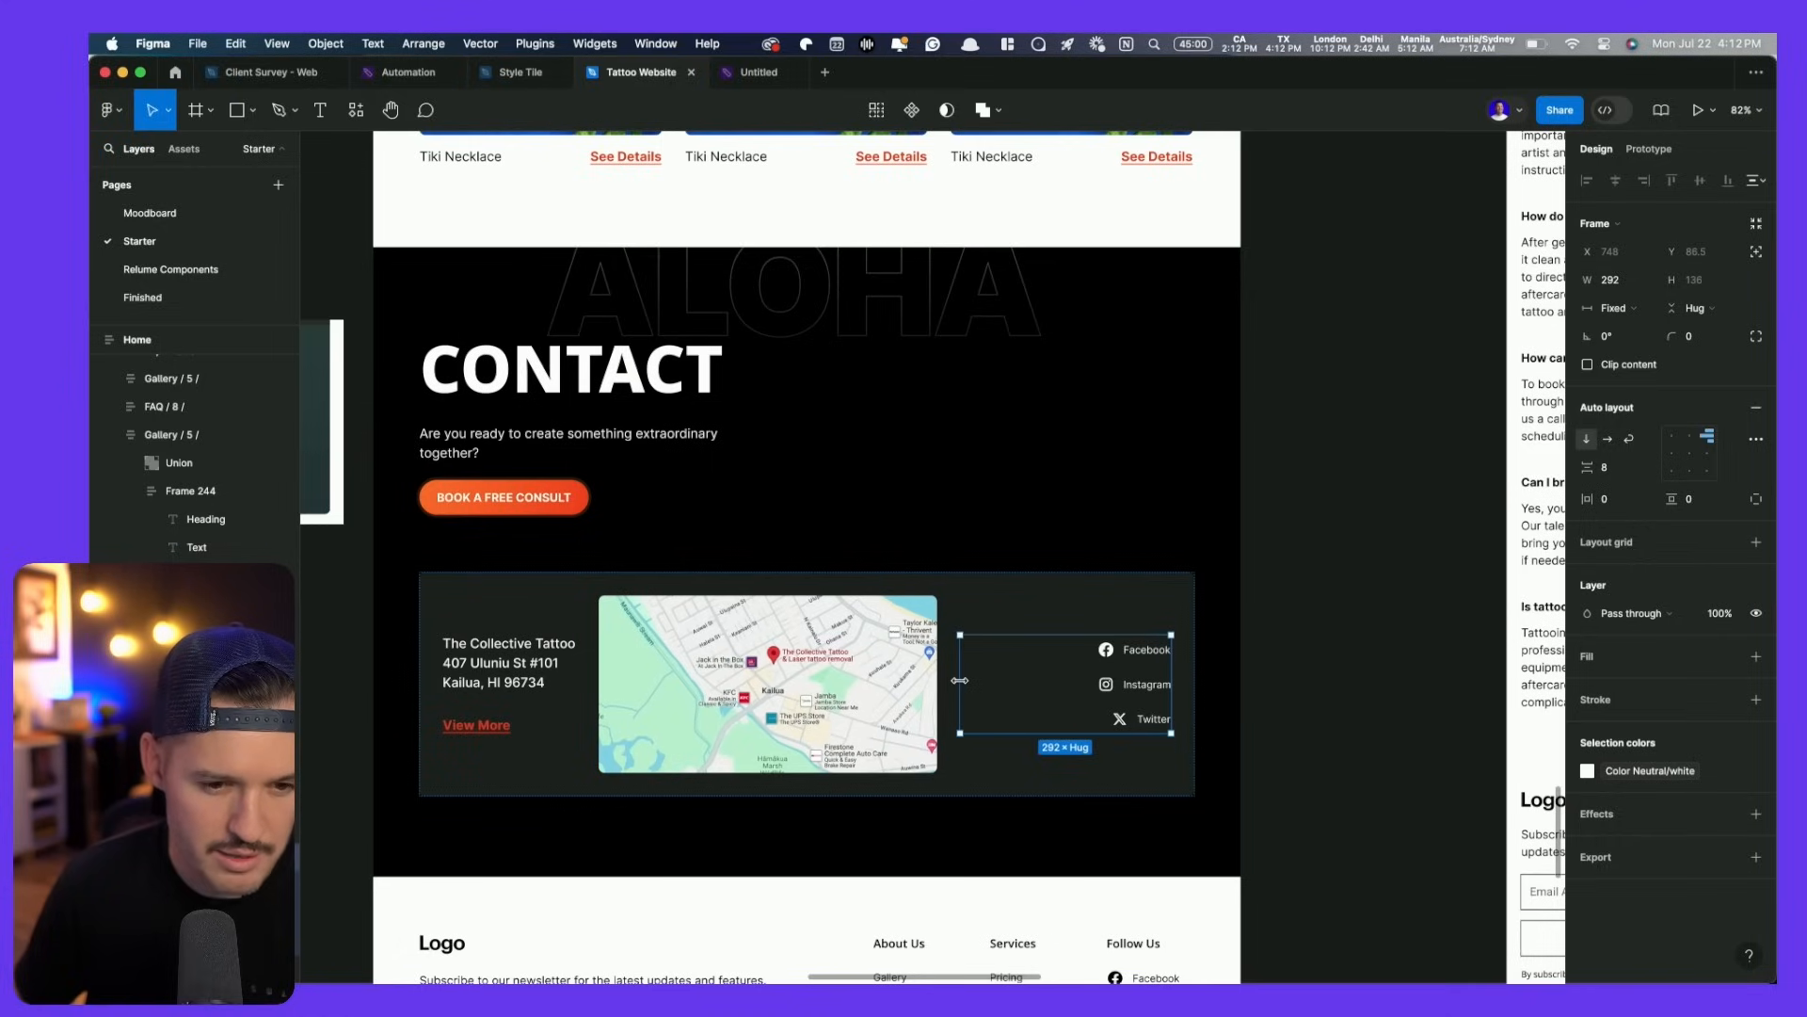
left_click(1278, 568)
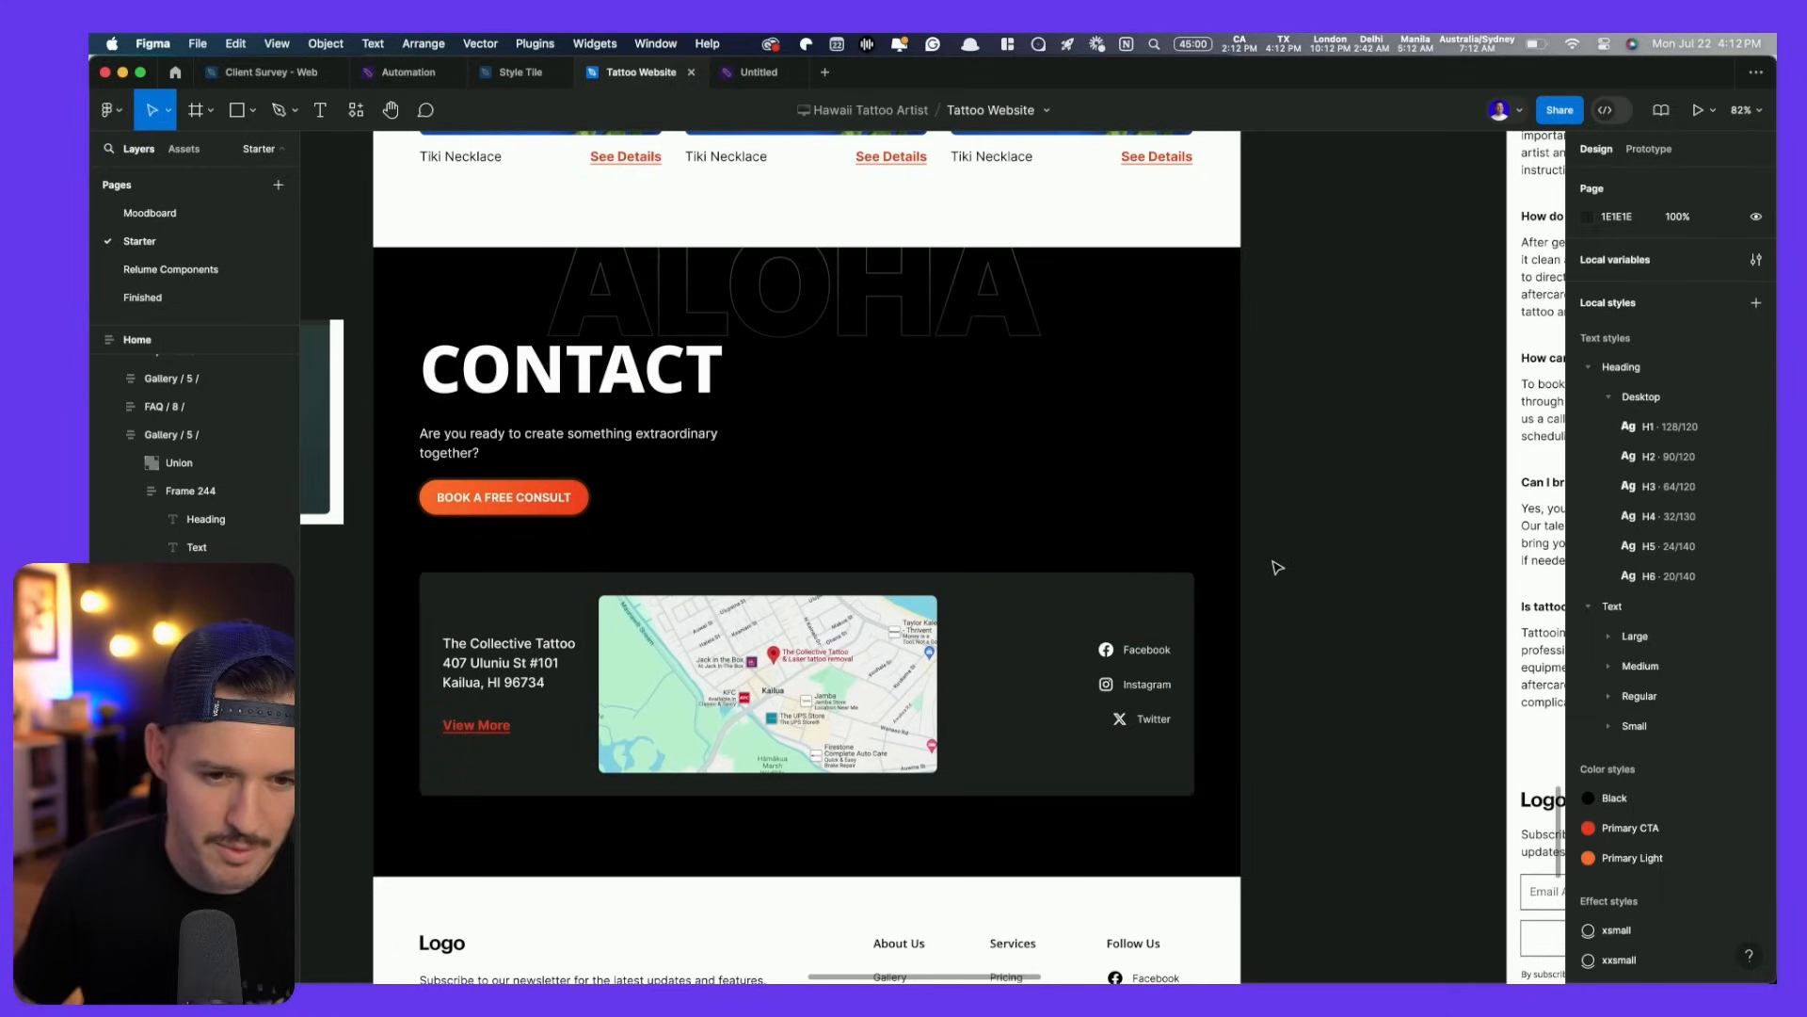
left_click(984, 275)
left_click_drag(948, 299, 1089, 529)
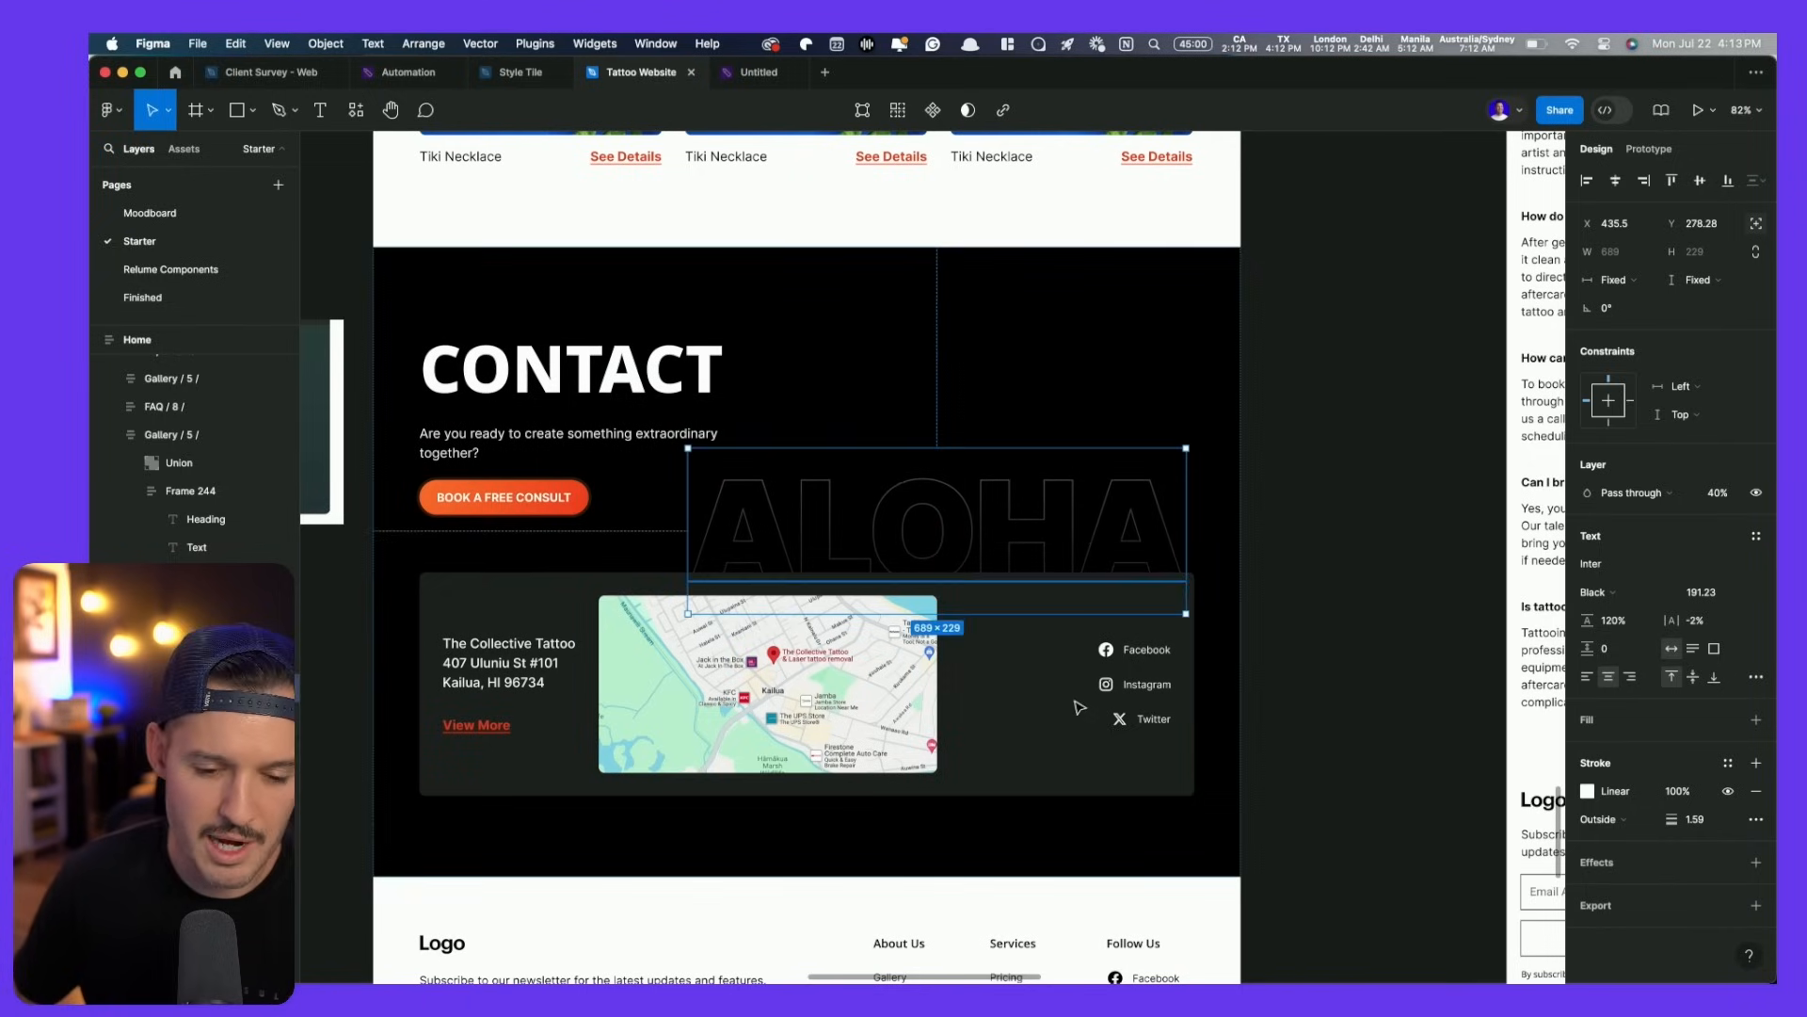
- Delete the white footer frame
left_click(1039, 886)
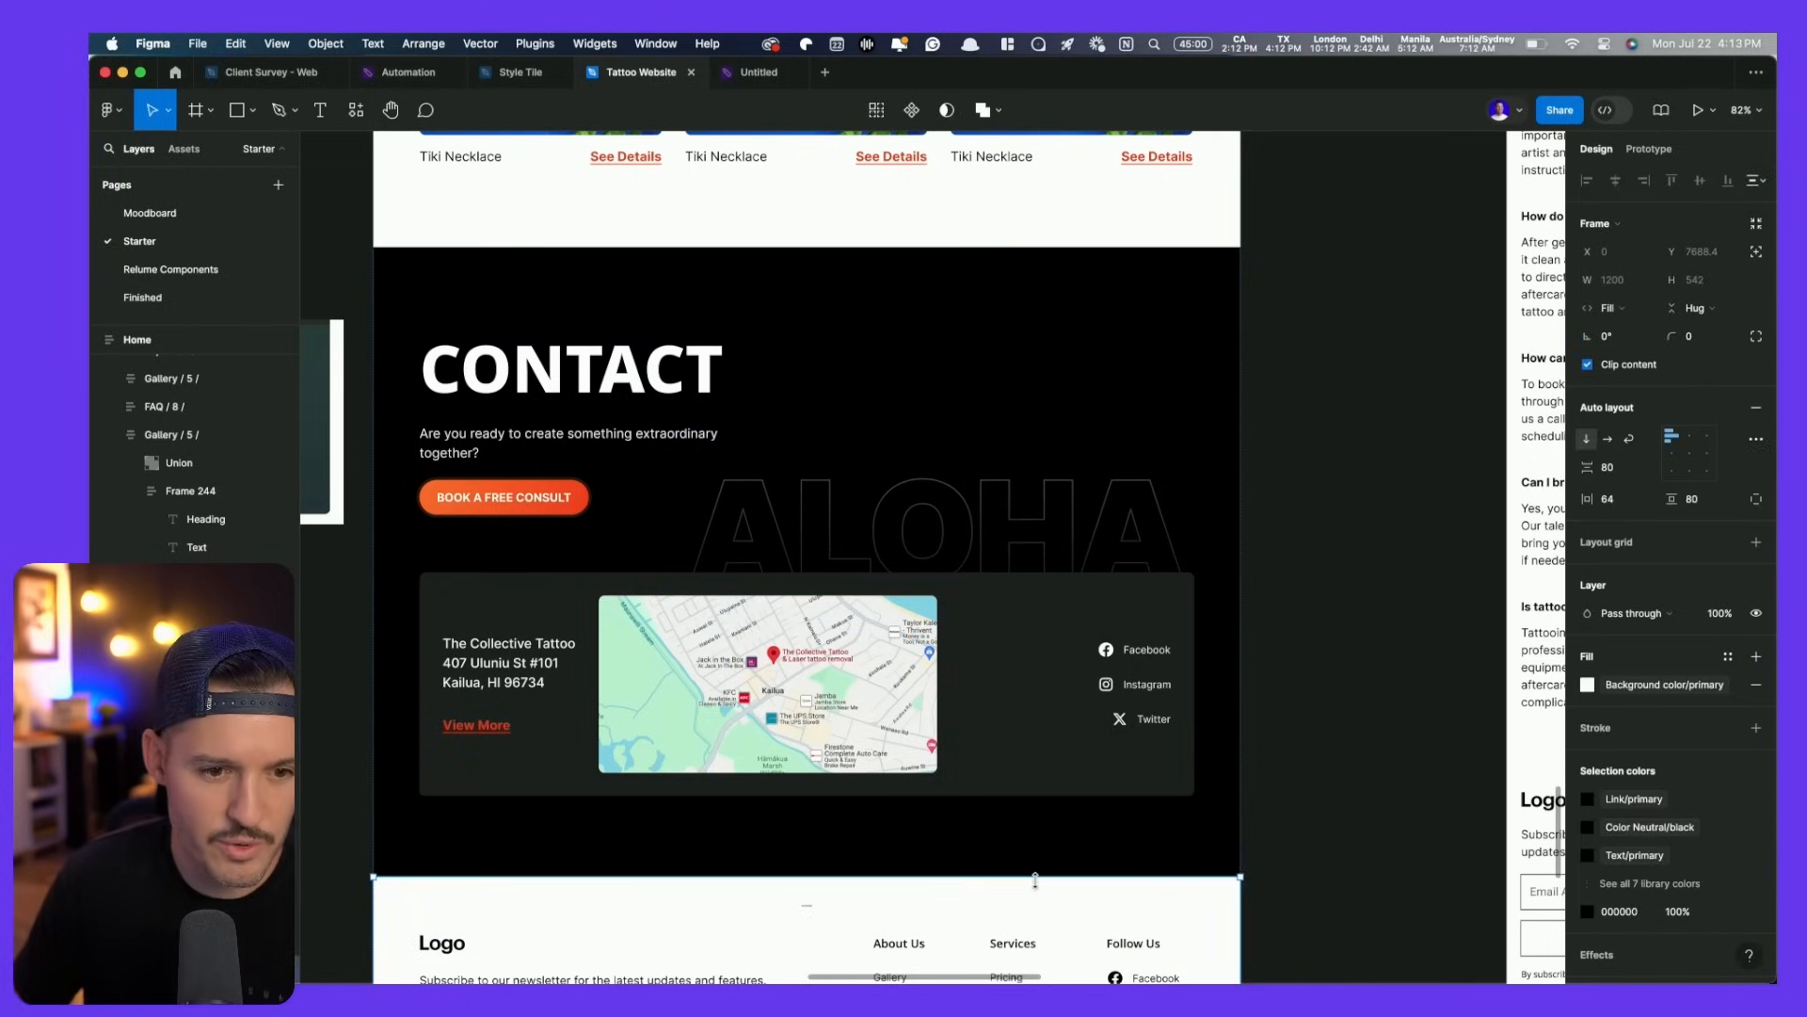
key("Delete")
scroll(1358, 731, "down", 5)
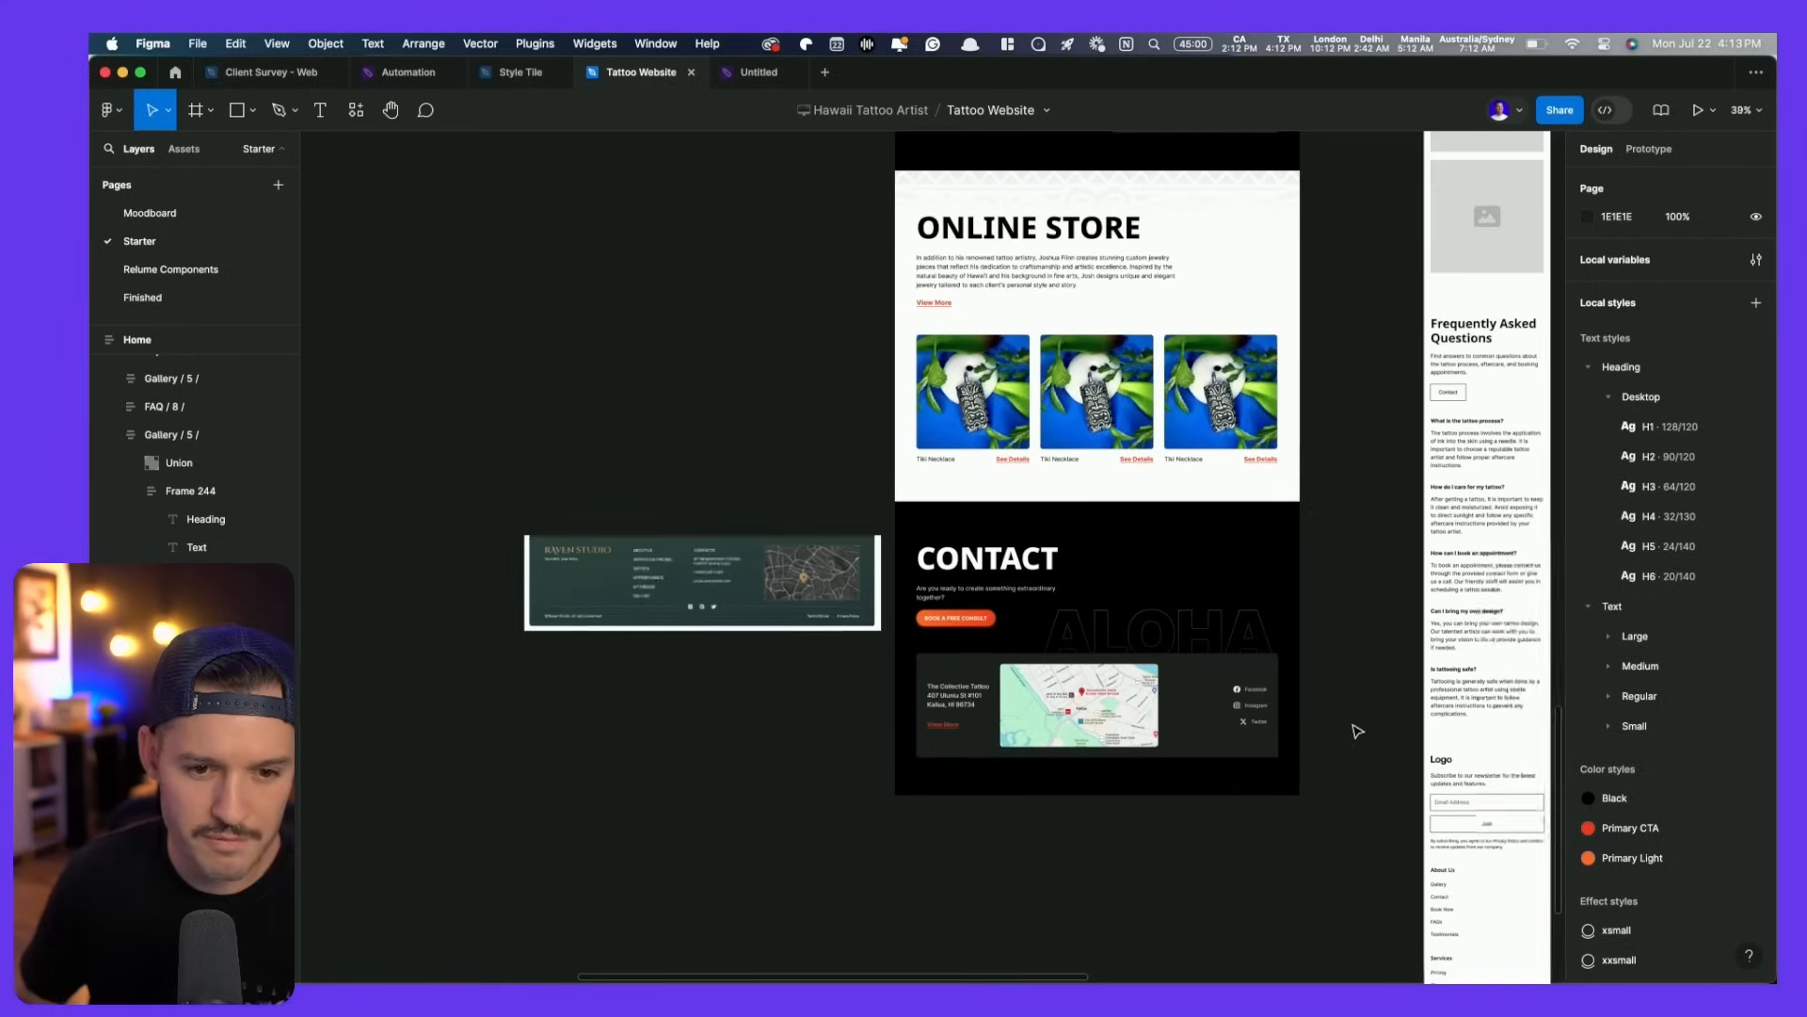
- Delete the small footer frame
left_click(713, 610)
key("Delete")
scroll(694, 440, "right", 2)
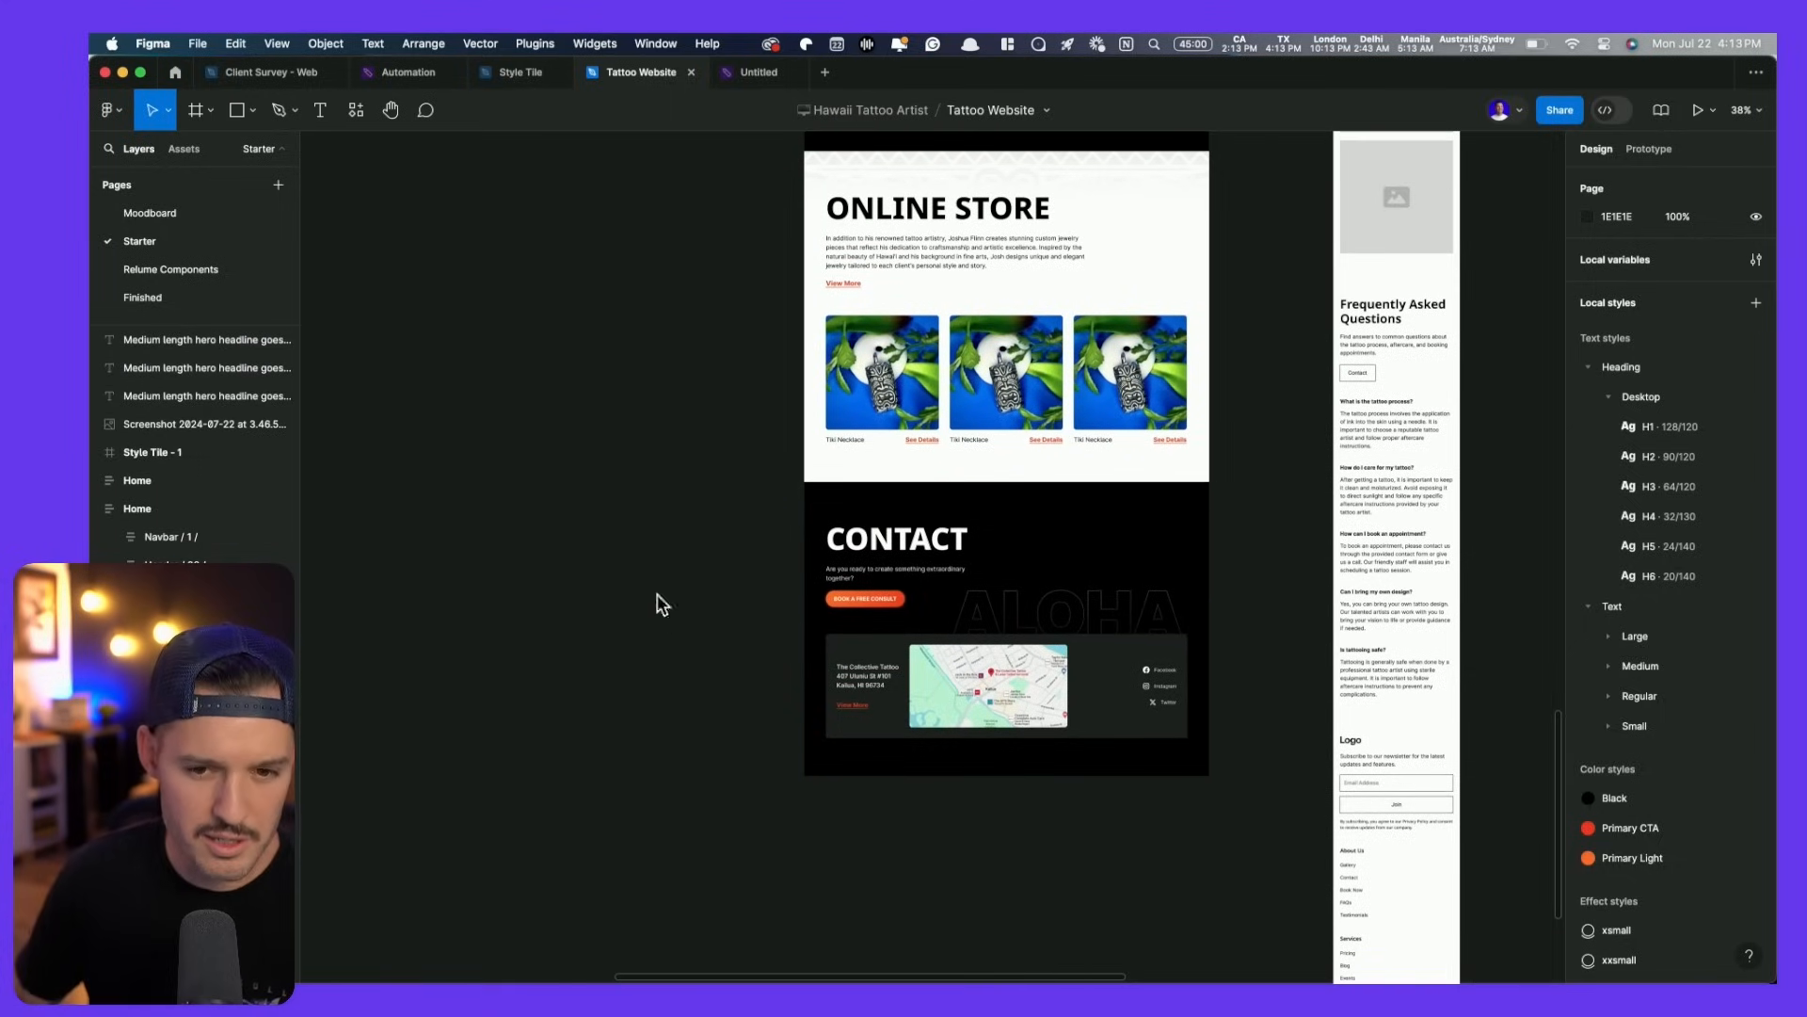
scroll(532, 711, "up", 2)
scroll(533, 711, "down", 8)
scroll(524, 744, "up", 1)
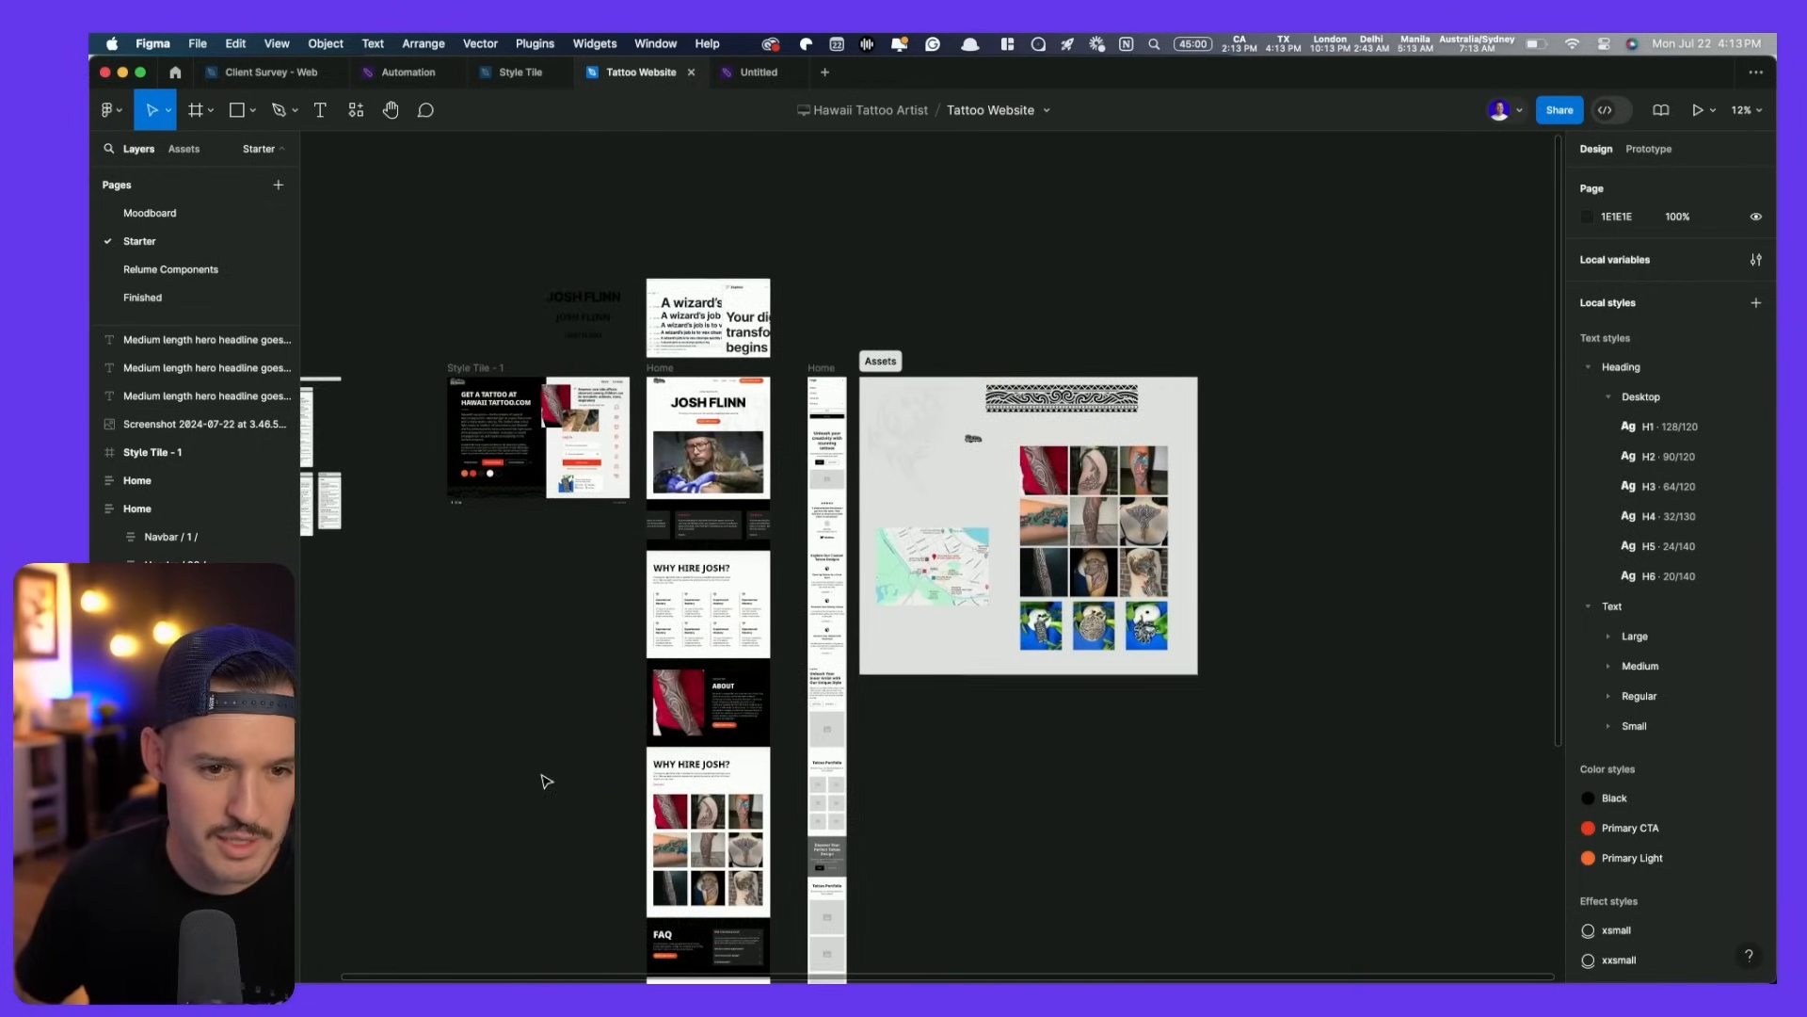
- Preview the Home frame as a prototype in its own tab with responsive sizing
left_click(665, 368)
key("shift+space")
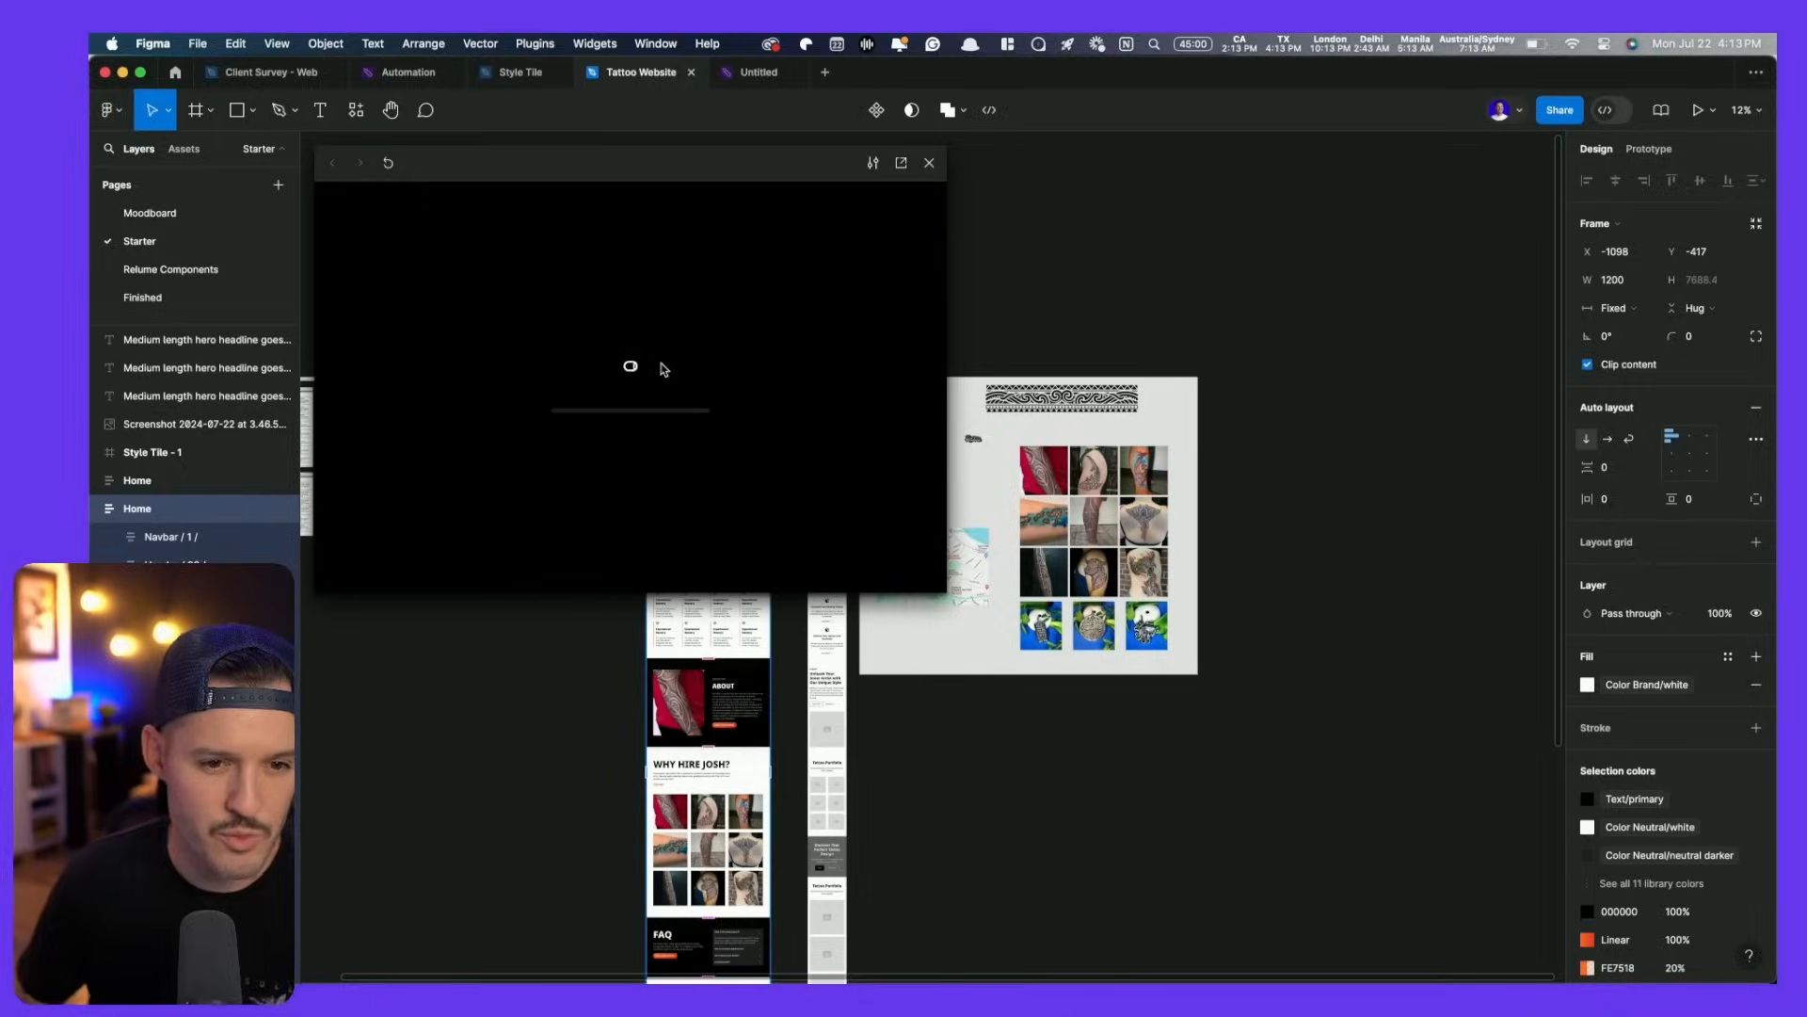
left_click(905, 167)
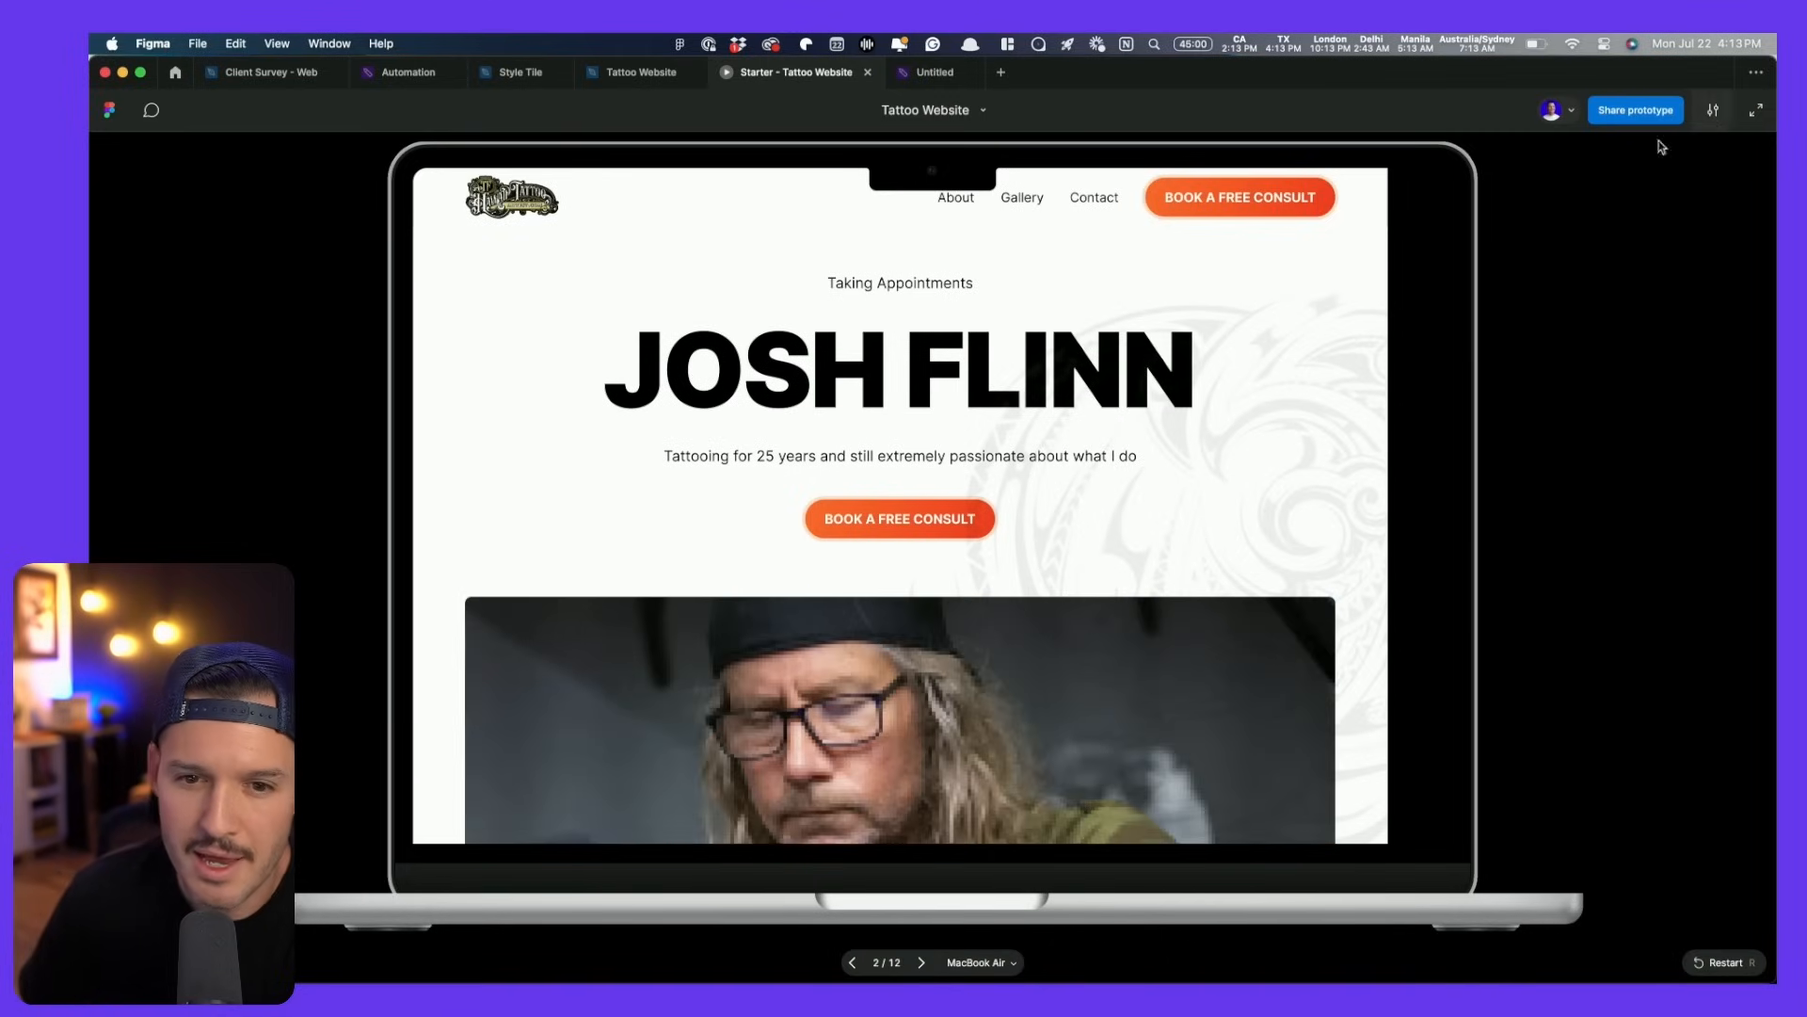
left_click(1714, 111)
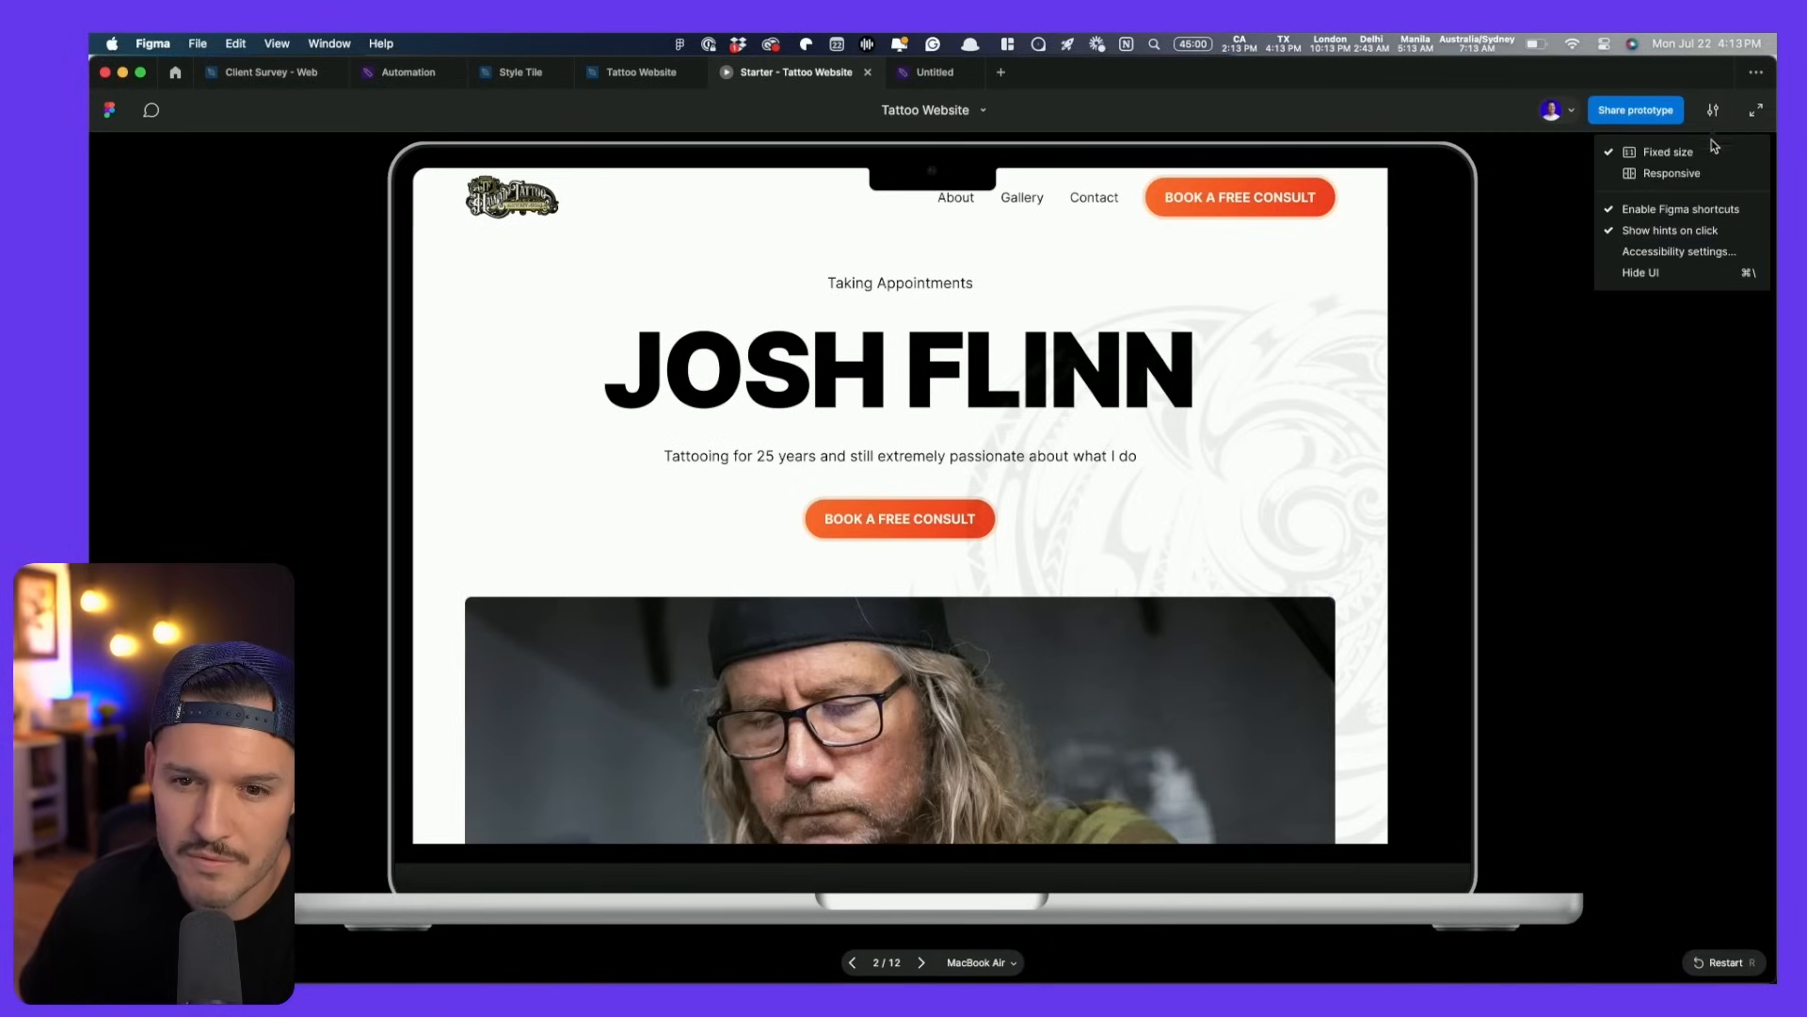
left_click(1668, 178)
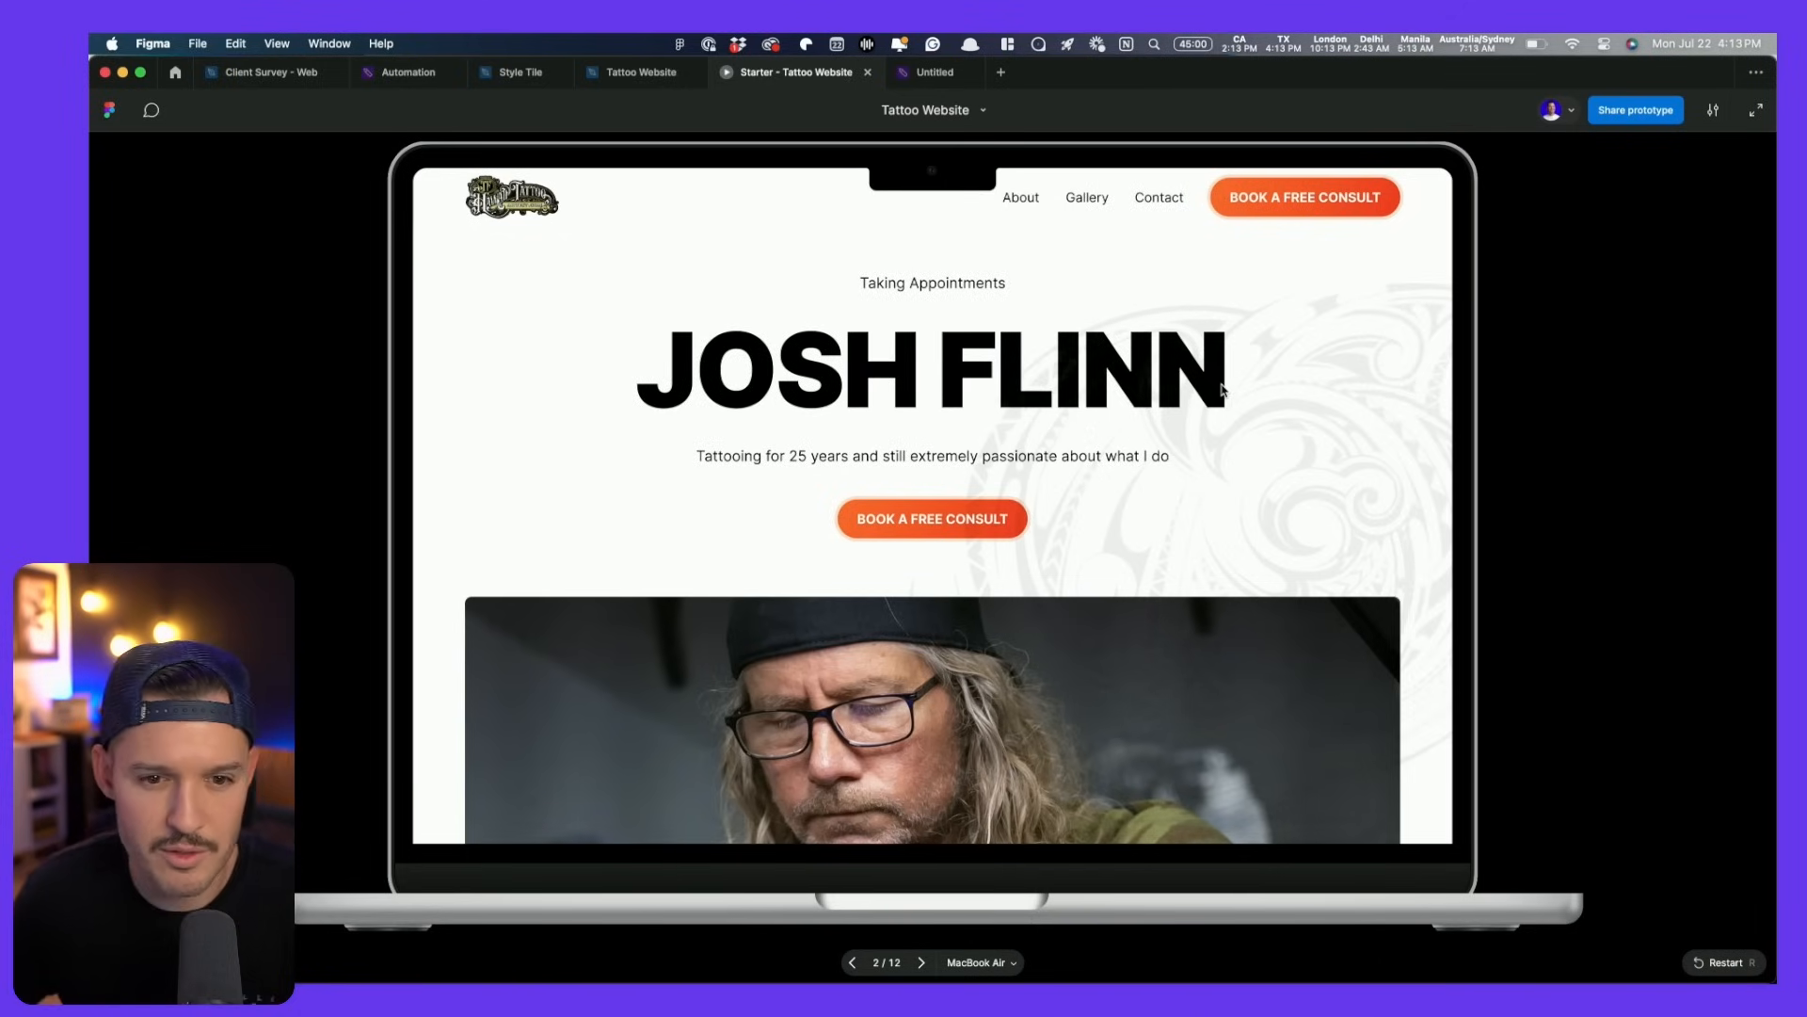
- Scroll the prototype down to the FAQ, then switch back to the Tattoo Website design file
scroll(1221, 389, "down", 10)
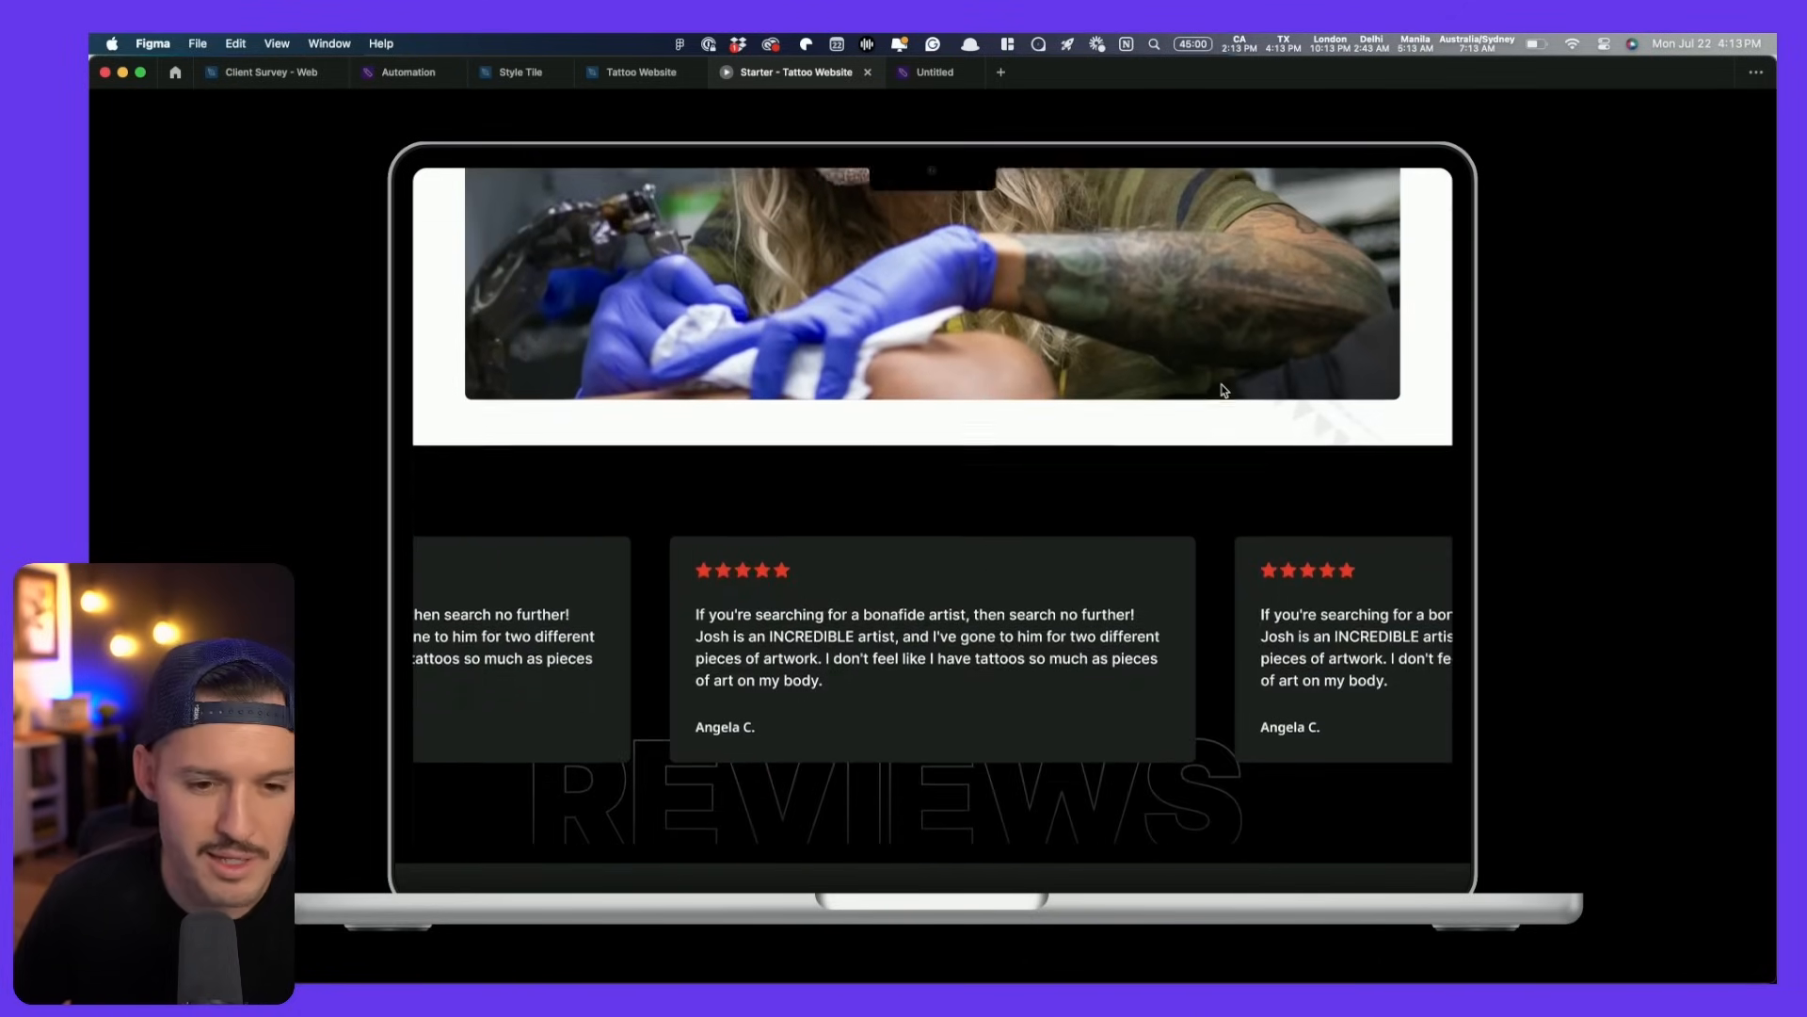
scroll(1221, 389, "down", 8)
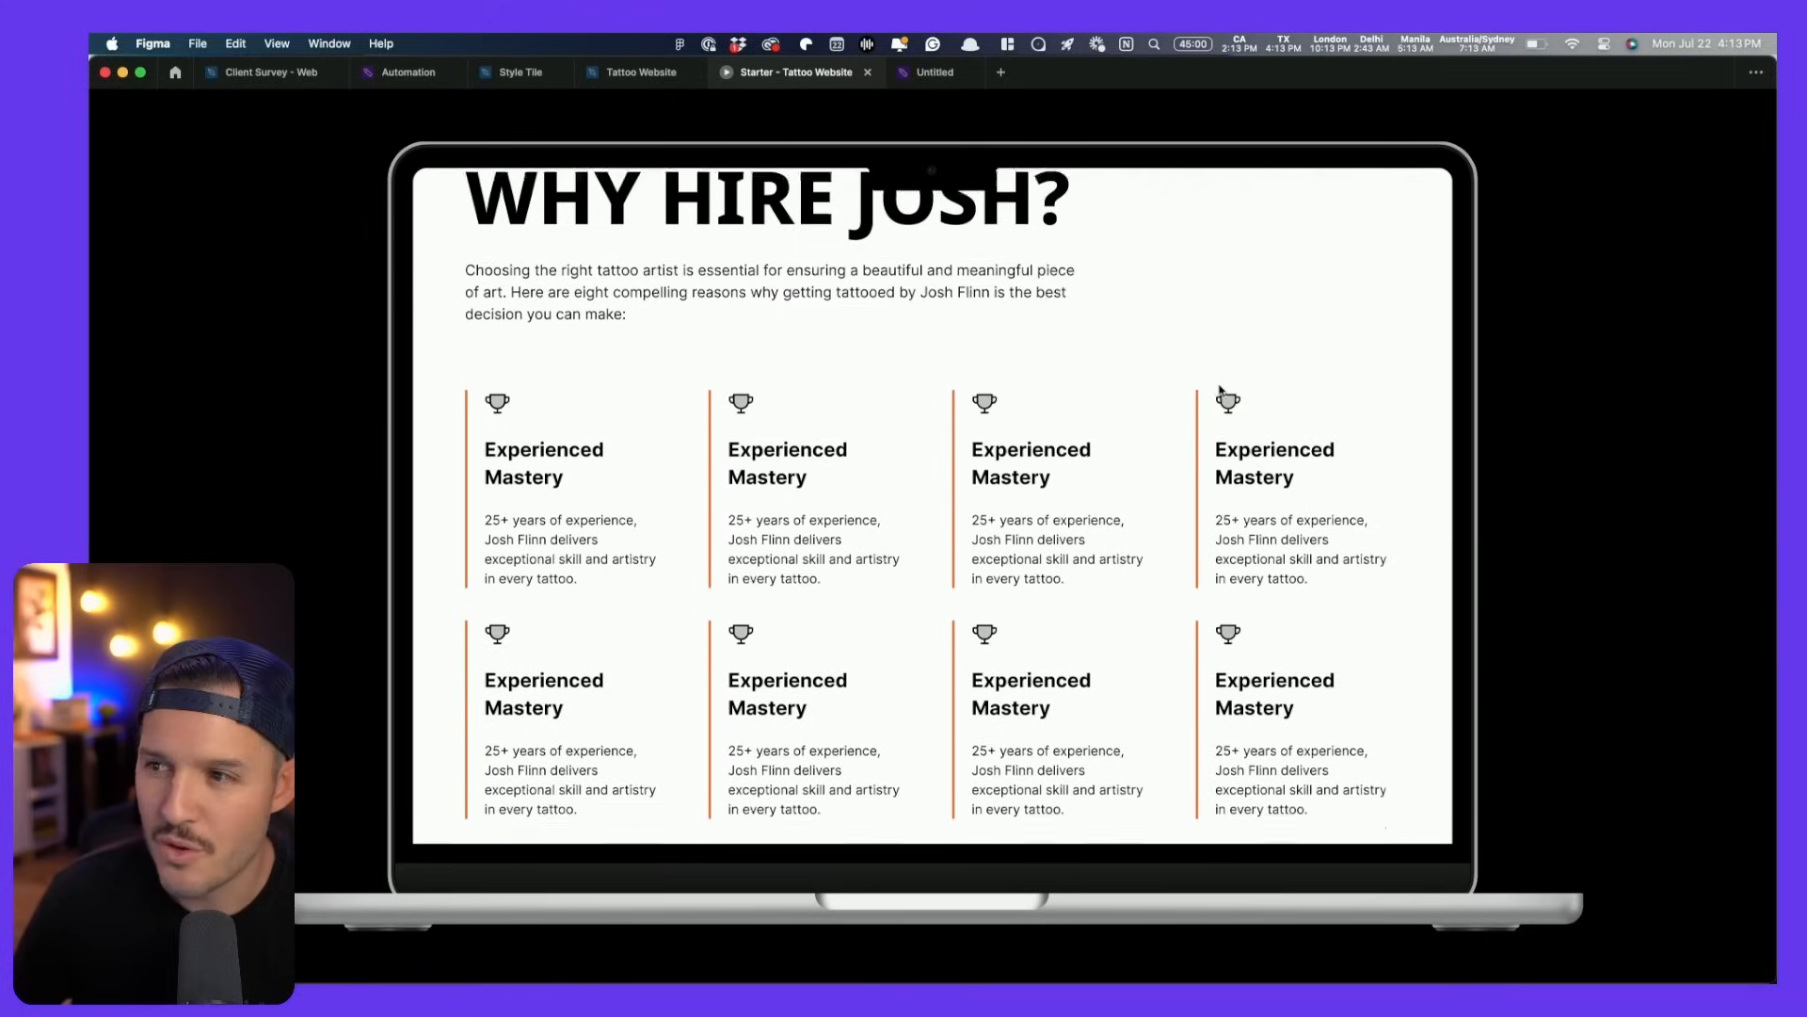
scroll(1221, 389, "down", 8)
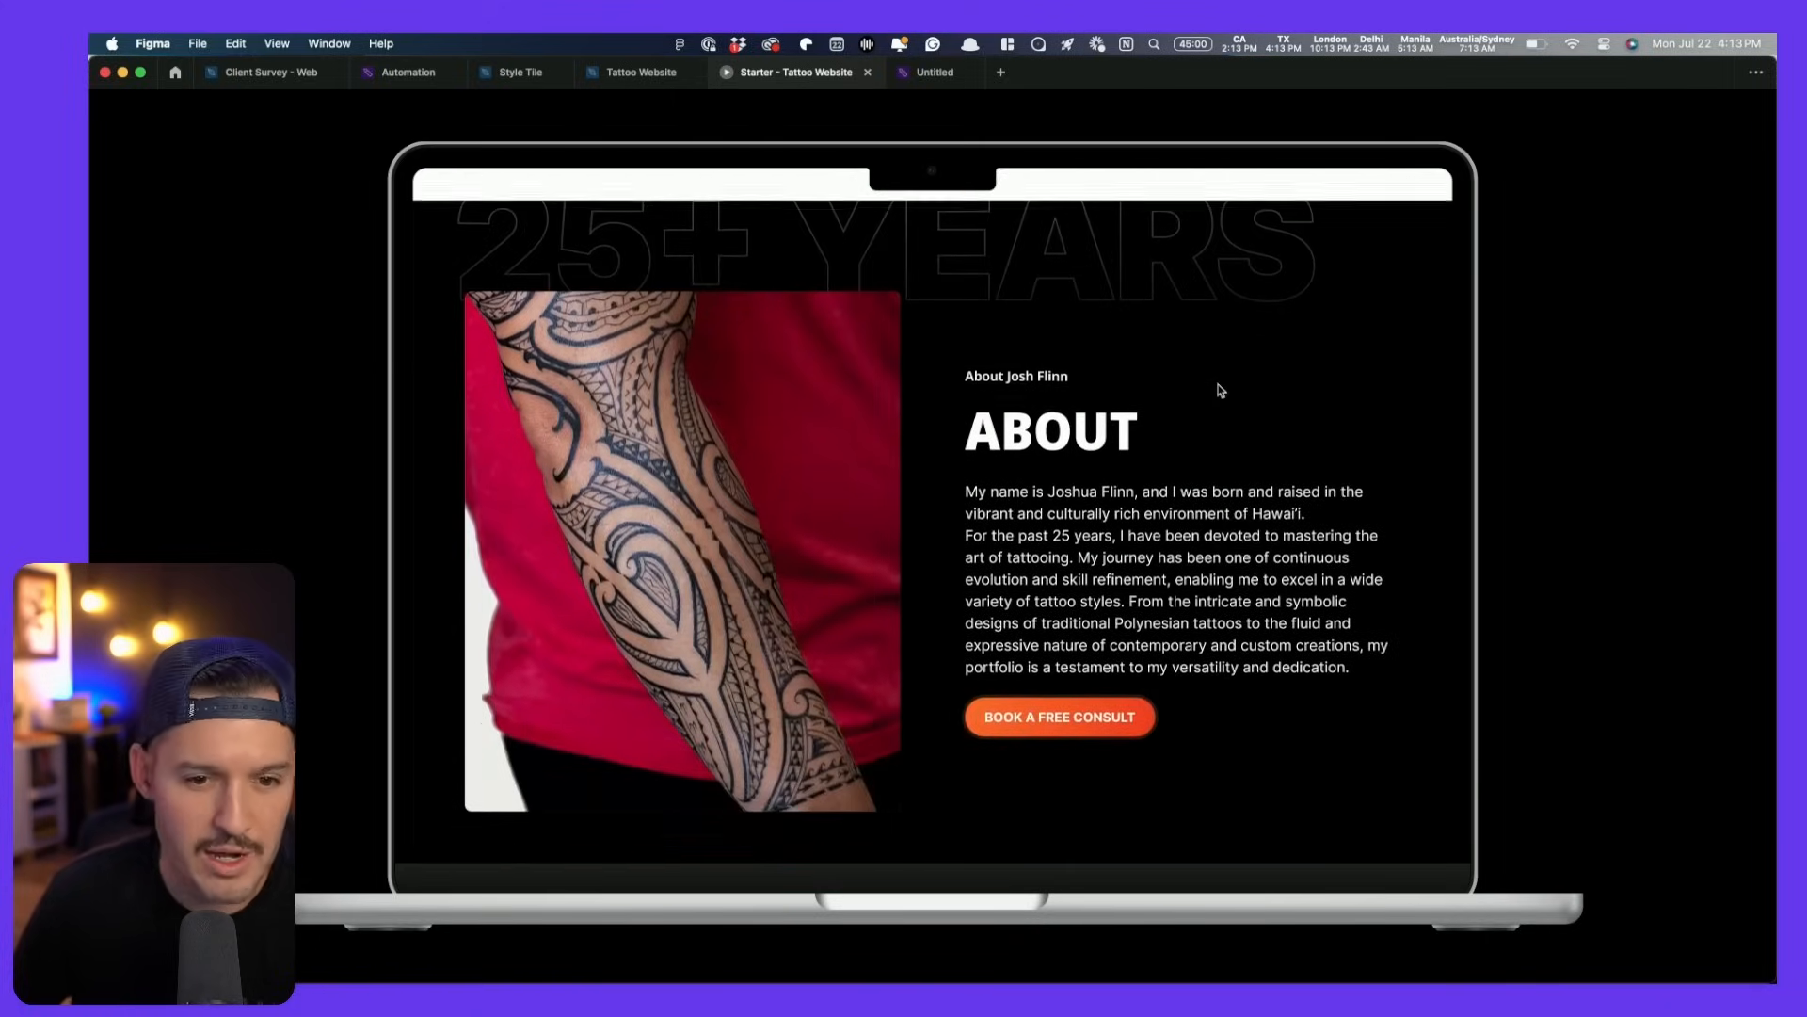
scroll(1221, 389, "down", 8)
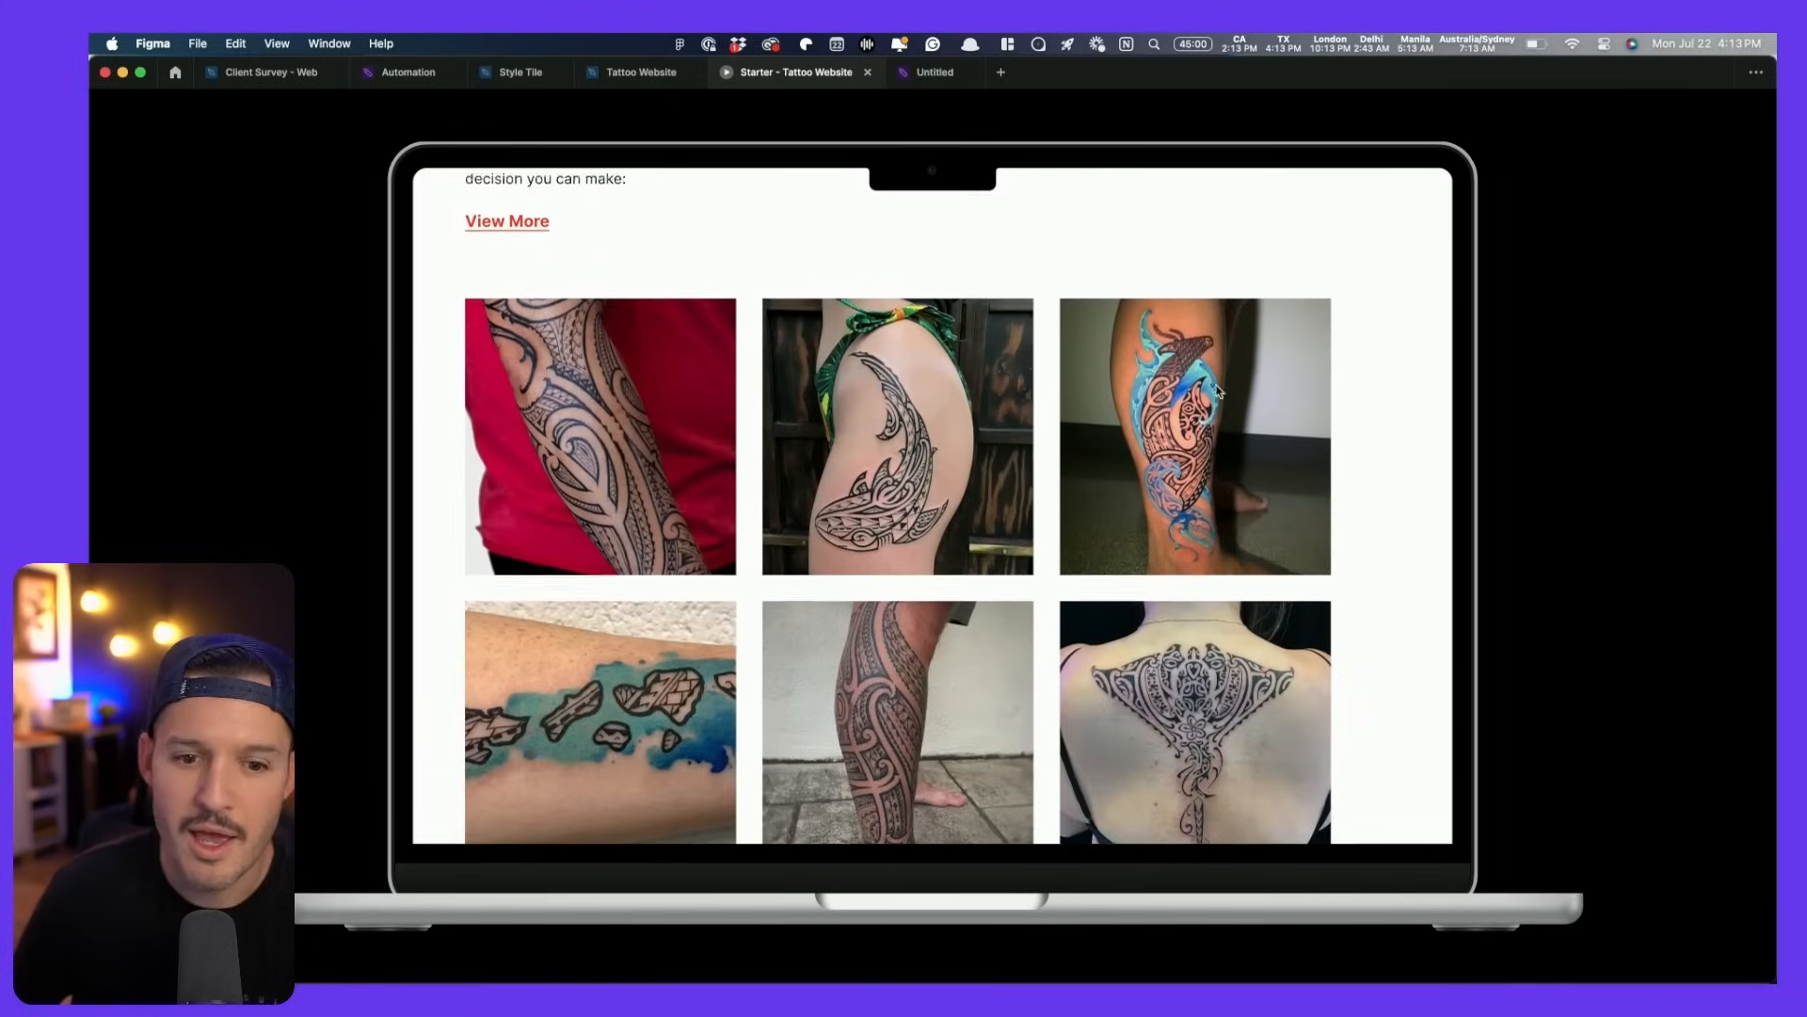
scroll(1219, 391, "down", 8)
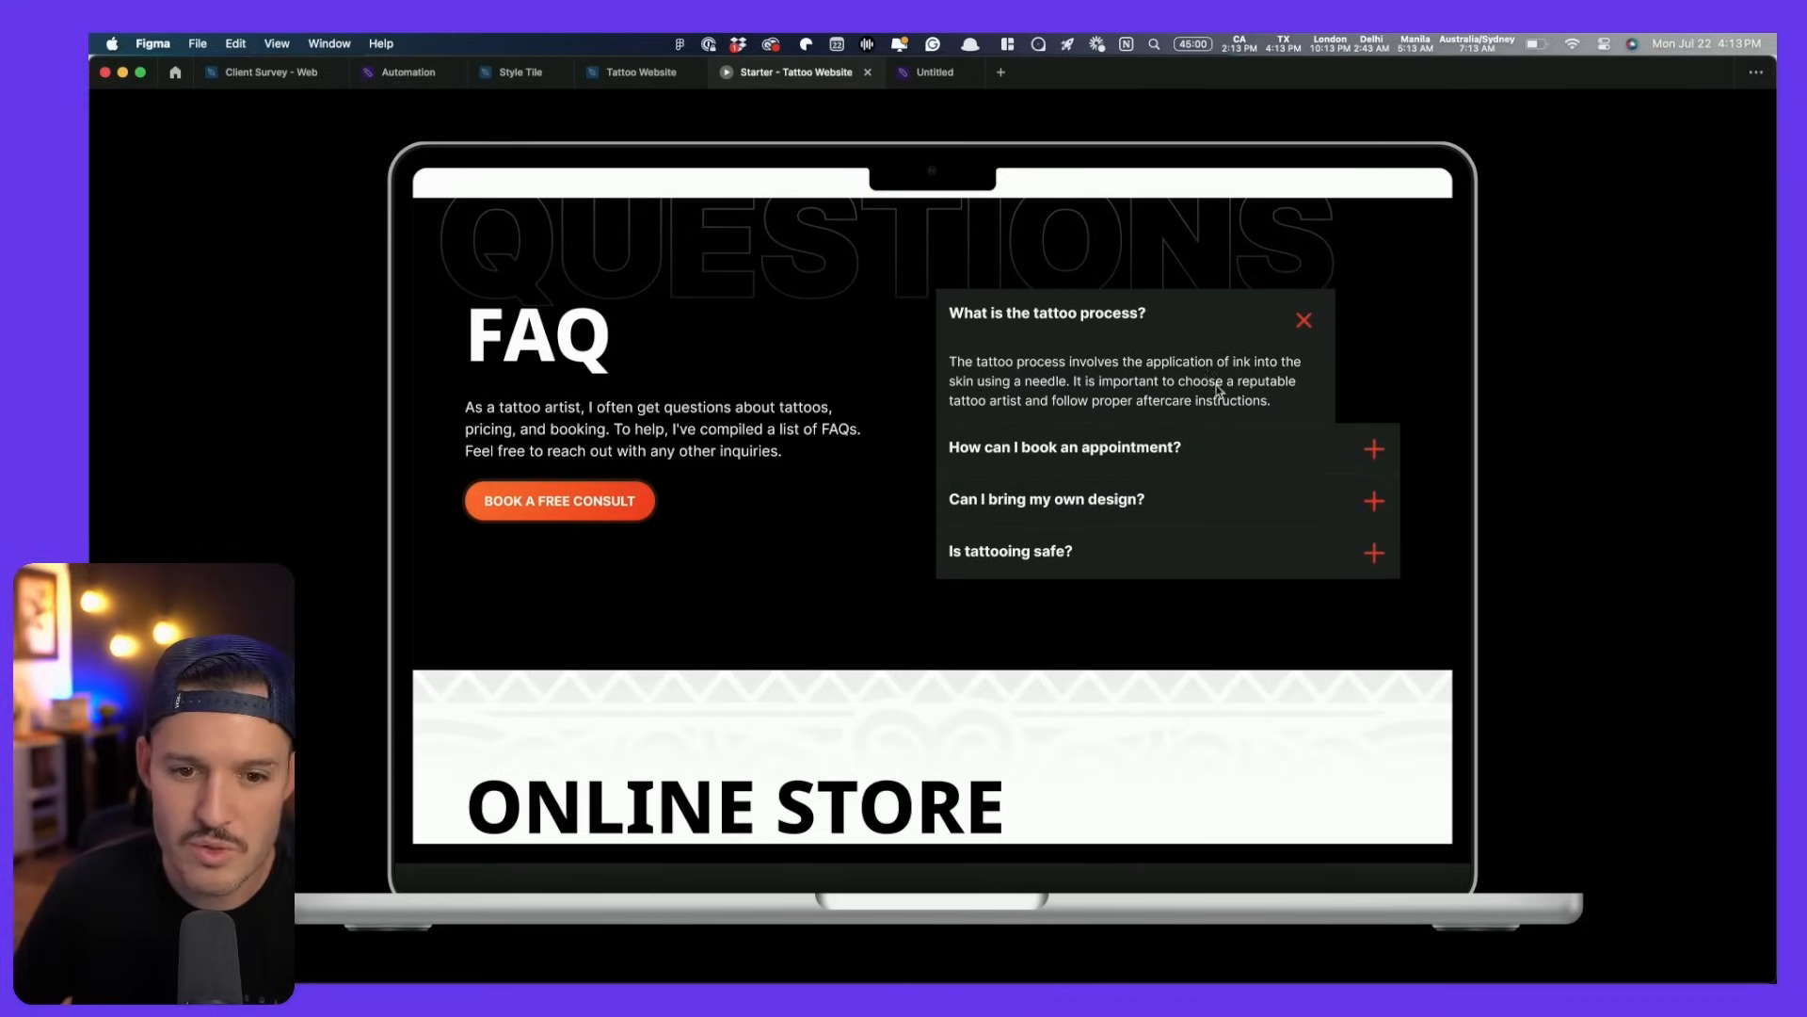
key("ctrl+shift+Tab")
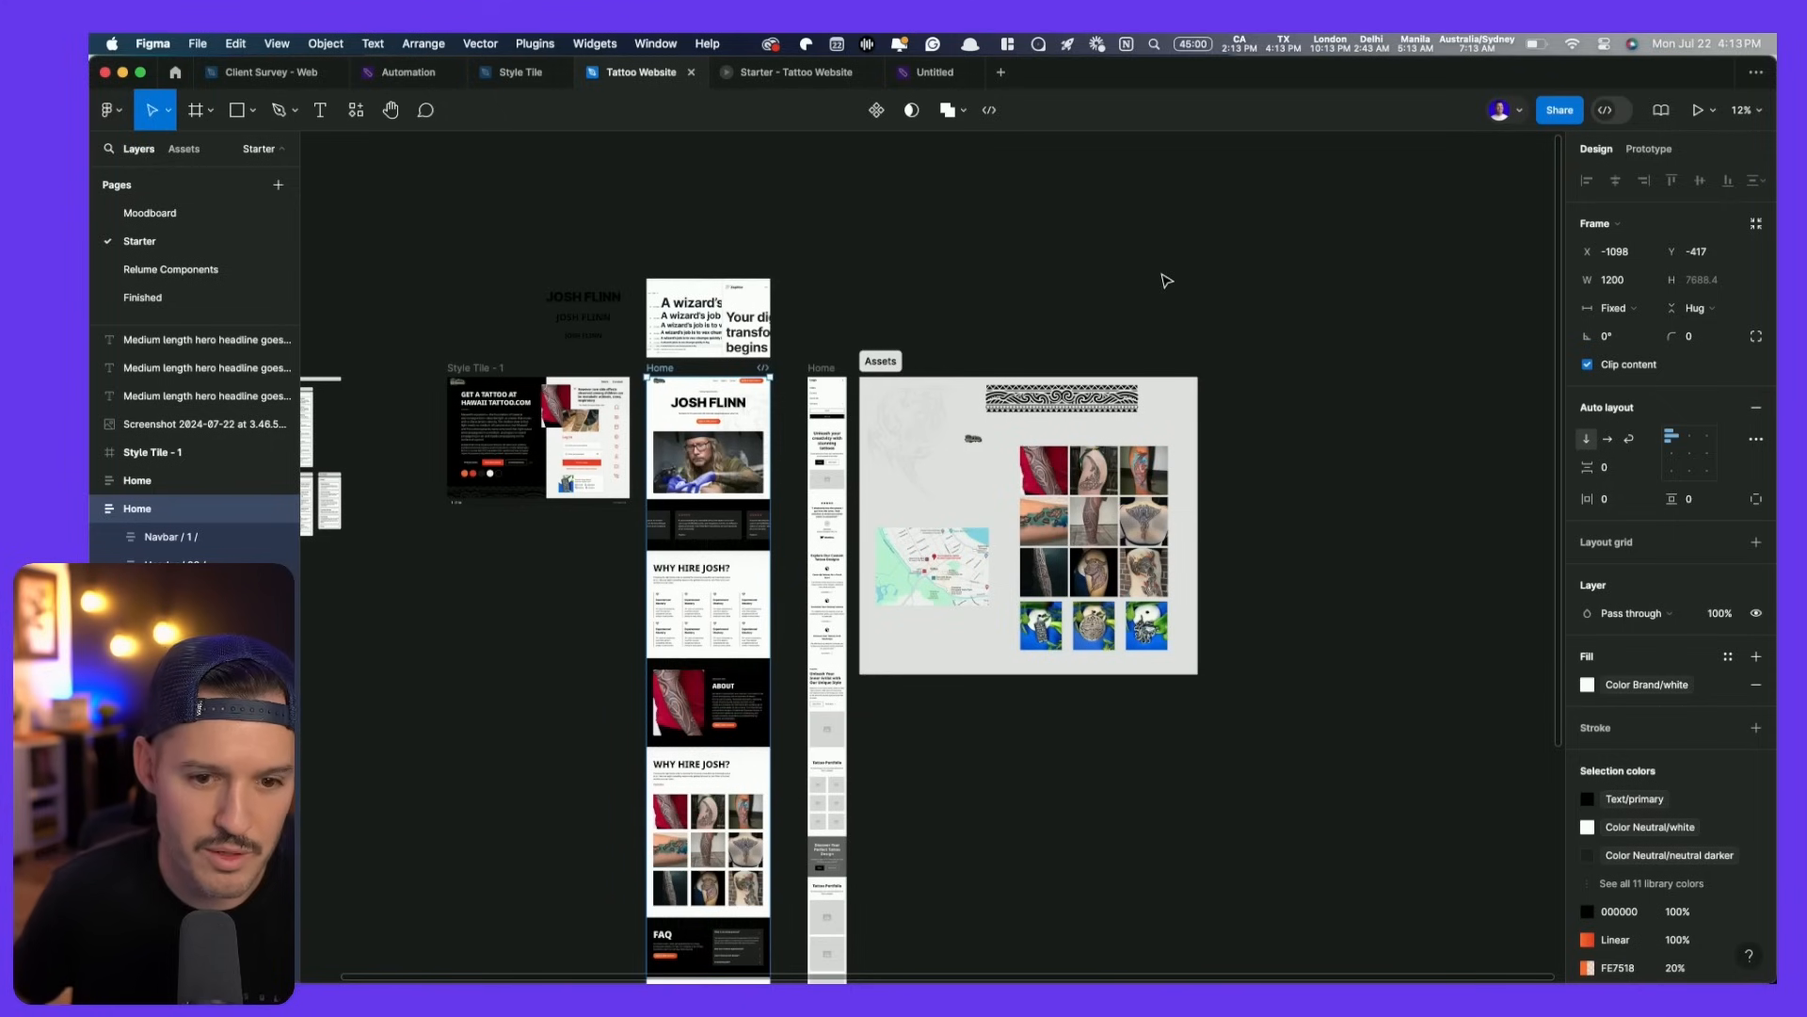
- Set the first FAQ accordion item's width to Fill container, then return to the Starter prototype tab
scroll(614, 845, "up", 6)
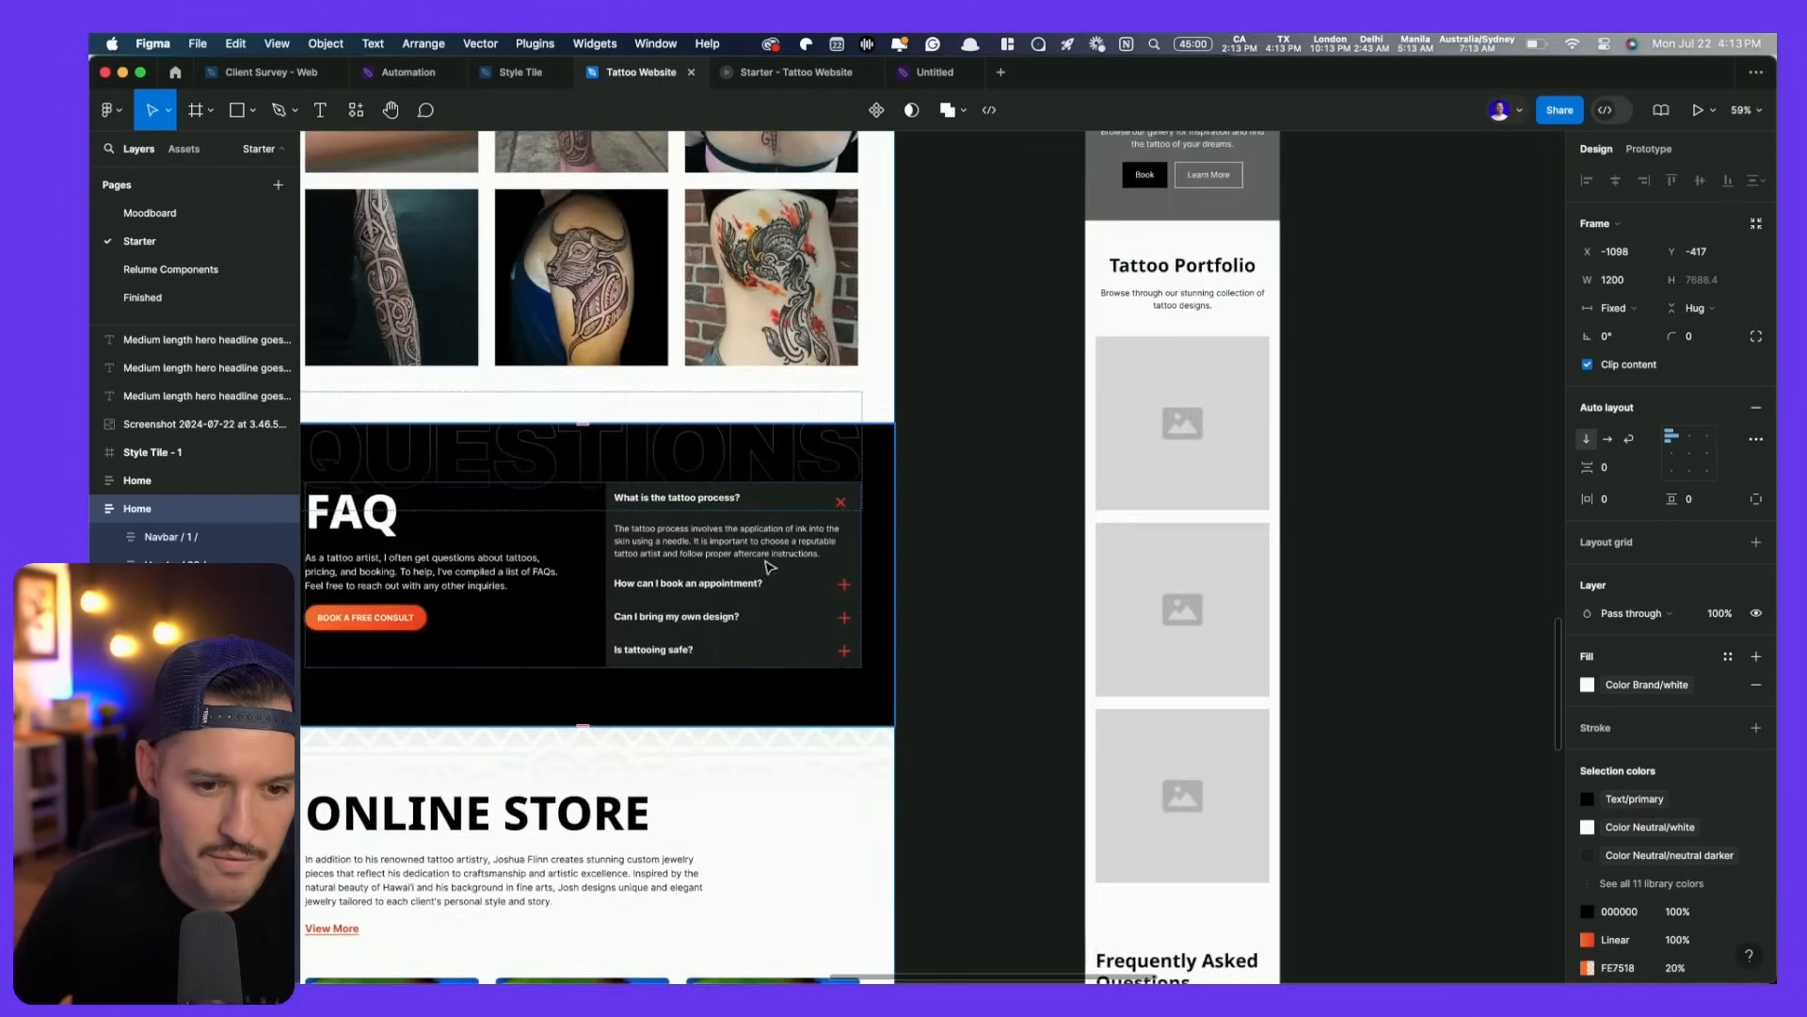
left_click(768, 507)
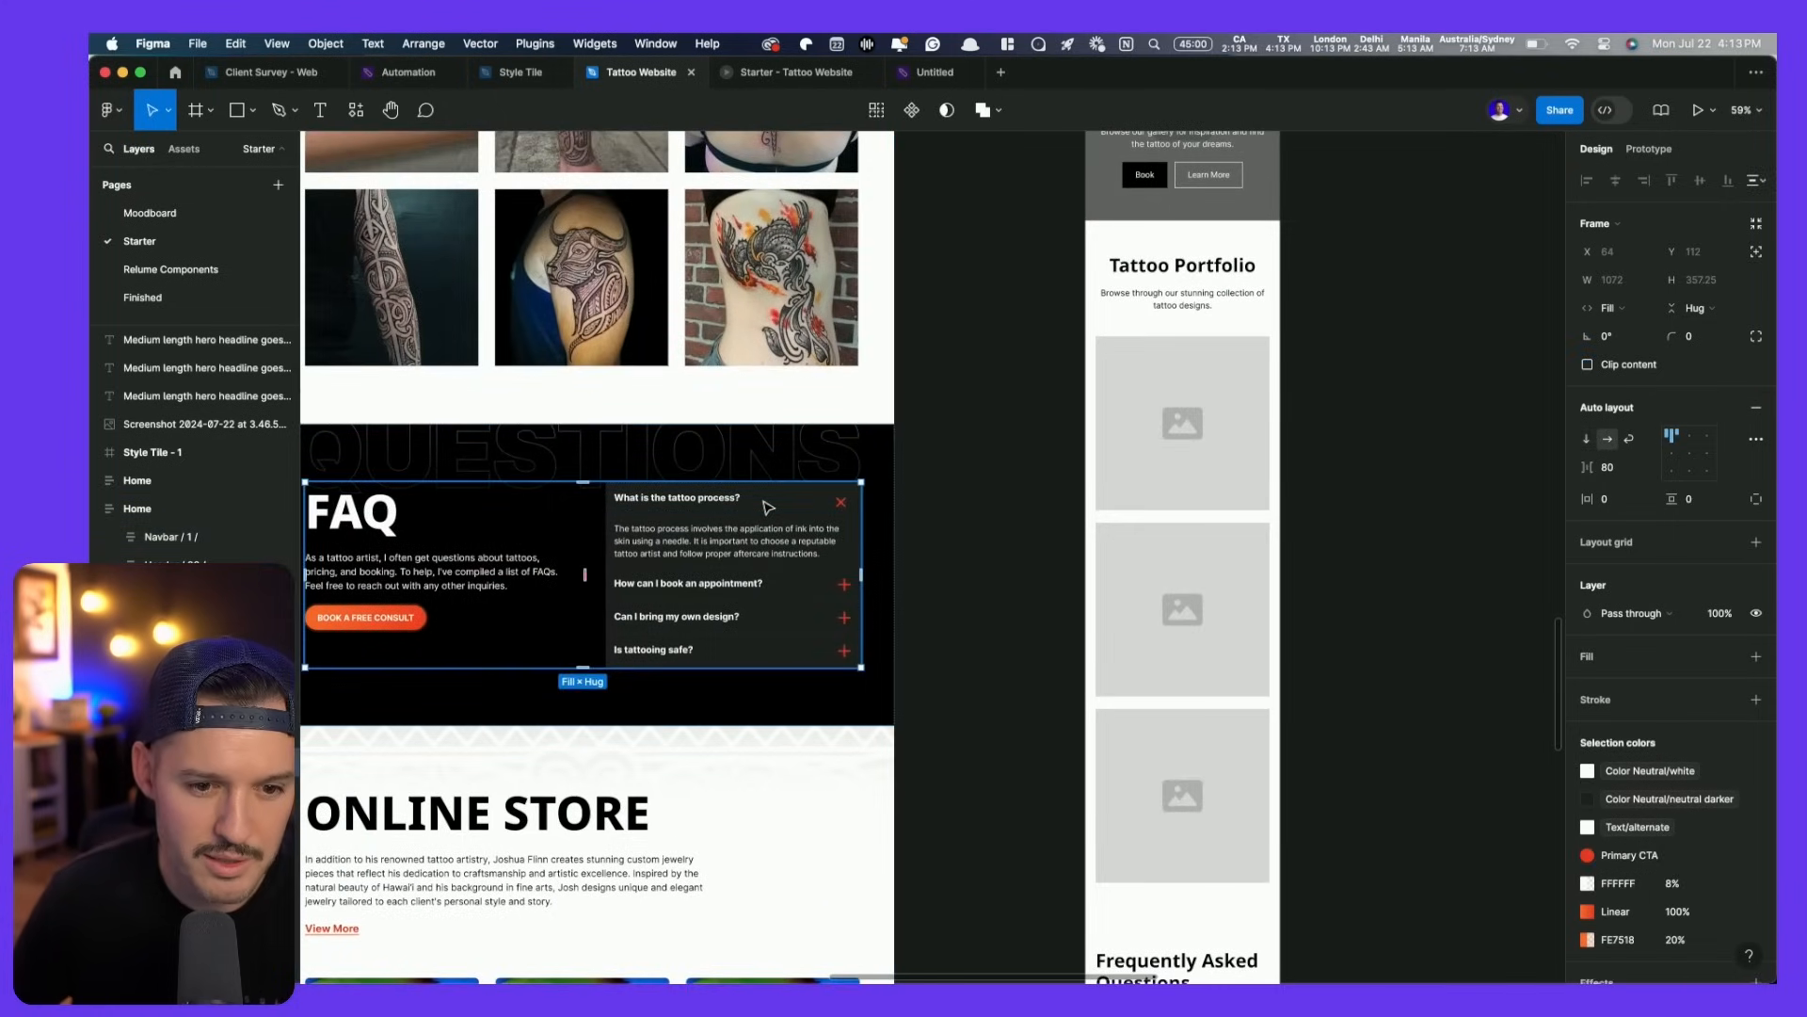
left_click(768, 508)
left_click(765, 544)
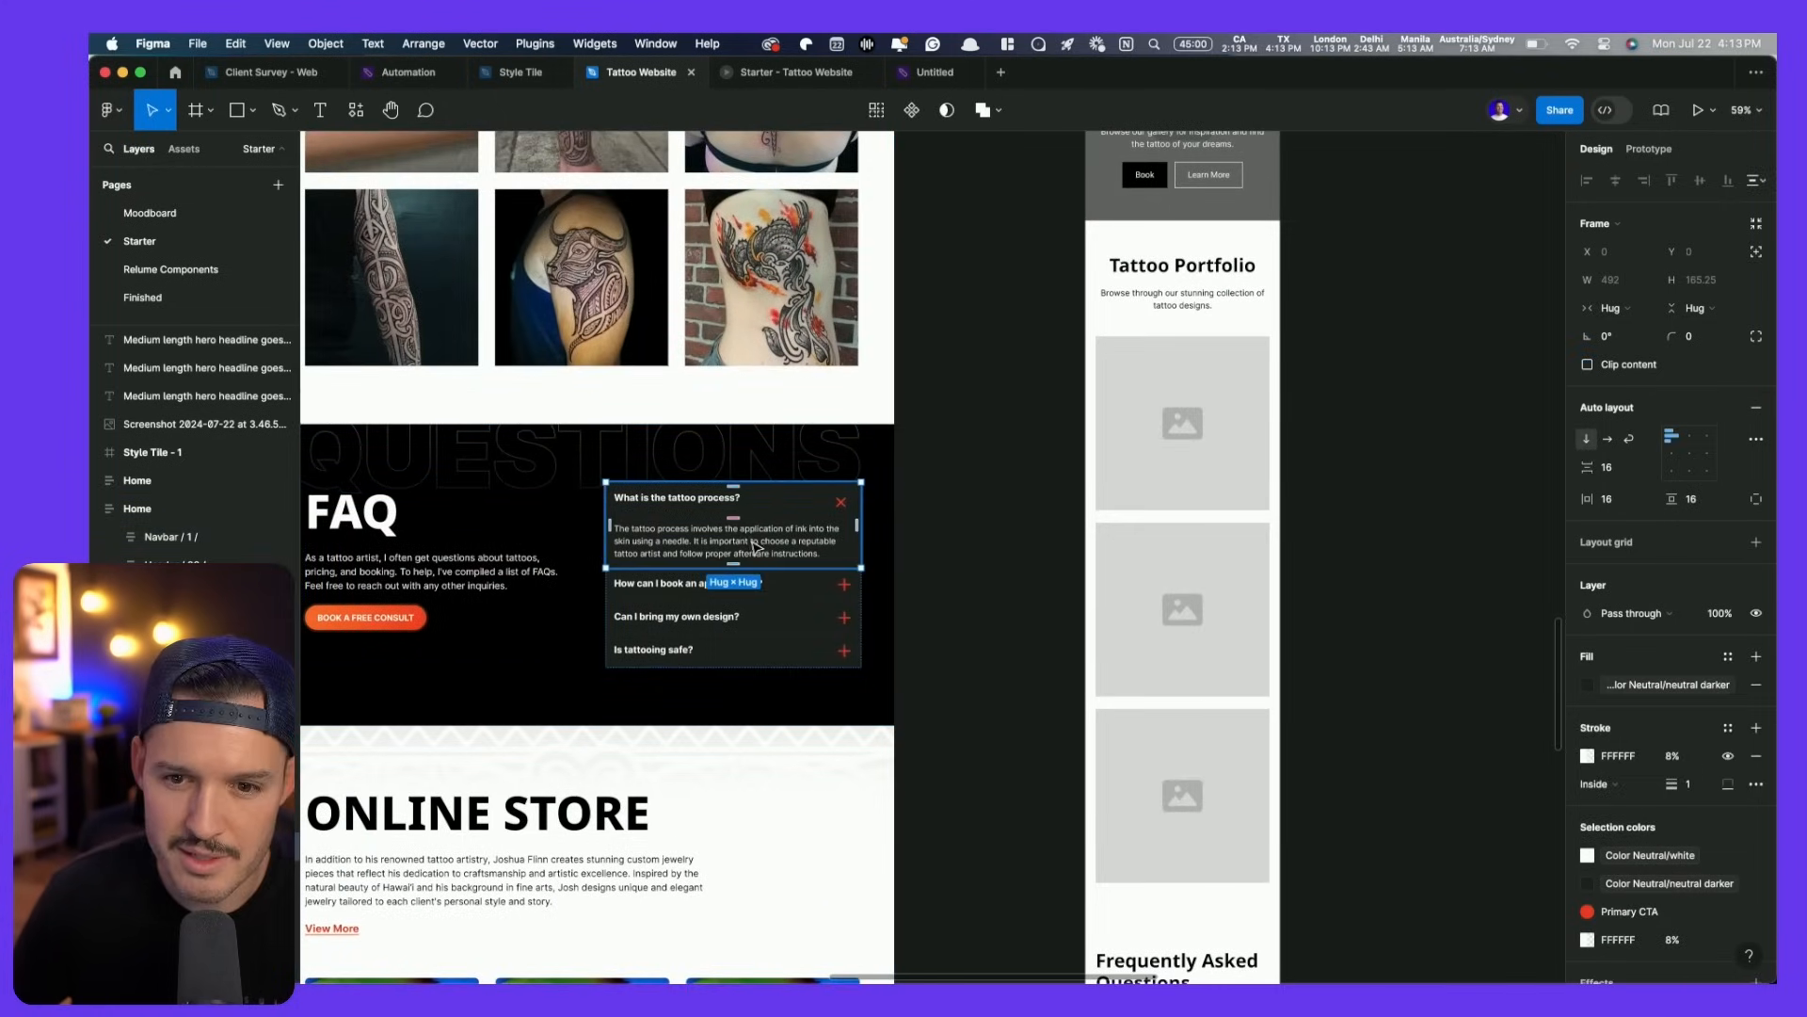
left_click(779, 556)
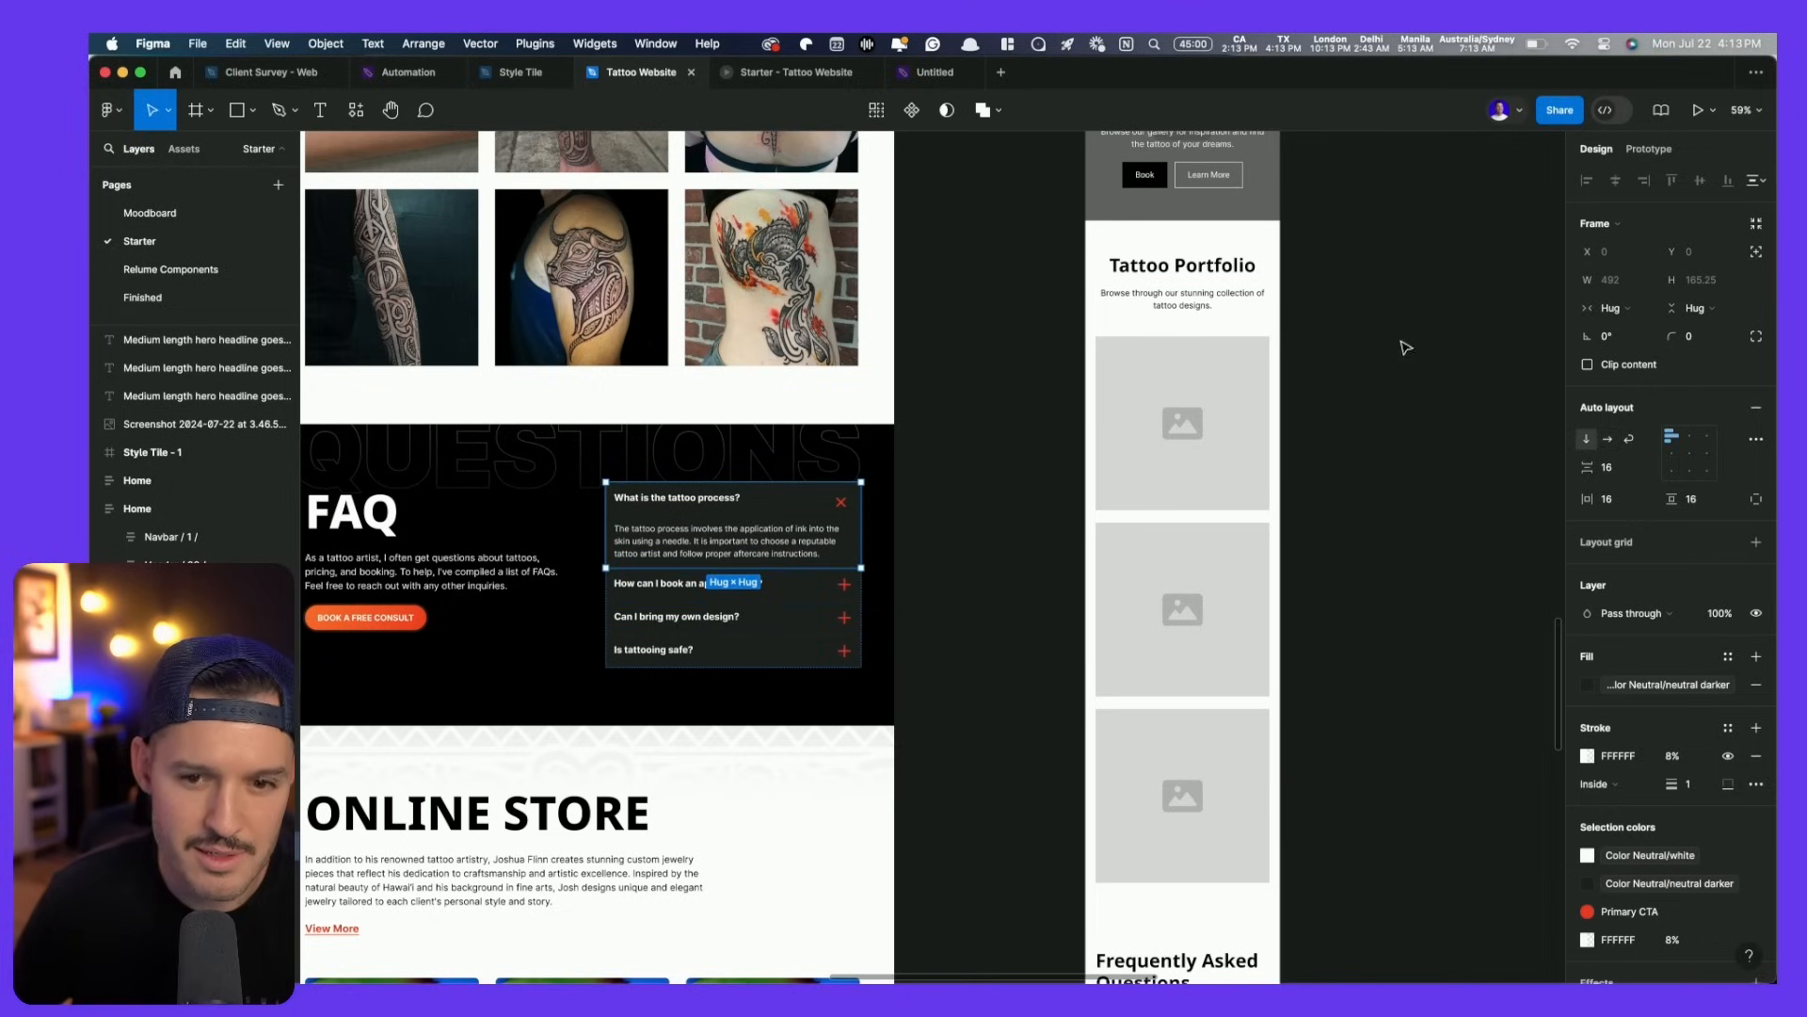
left_click(1617, 309)
left_click(1626, 331)
left_click(796, 74)
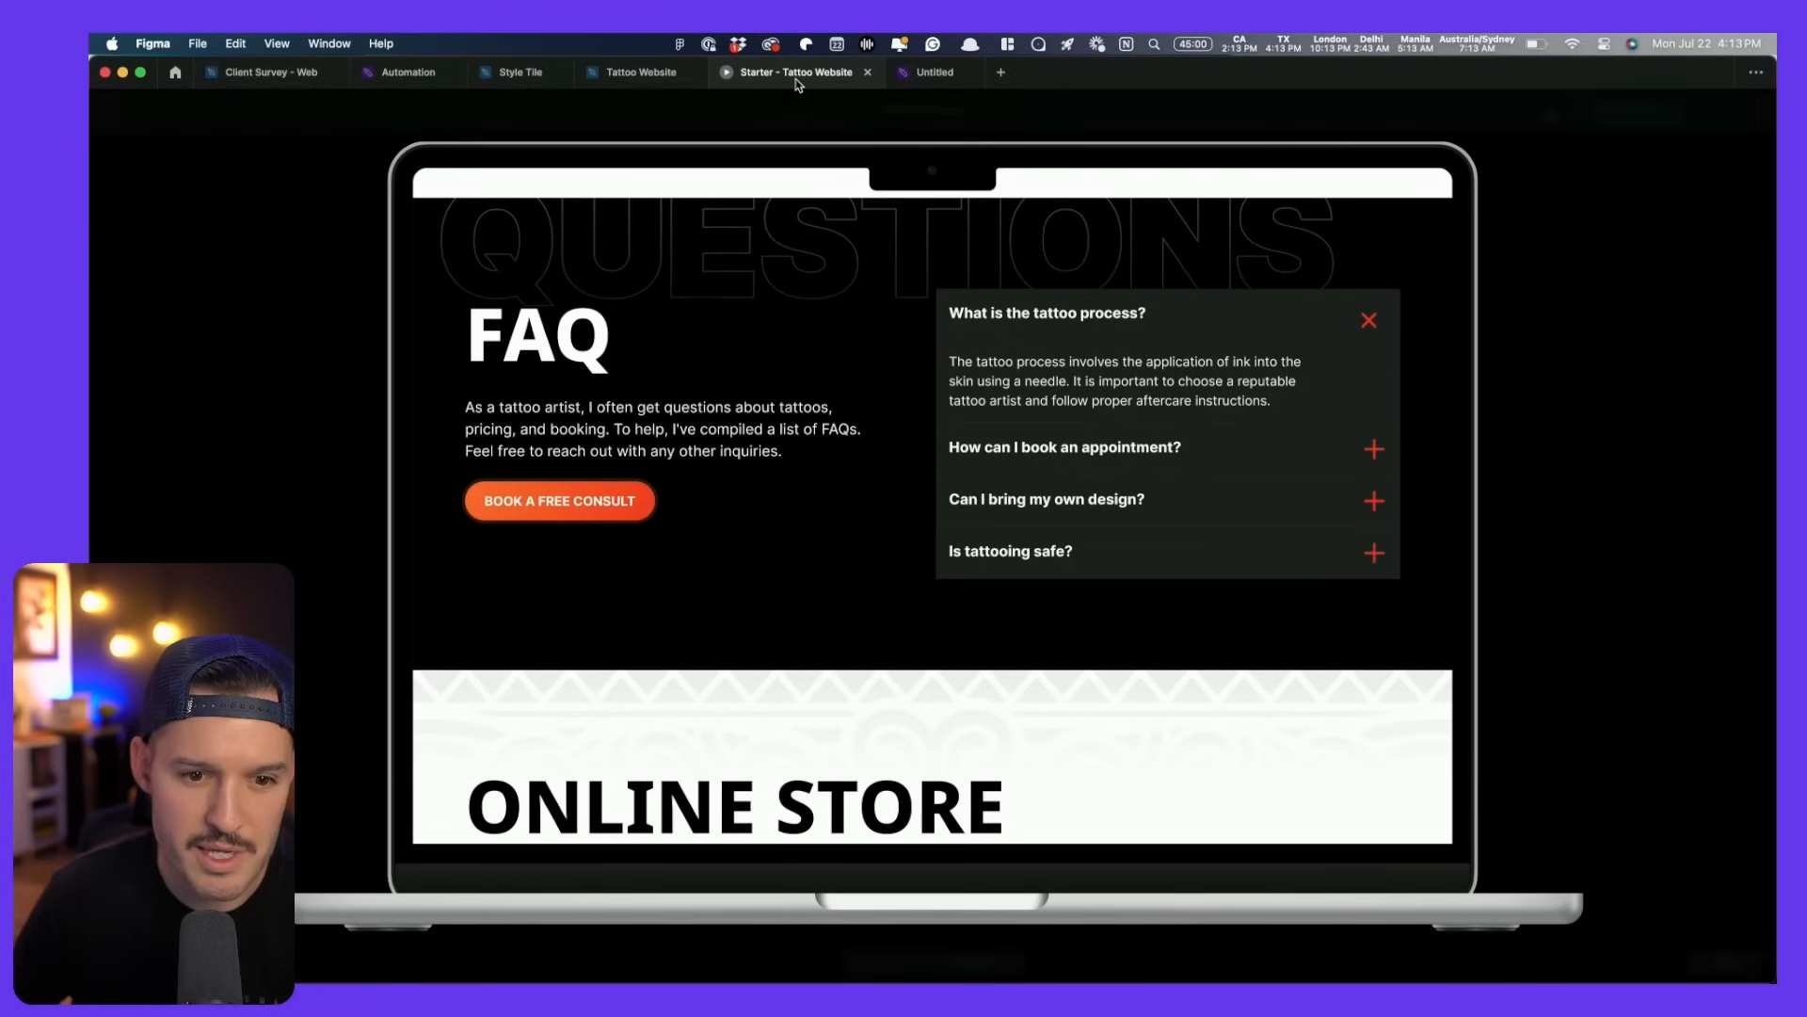
- Scroll the prototype through the hero, FAQ, Online Store and Contact sections
scroll(1156, 380, "down", 4)
scroll(1156, 380, "down", 8)
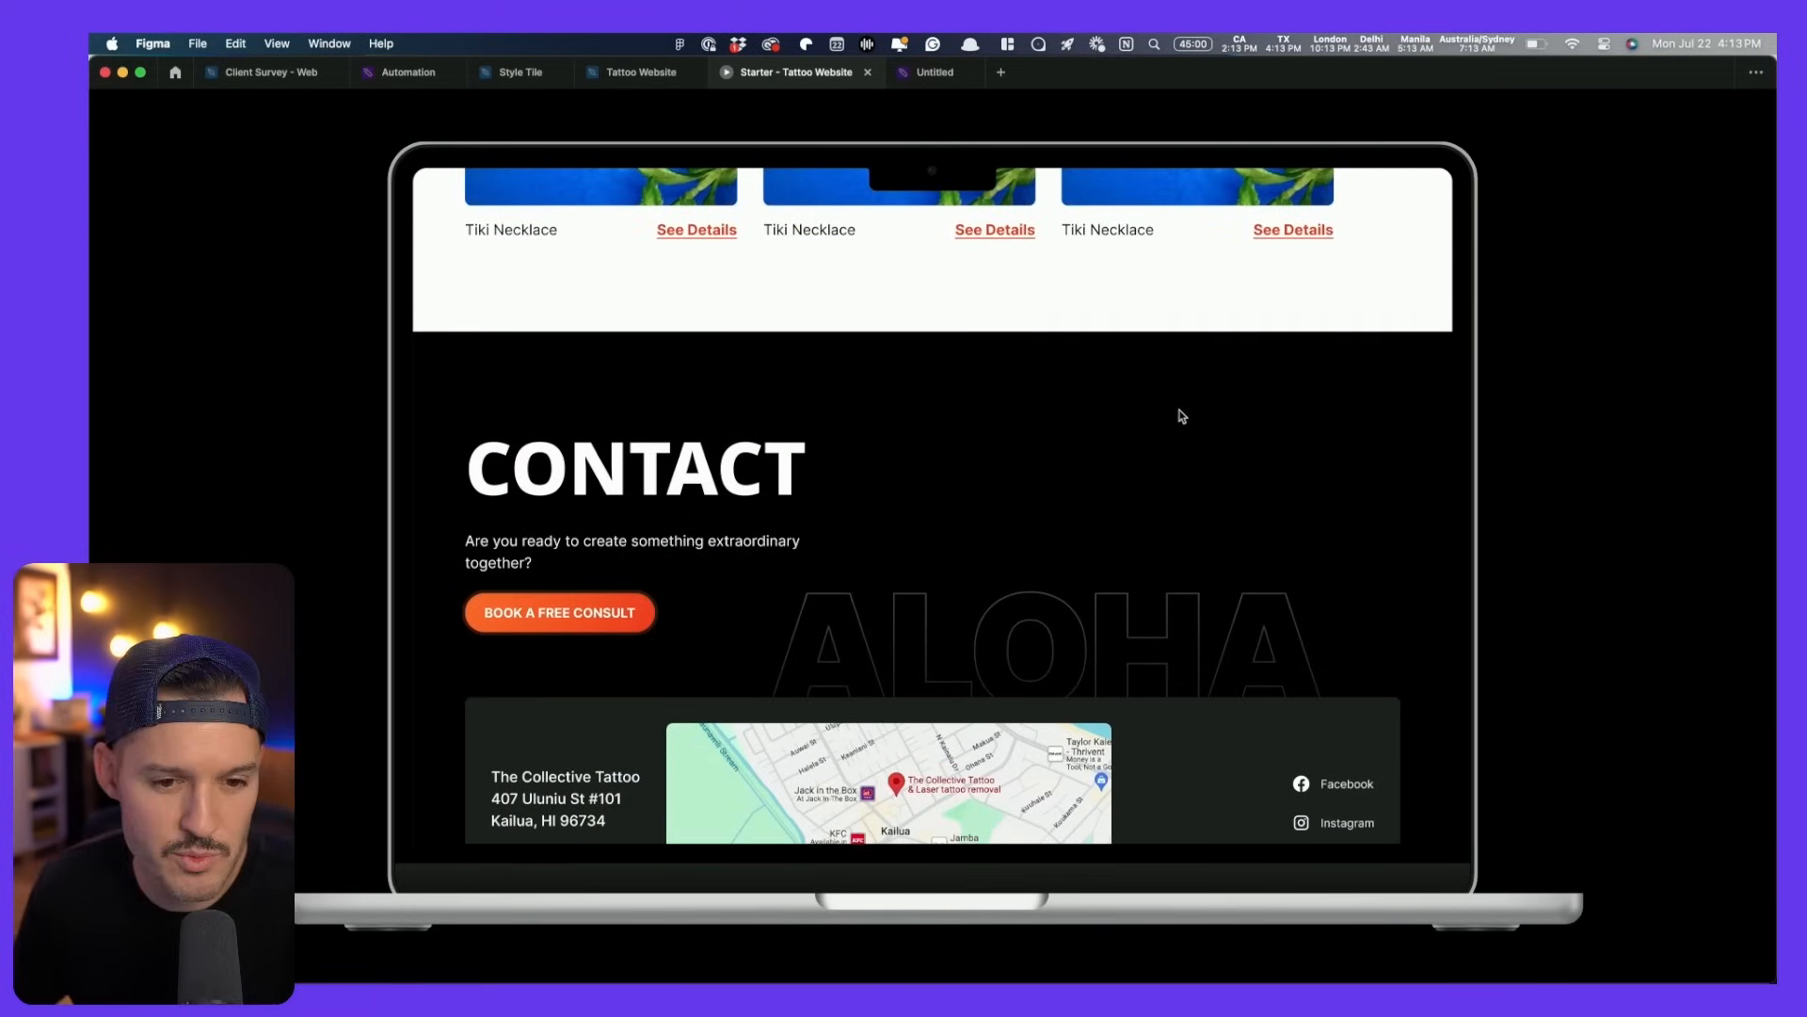
scroll(1167, 468, "down", 3)
scroll(1167, 468, "up", 10)
scroll(1170, 475, "up", 15)
scroll(1134, 448, "down", 15)
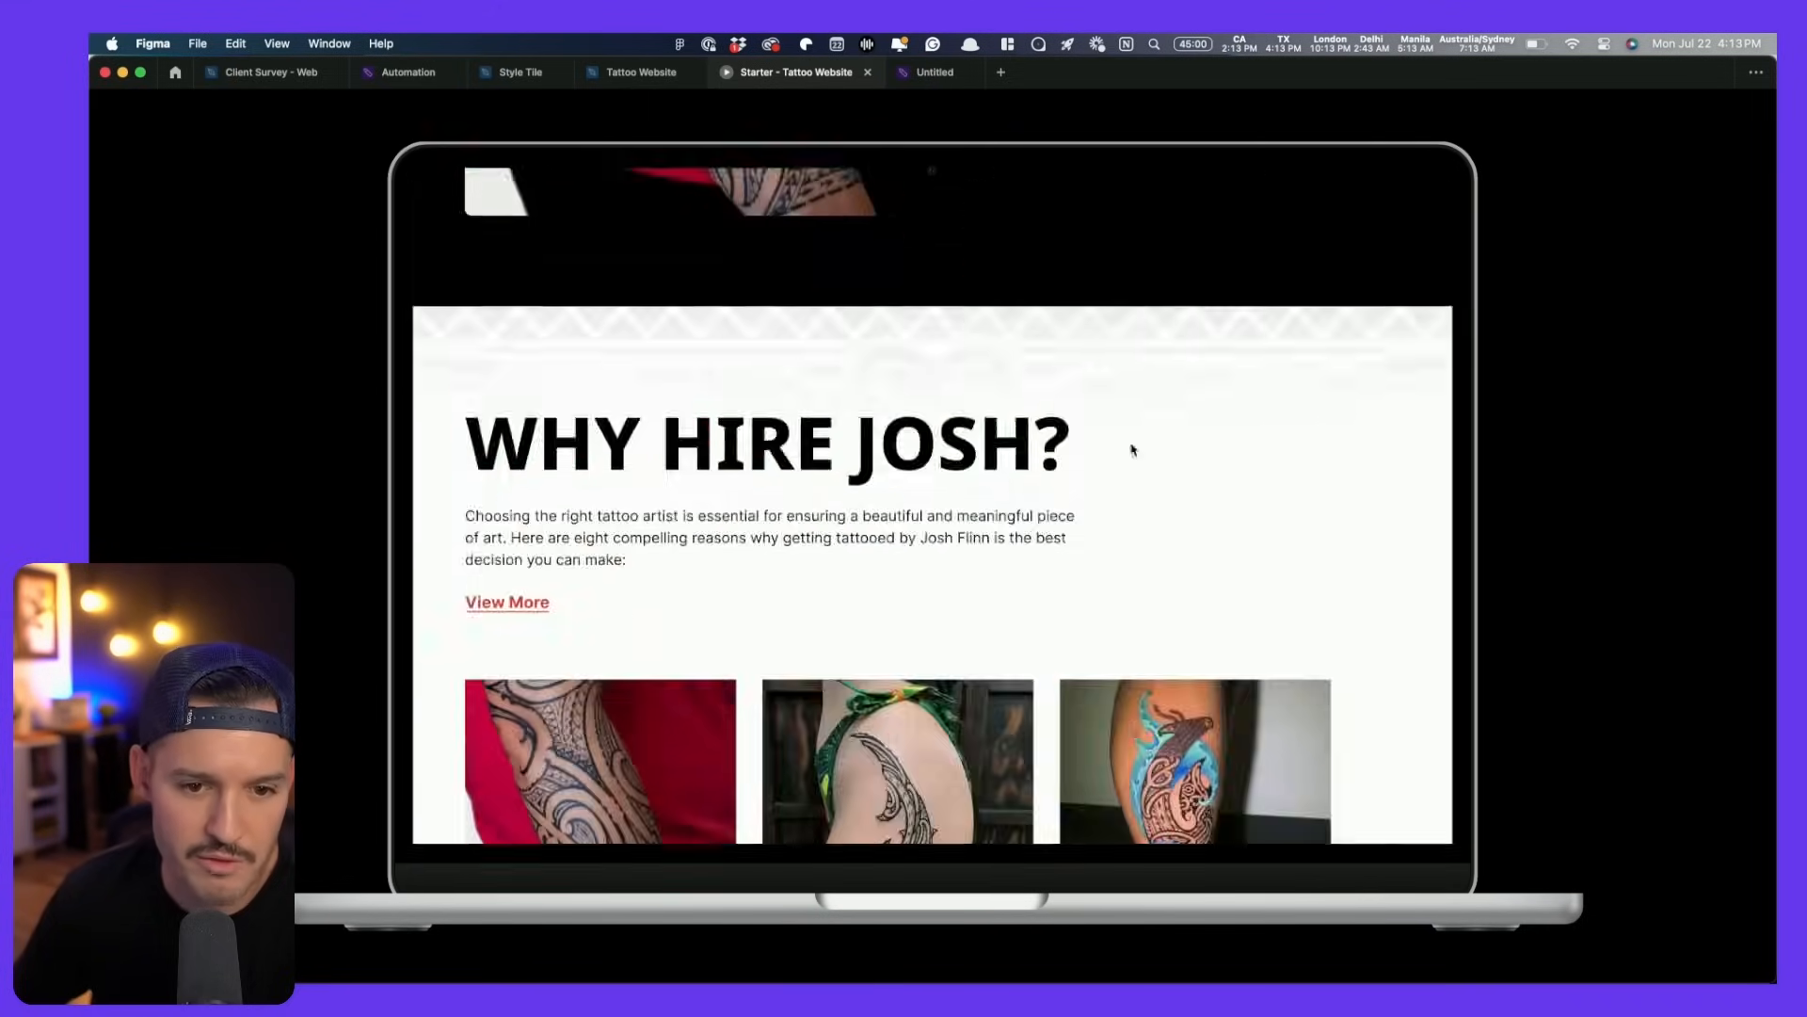
scroll(1130, 448, "down", 8)
scroll(1133, 452, "up", 15)
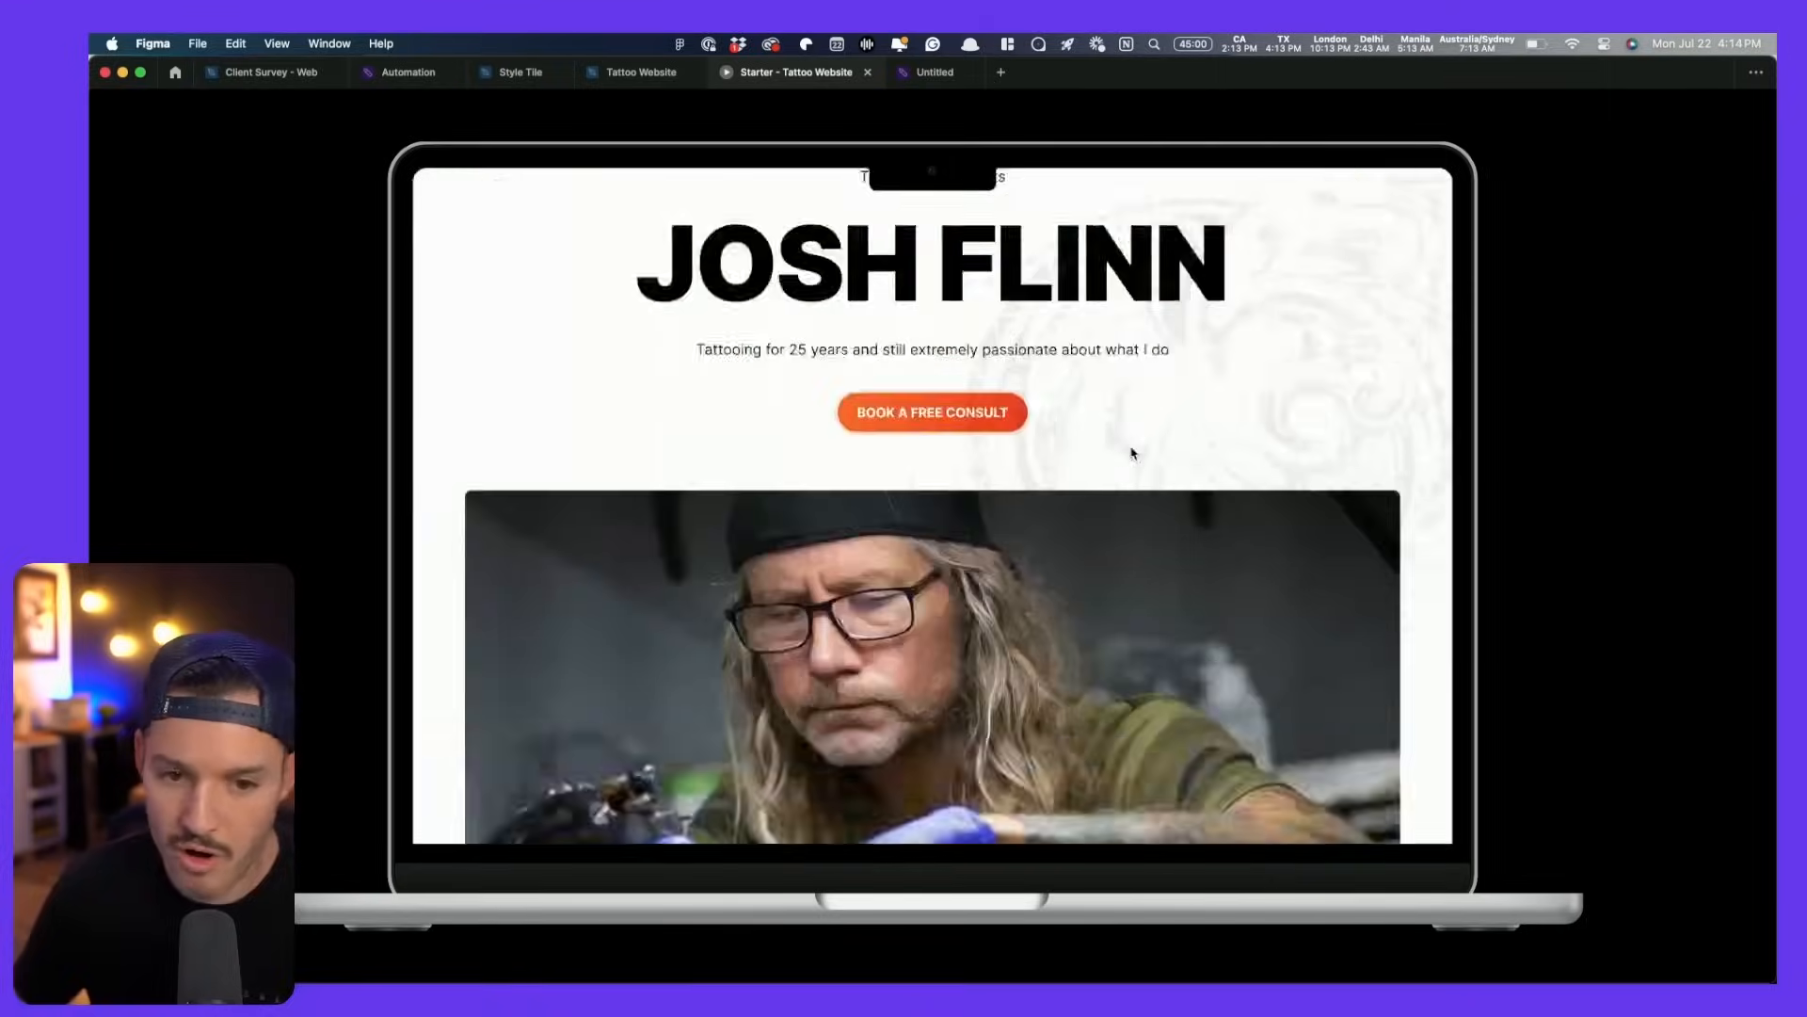
scroll(1133, 453, "up", 2)
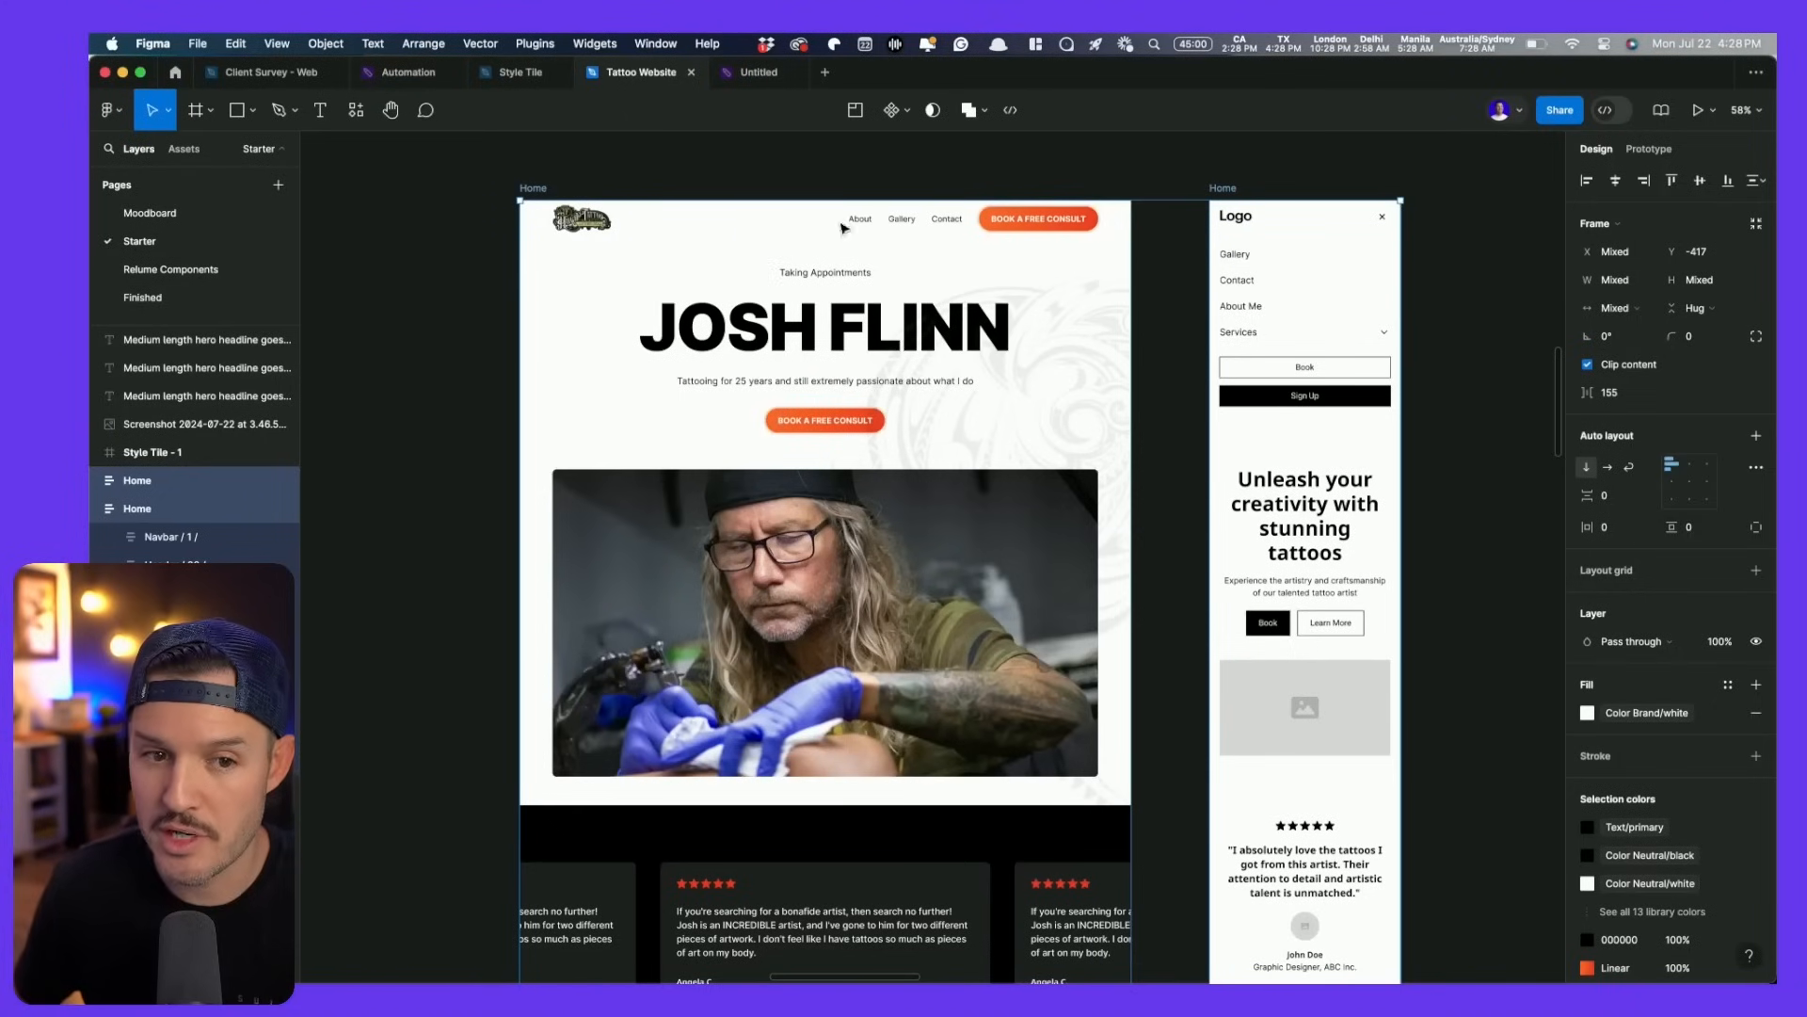
- Switch to the Untitled FigJam board tab
scroll(775, 436, "down", 10)
scroll(777, 440, "up", 10)
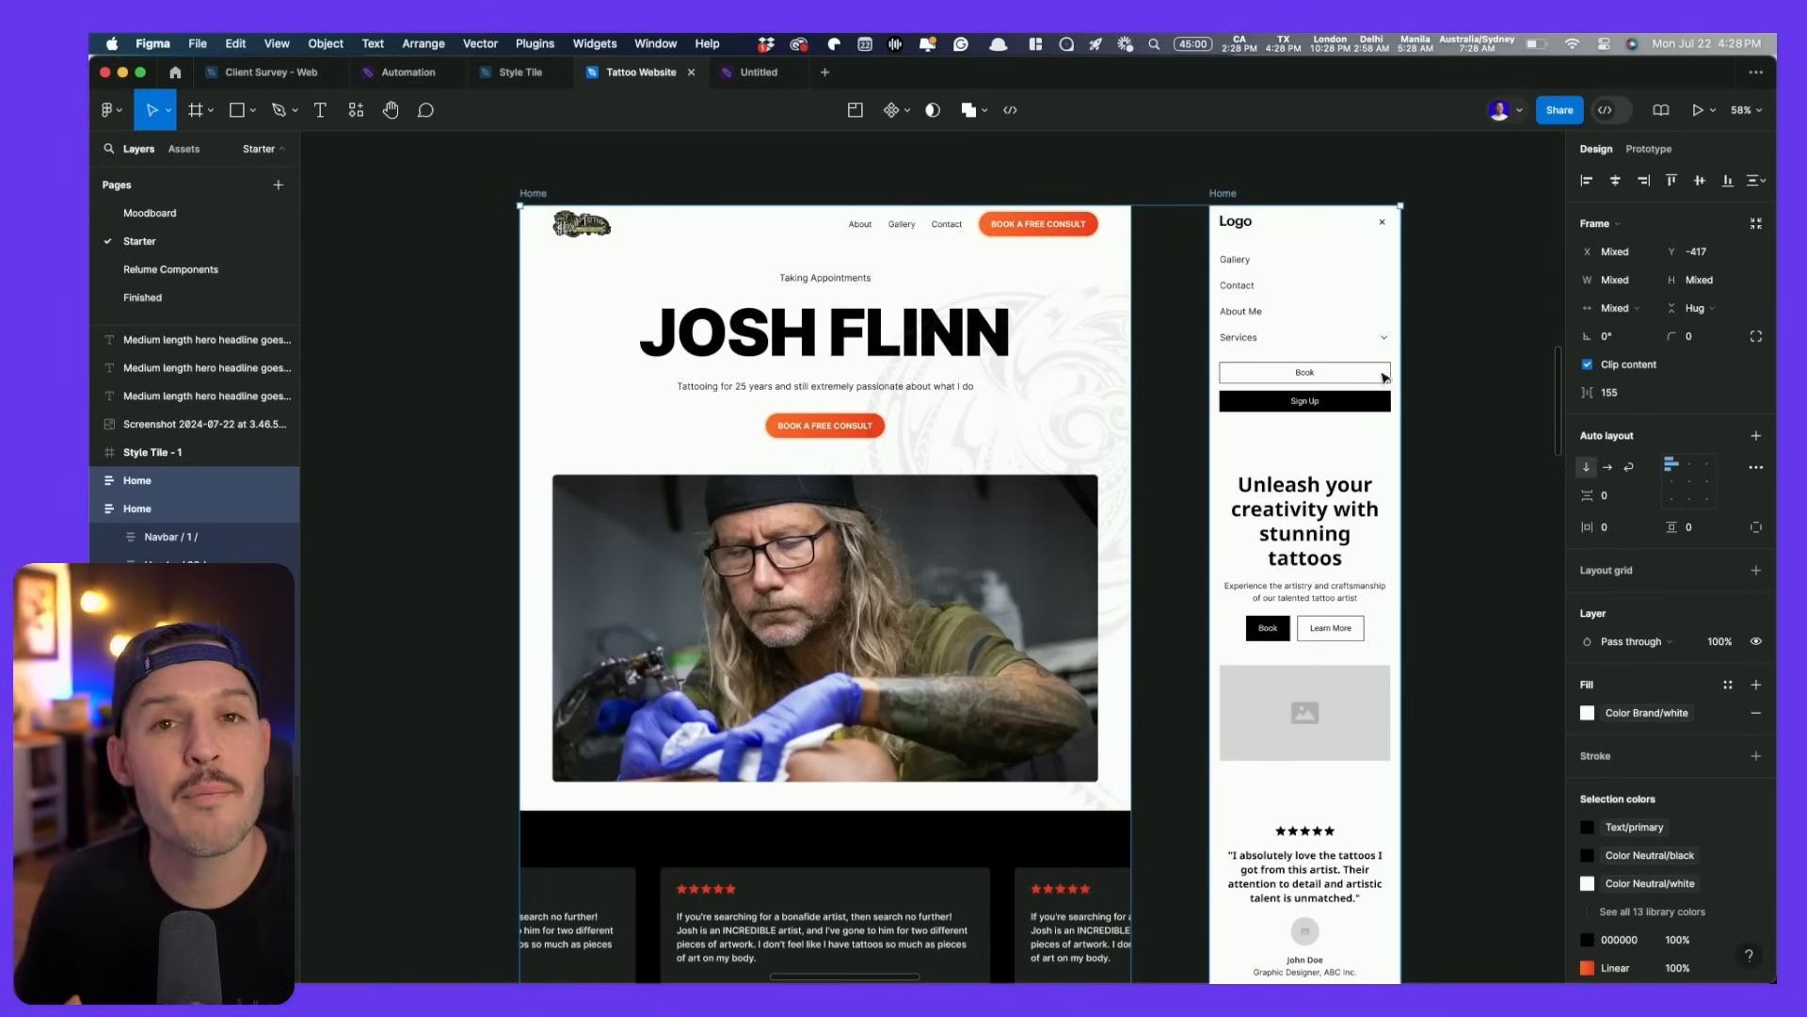
left_click(761, 79)
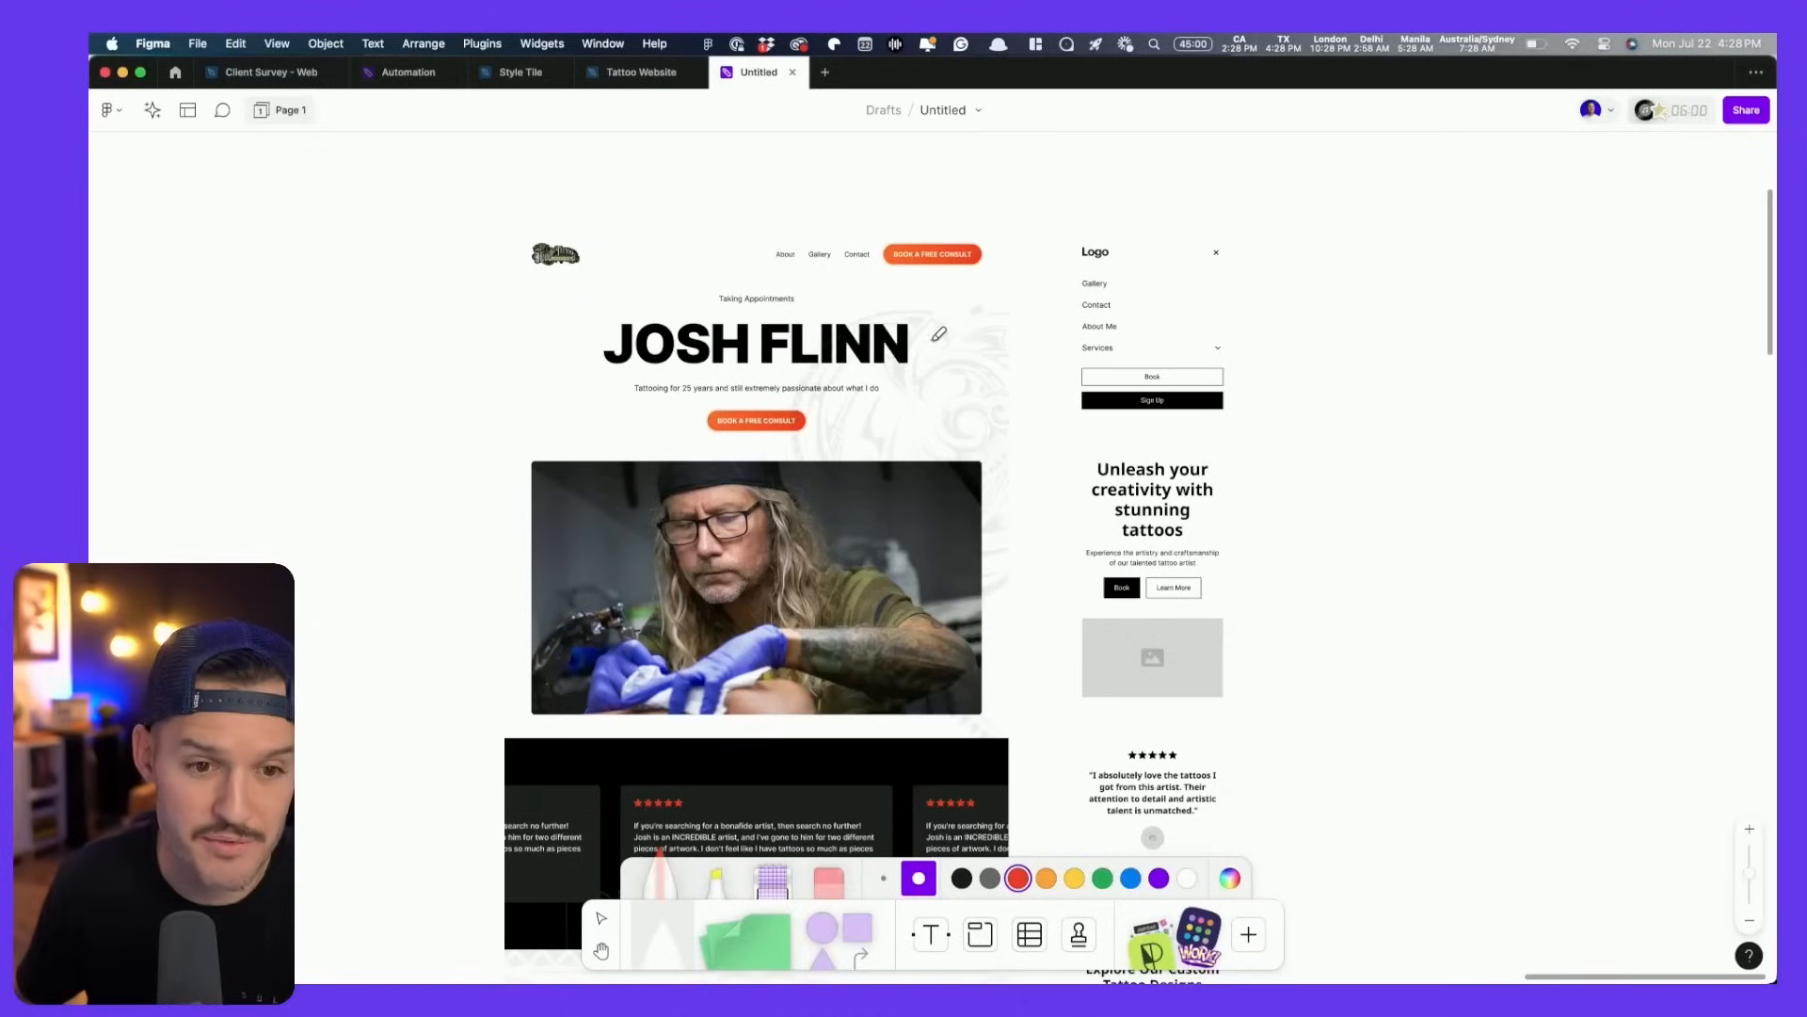
- Outline the desktop header and the wireframe's mobile menu in red marker
mouse_move(509, 234)
left_mouse_down()
mouse_move(649, 274)
mouse_move(980, 266)
left_mouse_up()
left_click_drag(896, 227, 536, 230)
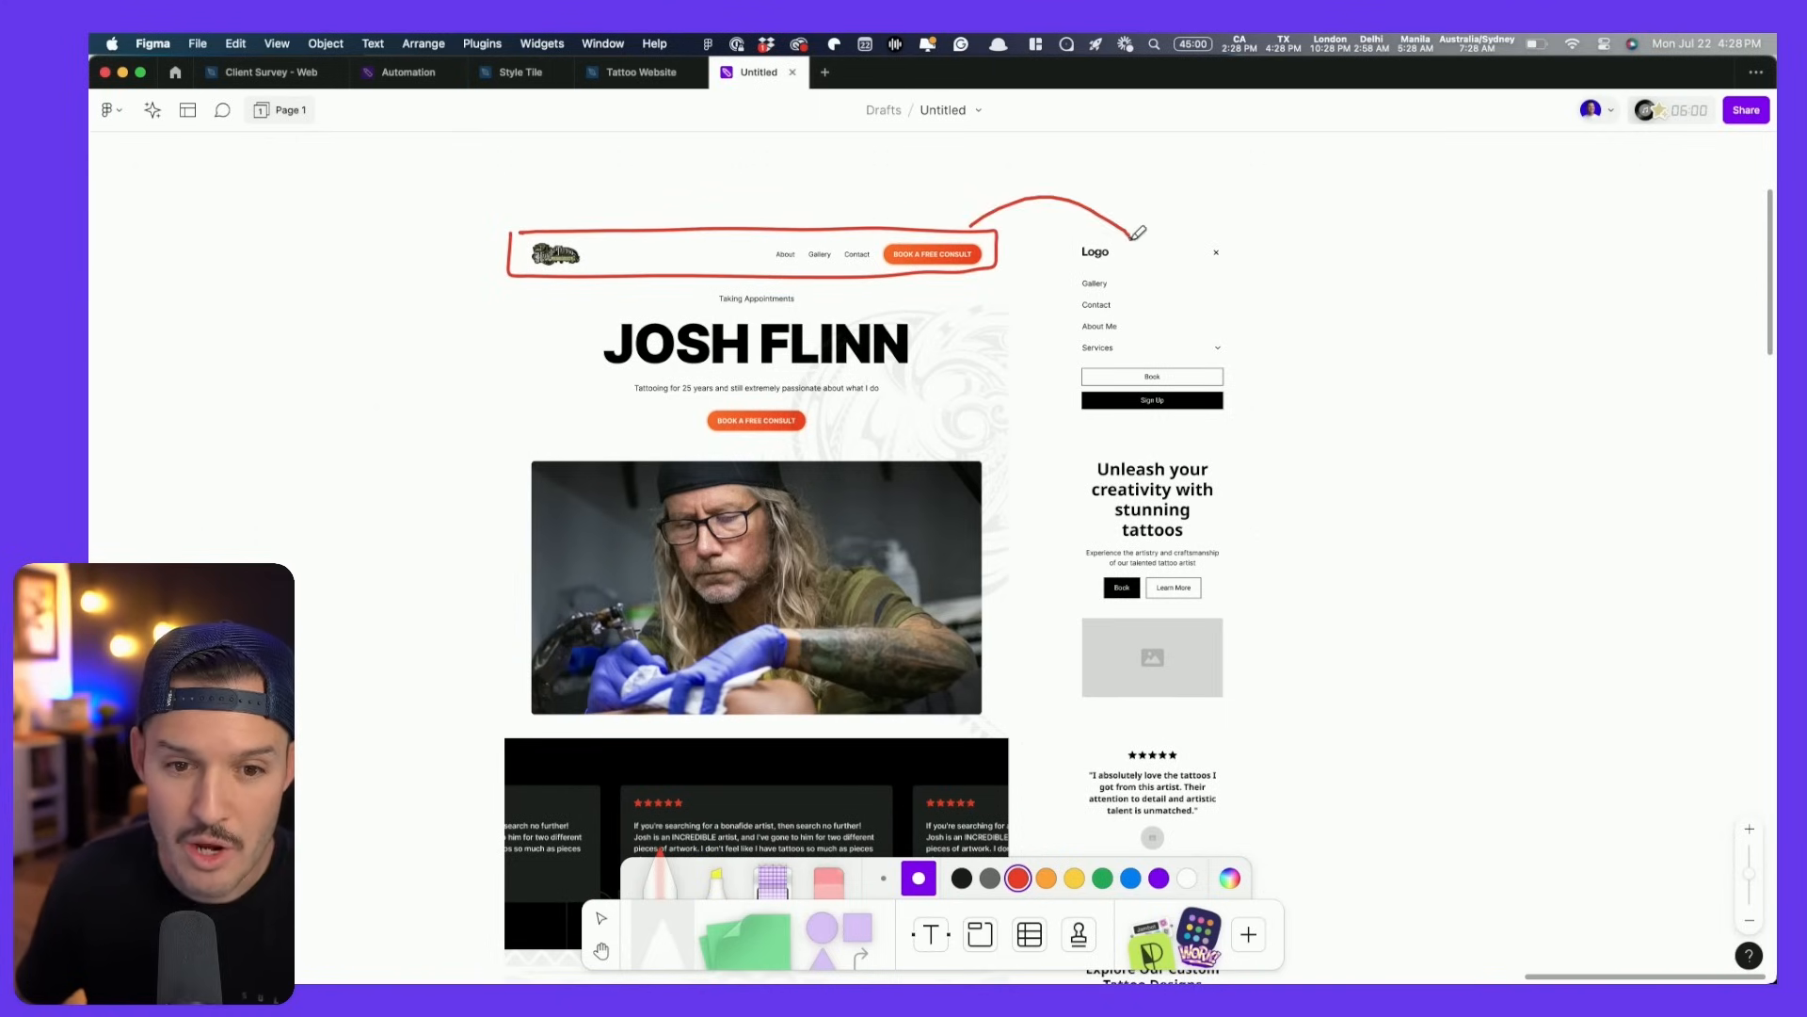
scroll(1163, 307, "up", 3)
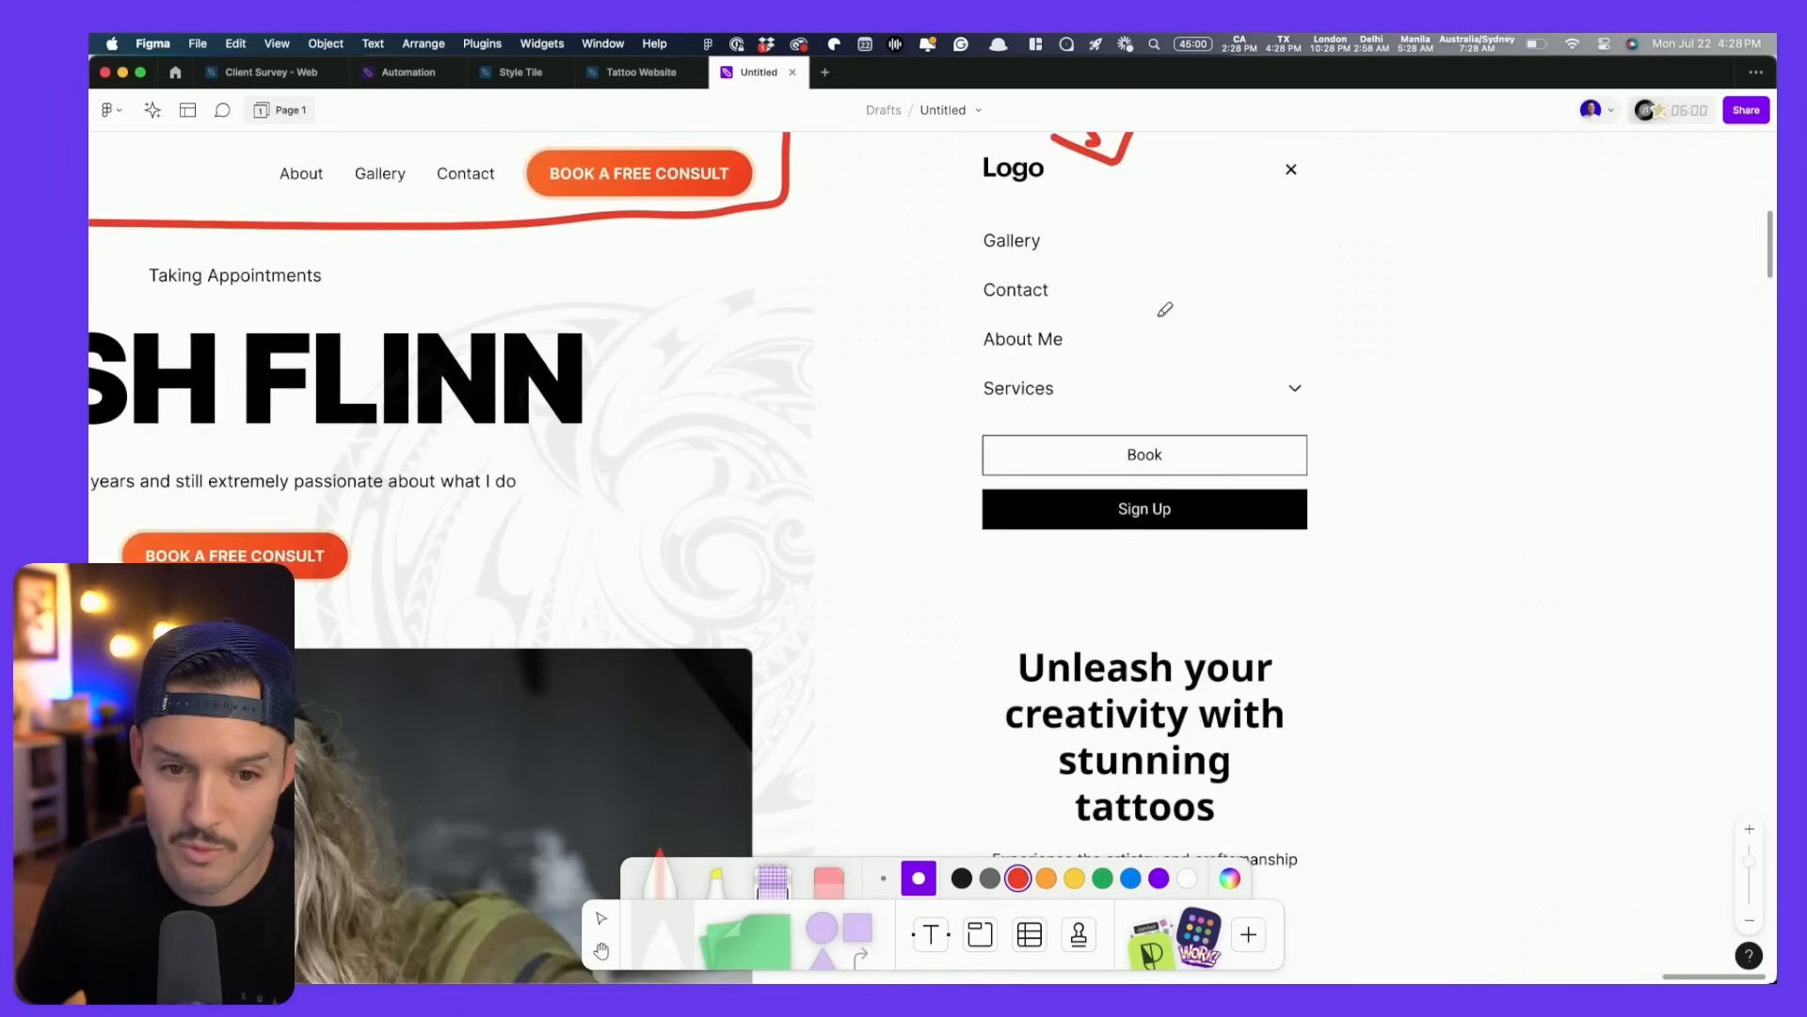
scroll(1163, 307, "up", 2)
mouse_move(970, 273)
left_mouse_down()
mouse_move(979, 648)
mouse_move(1235, 670)
mouse_move(1298, 301)
left_mouse_up()
- Outline the review cards and the wireframe testimonial card in red, linking them
scroll(876, 279, "down", 5)
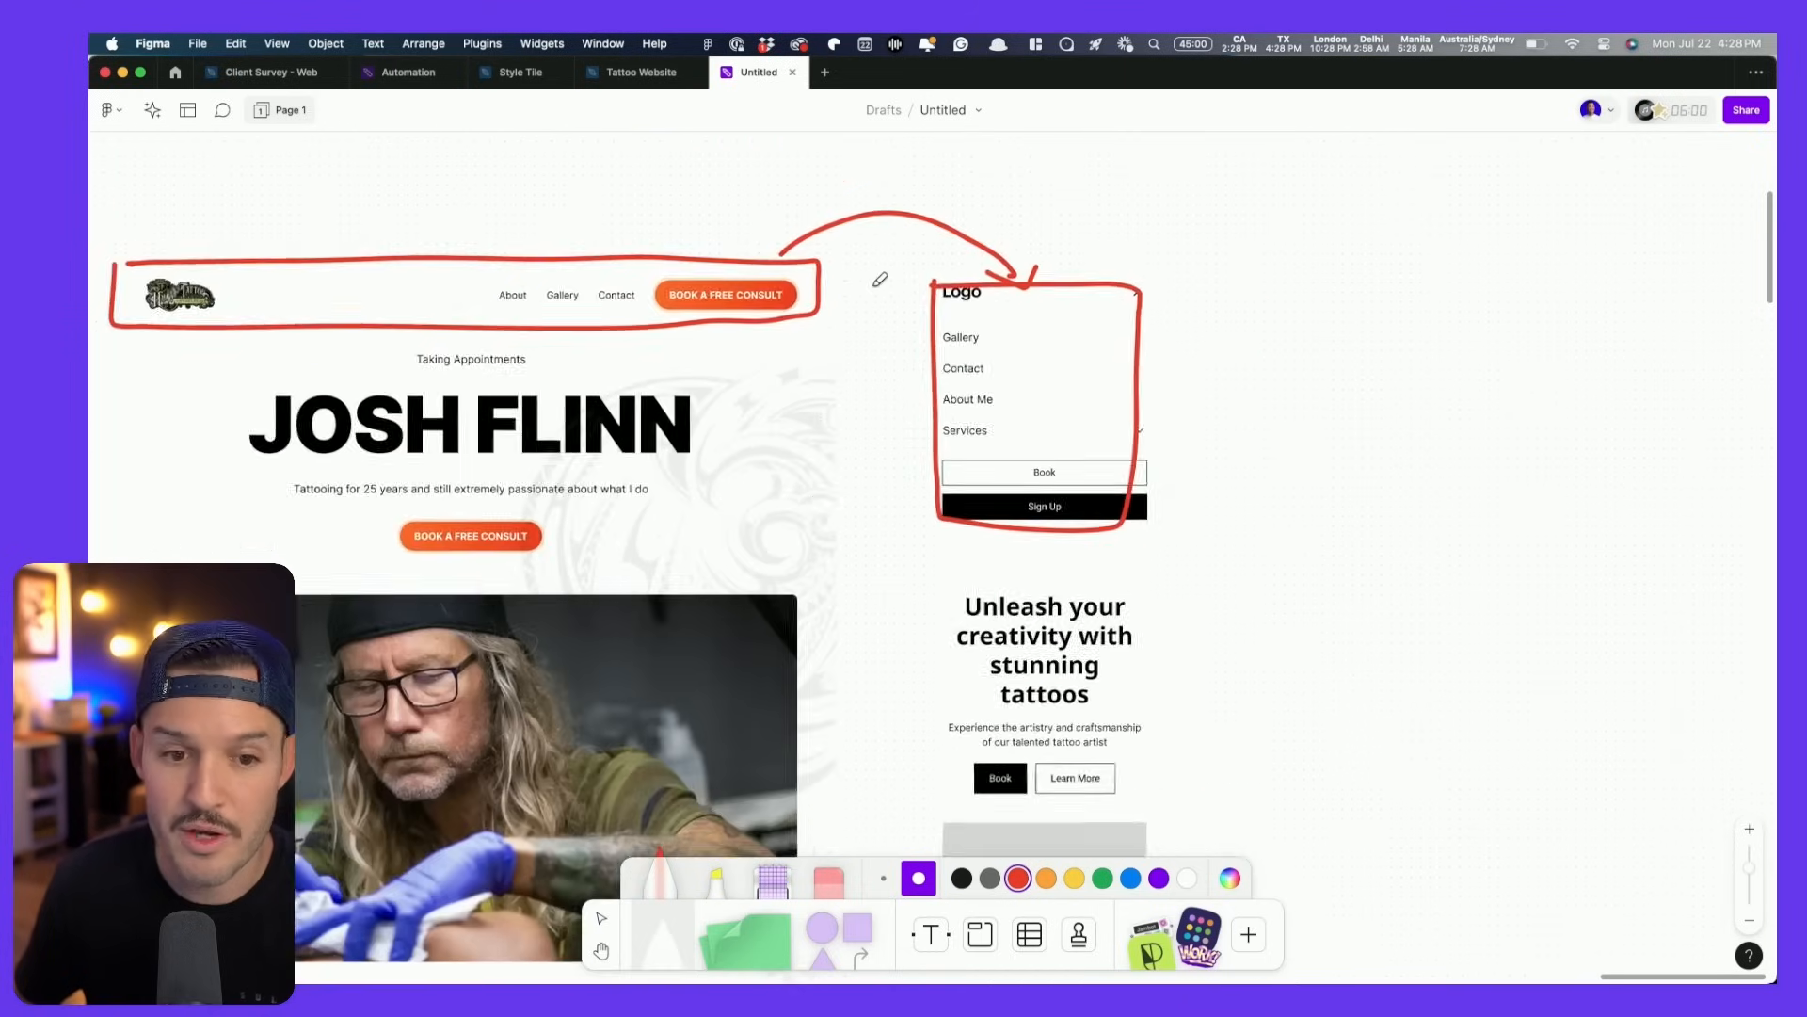
scroll(989, 396, "down", 10)
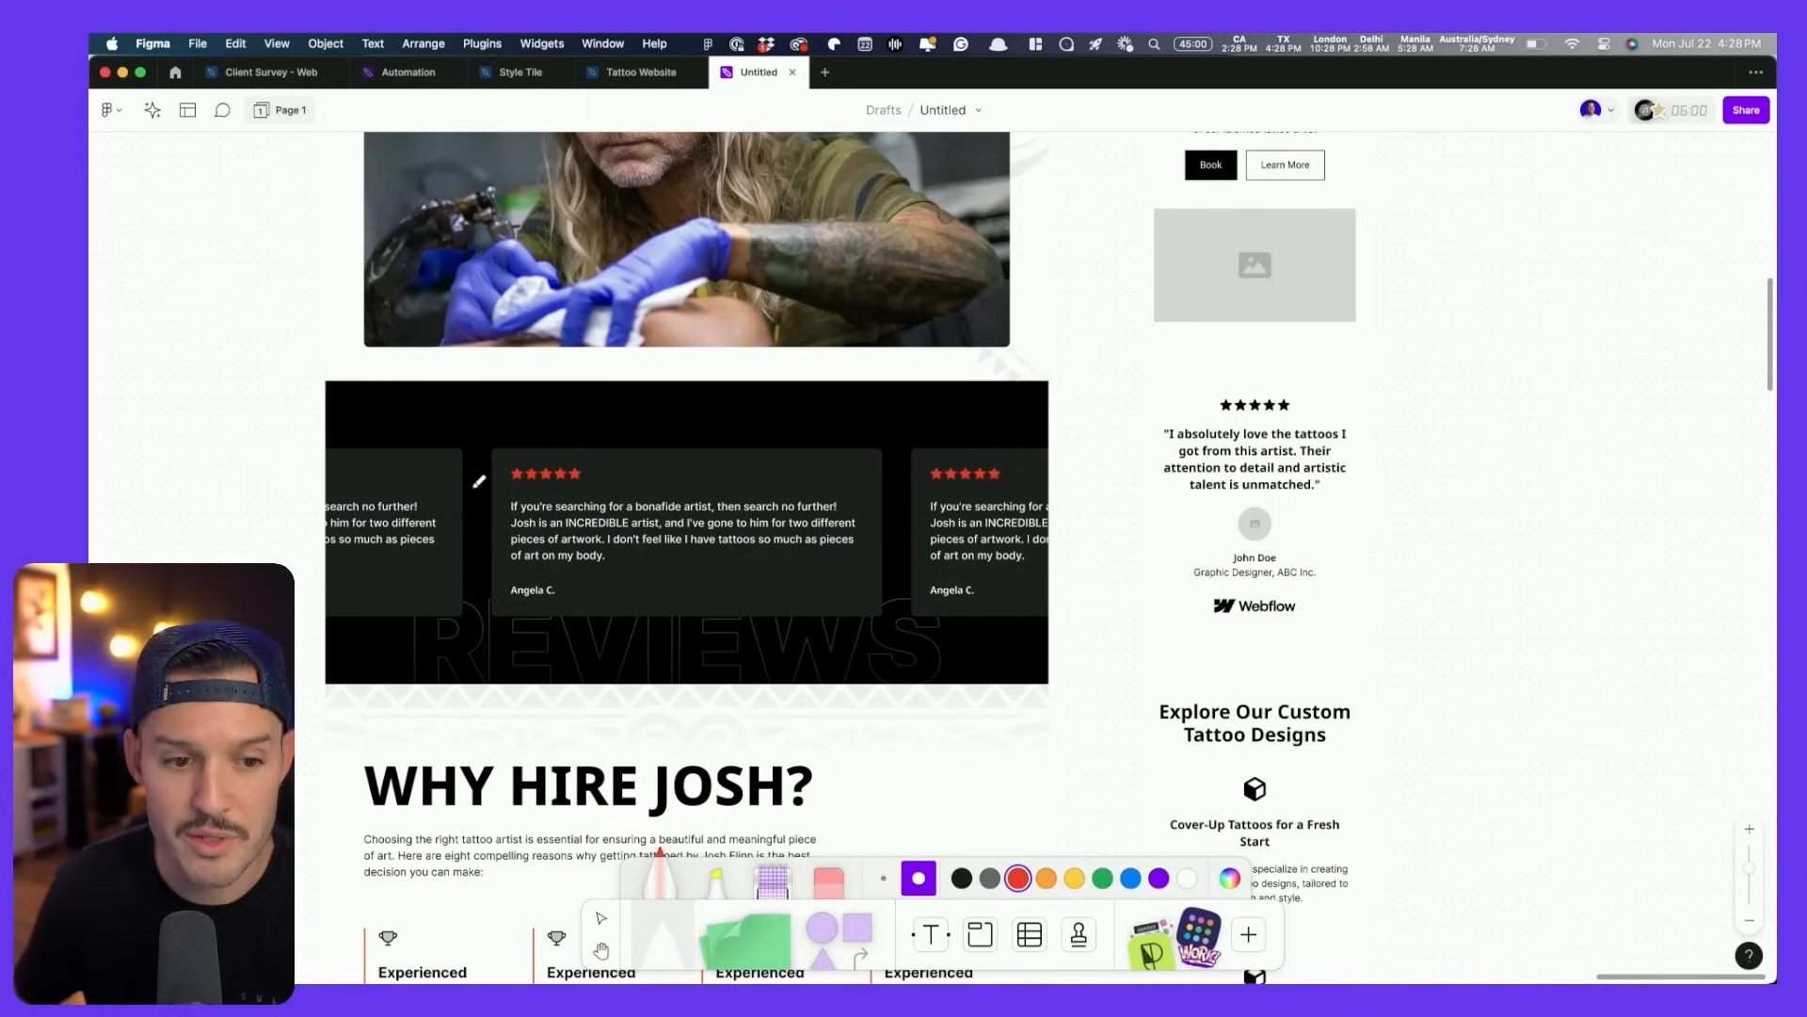
mouse_move(314, 438)
left_mouse_down()
mouse_move(330, 627)
mouse_move(1023, 624)
mouse_move(1044, 567)
left_mouse_up()
left_click_drag(909, 420, 329, 441)
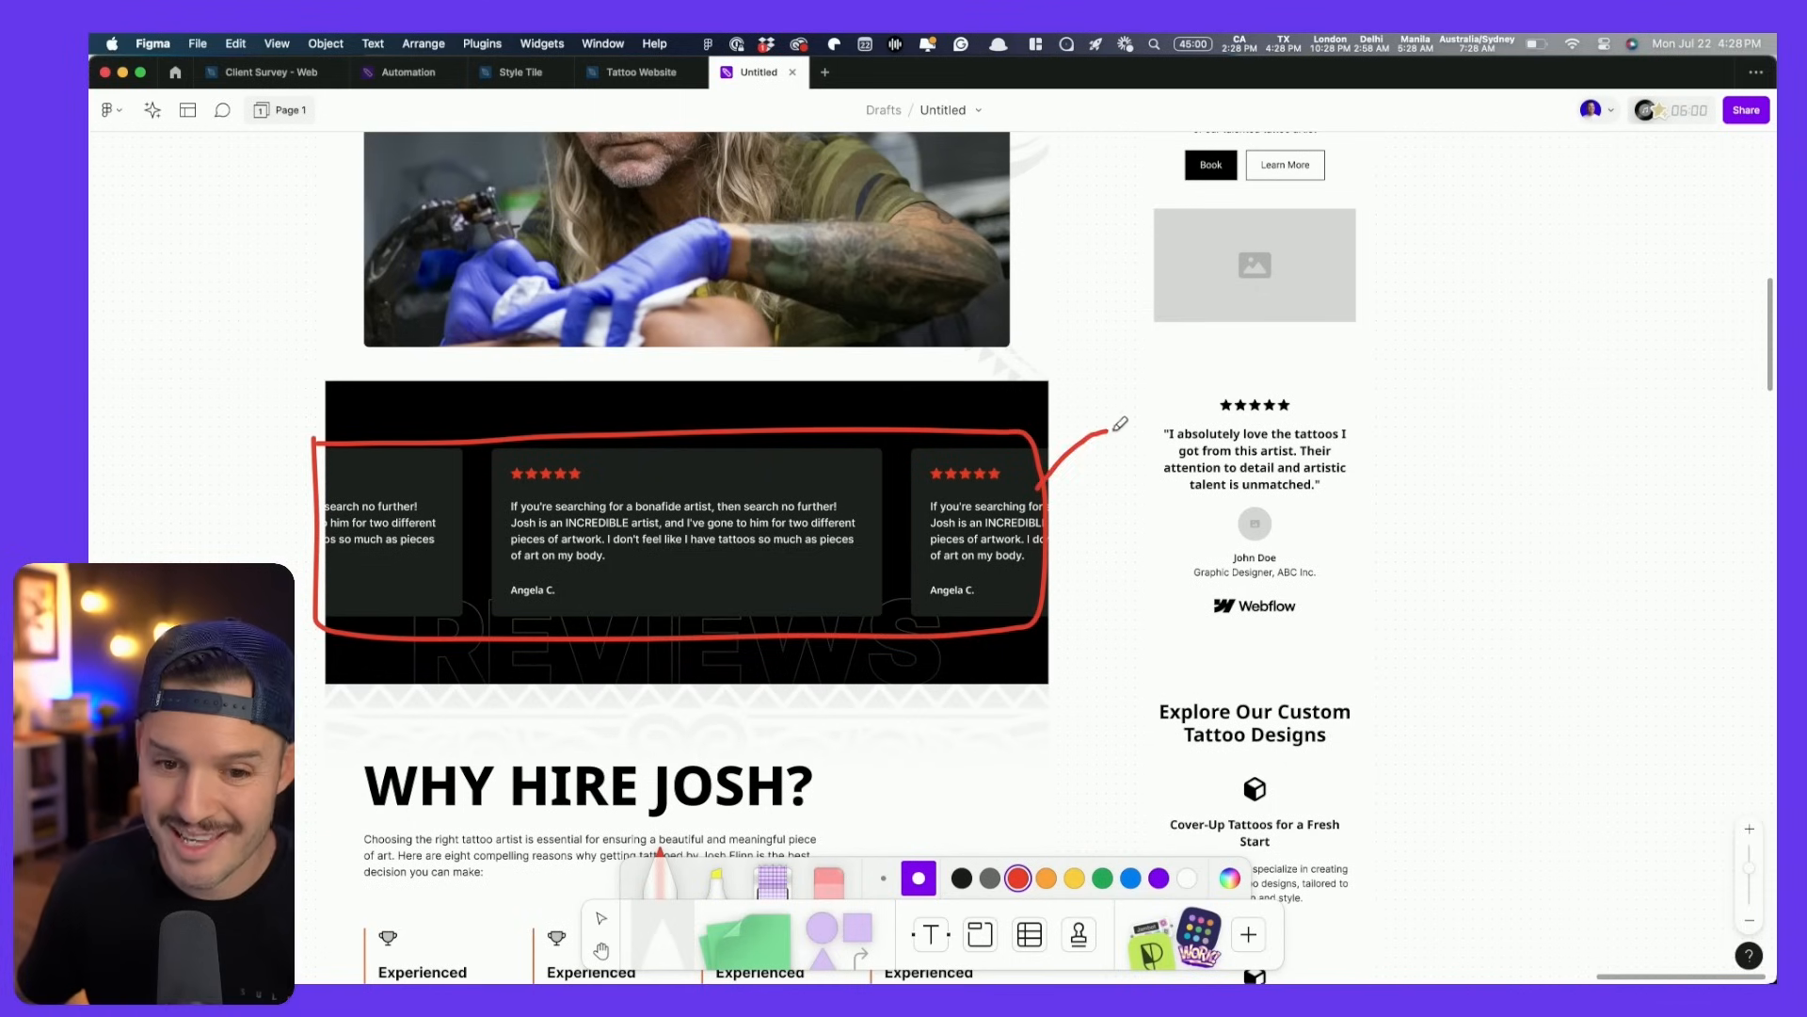
mouse_move(1158, 520)
left_mouse_down()
mouse_move(1397, 668)
mouse_move(1397, 412)
mouse_move(1191, 403)
left_mouse_up()
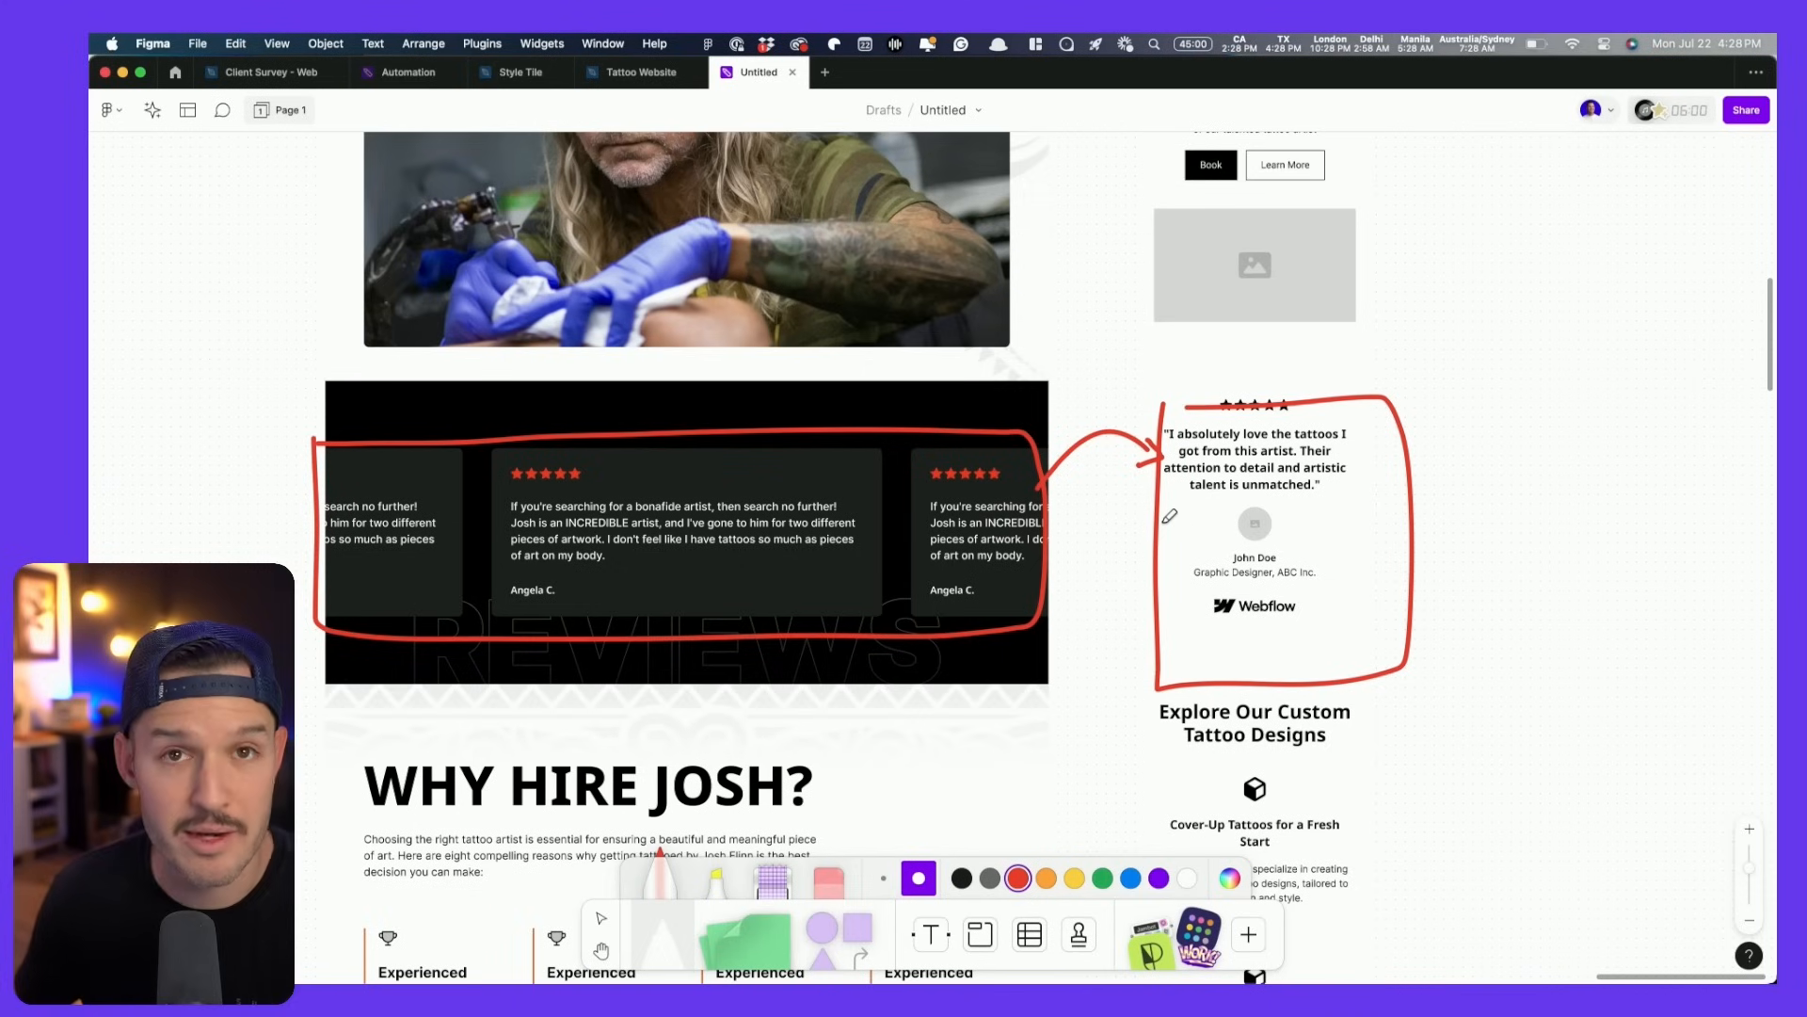
scroll(1114, 512, "down", 5)
scroll(1114, 512, "down", 3)
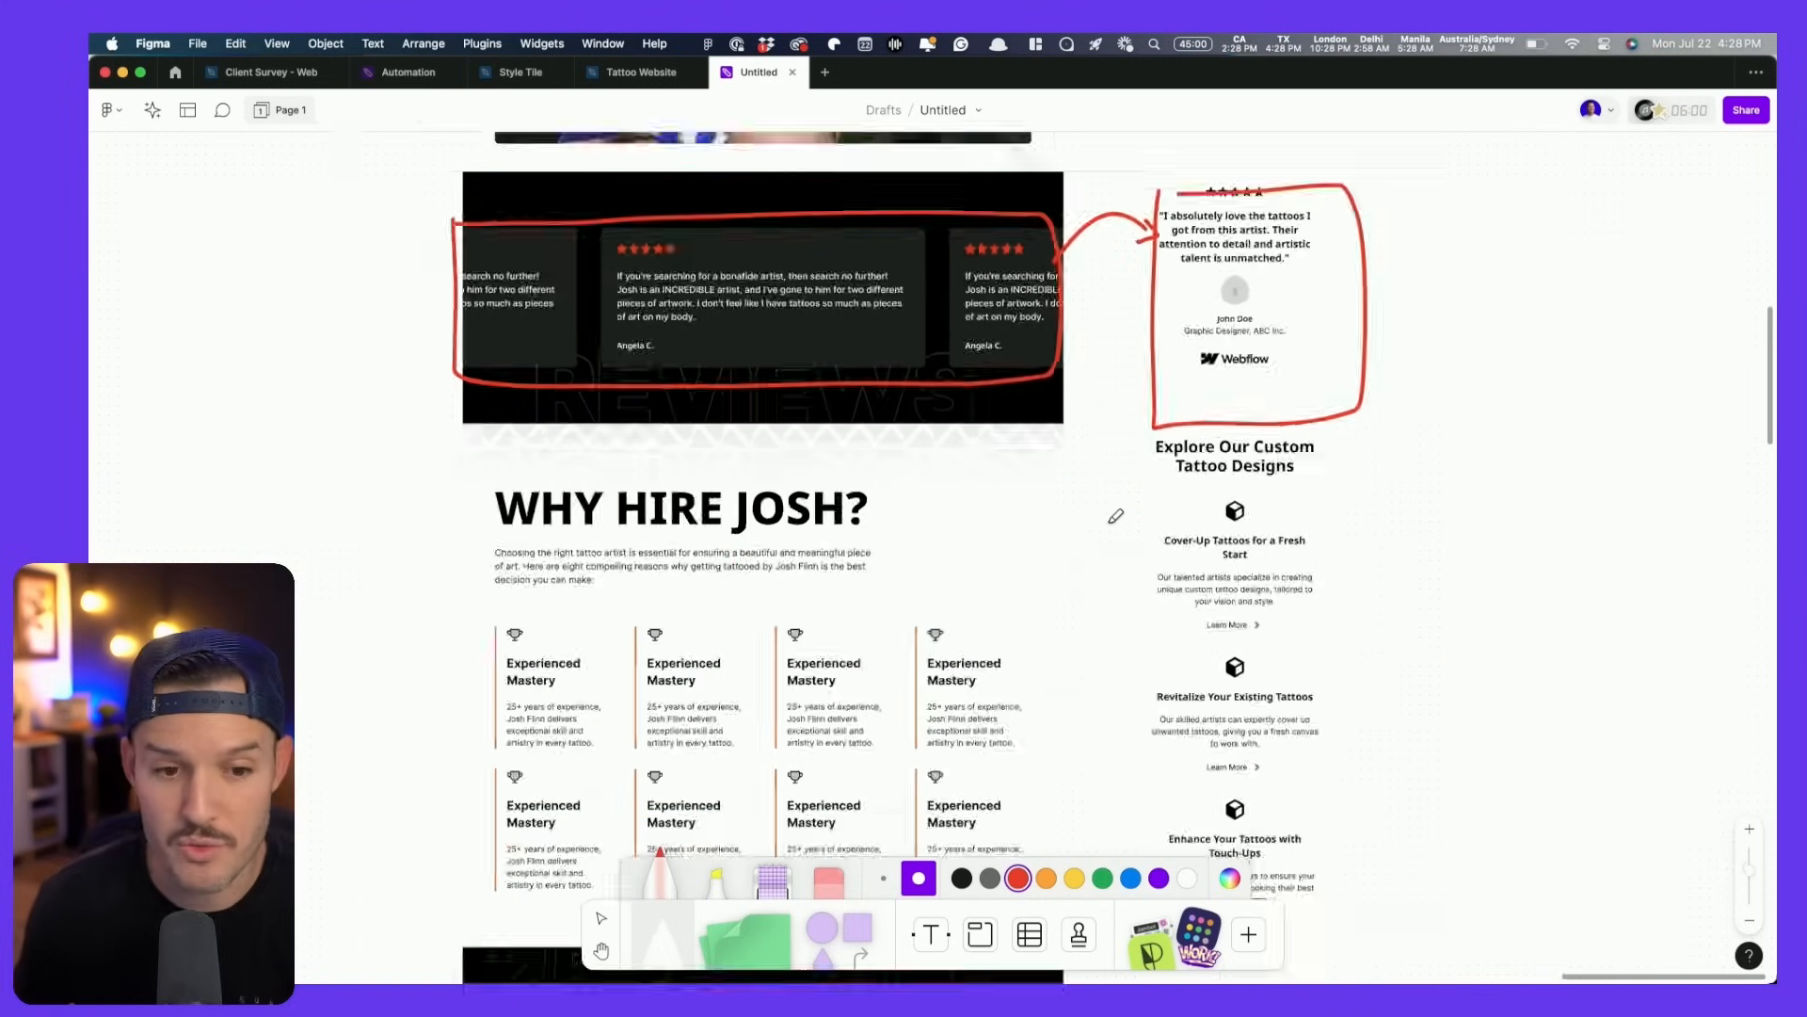
- Circle the Experienced Mastery row, ABOUT section and tattoo photo grid in red
scroll(1110, 521, "down", 3)
mouse_move(537, 423)
left_mouse_down()
mouse_move(607, 556)
mouse_move(1018, 544)
left_mouse_up()
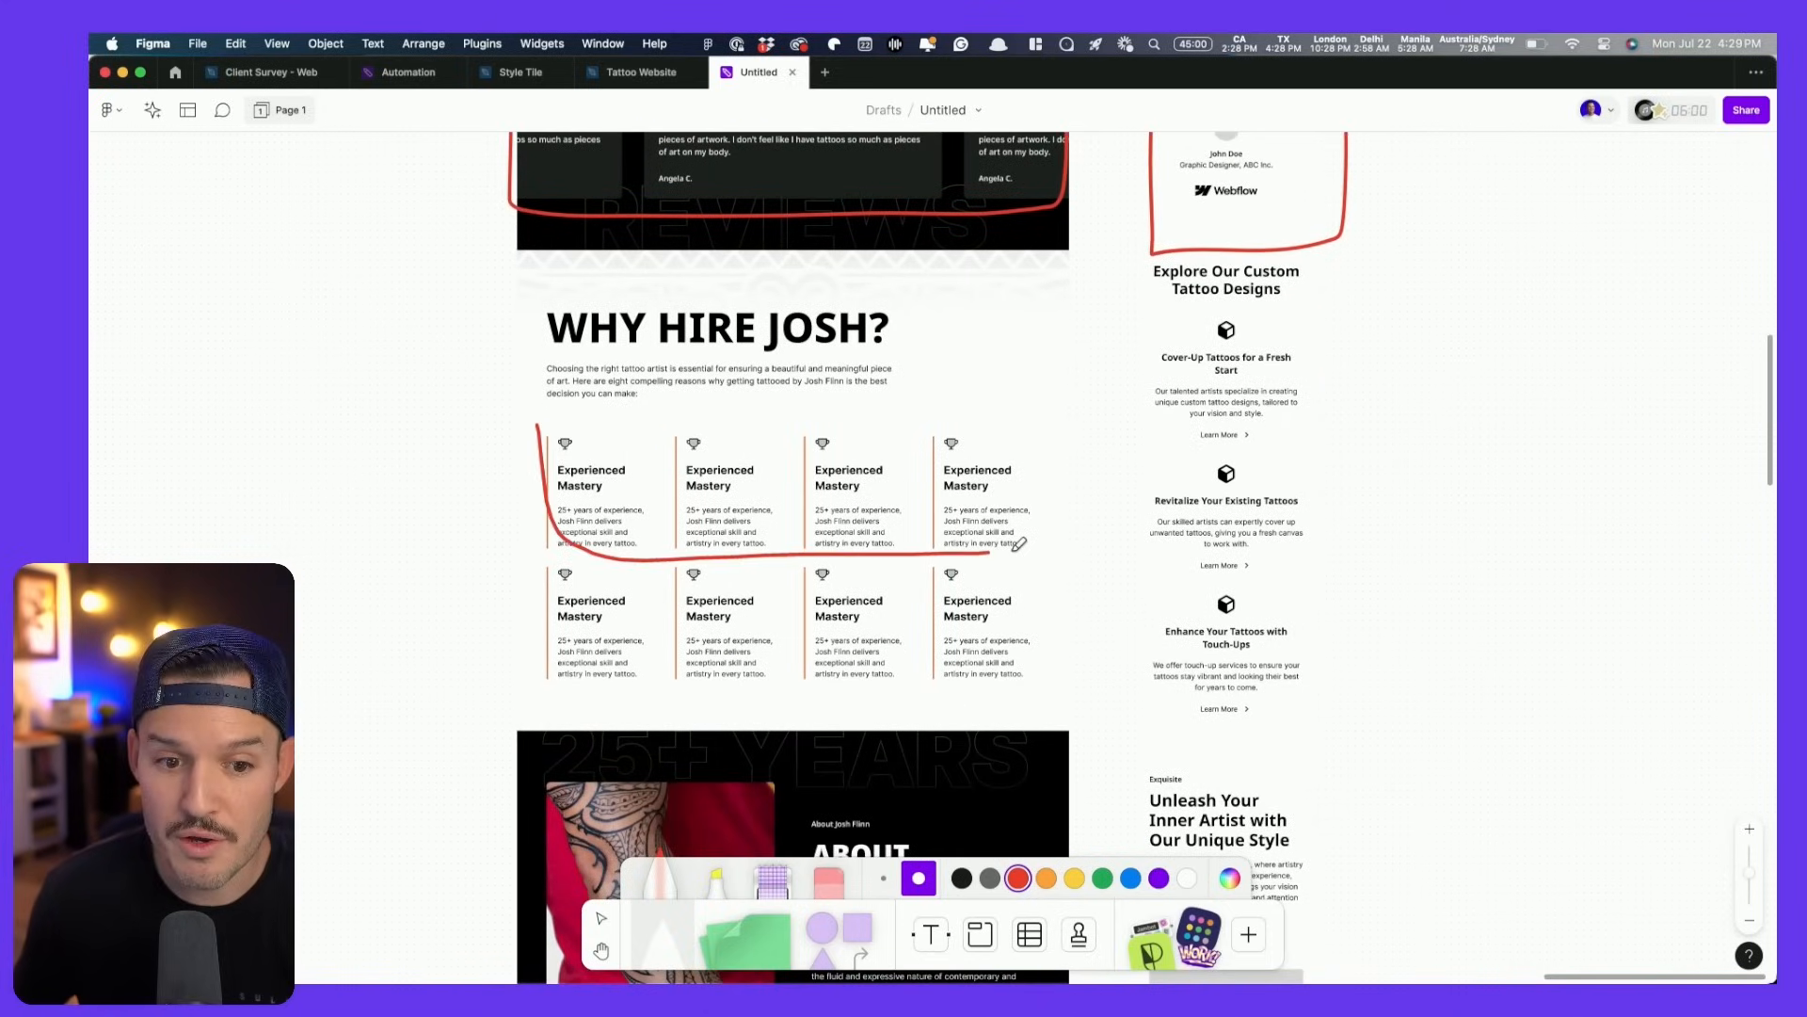
left_click_drag(871, 431, 538, 425)
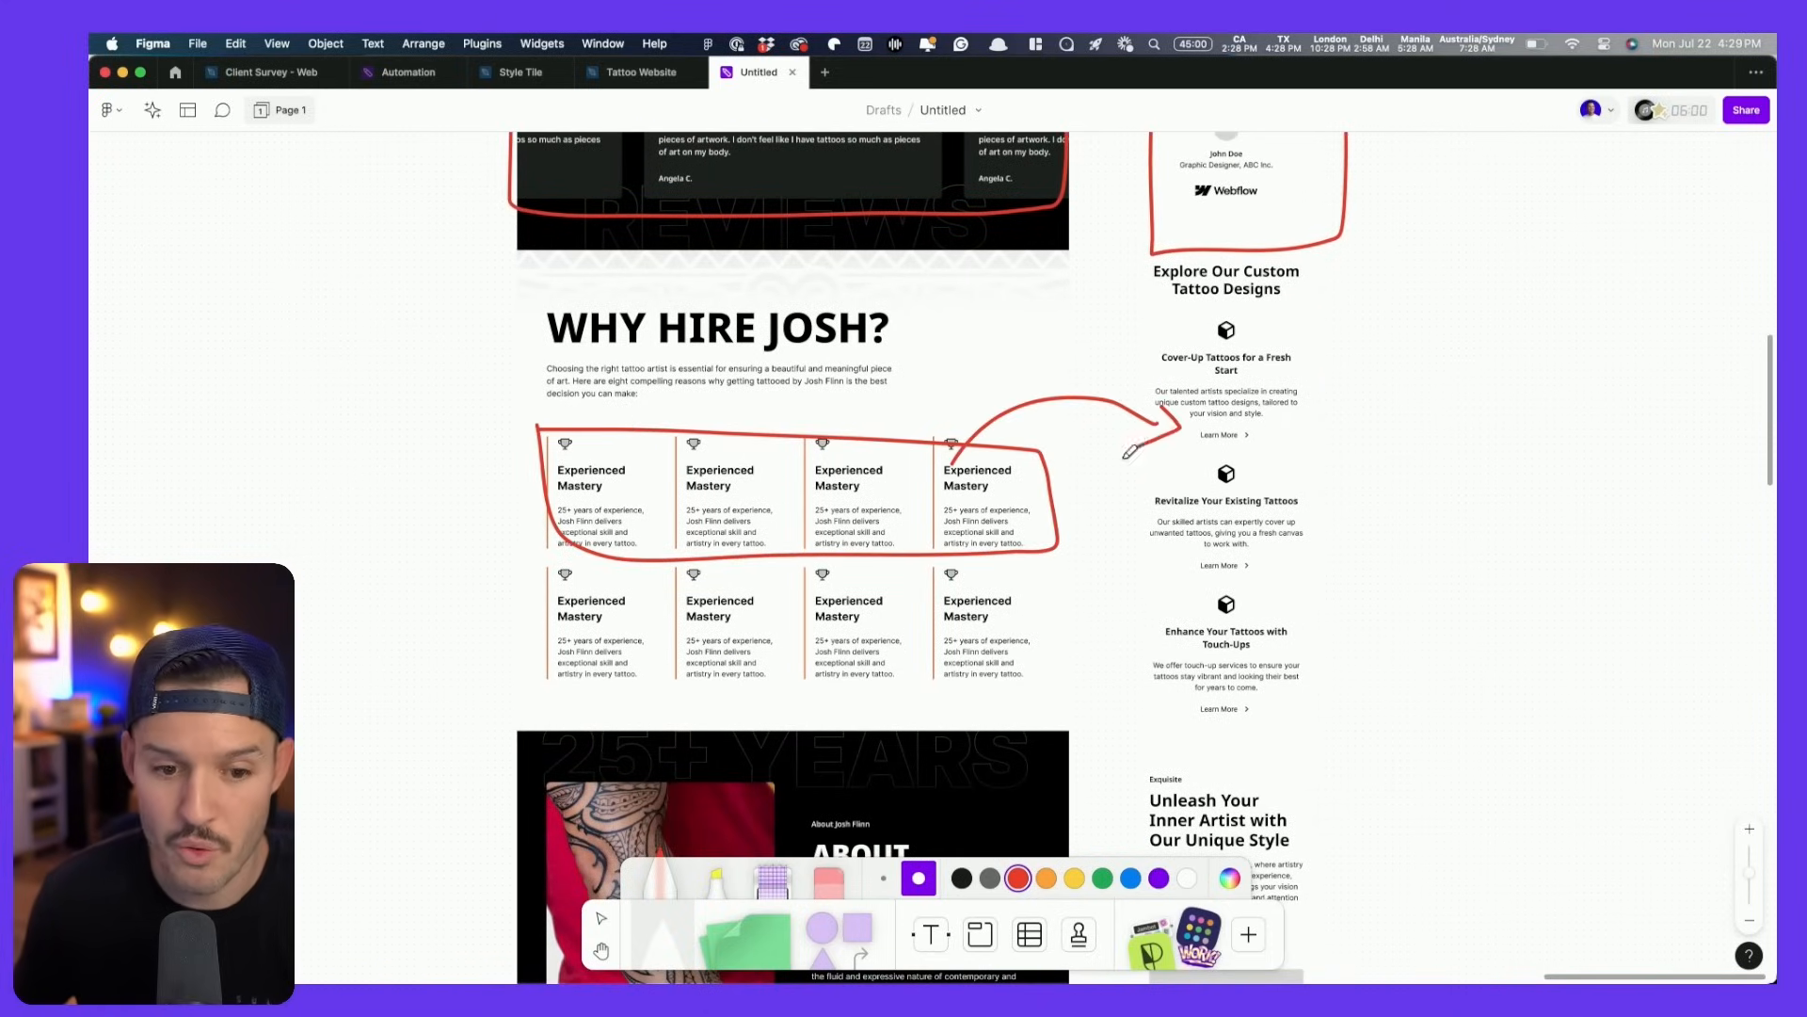
scroll(1130, 451, "down", 10)
mouse_move(565, 378)
left_mouse_down()
mouse_move(535, 521)
mouse_move(574, 677)
mouse_move(1071, 661)
mouse_move(1085, 438)
mouse_move(513, 378)
left_mouse_up()
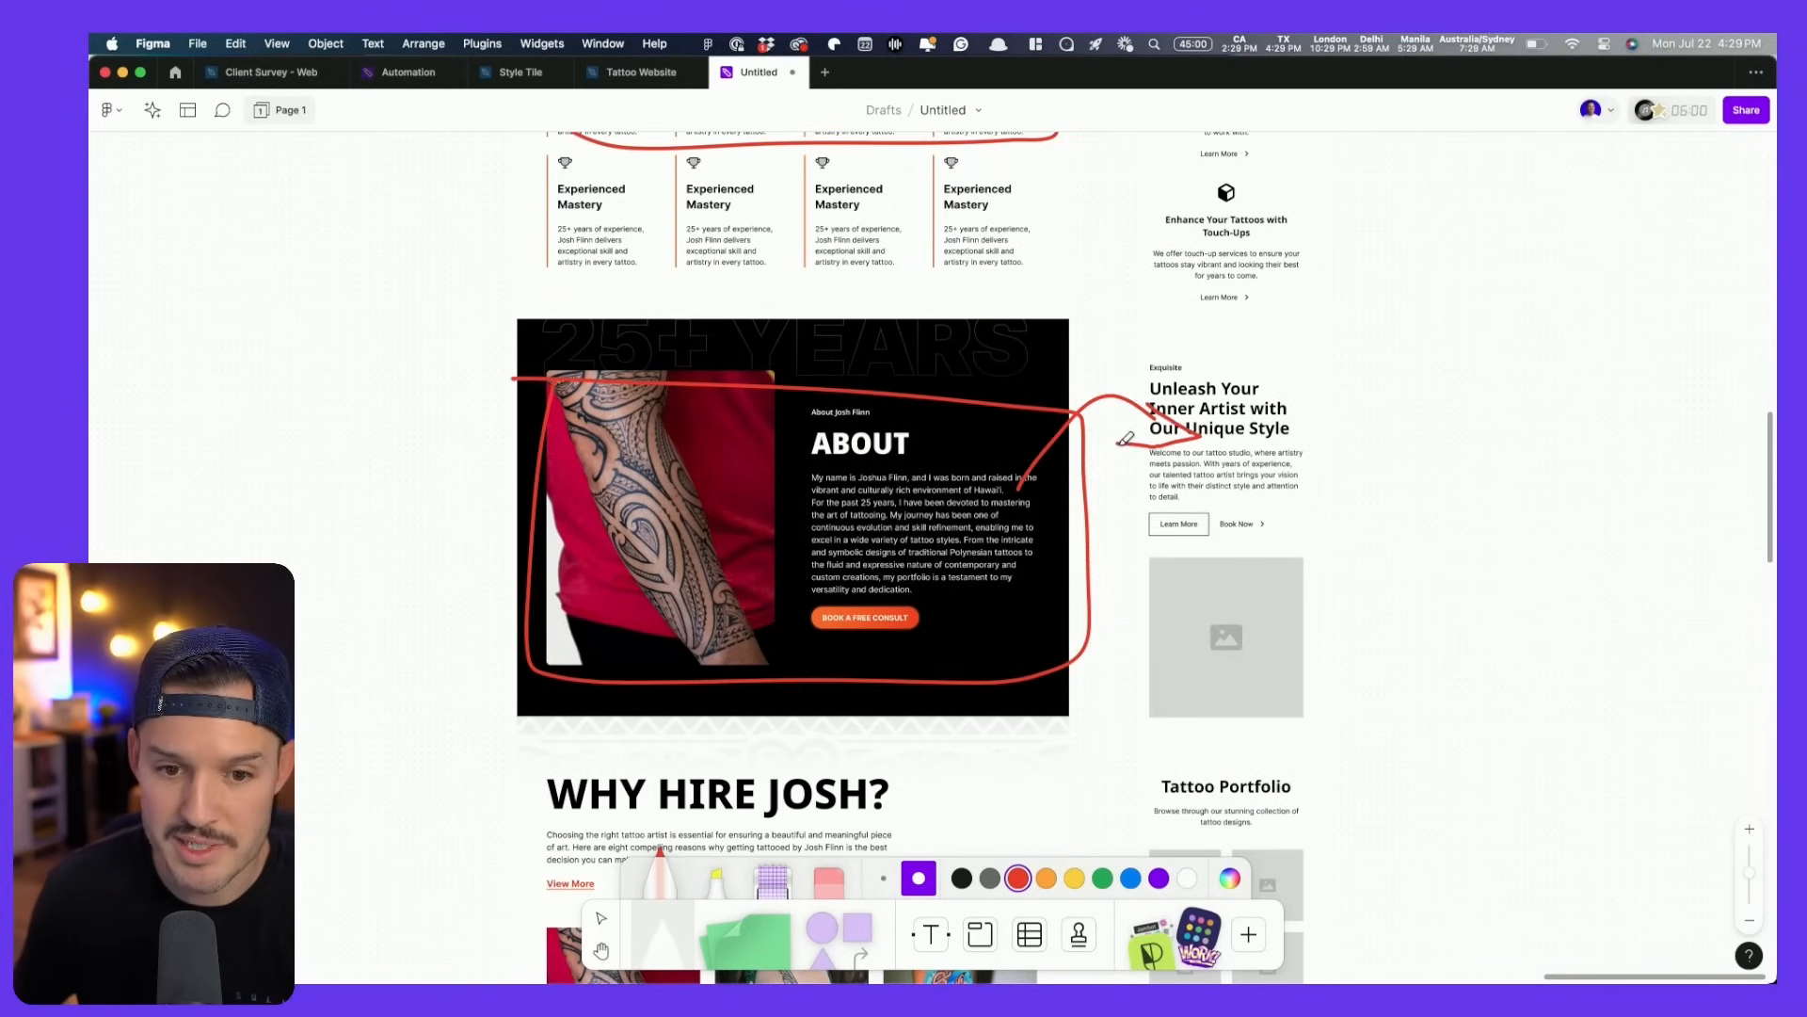
scroll(1126, 439, "down", 11)
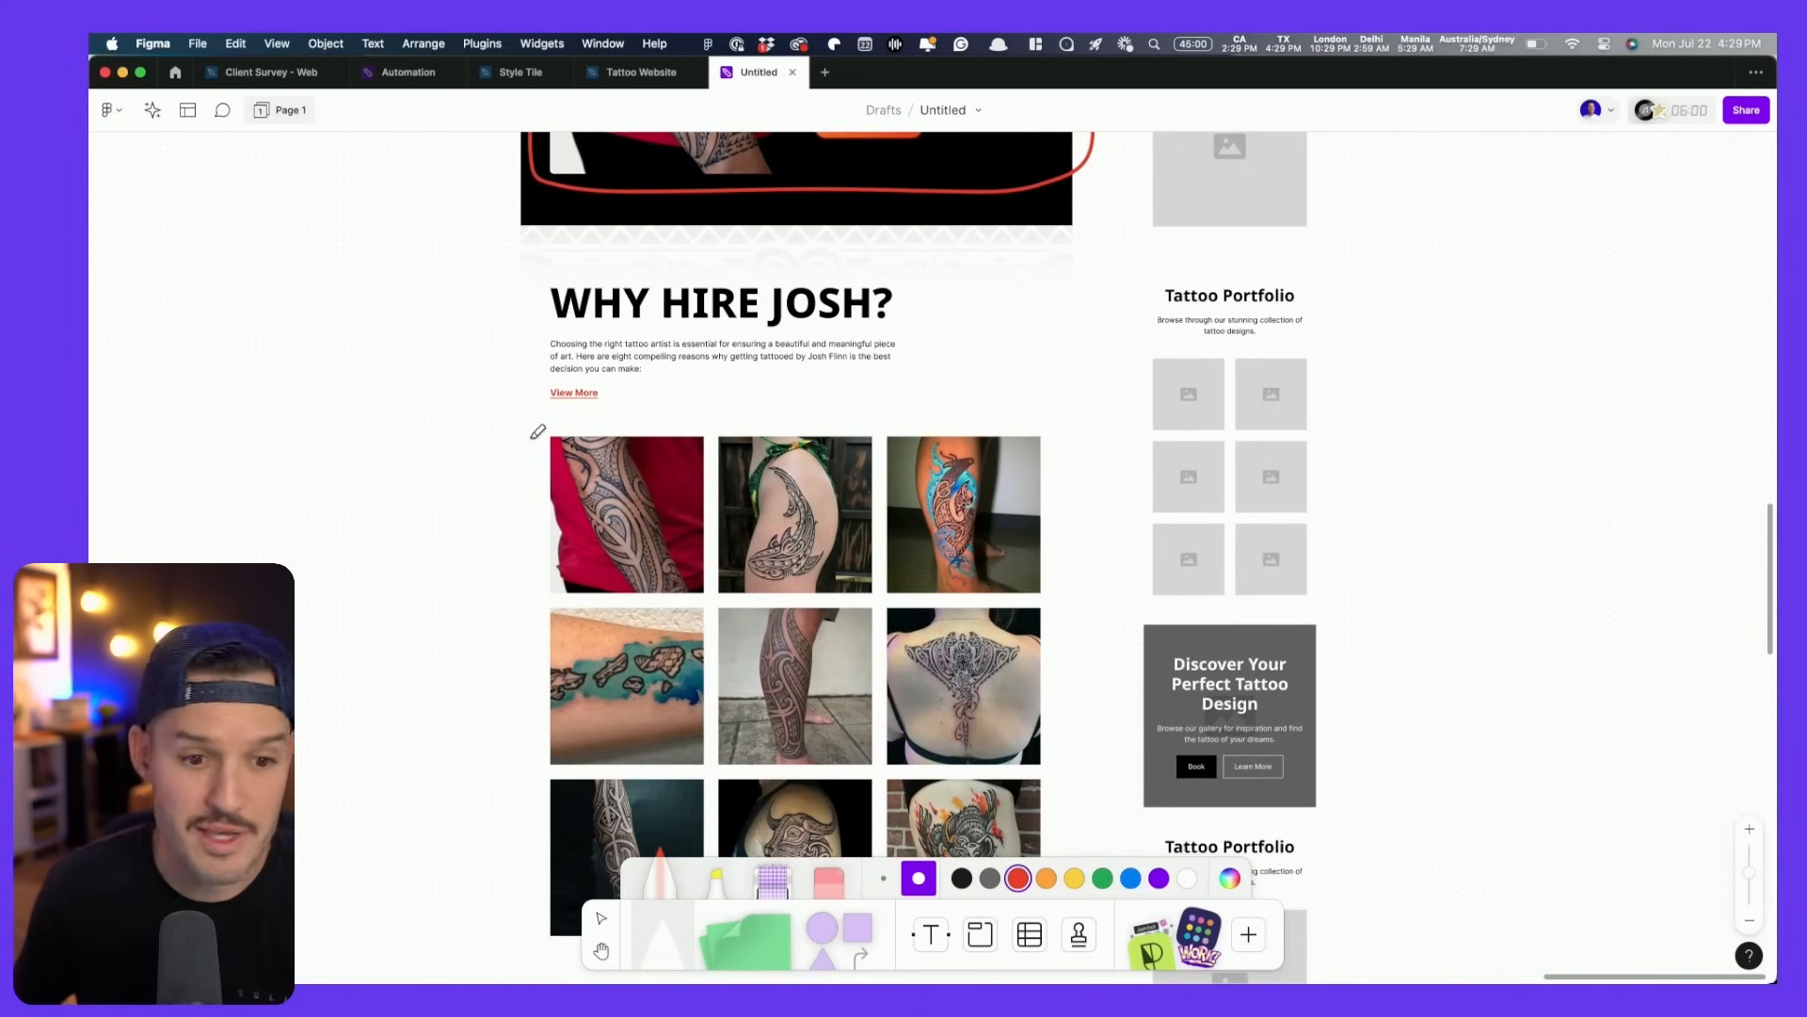
mouse_move(534, 539)
left_mouse_down()
mouse_move(1003, 736)
mouse_move(1051, 460)
mouse_move(555, 424)
left_mouse_up()
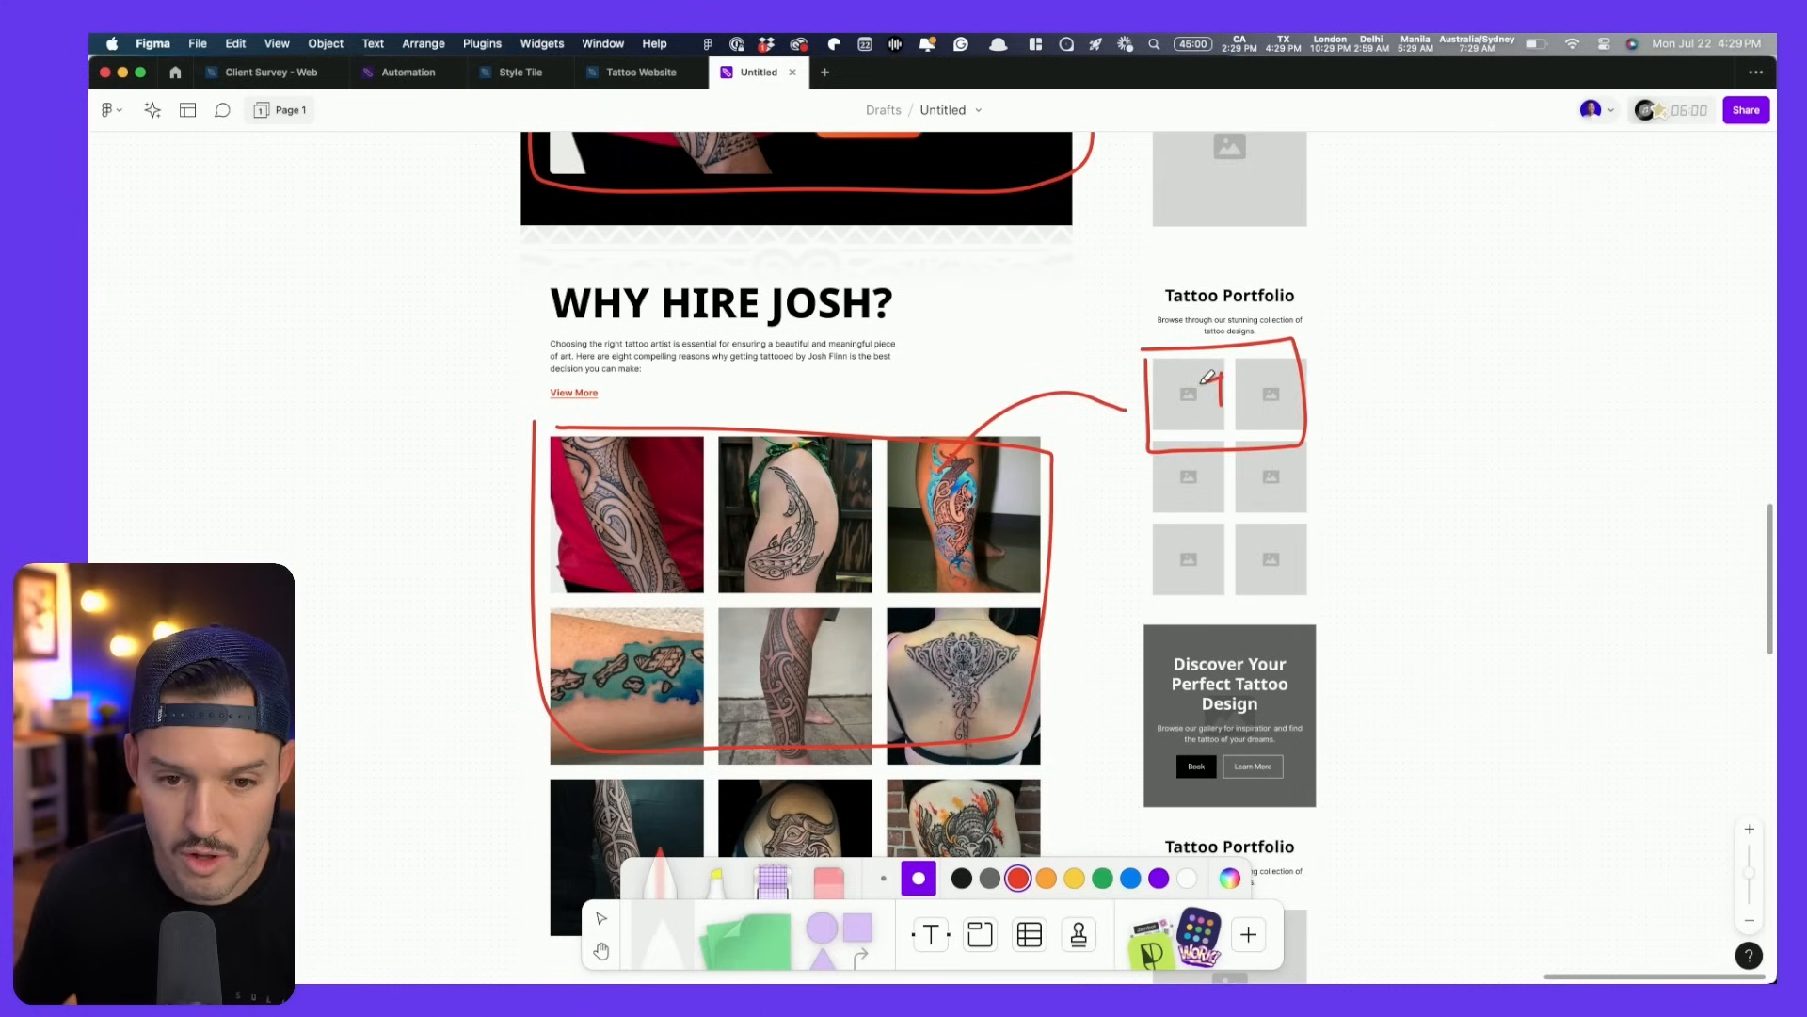
scroll(1137, 565, "up", 10)
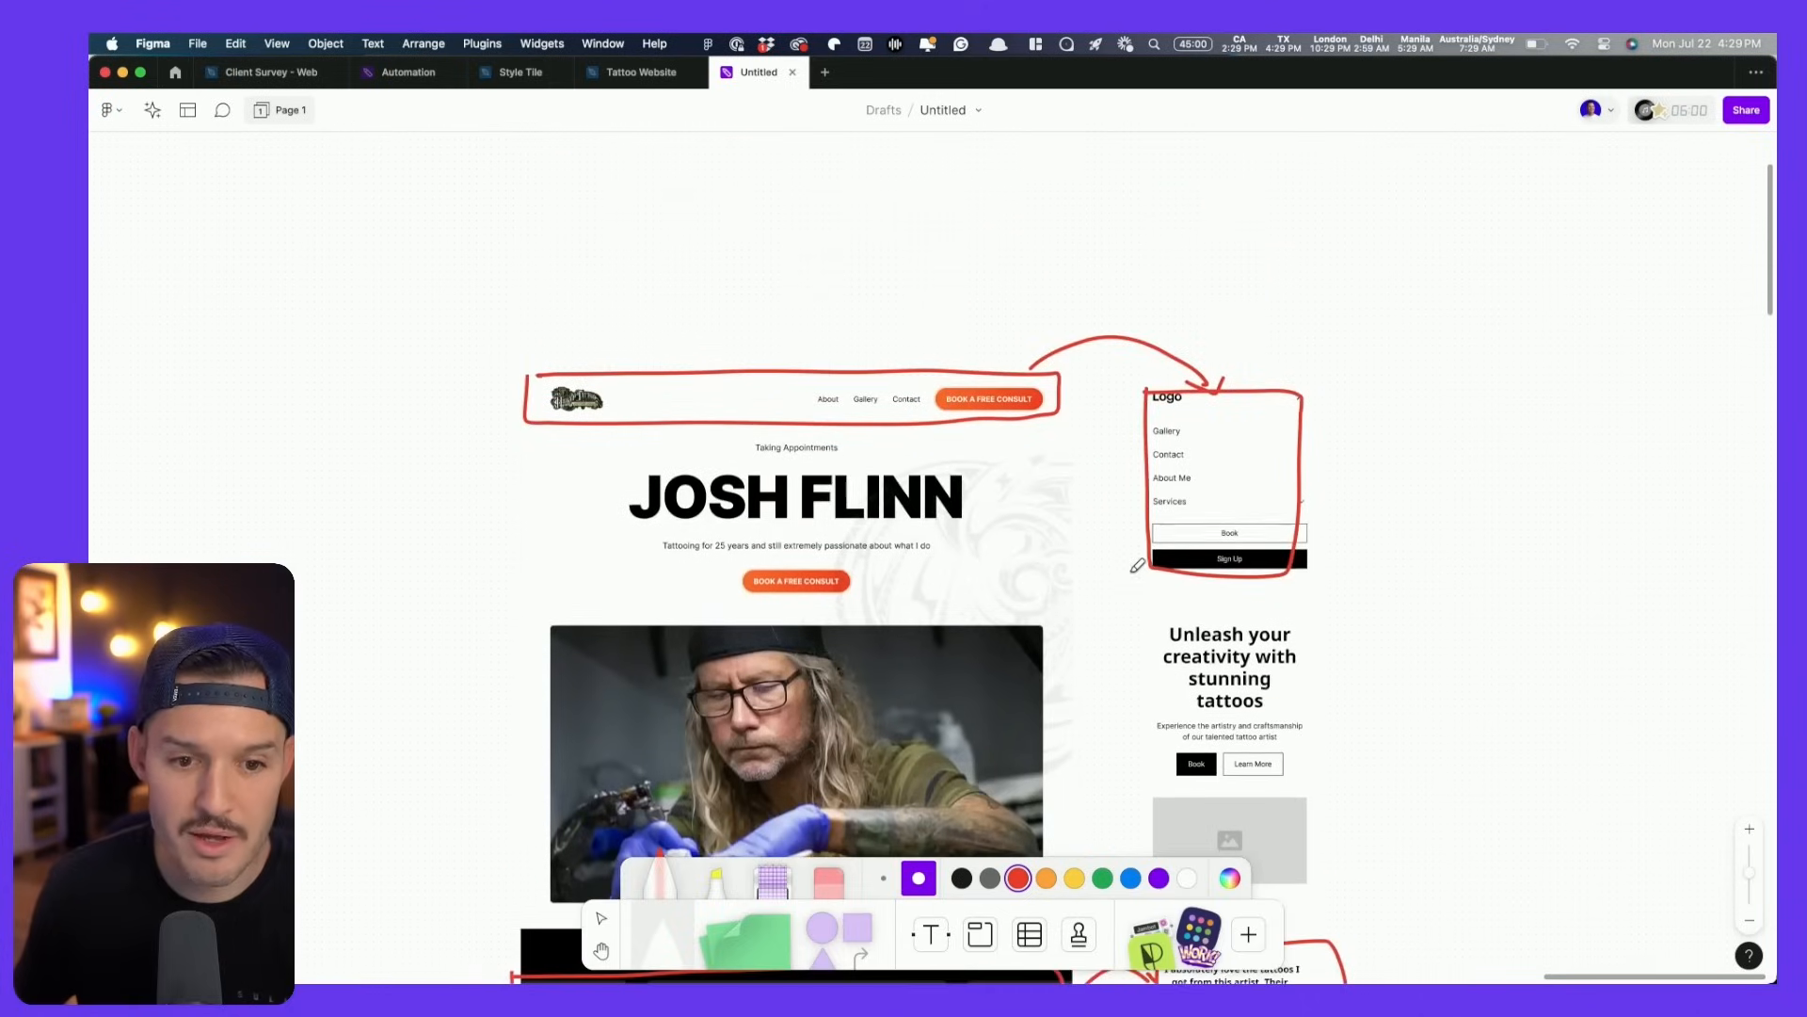
scroll(1005, 496, "up", 5)
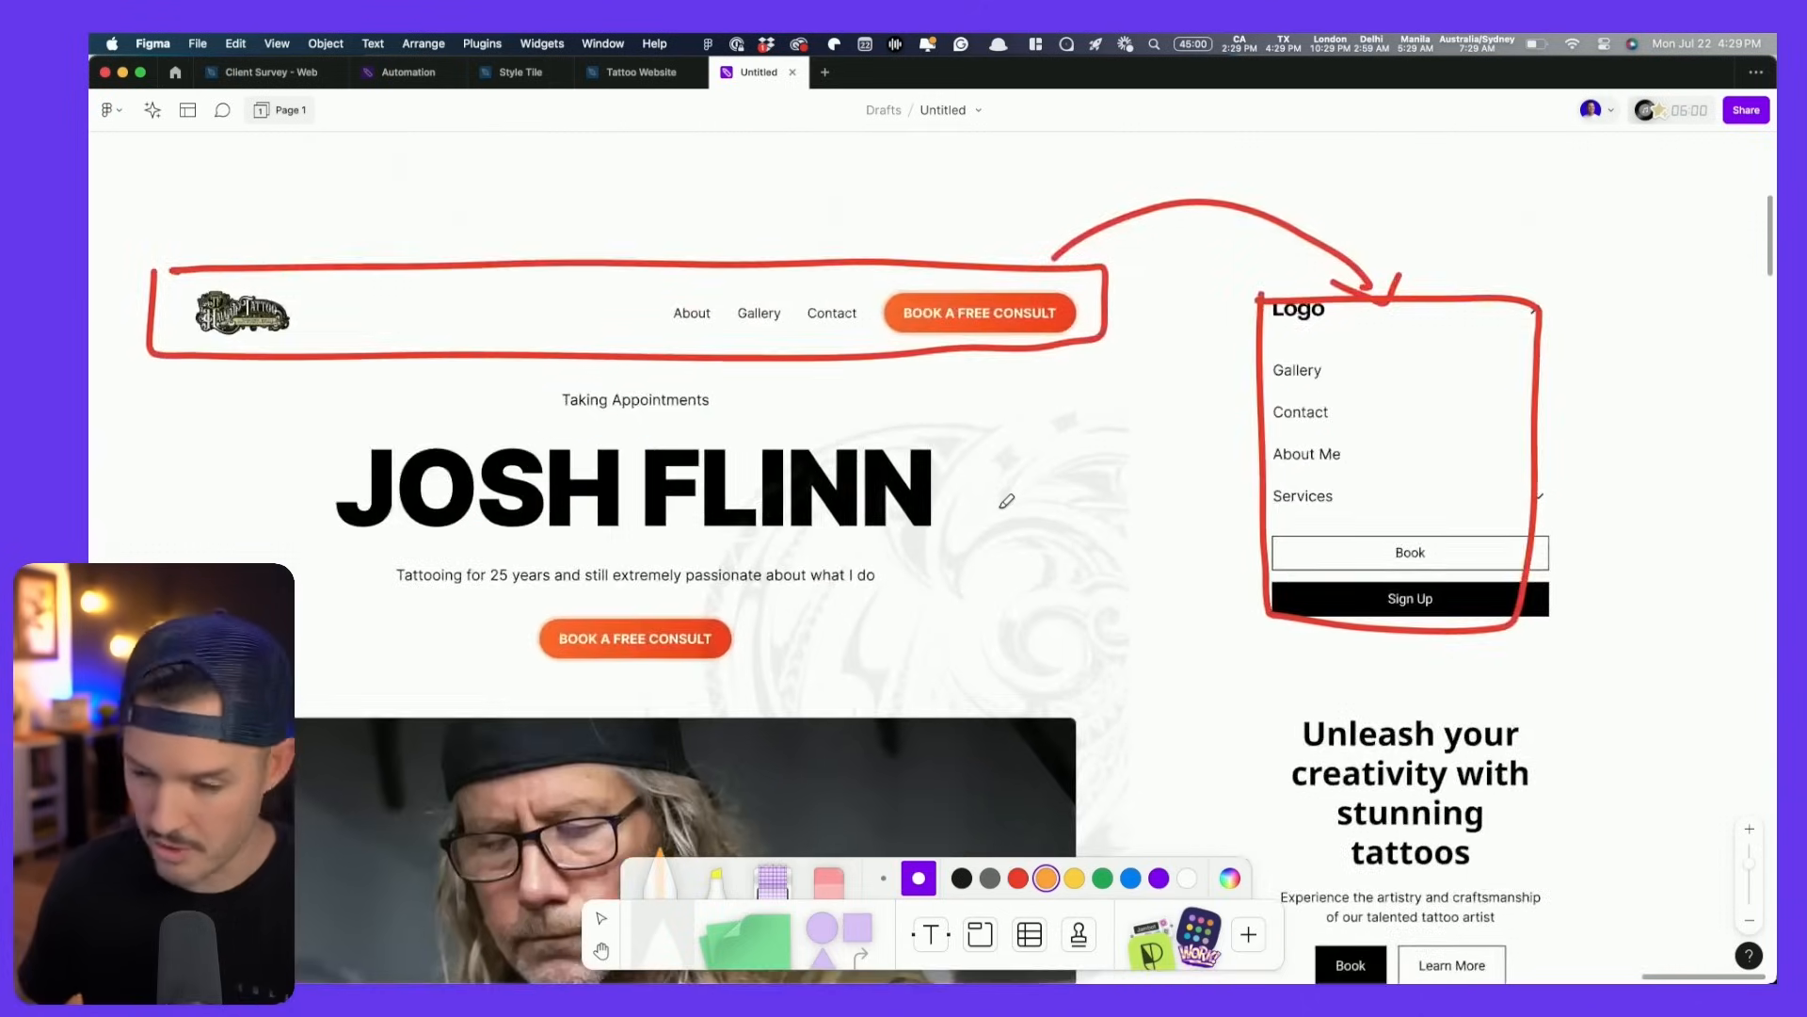
scroll(1004, 497, "down", 2)
mouse_move(370, 321)
left_mouse_down()
mouse_move(297, 435)
mouse_move(920, 456)
left_mouse_up()
left_click_drag(985, 326, 868, 318)
left_click_drag(963, 386, 1310, 601)
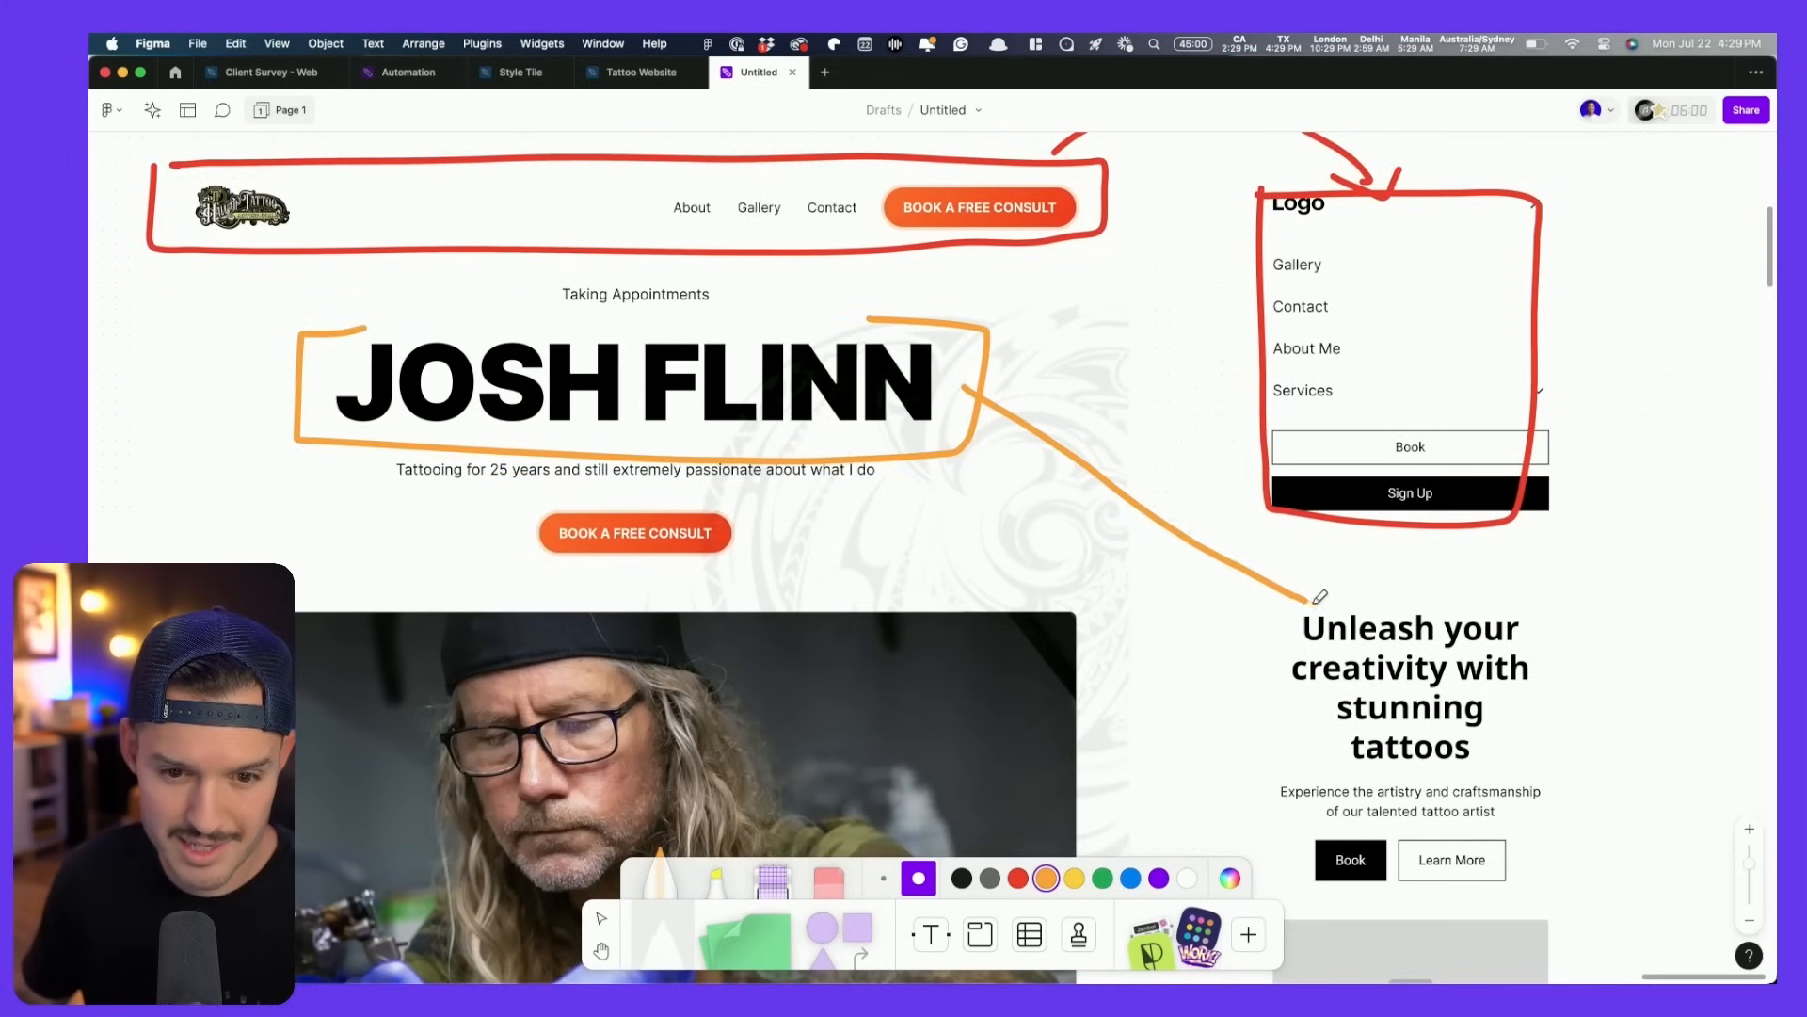
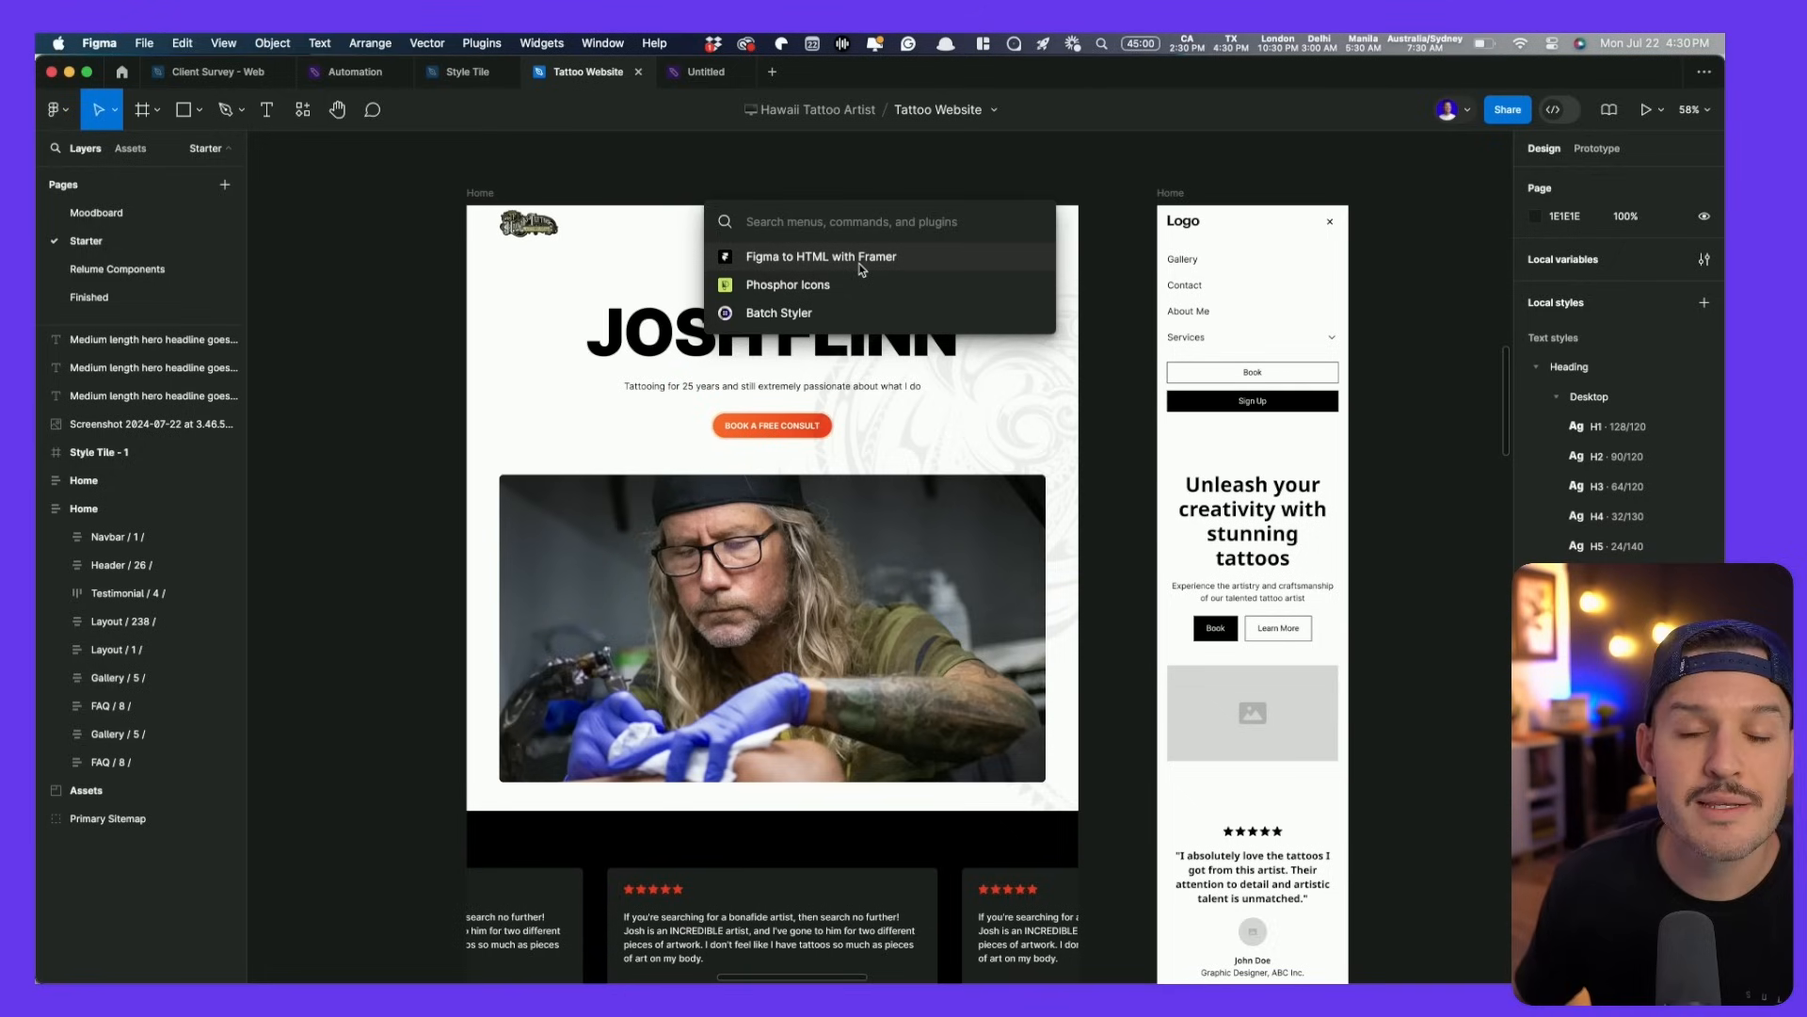
- Rename the Navbar, Header and Testimonial layers to remove their number suffixes
left_click(525, 234)
left_click(526, 233)
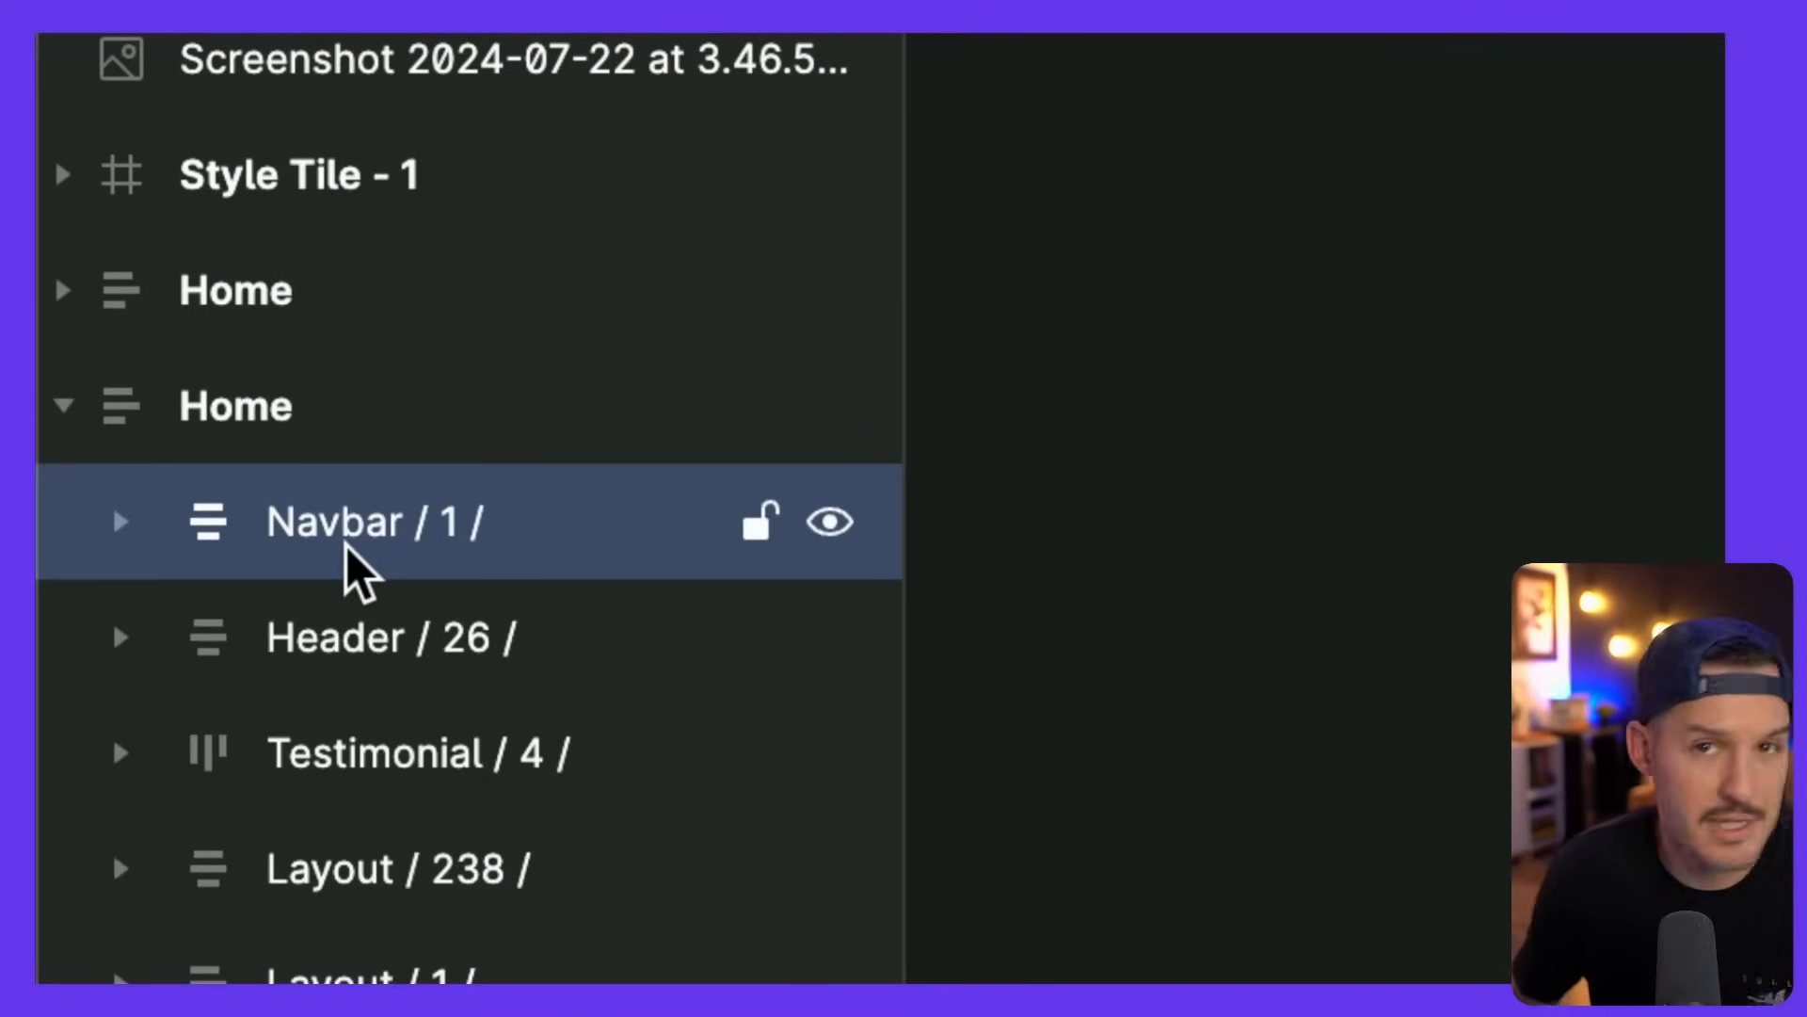
double_click(346, 544)
key("BackSpace")
double_click(421, 654)
left_click(418, 647)
key("BackSpace")
key("shift+End")
key("BackSpace")
double_click(491, 764)
left_click(490, 763)
key("shift+End")
key("BackSpace")
key("Tab")
left_click(282, 419)
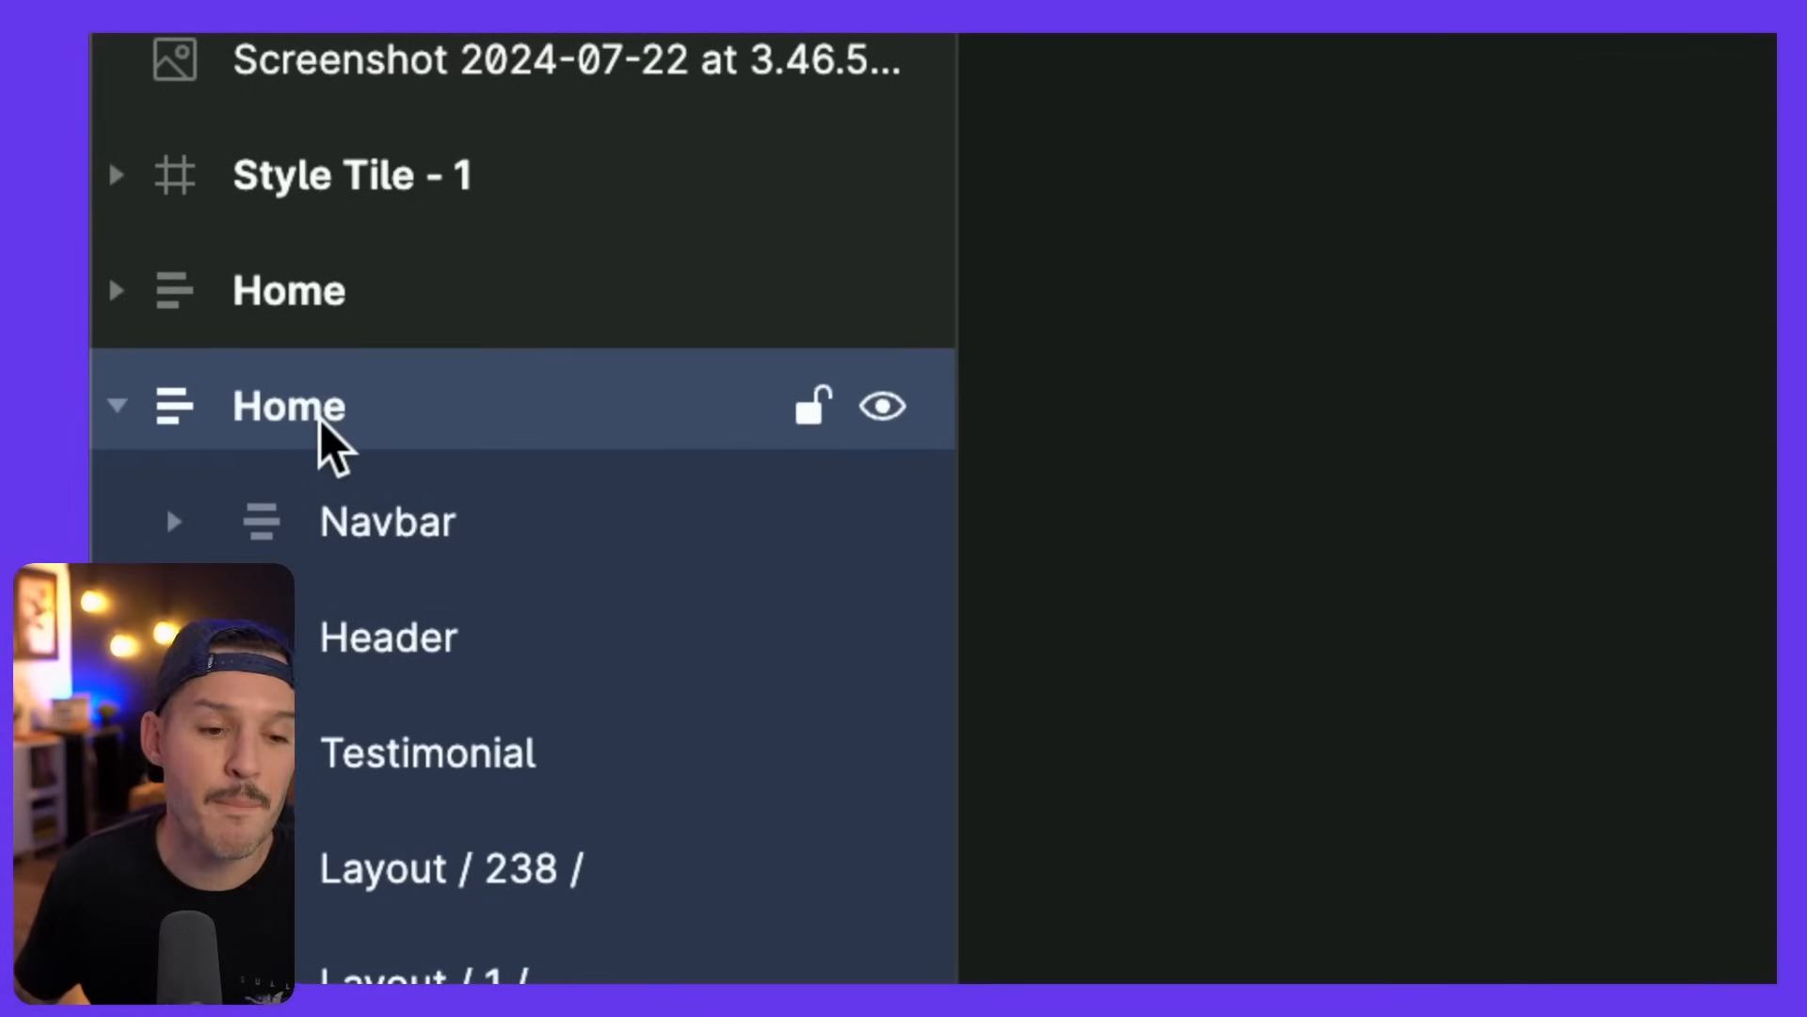
- Copy the Header section with the Figma to HTML with Framer plugin
left_click(584, 642)
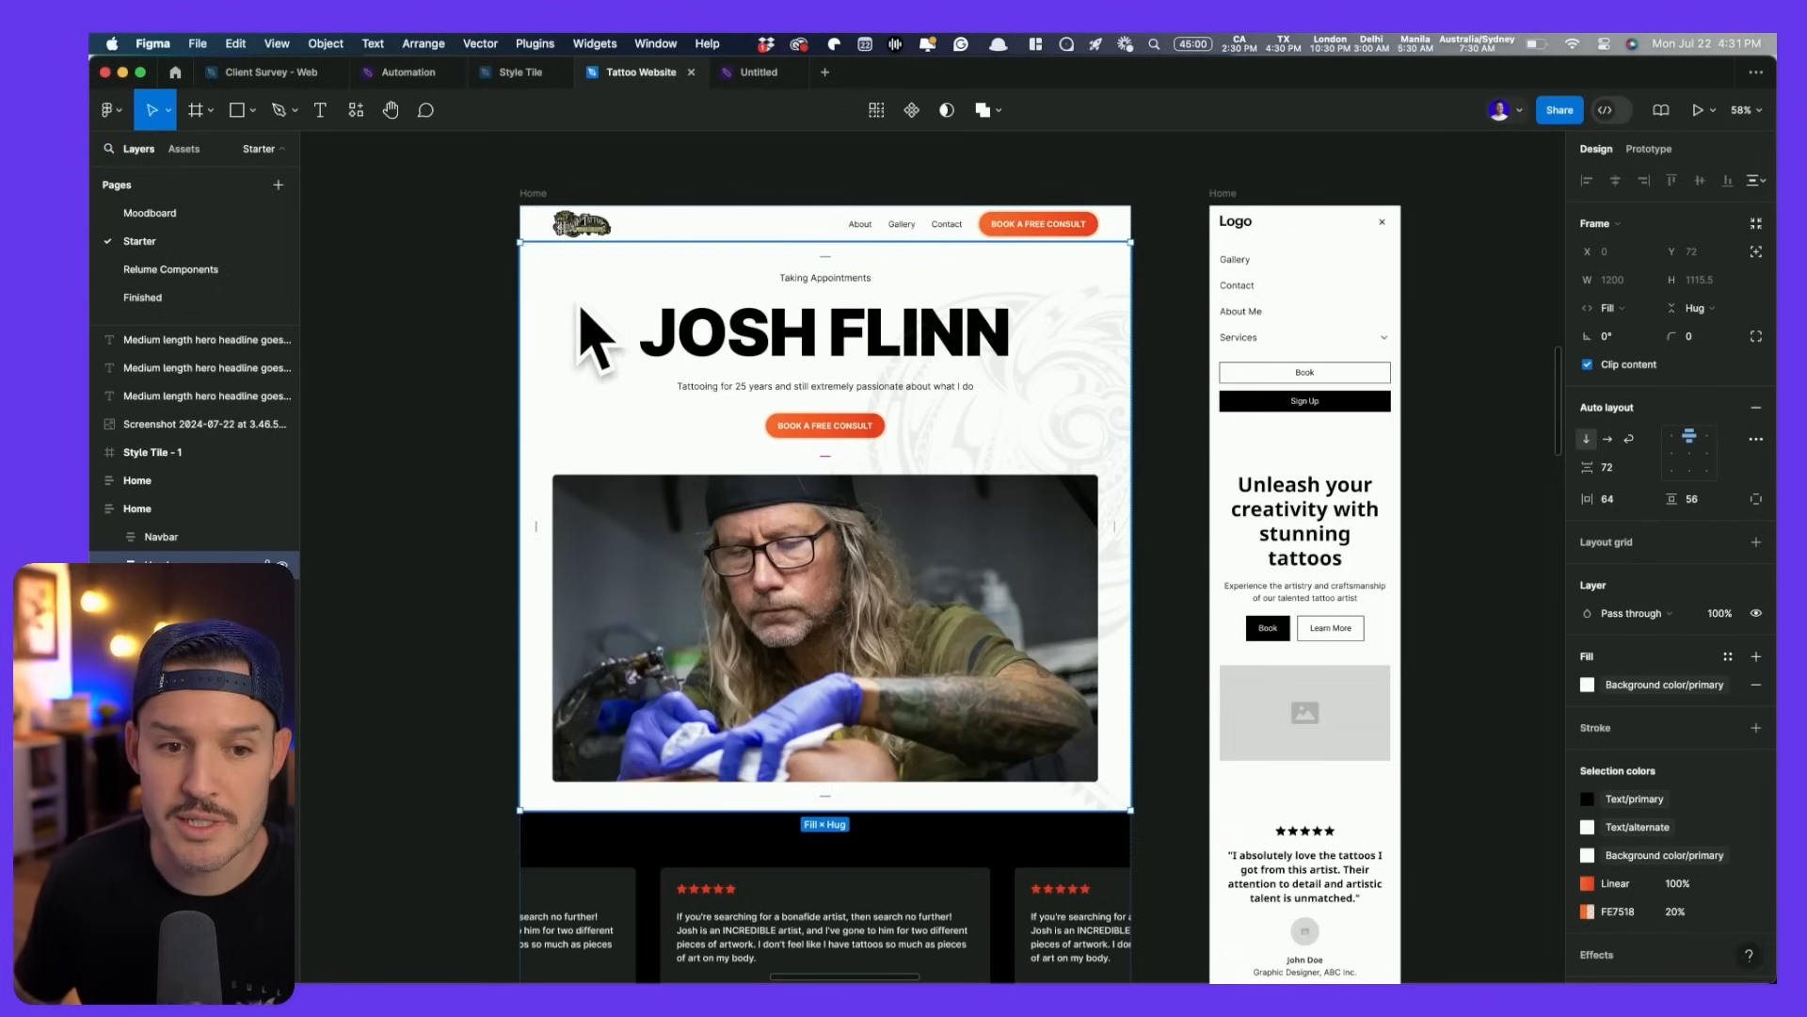
key("super+slash")
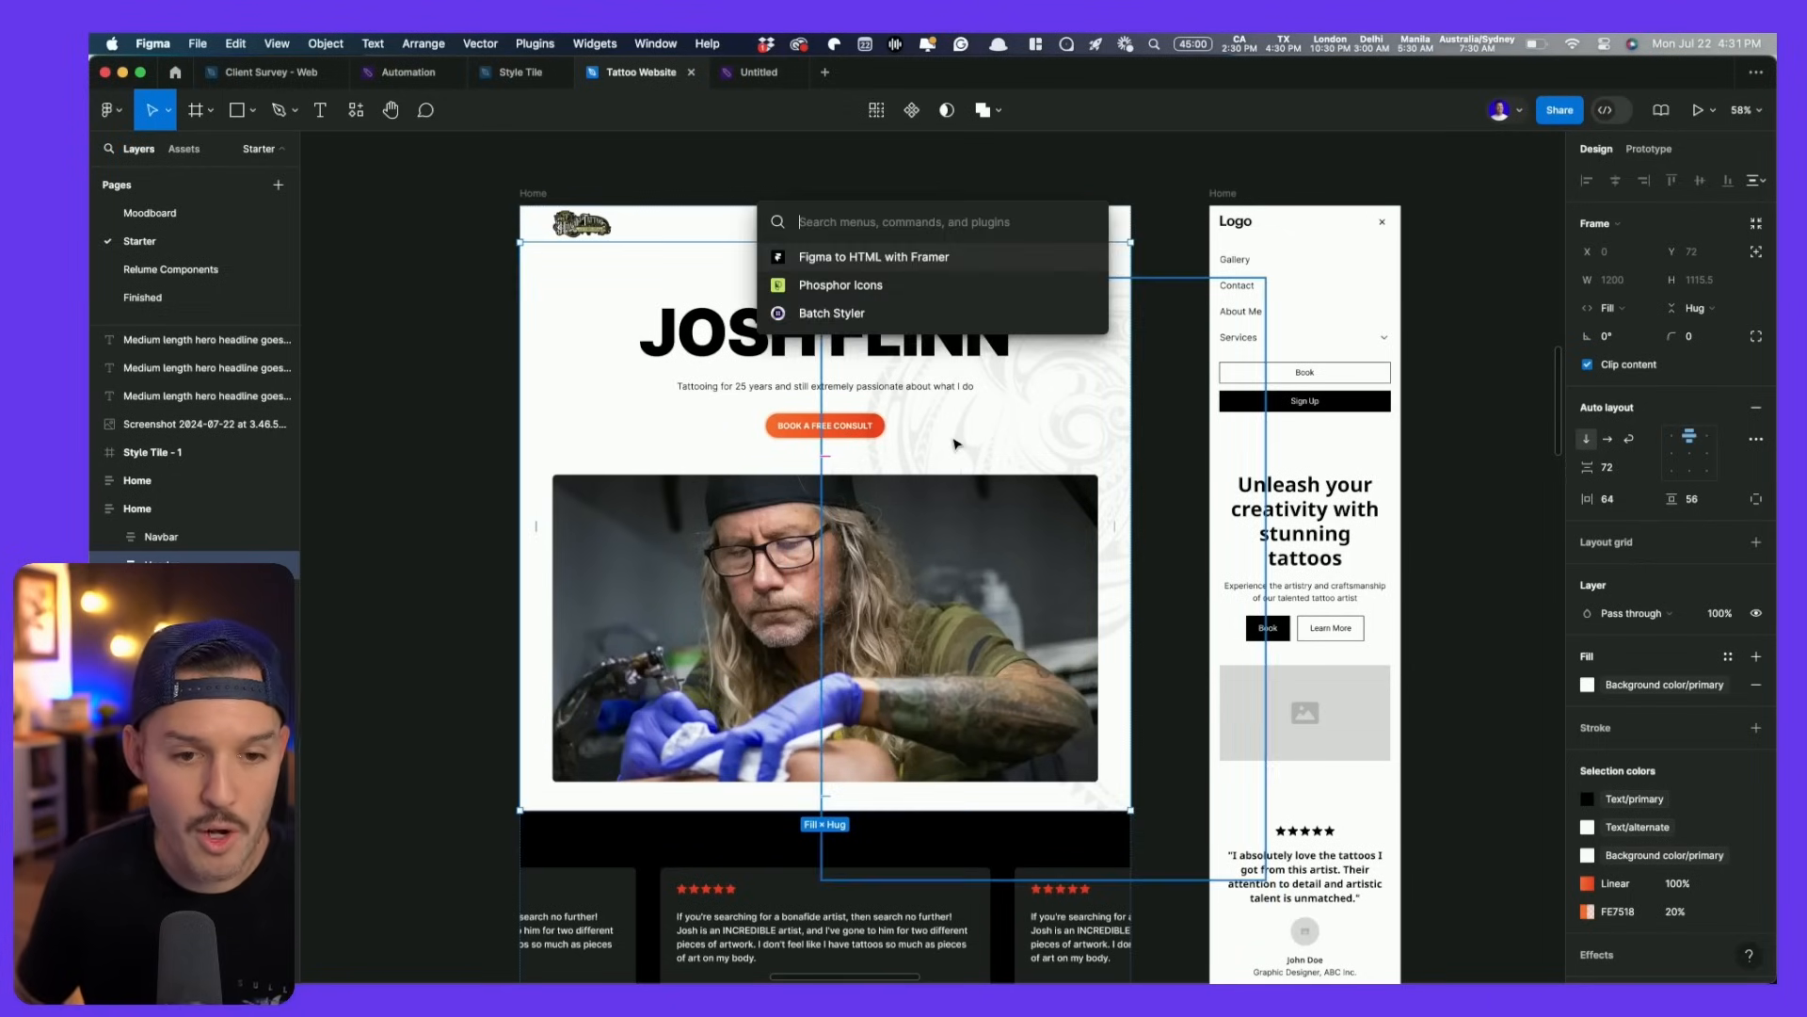
key("Escape")
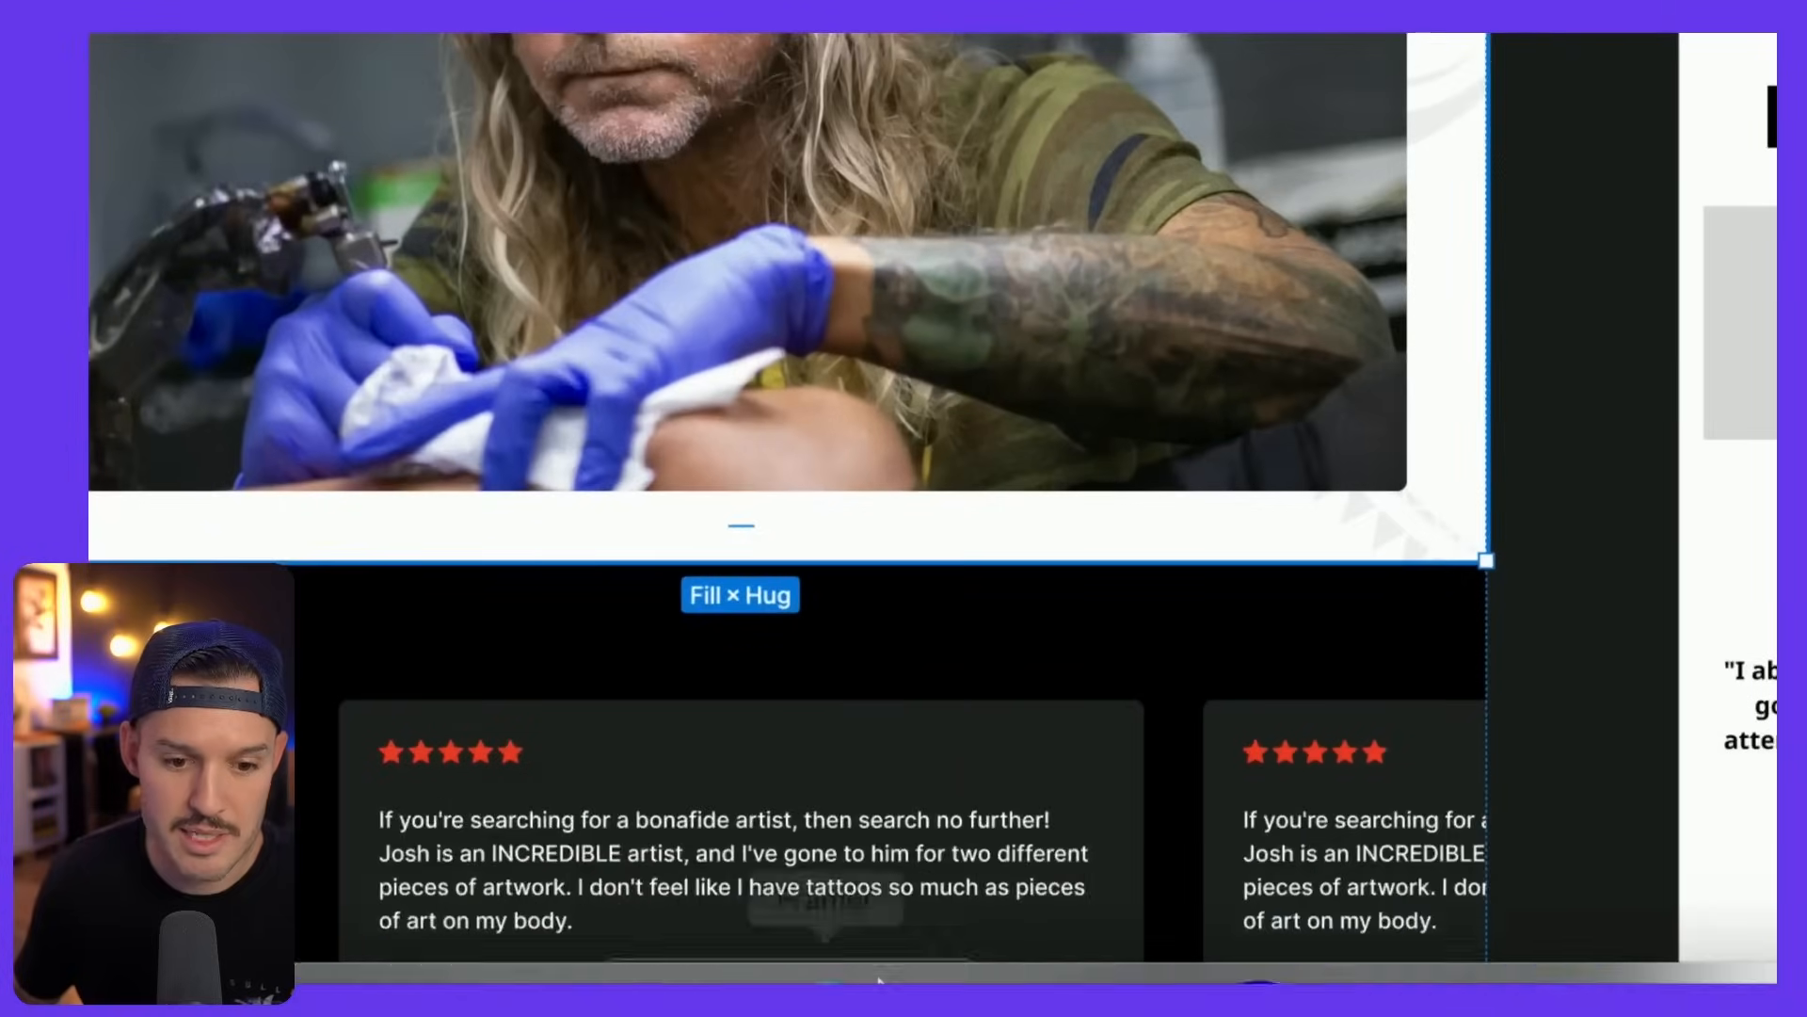
key("super+c")
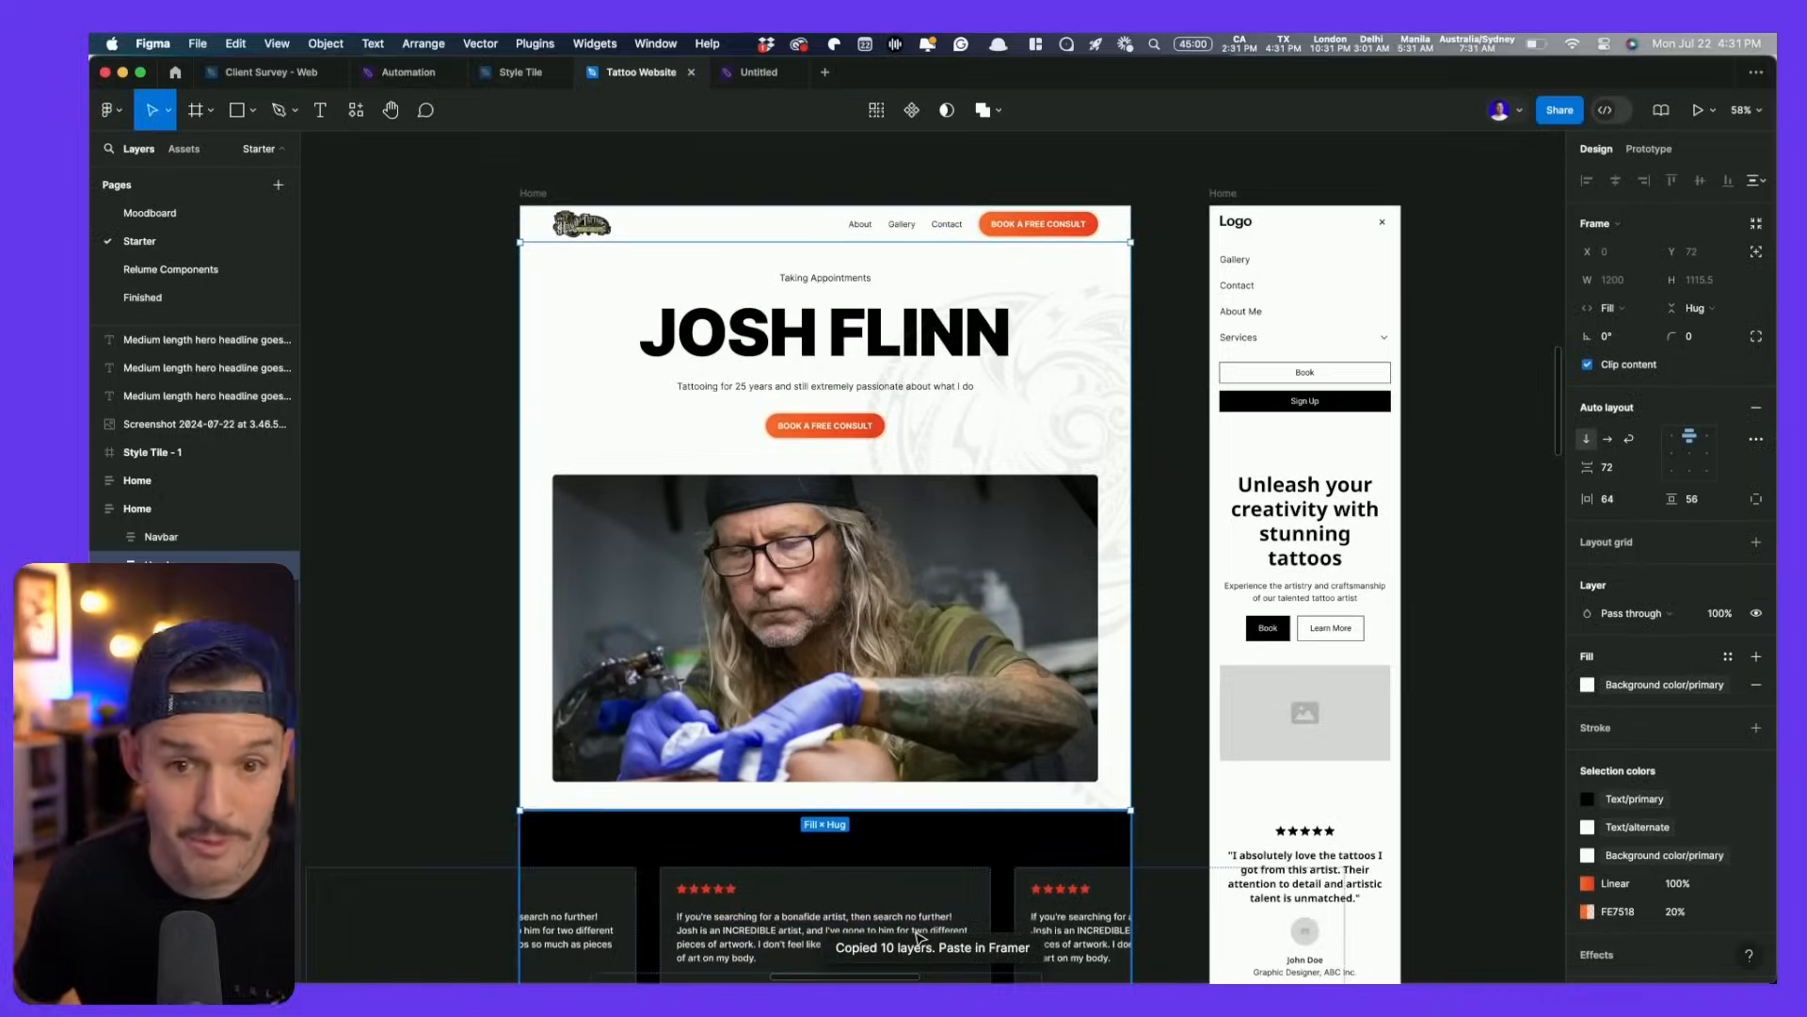
- Paste the Figma Header section into Framer's Desktop breakpoint frame
key("super+Tab")
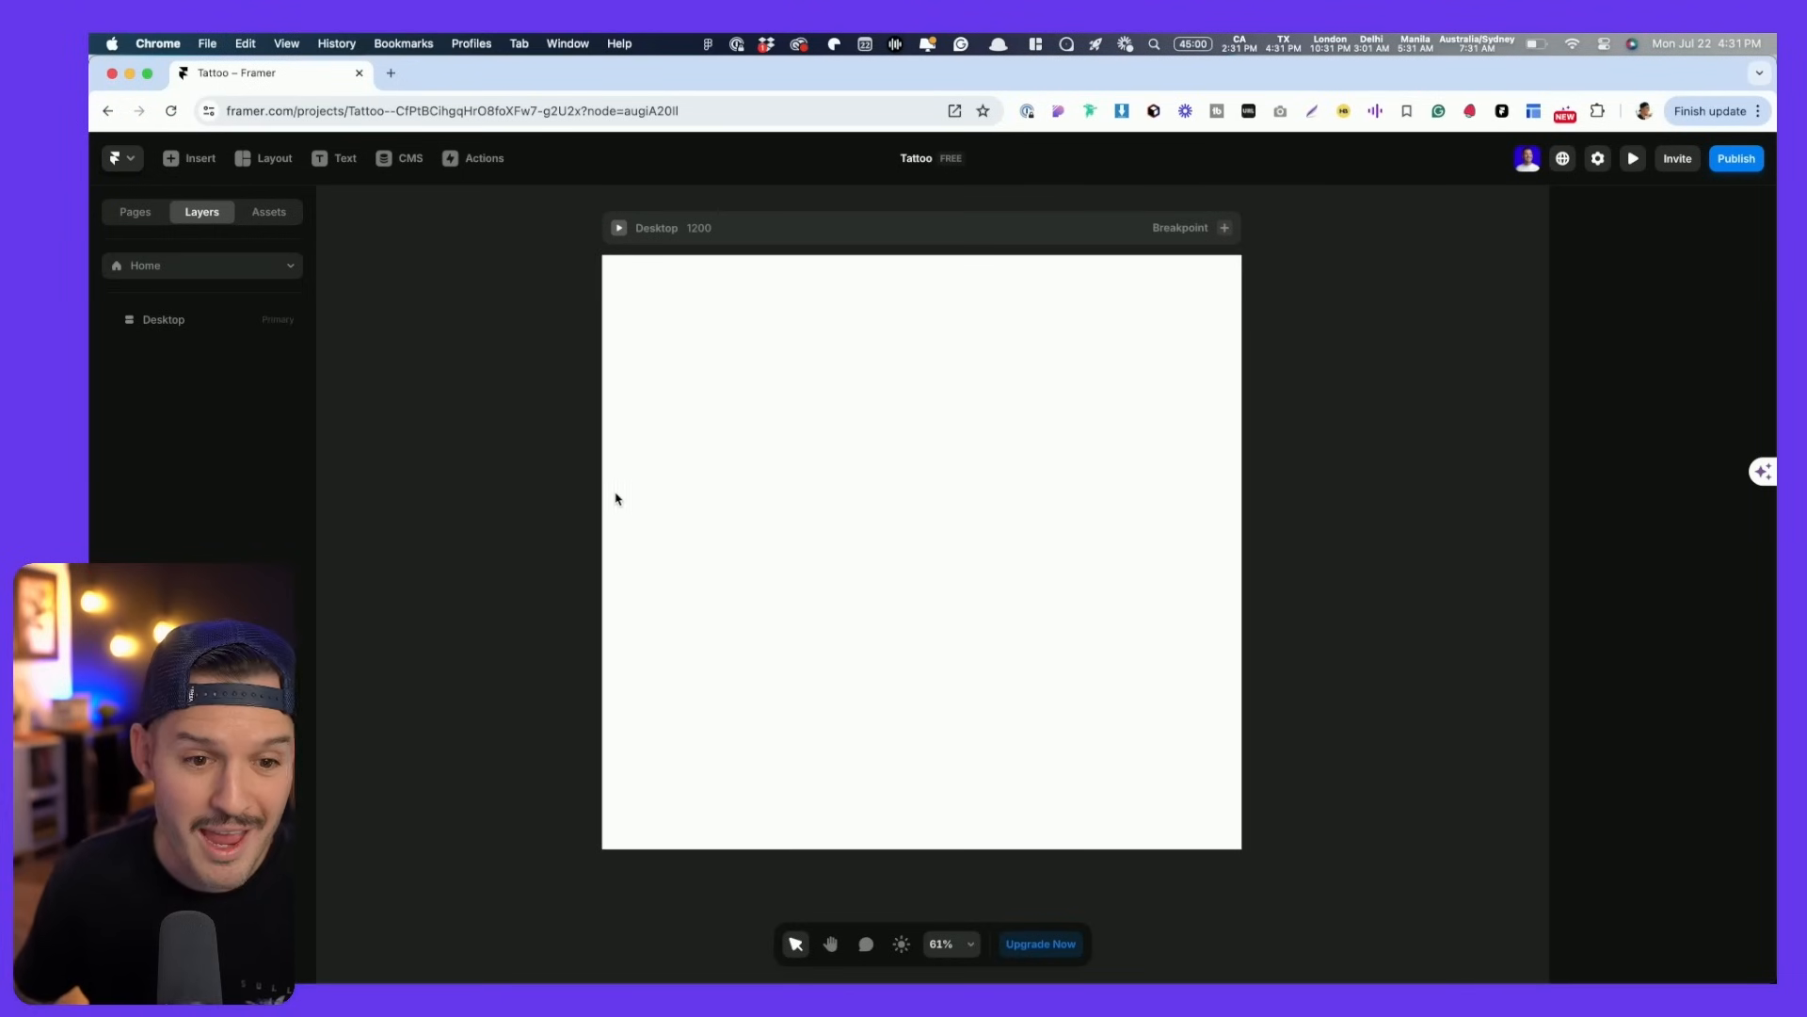
left_click(667, 489)
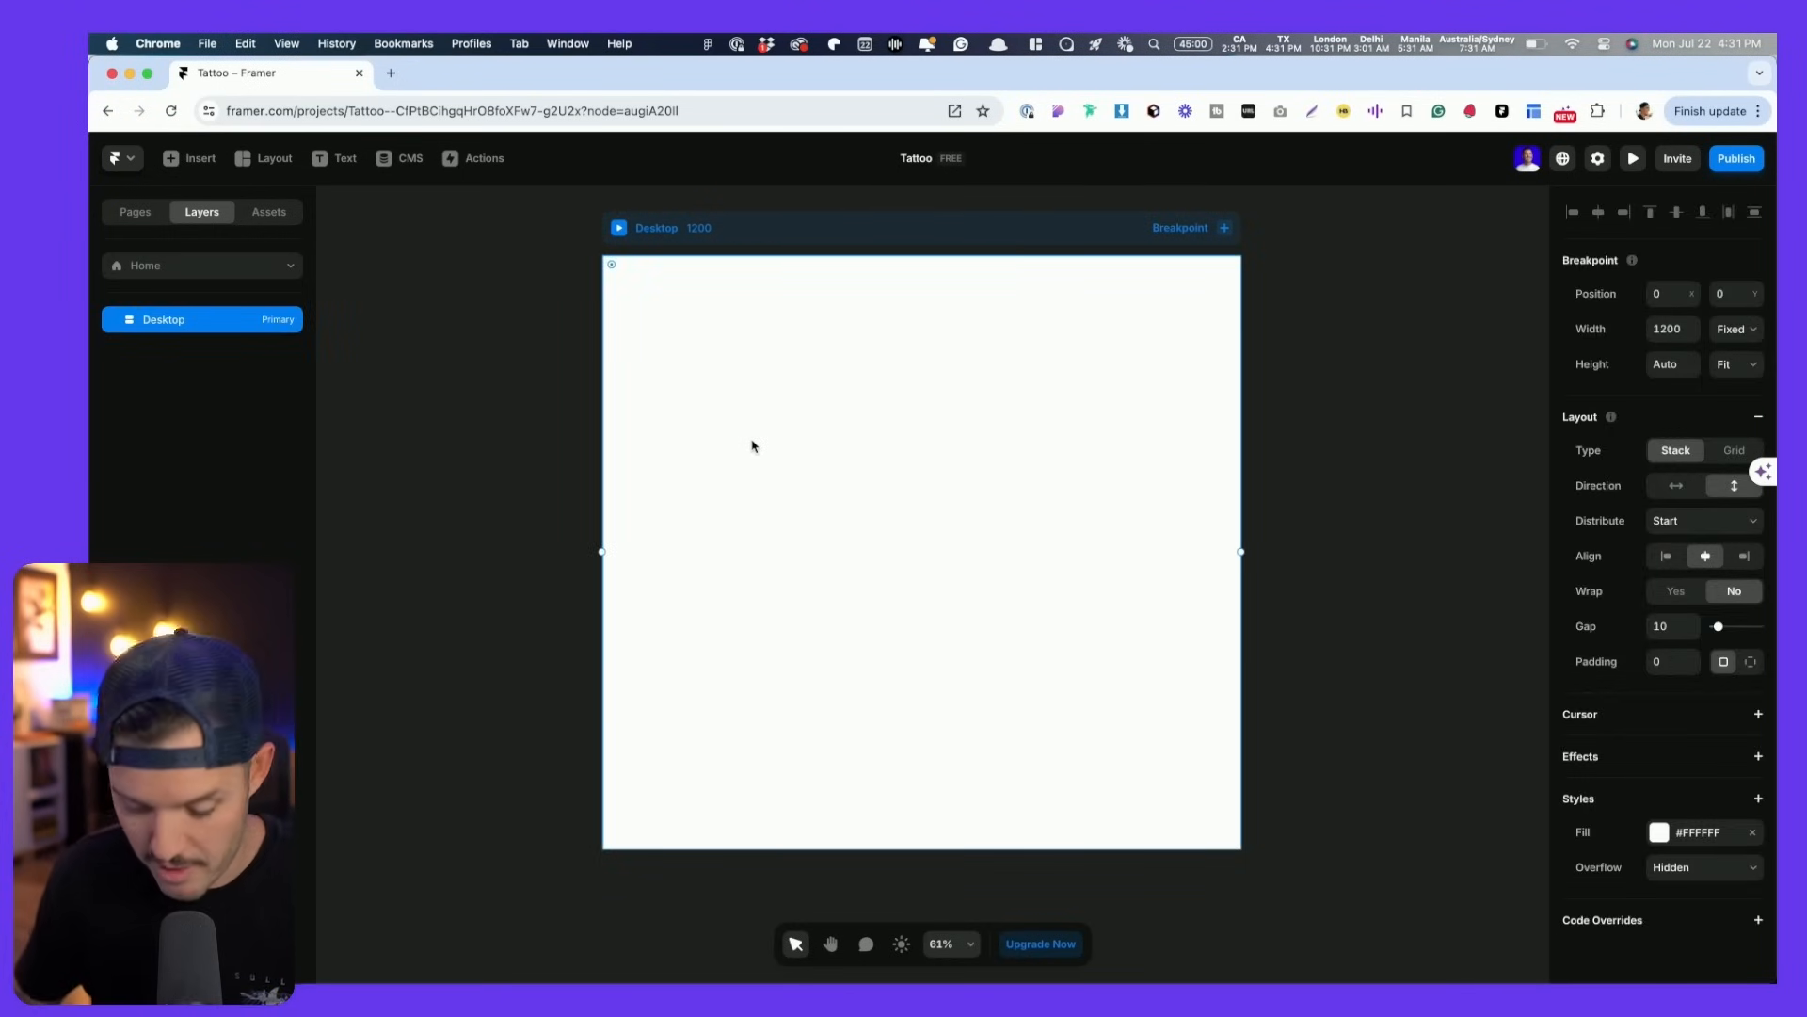
key("super+v")
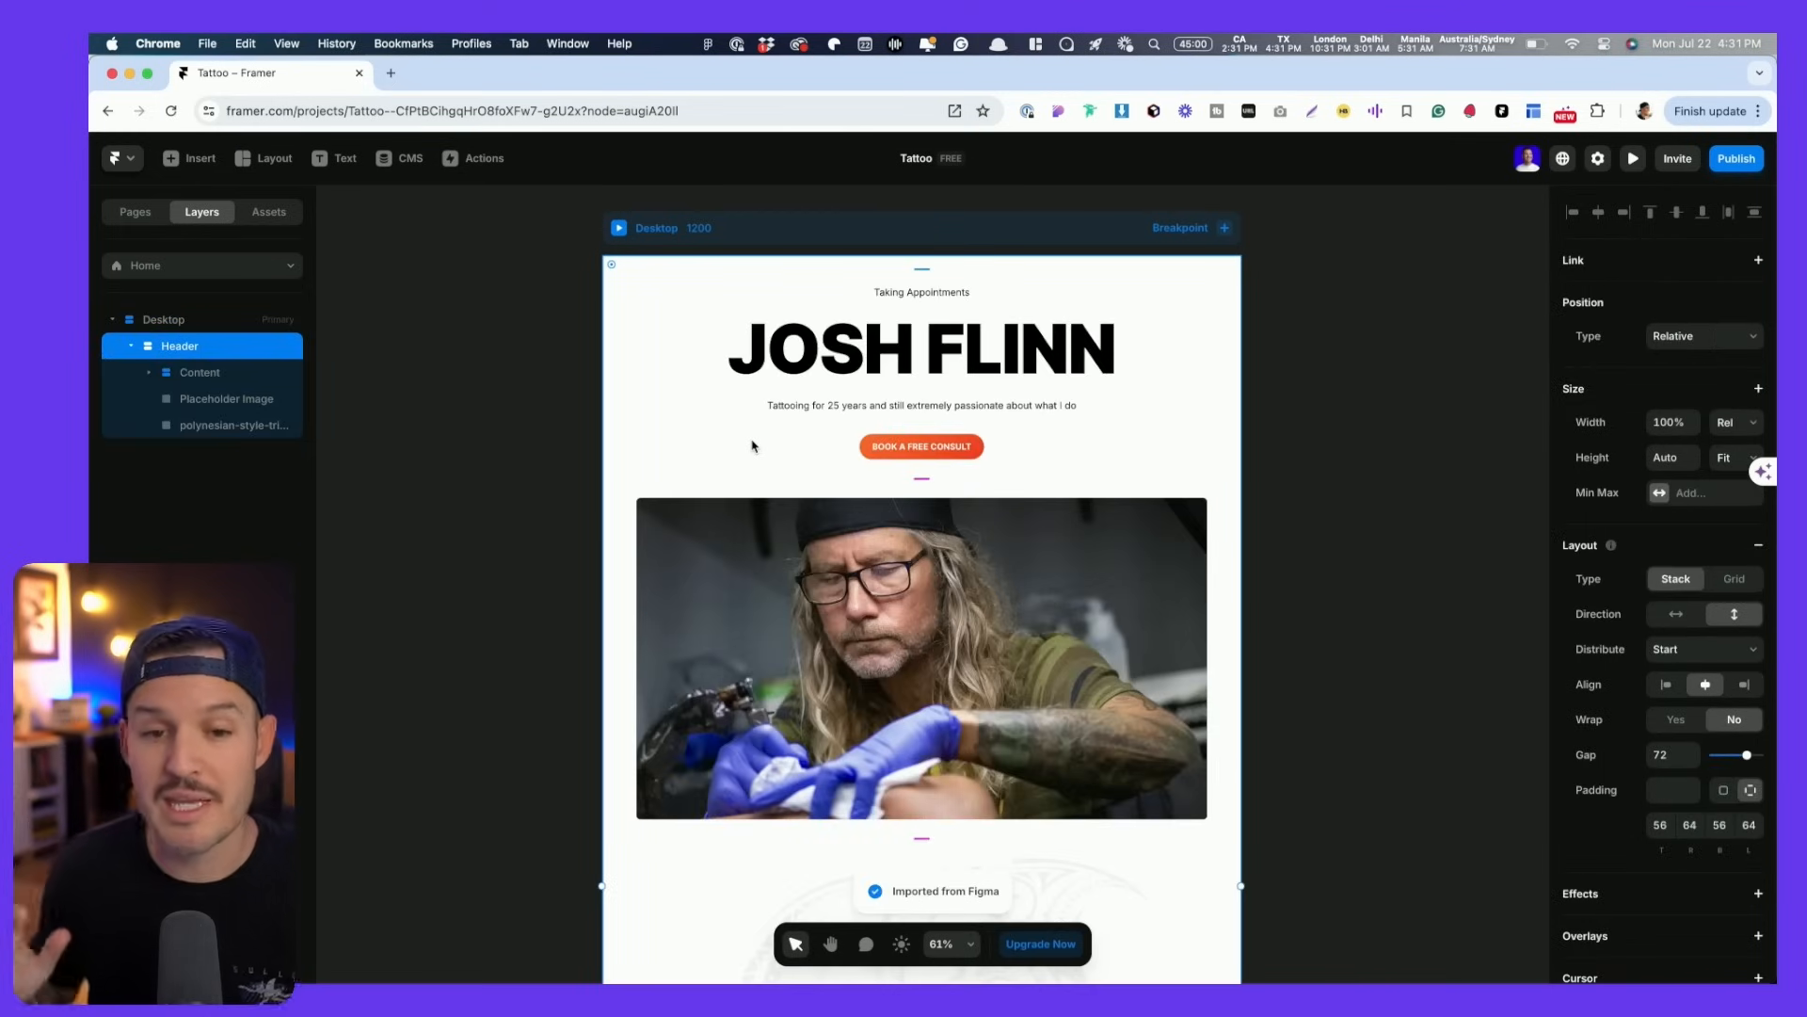
scroll(910, 508, "up", 5)
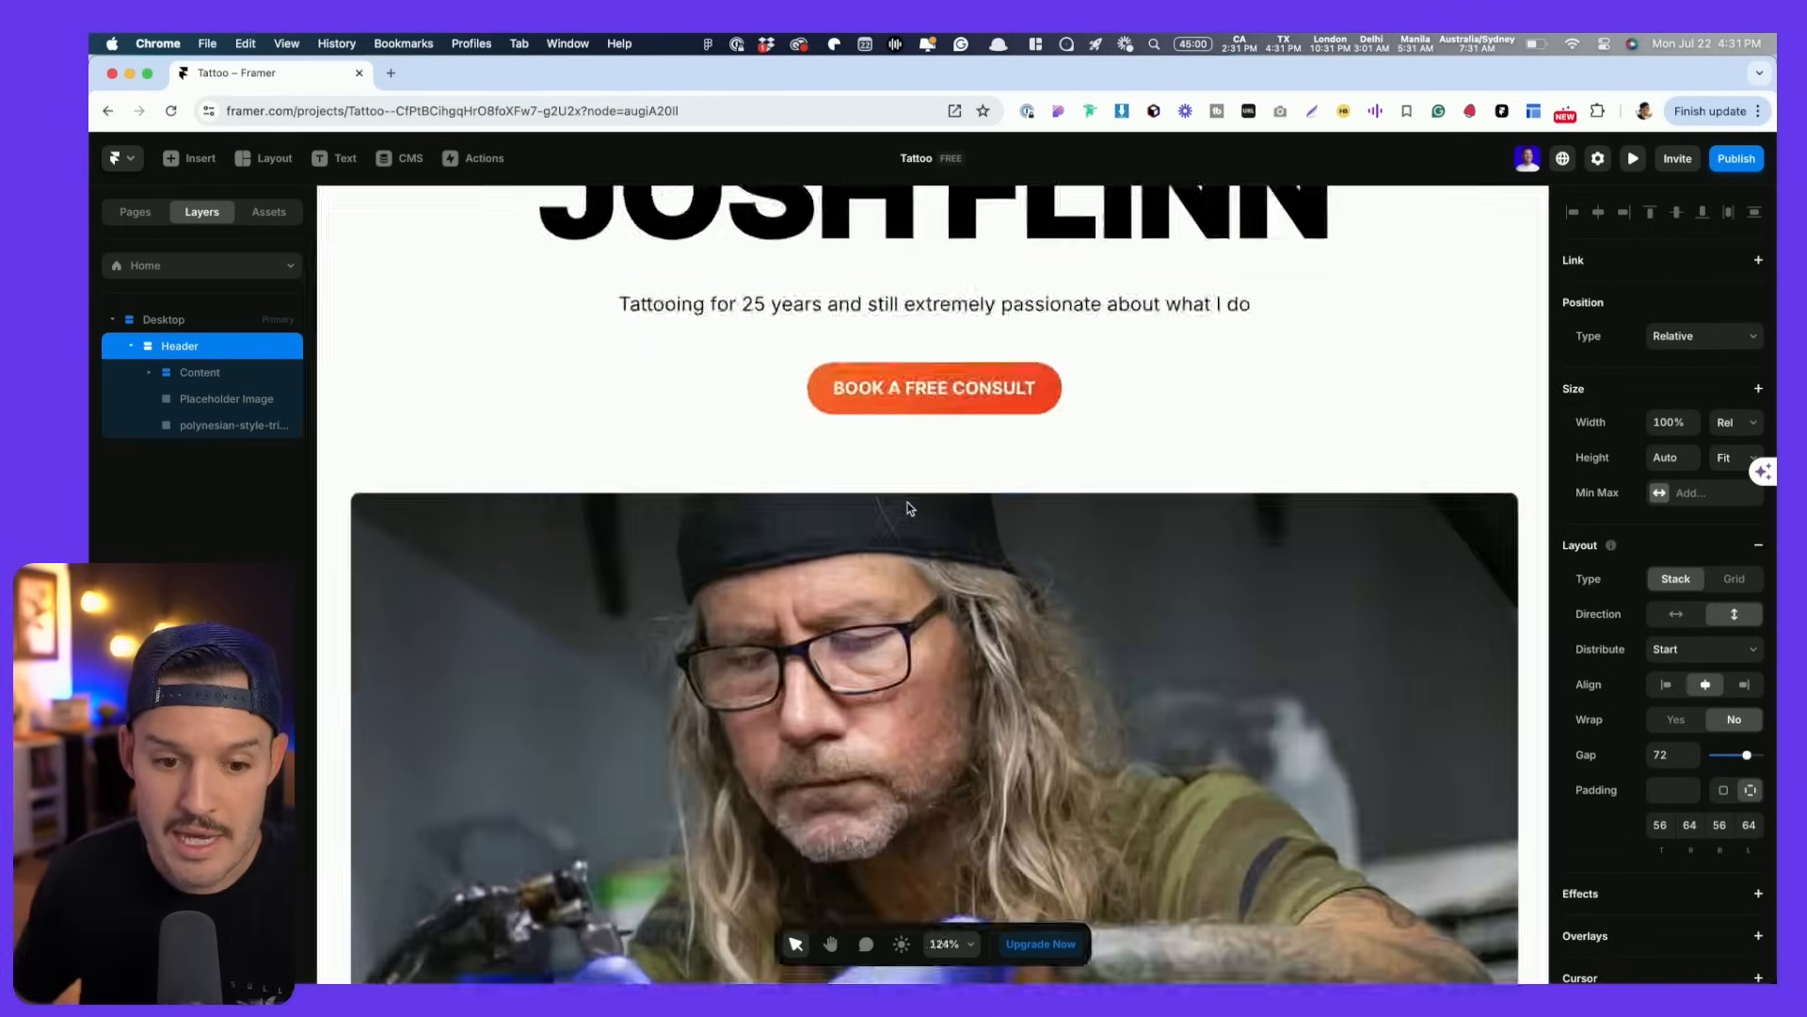
scroll(910, 509, "down", 8)
scroll(1244, 565, "down", 2)
scroll(1235, 400, "up", 1)
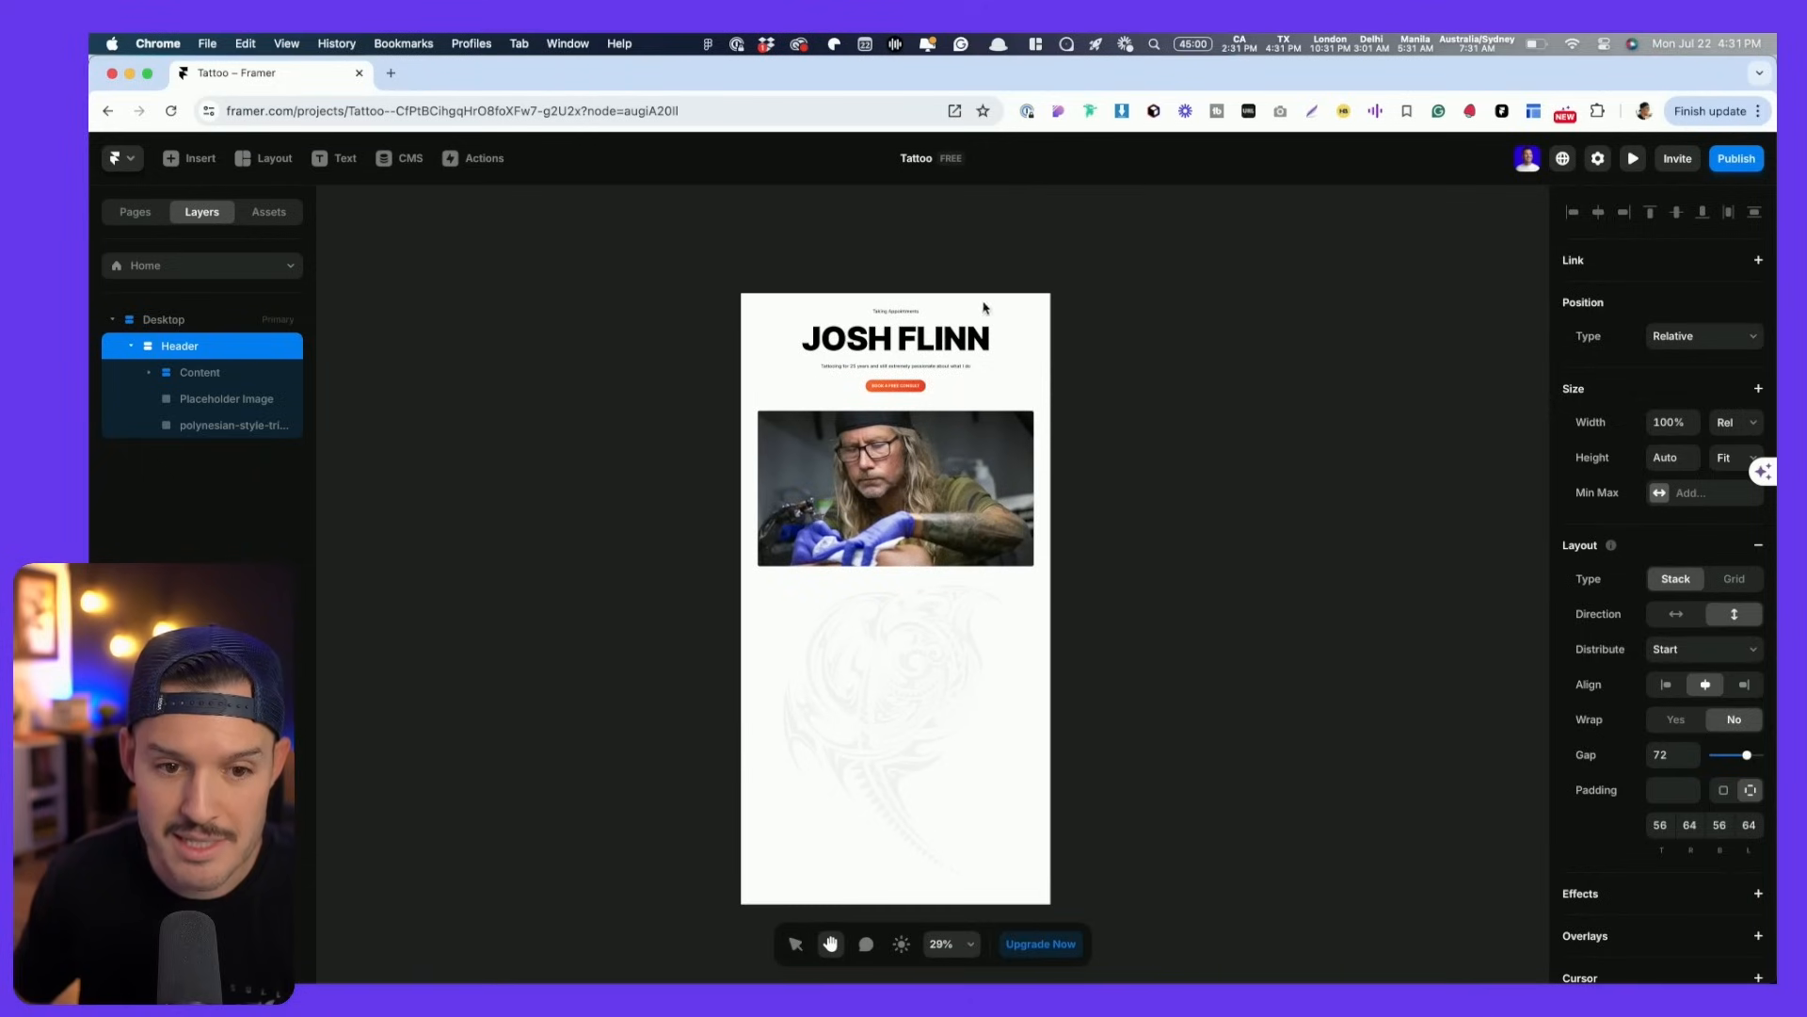
- Set the Desktop frame's height to Fit Content
left_click(937, 268)
left_click(1740, 330)
left_click(1740, 333)
left_click(1744, 365)
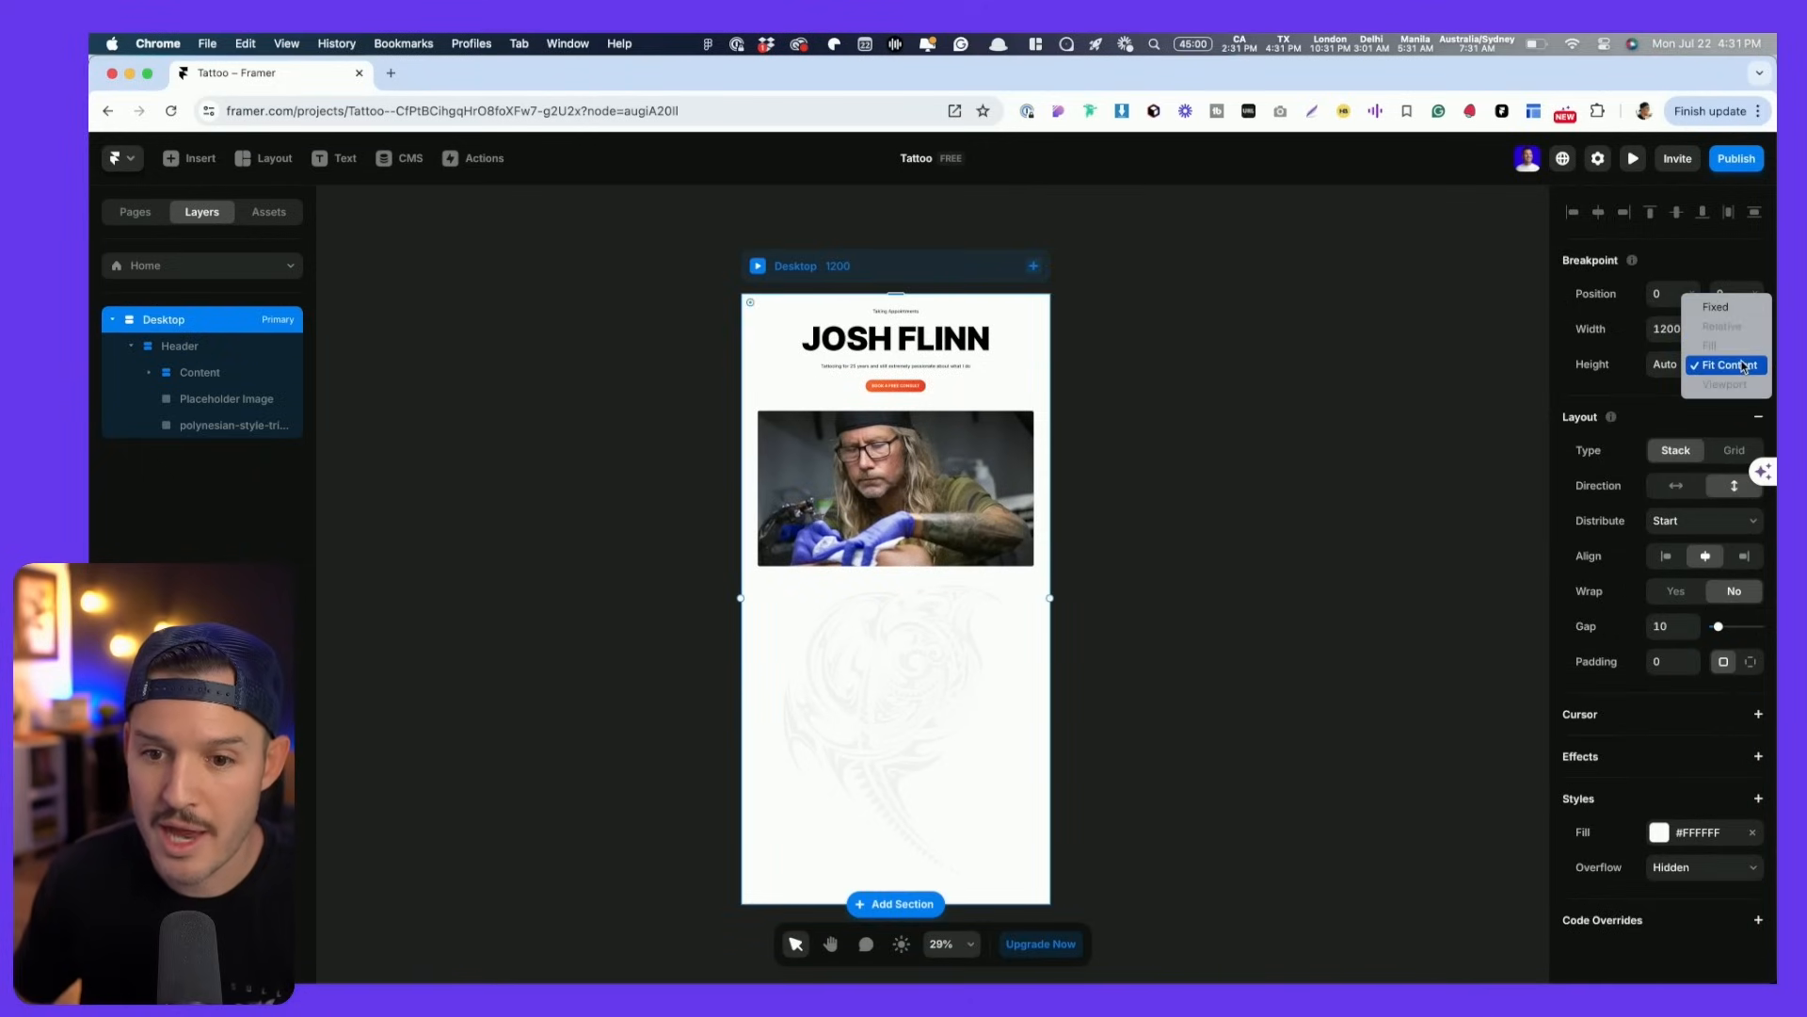
left_click(1738, 311)
left_click_drag(978, 907, 979, 484)
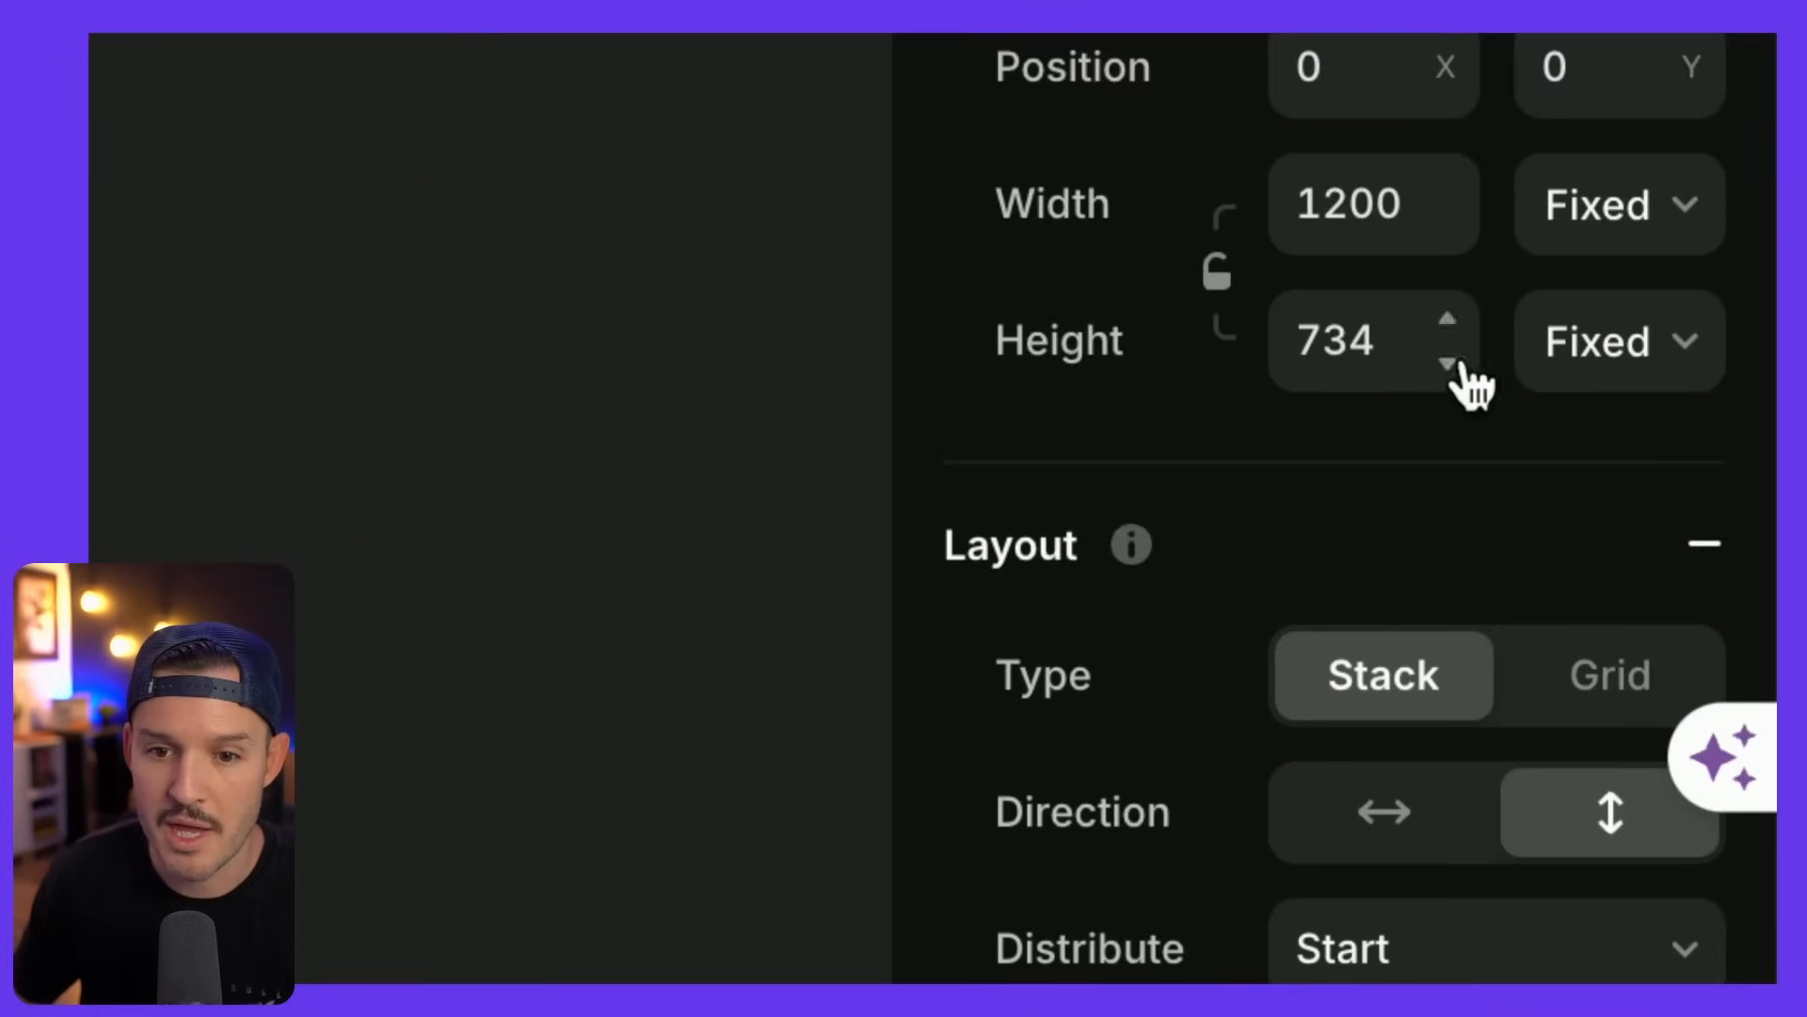
left_click(1715, 363)
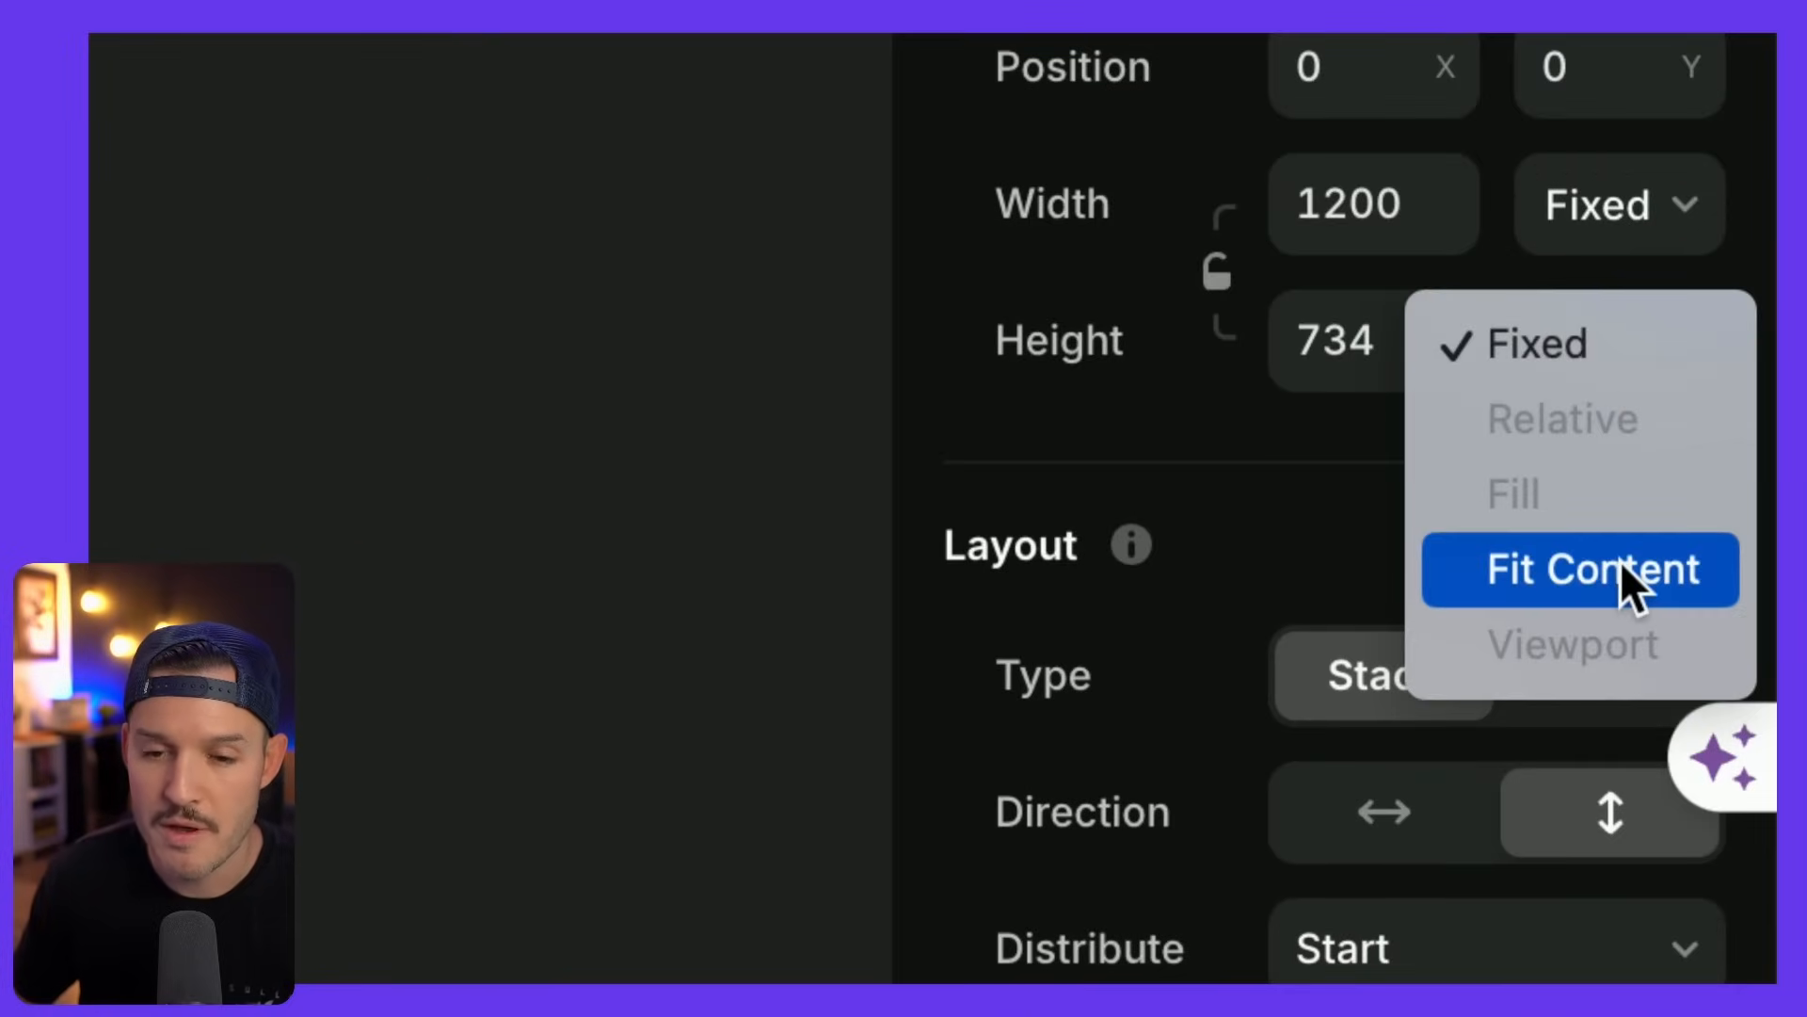
left_click(1619, 561)
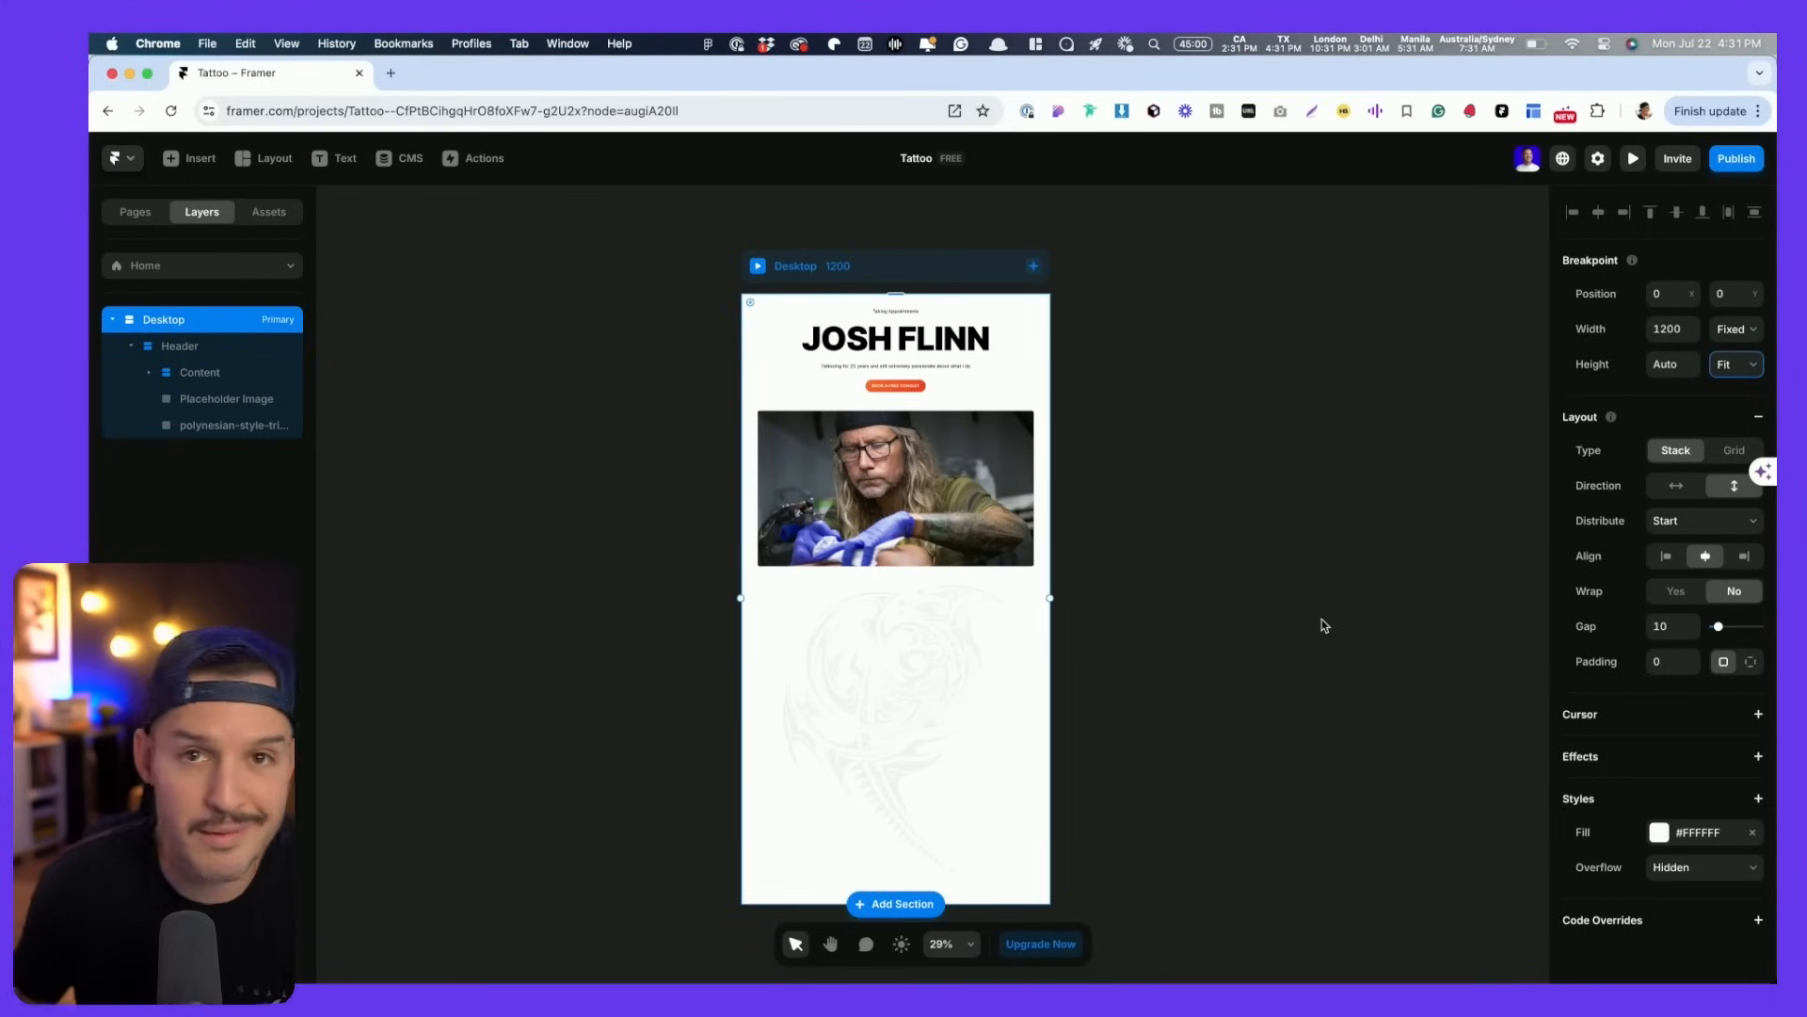
- Make the tribal pattern image Absolute and move it to the header's top right
left_click(866, 677)
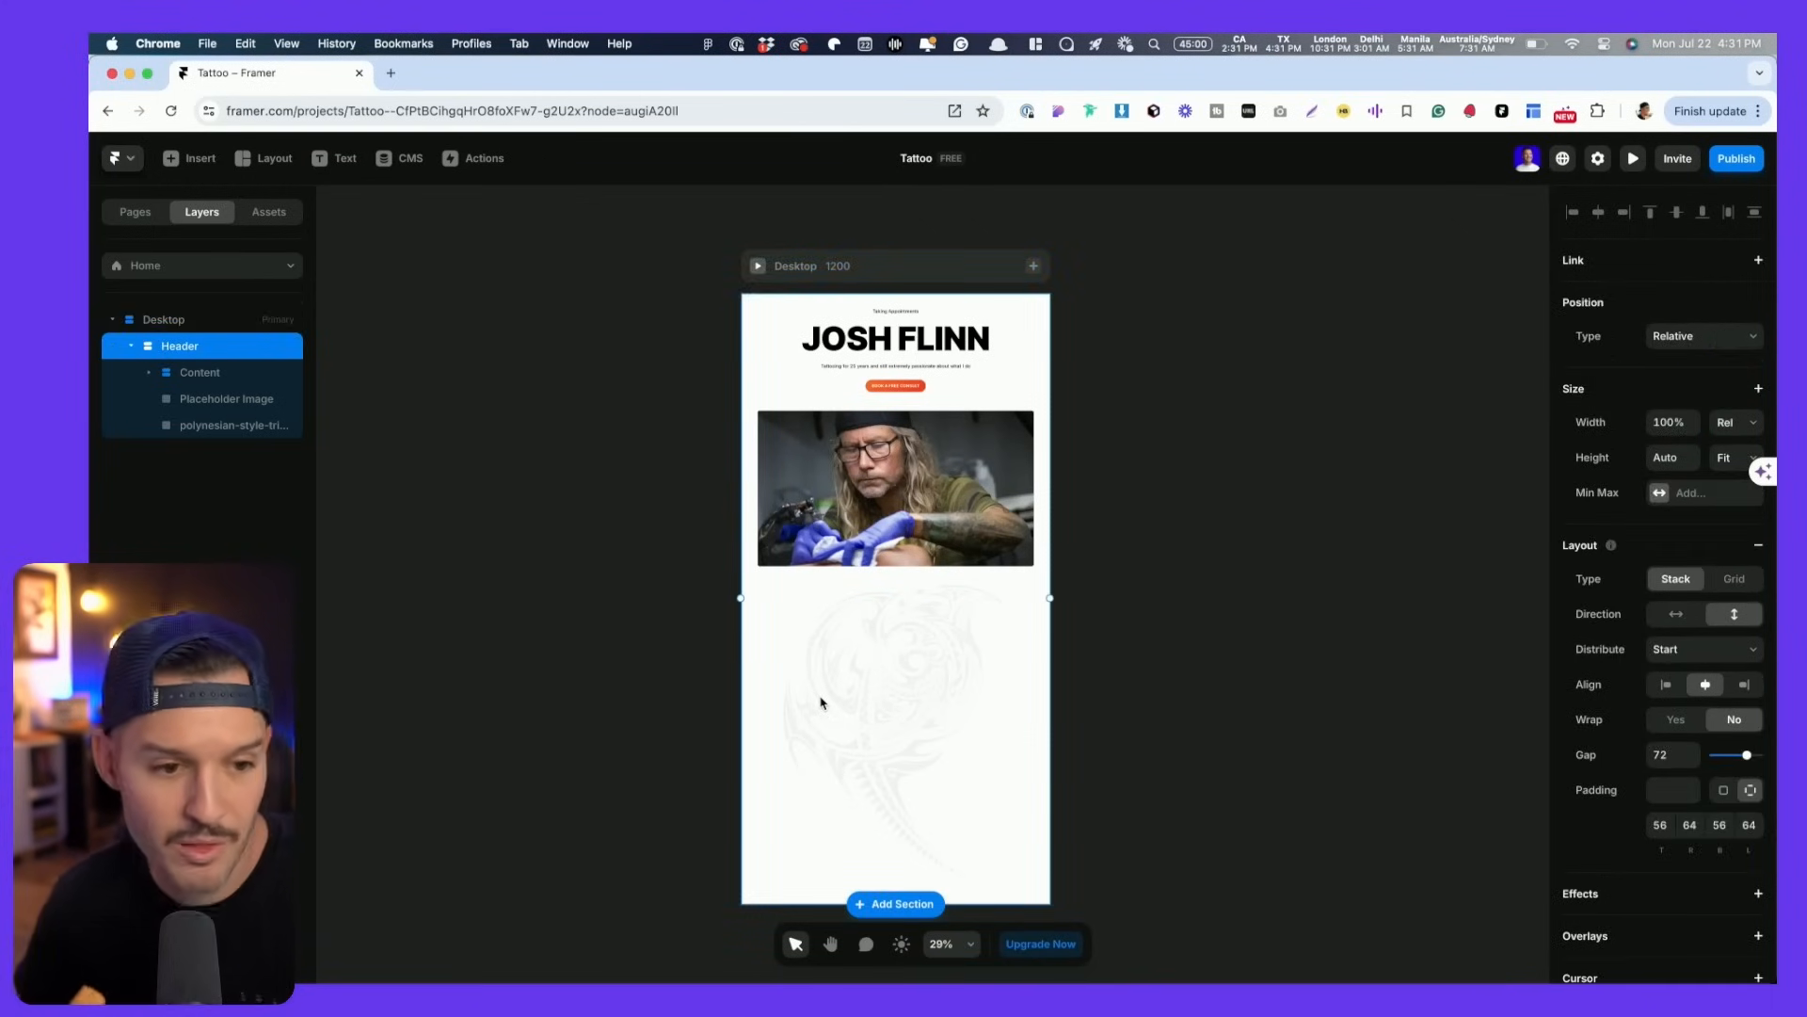
left_click(821, 702)
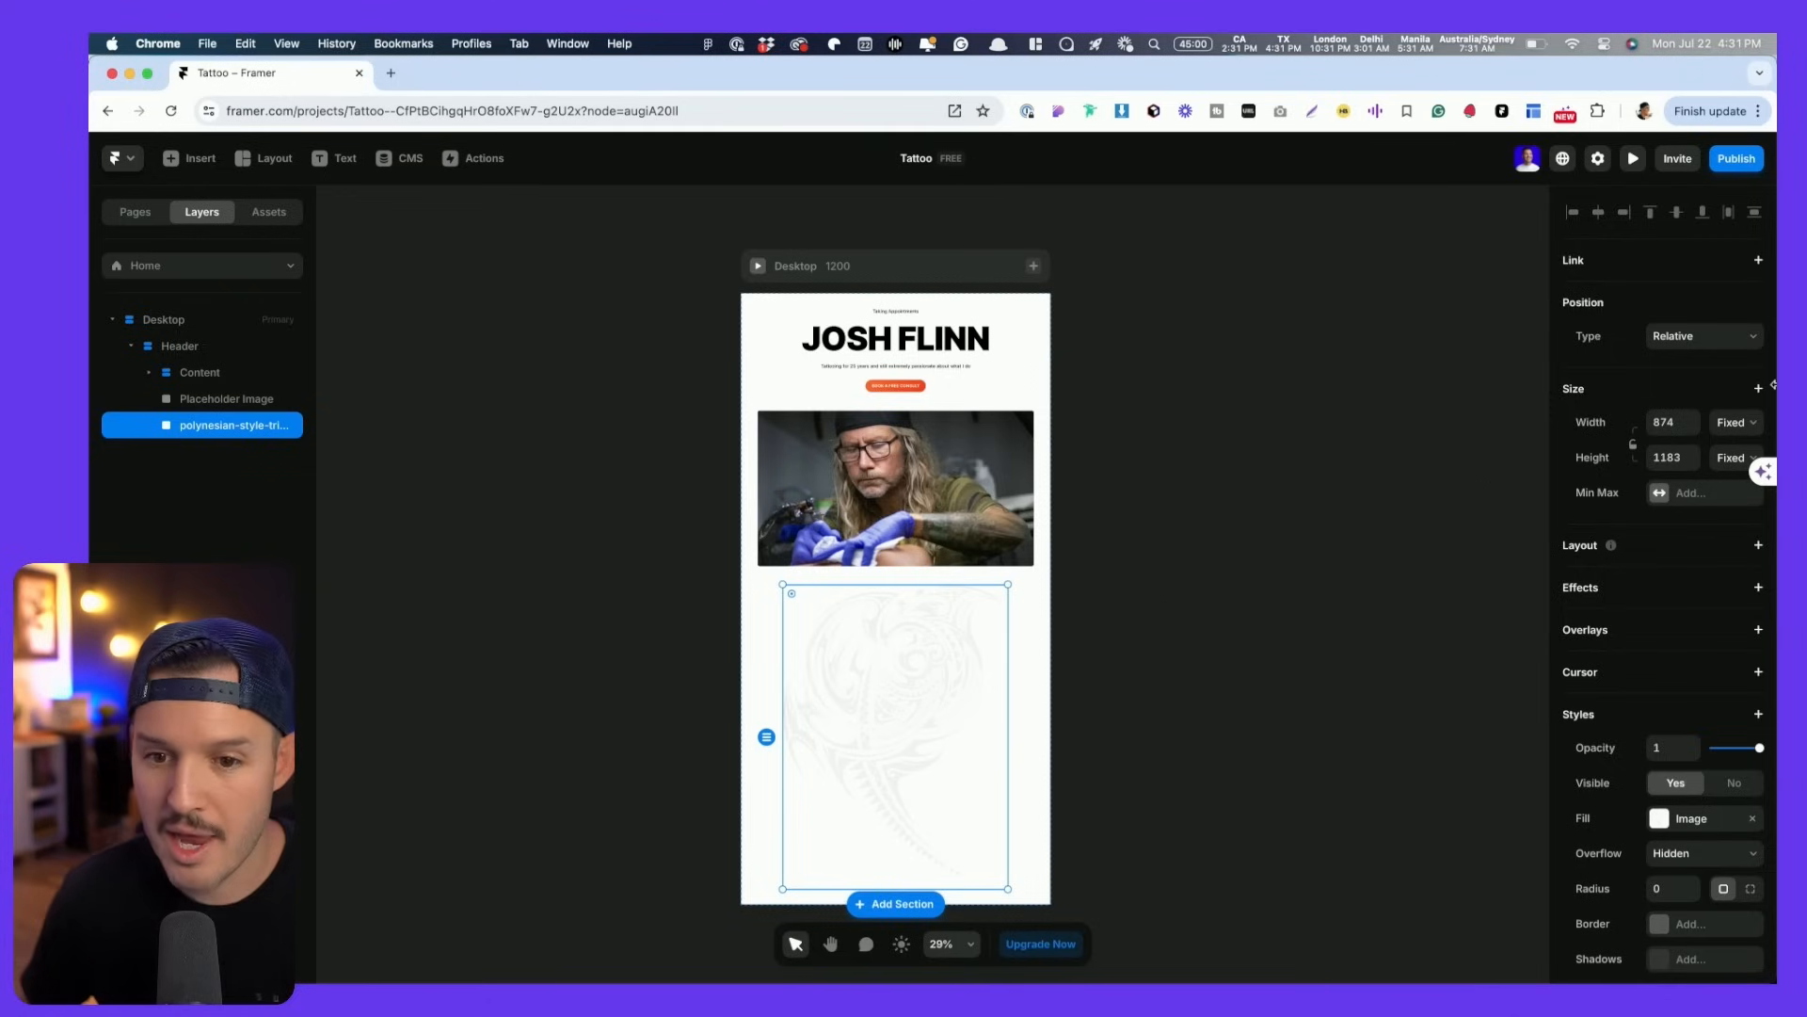
left_click(1740, 342)
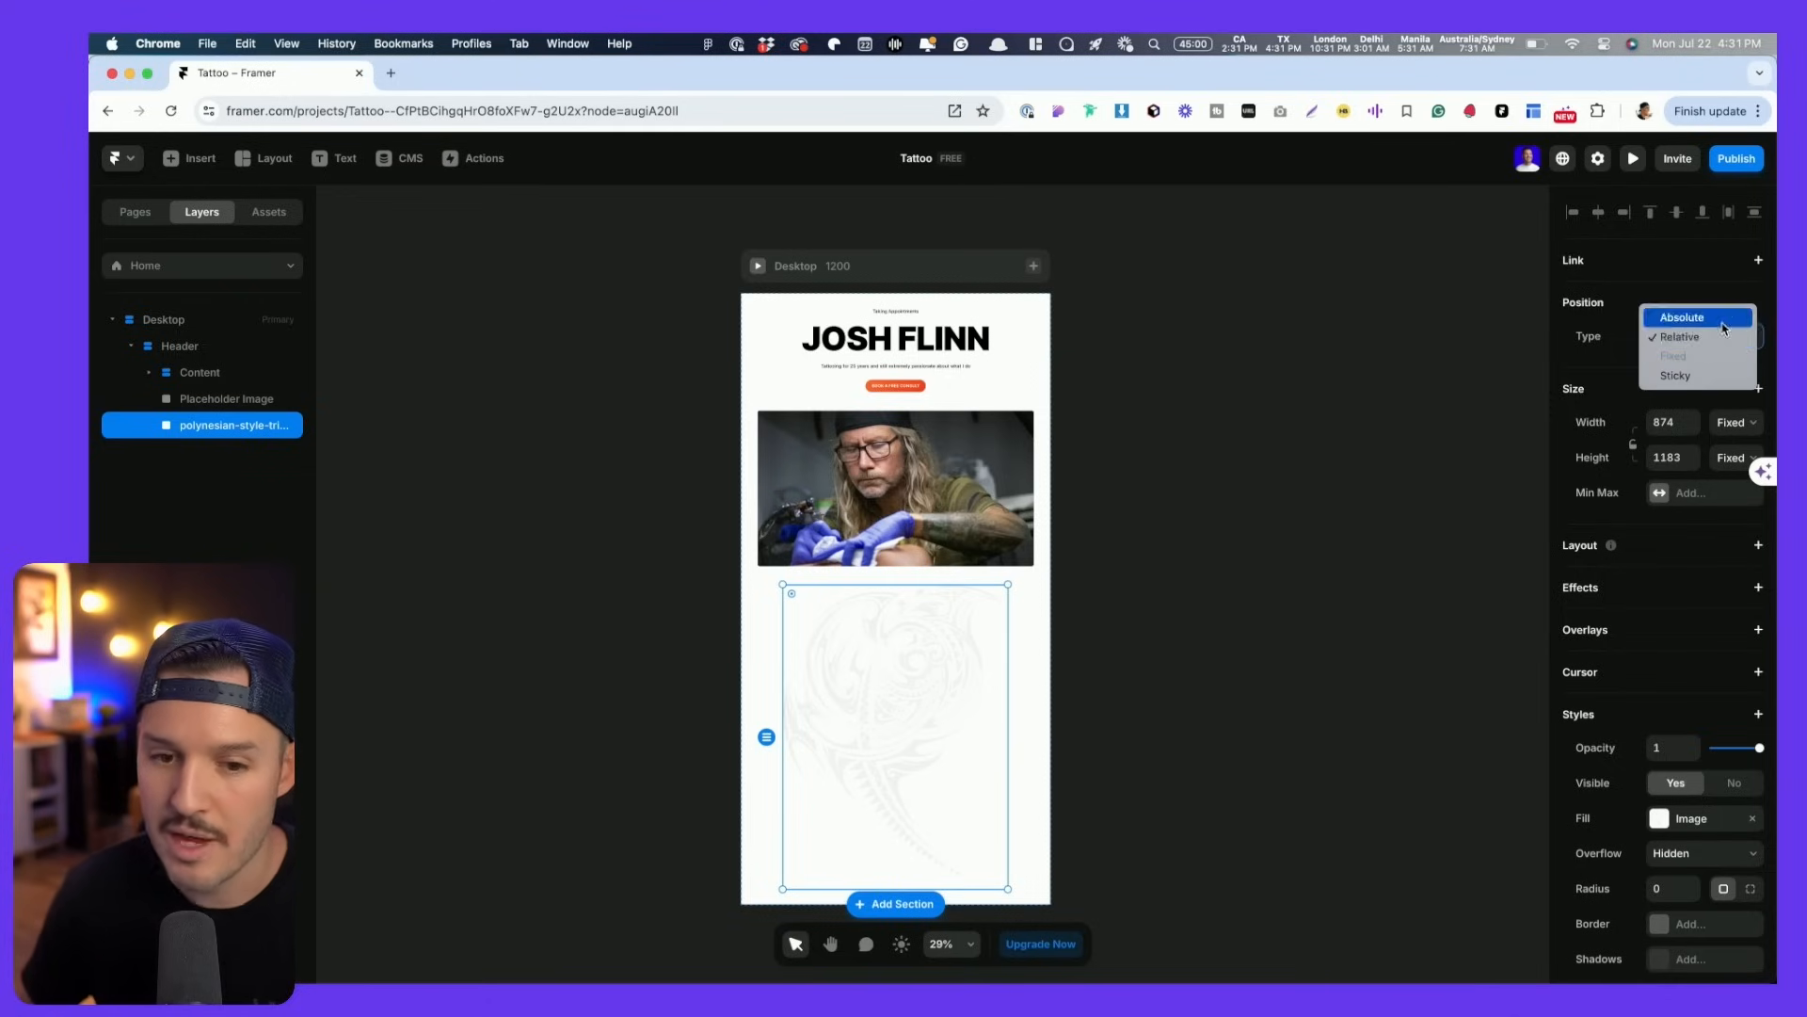
left_click(1699, 314)
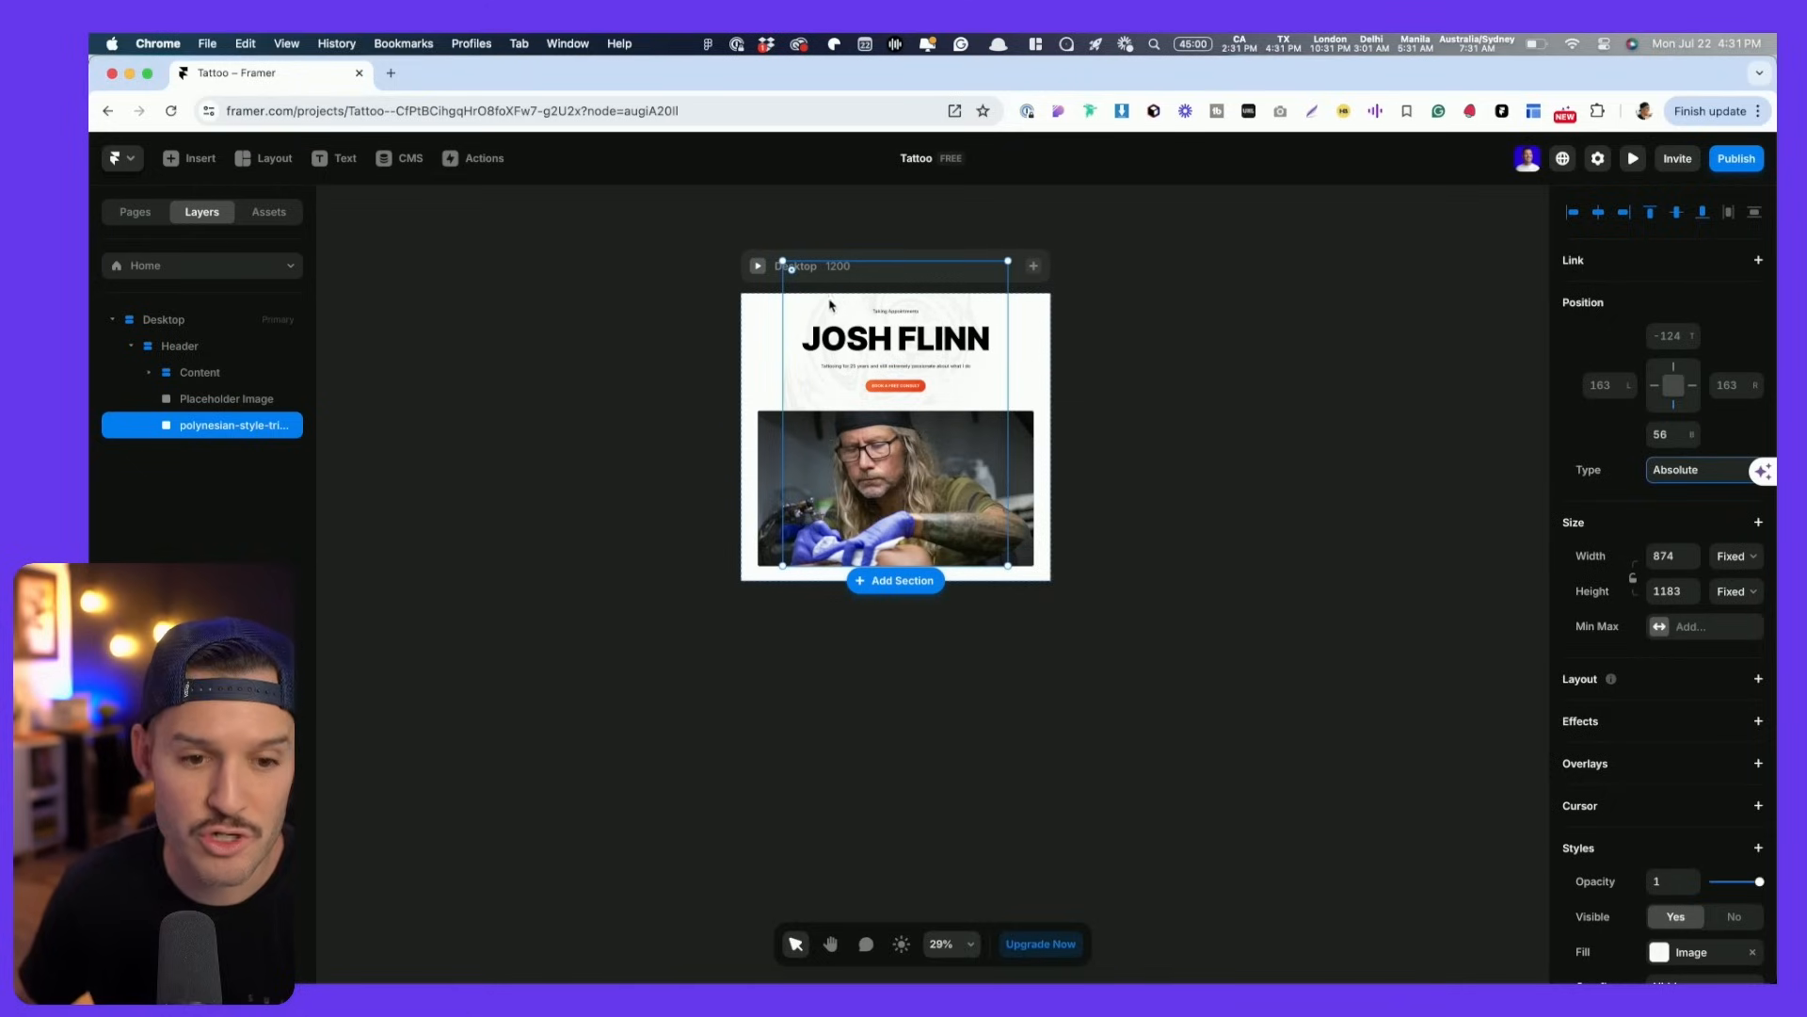
left_click_drag(817, 311, 973, 368)
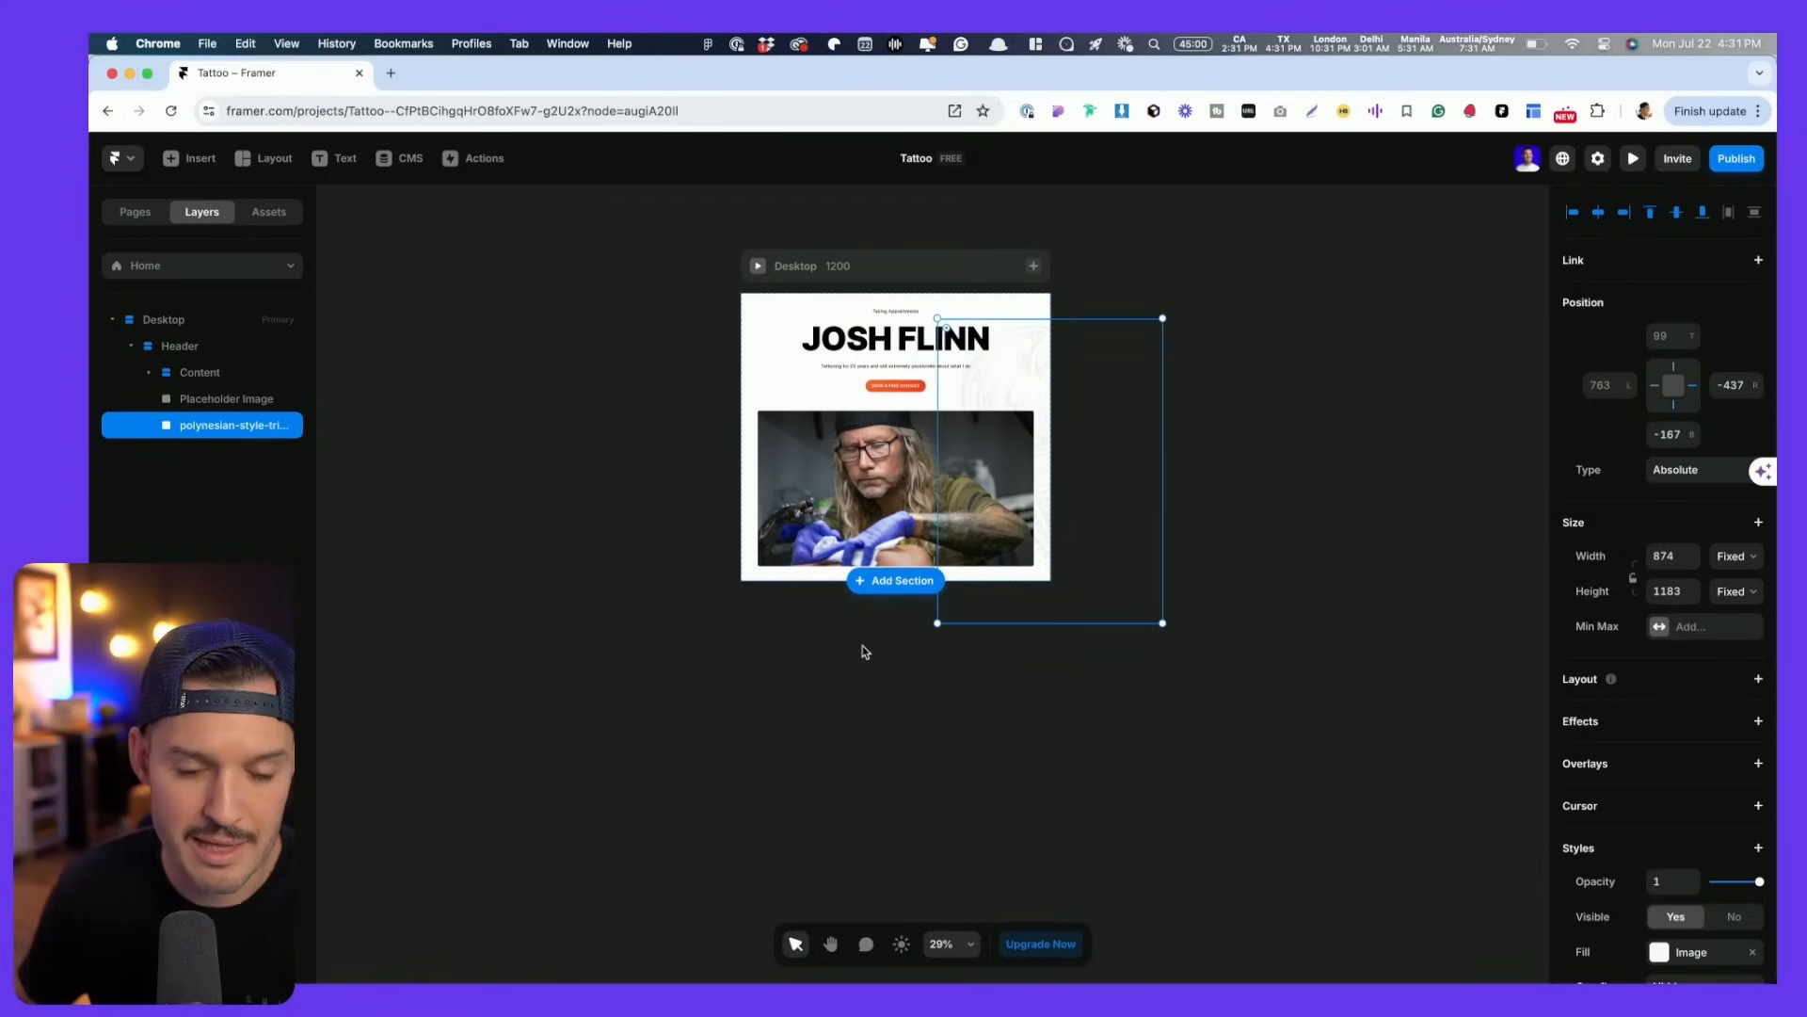
- Set the tribal pattern image's Z Index to -1 to place it behind the content
left_click(781, 684)
scroll(1033, 377, "up", 10)
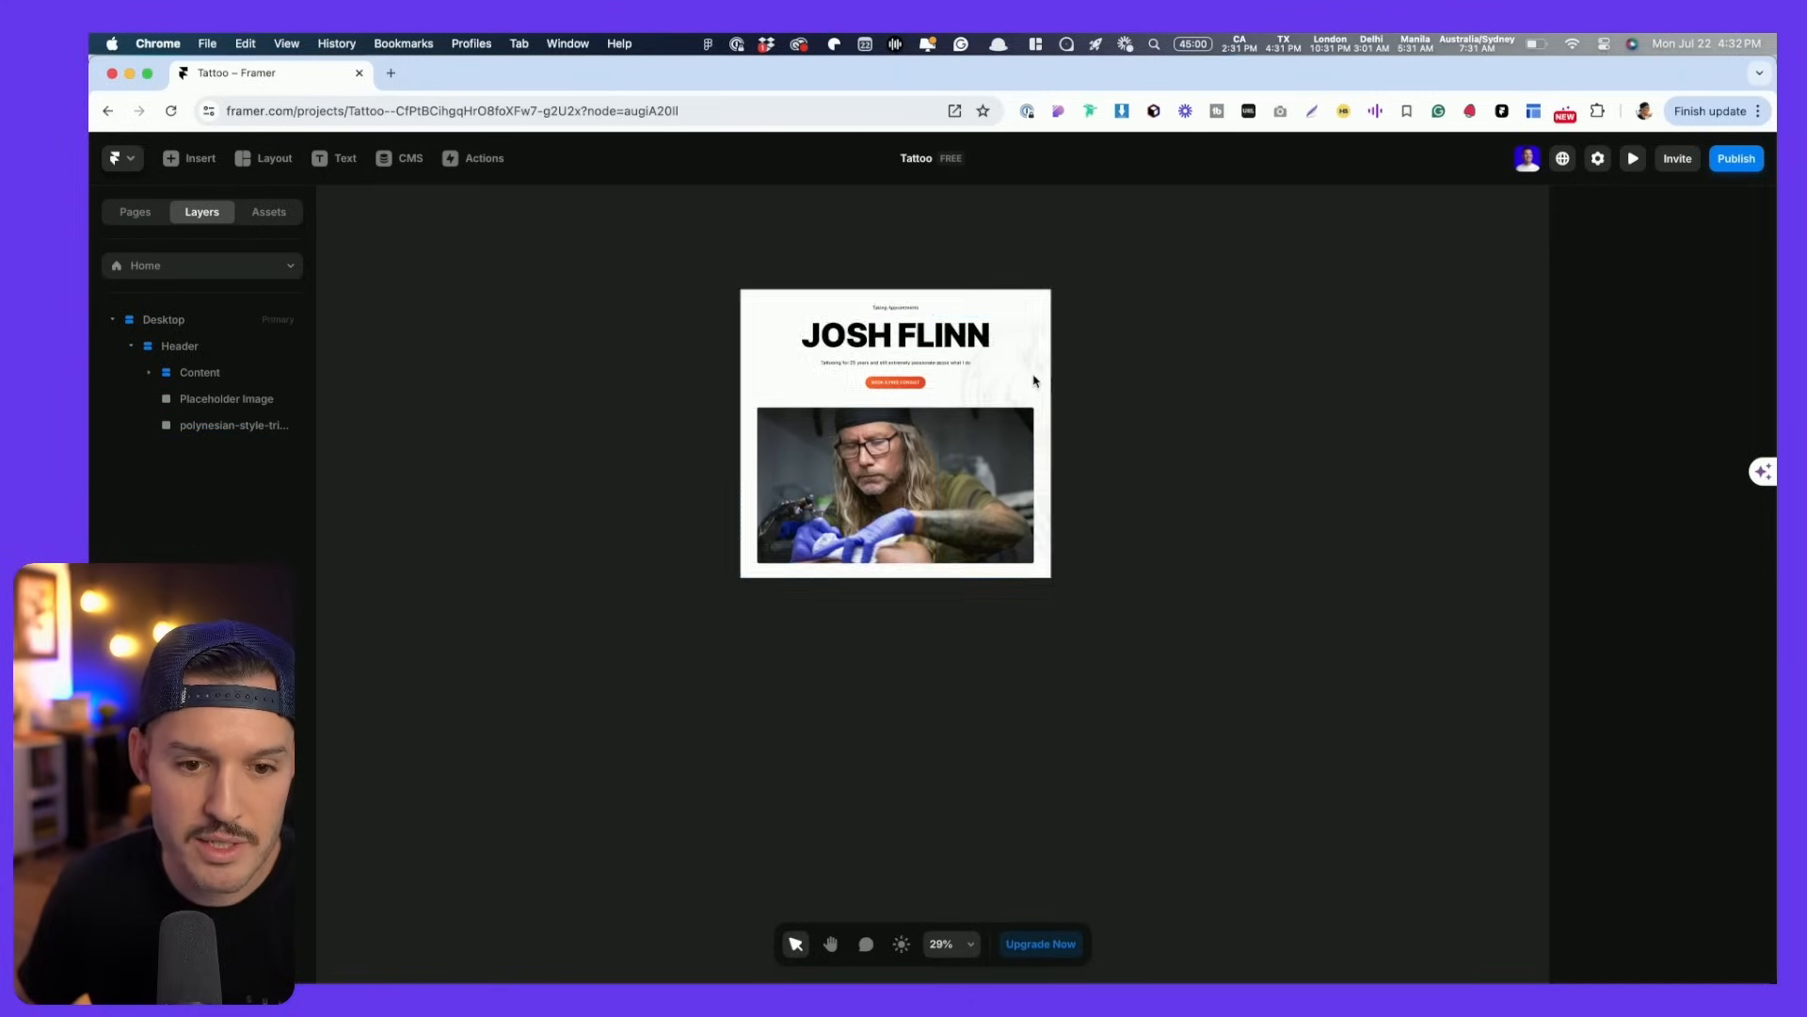
scroll(1033, 376, "down", 3)
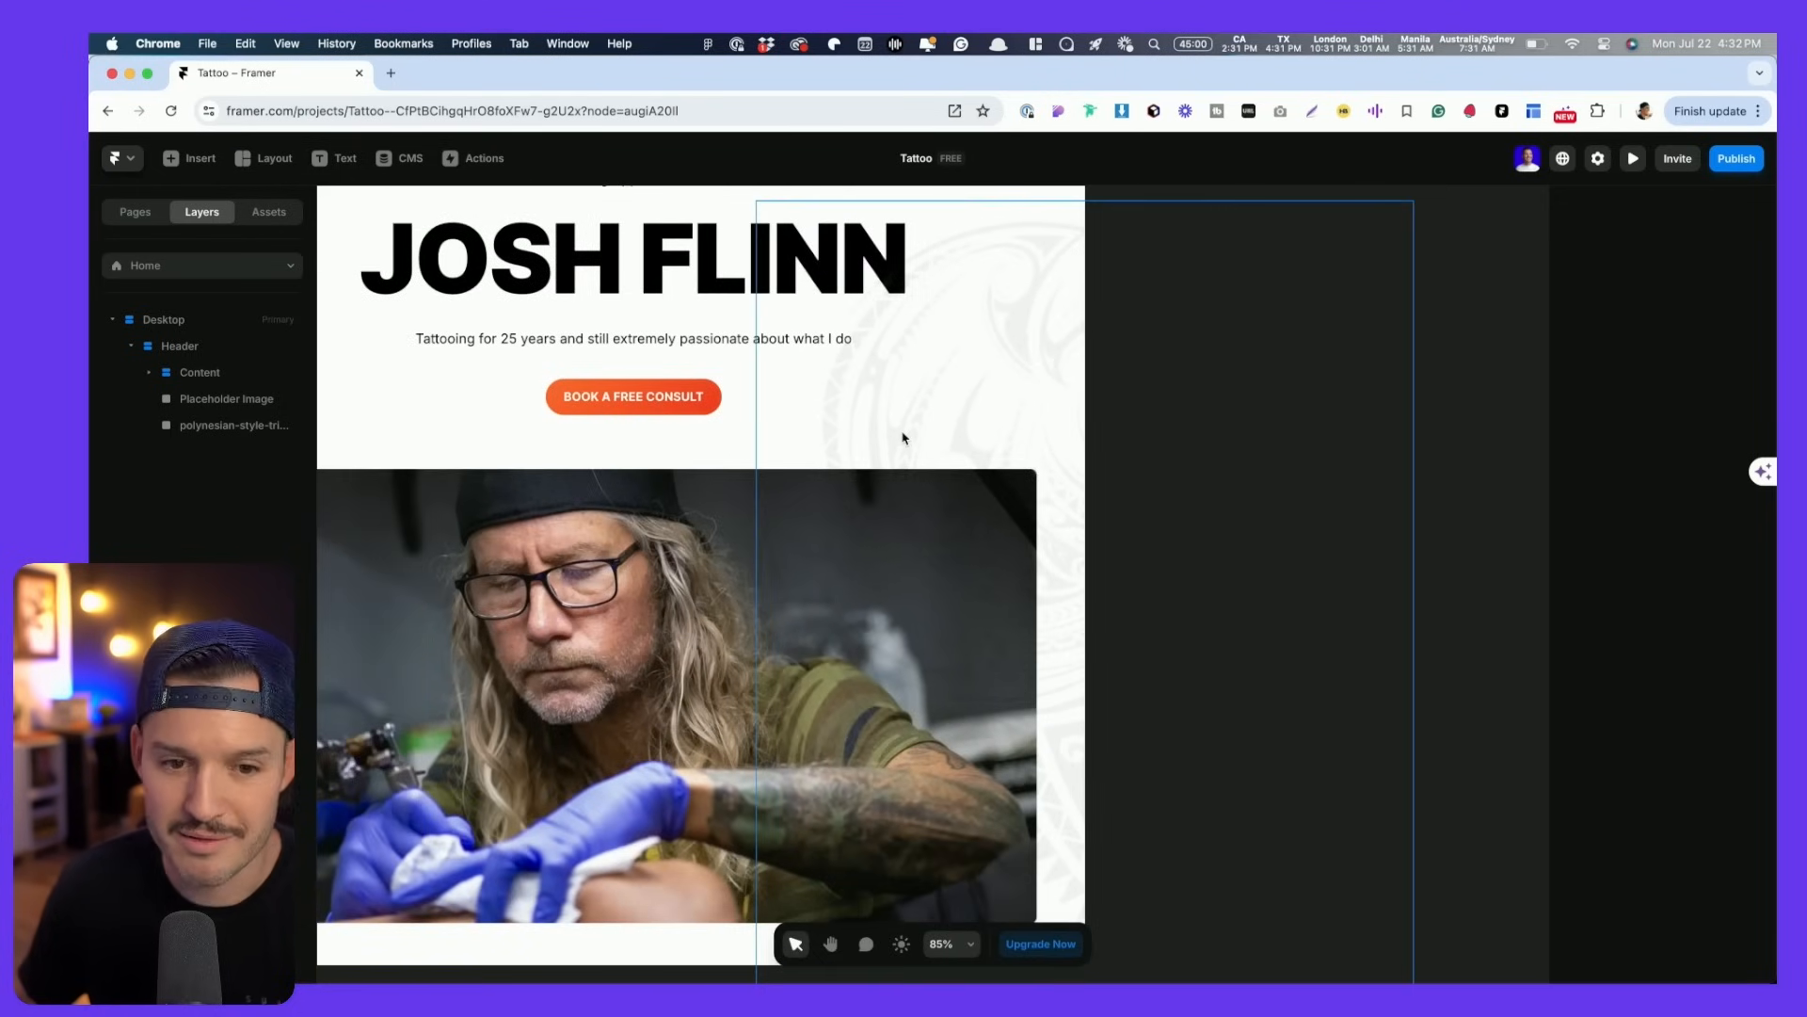
left_click(948, 396)
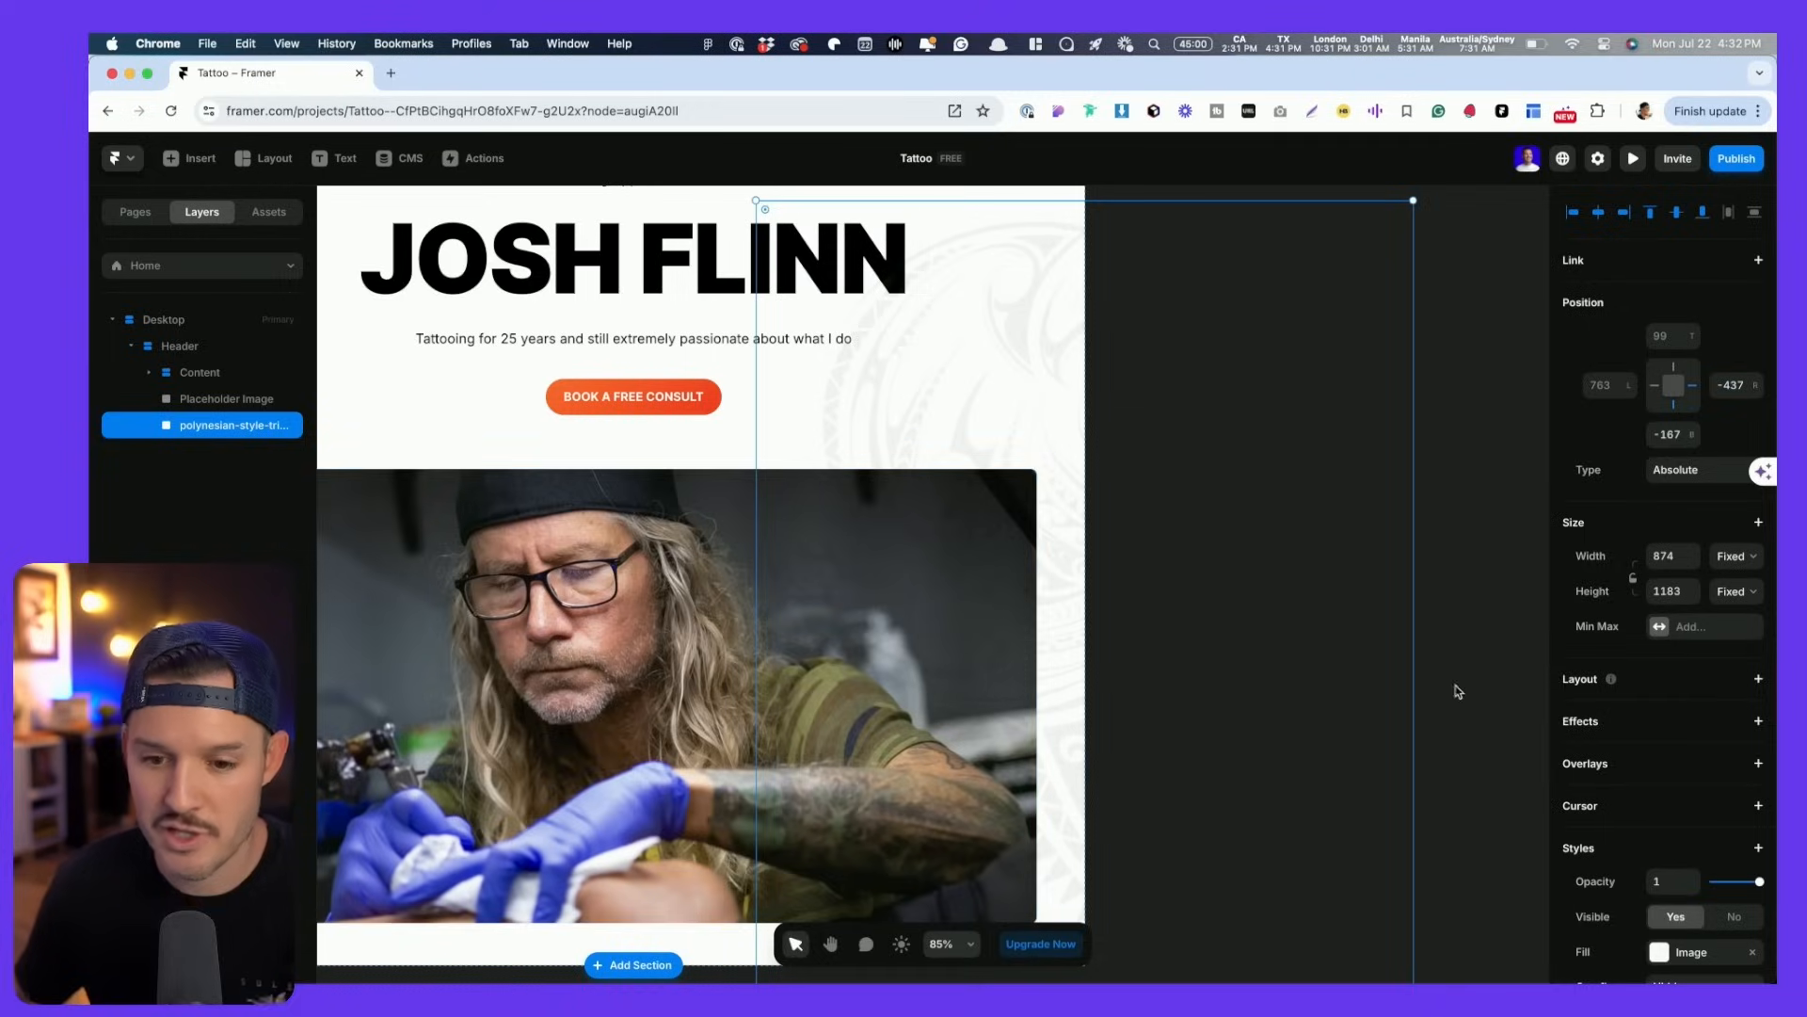
scroll(1711, 719, "down", 3)
scroll(1766, 847, "down", 2)
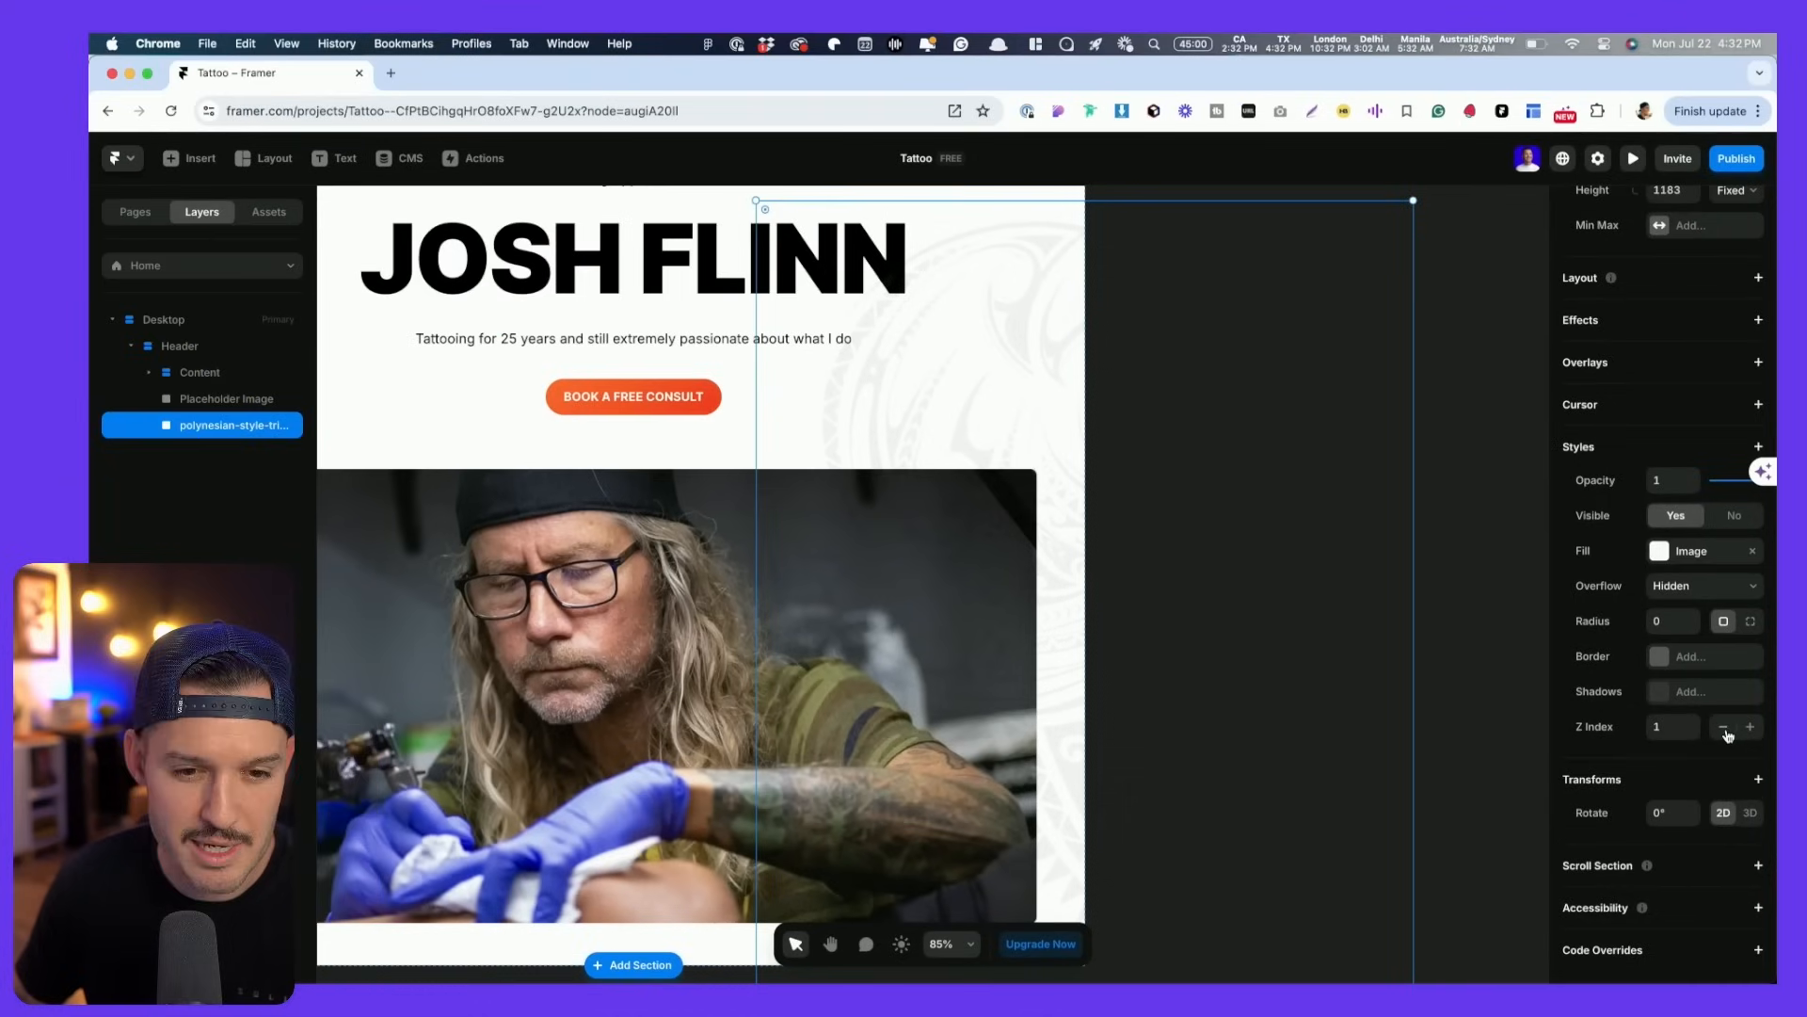
left_click(1725, 727)
left_click(1725, 728)
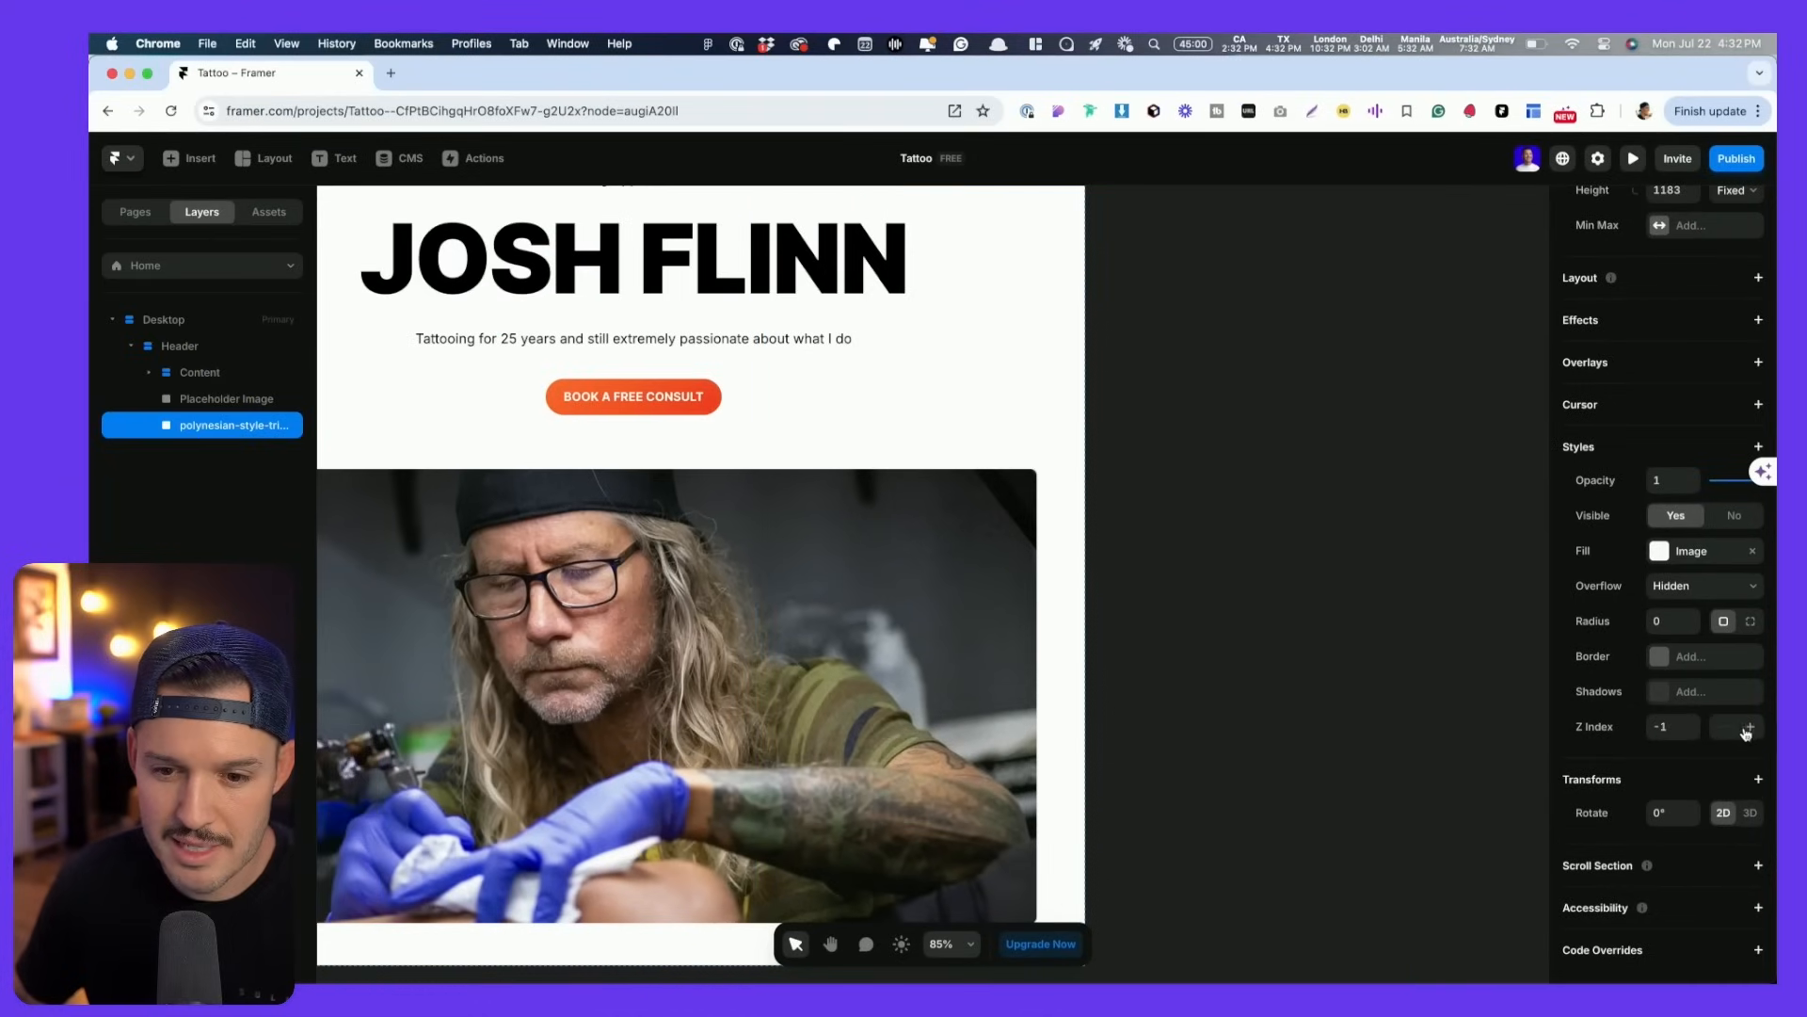
- Select the placeholder tattoo photo and bring up its Styles + menu
left_click(551, 604)
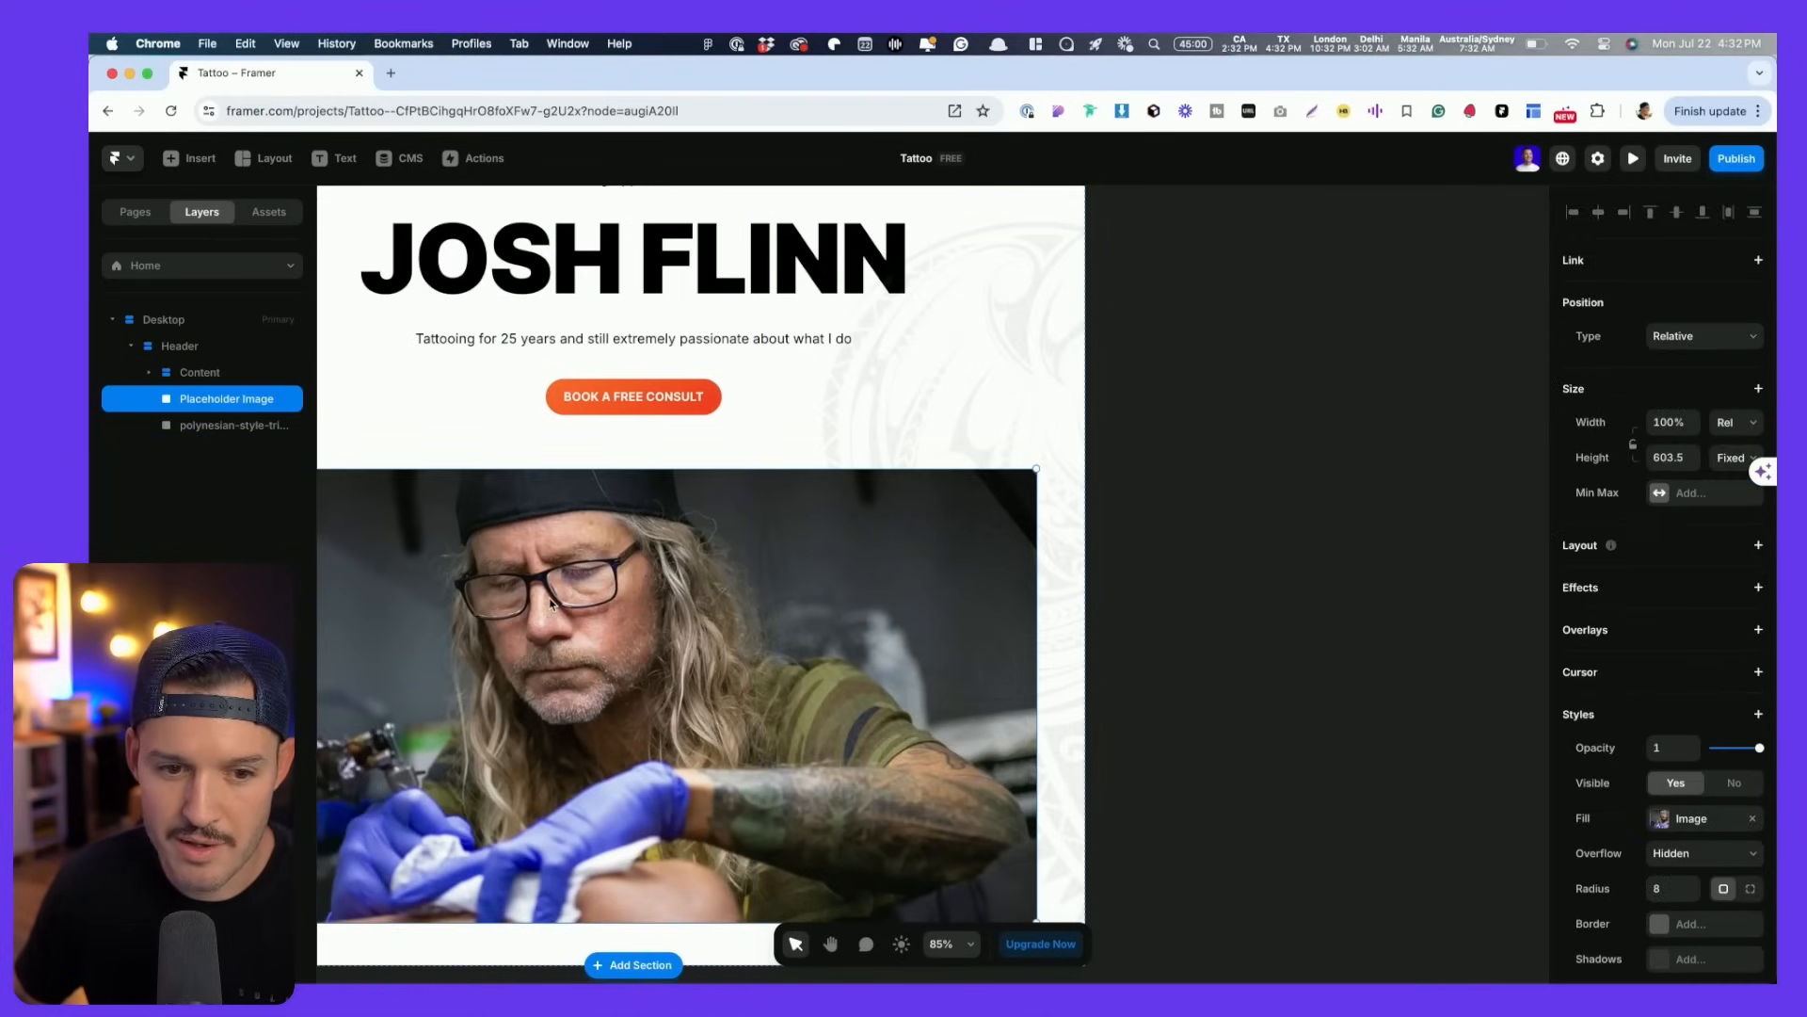
scroll(1643, 746, "down", 3)
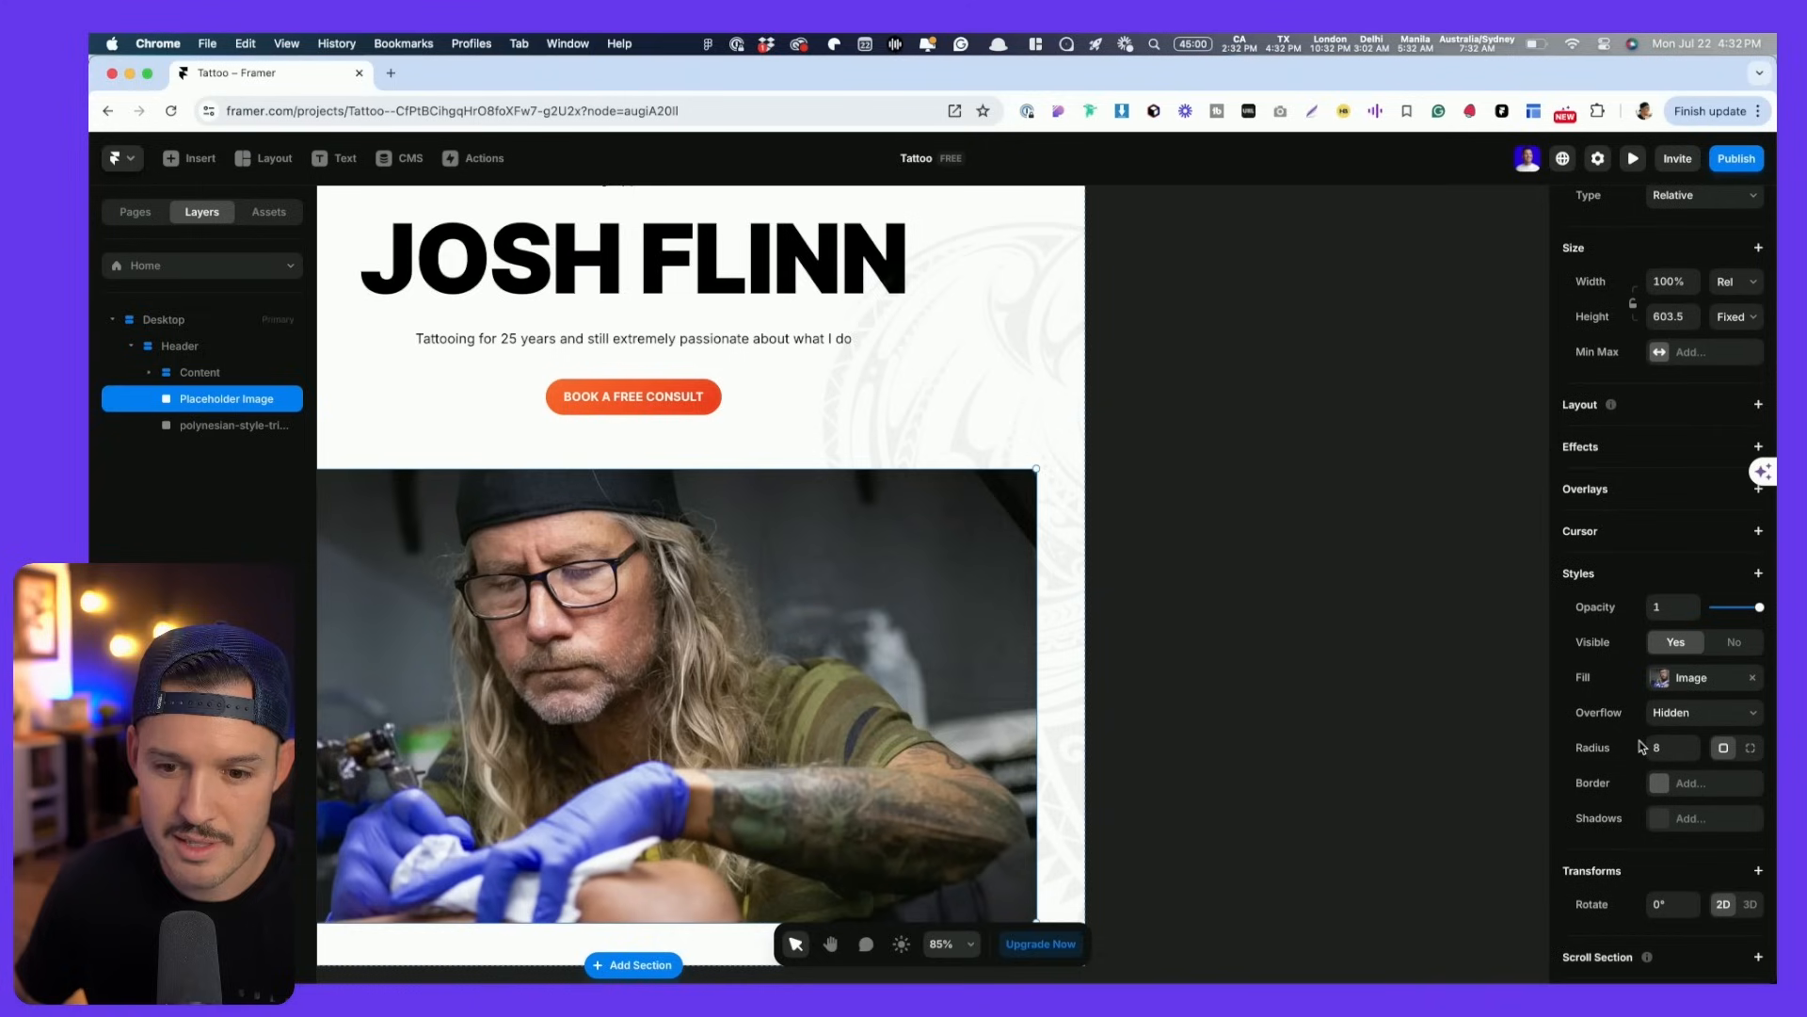
left_click(1759, 575)
- Add a Z Index style to the tattoo photo
left_click(1720, 797)
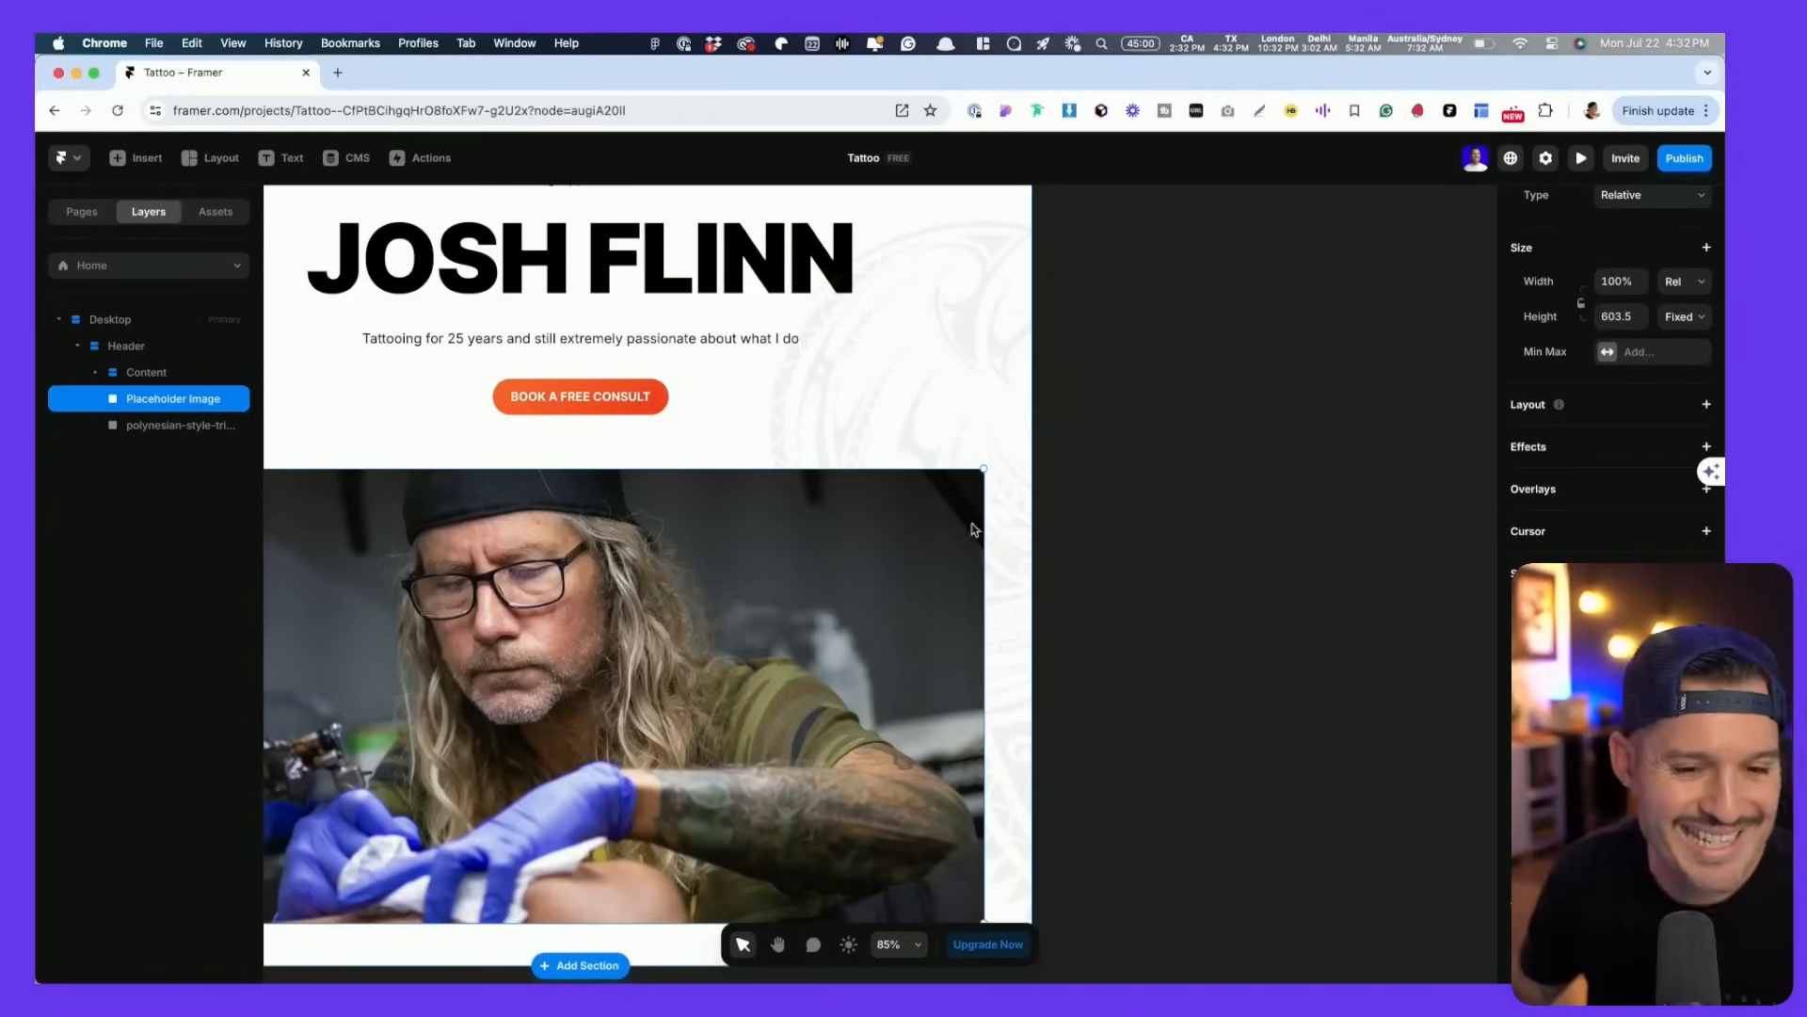
left_click(1214, 529)
scroll(1214, 529, "down", 5)
left_click_drag(1192, 515, 1122, 518)
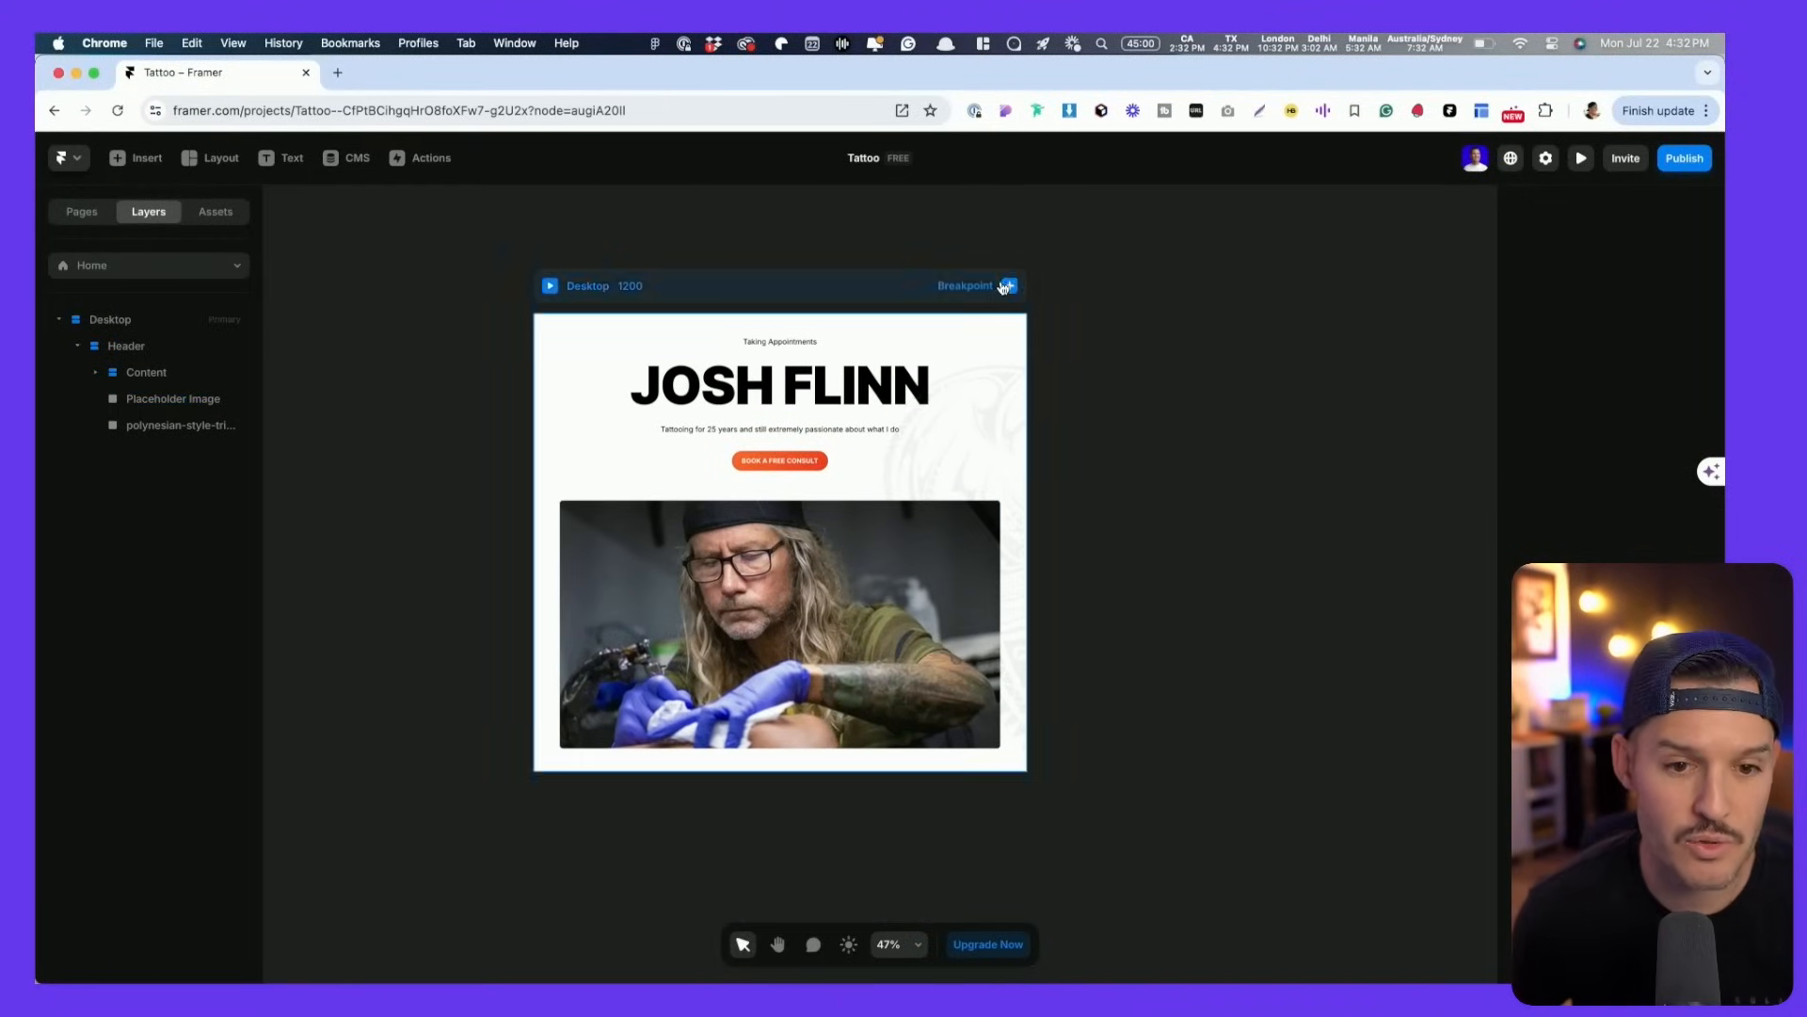
- Preview the Desktop page, widening it from 952 to 1870 to test the header
left_click(550, 285)
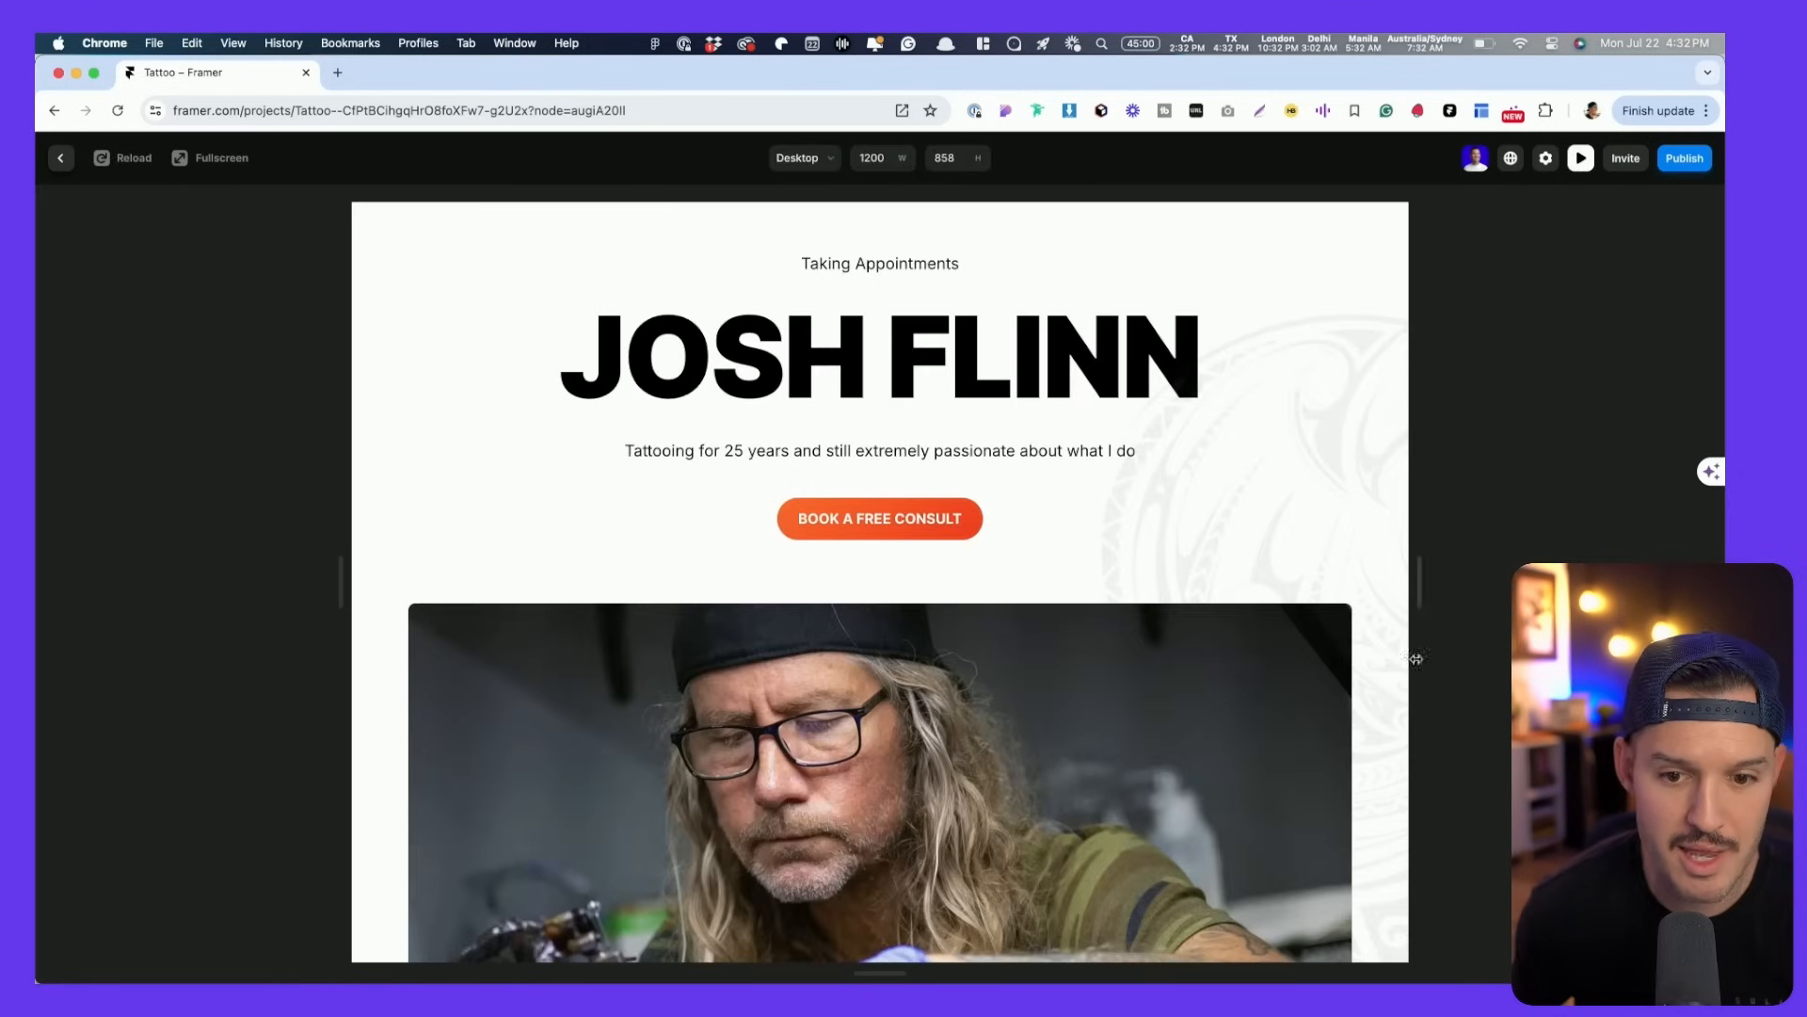
left_click_drag(1420, 597, 1549, 559)
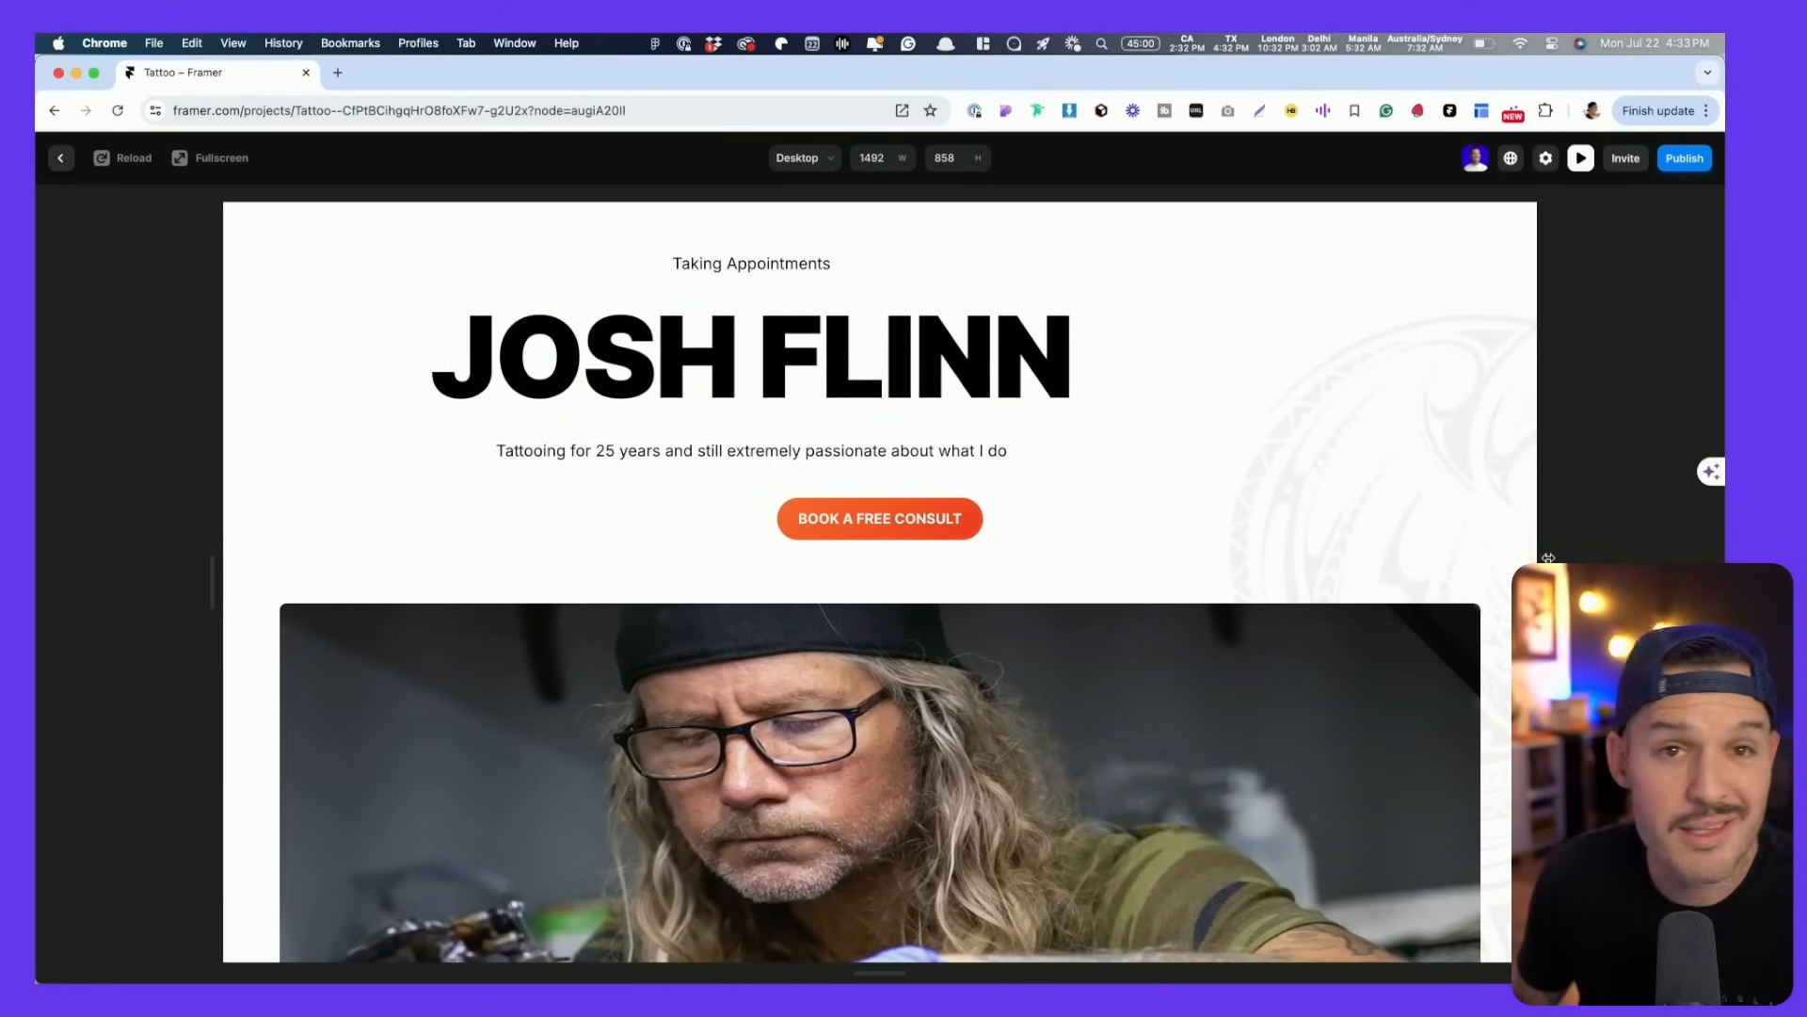
key("Escape")
left_click(826, 559)
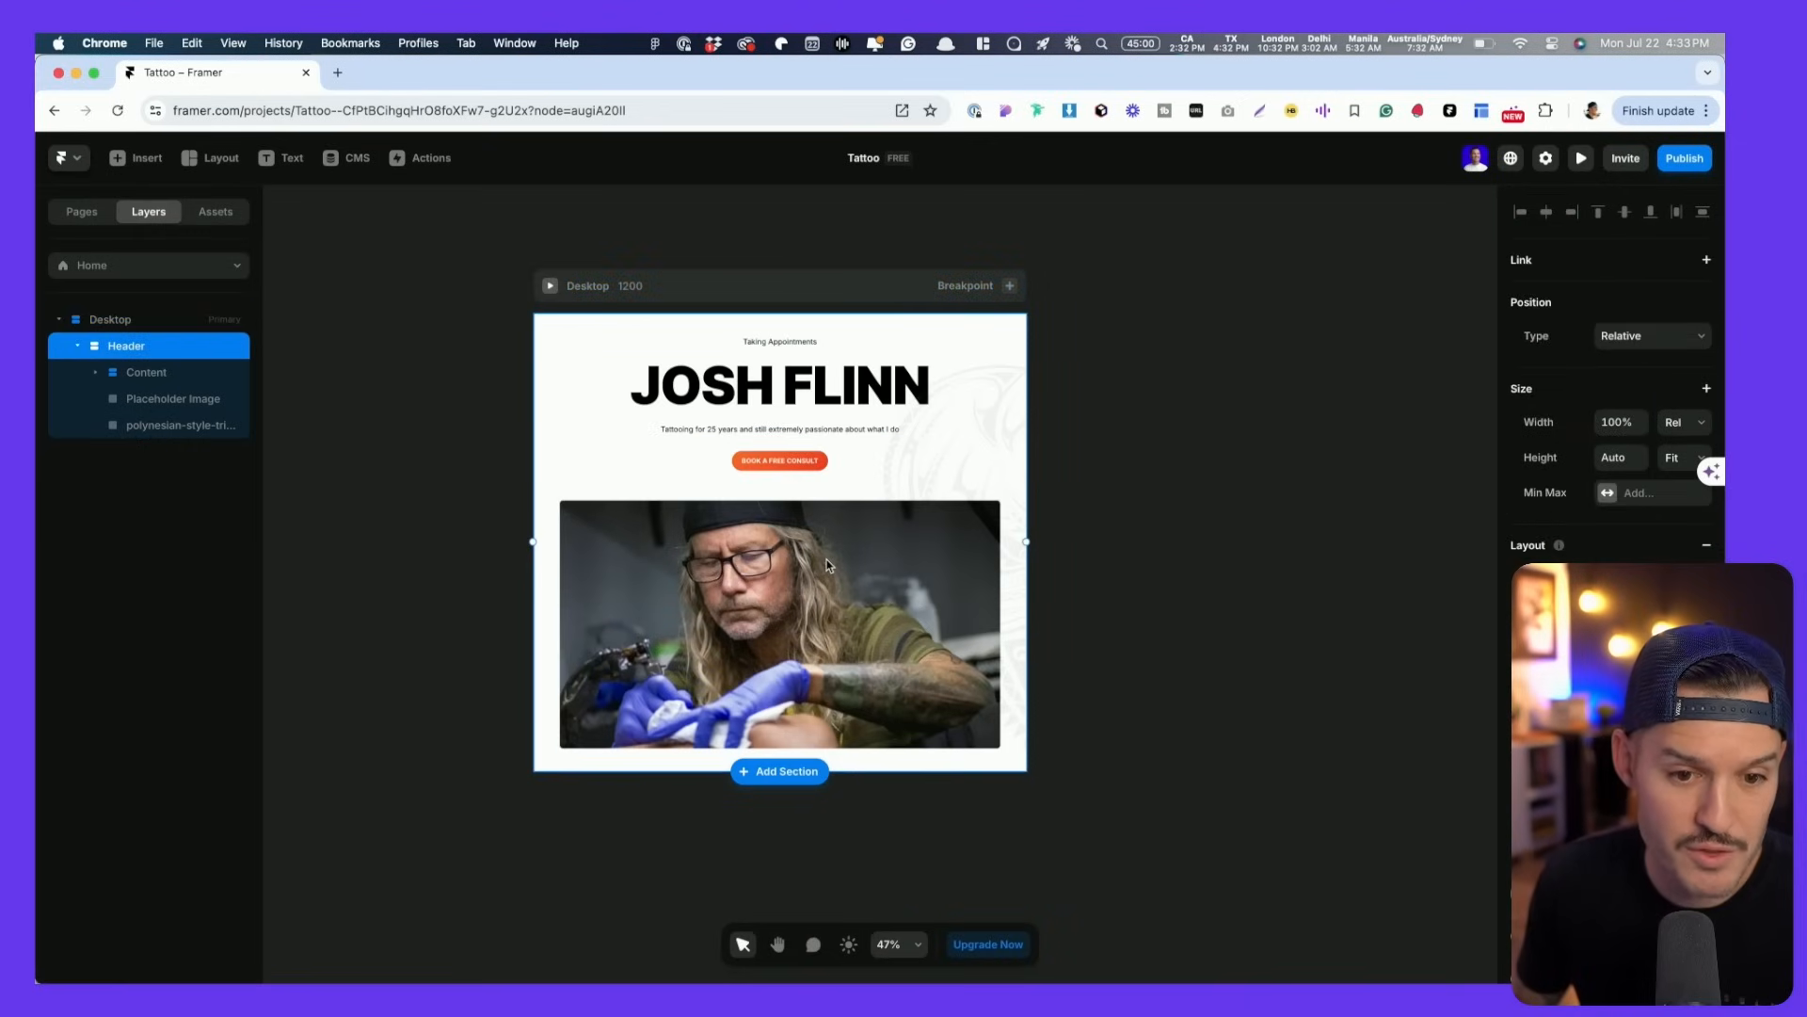
- Set the placeholder photo's fill Type to Fill and check it in a preview
left_click(794, 618)
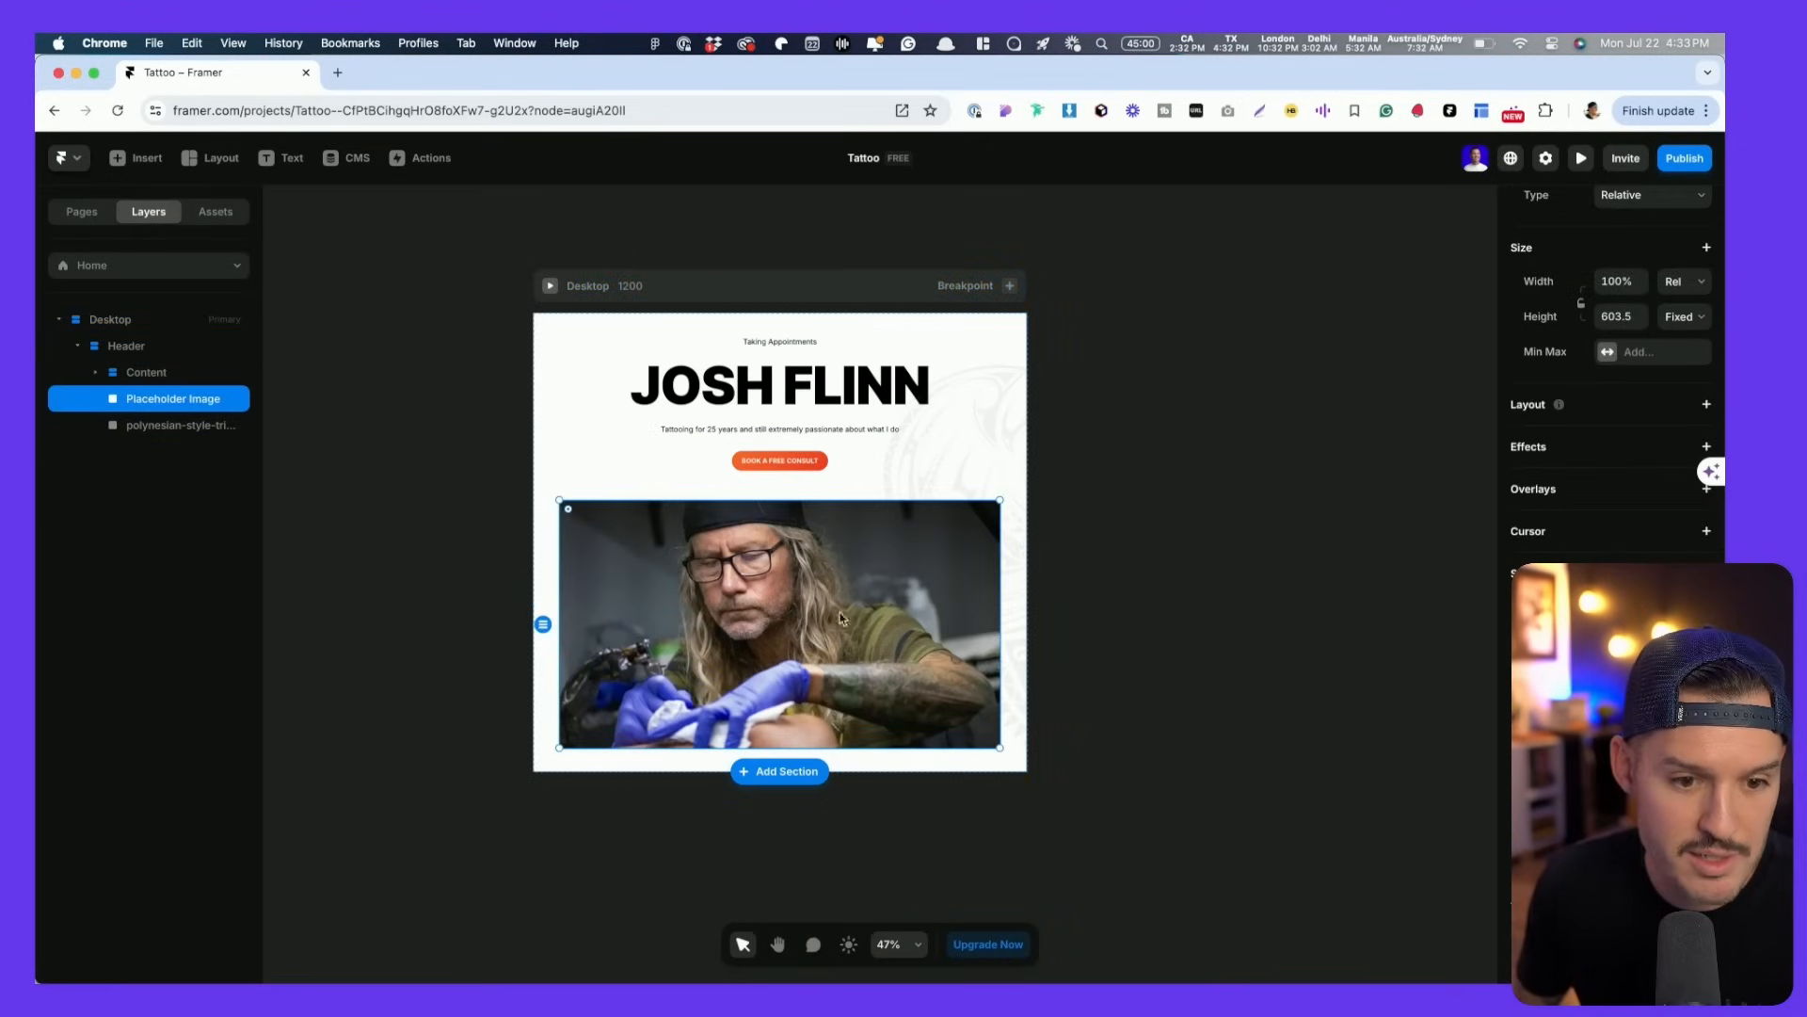
scroll(1612, 376, "down", 1)
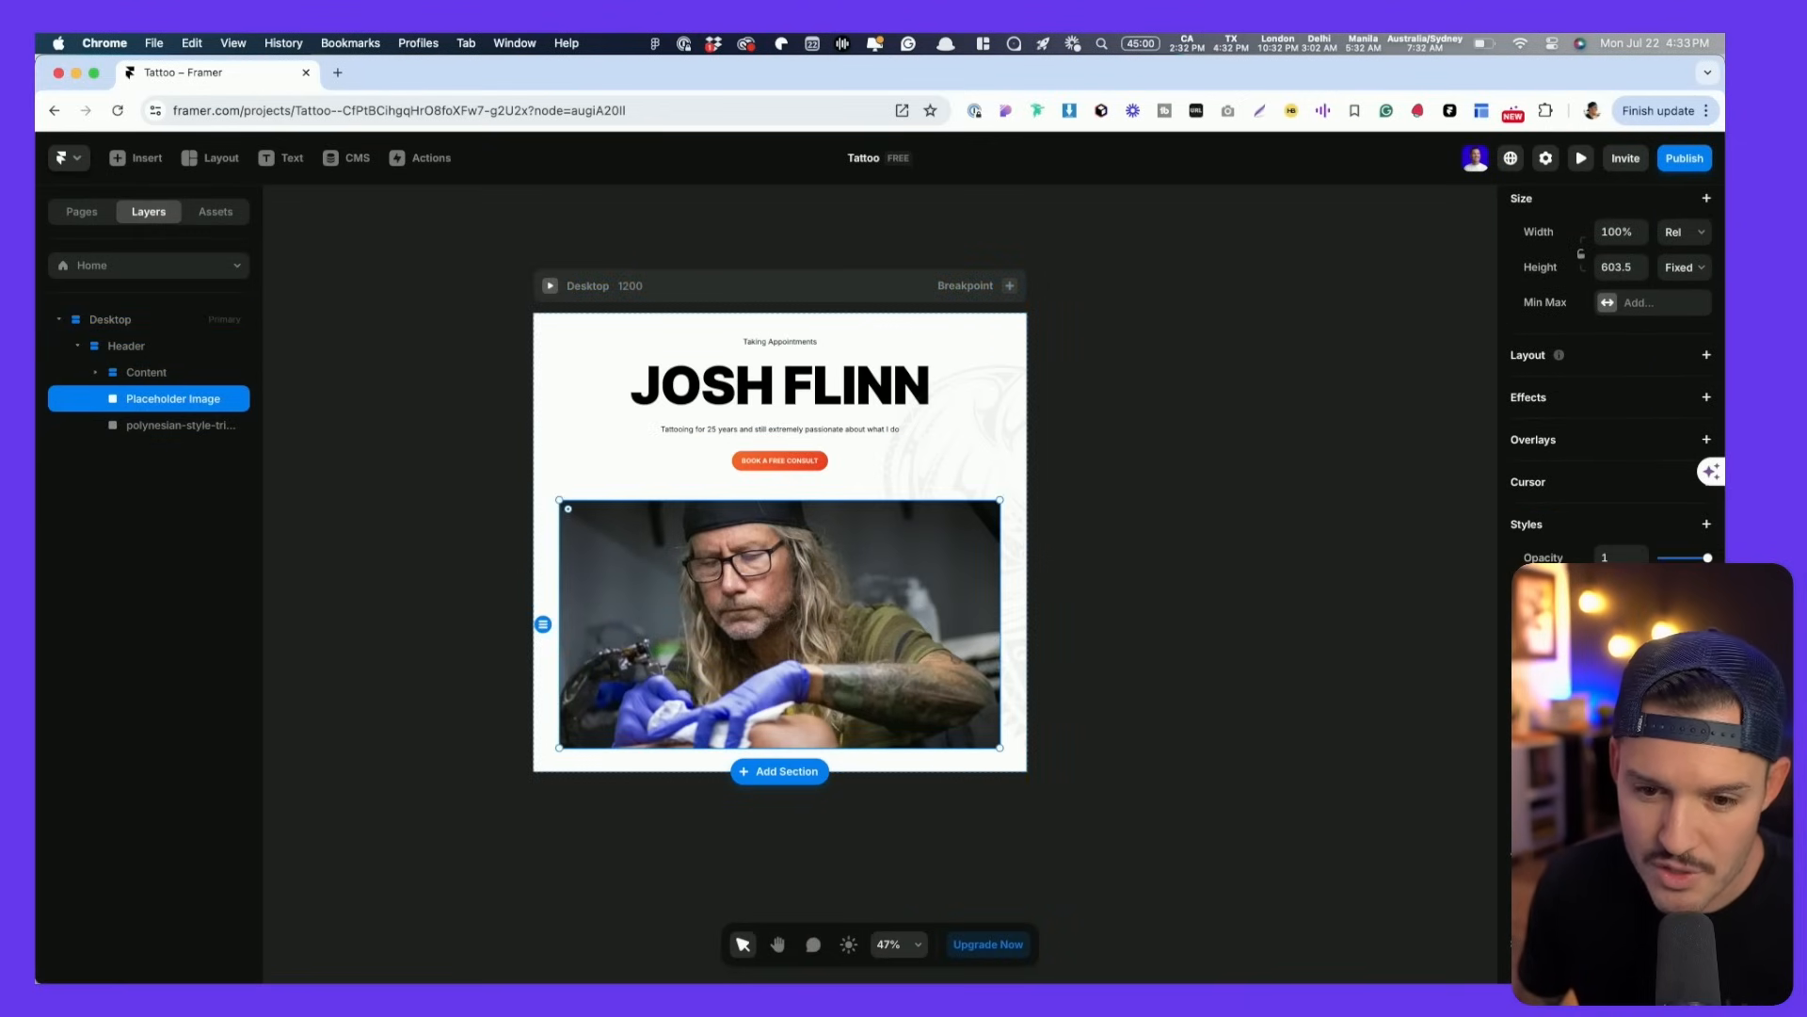
left_click(1652, 628)
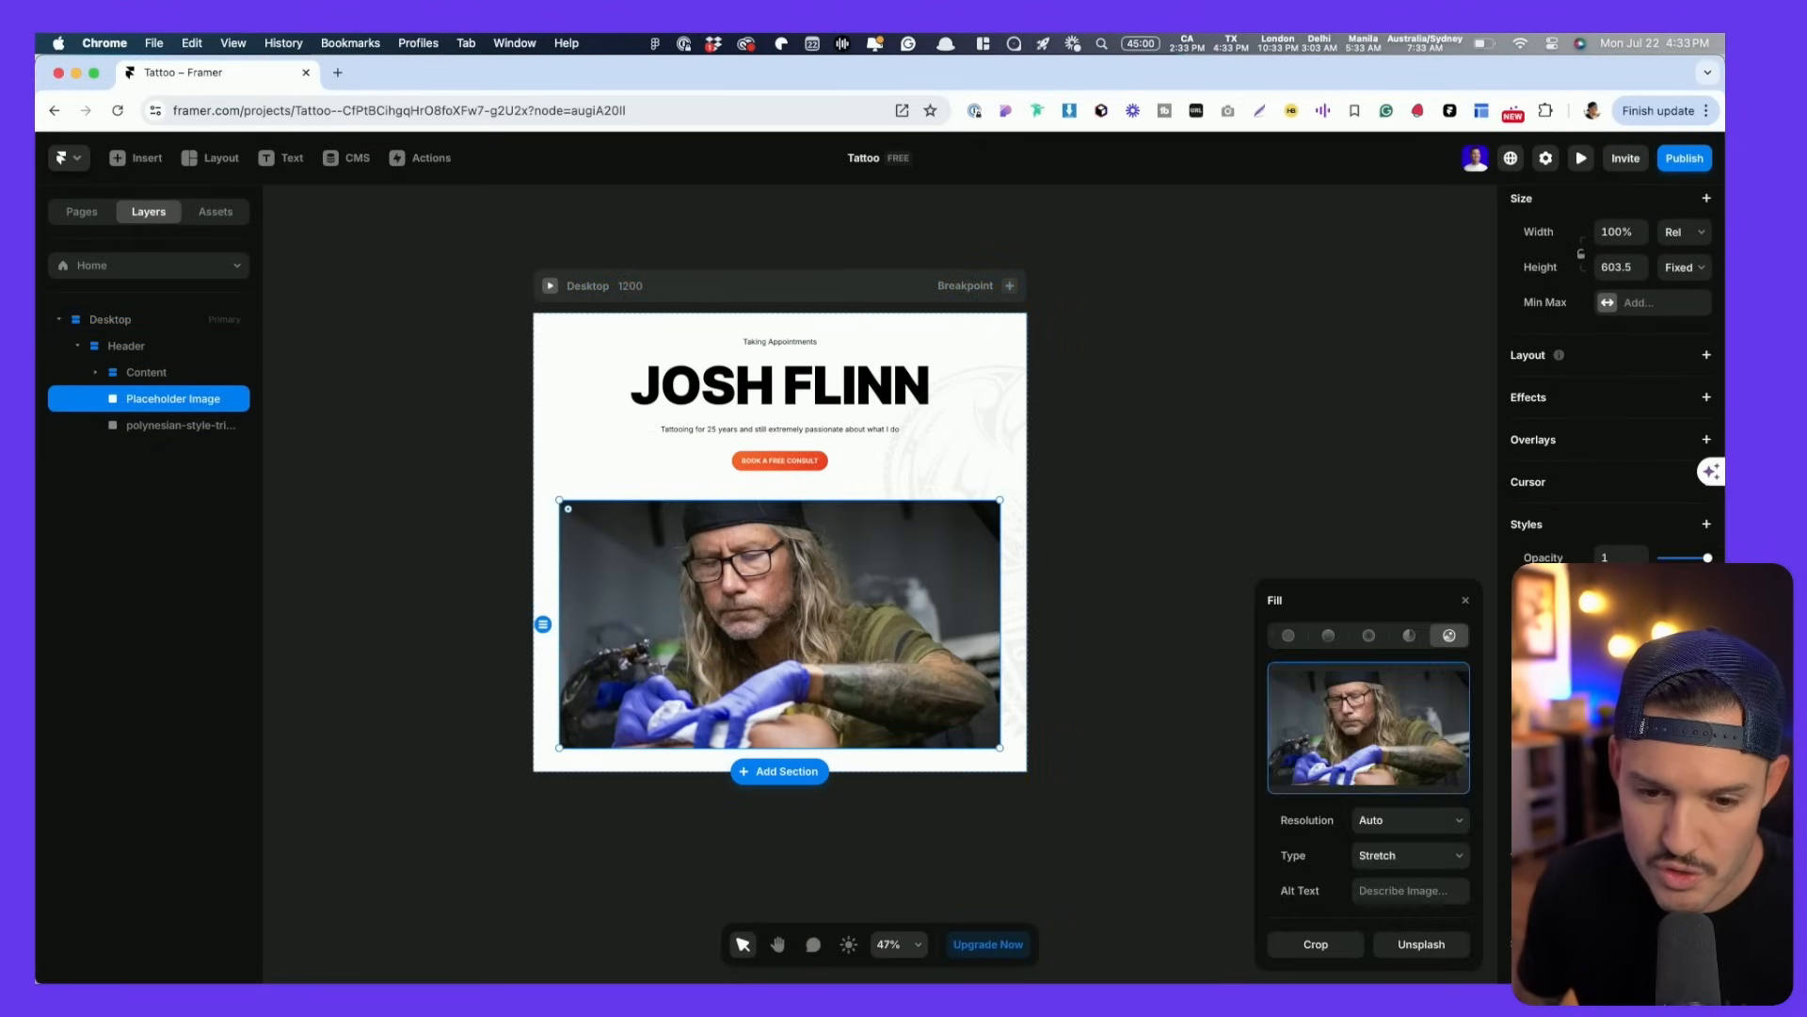
left_click(1408, 863)
left_click(1405, 825)
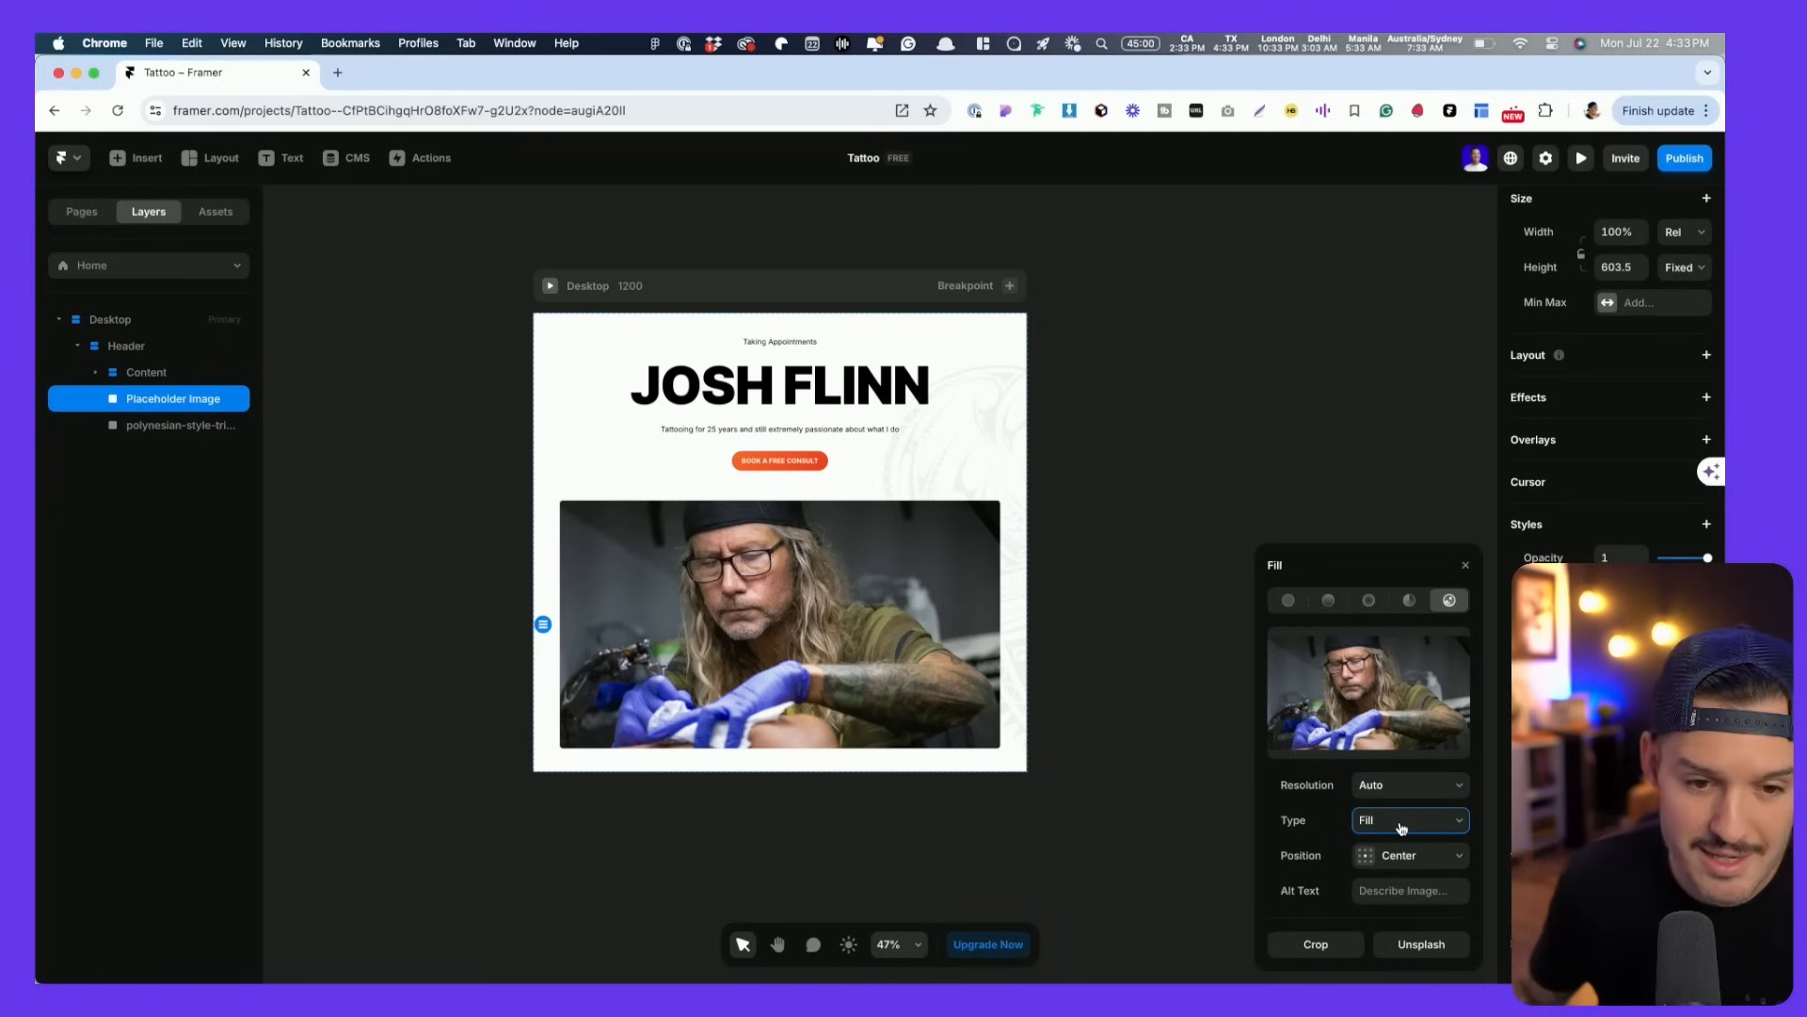
left_click(551, 288)
left_click_drag(1418, 586, 1379, 599)
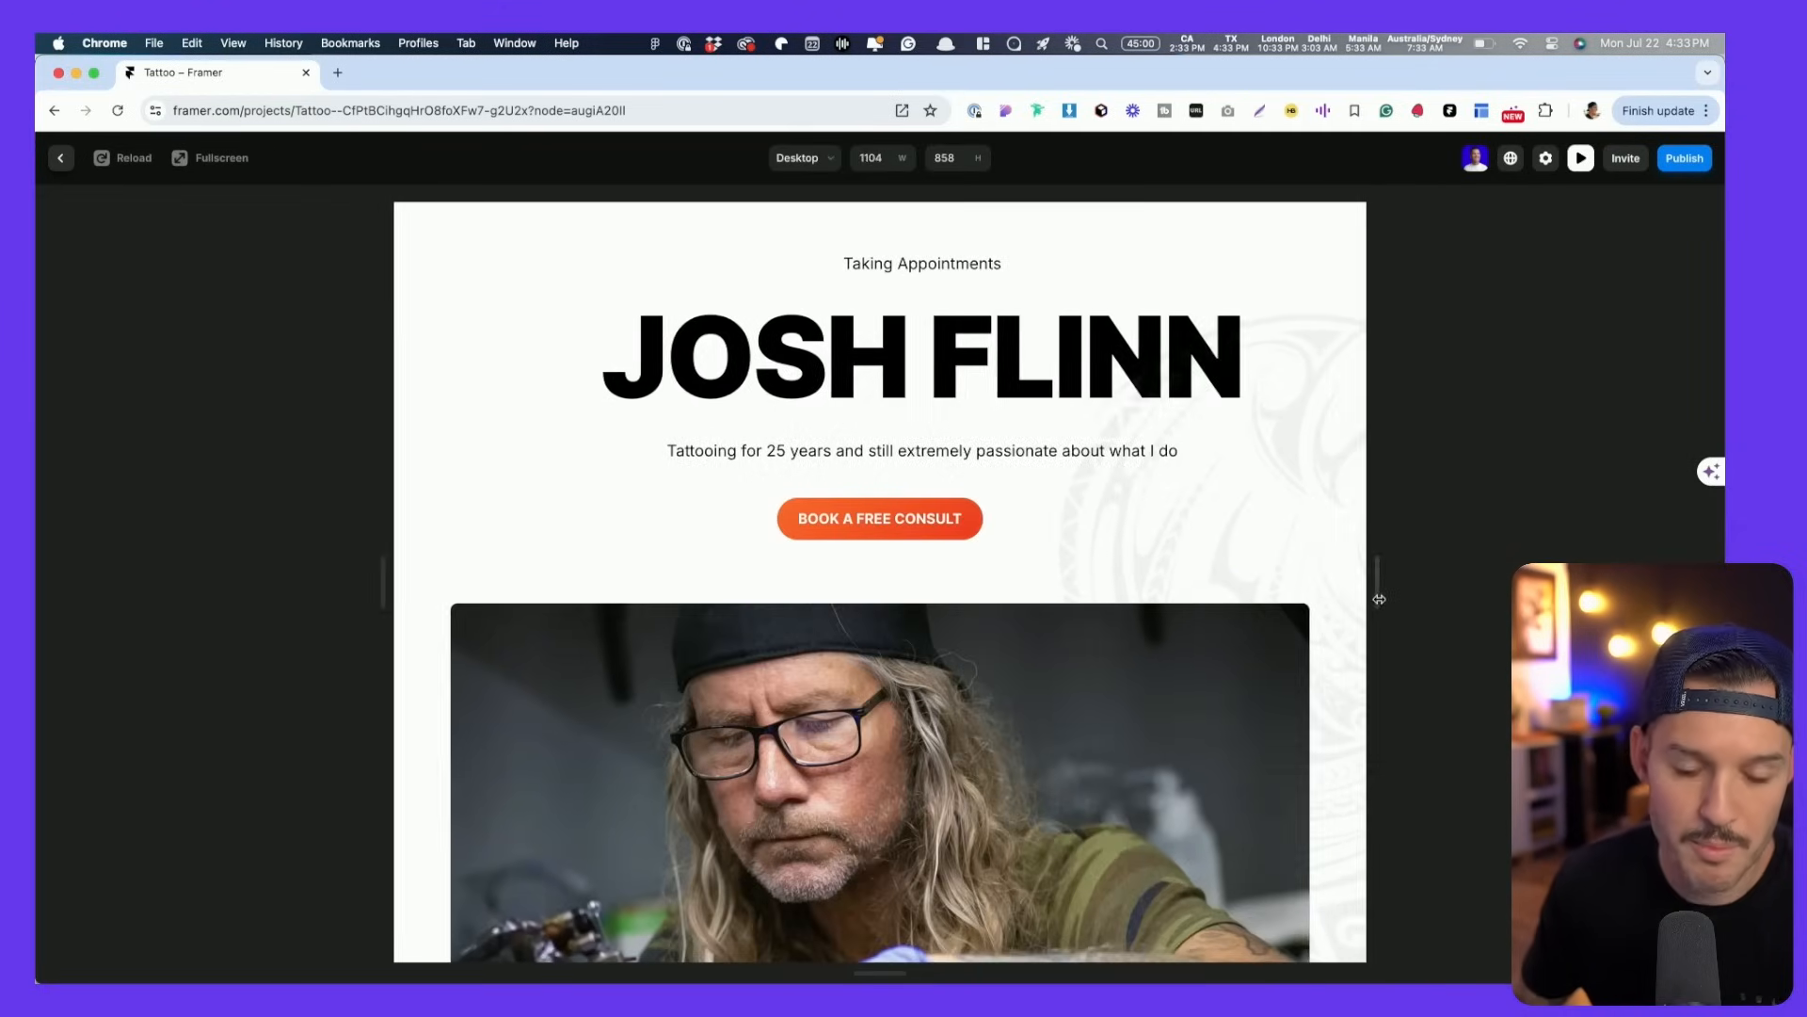
key("Escape")
- Position the photo by Focal Point at 37%, 19% and check the crop in a preview
scroll(1610, 527, "down", 2)
left_click(1611, 552)
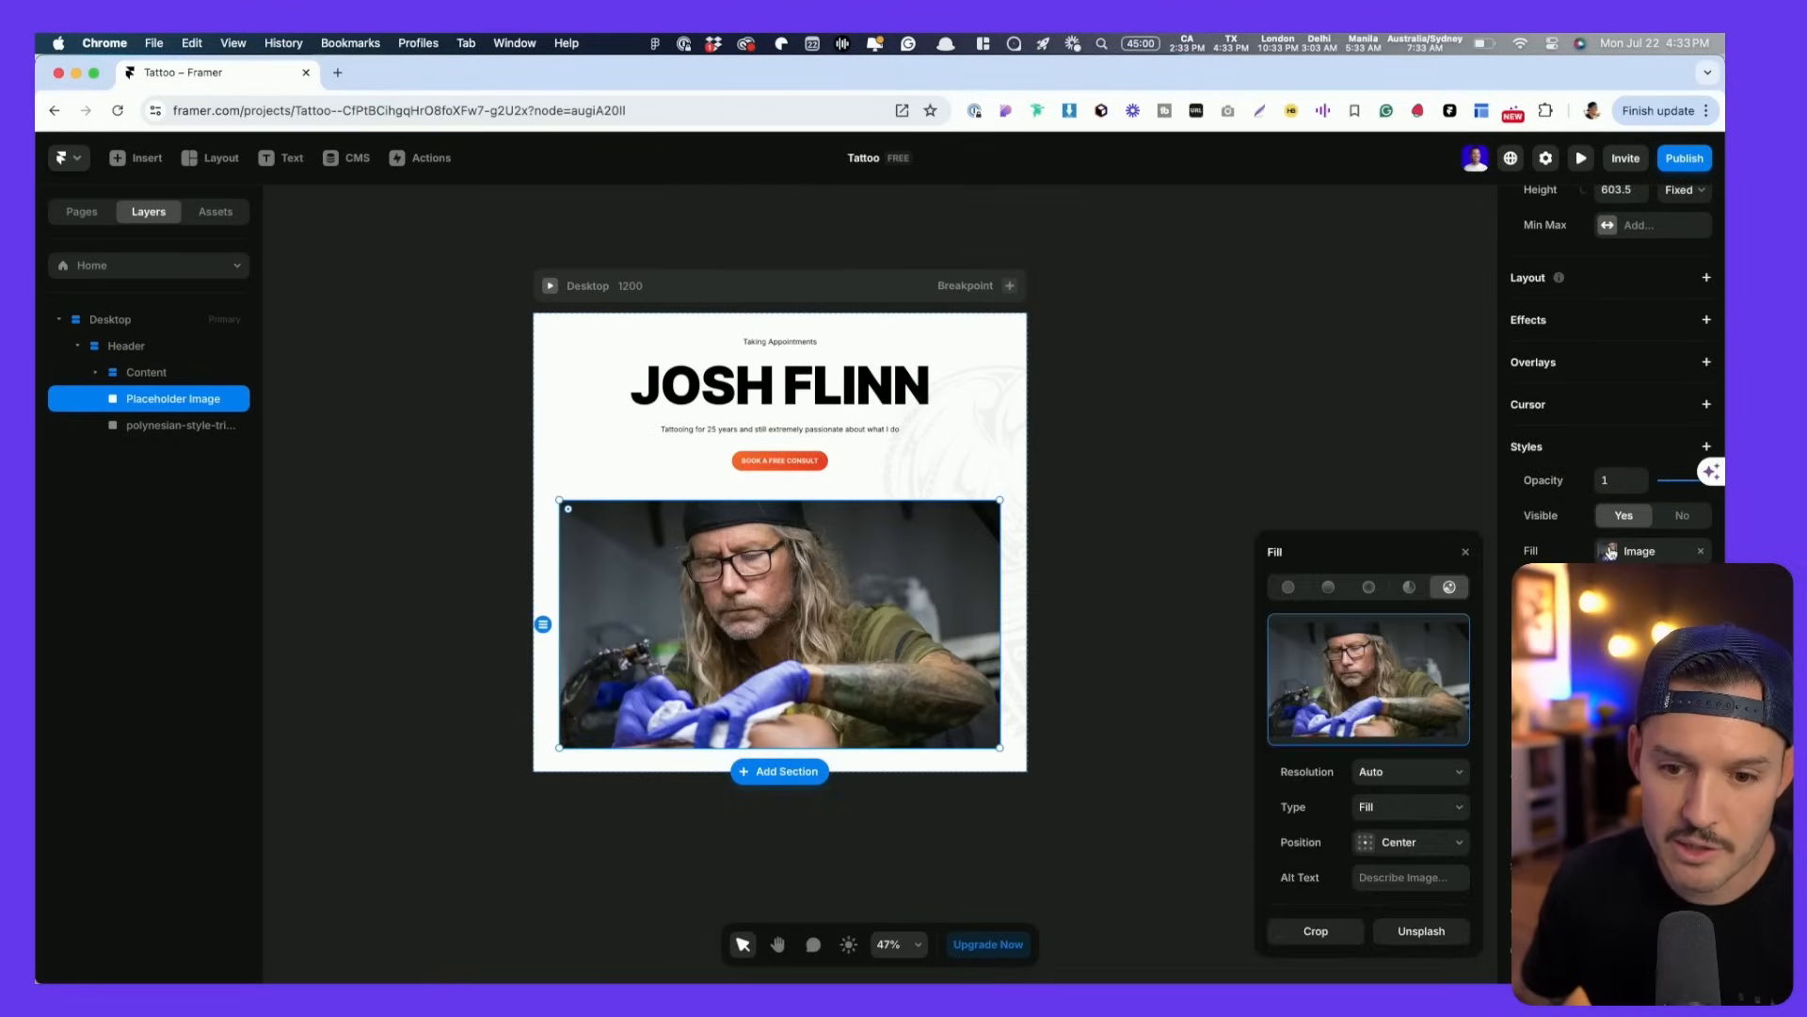
left_click(1367, 847)
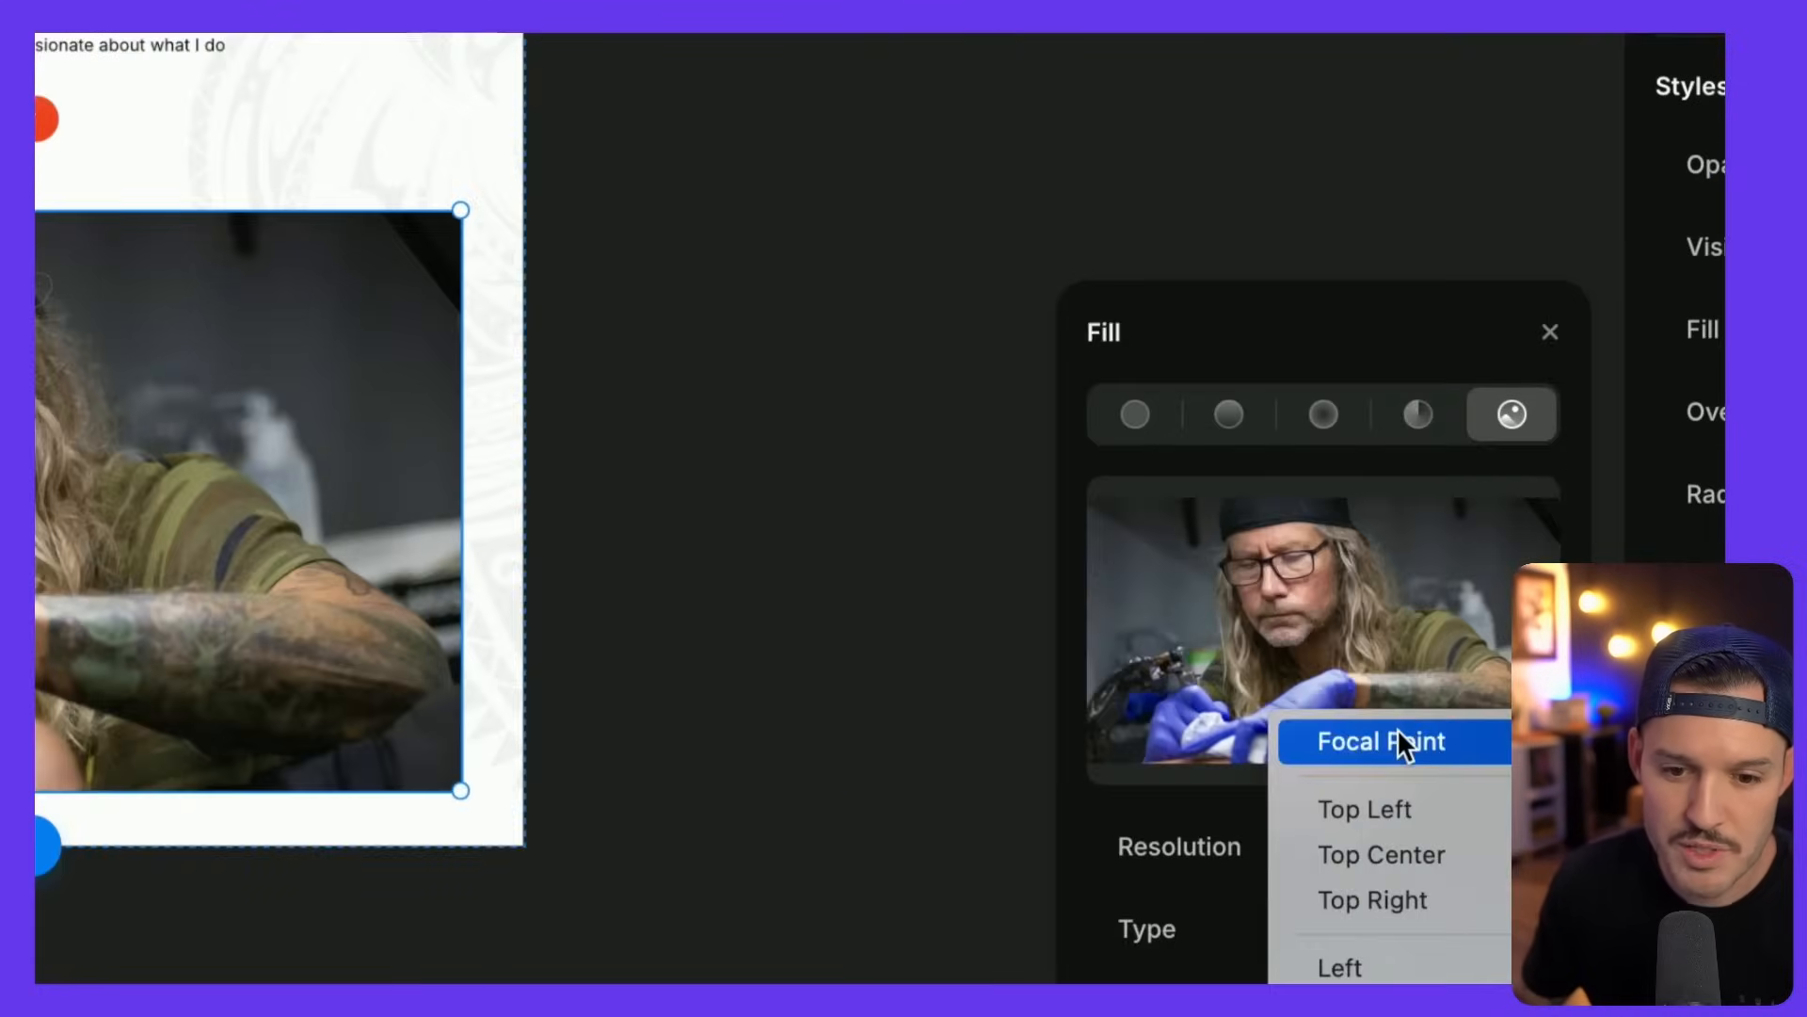
left_click(1394, 727)
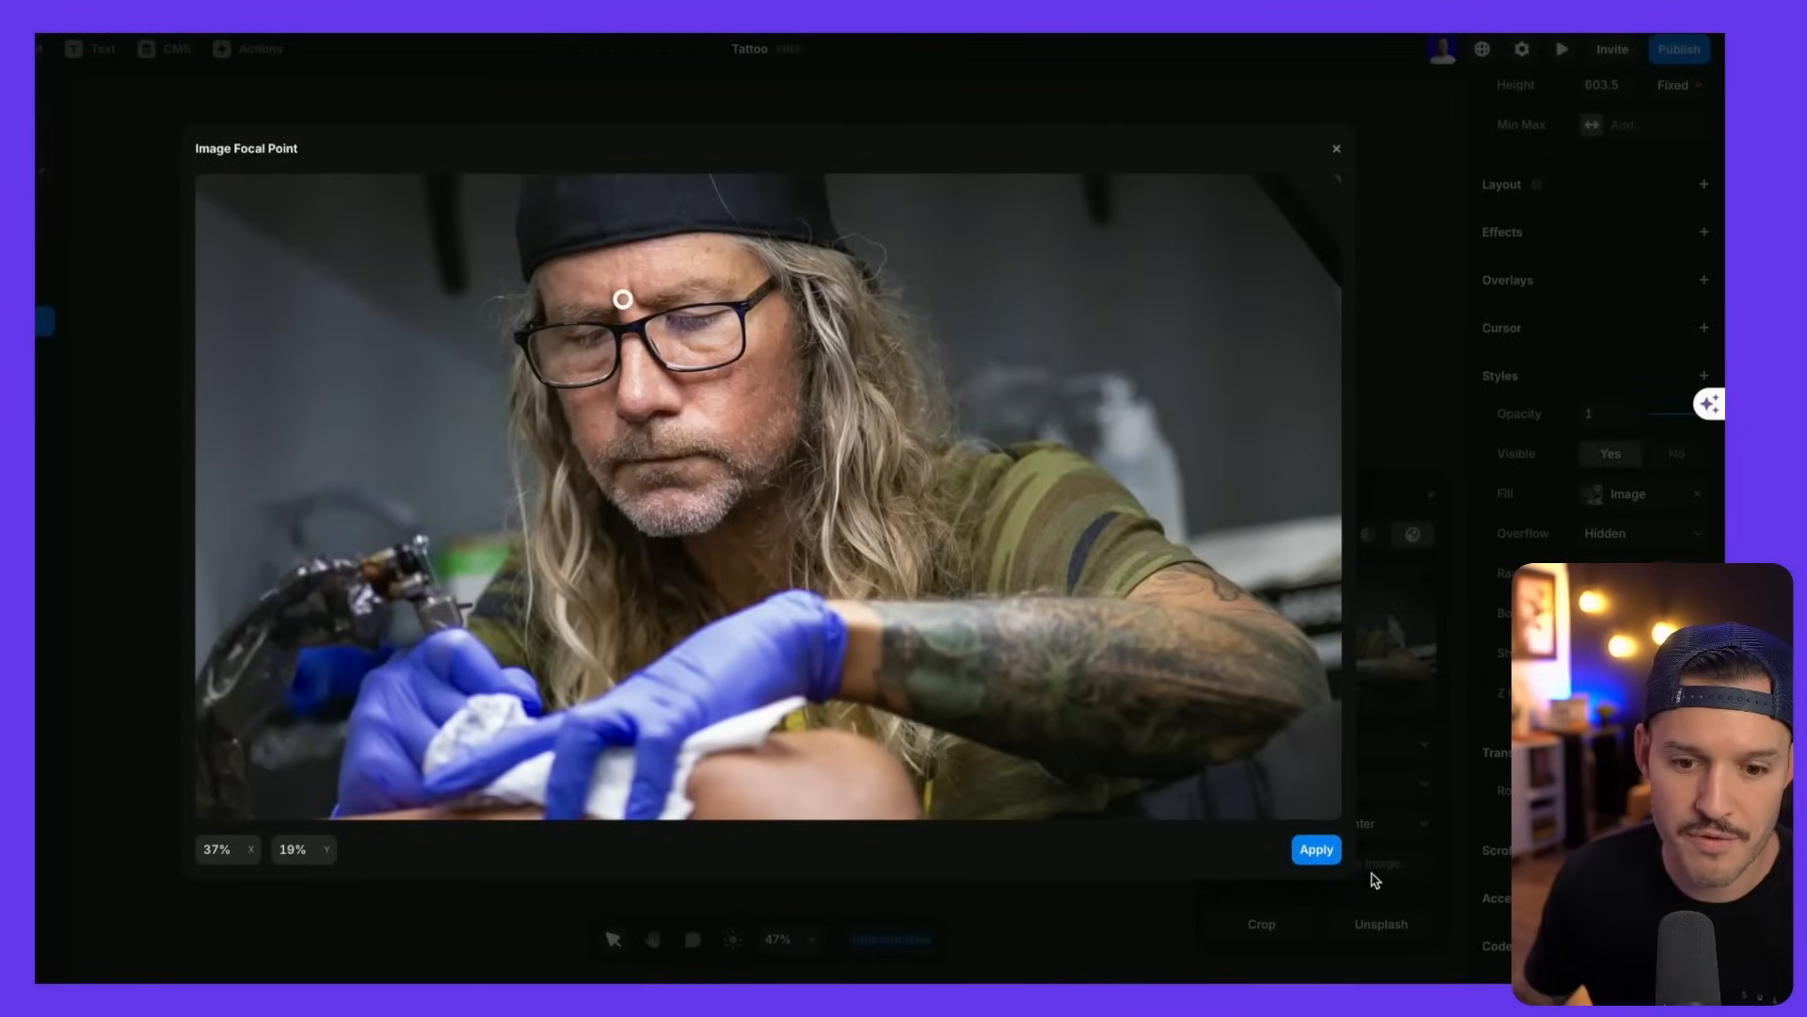
left_click(1307, 852)
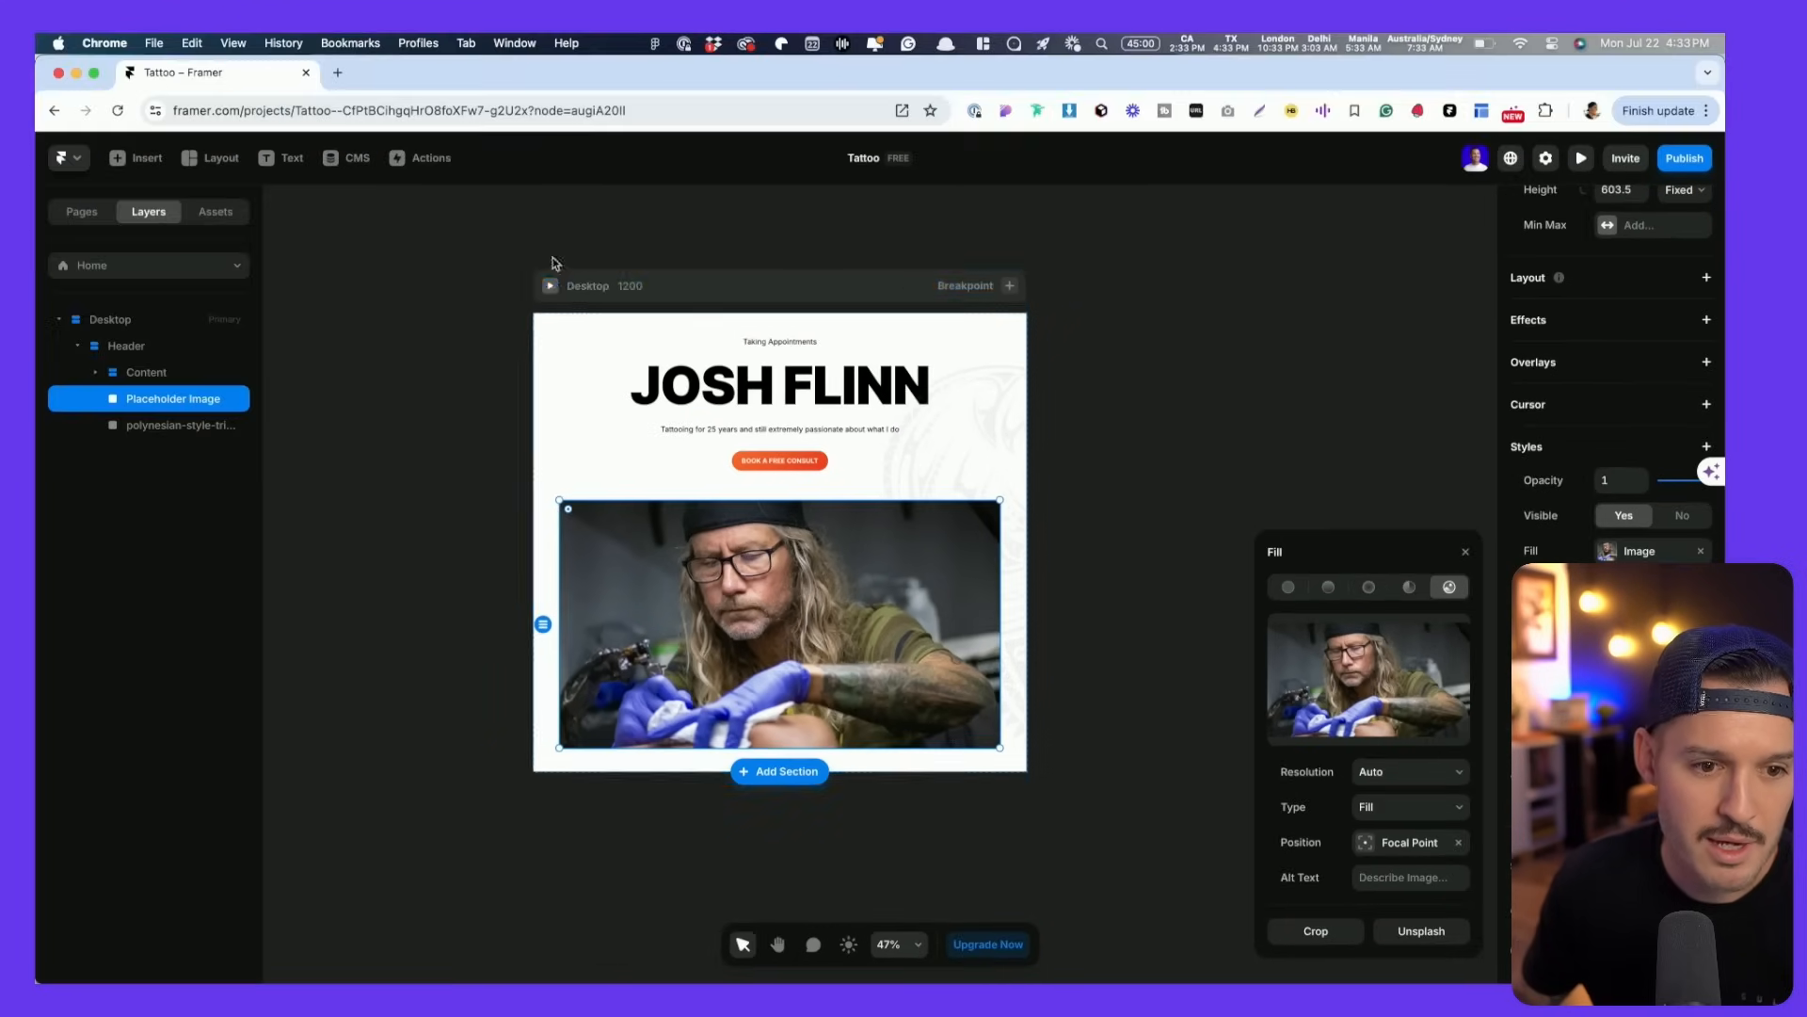
left_click(550, 286)
left_click_drag(1429, 597, 1432, 556)
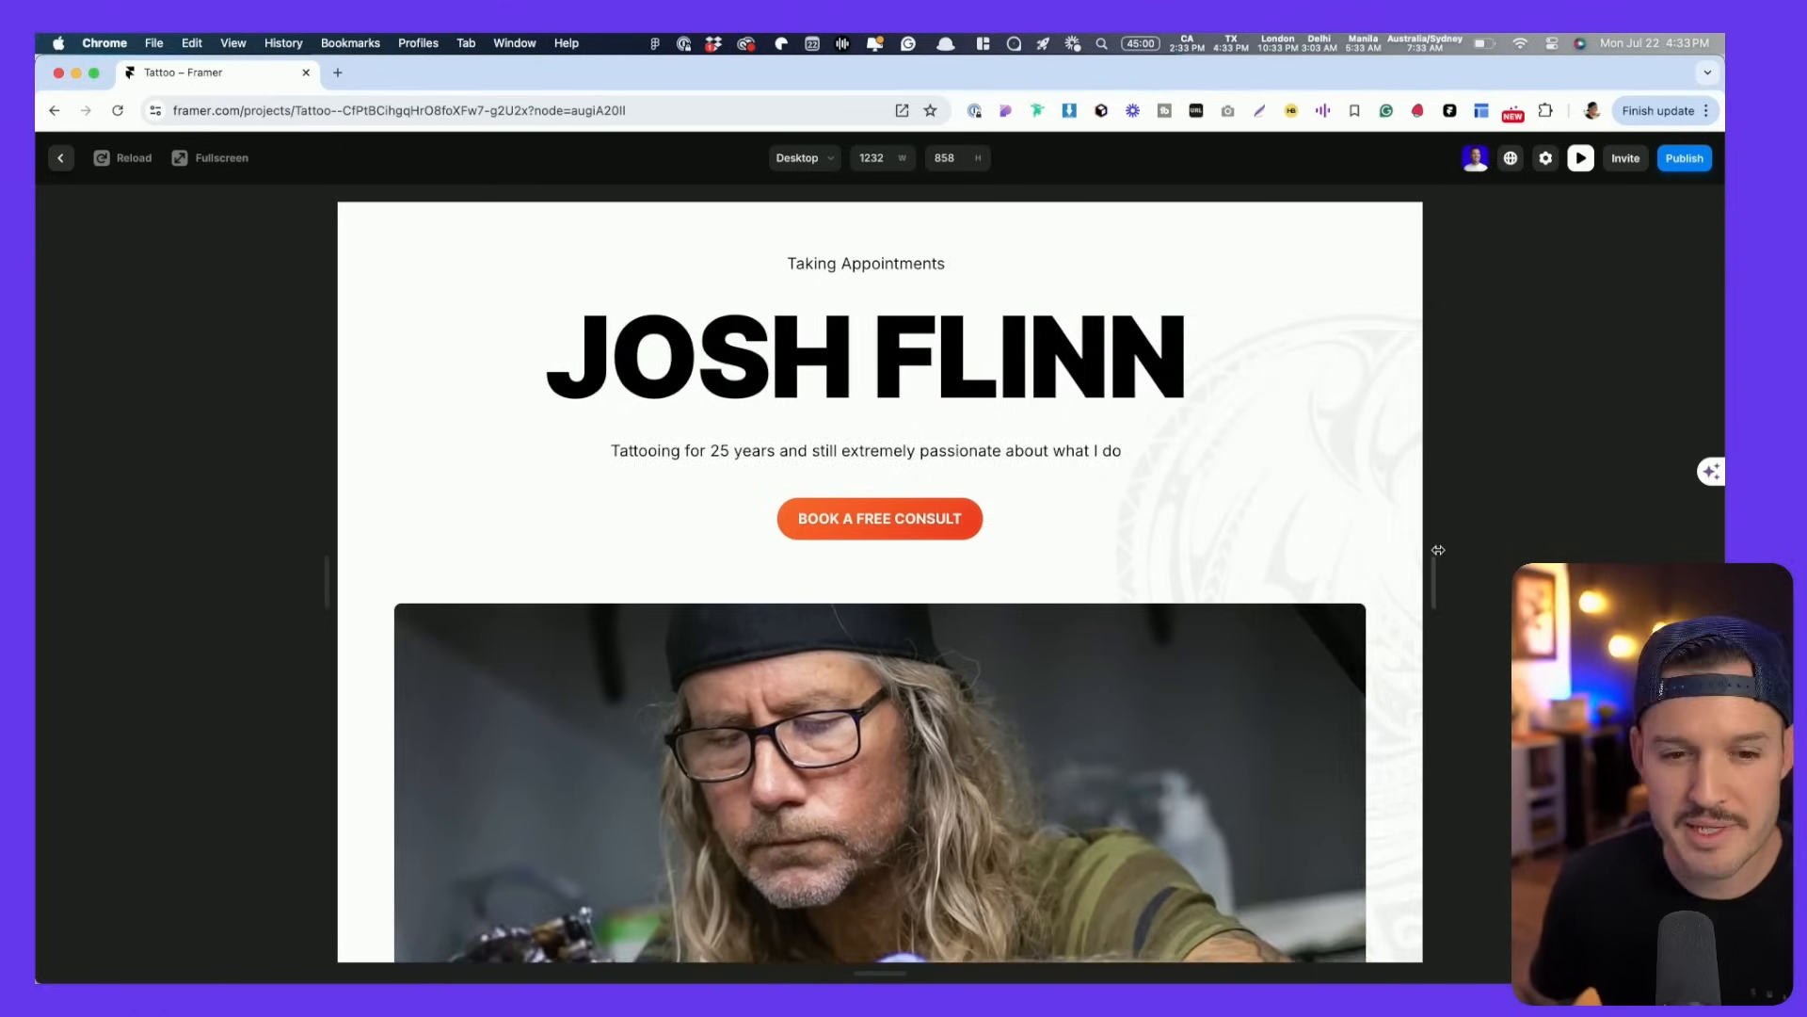
key("Escape")
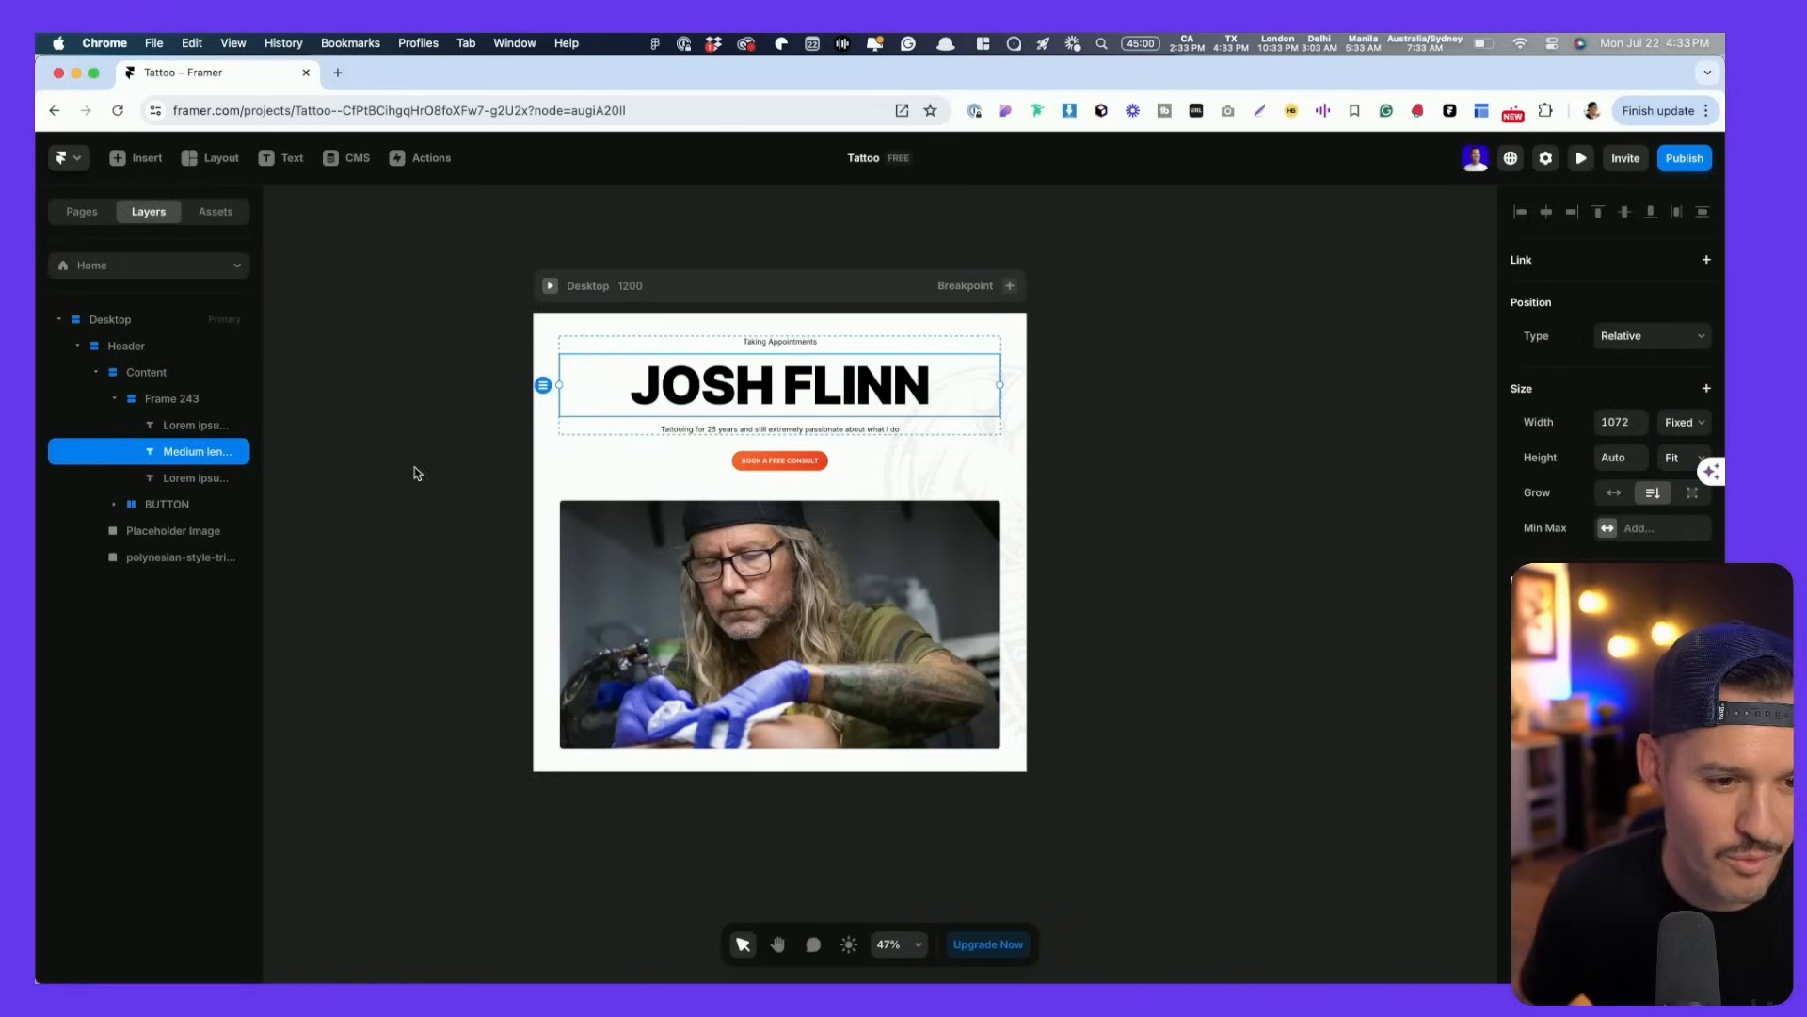
left_click(167, 401)
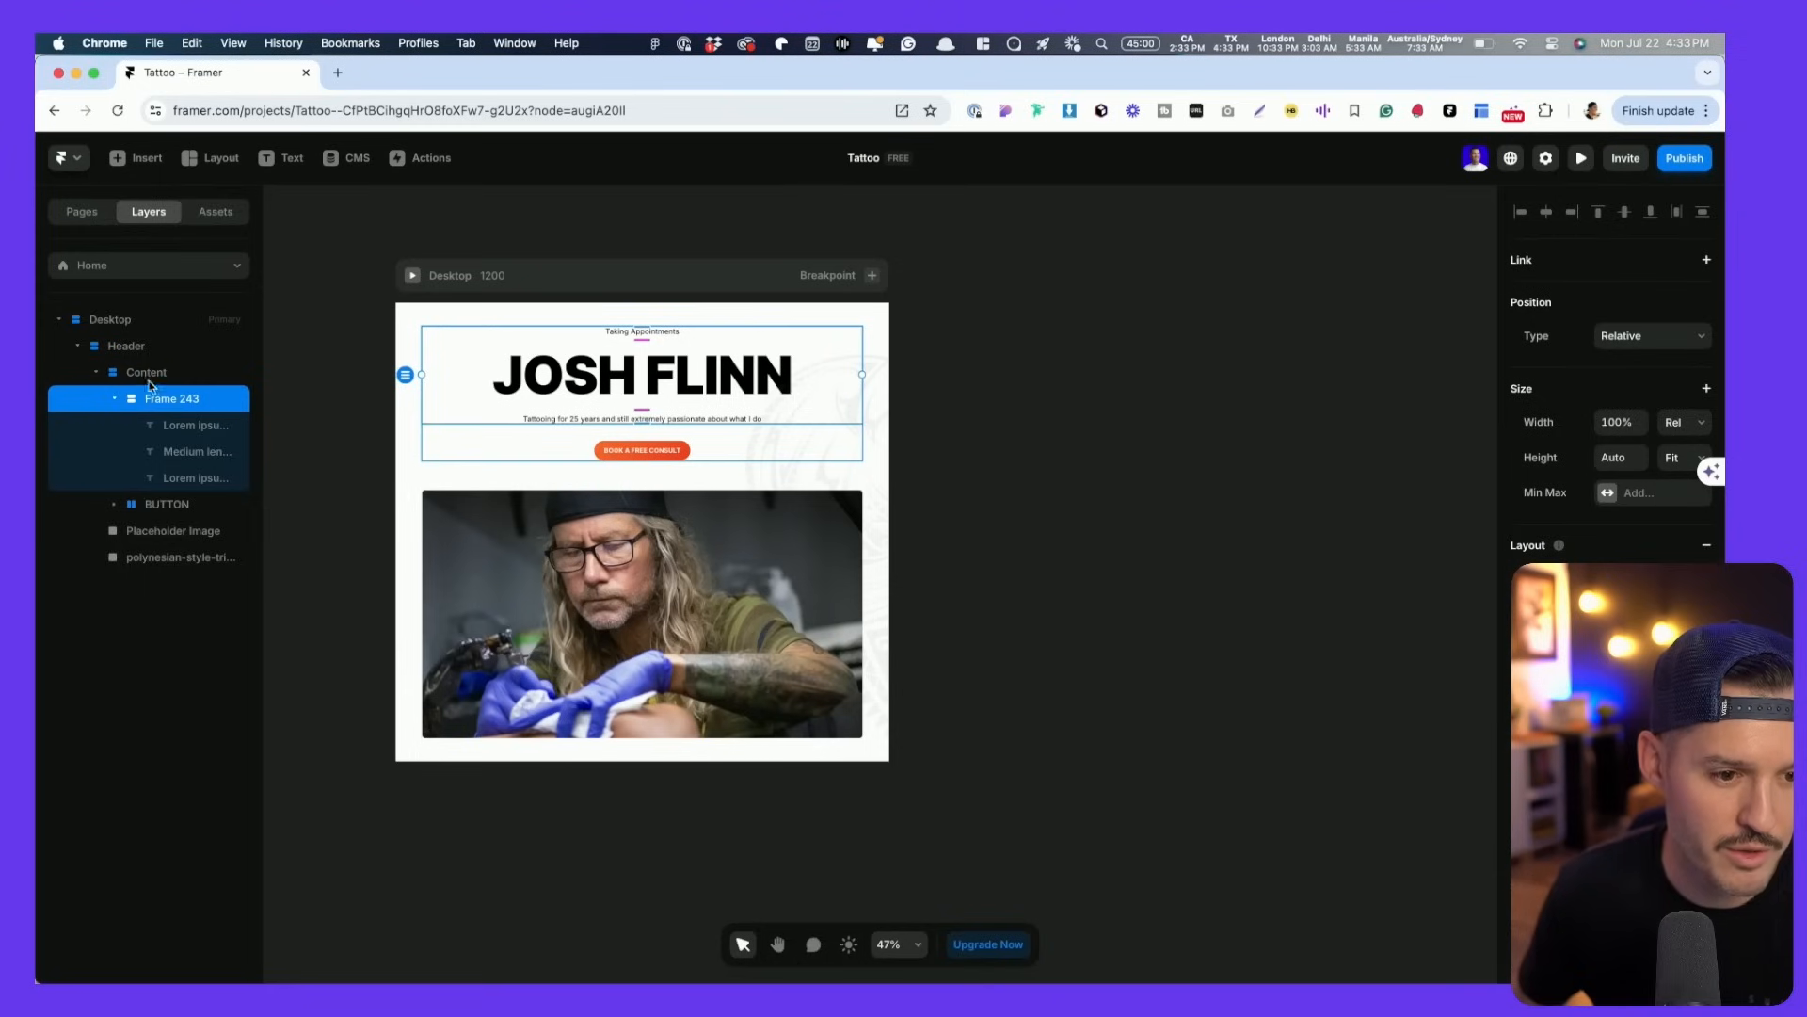
left_click(184, 352)
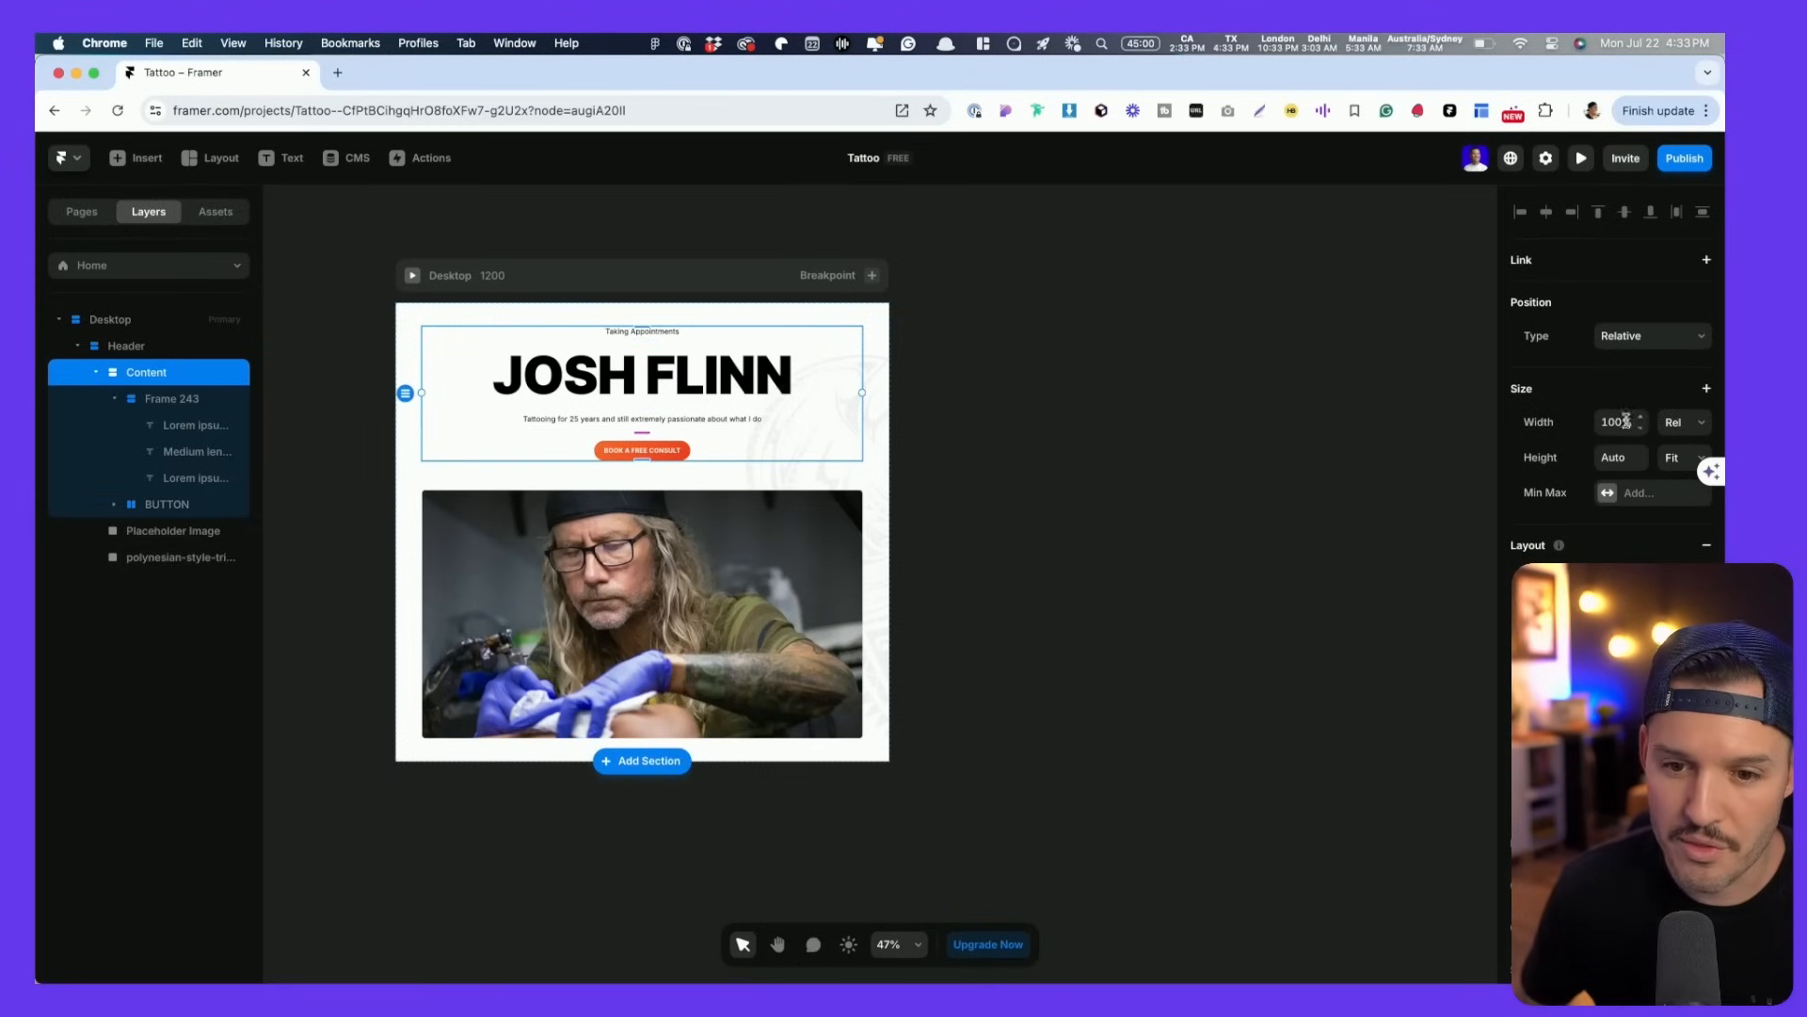
left_click(166, 405)
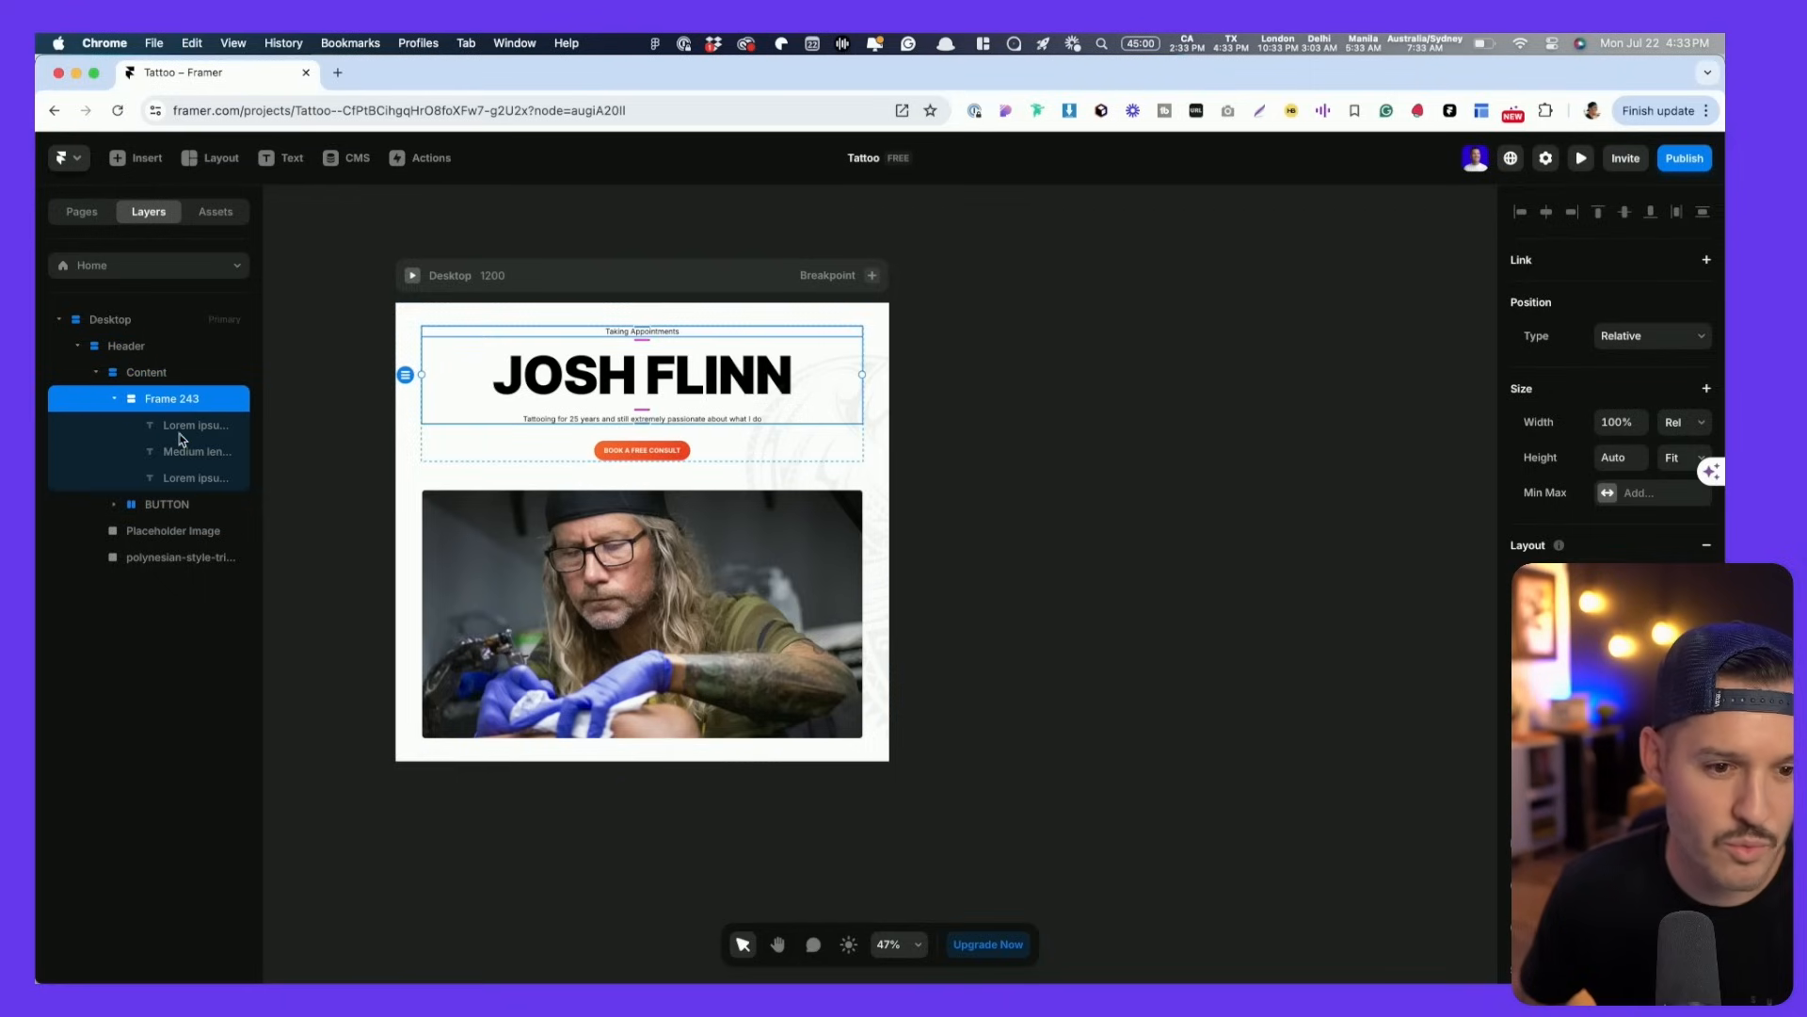
left_click(182, 429)
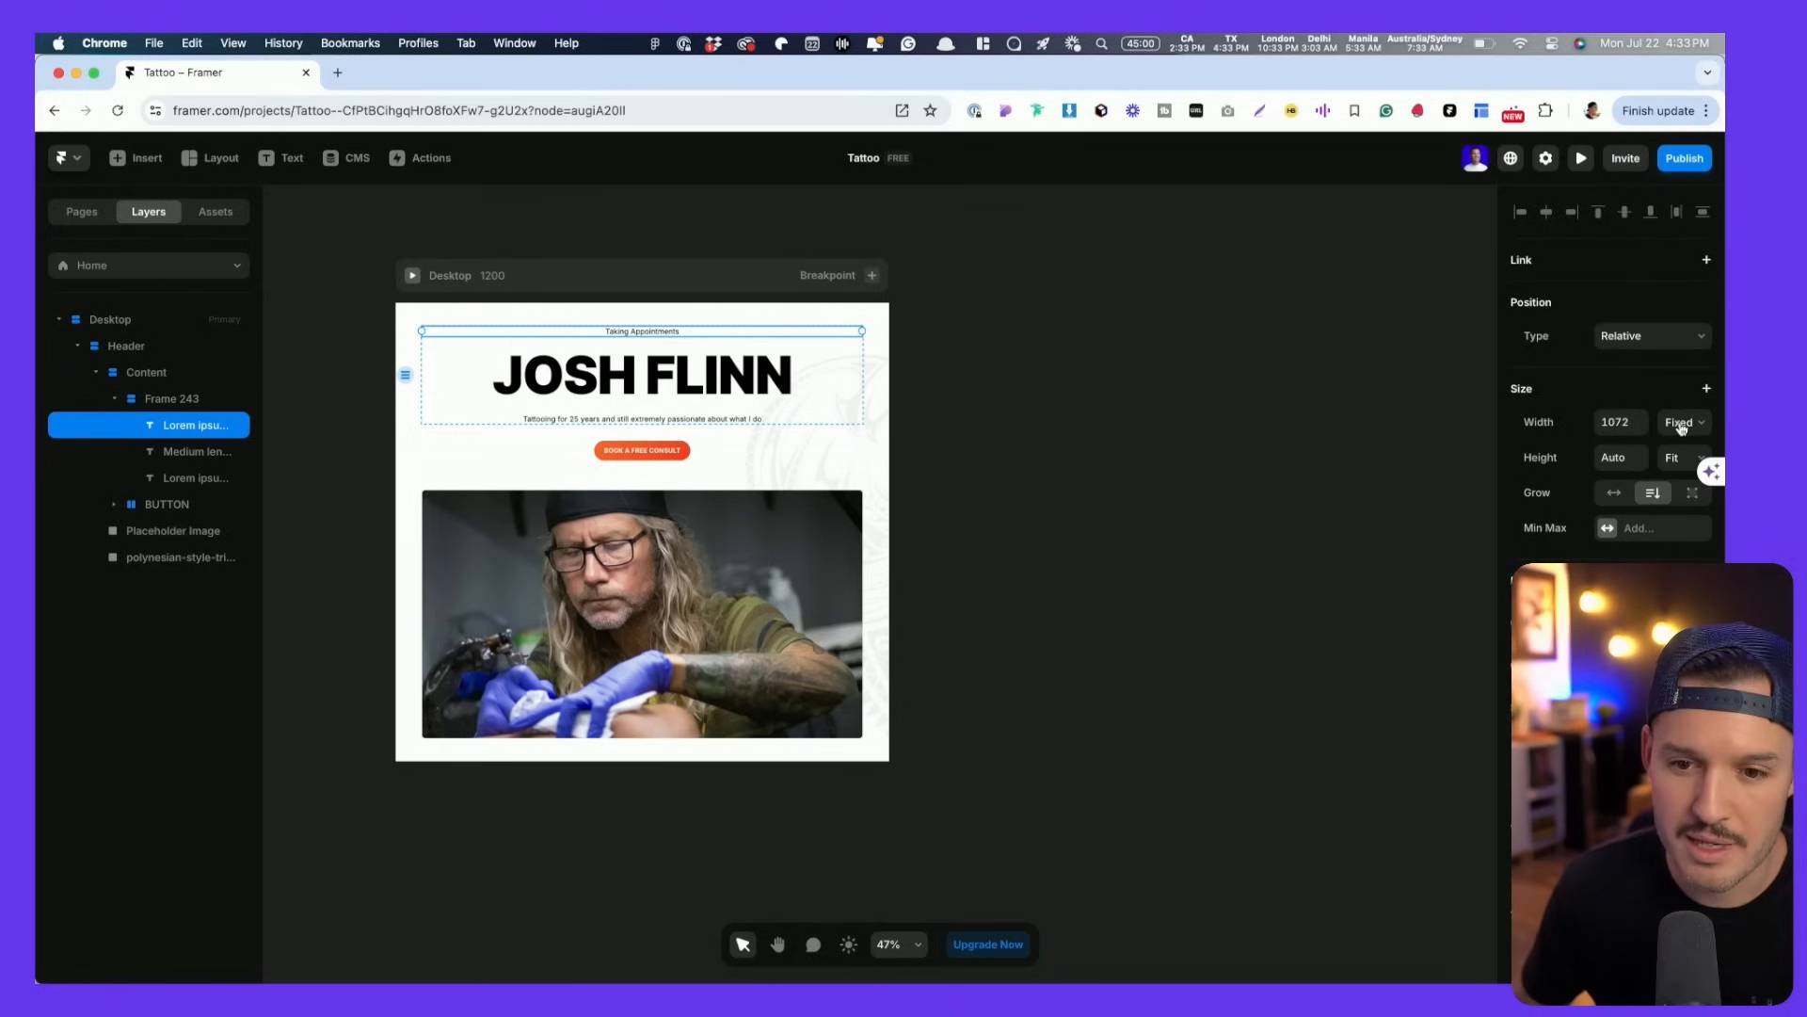
left_click(1683, 425)
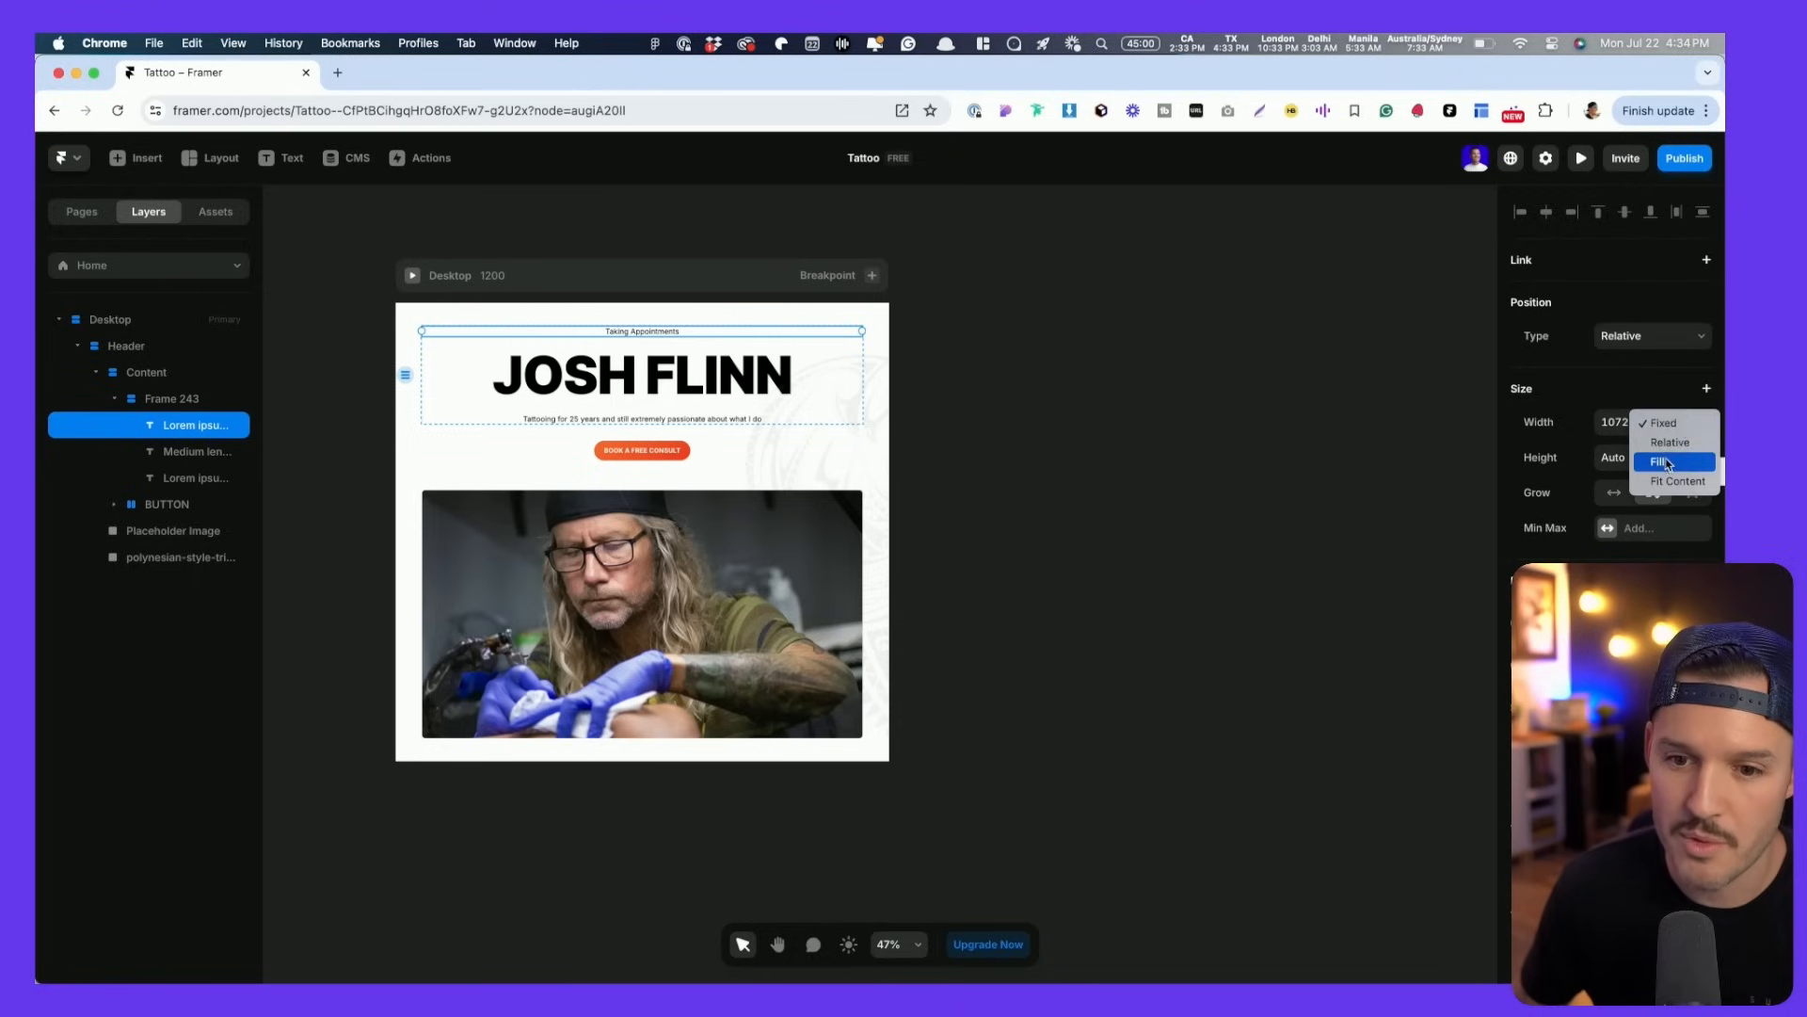
left_click(1668, 461)
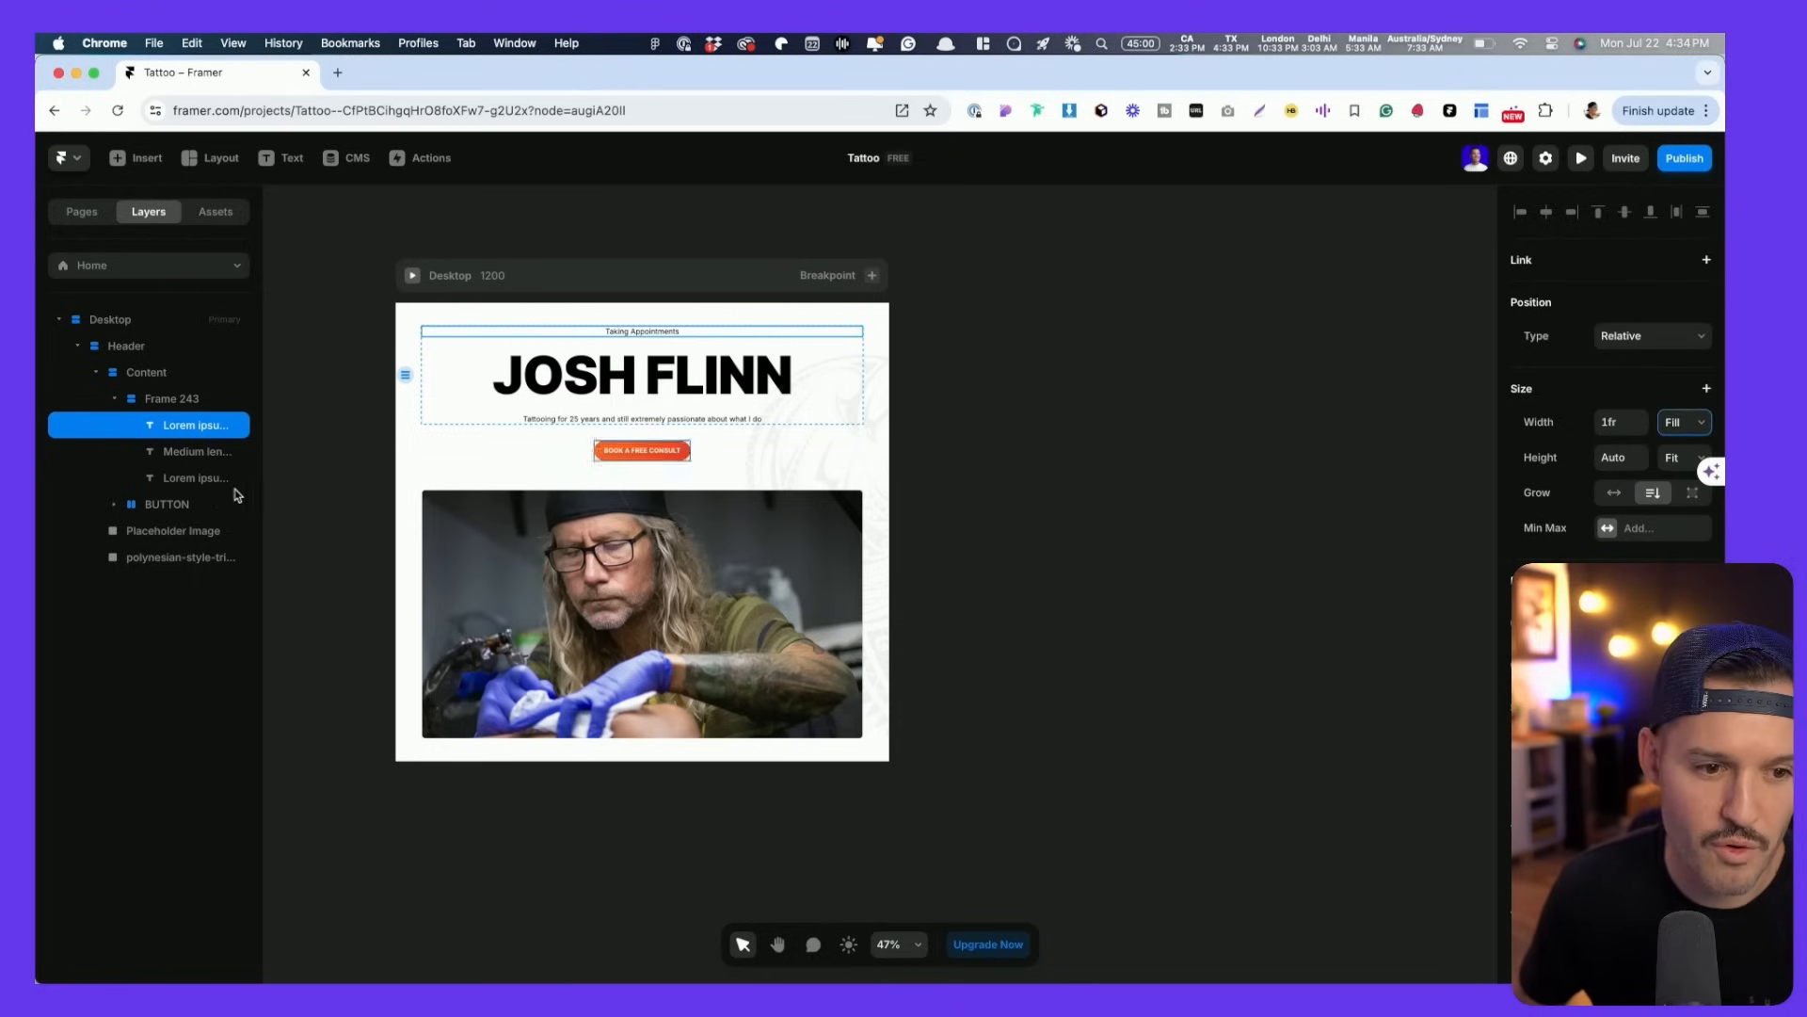
left_click(188, 452)
left_click(1683, 422)
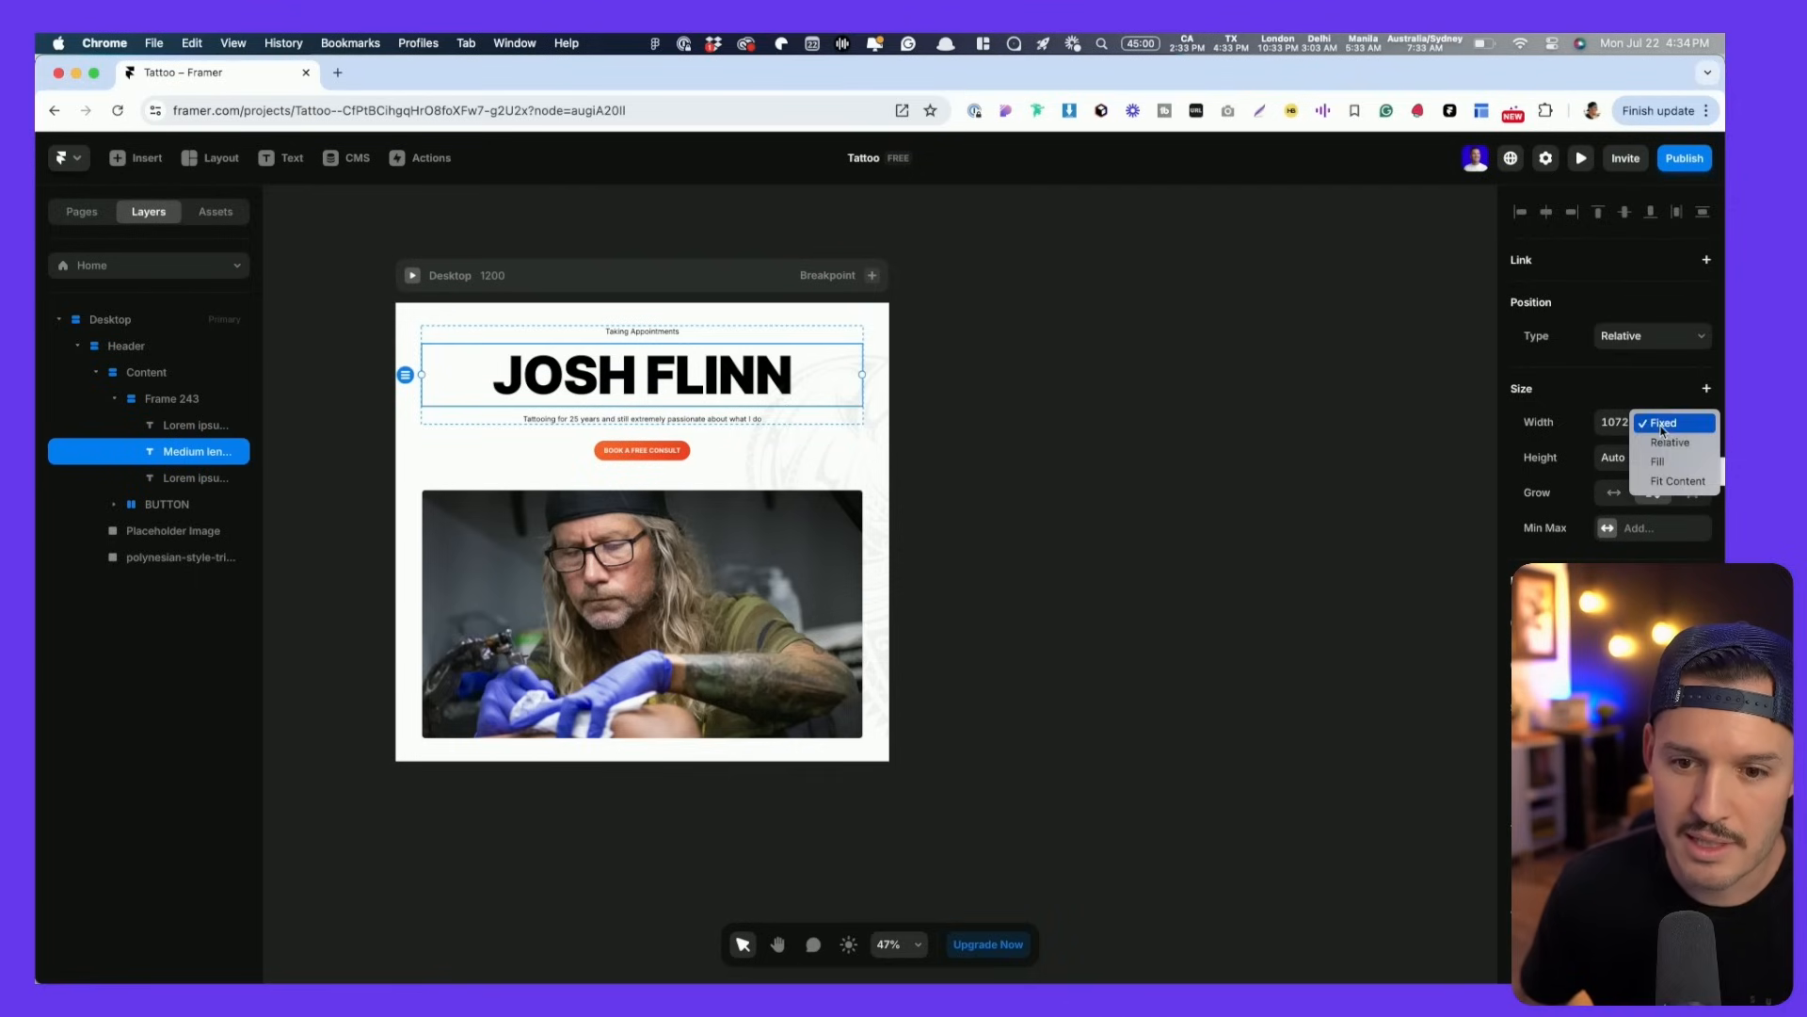
key("Escape")
key("Tab")
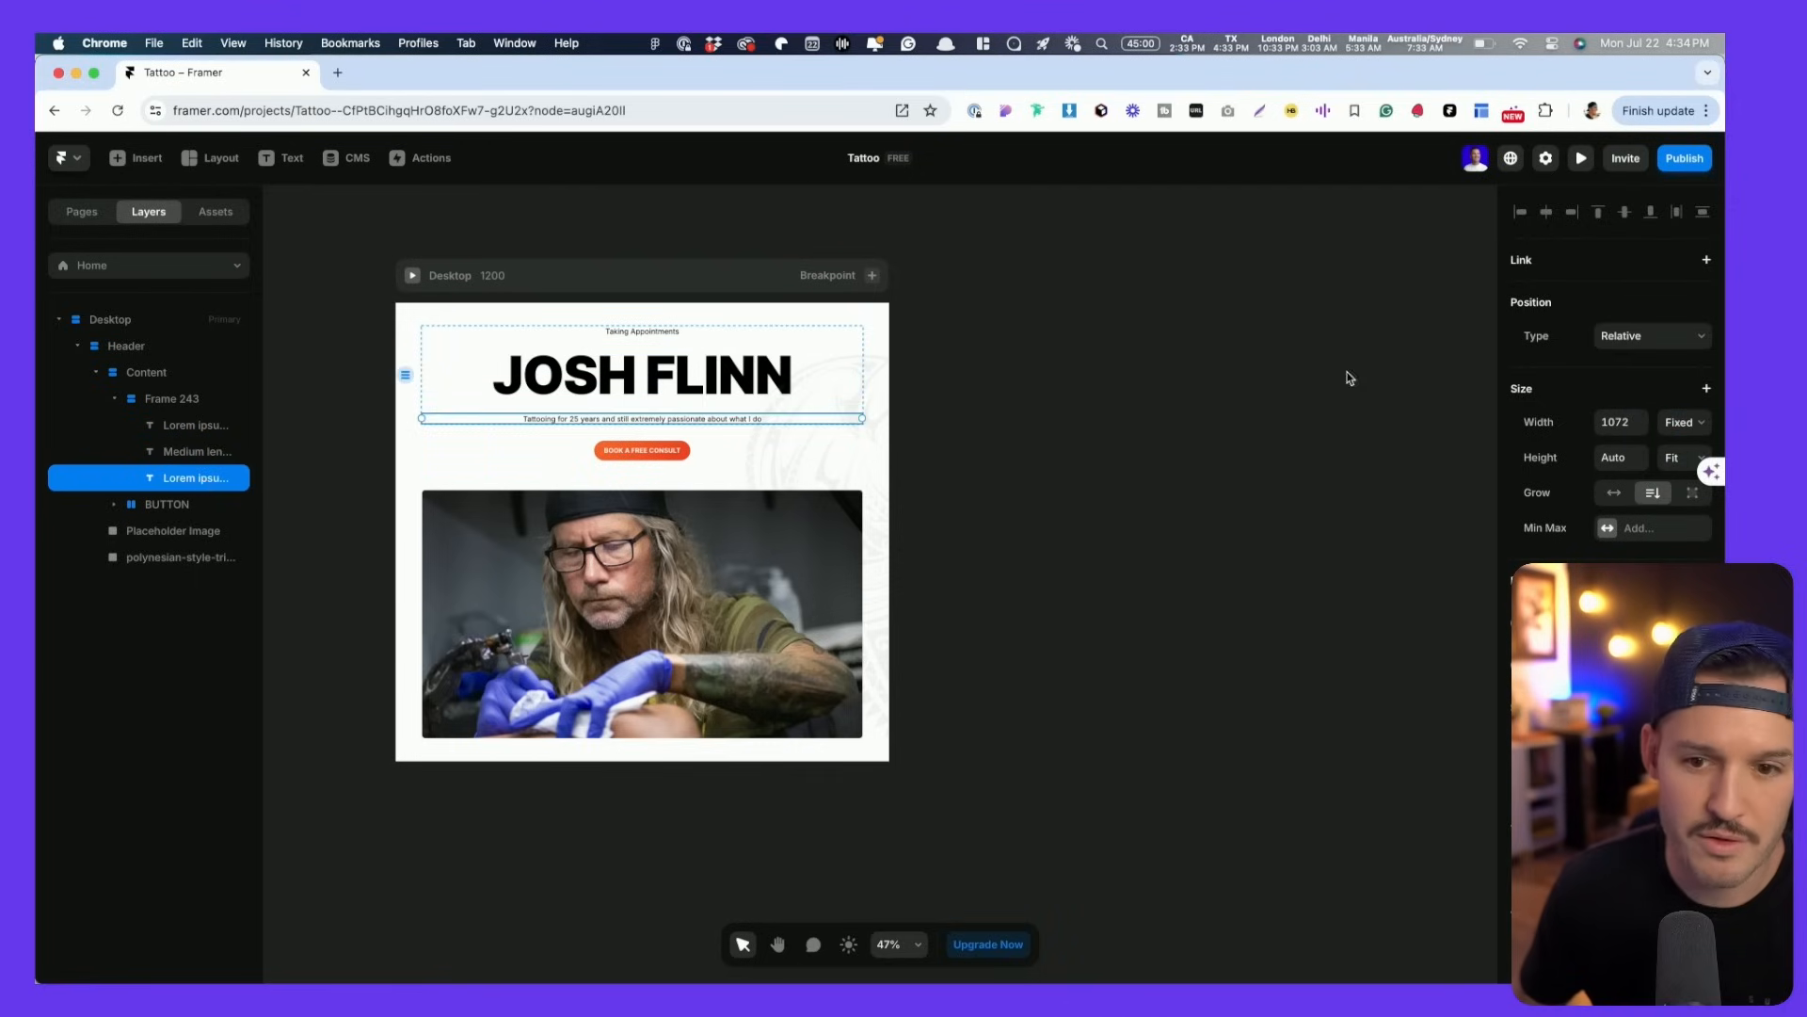
left_click(1682, 422)
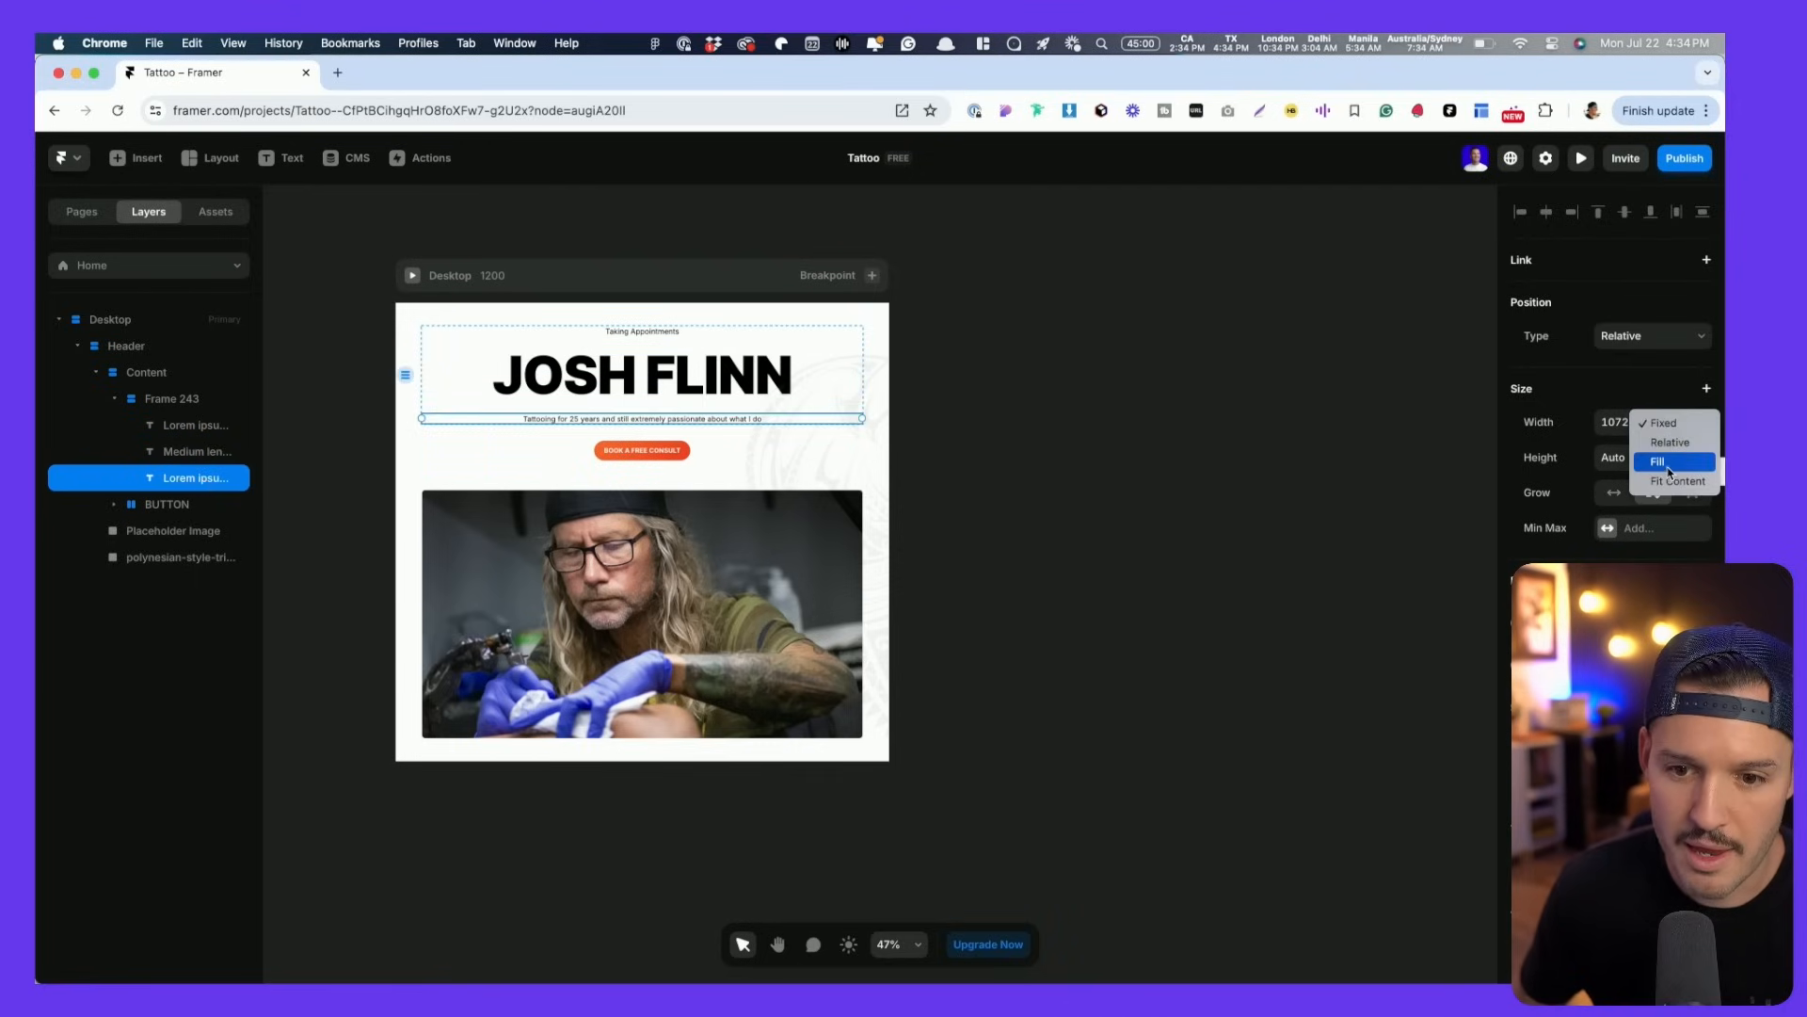
key("Escape")
- Preview the page at widths from 434 to 1710 to check the text wrapping
key("super+p")
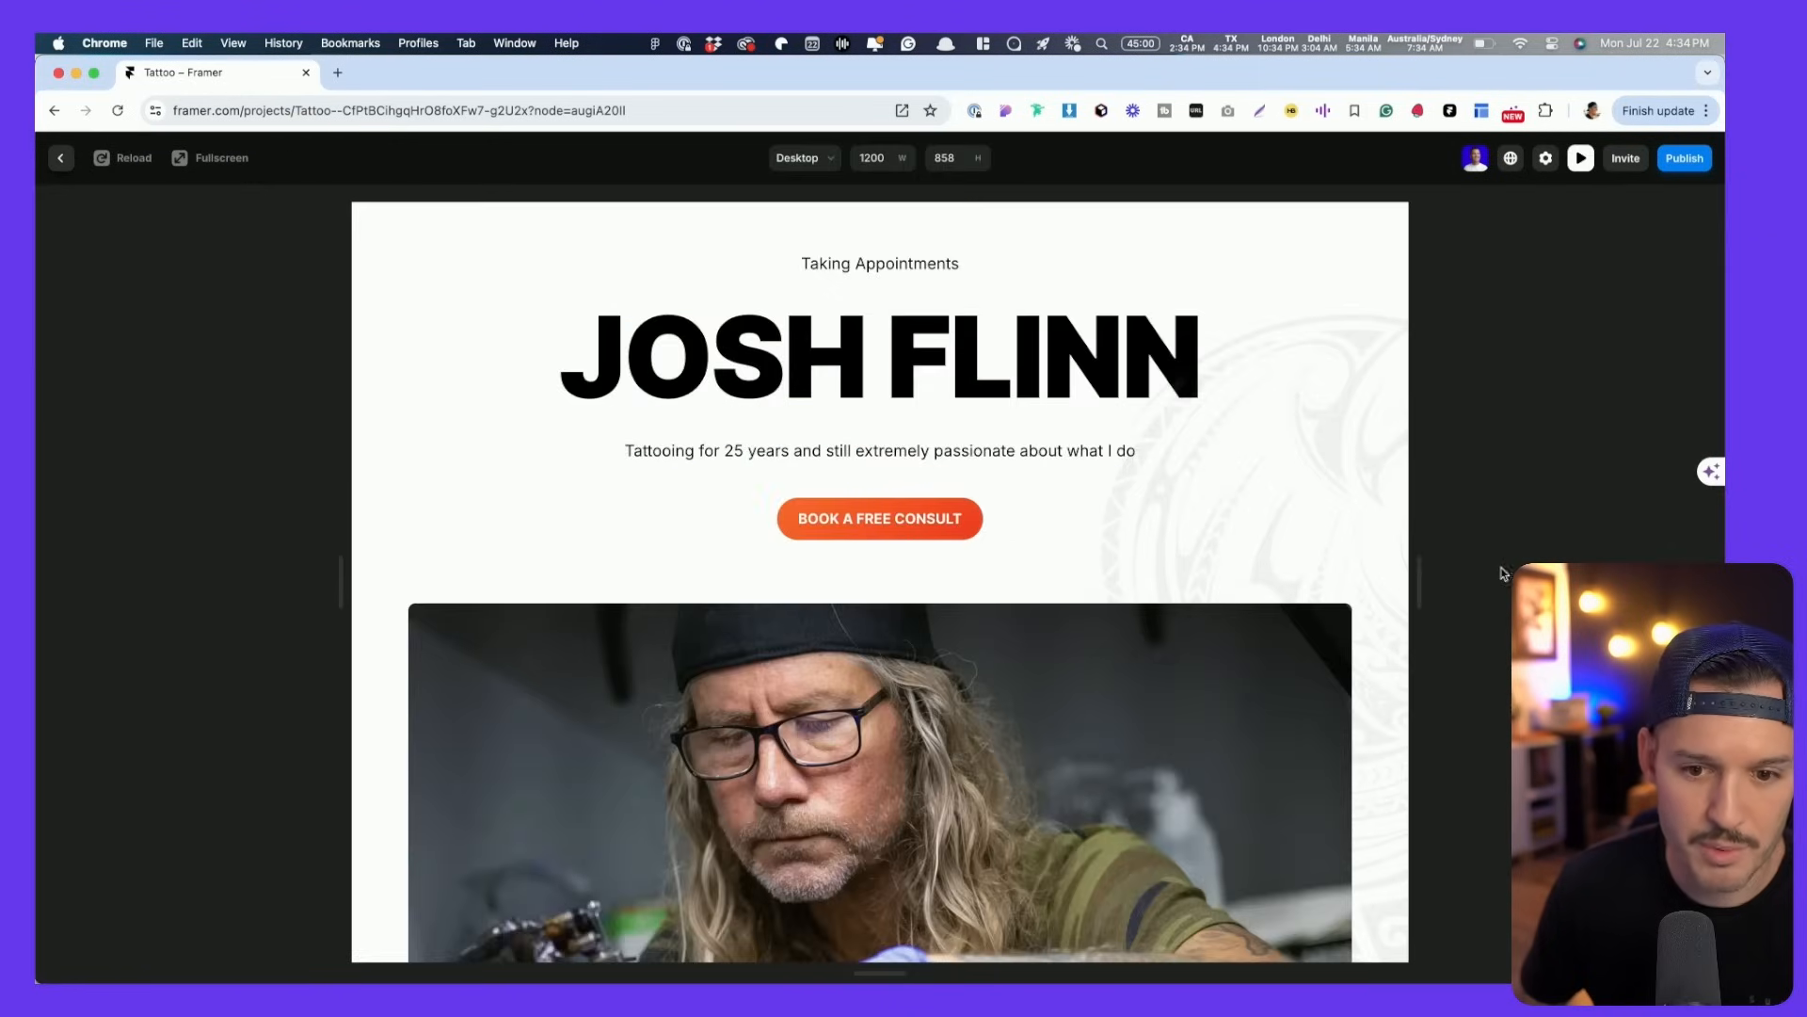
left_click_drag(1421, 577, 1644, 547)
key("Escape")
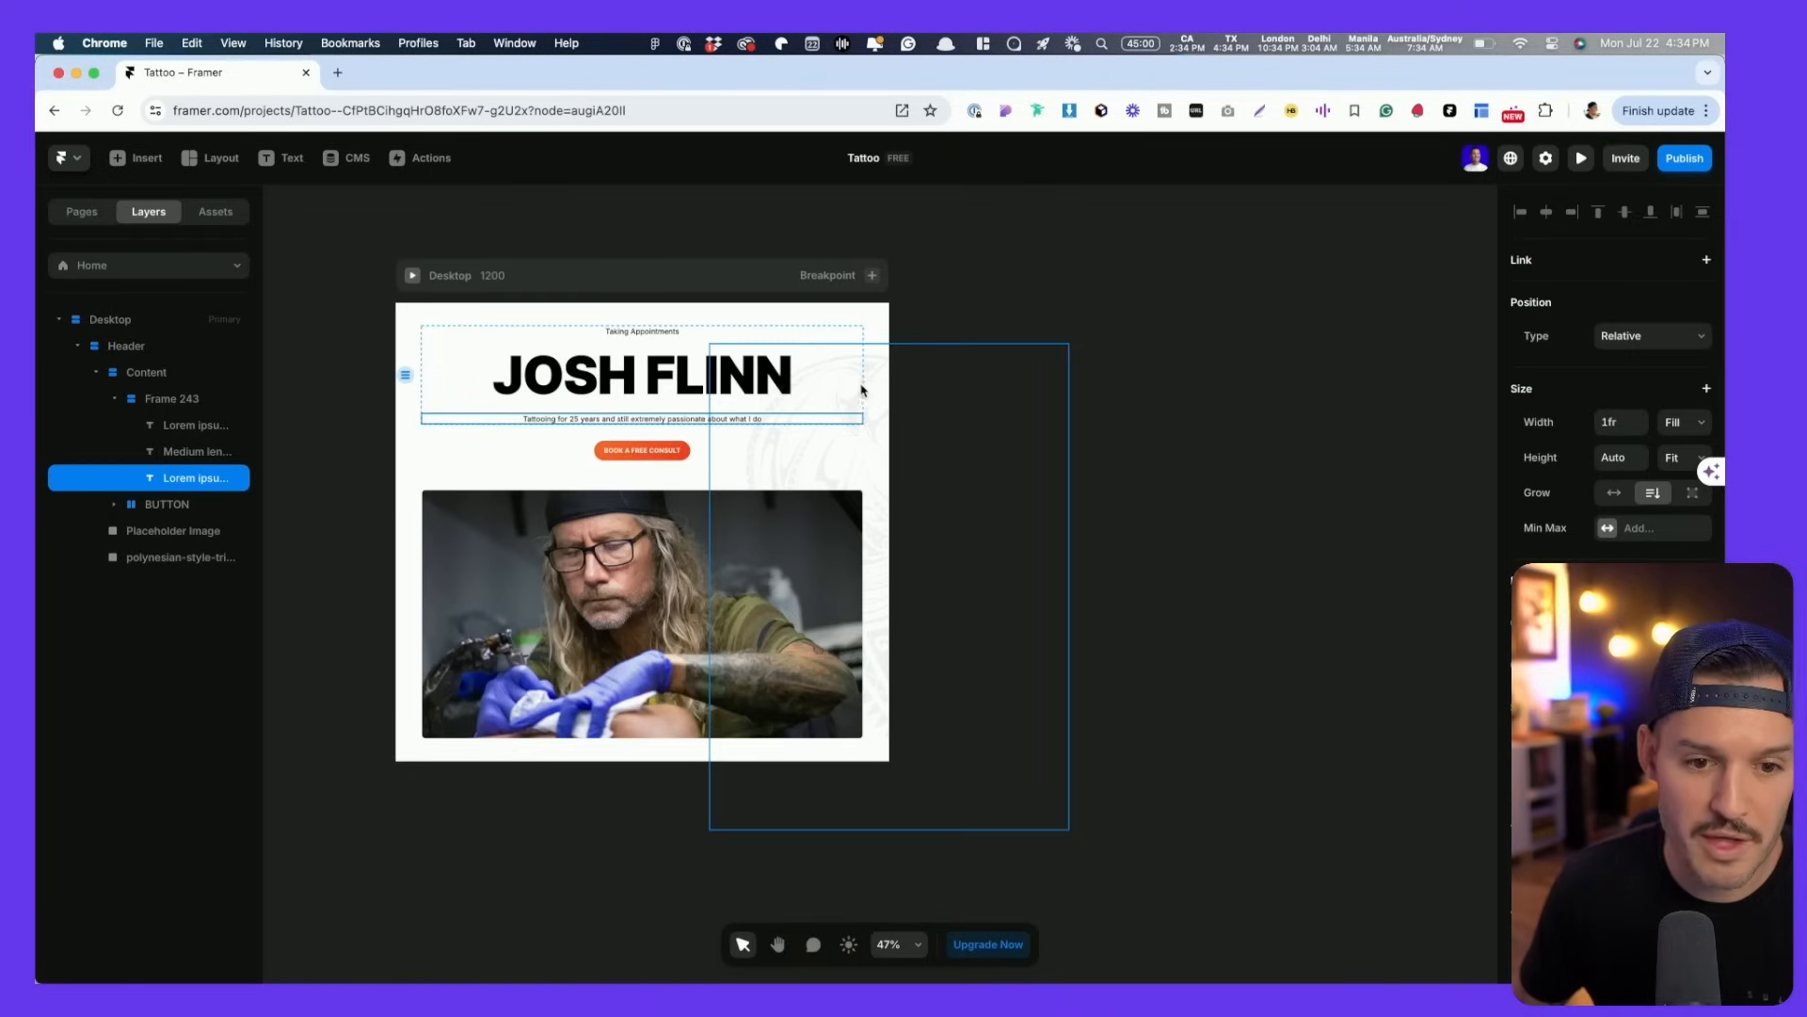
left_click(445, 378)
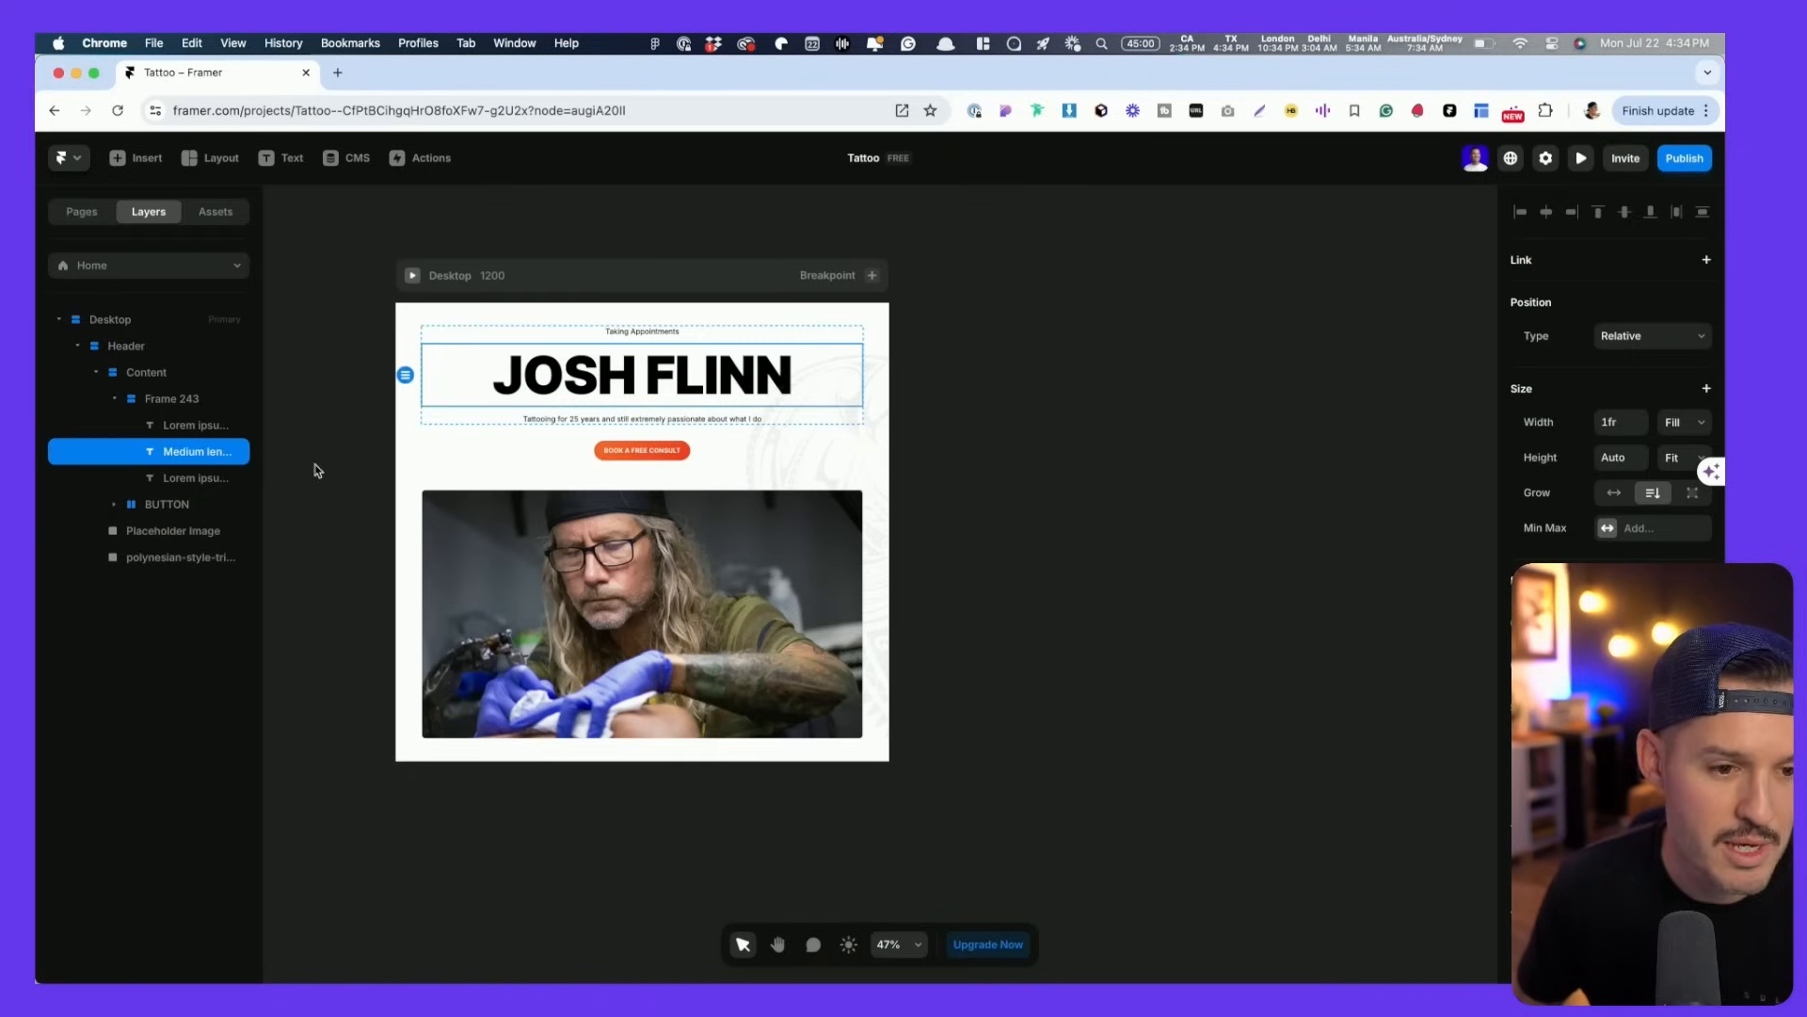
left_click(156, 400)
- Rename Frame 243 to 'lockup' and give it a 1200px Max Width
double_click(157, 399)
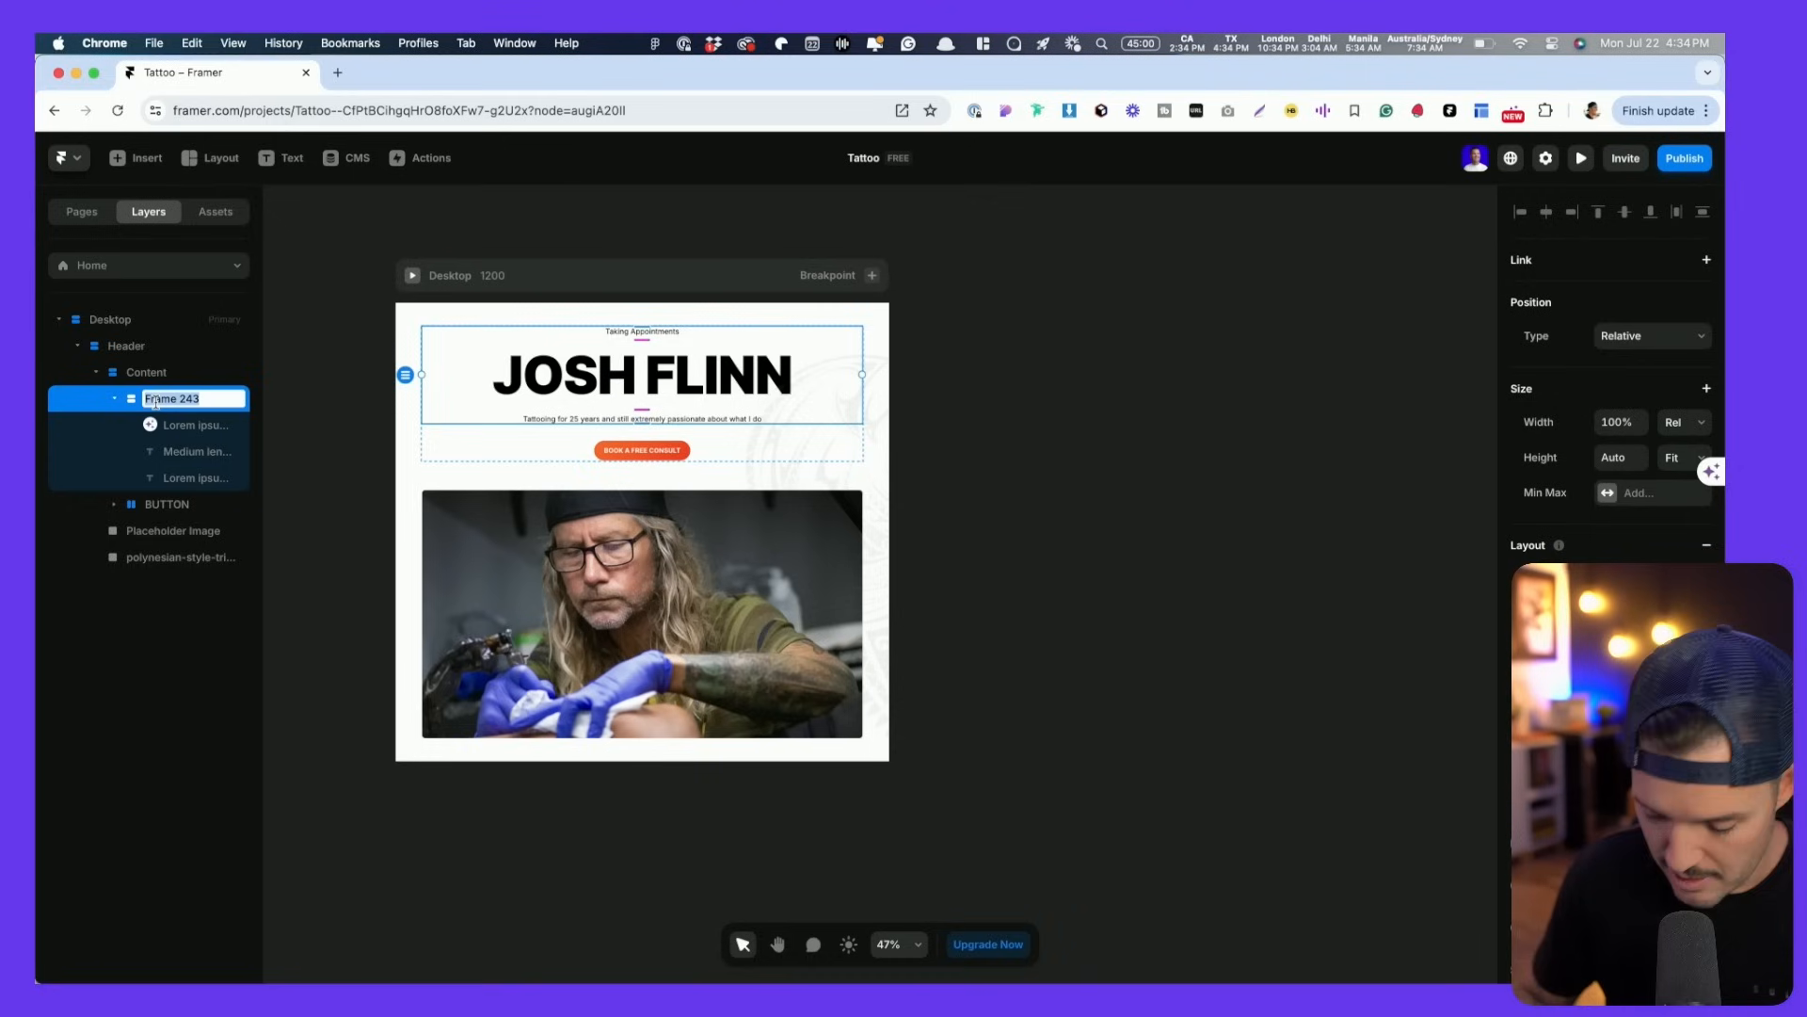
type("lockup")
key("Return")
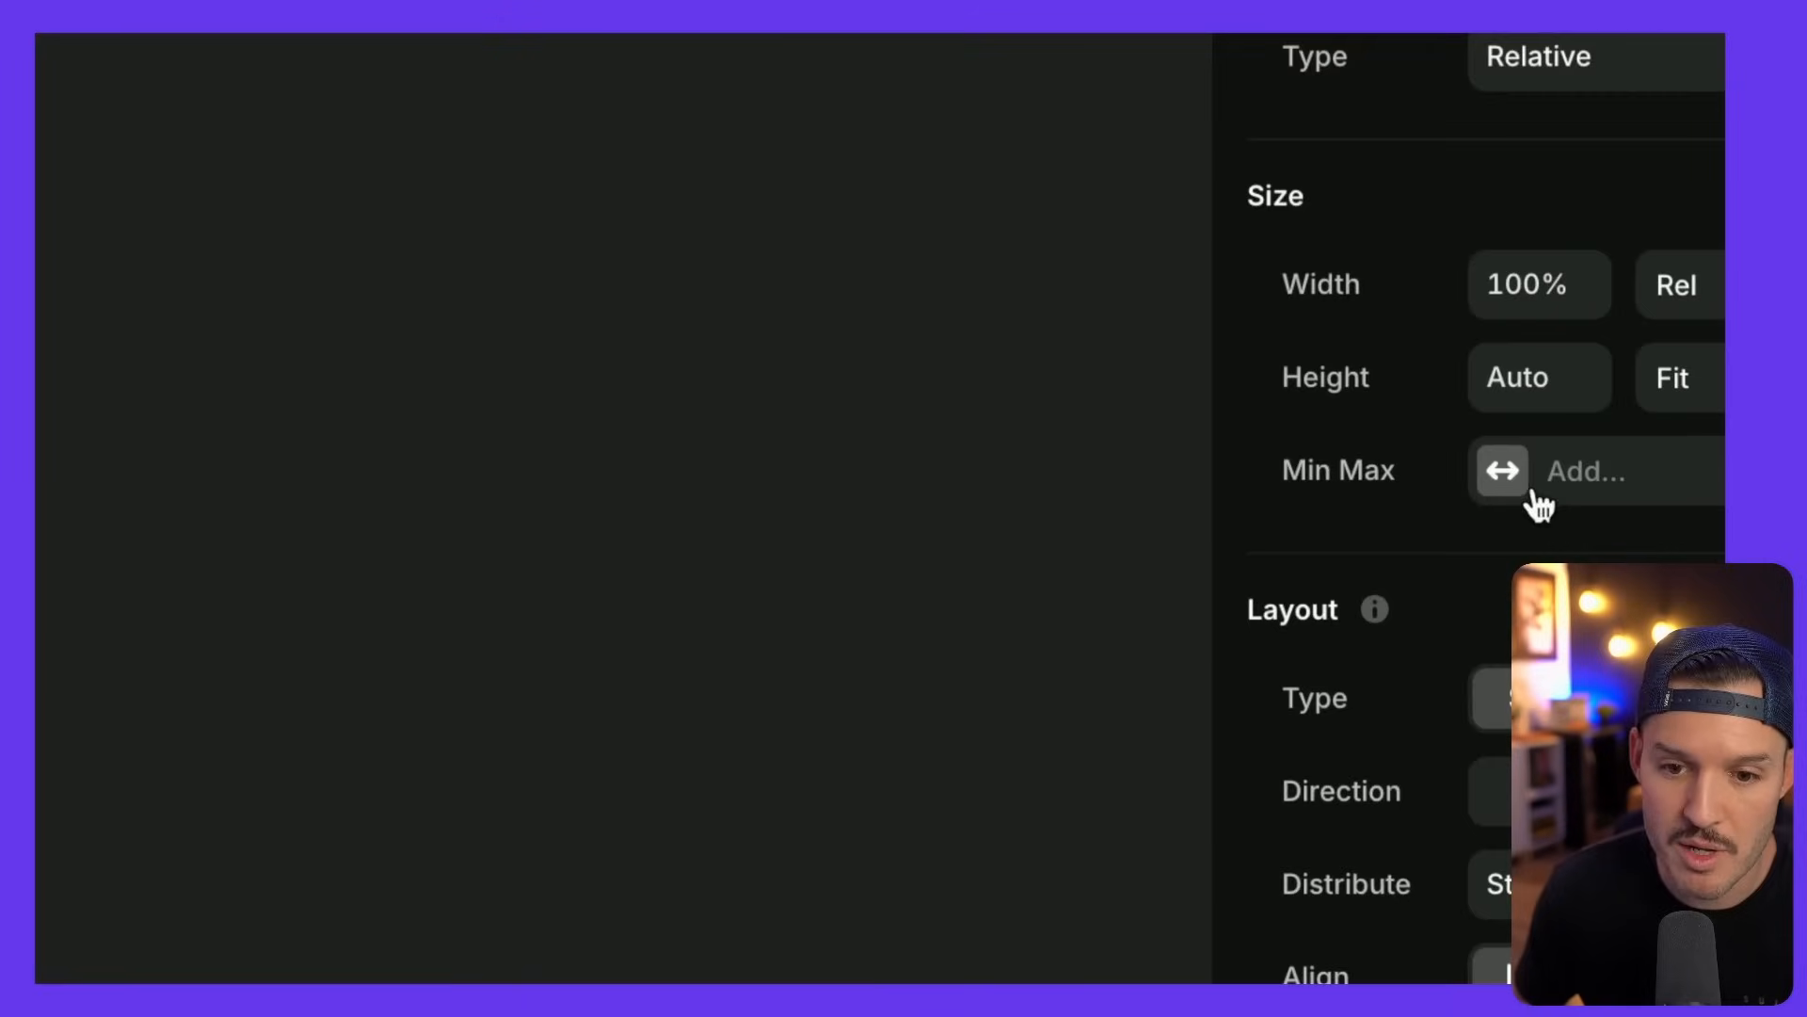
left_click(1607, 493)
left_click(1584, 527)
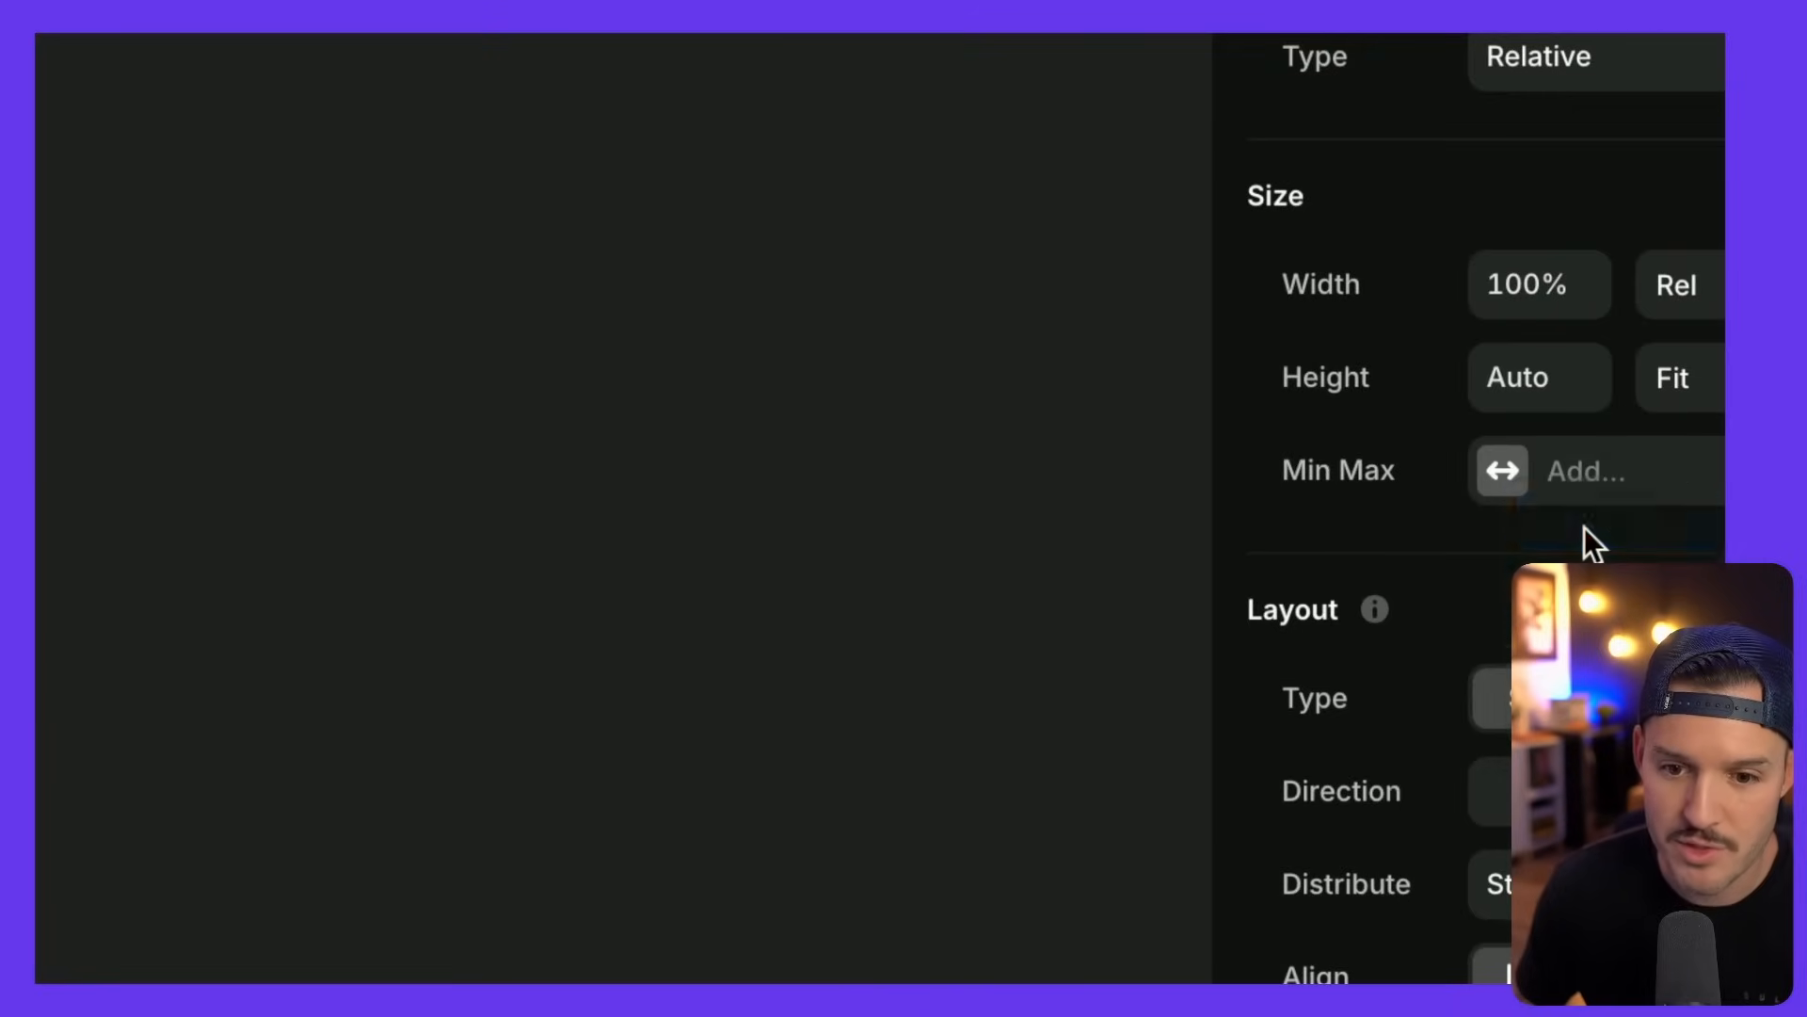
left_click(1546, 494)
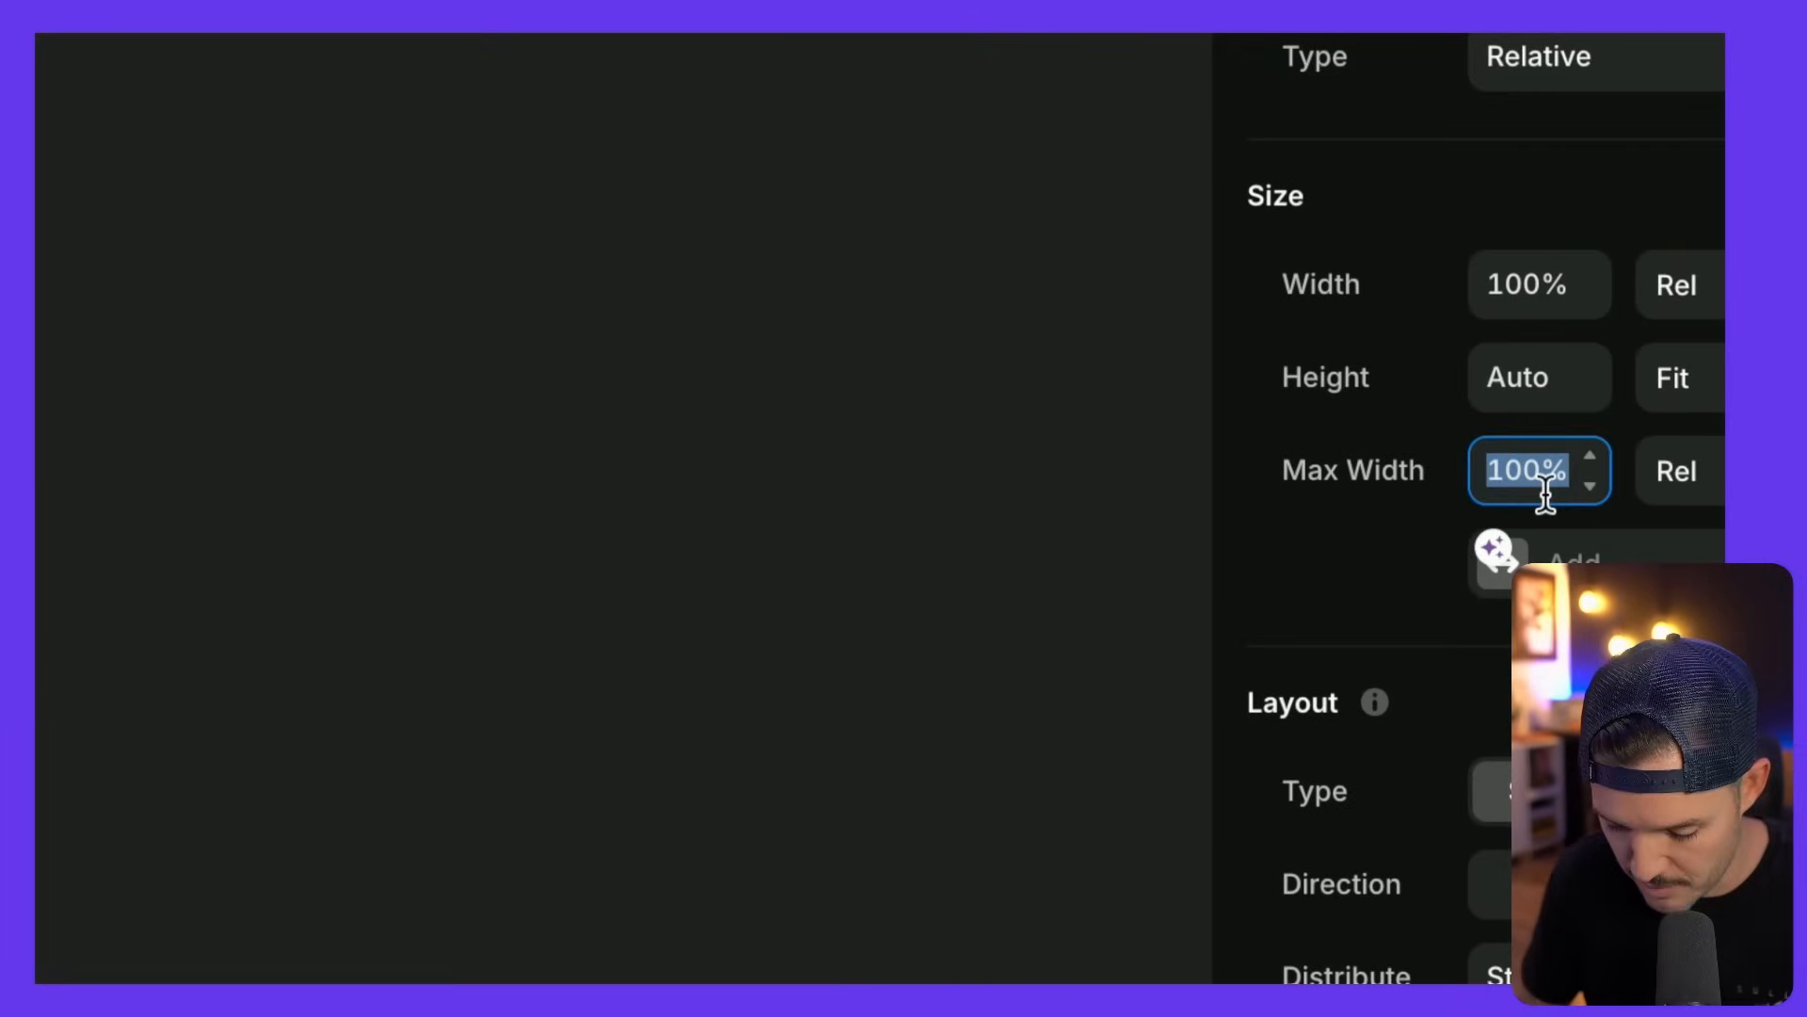
type("1200px")
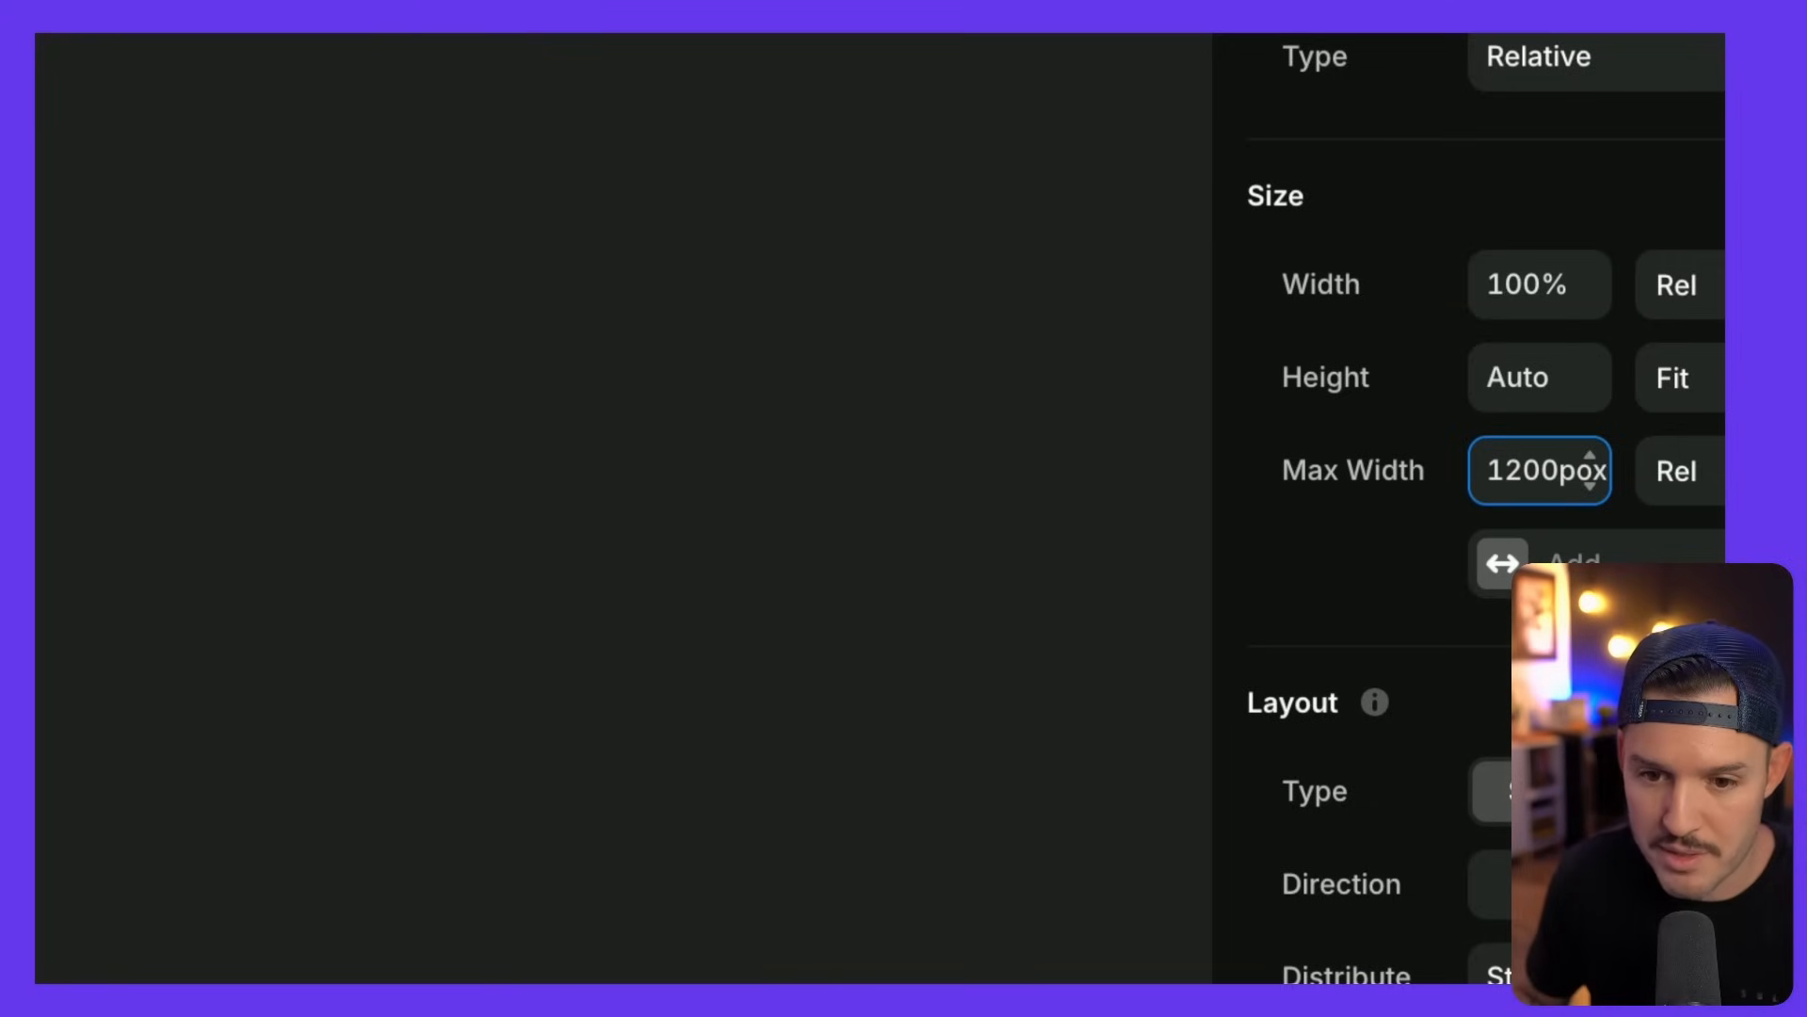
key("Return")
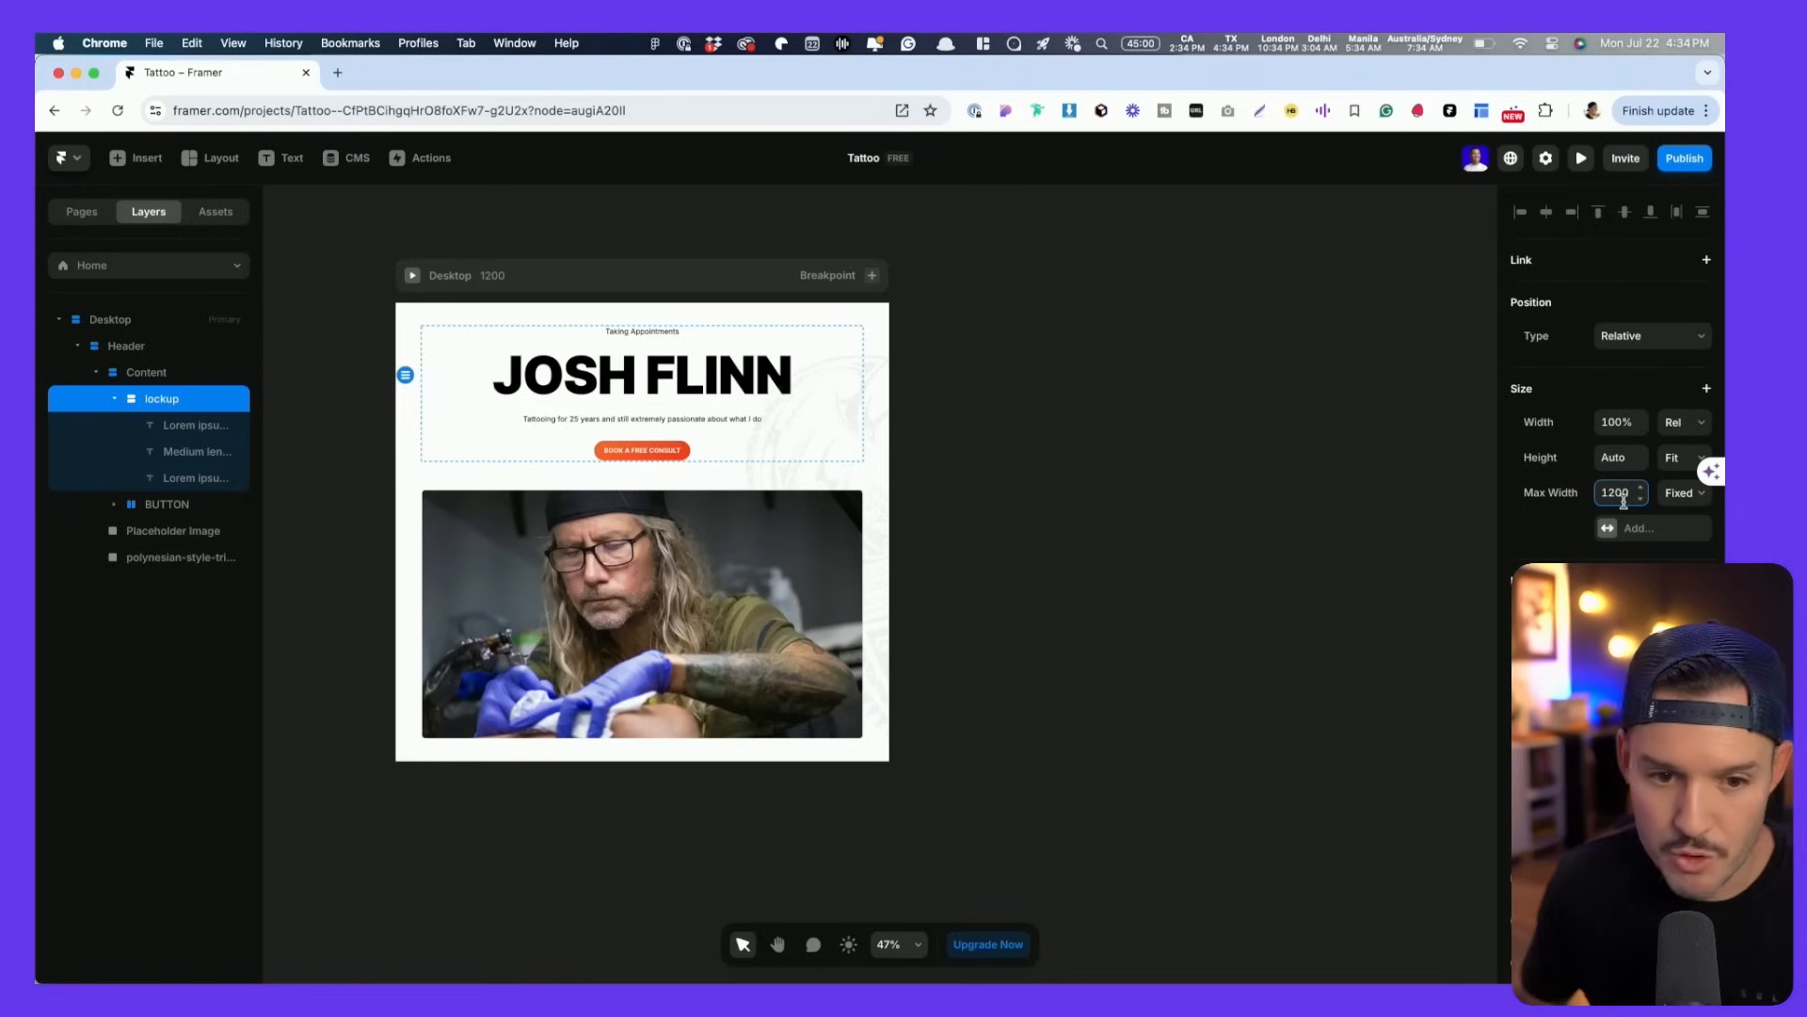
- Preview the page, resizing it between 610 and 1870 to test the width cap
left_click(1042, 537)
key("super+p")
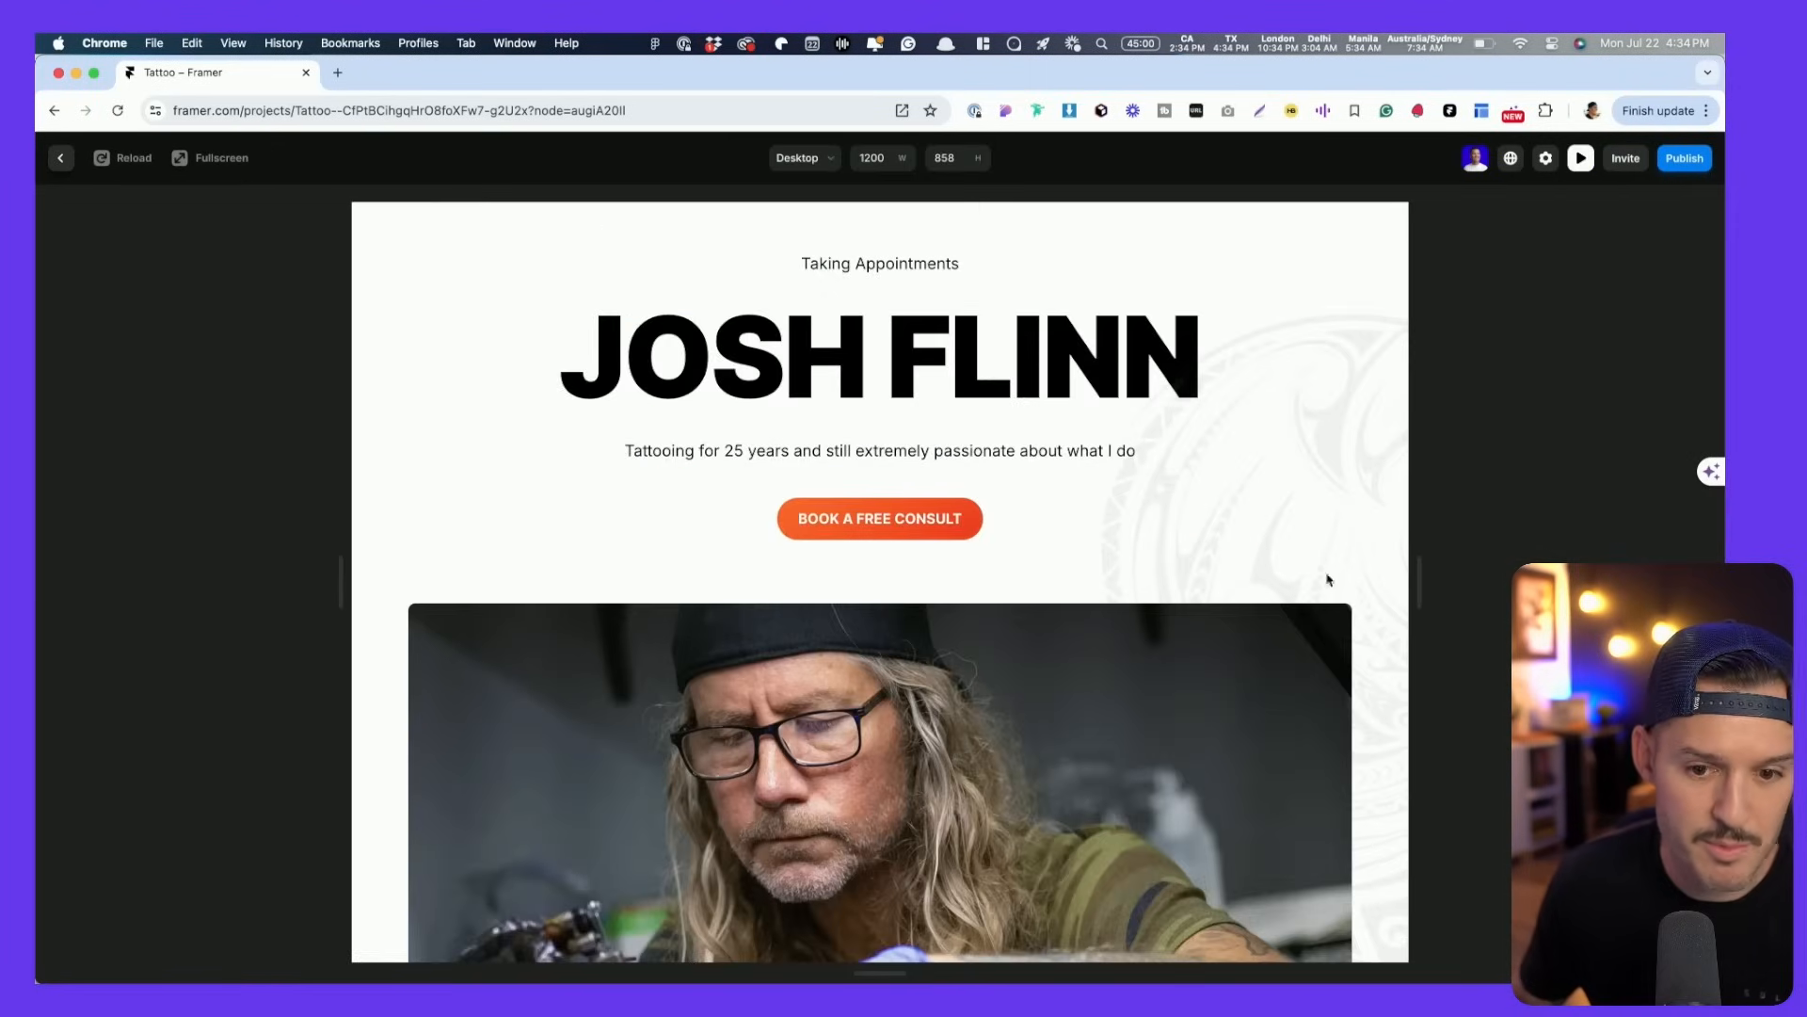
left_click_drag(1412, 580, 1721, 555)
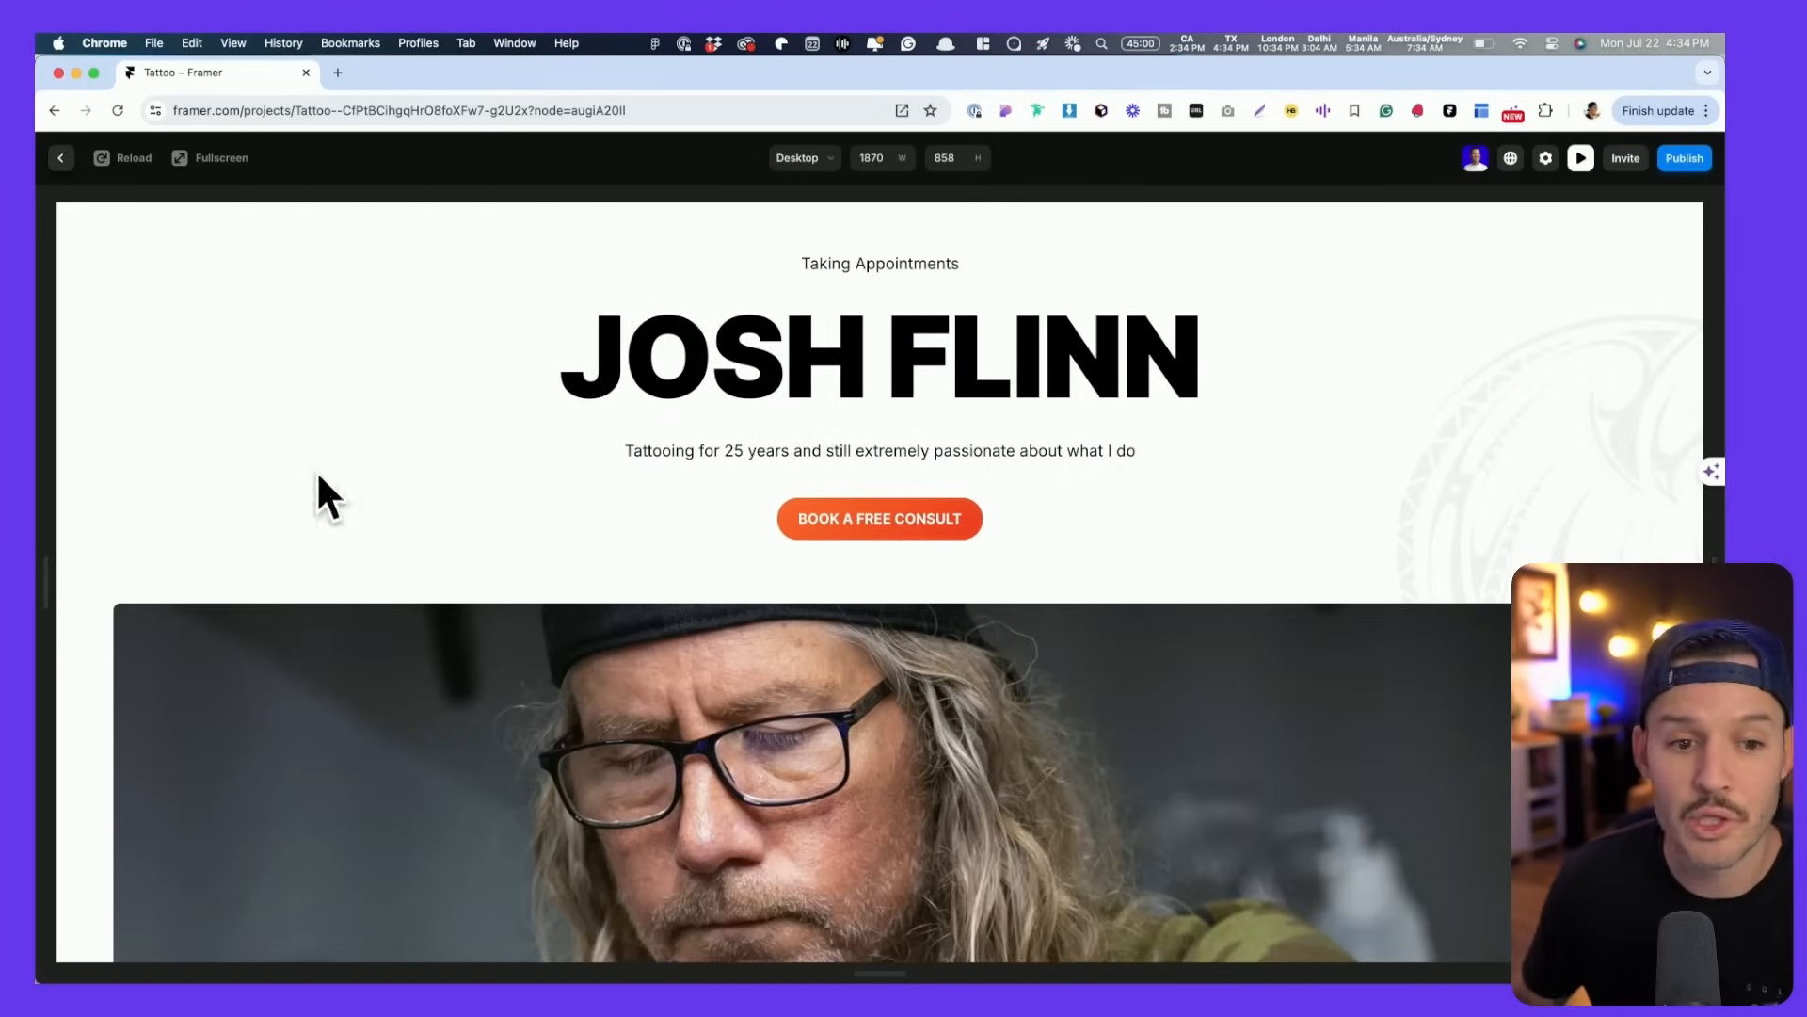
key("Escape")
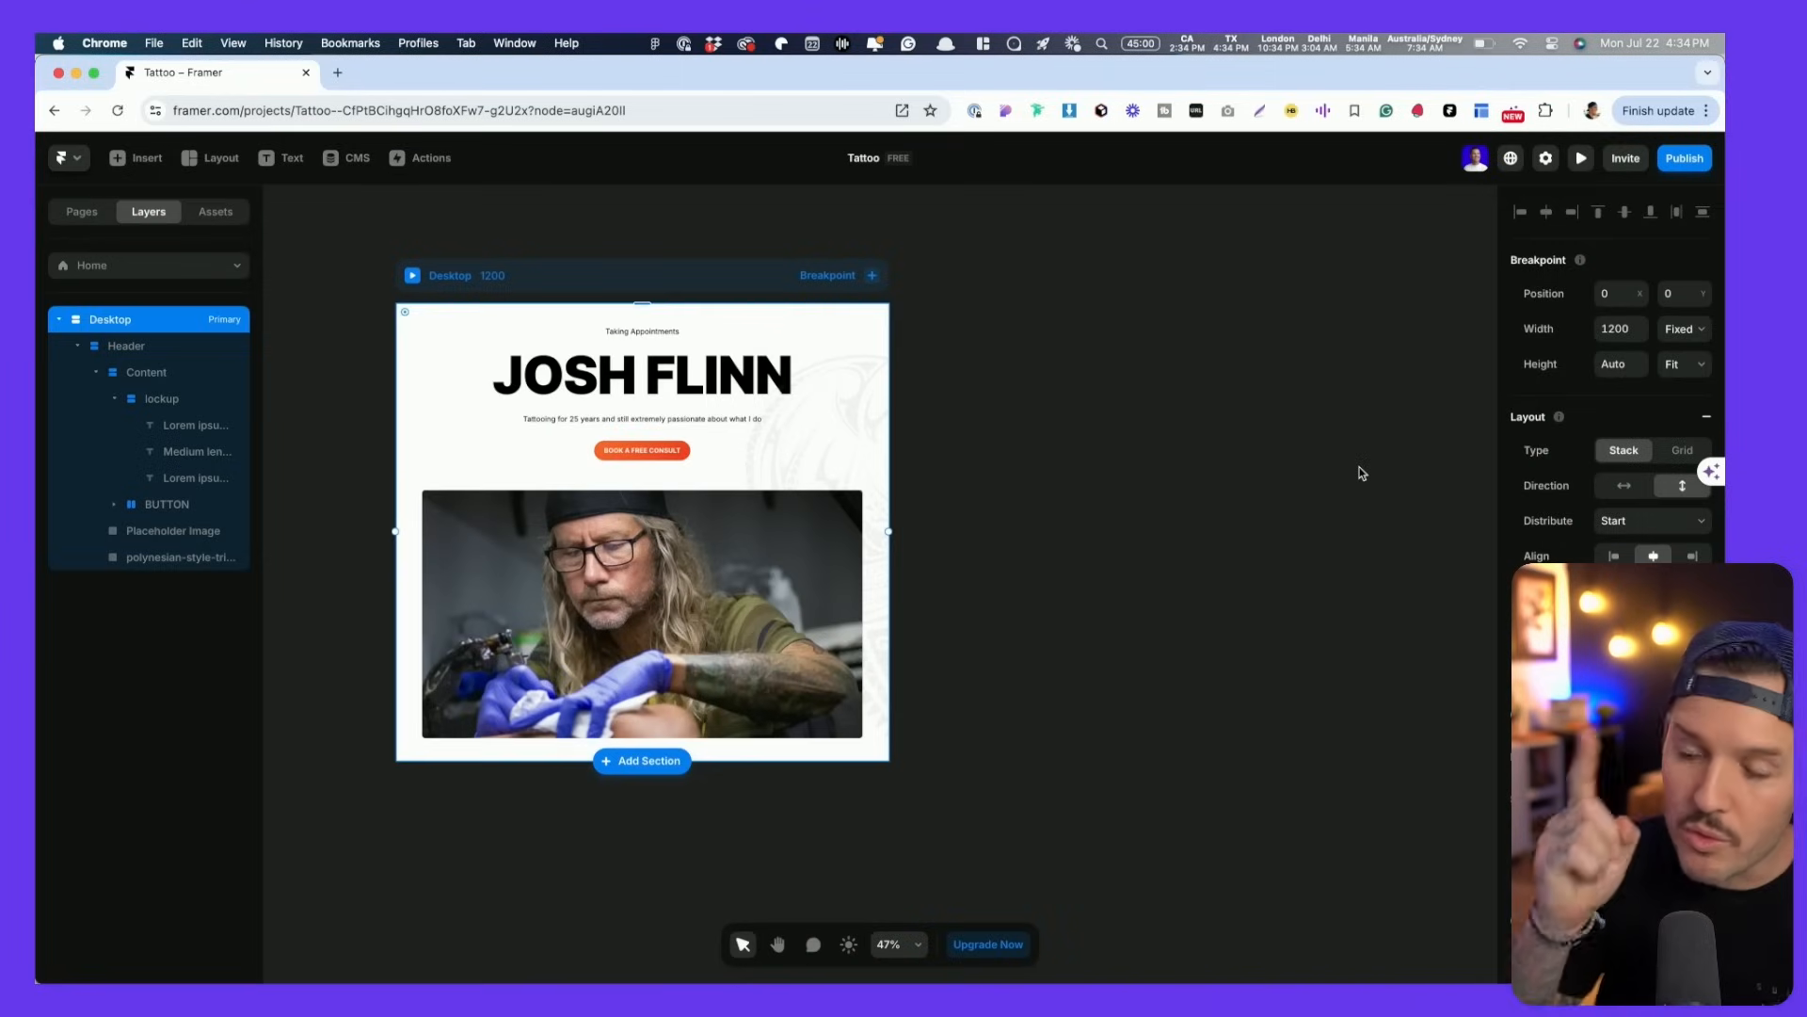
- Give the hero placeholder photo a fixed Max Width of 1280
left_click(429, 437)
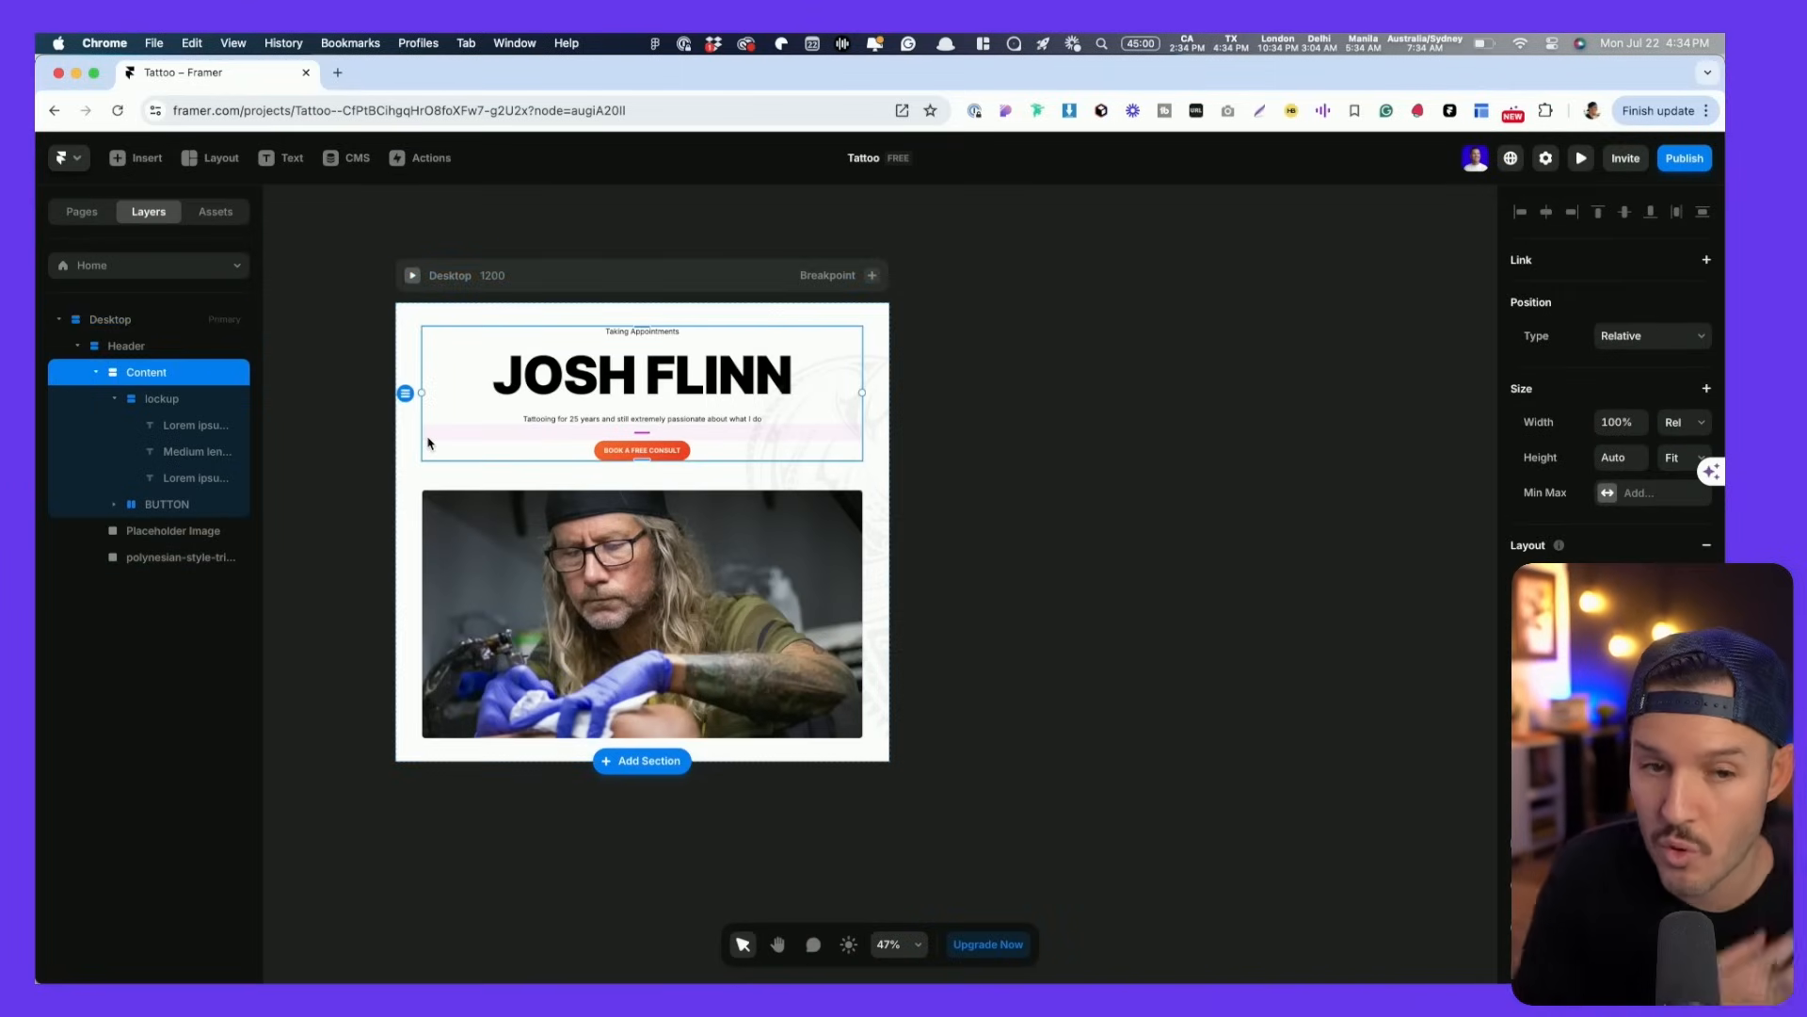
left_click(472, 574)
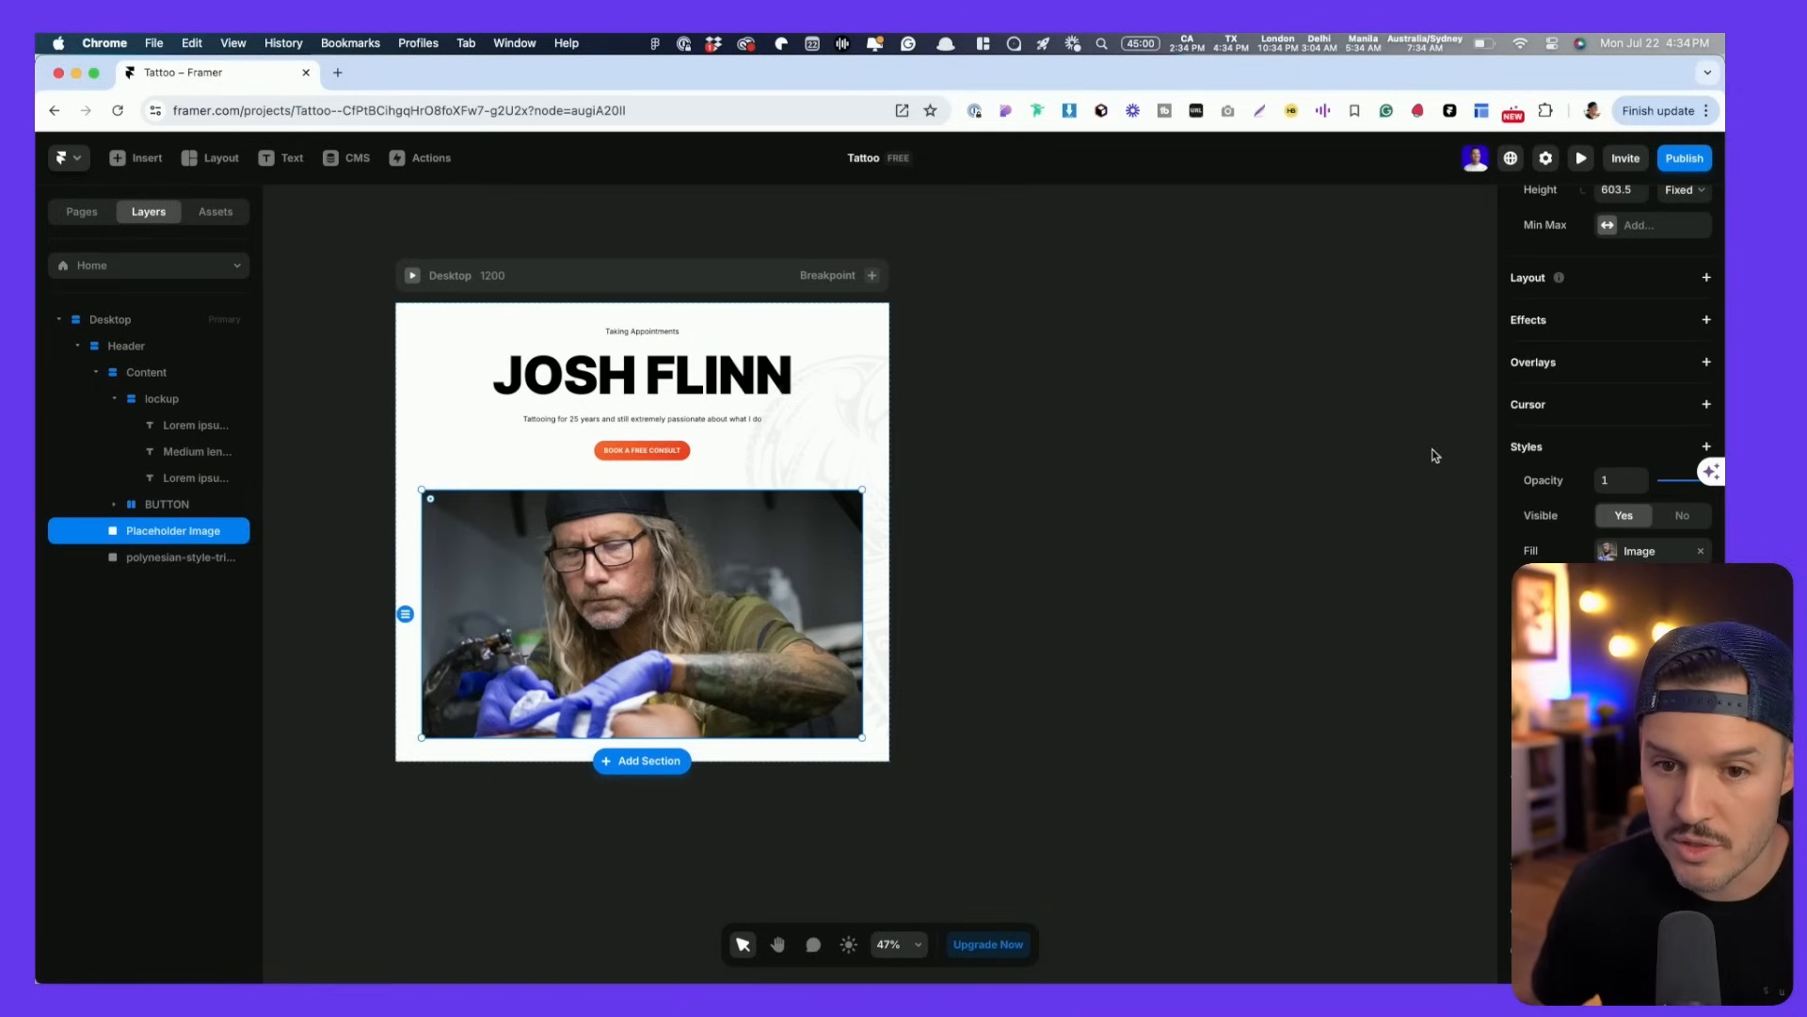
scroll(1574, 441, "up", 3)
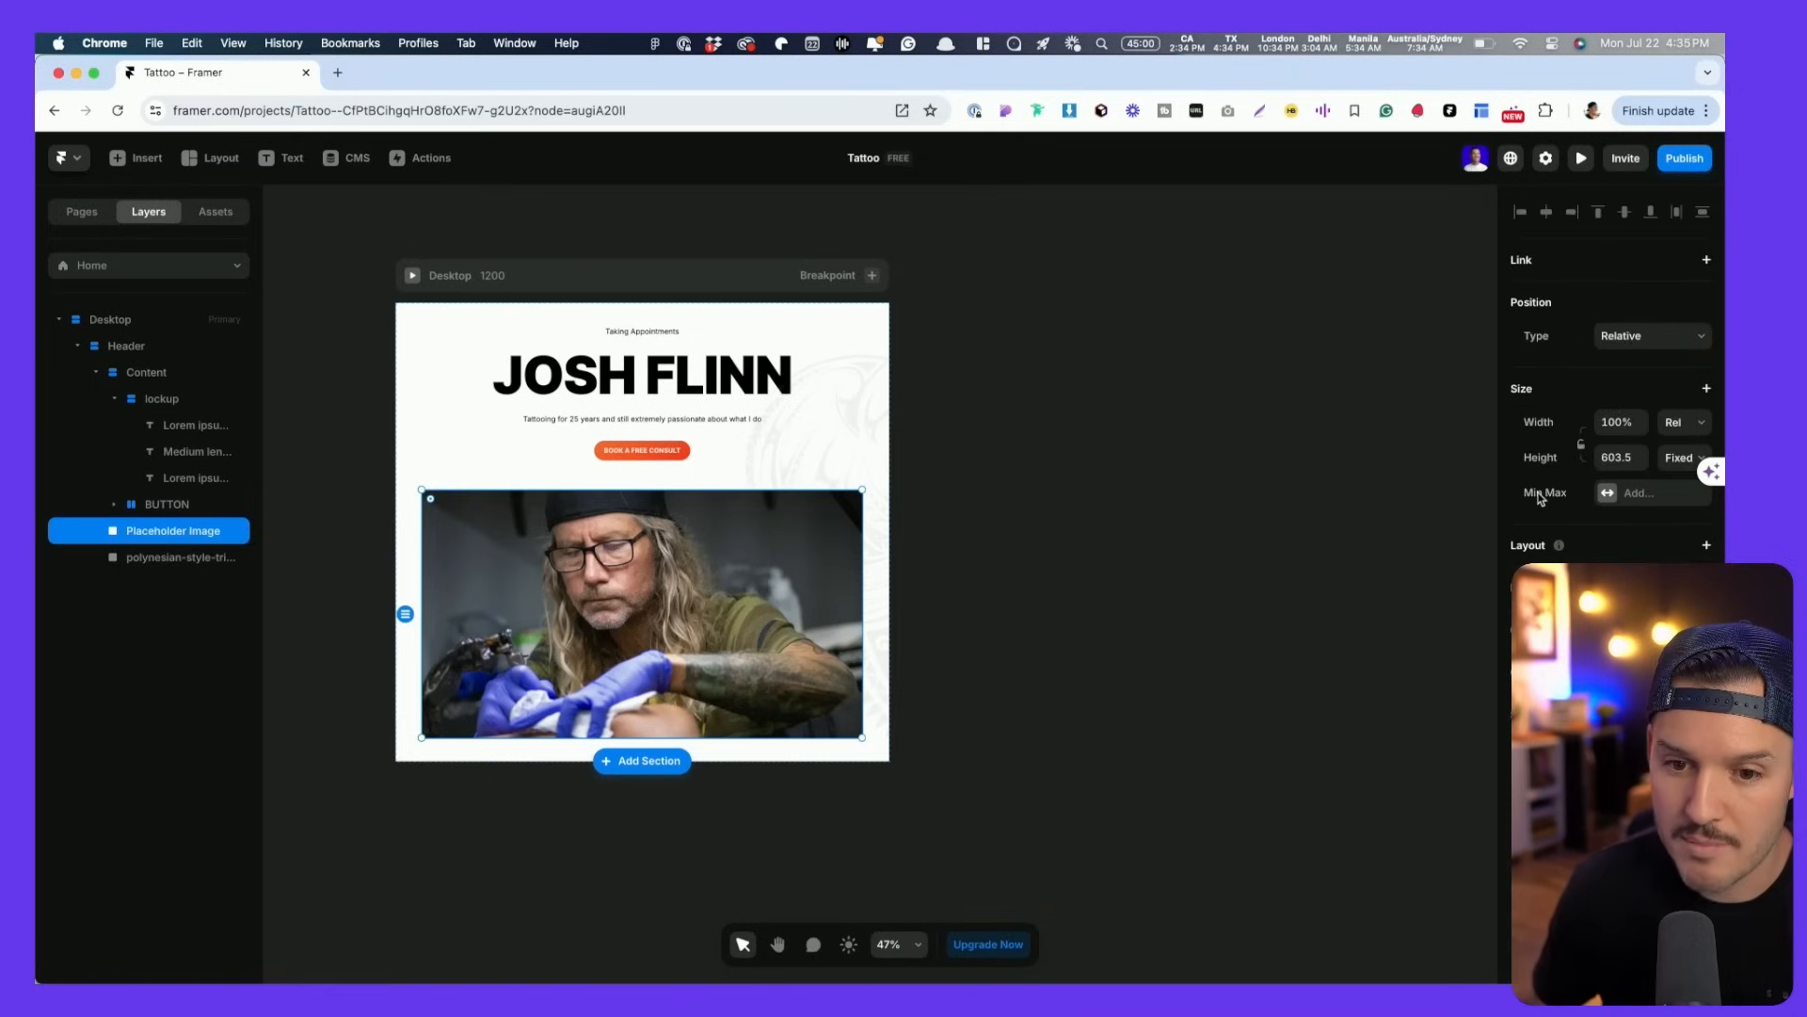
left_click(1609, 494)
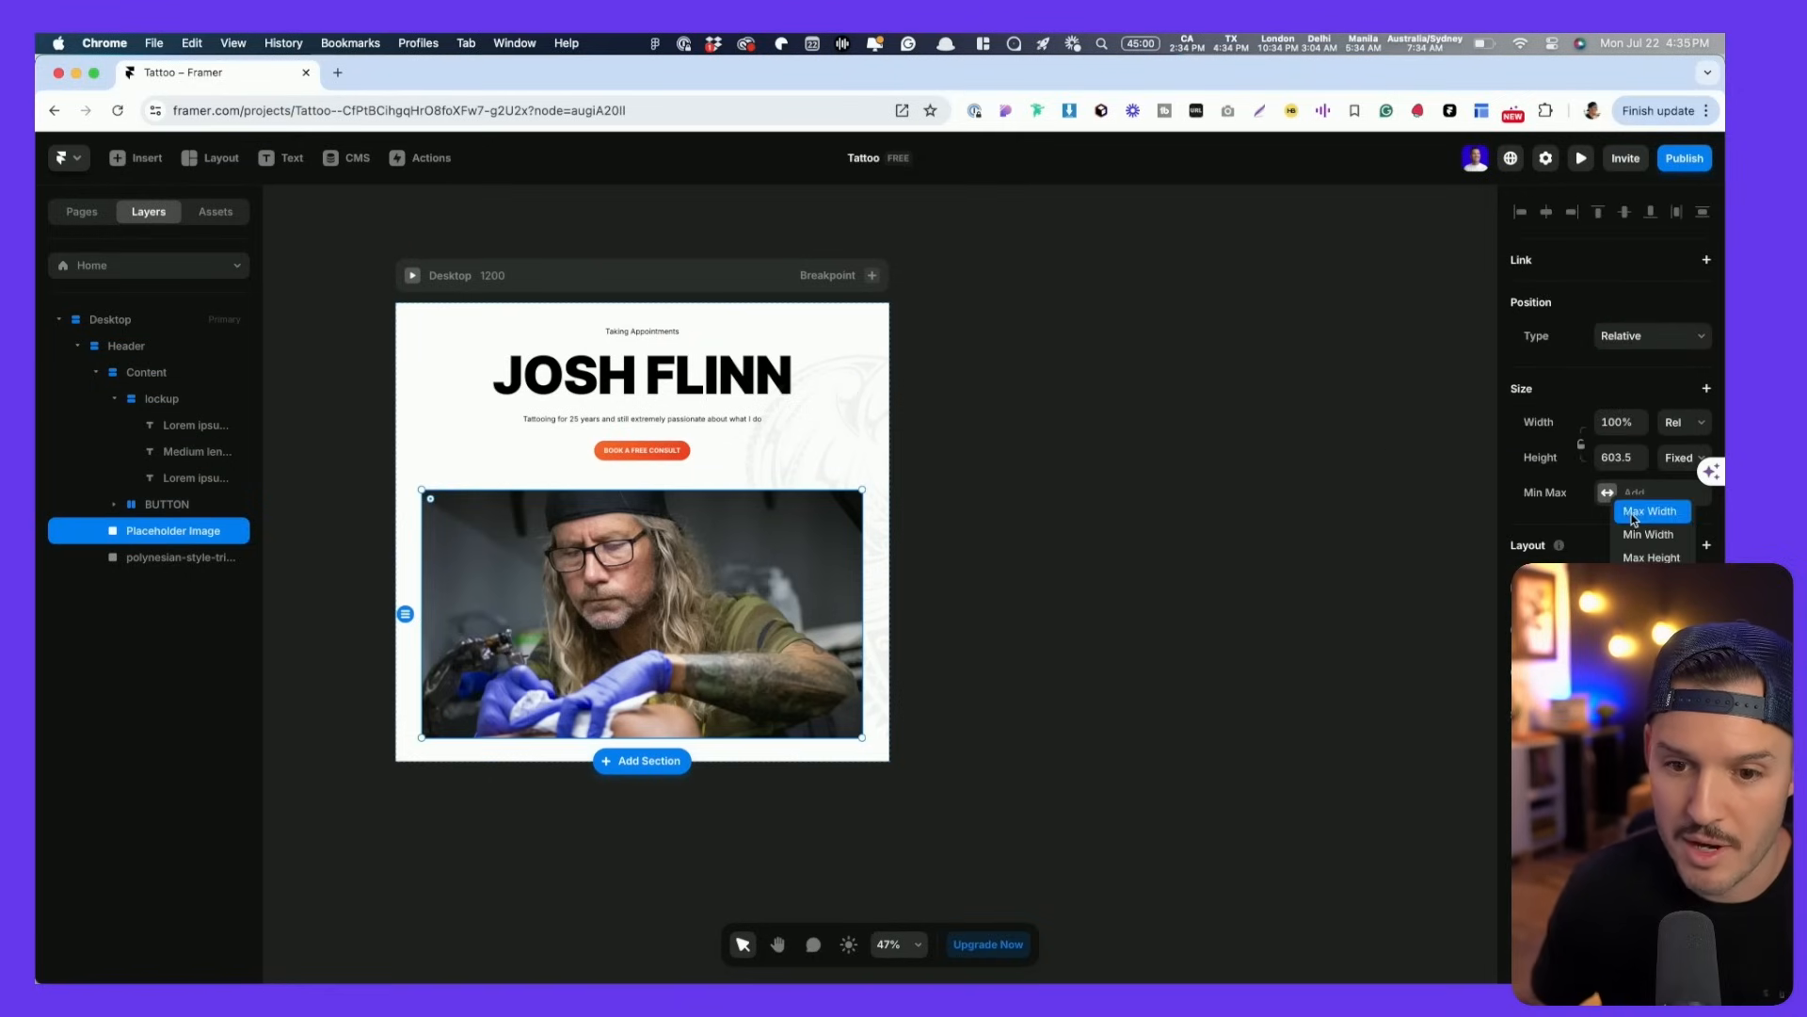
left_click(1633, 515)
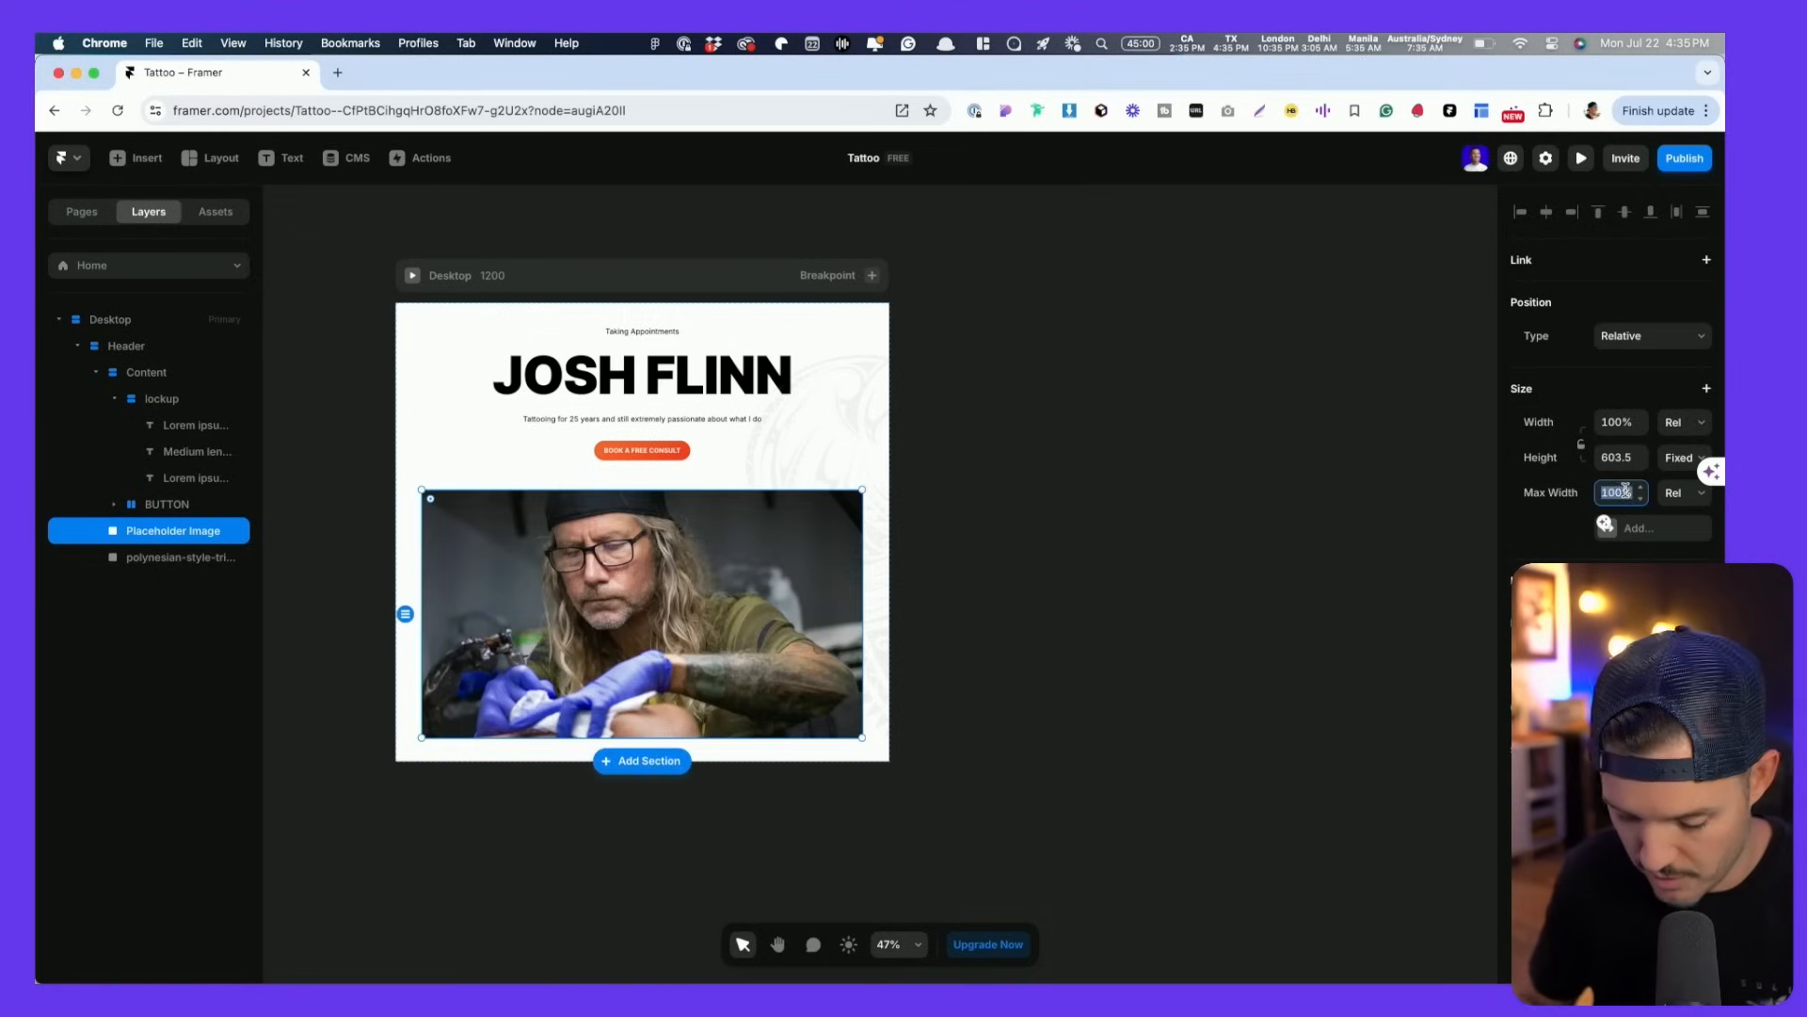
key("BackSpace")
key("XF86AudioLowerVolume")
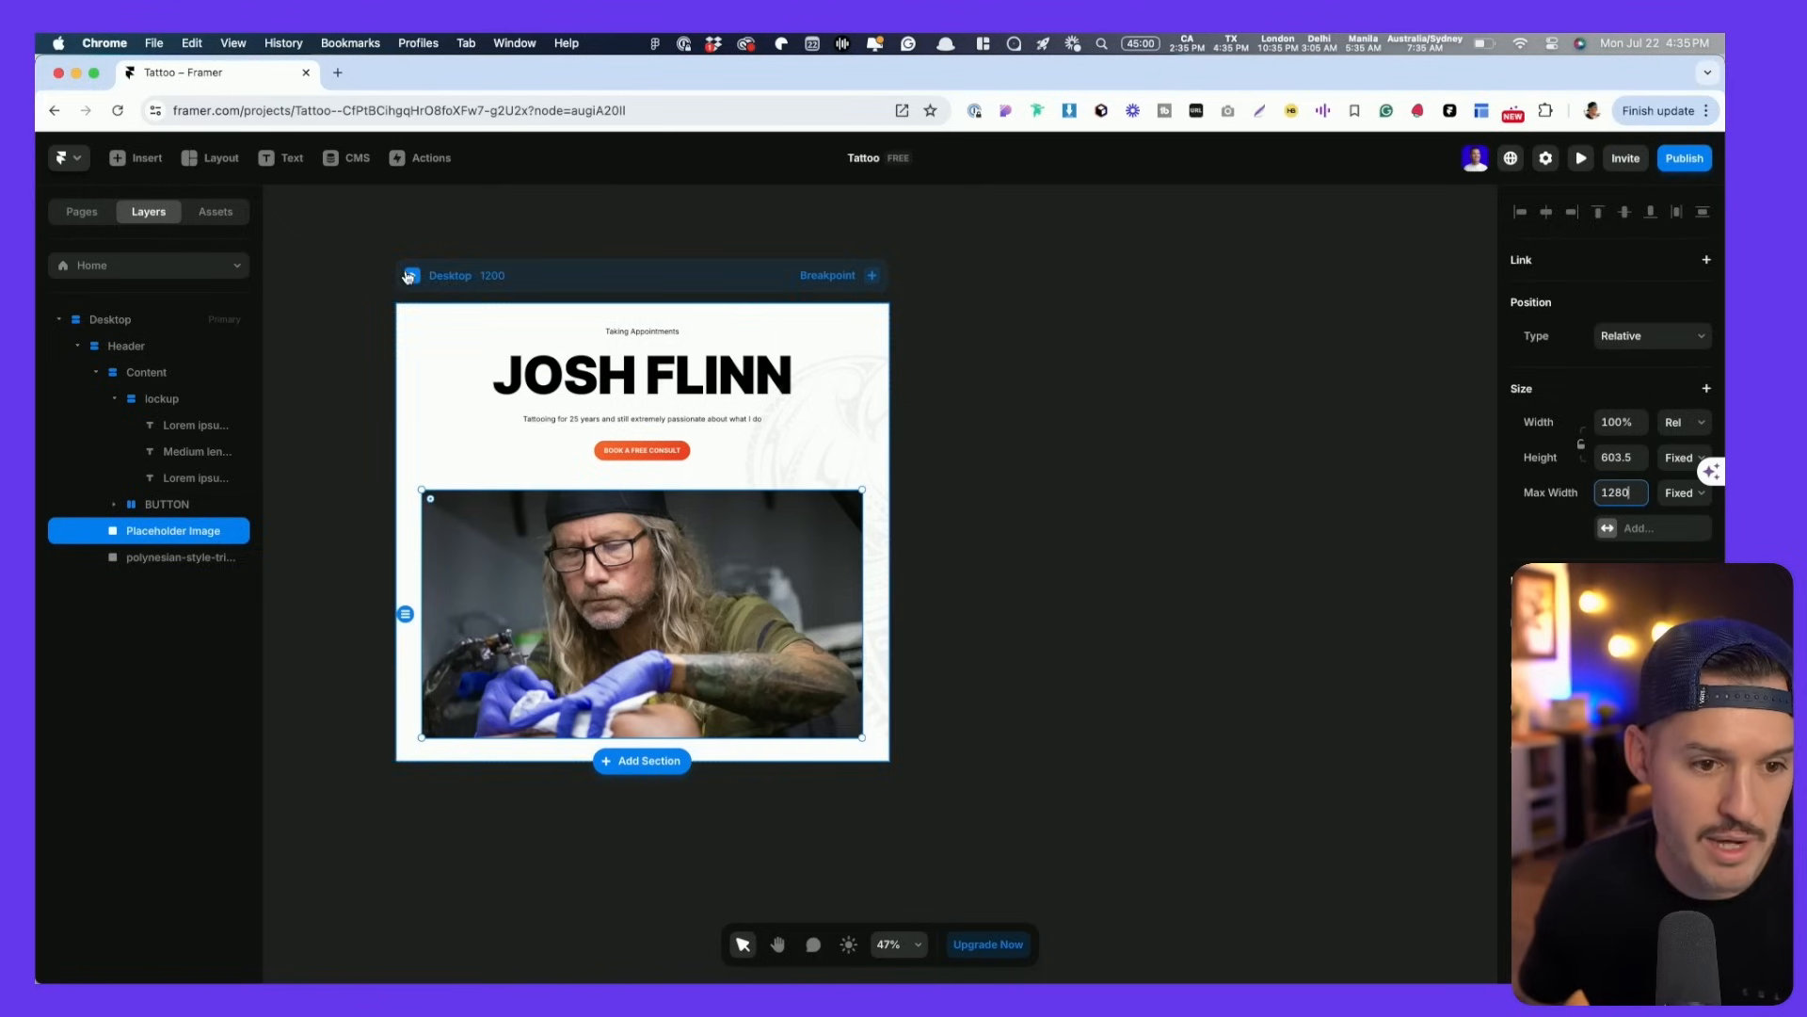
- Preview the page at 1870 wide and resize it to test the photo's reflow
key("super+p")
left_click_drag(1422, 593, 1550, 618)
key("Escape")
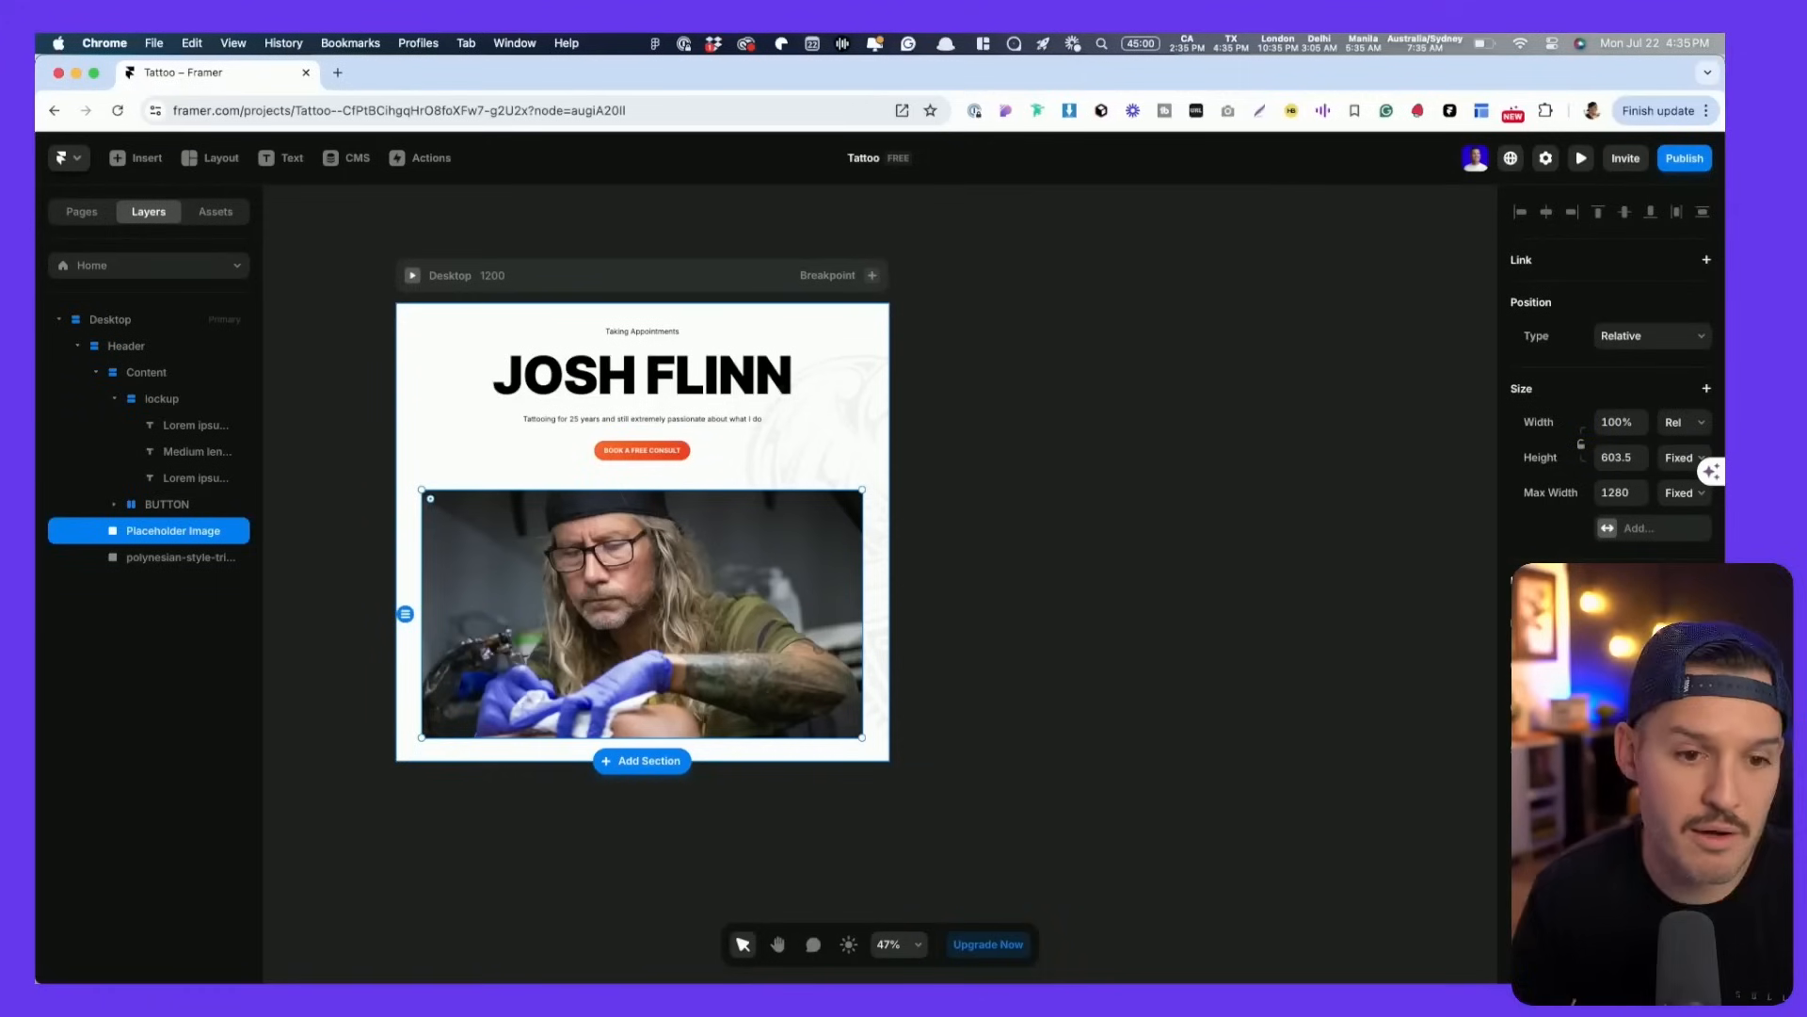
left_click(1142, 429)
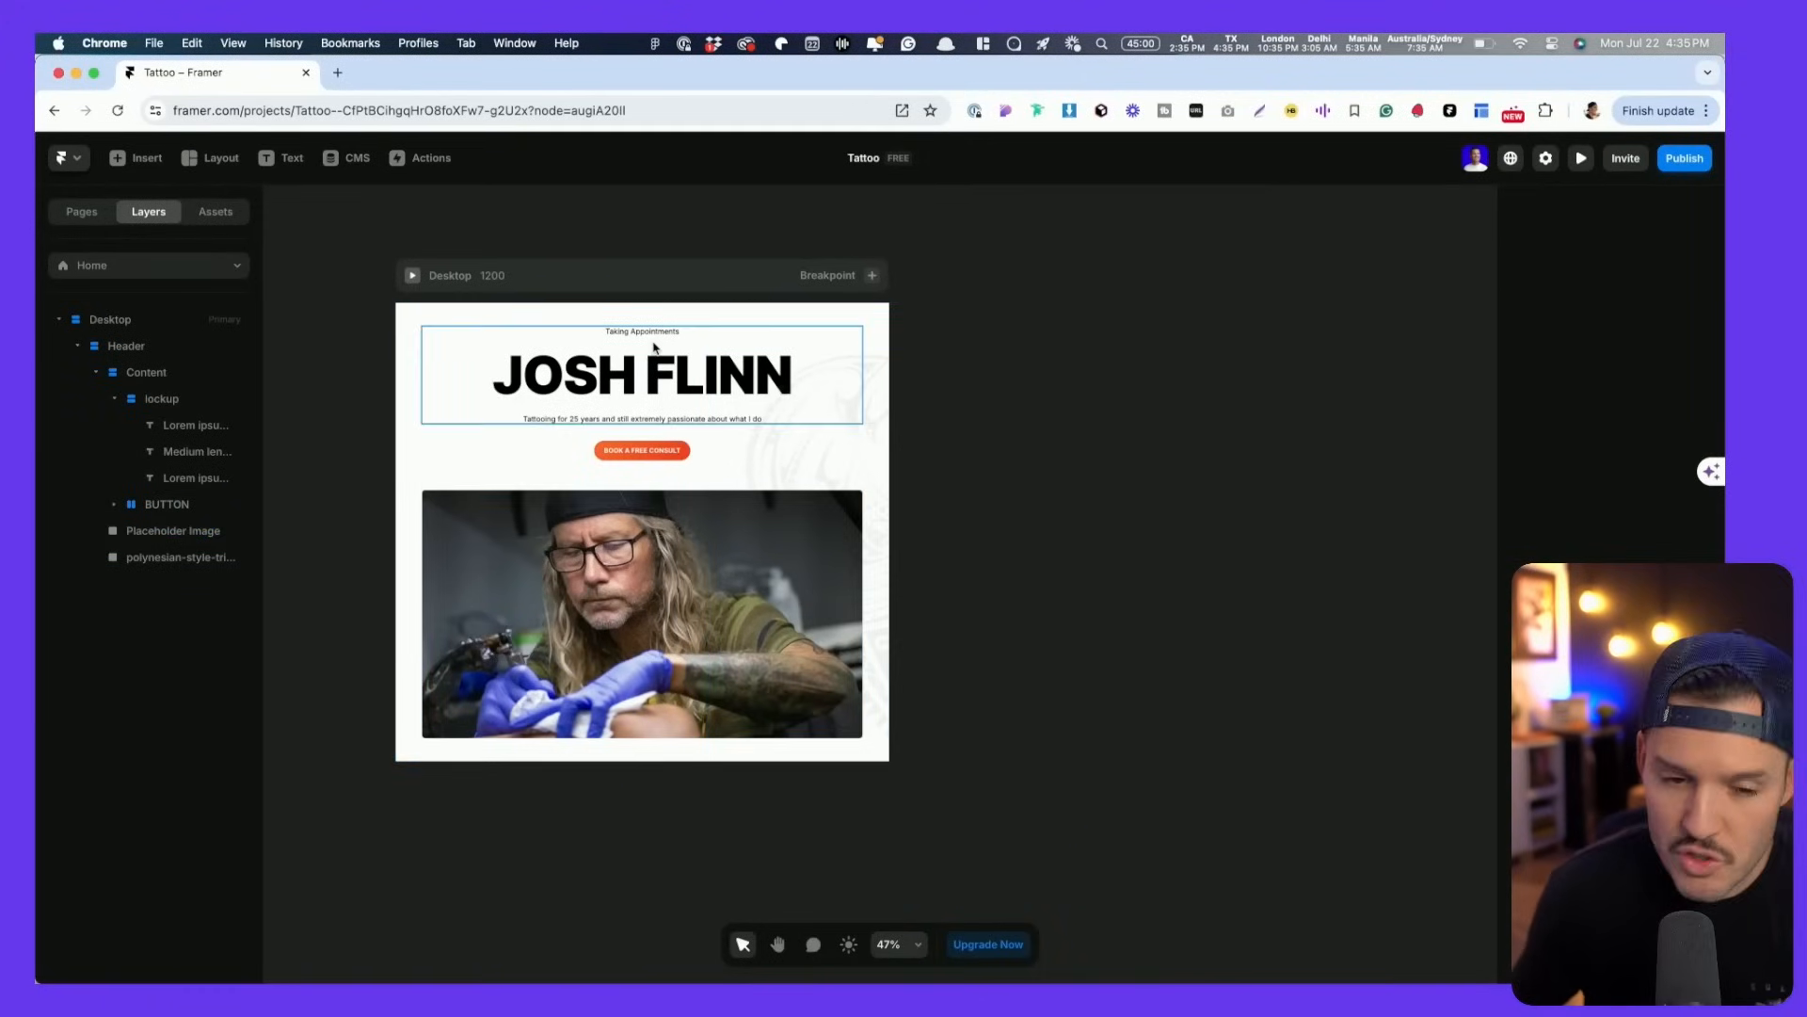
- Copy Figma's Testimonial frame as 20 layers with the Figma to HTML with Framer plugin
key("super+Tab")
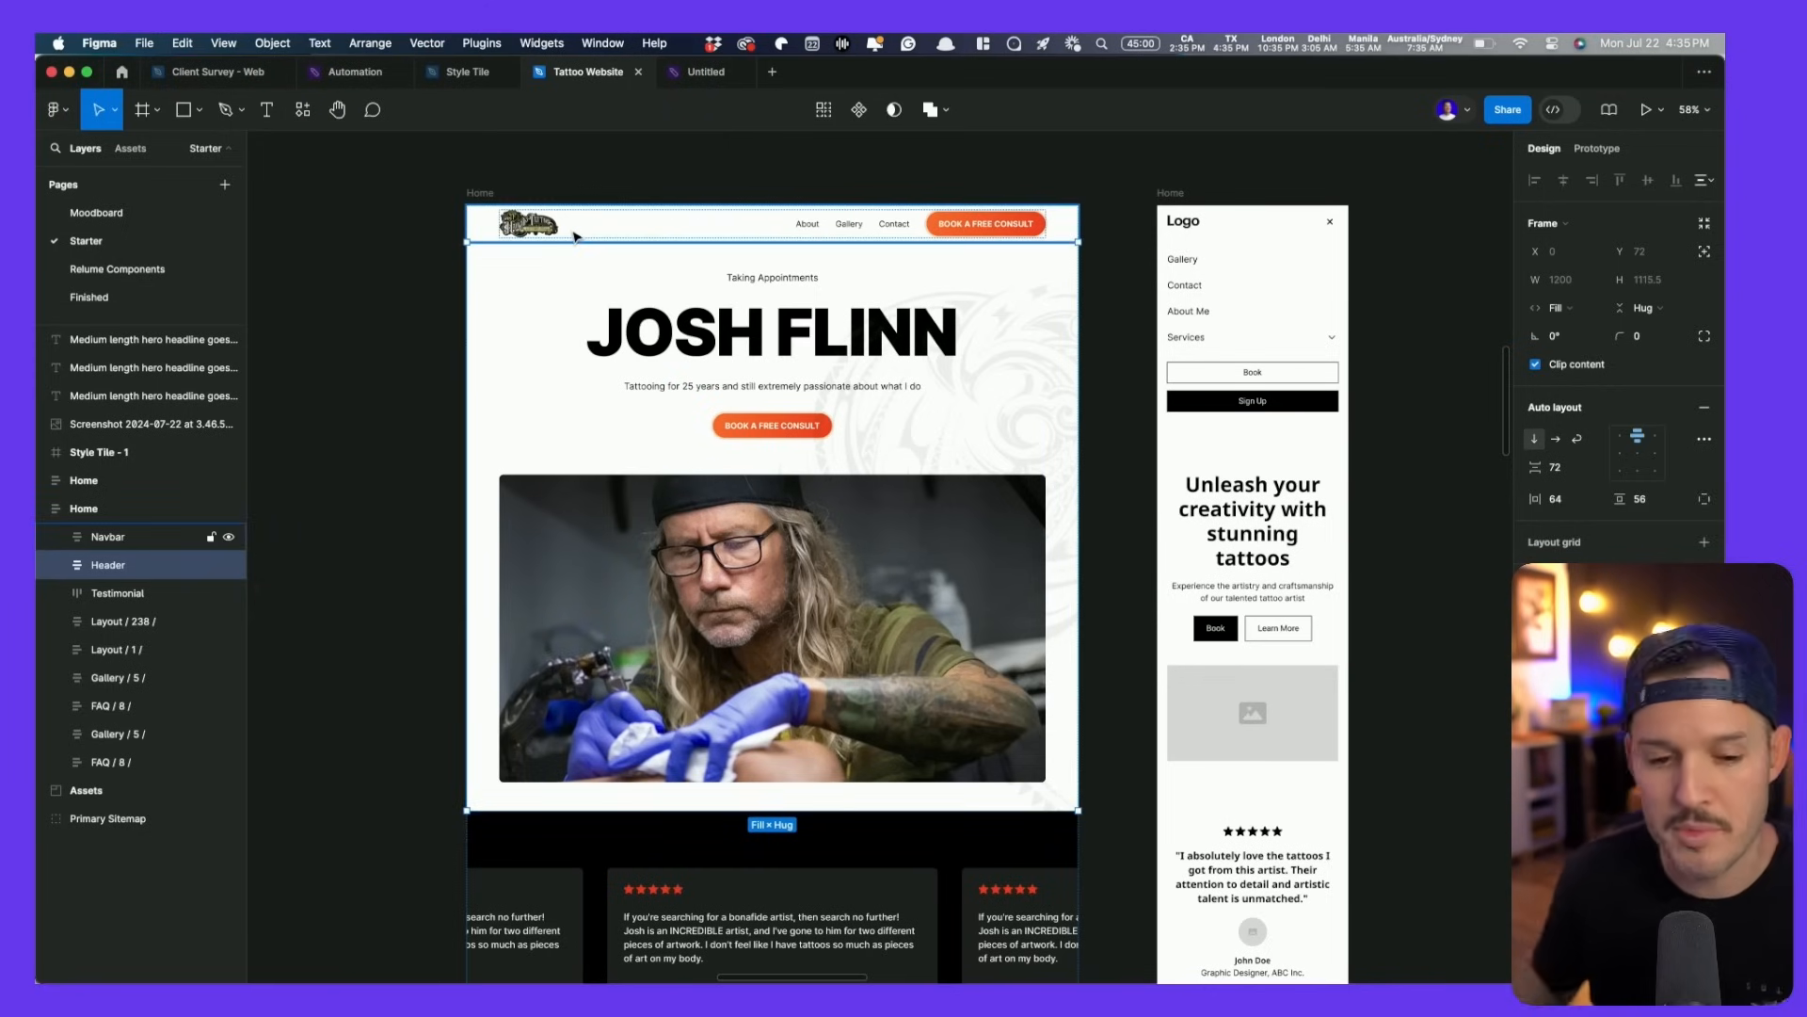
scroll(576, 236, "down", 5)
left_click(662, 368)
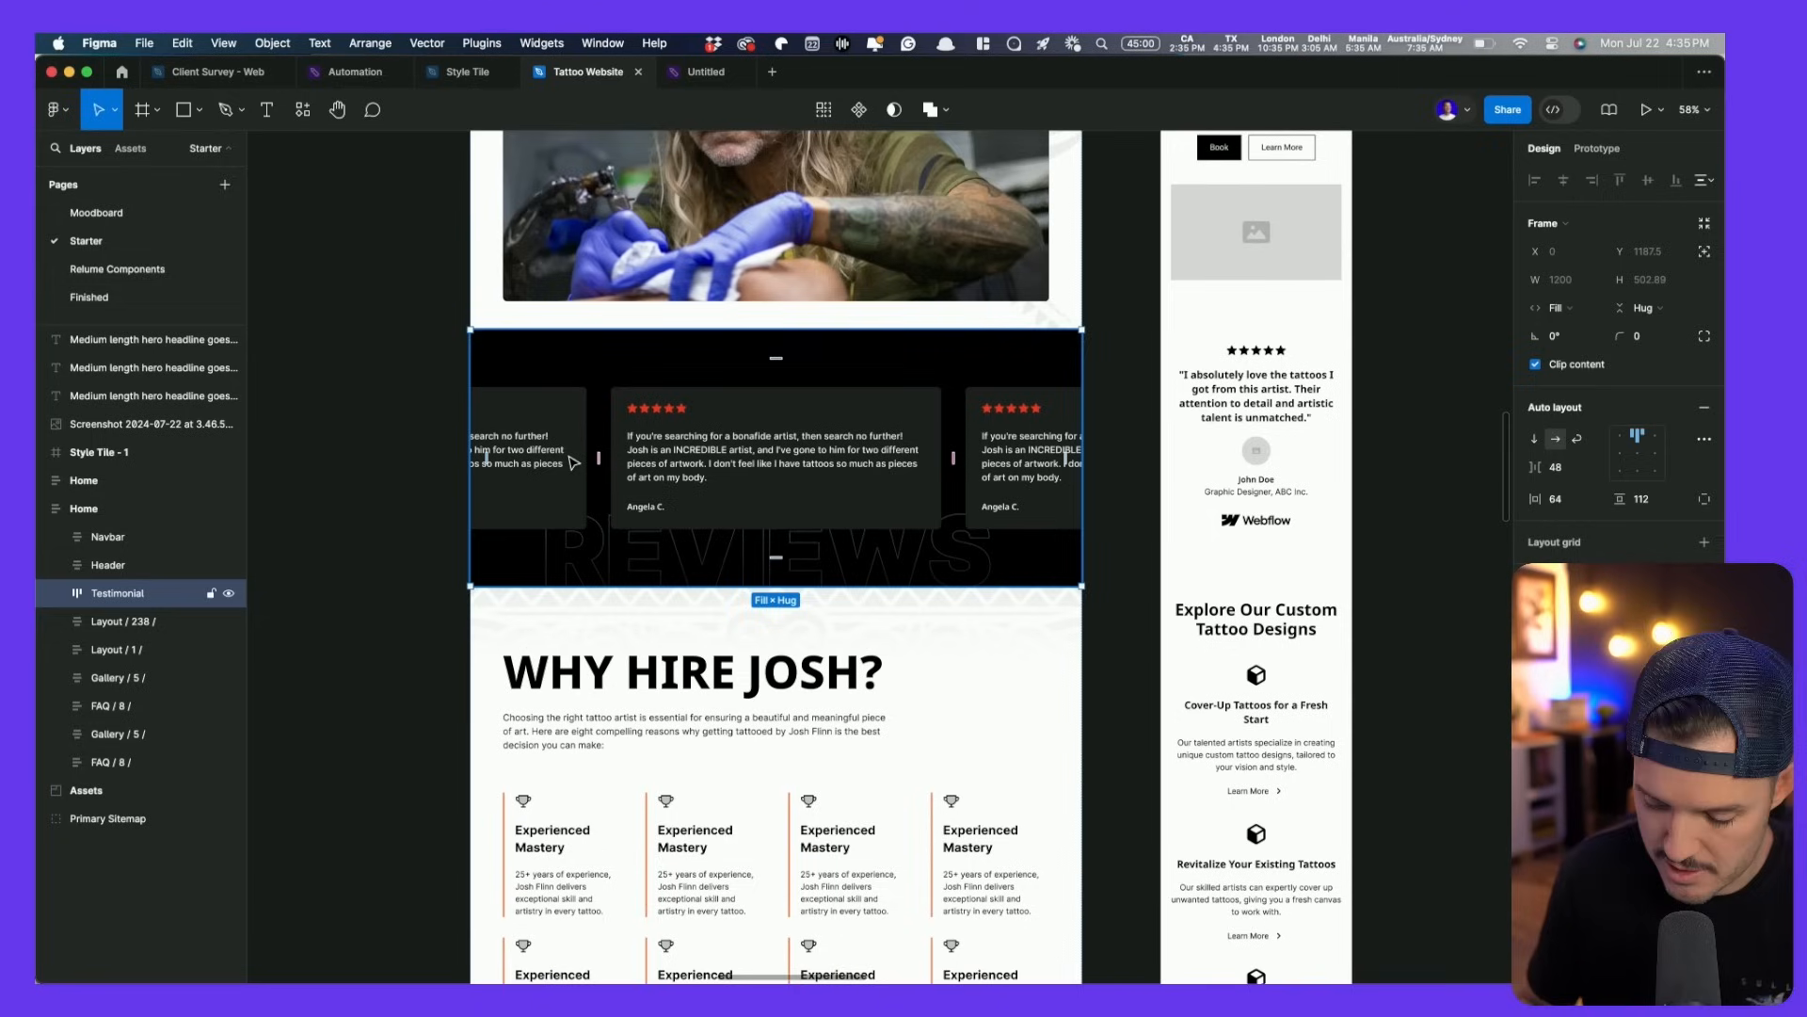
key("super+slash")
key("Return")
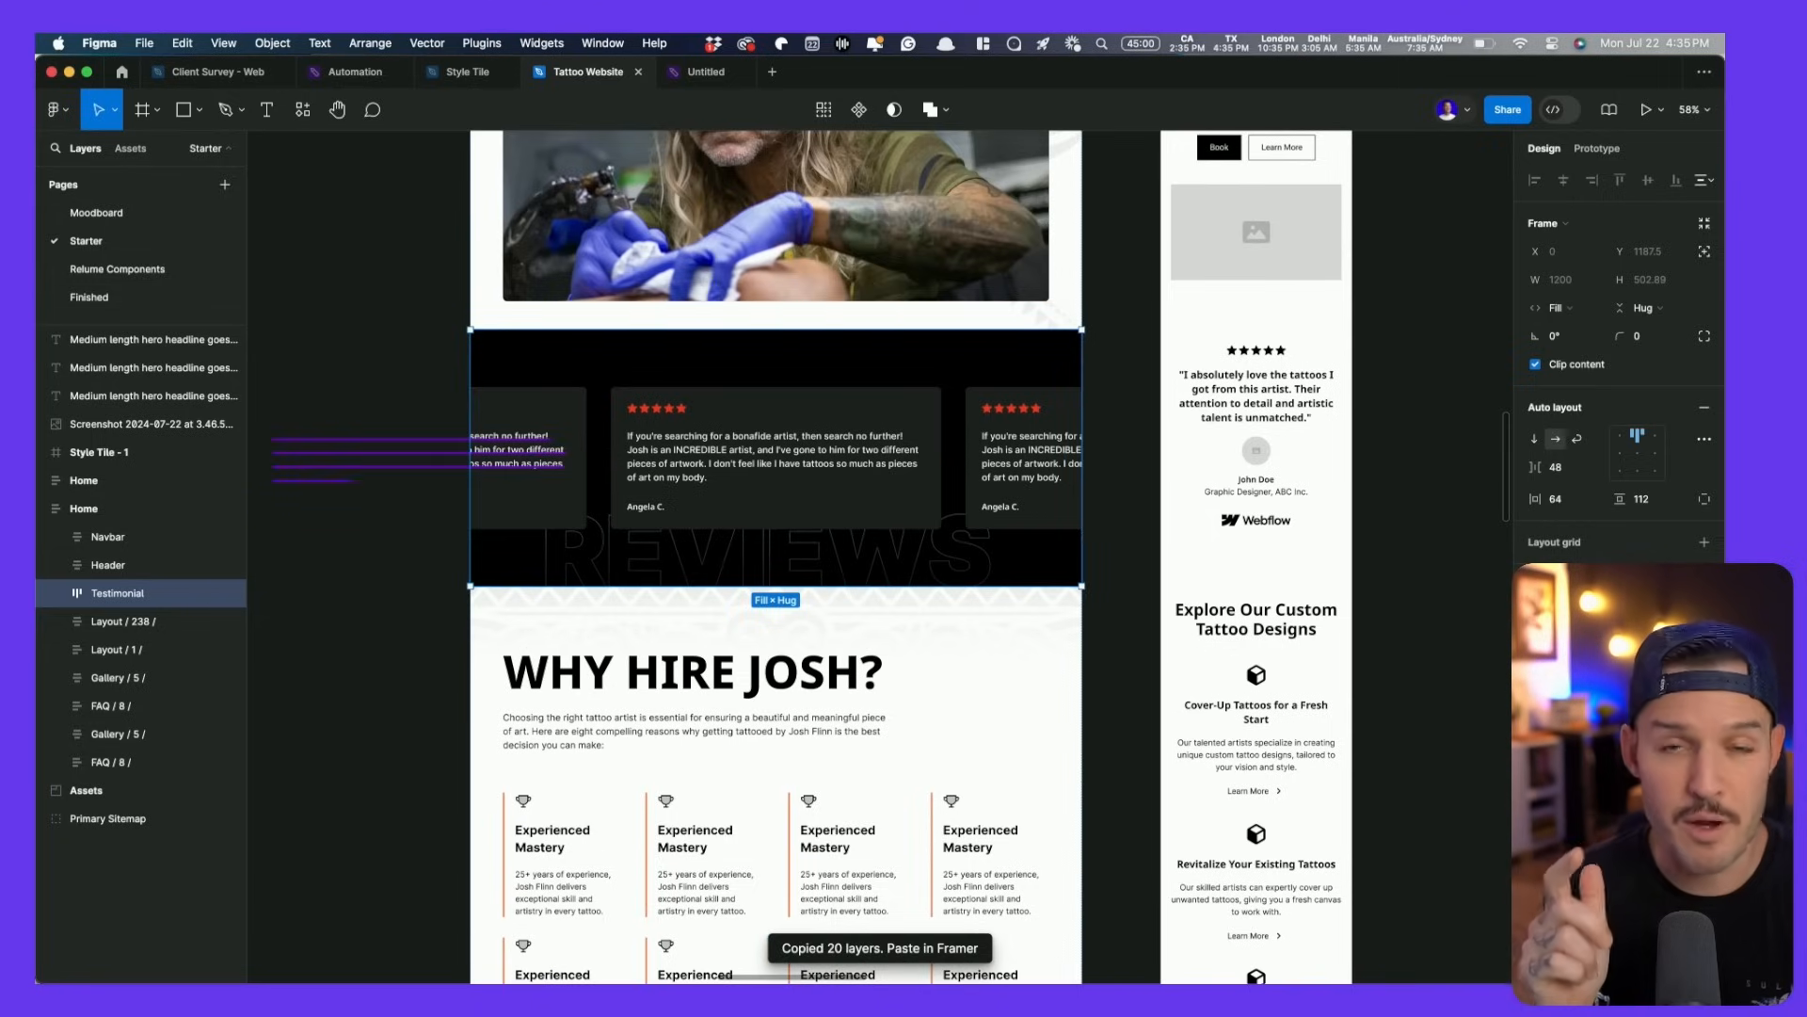
key("super+Tab")
left_click(532, 277)
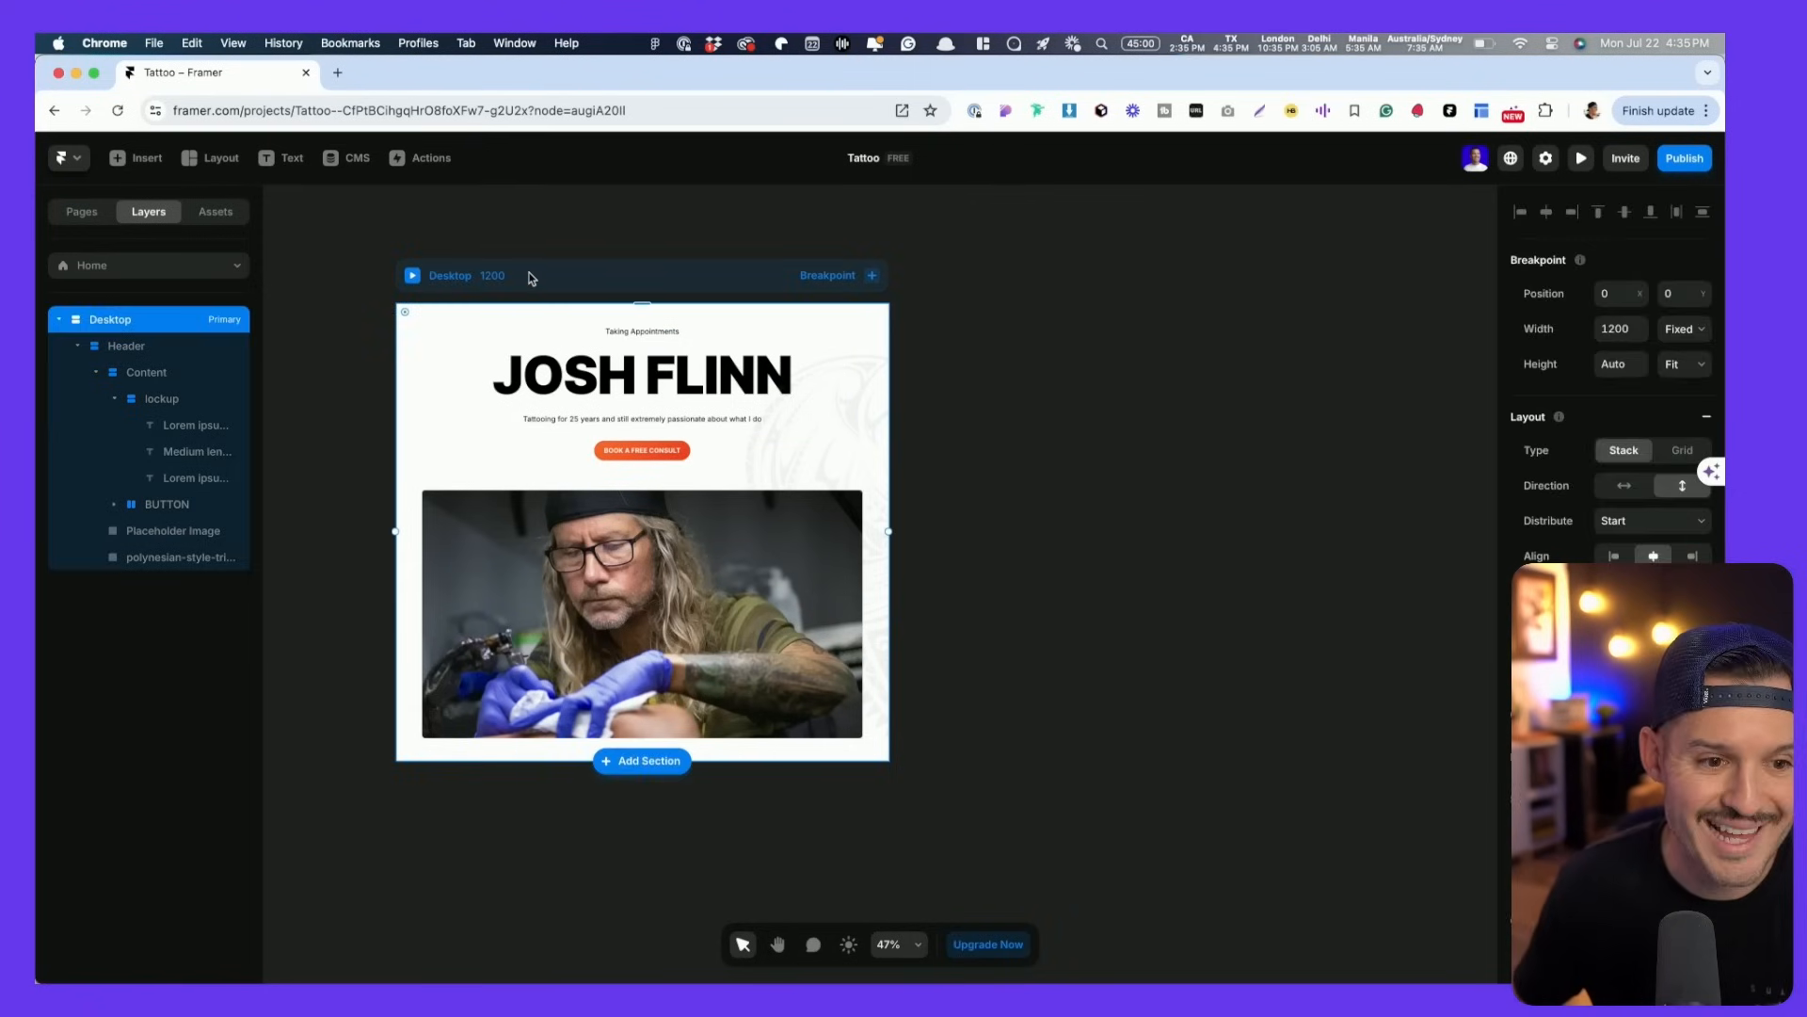
- Paste the black Testimonial review cards below the header in the Desktop frame
key("super+v")
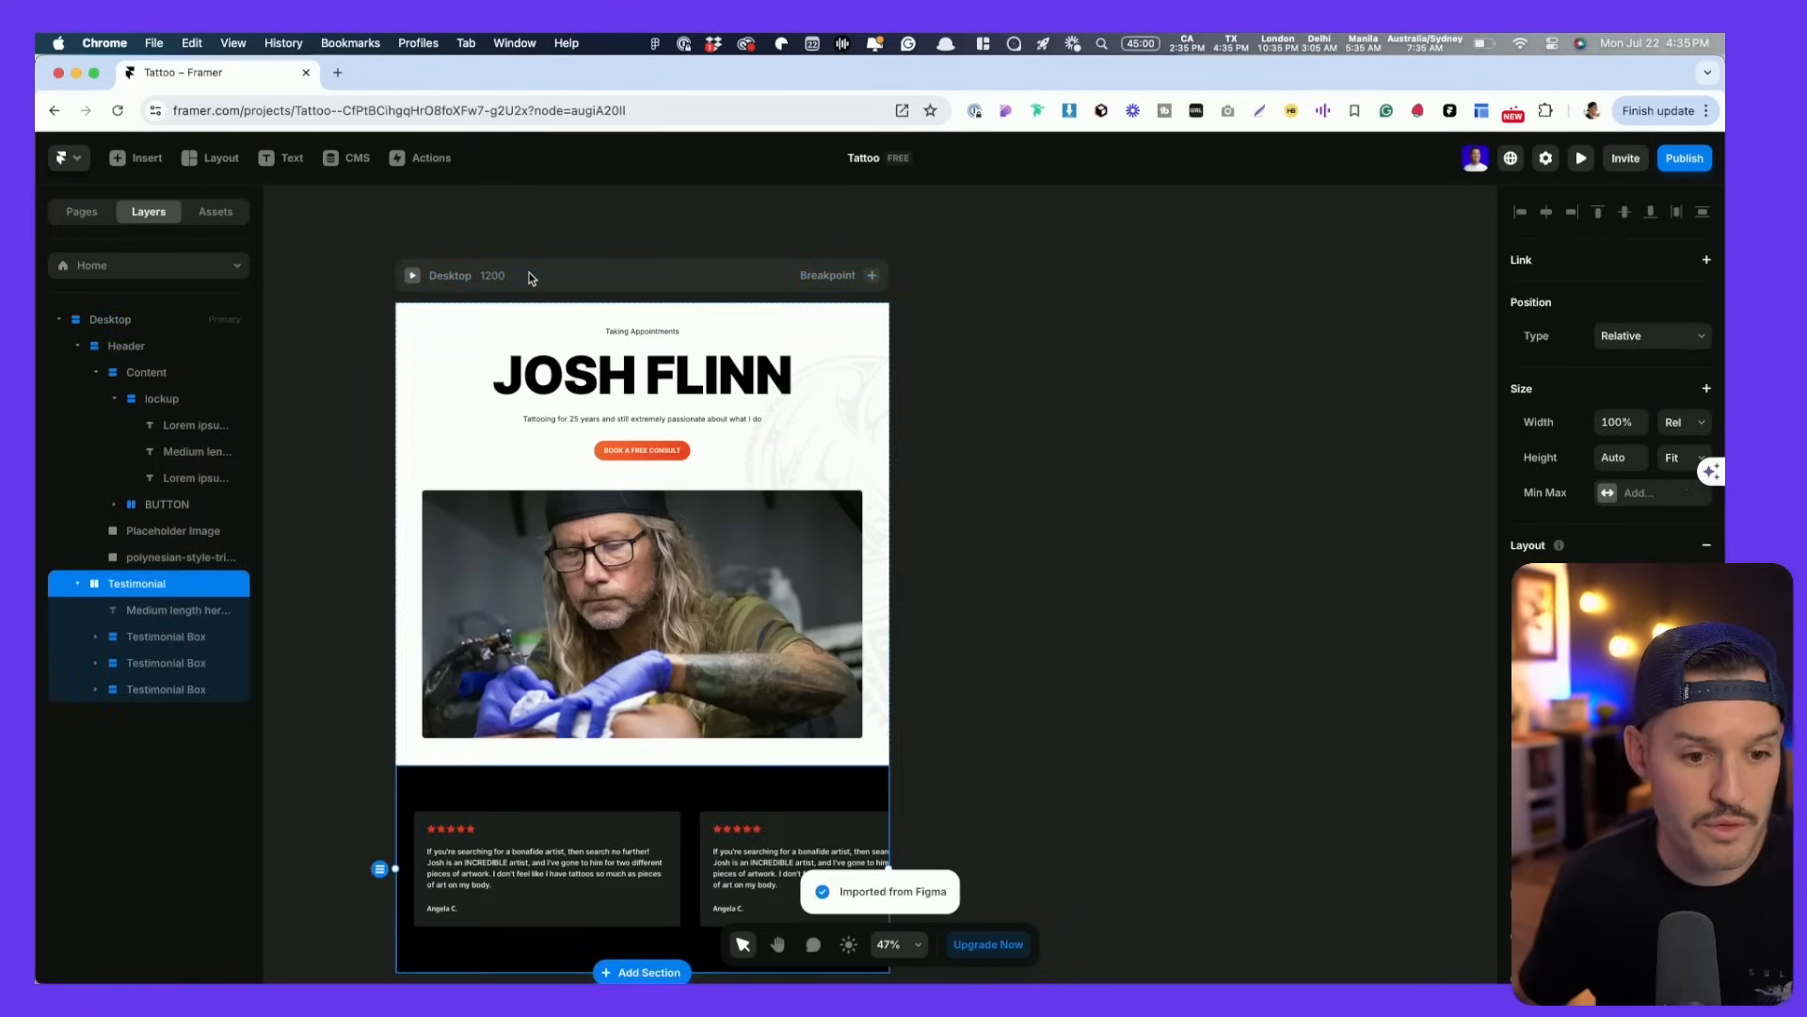
scroll(568, 627, "down", 2)
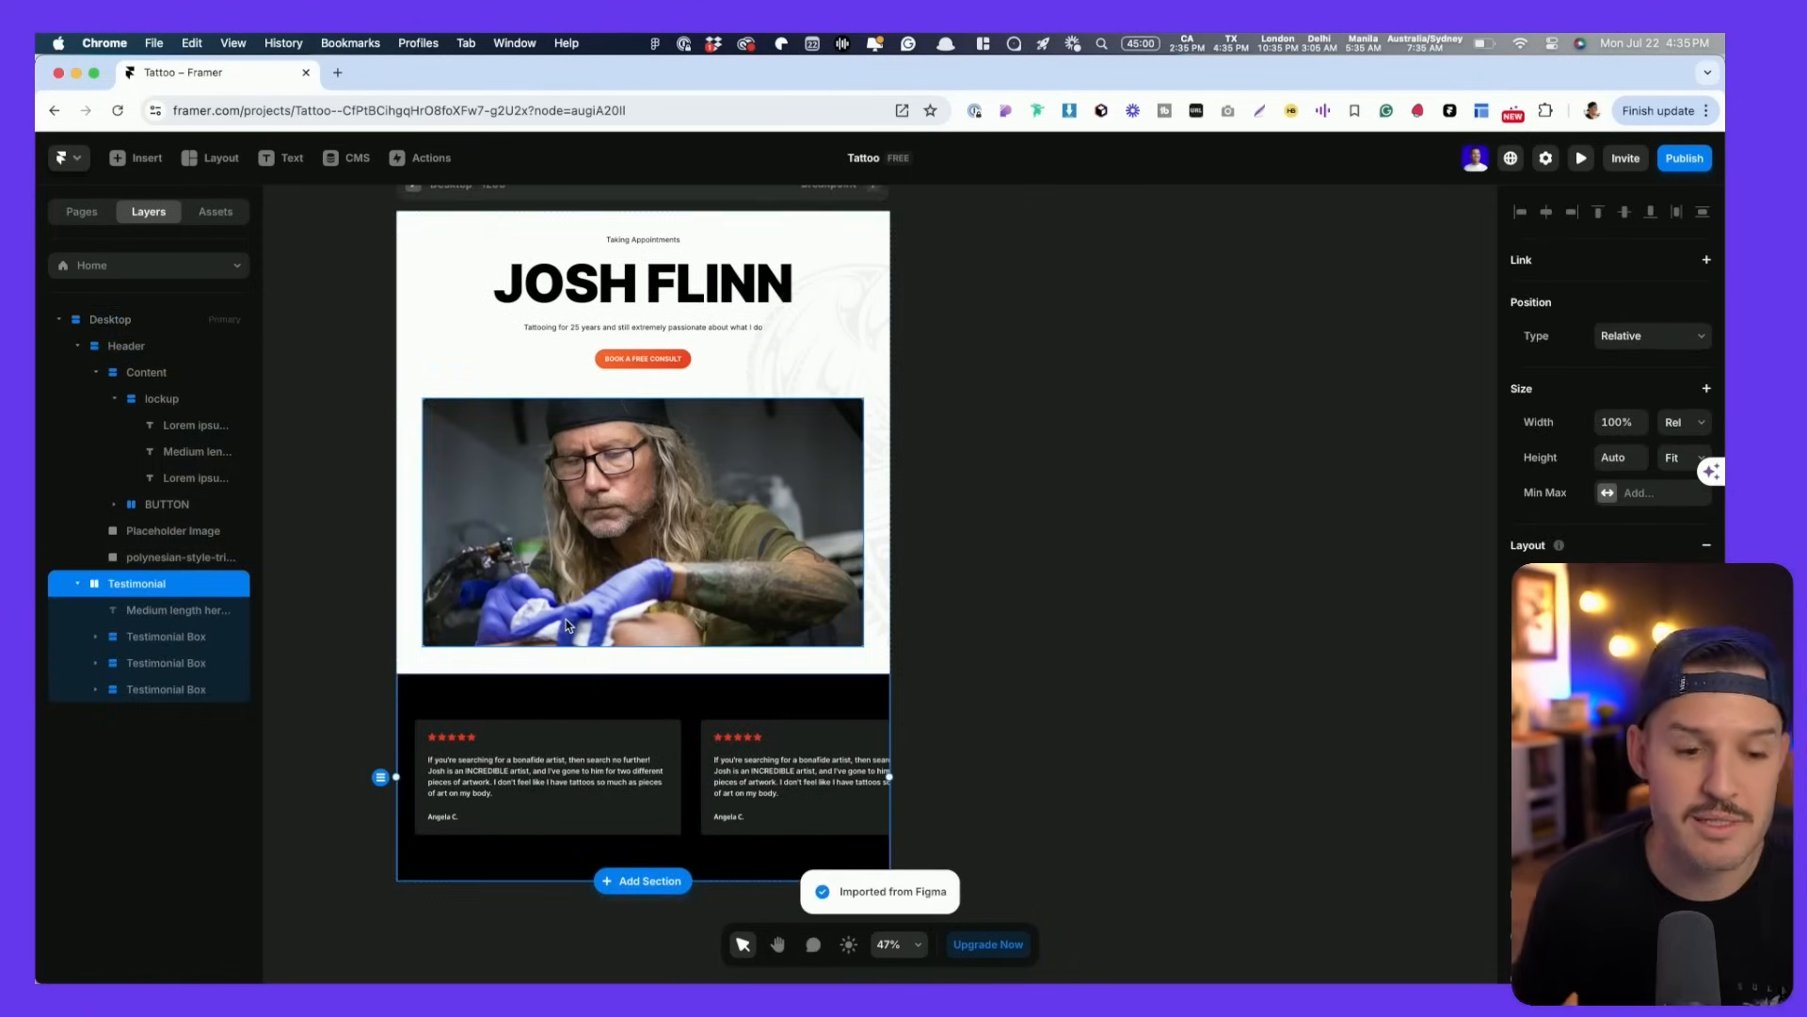
scroll(617, 738, "left", 2)
left_click(605, 734)
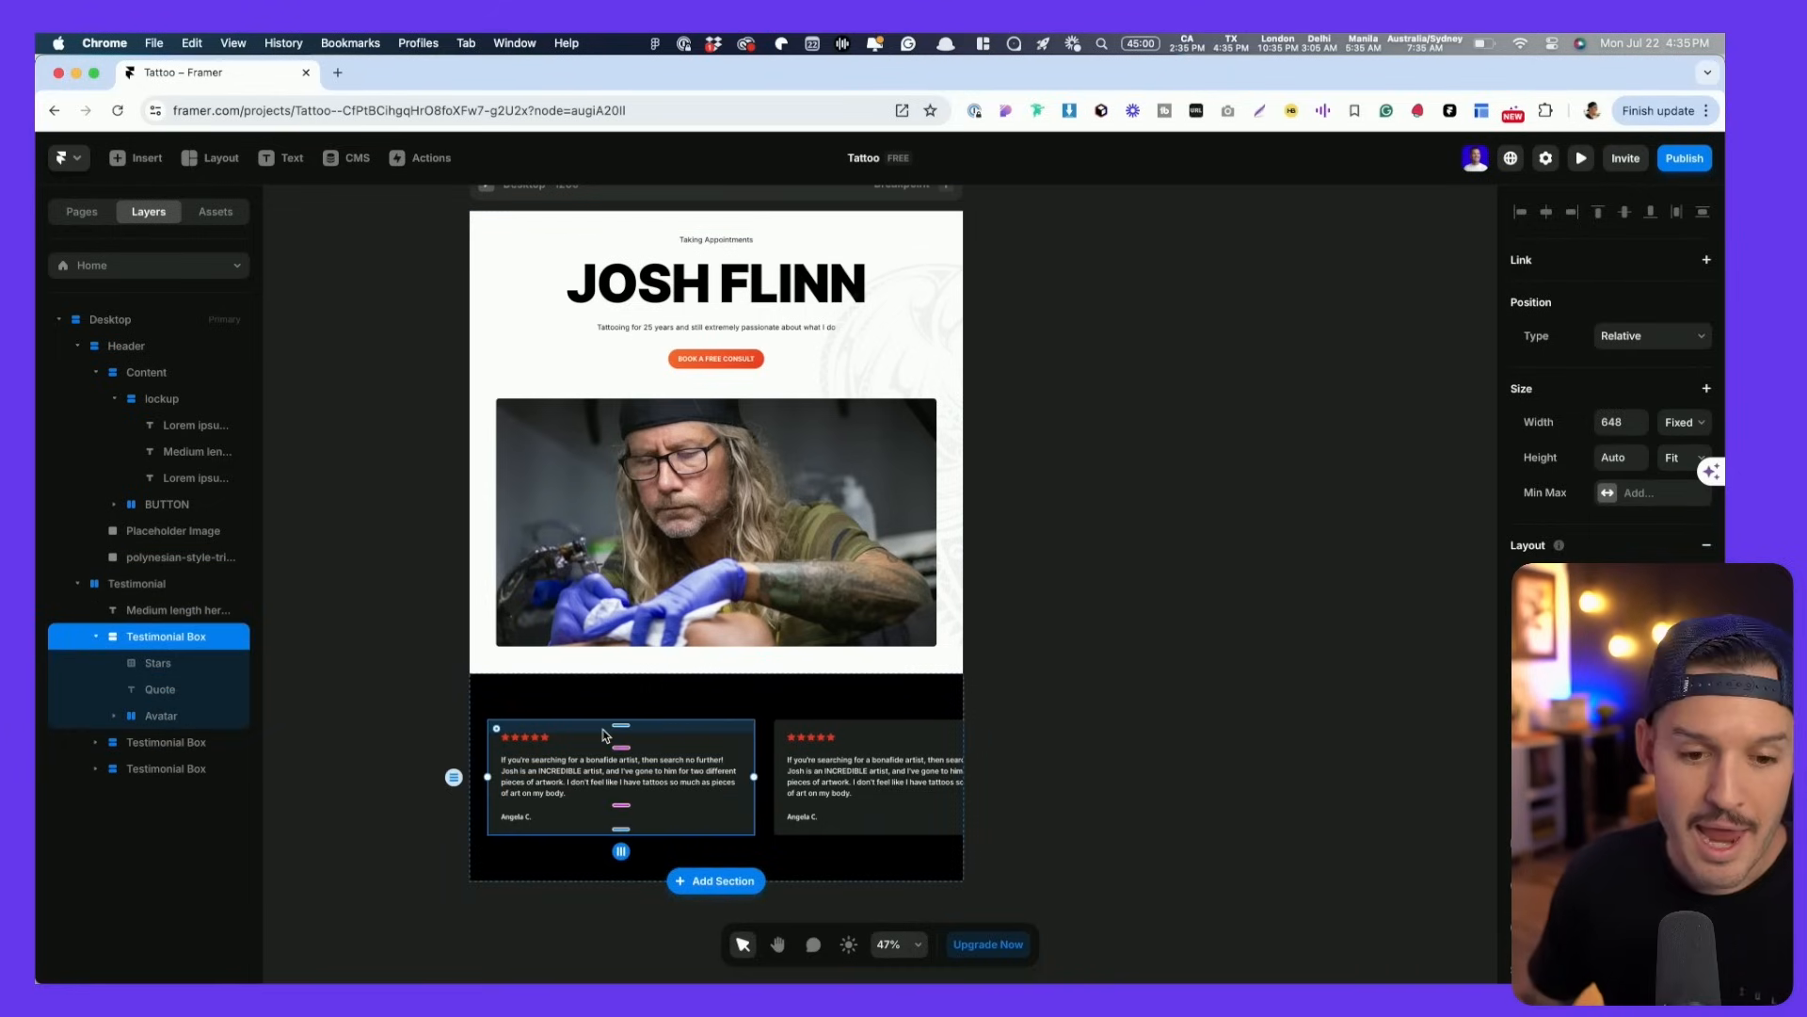
scroll(1078, 678, "left", 4)
left_click(1300, 586)
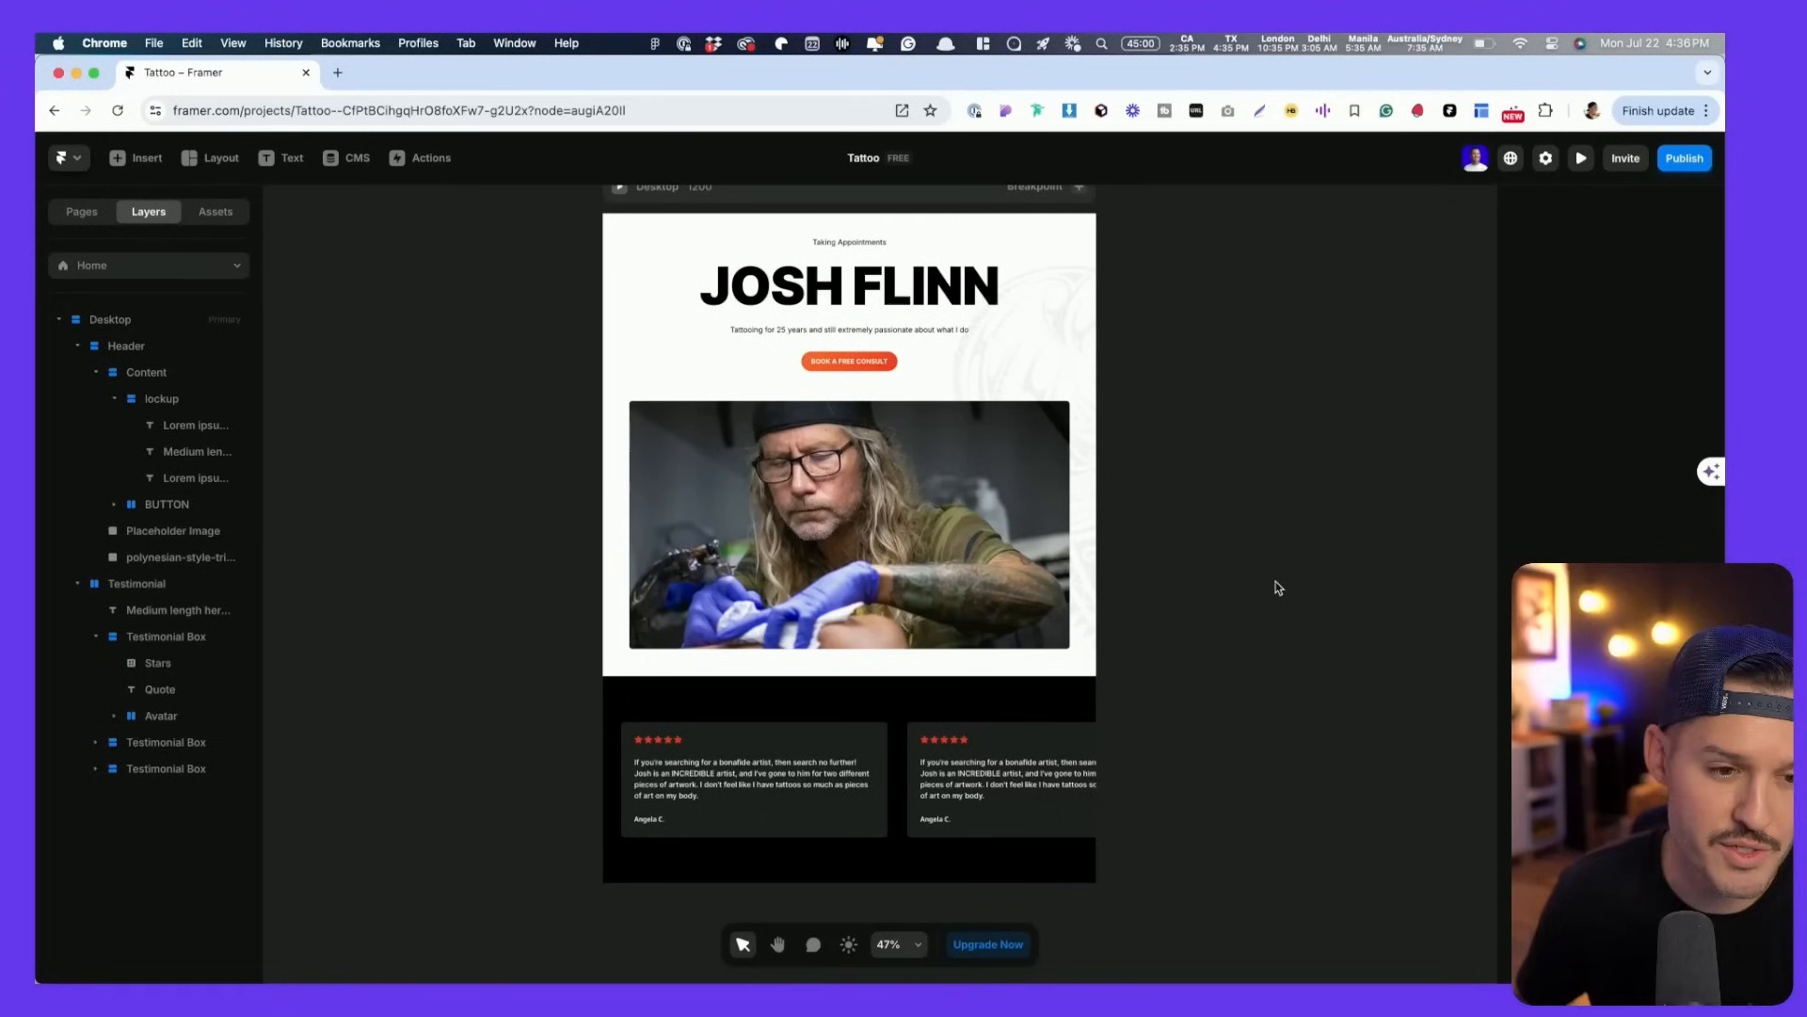
- Insert an interactive Ticker element and place it on empty canvas left of the page
left_click(130, 158)
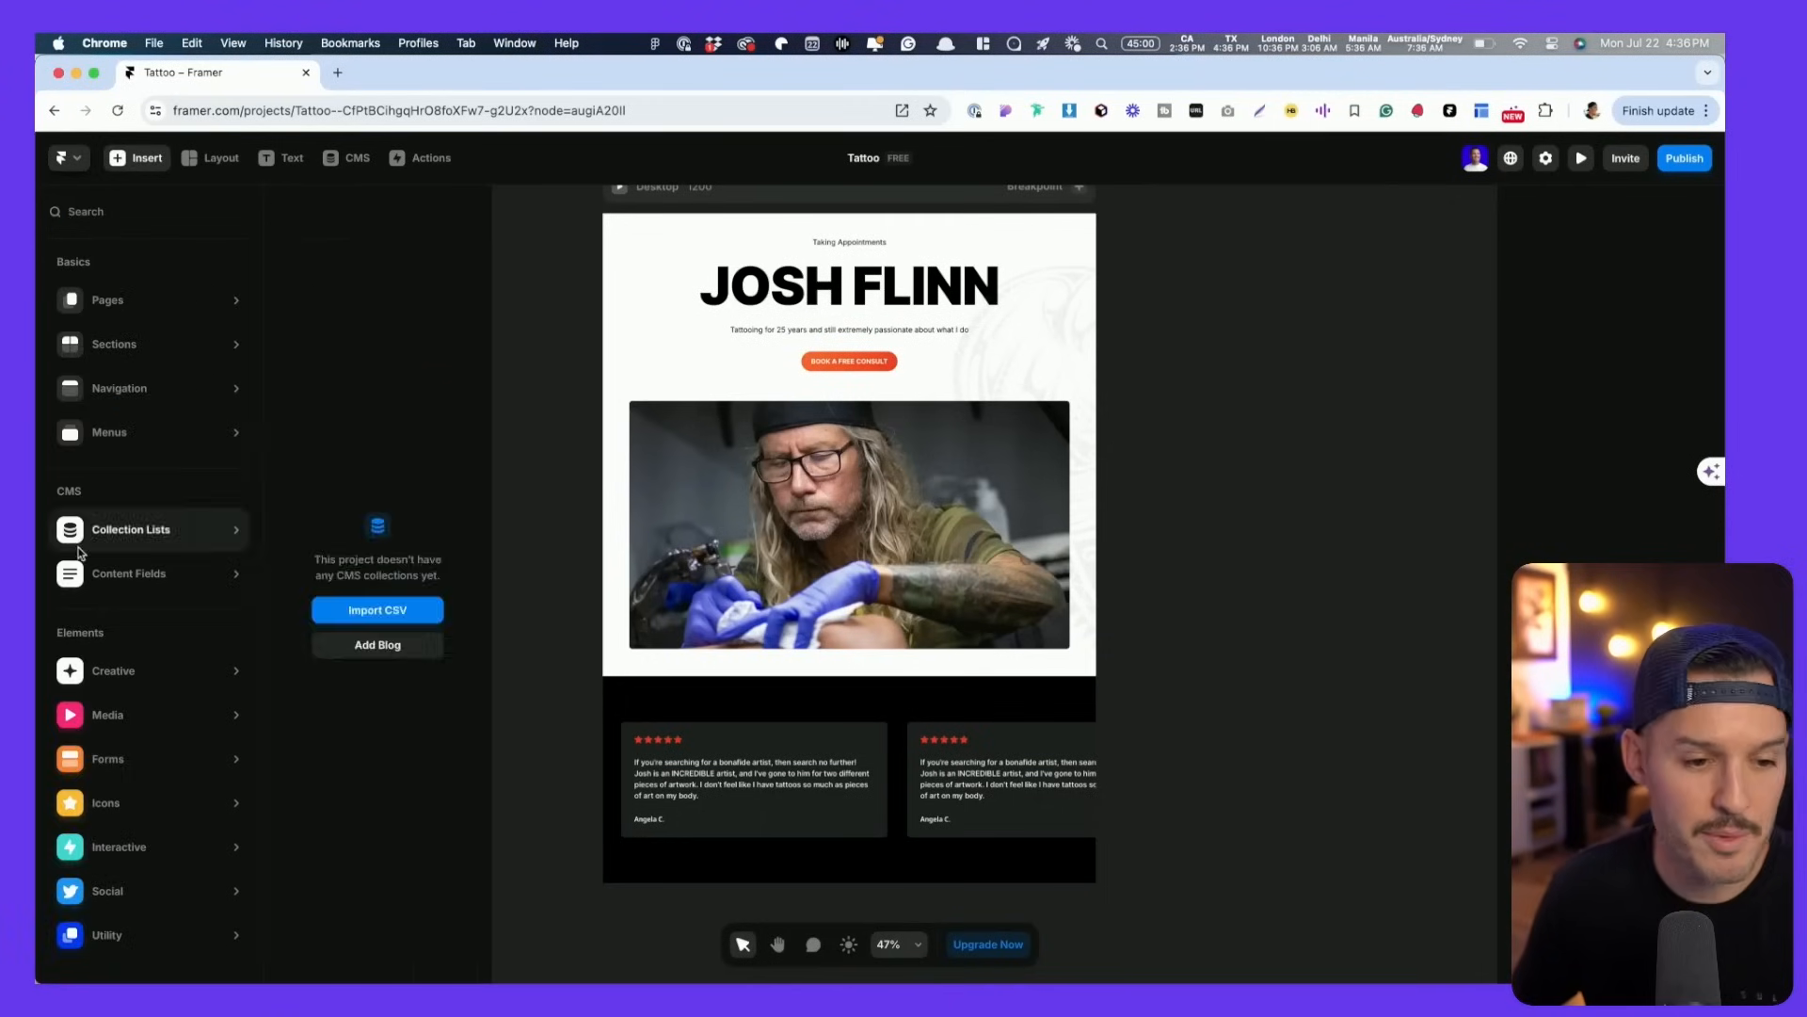
mouse_move(96, 765)
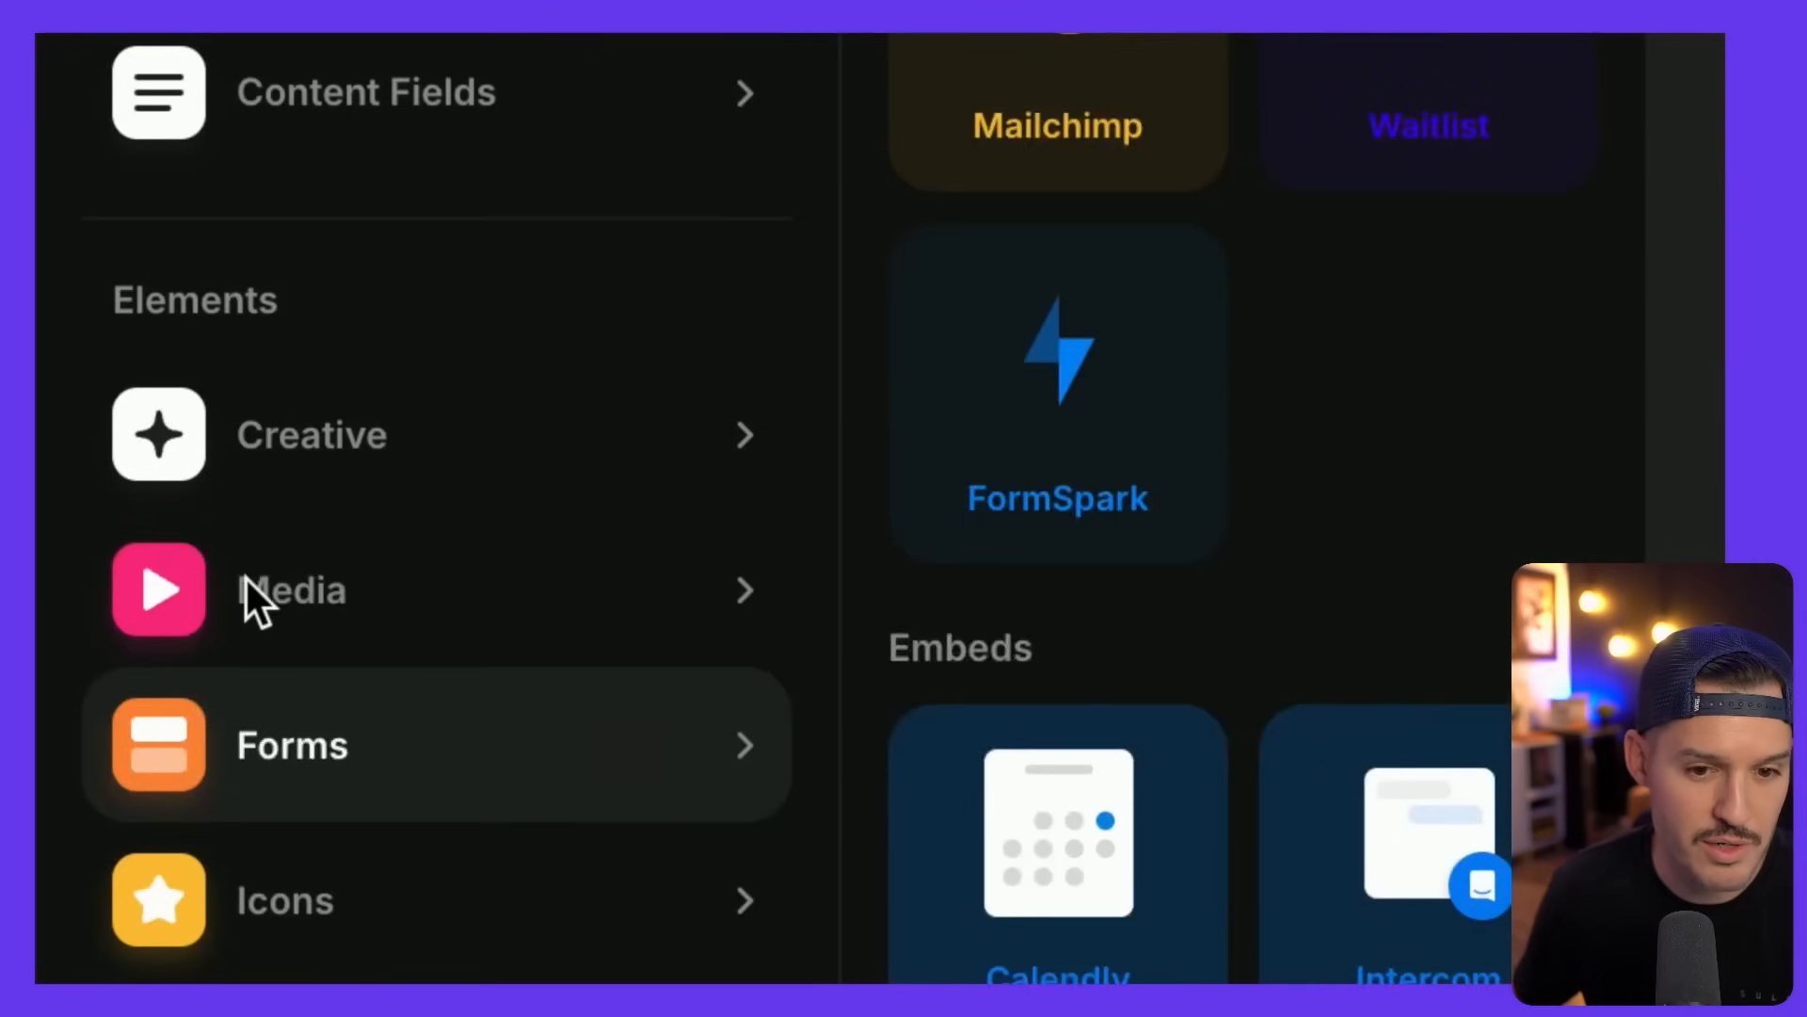
mouse_move(247, 581)
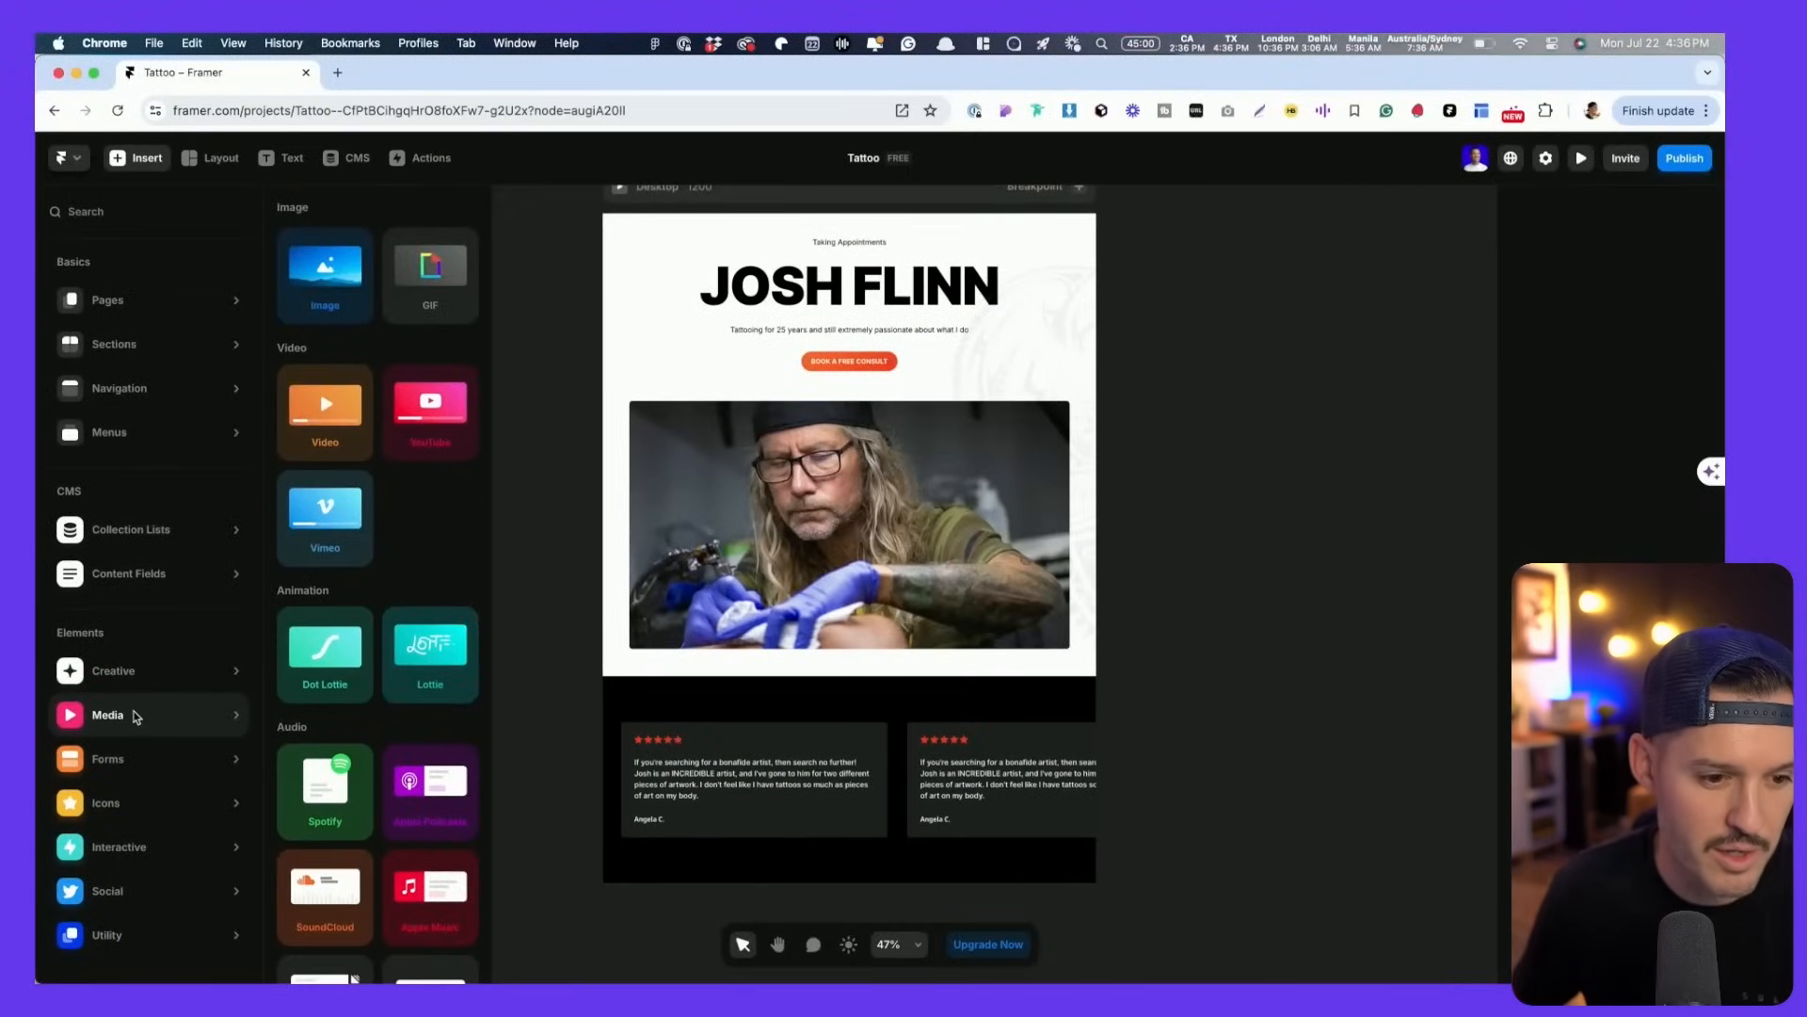
mouse_move(159, 866)
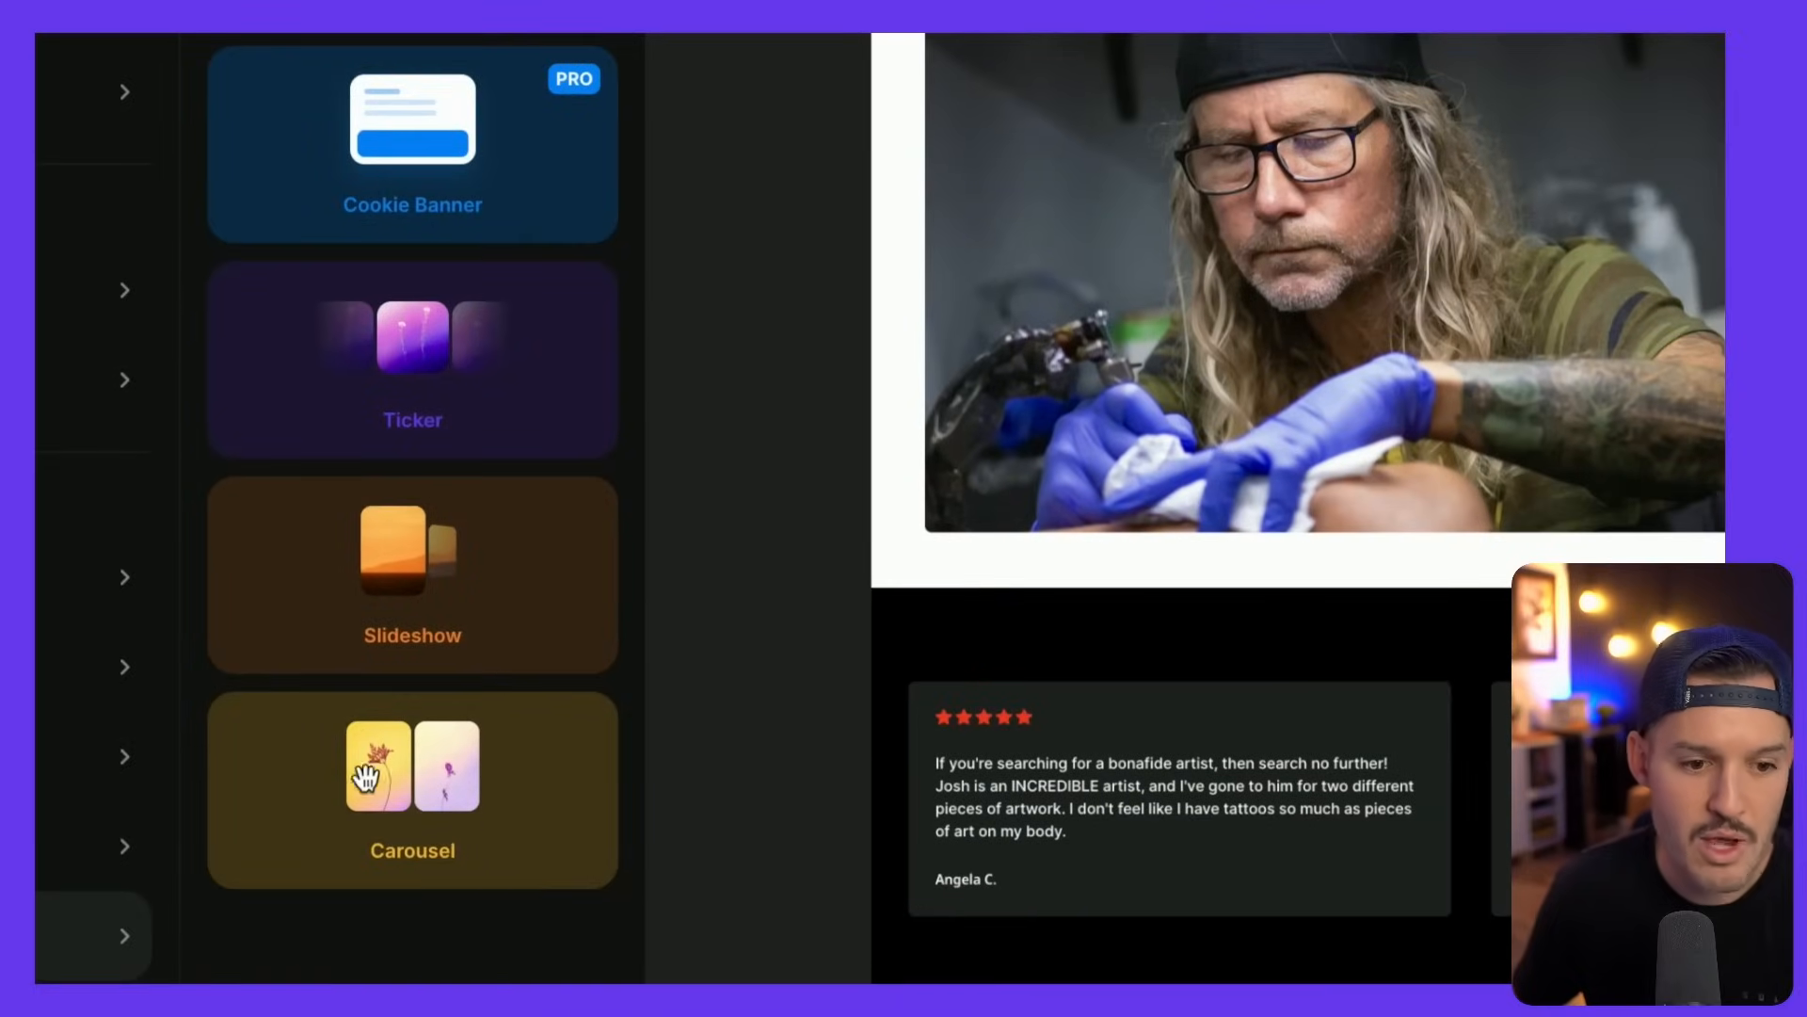
left_click(432, 325)
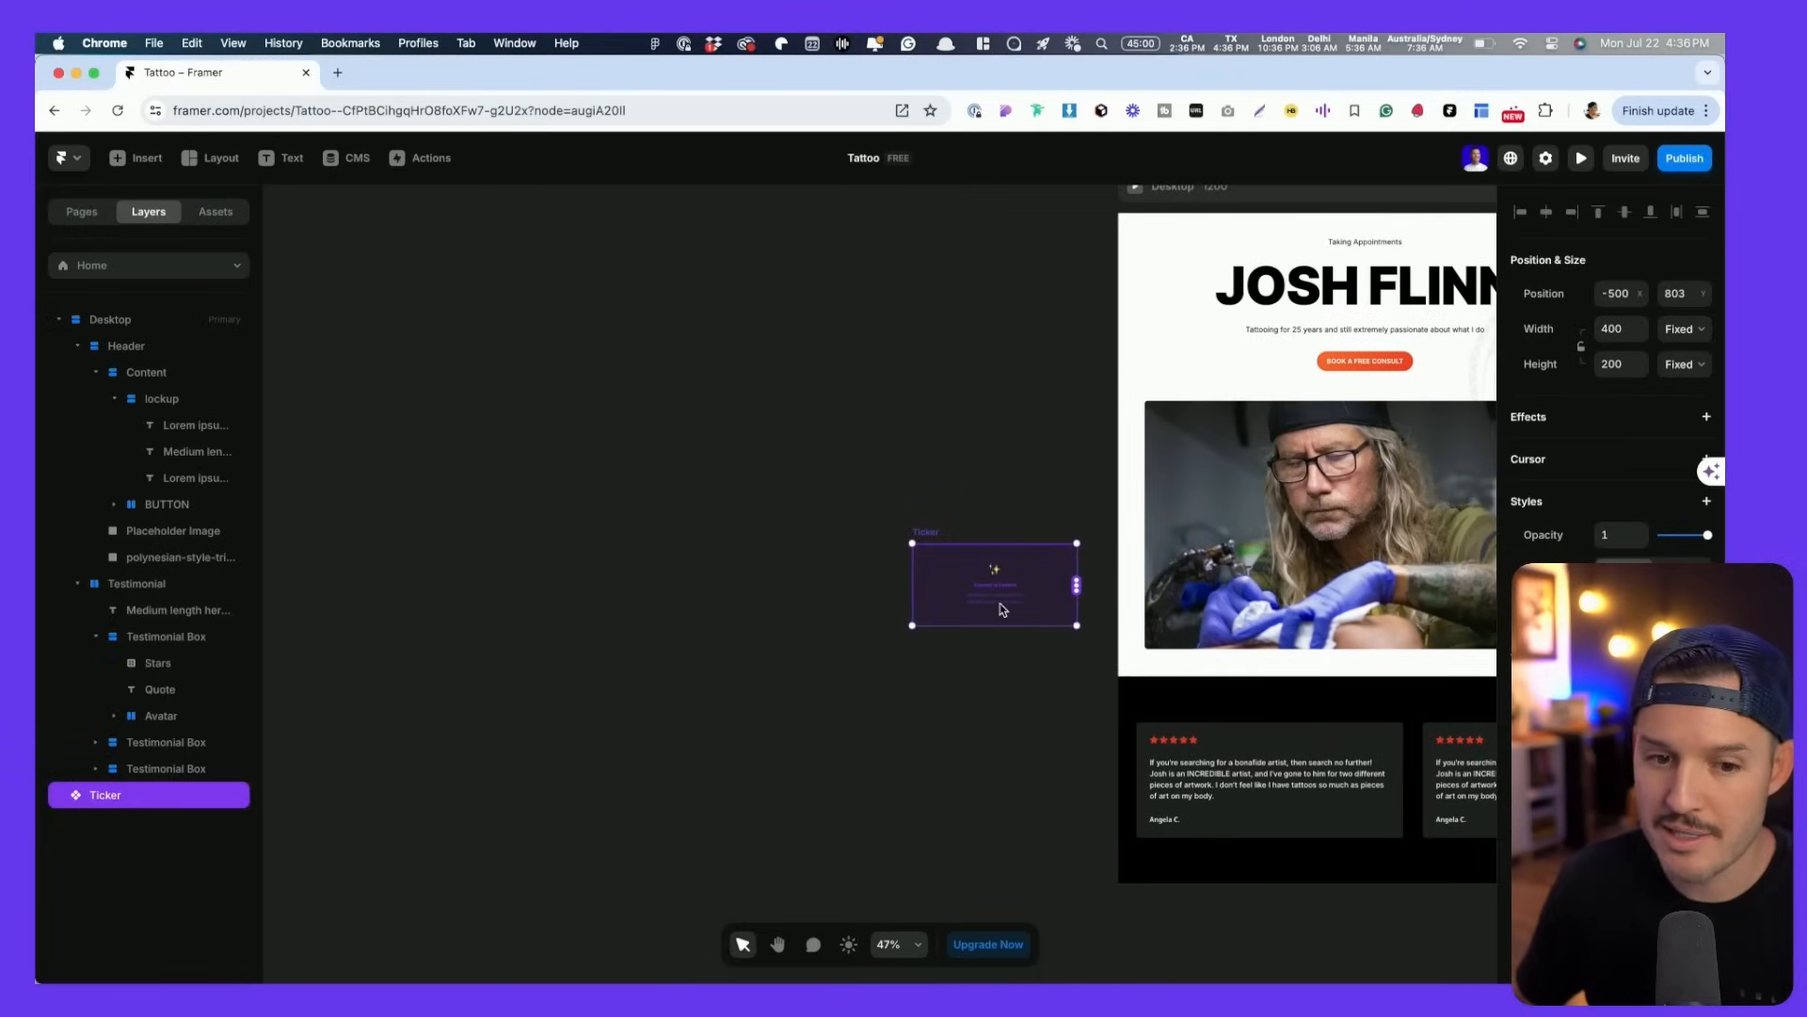
left_click_drag(1004, 609, 921, 593)
key("space")
left_click_drag(985, 739, 558, 650)
- Cut the three Testimonial Box cards out of the section and paste them onto the canvas beside the page
left_click(838, 739)
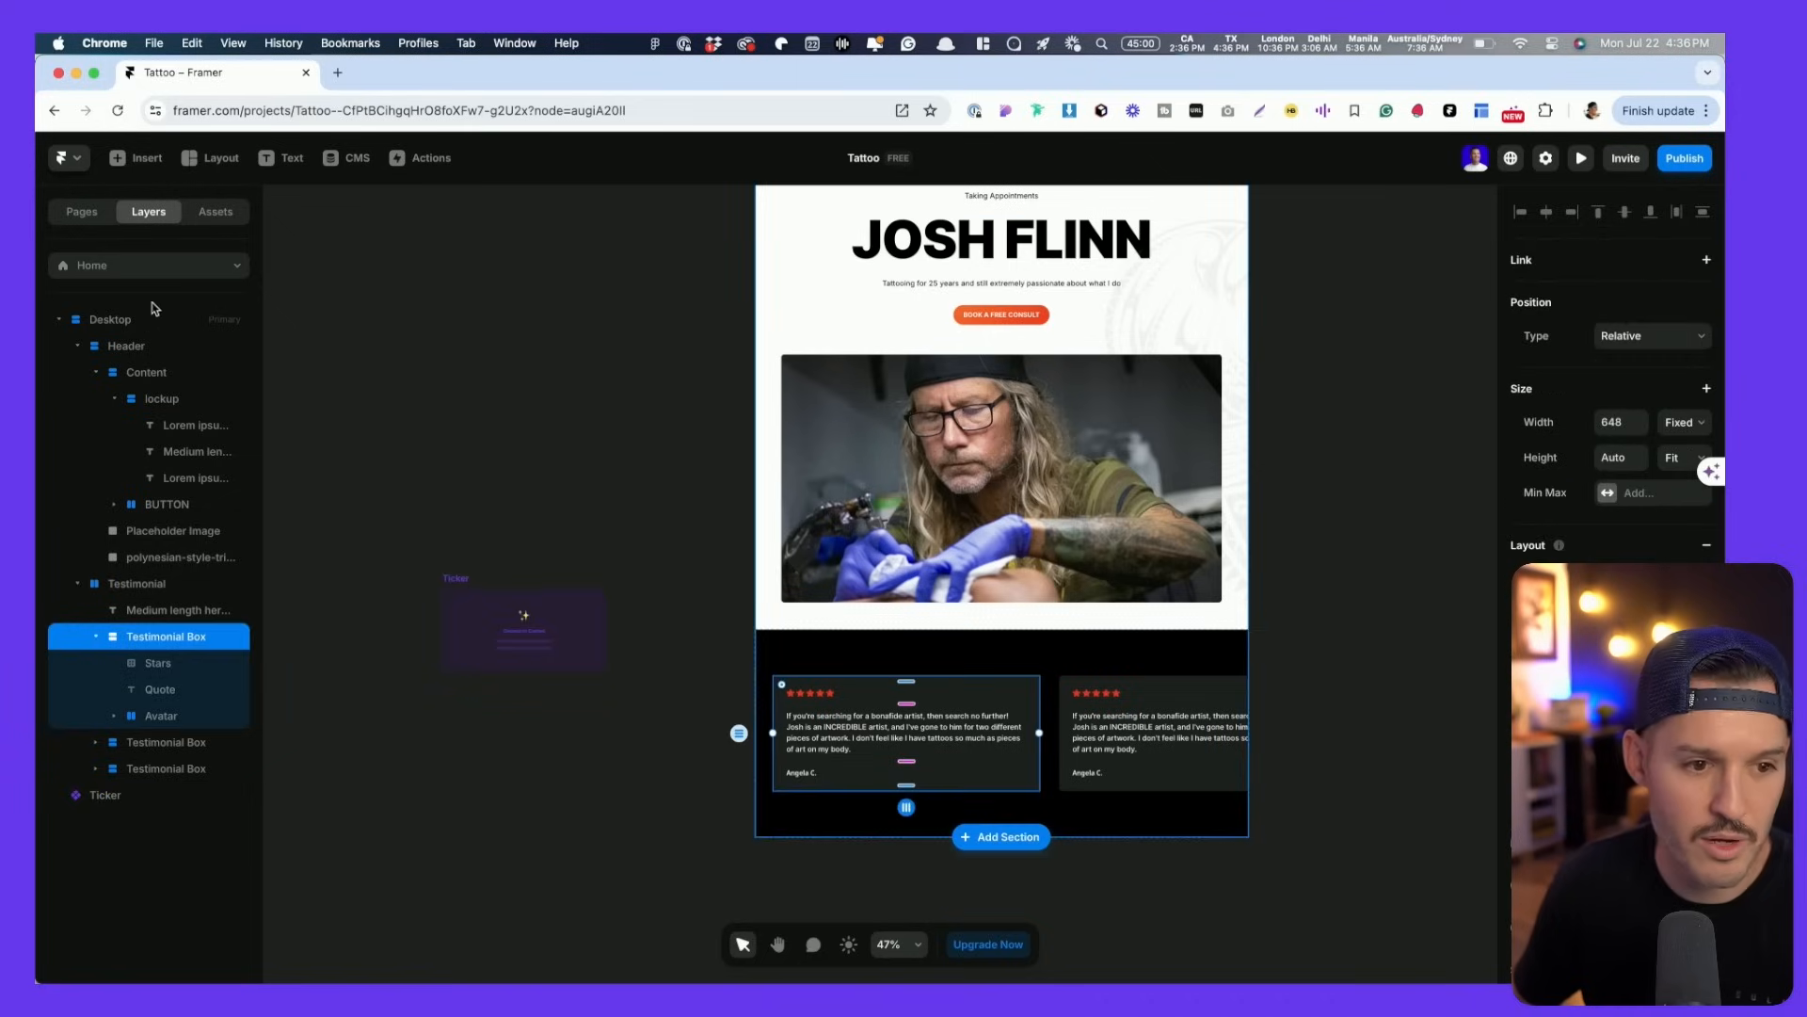
left_click(96, 637)
left_click(167, 689, "shift")
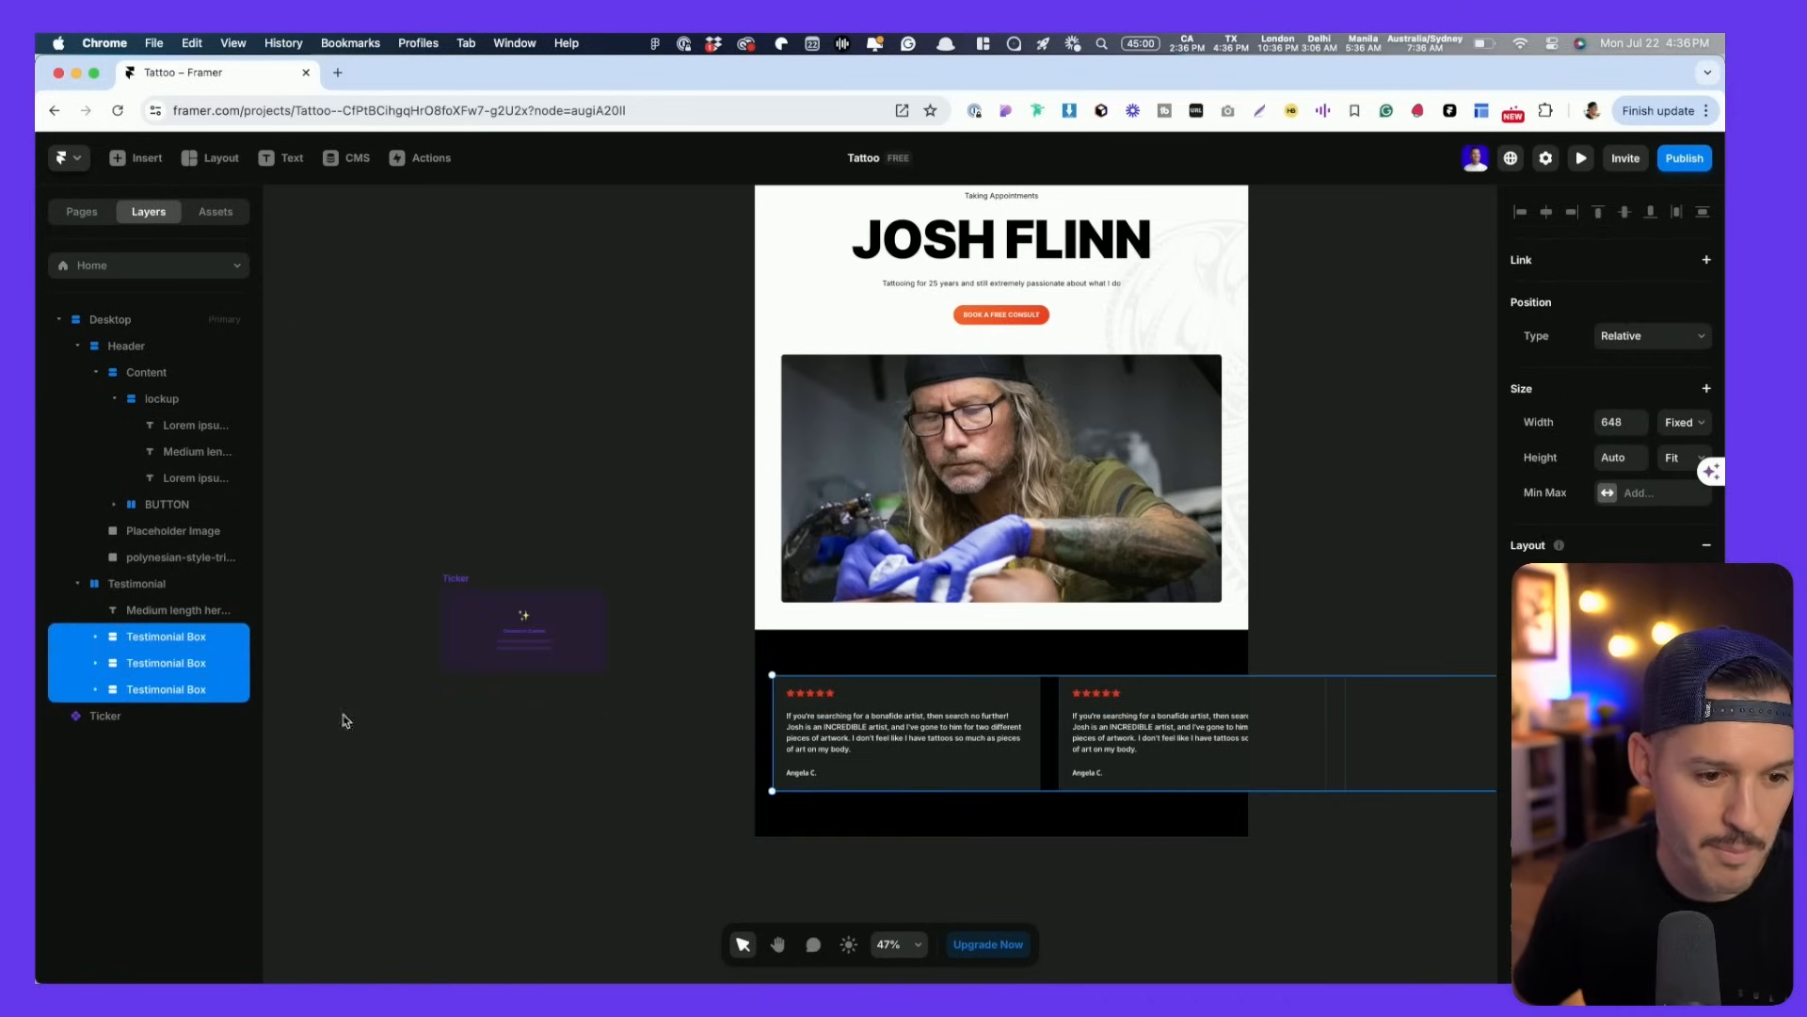
mouse_move(928, 741)
left_mouse_down()
mouse_move(672, 932)
mouse_move(932, 720)
left_mouse_up()
left_click(97, 638)
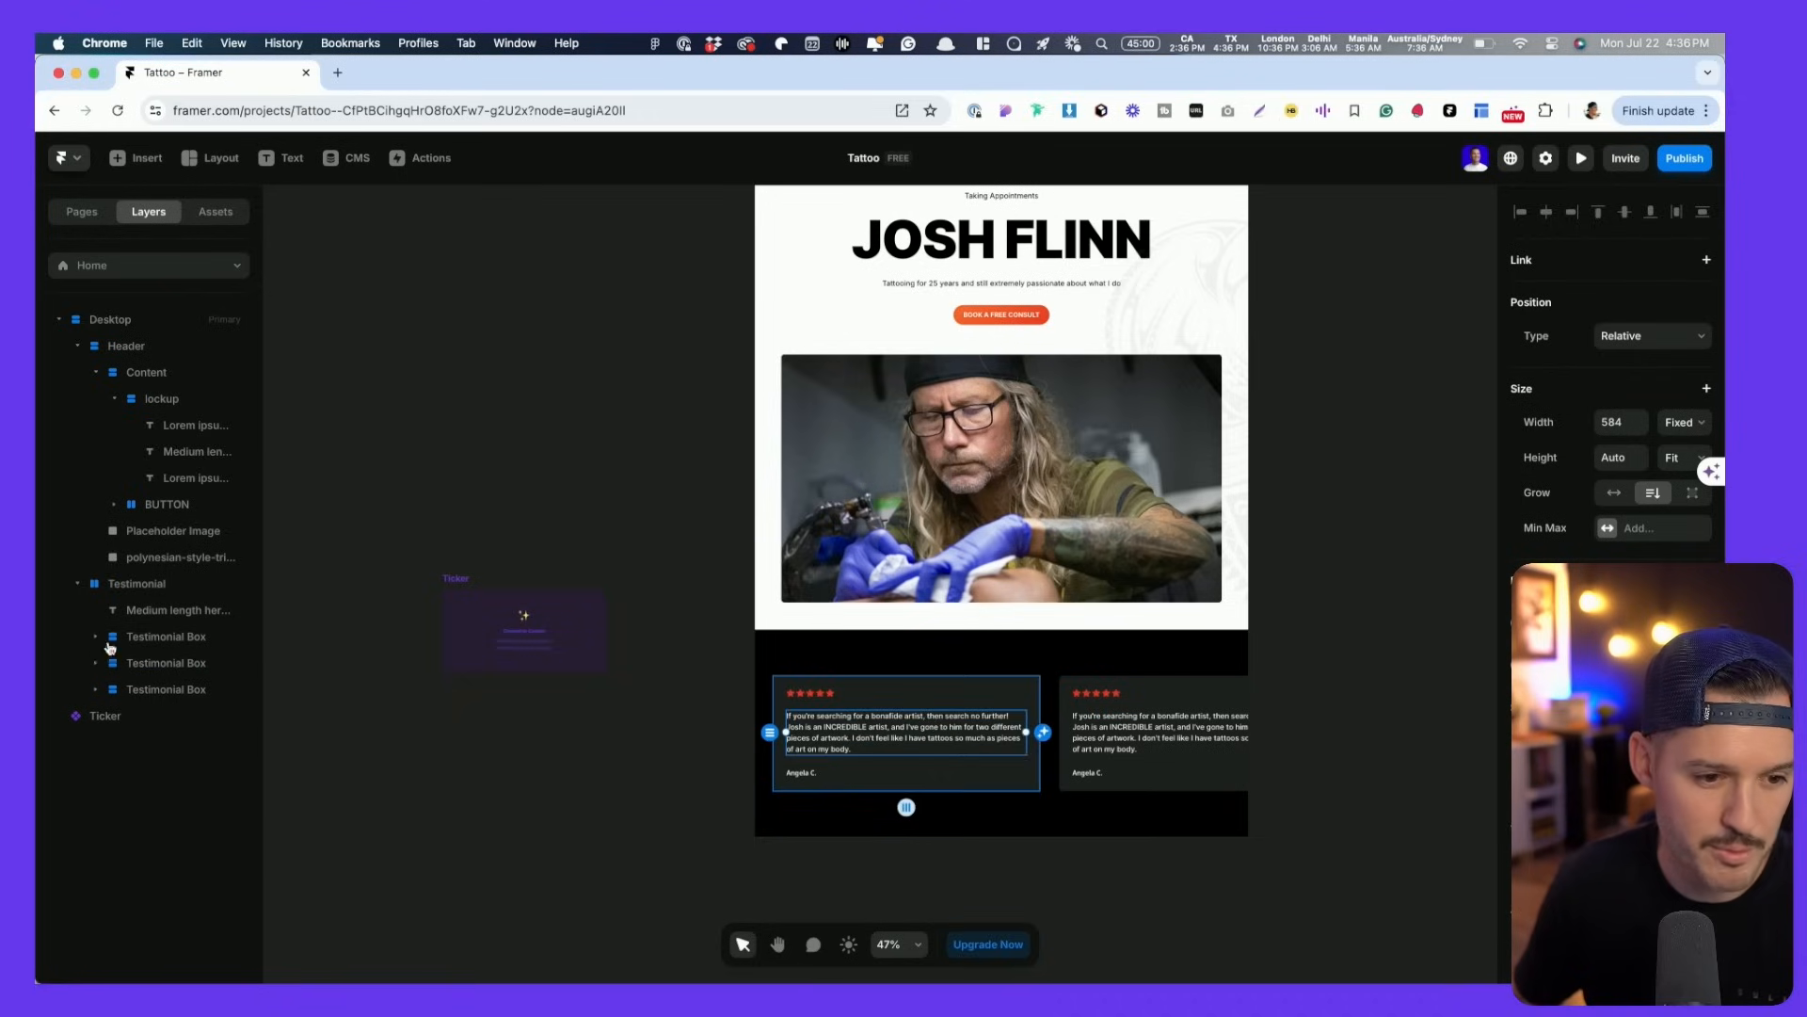
left_click(113, 640)
left_click(168, 690, "shift")
key("Delete")
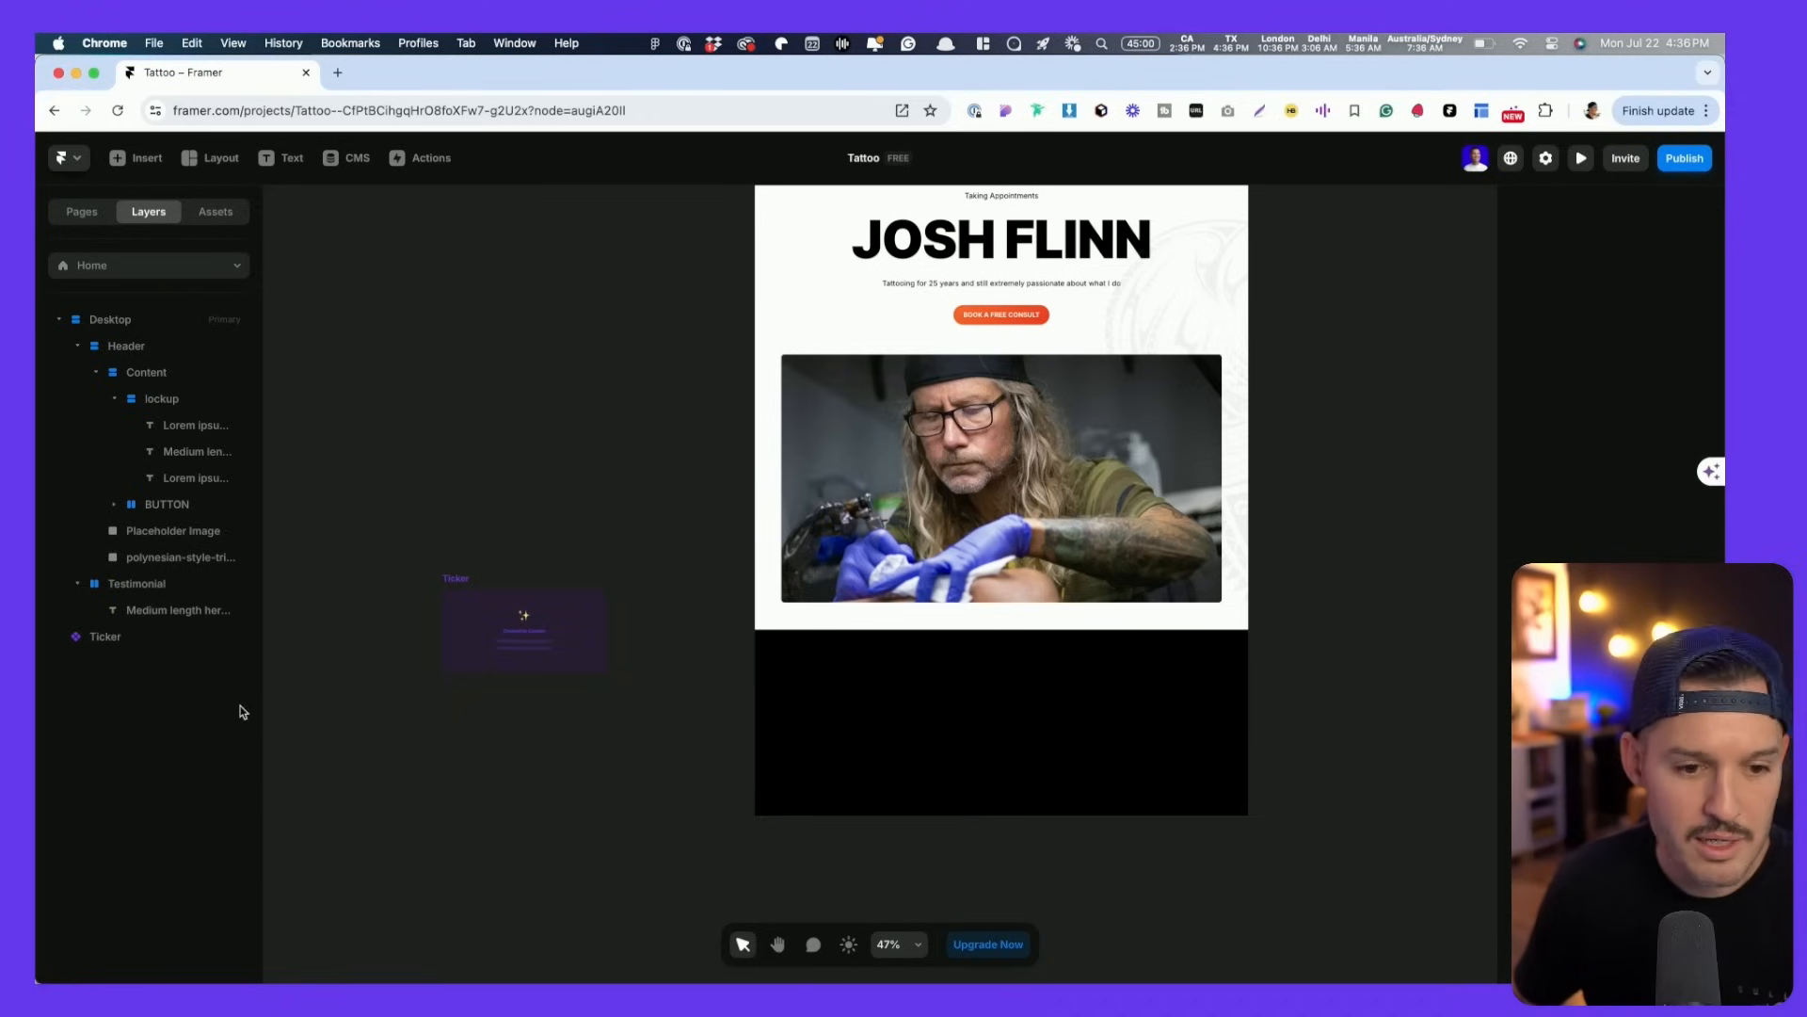
scroll(489, 716, "down", 5)
right_click(521, 625)
left_click(550, 634)
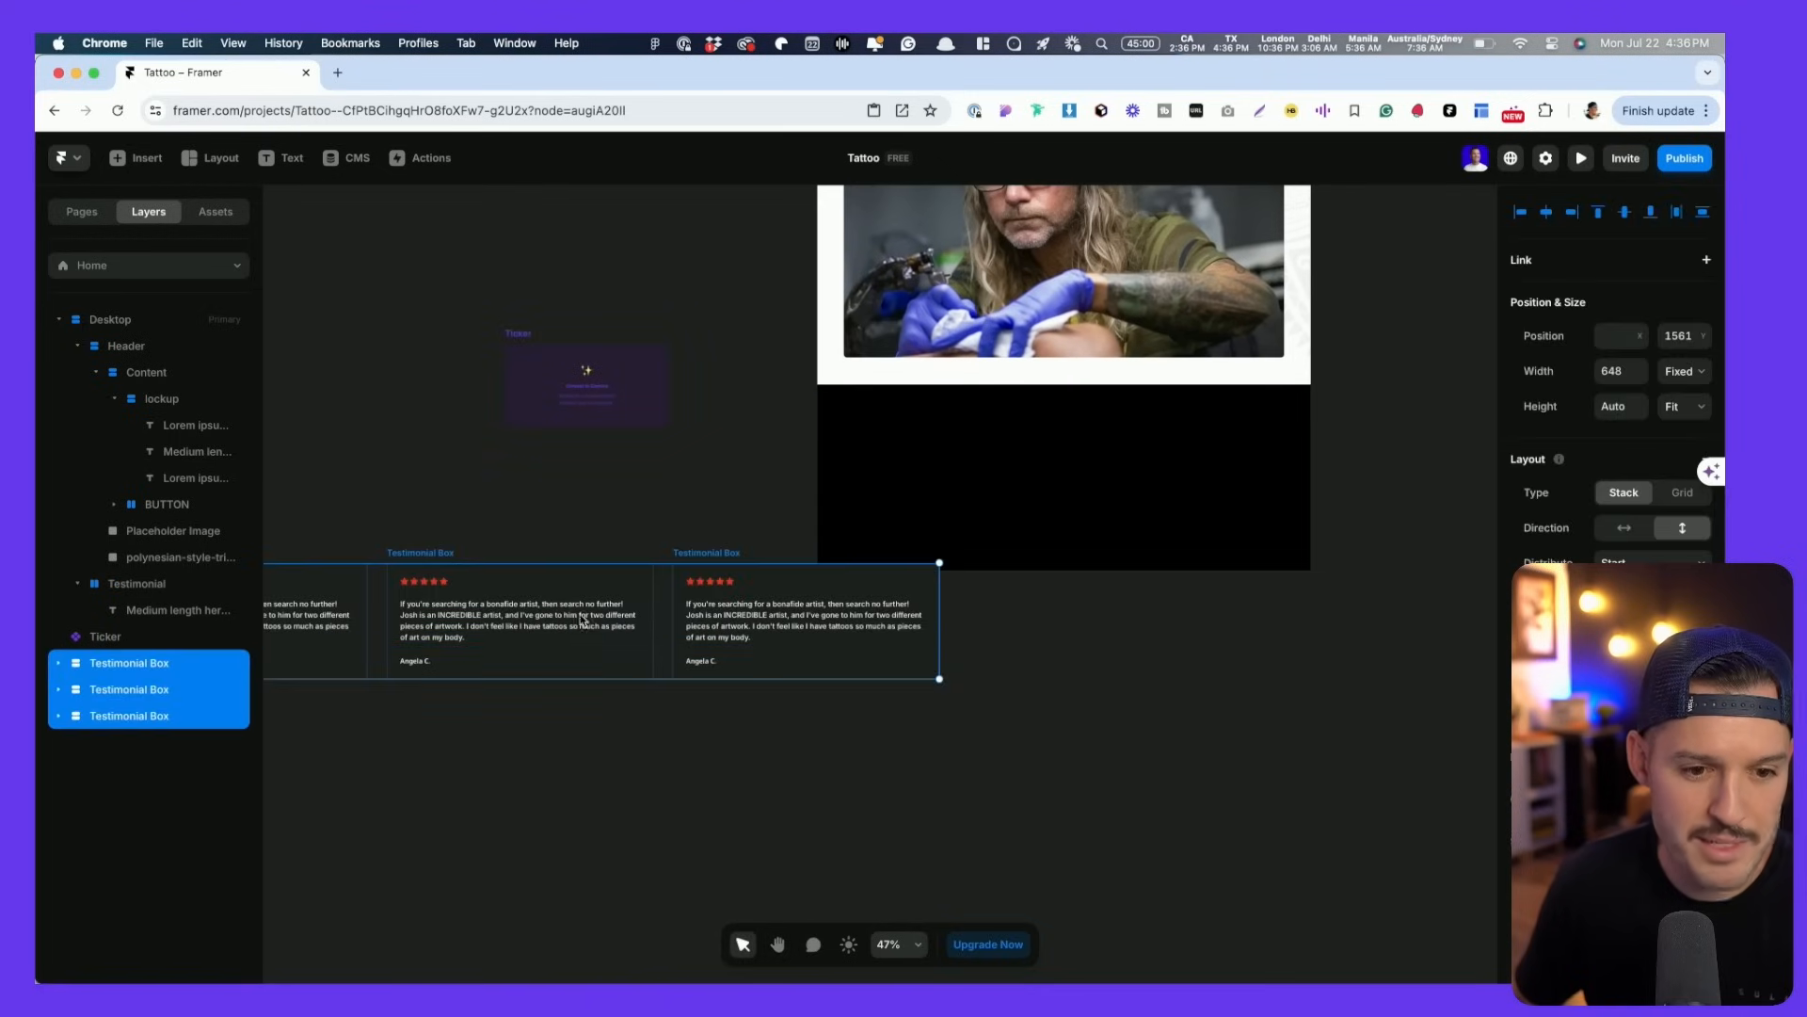
left_click_drag(874, 599, 564, 611)
- Move the Ticker into the black Testimonial section, set its Width to Fill, and delete the empty box
left_click_drag(525, 354, 853, 444)
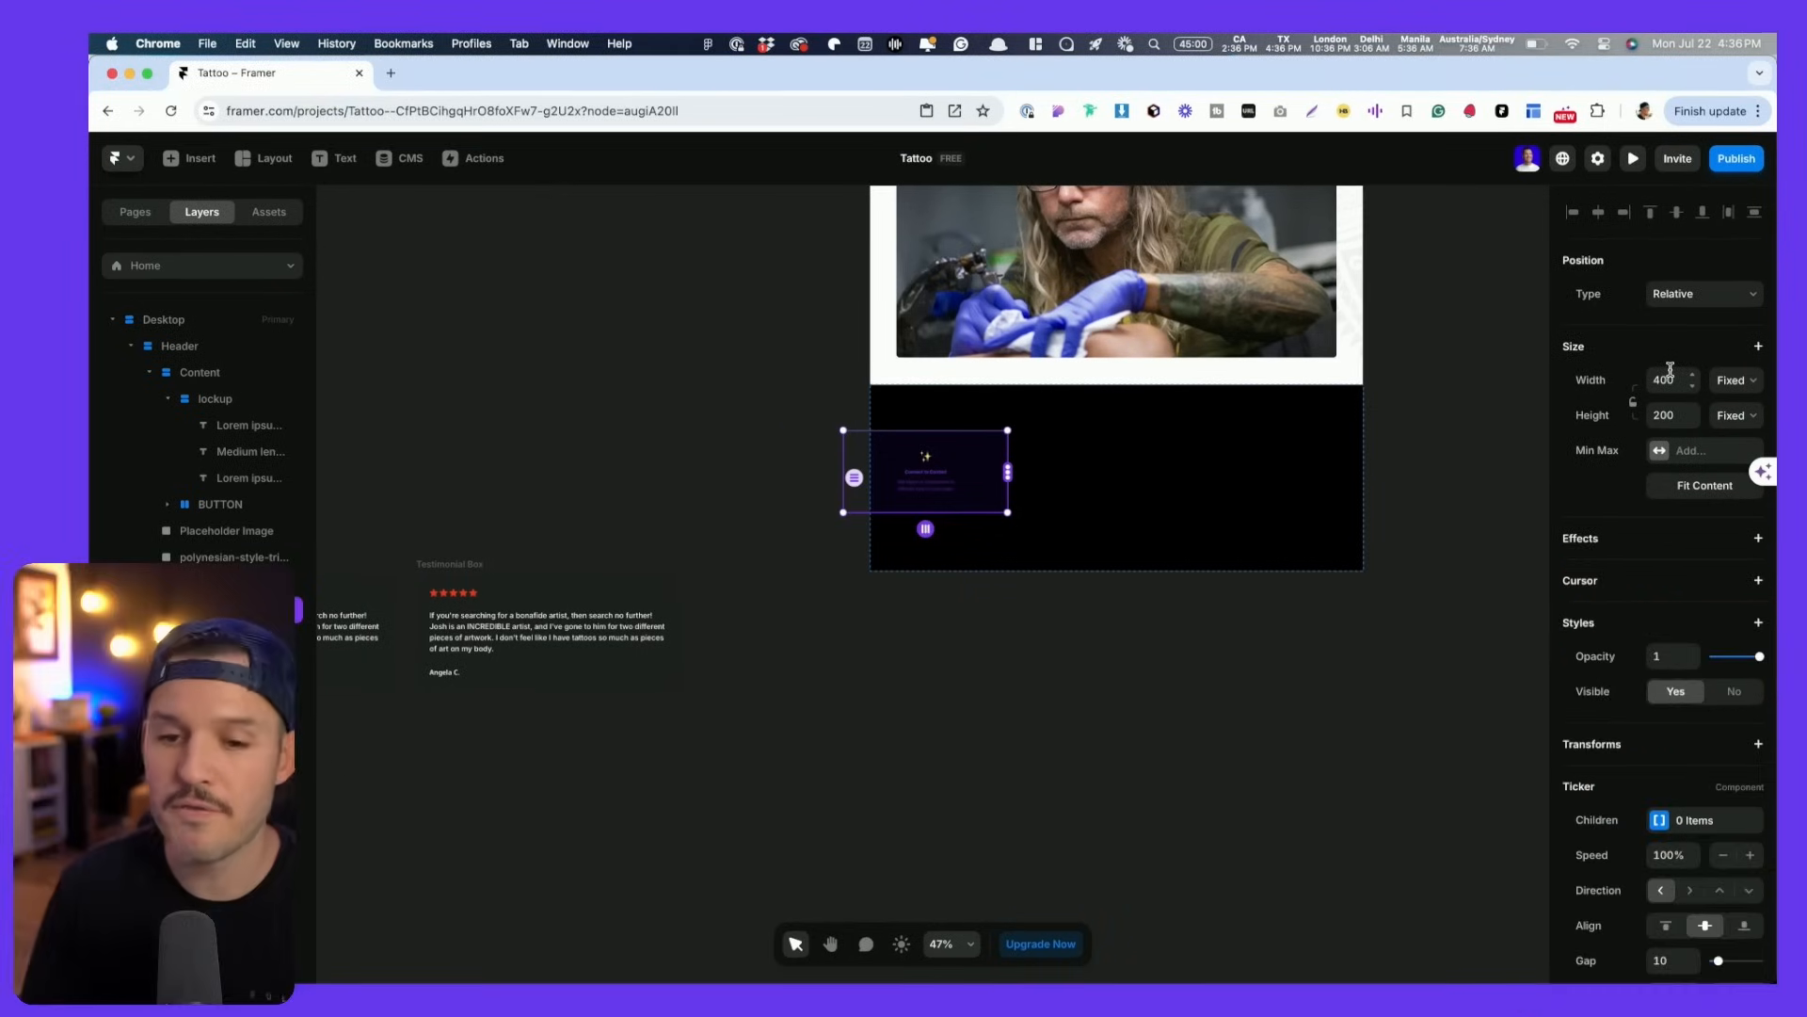
left_click(1753, 384)
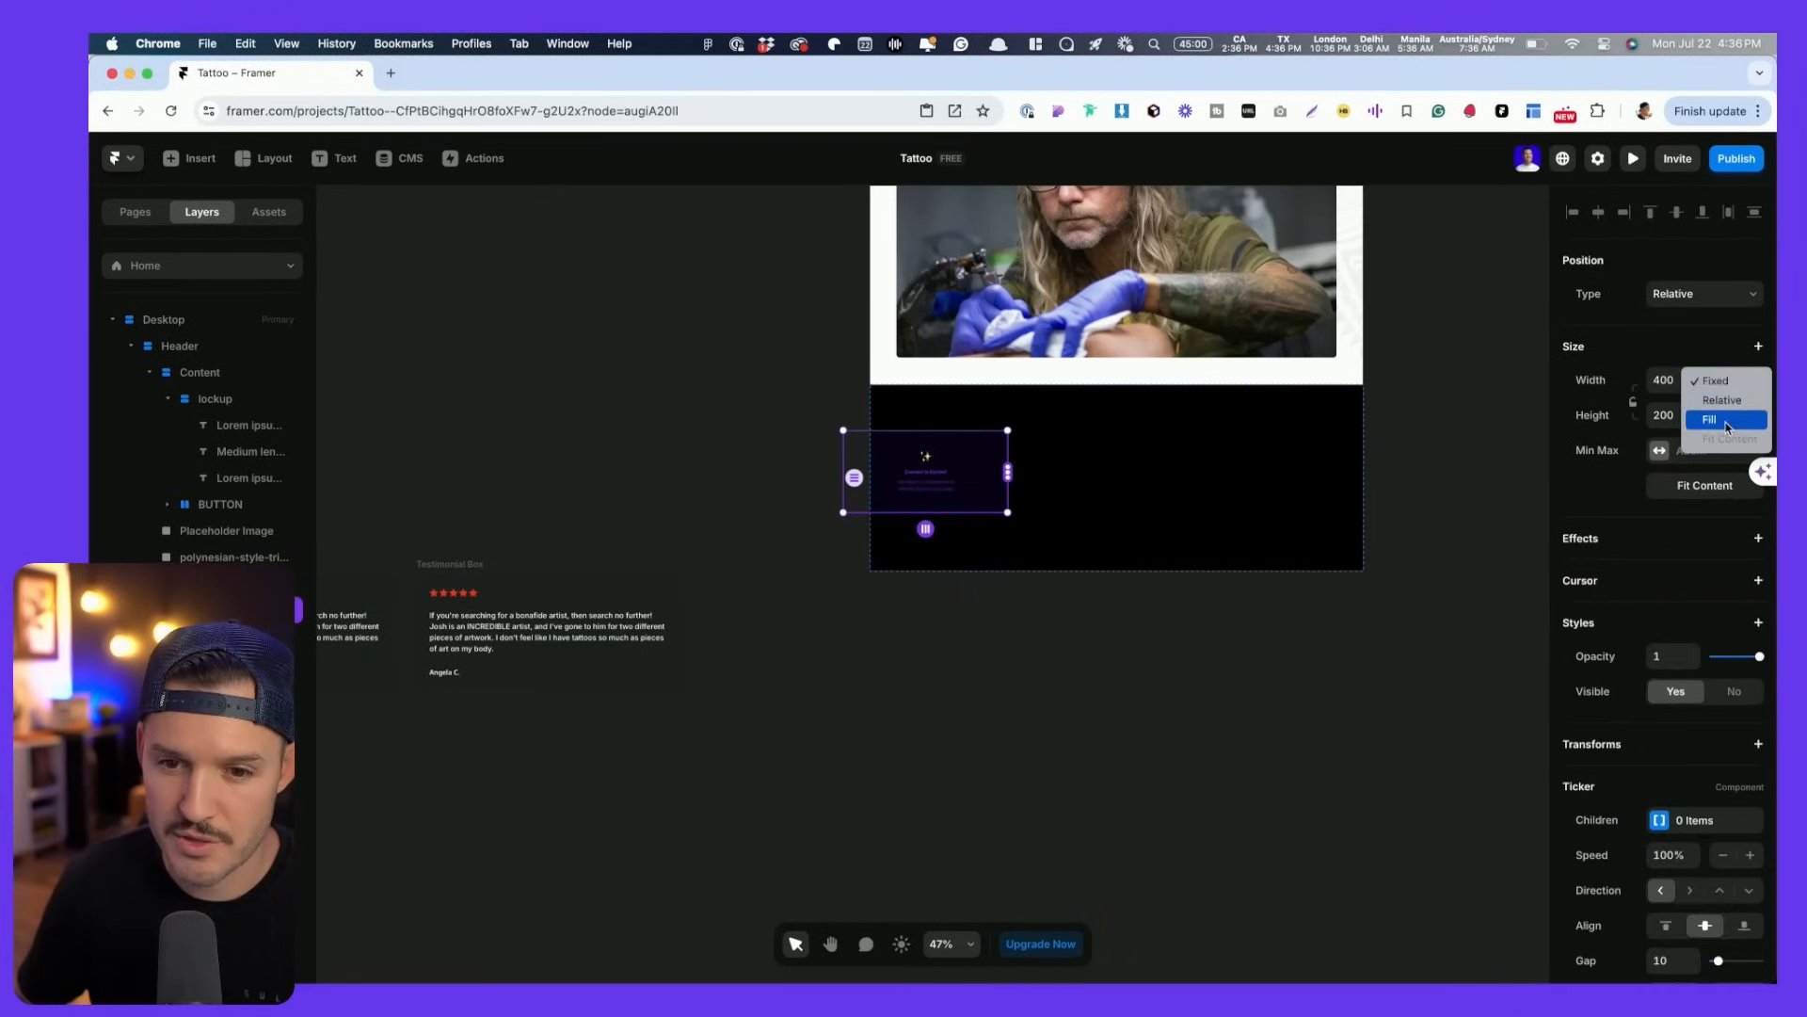
left_click(1726, 425)
left_click(1067, 506)
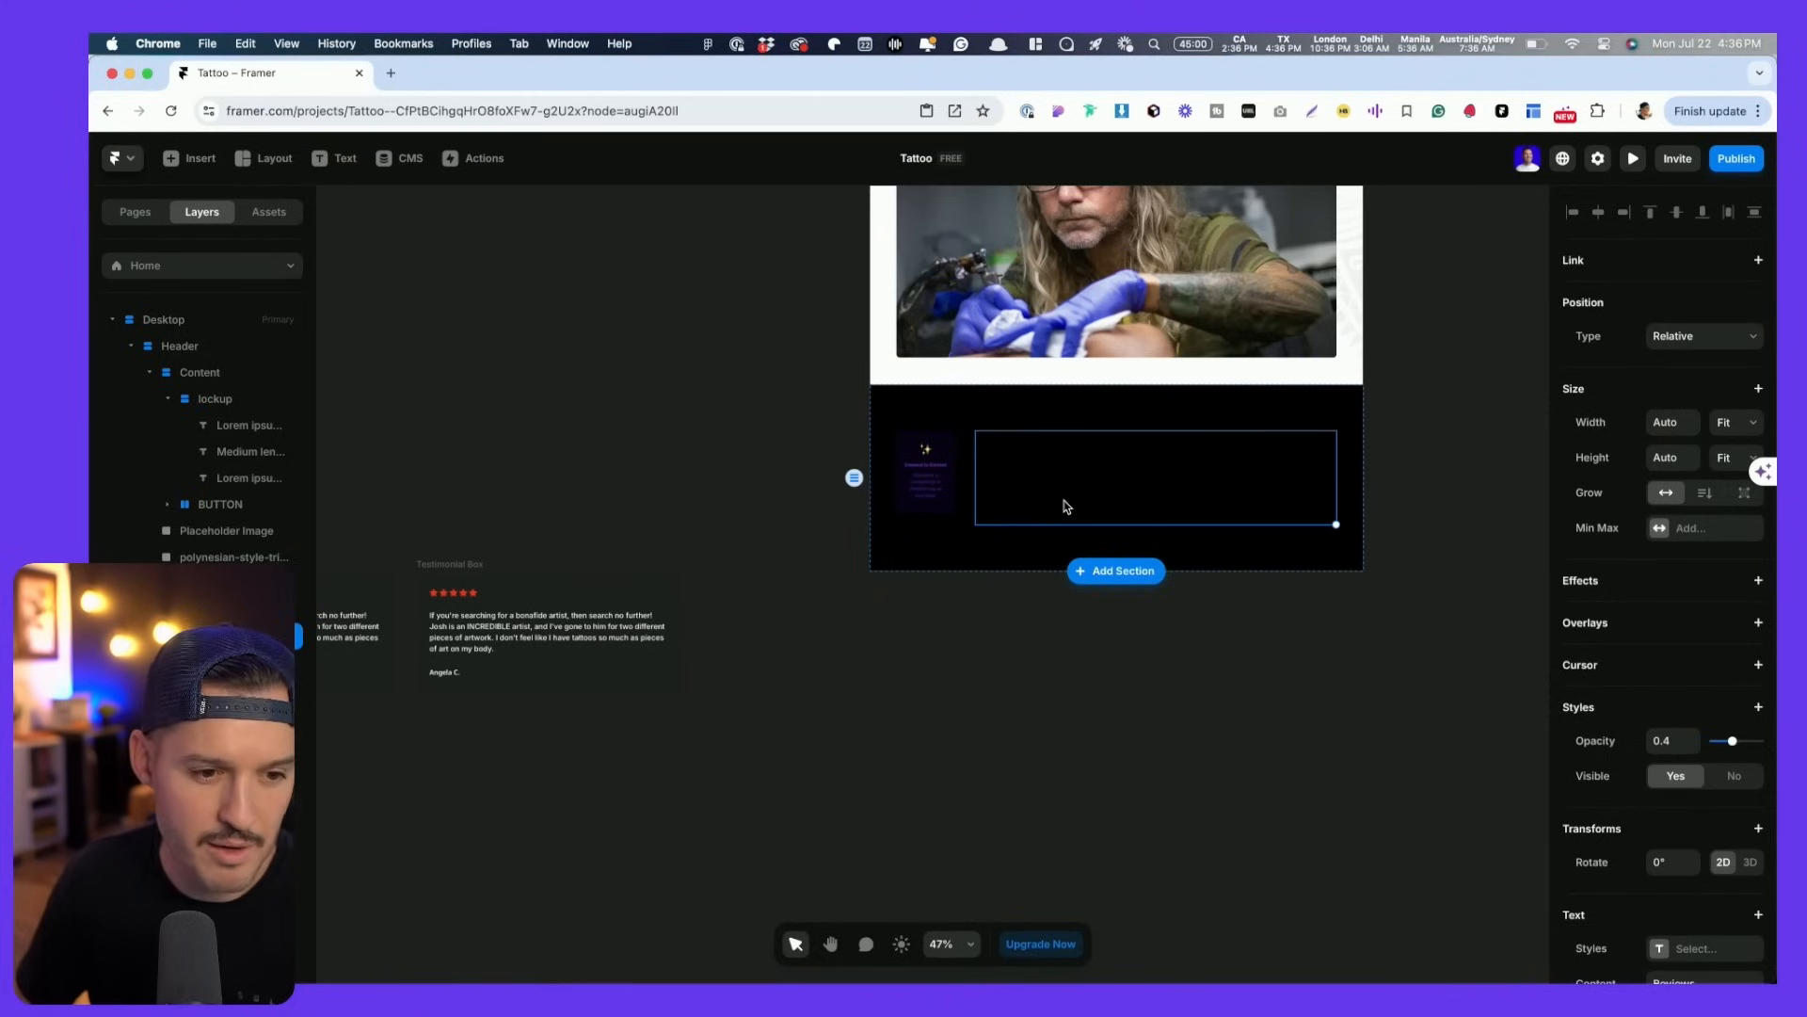
key("Delete")
- Make the Ticker taller inside the black Testimonial section
left_click(1121, 488)
scroll(1177, 470, "down", 5)
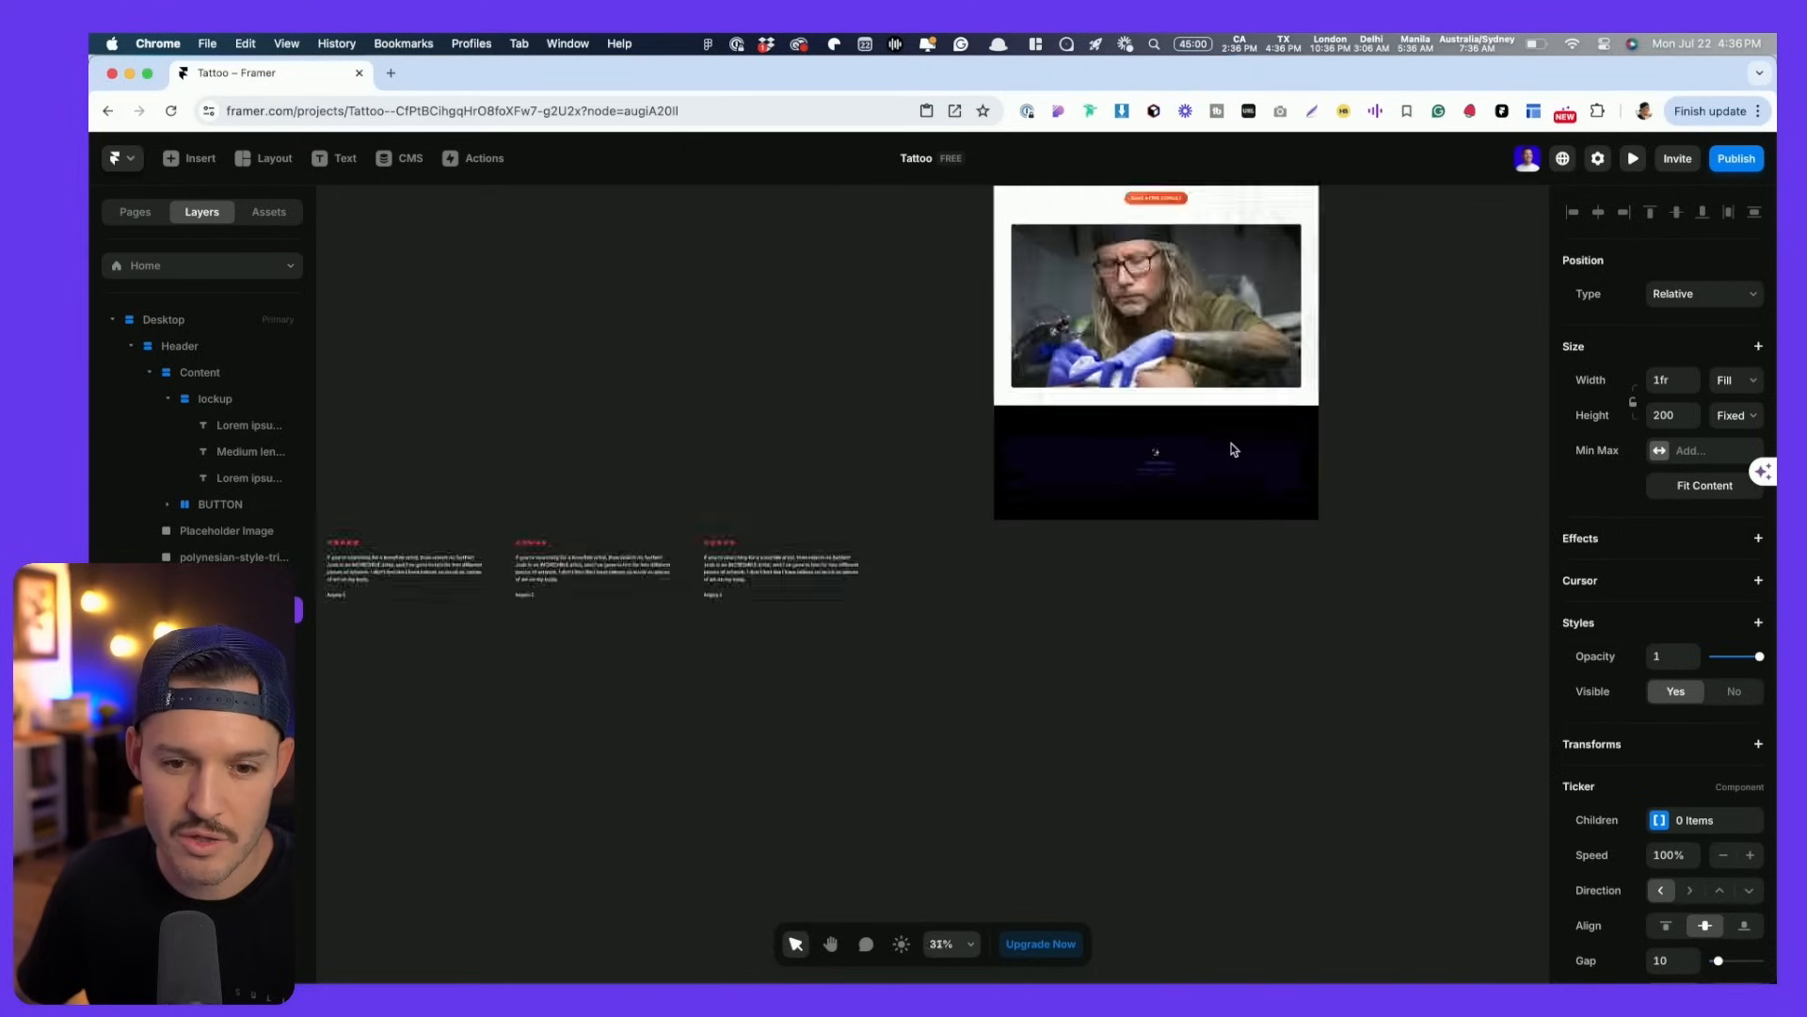
scroll(1234, 450, "up", 3)
scroll(974, 513, "up", 2)
scroll(956, 485, "up", 1)
left_click_drag(940, 426, 938, 395)
left_click(808, 397)
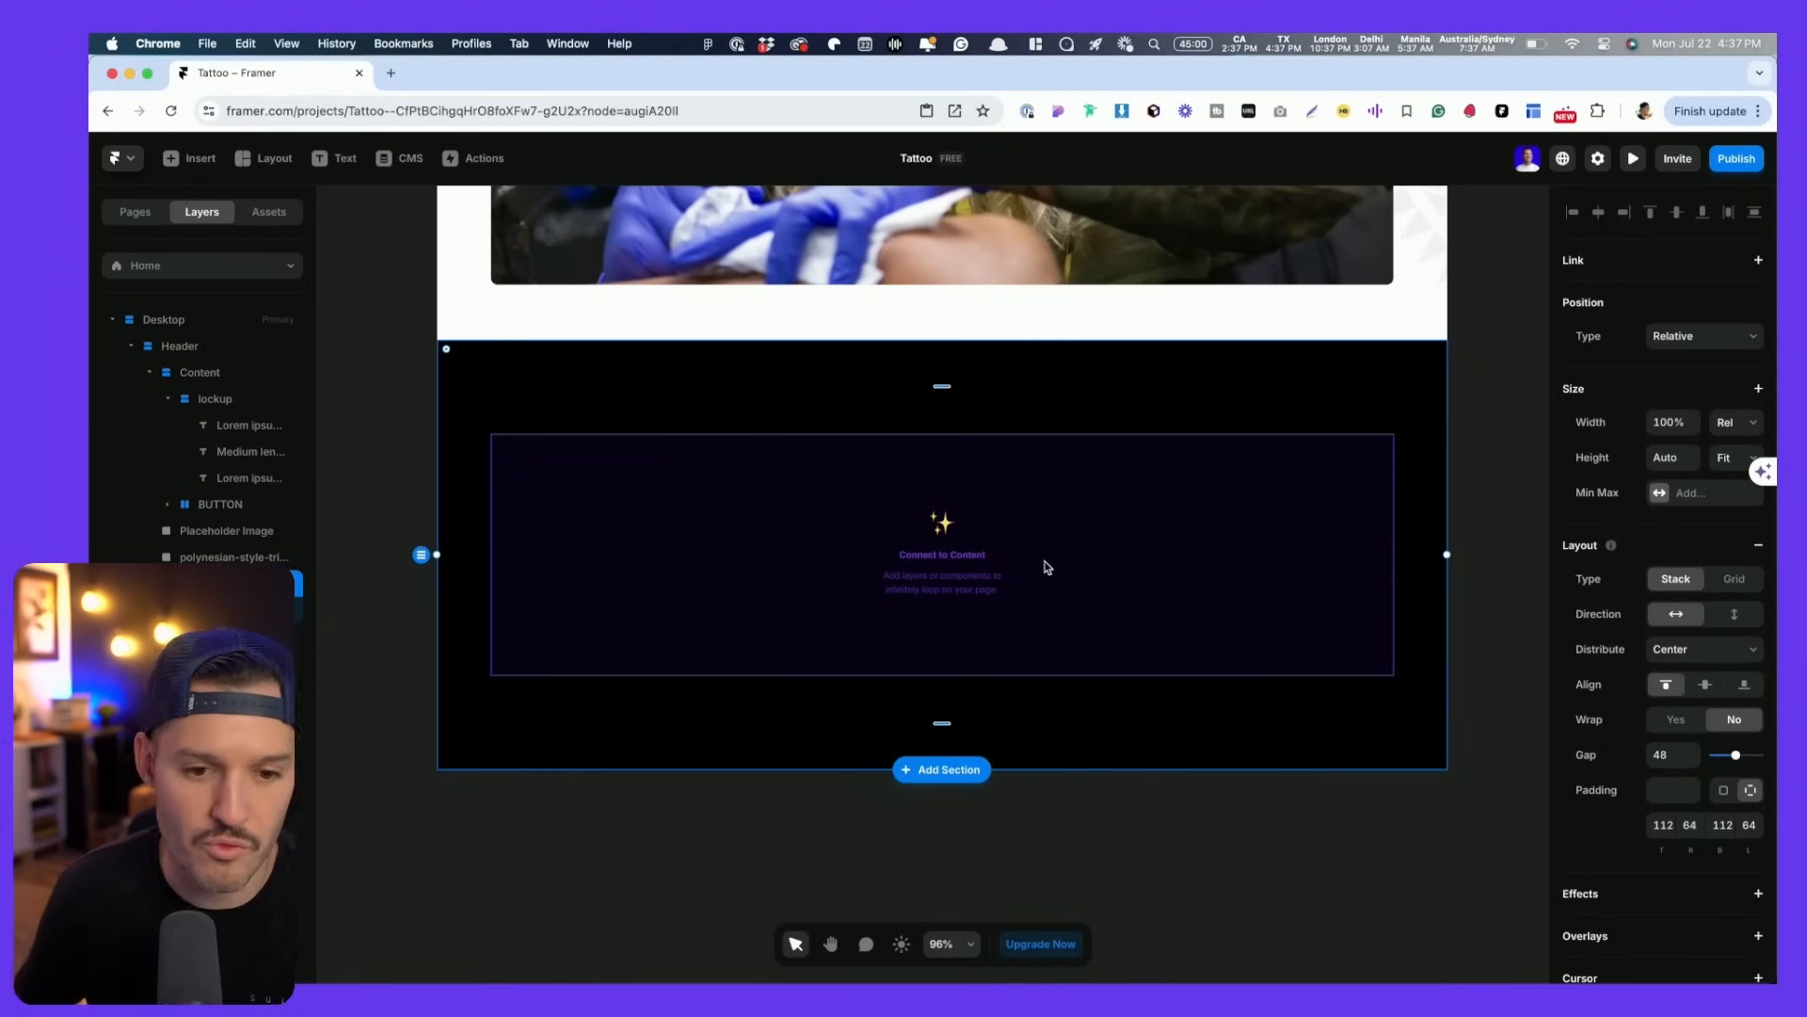
- Link the three Testimonial Box cards into the Ticker so Children reads 3 Items
left_click(934, 533)
scroll(871, 534, "up", 5)
scroll(869, 534, "down", 10)
scroll(767, 411, "left", 5)
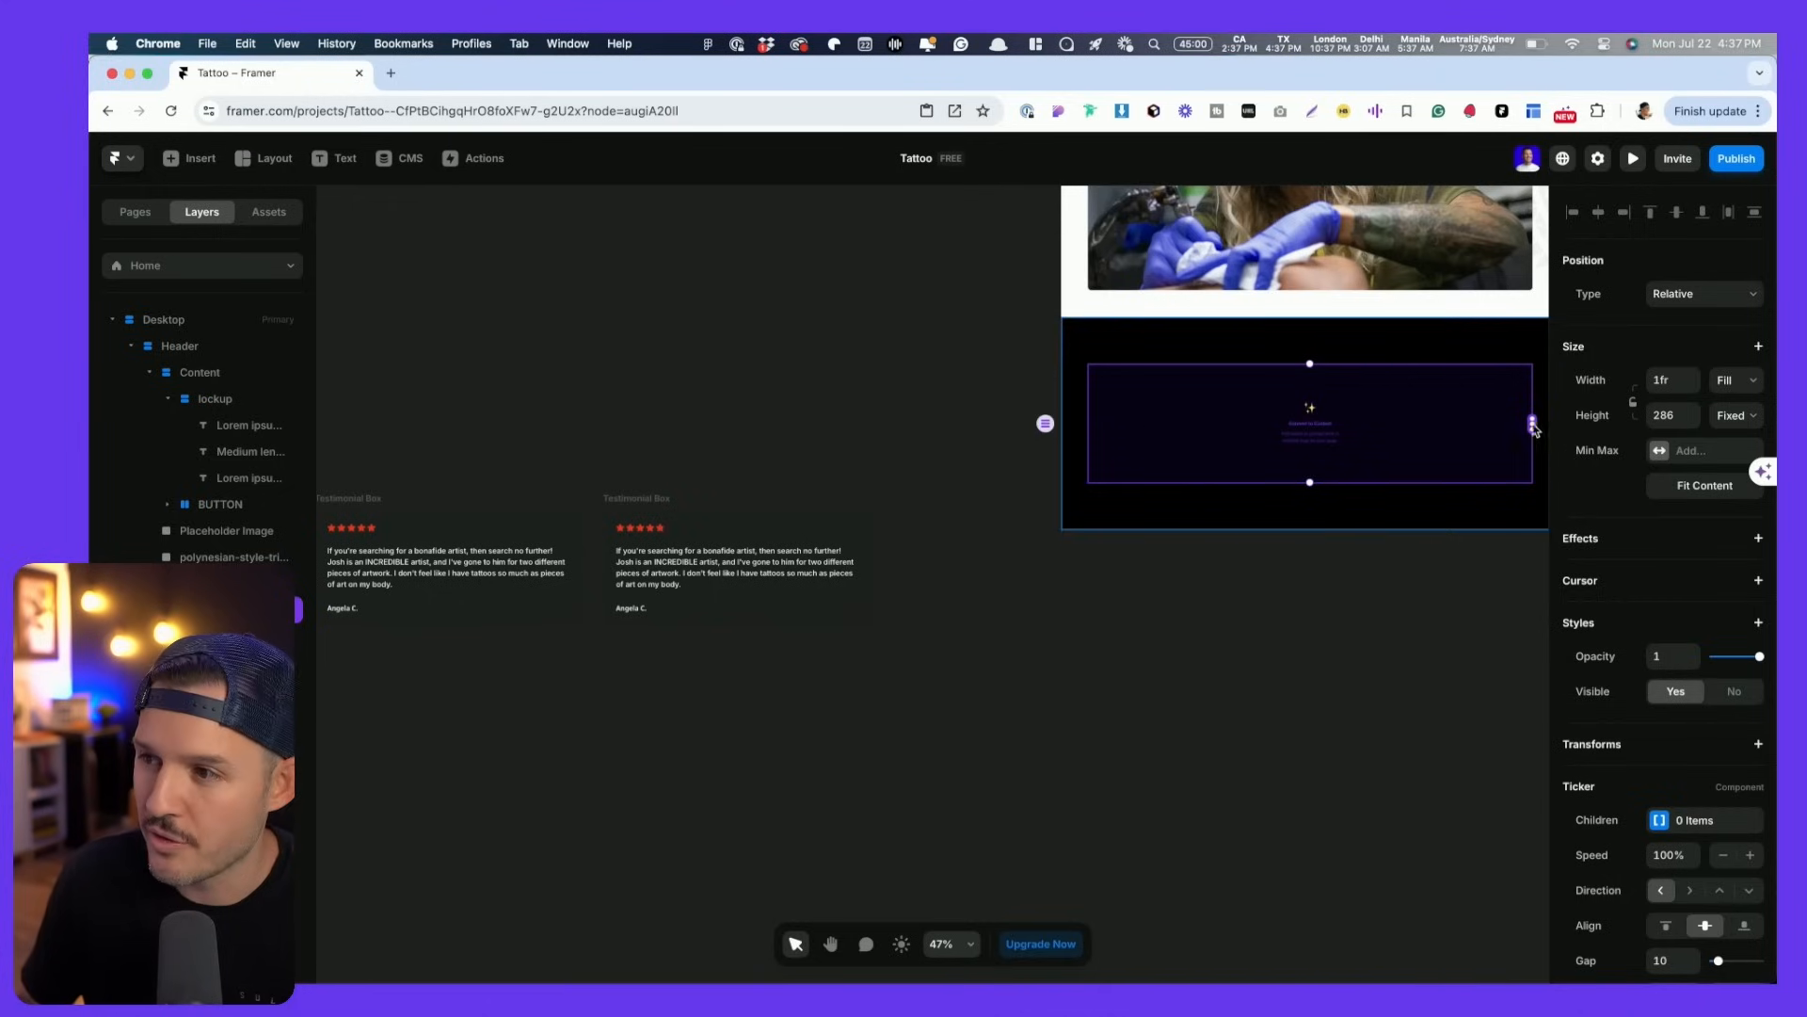
left_click_drag(1533, 429, 633, 538)
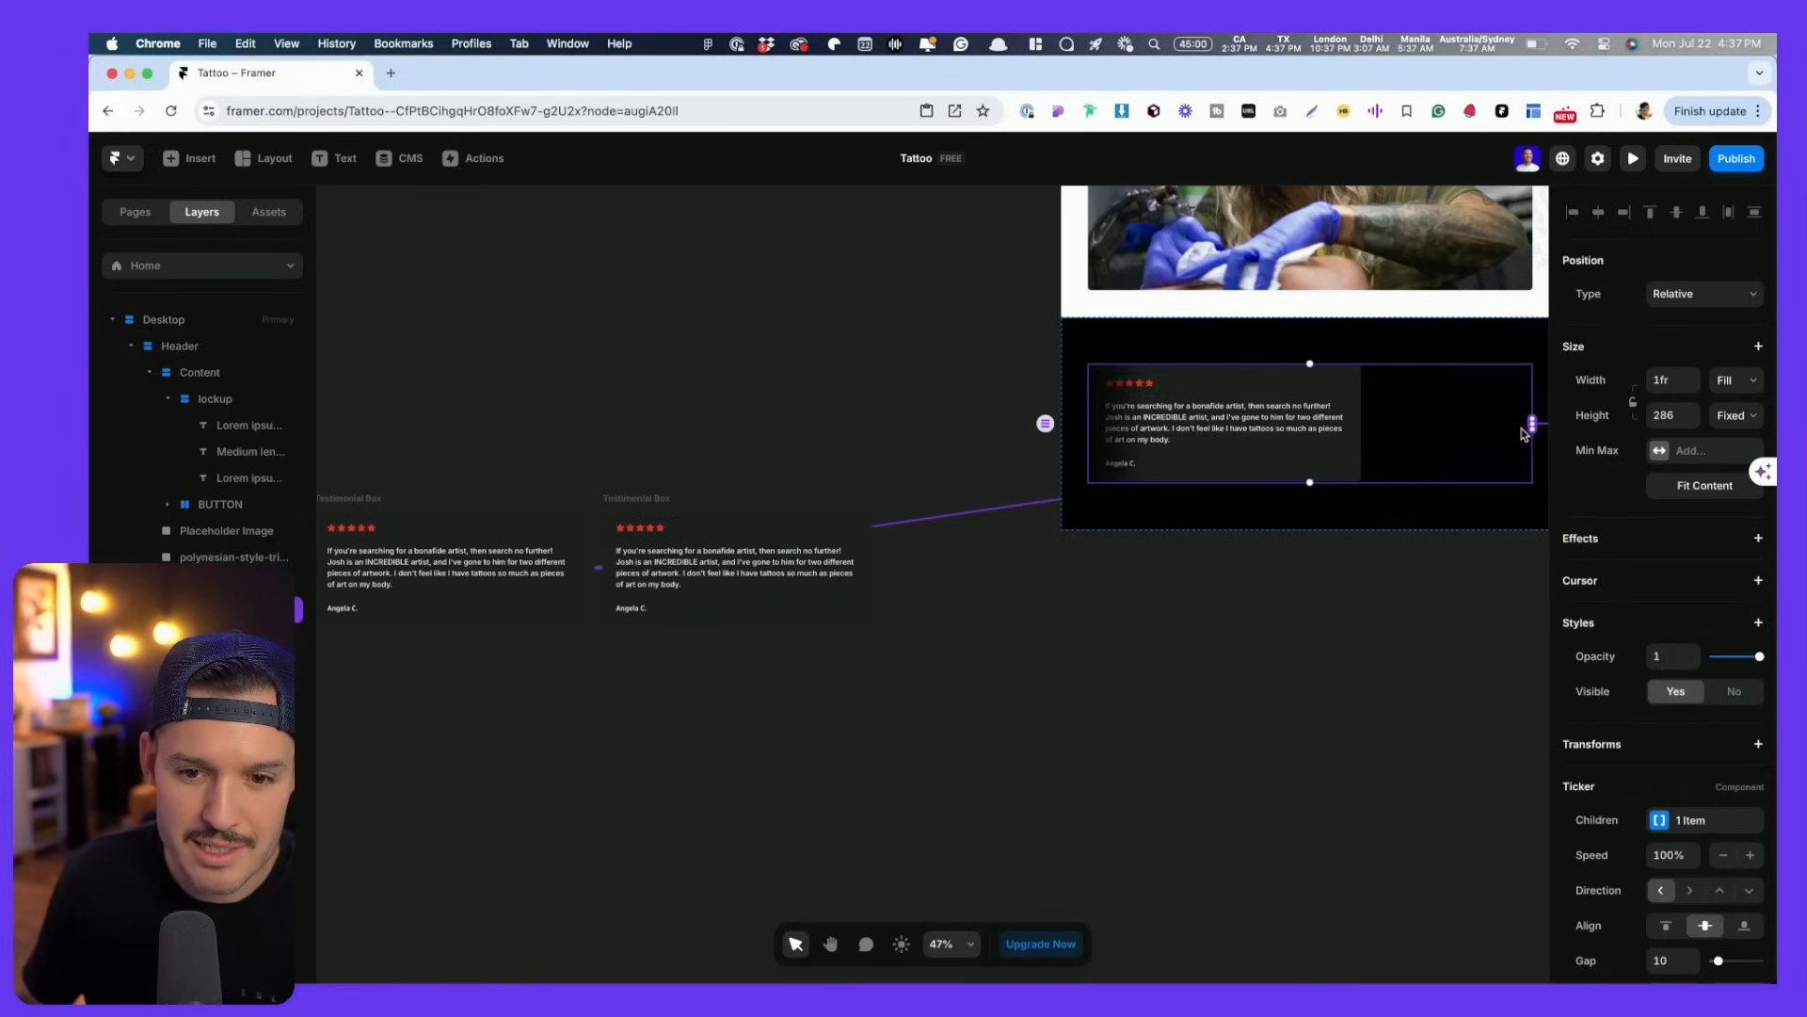
left_click_drag(1535, 428, 461, 536)
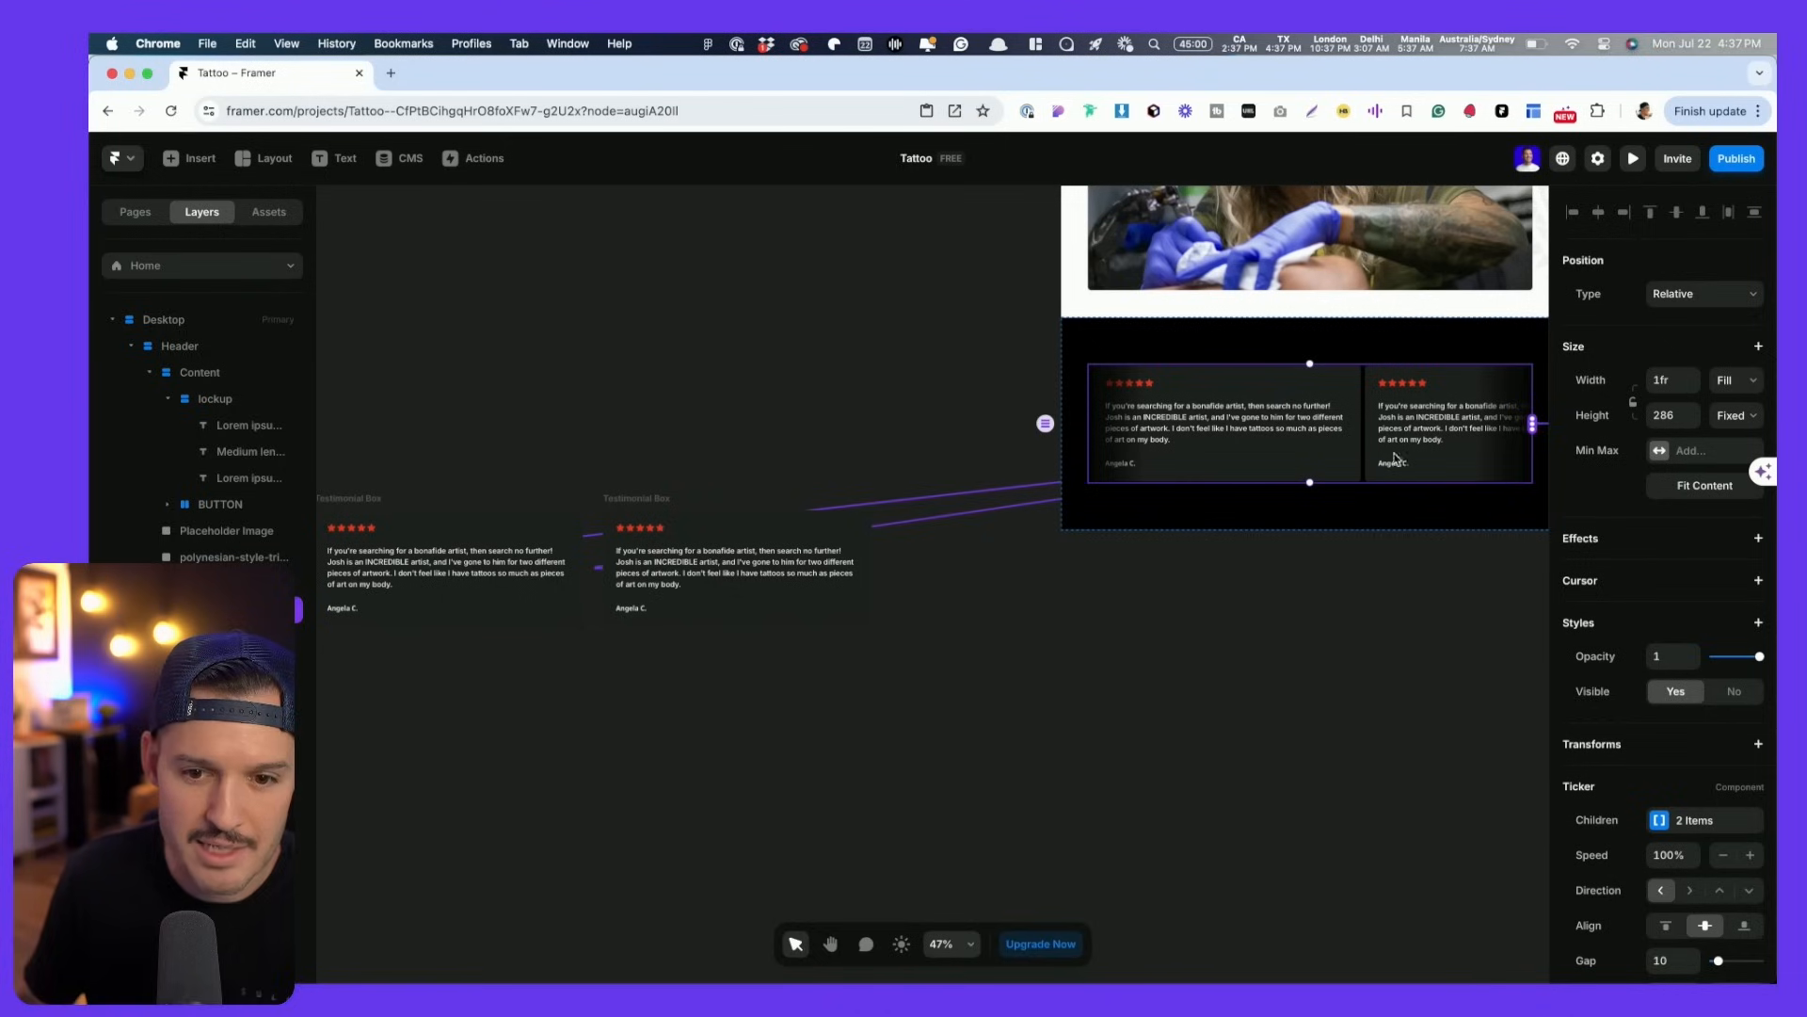
left_click_drag(1533, 424, 798, 436)
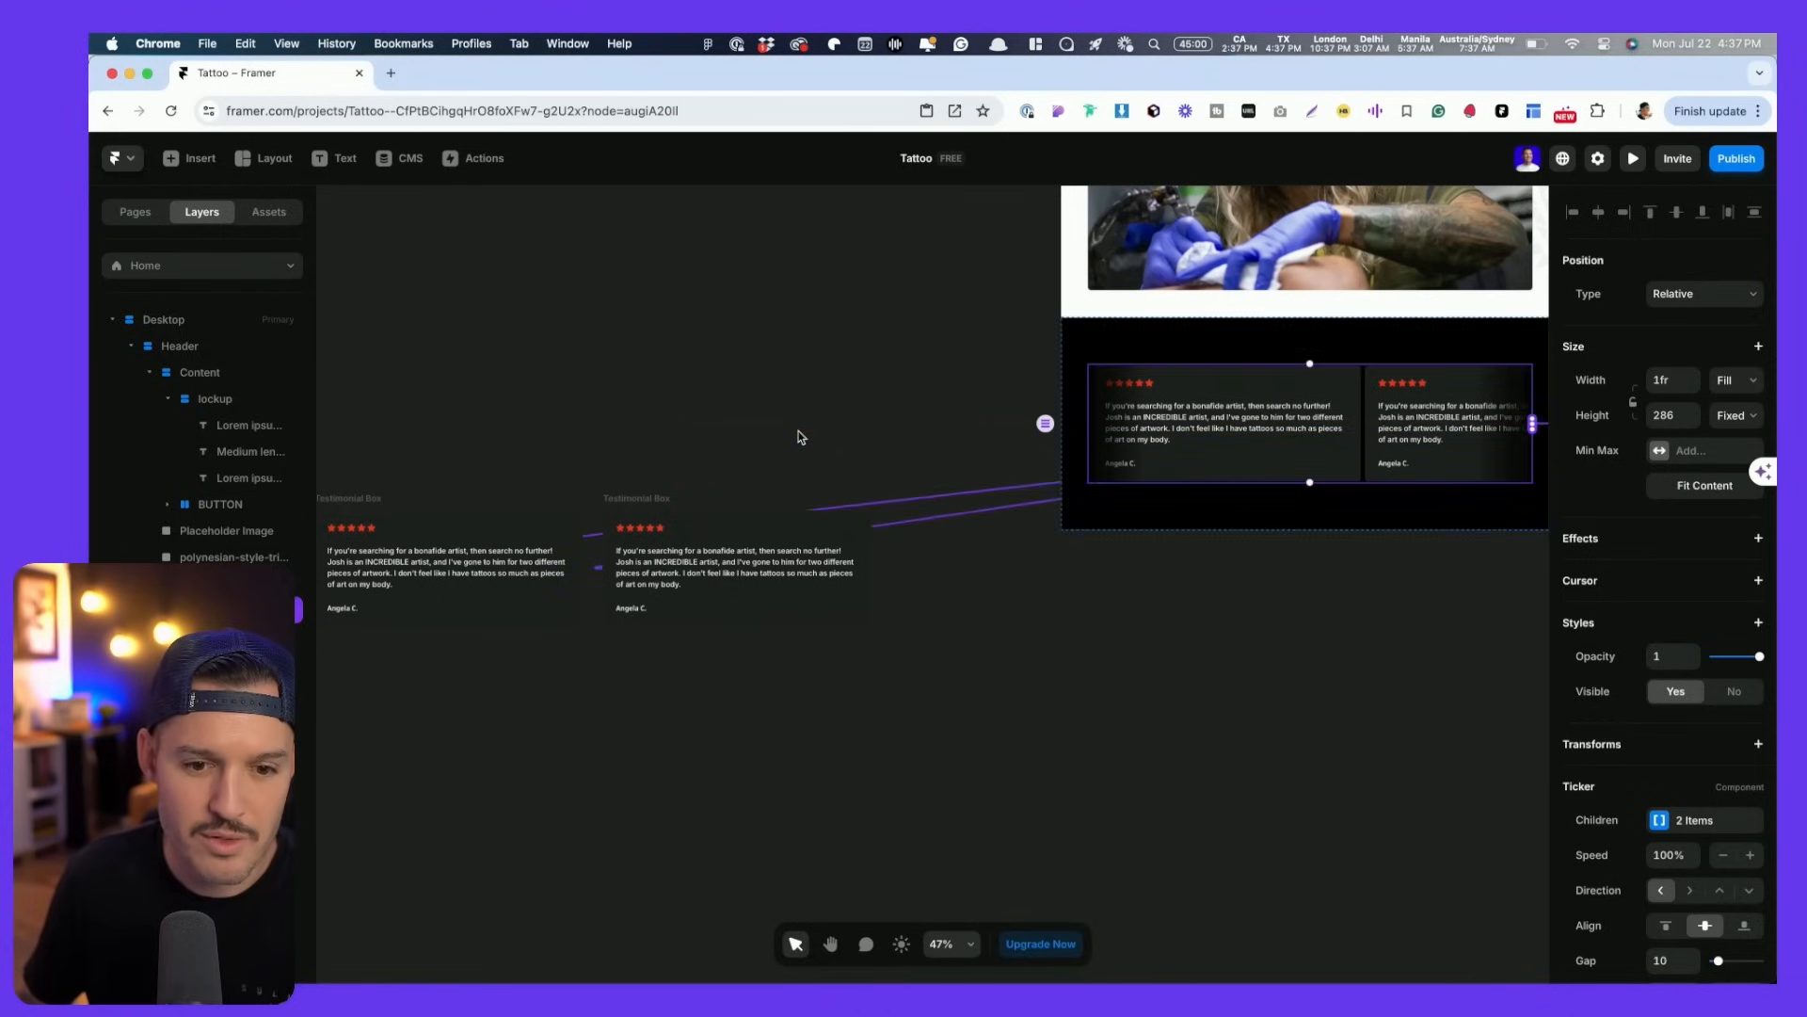
scroll(800, 438, "left", 1)
scroll(800, 434, "down", 3)
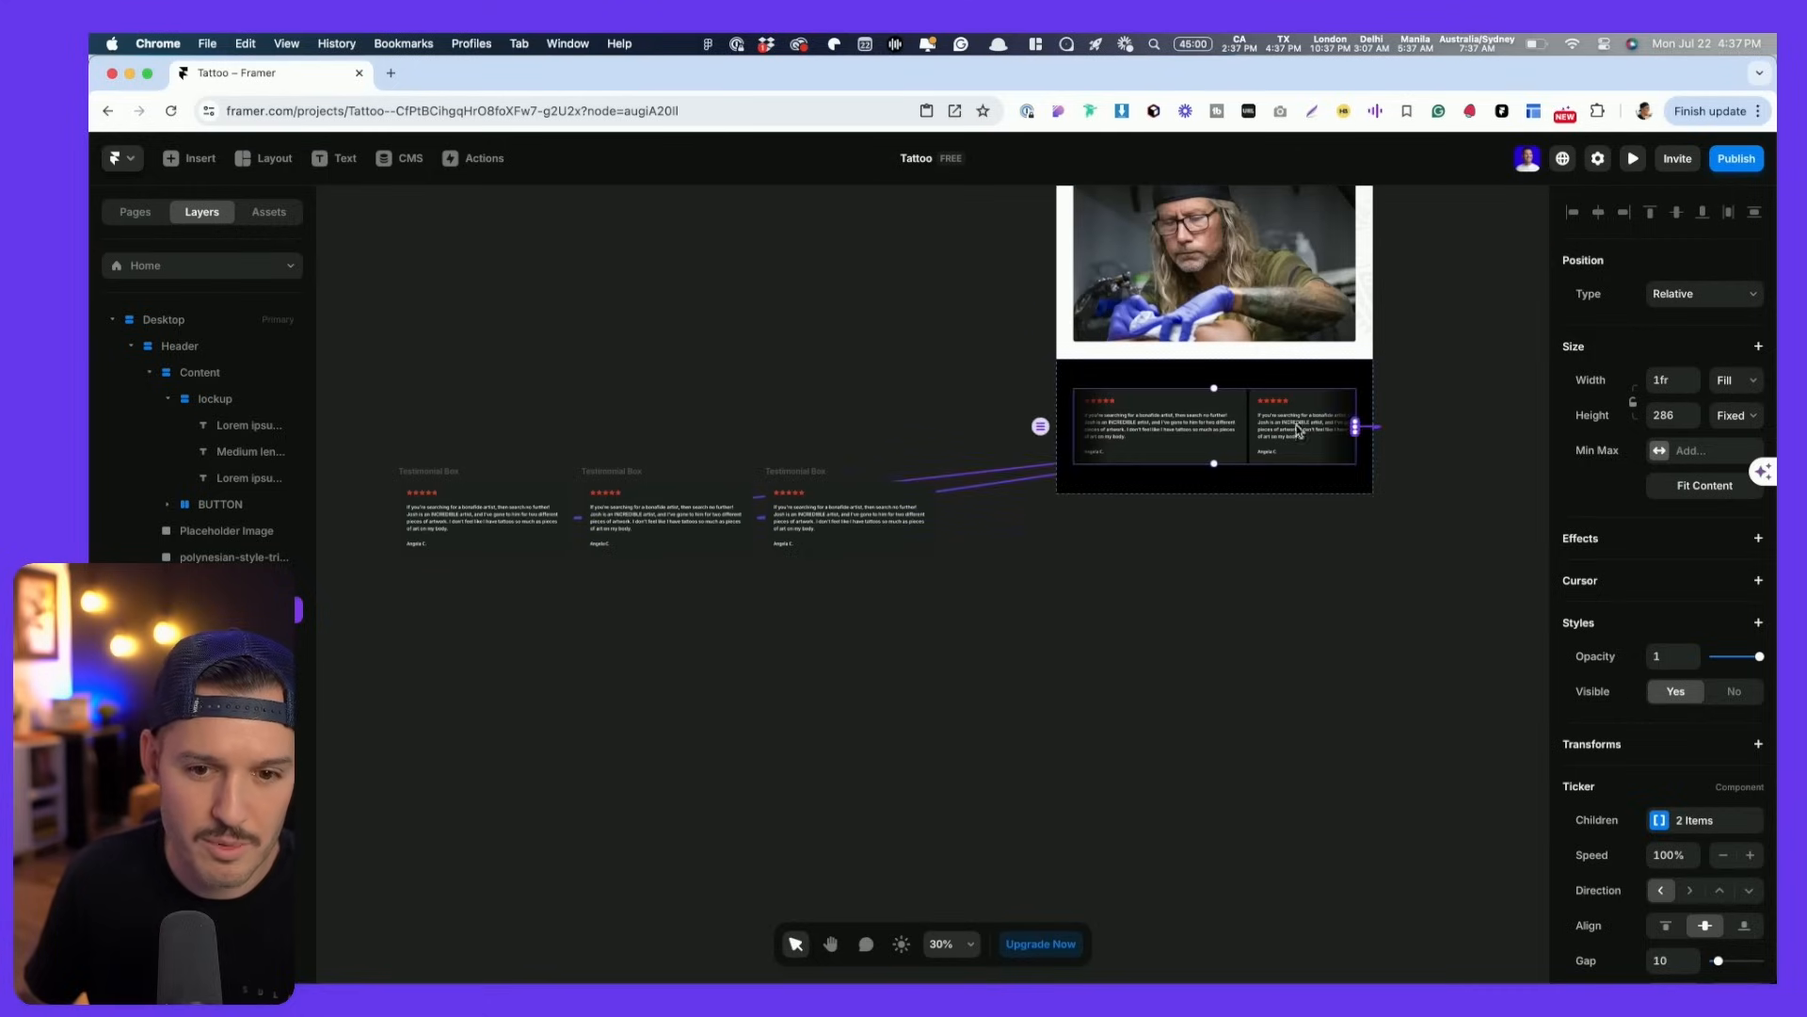
left_click_drag(1356, 429, 425, 489)
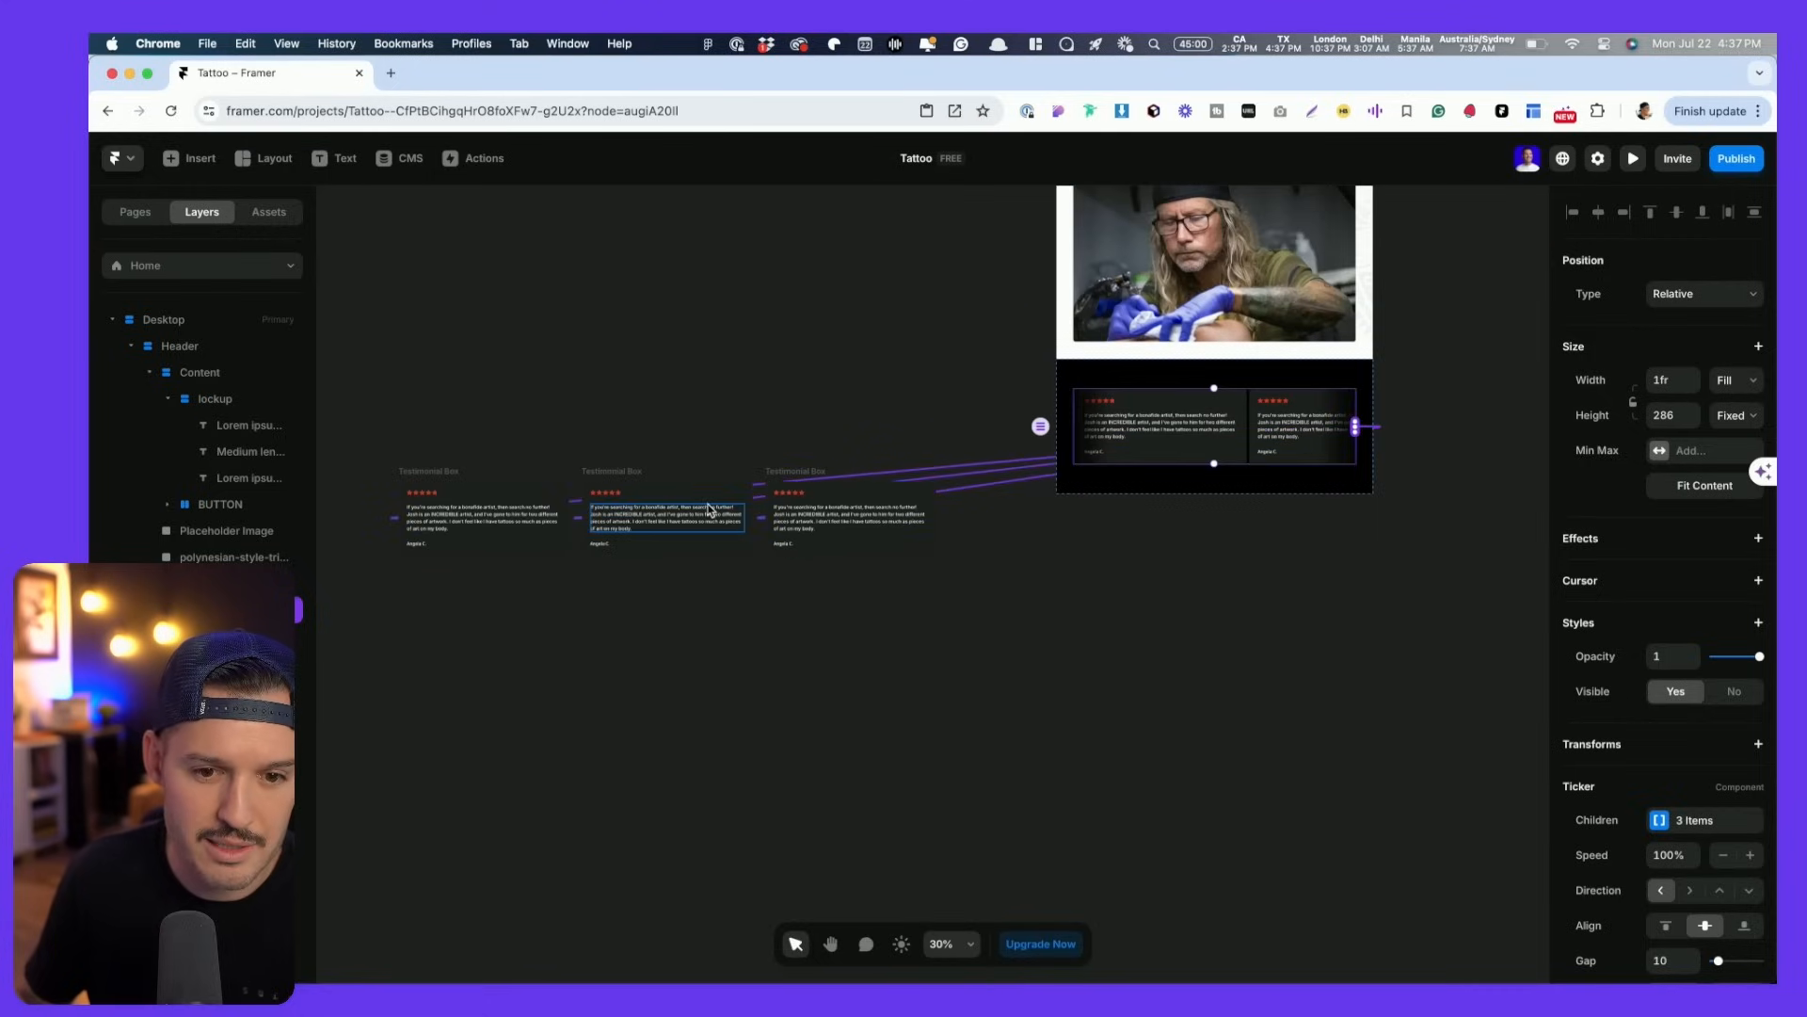
- Preview the page to watch the reviews scroll, then return to editing
scroll(1402, 476, "down", 3)
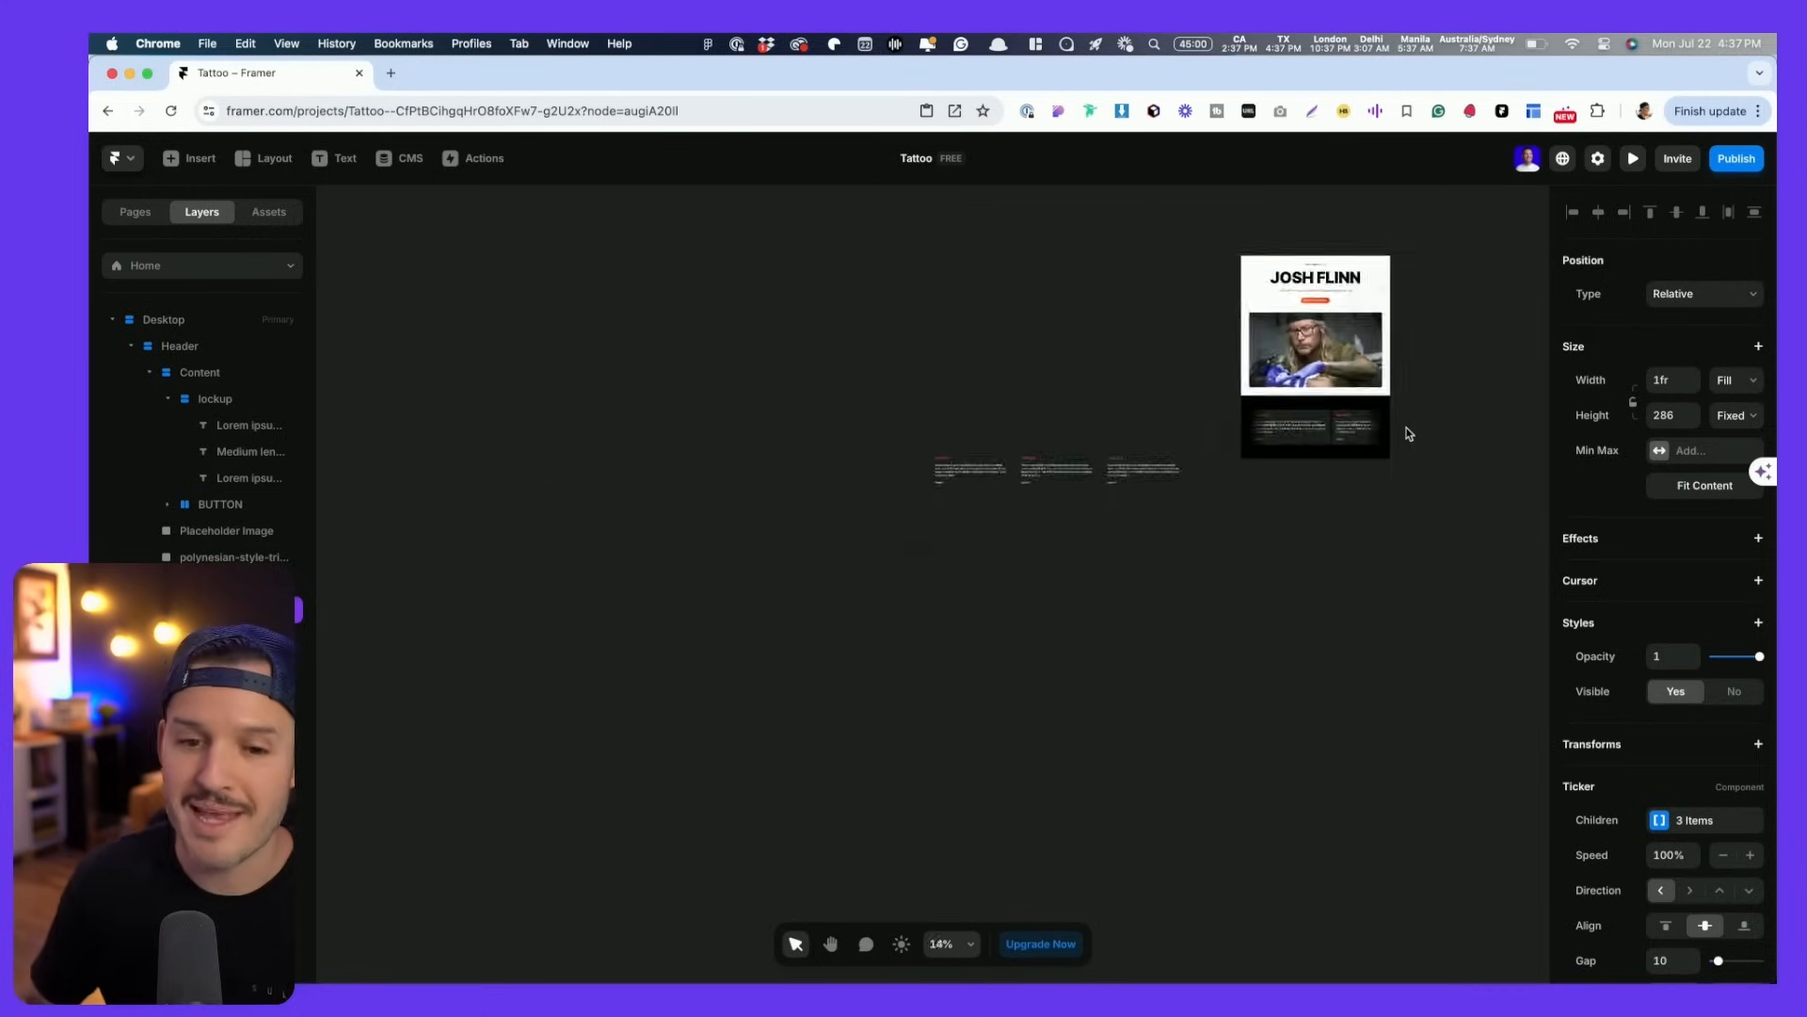
scroll(1404, 433, "up", 8)
scroll(1406, 435, "up", 1)
scroll(1406, 435, "left", 1)
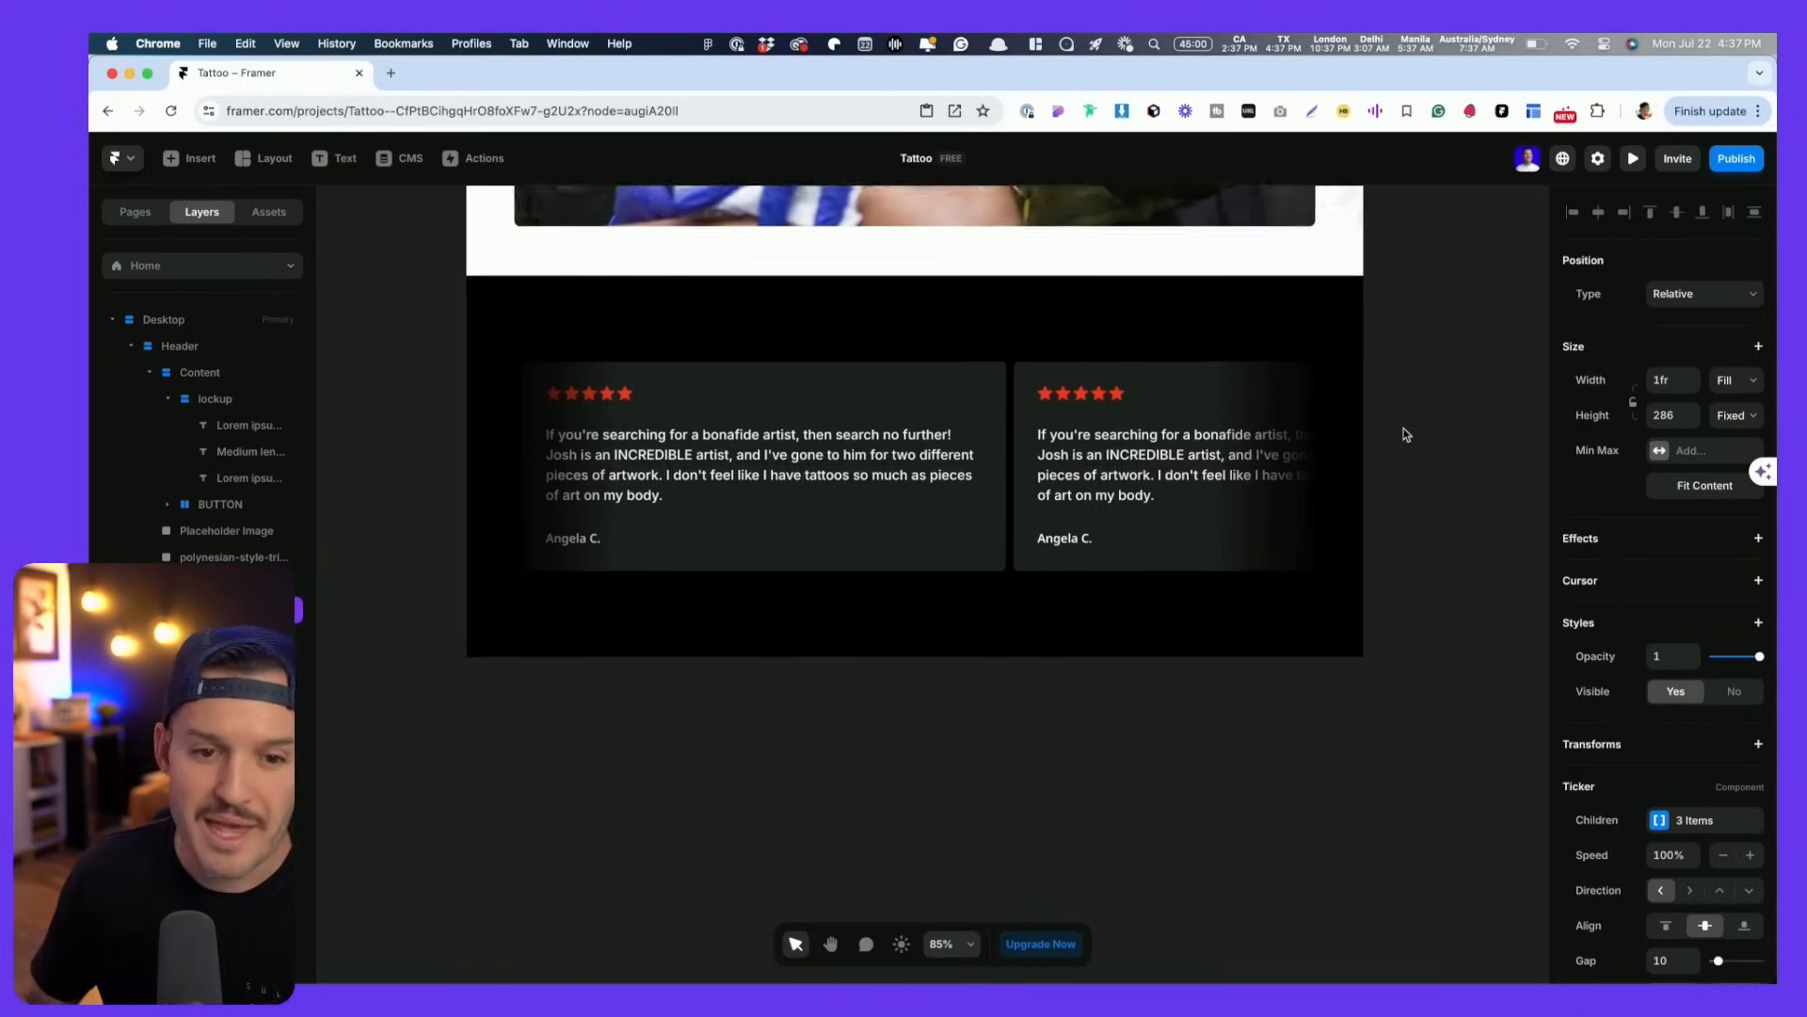
key("super+p")
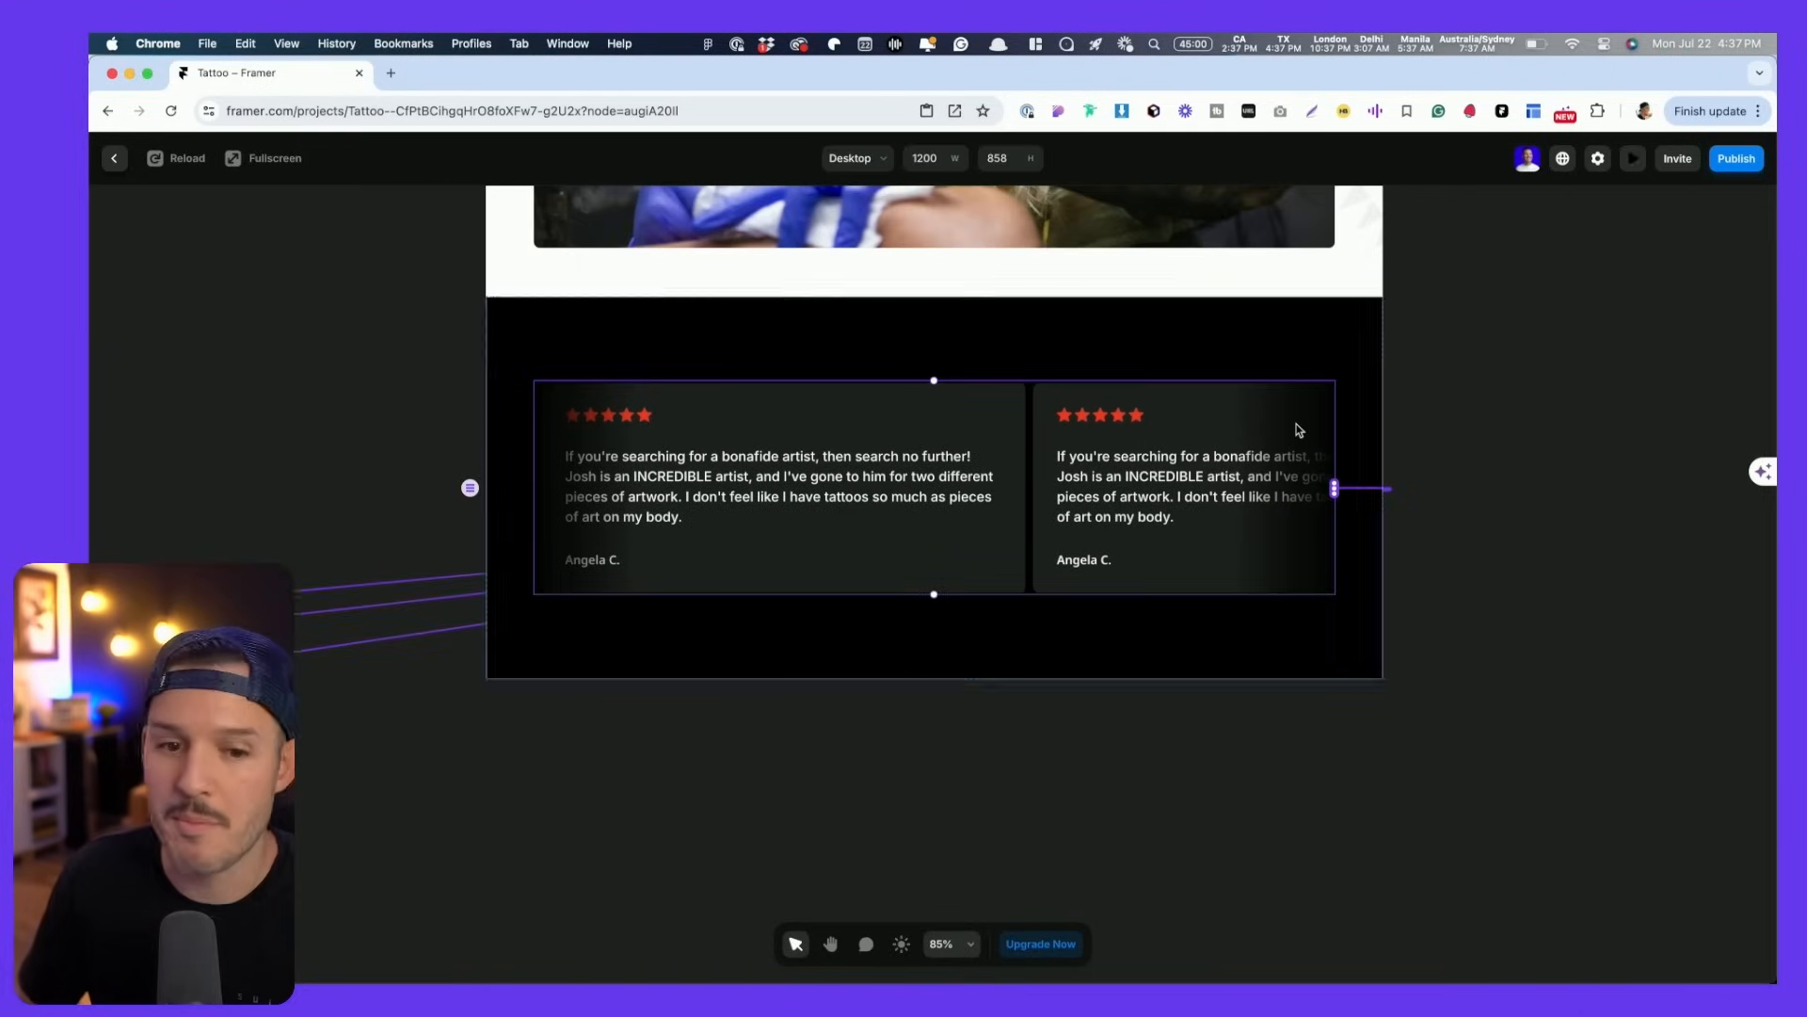
scroll(1231, 477, "down", 6)
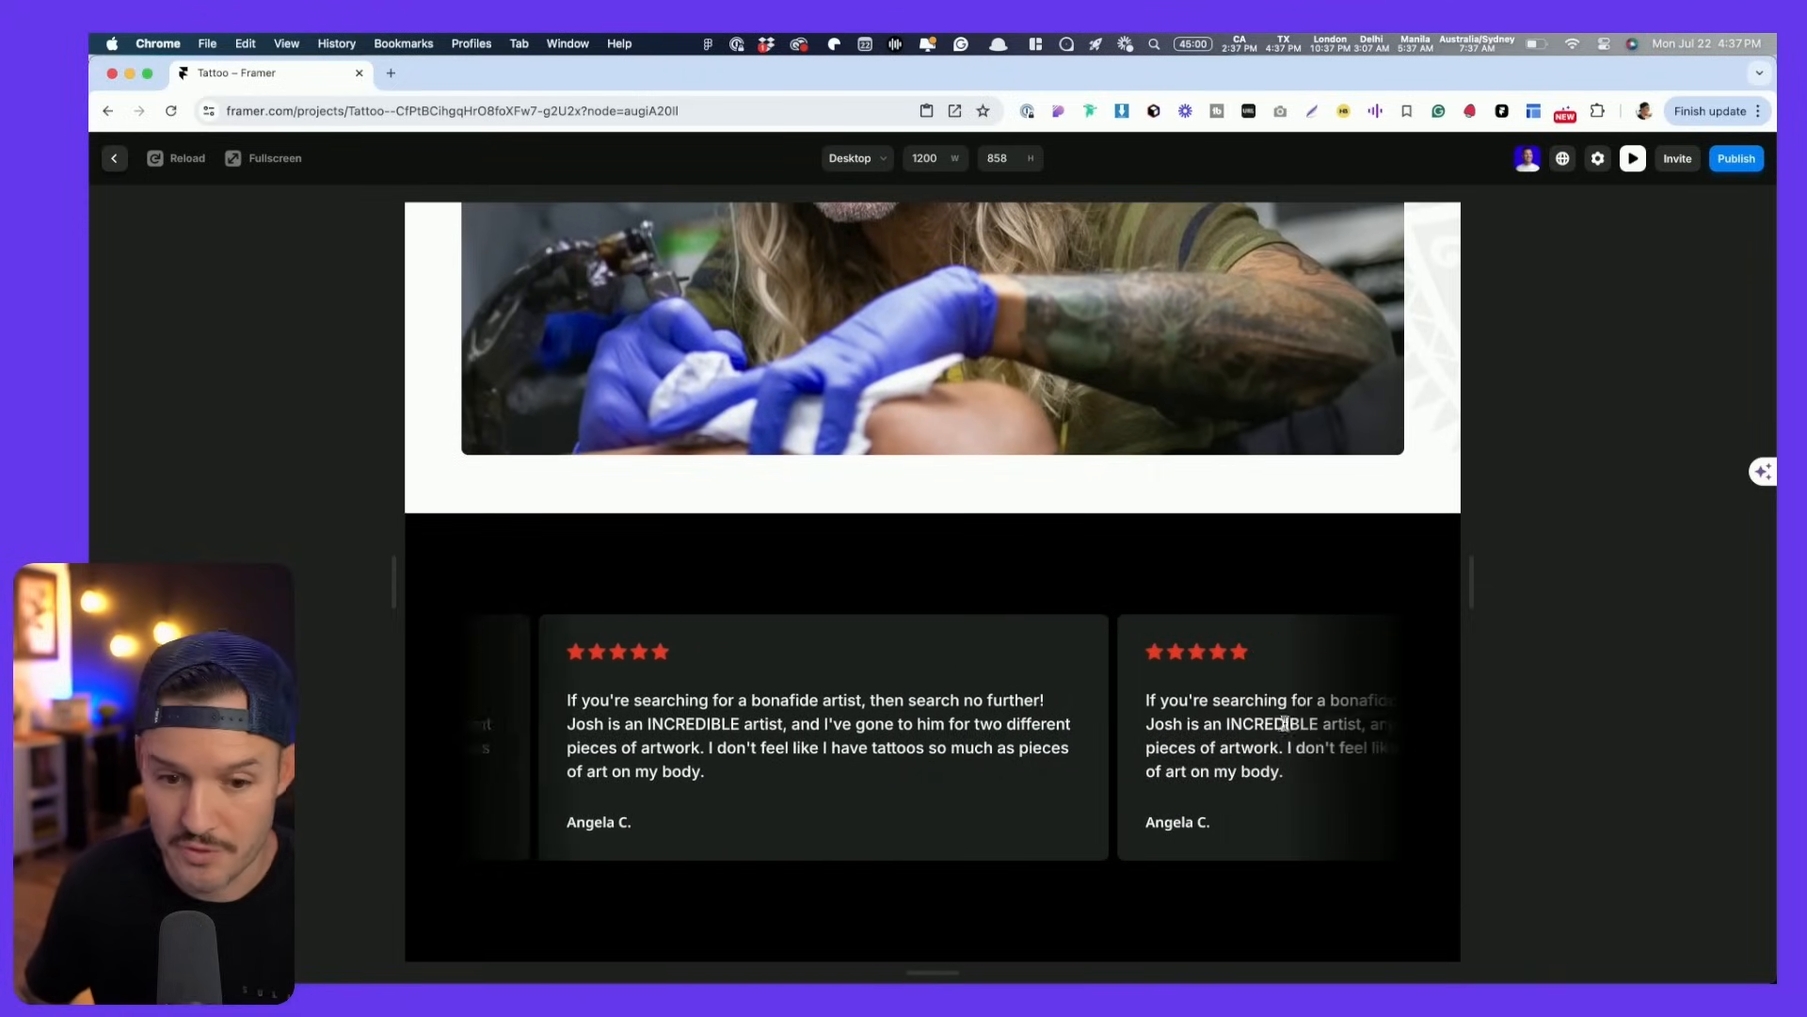
key("Escape")
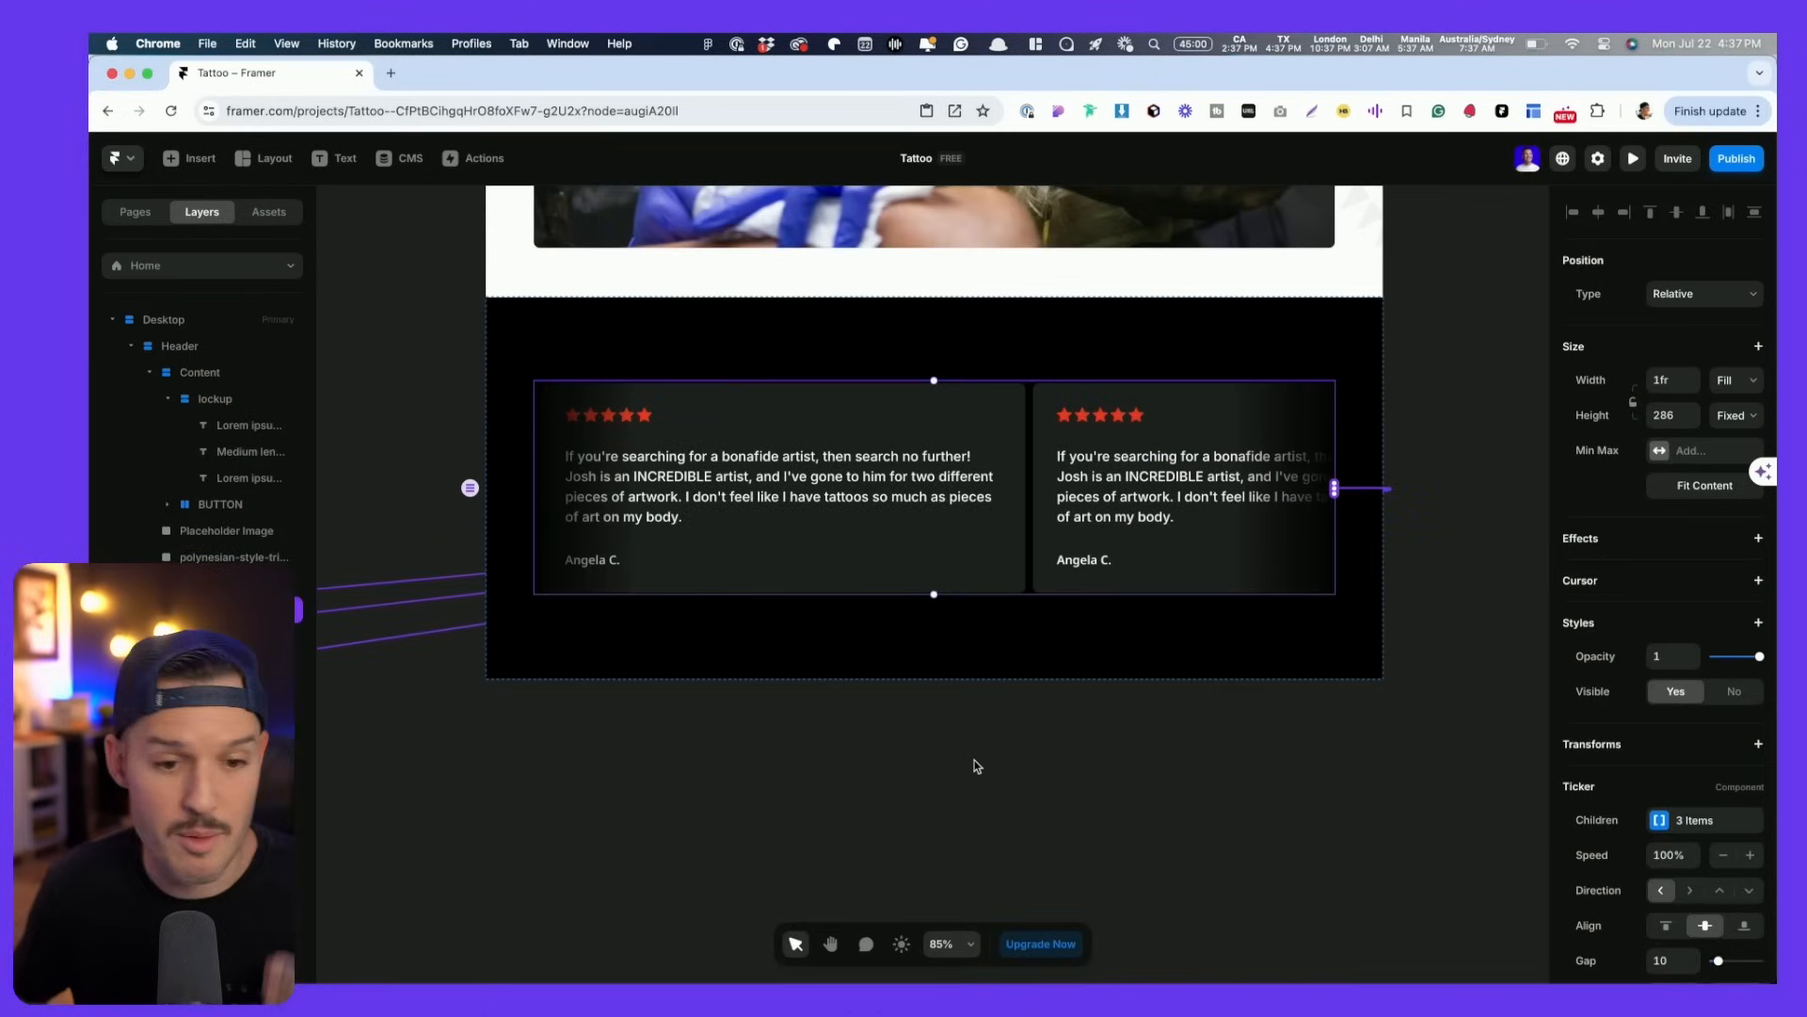
- Set the Ticker speed to 35%, gap to 40, and hover slowdown to 0.5x
scroll(1725, 830, "down", 3)
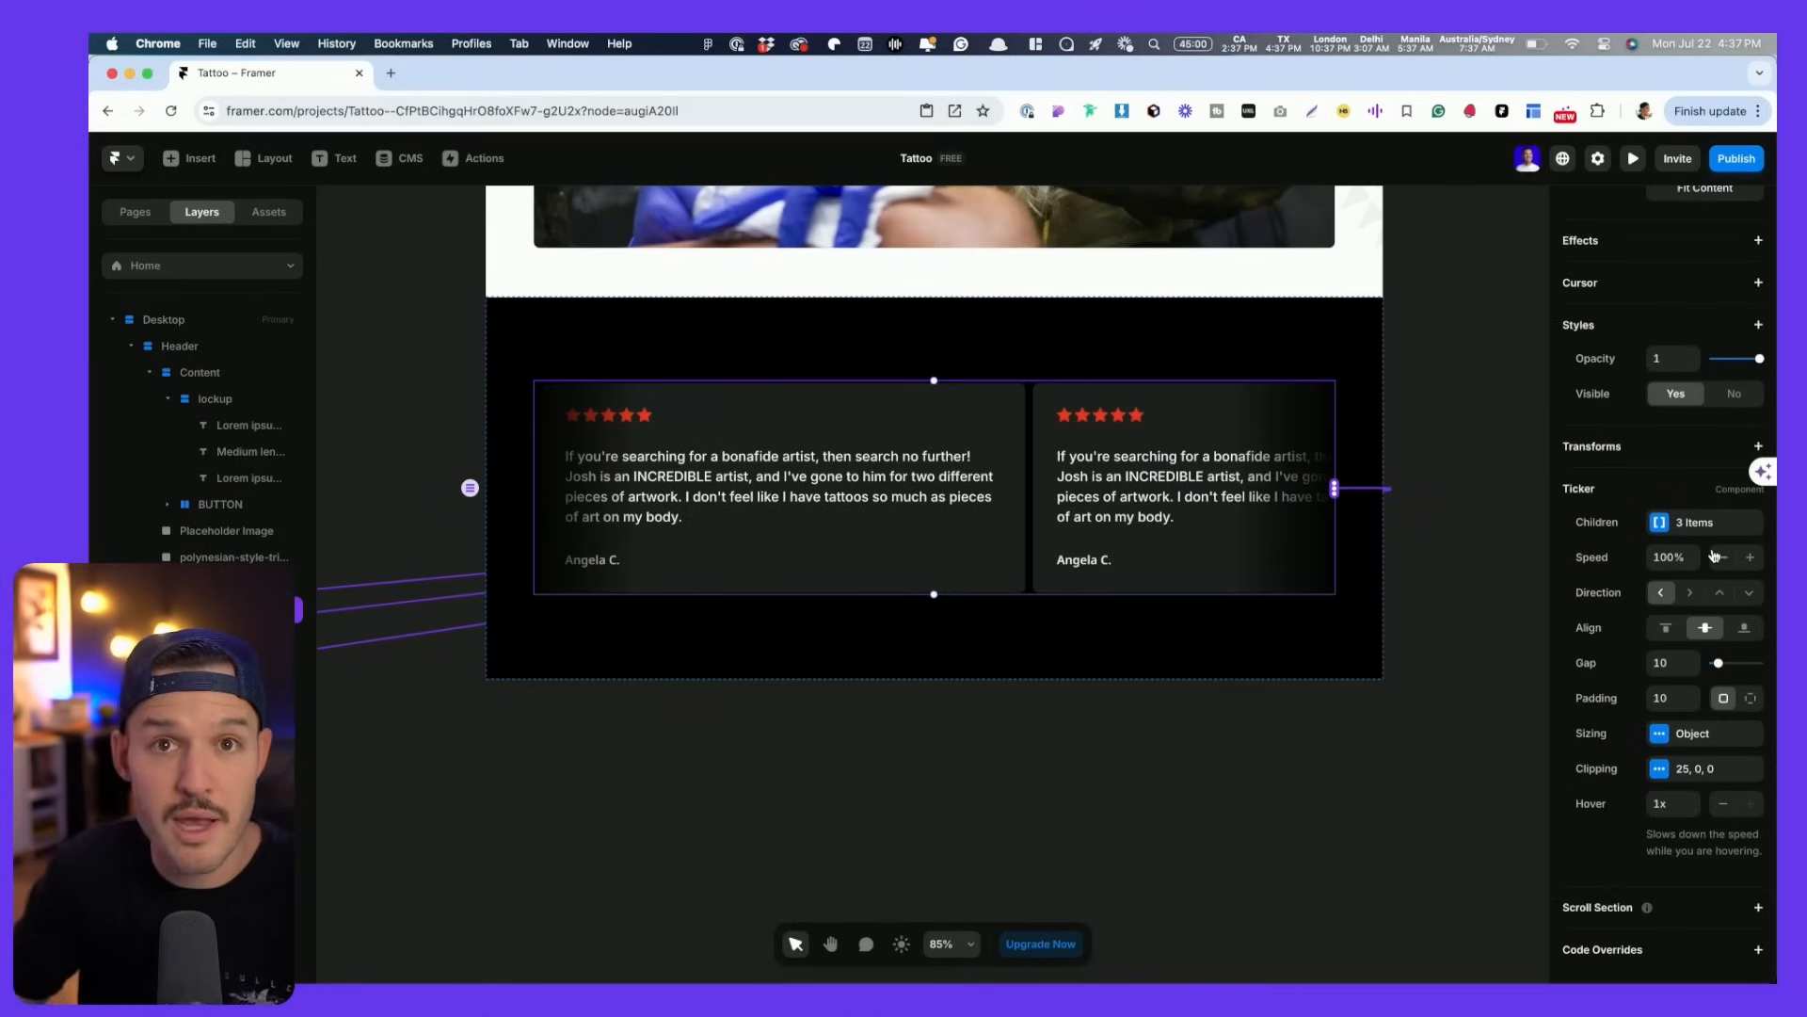
left_click(1659, 524)
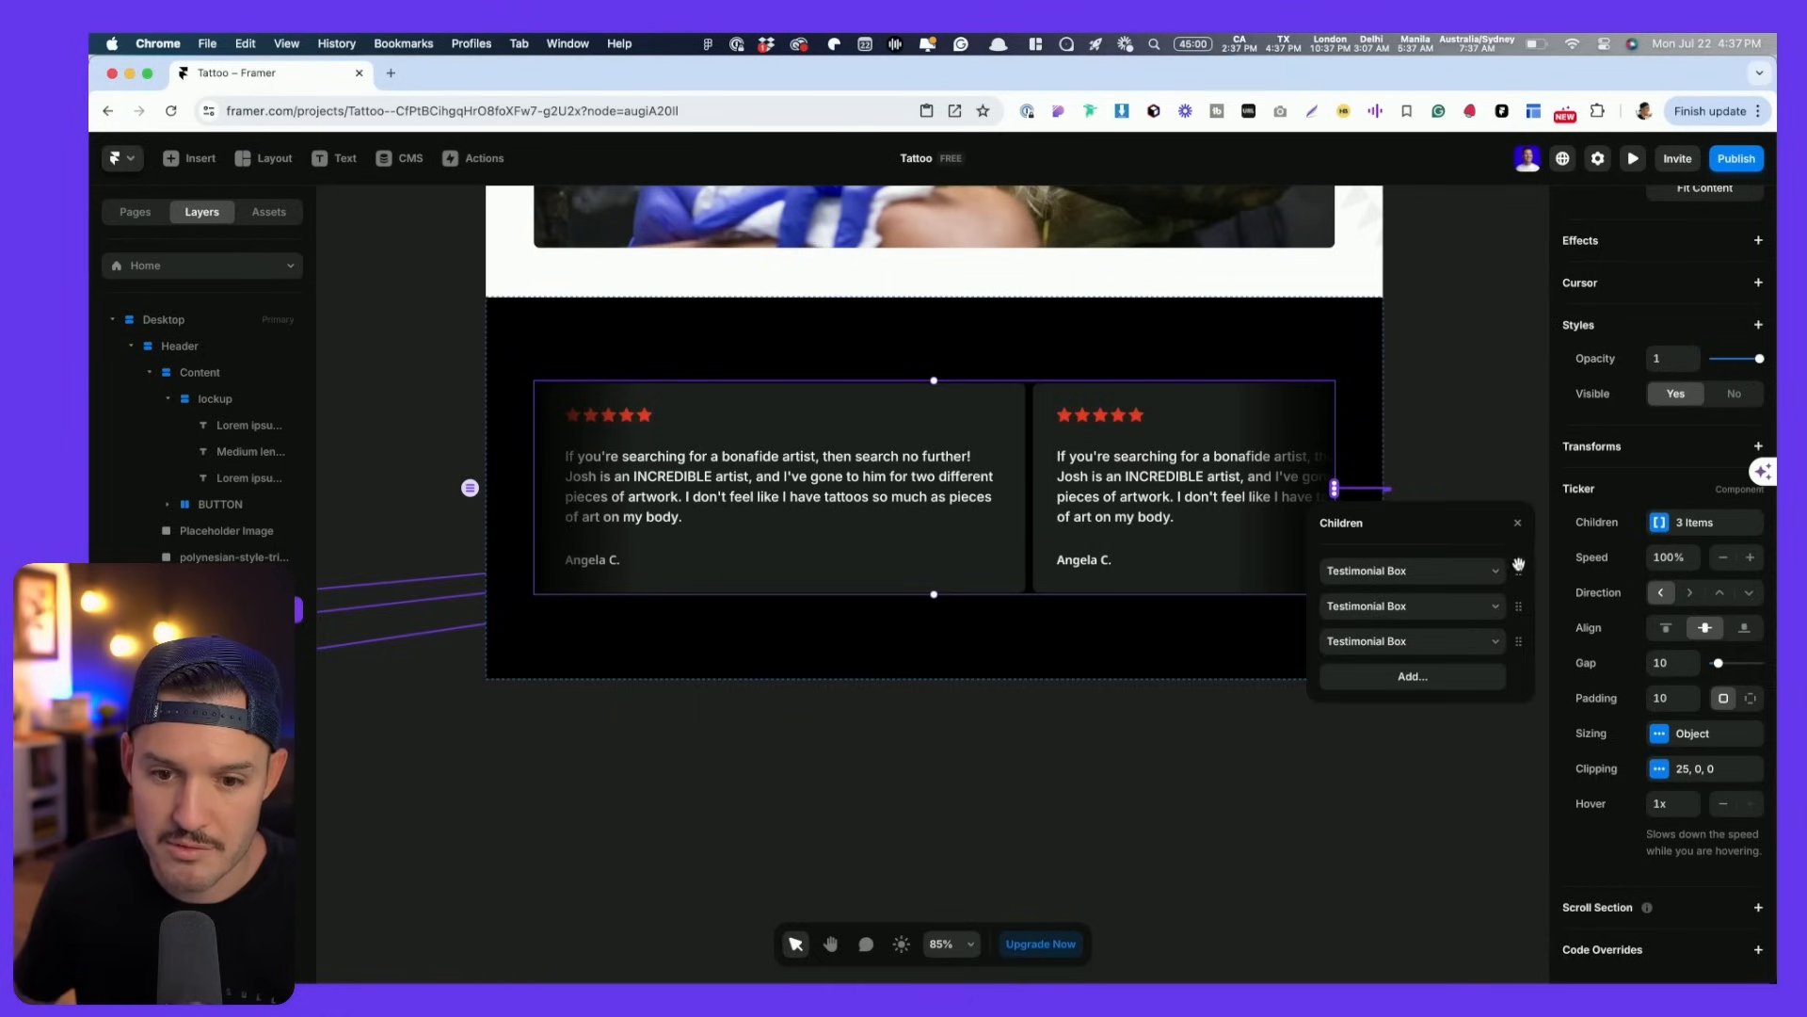
left_click(1518, 523)
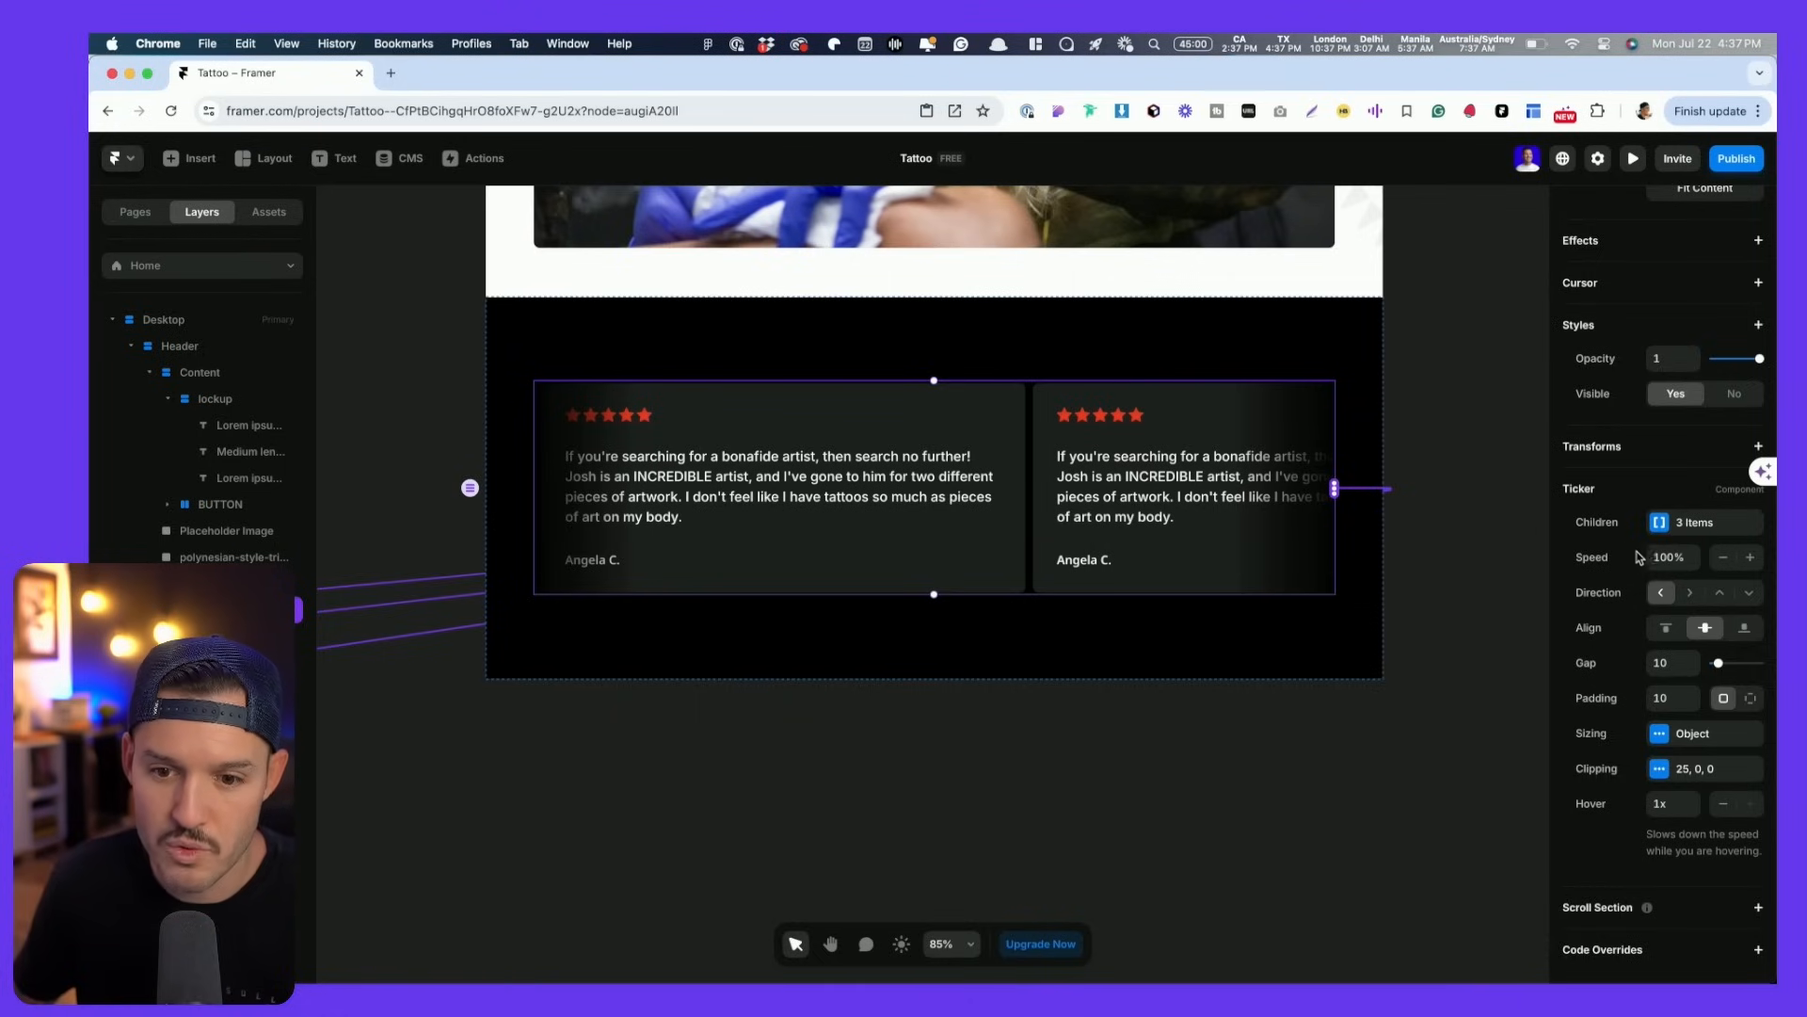
left_click(1728, 561)
left_click(1729, 561)
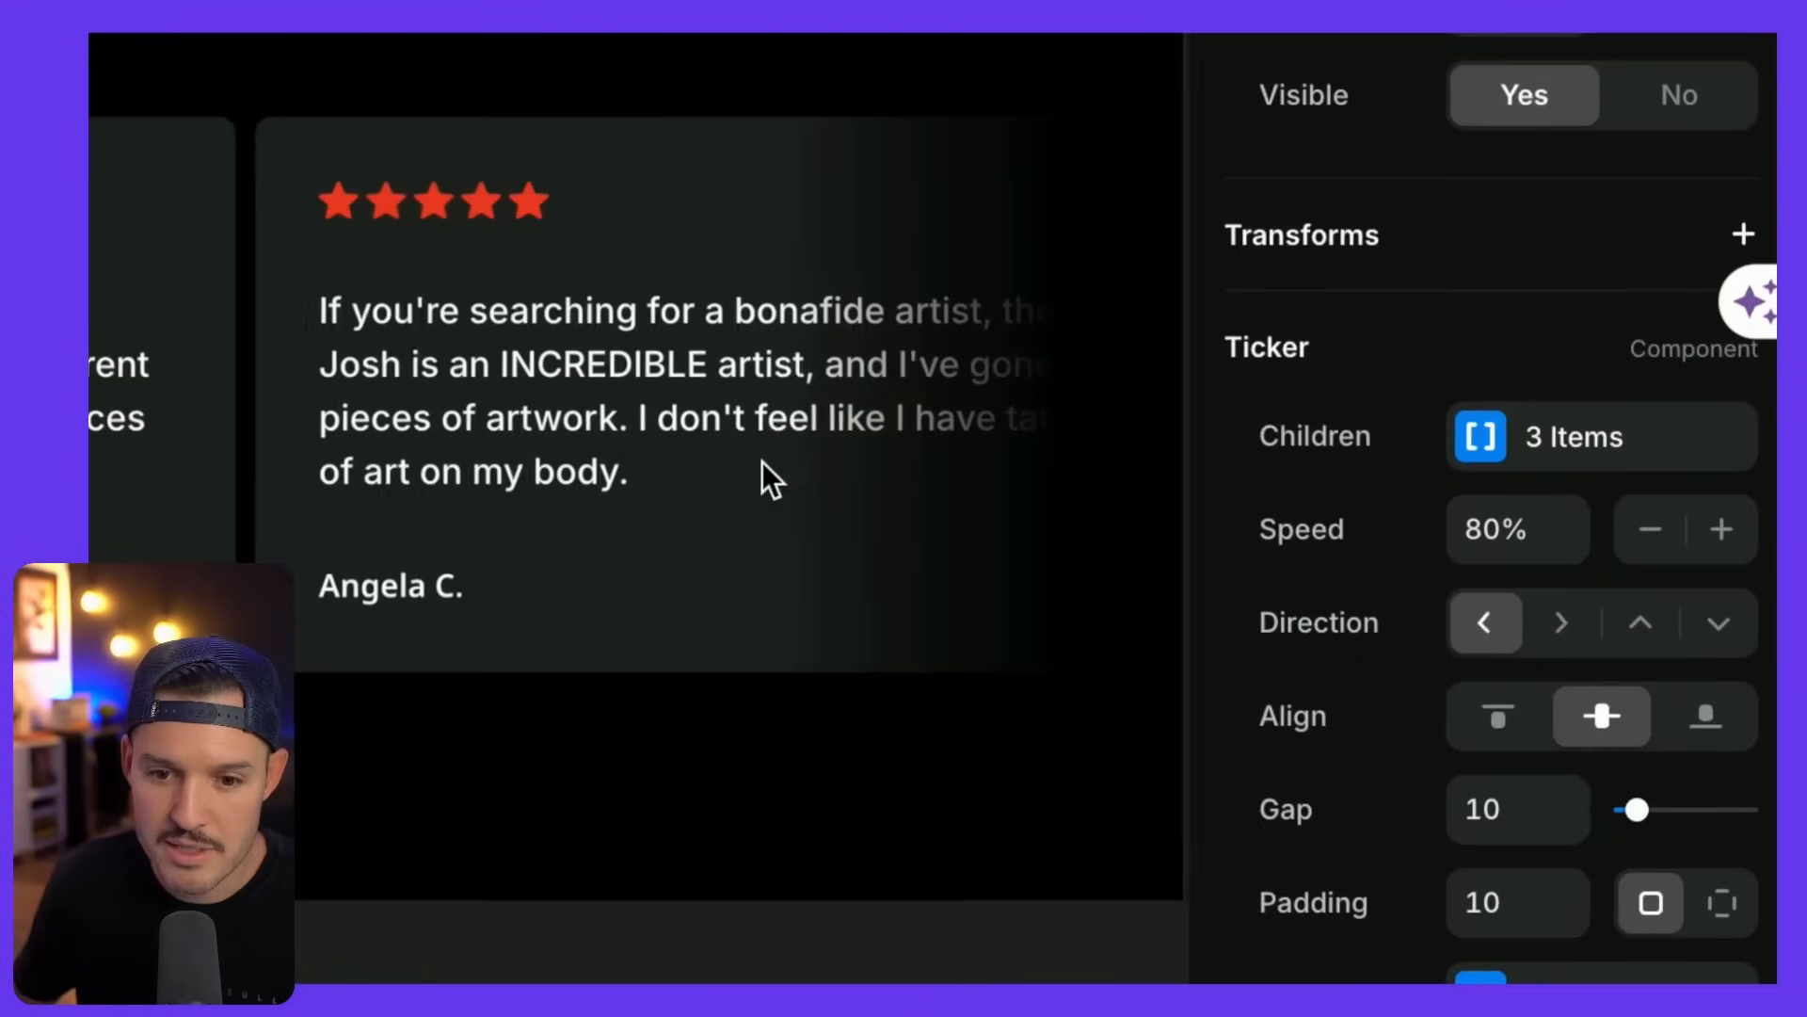
left_click(1662, 542)
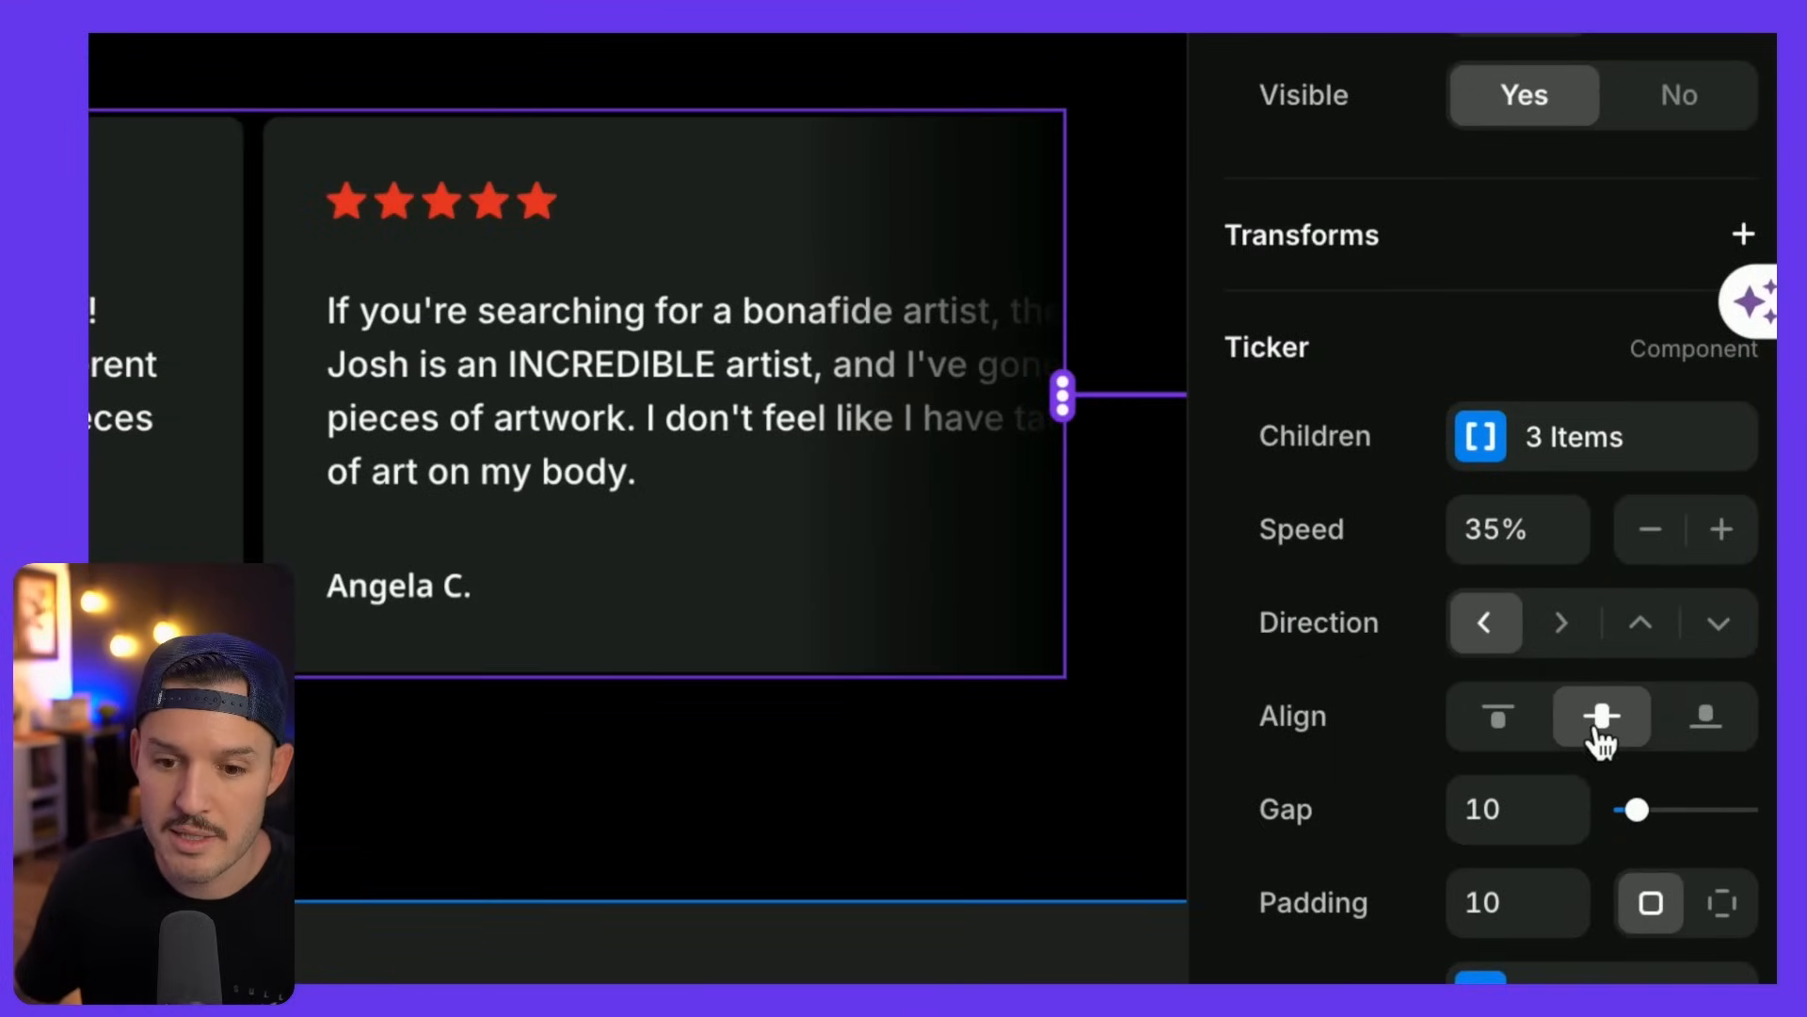
left_click(1538, 811)
key("shift+Up")
key("shift+Up")
key("shift+Up")
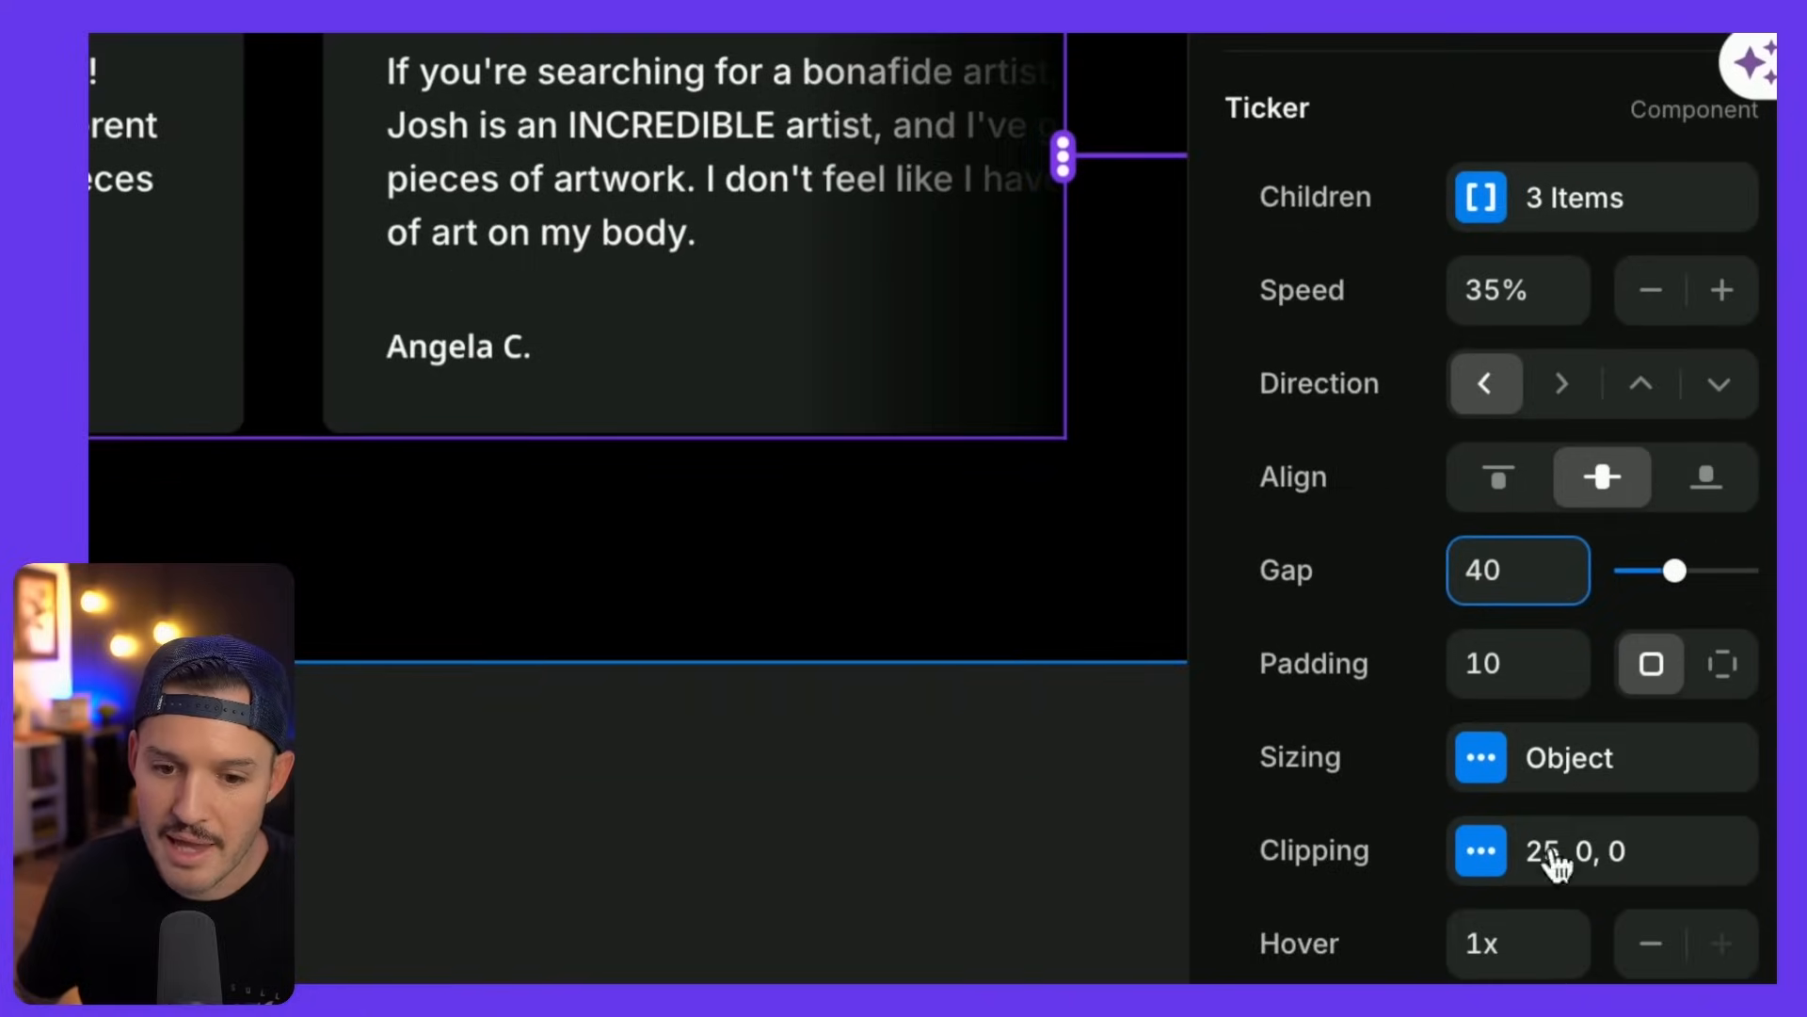
left_click(1567, 845)
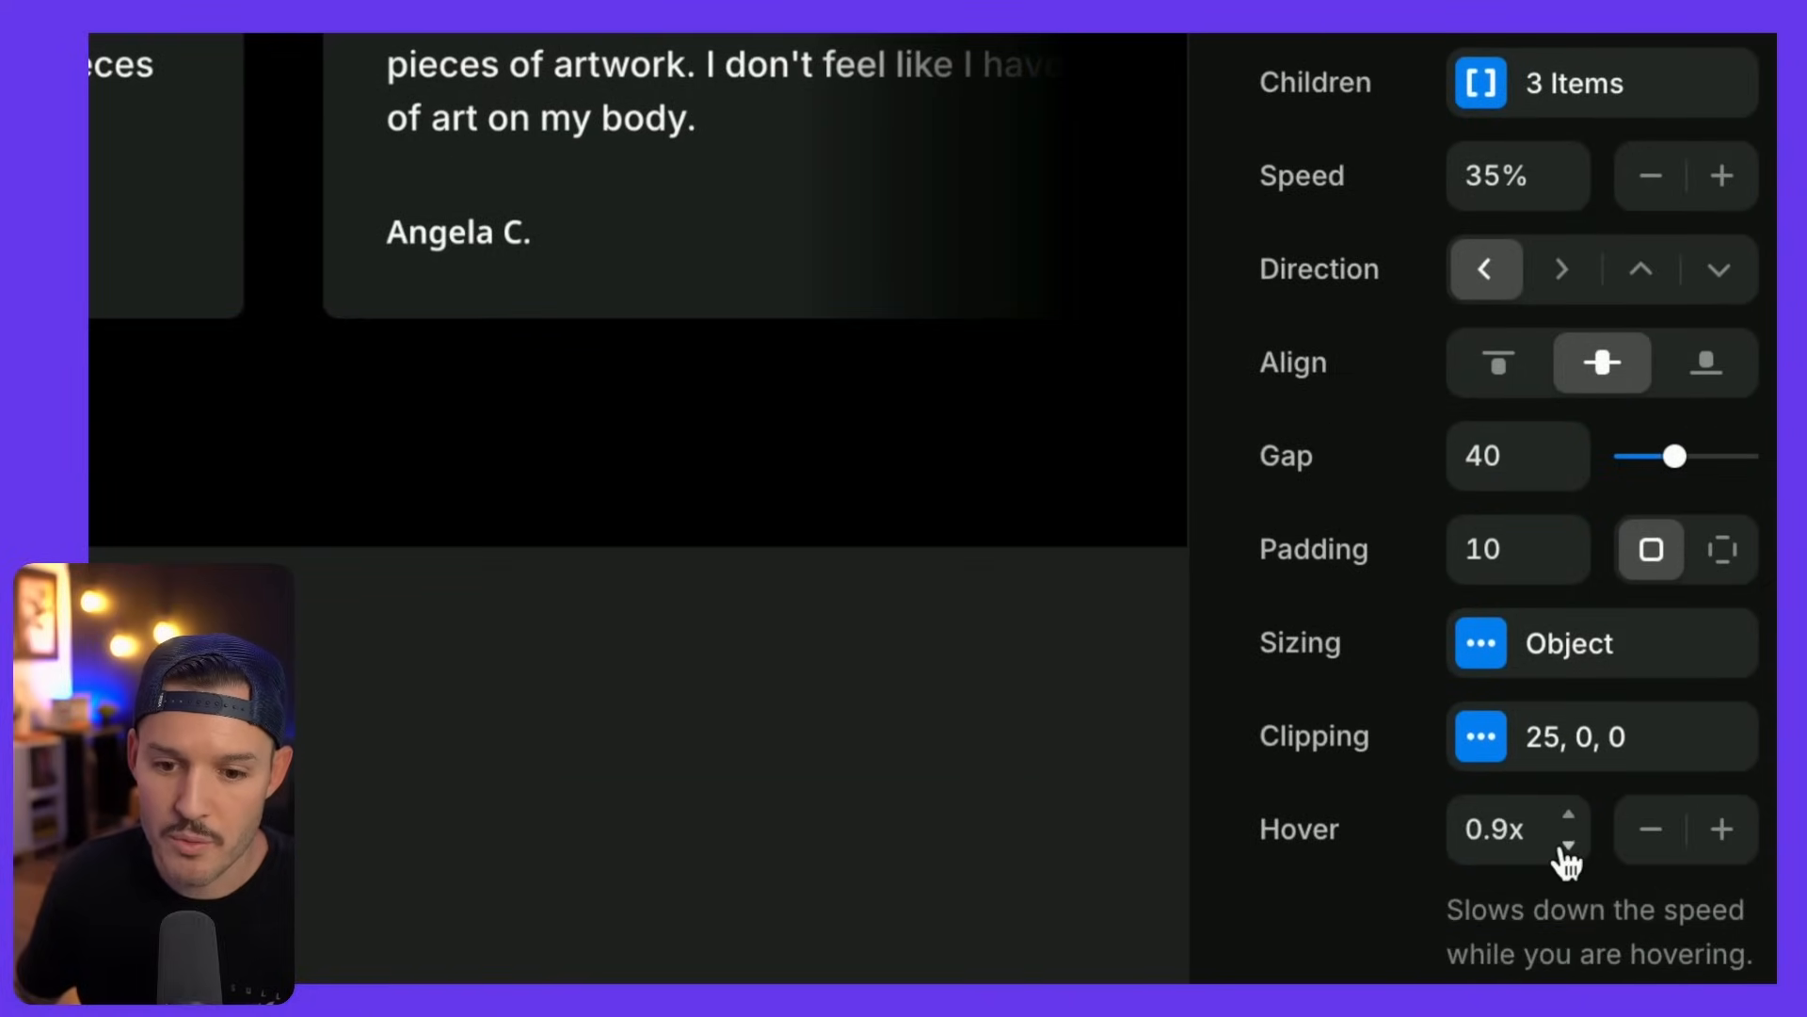
left_click(1569, 819)
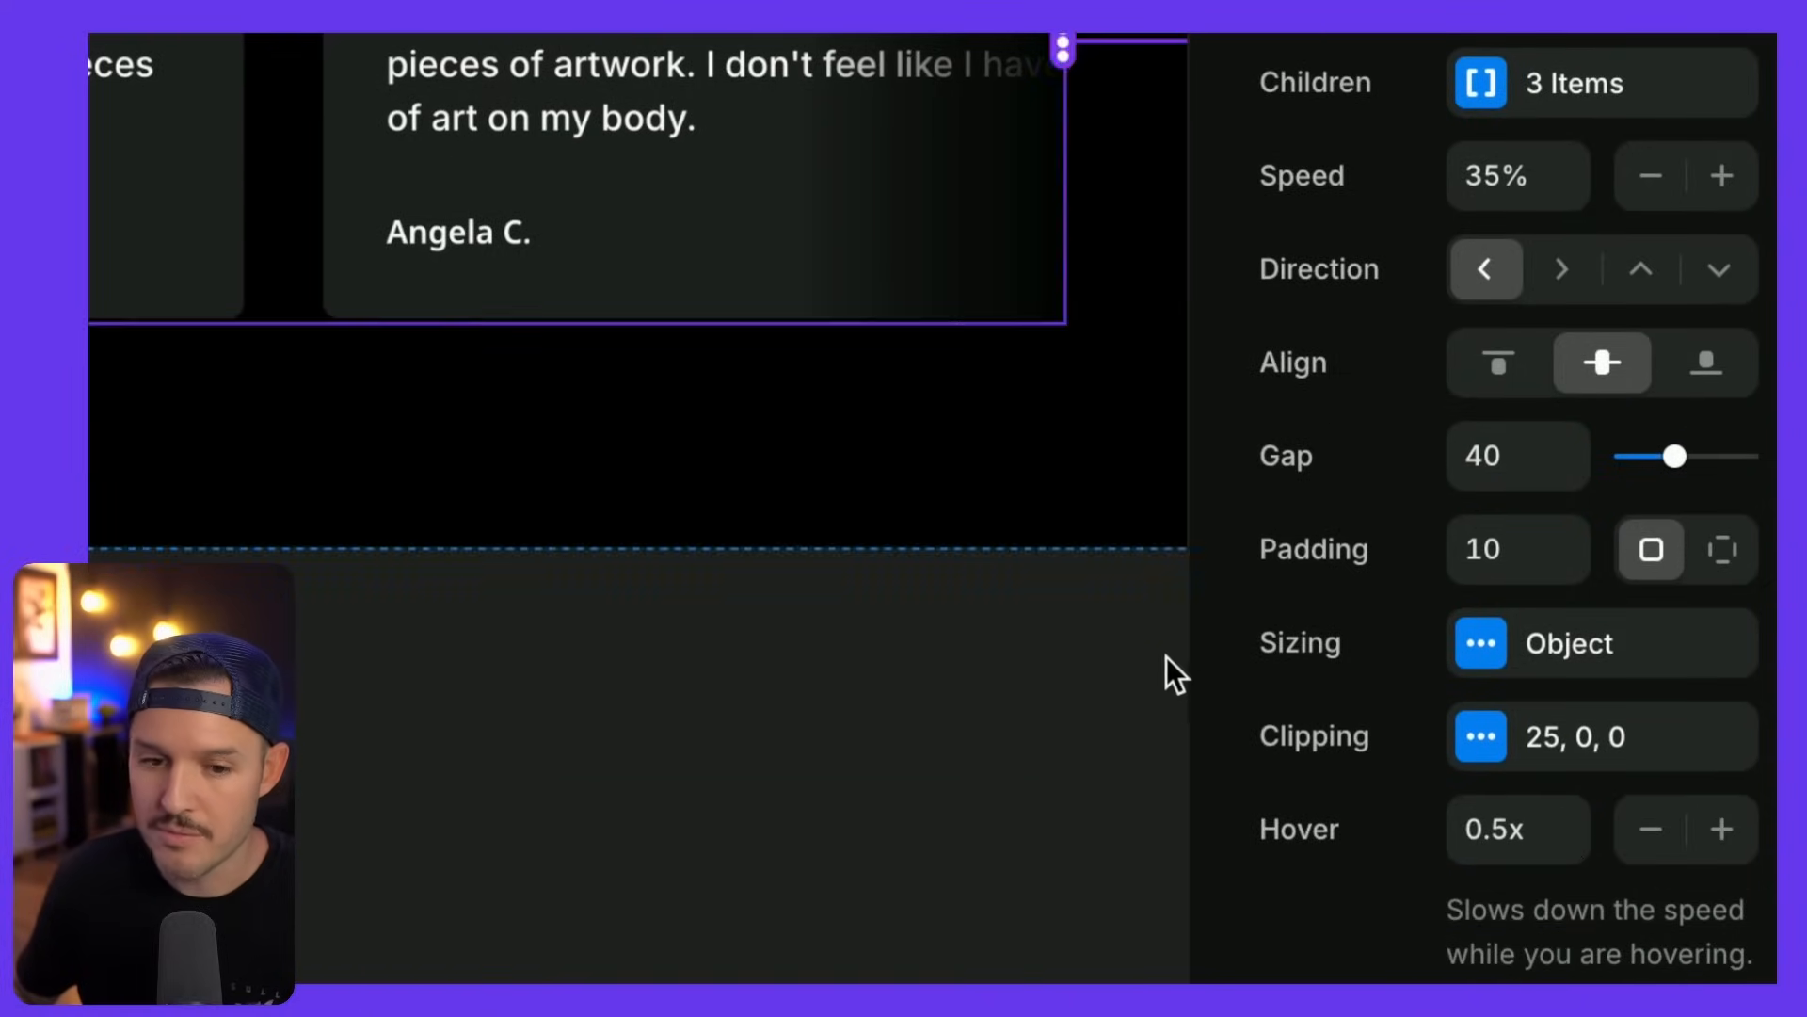
left_click(1126, 614)
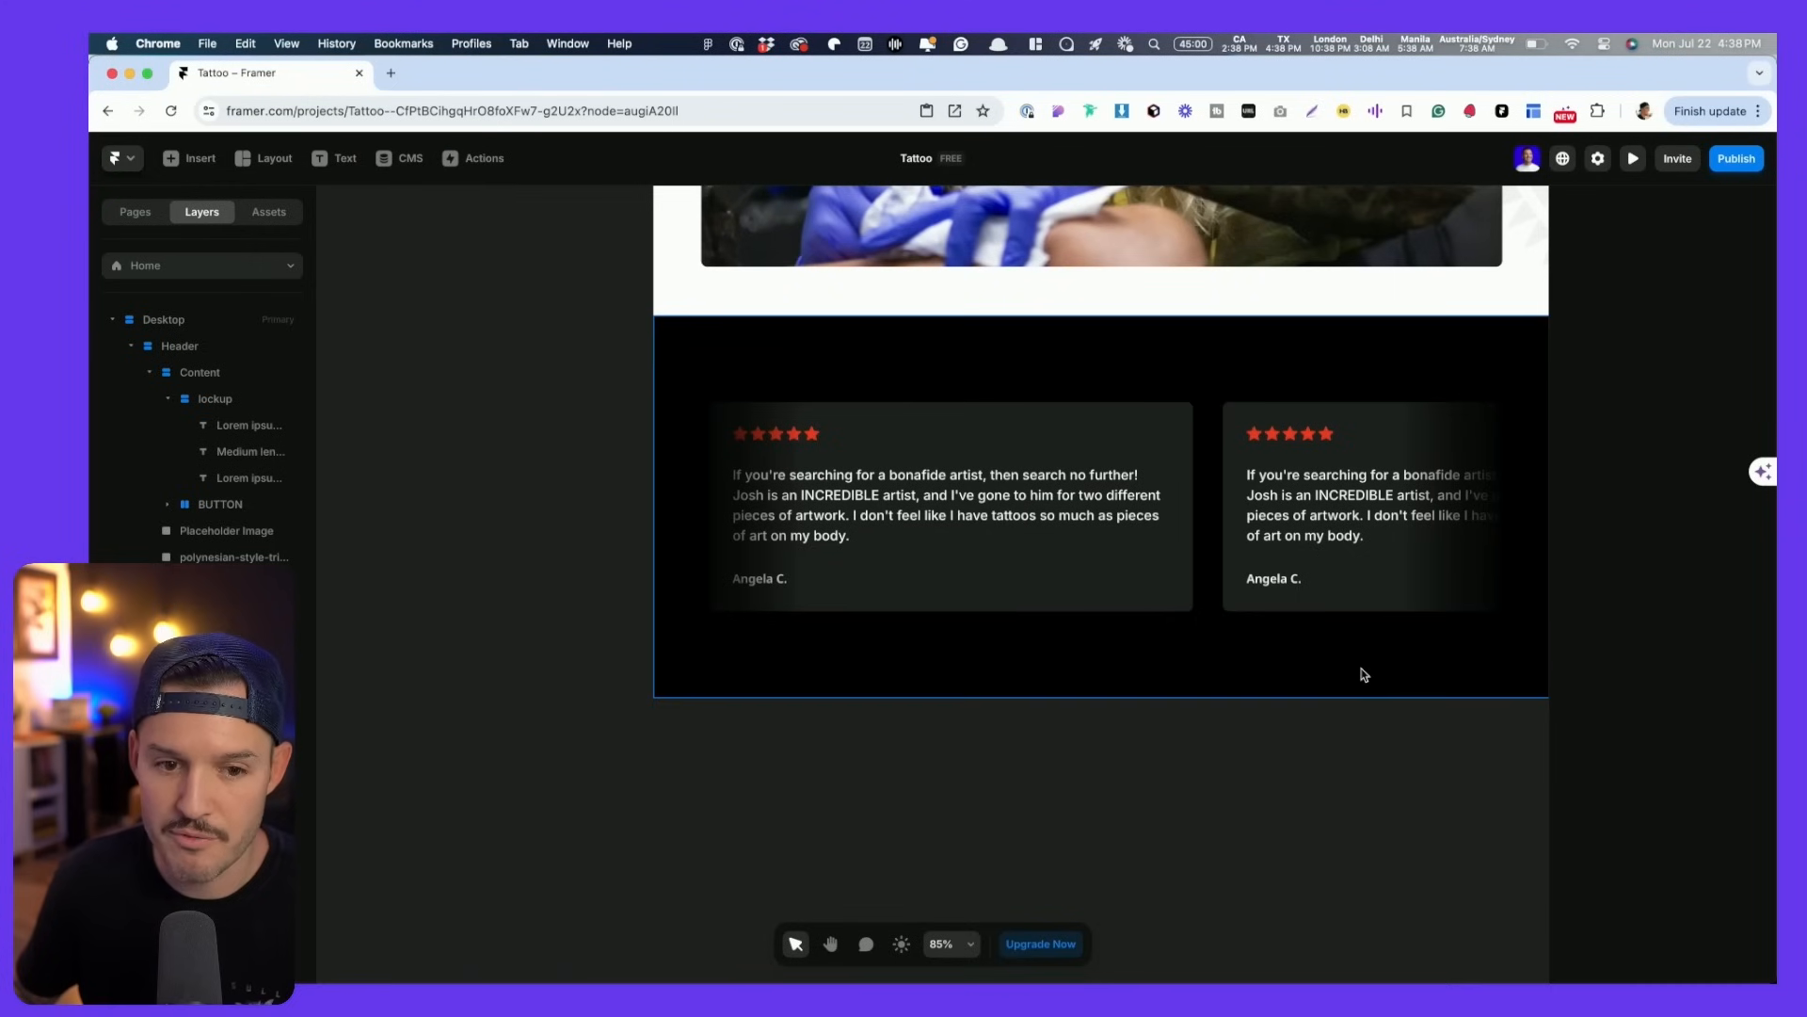
- Set the Ticker's Clipping Fade to No so its edges aren't faded
left_click(1186, 542)
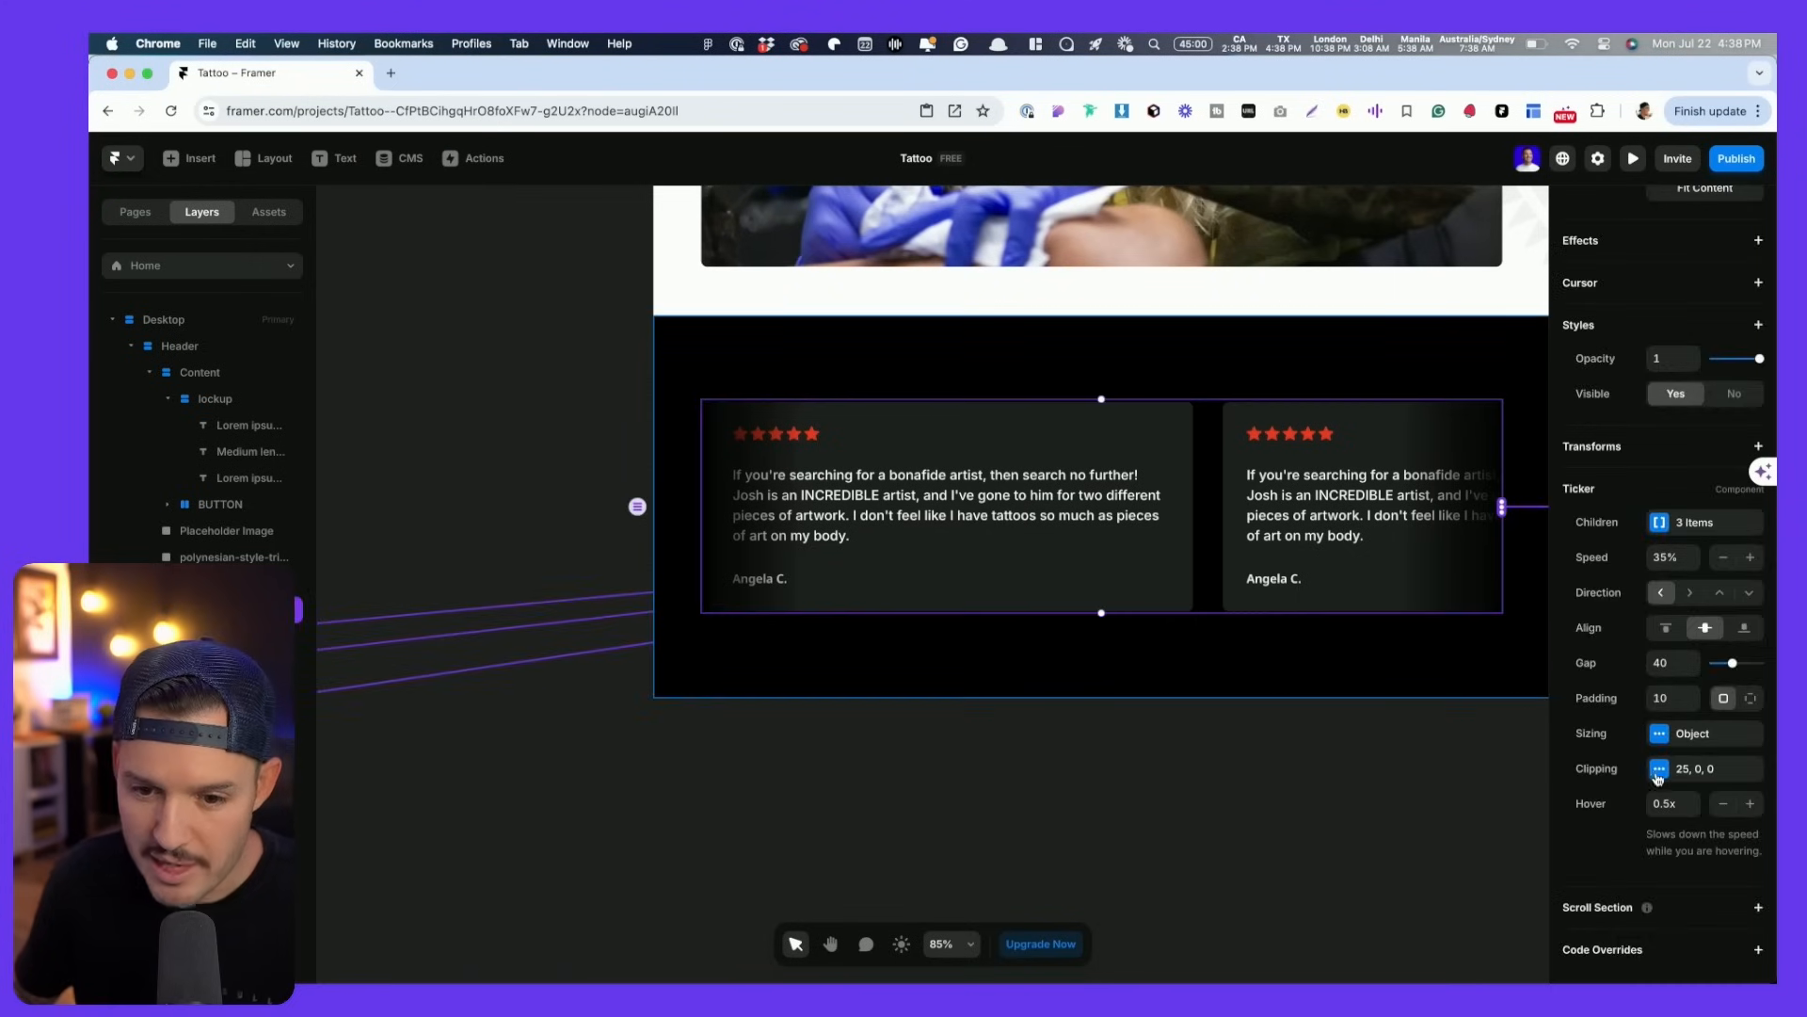
left_click(1659, 770)
left_click(1493, 819)
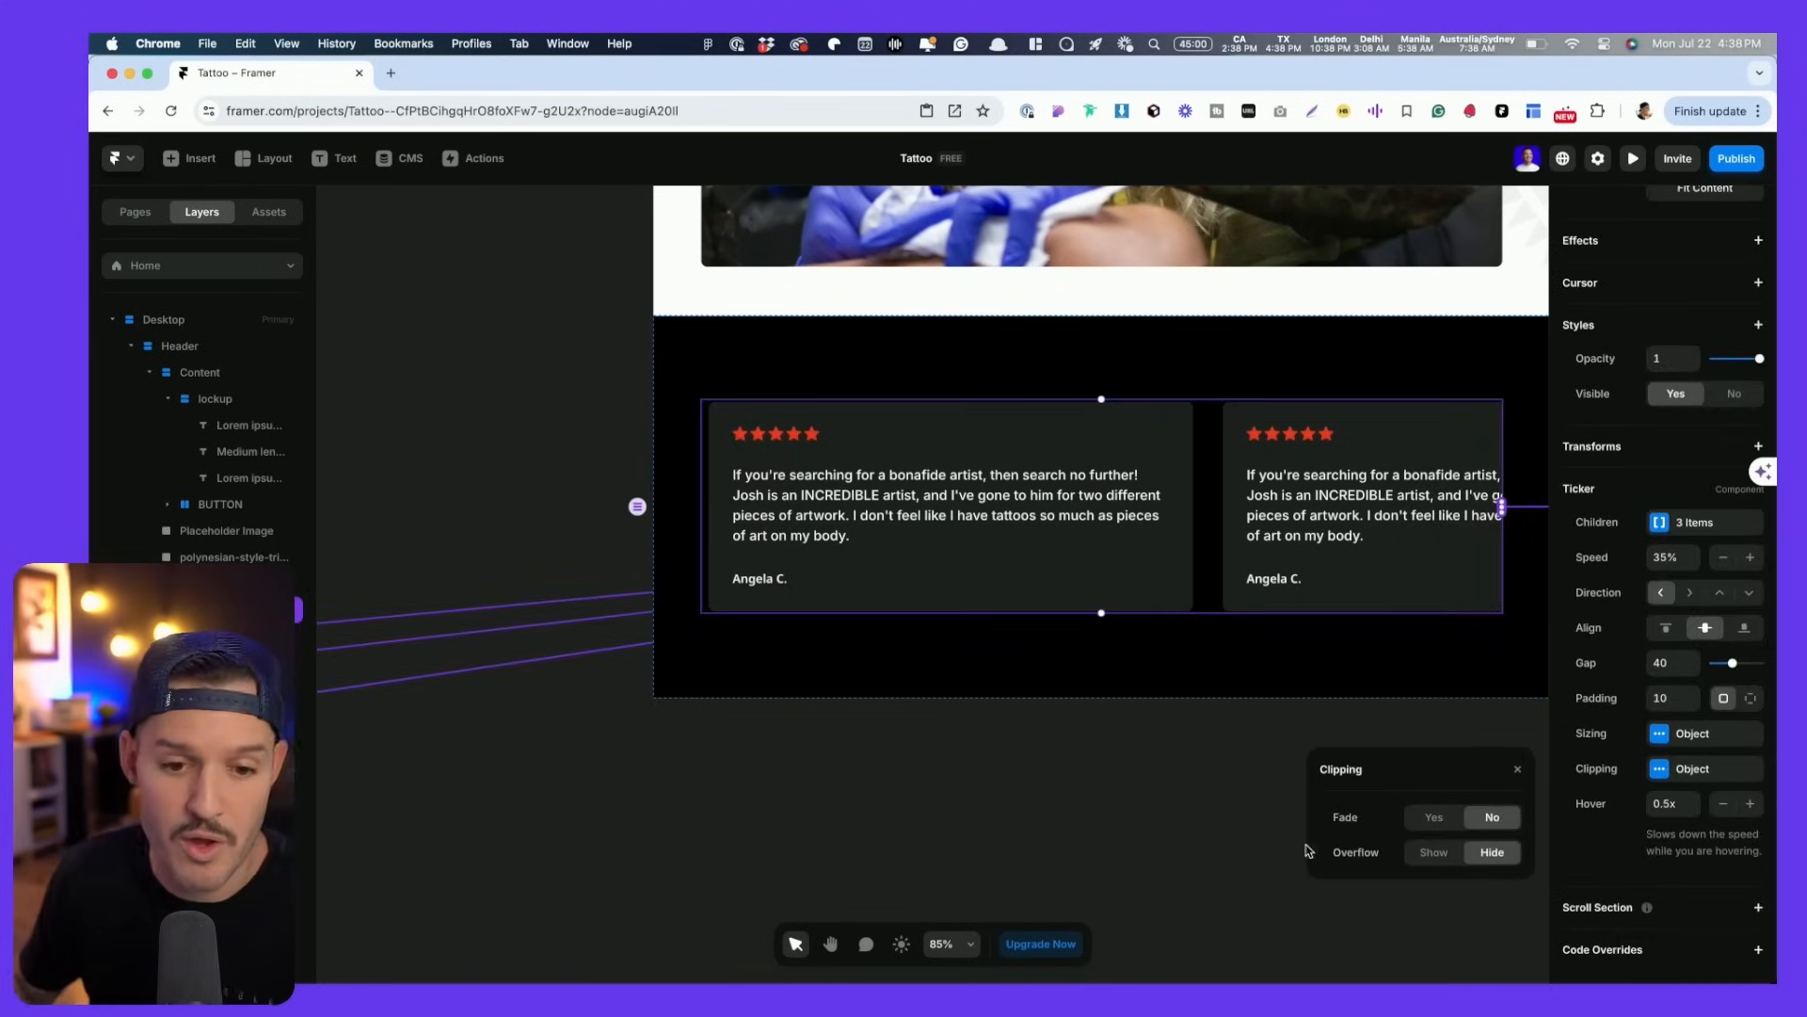
left_click(1135, 772)
scroll(1133, 767, "down", 3)
left_click(1157, 553)
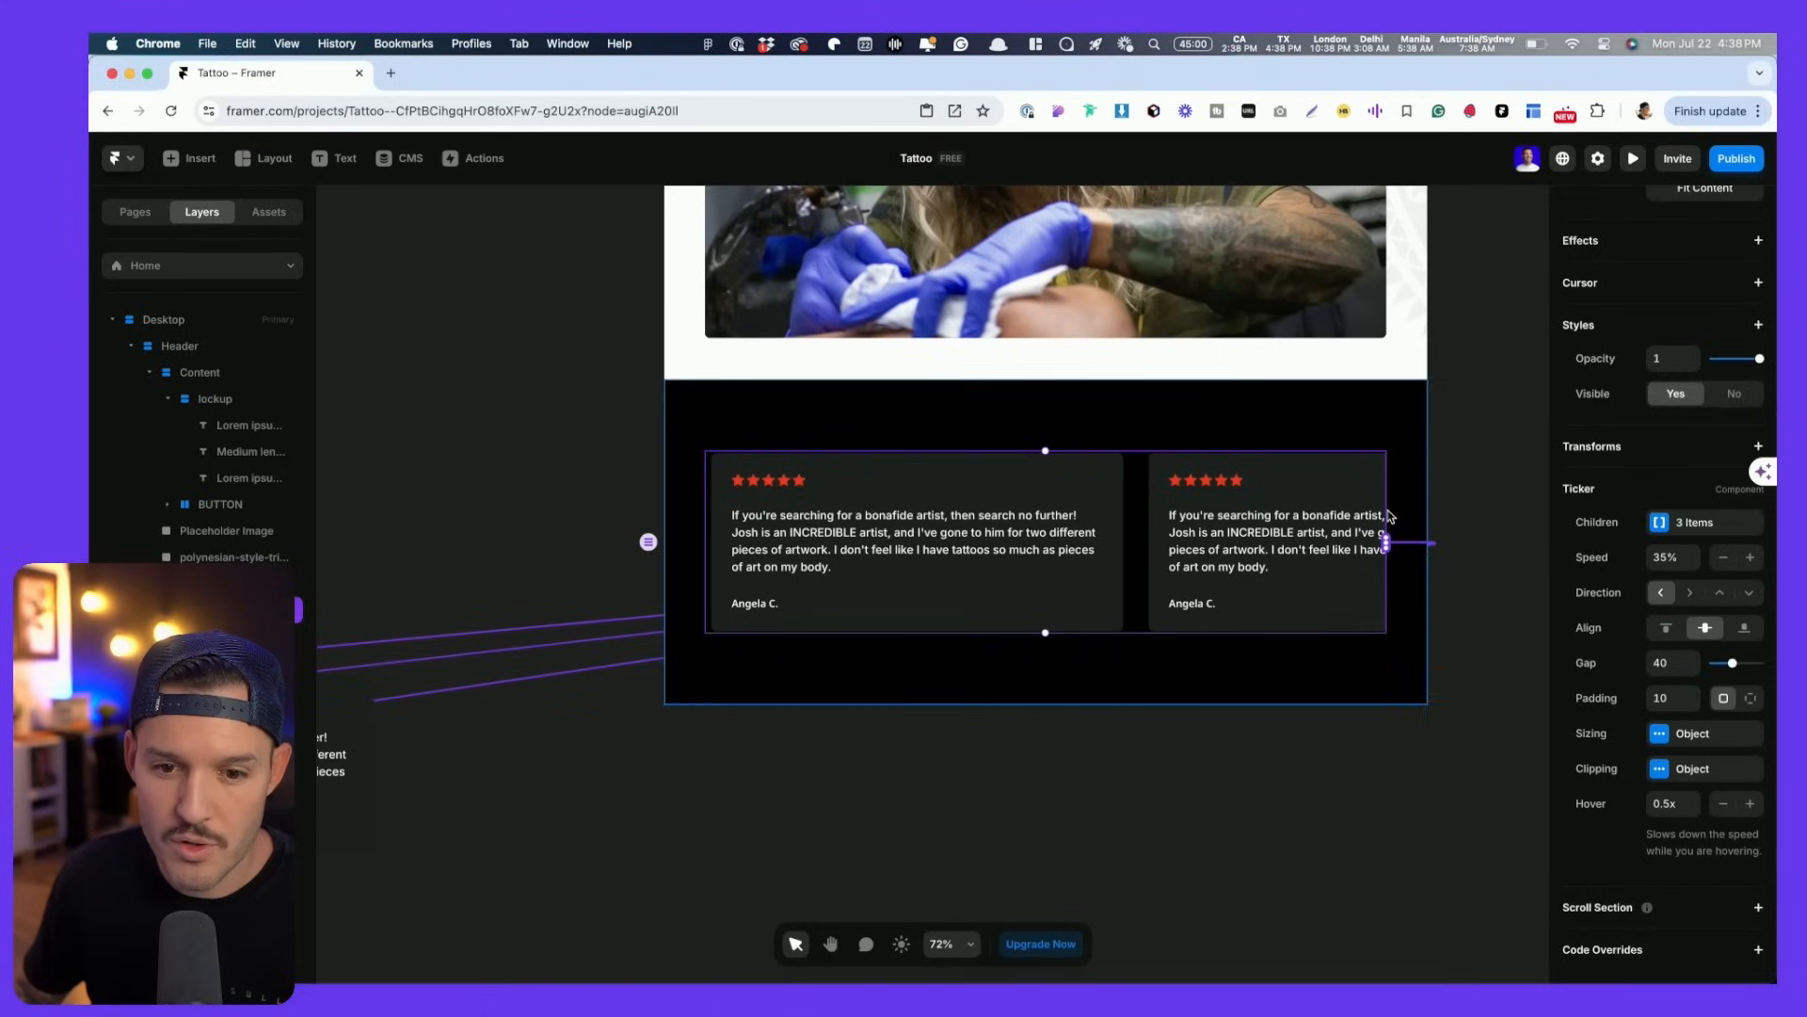
left_click(1377, 446)
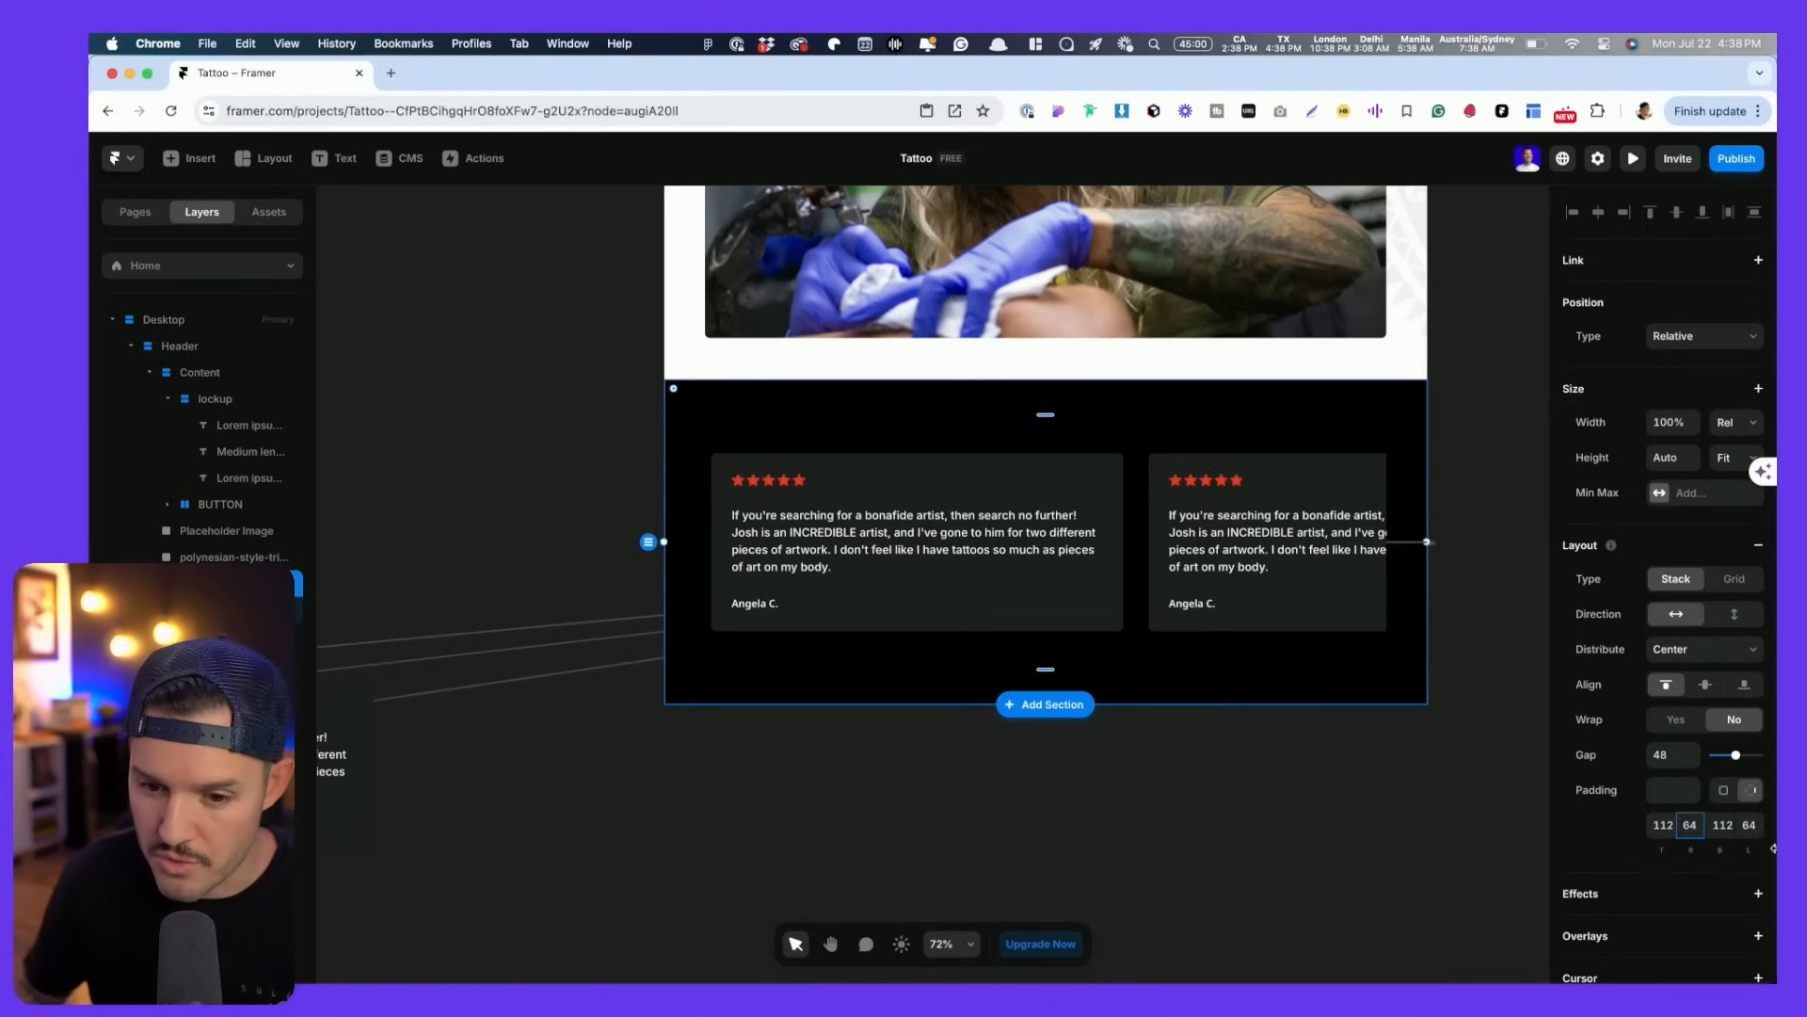
- Set the testimonials section's left and right padding to 0
key("Tab")
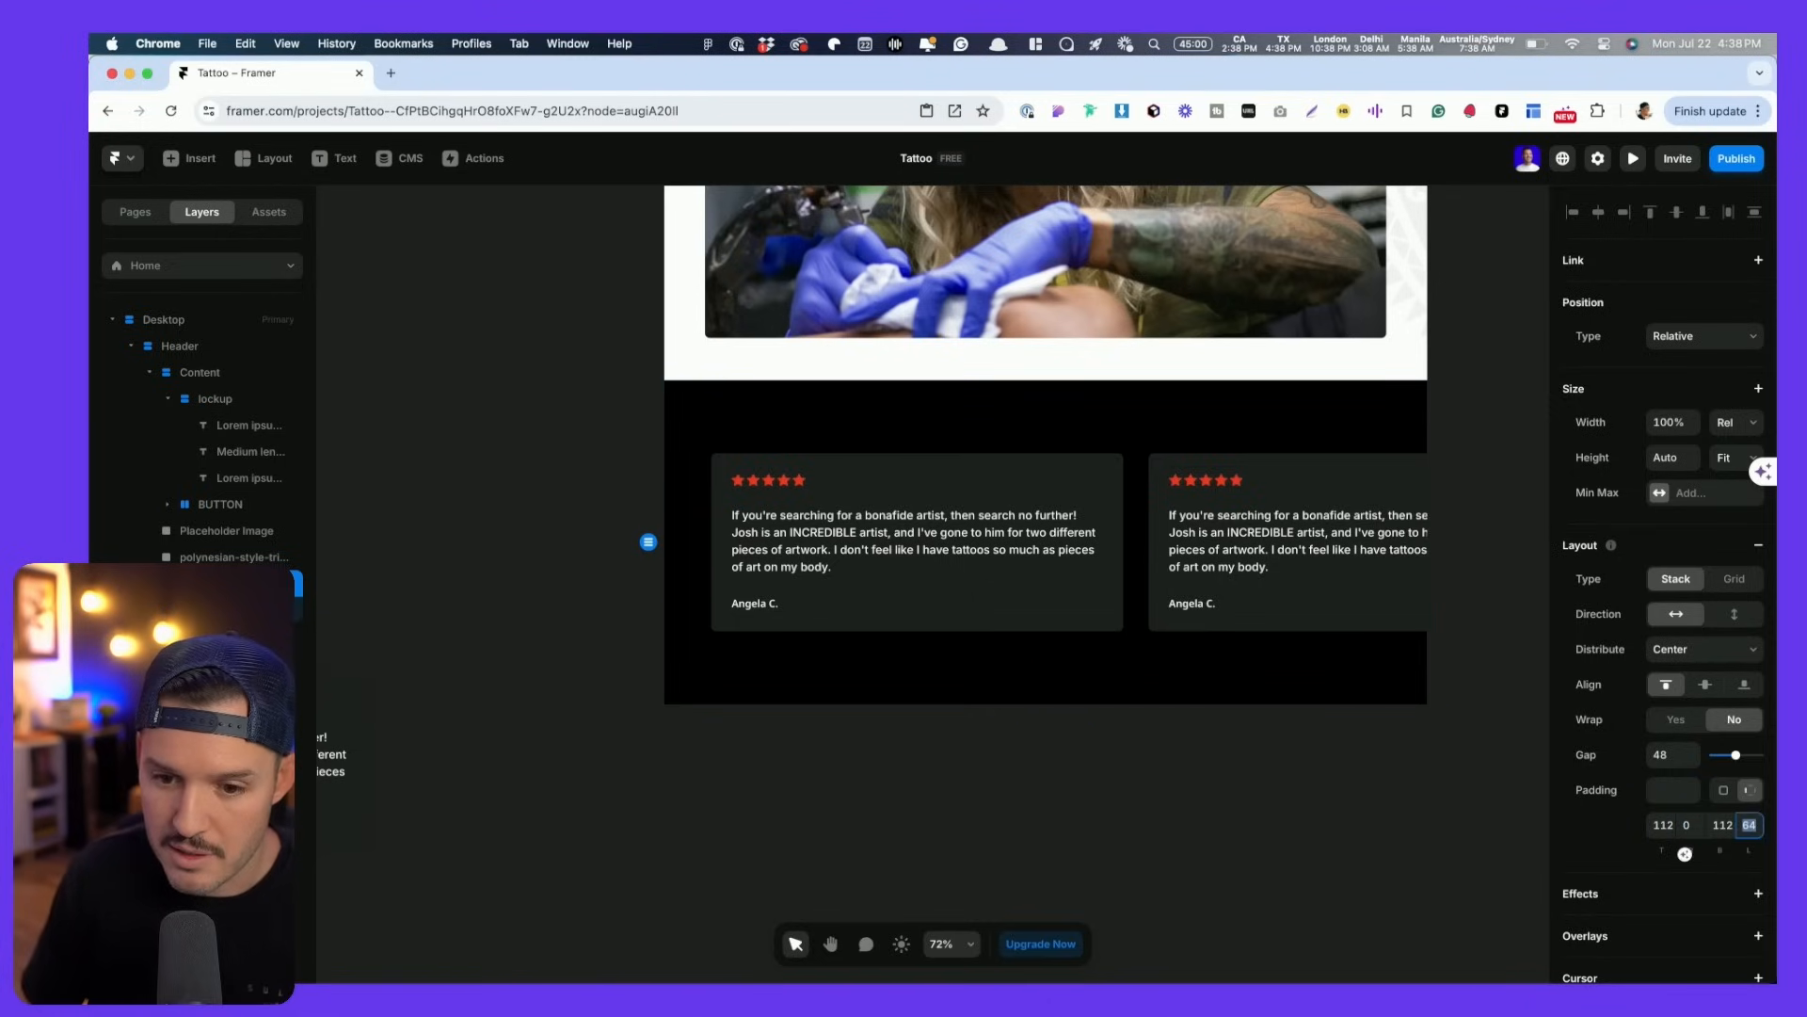
type("0")
key("Tab")
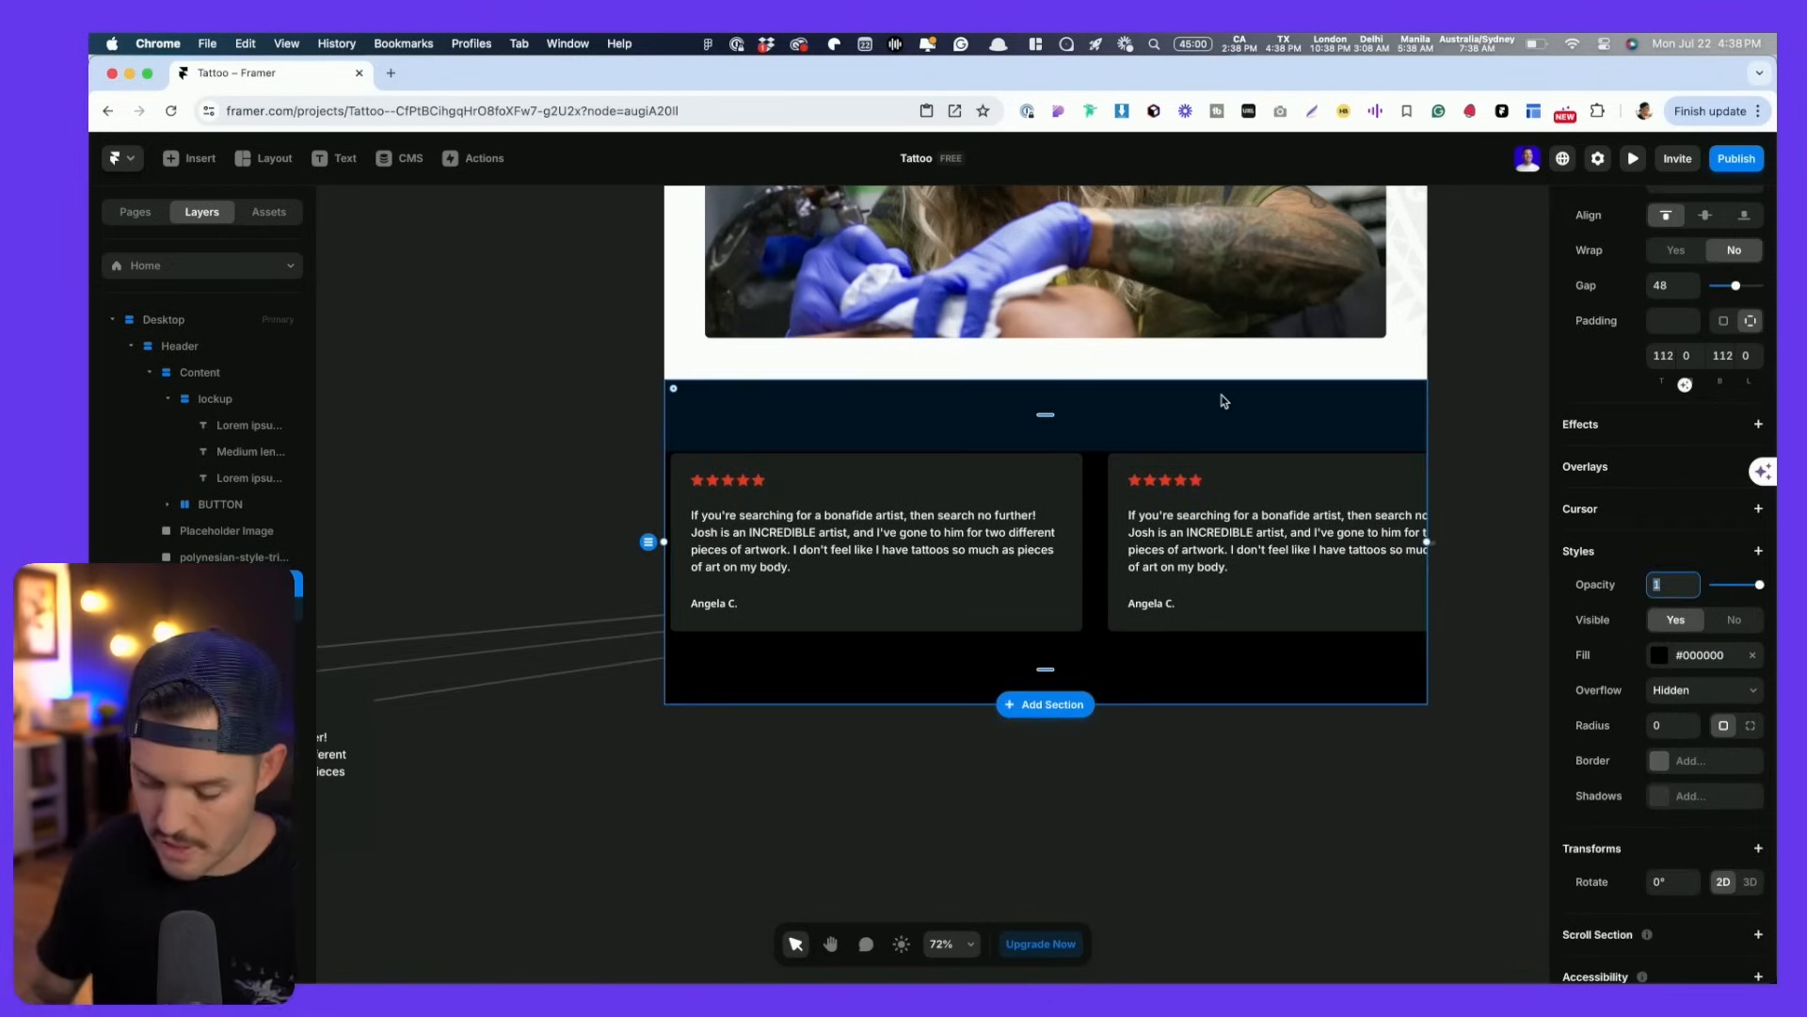
- Preview the full-width review ticker, then switch over to Figma
key("super+p")
scroll(1167, 477, "down", 5)
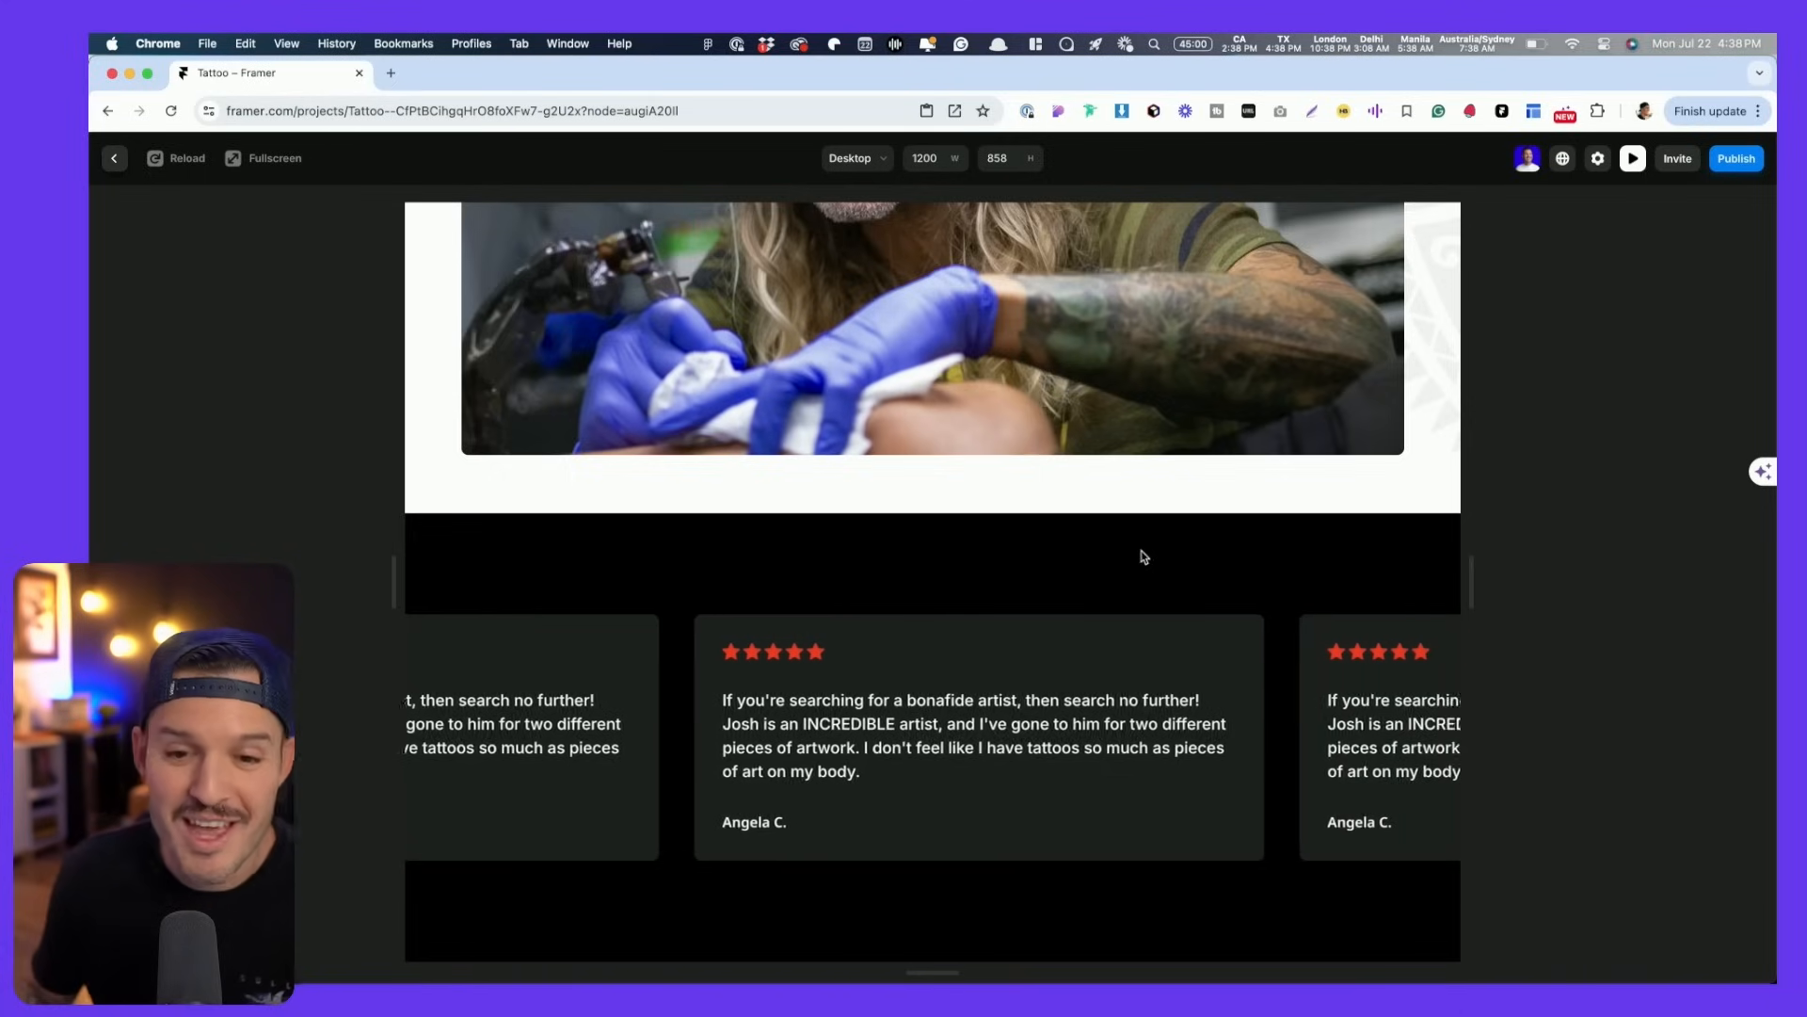
key("Escape")
key("super+Tab")
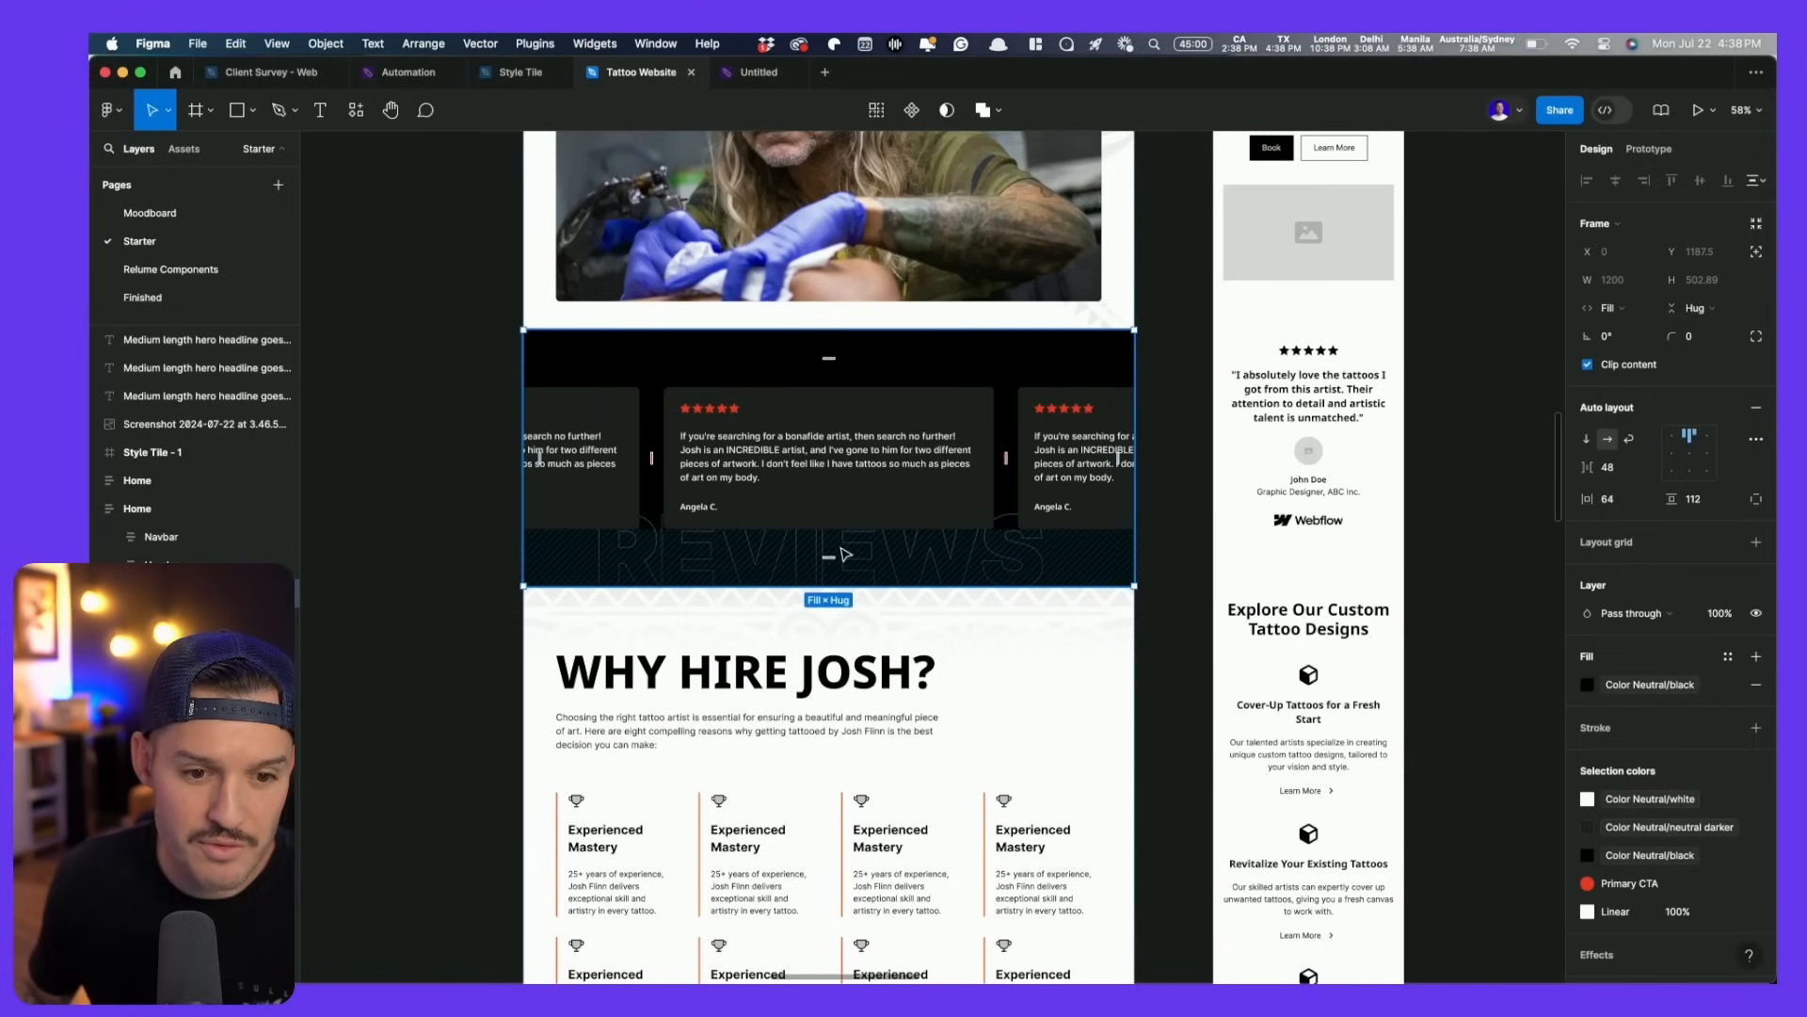
- Paste a copy of the REVIEWS heading onto empty canvas and zoom in on it
left_click(407, 607)
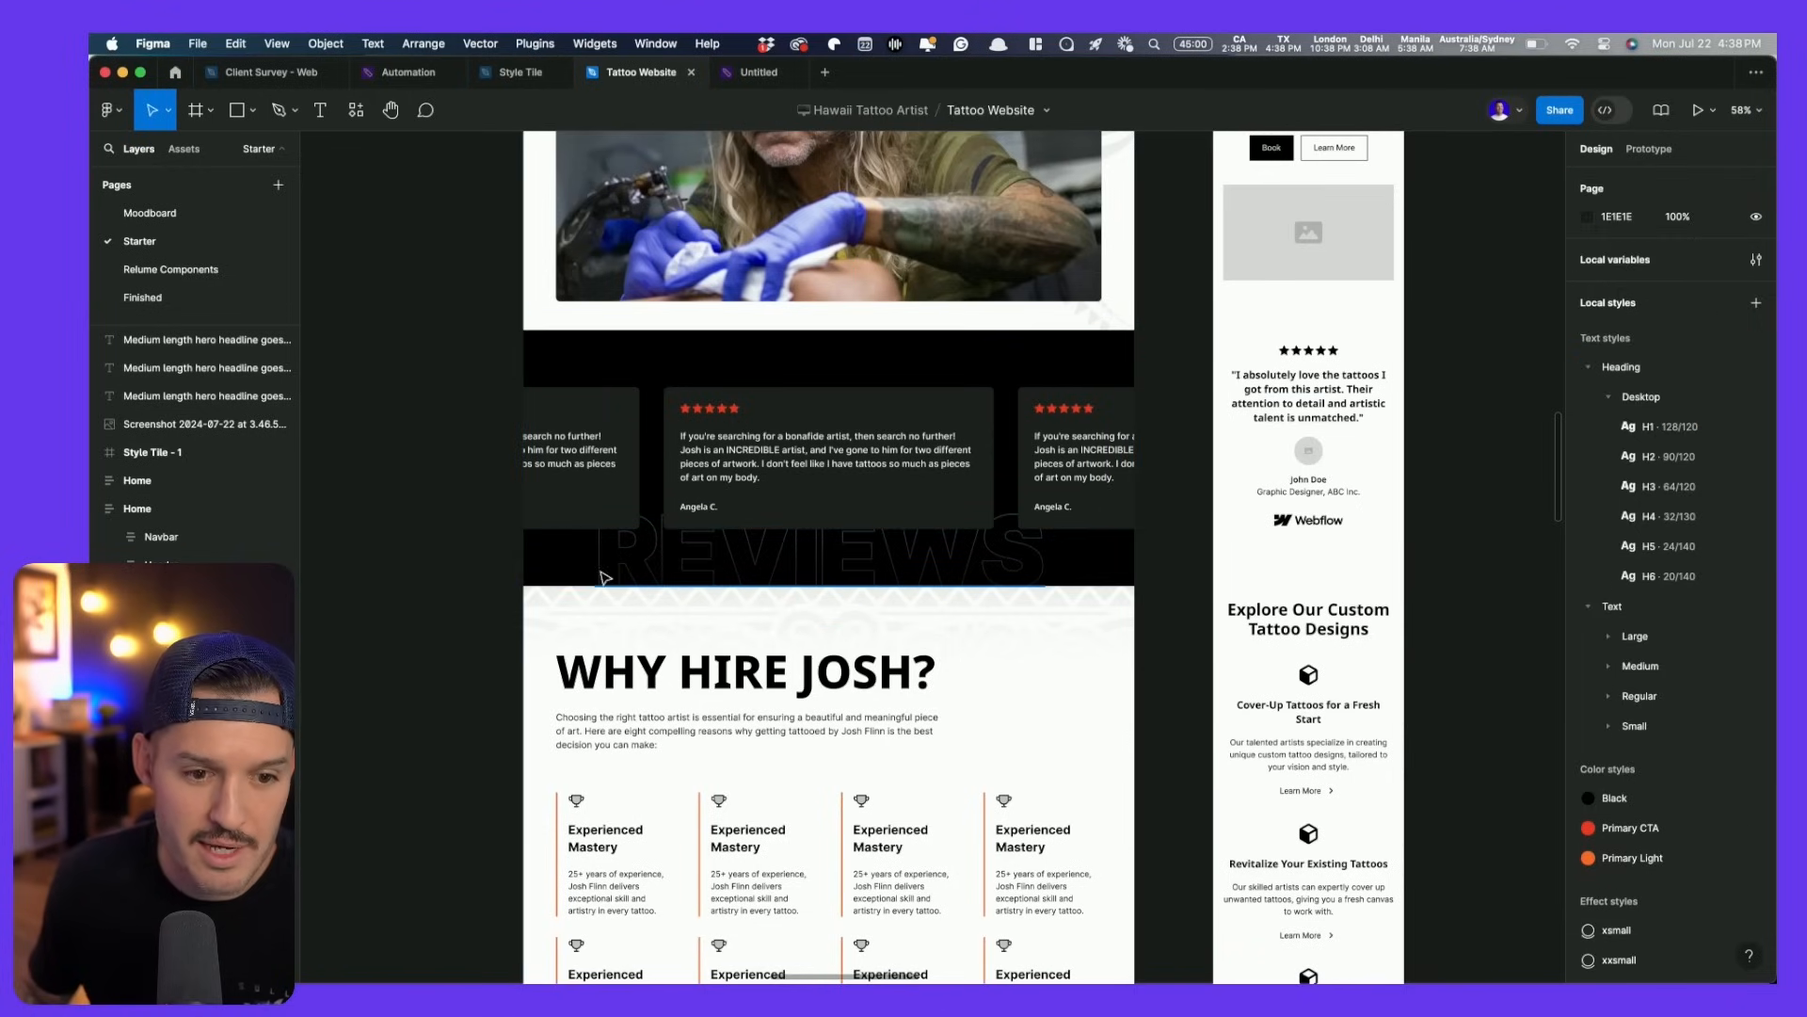
left_click(615, 578)
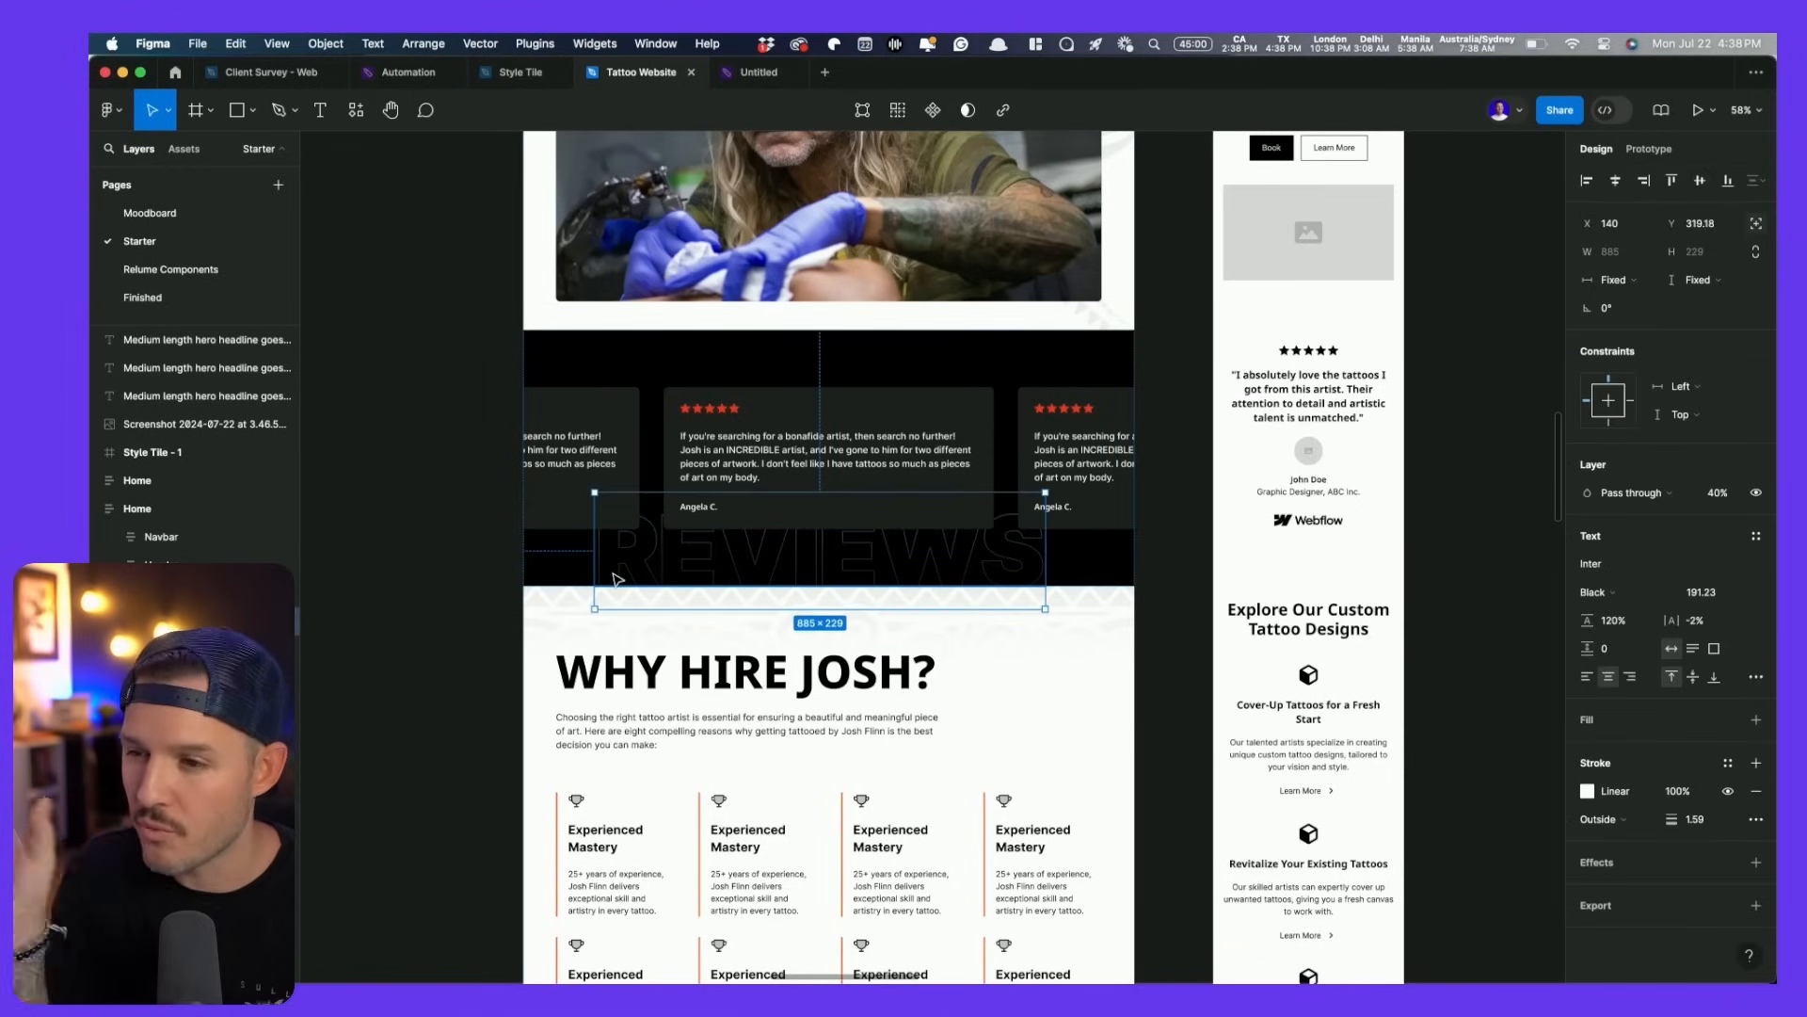
left_click_drag(617, 578, 1322, 548)
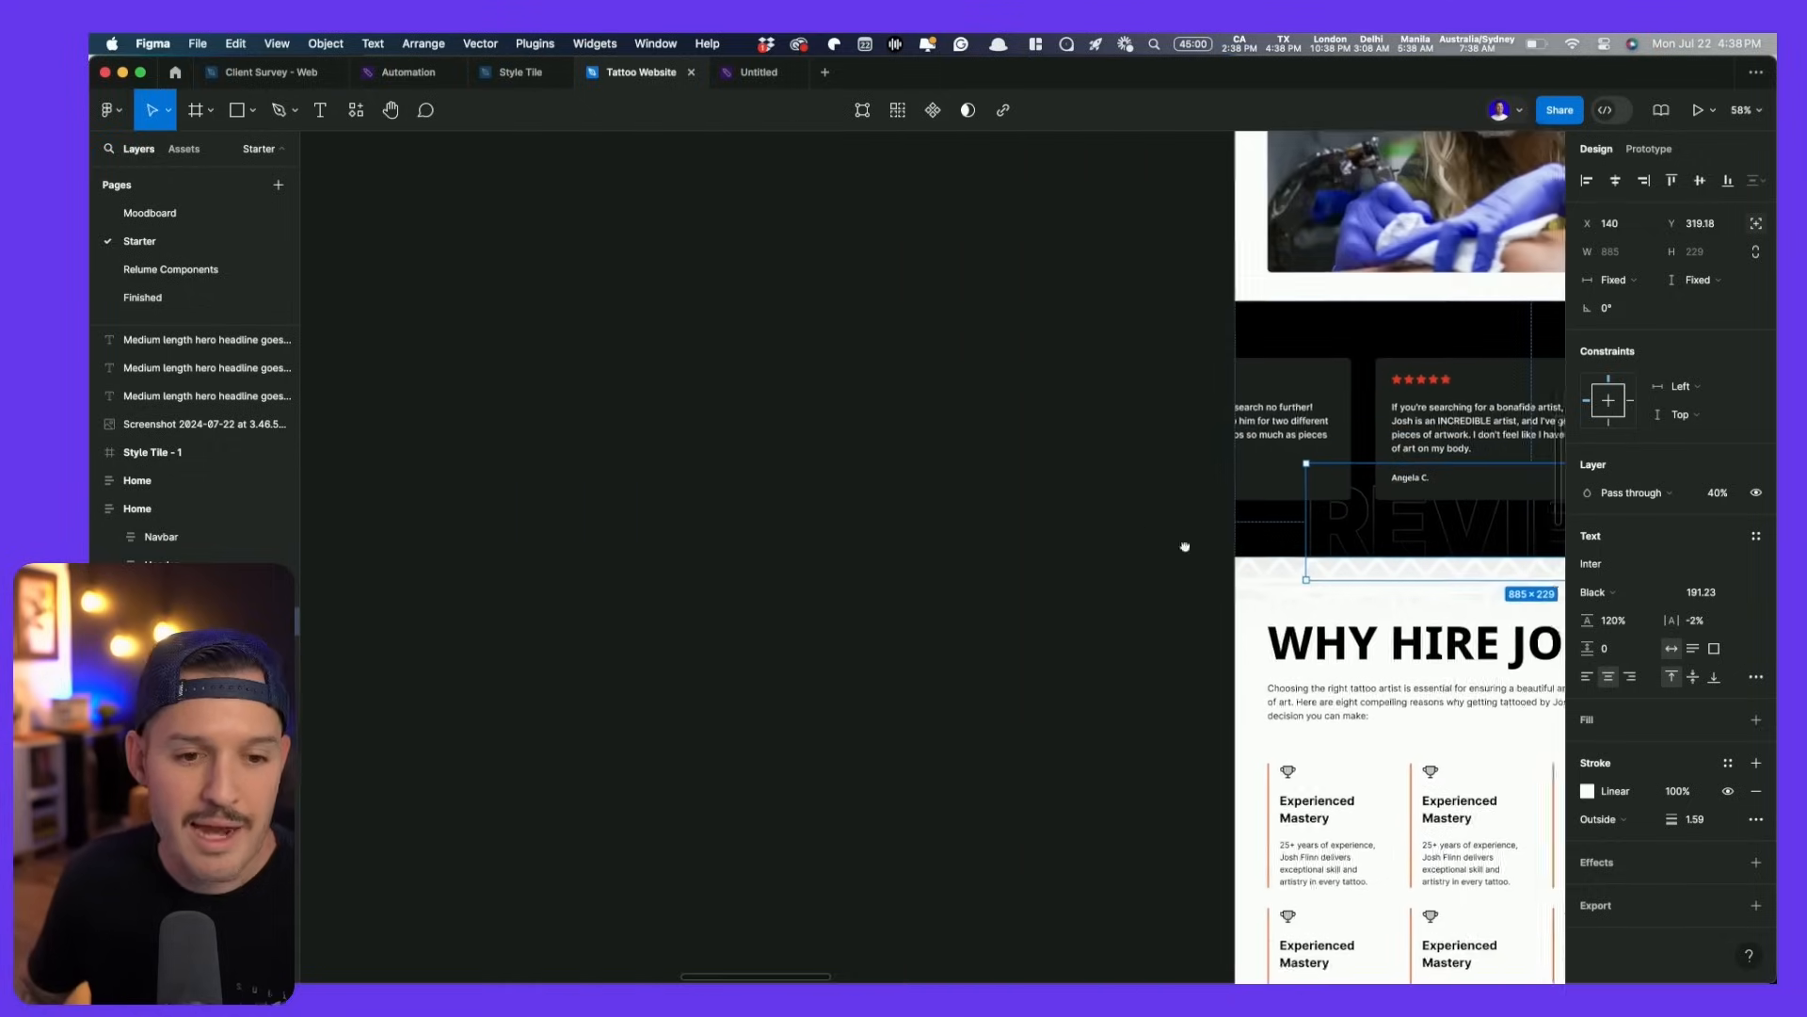
right_click(710, 511)
left_click(750, 525)
left_click_drag(651, 443, 1195, 741)
key("shift+2")
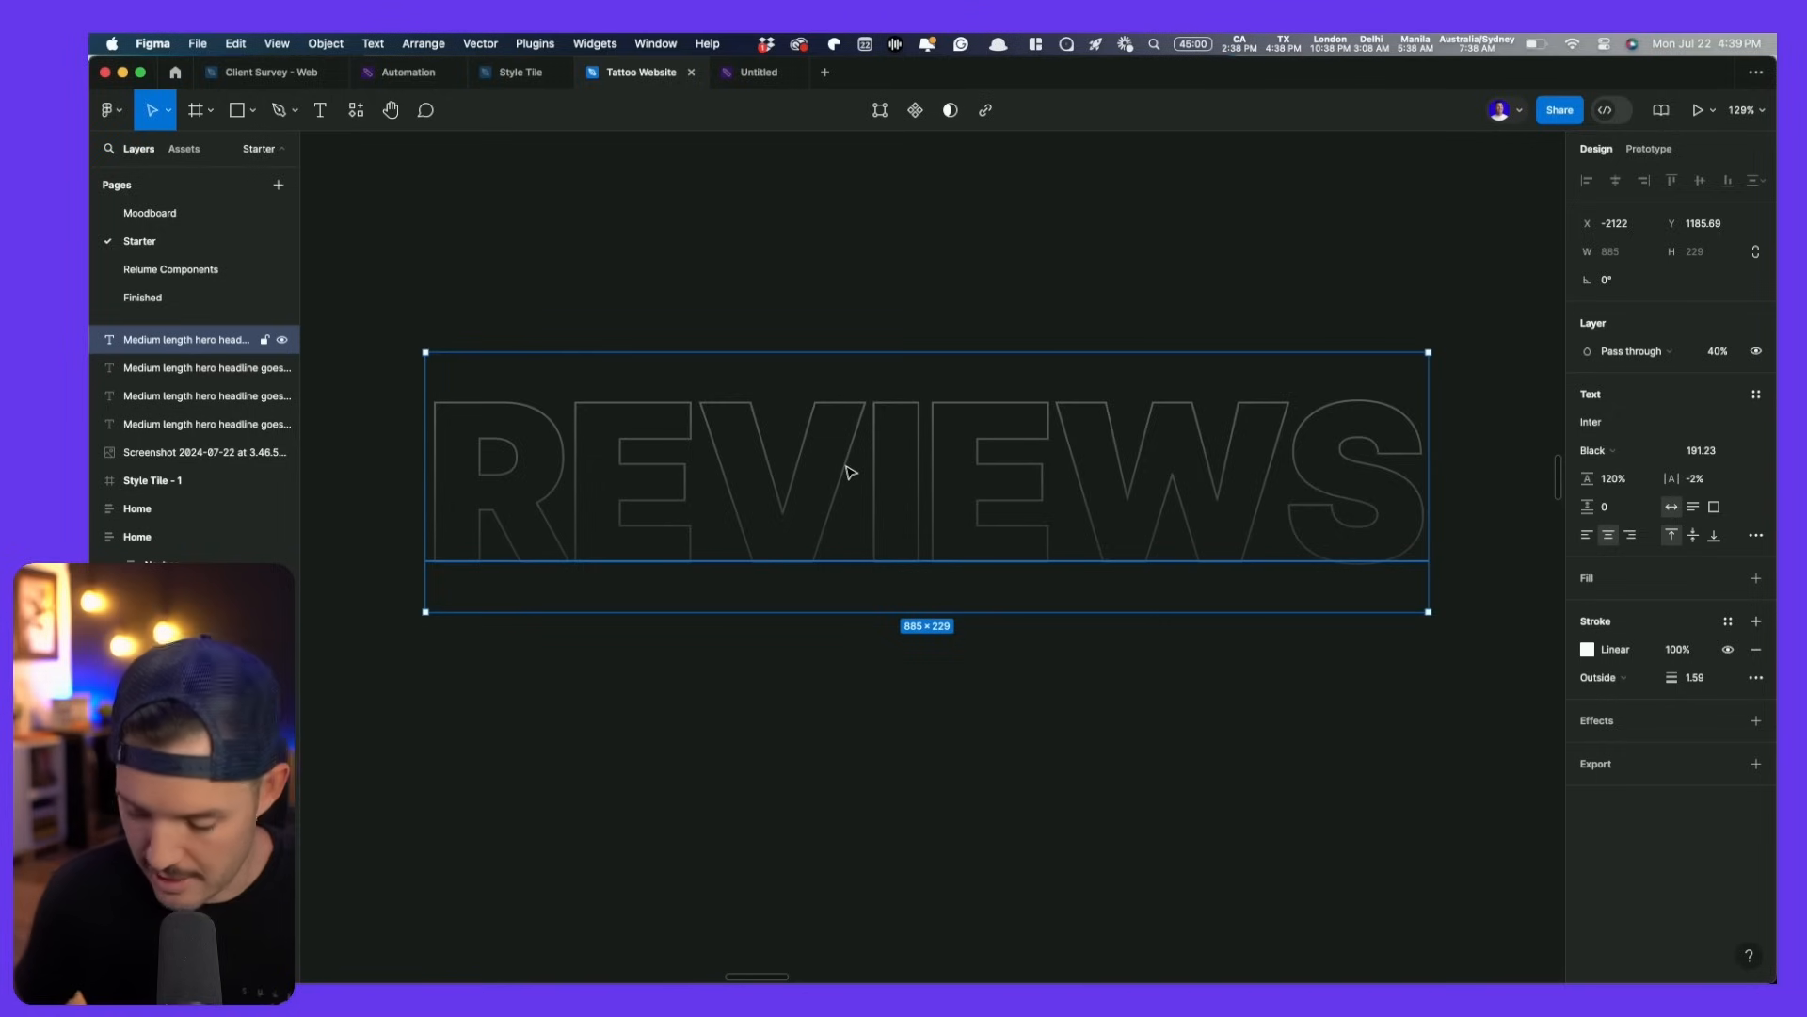
- Run Outline Stroke on the REVIEWS text via the 'outline' command search
left_click(697, 45)
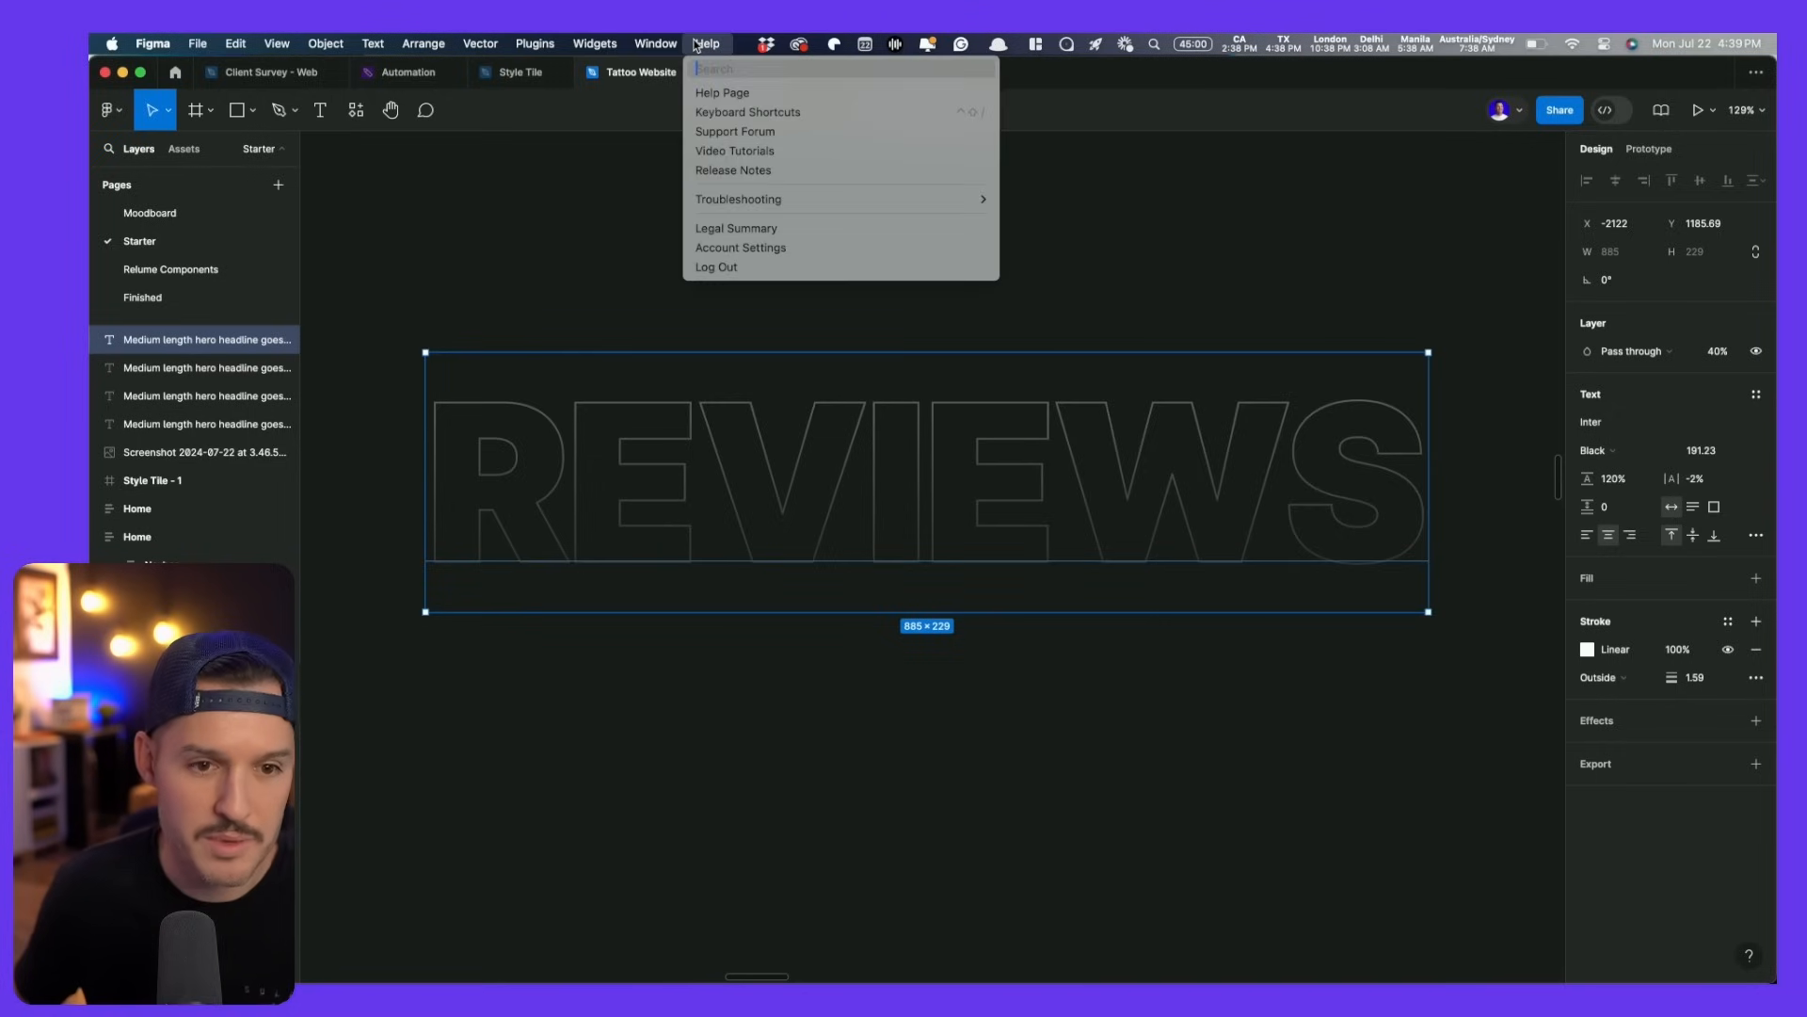
type("outline")
mouse_move(767, 171)
left_click(753, 251)
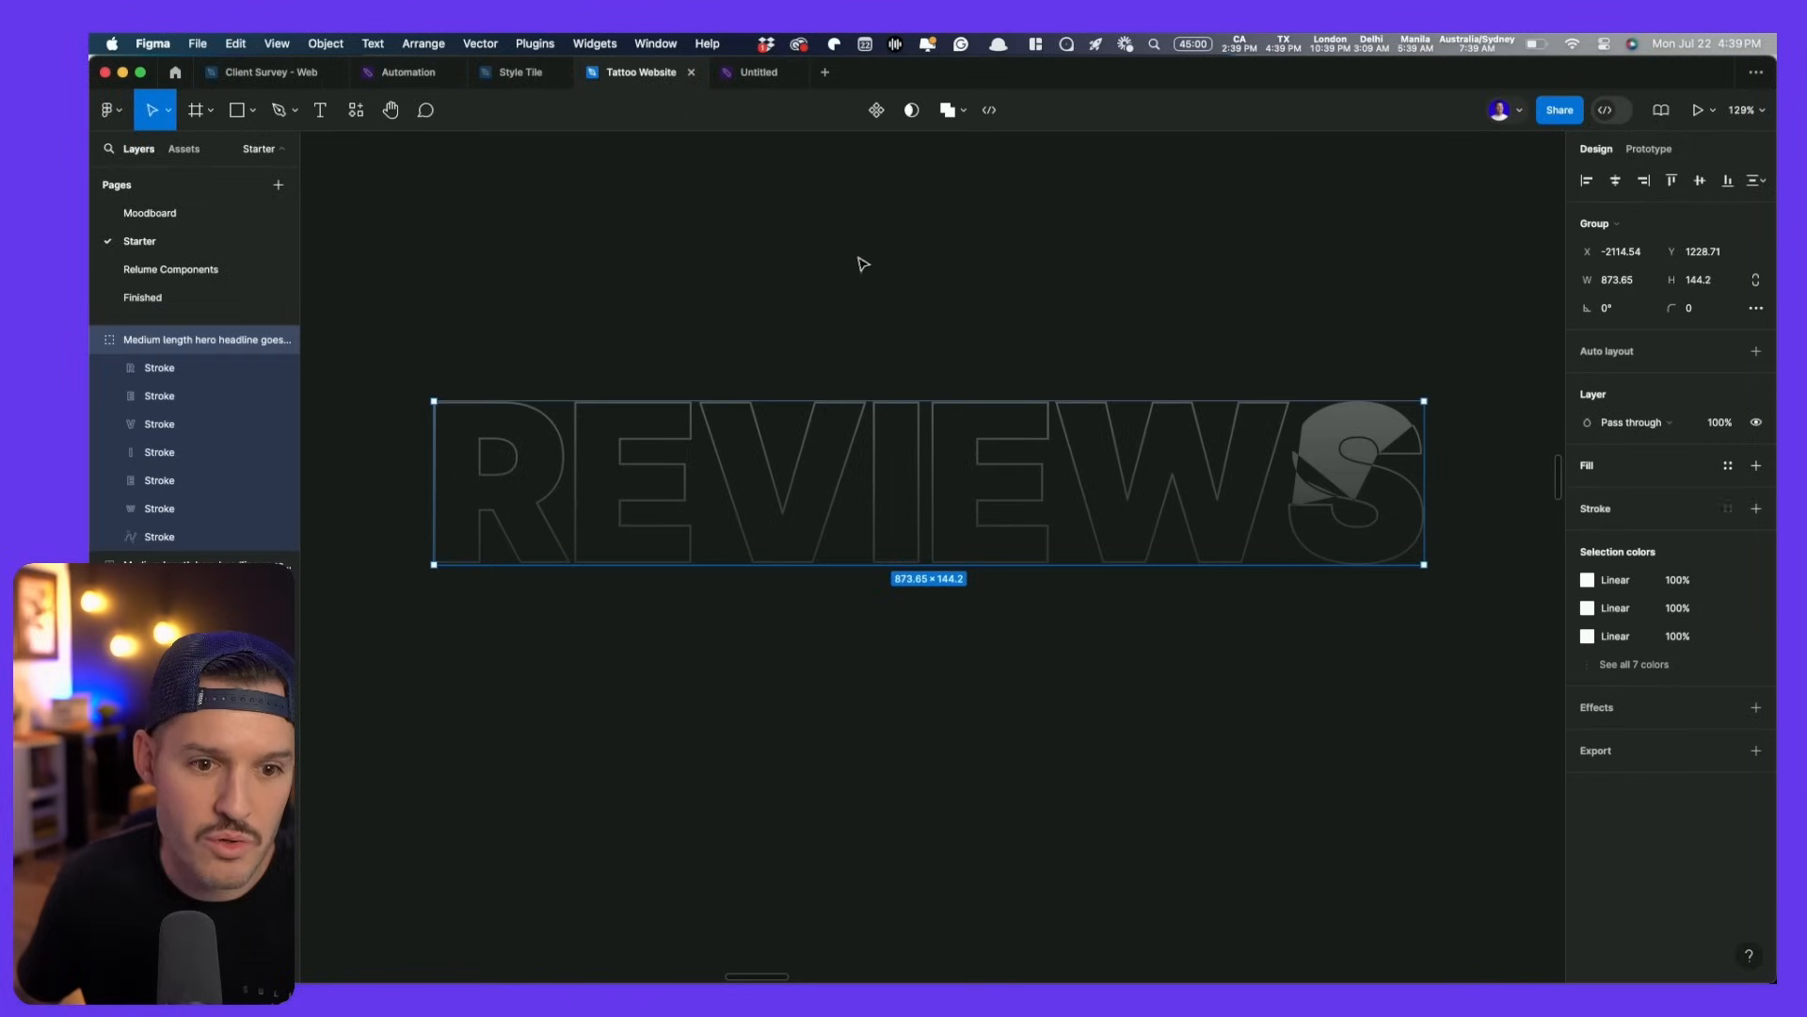
left_click(728, 337)
left_click(634, 445)
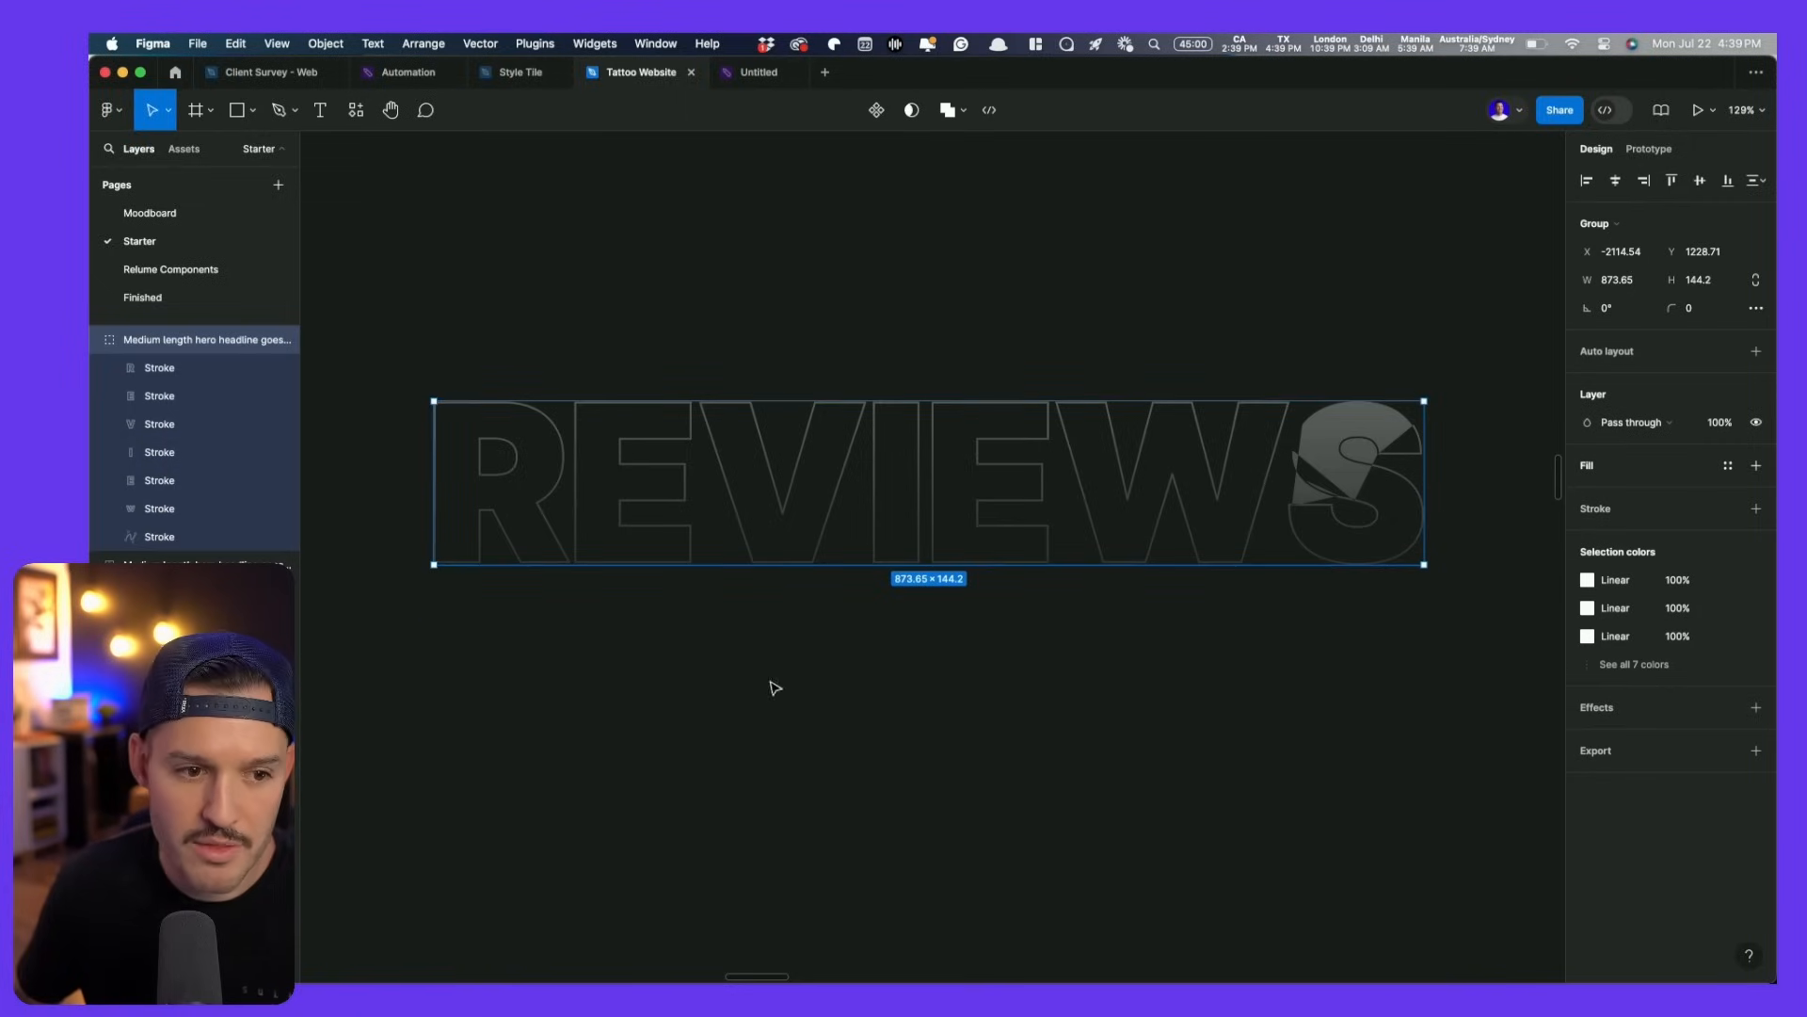
- Rename the group reviewoutline and export it as reviewoutline.svg to the Desktop
left_click(1756, 753)
left_click(1722, 806)
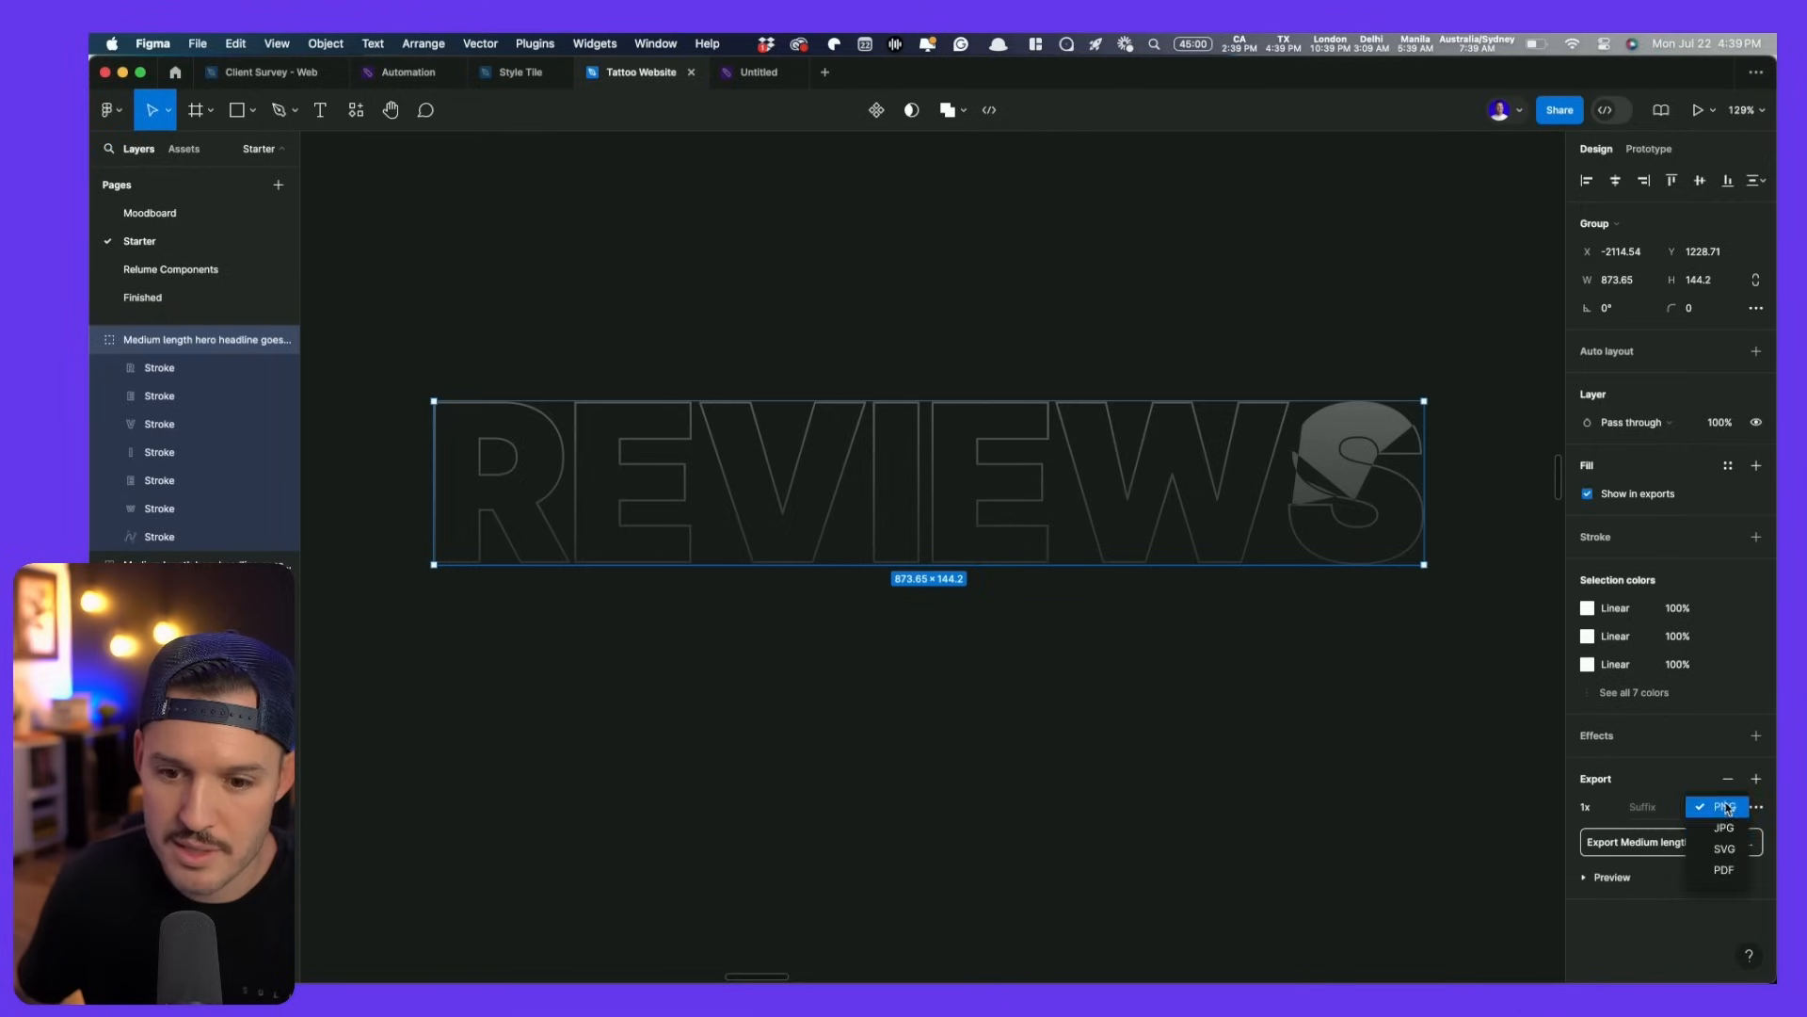
left_click(1730, 857)
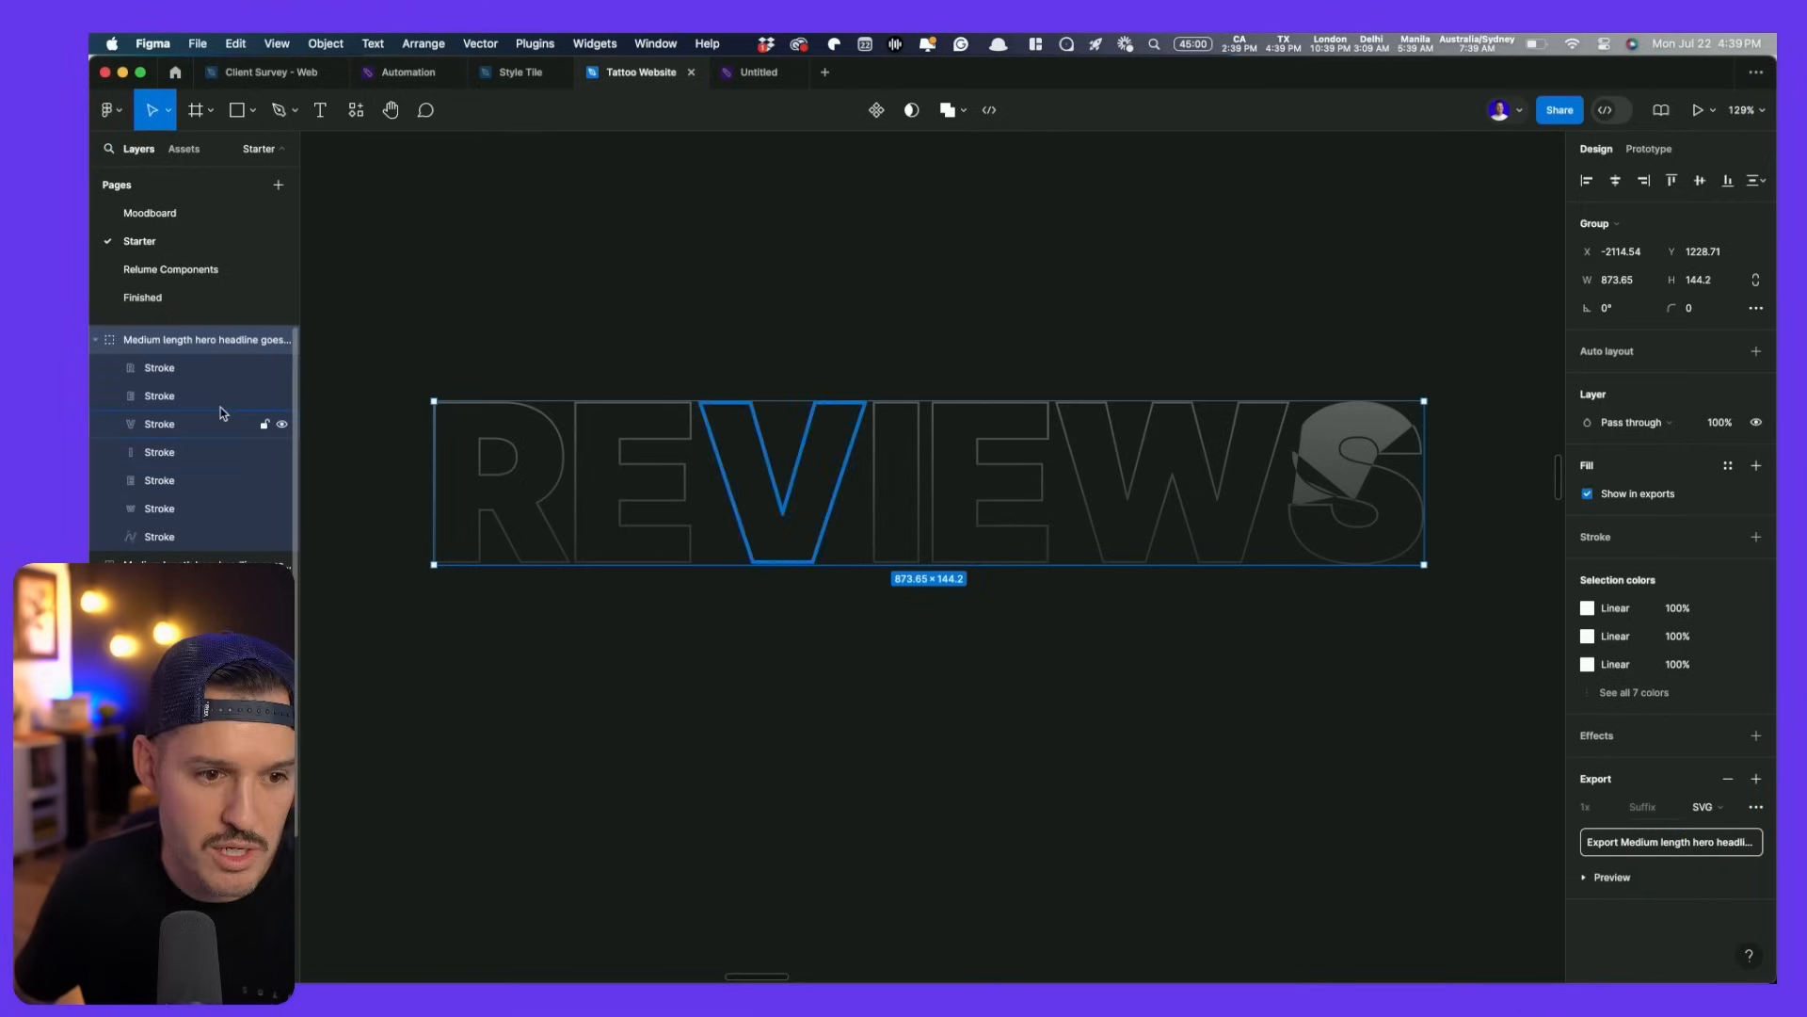
double_click(196, 341)
type("r")
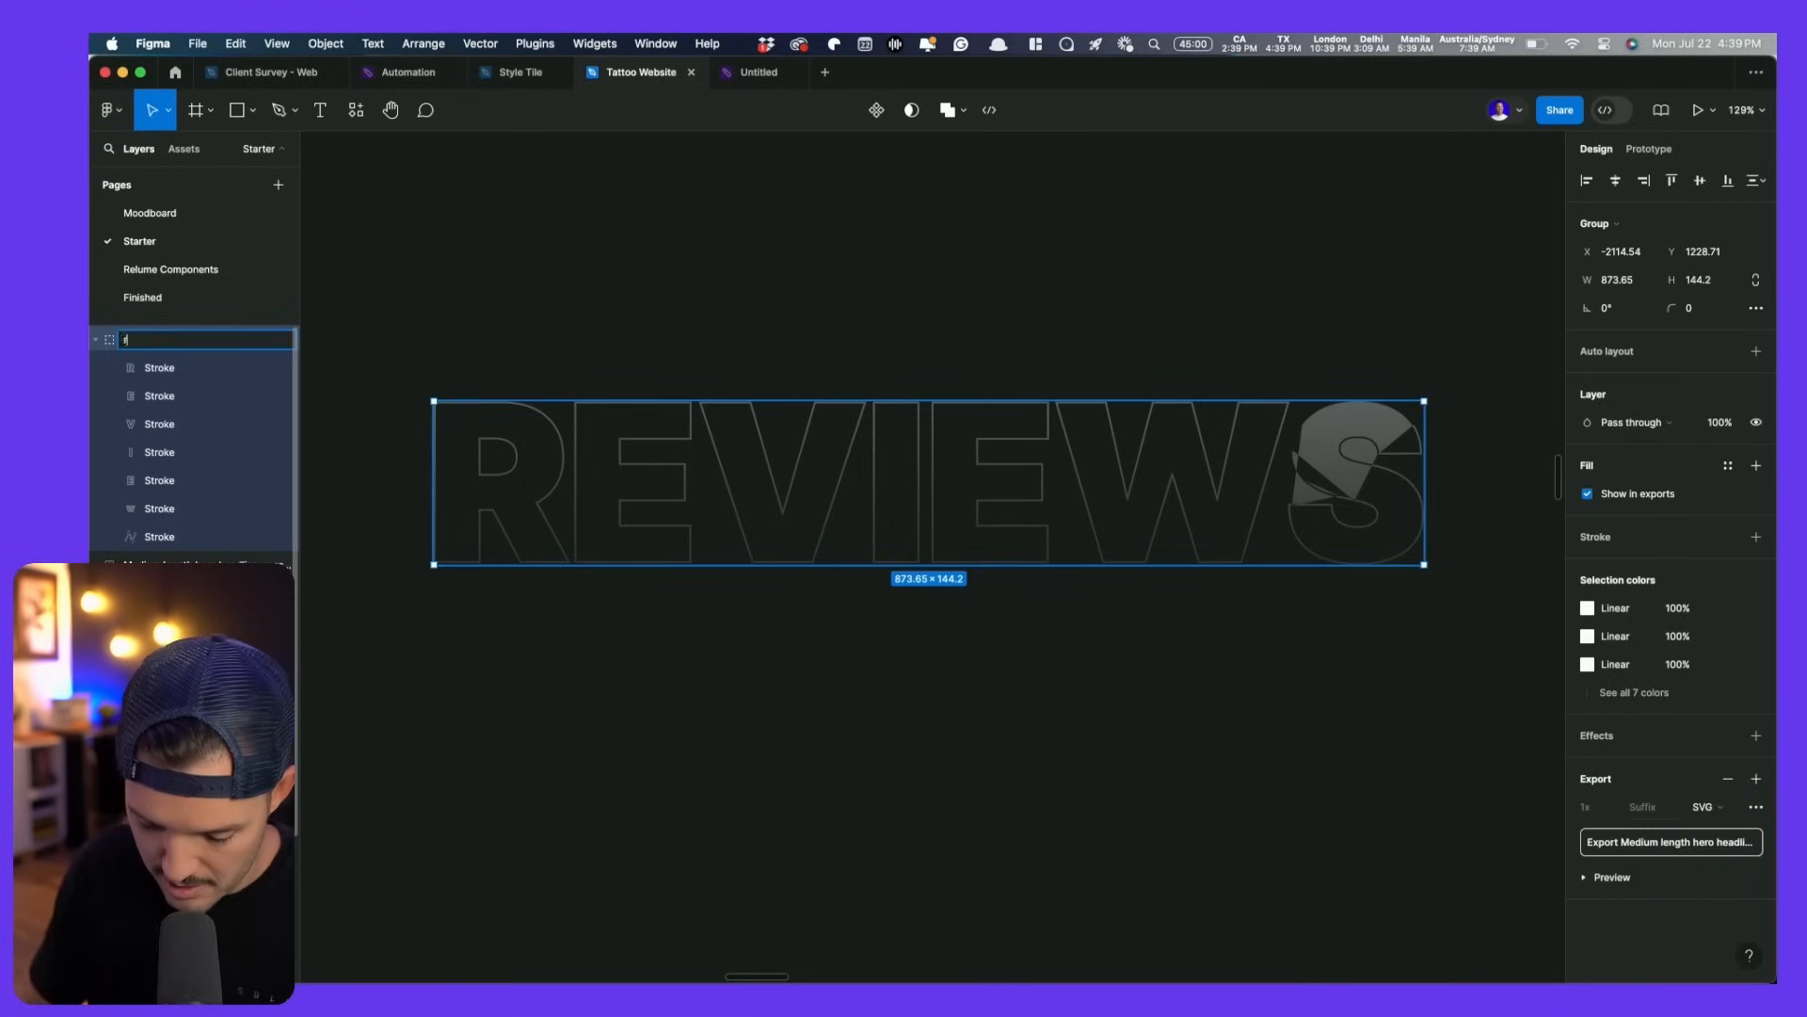
type("eviewoutlin")
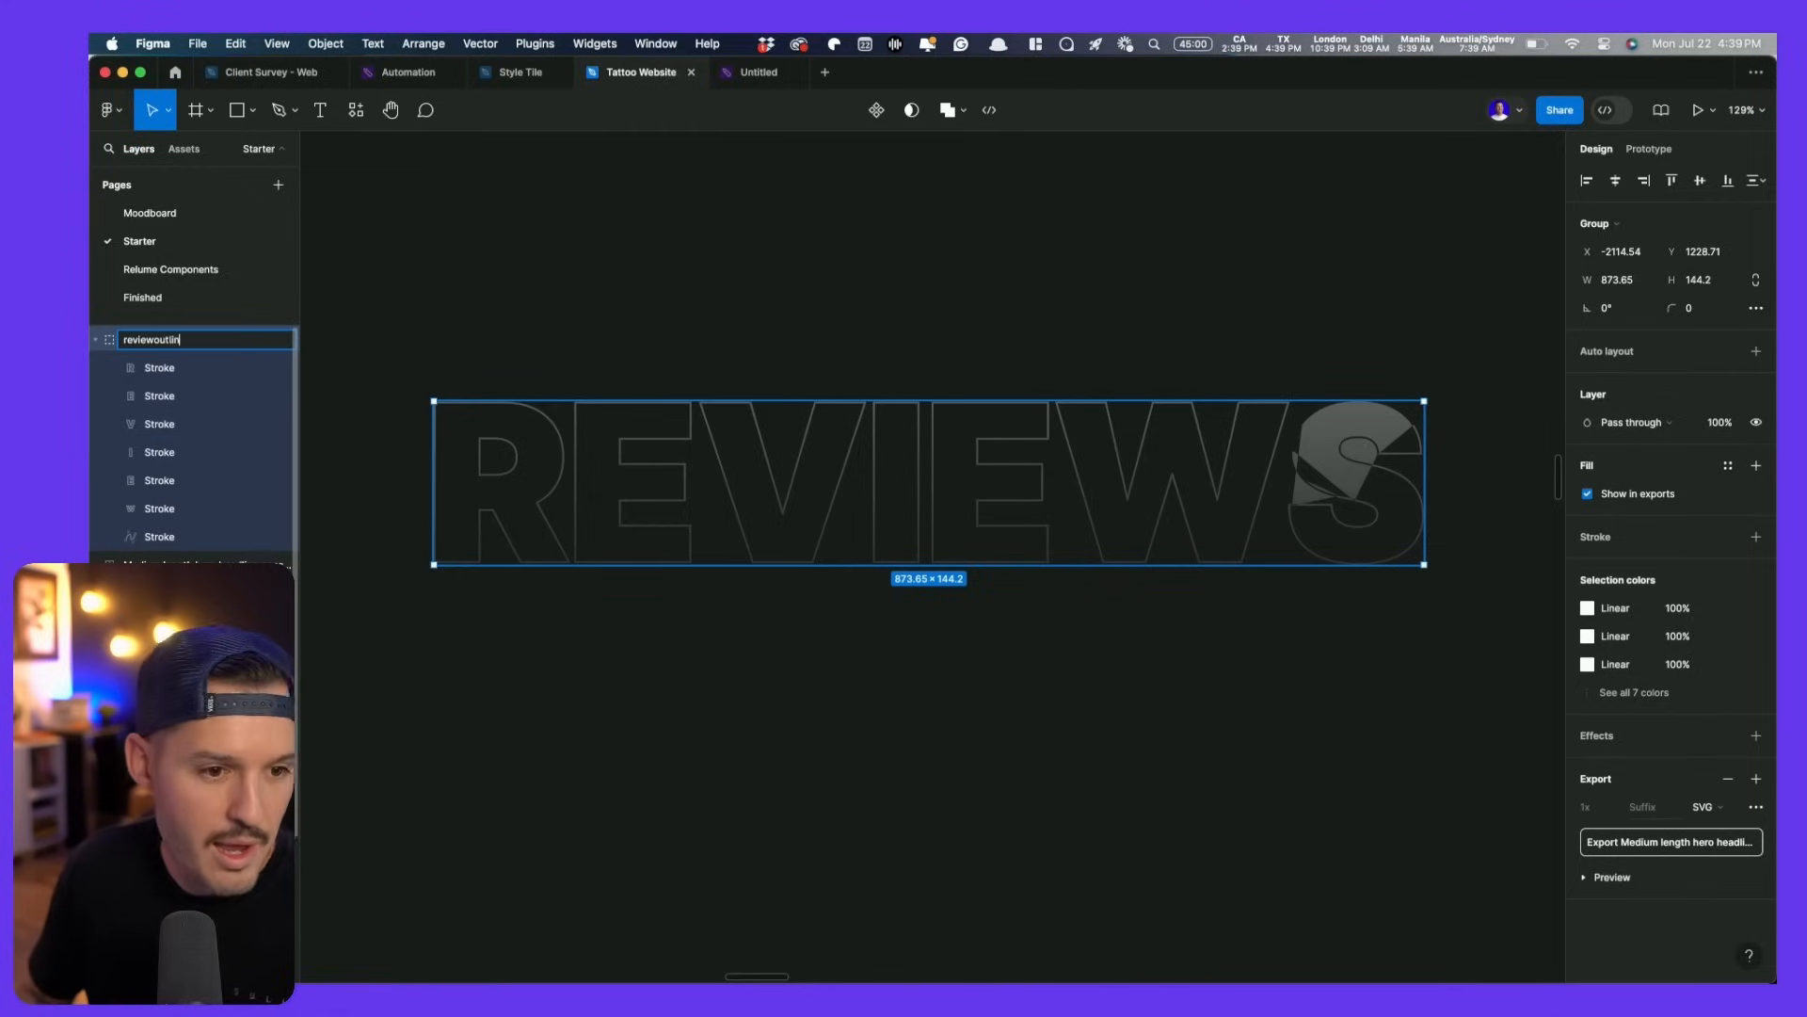
type("e")
key("Return")
left_click(1657, 838)
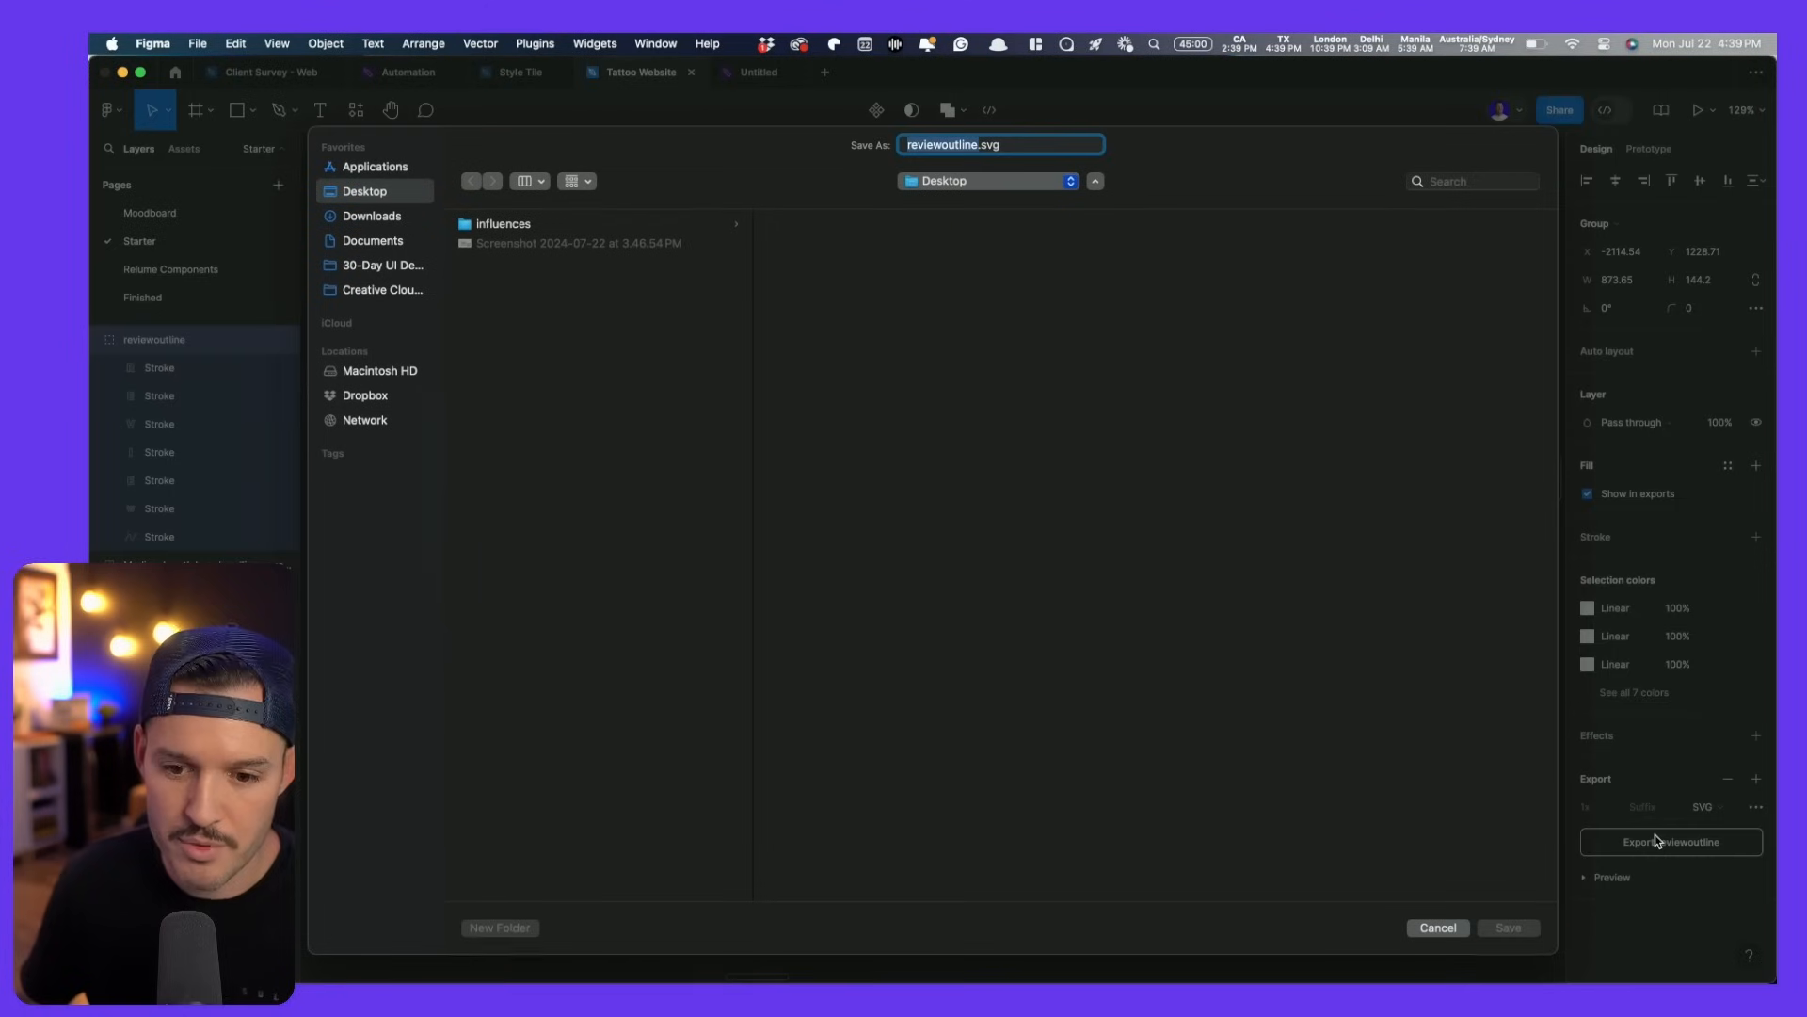
key("Return")
key("super+Tab")
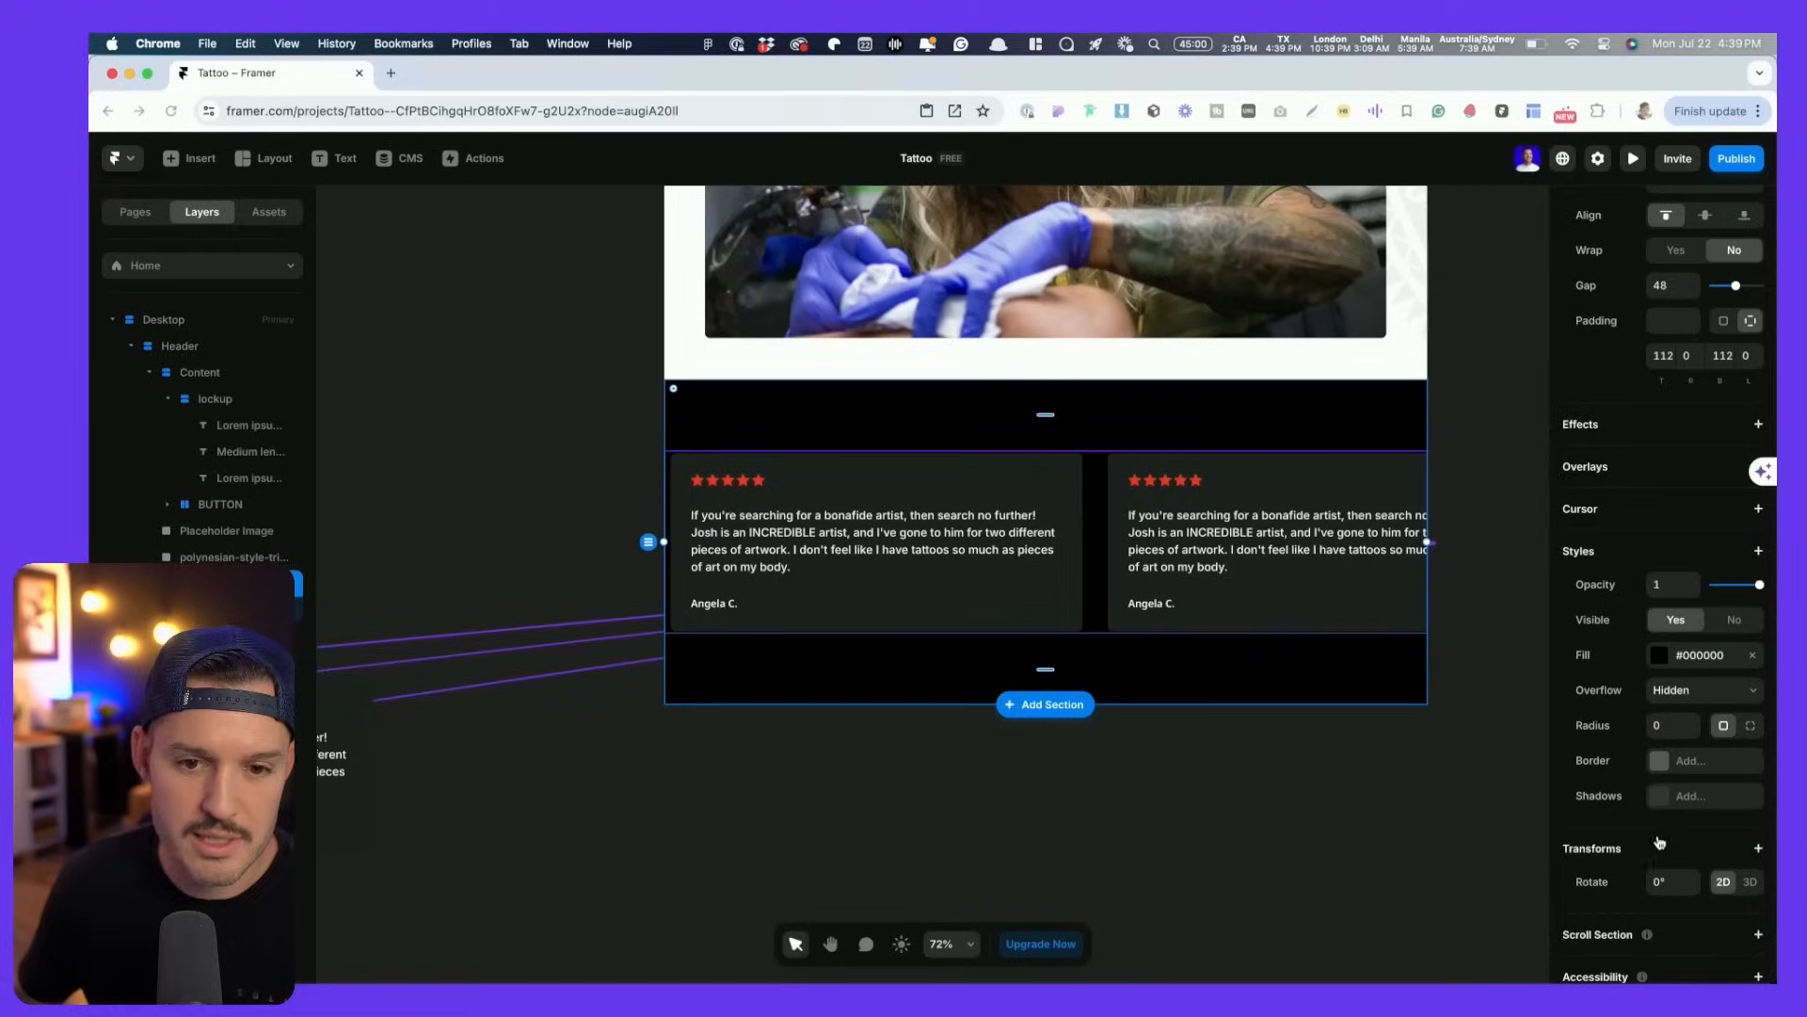
- Drop reviewoutline.svg into Framer, delete it again, and return to the Figma reviewoutline group
left_click_drag(1776, 657, 1548, 661)
left_click(1589, 632)
left_click_drag(1718, 136, 687, 796)
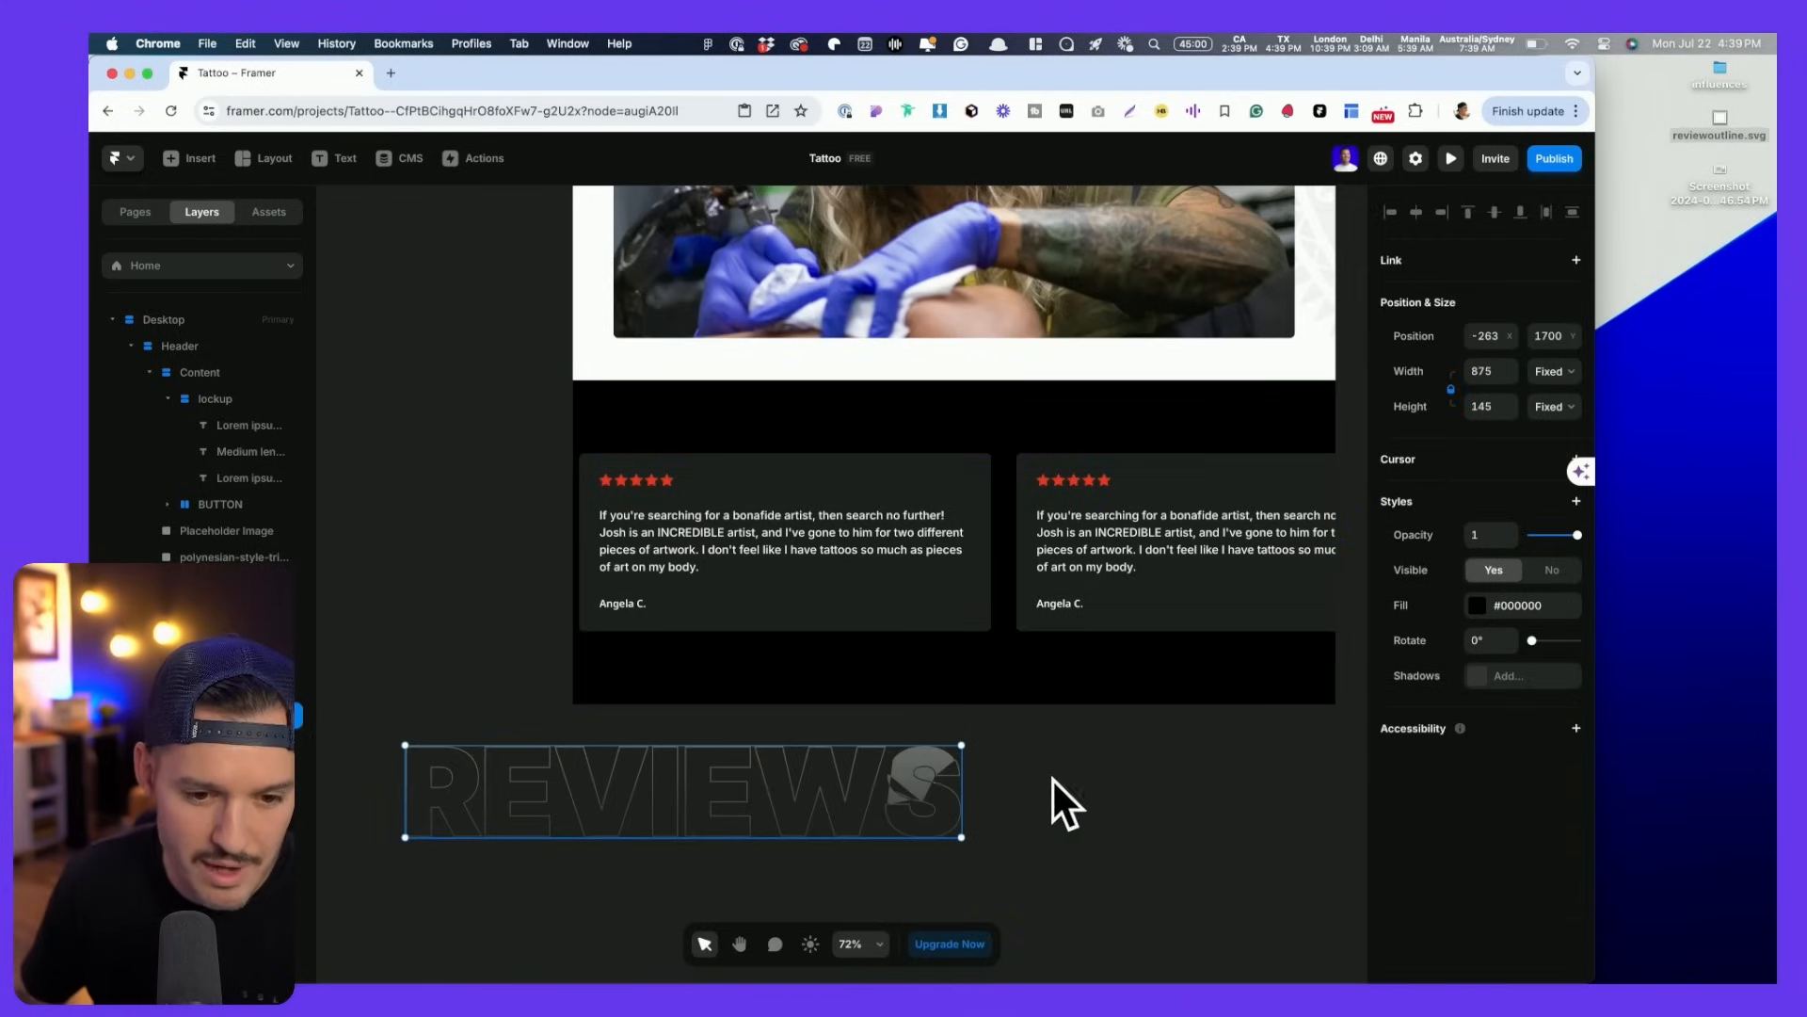
key("BackSpace")
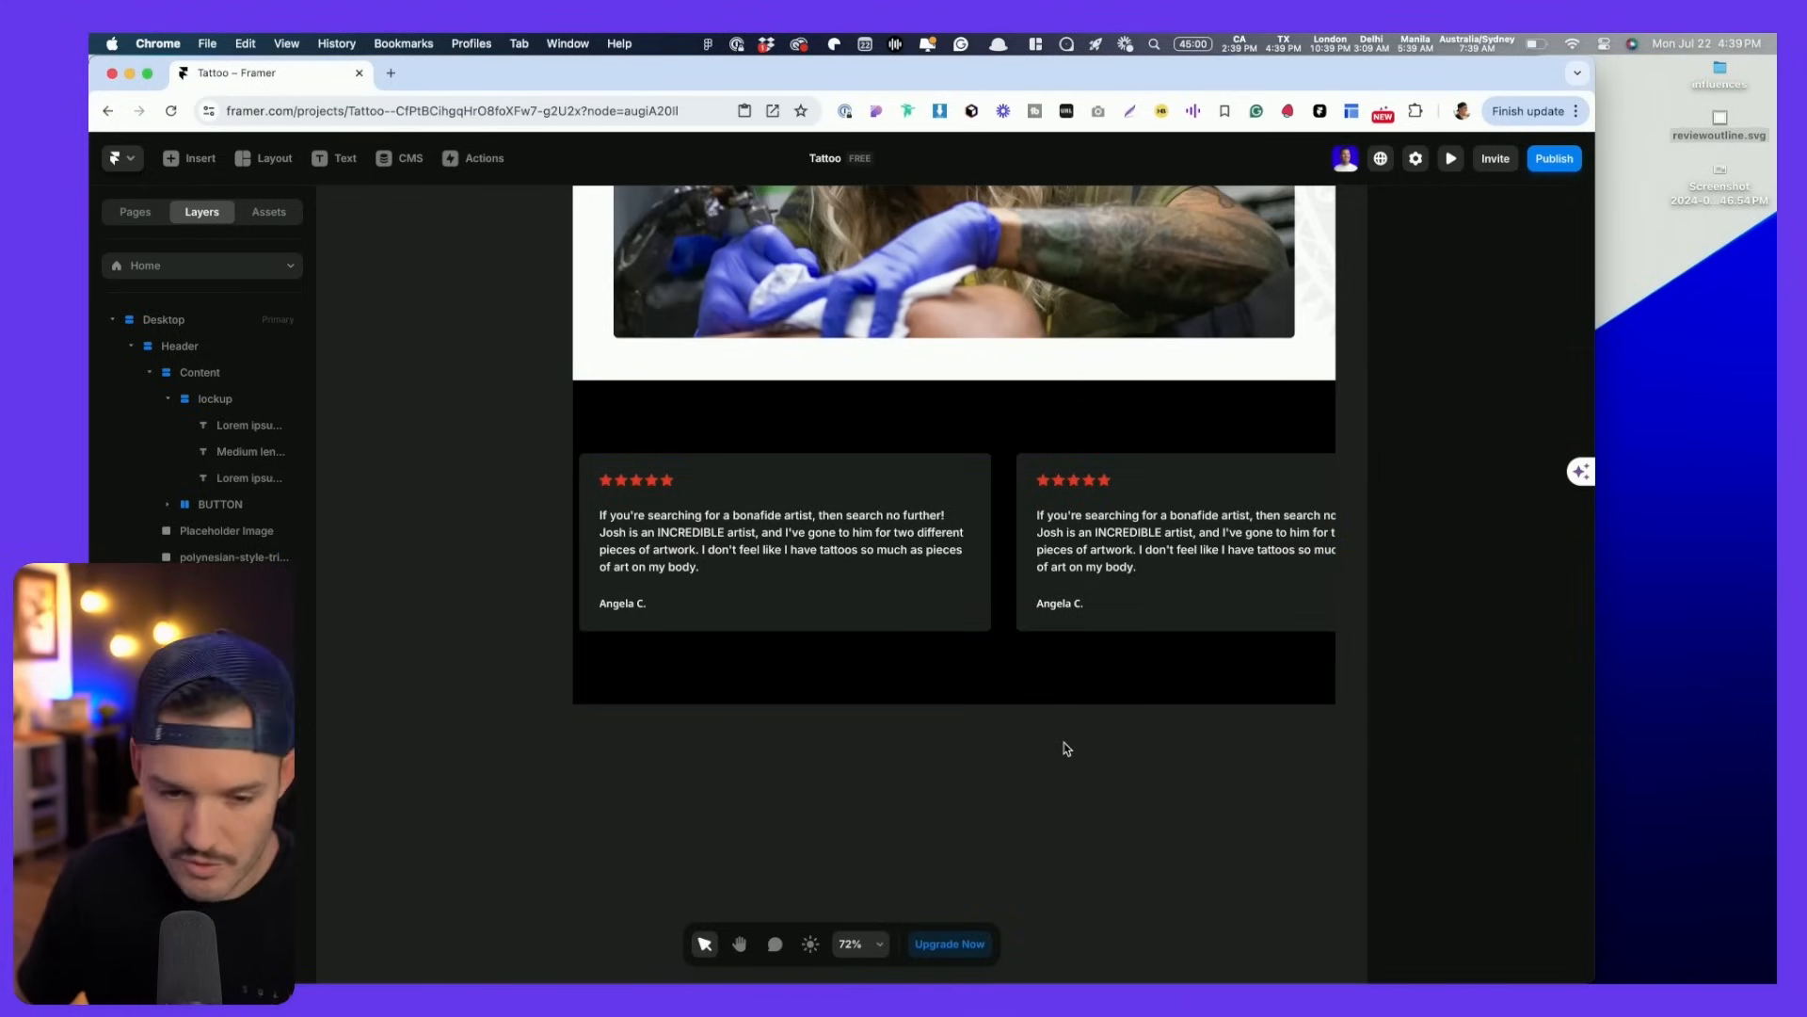
key("super+Tab")
left_click(1069, 749)
left_click_drag(1025, 718, 682, 728)
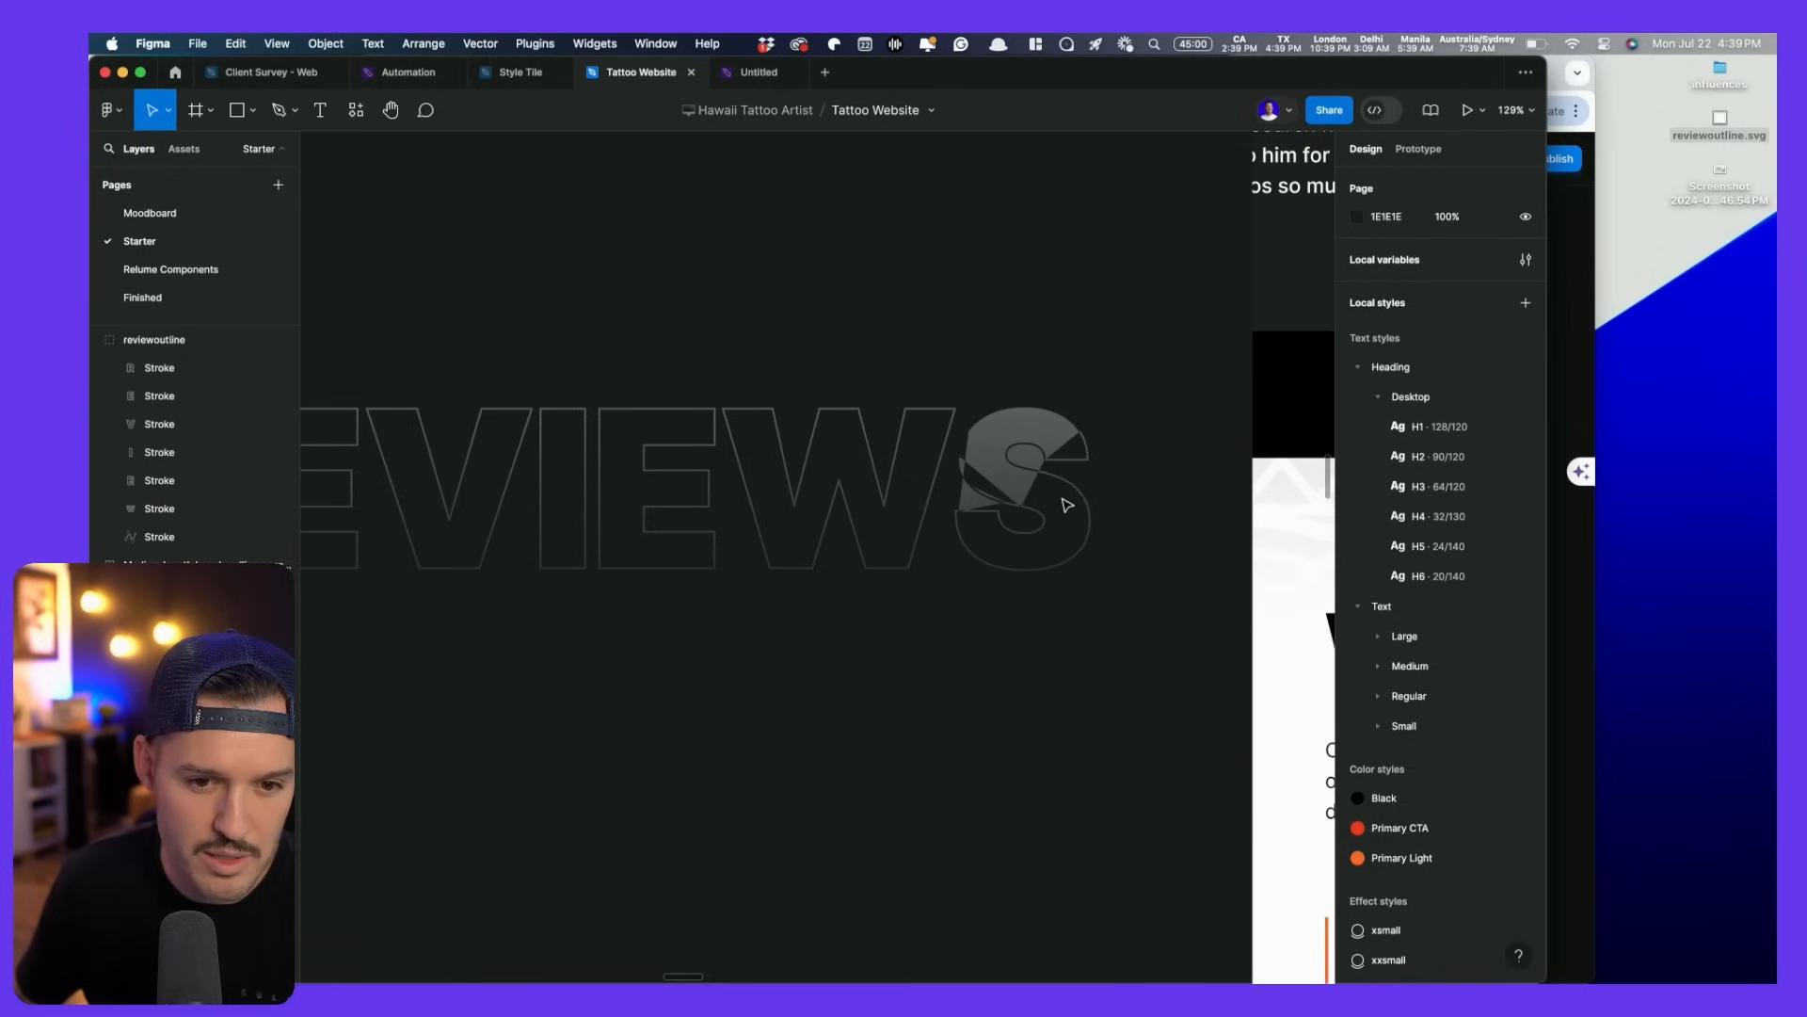
- Delete the S from the outline so it reads REVIEW
left_click(1000, 469)
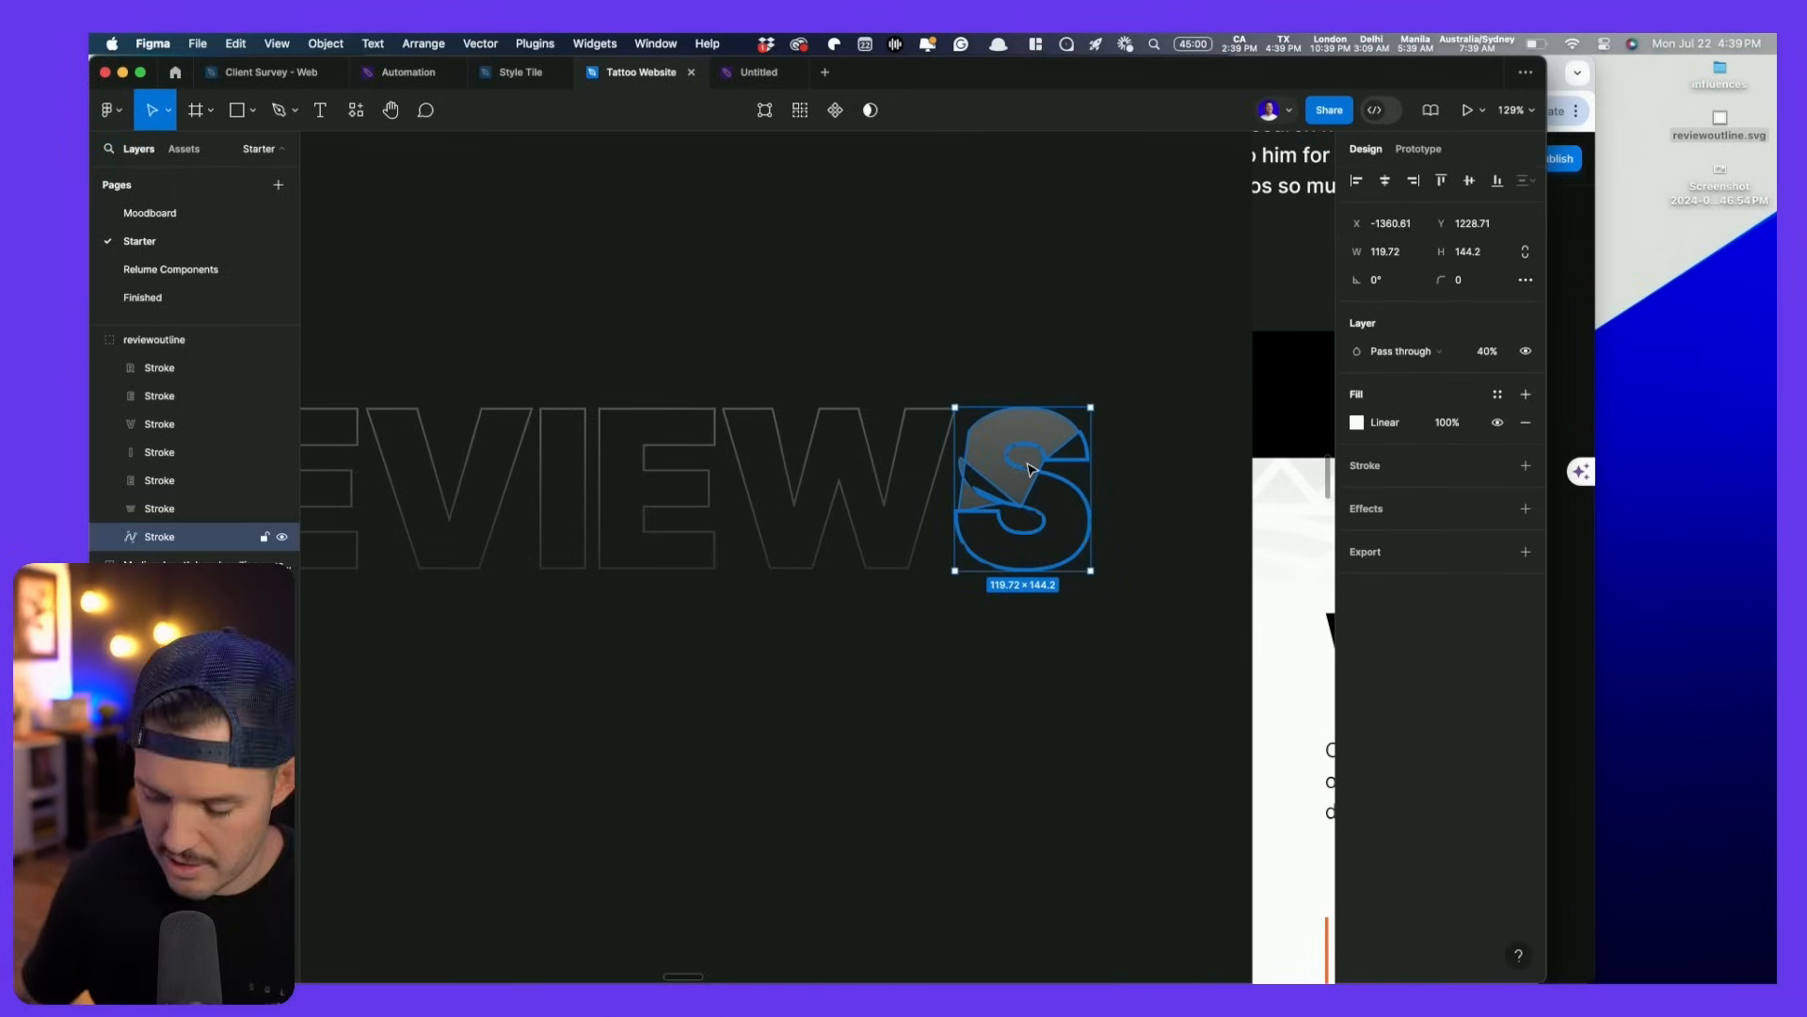
scroll(1028, 470, "up", 5)
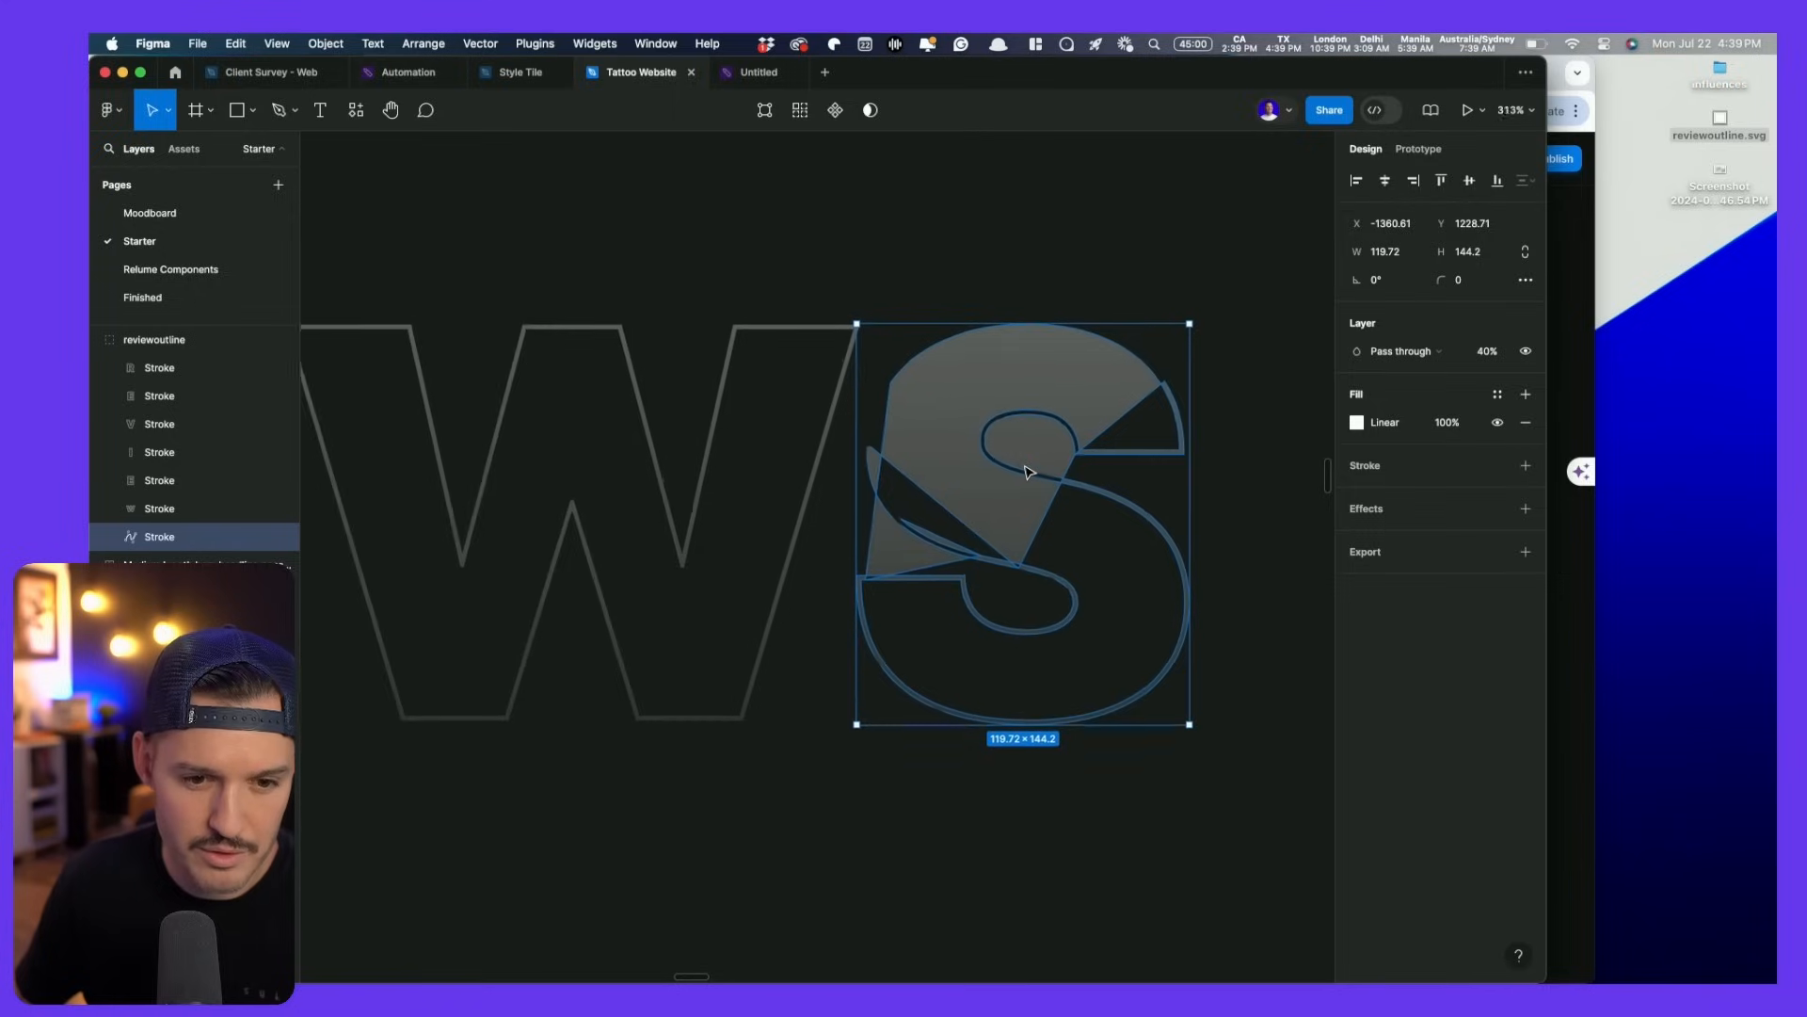
double_click(978, 450)
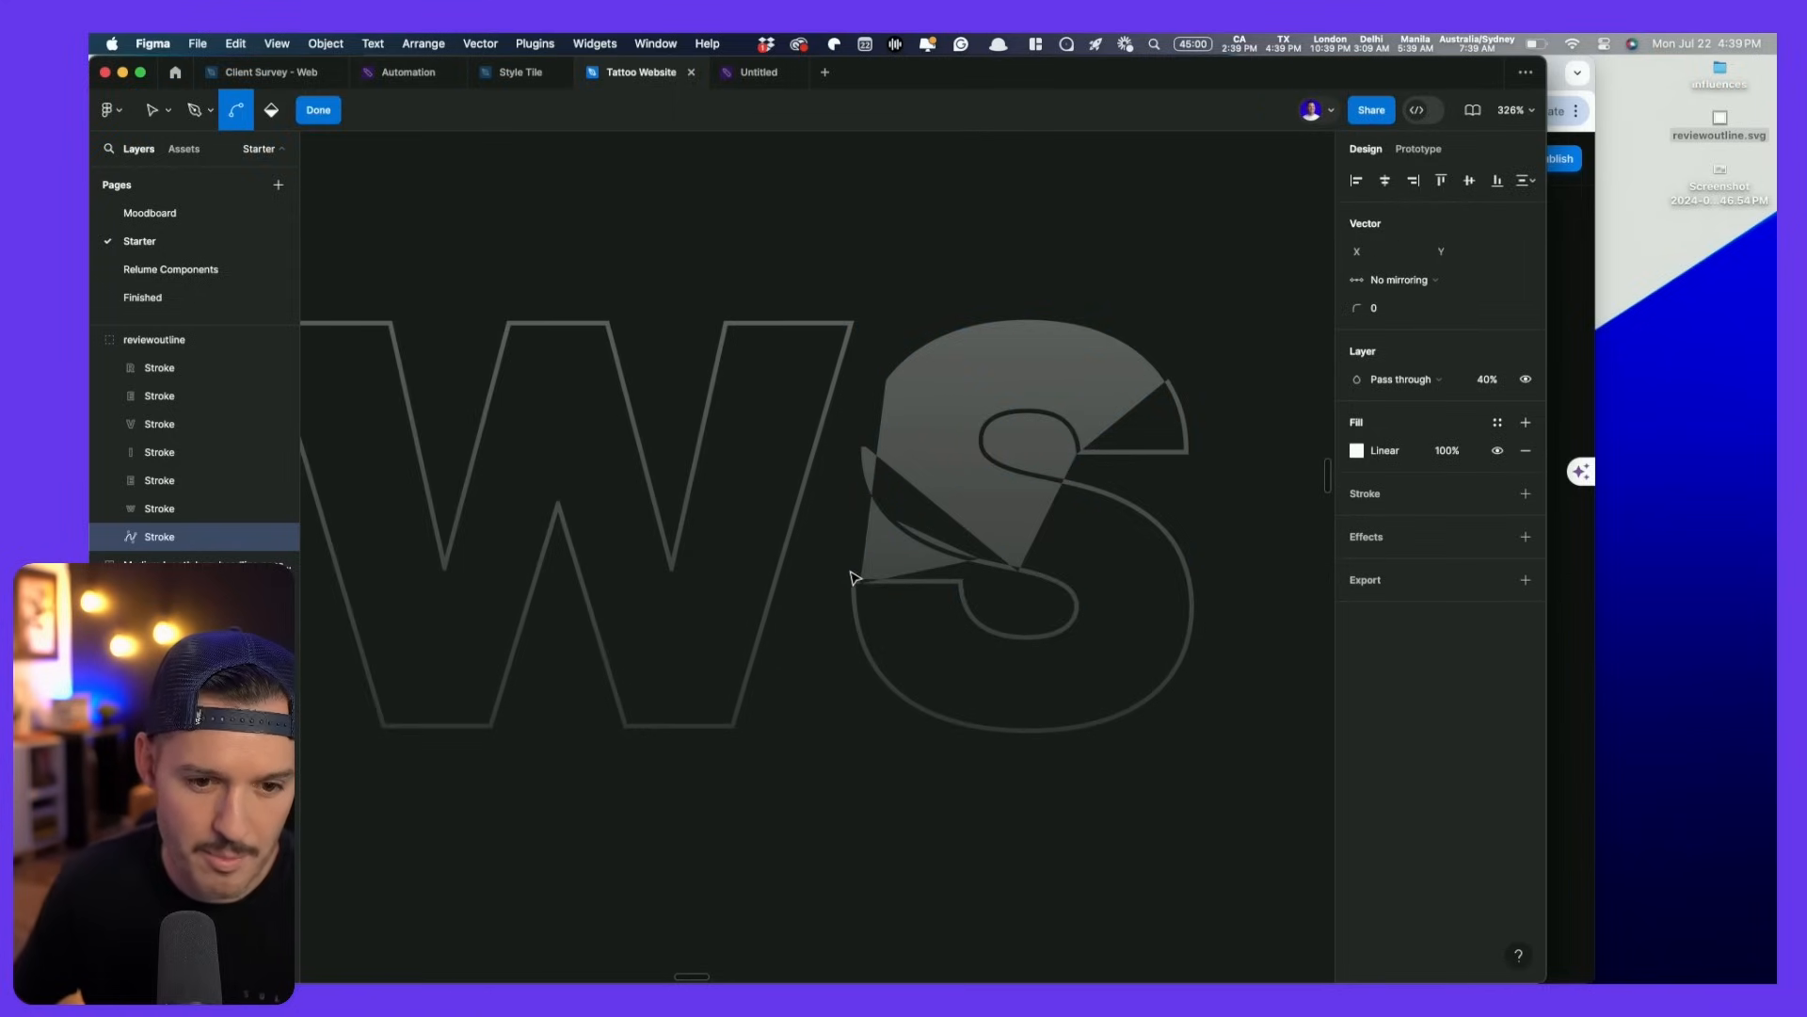
key("Escape")
key("Escape")
key("shift+0")
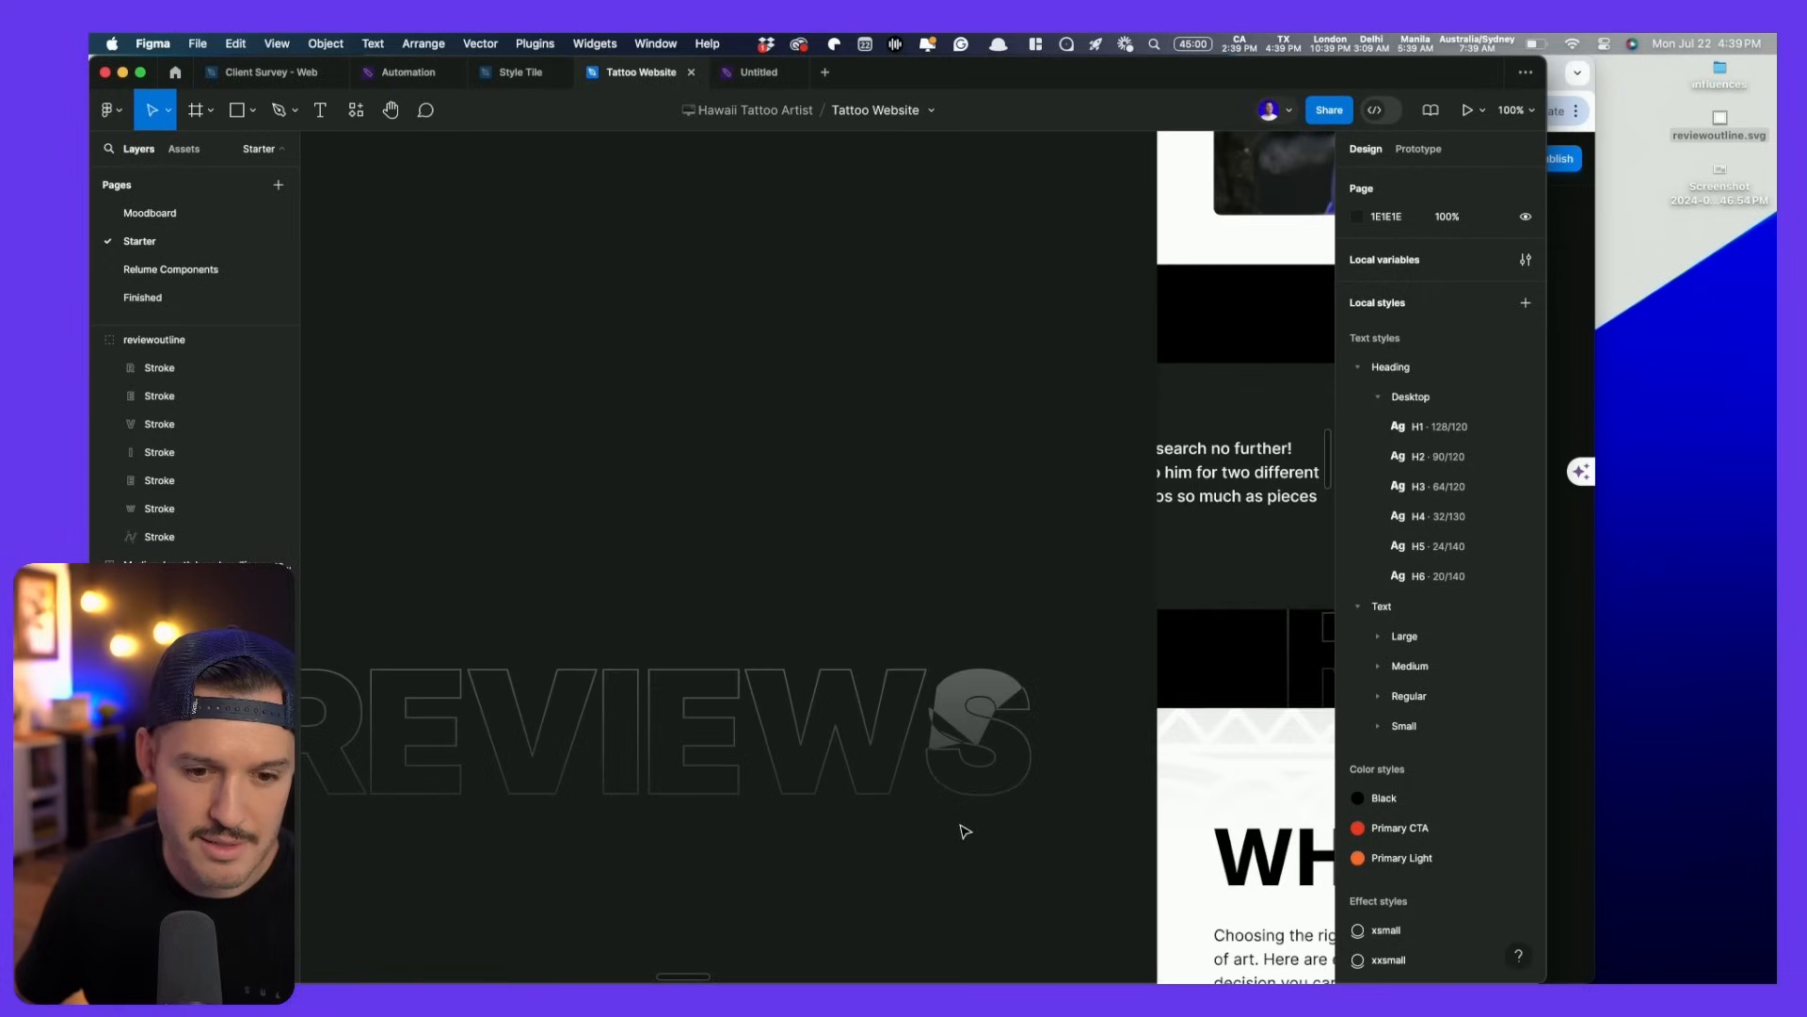
left_click(984, 721)
double_click(983, 721)
key("Delete")
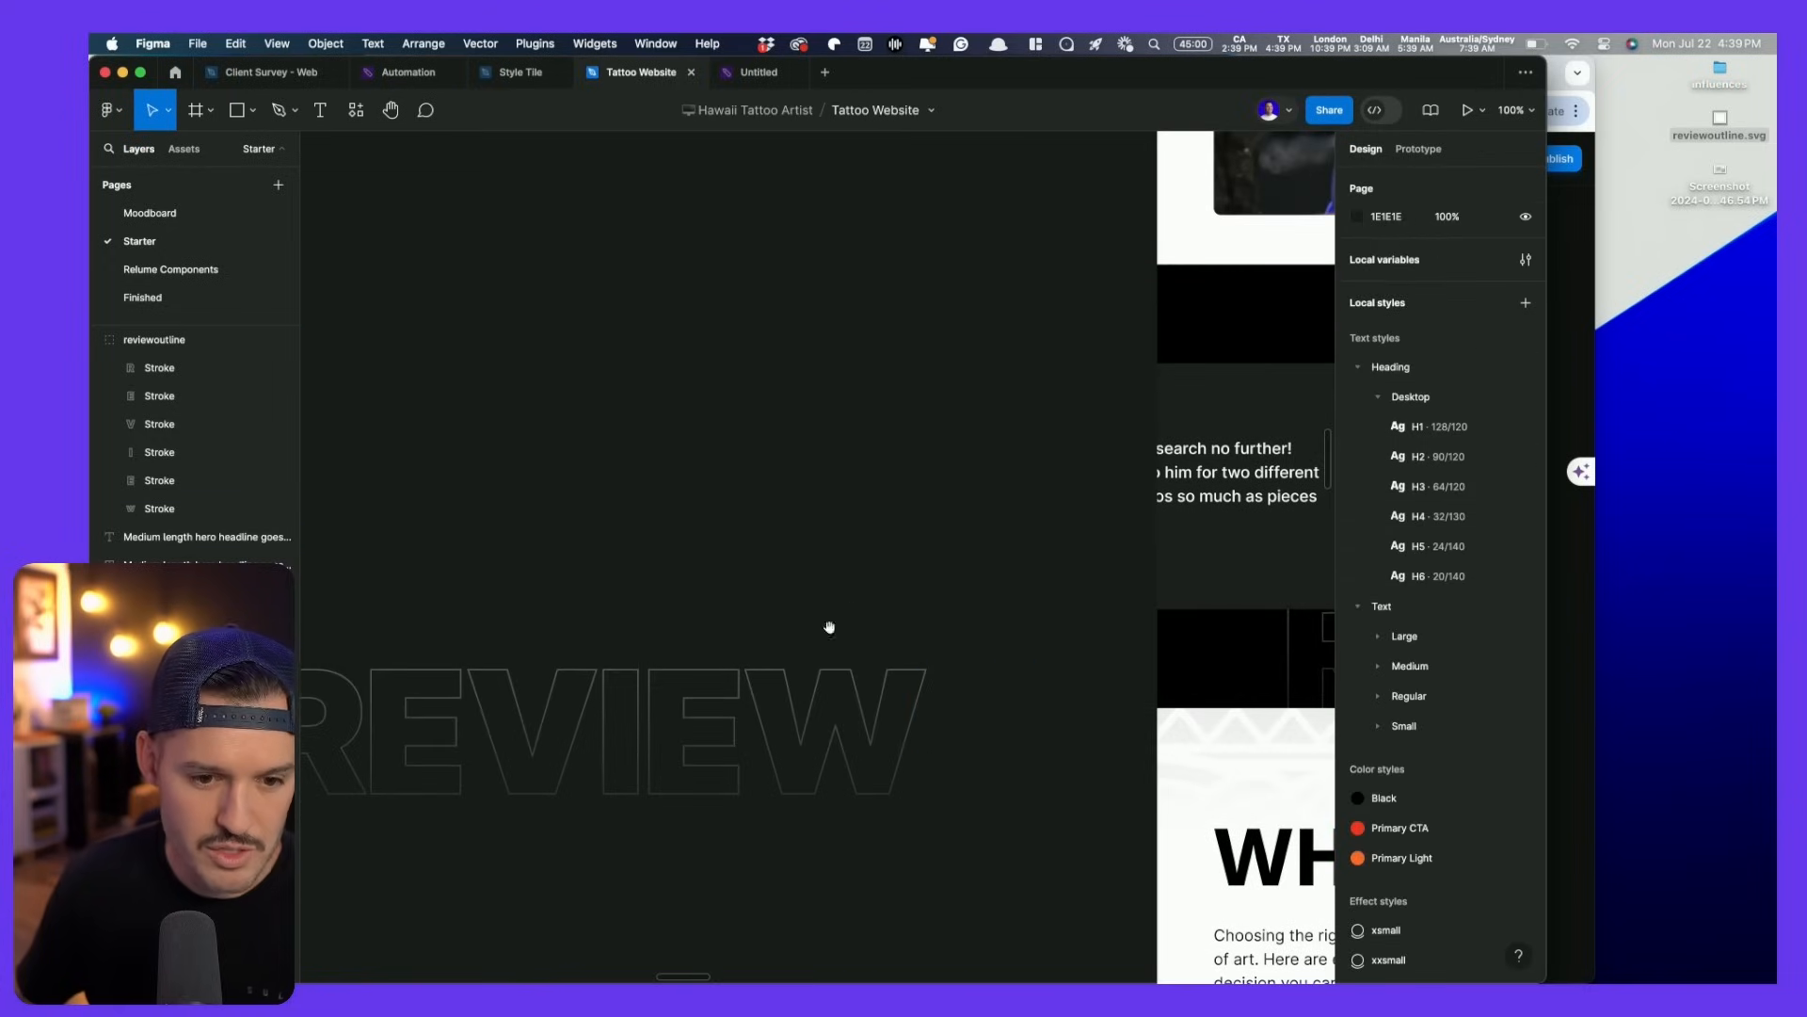
scroll(851, 612, "down", 4)
scroll(857, 584, "left", 2)
- Re-export reviewoutline.svg, replacing the old file, and place it in Framer below the reviews
left_click(874, 545)
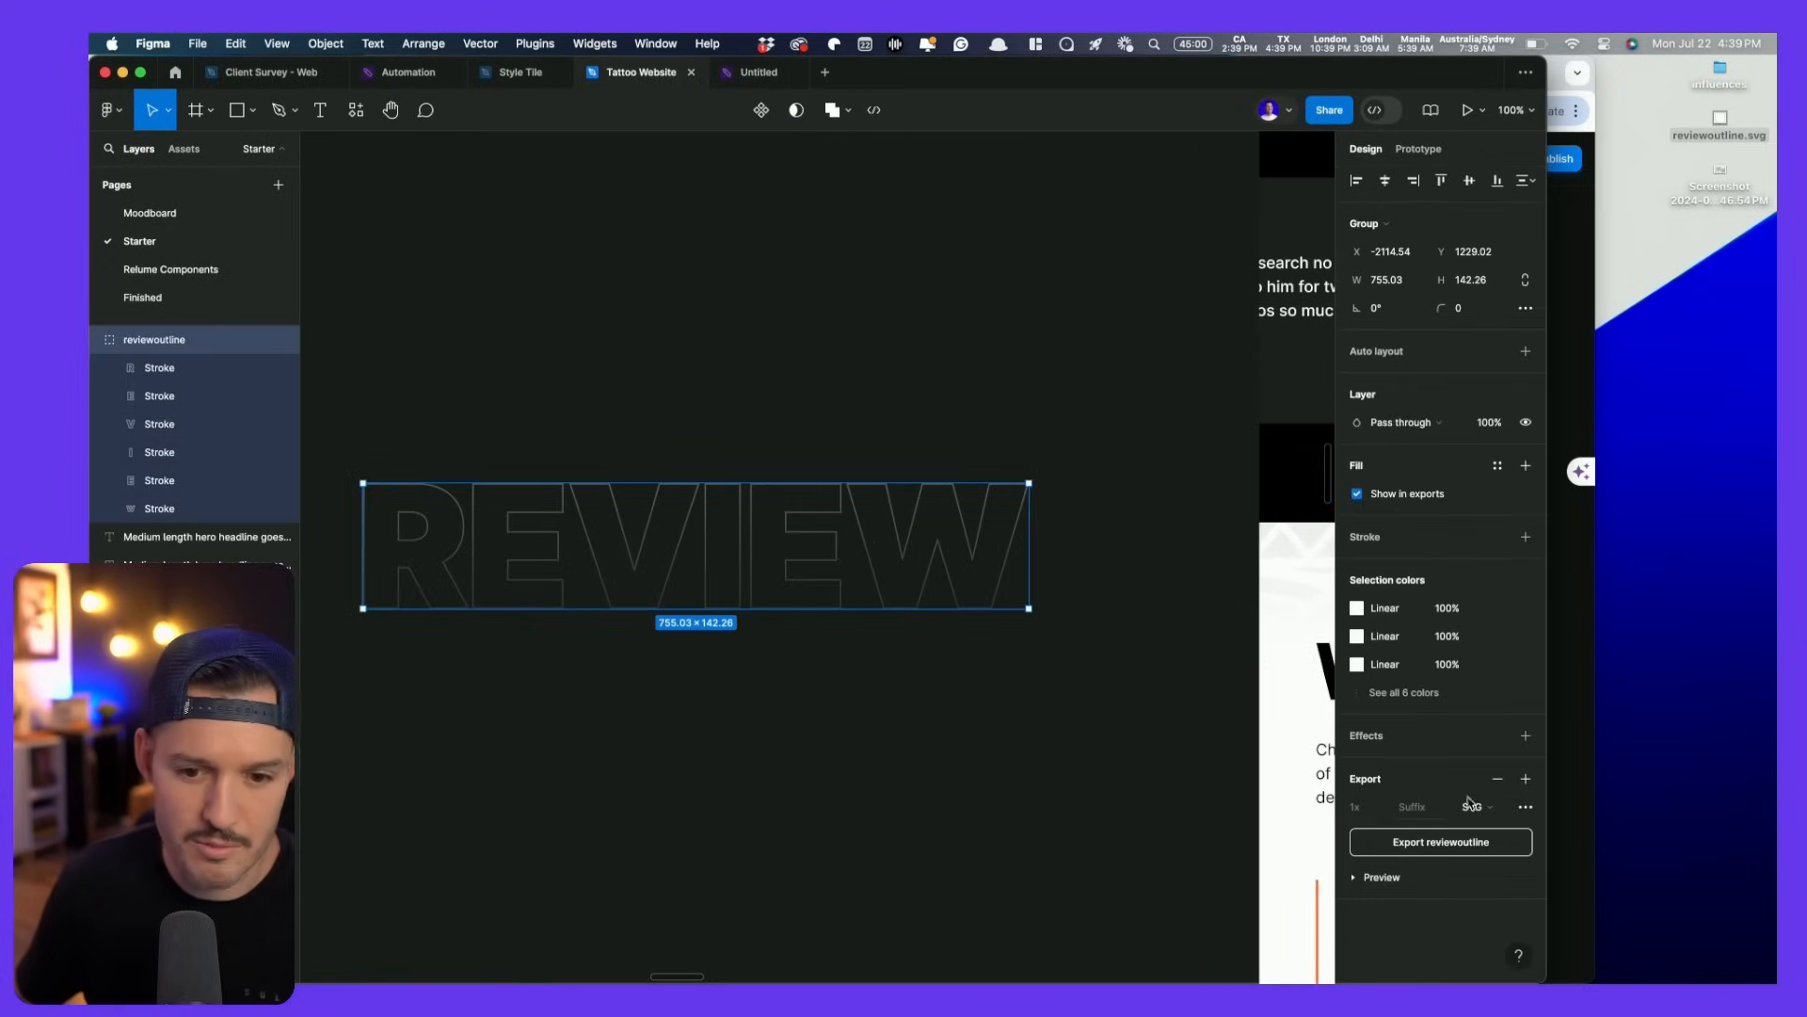
left_click(1473, 847)
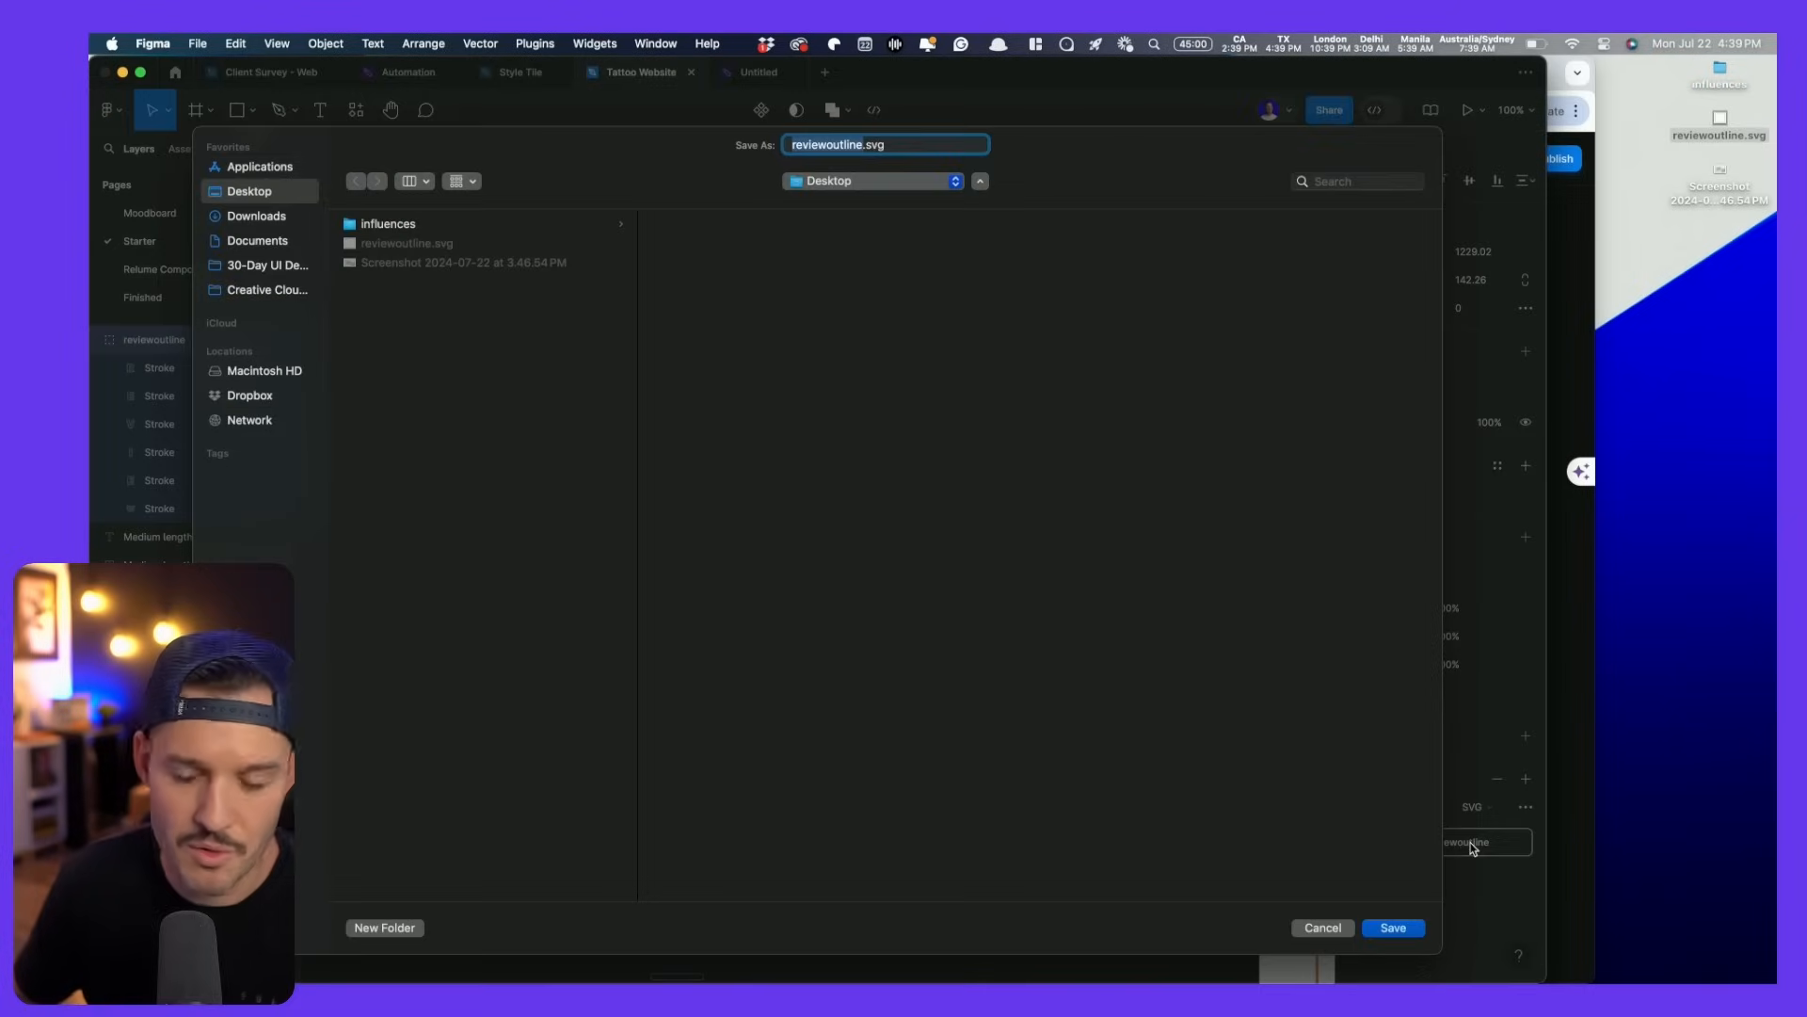
key("Return")
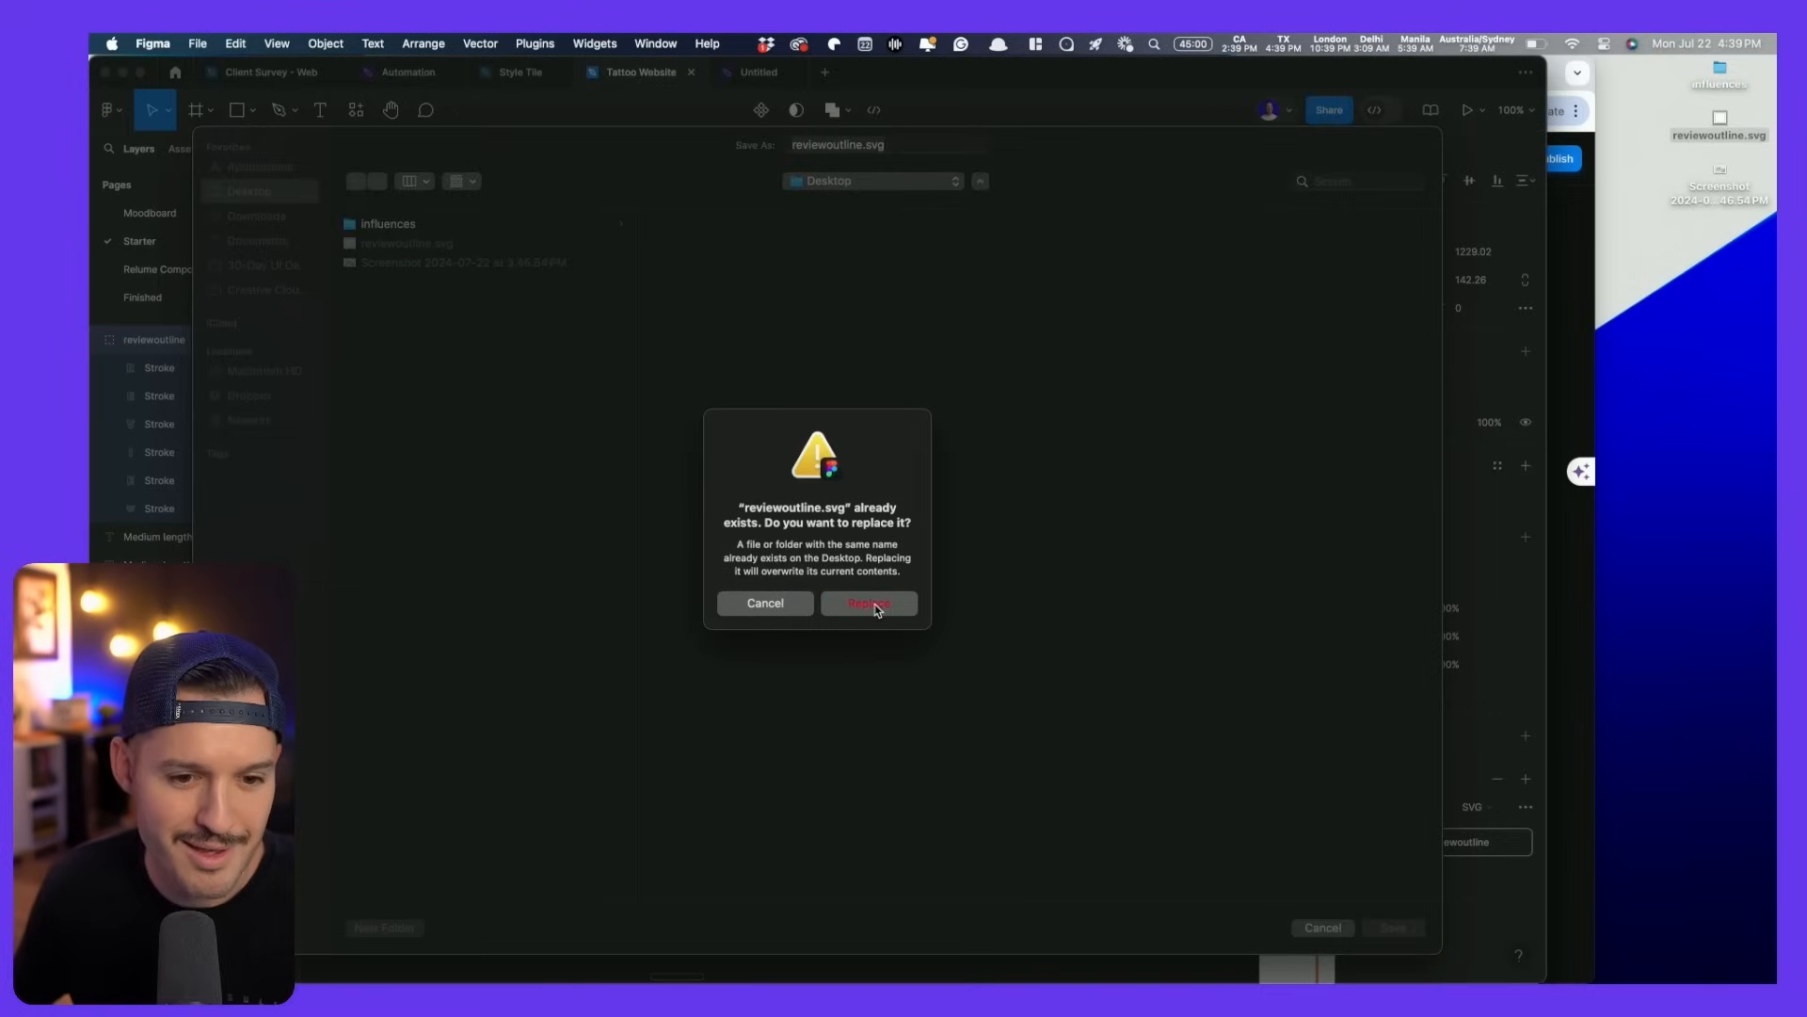
left_click(869, 603)
key("super+Tab")
left_click_drag(1725, 138, 951, 430)
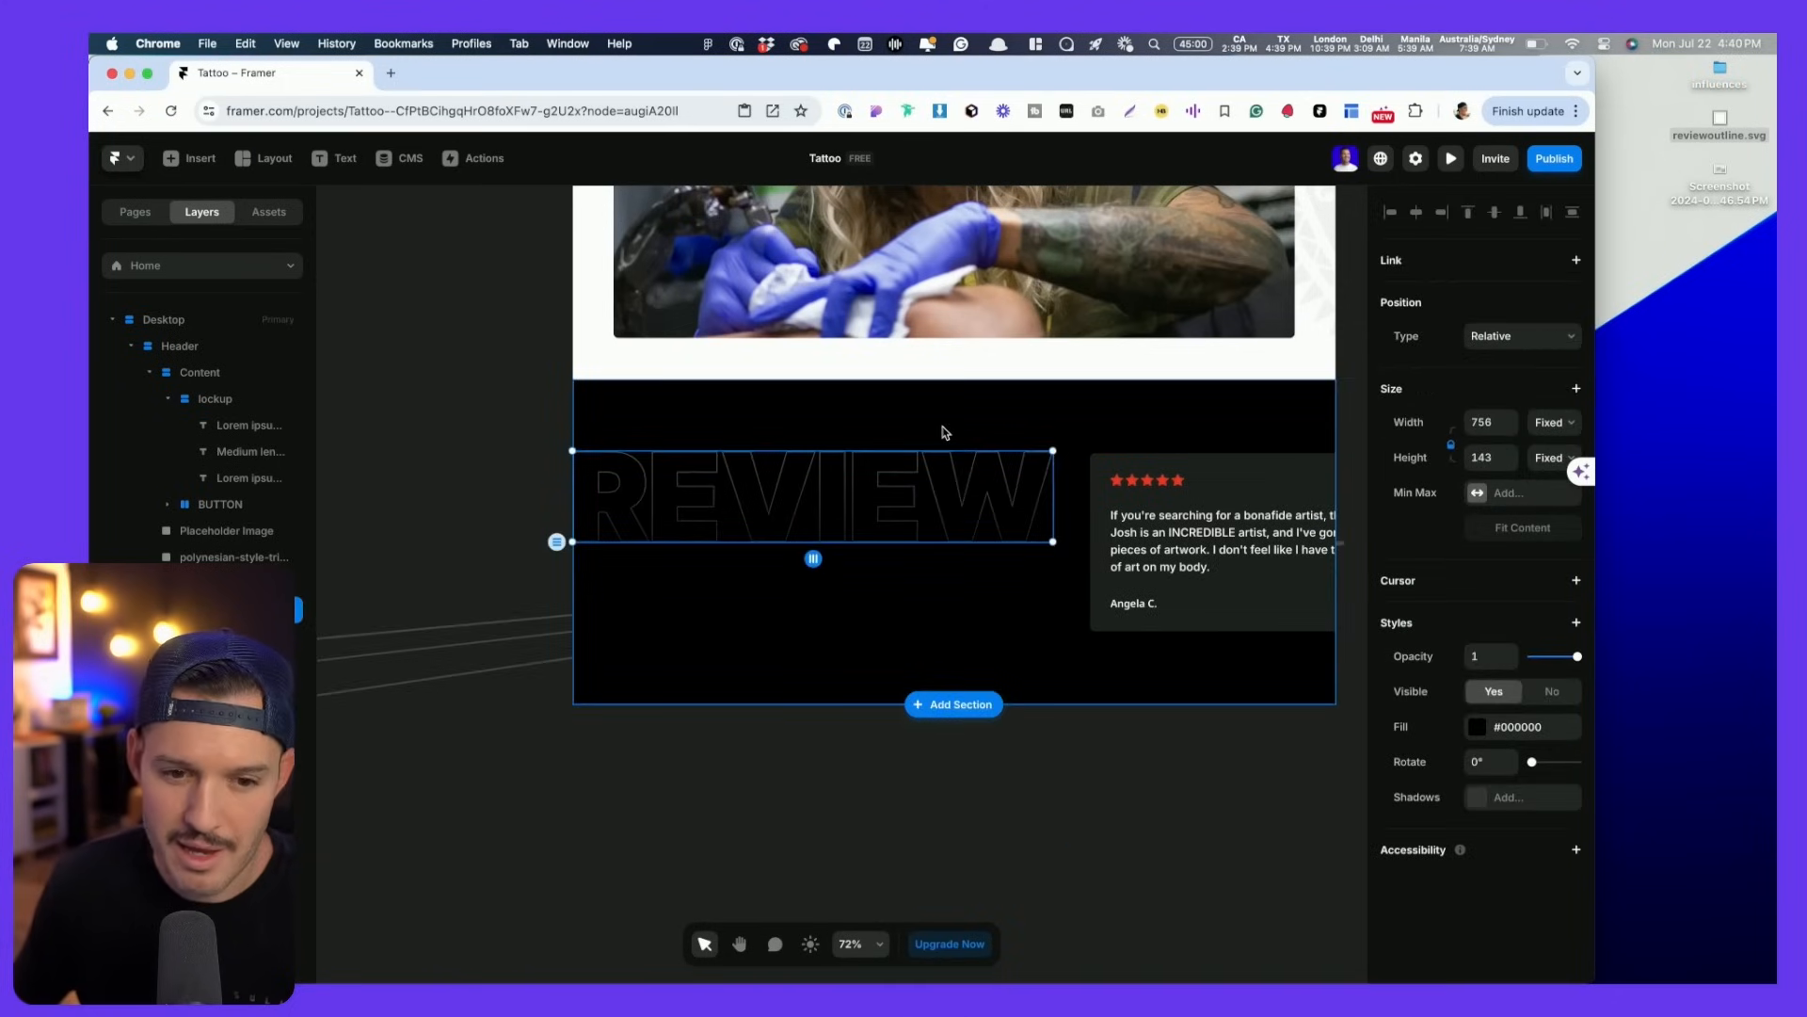
- Make the REVIEW outline image absolutely positioned and move it up behind the review cards
left_click(1517, 337)
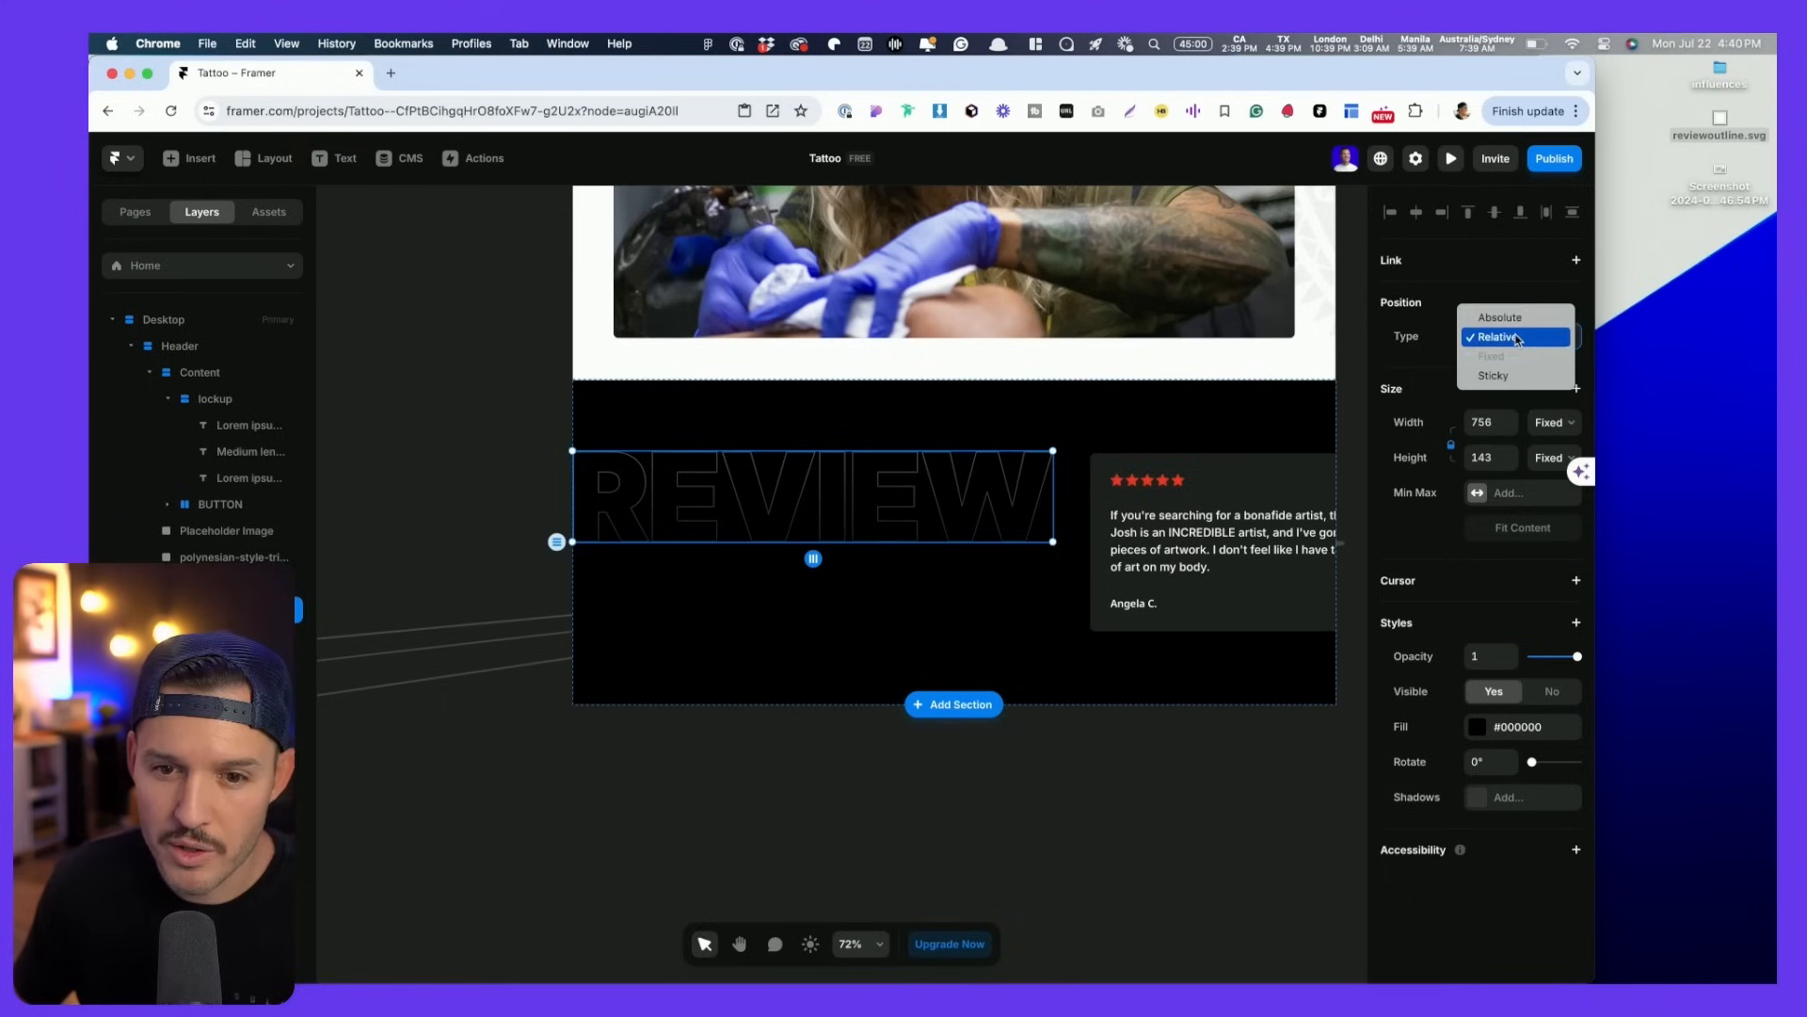
left_click(1499, 318)
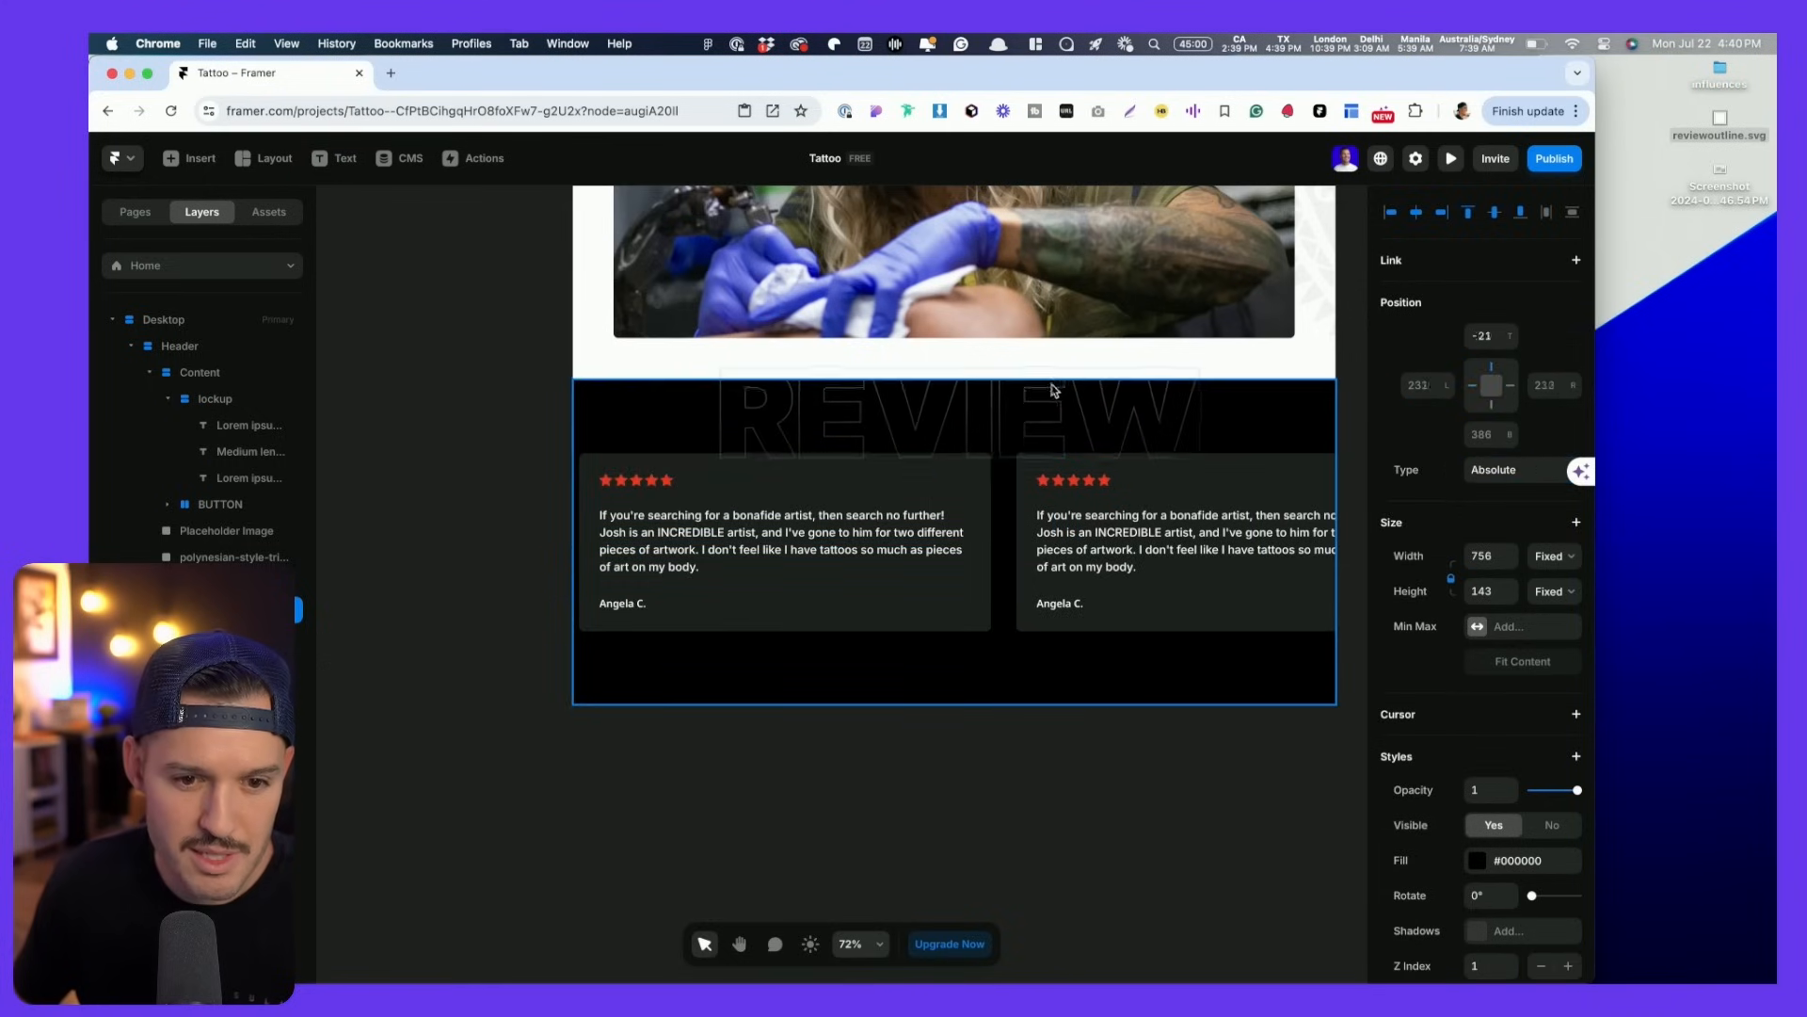
left_click_drag(1053, 386, 1041, 389)
key("shift+Right")
key("shift+Right")
key("shift+Right")
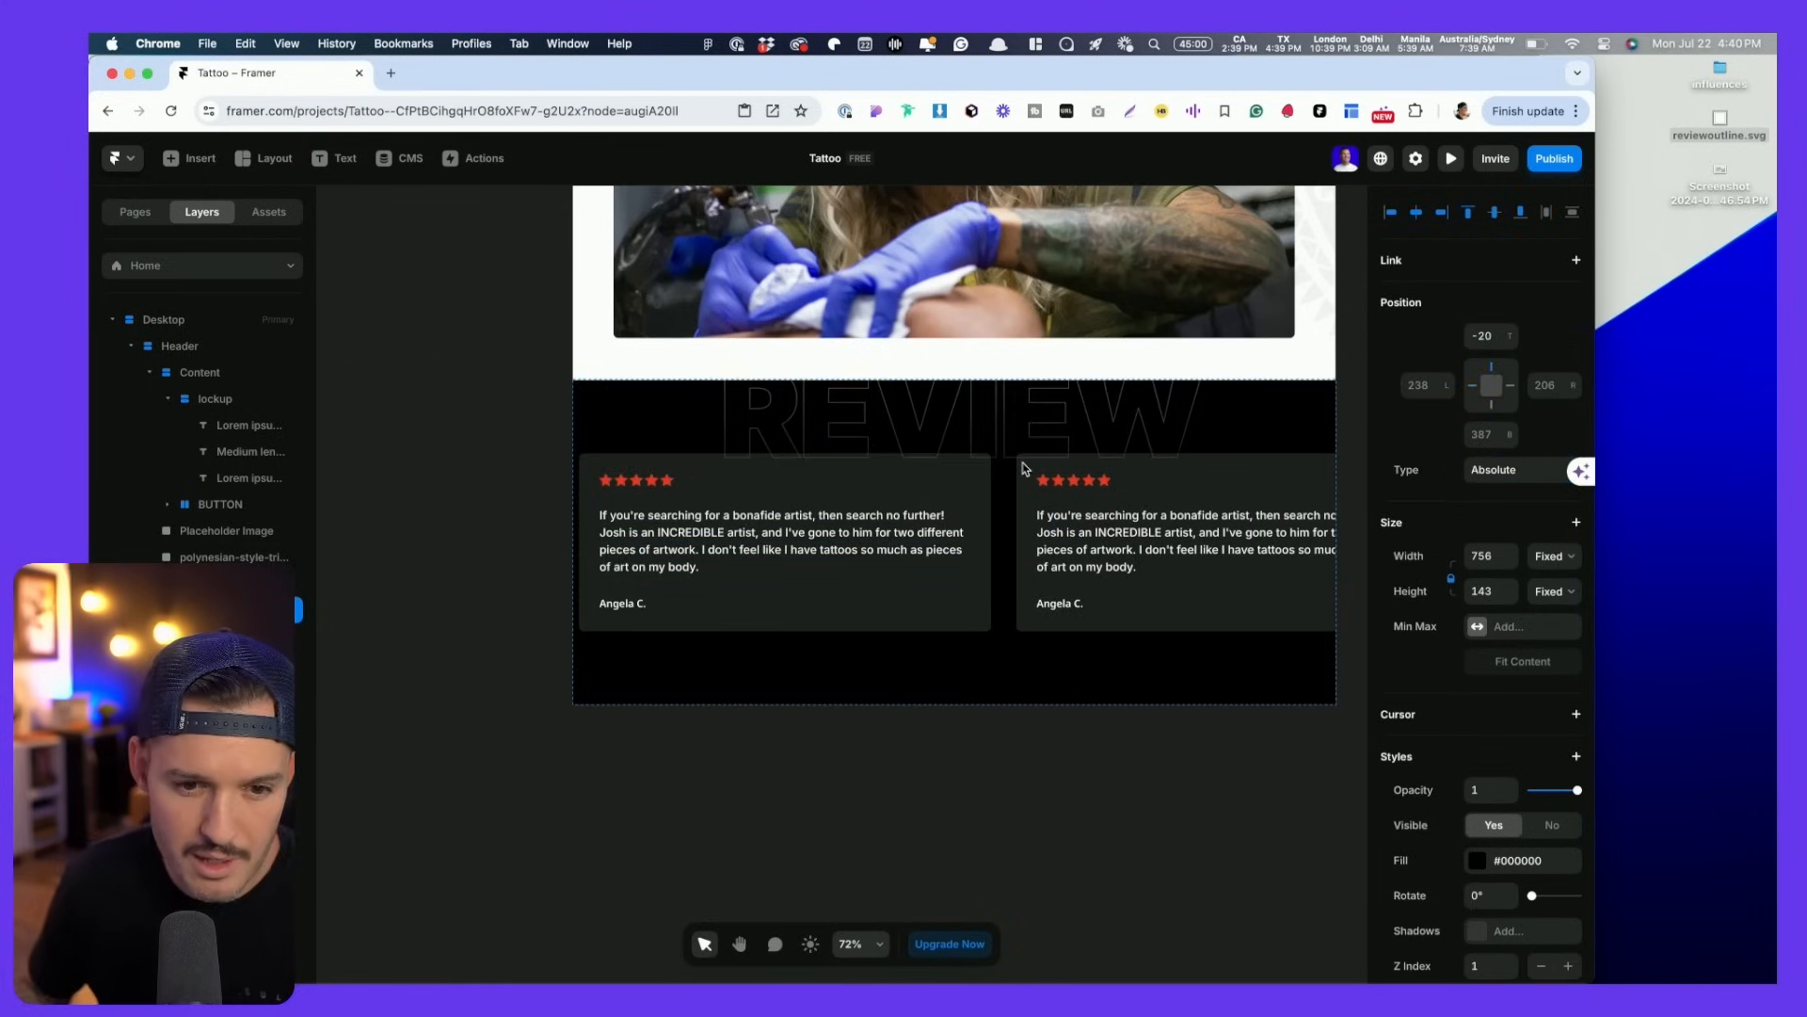
key("super+Tab")
scroll(1123, 458, "right", 10)
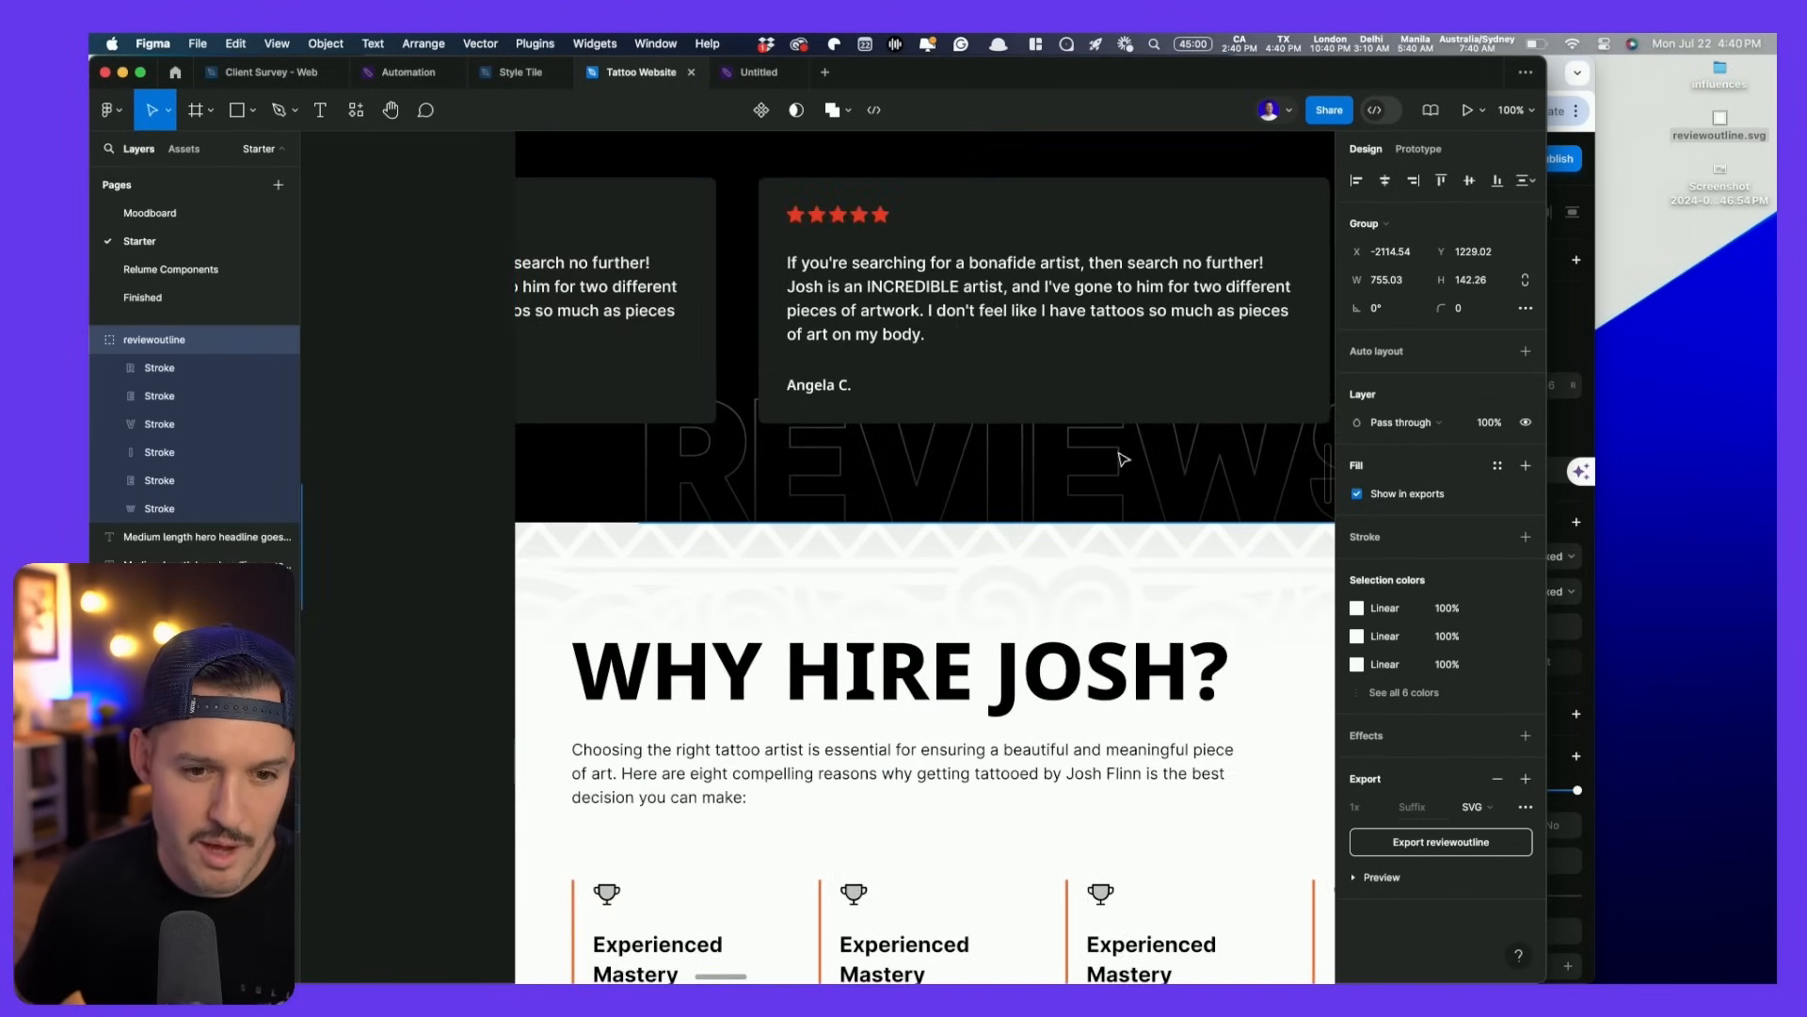
key("super+Tab")
- Lower the REVIEW image, nudge it up 30 px, and layer it behind the review cards
left_click_drag(1045, 655, 1047, 685)
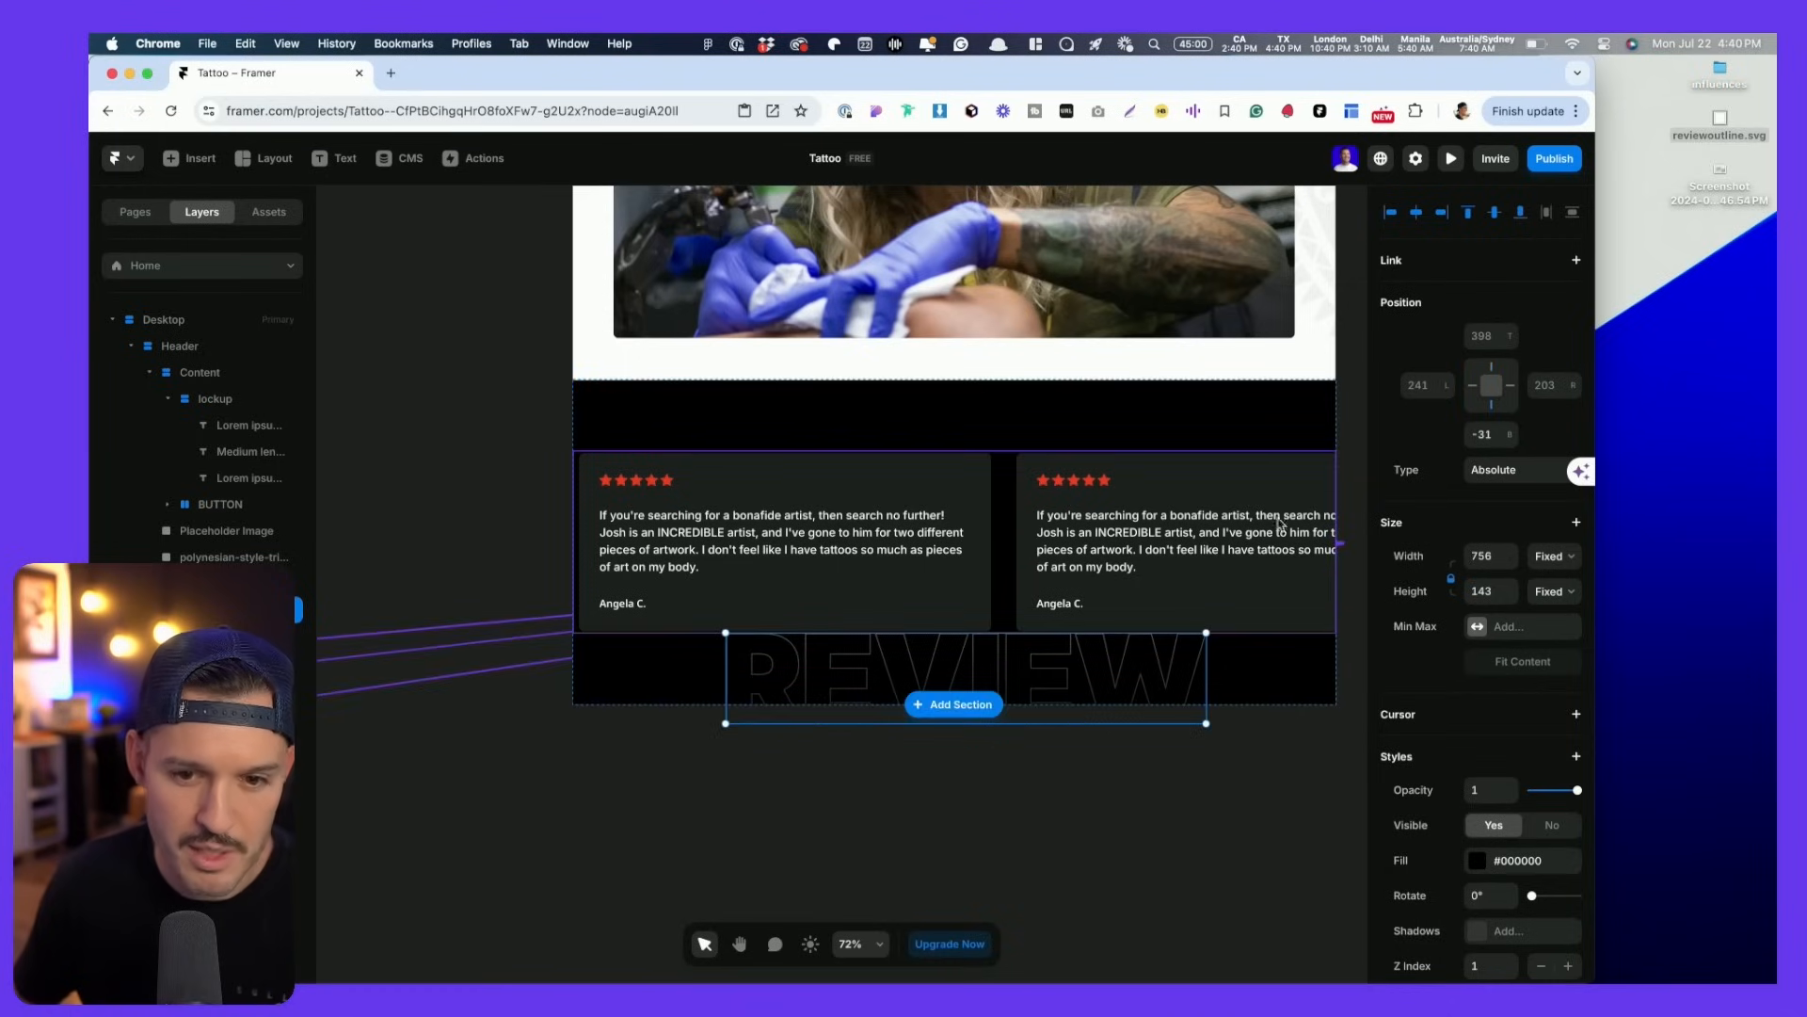
key("shift+Up")
key("shift+Up")
key("shift+Up")
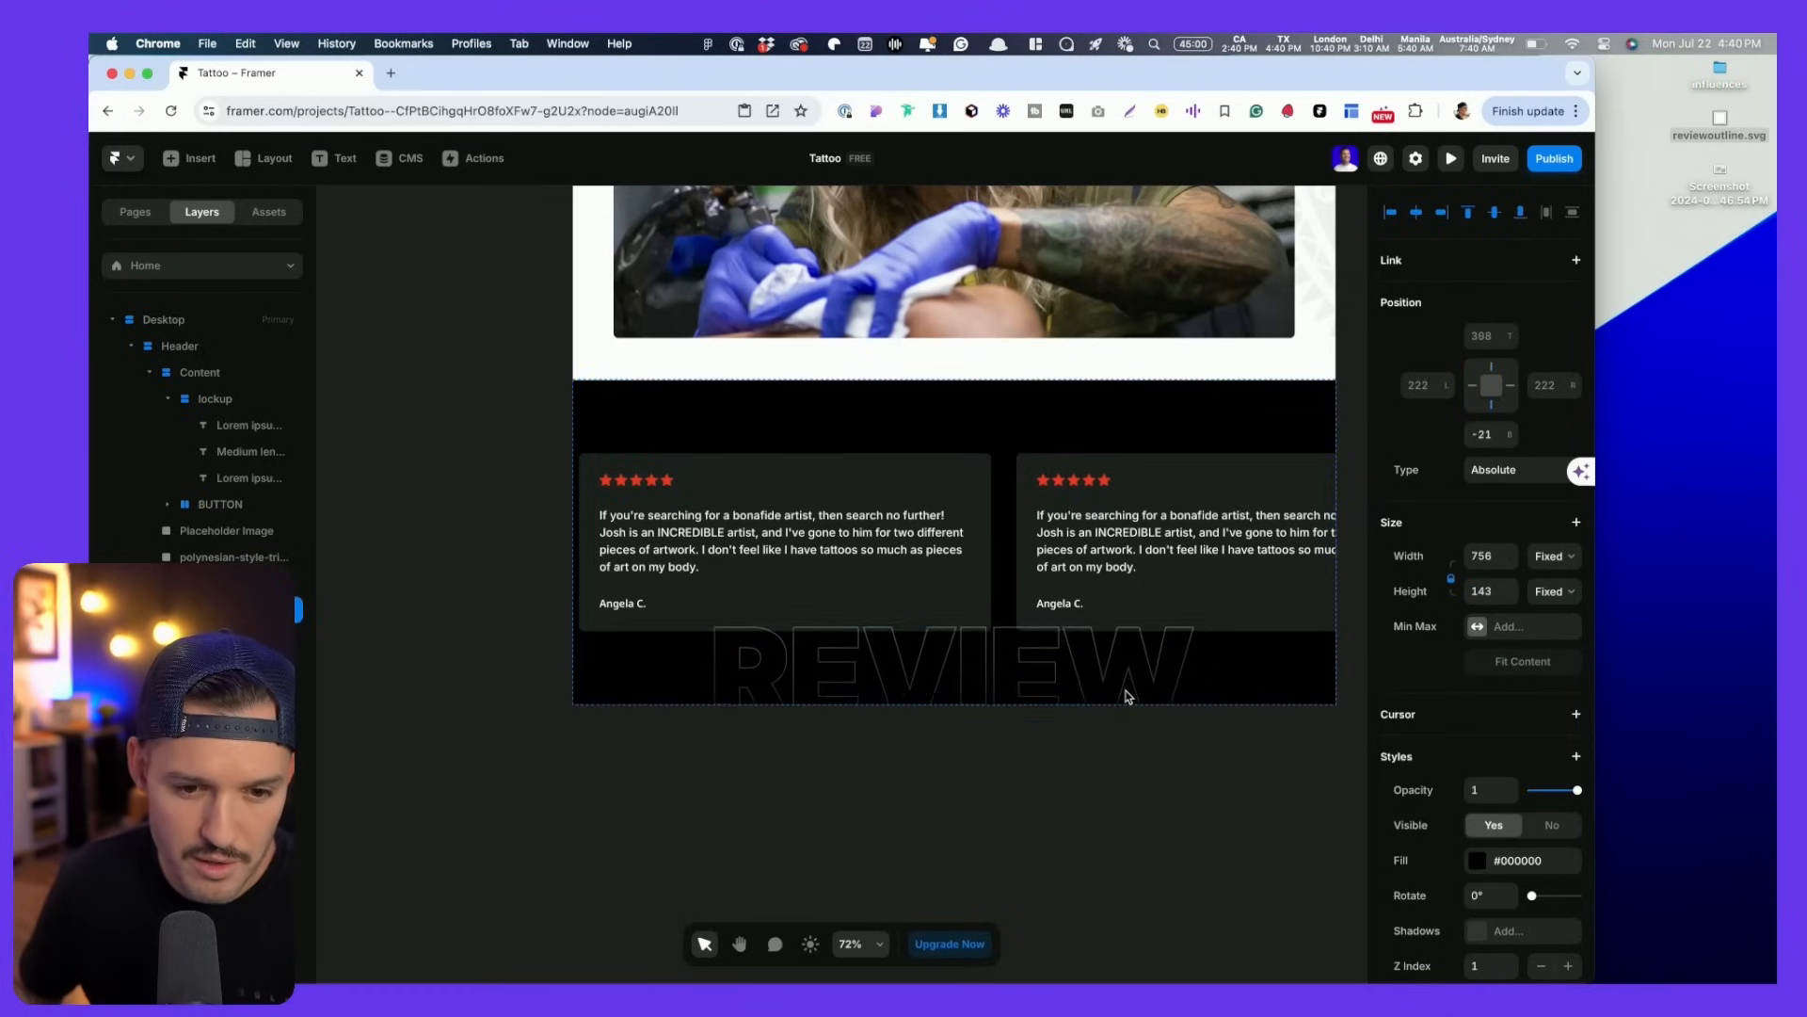
scroll(1542, 907, "down", 2)
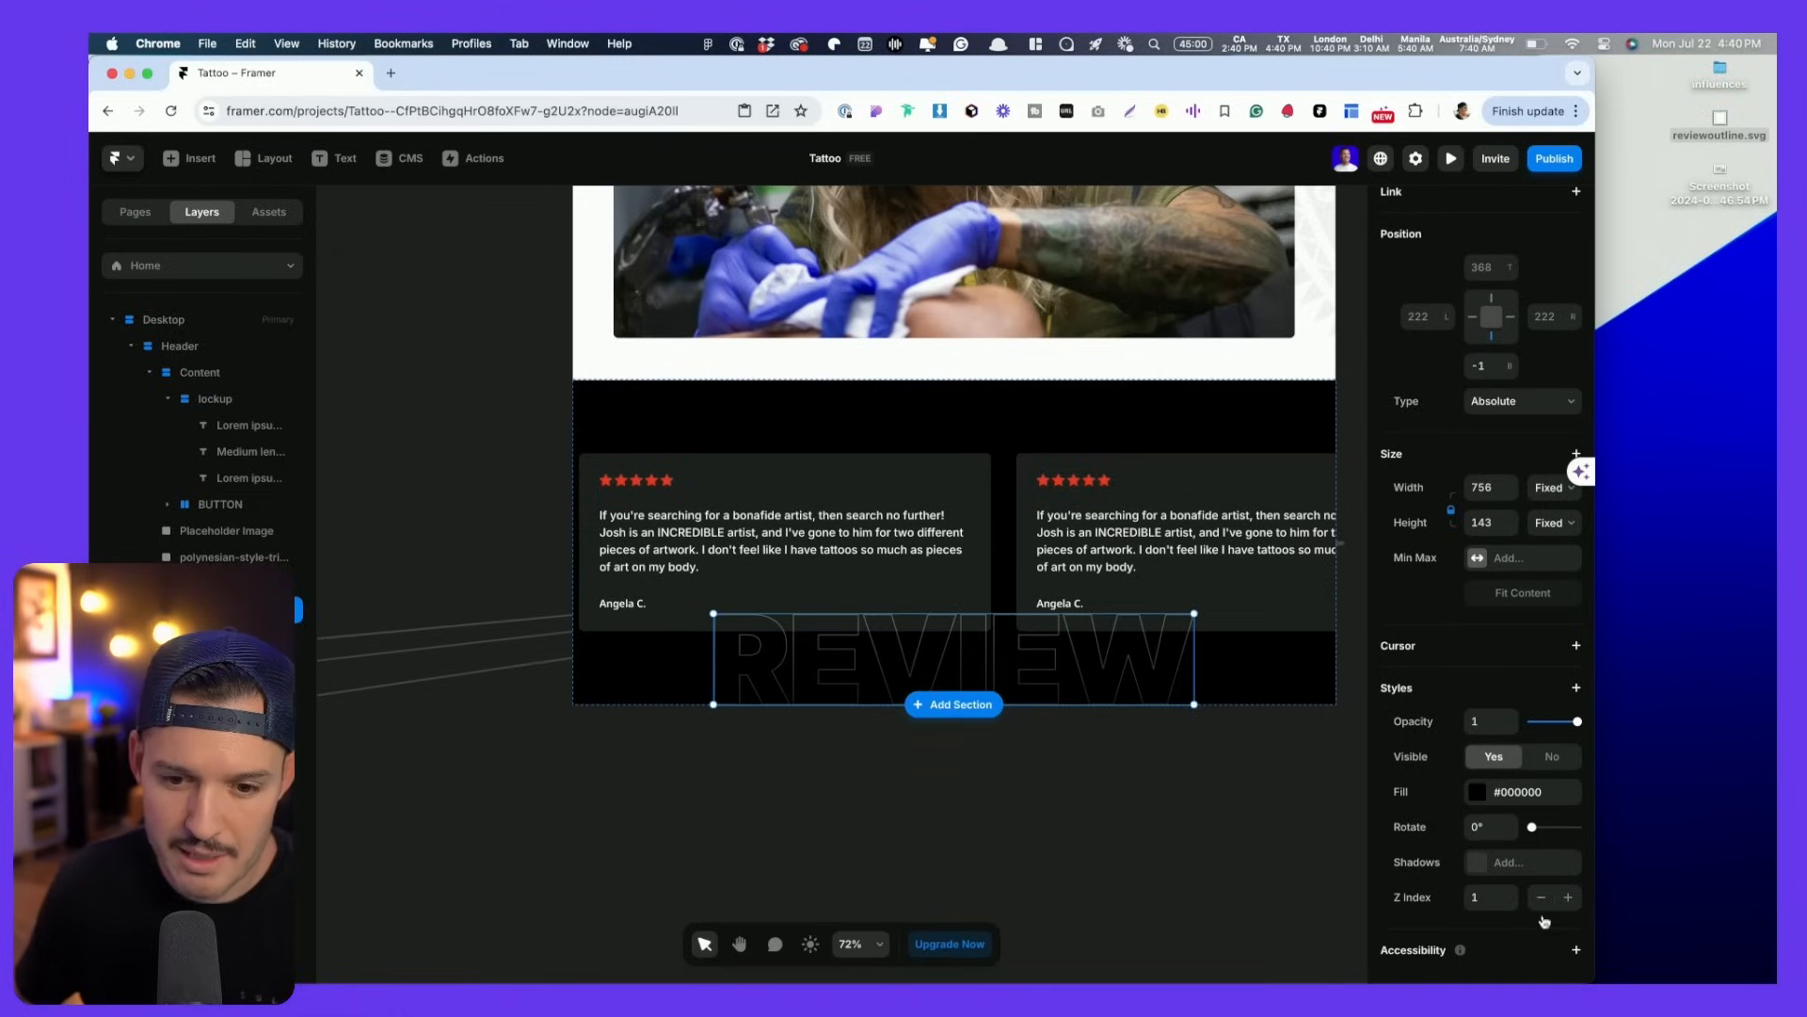
left_click(1545, 906)
left_click(1070, 905)
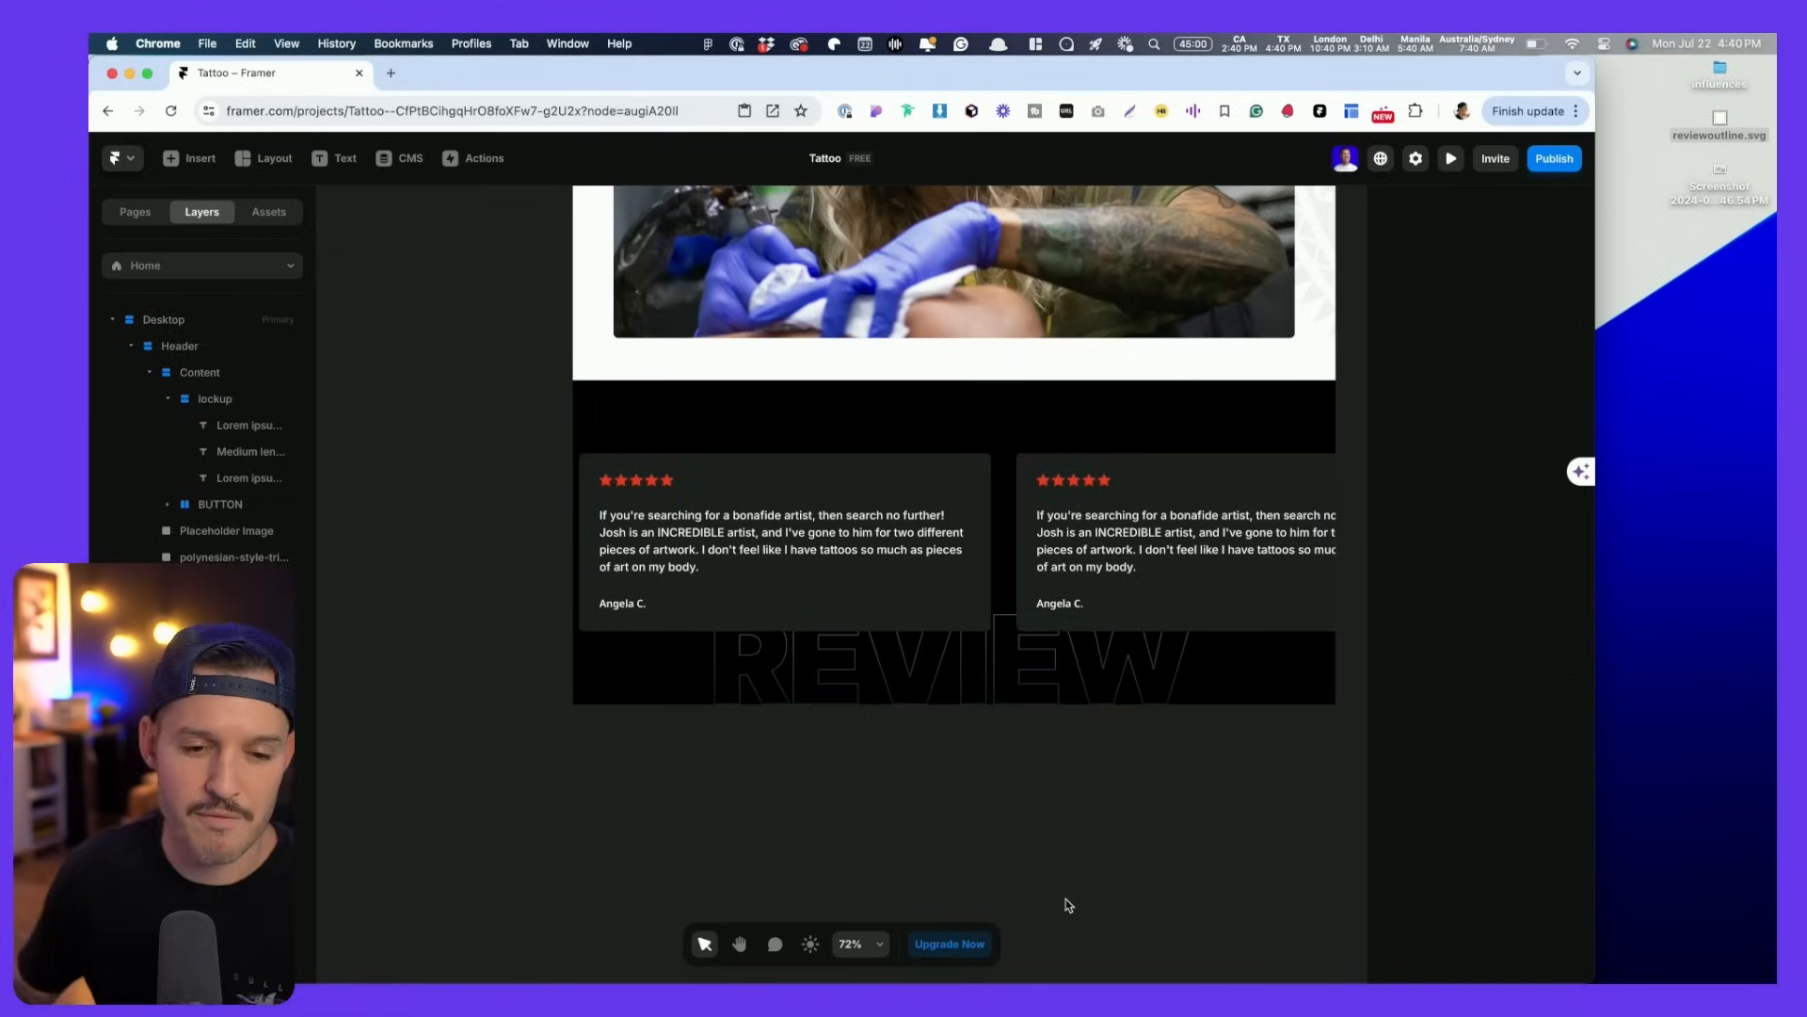
scroll(1030, 776, "down", 3)
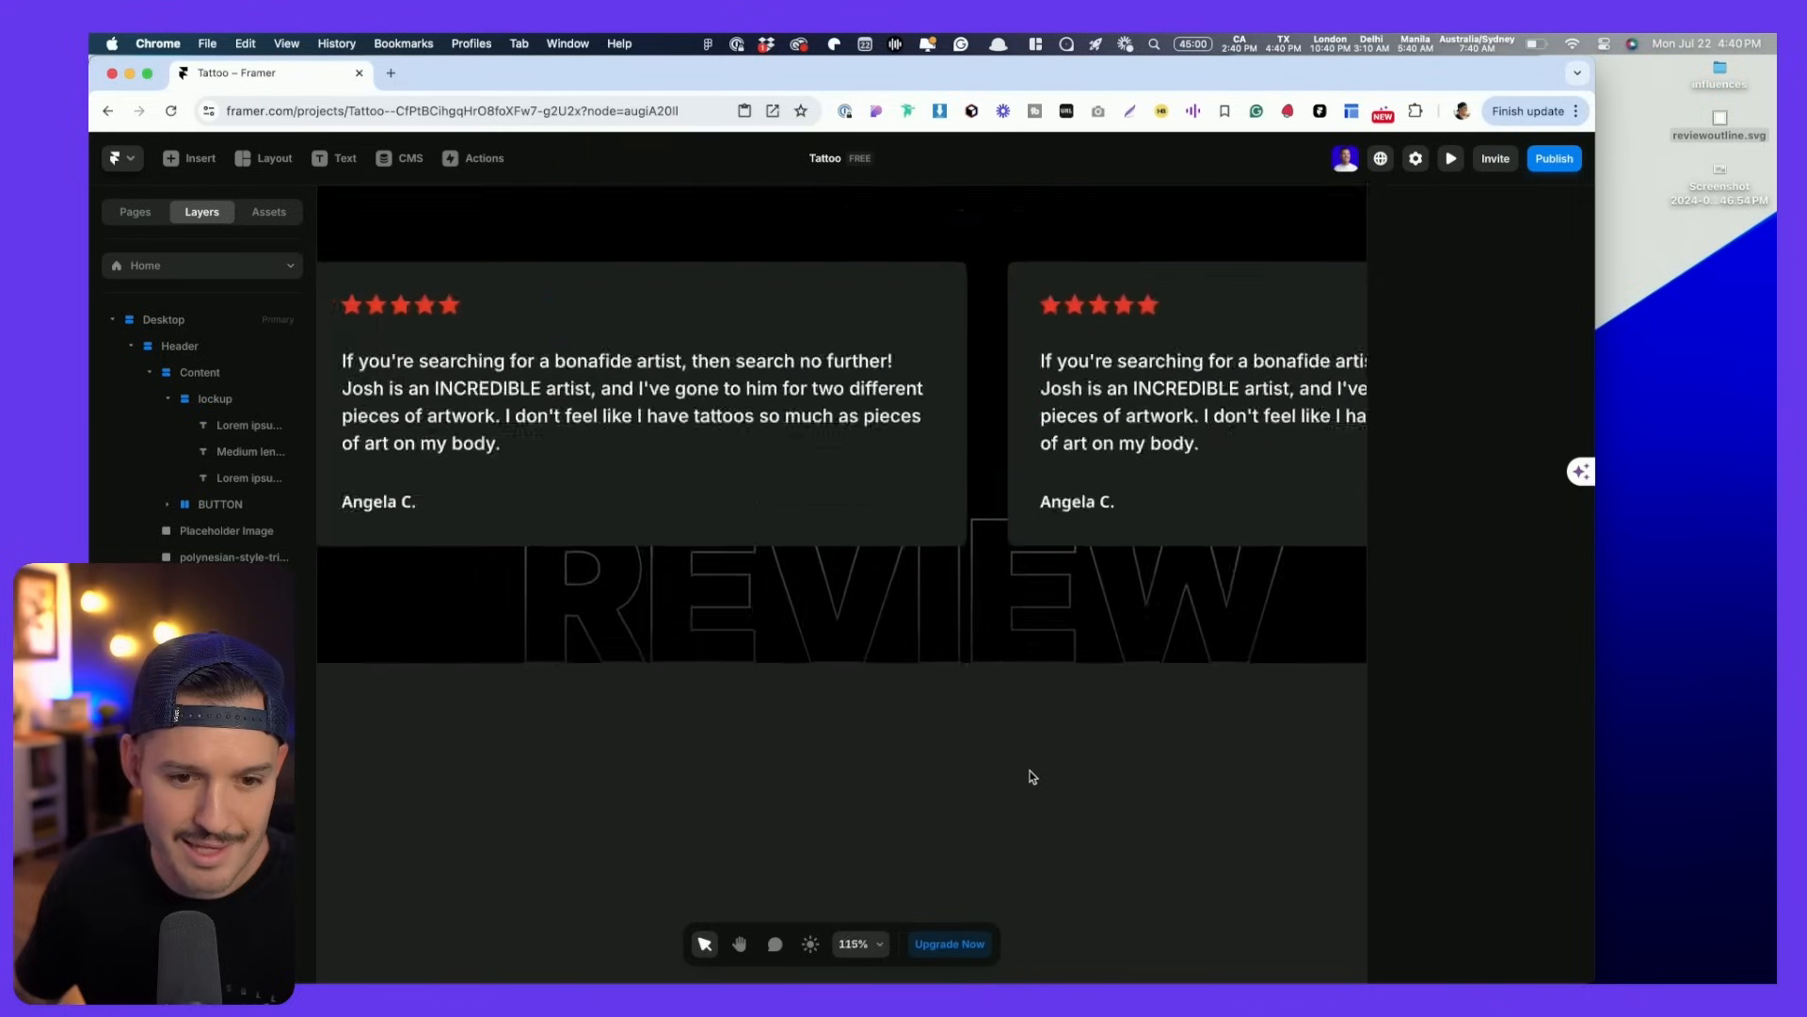
key("super+Tab")
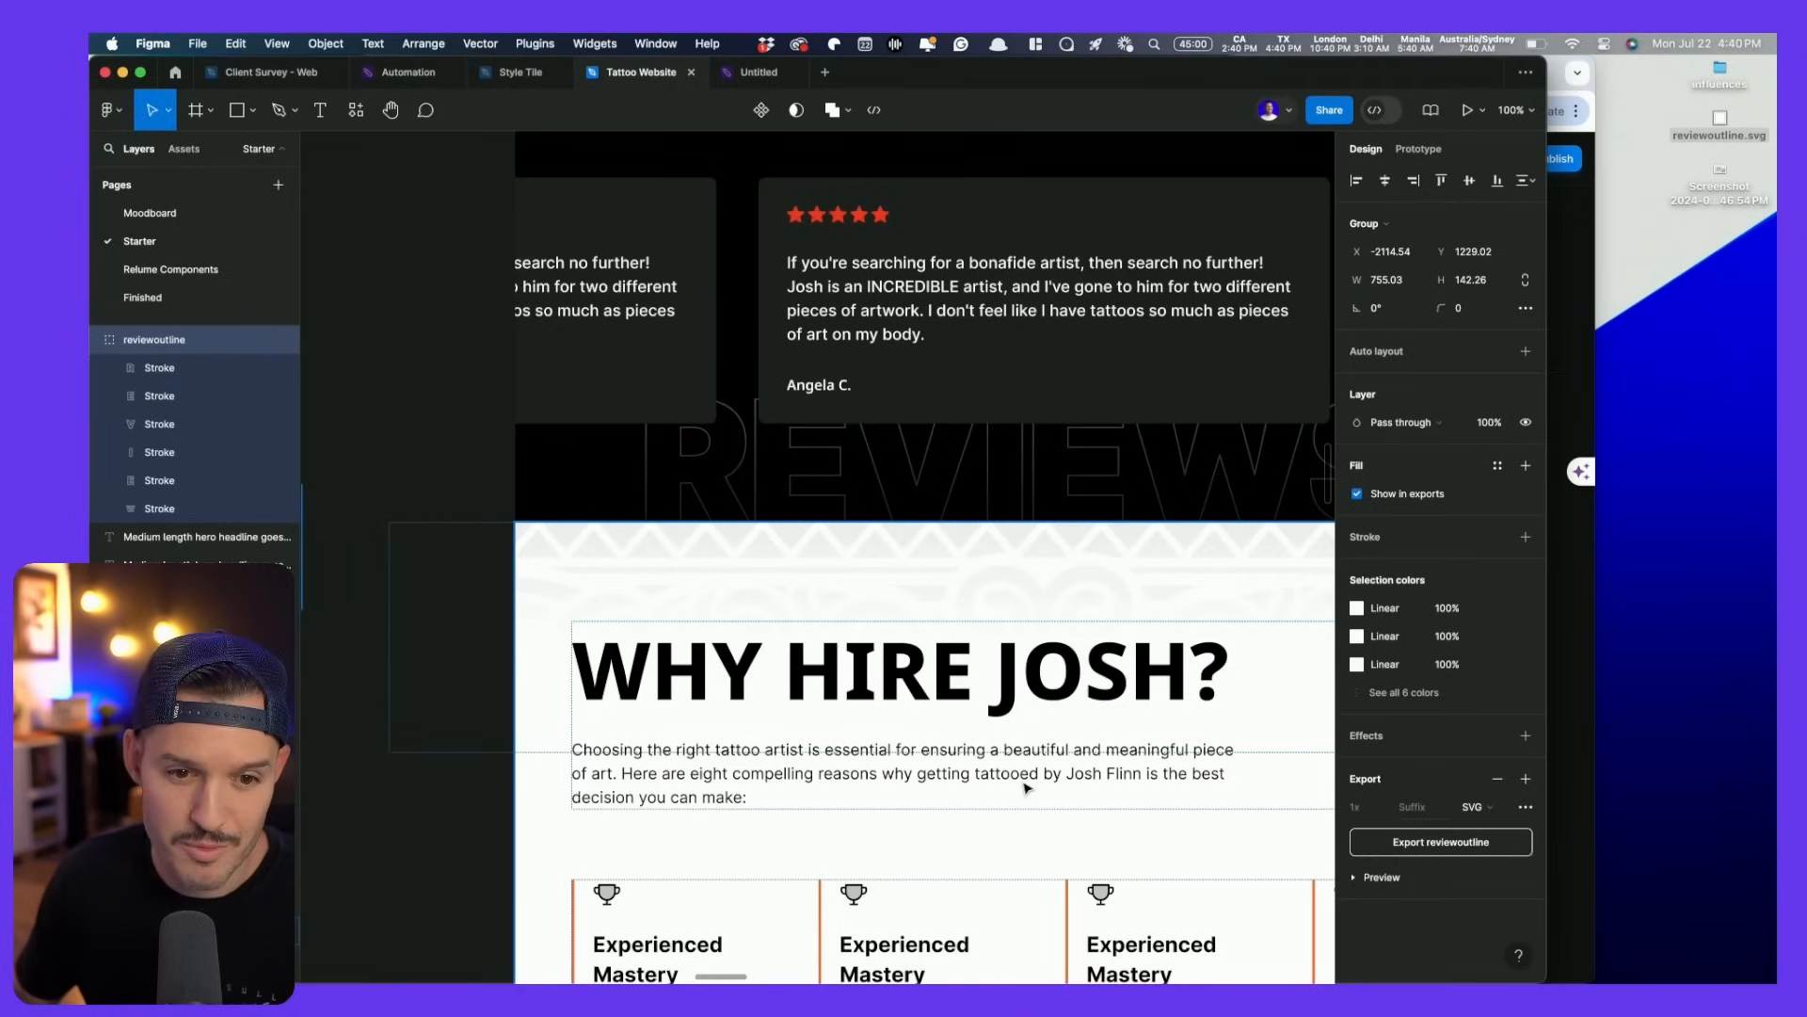
scroll(1027, 788, "up", 3)
key("super+Tab")
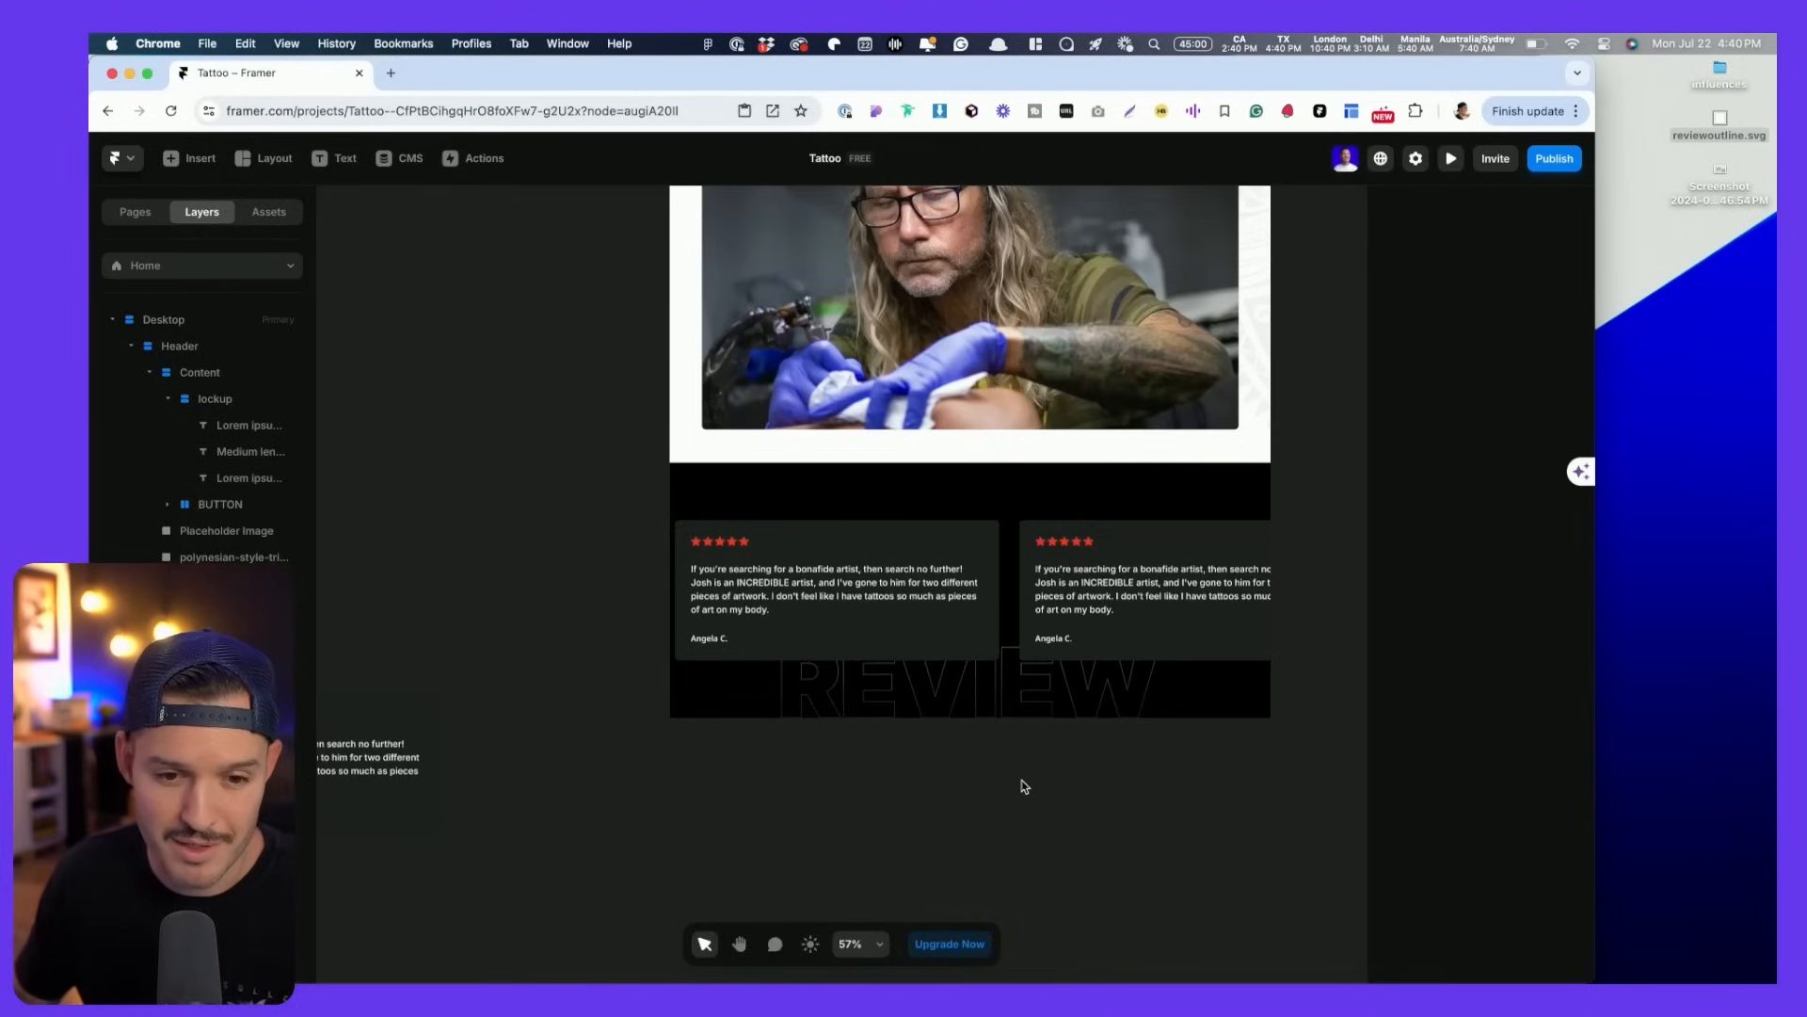
left_click_drag(1022, 779, 937, 829)
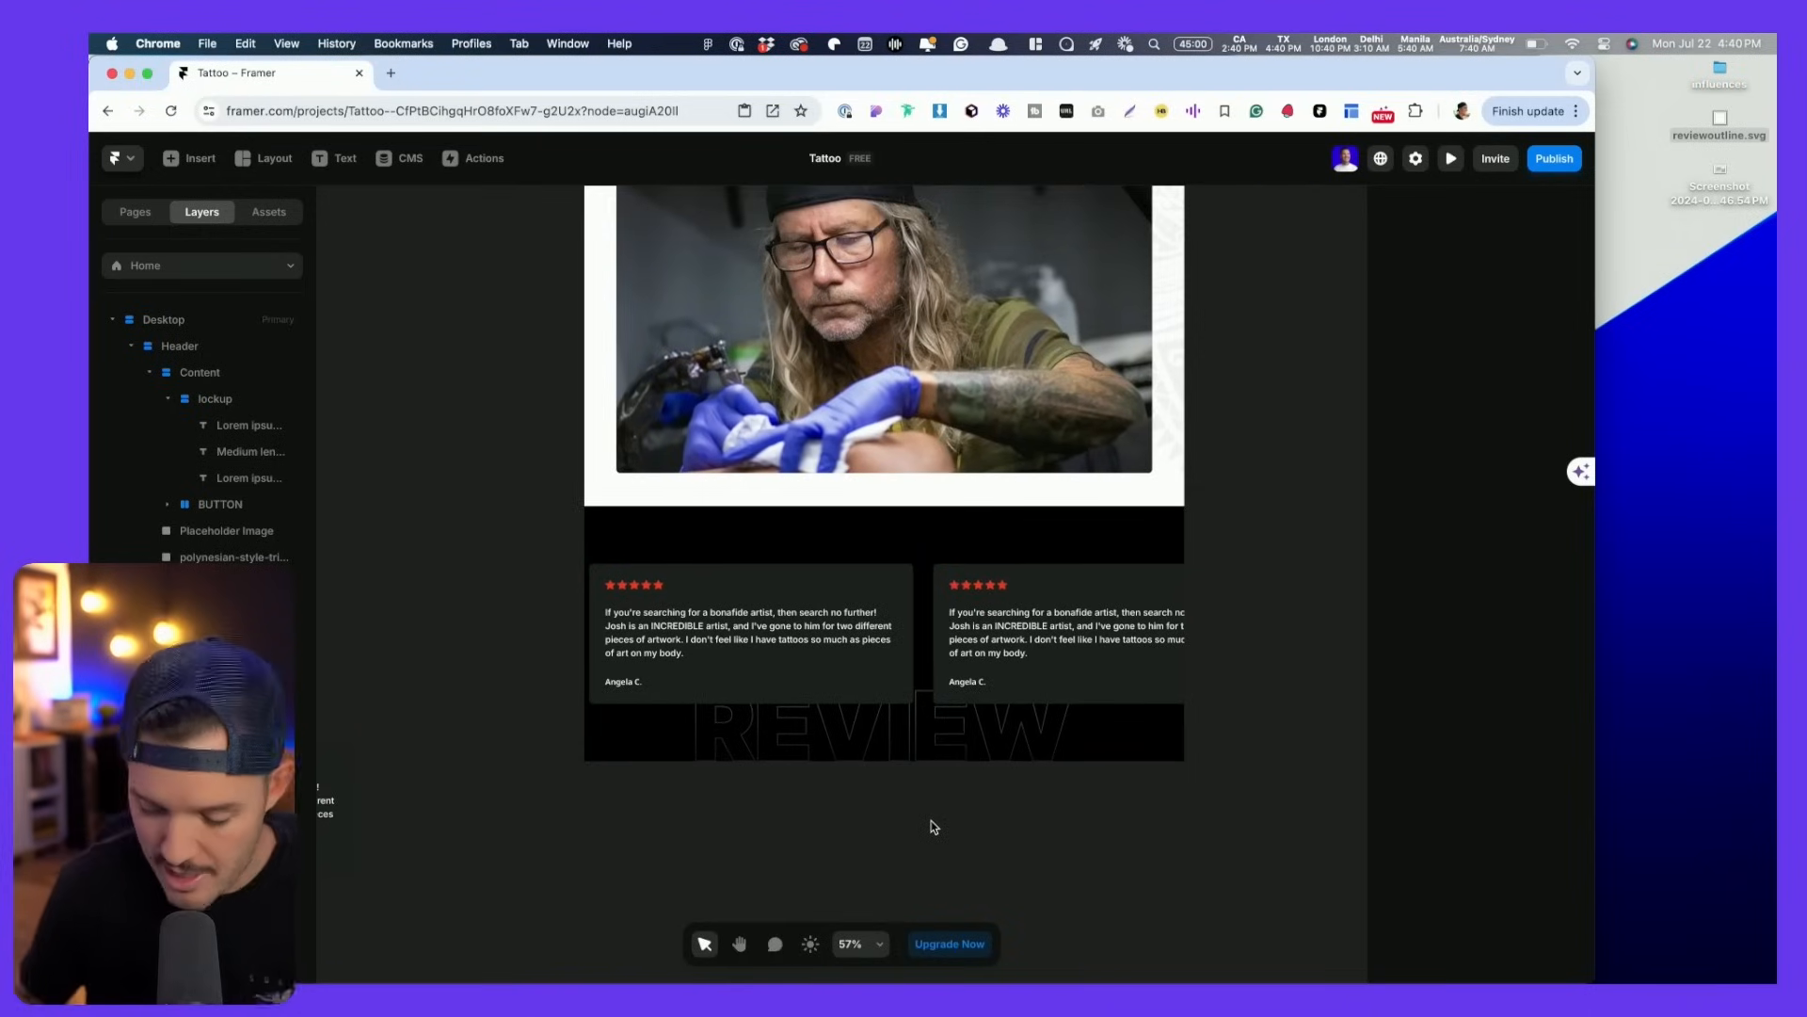
- Preview the live site to check the sliding reviews carousel, then return to the Figma file
key("super+p")
scroll(959, 806, "down", 5)
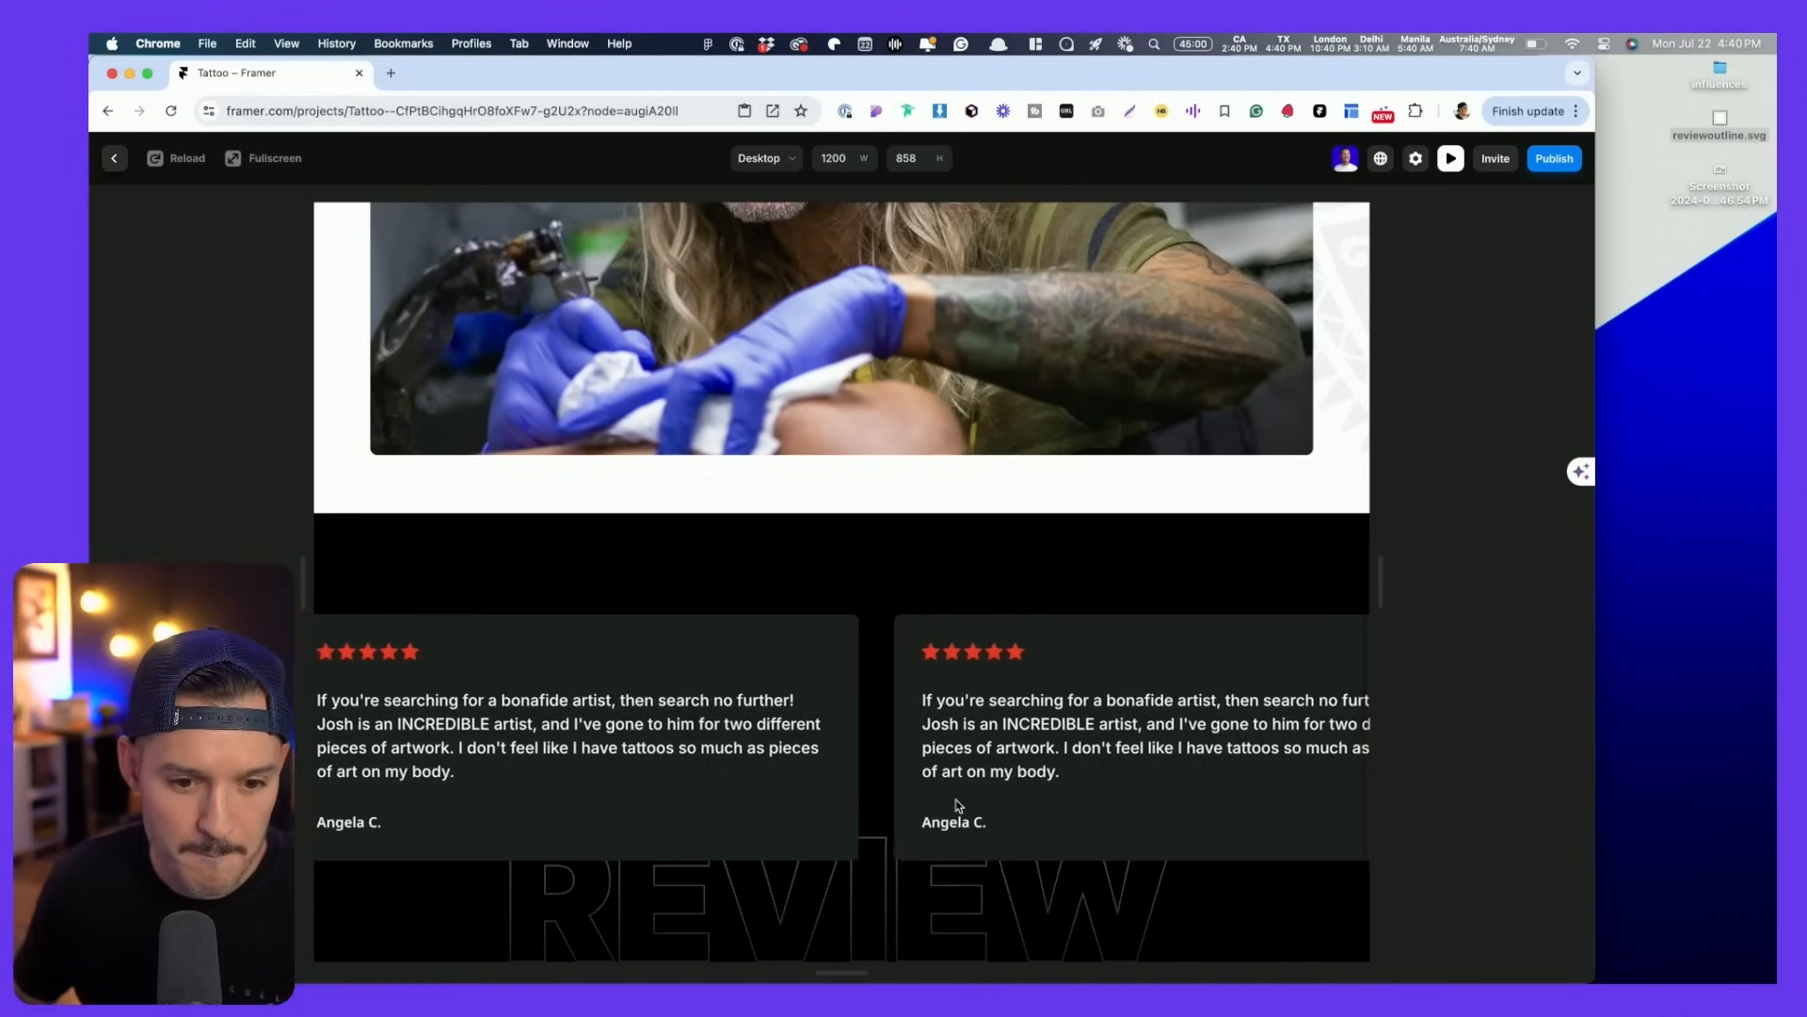
key("Escape")
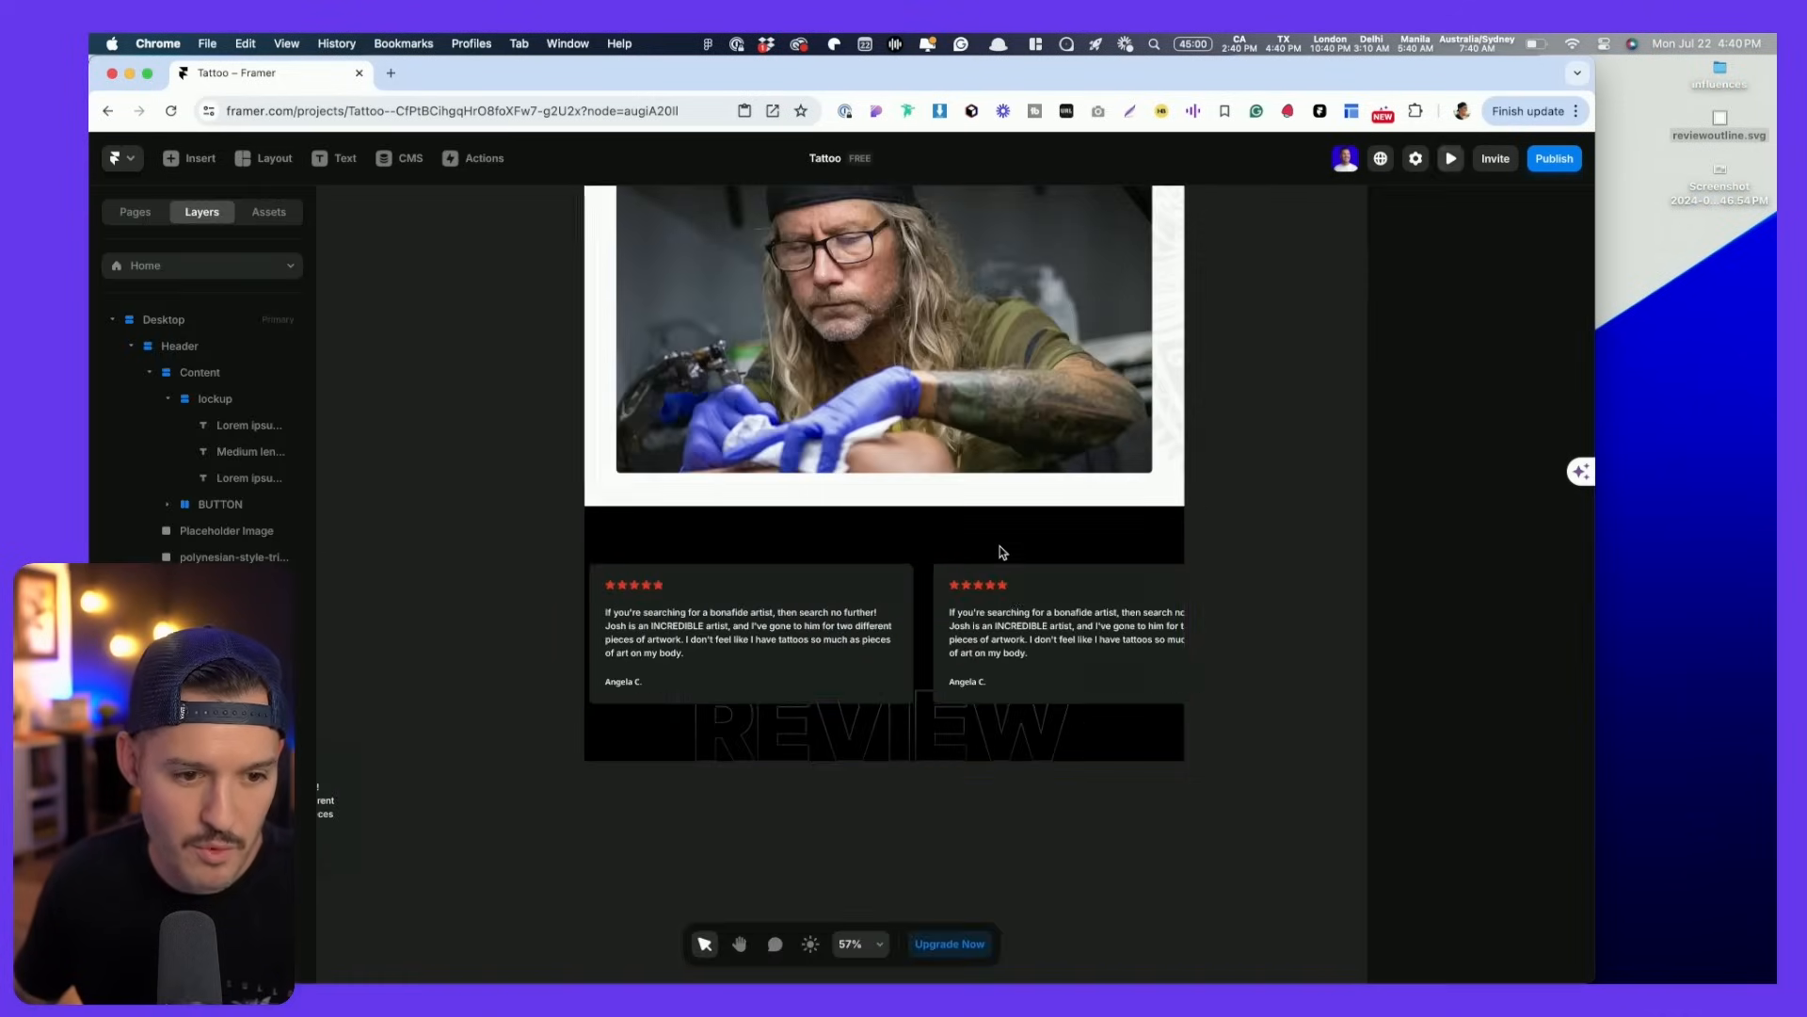
key("super+Tab")
scroll(1157, 616, "down", 2)
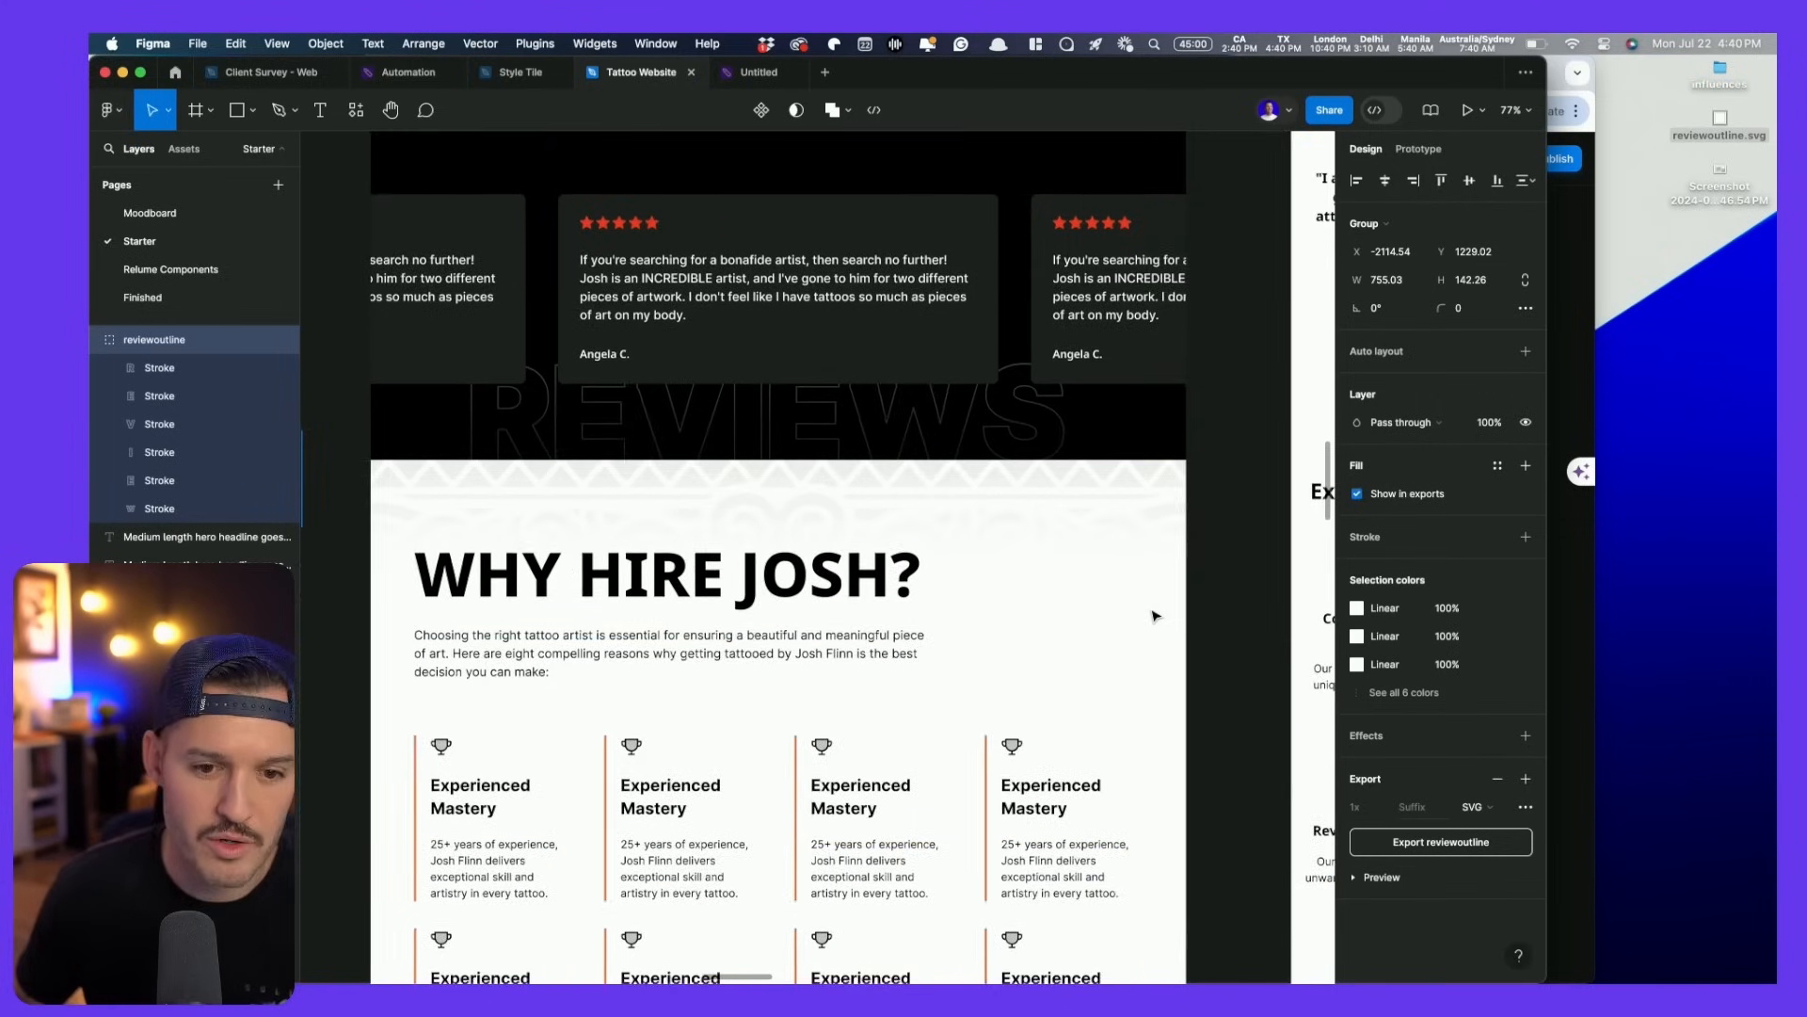
- Select the Why Hire Josh section frame and clear its numeric layer name
scroll(1154, 613, "down", 3)
left_click(1224, 622)
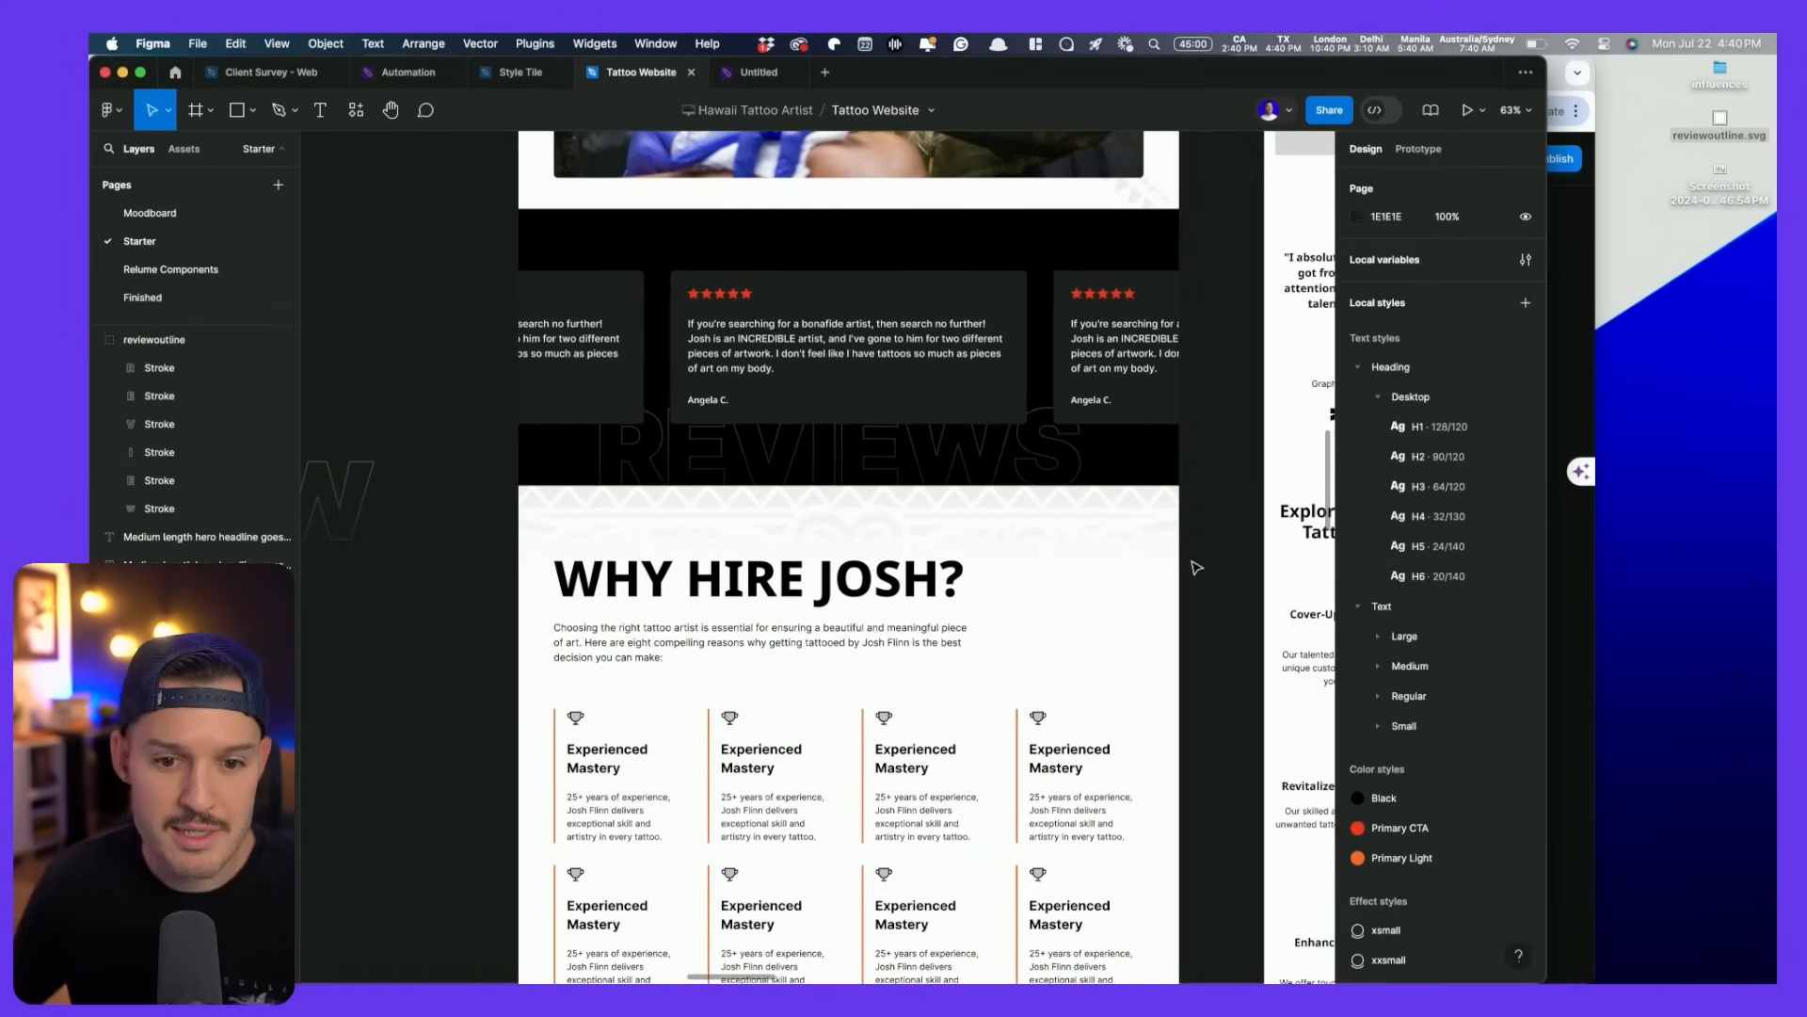
left_click(1151, 537)
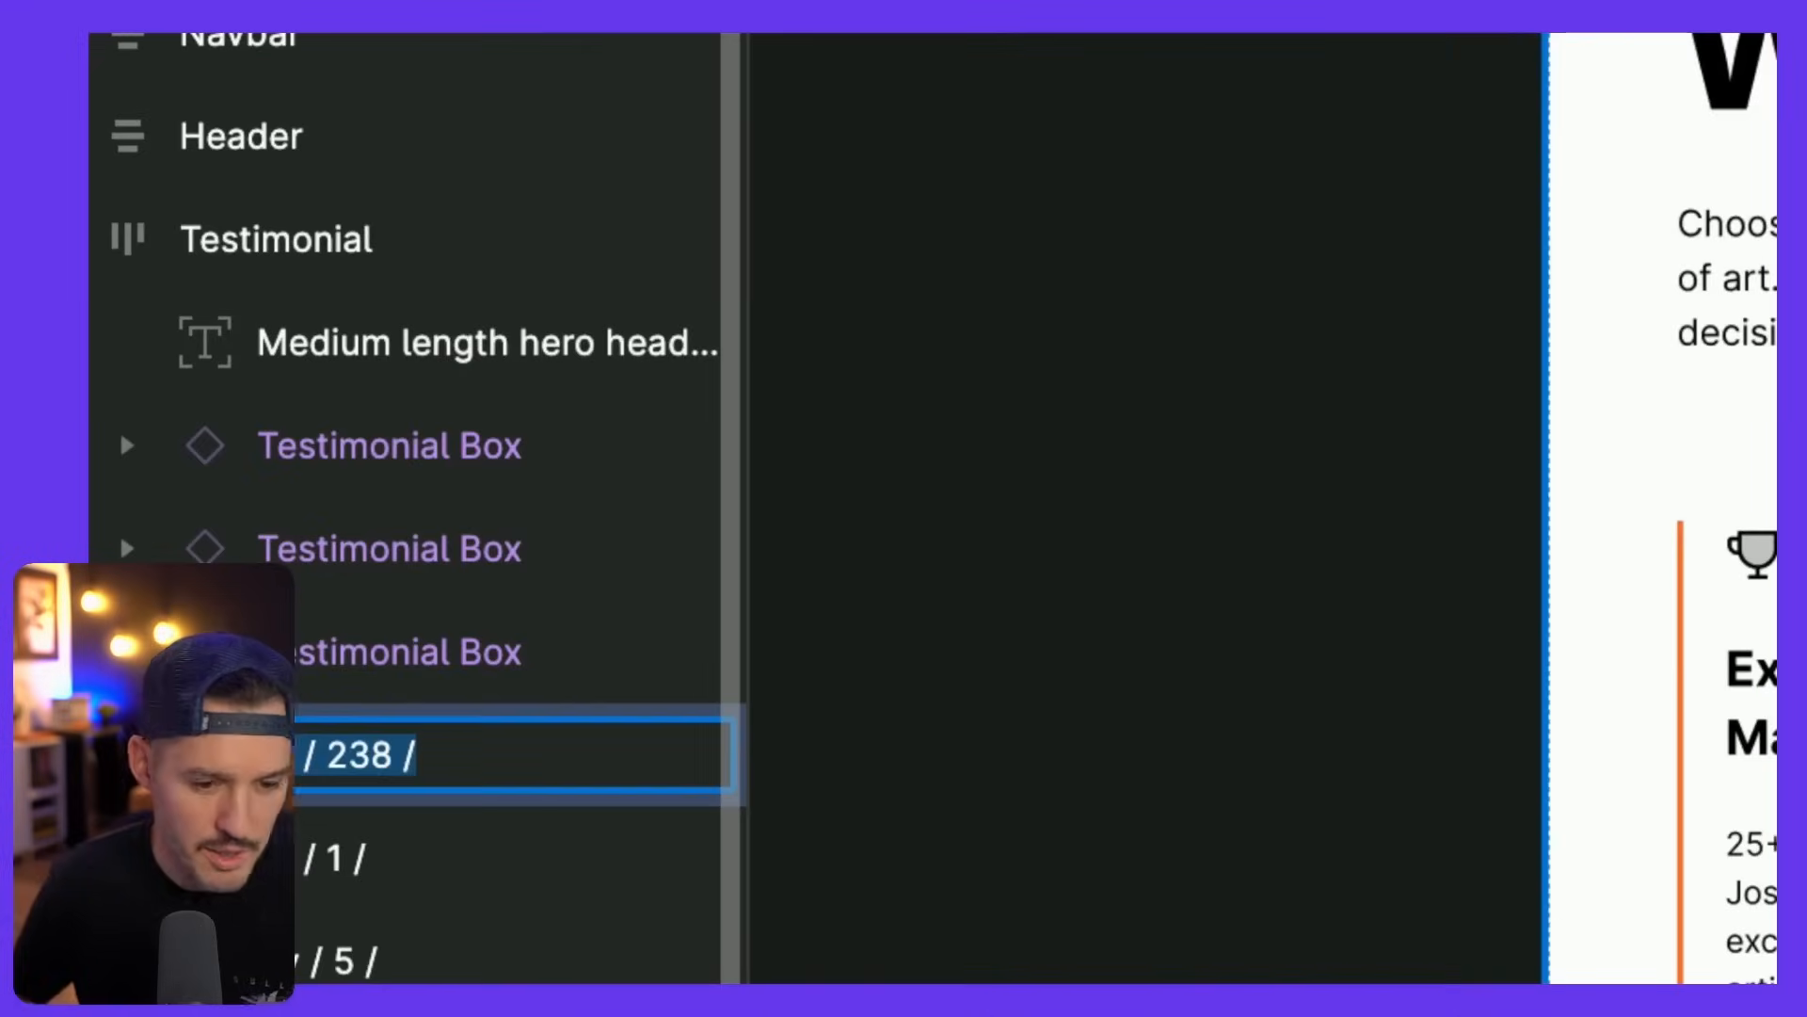
key("BackSpace")
key("Return")
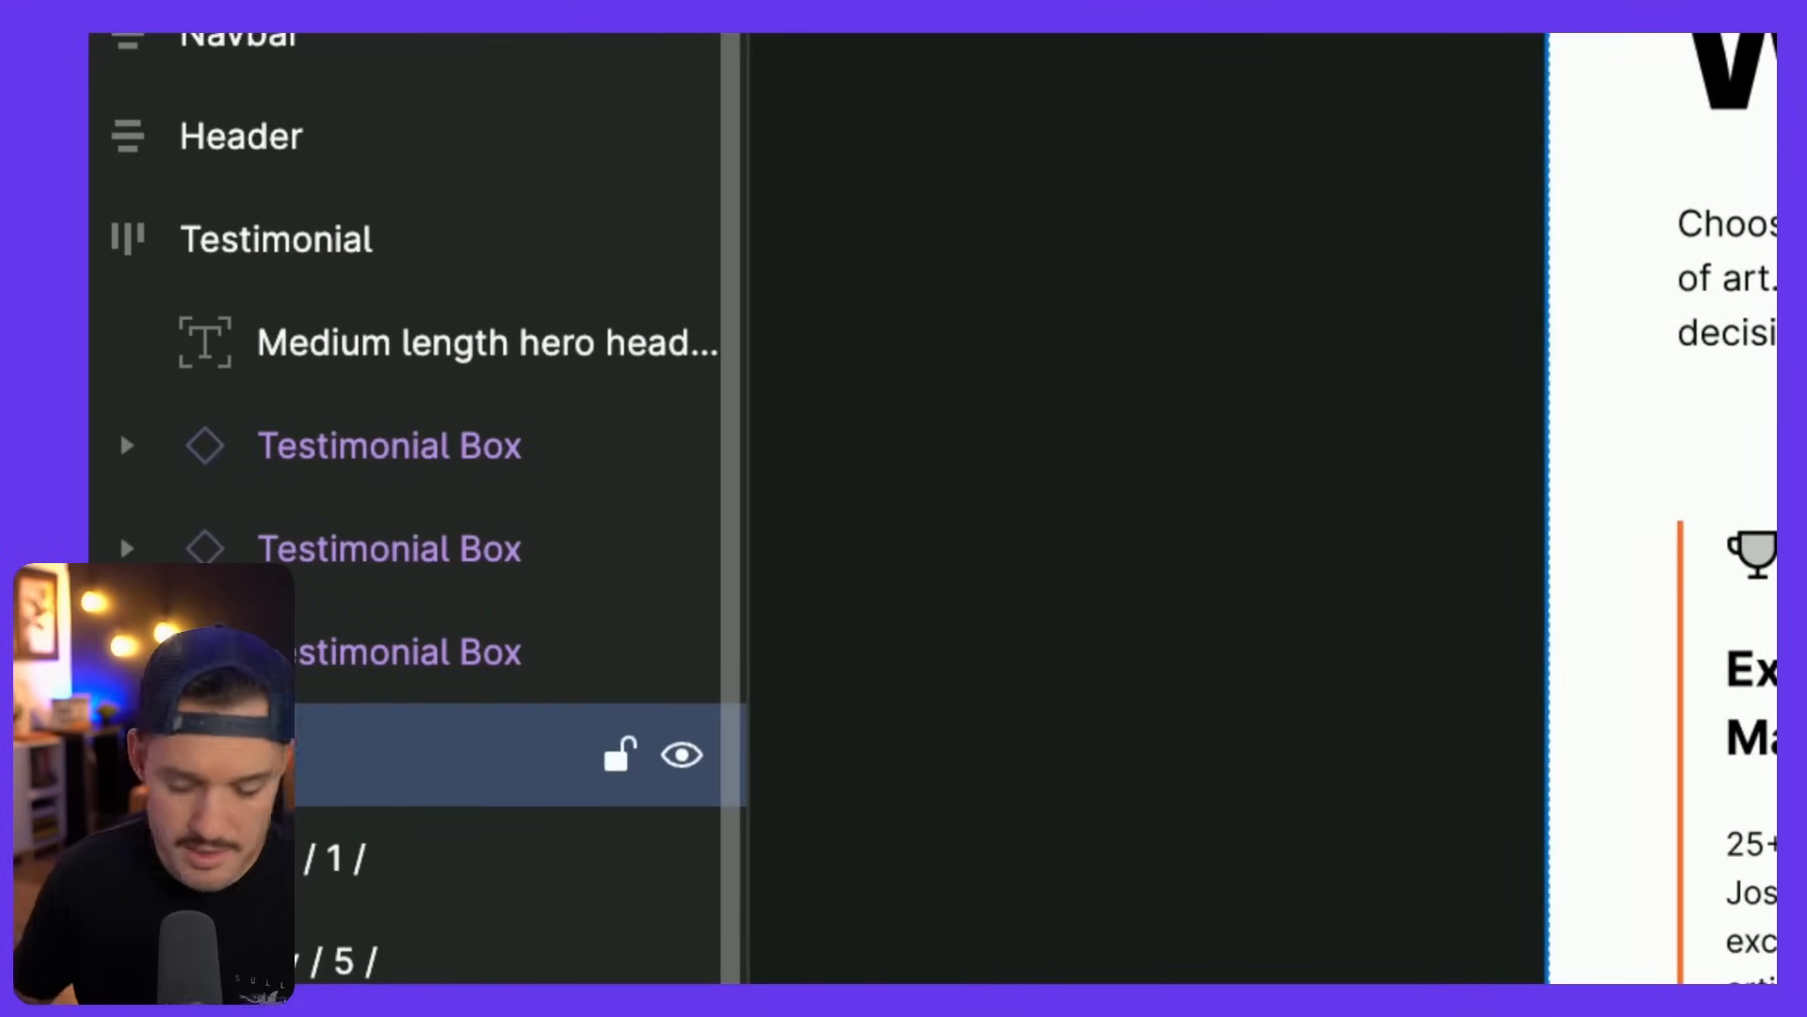
- Run 'Figma to HTML with Framer' to copy the section, and select Framer's Desktop page
key("super+slash")
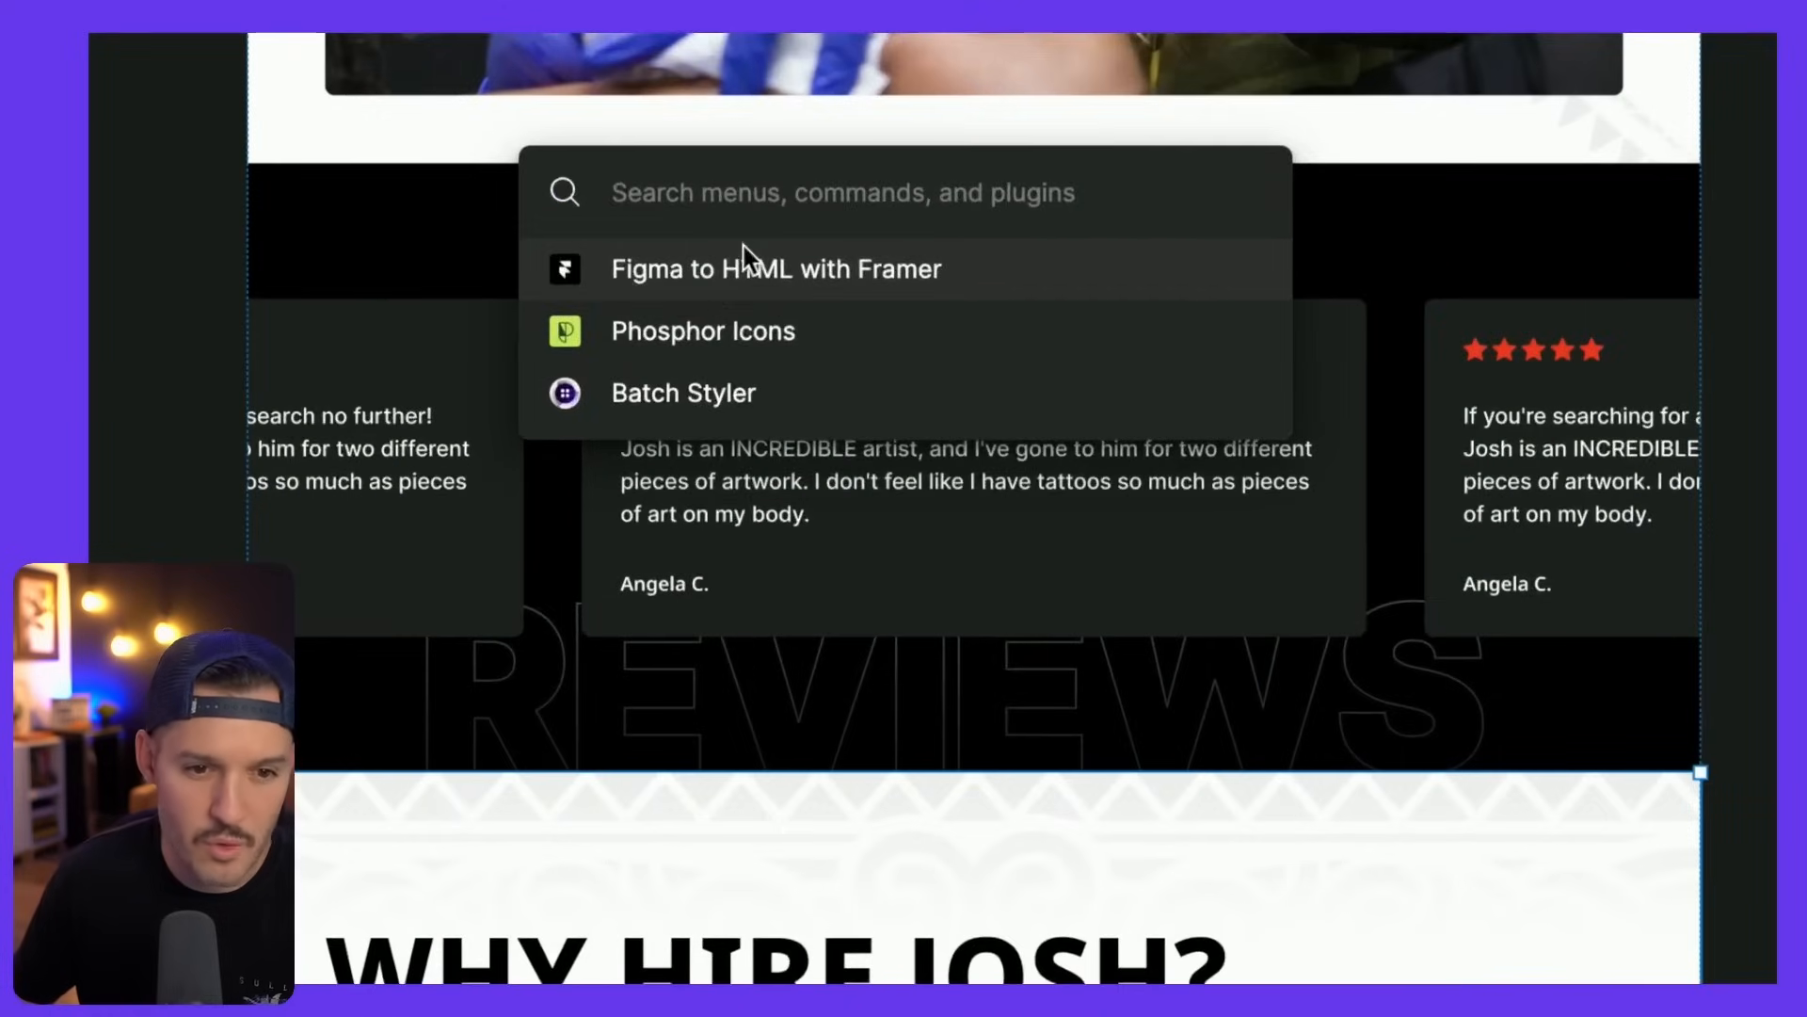
left_click(744, 253)
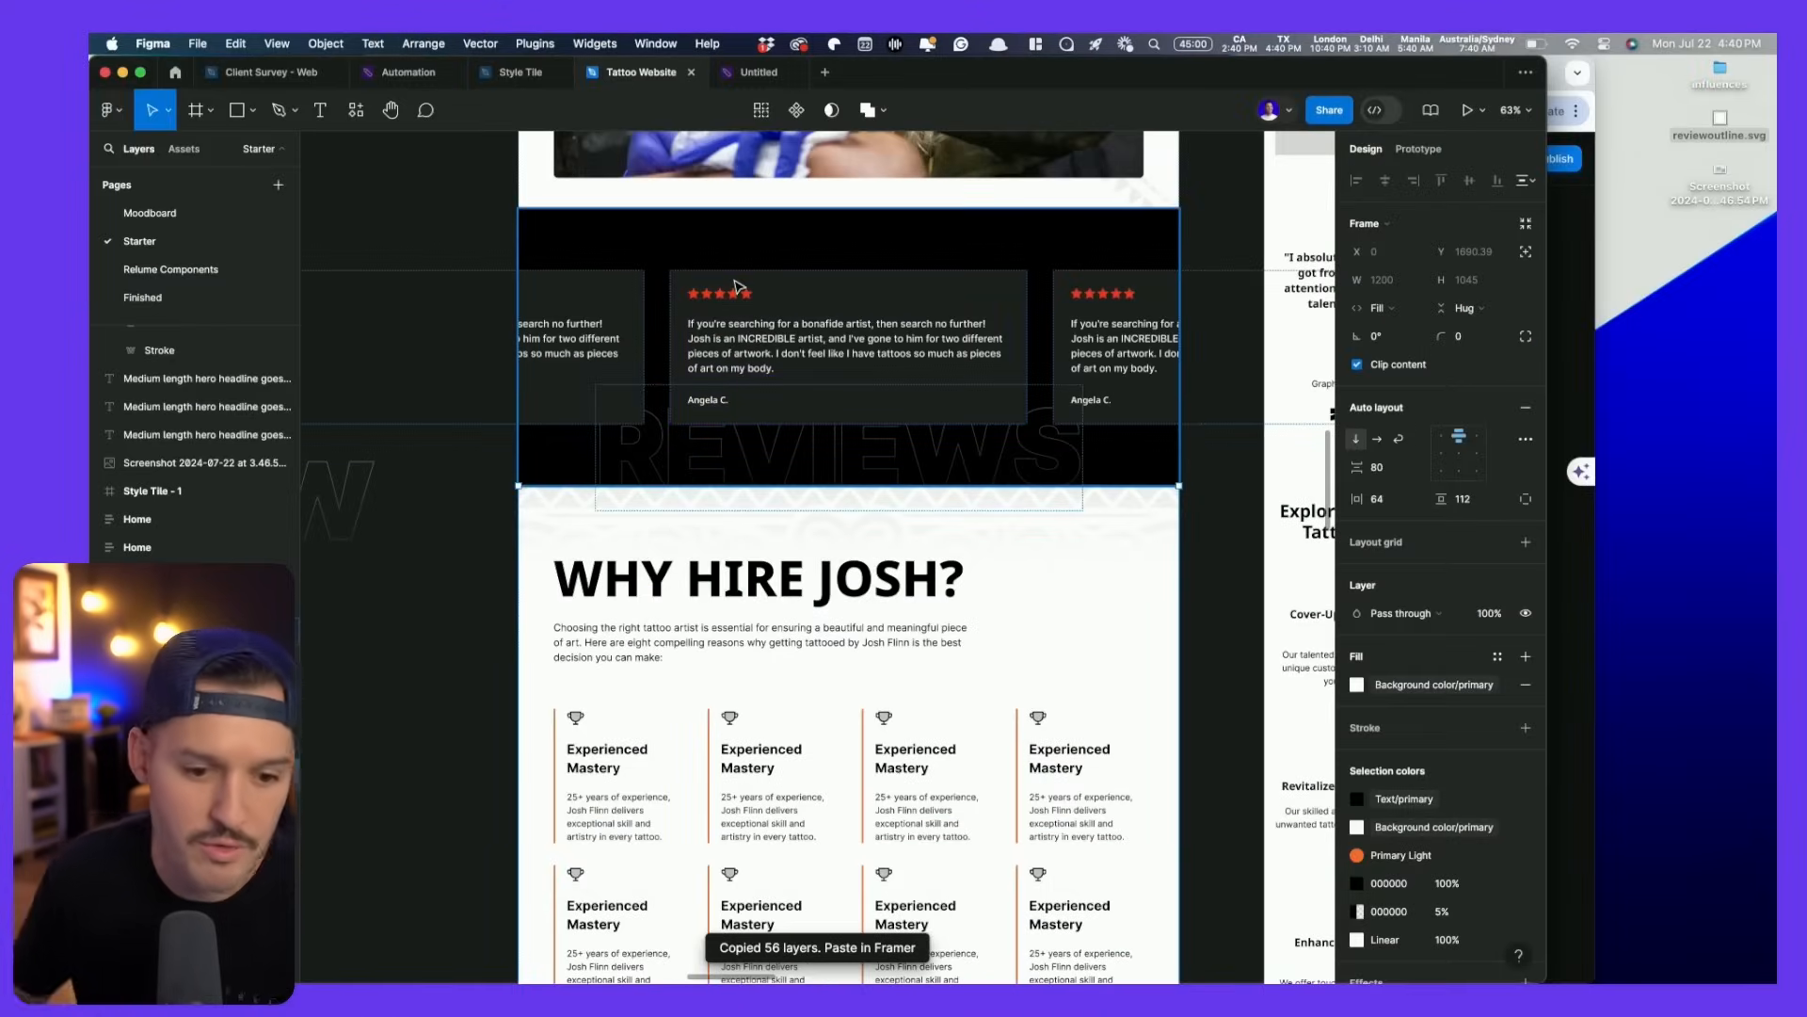
key("super+Tab")
left_click(182, 322)
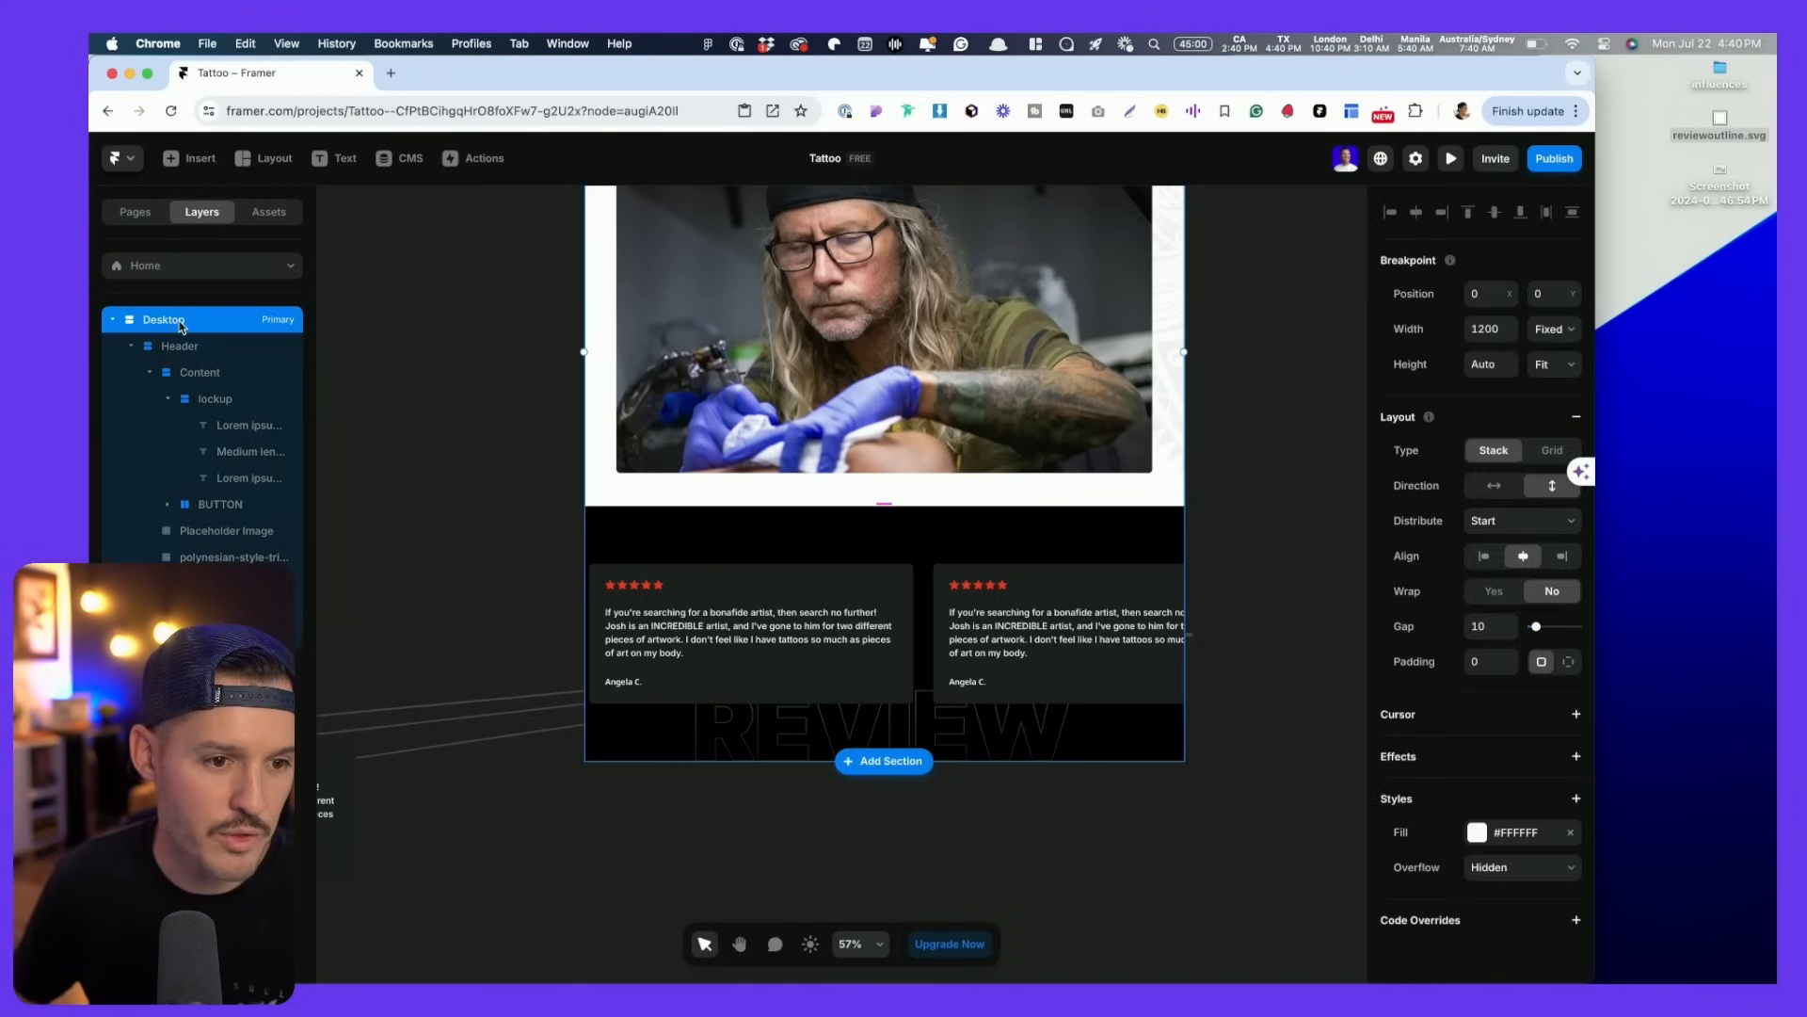
- Paste the Why Hire Josh section into the Desktop page below the reviews
key("super+v")
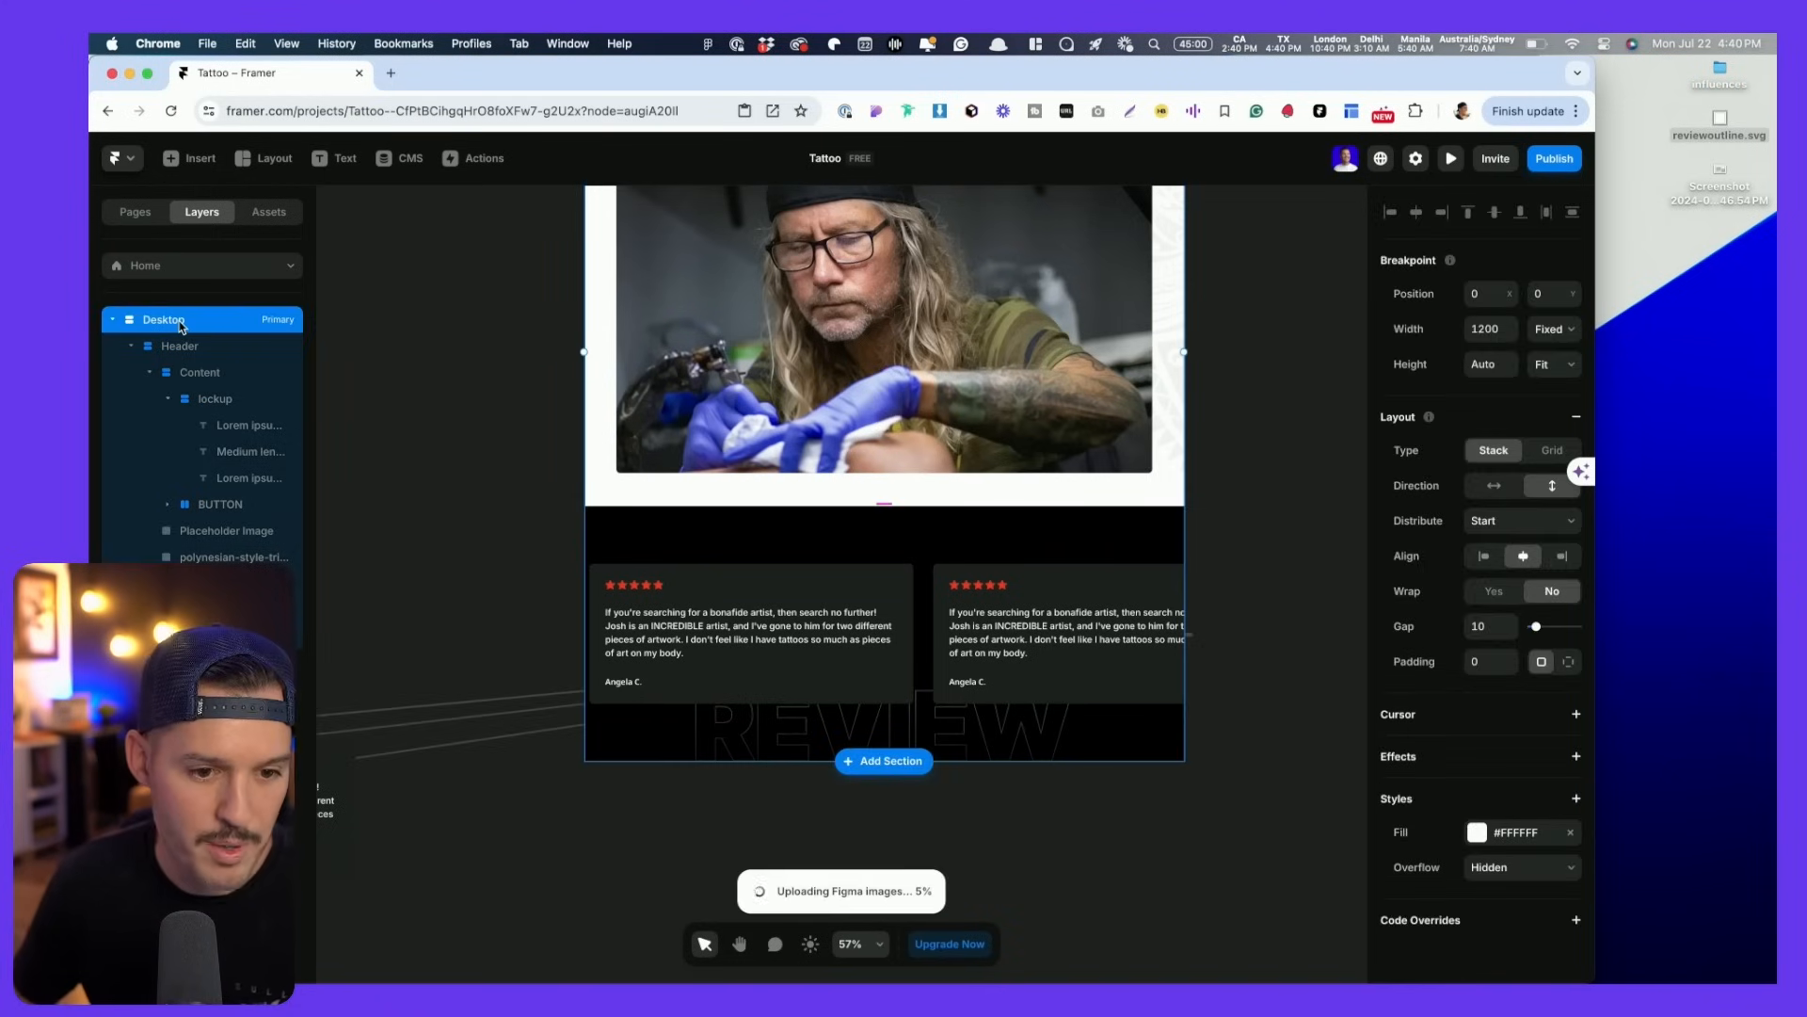
scroll(520, 650, "down", 2)
left_click_drag(521, 649, 1099, 606)
scroll(1100, 607, "up", 2)
scroll(1099, 607, "down", 6)
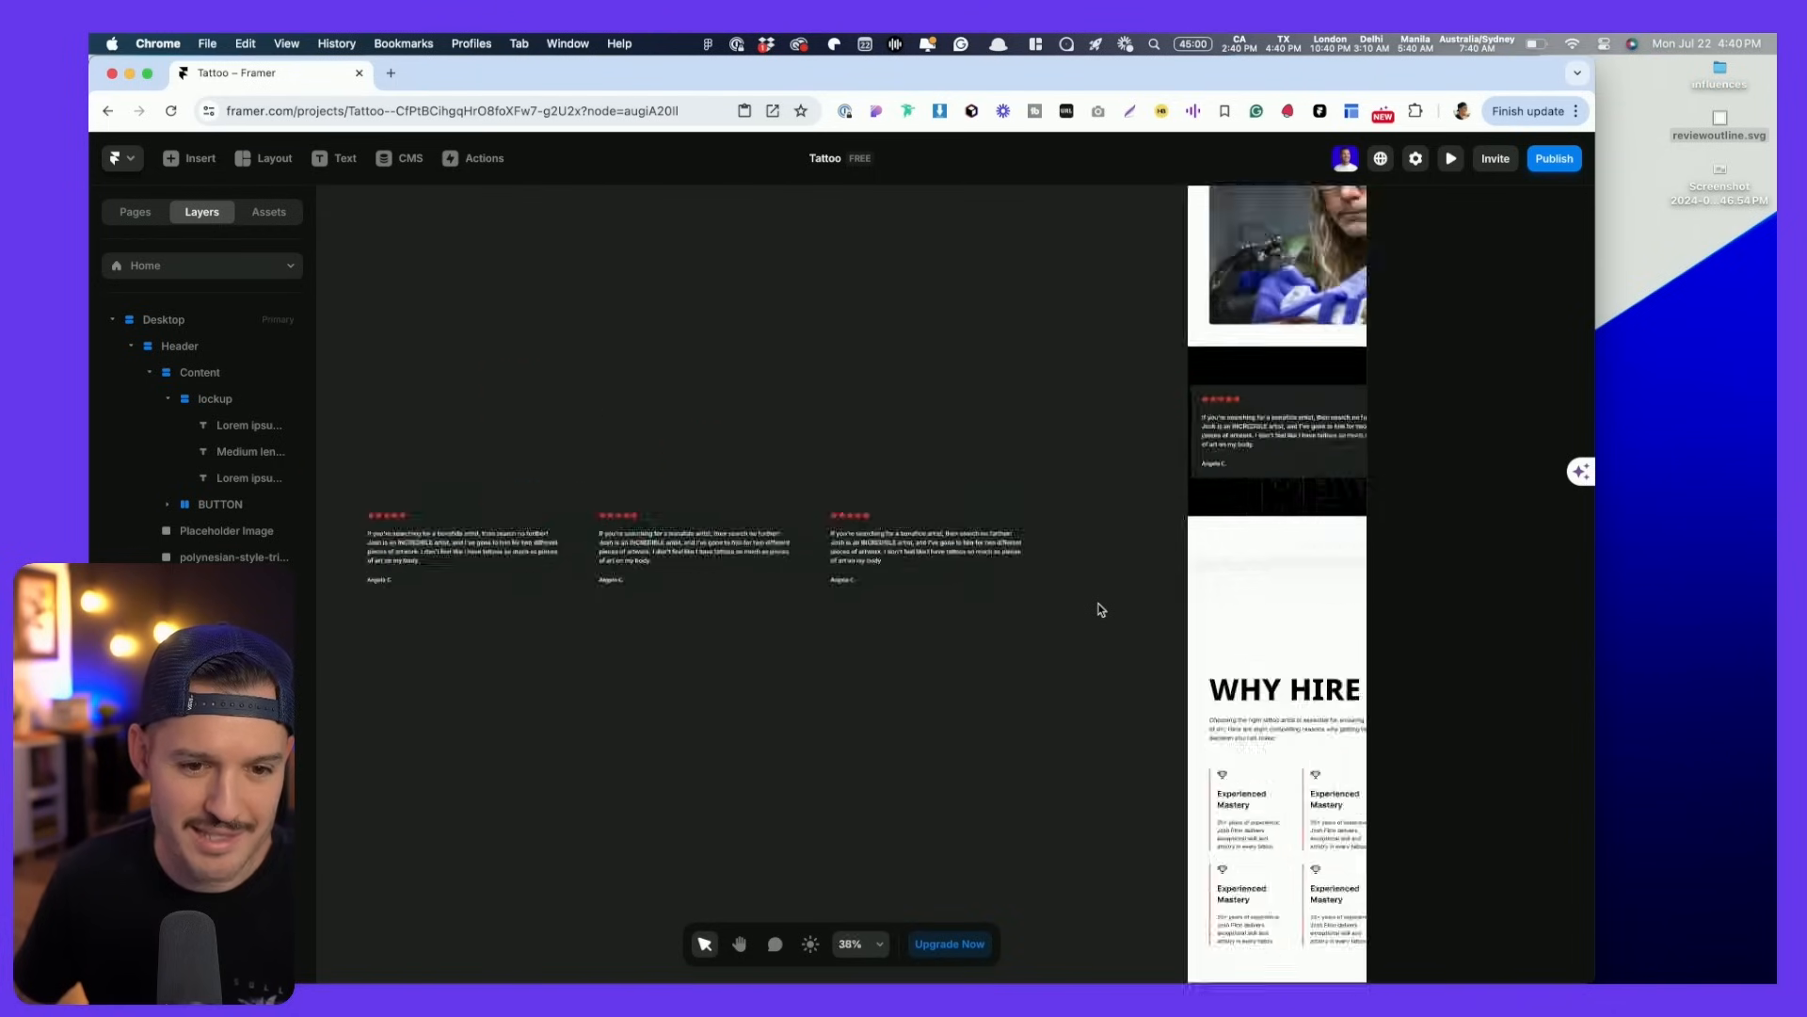
double_click(1158, 76)
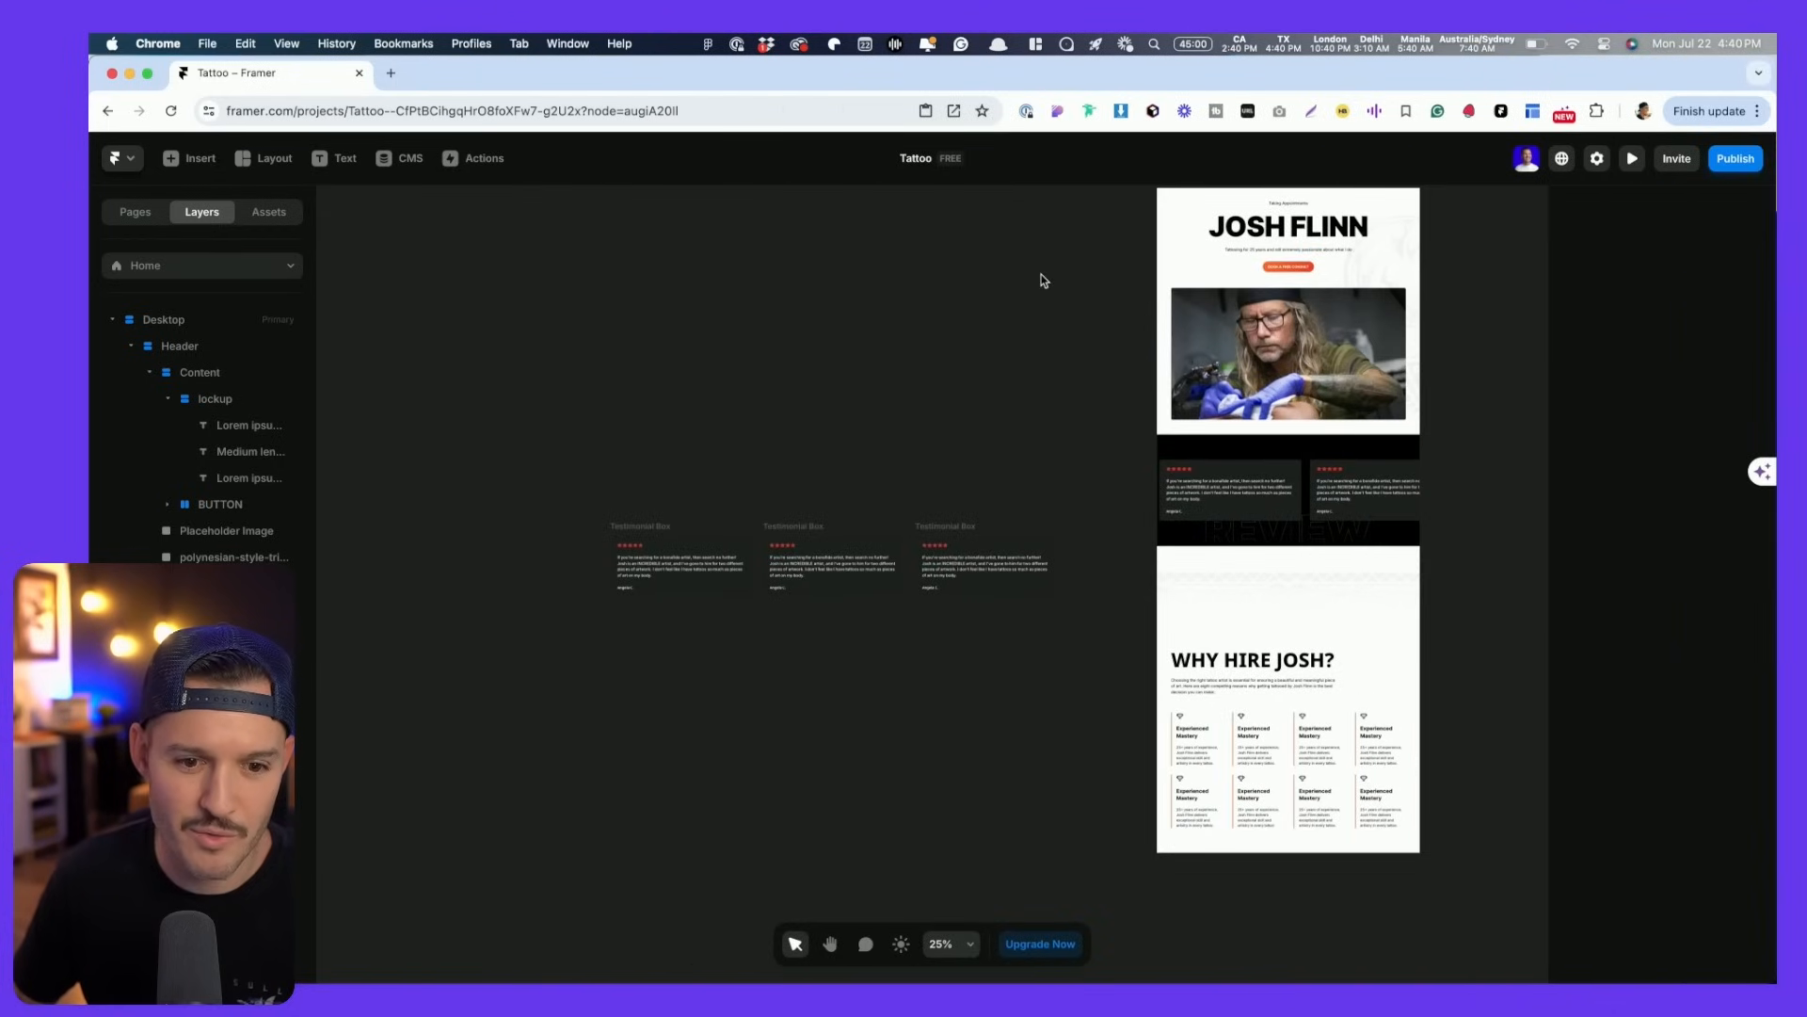
- Move the three leftover Testimonial Box frames off beside the page, then select the pattern band
left_click_drag(1188, 461, 684, 686)
left_click_drag(777, 560, 860, 500)
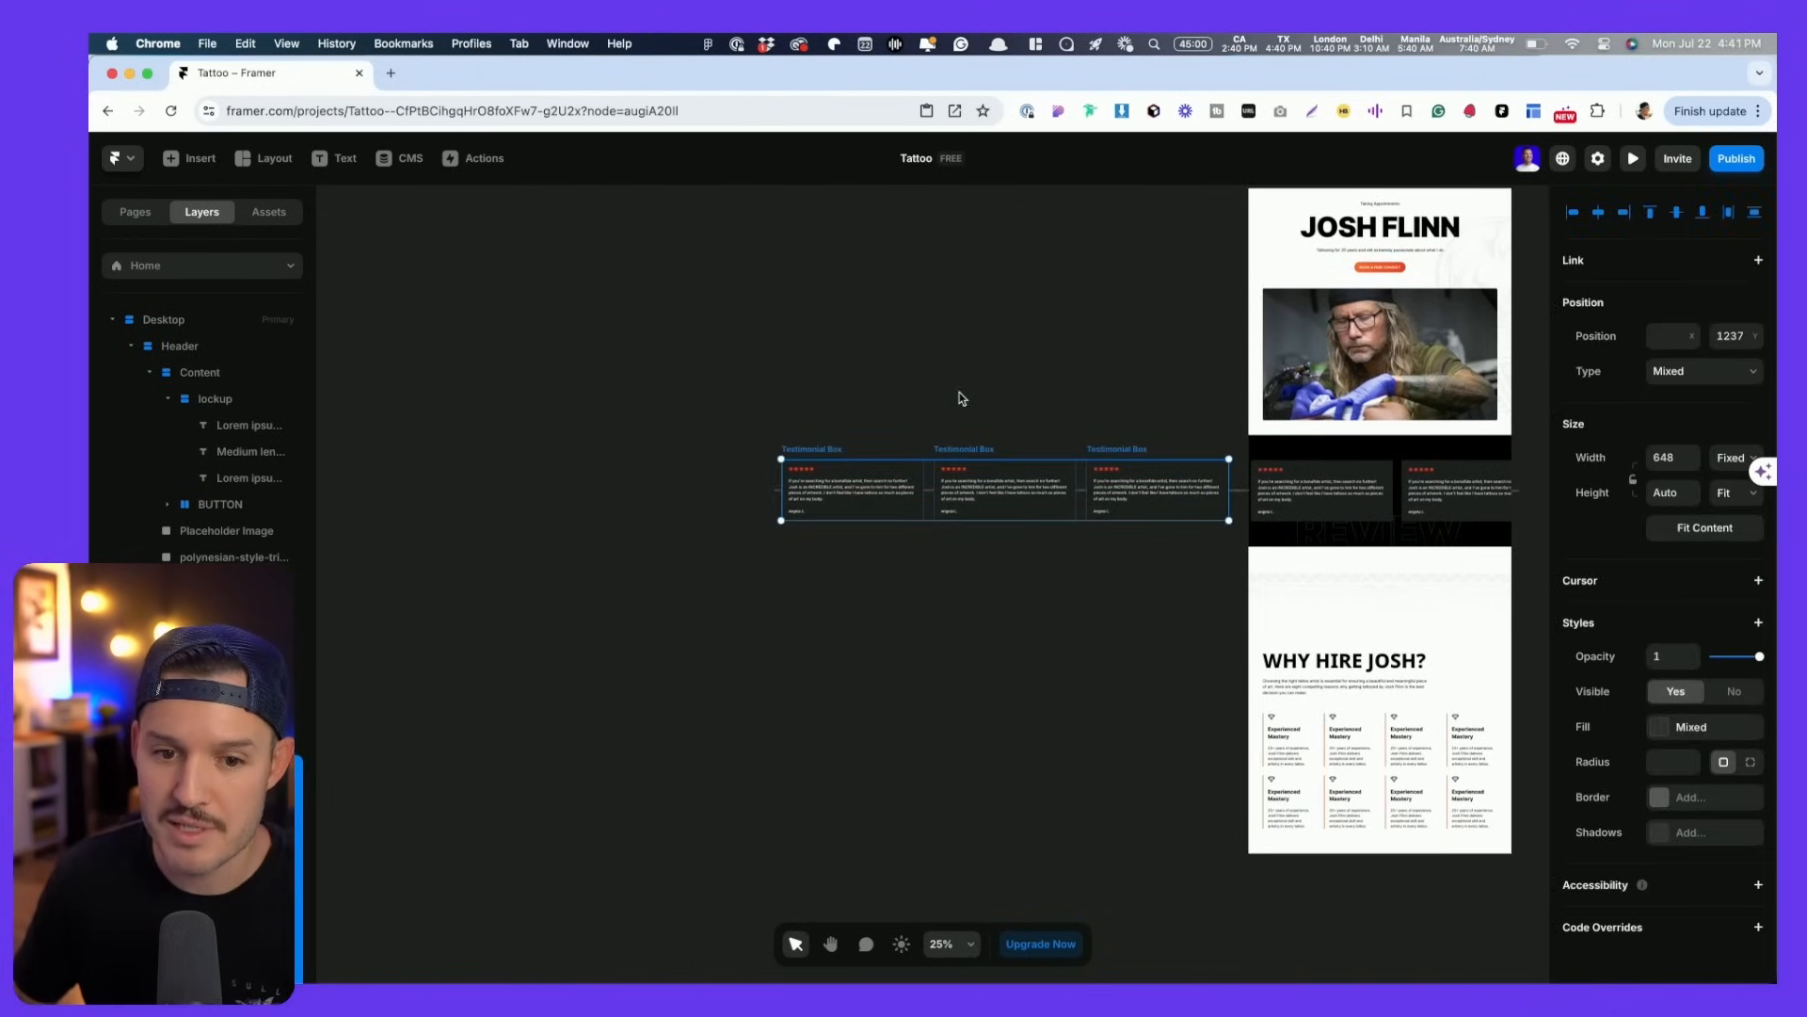
left_click(960, 398)
scroll(956, 410, "right", 5)
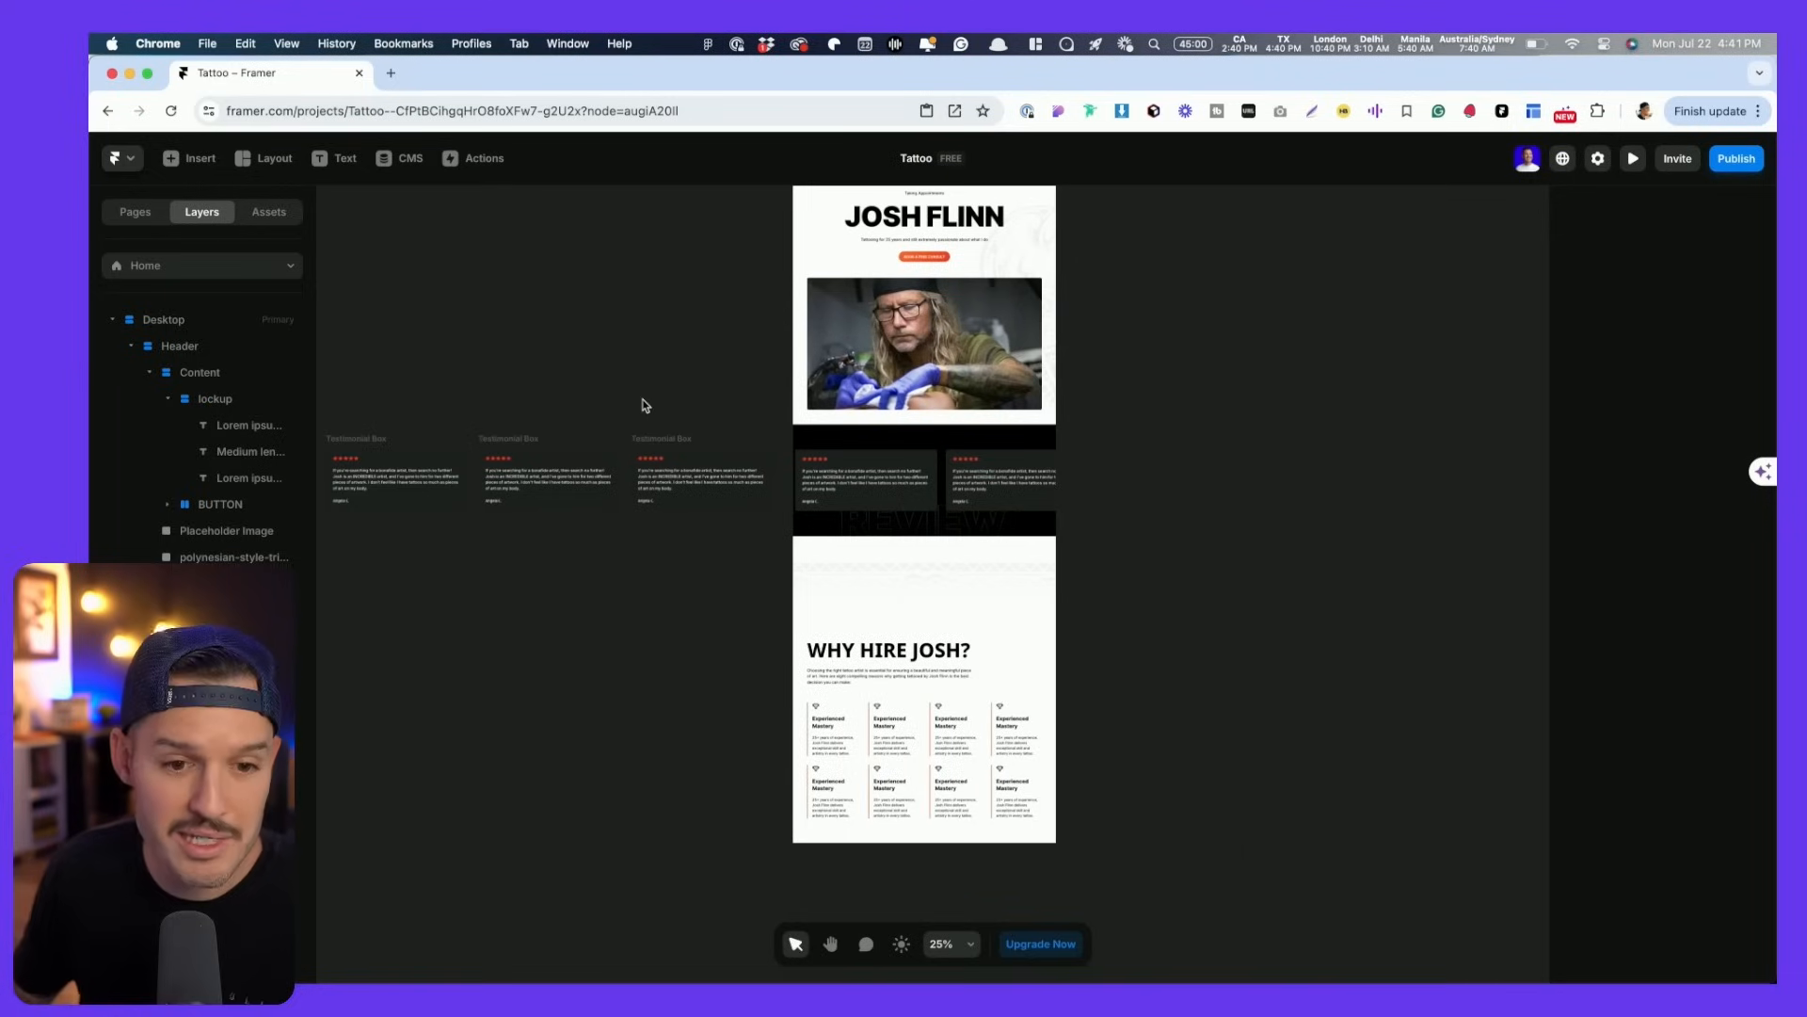
scroll(618, 464, "down", 3)
scroll(618, 464, "up", 10)
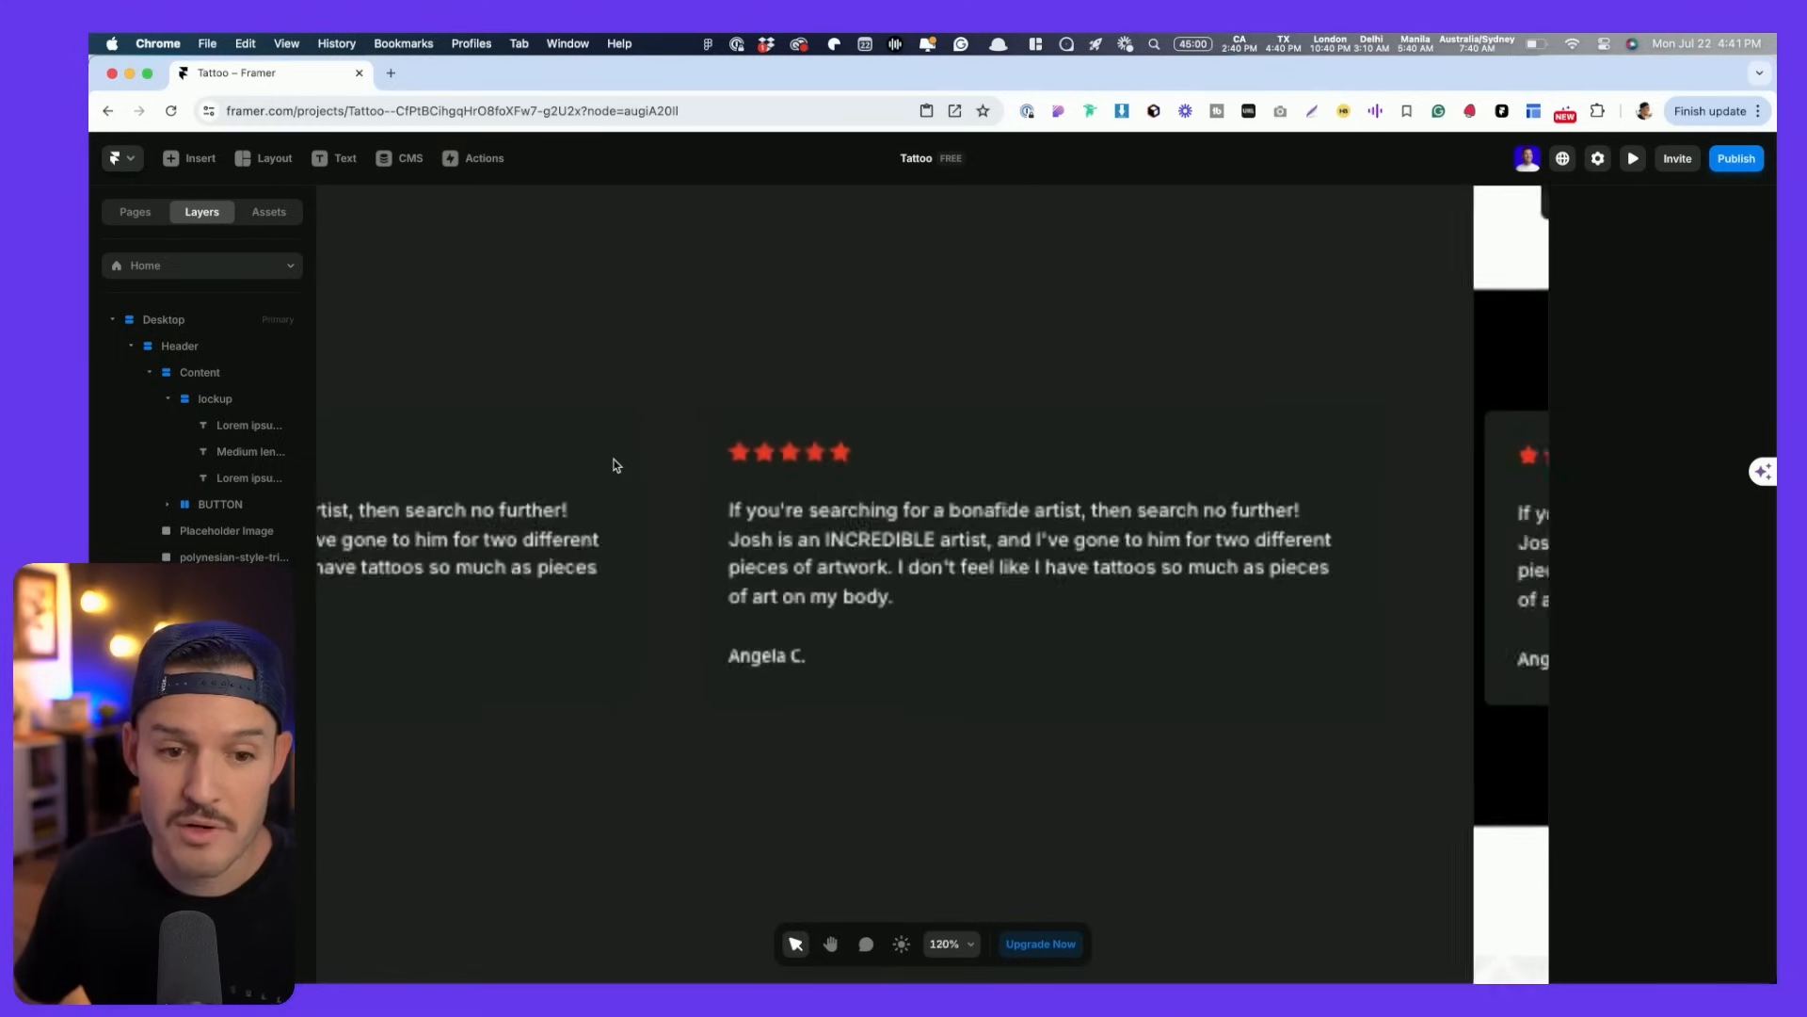
scroll(617, 464, "down", 2)
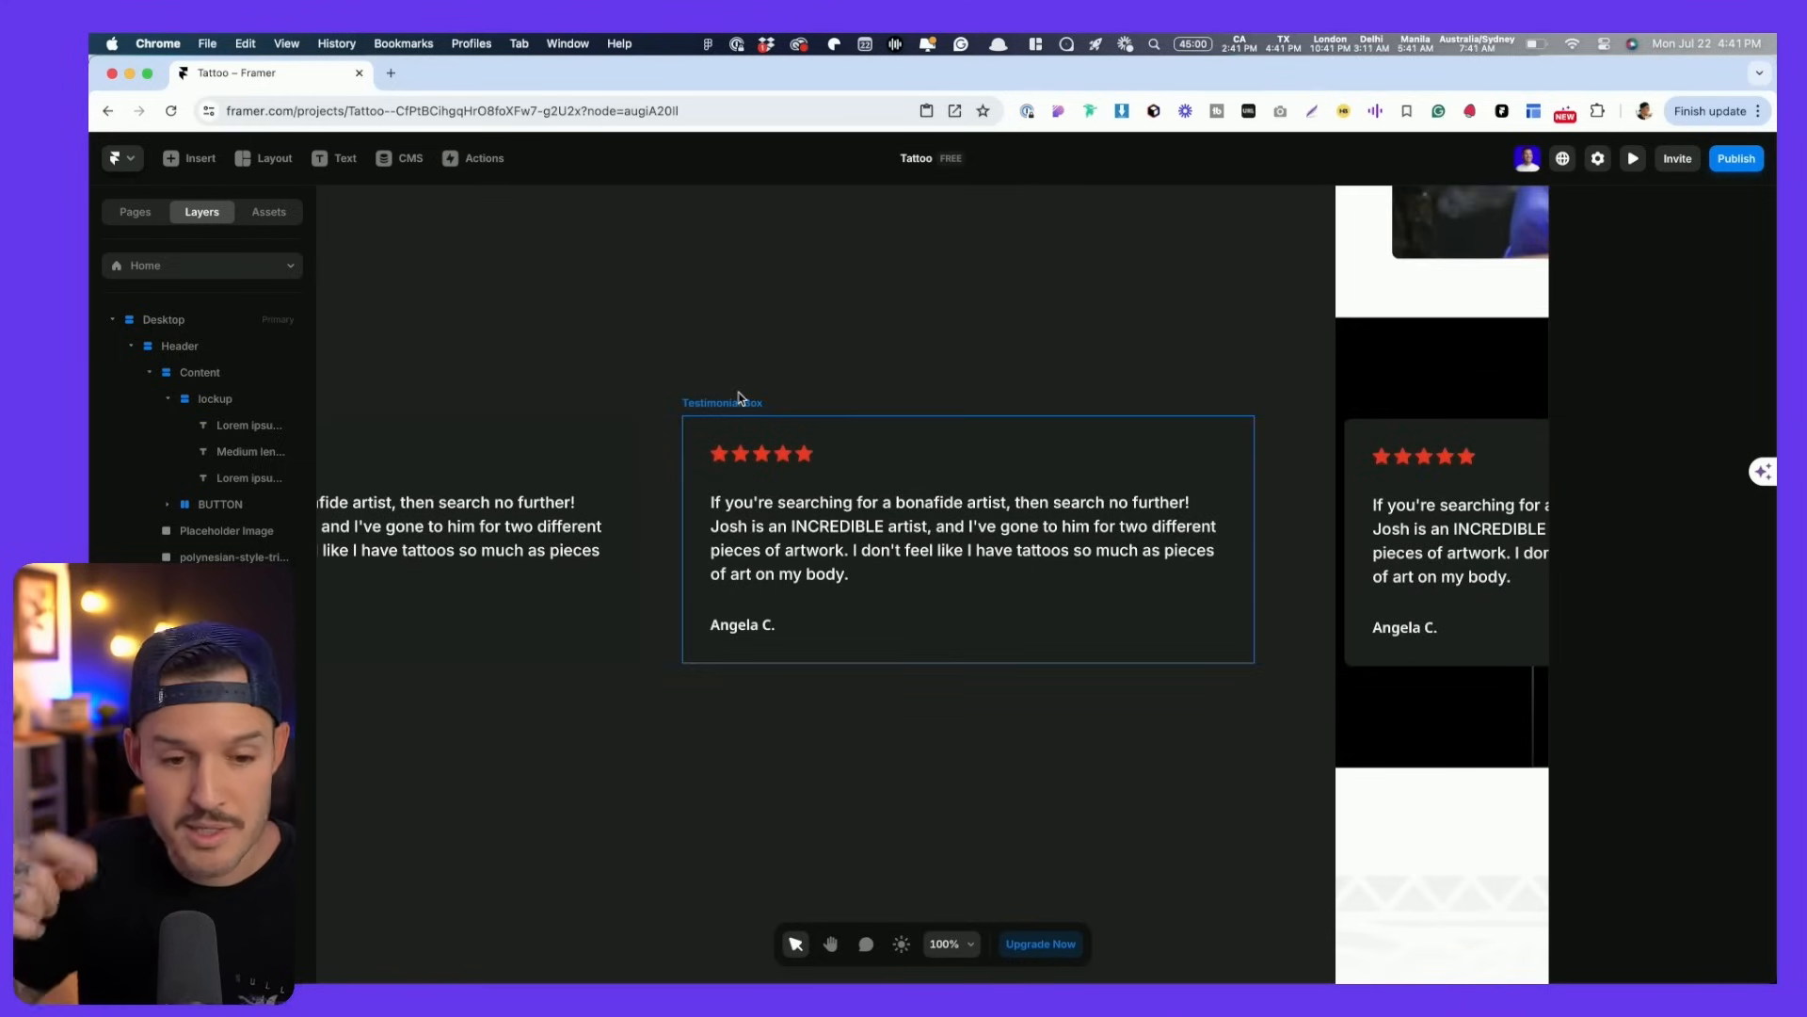
scroll(1113, 376, "down", 10)
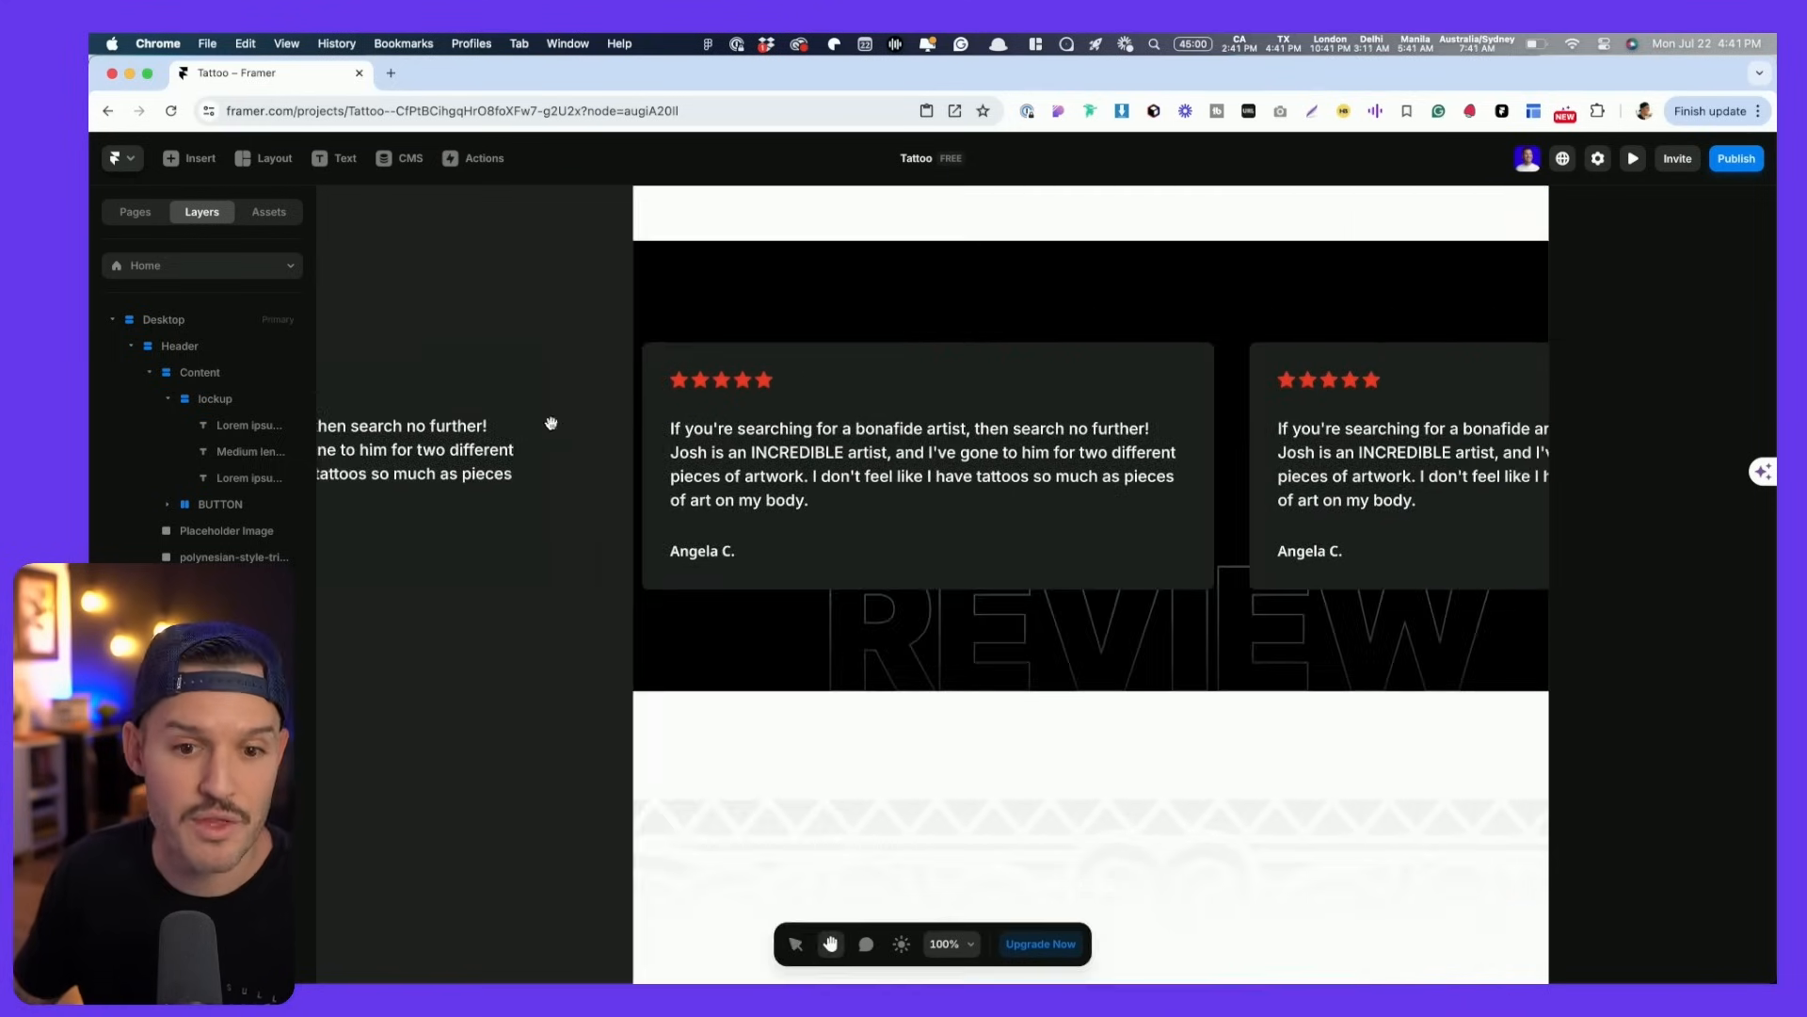
left_click(828, 678)
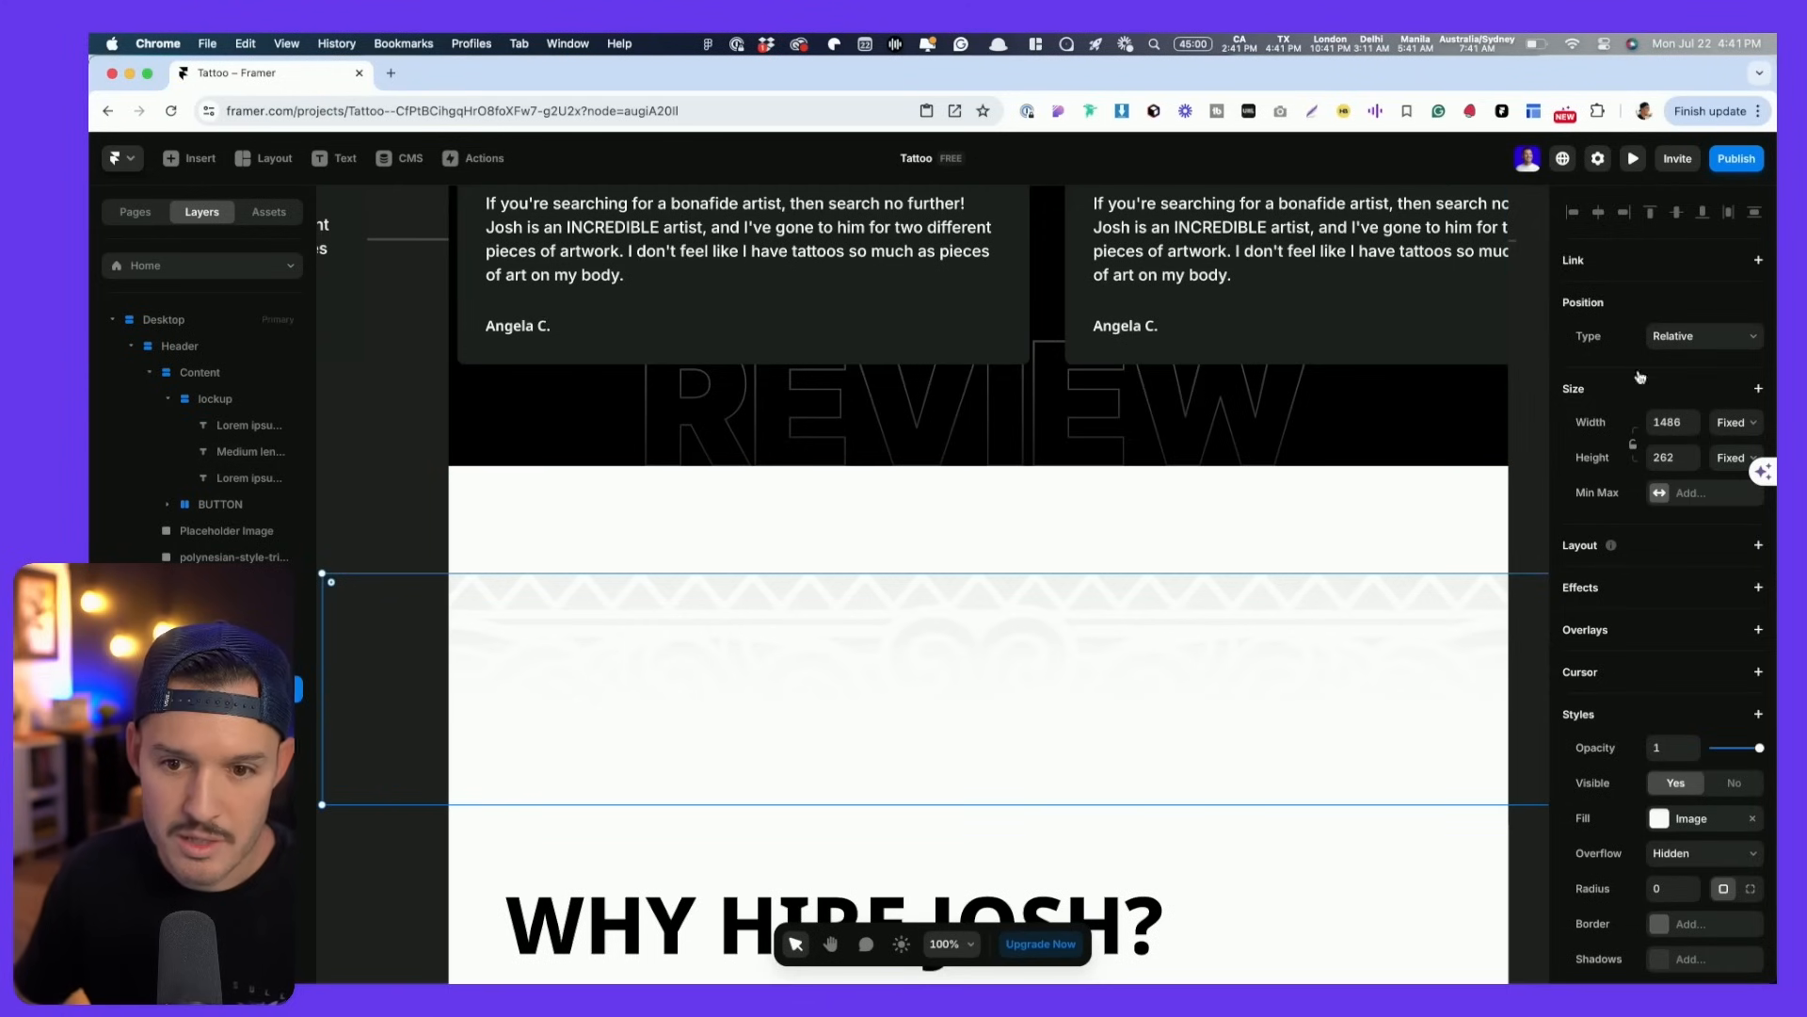
- Make the patterned band absolutely positioned with a top offset of 0
left_click(1705, 336)
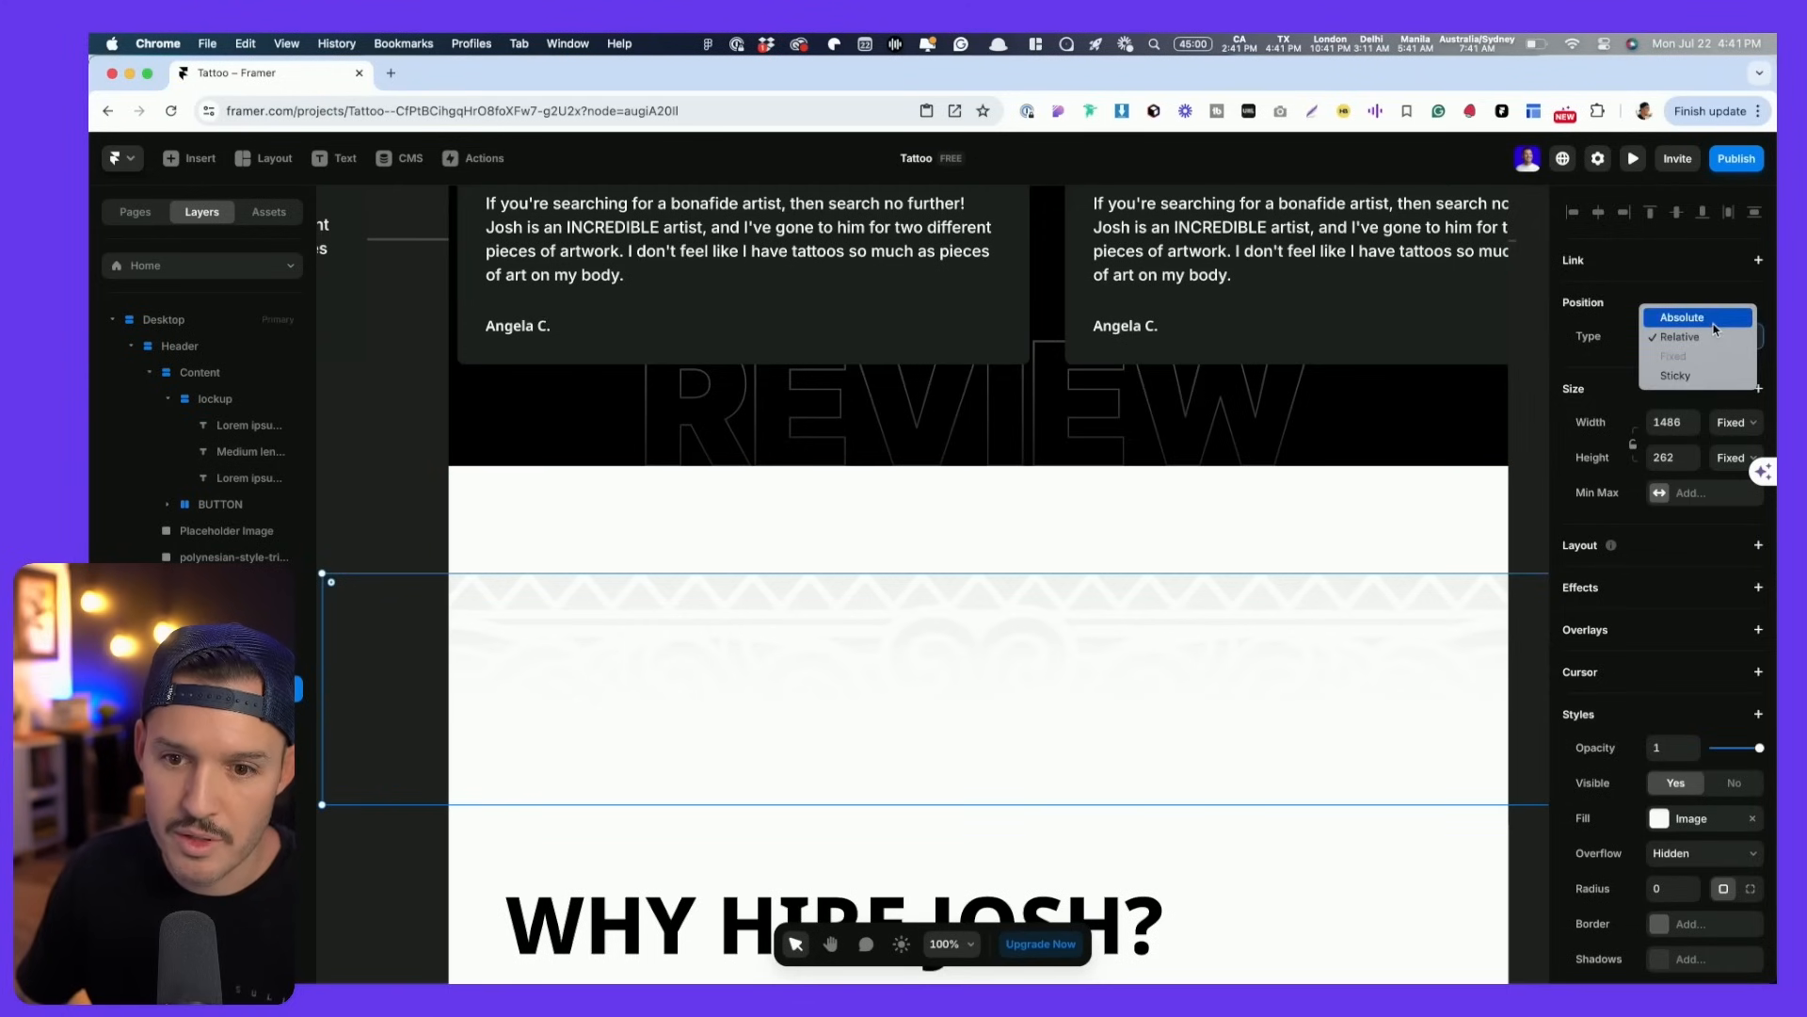
left_click(1713, 320)
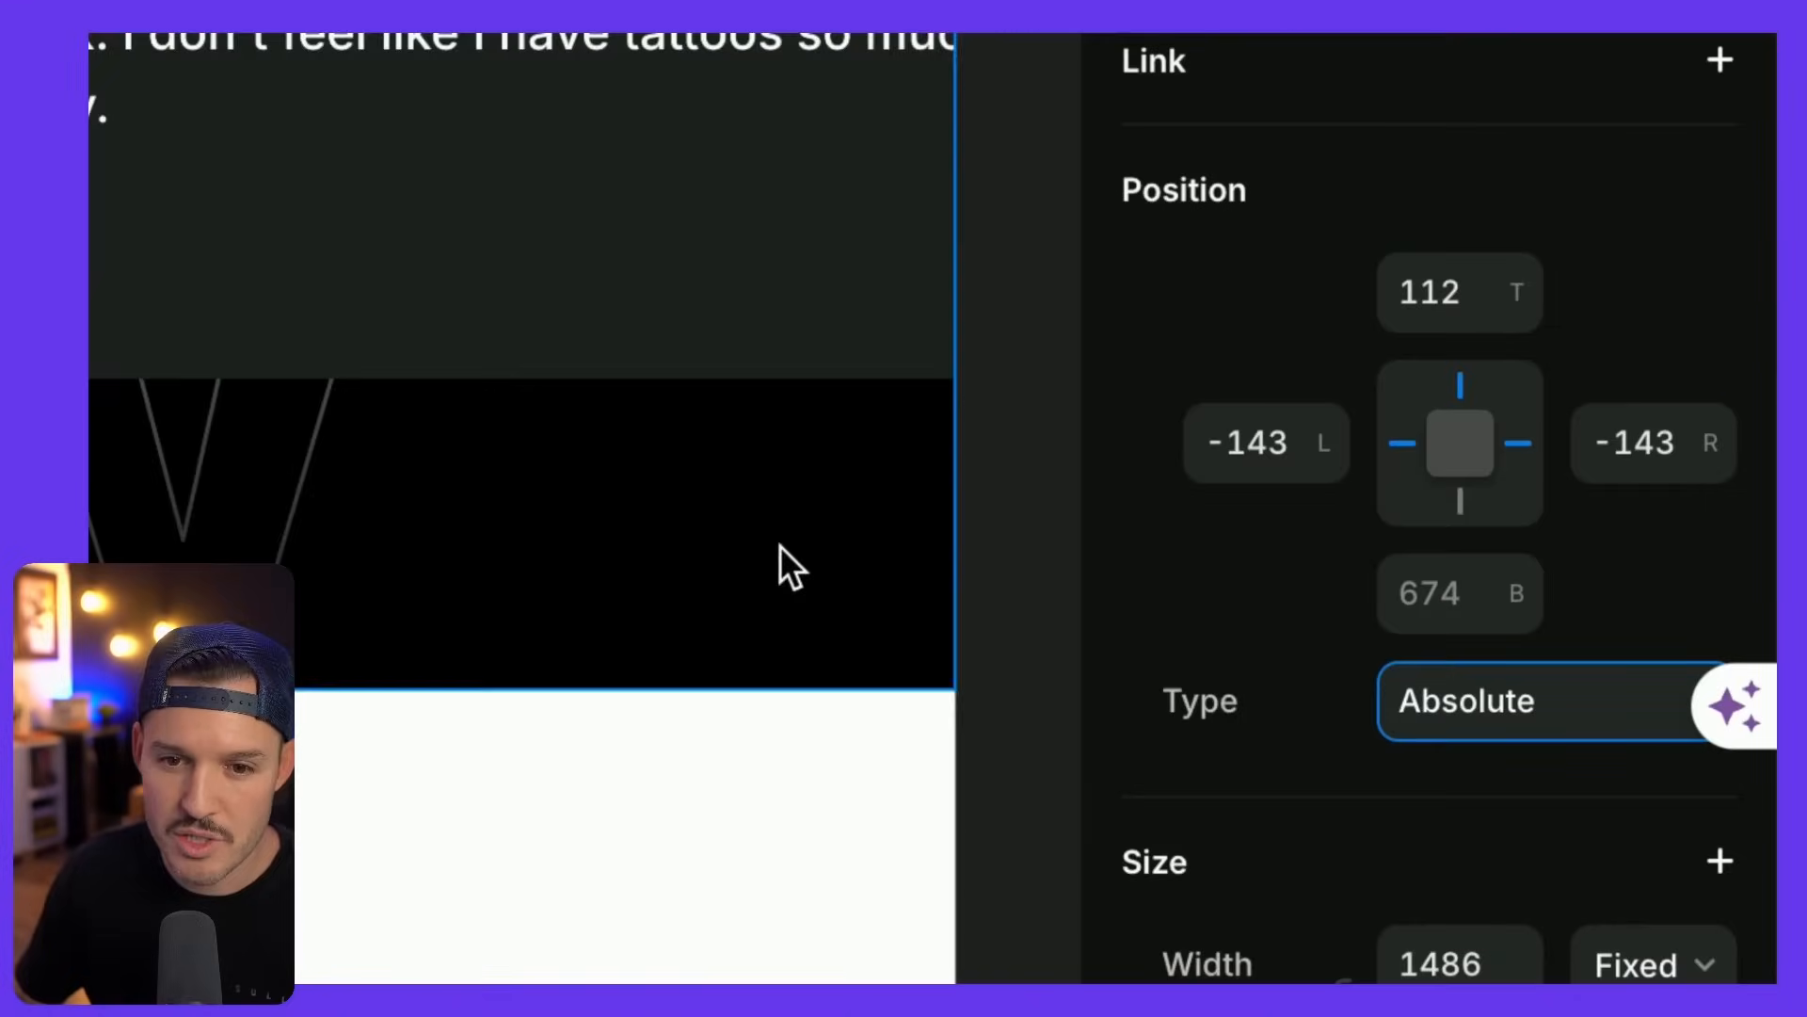
scroll(1450, 419, "down", 3)
scroll(1450, 419, "left", 1)
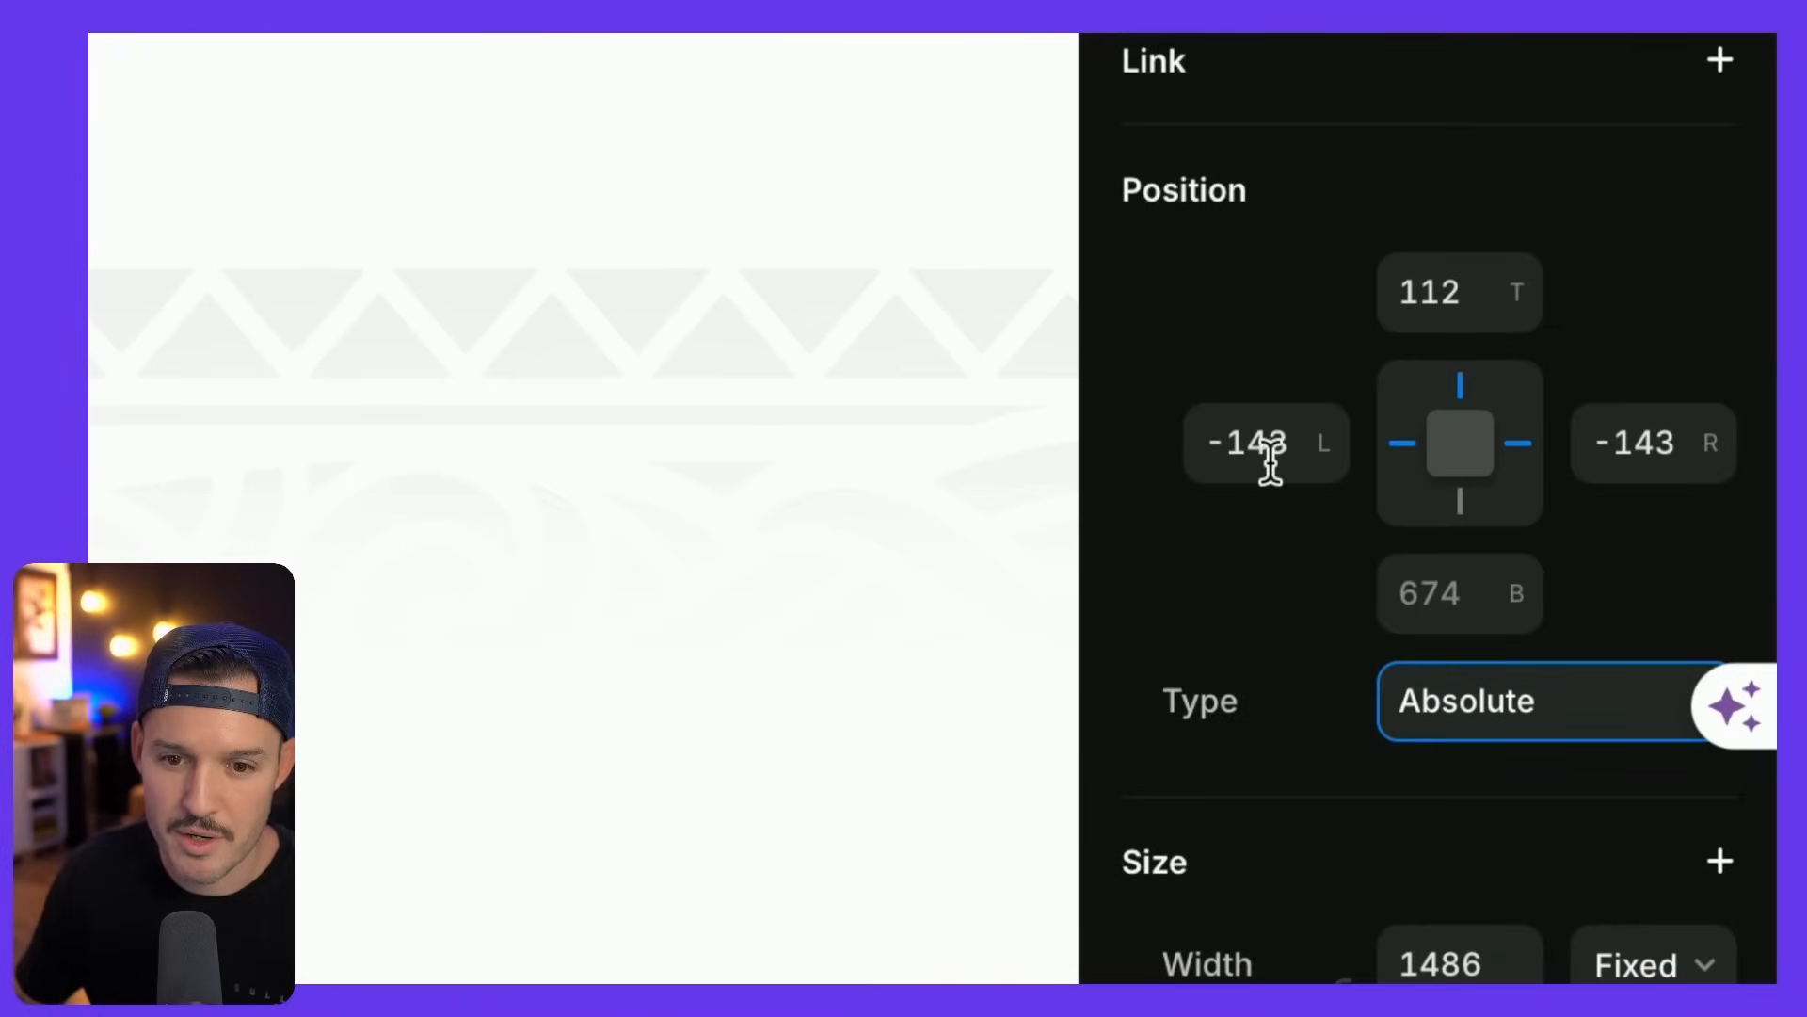
left_click(1461, 299)
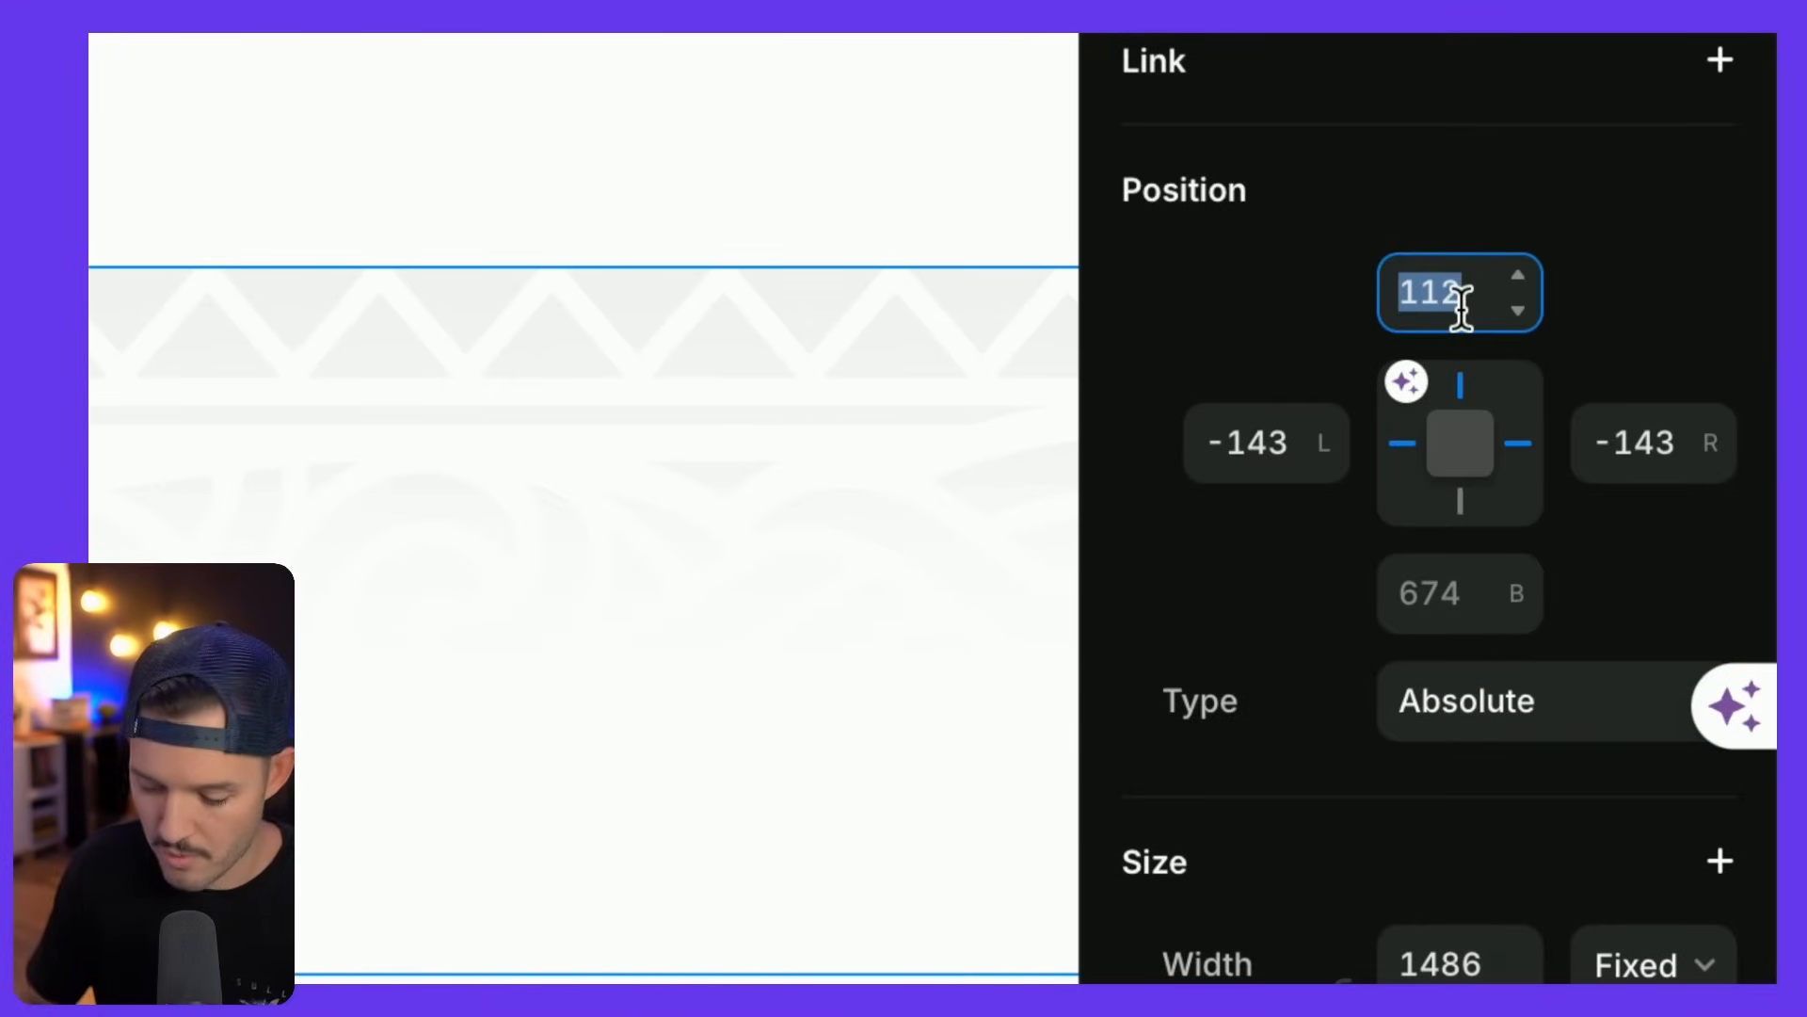
type("0")
key("Tab")
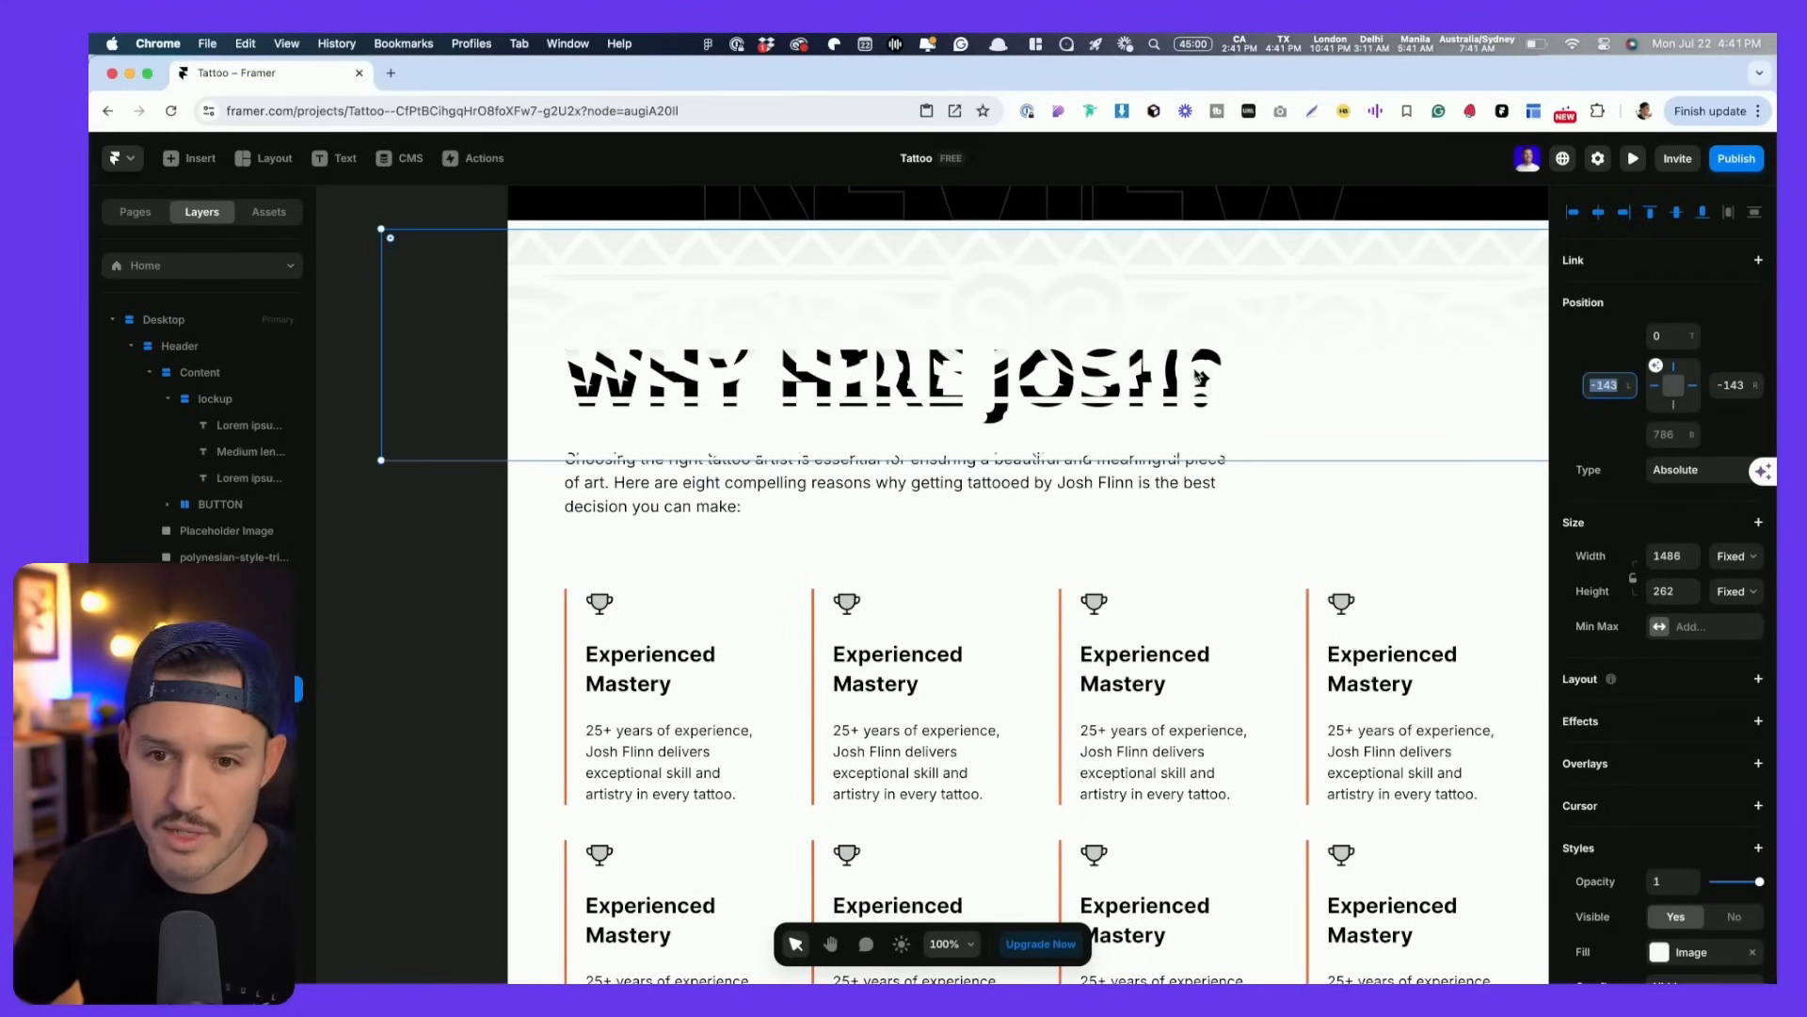
- Set the band's Z index to 0 so it sits behind the heading, keeping top at 0
scroll(1694, 781, "down", 5)
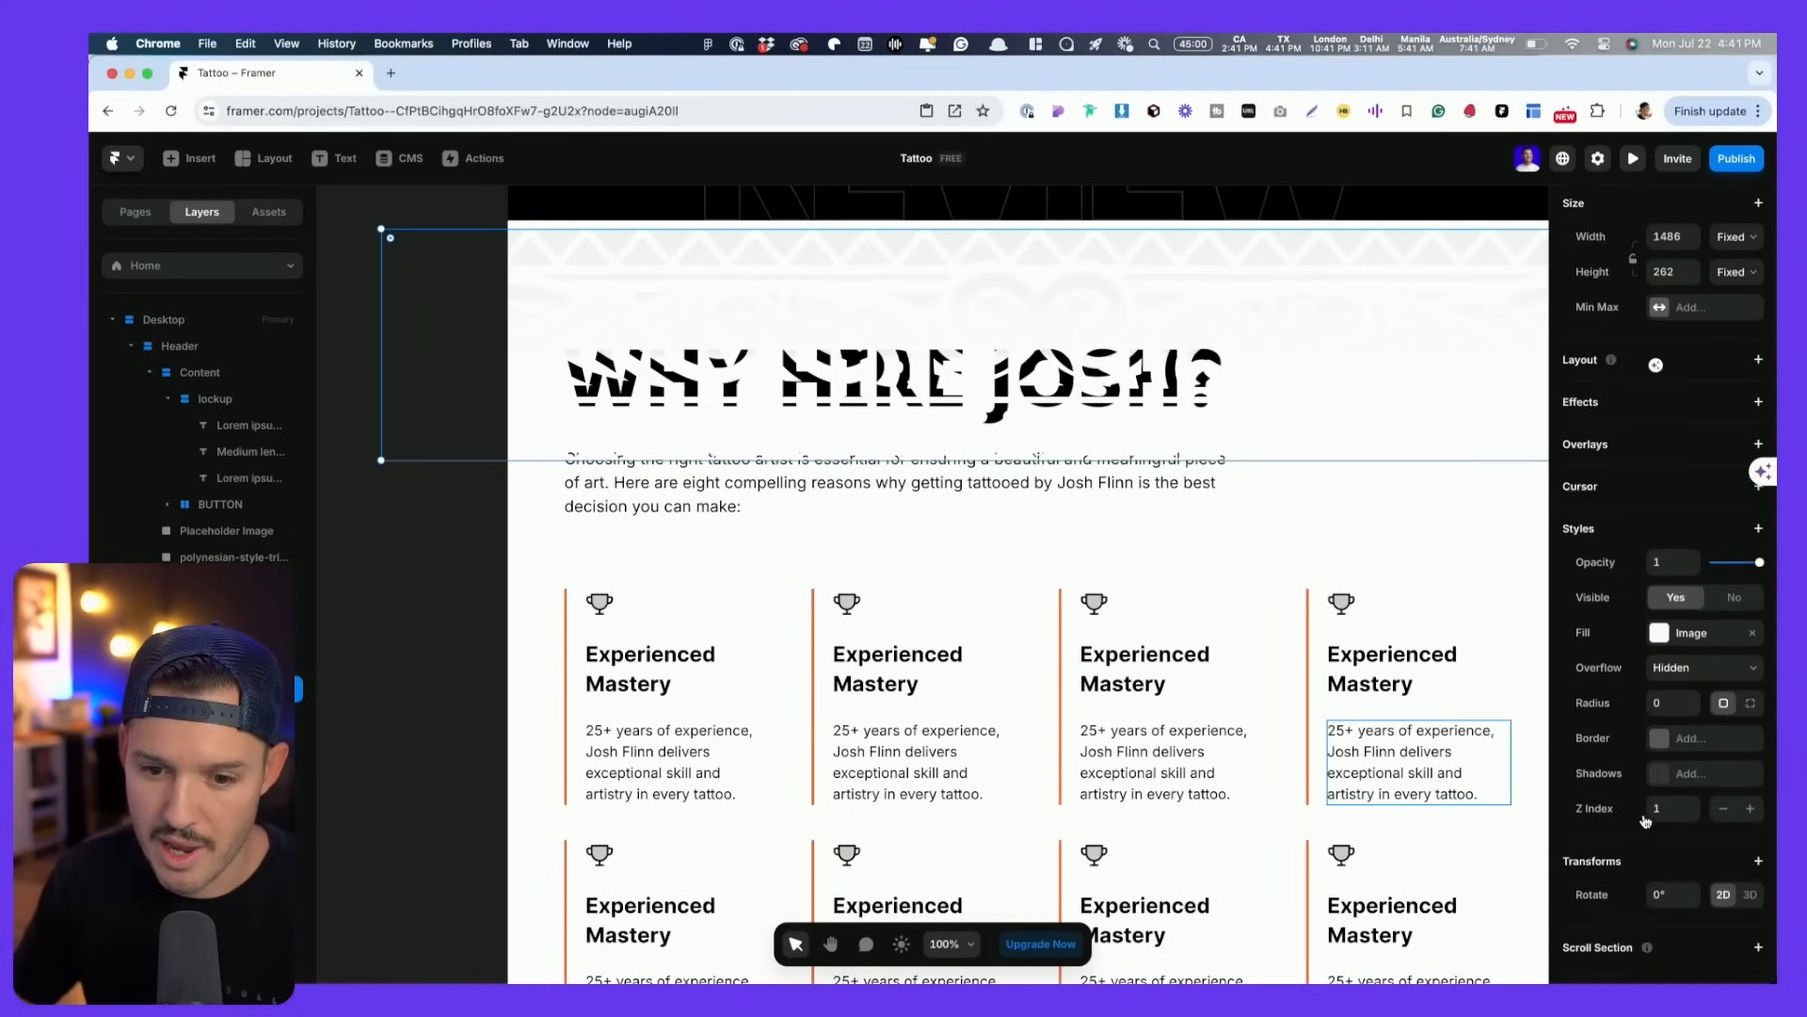
left_click(1724, 730)
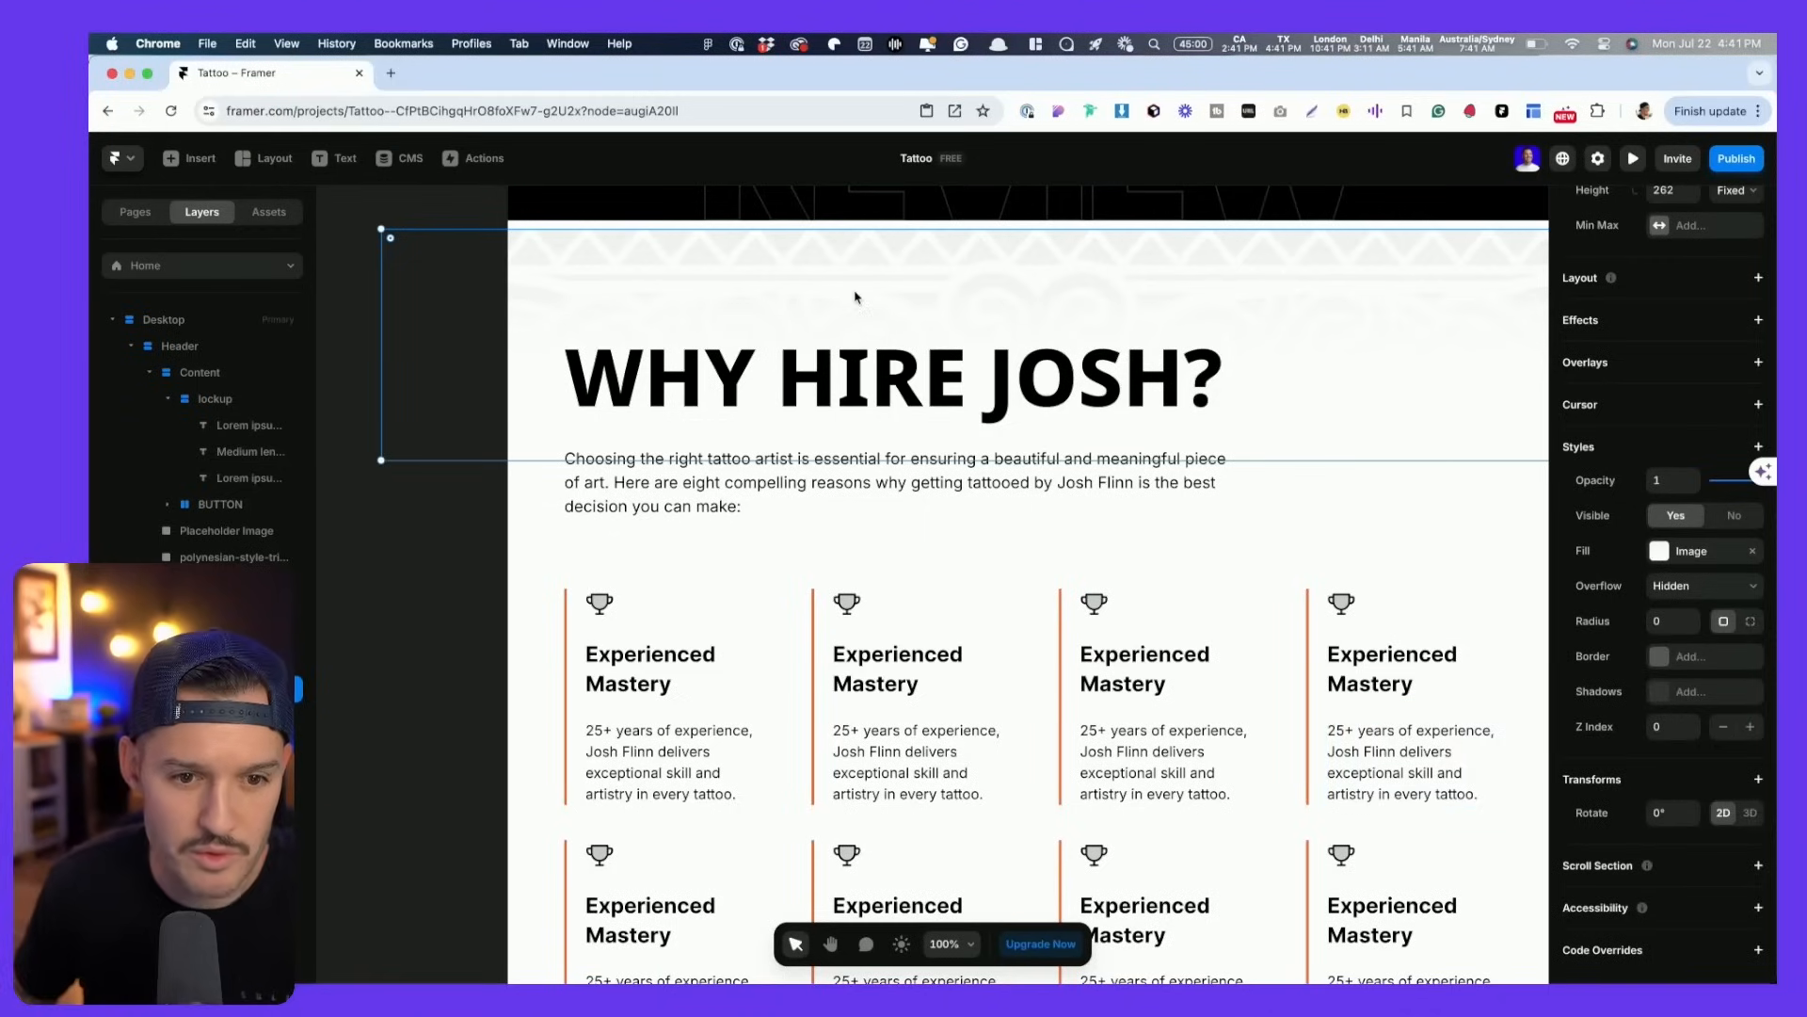
scroll(1712, 379, "up", 5)
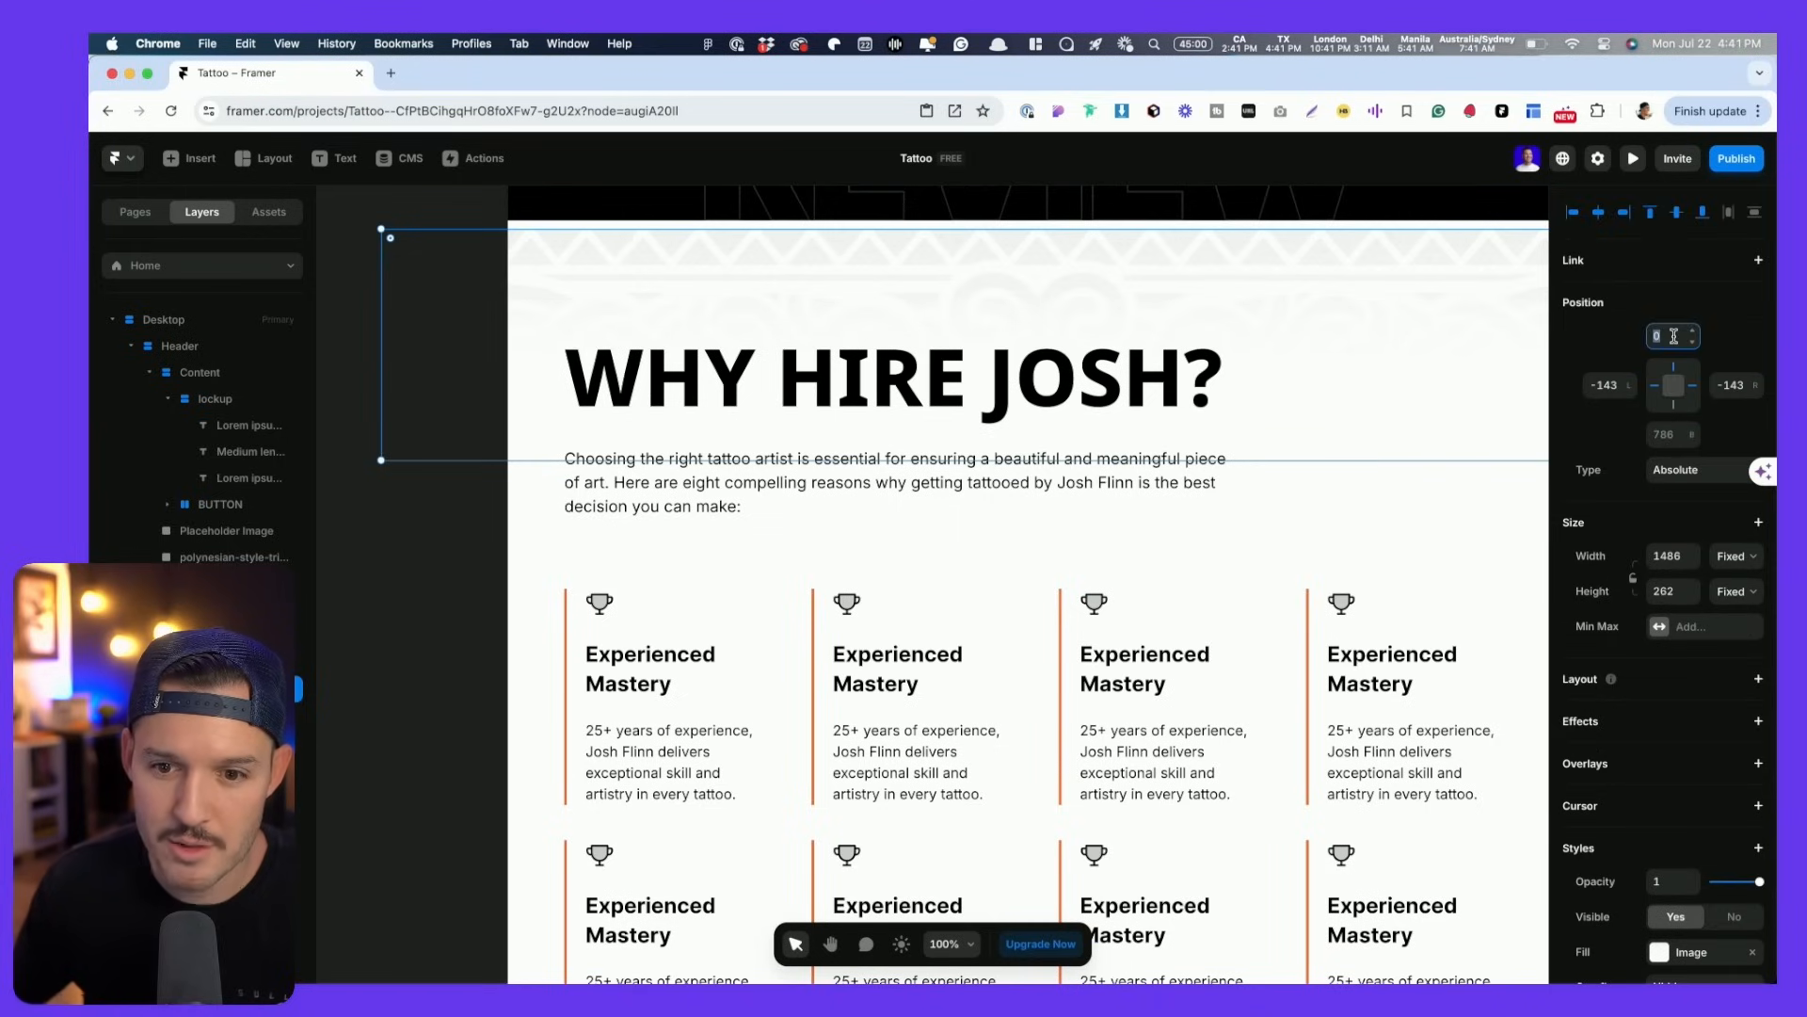
type("-10")
key("ctrl+z")
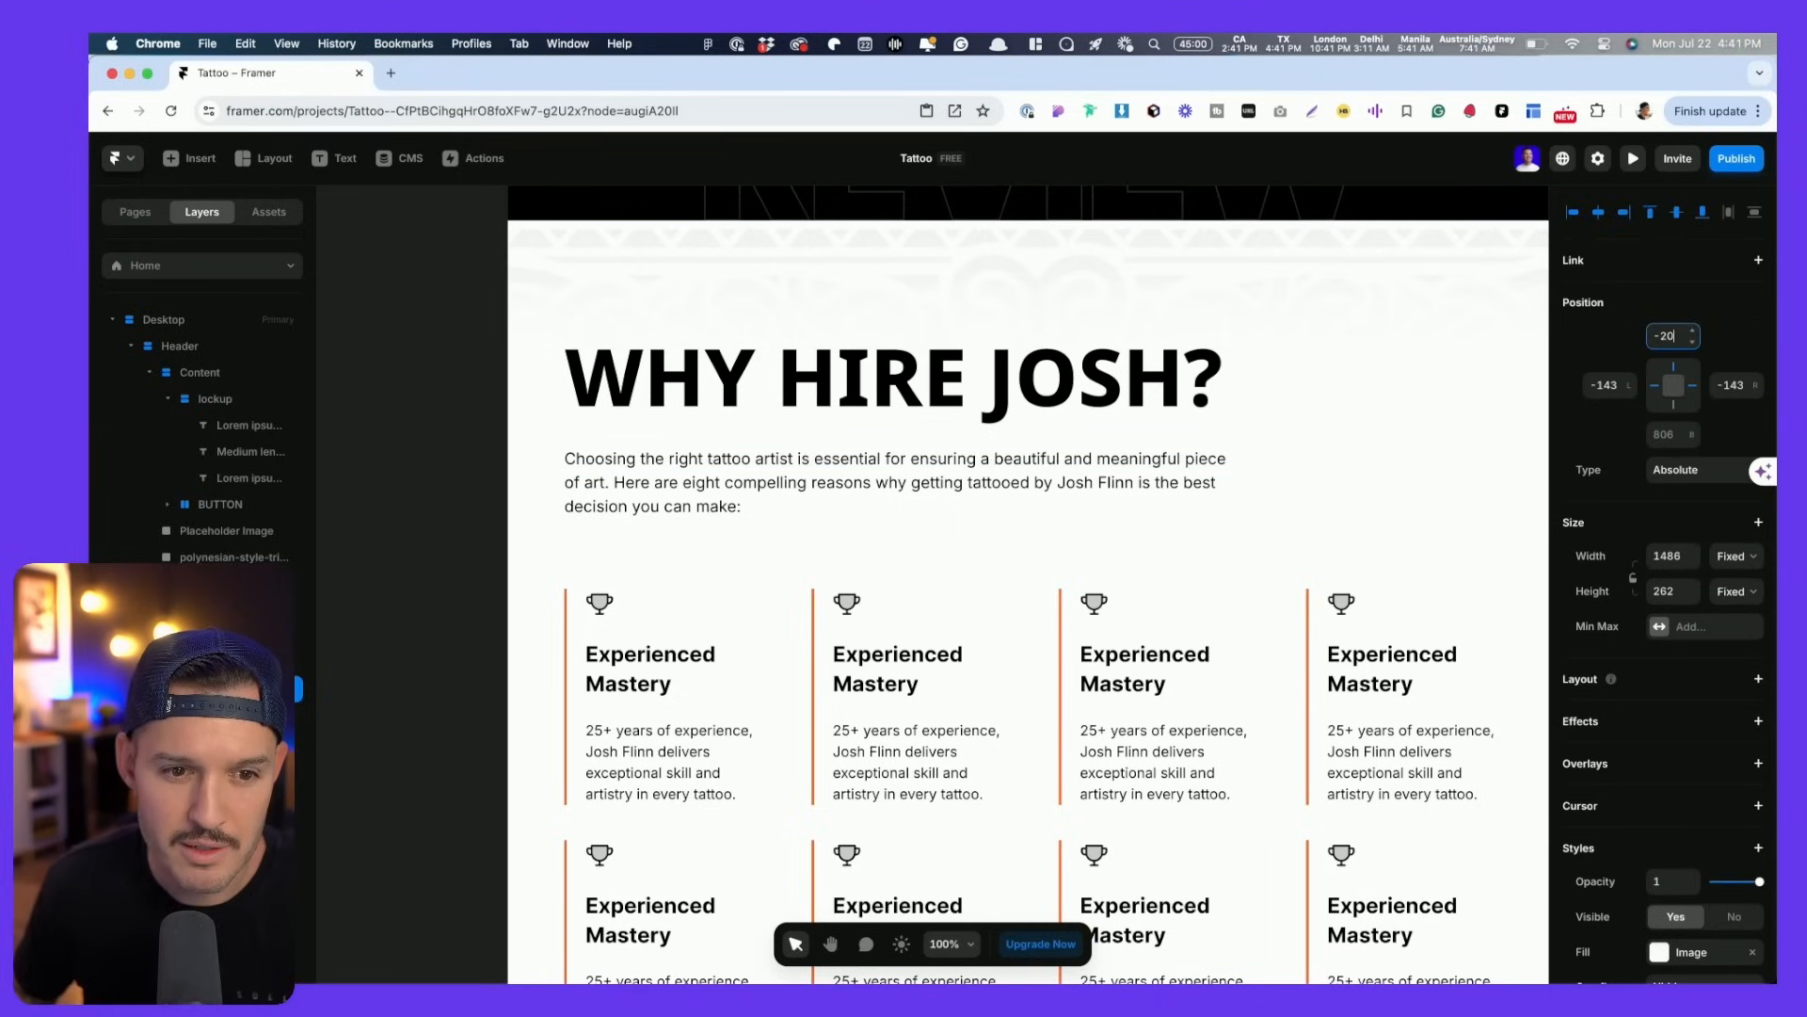
left_click(532, 535)
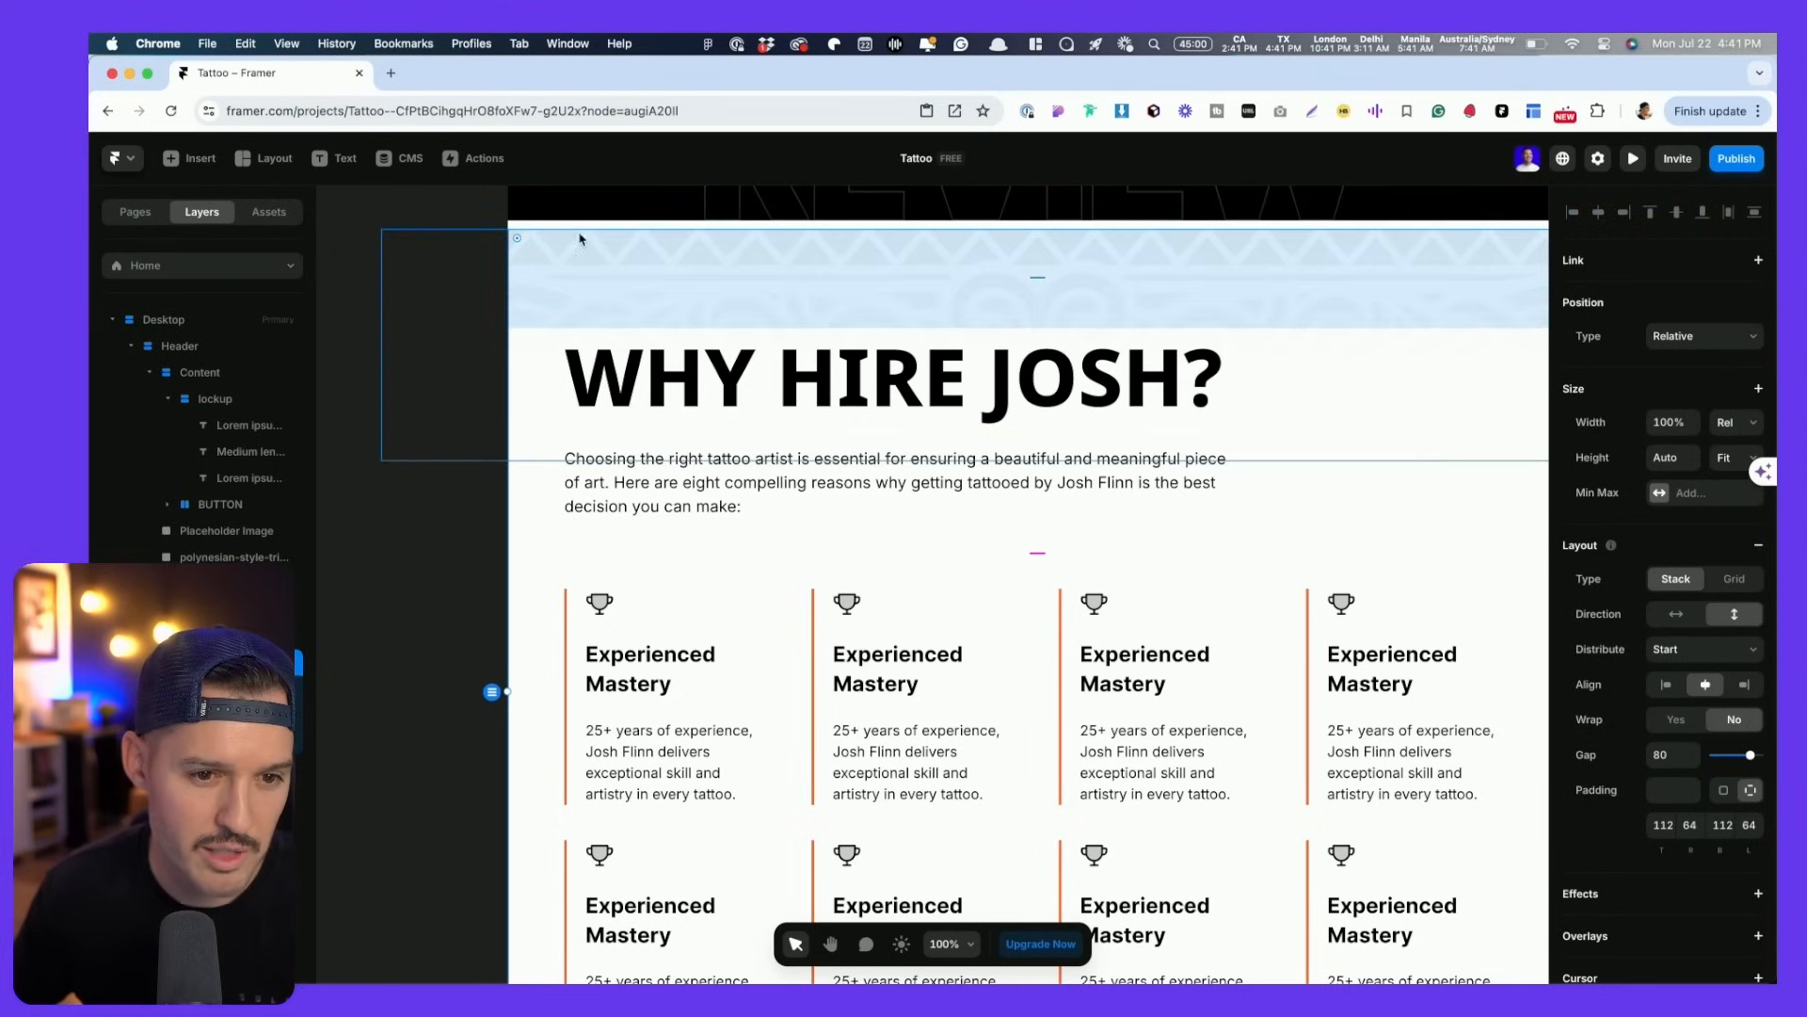
left_click(464, 304)
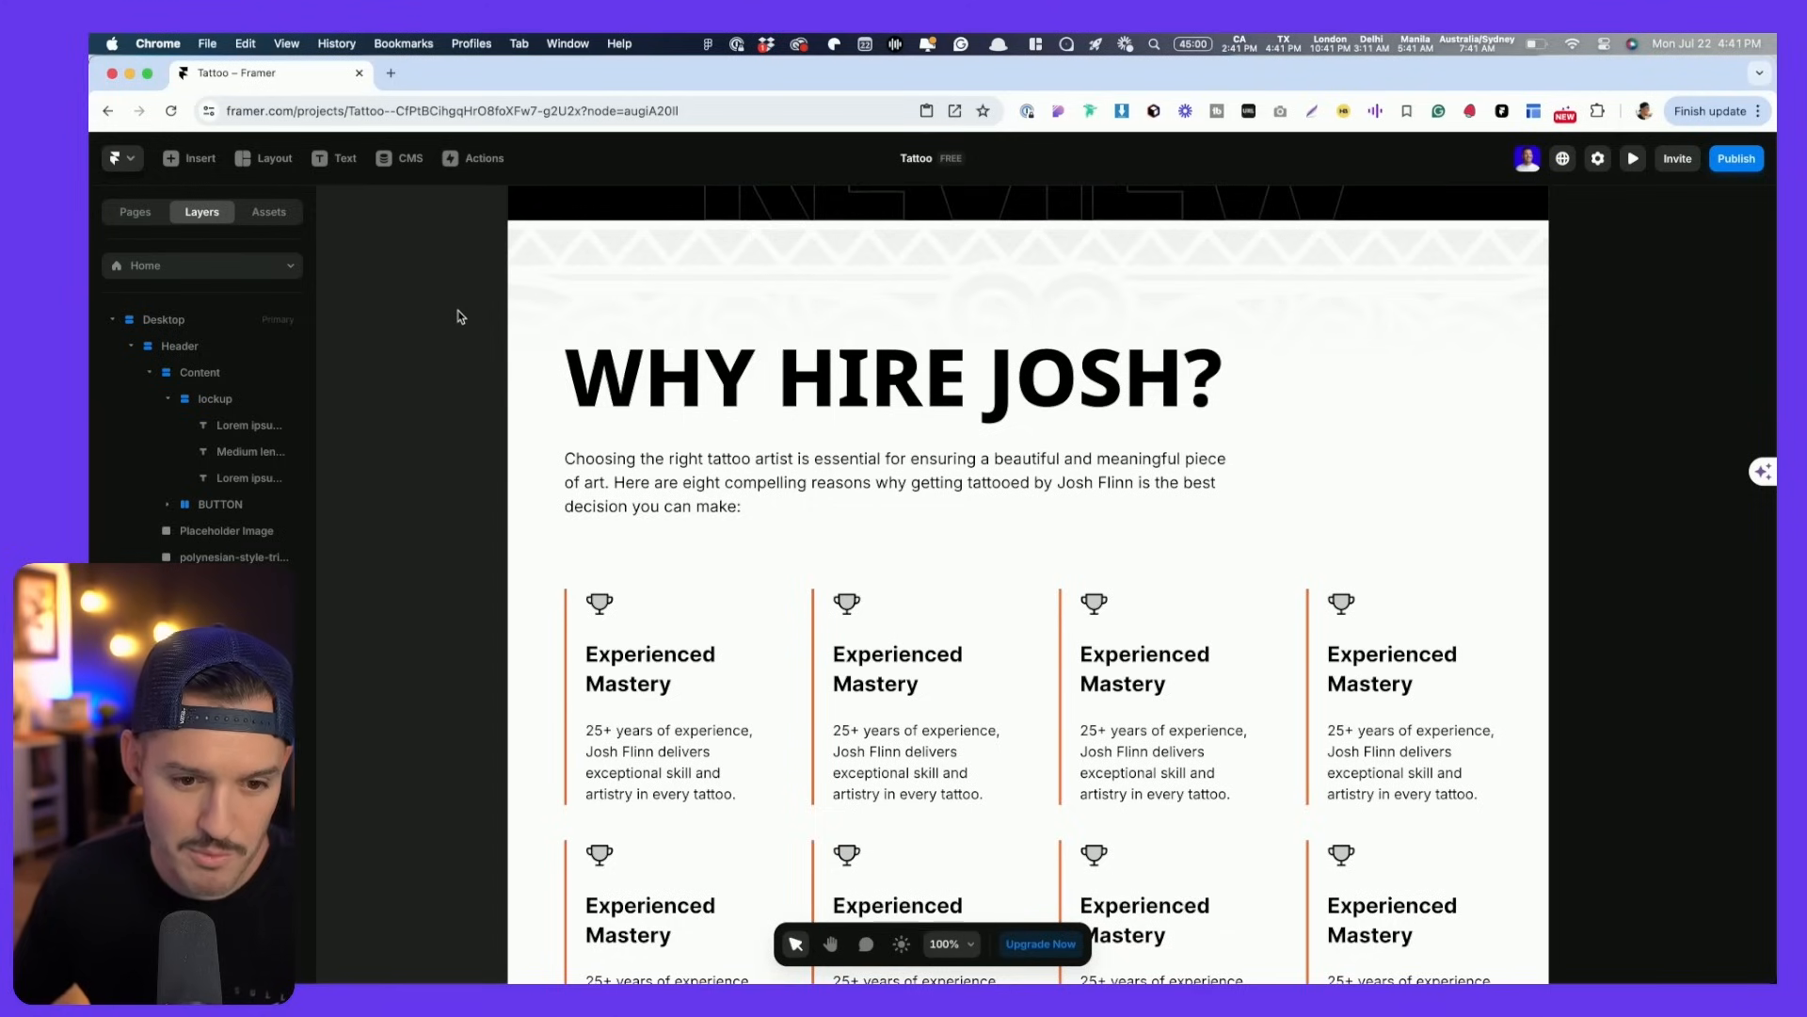
- Pan around the Why Hire Josh section on the Framer canvas
scroll(641, 367, "down", 3)
scroll(789, 401, "up", 5)
scroll(788, 401, "down", 10)
scroll(847, 386, "up", 2)
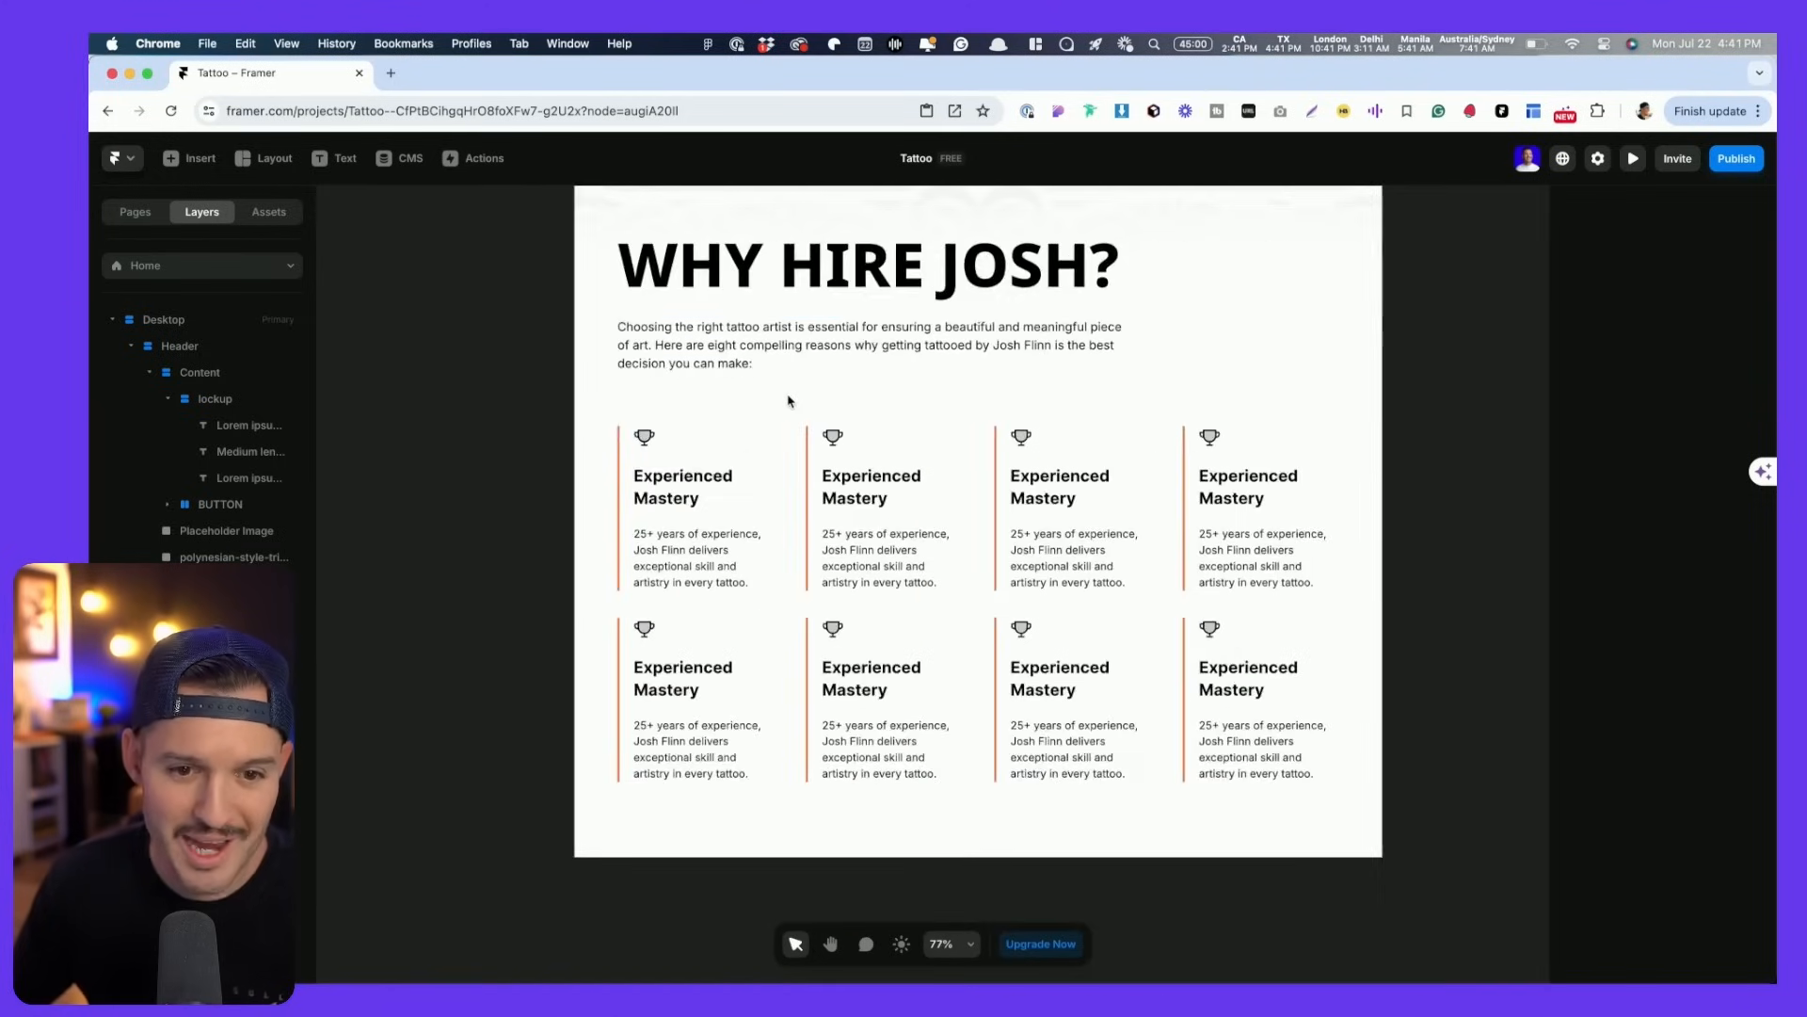
scroll(915, 377, "up", 2)
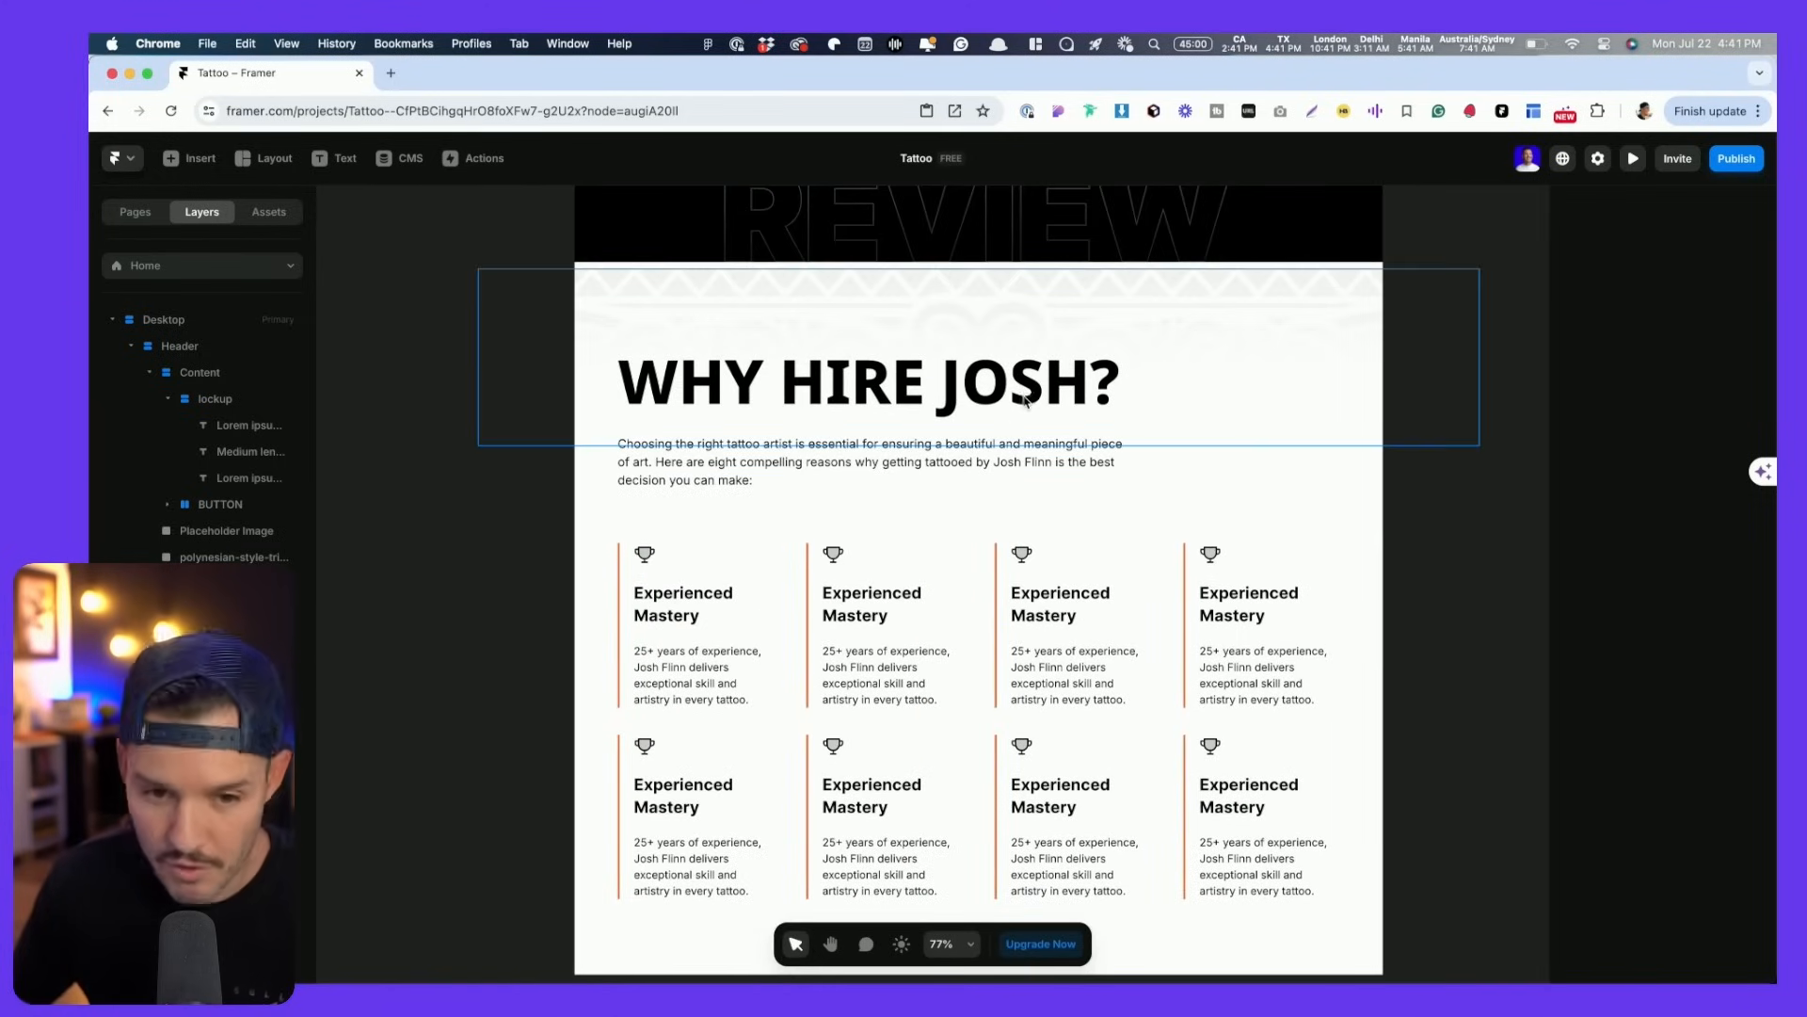
scroll(1378, 489, "up", 4)
scroll(1378, 489, "down", 7)
key("space")
left_click_drag(1432, 513, 1214, 547)
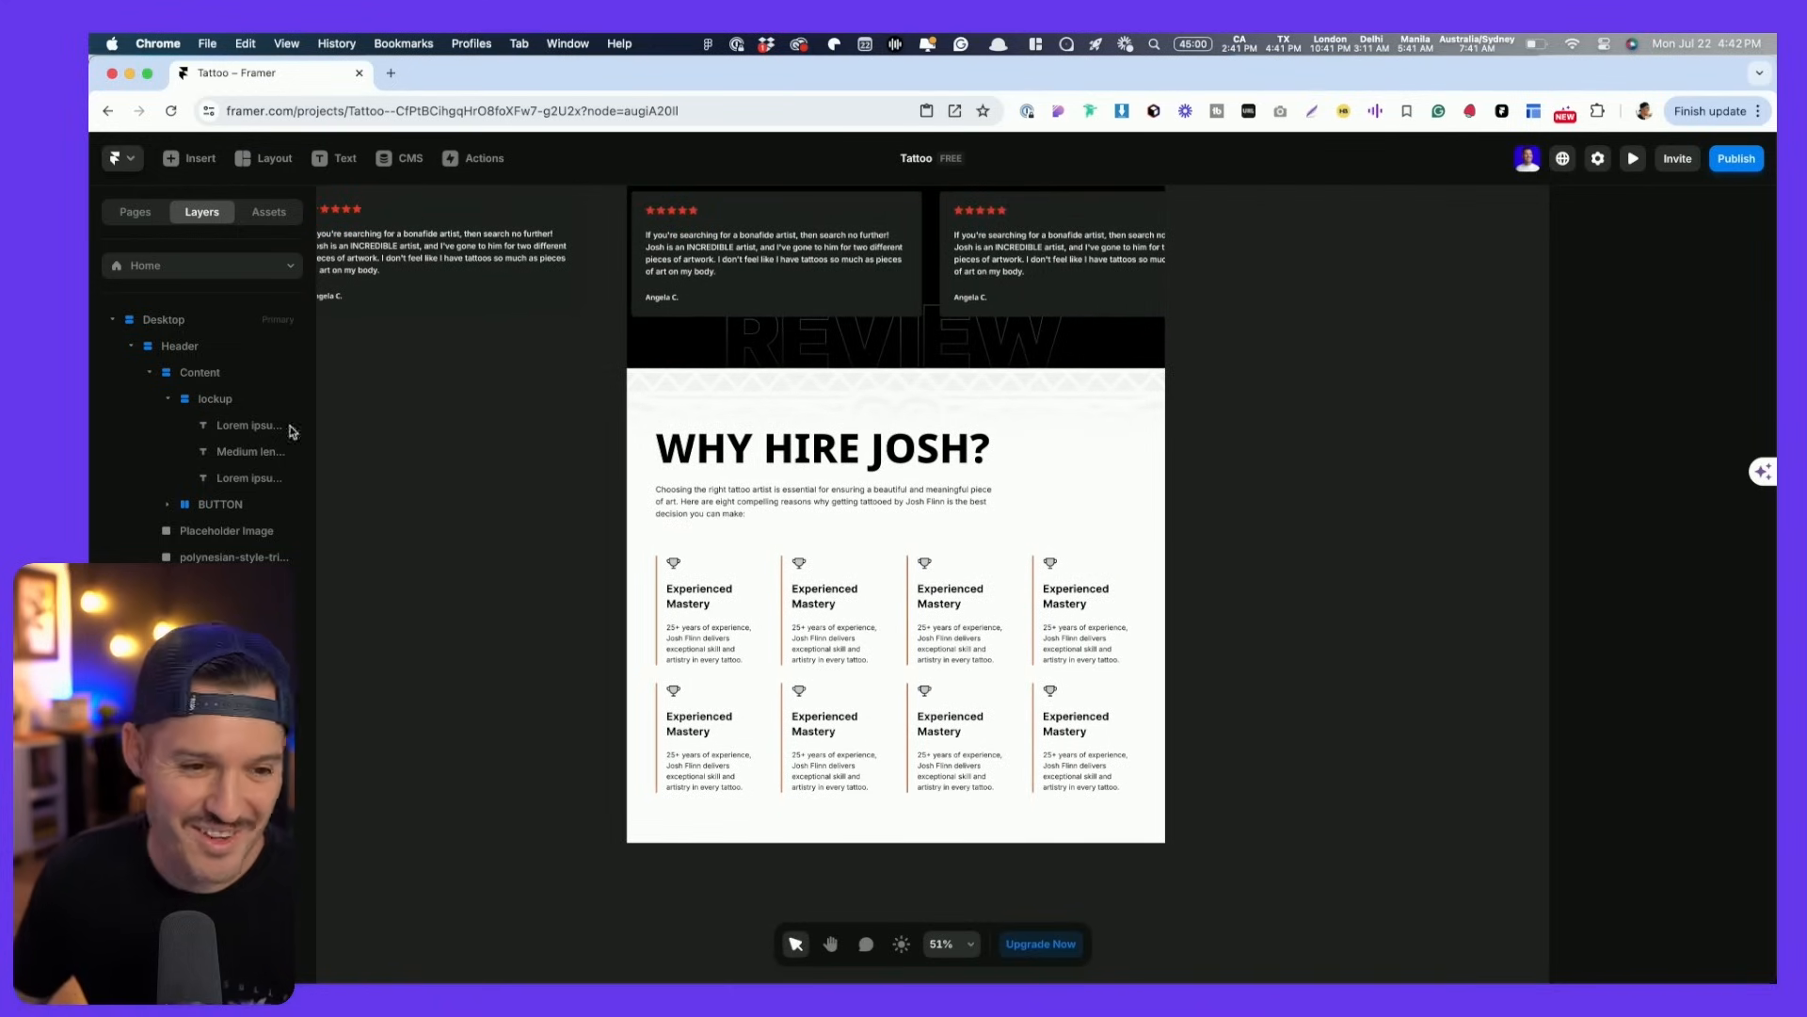
- Preview the site down to Why Hire Josh, then scroll Figma to the About section
key("super+p")
scroll(550, 563, "down", 15)
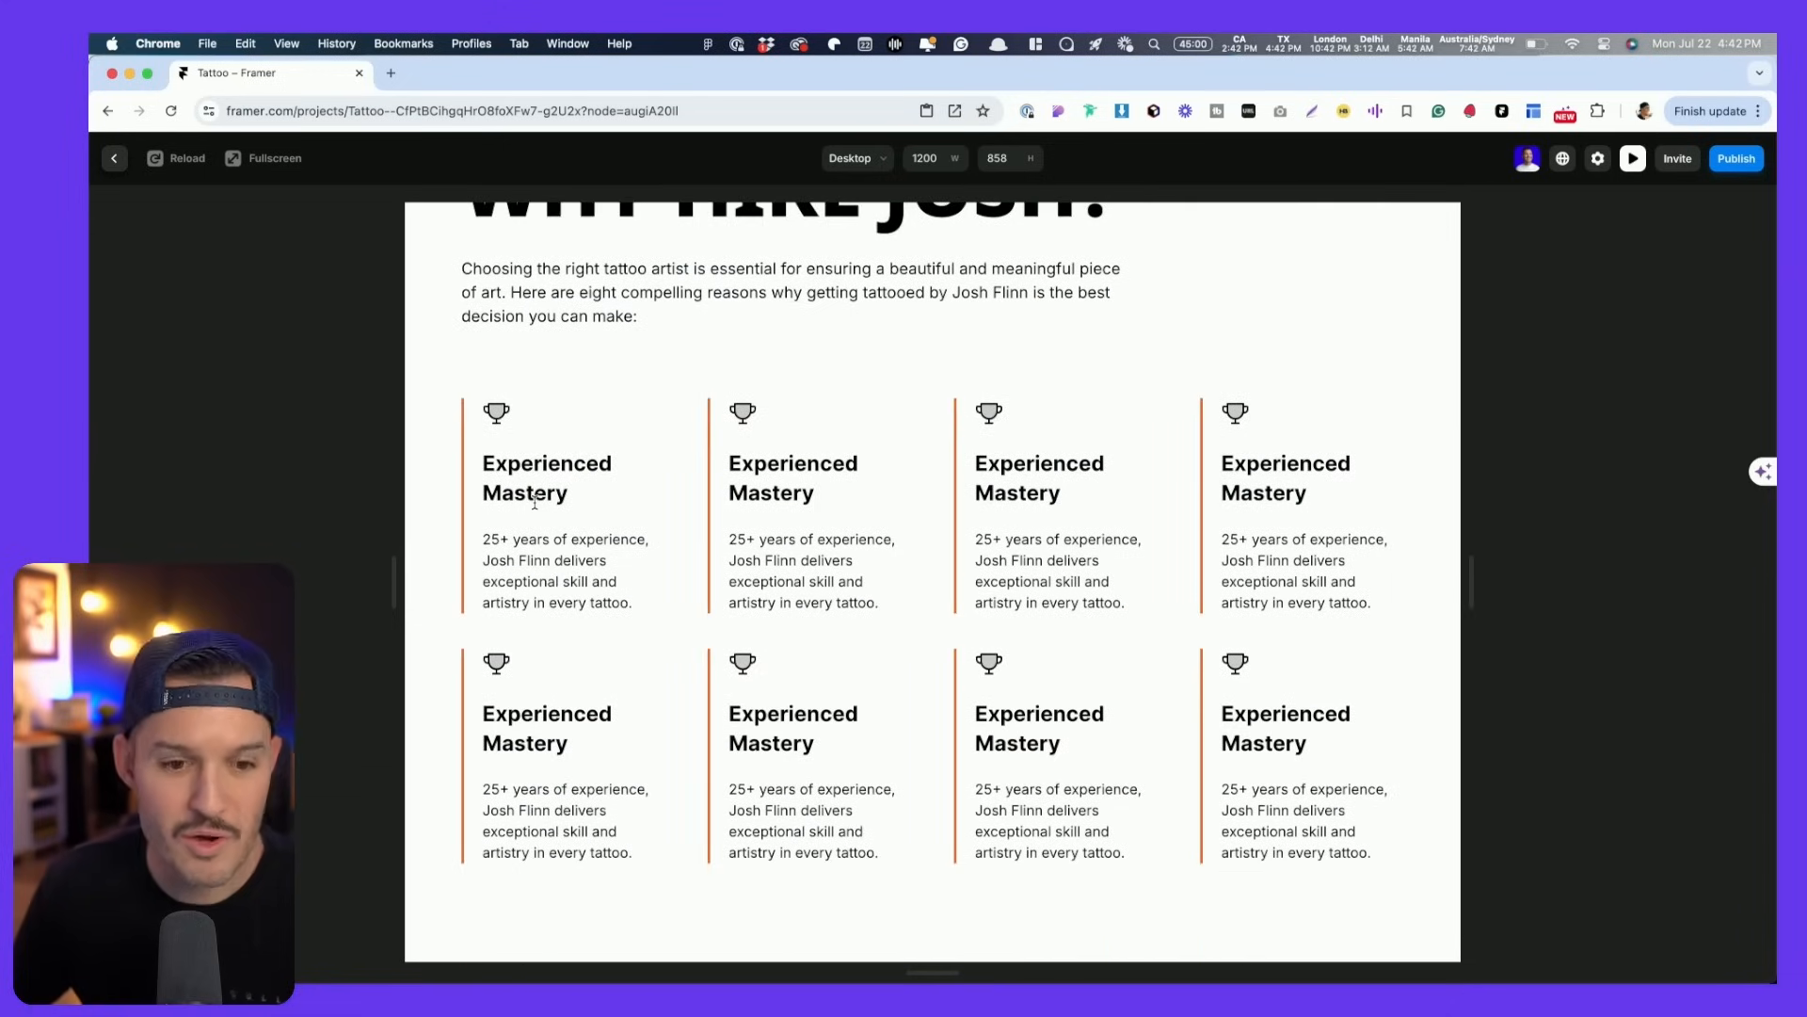
key("Escape")
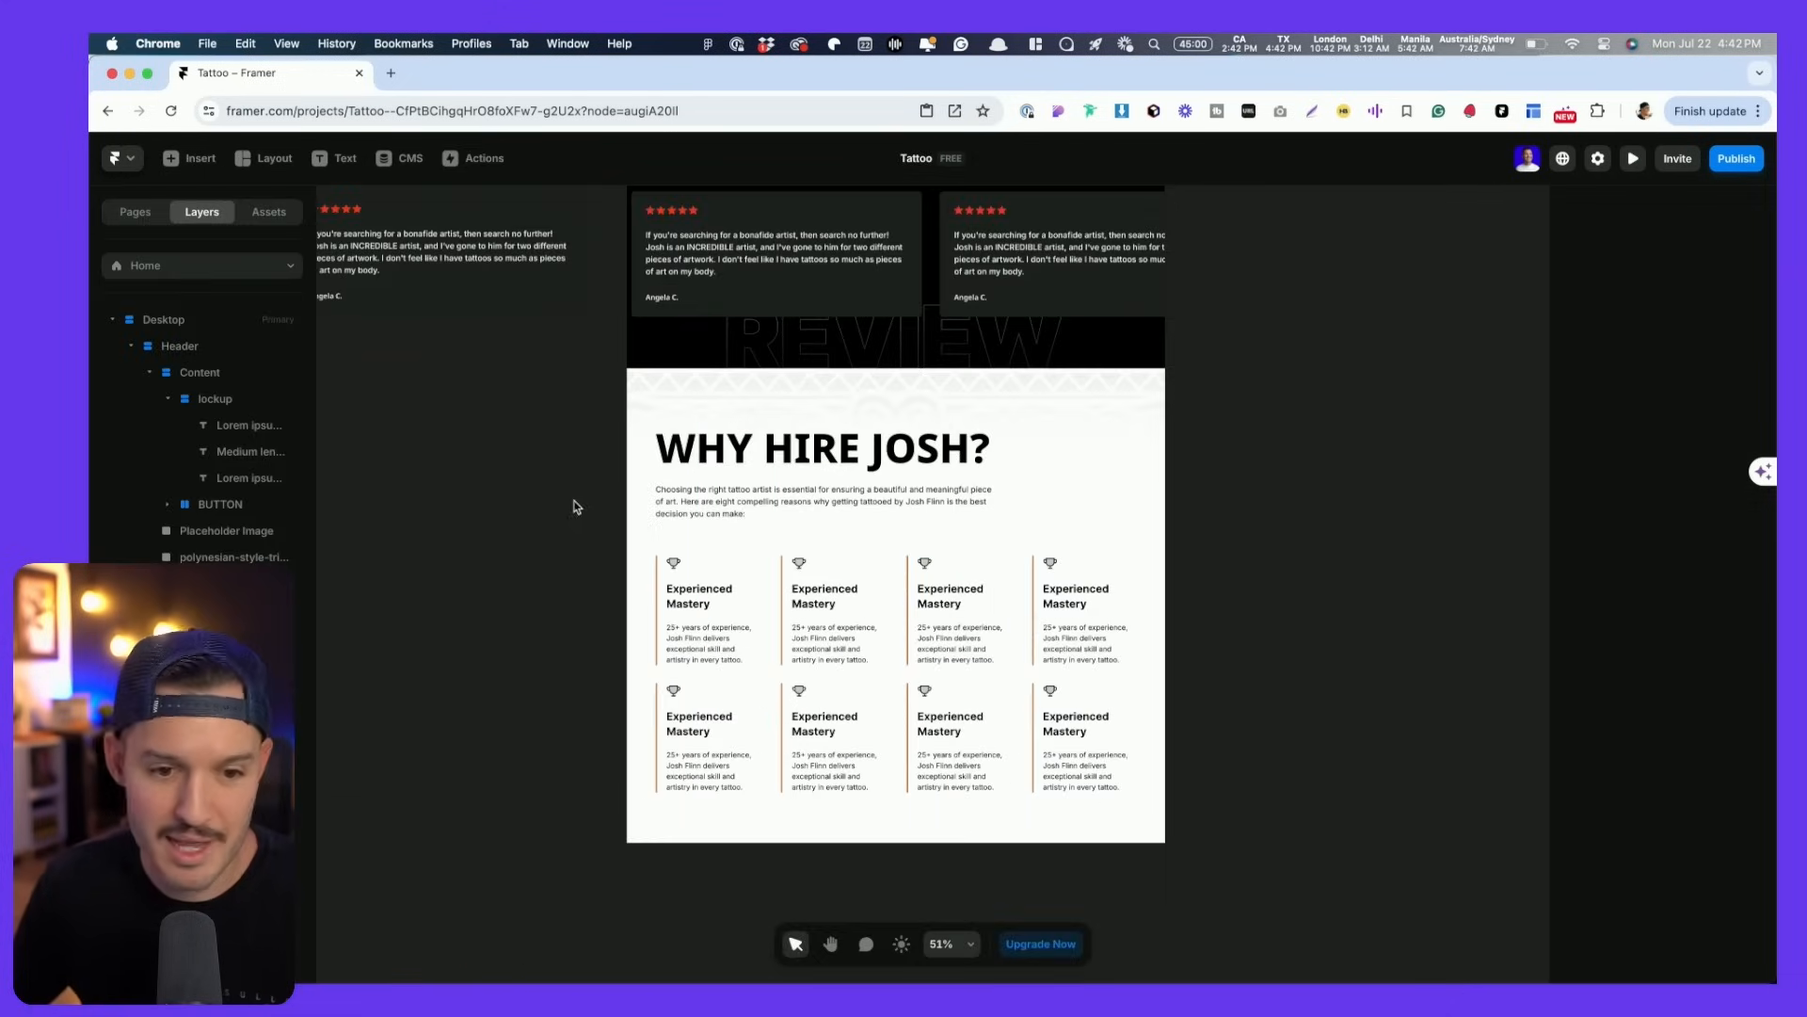
key("super+Tab")
scroll(901, 598, "down", 5)
scroll(901, 597, "down", 3)
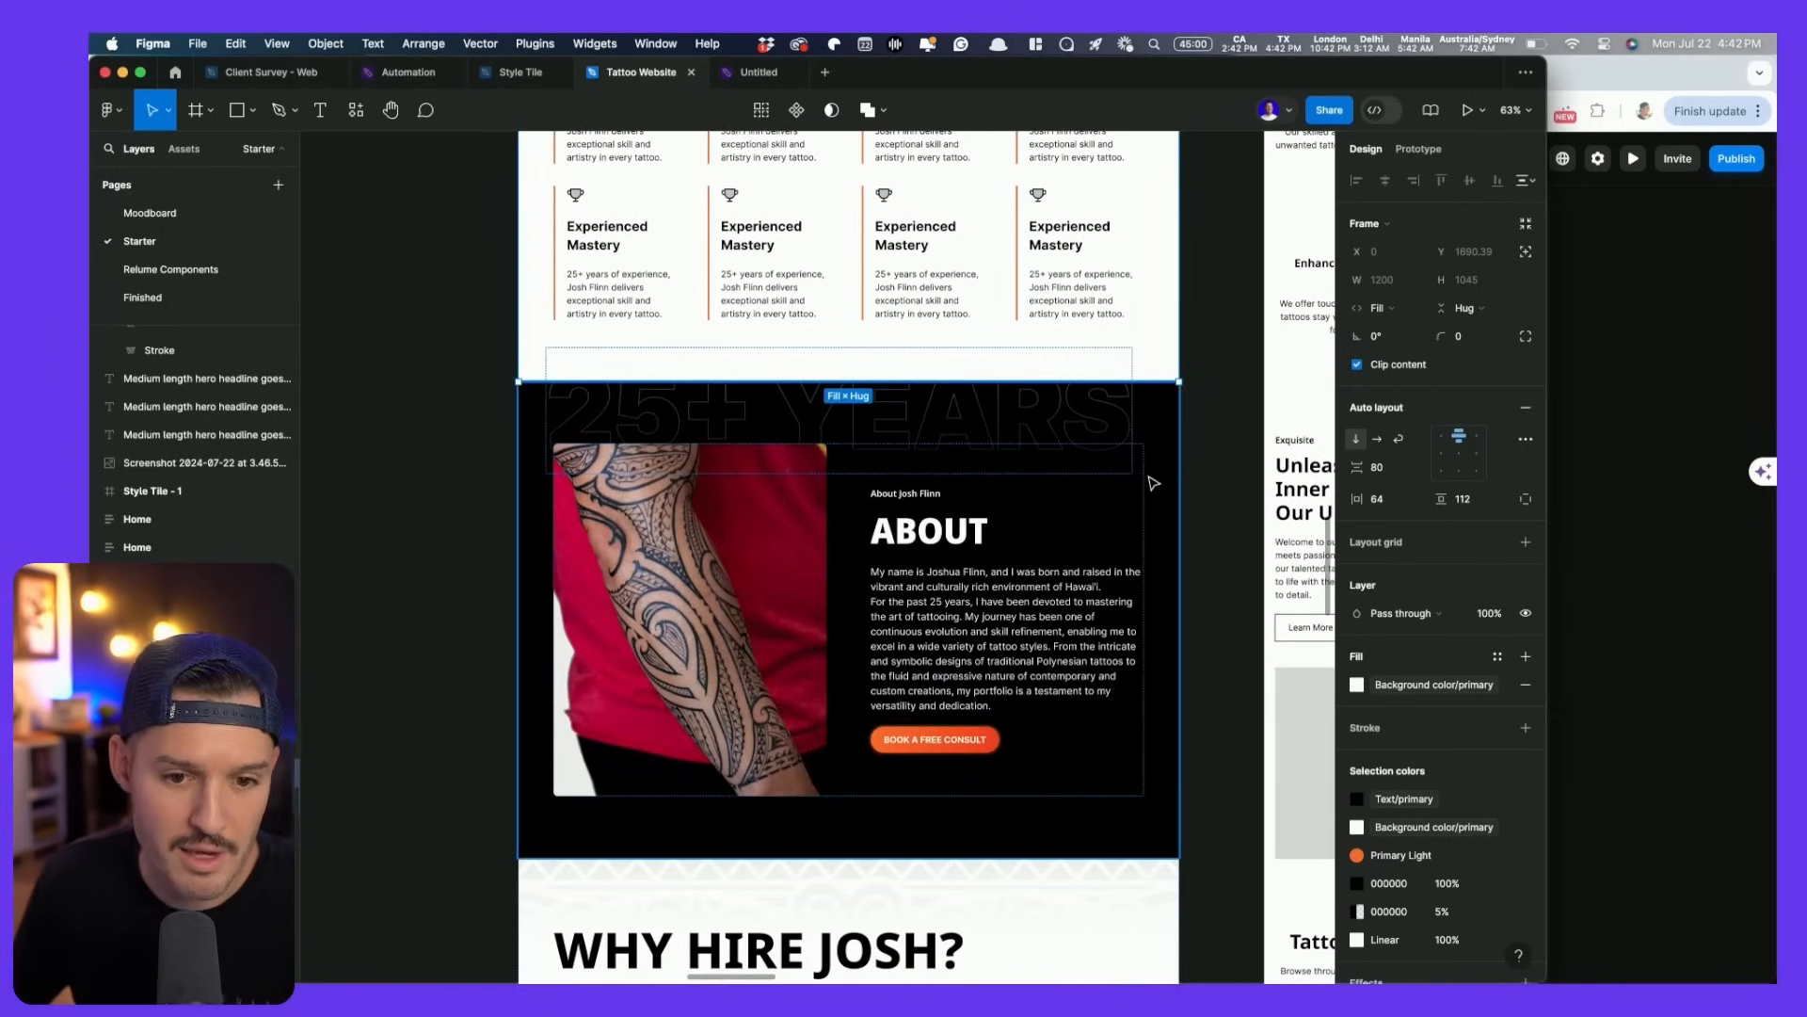
- Pull the 25+ YEARS text onto empty canvas, outline its stroke, and delete the S
left_click(879, 456)
left_click_drag(879, 456, 1212, 450)
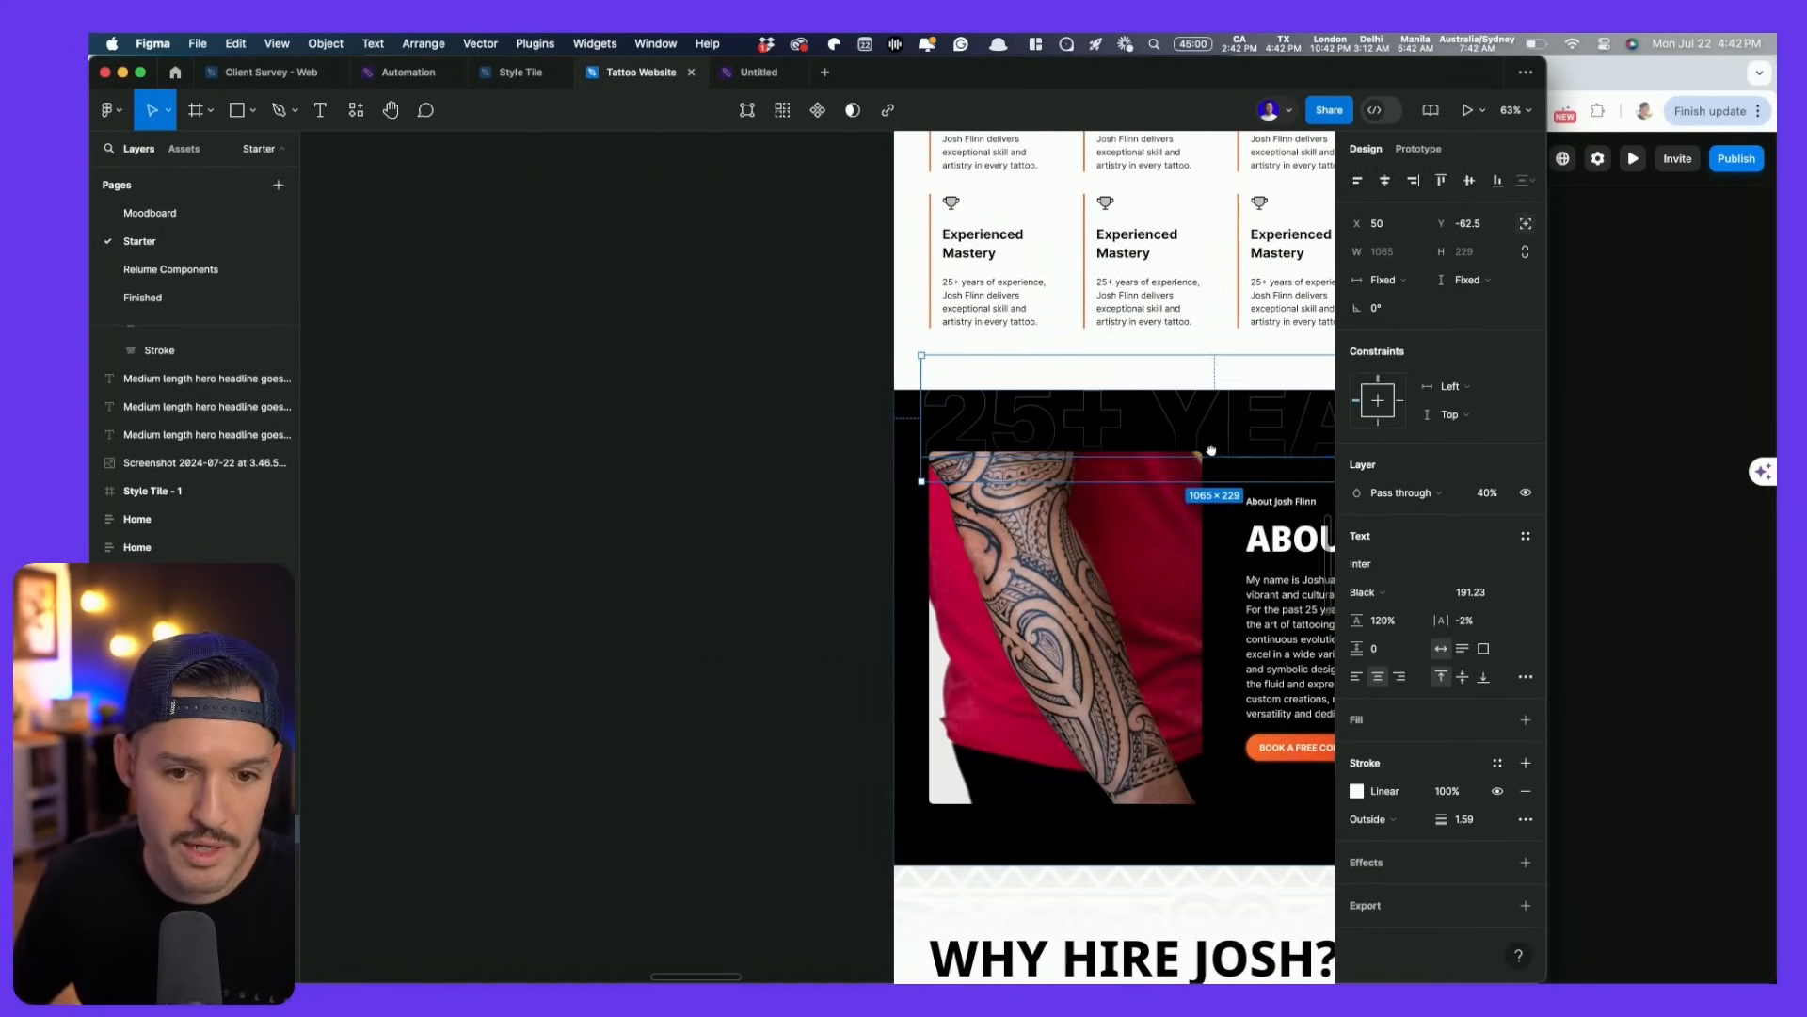
left_click_drag(1036, 455, 477, 517)
scroll(739, 472, "left", 3)
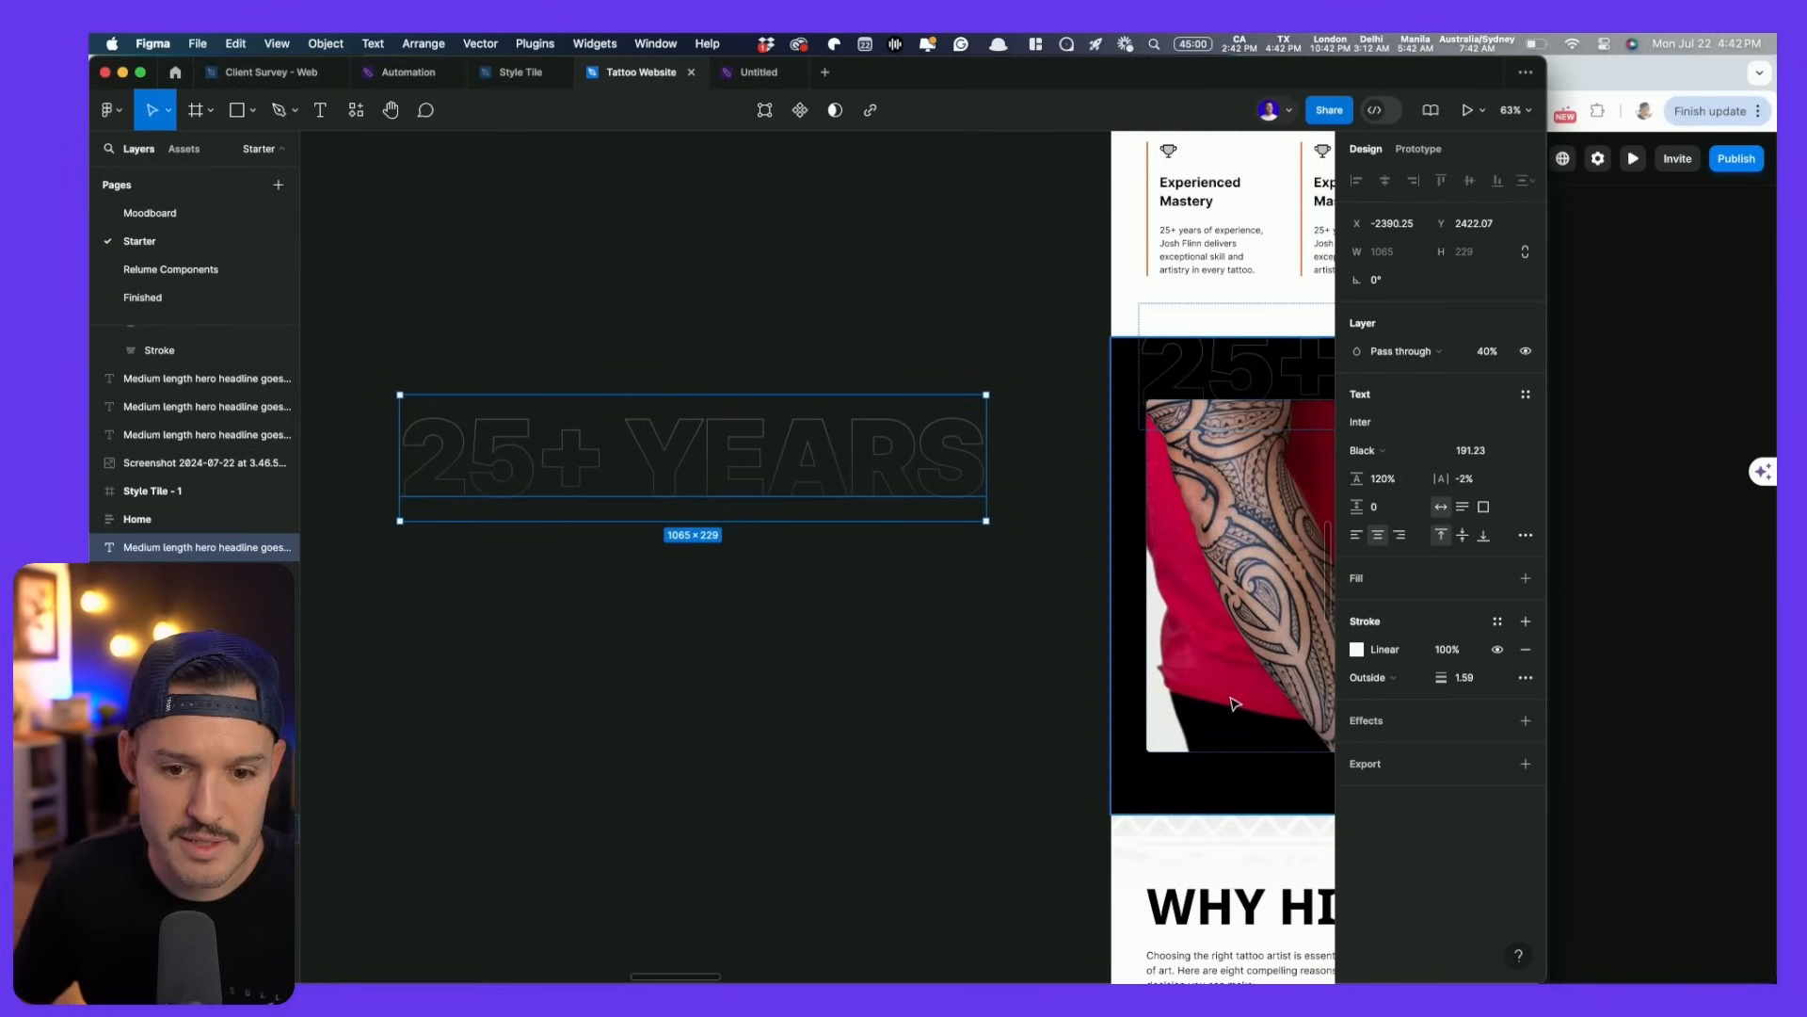
left_click(707, 44)
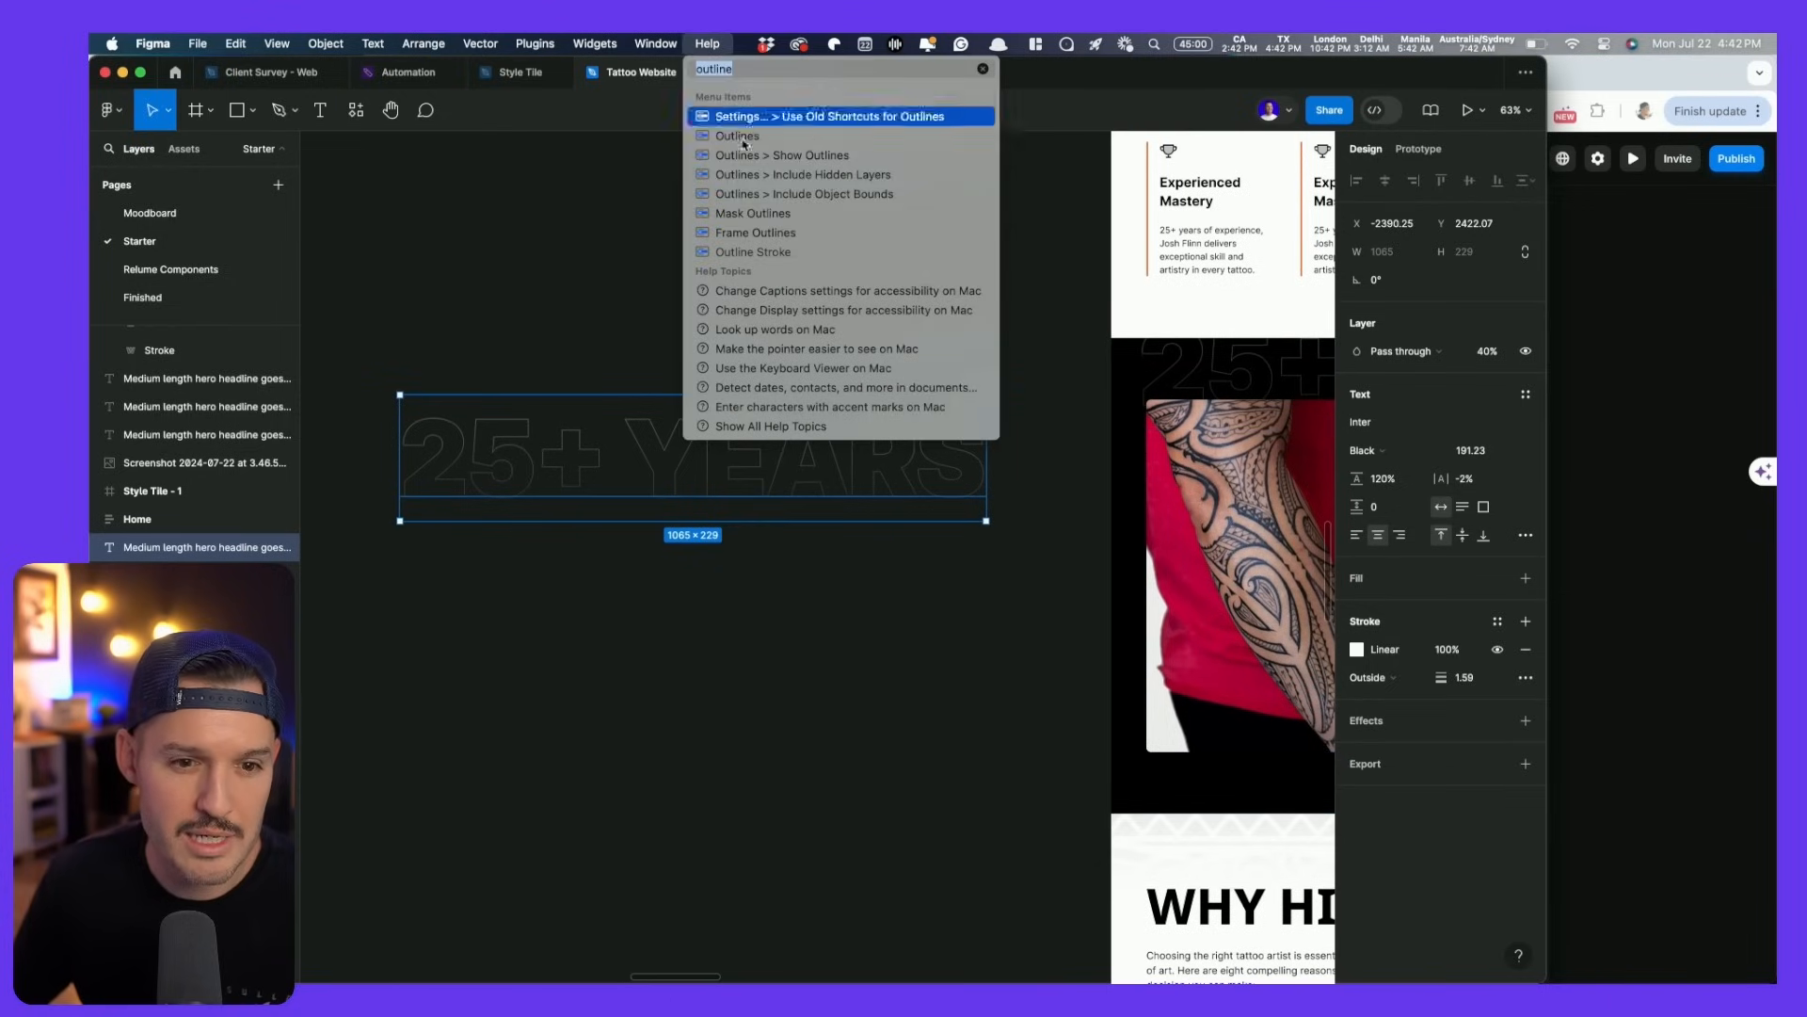
left_click(760, 254)
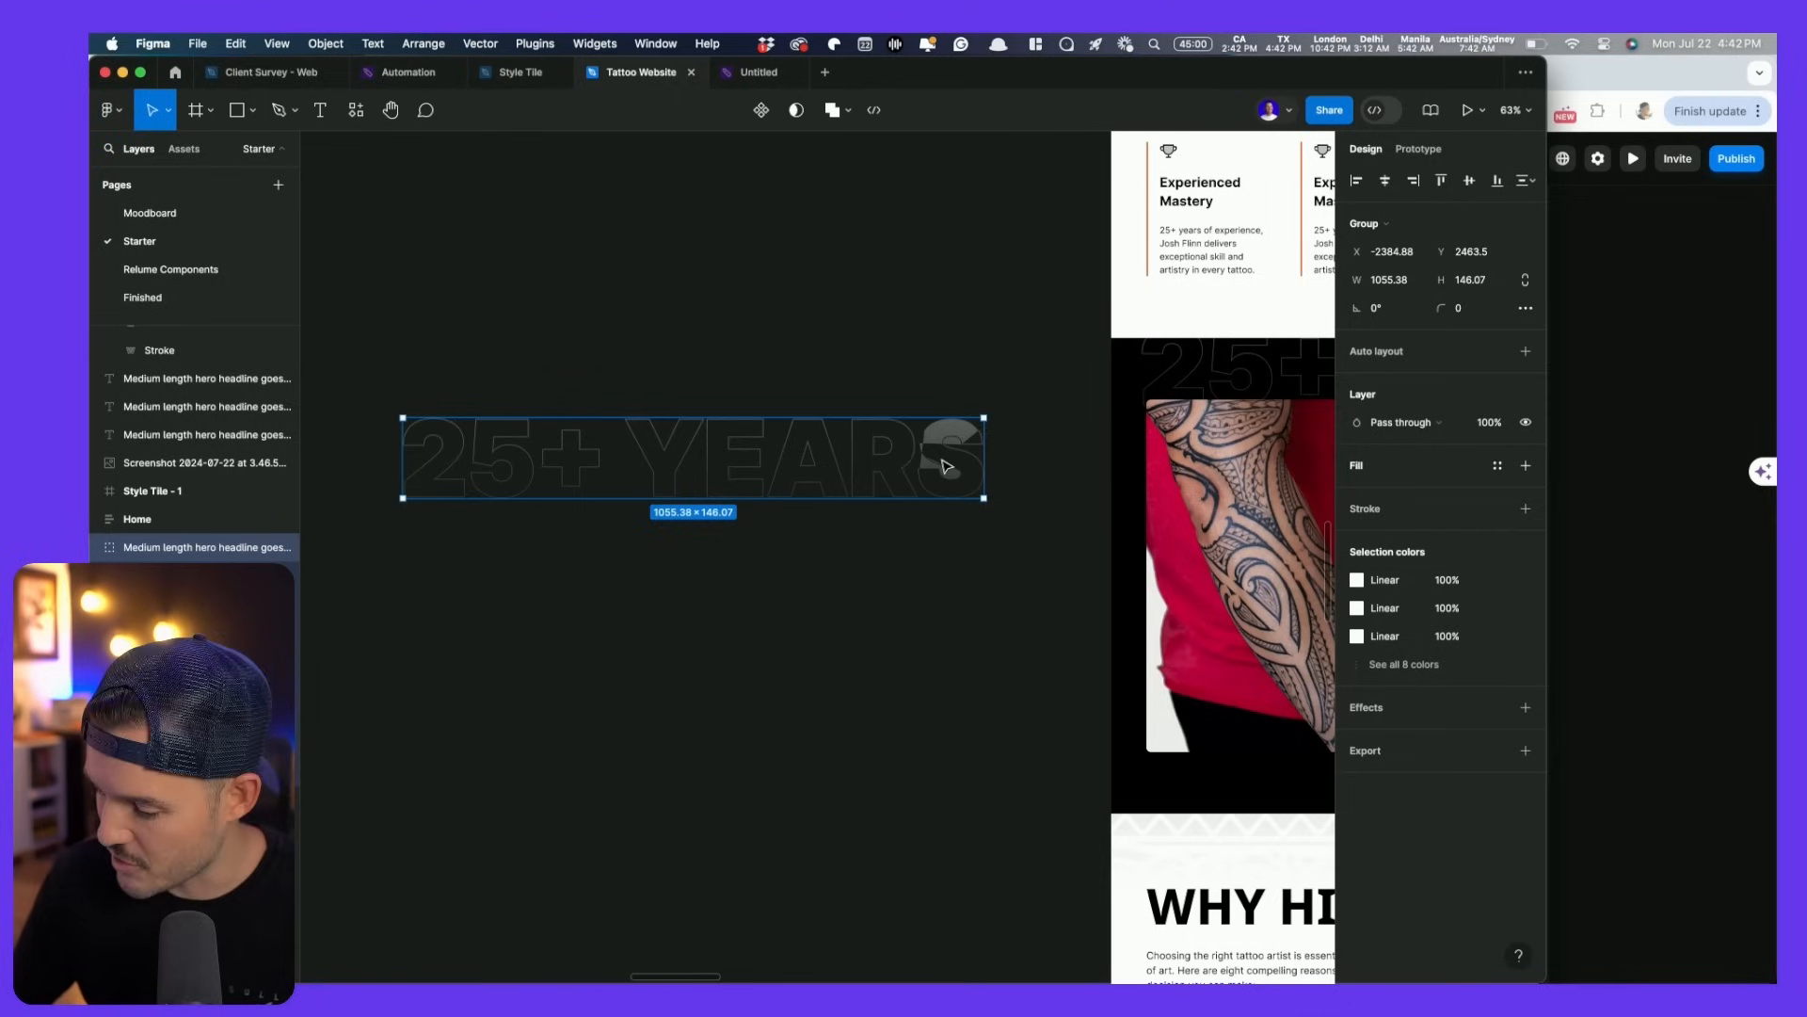
left_click(945, 463)
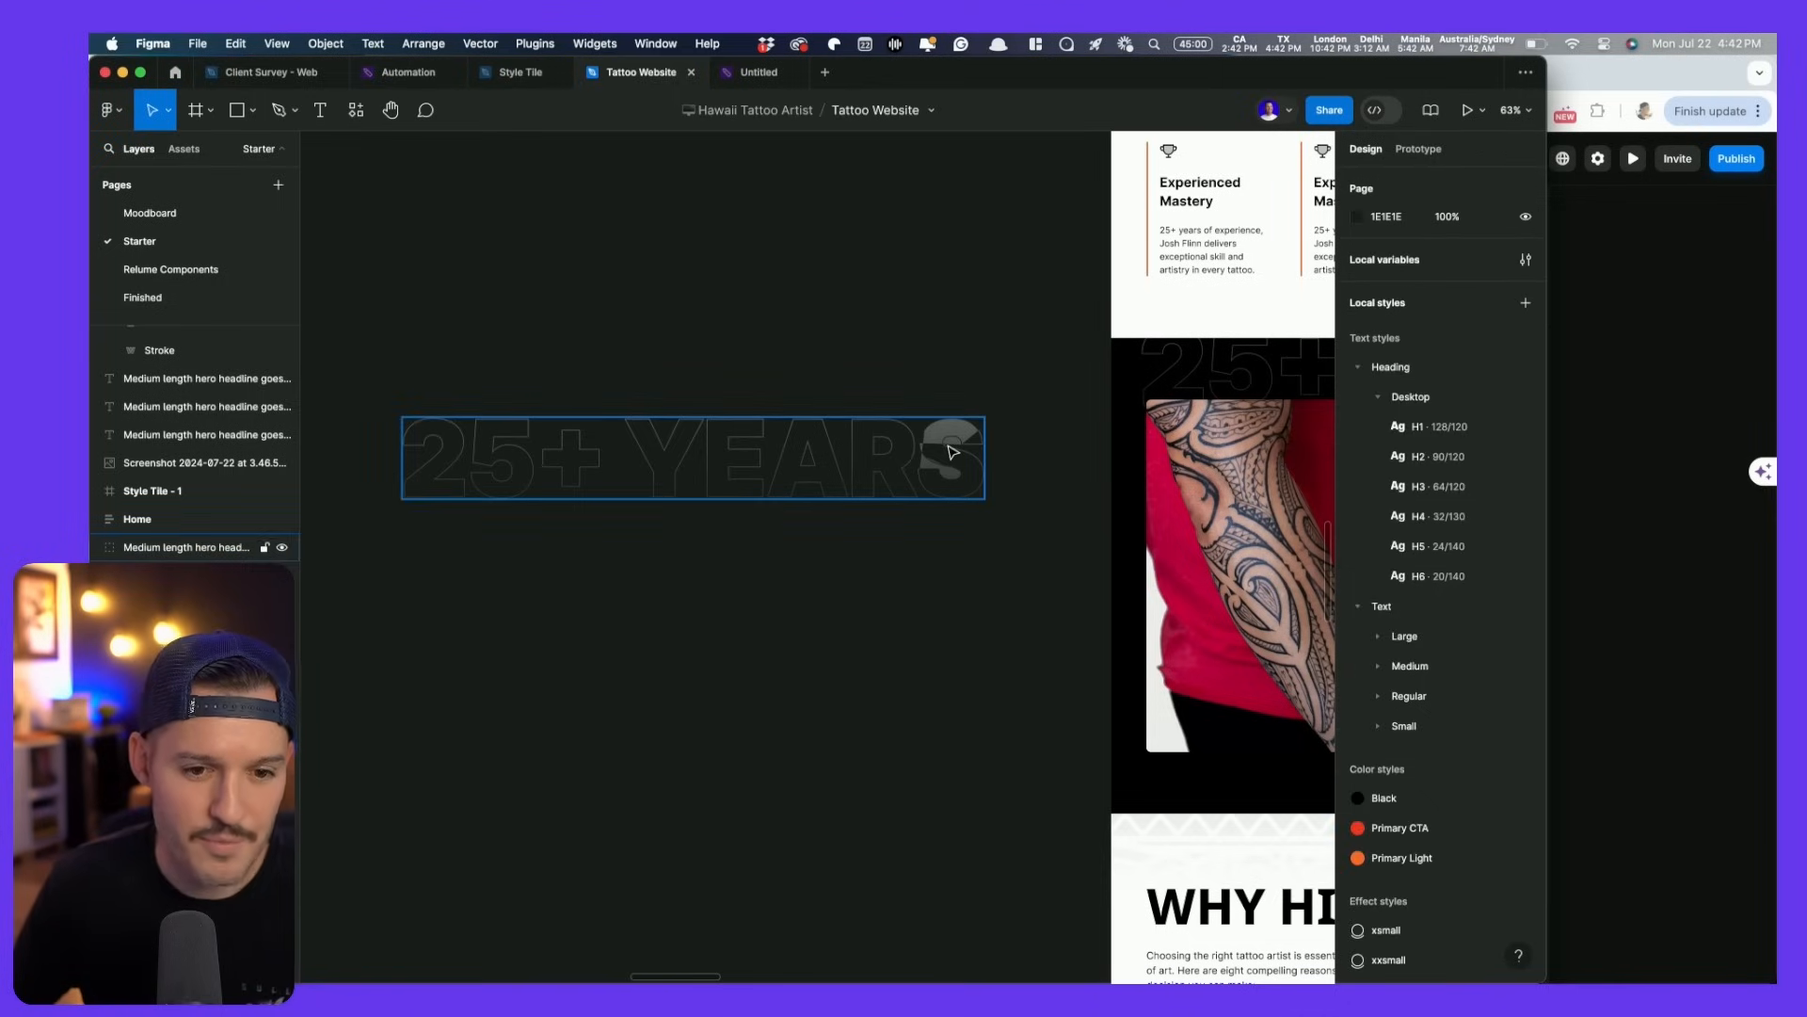
double_click(951, 450)
key("Delete")
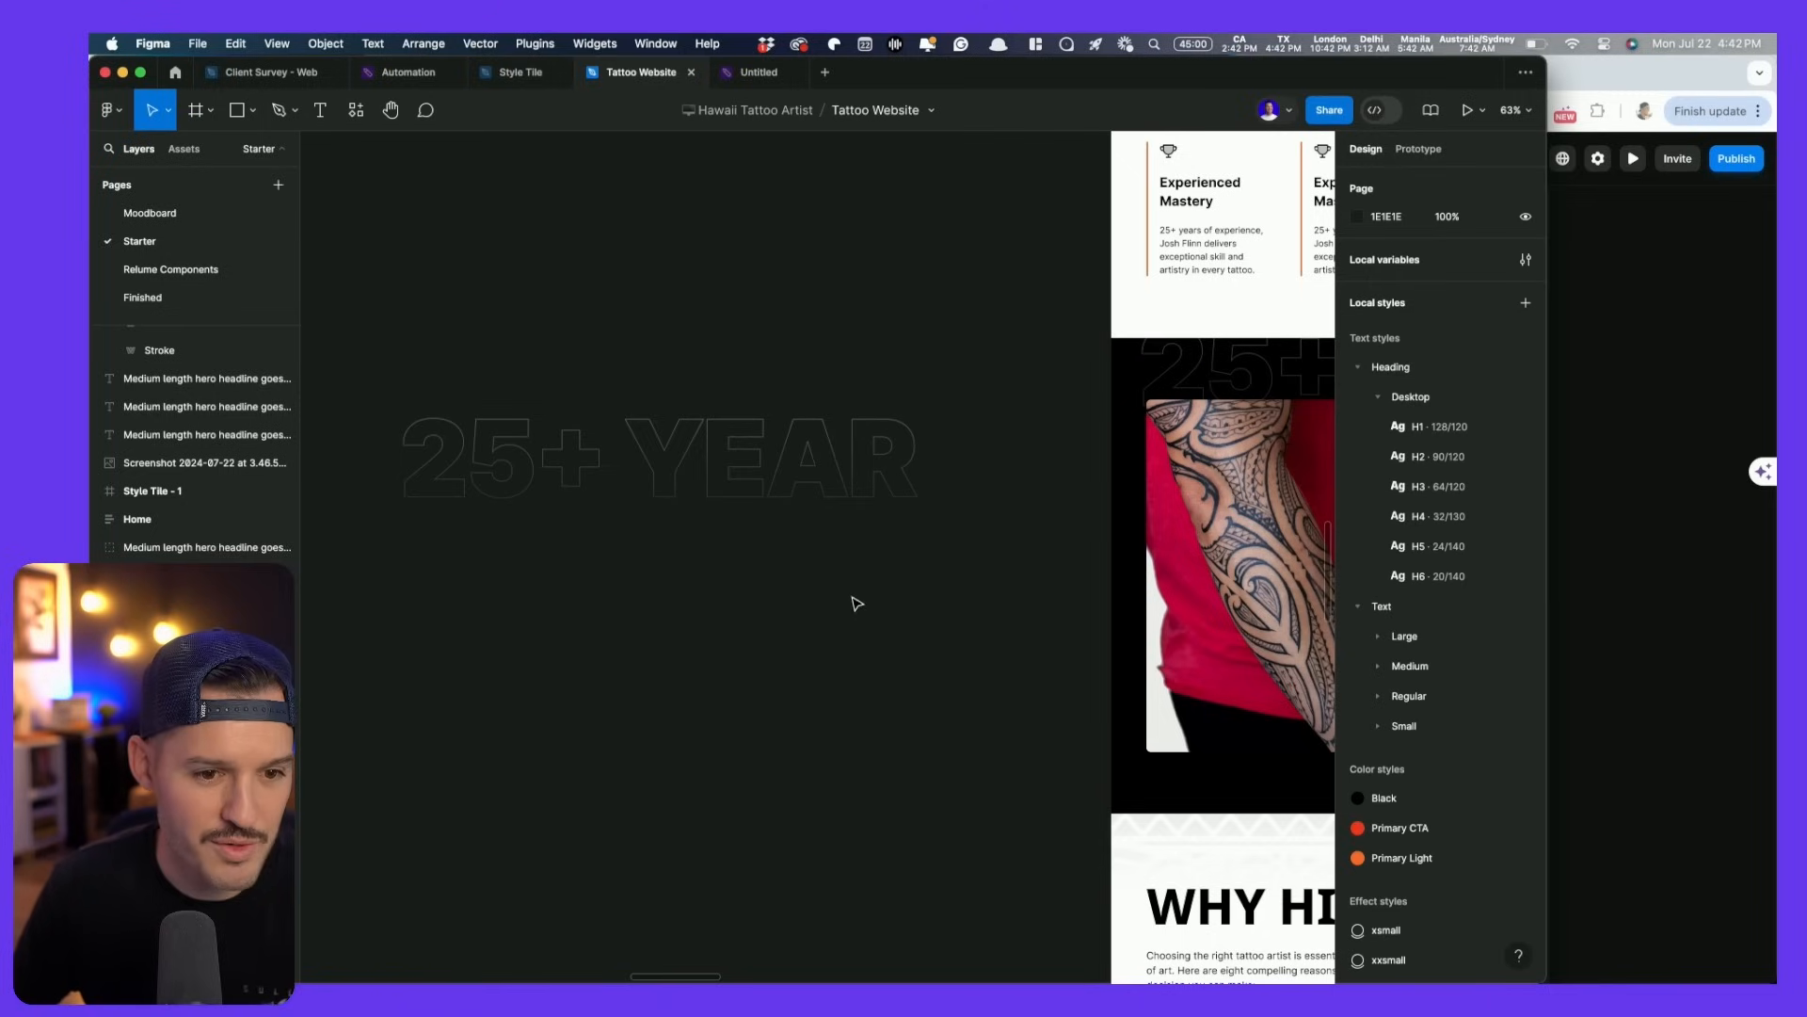
- Rename the 25+ YEAR outline group to 'yearstext' and export it as an SVG
left_click(758, 477)
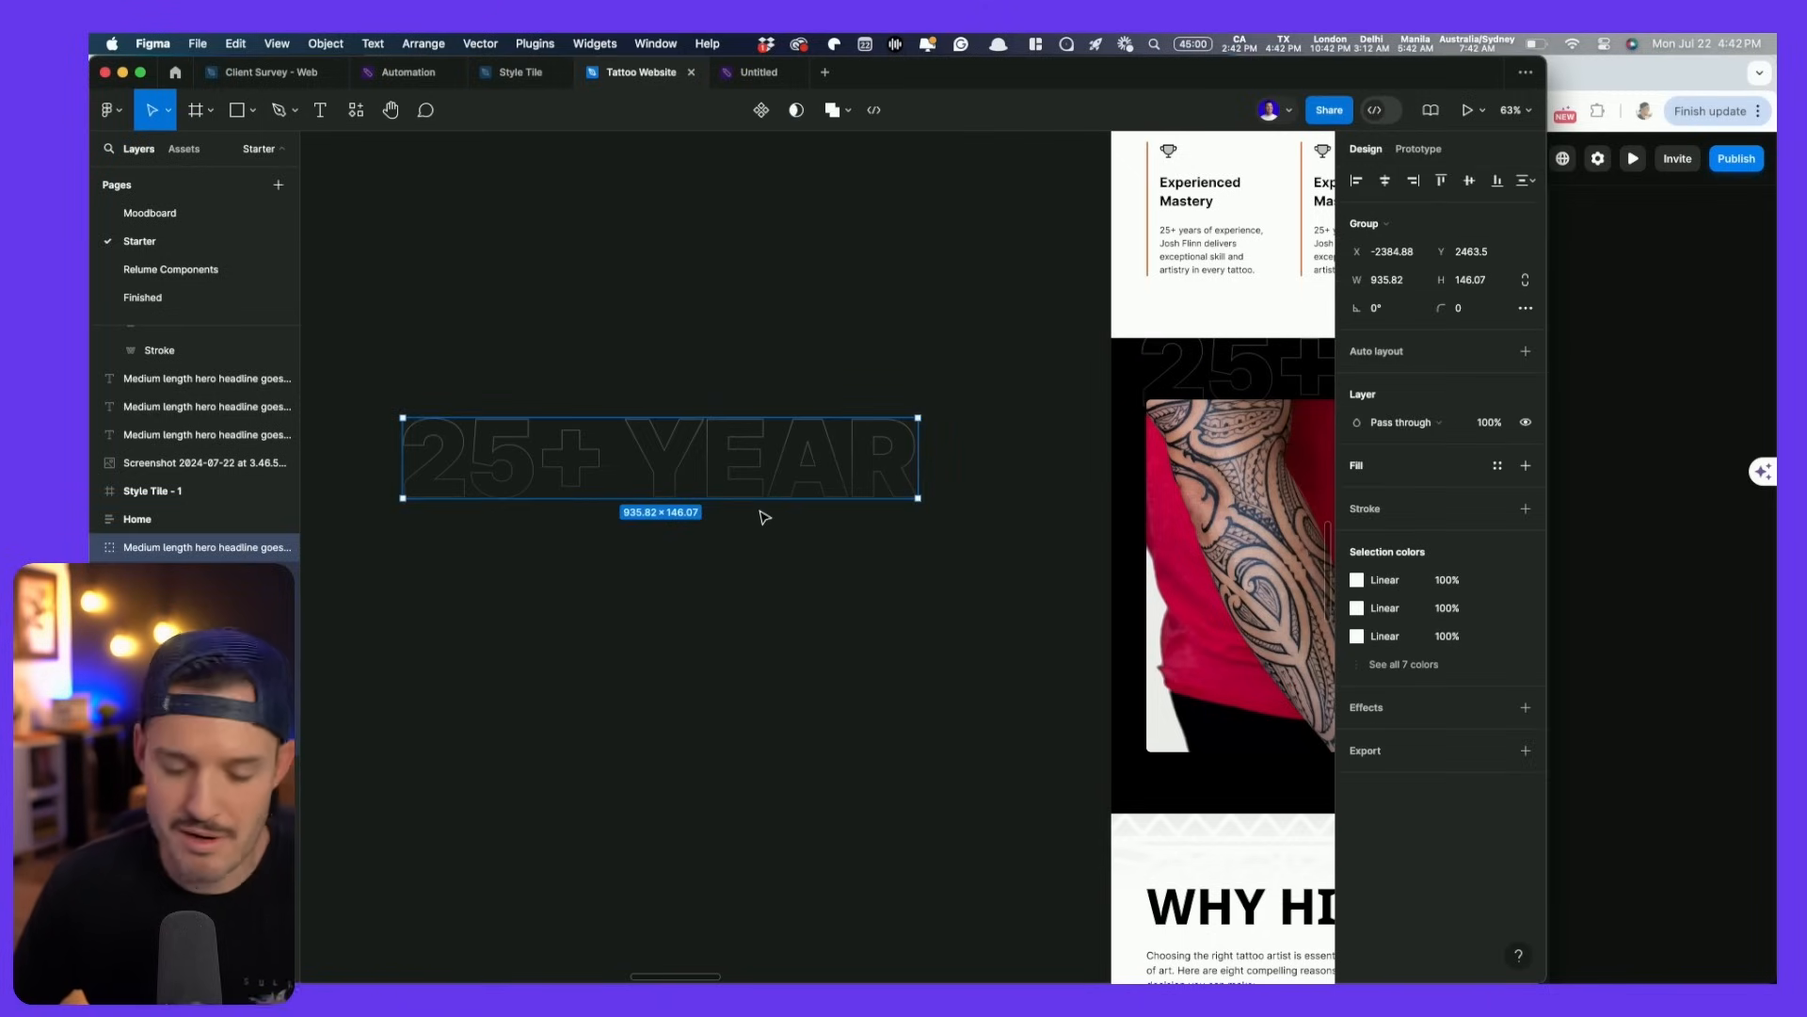
left_click(1526, 750)
left_click(1489, 808)
left_click(1494, 848)
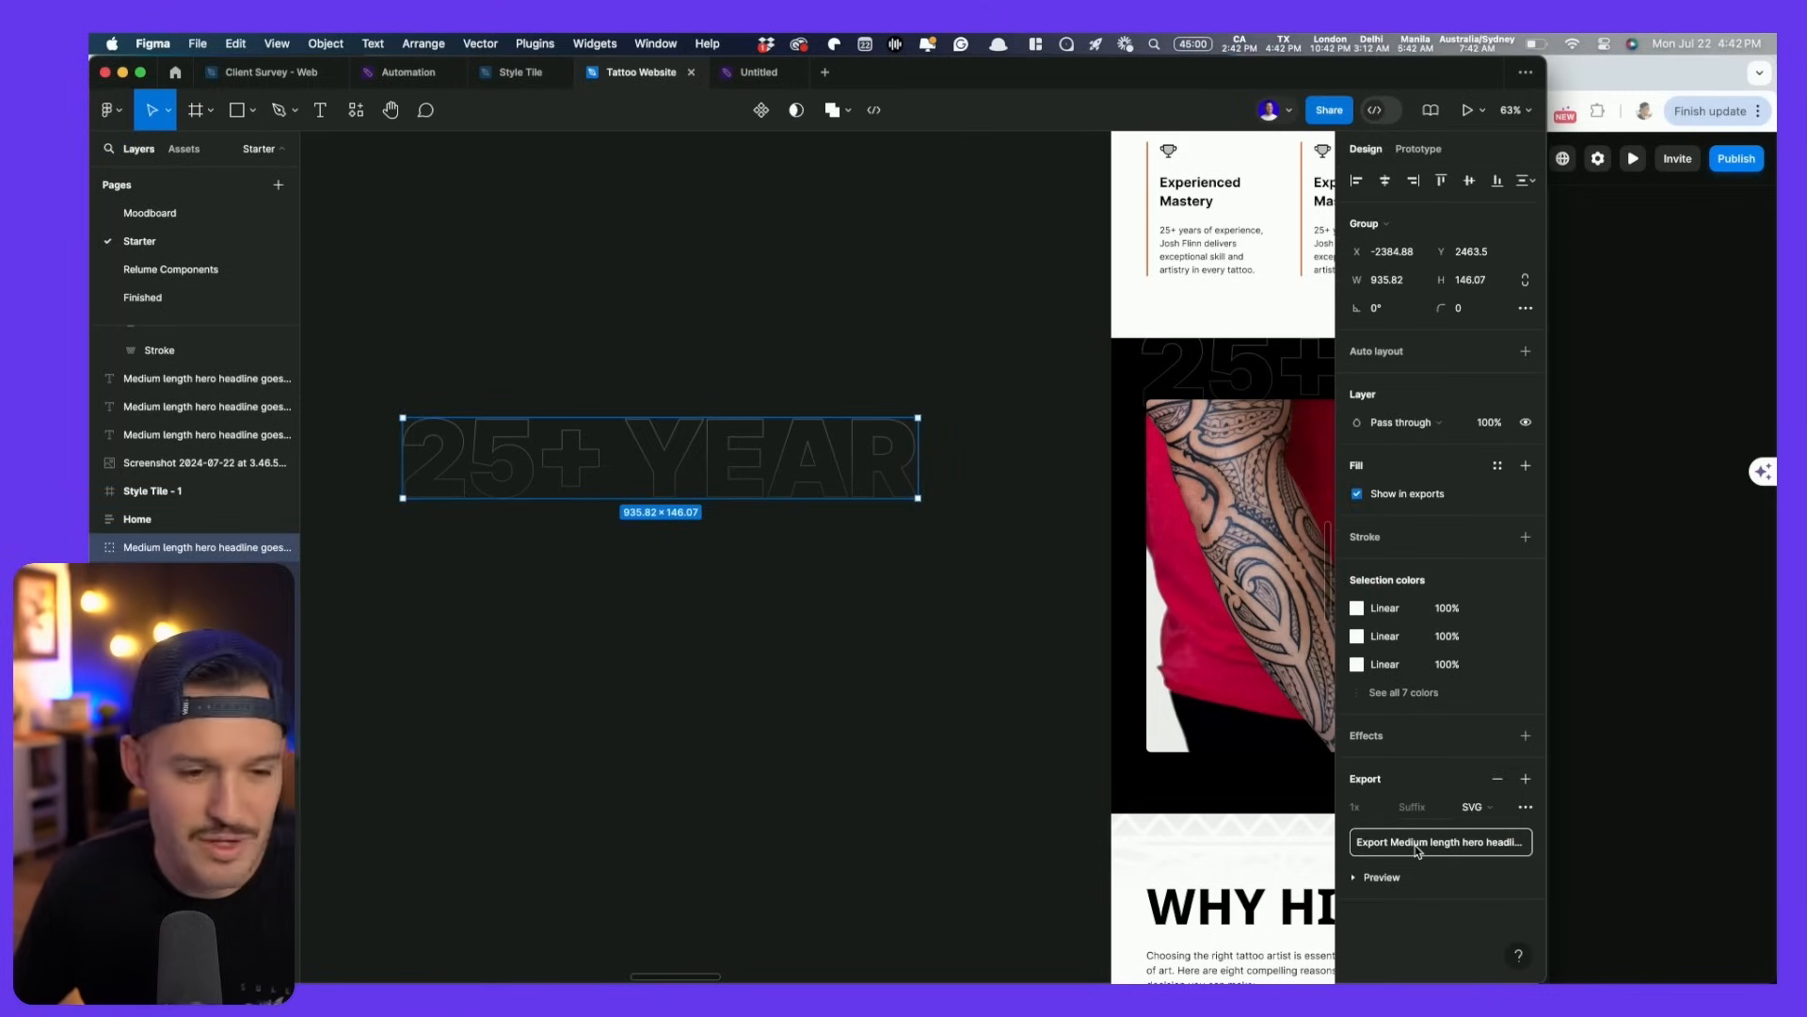
double_click(164, 549)
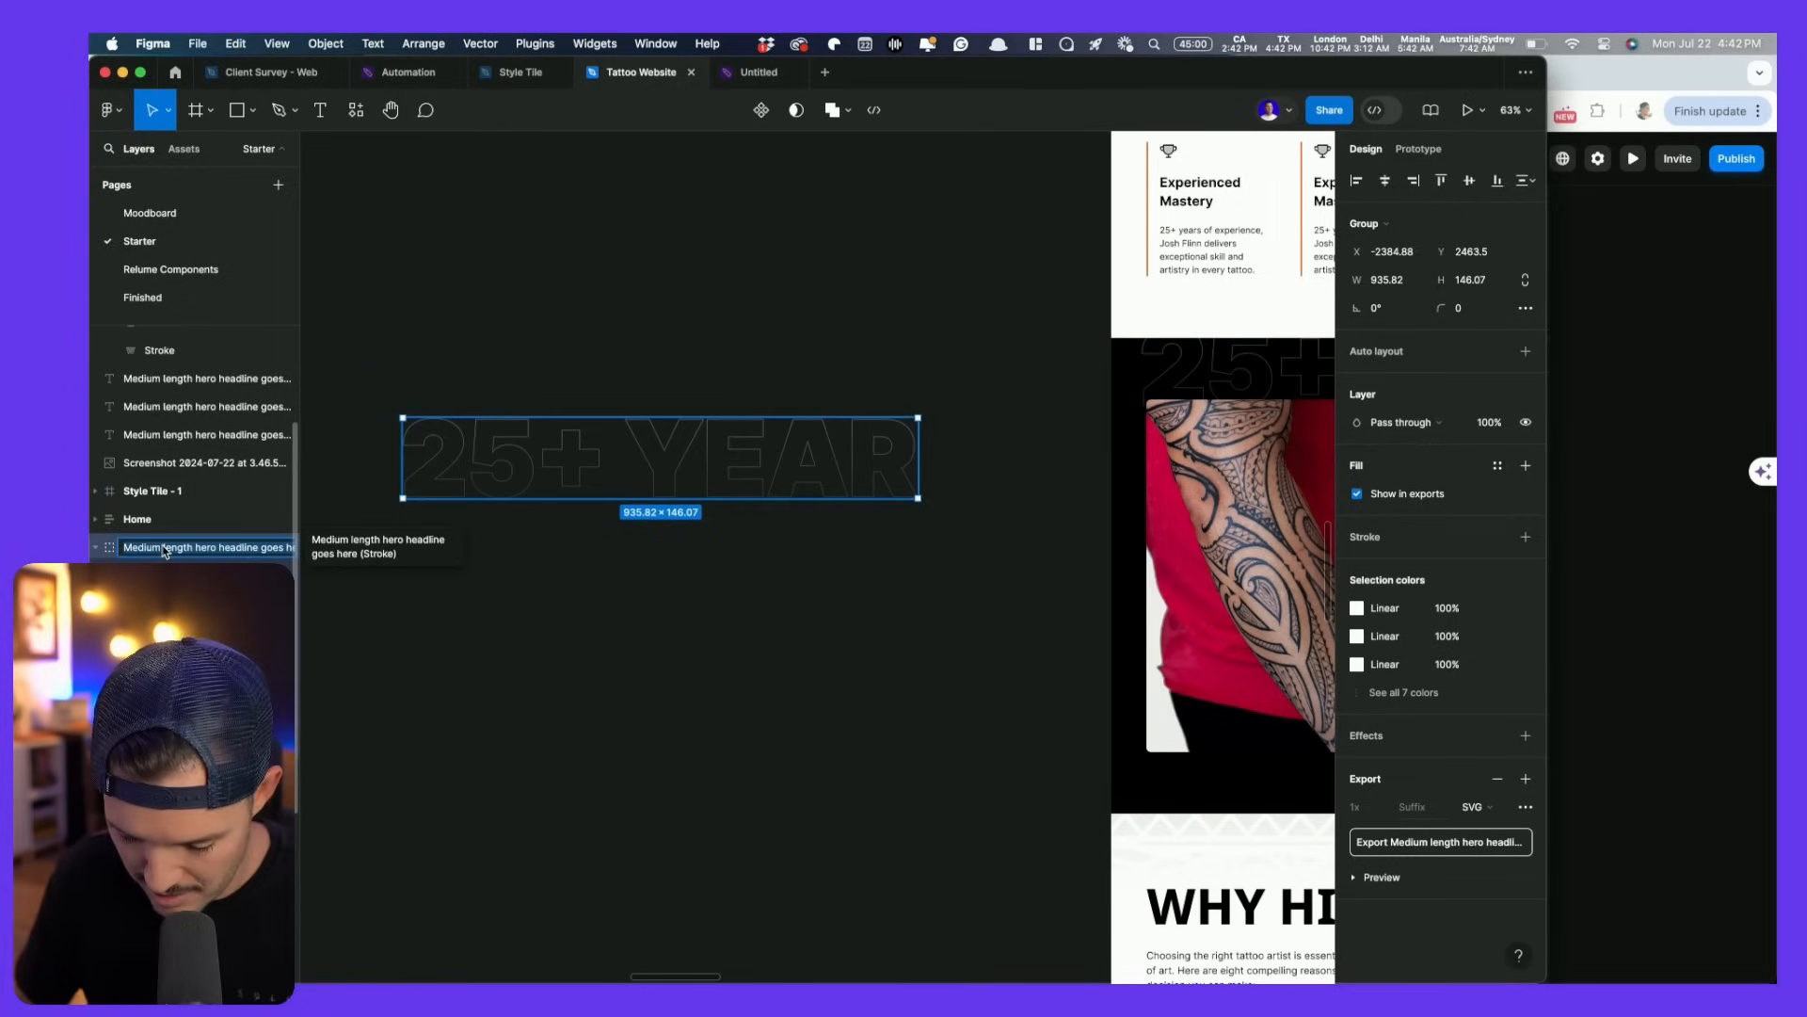
type("years")
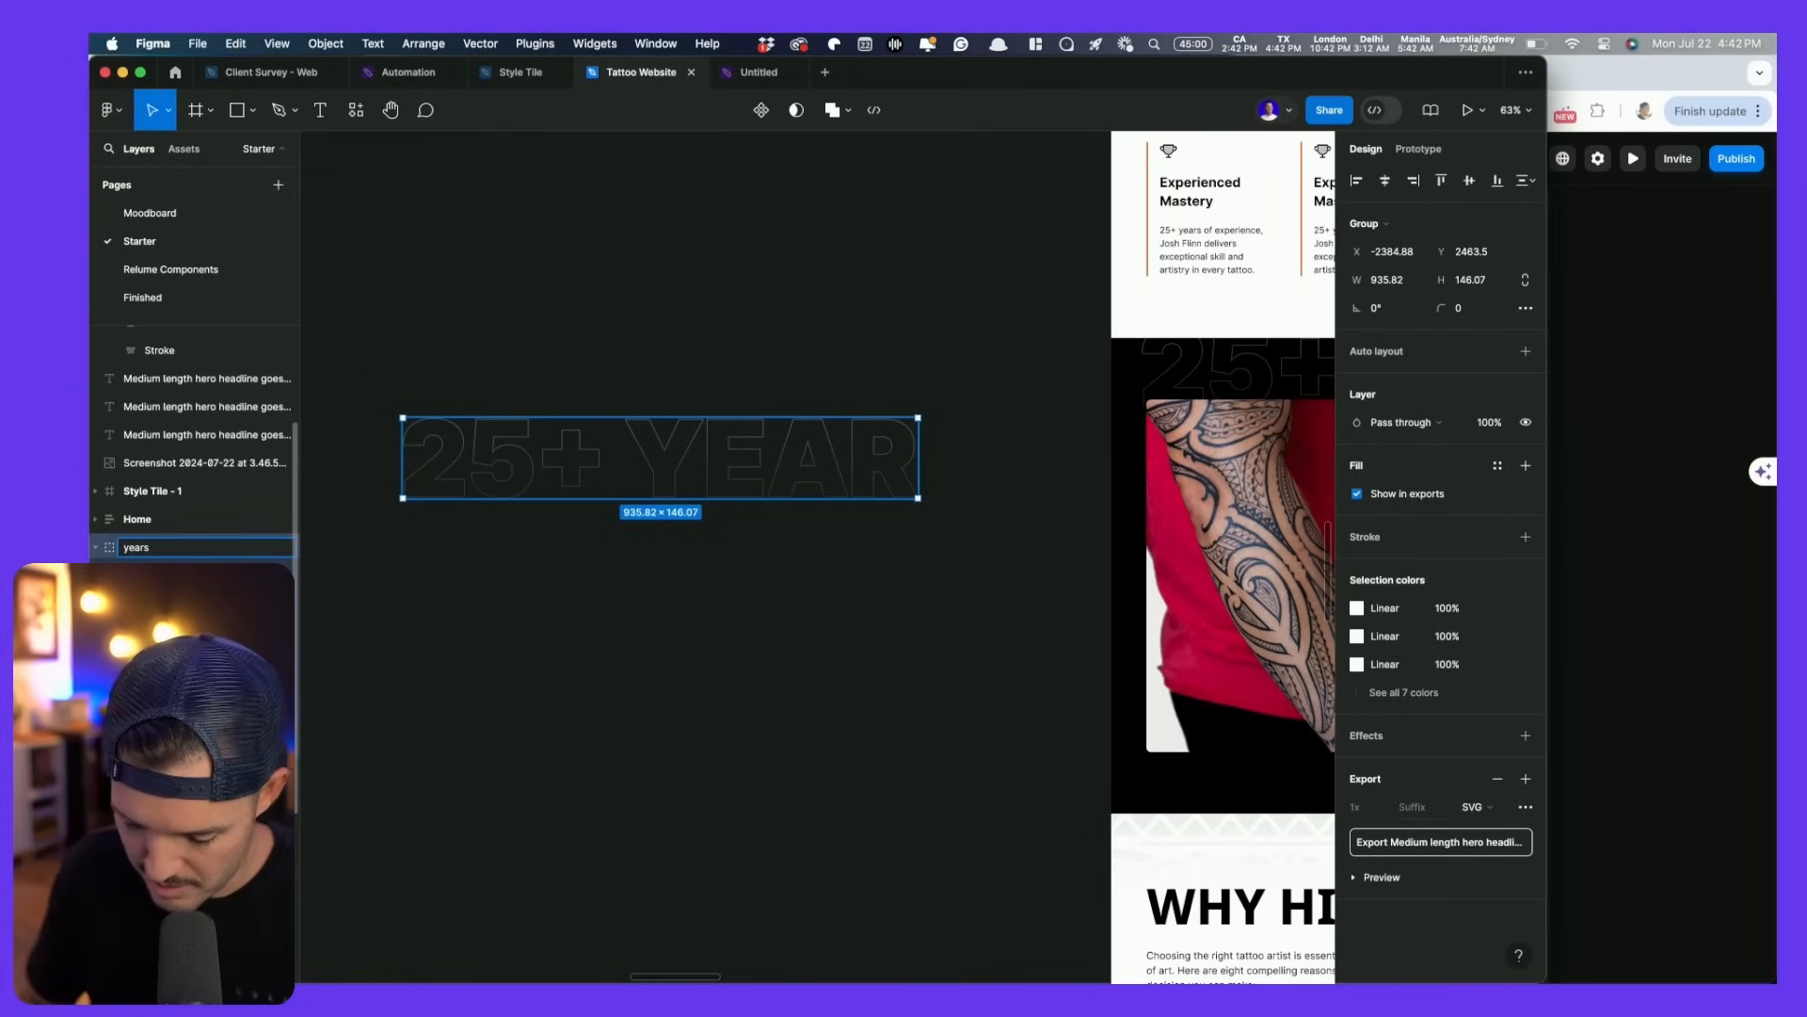
type("text")
key("Return")
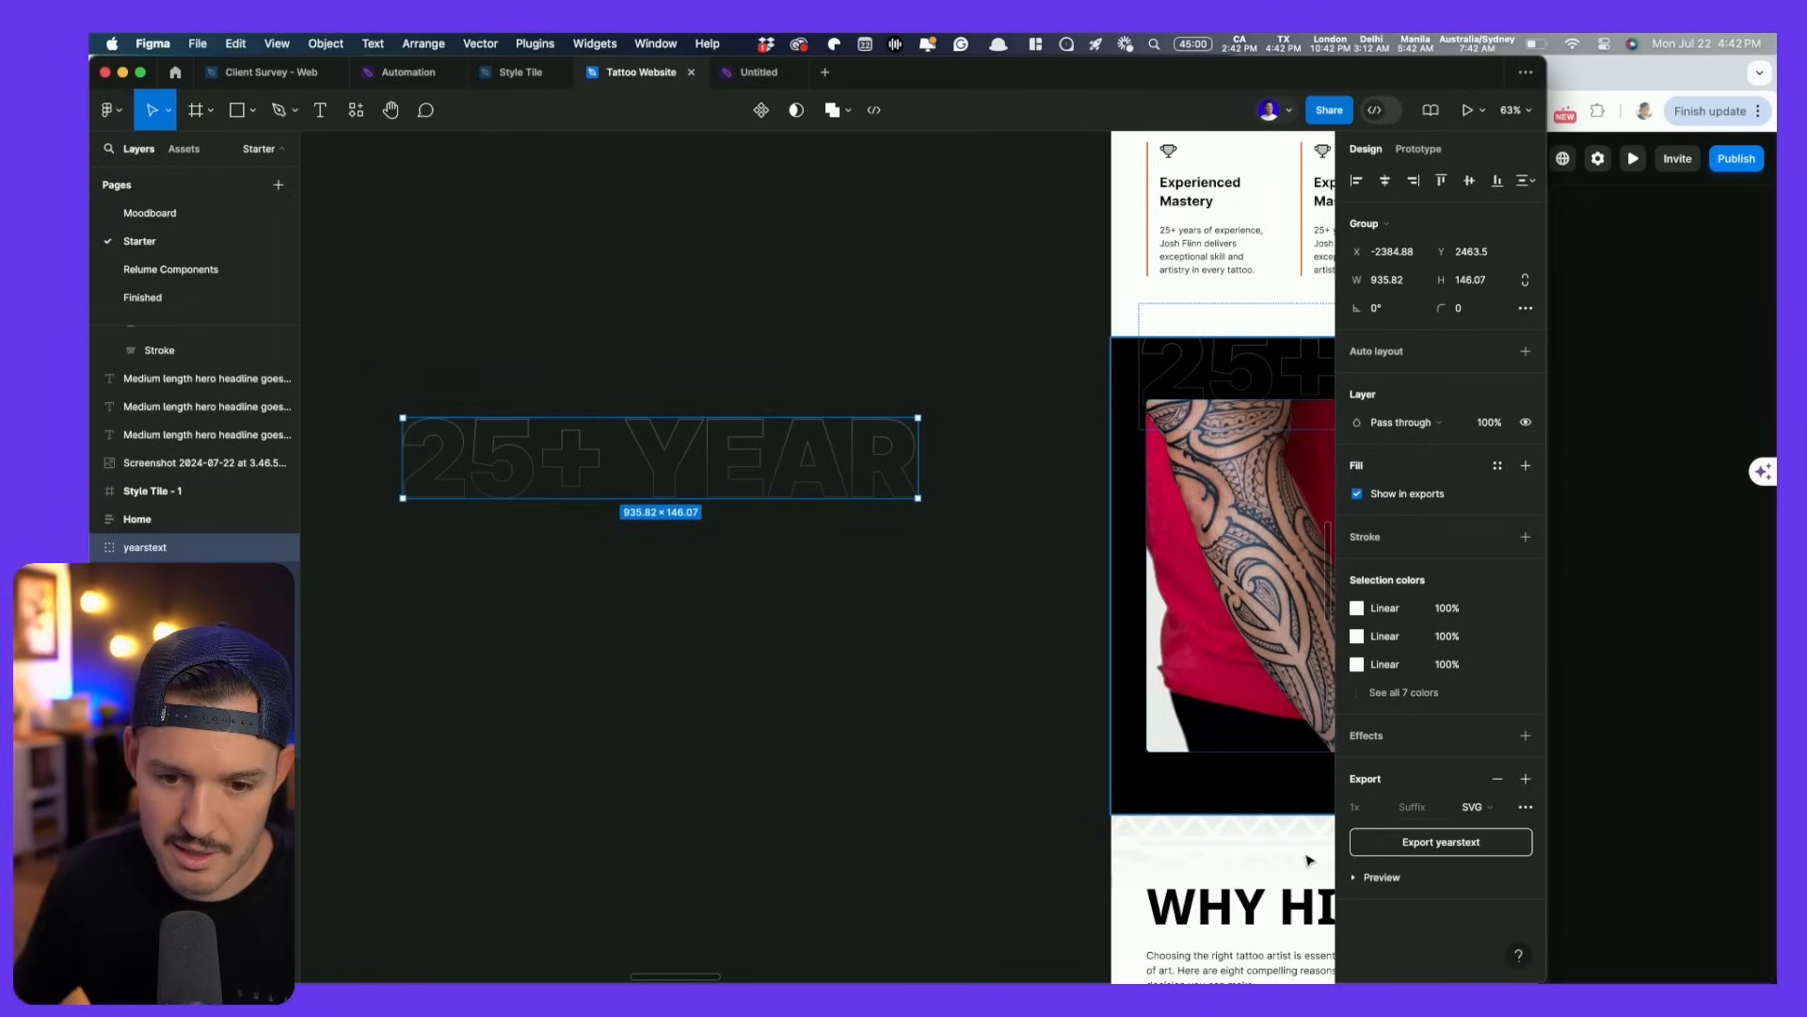
left_click(1479, 855)
key("Return")
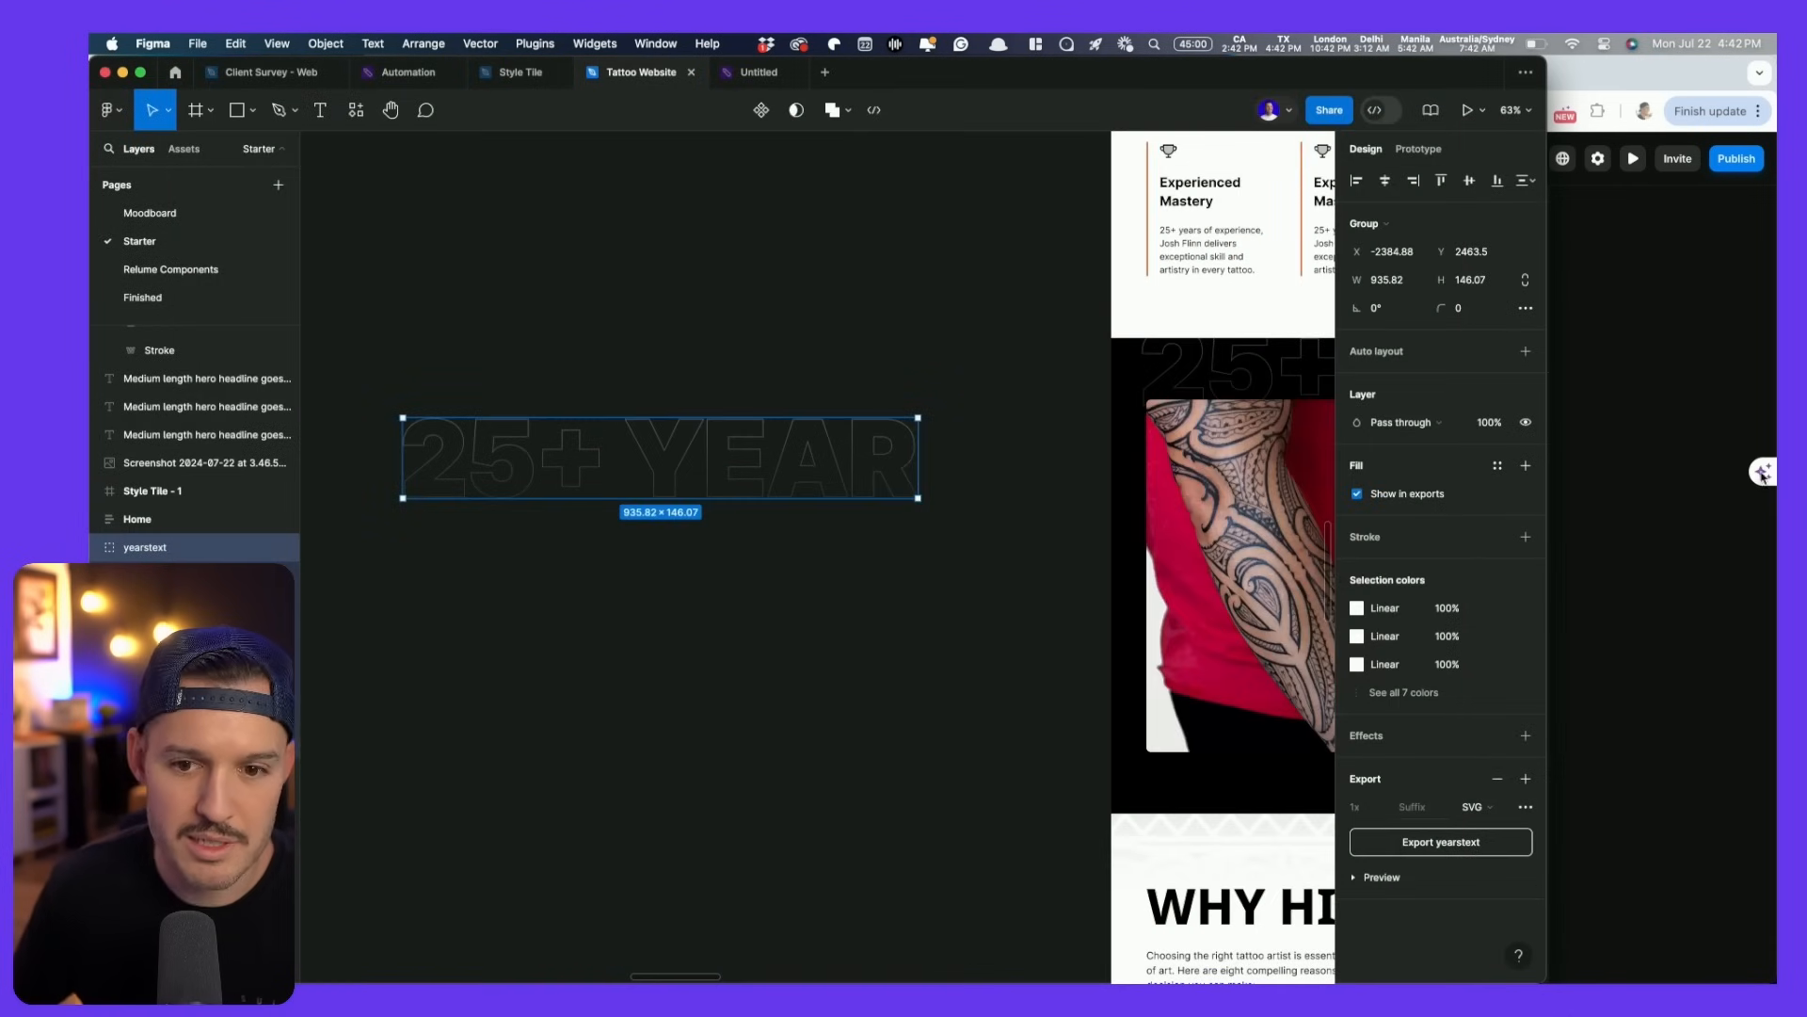
- Copy the whole About section frame for Framer and return to Framer
left_click(852, 361)
scroll(894, 363, "right", 7)
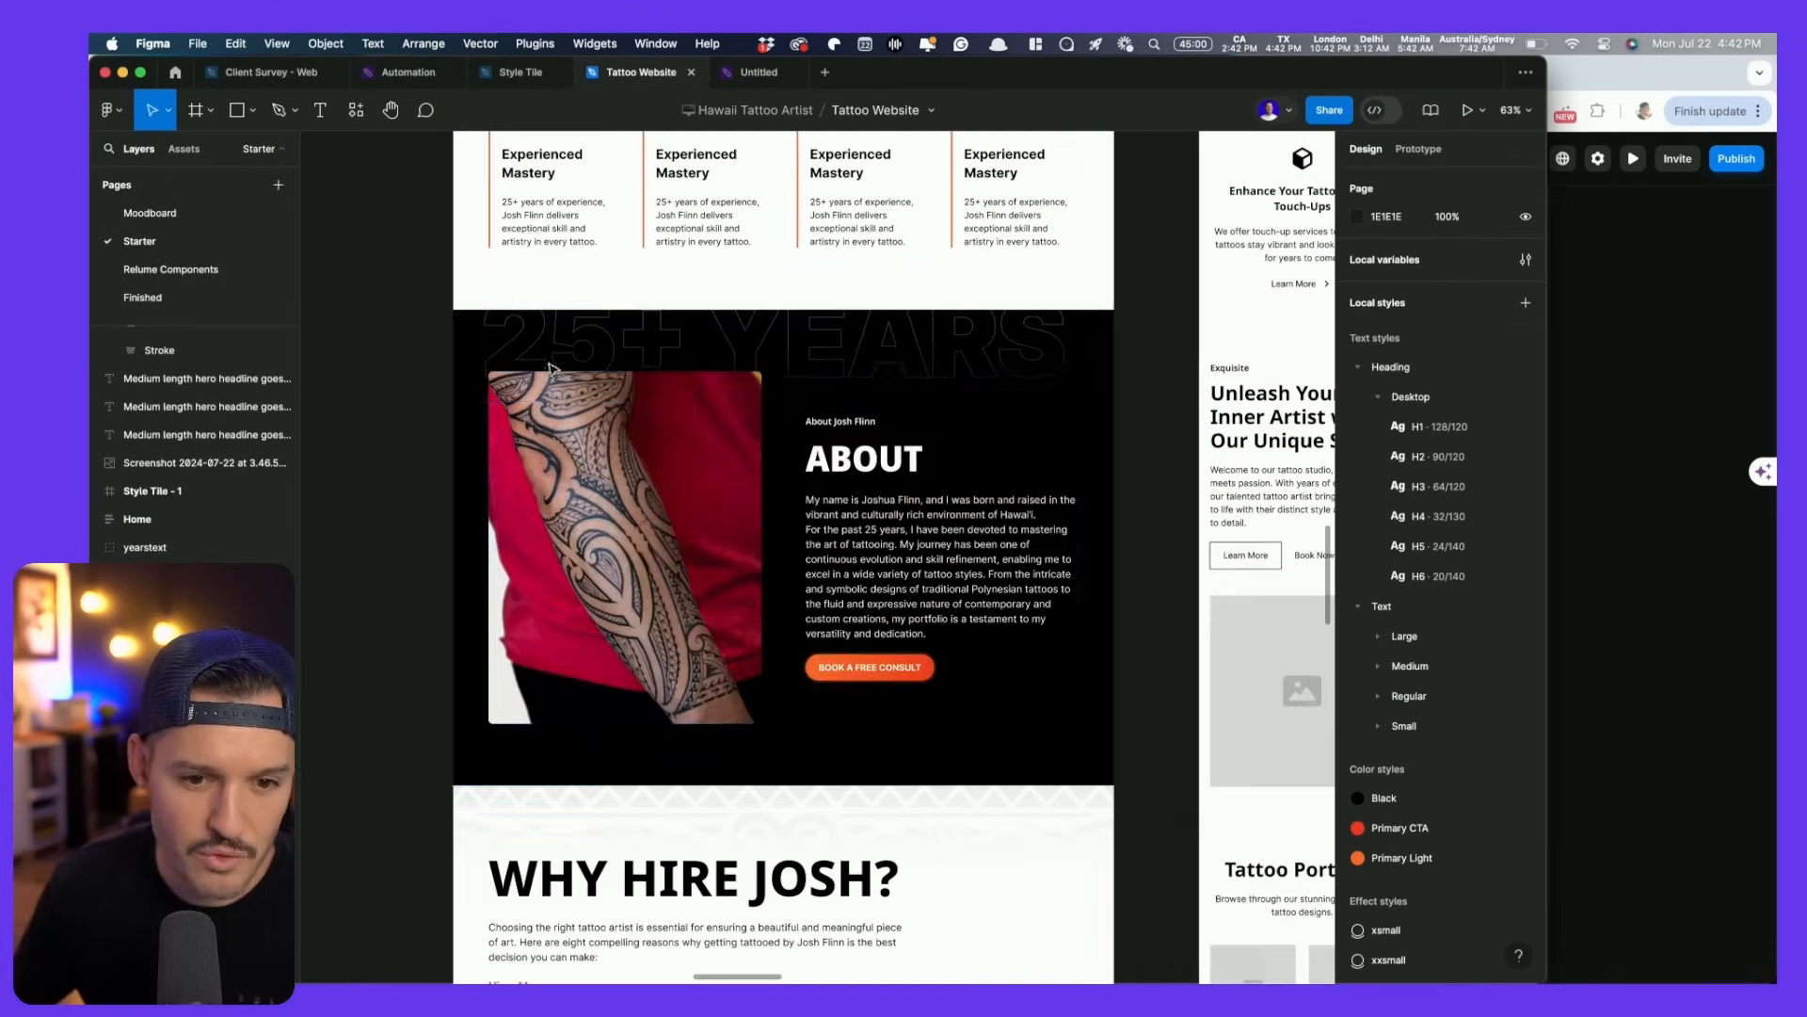
left_click(1083, 348)
key("super+slash")
key("Return")
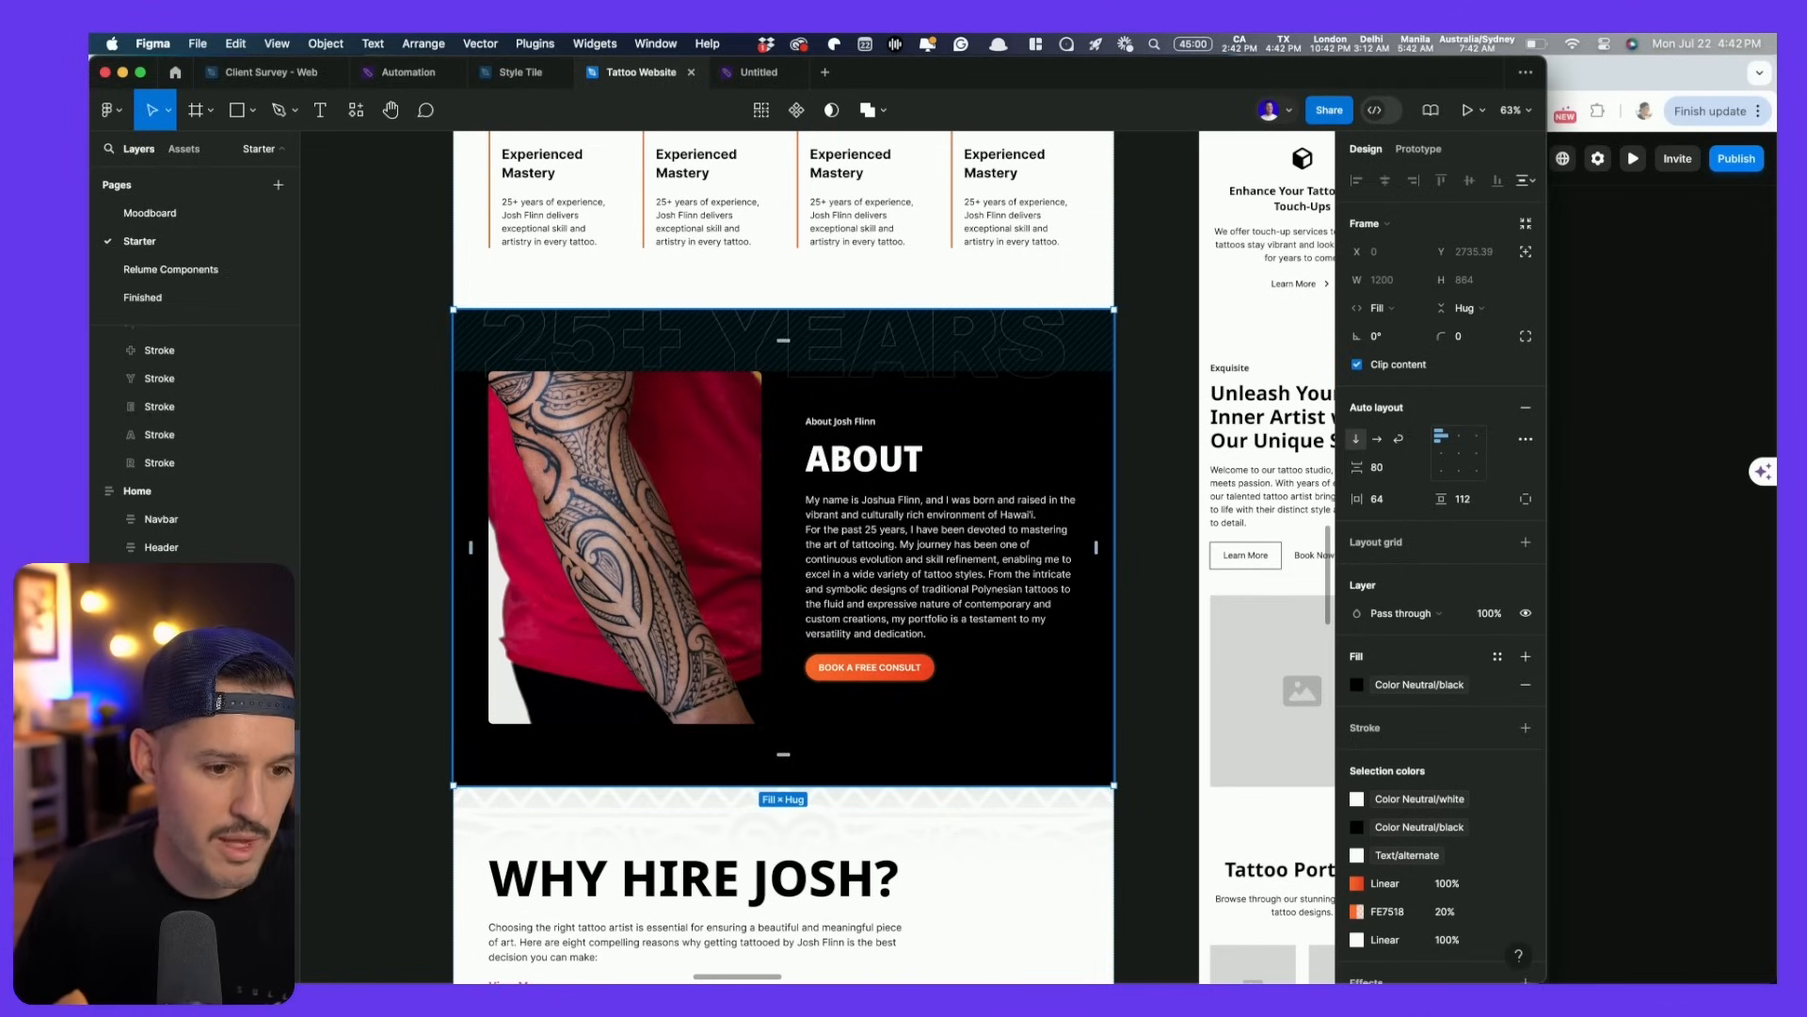
key("super+Tab")
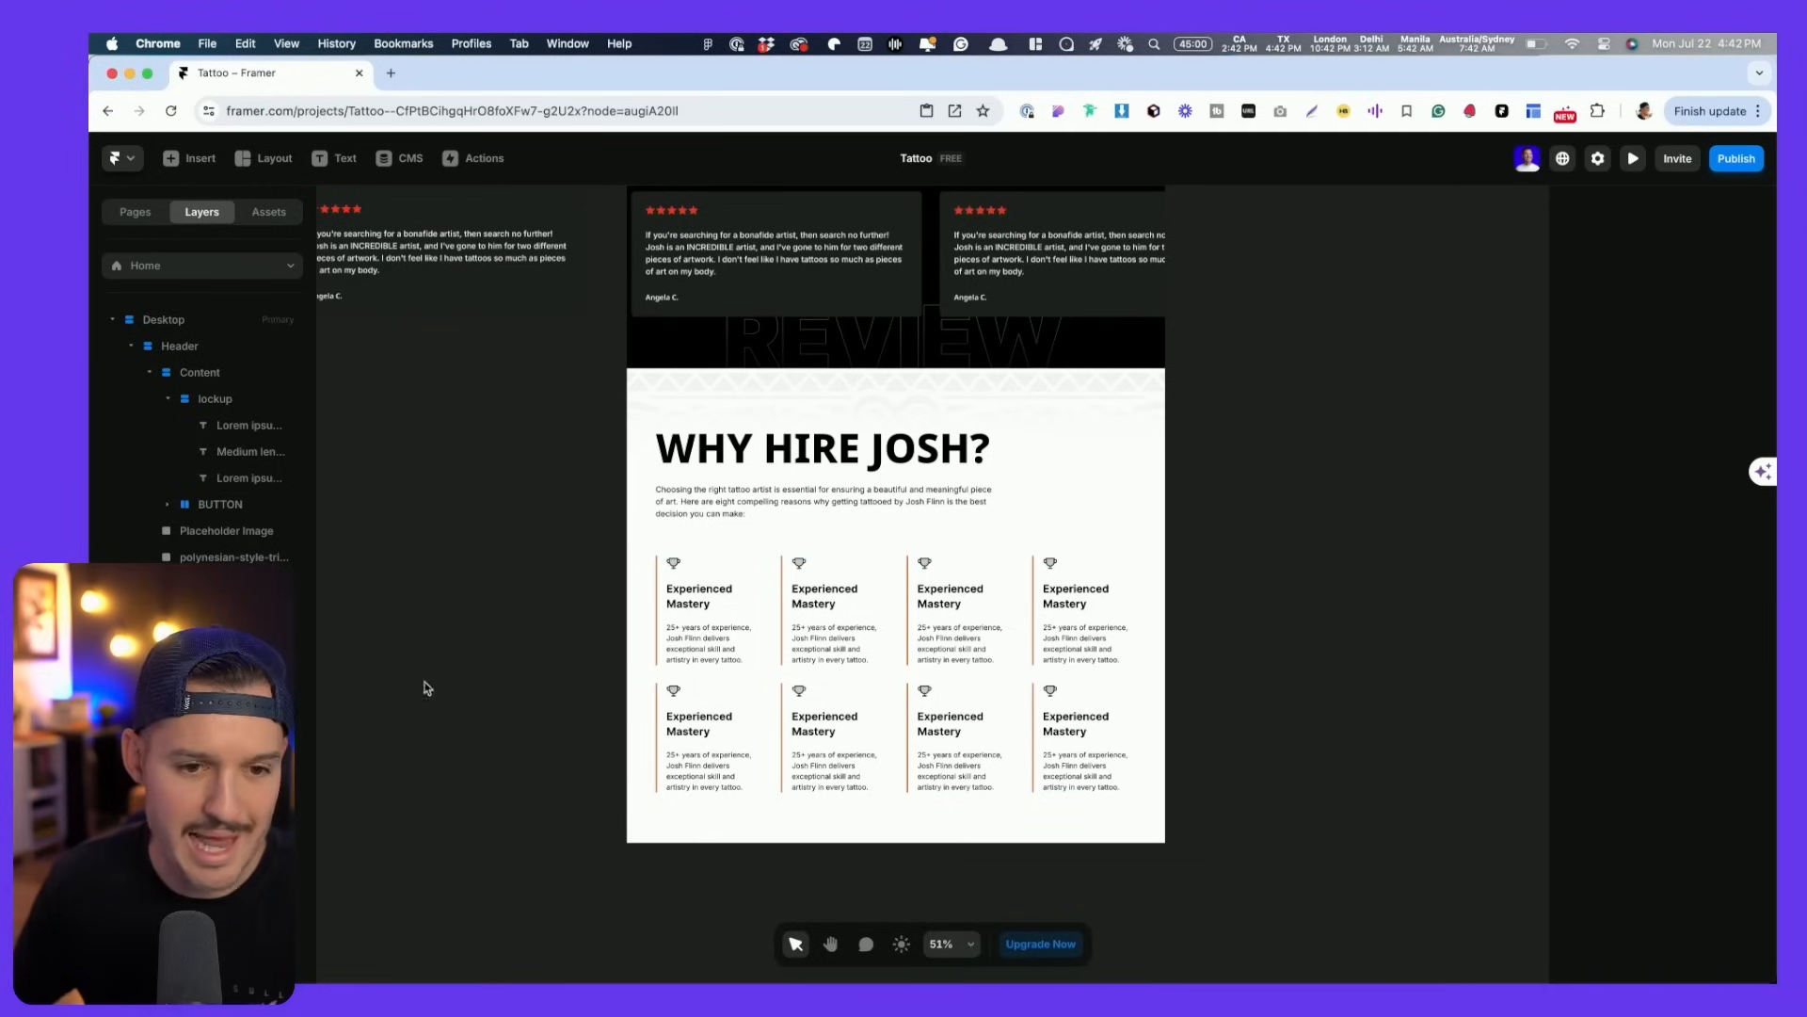
- Paste the copied About section into the Desktop frame below Why Hire Josh
left_click(166, 321)
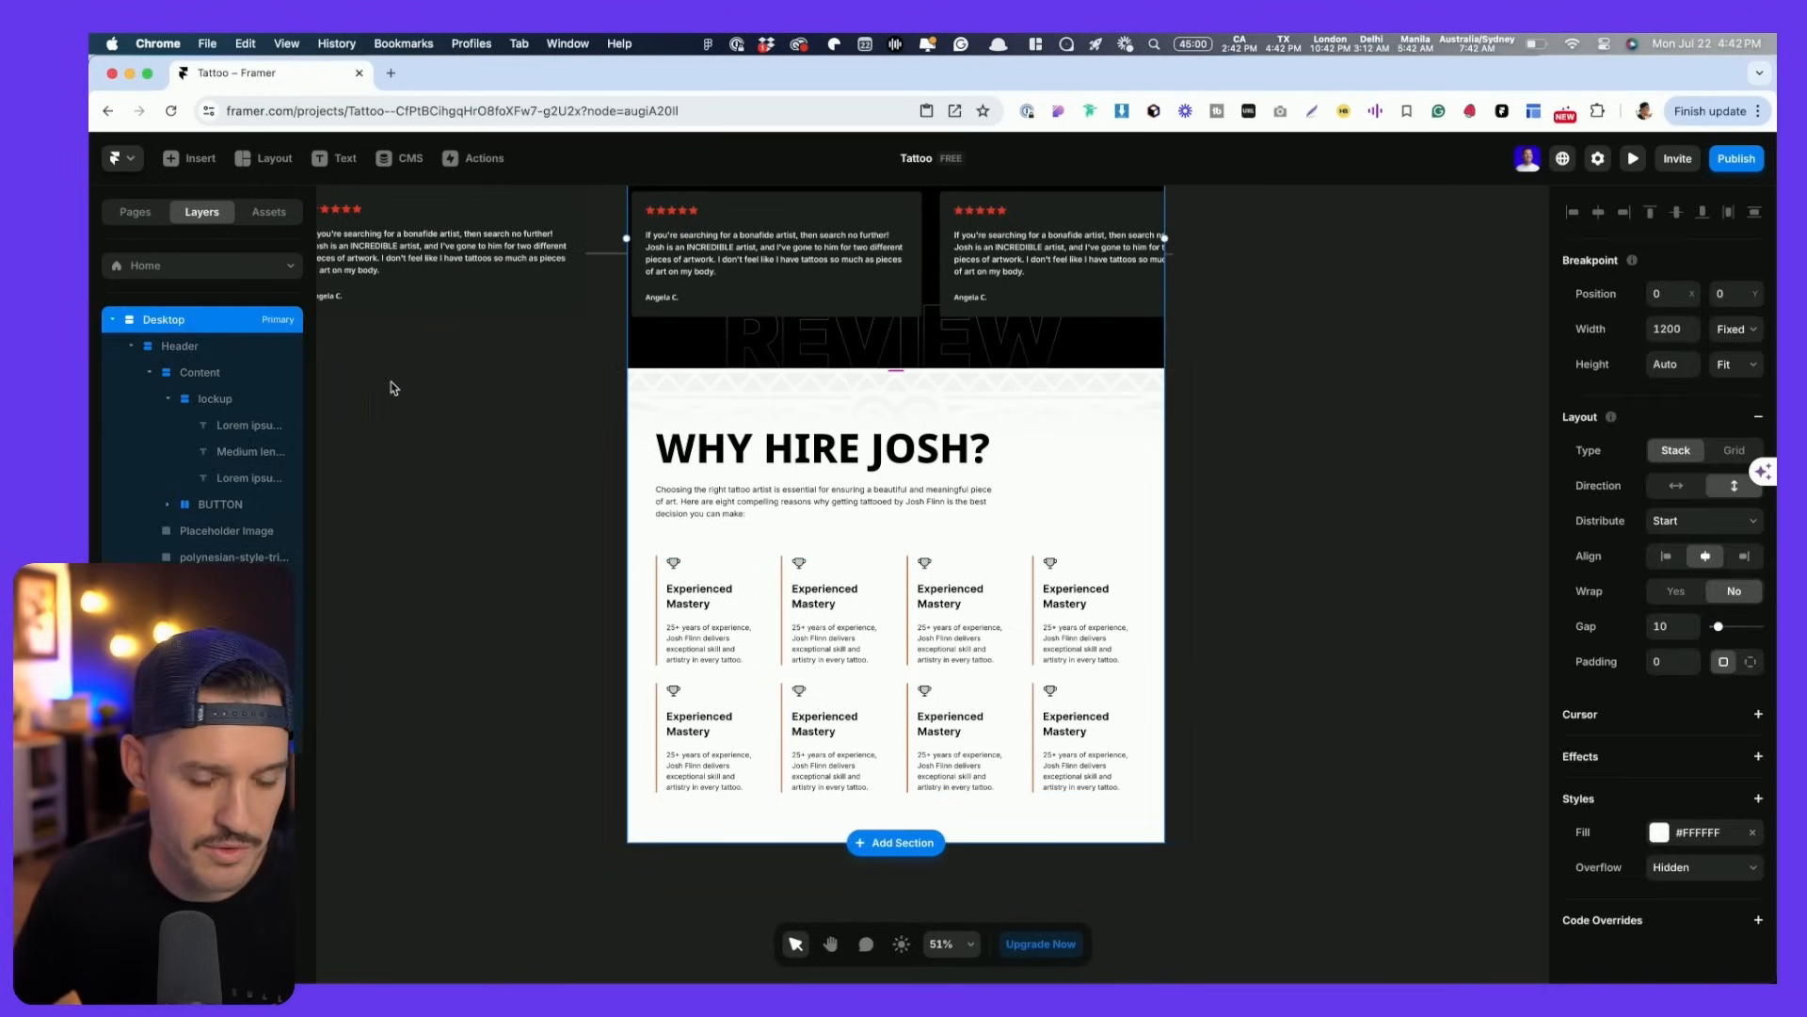
left_click(433, 411)
key("super+l")
key("Escape")
key("alt+l")
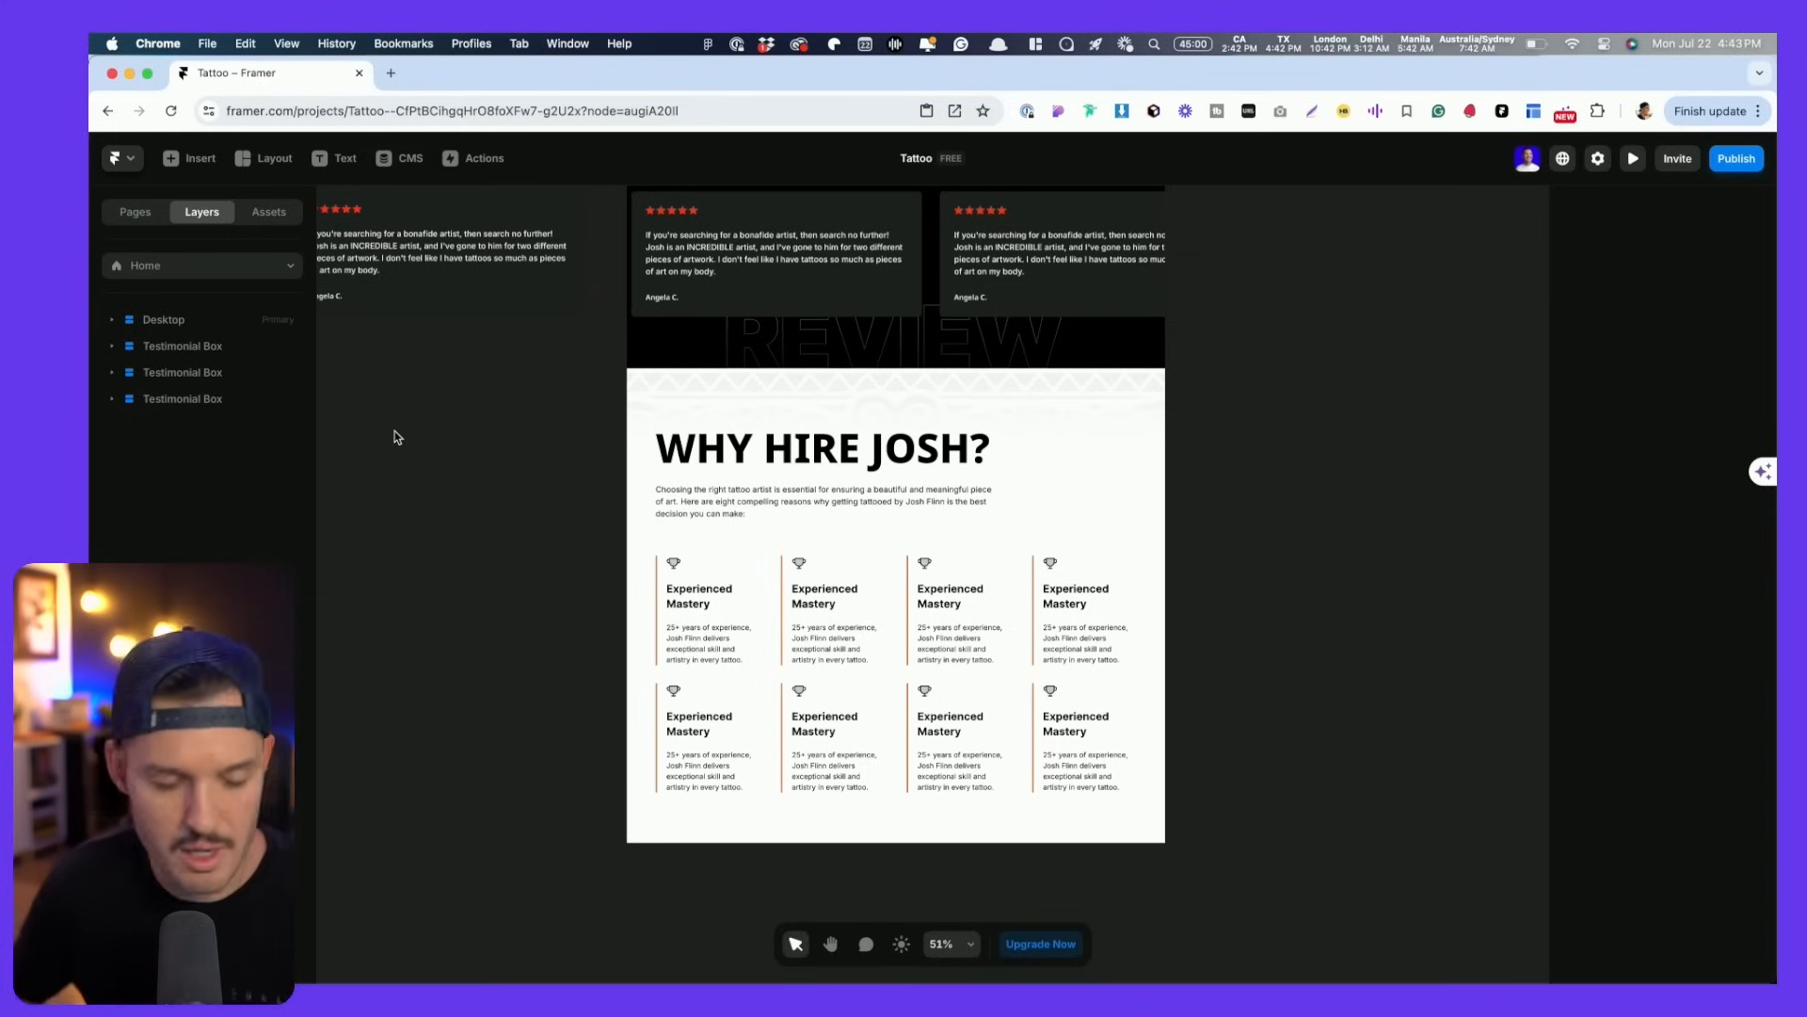
left_click(111, 322)
left_click(188, 323)
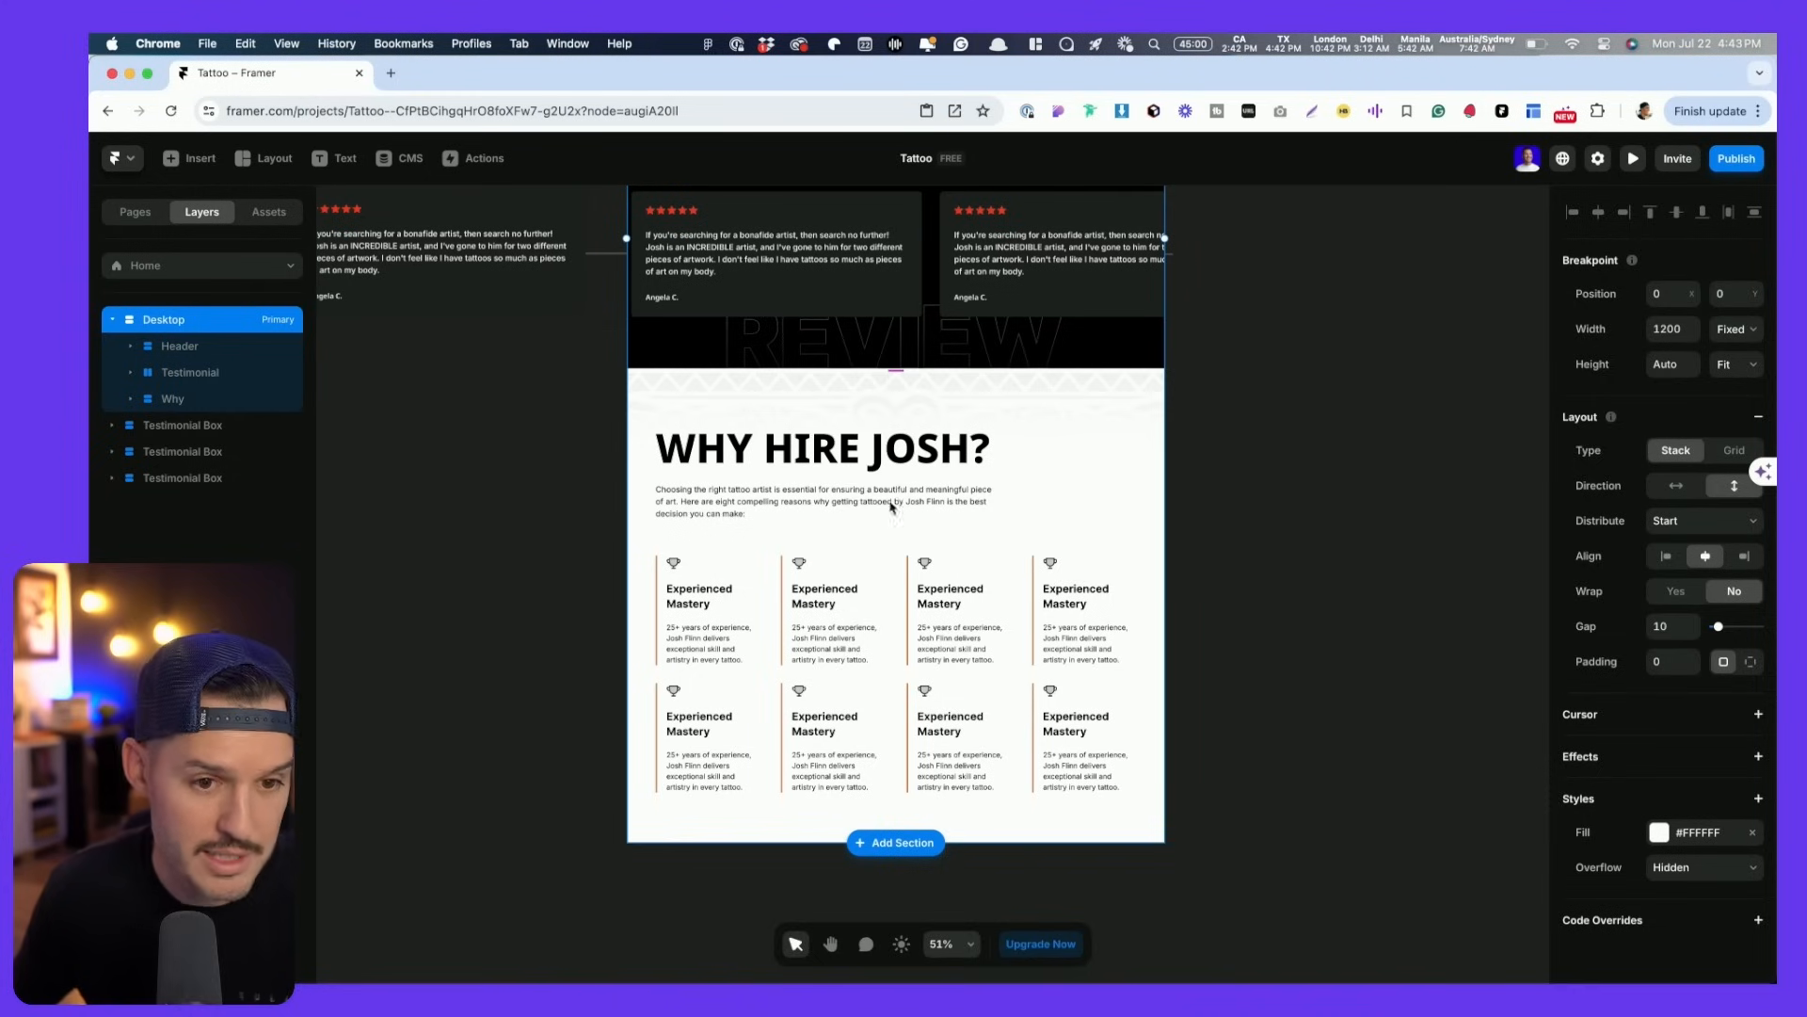
key("super+v")
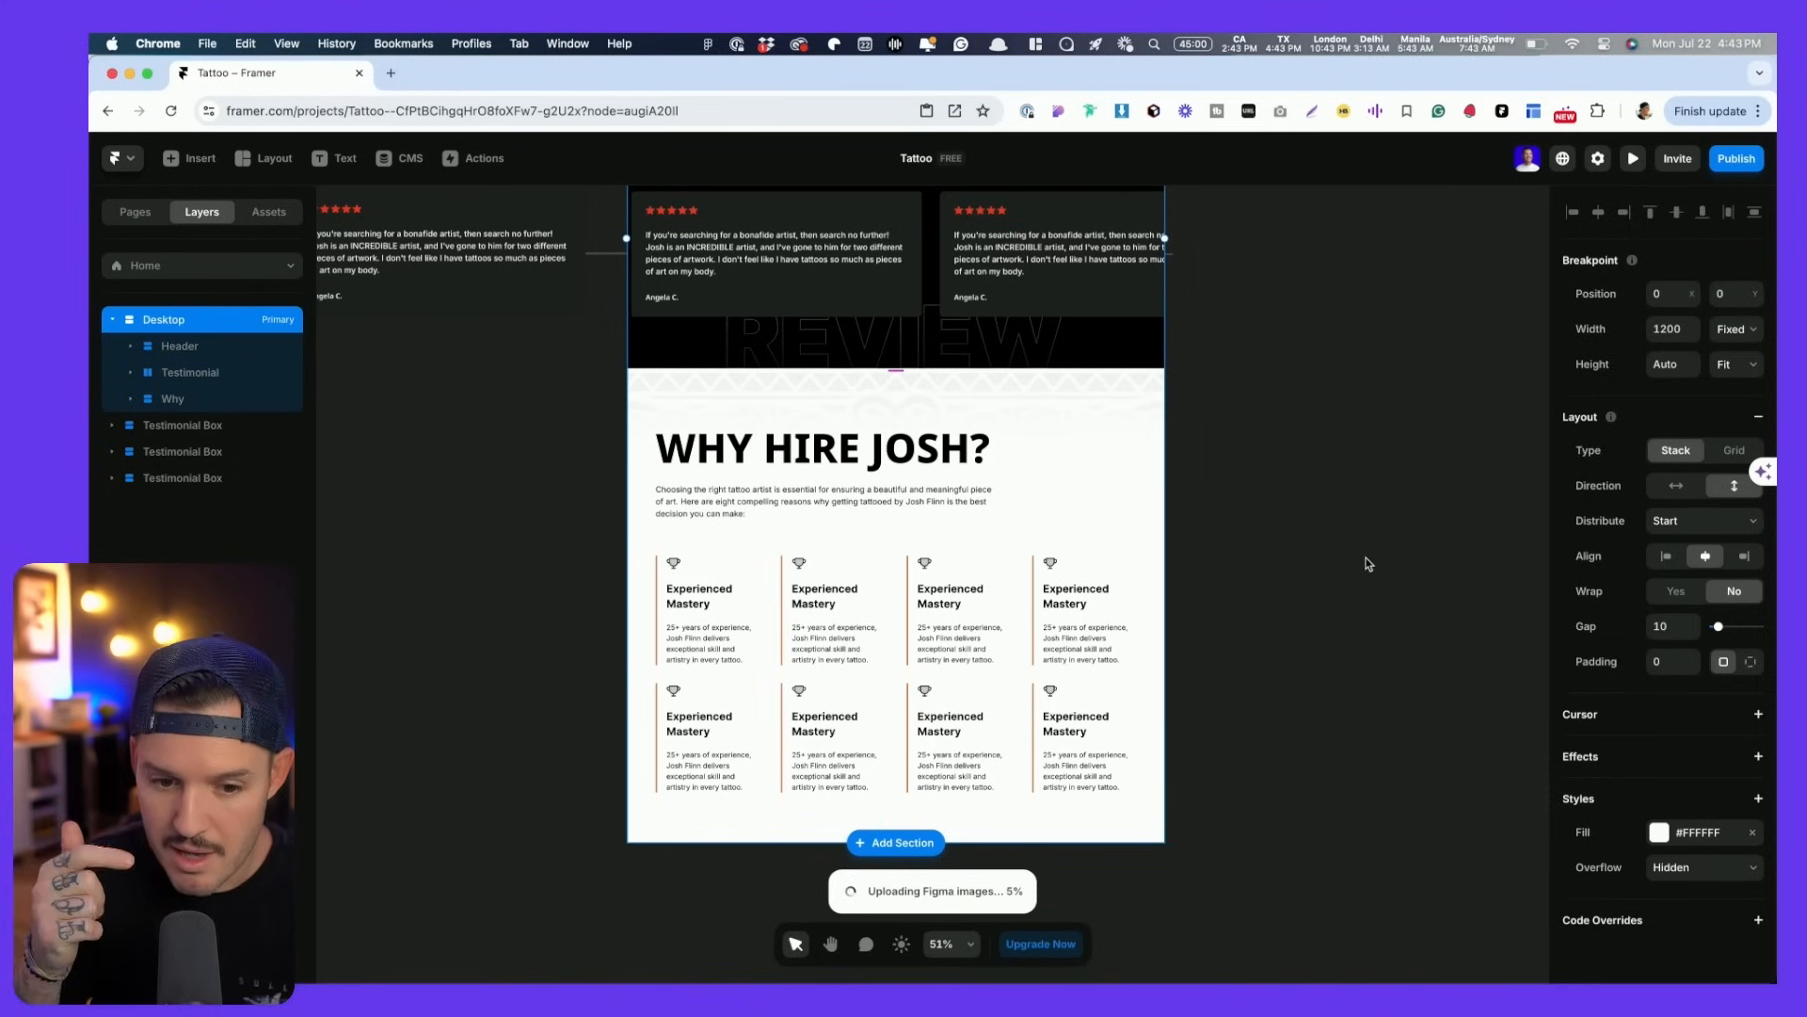
- Scroll to the pasted About section and select its empty heading box above the photo
scroll(1374, 559, "down", 3)
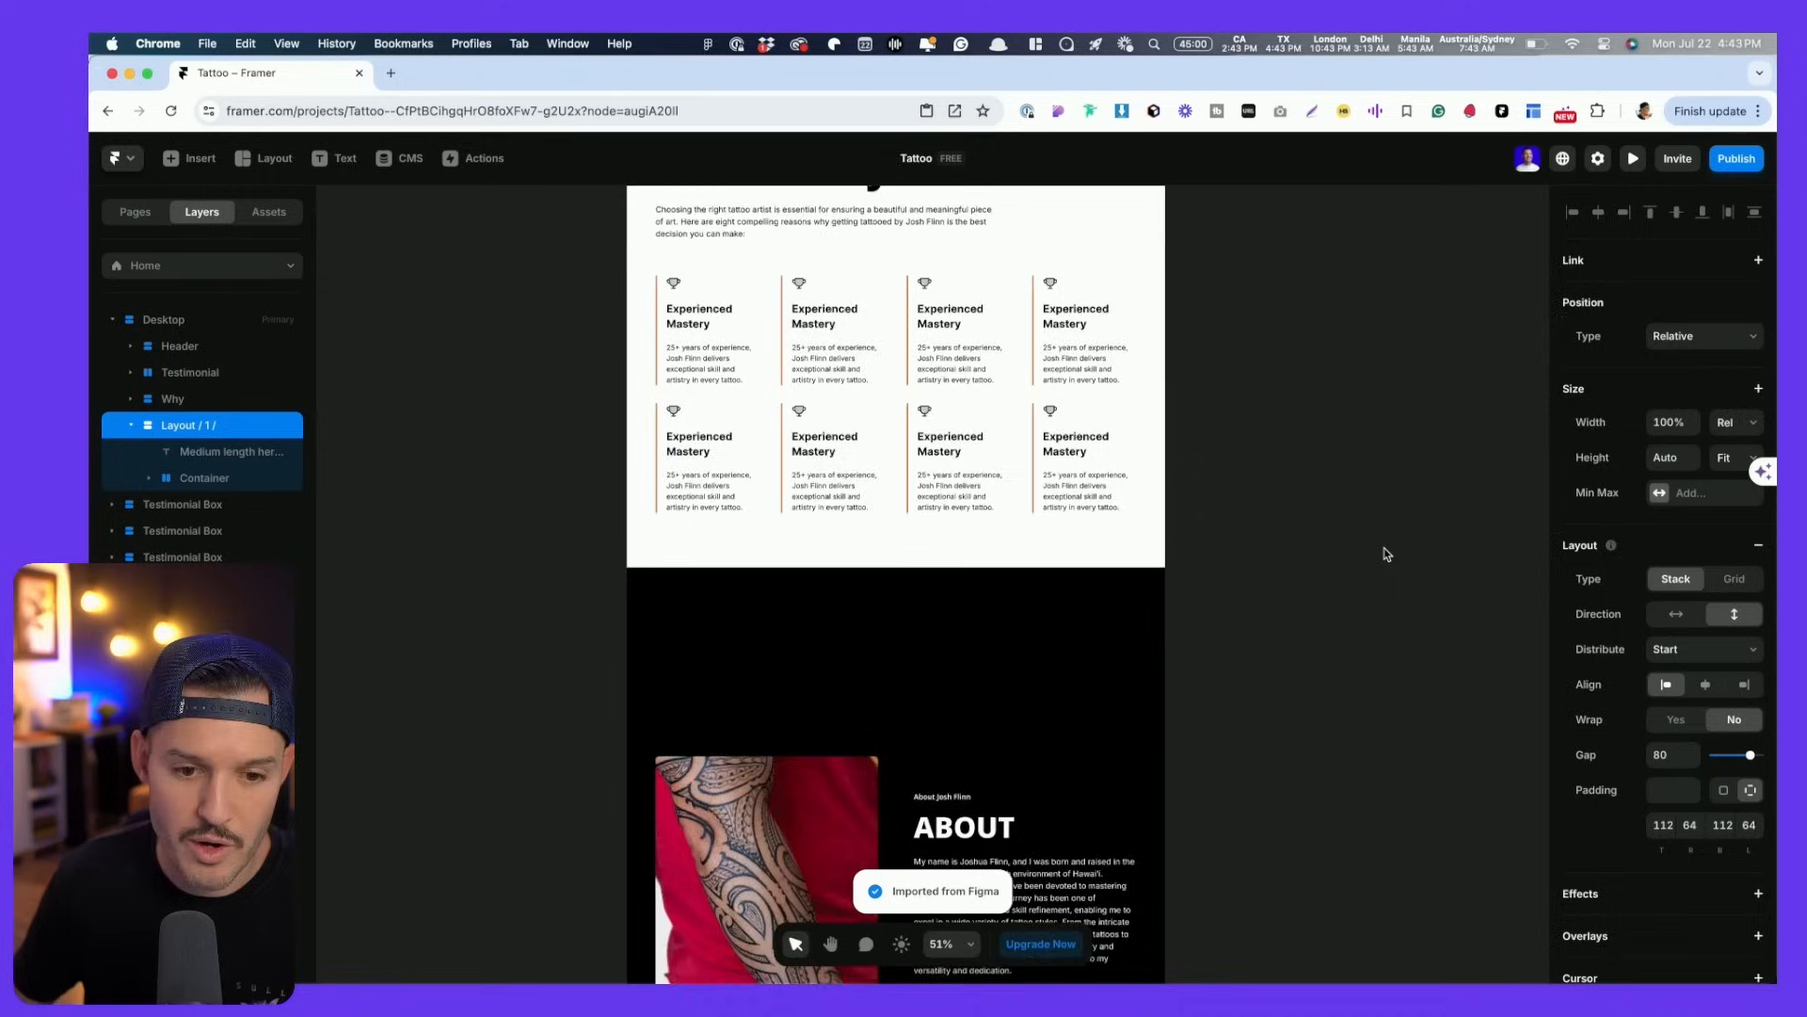
scroll(1387, 553, "down", 3)
left_click(825, 359)
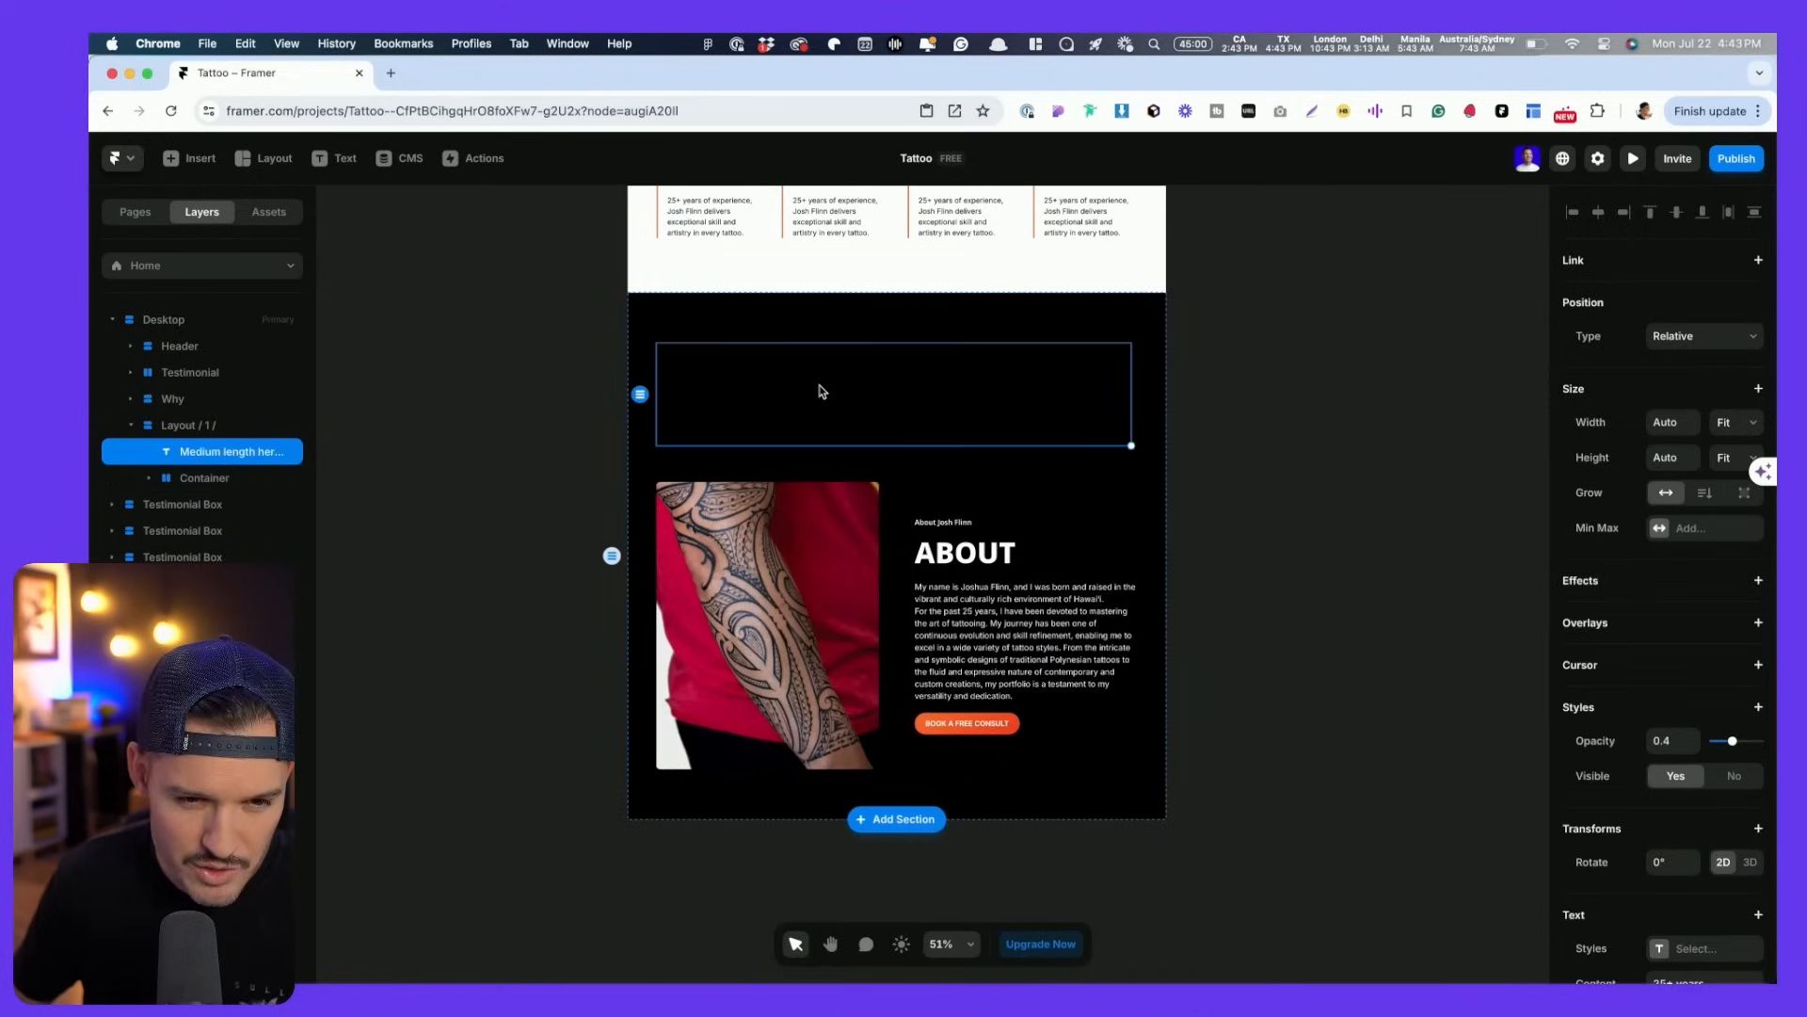
scroll(819, 392, "down", 3)
scroll(847, 390, "up", 8)
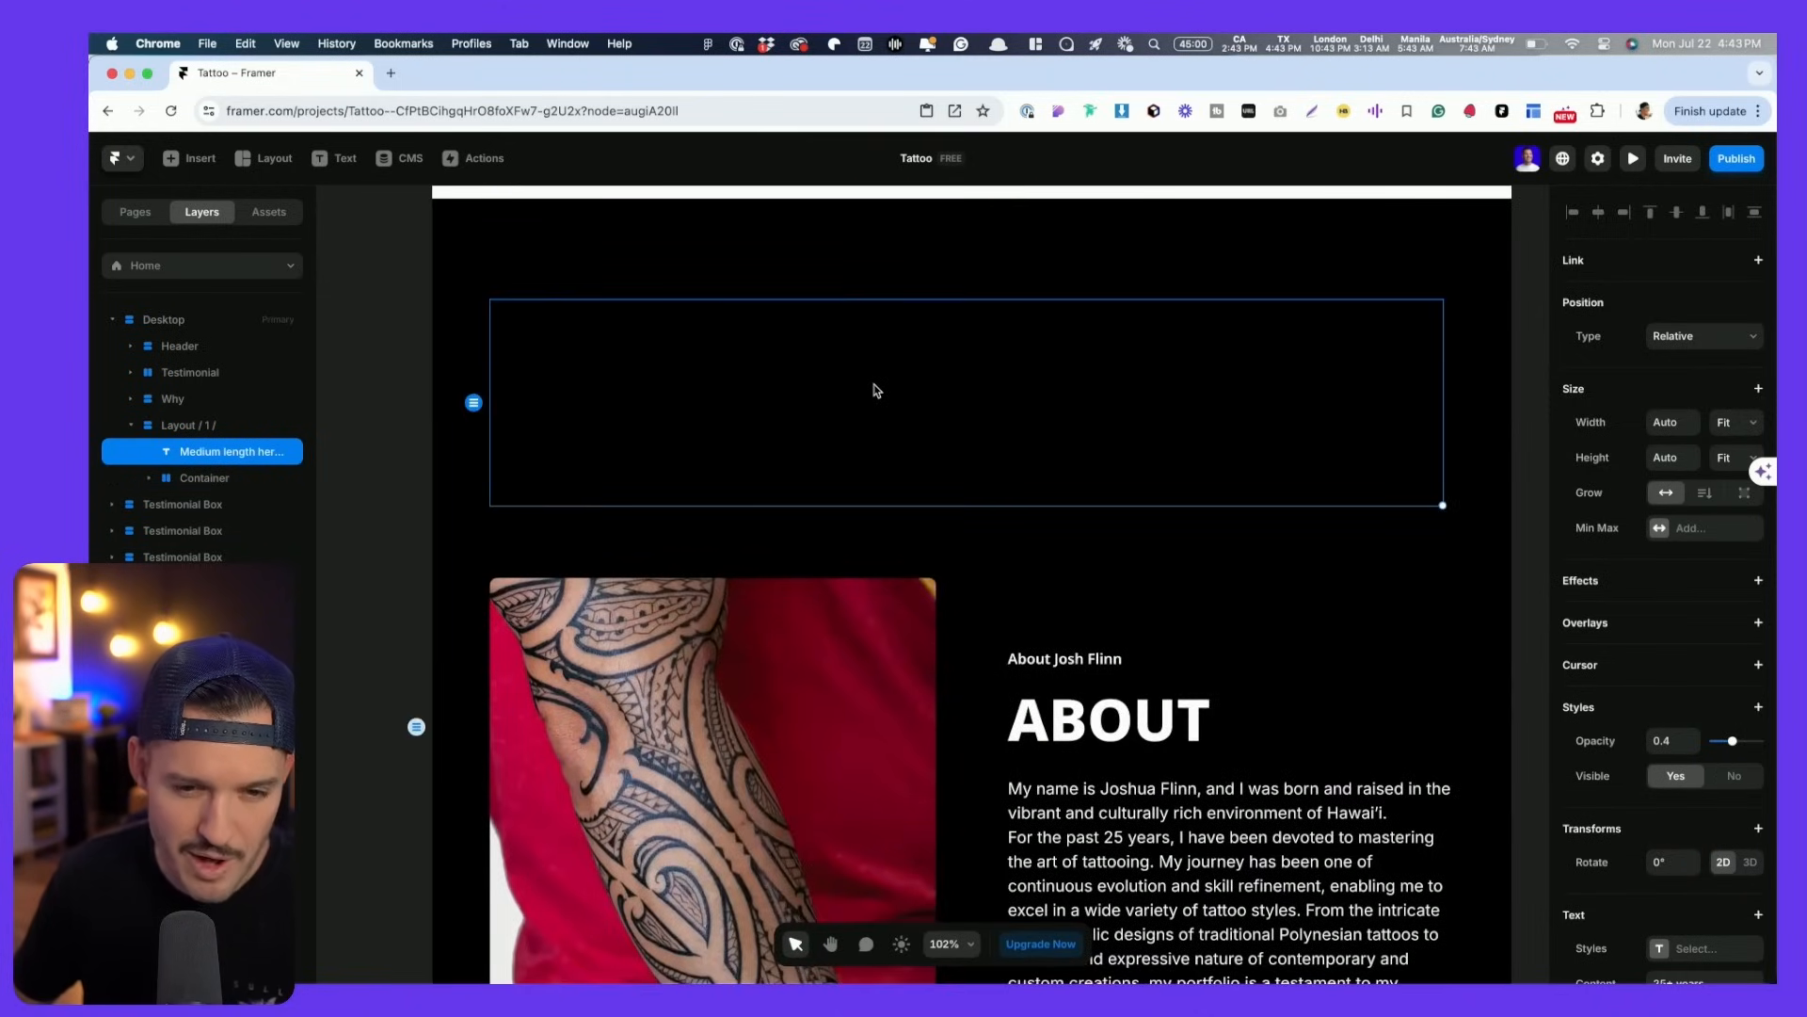
scroll(877, 390, "down", 10)
scroll(877, 391, "up", 3)
- Drop yearstext.svg into the About section in place of the empty heading layer
left_click_drag(1777, 481, 1646, 480)
left_click_drag(1720, 226, 1240, 423)
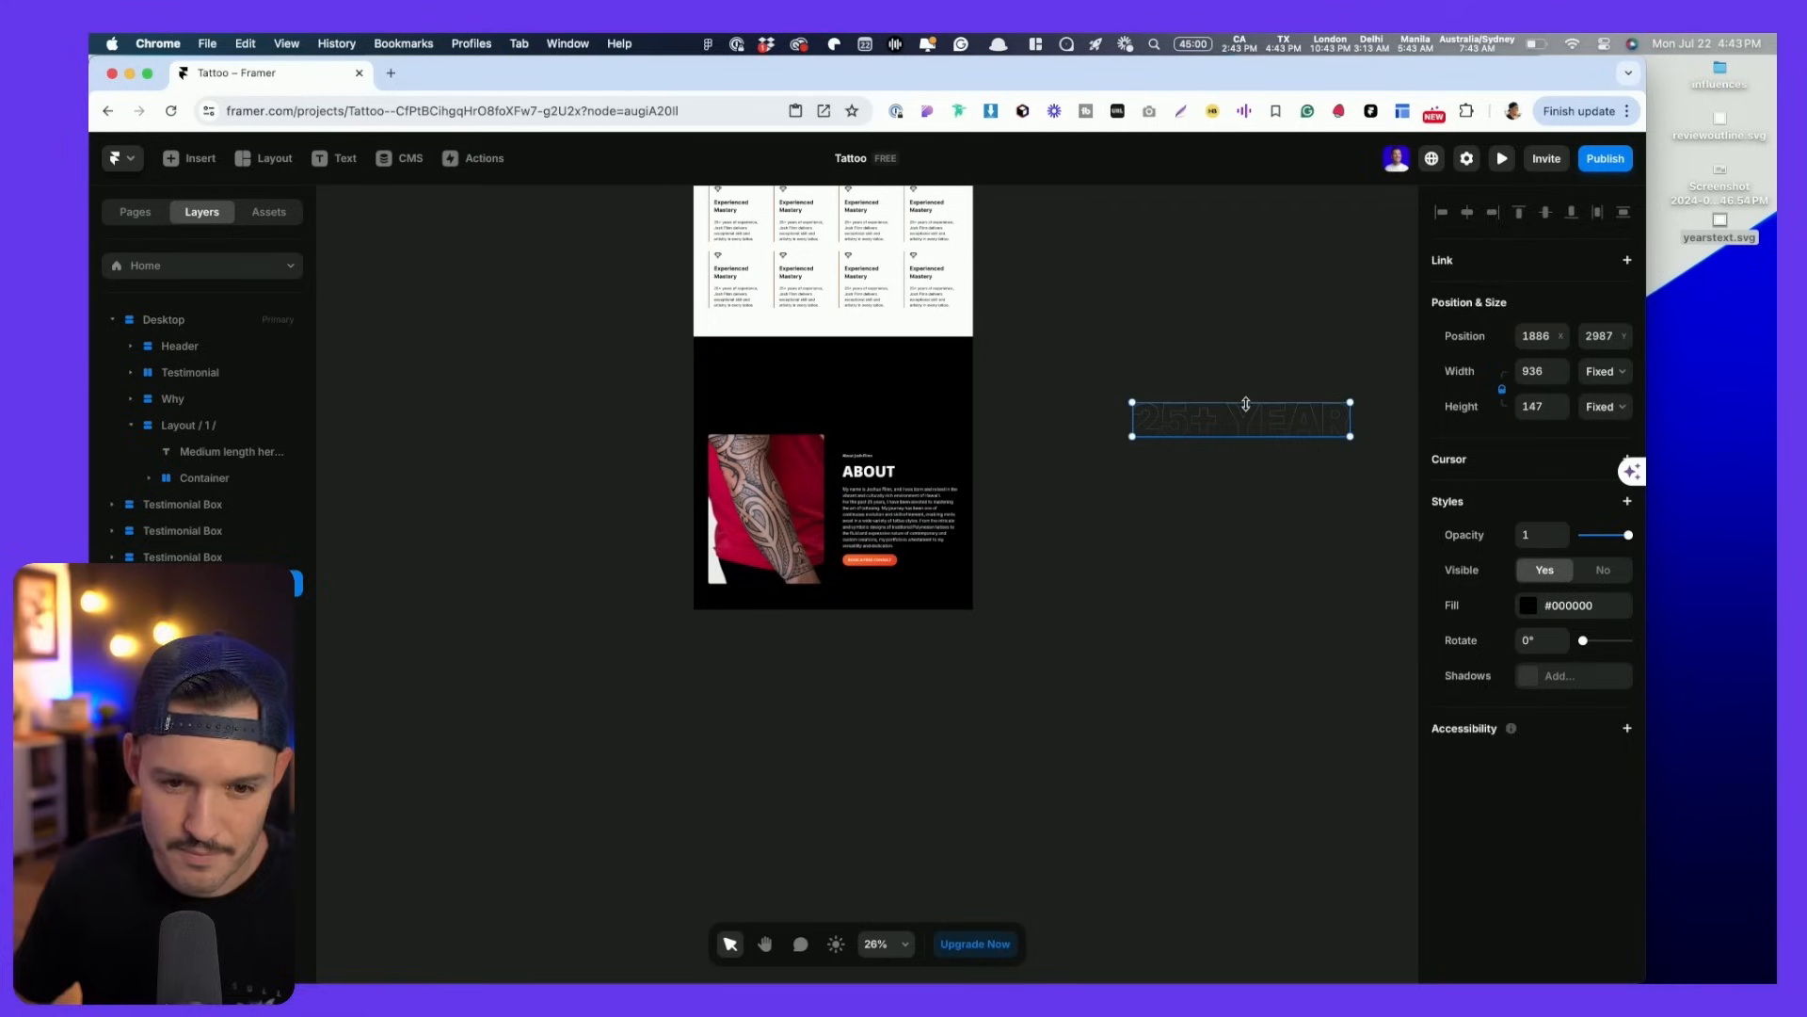
left_click_drag(1246, 403, 832, 400)
left_click(831, 399)
key("BackSpace")
- Make the 25+ YEAR graphic absolutely positioned and raise it above the section top to -20
left_click(872, 382)
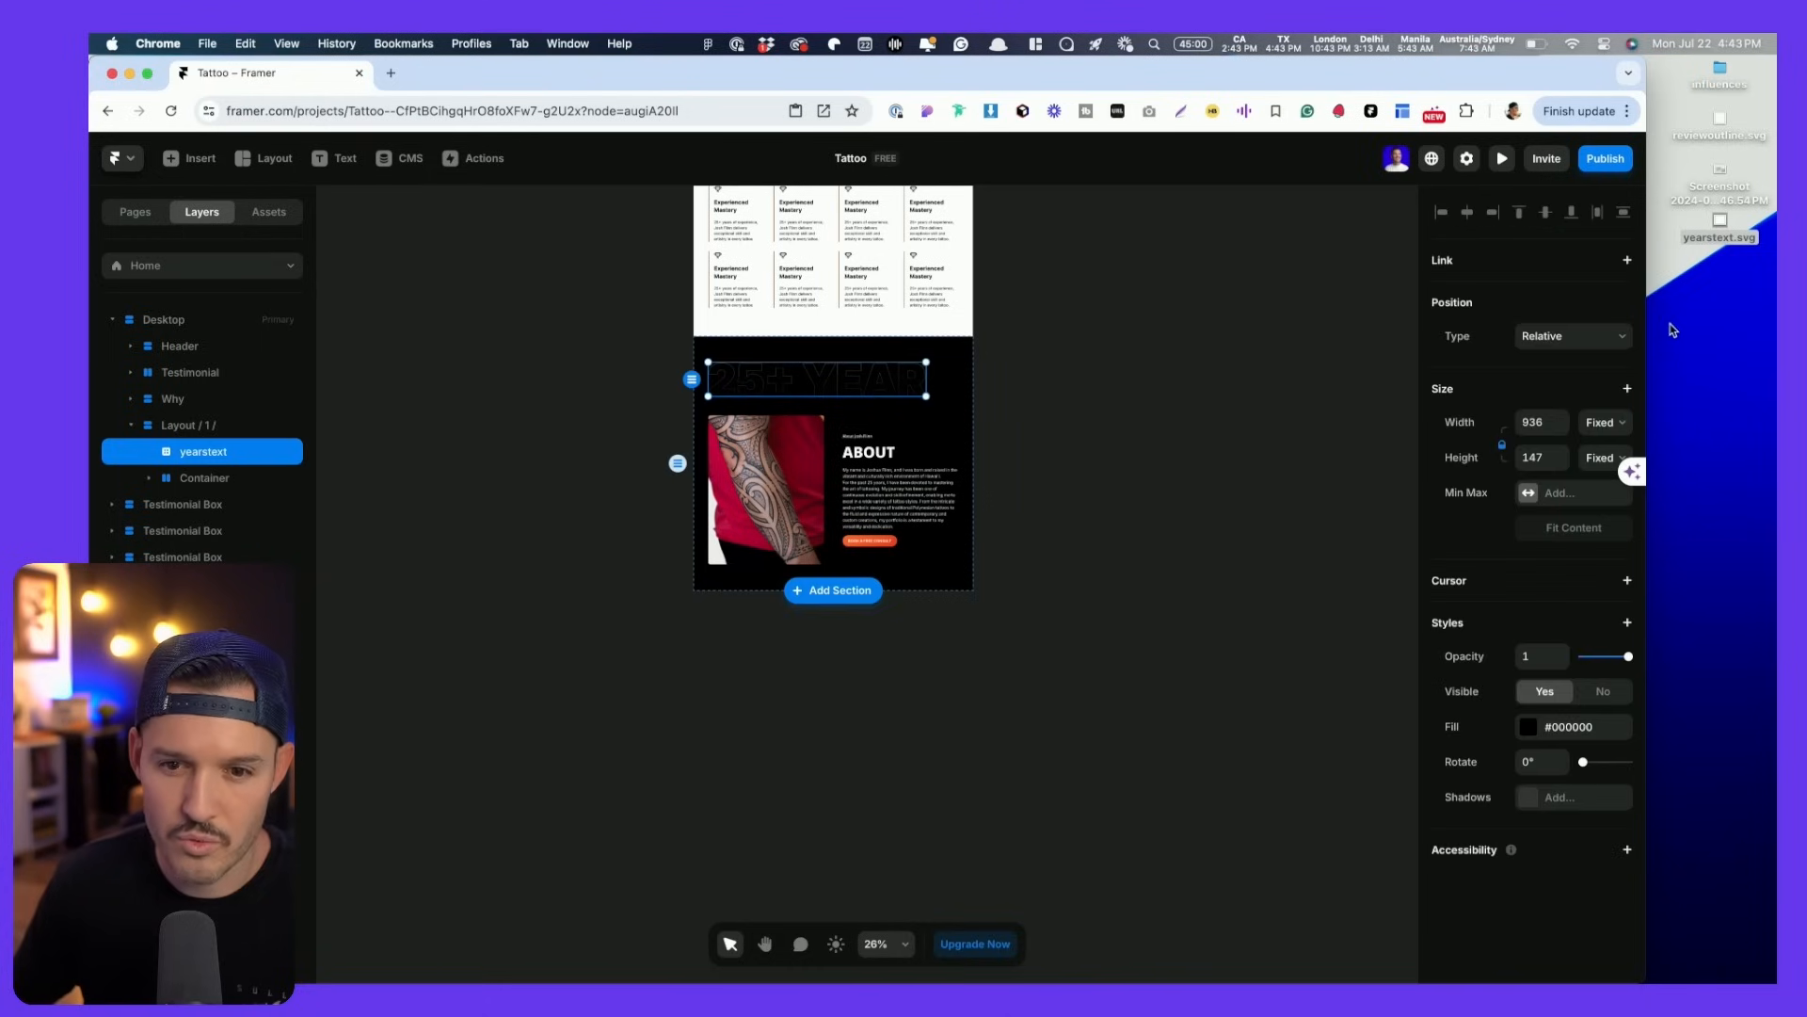
left_click(1587, 337)
left_click(1550, 317)
left_click_drag(894, 379, 905, 353)
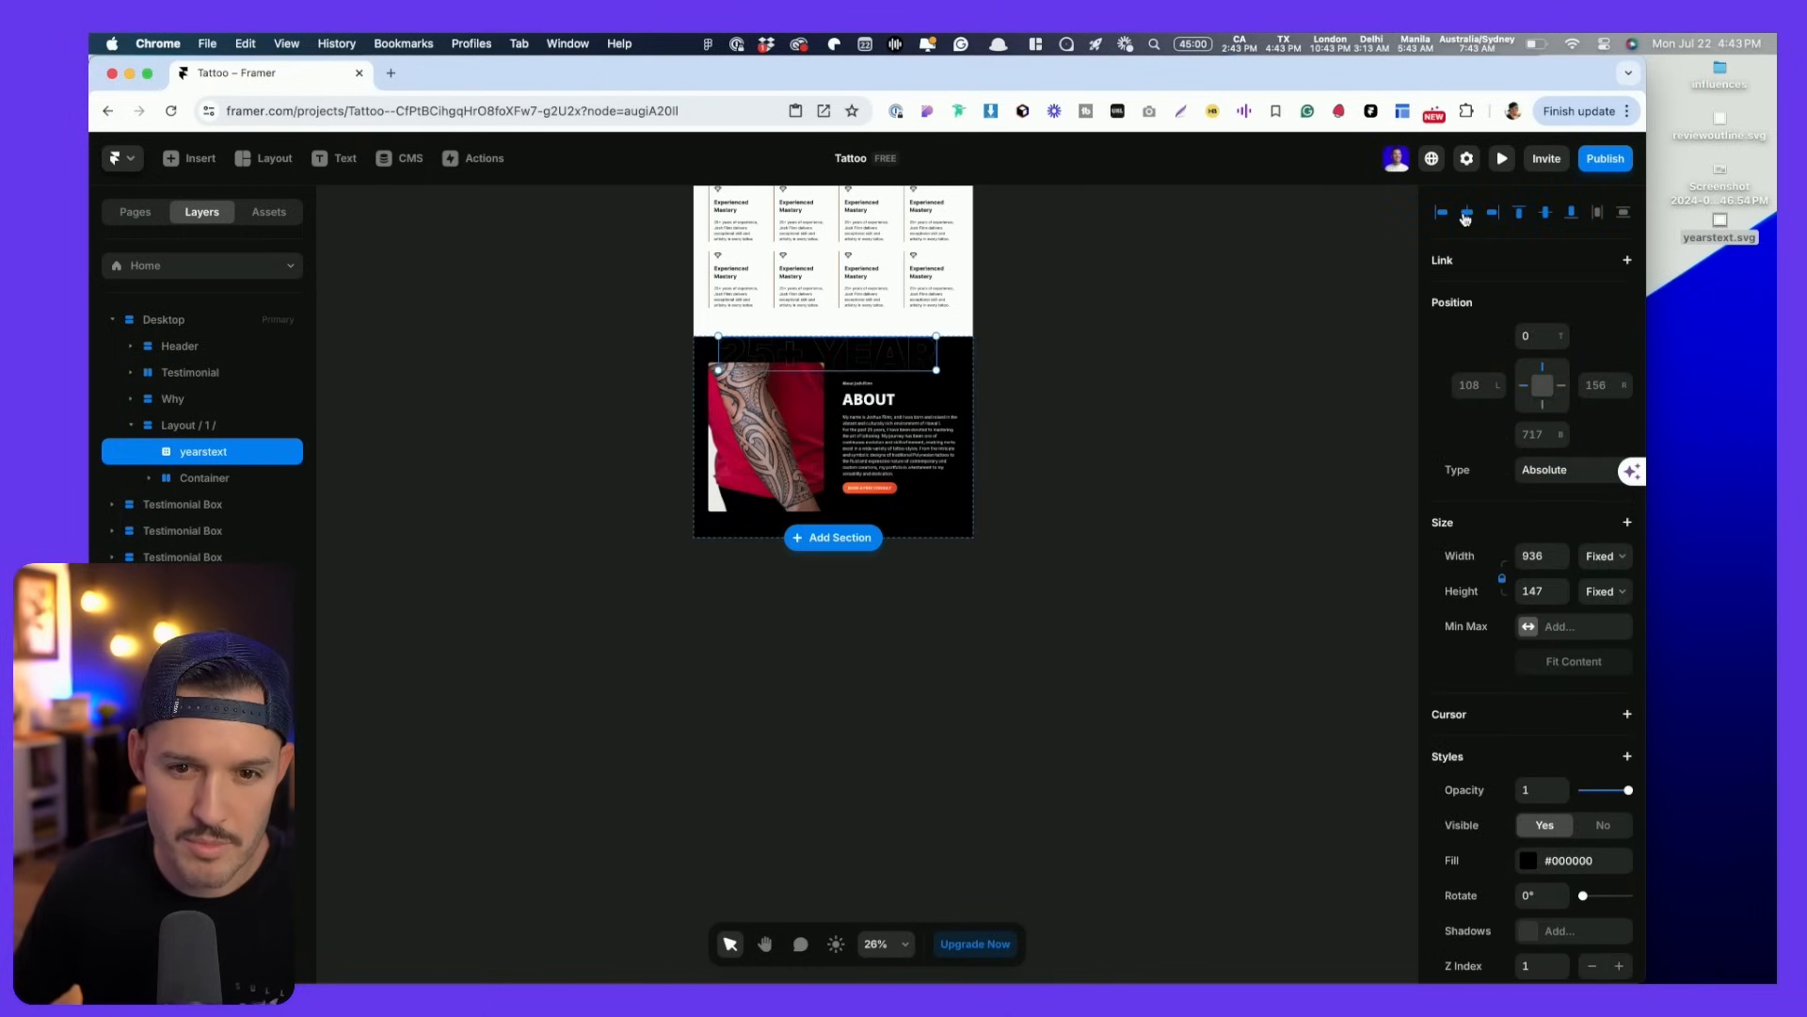
scroll(913, 369, "up", 10)
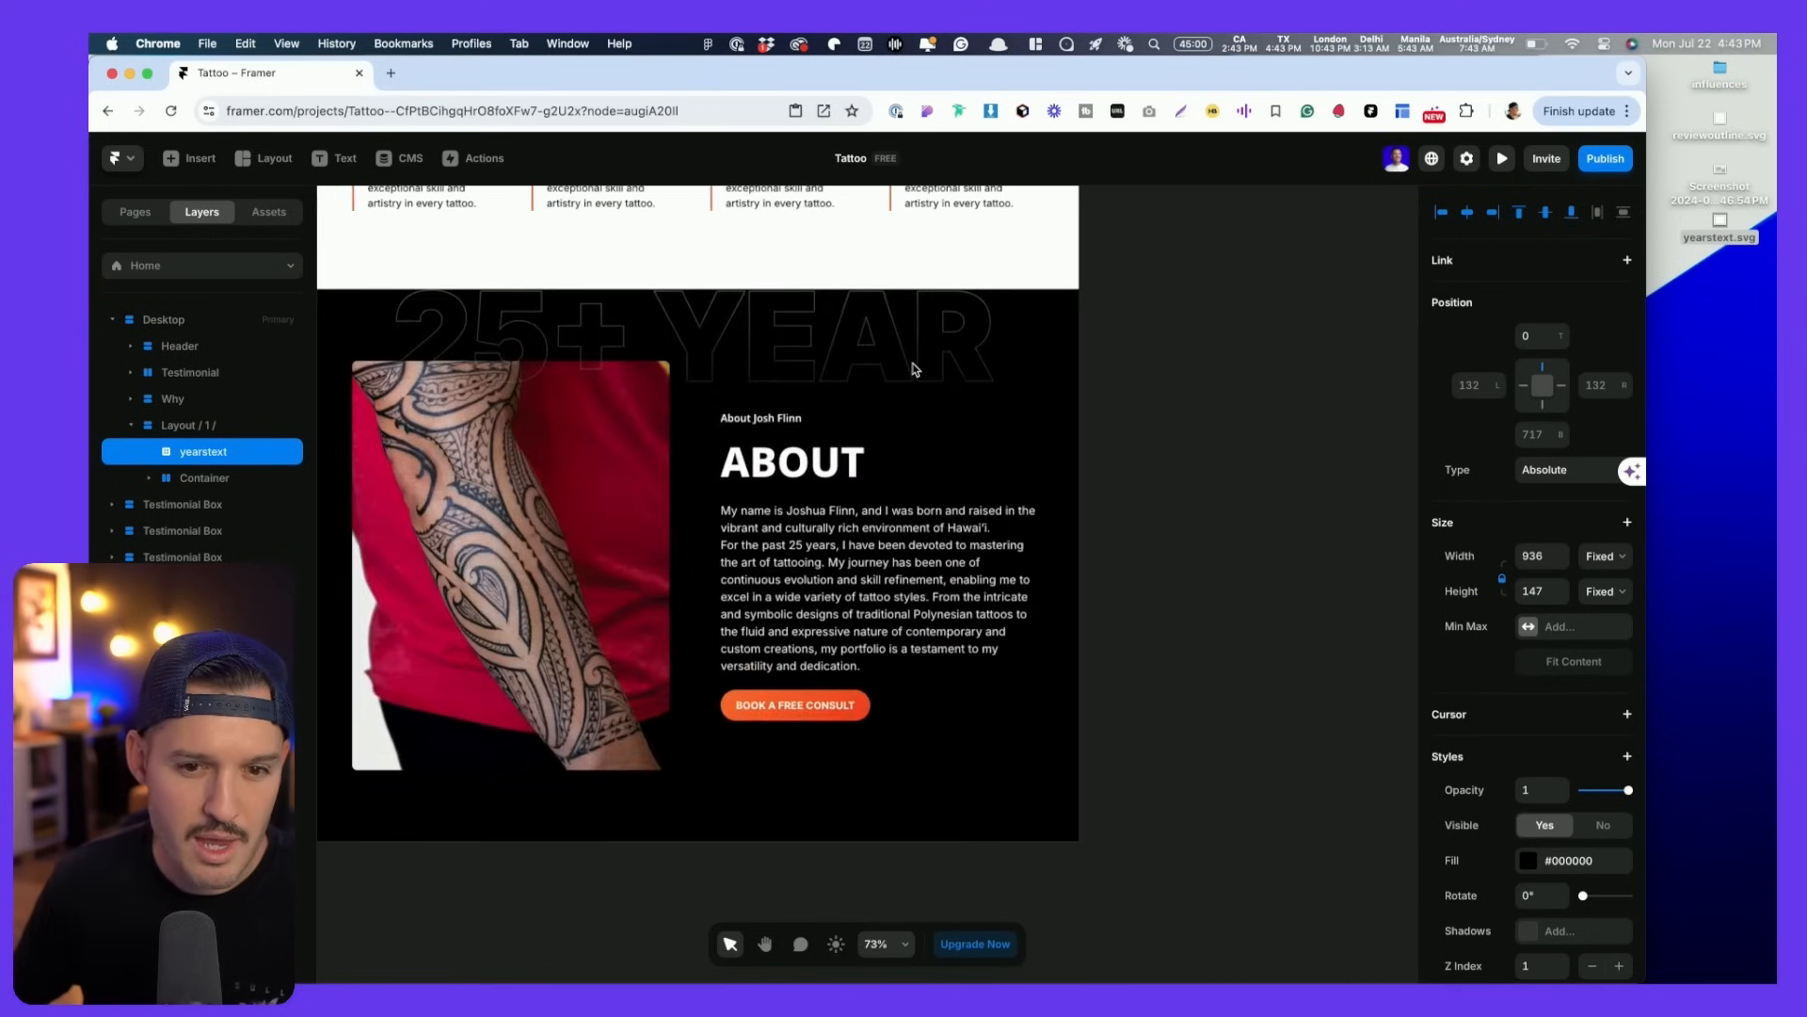
left_click_drag(913, 369, 915, 349)
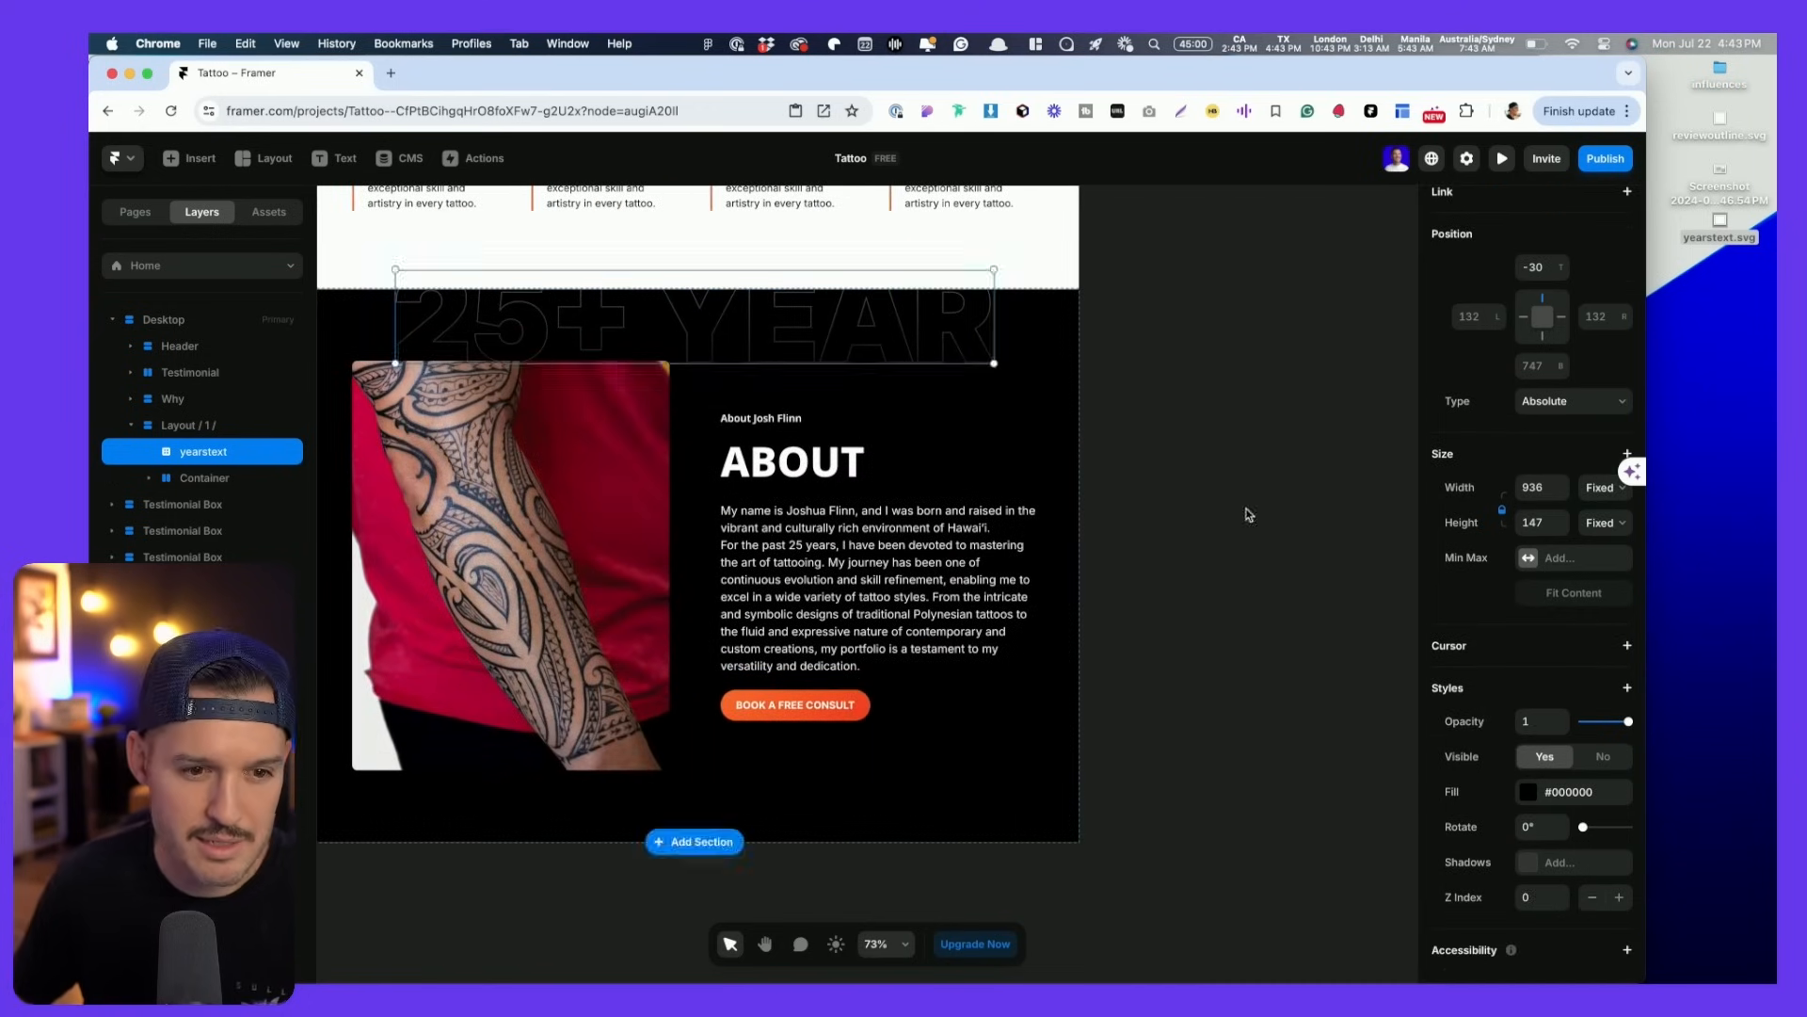
left_click_drag(1190, 429, 1317, 430)
key("v")
left_click(1036, 316)
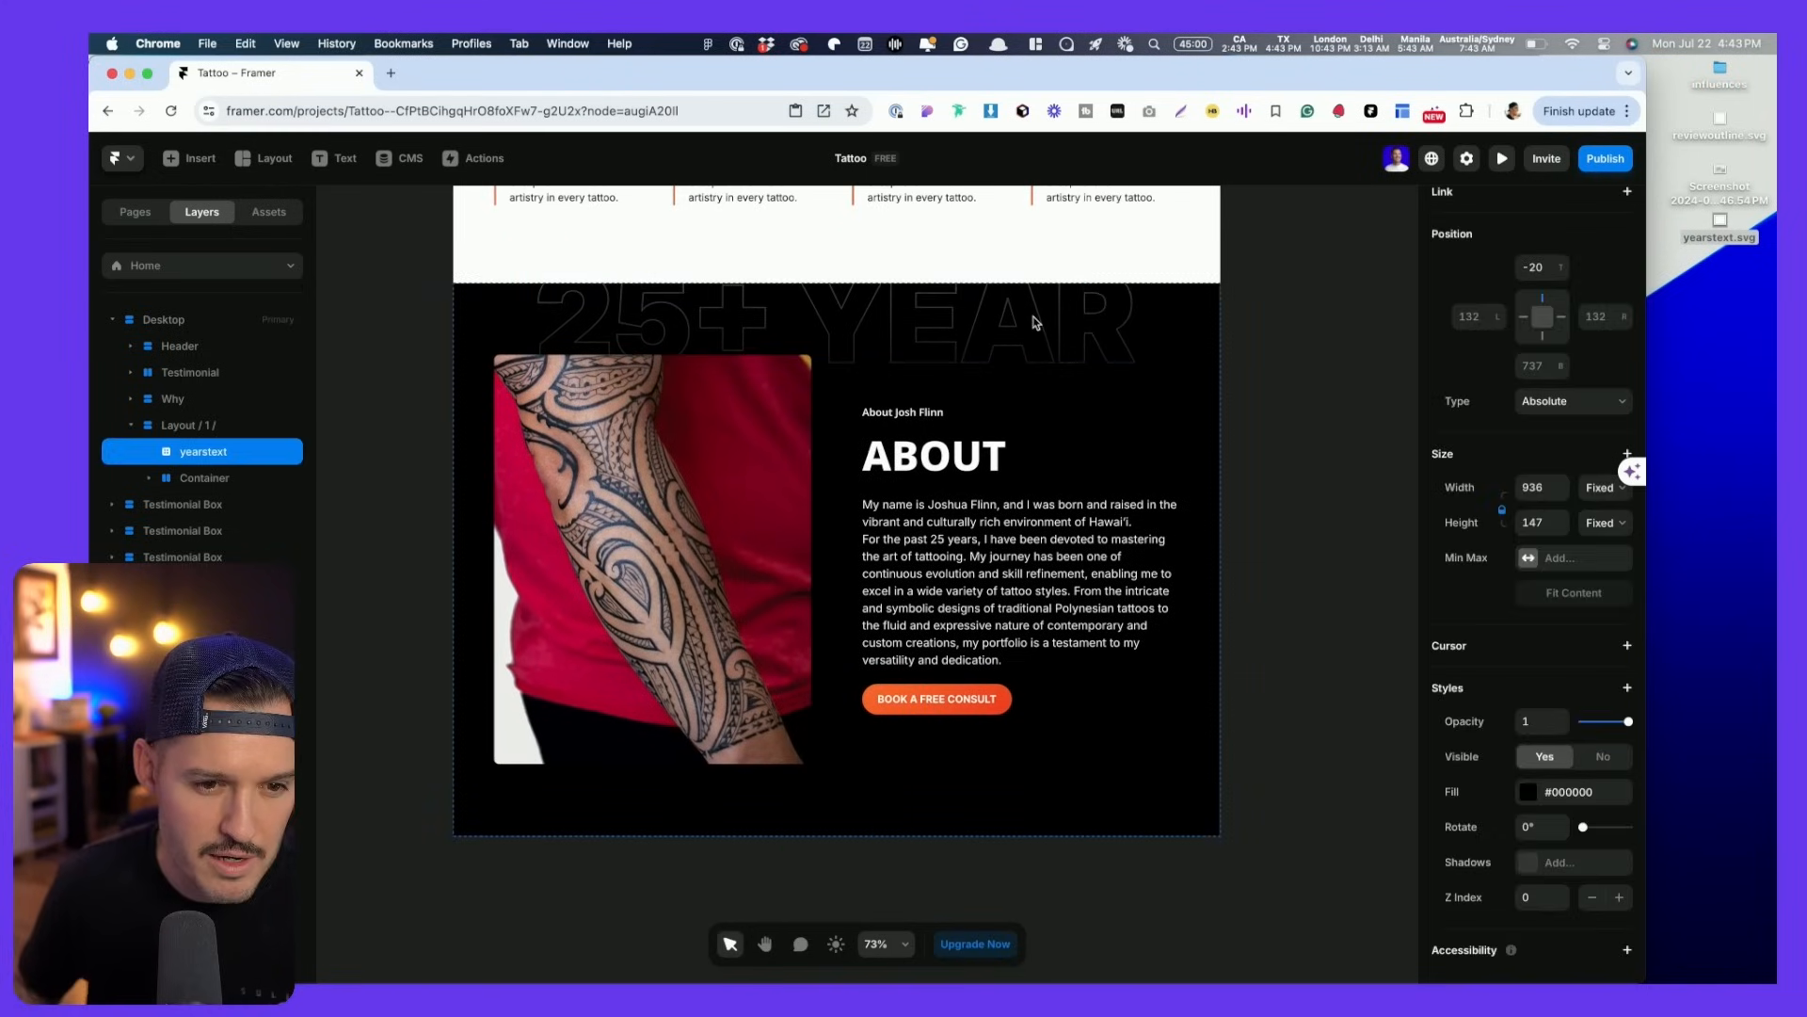
- Zoom out to 63% and select the BOOK A FREE CONSULT button's frame
scroll(699, 429, "up", 5)
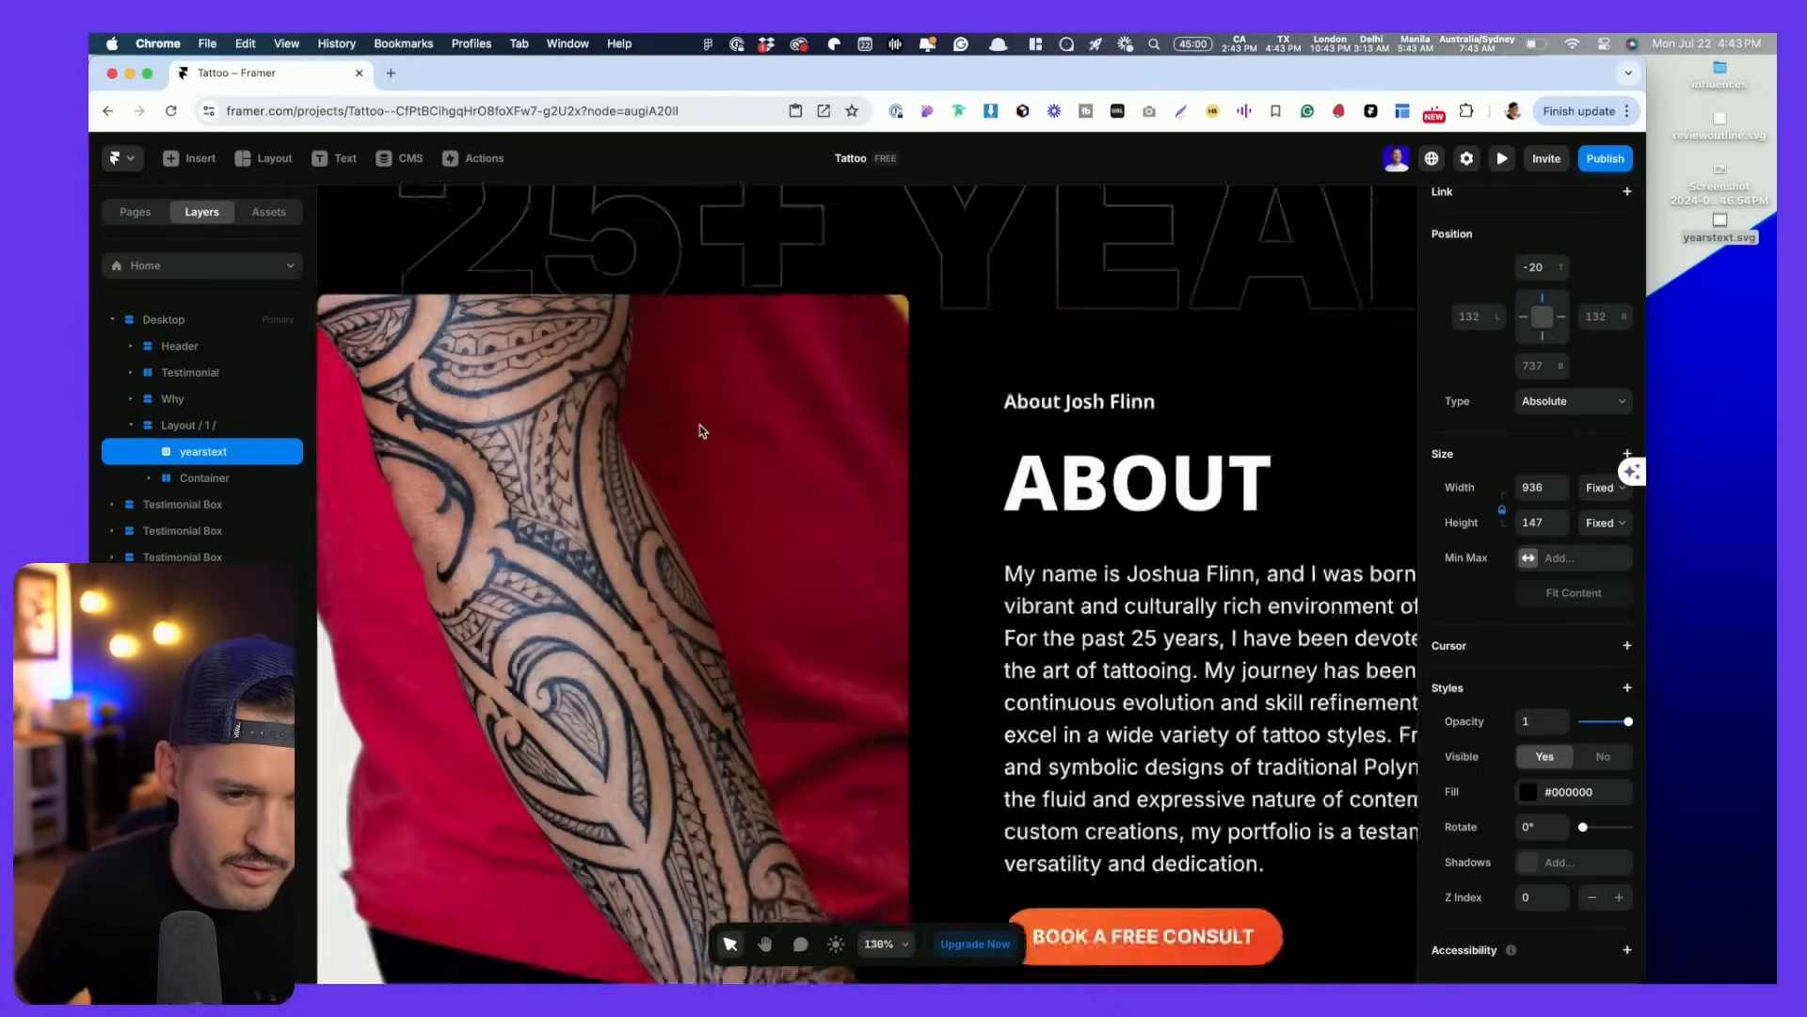
scroll(640, 442, "down", 5)
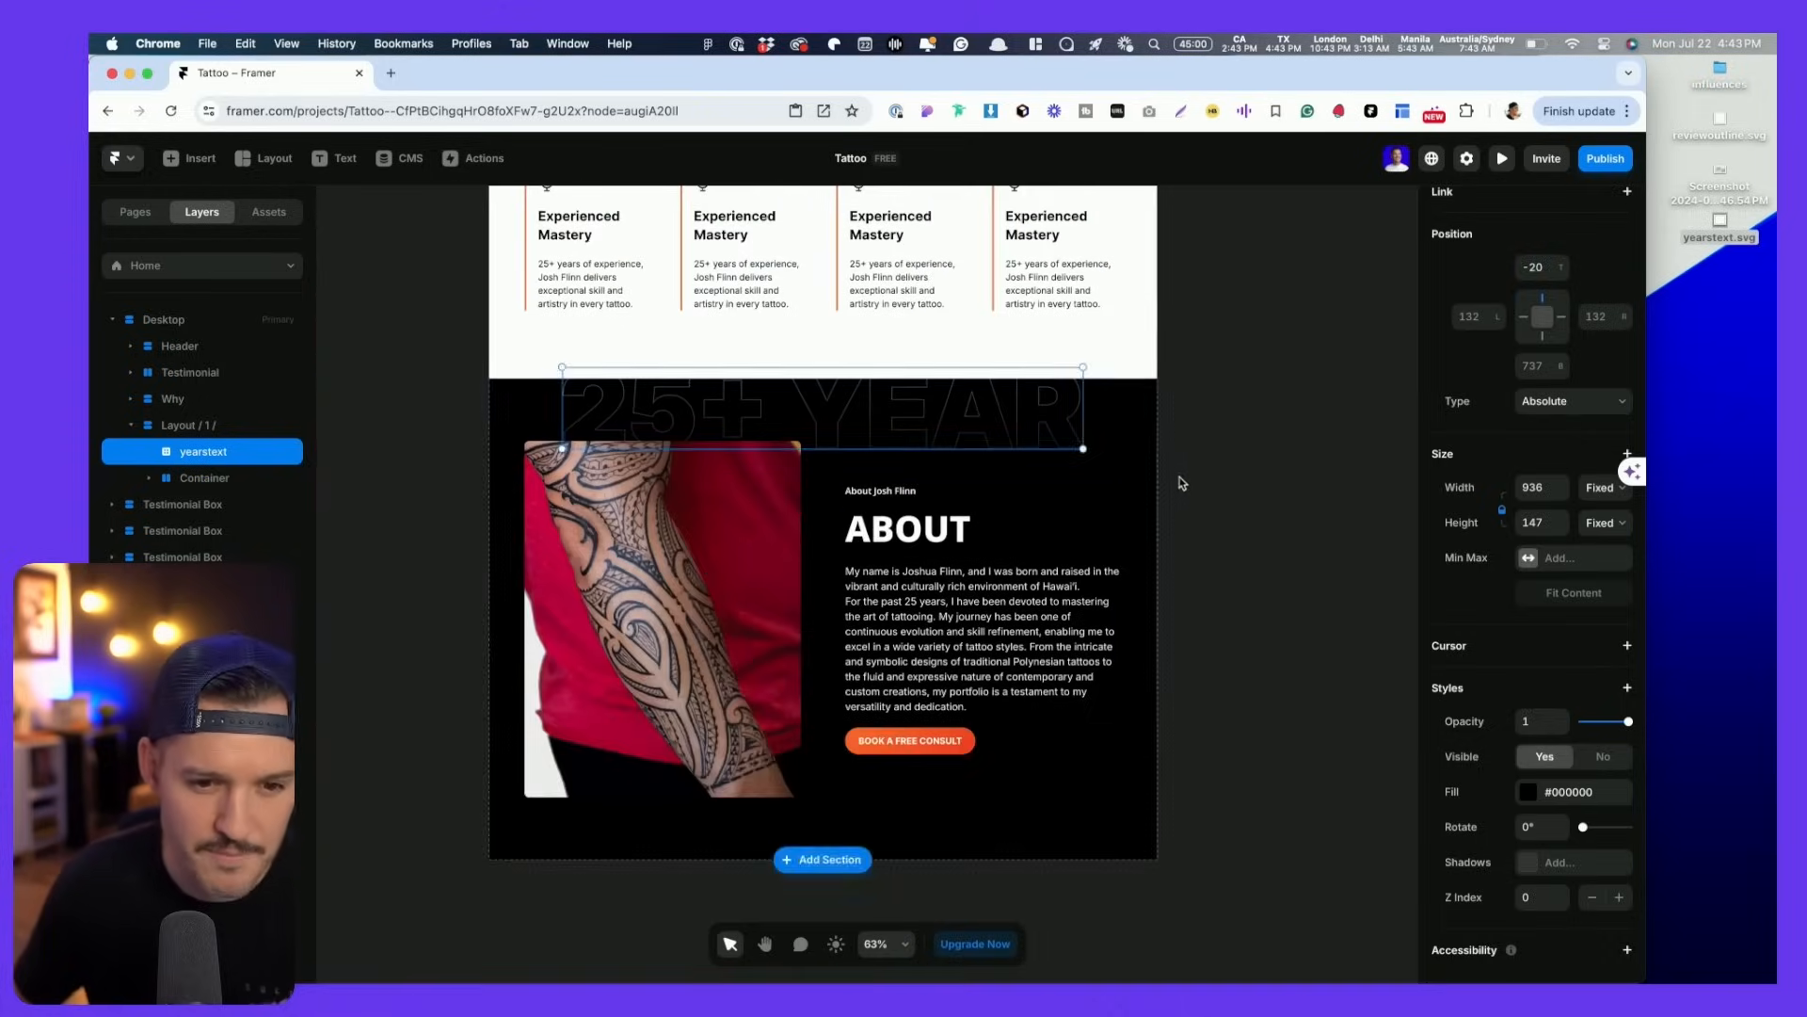
left_click(1182, 482)
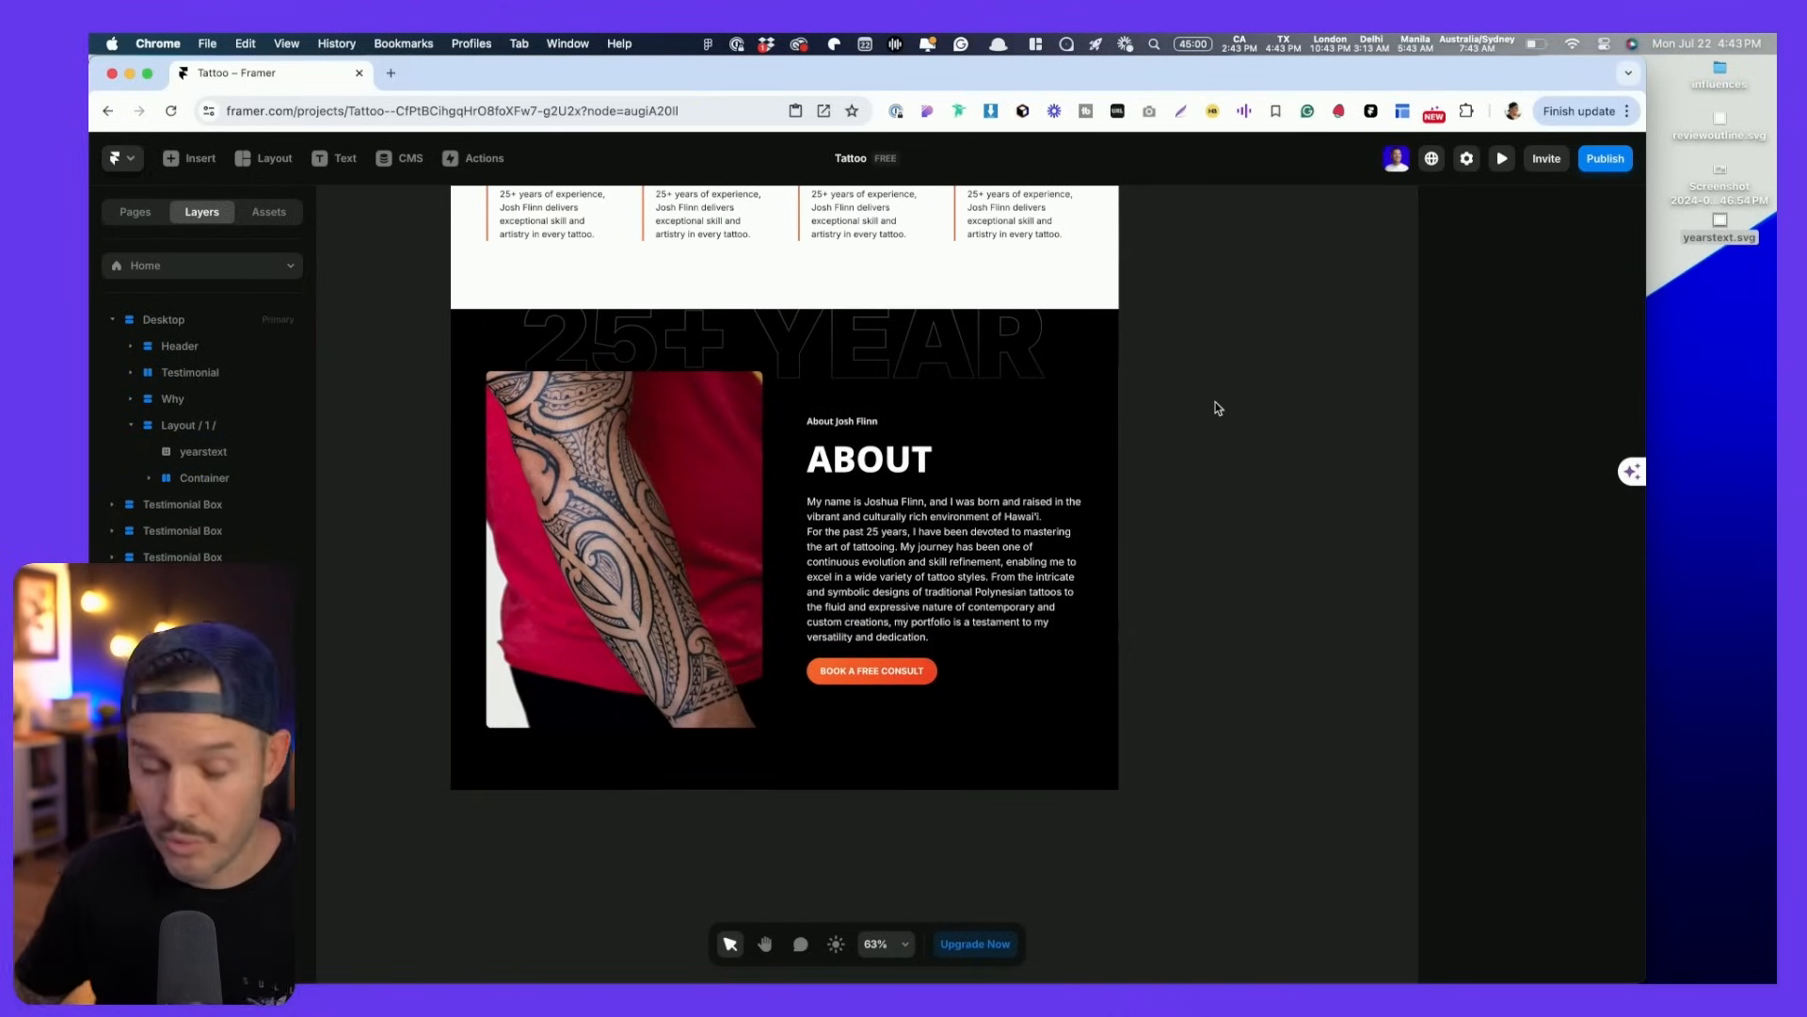
scroll(1192, 420, "up", 4)
scroll(1192, 421, "down", 5)
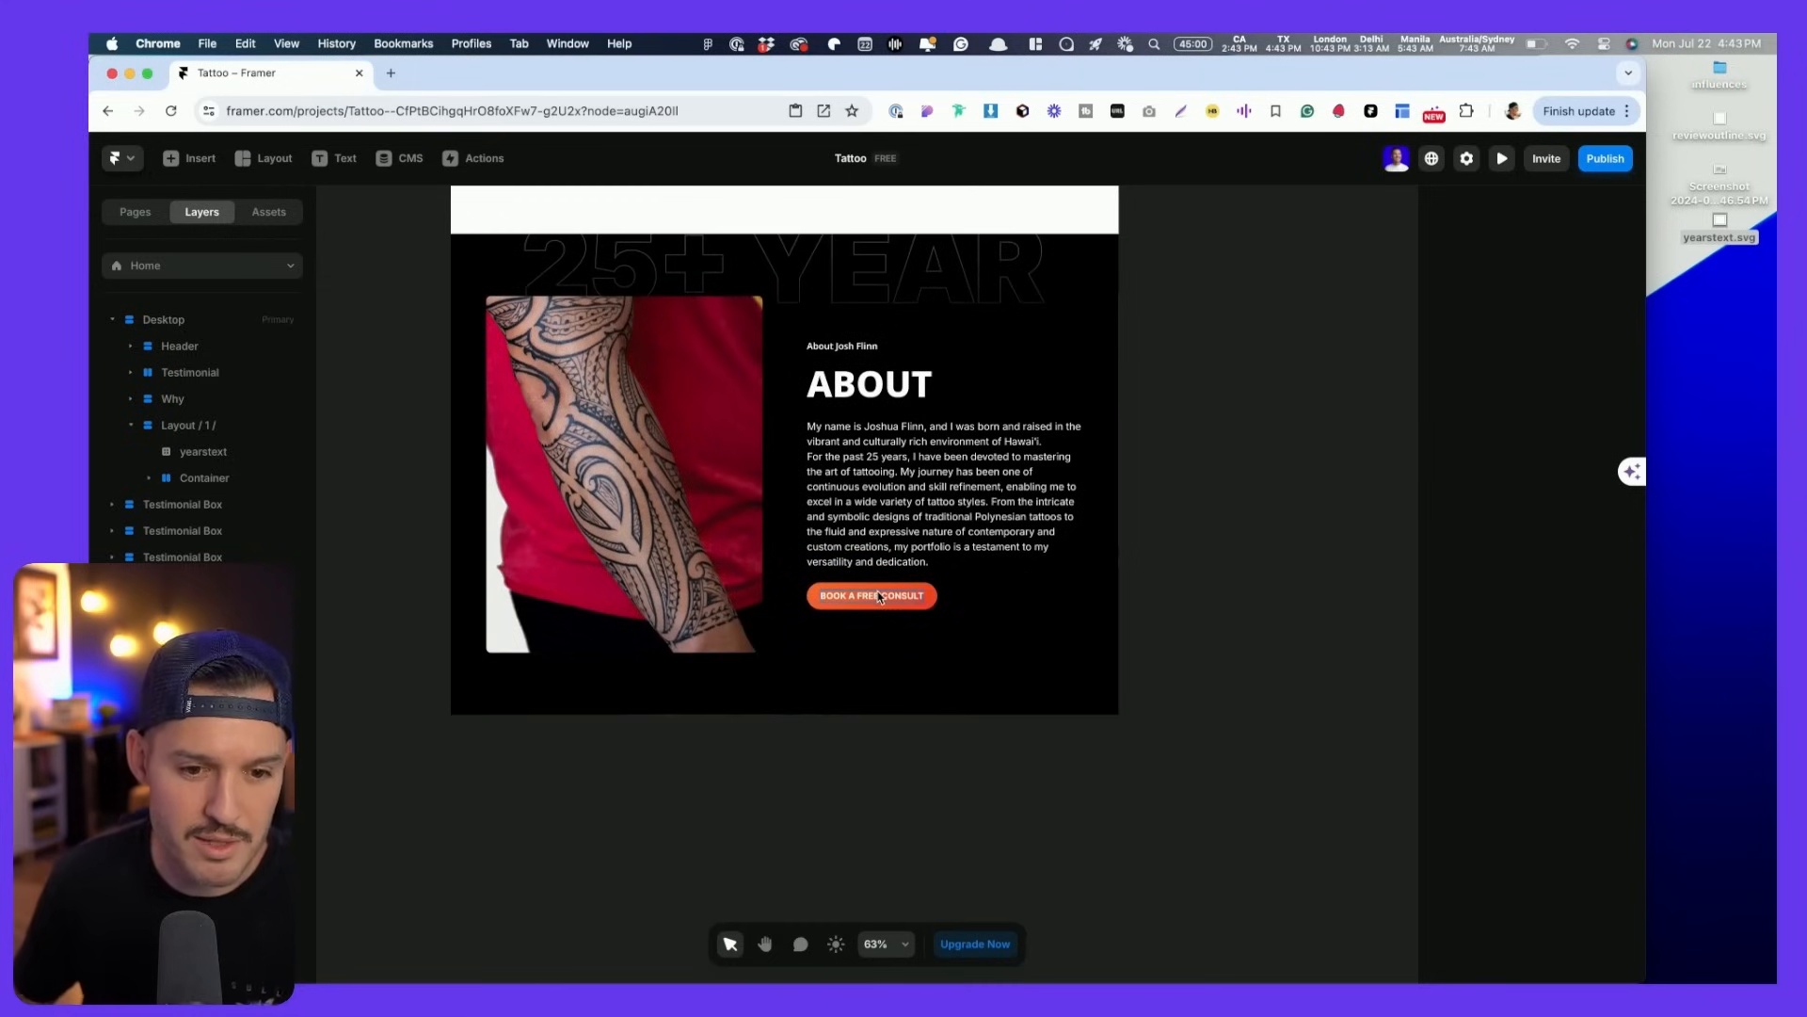
left_click(917, 595)
left_click(923, 603)
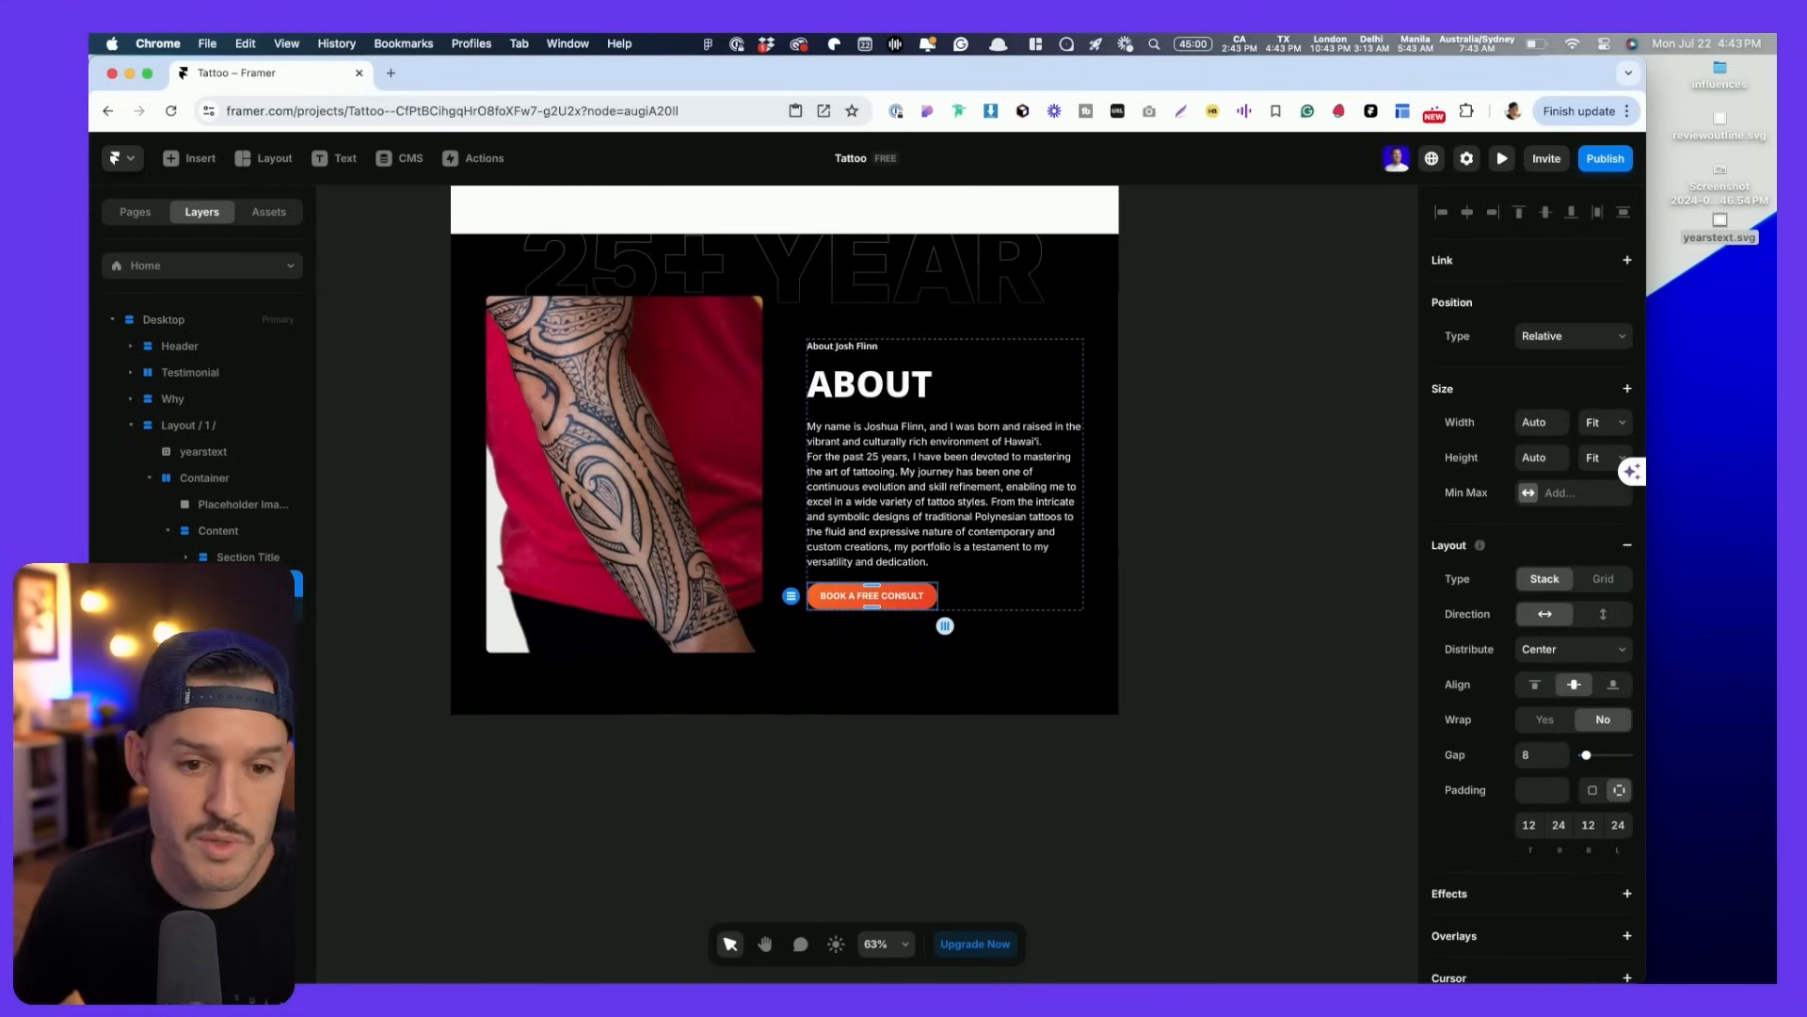
- Select the Why Hire Josh? section frame in the Figma design file
key("super+Tab")
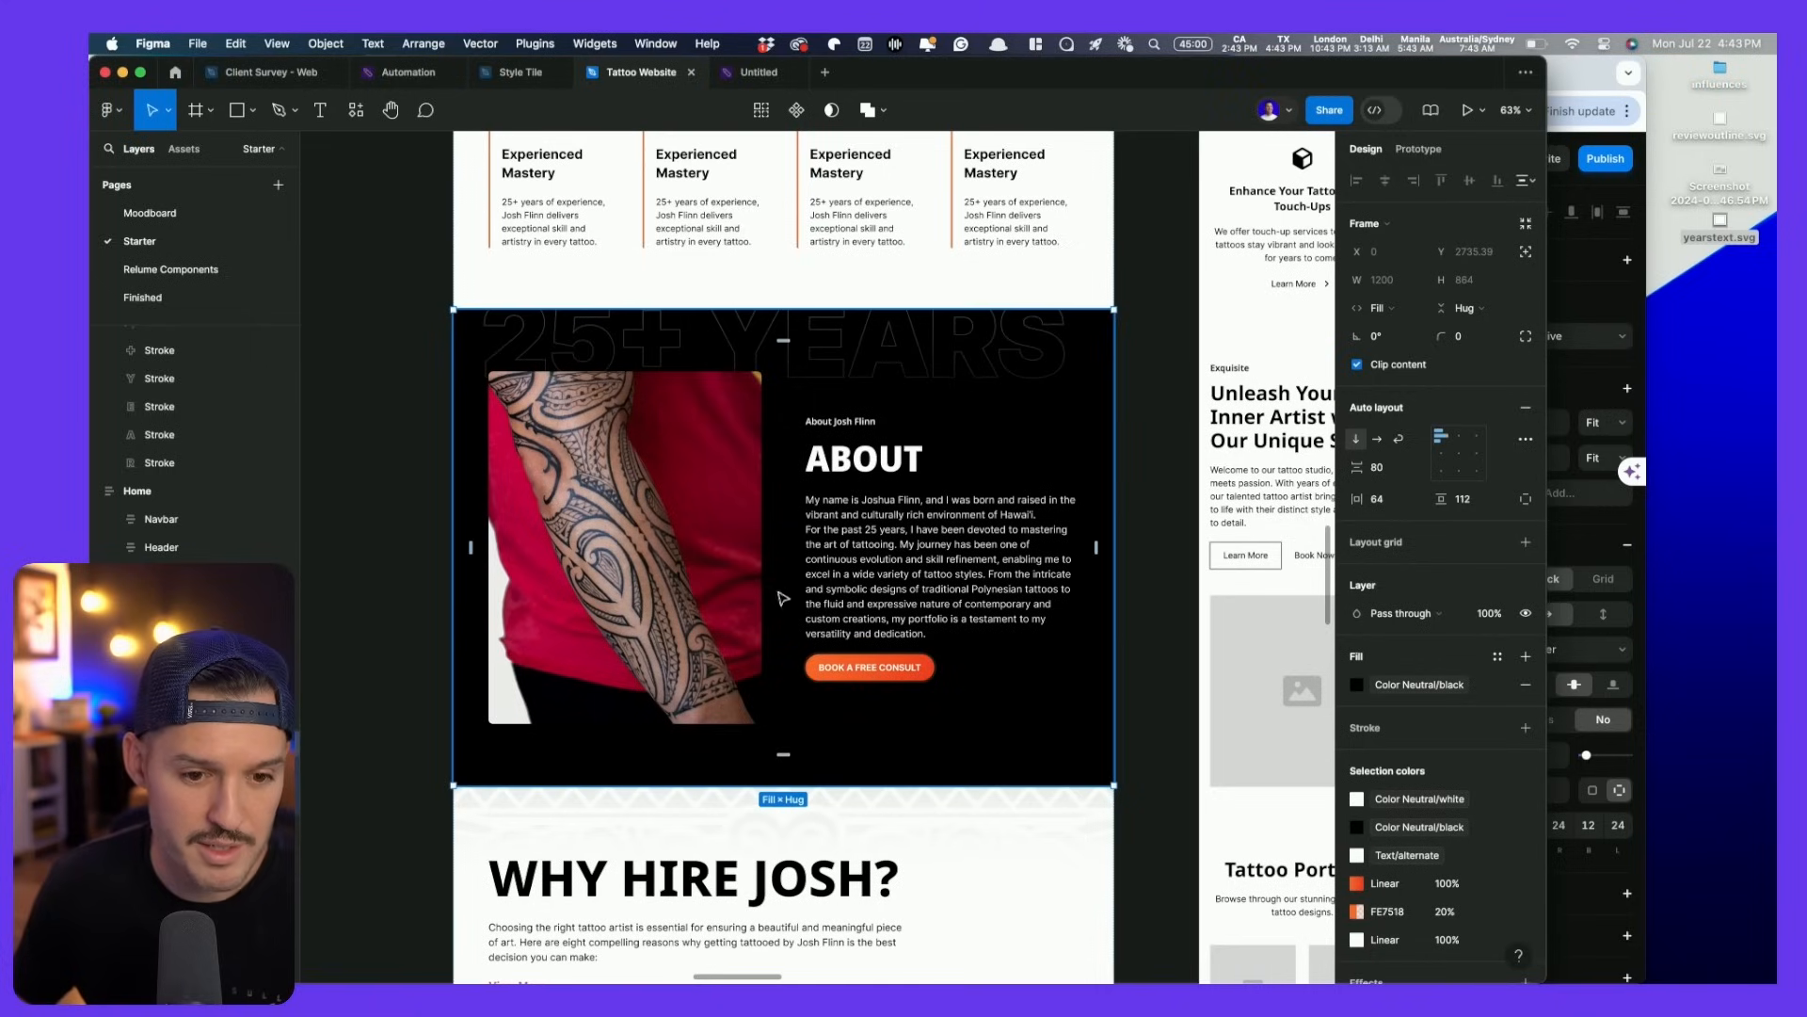
scroll(783, 599, "down", 7)
left_click(1081, 574)
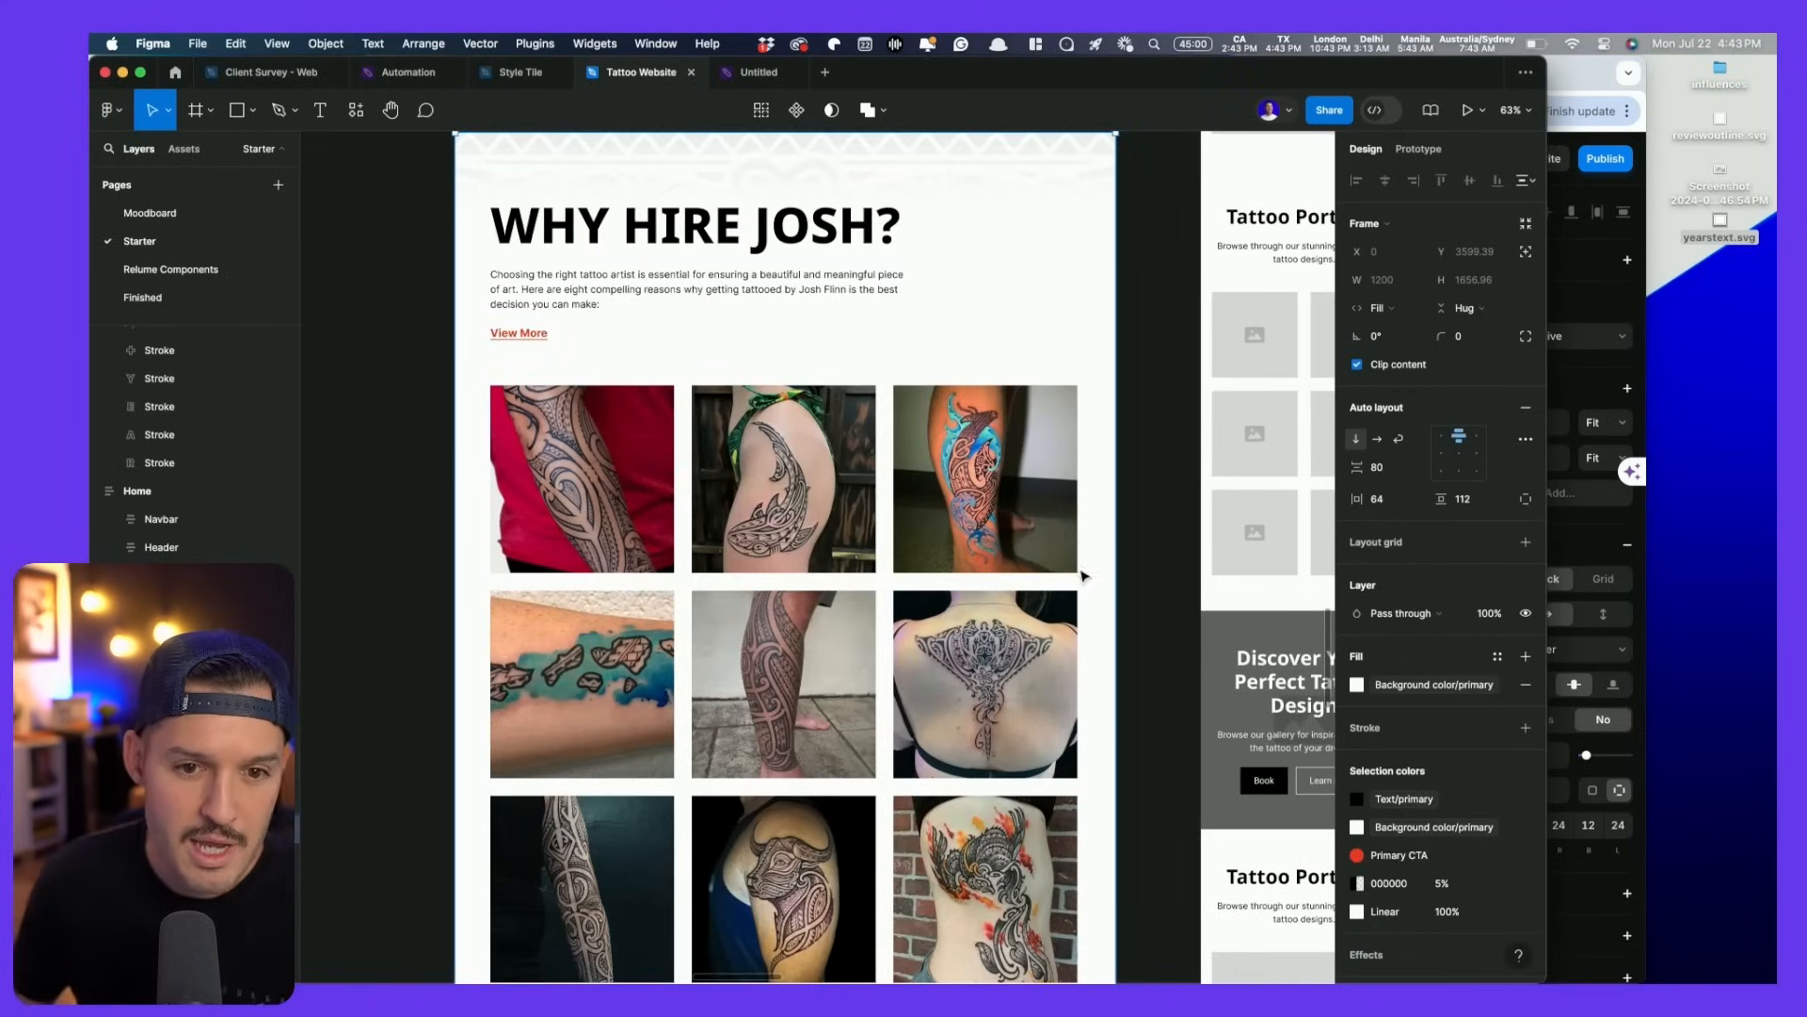
scroll(1055, 576, "up", 1)
scroll(1055, 577, "down", 6)
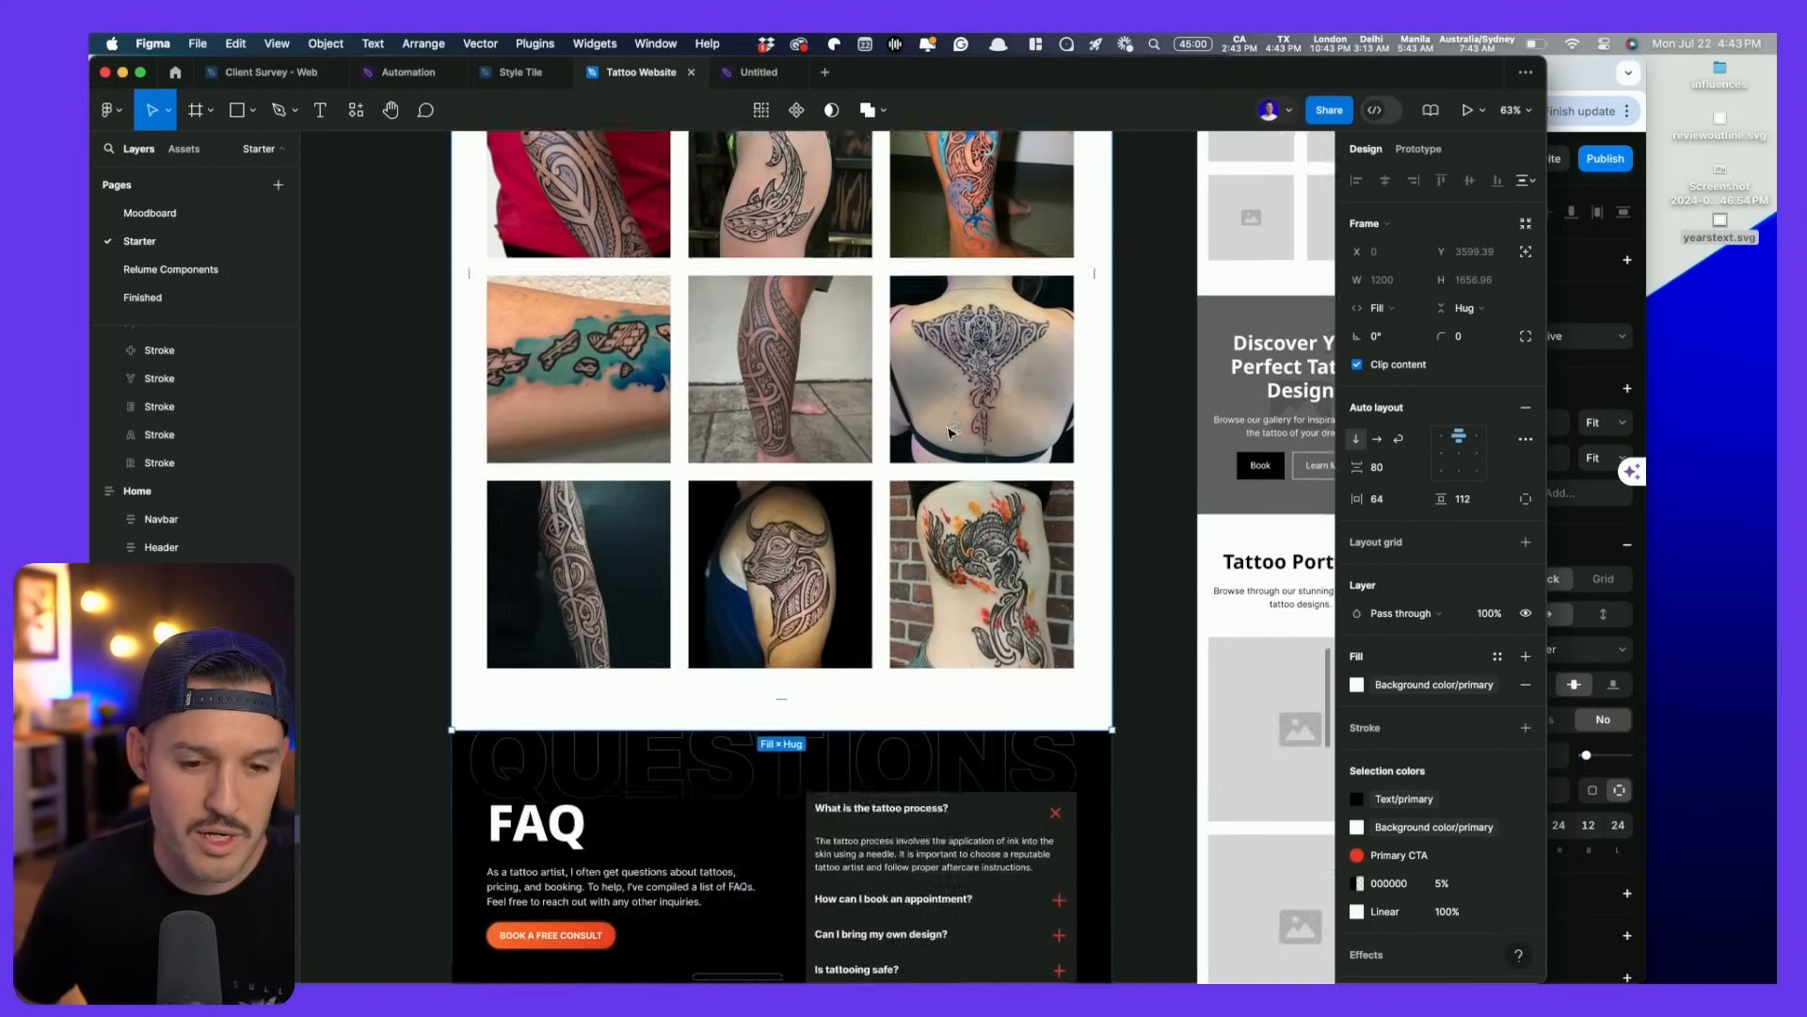
scroll(951, 433, "up", 3)
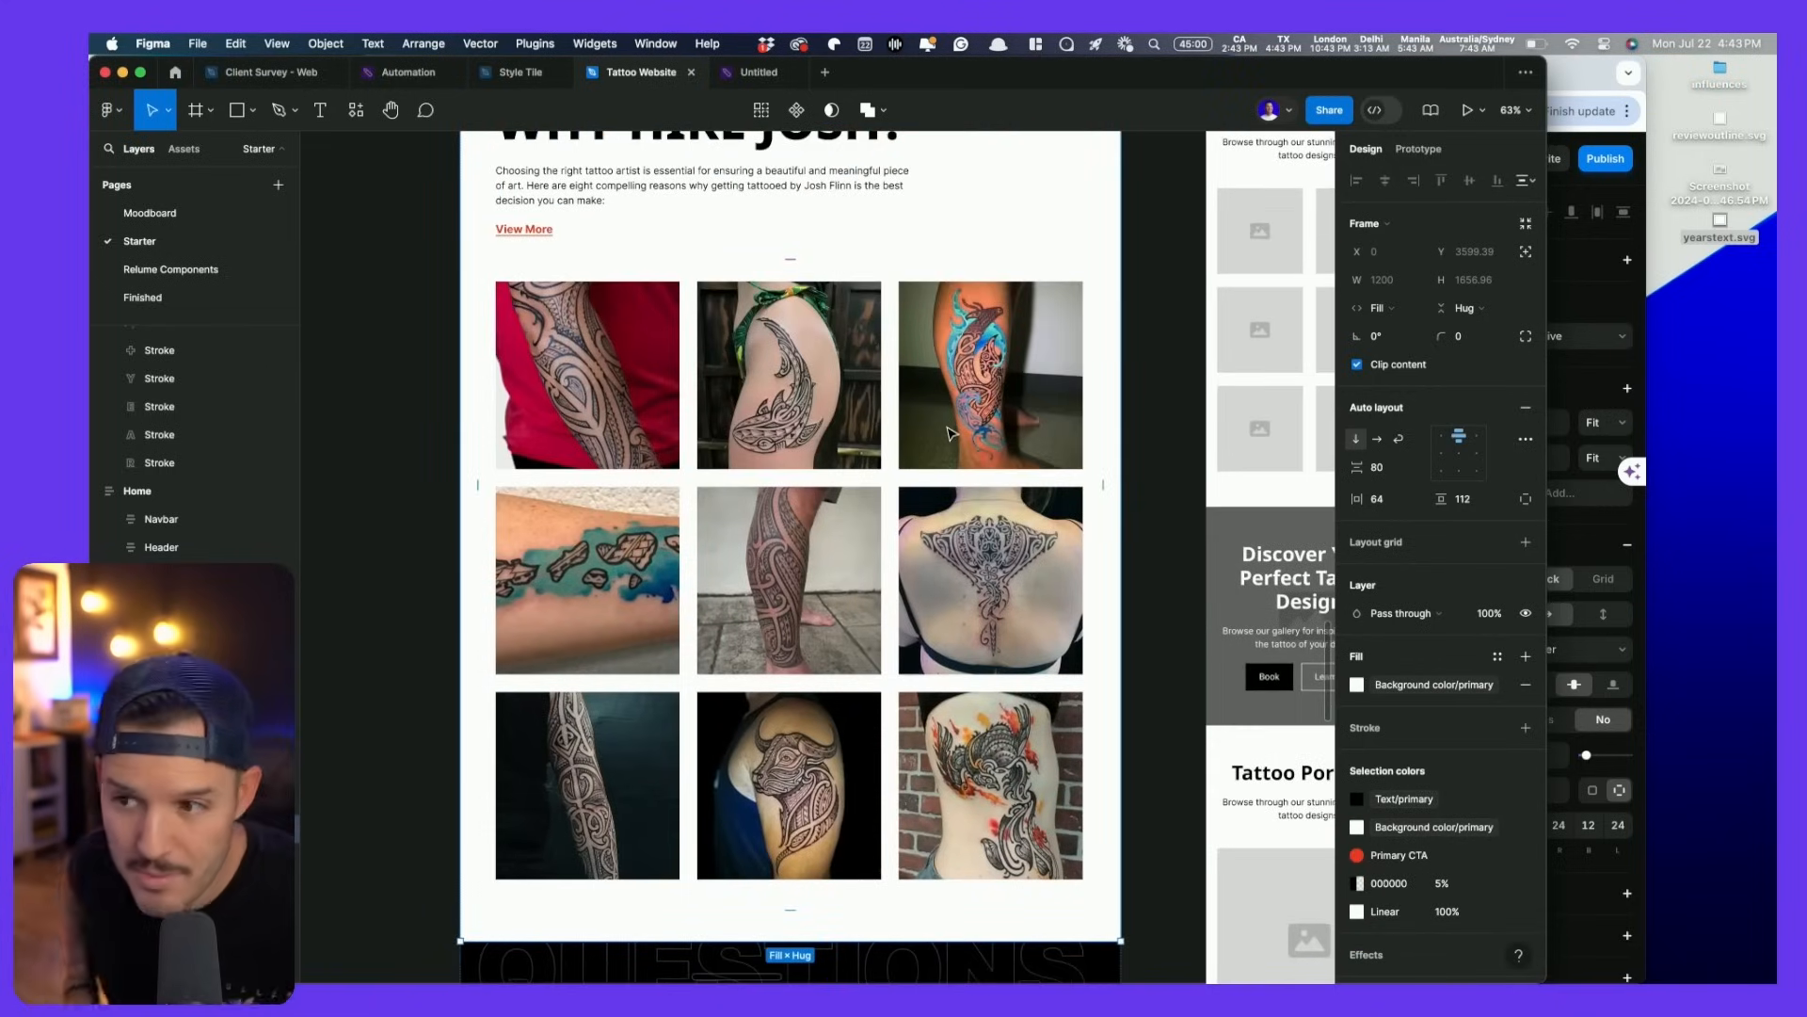
scroll(950, 433, "down", 10)
scroll(832, 423, "down", 3)
scroll(843, 438, "up", 12)
scroll(847, 448, "up", 3)
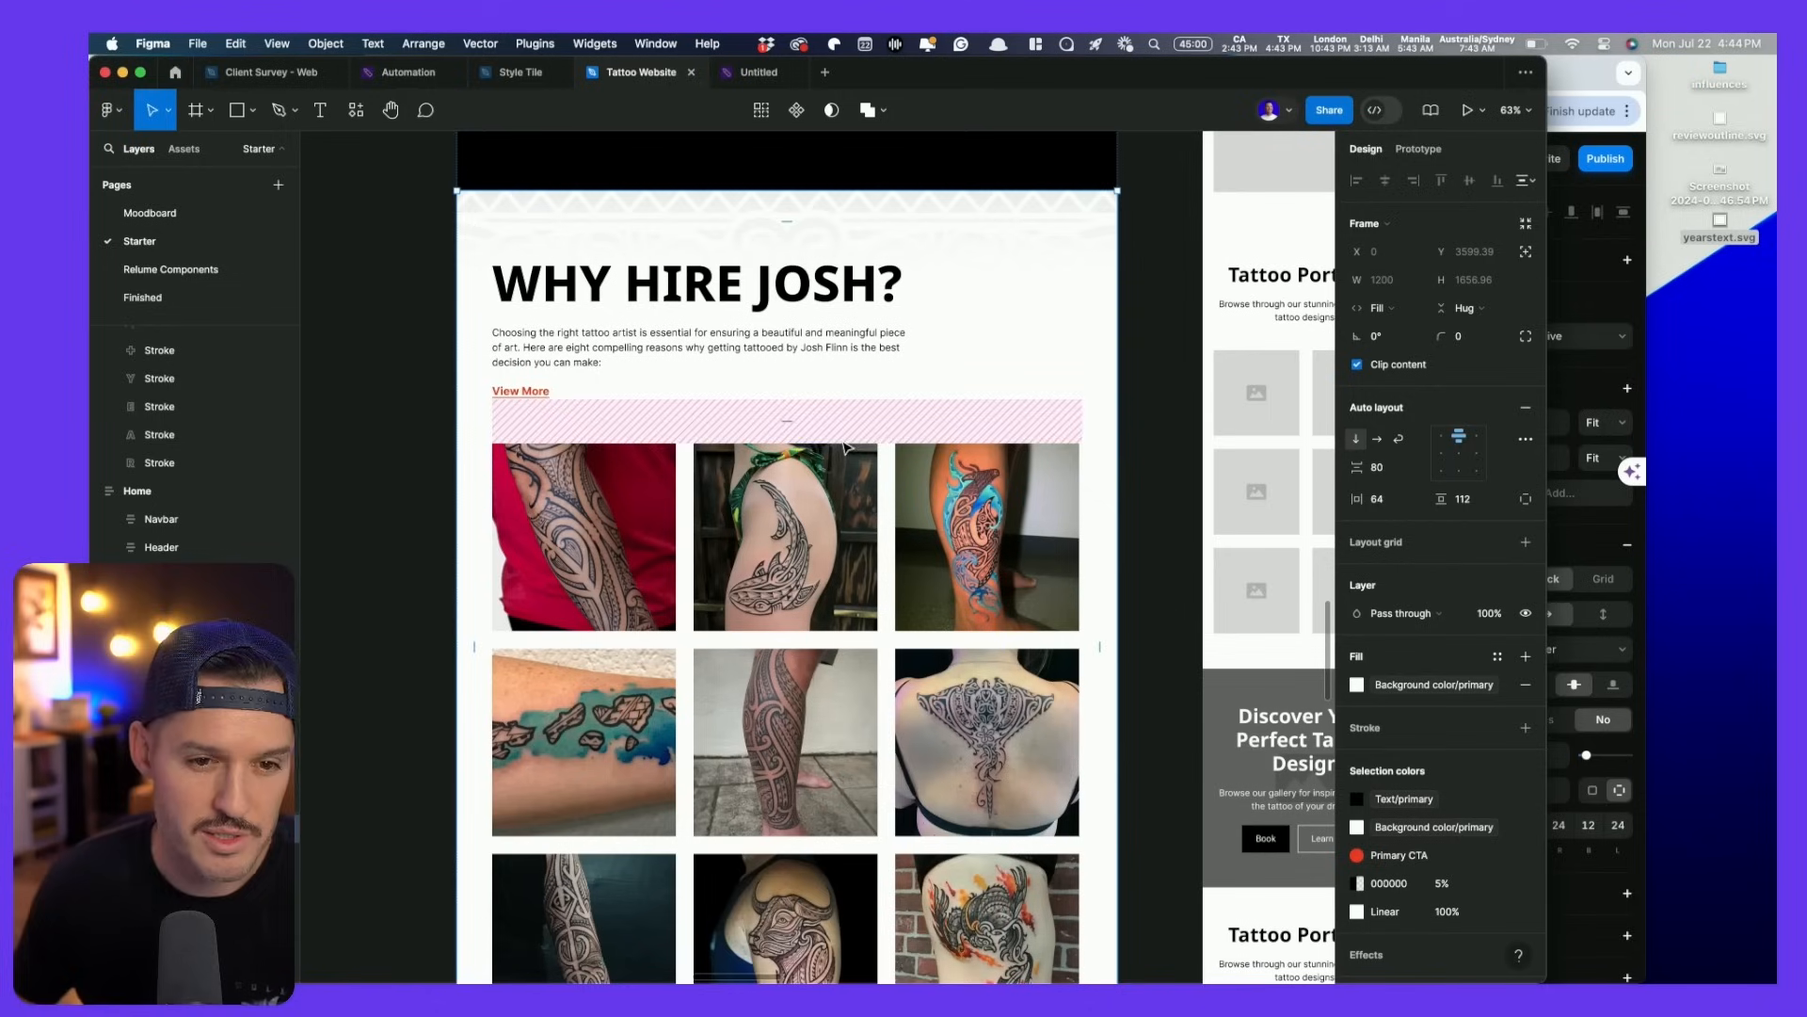
- Copy the section as 16 layers via the Figma to HTML with Framer plugin, then target Framer's Desktop page
key("super+slash")
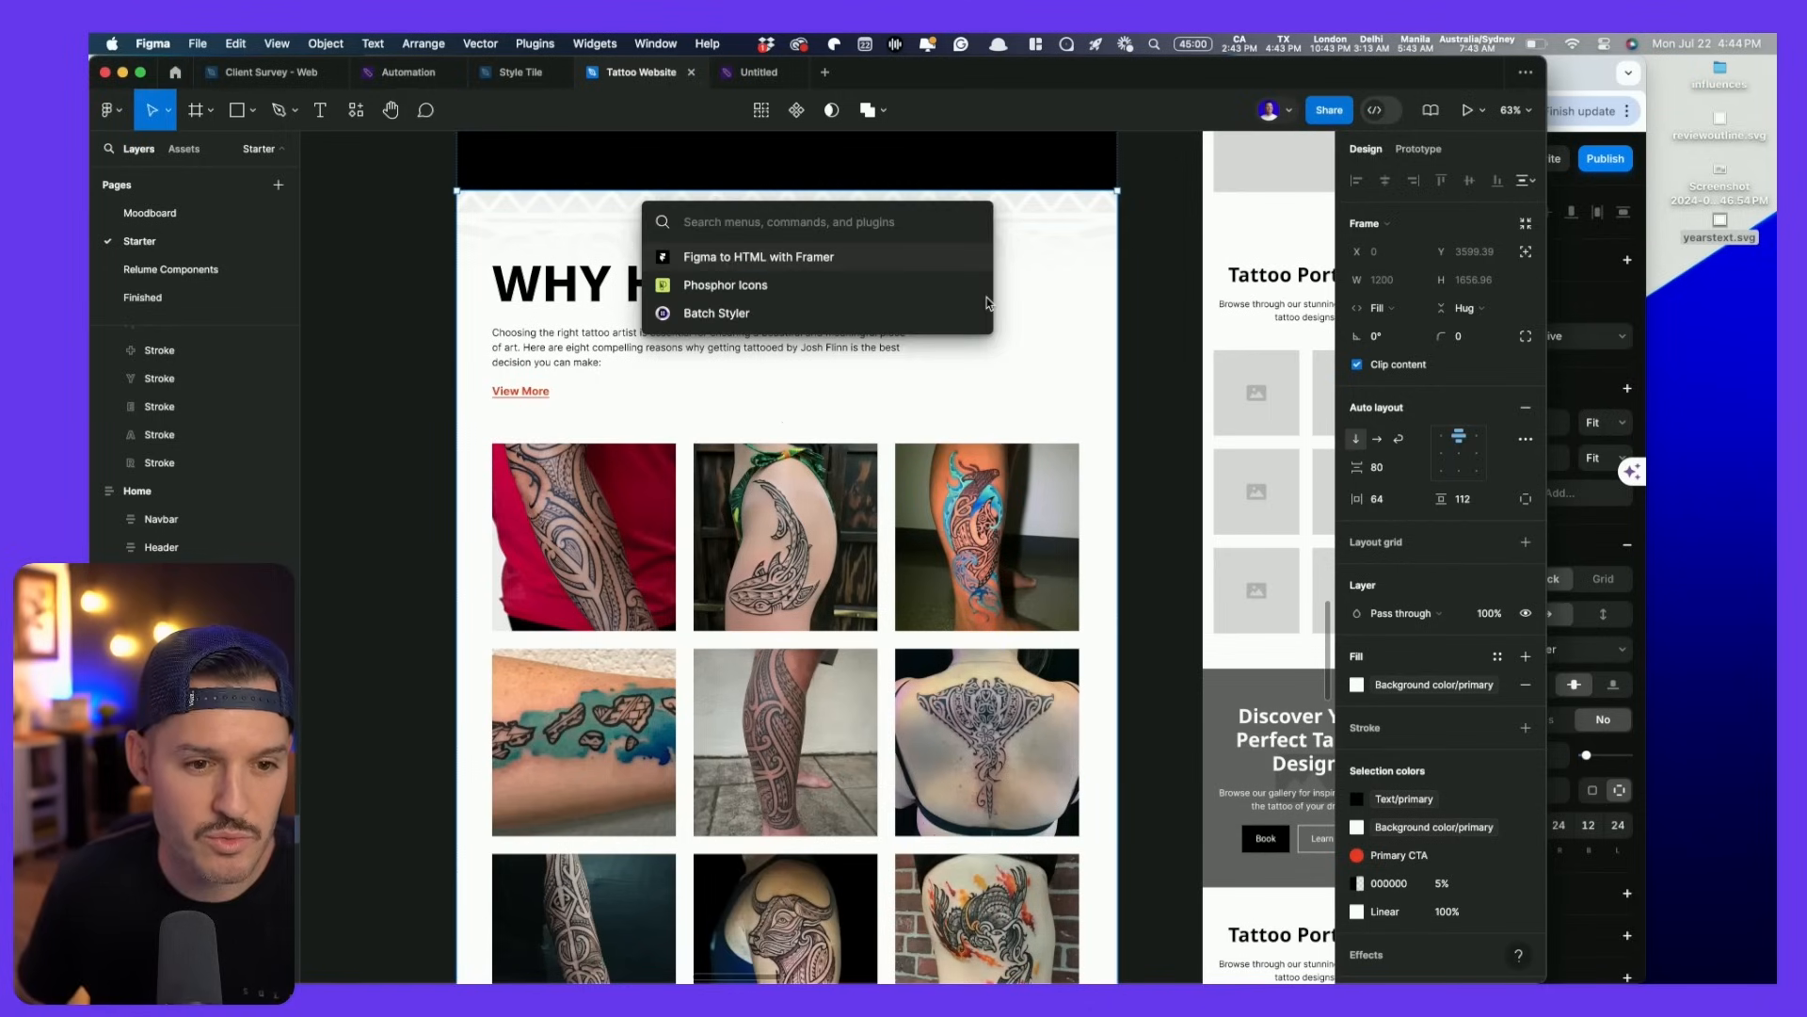
key("Return")
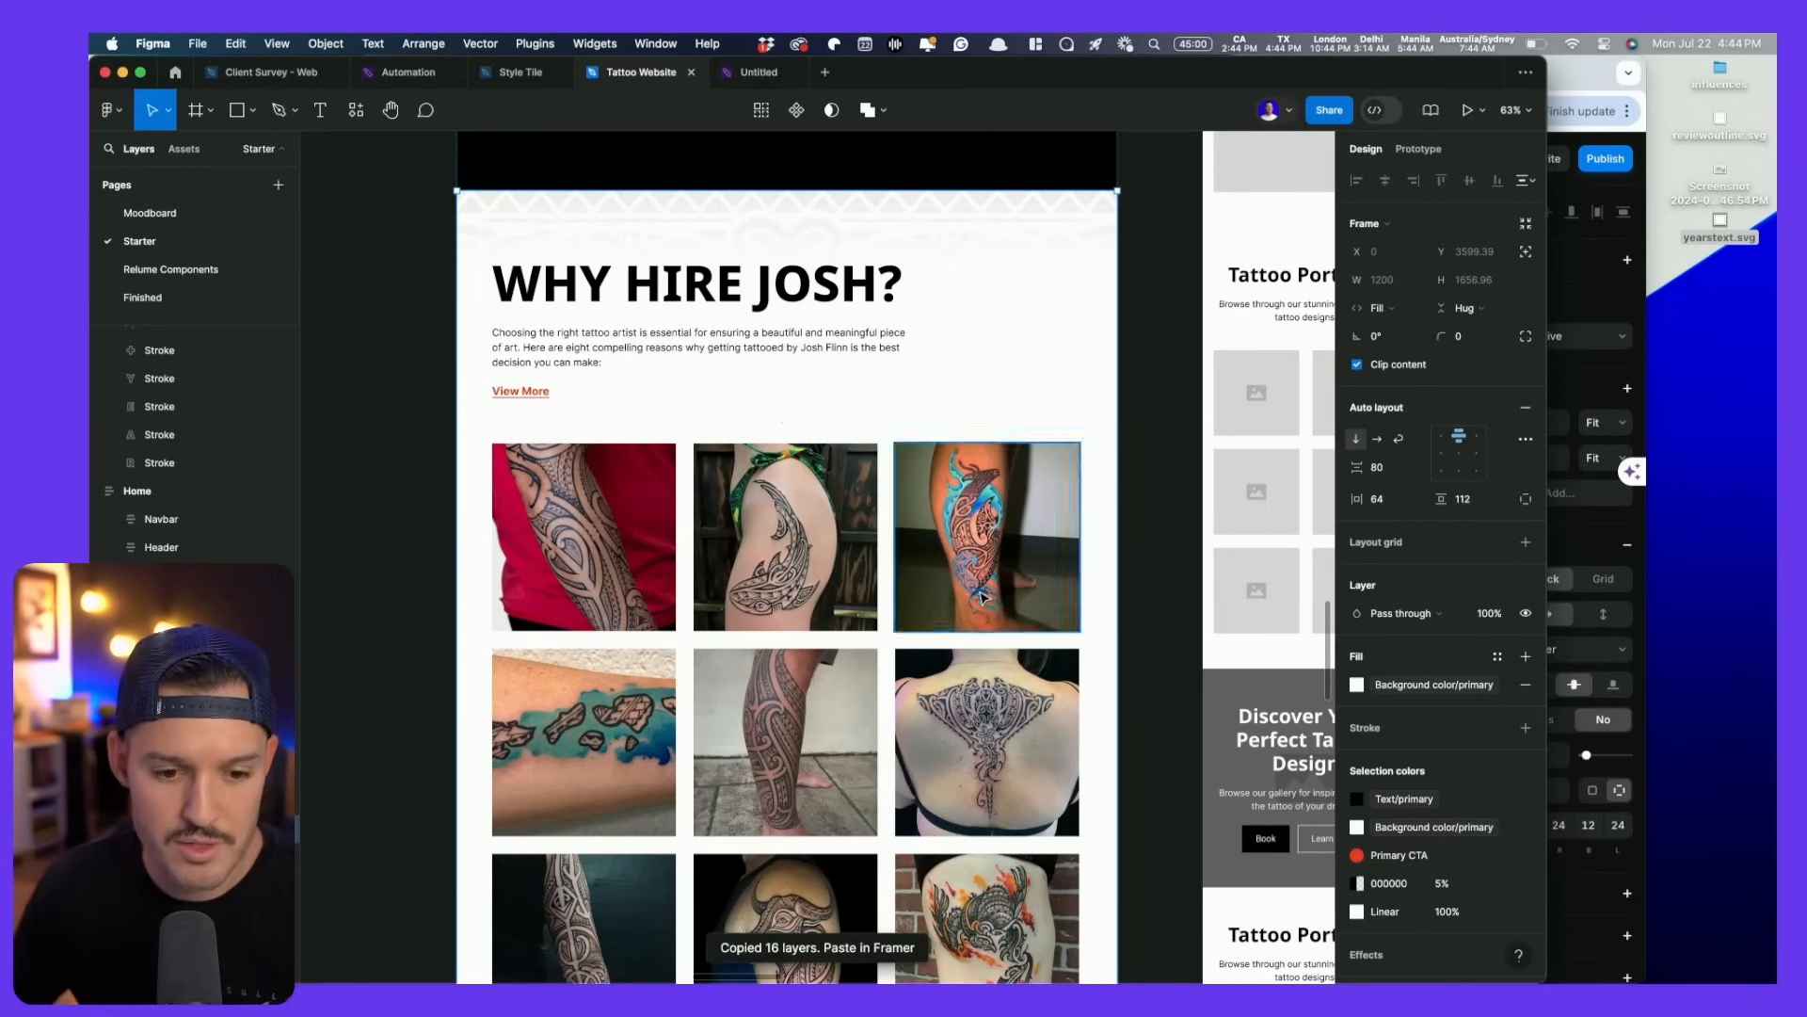
key("super+Tab")
left_click(187, 323)
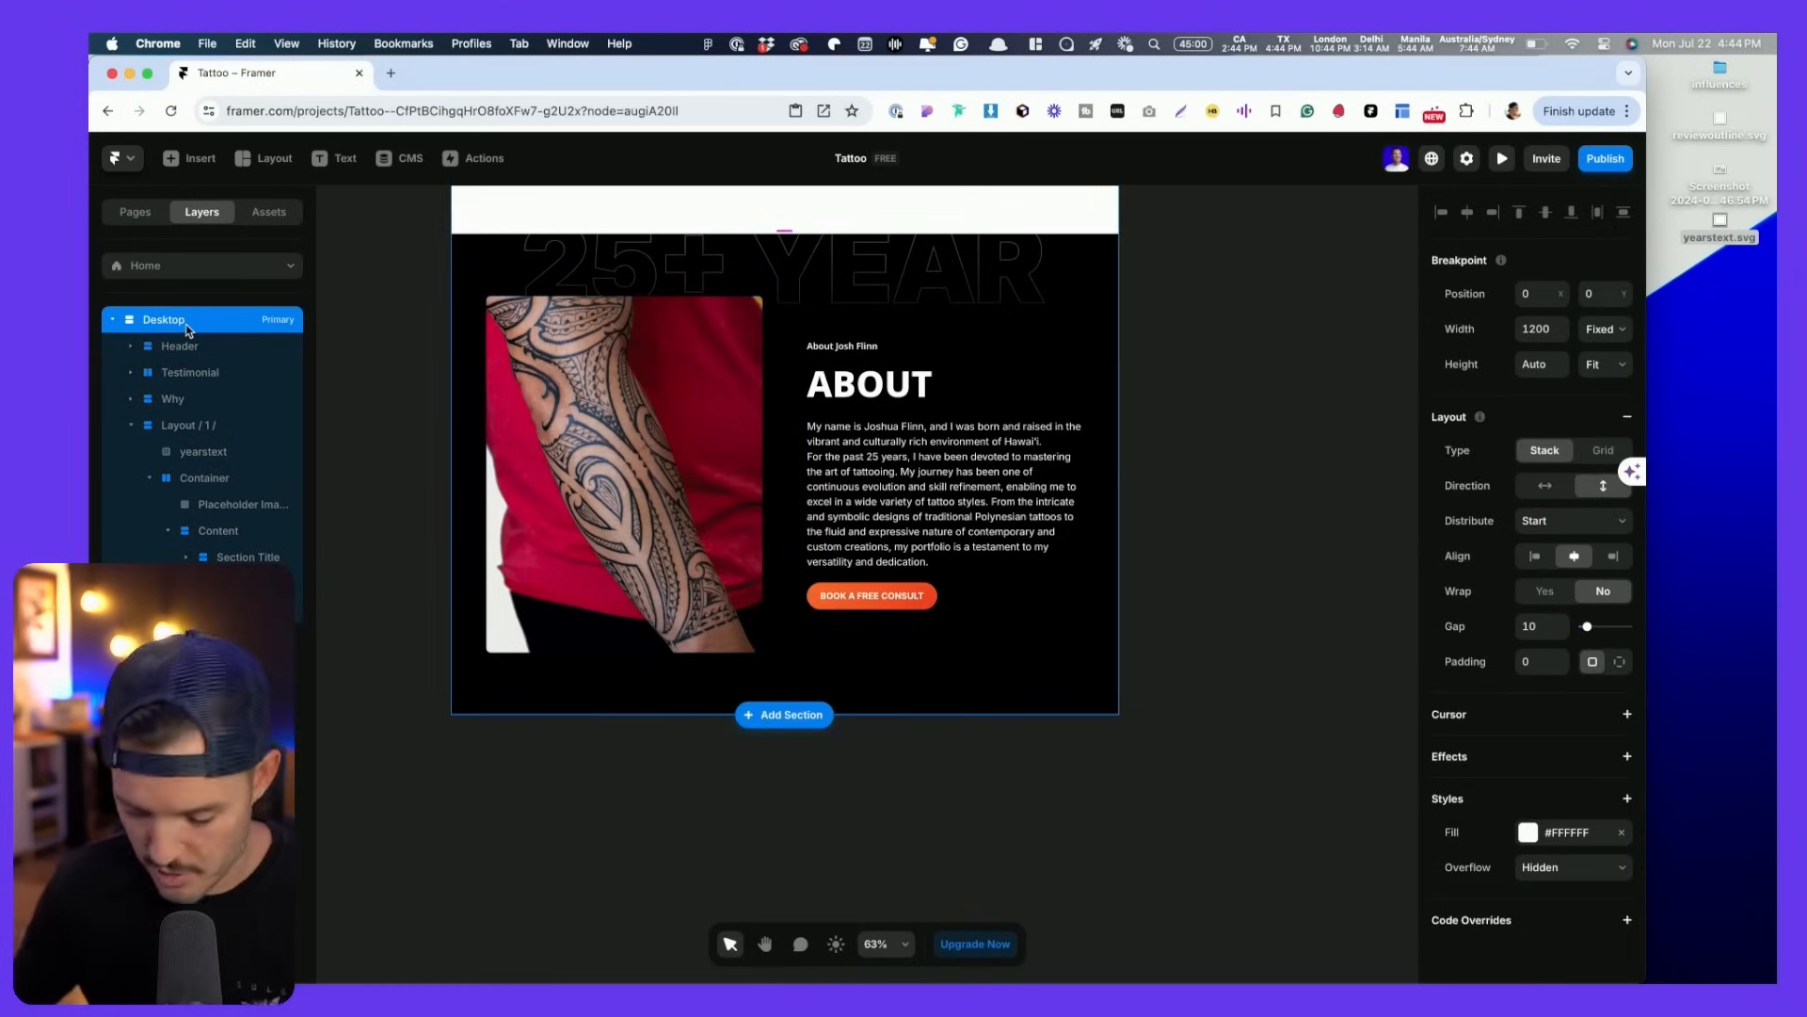
- Paste the gallery section into the Desktop page and rename Layout / 1 / to About
key("super+v")
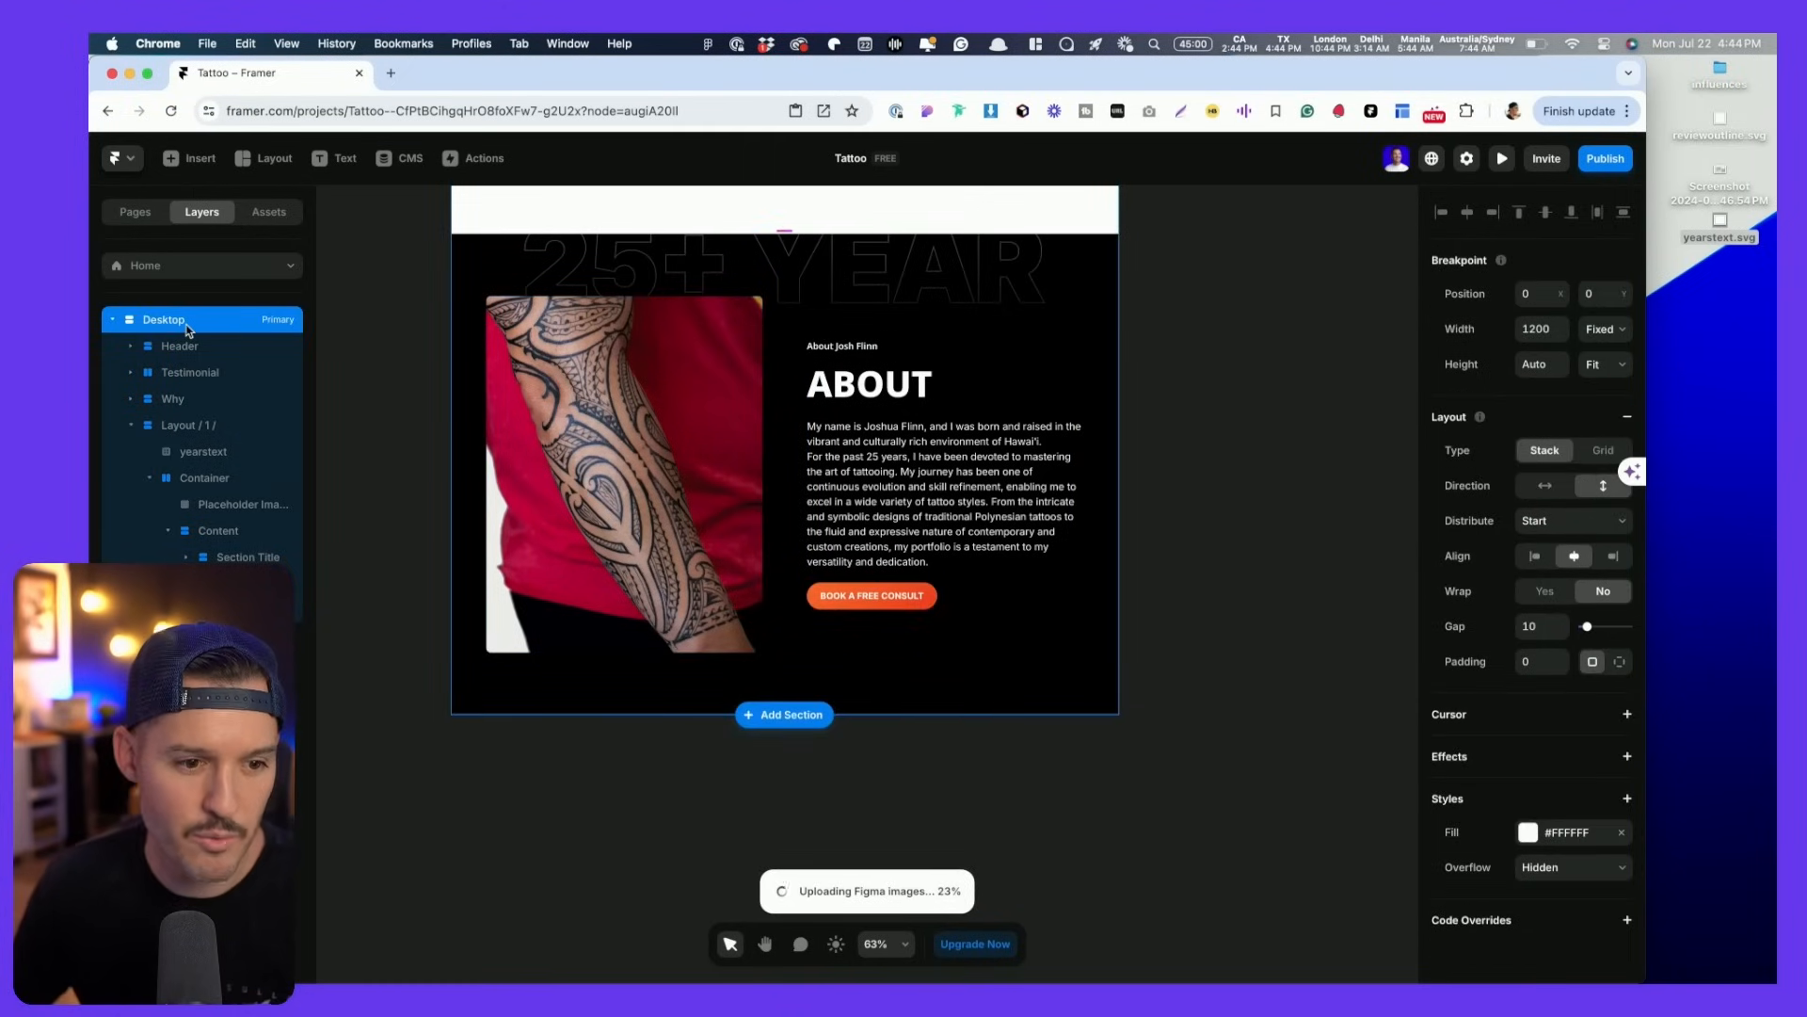
left_click(132, 428)
double_click(194, 428)
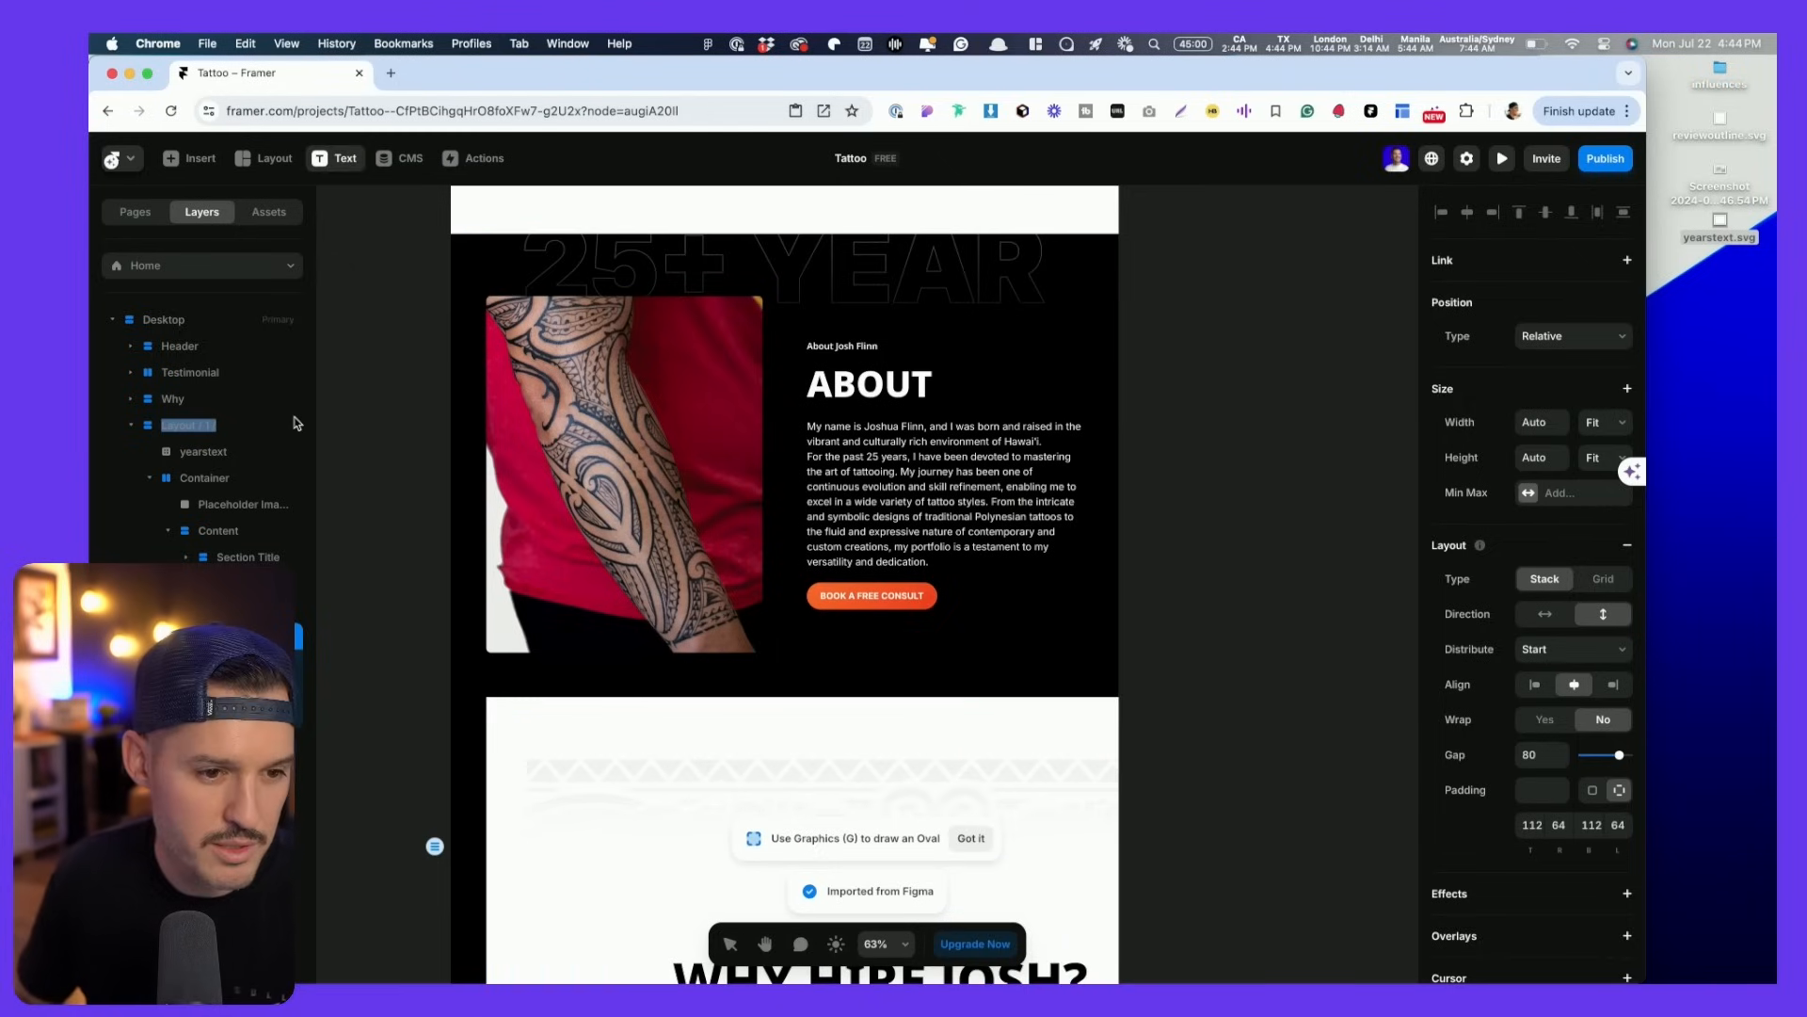
double_click(202, 423)
type("About")
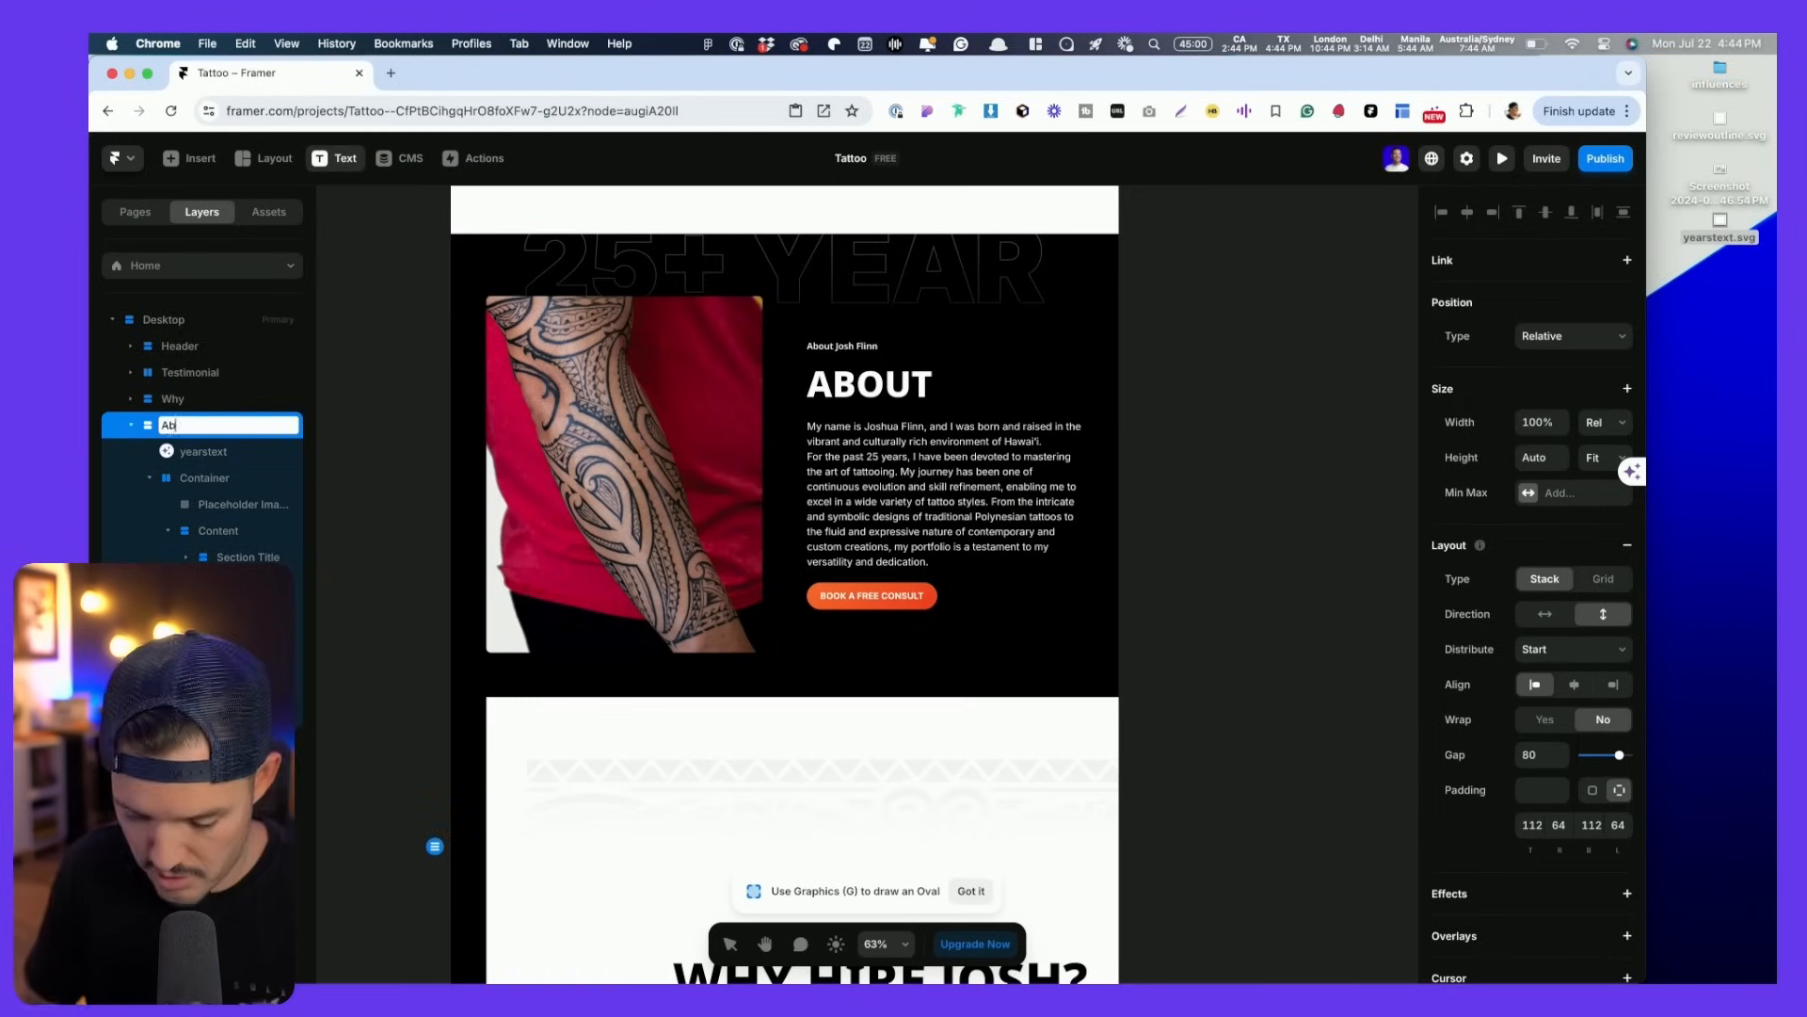
key("Return")
left_click(131, 429)
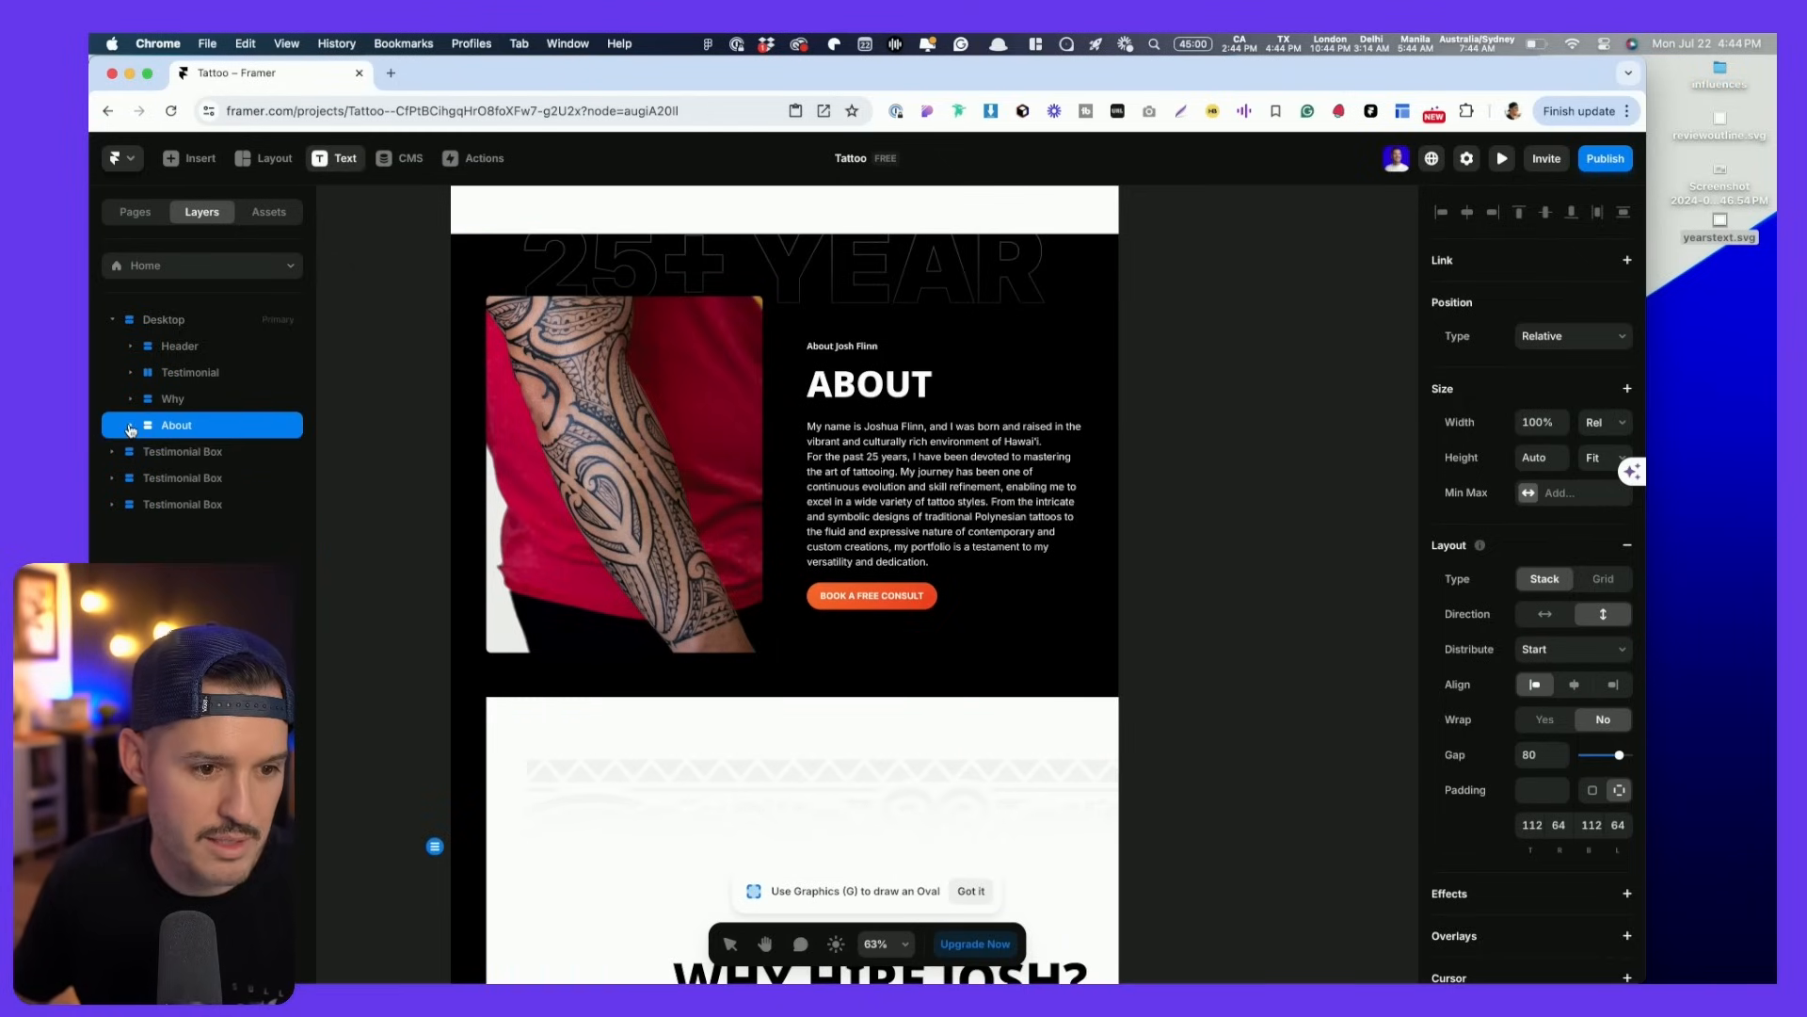
- Move Gallery / 5 / out of About to sit after it, renamed Gallery
scroll(495, 614, "down", 5)
scroll(495, 614, "down", 1)
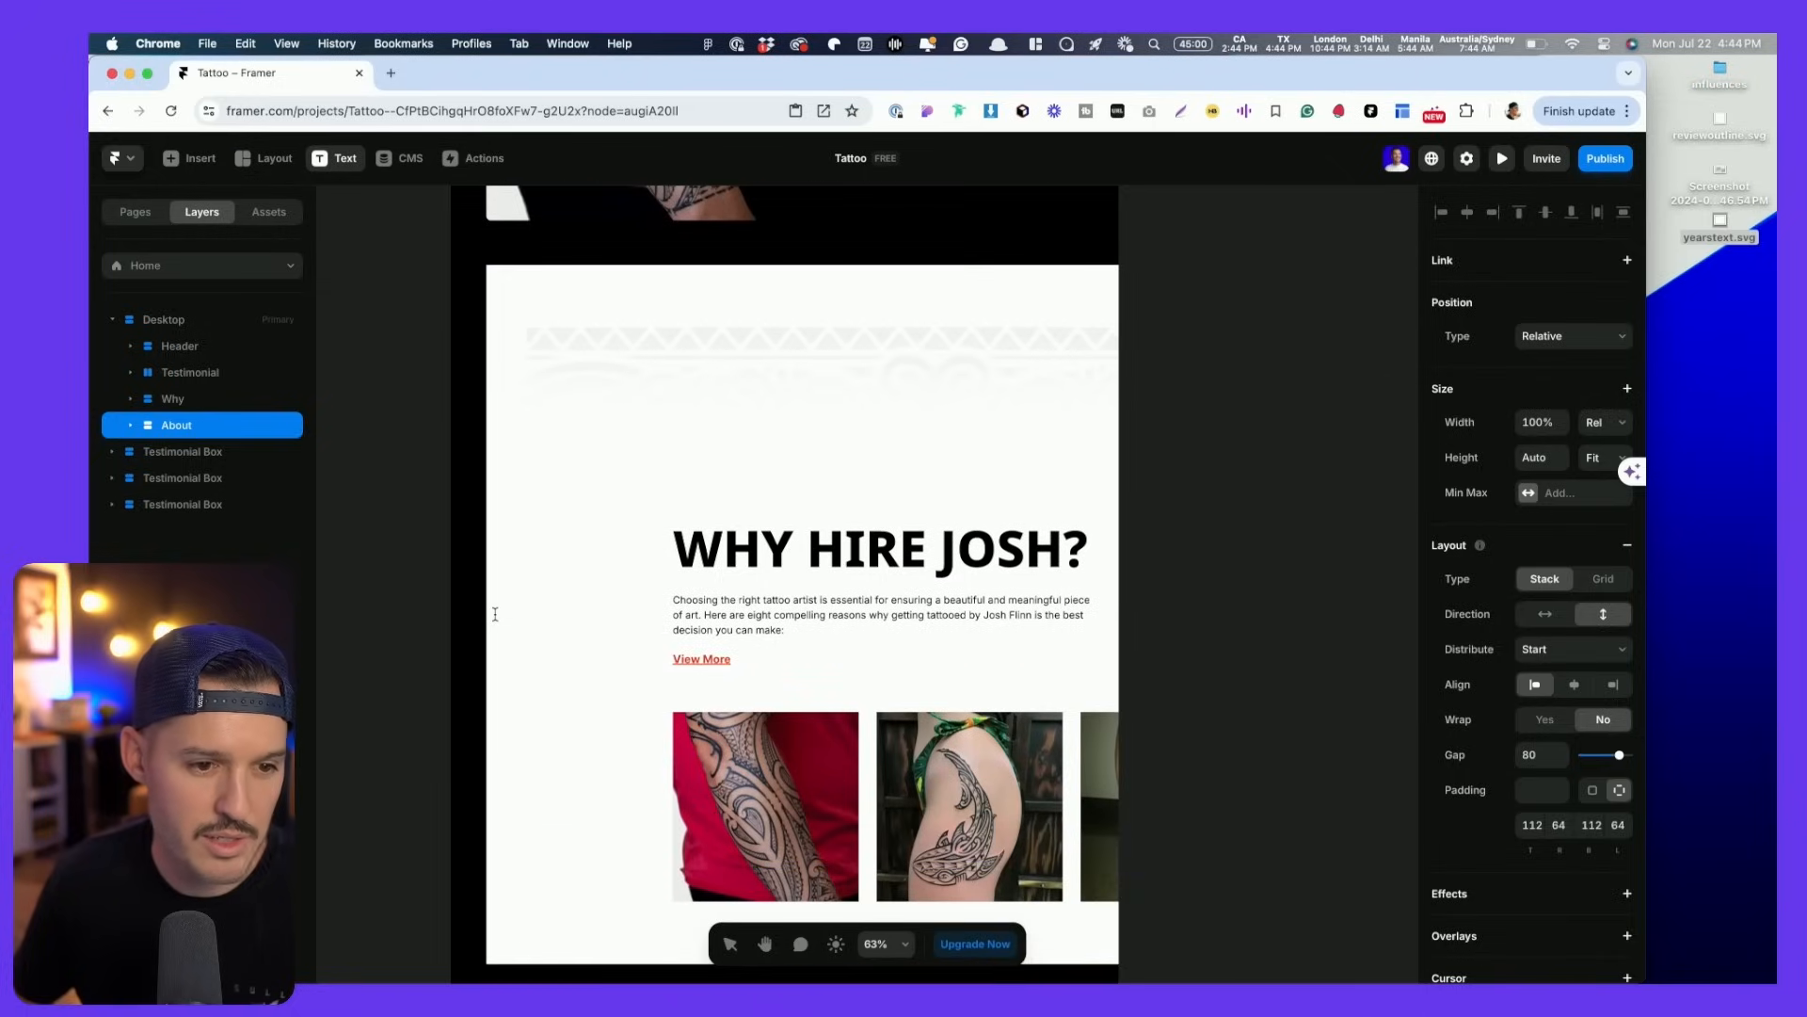
left_click(819, 463)
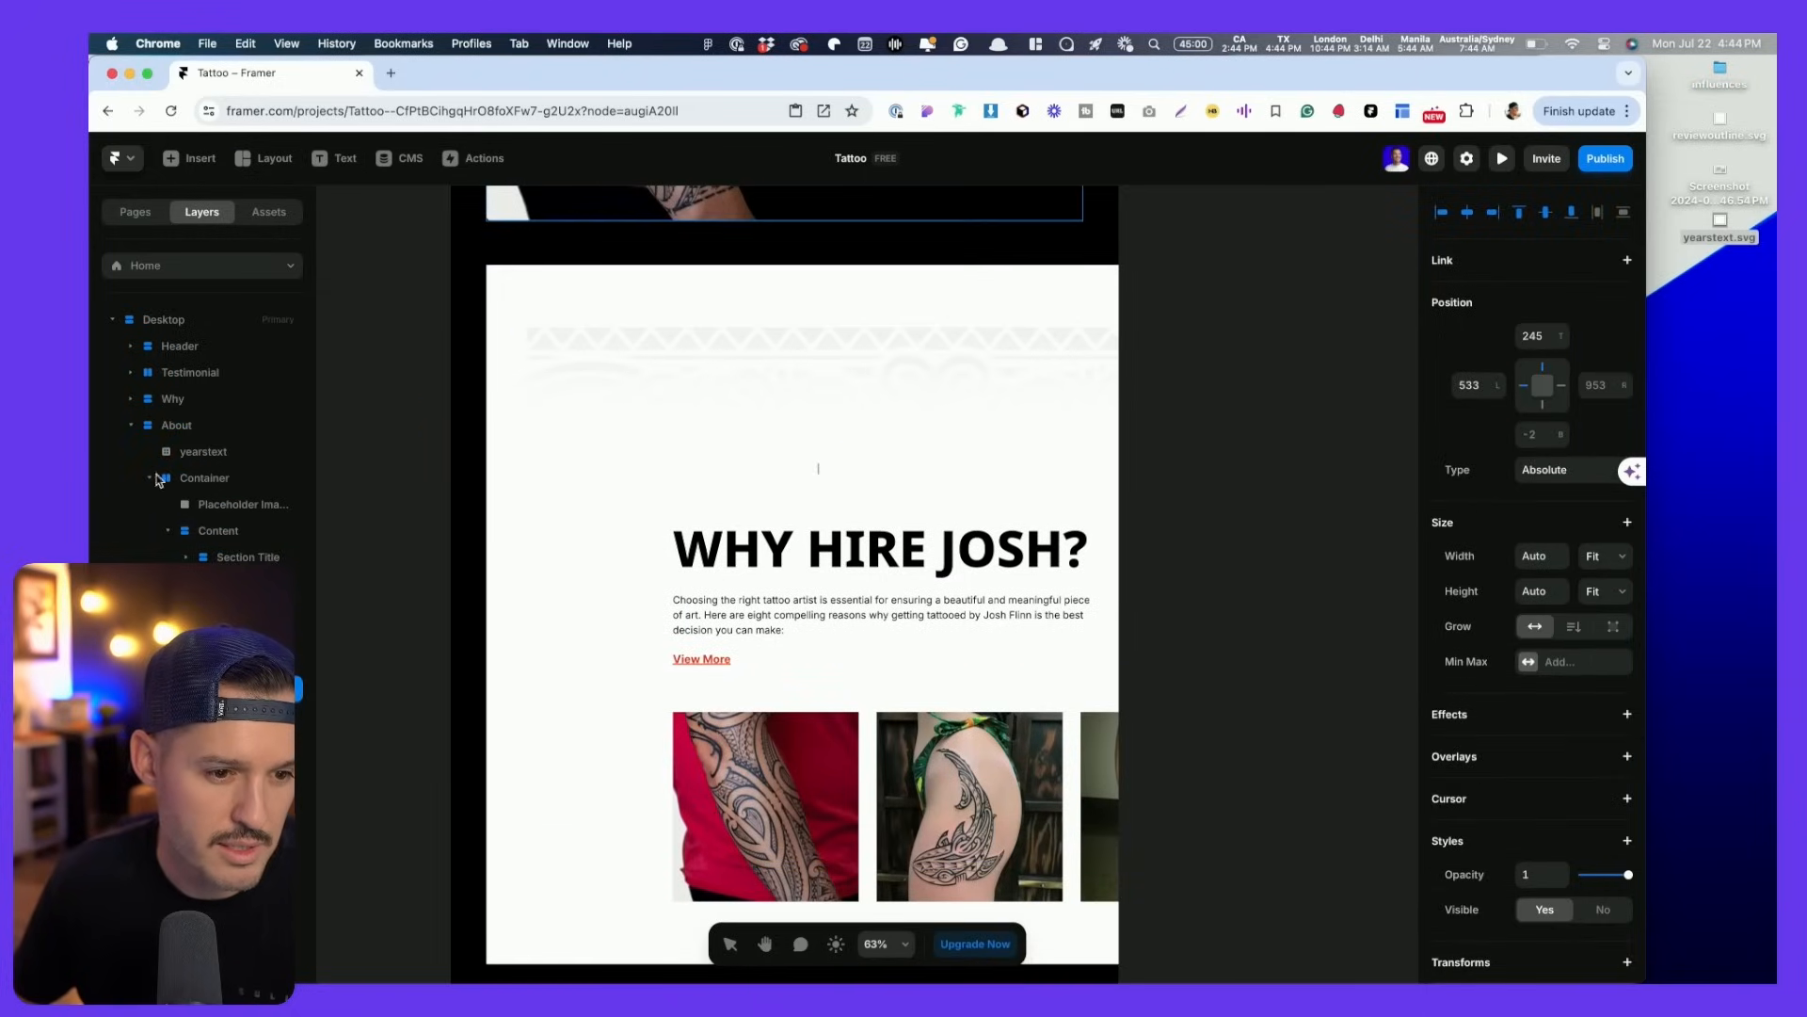
key("Escape")
left_click_drag(177, 636, 170, 460)
left_click(130, 454)
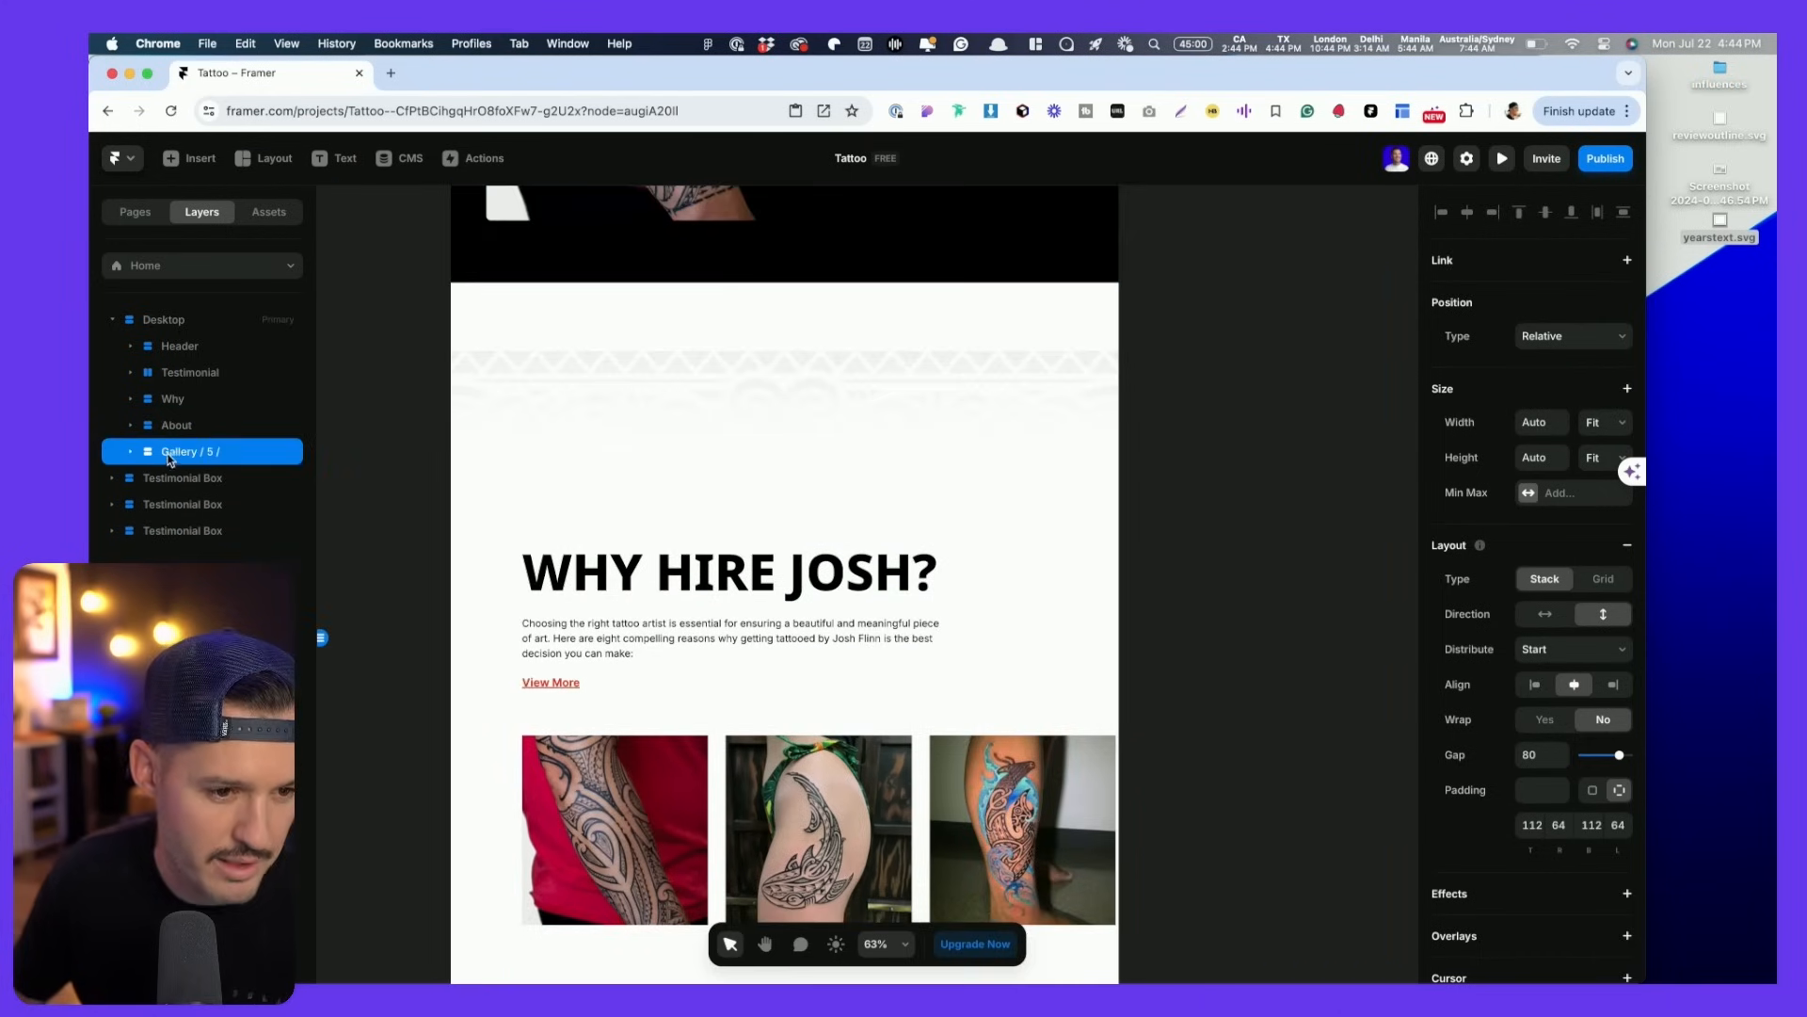
double_click(174, 457)
key("Right")
key("BackSpace")
key("BackSpace")
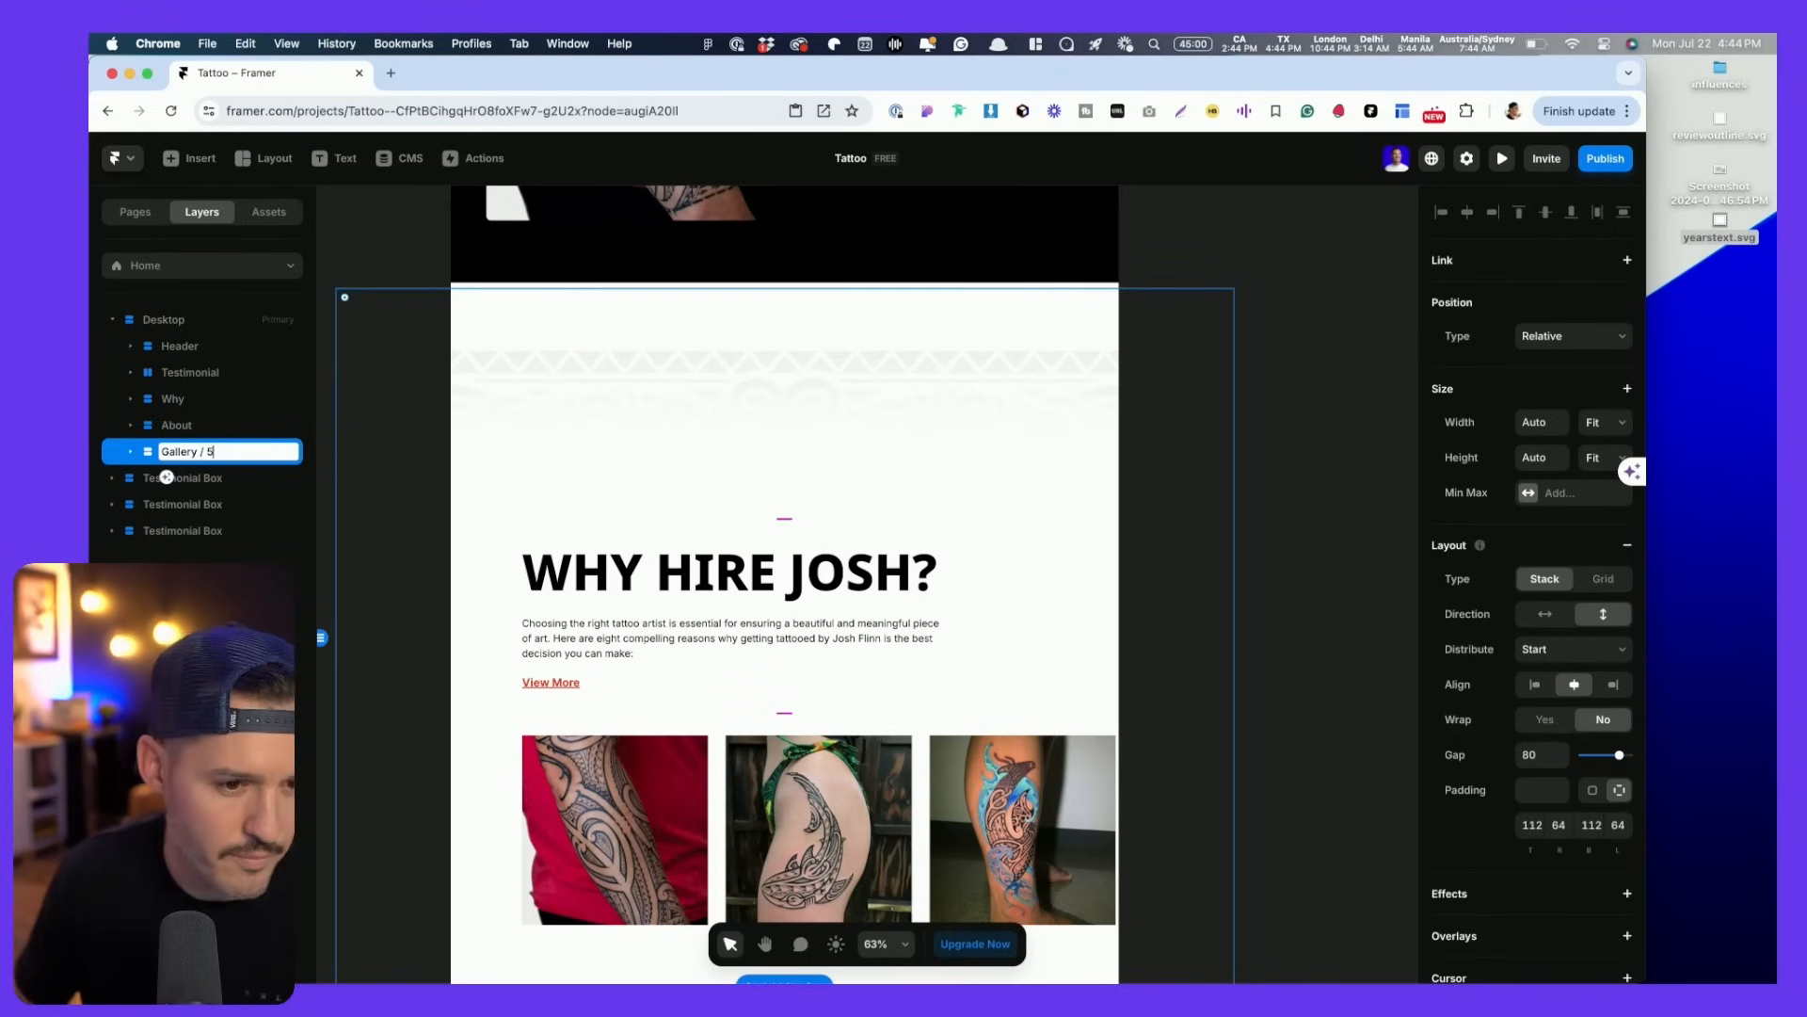
key("Return")
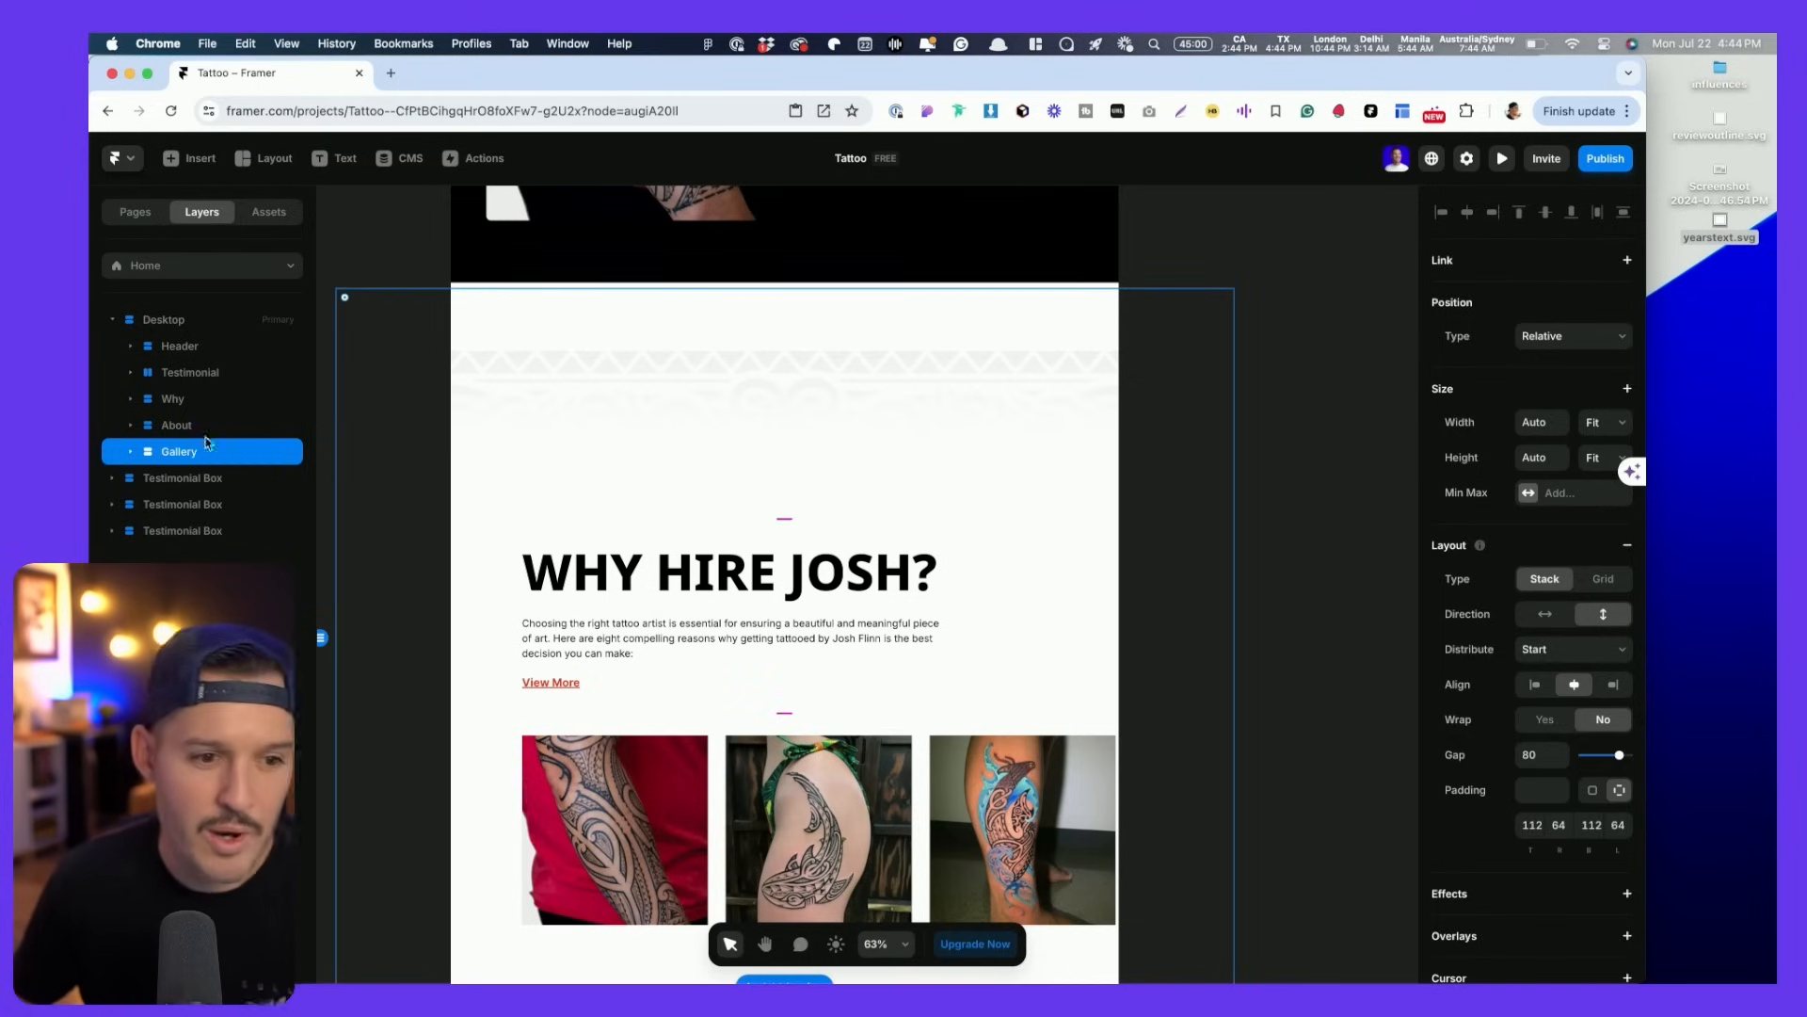
left_click(193, 426)
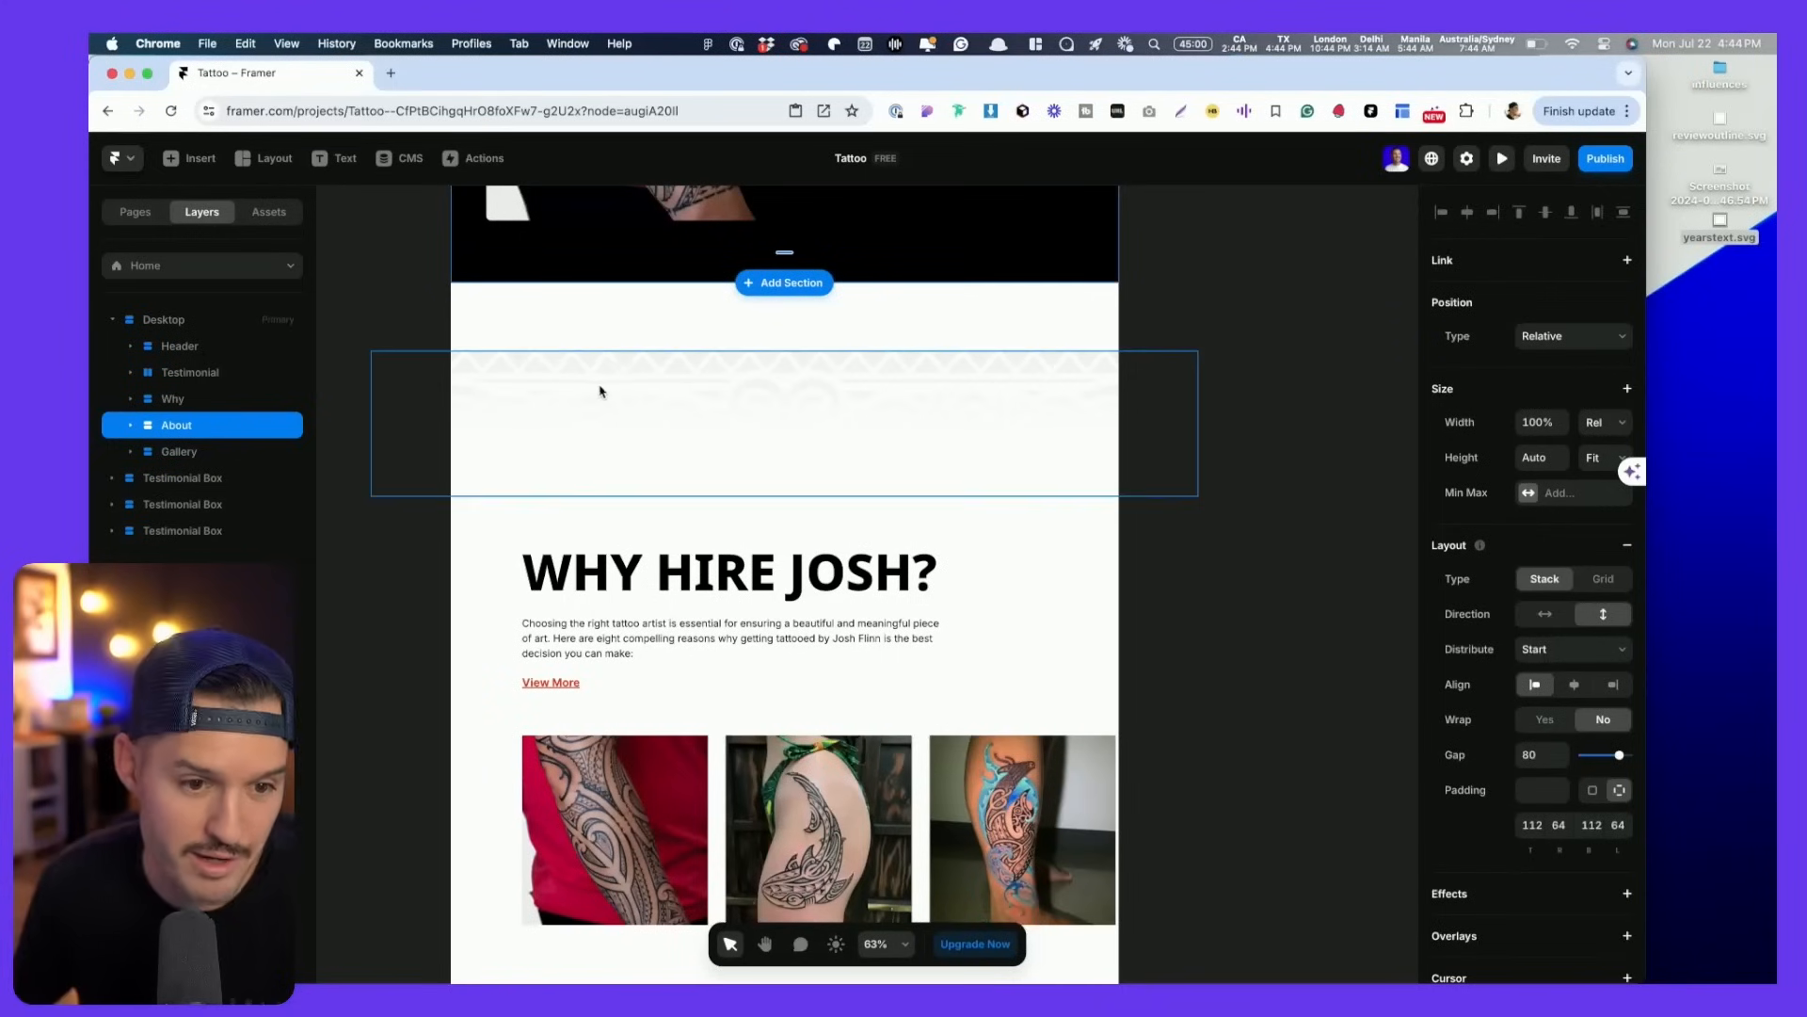
- Make the Union patterned image absolutely positioned with a top offset of 0
left_click(600, 391)
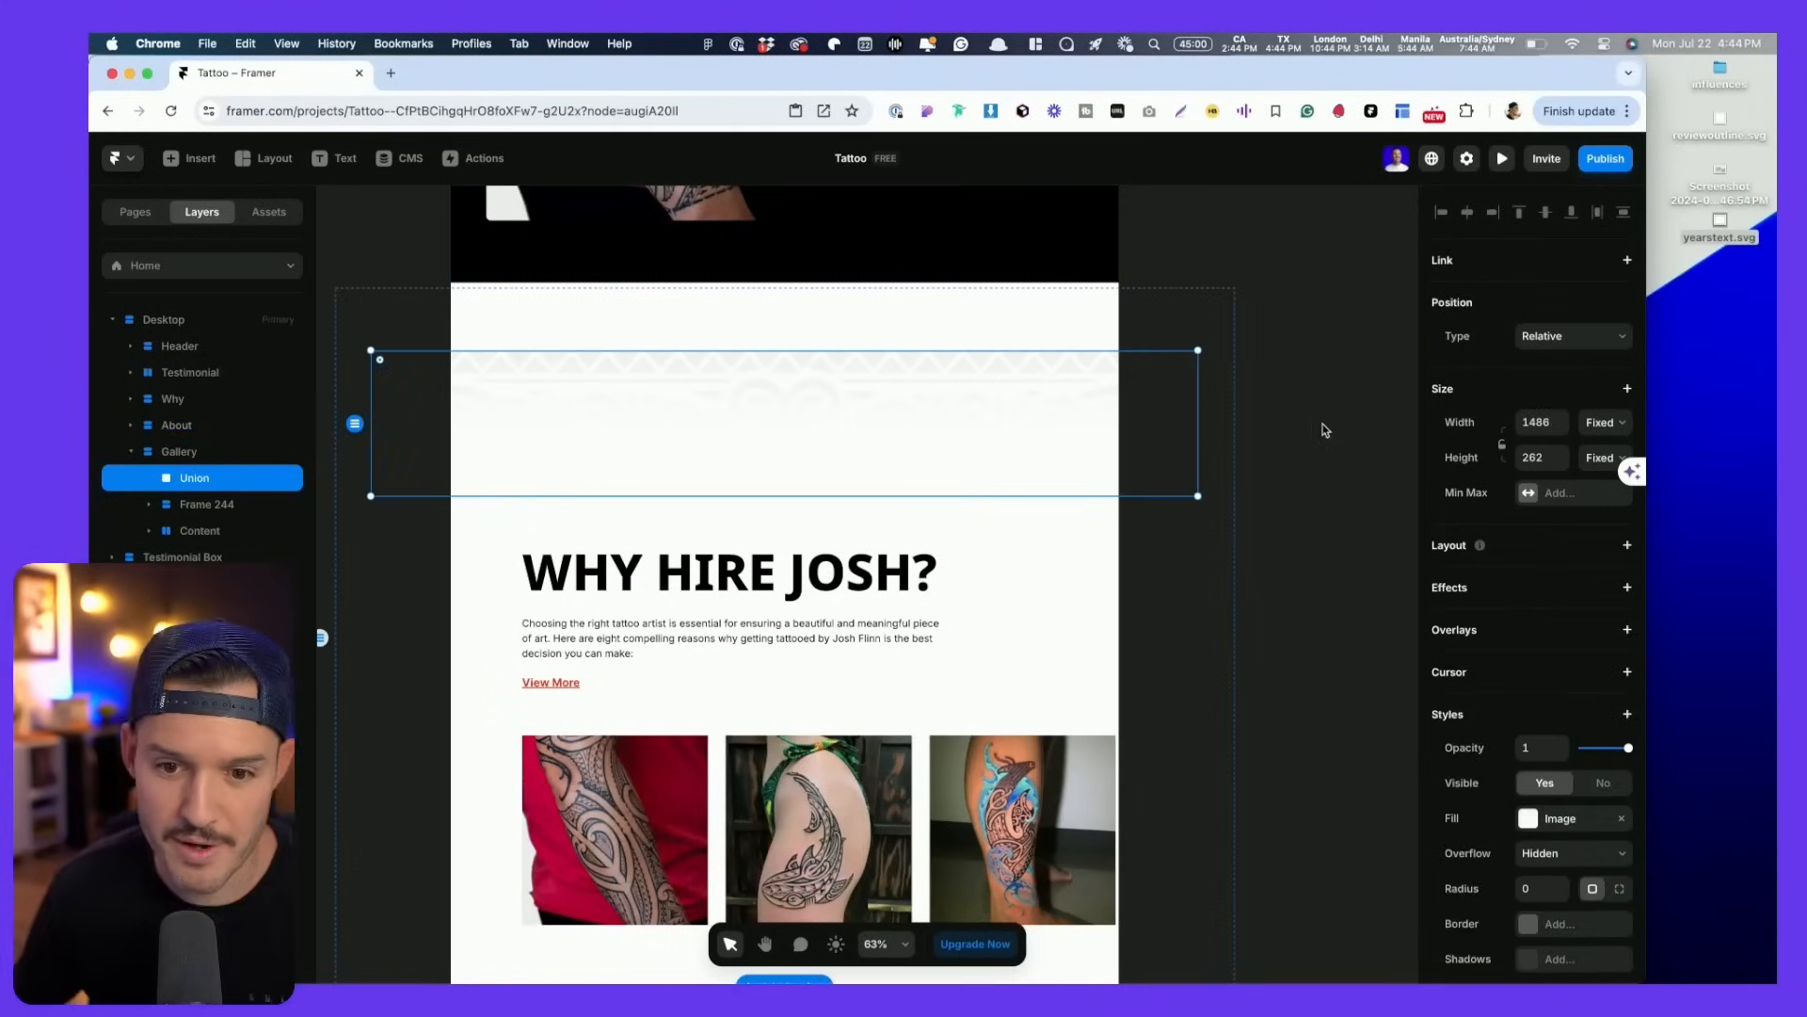
left_click(1563, 336)
left_click(1549, 319)
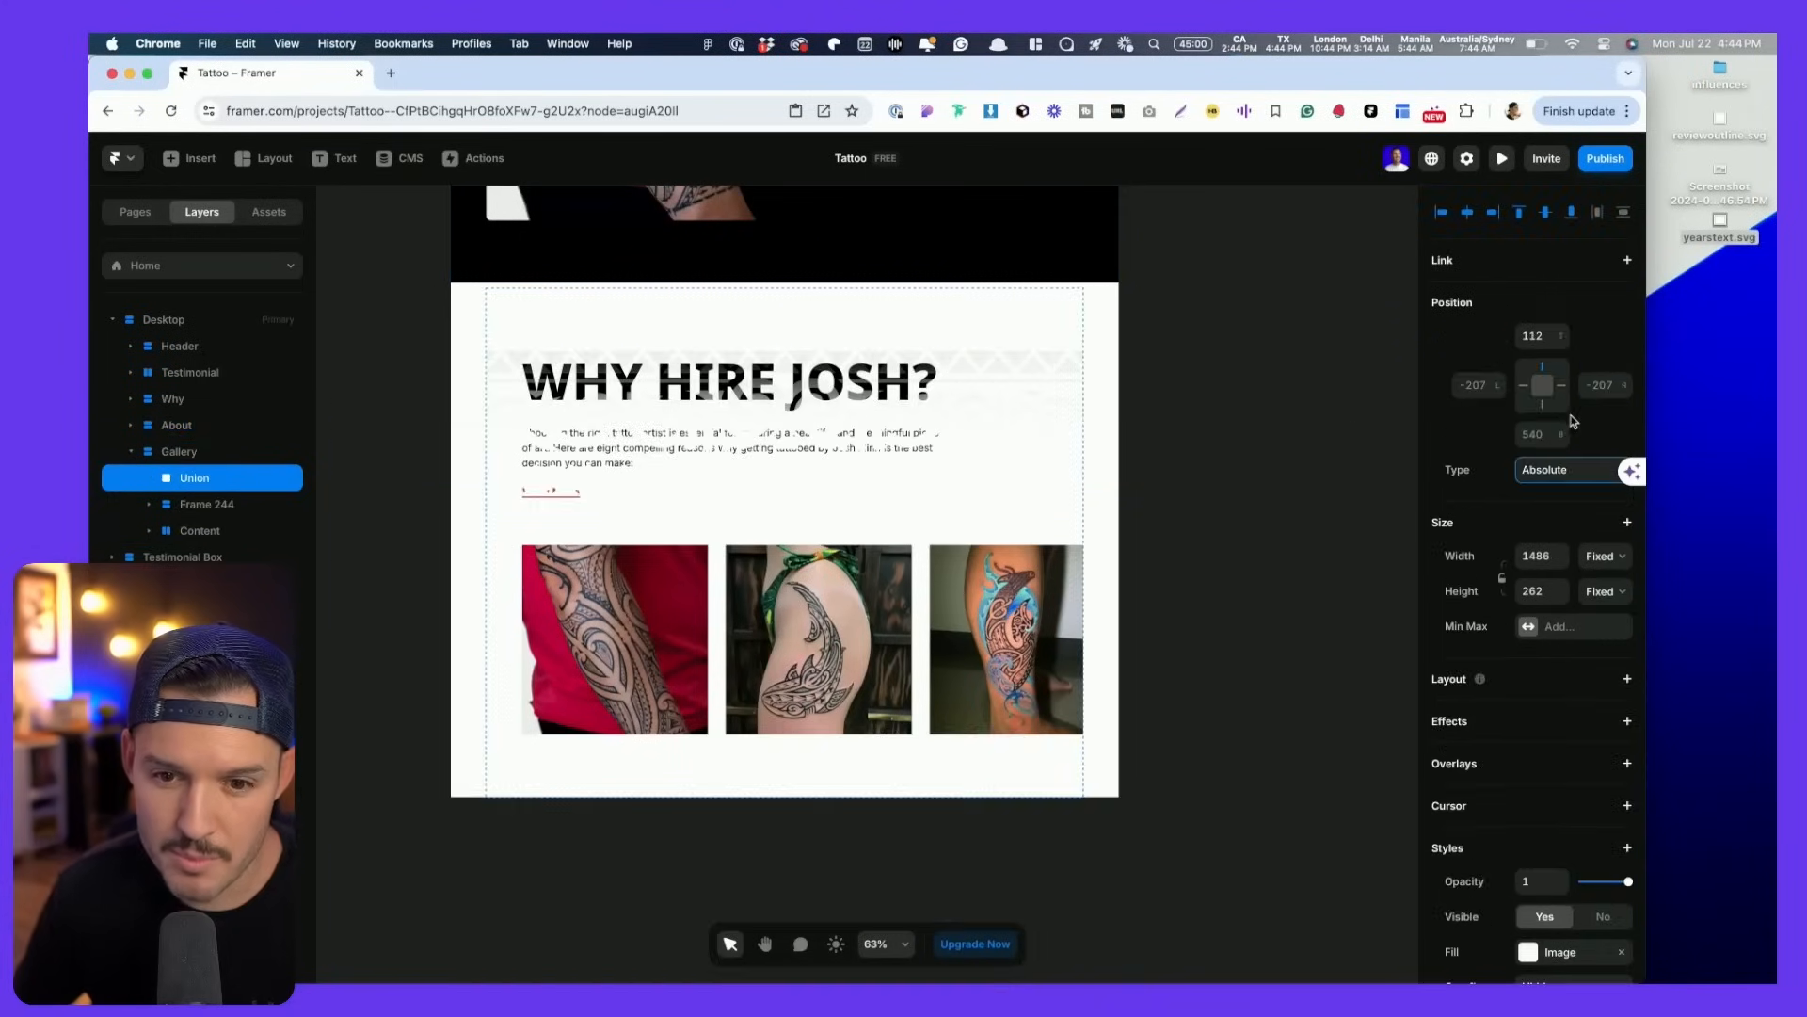
left_click(1535, 336)
type("0")
key("Tab")
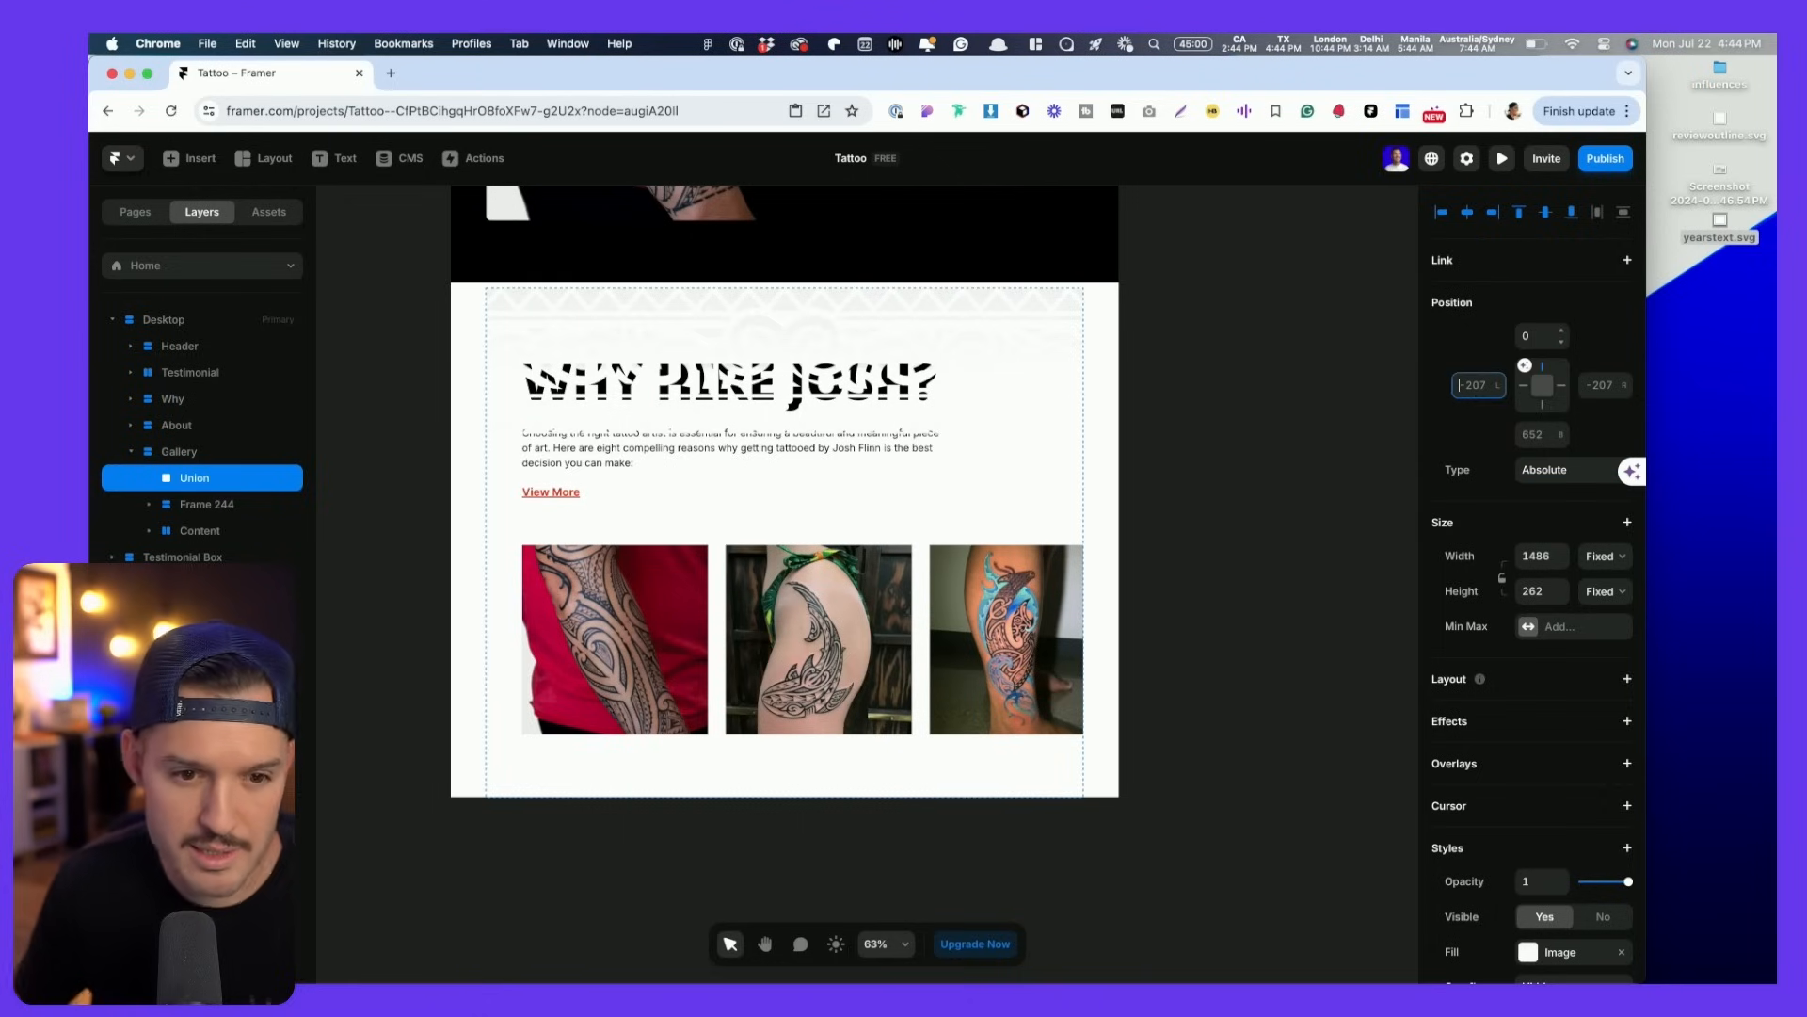
scroll(1563, 755, "down", 3)
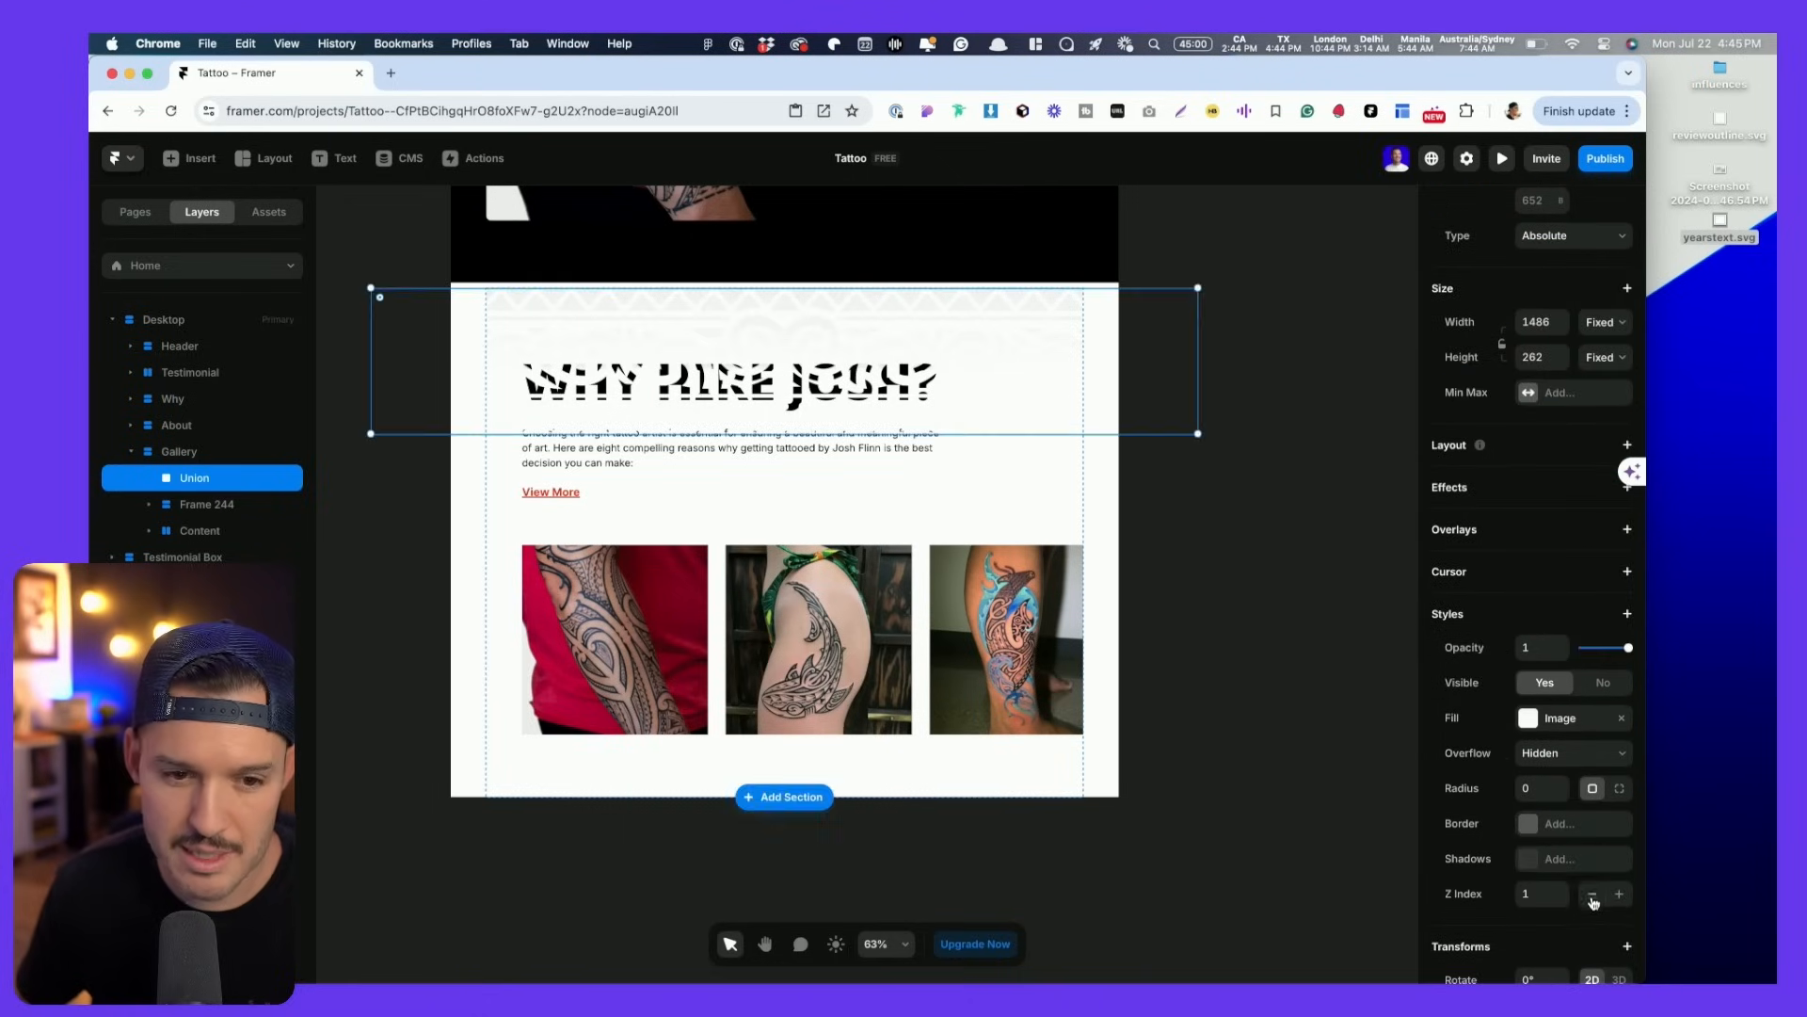
- Check the heading, then select the Content stack holding the gallery images
left_click(1227, 520)
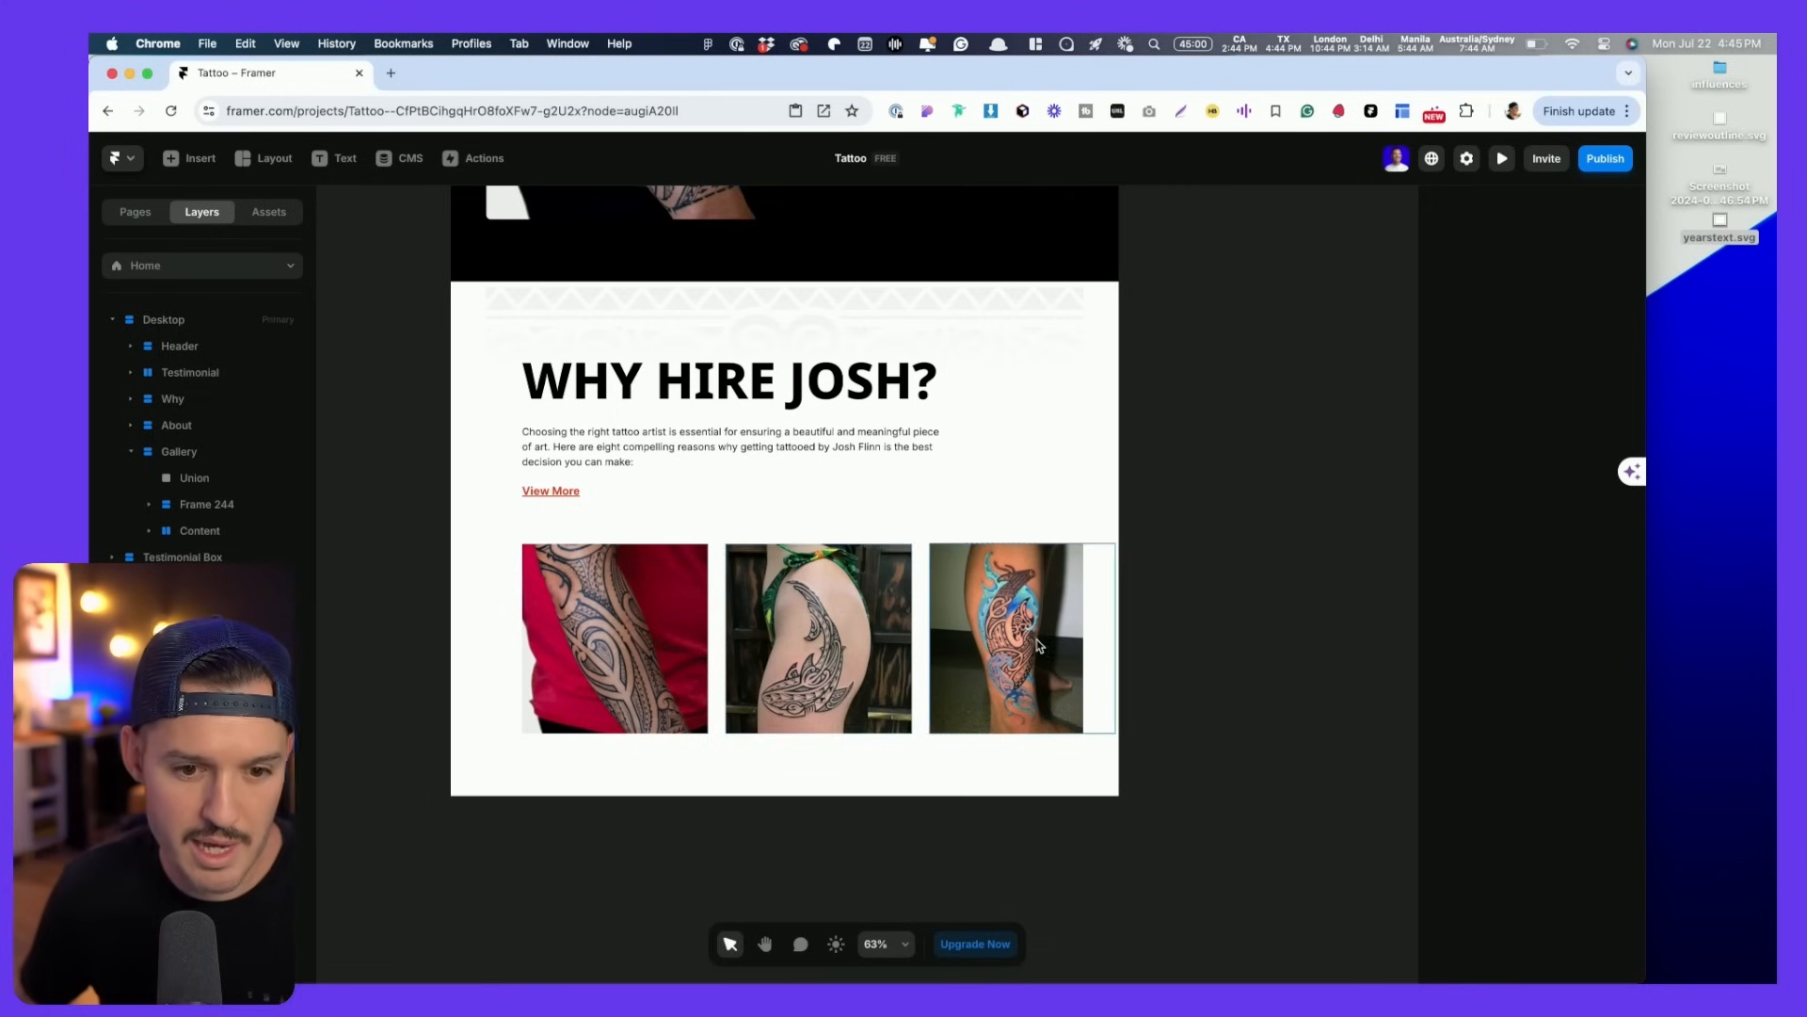
left_click(1003, 631)
left_click(198, 531)
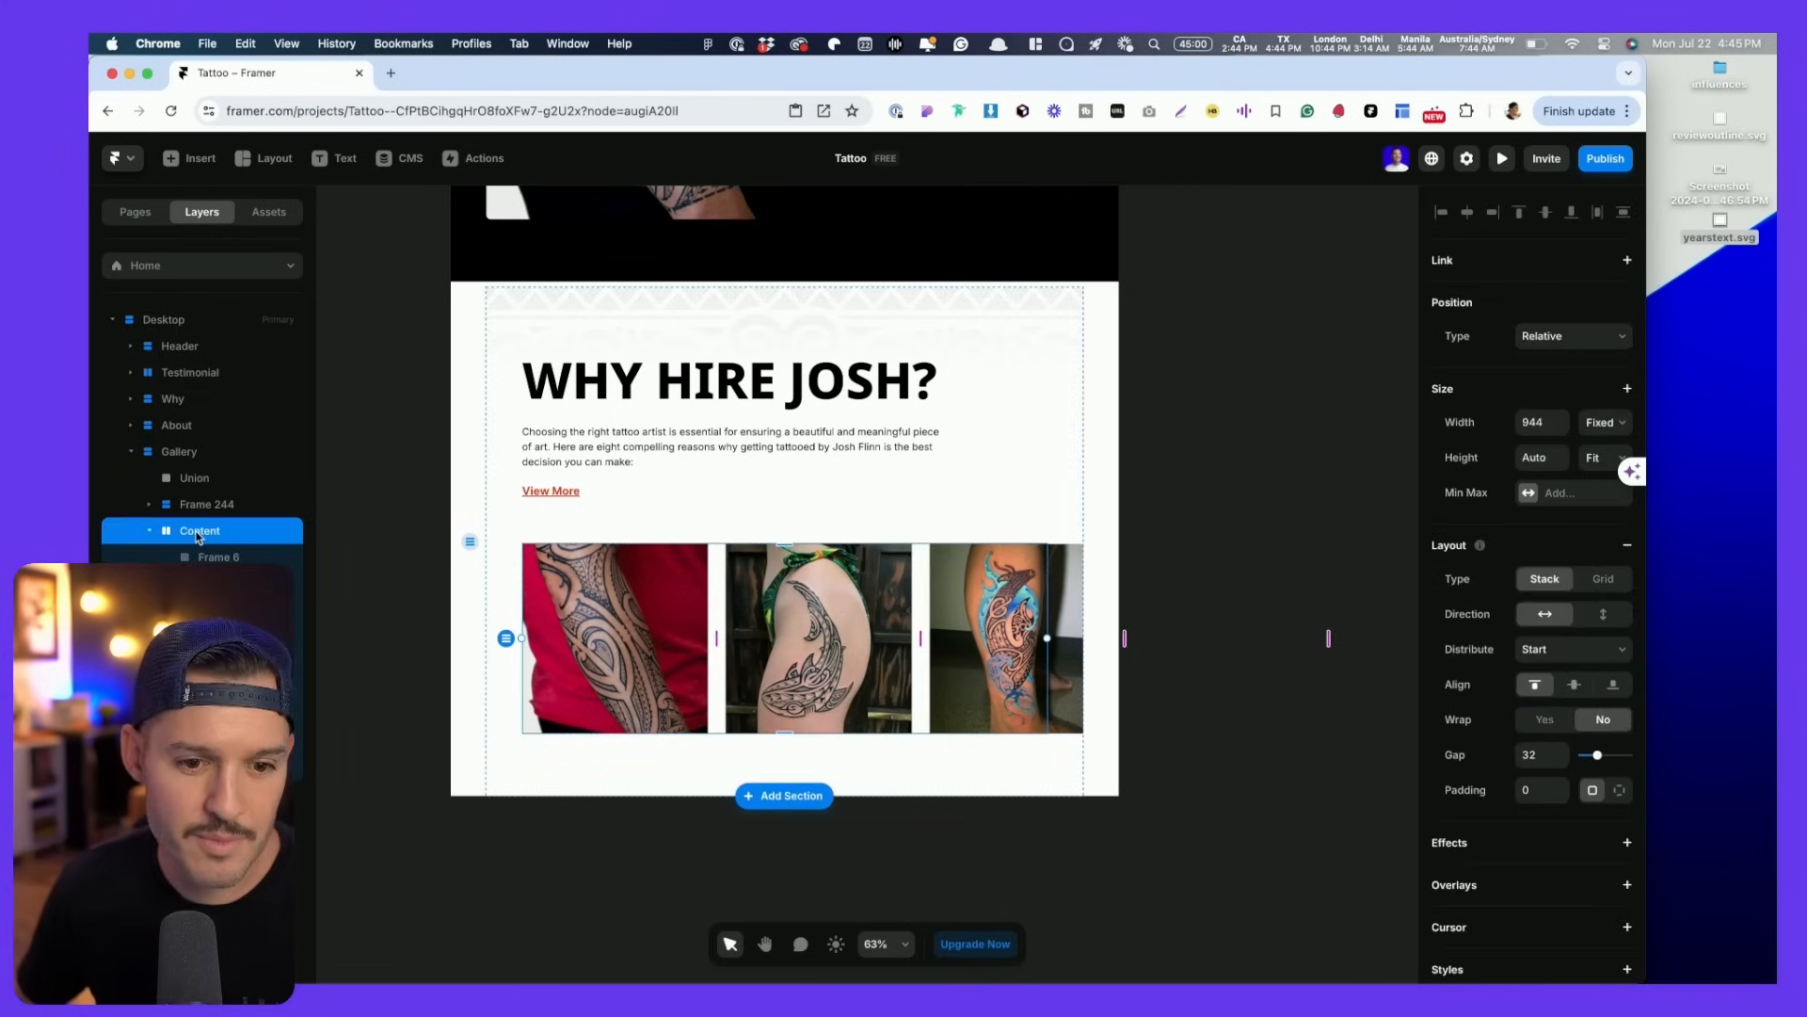
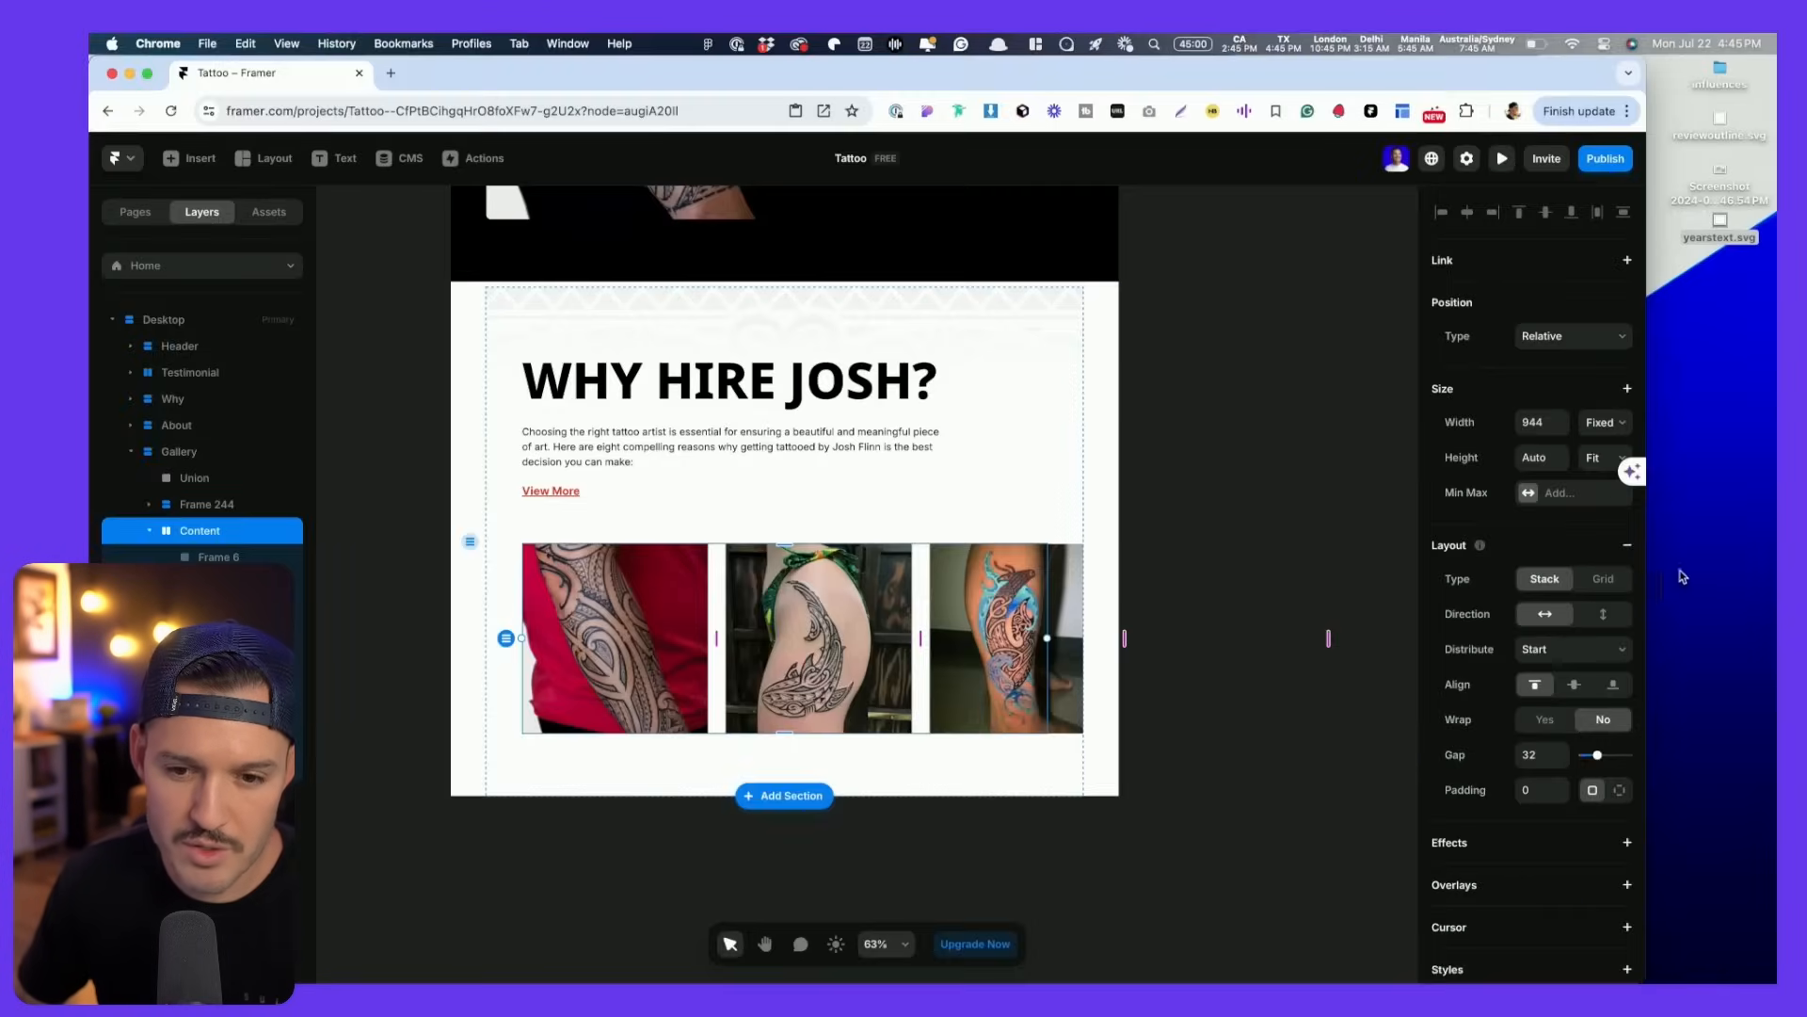
- Turn the Content frame into a 3-column grid and make the first image frame span 3 rows
left_click(1604, 579)
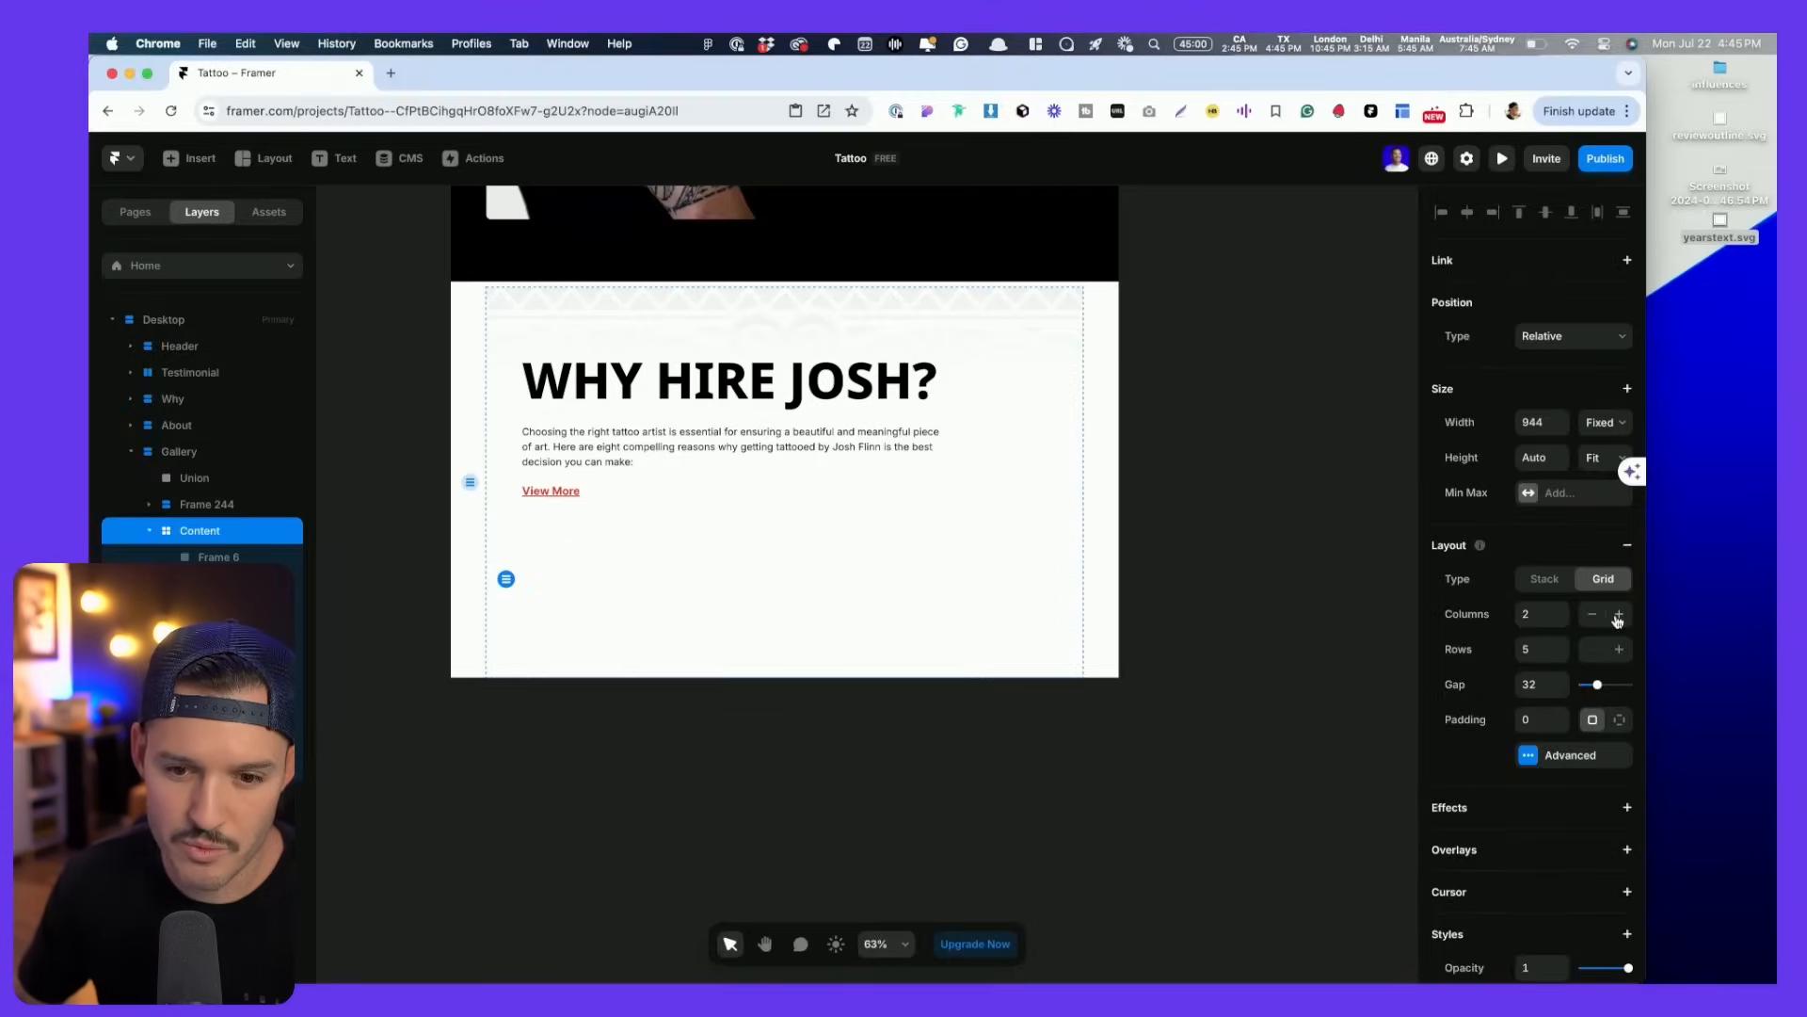
left_click(1618, 618)
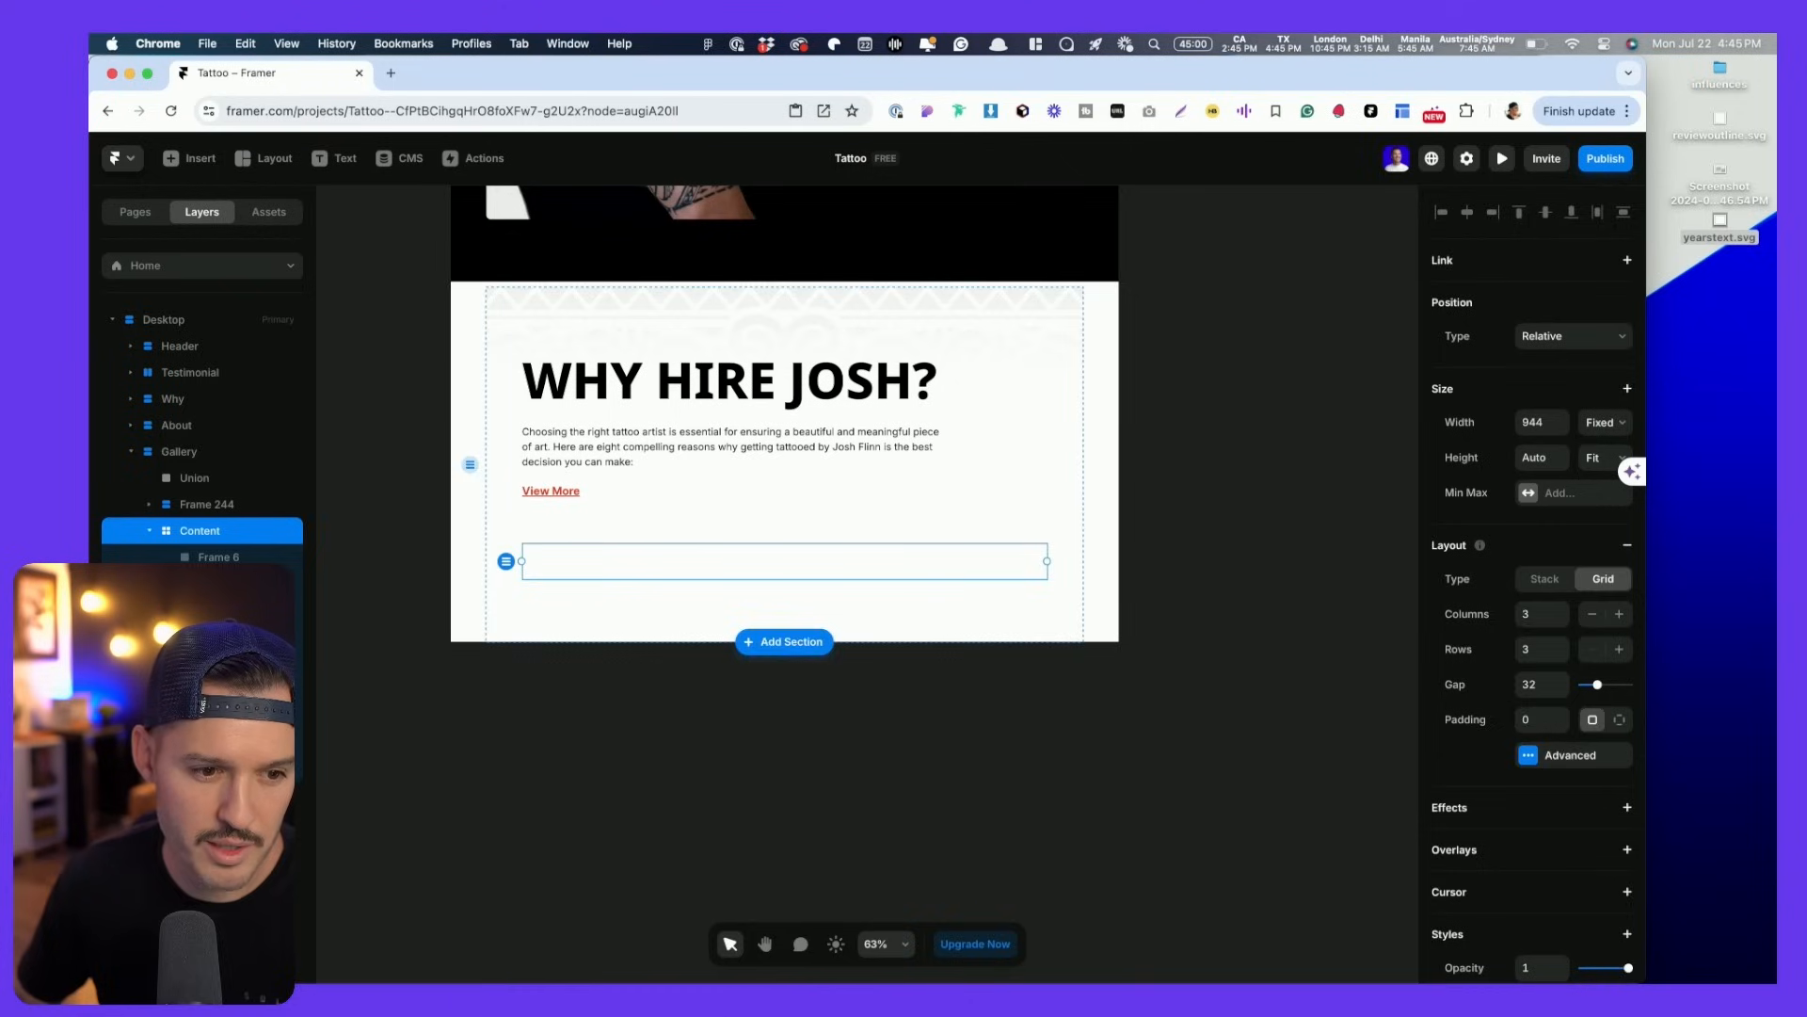
left_click(193, 557)
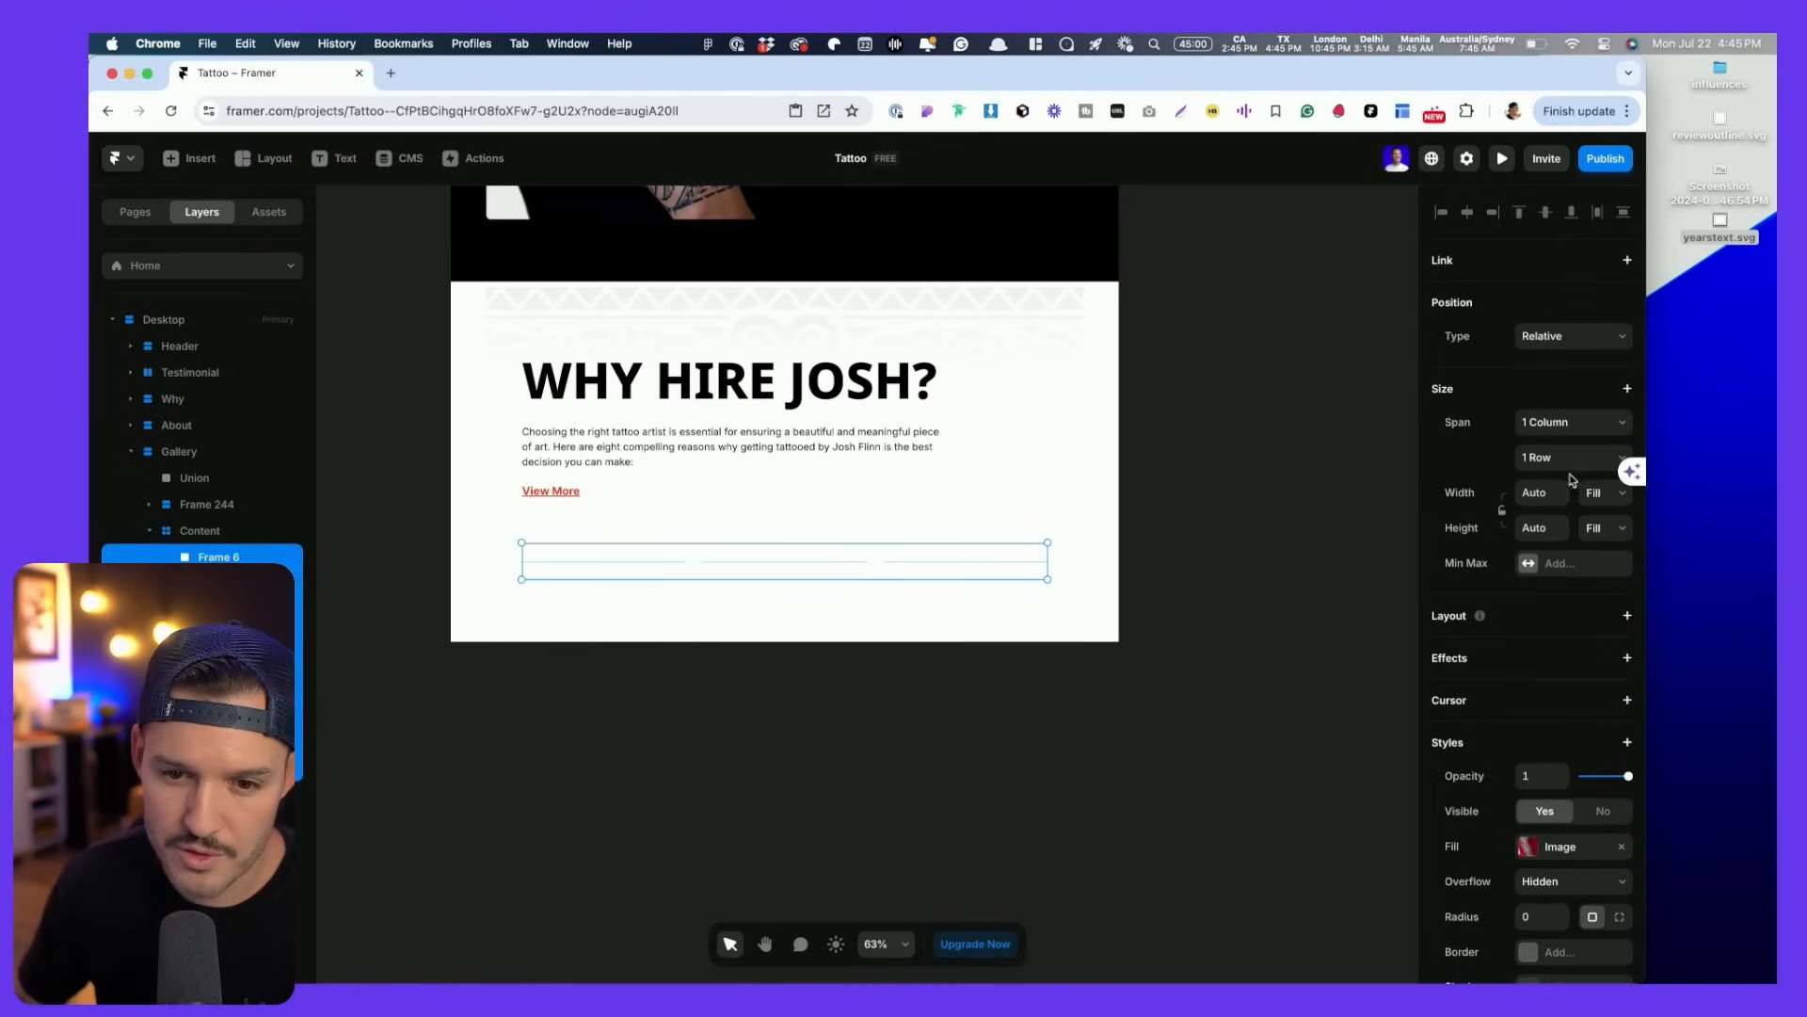
double_click(1426, 82)
left_click(1711, 465)
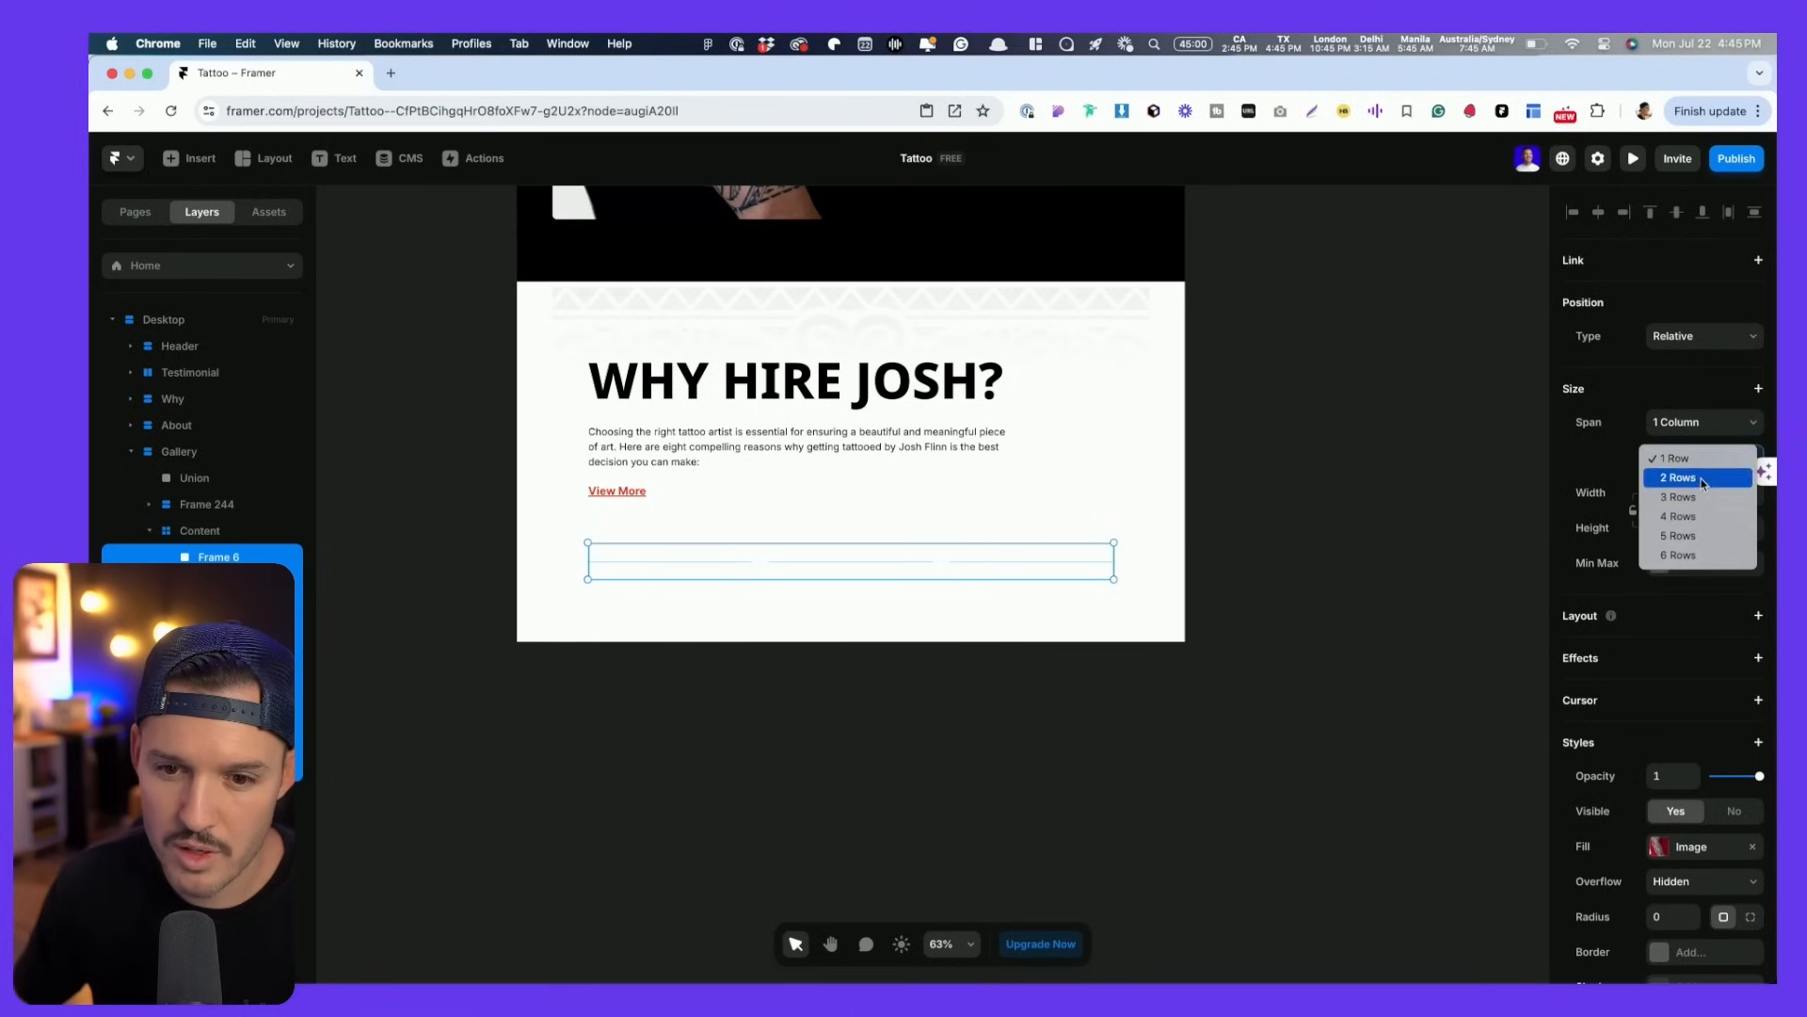
left_click(1700, 478)
left_click(1697, 467)
left_click(1683, 478)
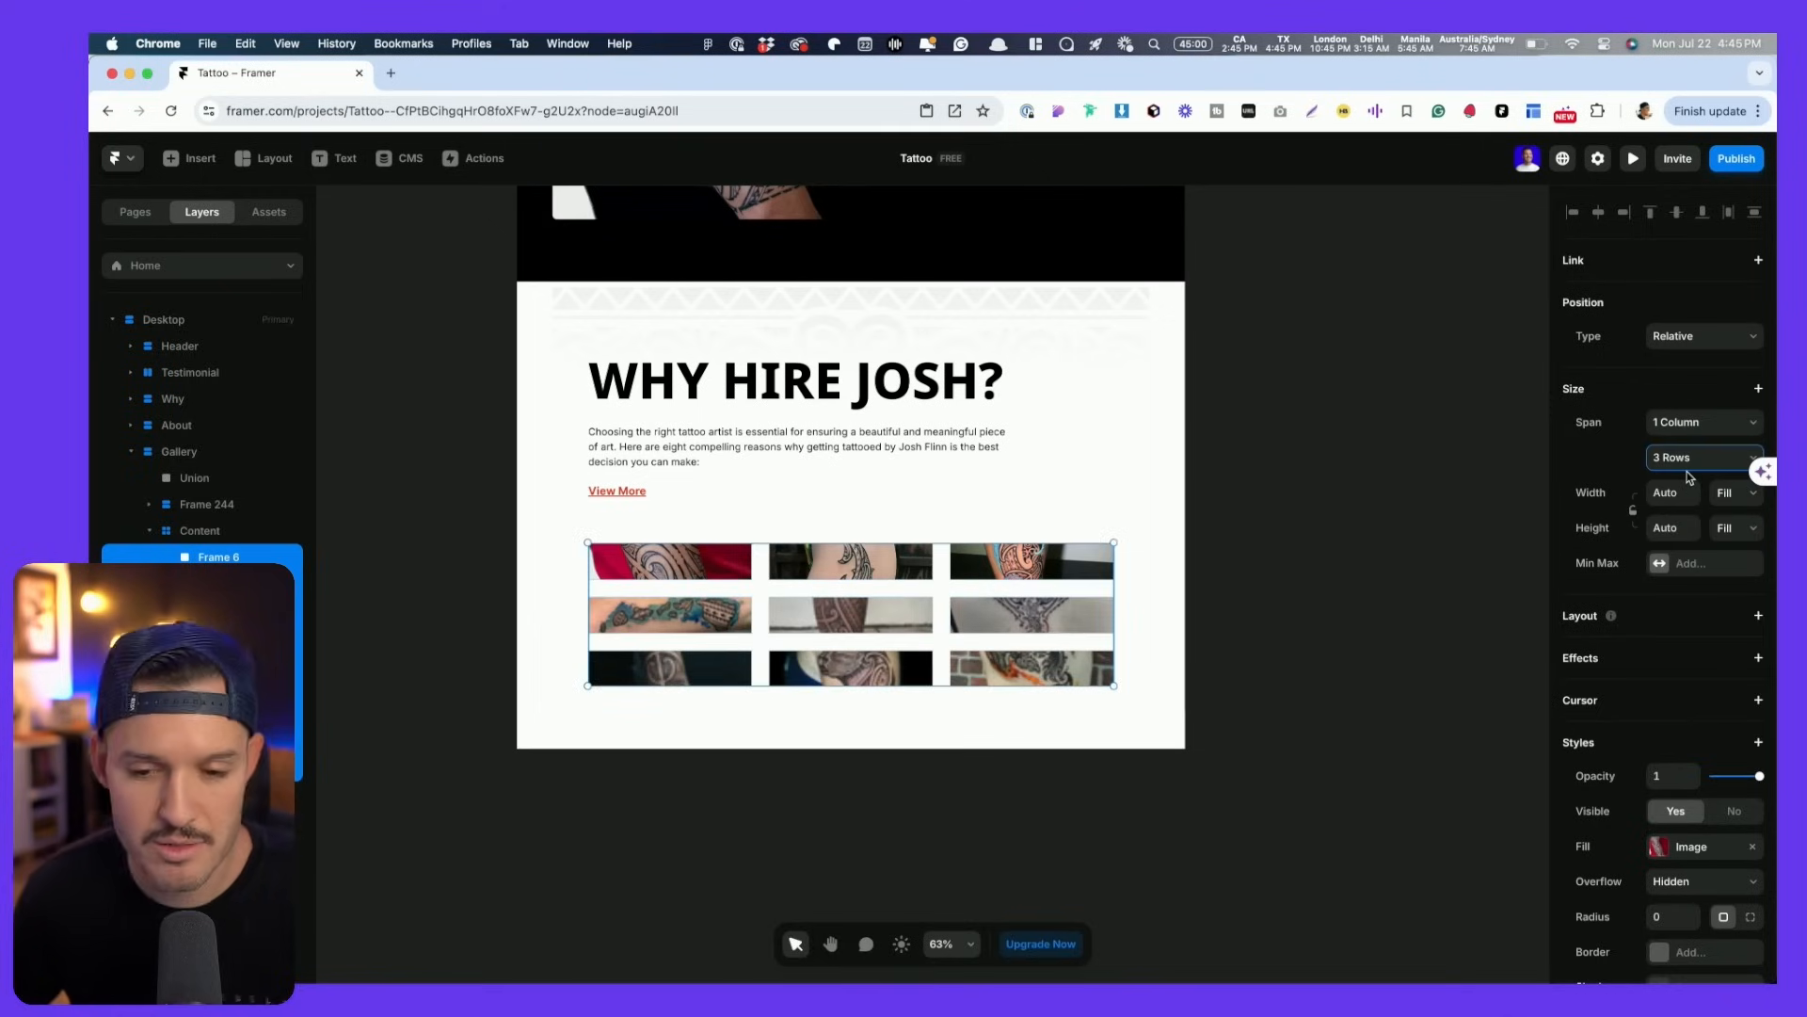
- Size the image frame to 1fr width and 300px height, checking it against the Figma design
left_click(1682, 494)
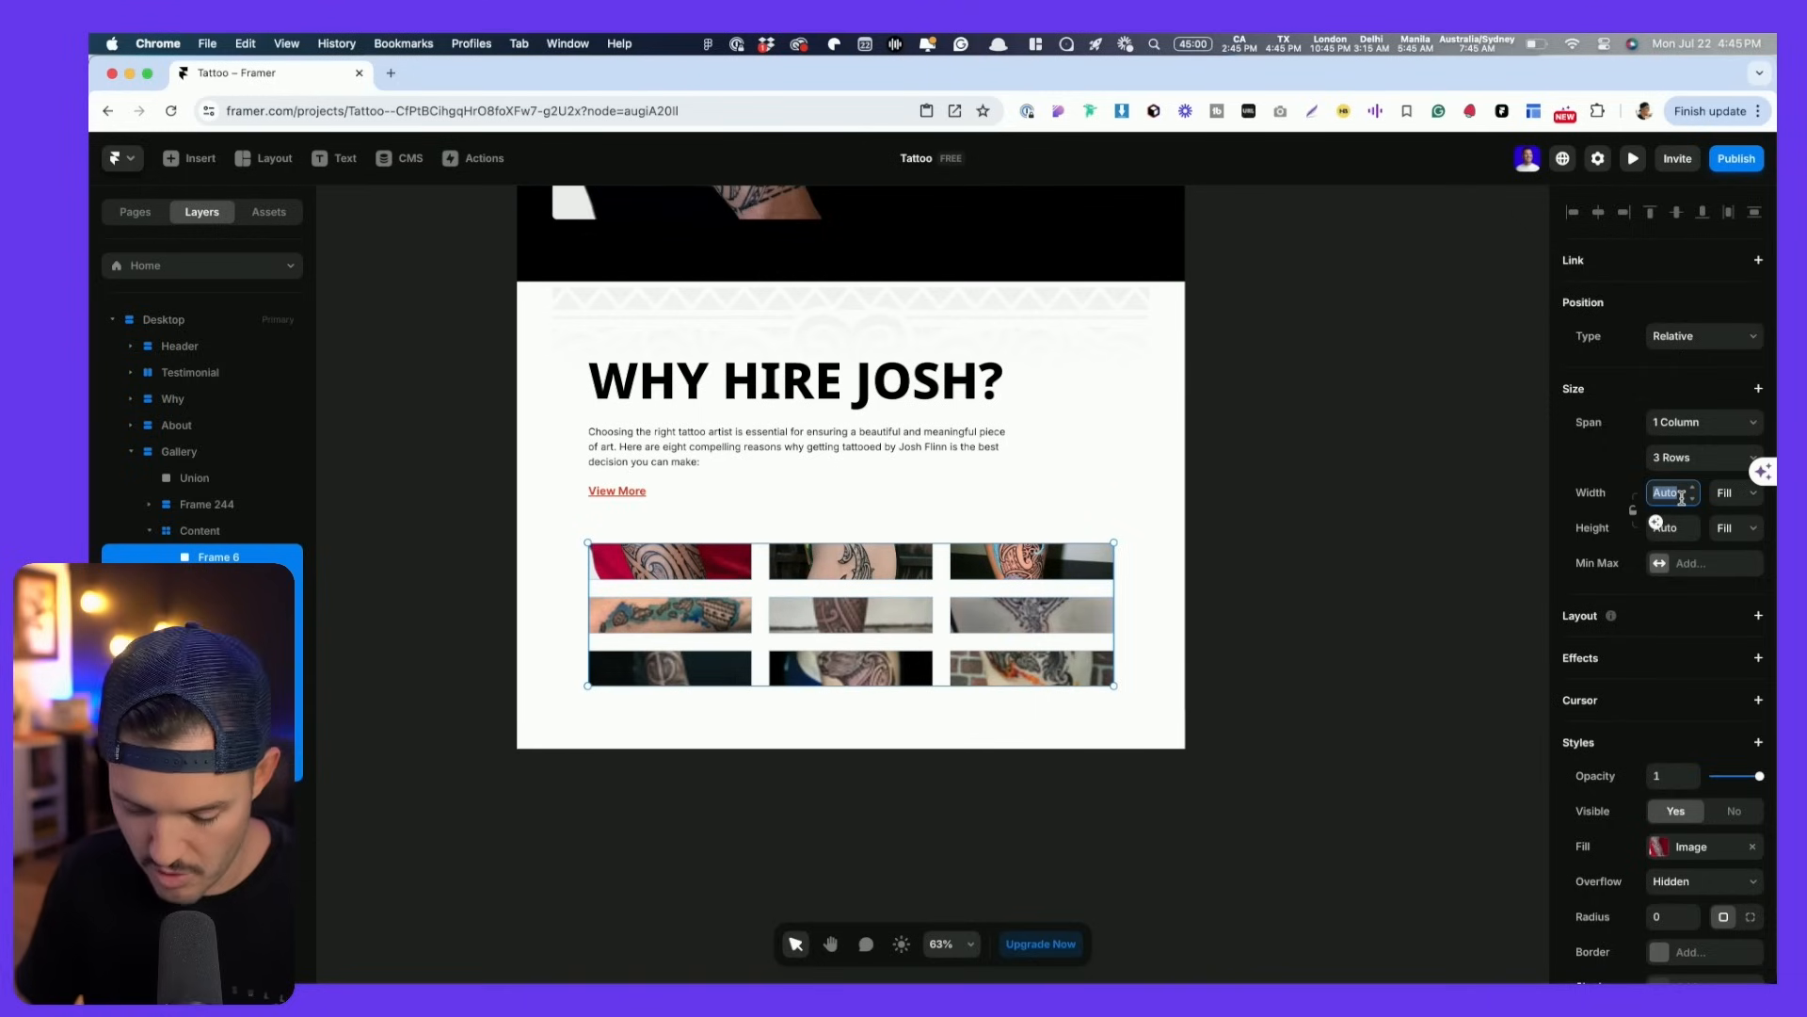
type("1fr")
key("Tab")
left_click(1668, 534)
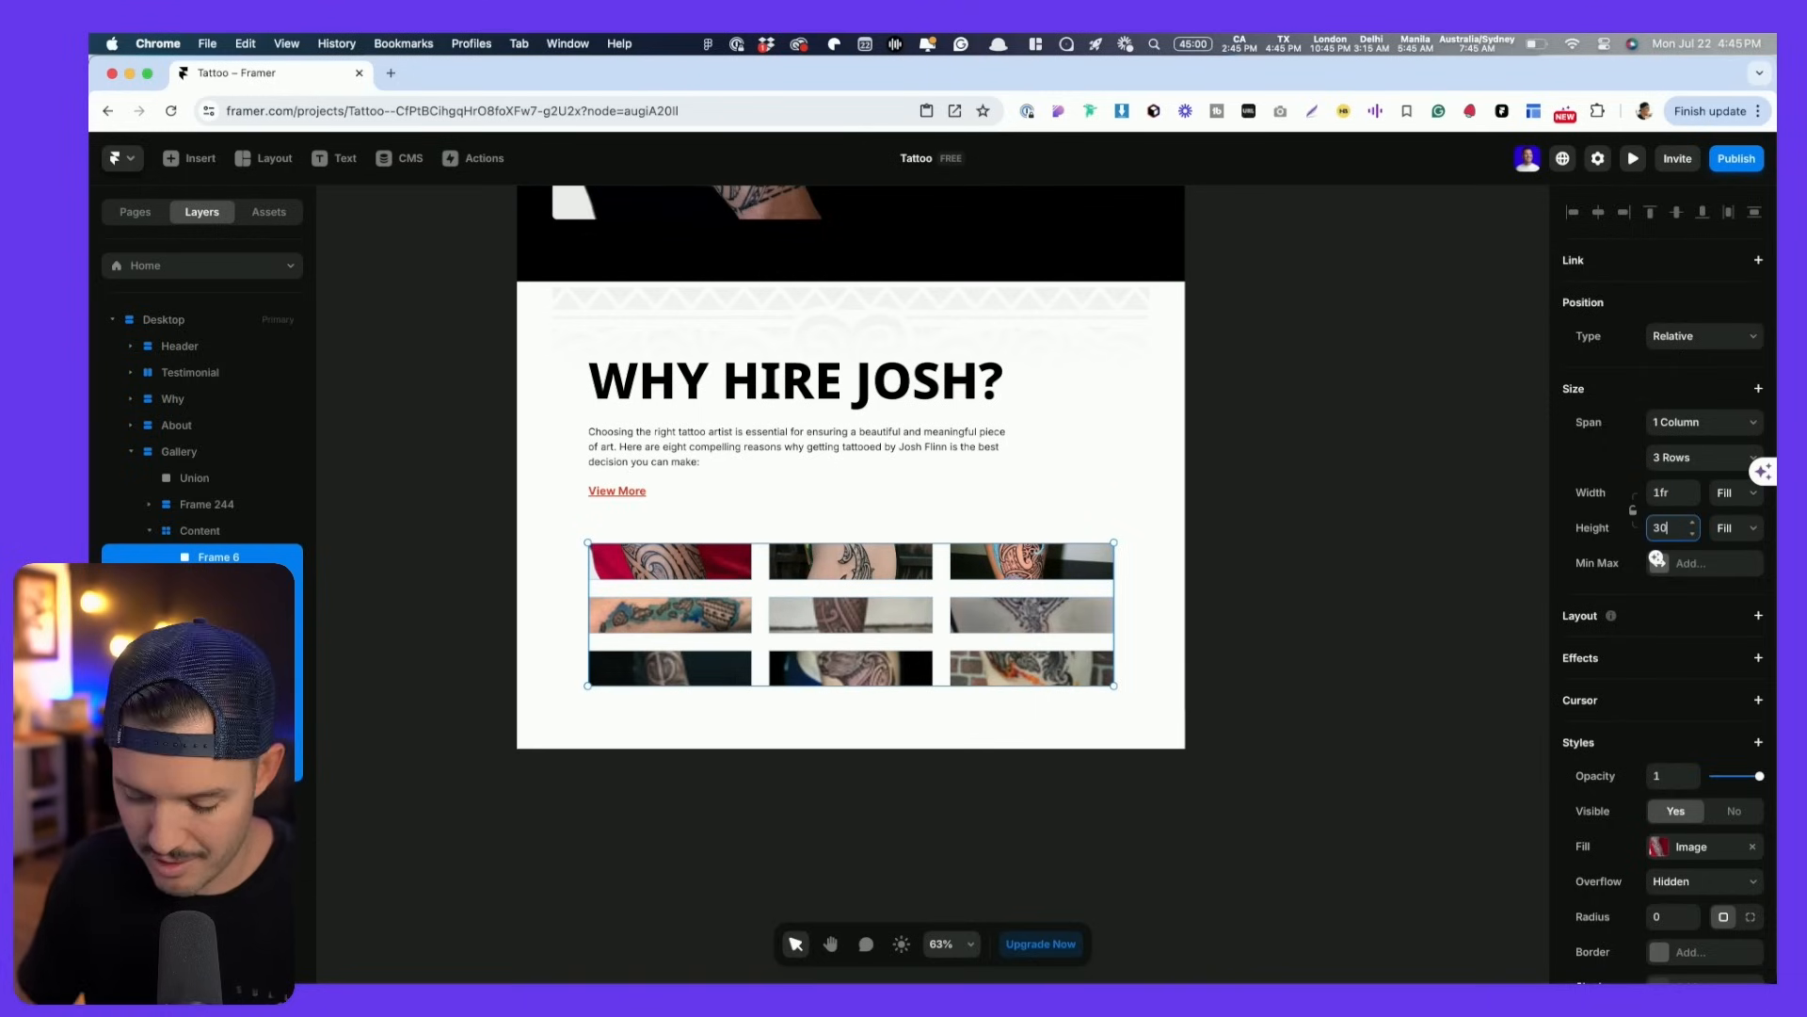
type("300px")
key("Return")
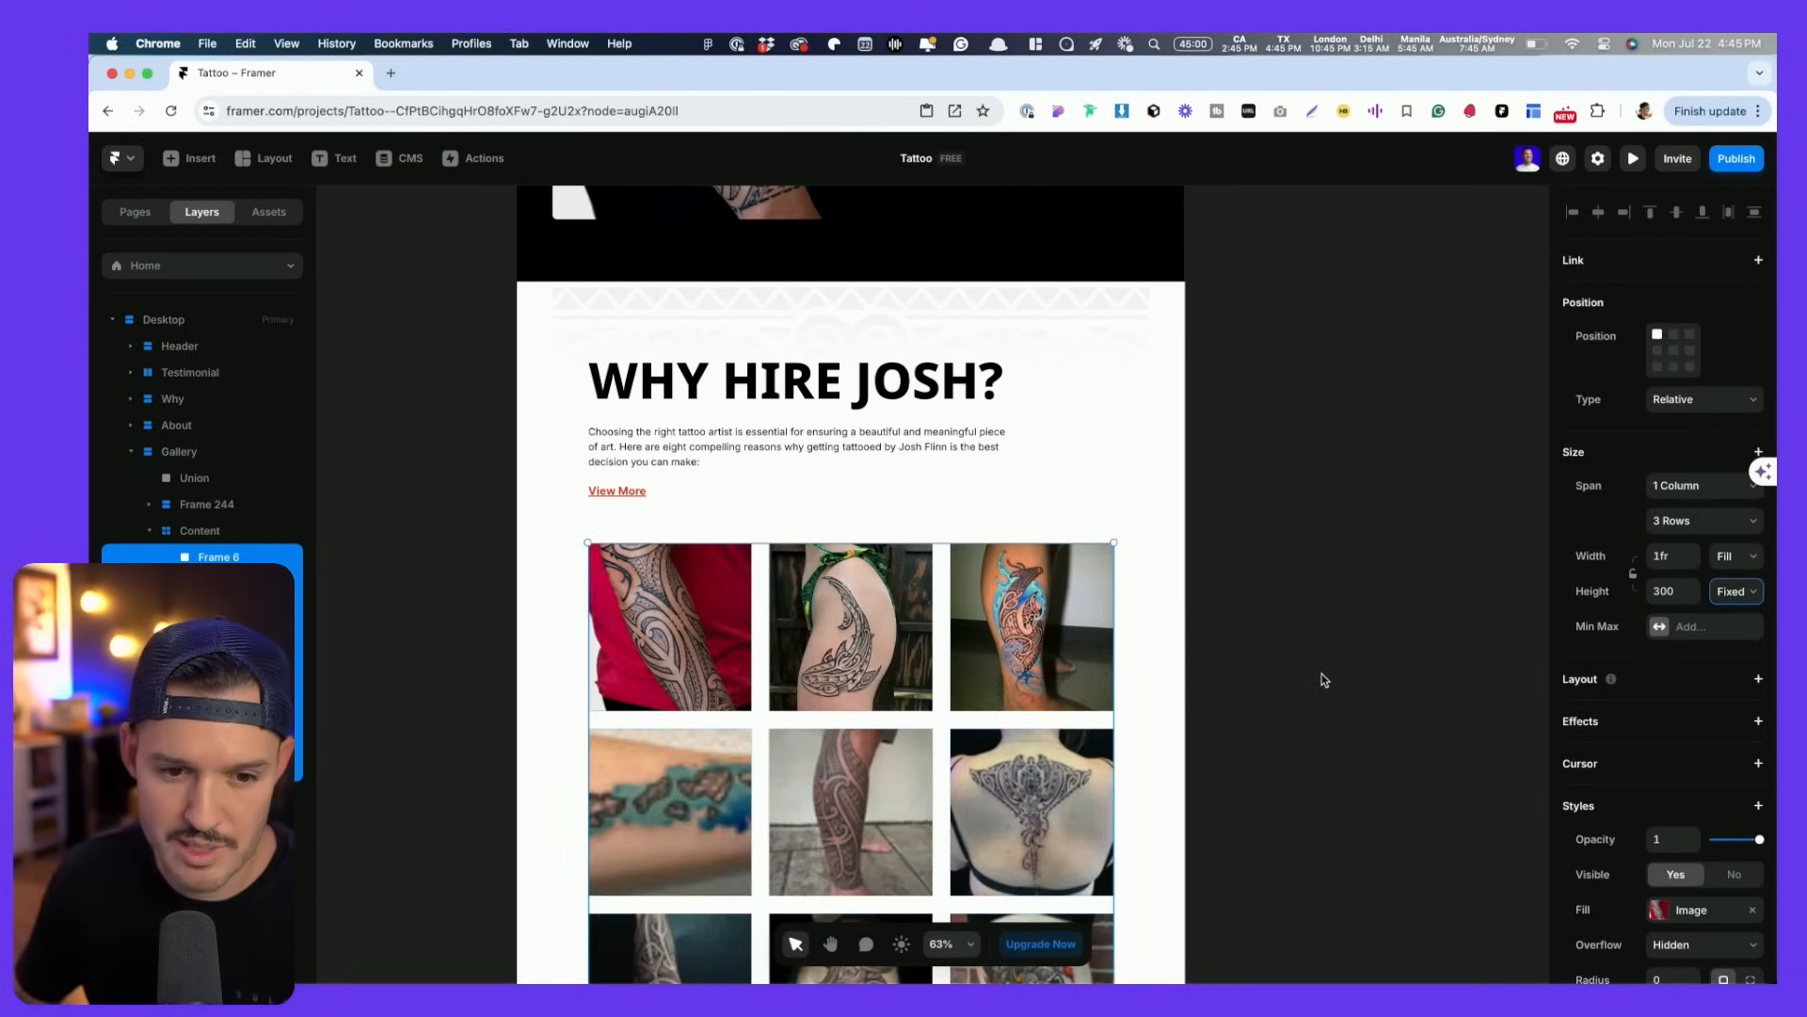
key("super+Tab")
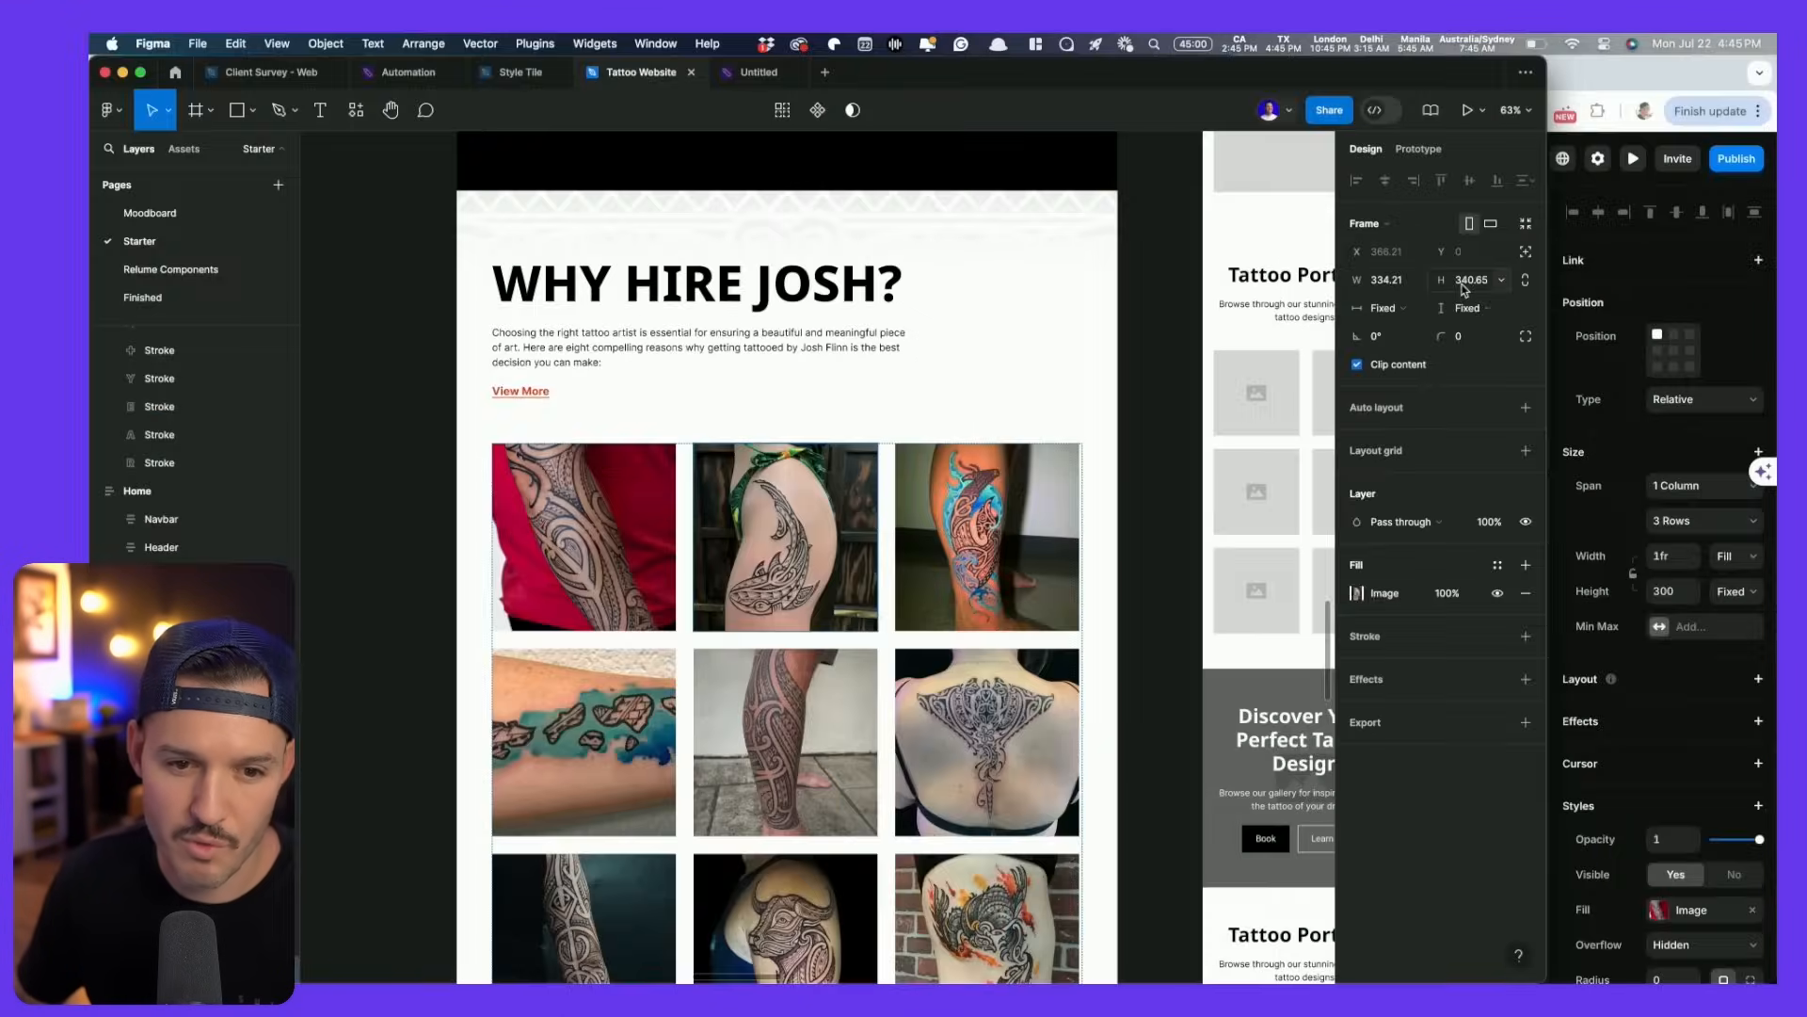
key("Escape")
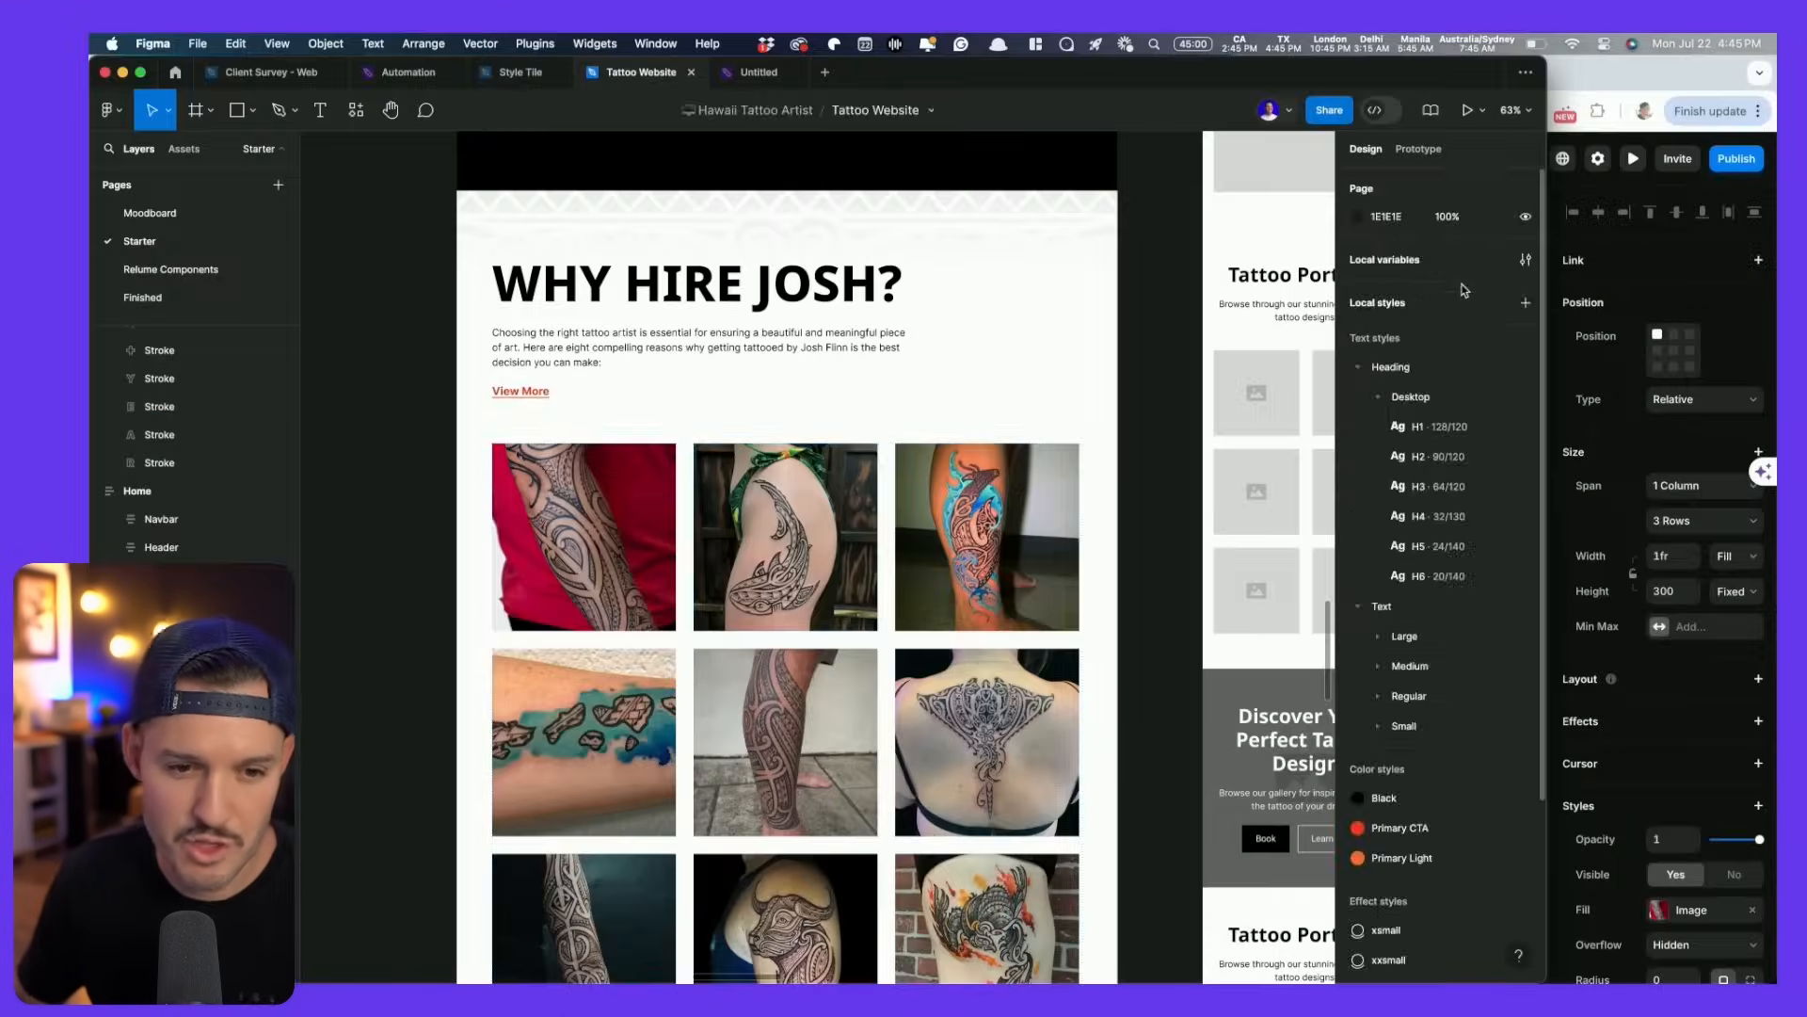
key("super+Tab")
left_click(698, 590)
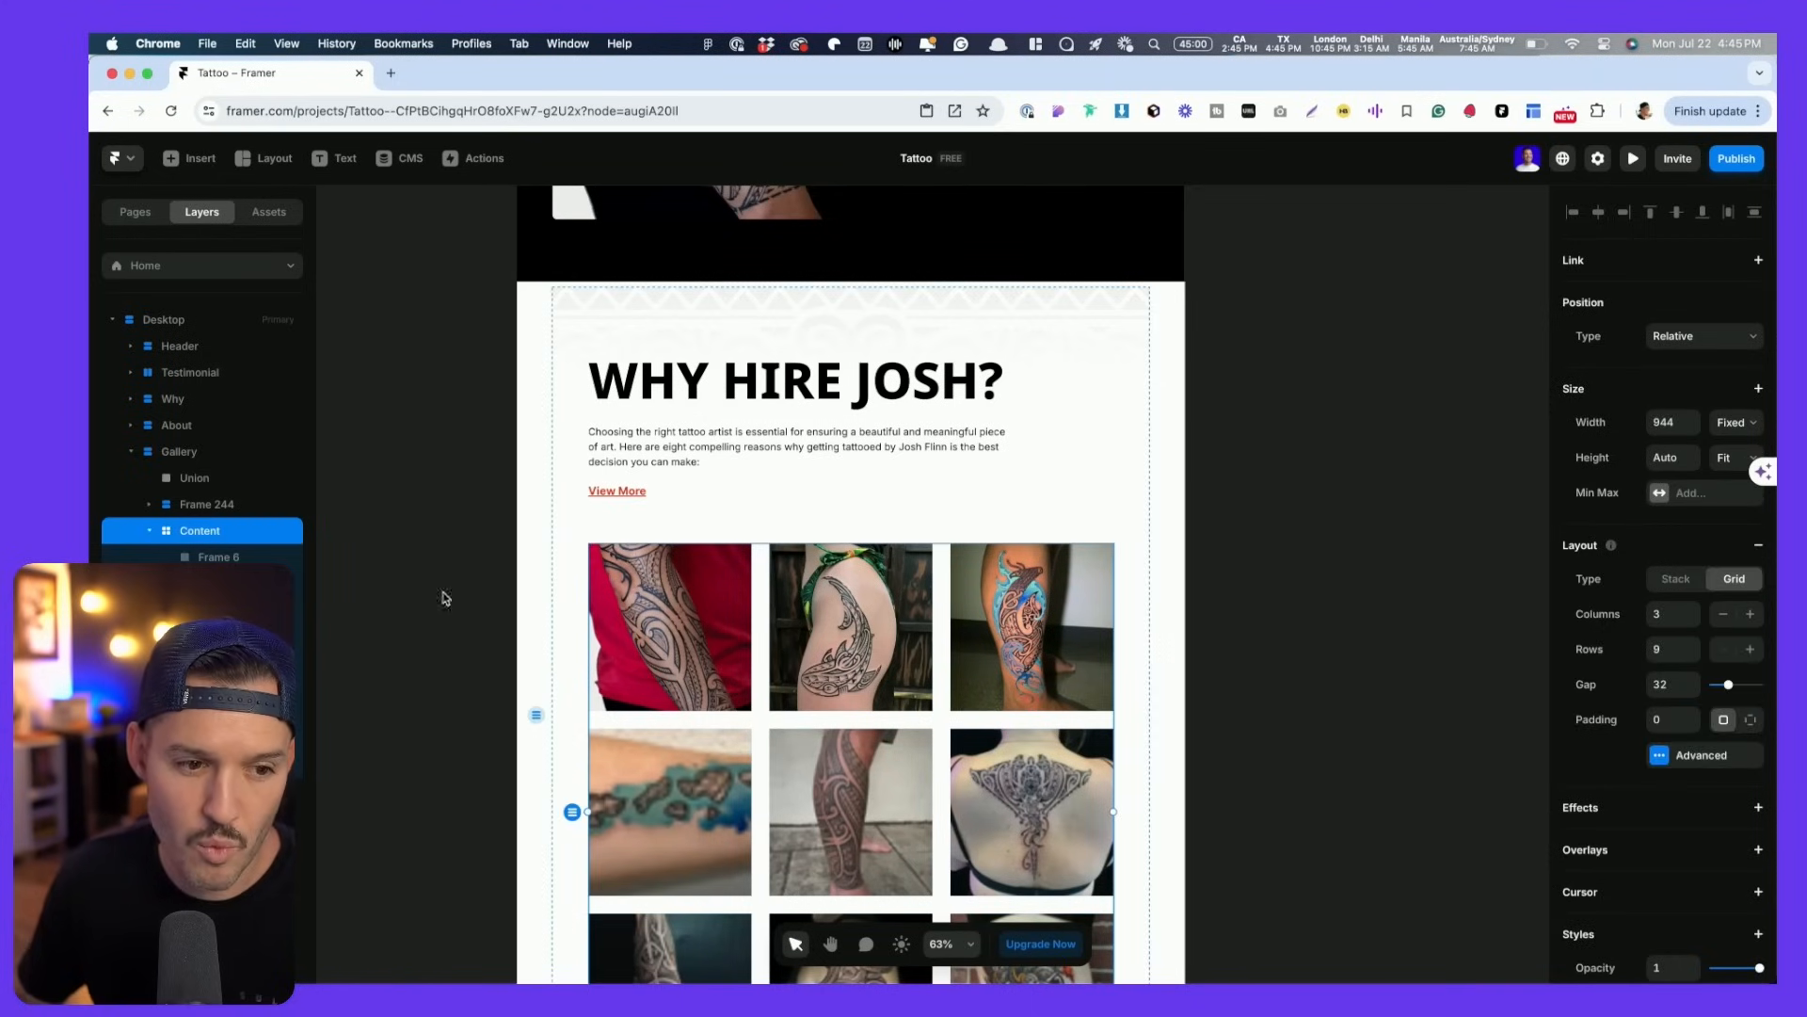
- Select all nine gallery image frames and try a fixed 340 width and height
left_click(236, 557)
left_click(219, 769, "shift")
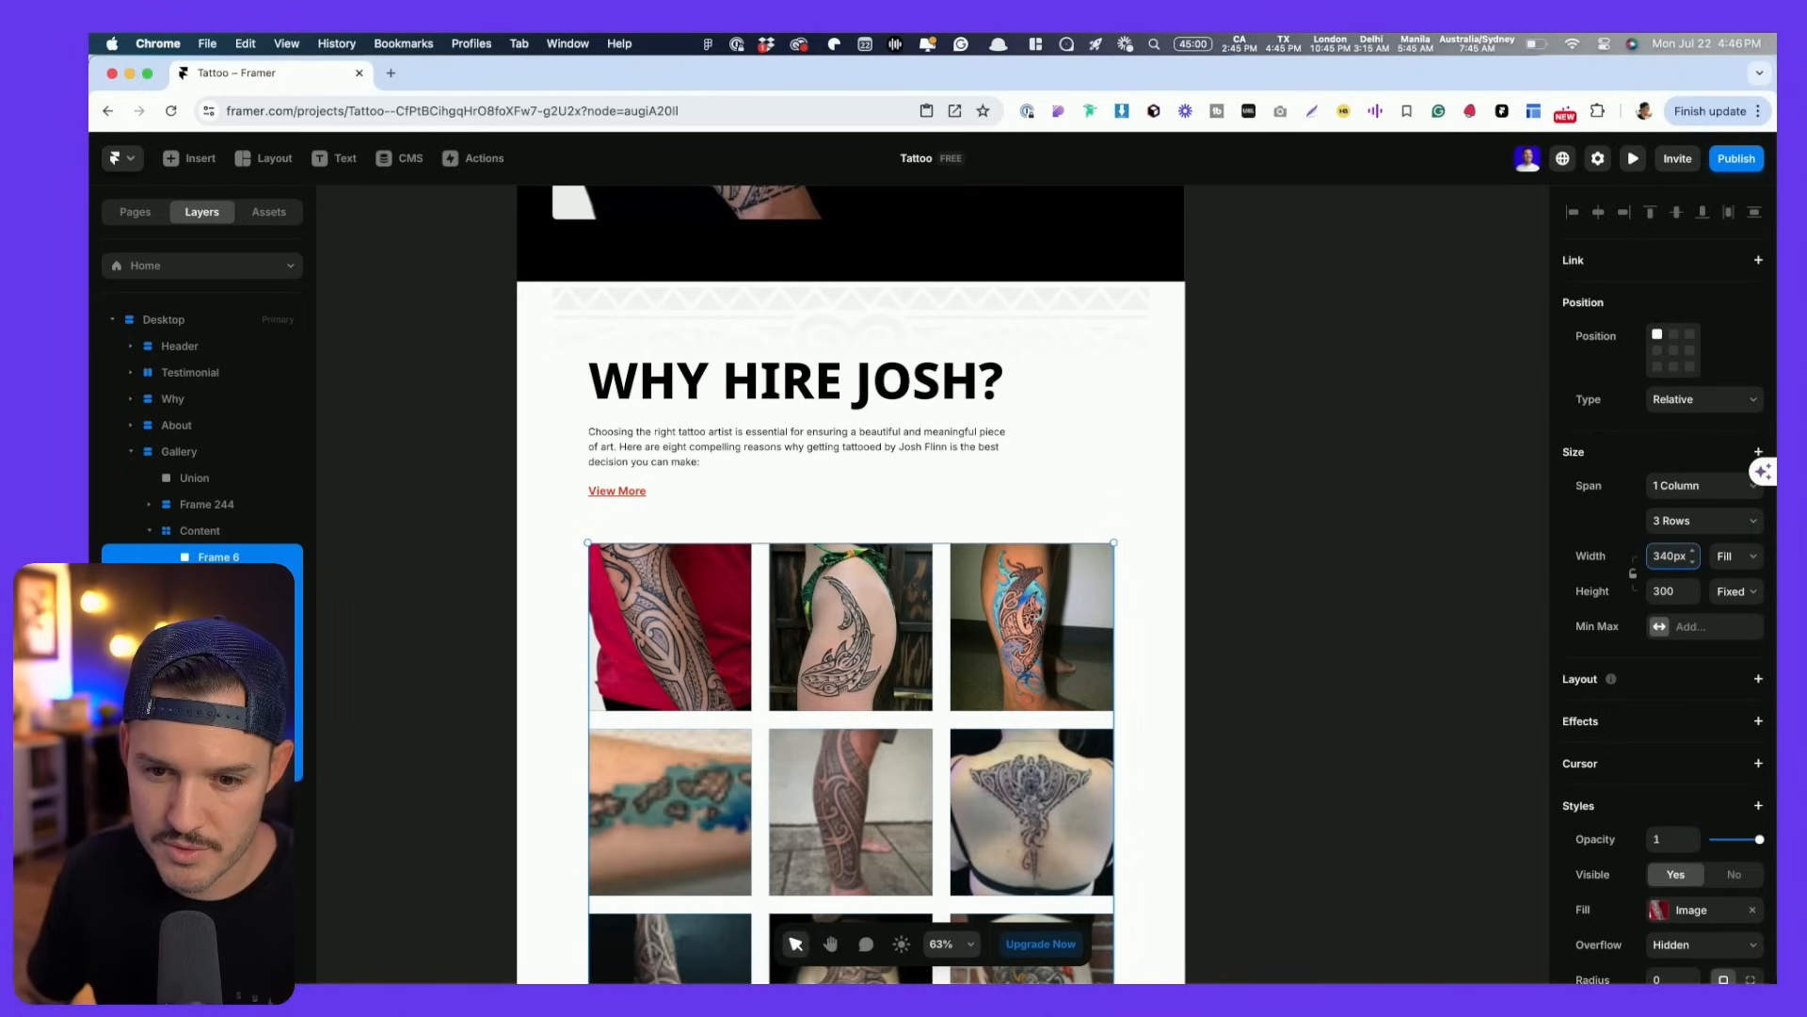
key("Return")
left_click(1677, 591)
type("34")
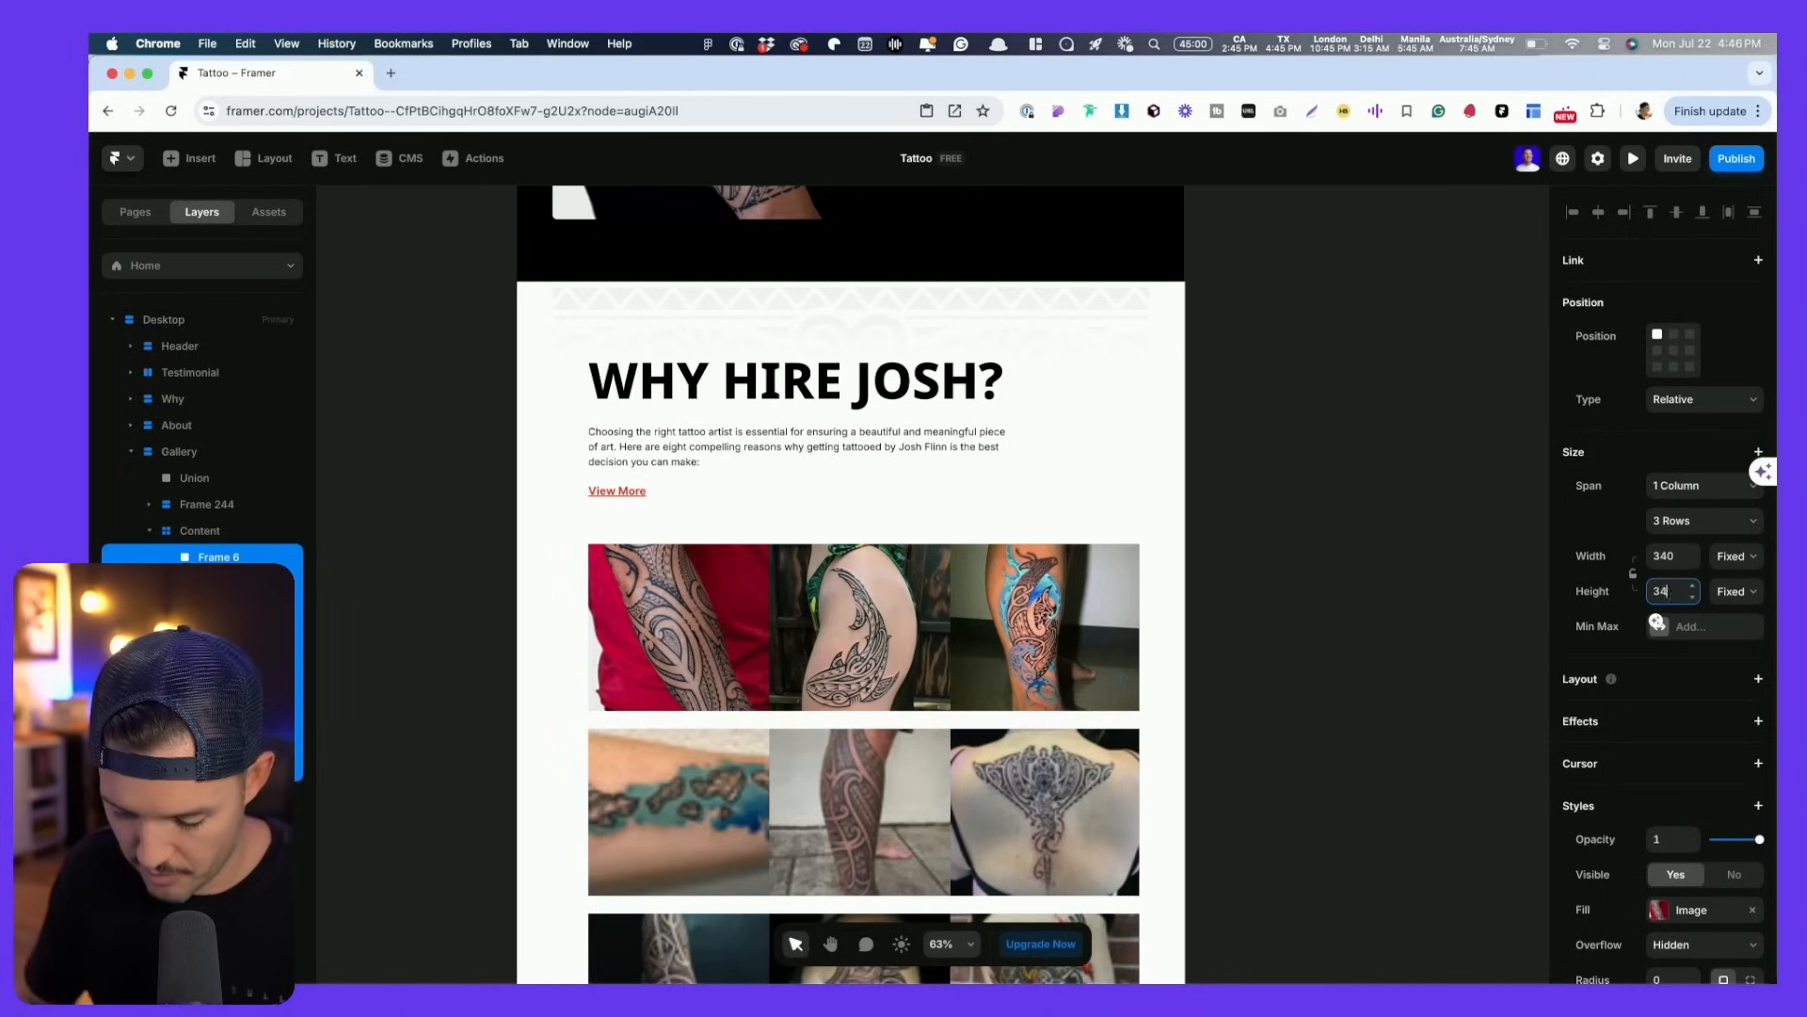
type("0")
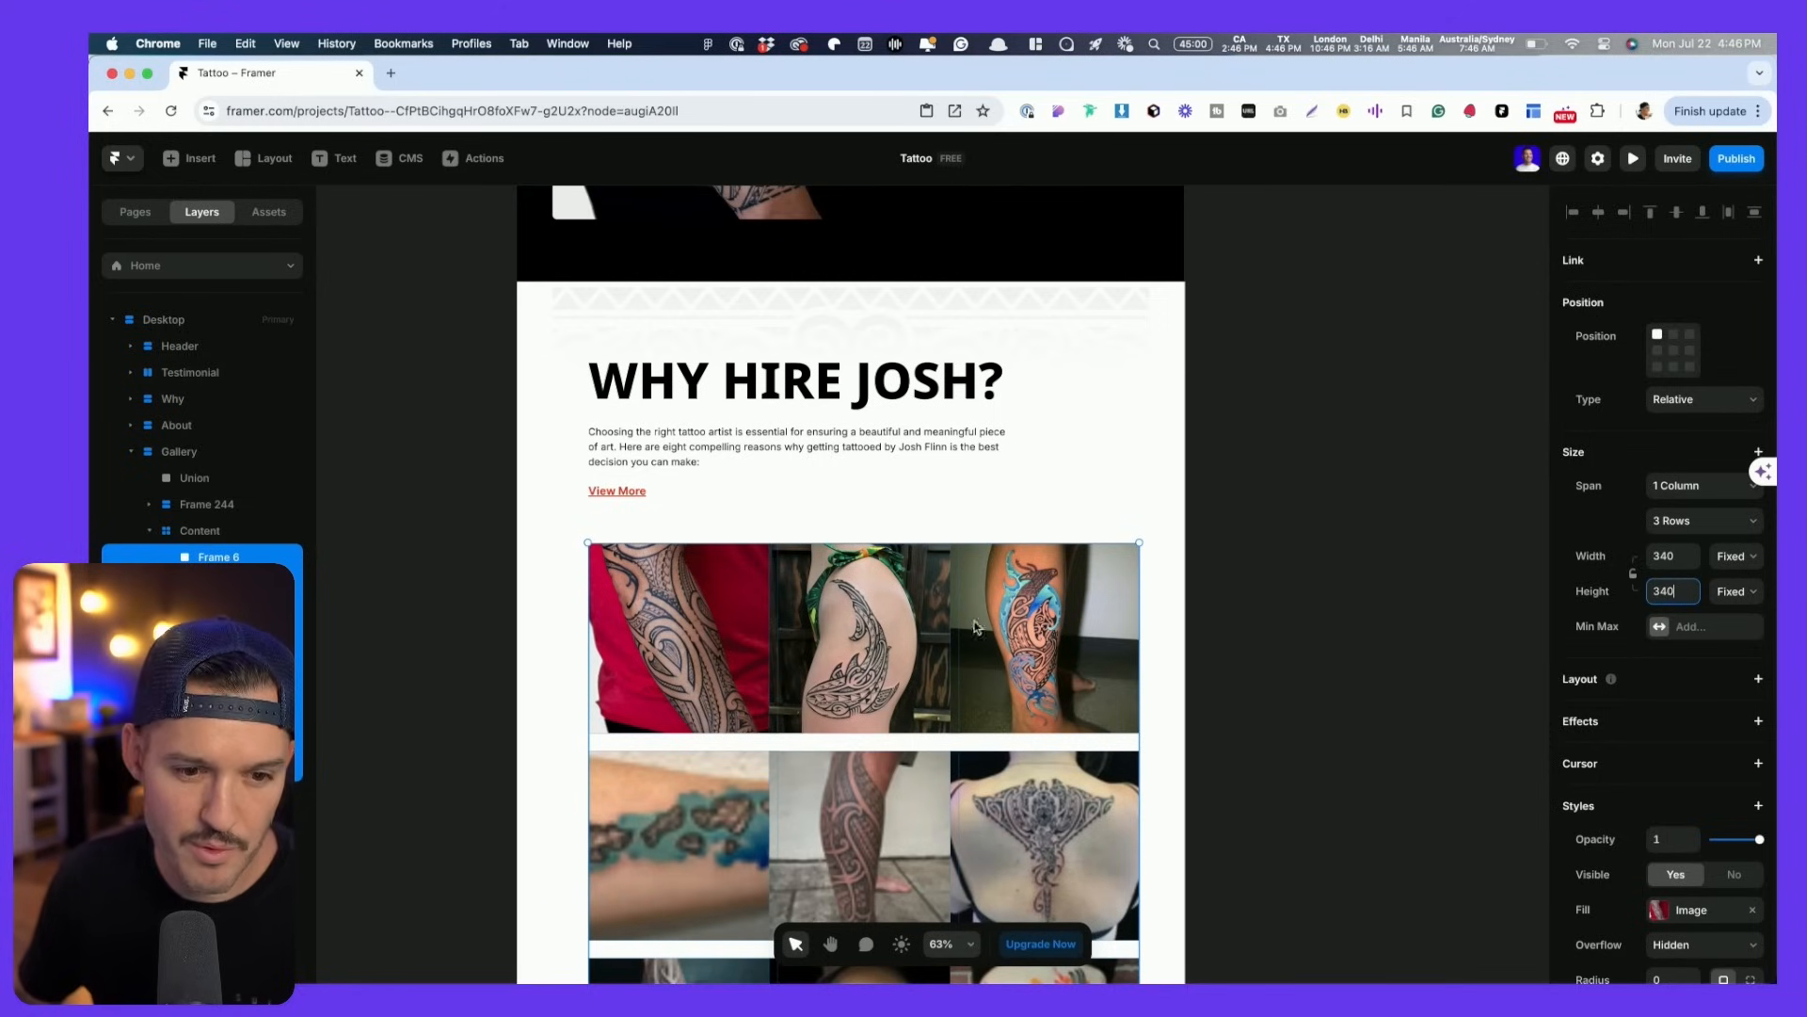
- Set the nine images back to 1fr width and a 300 height
left_click(1674, 557)
type("1fr")
key("Return")
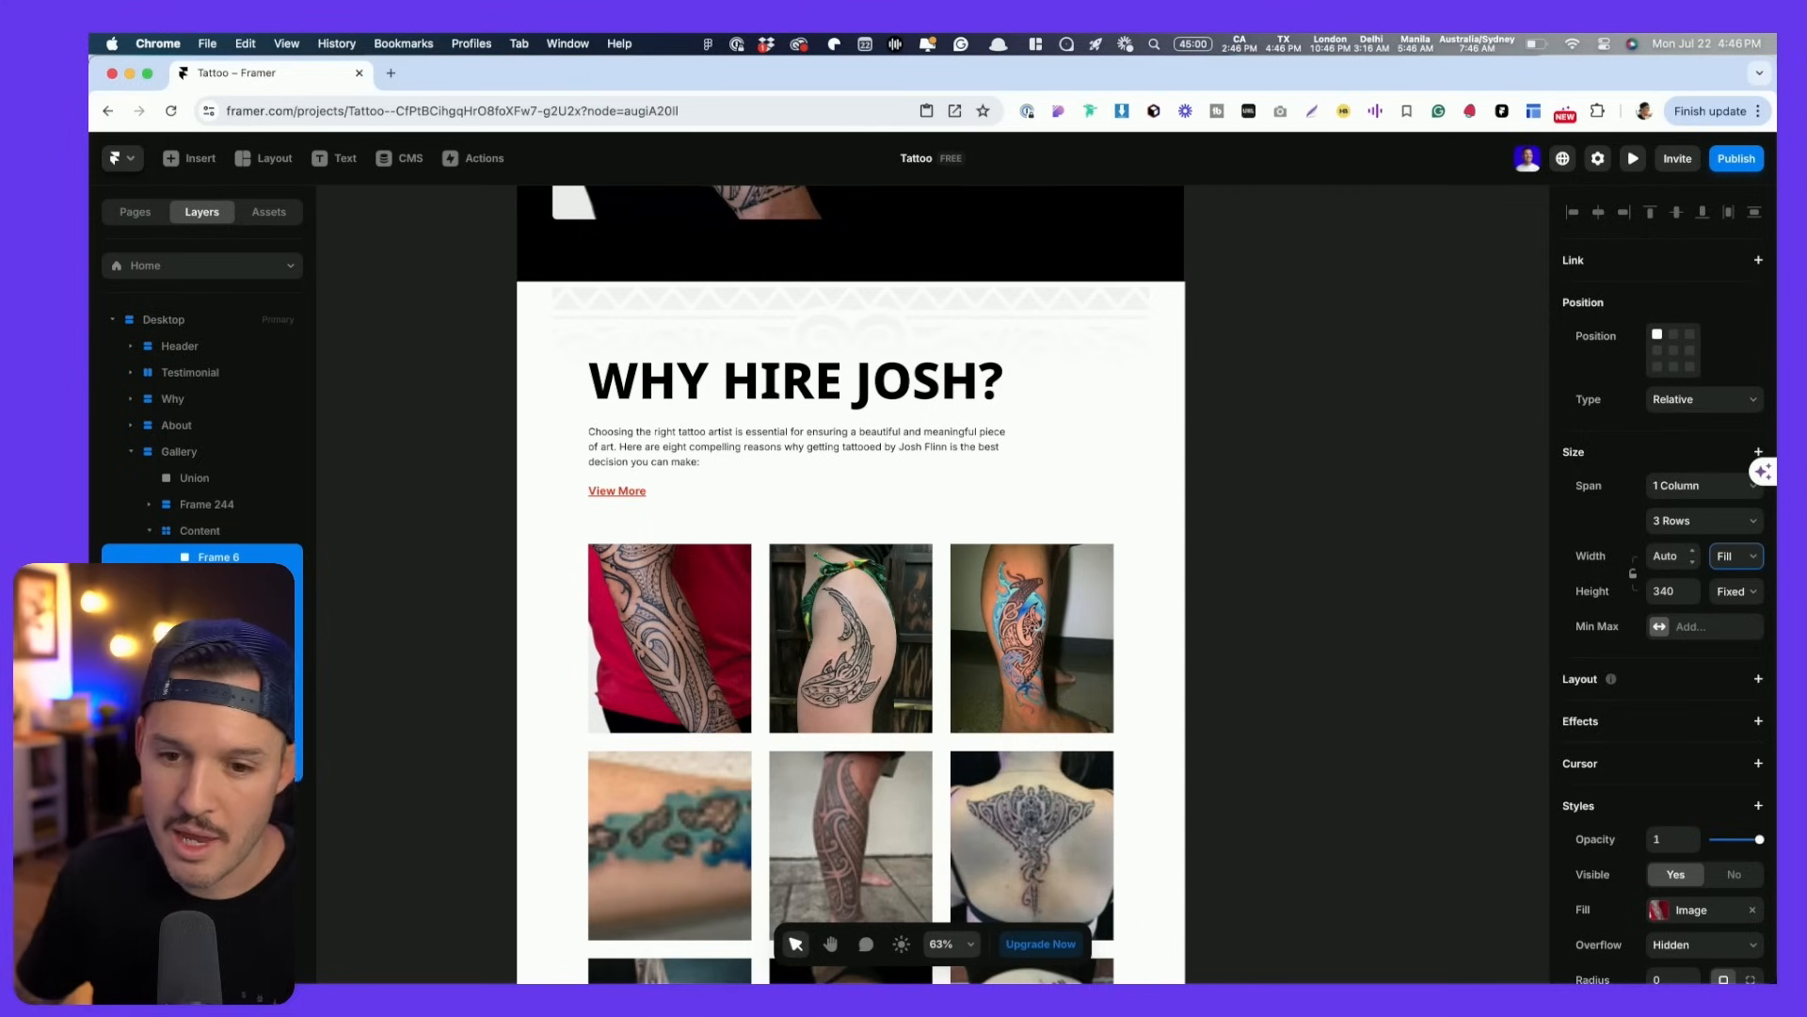
left_click(1664, 593)
key("shift+Down")
key("shift+Down")
key("shift+Down")
key("shift+Down")
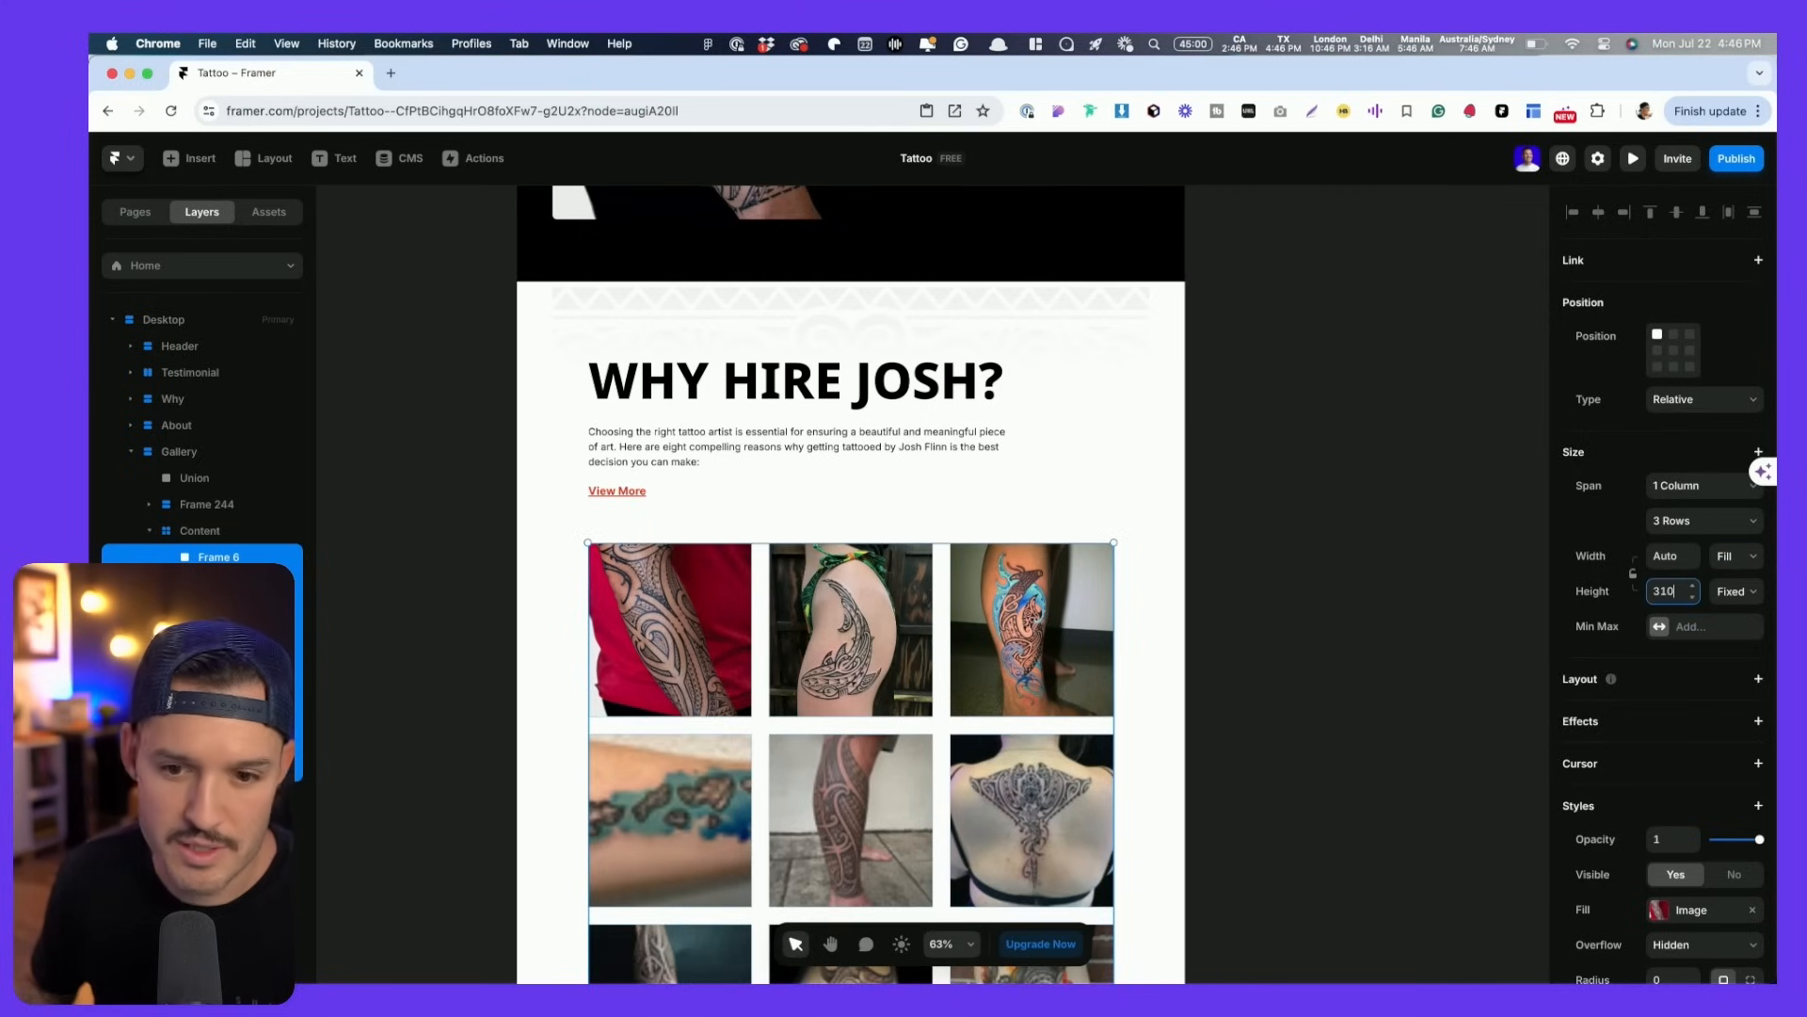
scroll(1686, 676, "down", 3)
scroll(1685, 668, "down", 1)
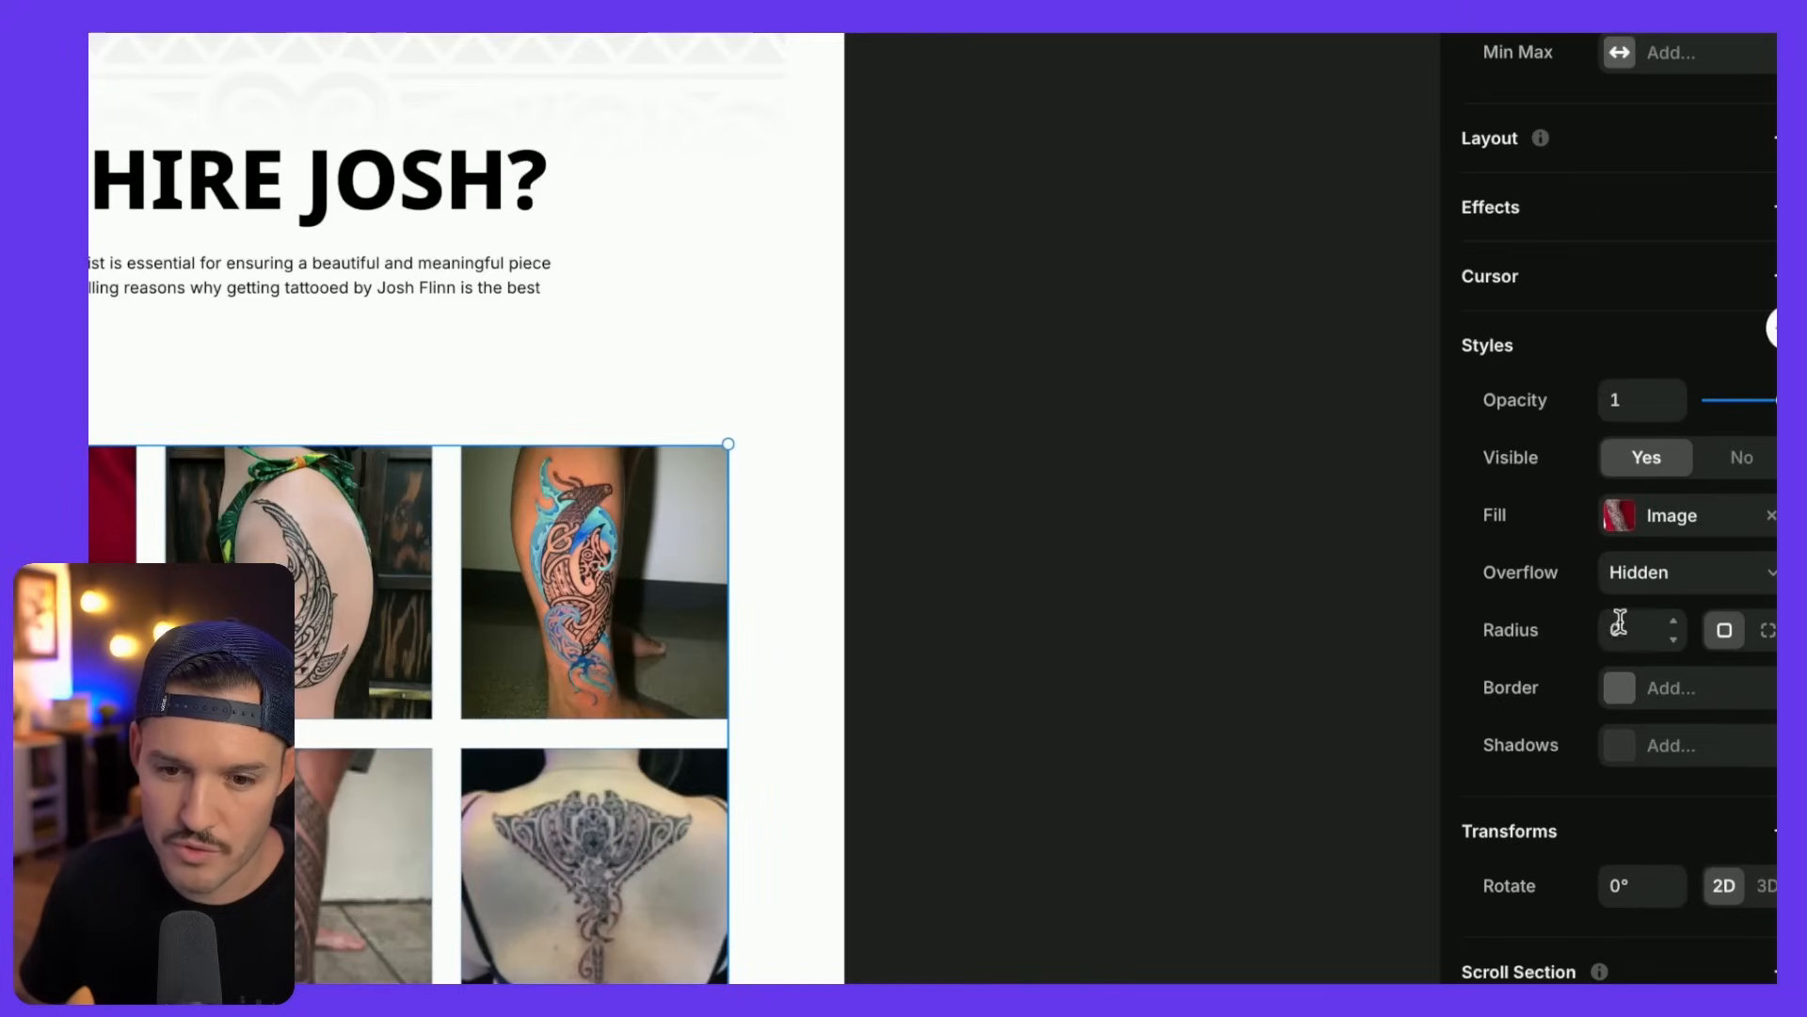
- Give the gallery images a corner radius of 10 and review the result
left_click(1655, 651)
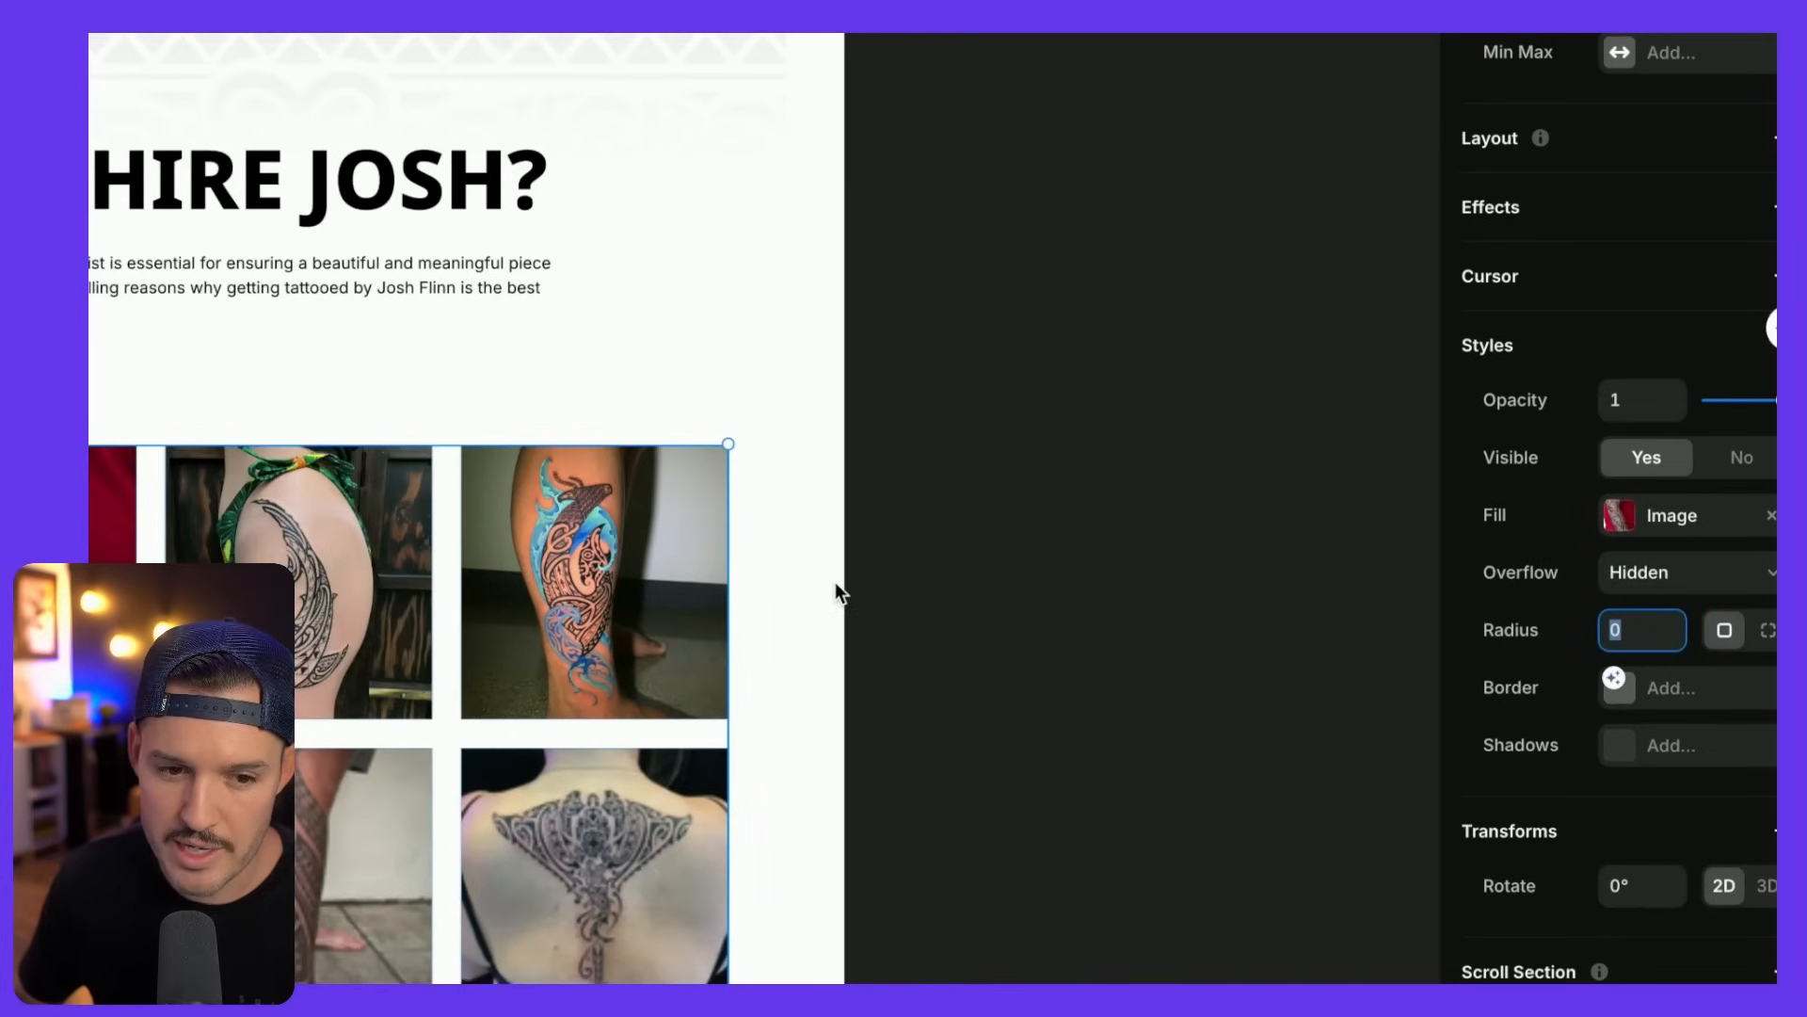
scroll(1183, 634, "left", 3)
type("10")
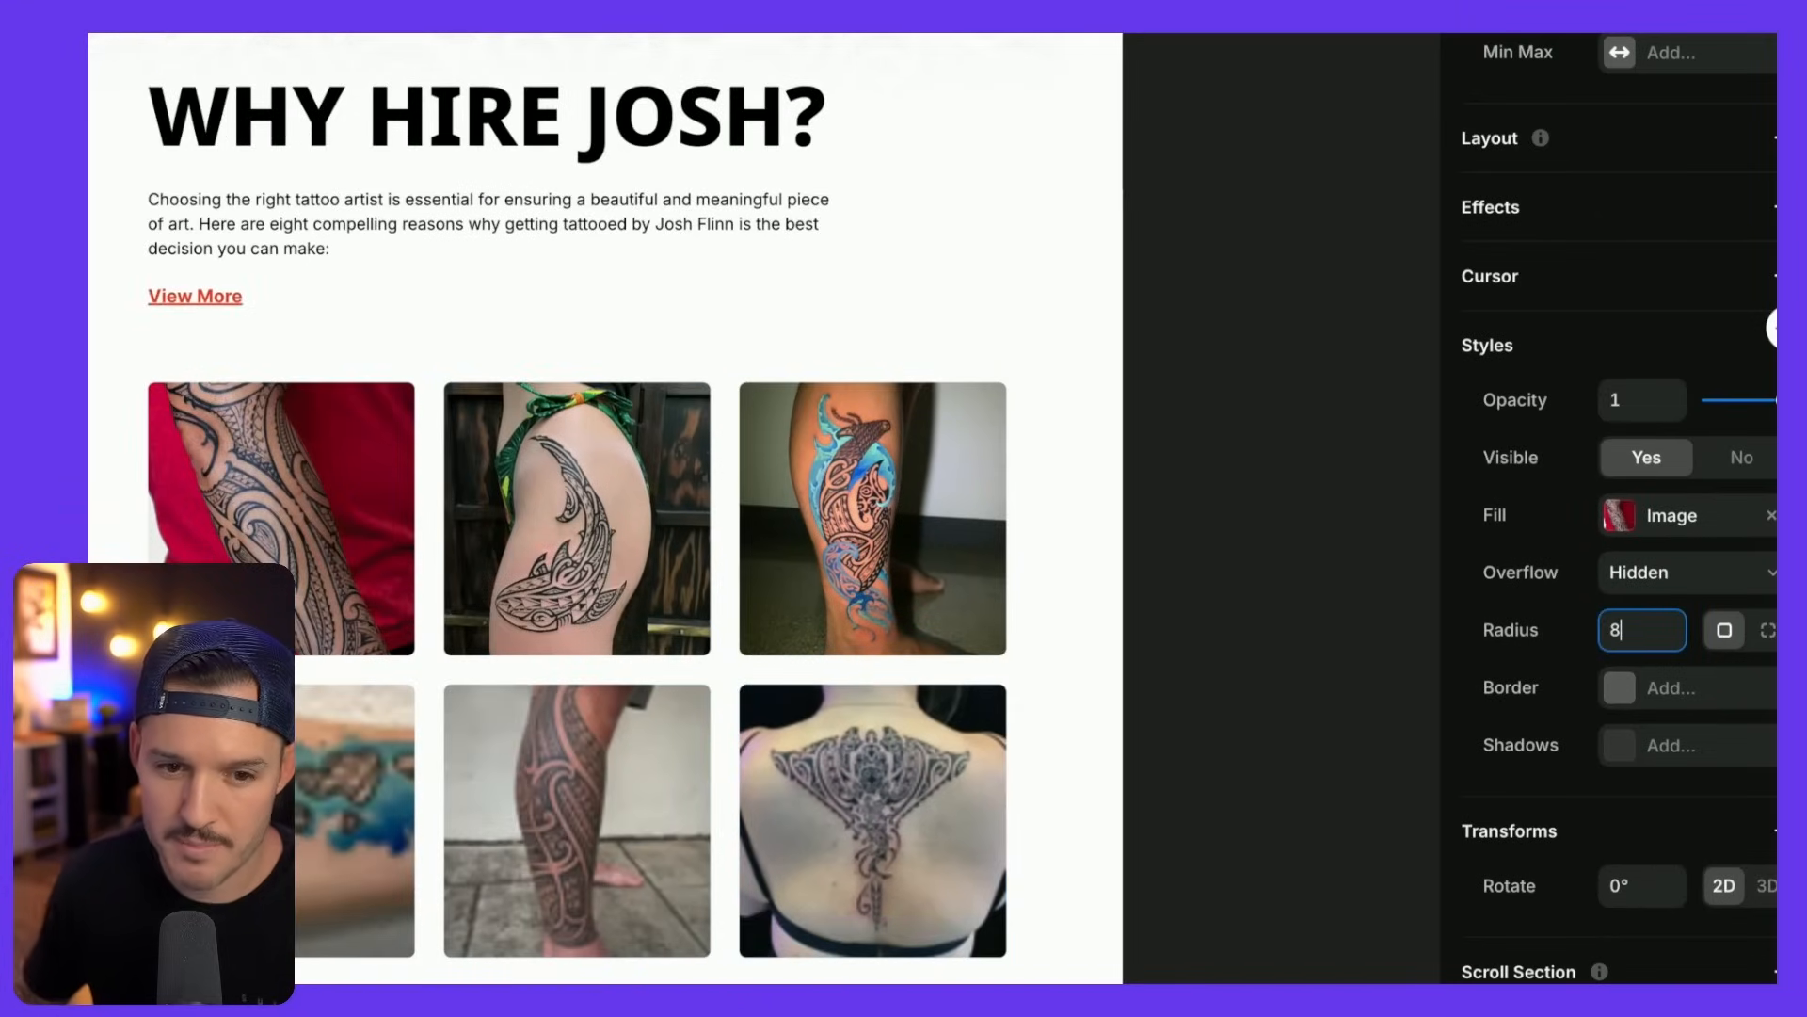
left_click(1206, 500)
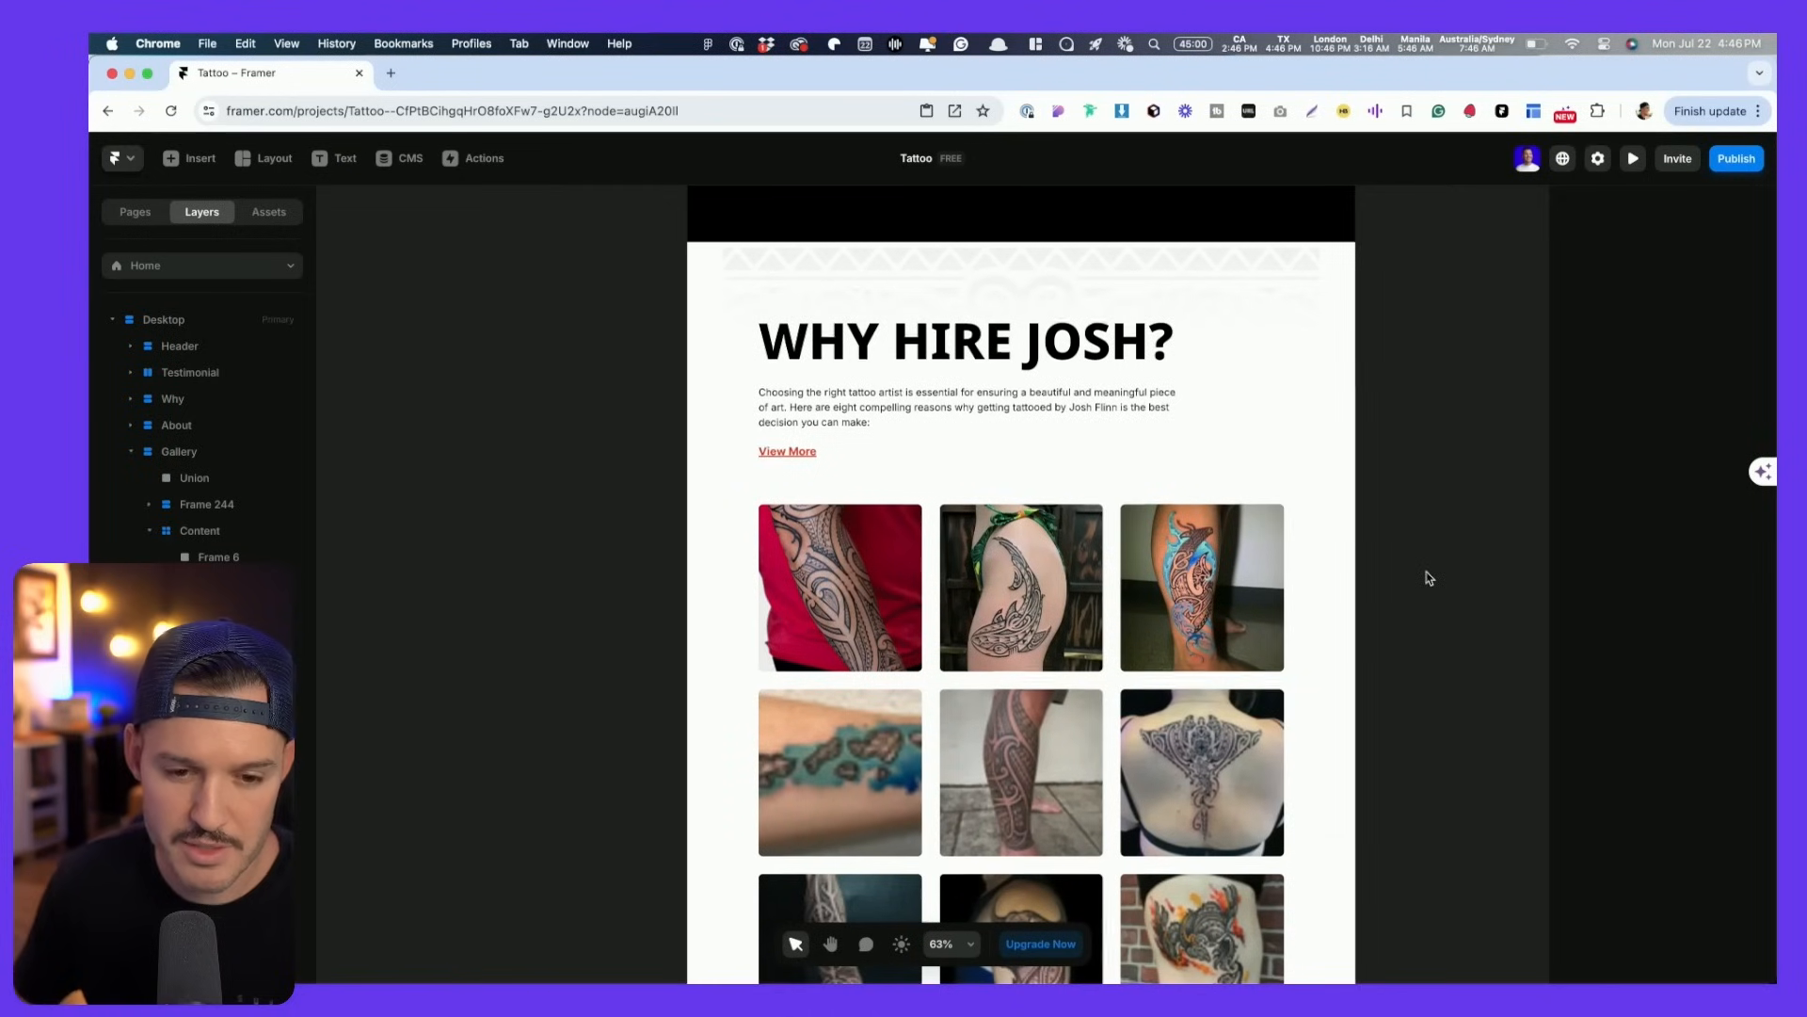
scroll(1426, 577, "down", 3)
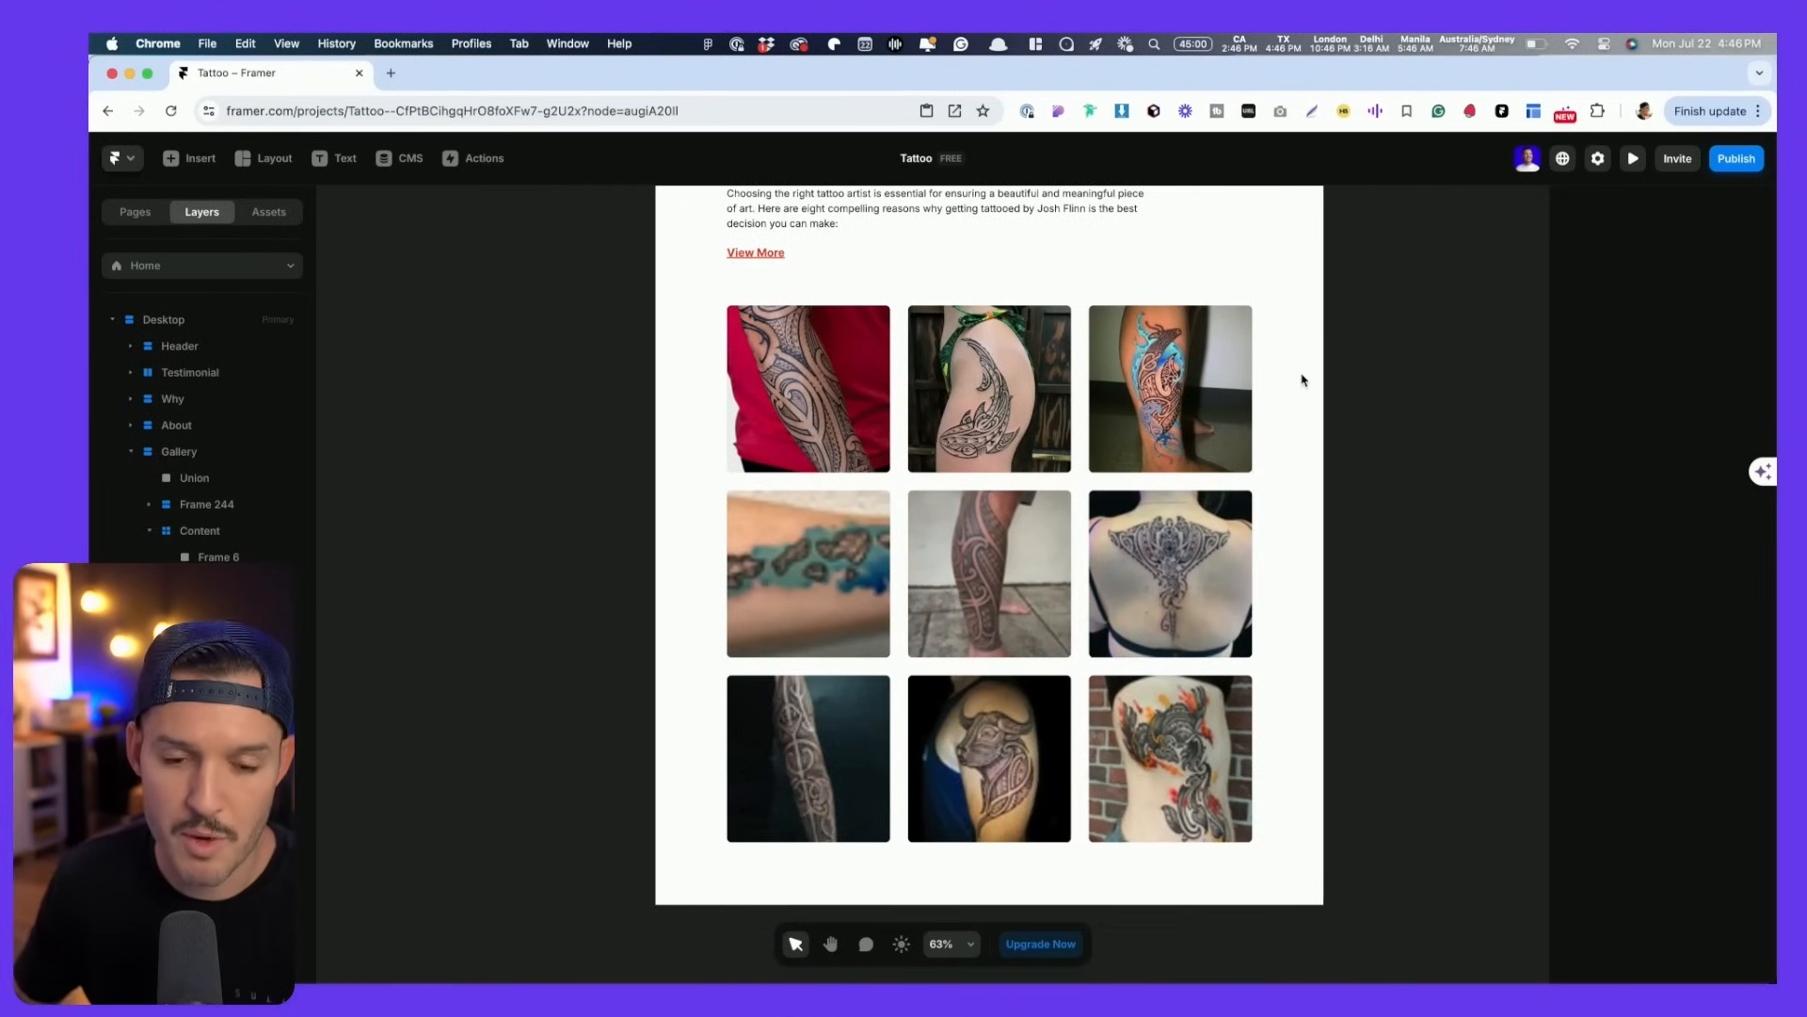
scroll(1303, 380, "up", 5)
scroll(1303, 380, "down", 7)
key("space")
left_click_drag(1419, 277, 1119, 514)
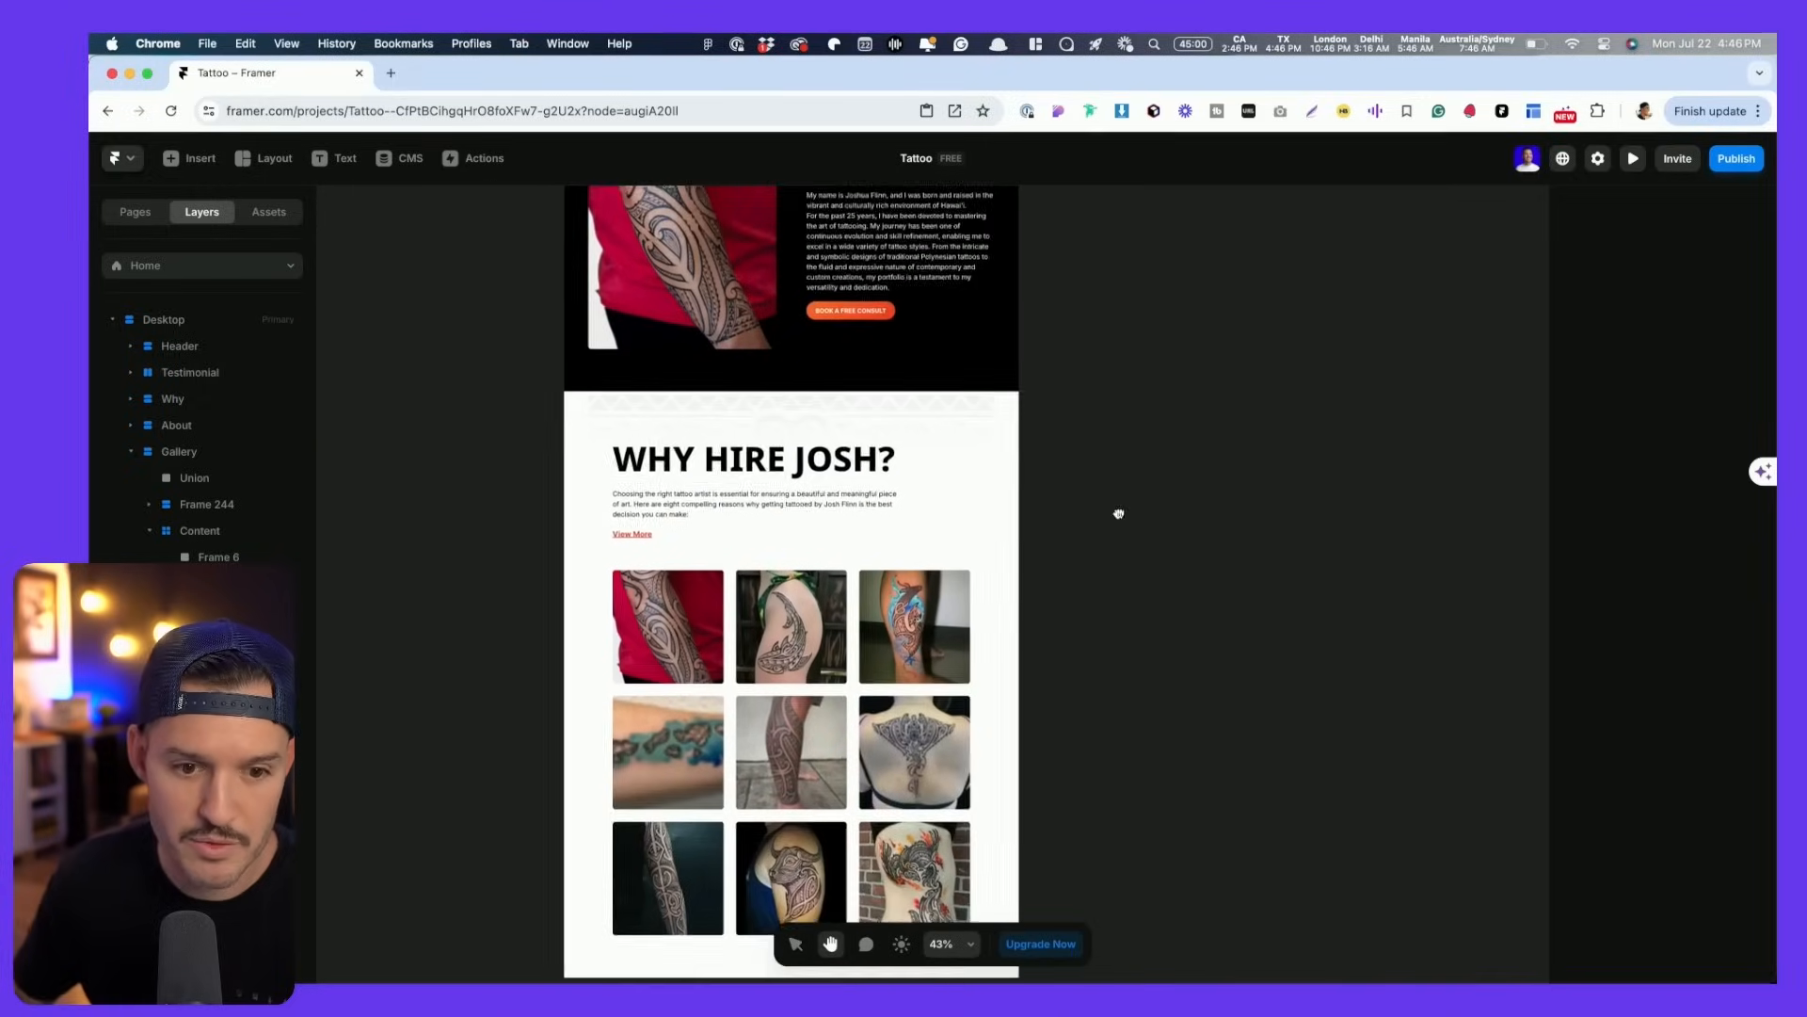
key("super+p")
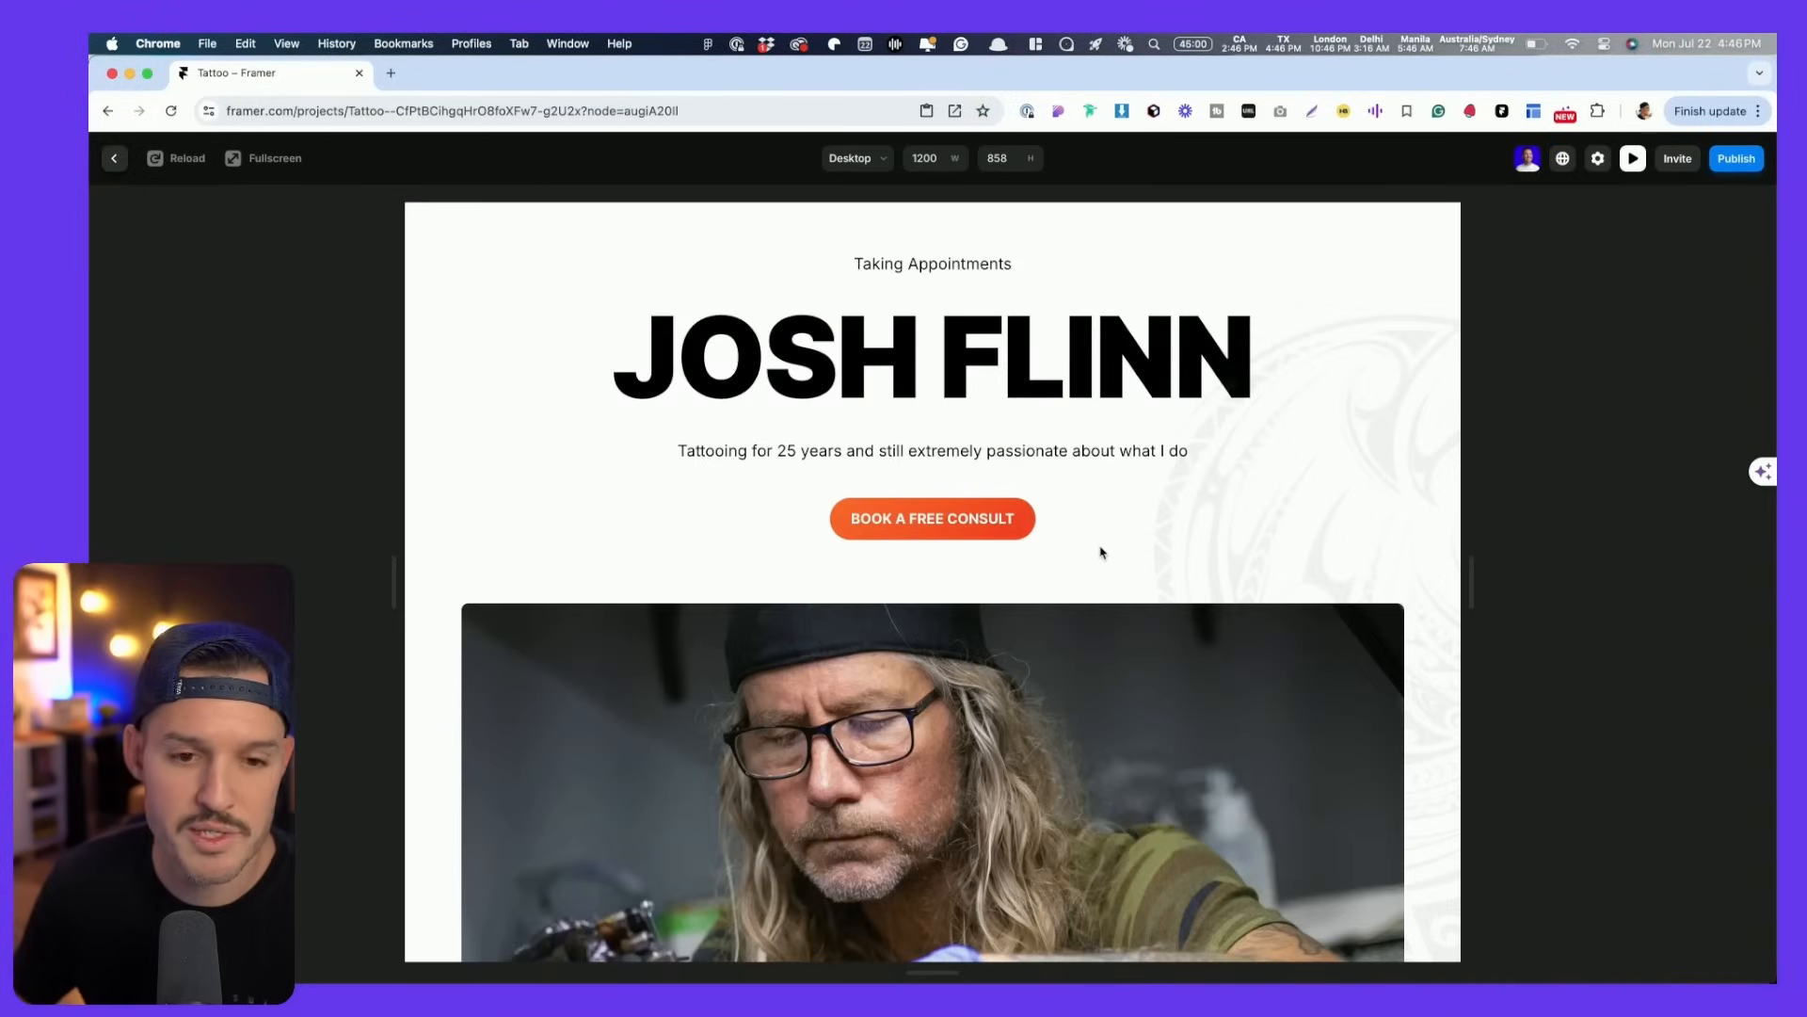
scroll(1104, 559, "down", 20)
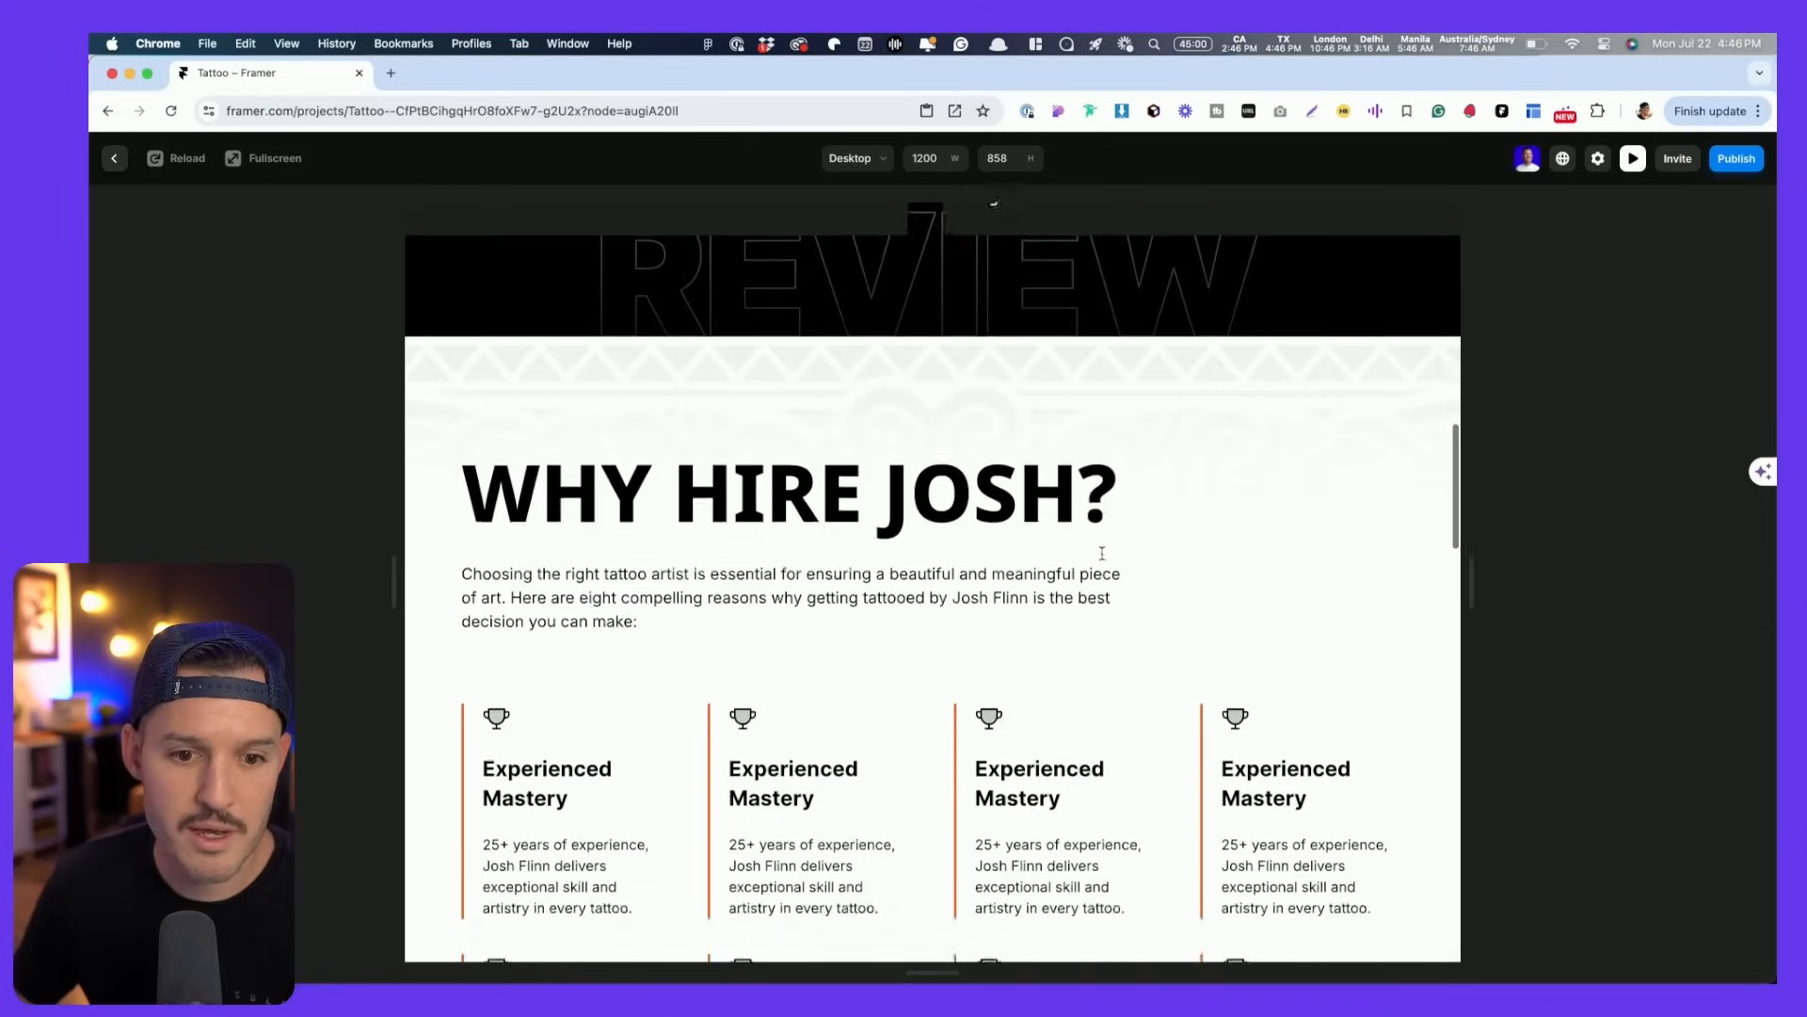
scroll(1099, 554, "up", 10)
scroll(1099, 554, "down", 3)
scroll(1100, 555, "up", 4)
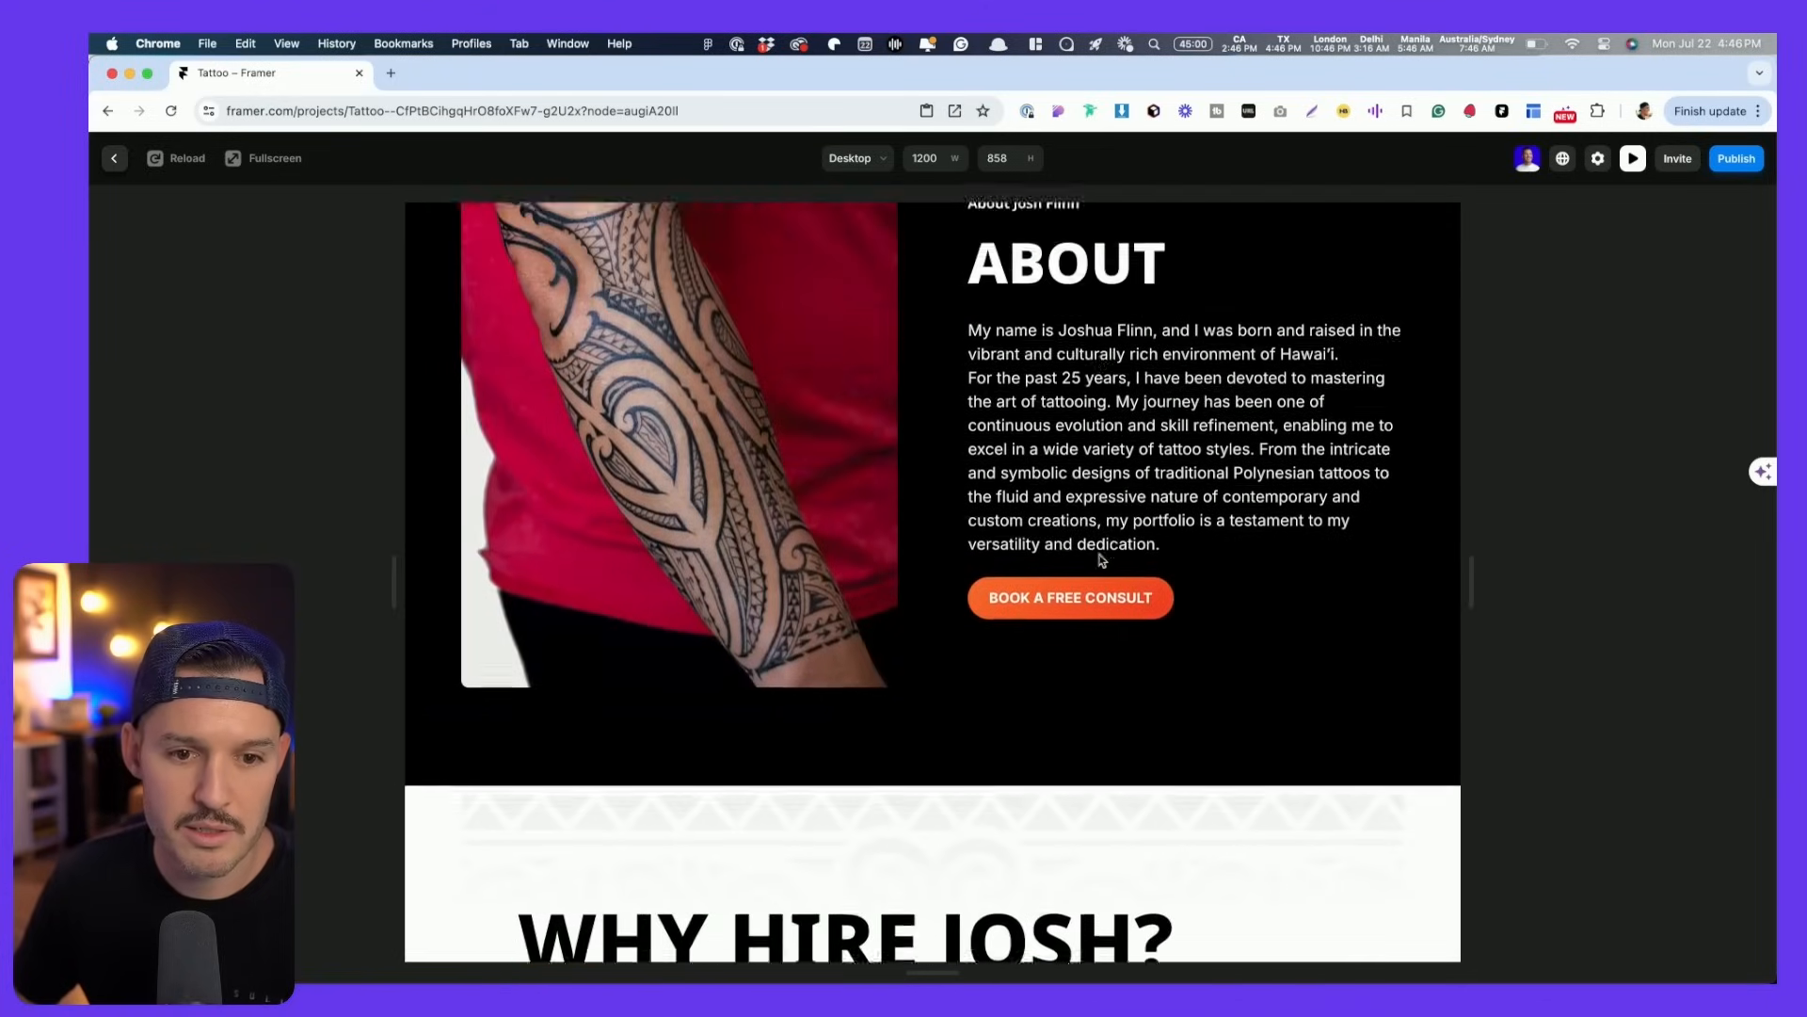
scroll(1099, 555, "down", 10)
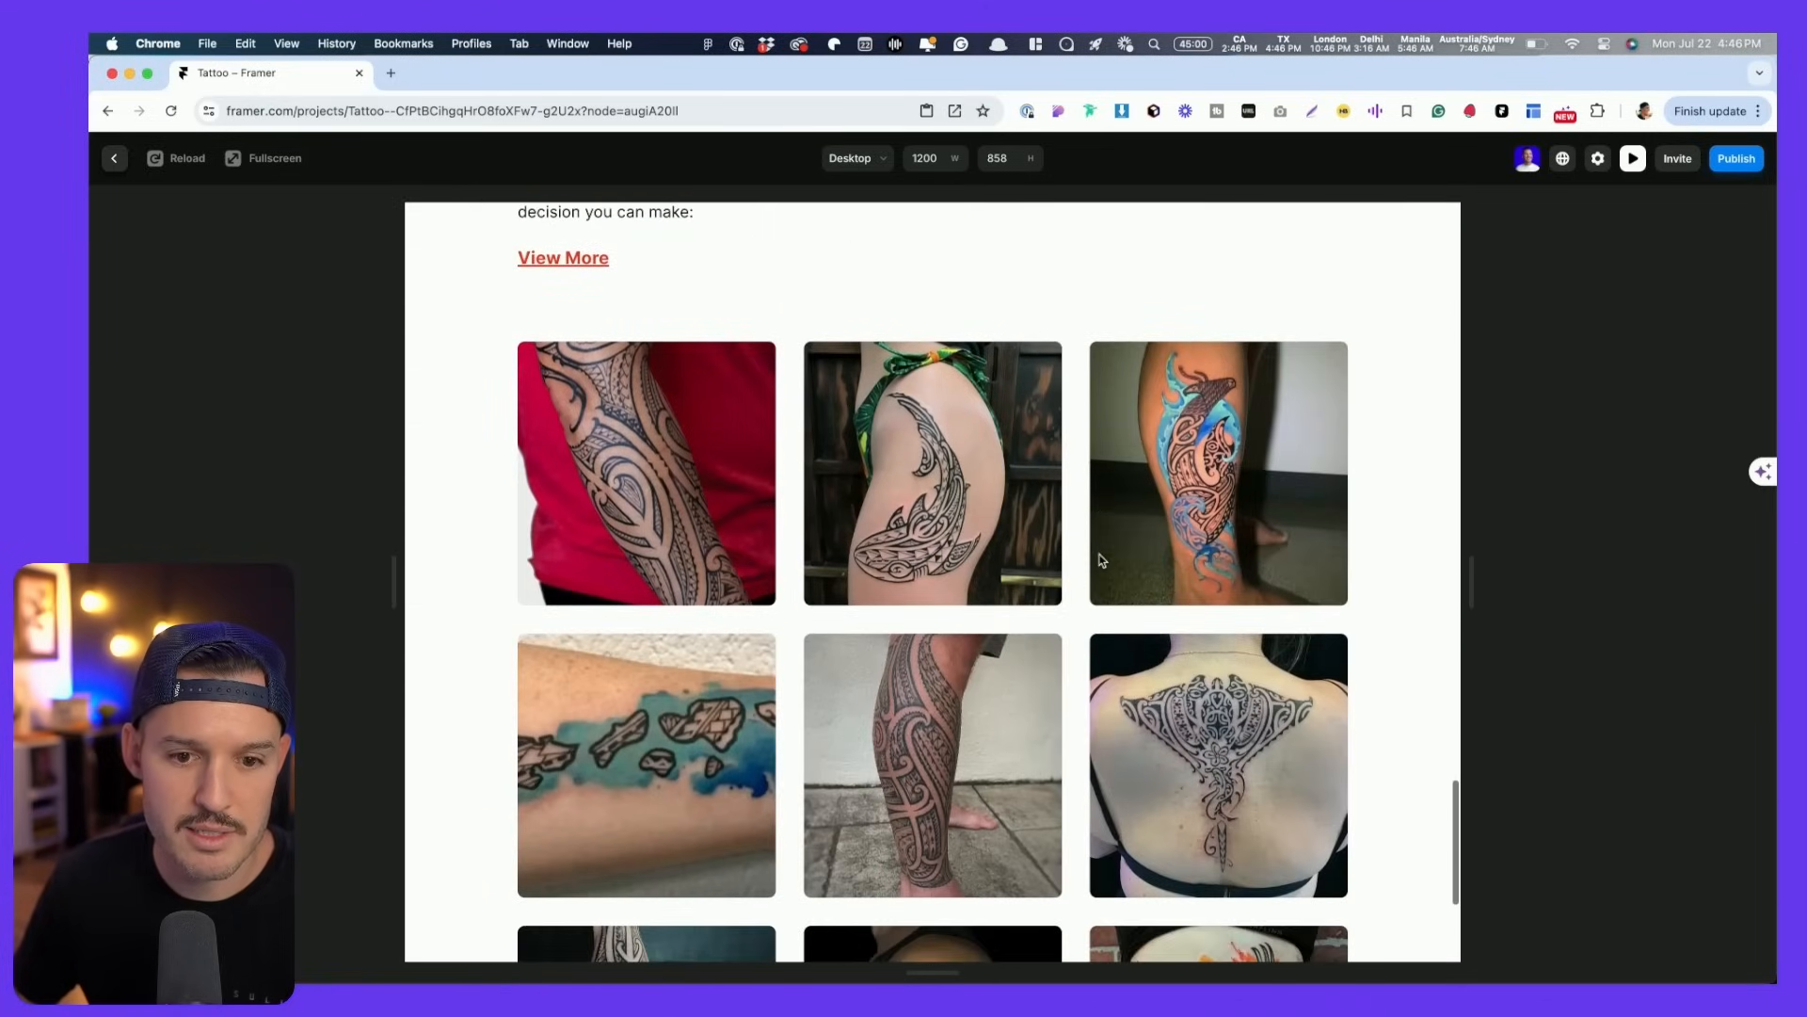
scroll(904, 637, "down", 4)
key("Escape")
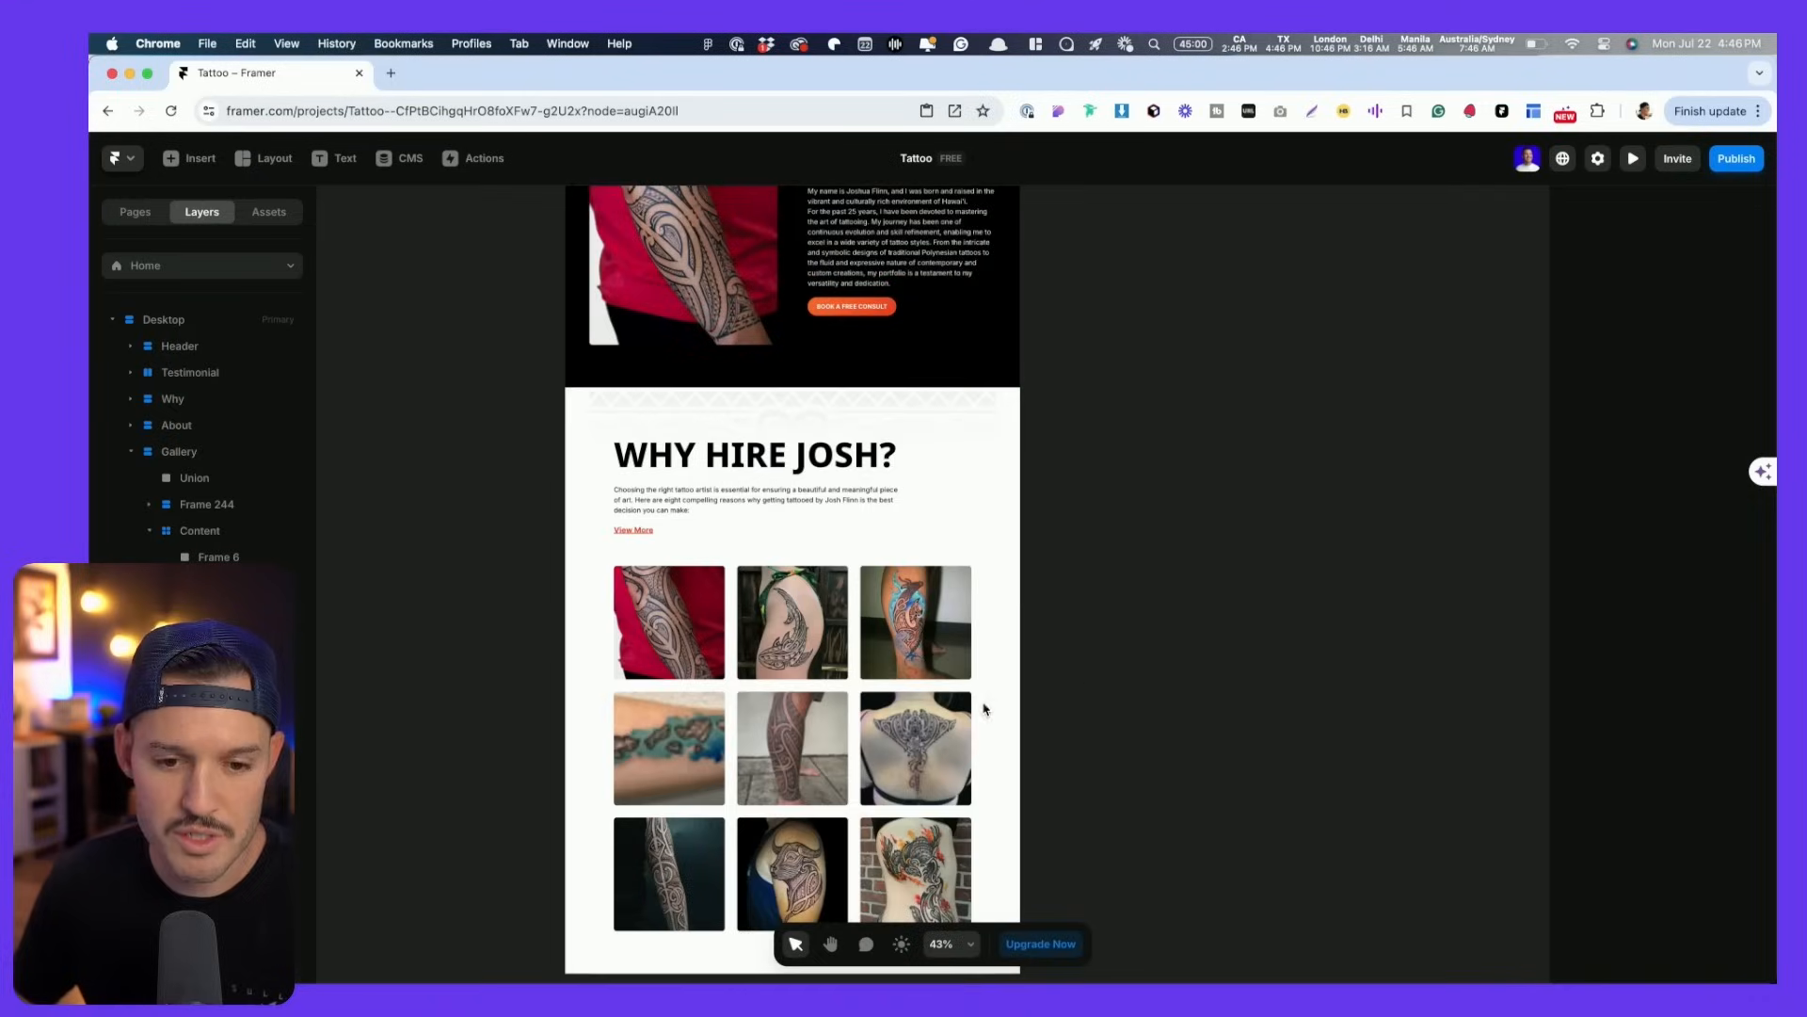
scroll(1105, 687, "down", 2)
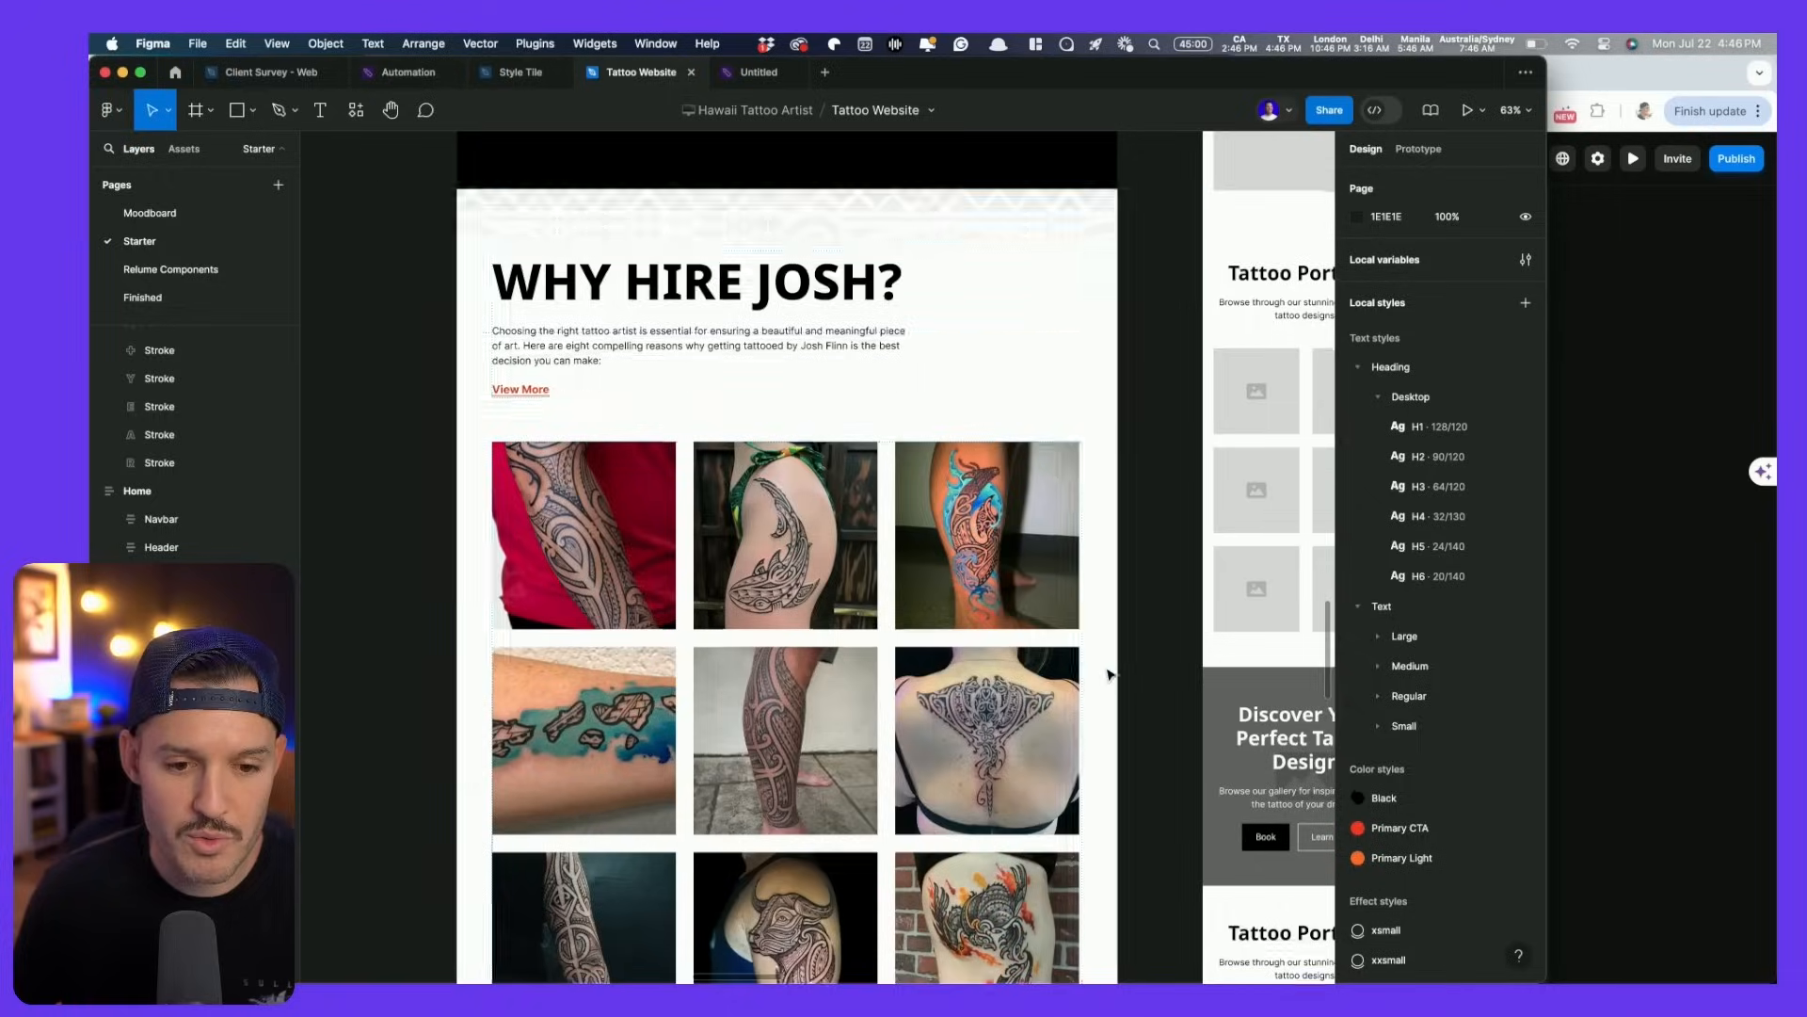
scroll(1110, 674, "down", 5)
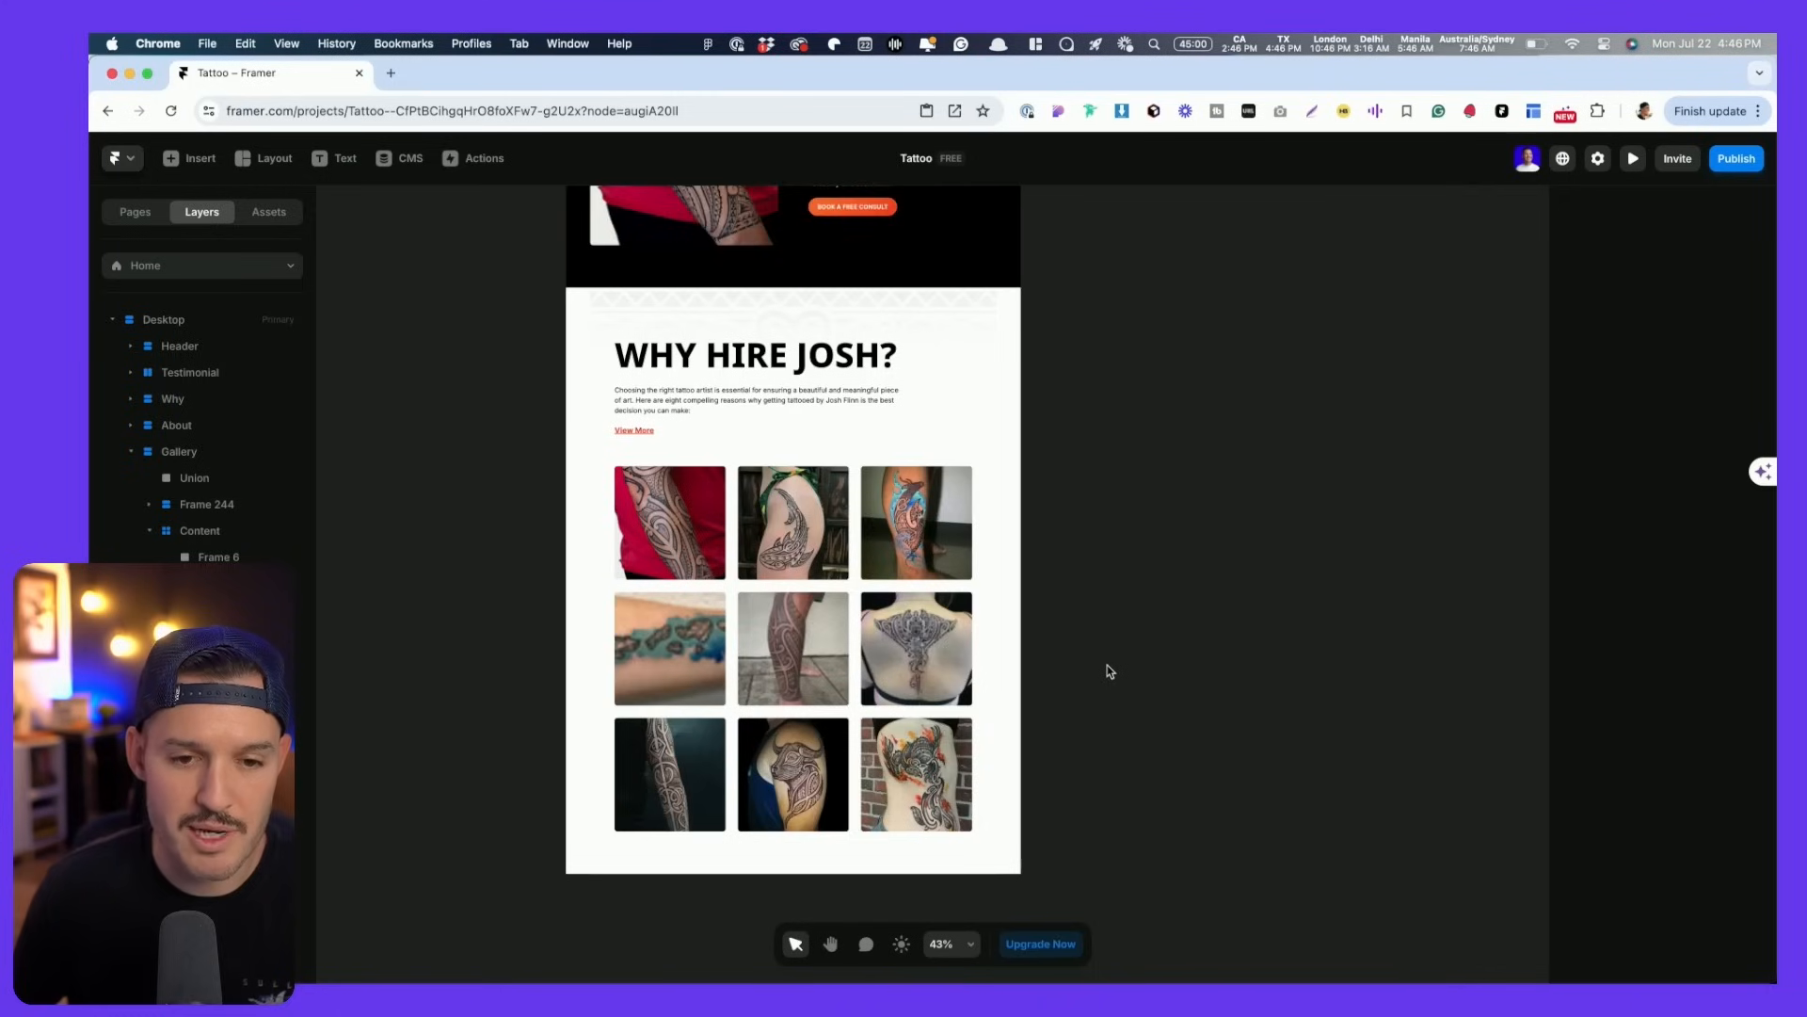
scroll(1107, 671, "up", 10)
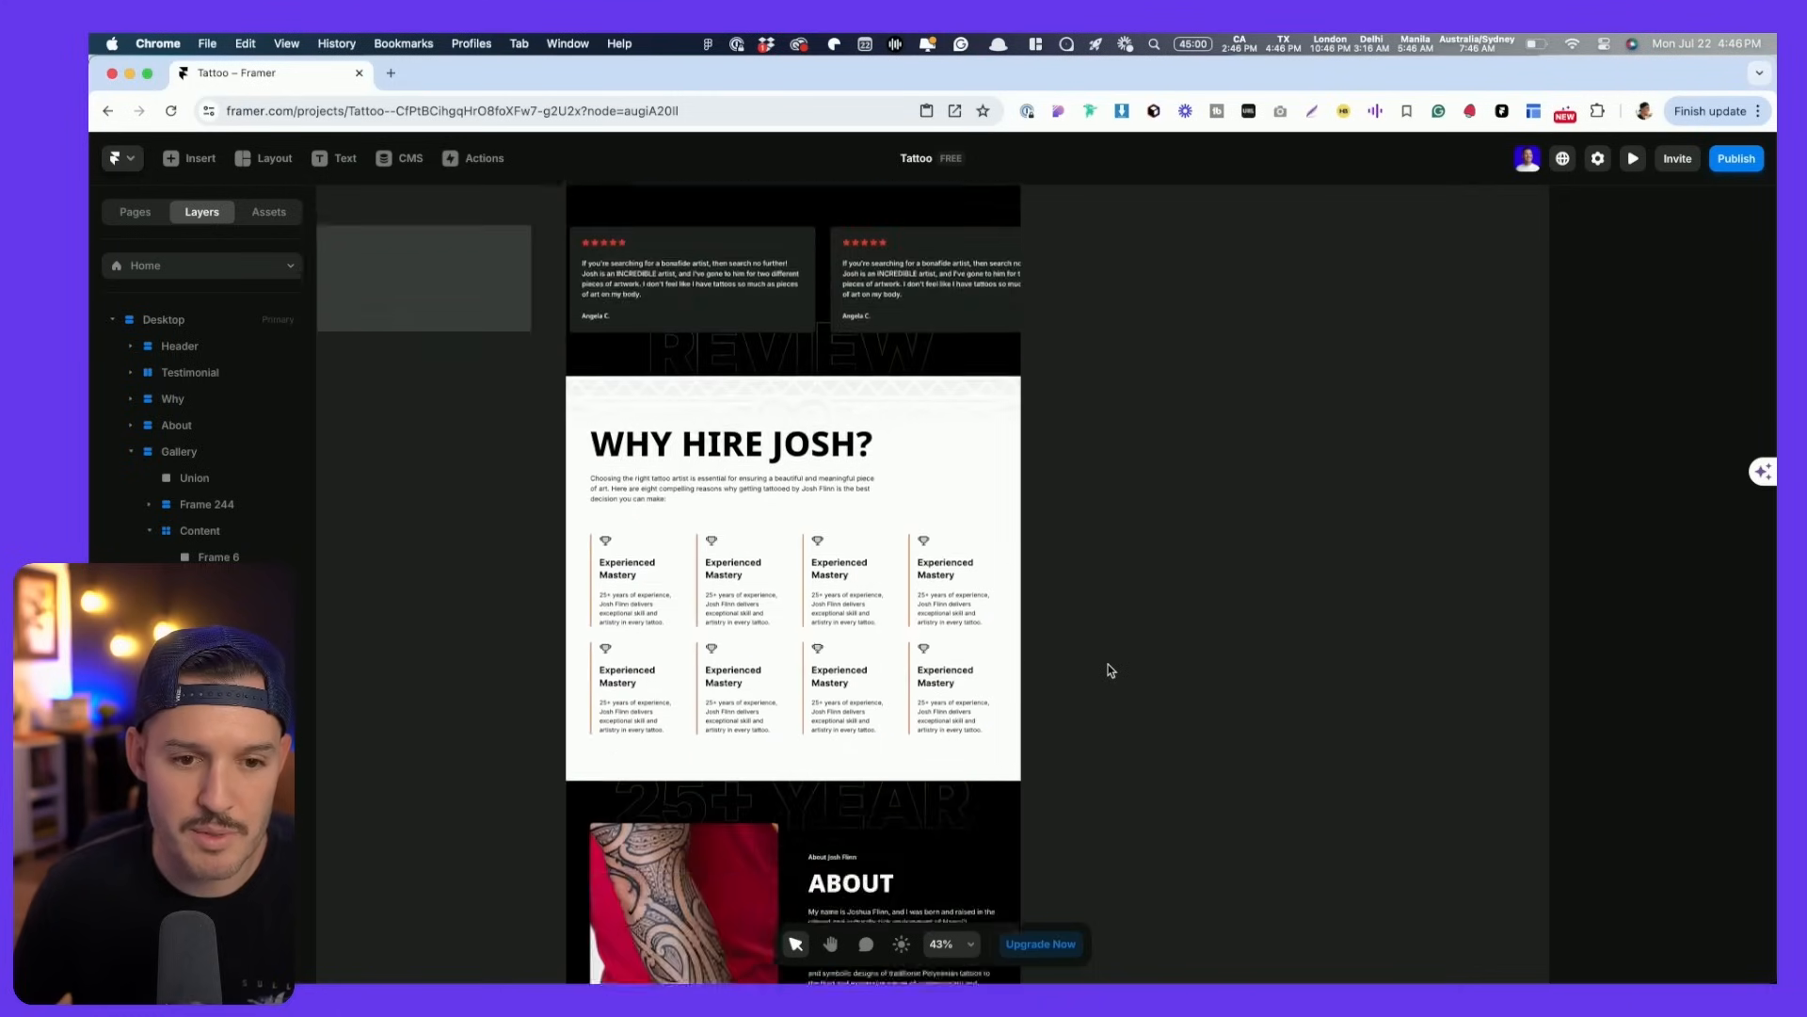
scroll(1105, 669, "down", 3)
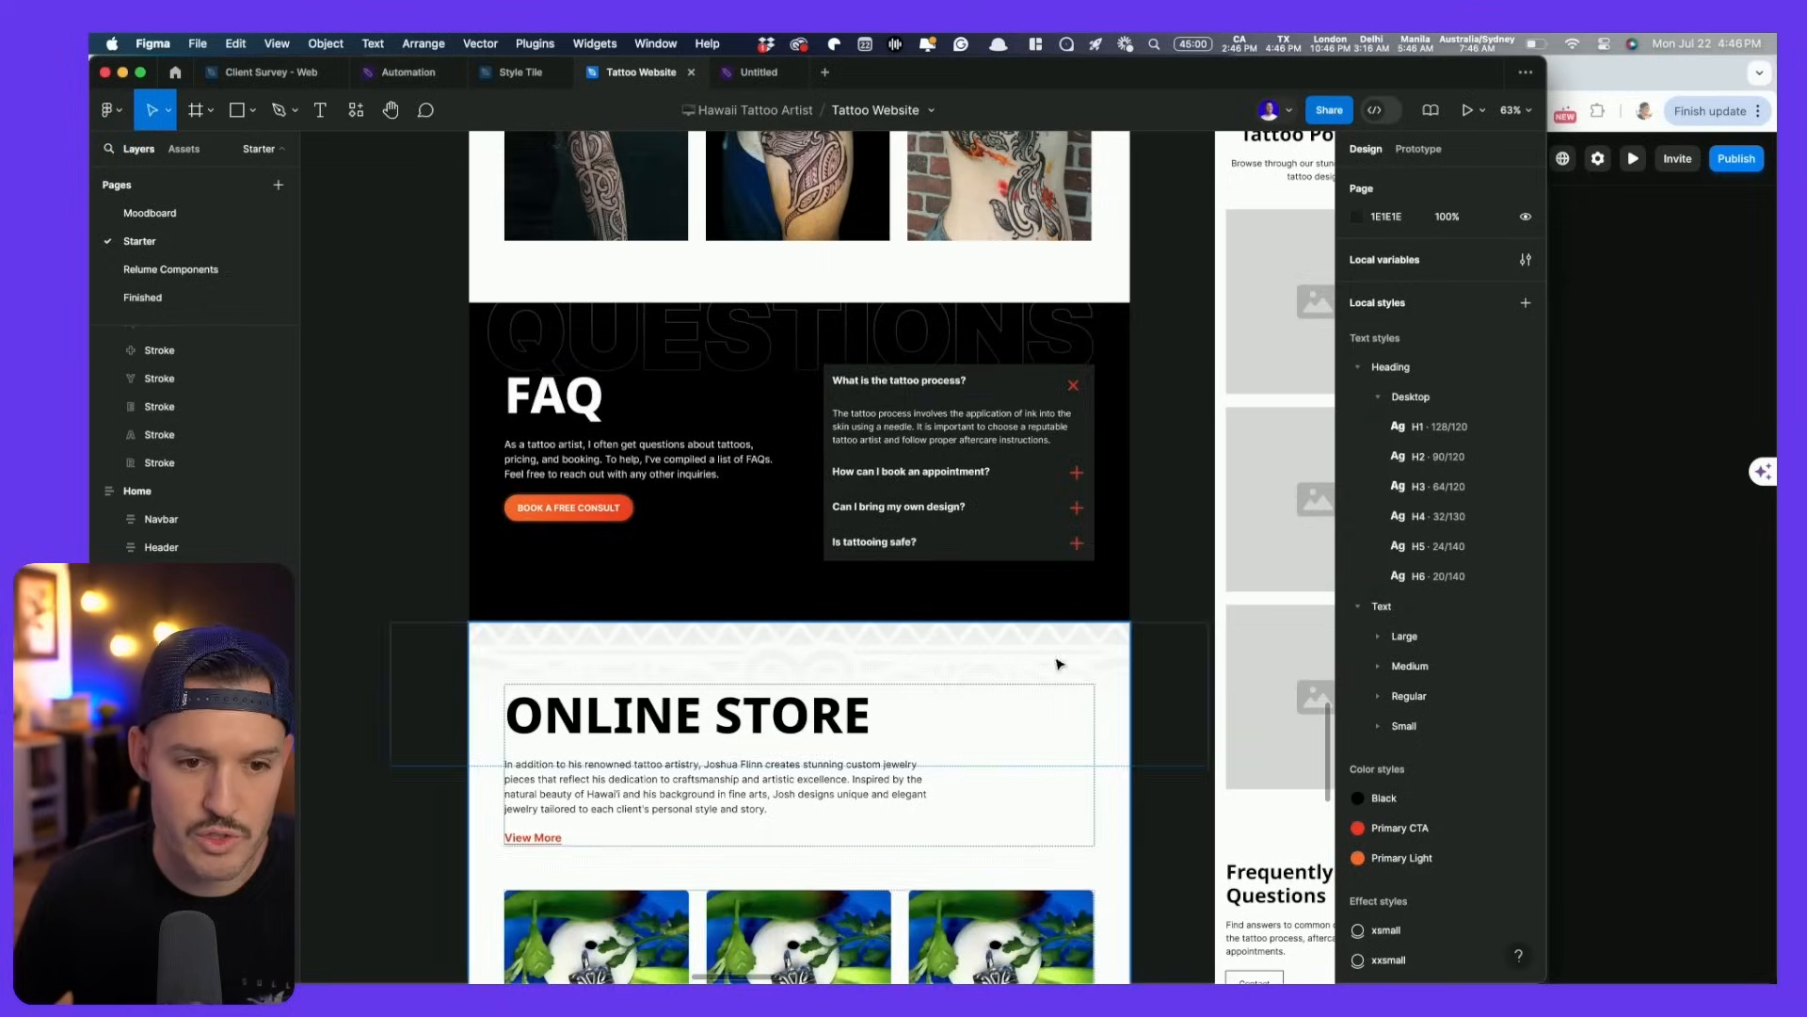
scroll(902, 607, "up", 15)
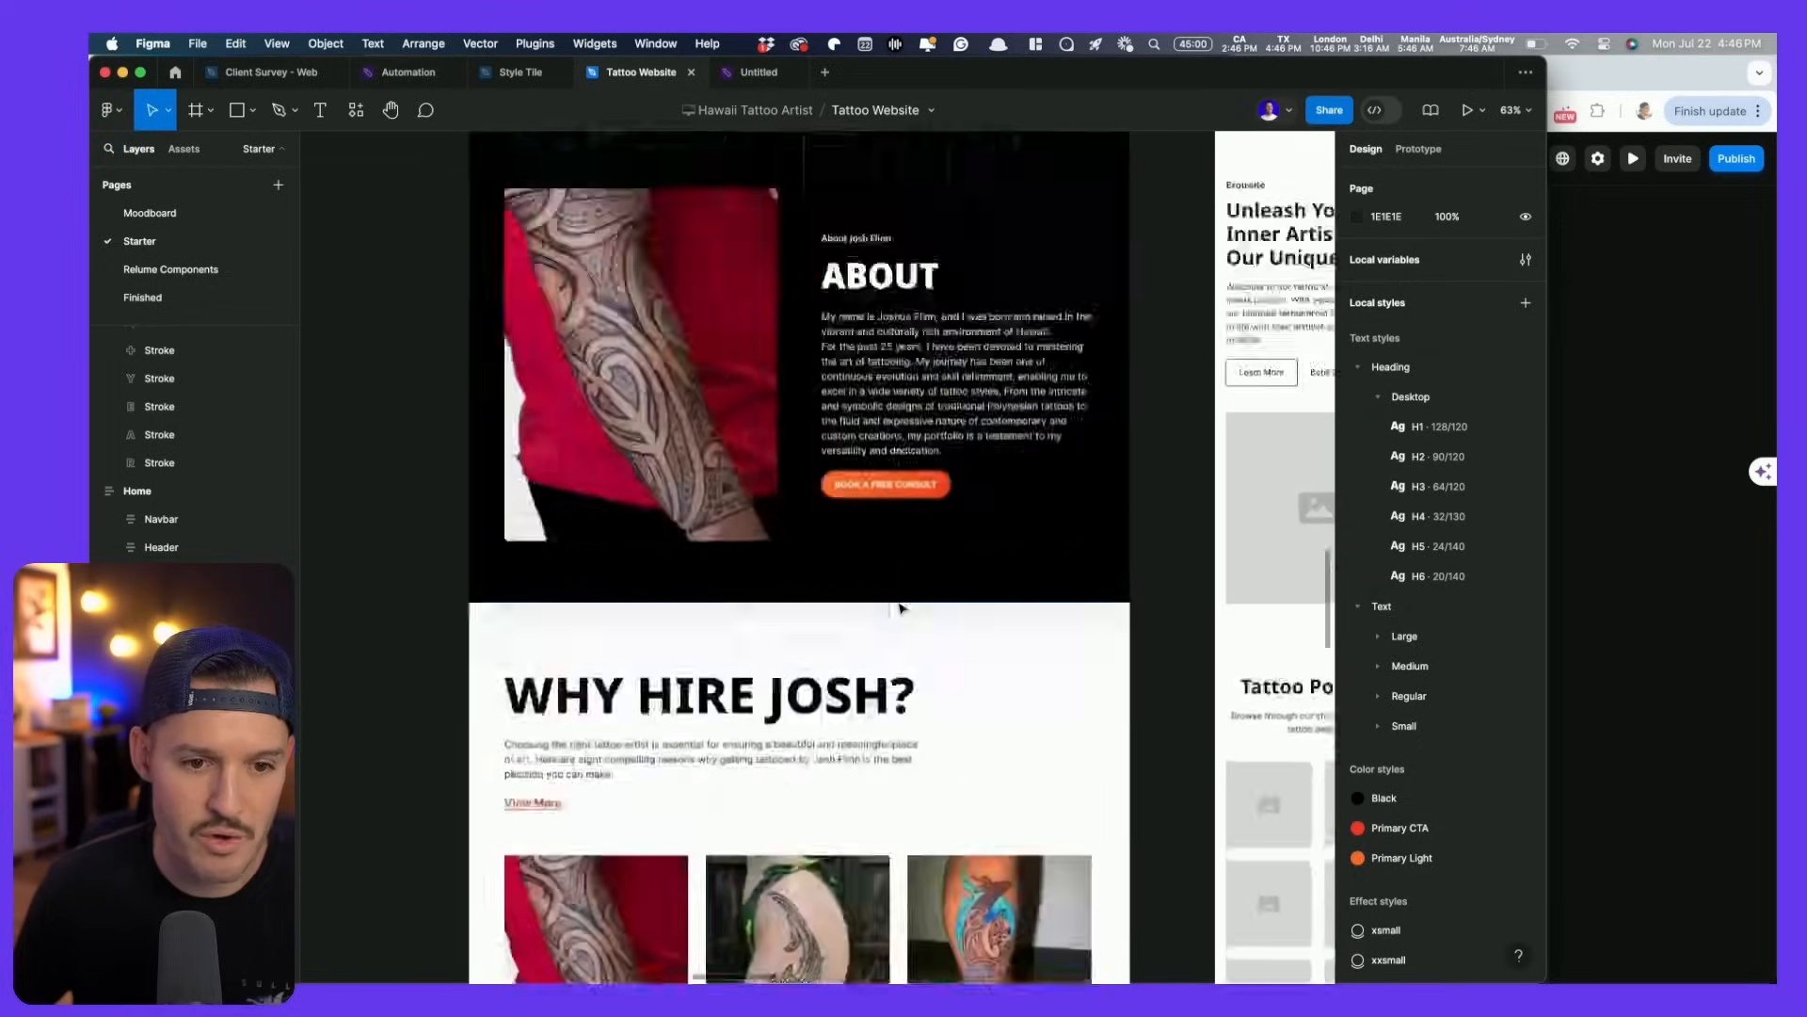
scroll(902, 607, "down", 3)
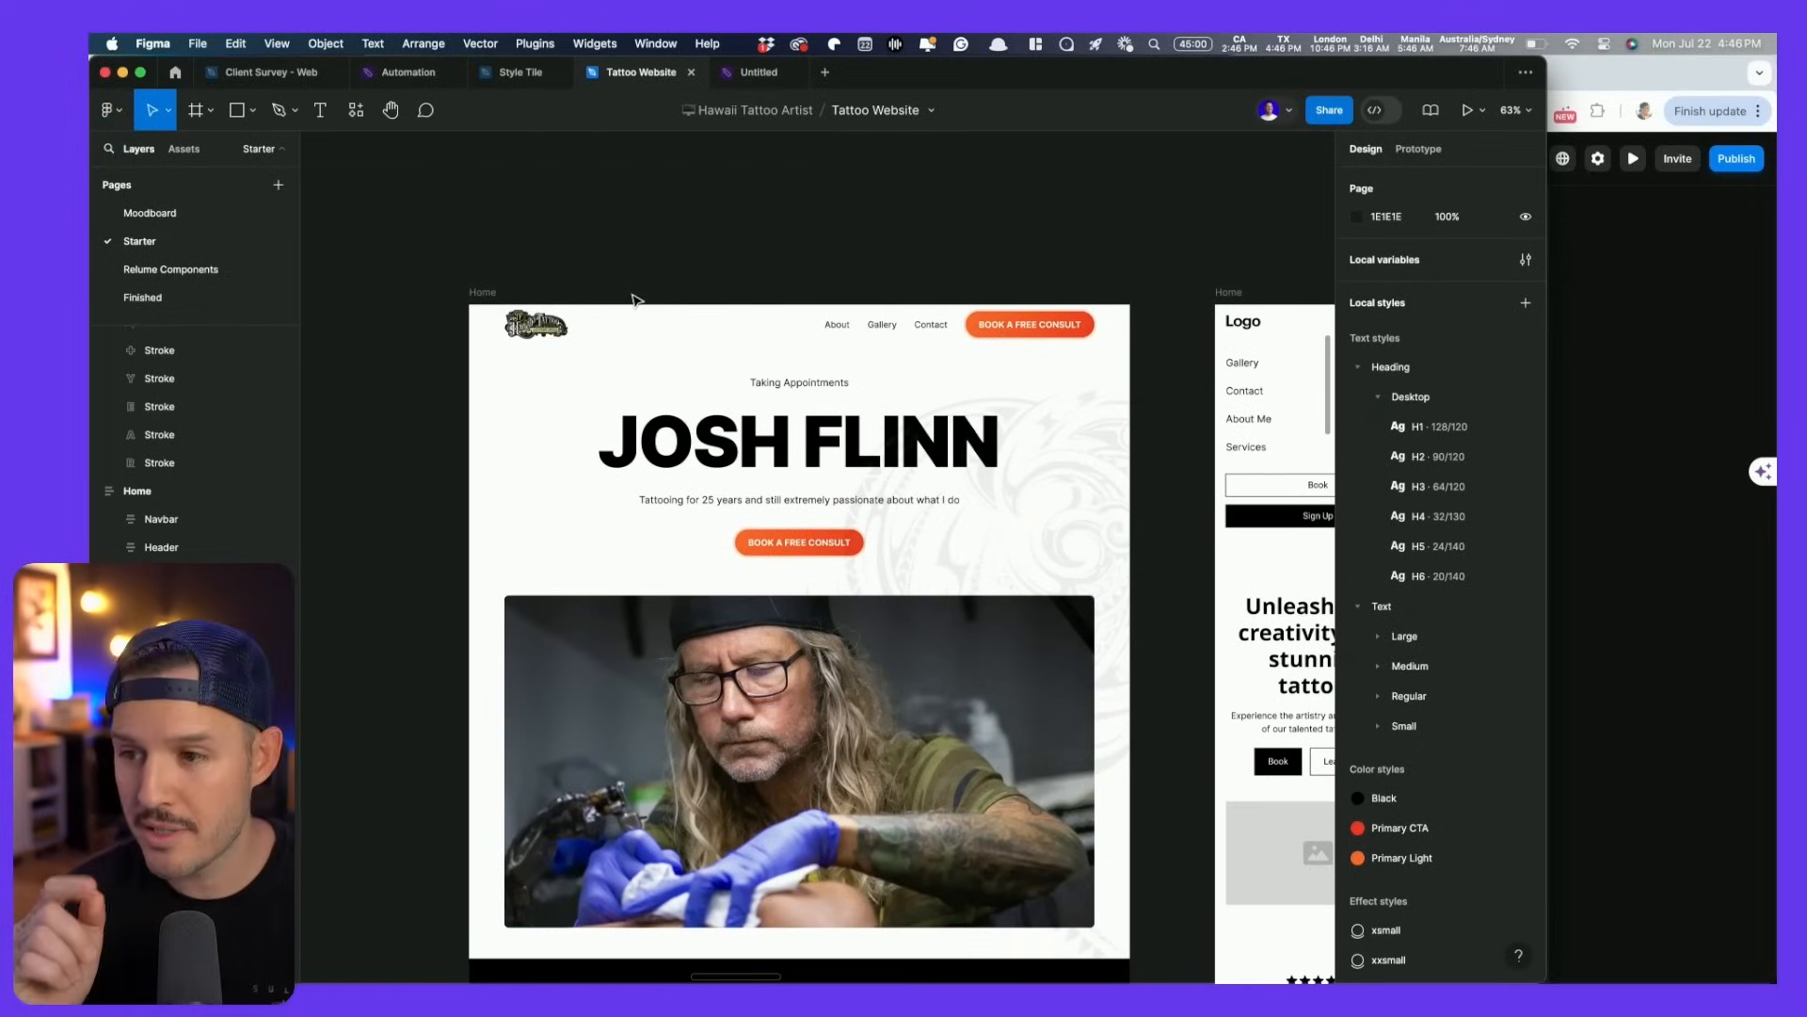
key("super+Tab")
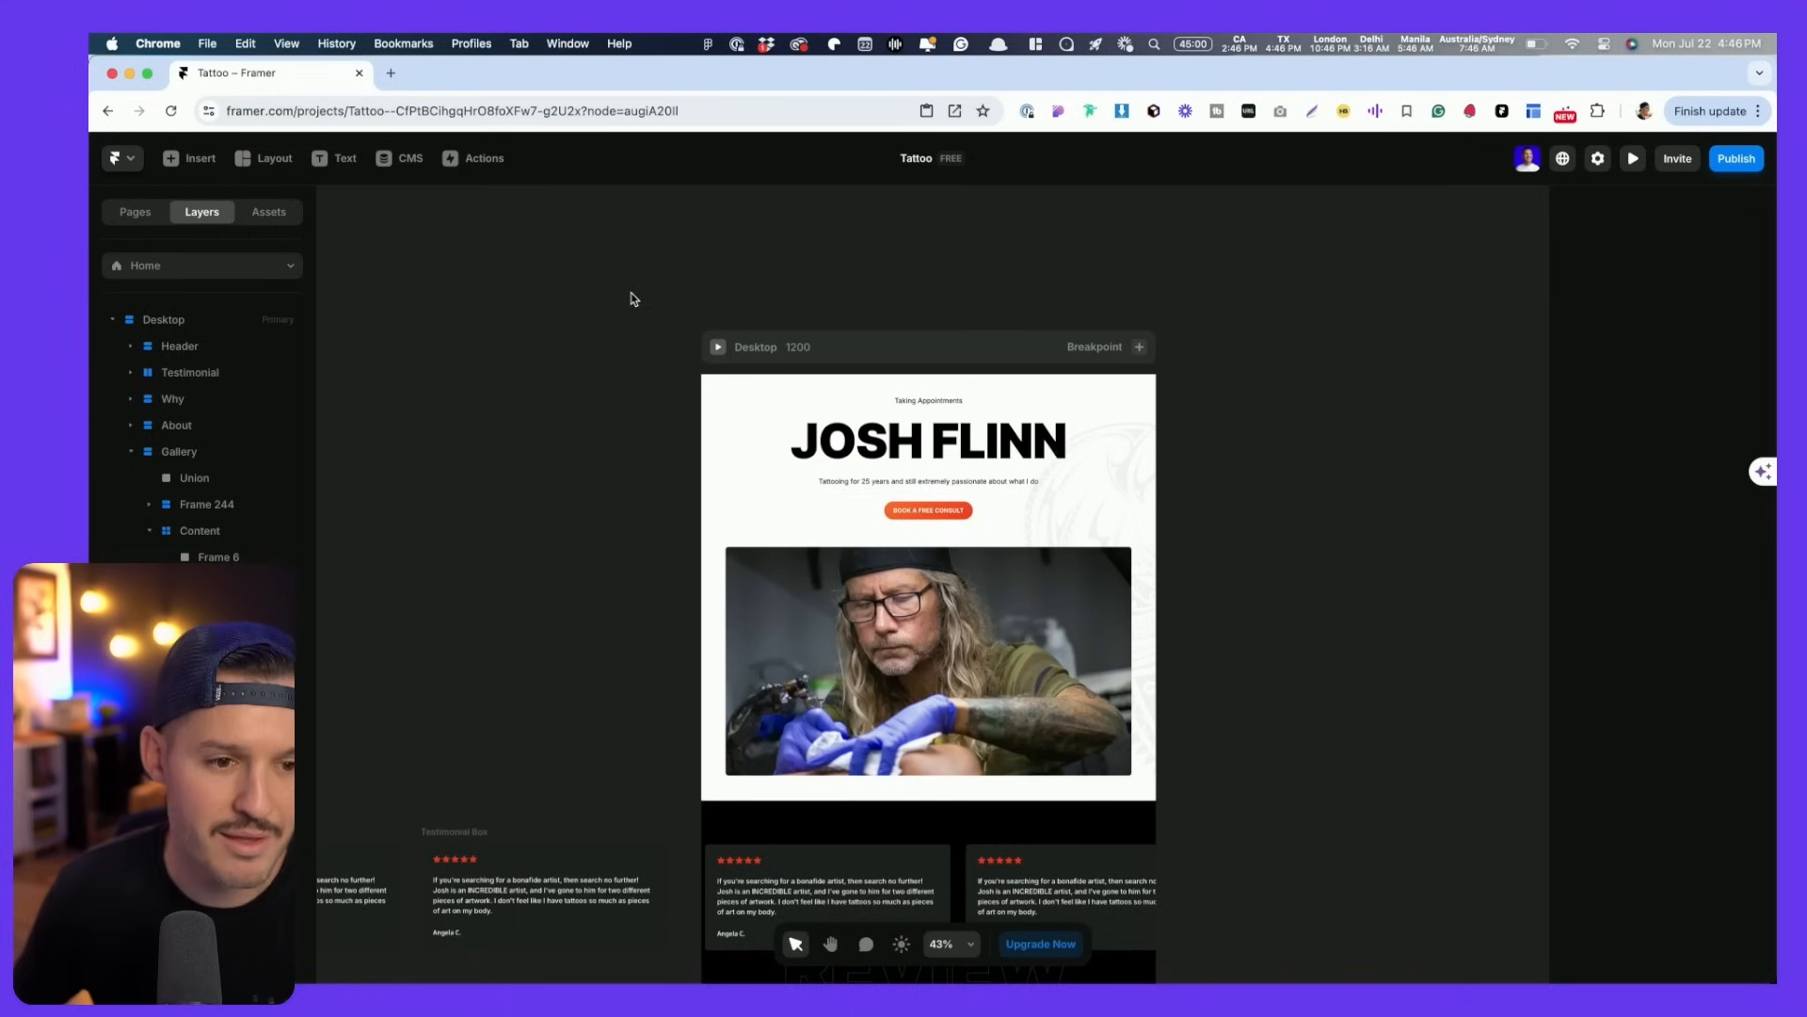
- Insert the light navigation bar with Features, Discover, Gallery, Templates and Updates links atop the page
left_click(189, 158)
mouse_move(195, 379)
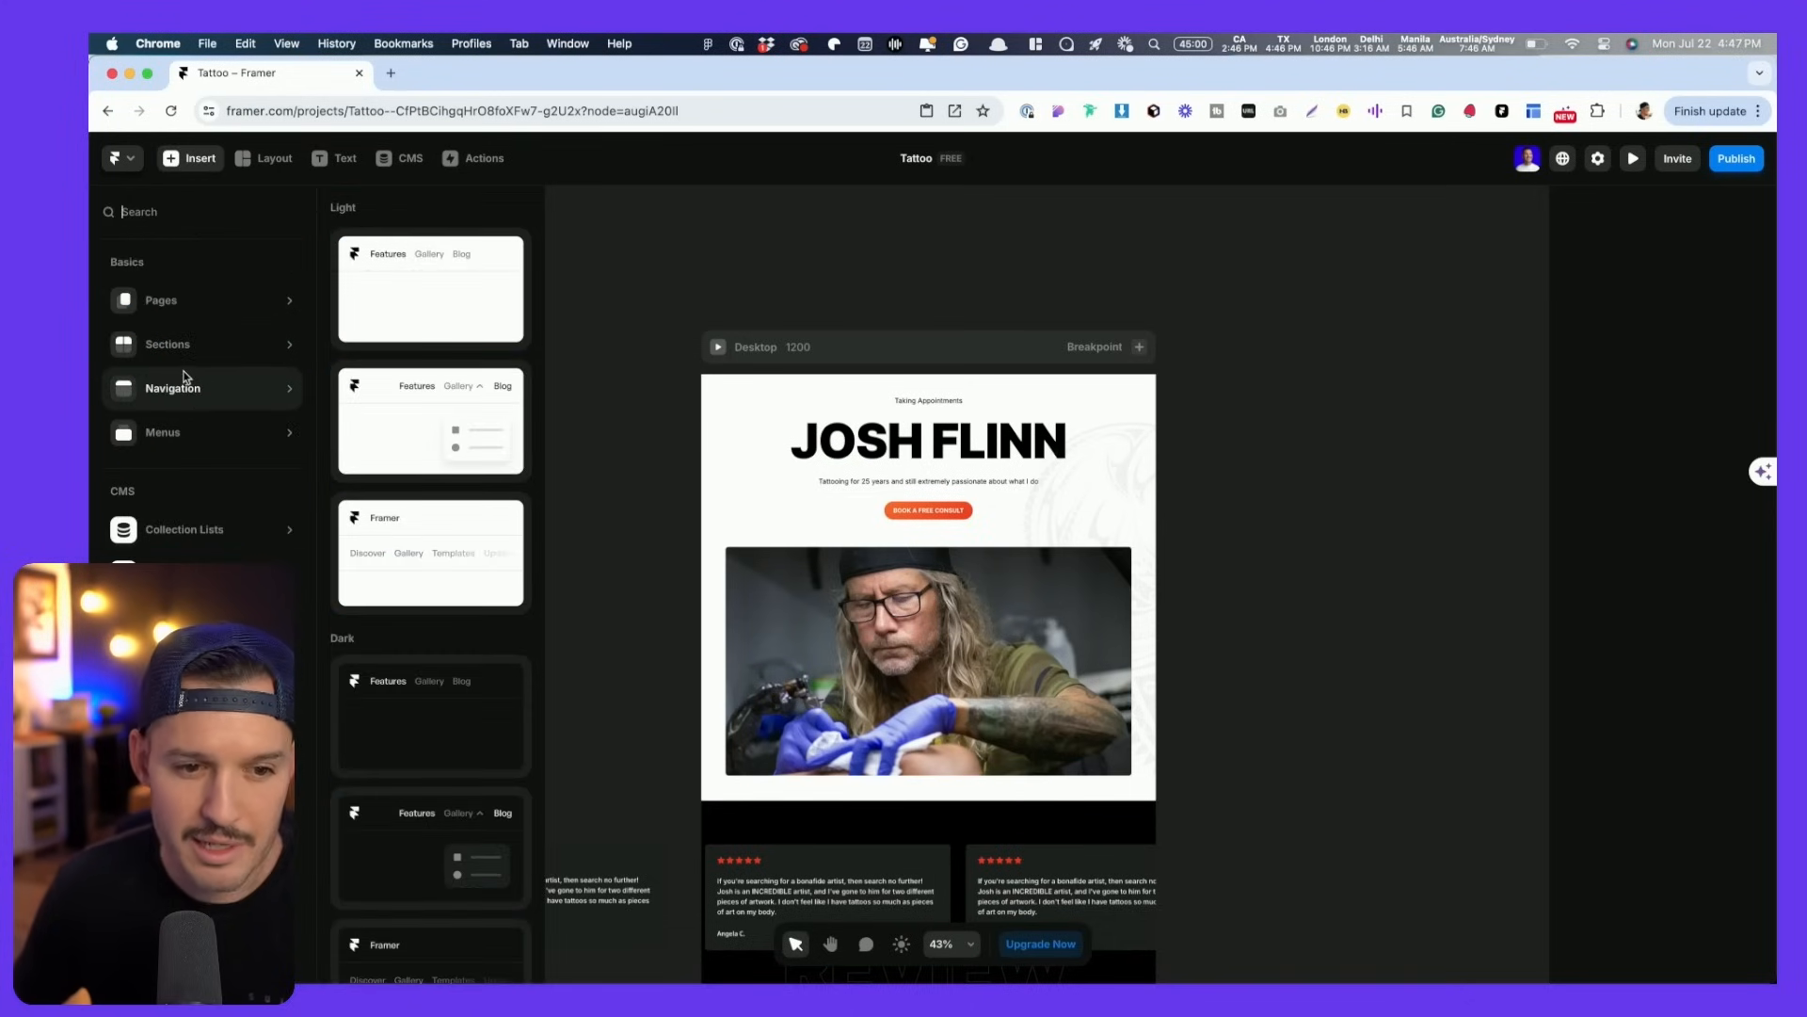
left_click(412, 305)
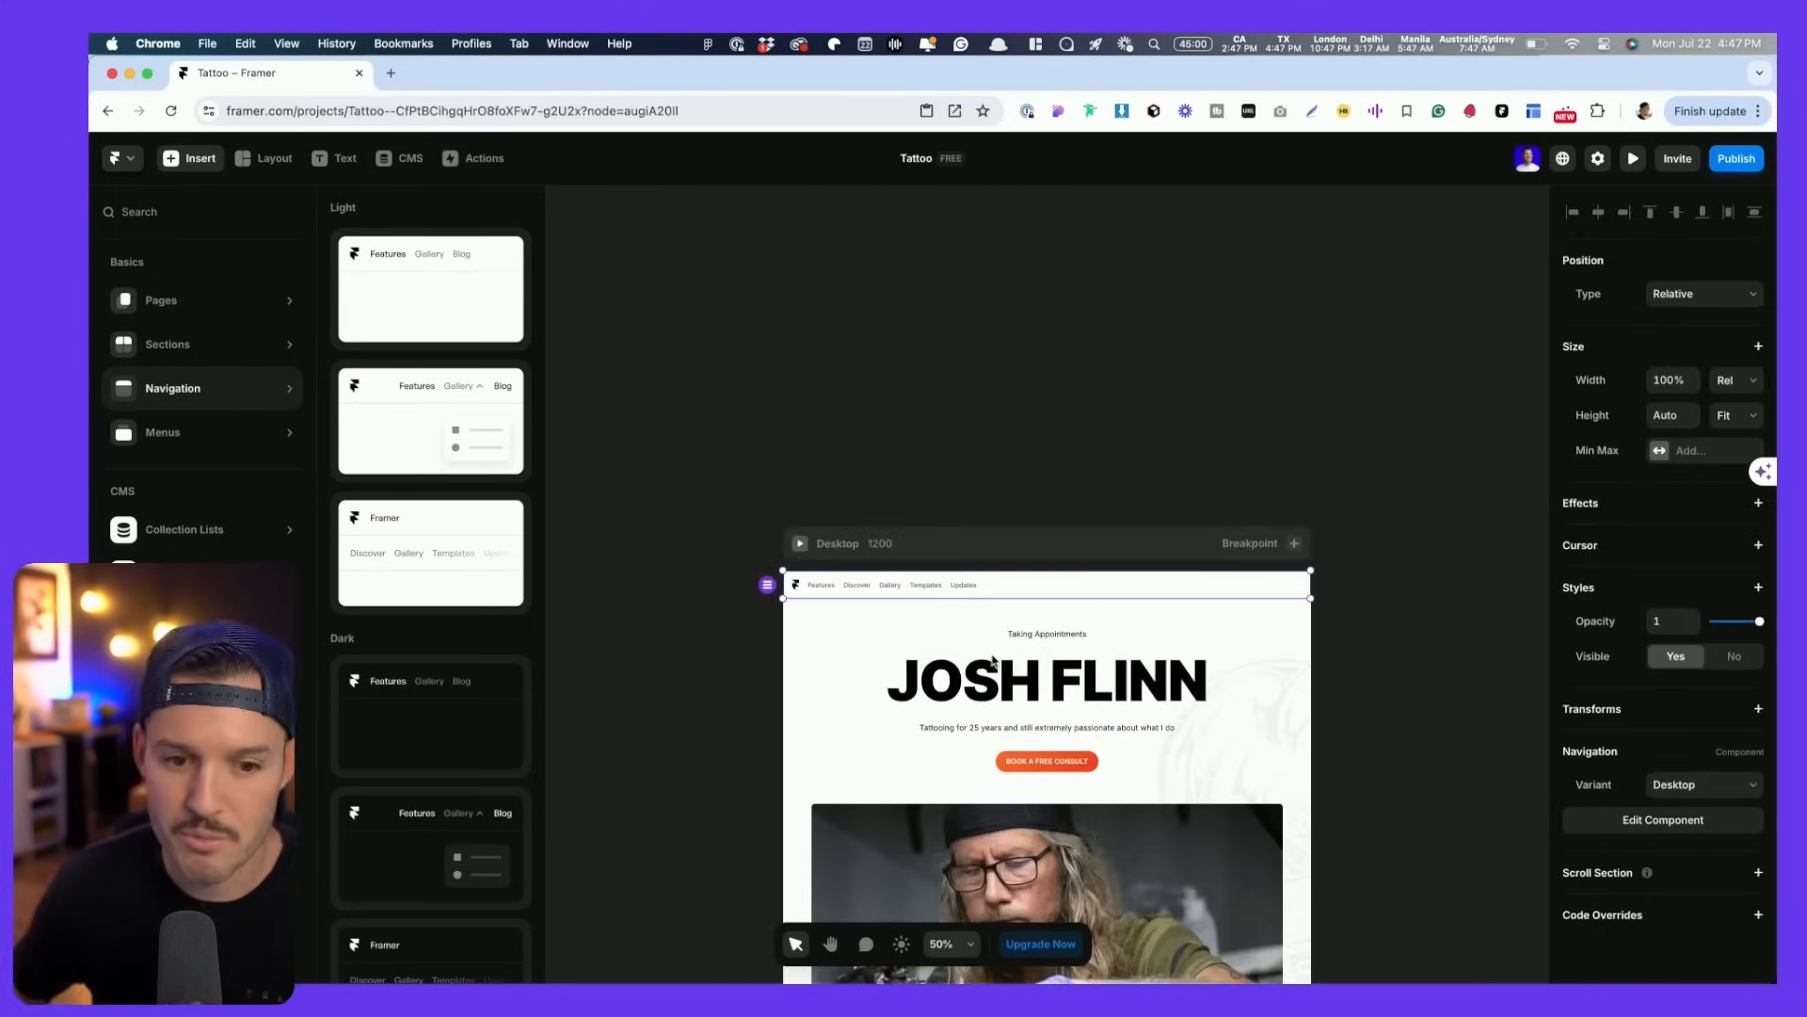
left_click(803, 424)
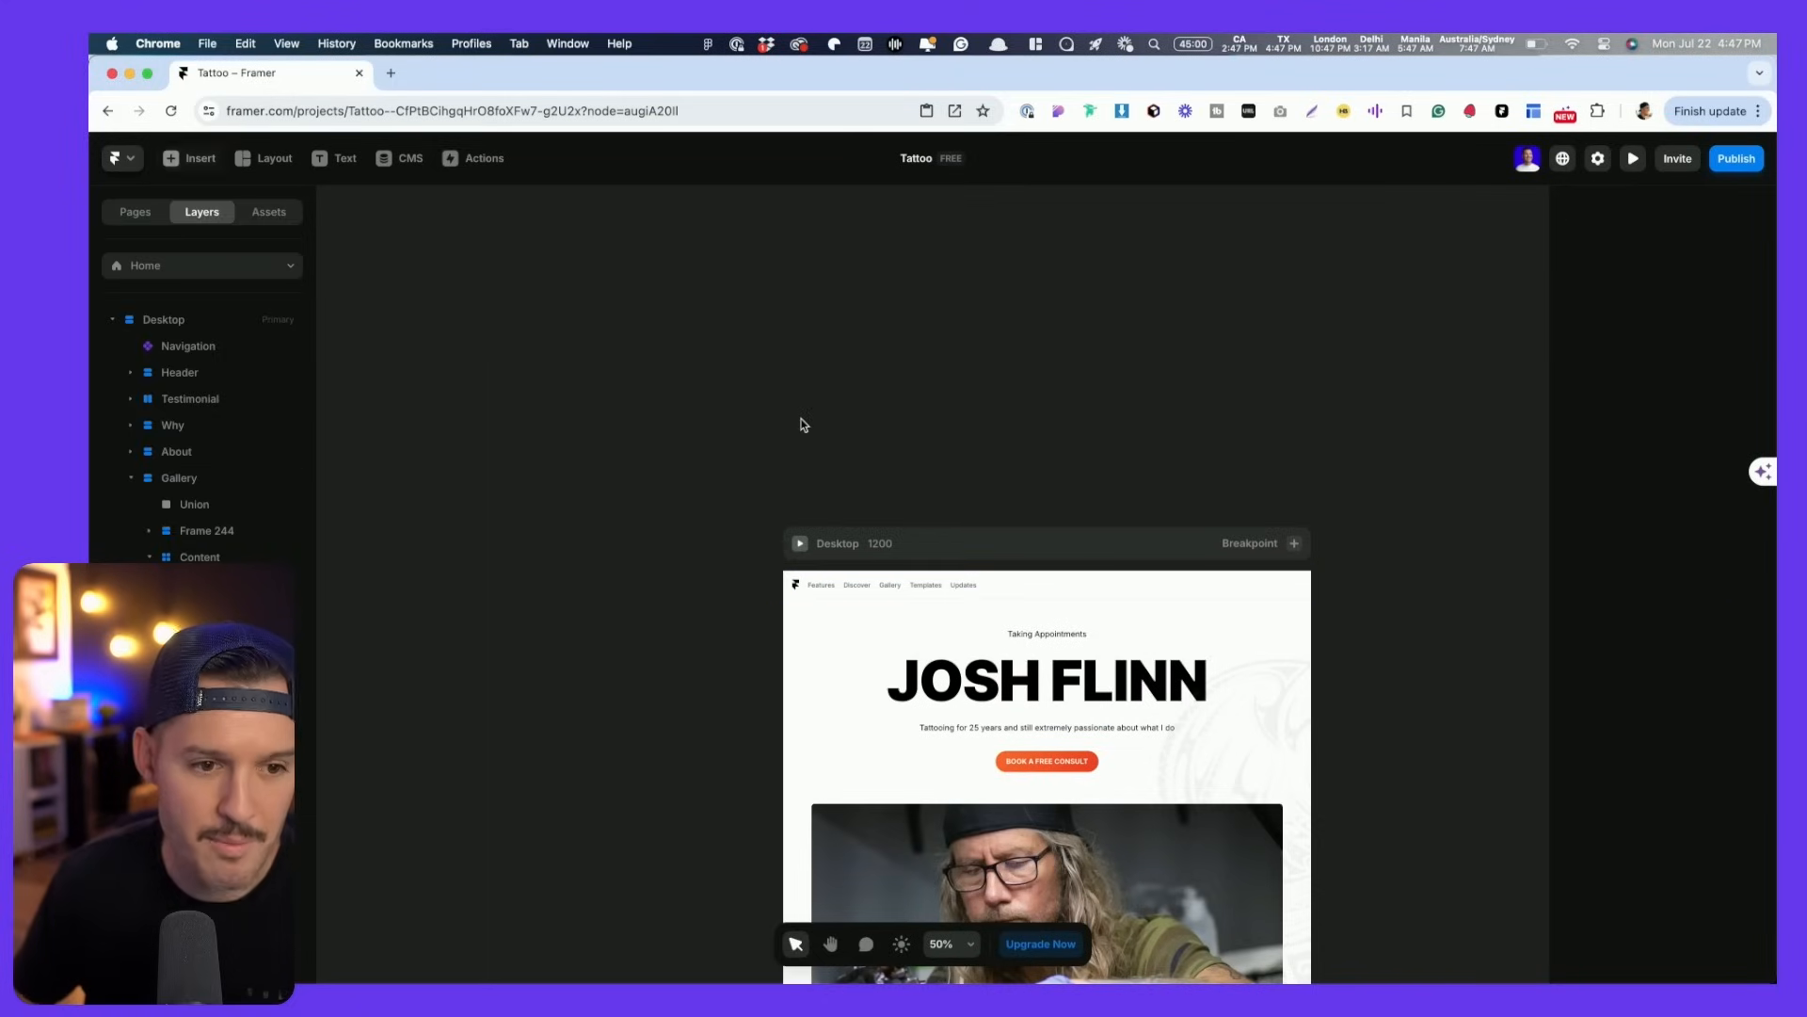
scroll(1045, 494, "down", 4)
scroll(901, 232, "down", 3)
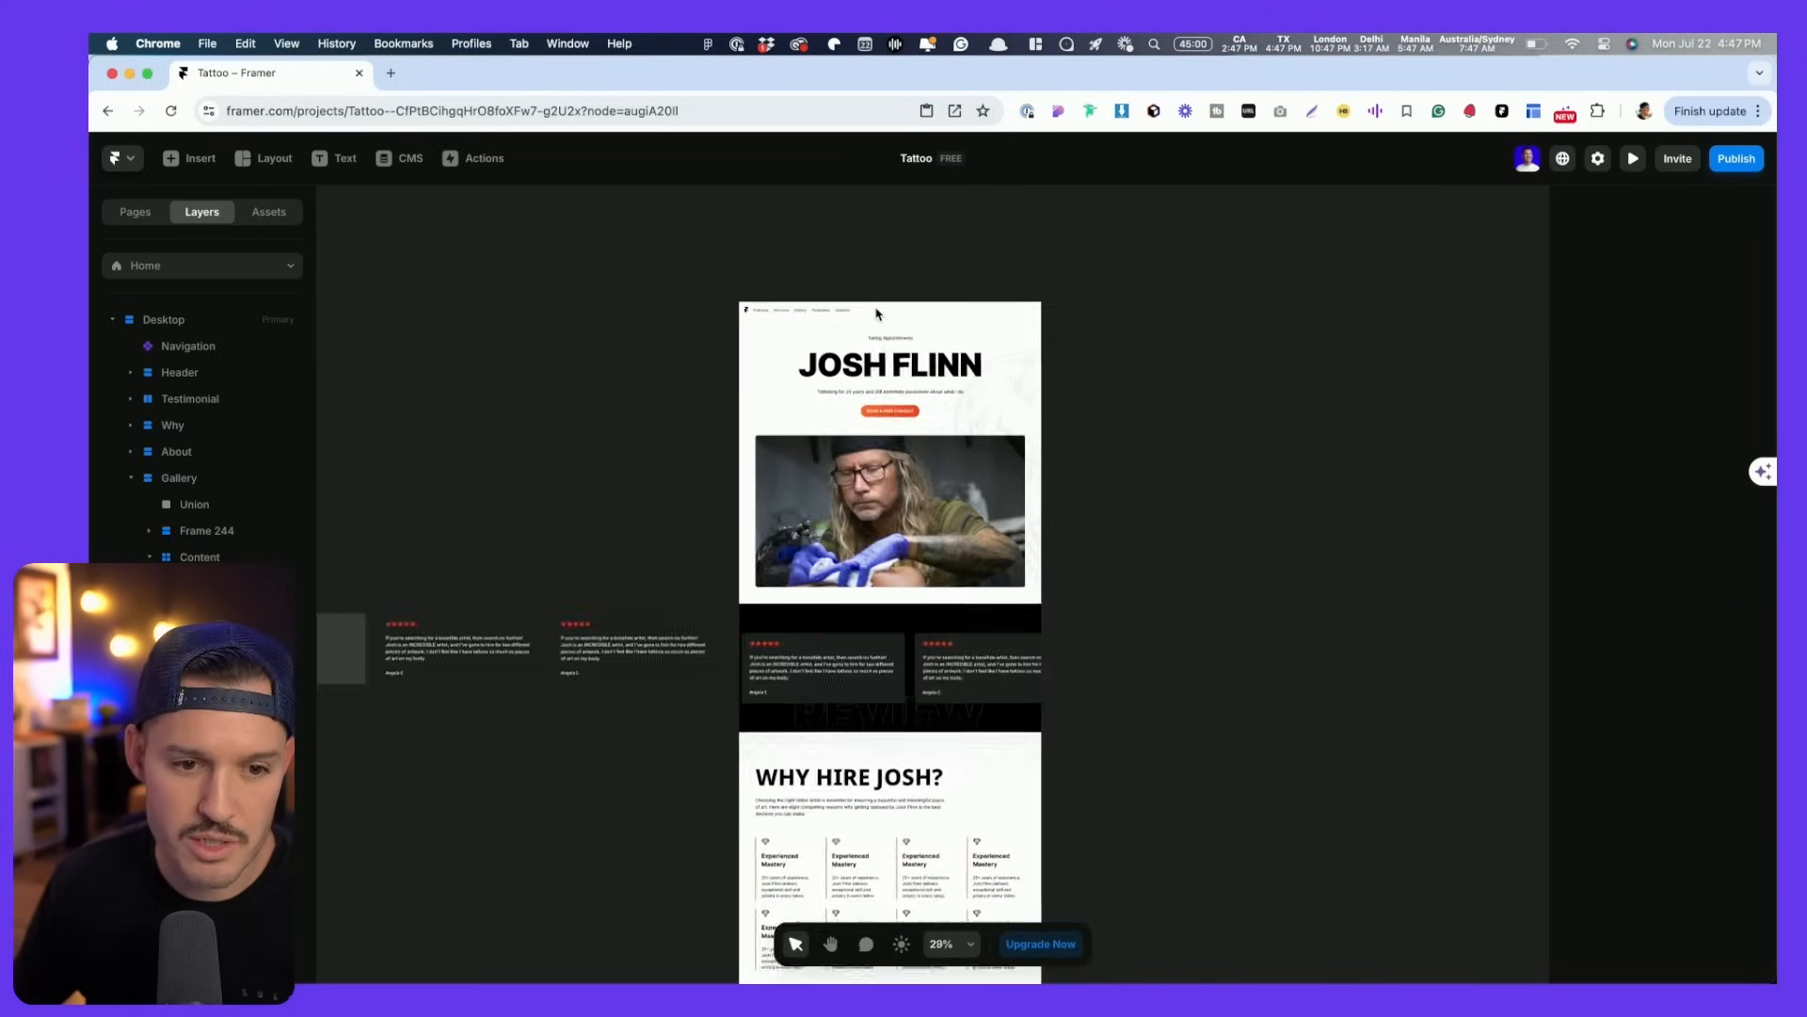
scroll(874, 306, "up", 8)
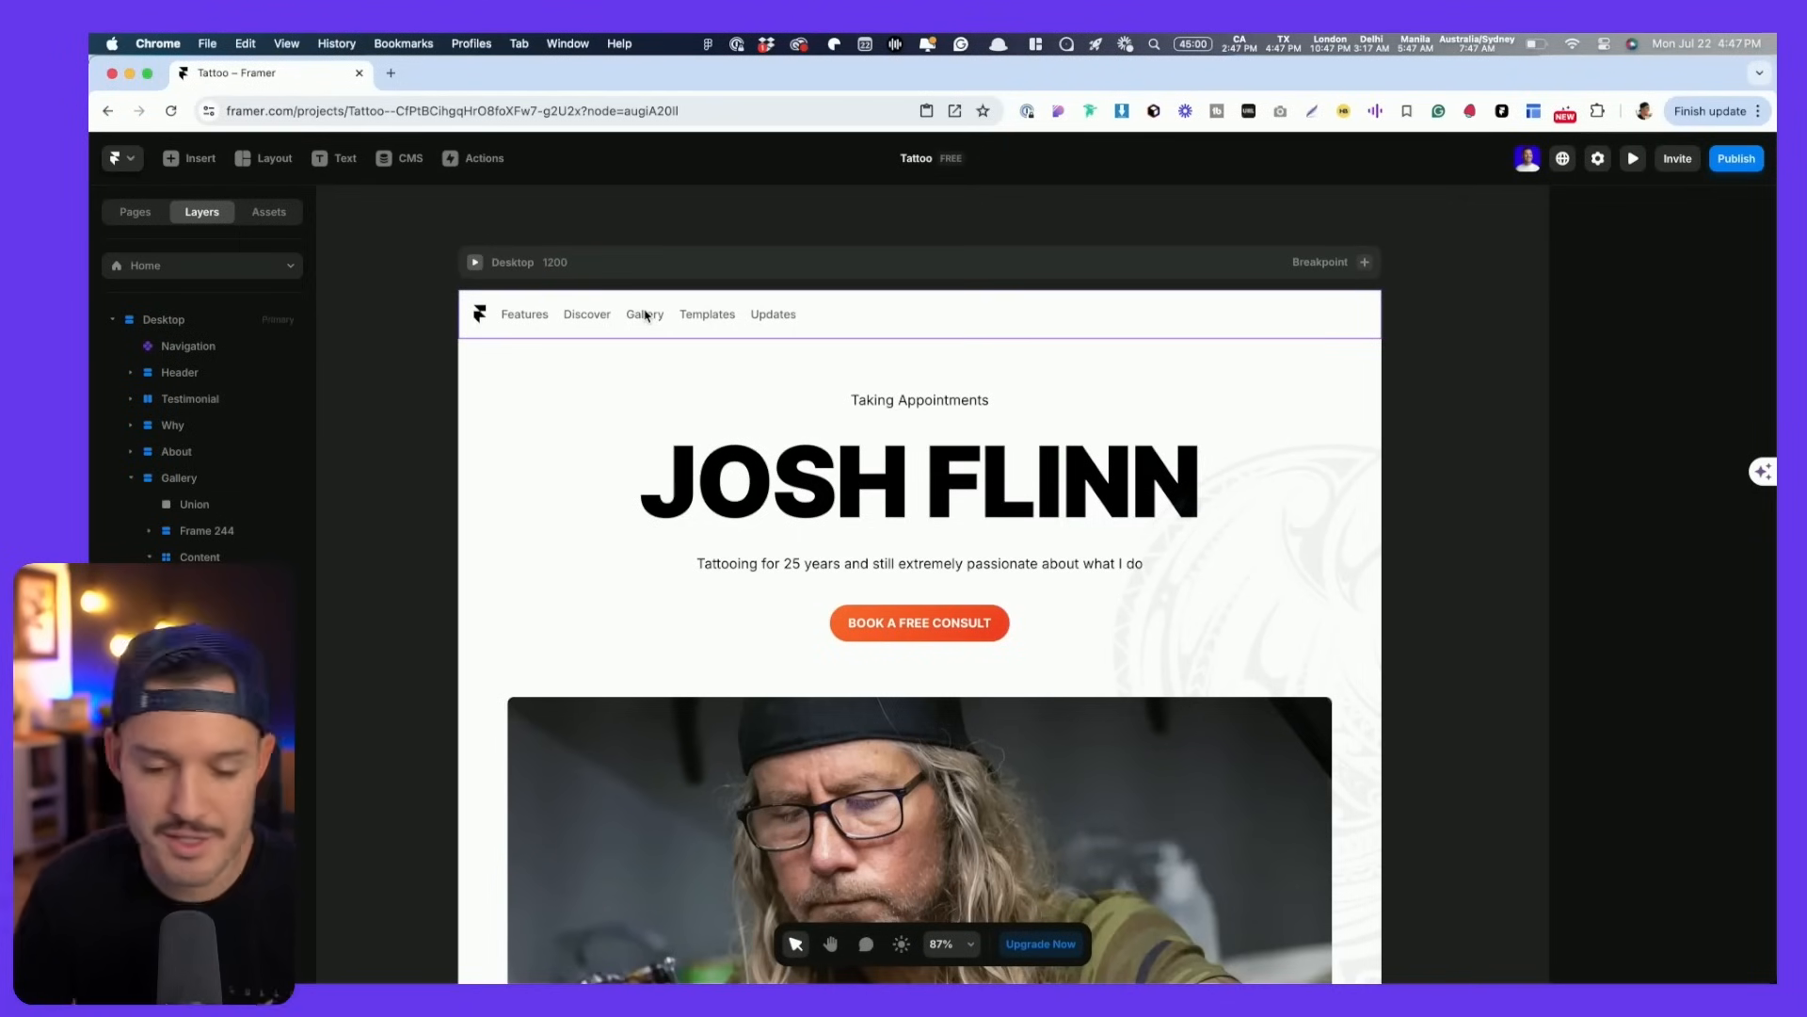
- Turn the Book a Free Consult button into a component named Button CTA
left_click(909, 622)
left_click(211, 532)
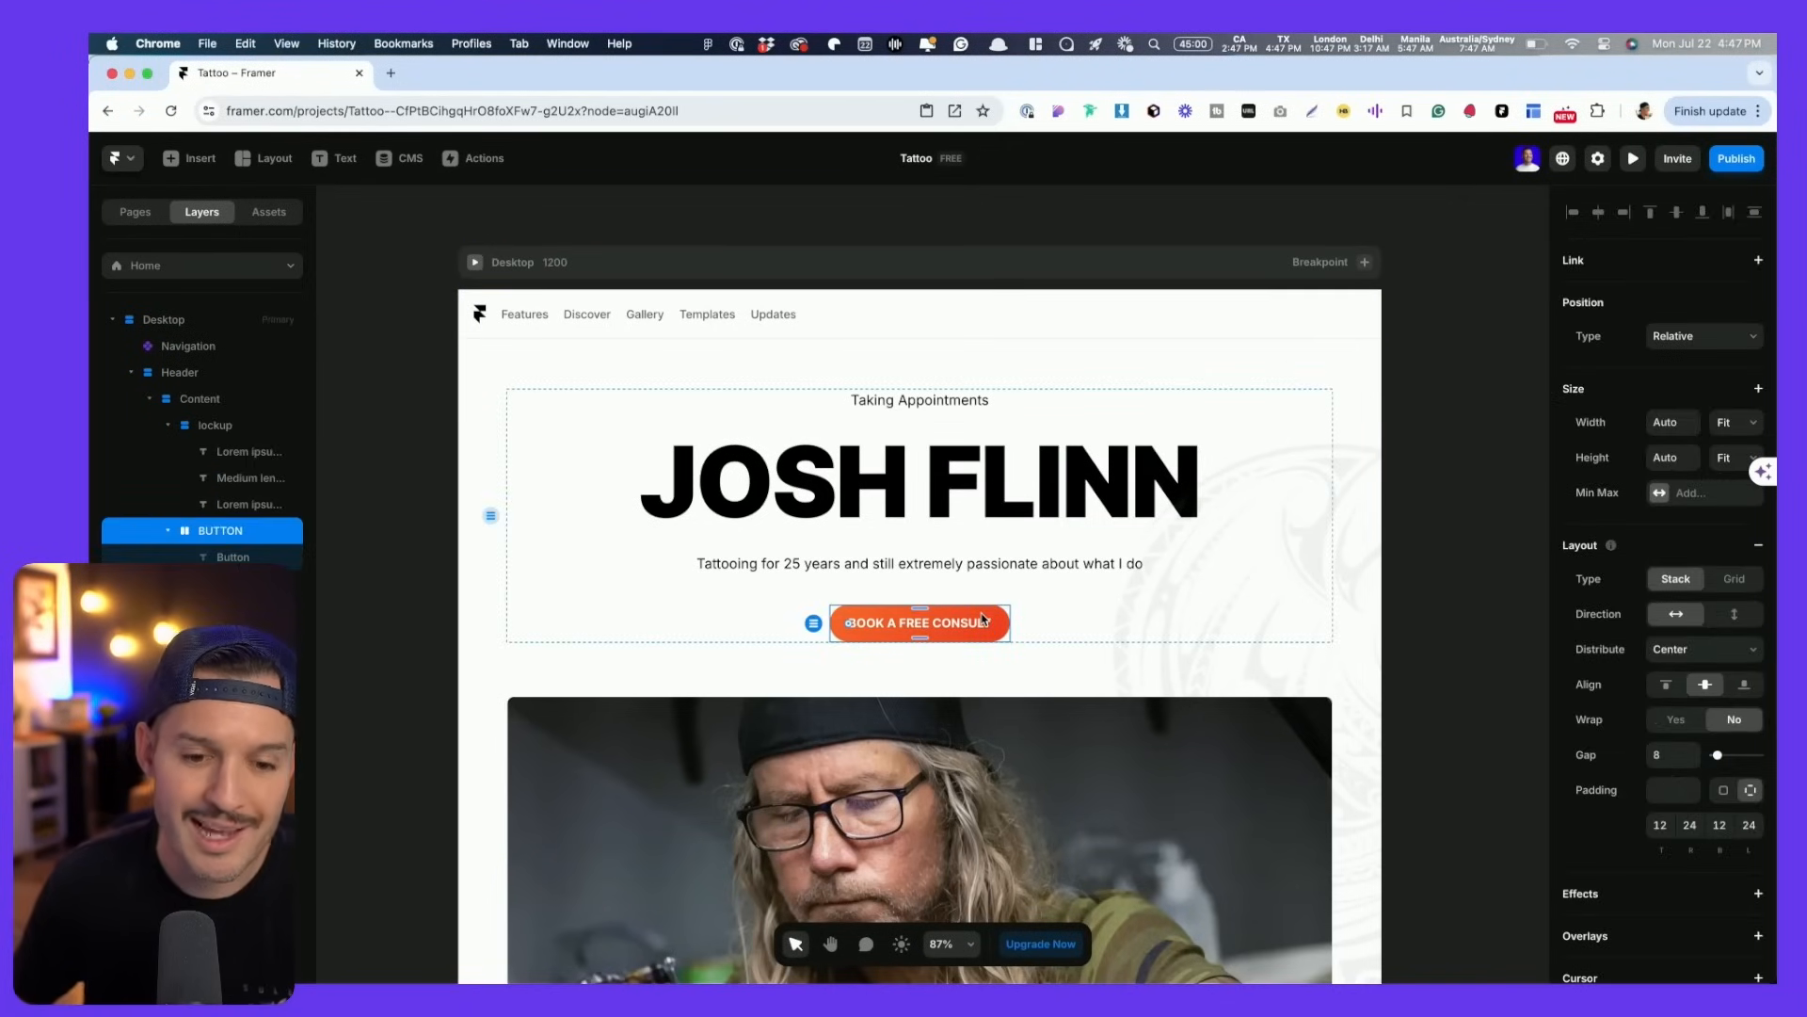
right_click(184, 528)
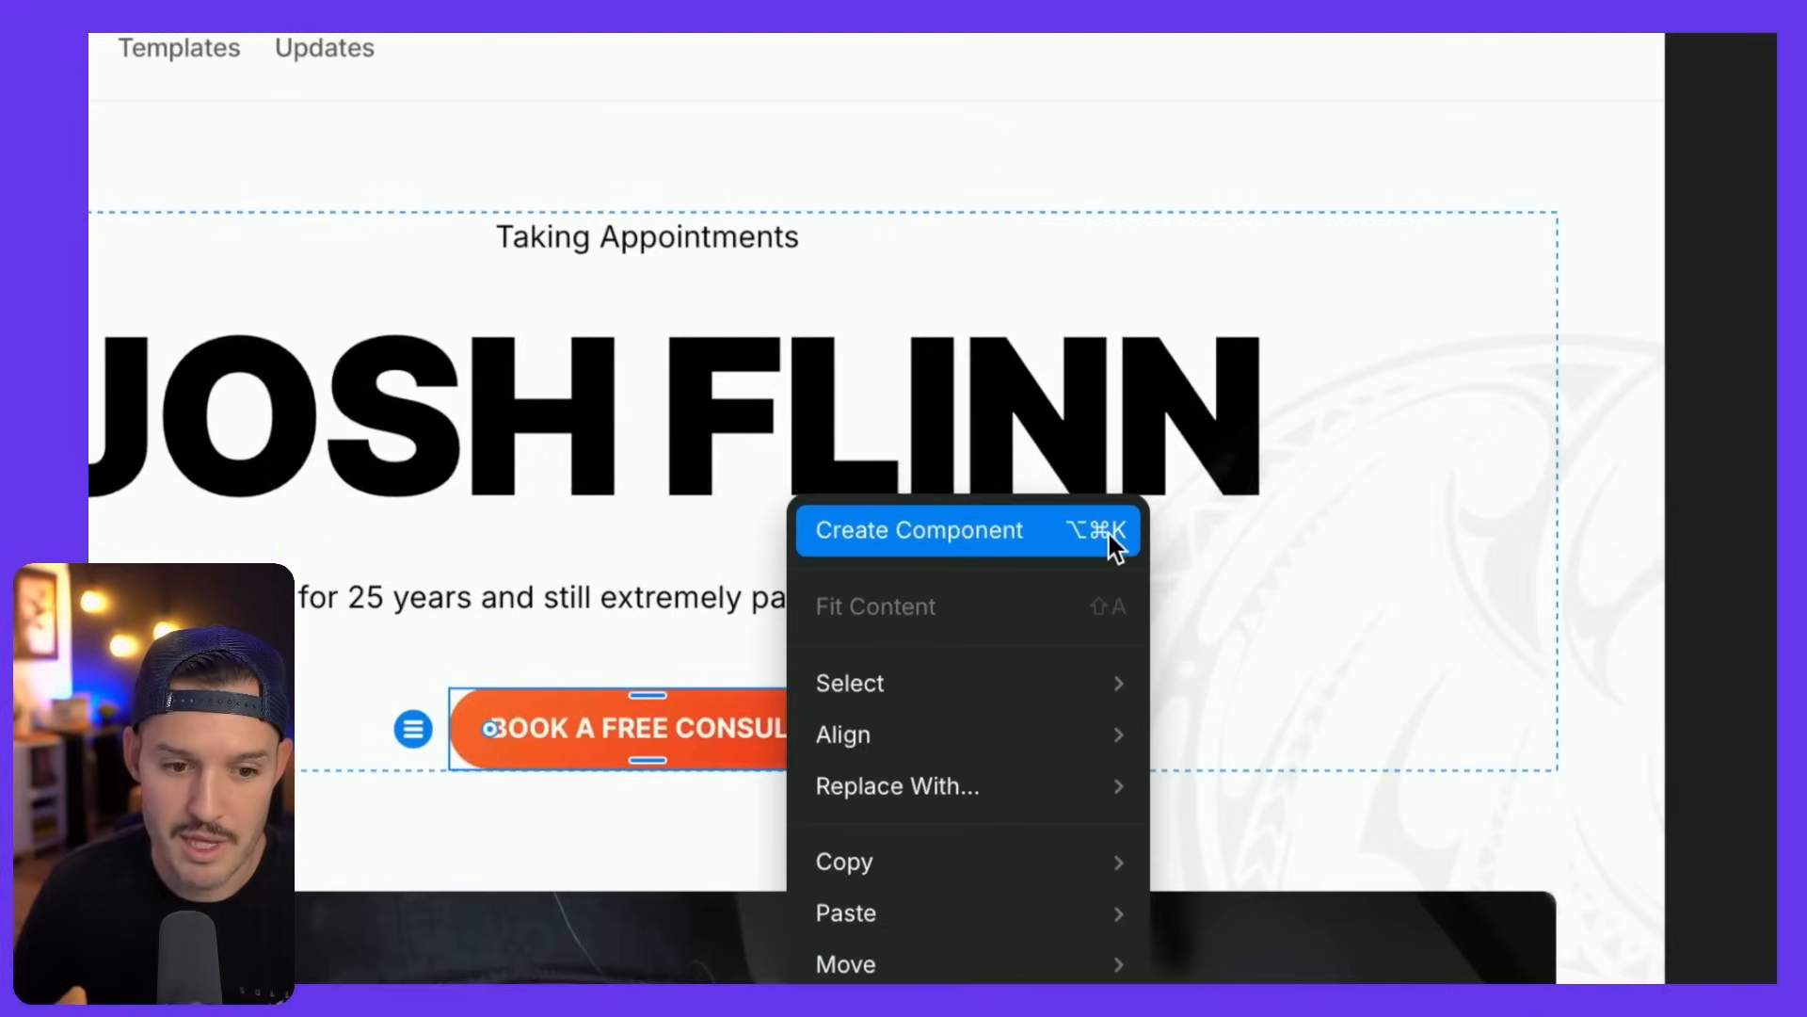
left_click(1111, 539)
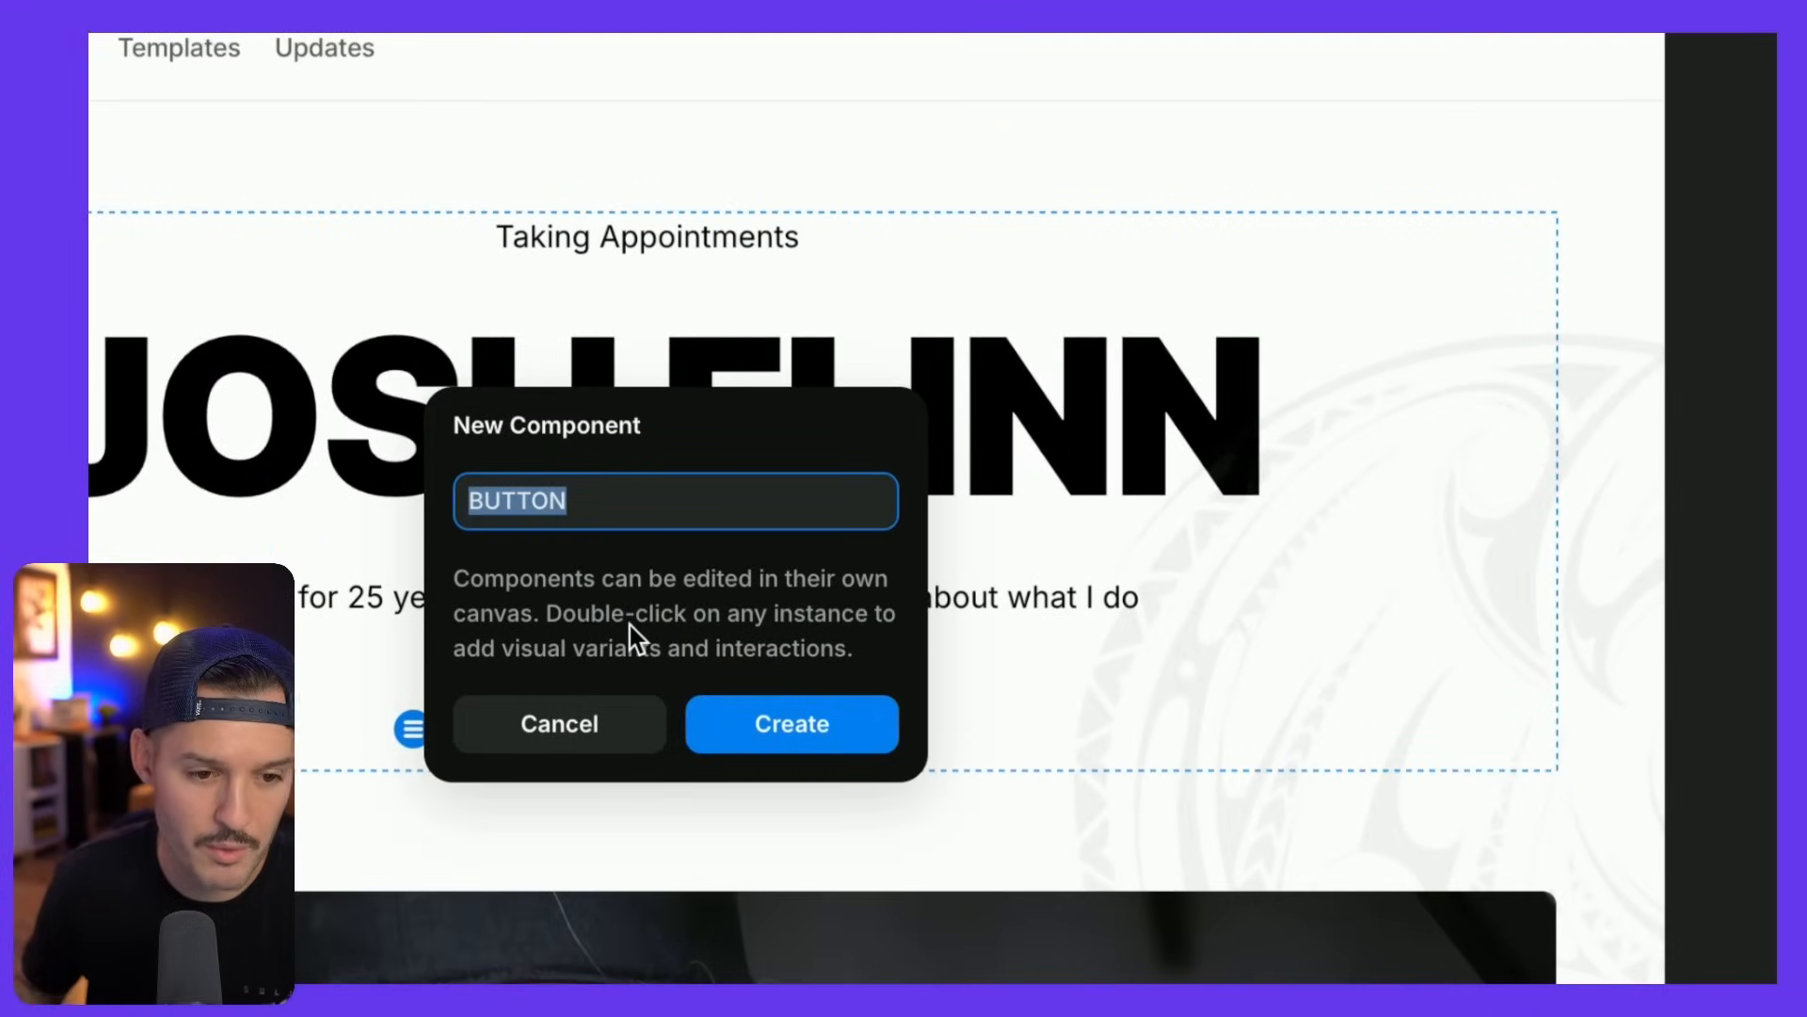
key("Right")
key("BackSpace")
key("BackSpace")
key("BackSpace")
key("BackSpace")
key("BackSpace")
type("utton")
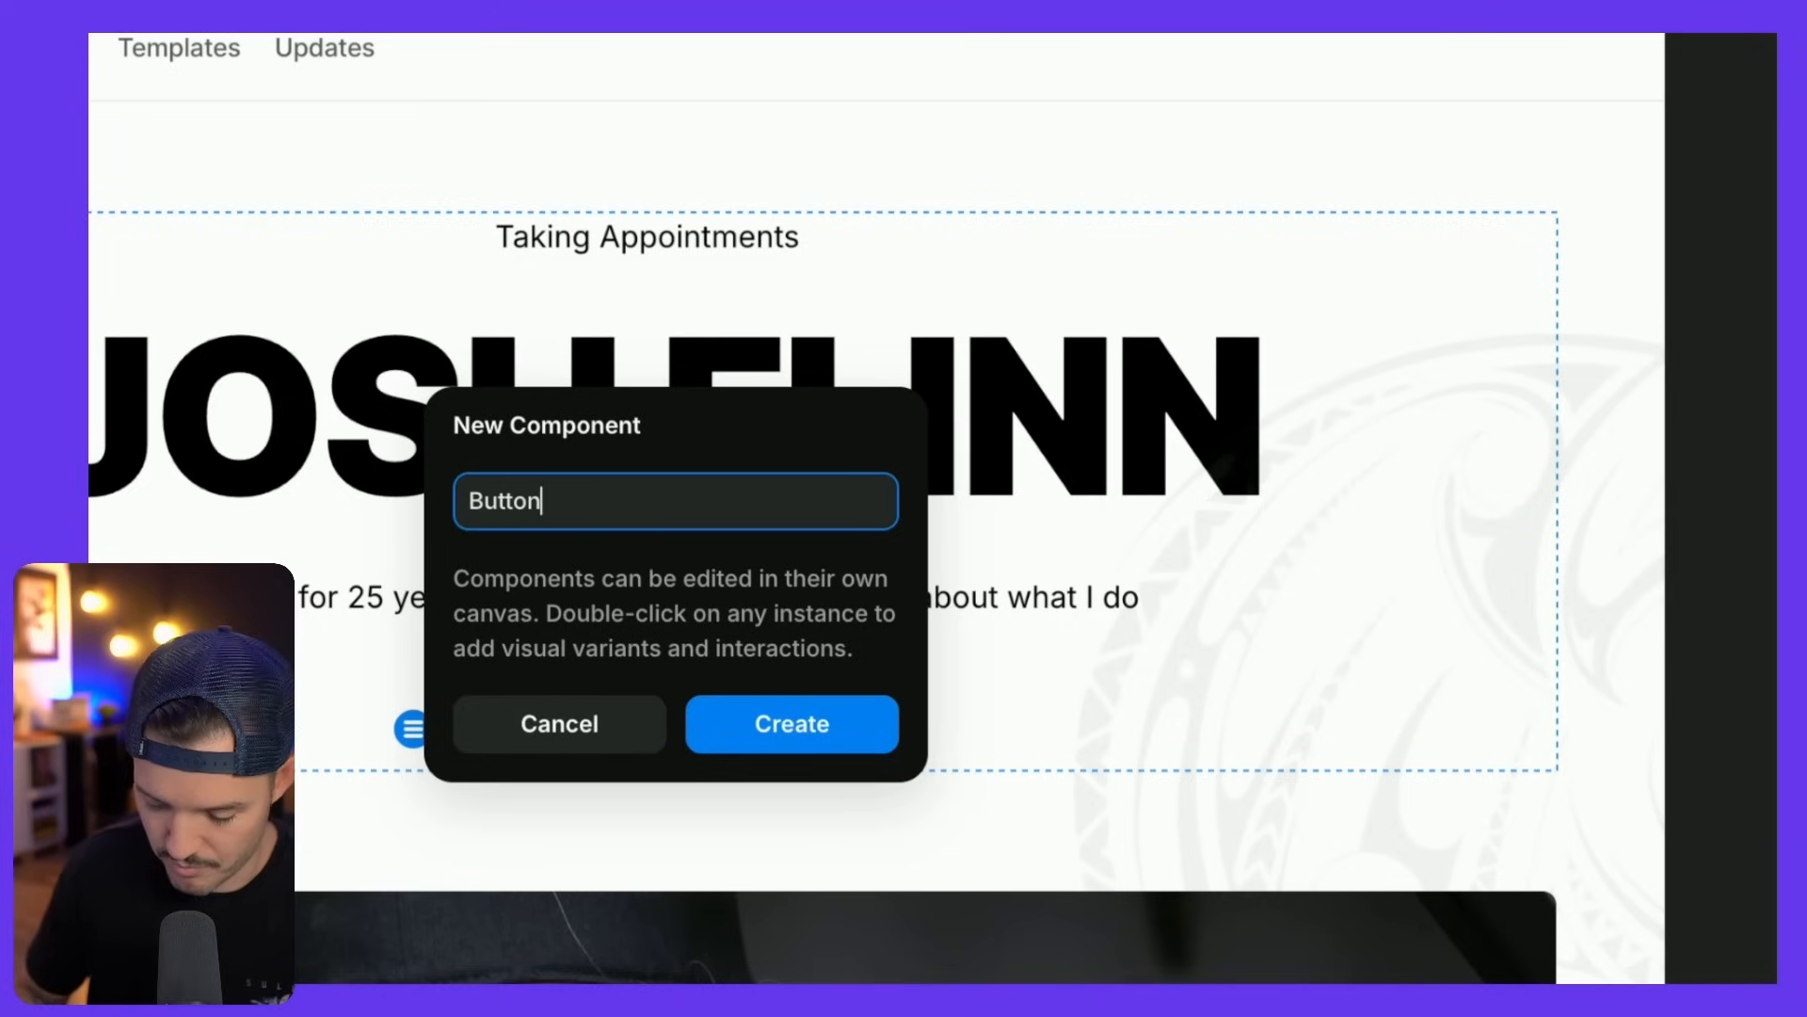
type(" CTA")
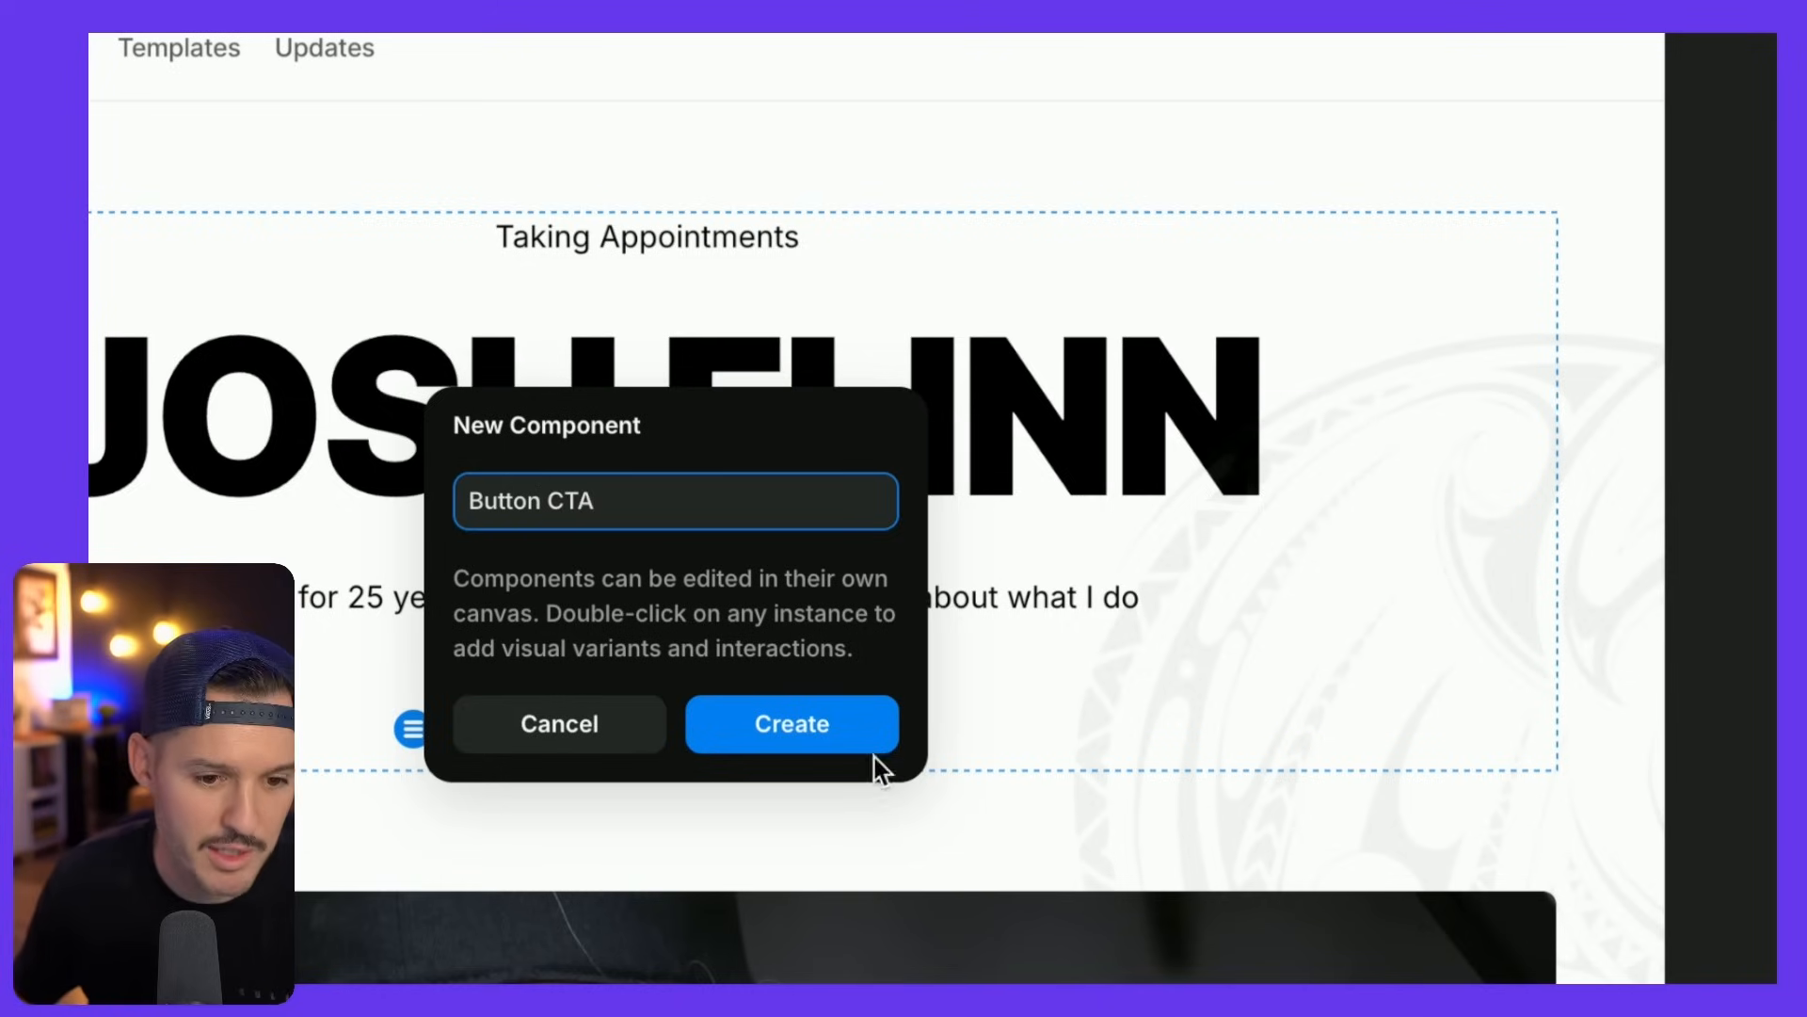
left_click(871, 750)
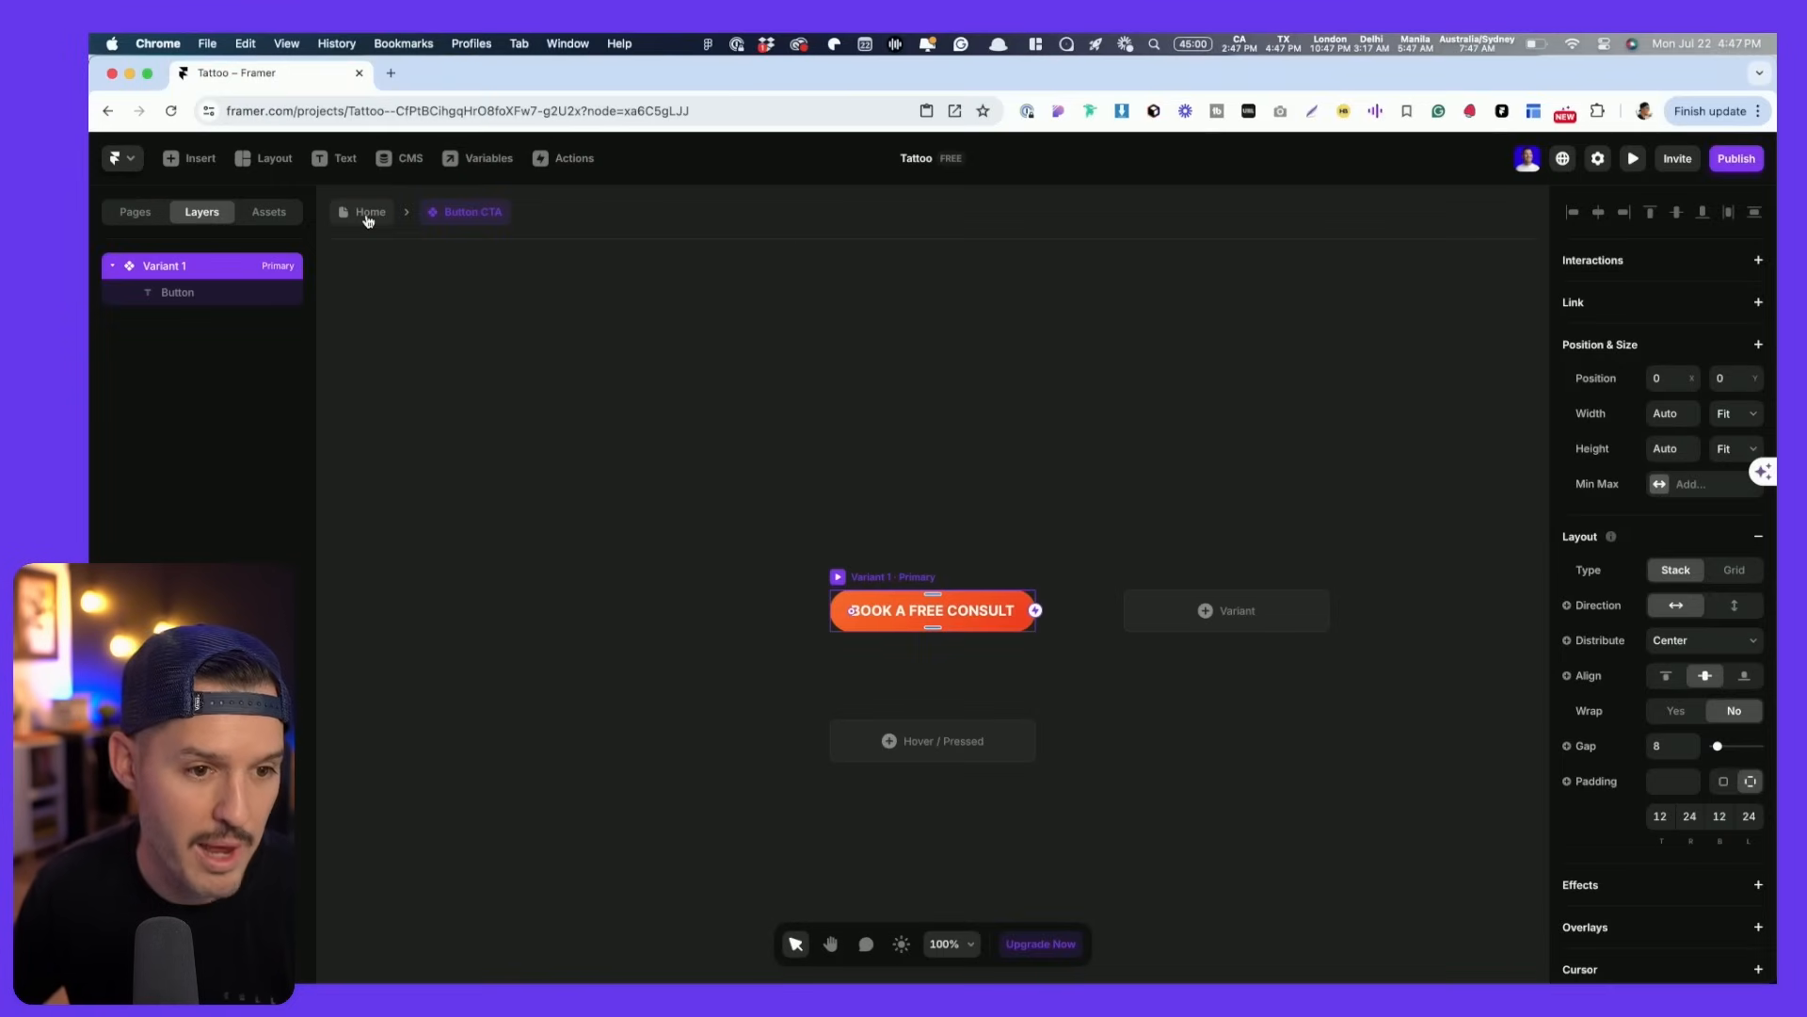
- Open Button CTA from the project assets and zoom in on its primary variant
left_click(490, 226)
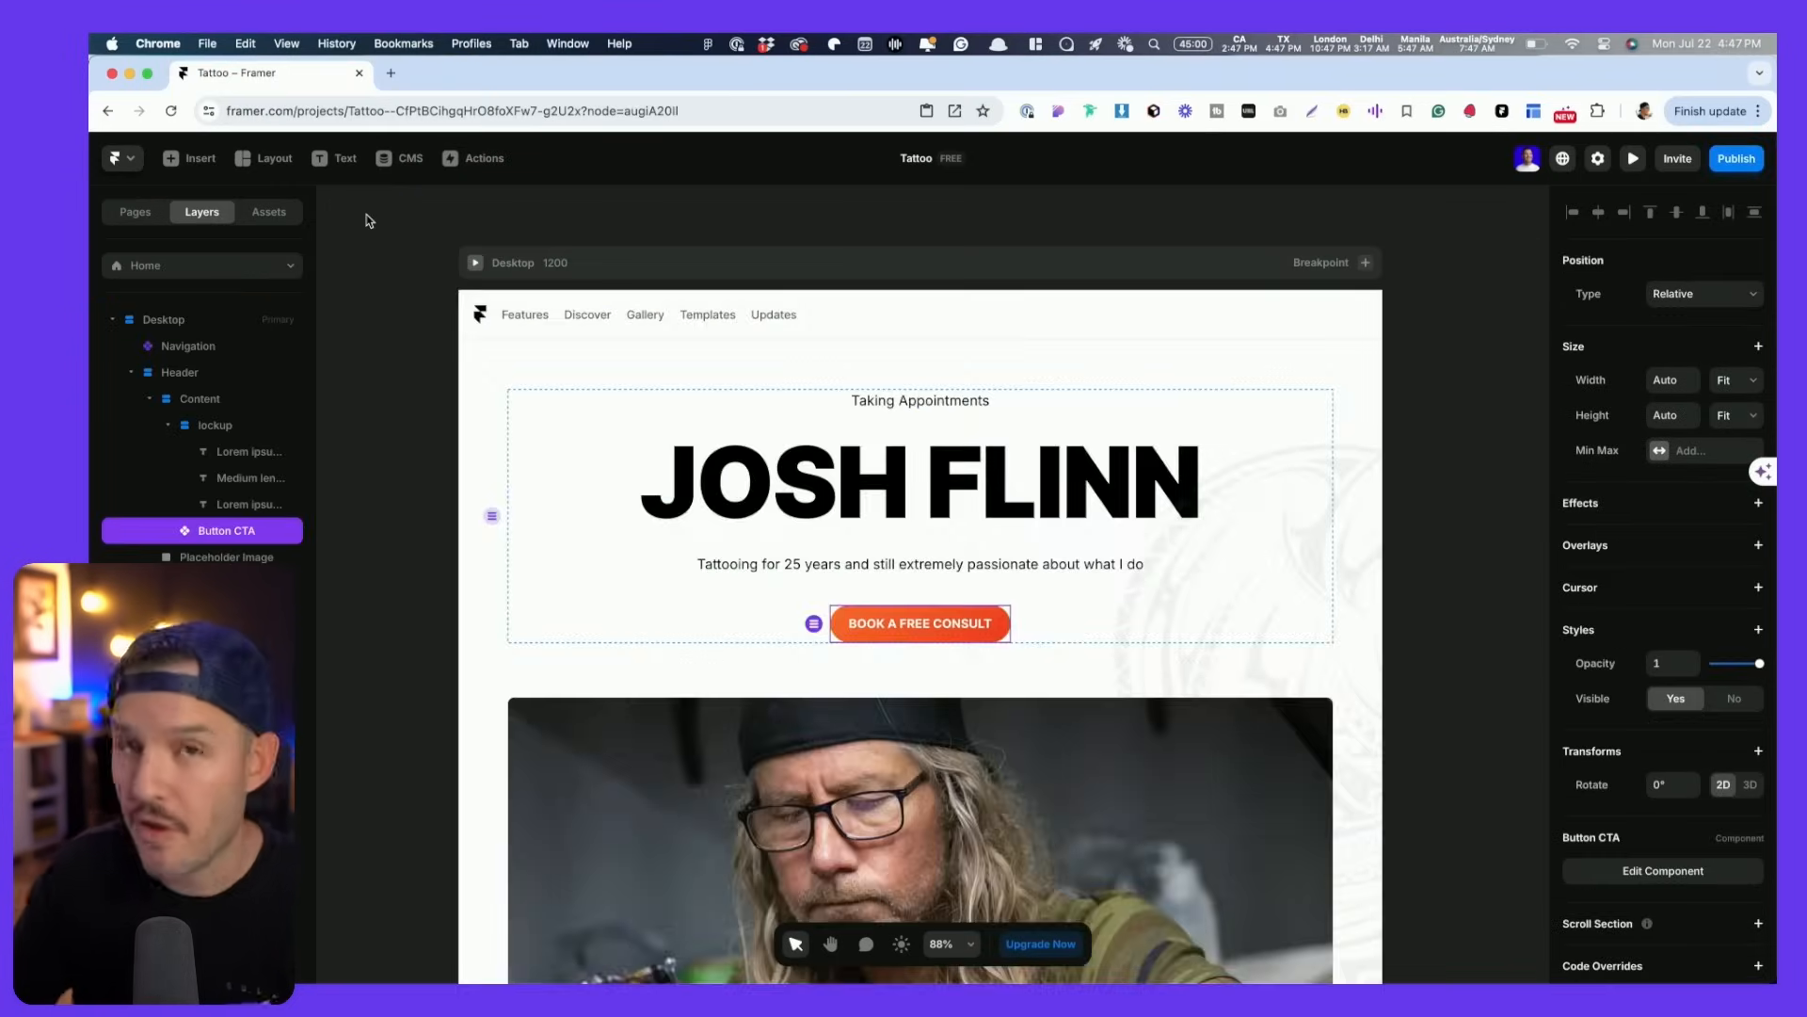
double_click(939, 632)
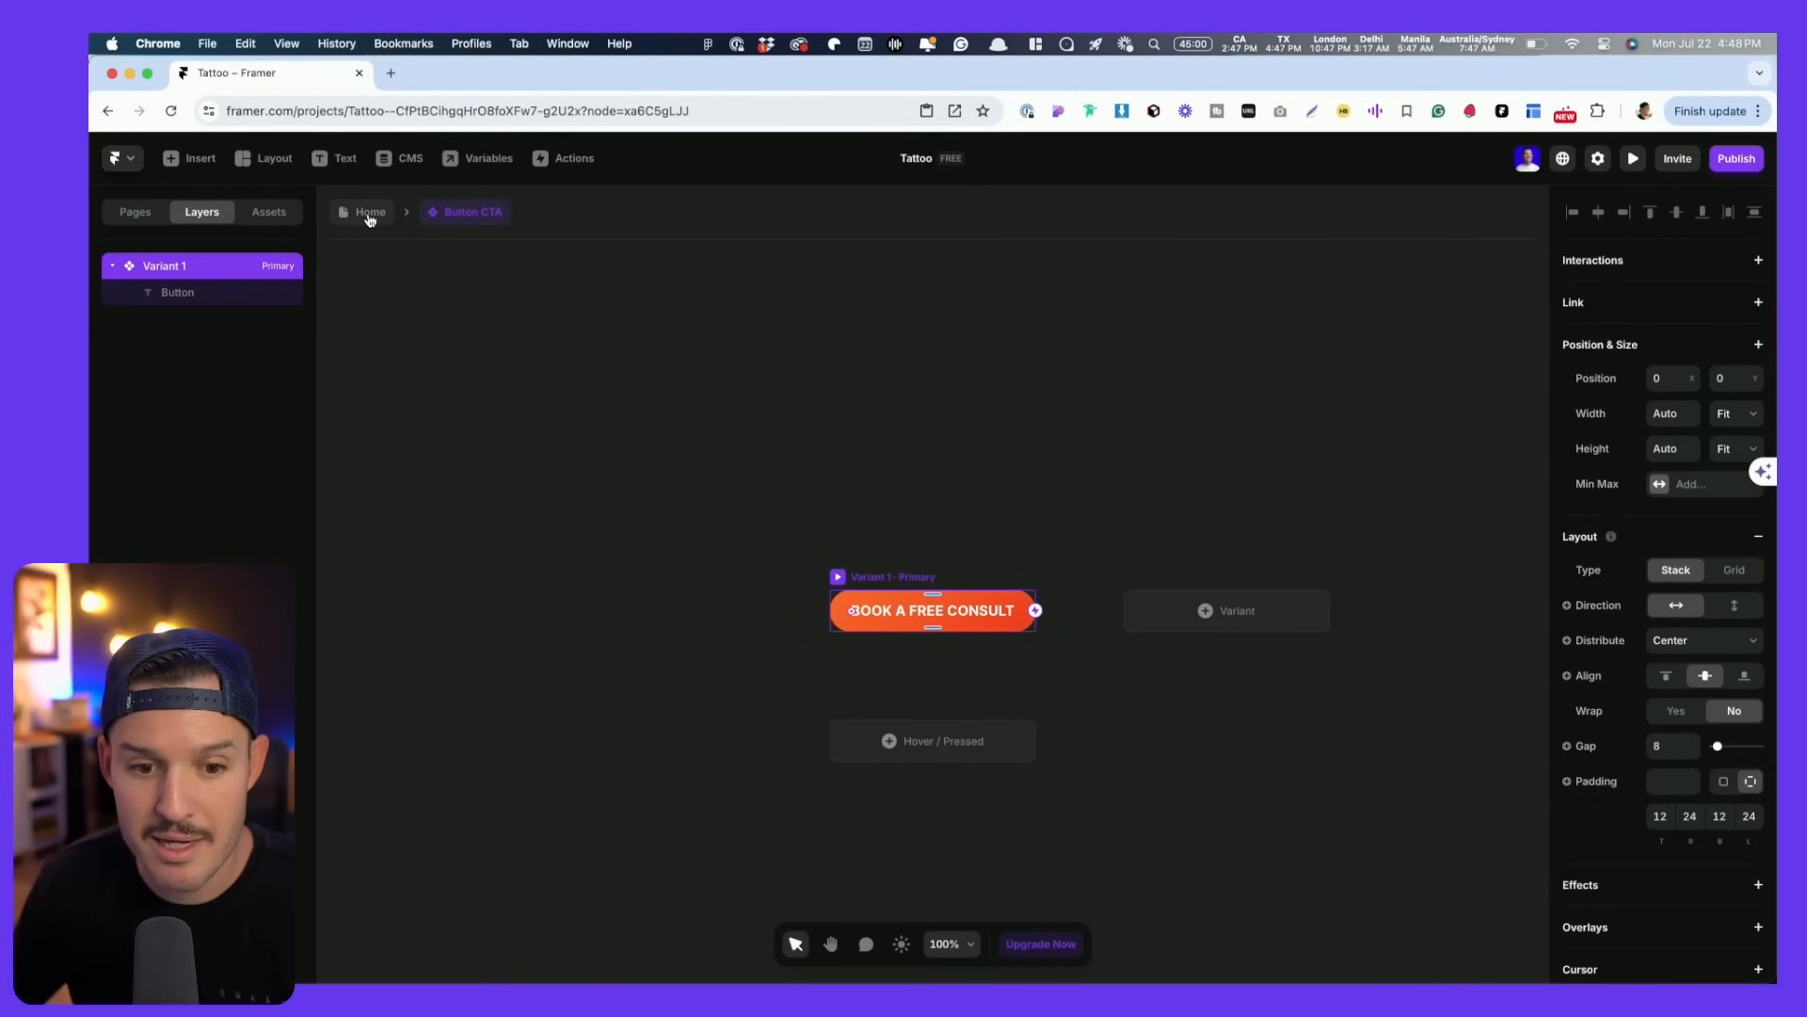
left_click(370, 215)
left_click(276, 219)
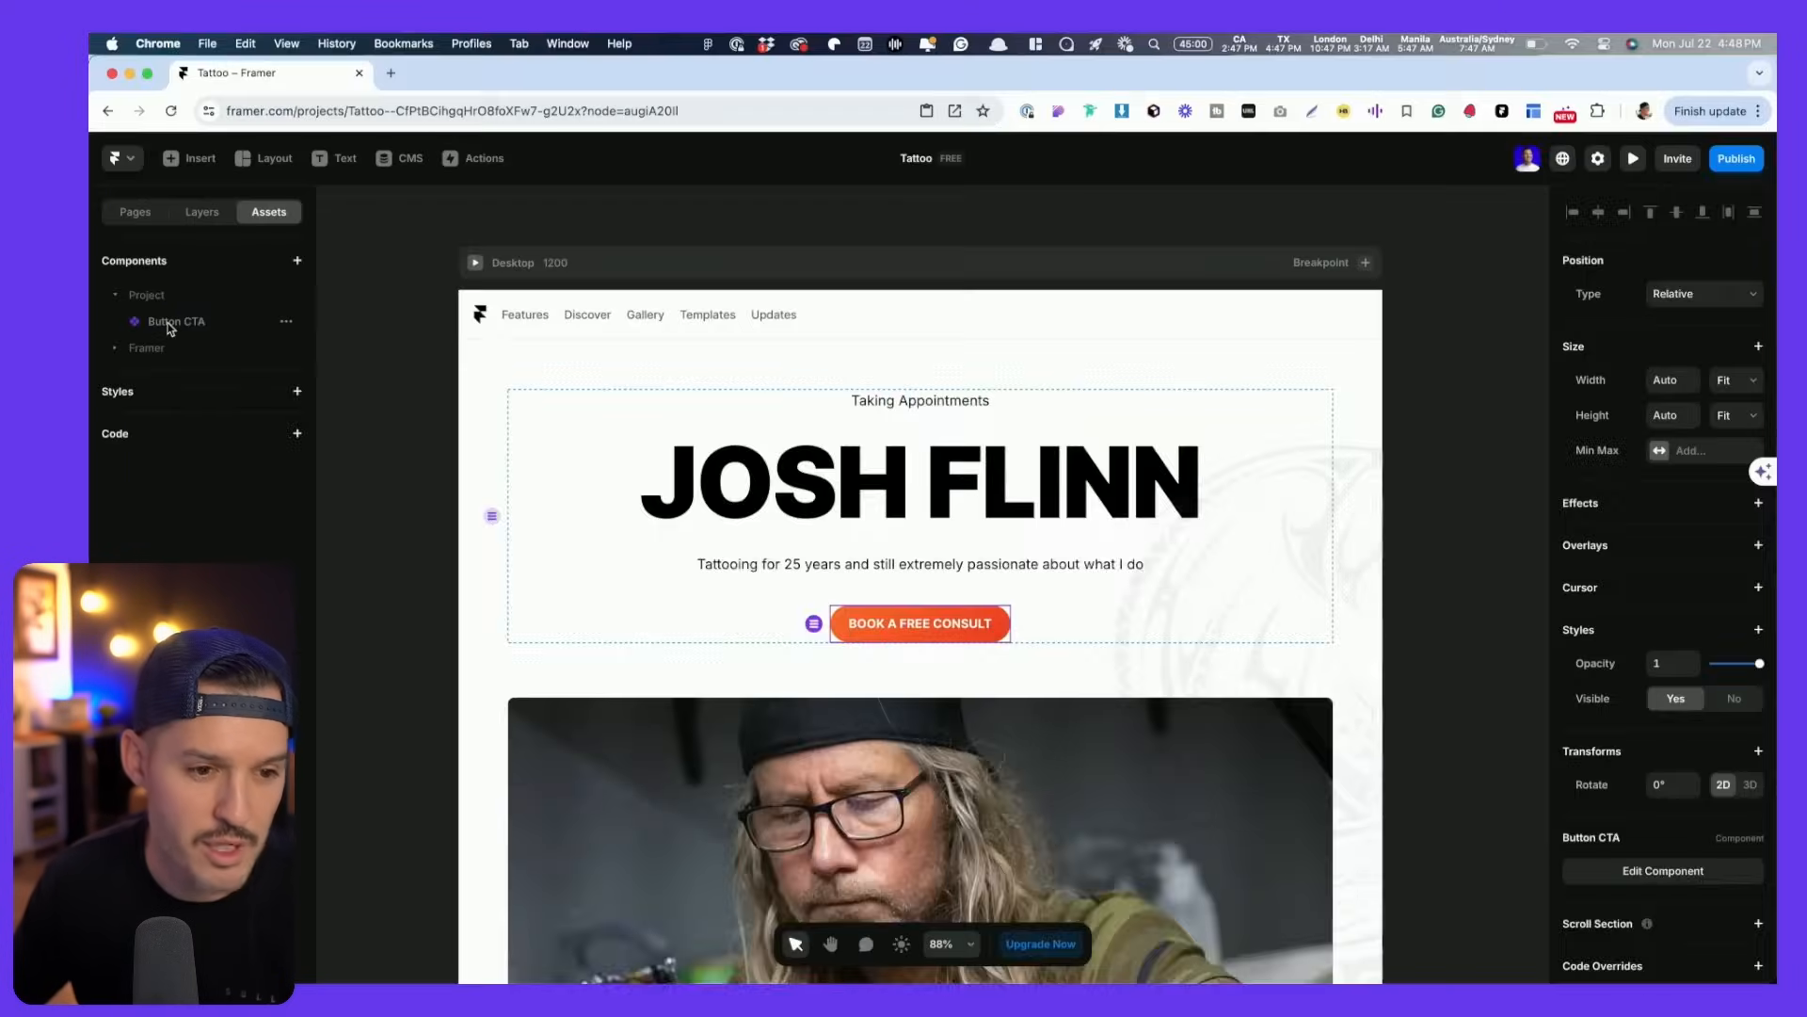
double_click(169, 322)
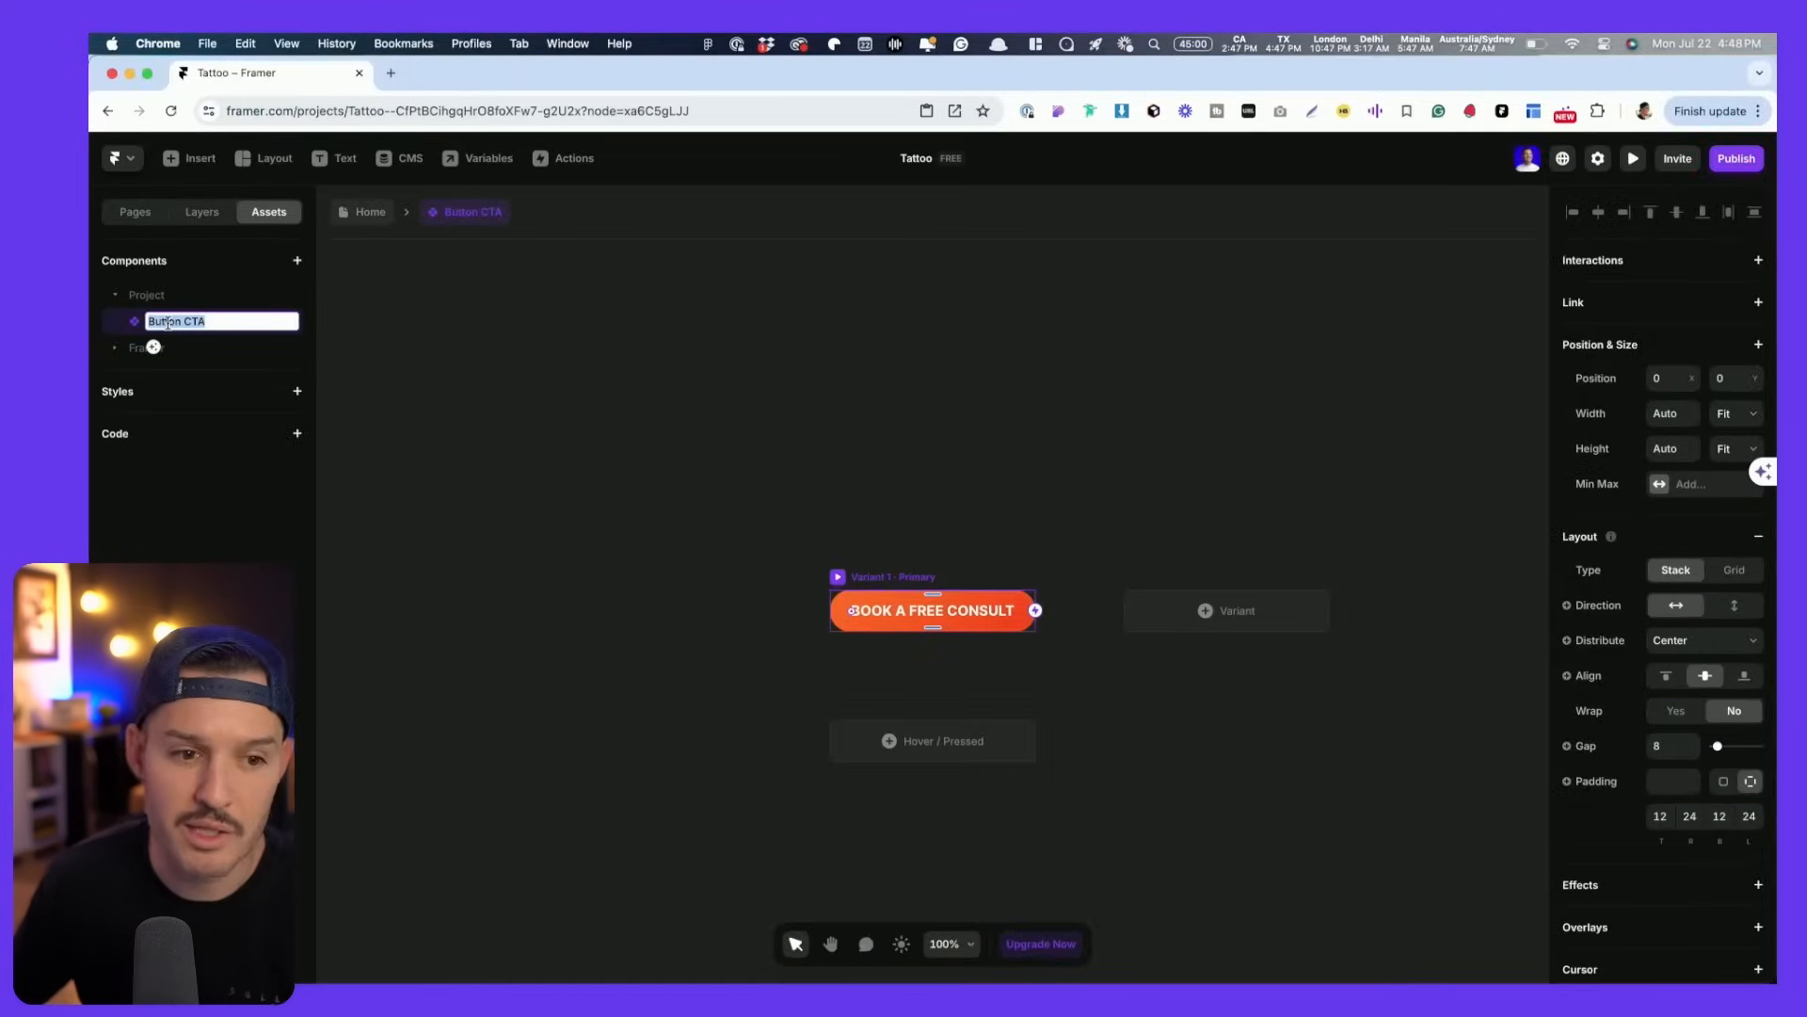
left_click(678, 430)
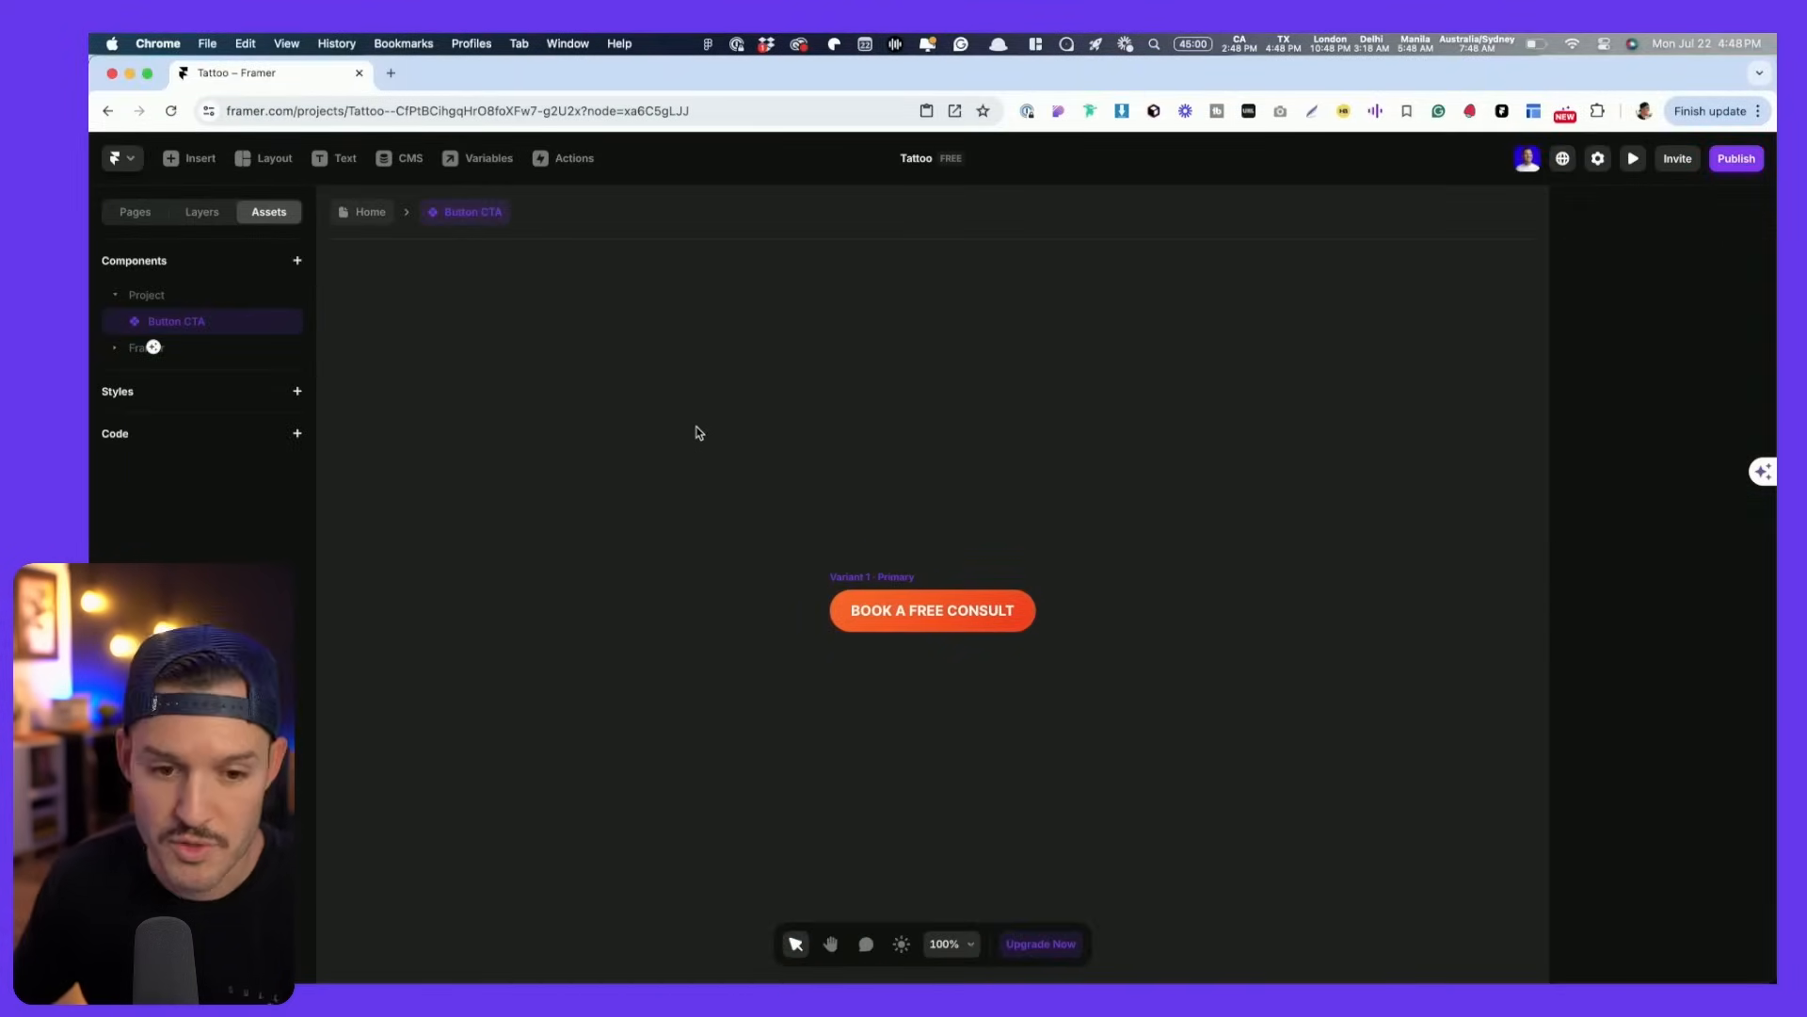
key("space")
left_click_drag(729, 465, 573, 359)
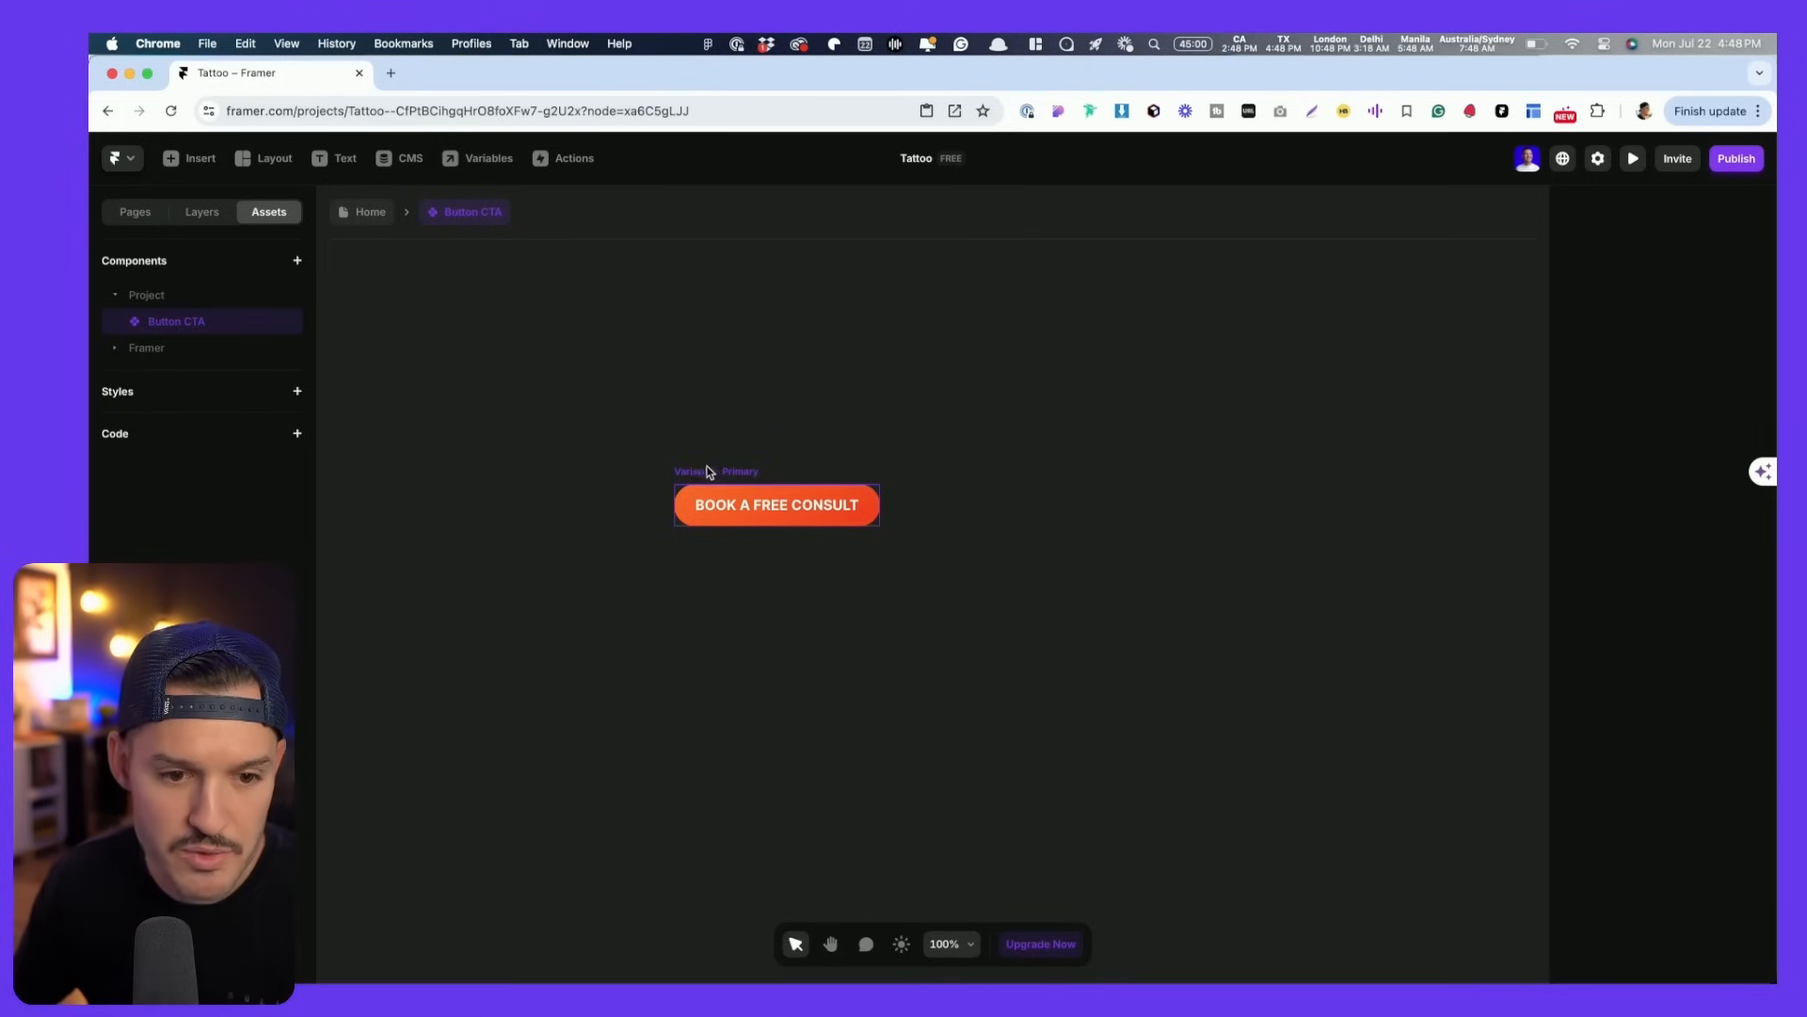
left_click(708, 471)
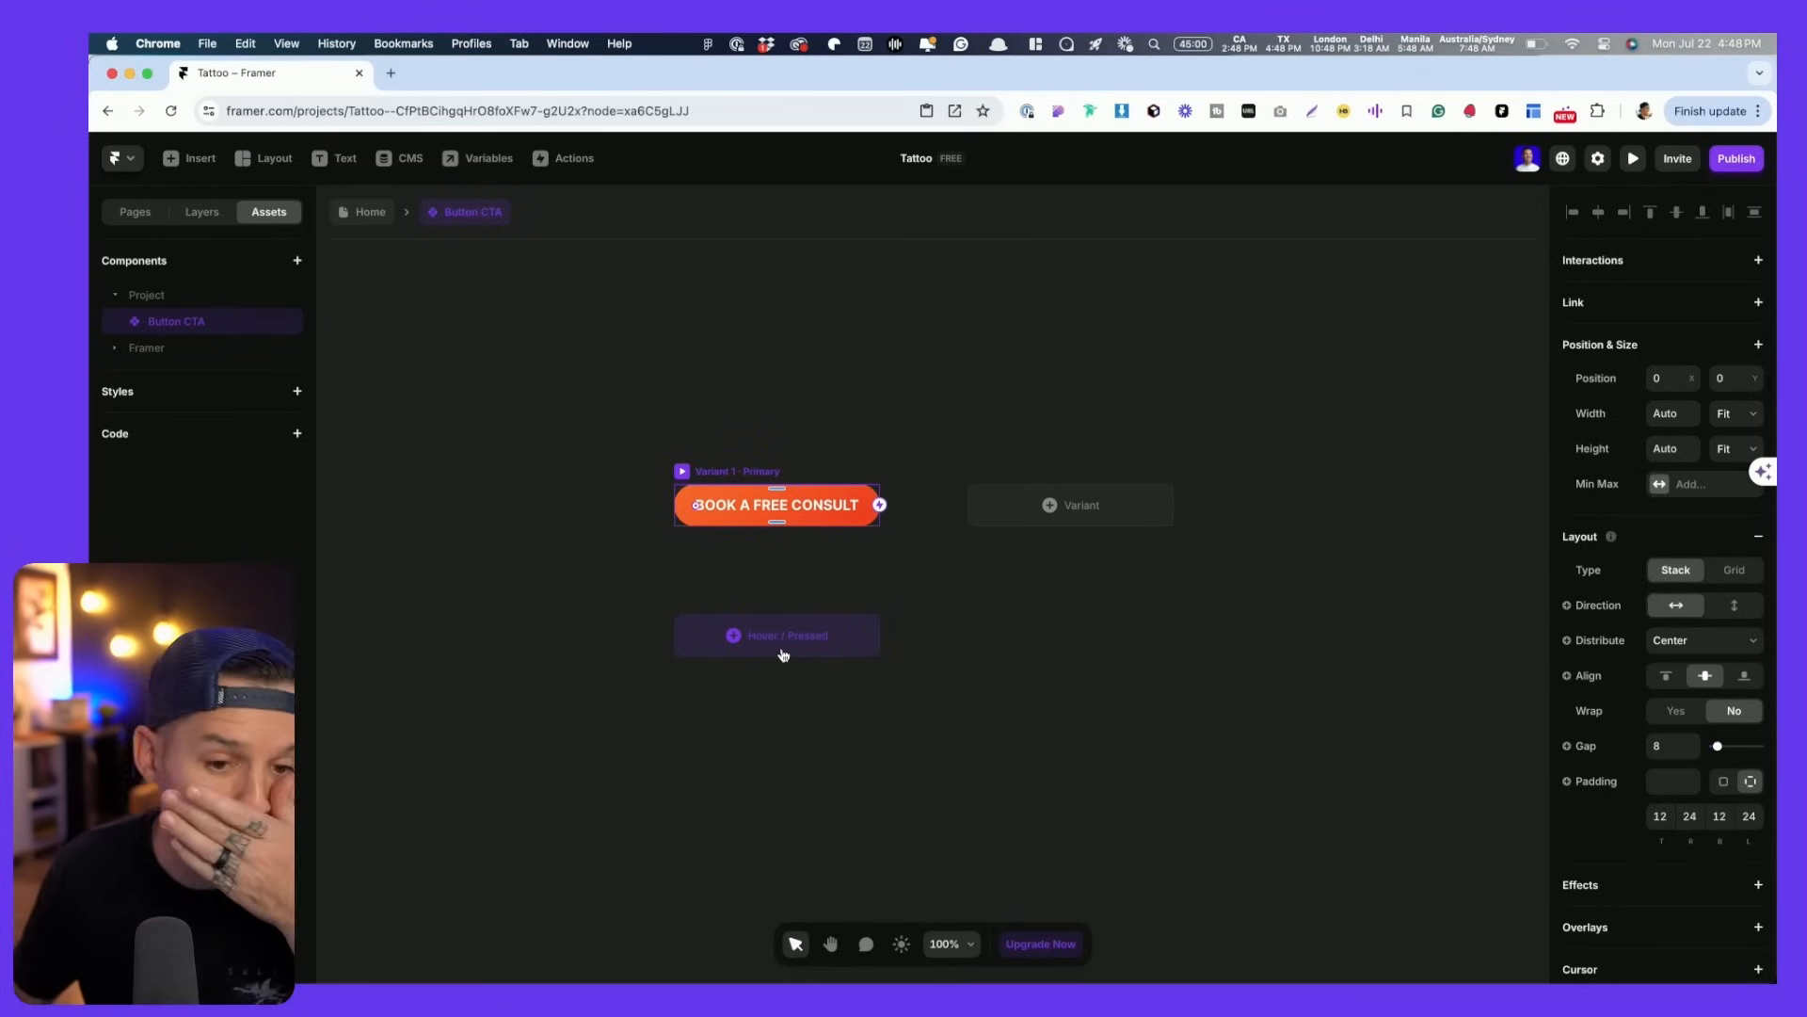
key("shift+2")
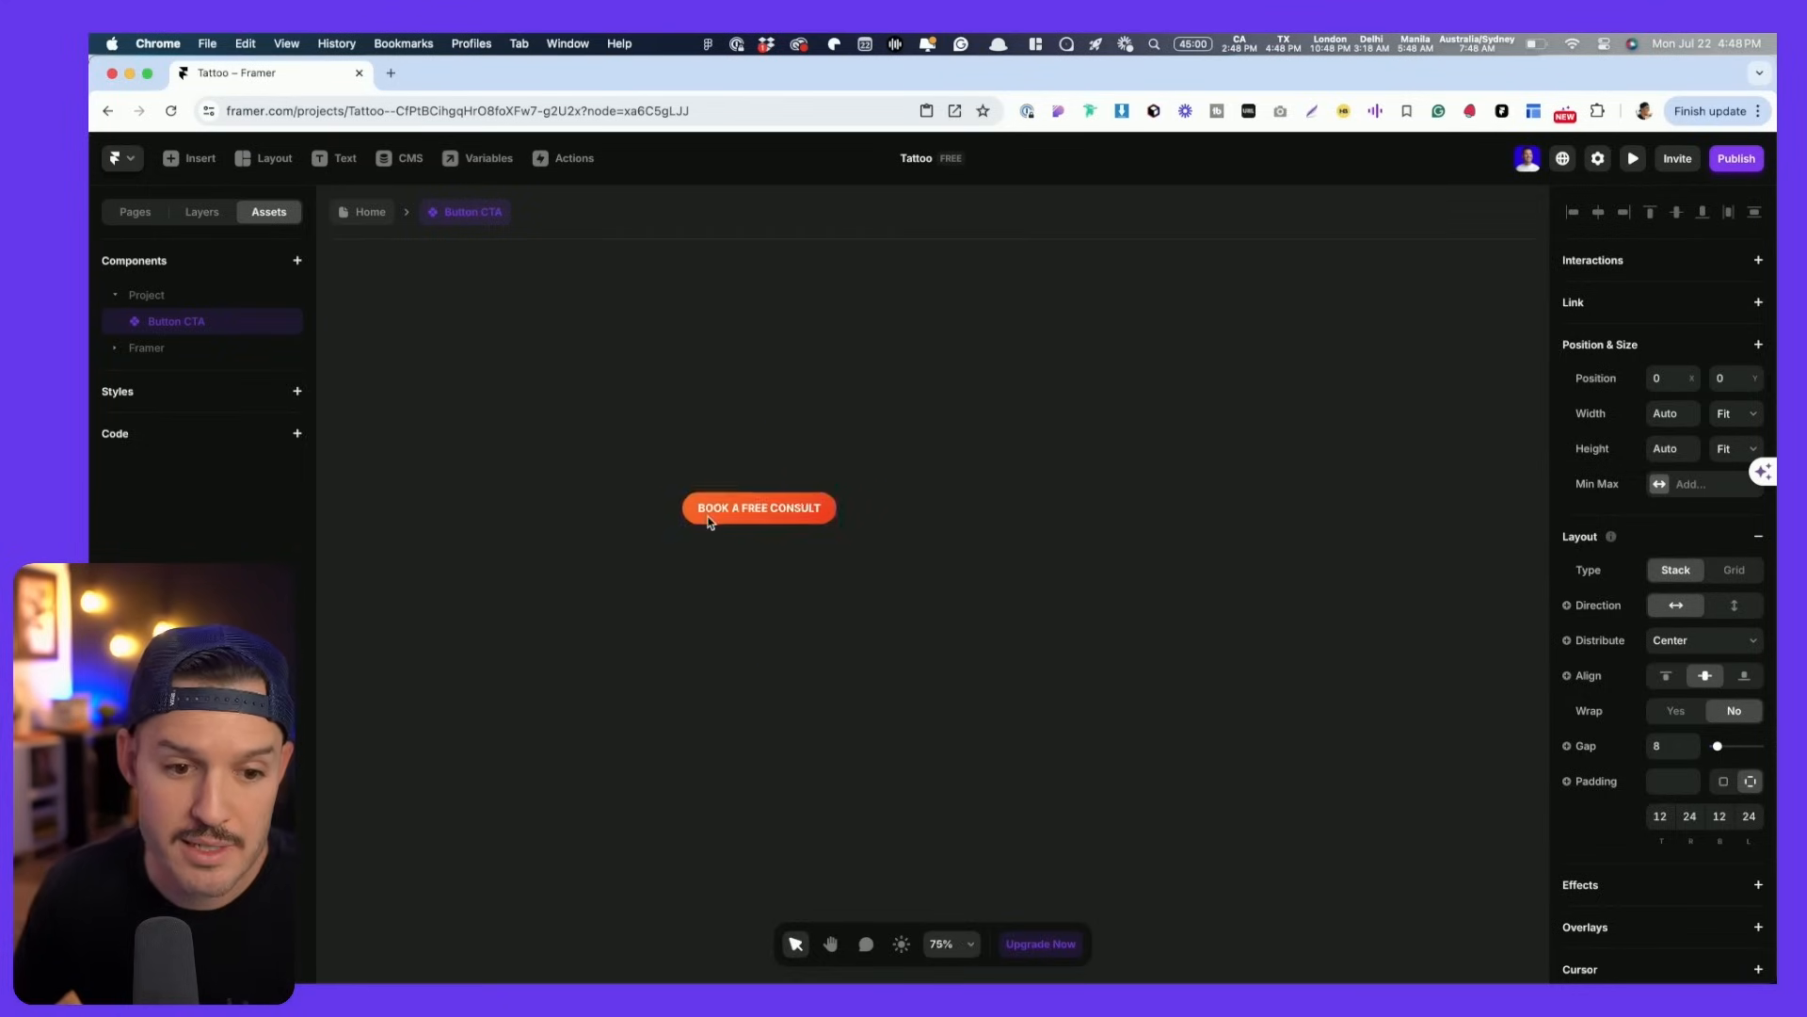
left_click(758, 501)
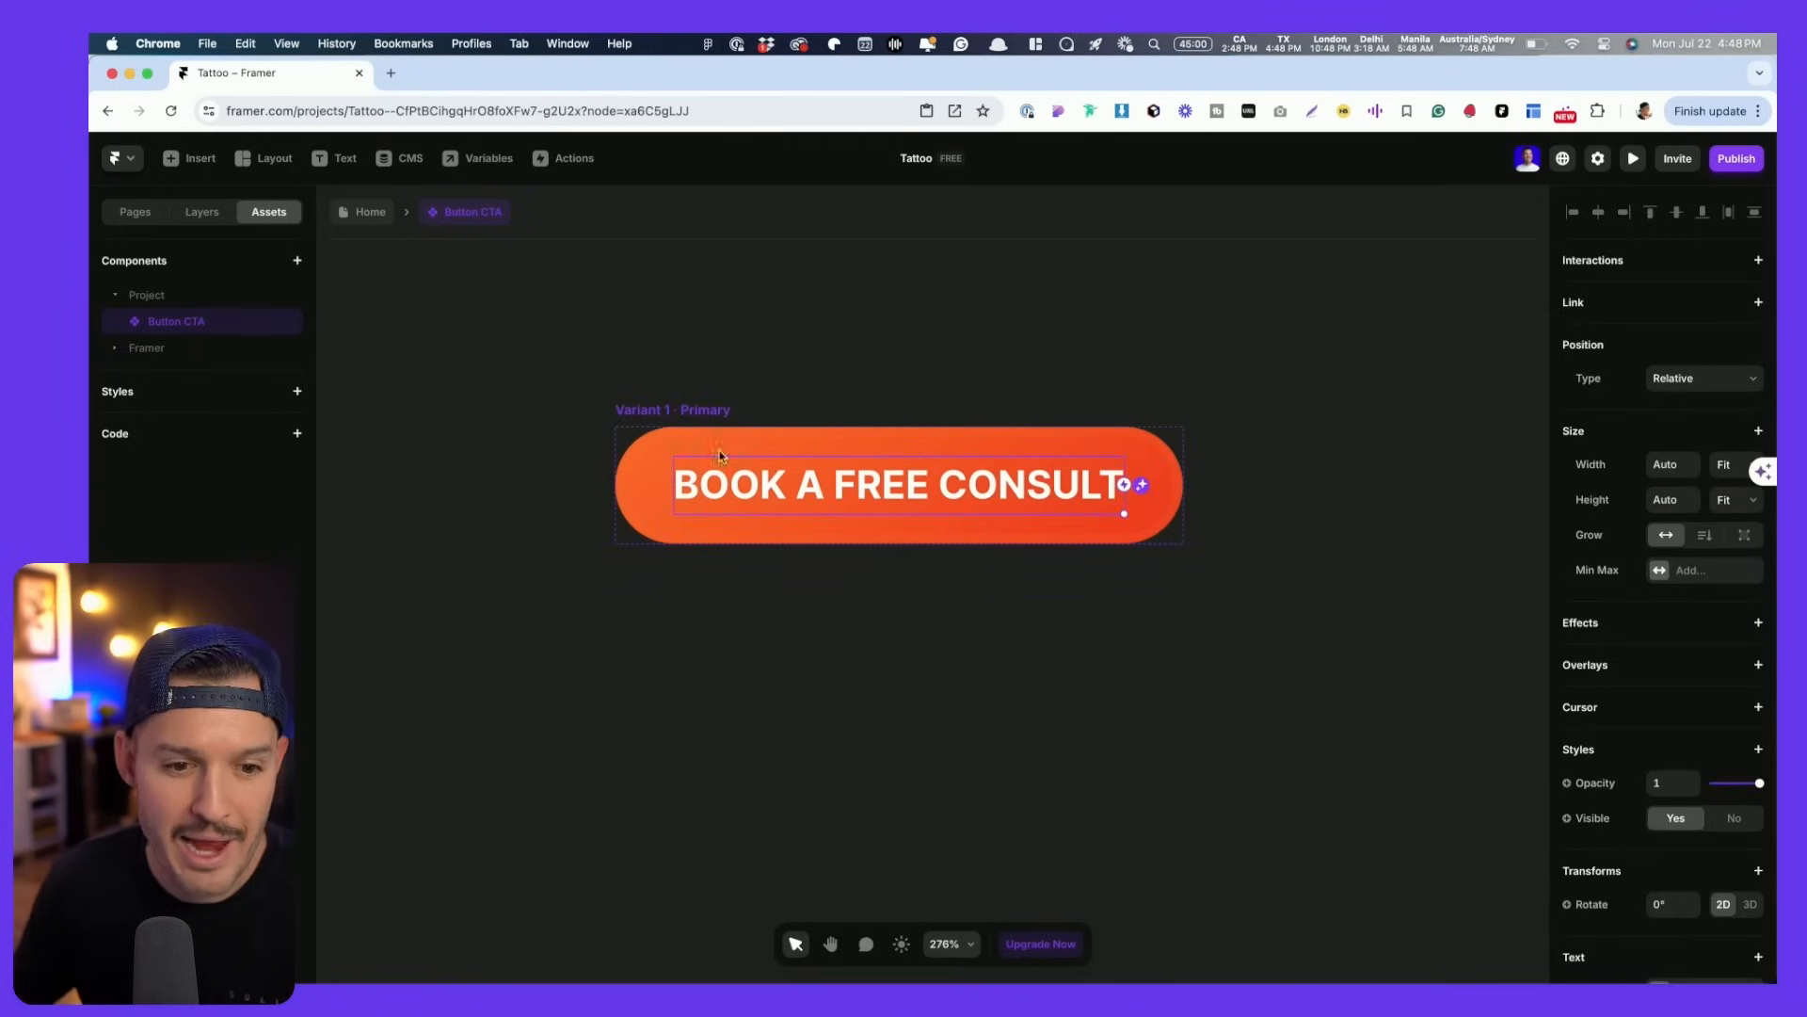
- Compare the button with Figma, inspect its border colour, and return to the Home page
key("super+Tab")
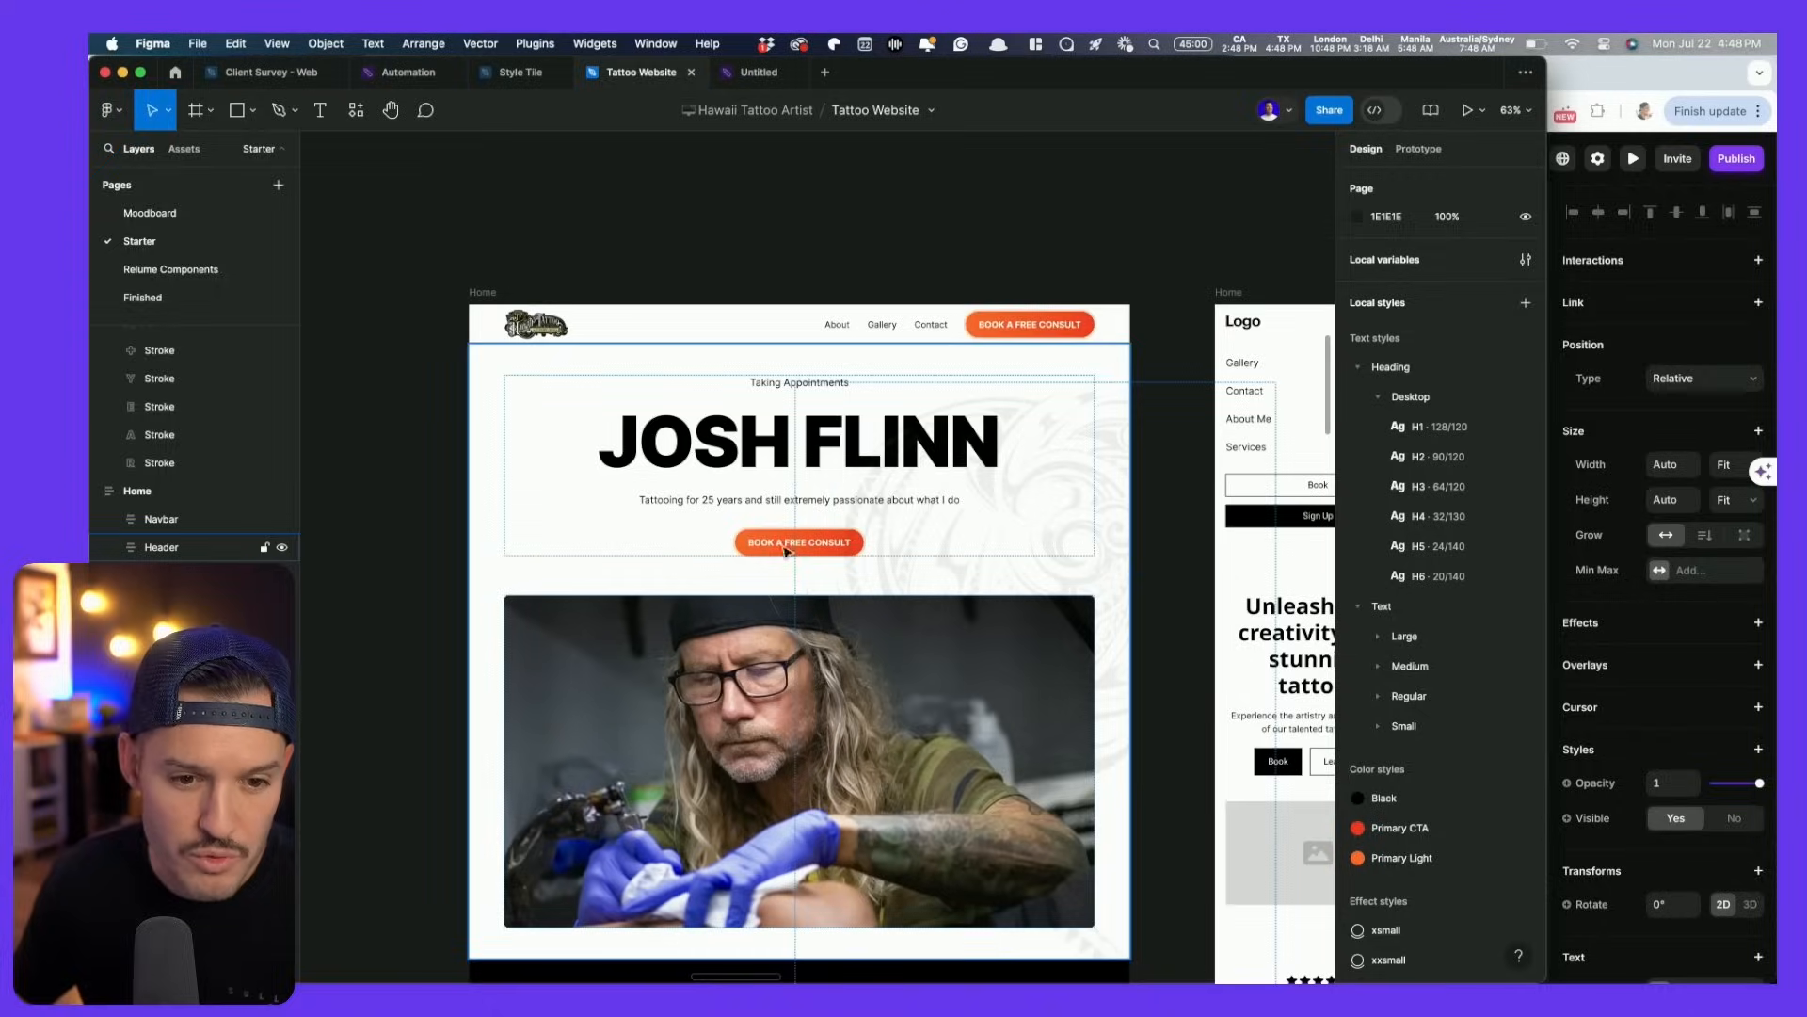
scroll(838, 523, "up", 10)
key("super+Tab")
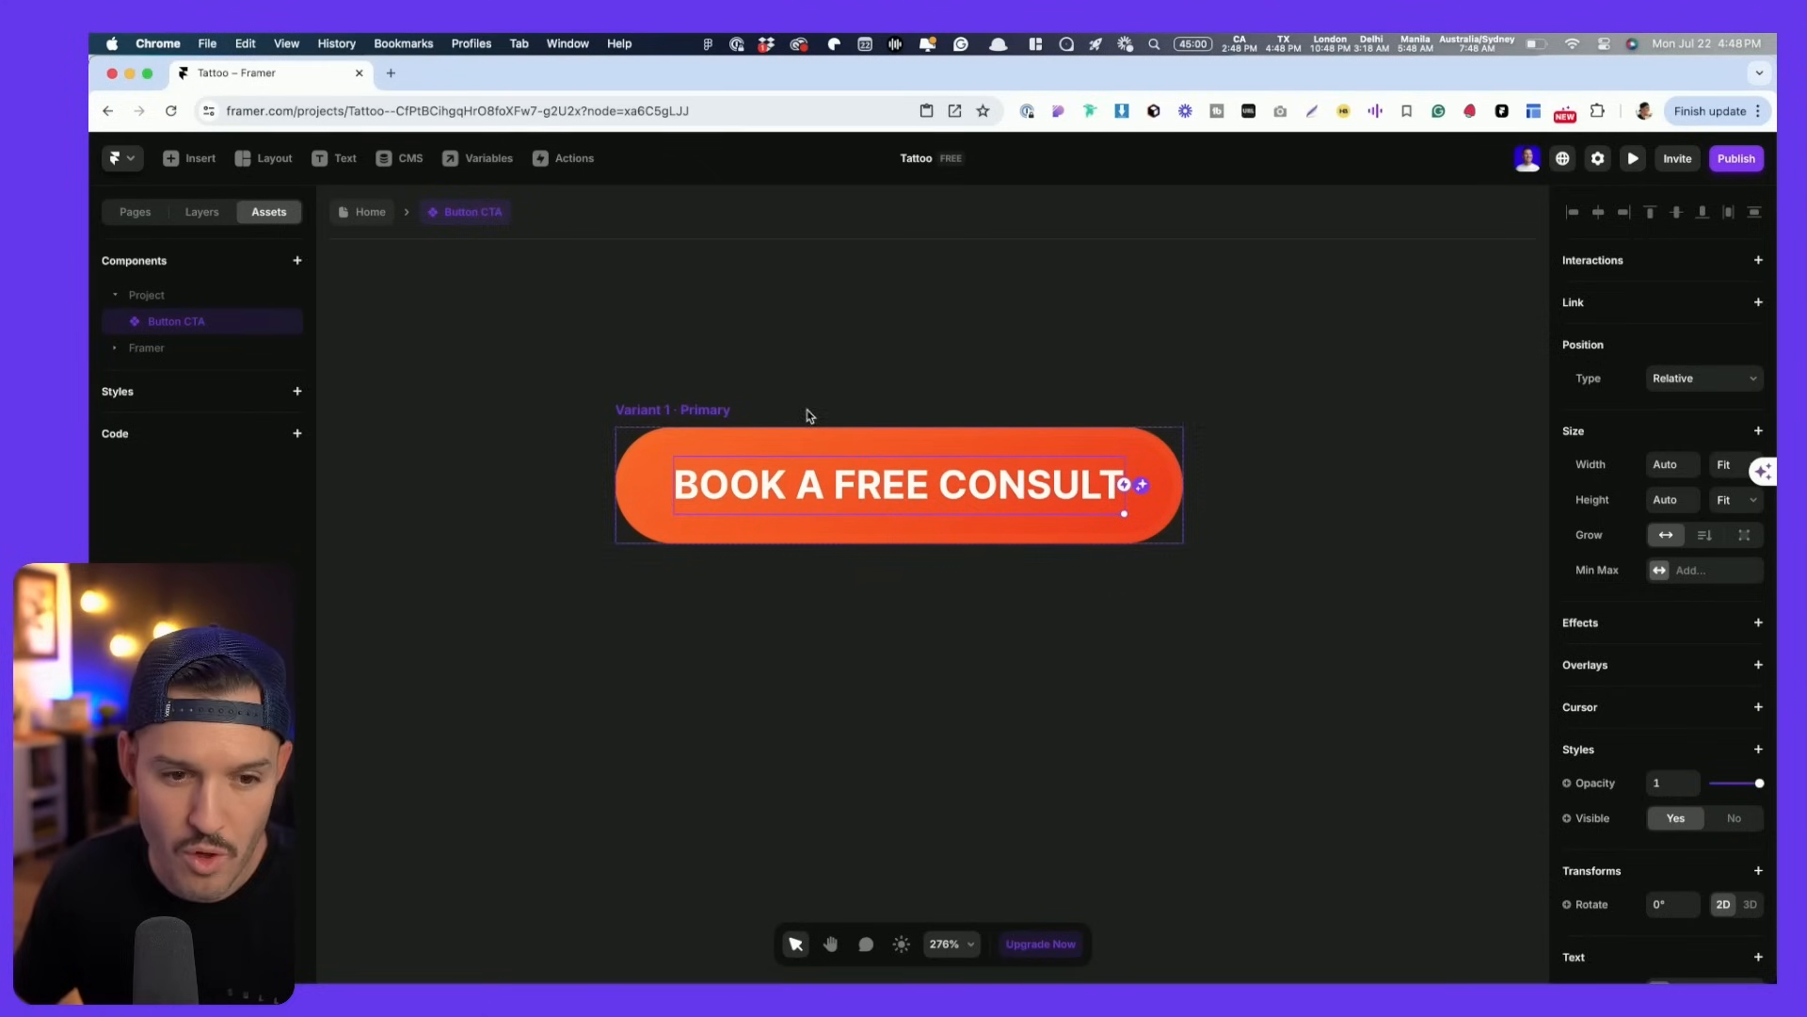
left_click(716, 411)
scroll(1638, 729, "down", 5)
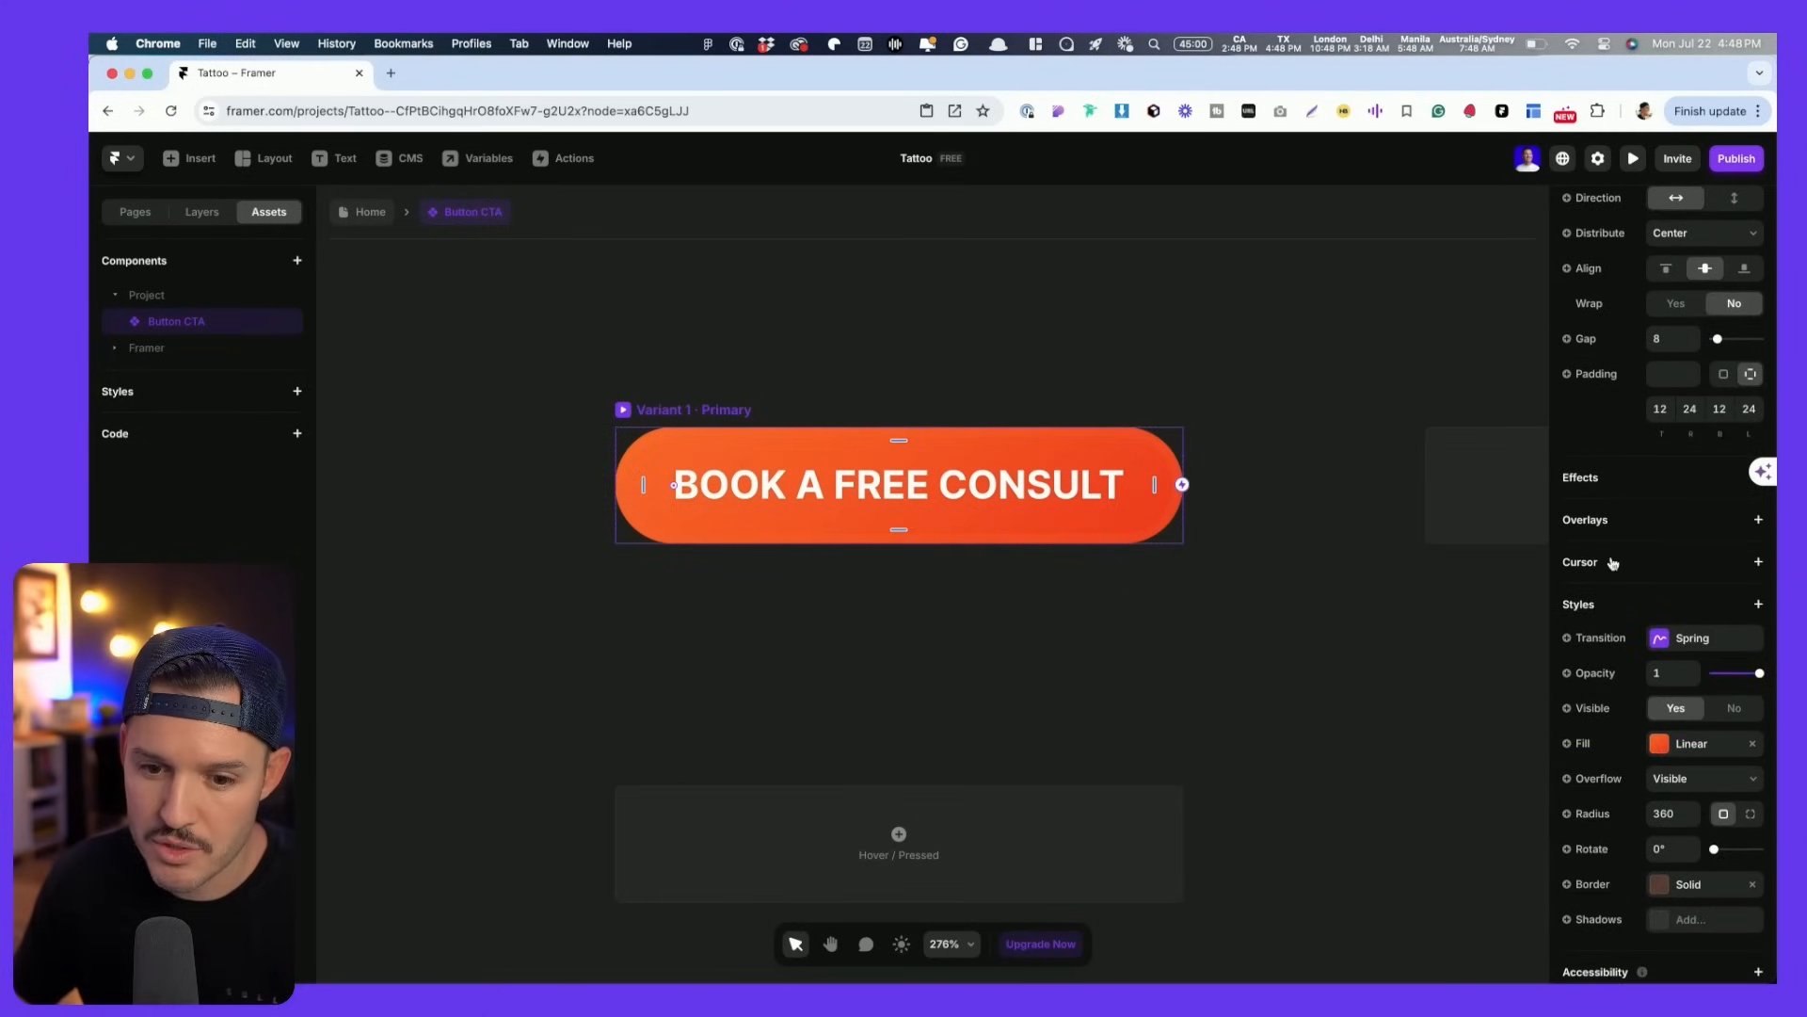
scroll(1709, 782, "down", 1)
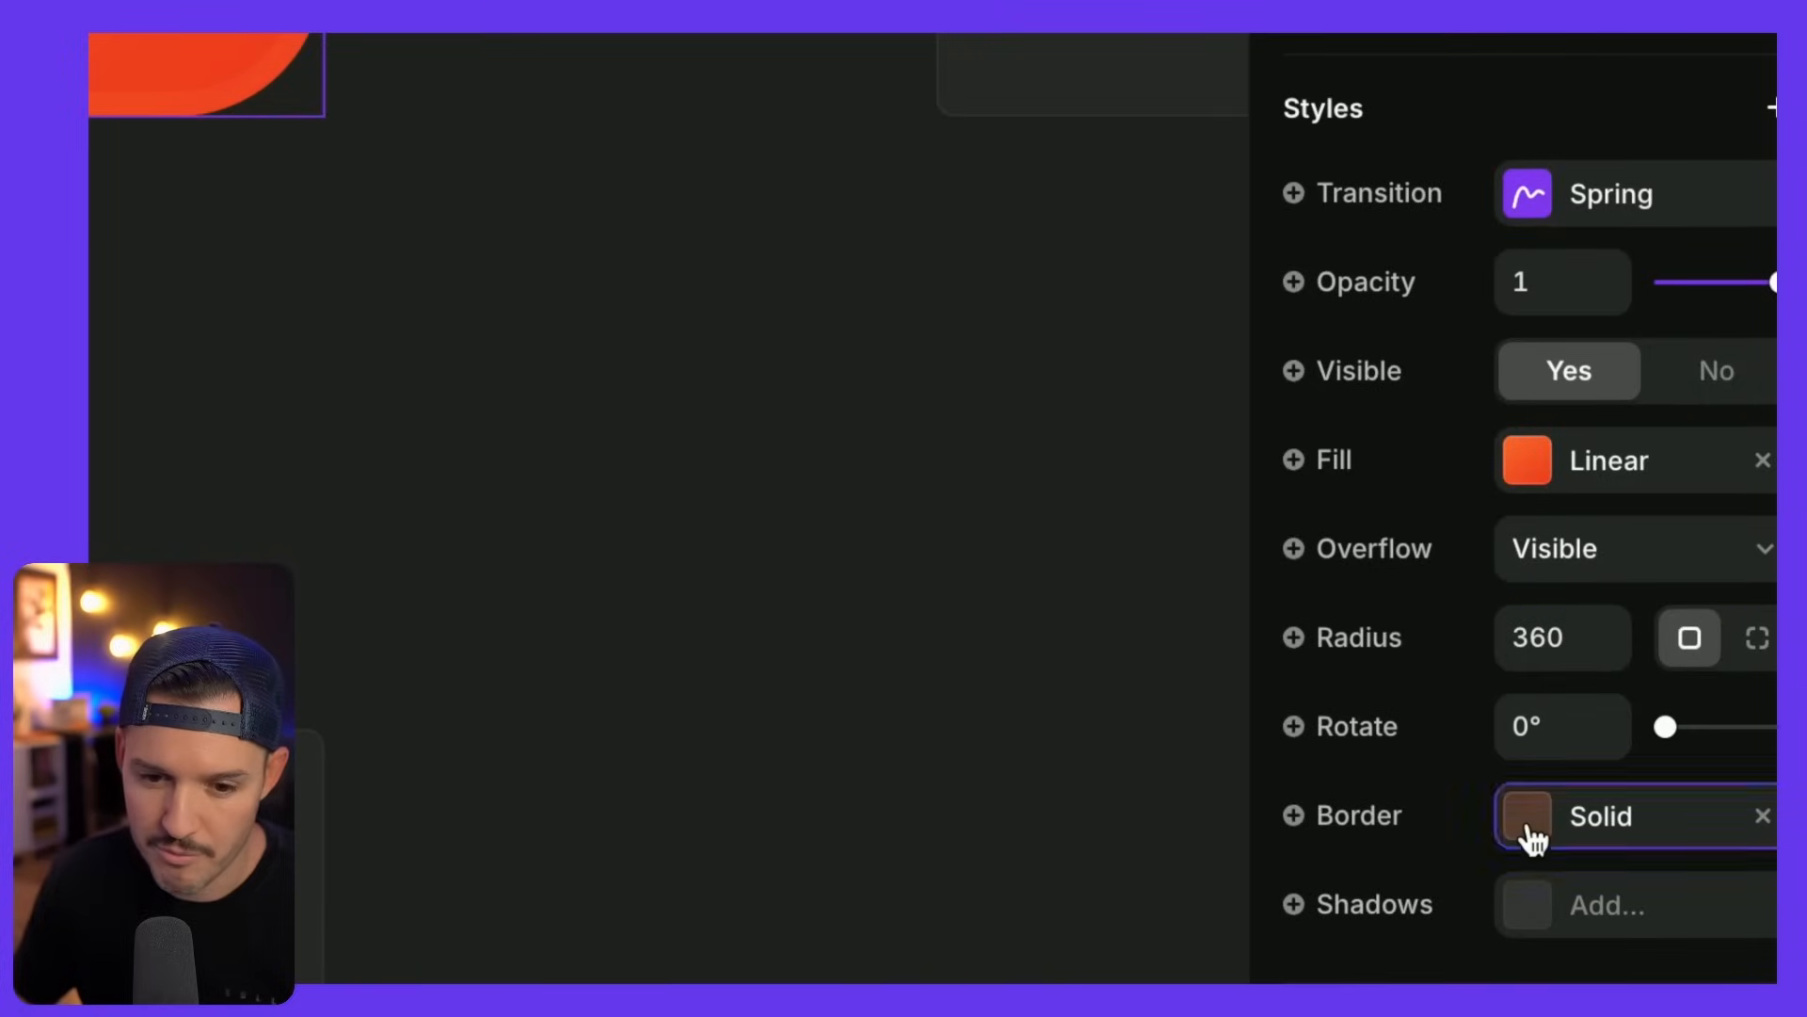
left_click(1662, 825)
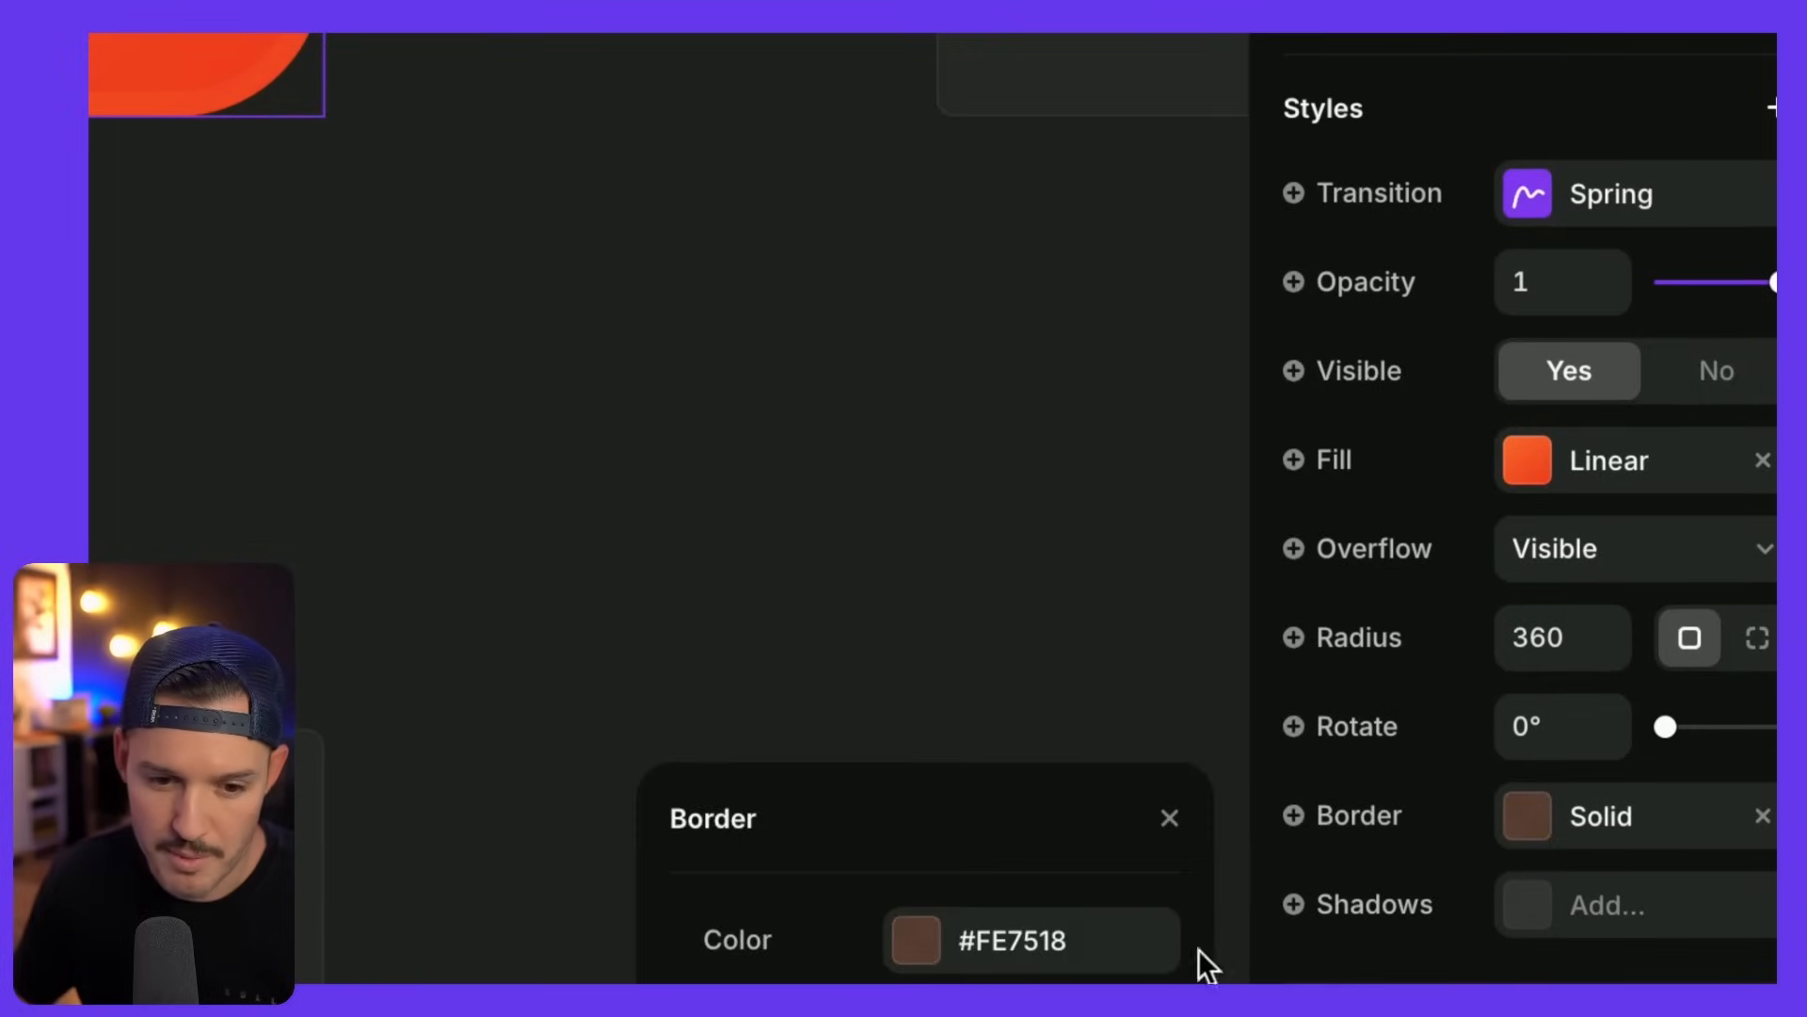
left_click(923, 955)
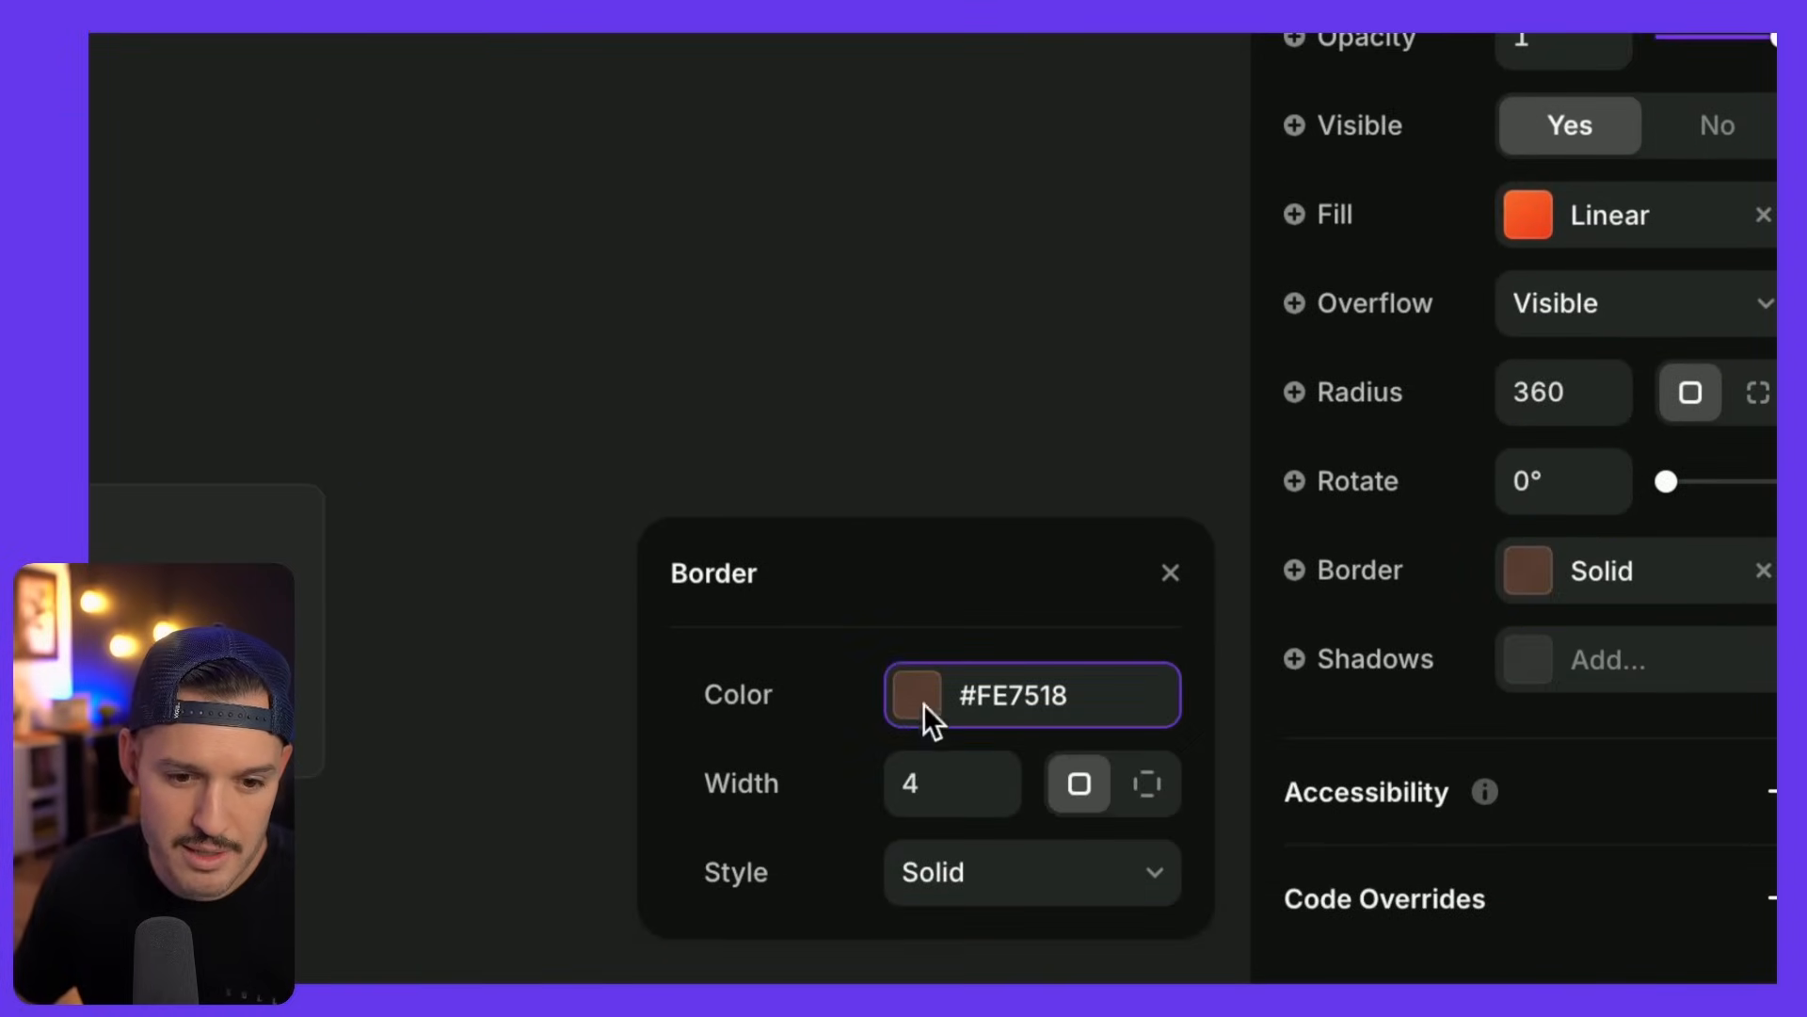
left_click(918, 696)
key("super+c")
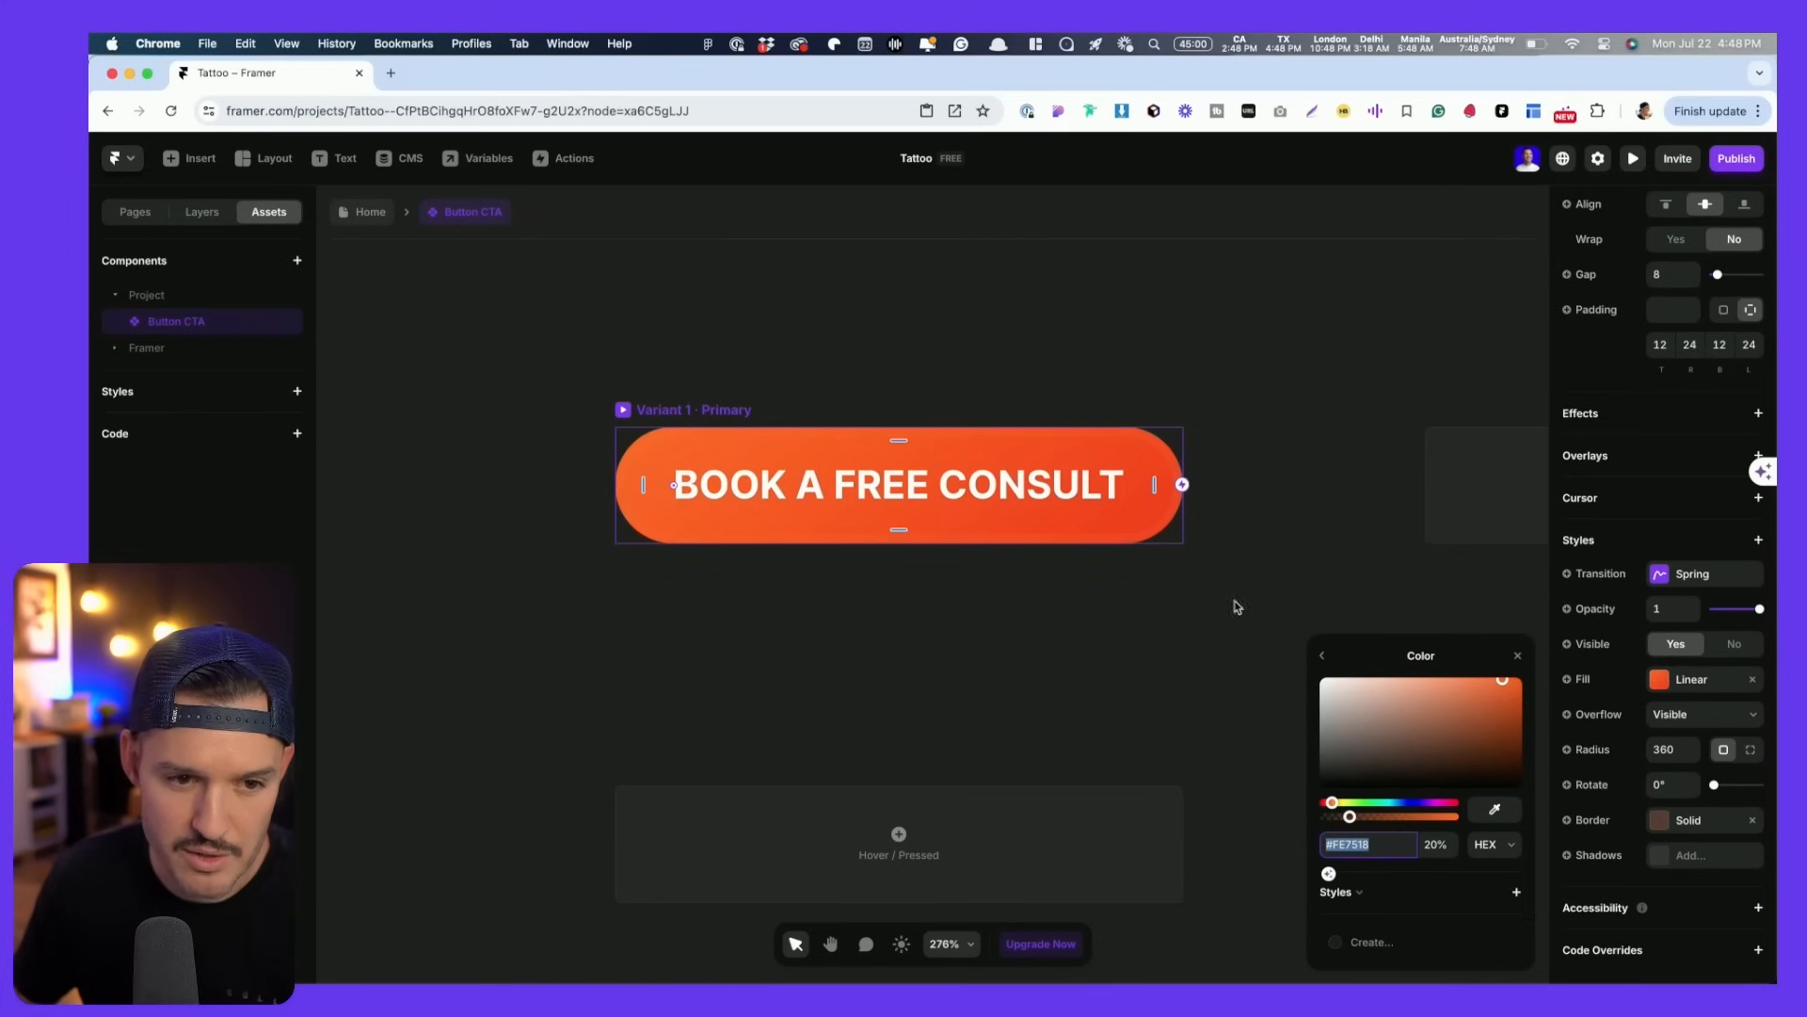
left_click(369, 215)
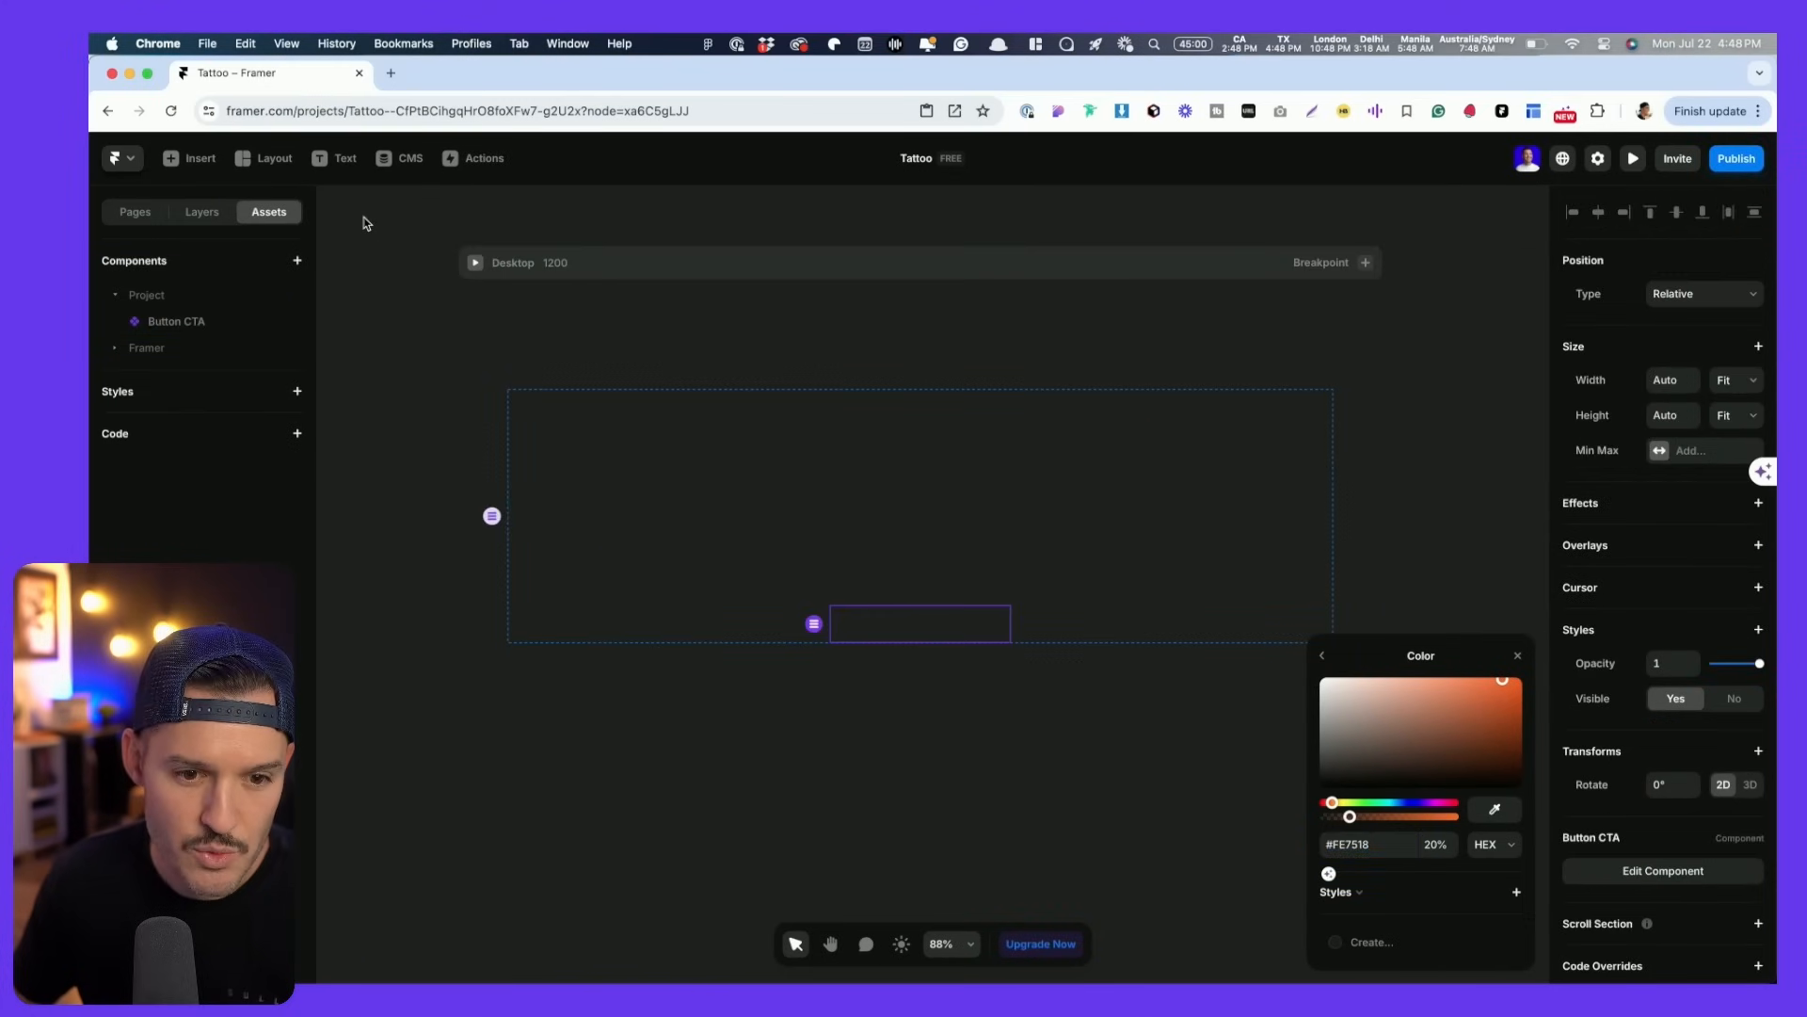
- Scroll down to the reviews section and inspect the Testimonial Box's star rating row
scroll(678, 508, "down", 1)
scroll(695, 525, "down", 10)
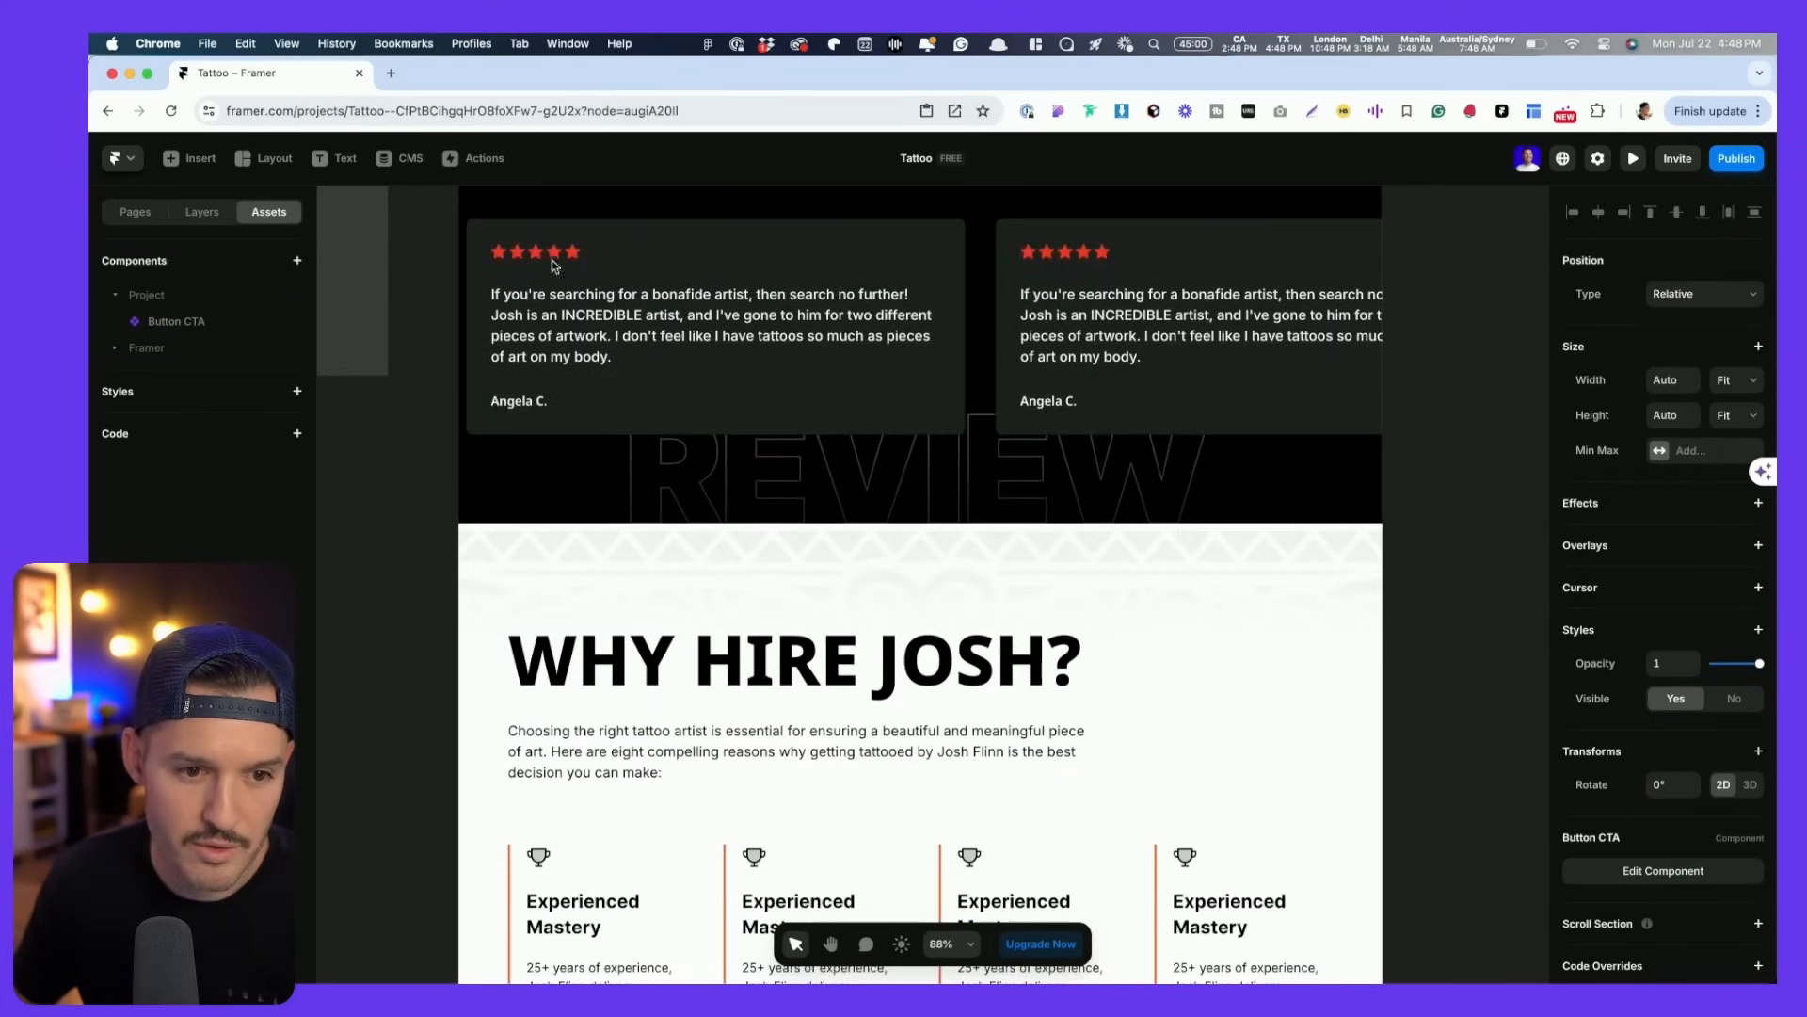
left_click(535, 254)
scroll(651, 319, "left", 5)
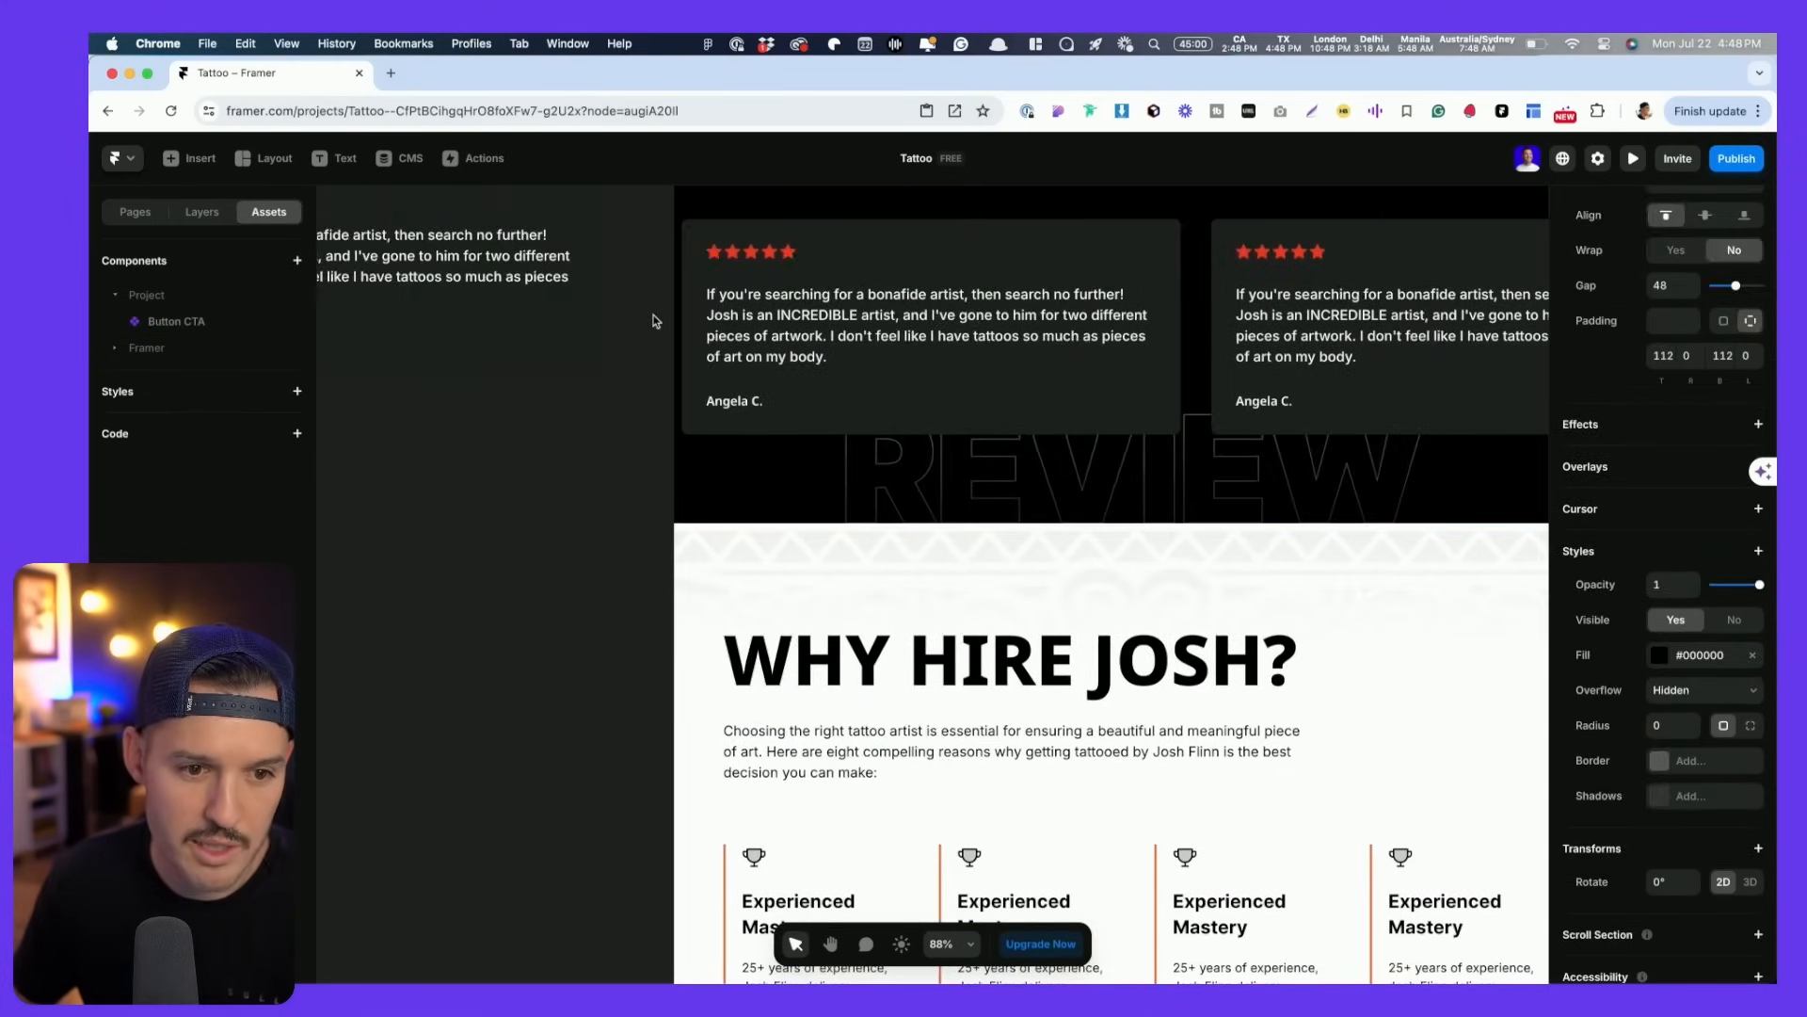
scroll(651, 319, "up", 1)
double_click(470, 304)
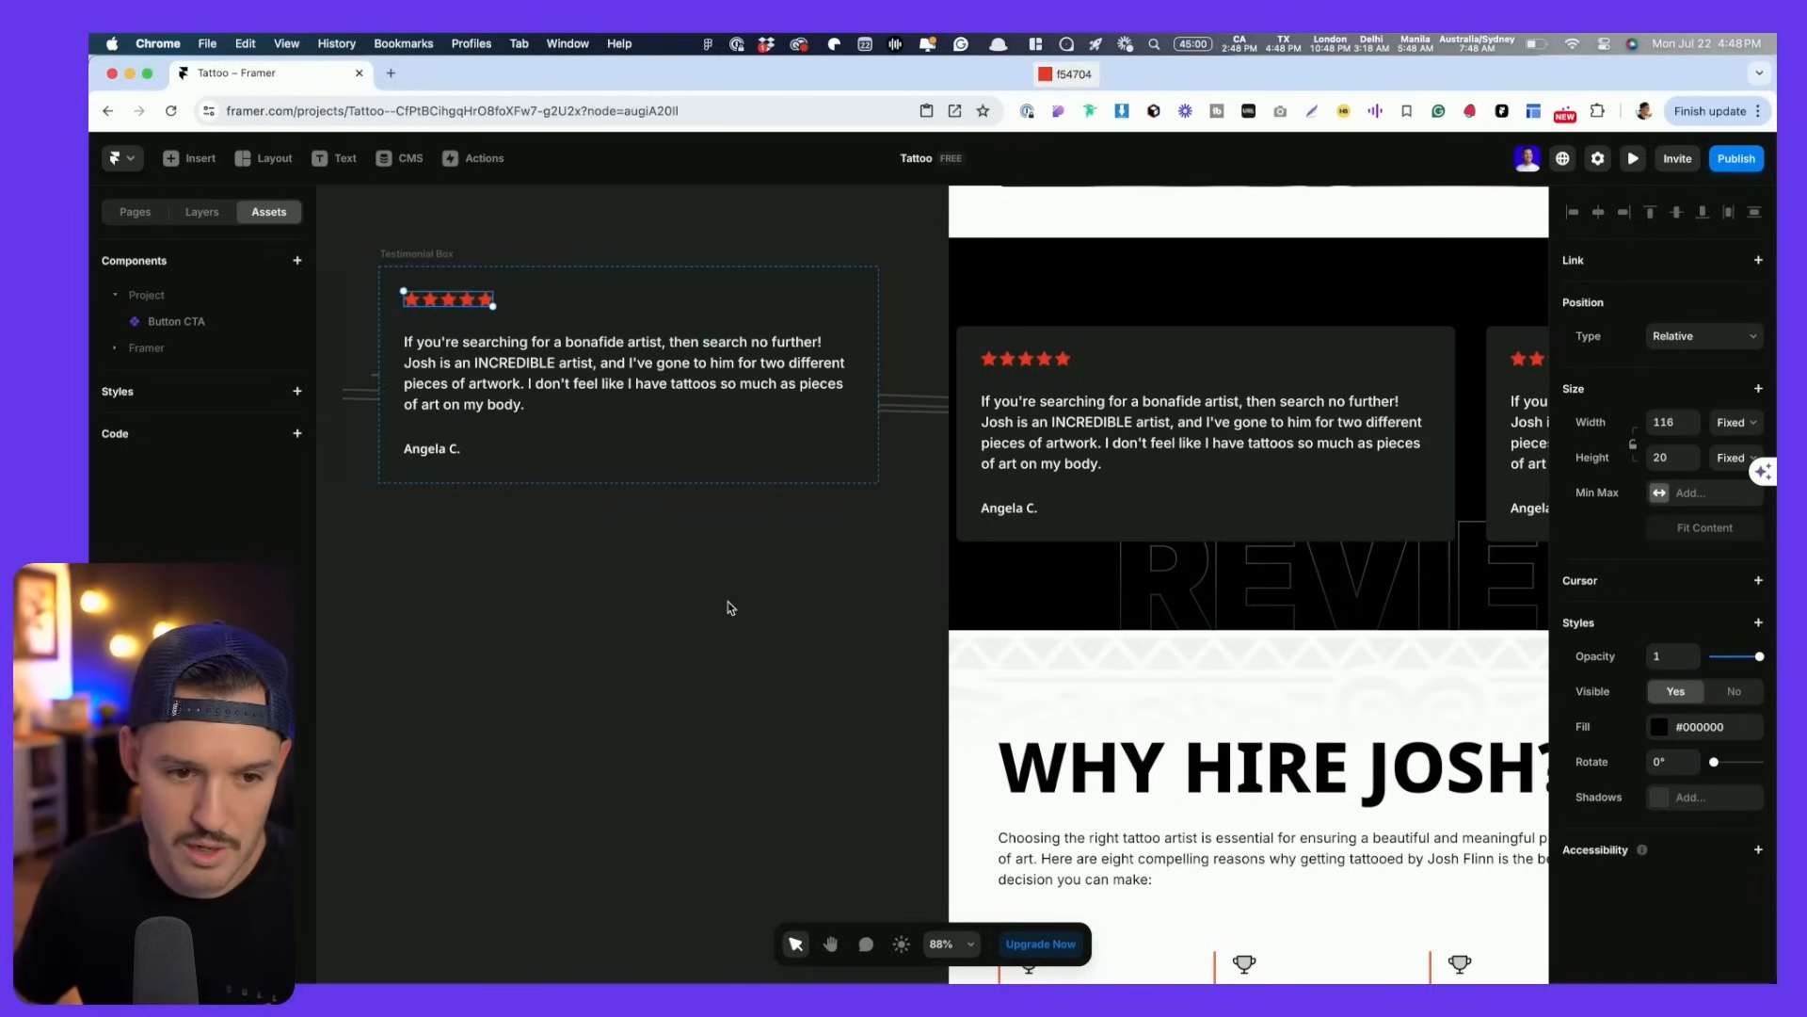
left_click(670, 599)
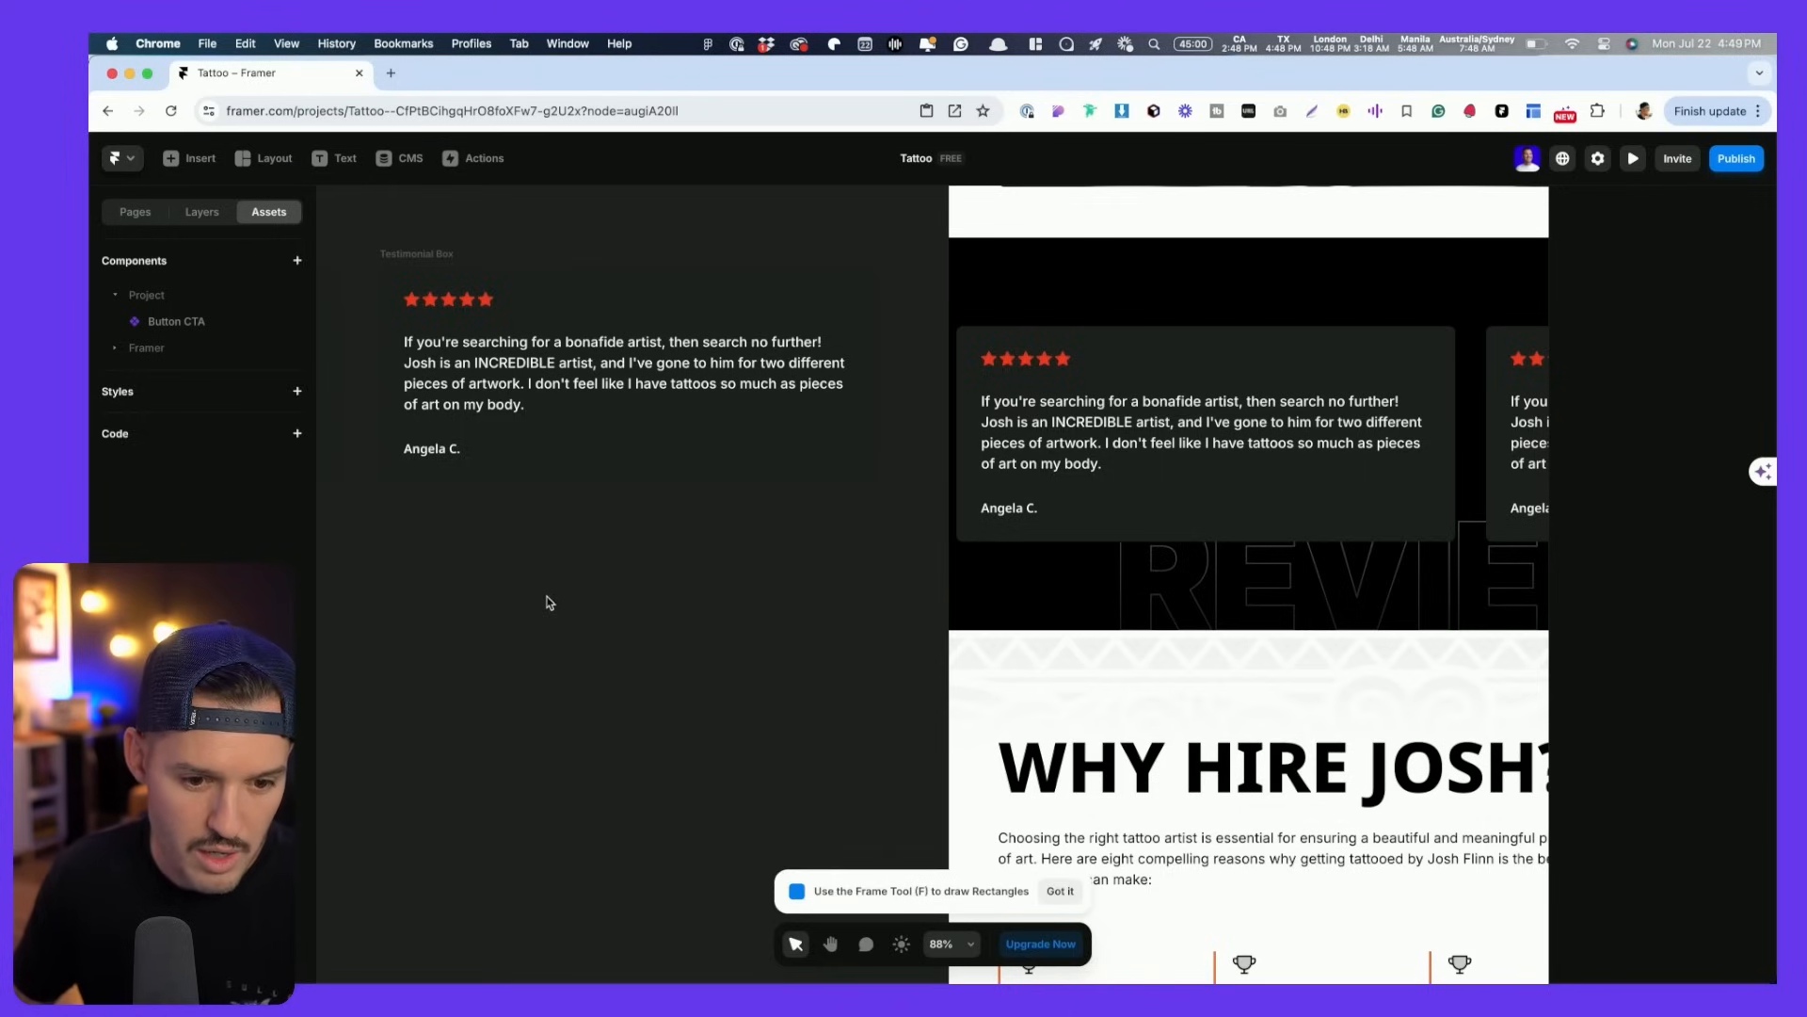
- Draw a test frame filled #F54704, save that fill as the Primary colour style, then delete the frame
key("f")
left_click_drag(503, 551, 625, 700)
left_click(1710, 732)
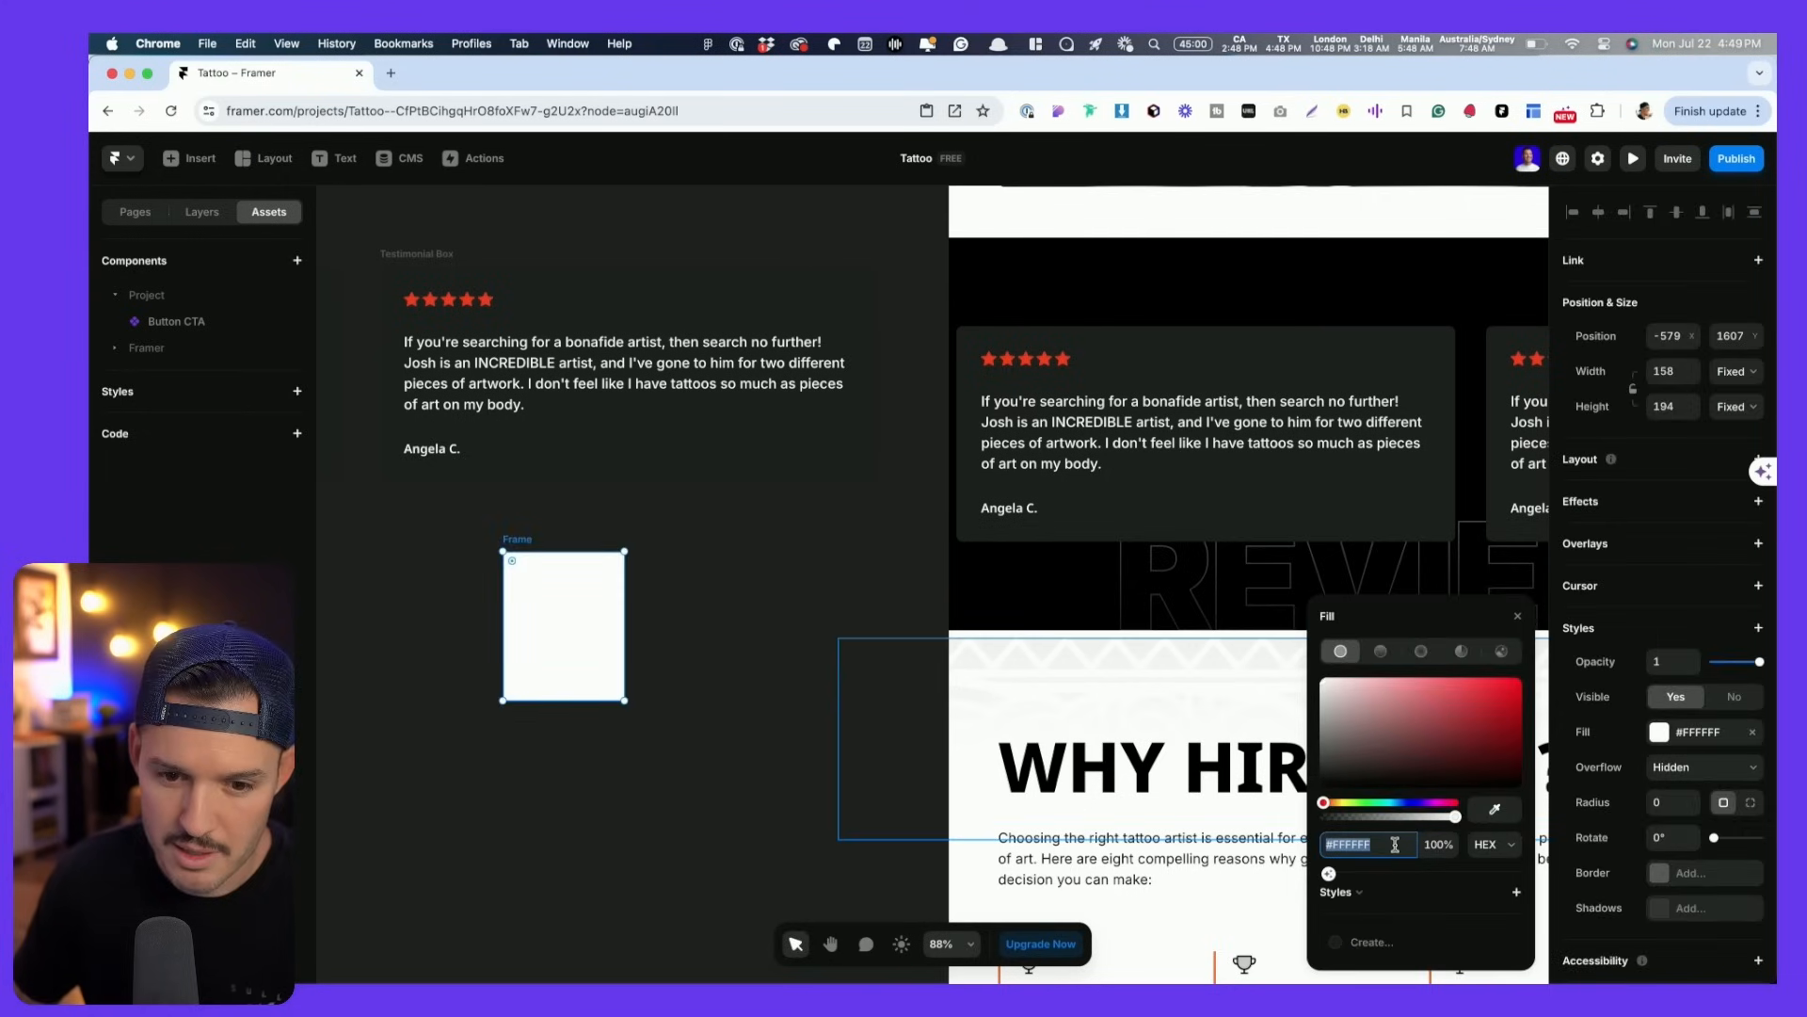
key("Tab")
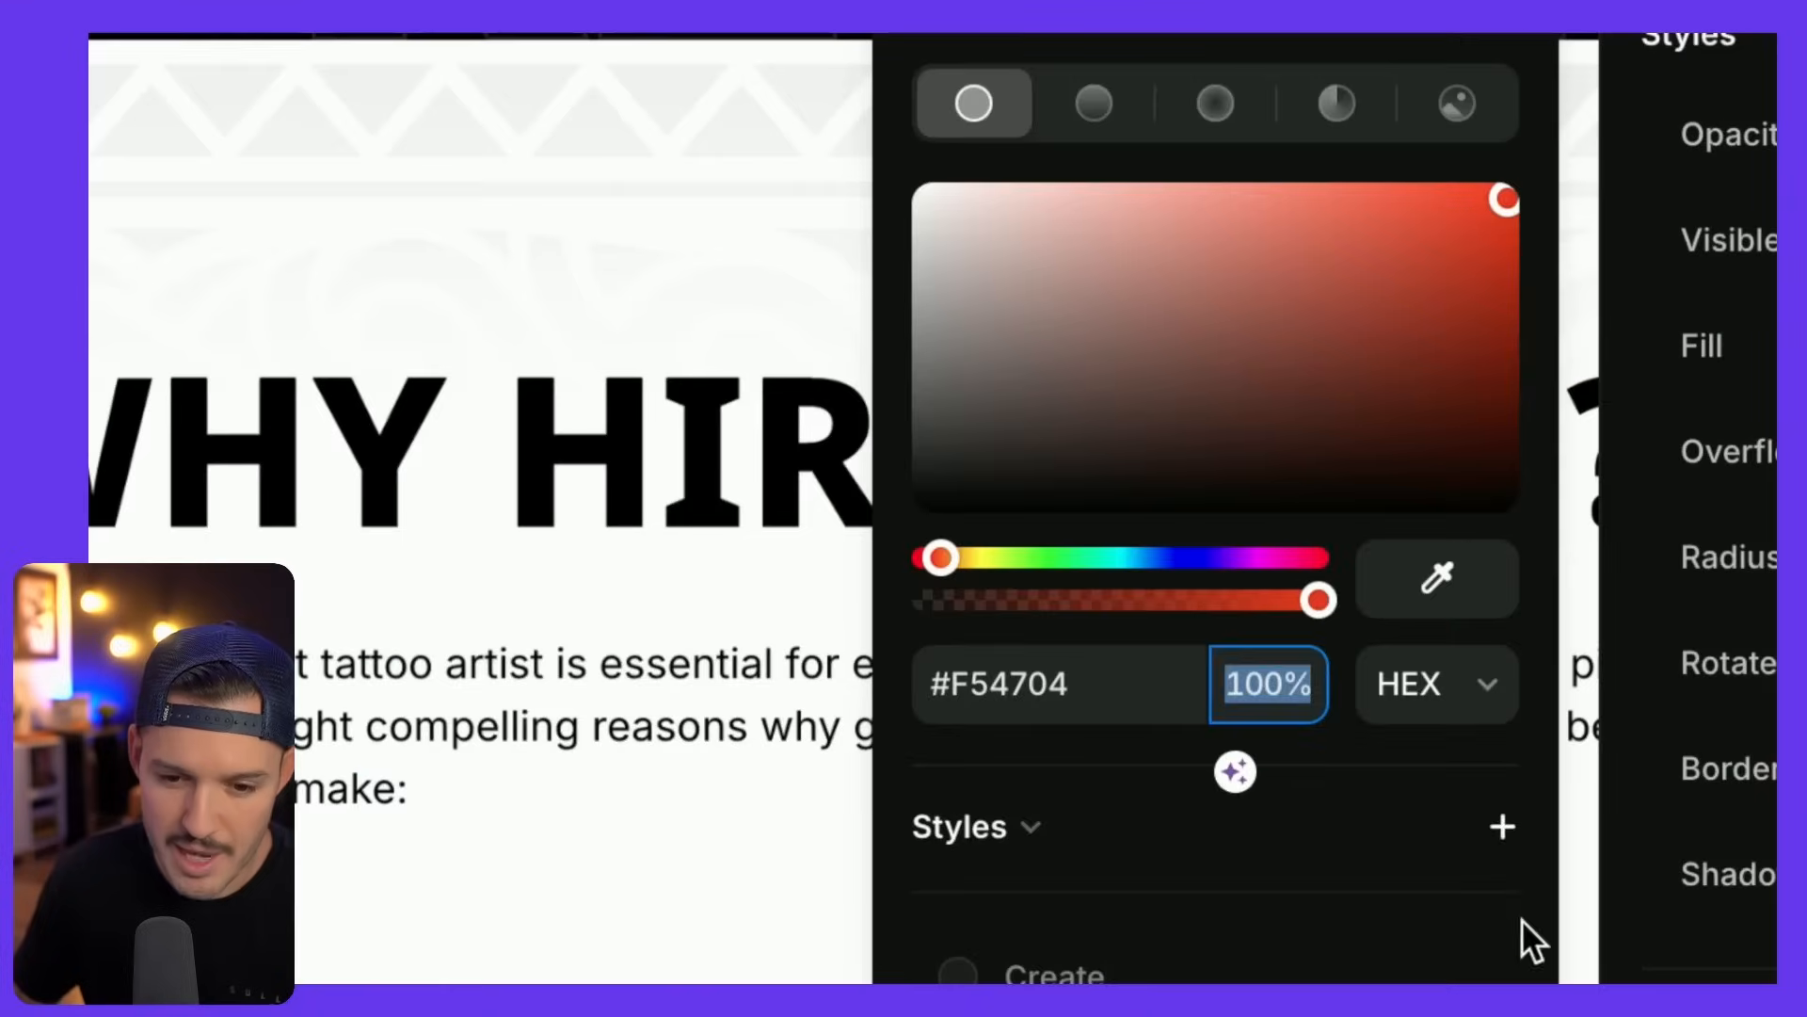
left_click(1517, 892)
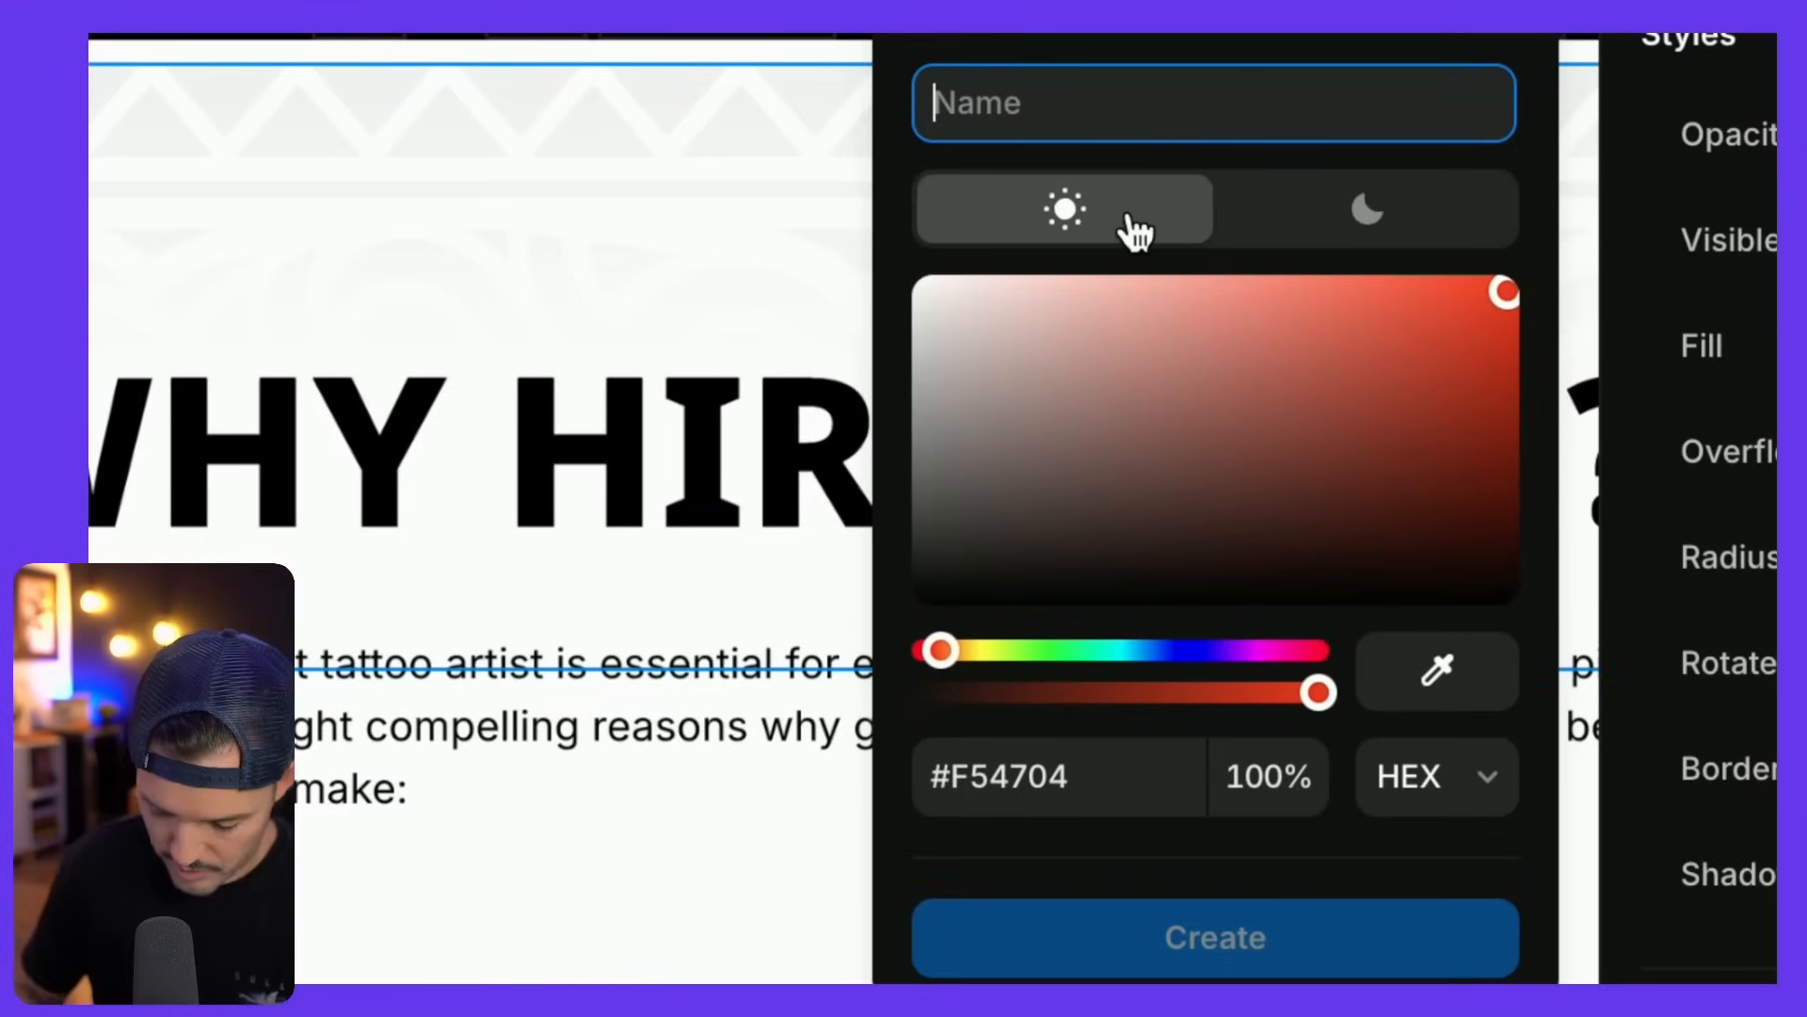
type("Primary")
key("Return")
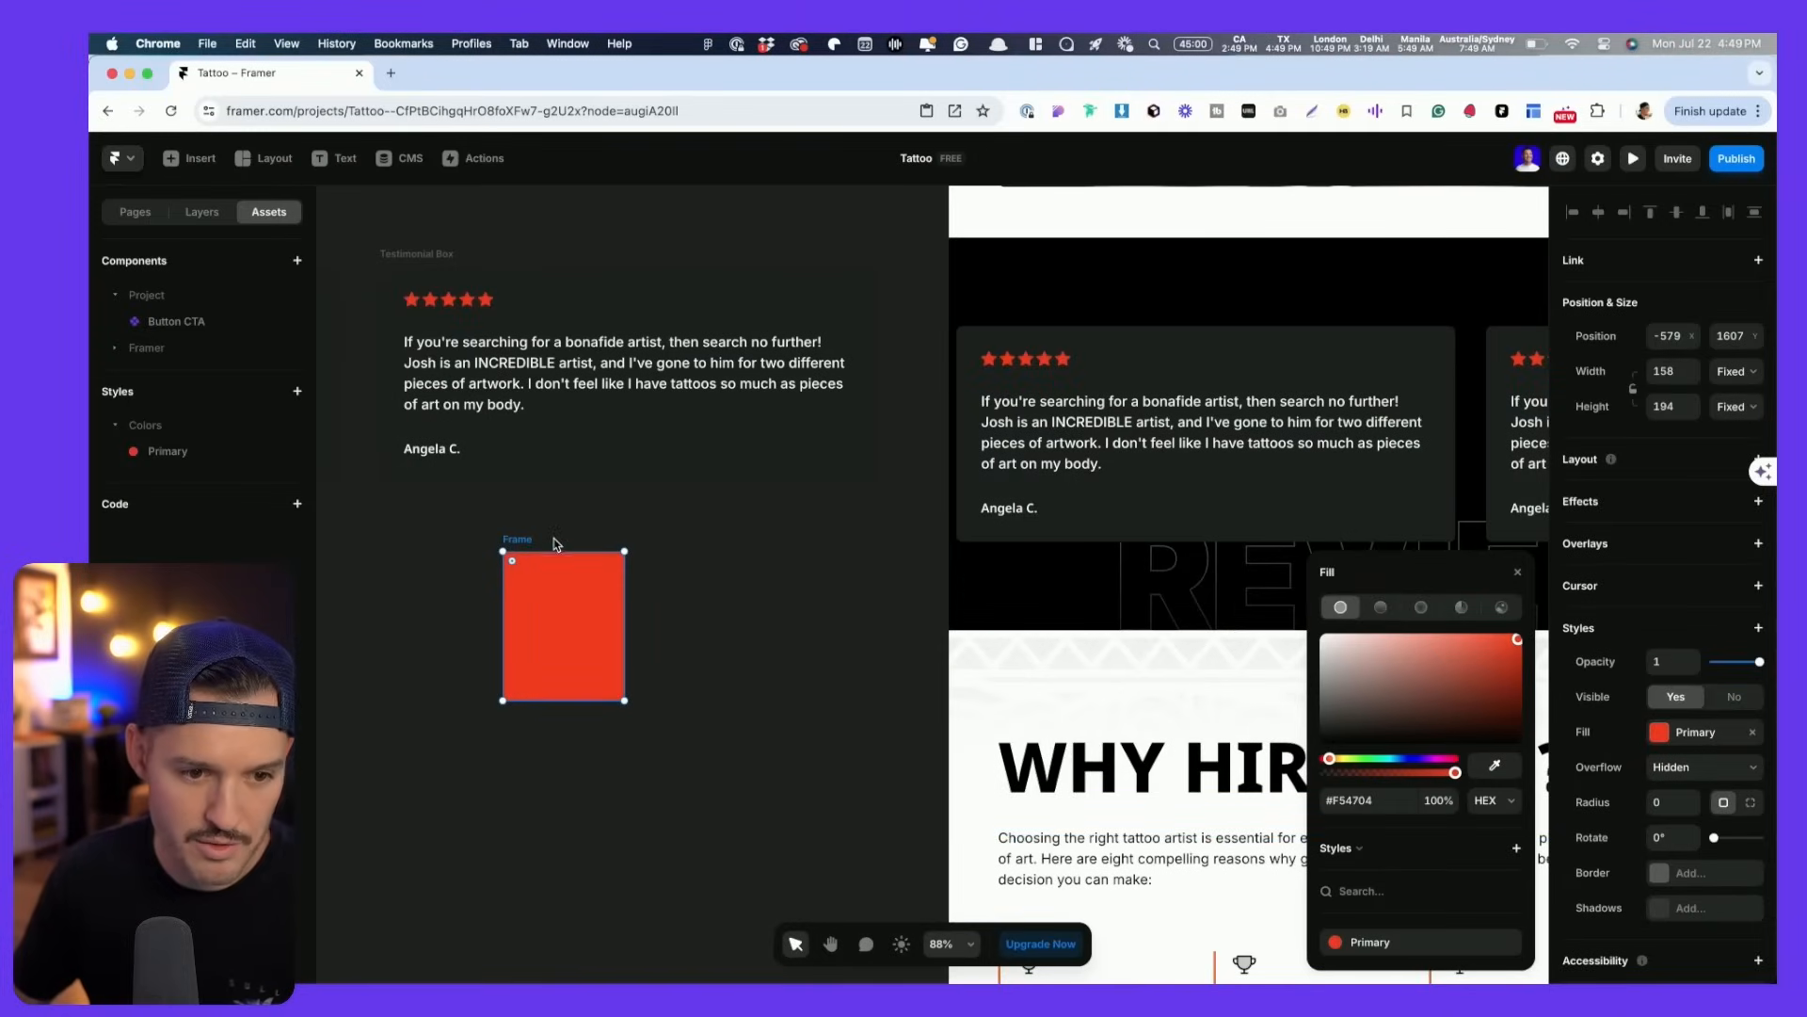
key("Delete")
- Open the Button CTA component and draw a temporary frame beside the button
scroll(968, 568, "up", 15)
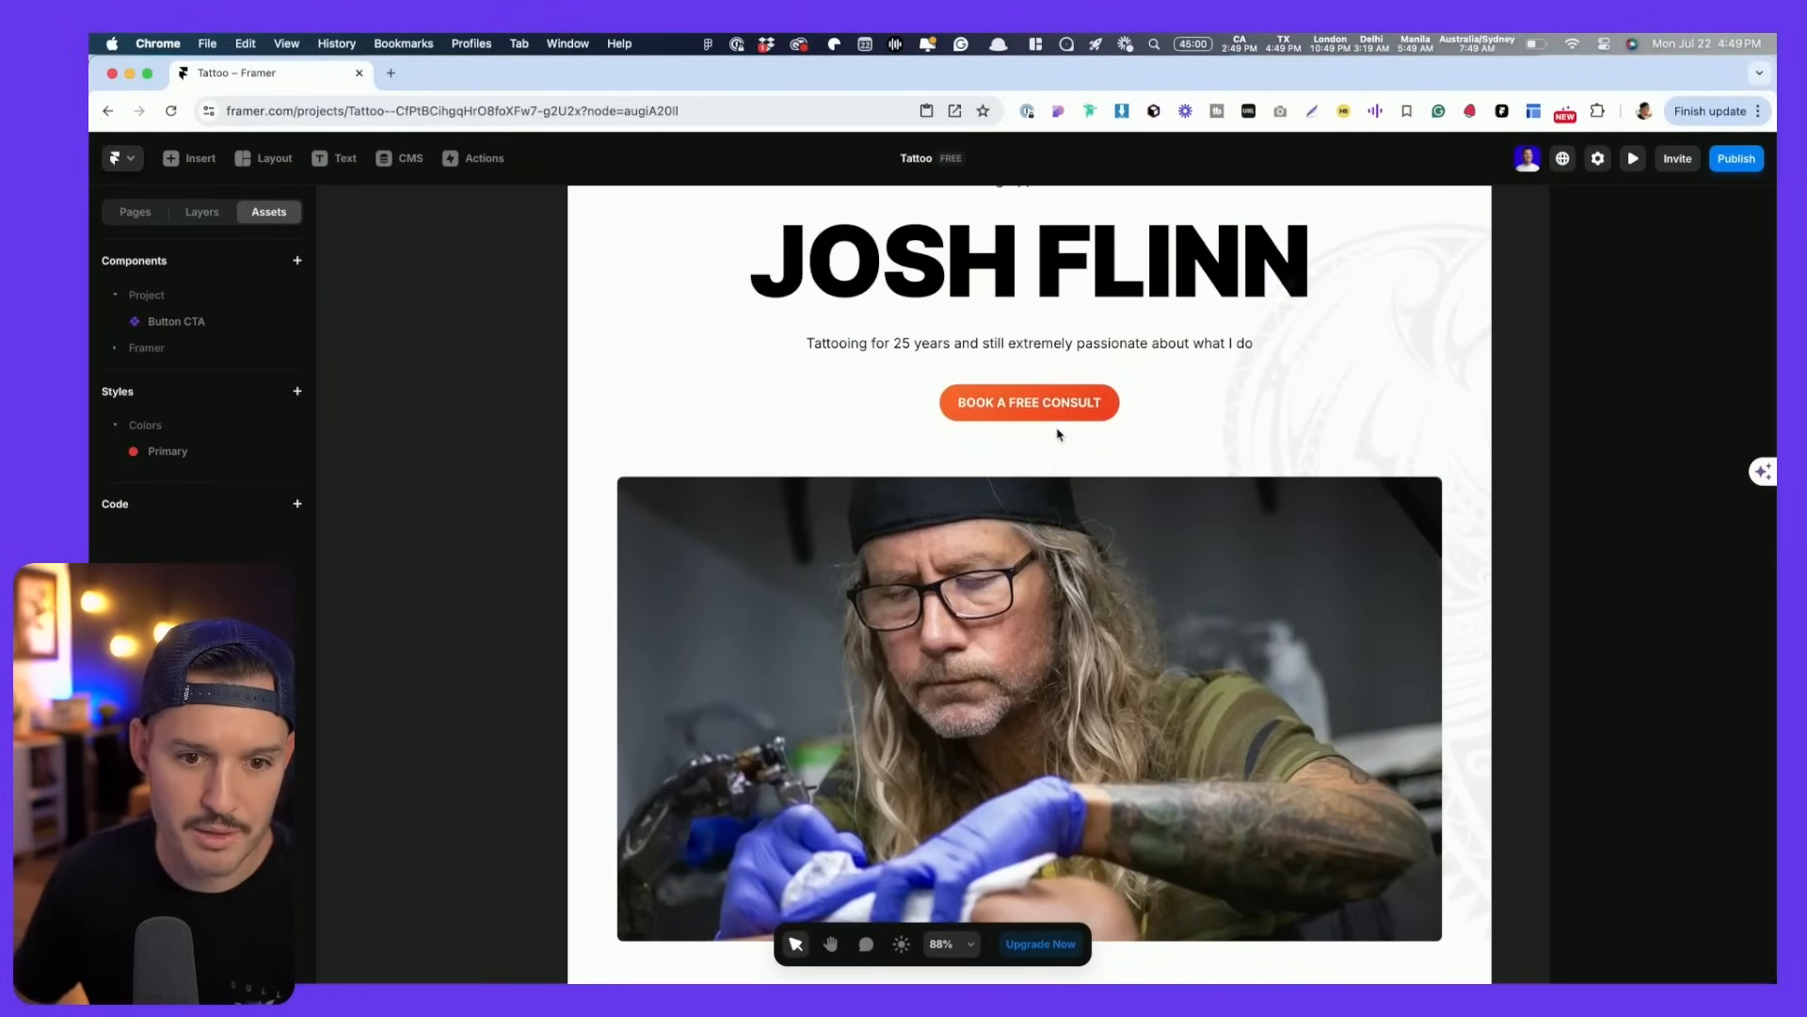
double_click(1061, 412)
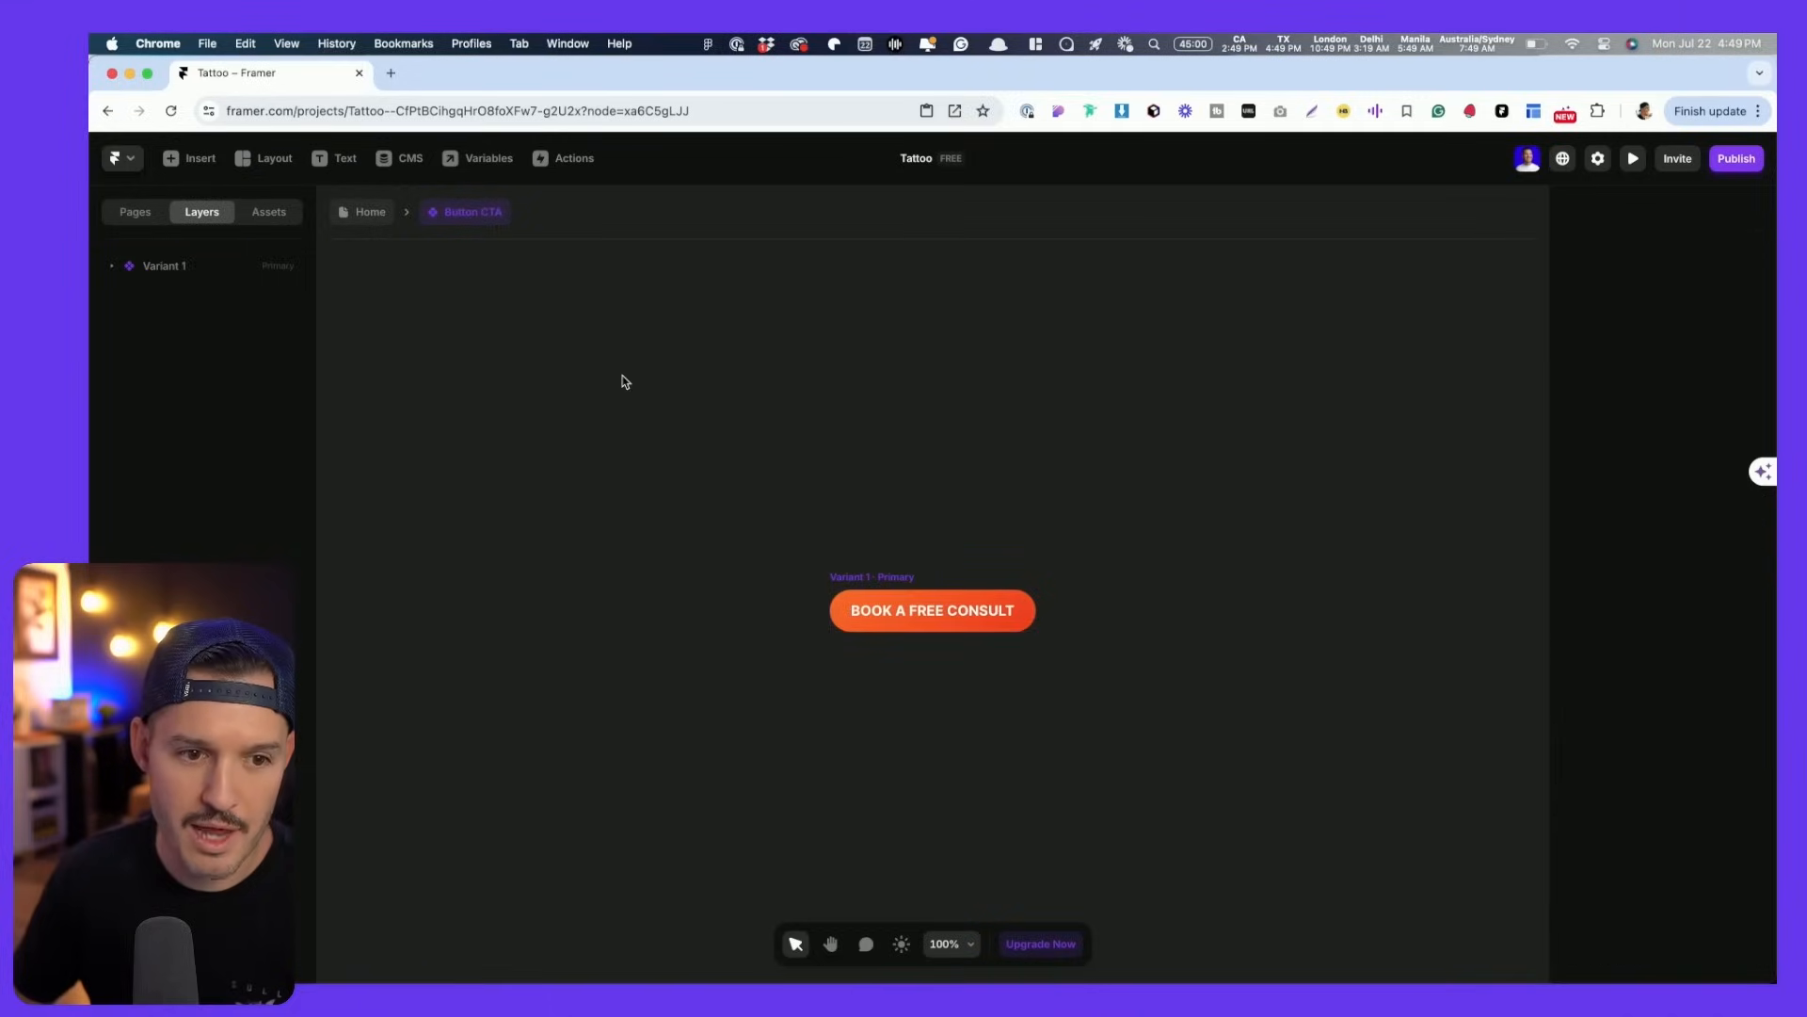
key("f")
left_click_drag(484, 388, 647, 554)
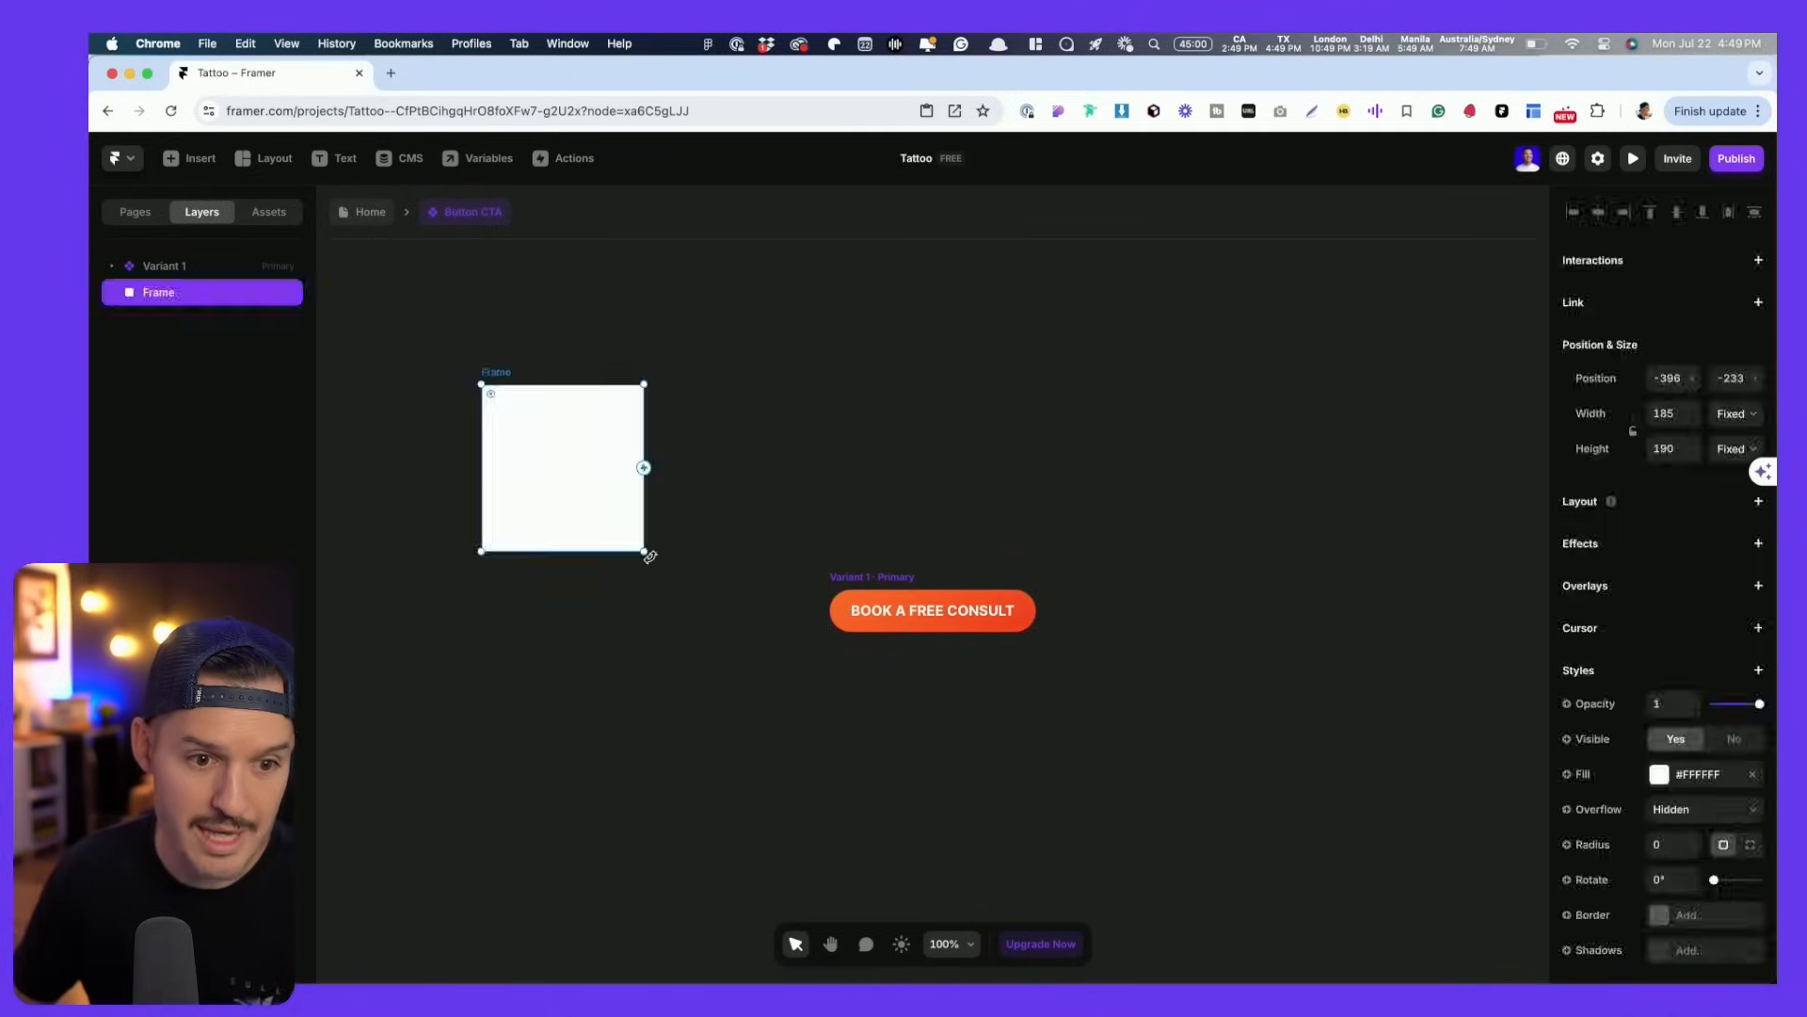
- Copy the light orange FE7518 stop from the Figma button's gradient fill
key("super+Tab")
scroll(678, 546, "down", 10)
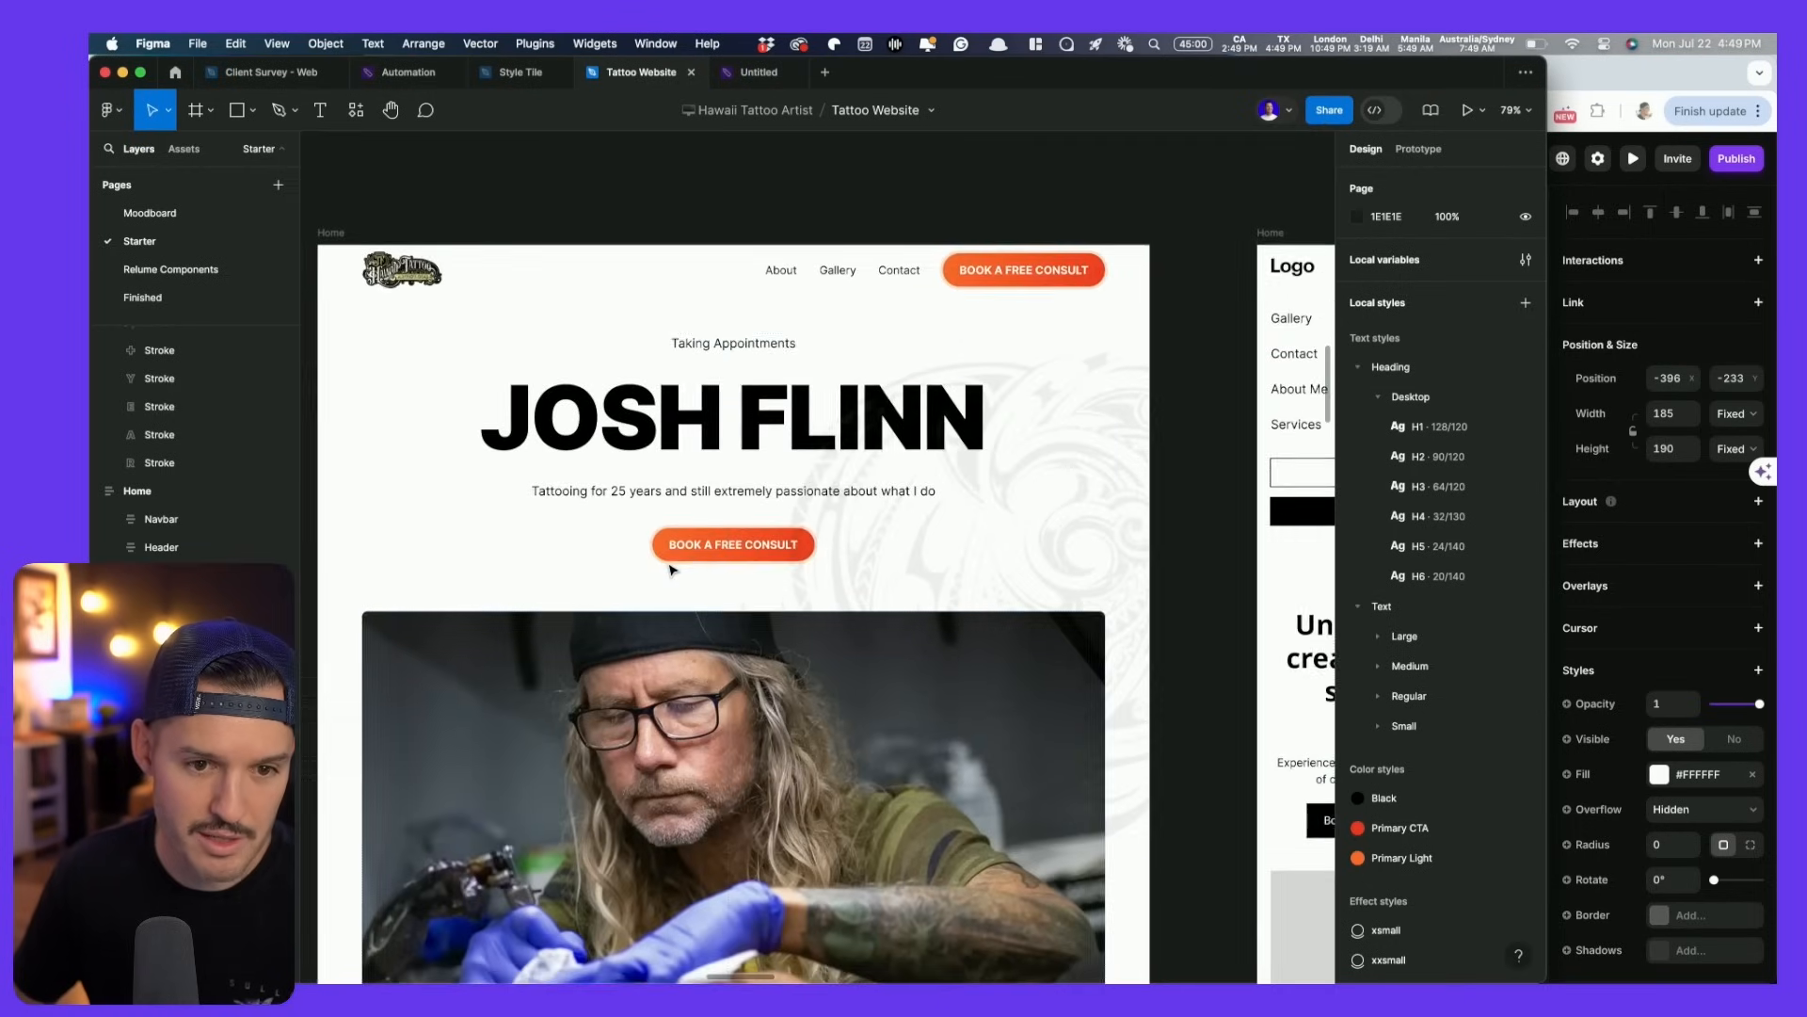
left_click(670, 555)
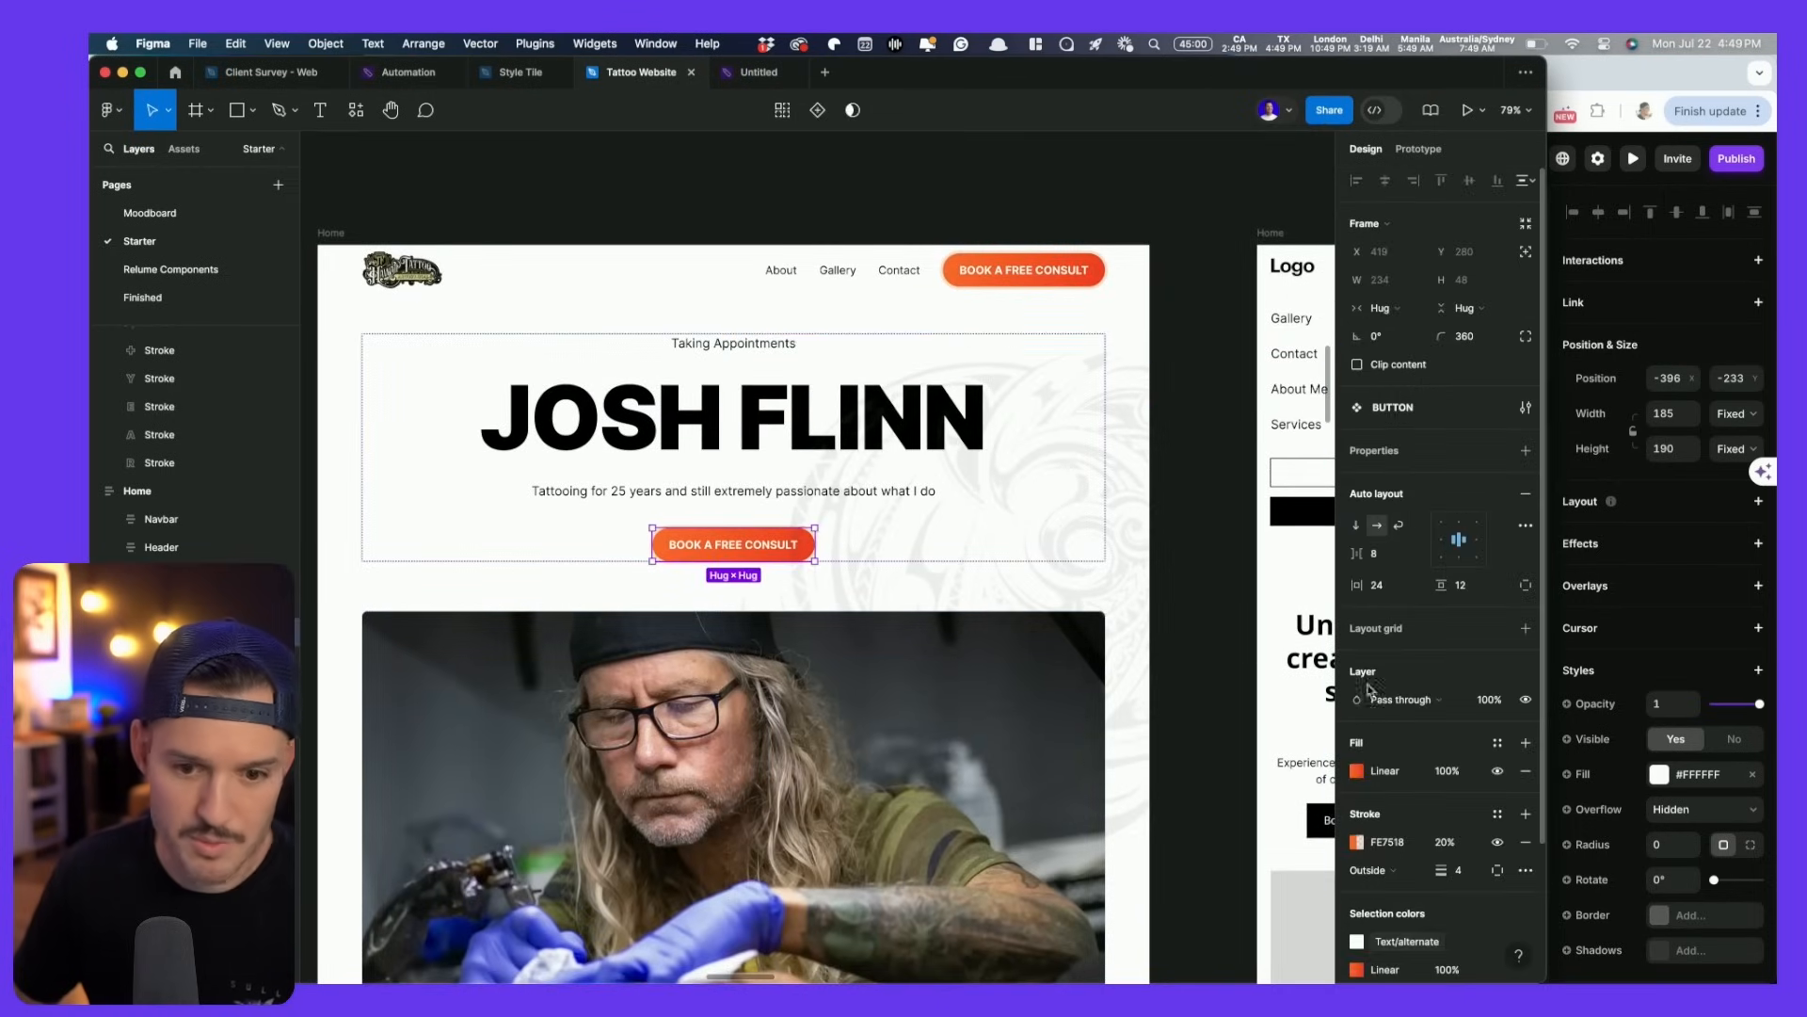
left_click(1356, 772)
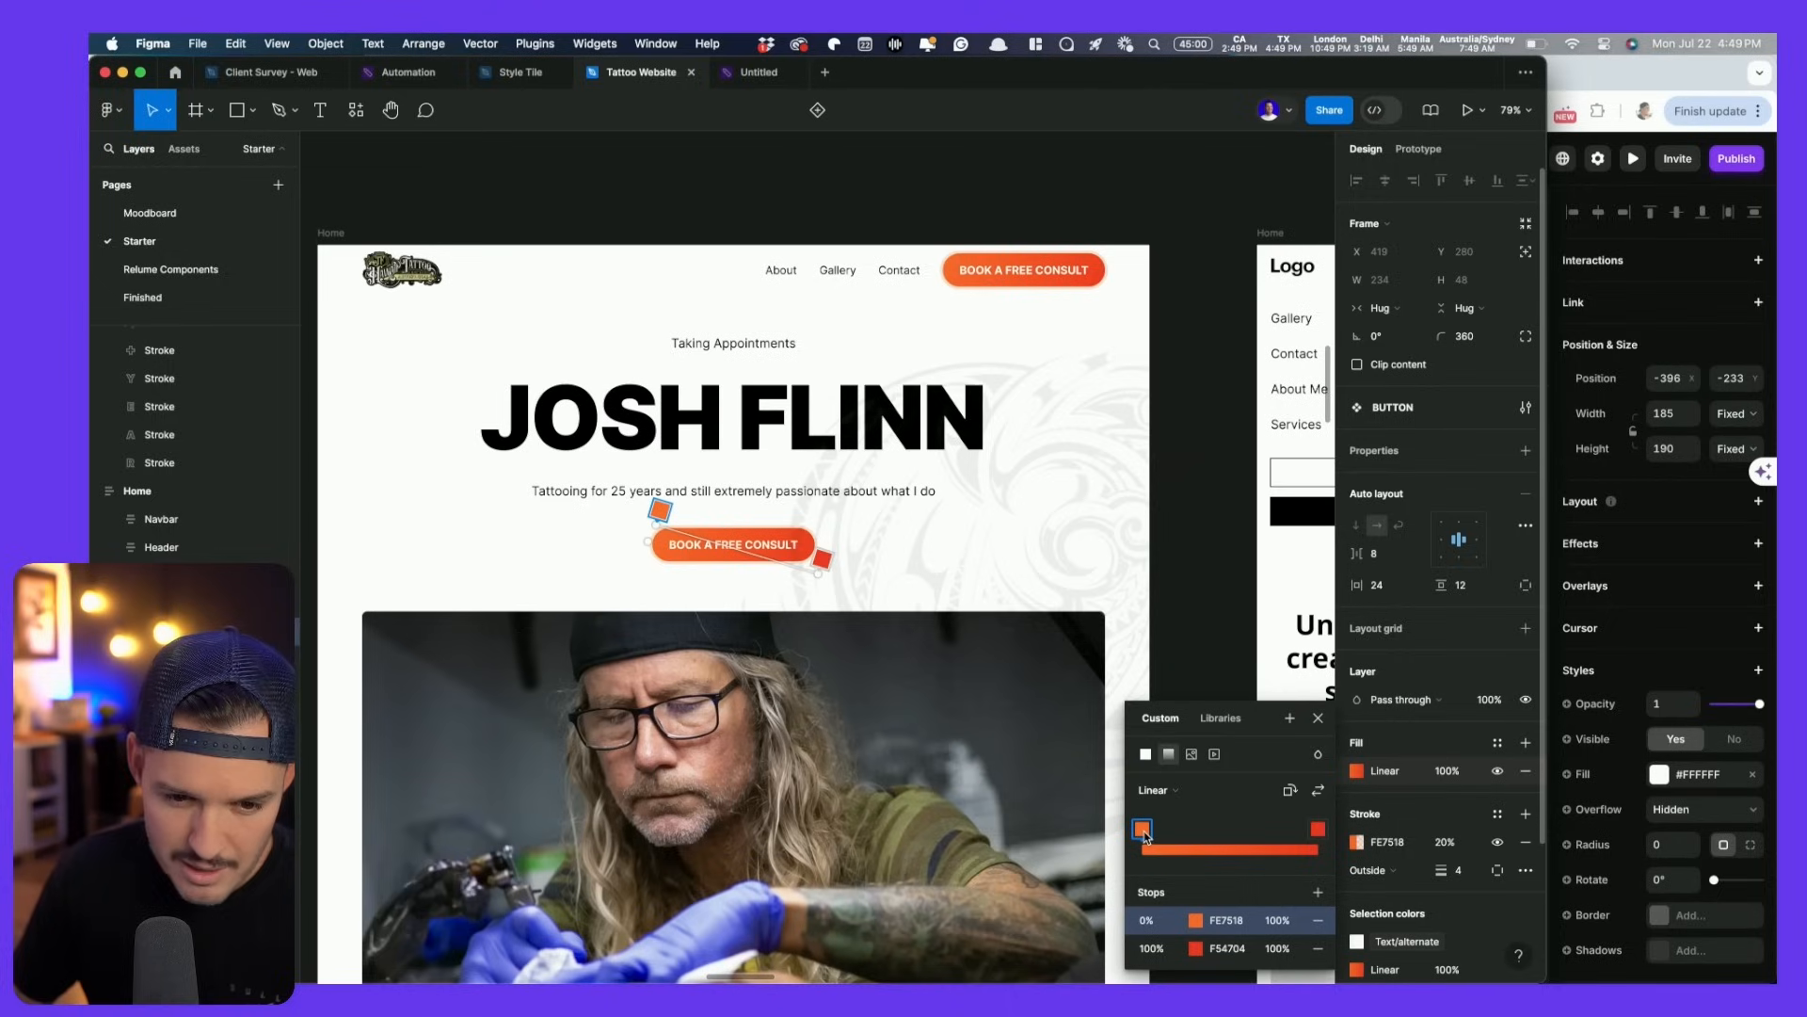
left_click(1239, 922)
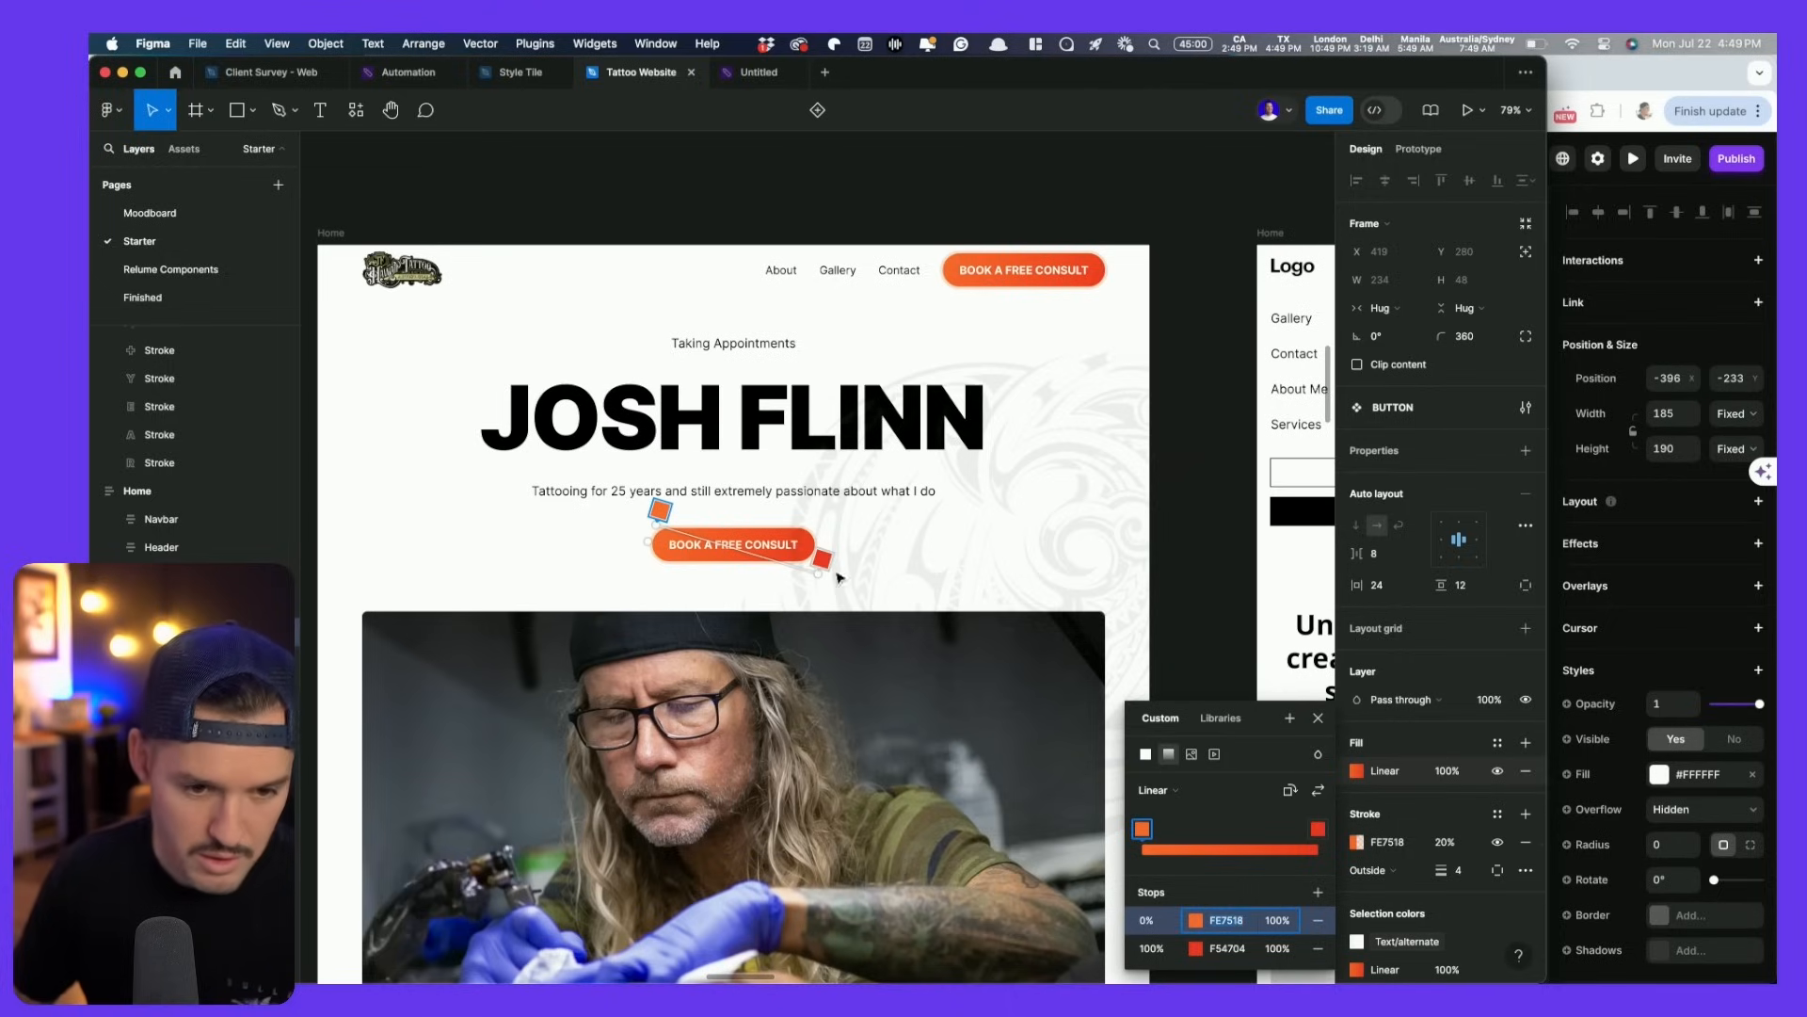
left_click(927, 503)
key("super+Tab")
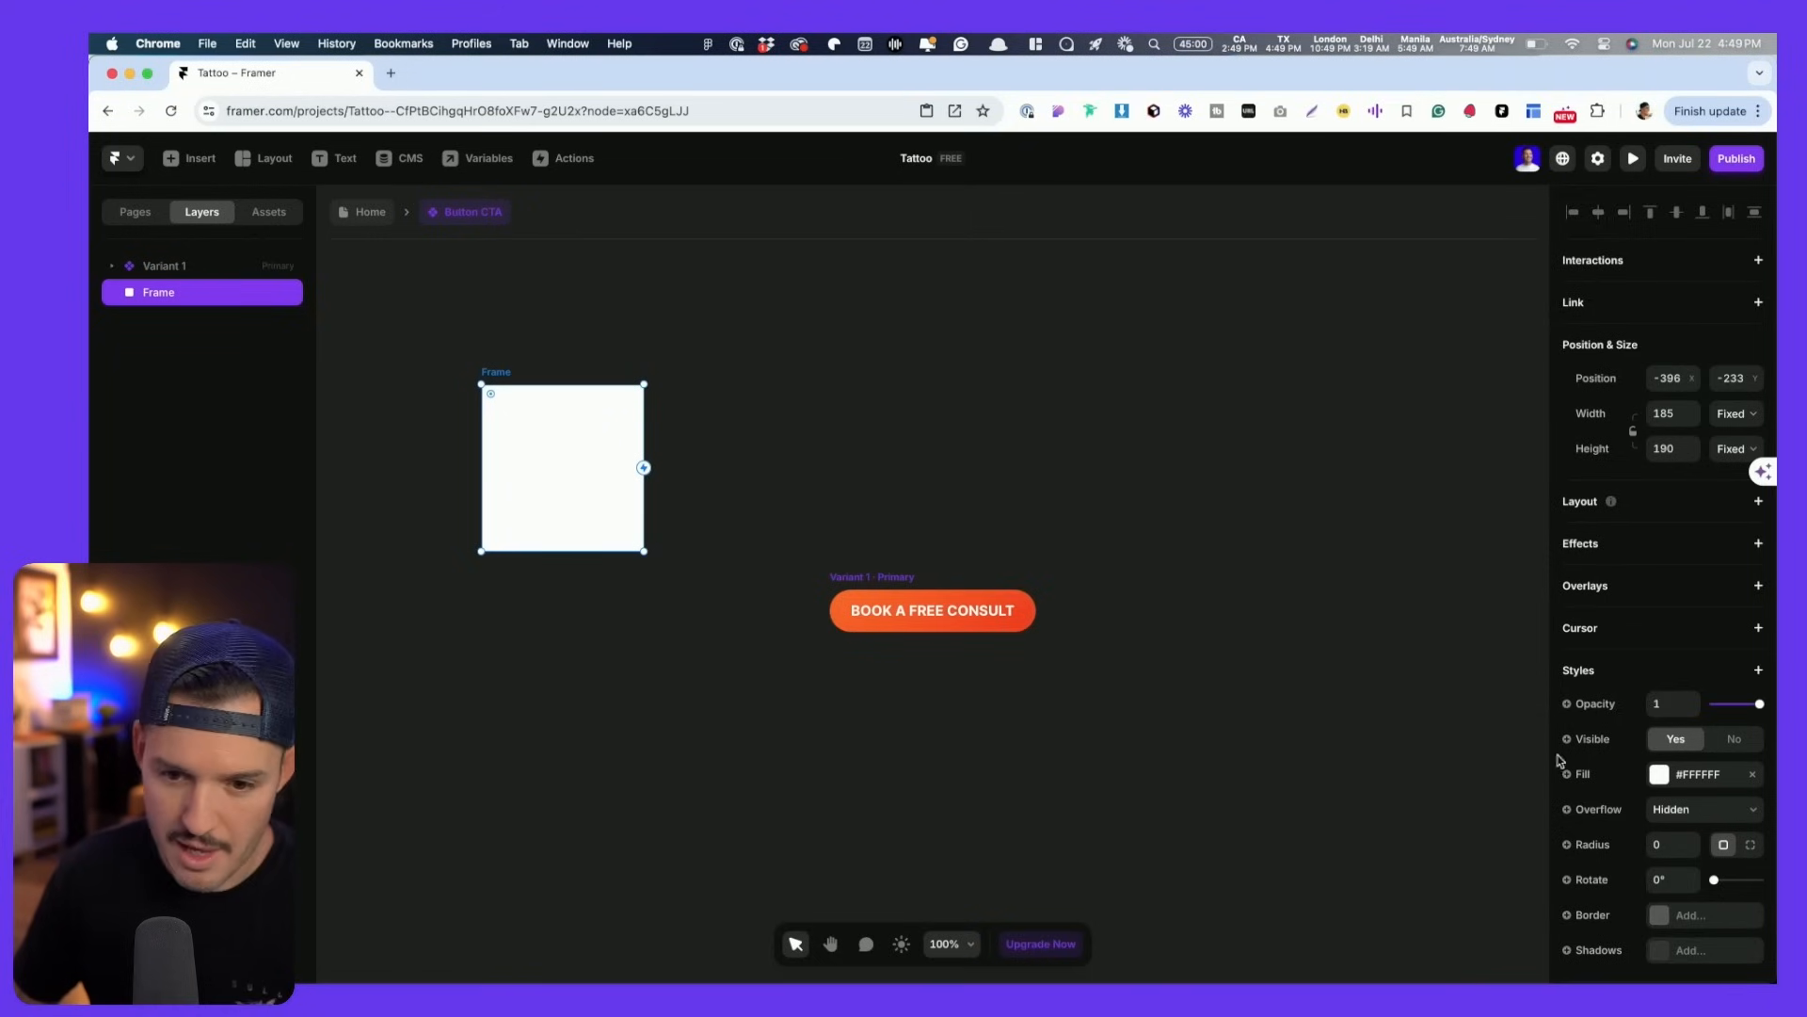
- Fill the frame with FE7518, save it as the Primary Light colour style, and delete the frame
left_click(1717, 781)
key("super+v")
key("Tab")
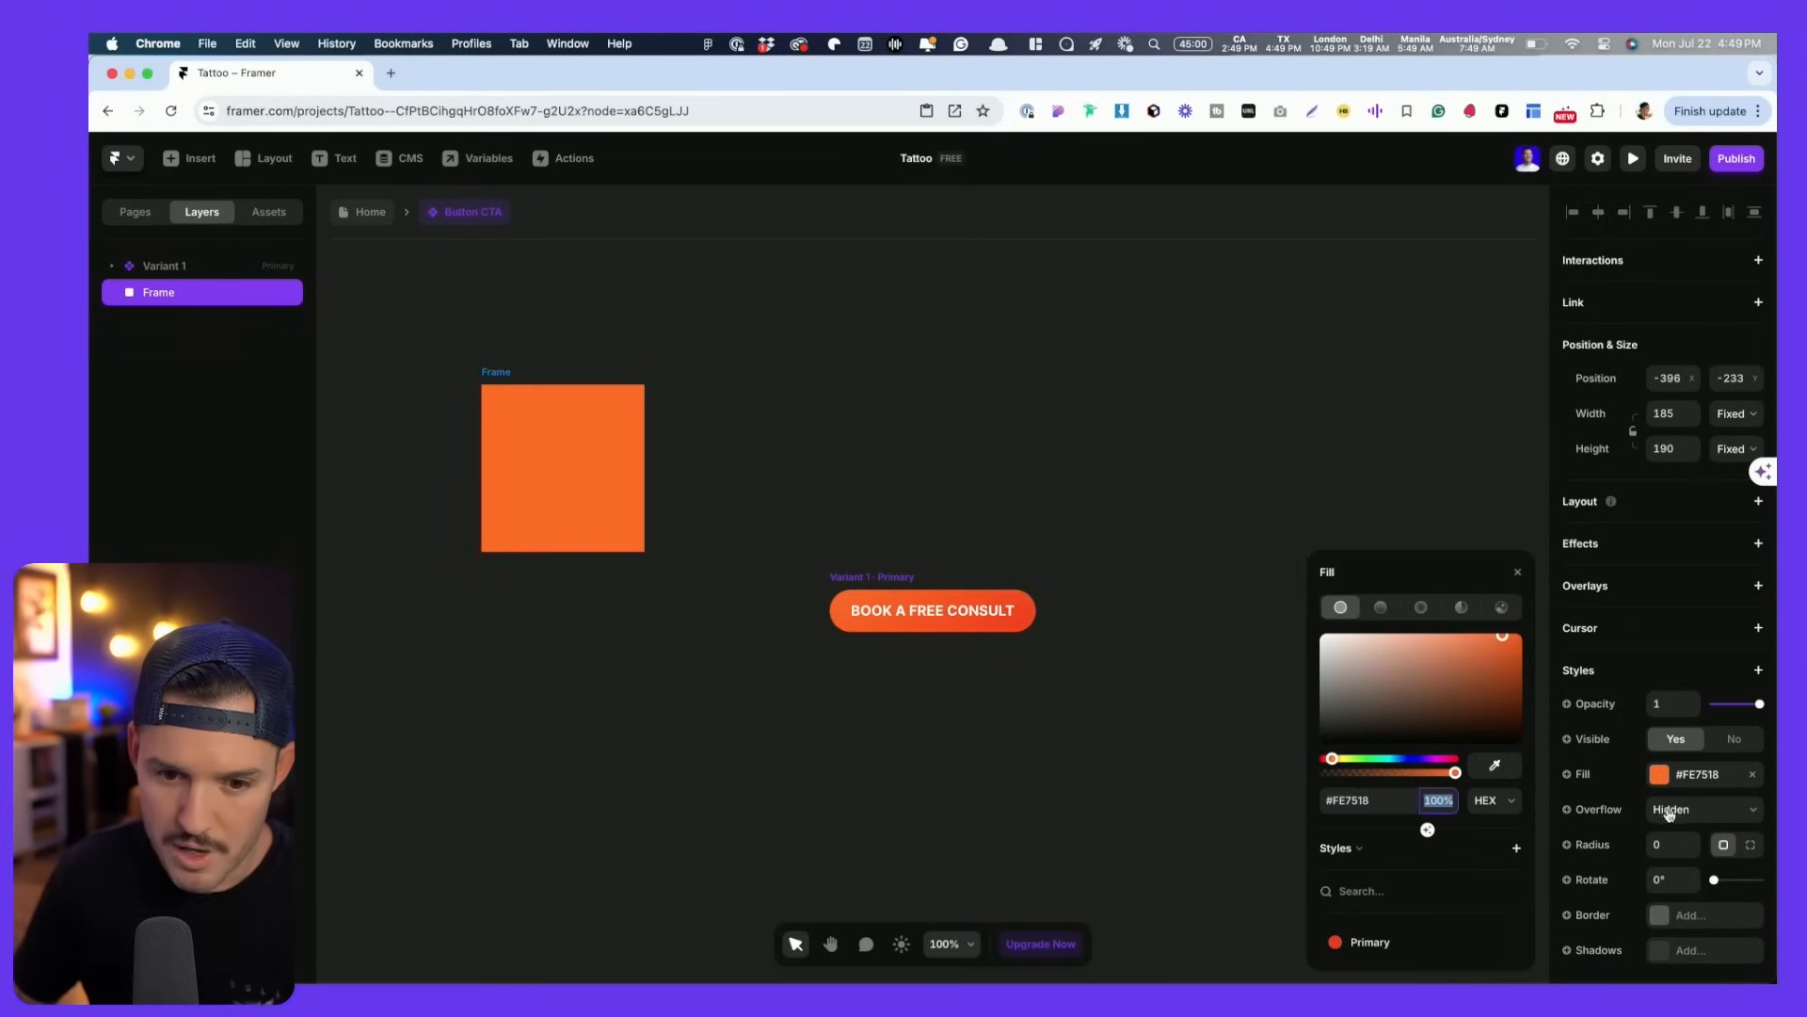
left_click(1516, 848)
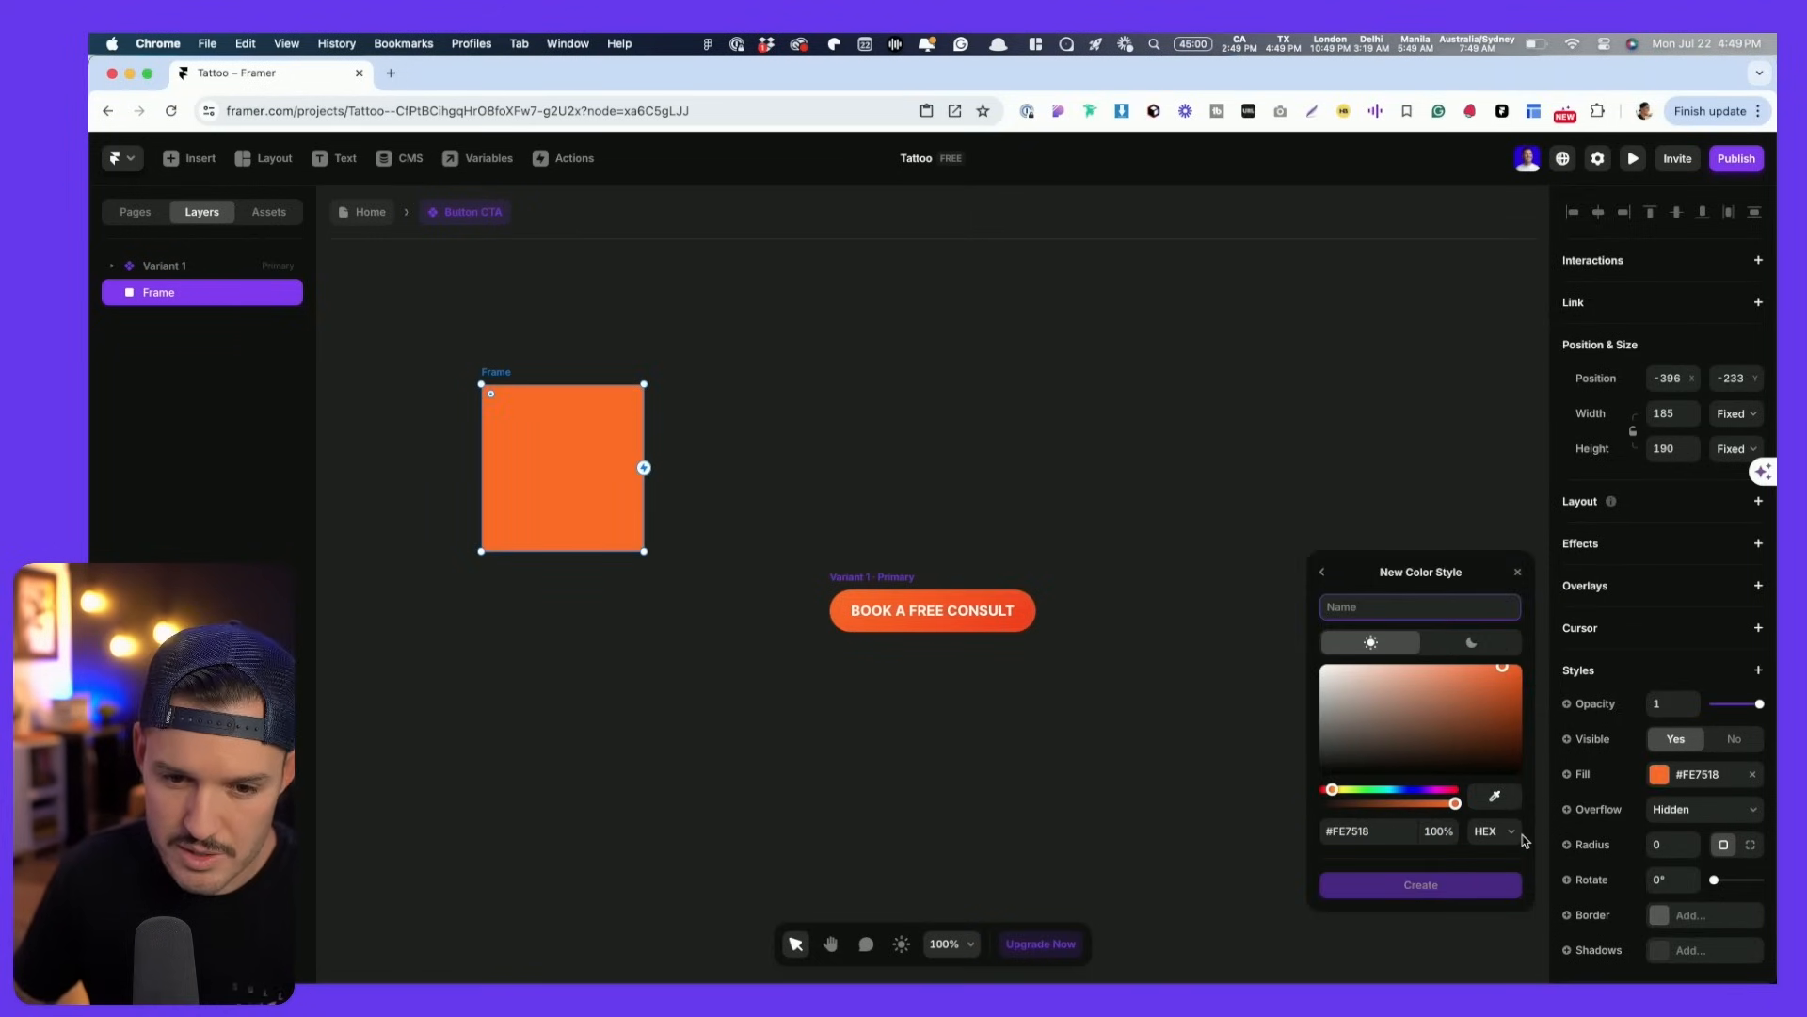
type("Primary KLigh")
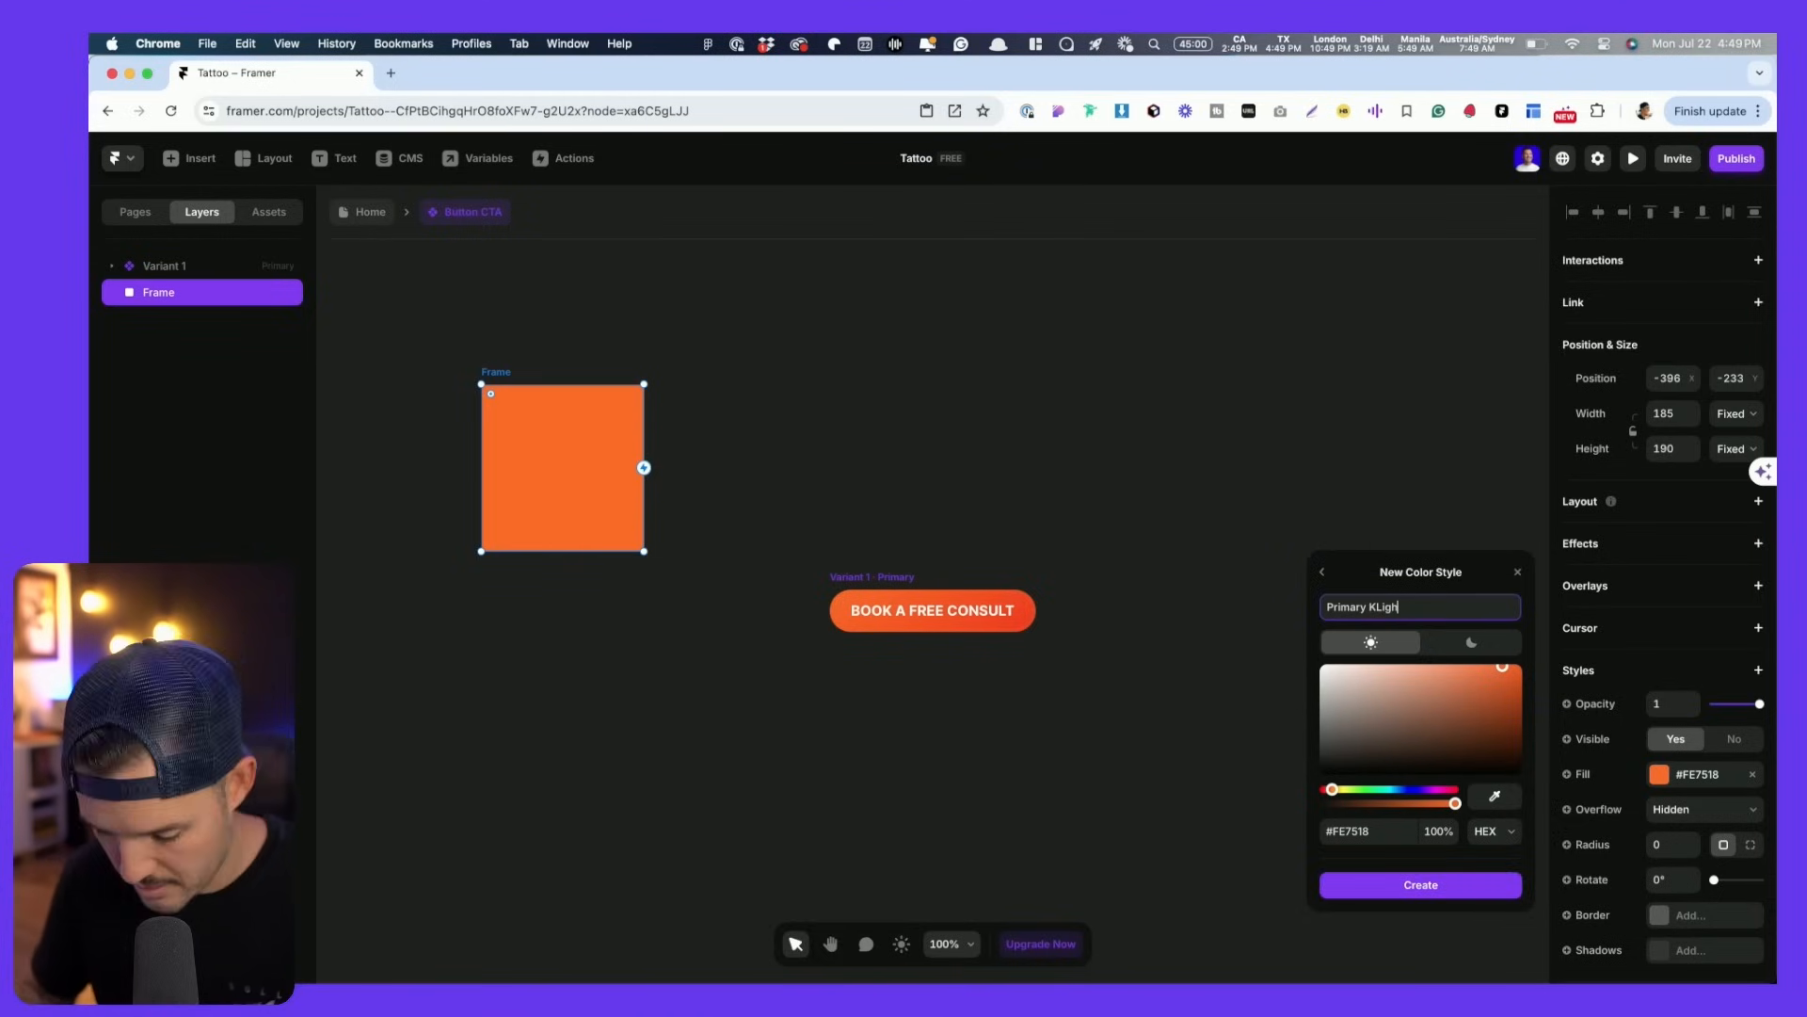
type("t")
left_click(1369, 607)
key("BackSpace")
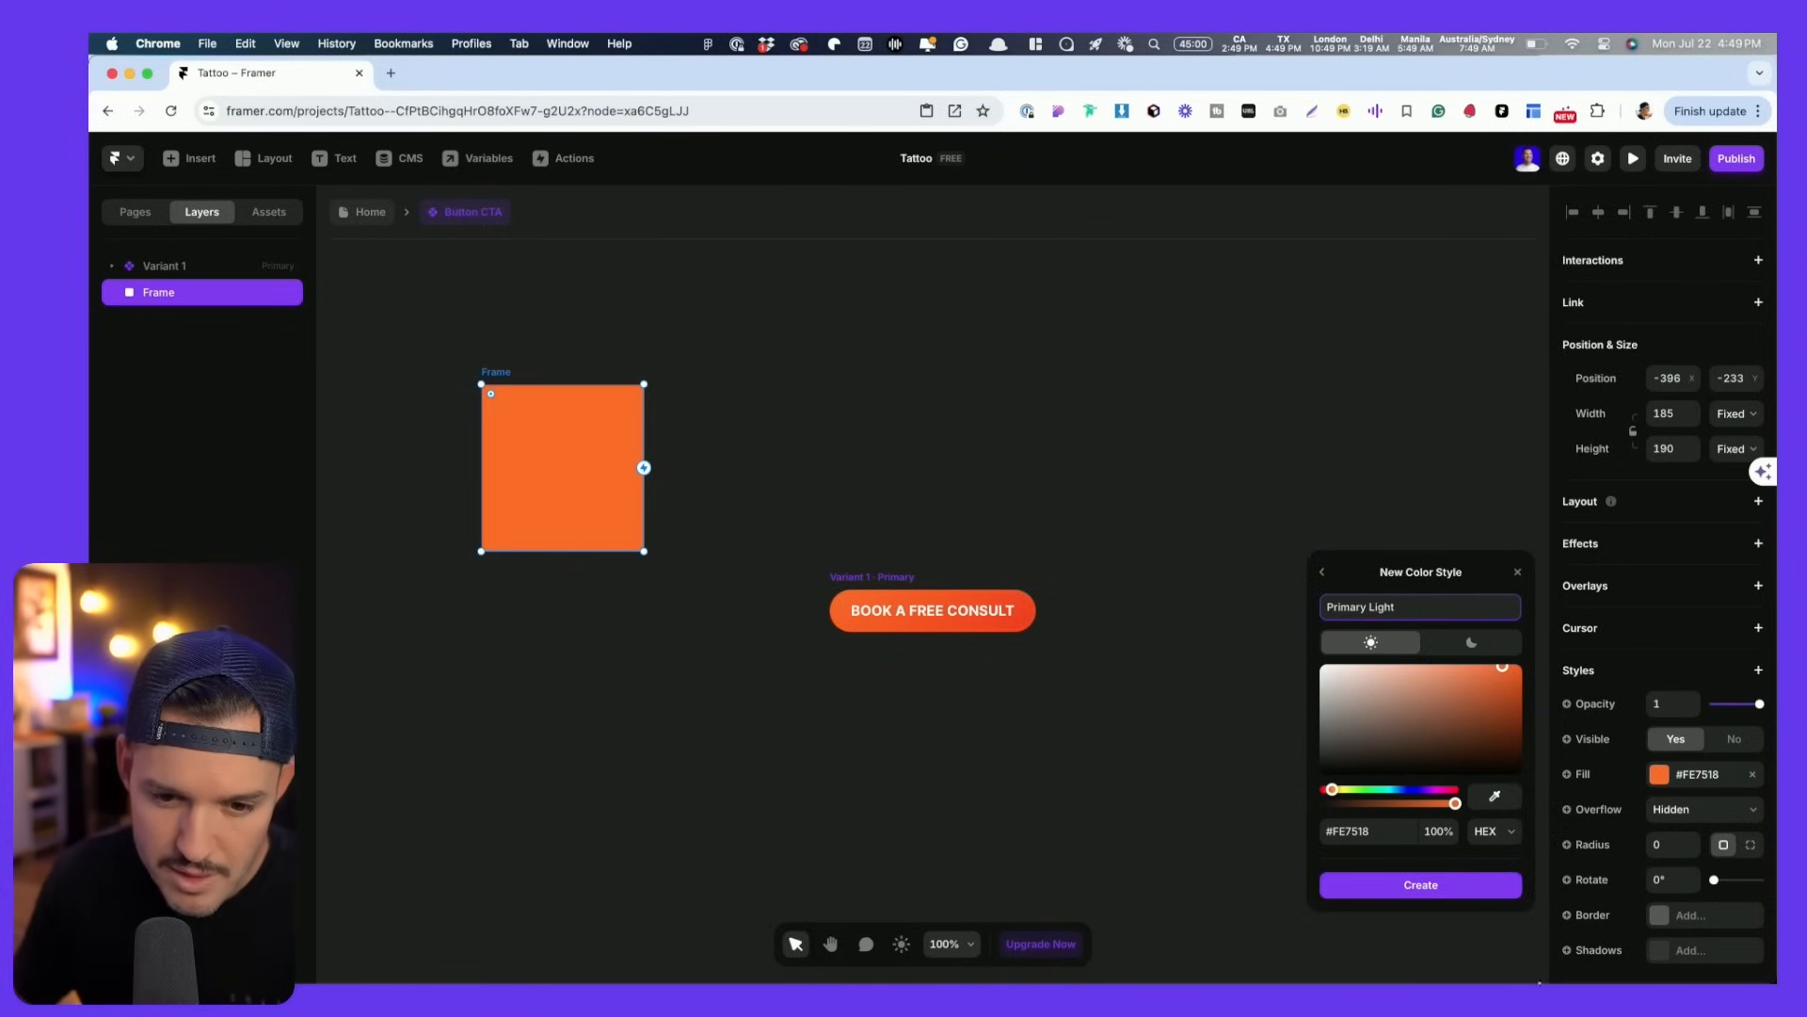
left_click(1448, 885)
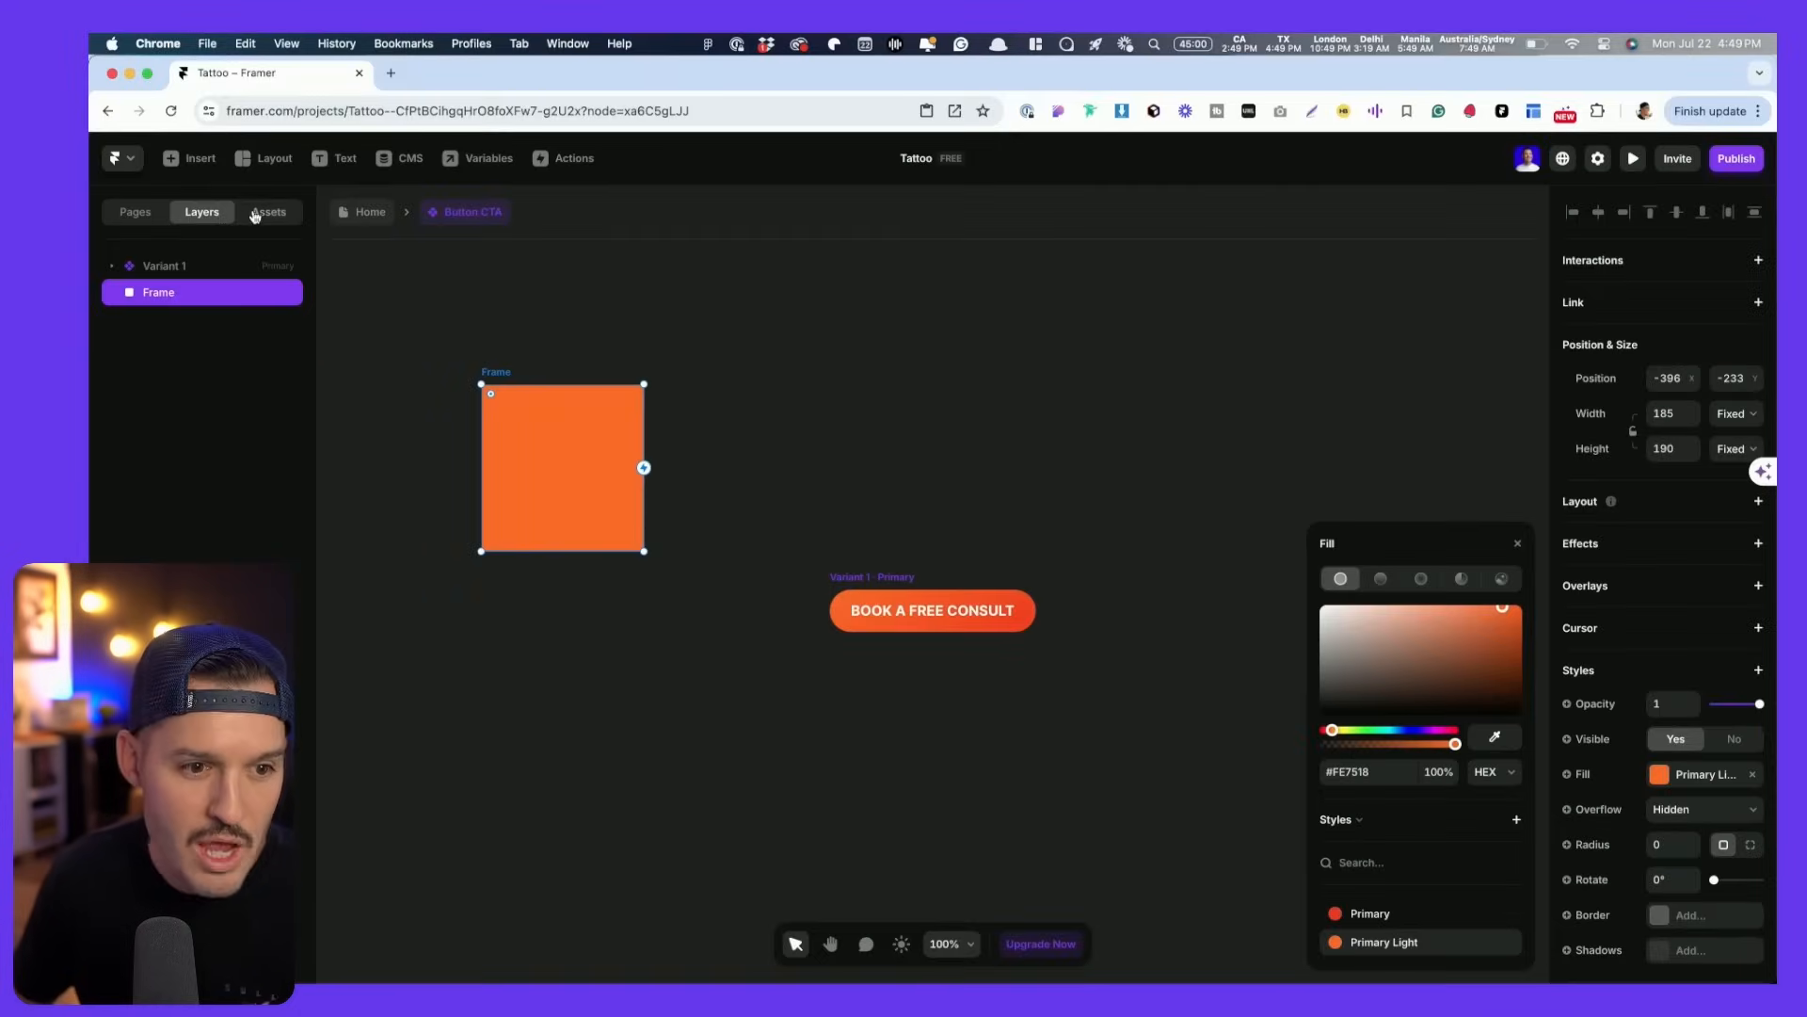
left_click(256, 214)
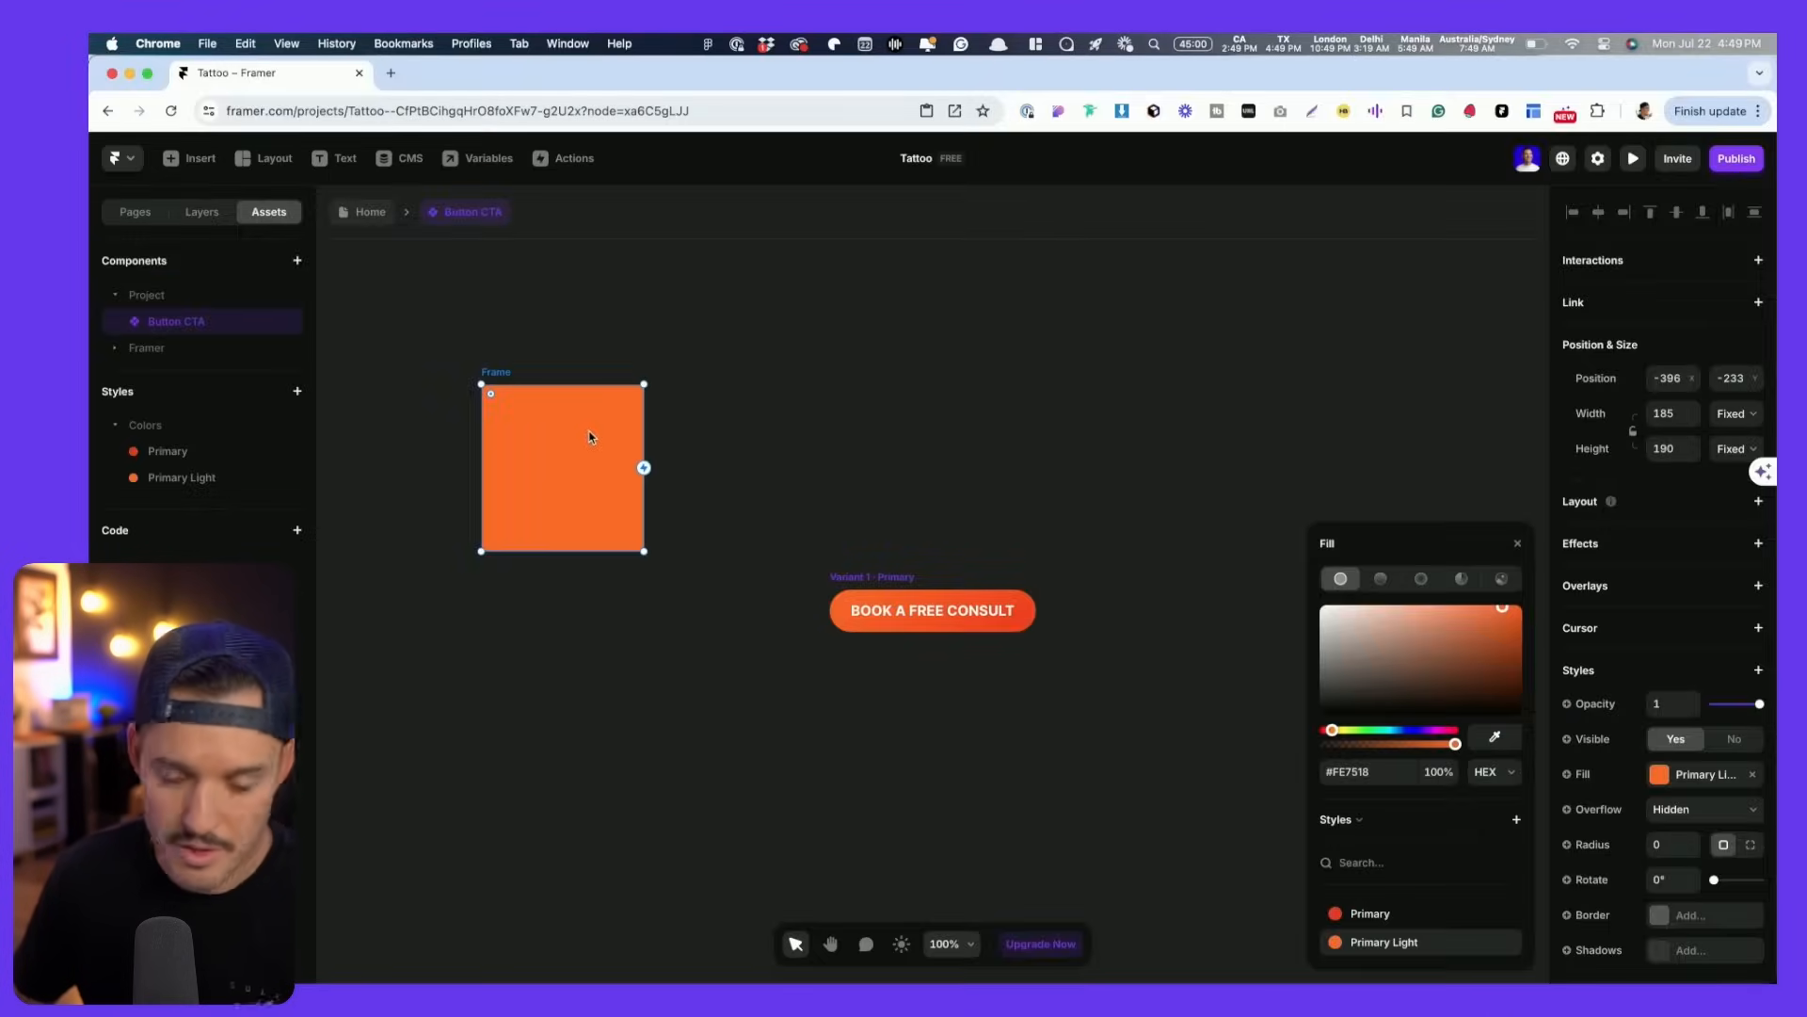
key("Delete")
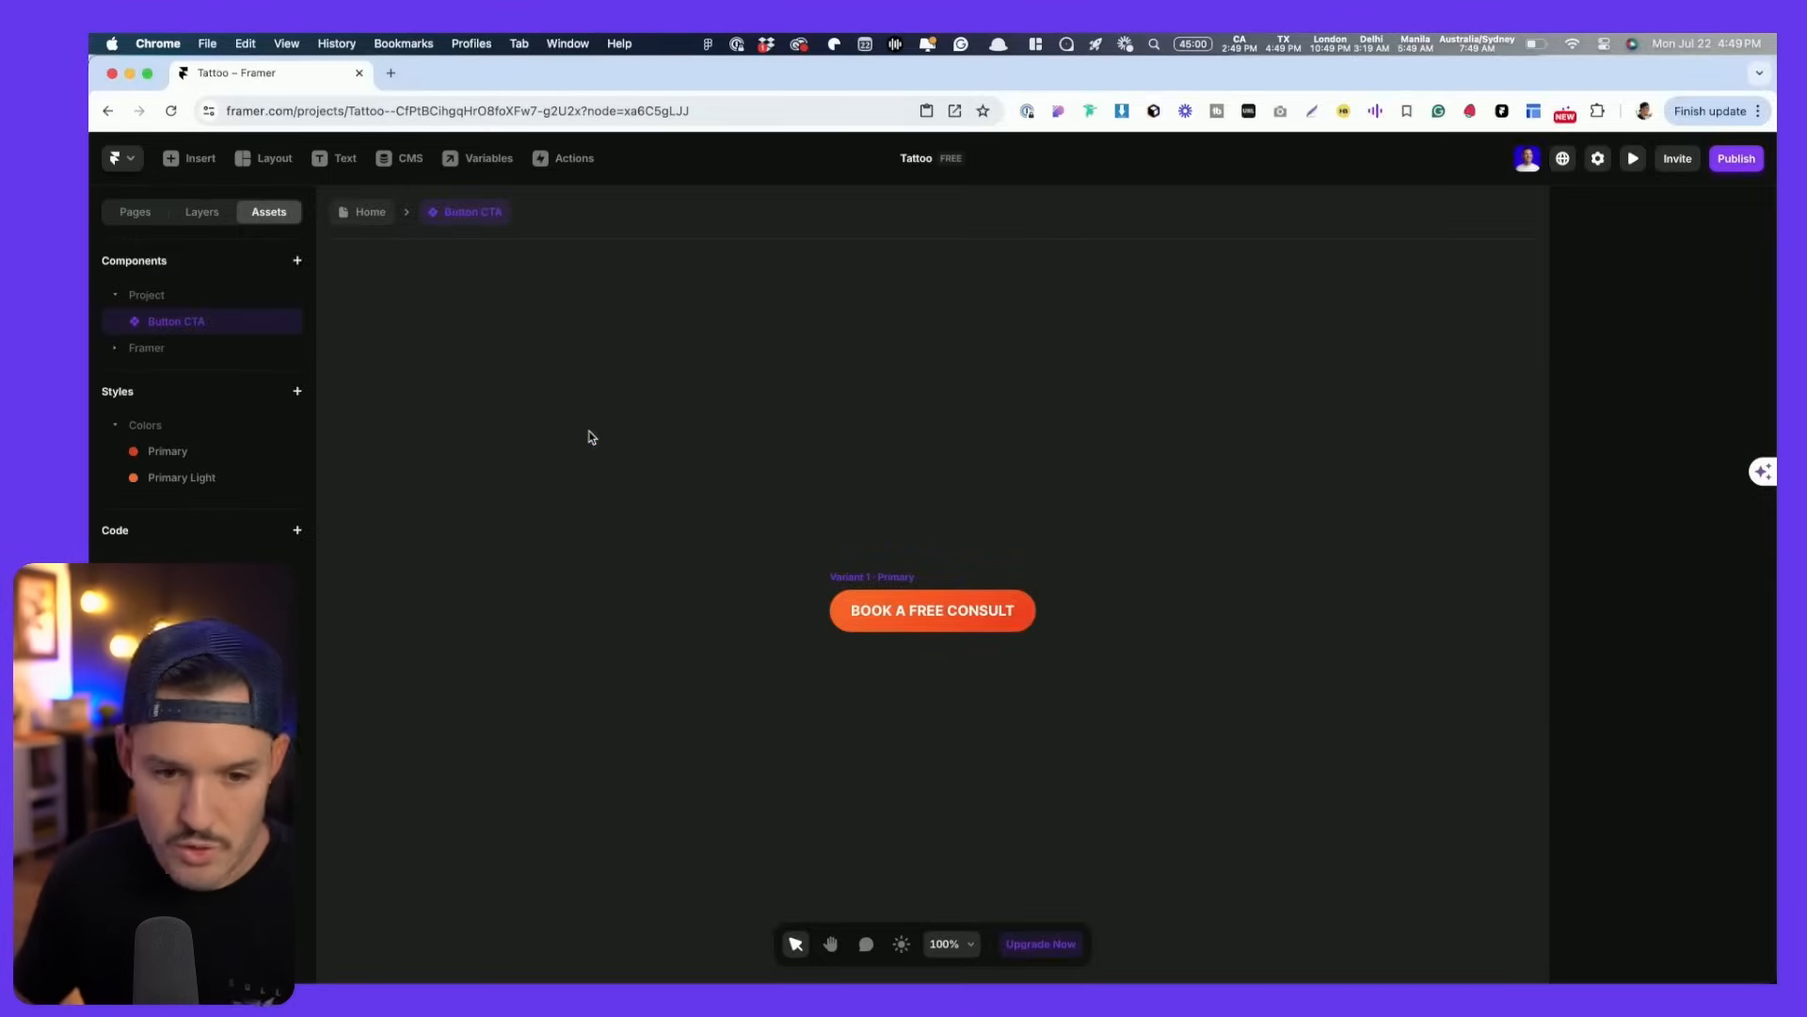
- Select the BOOK A FREE CONSULT button and inspect the darker end of its gradient fill
left_click(841, 577)
scroll(1029, 655, "down", 3)
scroll(1028, 656, "up", 5)
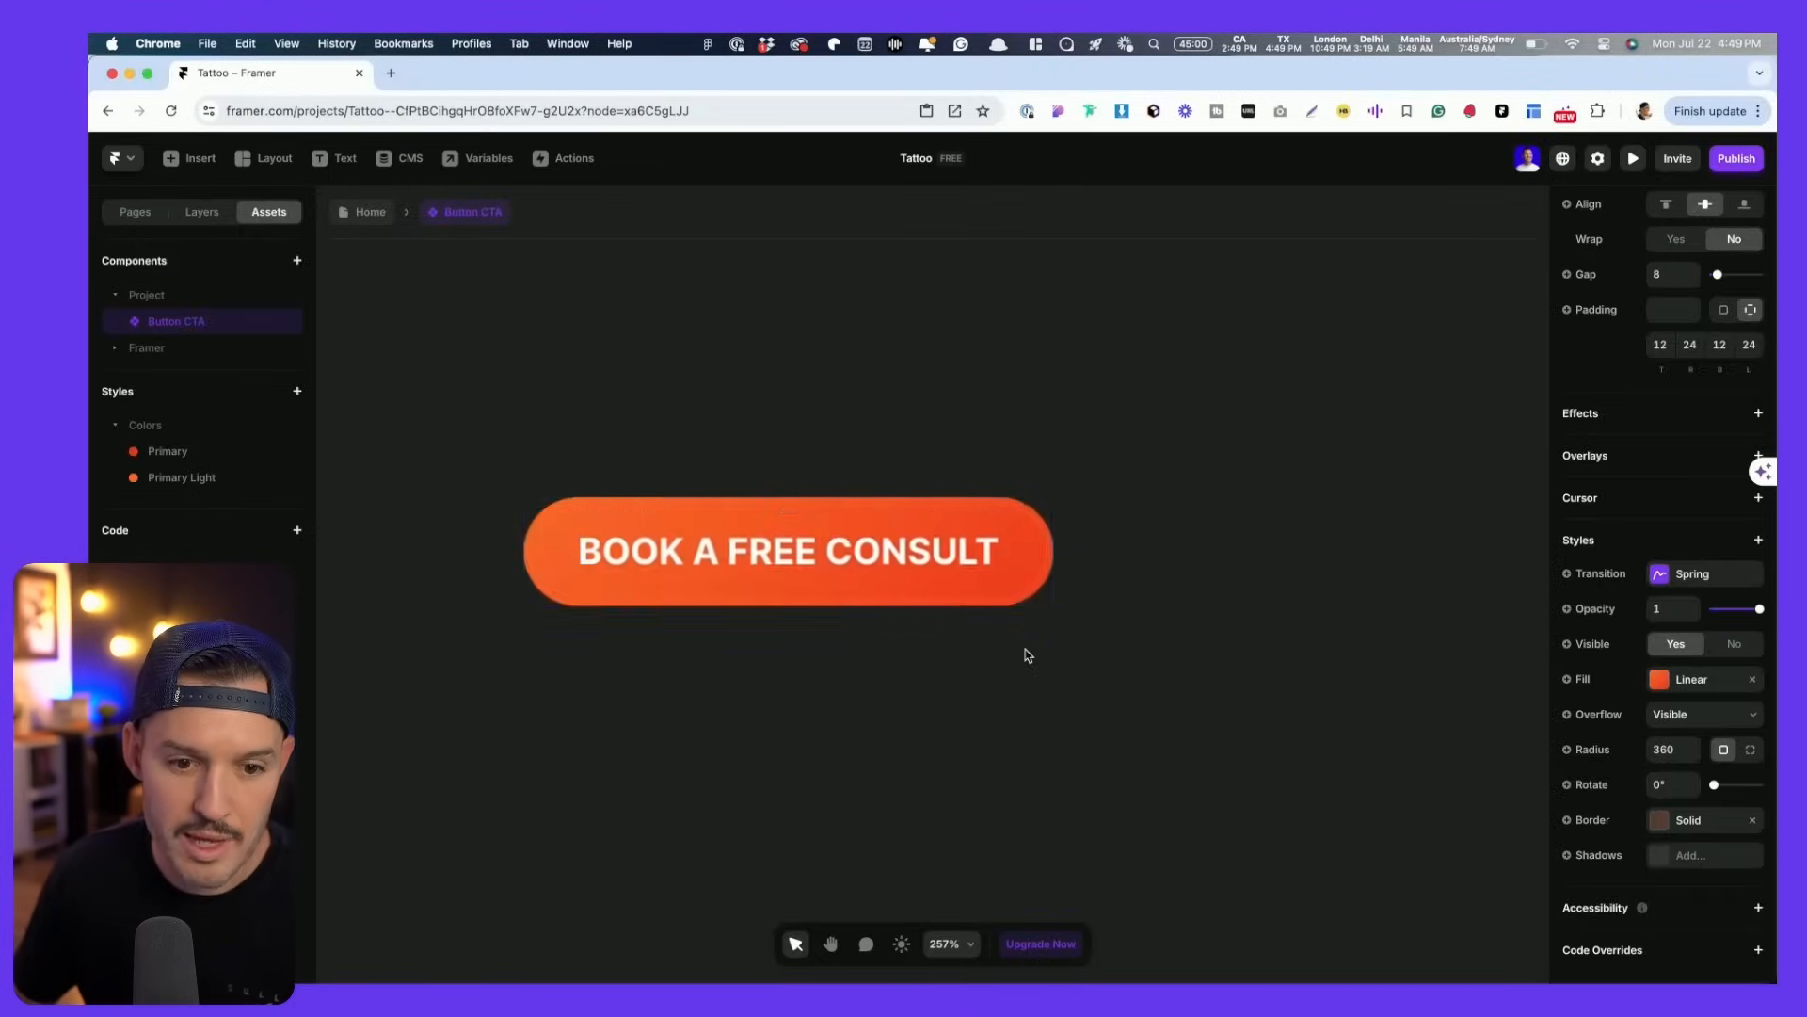
scroll(1007, 653, "left", 1)
left_click(1659, 680)
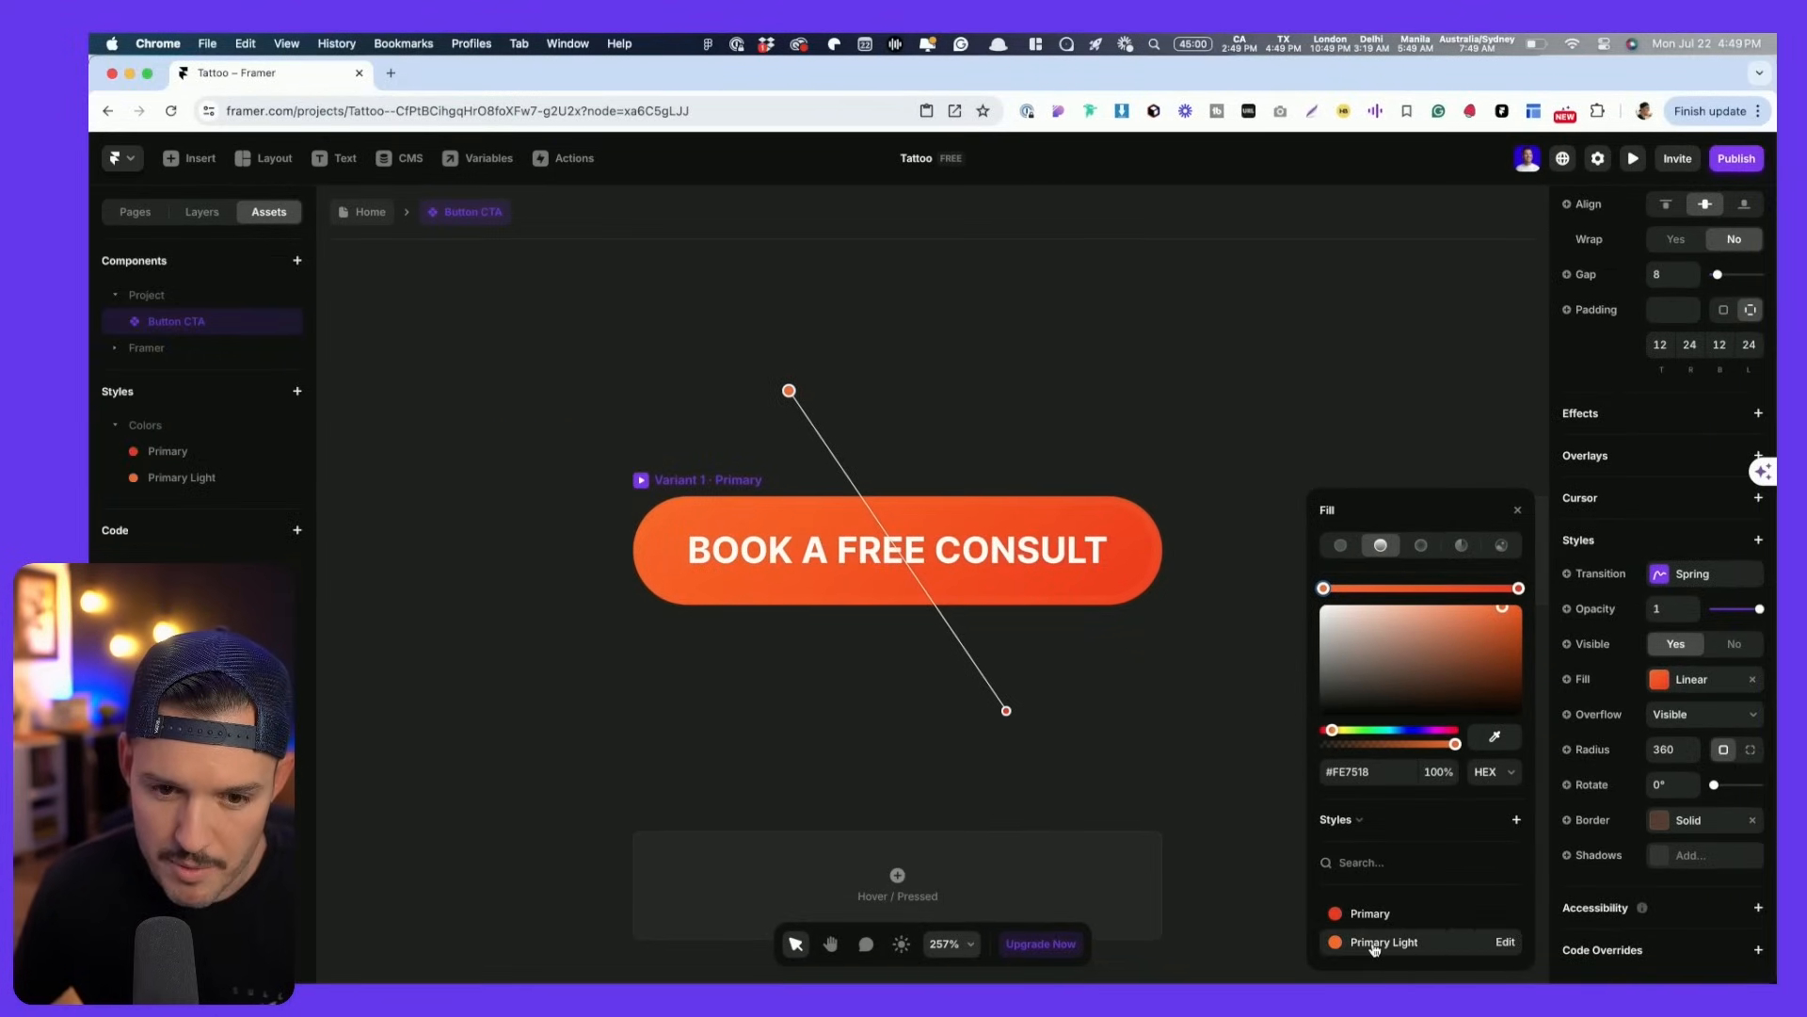
left_click(1520, 590)
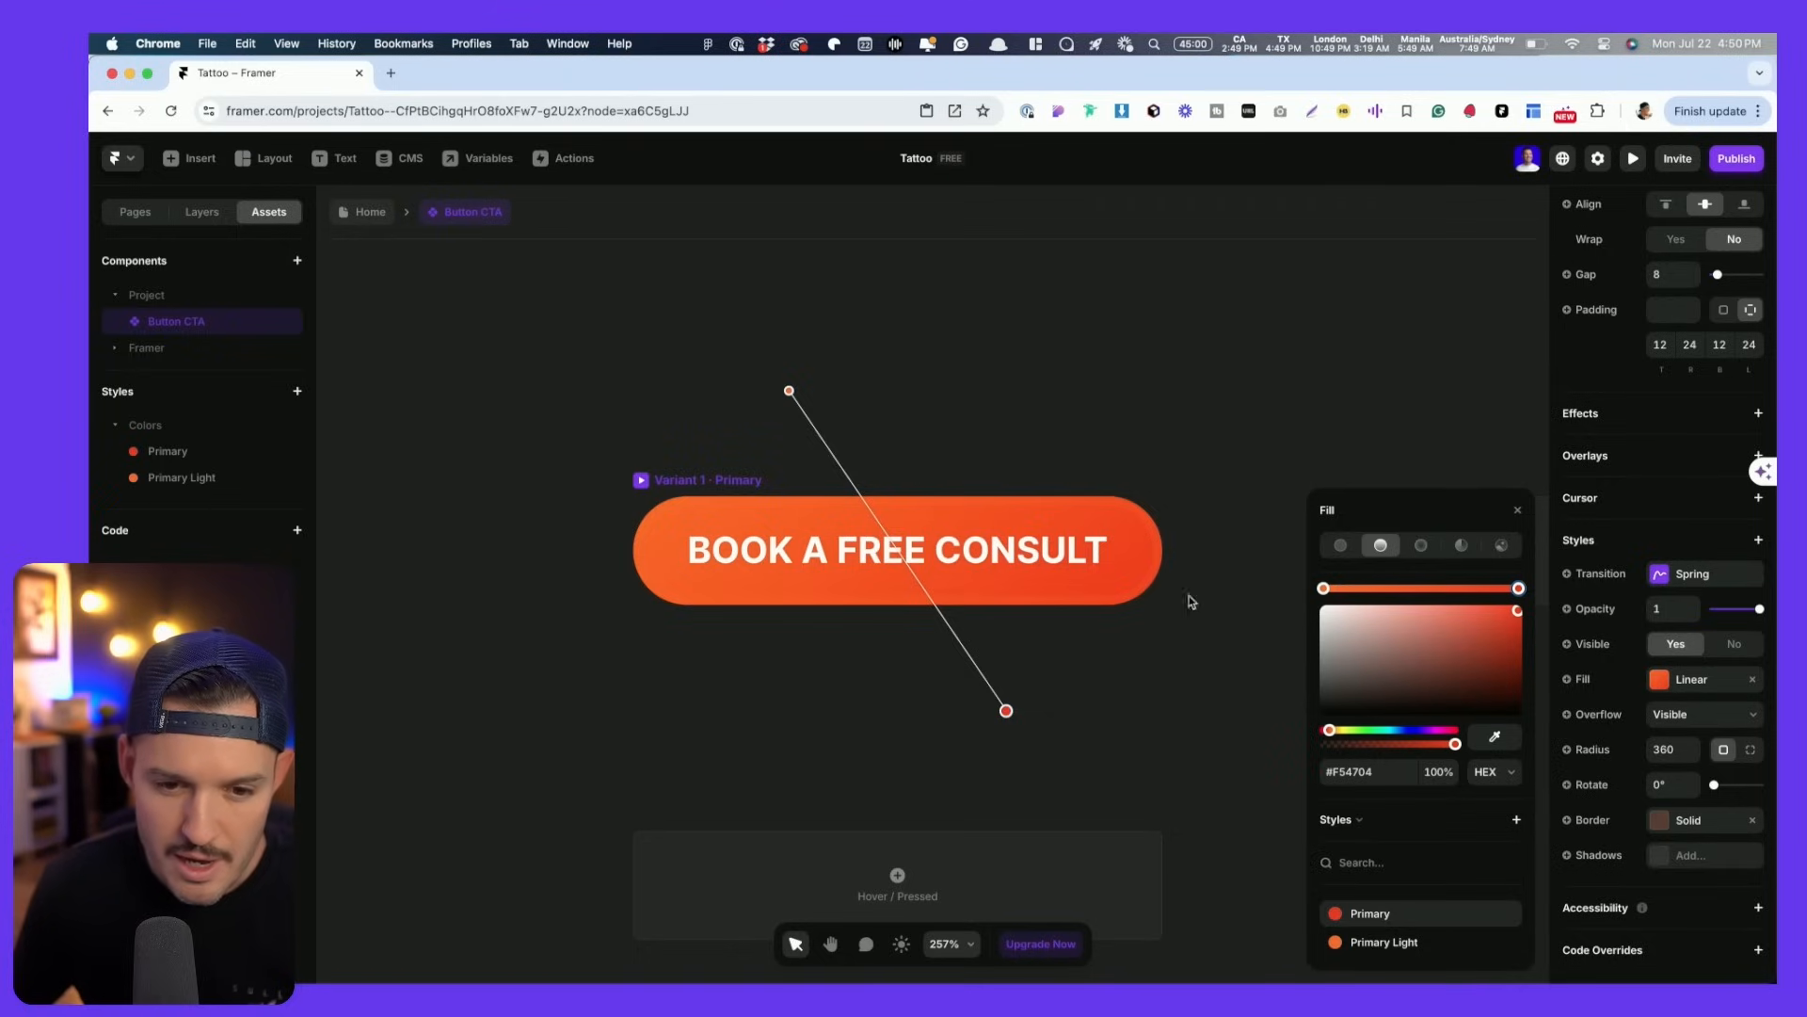
left_click(631, 465)
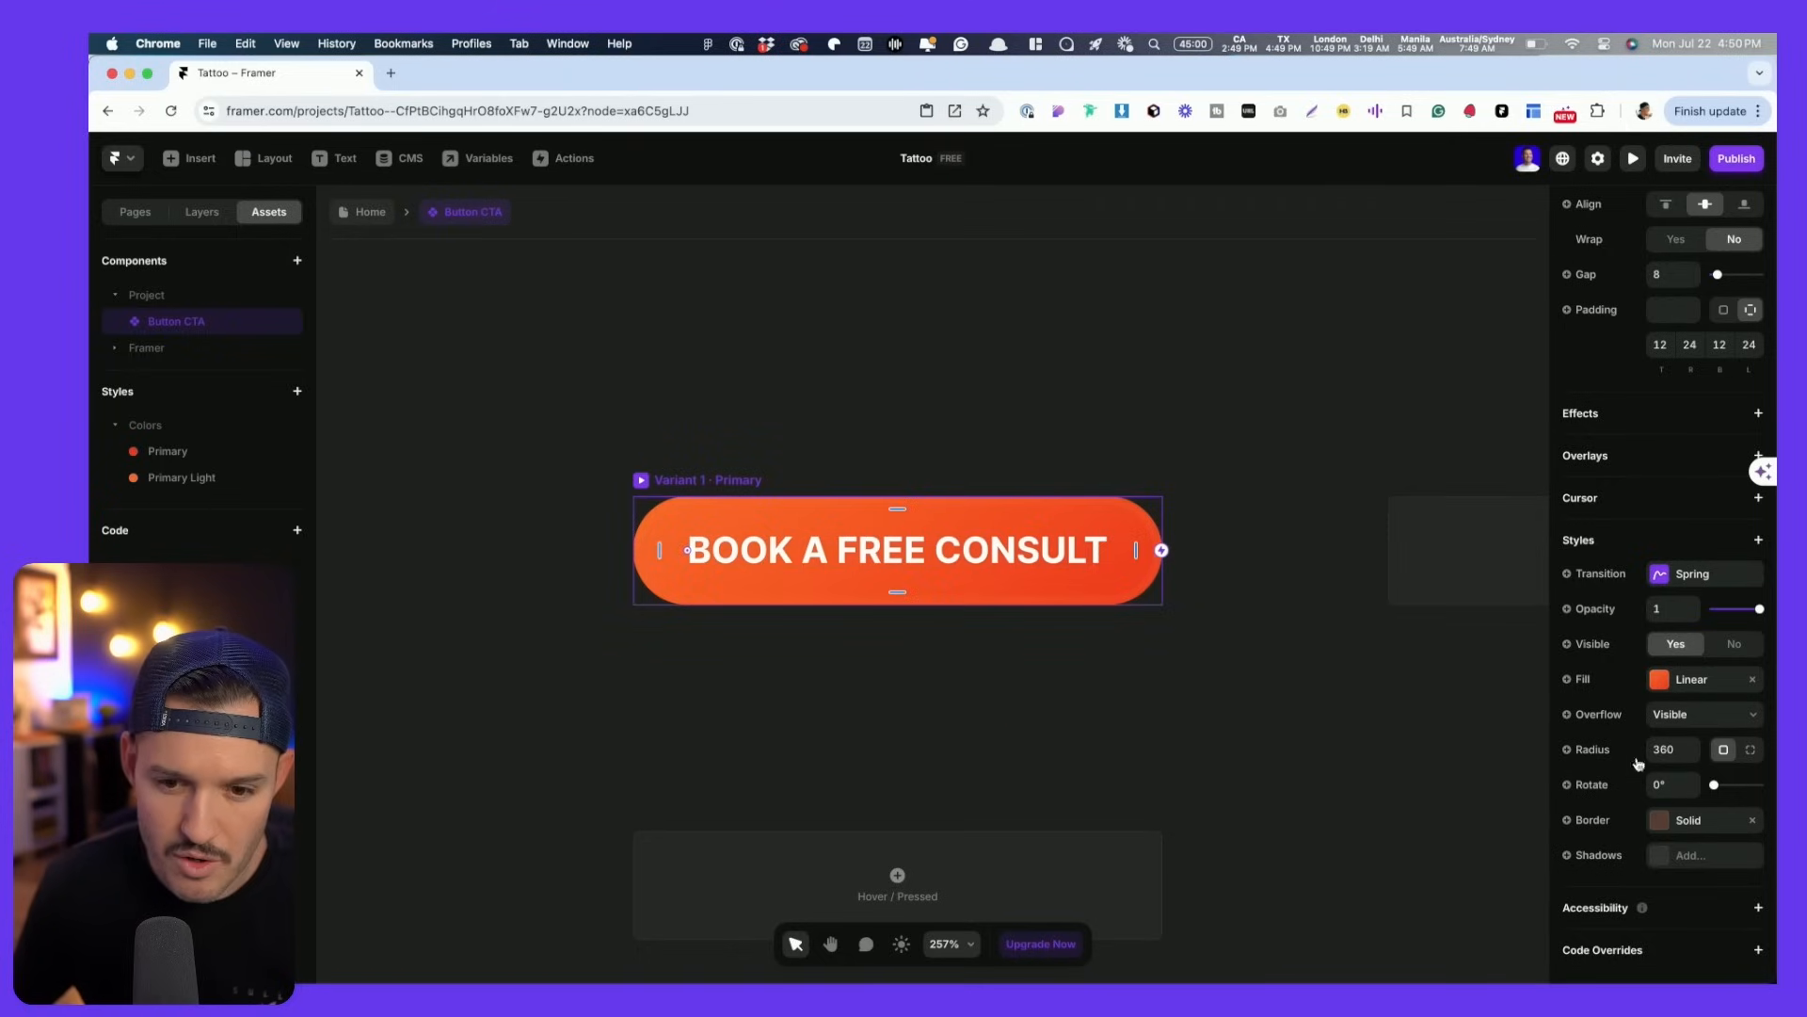
- Give the button a solid 2-width Primary Light border
left_click(1664, 821)
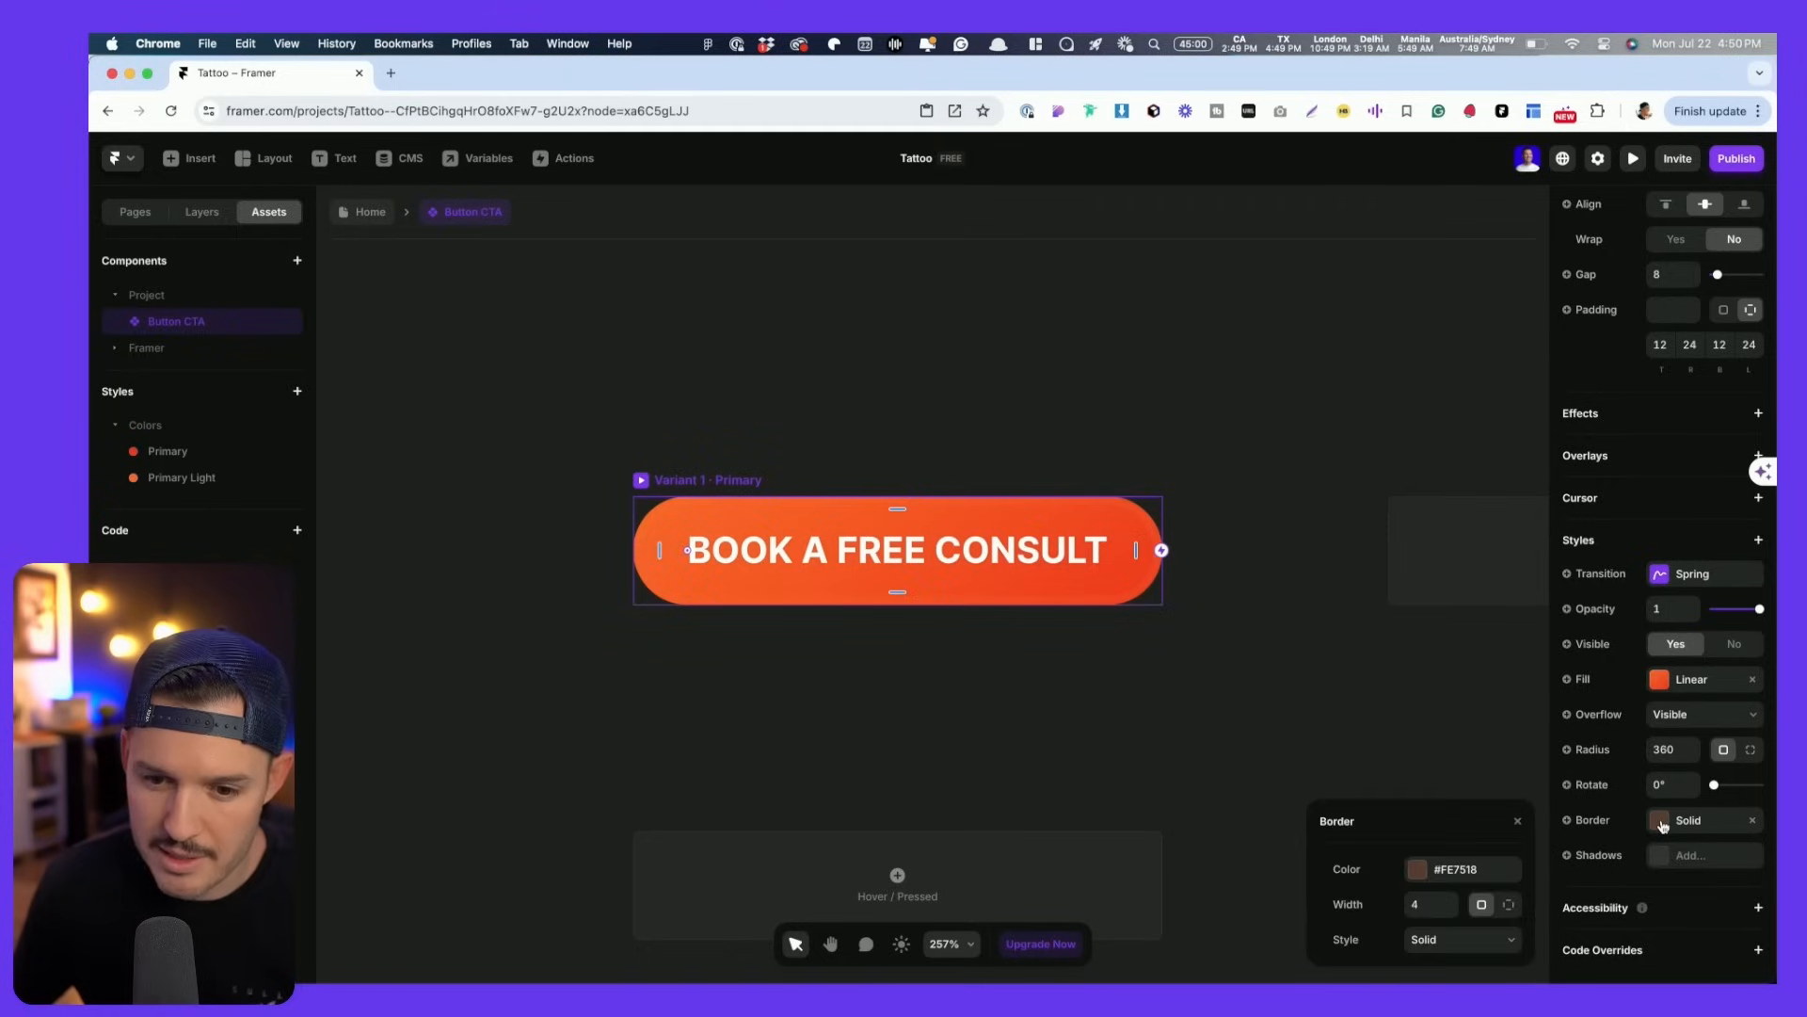
left_click(1415, 870)
left_click(1368, 944)
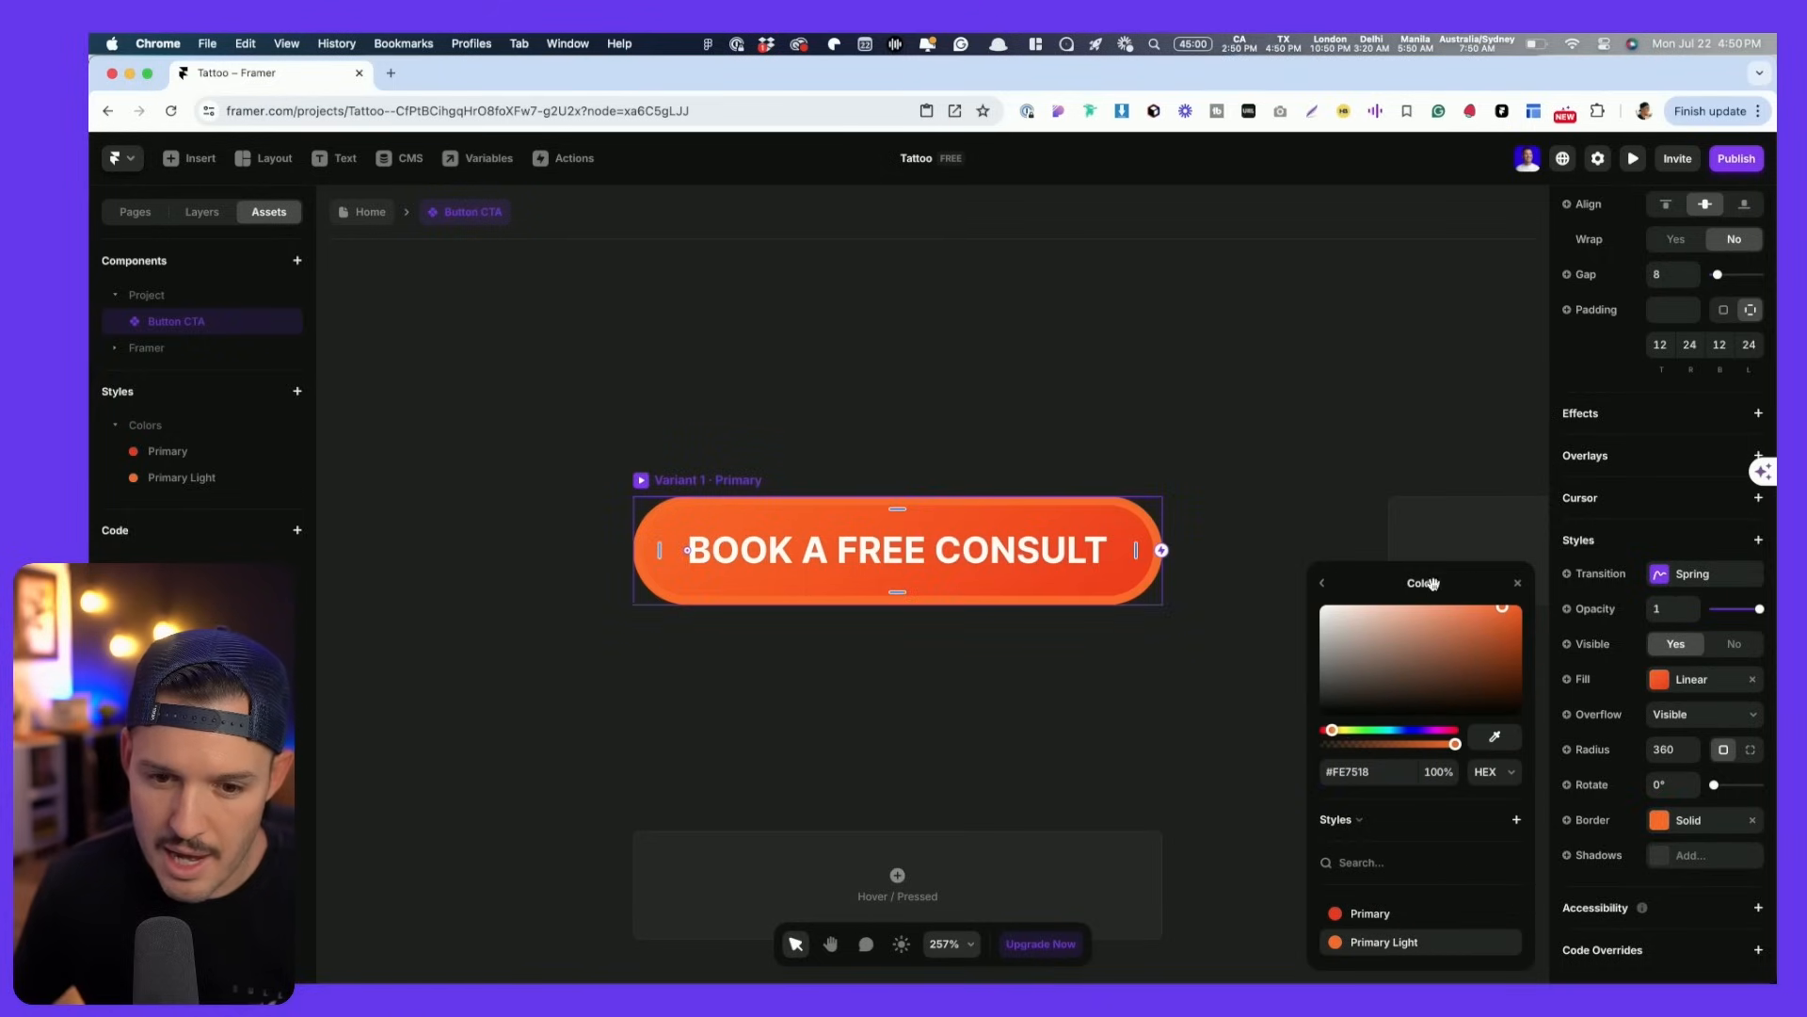
left_click(1324, 585)
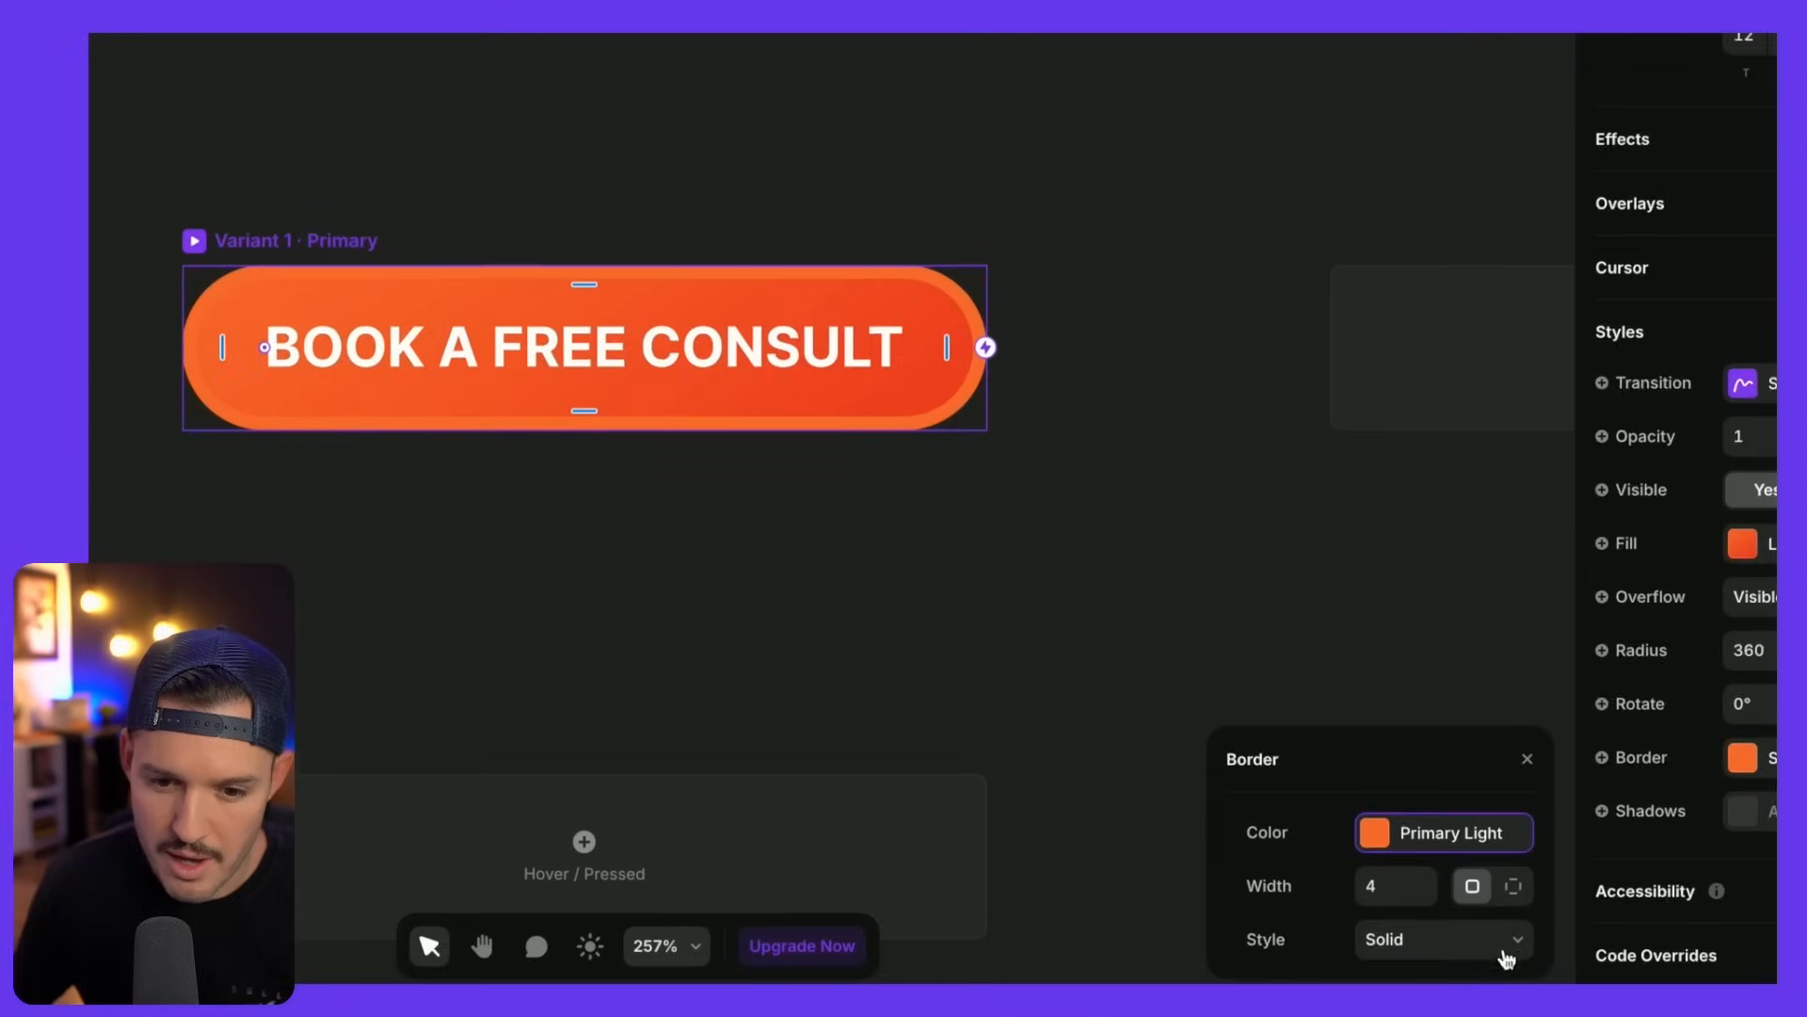
left_click(1424, 927)
left_click(1425, 927)
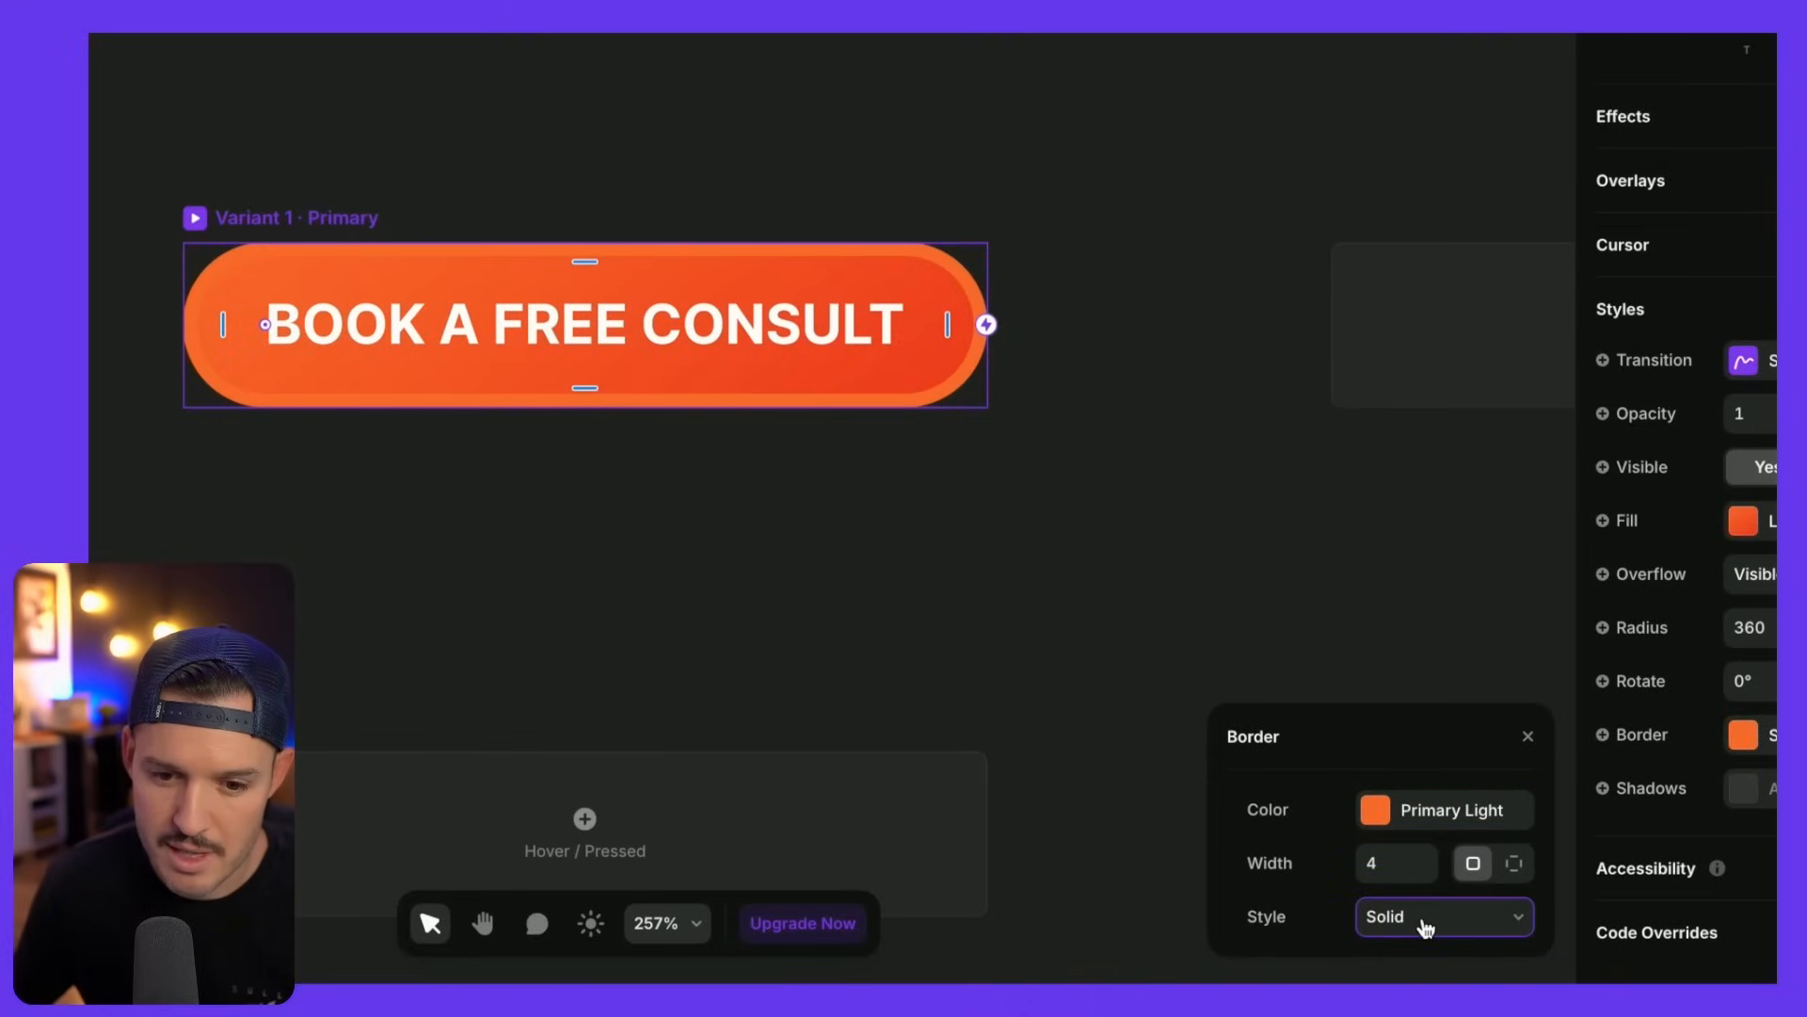
left_click(1392, 863)
type("2")
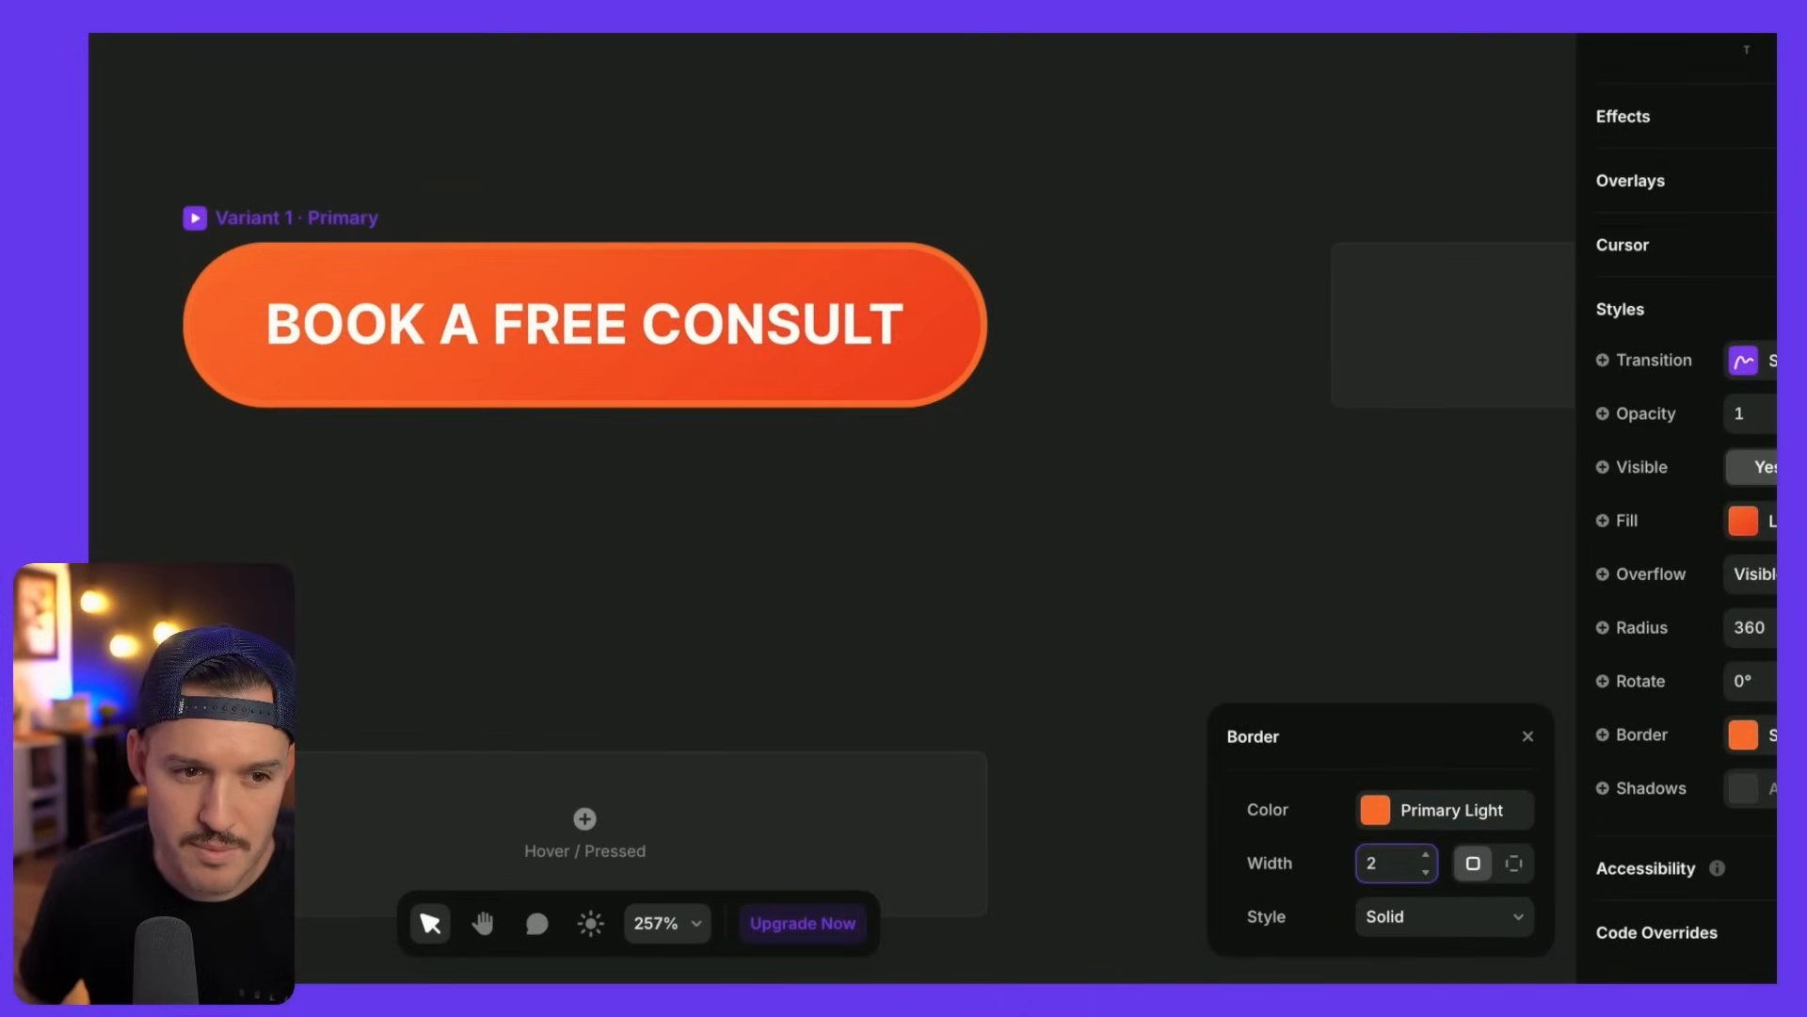
left_click(1528, 736)
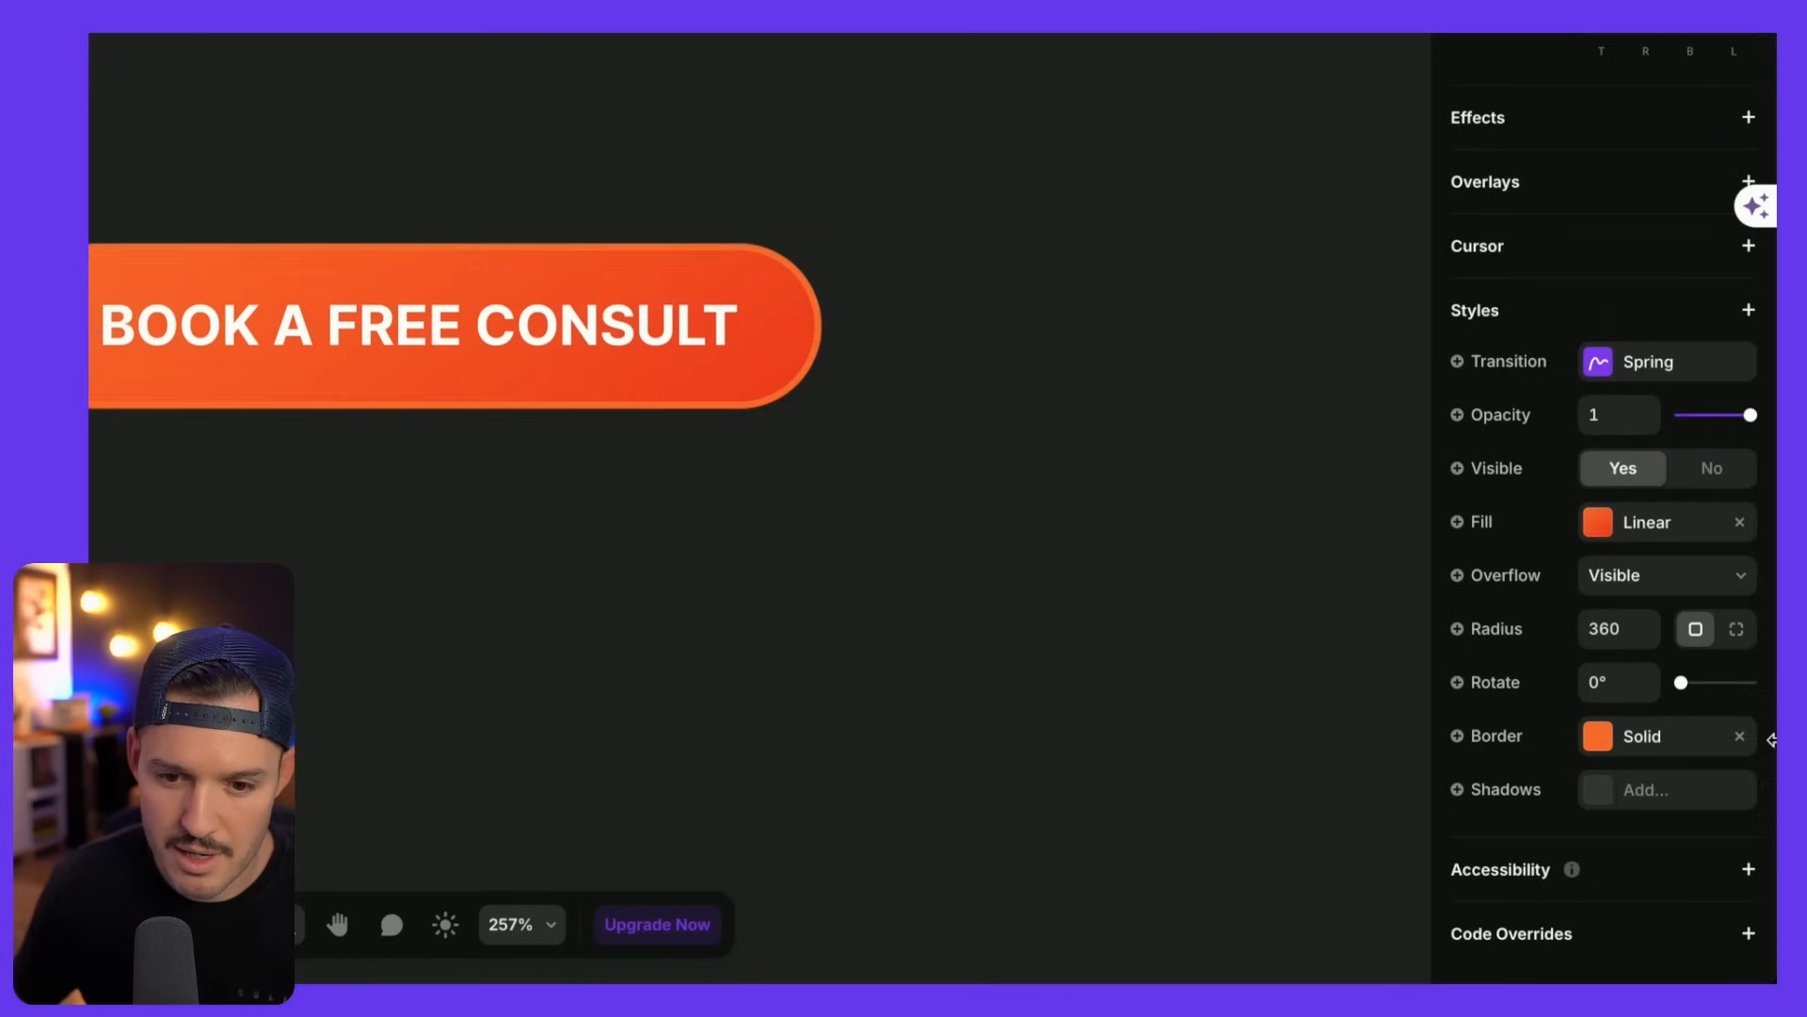
- Replace the border with a drop shadow and start setting its offset and blur values
left_click(1592, 799)
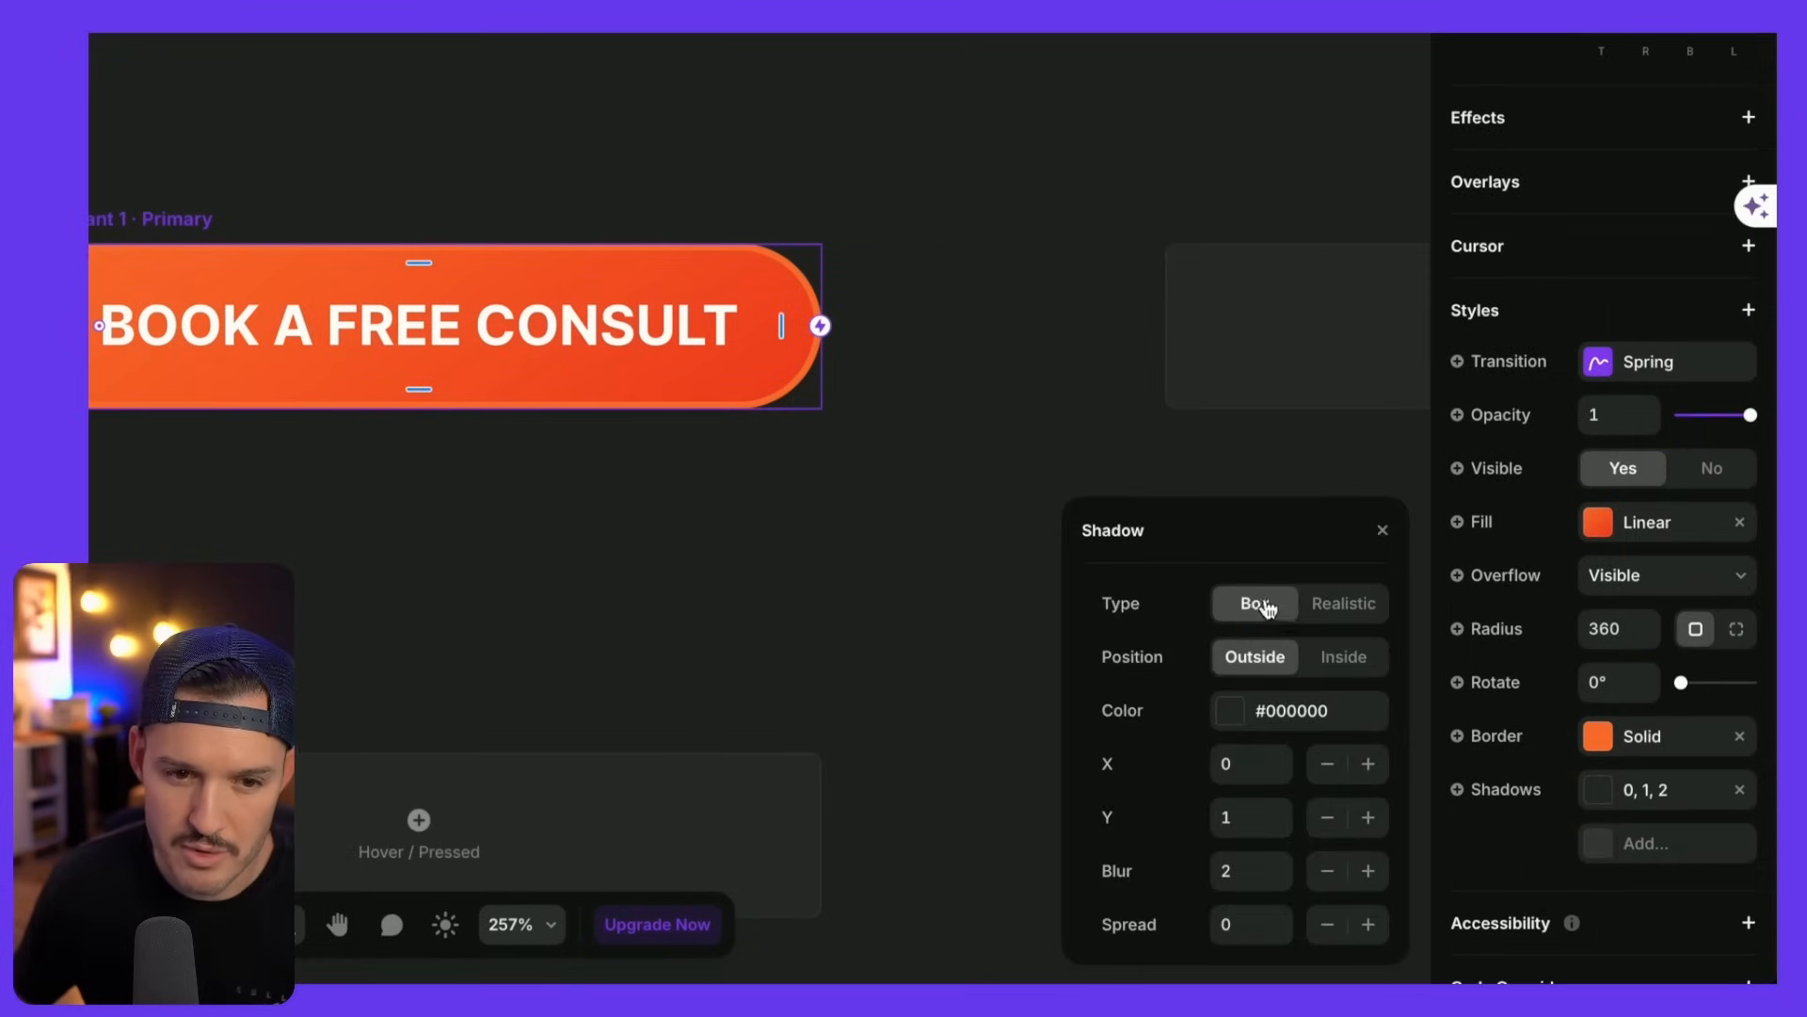
left_click(1737, 736)
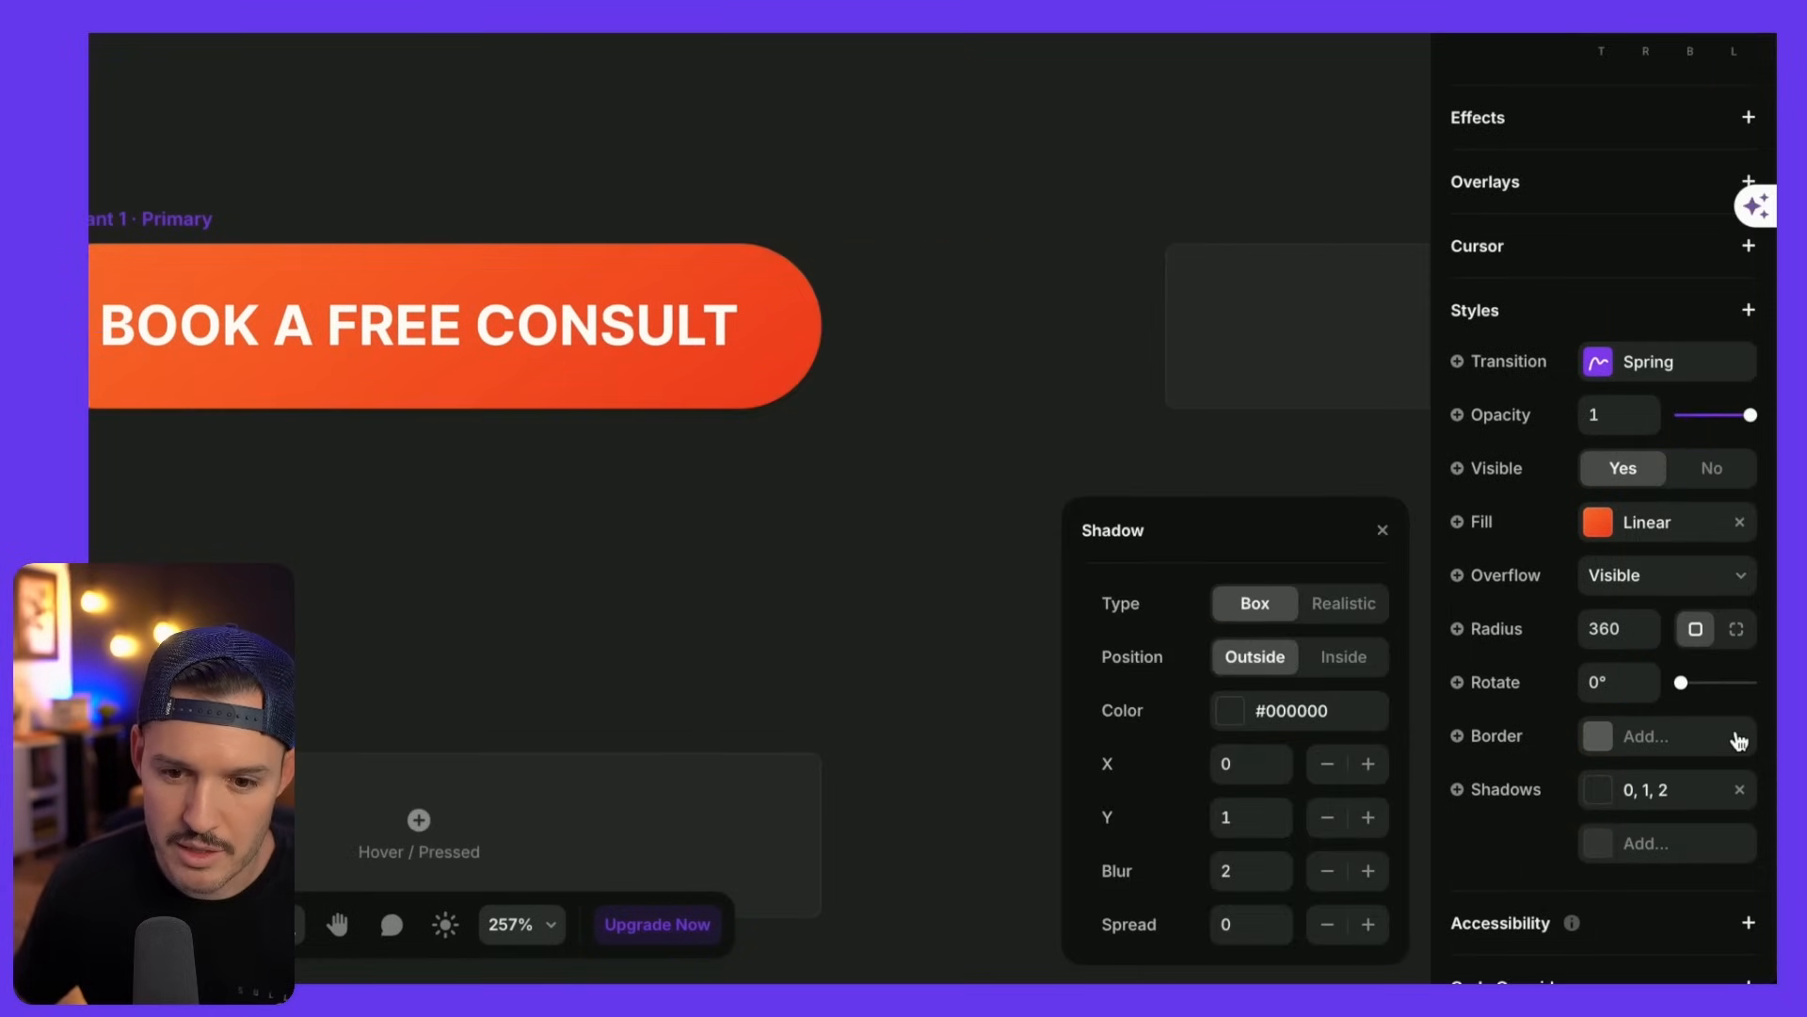
left_click(1598, 800)
left_click(1600, 800)
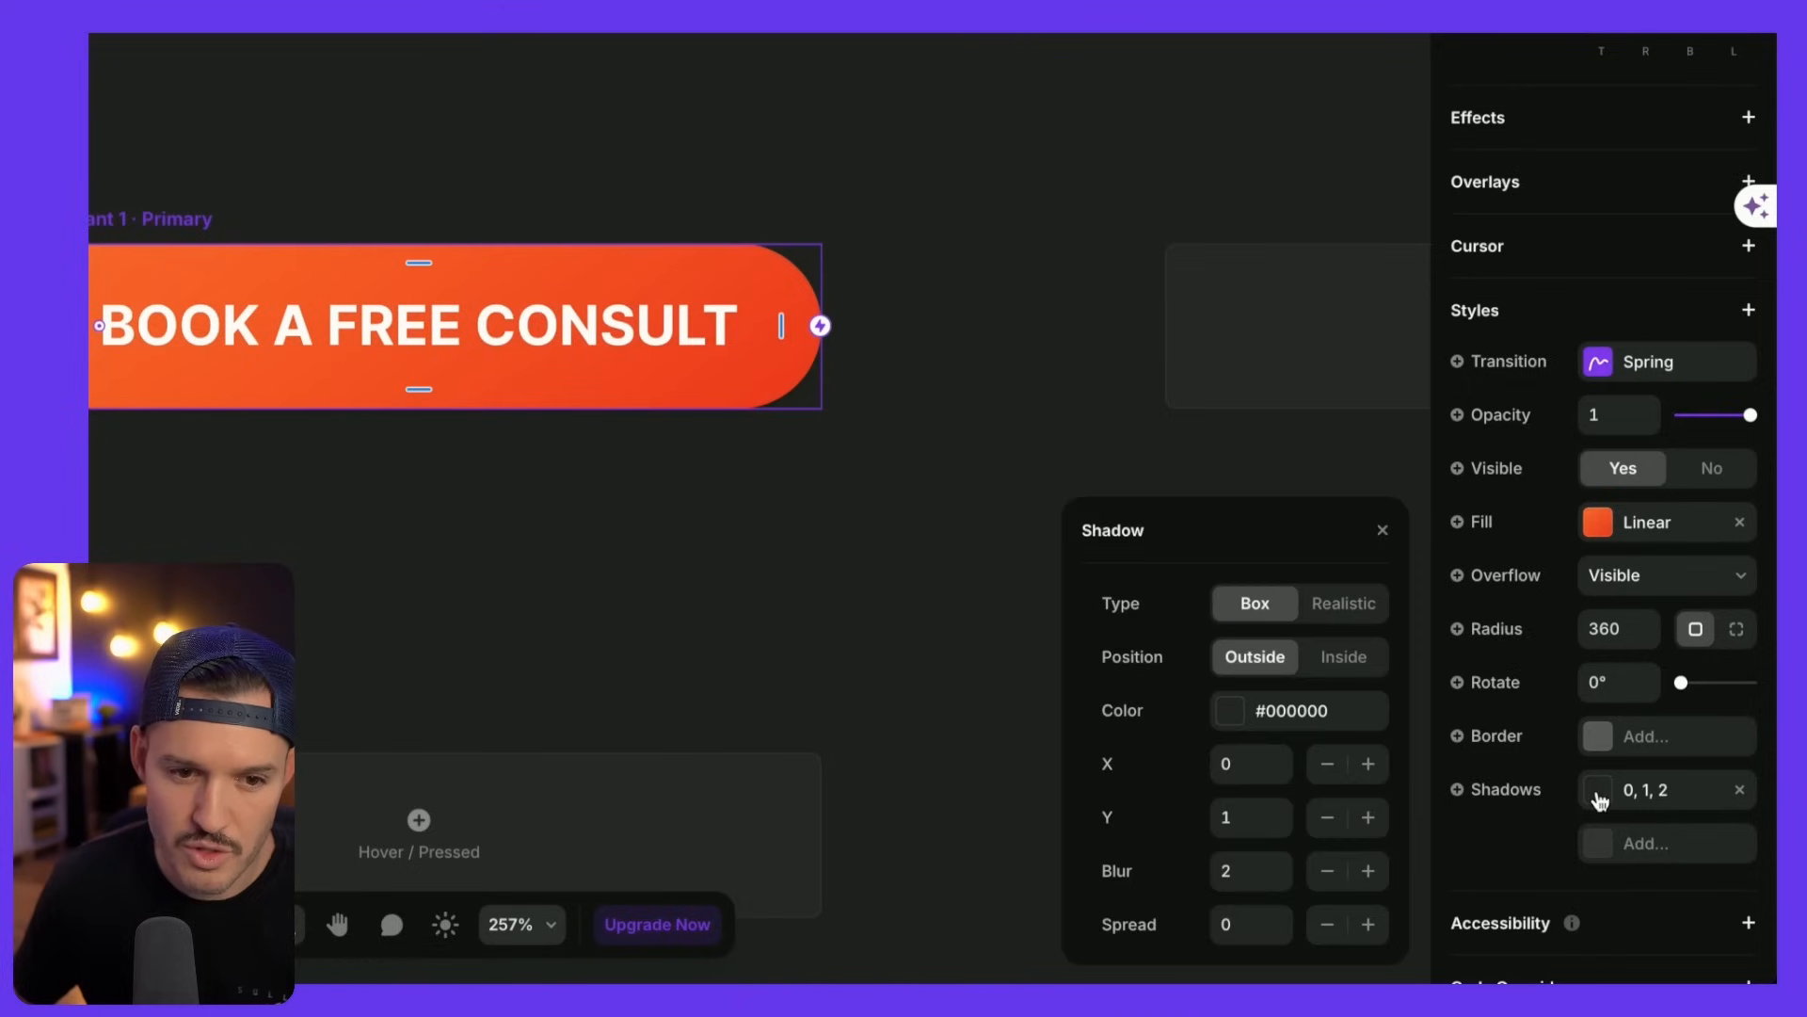
left_click(1250, 817)
type("0")
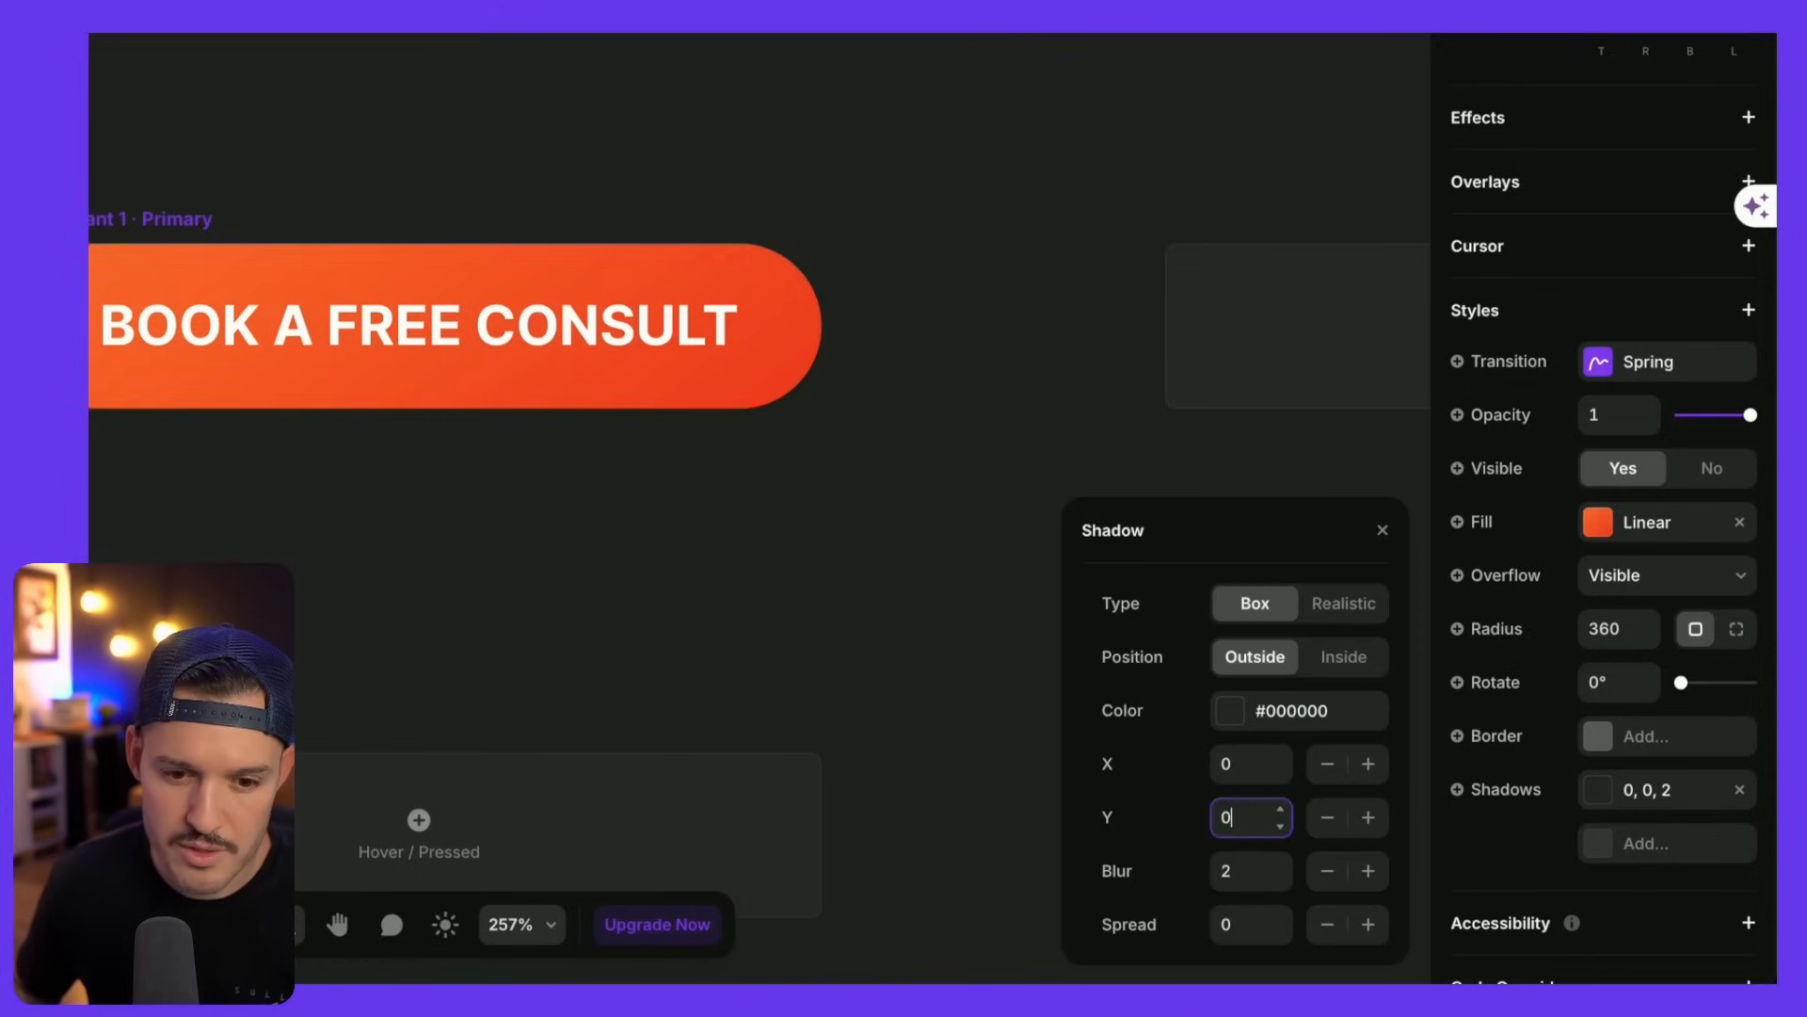
key("Tab")
key("Tab")
type("2")
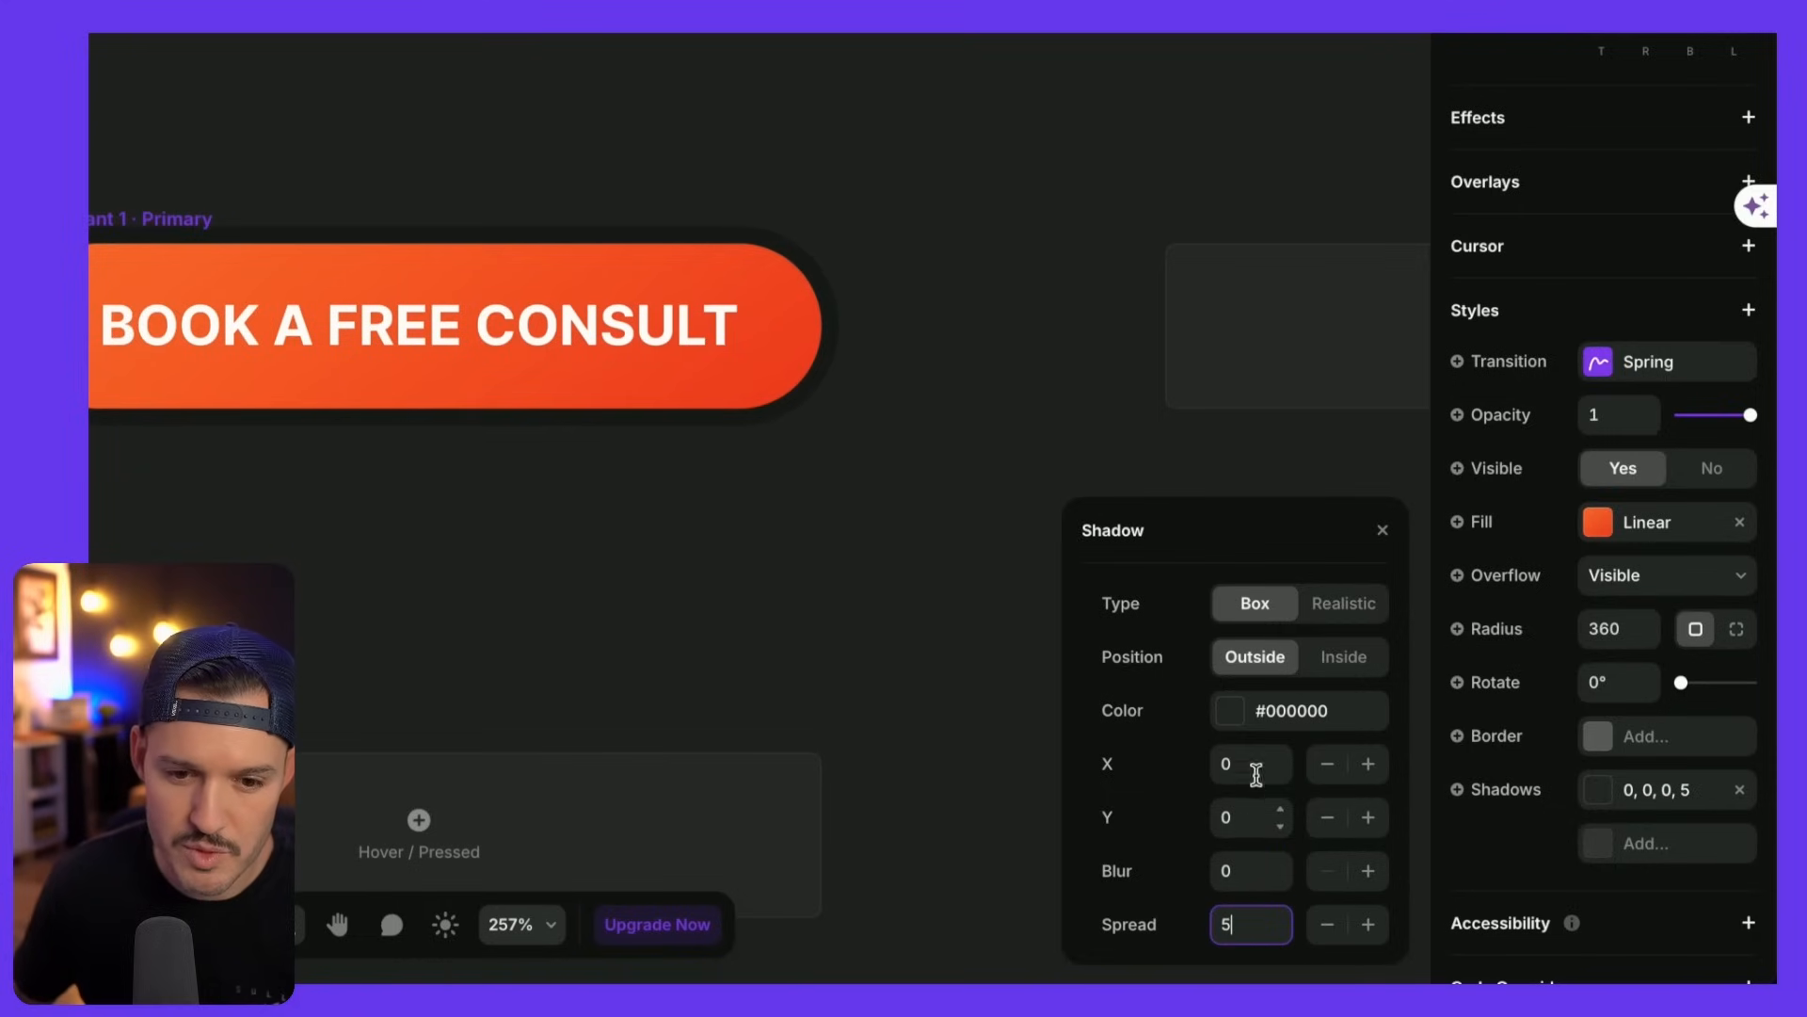
- Colour the shadow Primary Light and fade its opacity to about 12%
left_click(1229, 711)
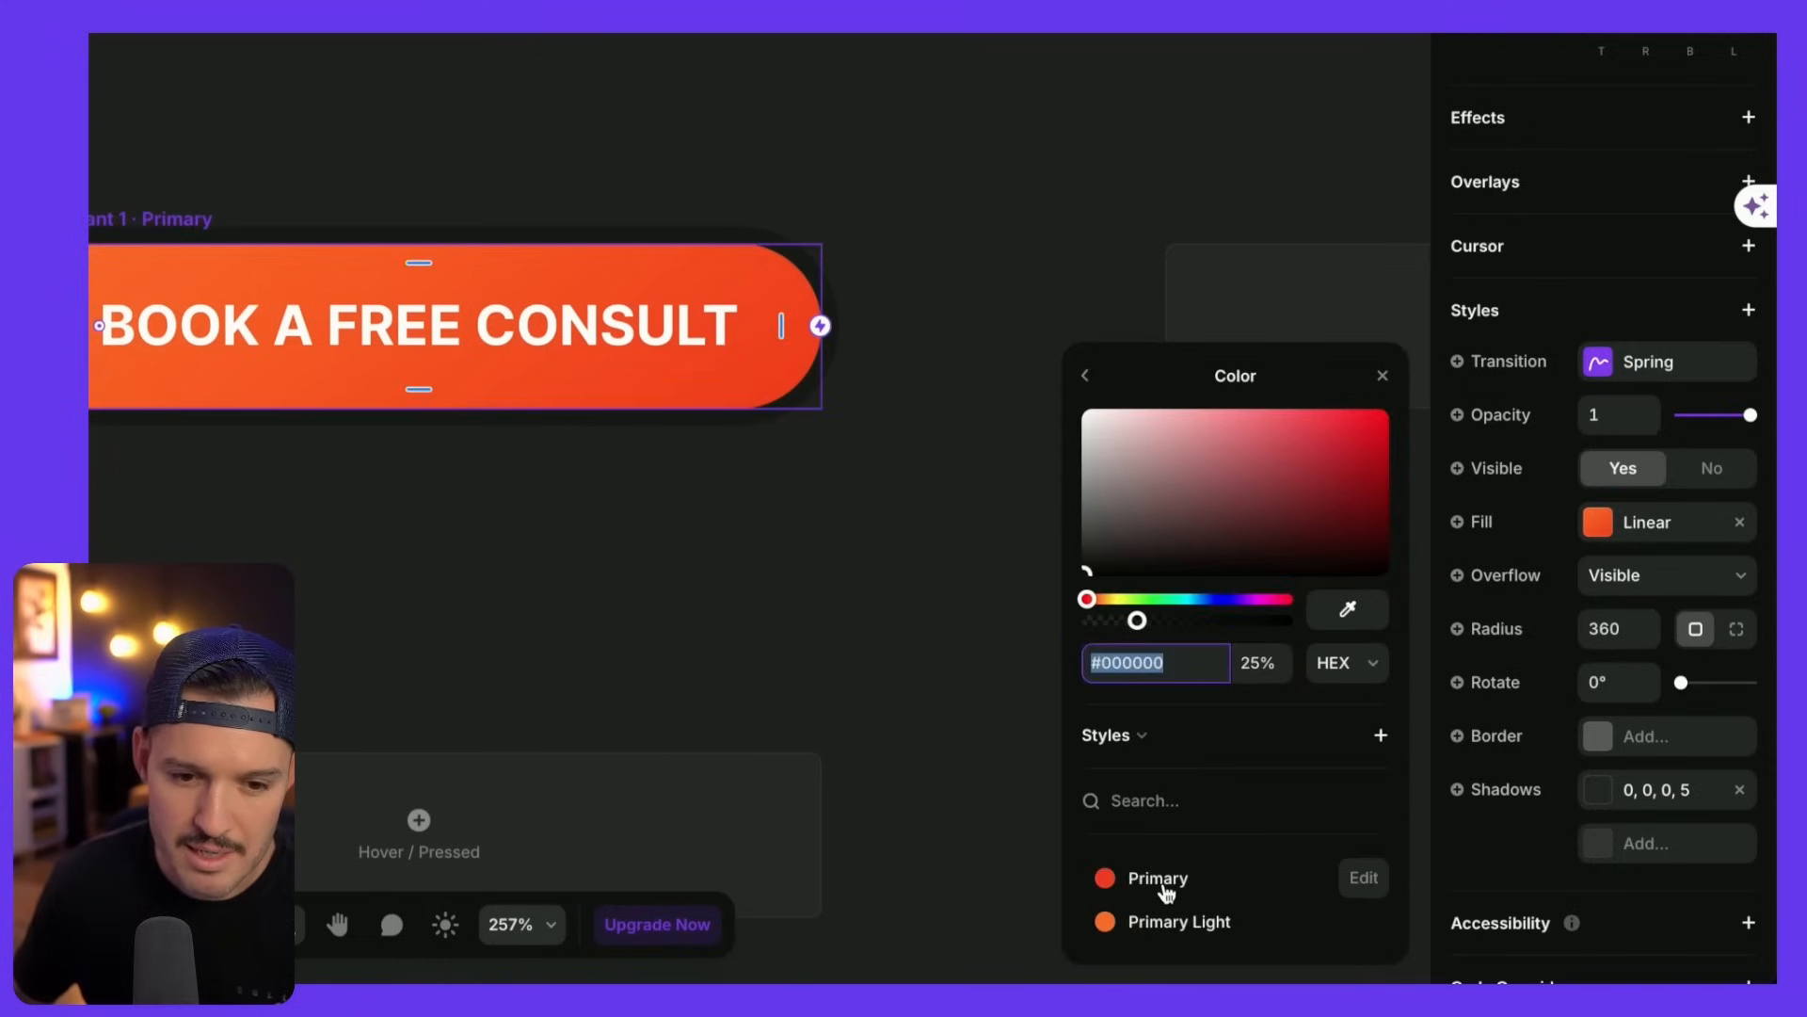
left_click(1167, 892)
left_click(1158, 922)
left_click_drag(1258, 629, 1117, 634)
left_click(1157, 877)
left_click_drag(1287, 619, 1133, 629)
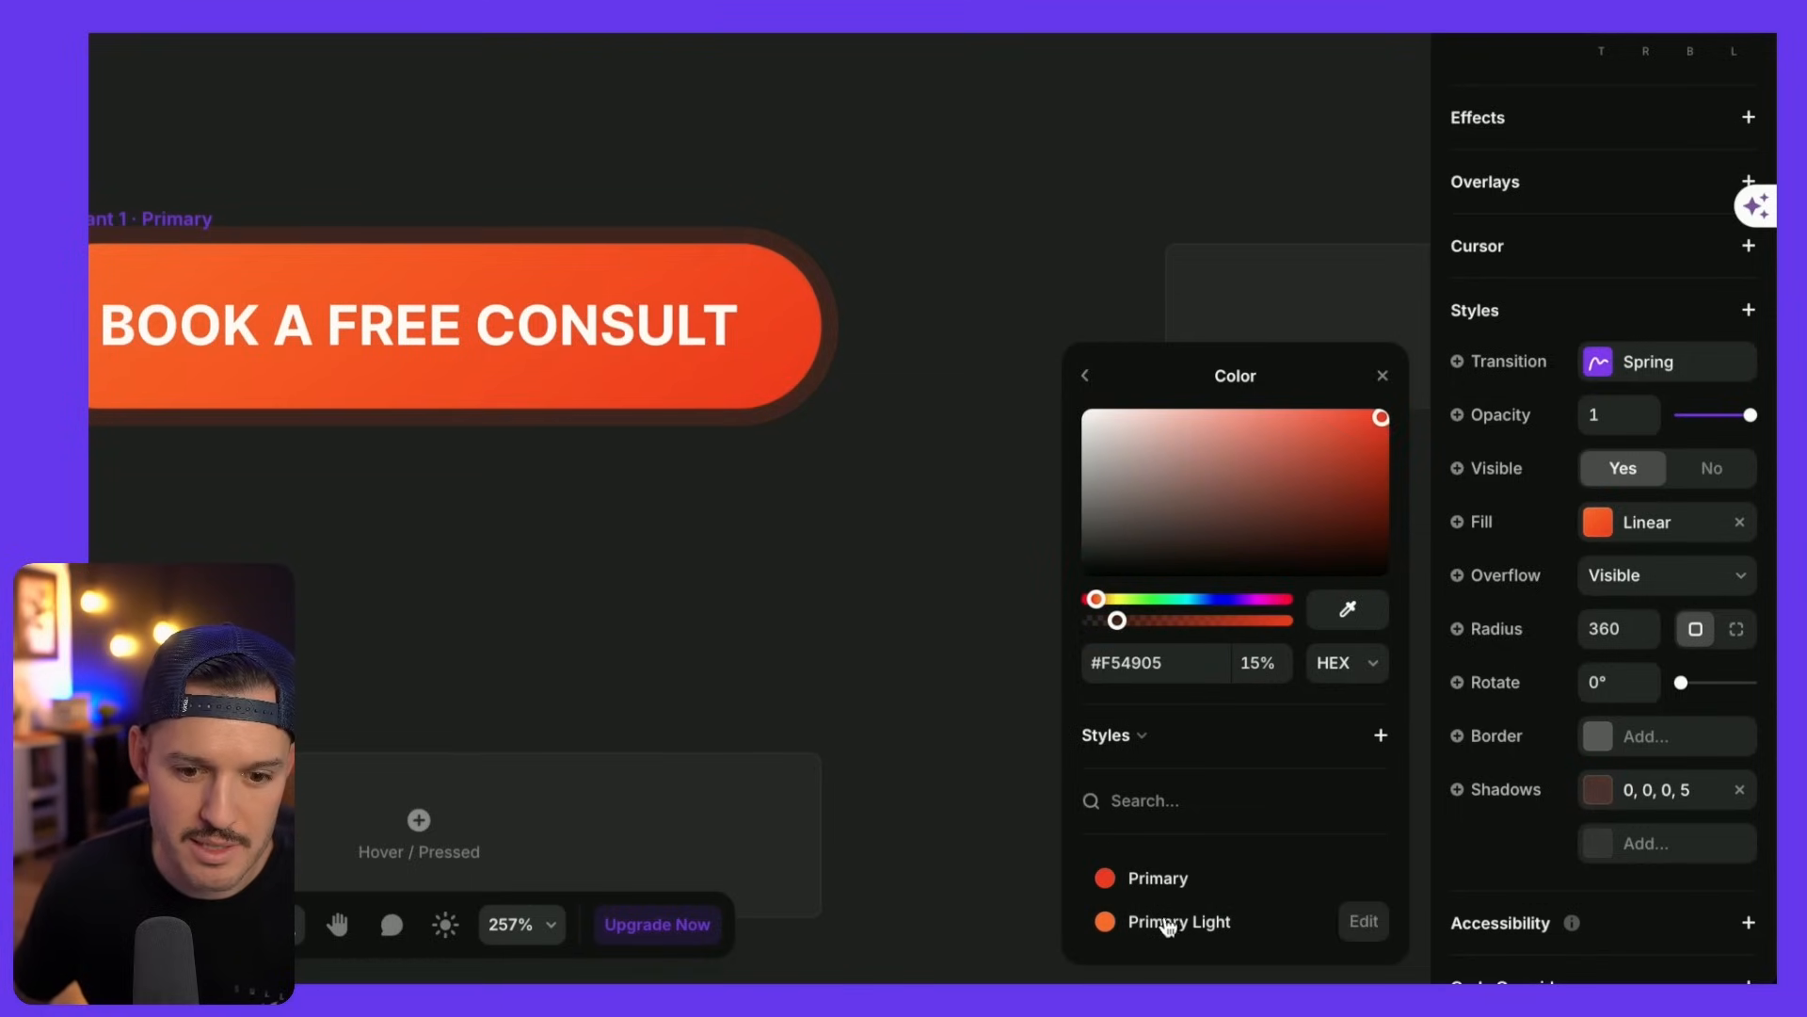
left_click(1165, 920)
left_click_drag(1167, 622, 1118, 627)
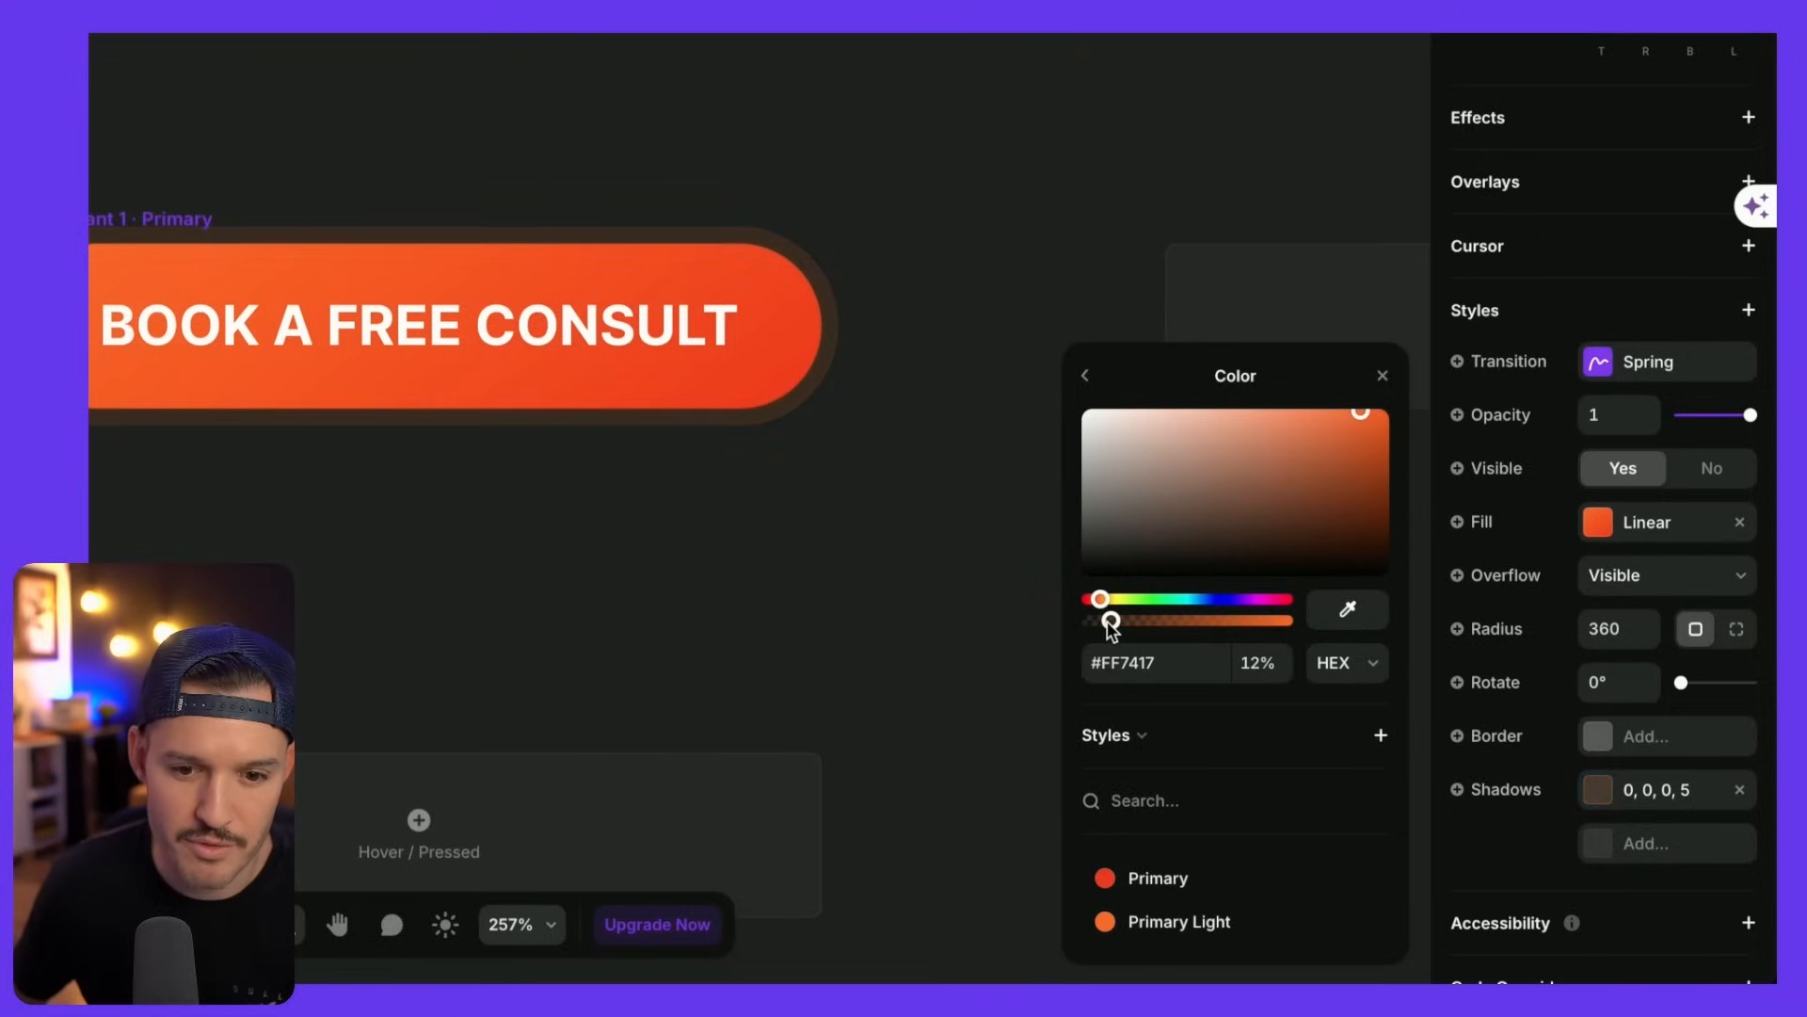
left_click(956, 355)
scroll(957, 346, "left", 4)
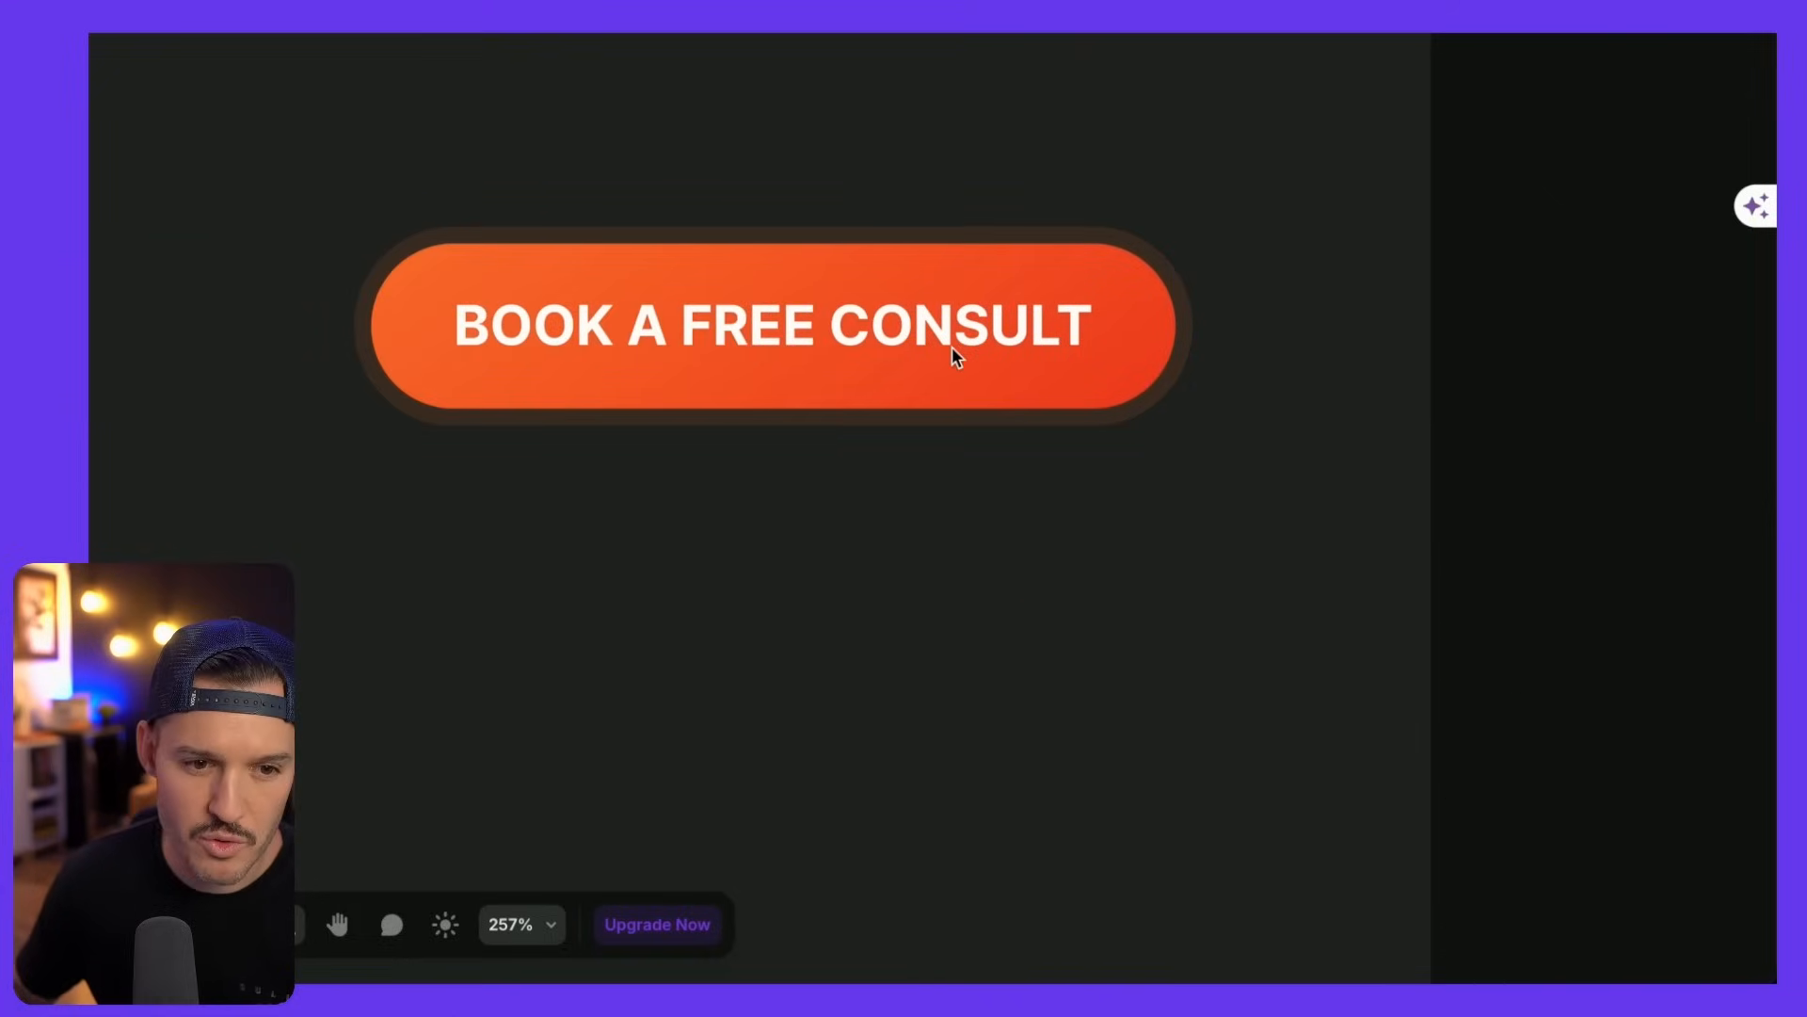
- Add a Hover variant to the Button CTA's Primary button
scroll(1019, 595, "up", 3)
scroll(1019, 596, "down", 8)
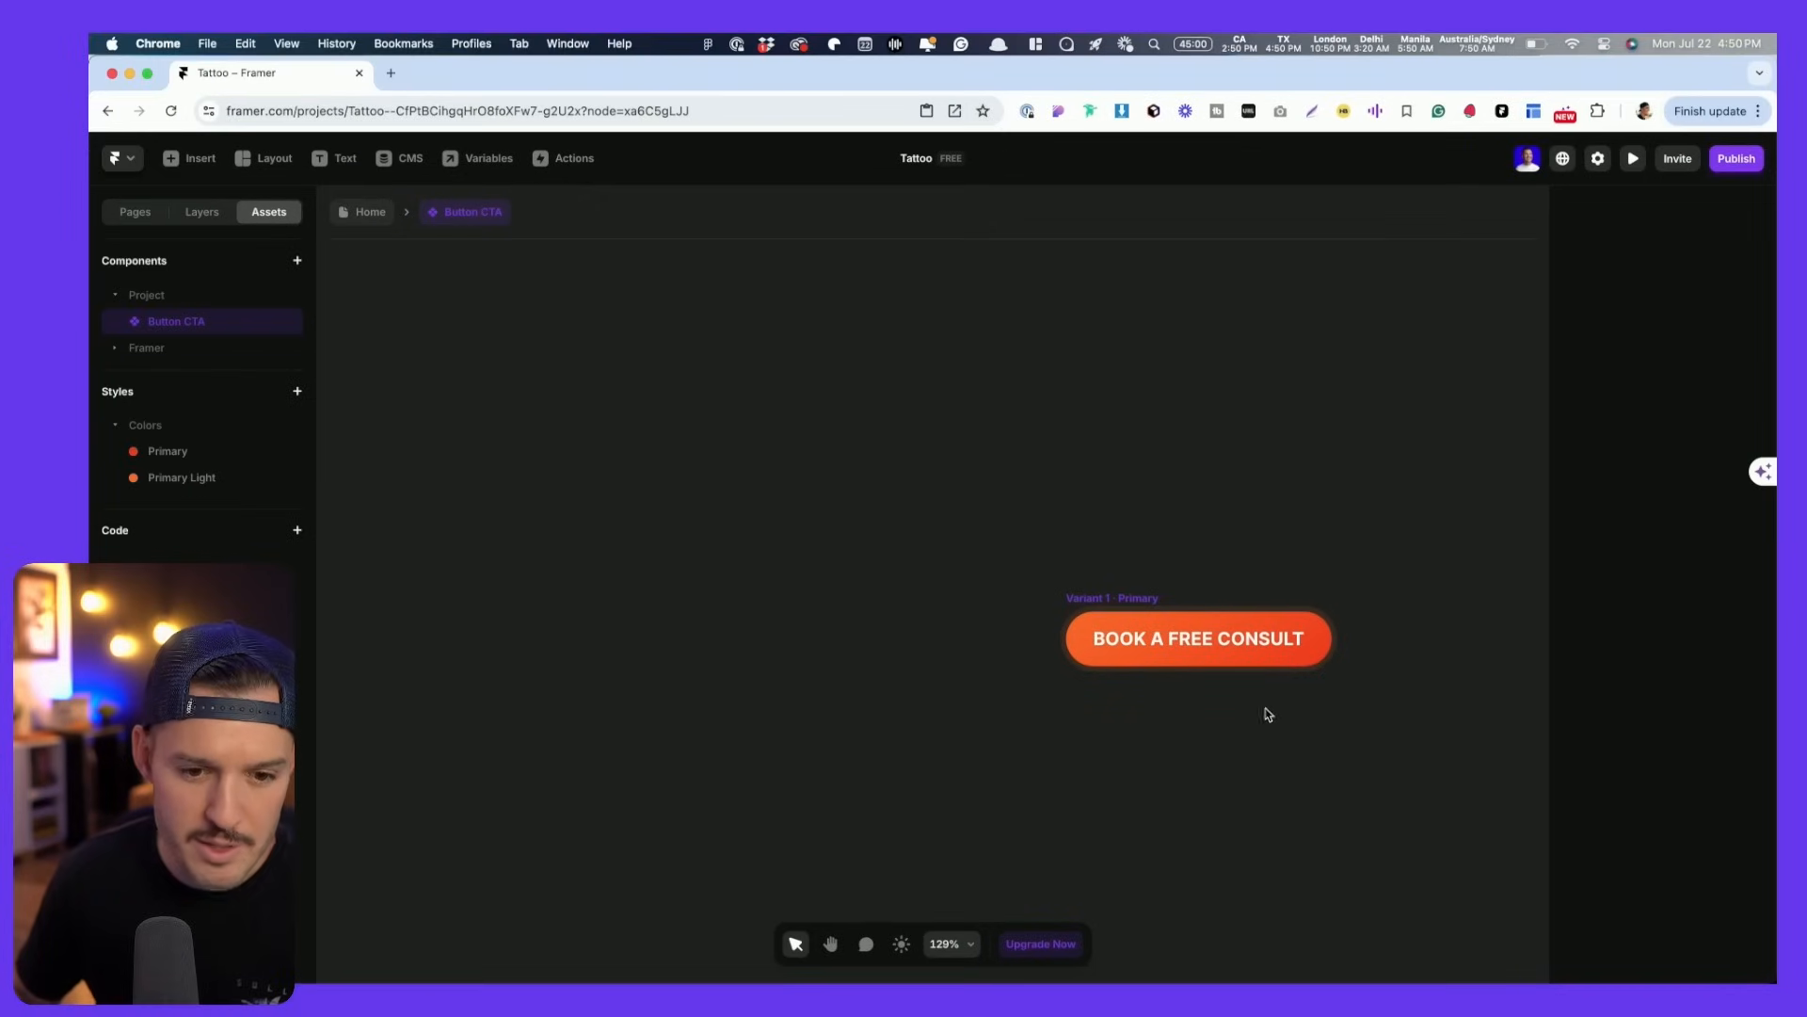
scroll(1196, 556, "down", 3)
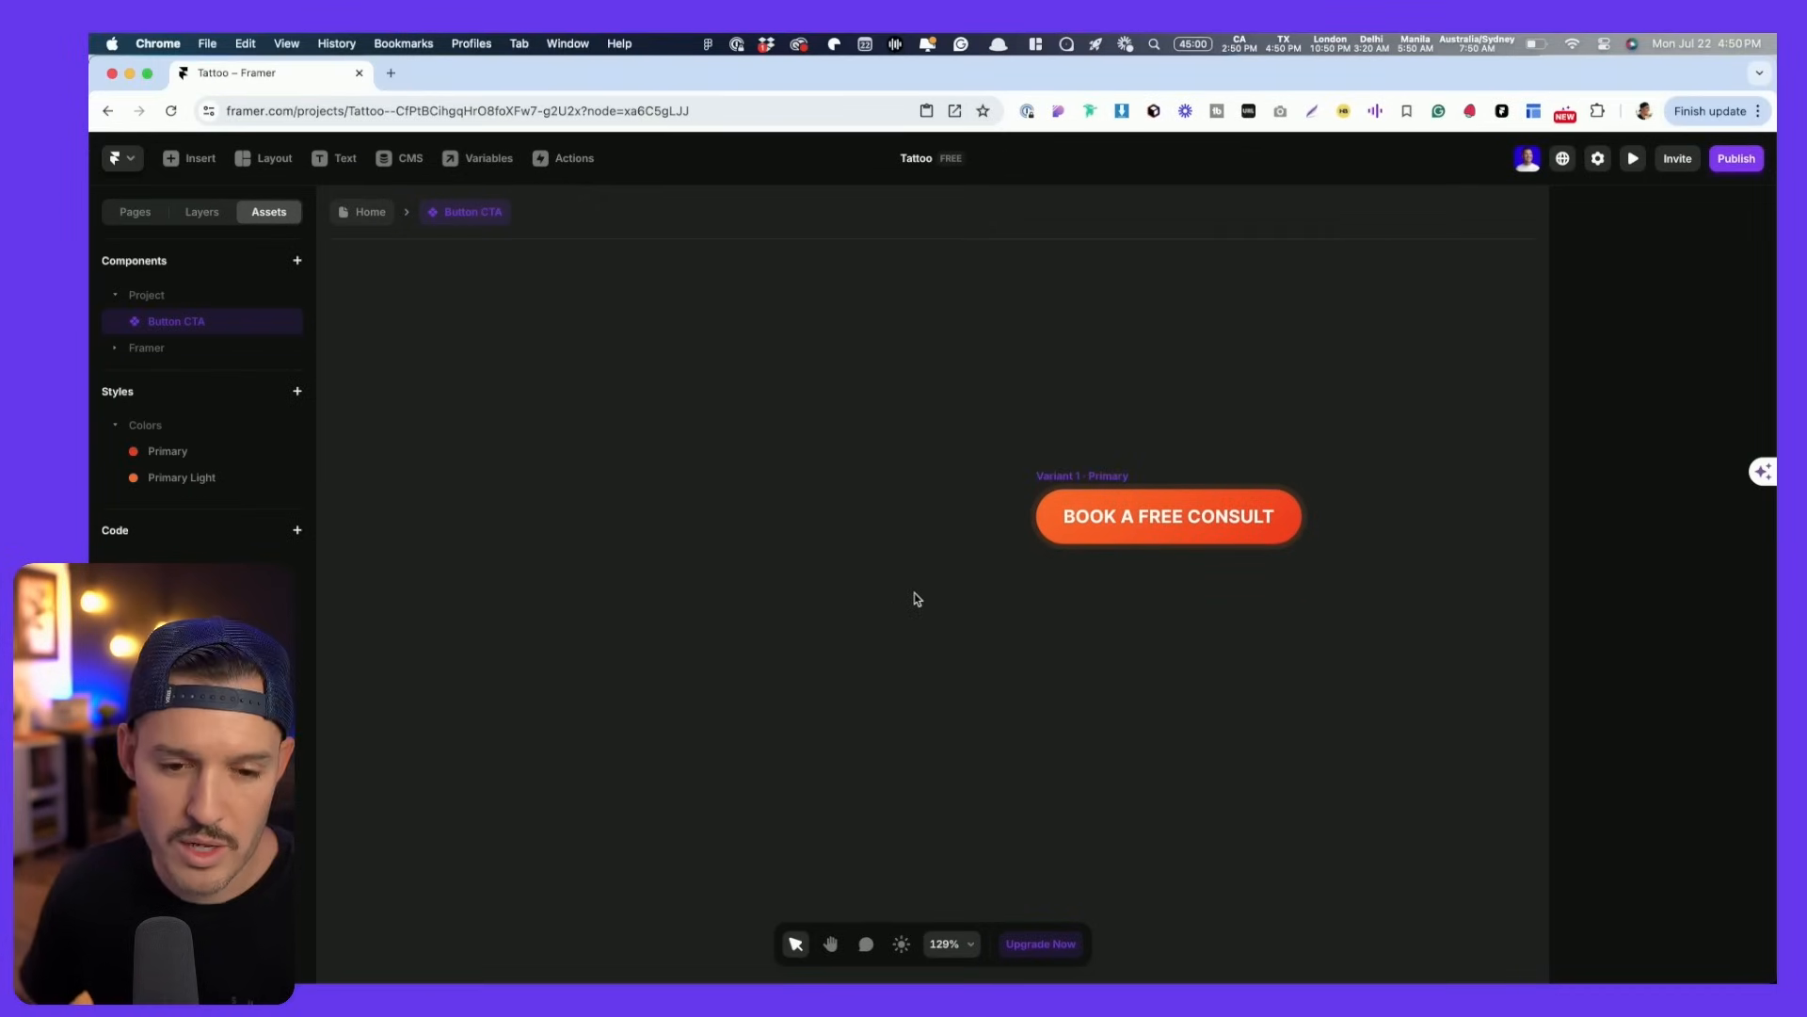
left_click_drag(1130, 464, 902, 334)
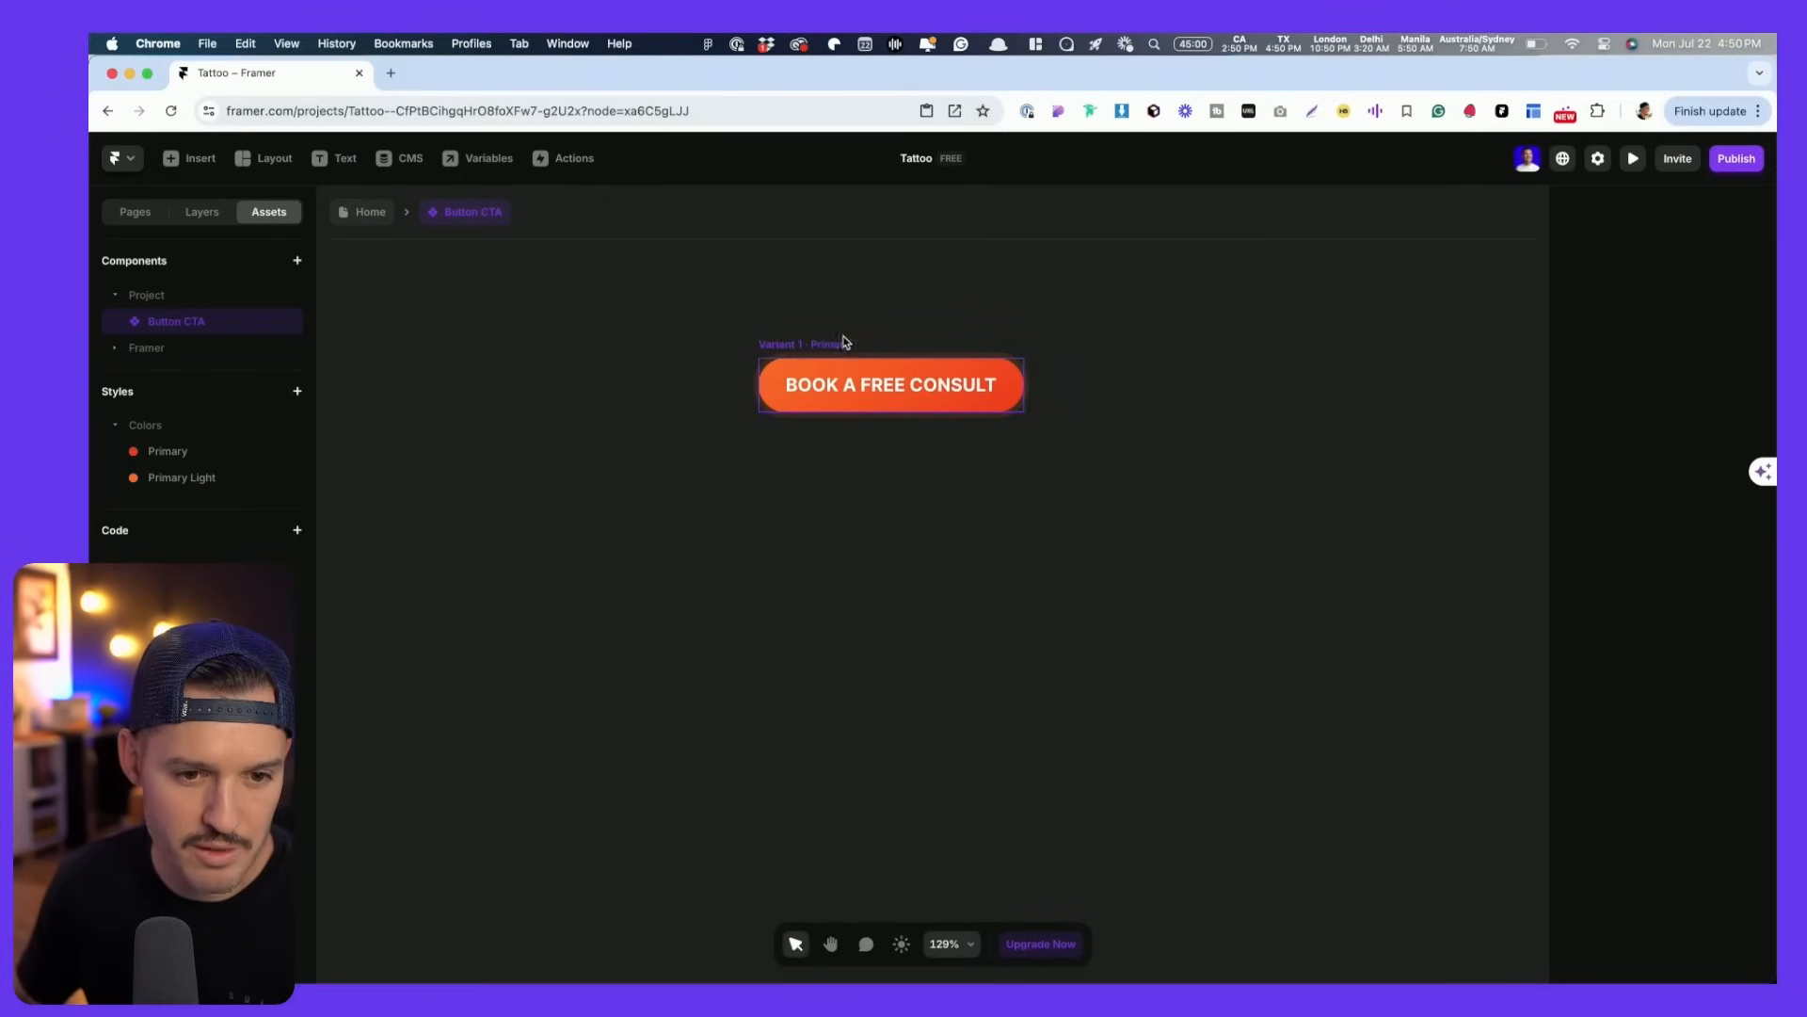
left_click(833, 346)
left_click(899, 562)
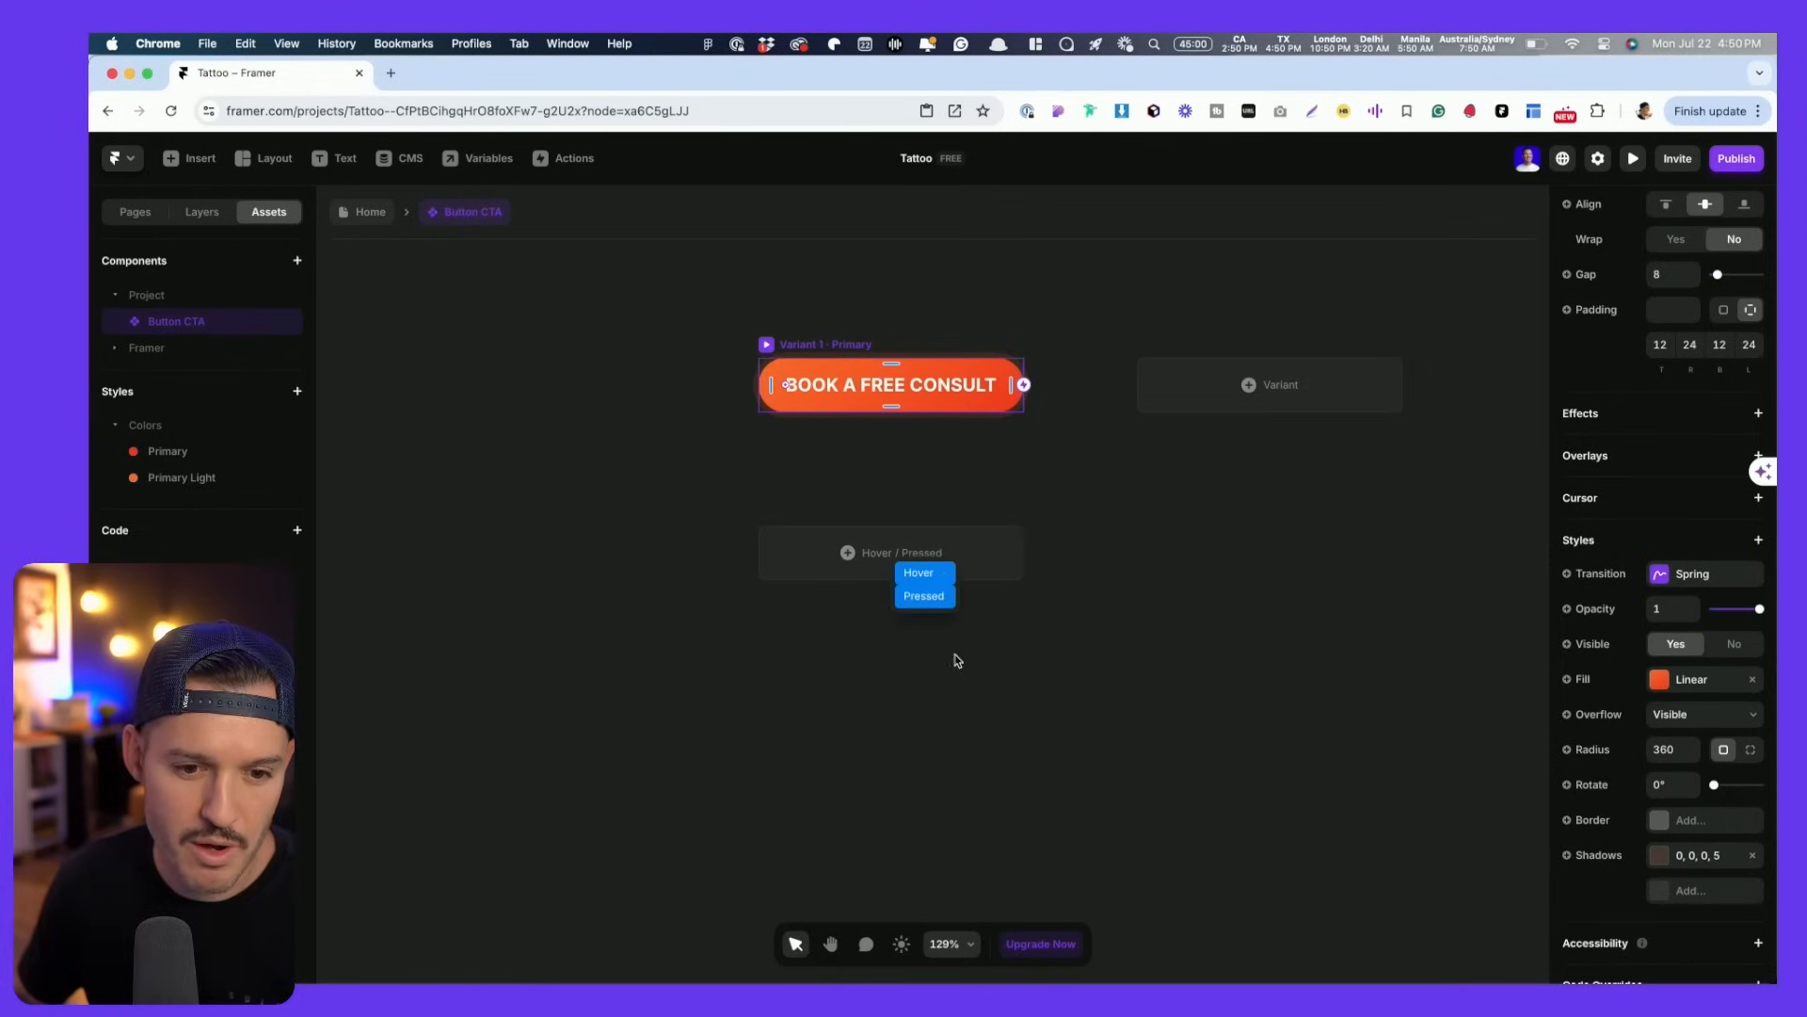
left_click(927, 575)
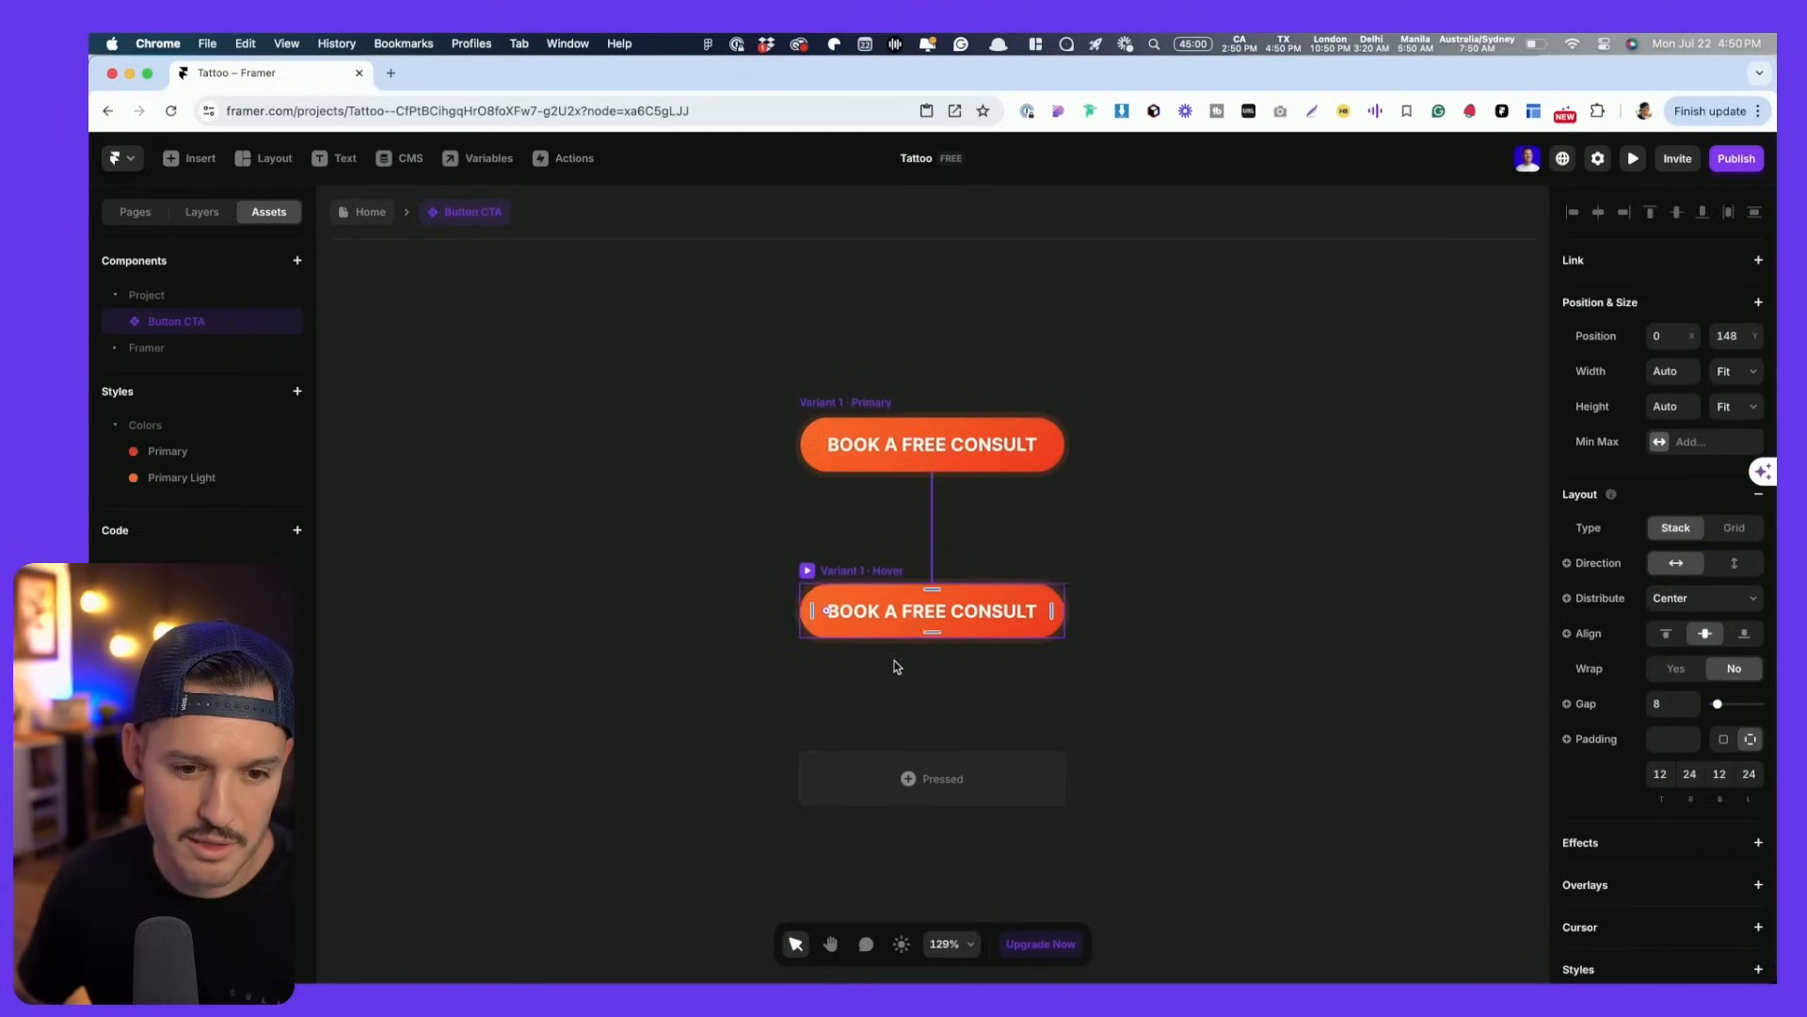
- Reverse the Hover variant's fill gradient direction, then return to the Home page
scroll(895, 665, "up", 10)
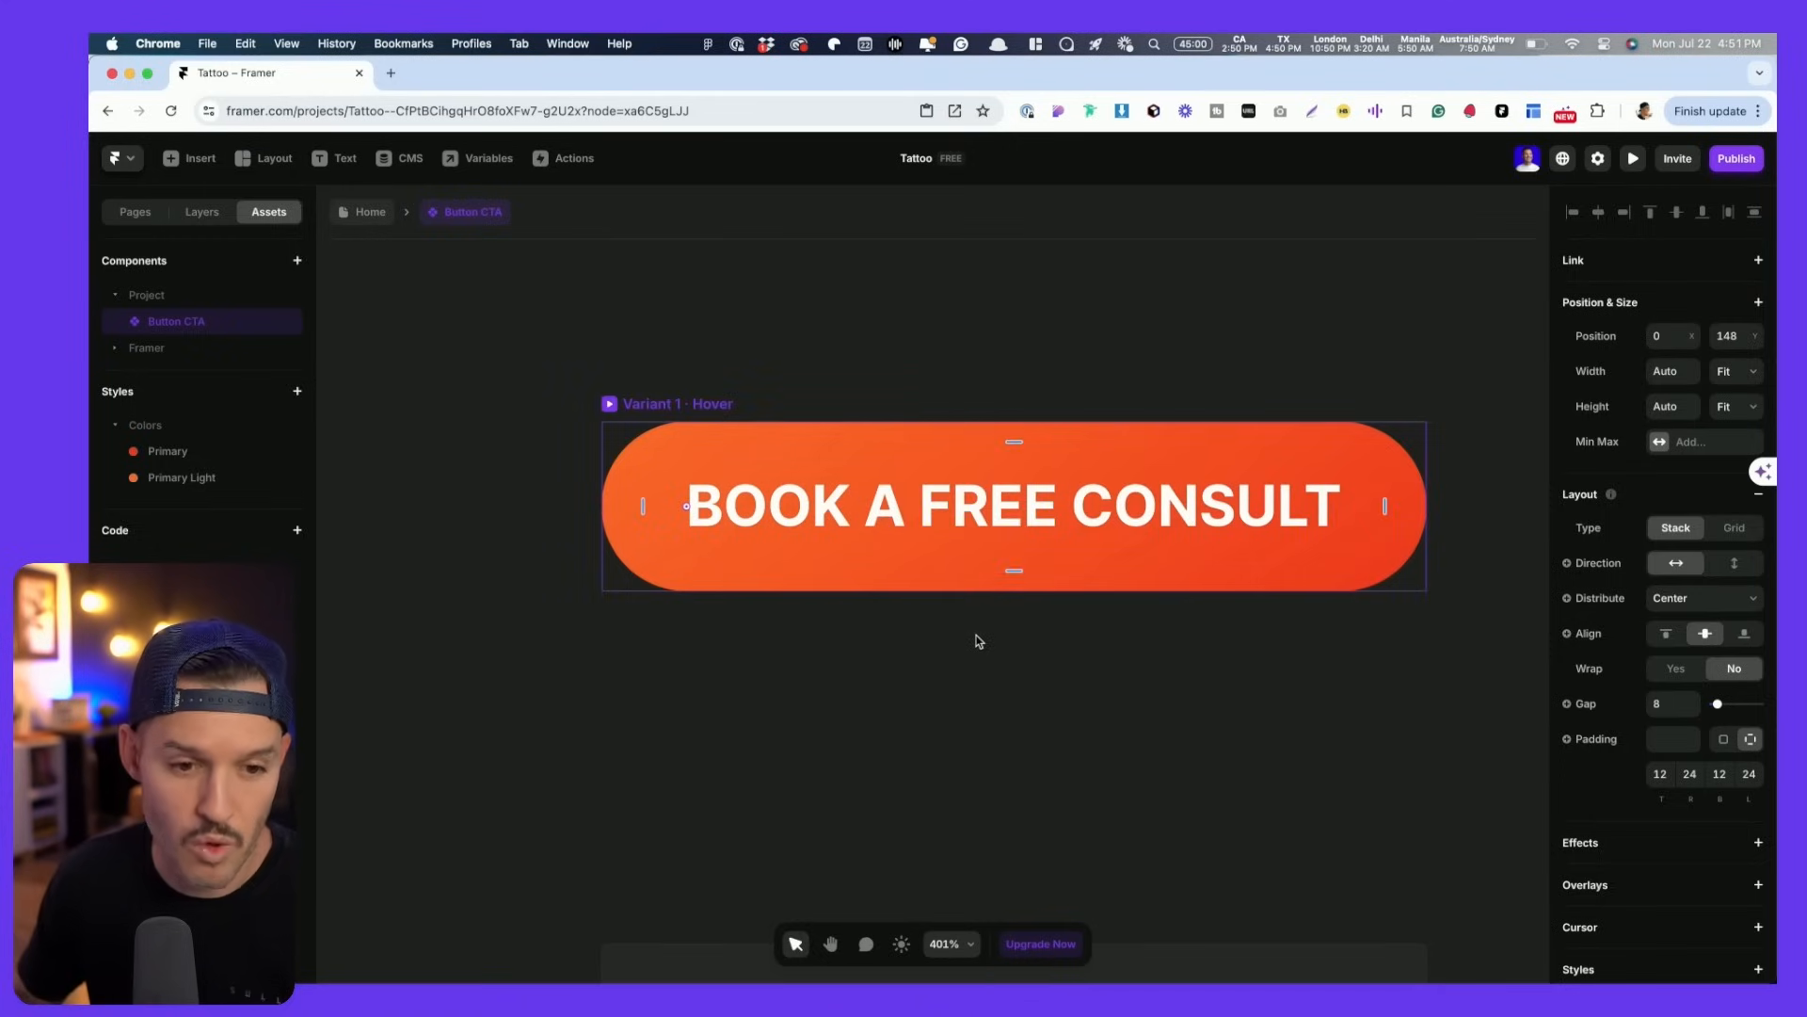
left_click(833, 401)
scroll(829, 404, "up", 5)
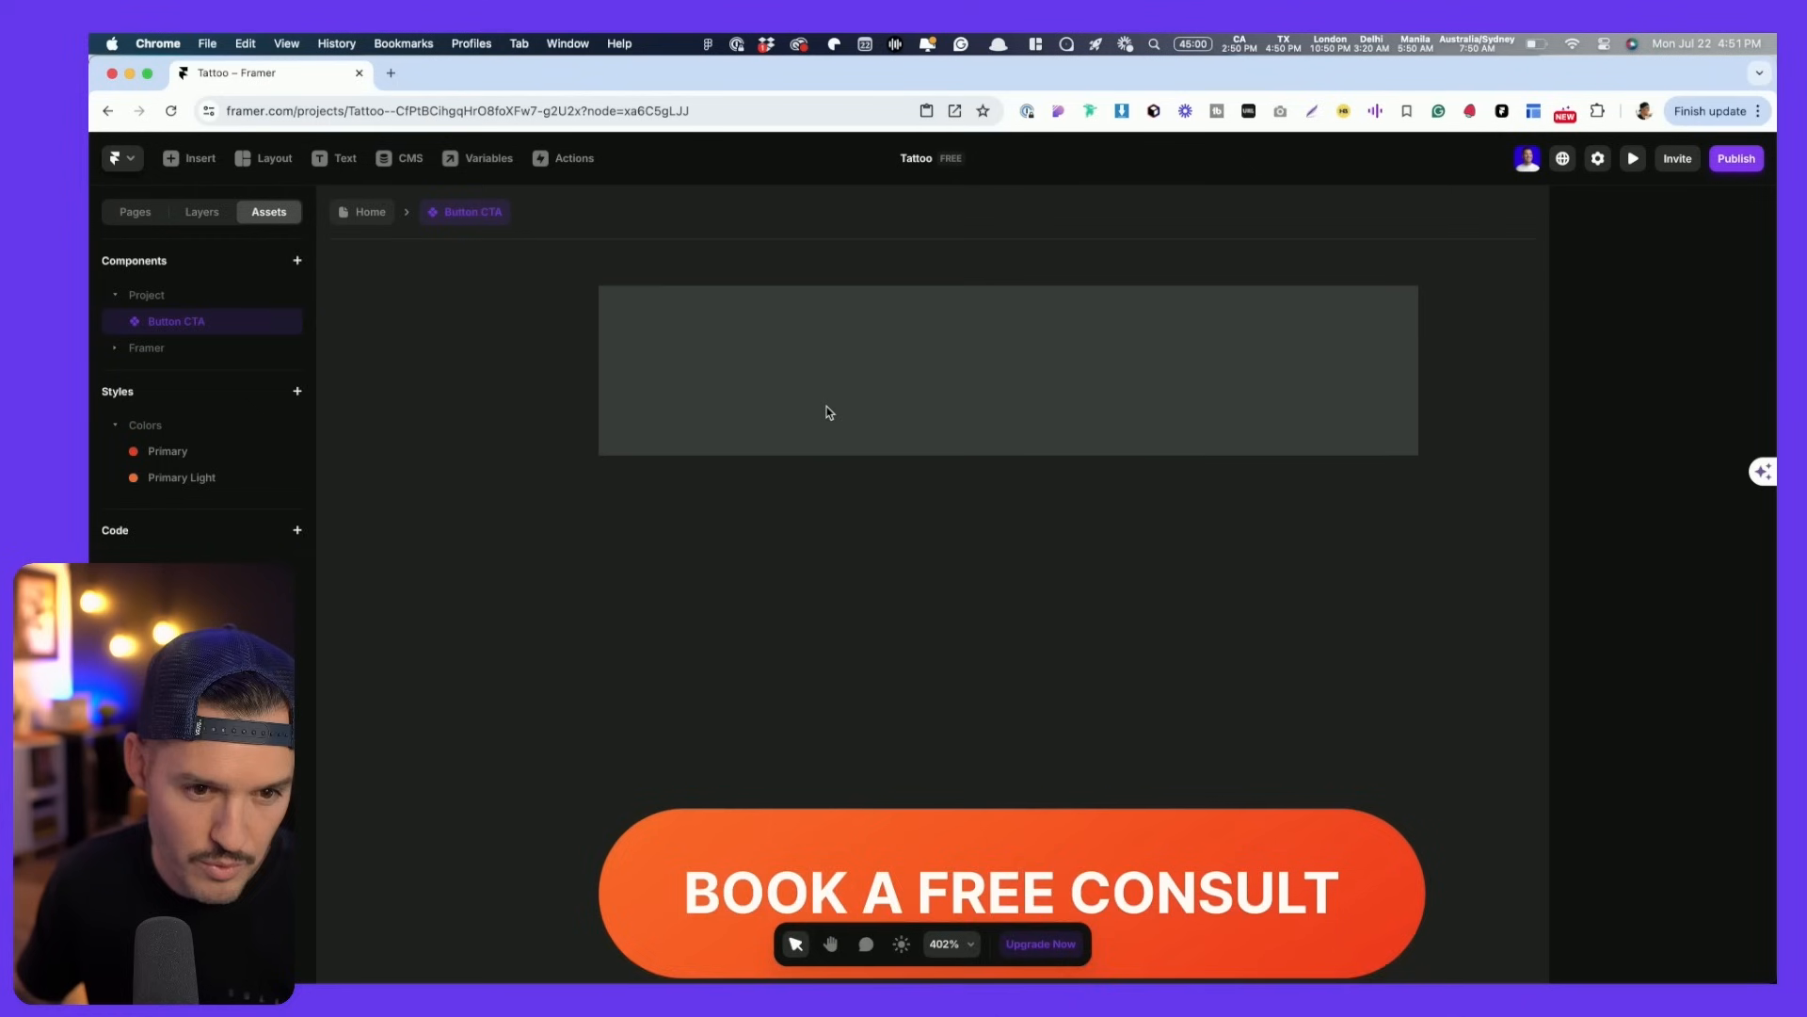
left_click(675, 292)
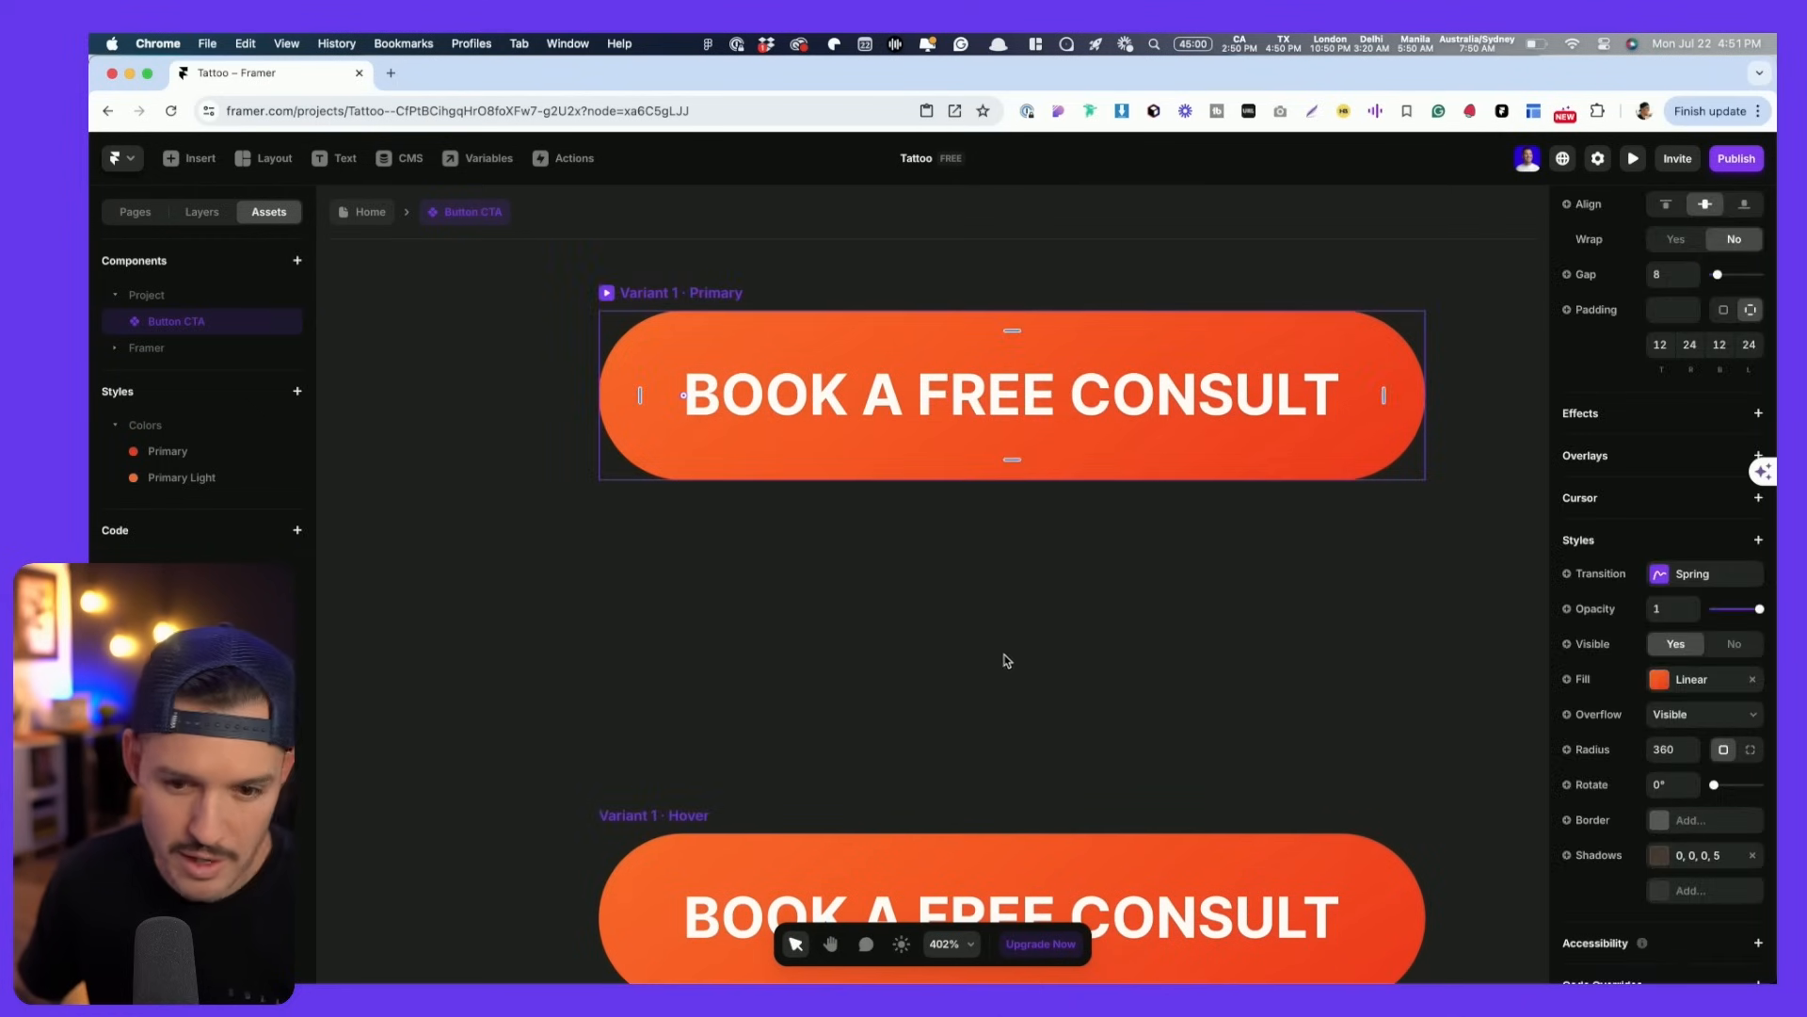
scroll(1107, 647, "down", 4)
left_click(666, 648)
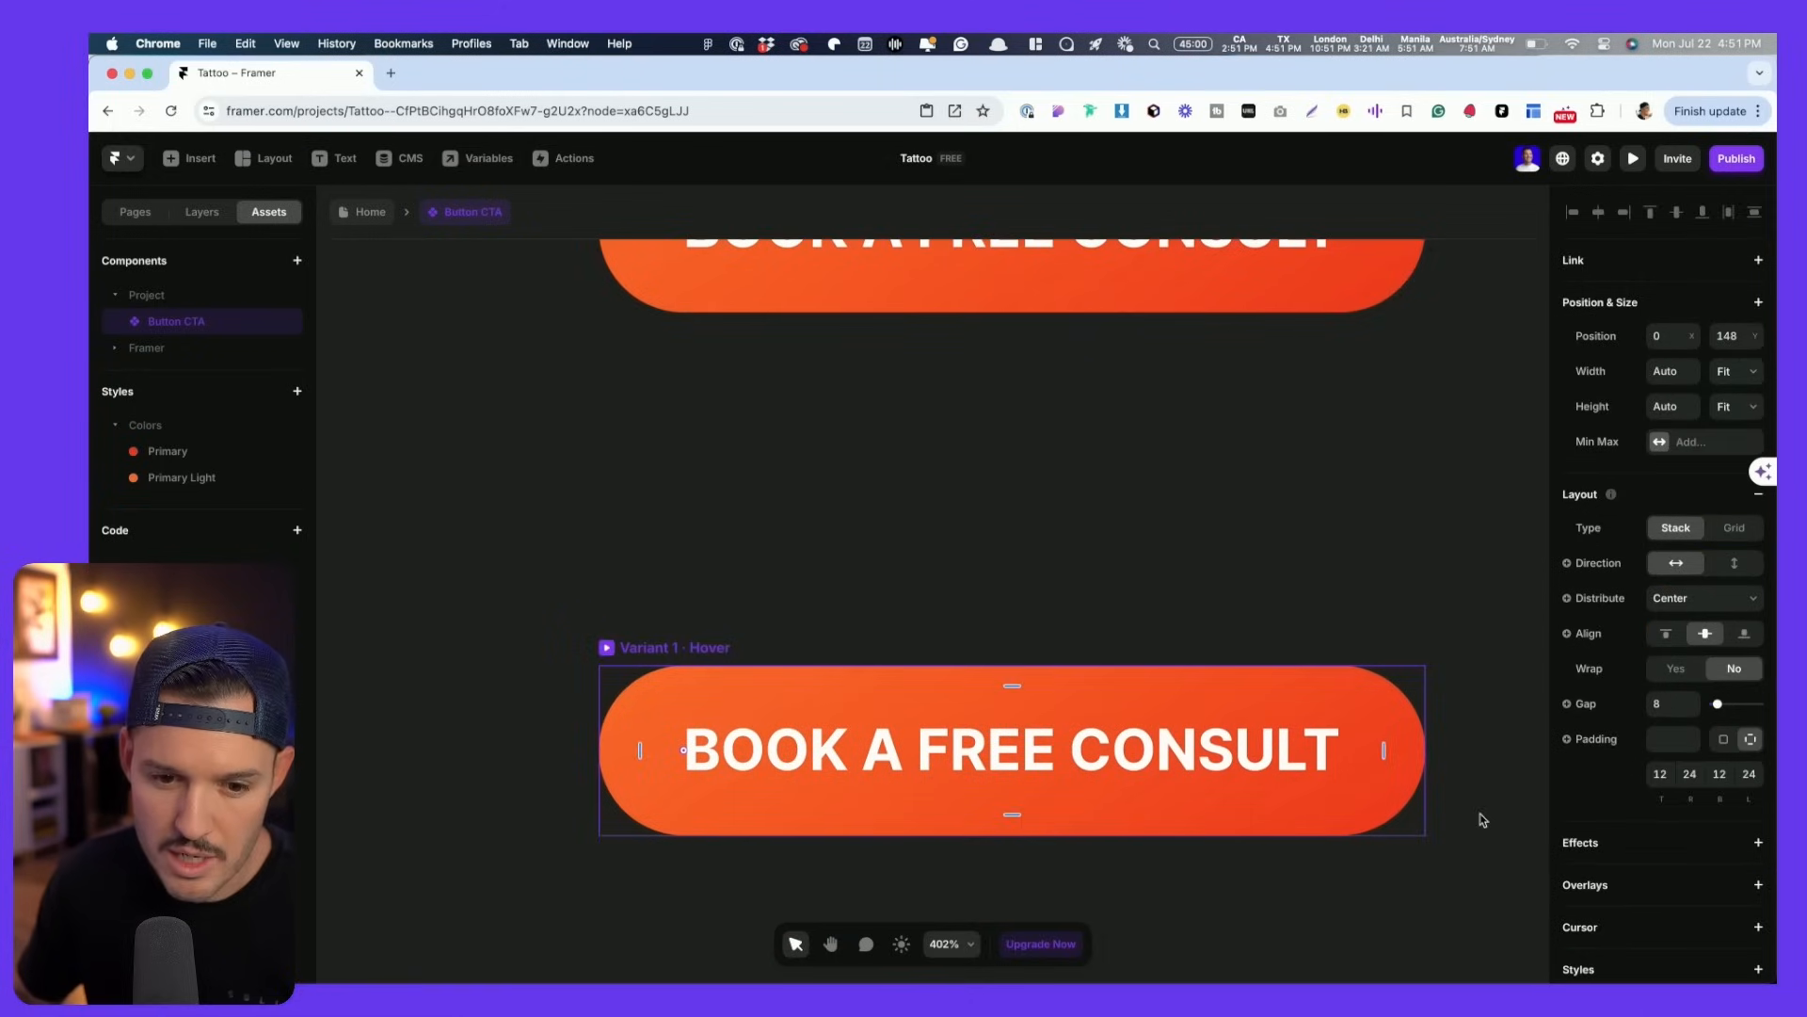
scroll(1657, 800, "down", 5)
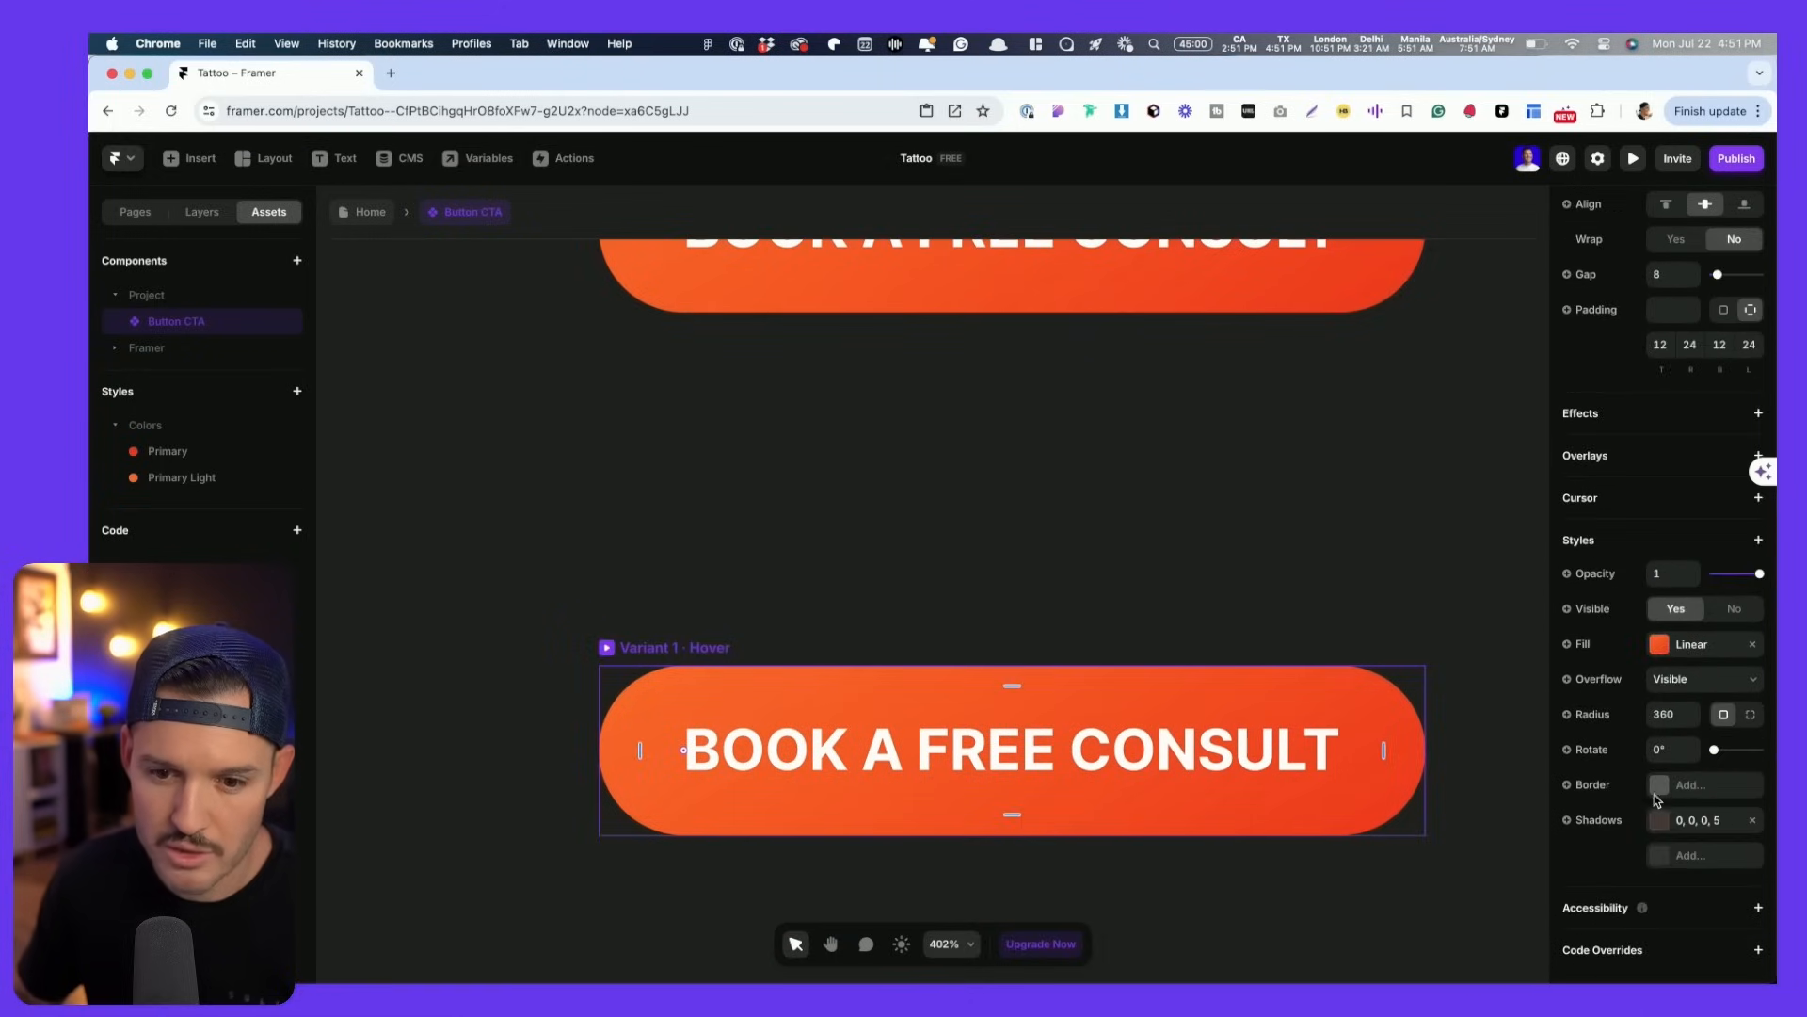
left_click(1658, 645)
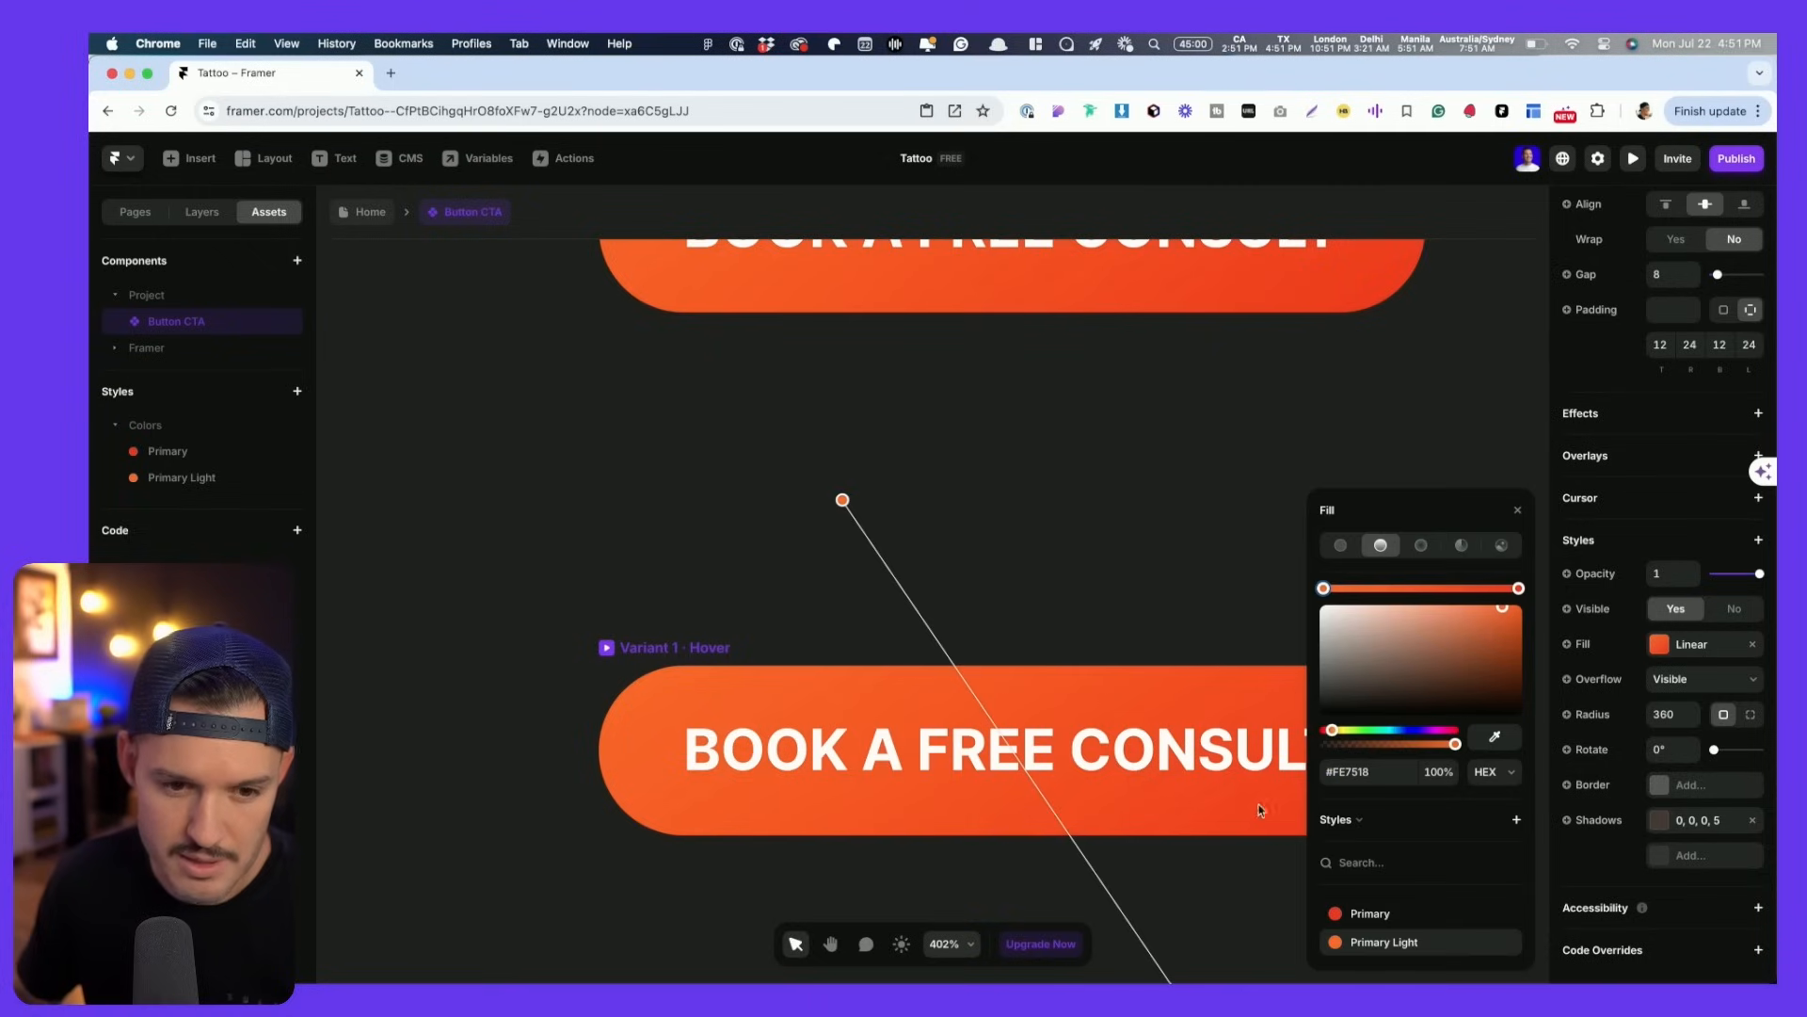
left_click_drag(839, 497, 1427, 483)
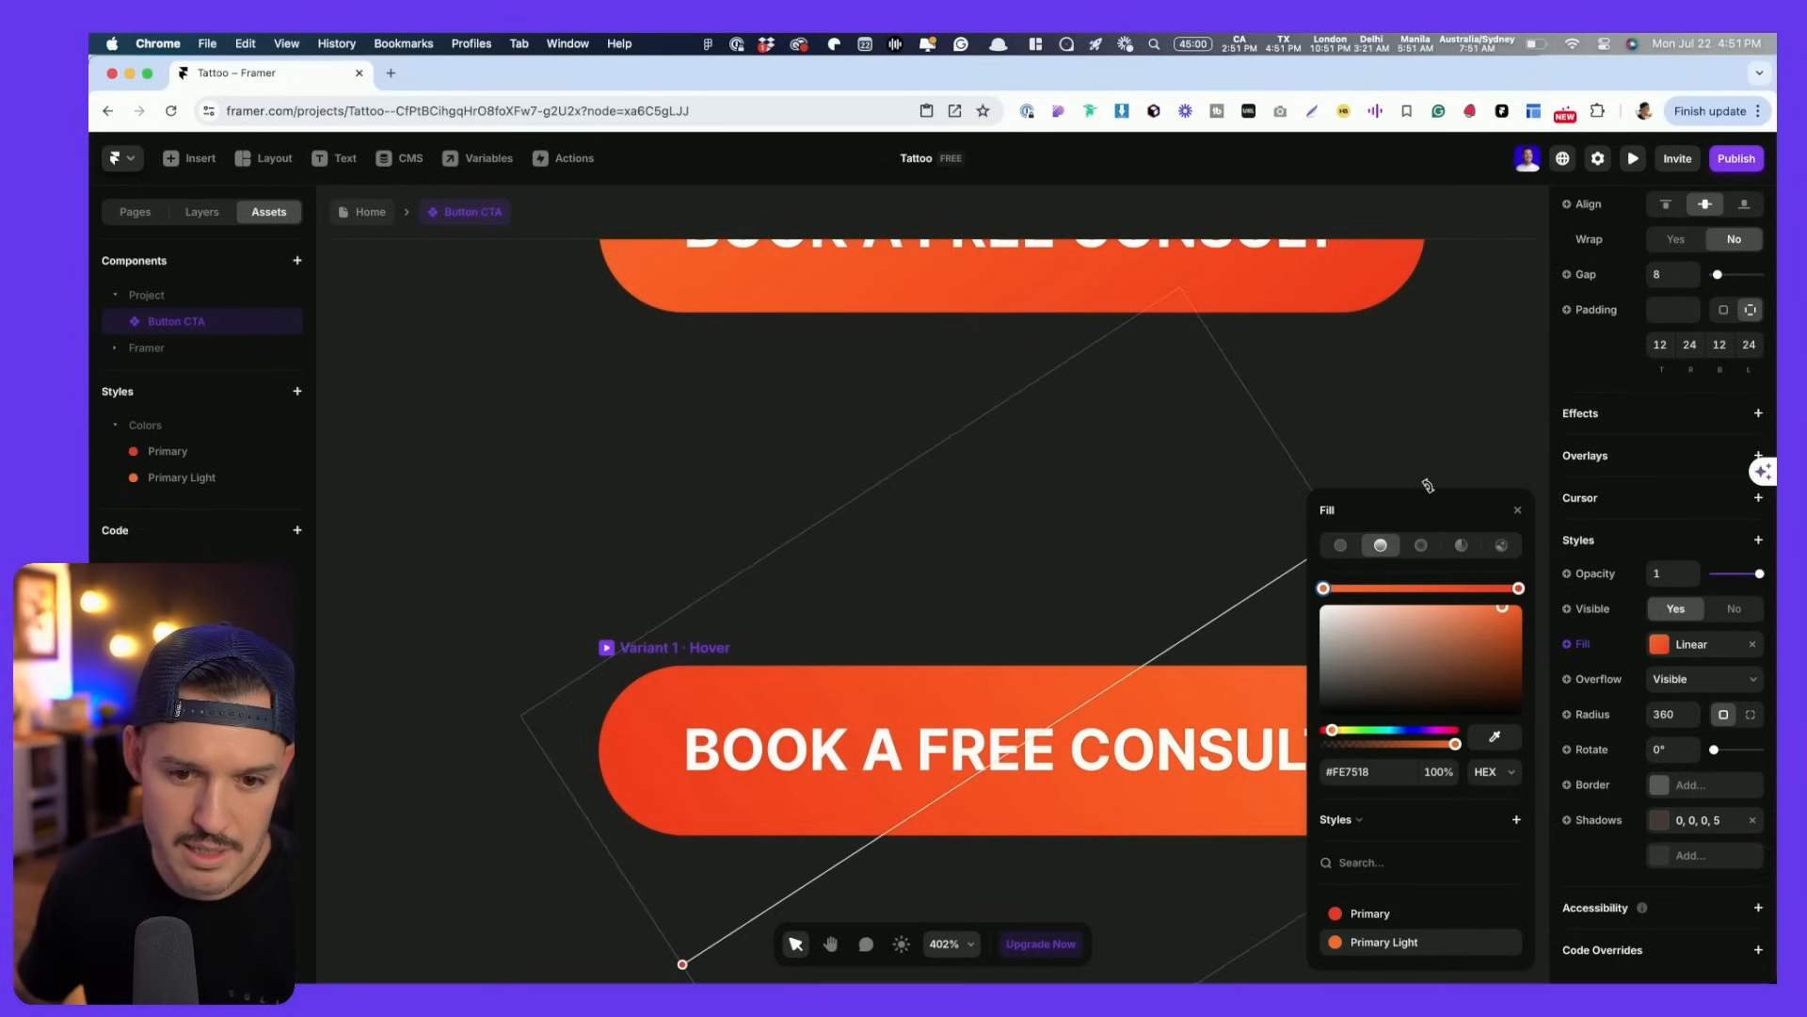
left_click(1431, 439)
scroll(1433, 442, "down", 5)
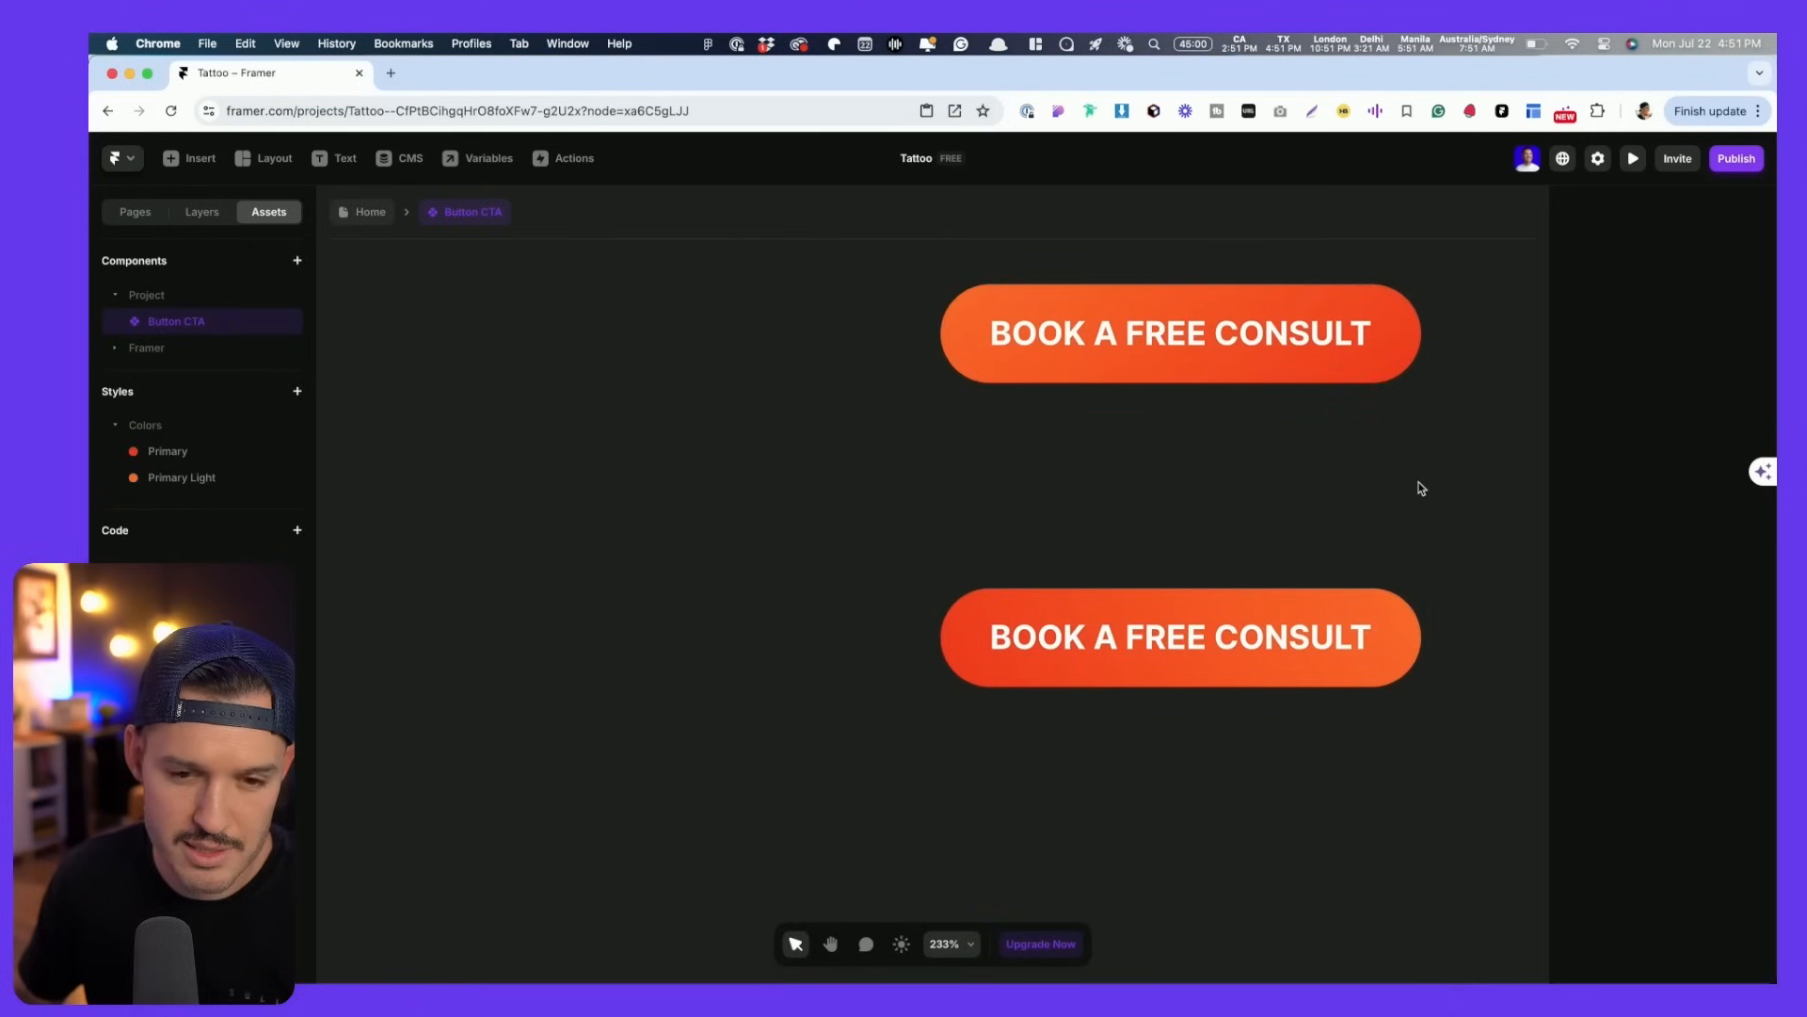
left_click(368, 215)
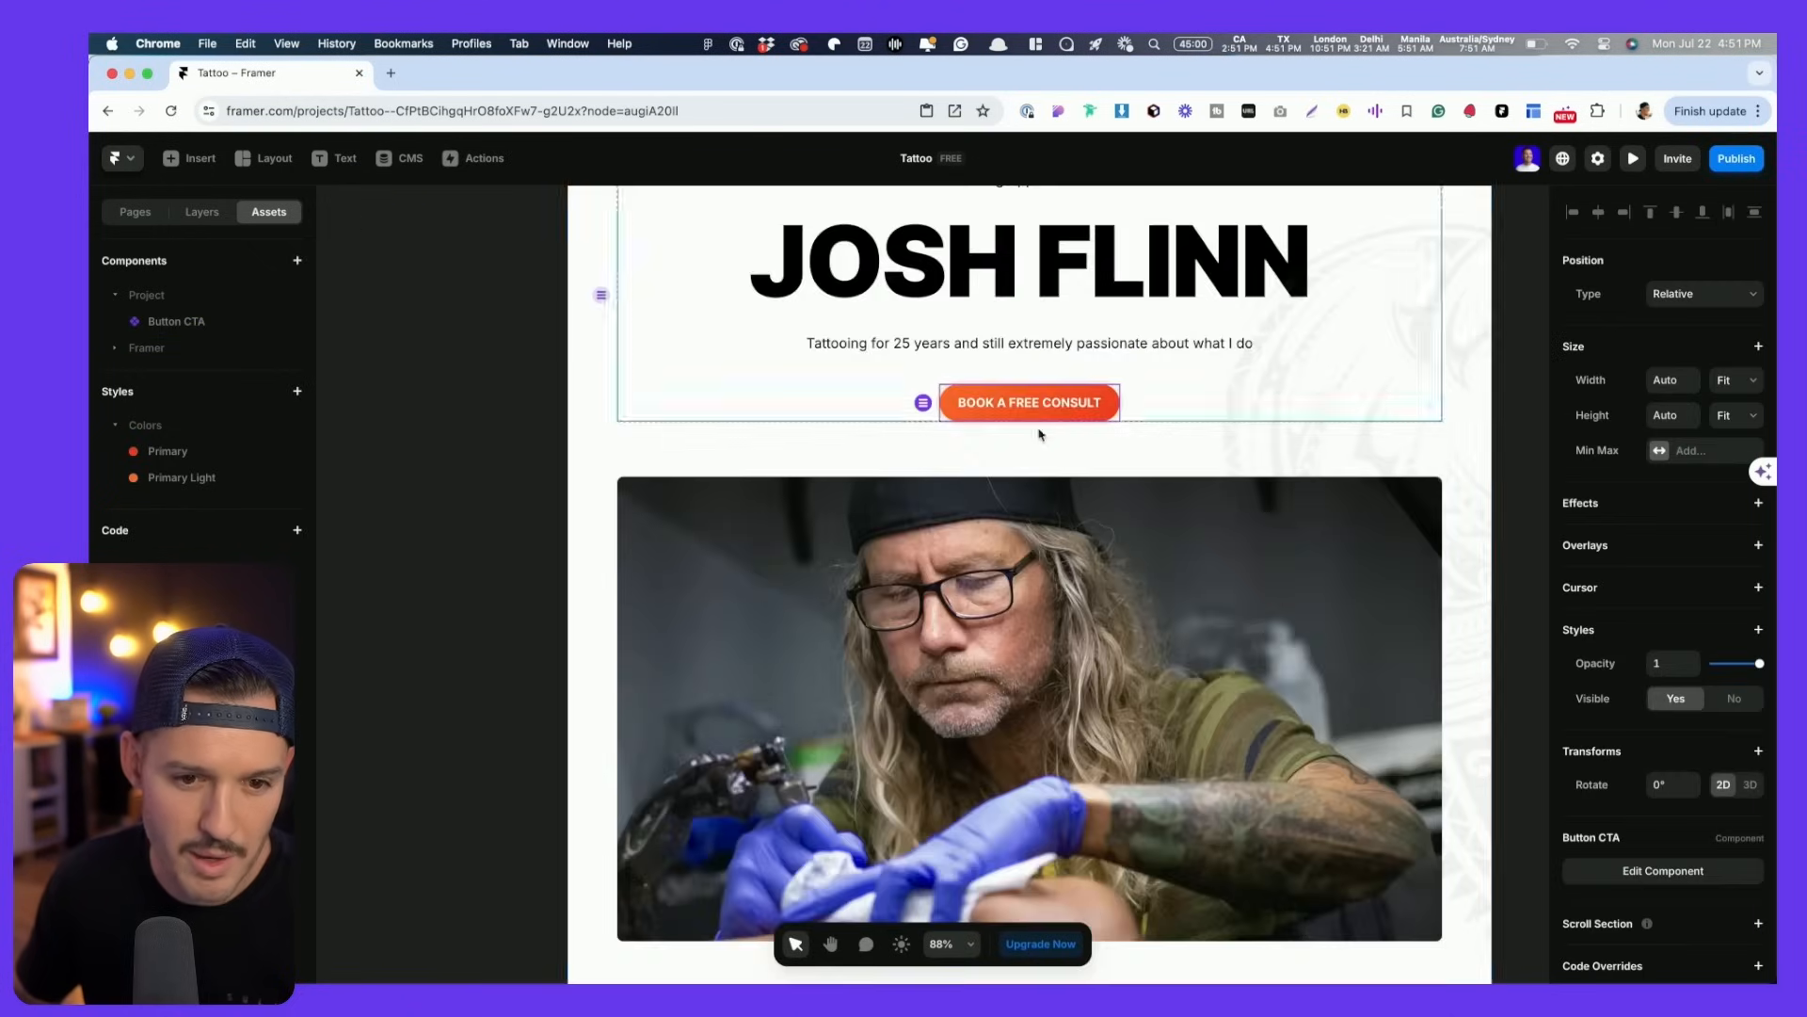
- Preview the site on desktop, then reopen the Button CTA component from the Home page
key("super+p")
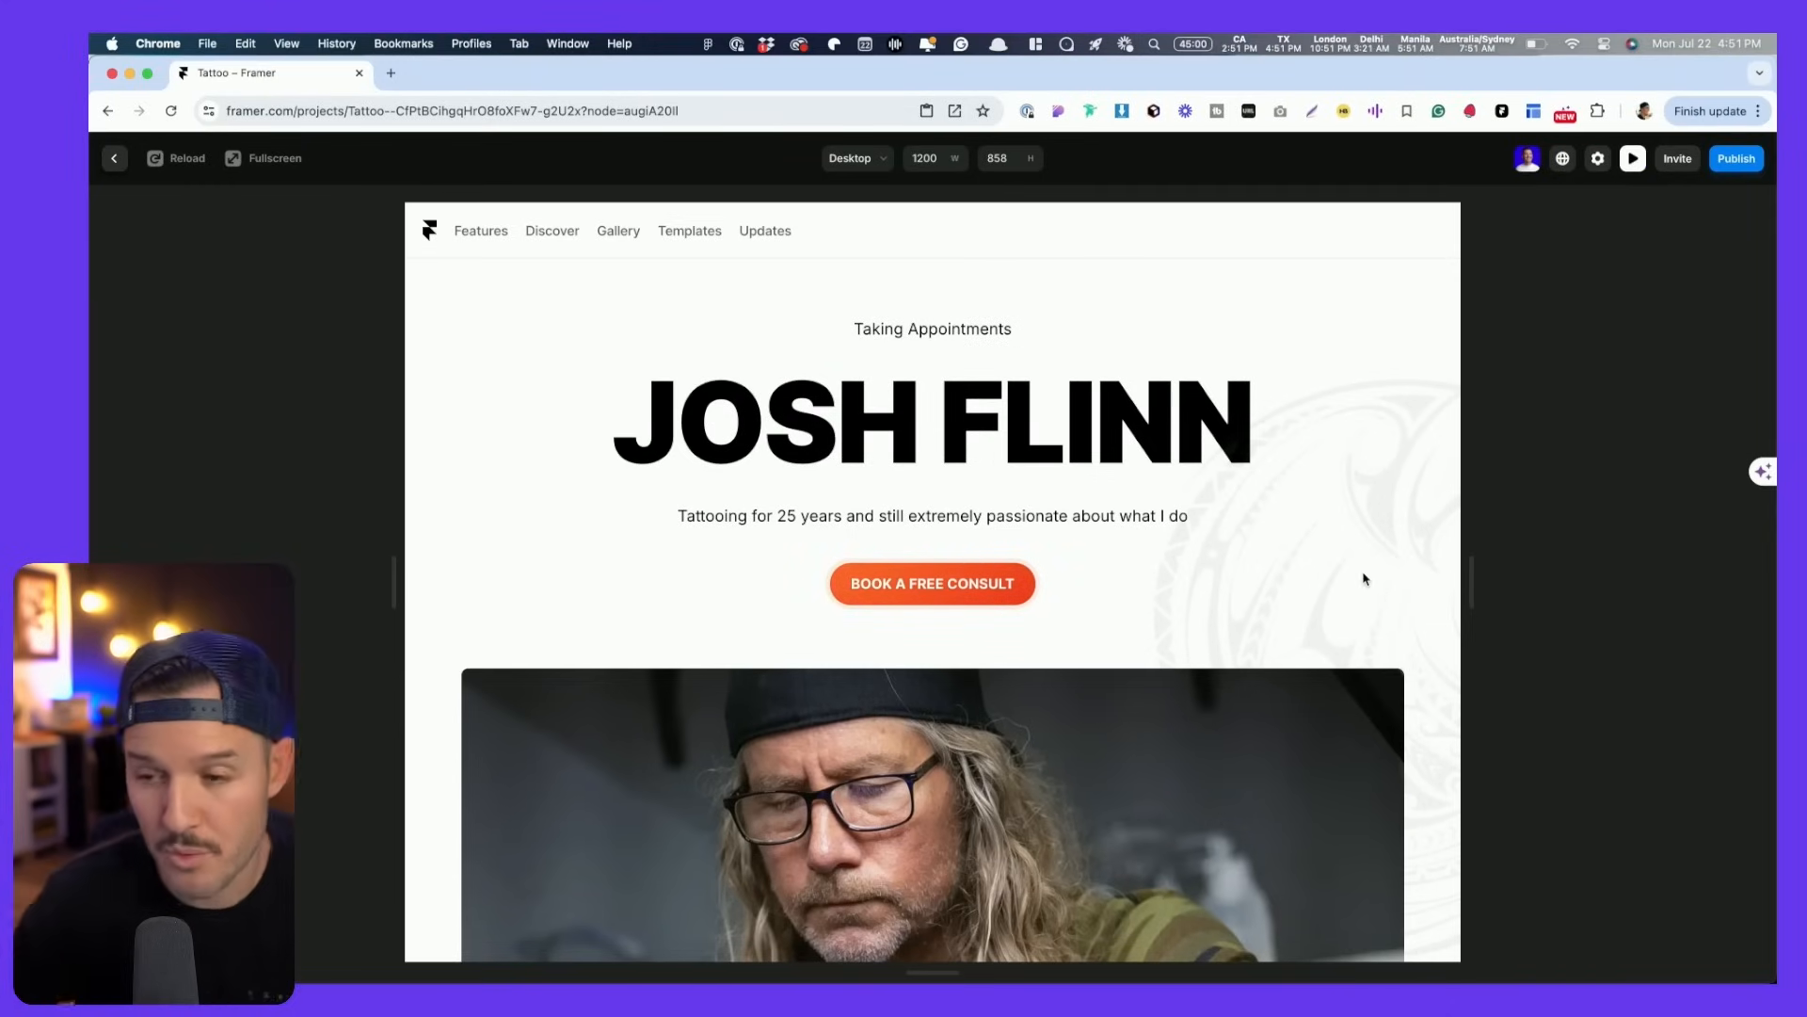
key("Escape")
scroll(935, 605, "up", 5)
scroll(935, 604, "down", 5)
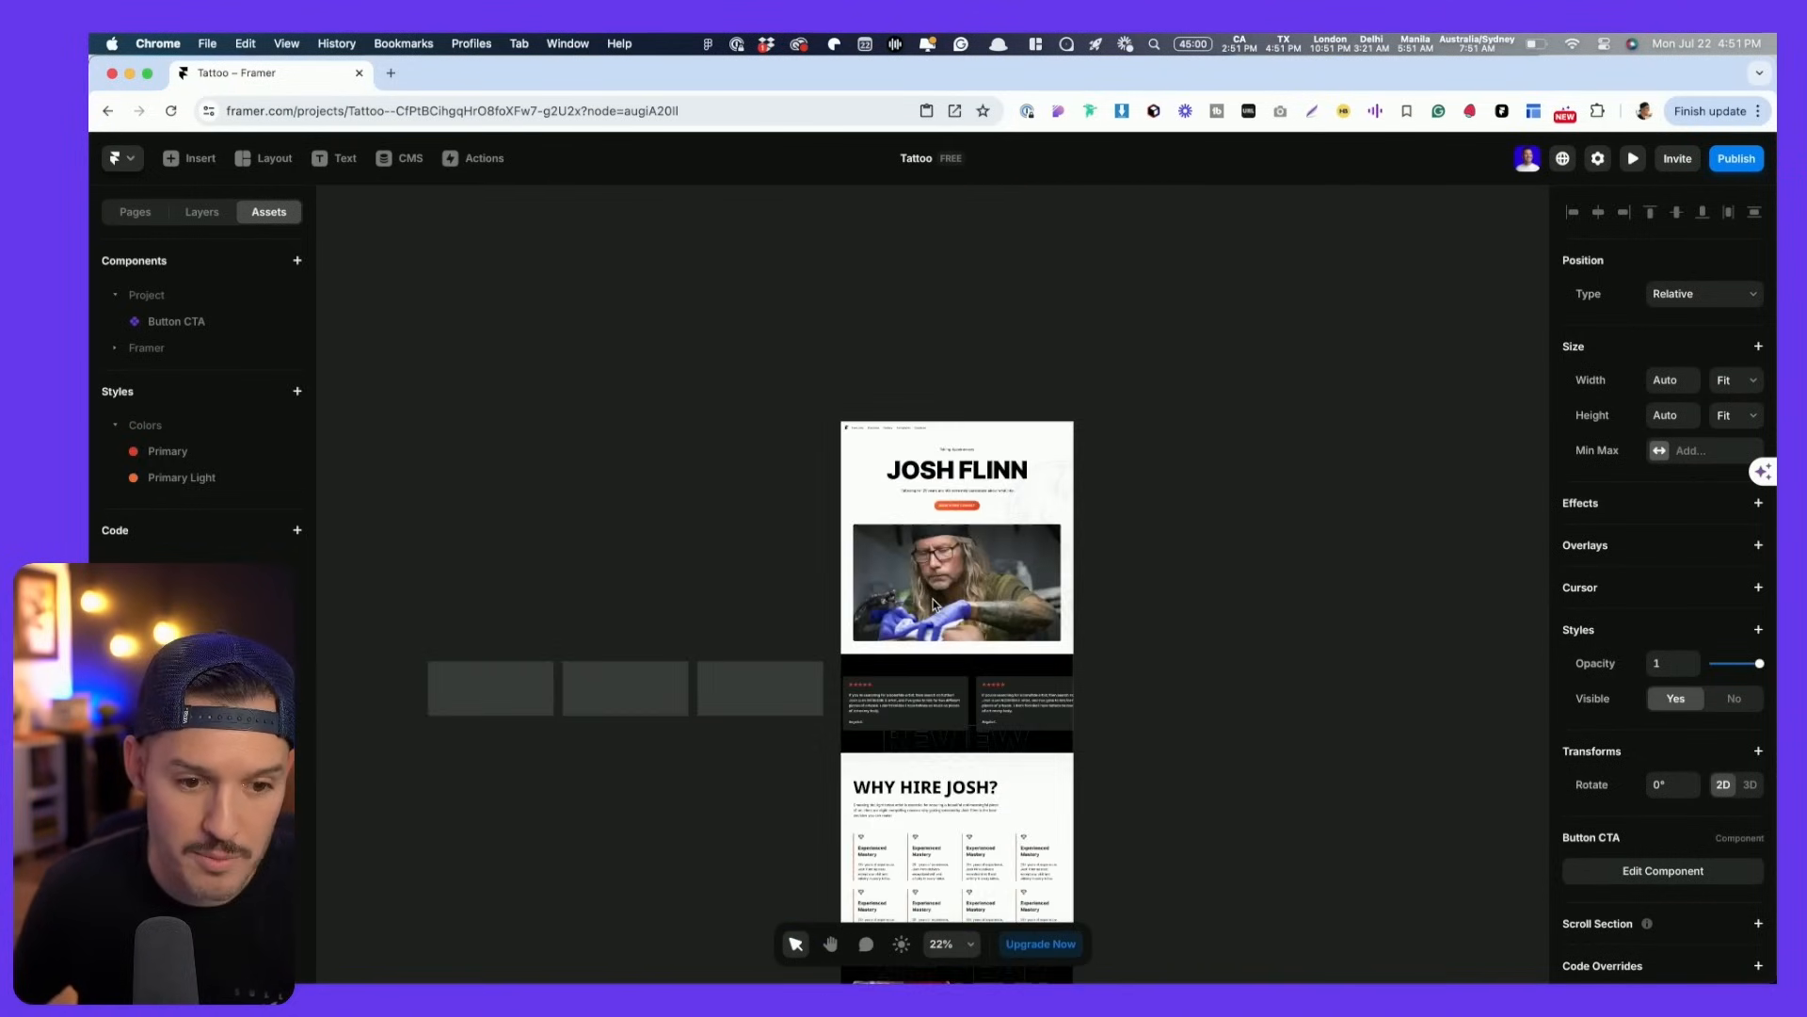
scroll(932, 601, "up", 3)
scroll(548, 756, "down", 1)
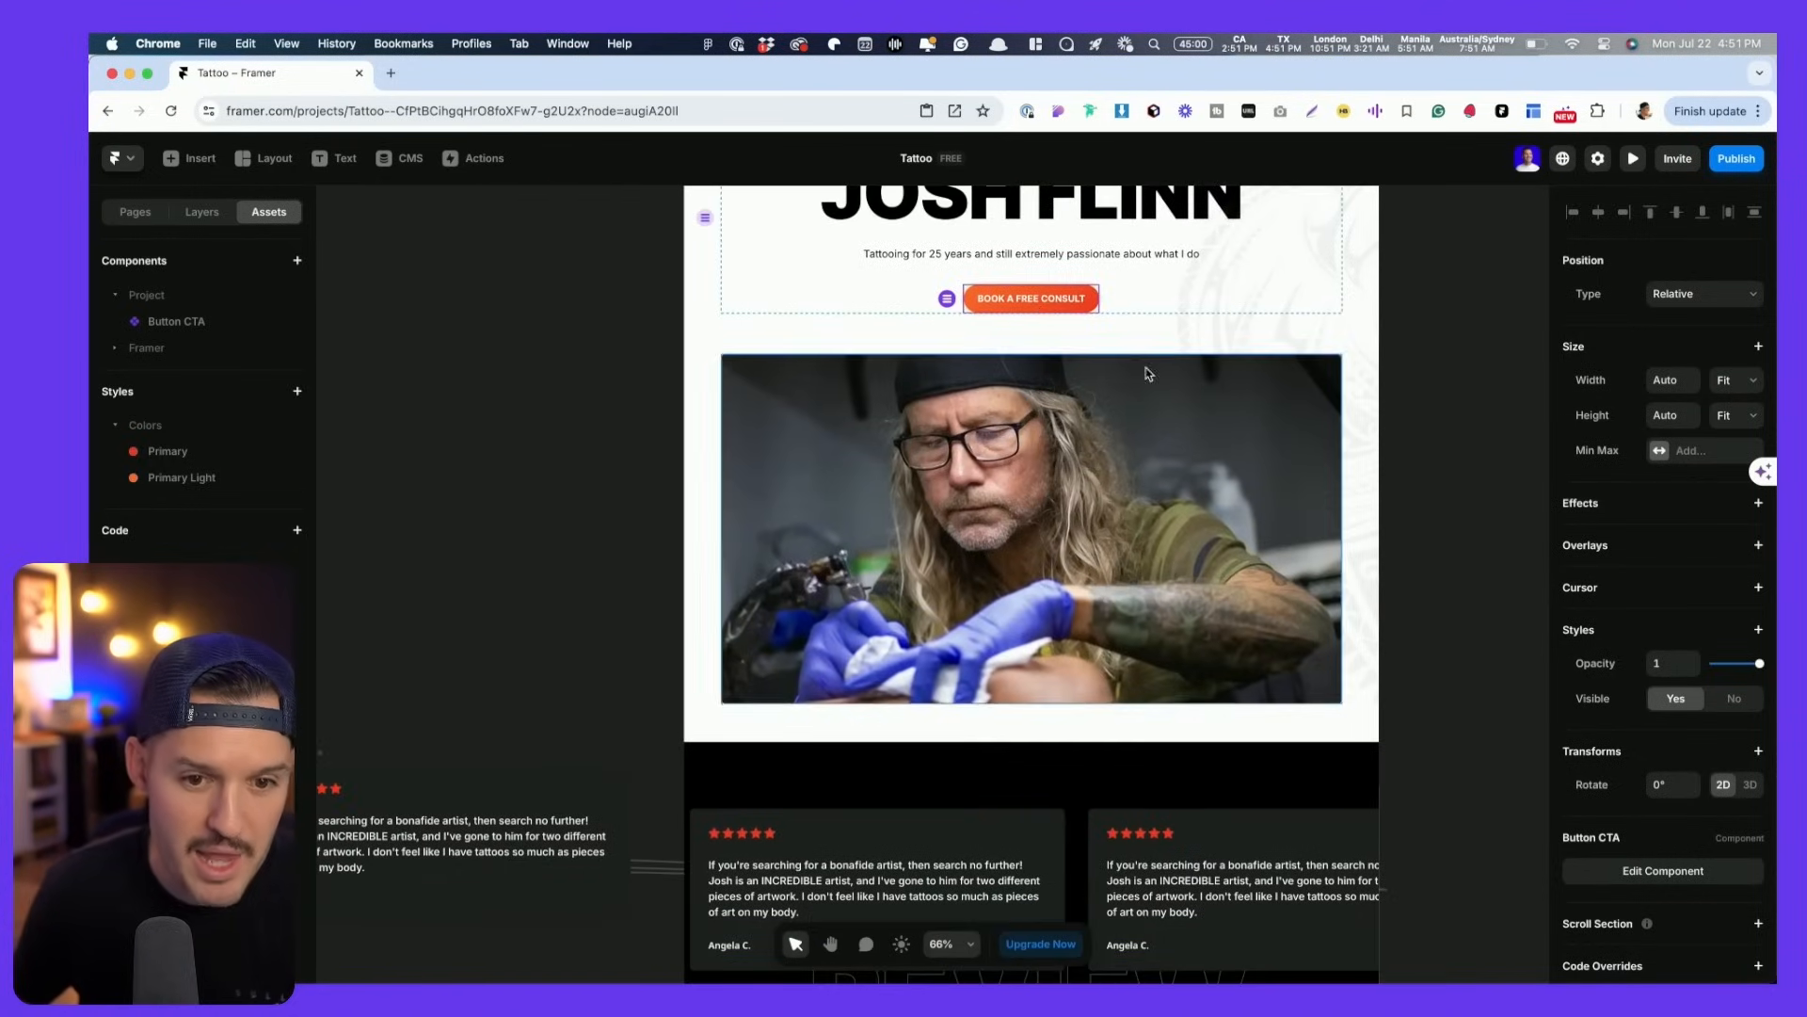
double_click(1039, 301)
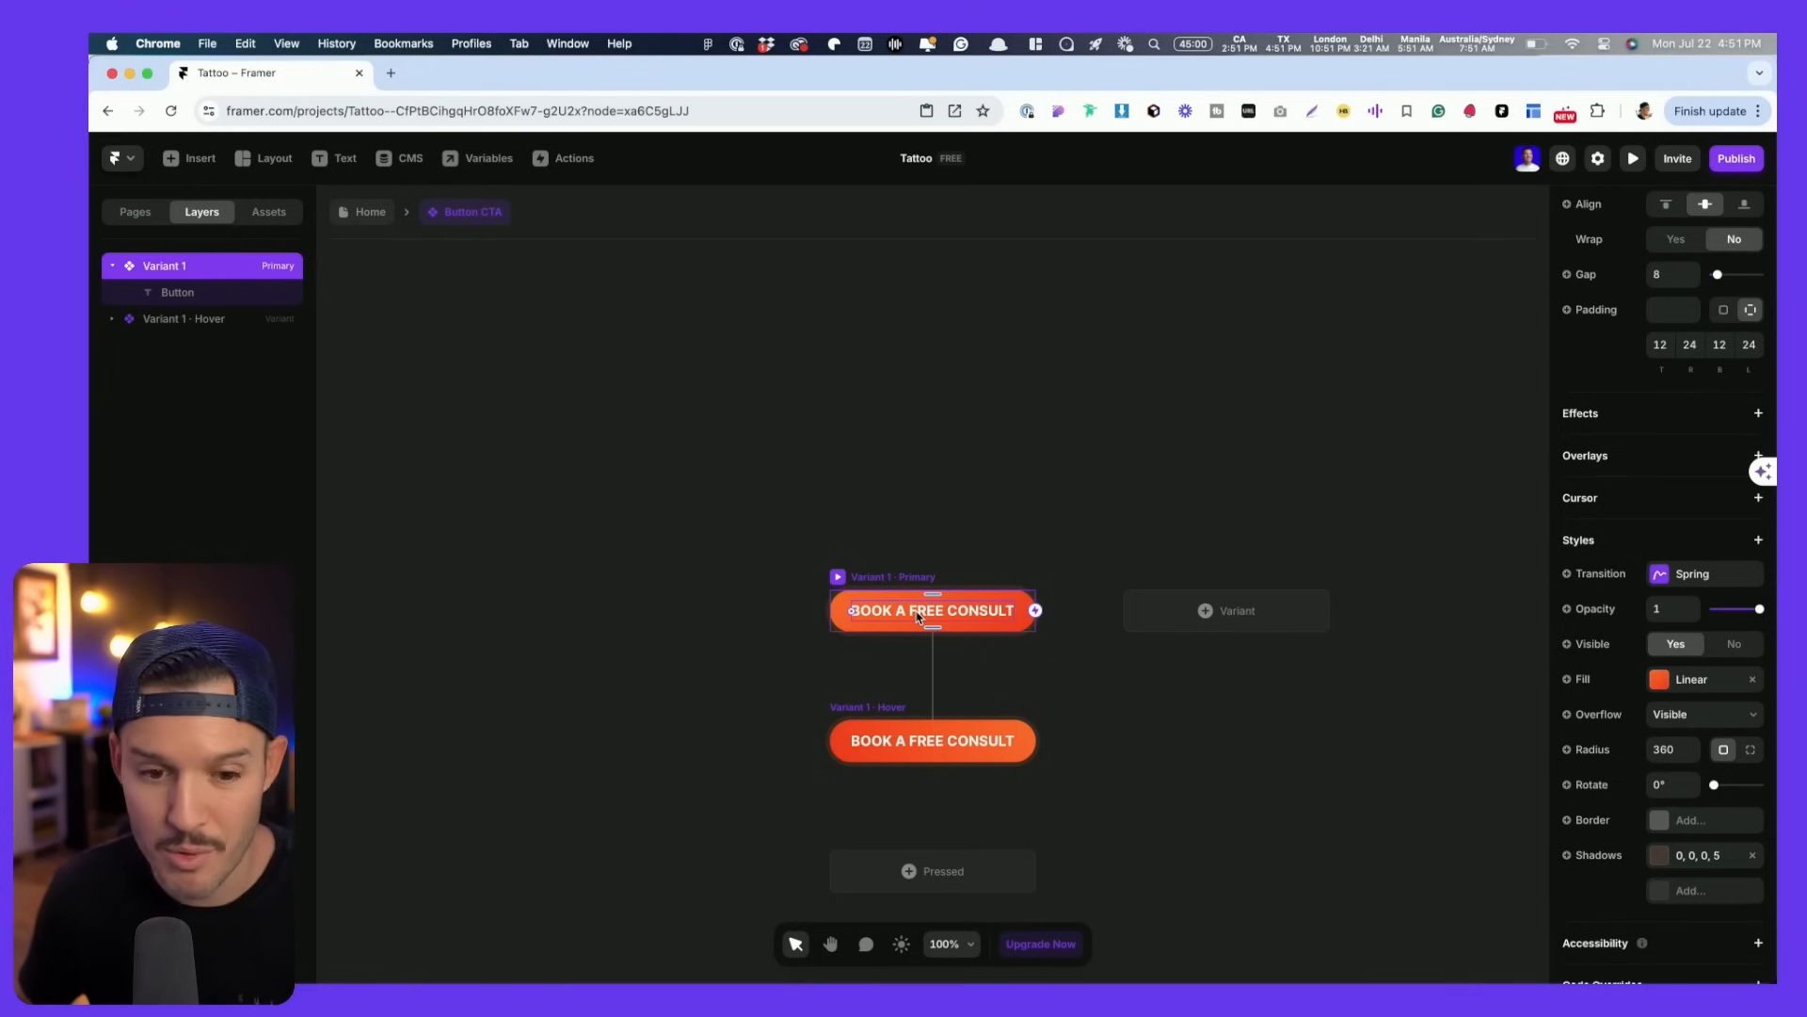
- Reopen the Button CTA component and select its label's text content
left_click(365, 213)
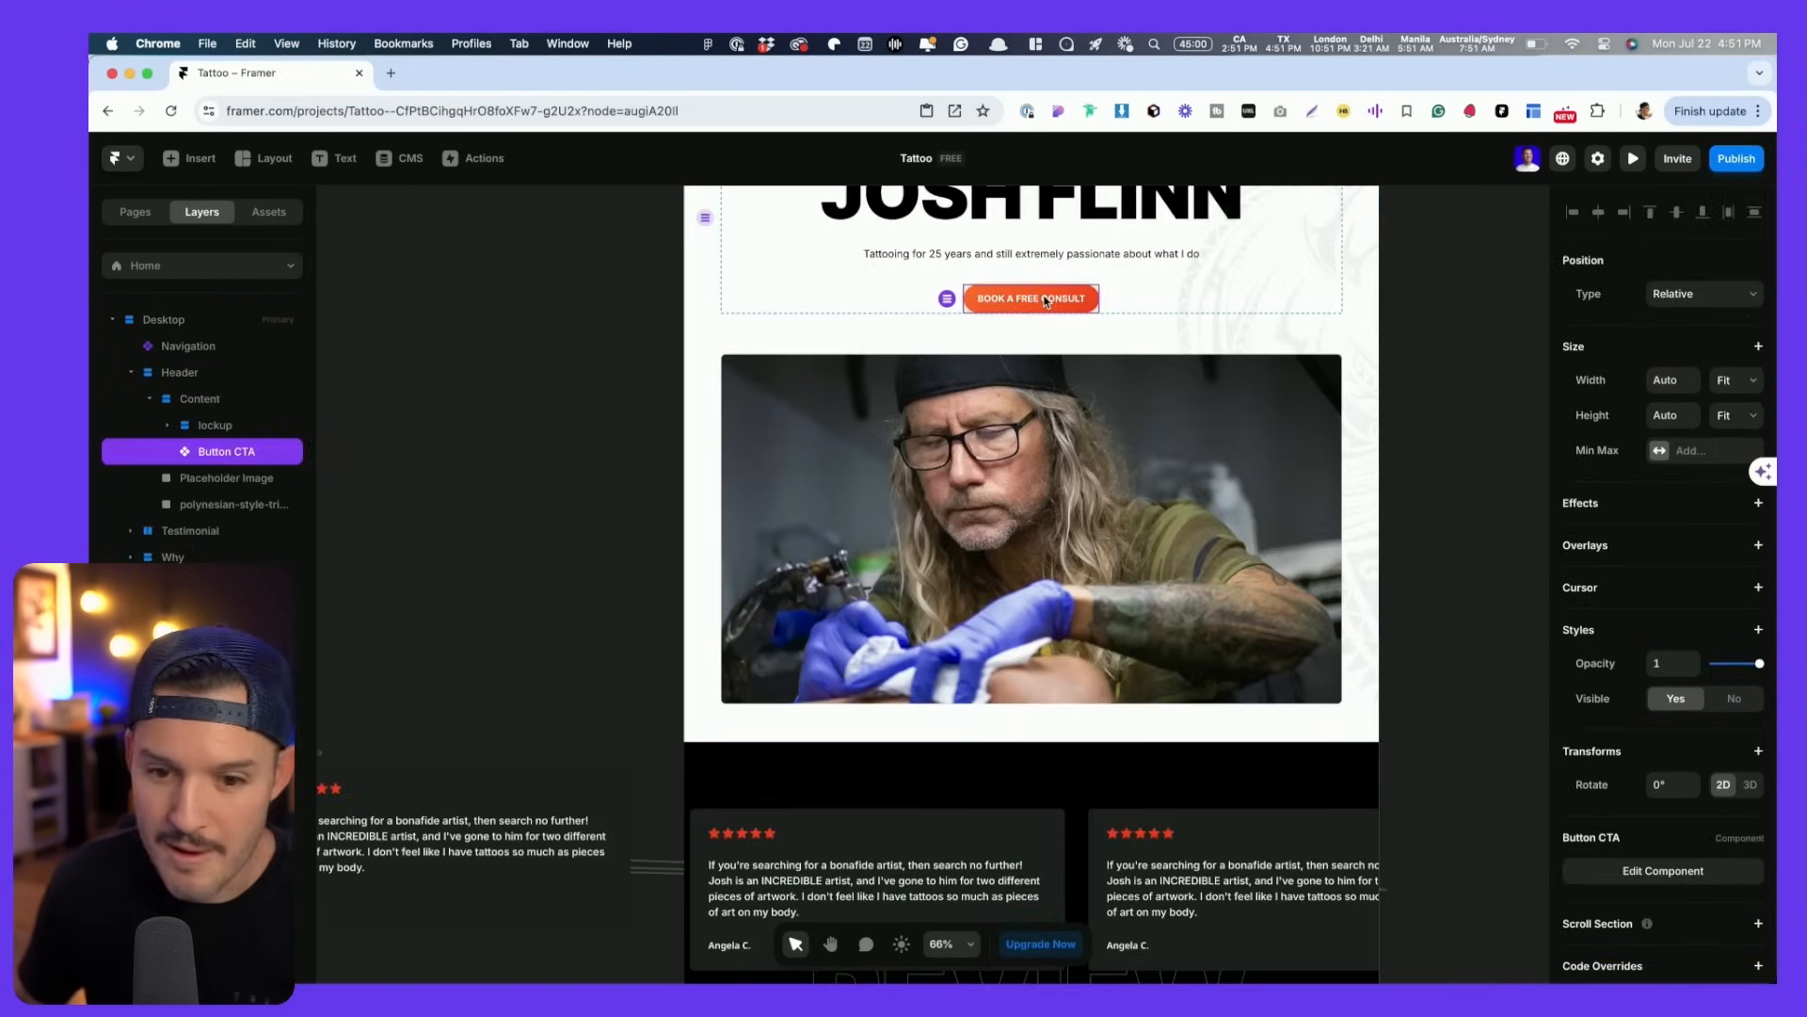
double_click(1039, 301)
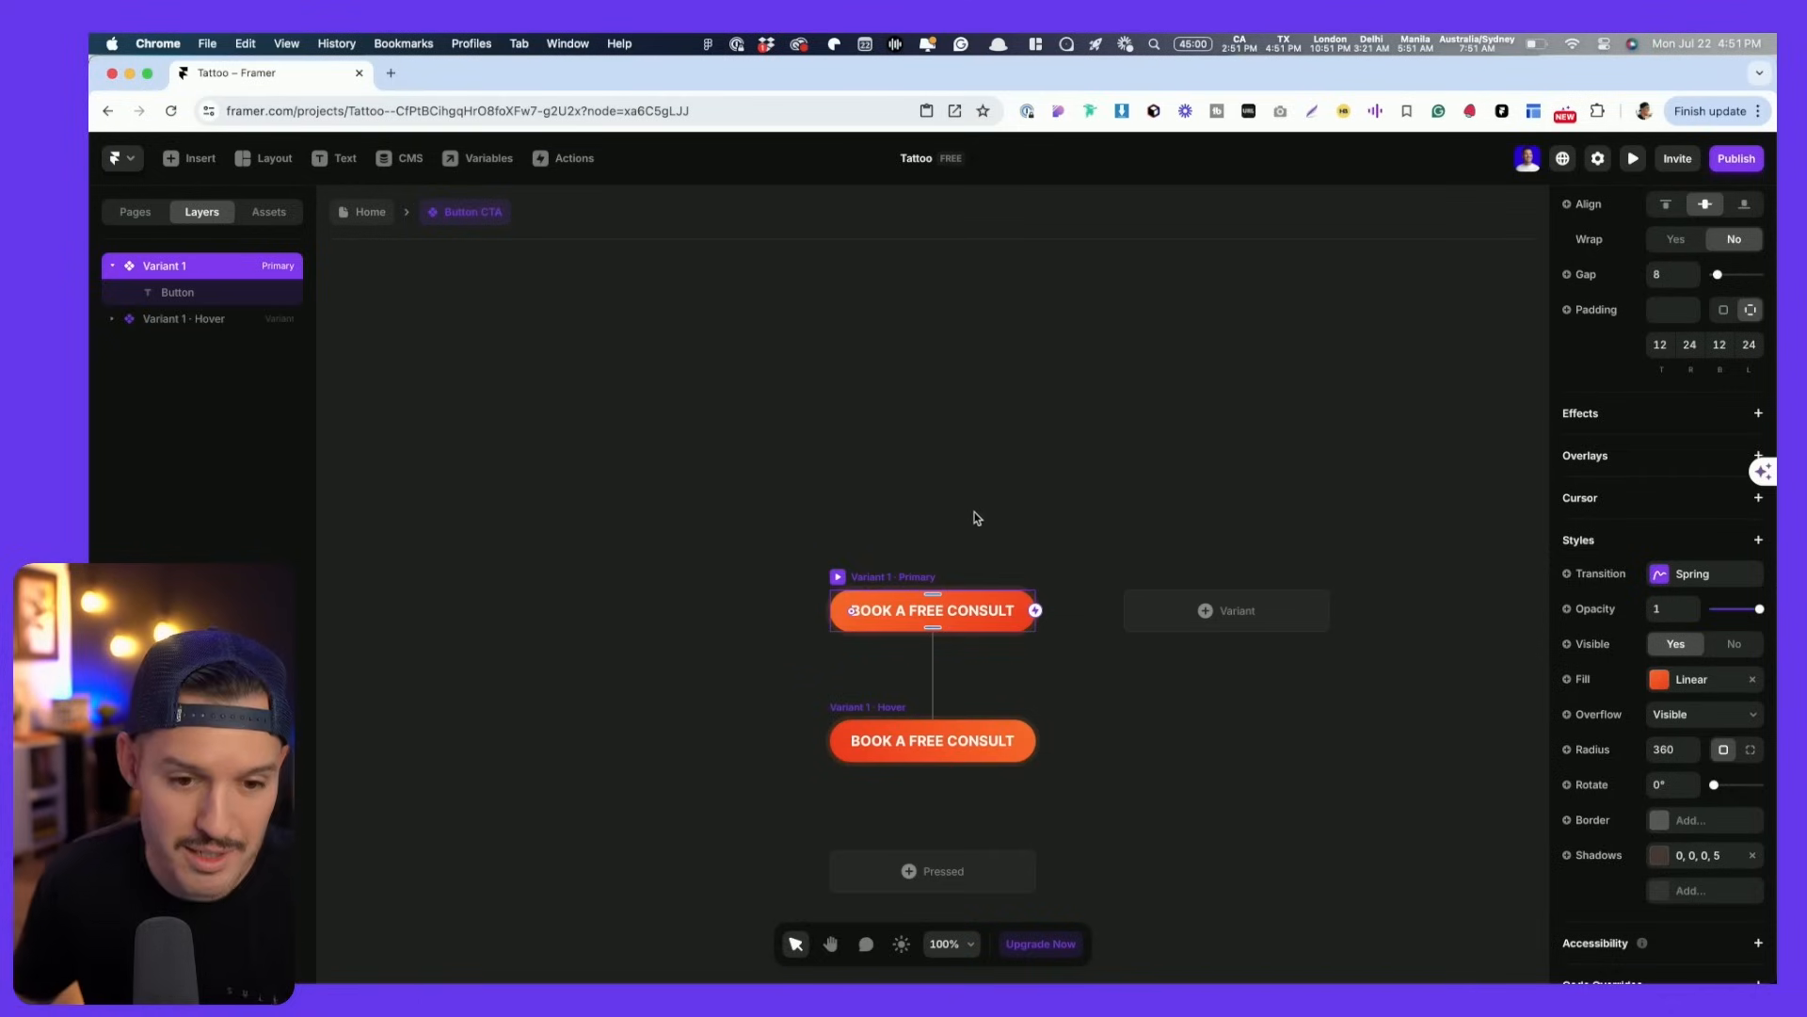
left_click(934, 615)
scroll(1737, 824, "down", 5)
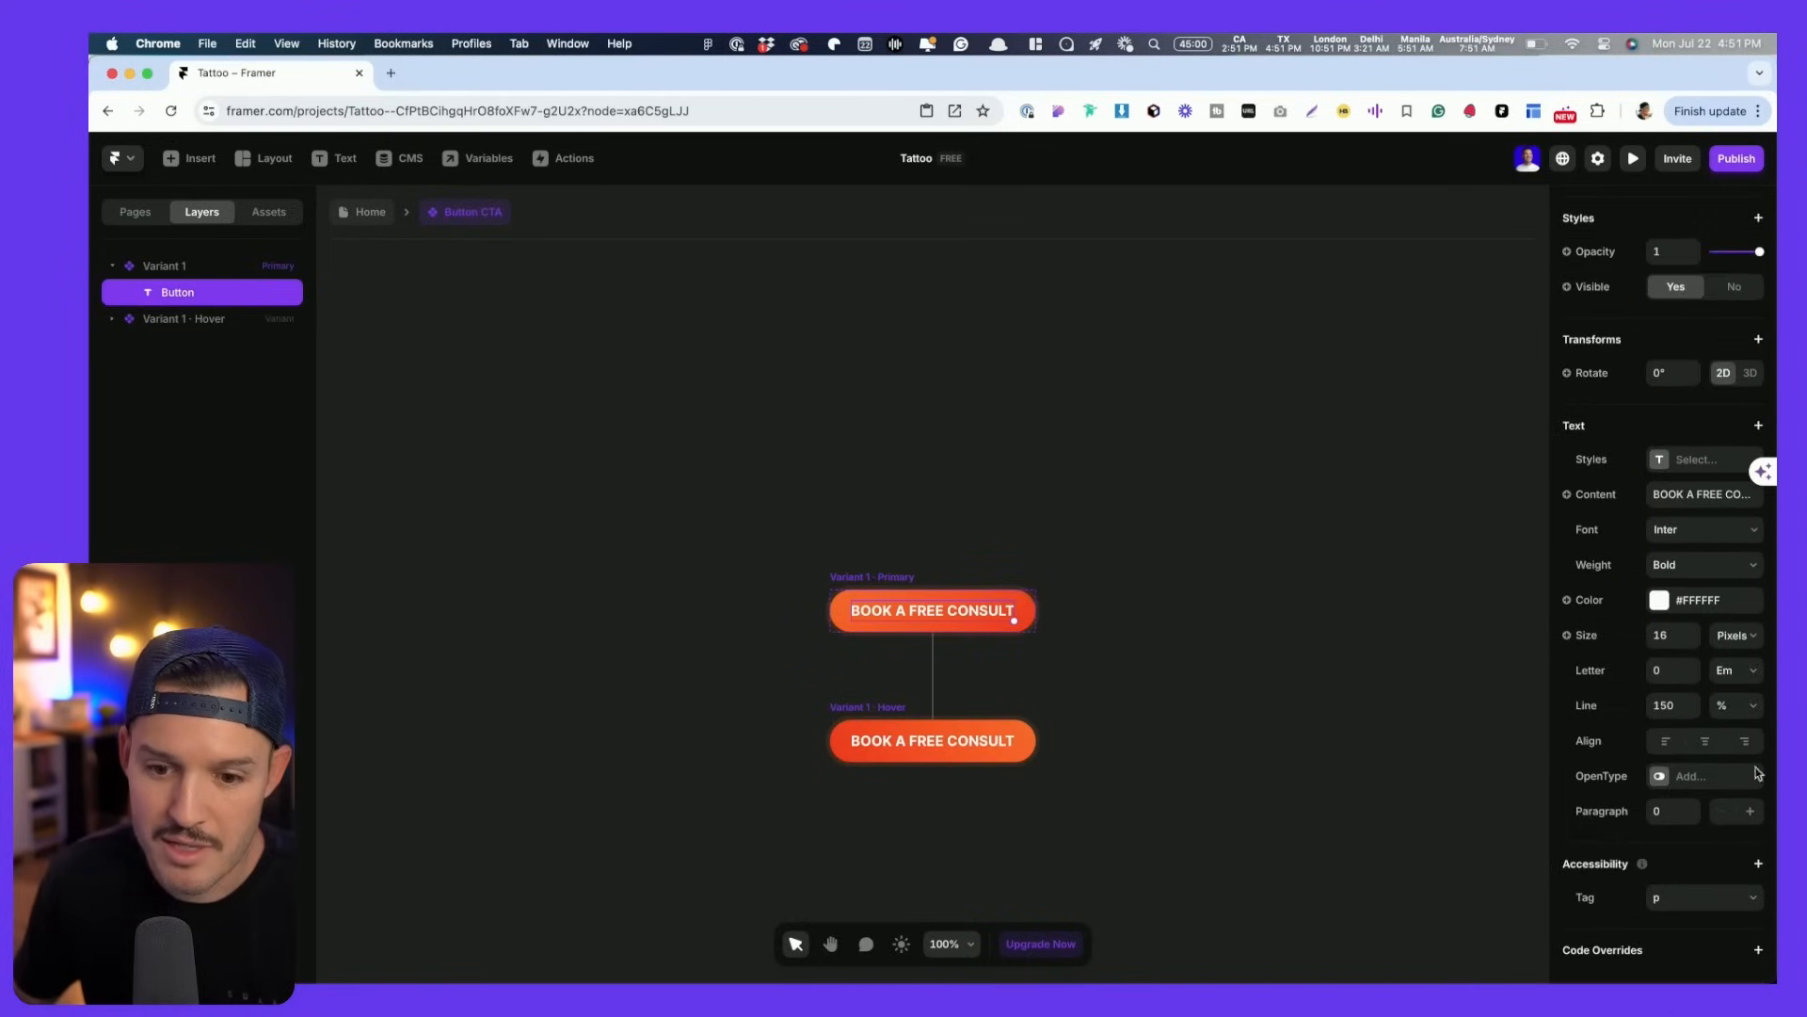
scroll(1487, 633, "left", 3)
scroll(1487, 633, "down", 1)
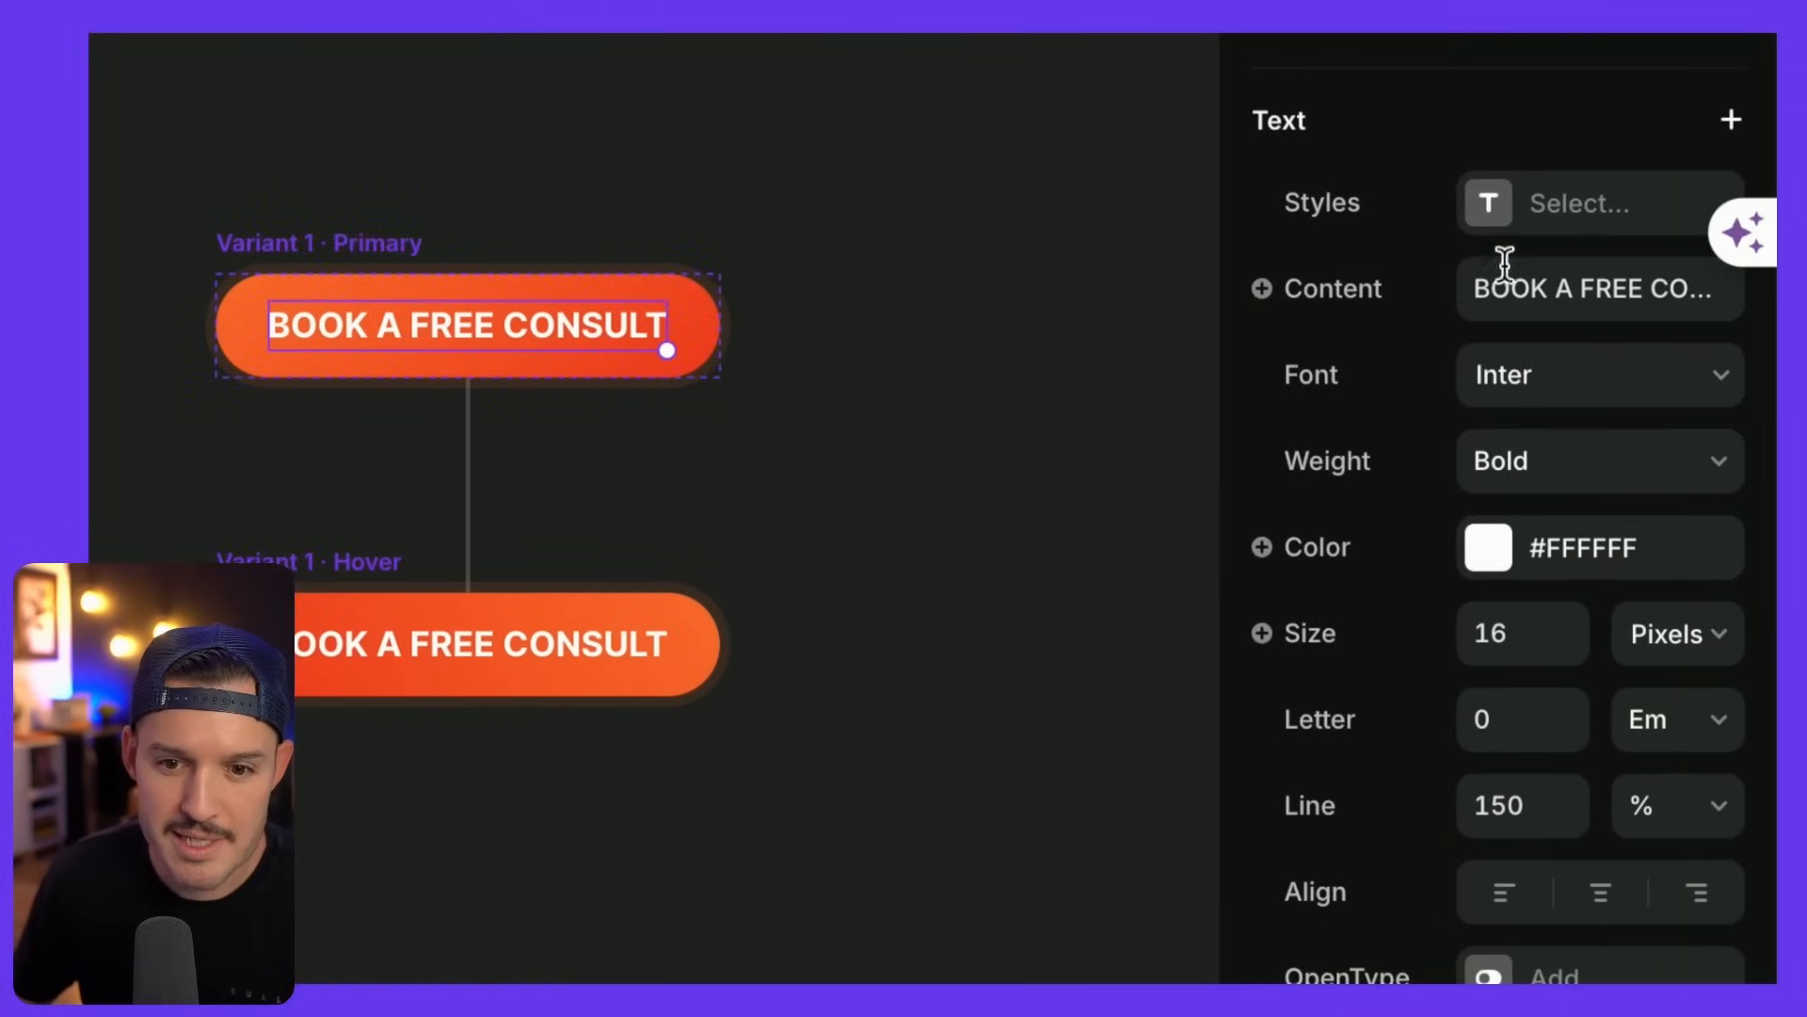
double_click(1549, 285)
left_click_drag(1551, 283, 1479, 286)
- Turn the label content into a text variable named 'Button Label' with default 'Button Label'
left_click(1325, 296)
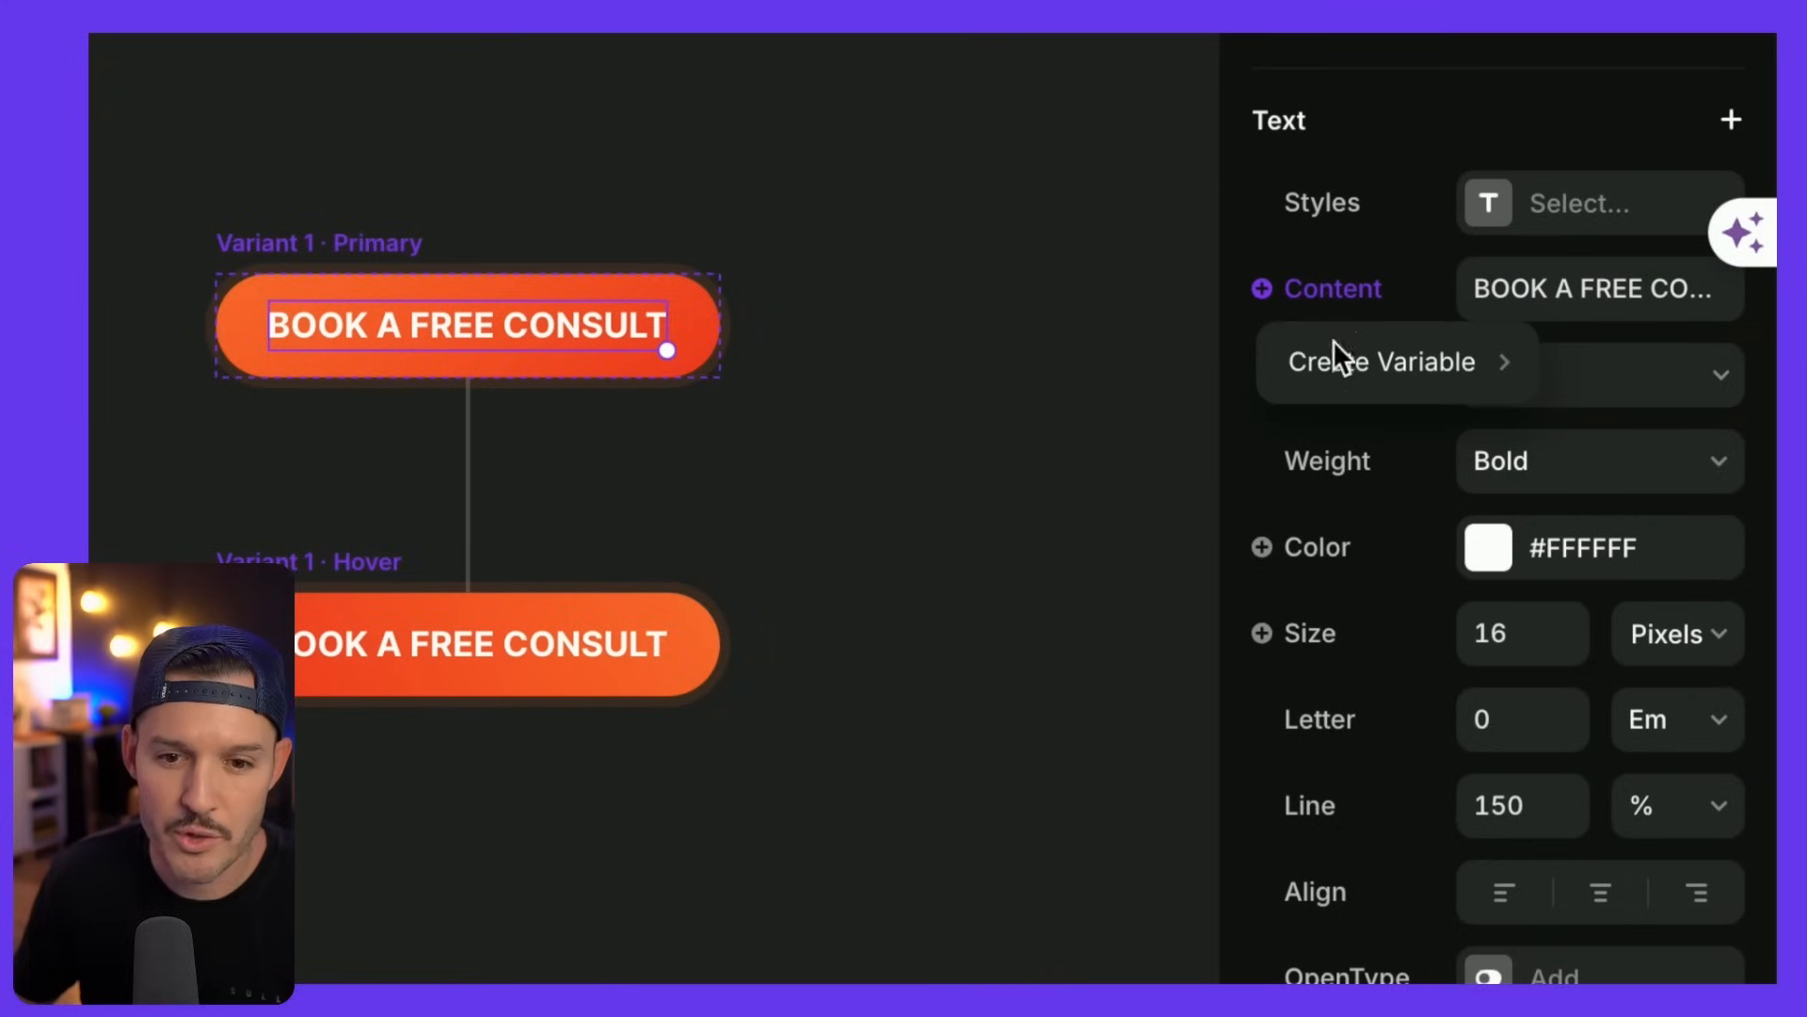
mouse_move(1349, 358)
left_click(1140, 363)
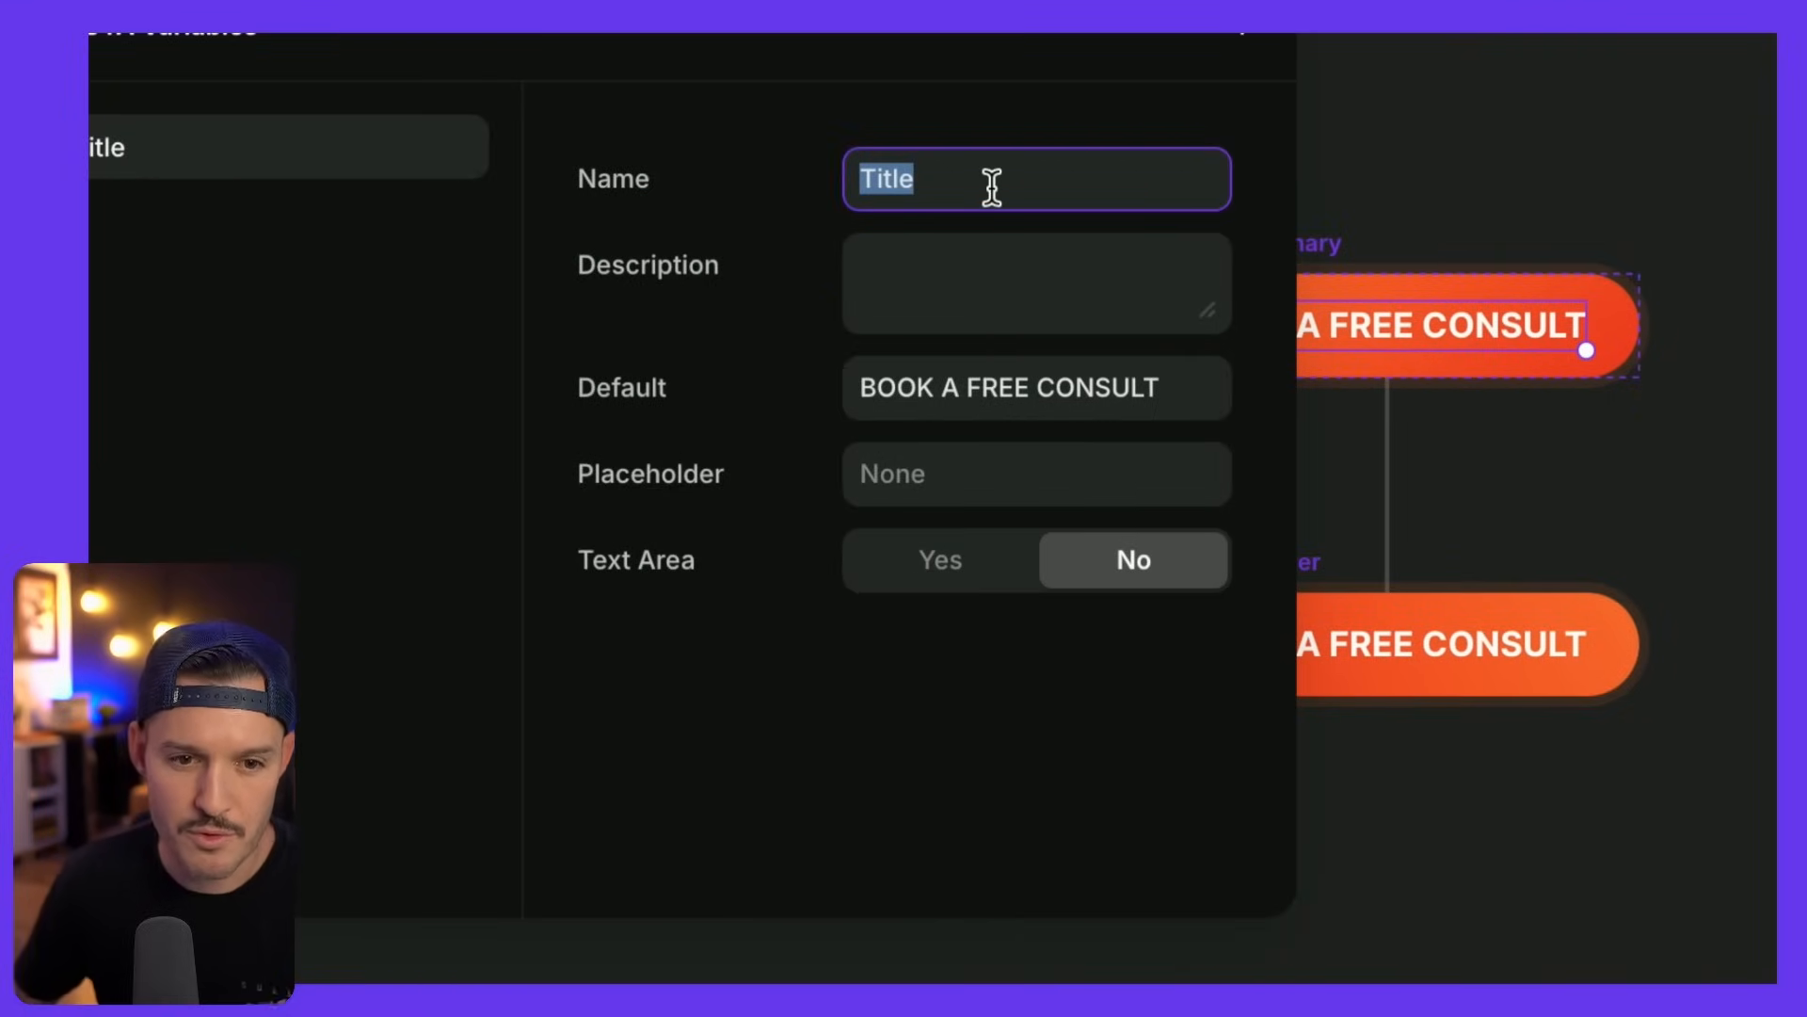
type("Button Laber")
key("BackSpace")
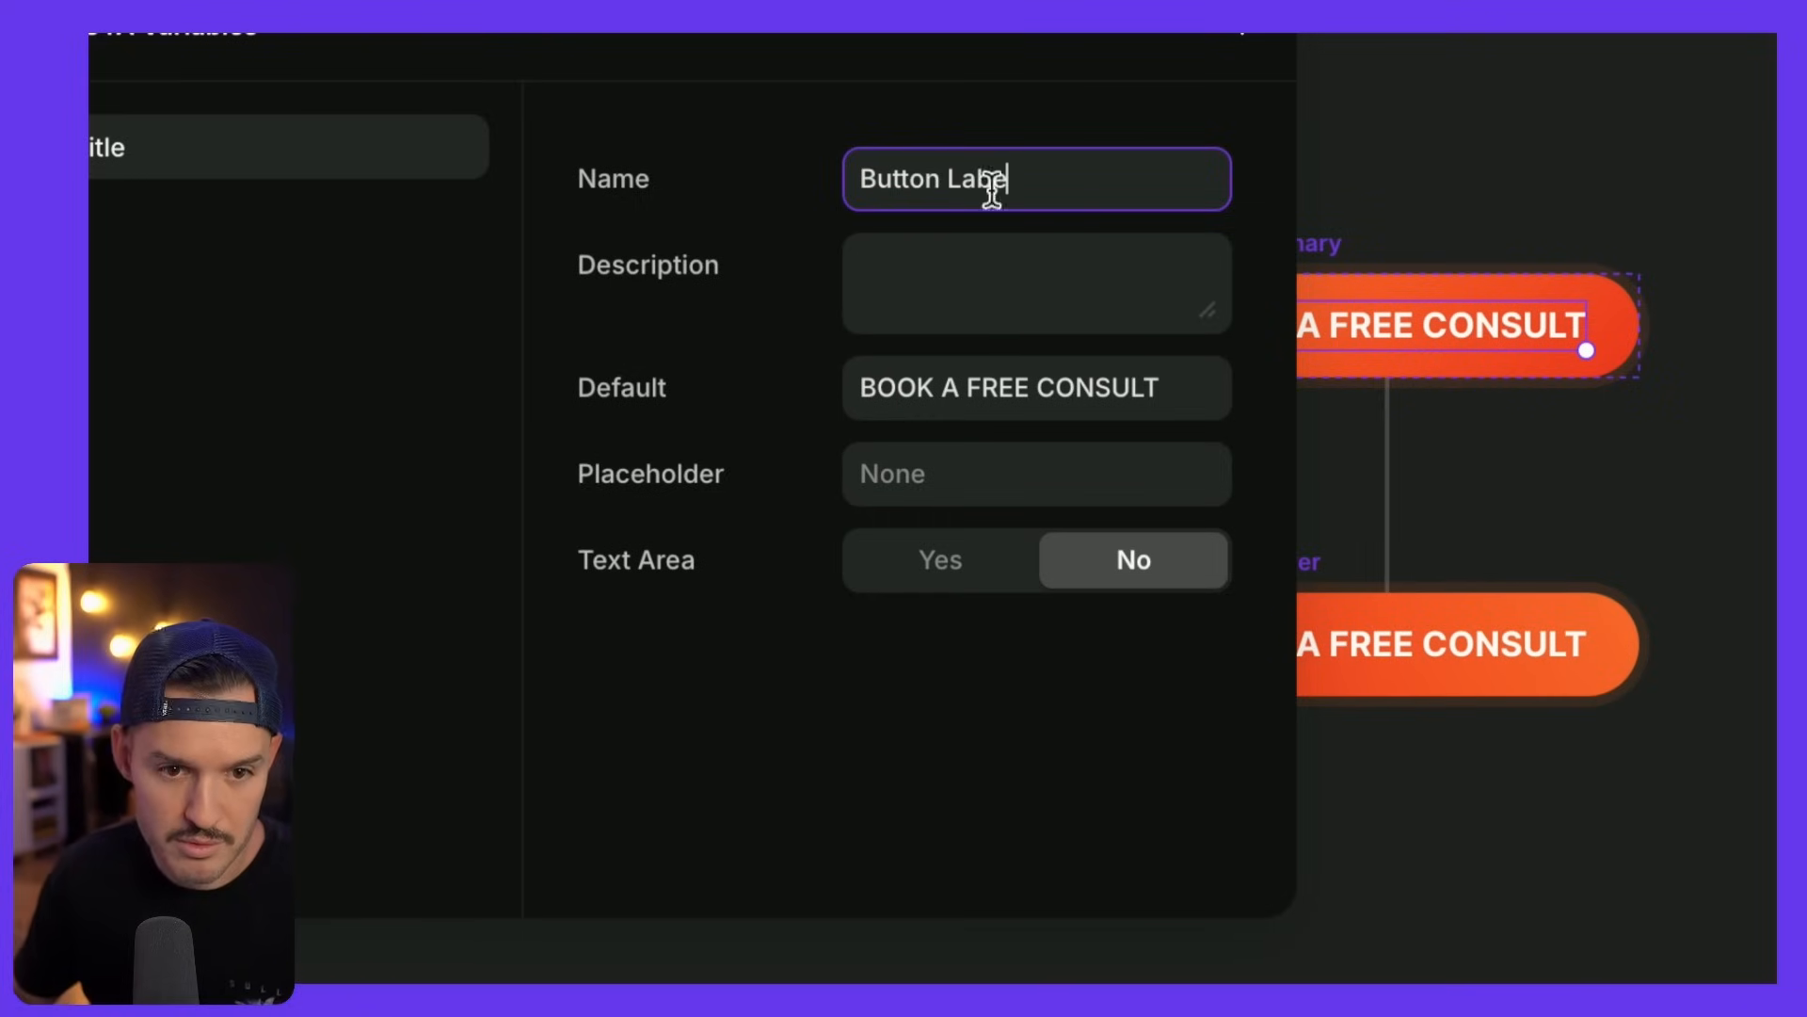
type("l")
left_click(1010, 386)
key("ctrl+c")
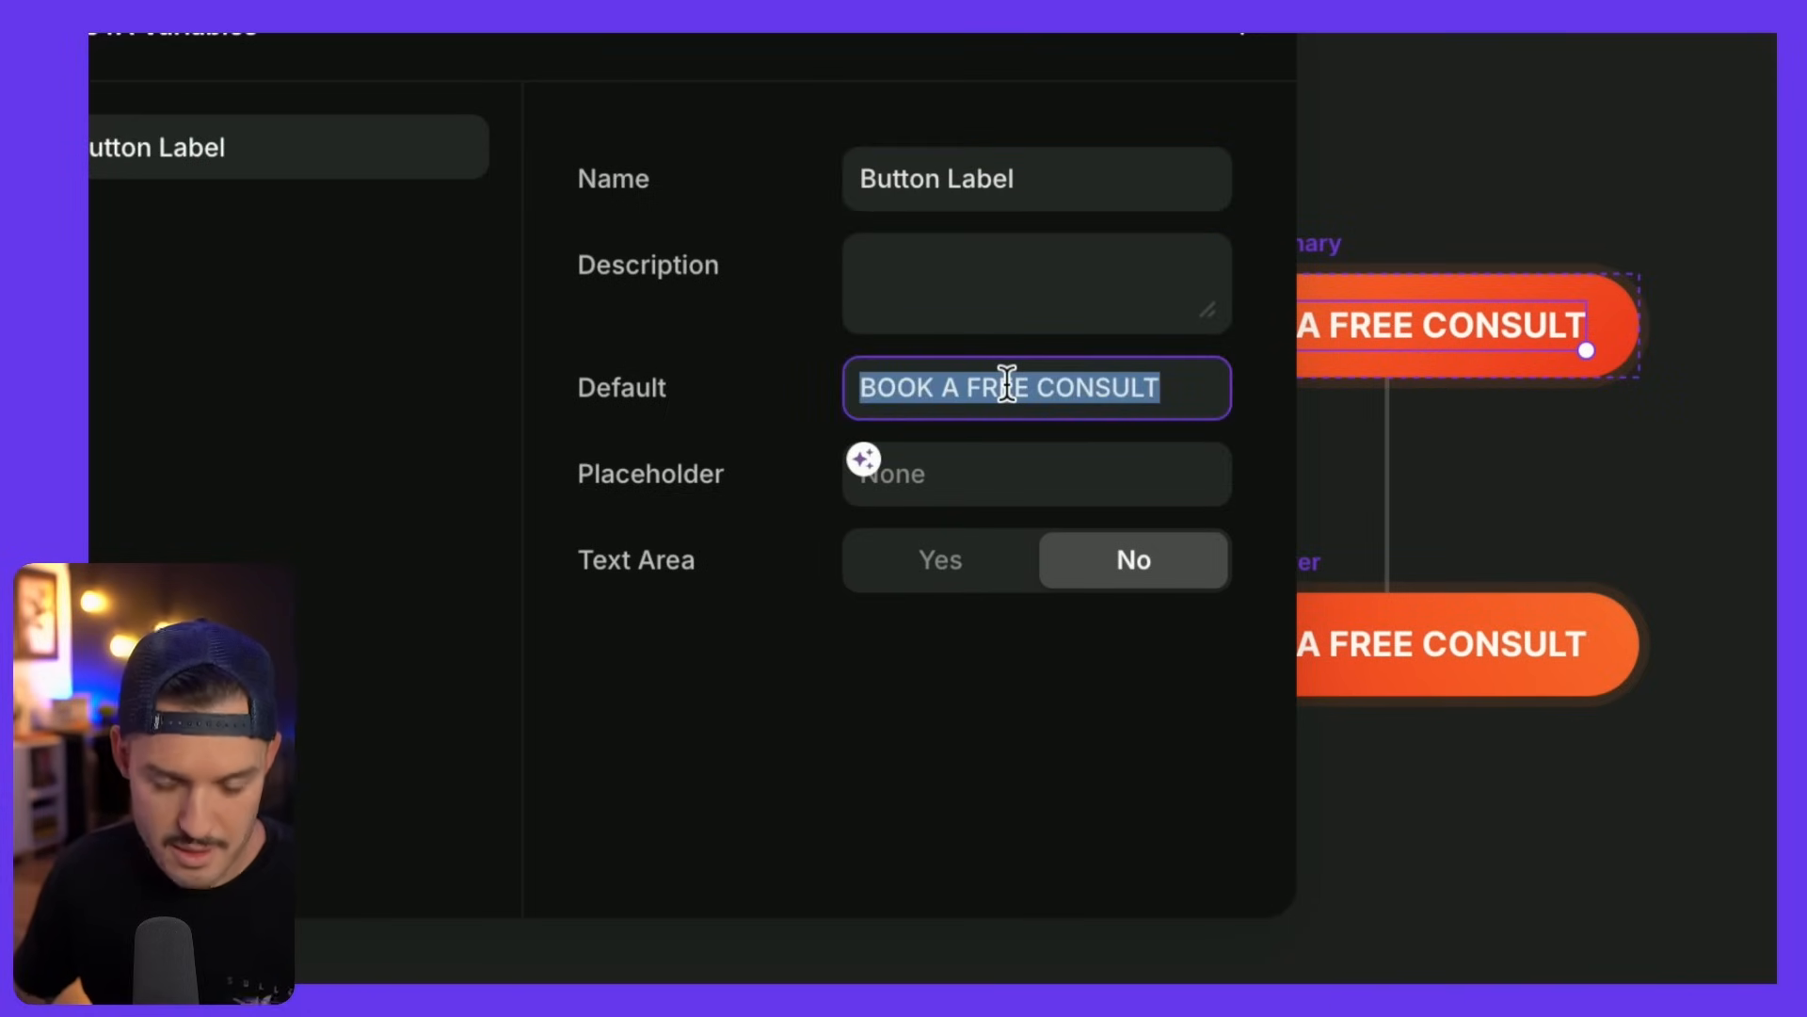
type("Button Label")
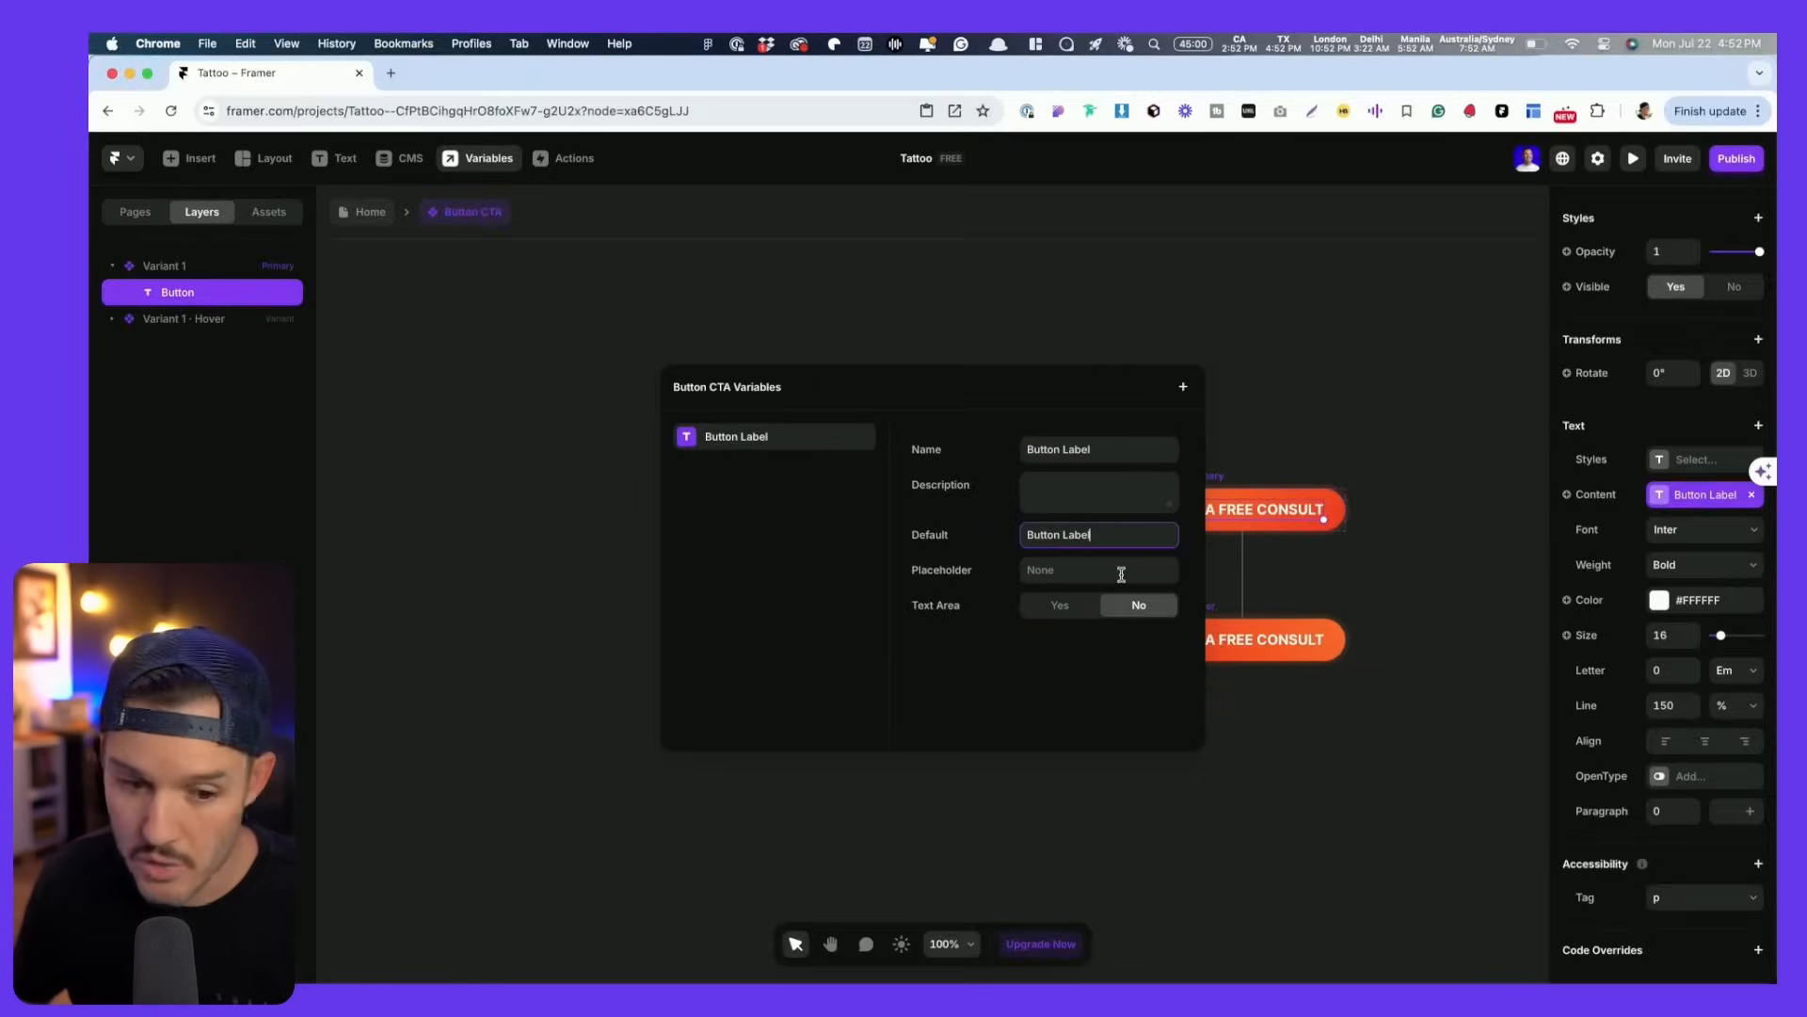
- Create a new paragraph text style for the button label with Uppercase transform
left_click(1005, 310)
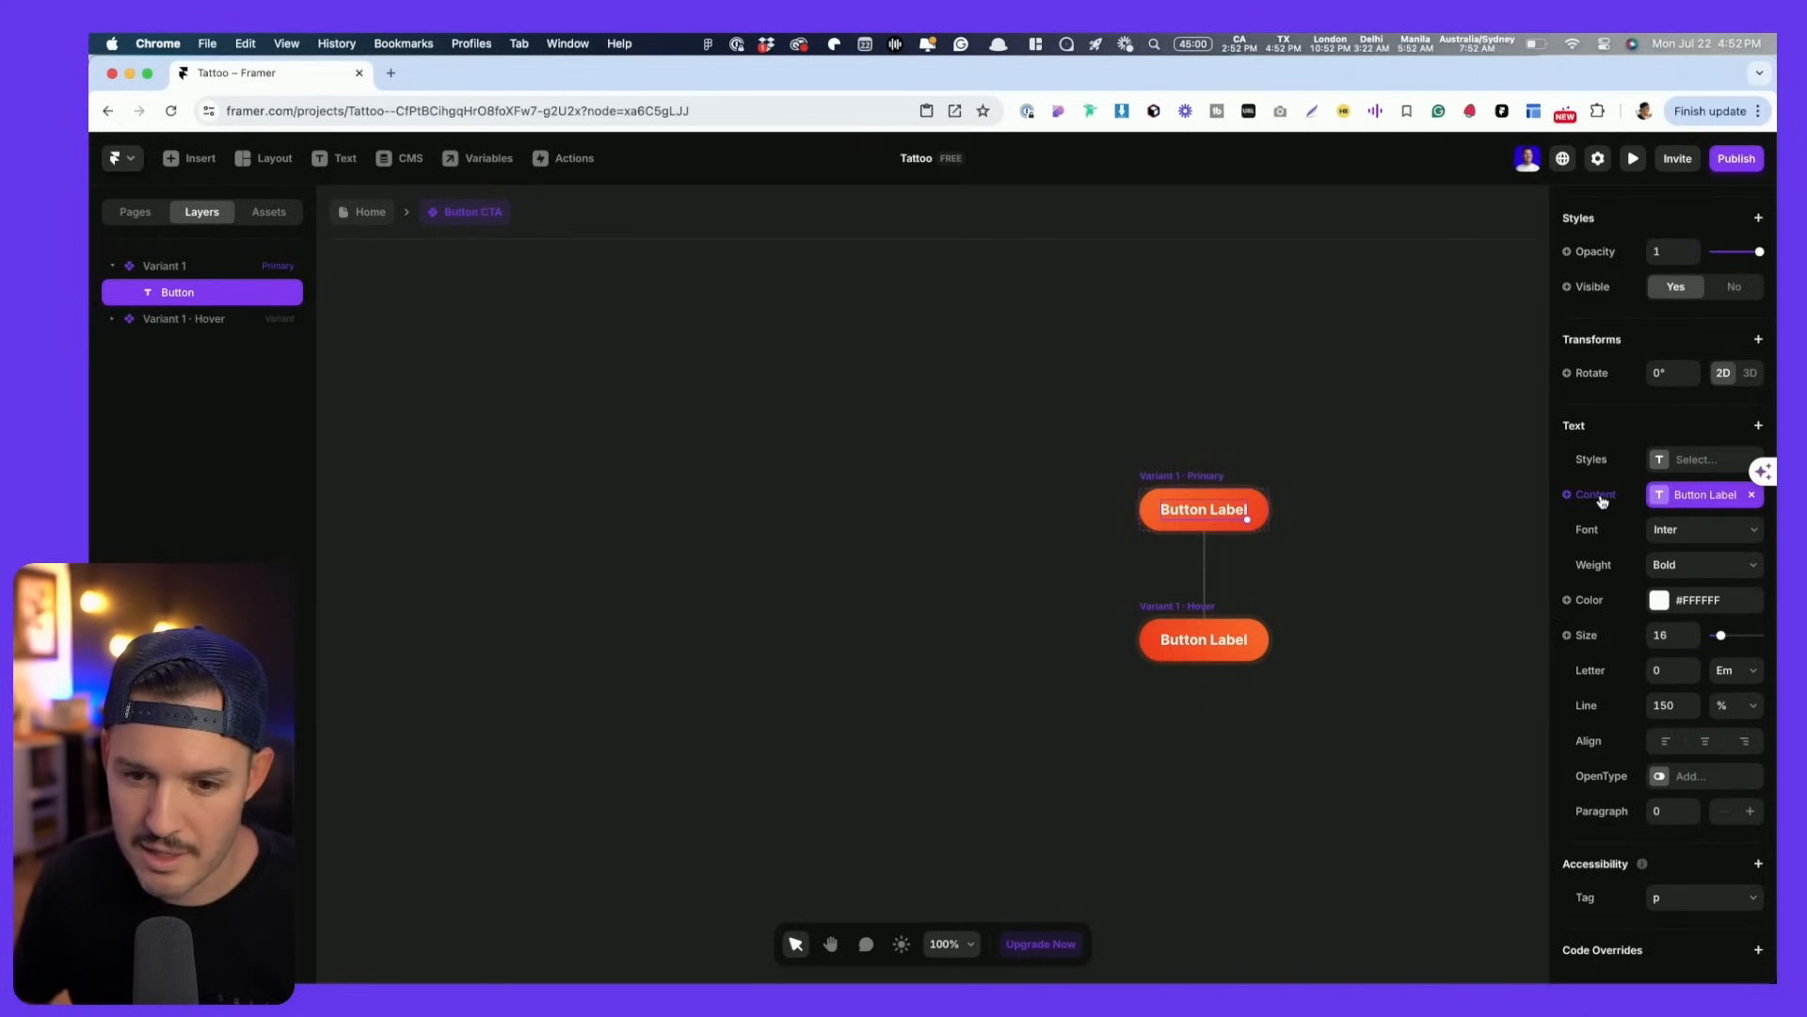
left_click(1661, 464)
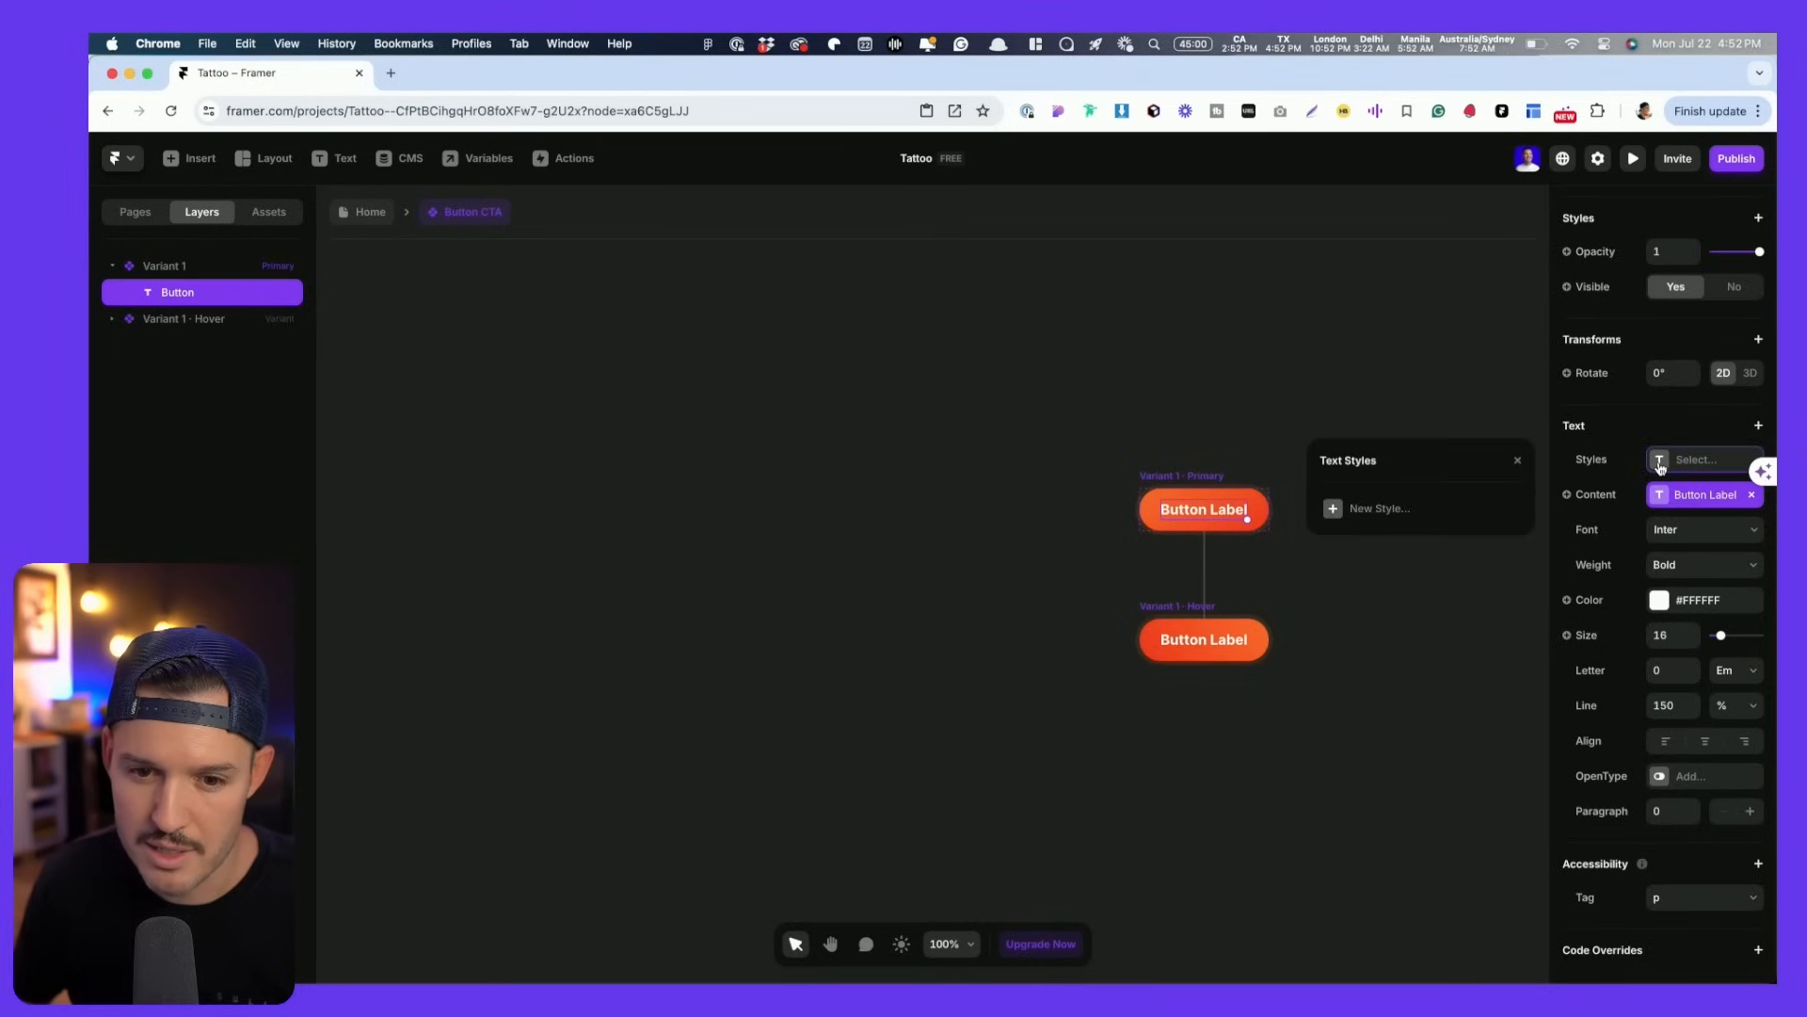
left_click(1369, 513)
left_click(1398, 528)
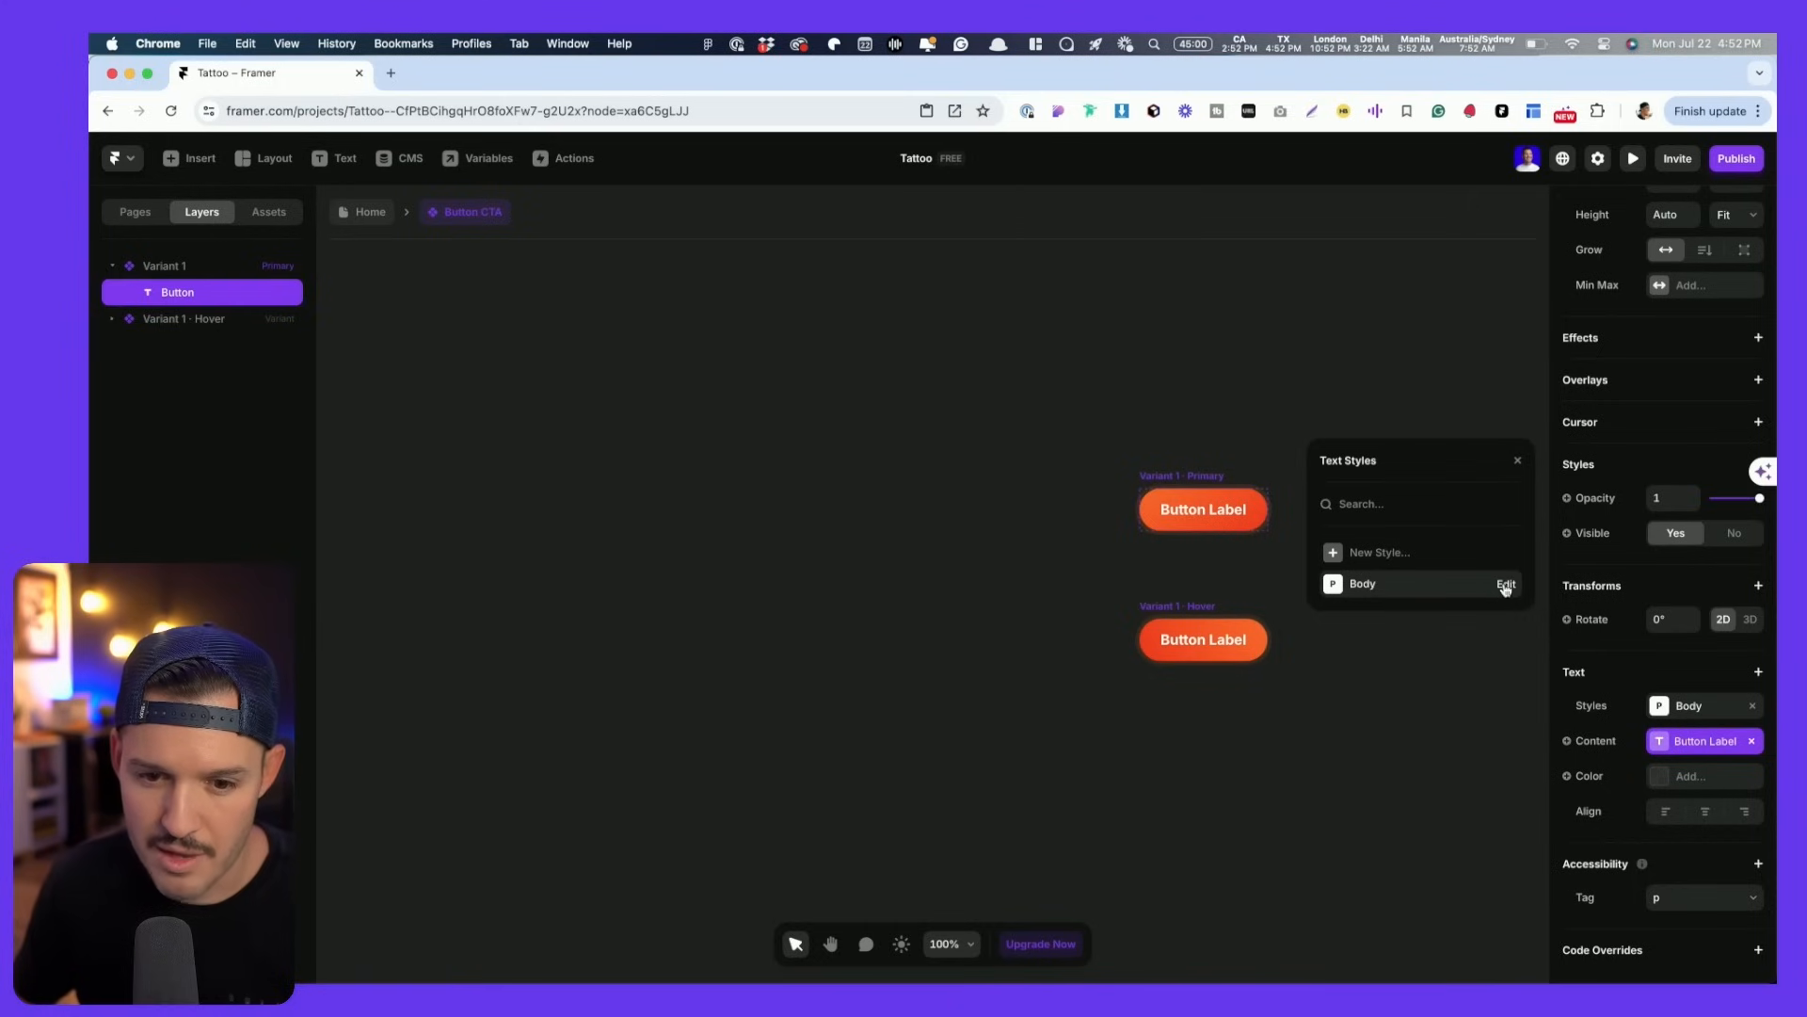
left_click(1506, 585)
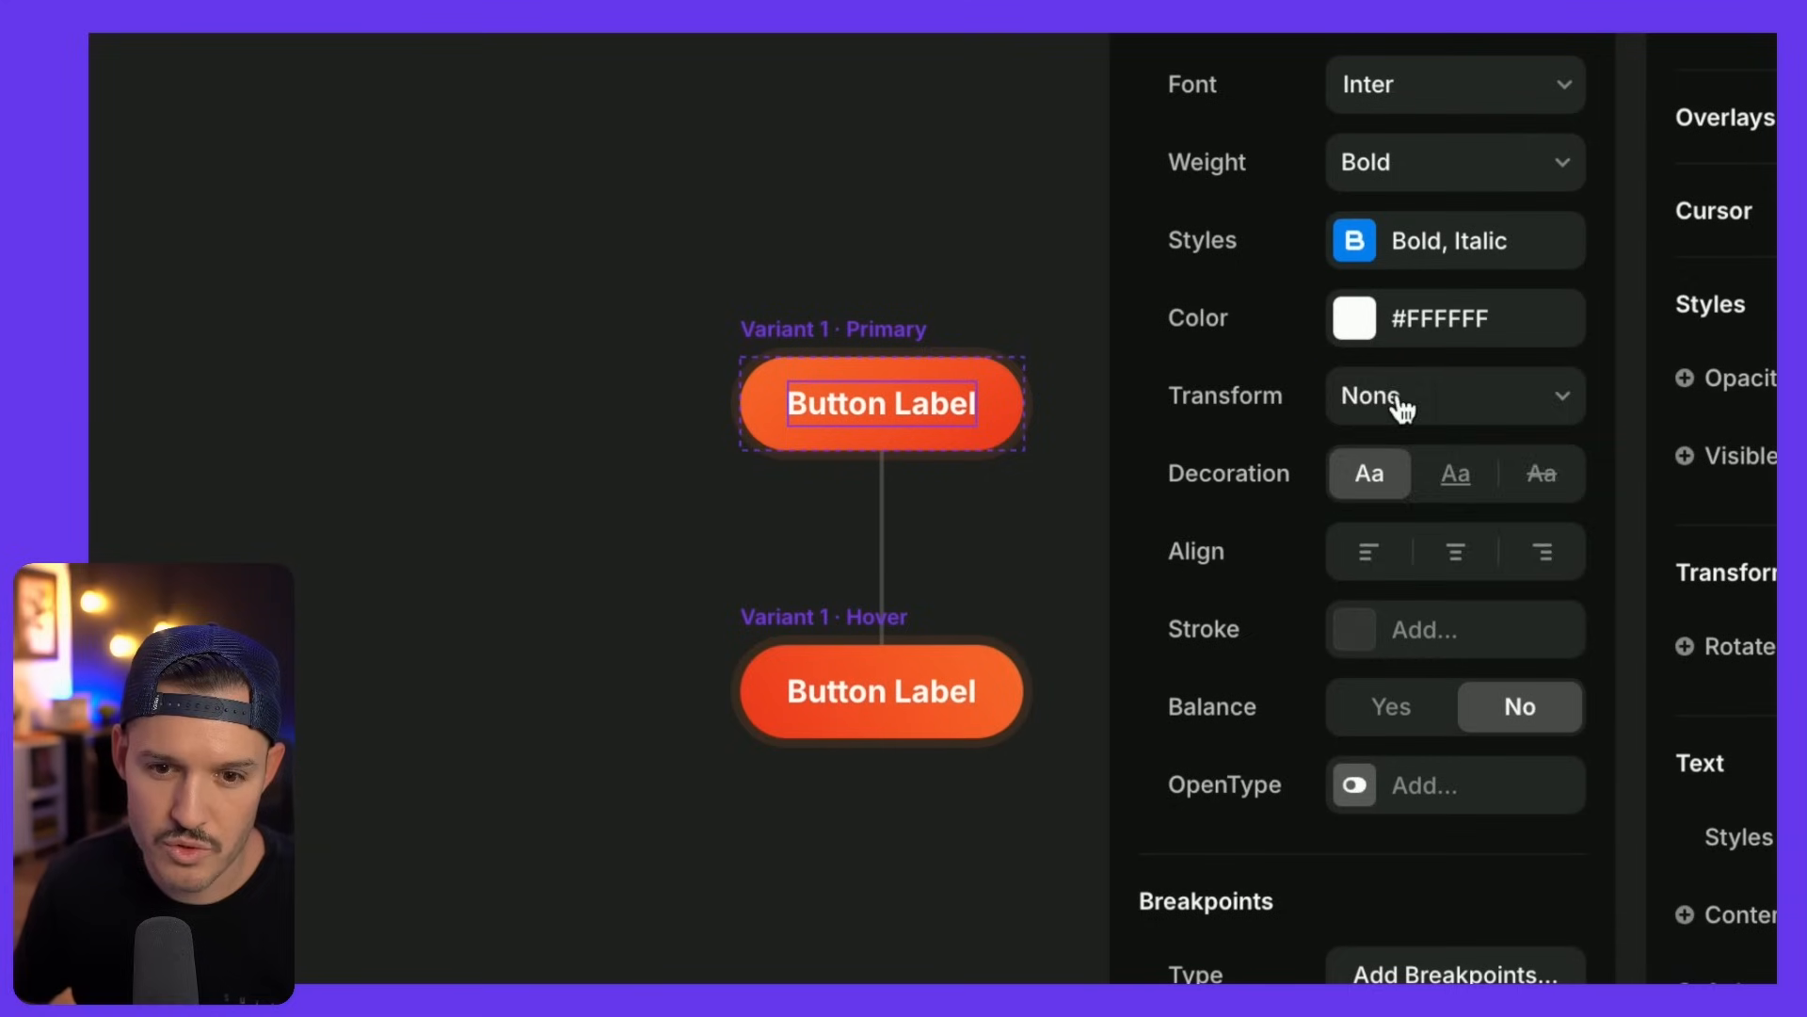
left_click(1397, 401)
left_click(1398, 478)
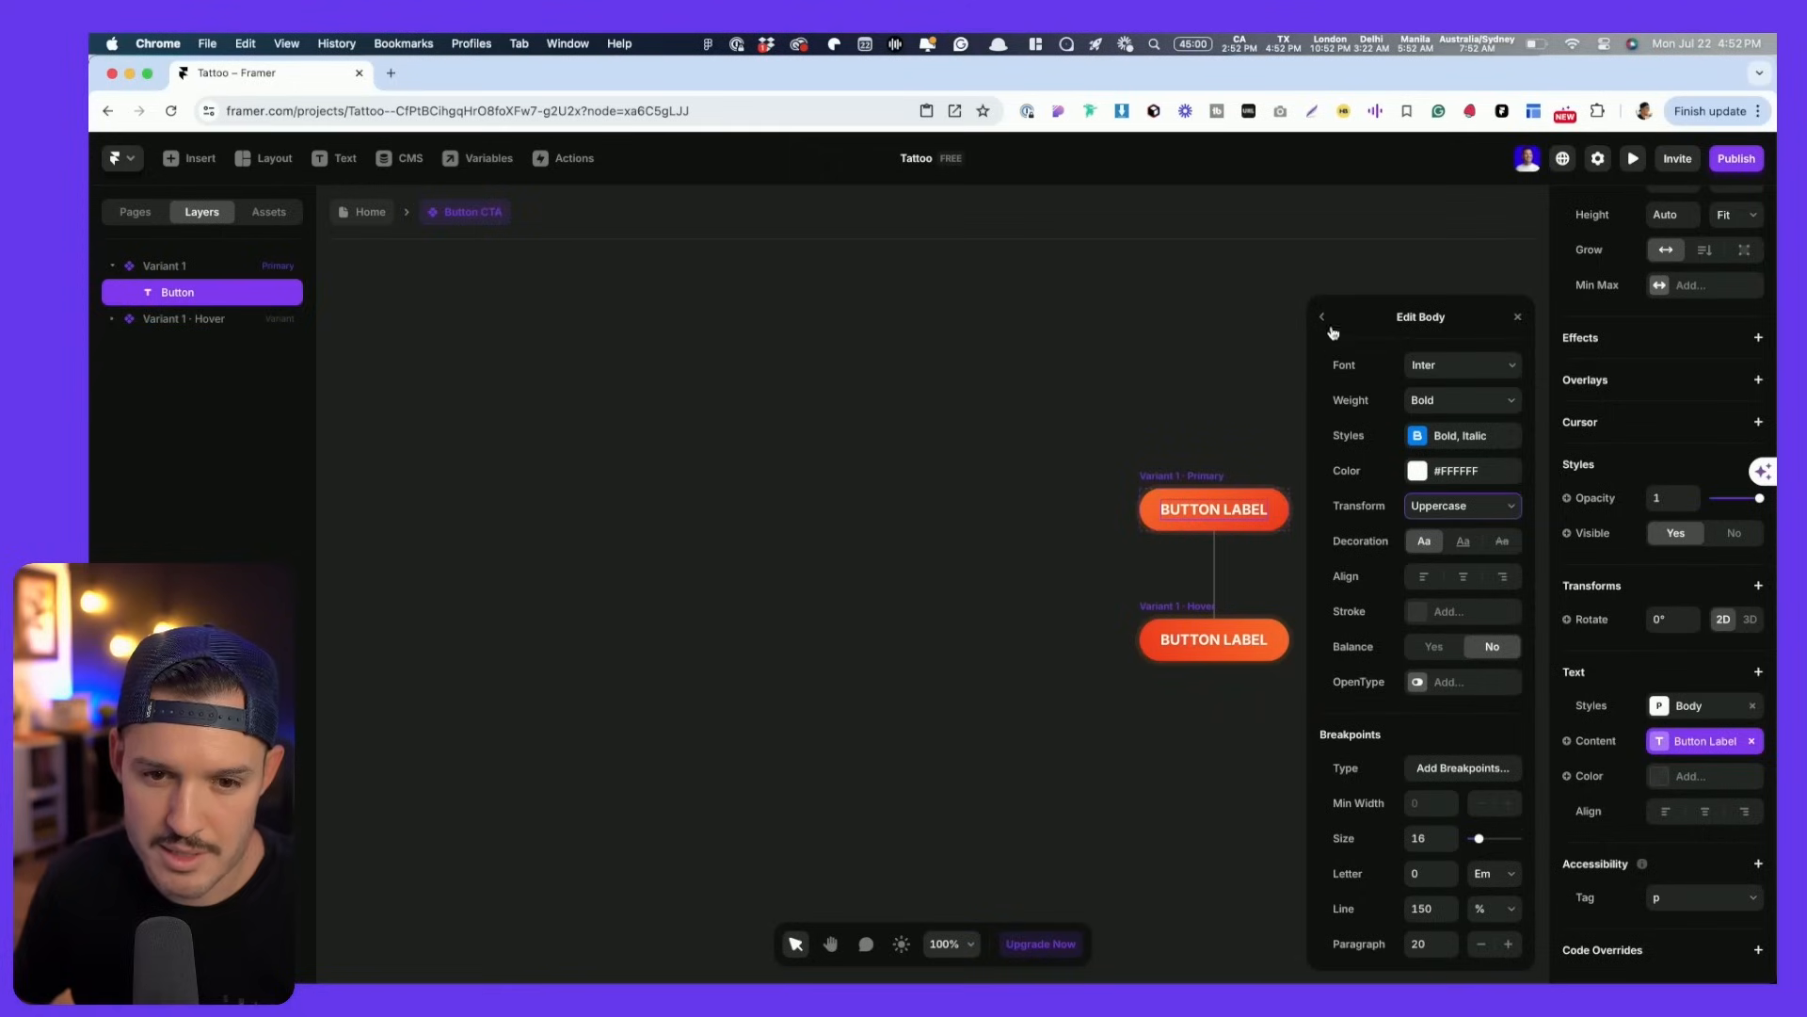
left_click(1327, 322)
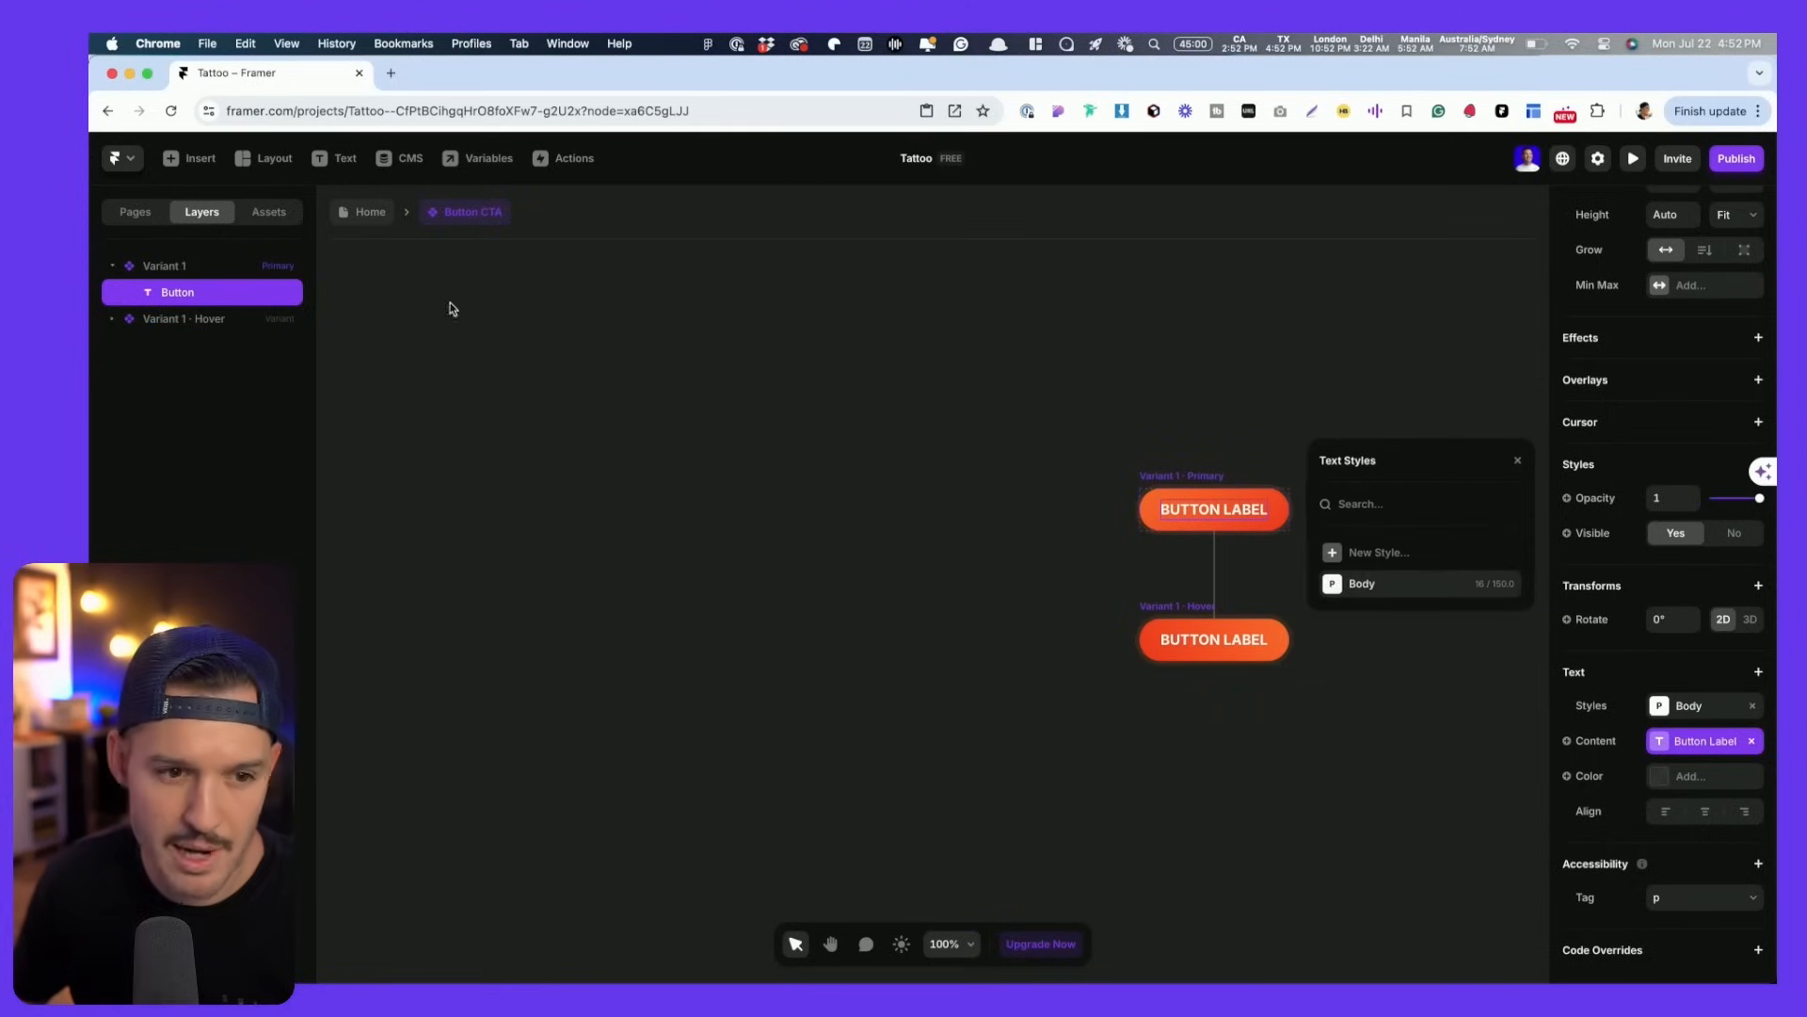
- Rename the Body text style to 'Button Text' in the project Assets
left_click(269, 212)
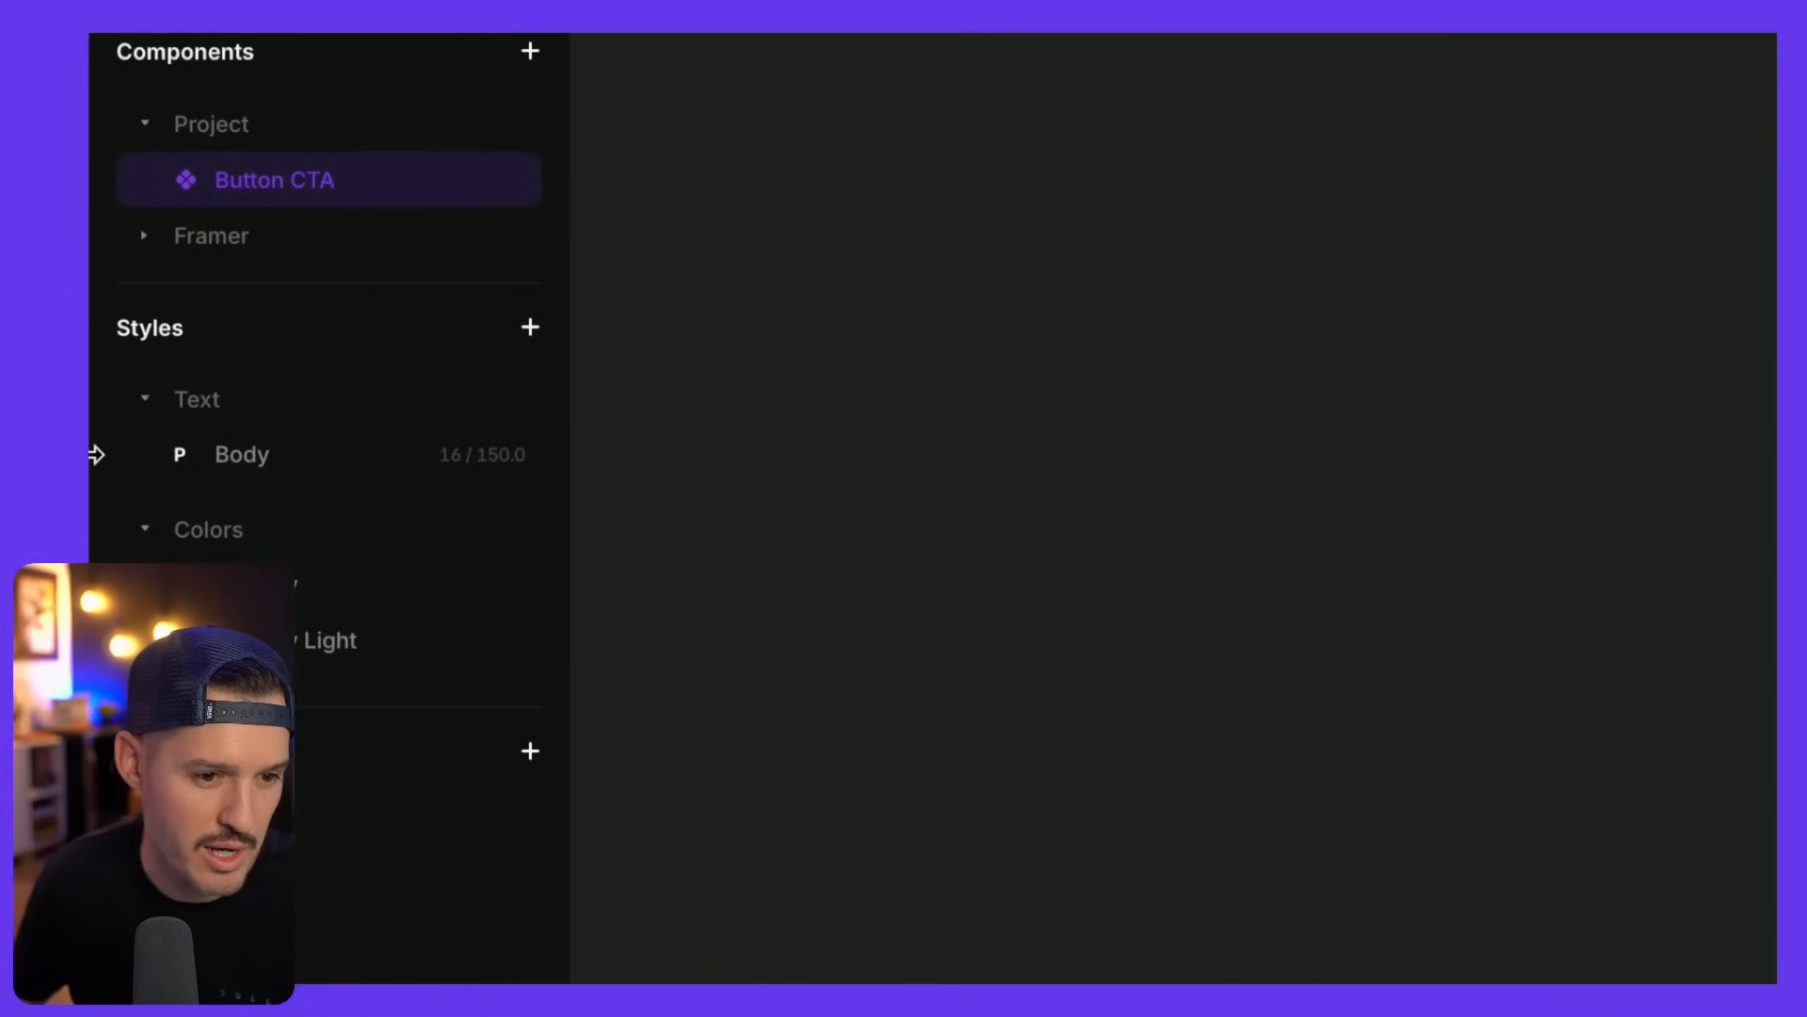
right_click(169, 451)
left_click(351, 608)
type("Buttron")
key("BackSpace")
type("on Text")
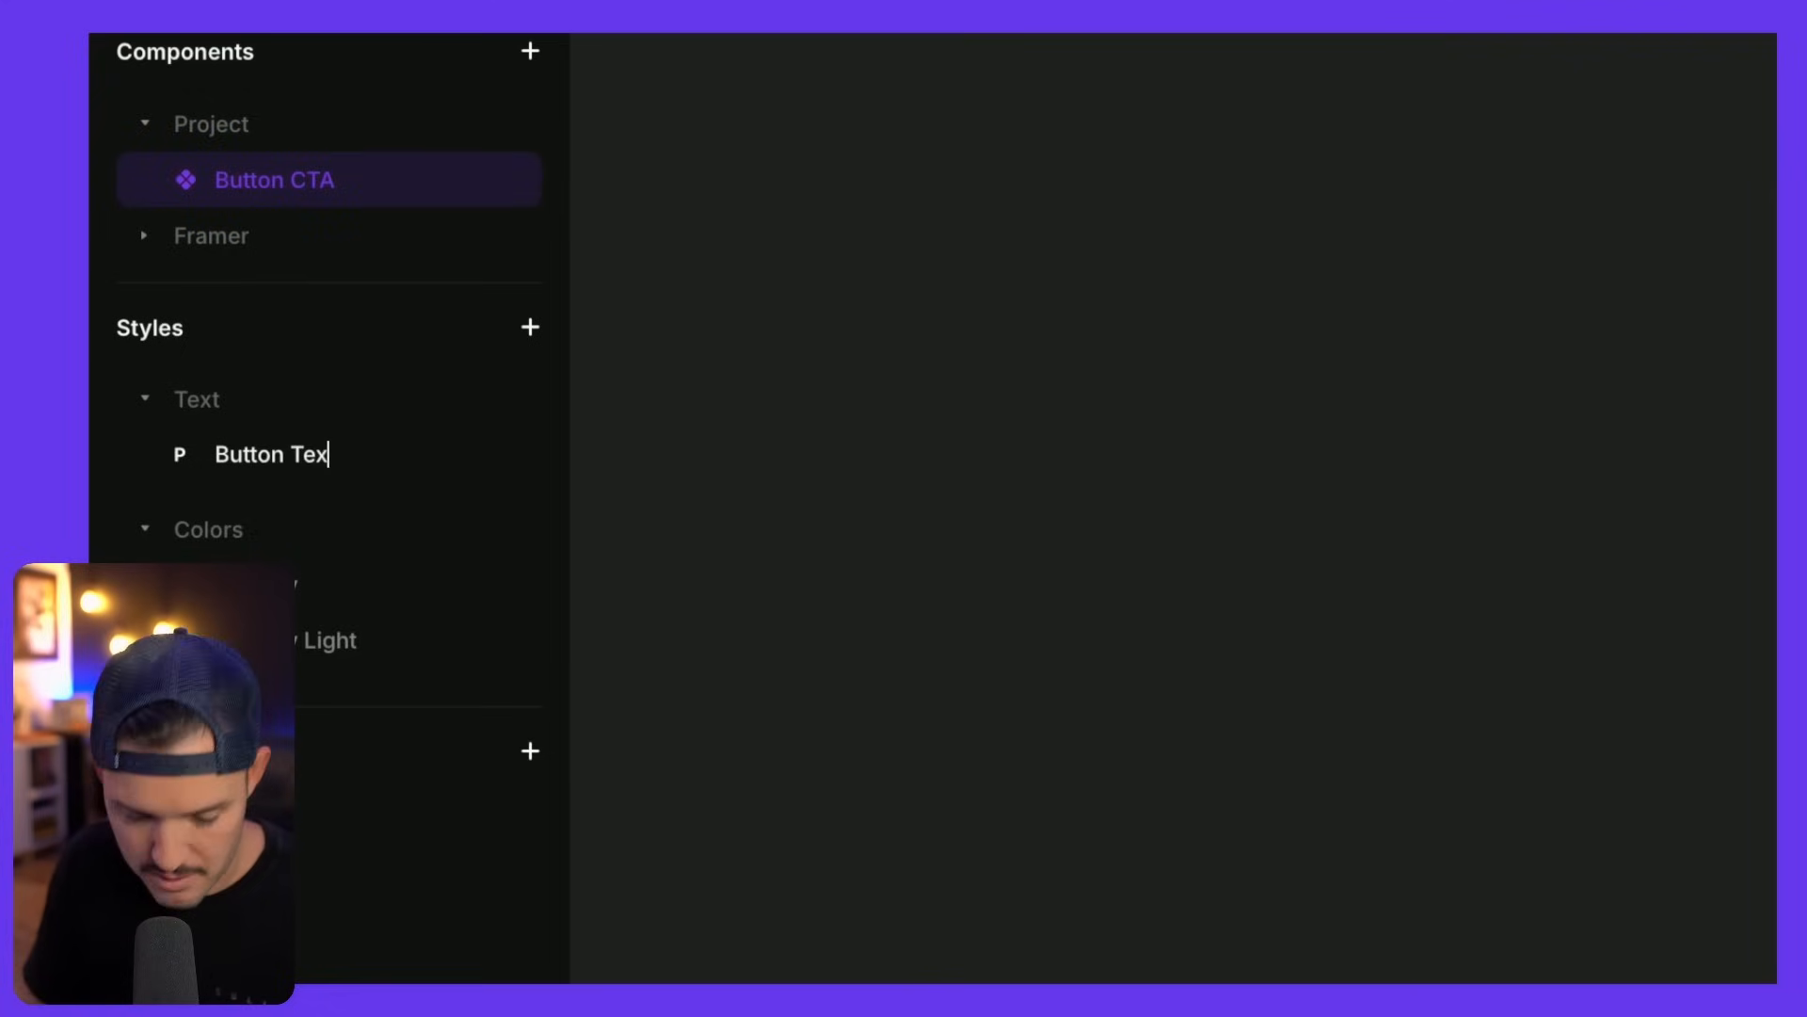
key("Return")
left_click(887, 566)
key("space")
left_click_drag(934, 579, 557, 492)
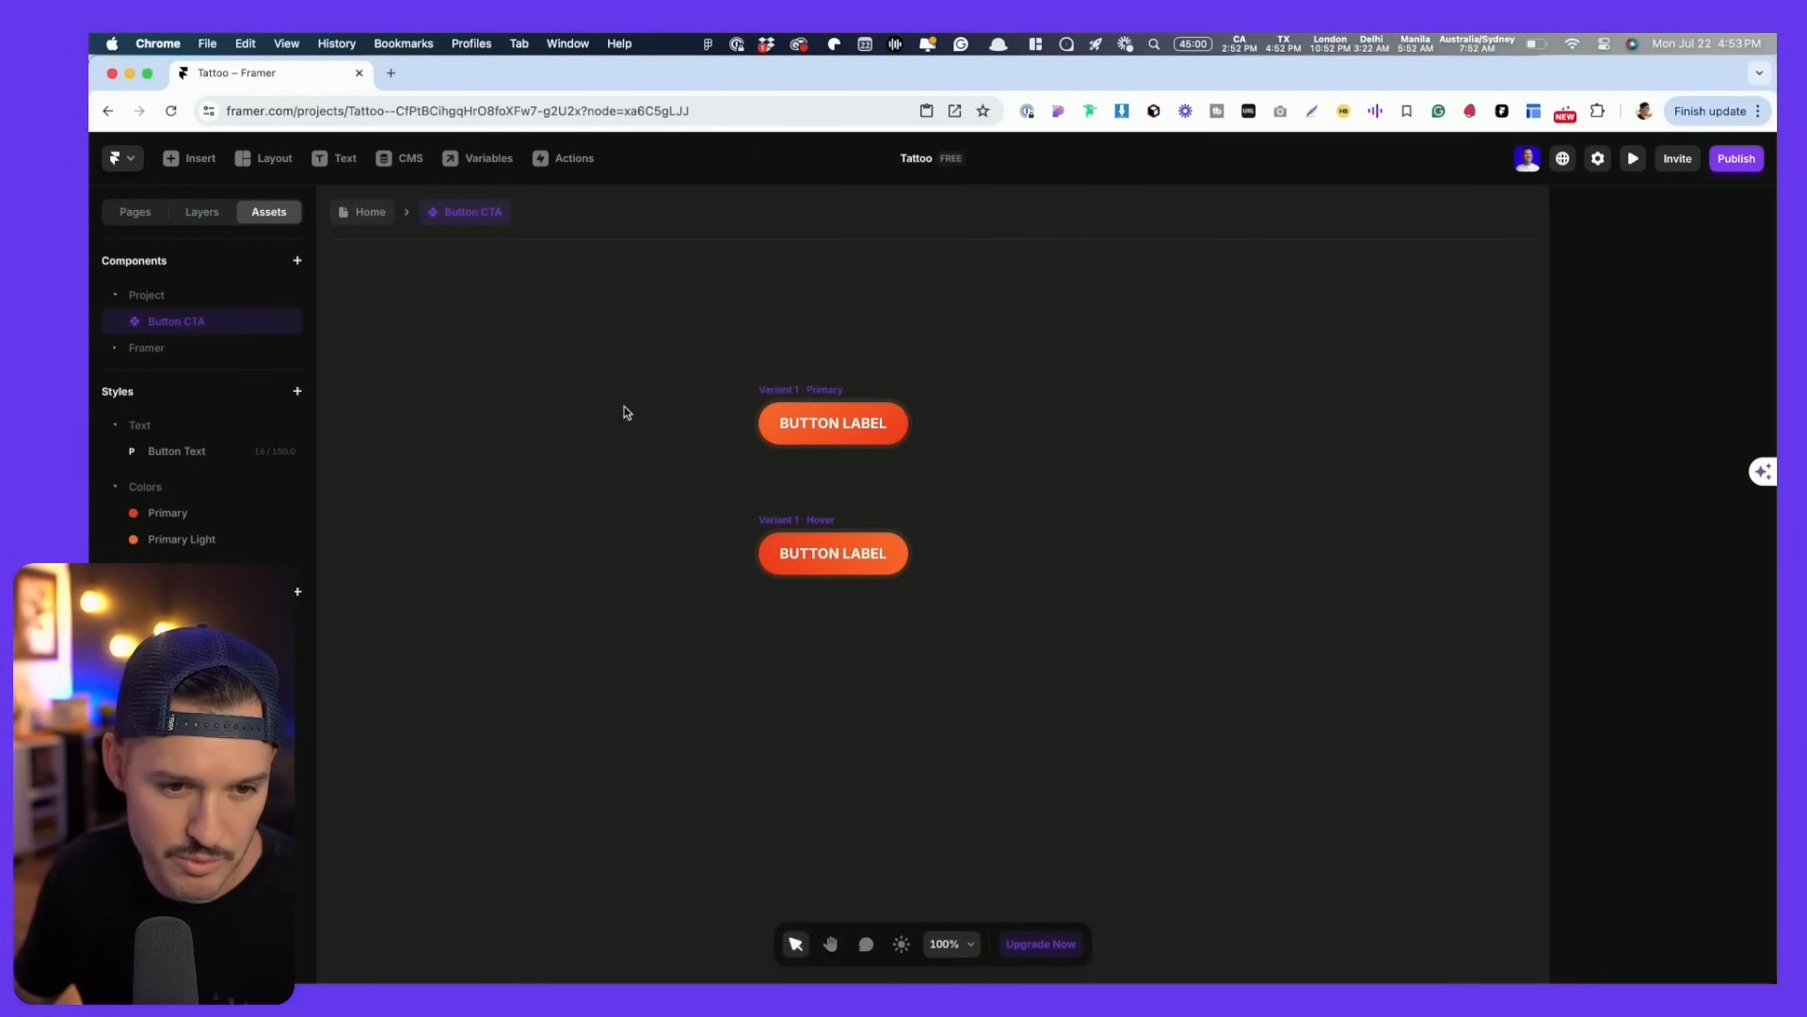
- Set the hero Button CTA's Button Label to 'Book a Free Consult' on the Home page
left_click(370, 213)
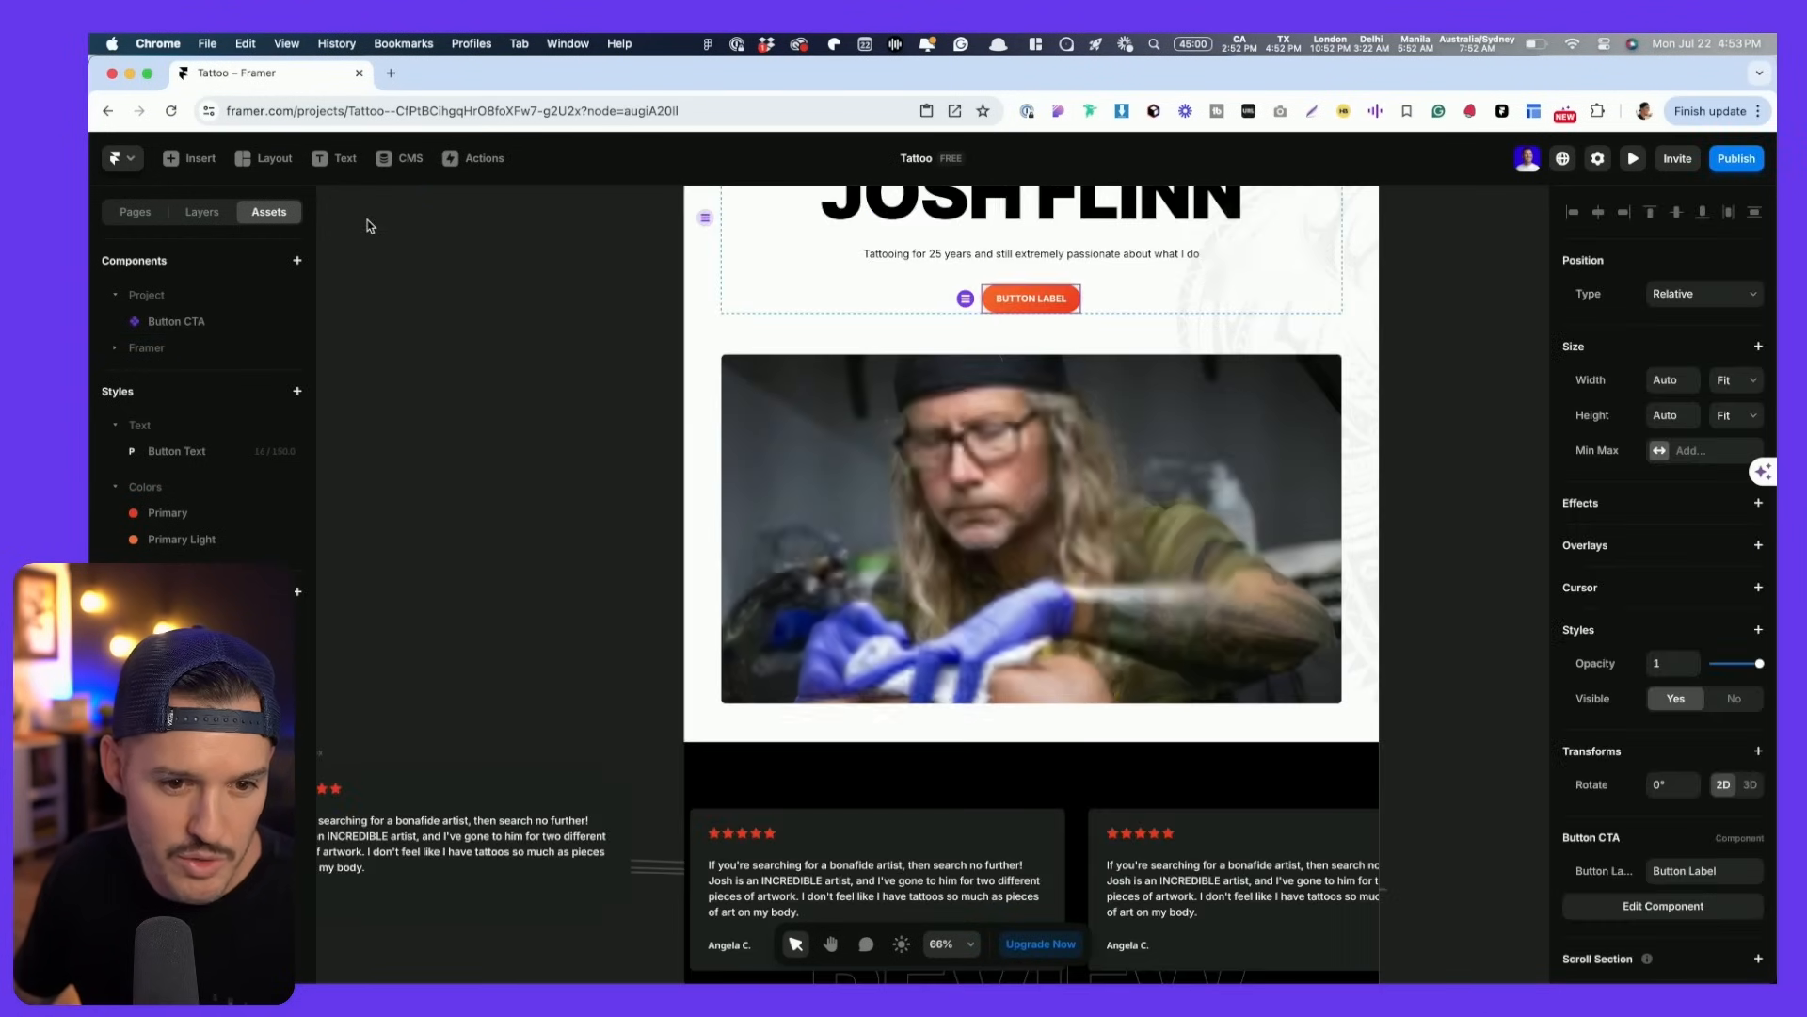
scroll(1071, 359, "up", 2)
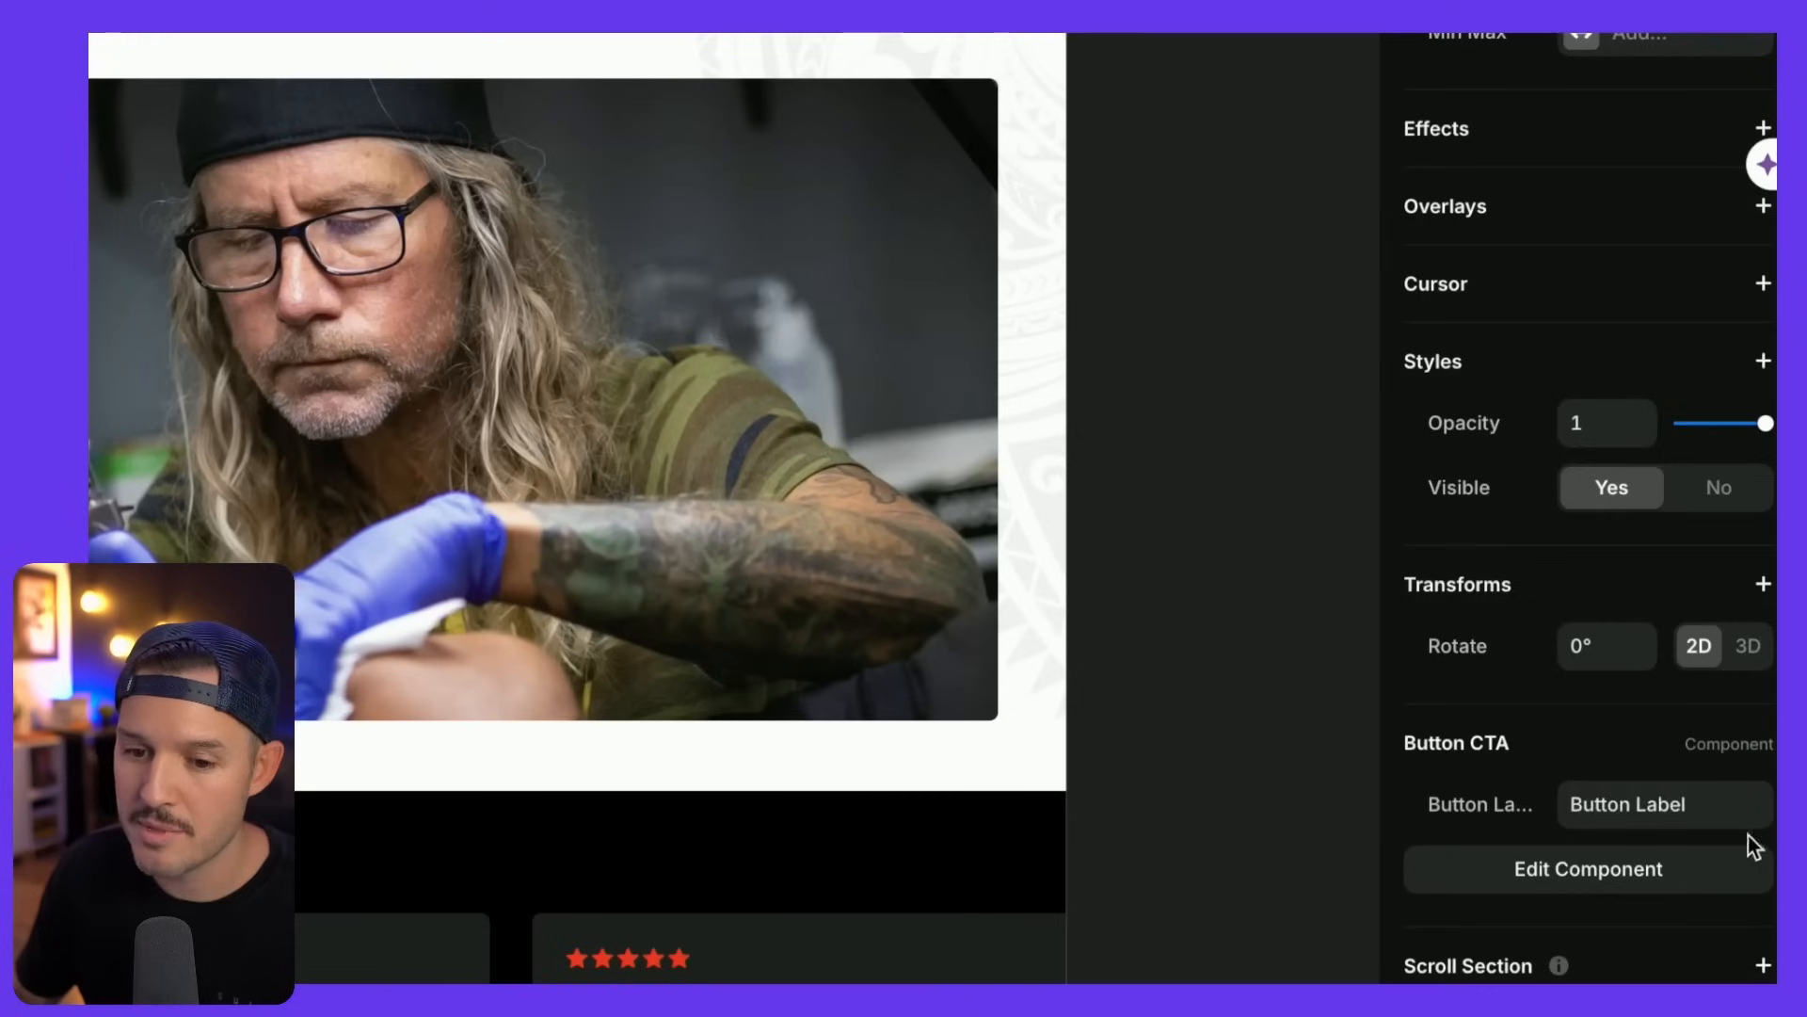
left_click(1711, 811)
key("ctrl+v")
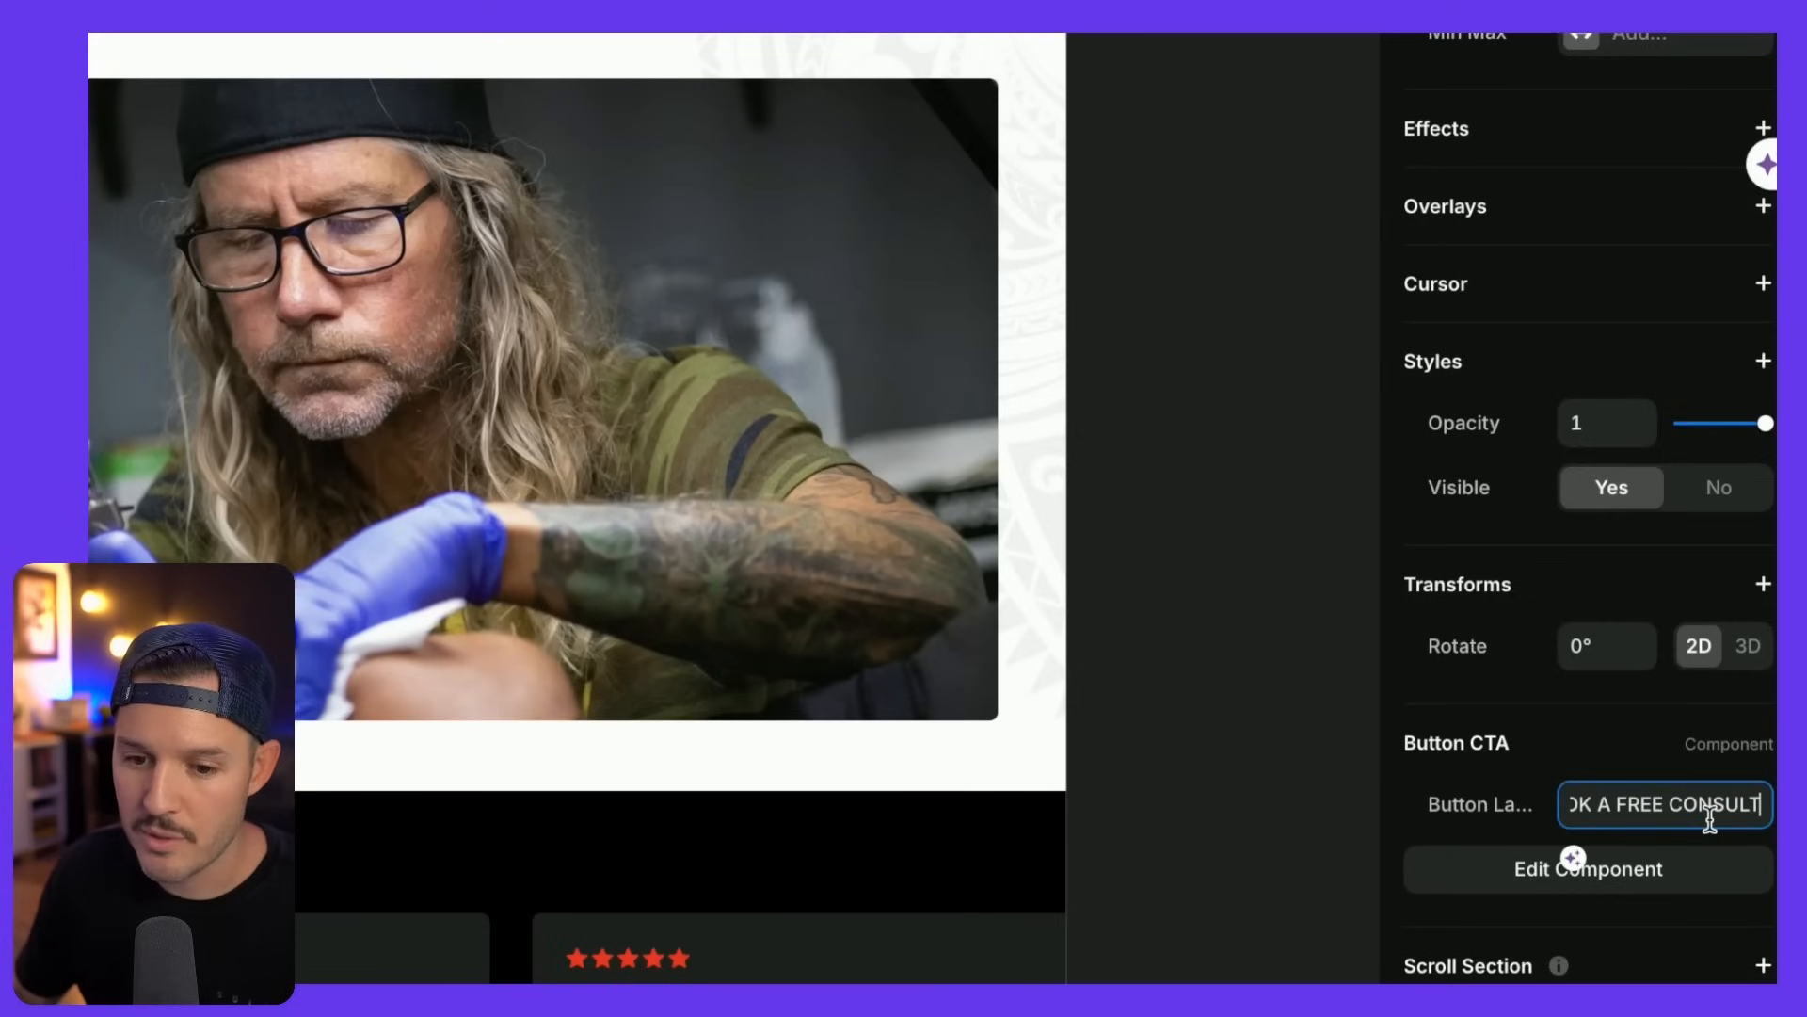
key("ctrl+a")
type("Boo")
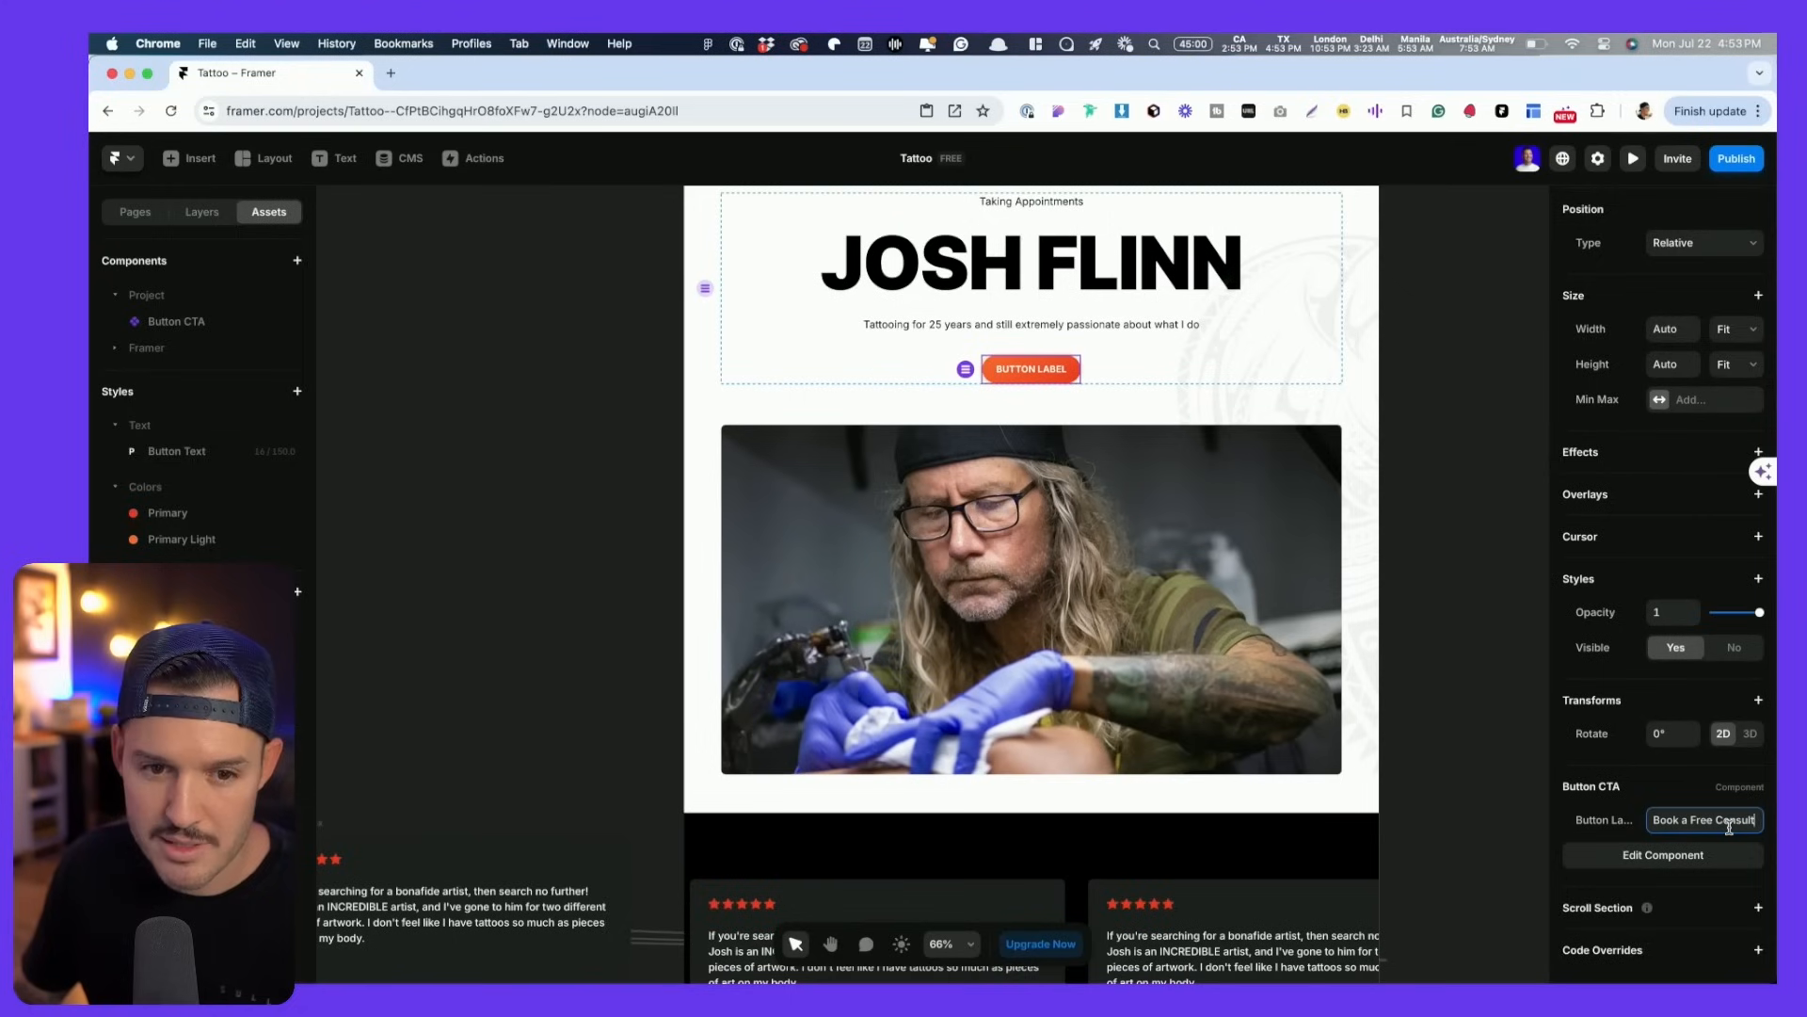
key("Return")
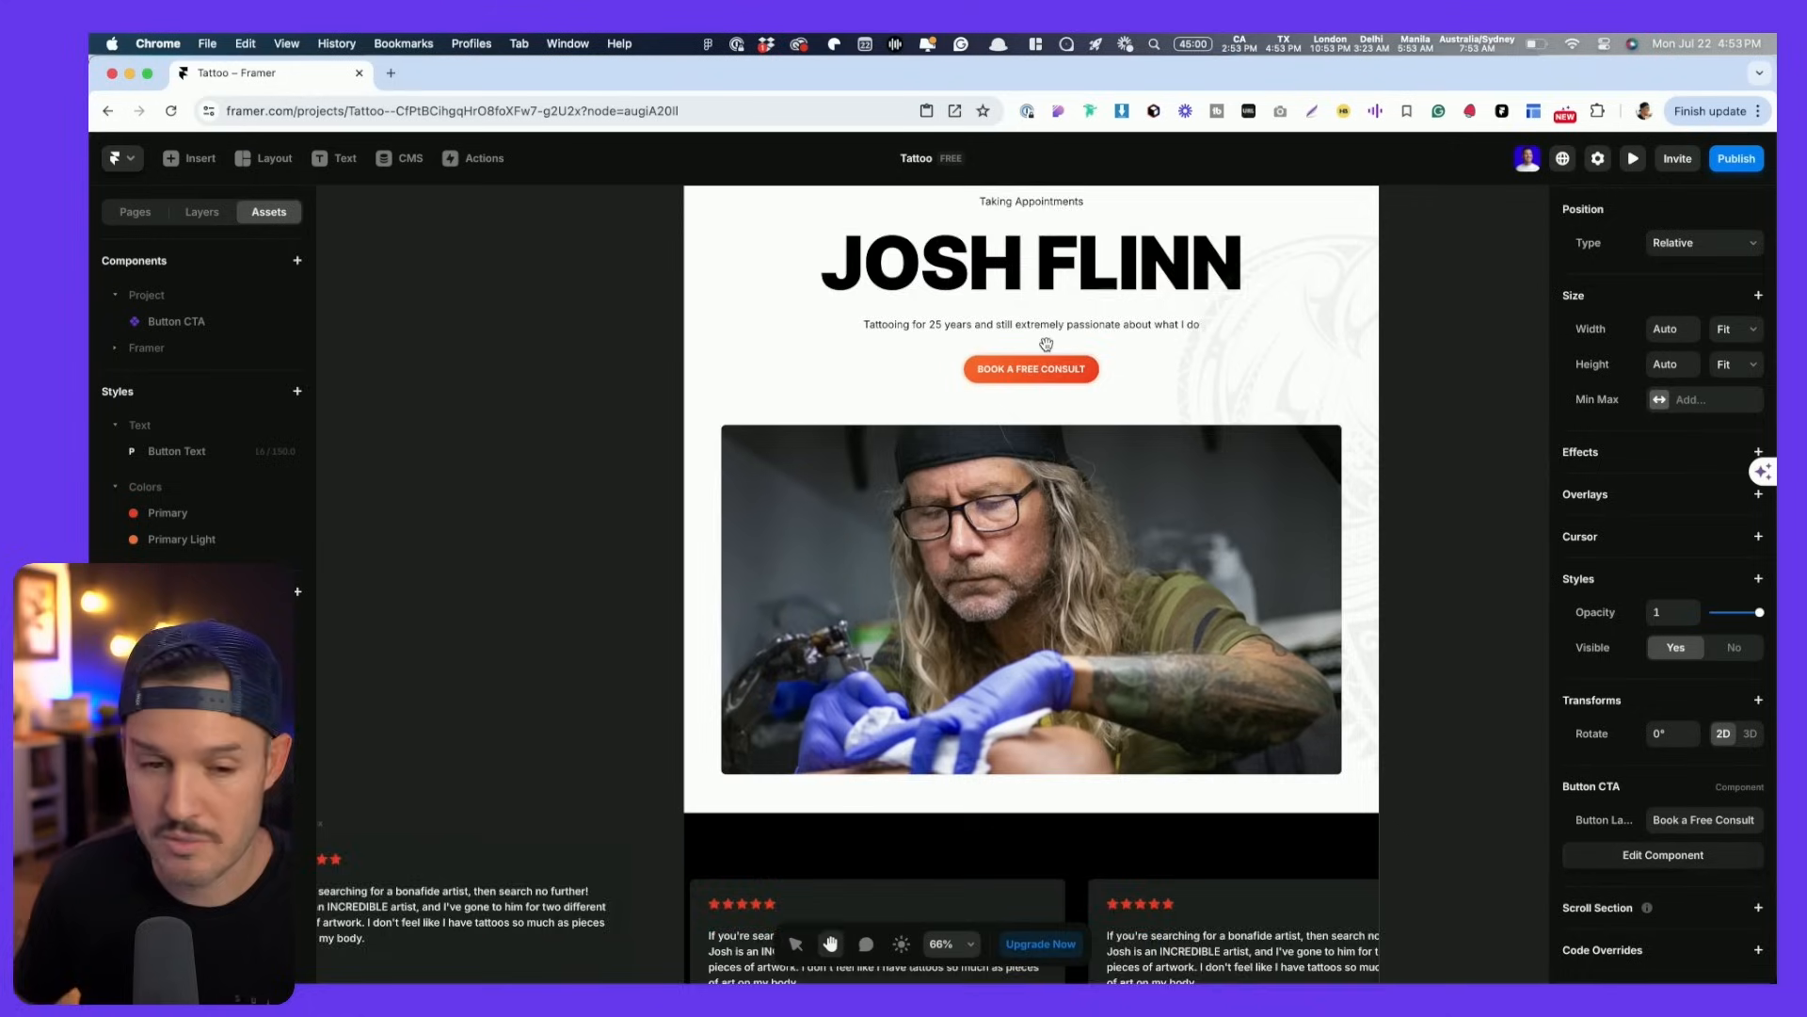
scroll(1043, 372, "up", 3)
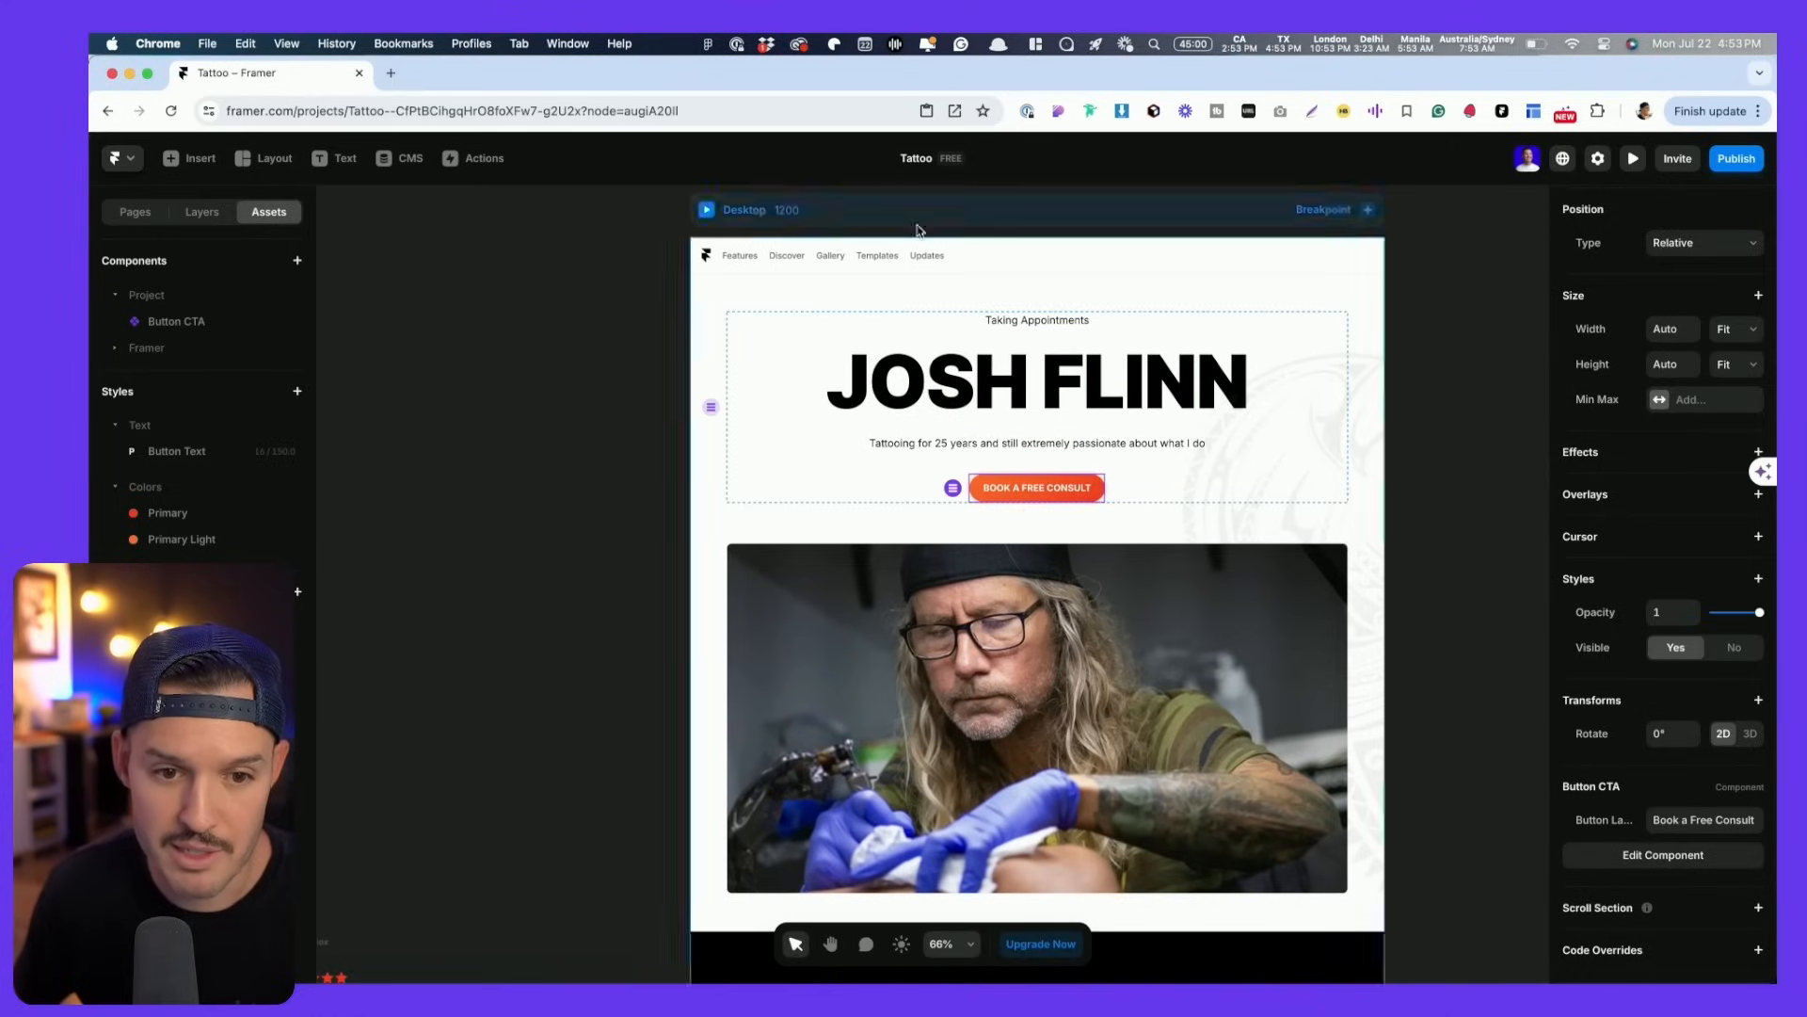
left_click(1073, 266)
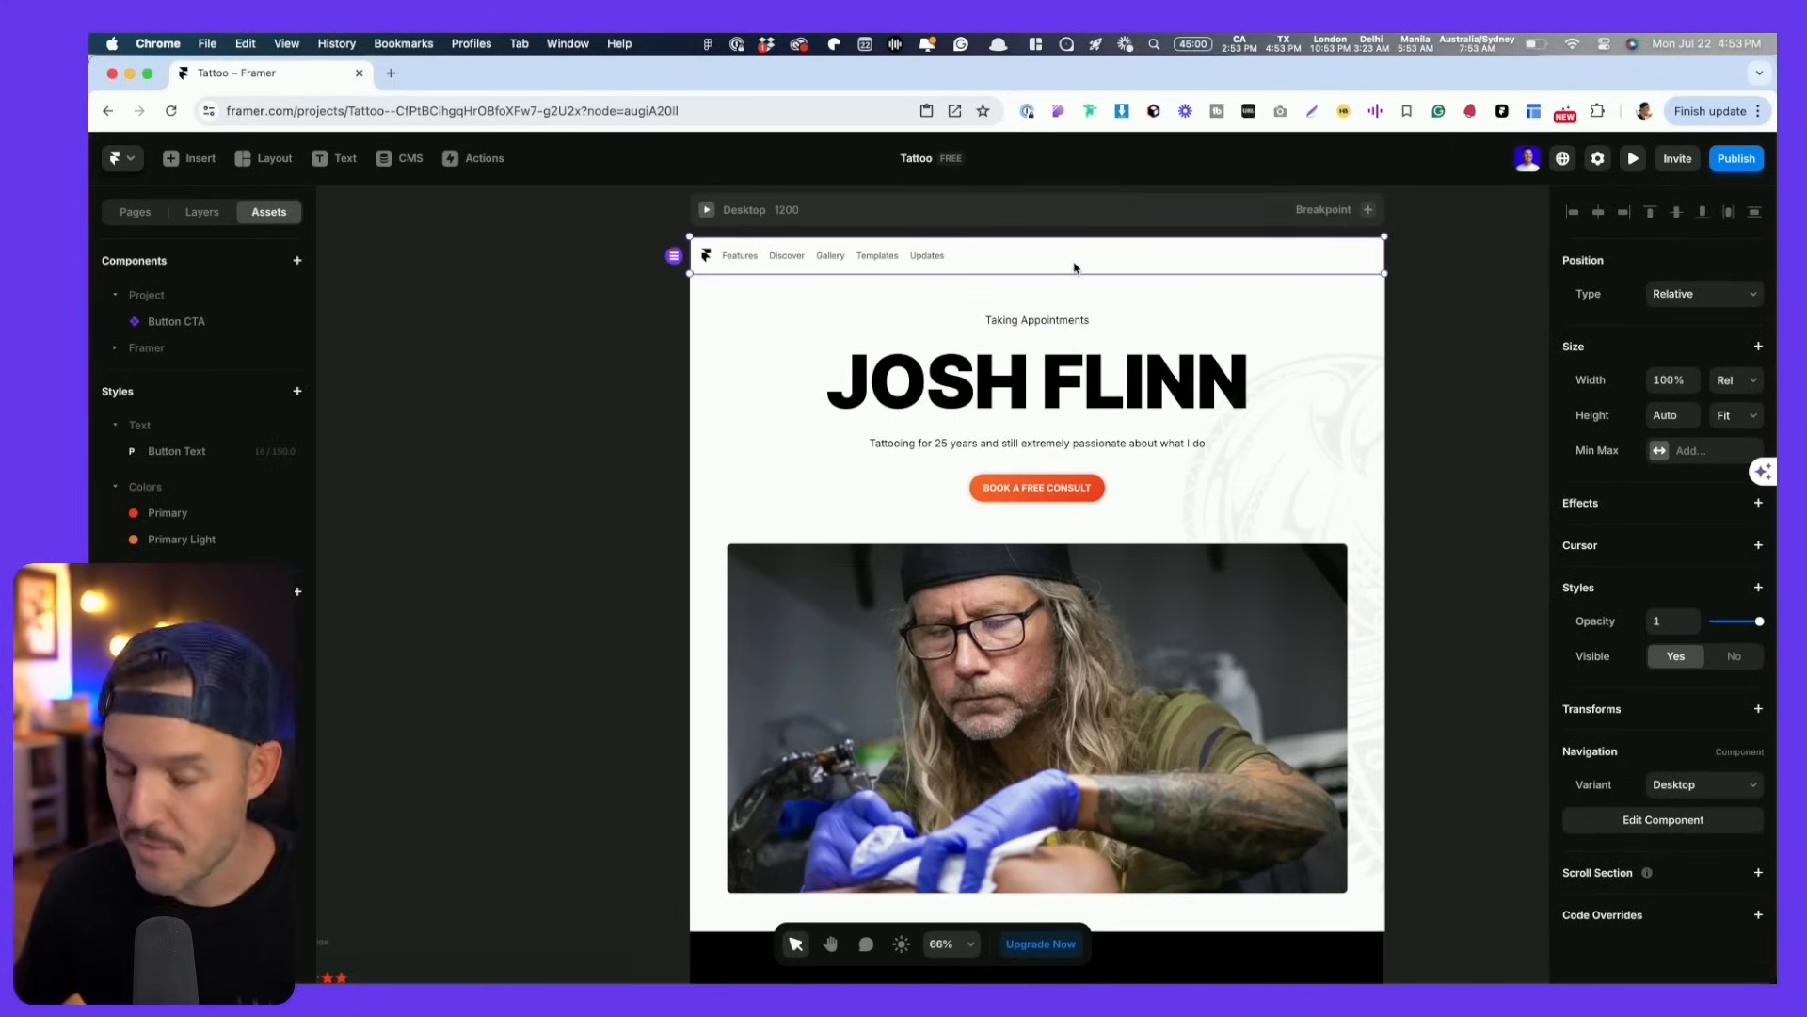
key("super+Tab")
scroll(697, 247, "left", 2)
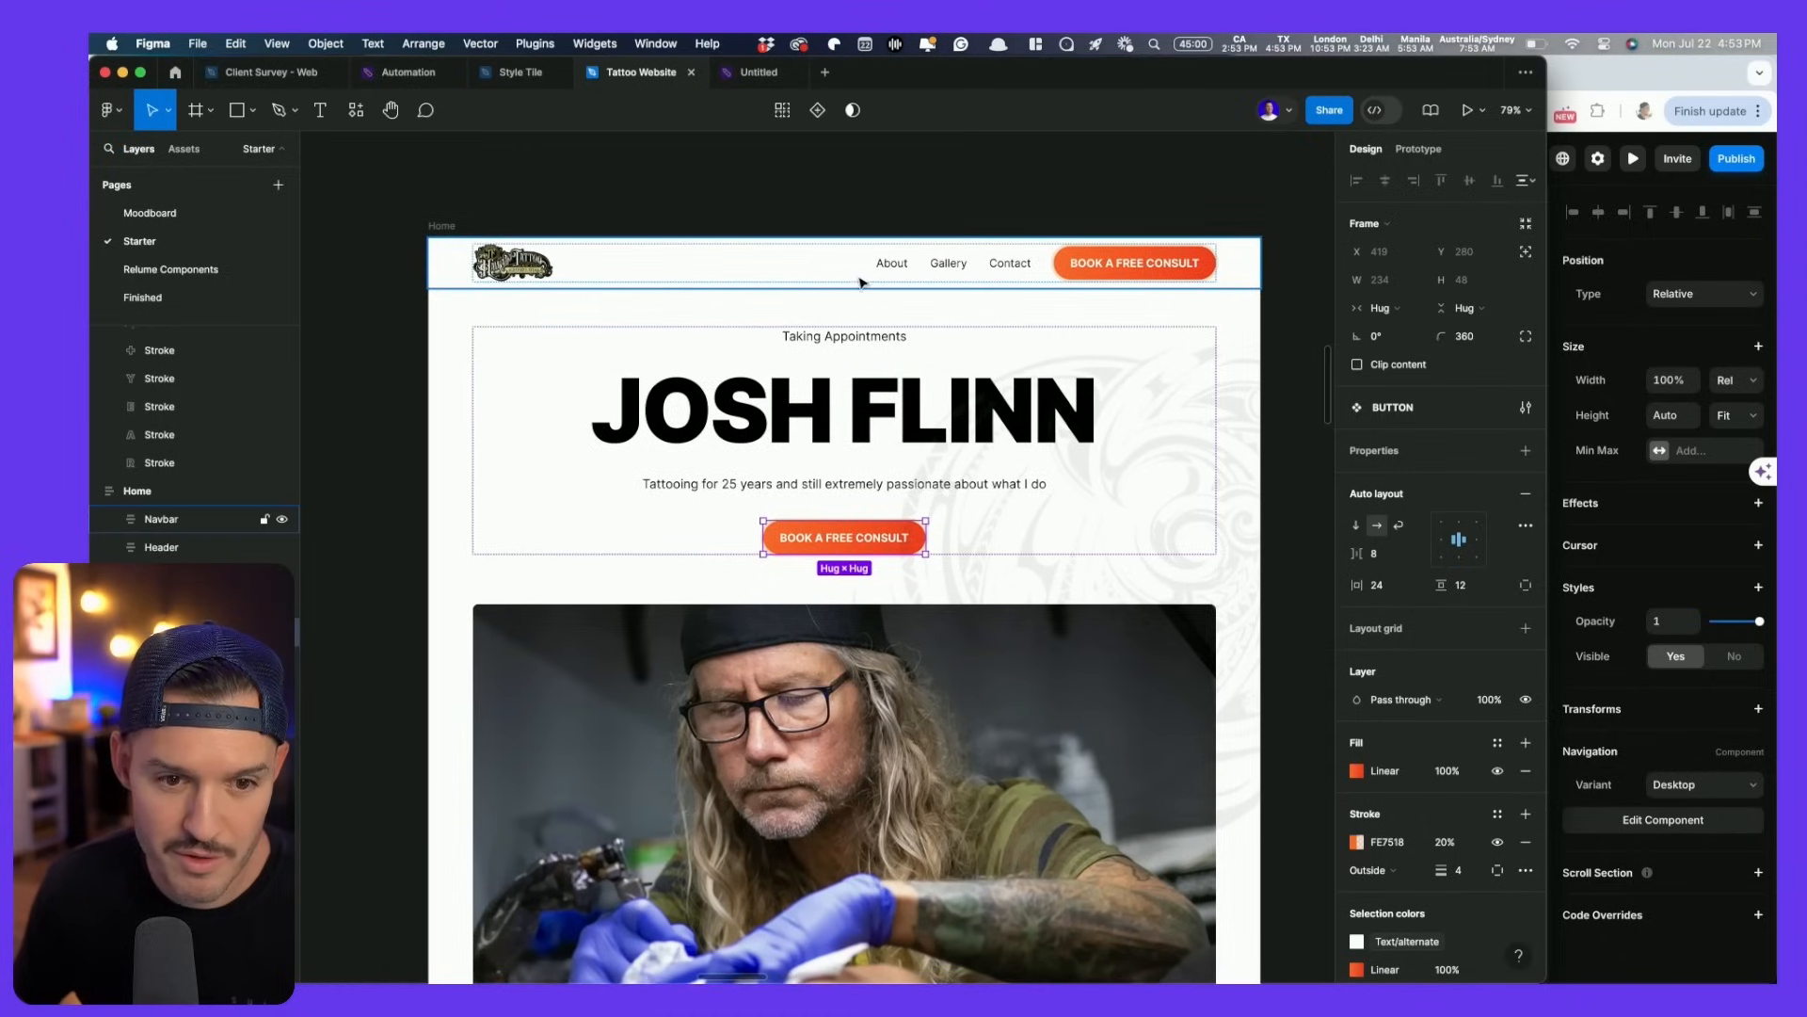
left_click(852, 276)
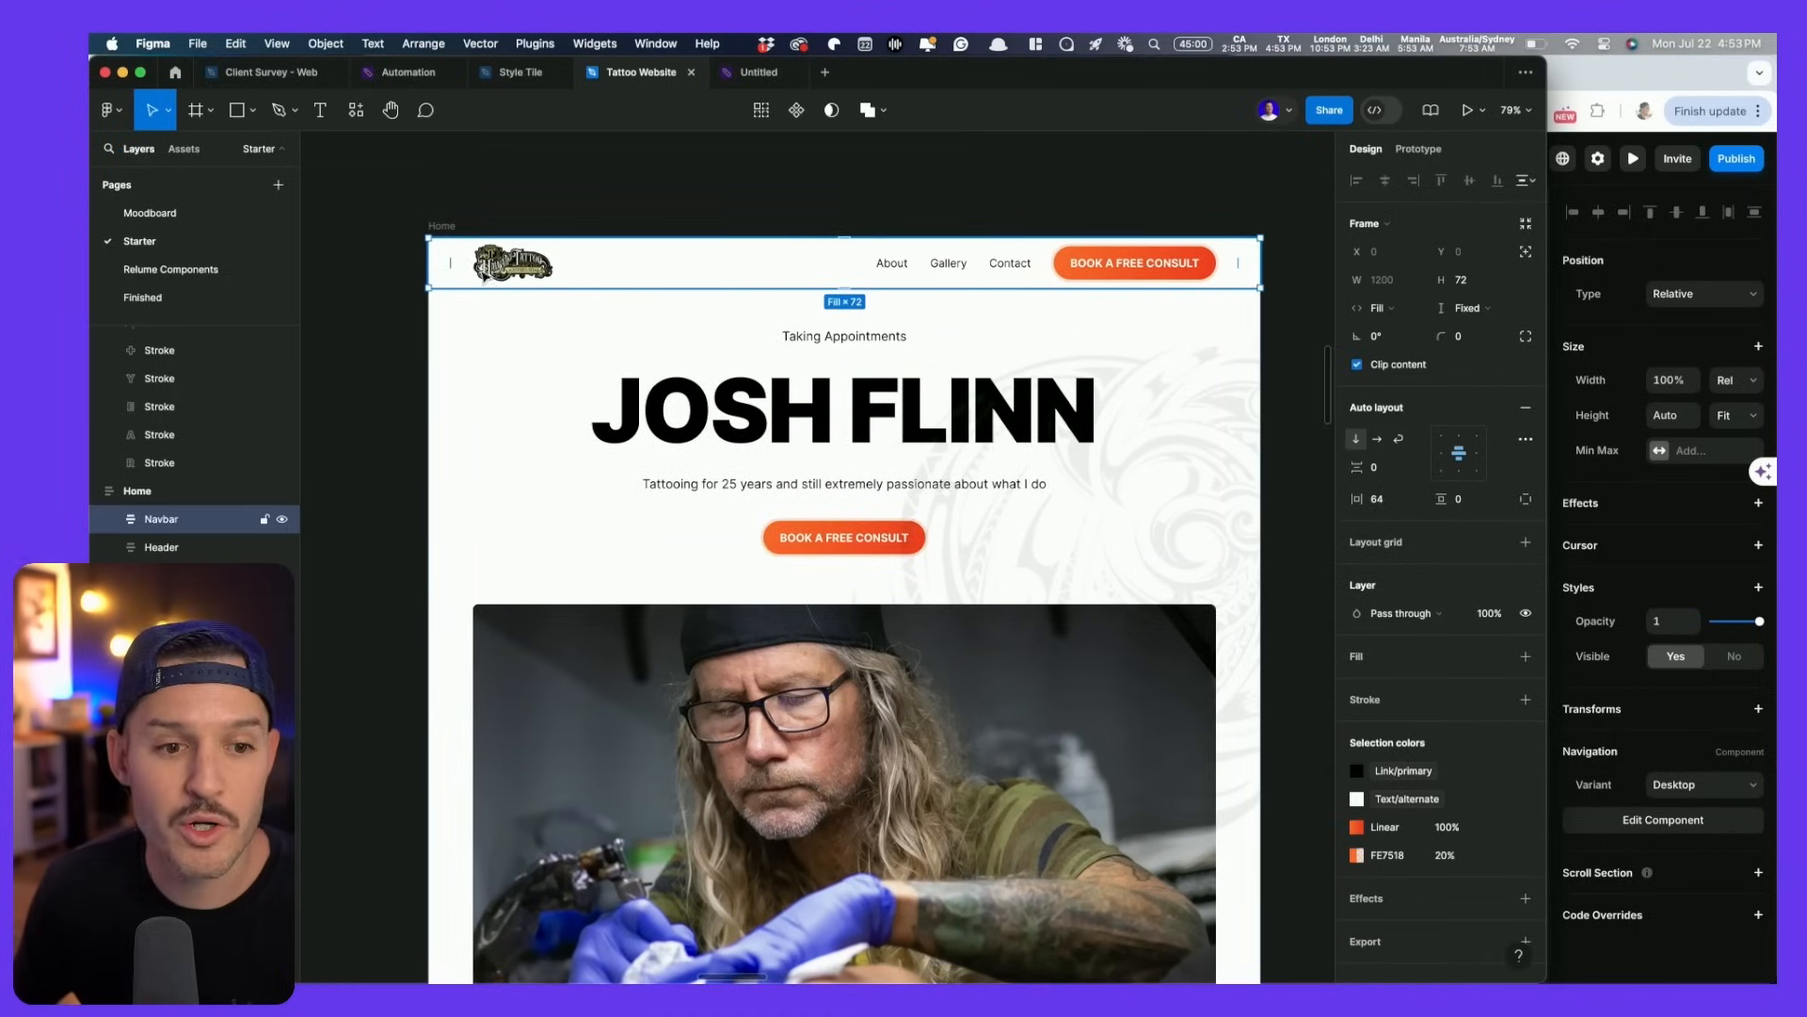
key("super+Tab")
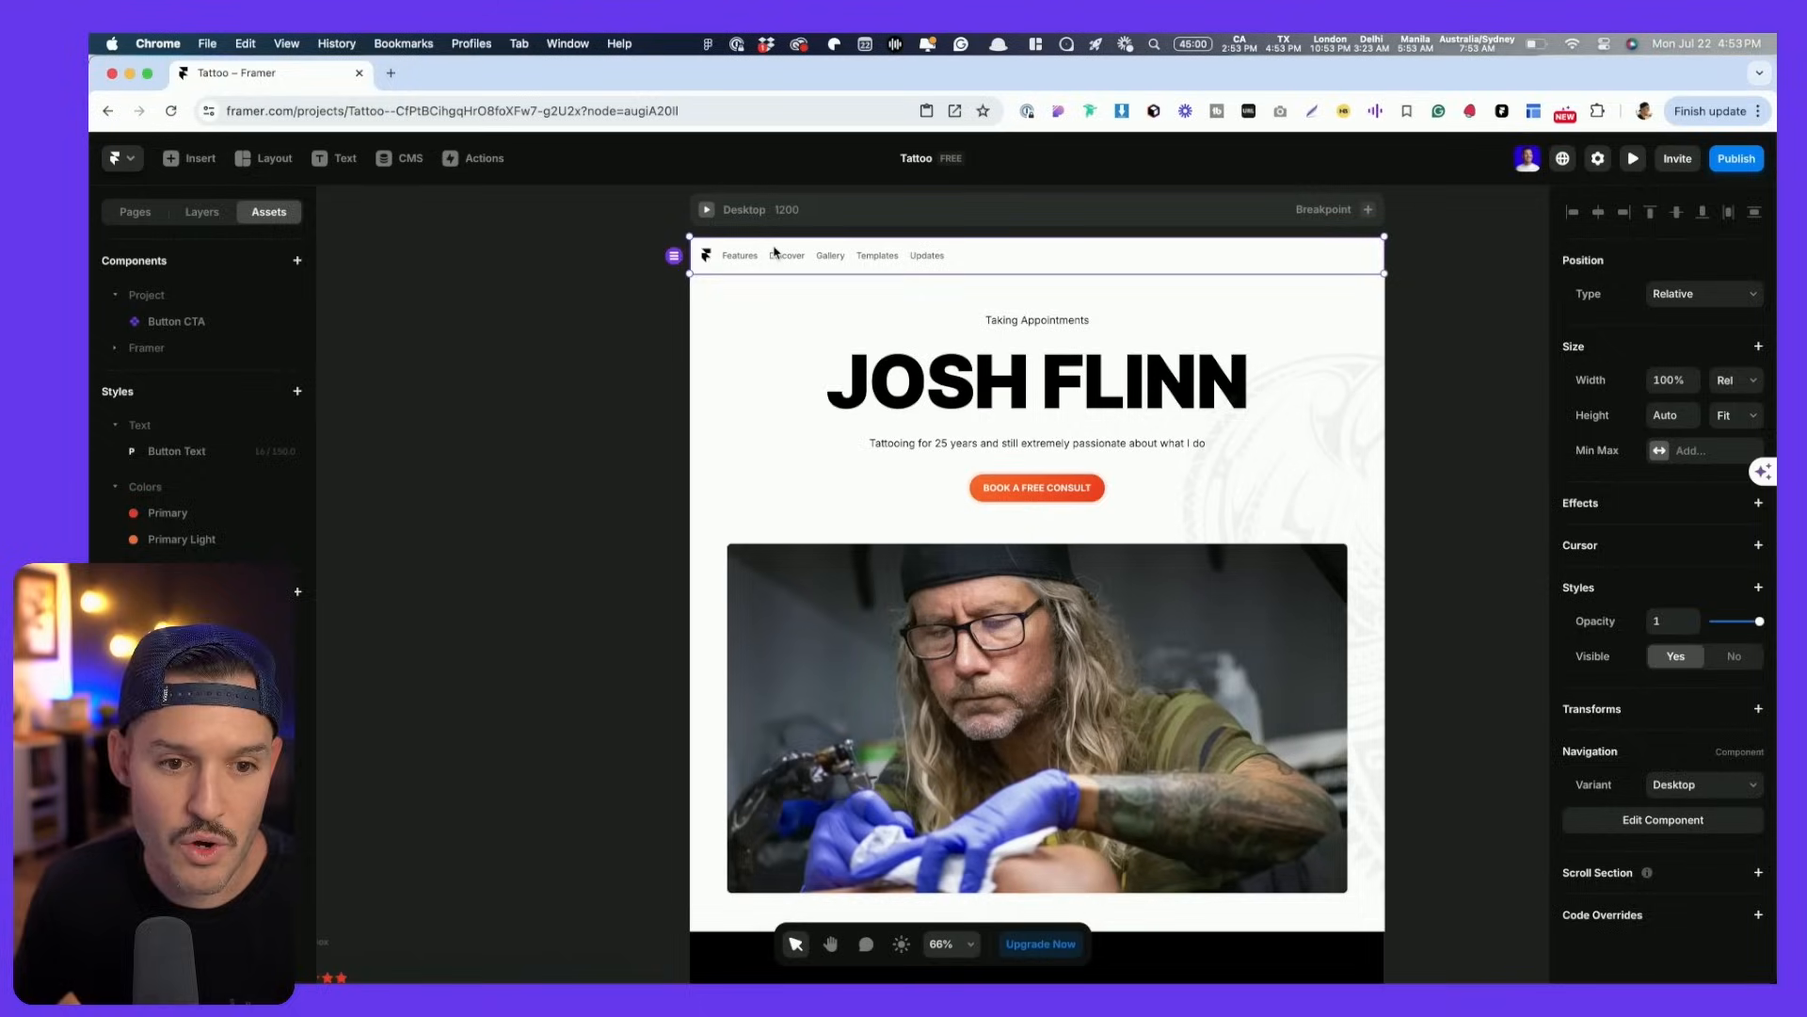
double_click(787, 257)
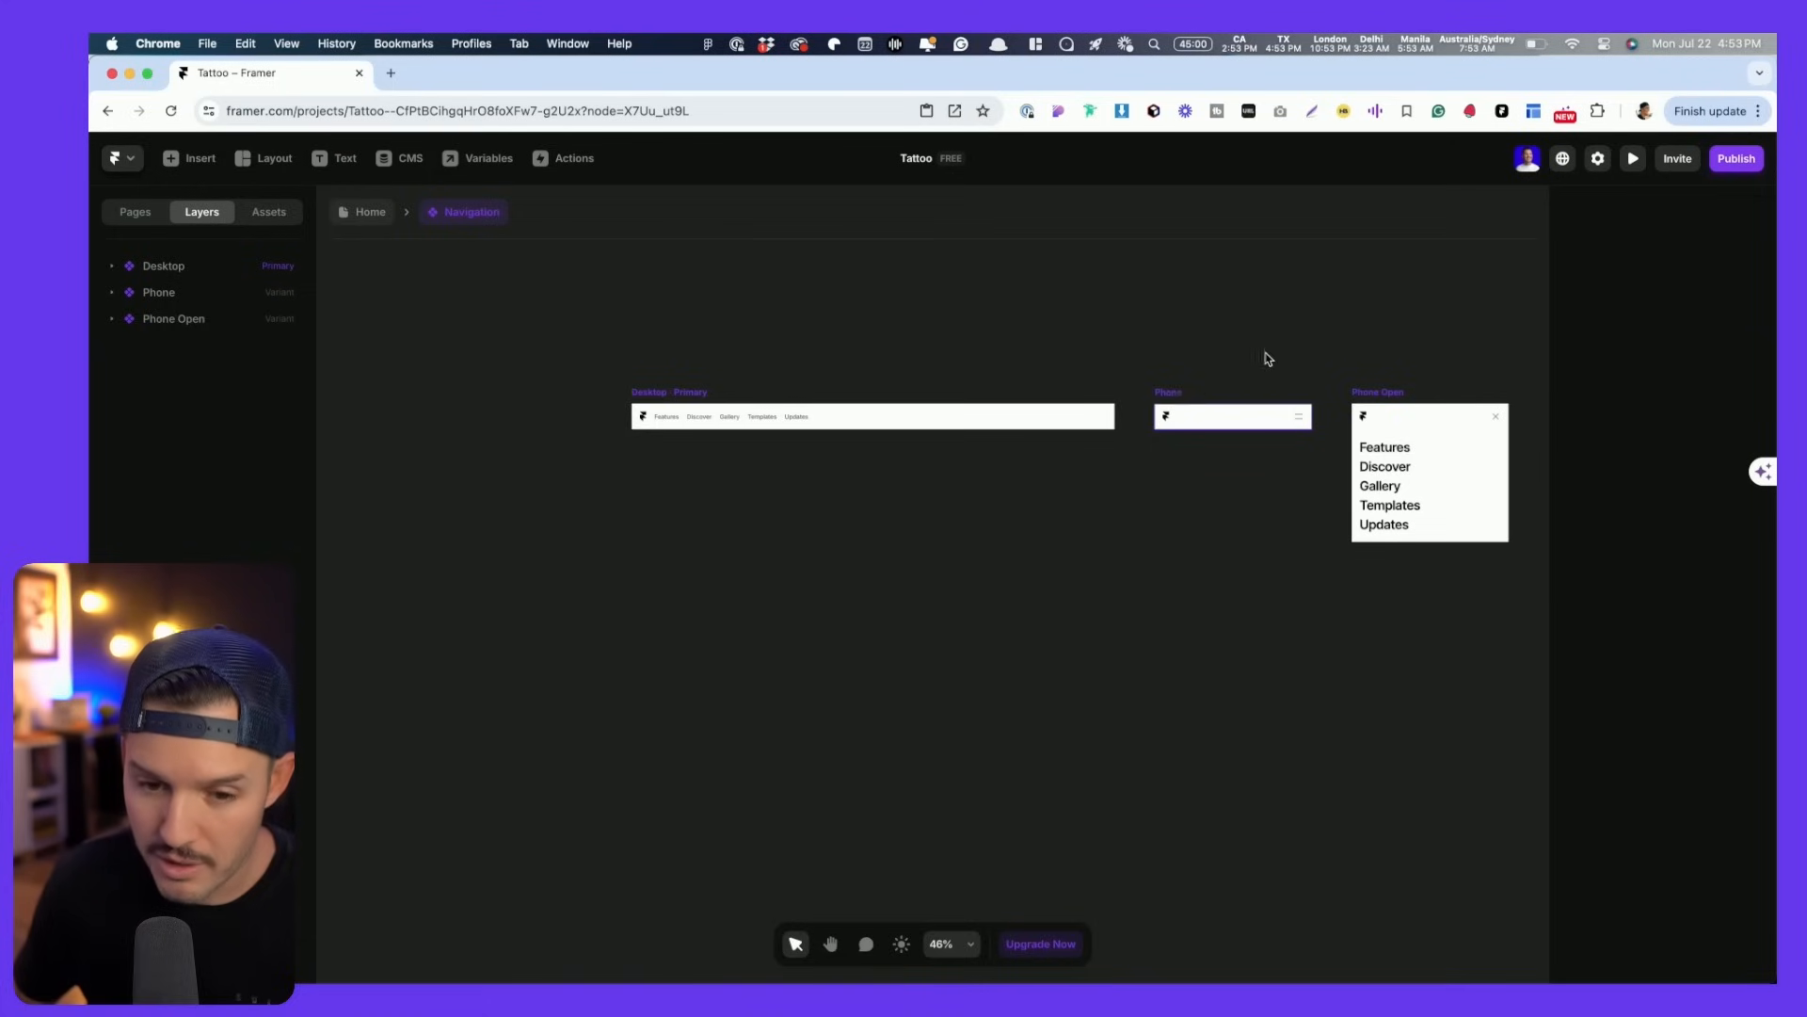
scroll(1443, 420, "up", 5)
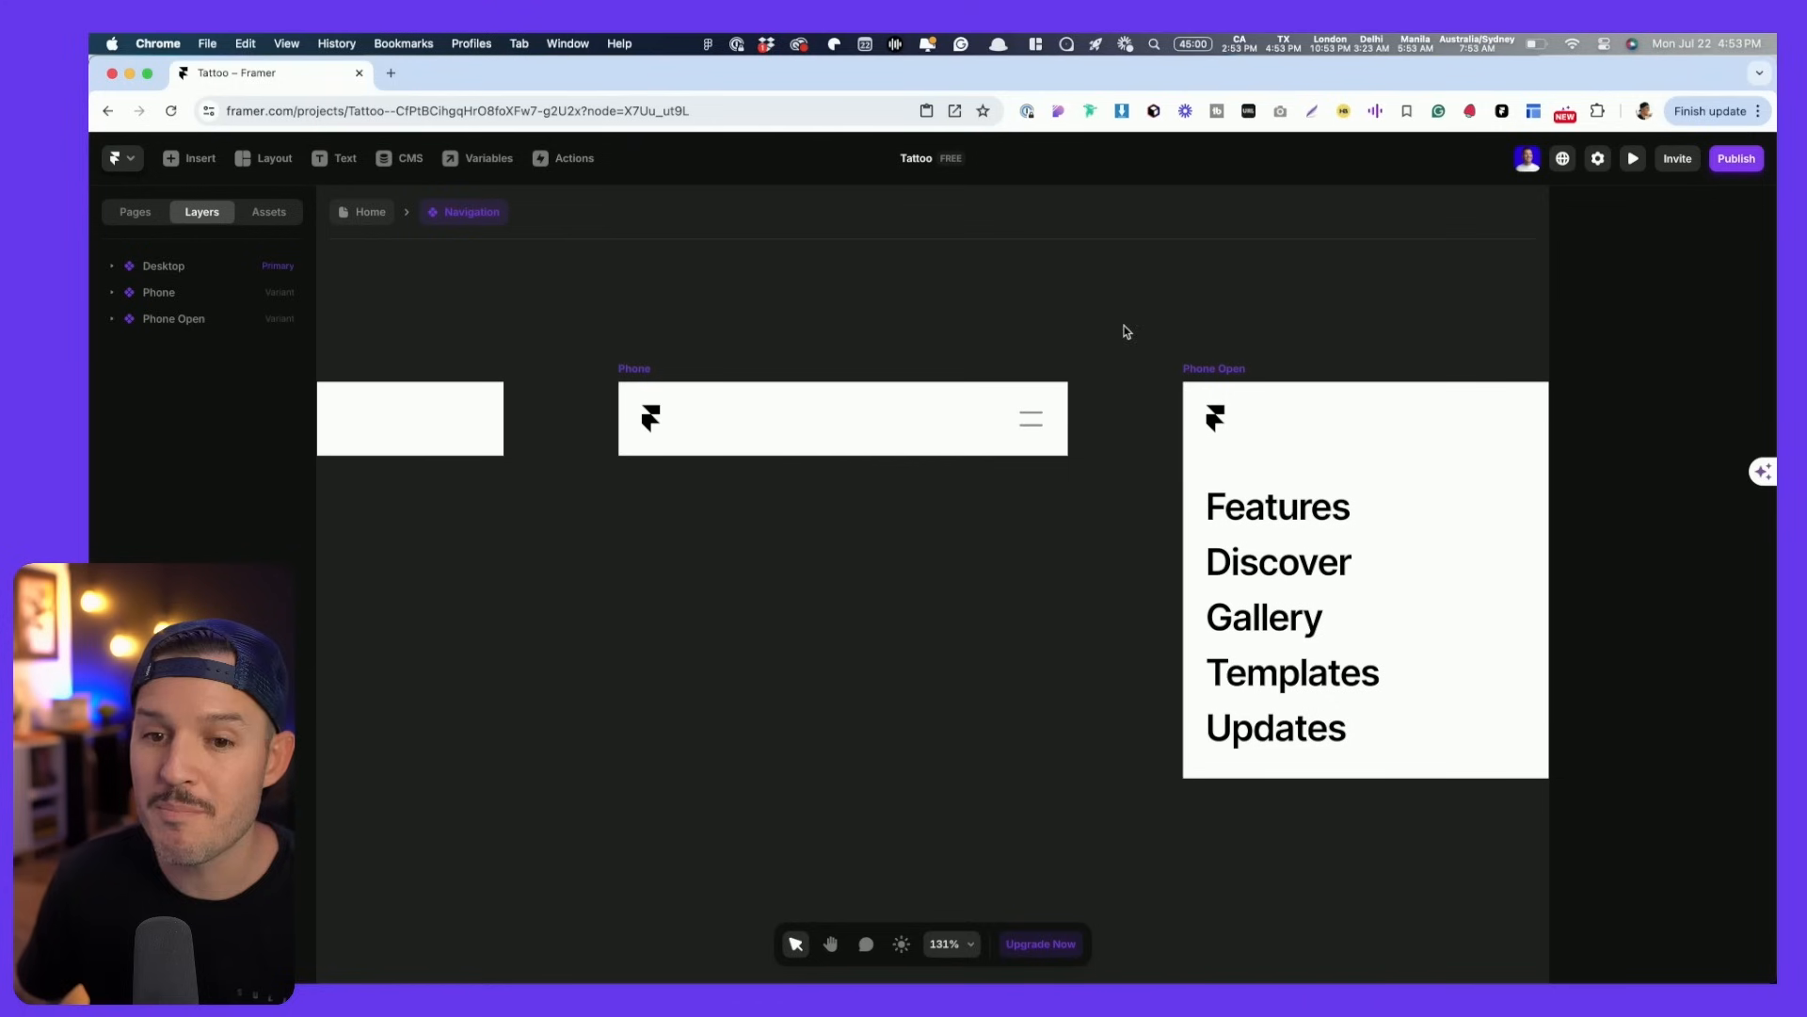
left_click(1026, 419)
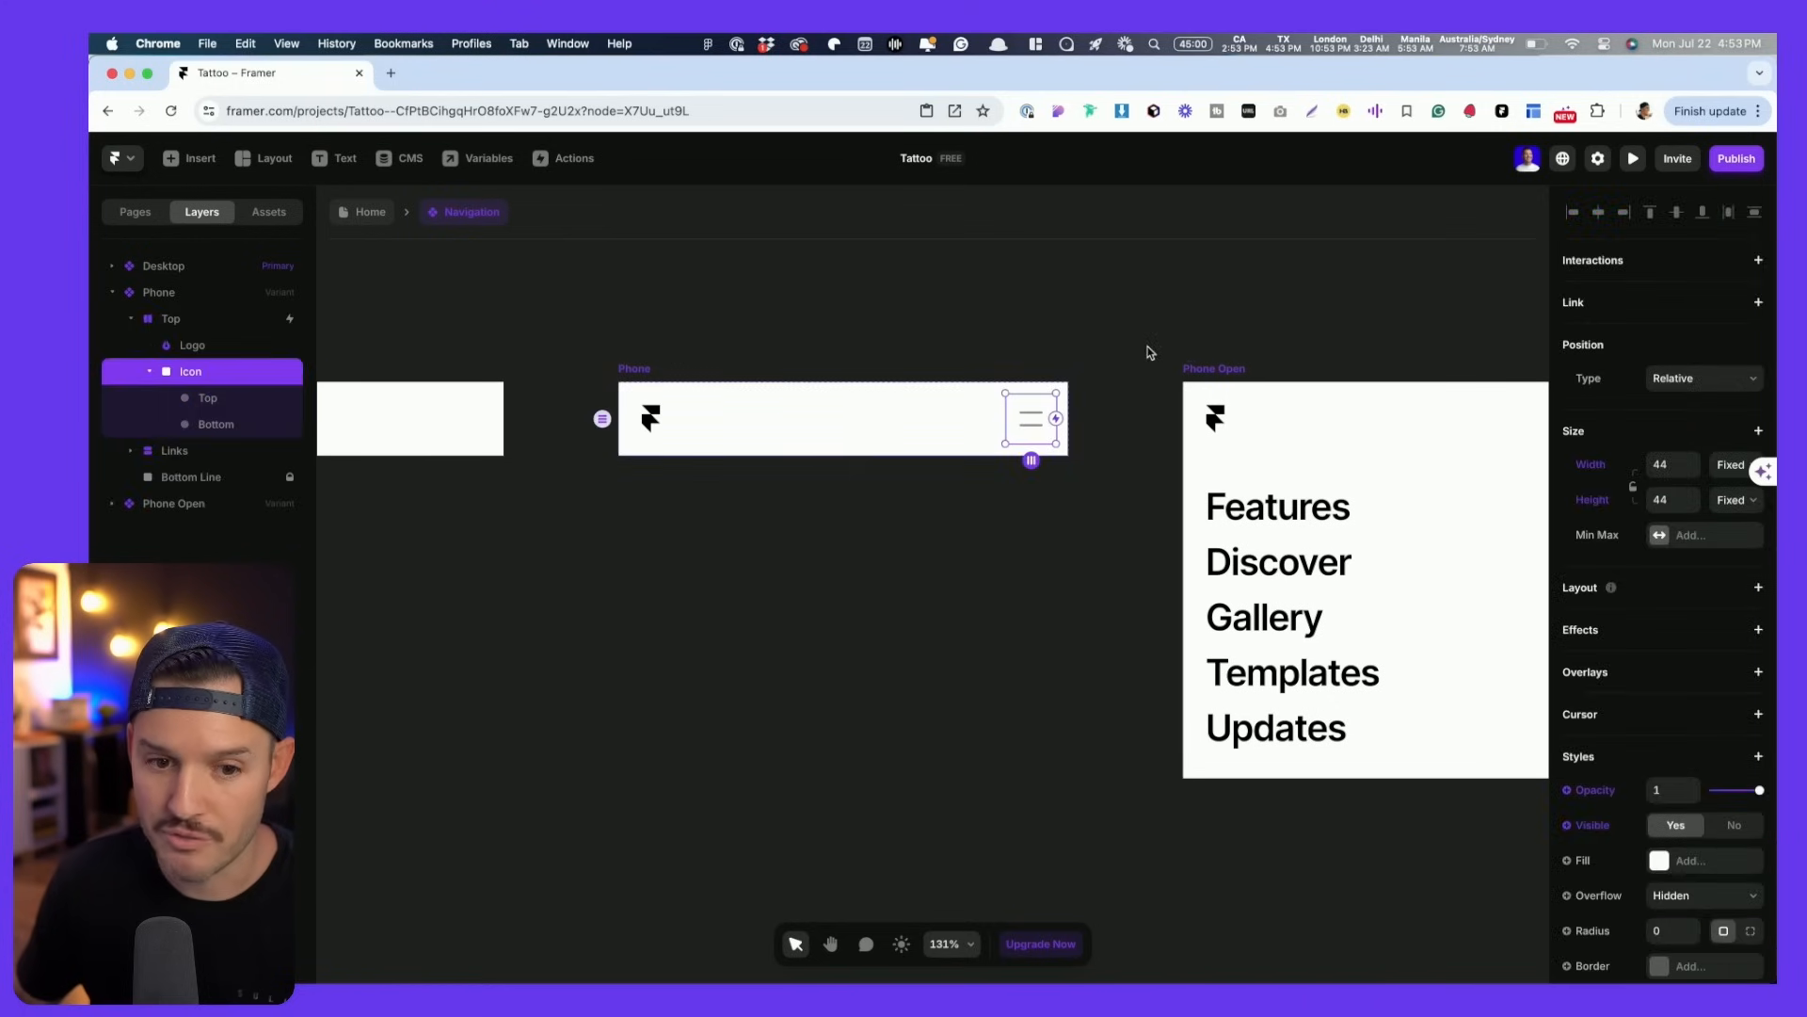
scroll(1189, 351, "down", 3)
left_click(980, 335)
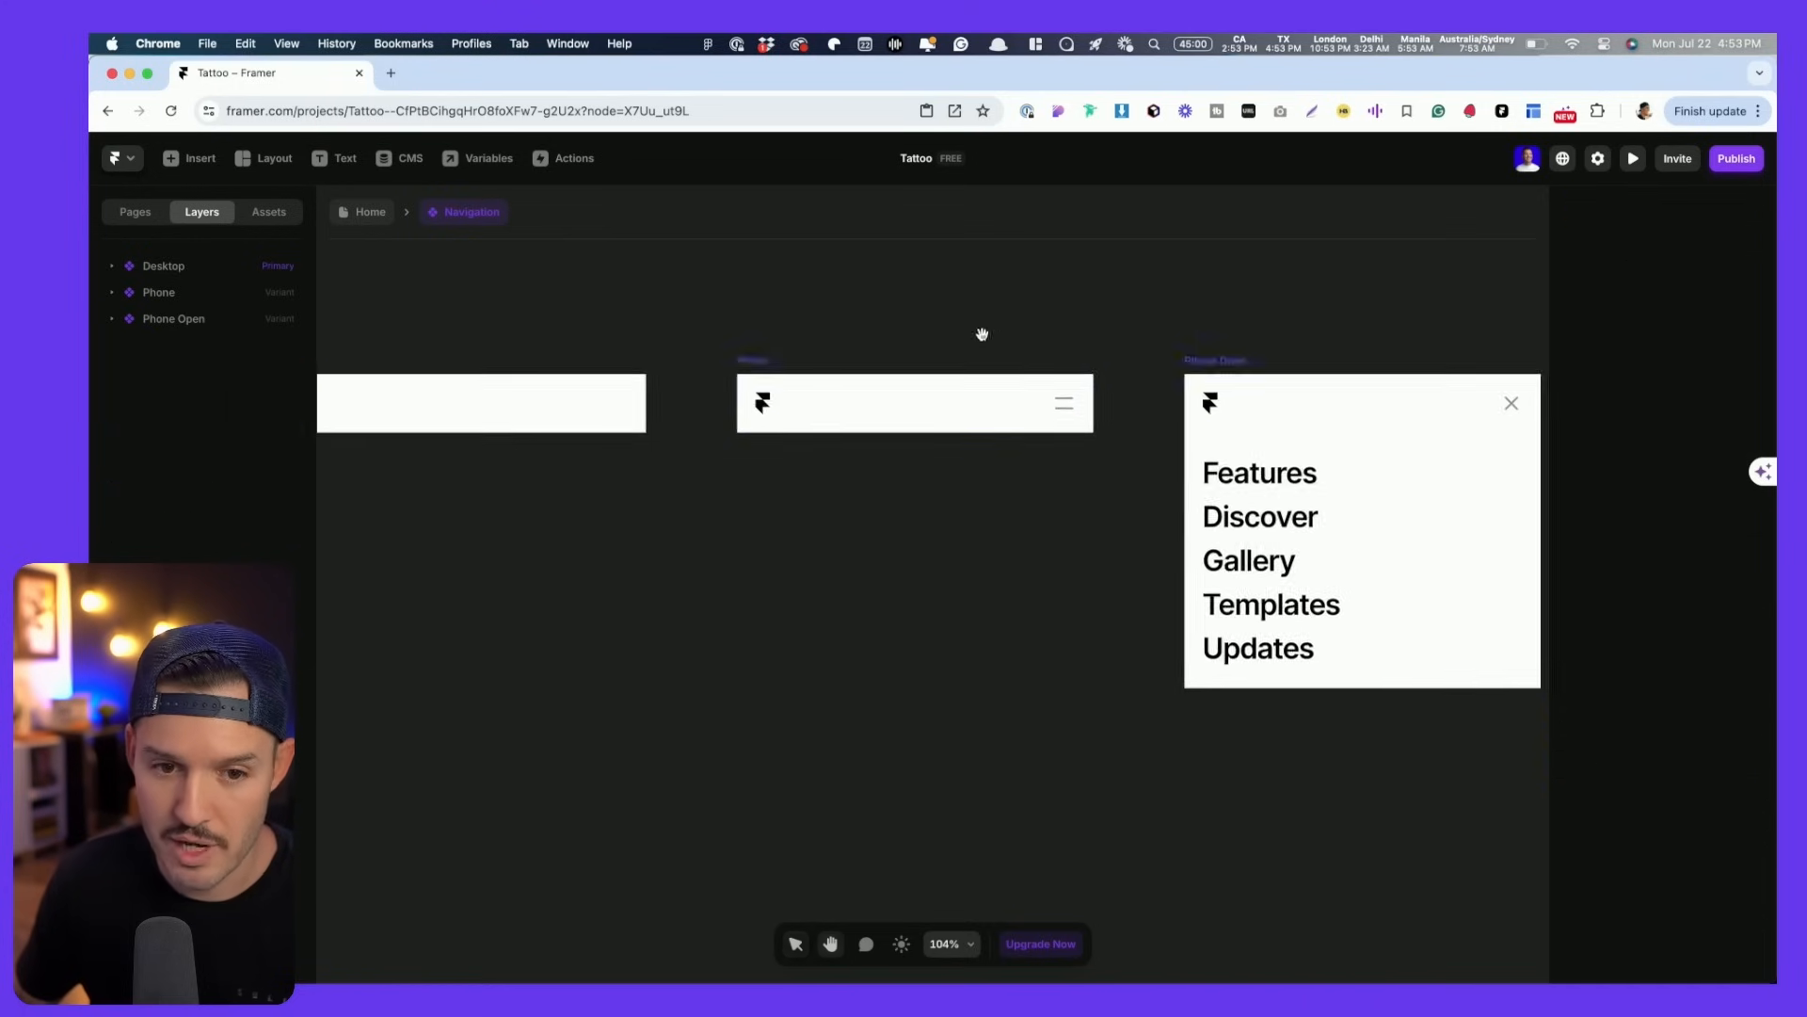
left_click(356, 213)
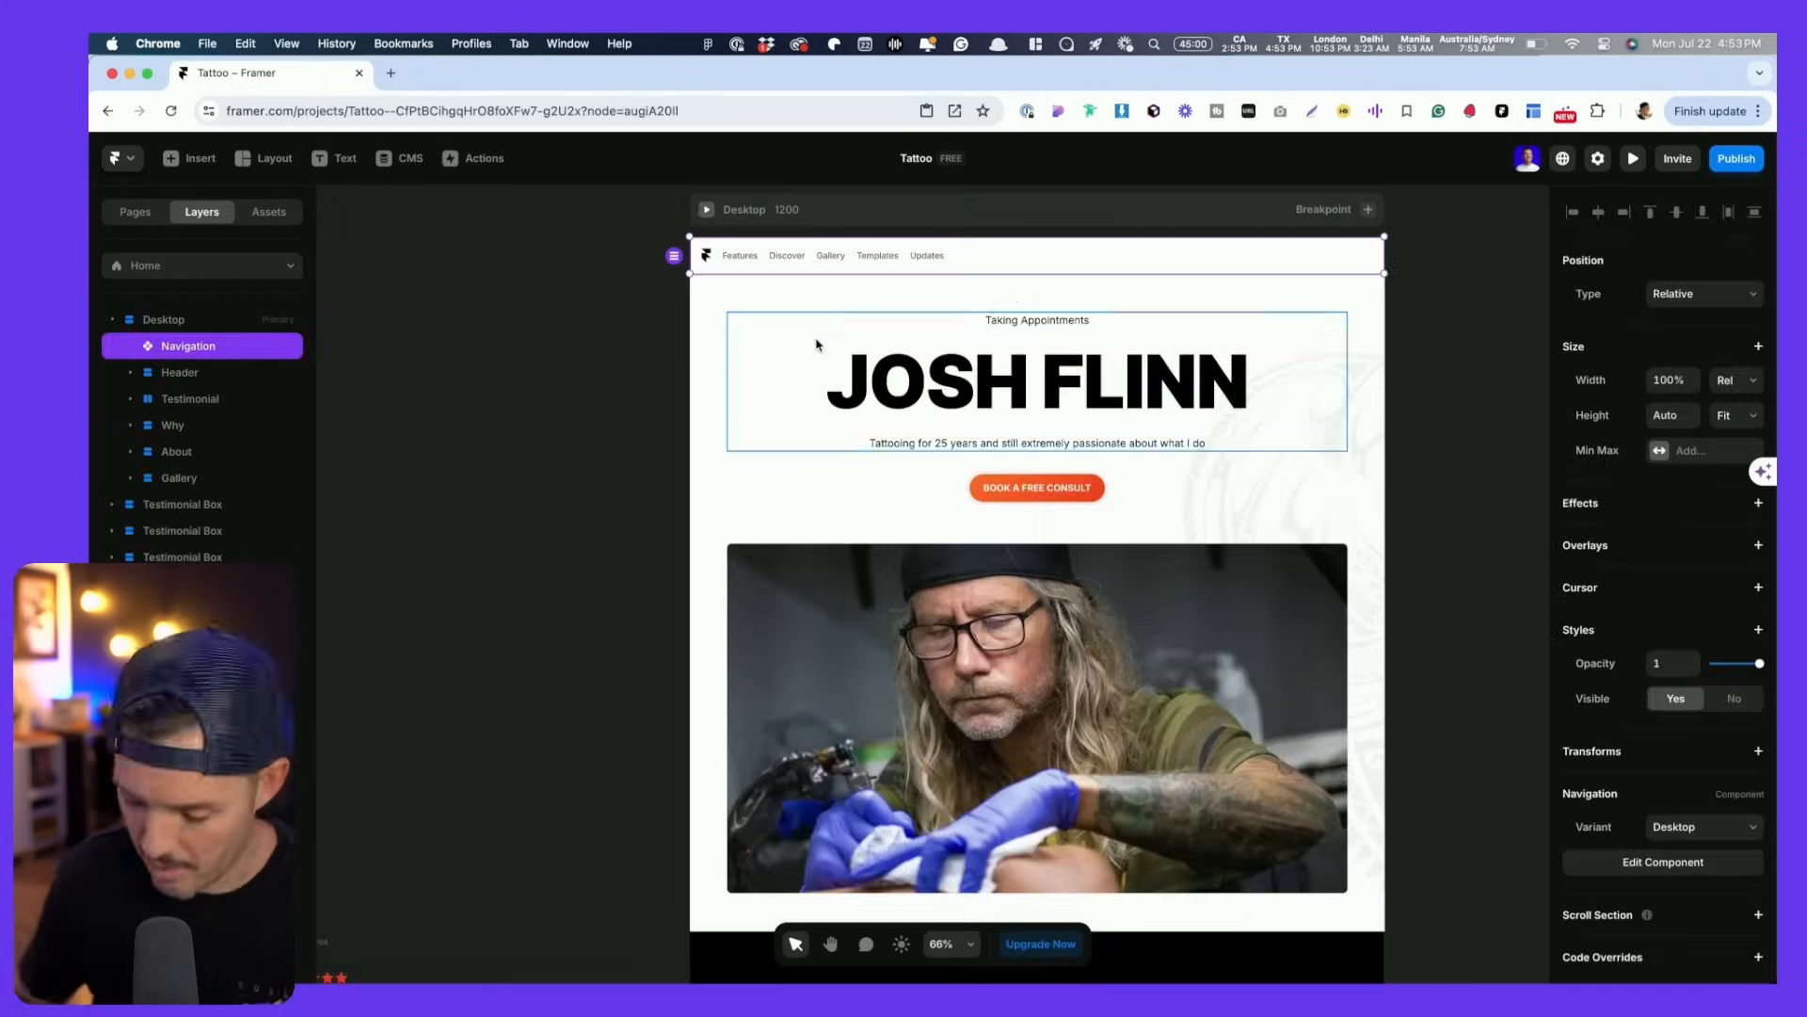
key("super+p")
left_click_drag(1475, 577, 1641, 477)
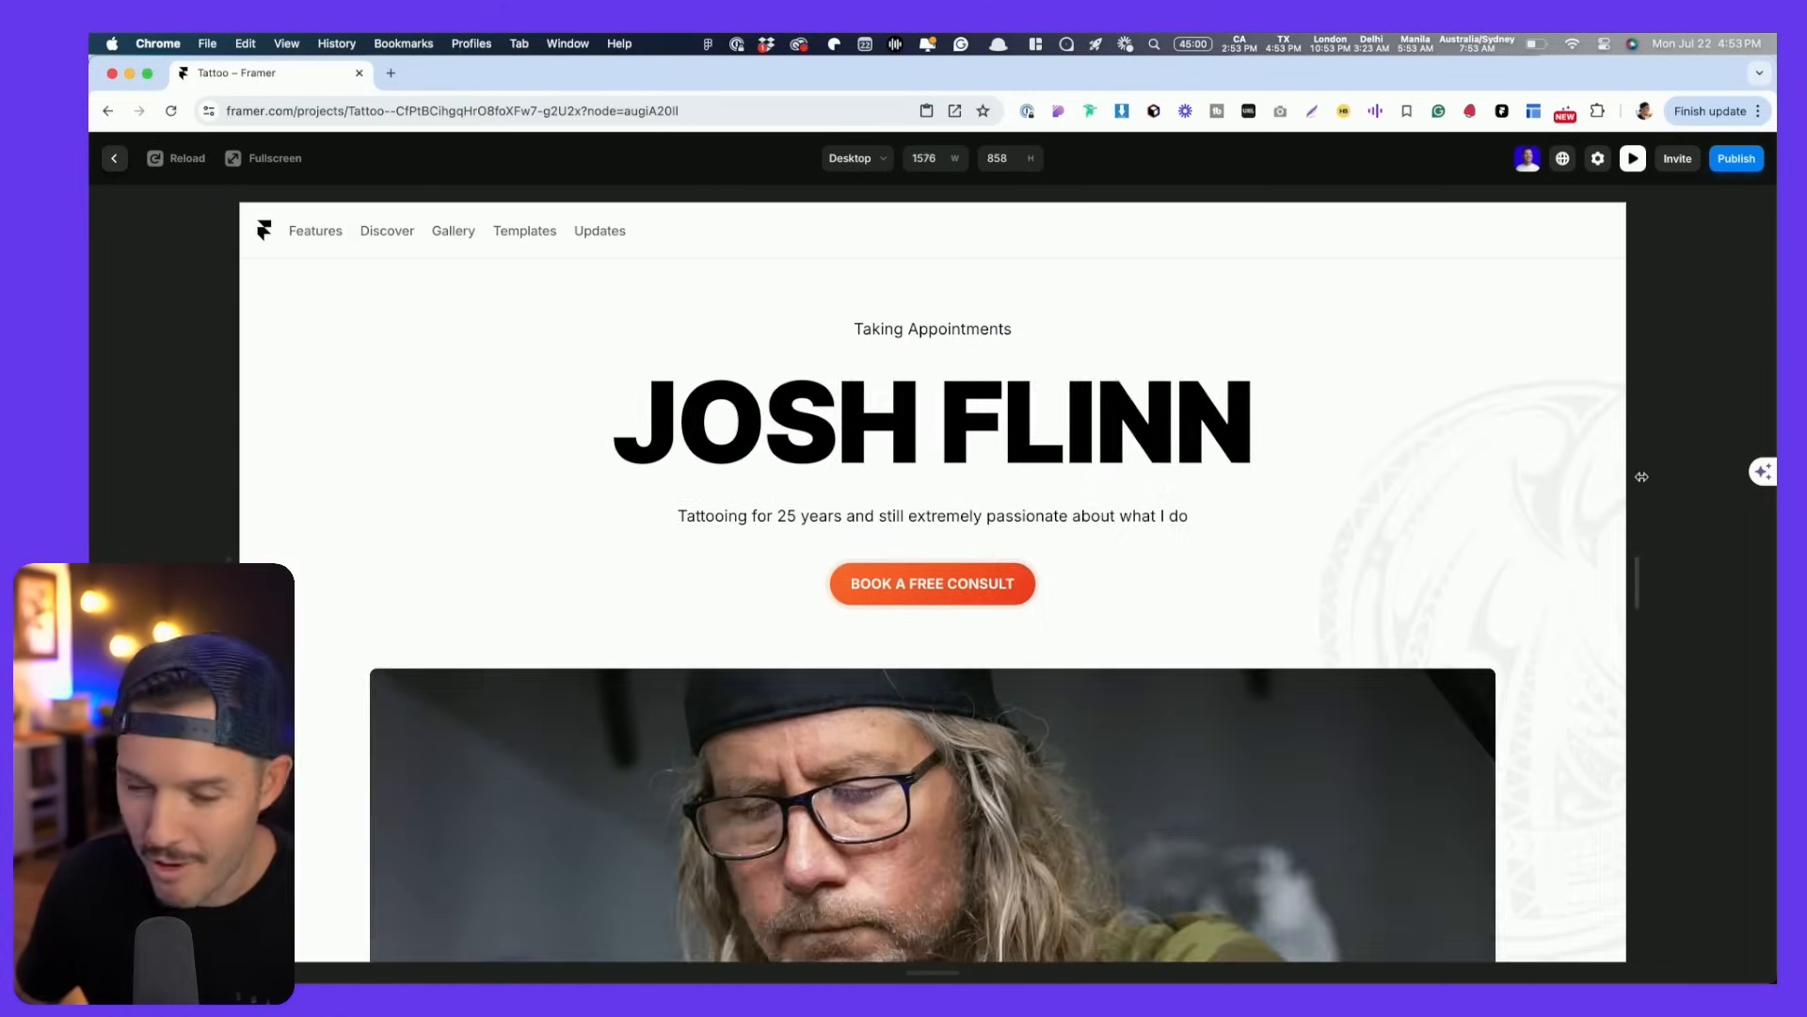
key("super+p")
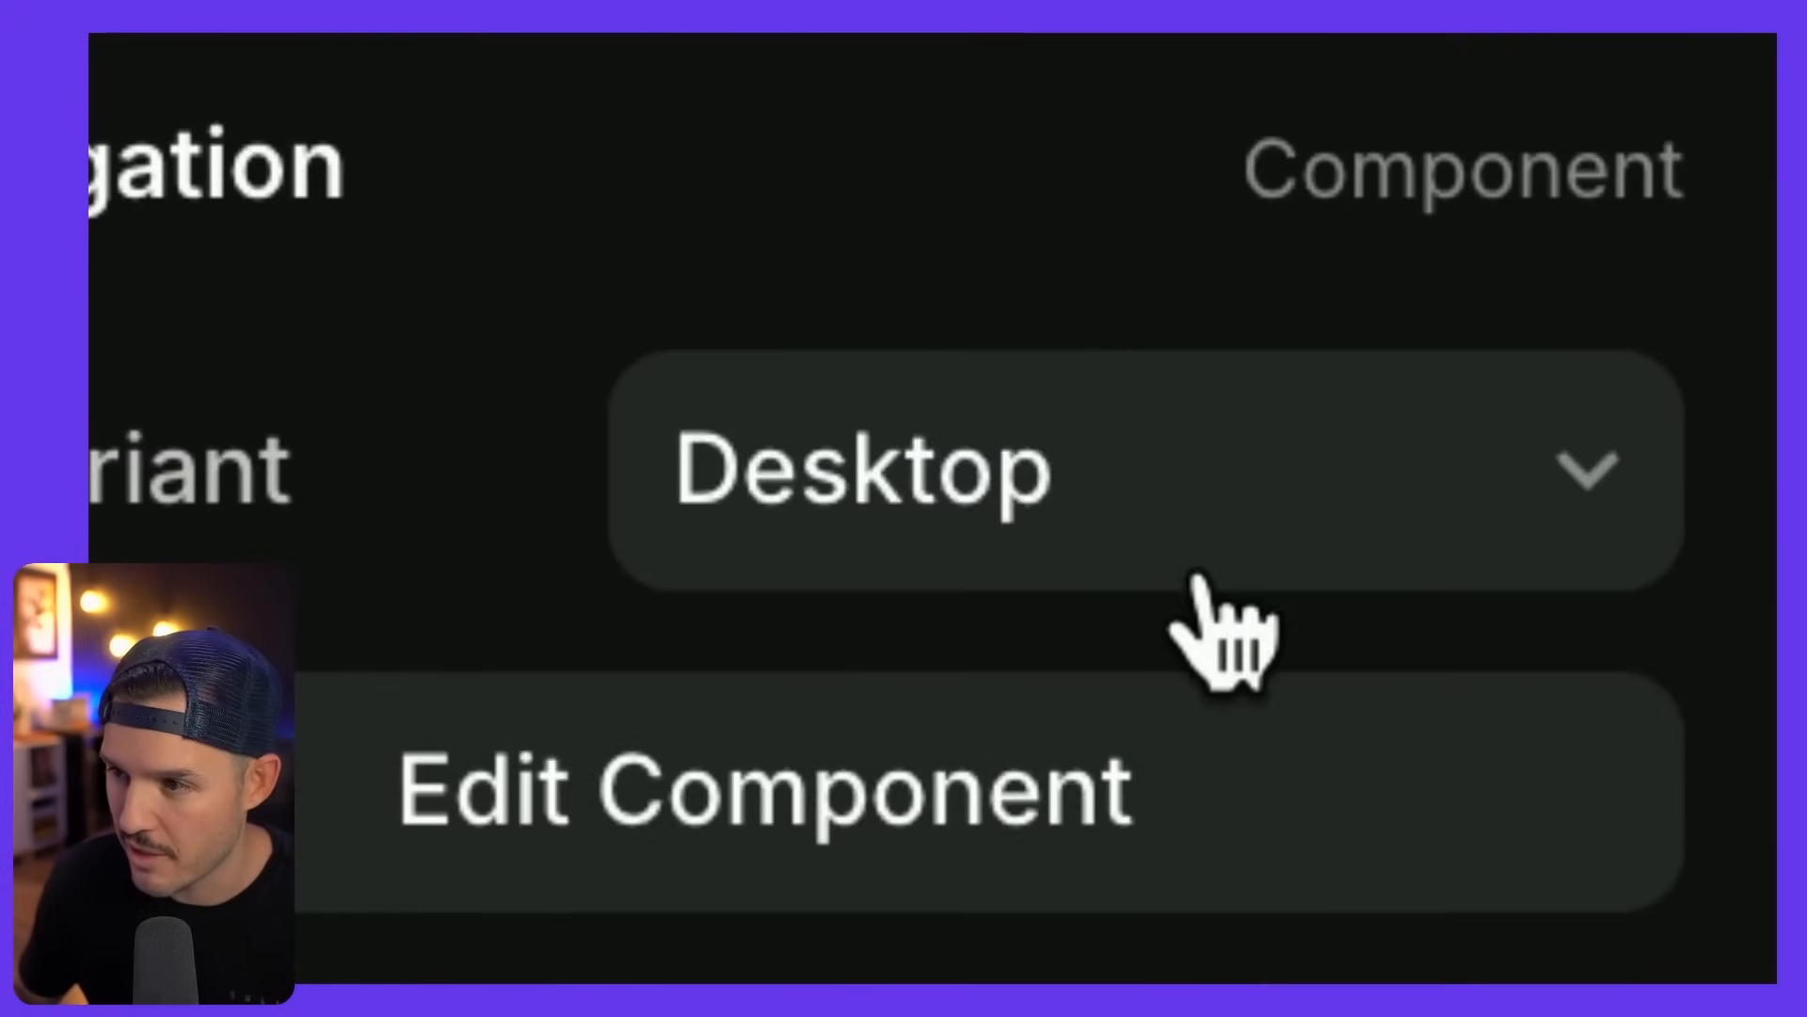
left_click(1708, 832)
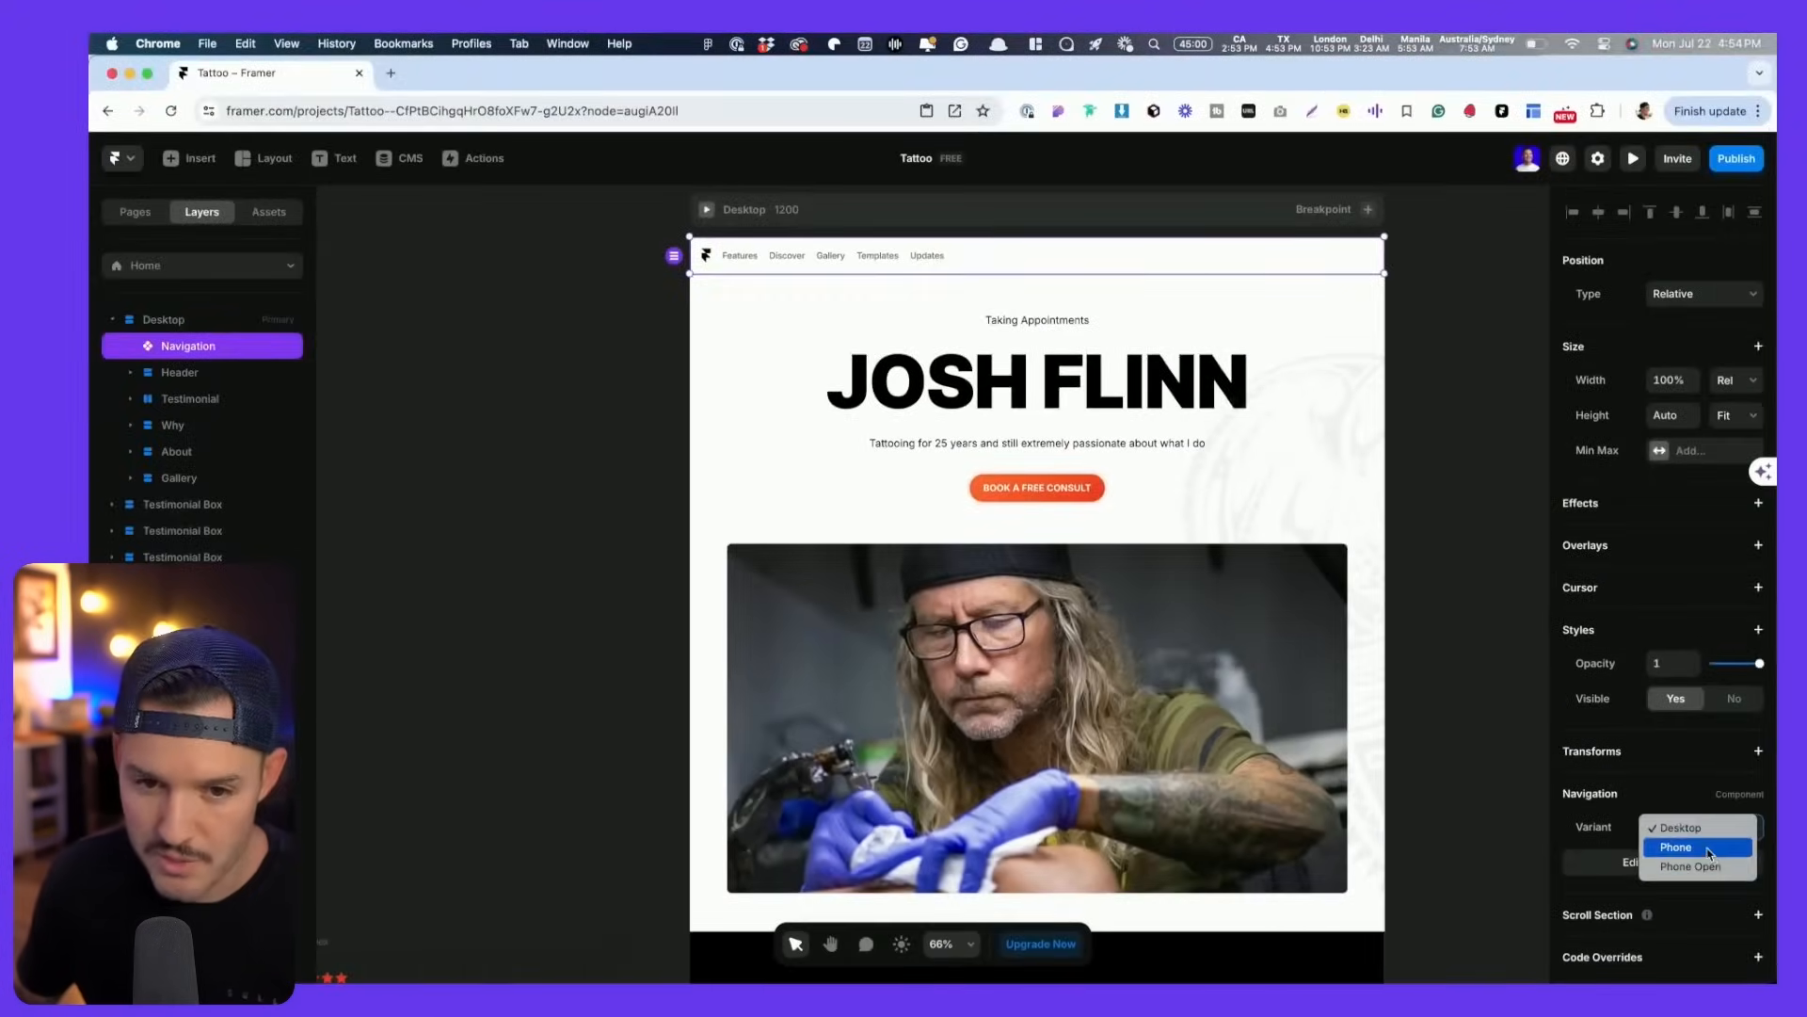
left_click(1699, 848)
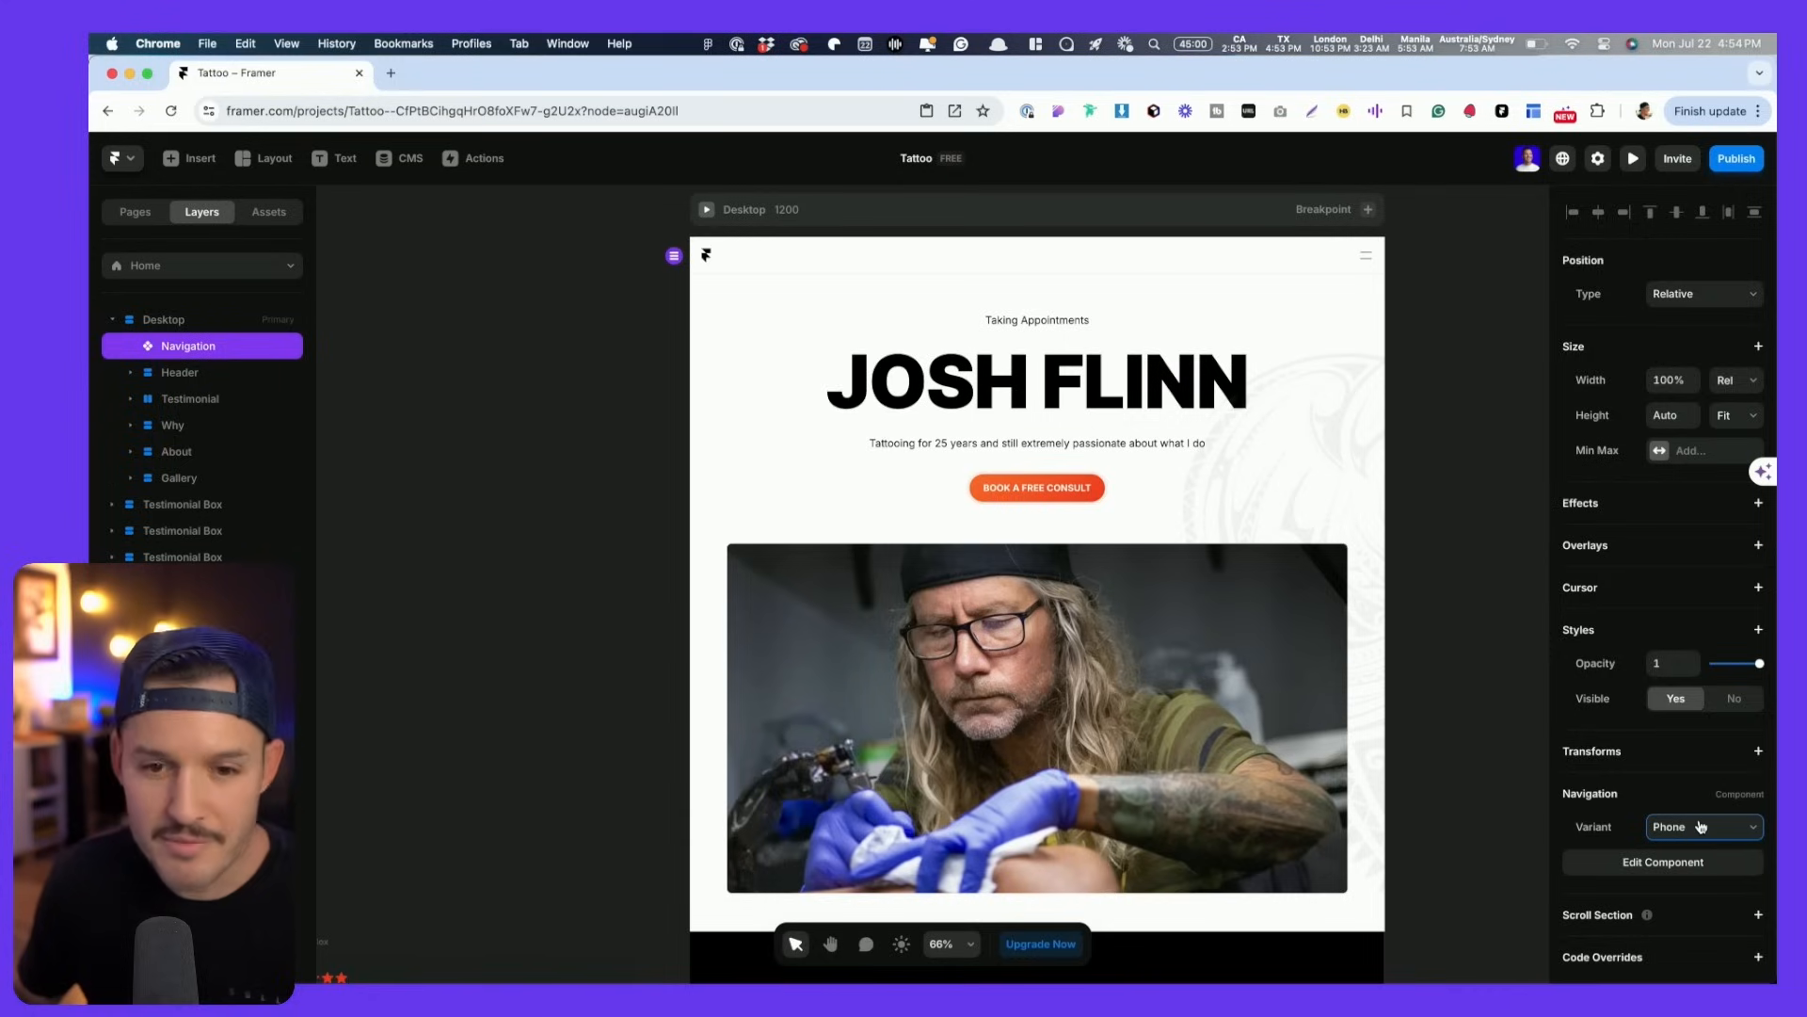
left_click(1701, 826)
left_click(1701, 810)
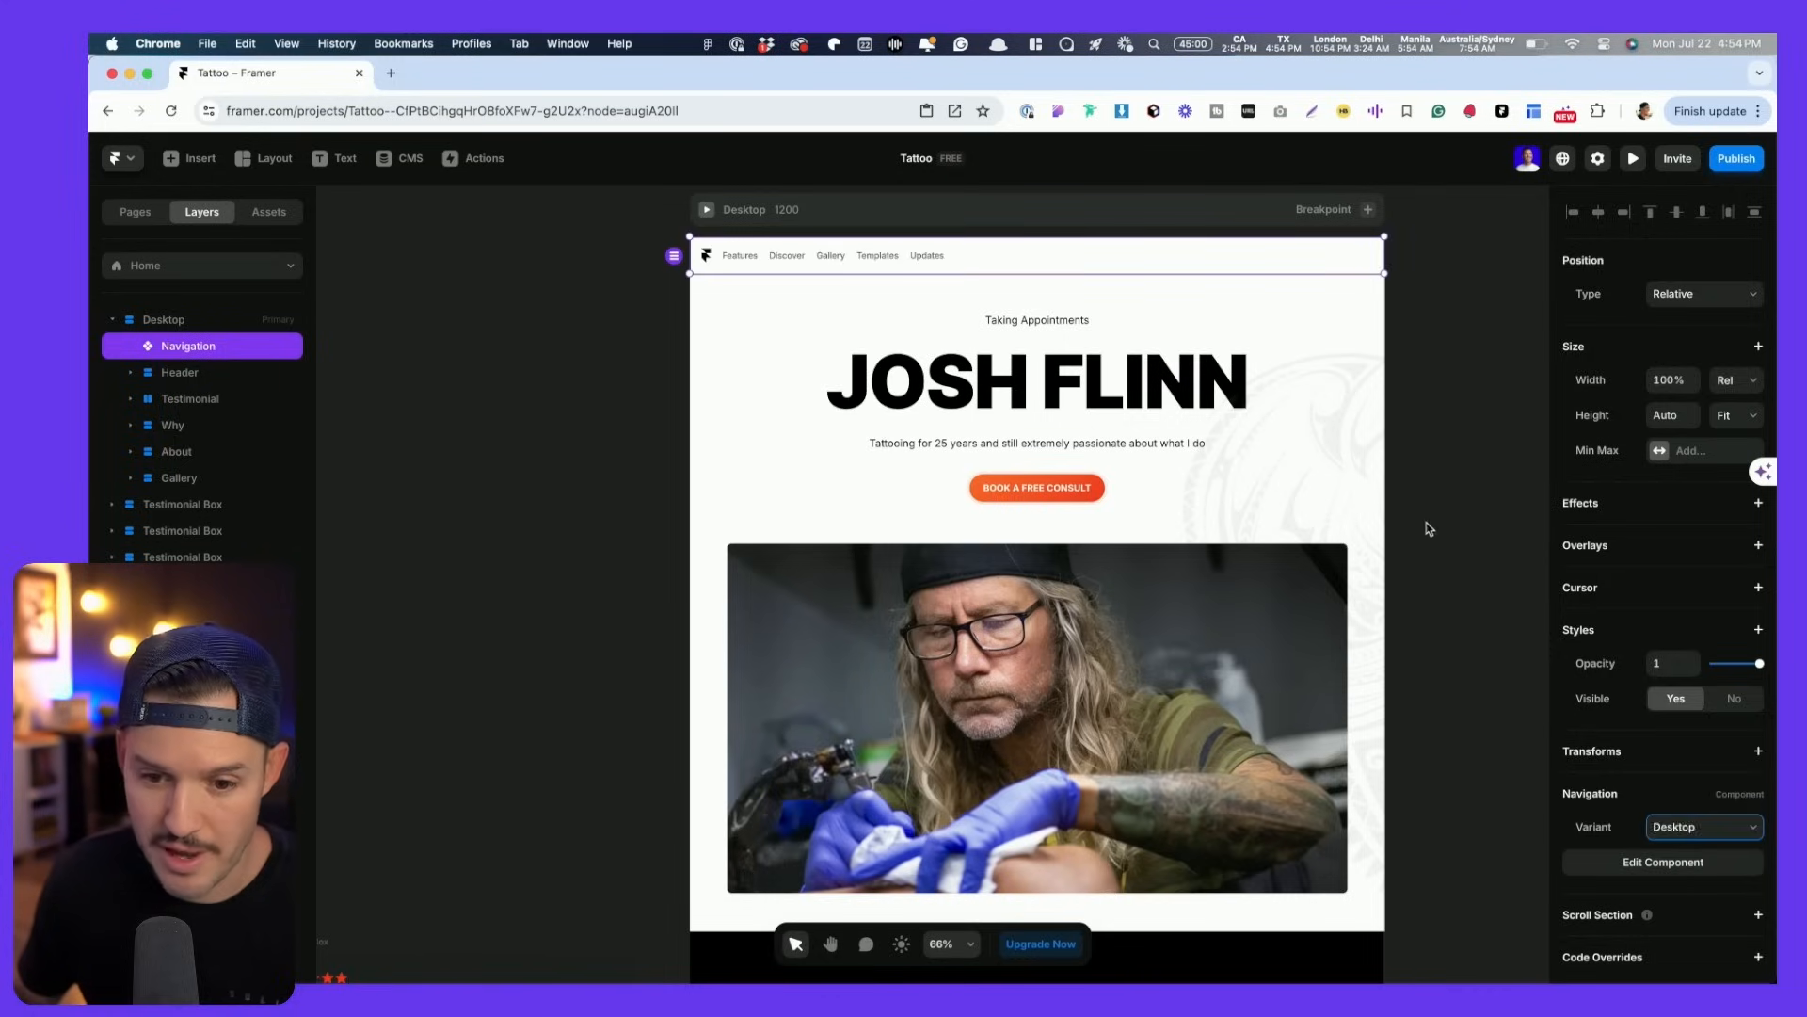
left_click(1421, 466)
scroll(1421, 466, "down", 2)
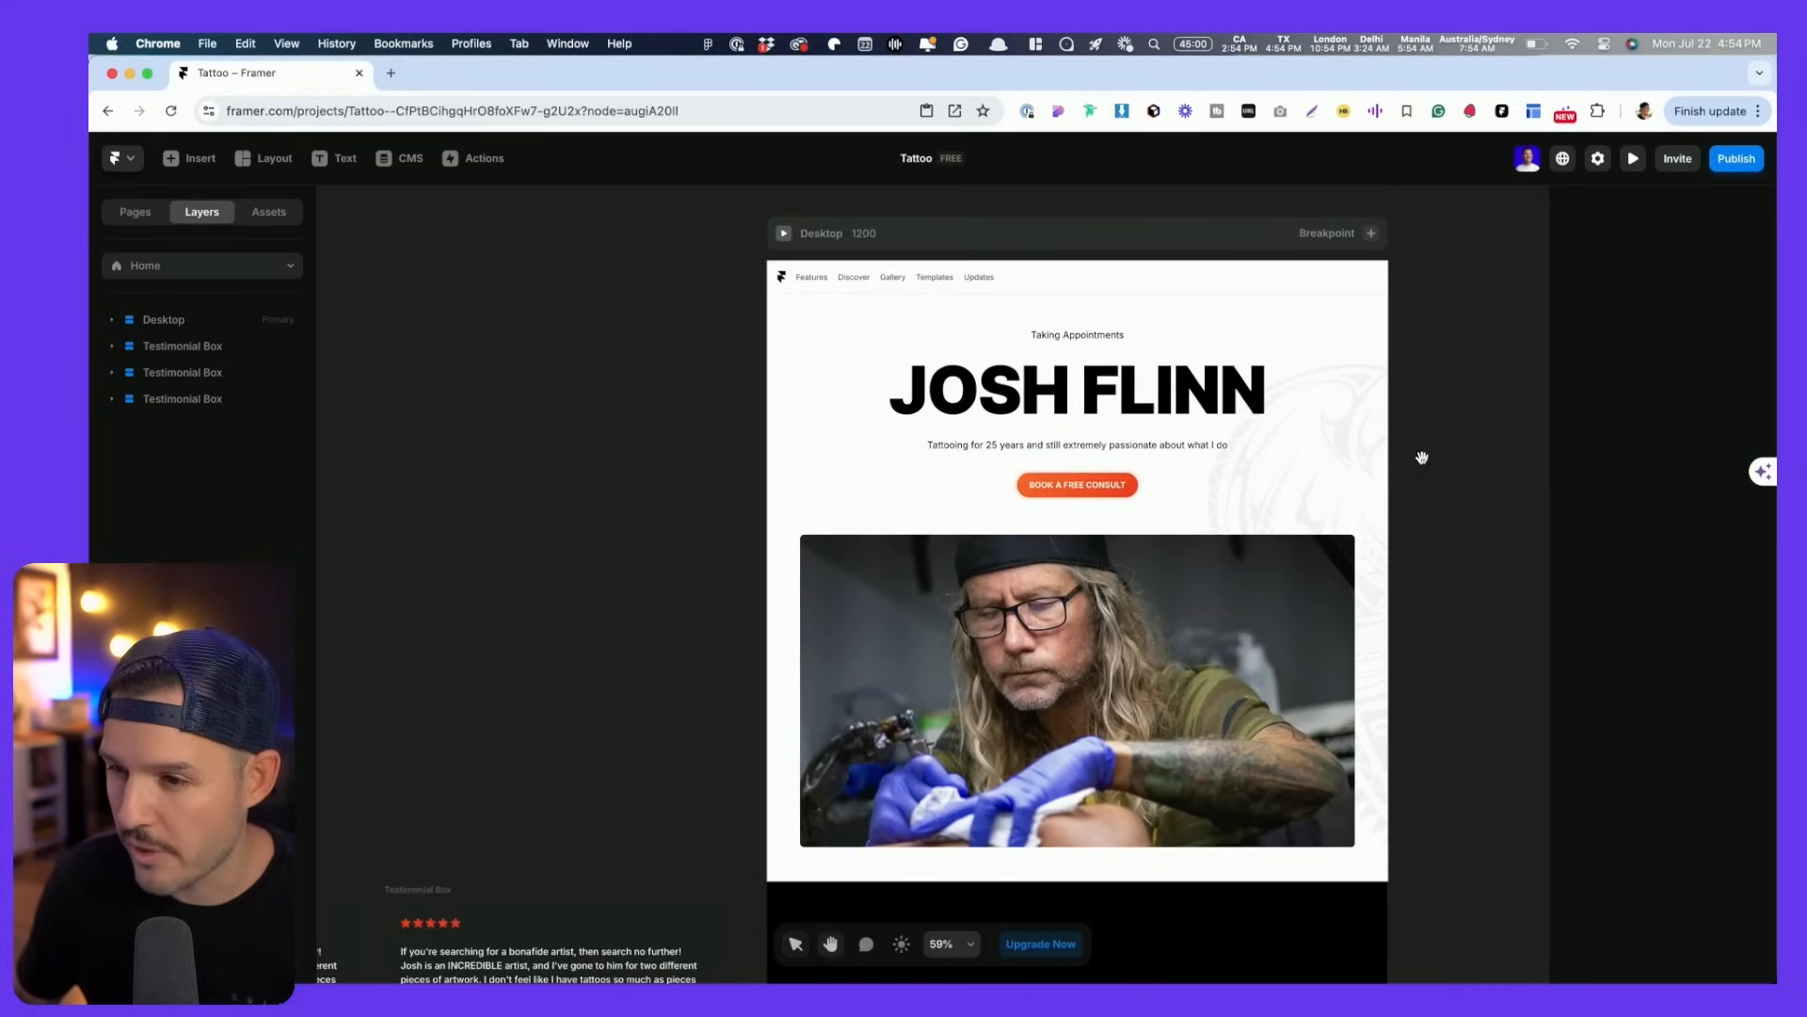
- Add a 1199-wide Tablet breakpoint beside the Desktop 1200 frame
scroll(1416, 456, "right", 5)
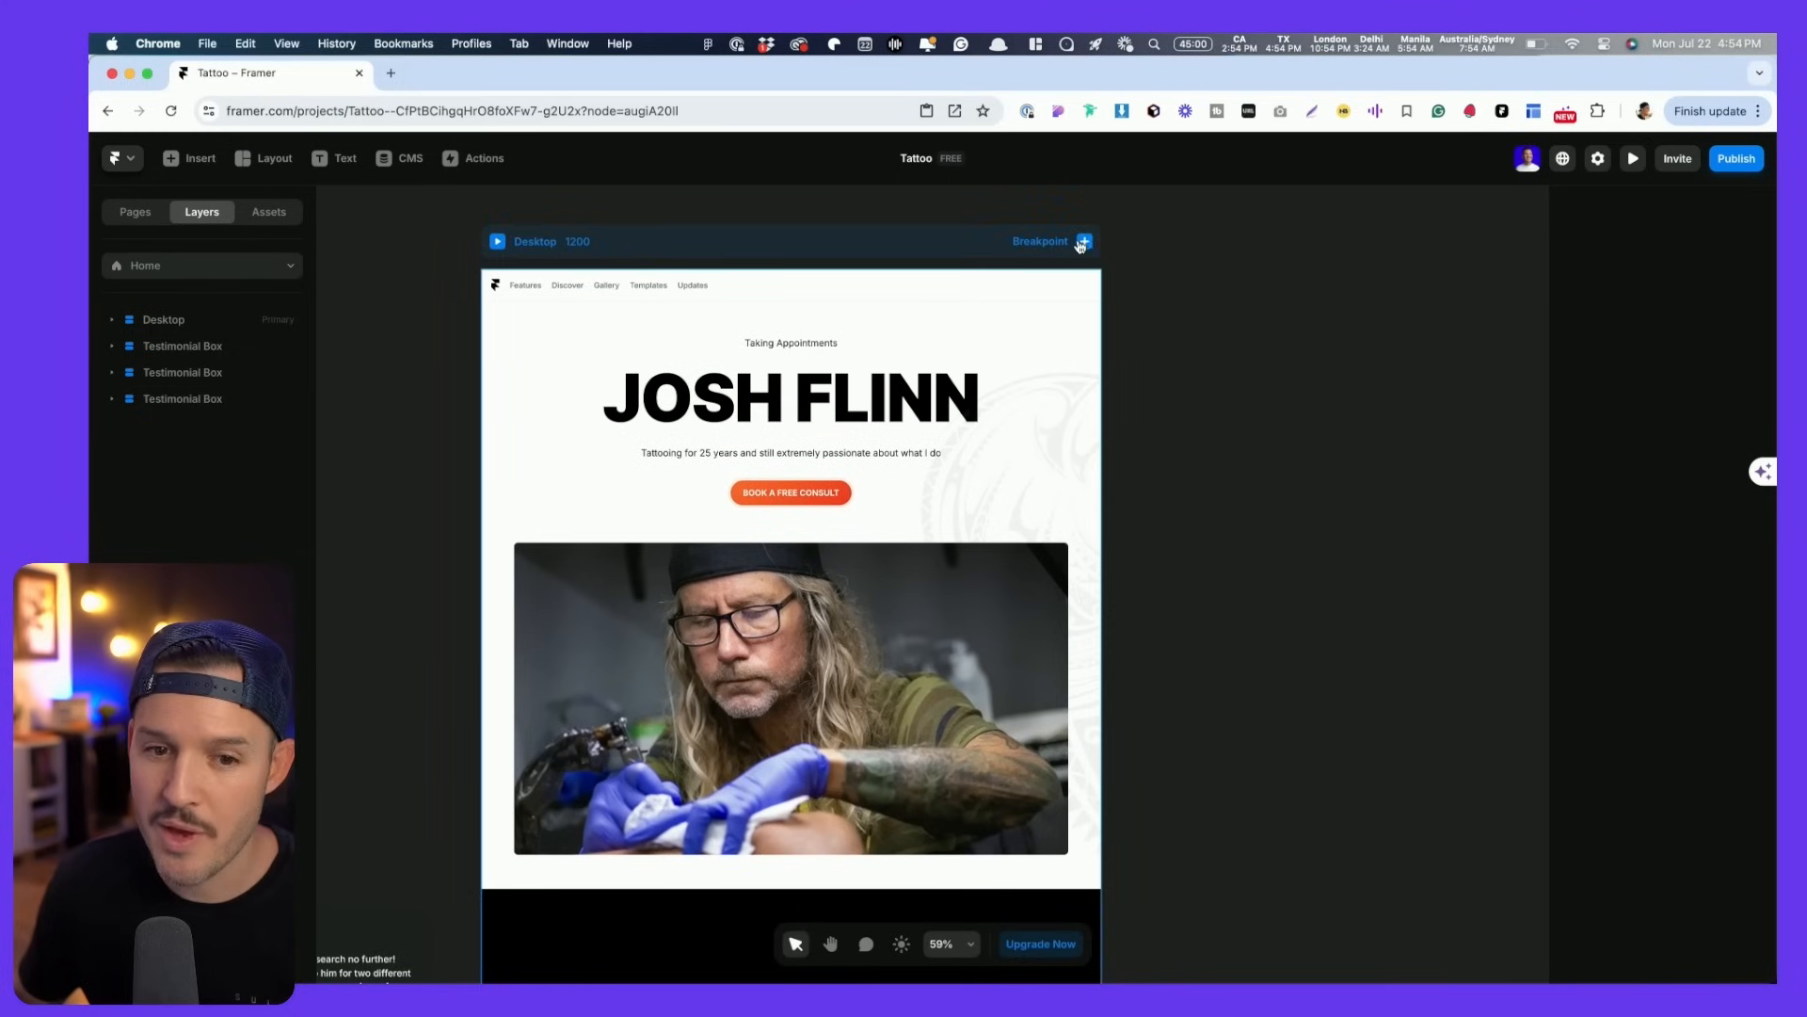
left_click(1085, 243)
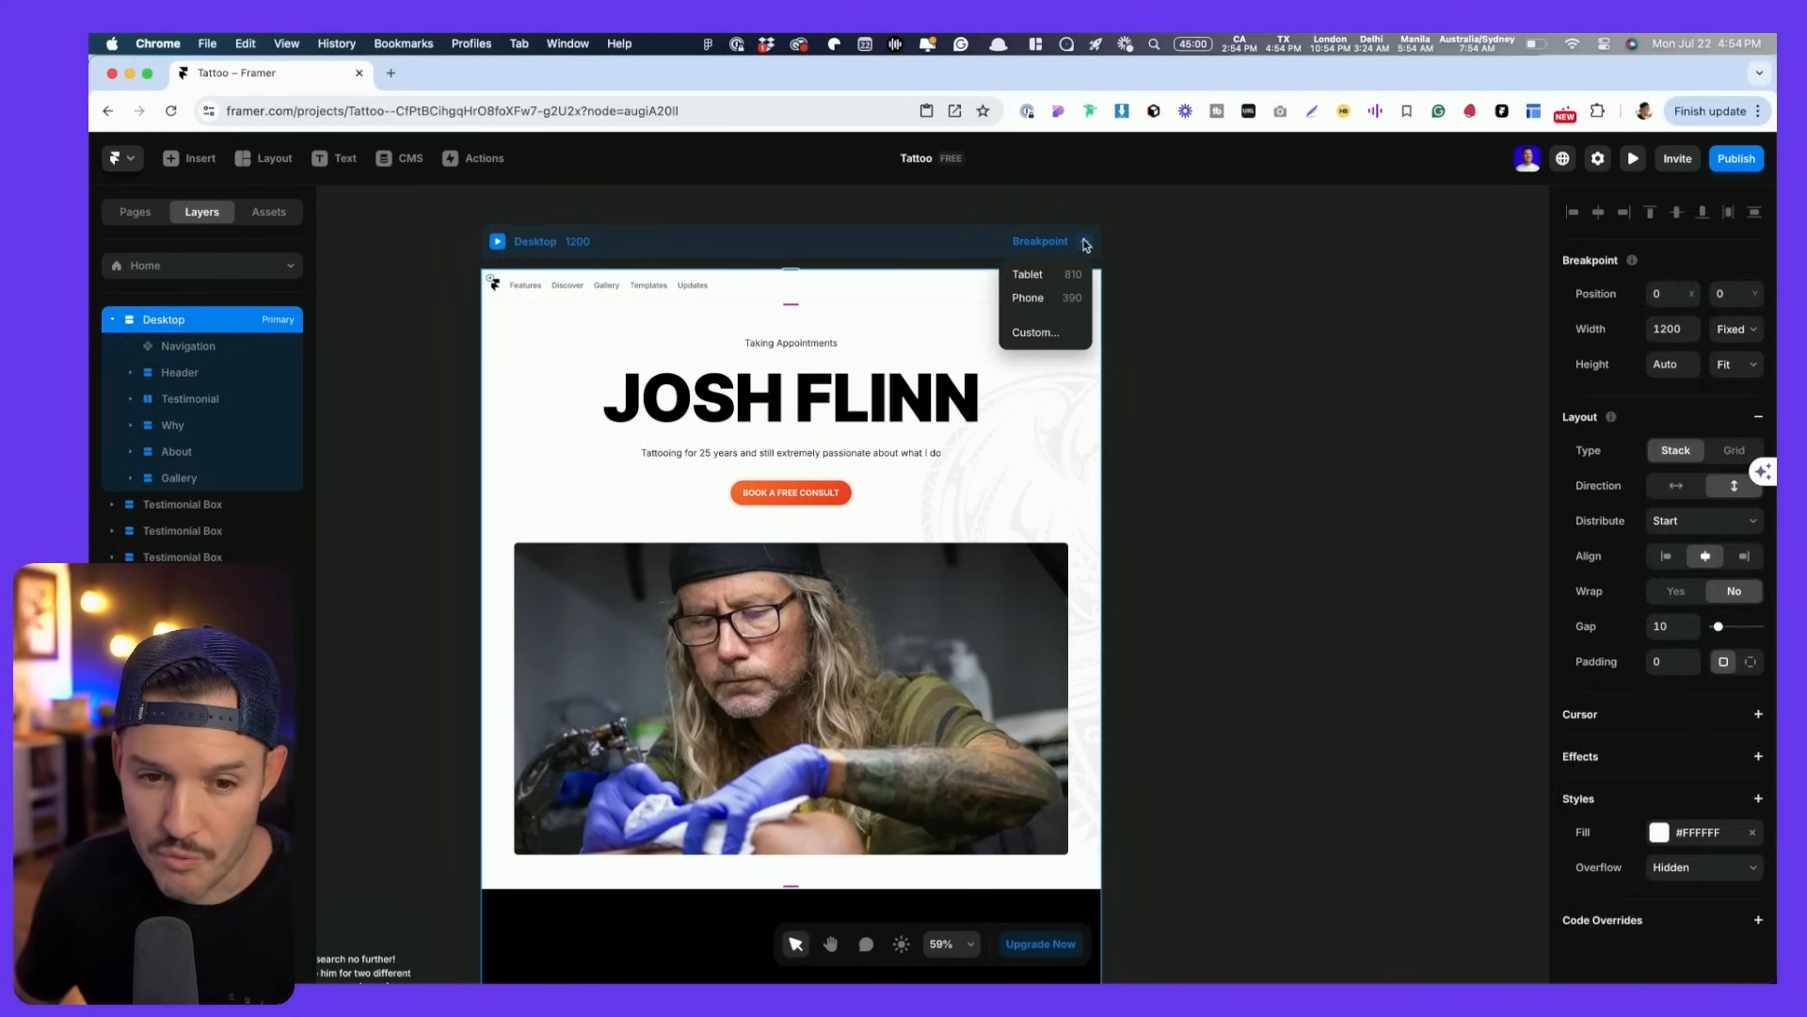
left_click(1029, 274)
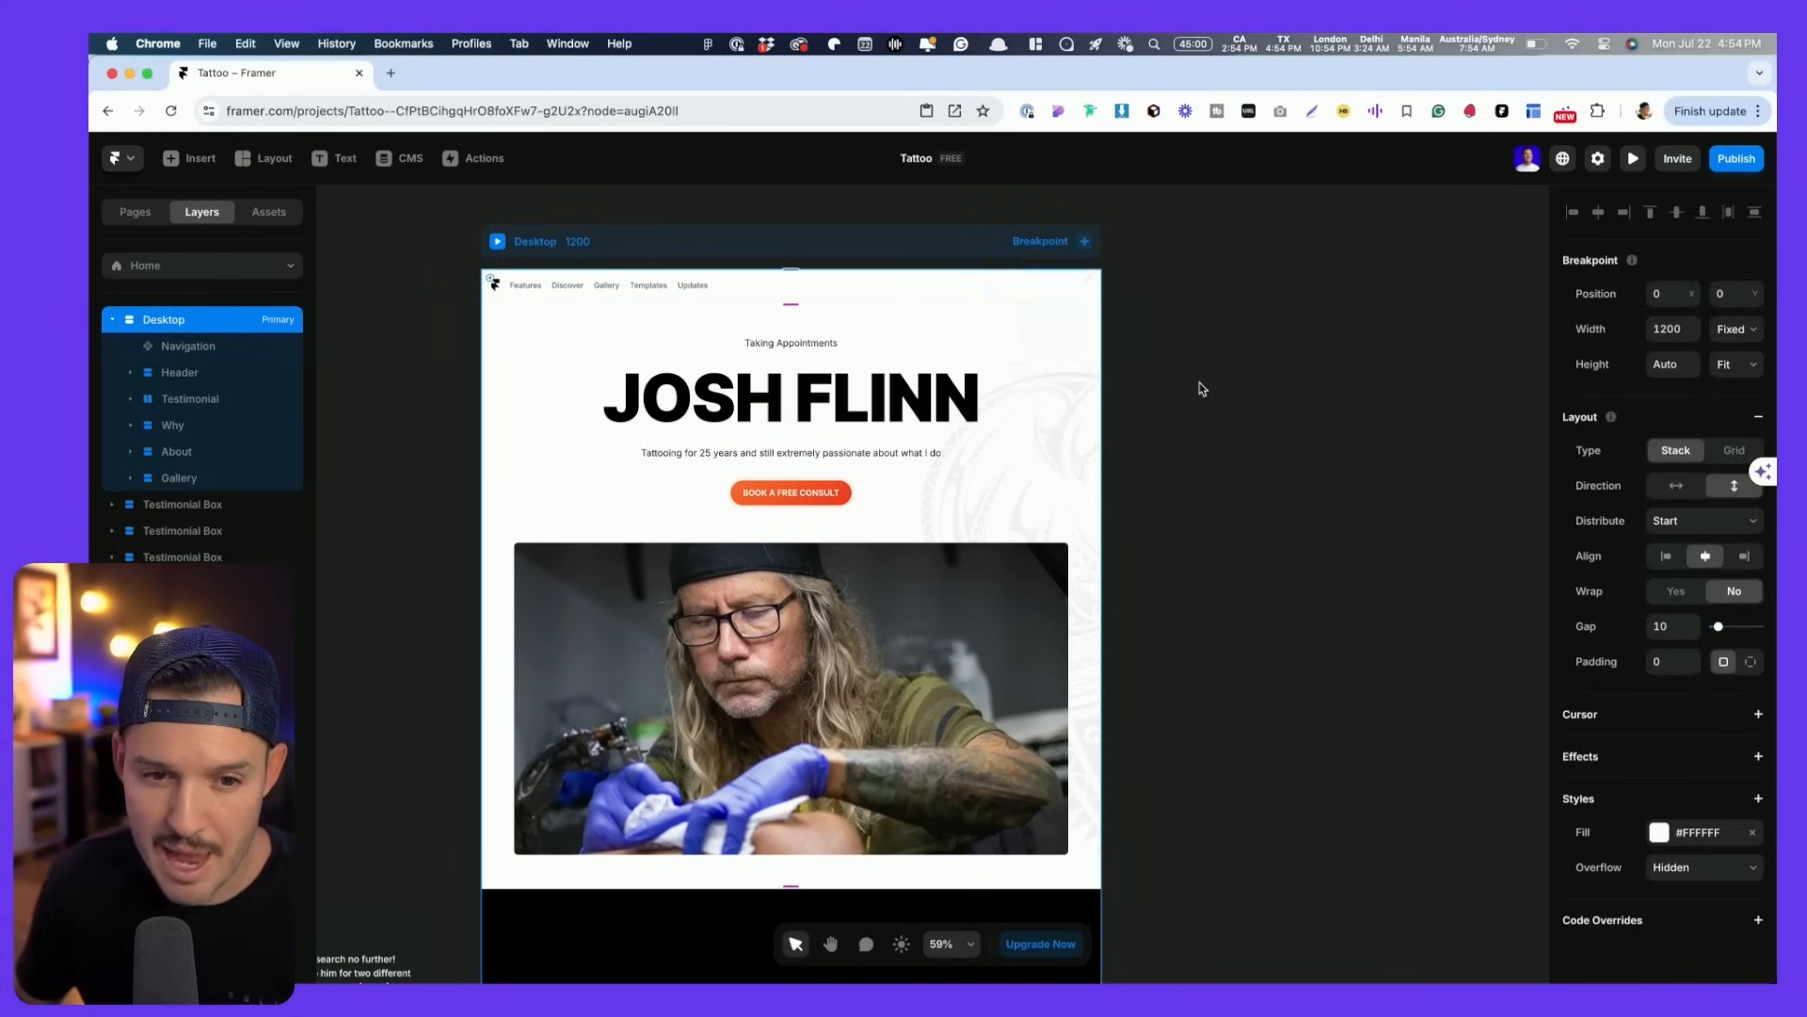
scroll(793, 348, "down", 10)
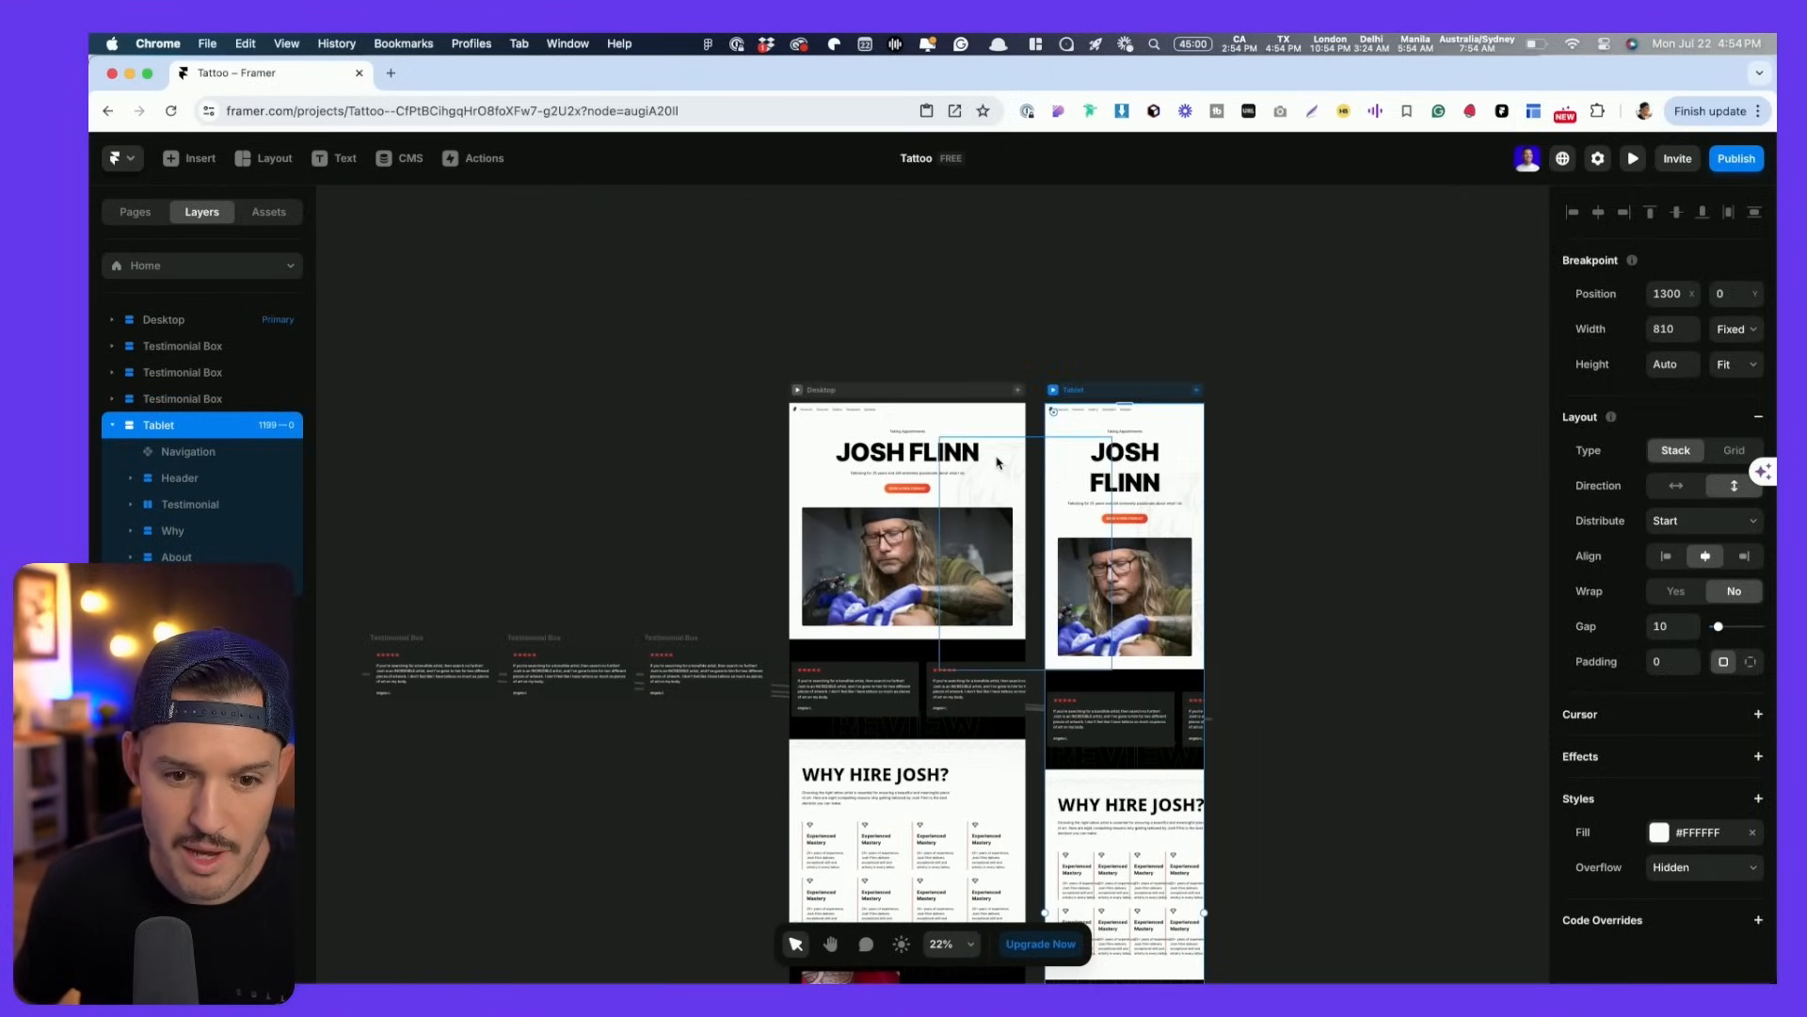
scroll(998, 459, "up", 2)
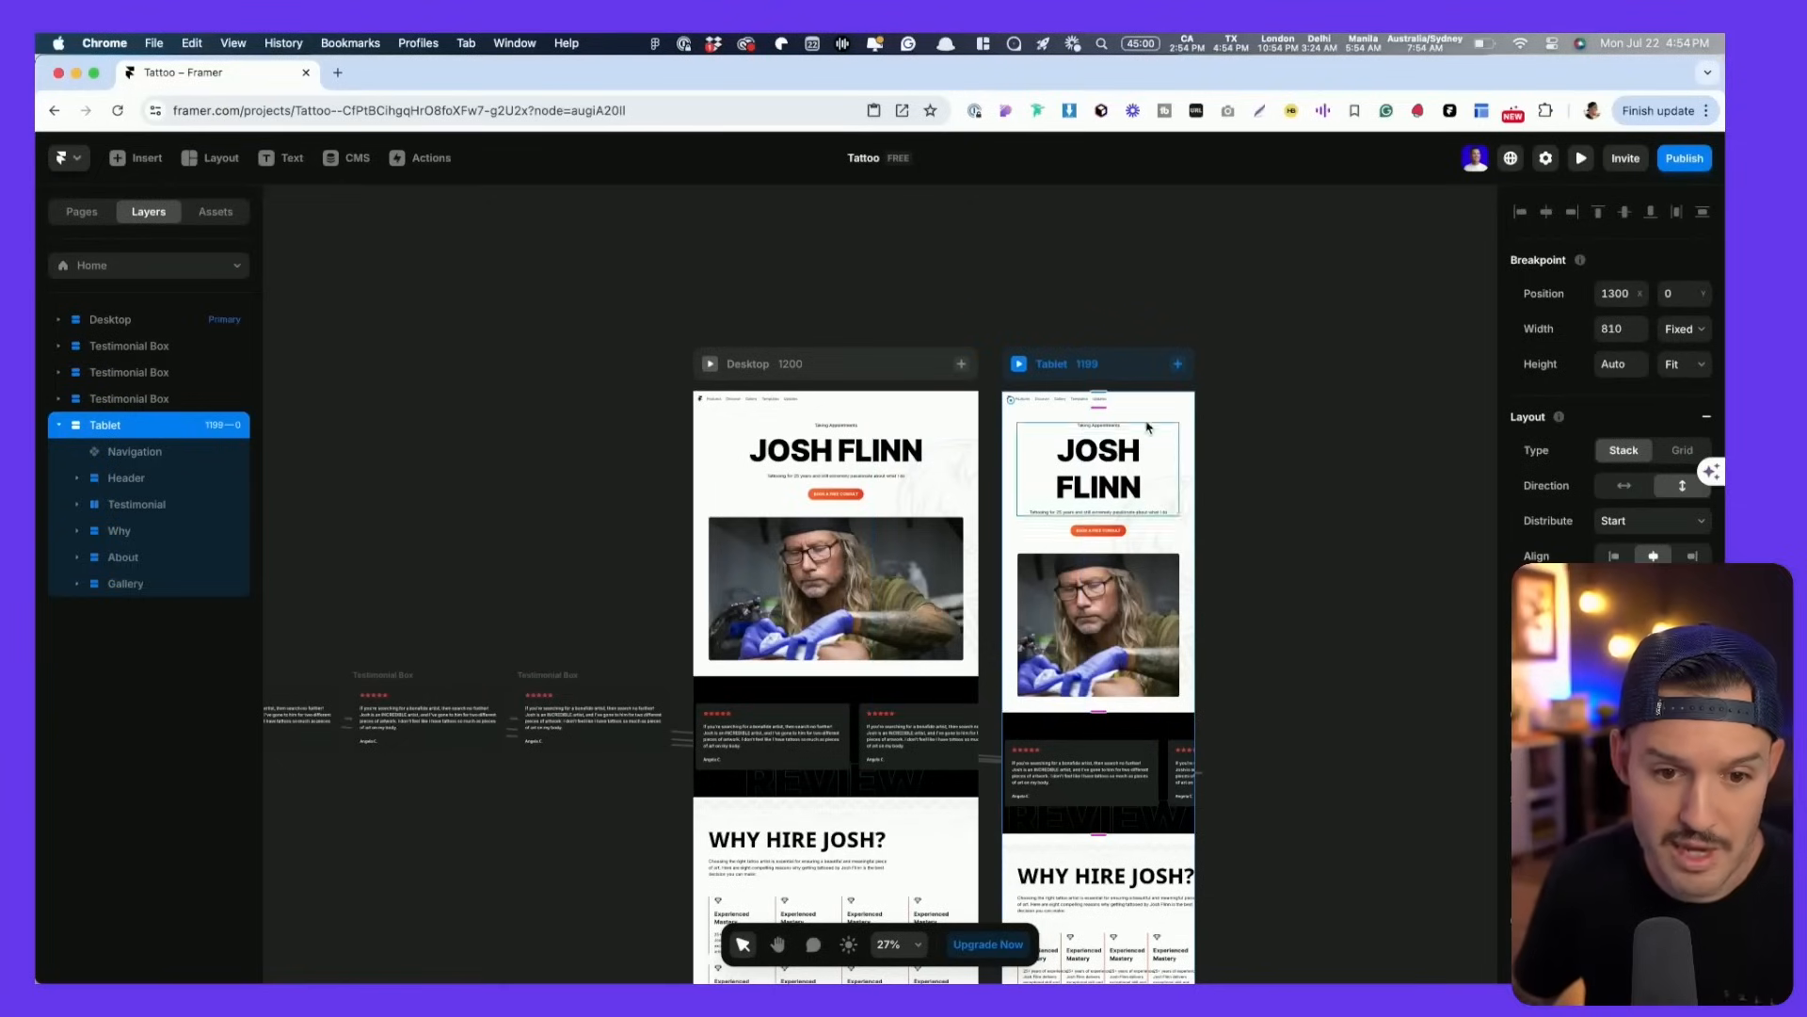
left_click(1142, 415)
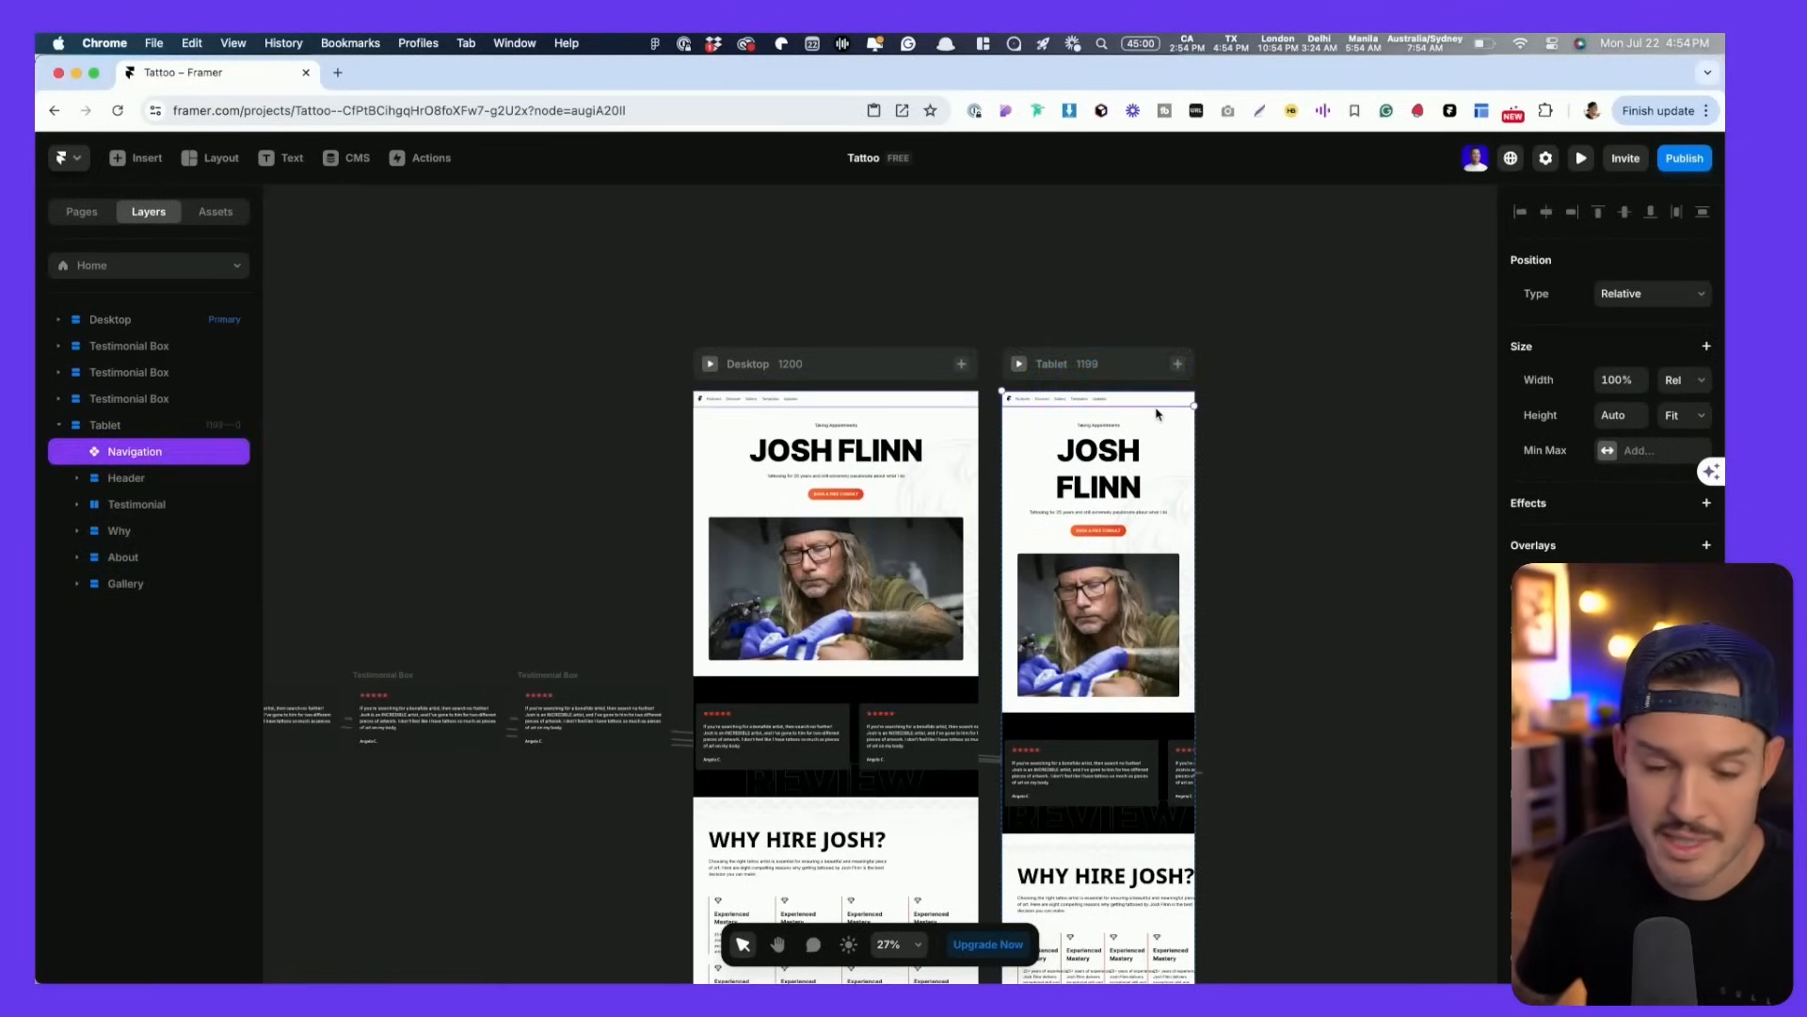
- Switch the Tablet breakpoint's Navigation to the Phone variant
scroll(1153, 414, "down", 3)
key("shift+2")
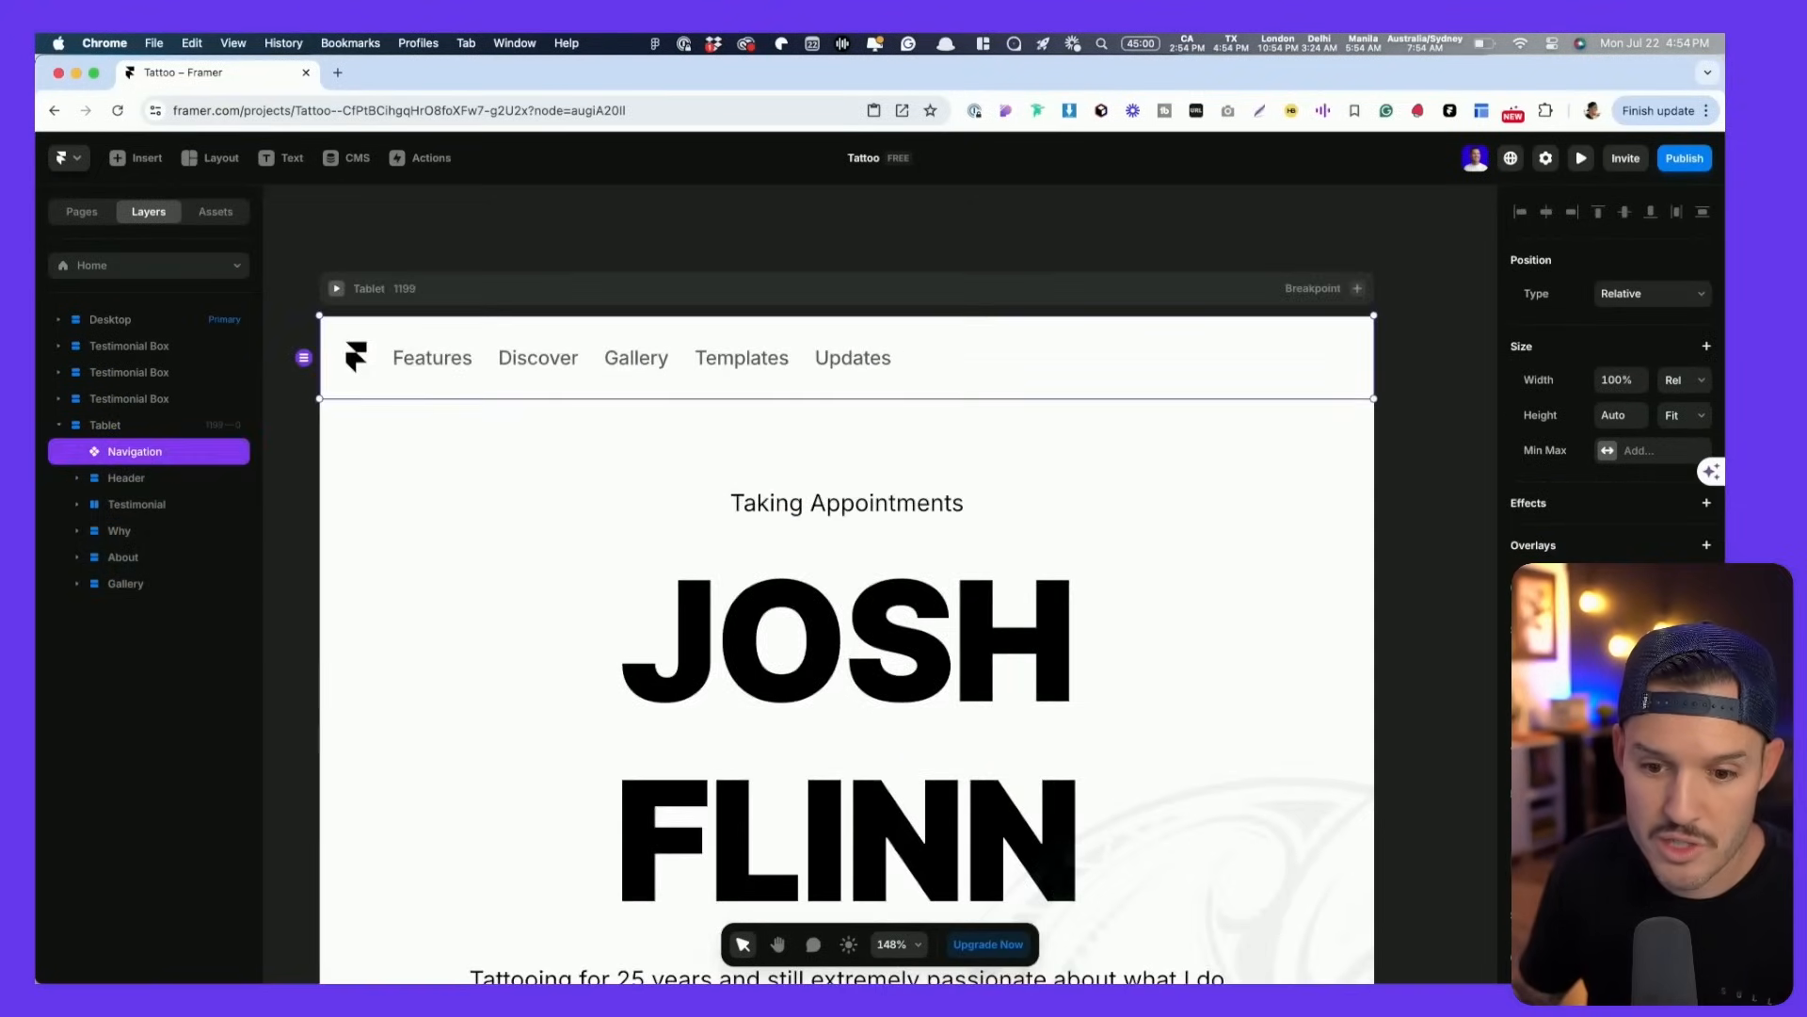
left_click(1700, 827)
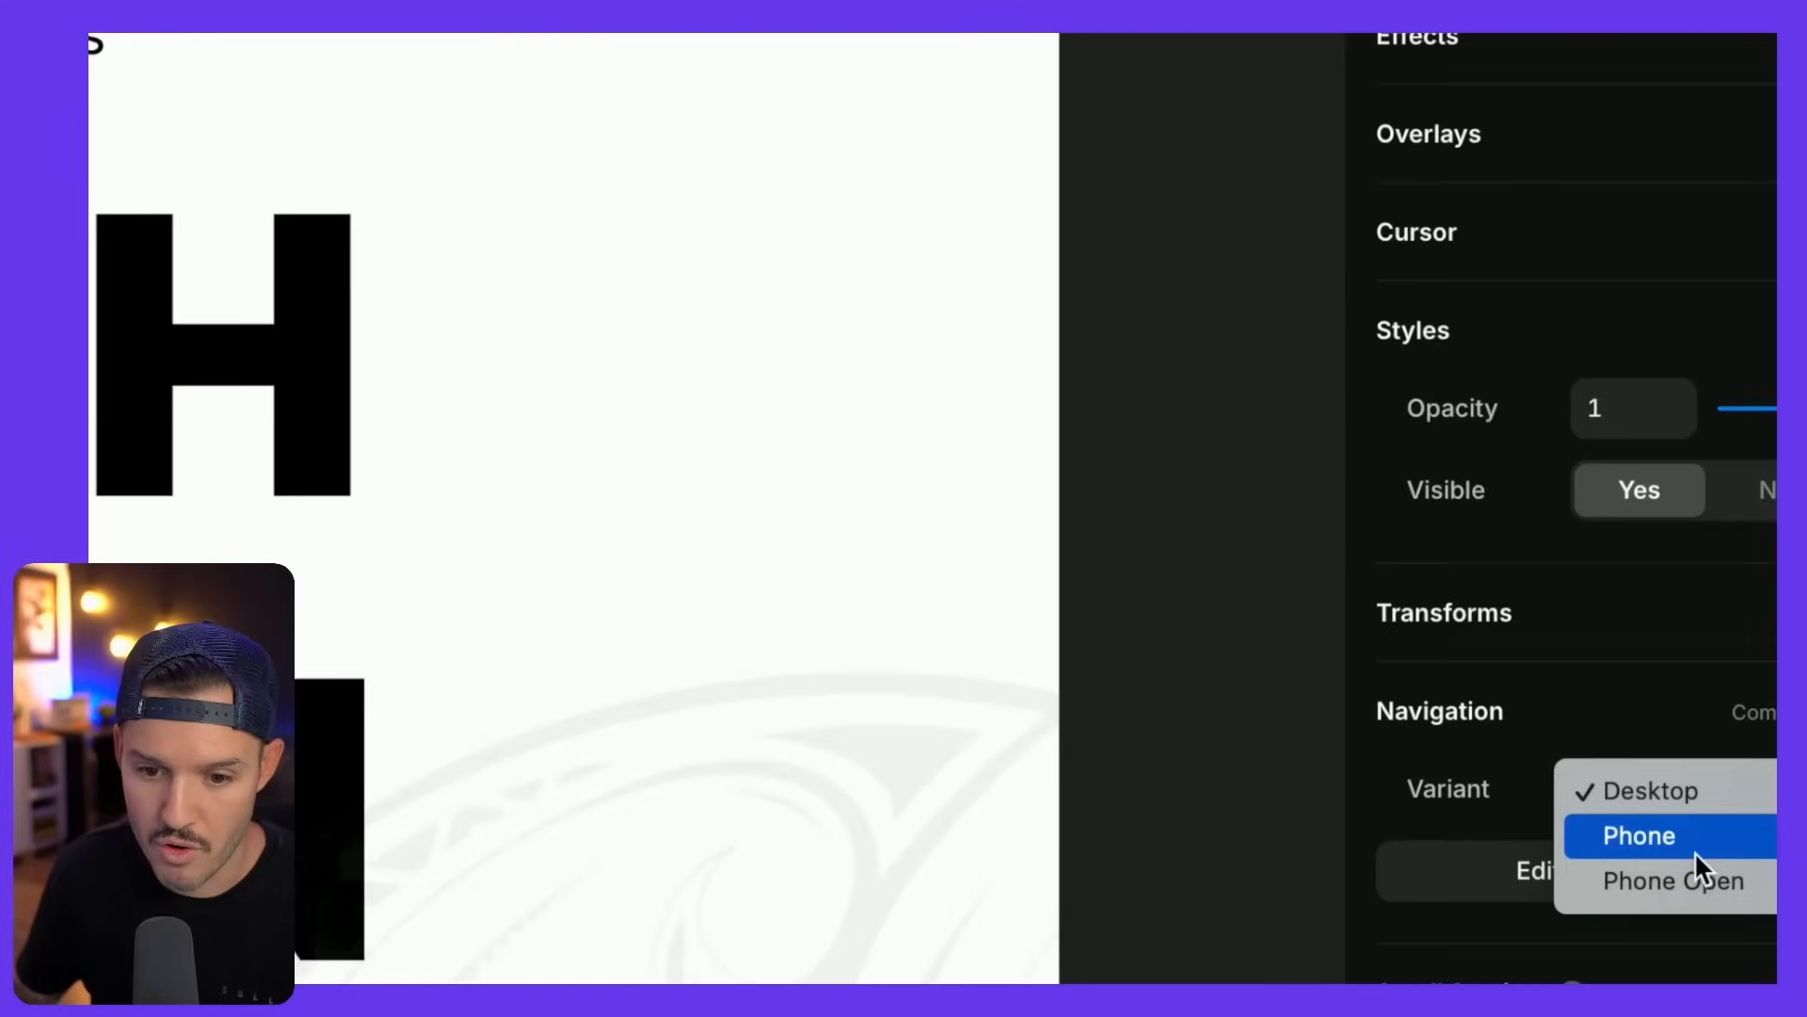
left_click(1702, 849)
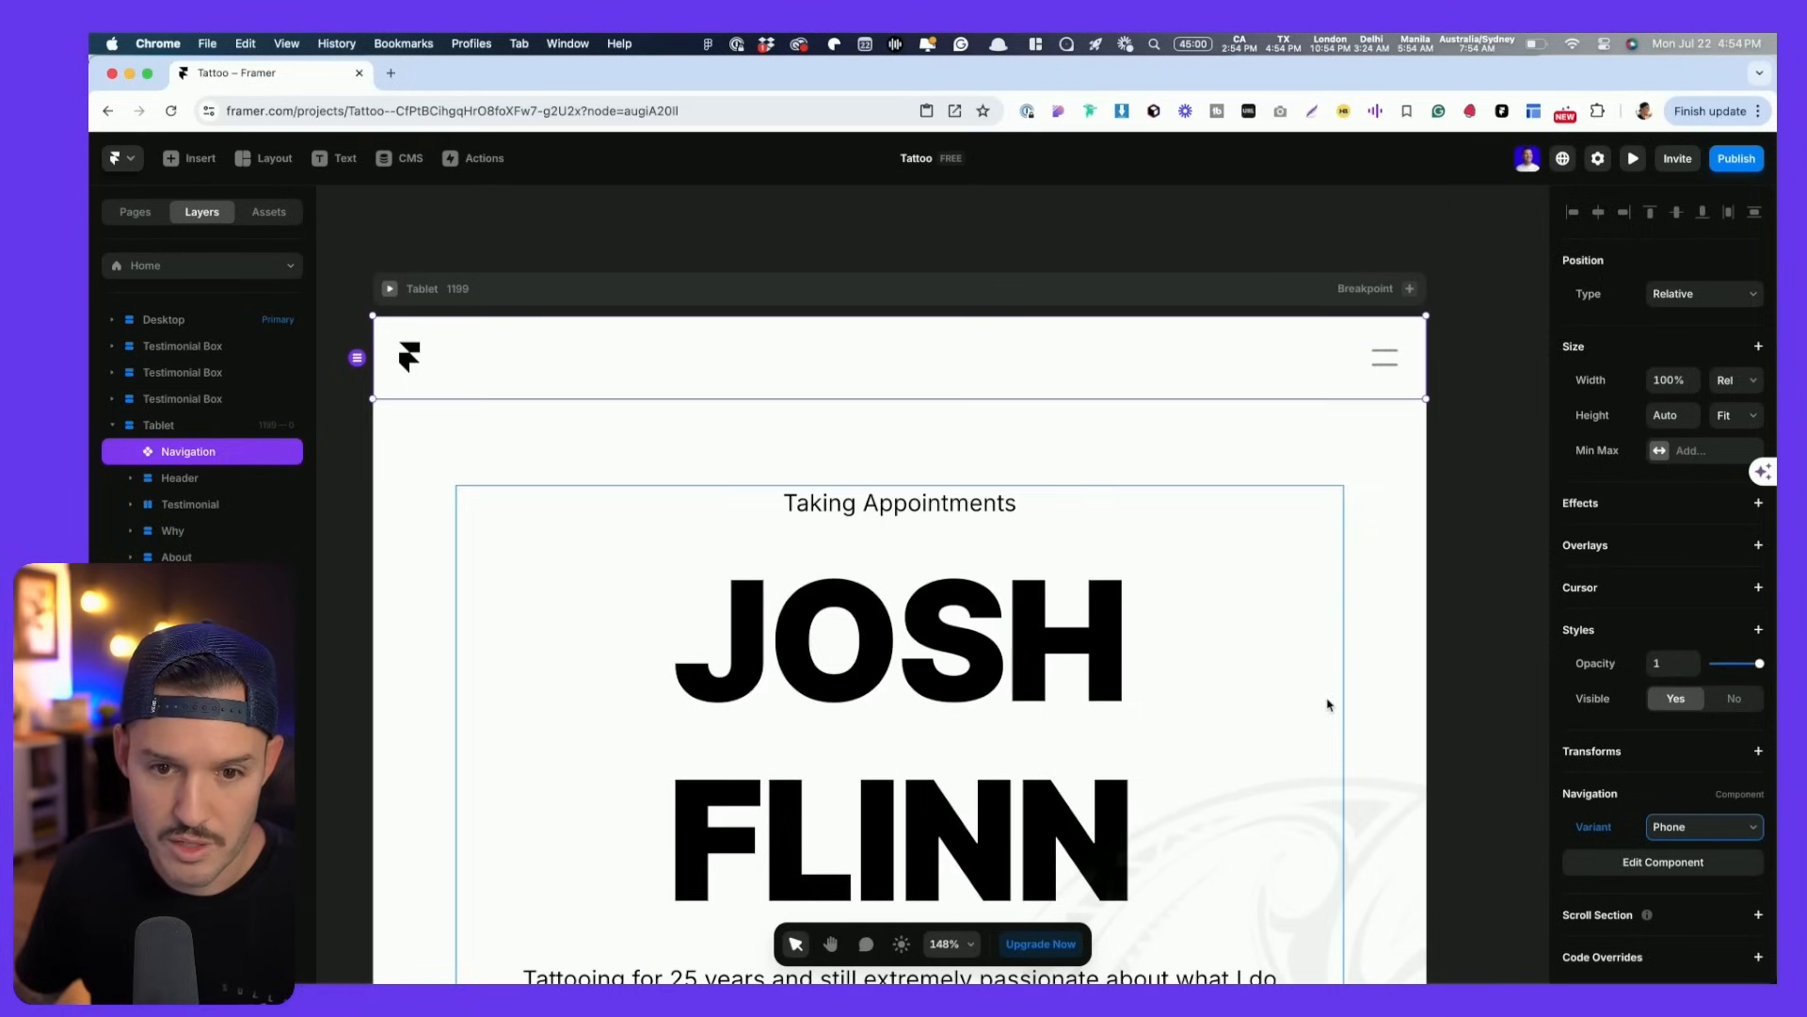
- Preview the site at tablet width and test the hamburger menu opening and closing
scroll(1303, 567, "down", 10)
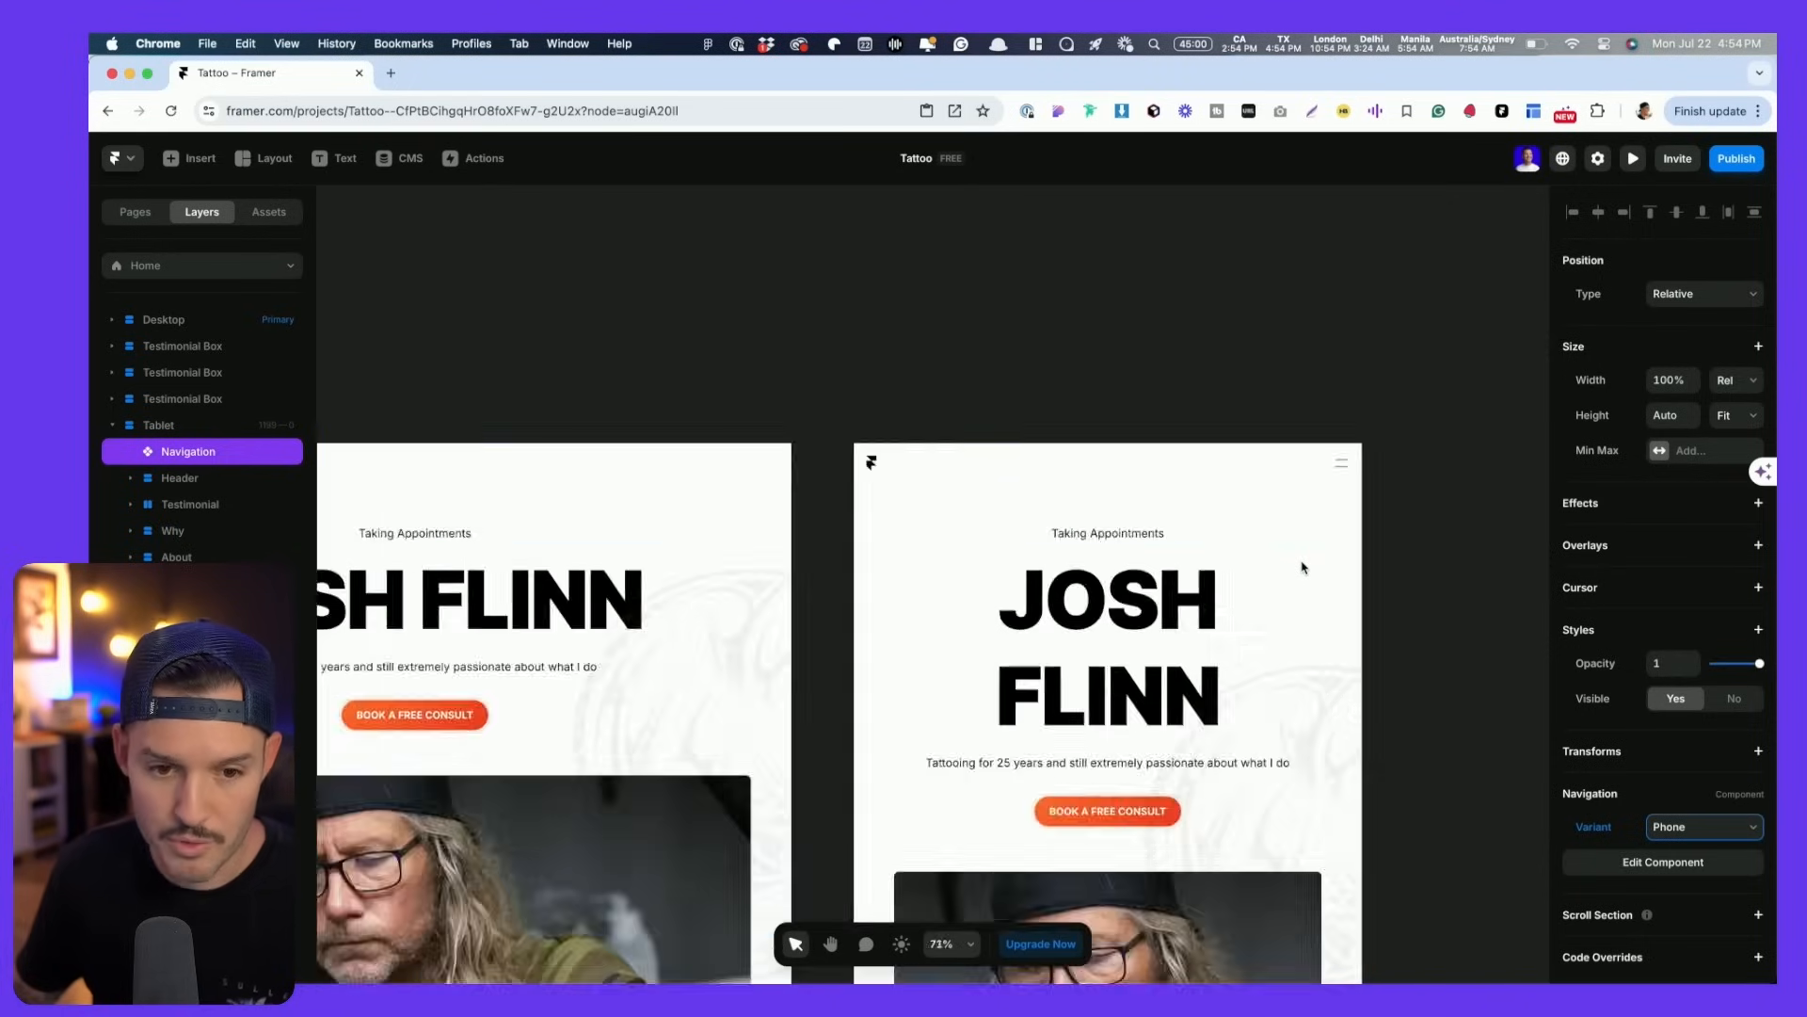
left_click(679, 478)
left_click_drag(1474, 604, 1357, 603)
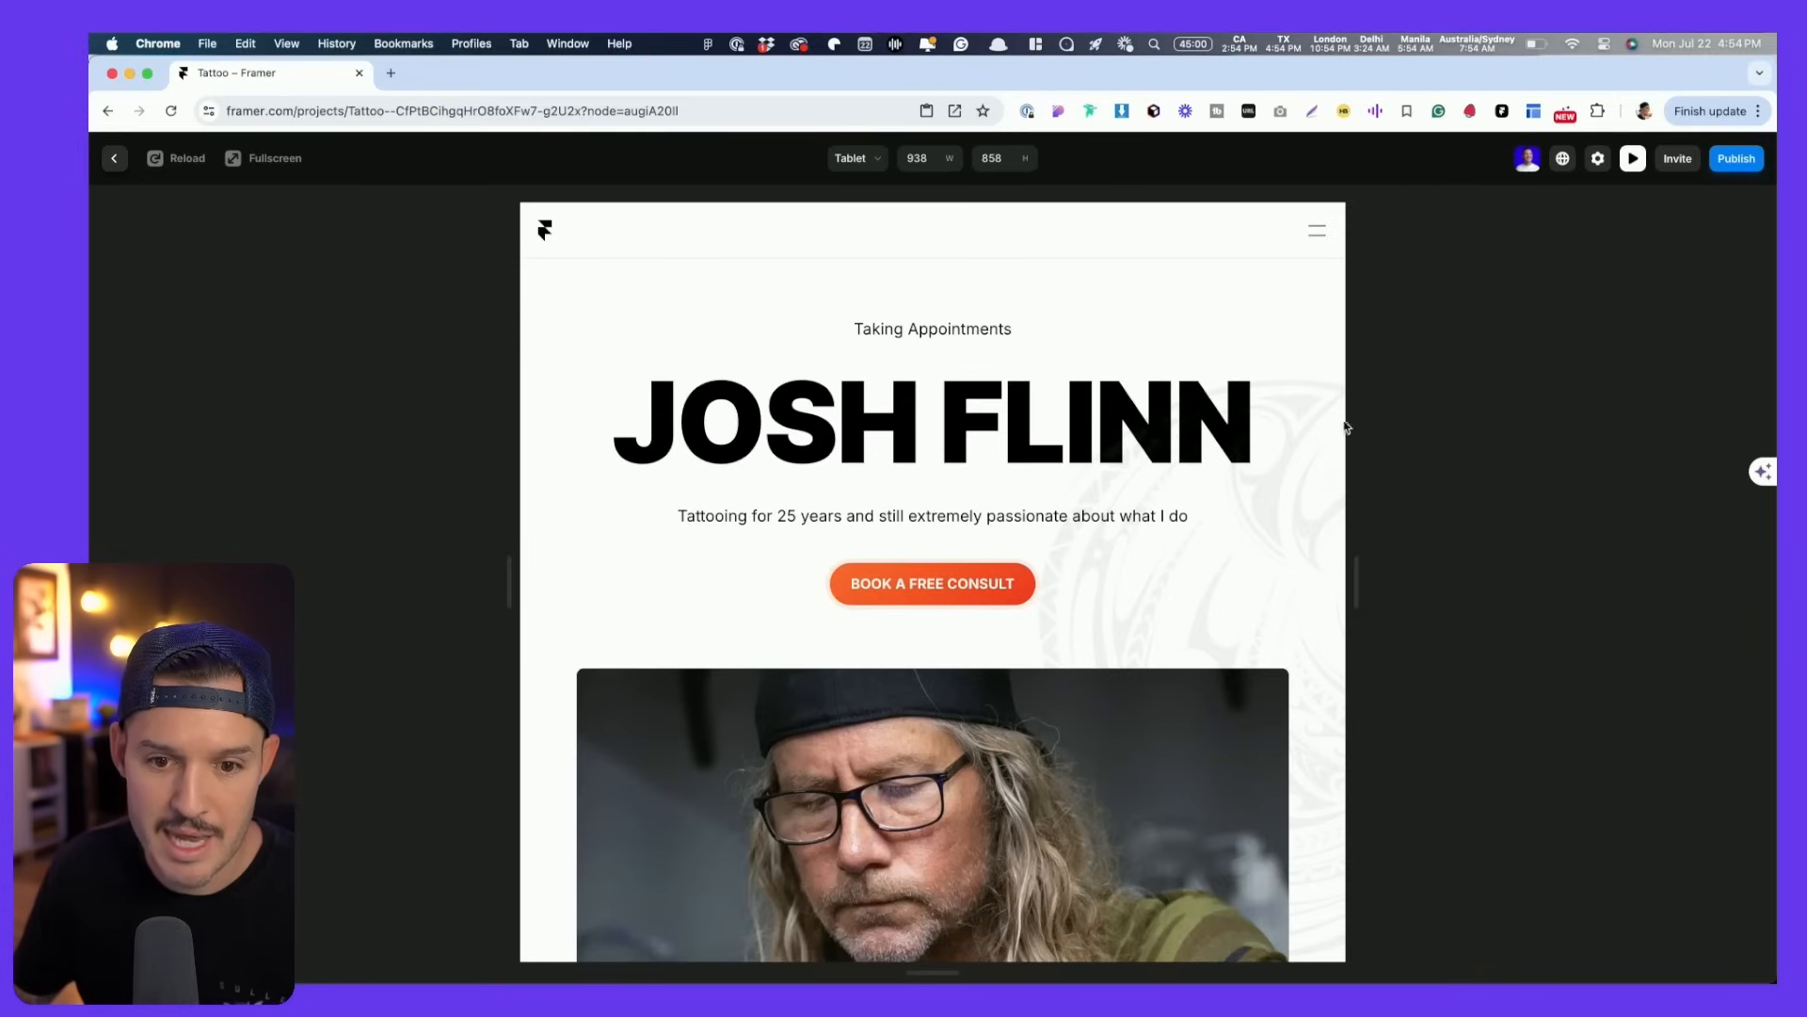
left_click_drag(1353, 586, 1445, 567)
left_click(1411, 231)
left_click(1415, 238)
left_click(1415, 240)
left_click(1415, 240)
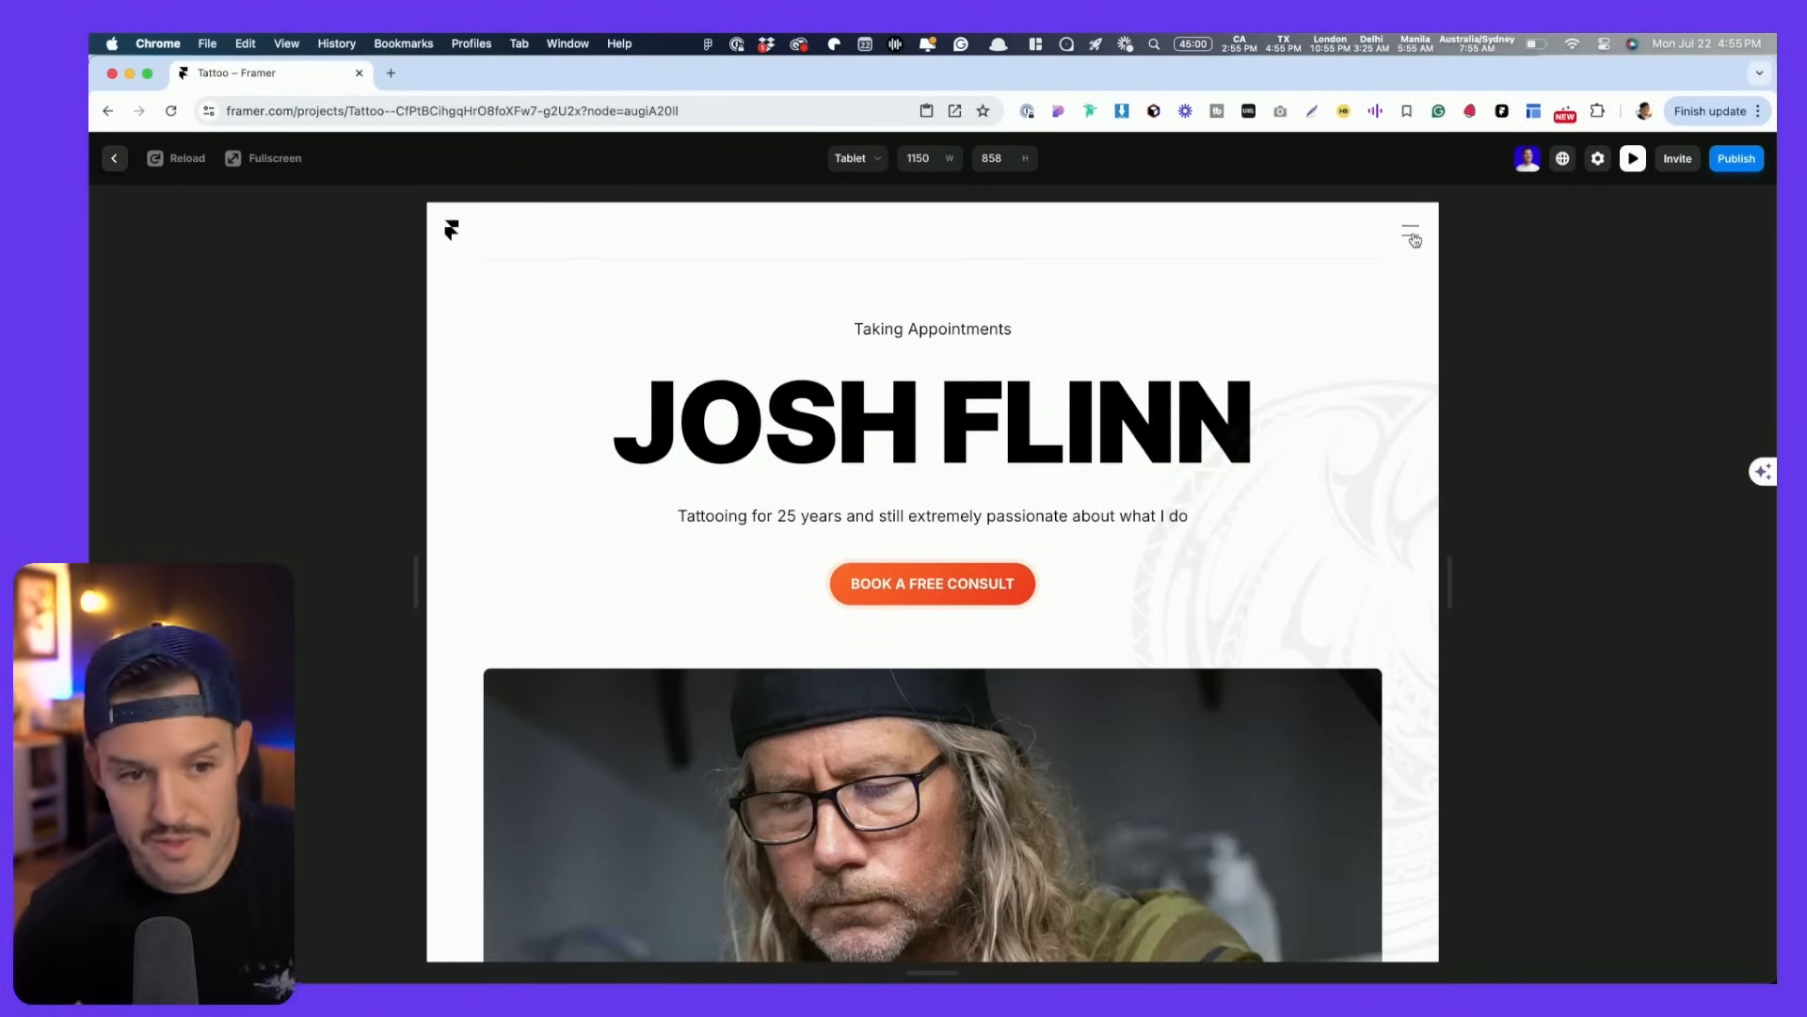
left_click(1414, 240)
left_click(1415, 240)
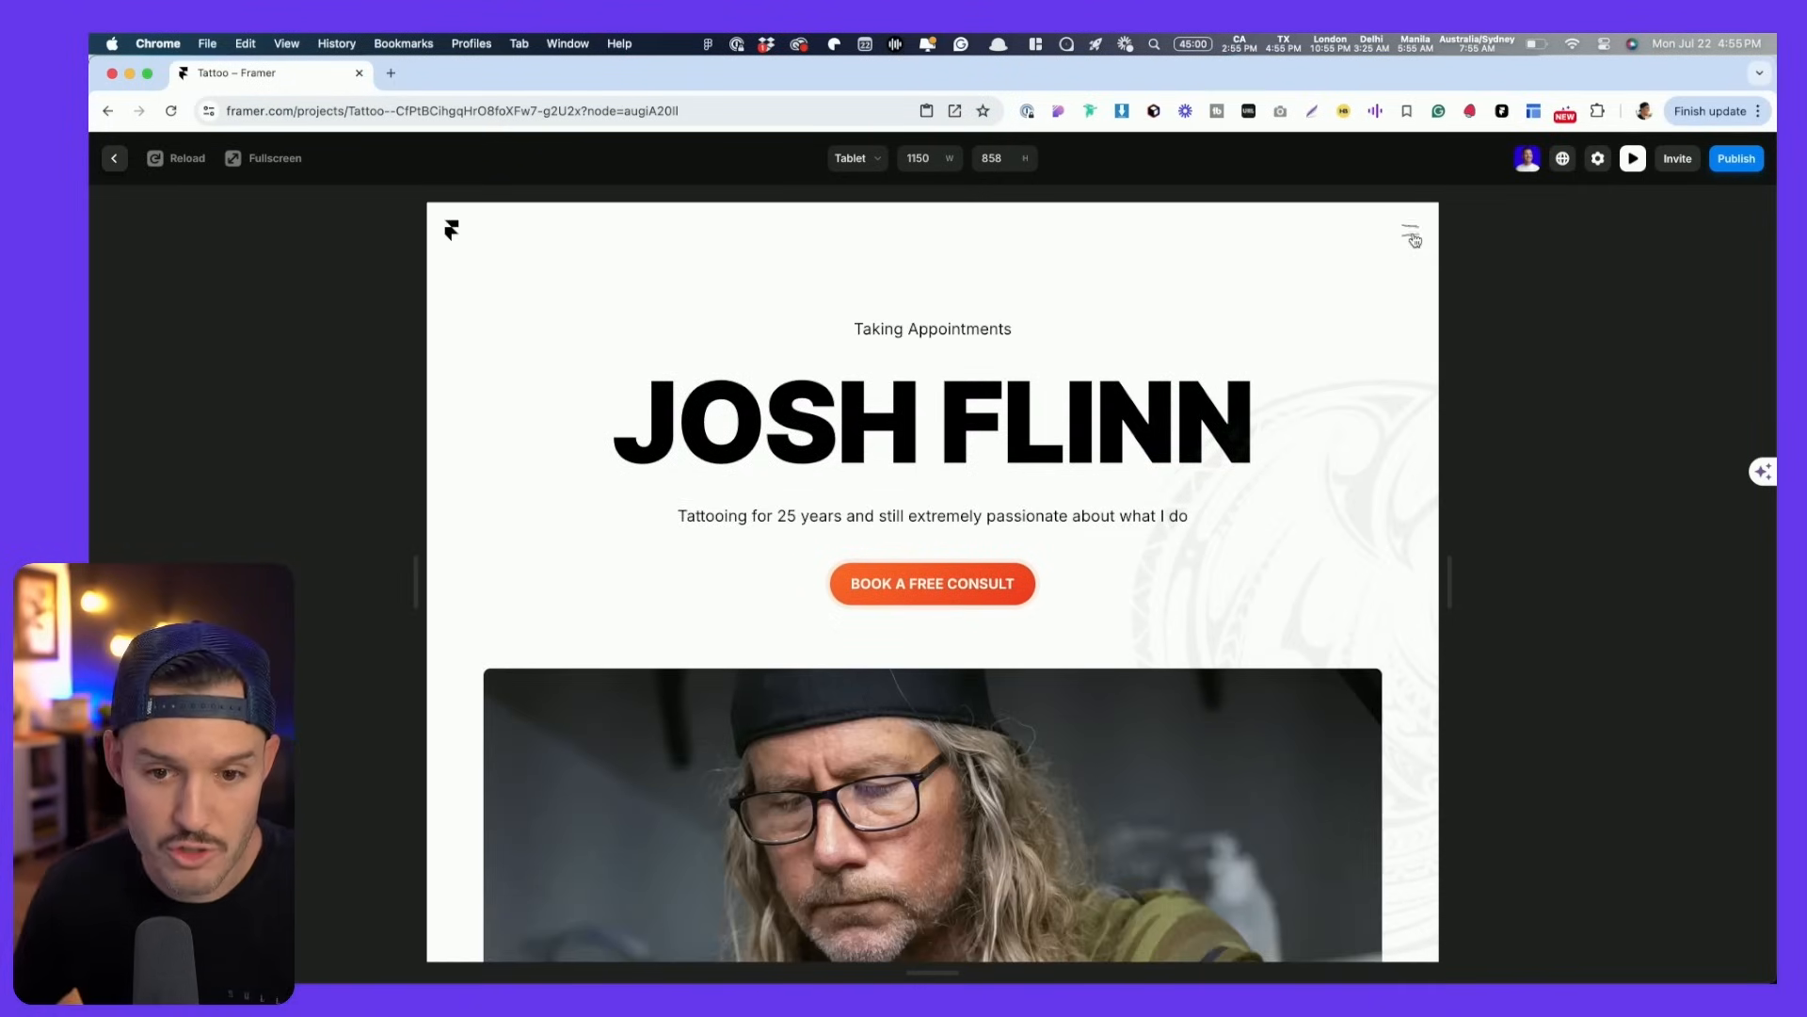
key("Escape")
left_click(1065, 425)
left_click_drag(831, 527, 851, 374)
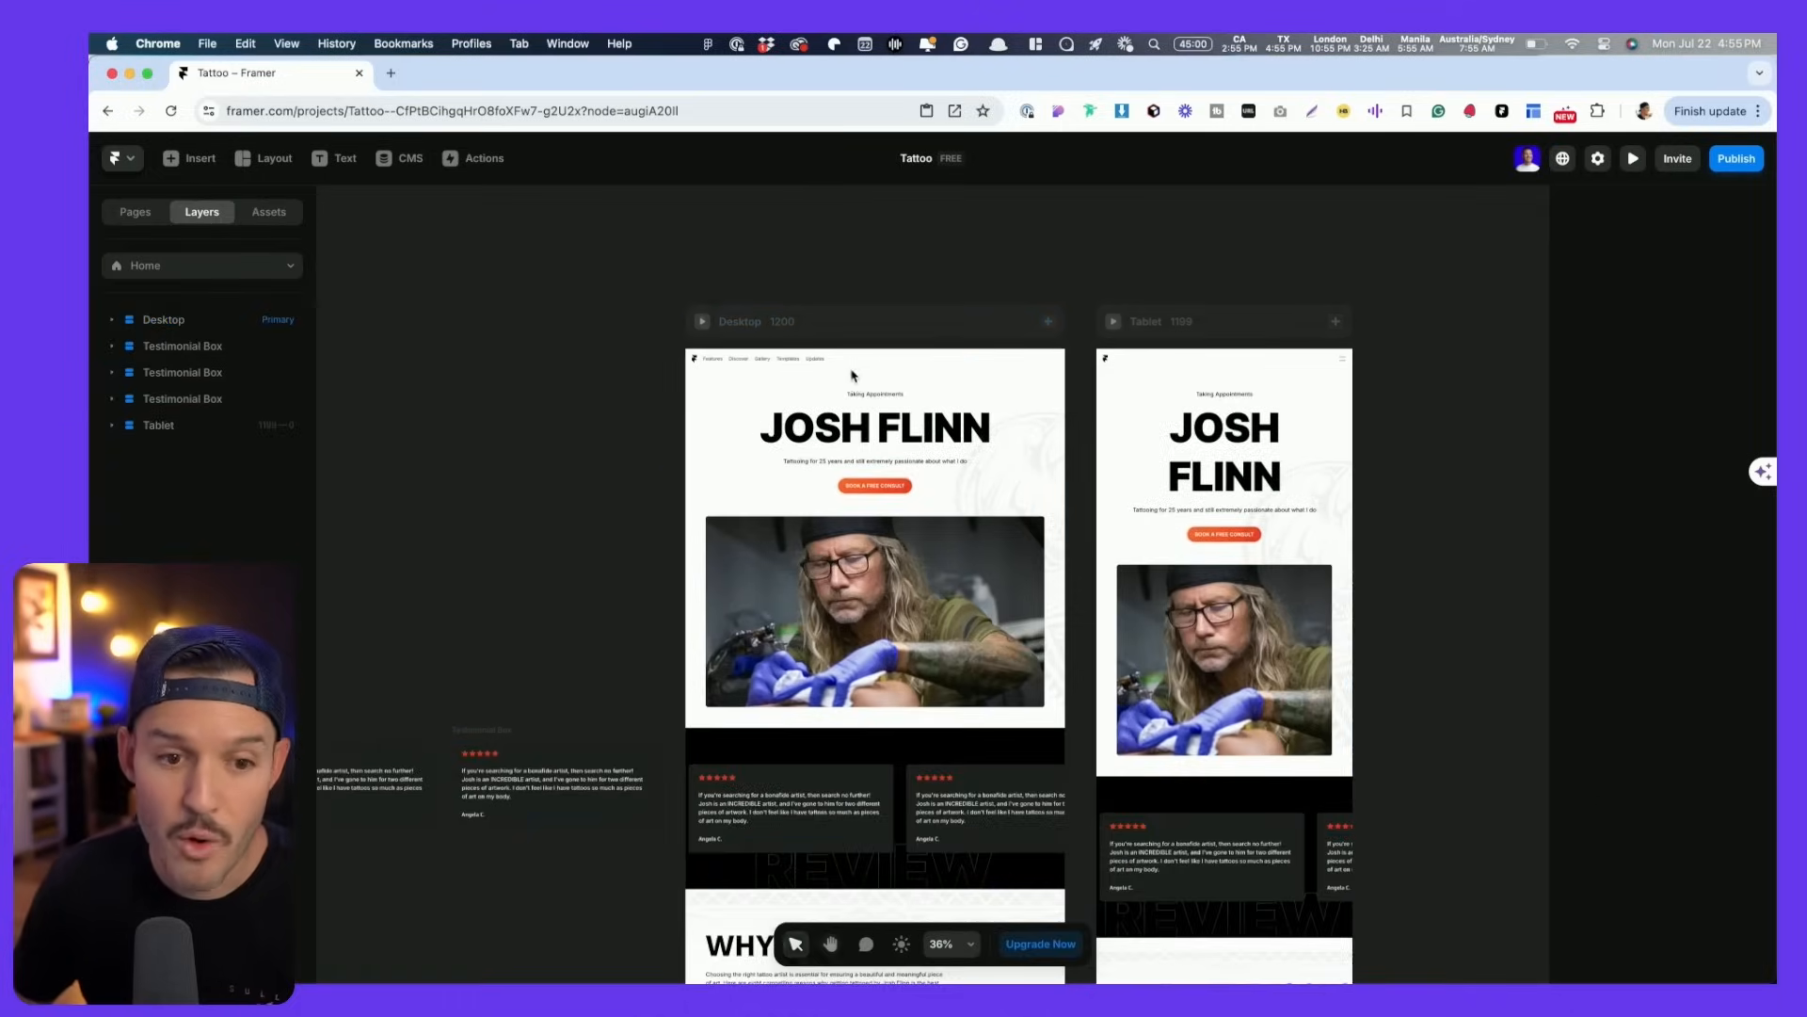
- Open the Navigation component and export the Figma tattoo logo as logo.png
double_click(850, 365)
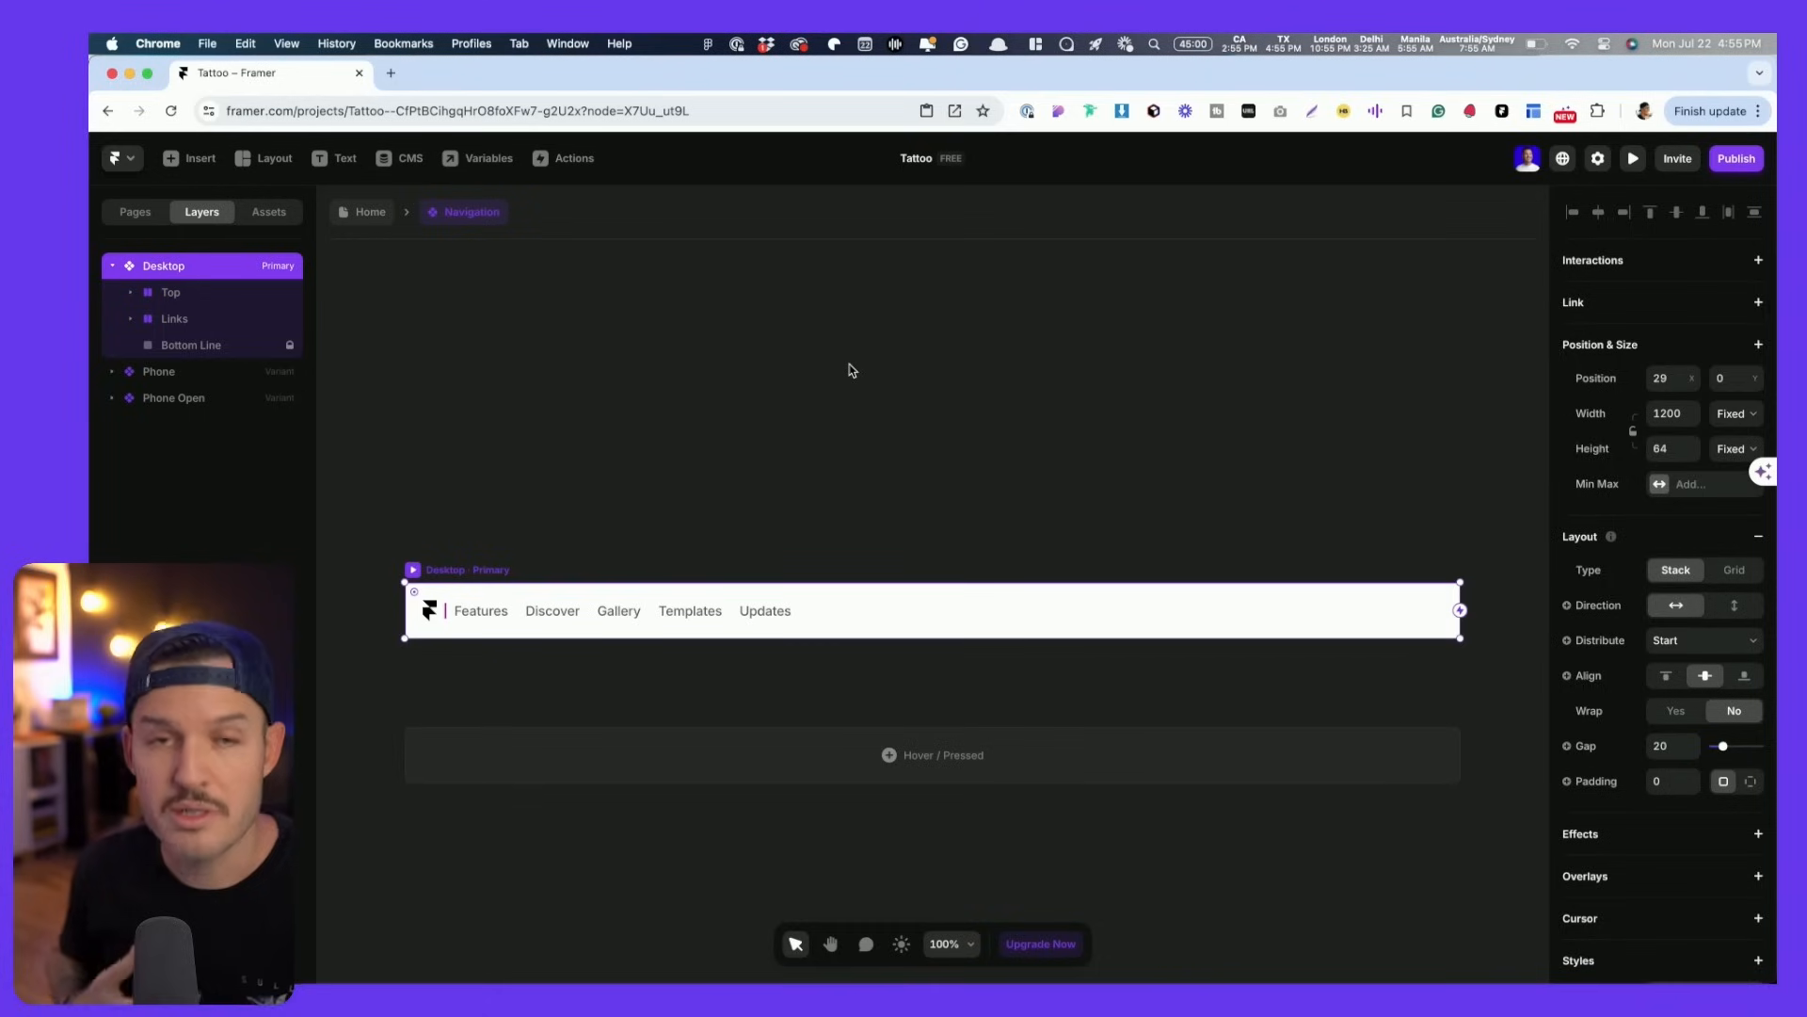
key("super+Tab")
left_click(520, 261)
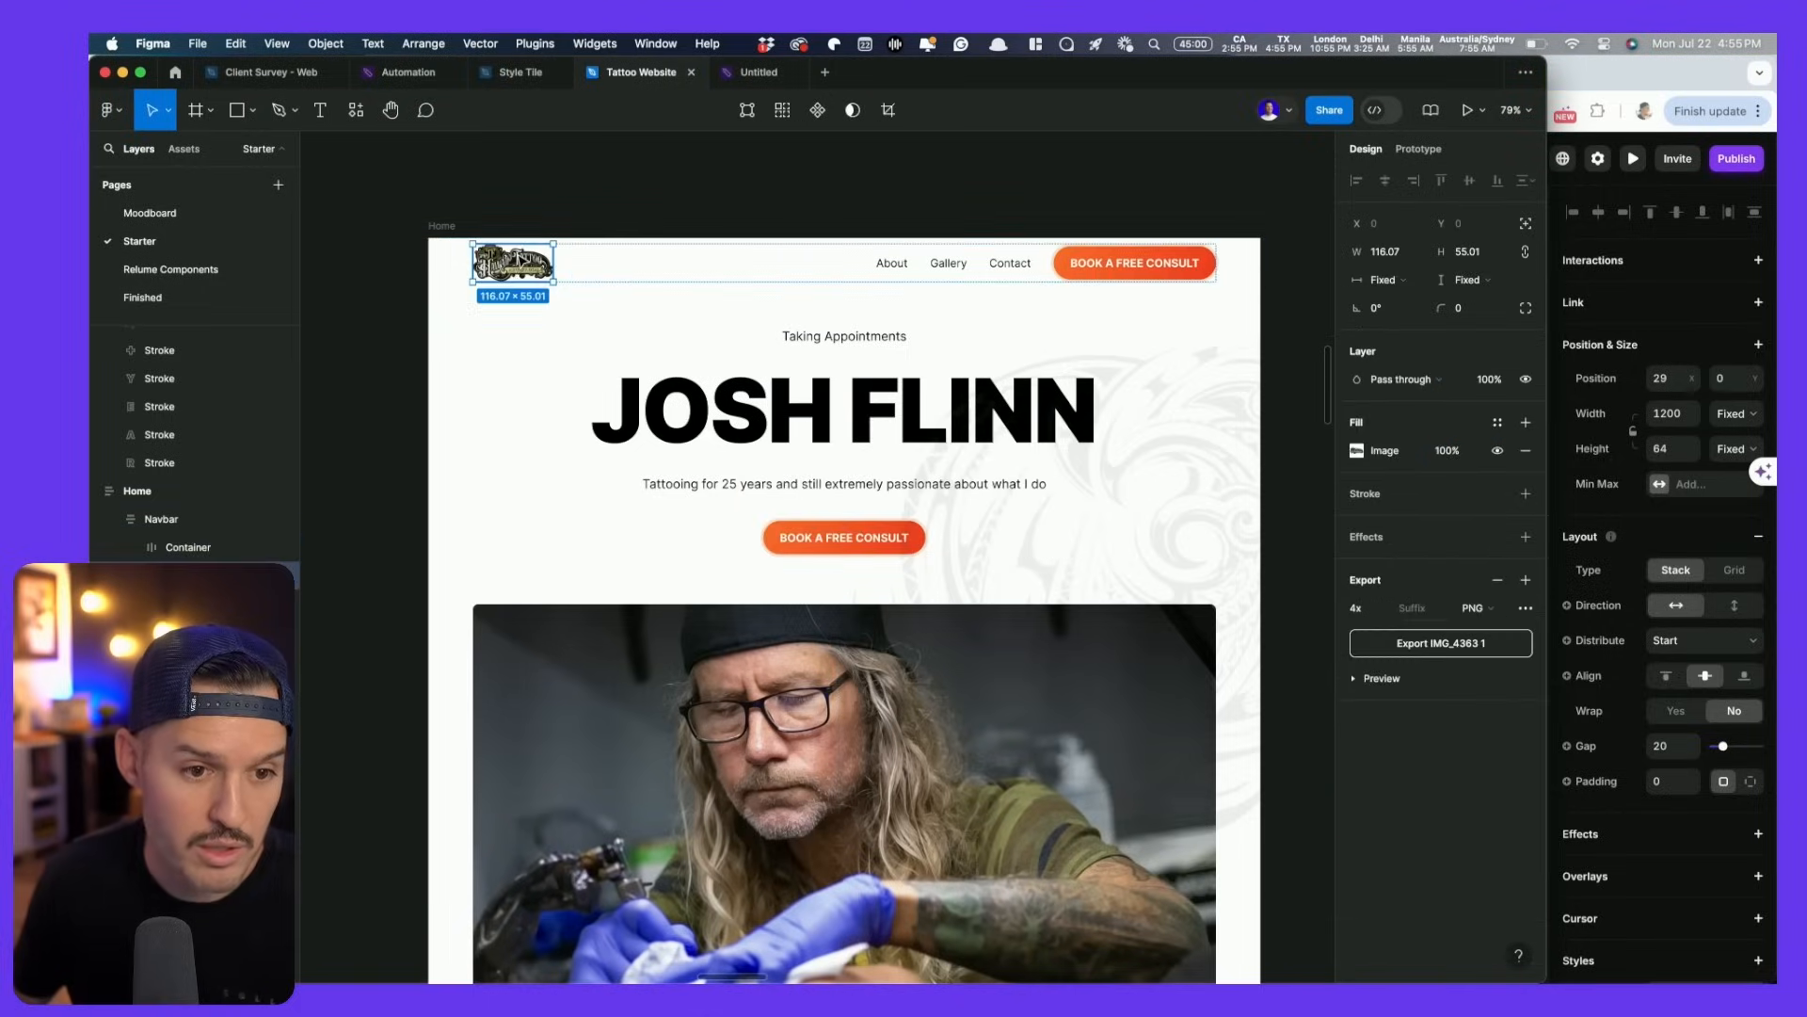
left_click(1478, 652)
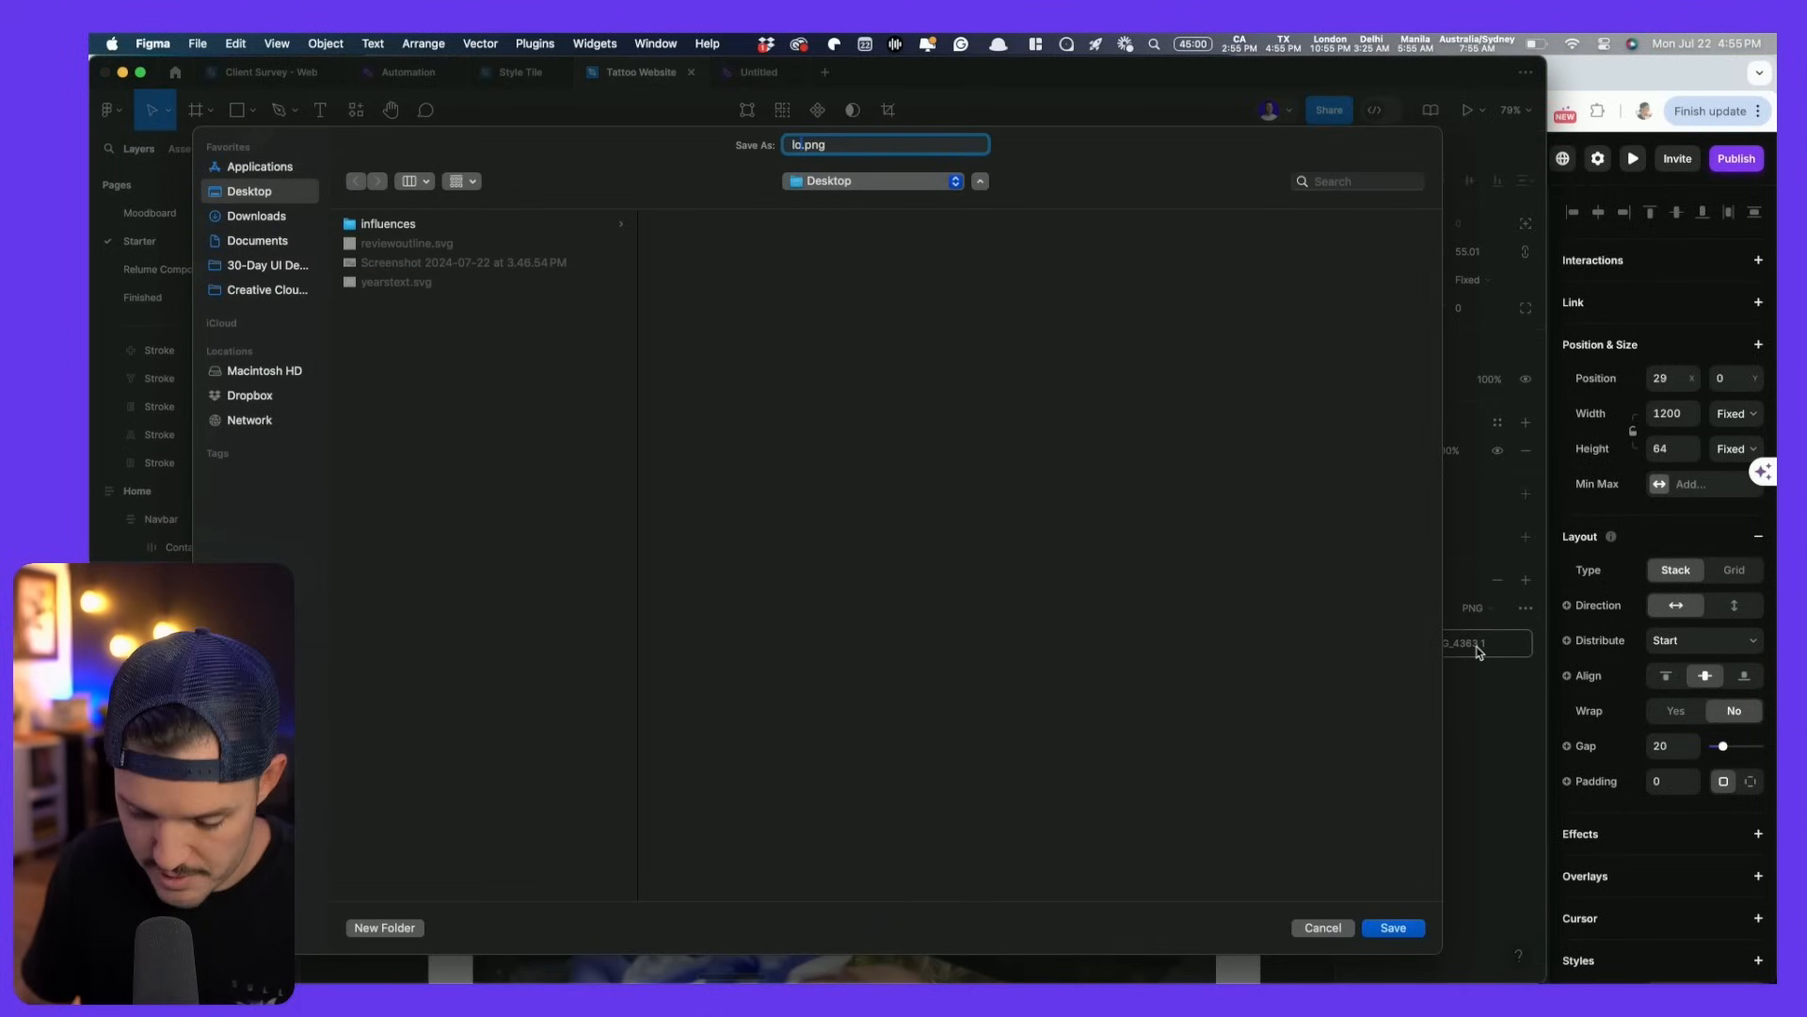
key("Return")
- Drop logo.png into the Navigation component and resize it to 90×43
key("super+Tab")
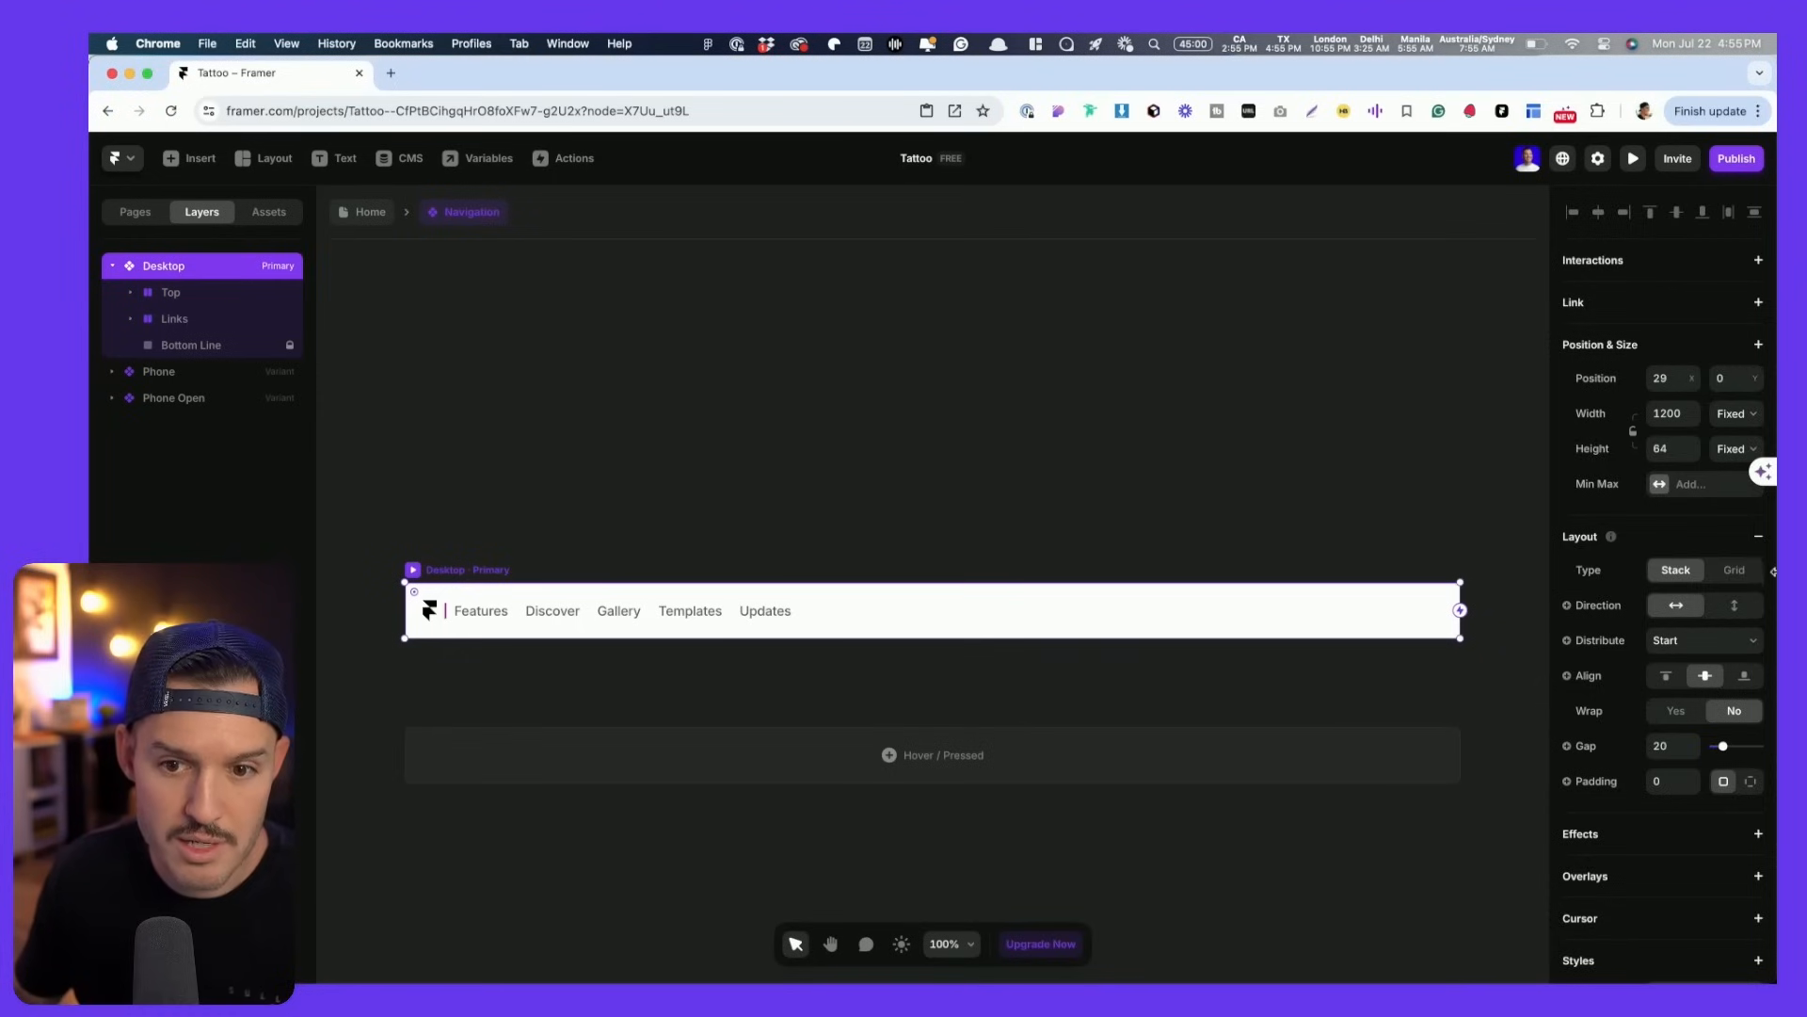
left_click_drag(1721, 123, 561, 464)
left_click_drag(662, 412, 603, 442)
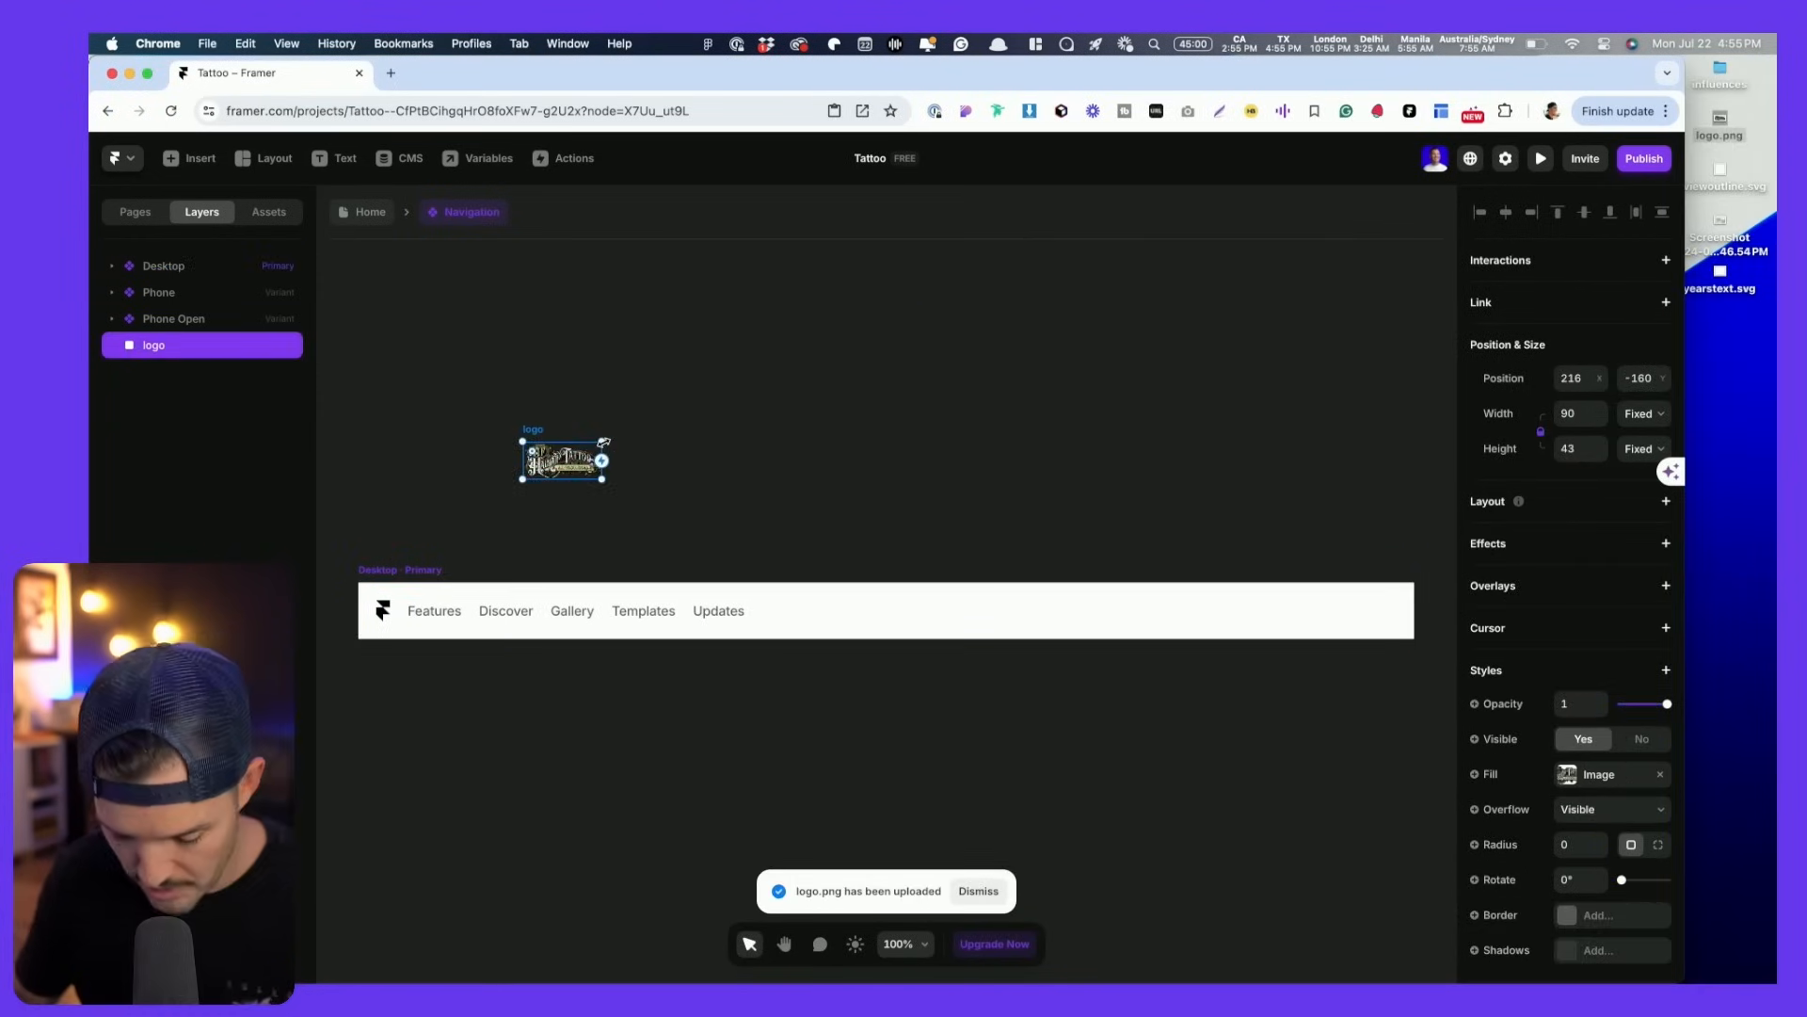
- Cut the loose tattoo logo image and zoom in on the navigation bar
key("super+x")
key("space")
left_click_drag(436, 517, 505, 406)
key("z")
left_click_drag(412, 434, 580, 599)
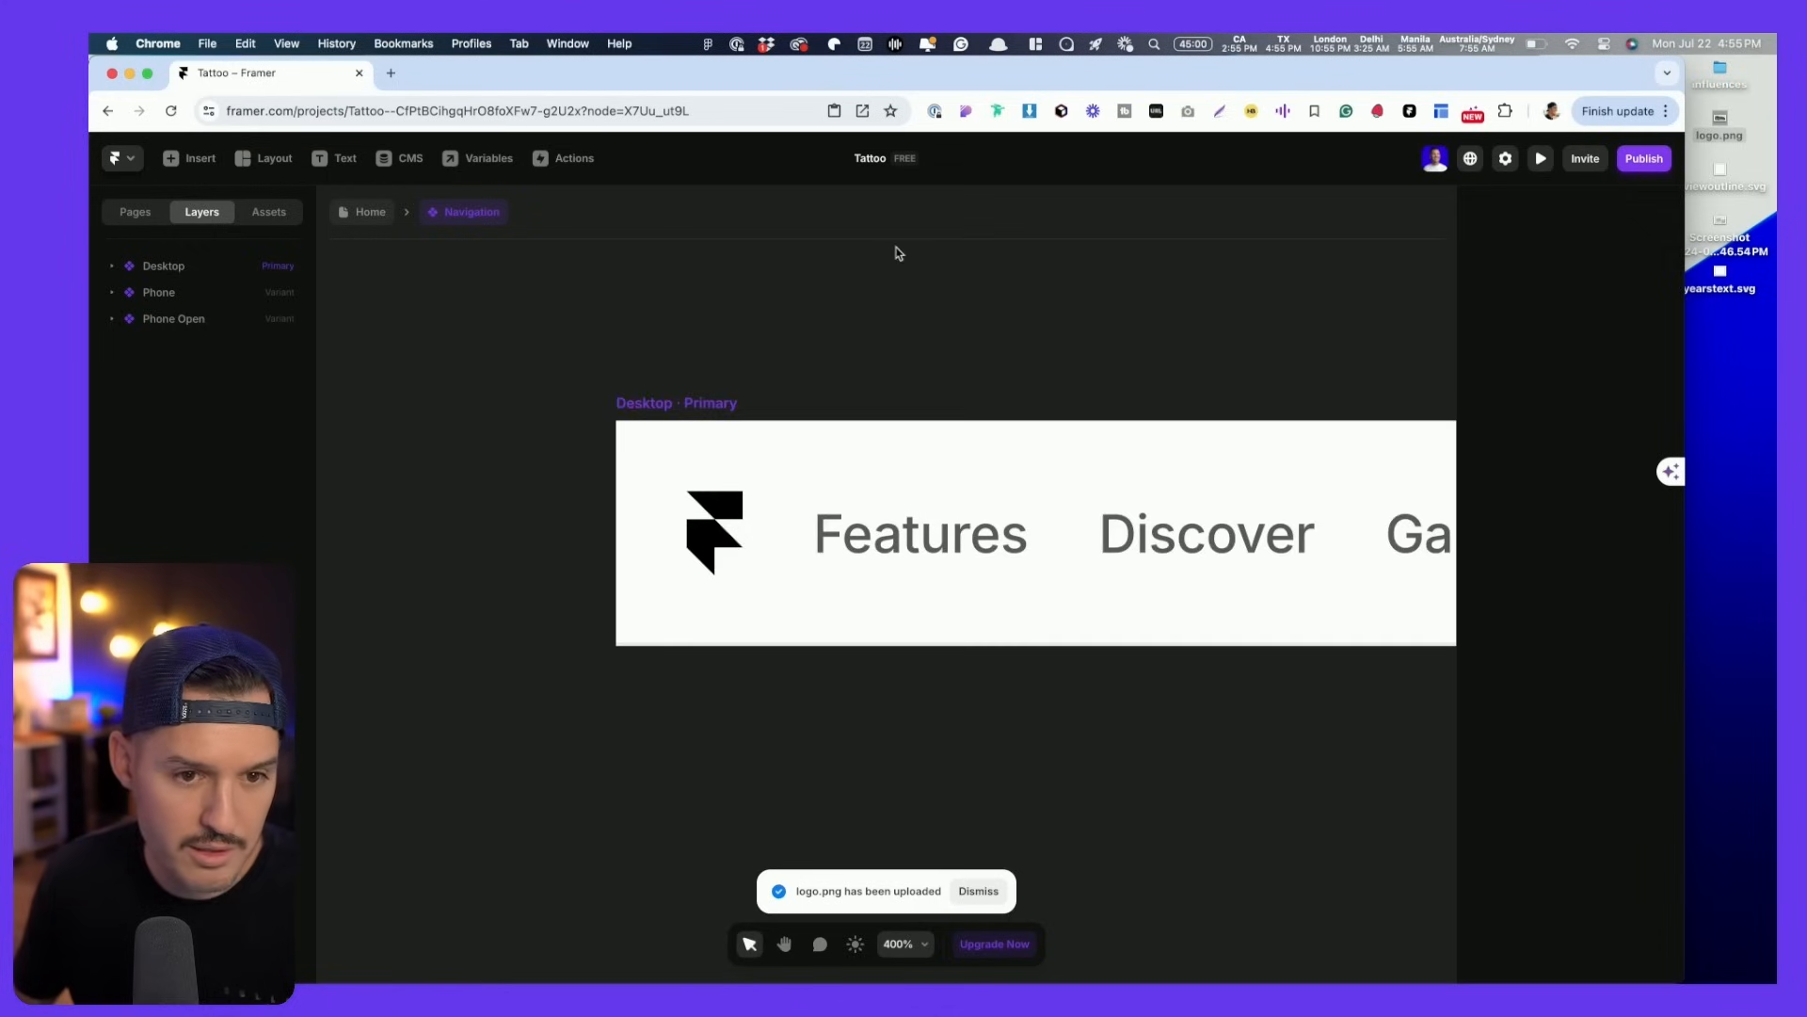
double_click(938, 75)
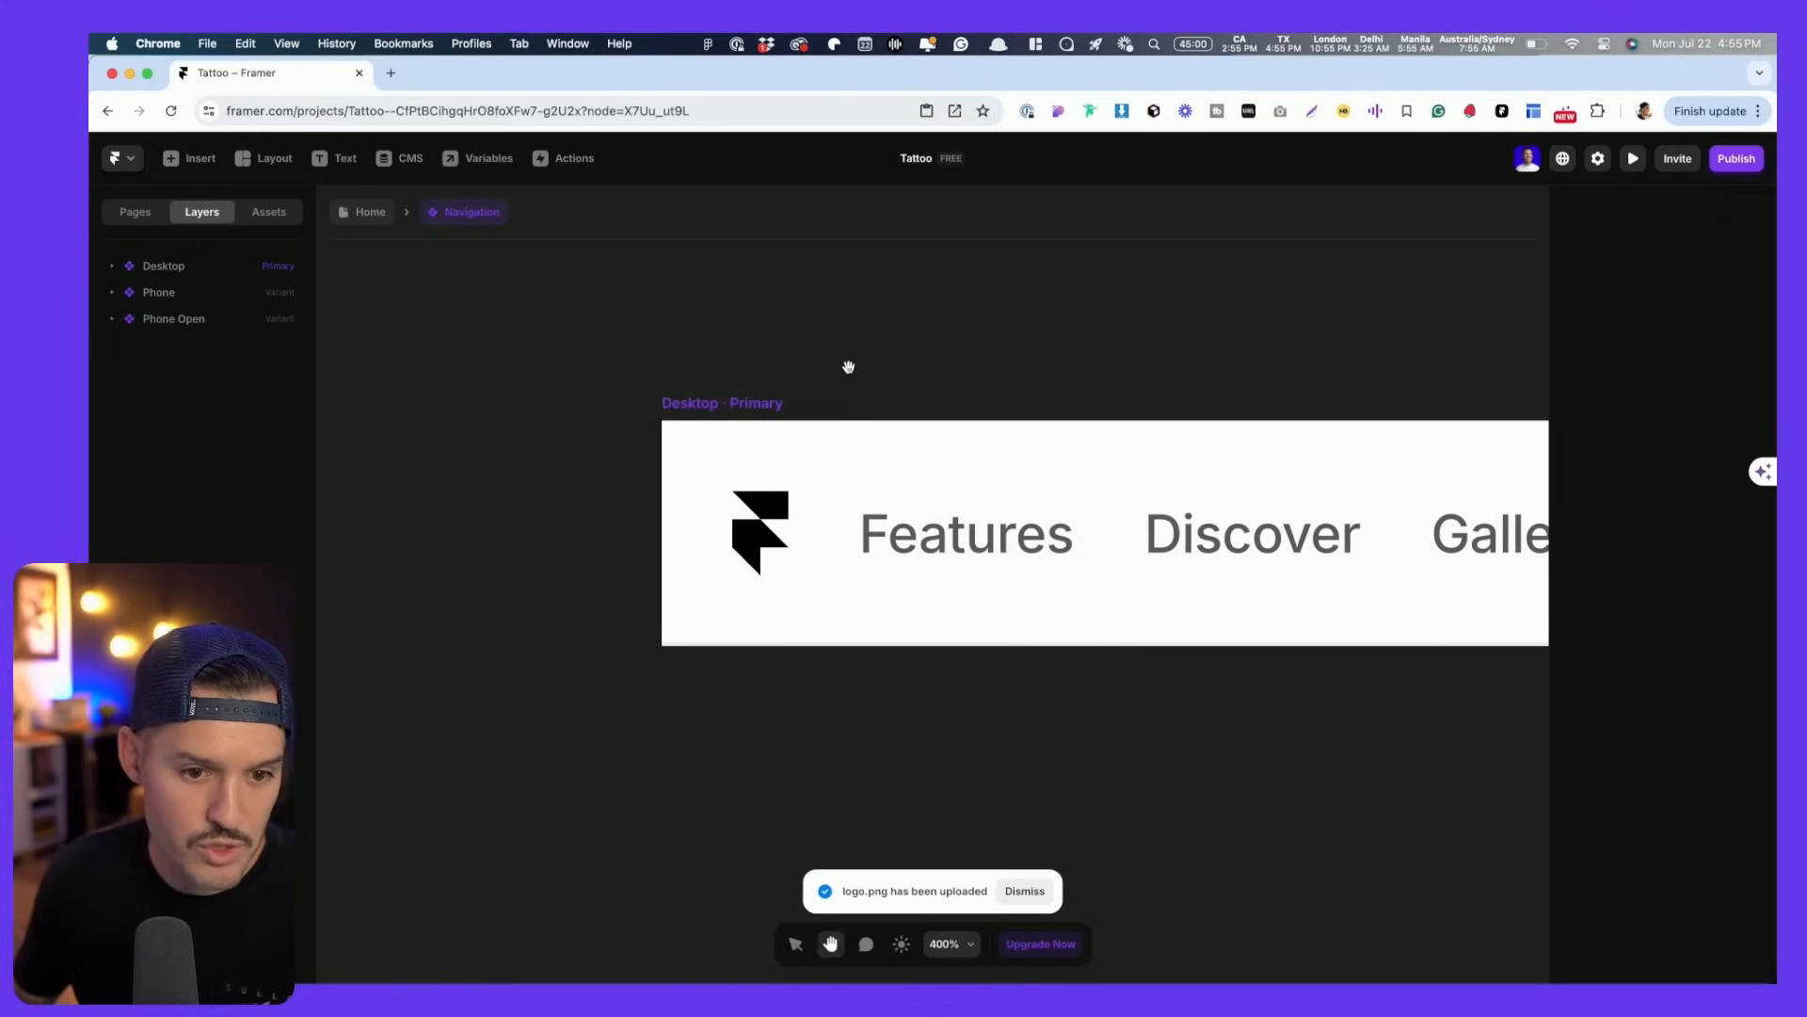
scroll(918, 505, "up", 5)
scroll(920, 504, "down", 5)
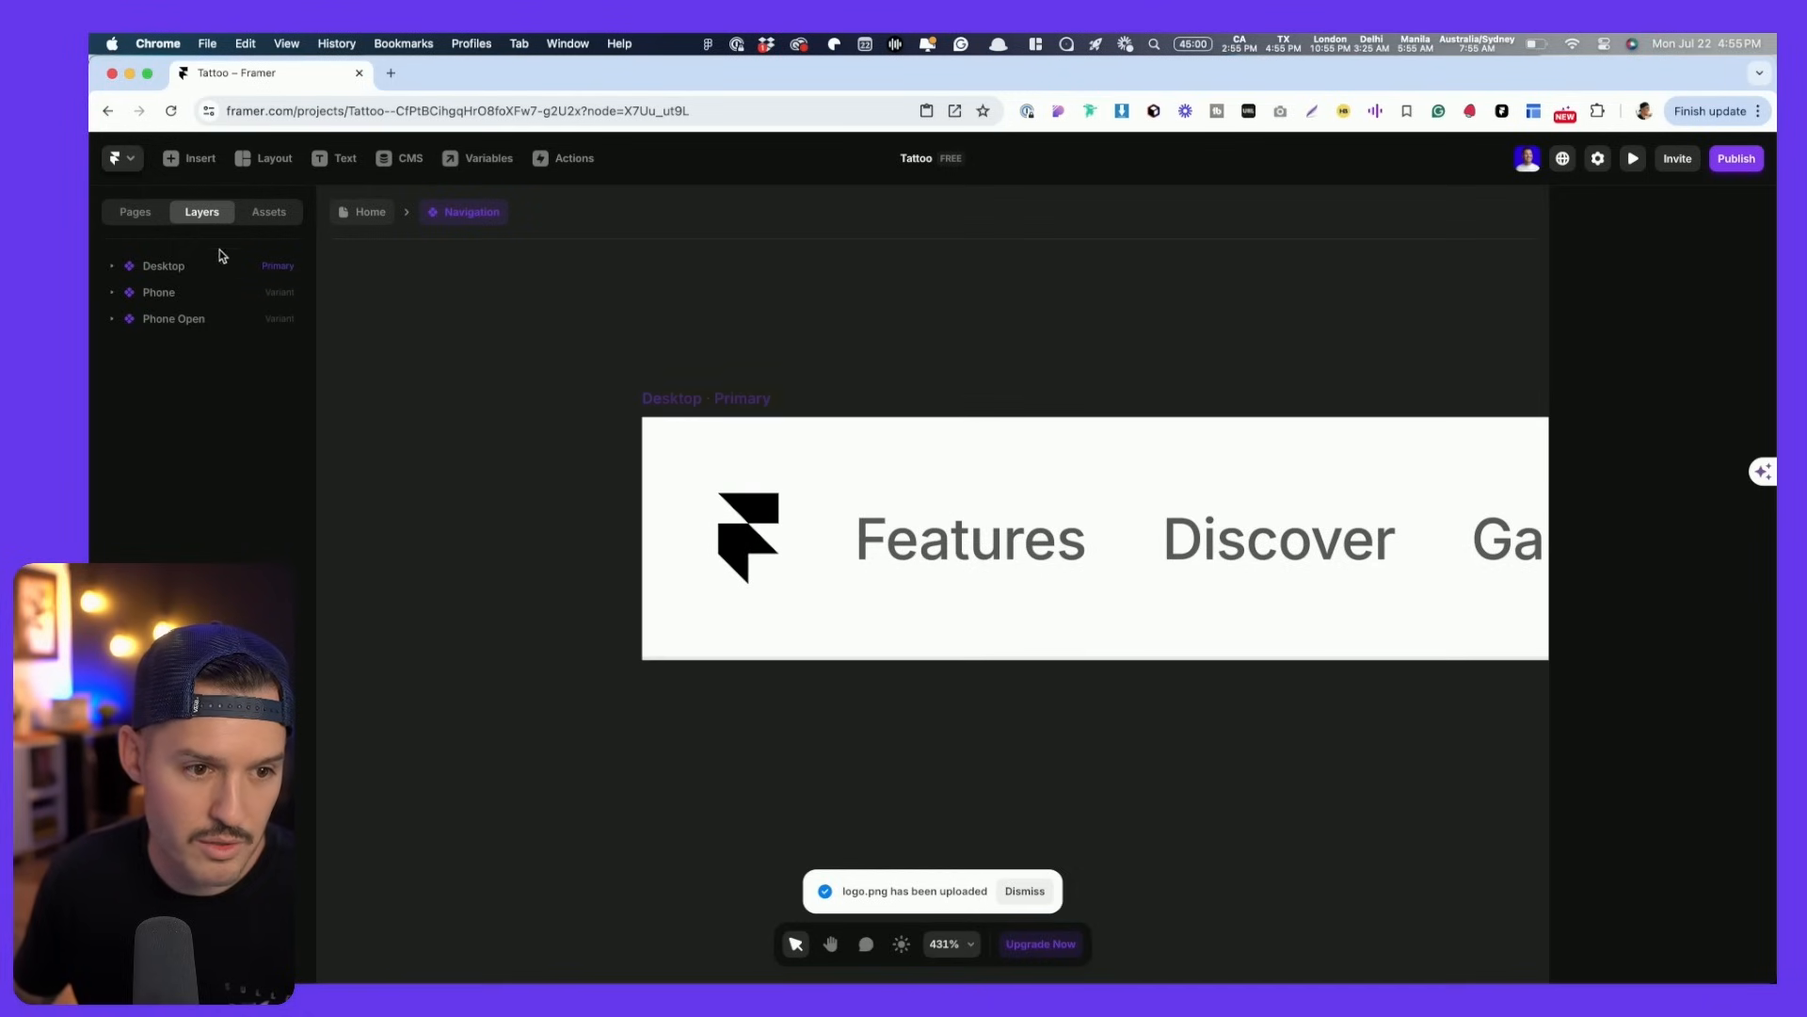
- Paste the tattoo logo into the Top group and delete the old Framer logo
left_click(970, 538)
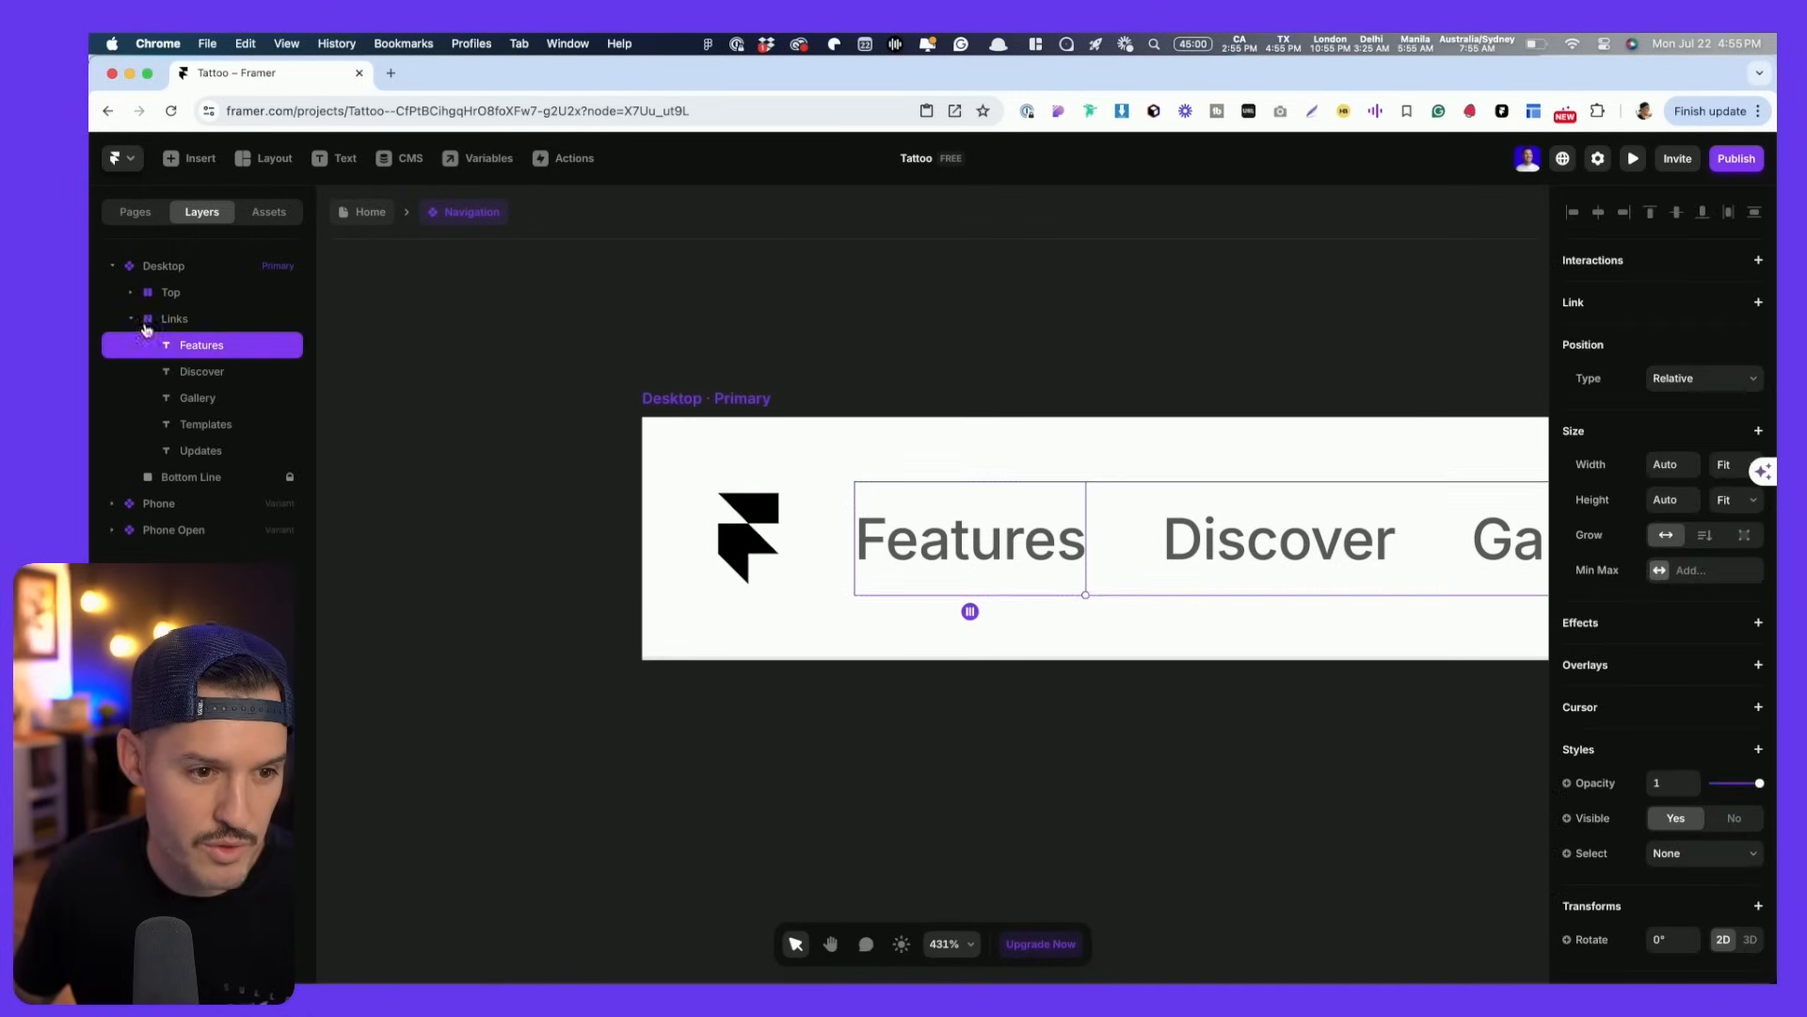
left_click(168, 293)
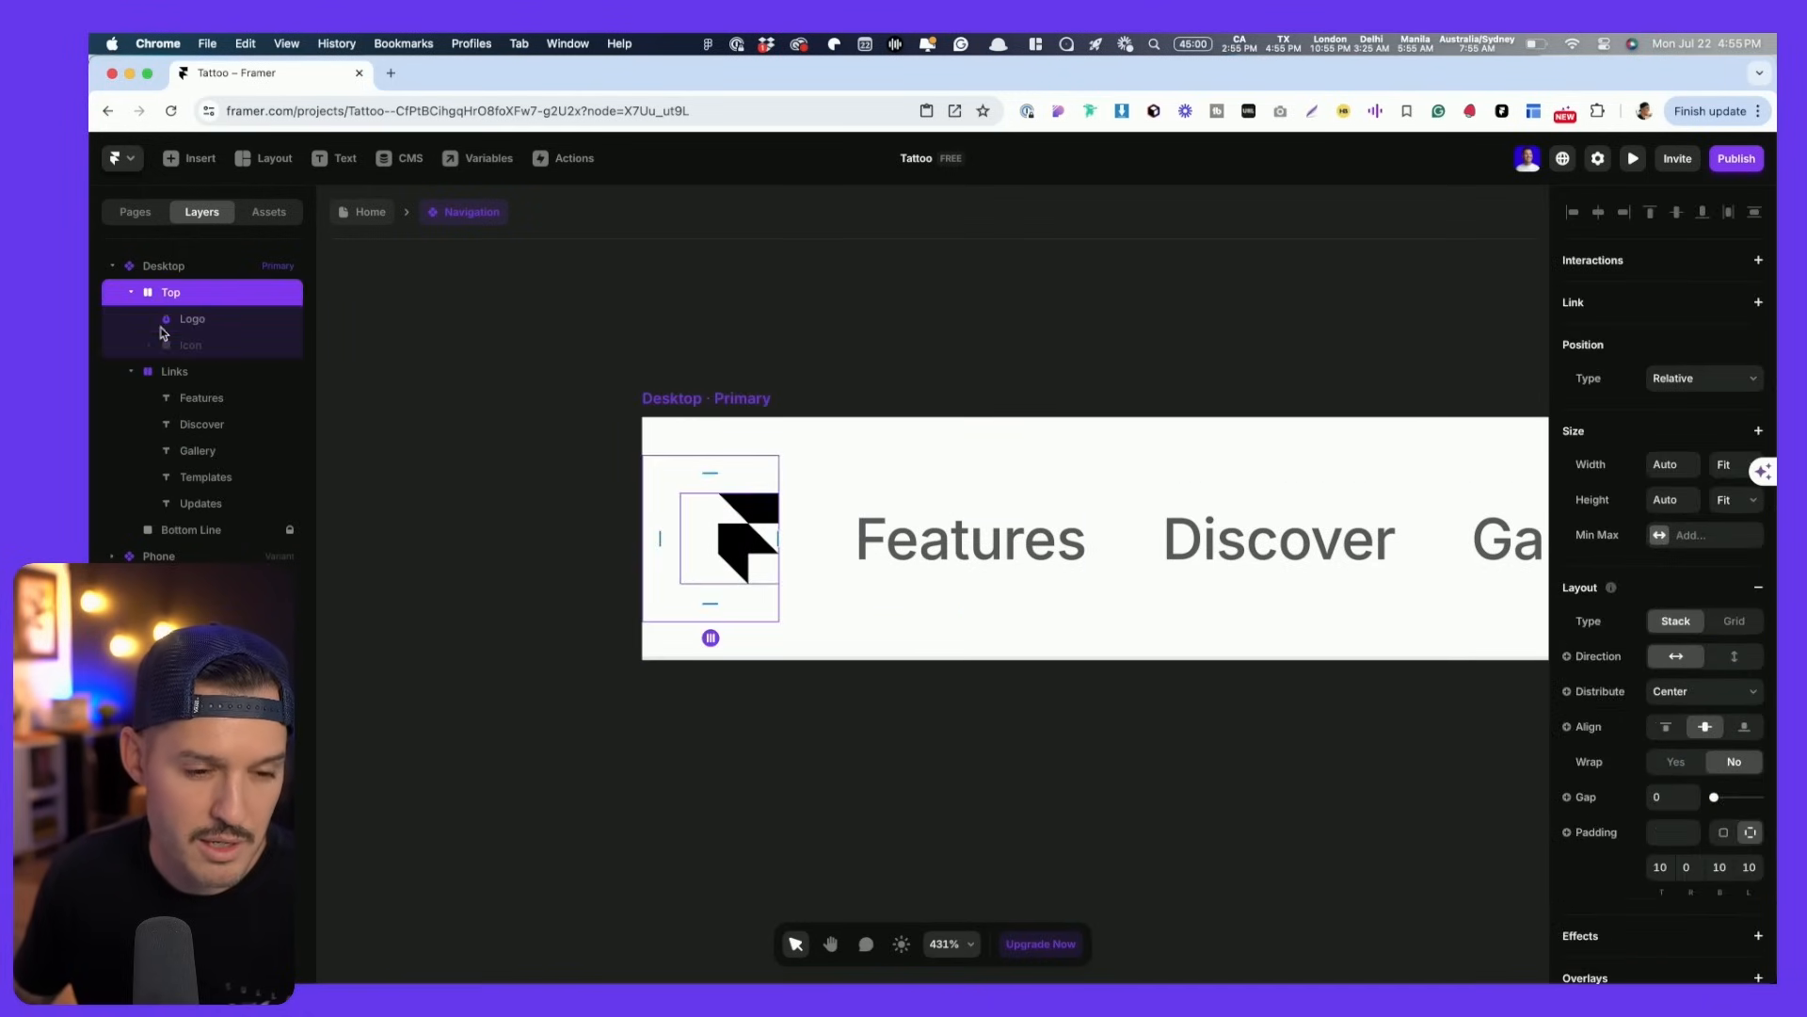
left_click(161, 325)
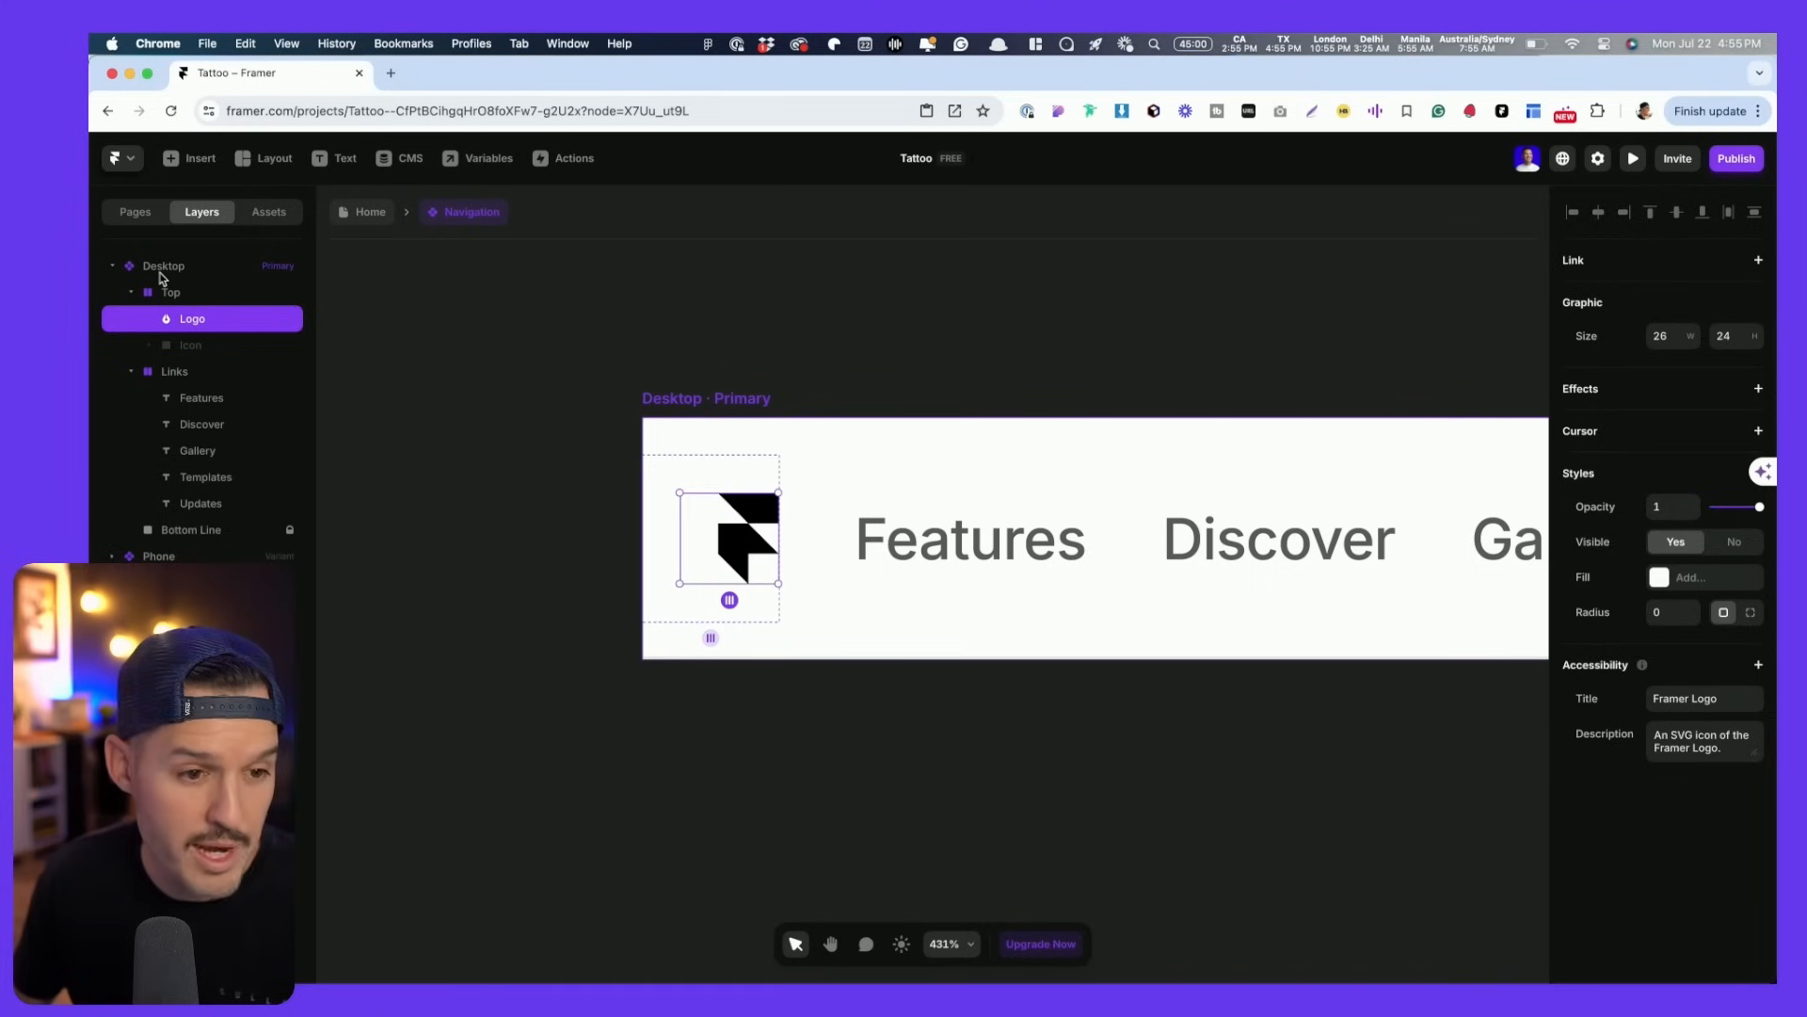
left_click(162, 268)
left_click(159, 293)
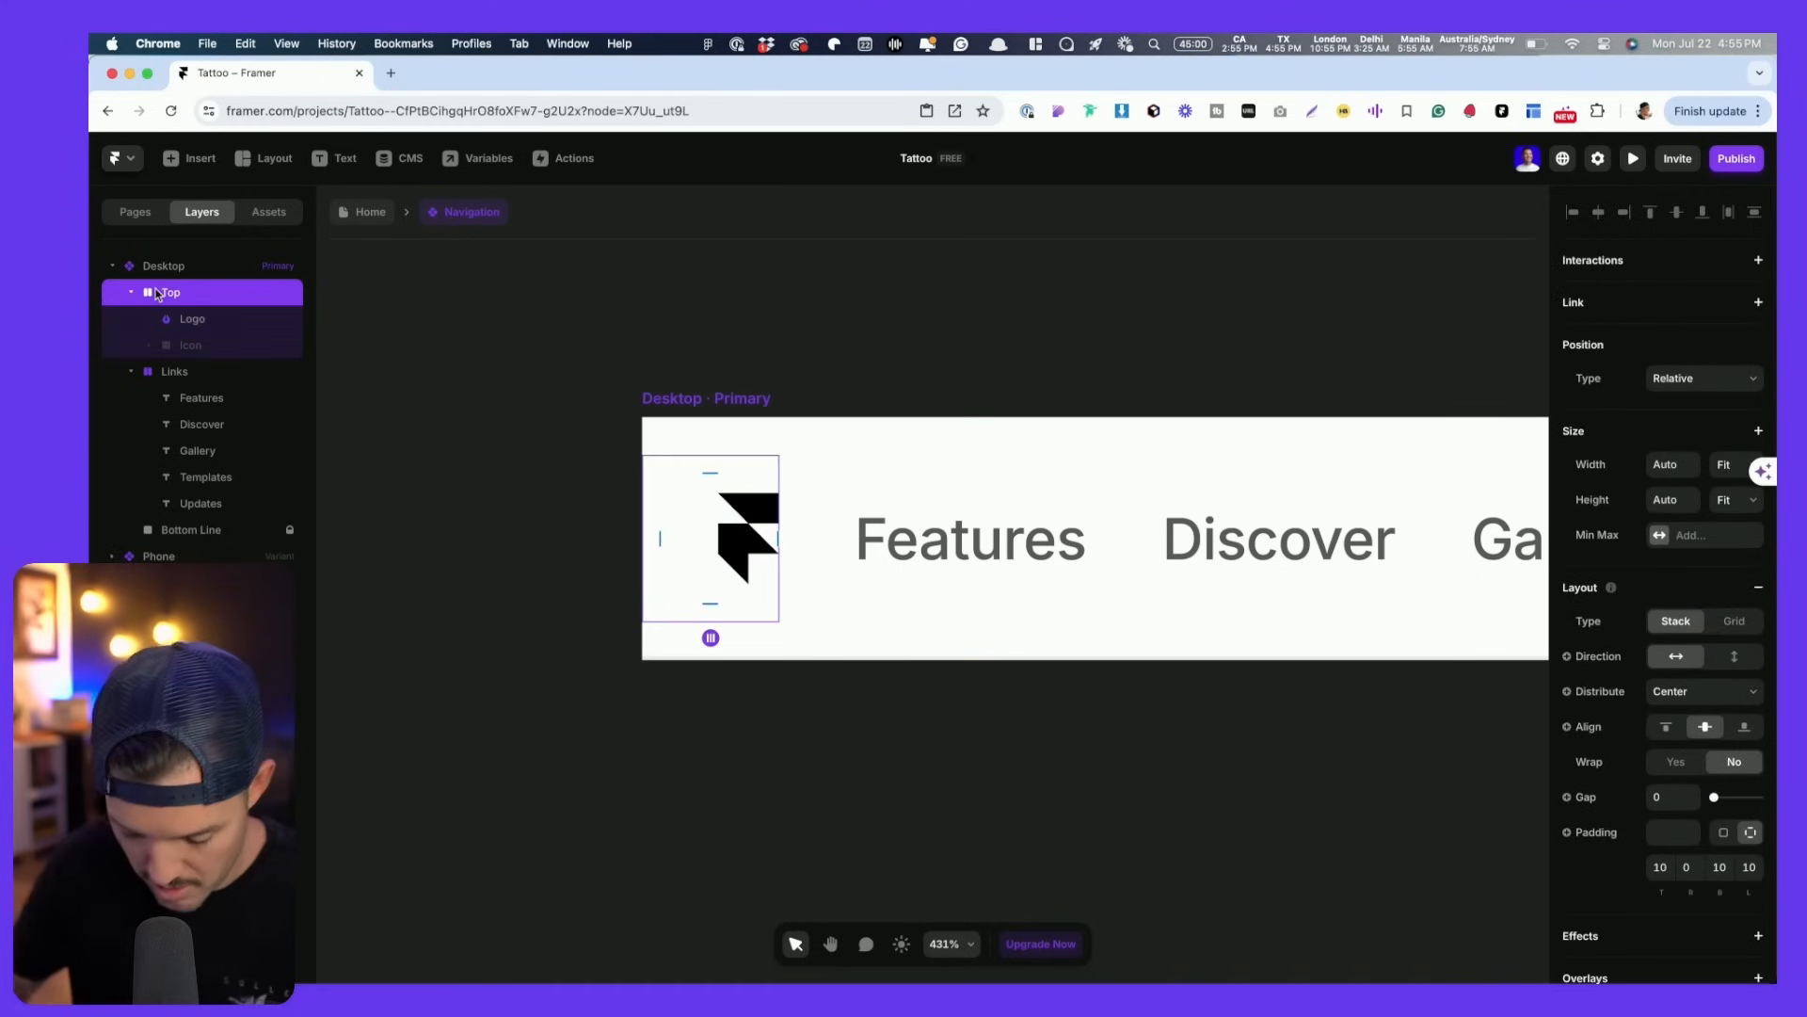
key("super+v")
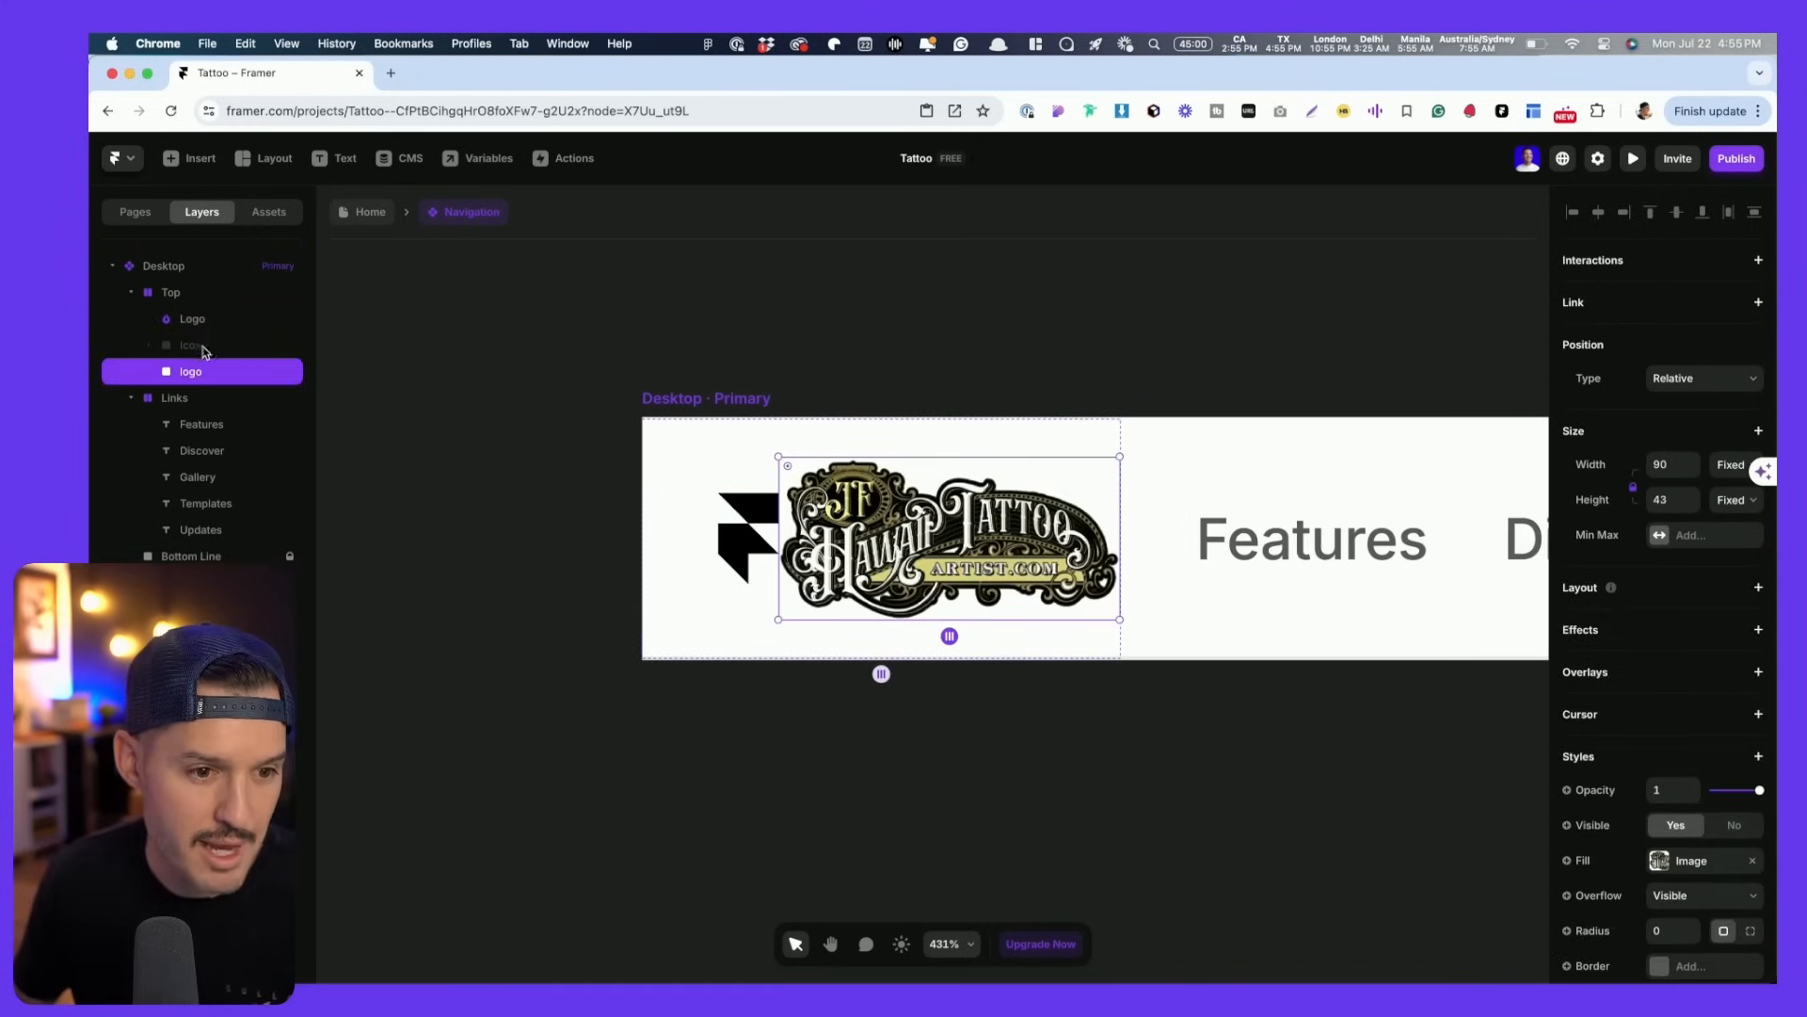
left_click(767, 565)
key("Delete")
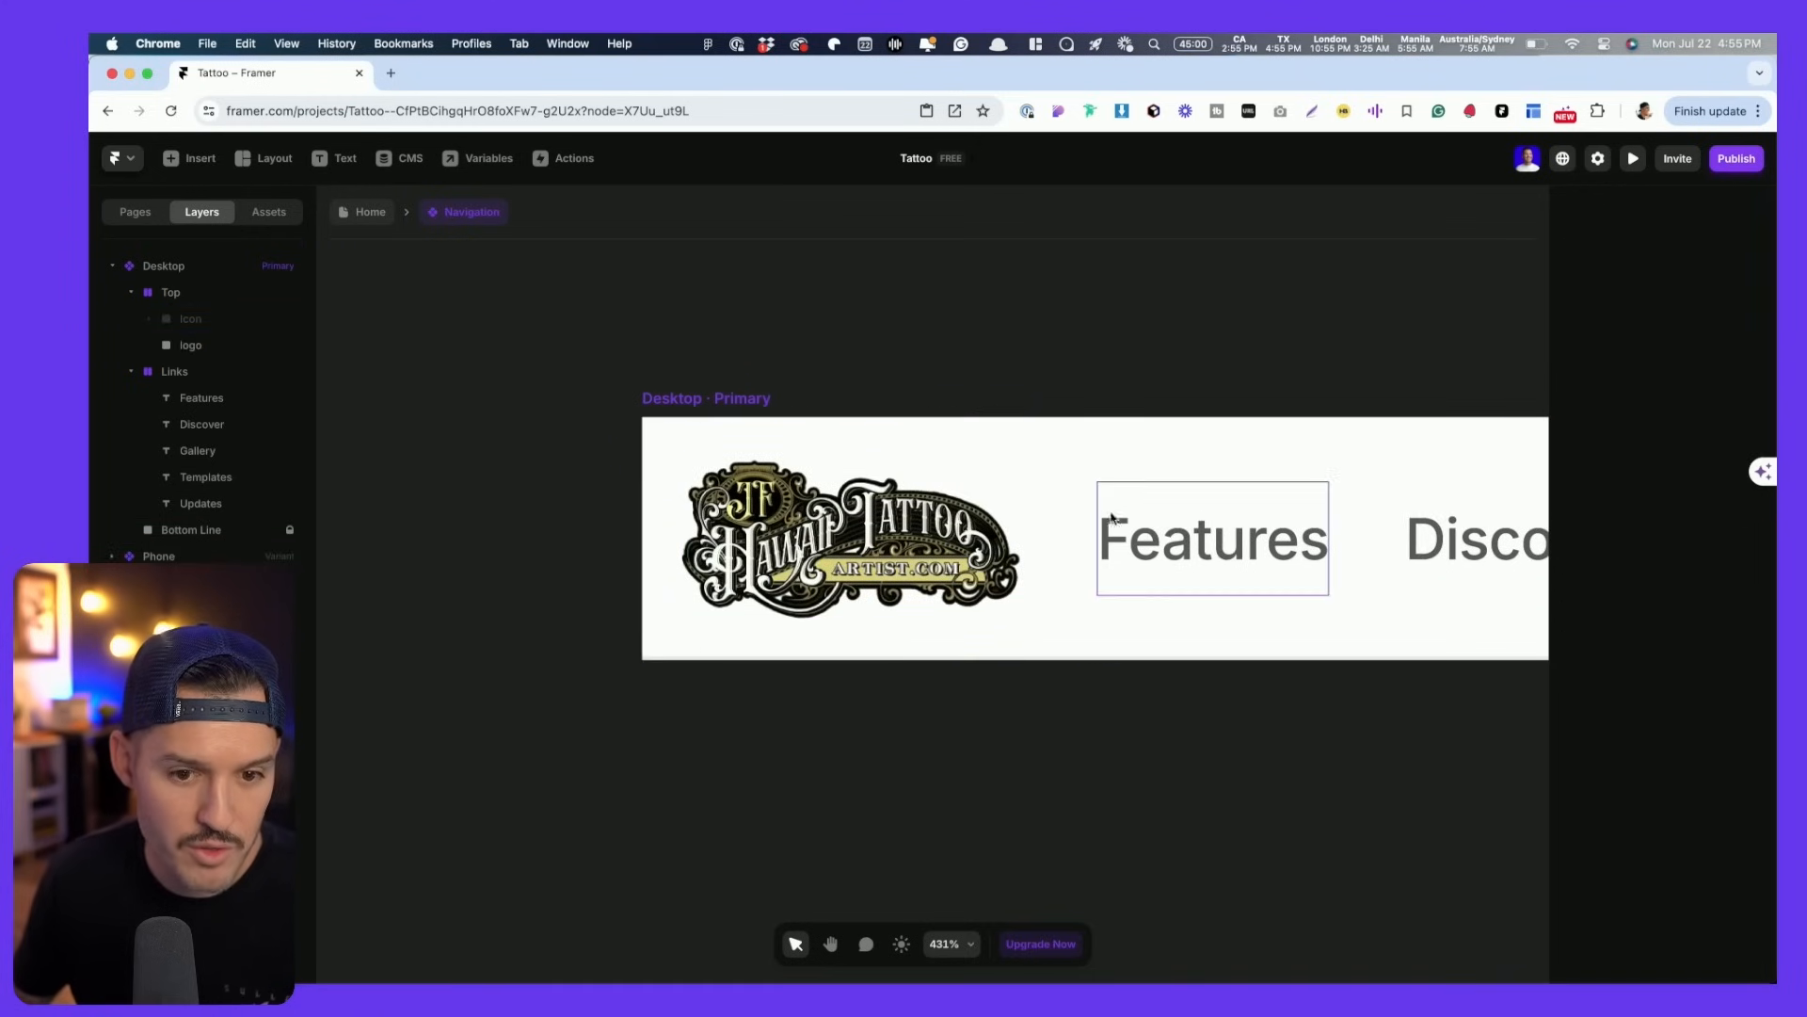
- Select the whole Desktop navigation variant and open its Distribute options
scroll(1131, 505, "down", 10)
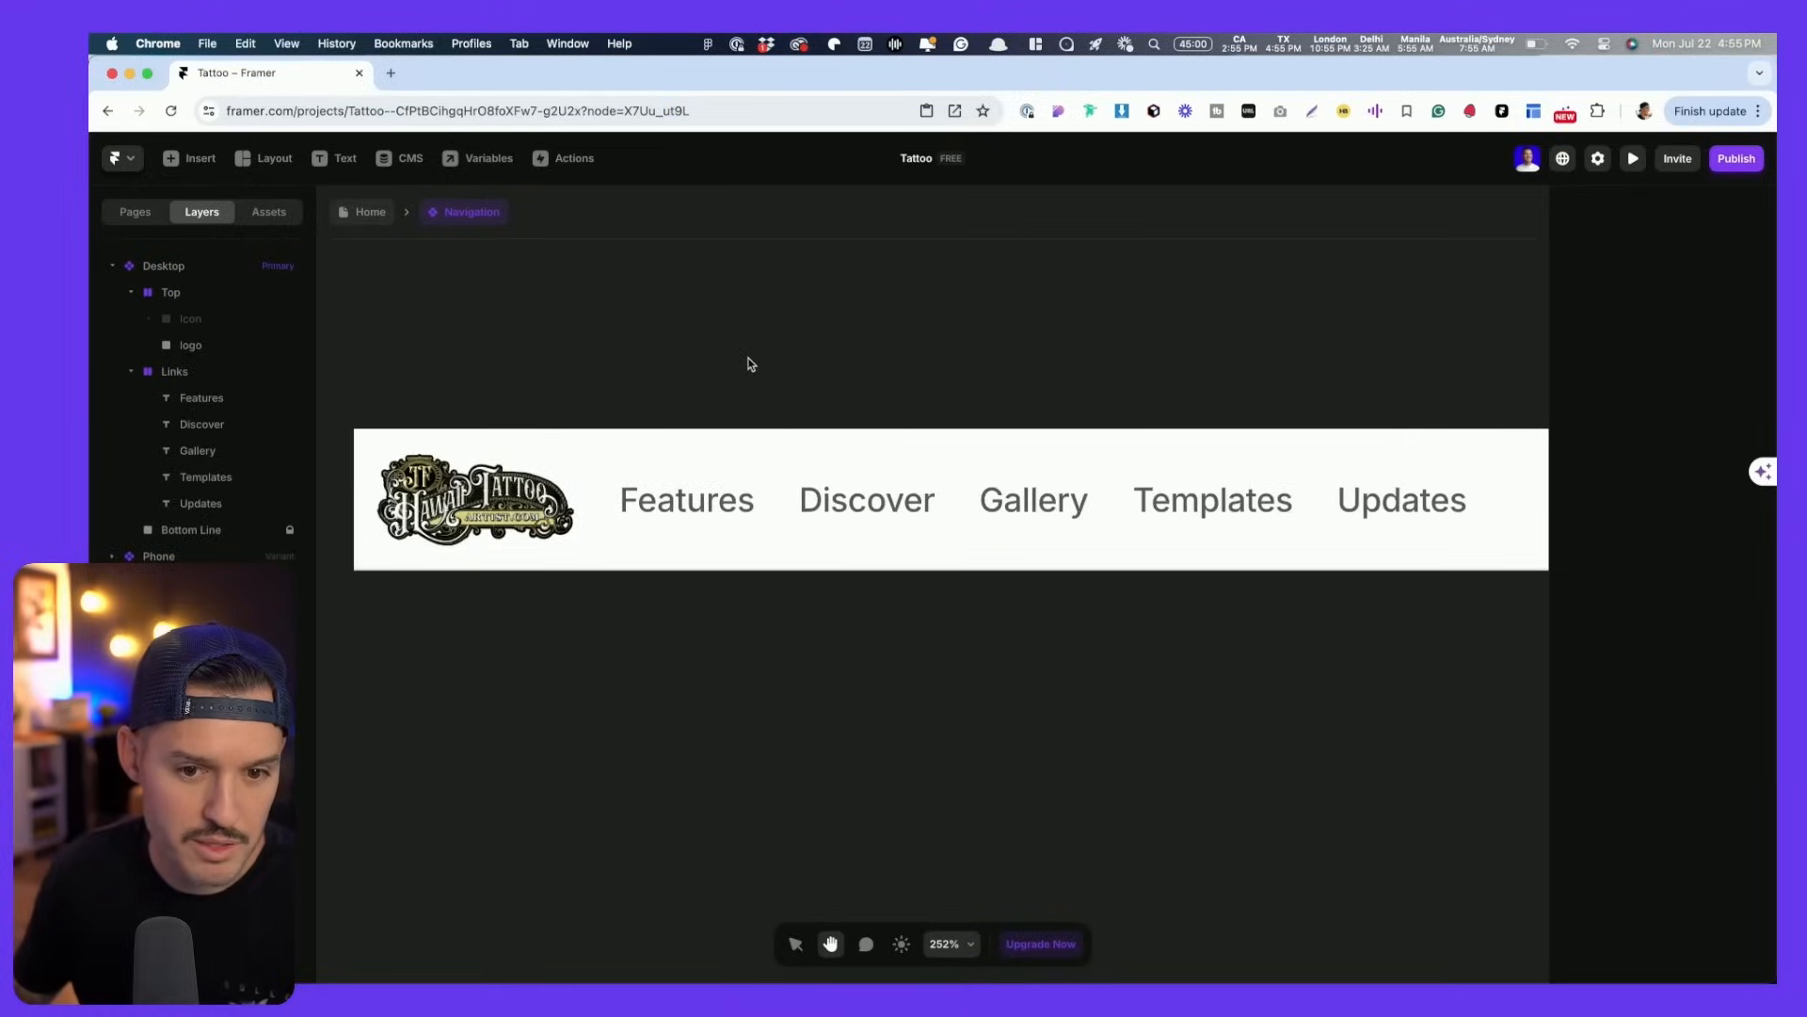
scroll(751, 363, "down", 8)
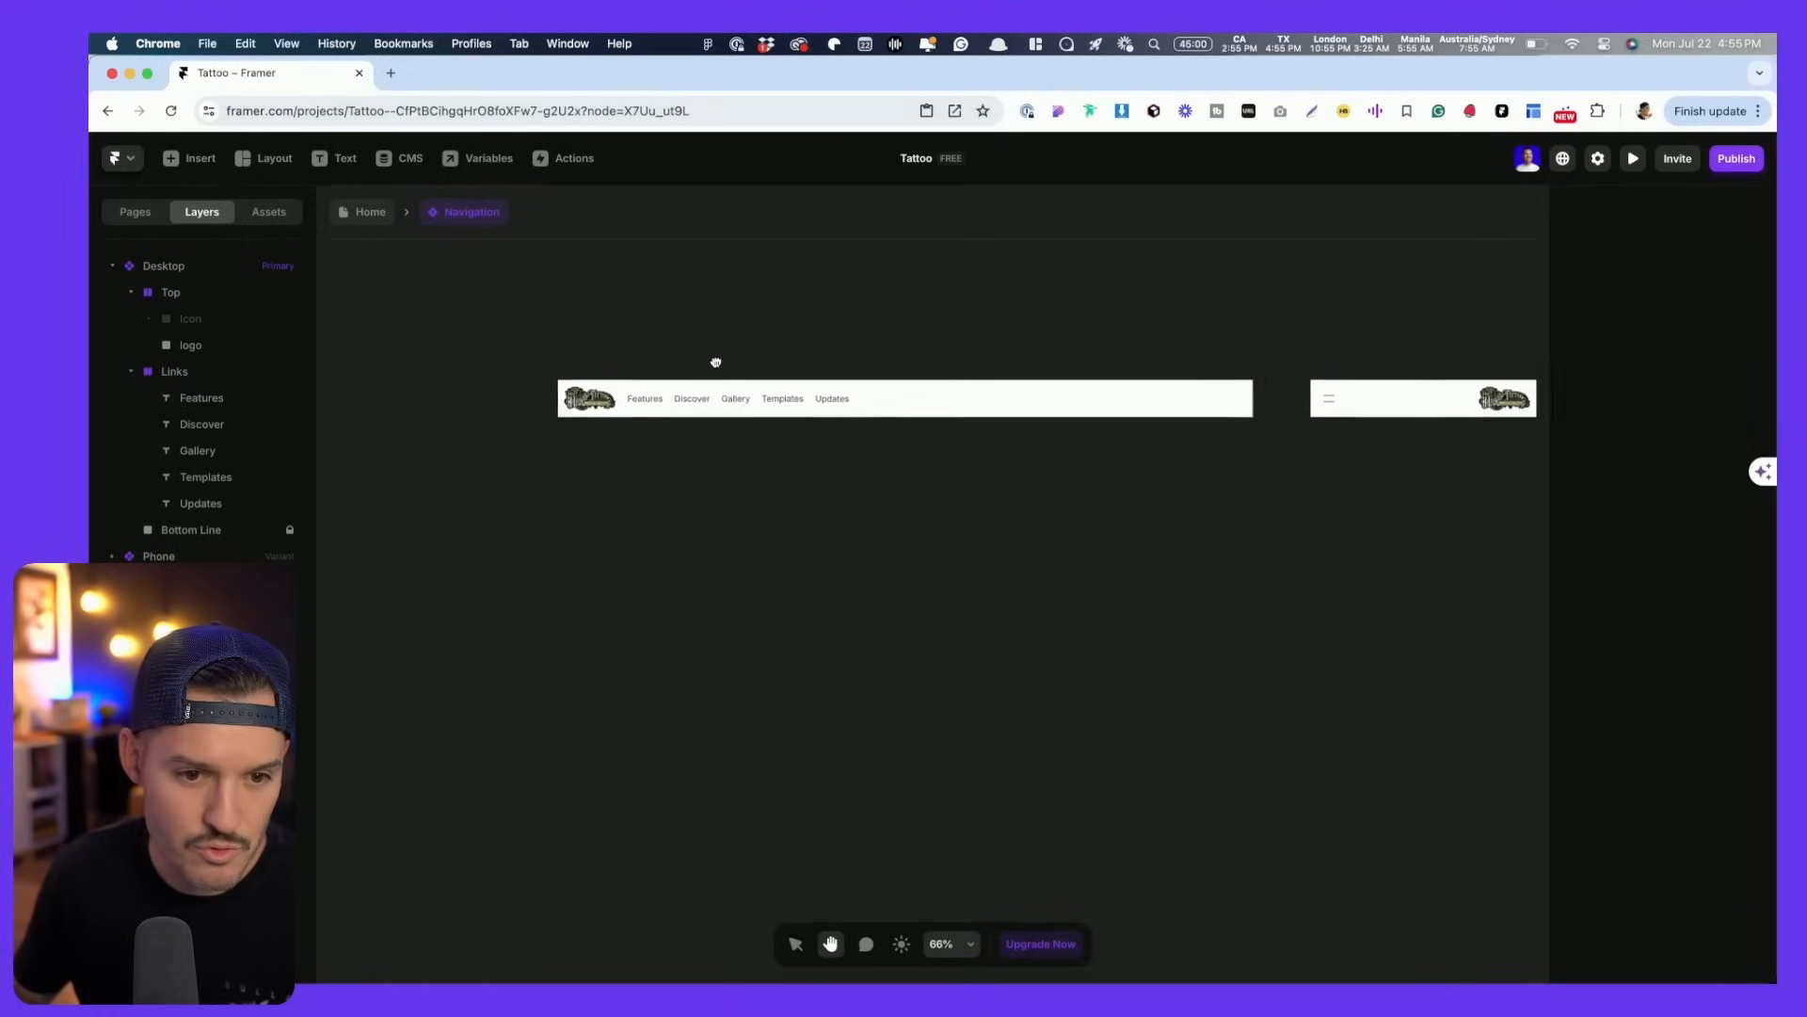
left_click(637, 402)
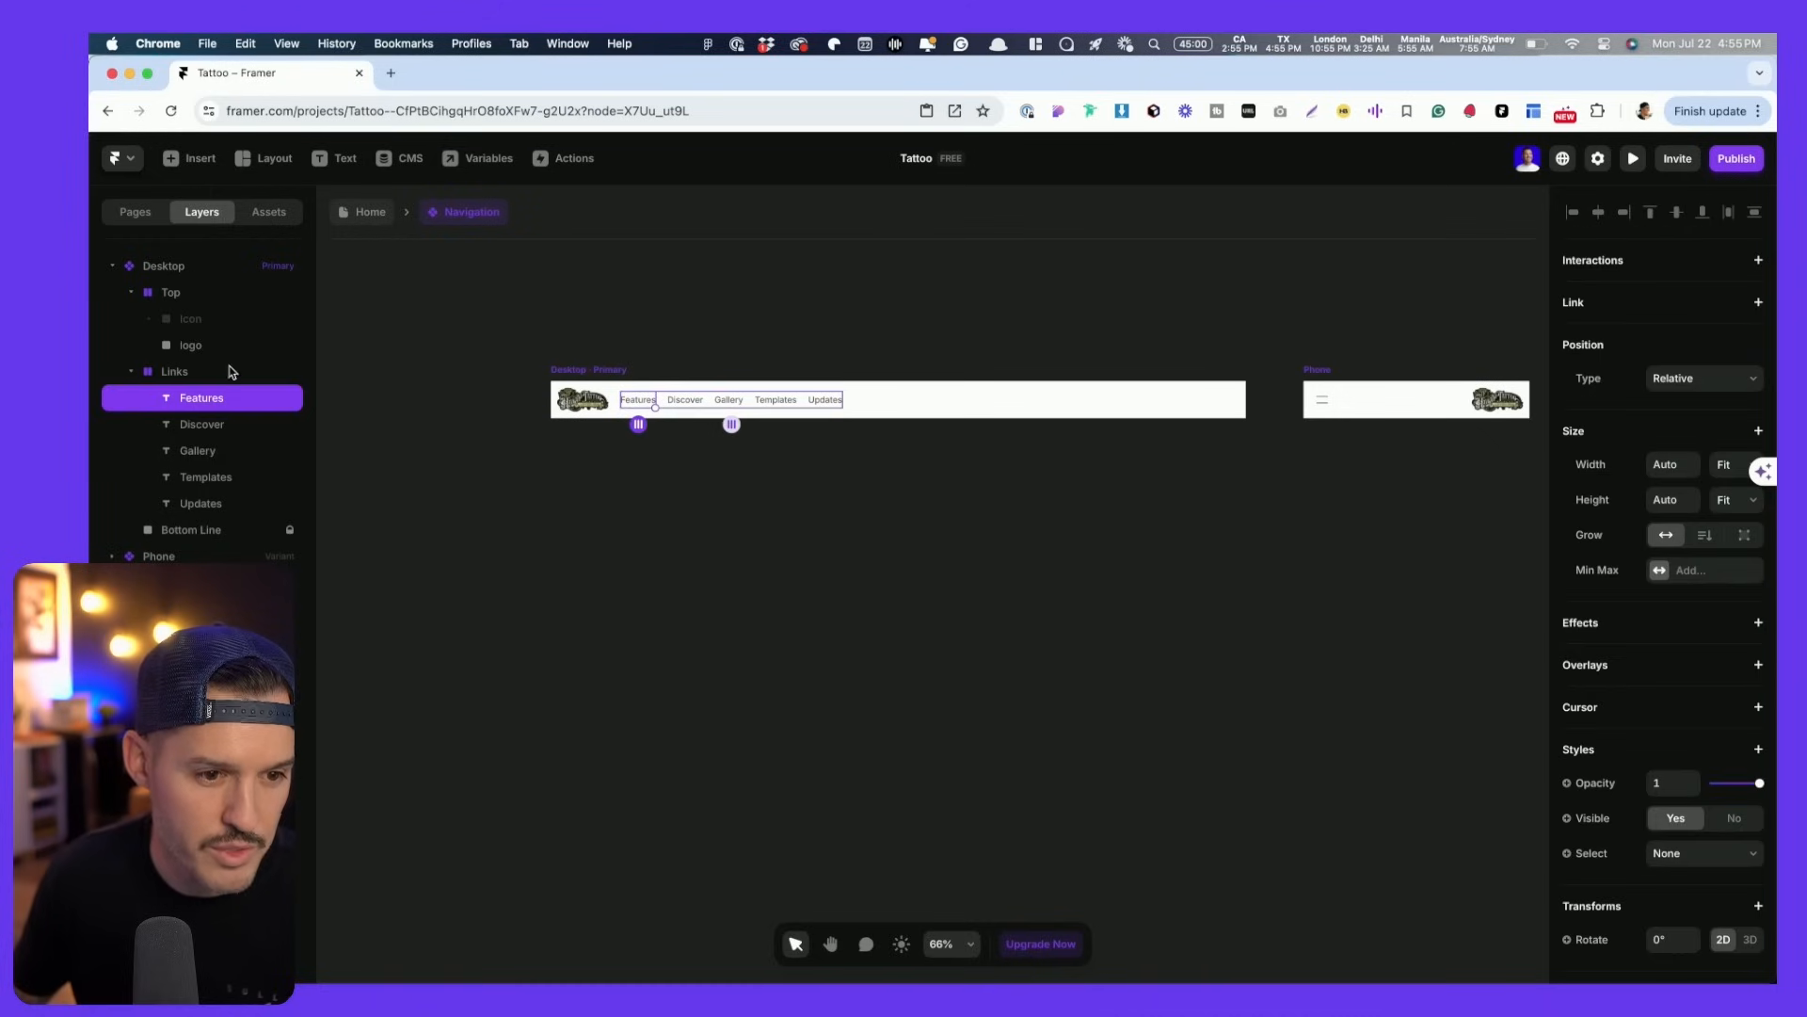
left_click(181, 374)
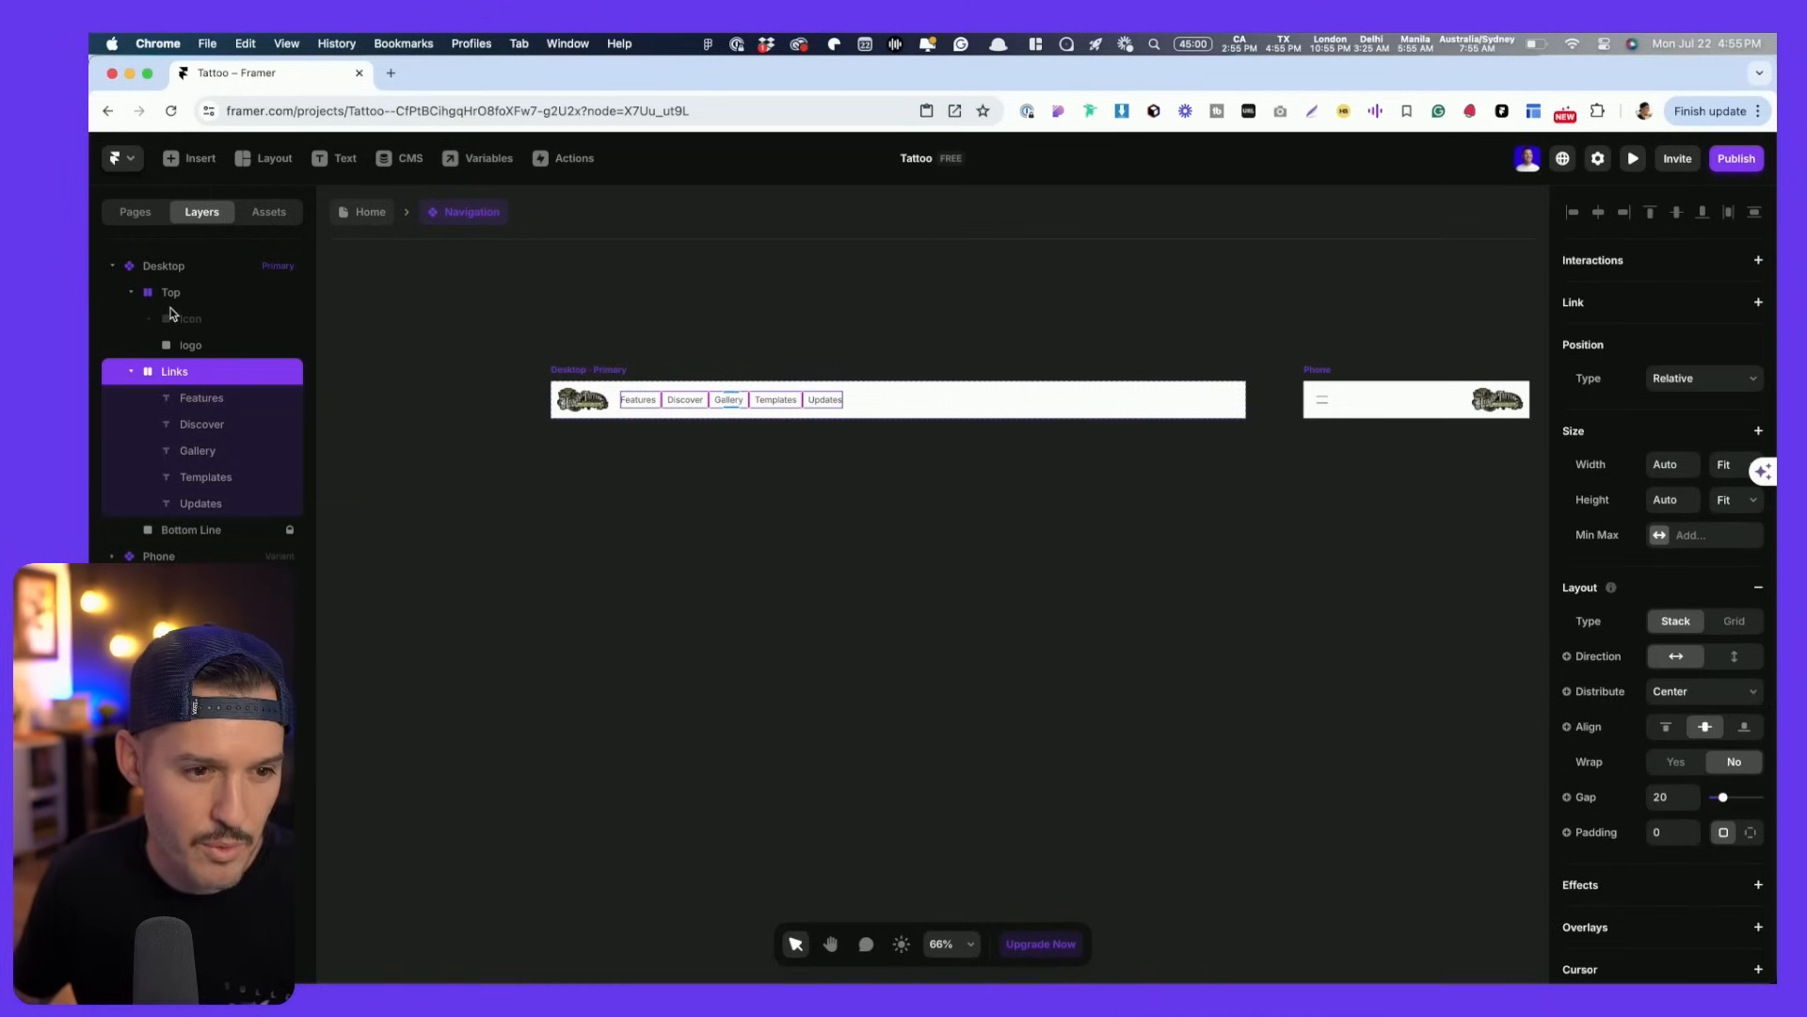
left_click(164, 268)
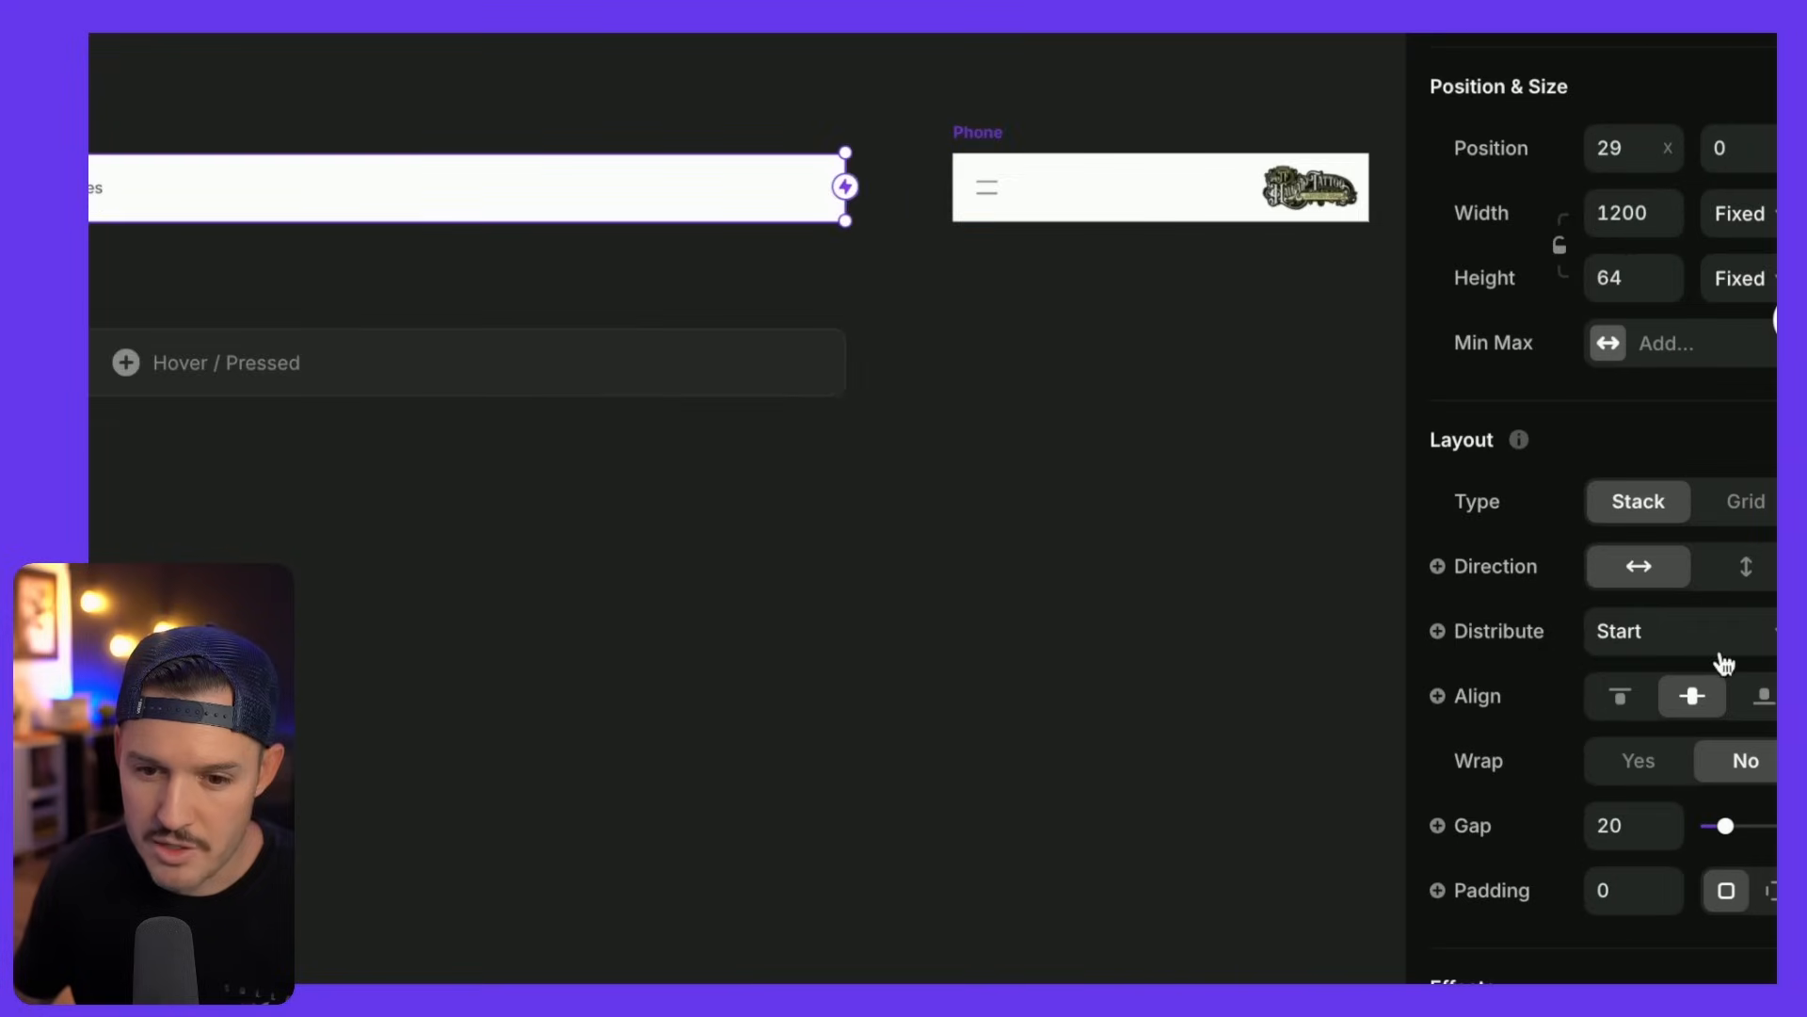
scroll(1332, 605, "left", 5)
scroll(1332, 606, "up", 1)
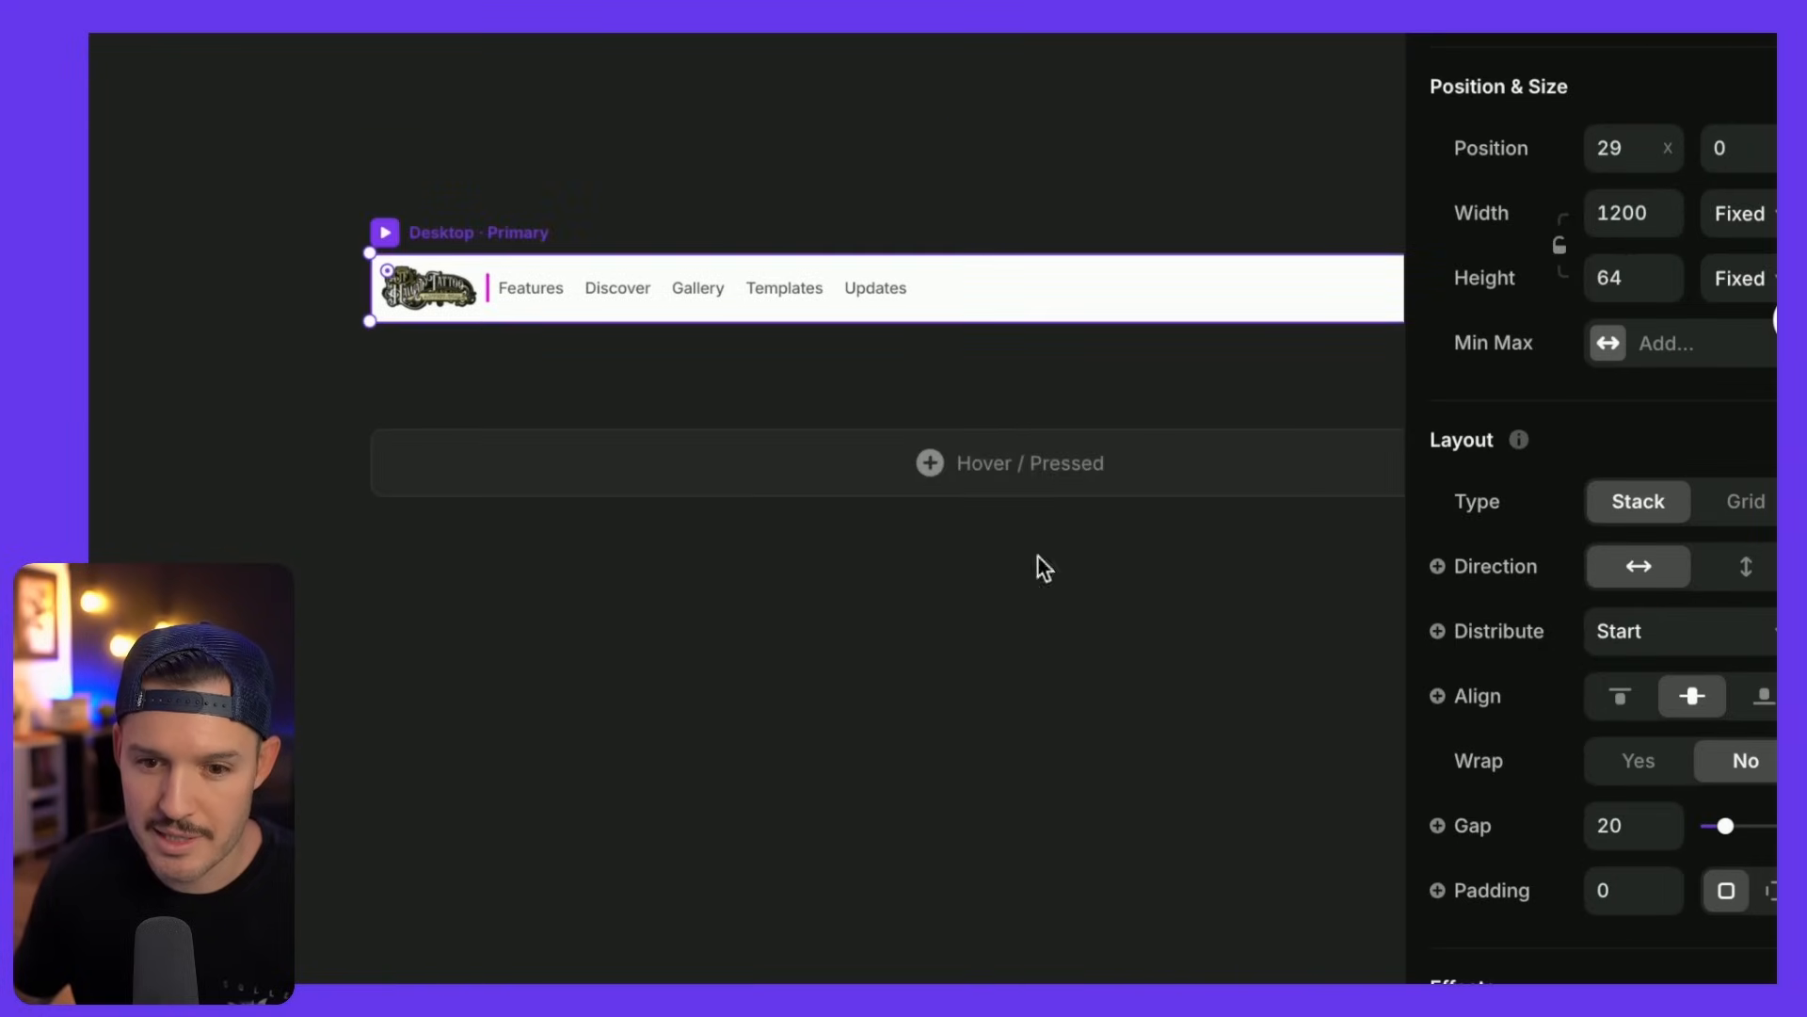
left_click(1657, 638)
- Set the Desktop nav's Distribute to Space Between, pushing logo and links apart
left_click(1665, 704)
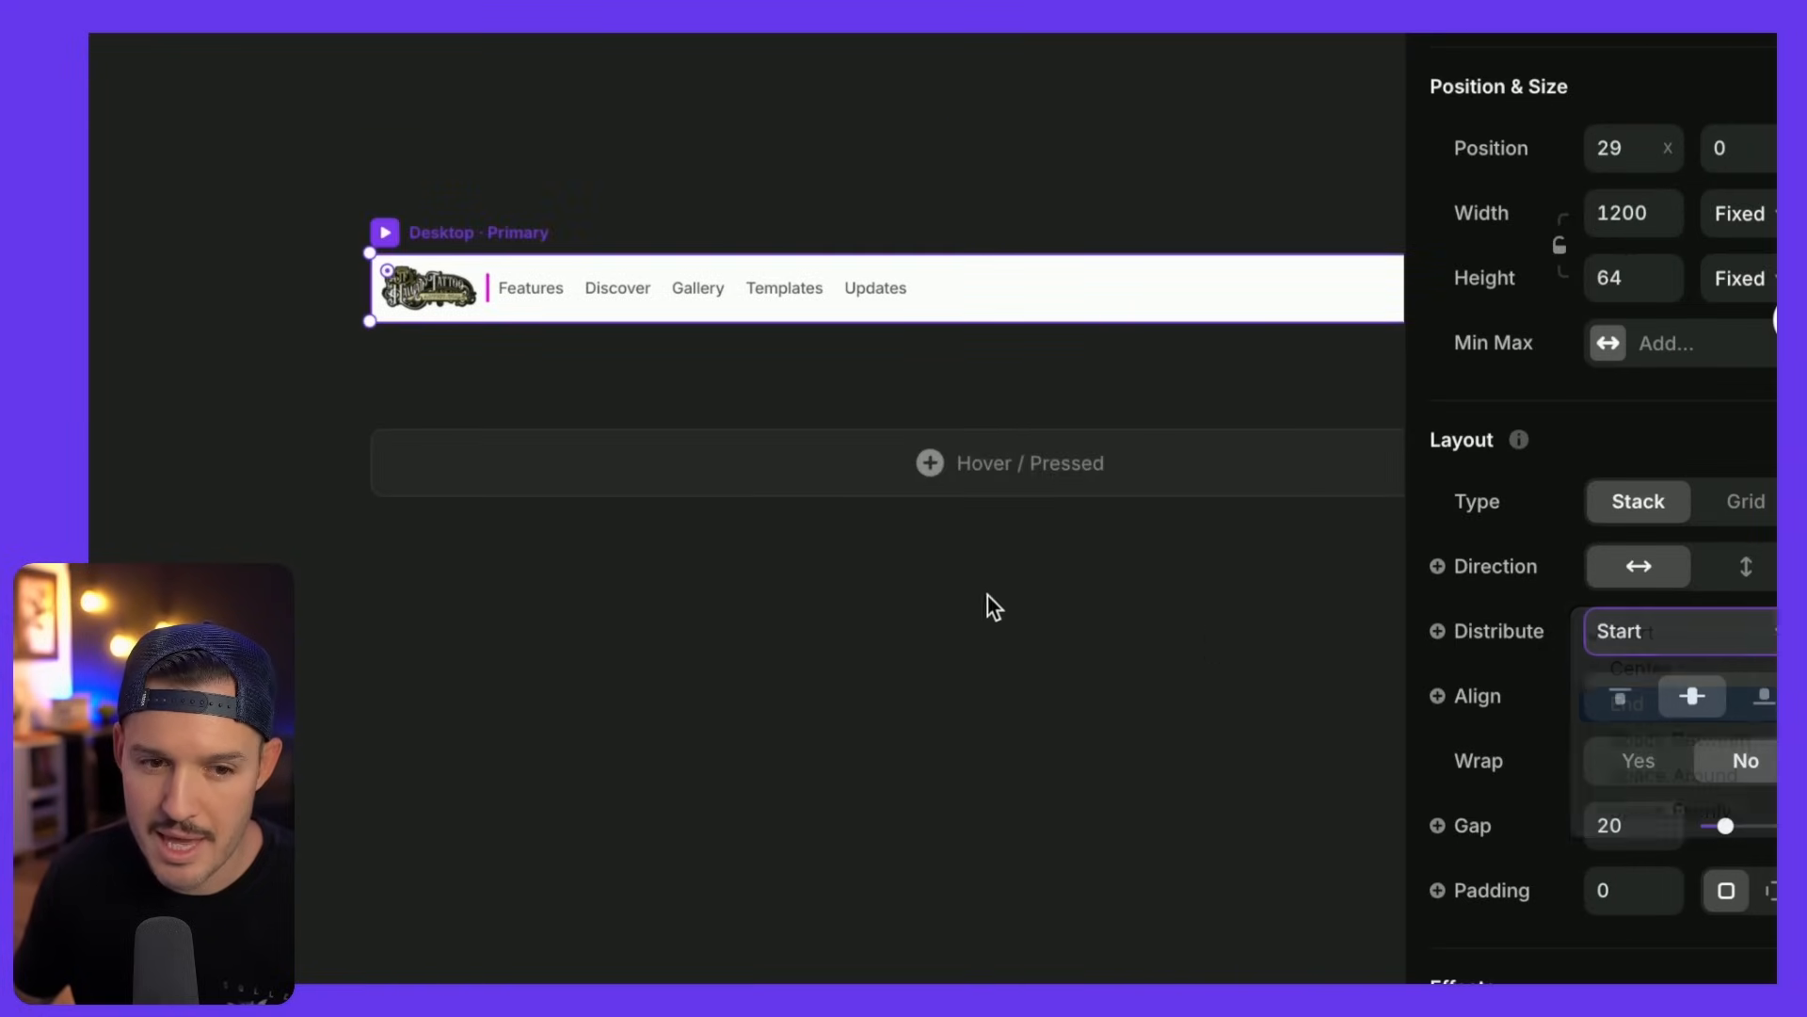
scroll(985, 597, "right", 5)
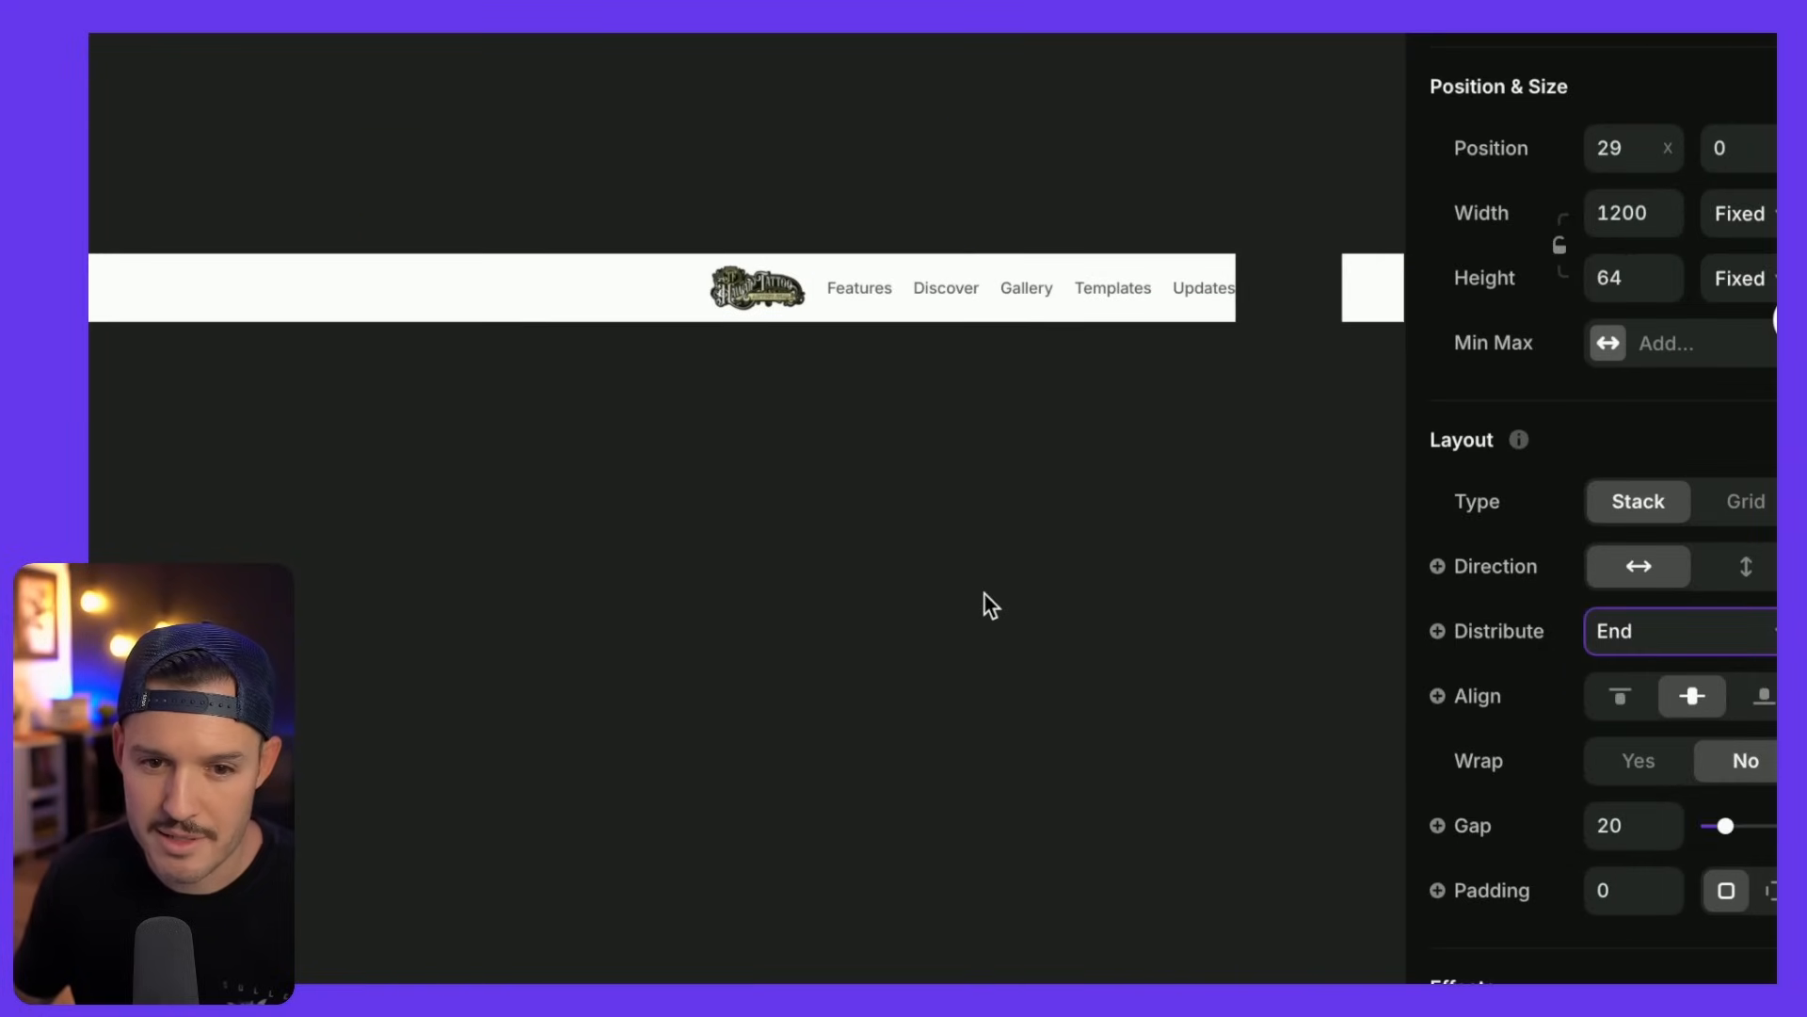
left_click(1657, 637)
left_click(1674, 670)
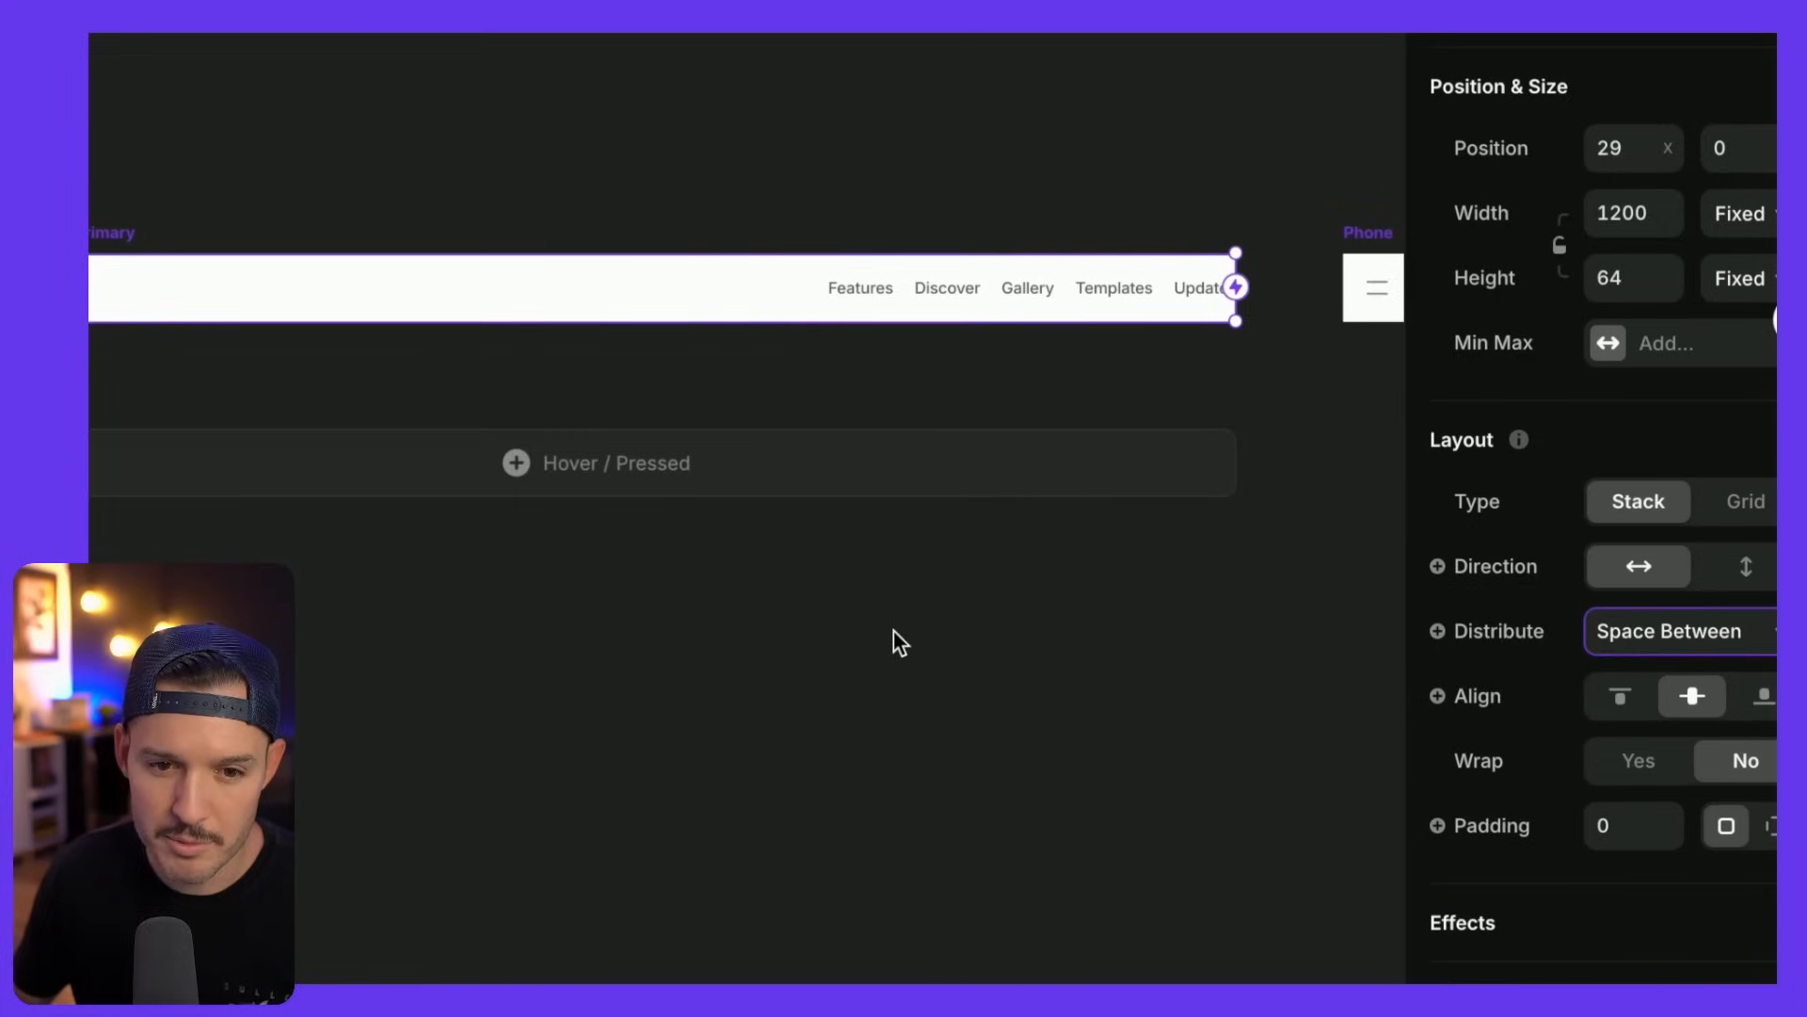
scroll(894, 630, "left", 5)
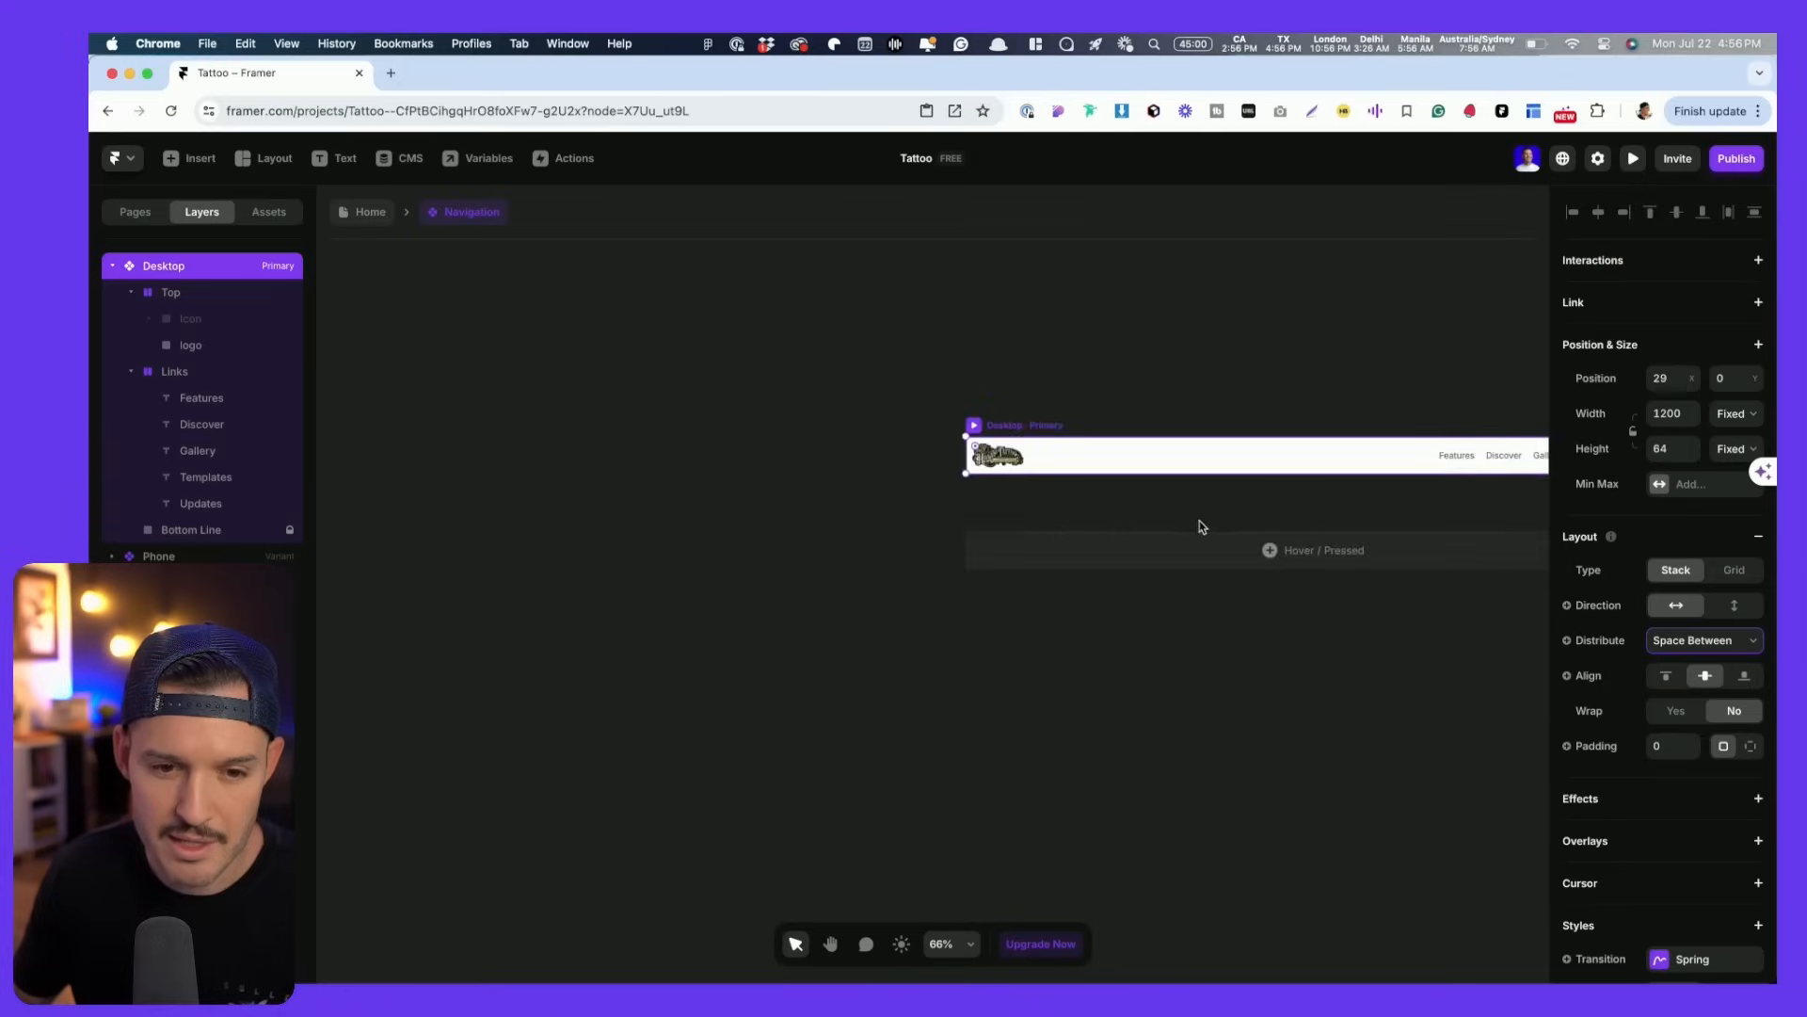
scroll(978, 414, "right", 2)
scroll(1319, 529, "right", 3)
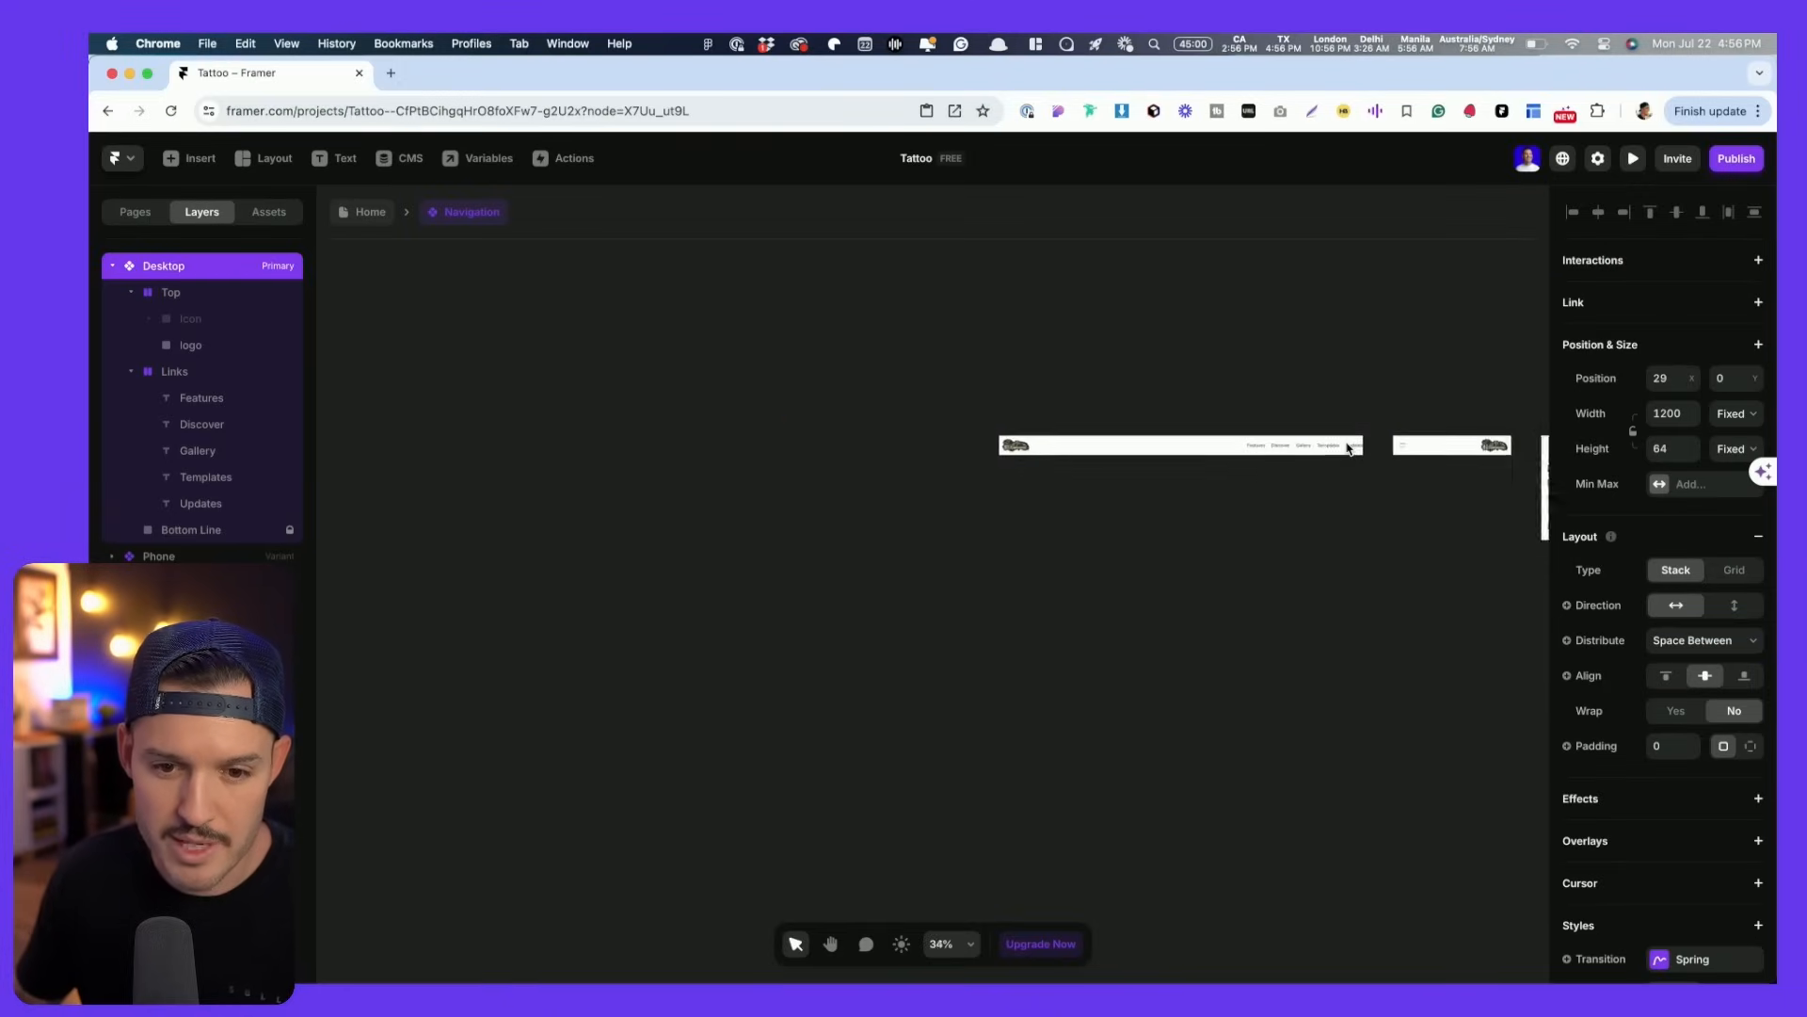
scroll(1348, 448, "up", 6)
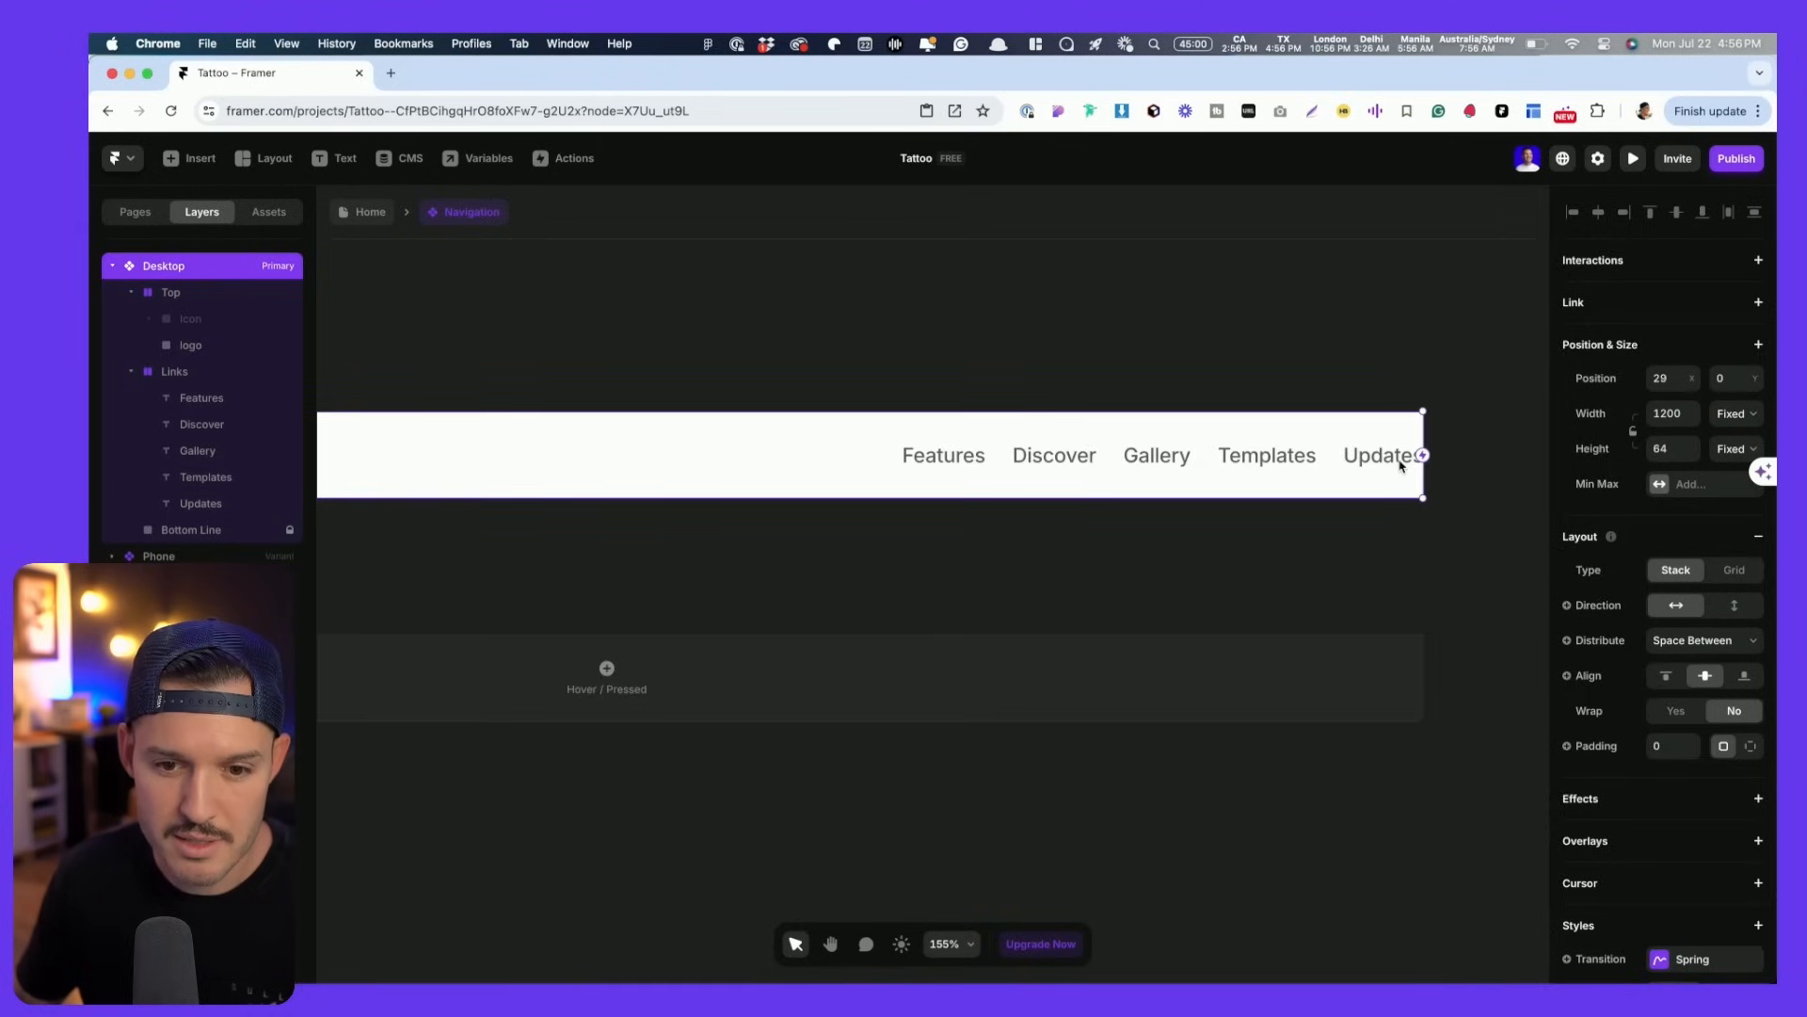
- Delete the Templates and Updates links from the nav links group
left_click(1400, 461)
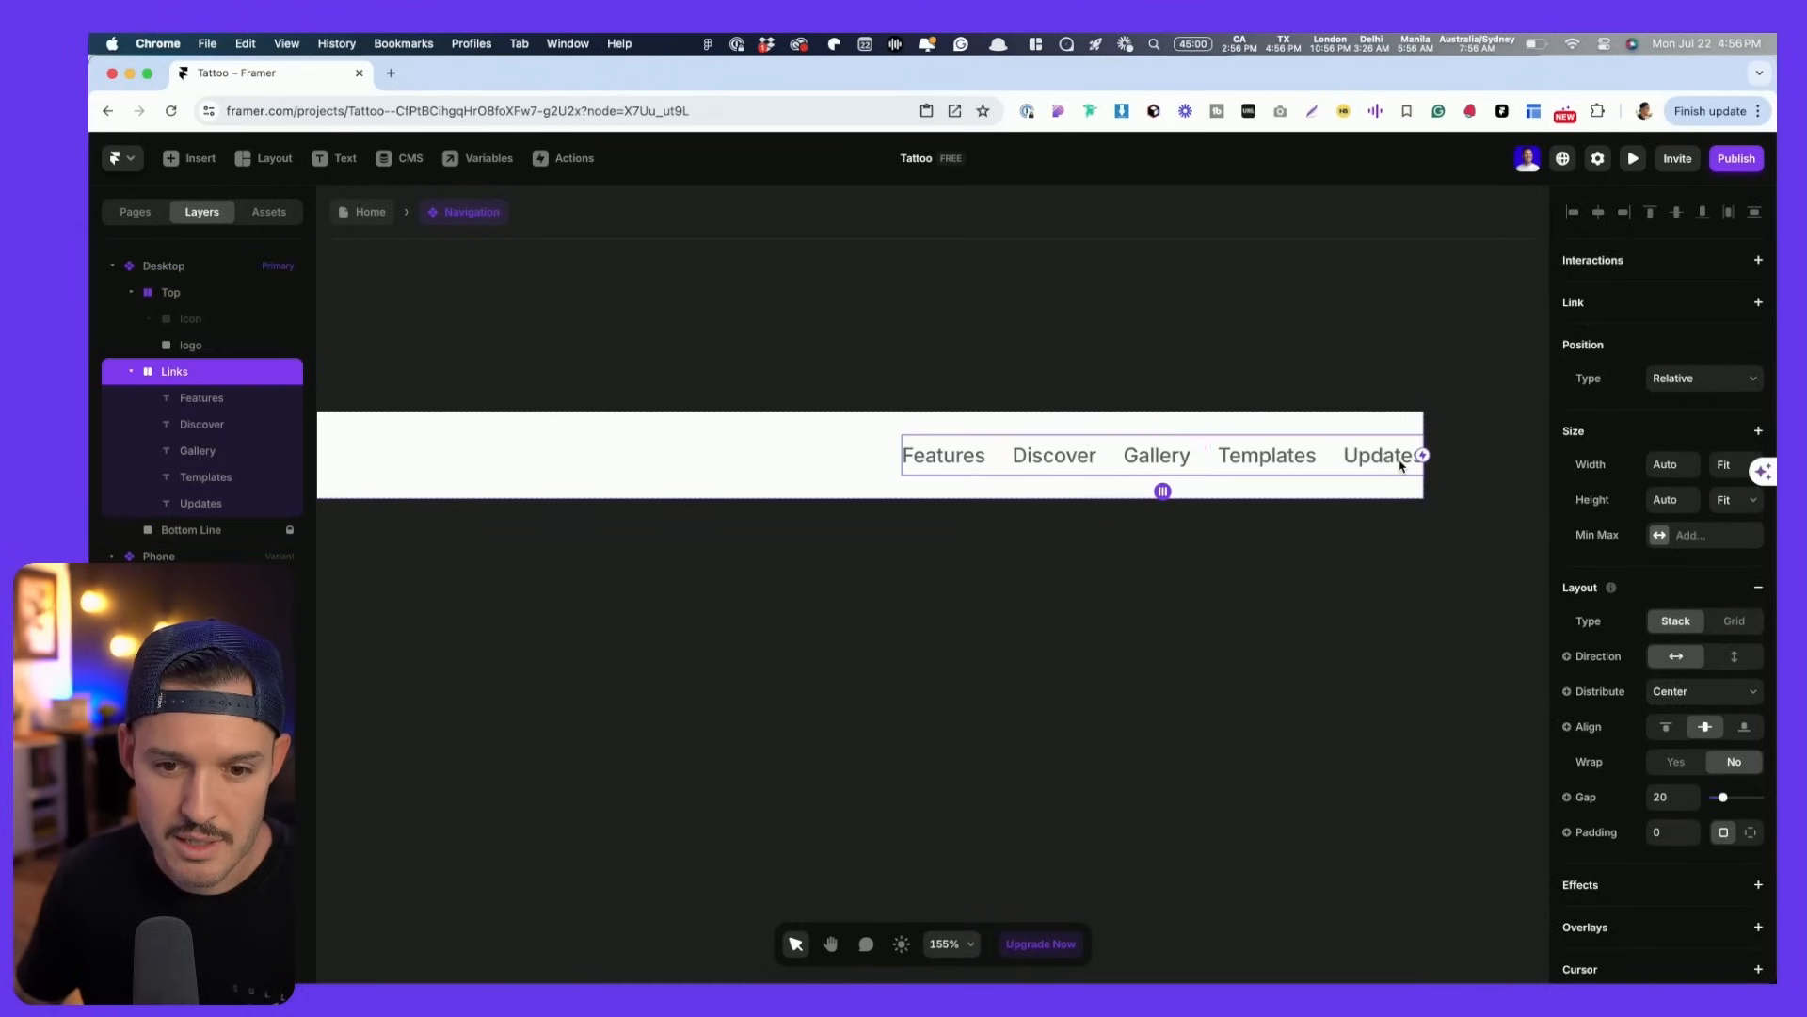
left_click(222, 504)
left_click(218, 477, "shift")
key("Delete")
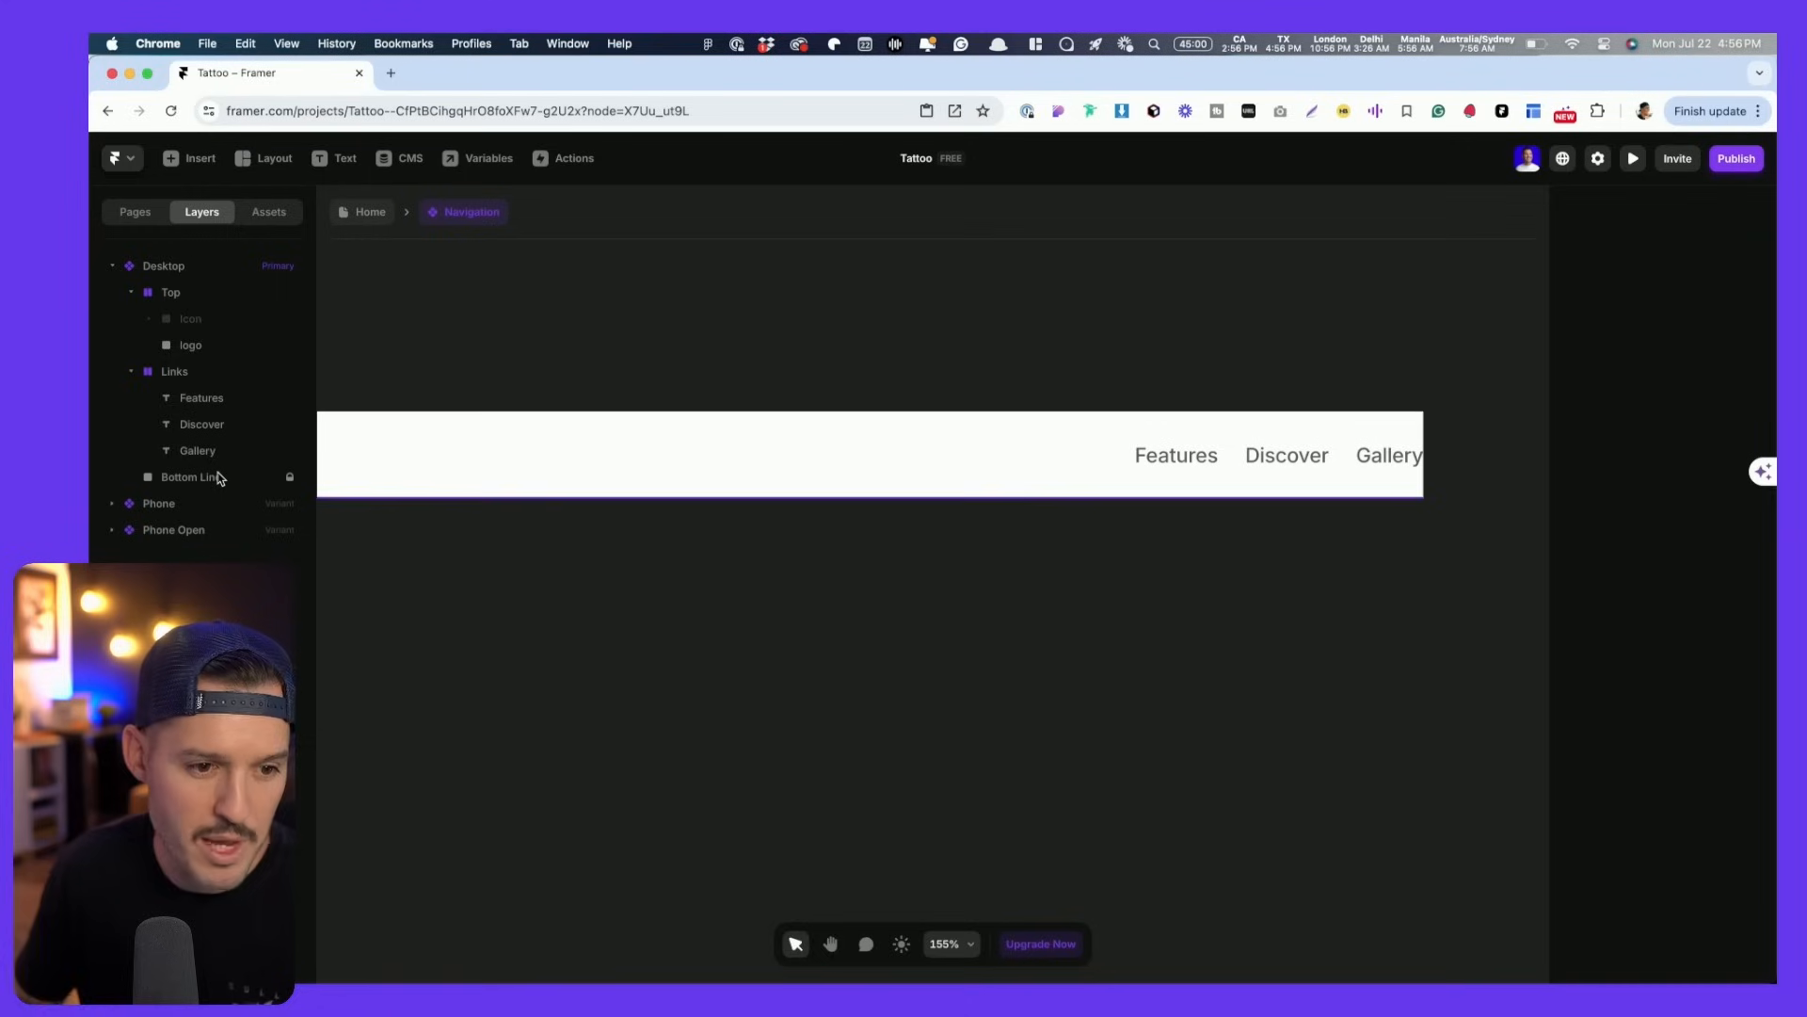
- Place the Button CTA component from Assets into the nav links after Gallery
left_click(269, 215)
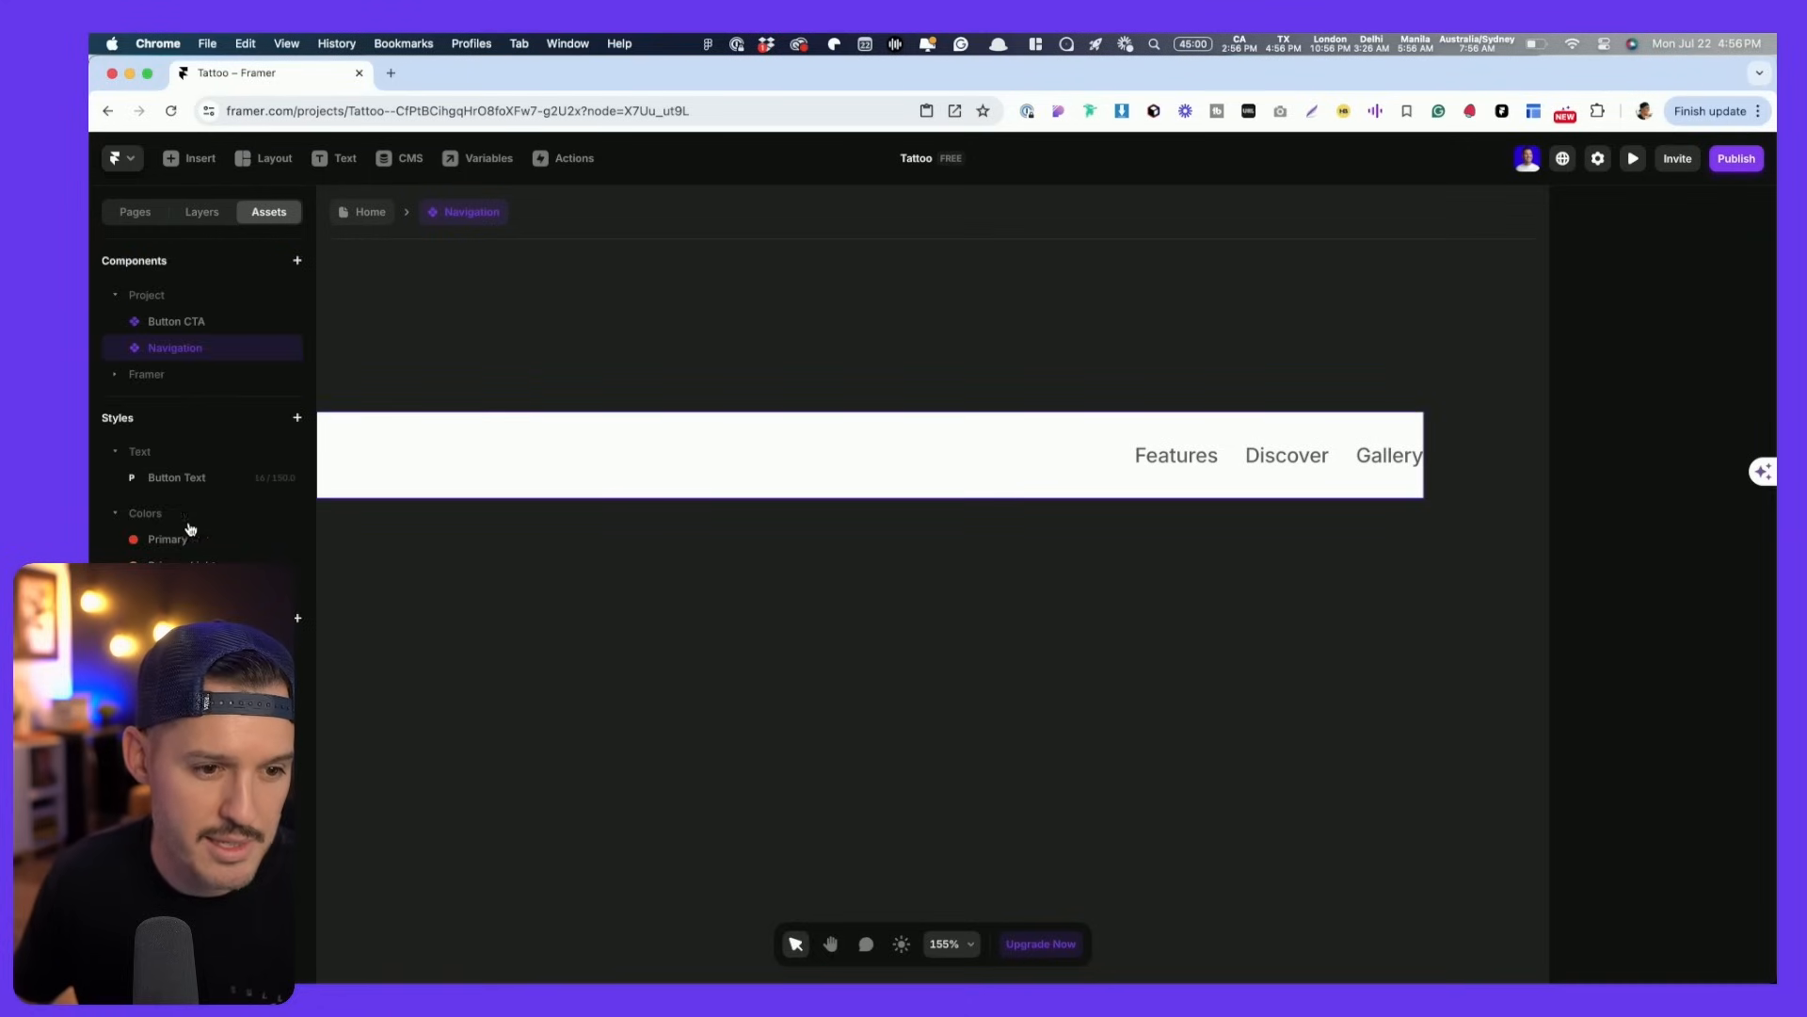
left_click_drag(174, 324, 1354, 460)
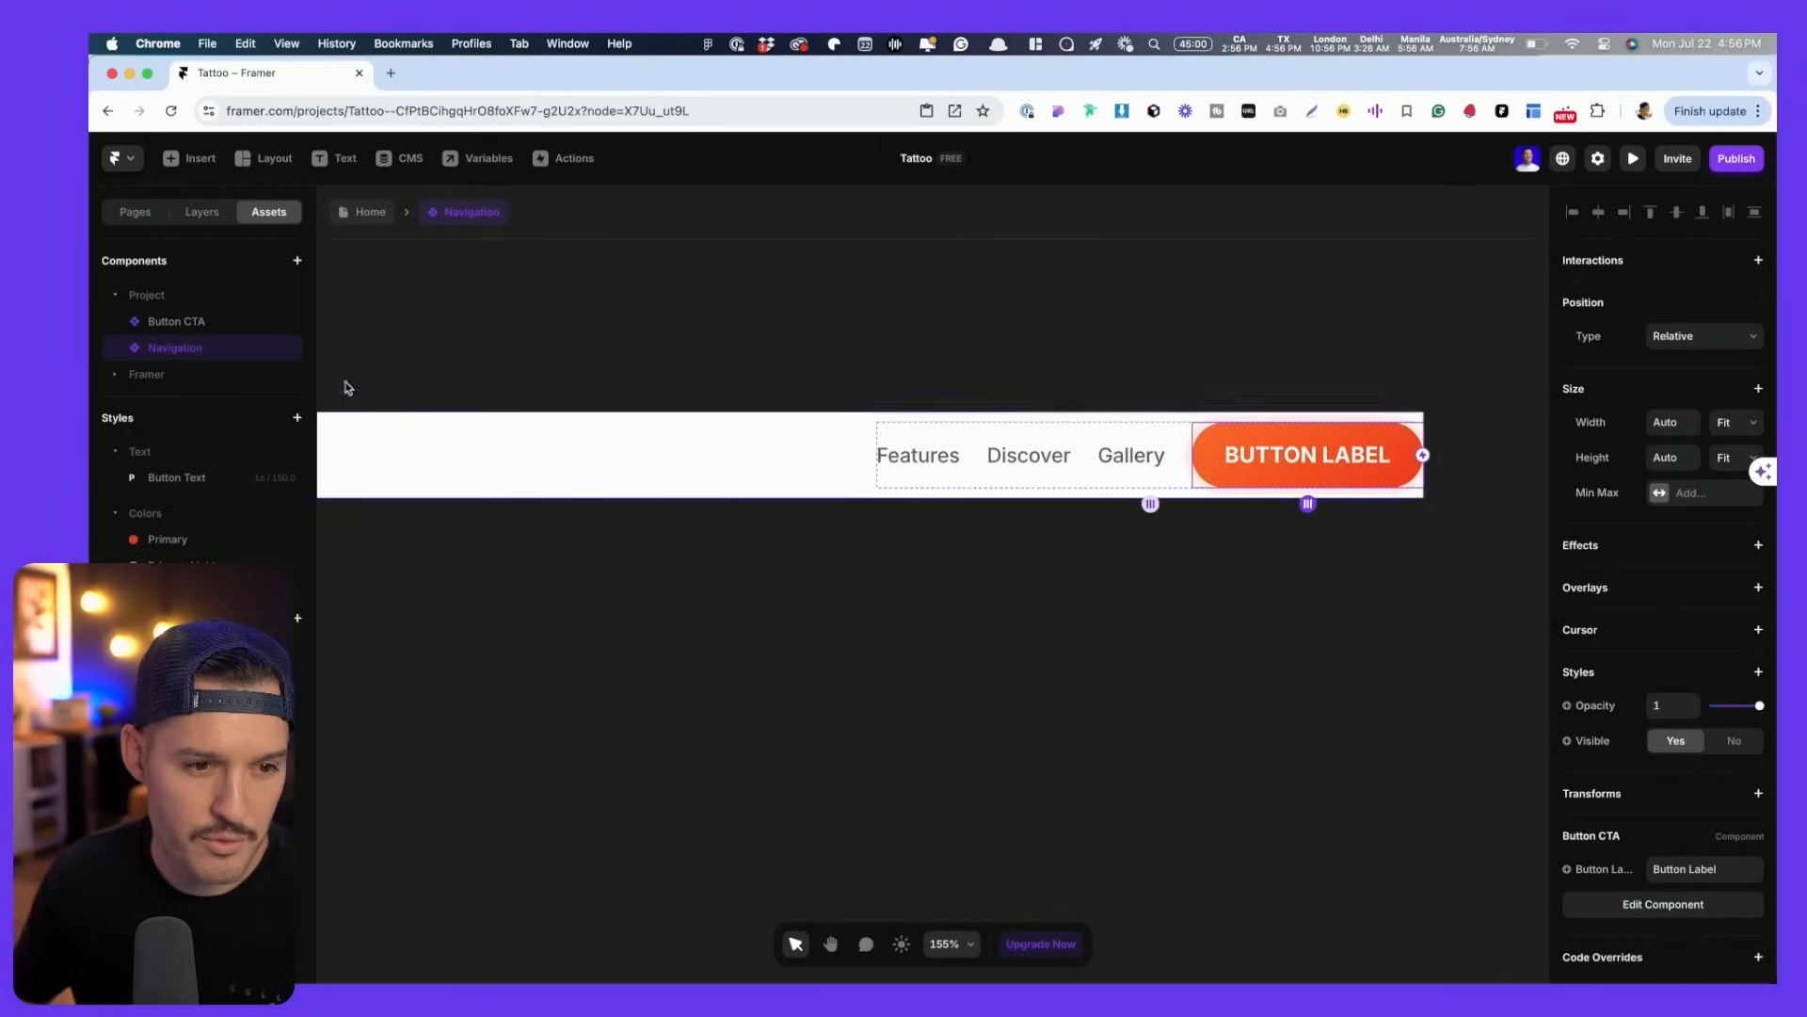
left_click(202, 212)
scroll(762, 349, "down", 5)
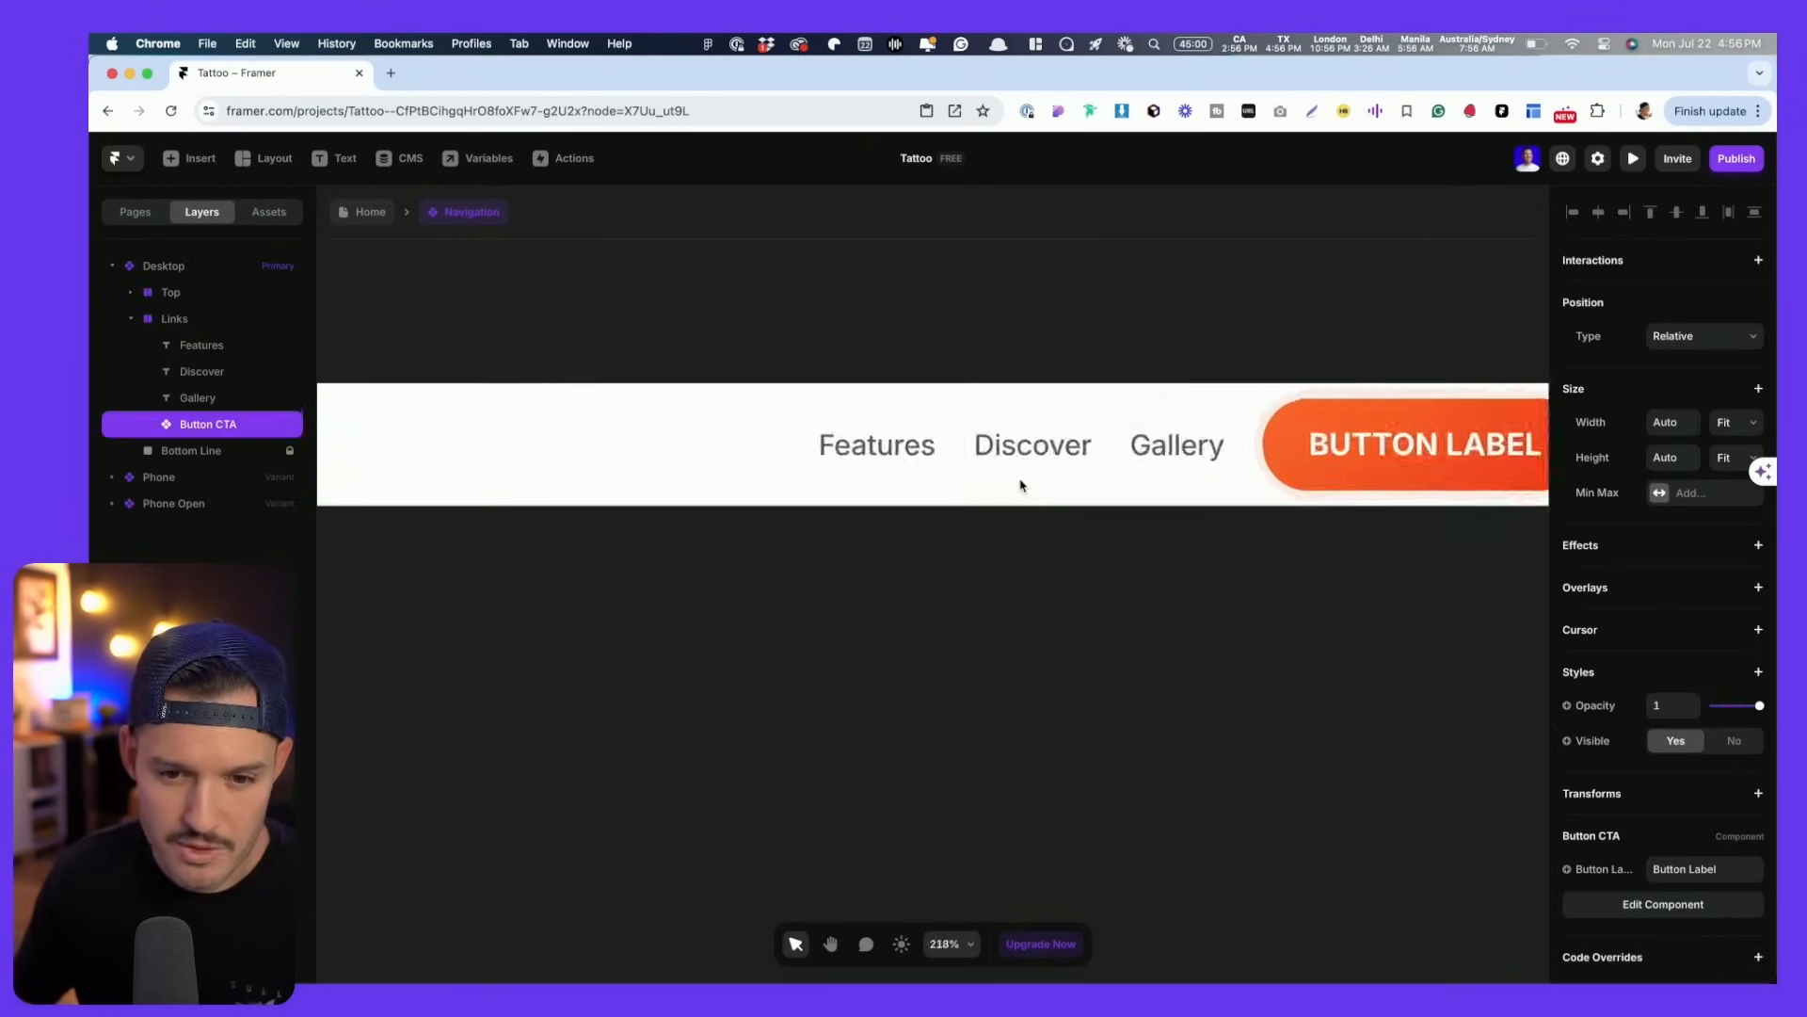
left_click_drag(762, 349, 1008, 310)
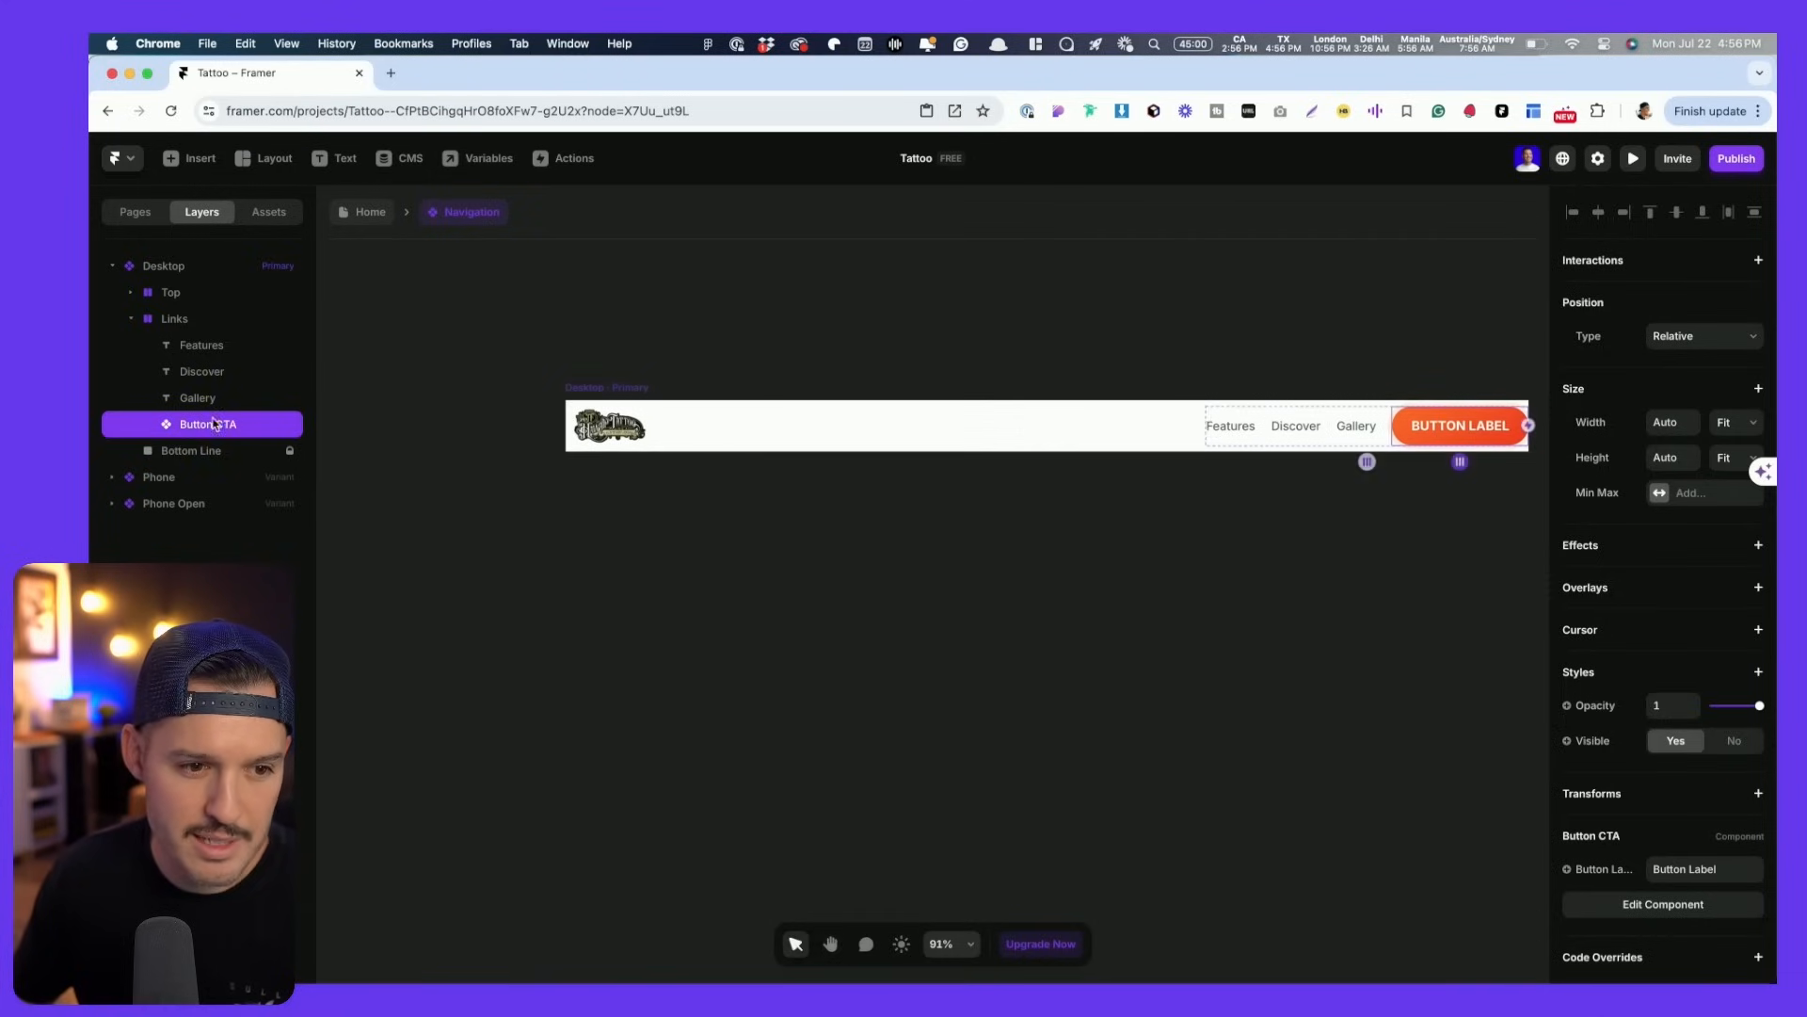
- Set the Top logo group's padding to 0
left_click(188, 268)
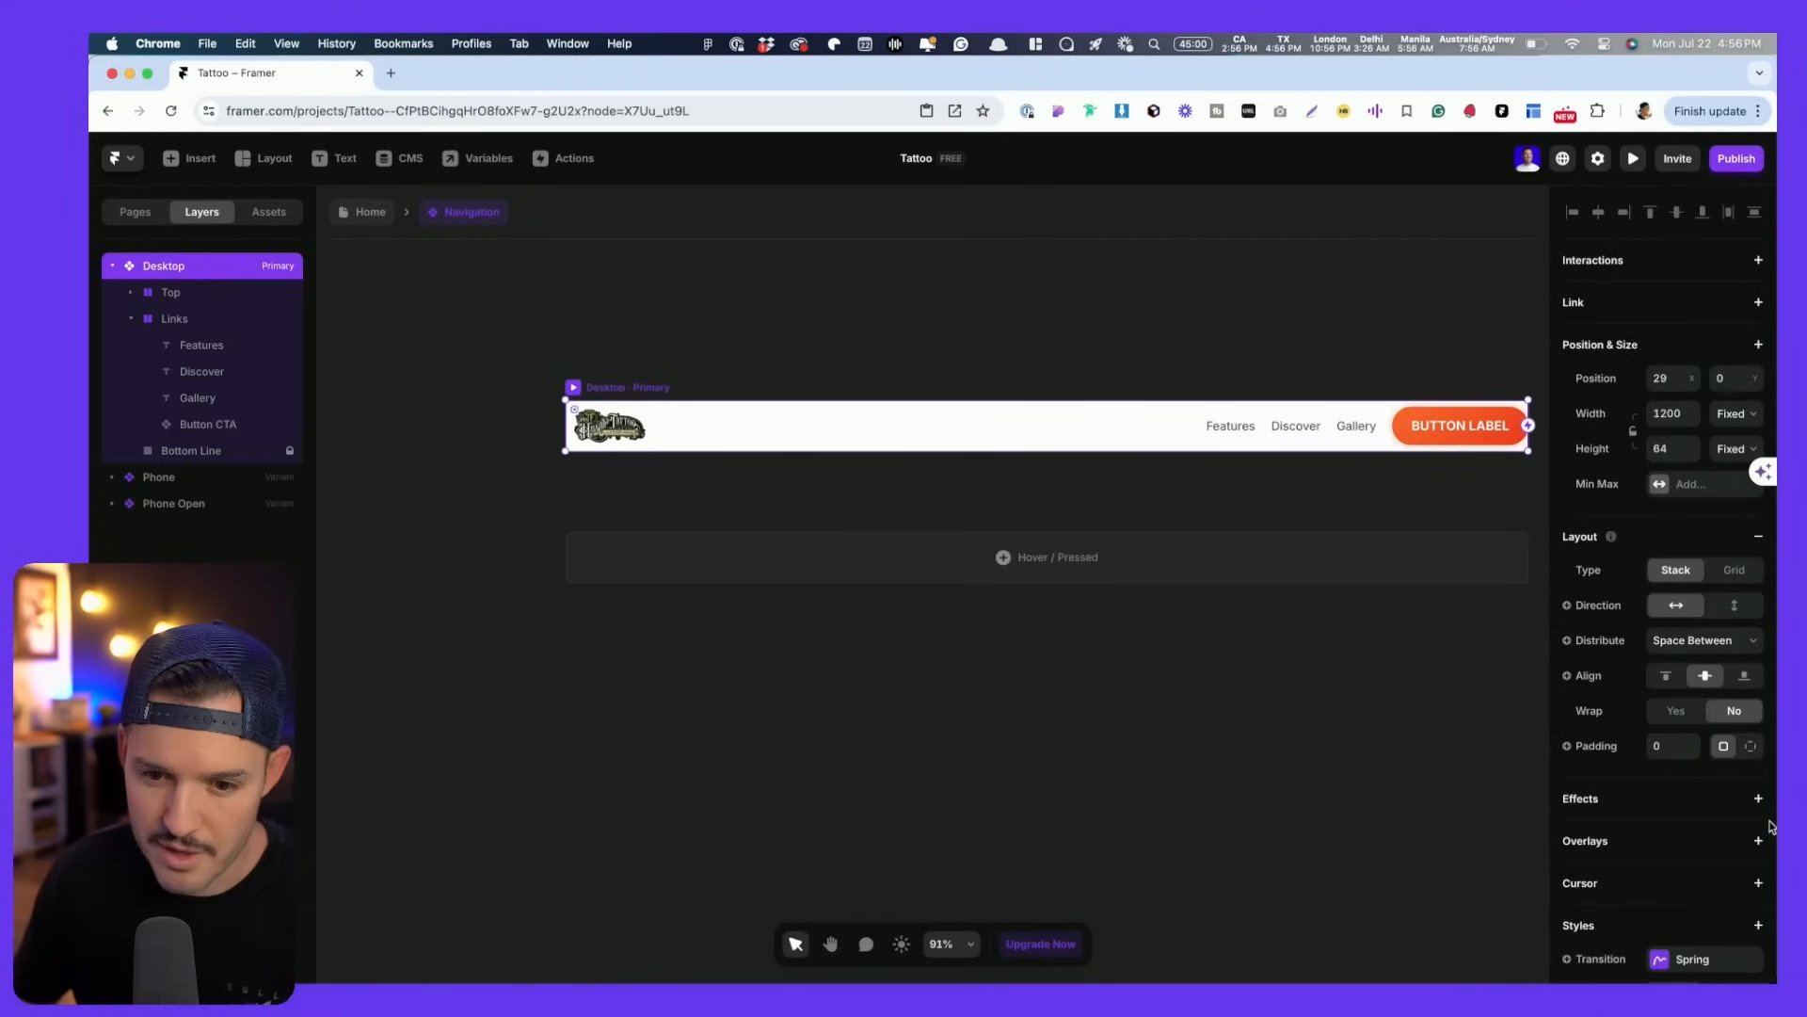
left_click(174, 320)
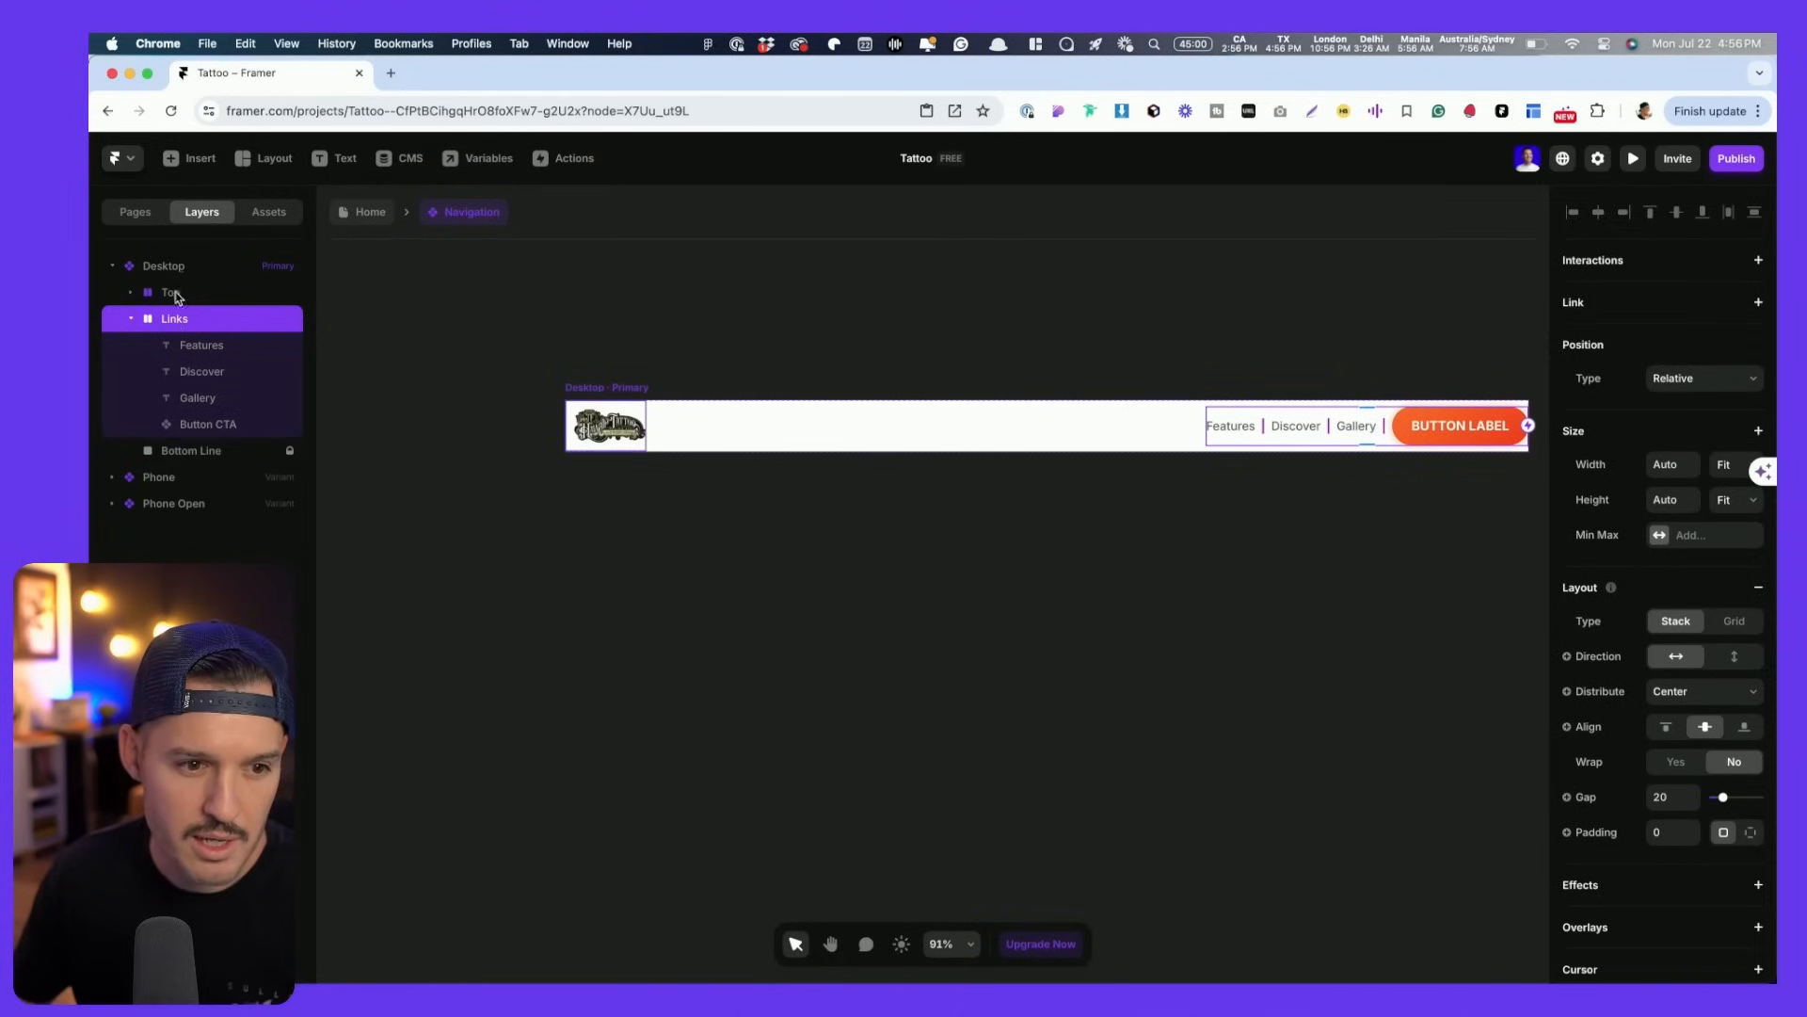
left_click(177, 295)
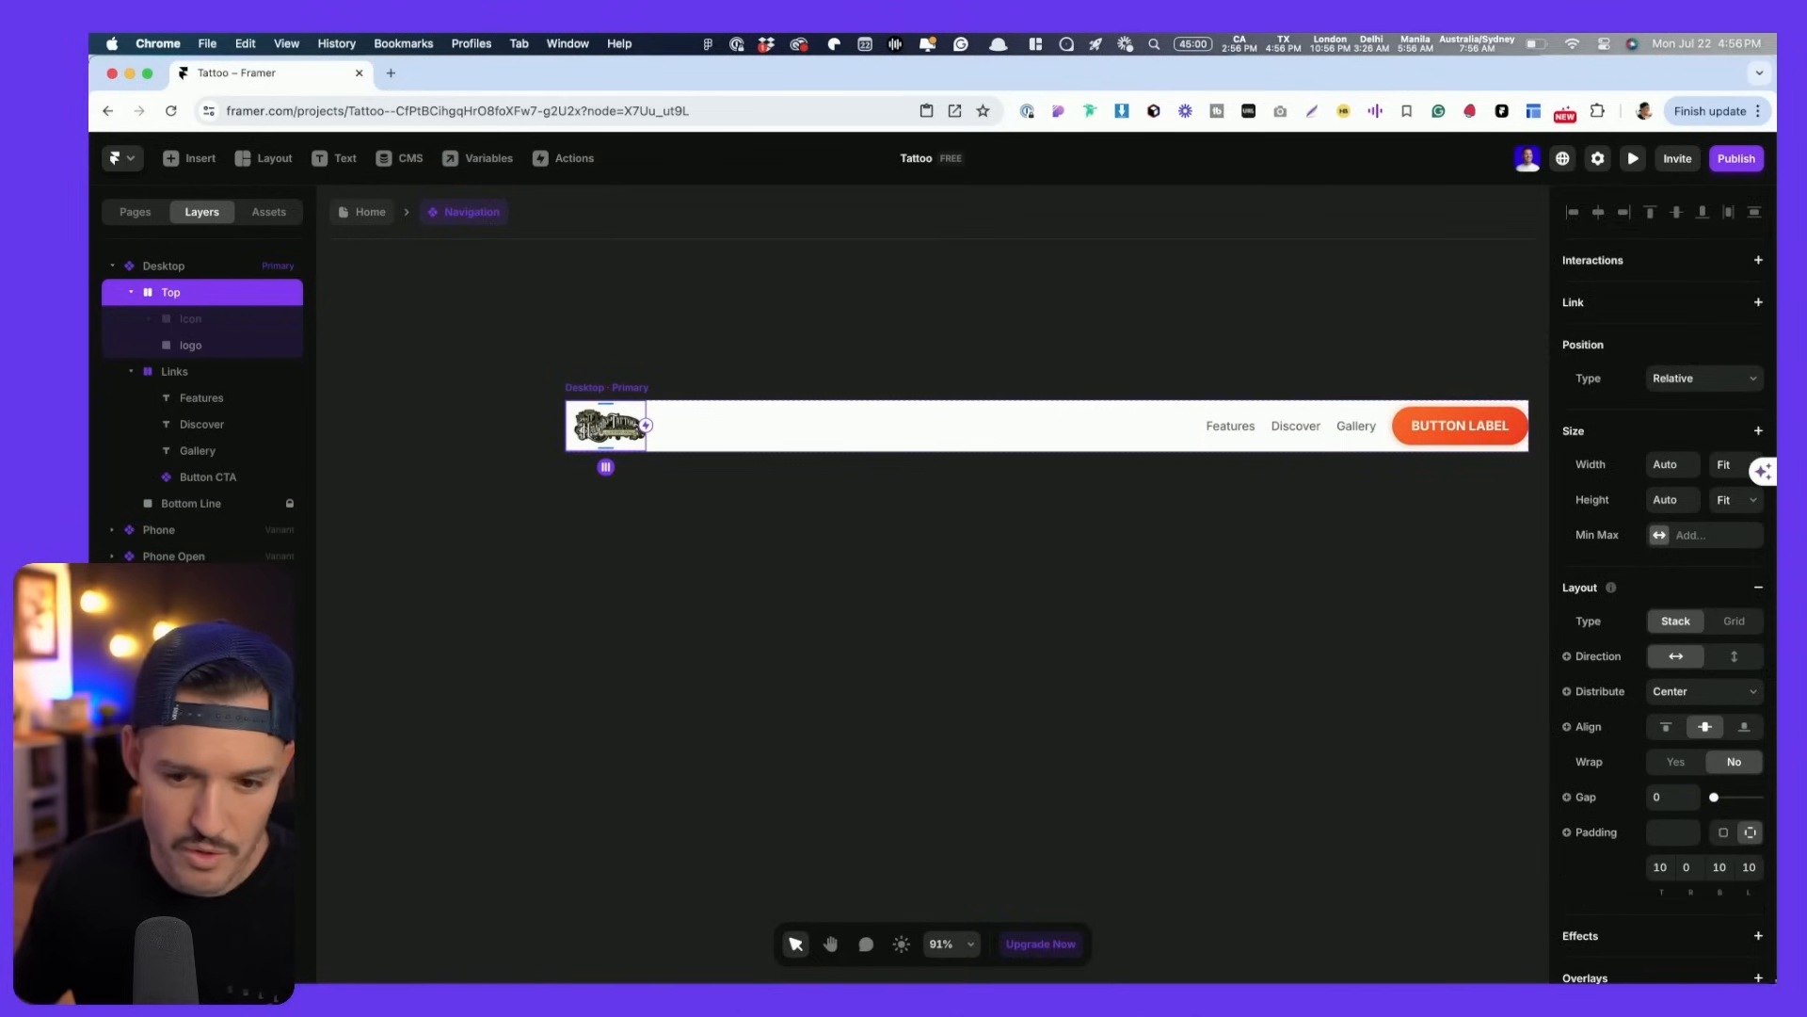
left_click(1724, 834)
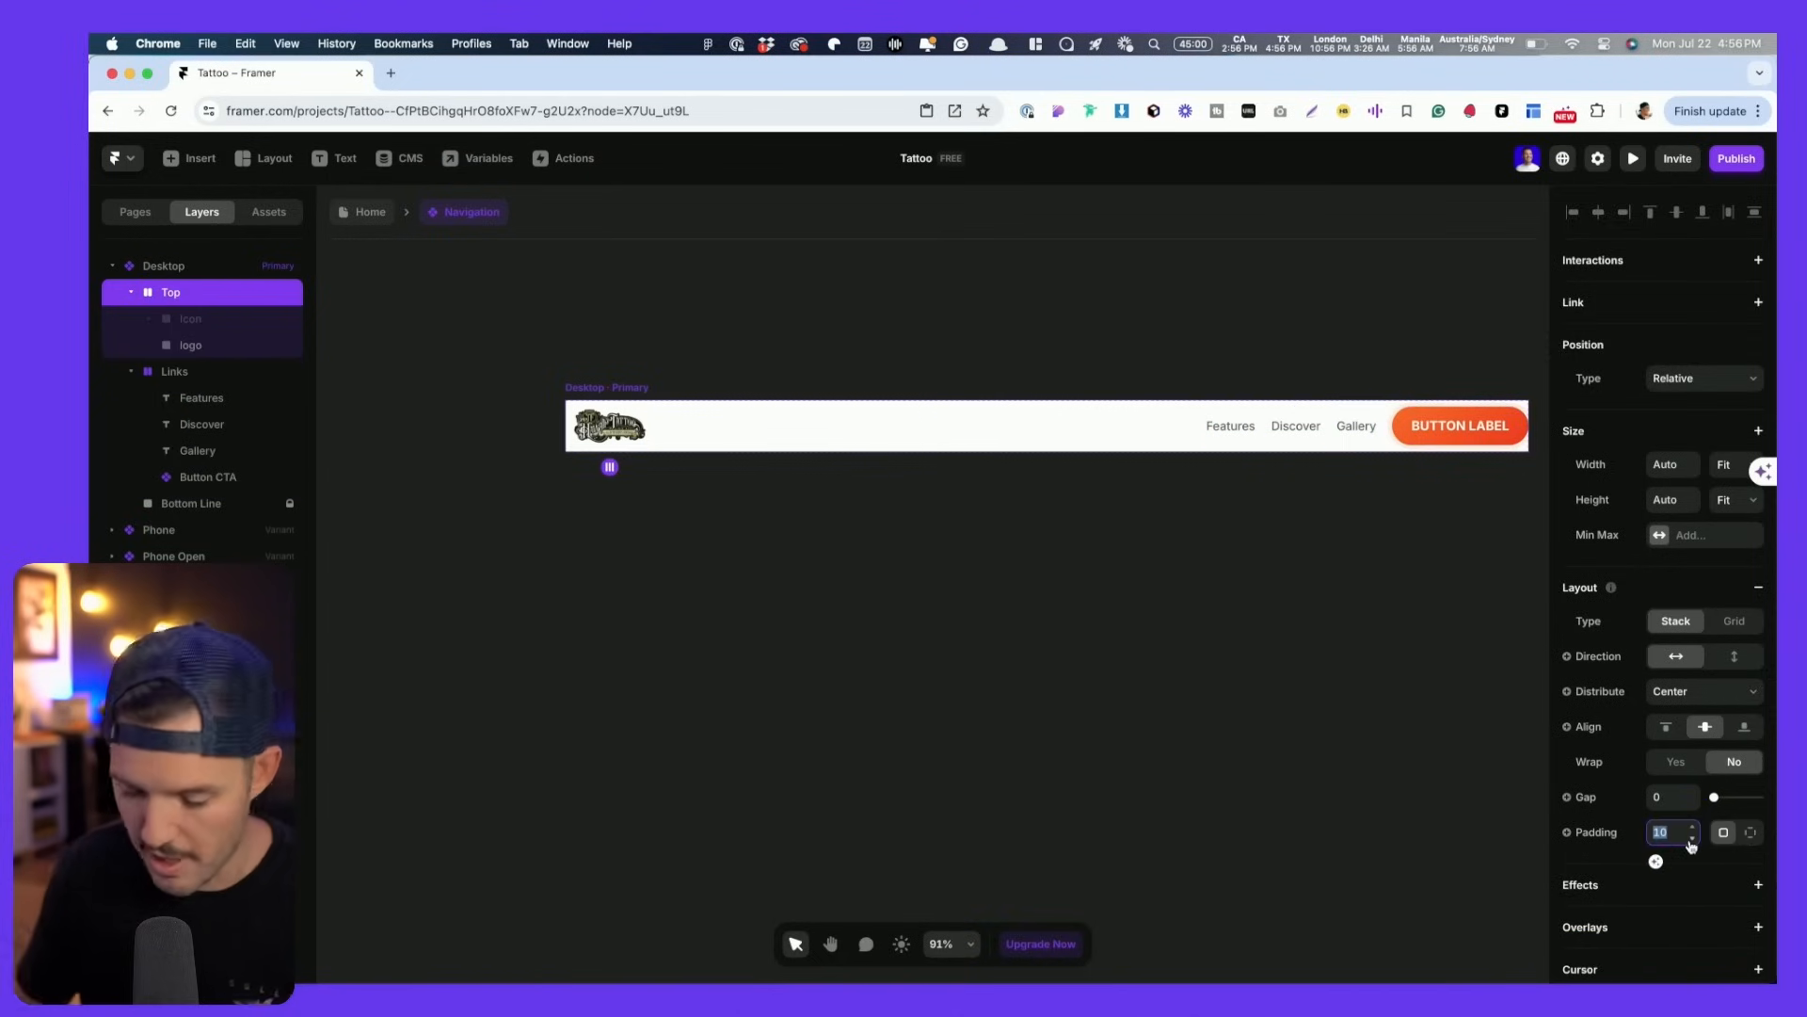
type("0")
key("Tab")
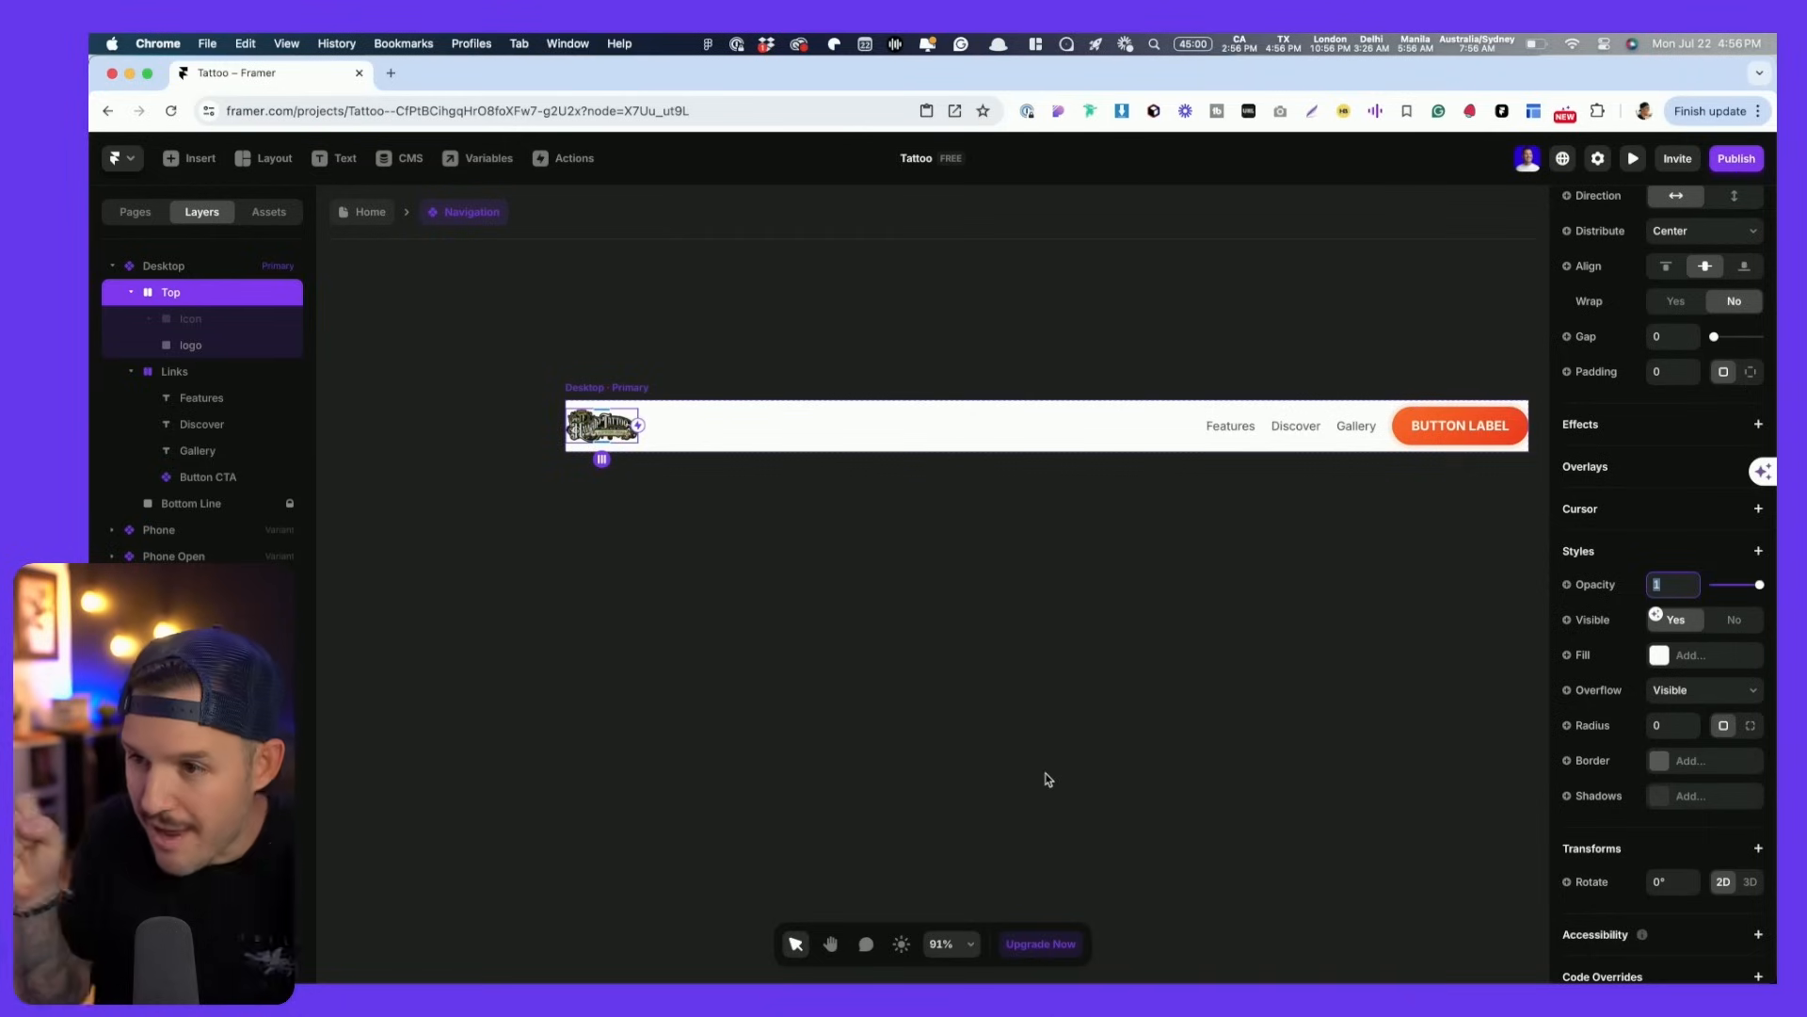
- Give the Desktop nav individual padding of 0, 20, 0, 20
left_click(174, 266)
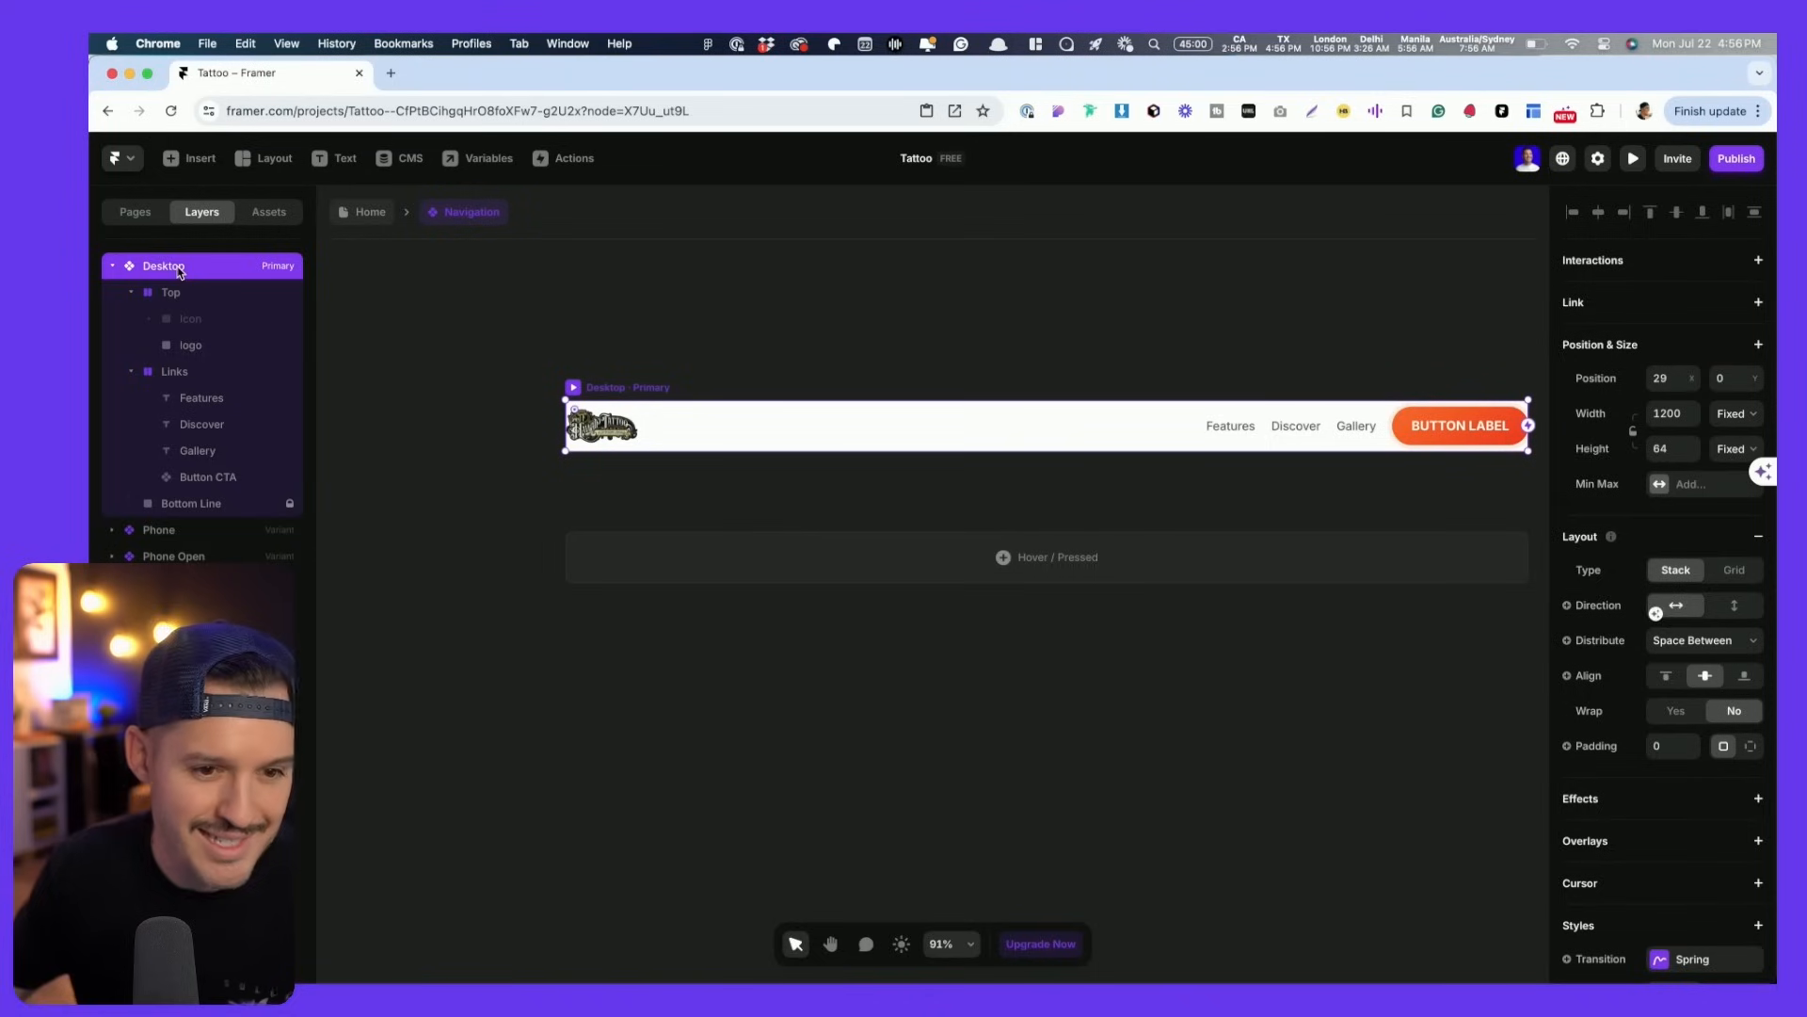
left_click(1751, 745)
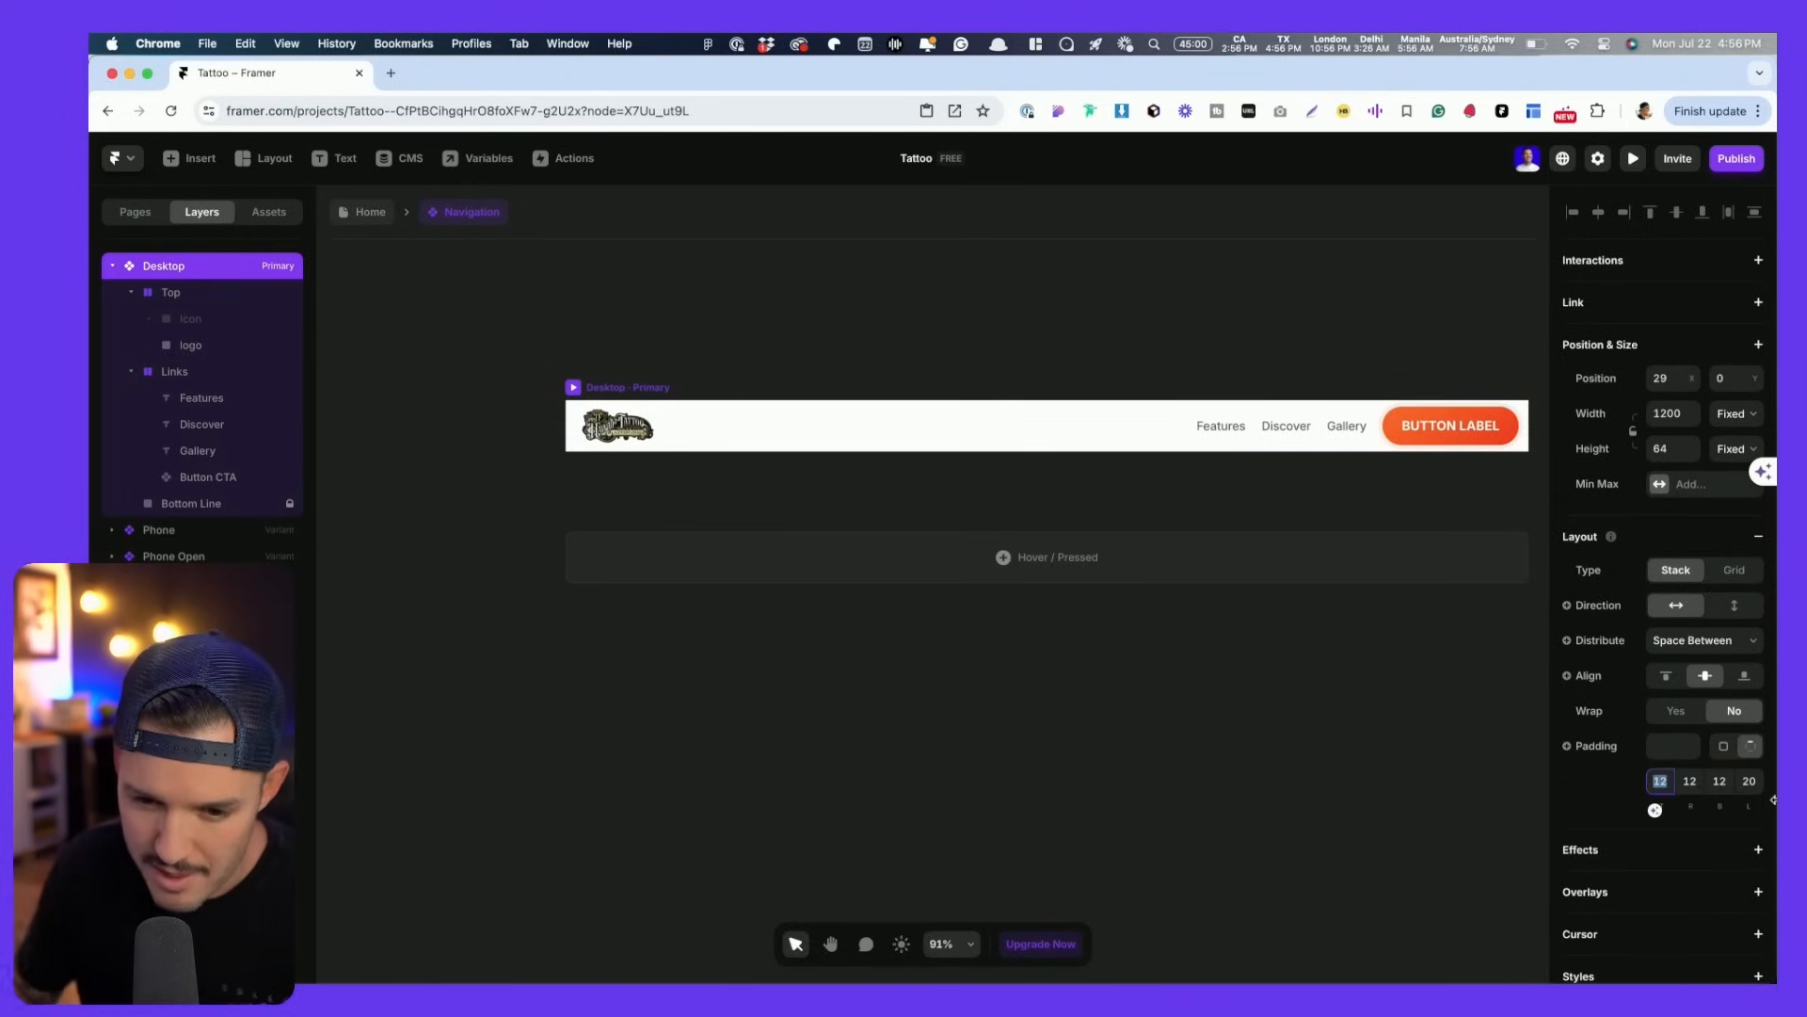
type("0")
key("Tab")
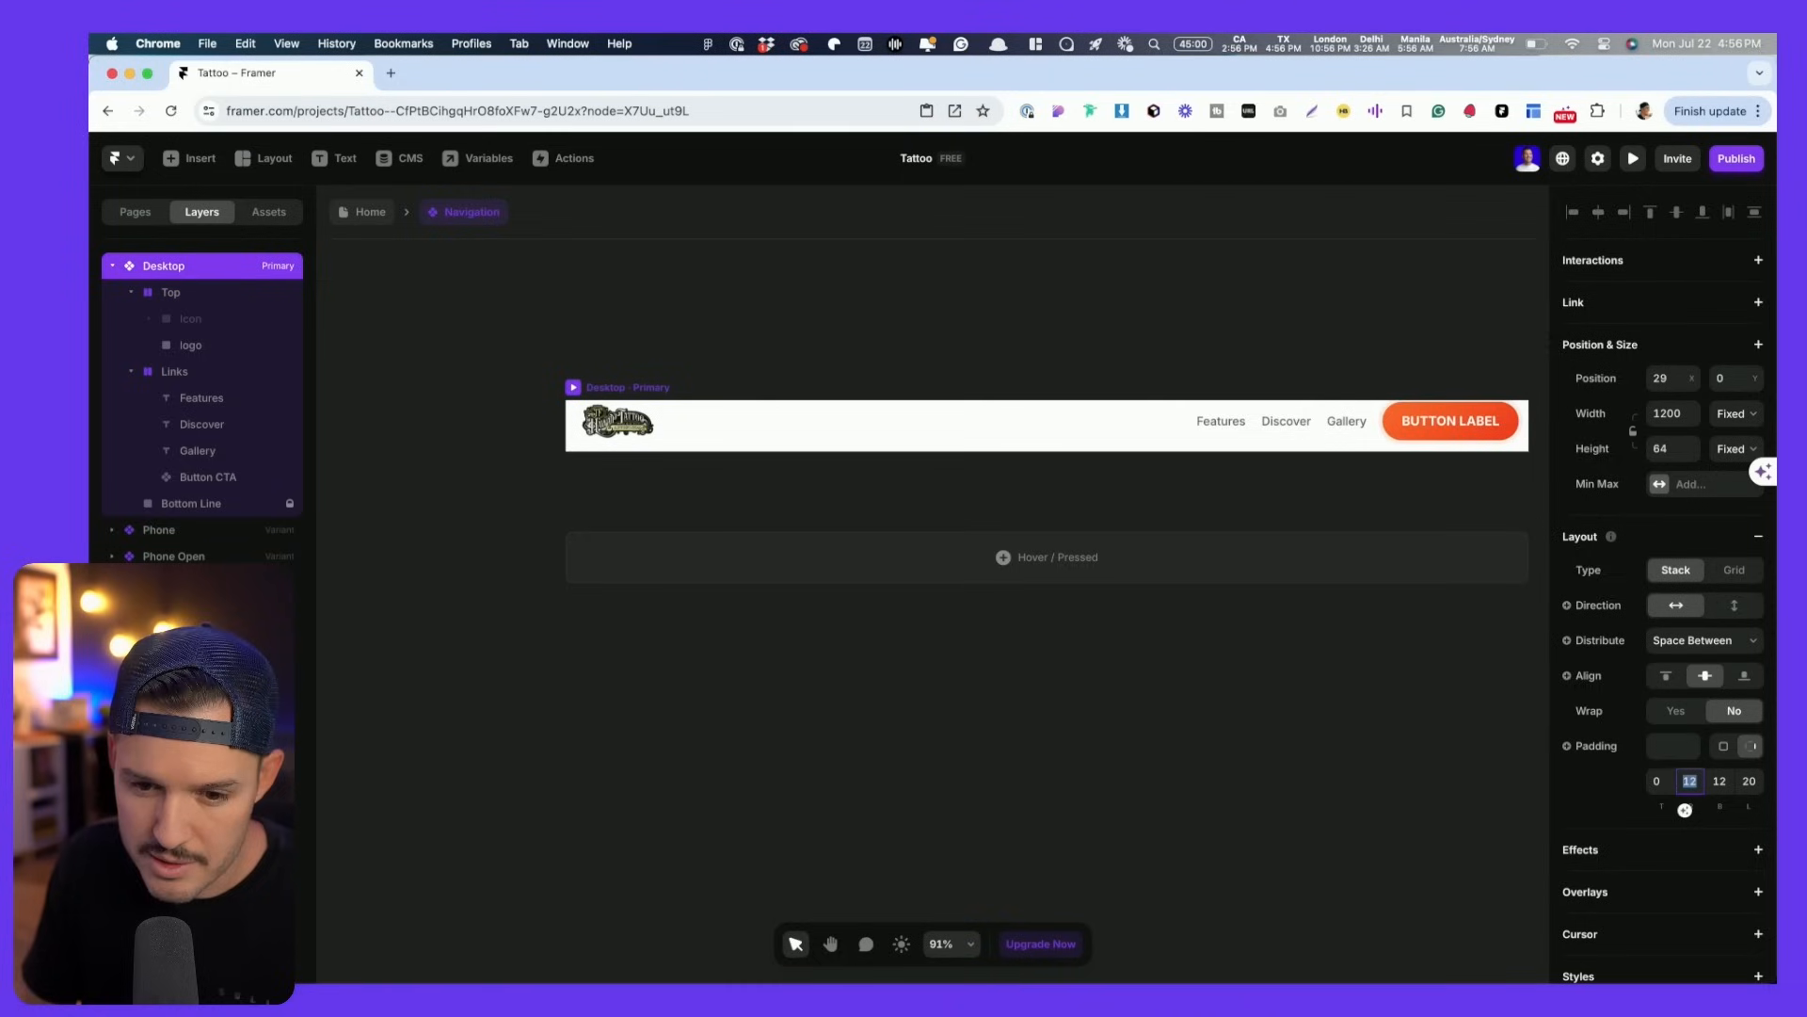
type("0")
key("Tab")
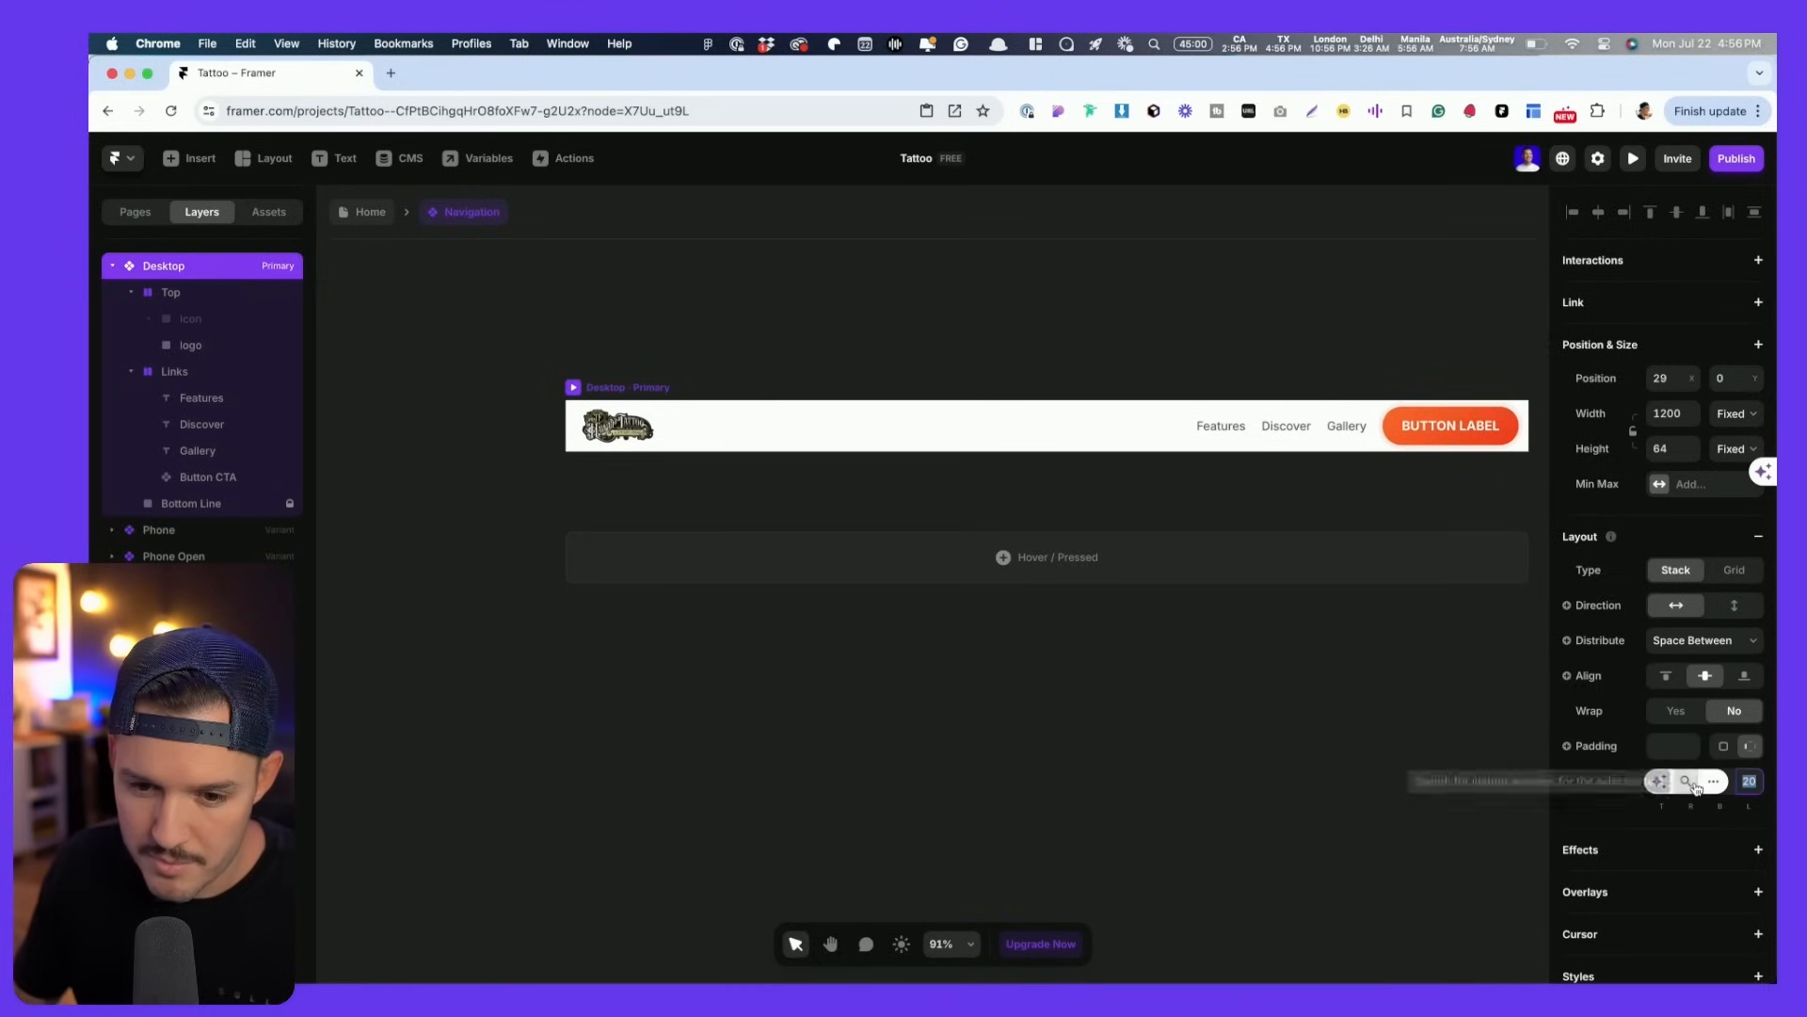
left_click(1685, 782)
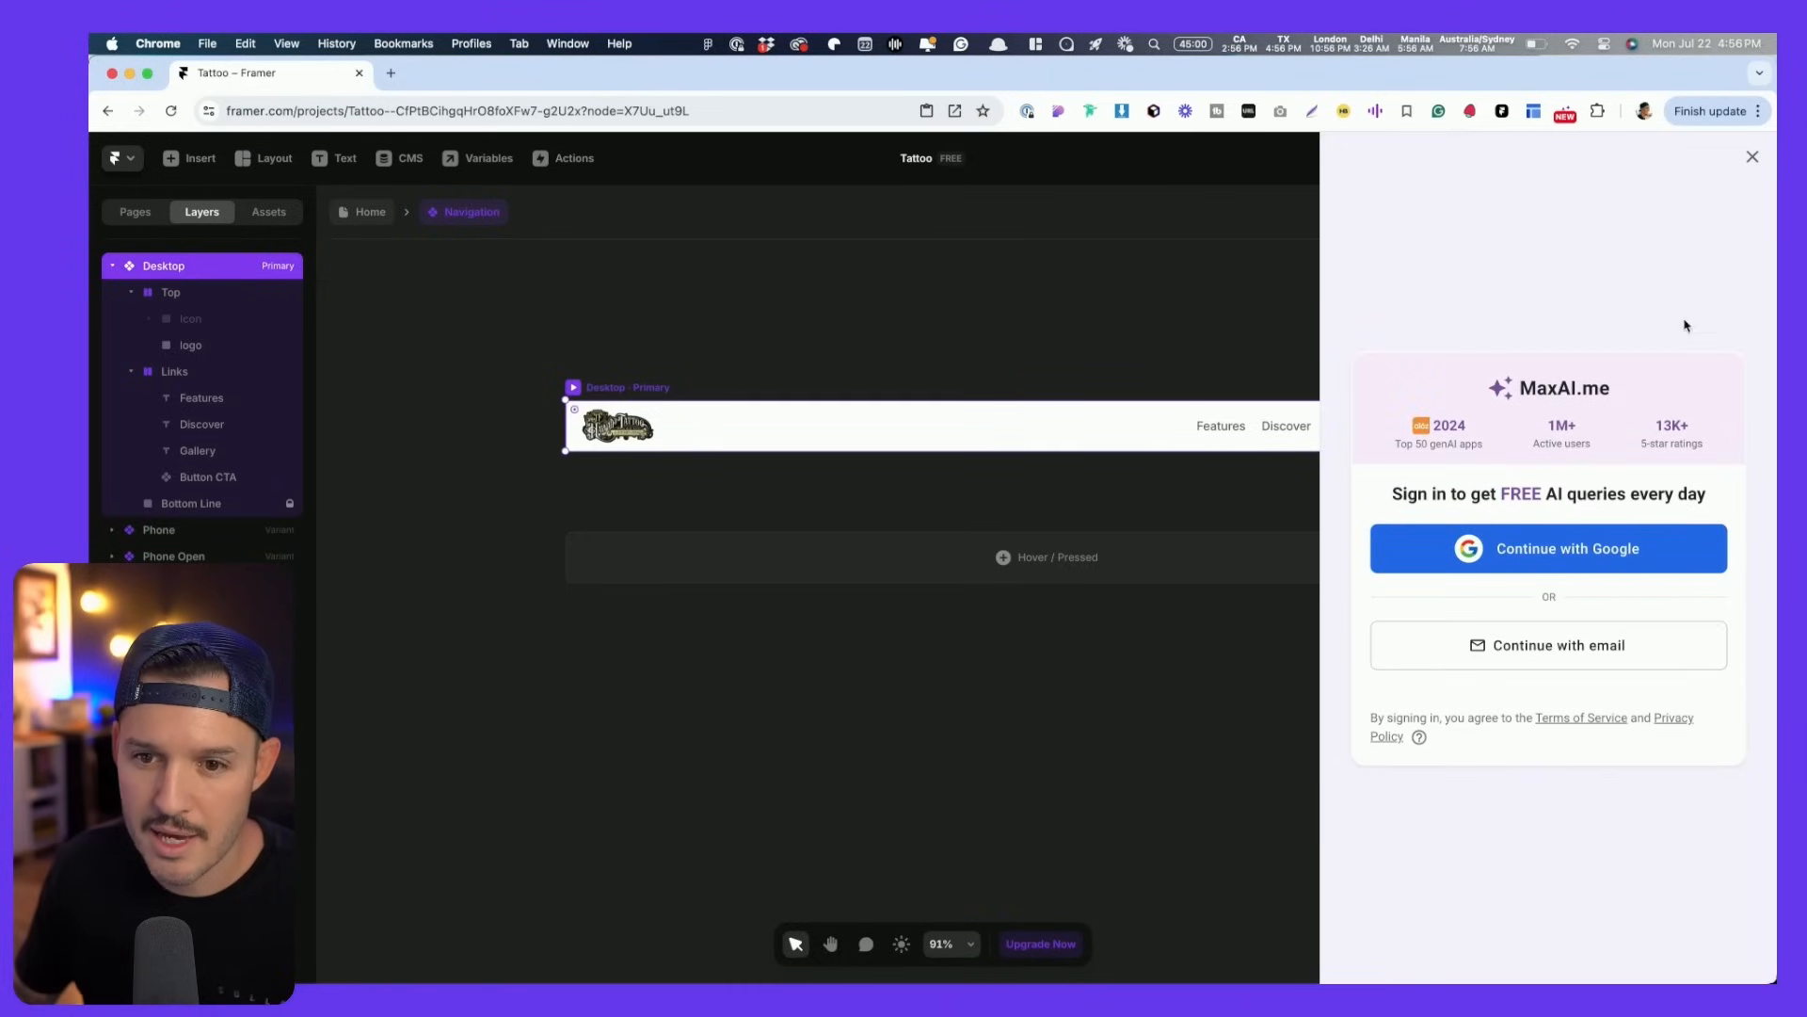
left_click(1753, 157)
left_click(1695, 779)
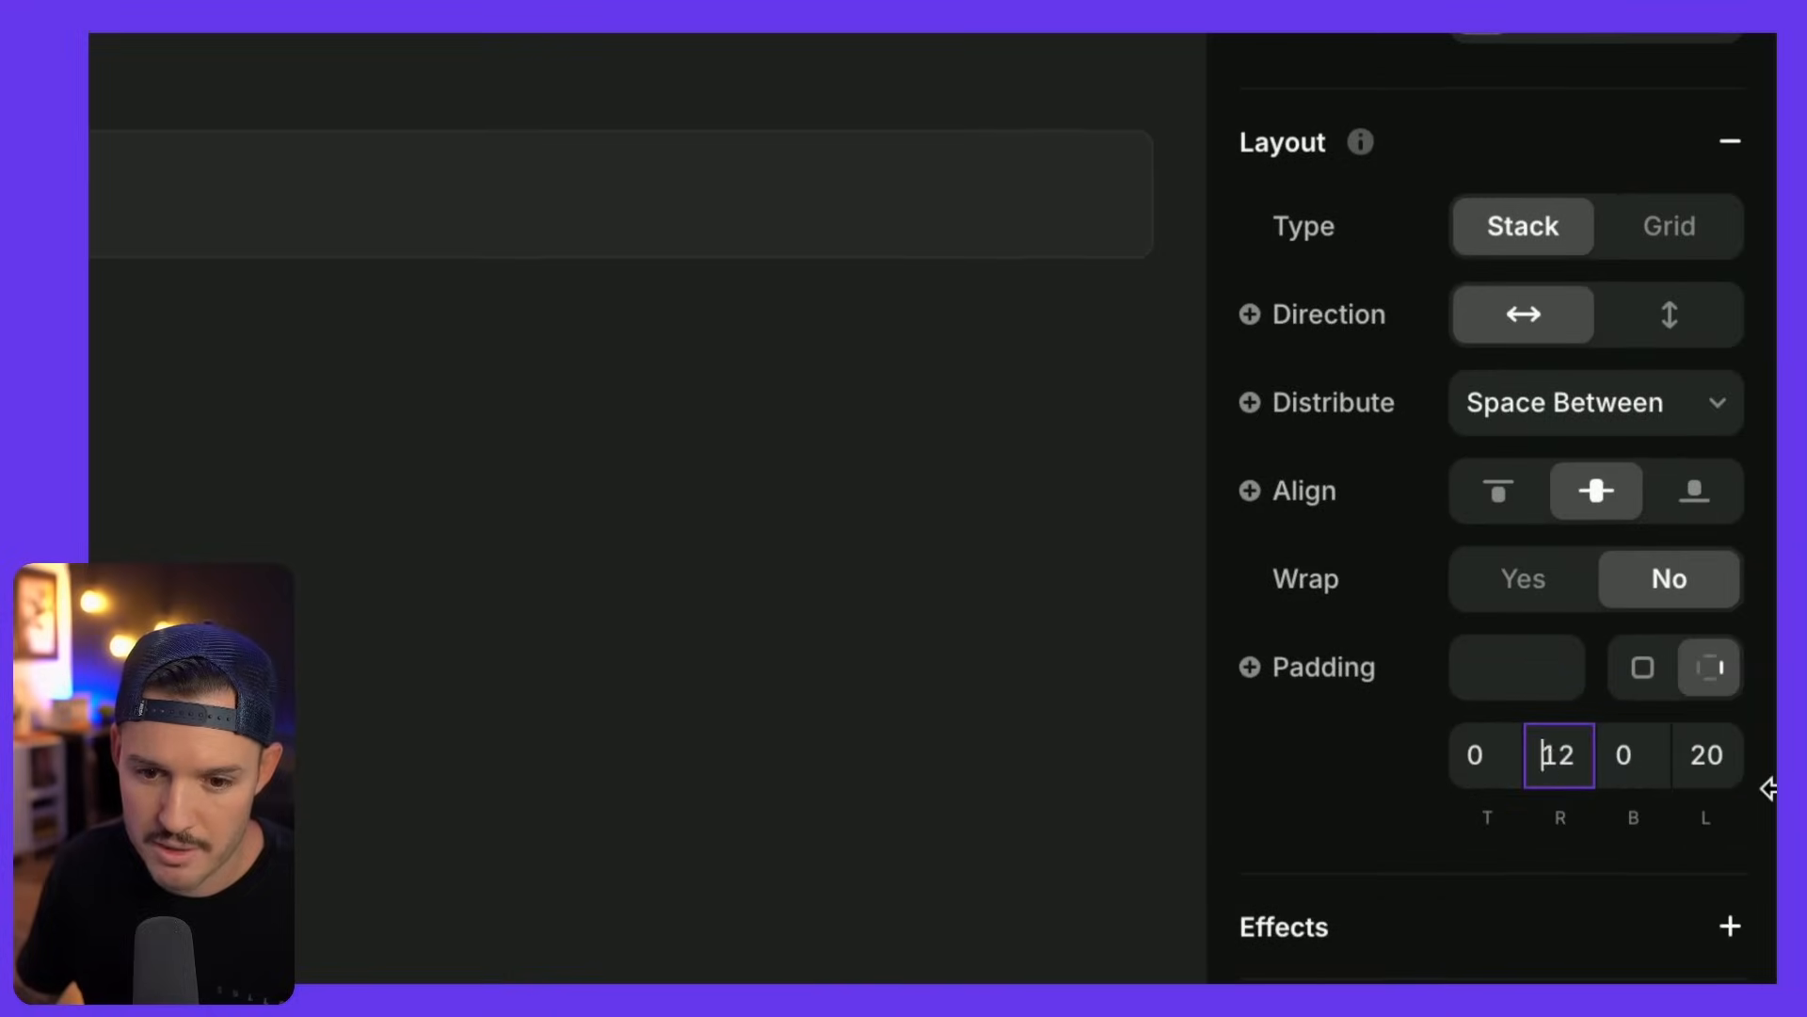
key("Tab")
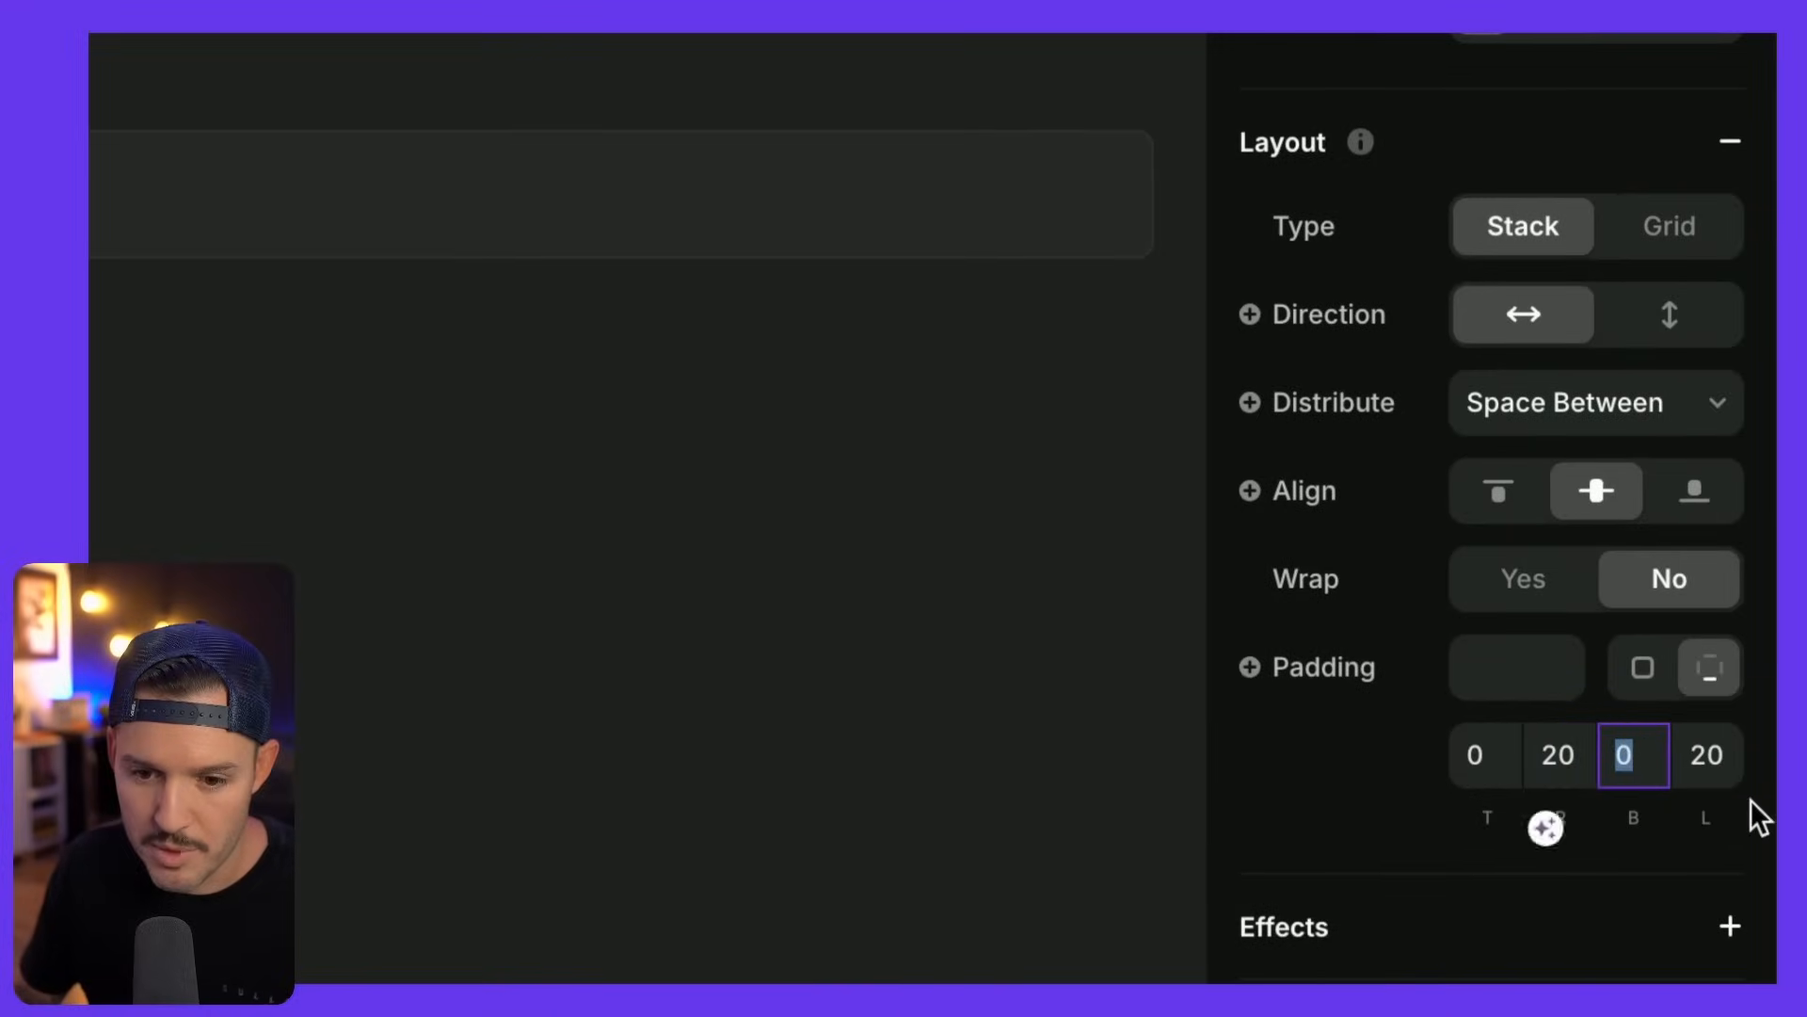
left_click(1082, 695)
key("space")
left_click_drag(1286, 715, 1072, 777)
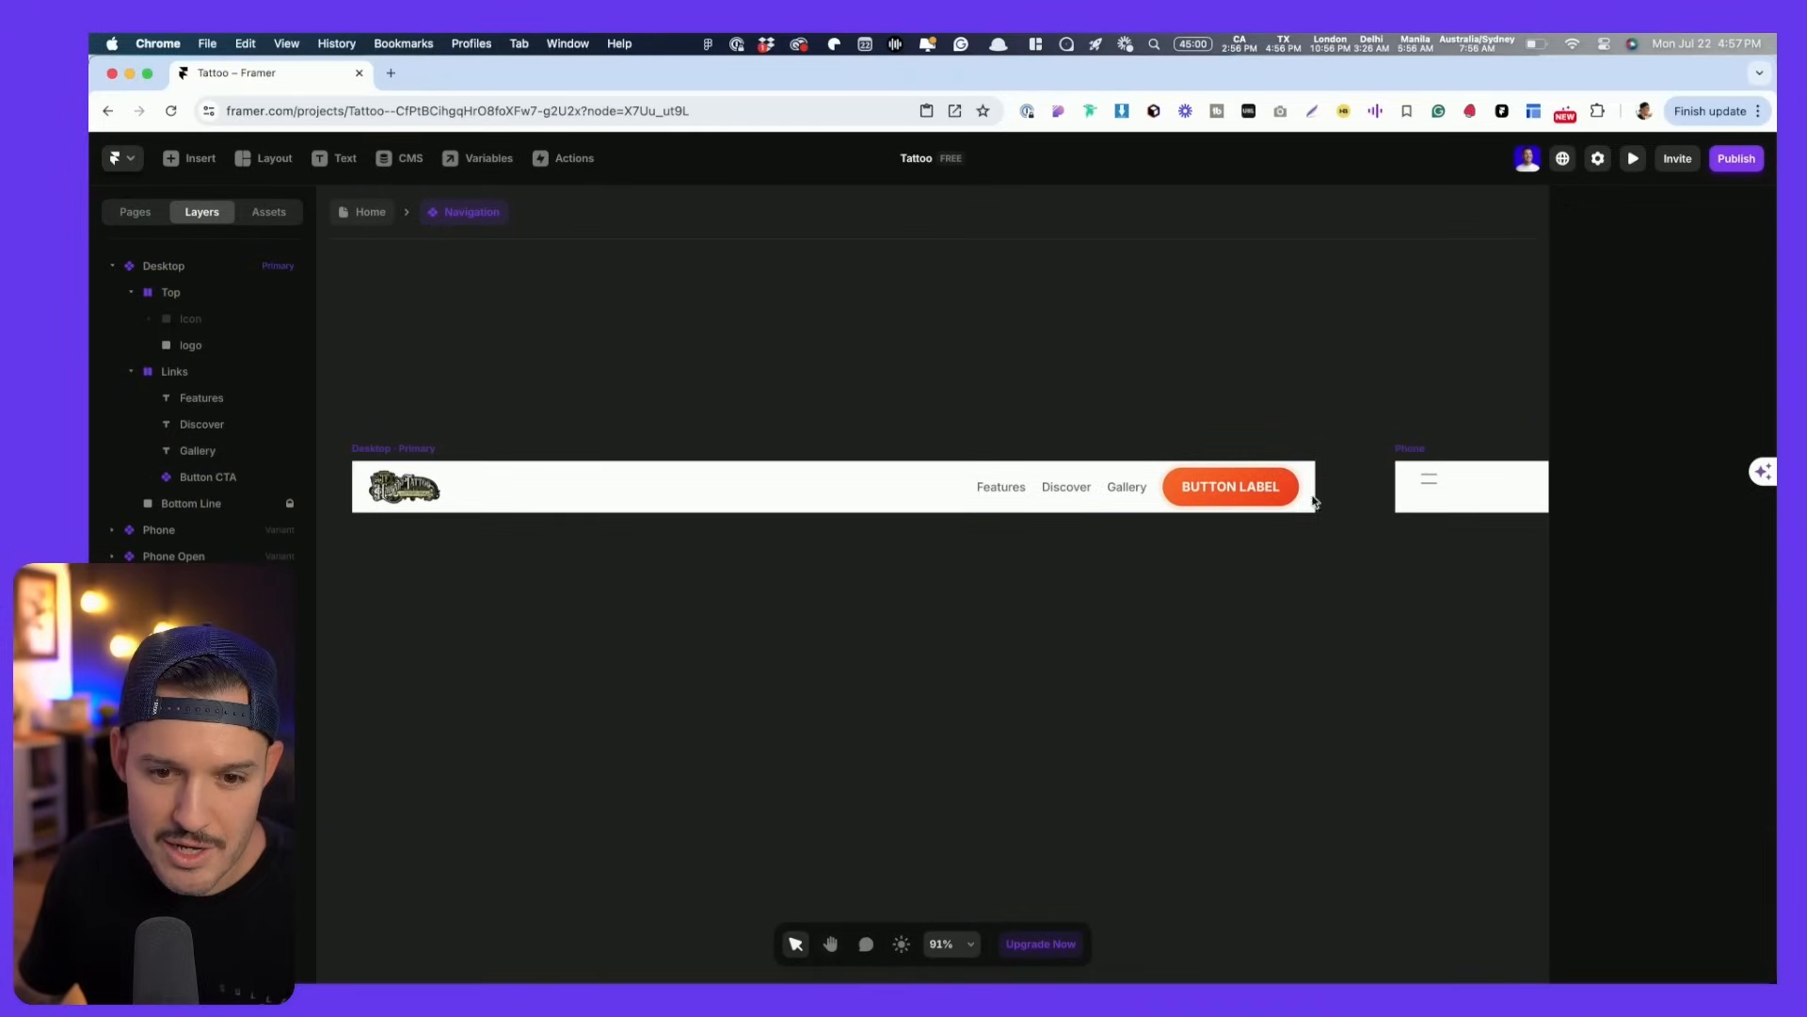
scroll(1089, 637, "left", 3)
key("space")
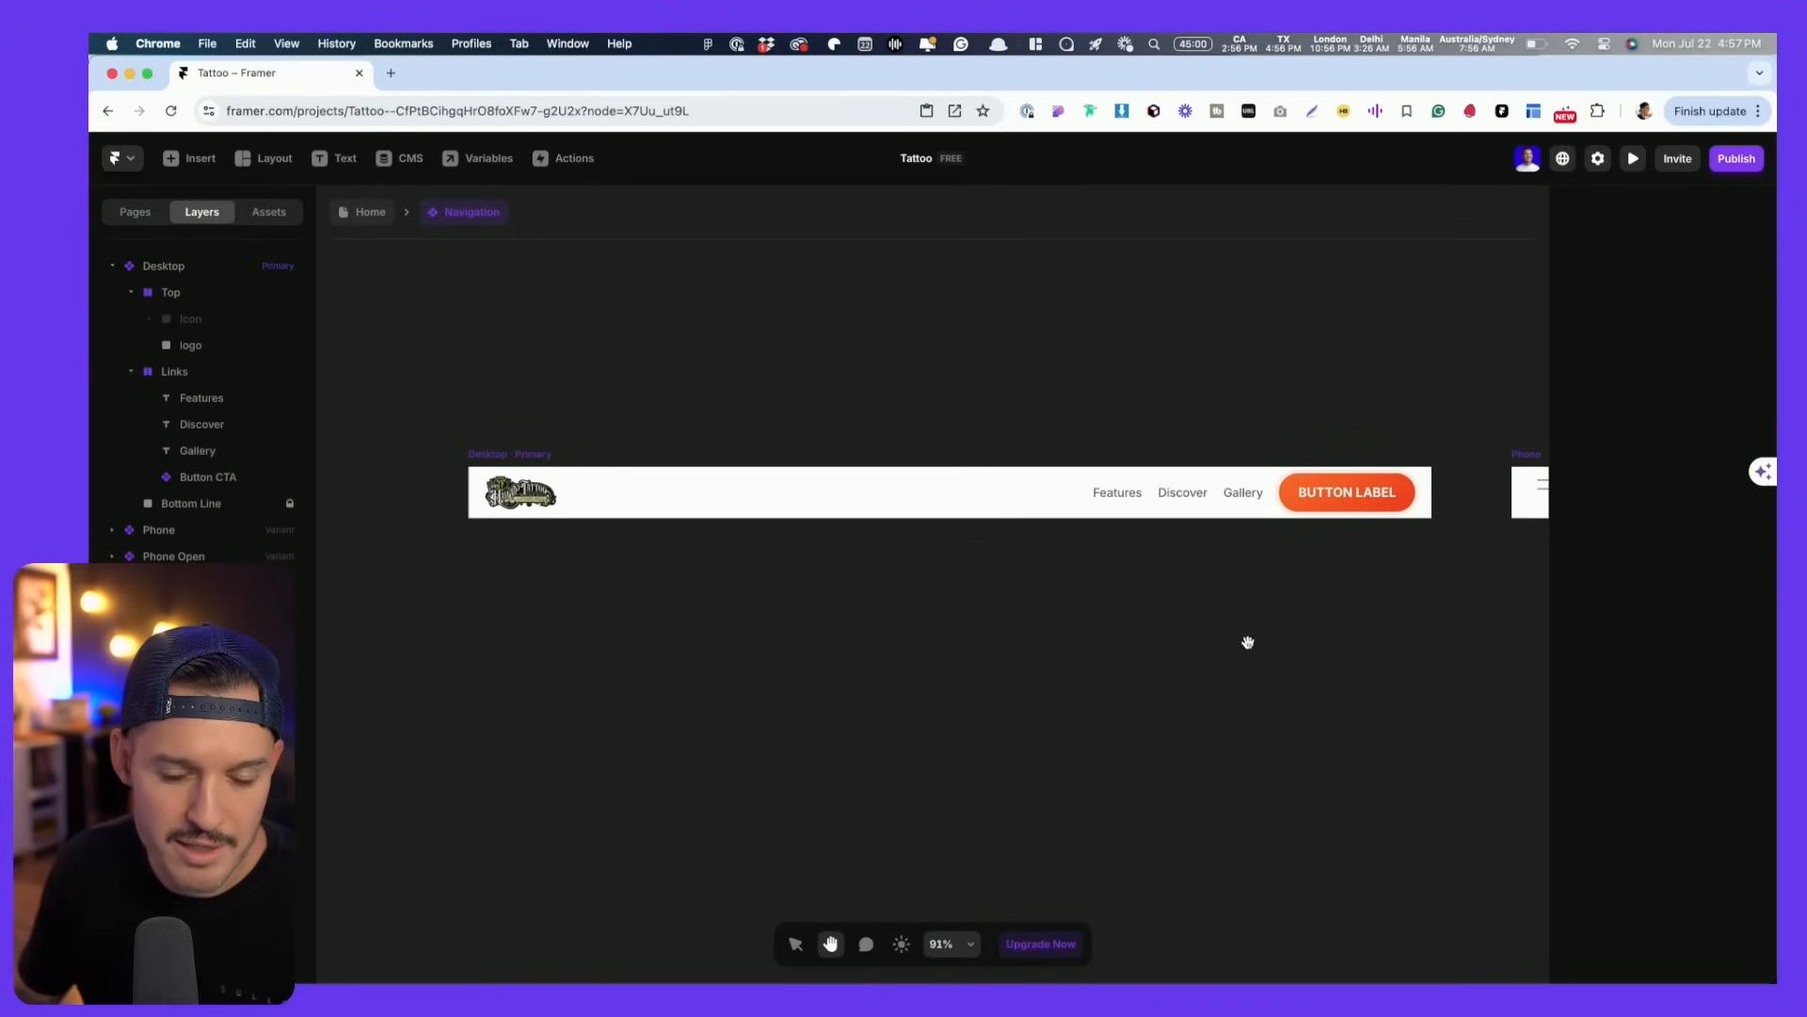
left_click(1338, 498)
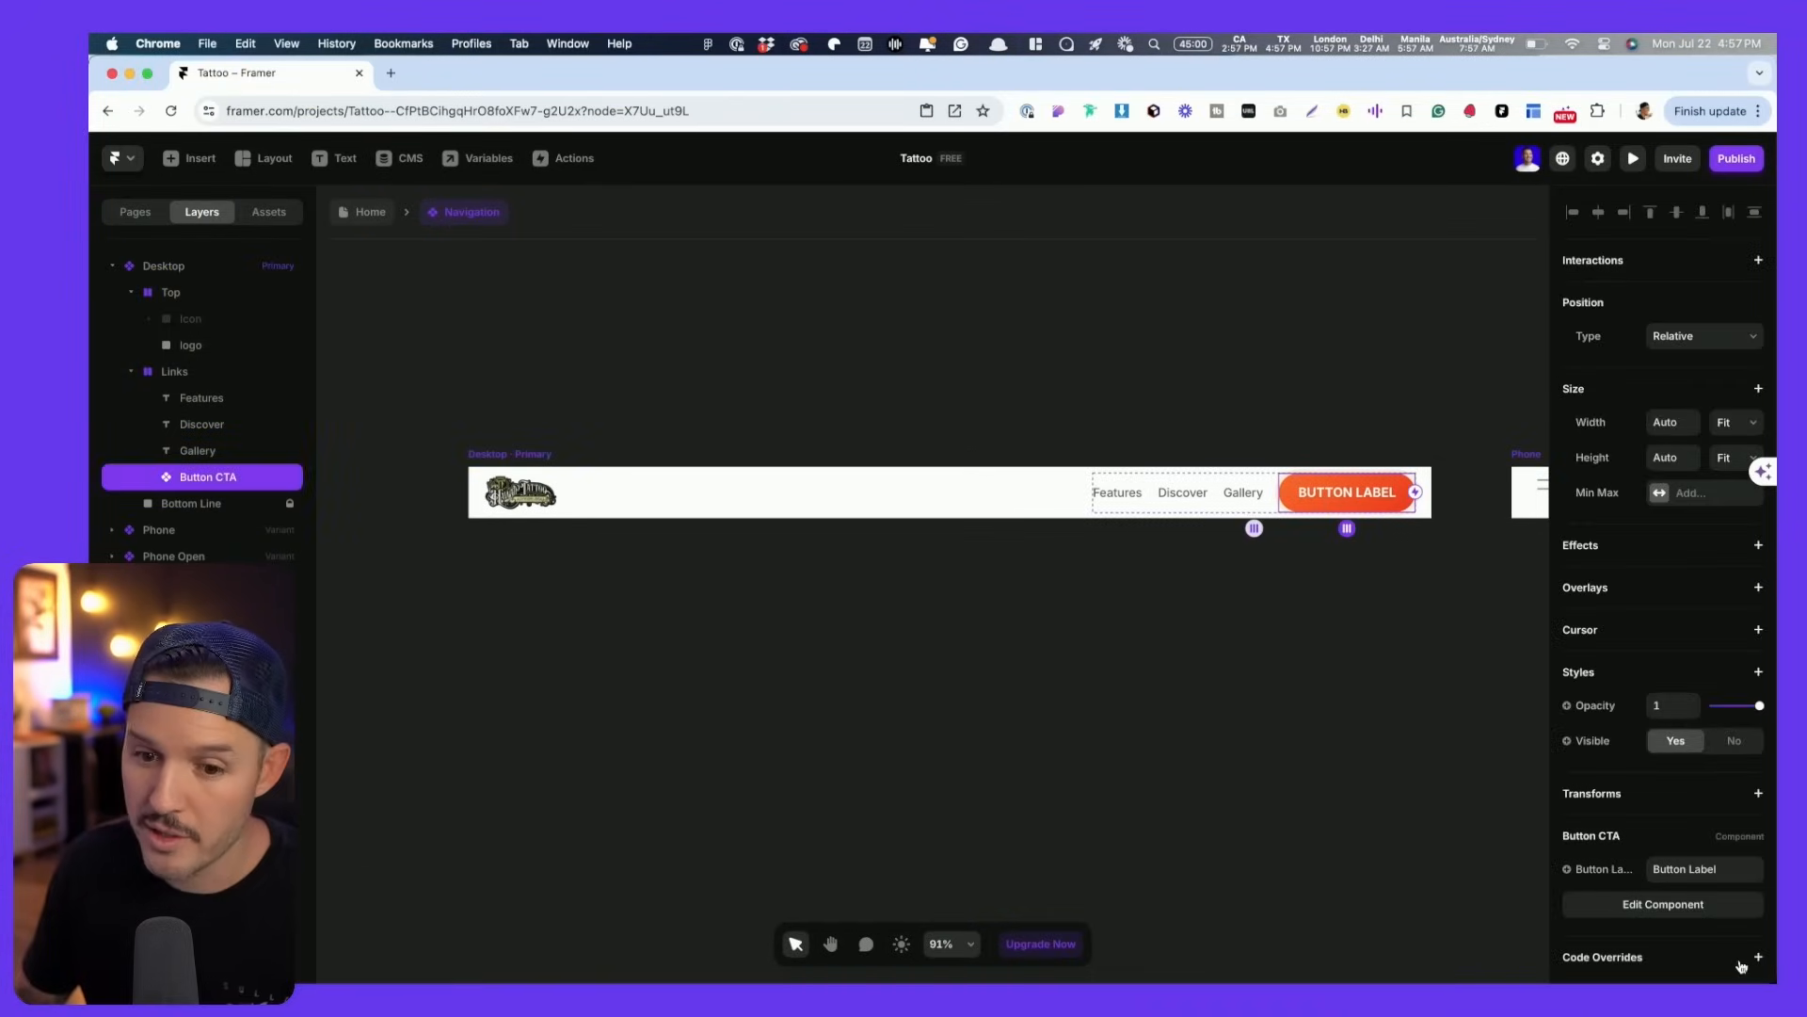
- Change the button label to 'Book a free consult'
left_click(1721, 868)
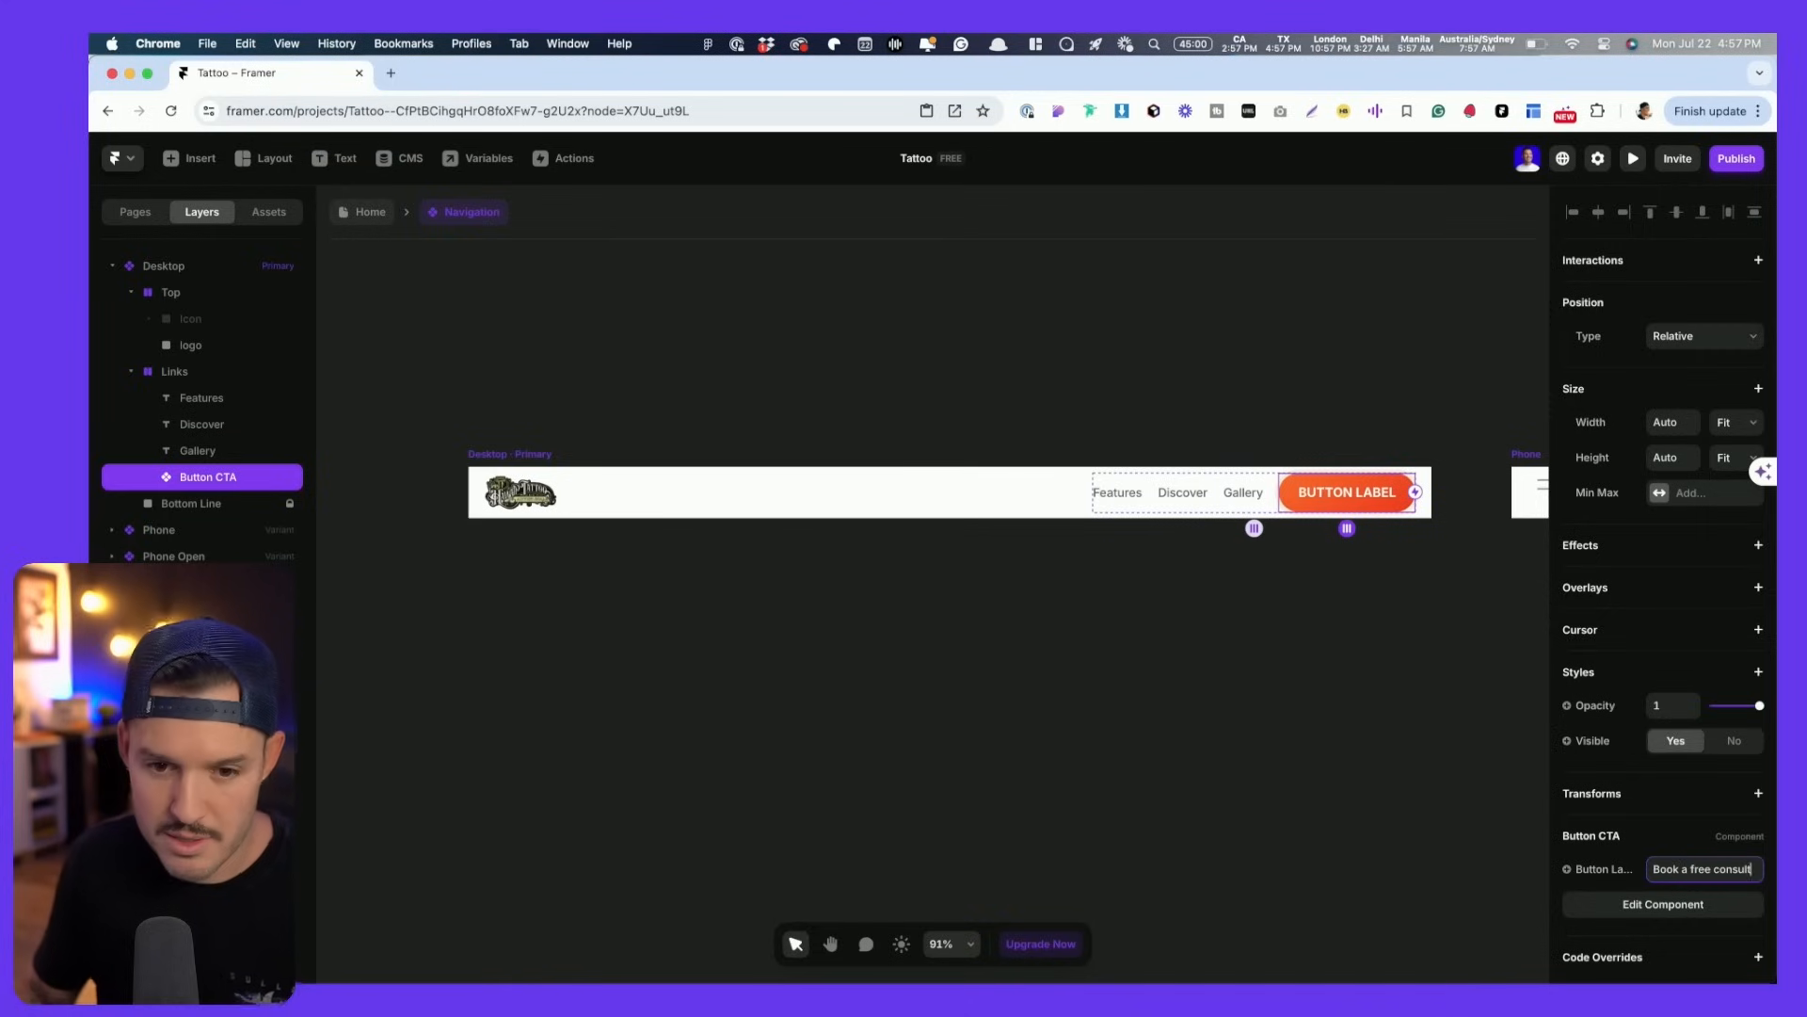
type("Book a free consult")
key("Return")
key("super+Tab")
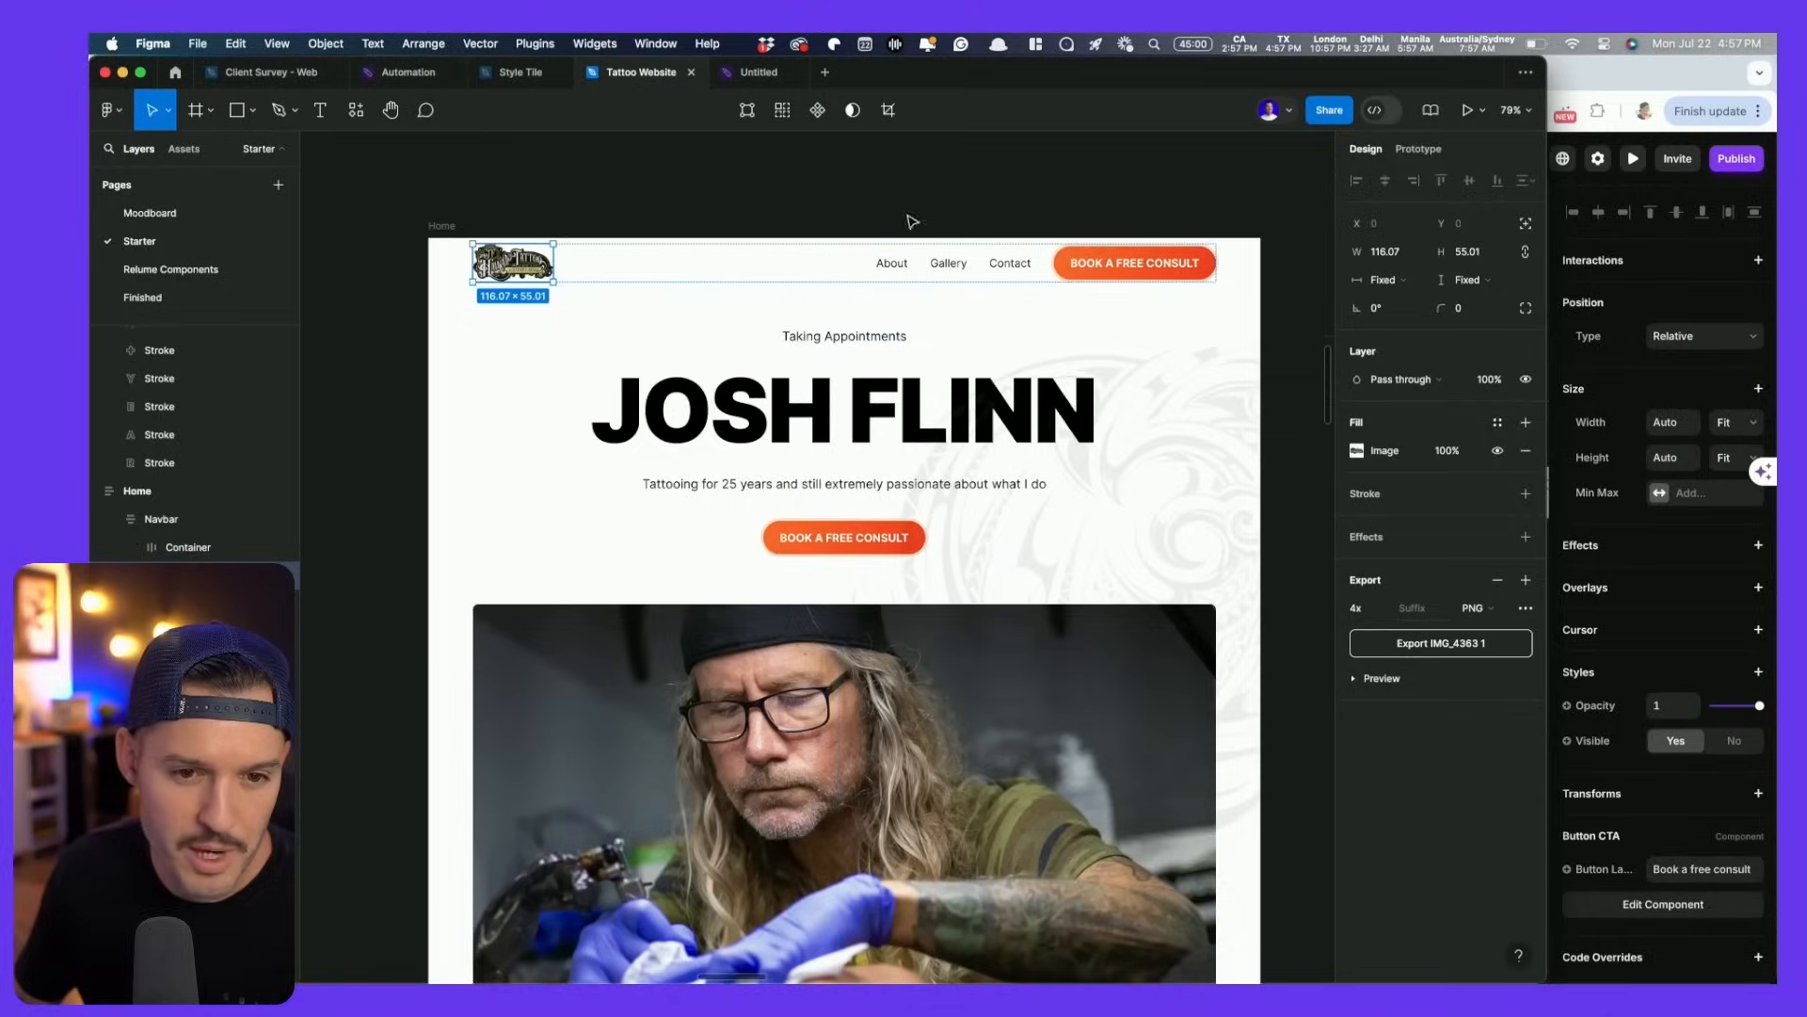
key("super+Tab")
scroll(1048, 509, "up", 2)
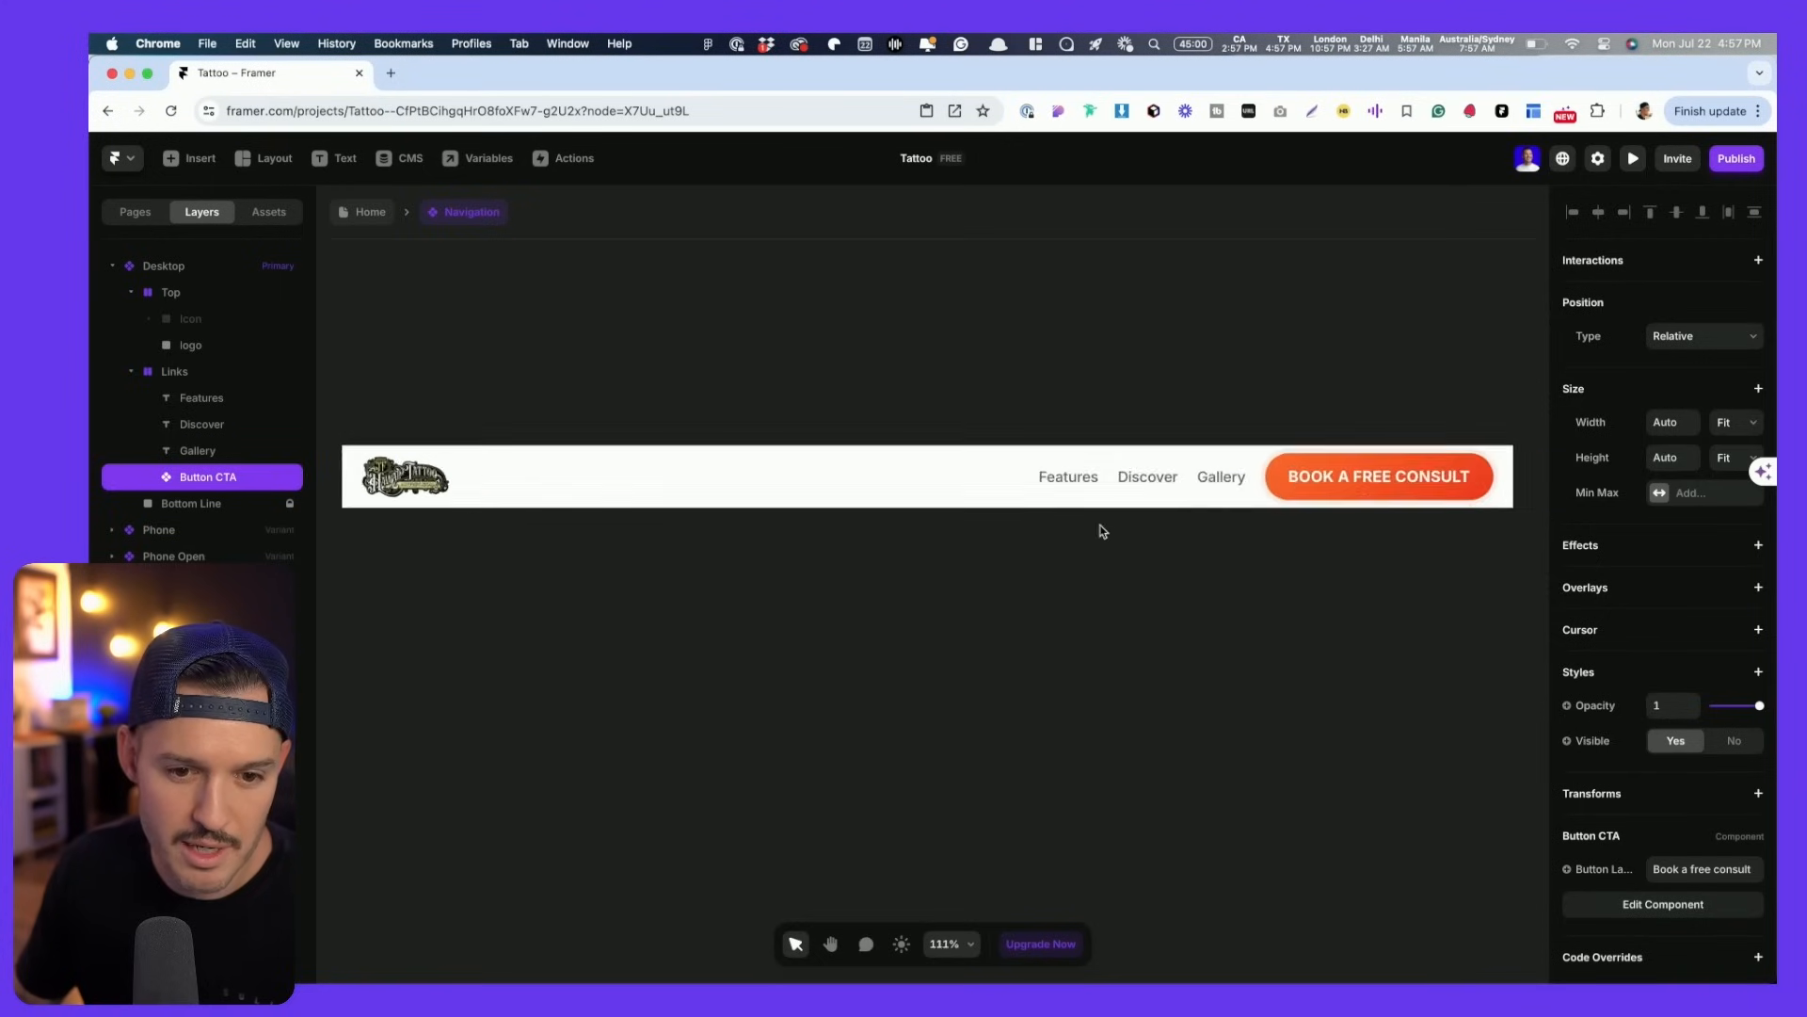
scroll(1039, 482, "up", 5)
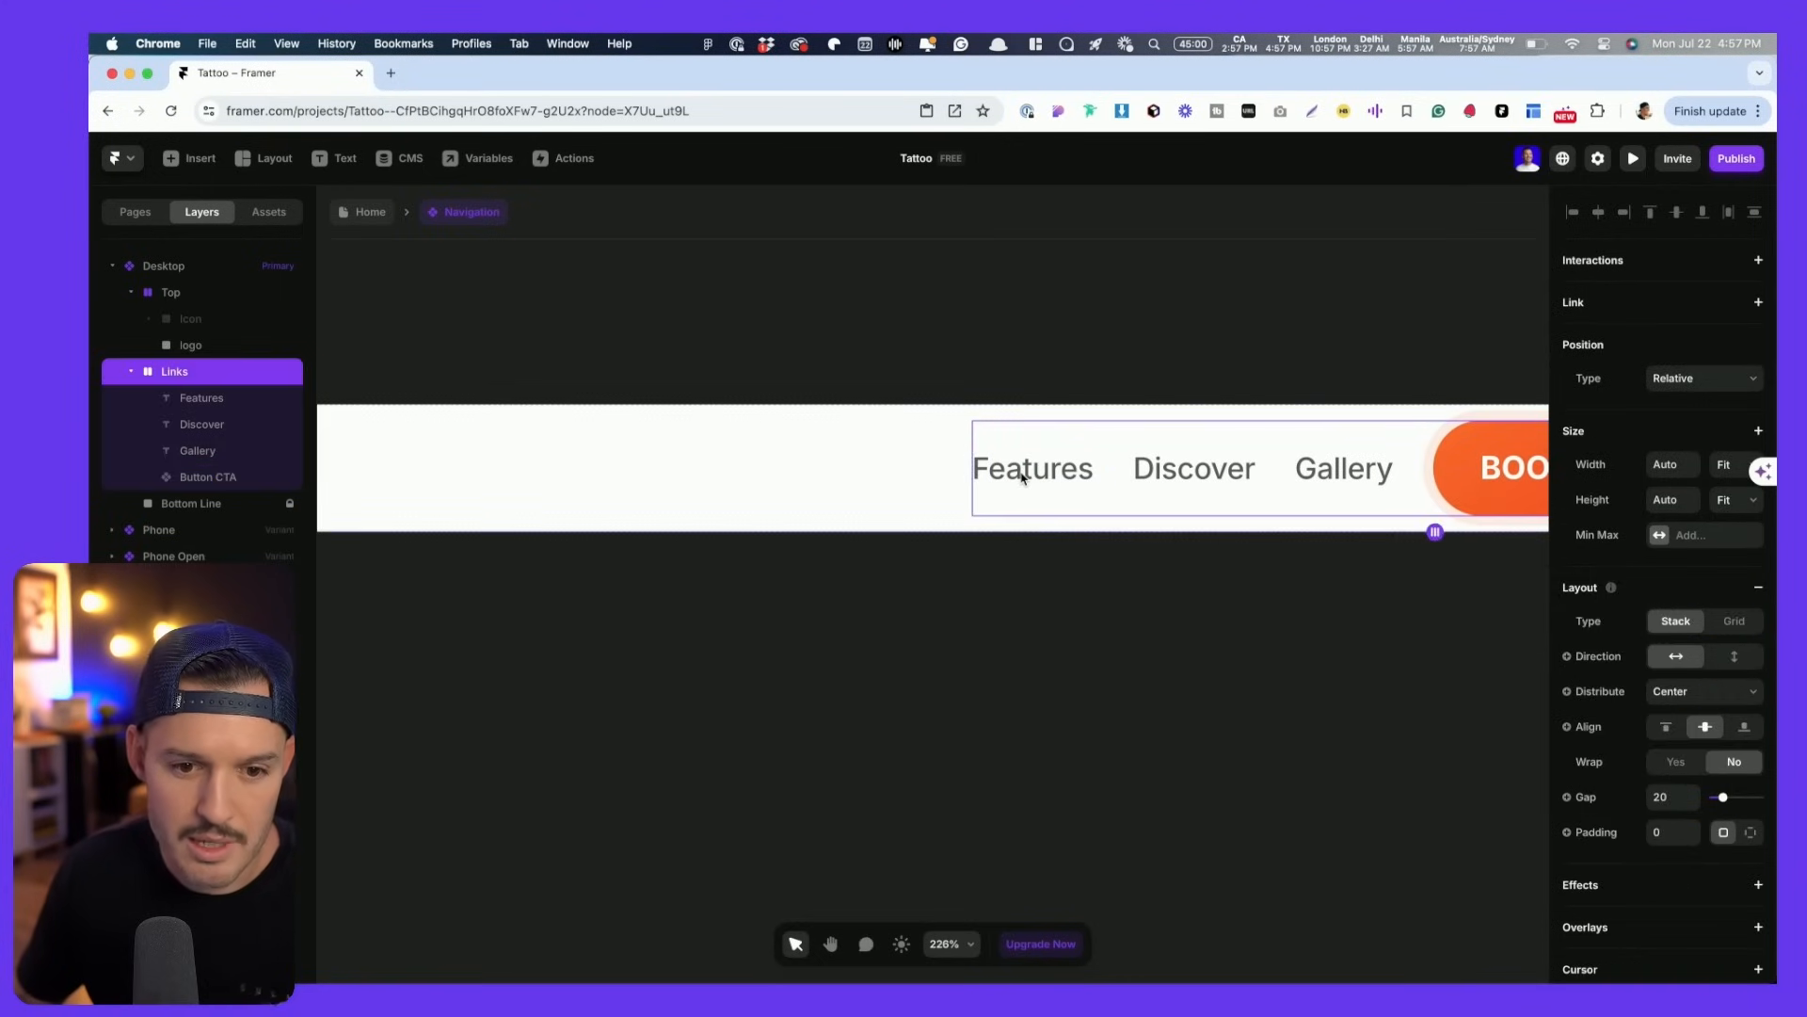
- Rename the nav links to About, Gallery and Contact
left_click(1024, 475)
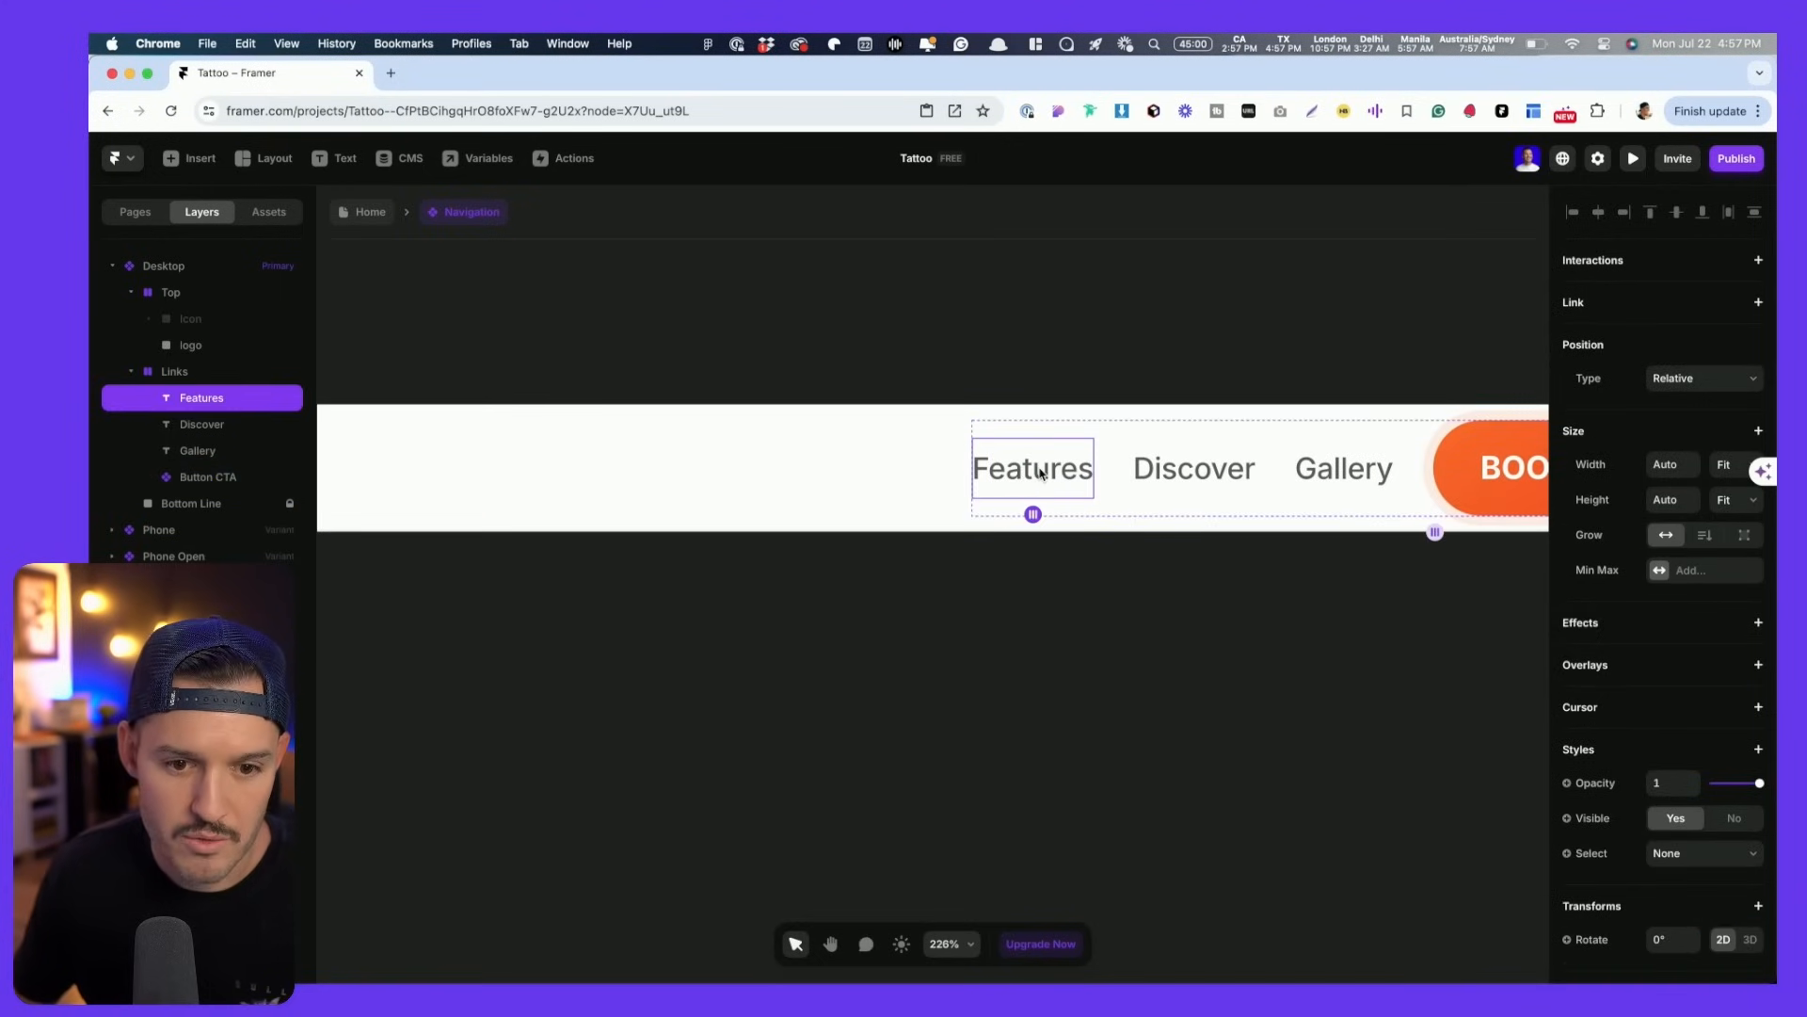
key("Return")
type("About")
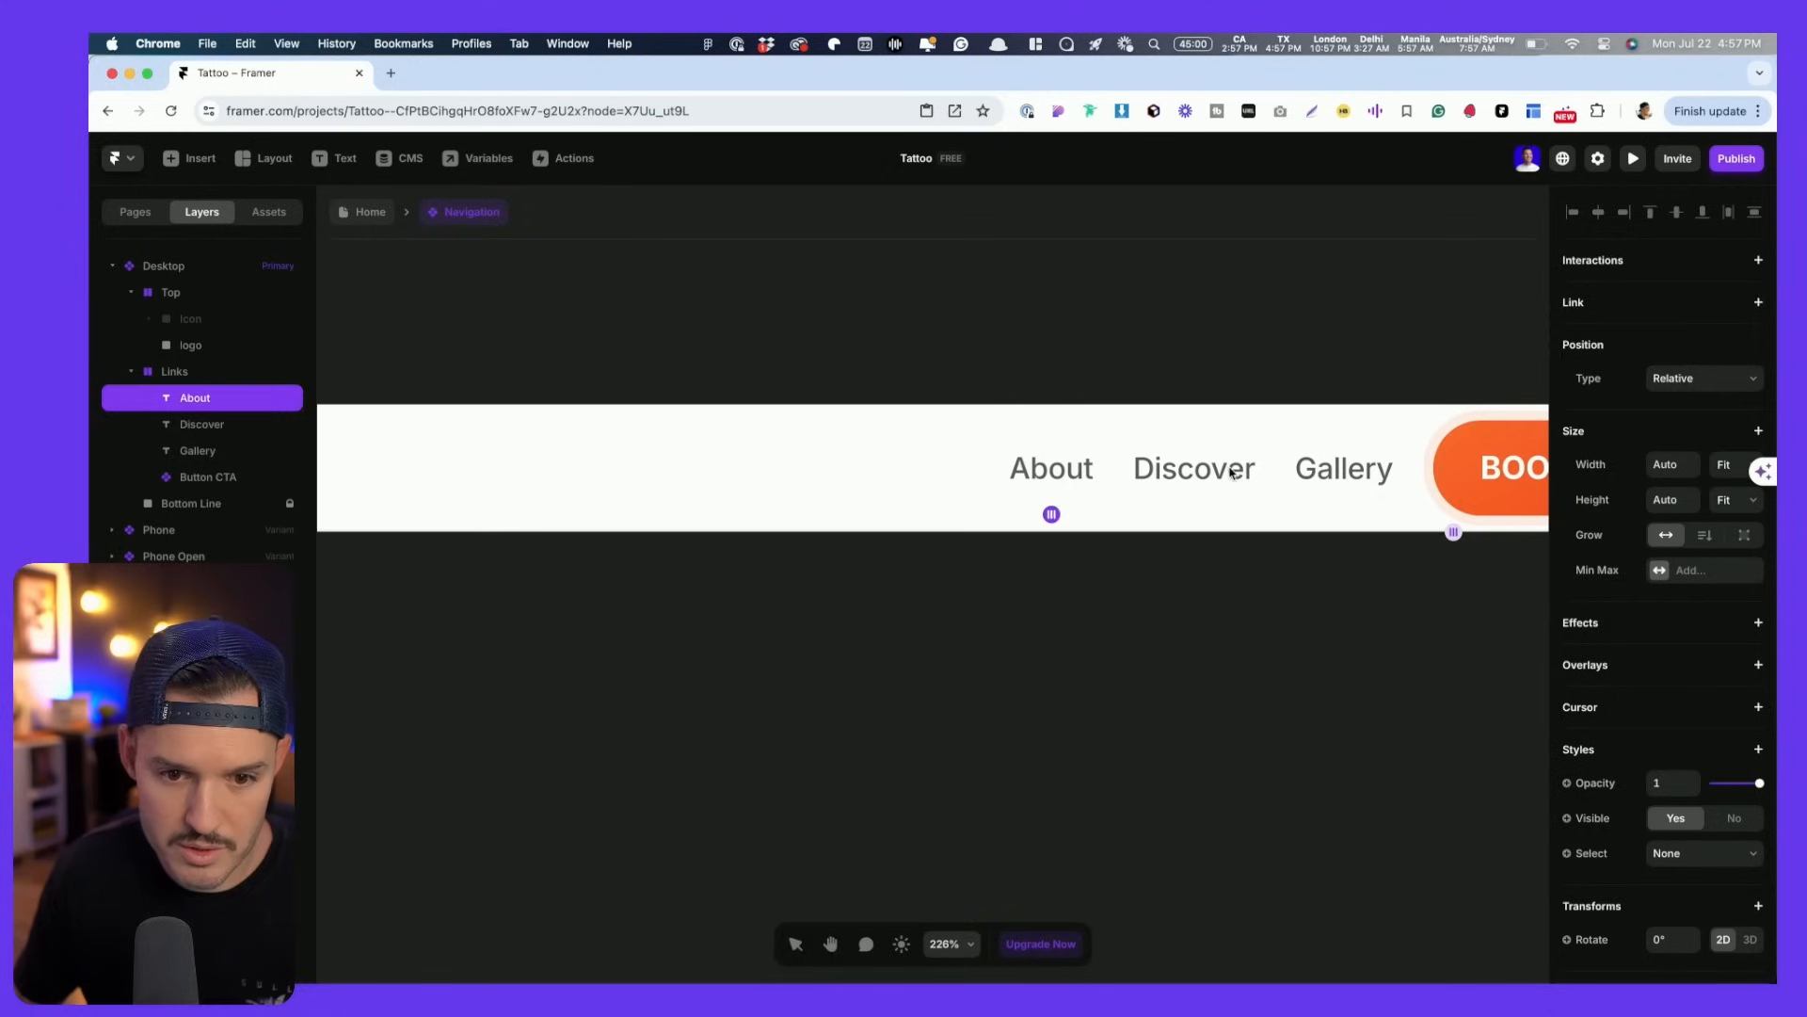
left_click(1232, 473)
key("Return")
type("Gal;l;ery")
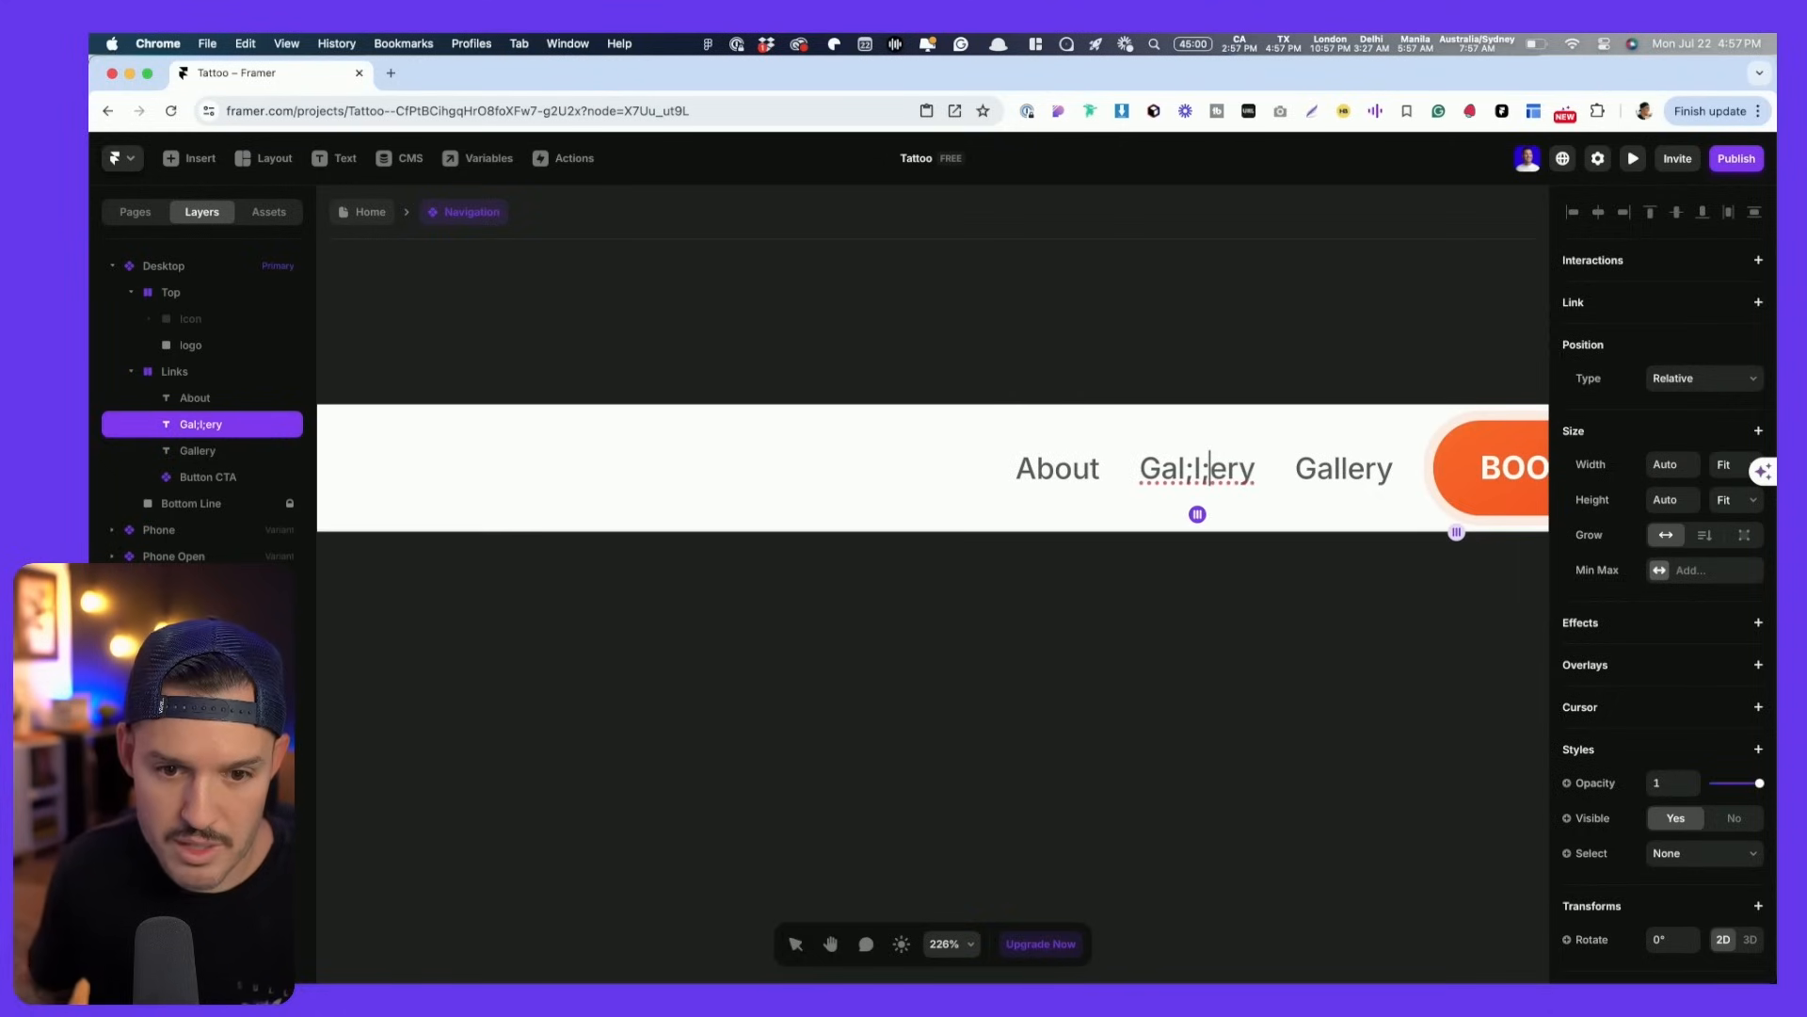
key("BackSpace")
key("Left")
key("BackSpace")
key("Escape")
double_click(1333, 478)
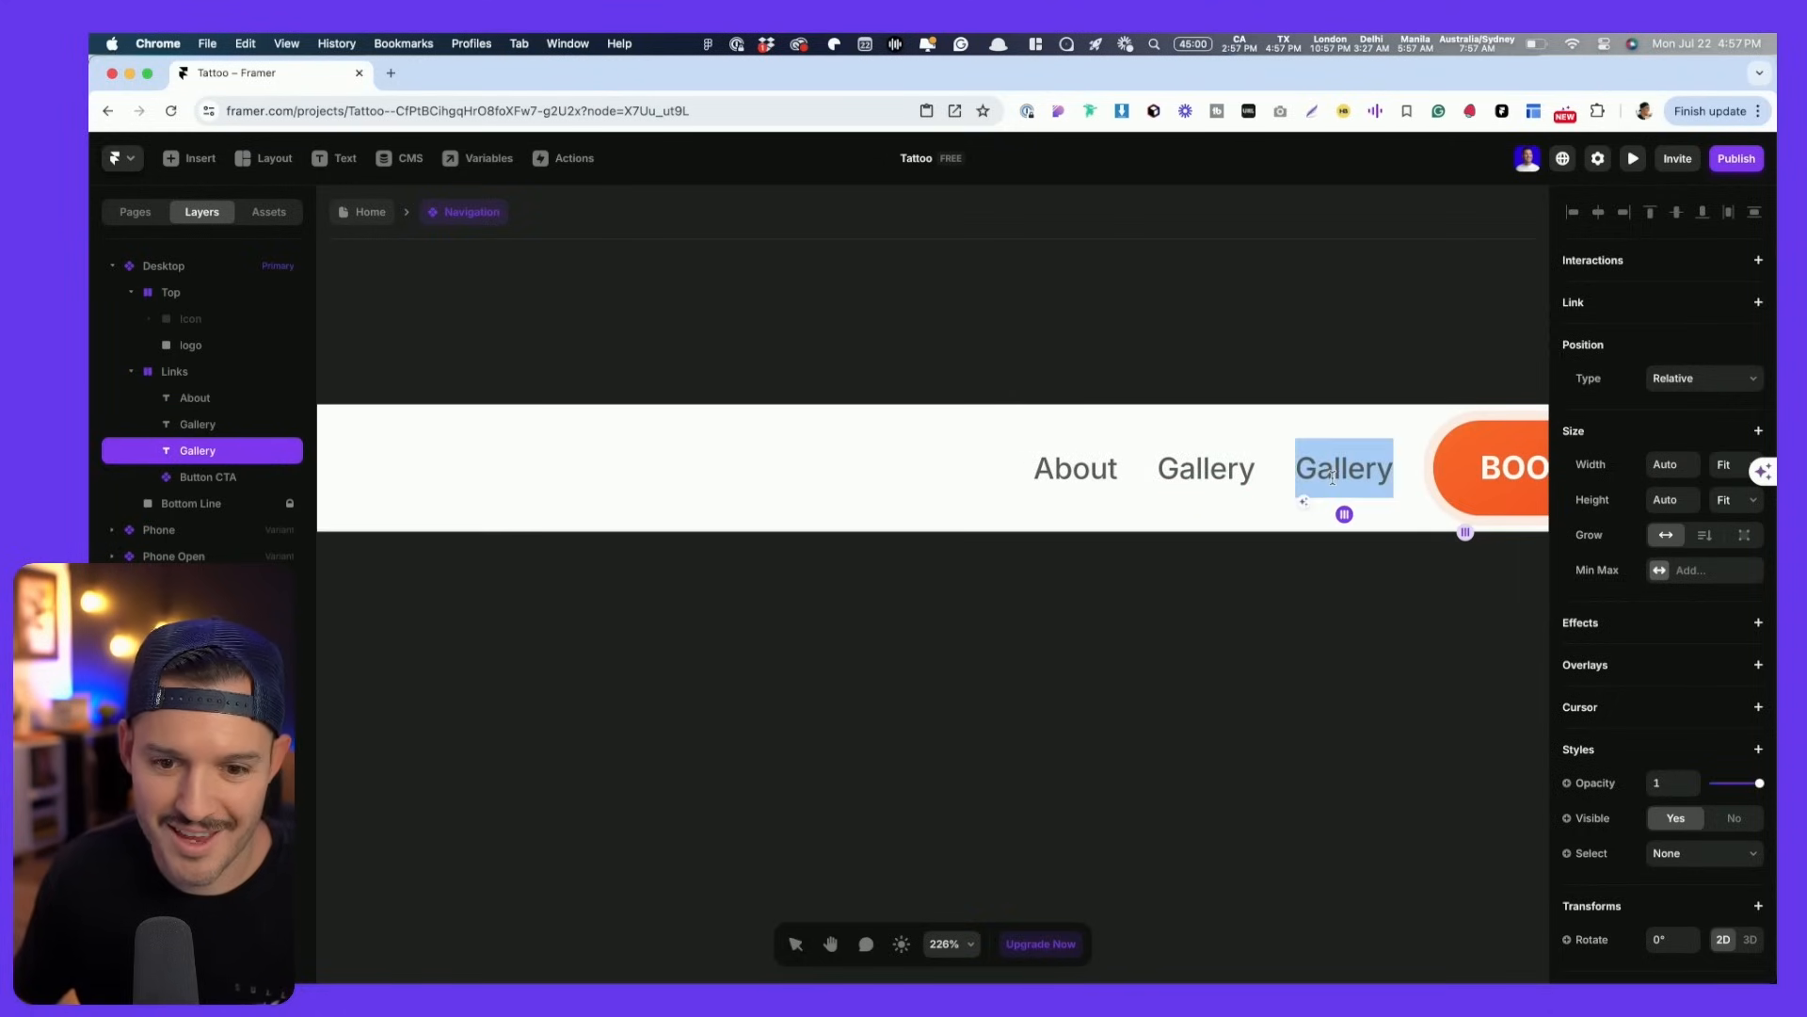
type("Contact")
key("Escape")
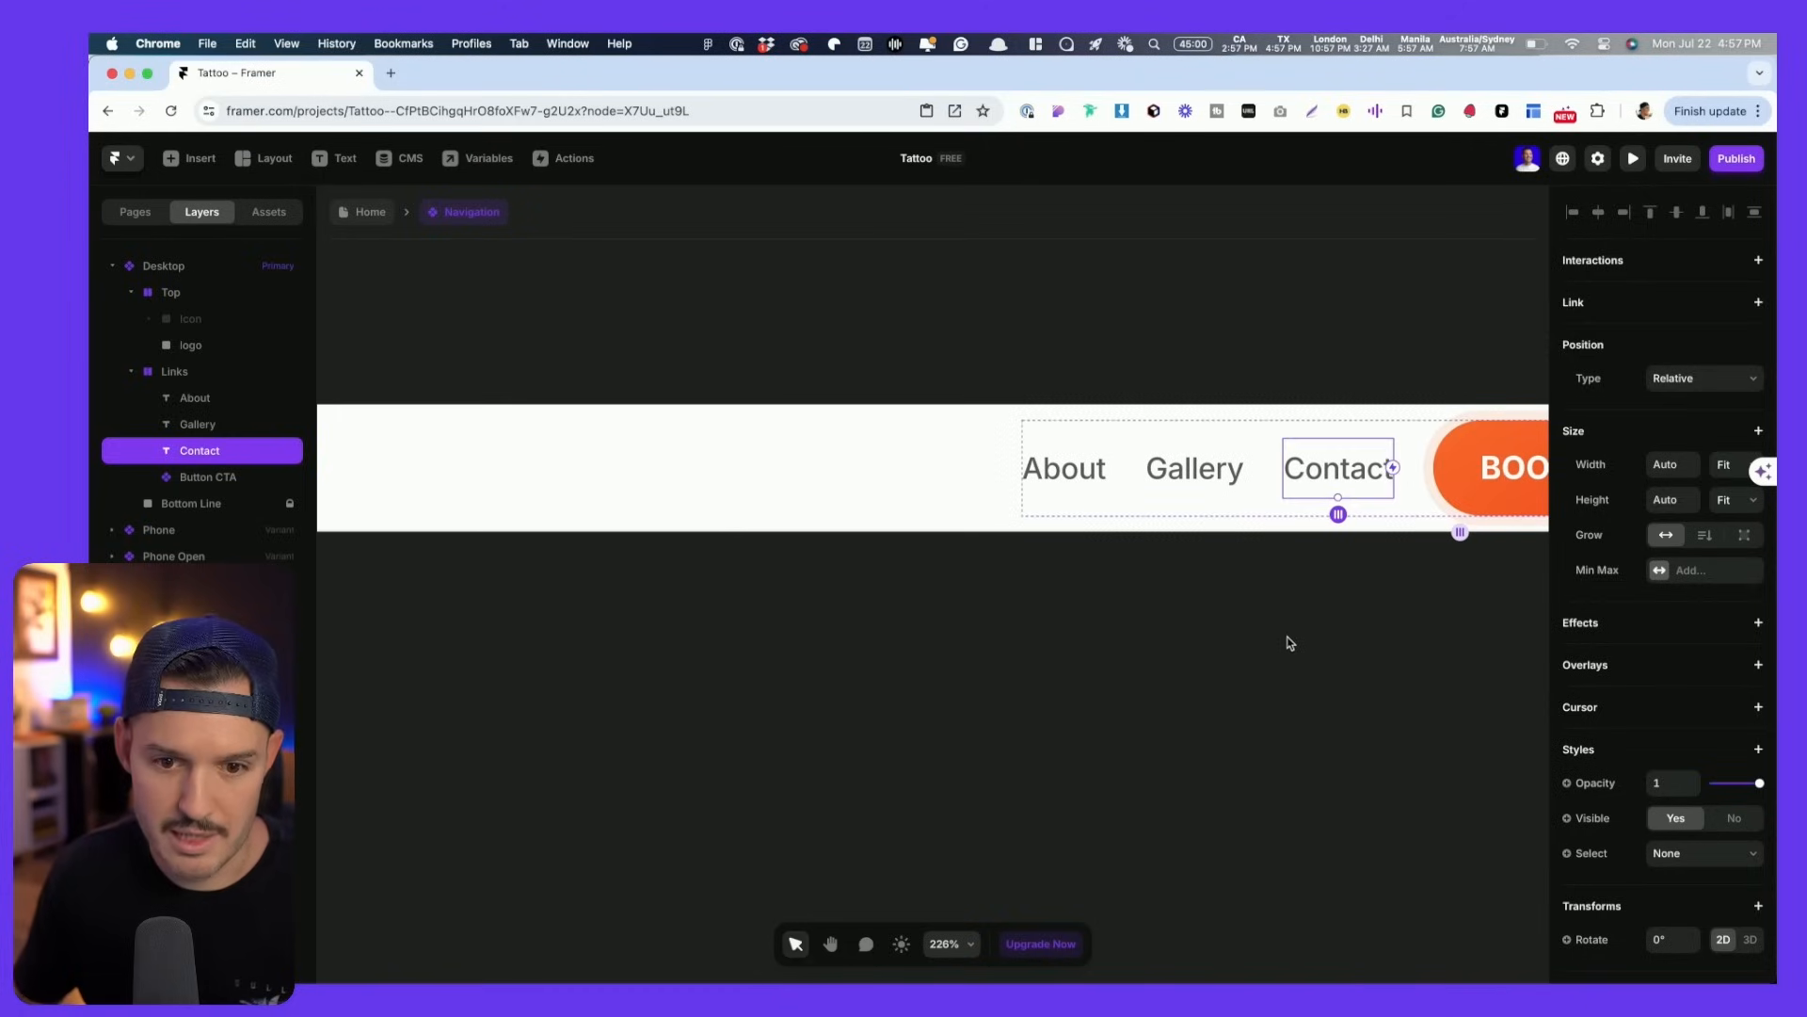
- Colour all three links #000000 and save it as a 'Black' colour style
left_click(219, 476)
left_click(210, 452)
left_click(209, 399, "shift")
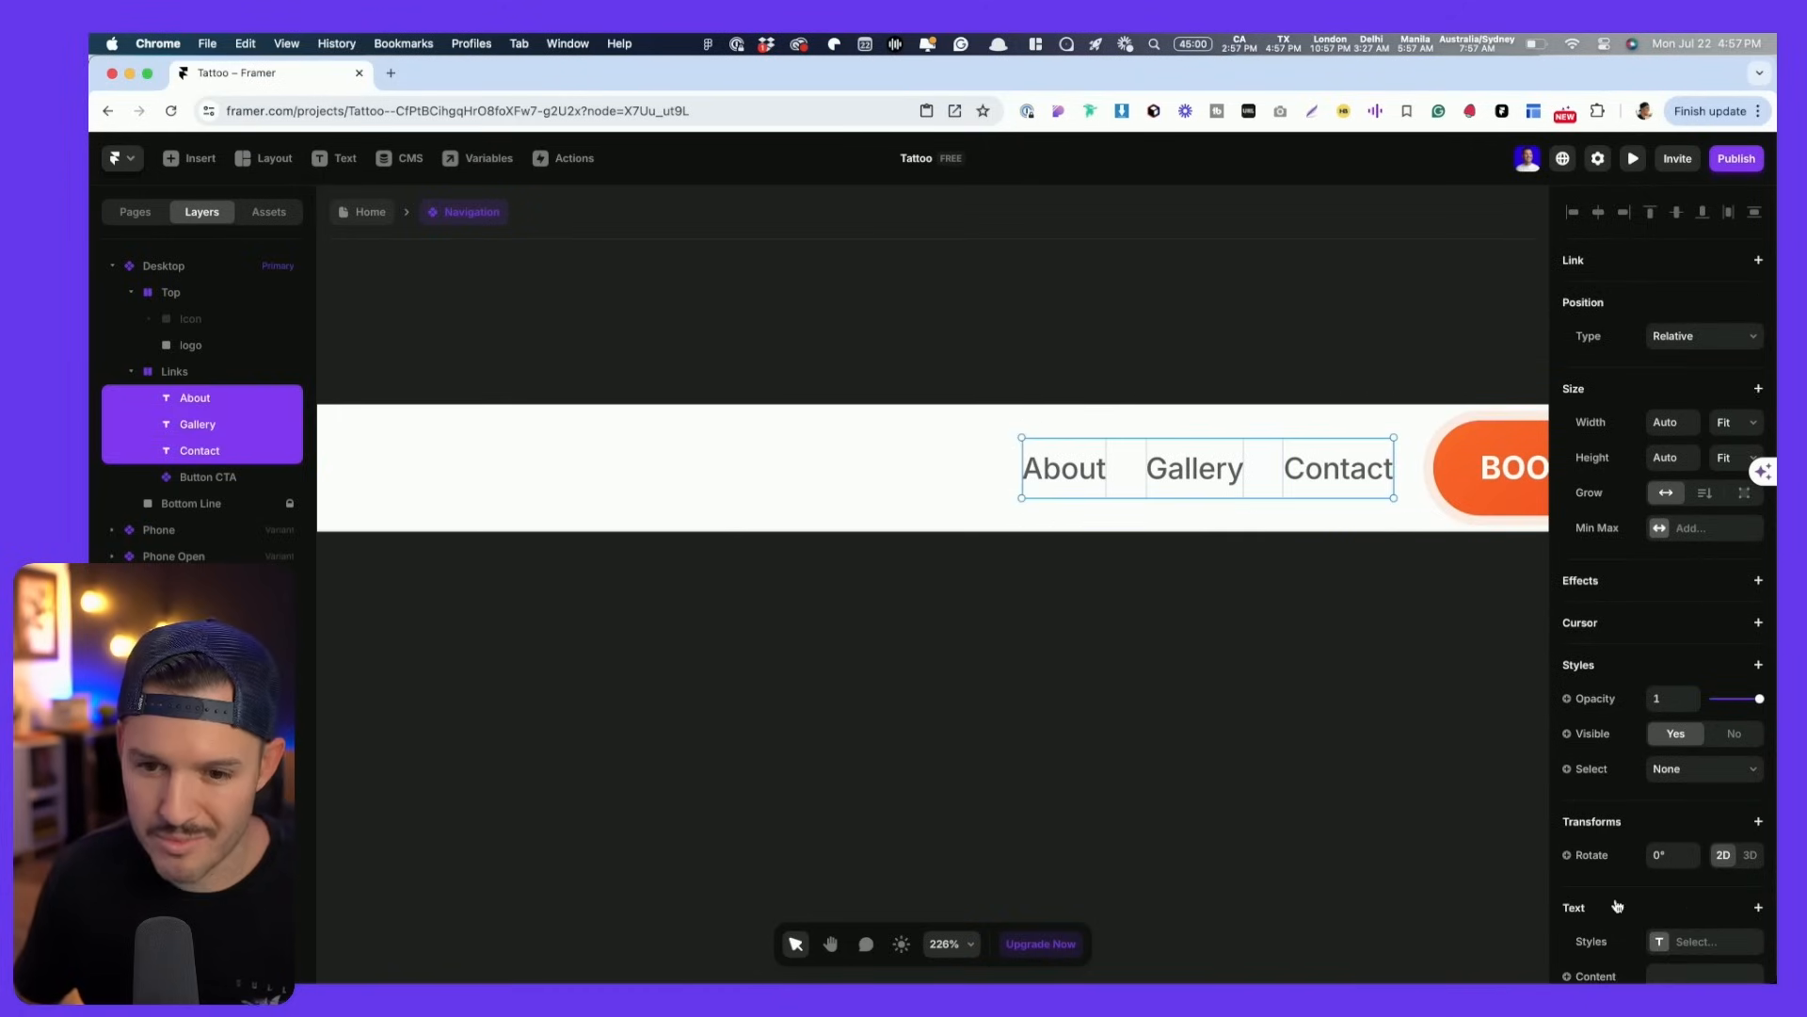
scroll(1617, 905, "down", 10)
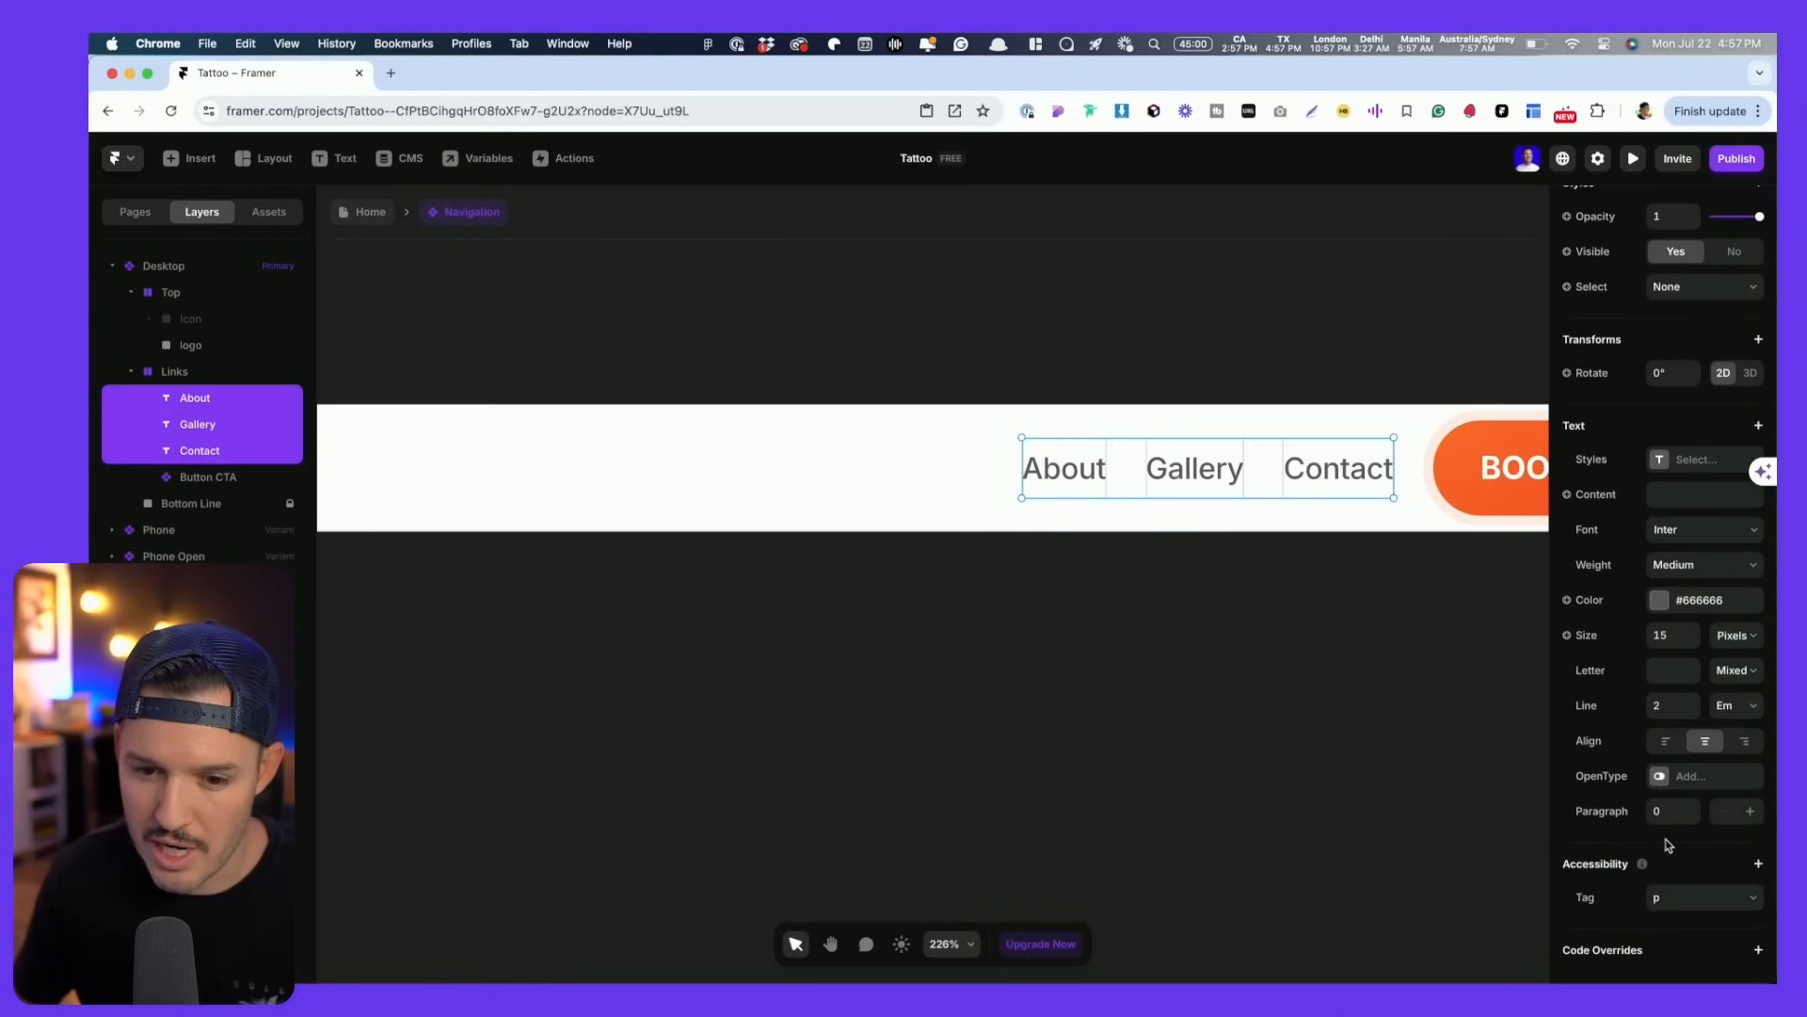
left_click(1662, 602)
type("000000")
key("Return")
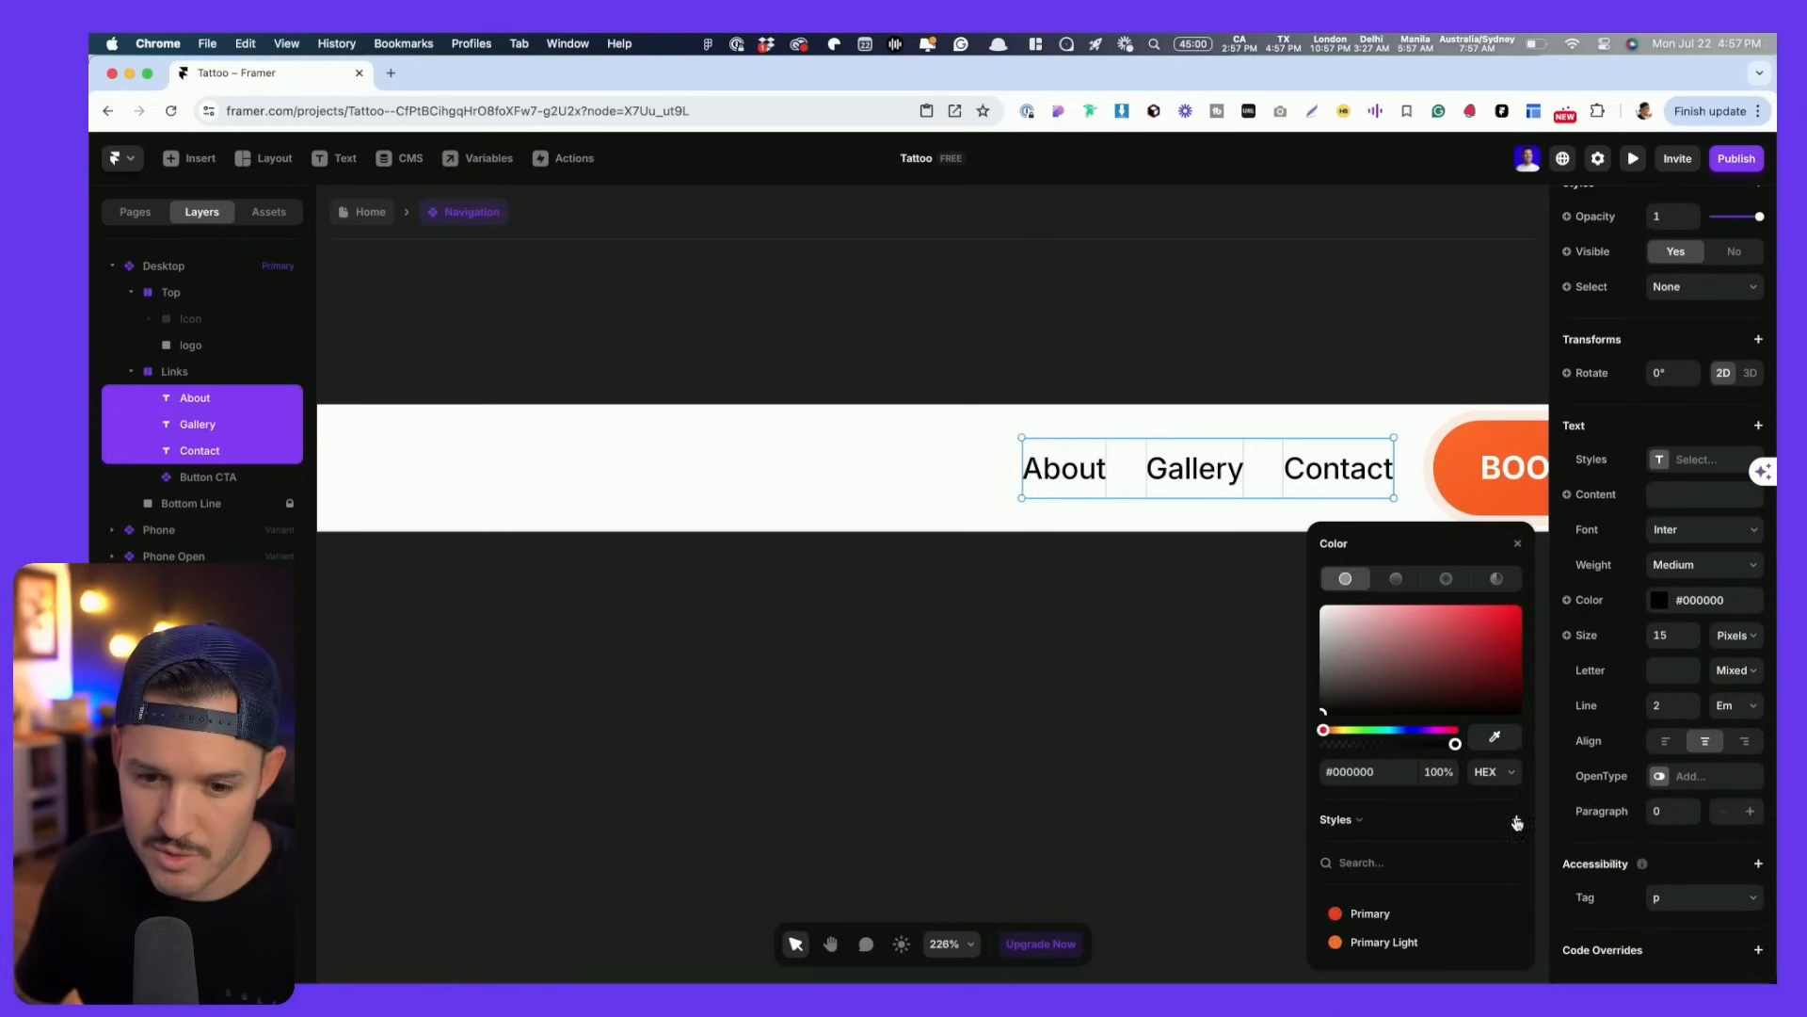
left_click(1517, 821)
type("Black")
left_click(1440, 856)
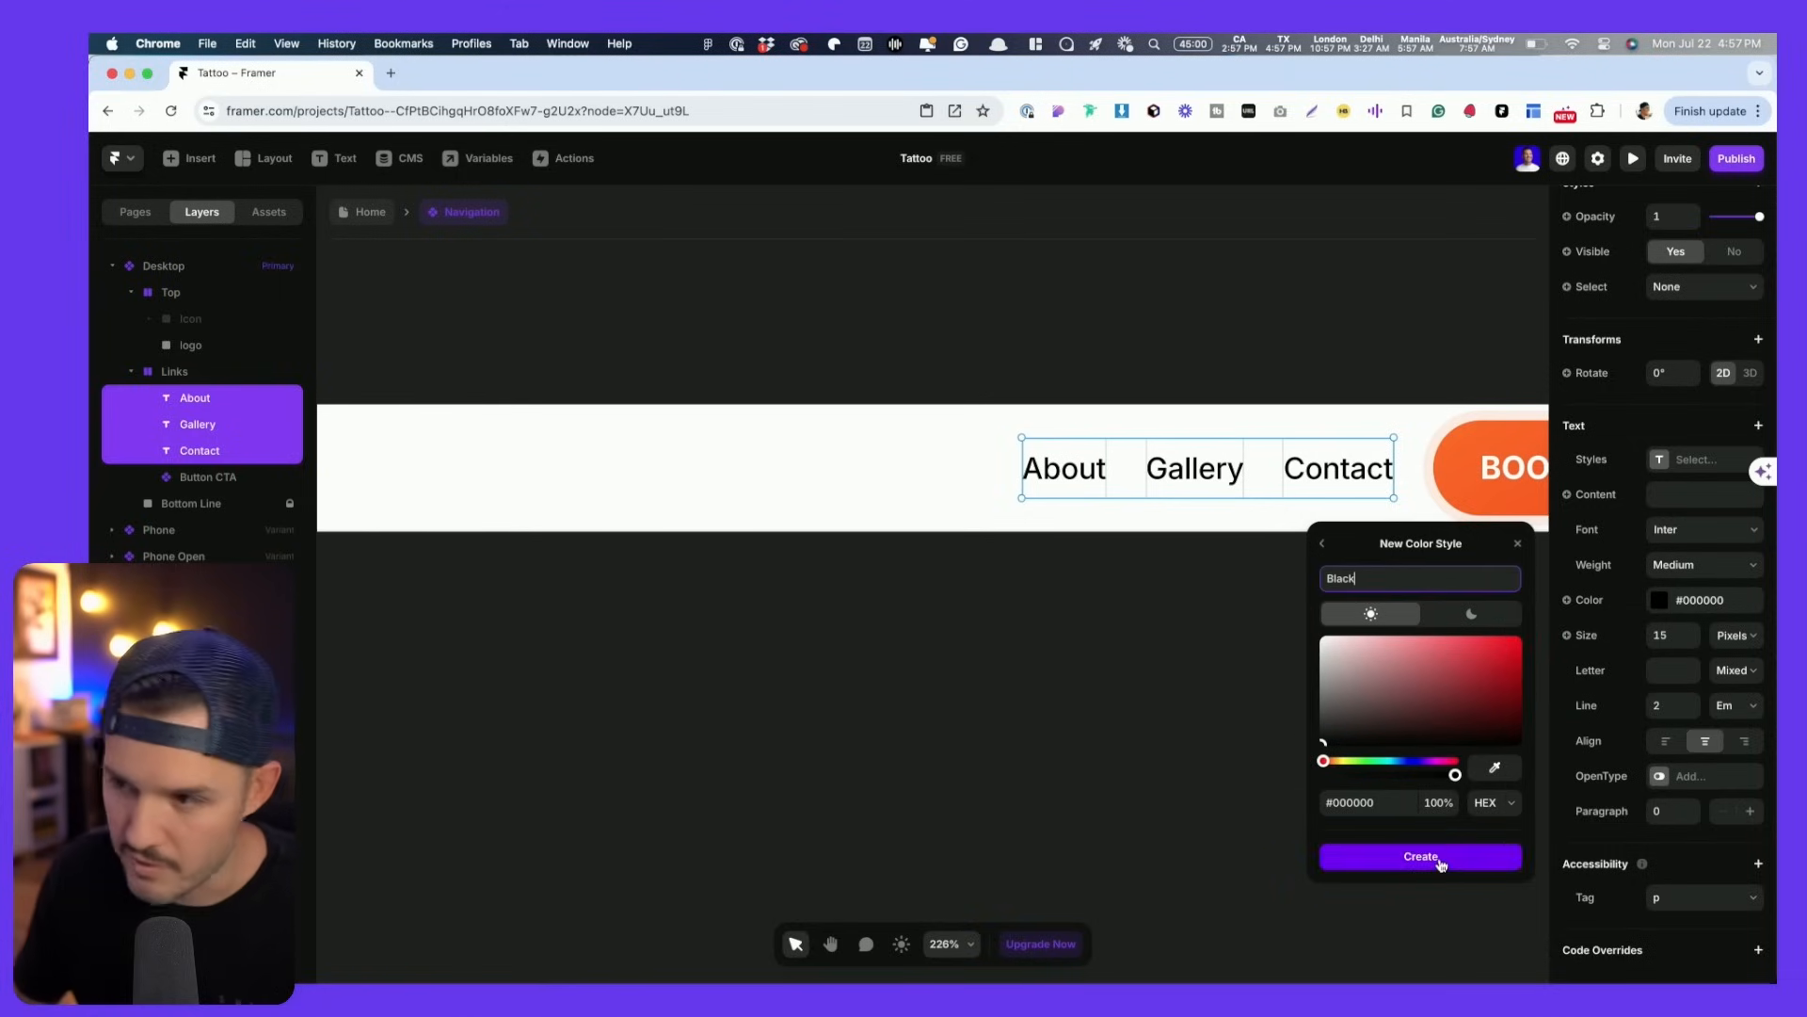
left_click(1061, 716)
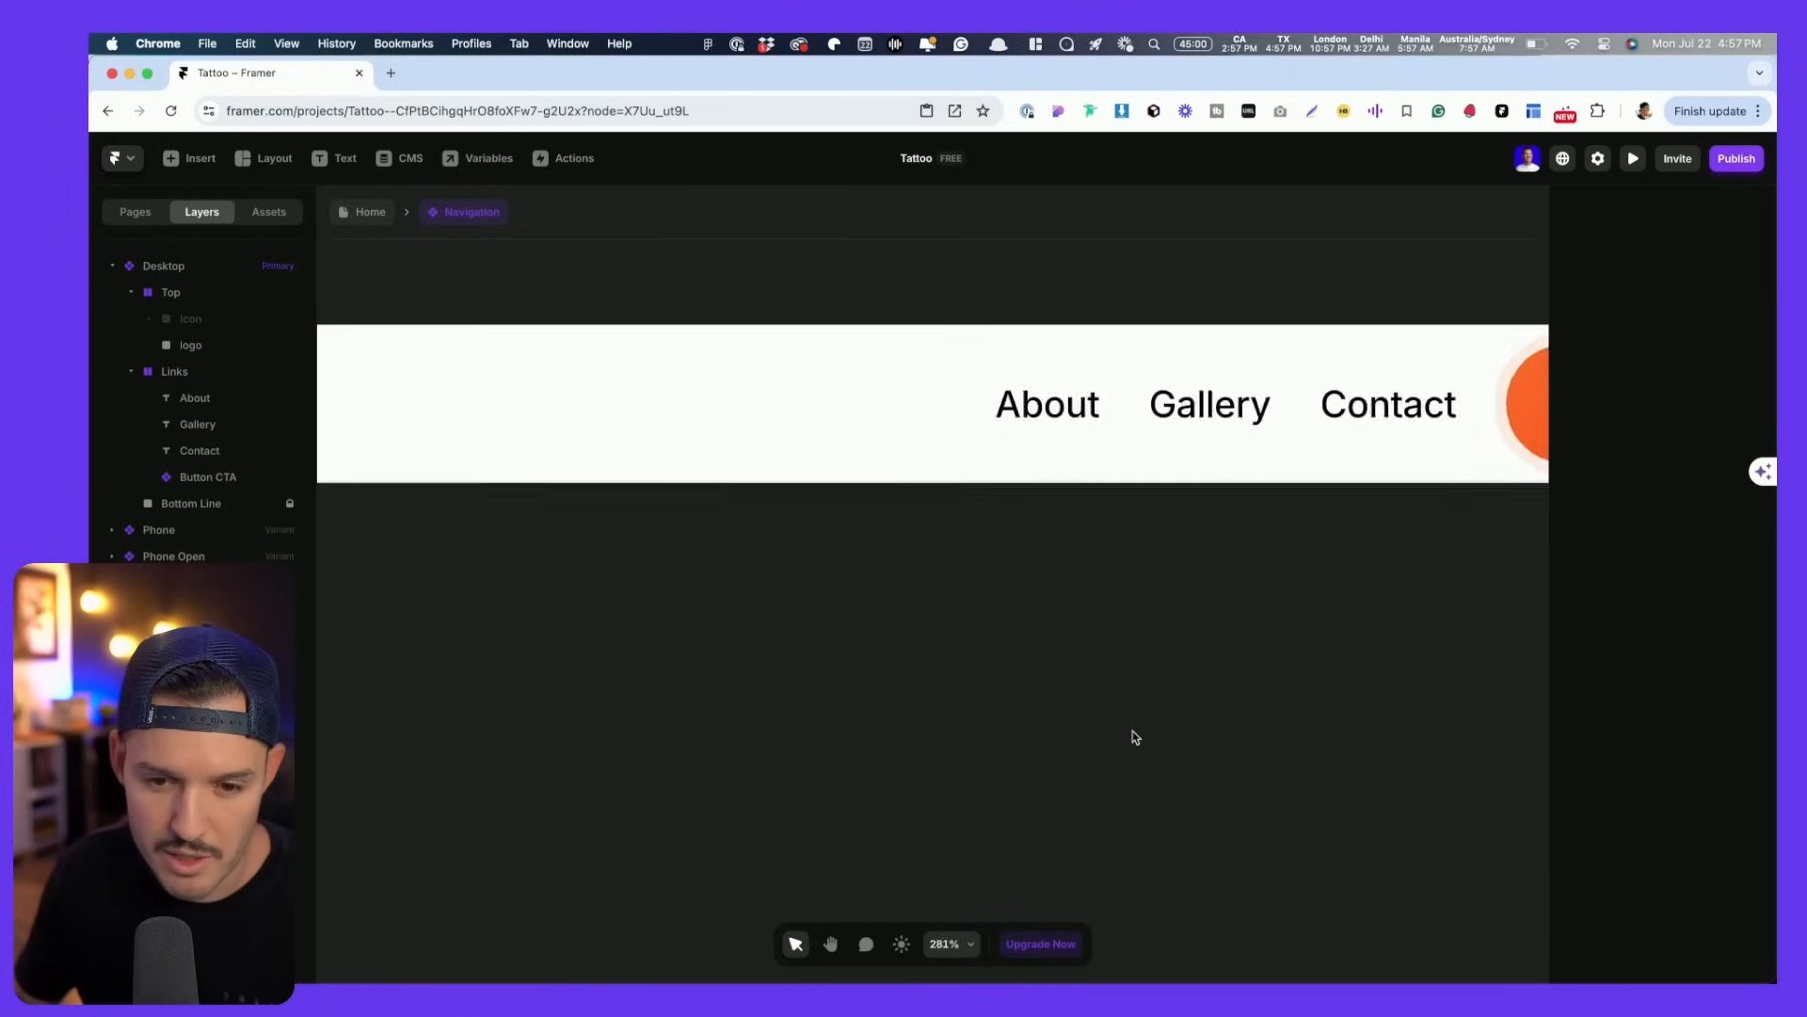
- Give the Desktop nav 10 top and bottom padding and Fit height, then return Home
key("shift+1")
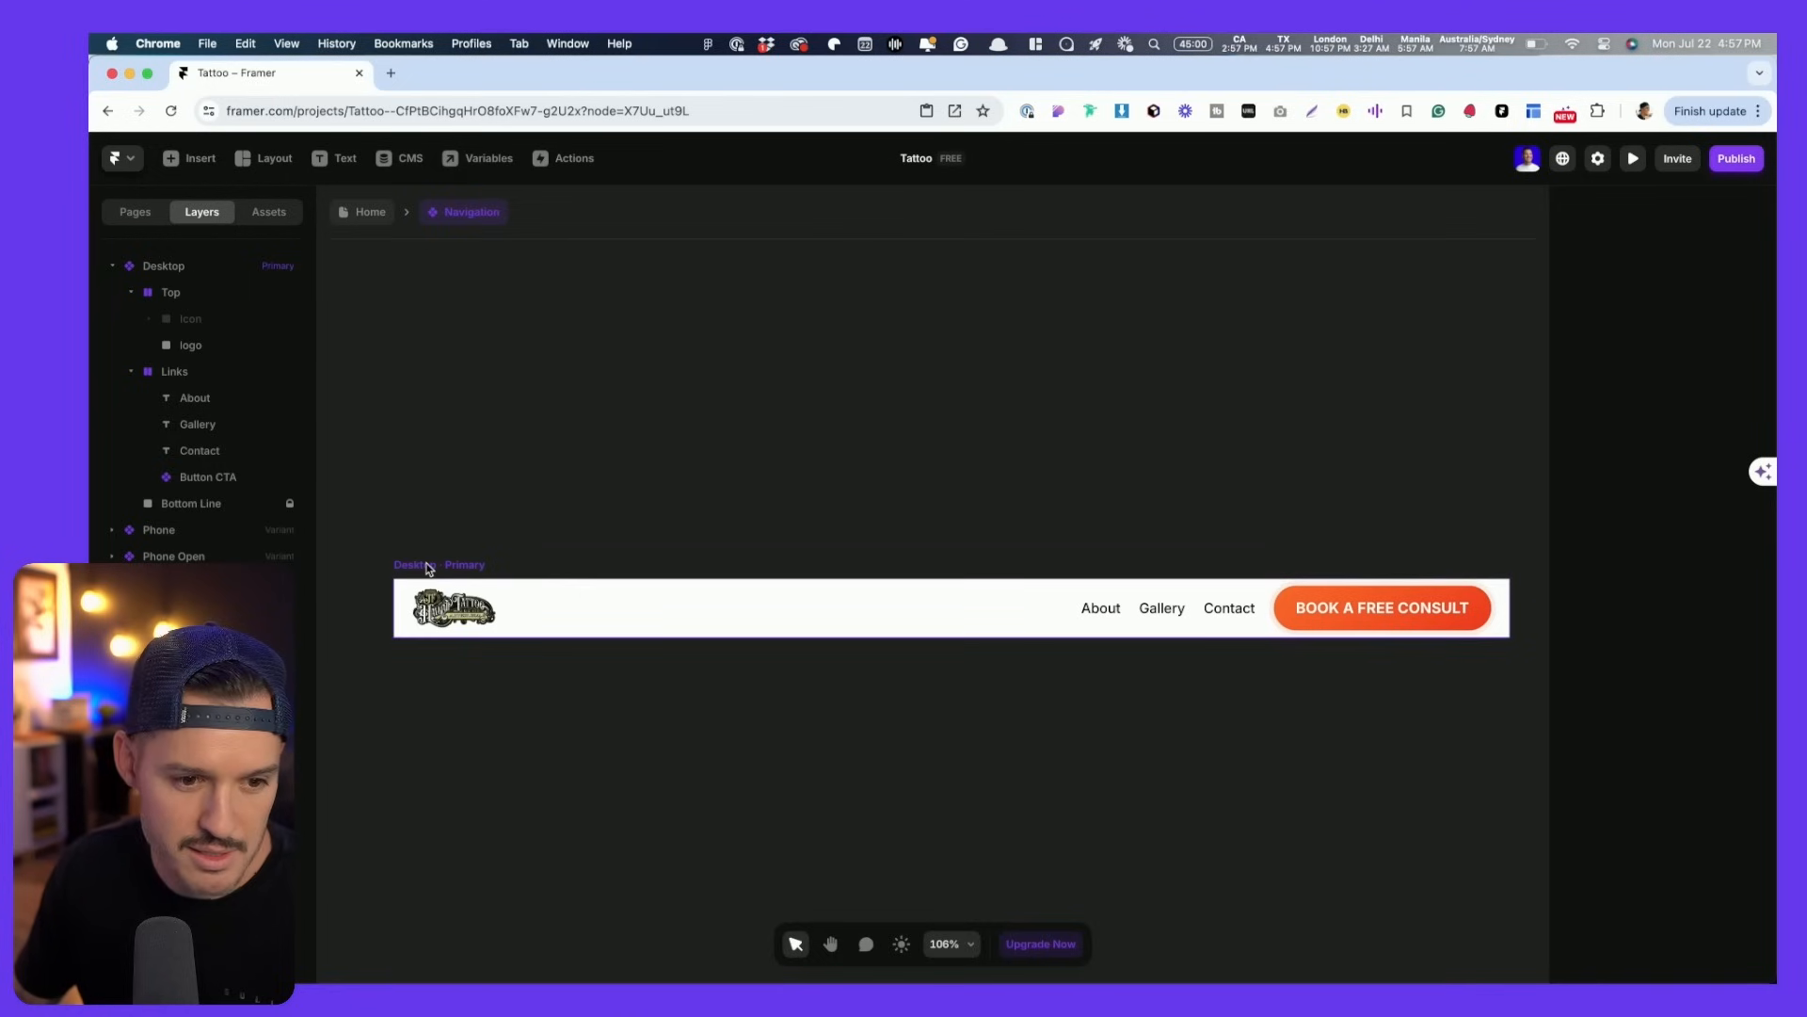
left_click(439, 565)
type("10")
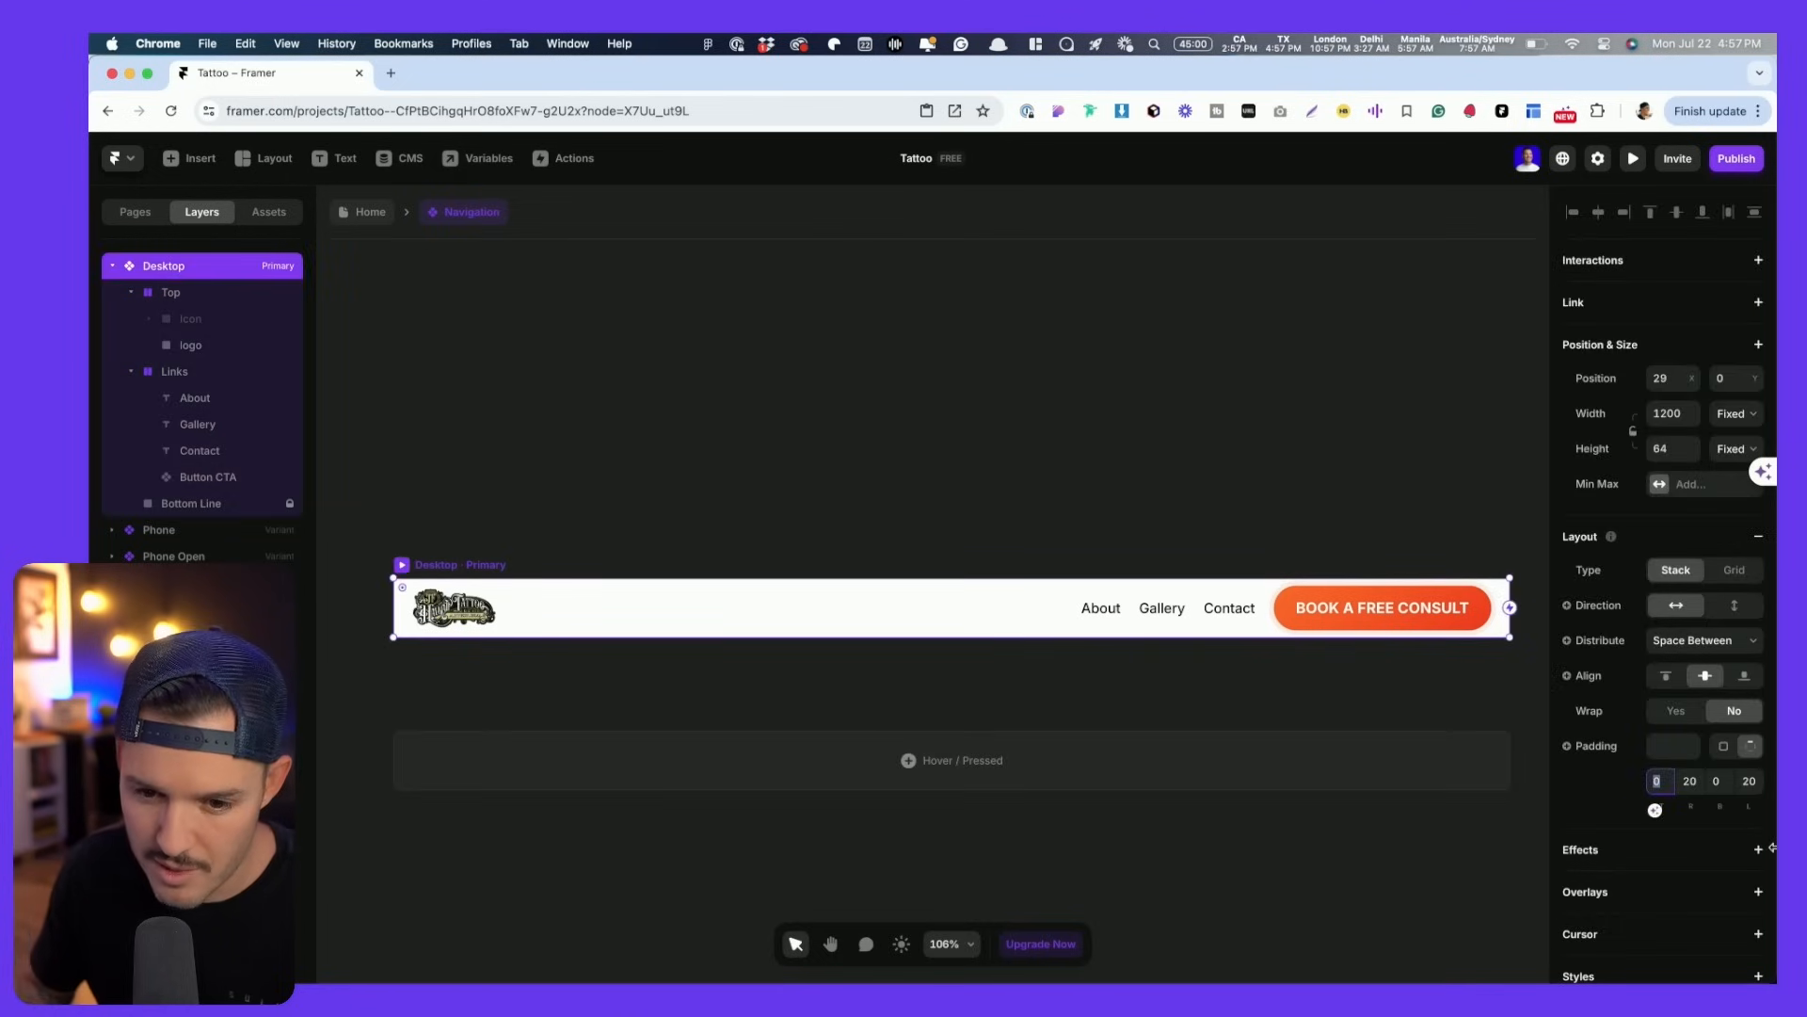
key("Tab")
key("Tab")
type("10")
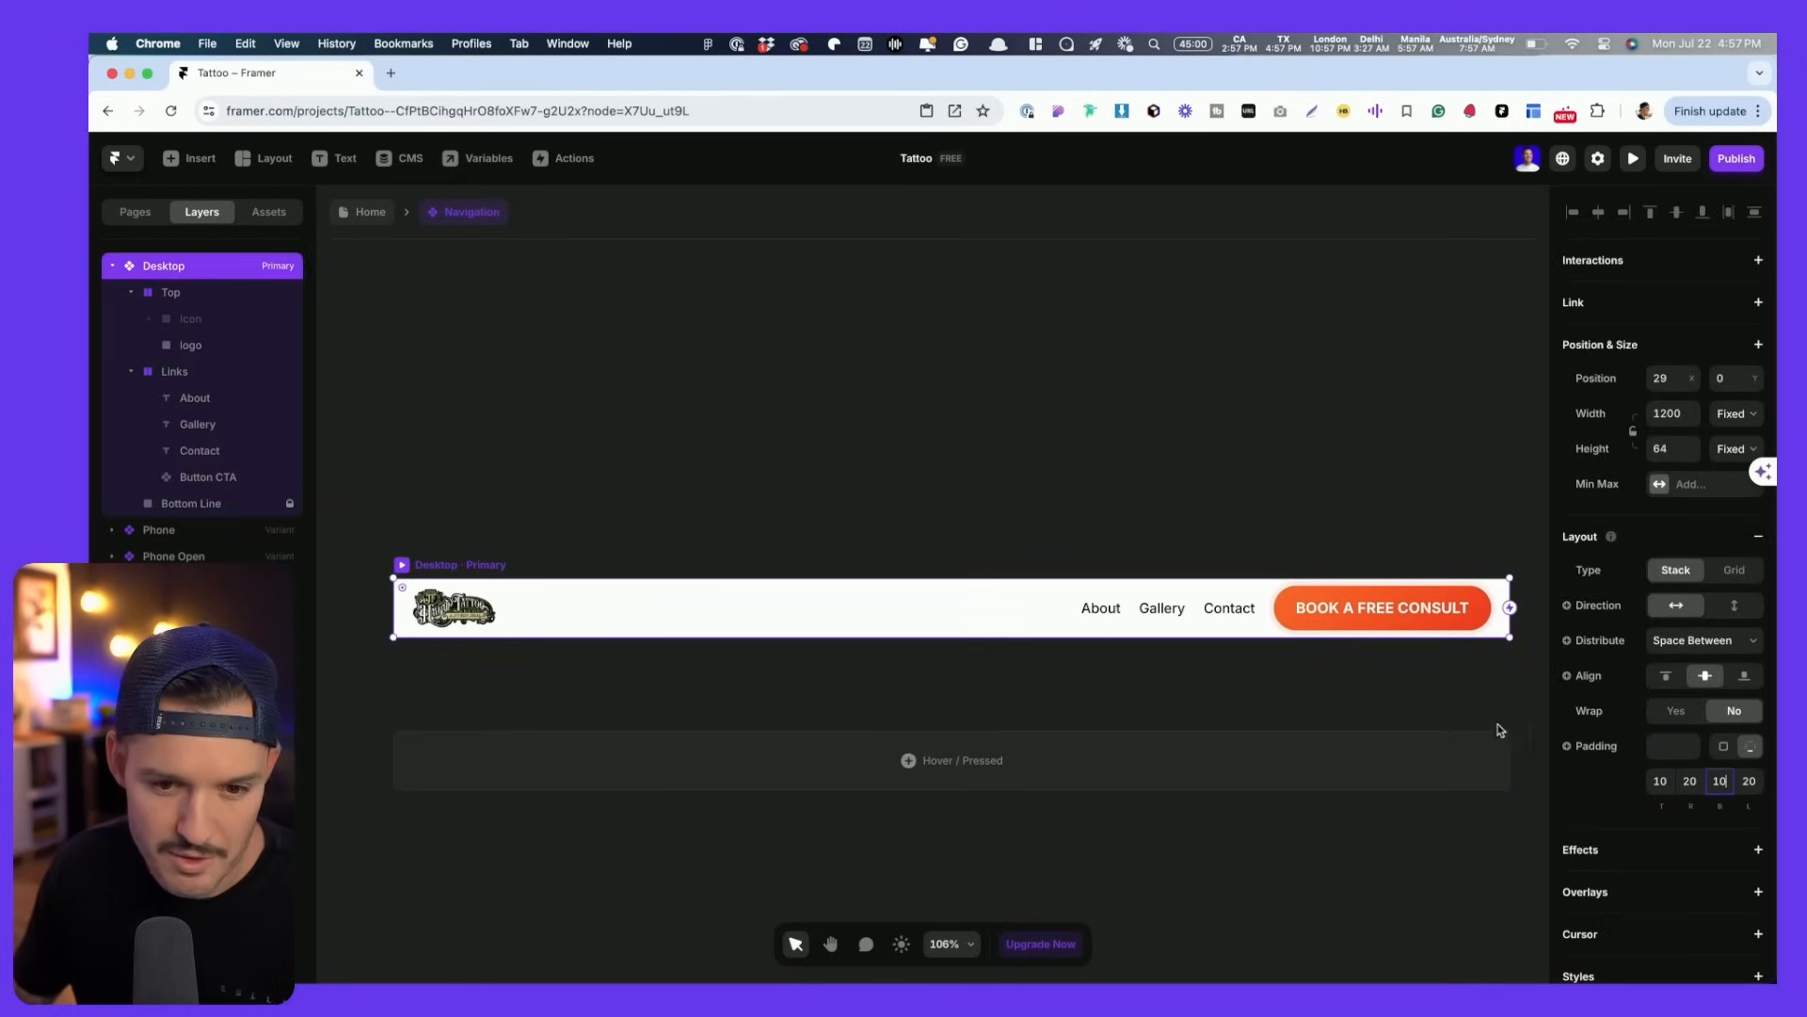
left_click(537, 554)
left_click(473, 567)
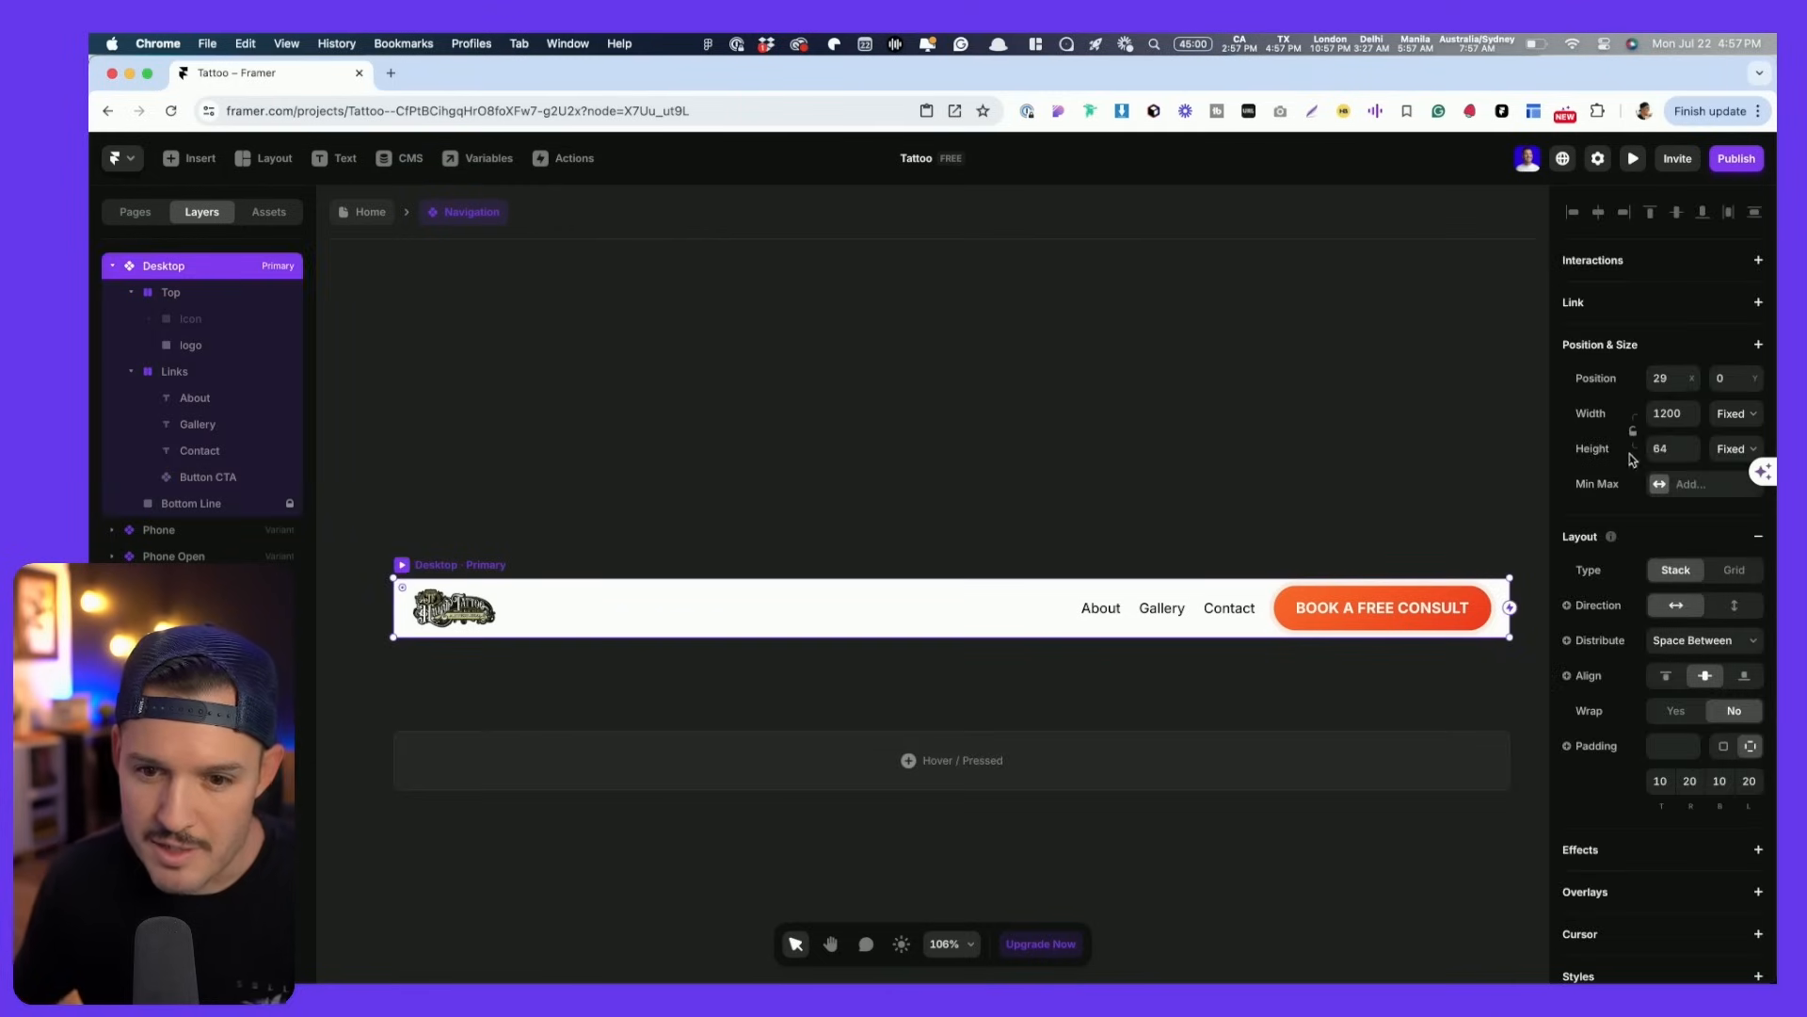
left_click(1734, 449)
left_click(1722, 510)
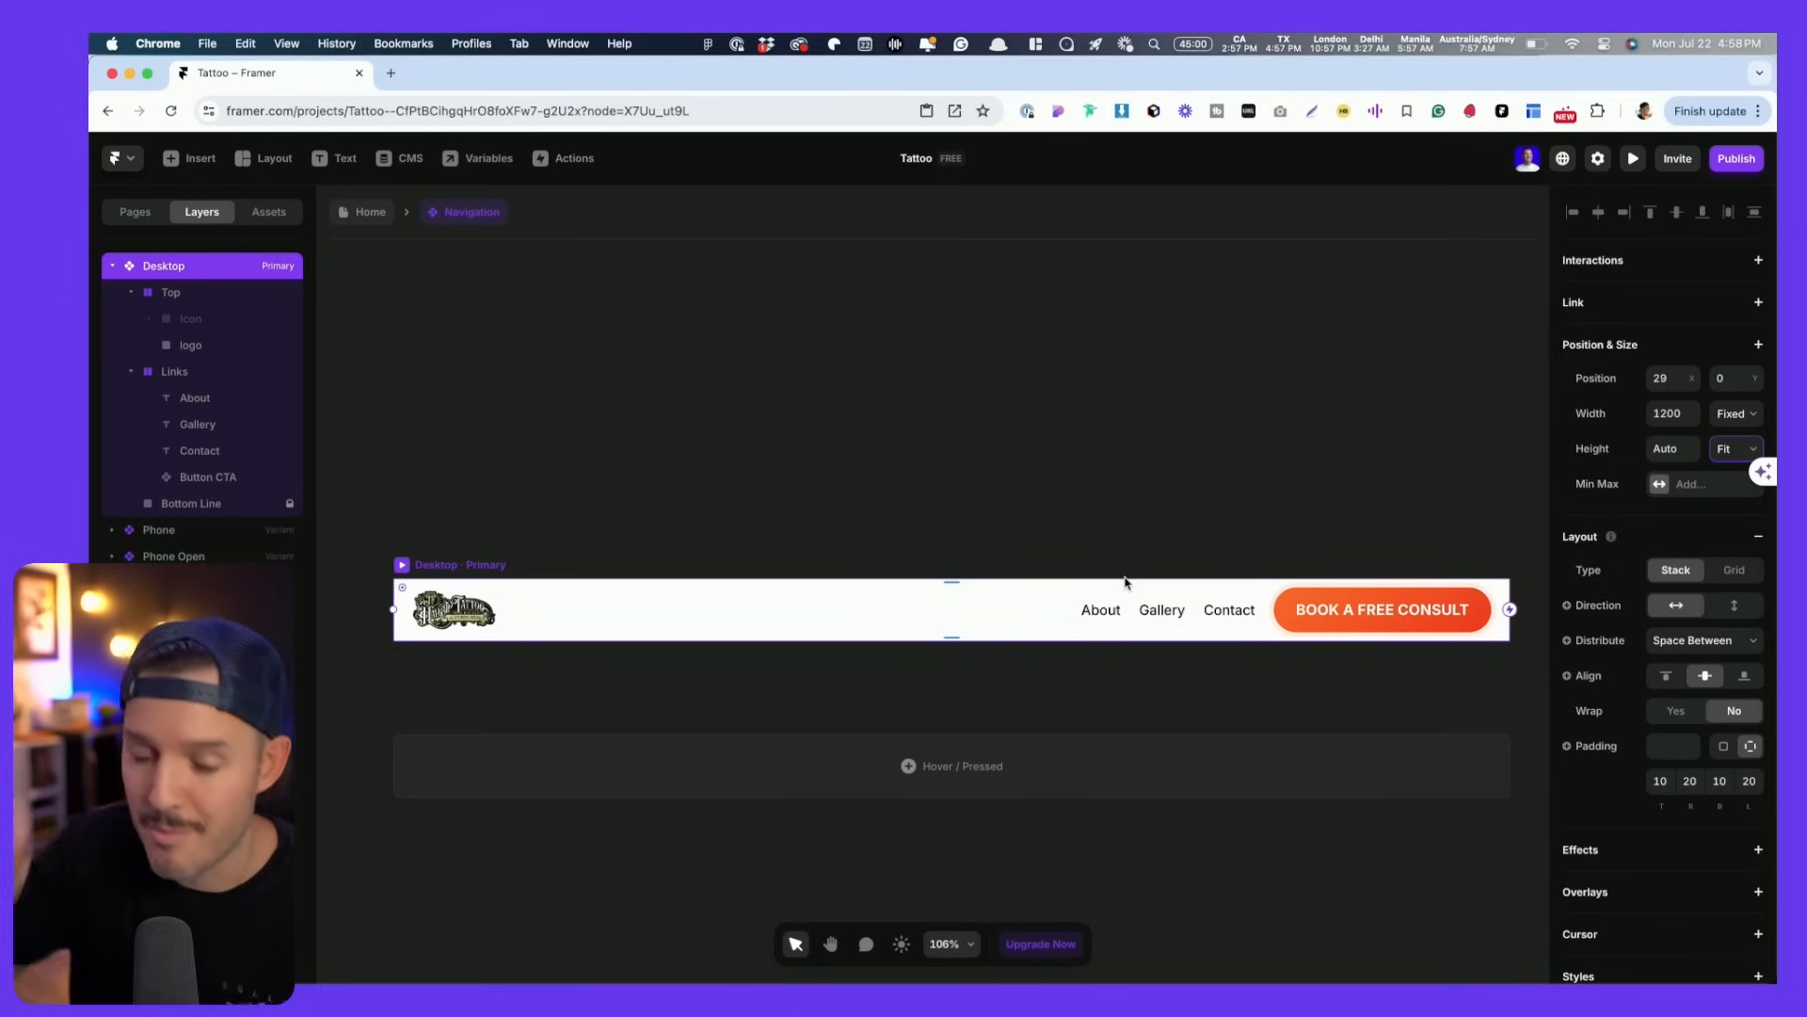
left_click(370, 213)
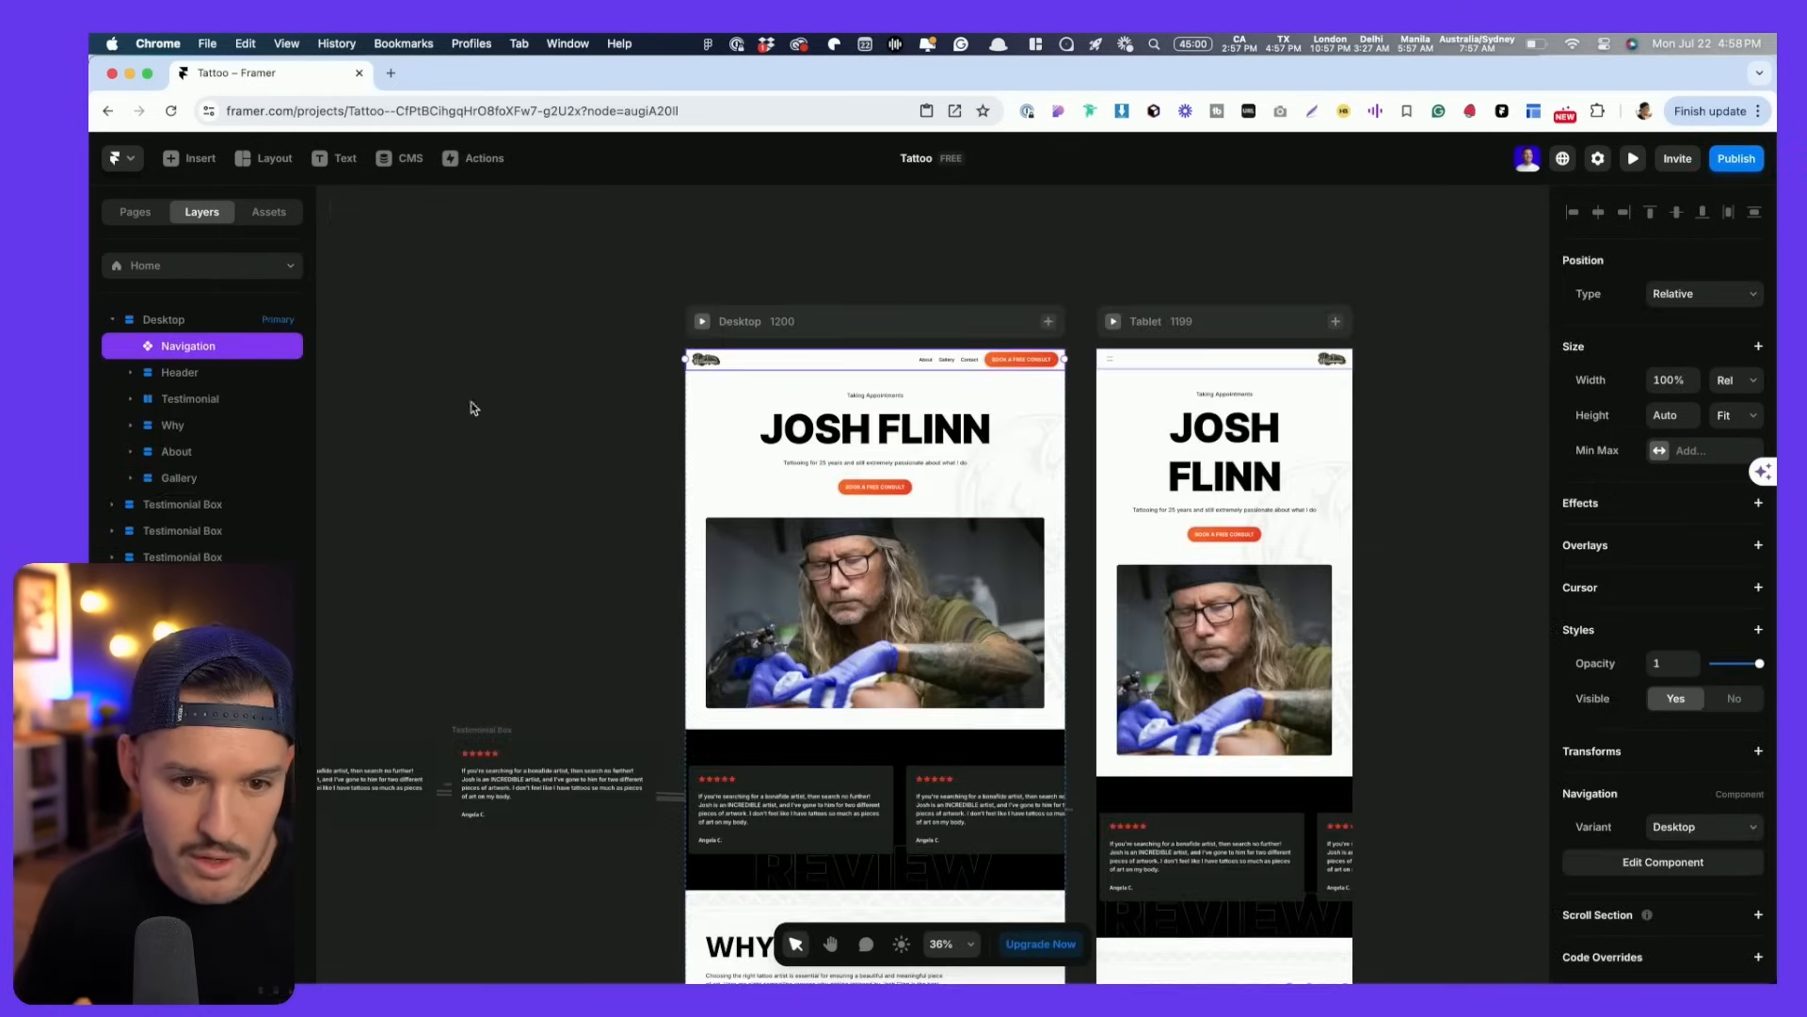
left_click(702, 322)
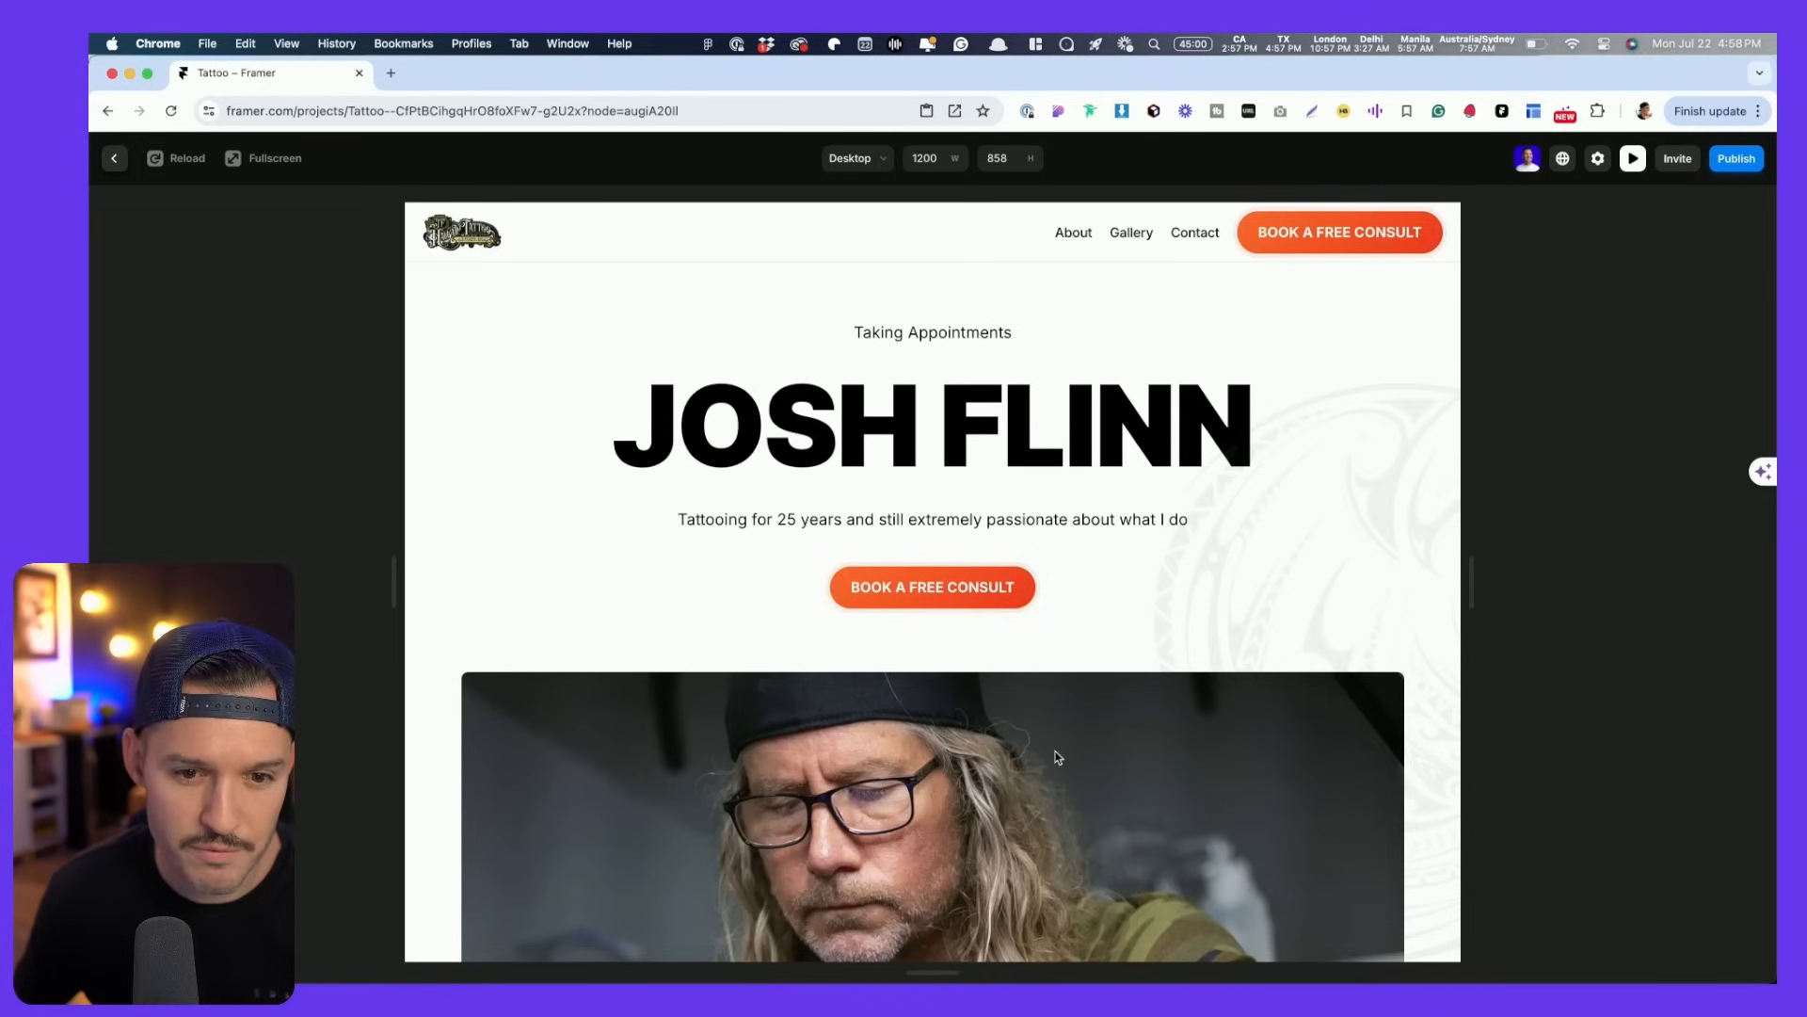
left_click_drag(1476, 603, 1345, 574)
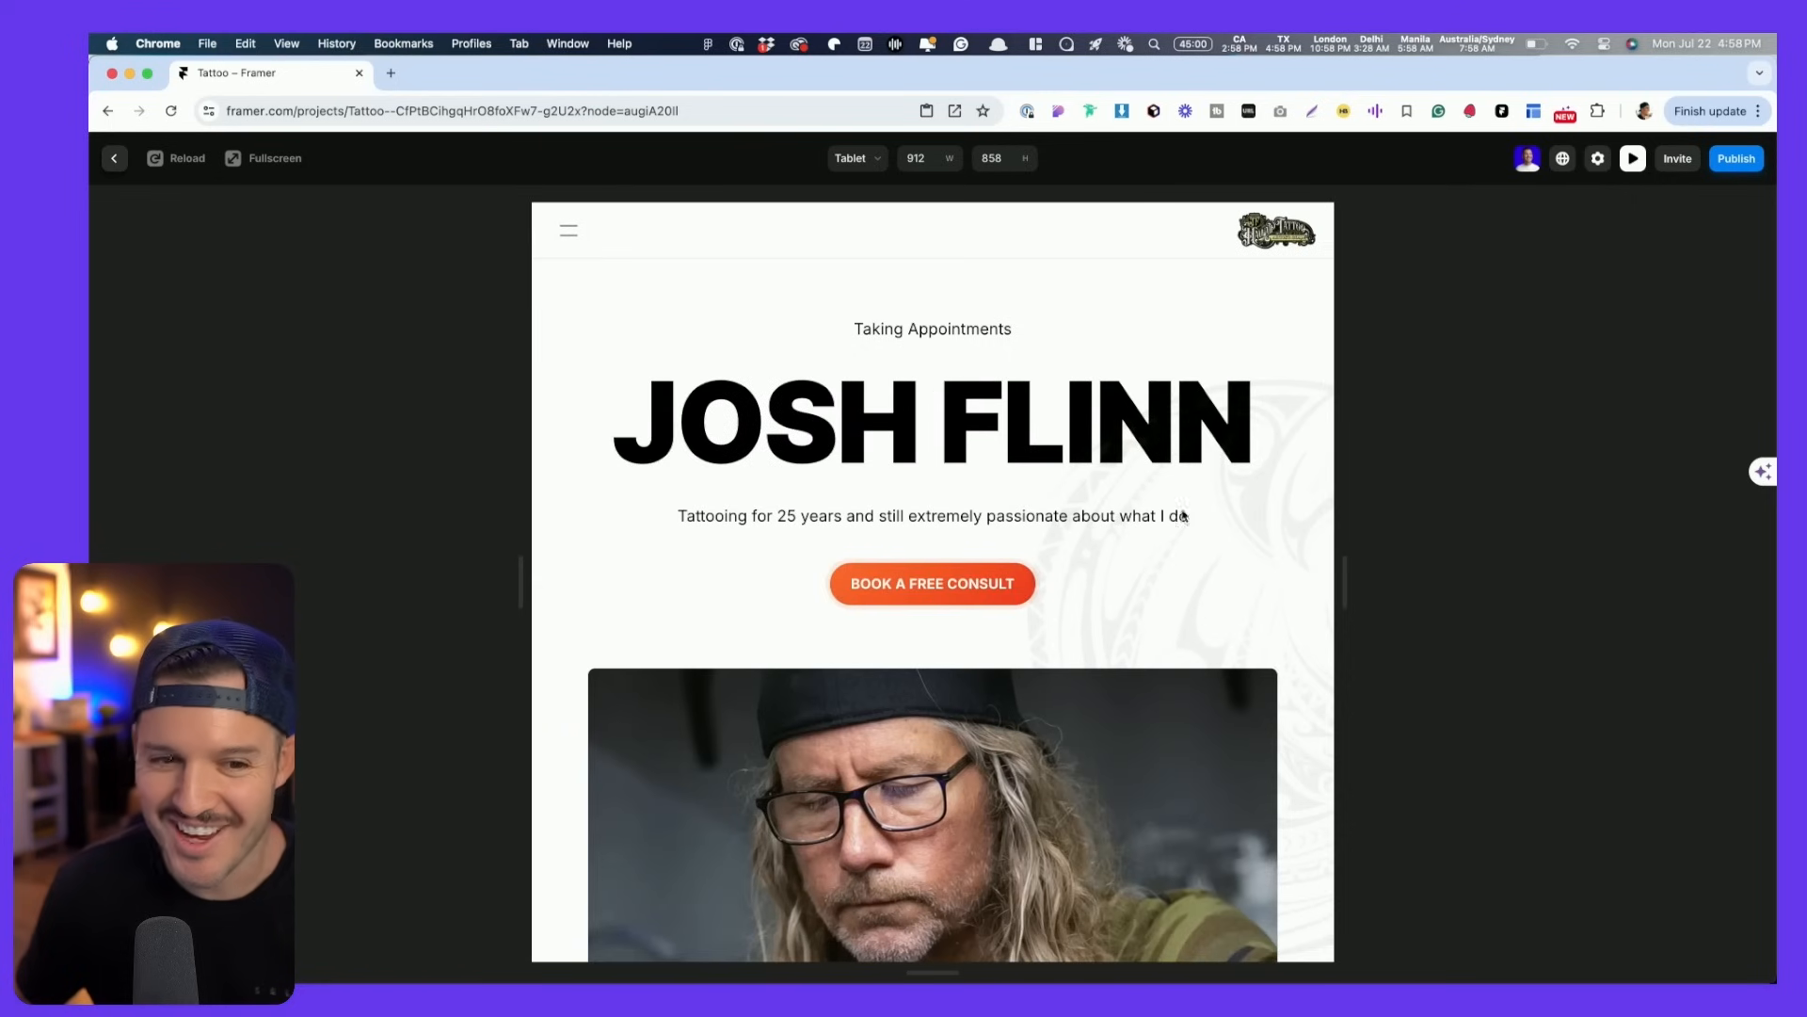
left_click(566, 230)
left_click(566, 232)
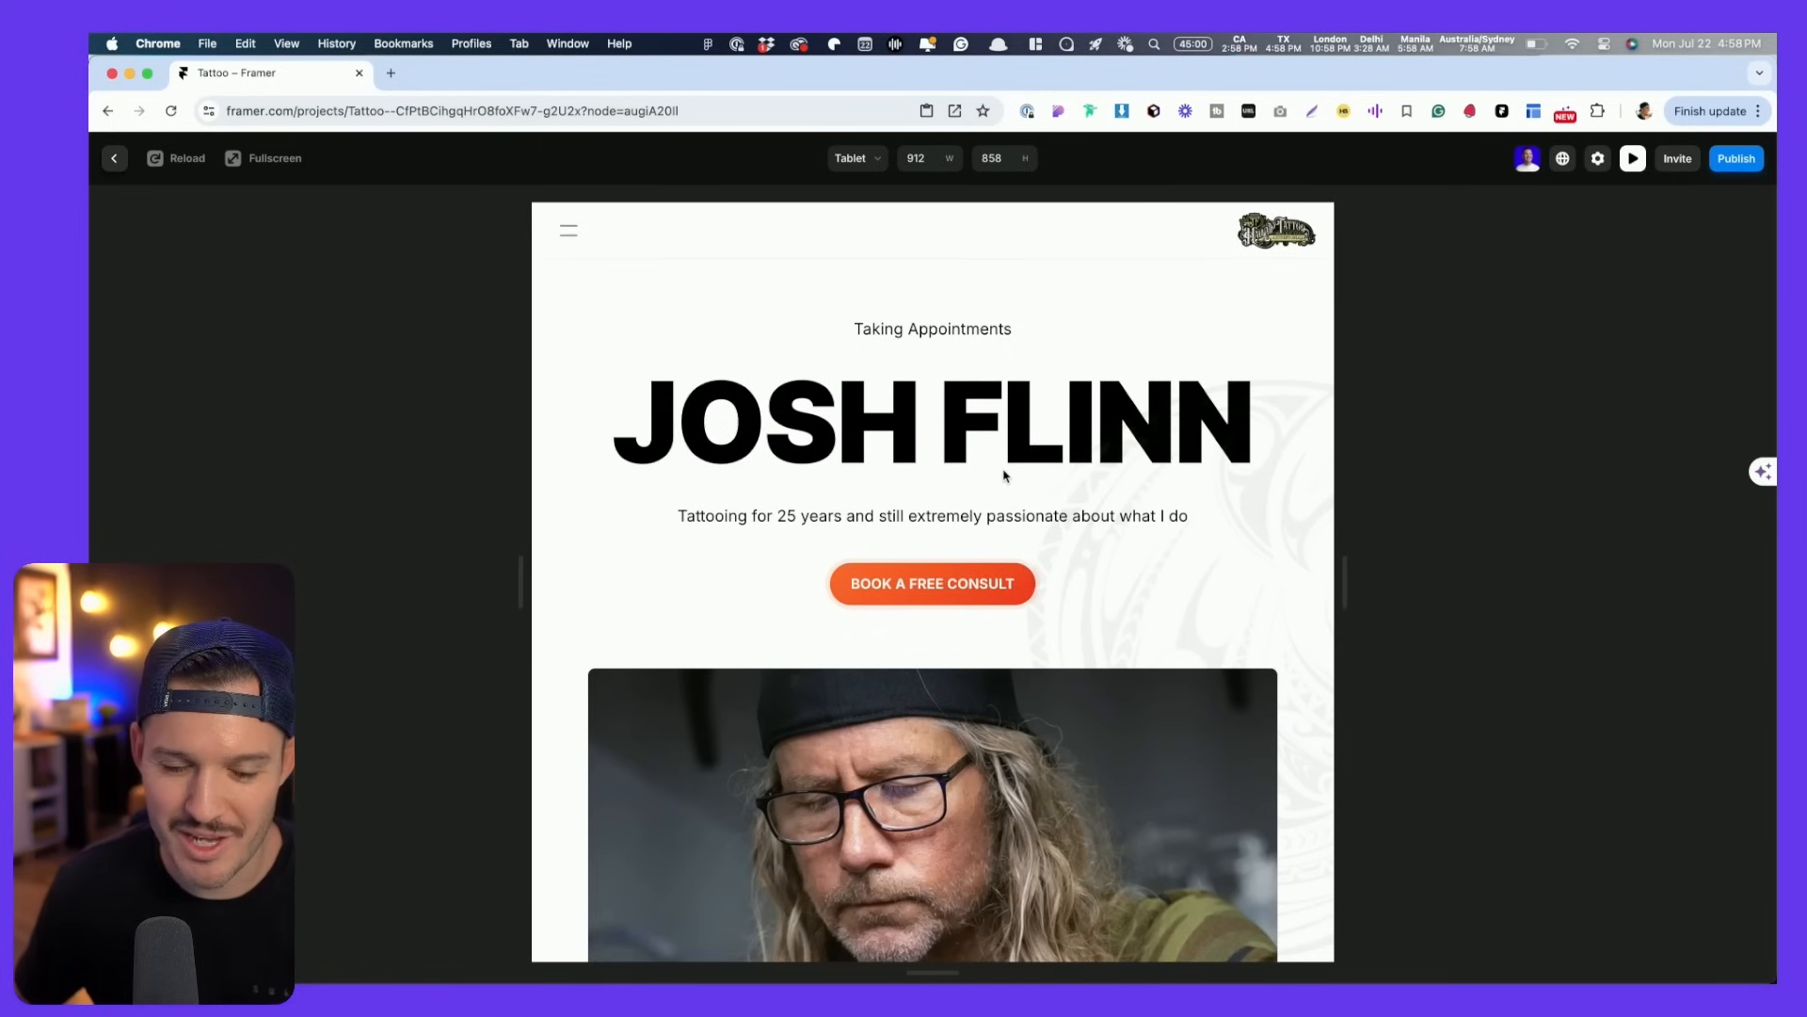
key("Escape")
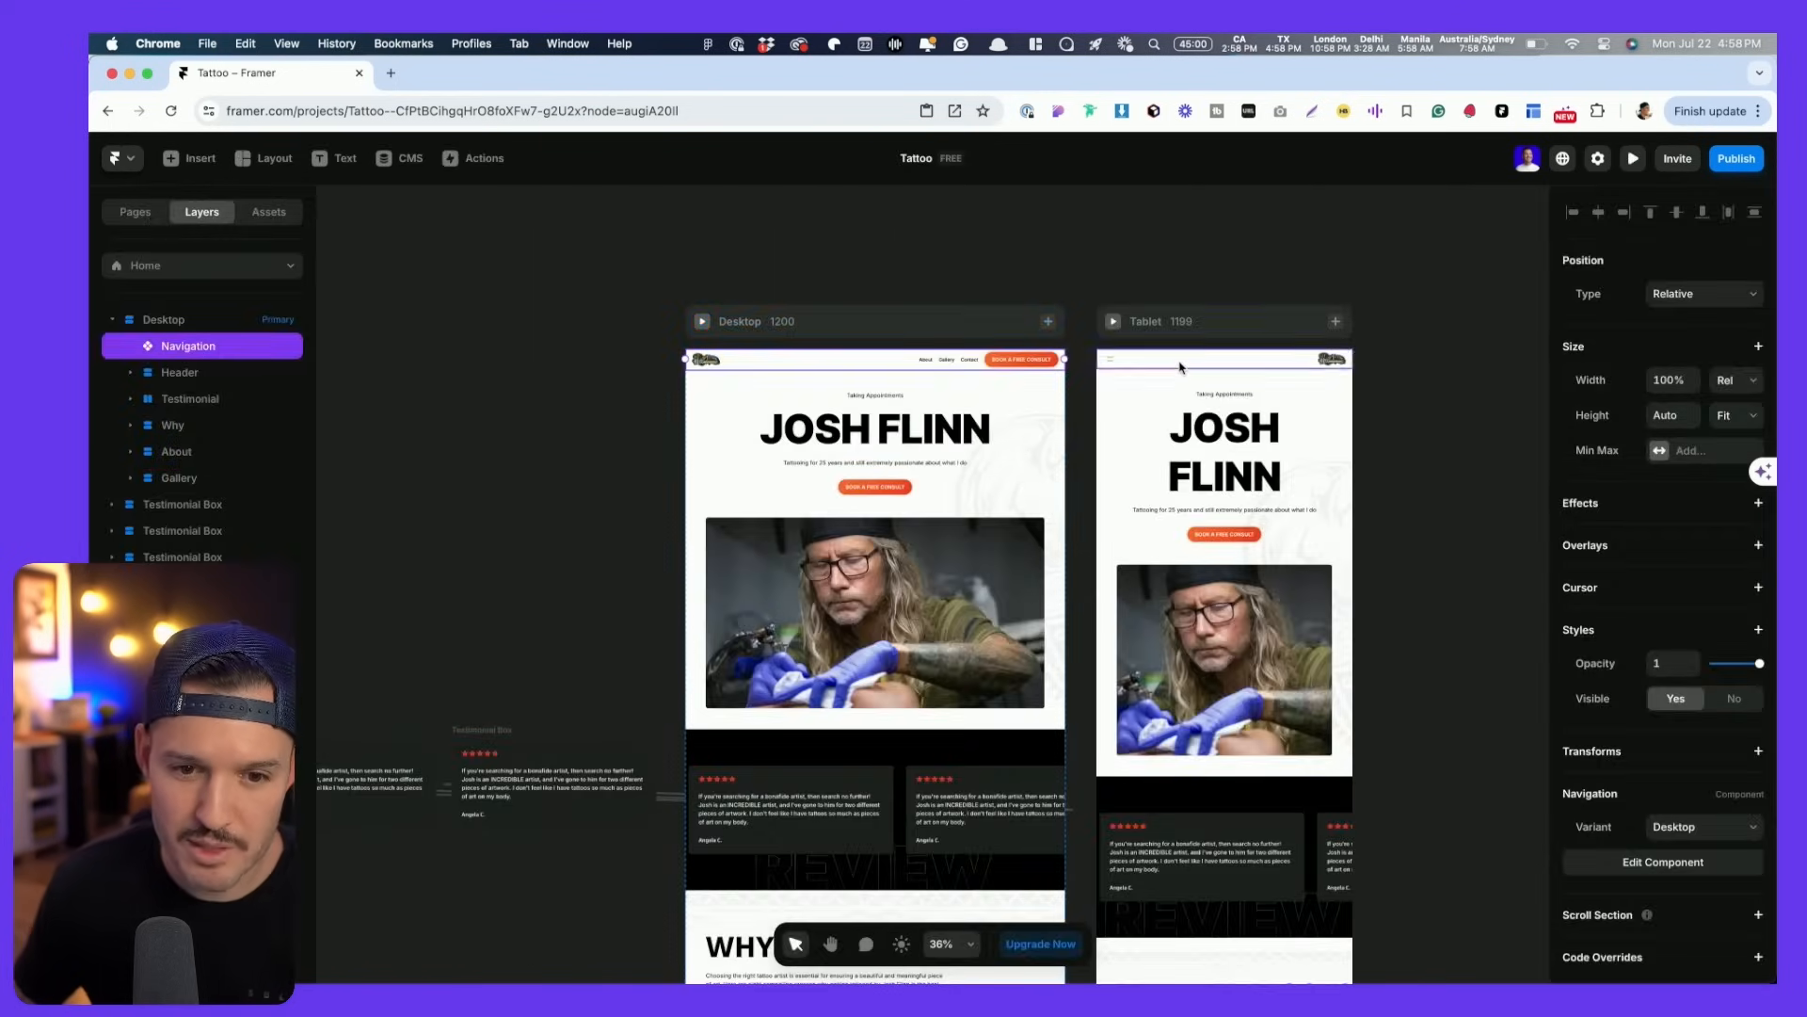
- Move the logo left of the menu and close icons in the Phone and Phone Open variants
double_click(1184, 367)
left_click(1045, 612)
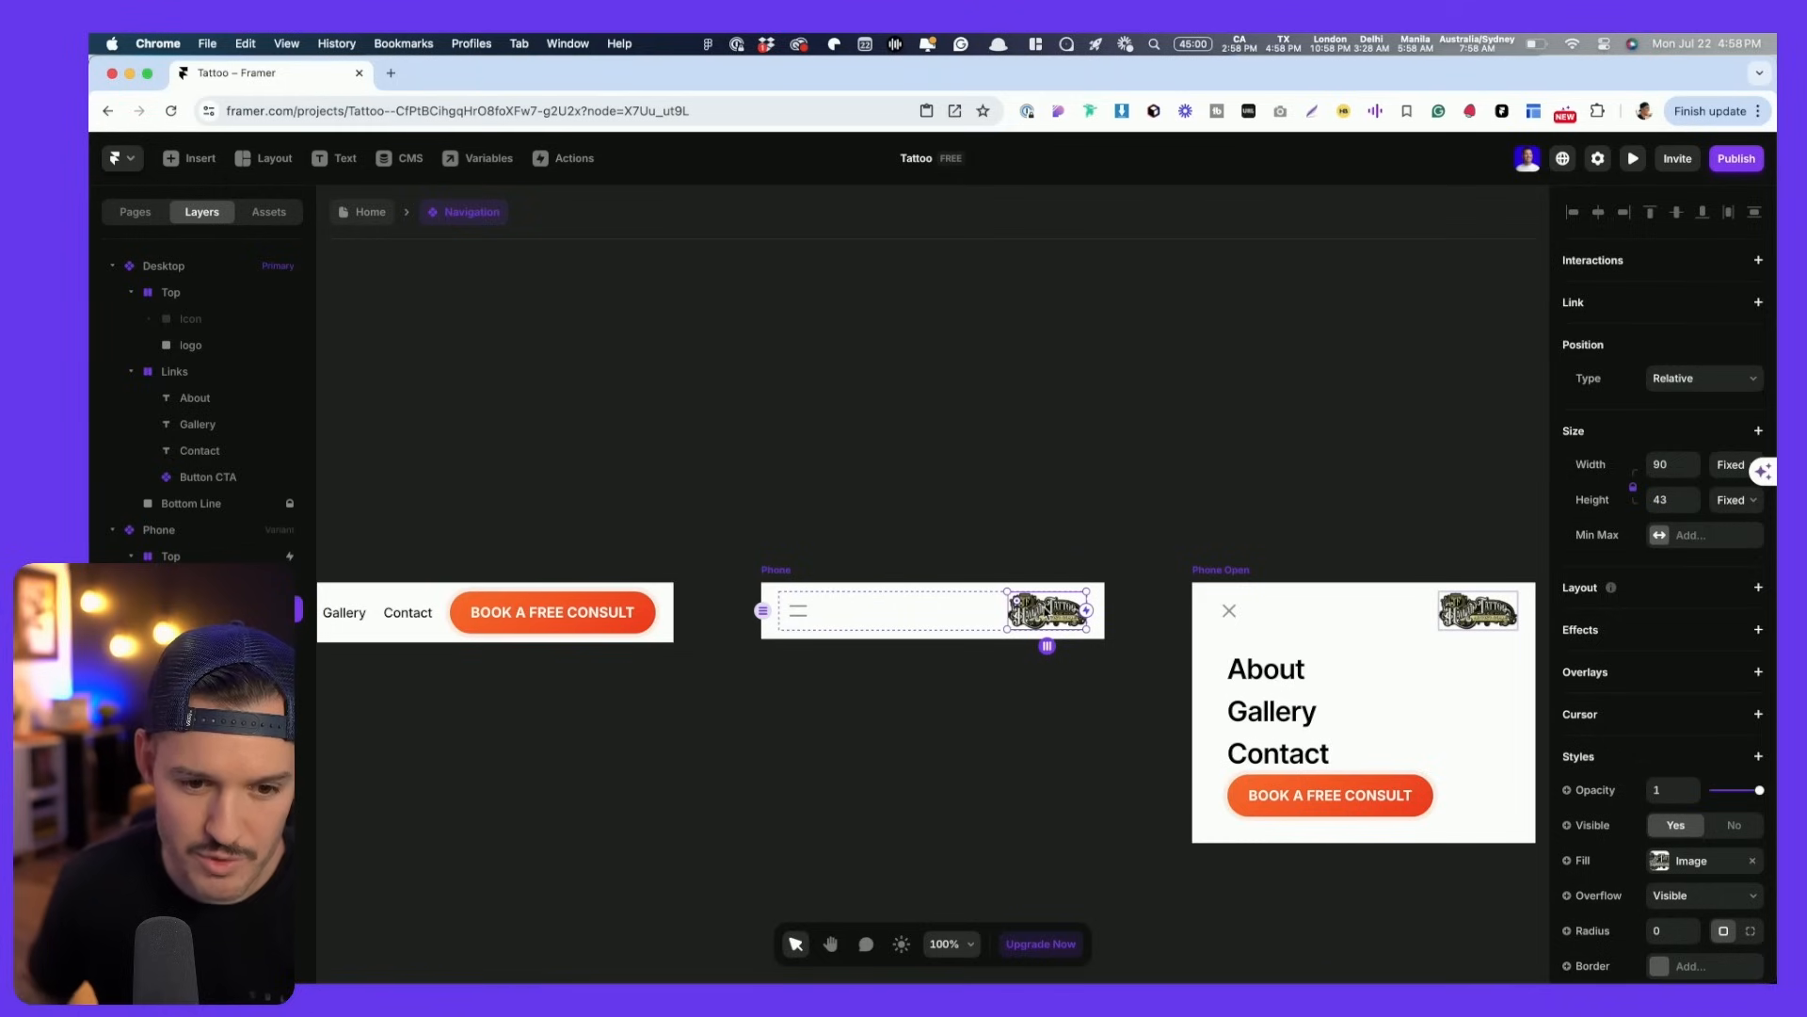
key("Left")
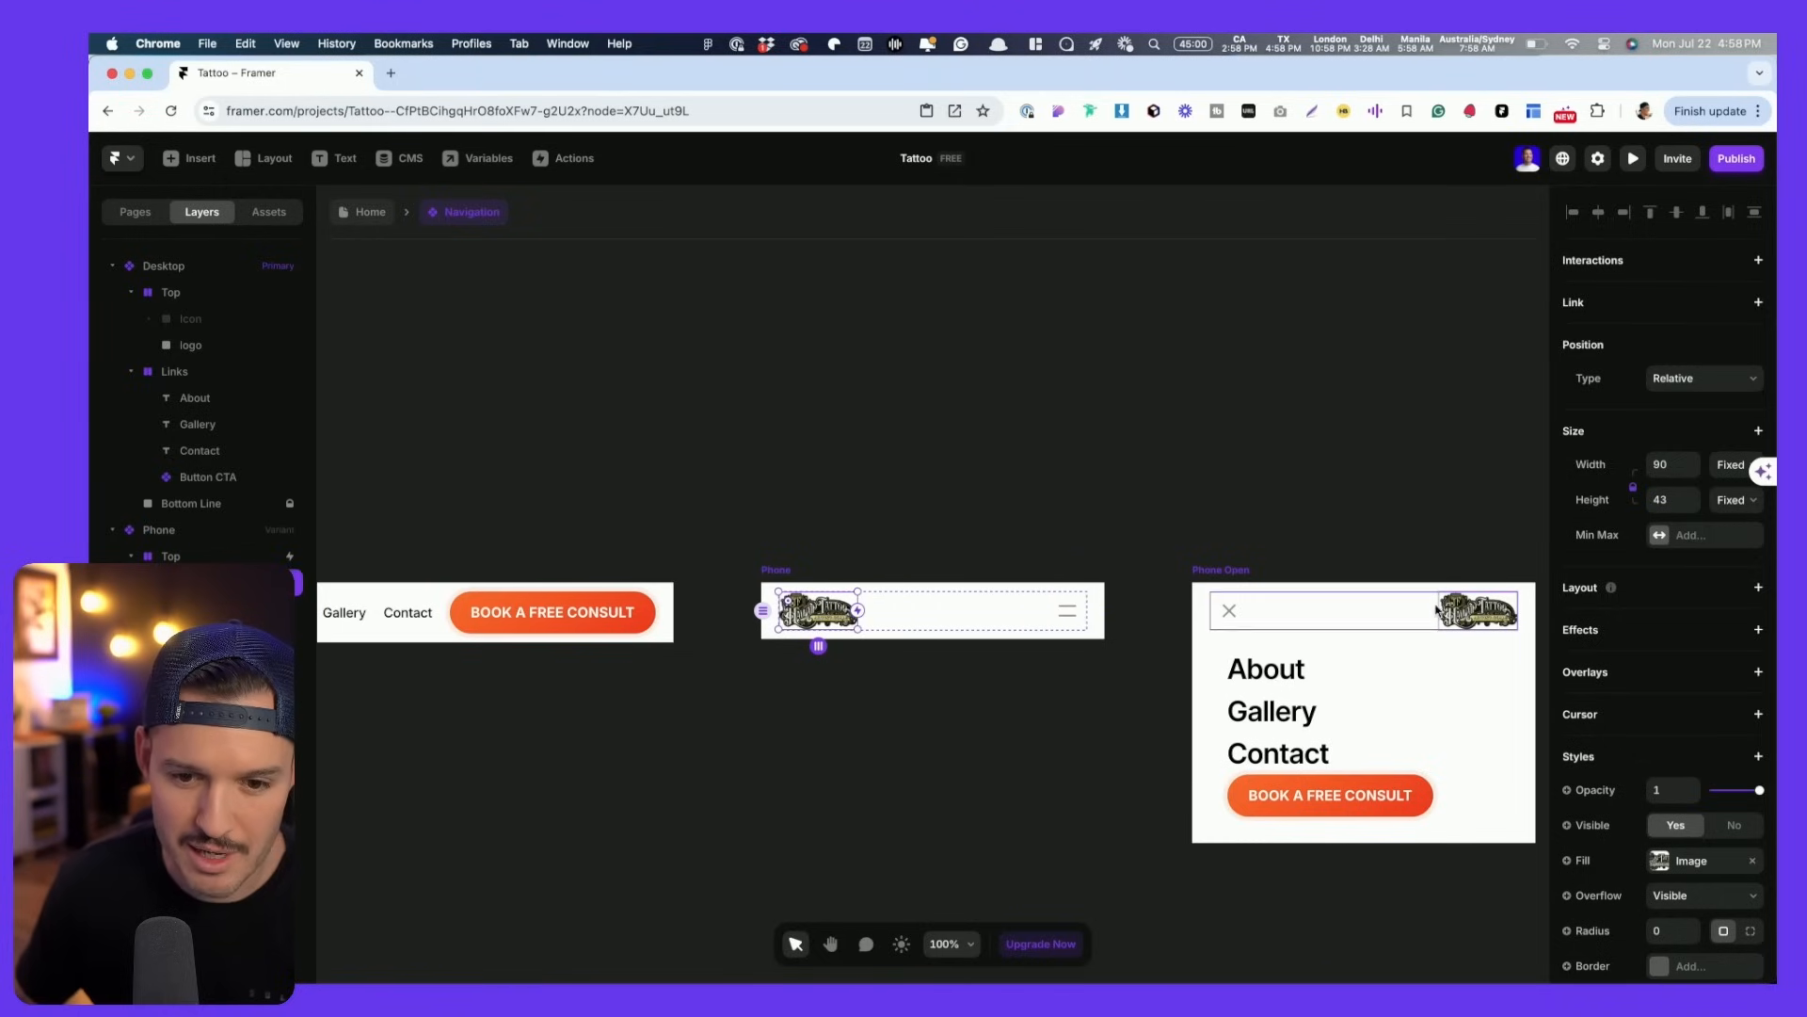
left_click(1478, 610)
key("Left")
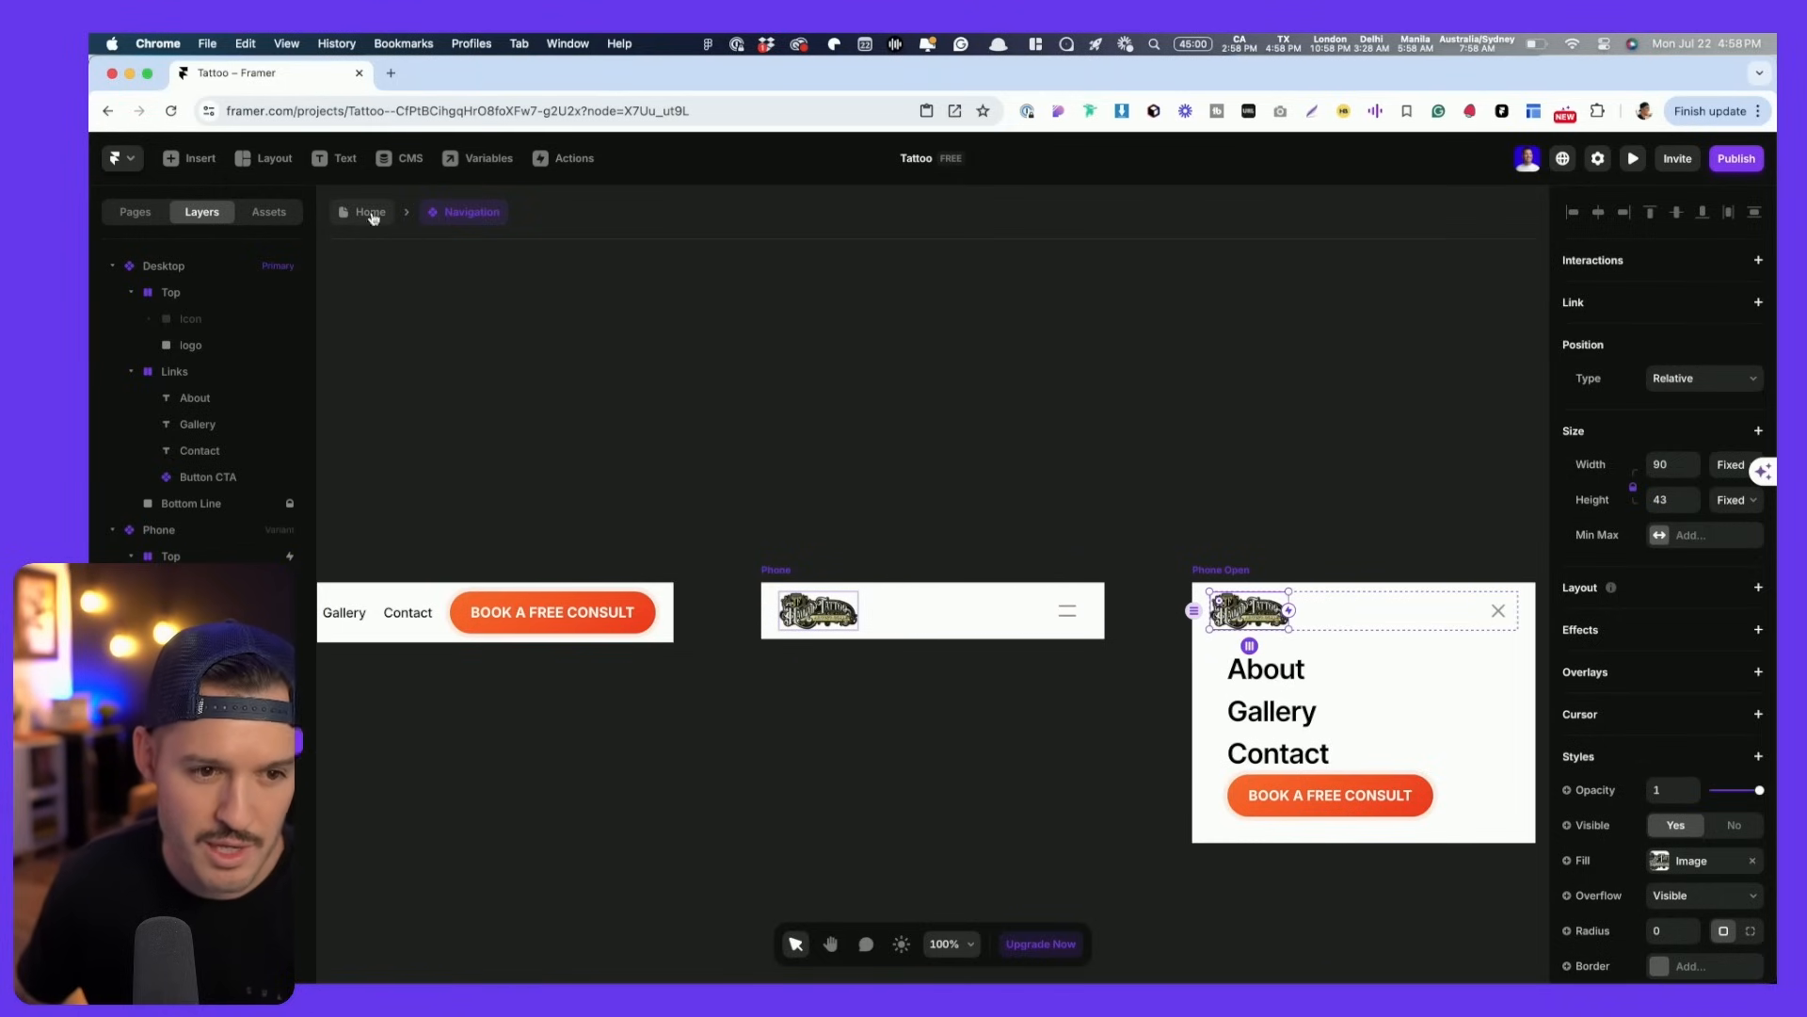
- Preview the Home page at Tablet and Desktop widths, testing the tablet menu
left_click(370, 211)
left_click(1114, 322)
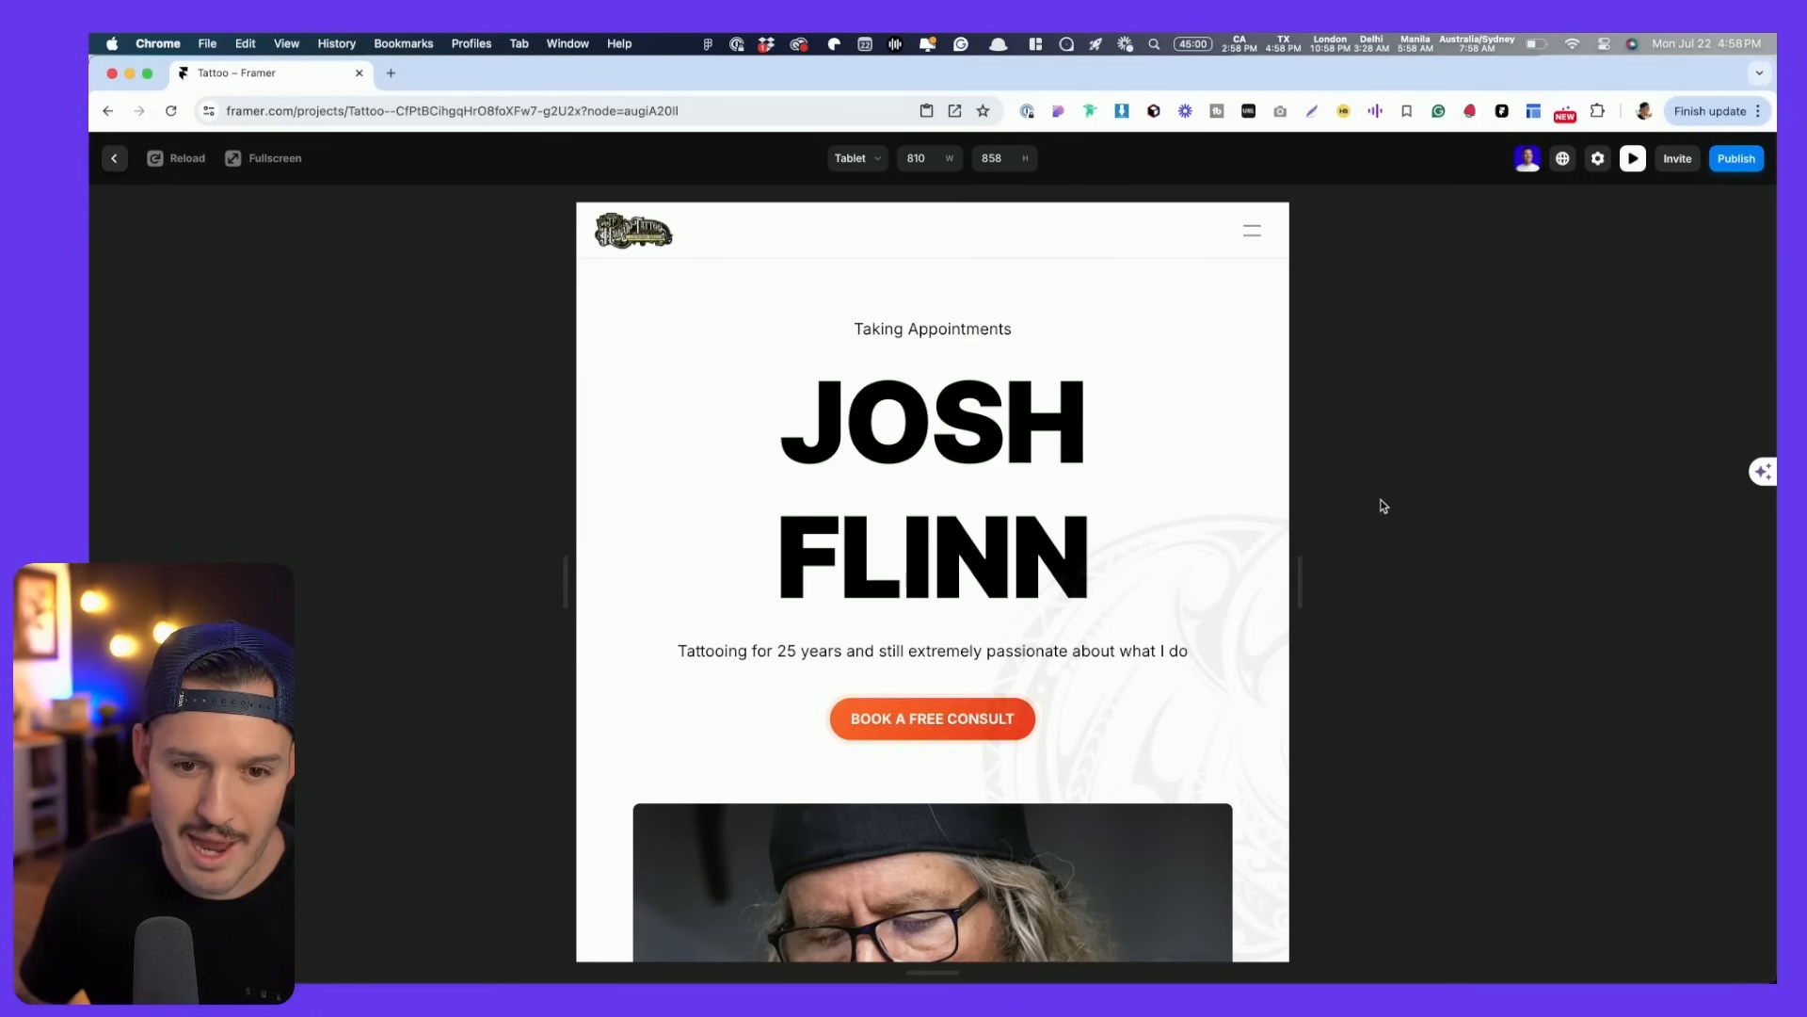
mouse_move(1309, 582)
left_mouse_down()
mouse_move(1600, 582)
mouse_move(1297, 582)
left_mouse_up()
left_click(1239, 230)
left_click(1239, 231)
key("Escape")
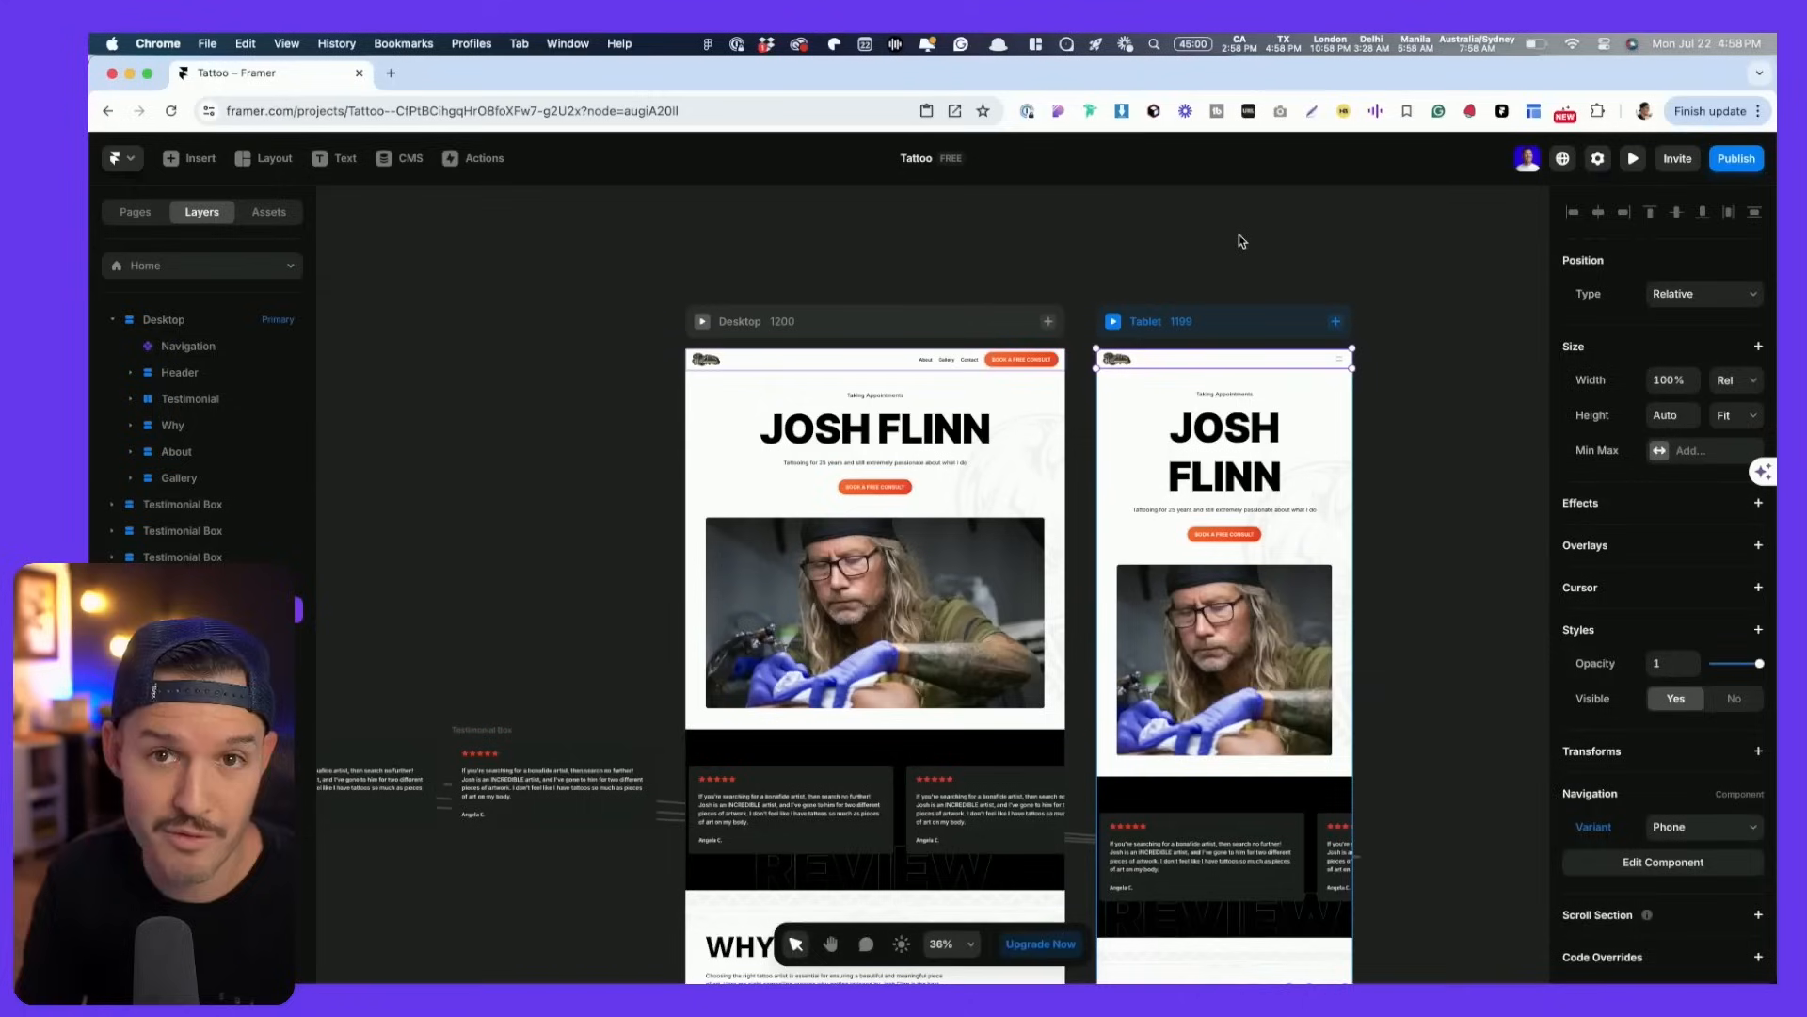
left_click(702, 322)
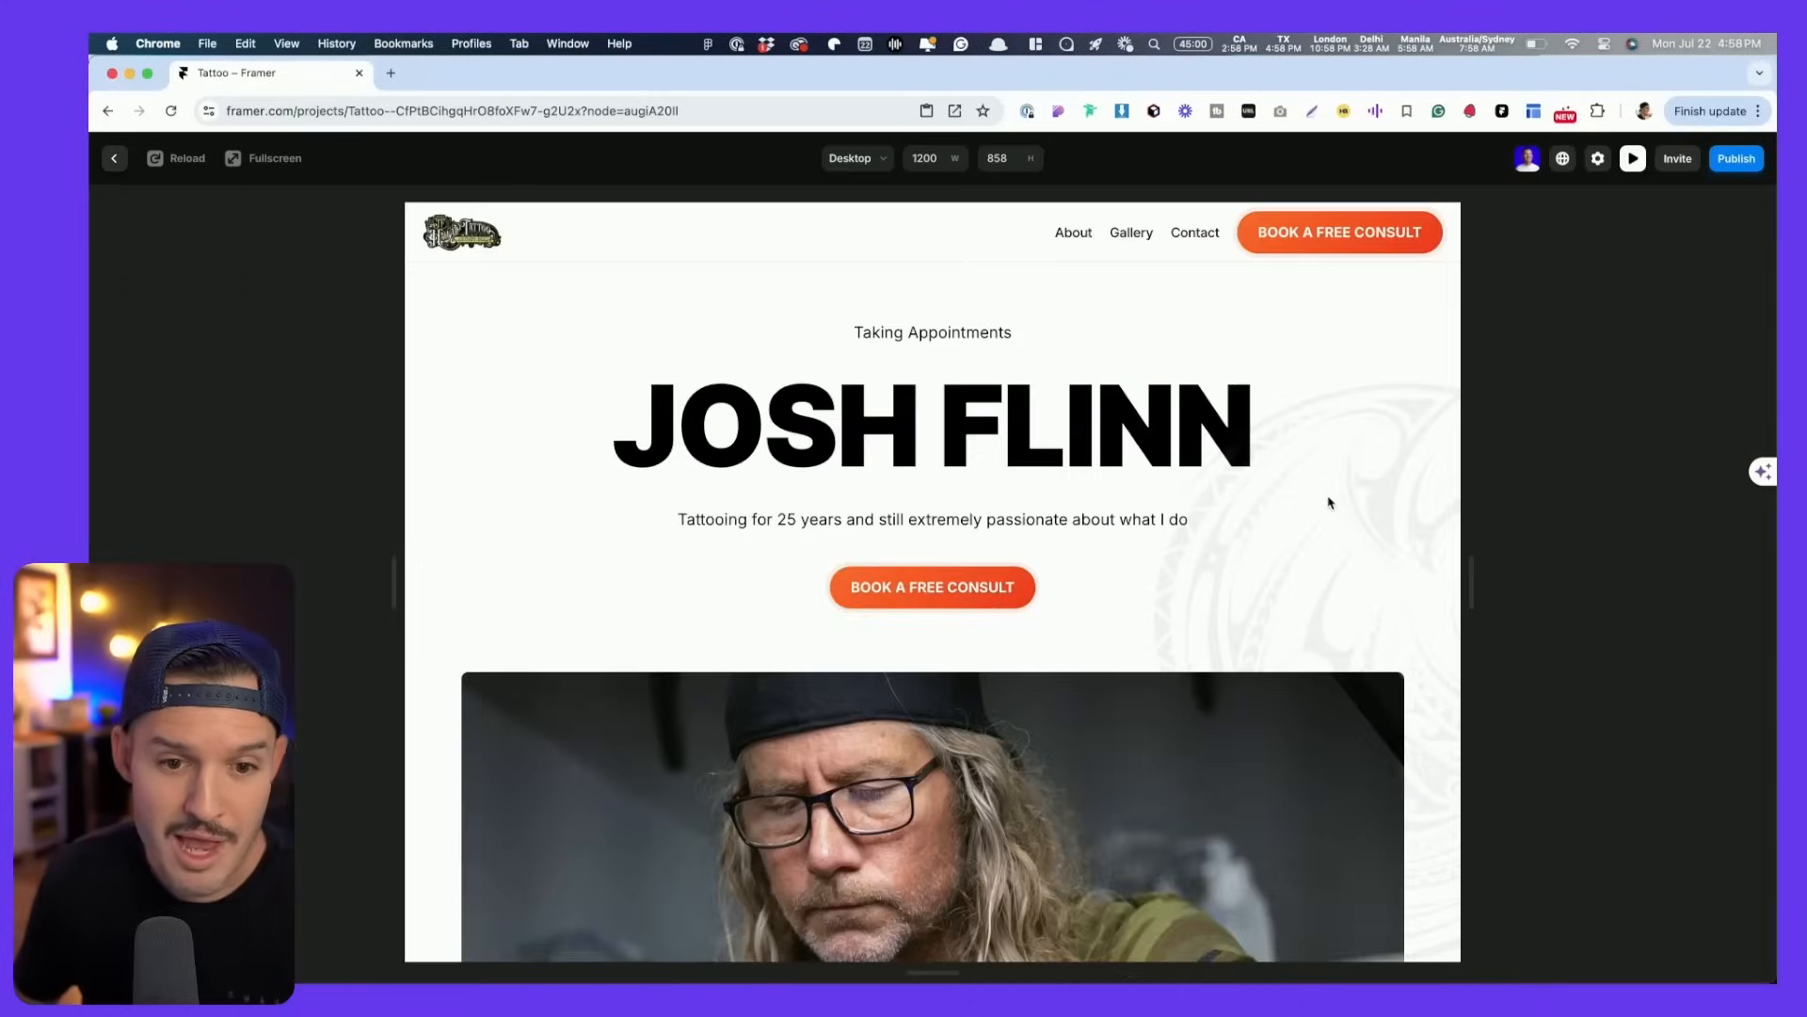
left_click_drag(1485, 609, 1419, 556)
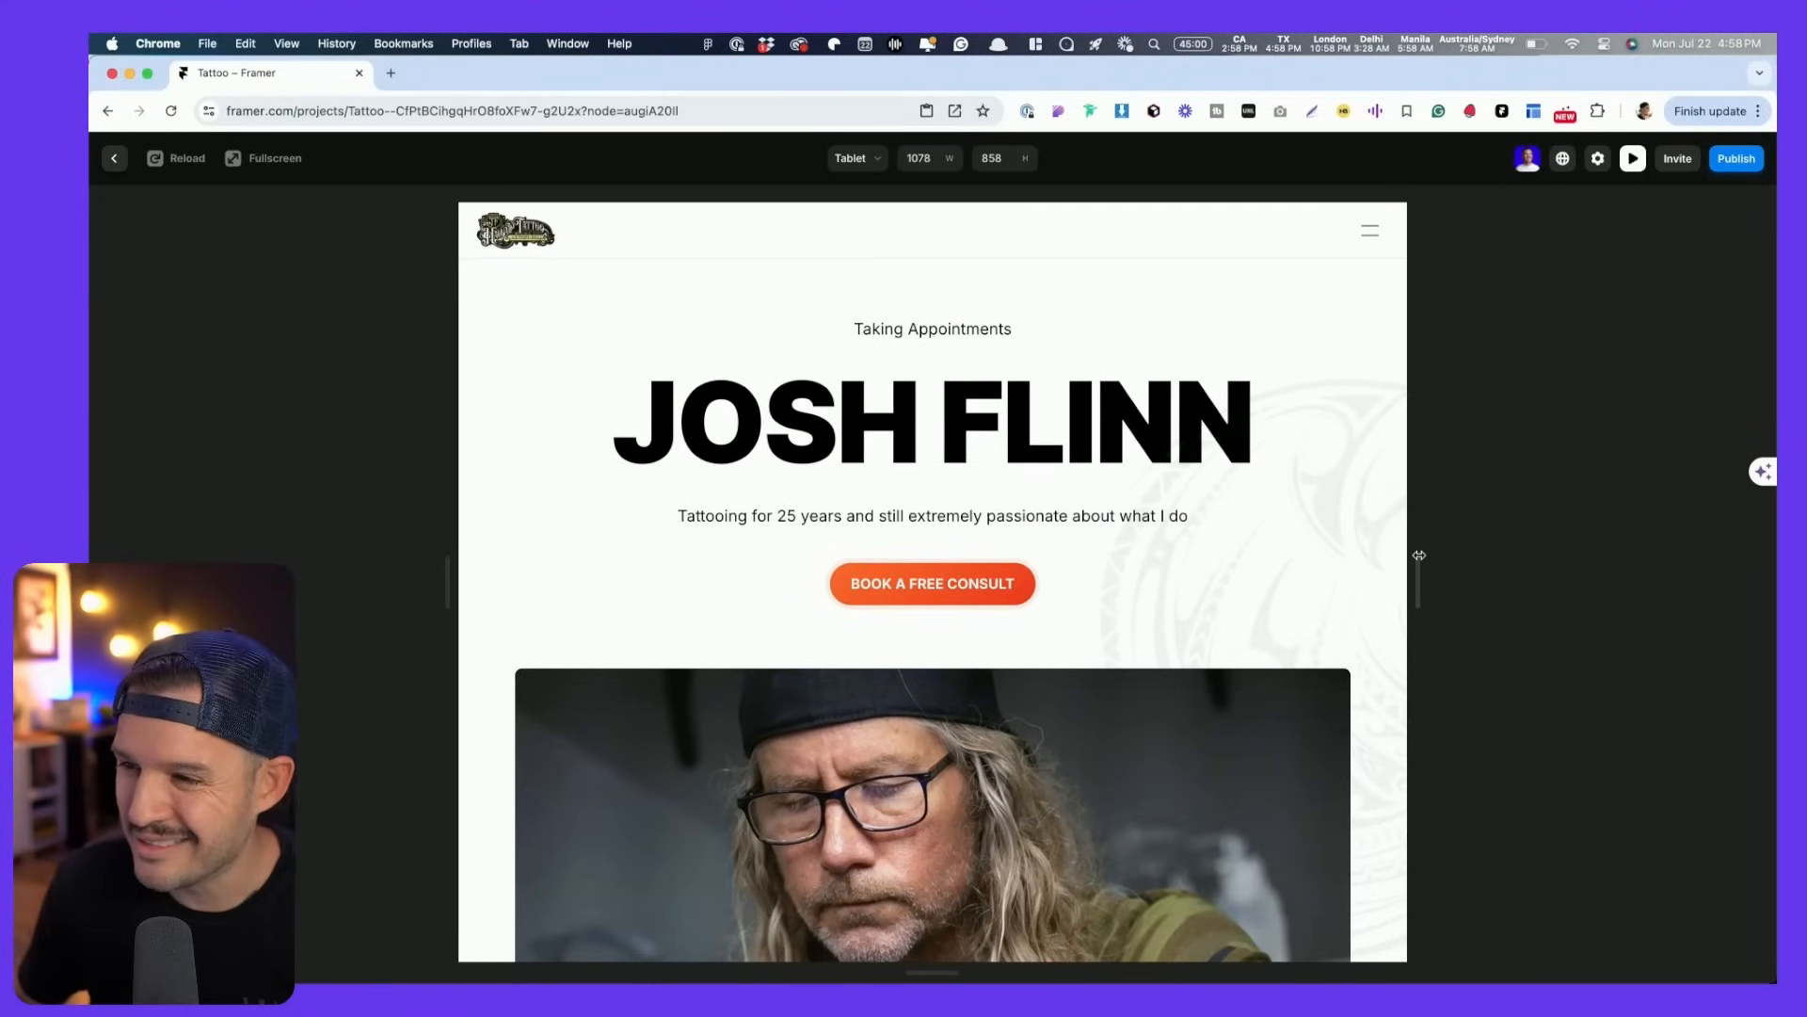
key("Escape")
left_click(825, 433)
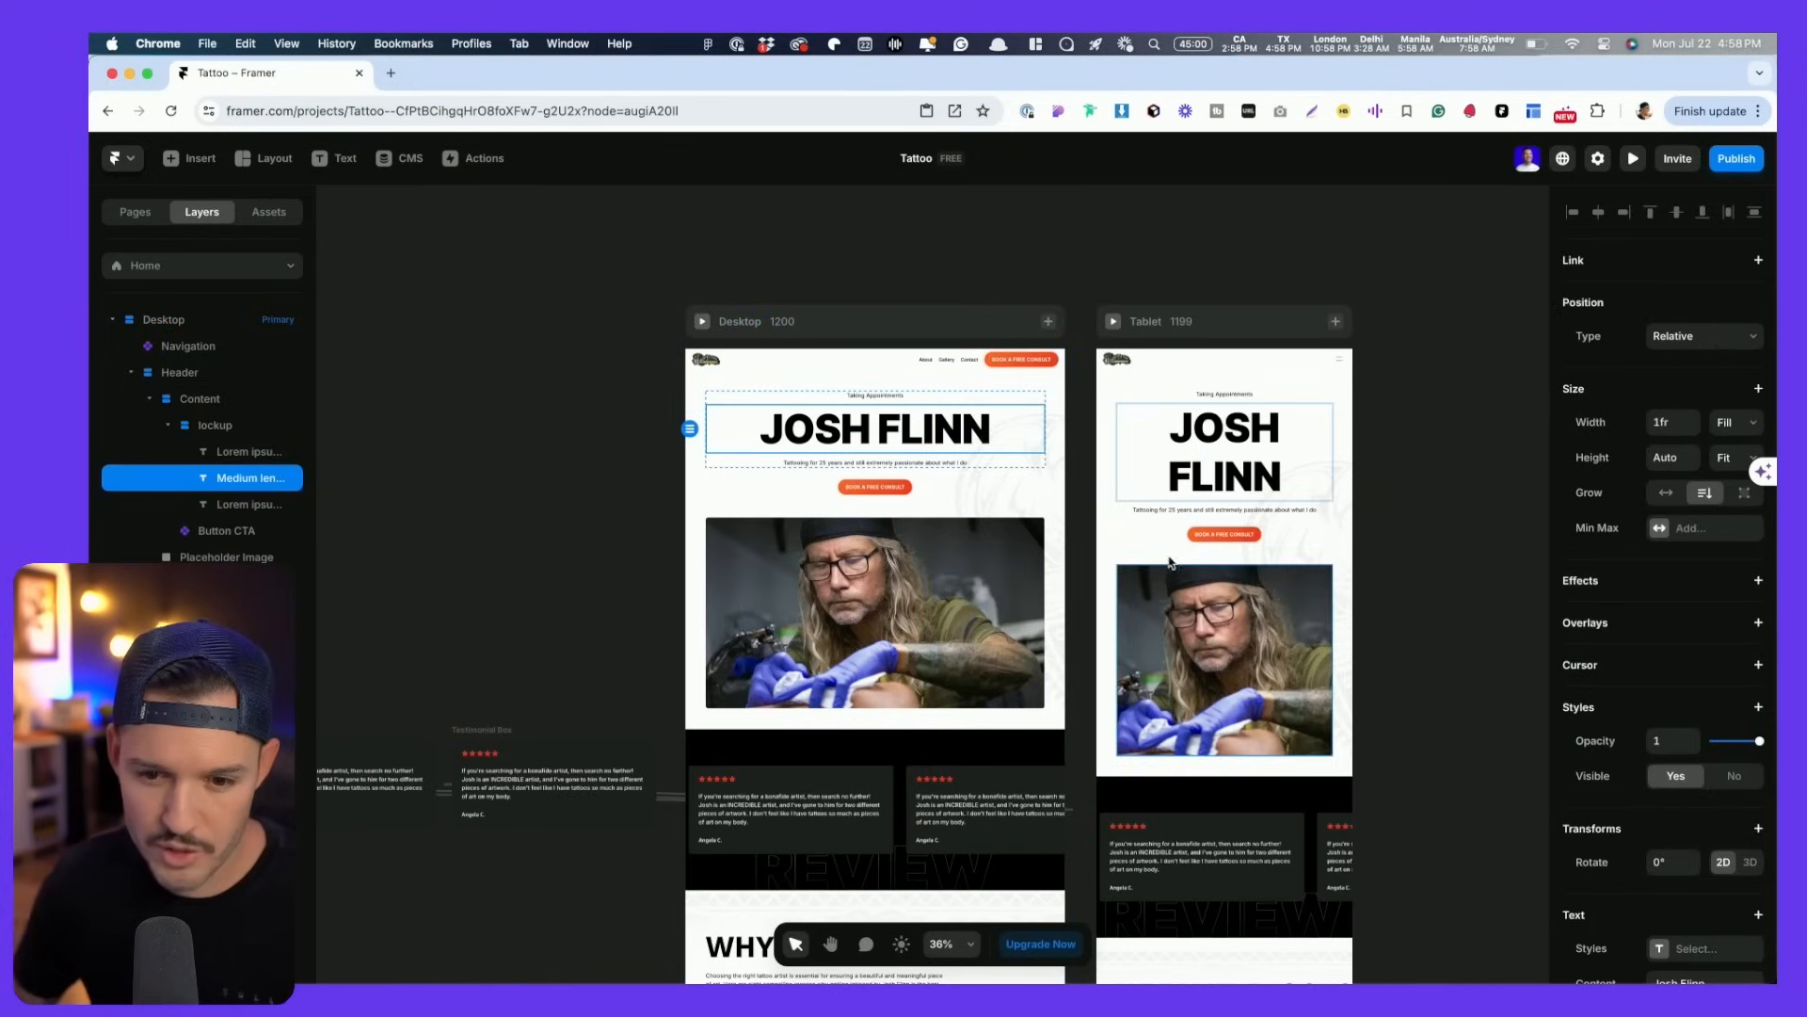
- Create a new Heading 1 text style for the heading and open it for editing
scroll(1638, 753, "down", 4)
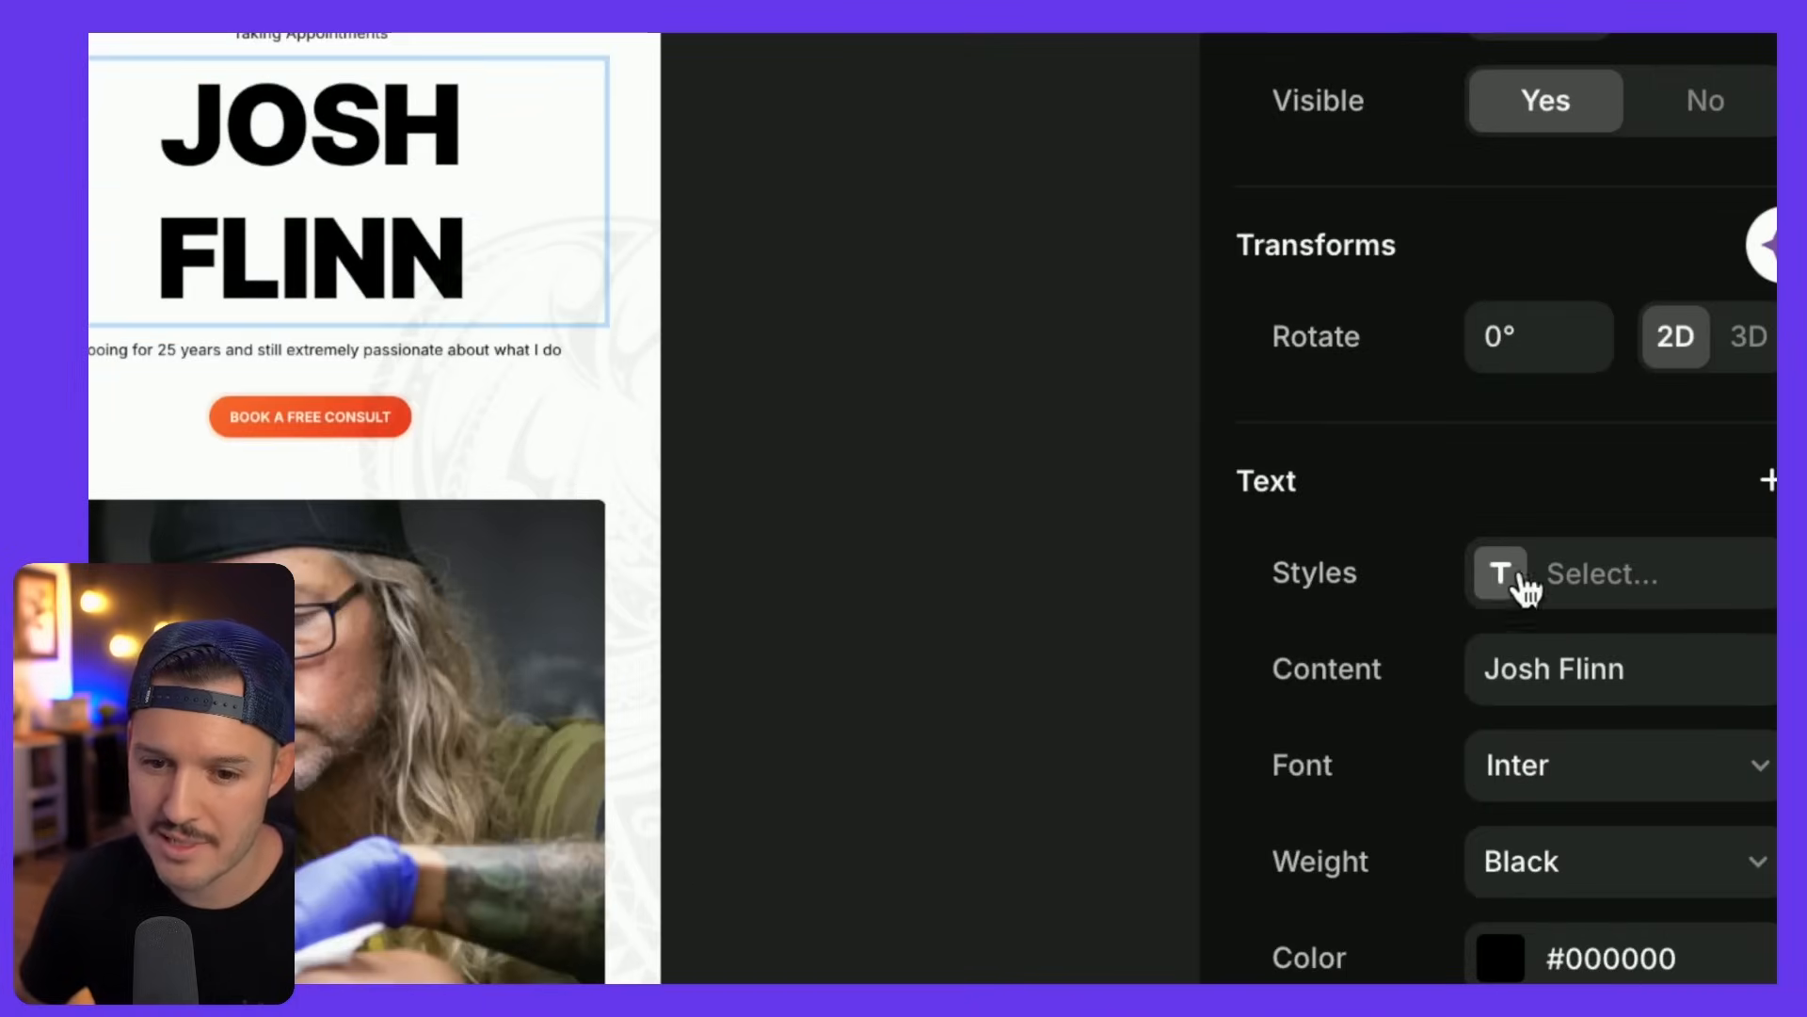
left_click(1659, 591)
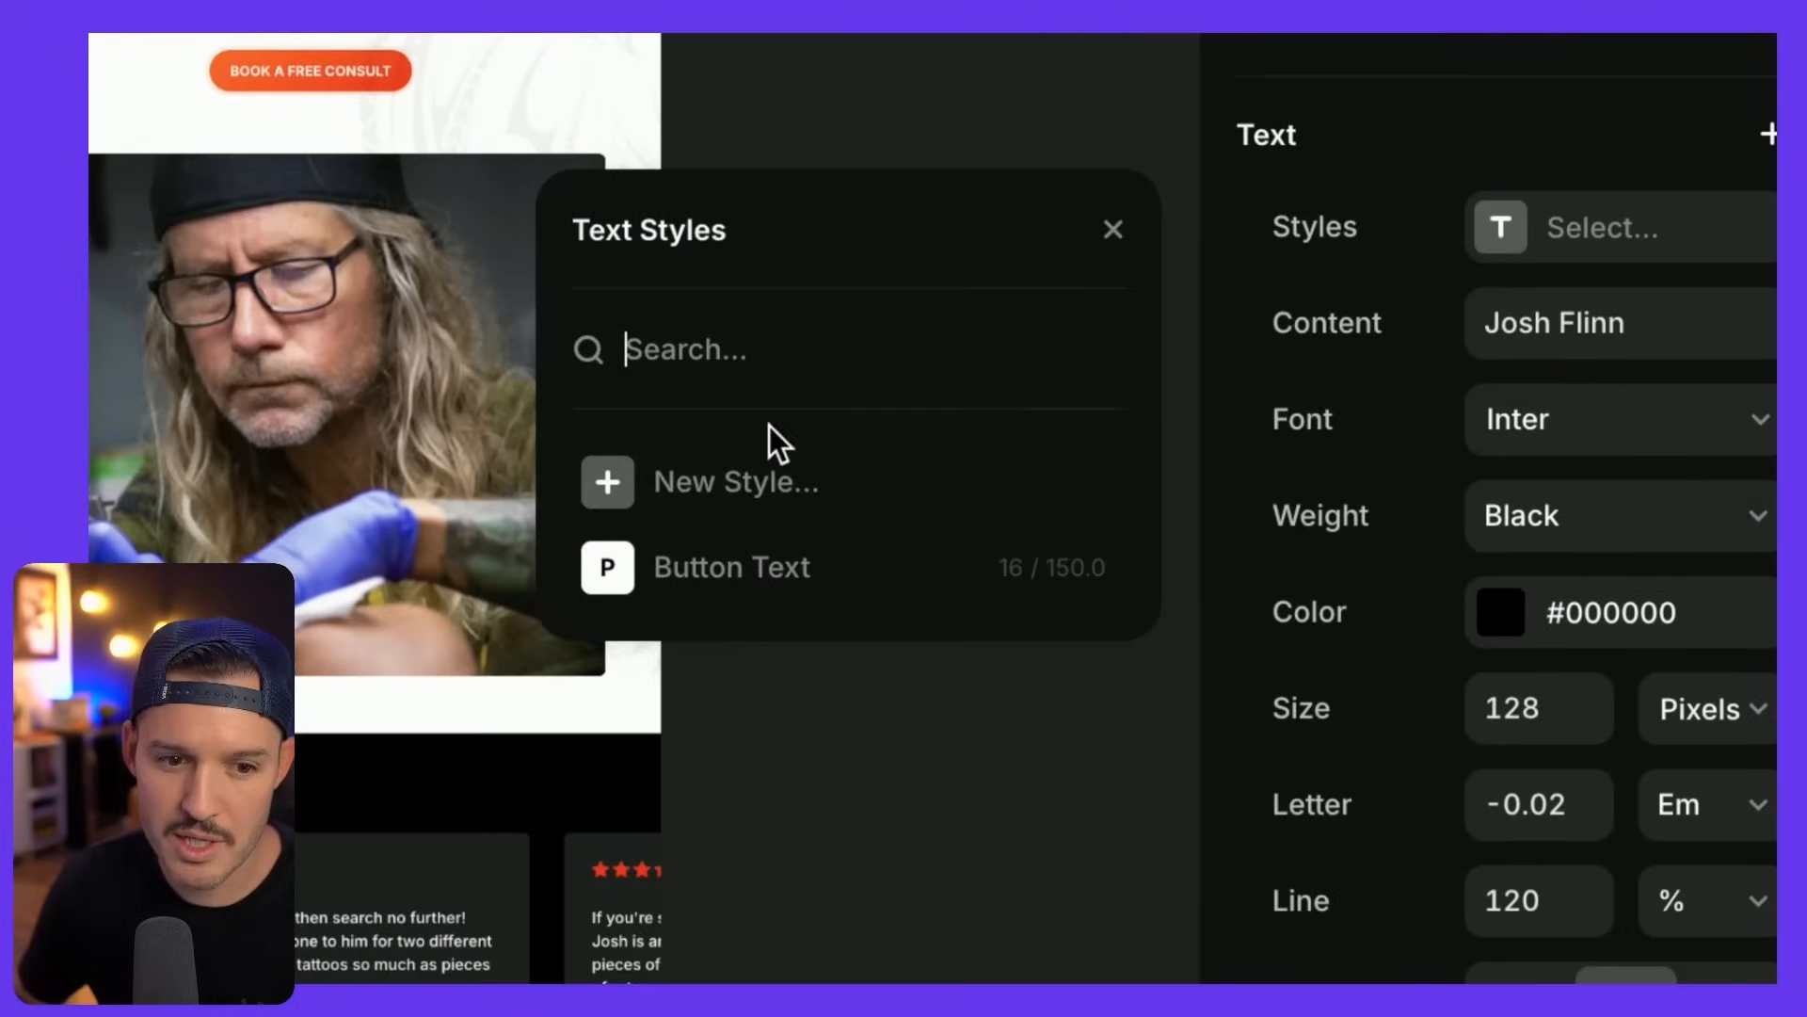
left_click(713, 480)
left_click(830, 579)
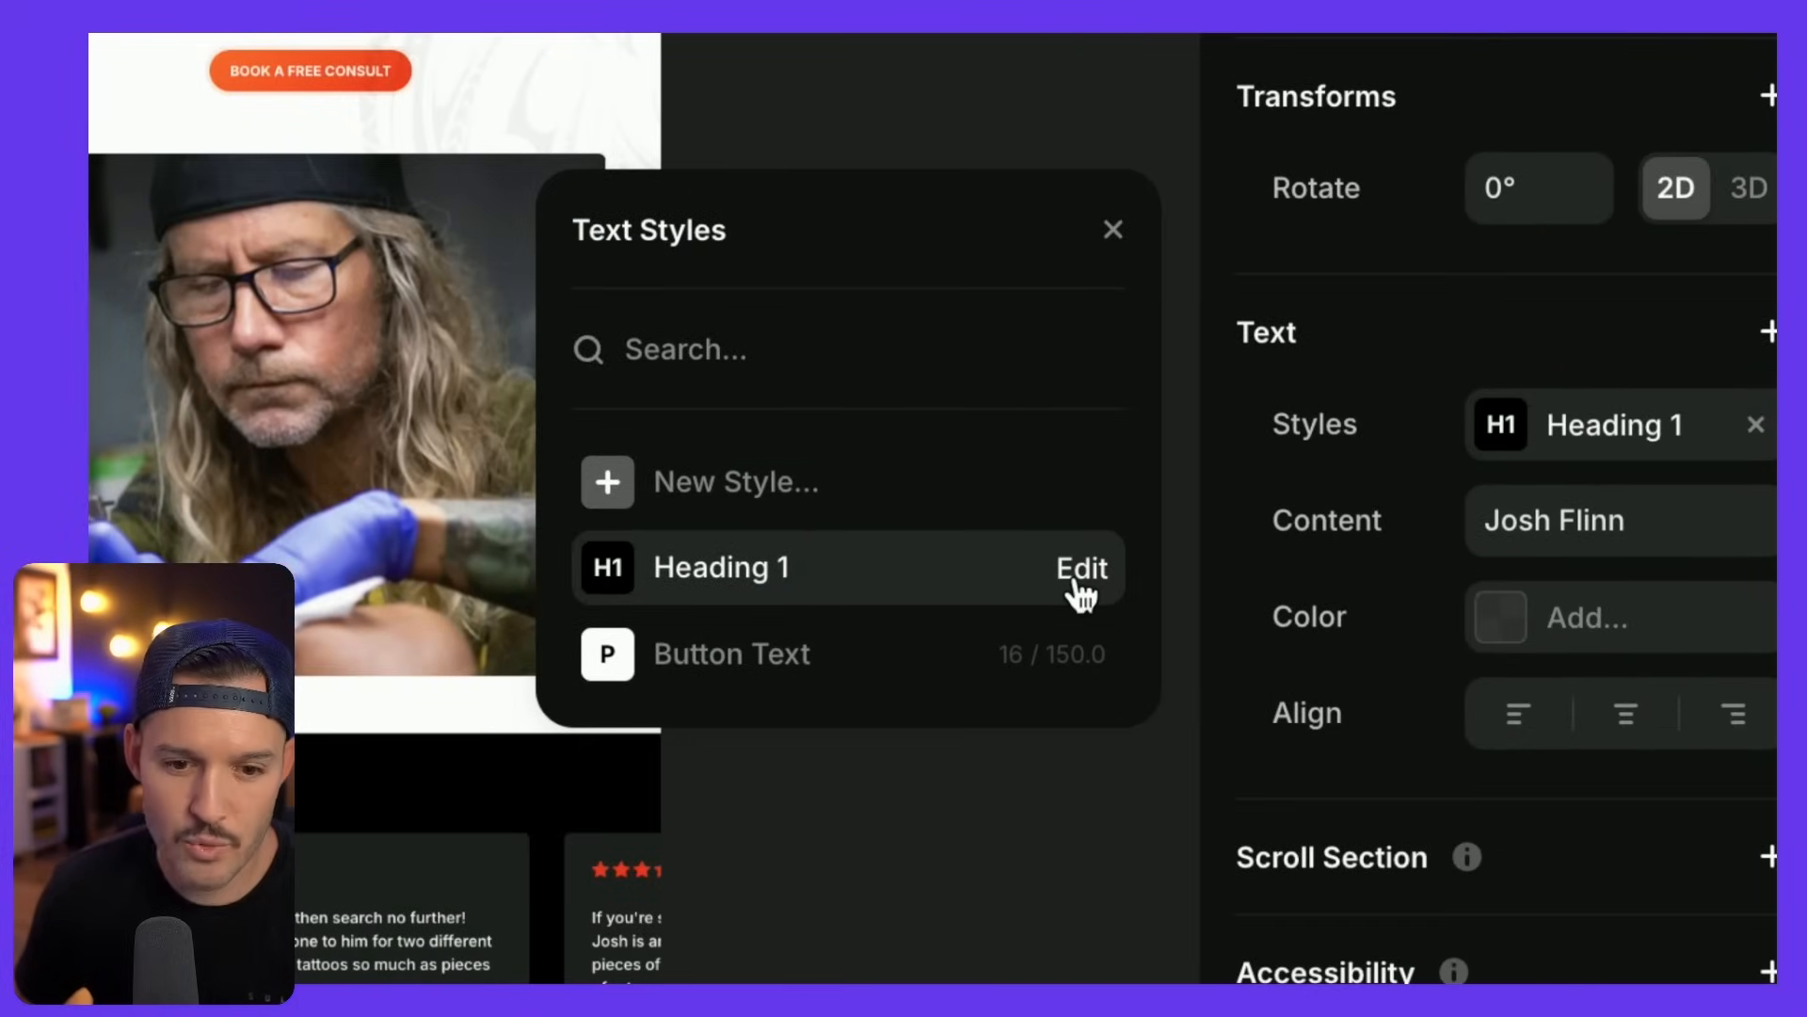
left_click(1078, 579)
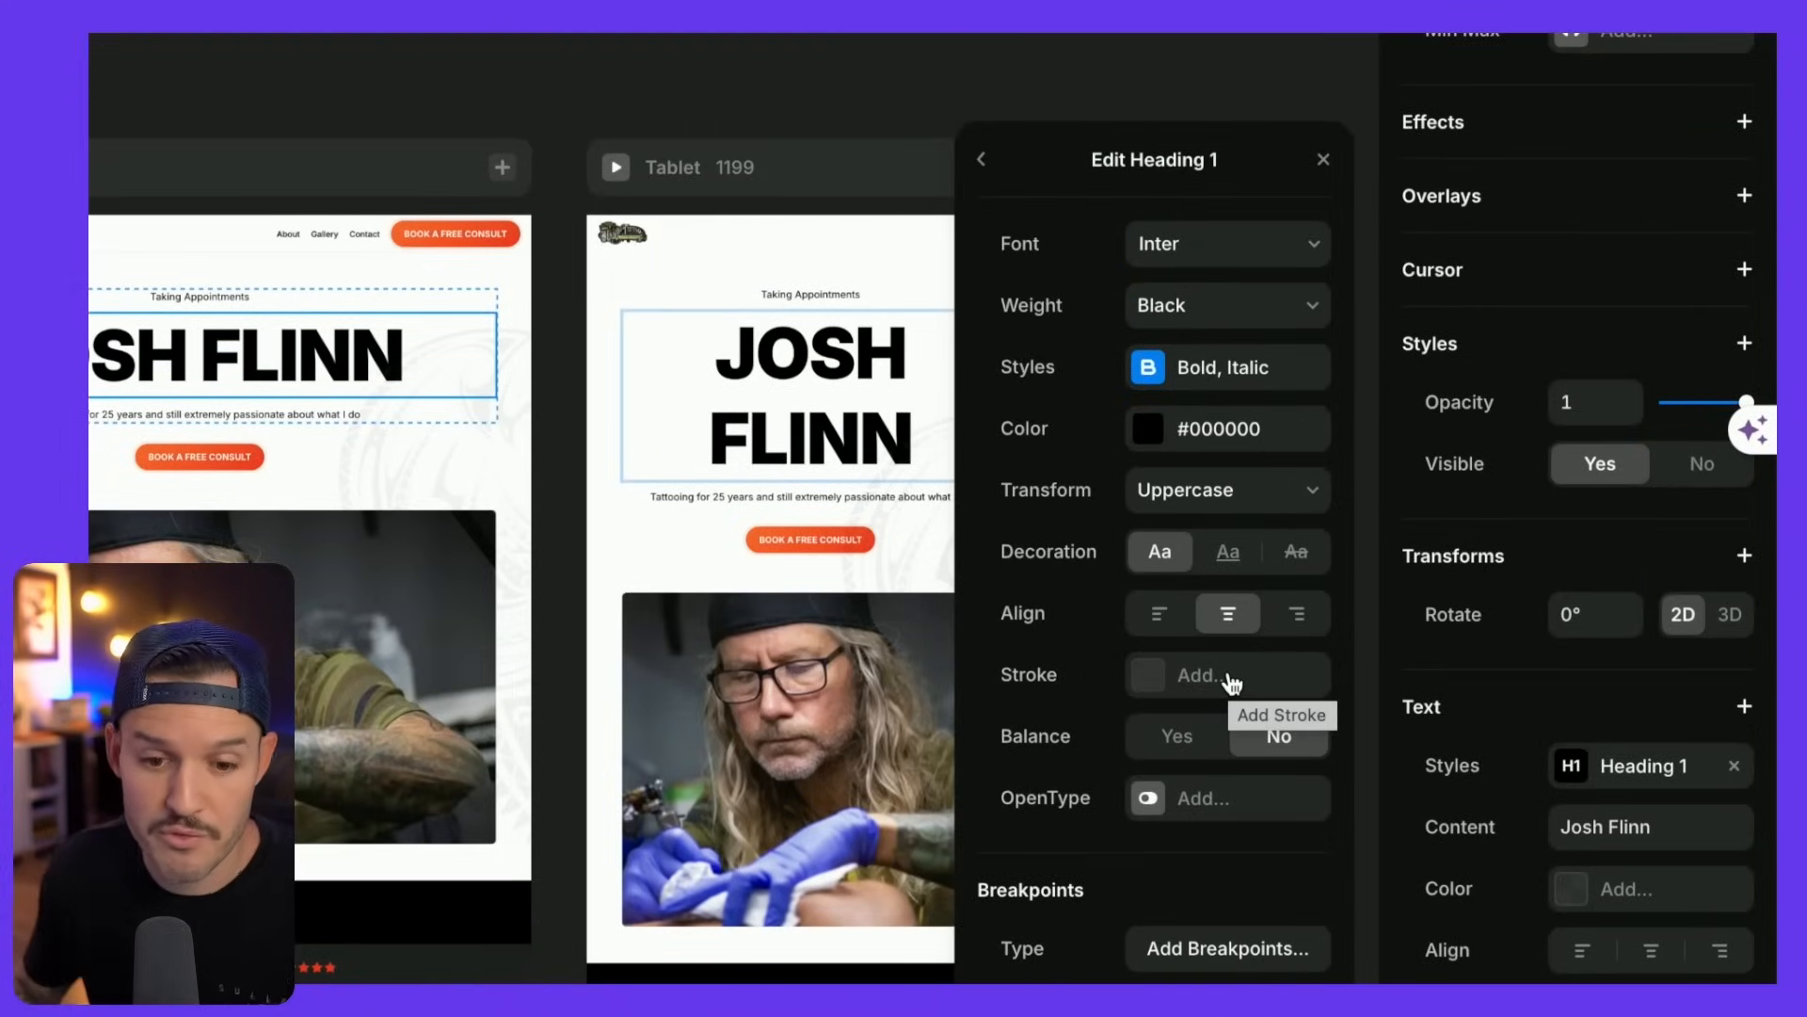
left_click(1205, 753)
left_click(1256, 747)
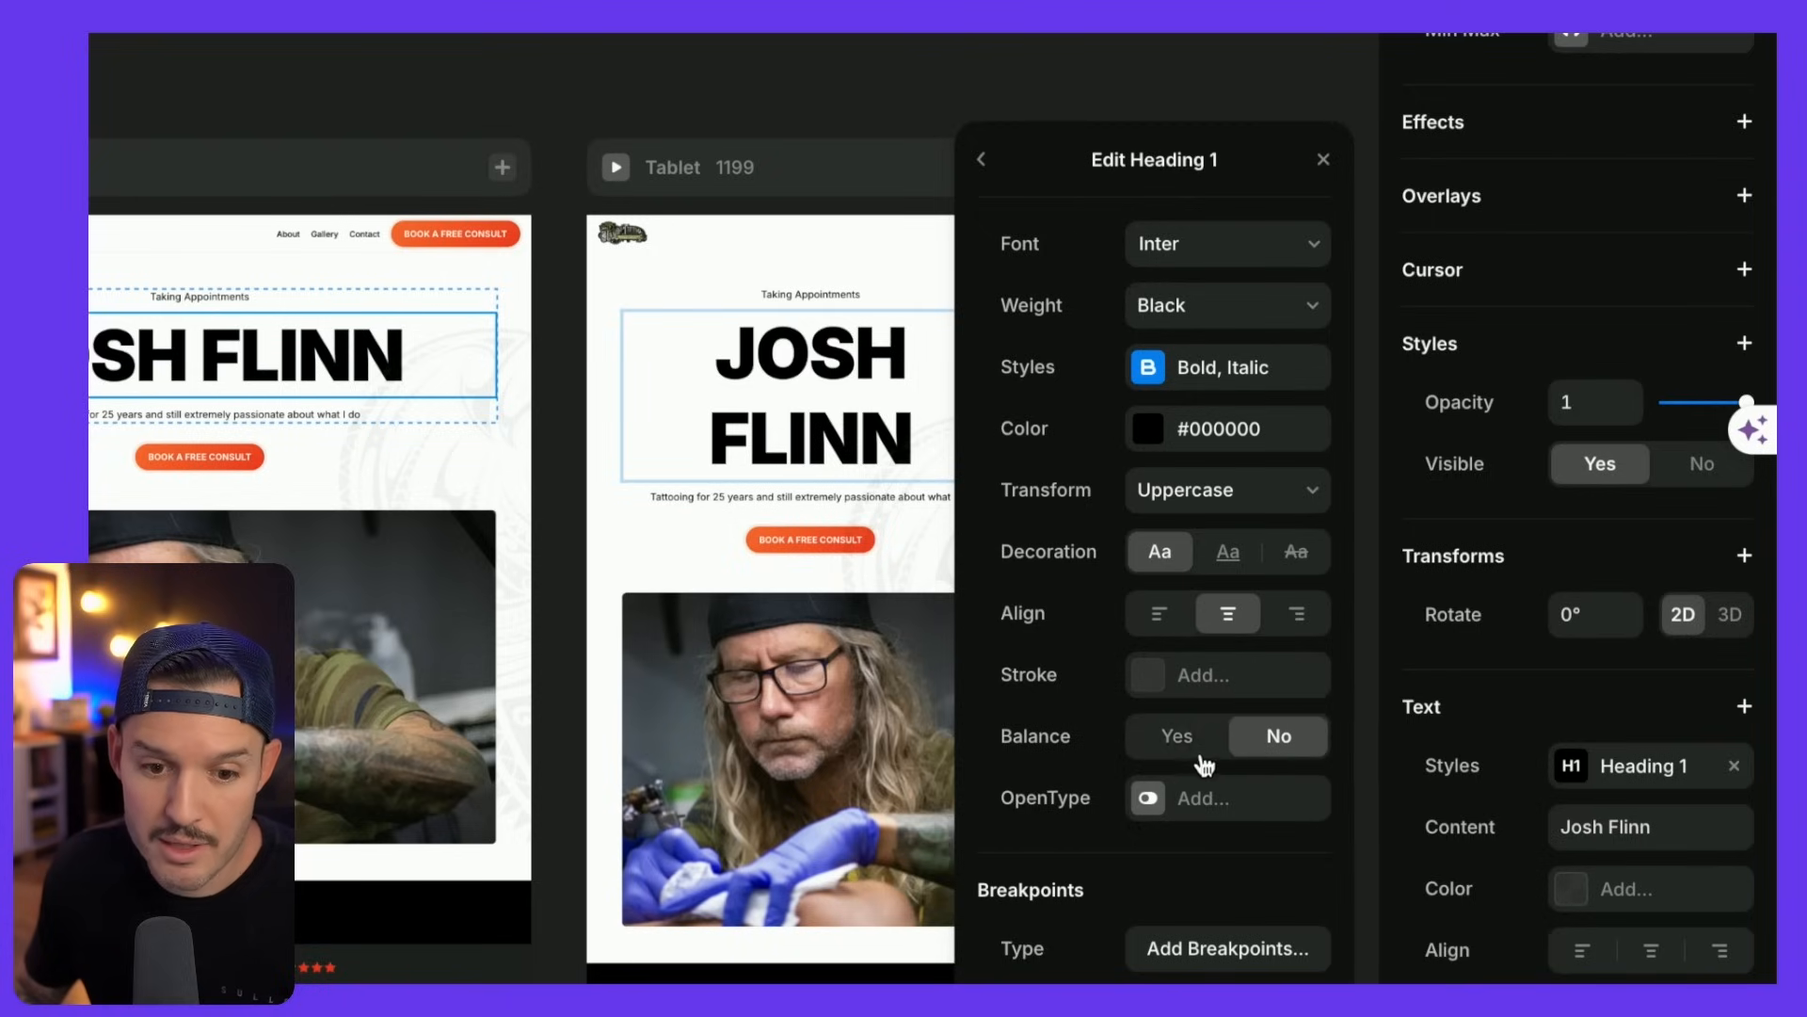
- Add size breakpoints to Heading 1, with L at 128 and M at 102
scroll(1169, 802, "down", 1)
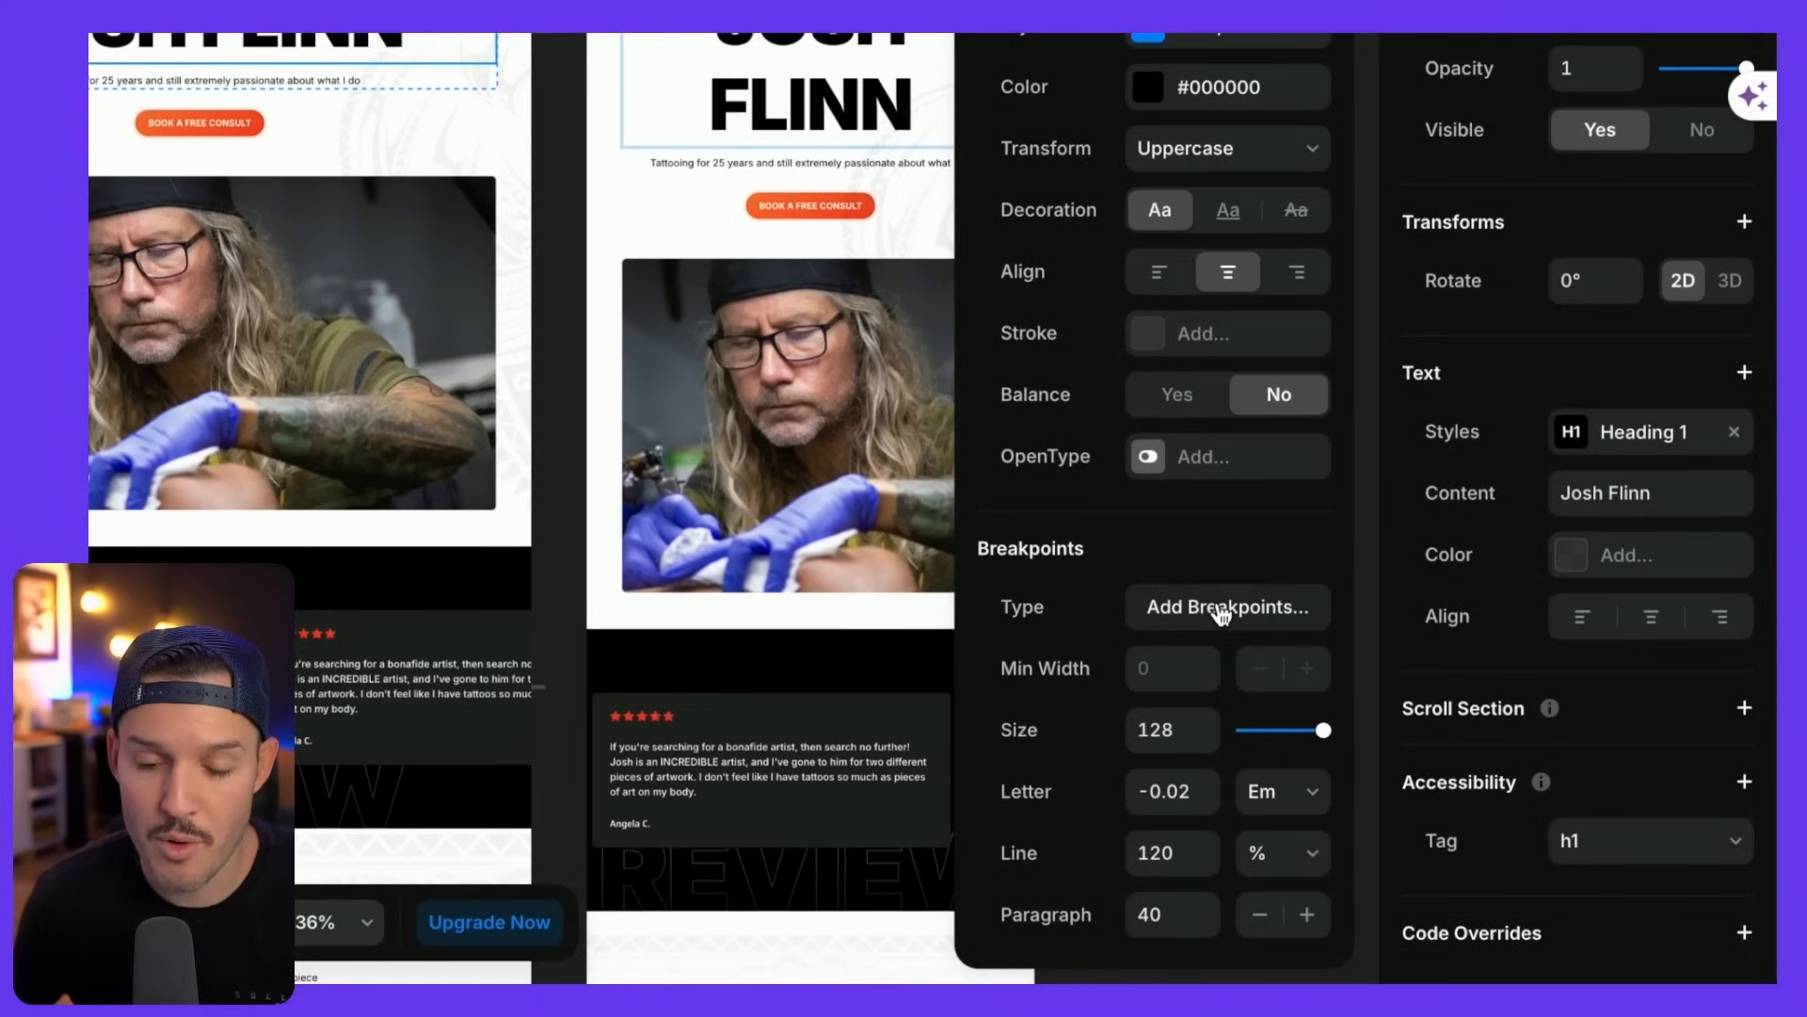
left_click(1221, 607)
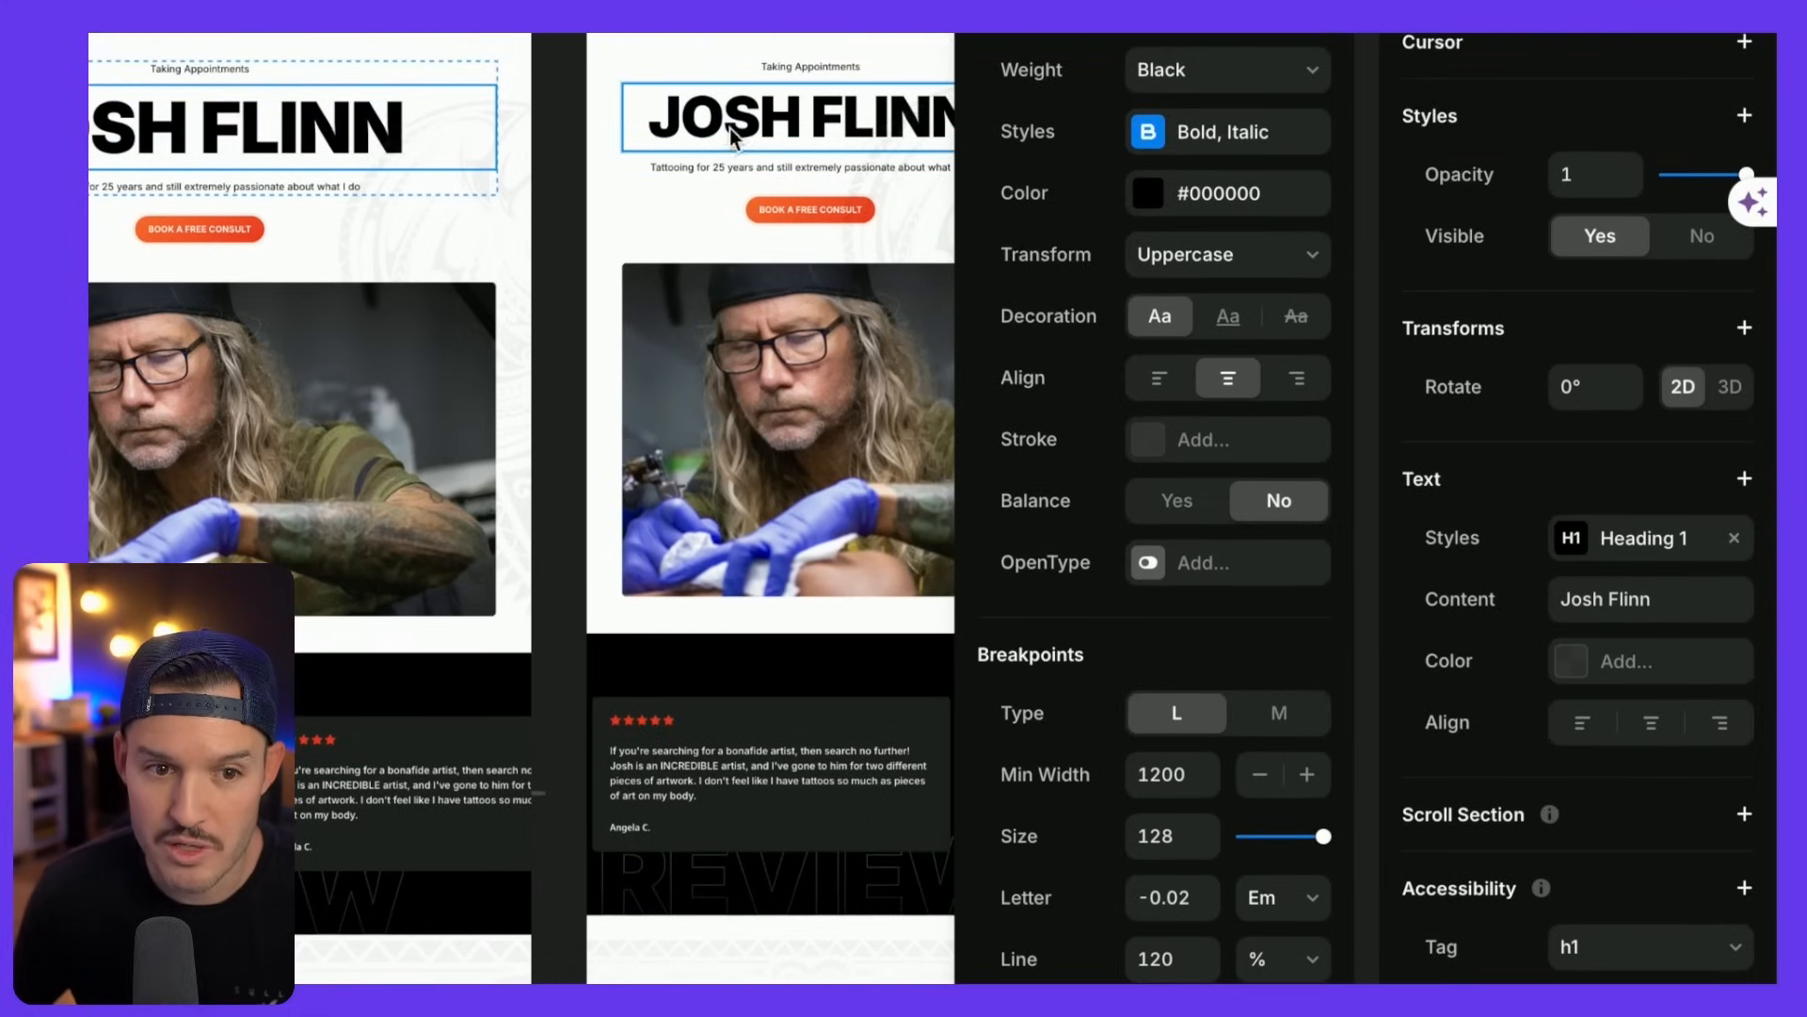
key("ctrl+z")
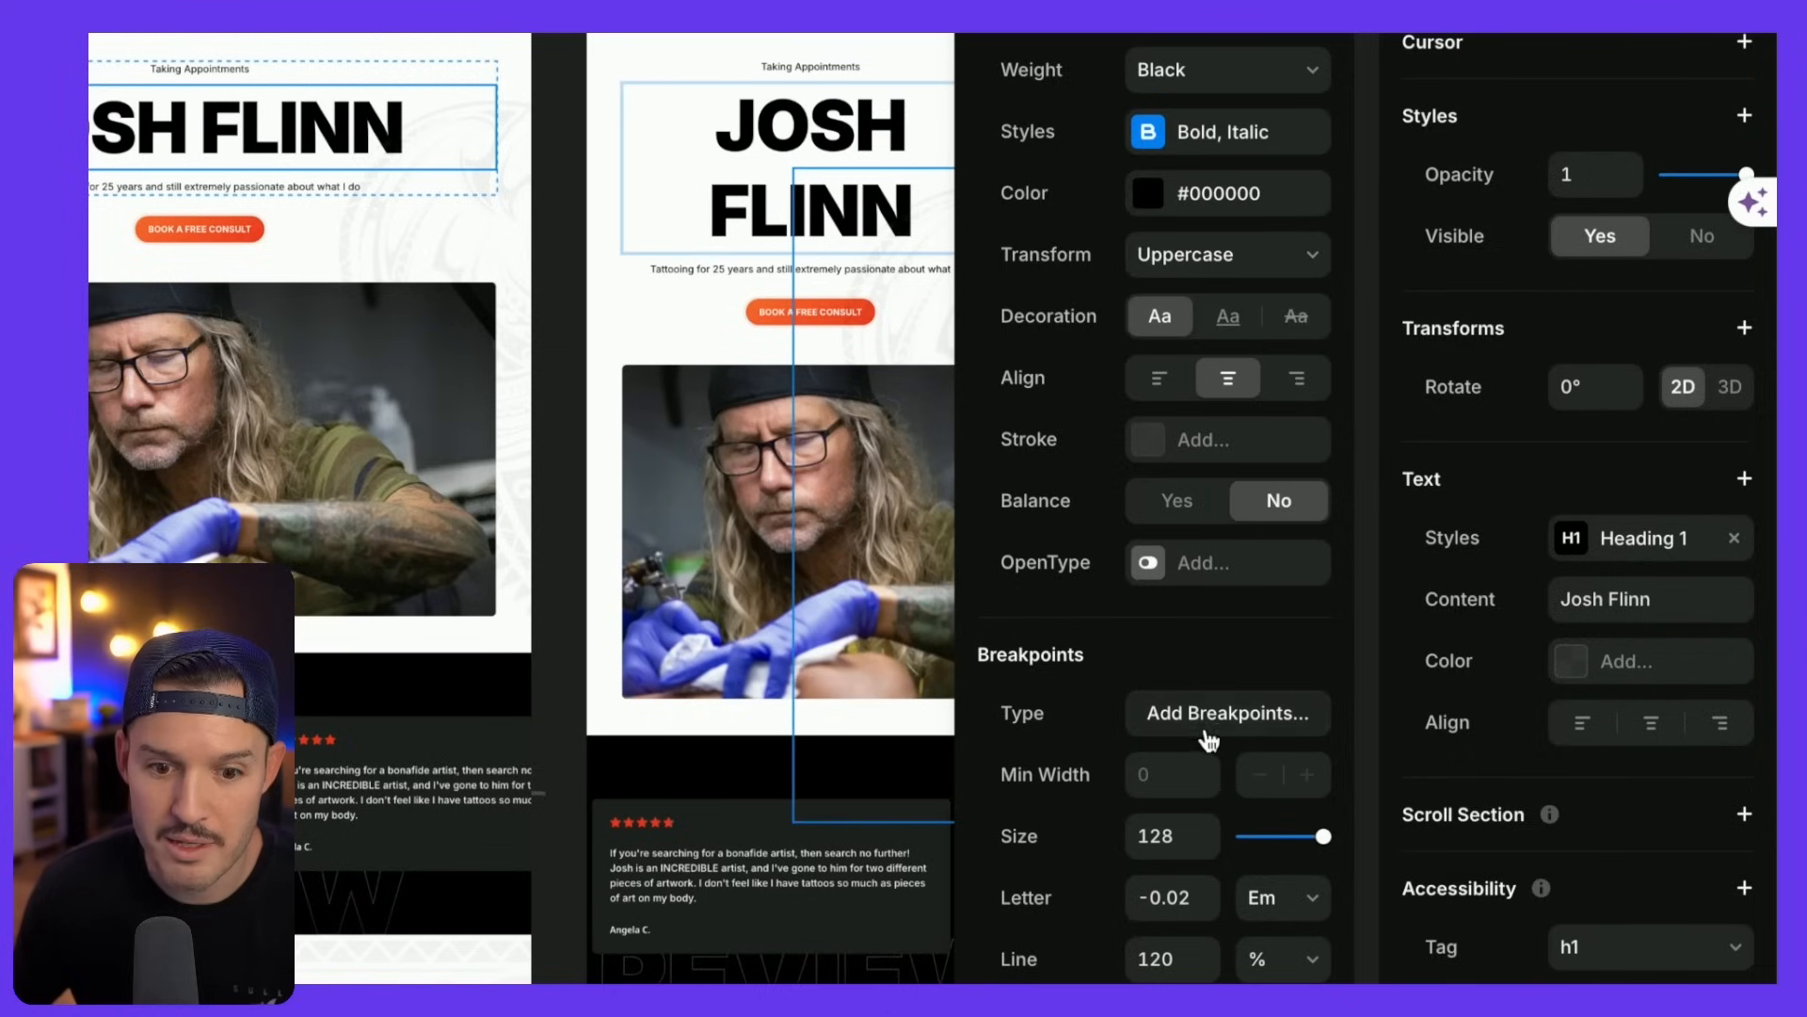
left_click(1203, 721)
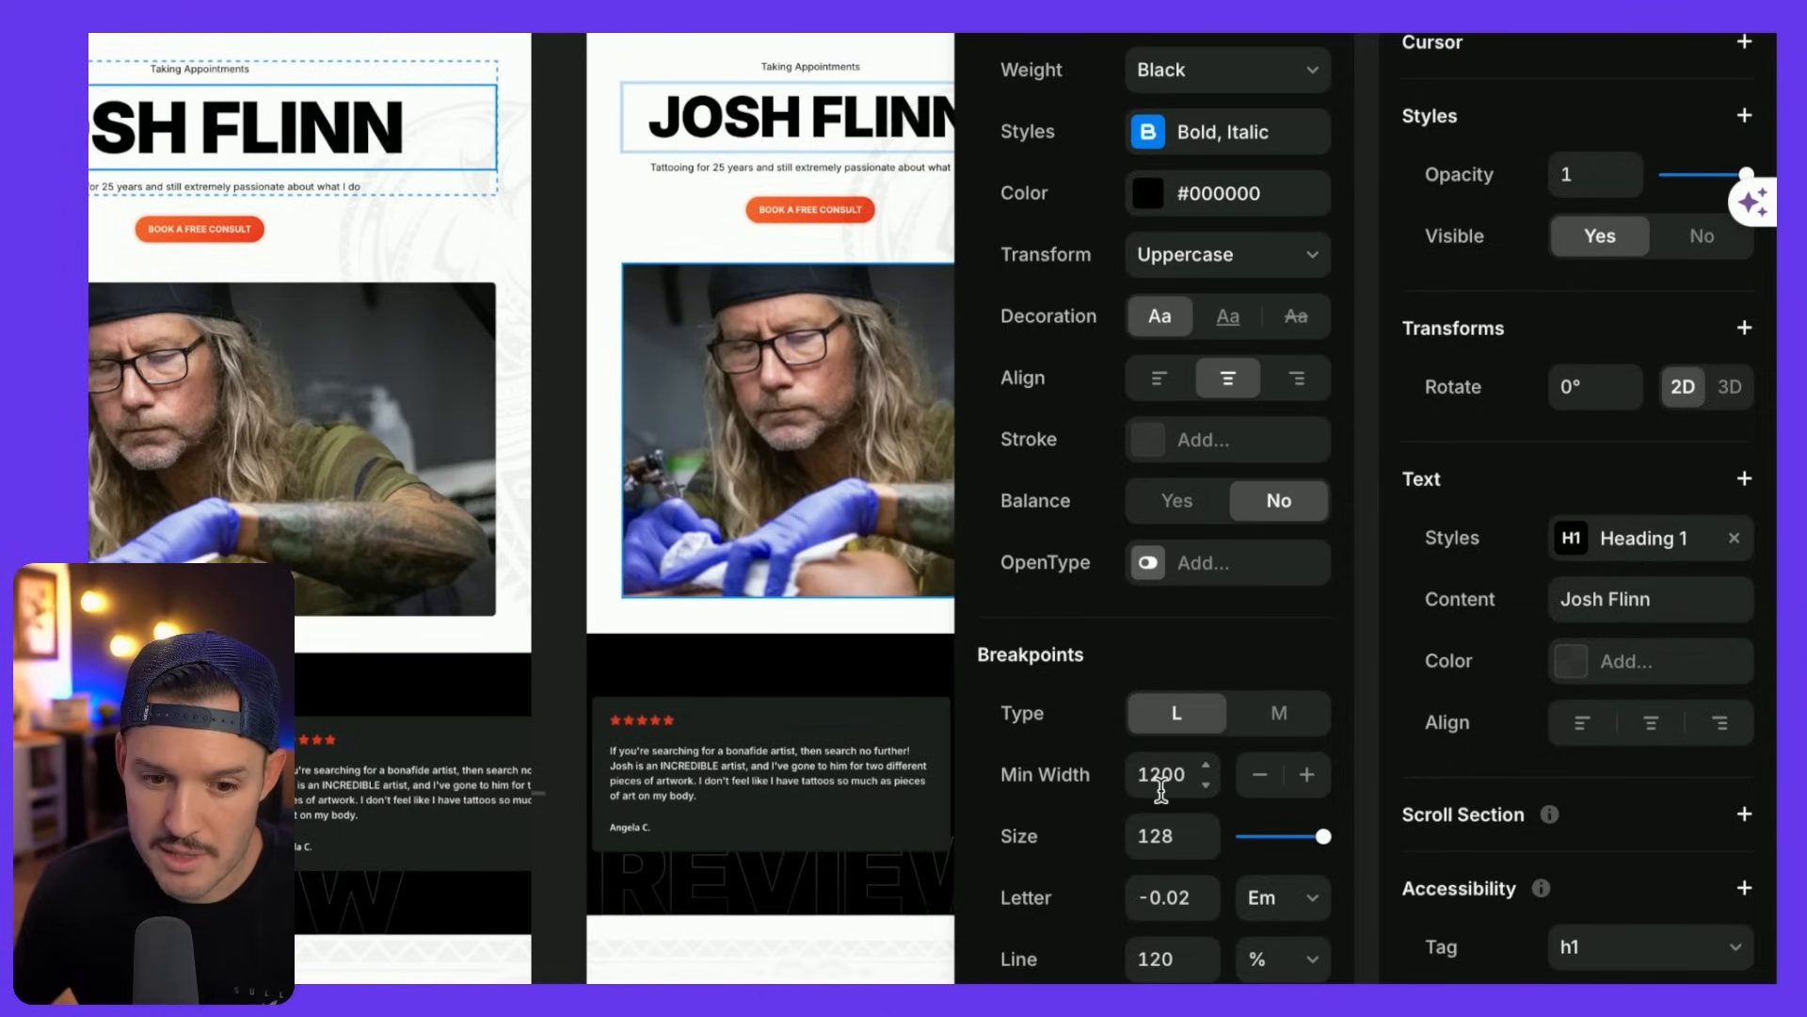
left_click(1273, 714)
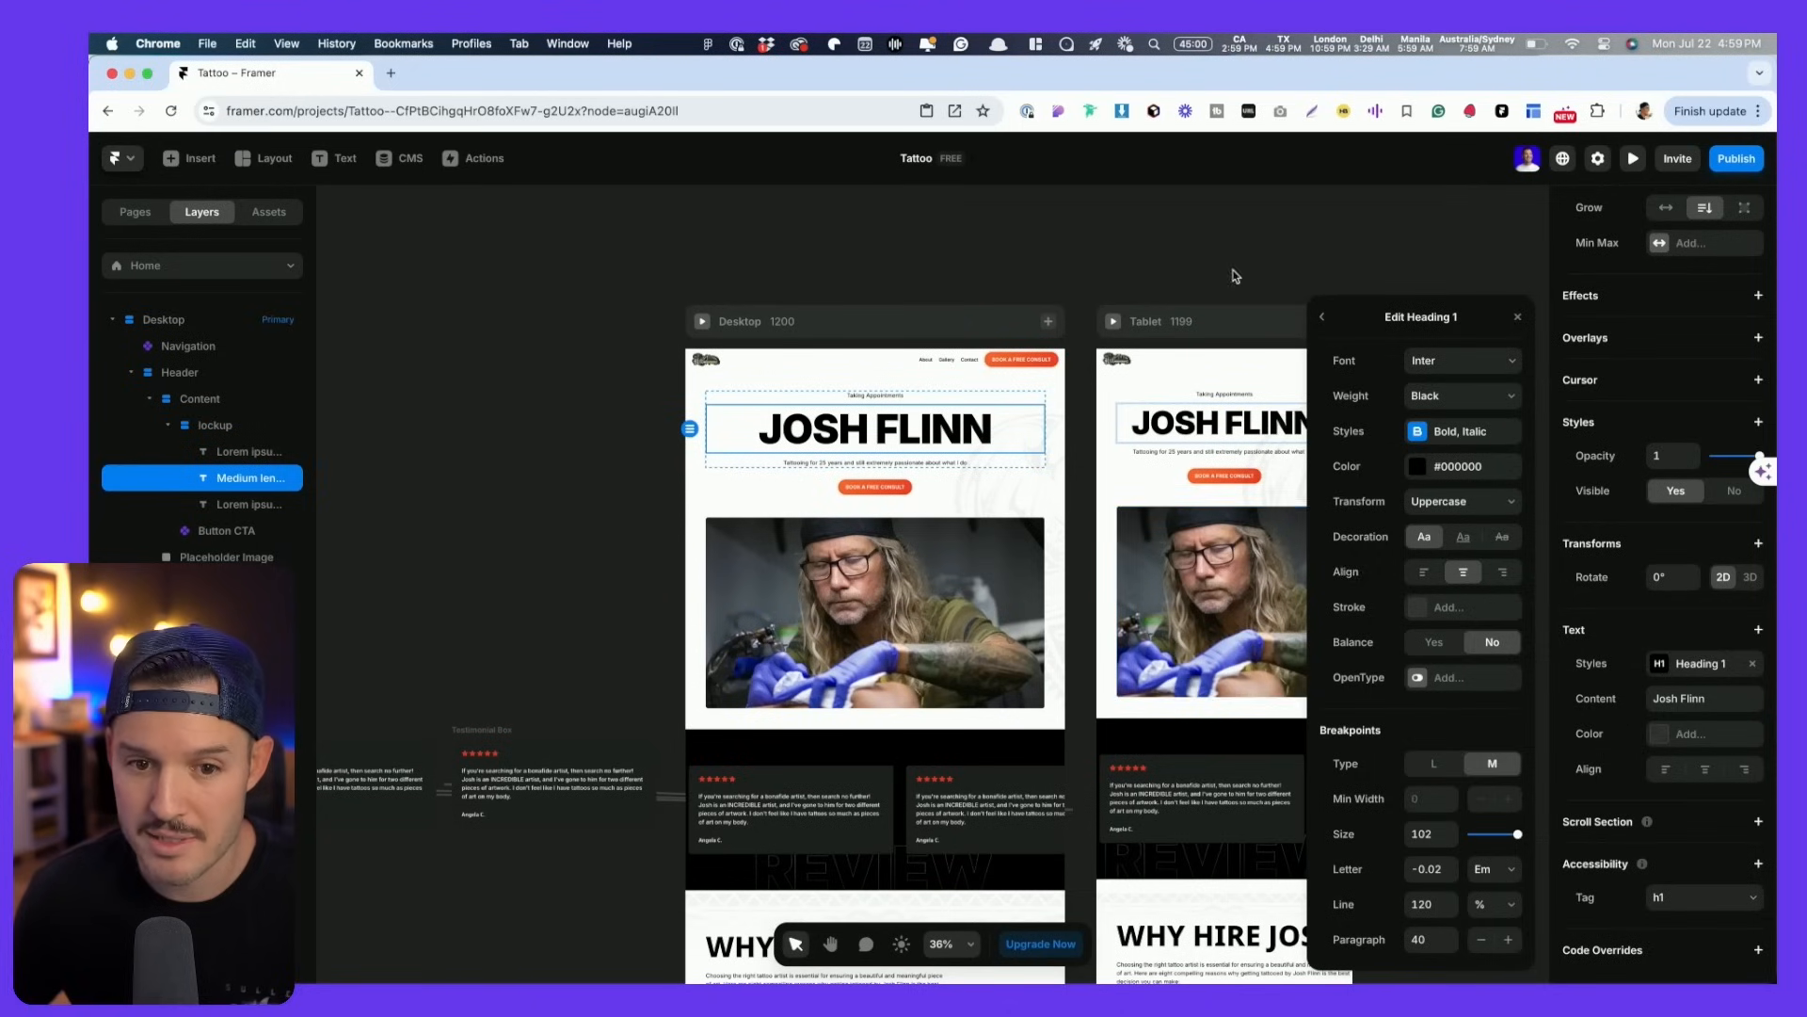
left_click(1236, 276)
- Add a 390-wide Phone breakpoint to the page next to Tablet
scroll(1176, 273, "right", 3)
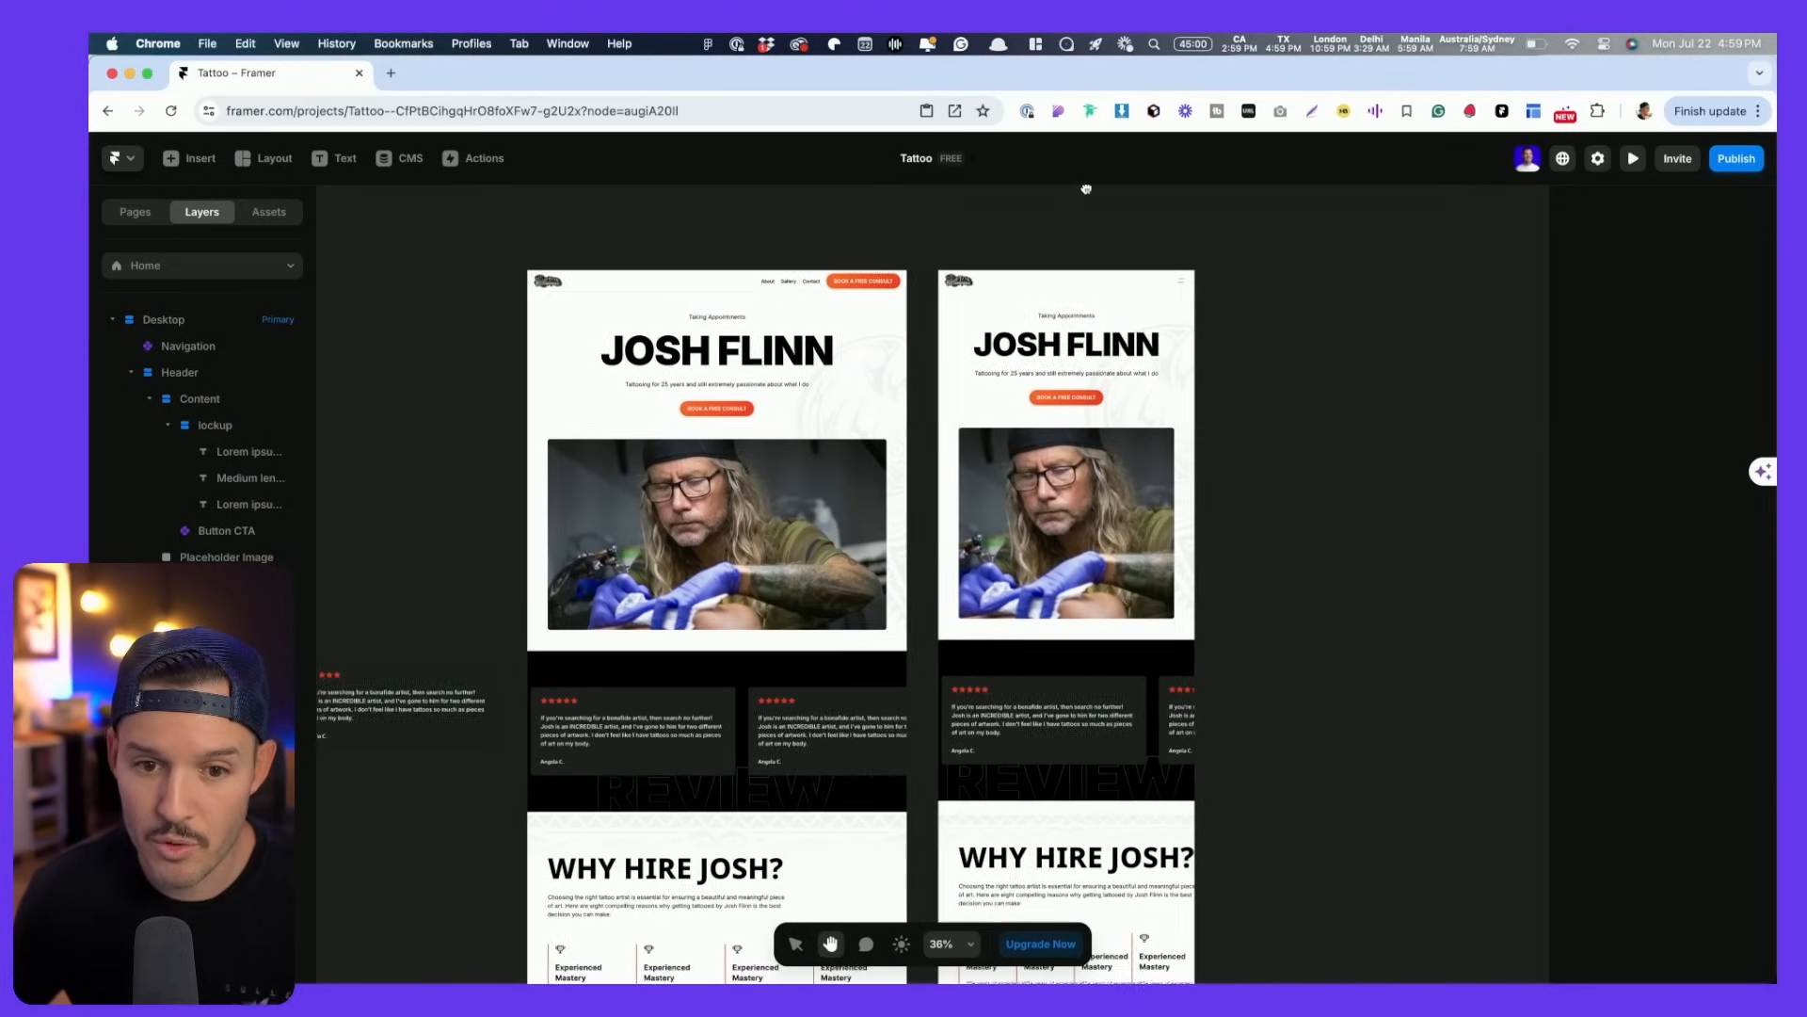
left_click(1175, 242)
left_click(1153, 275)
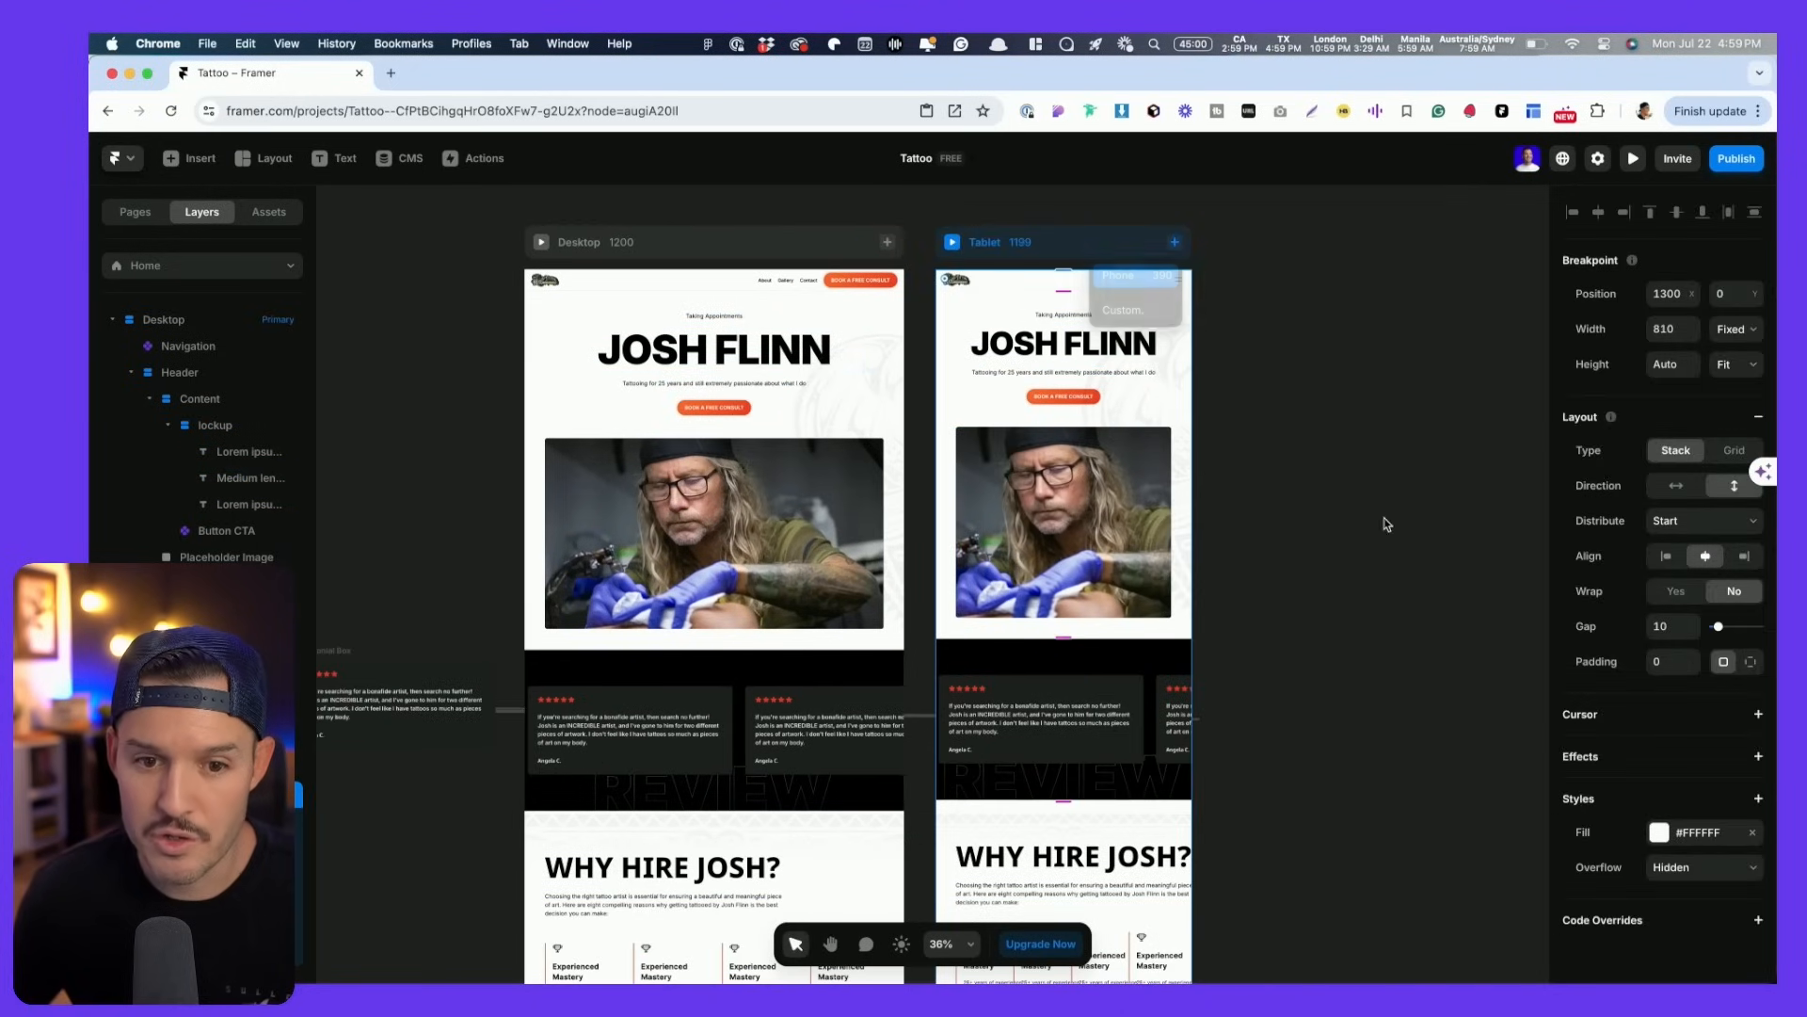
scroll(1379, 525, "down", 5)
scroll(890, 395, "up", 5)
scroll(887, 391, "left", 5)
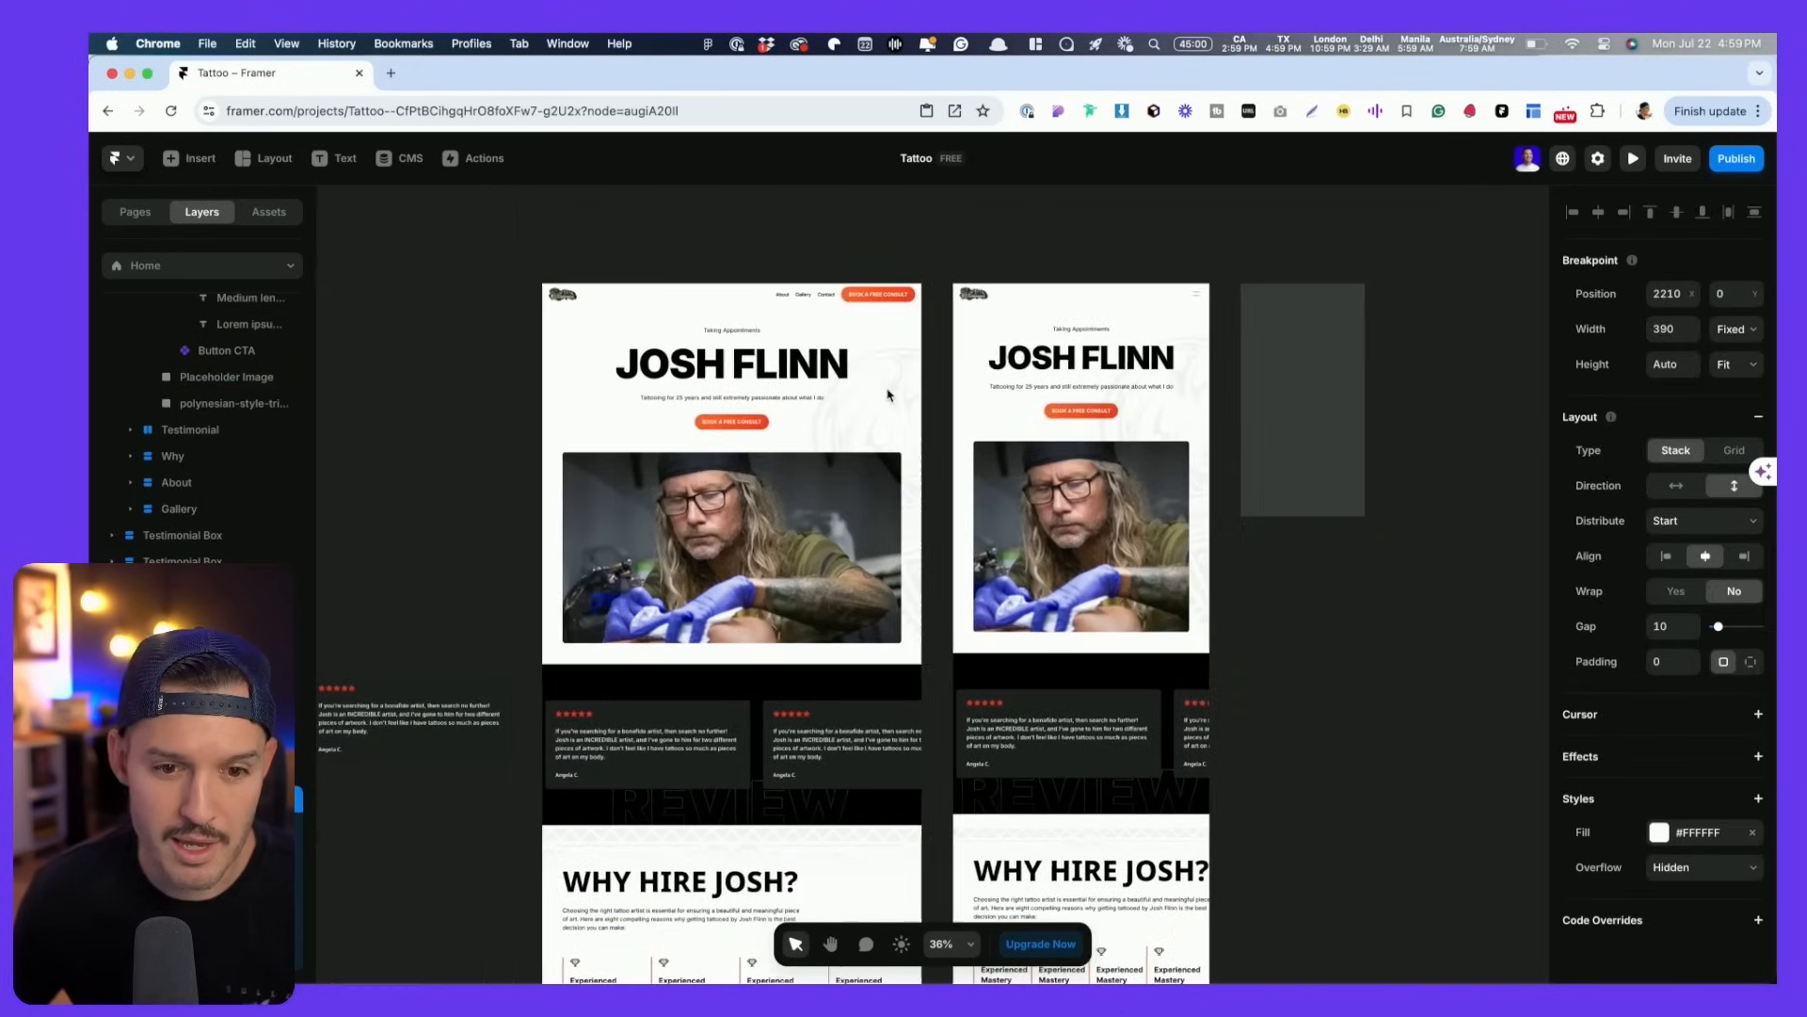
left_click(1365, 386)
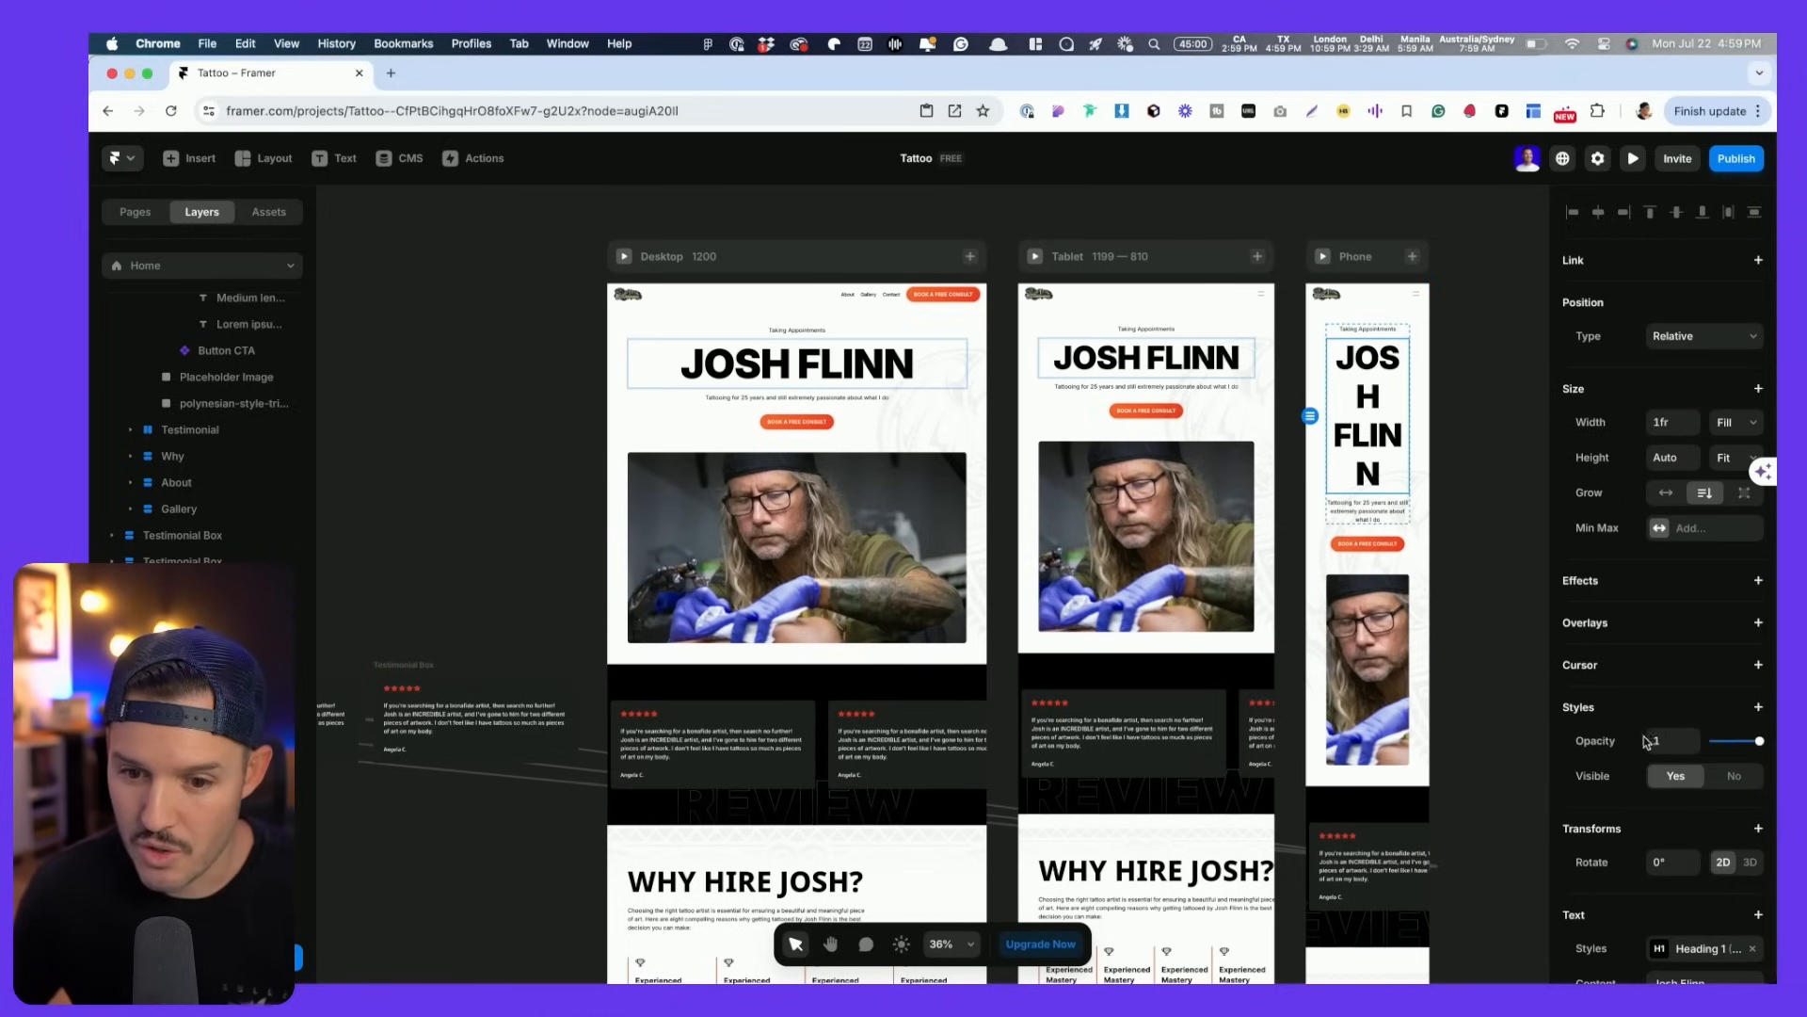
scroll(1657, 749, "down", 3)
left_click(1699, 664)
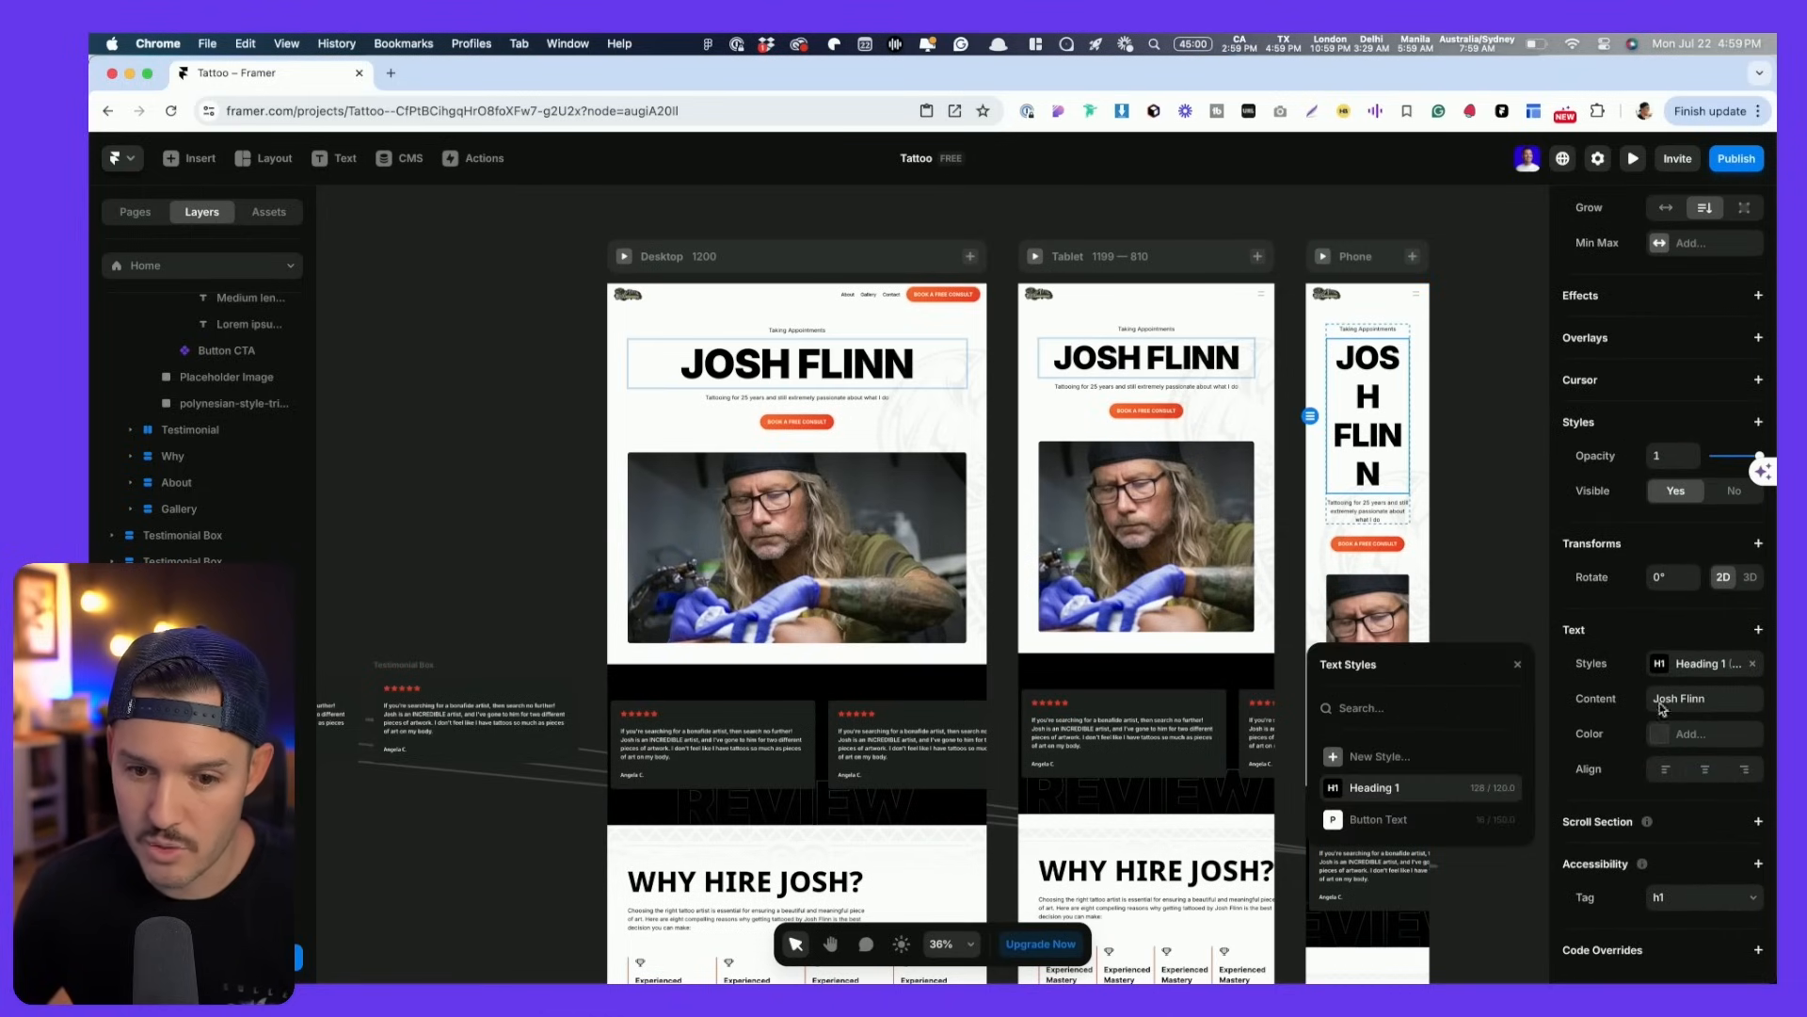
left_click(1504, 789)
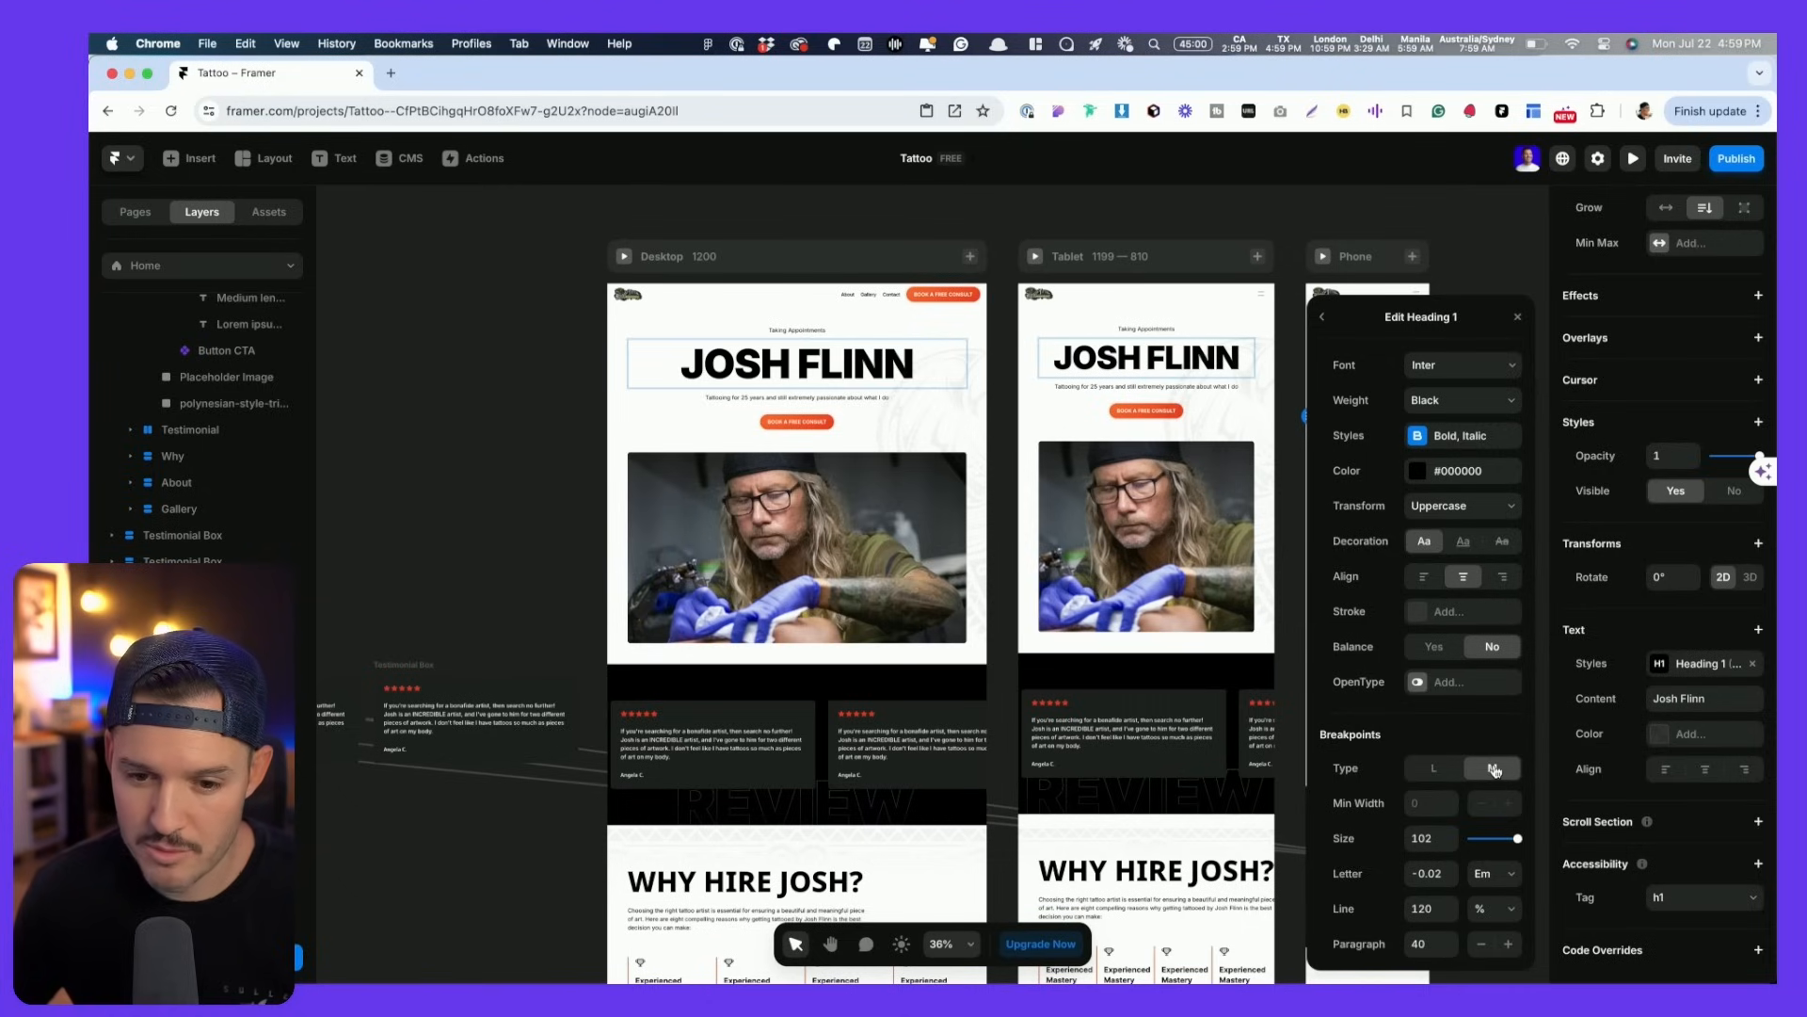
left_click(1489, 781)
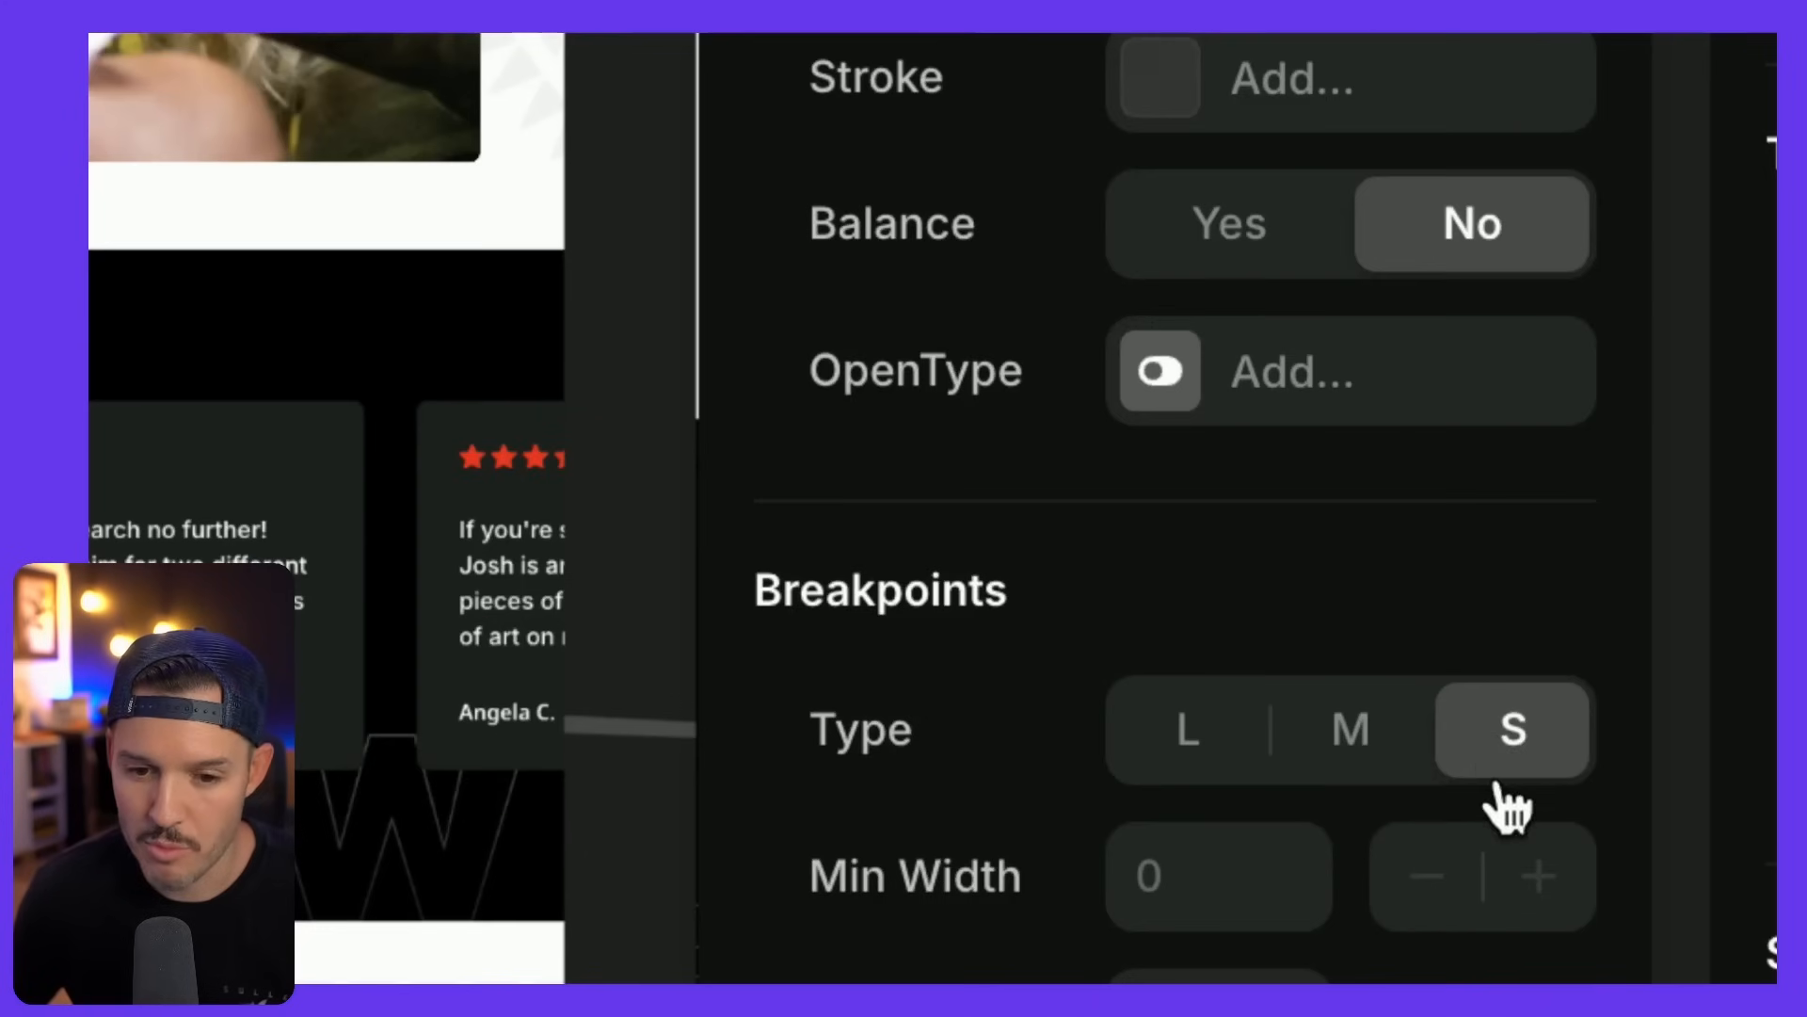
right_click(1502, 772)
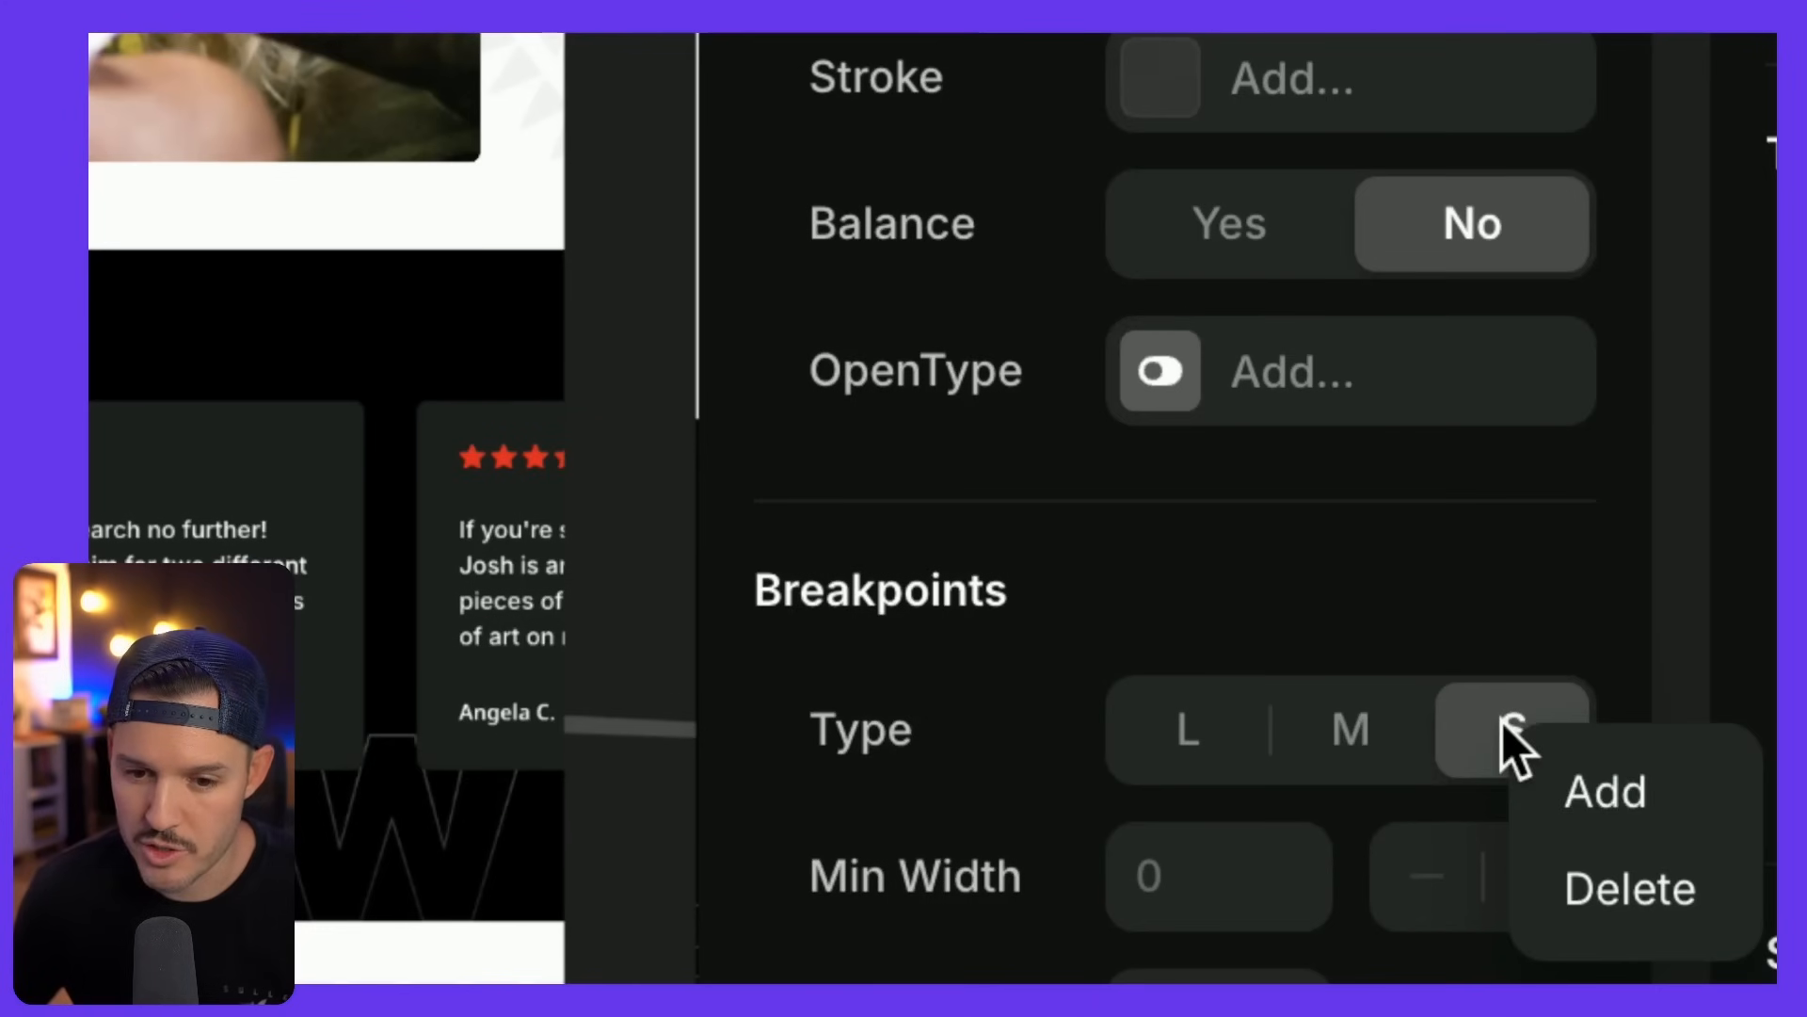
left_click(1471, 726)
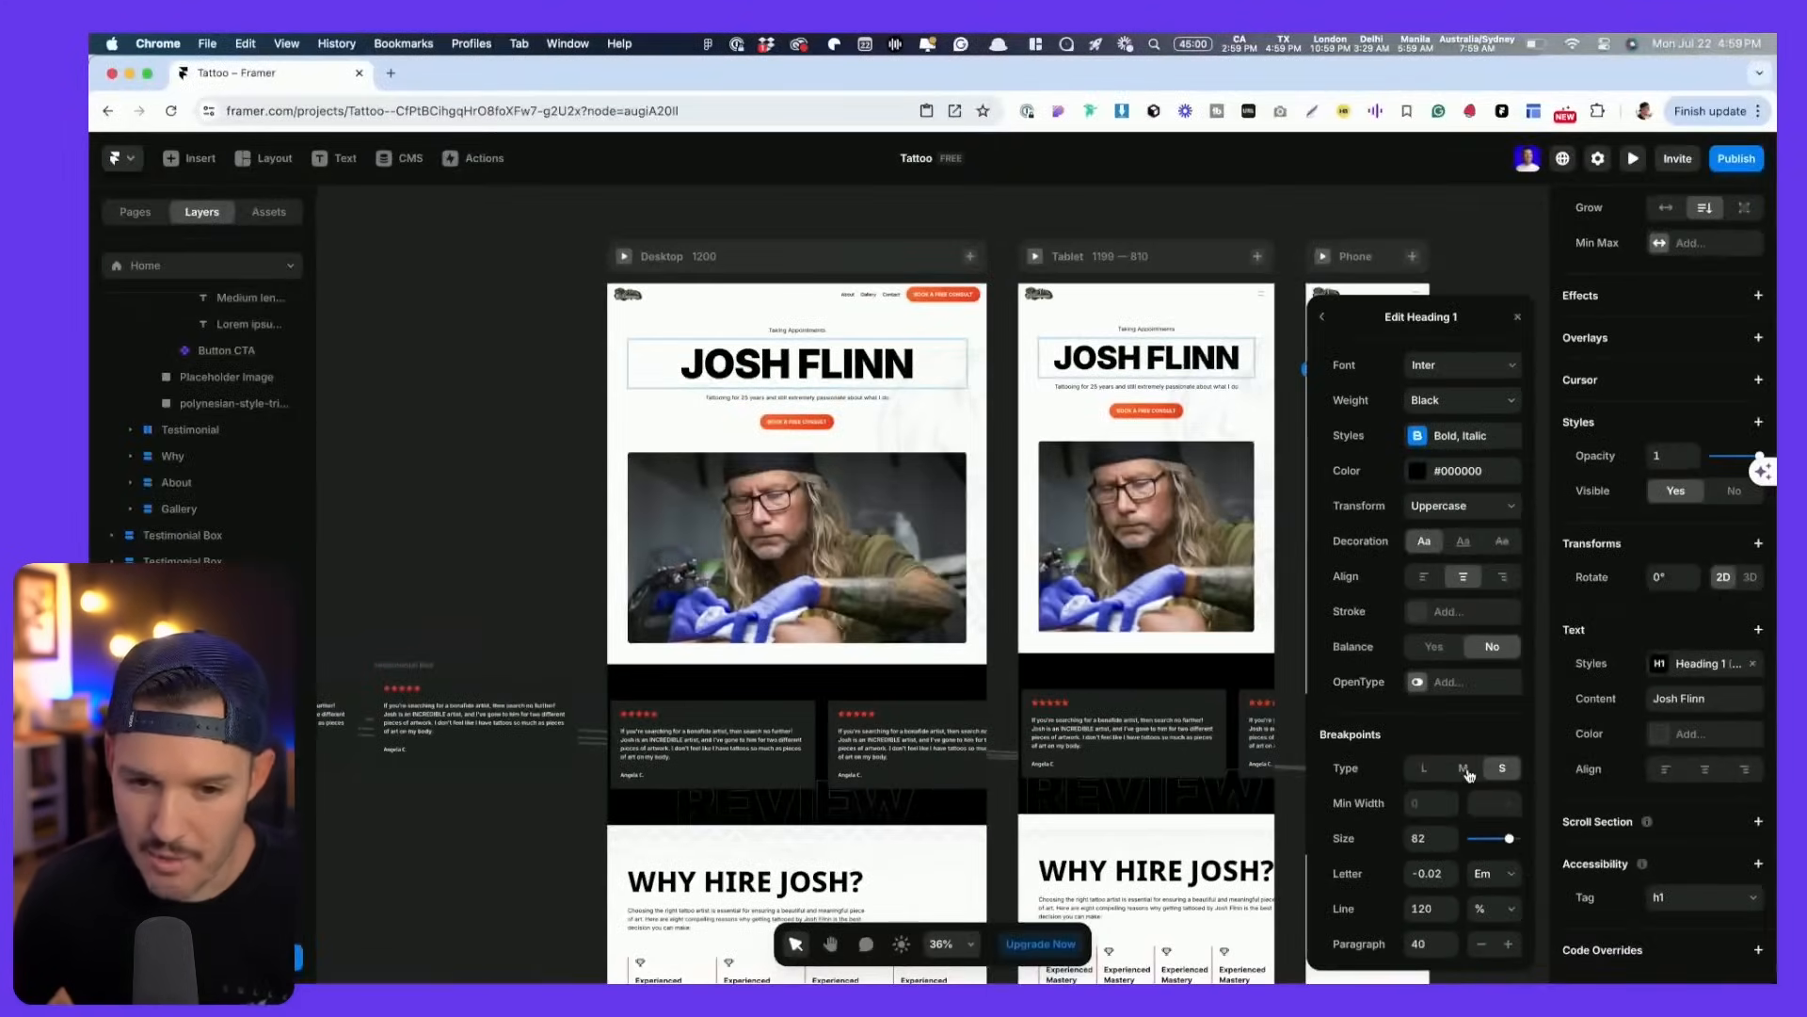
- Check Heading 1's L, M and S breakpoint sizes: 128, 102 and 82
left_click(1466, 770)
left_click(1423, 769)
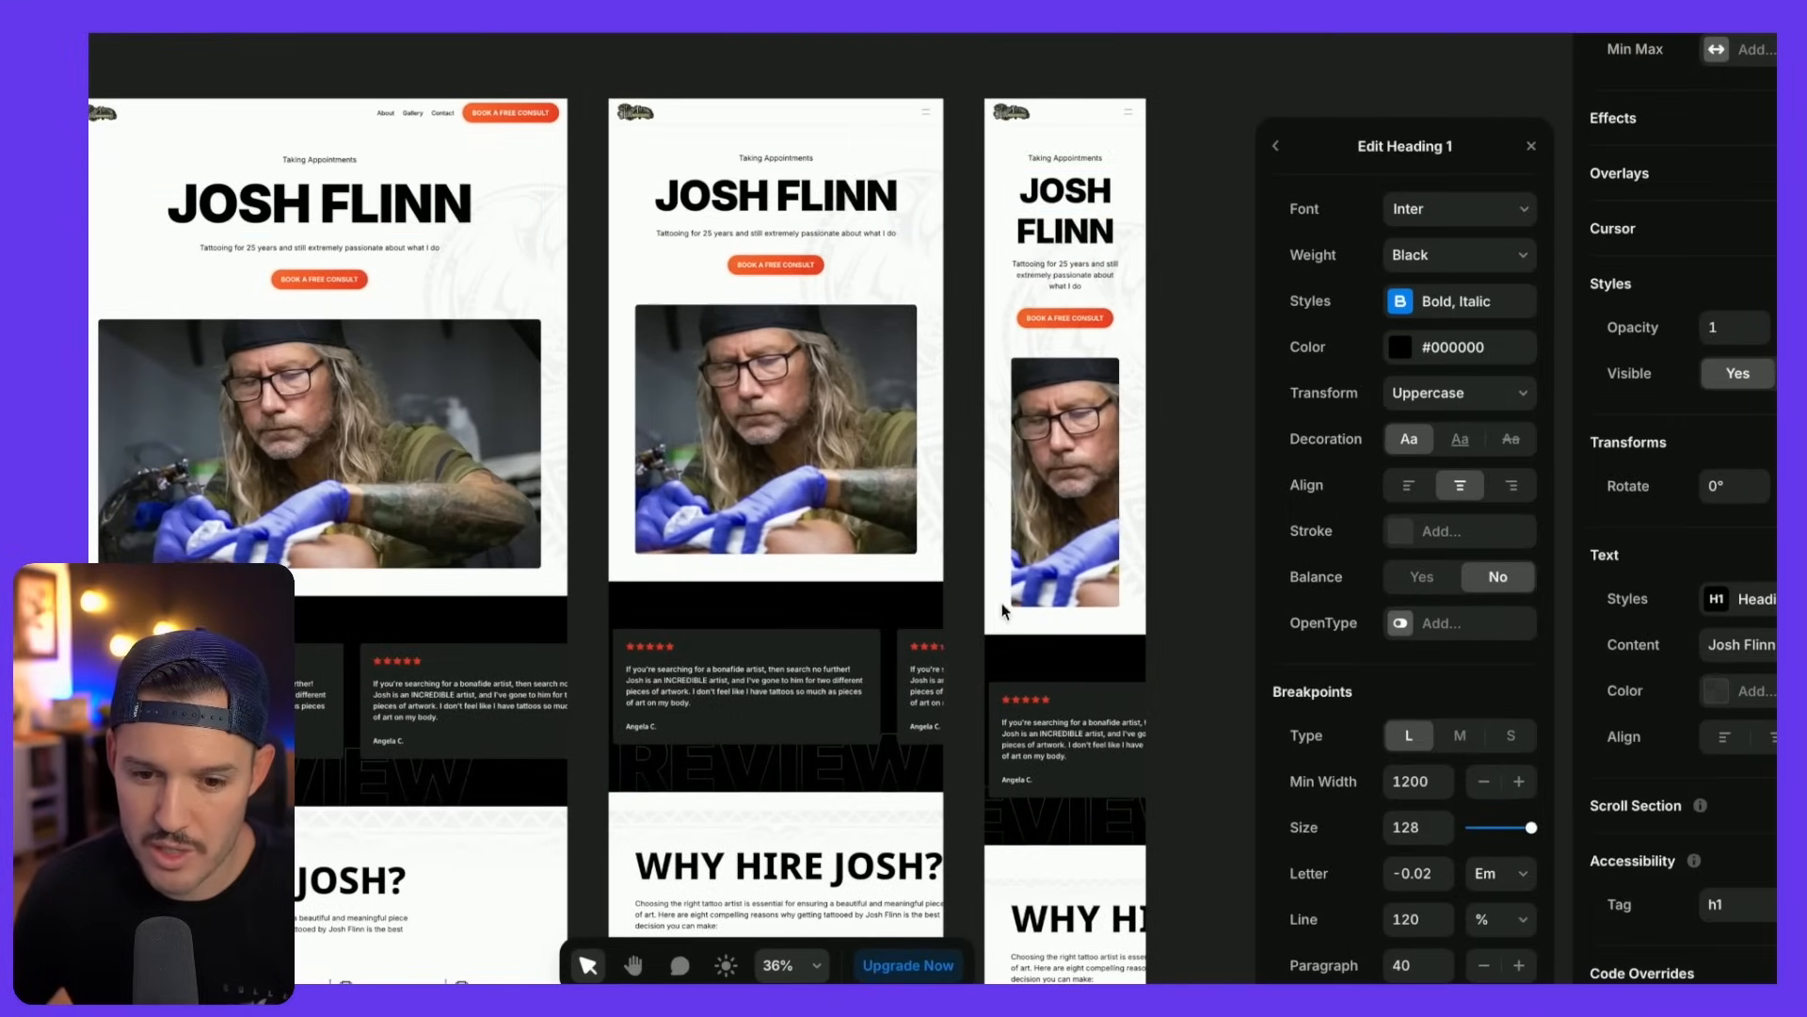
left_click(1464, 740)
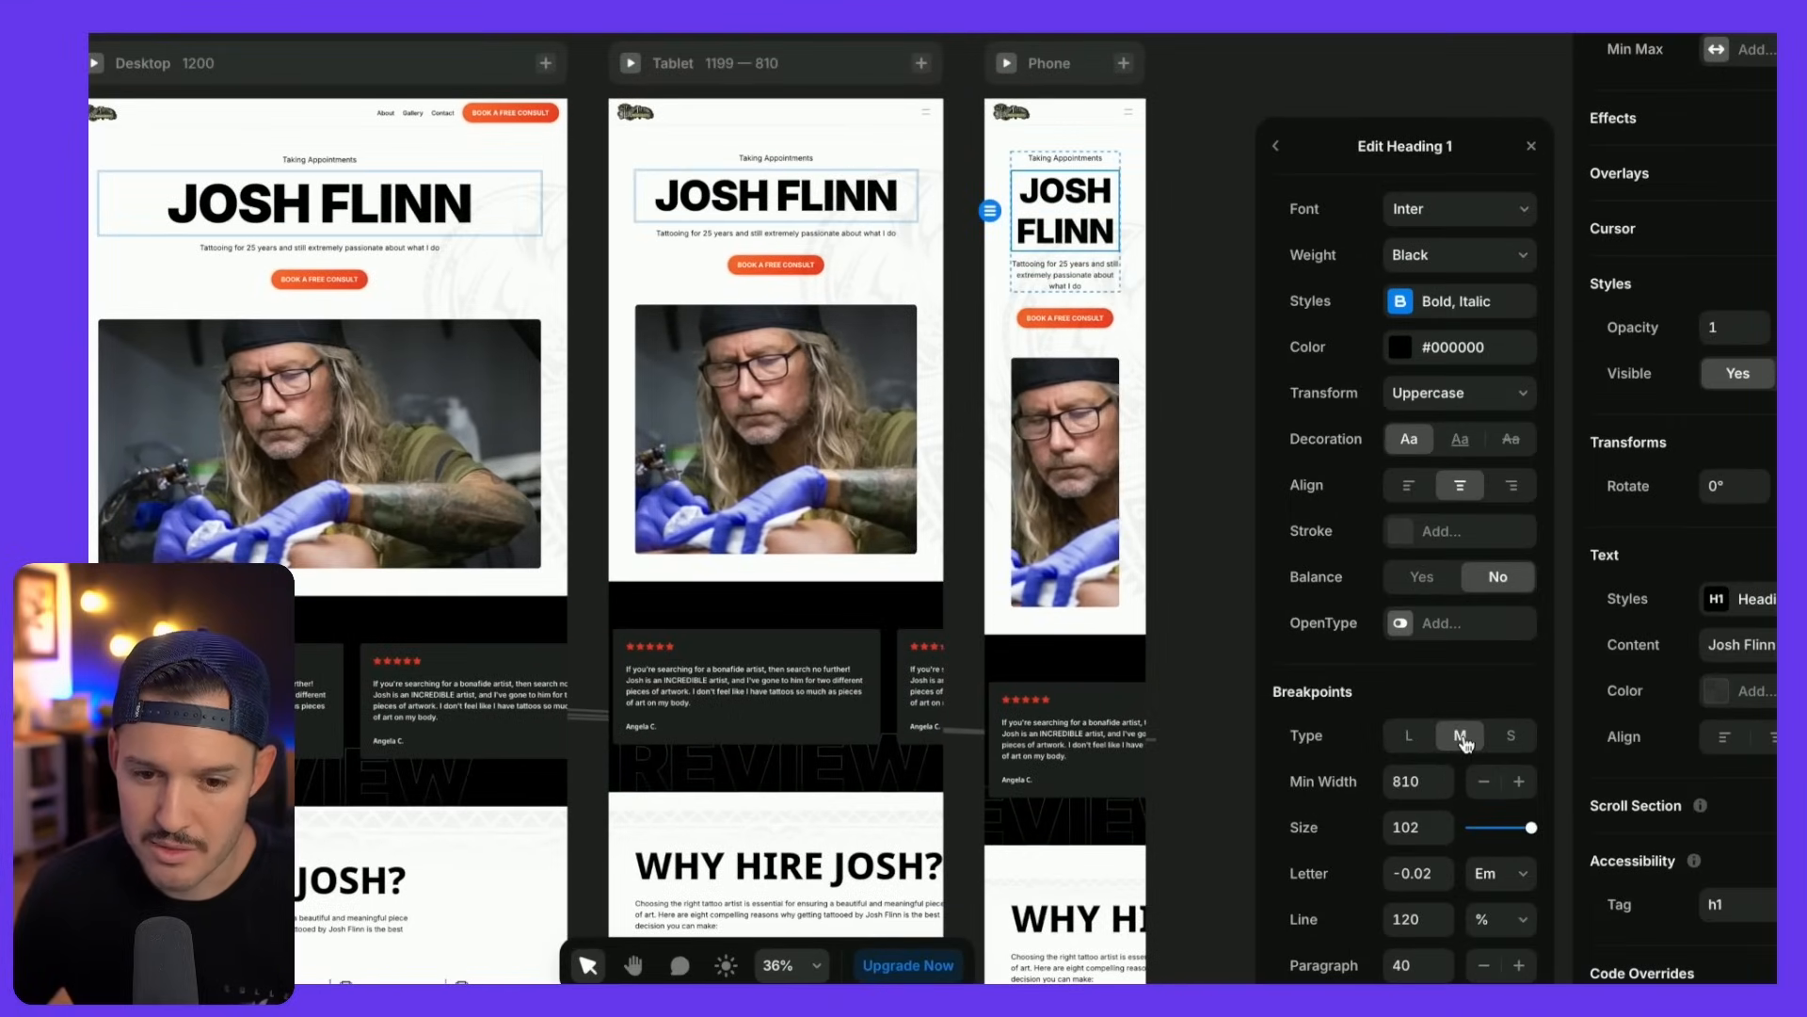
left_click(1510, 738)
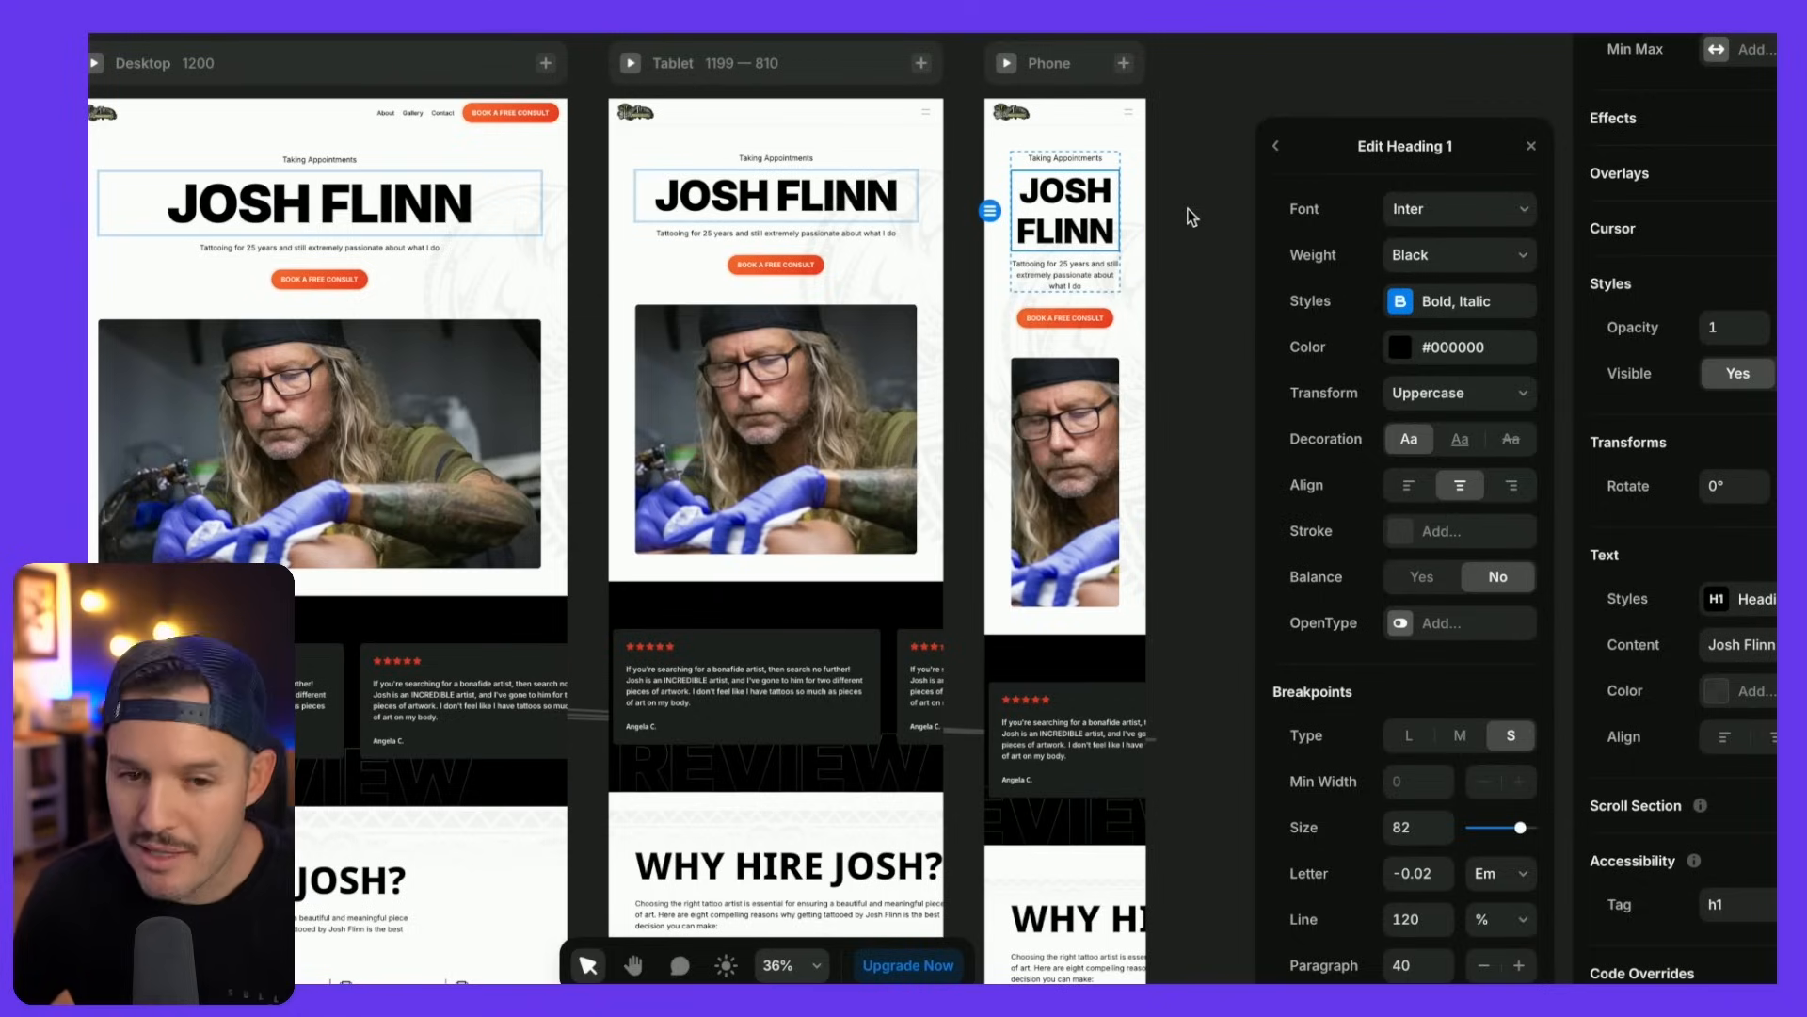
left_click(1189, 208)
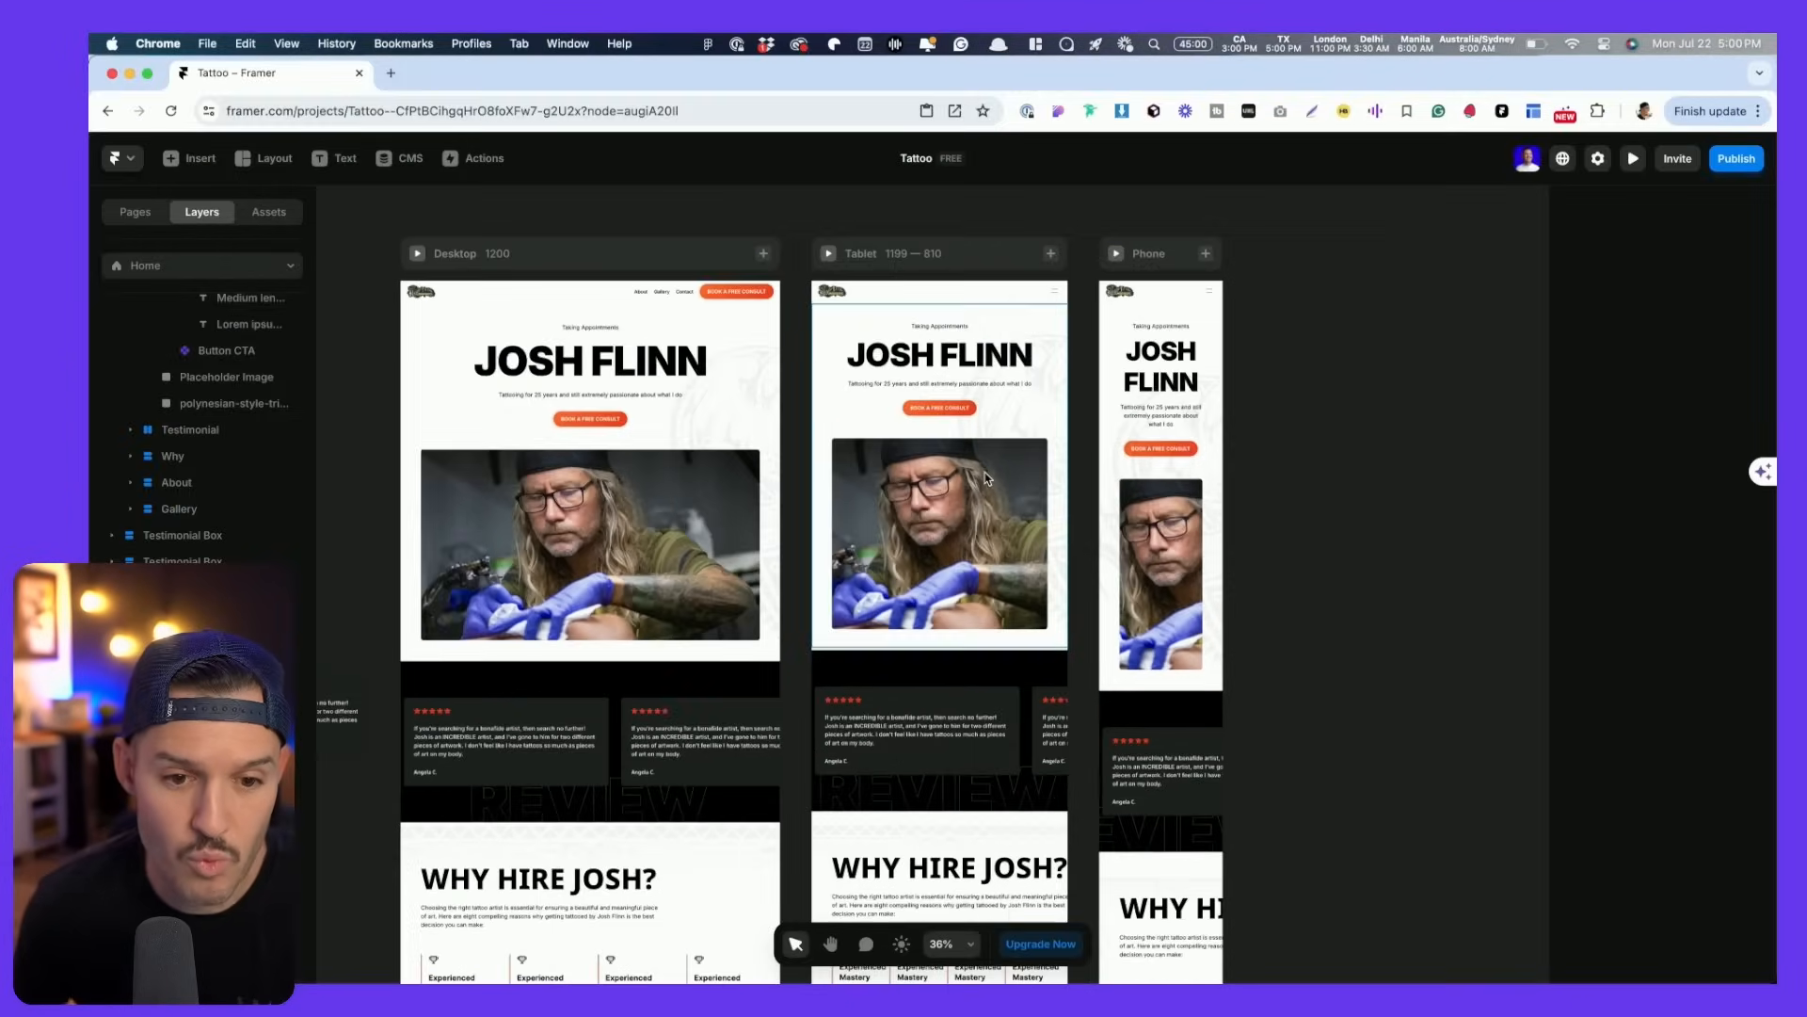
- Shorten the tablet and phone hero images, bringing the phone image to 247 high
scroll(862, 469, "down", 3)
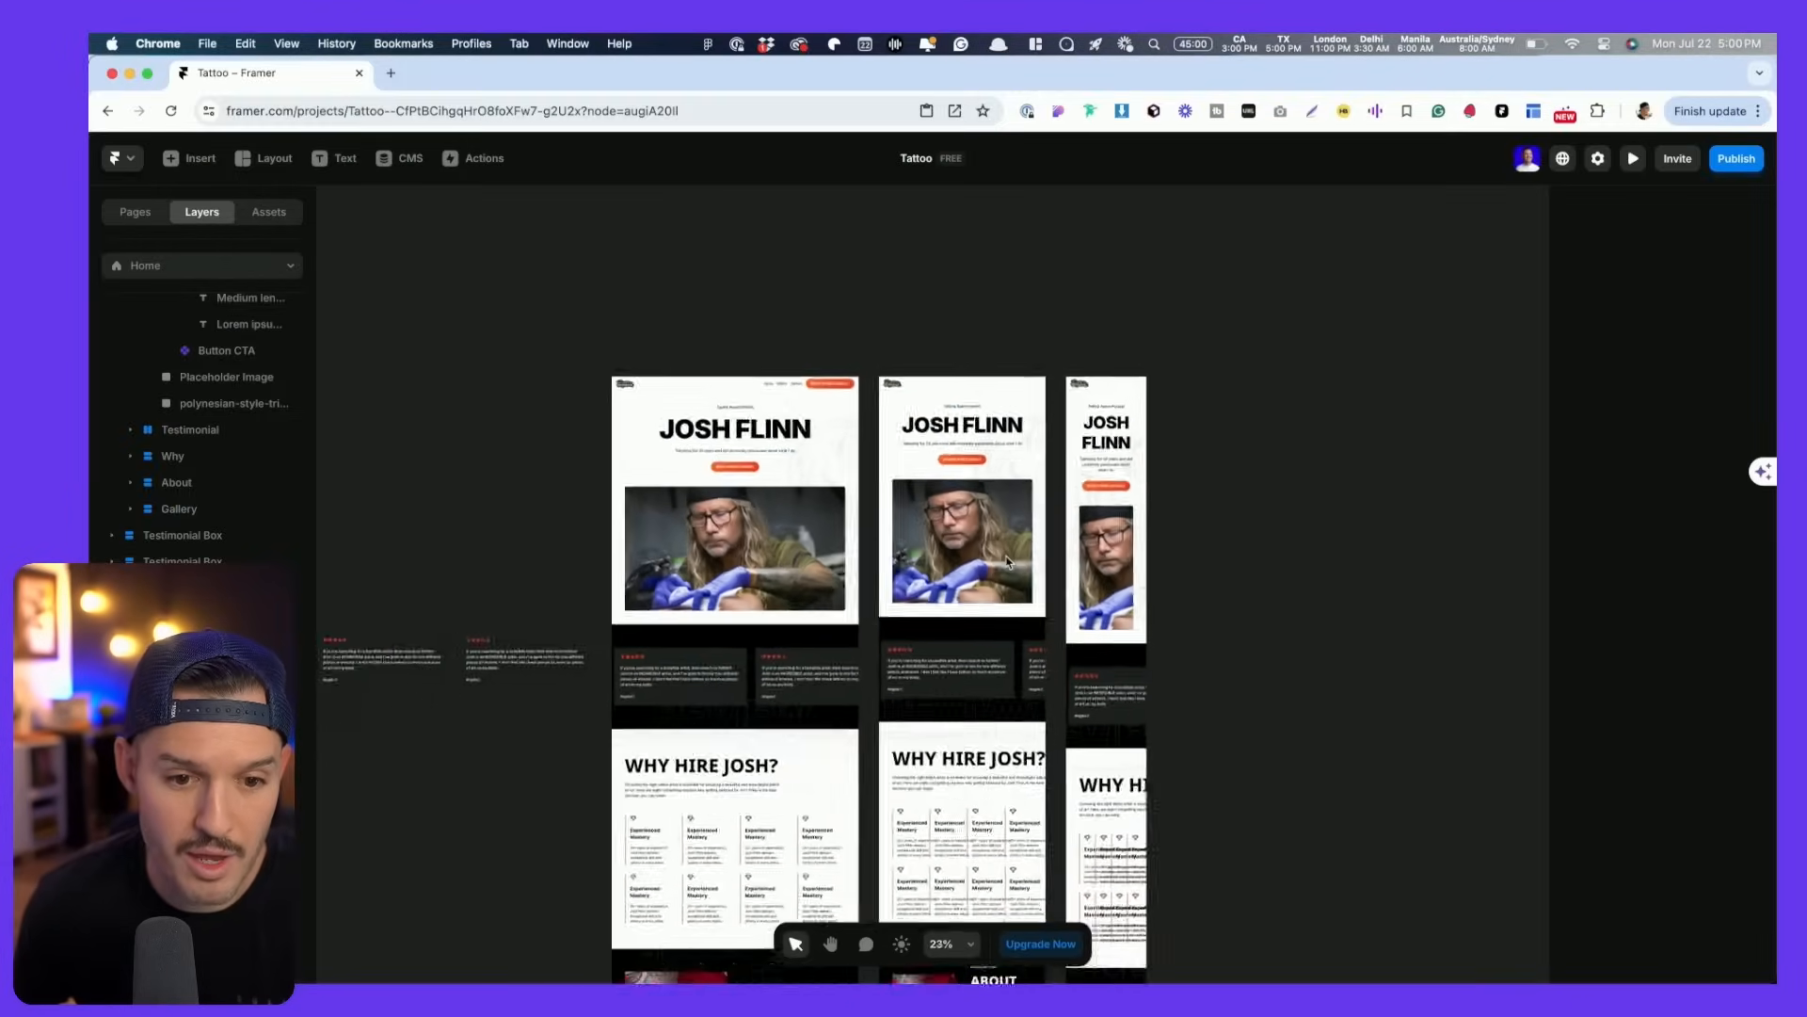
scroll(862, 468, "up", 10)
scroll(861, 468, "down", 5)
left_click(1006, 562)
left_click_drag(980, 675, 979, 543)
left_click(1294, 620)
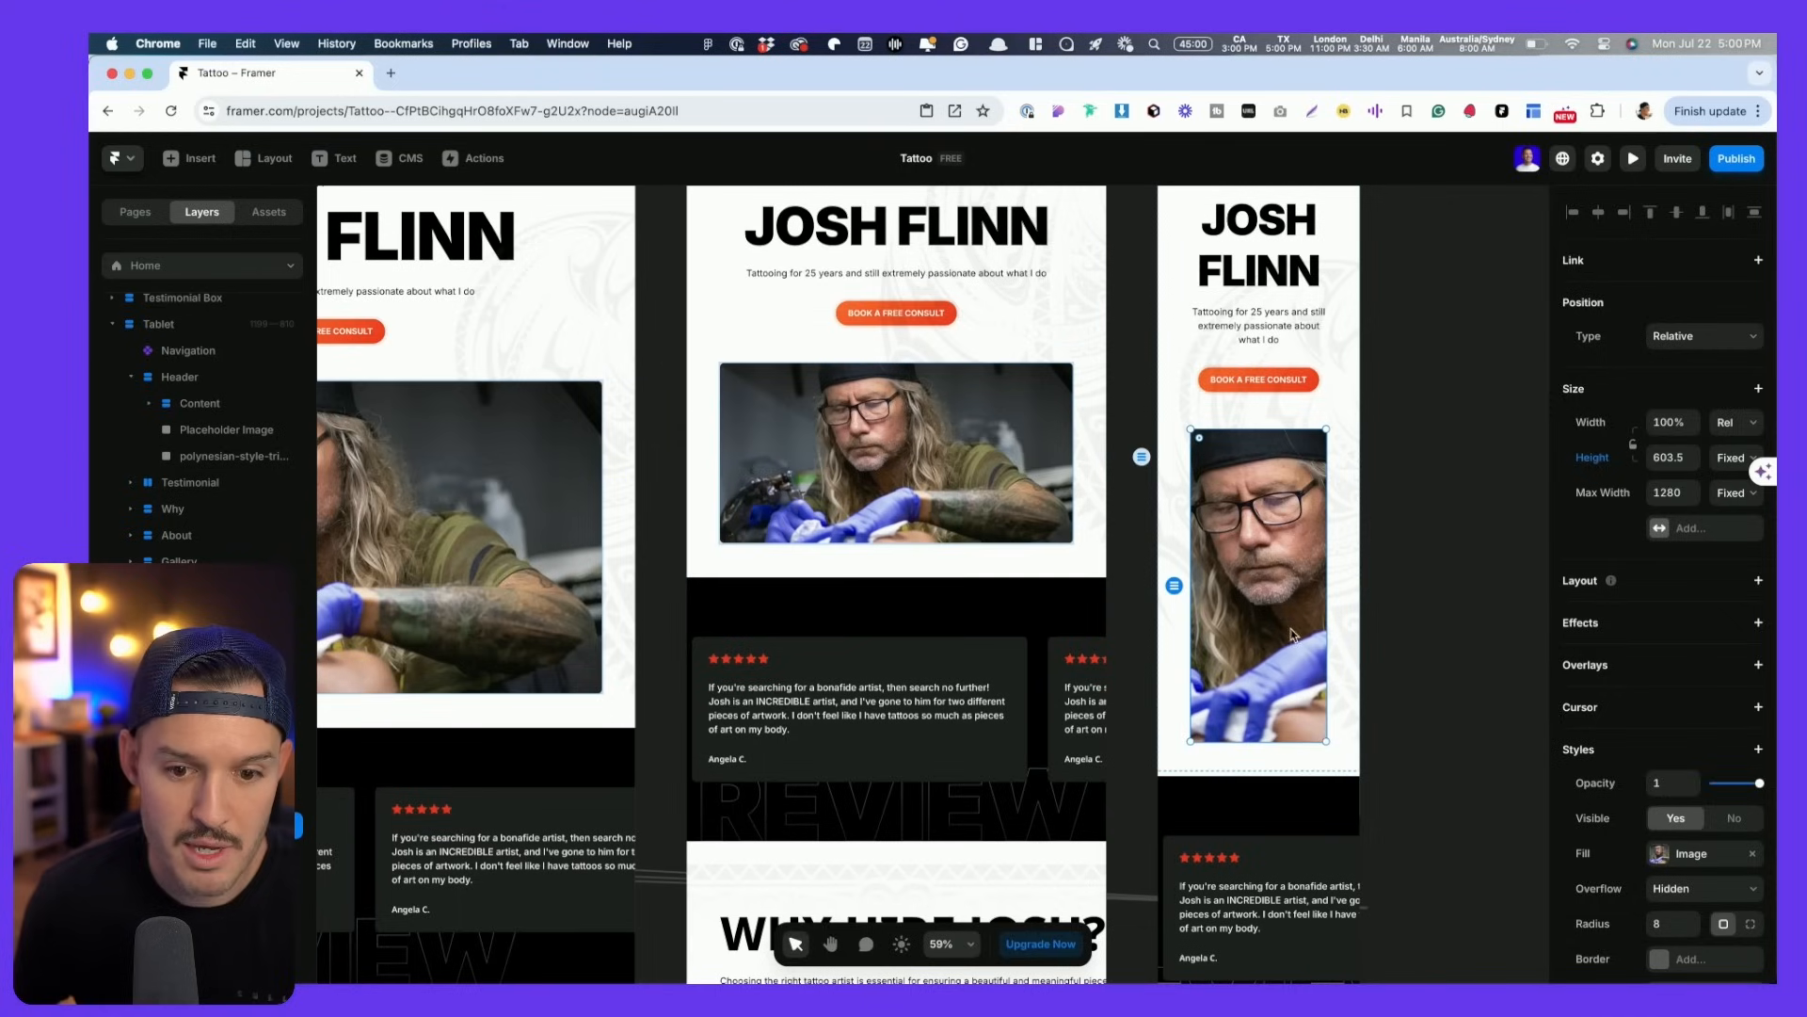
left_click_drag(1281, 744, 1281, 555)
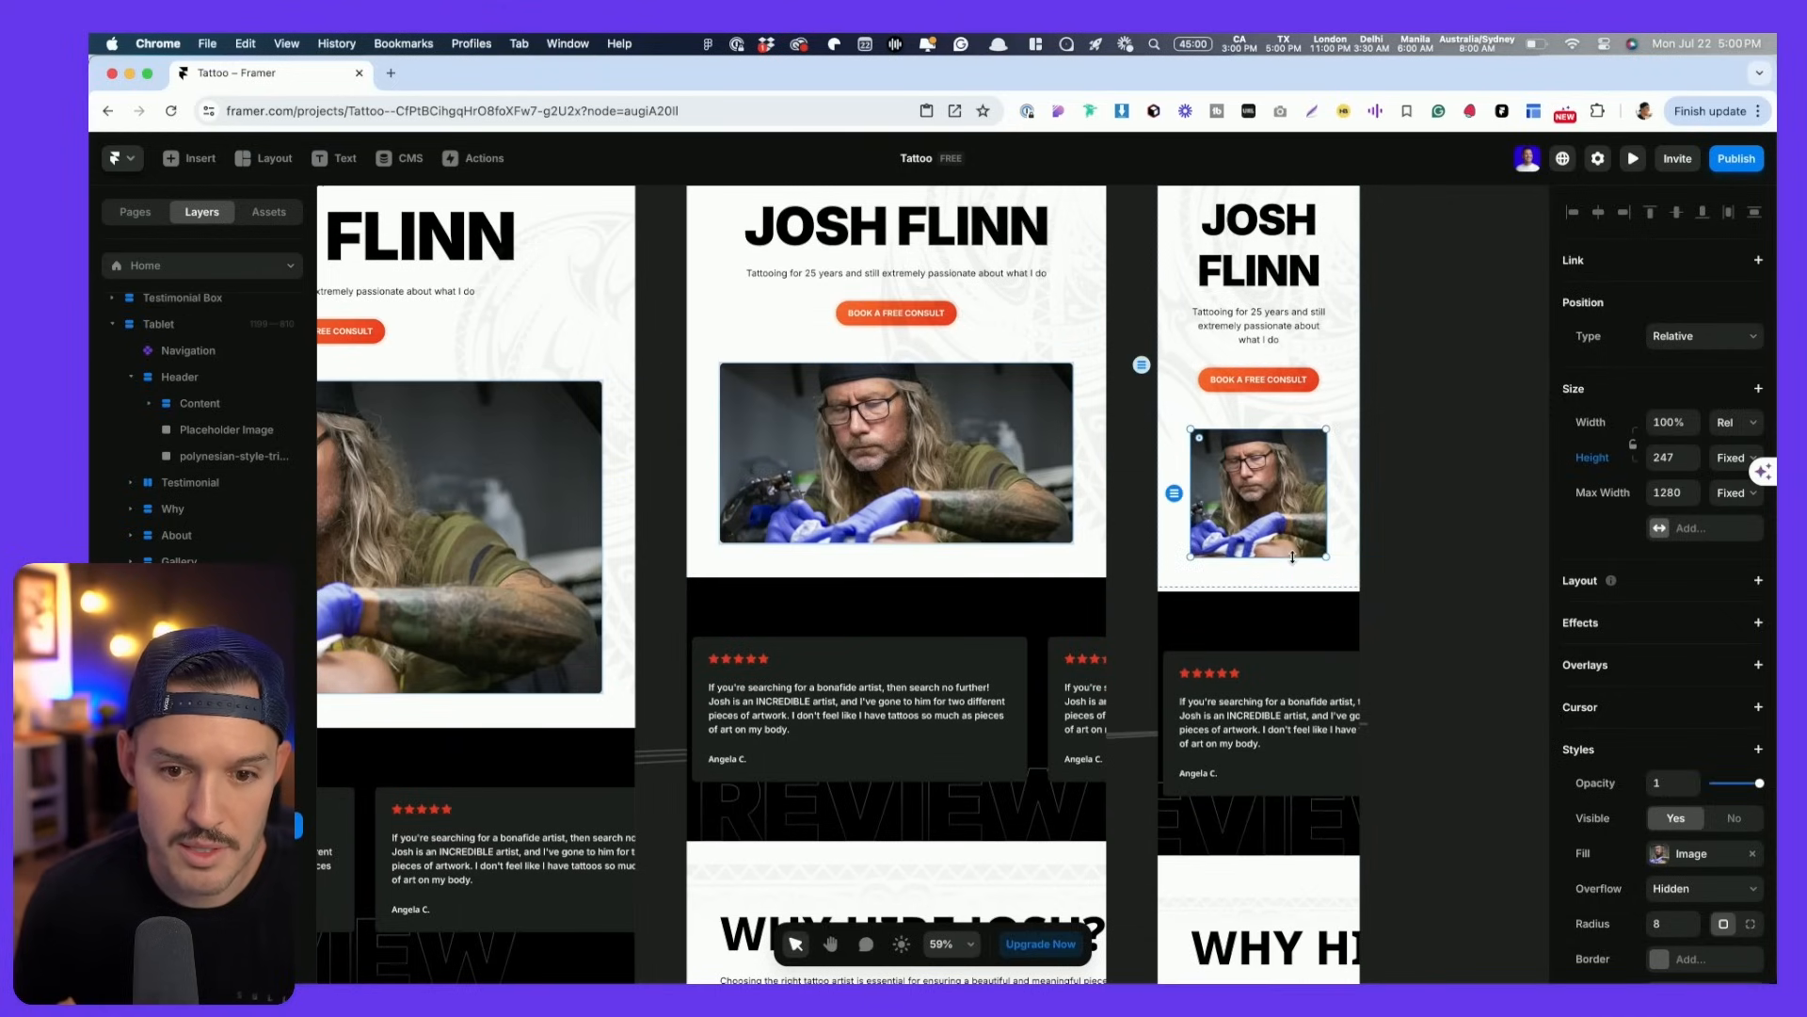
- Select the phone hero image, heading lockup group and Header layer to inspect spacing
scroll(1156, 439, "down", 5)
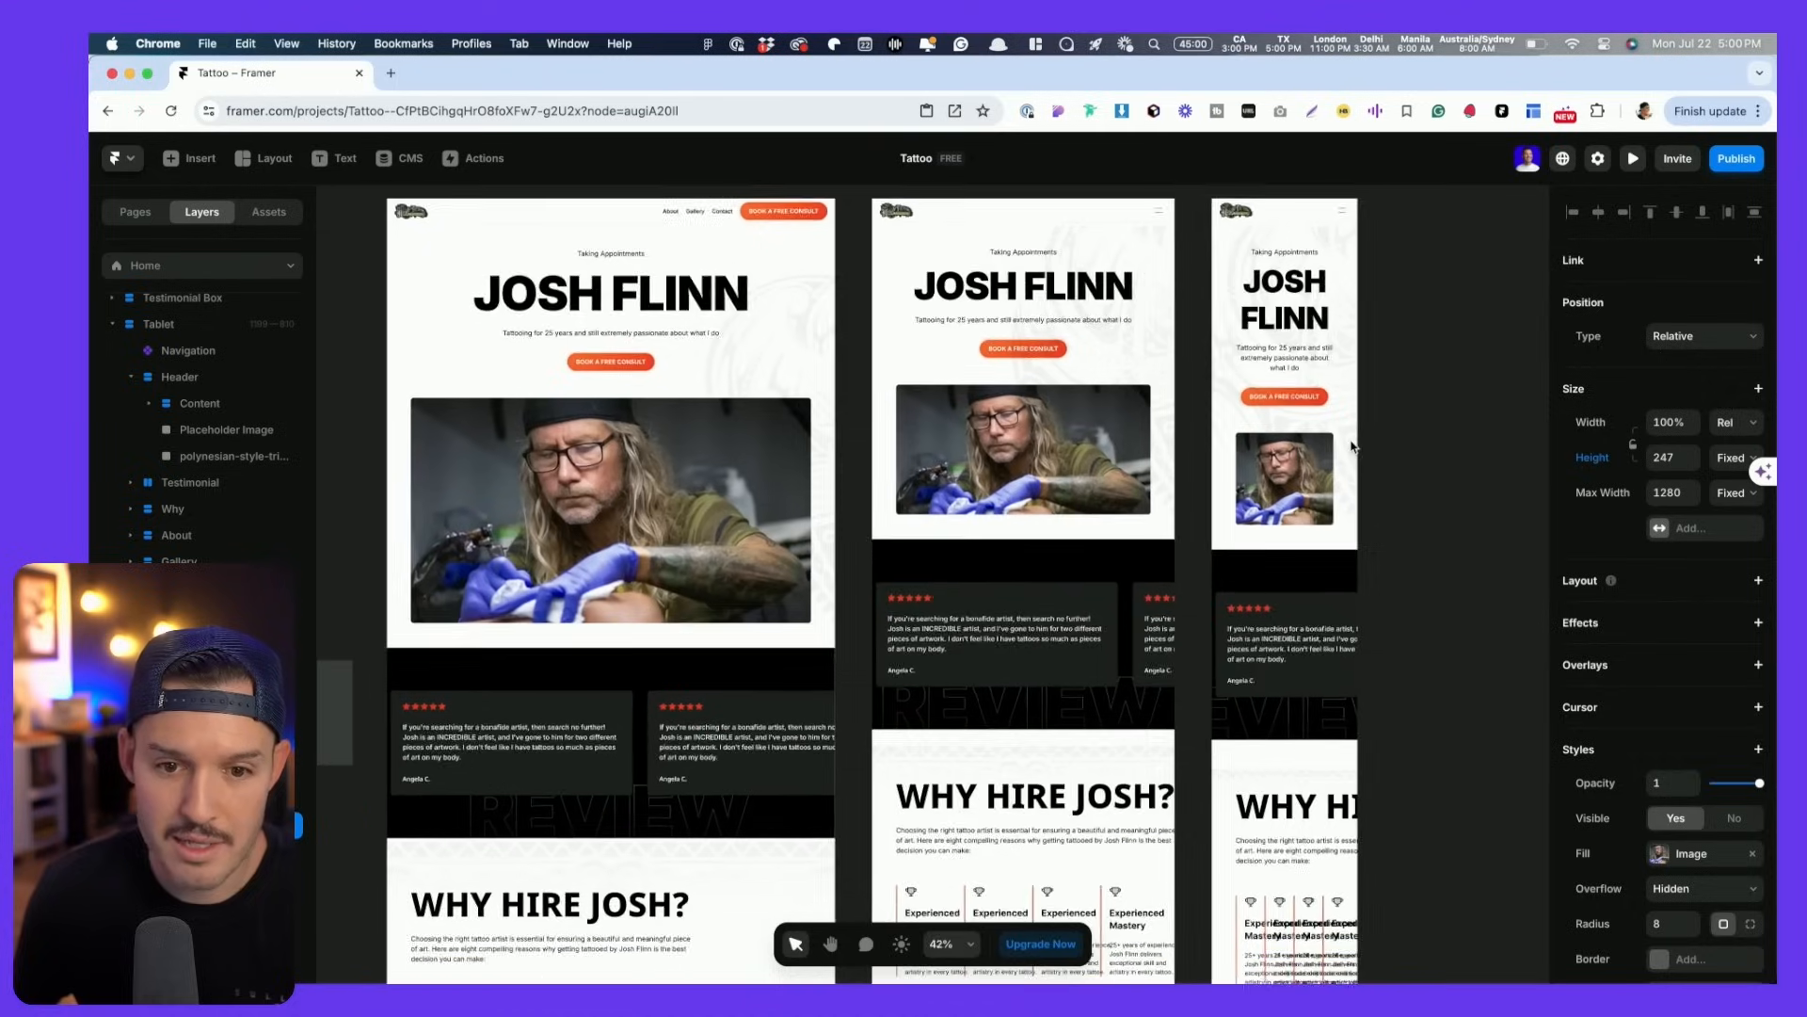
left_click(1222, 341)
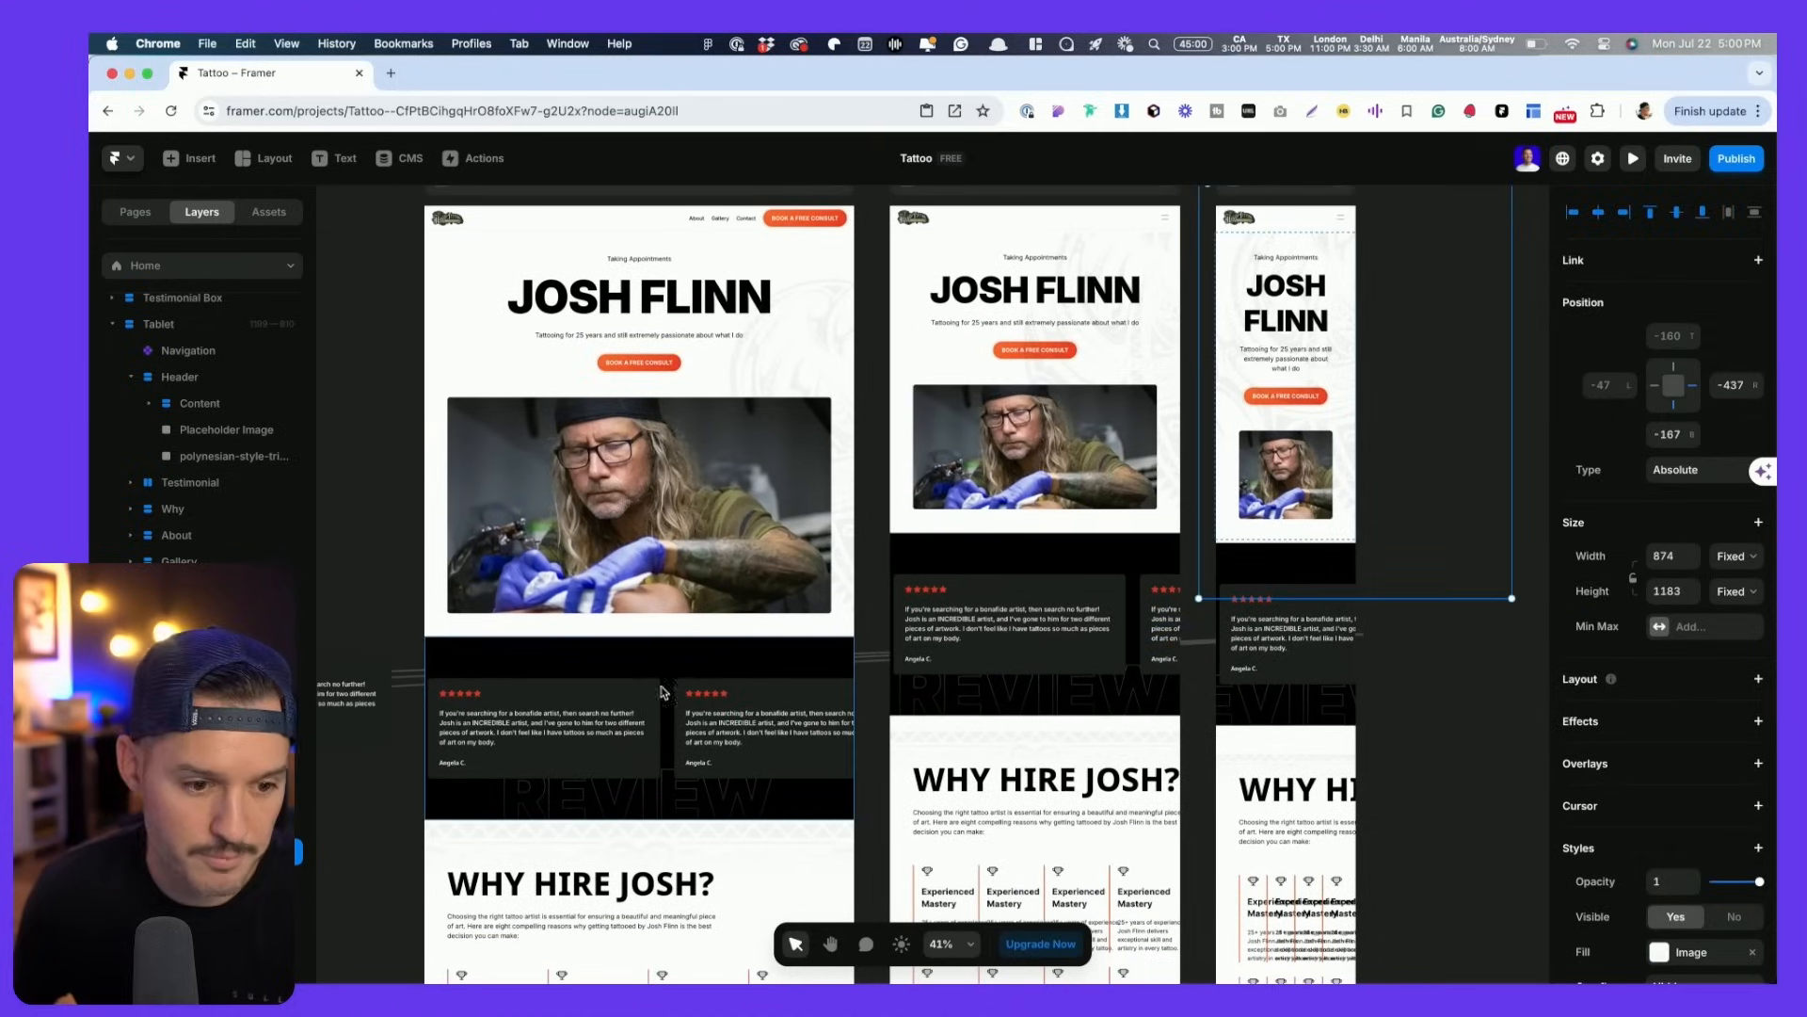
left_click(1498, 765)
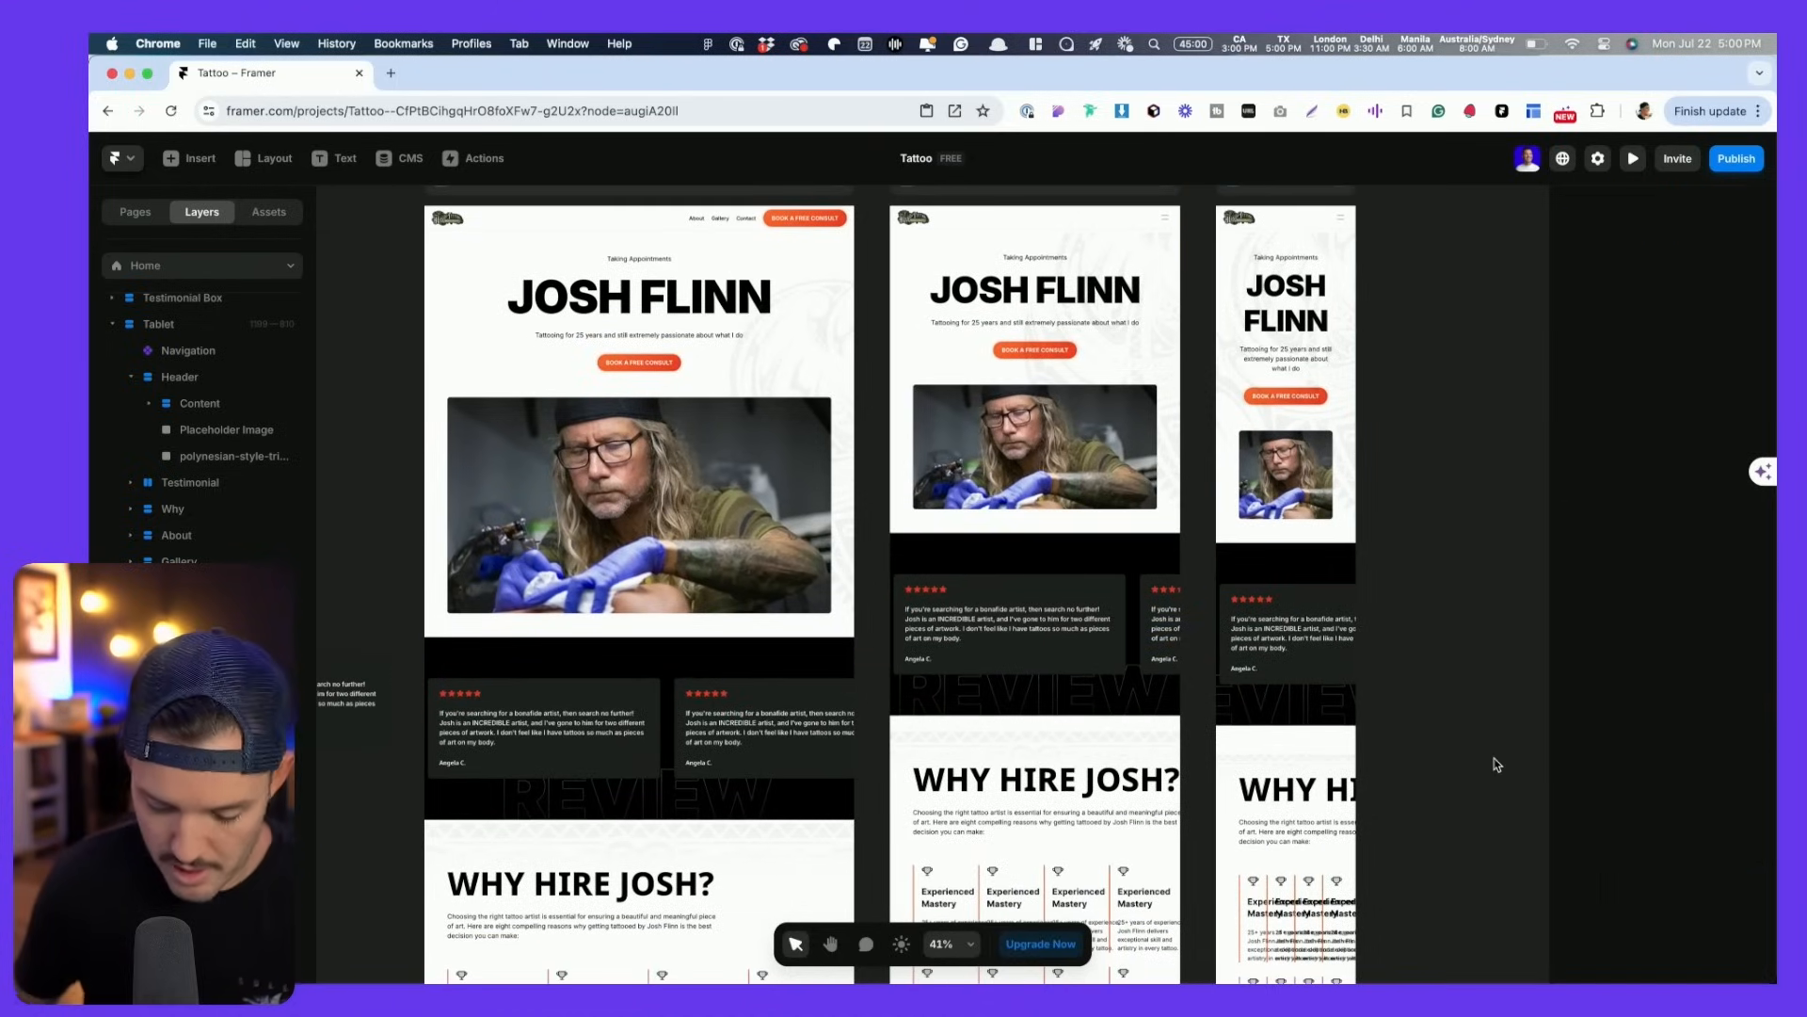
left_click(1305, 460)
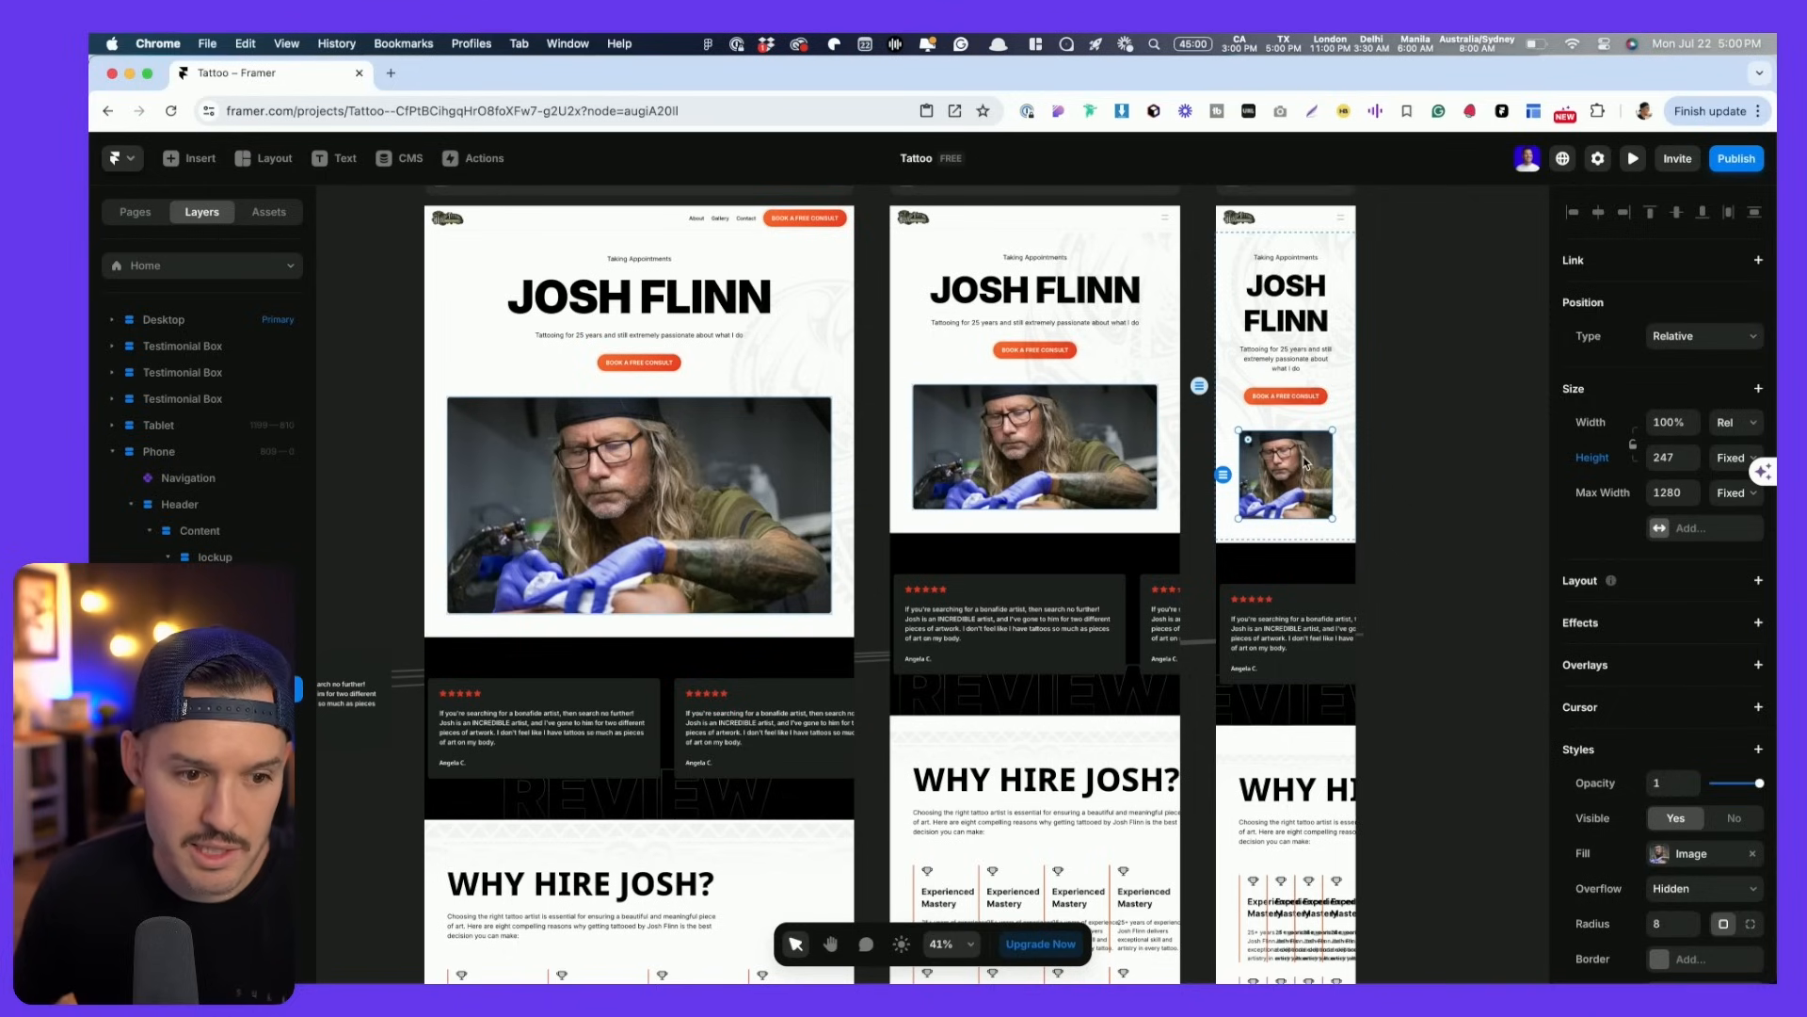
left_click(203, 558)
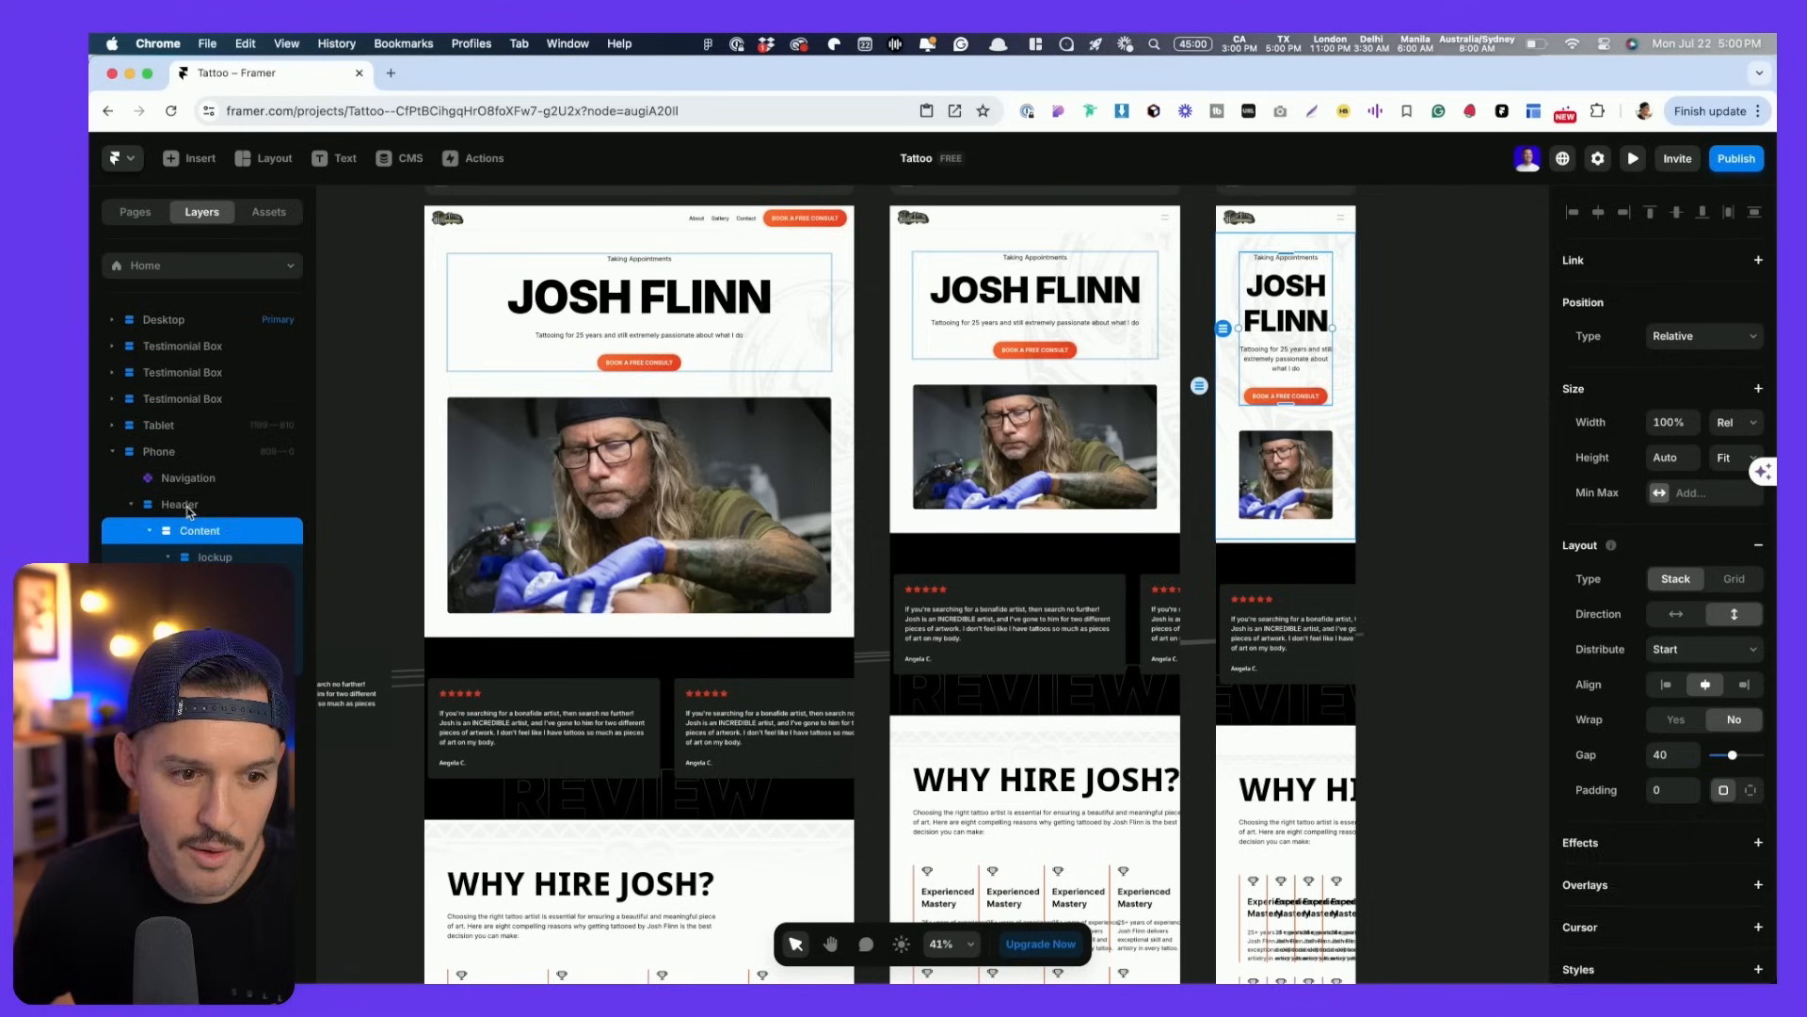
left_click(189, 507)
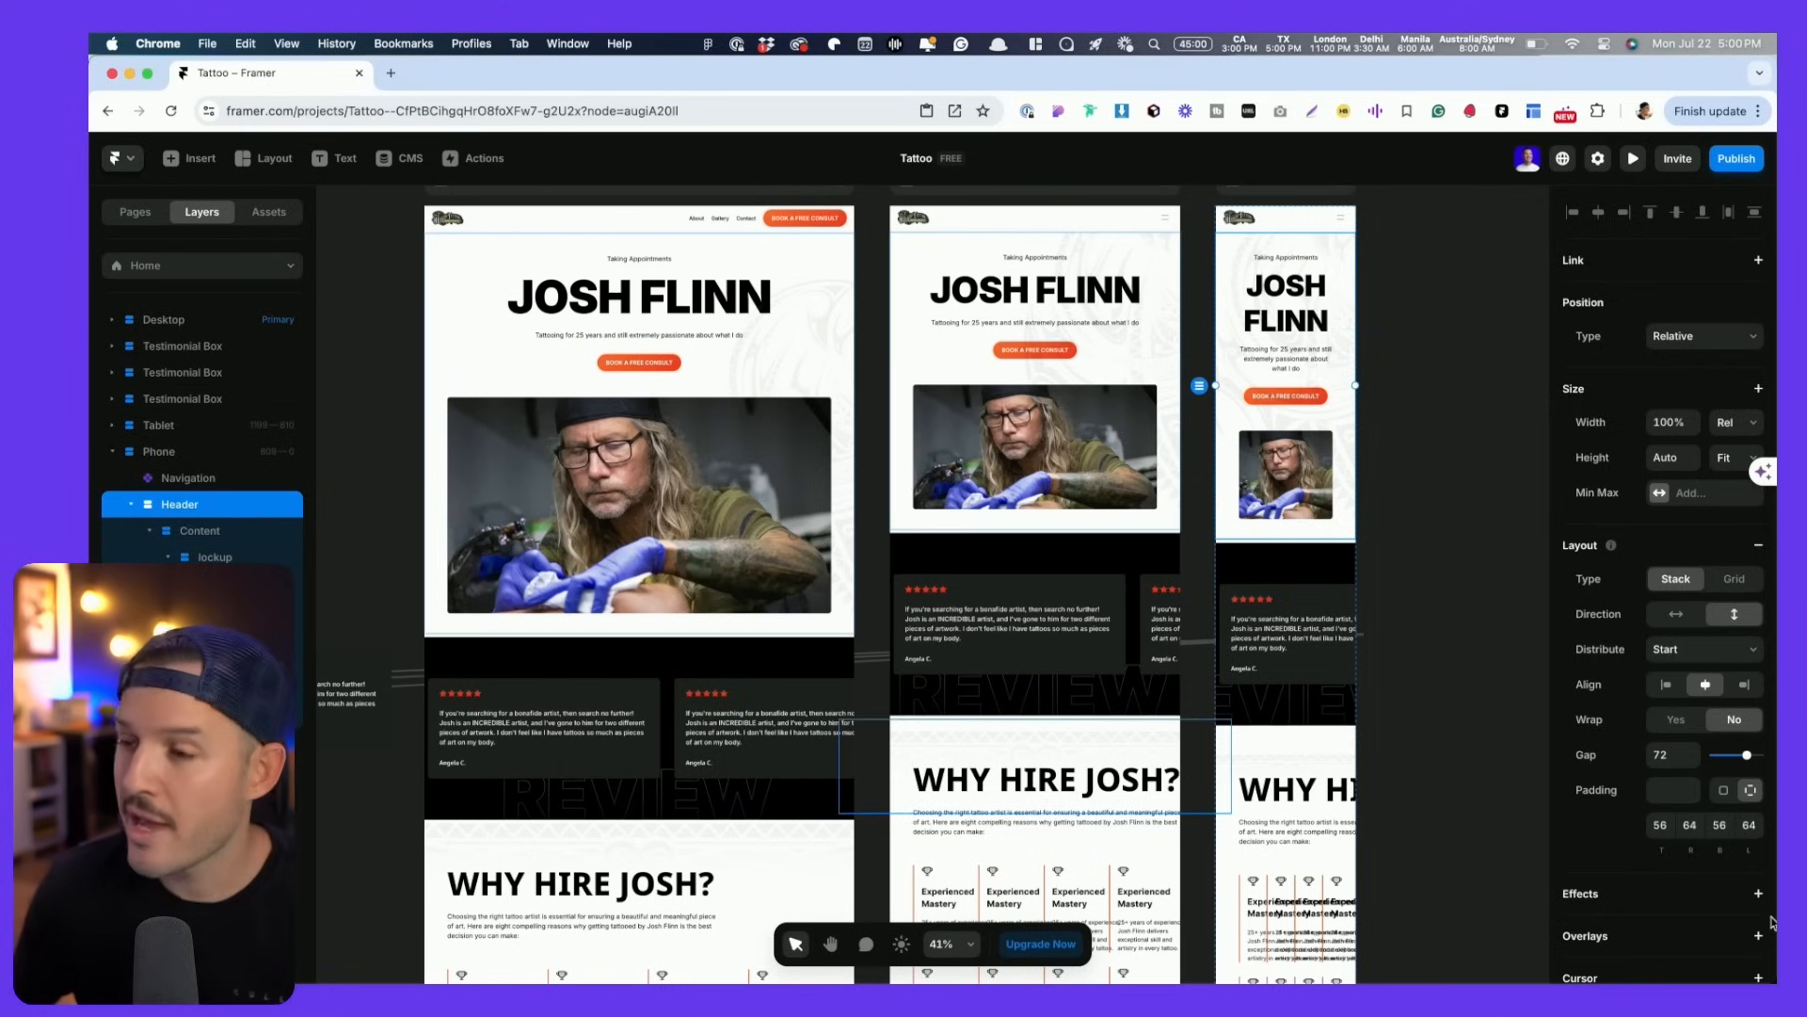
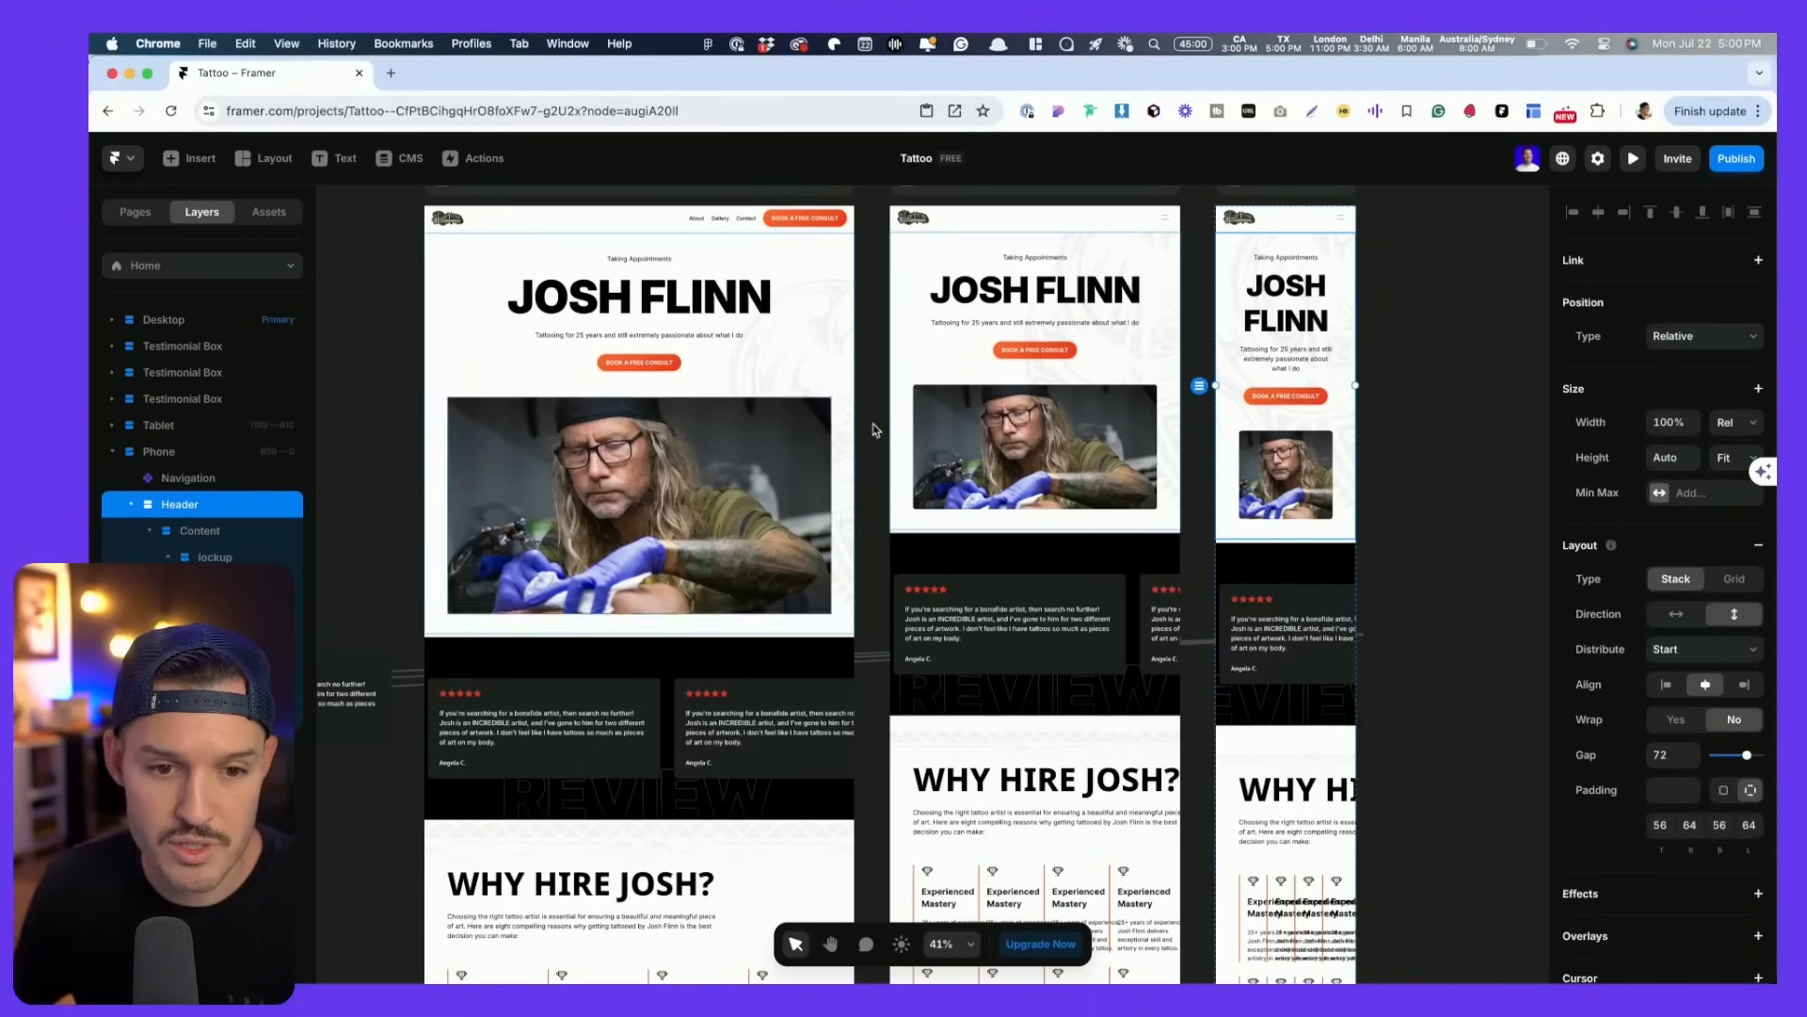
- Give the tablet Header 44 left and right padding and copy its padding values
left_click(897, 393)
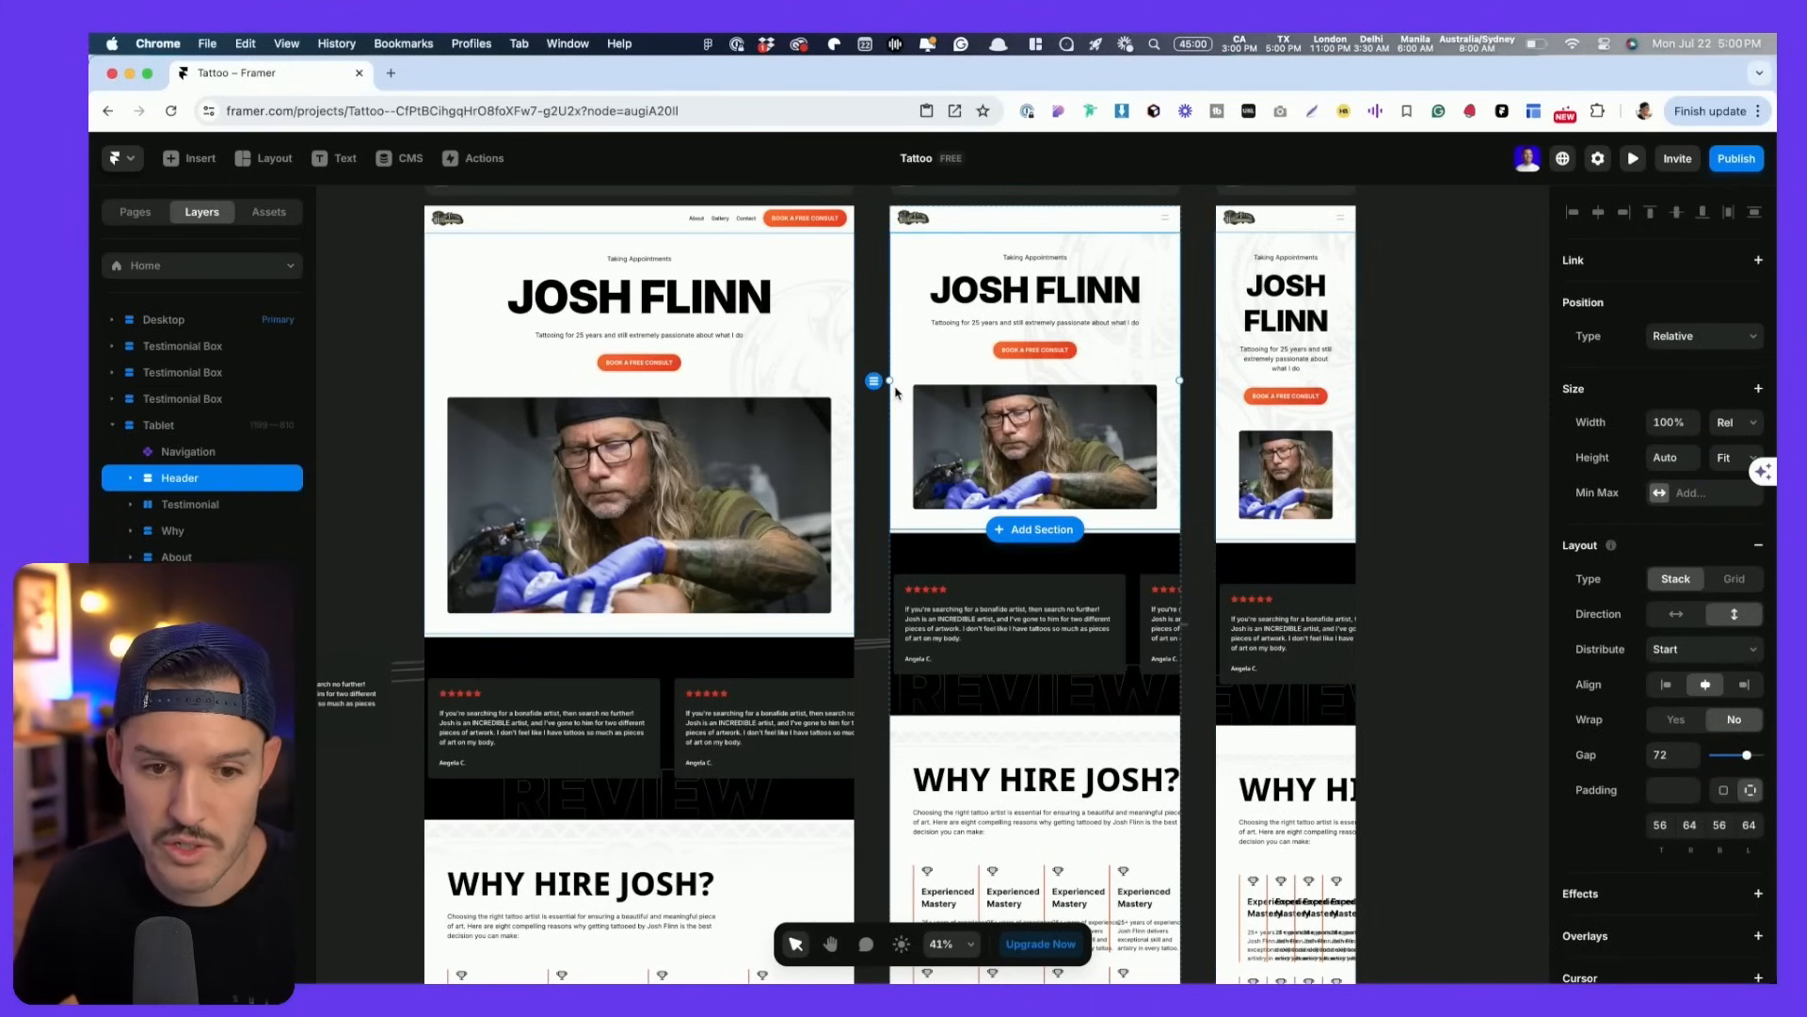
left_click(1686, 826)
type("44")
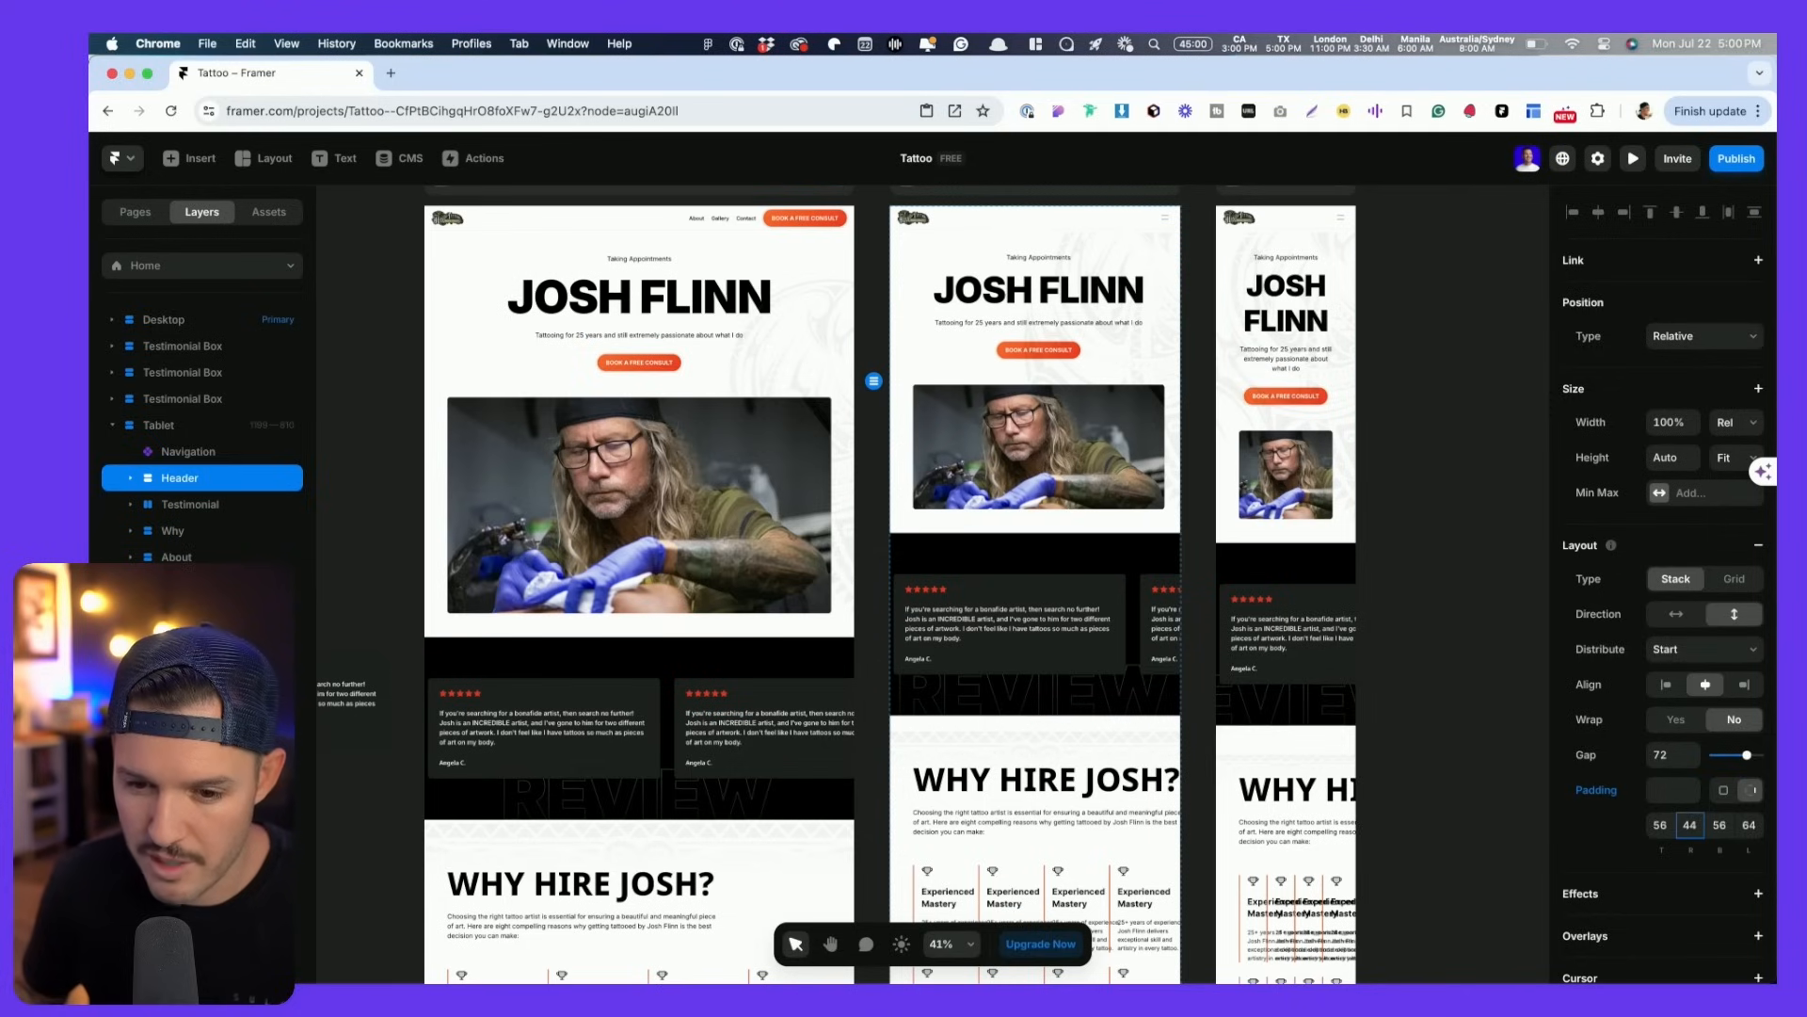
type("44")
key("Return")
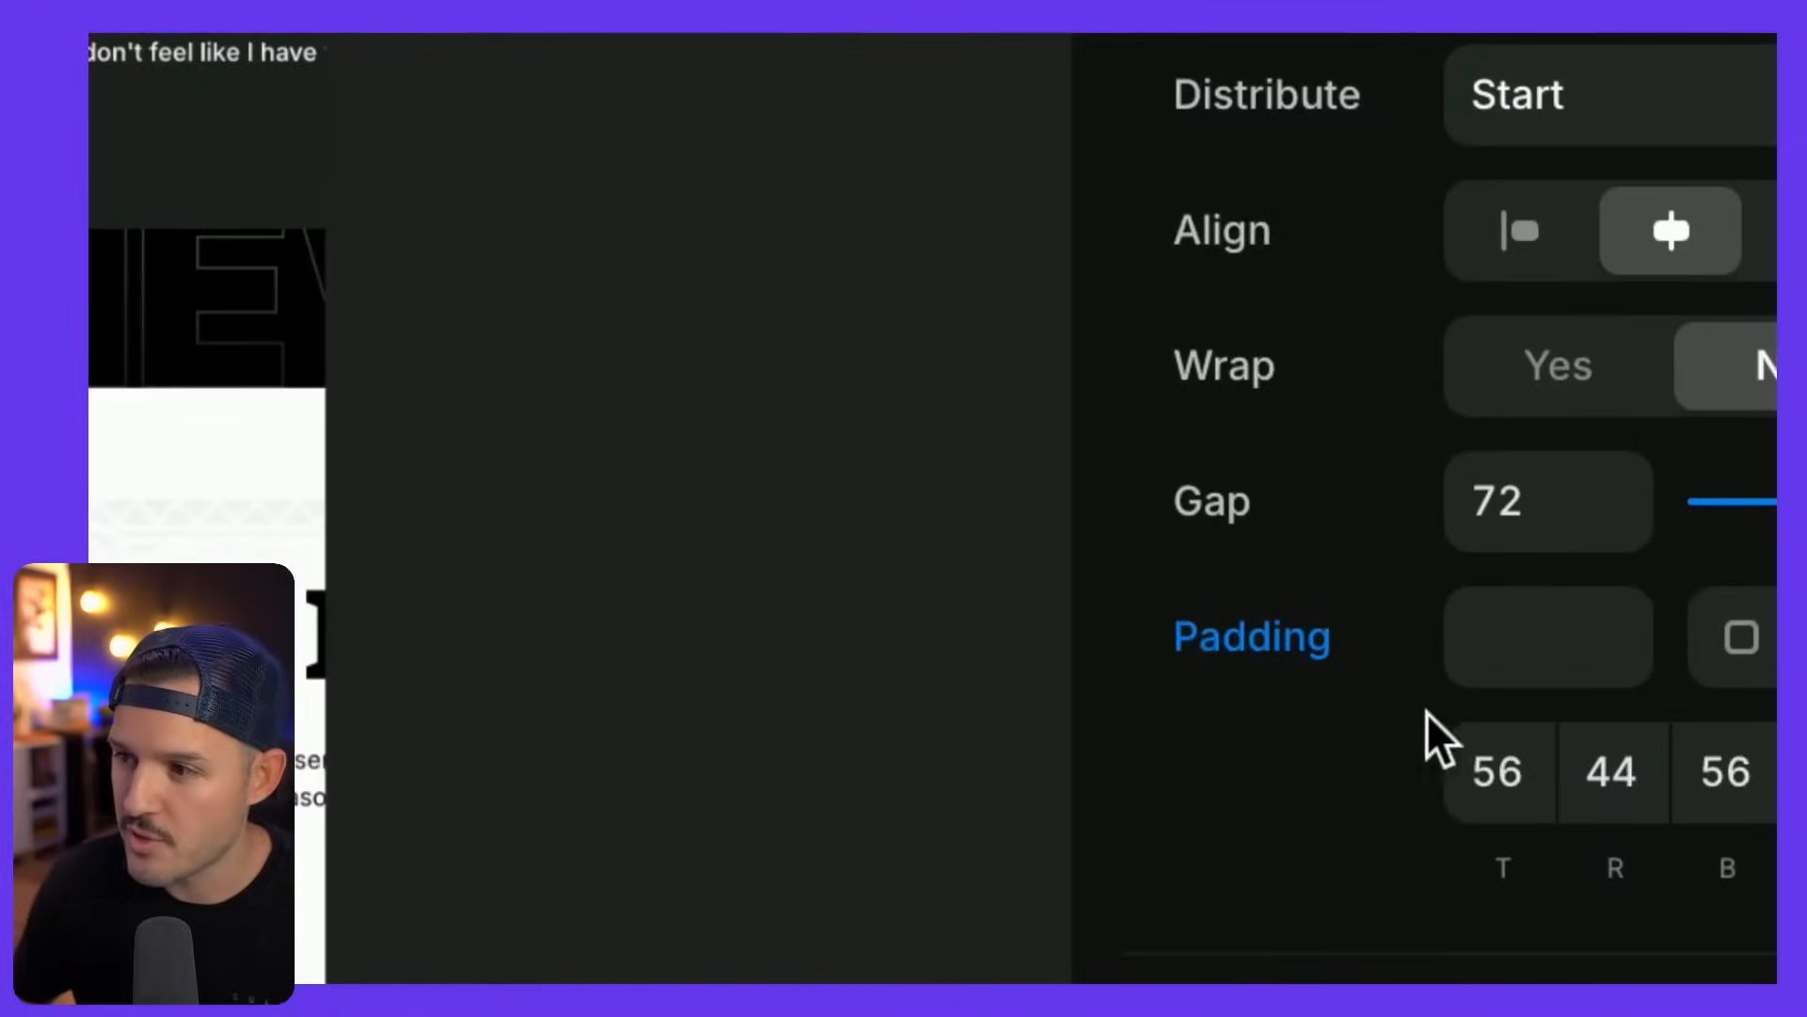
right_click(1265, 656)
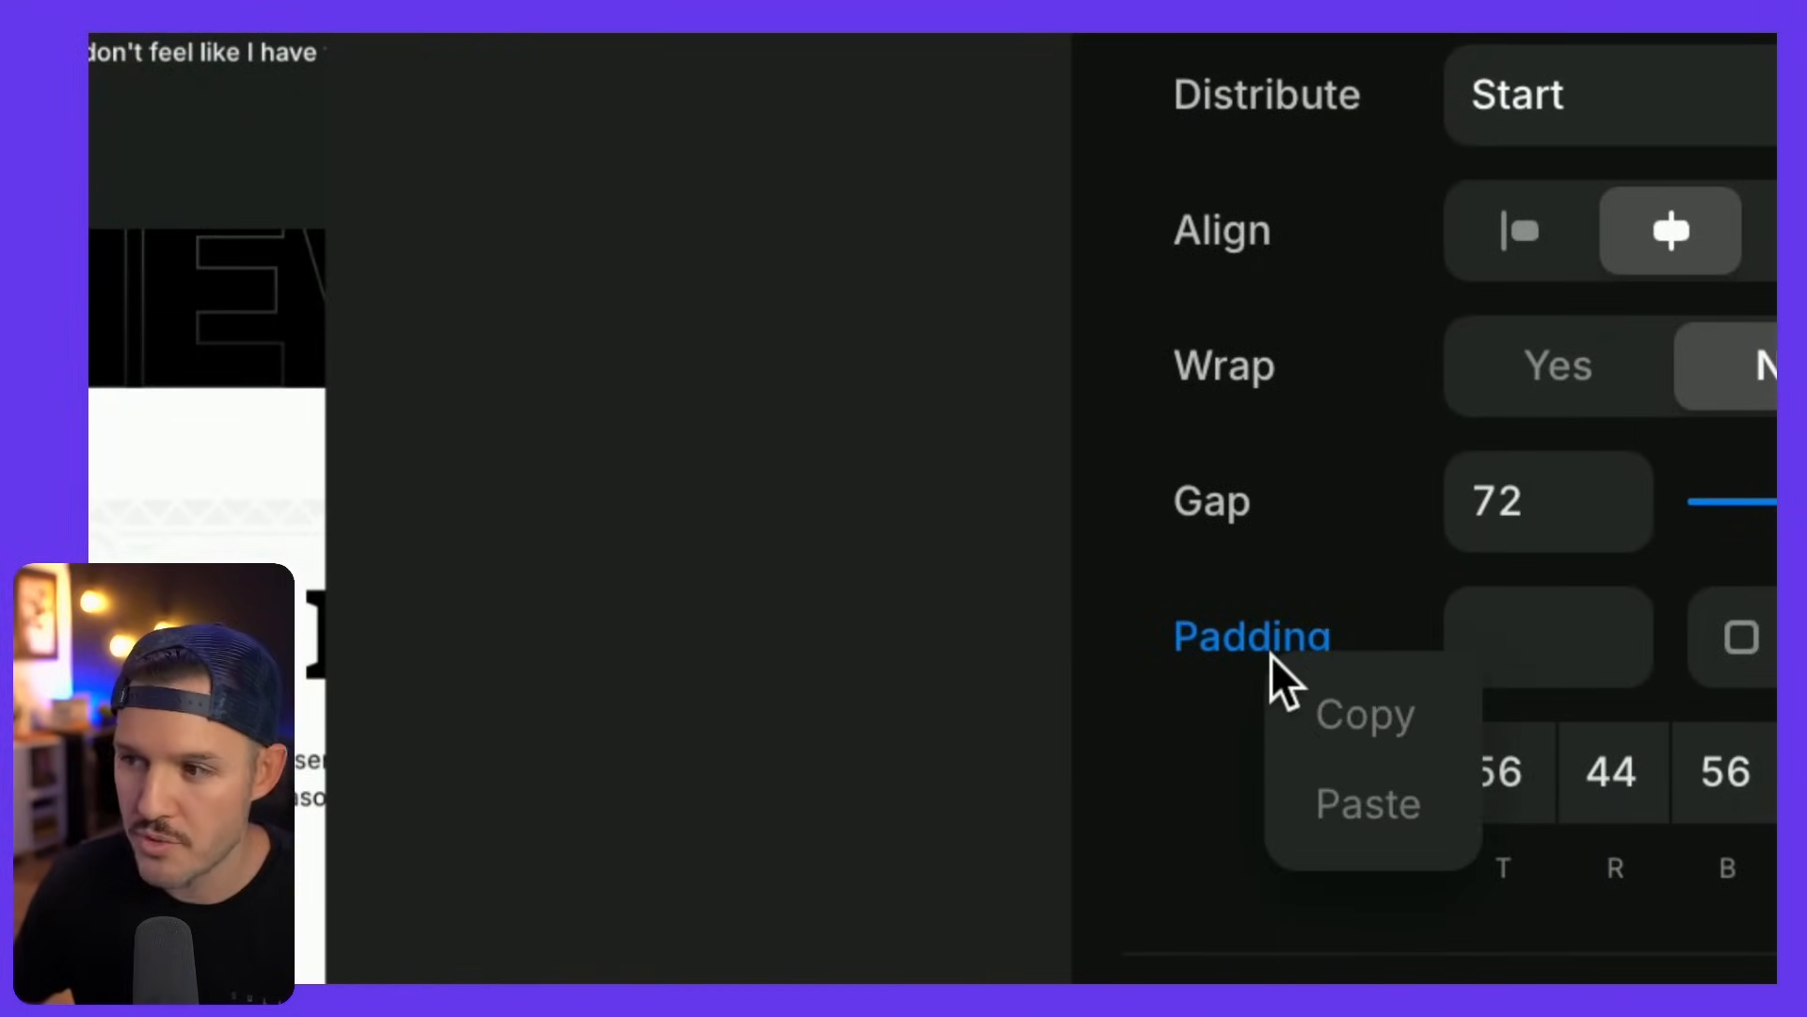
right_click(1202, 635)
left_click(1283, 673)
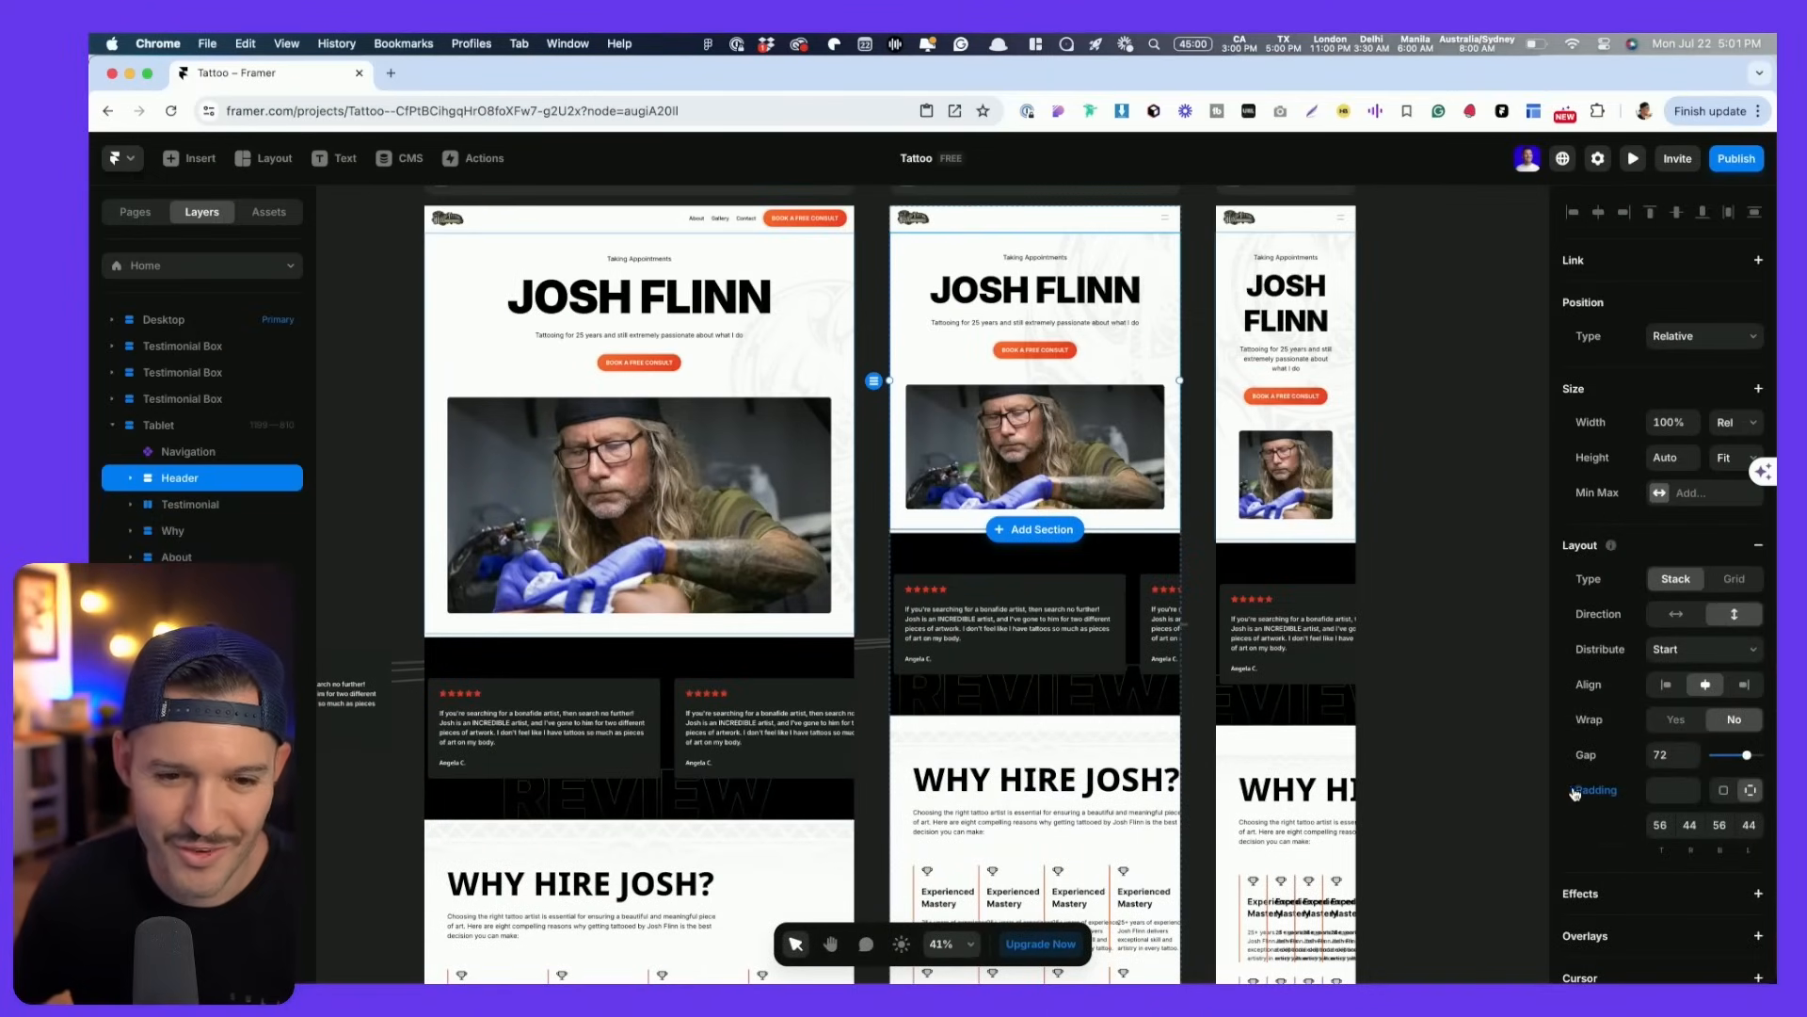
- Set the phone Header's left and right padding to 24
left_click(1297, 602)
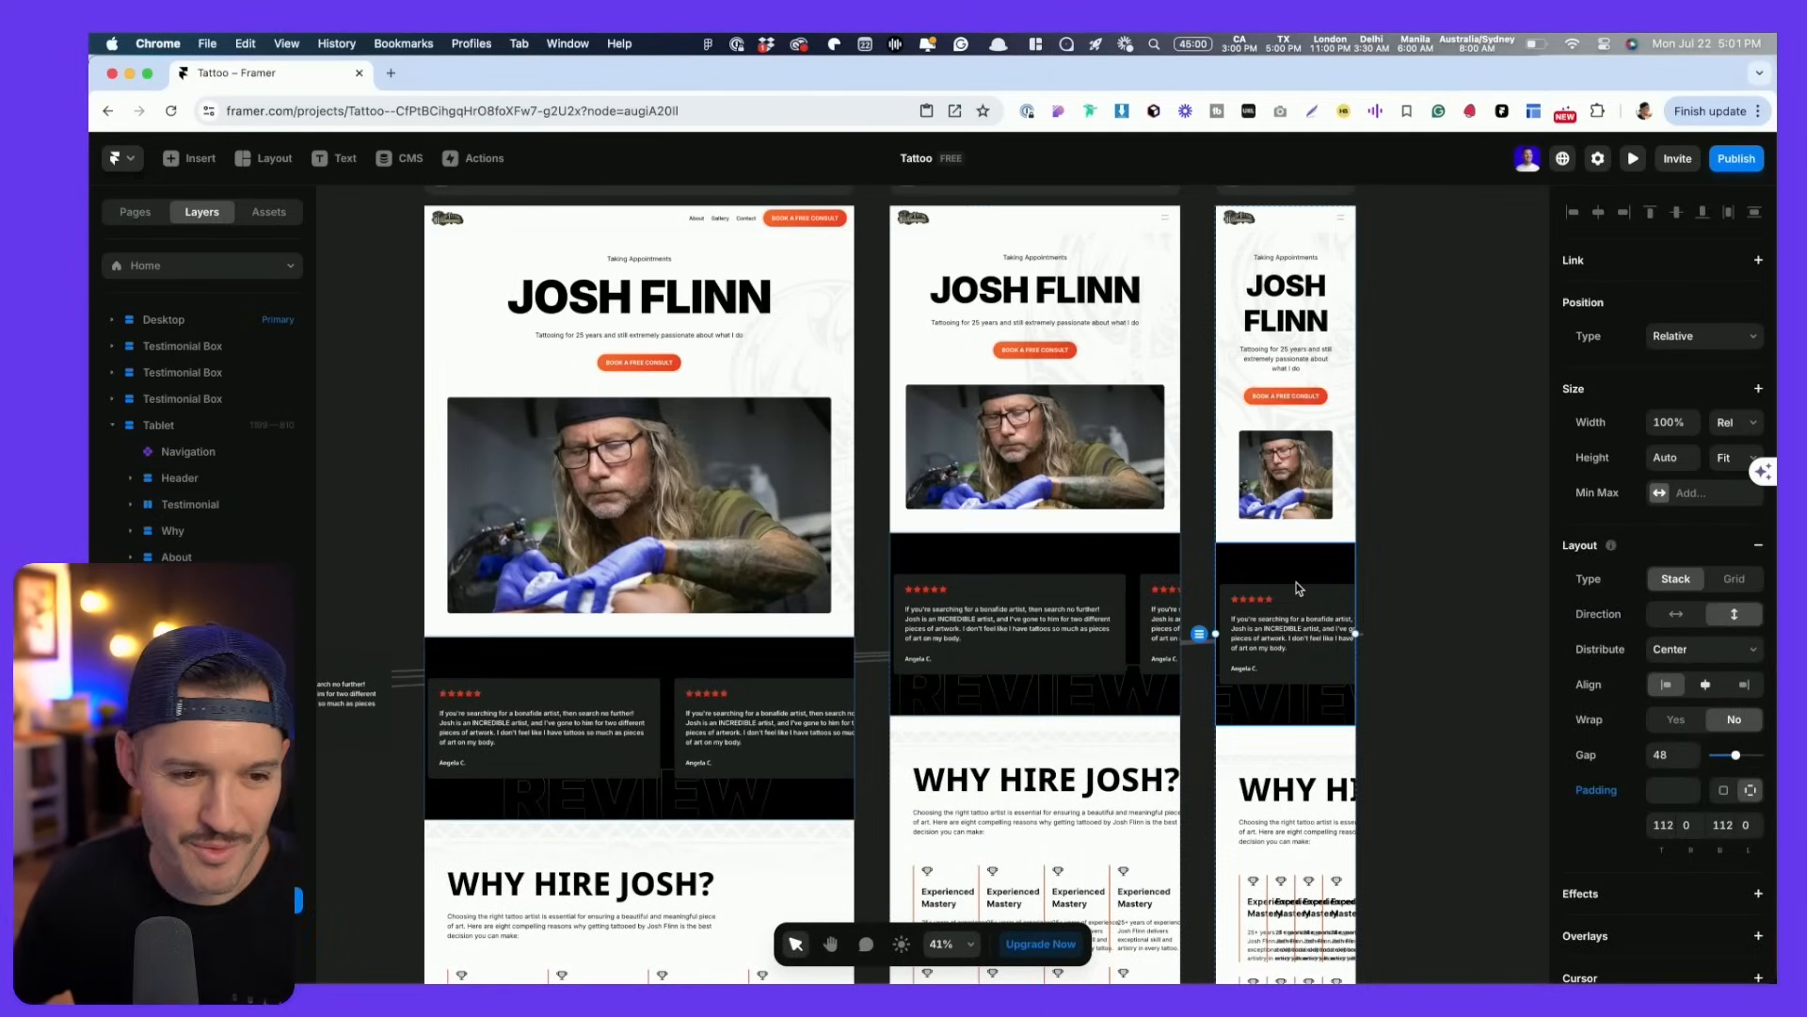
left_click(1288, 325)
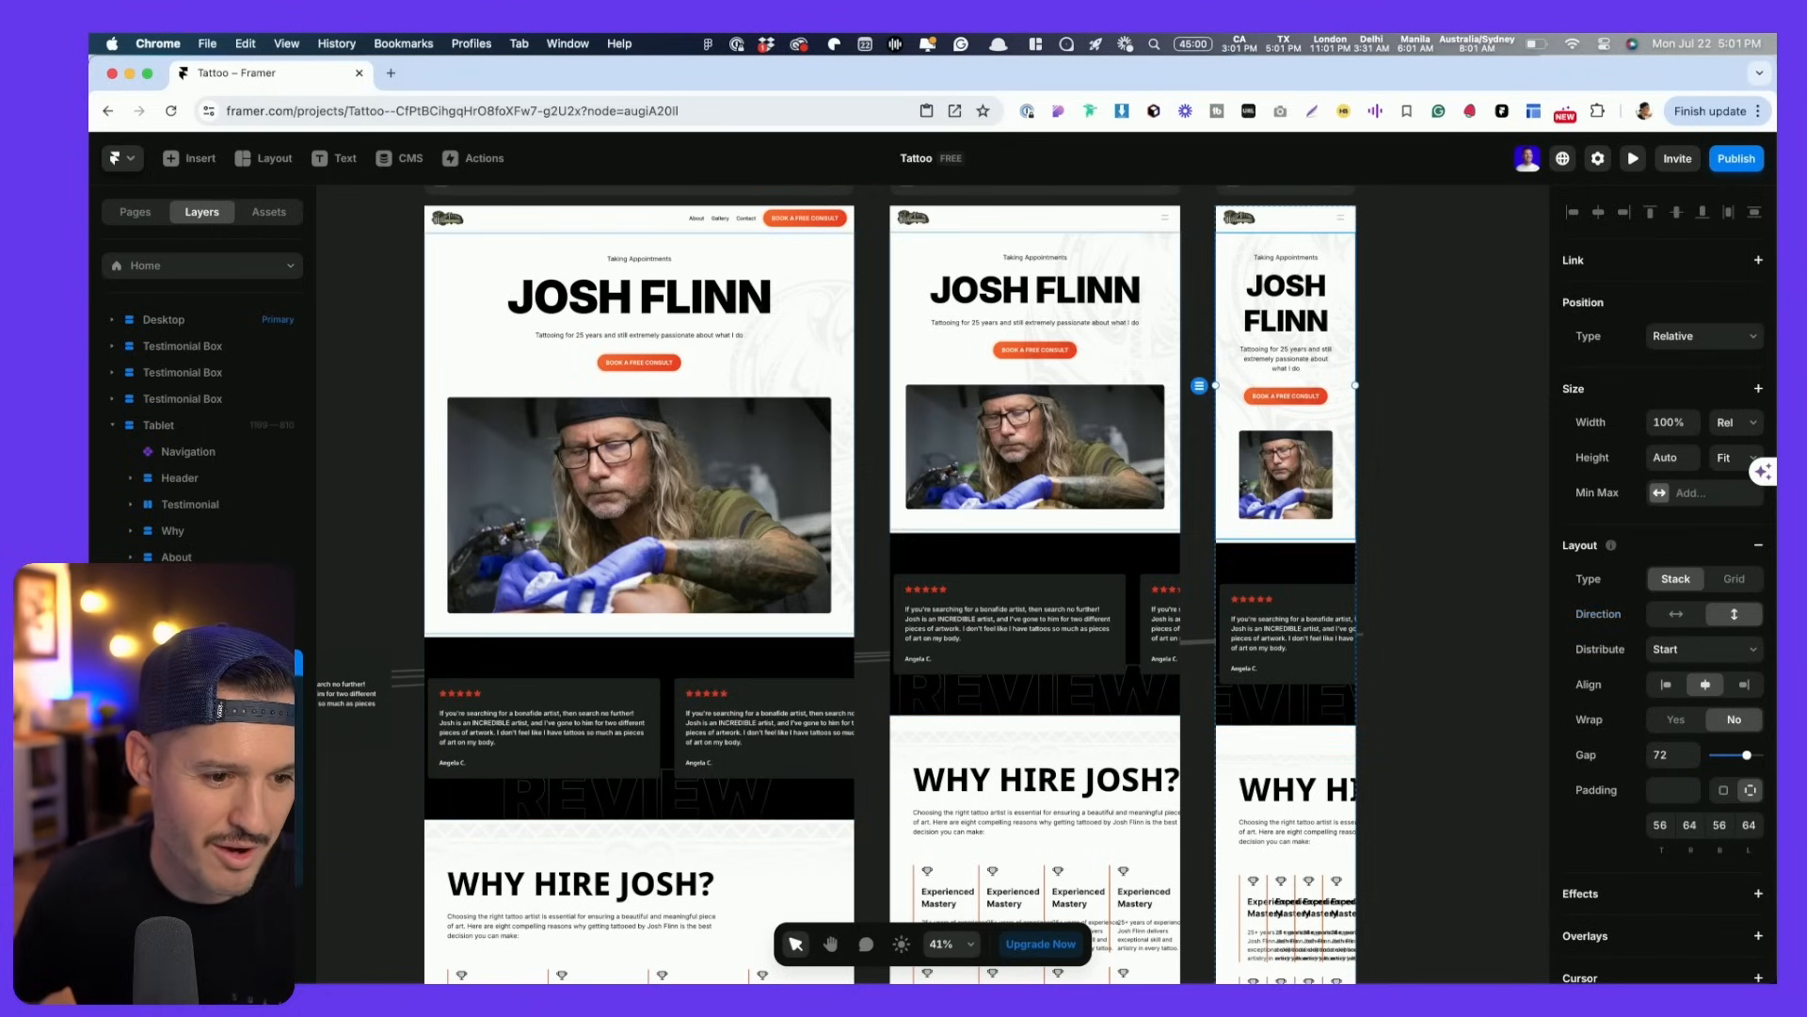
left_click_drag(1691, 825, 1685, 854)
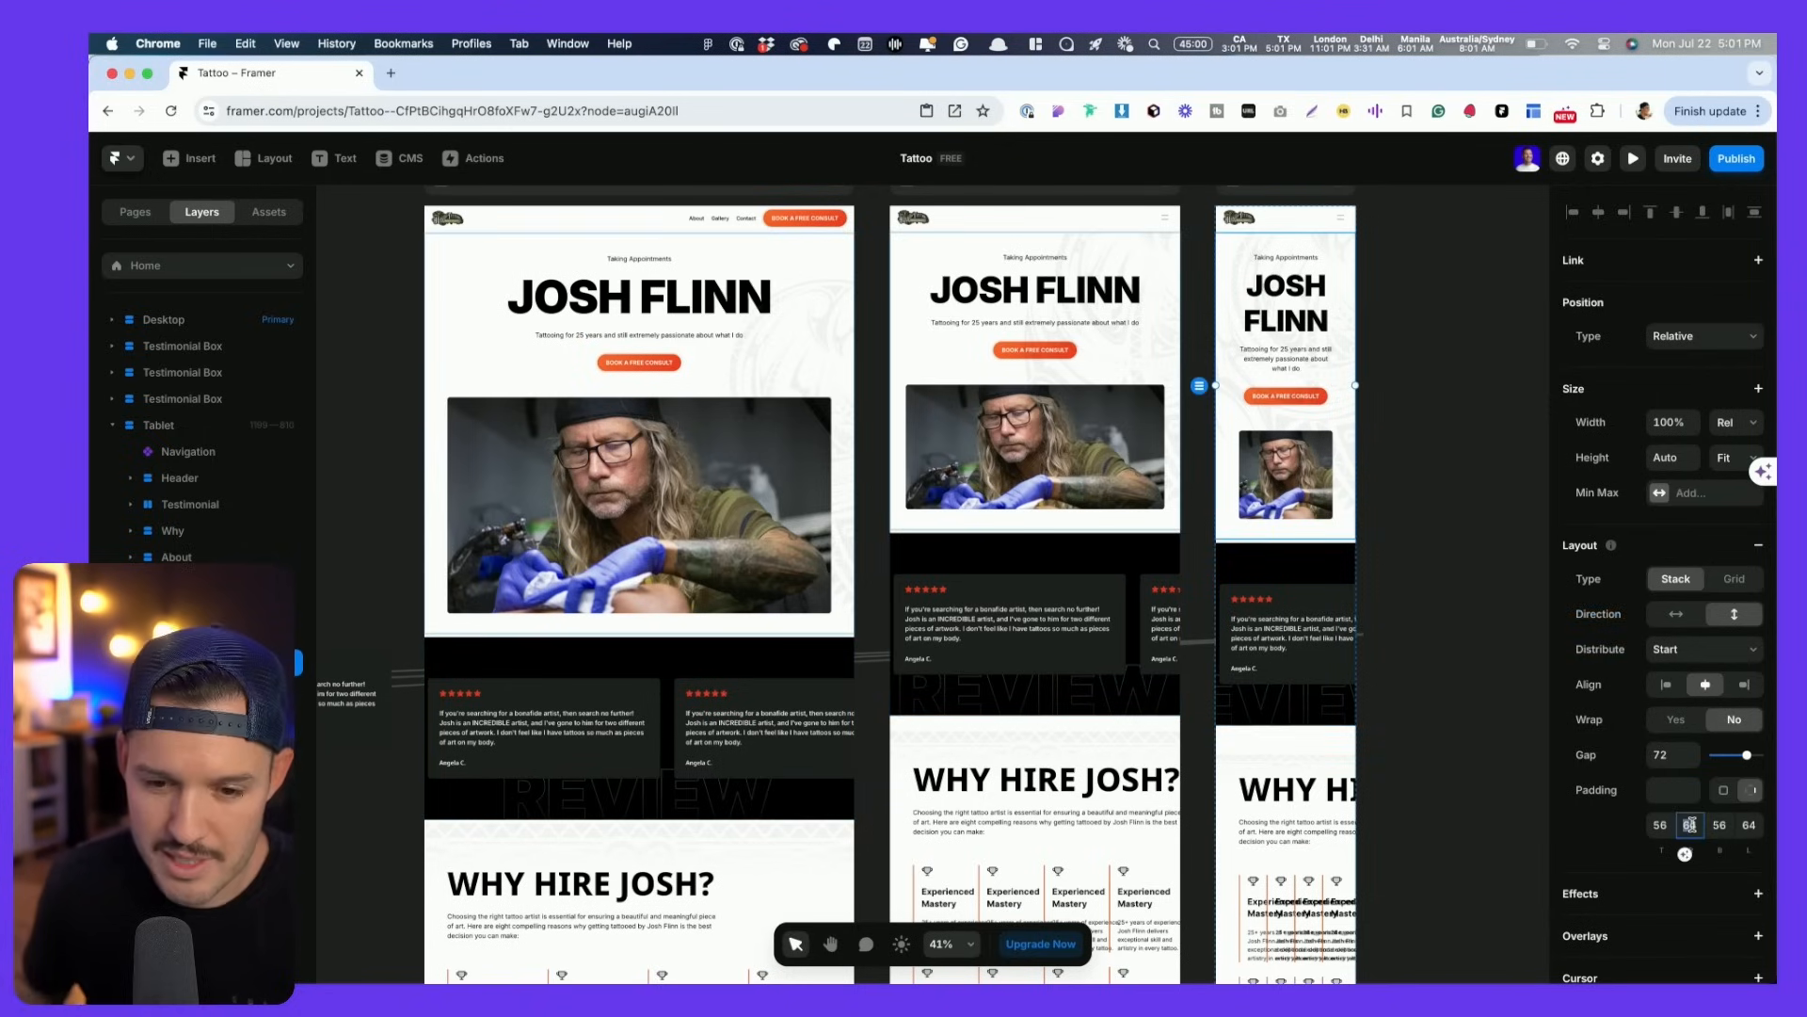
key("shift+Down")
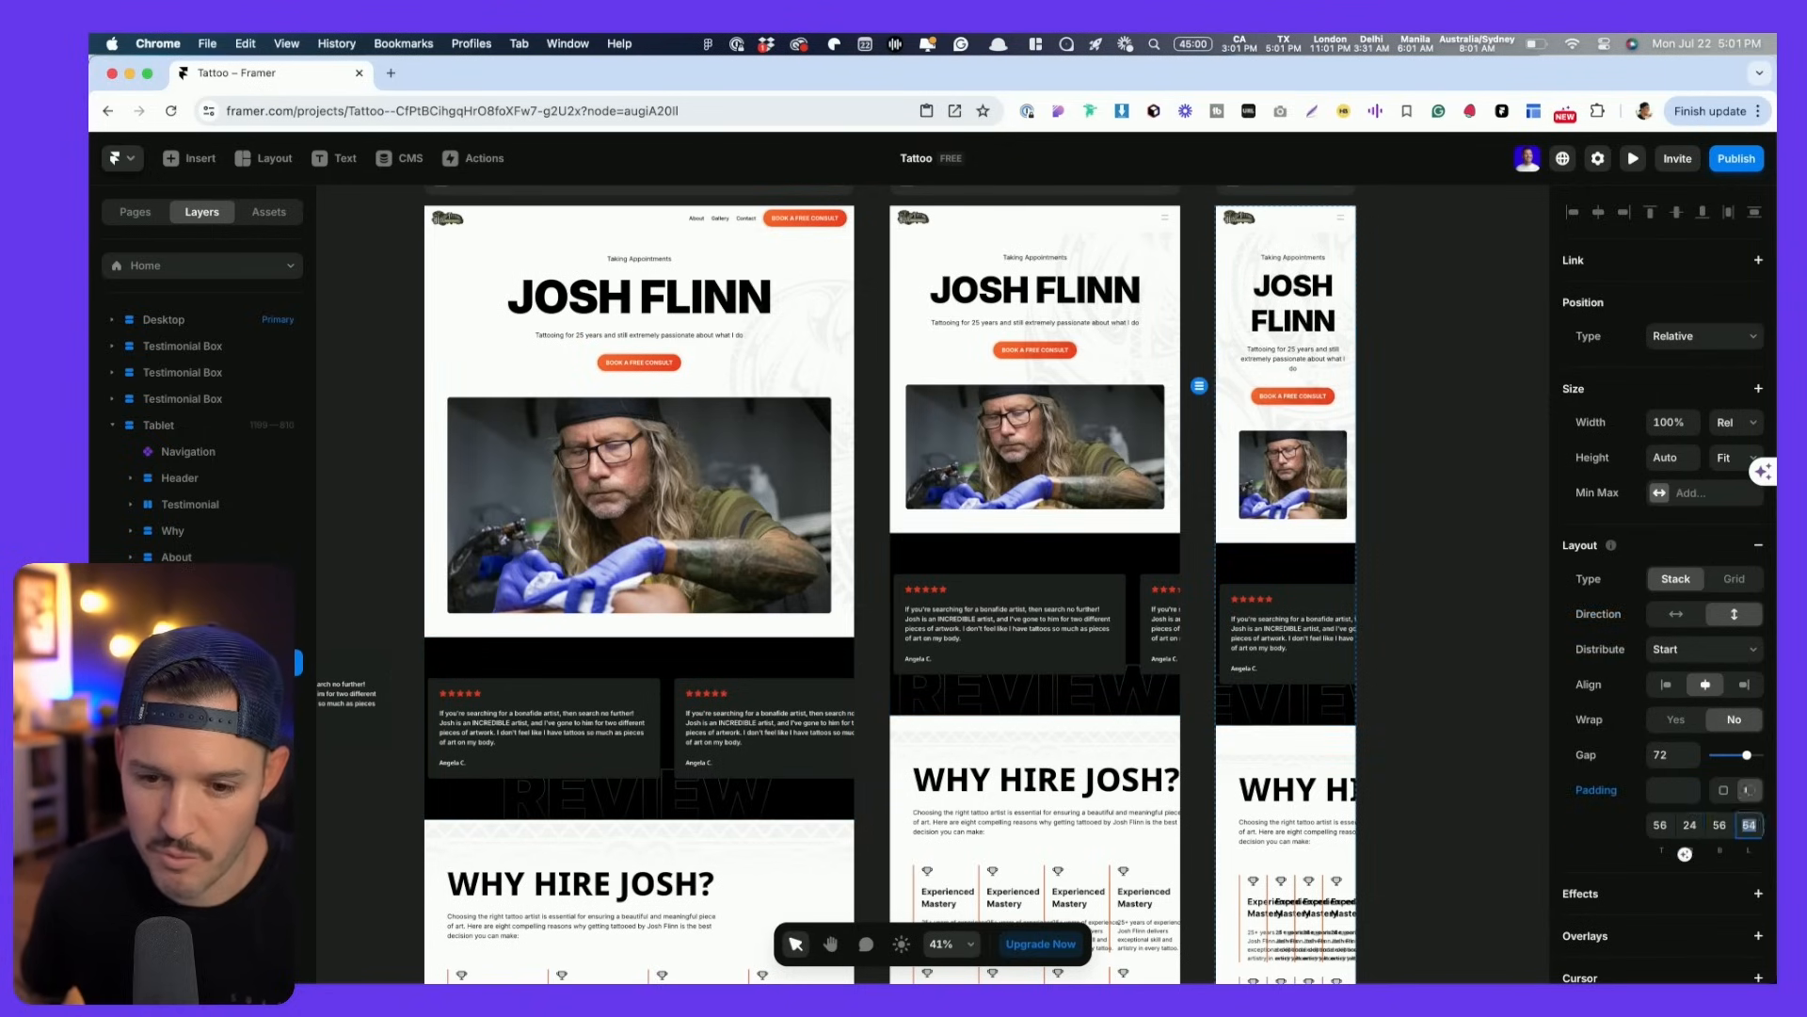
type("24")
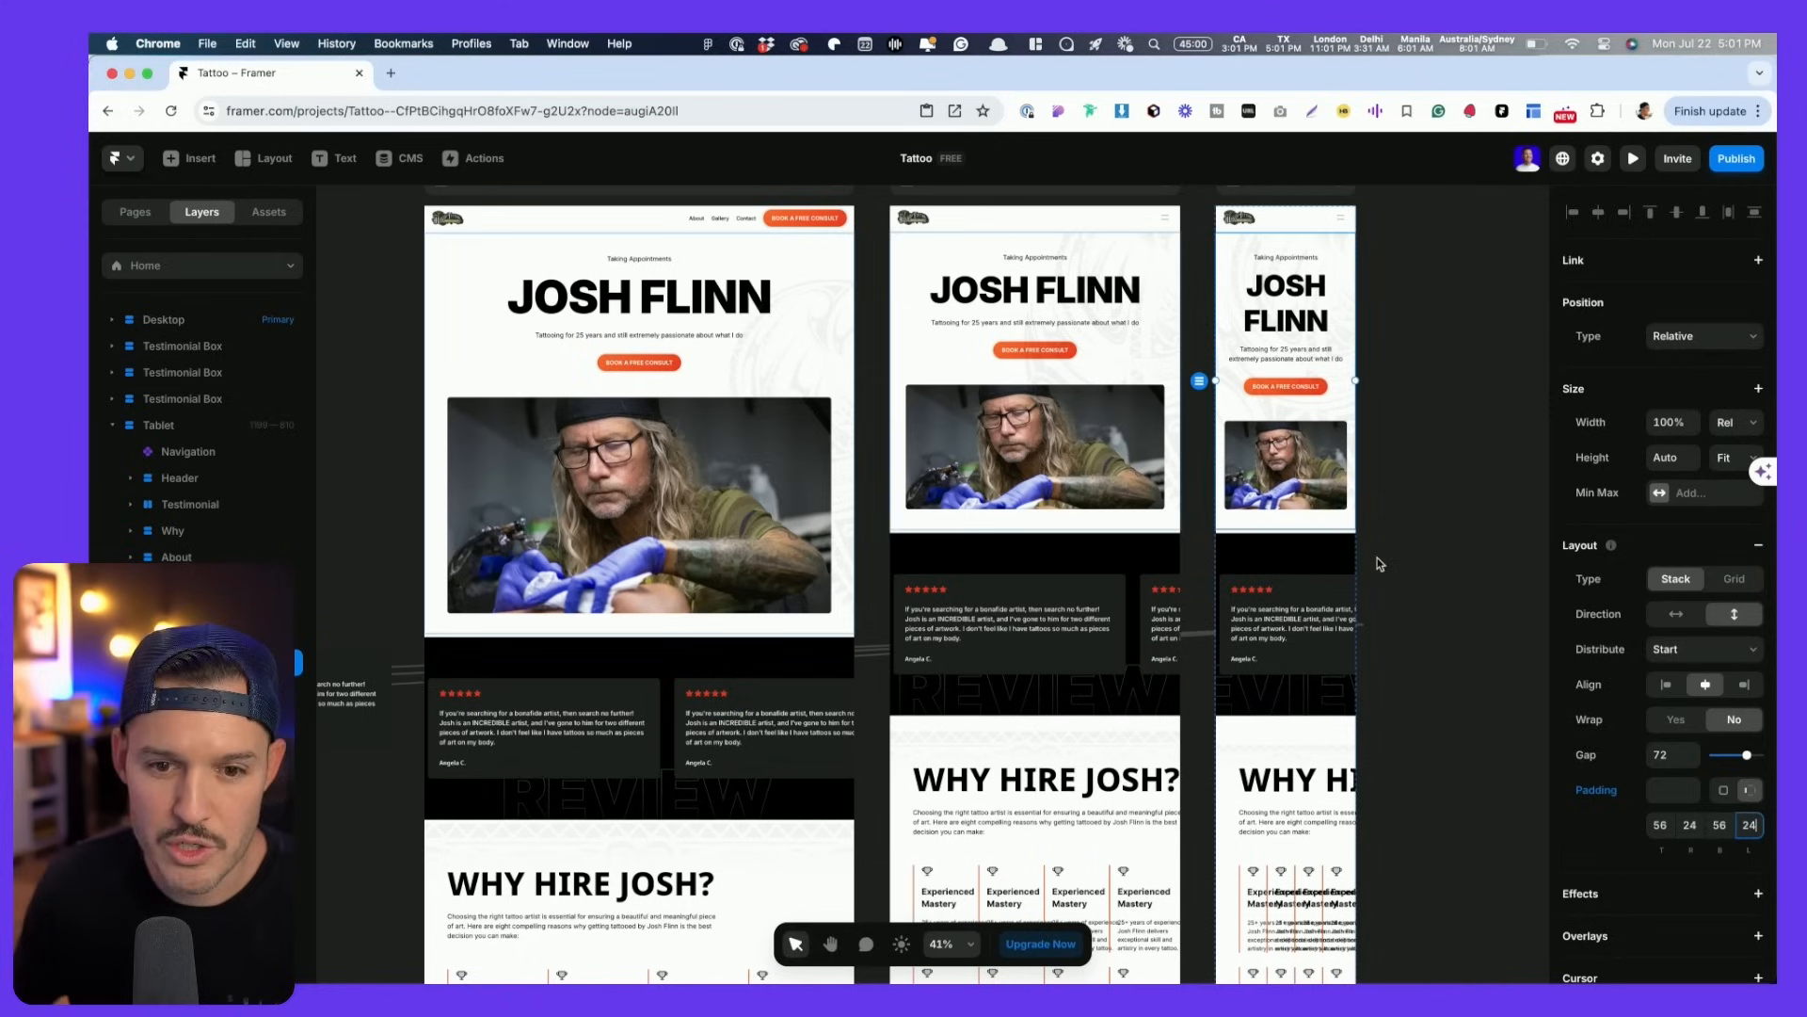
- Check the header padding across breakpoints and preview the desktop page
scroll(1388, 351, "up", 5)
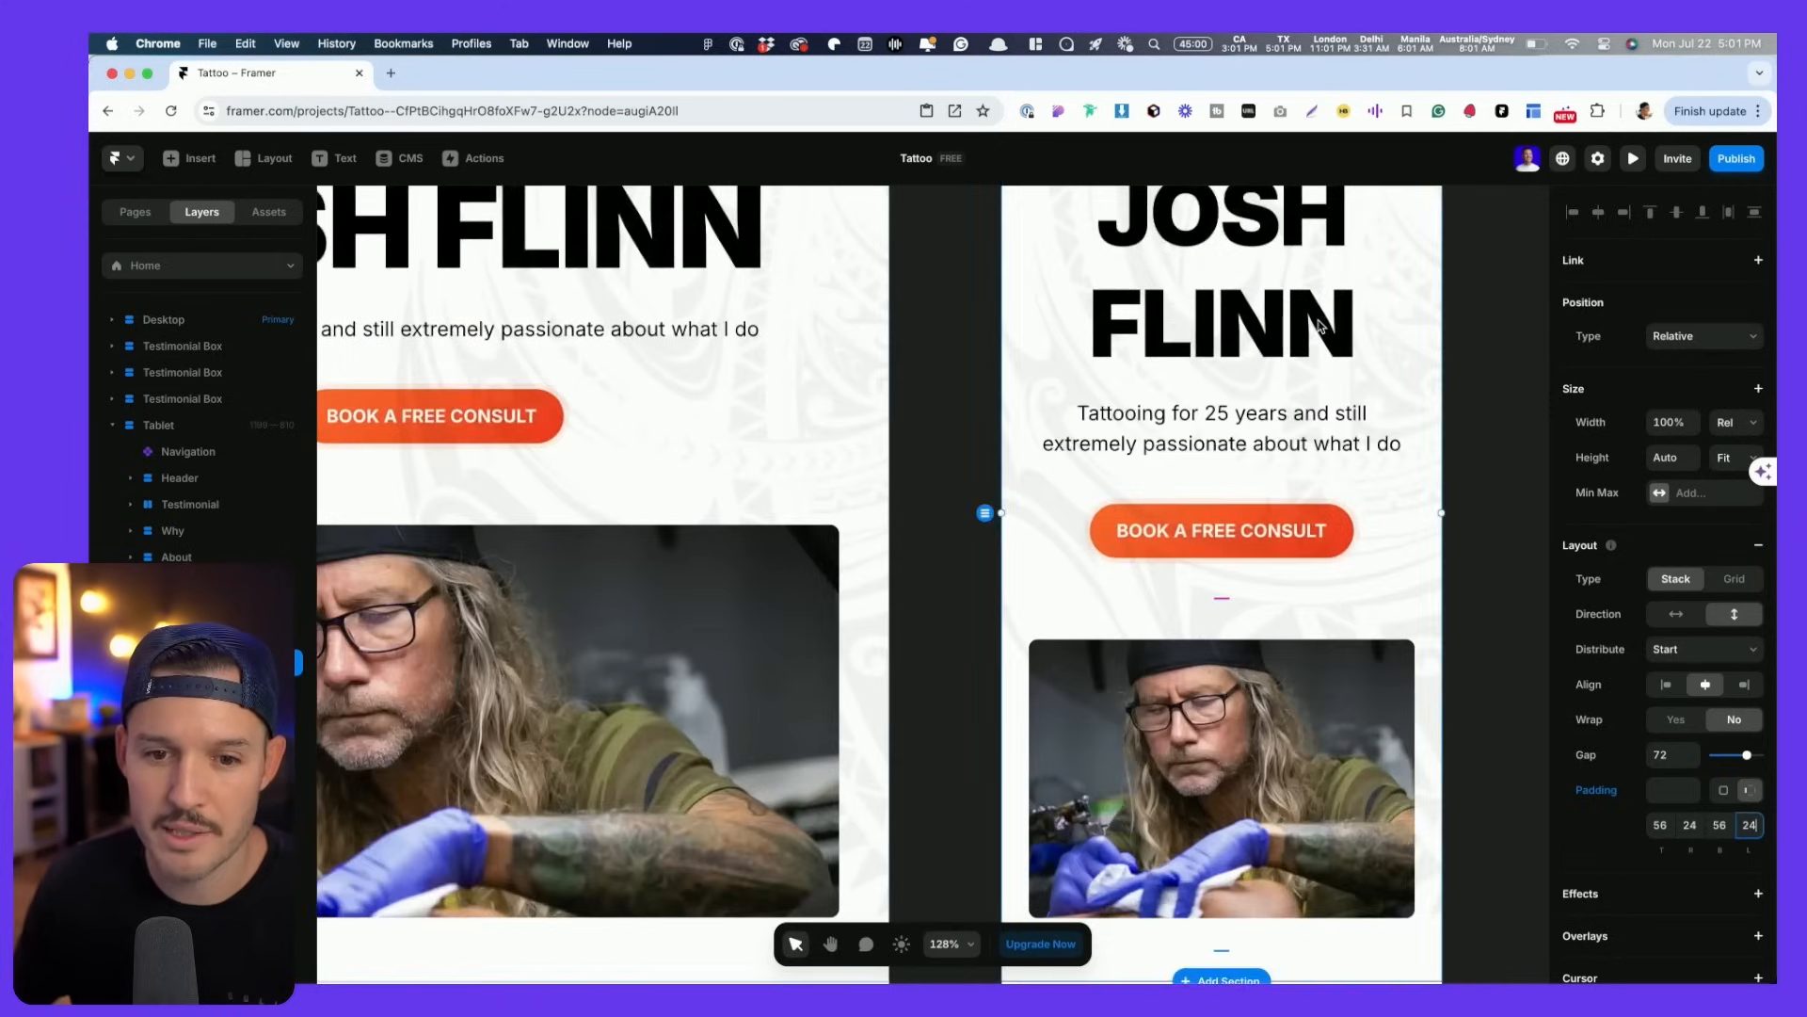
scroll(1320, 325, "down", 2)
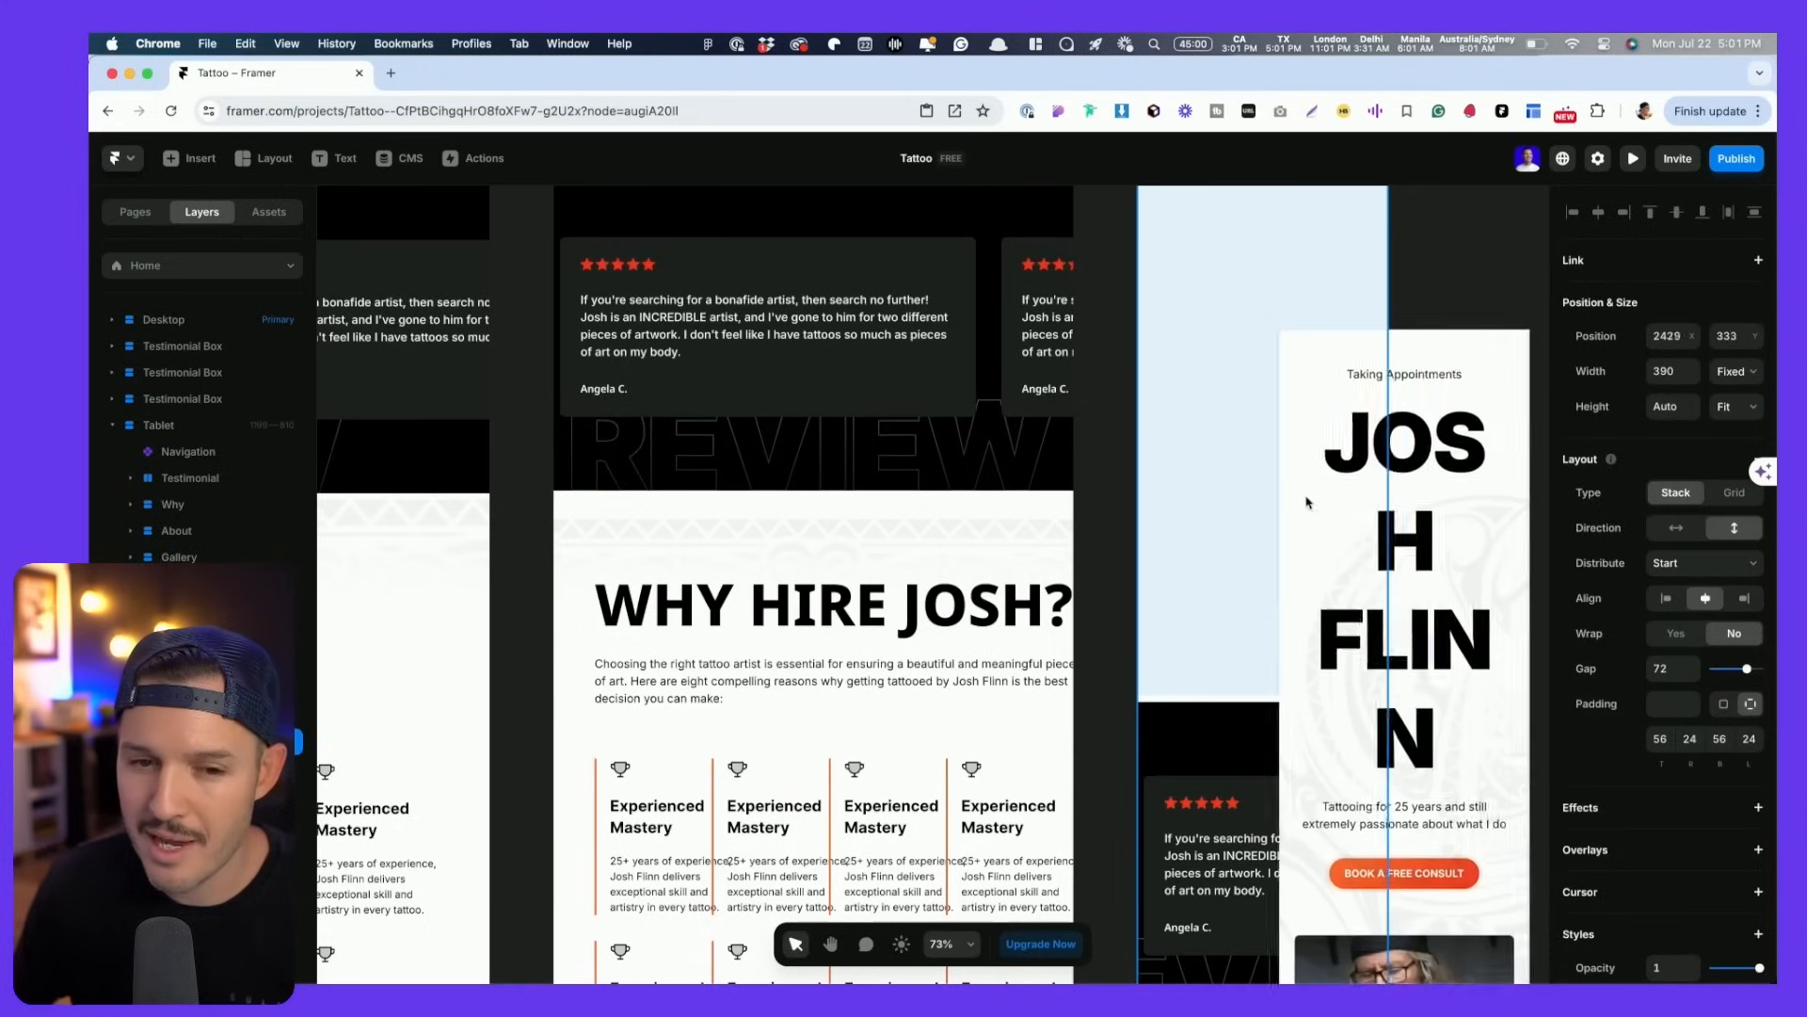
scroll(1465, 445, "down", 4)
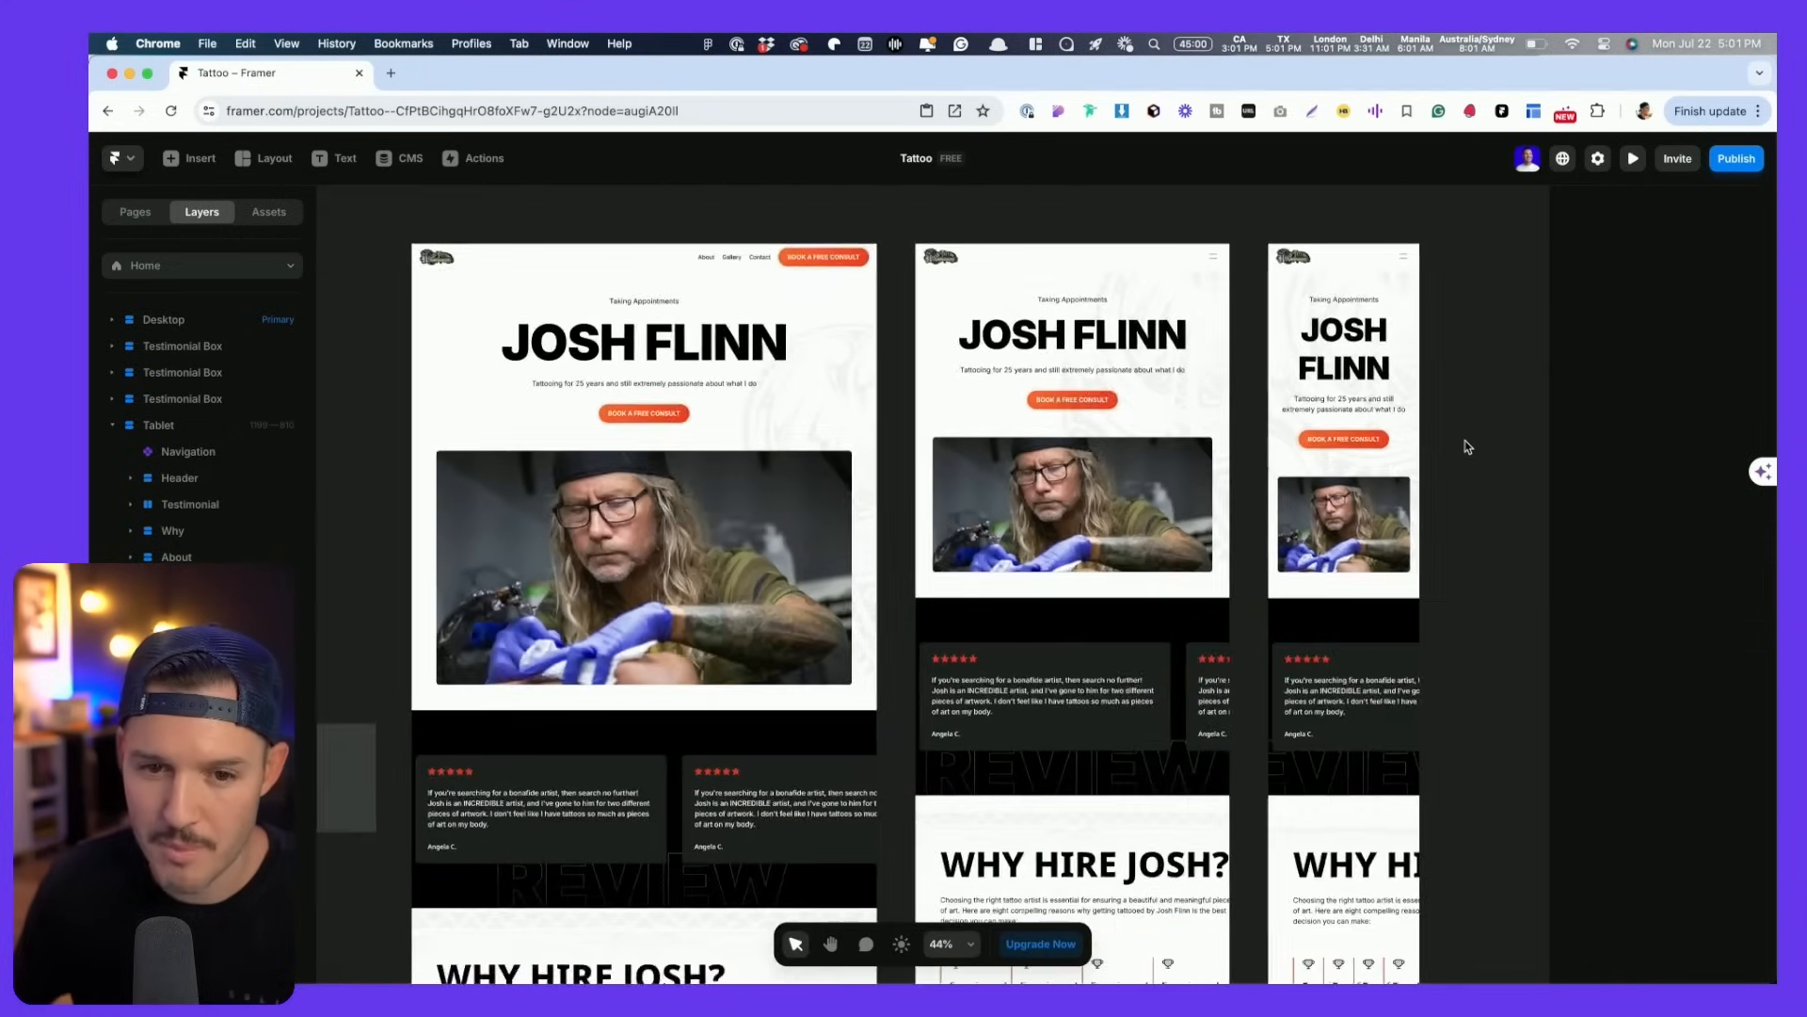
mouse_move(1466, 447)
left_mouse_down()
mouse_move(1472, 391)
mouse_move(1480, 467)
left_mouse_up()
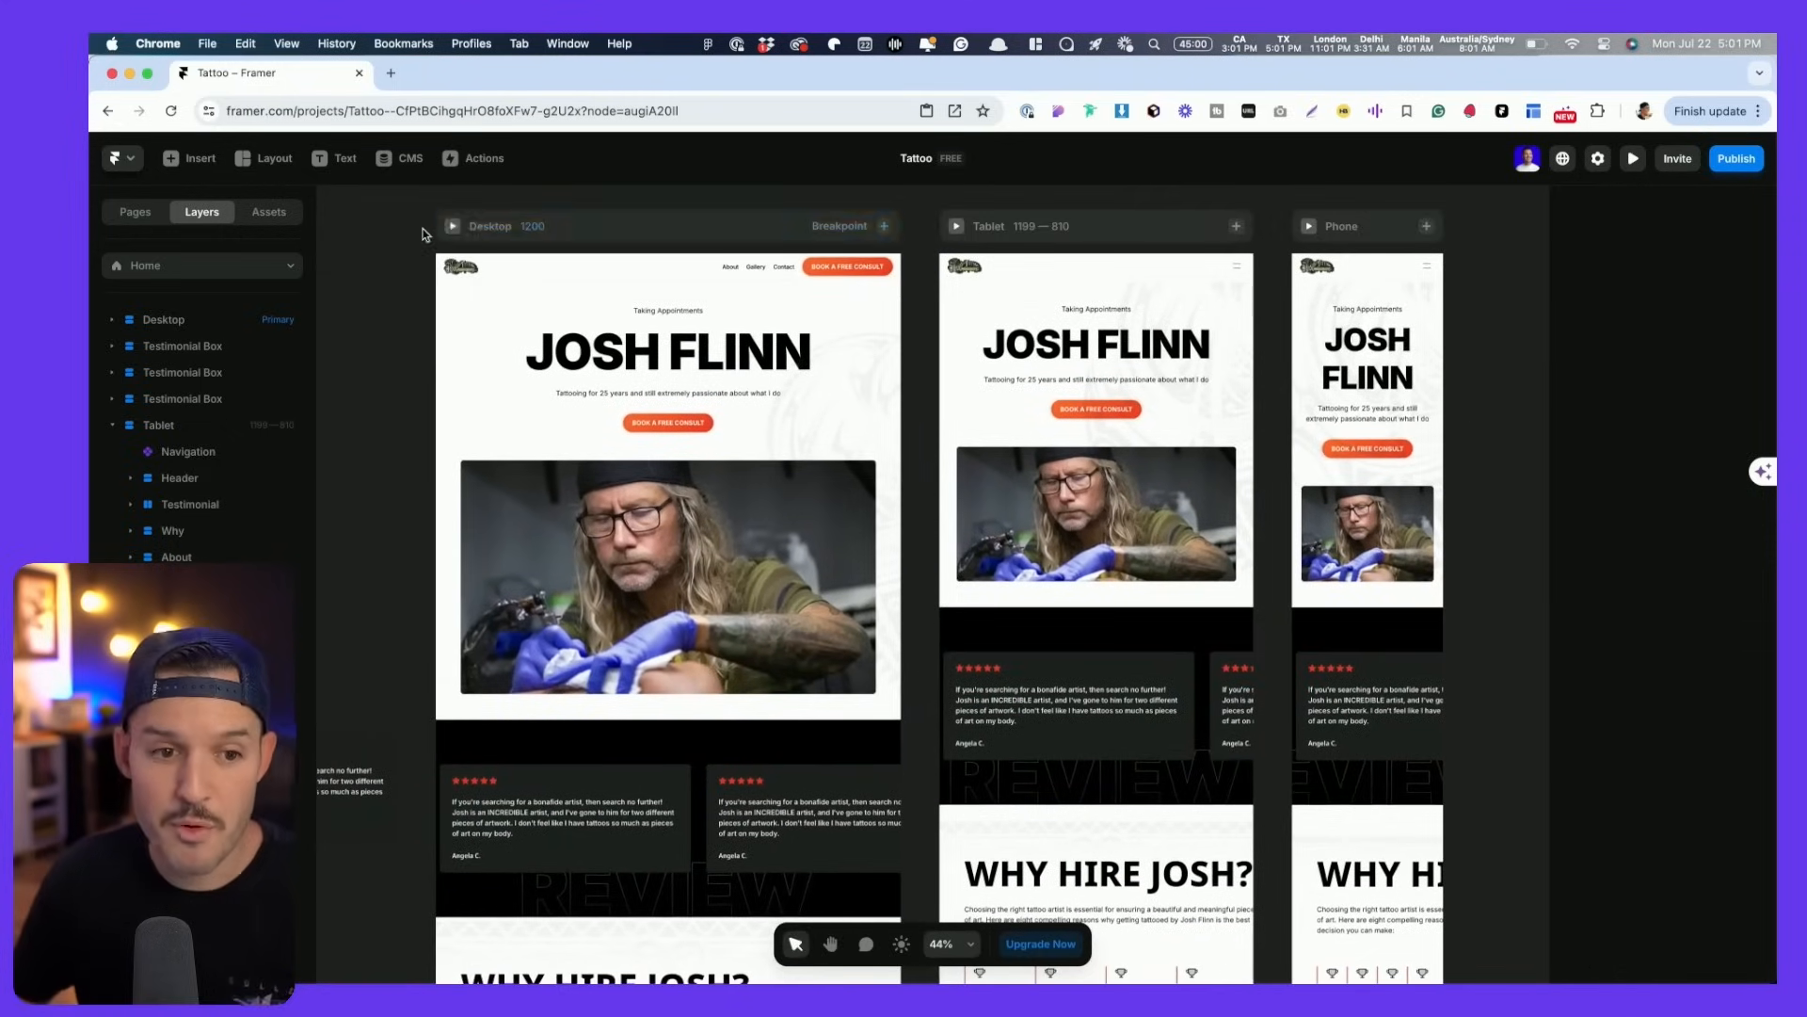
left_click(453, 227)
- Narrow the preview to tablet width, open and close the mobile menu, then exit the preview
left_click_drag(1486, 604, 1122, 579)
left_click(1078, 235)
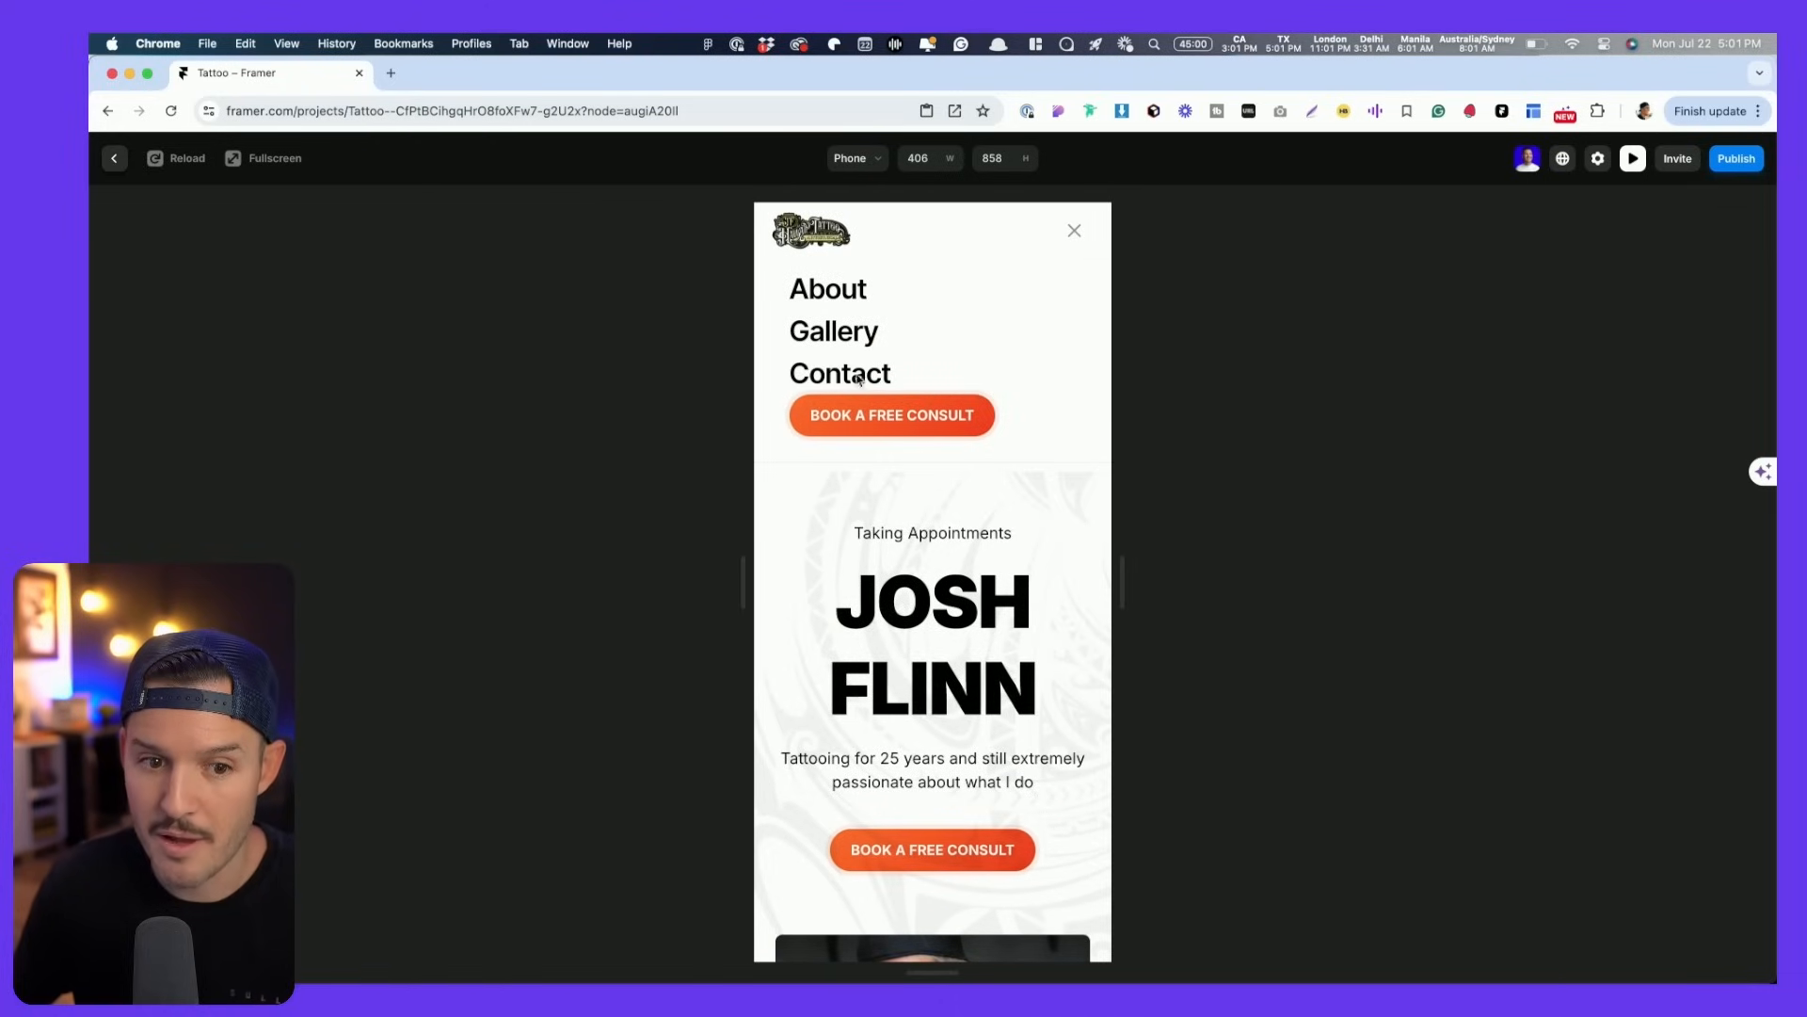
left_click(1072, 234)
key("Escape")
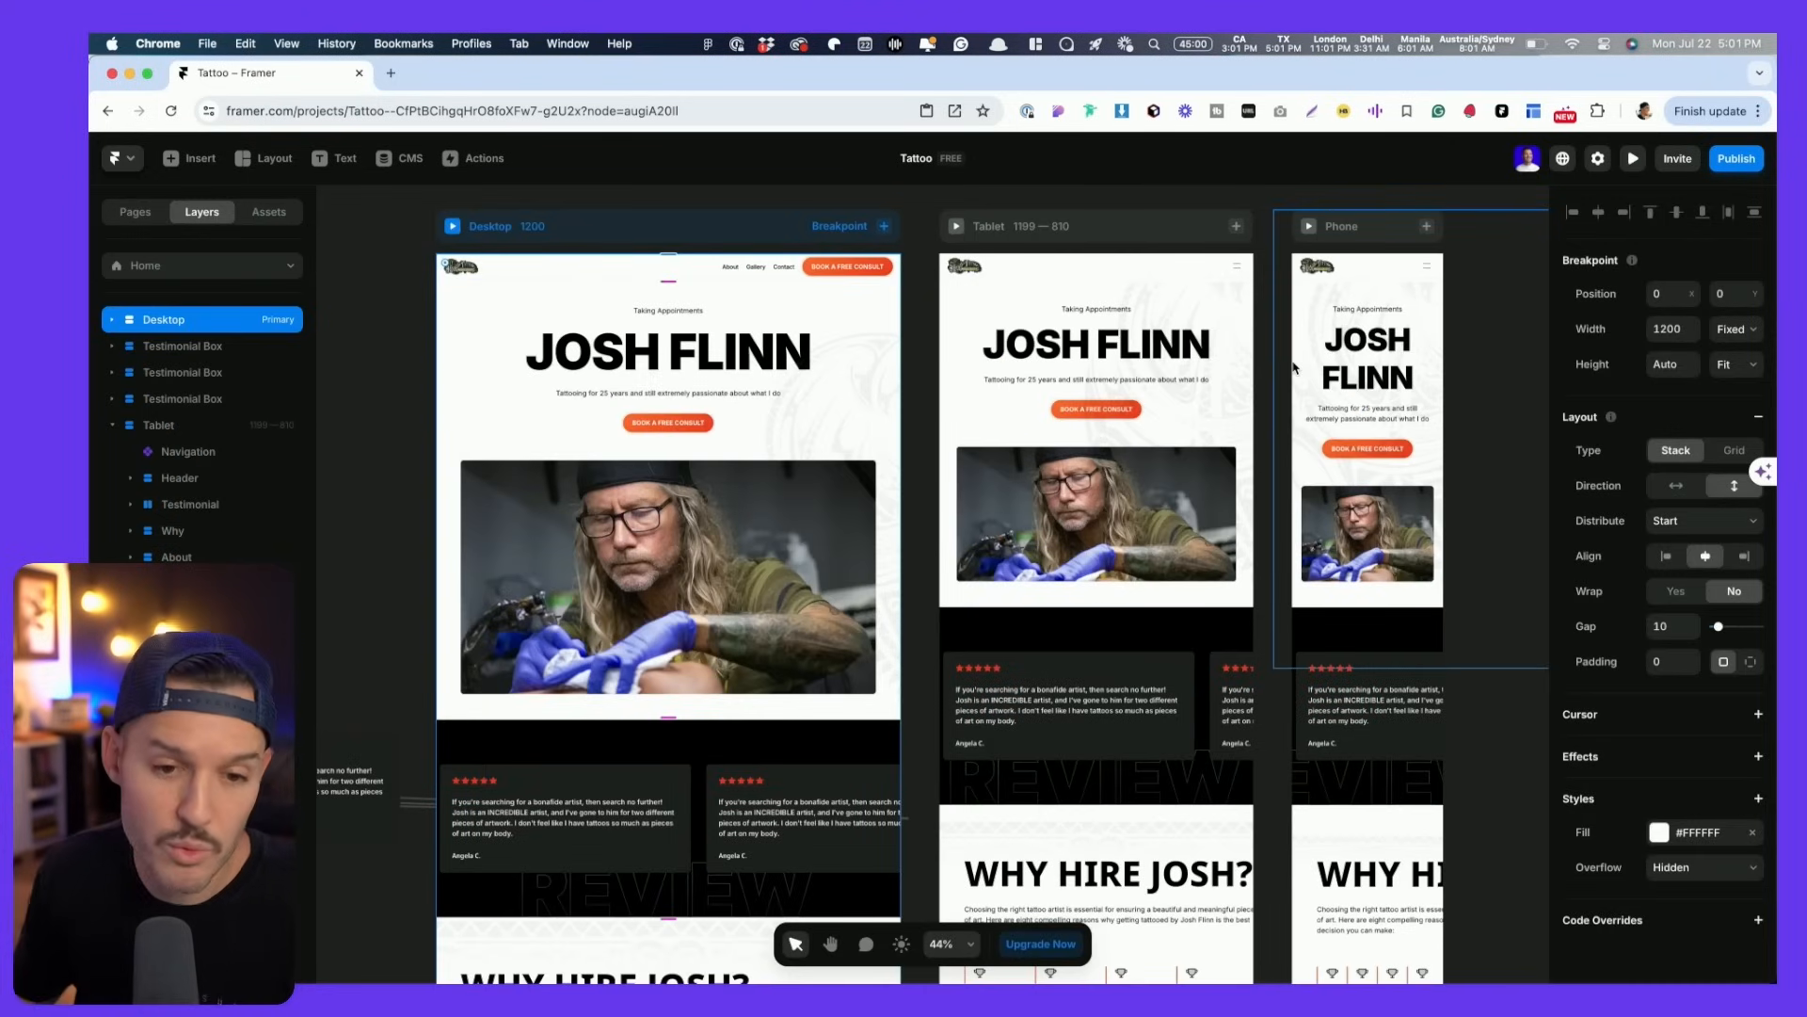
scroll(659, 753, "down", 3)
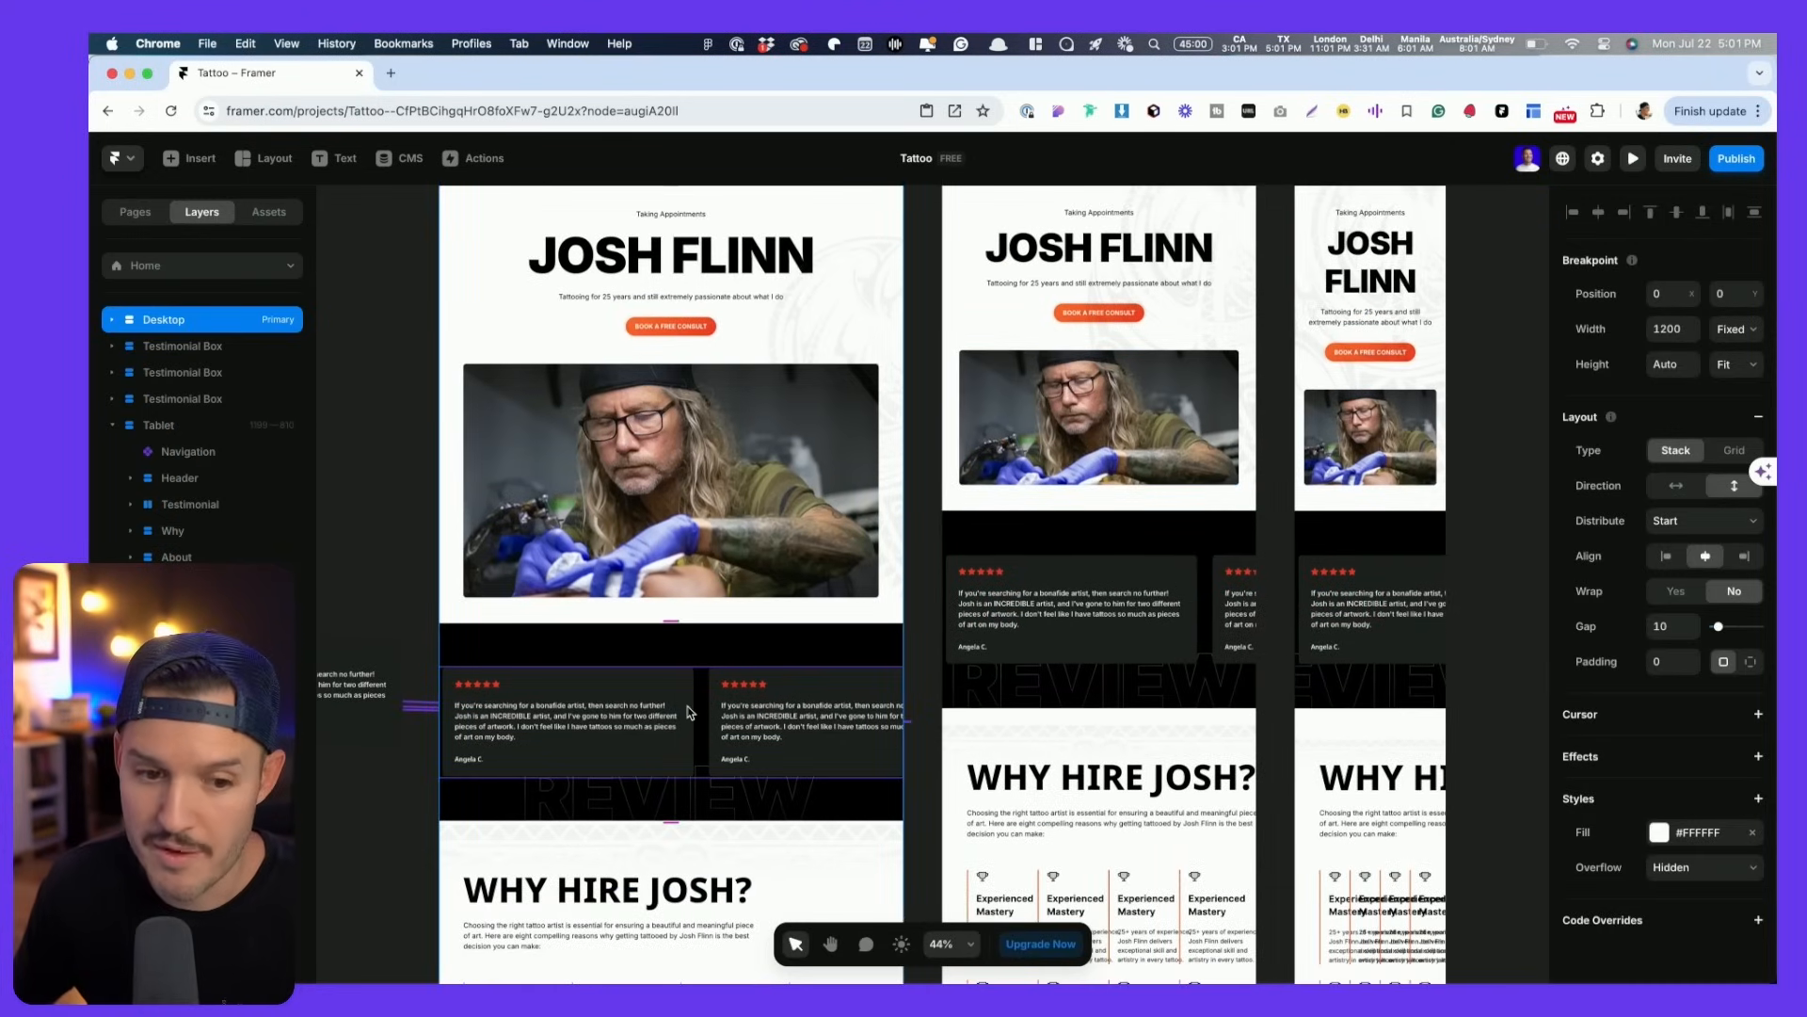
scroll(690, 712, "down", 10)
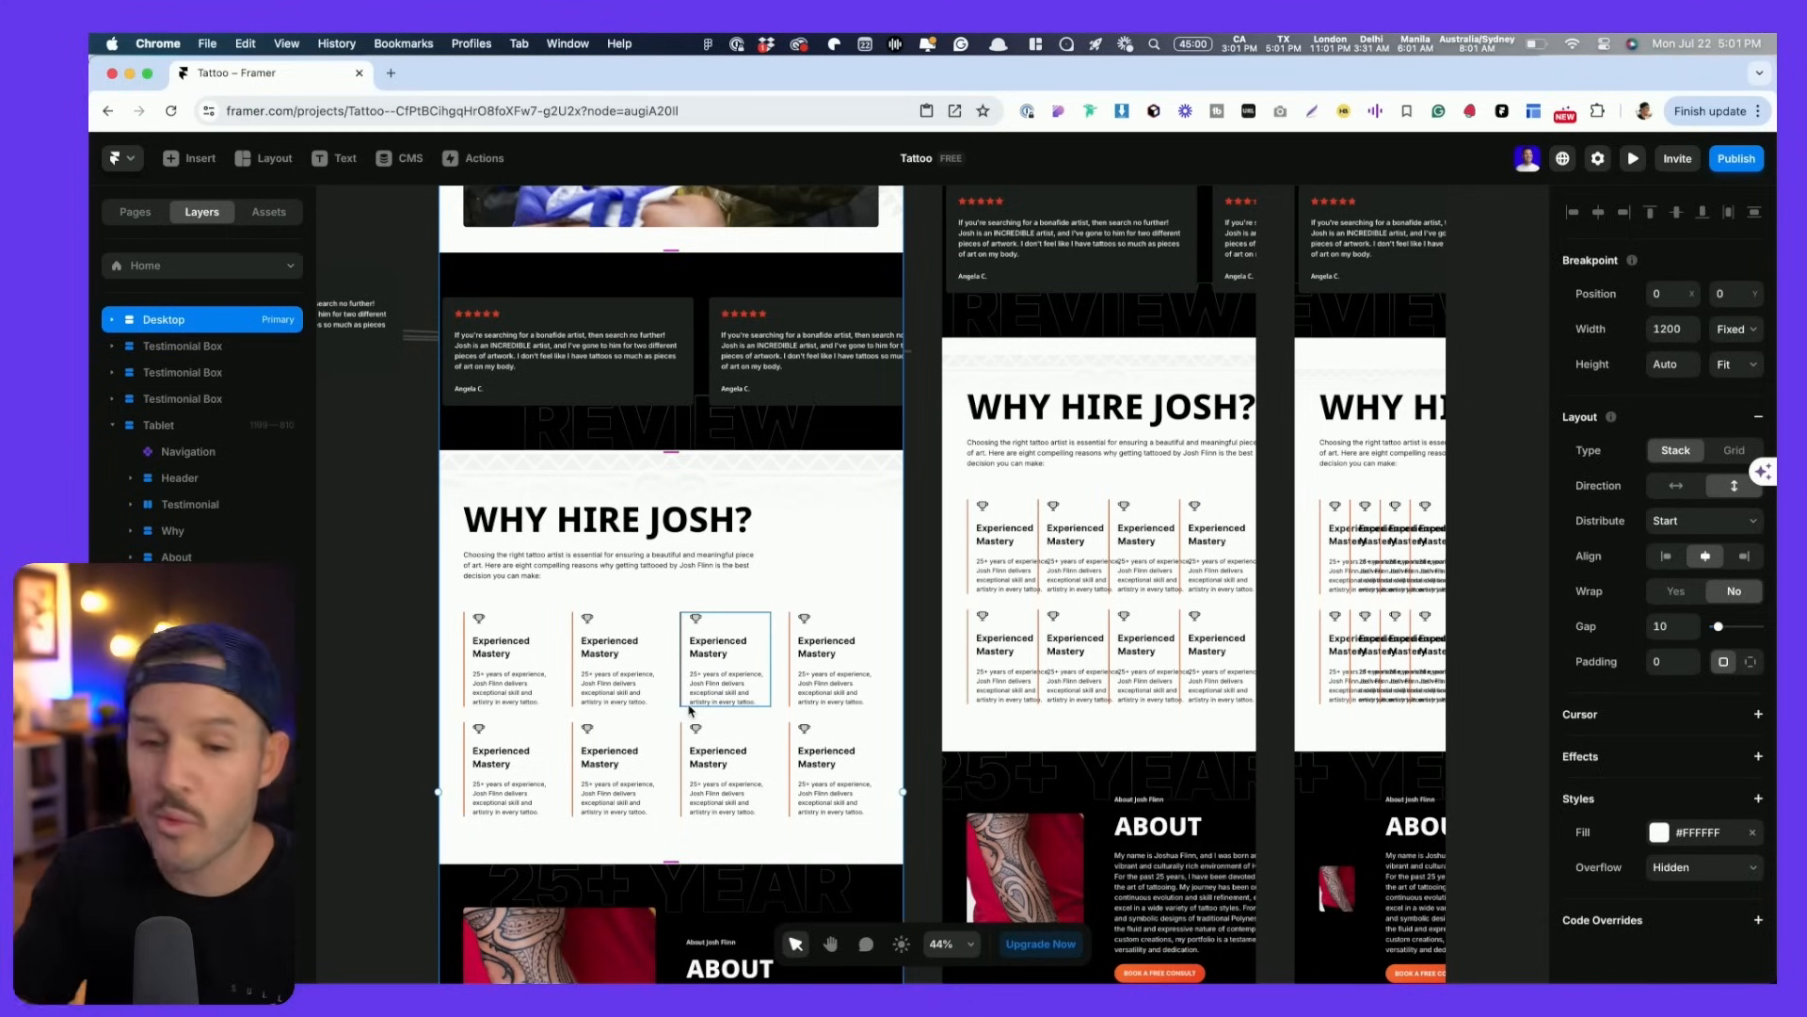
- Merge both card rows into a single eight-card Row in Frame 245 and delete the empty Row
left_click(678, 636)
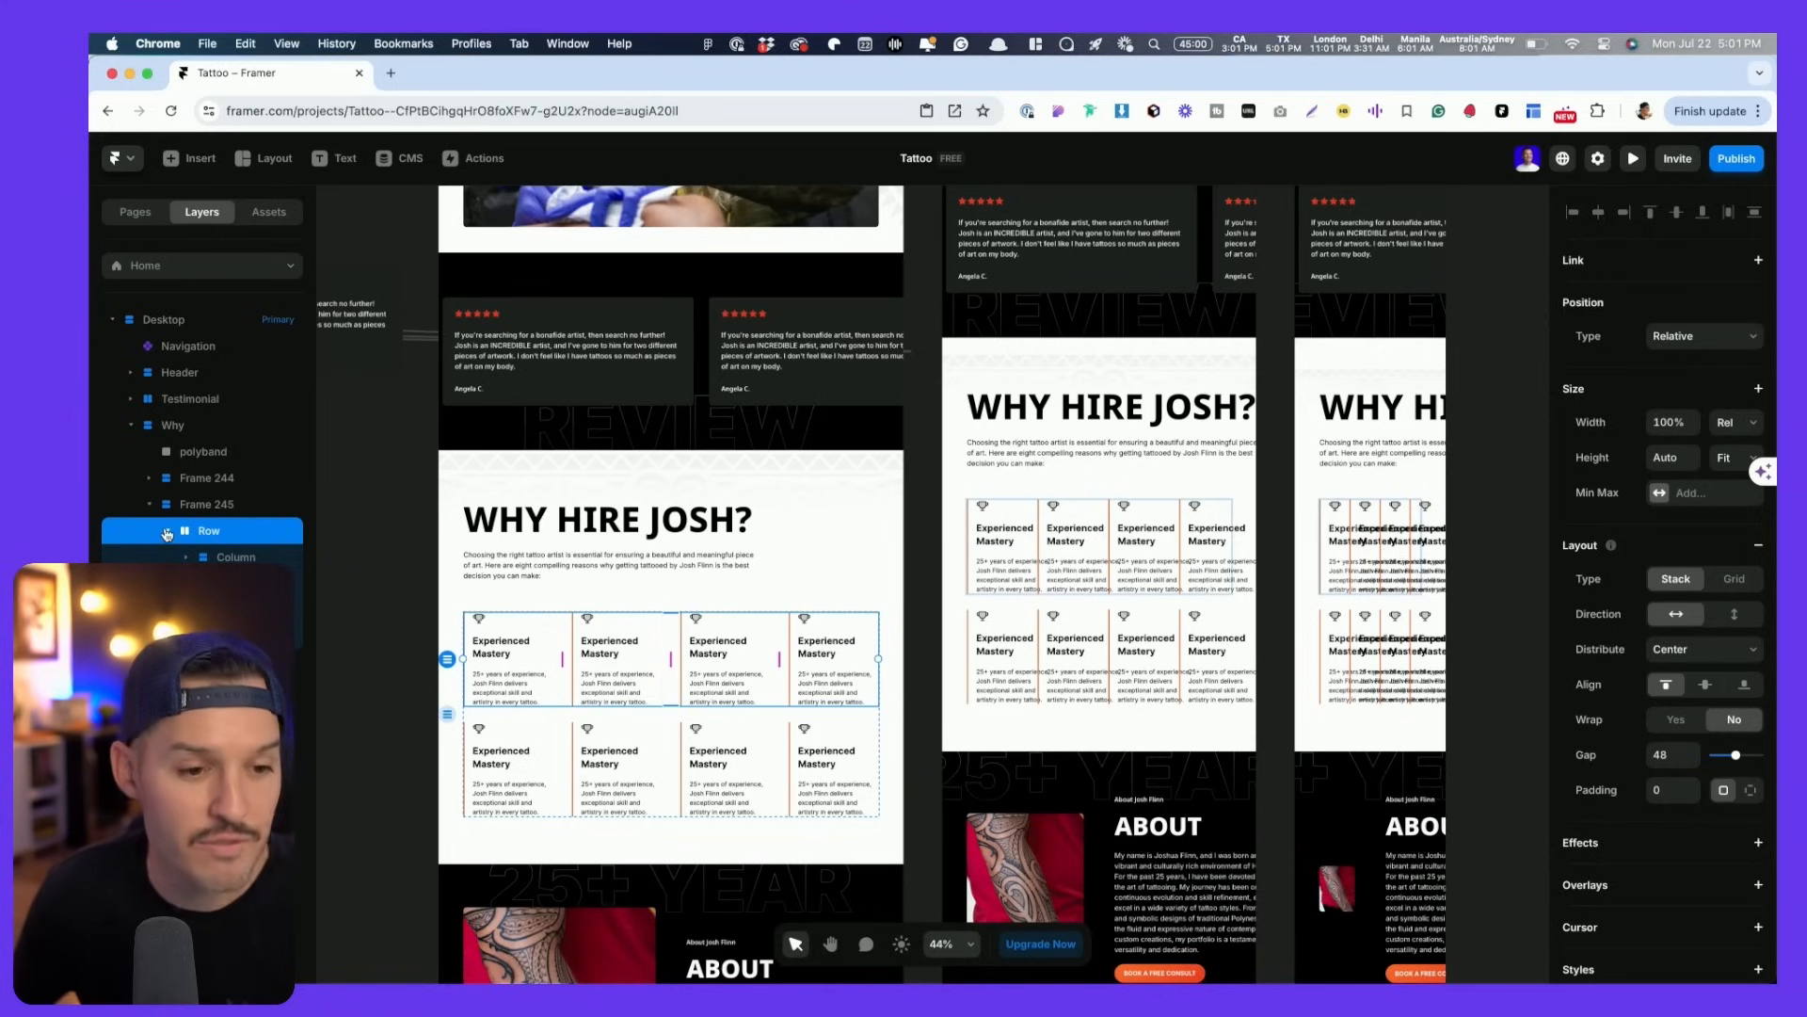
left_click(476, 732)
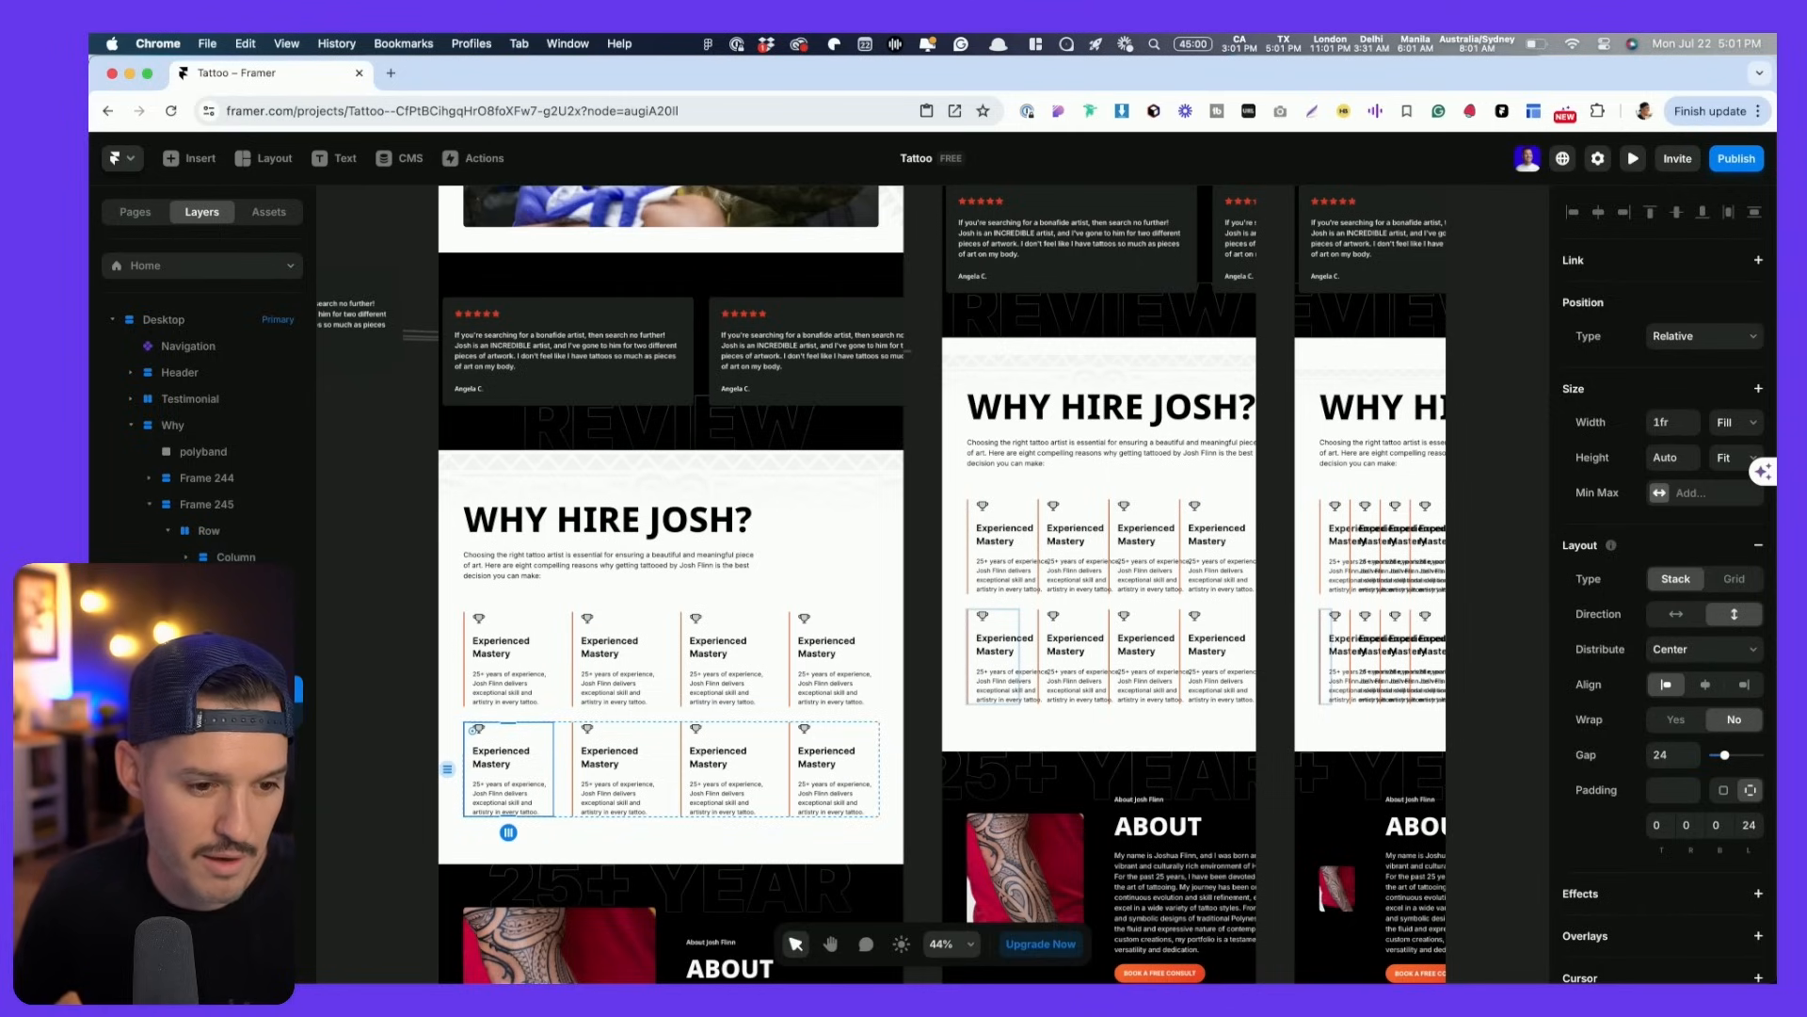
key("Escape")
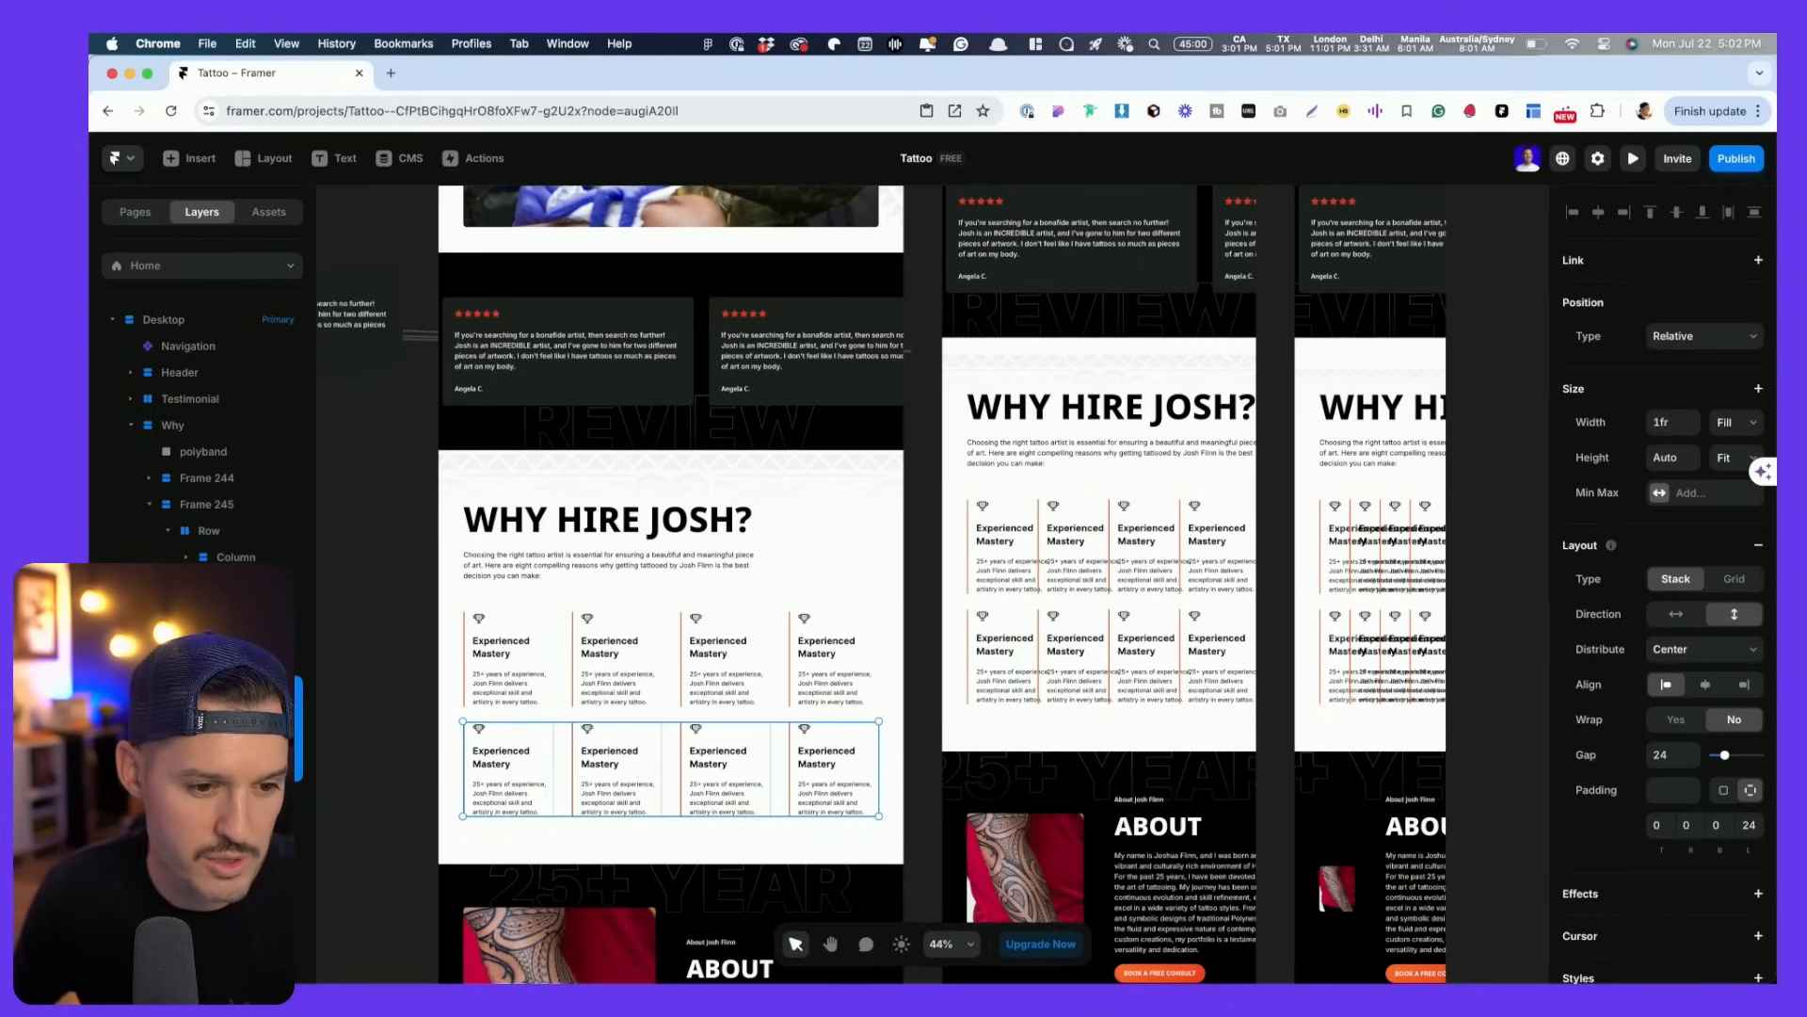
key("super+BackSpace")
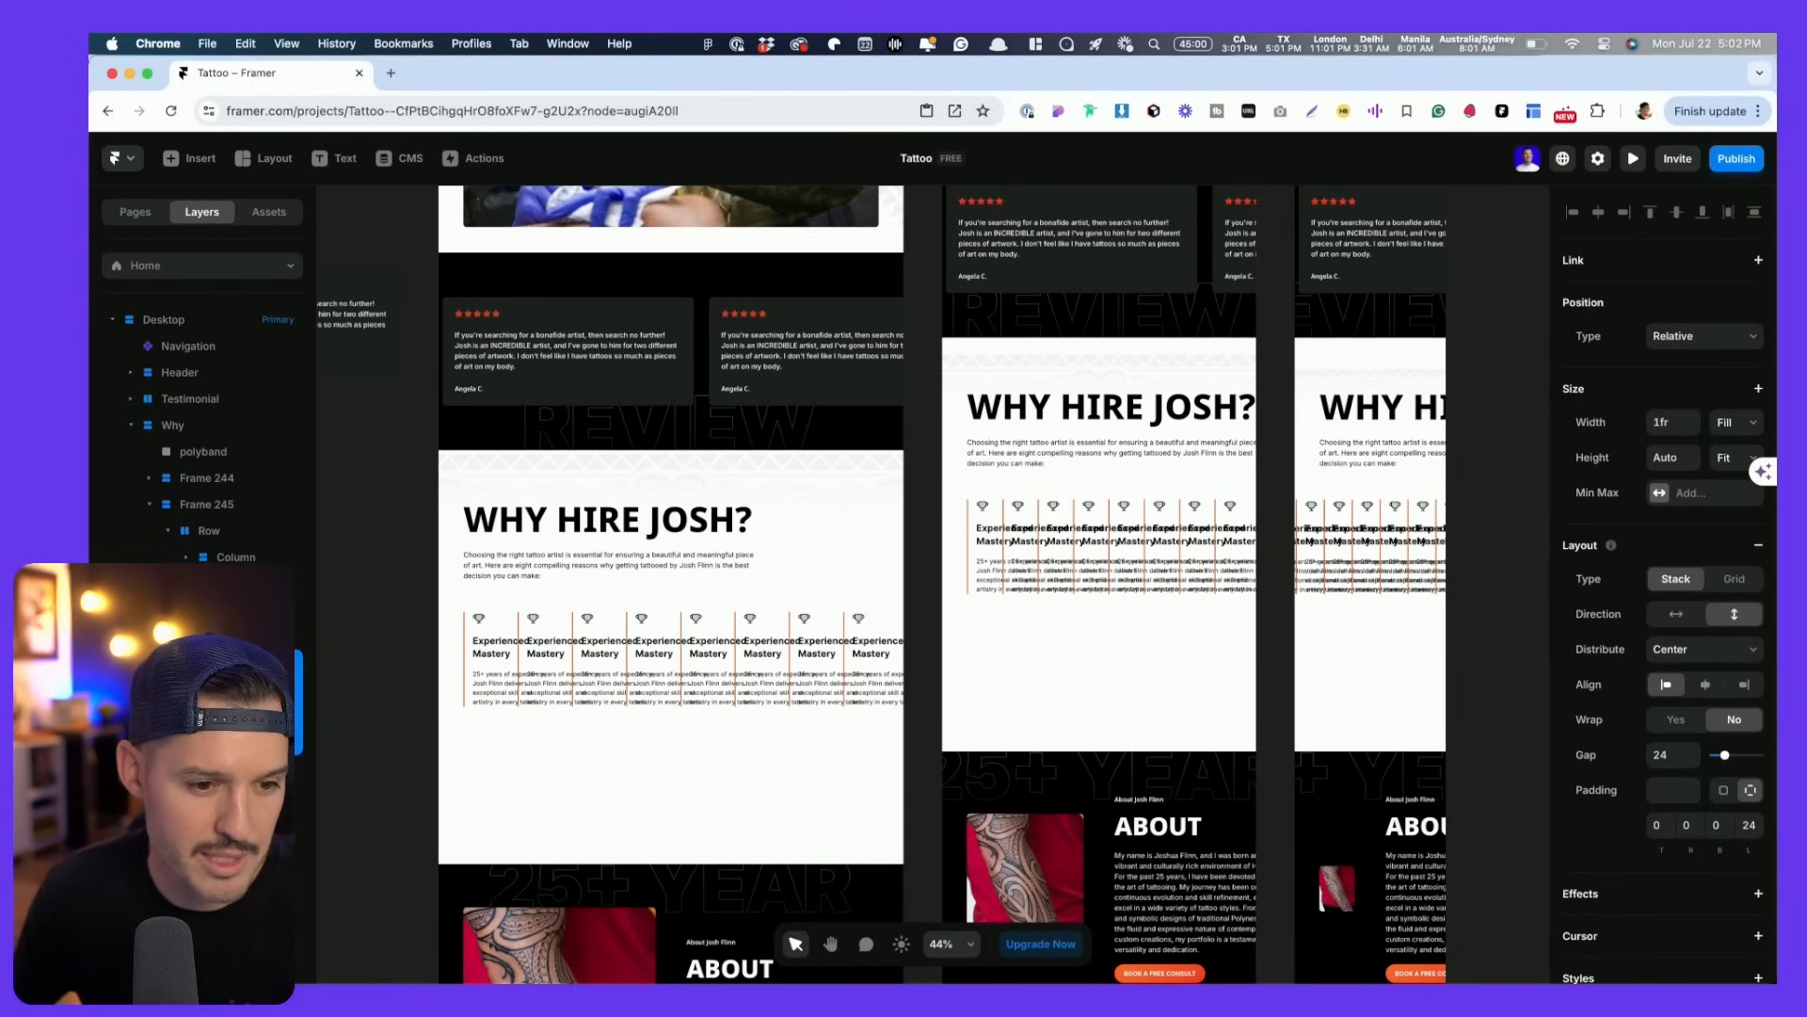
left_click(208, 506)
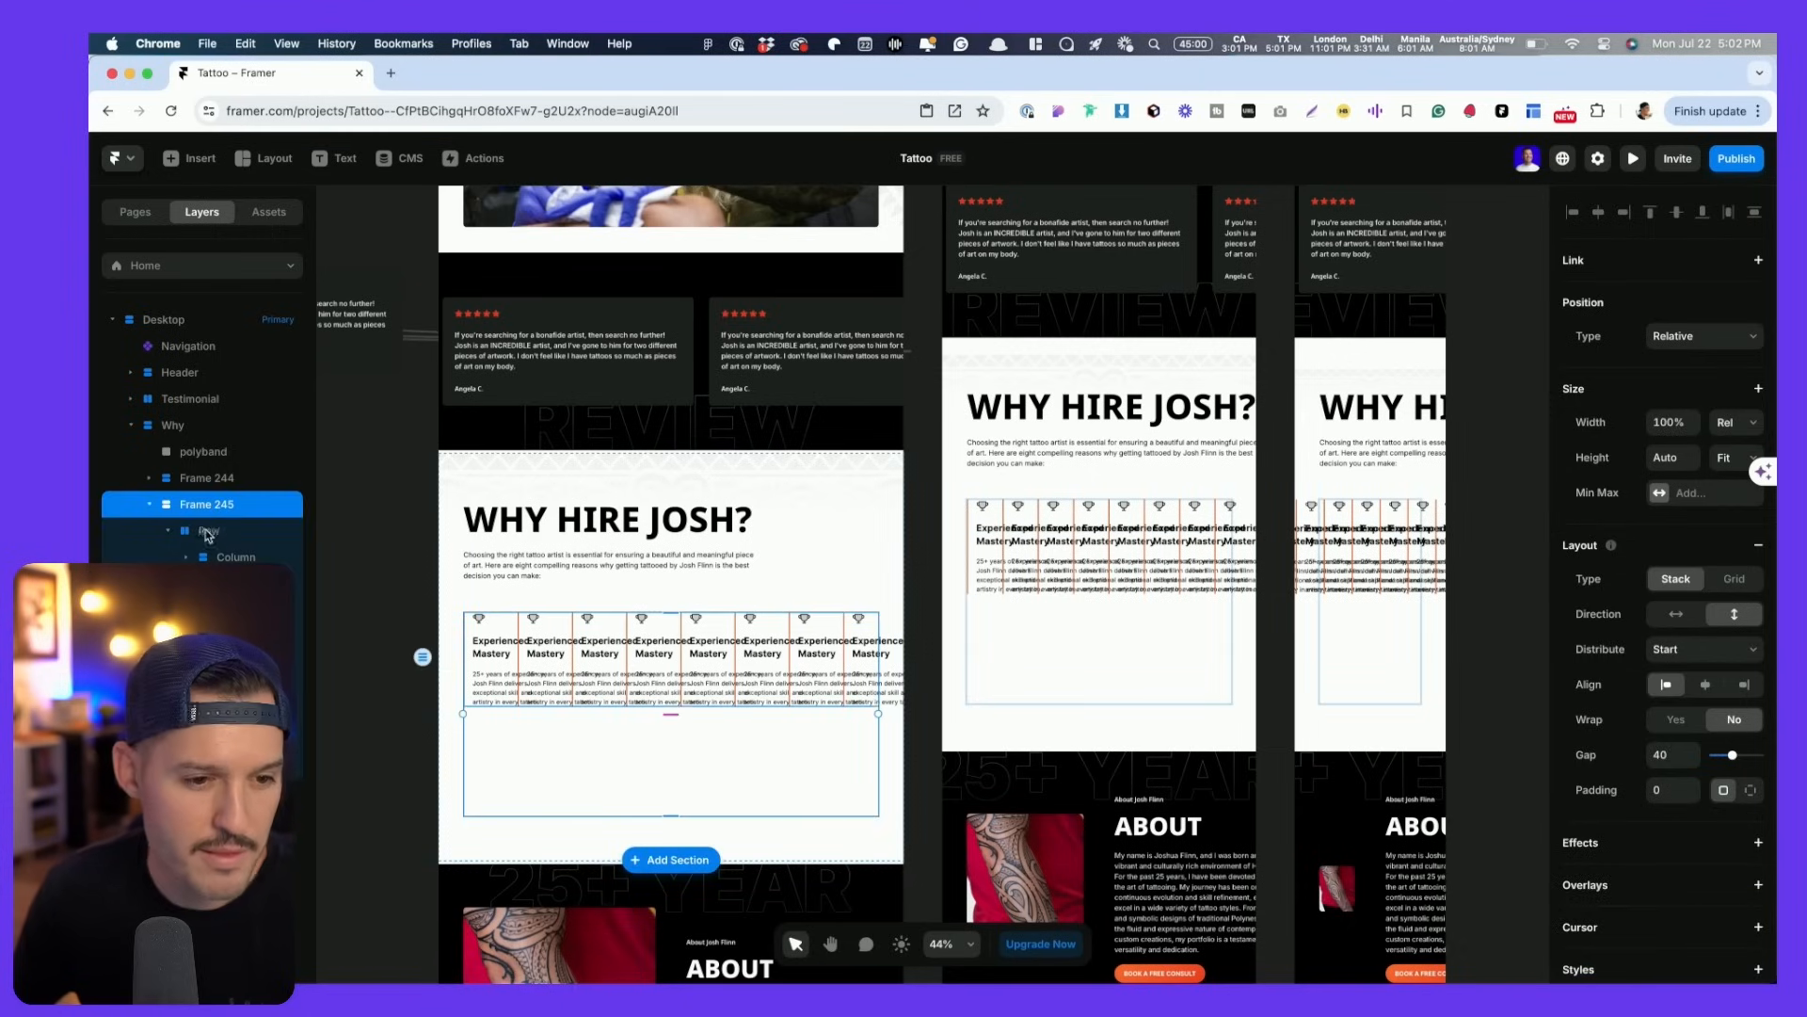
left_click(206, 531)
left_click(169, 532)
left_click(190, 509)
mouse_move(209, 533)
left_mouse_down()
mouse_move(197, 489)
mouse_move(215, 531)
left_mouse_up()
left_click(209, 557)
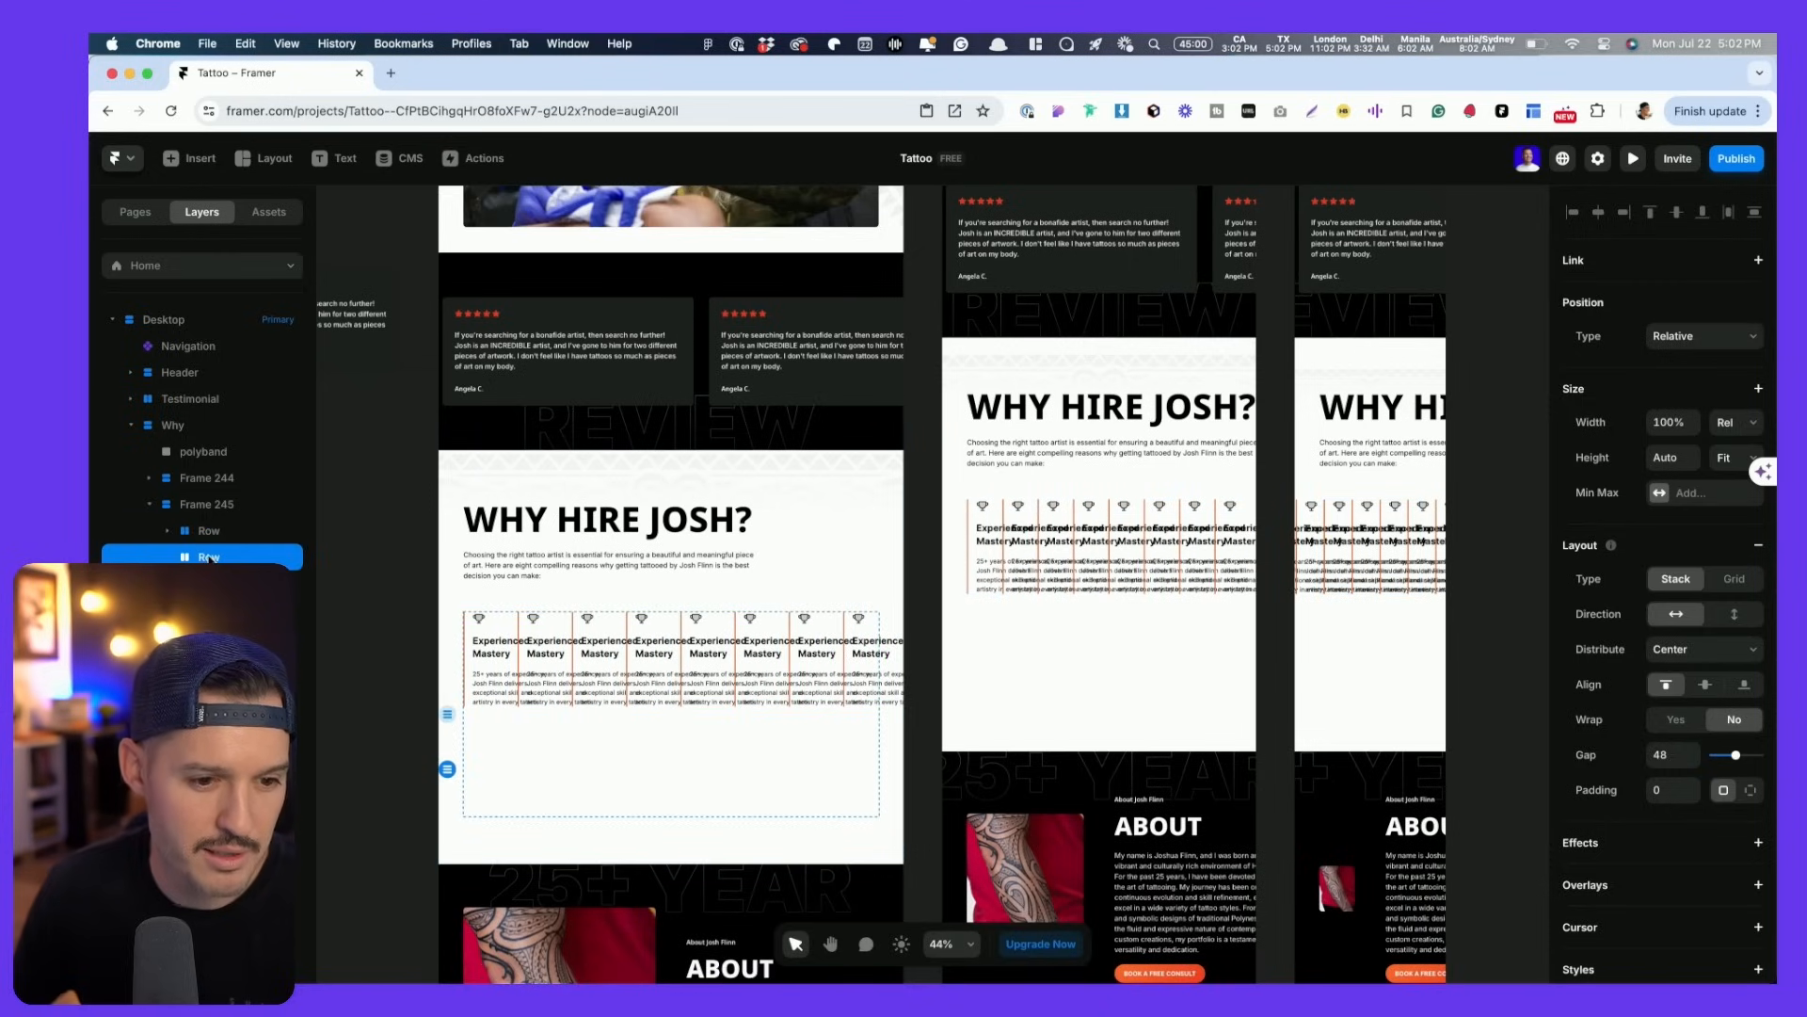
key("Delete")
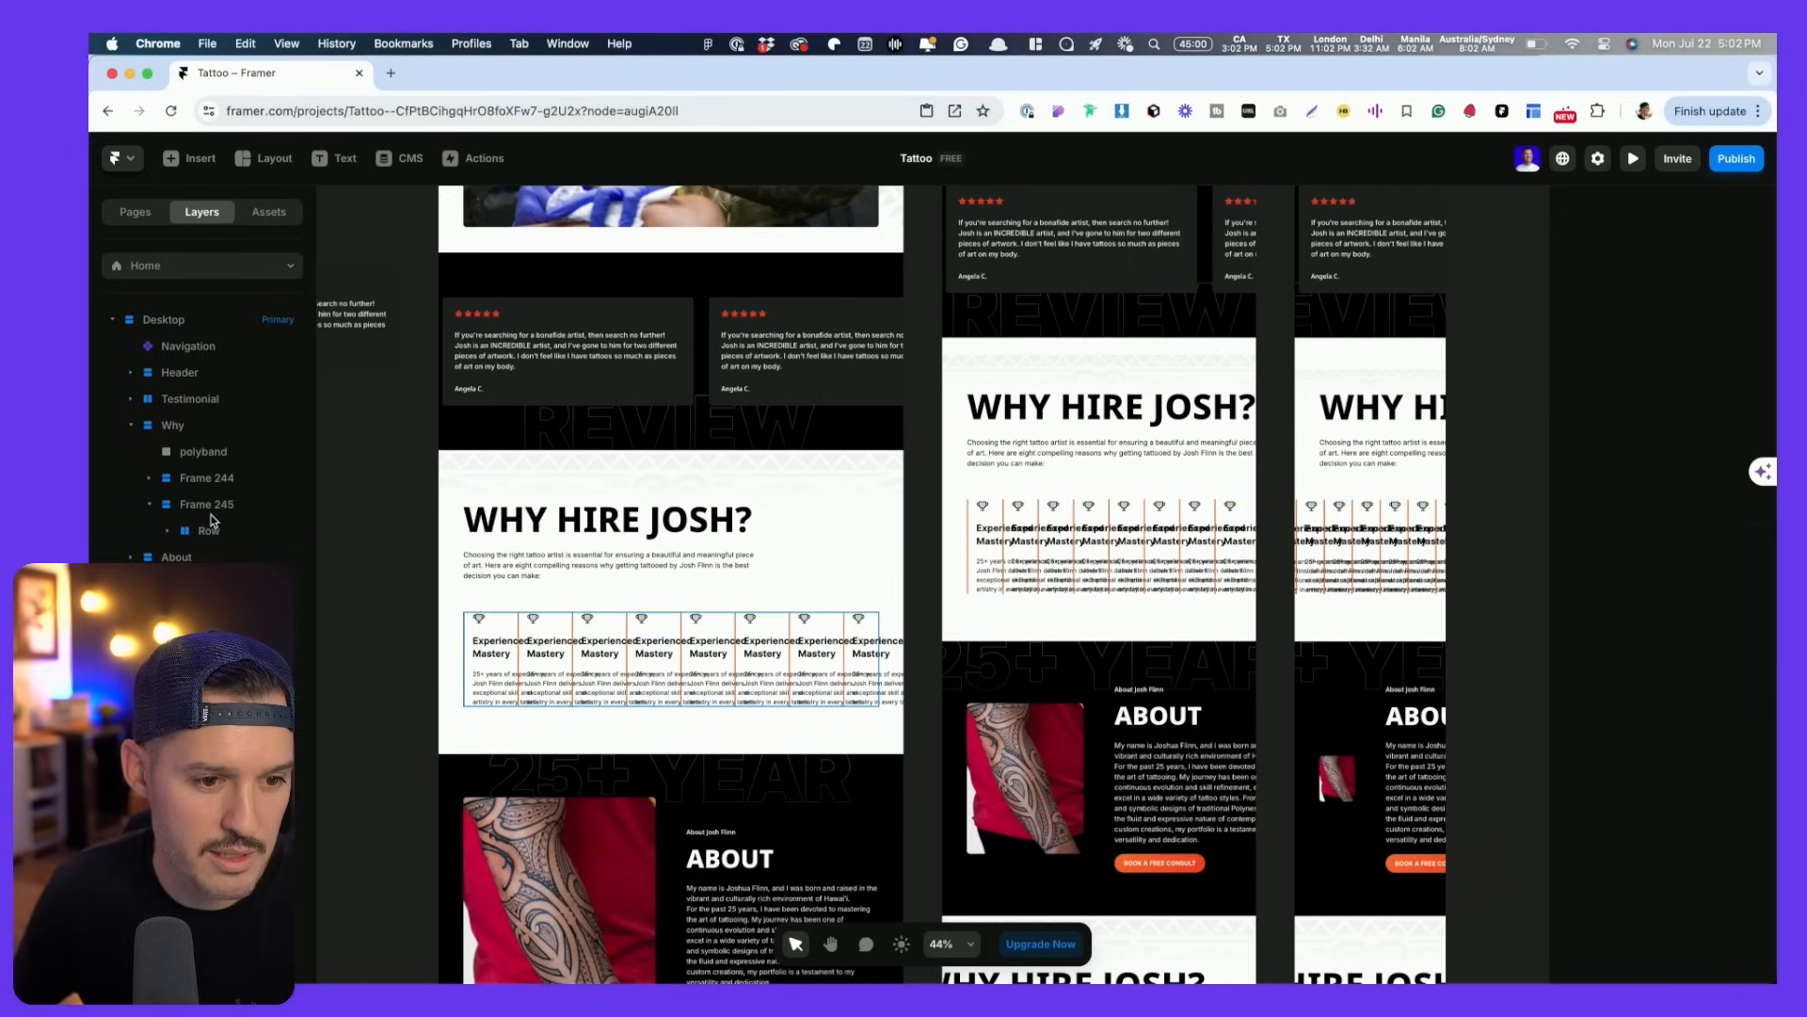
left_click(211, 531)
- Switch the eight-card Row to a grid layout with four columns
left_click(1735, 580)
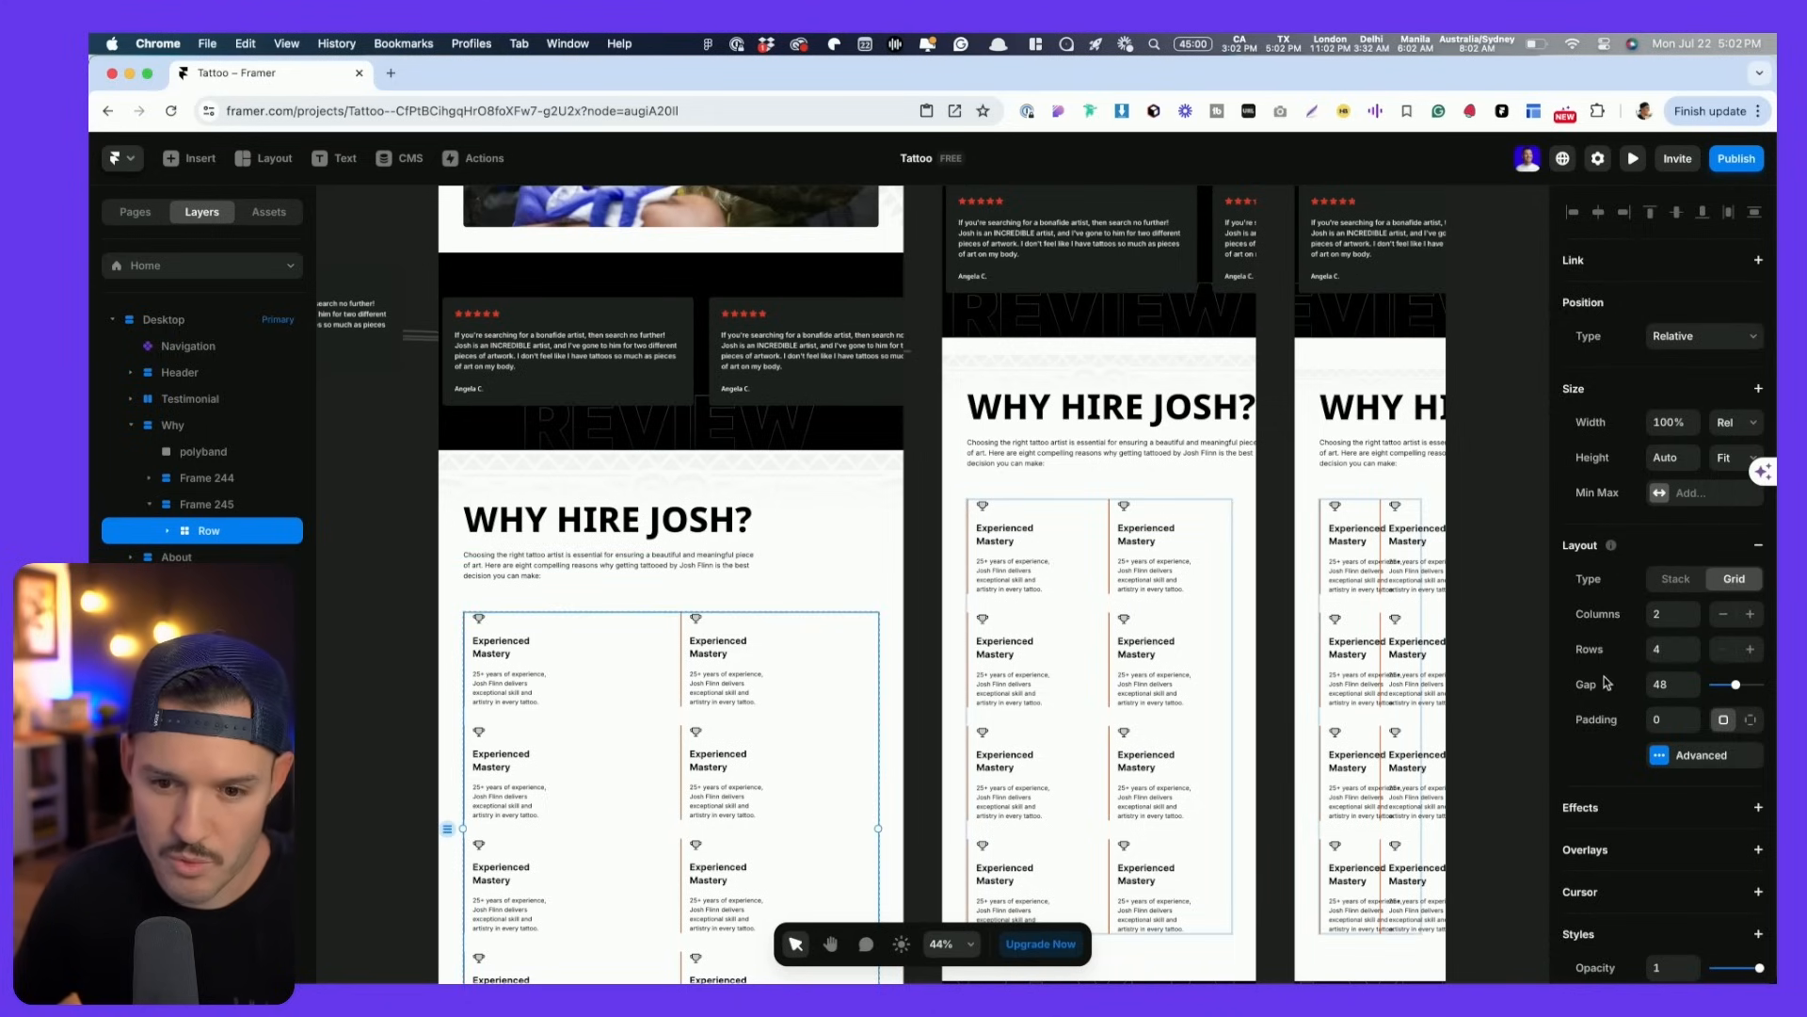
double_click(1693, 610)
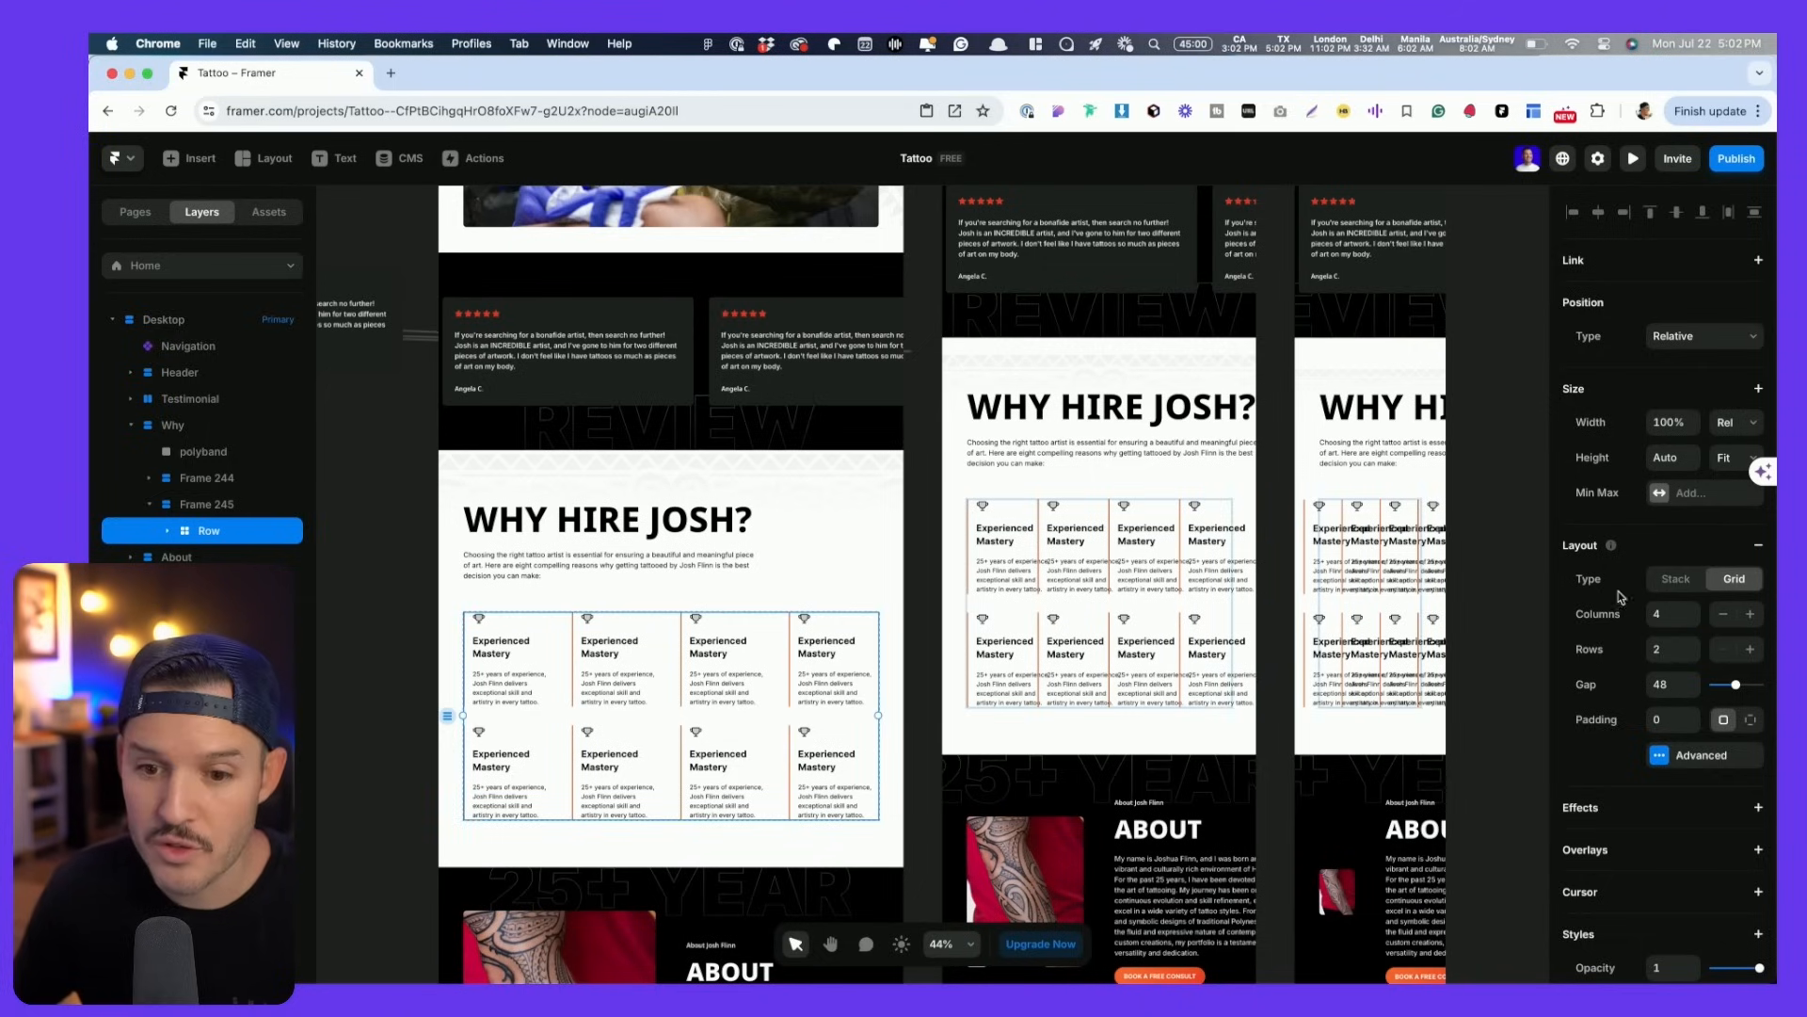
double_click(1729, 617)
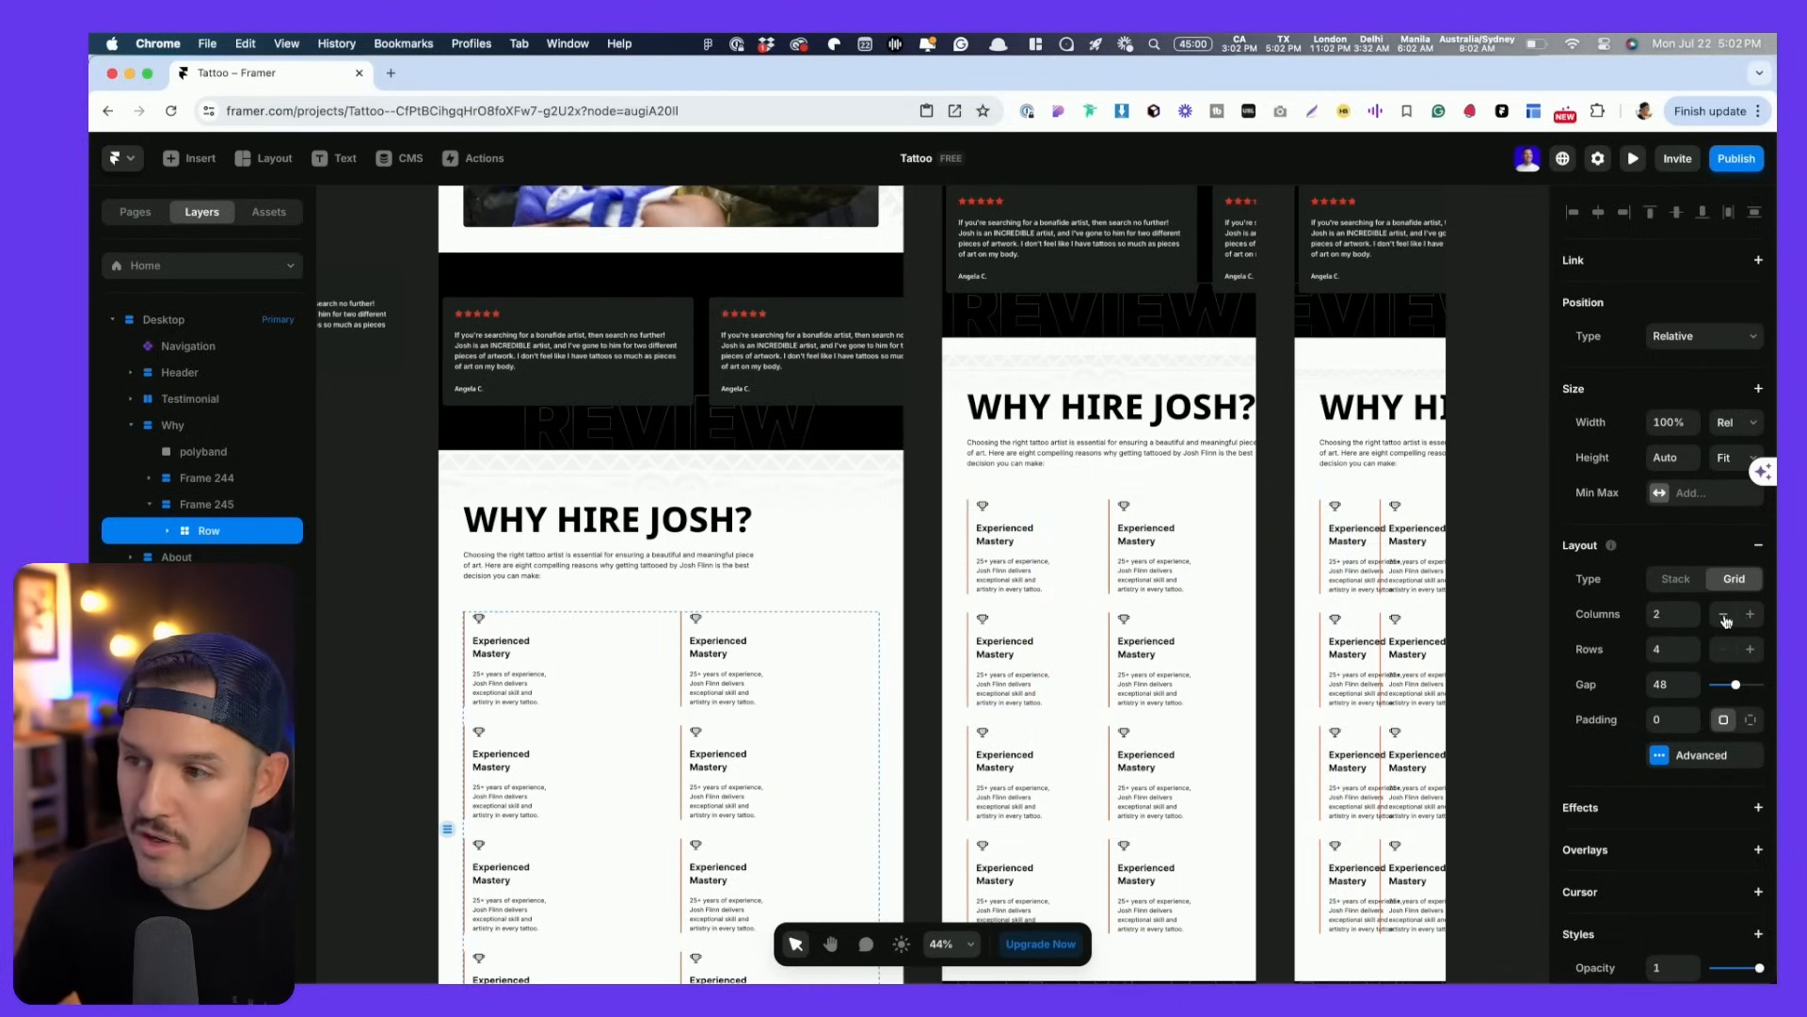
double_click(1755, 615)
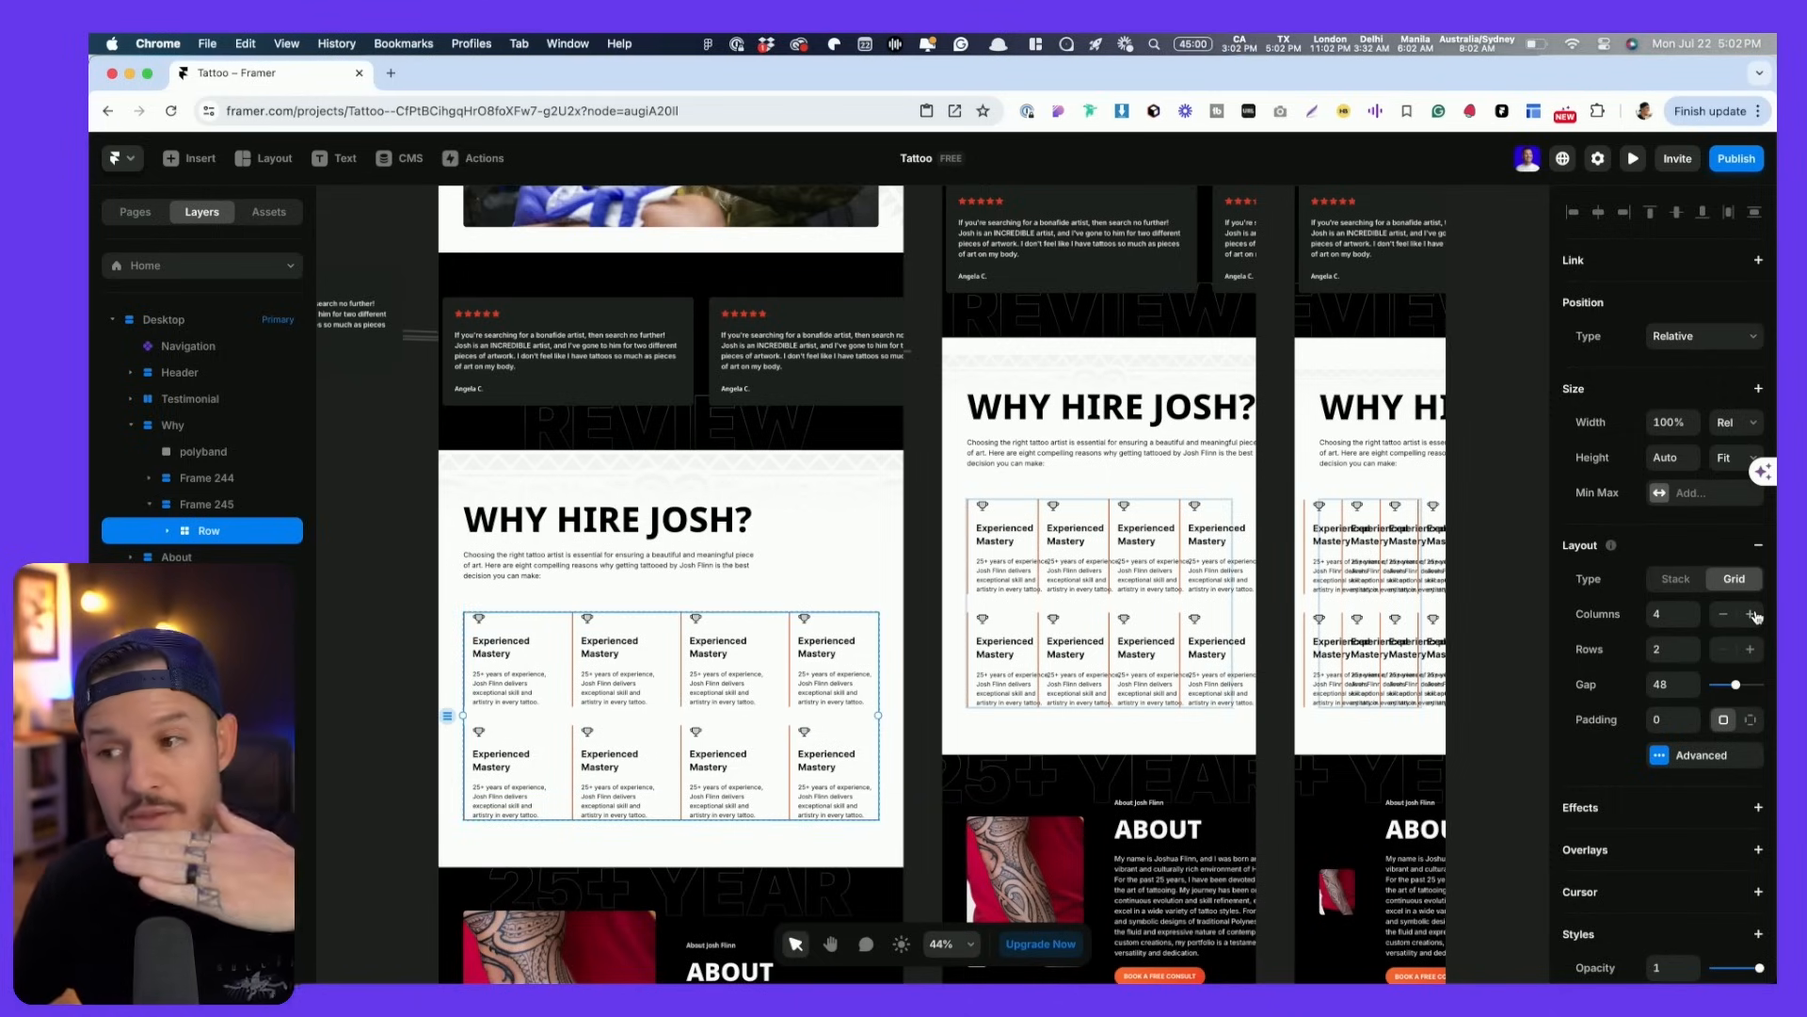
- Set the tablet card grid to 2 columns and the phone grid to 1 column
left_click(998, 606)
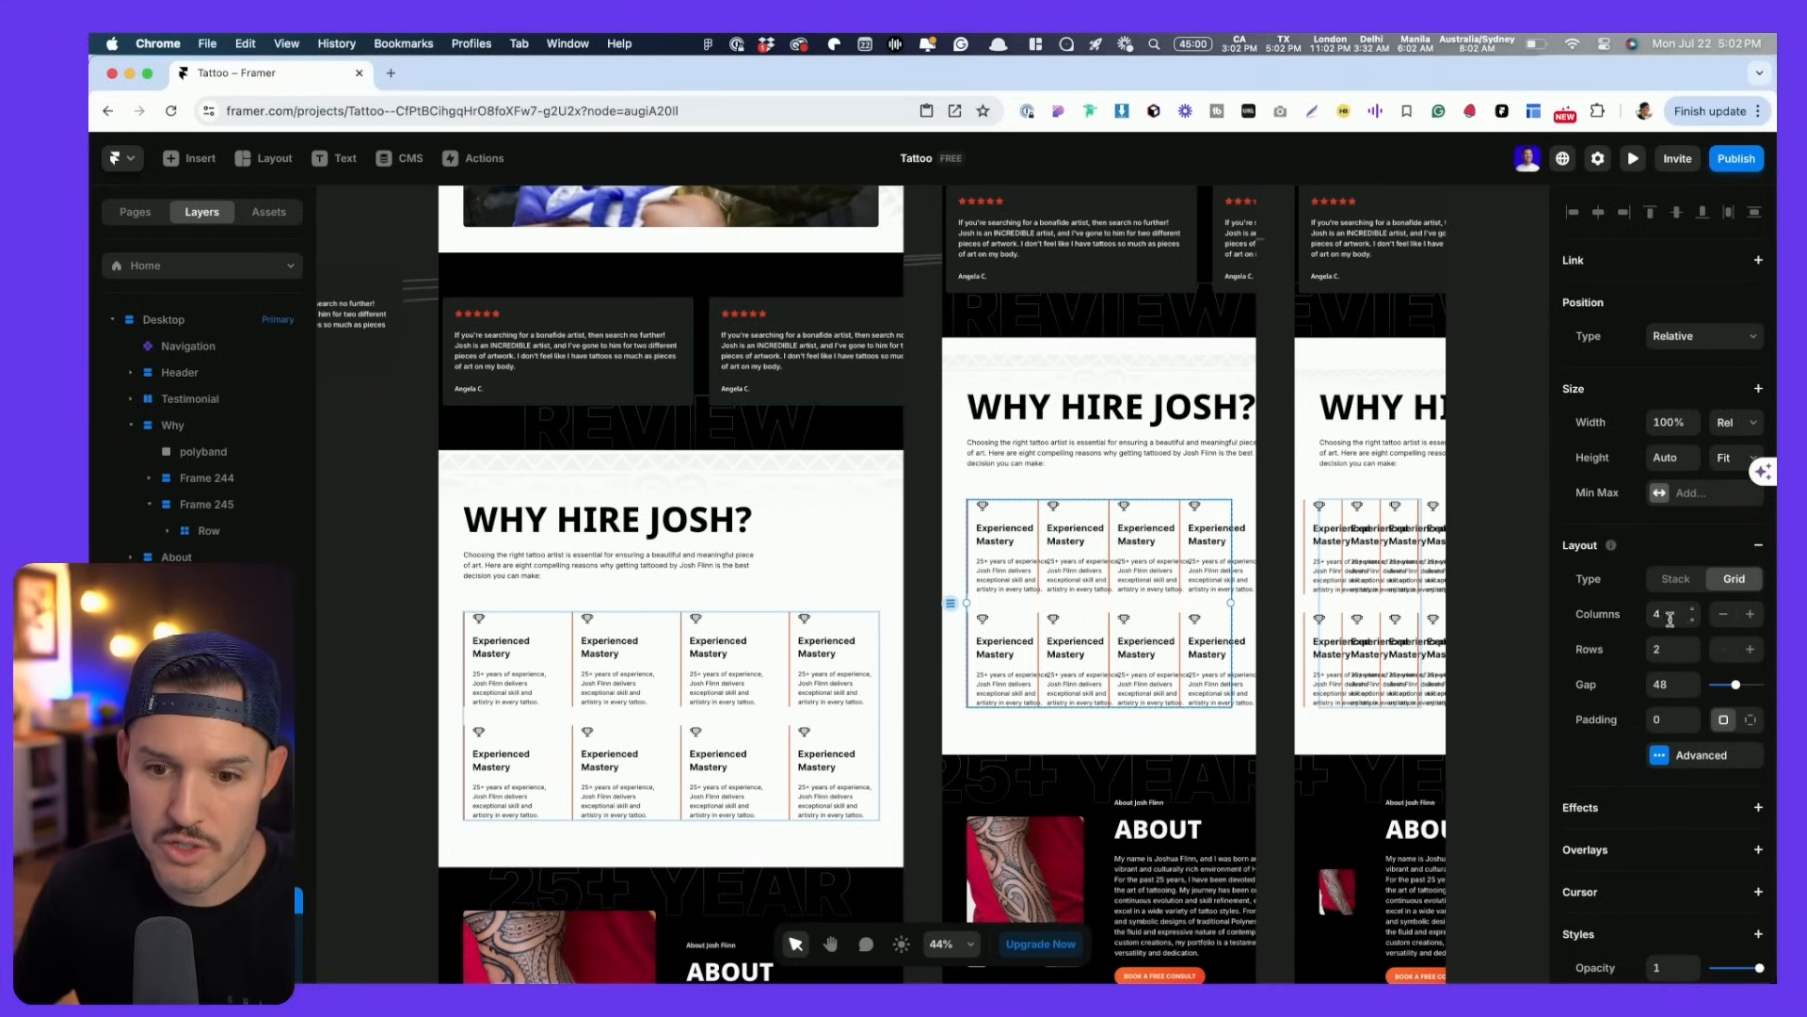
left_click(1725, 617)
left_click(1725, 617)
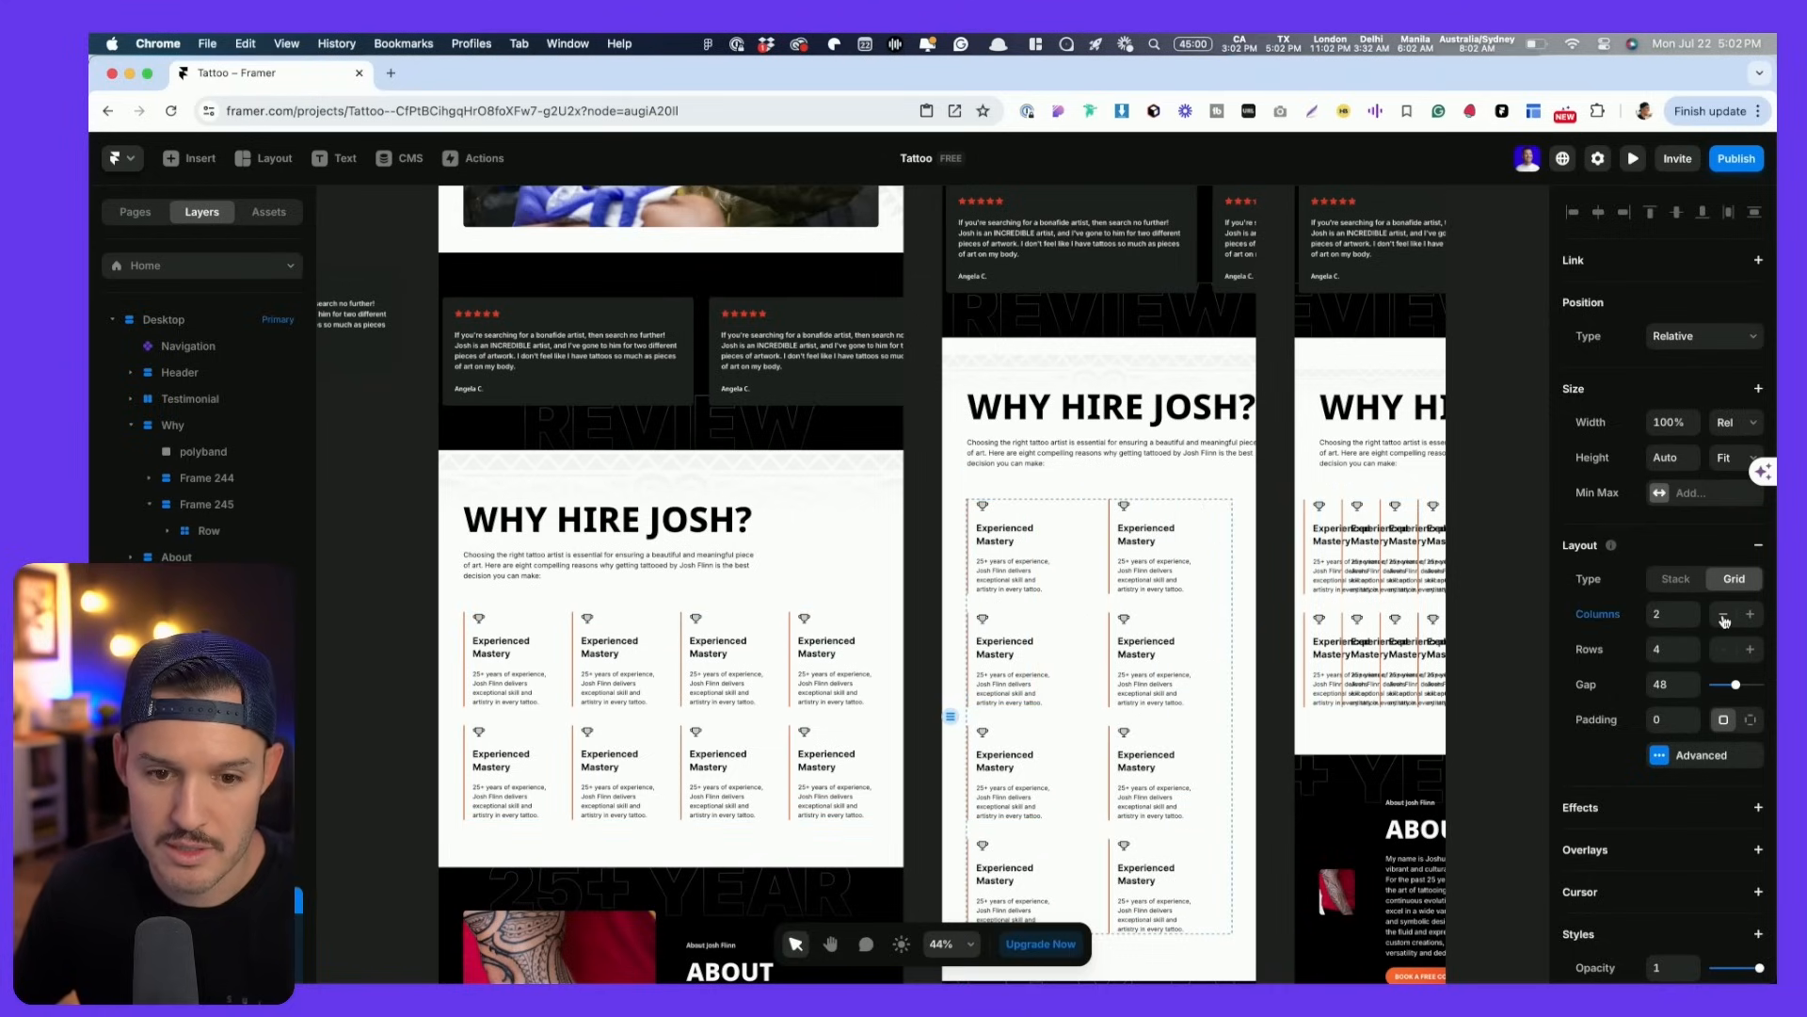
scroll(1432, 593, "right", 3)
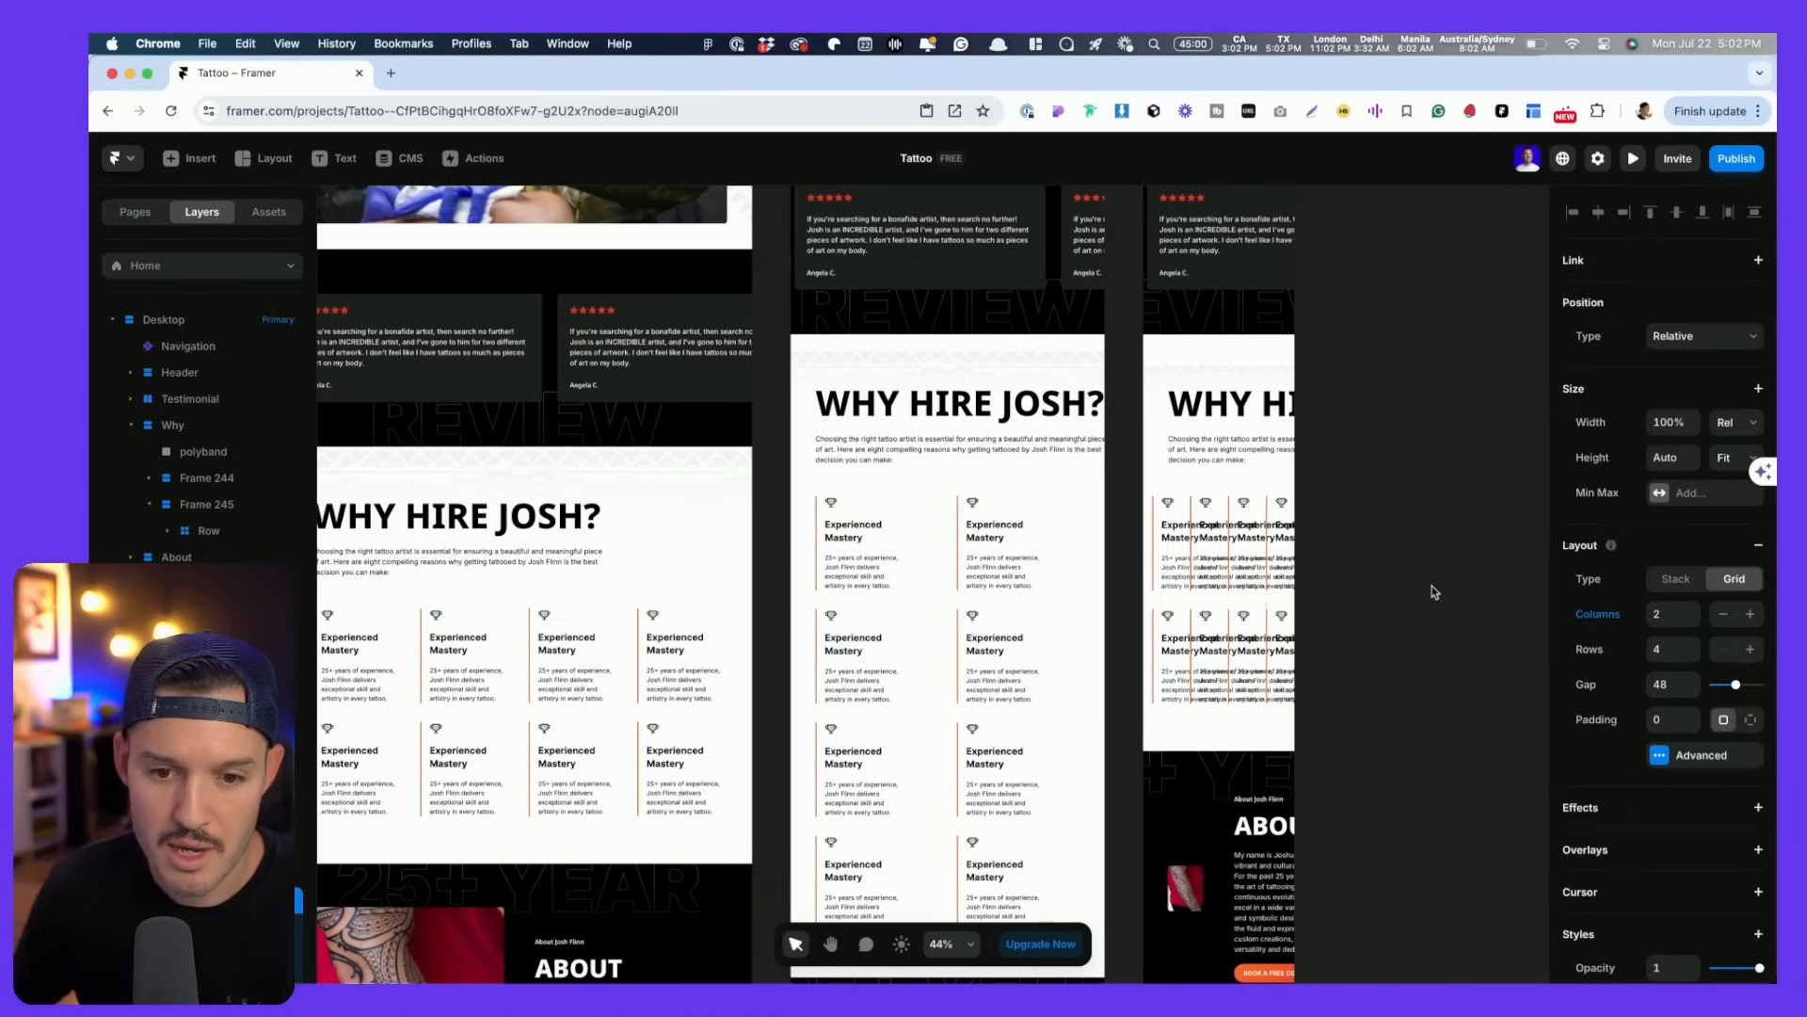
left_click(1203, 622)
left_click(1726, 617)
left_click(1725, 617)
left_click(1726, 617)
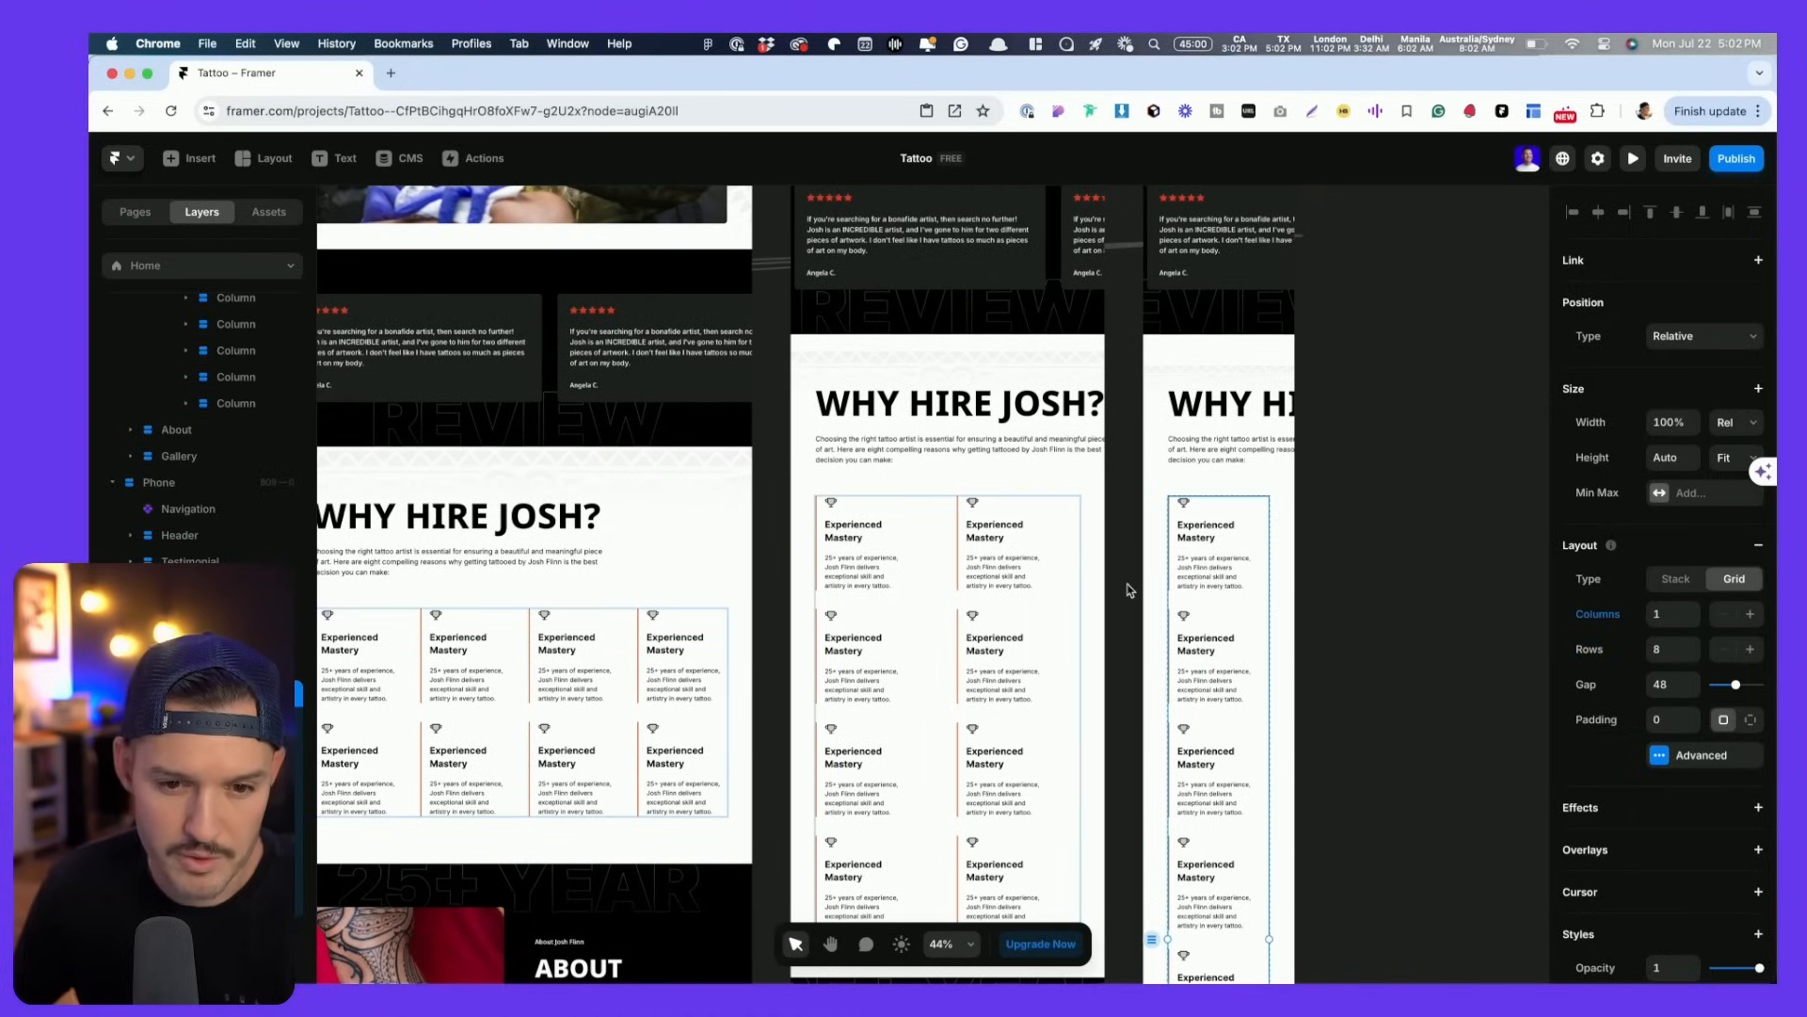
scroll(1146, 540, "left", 4)
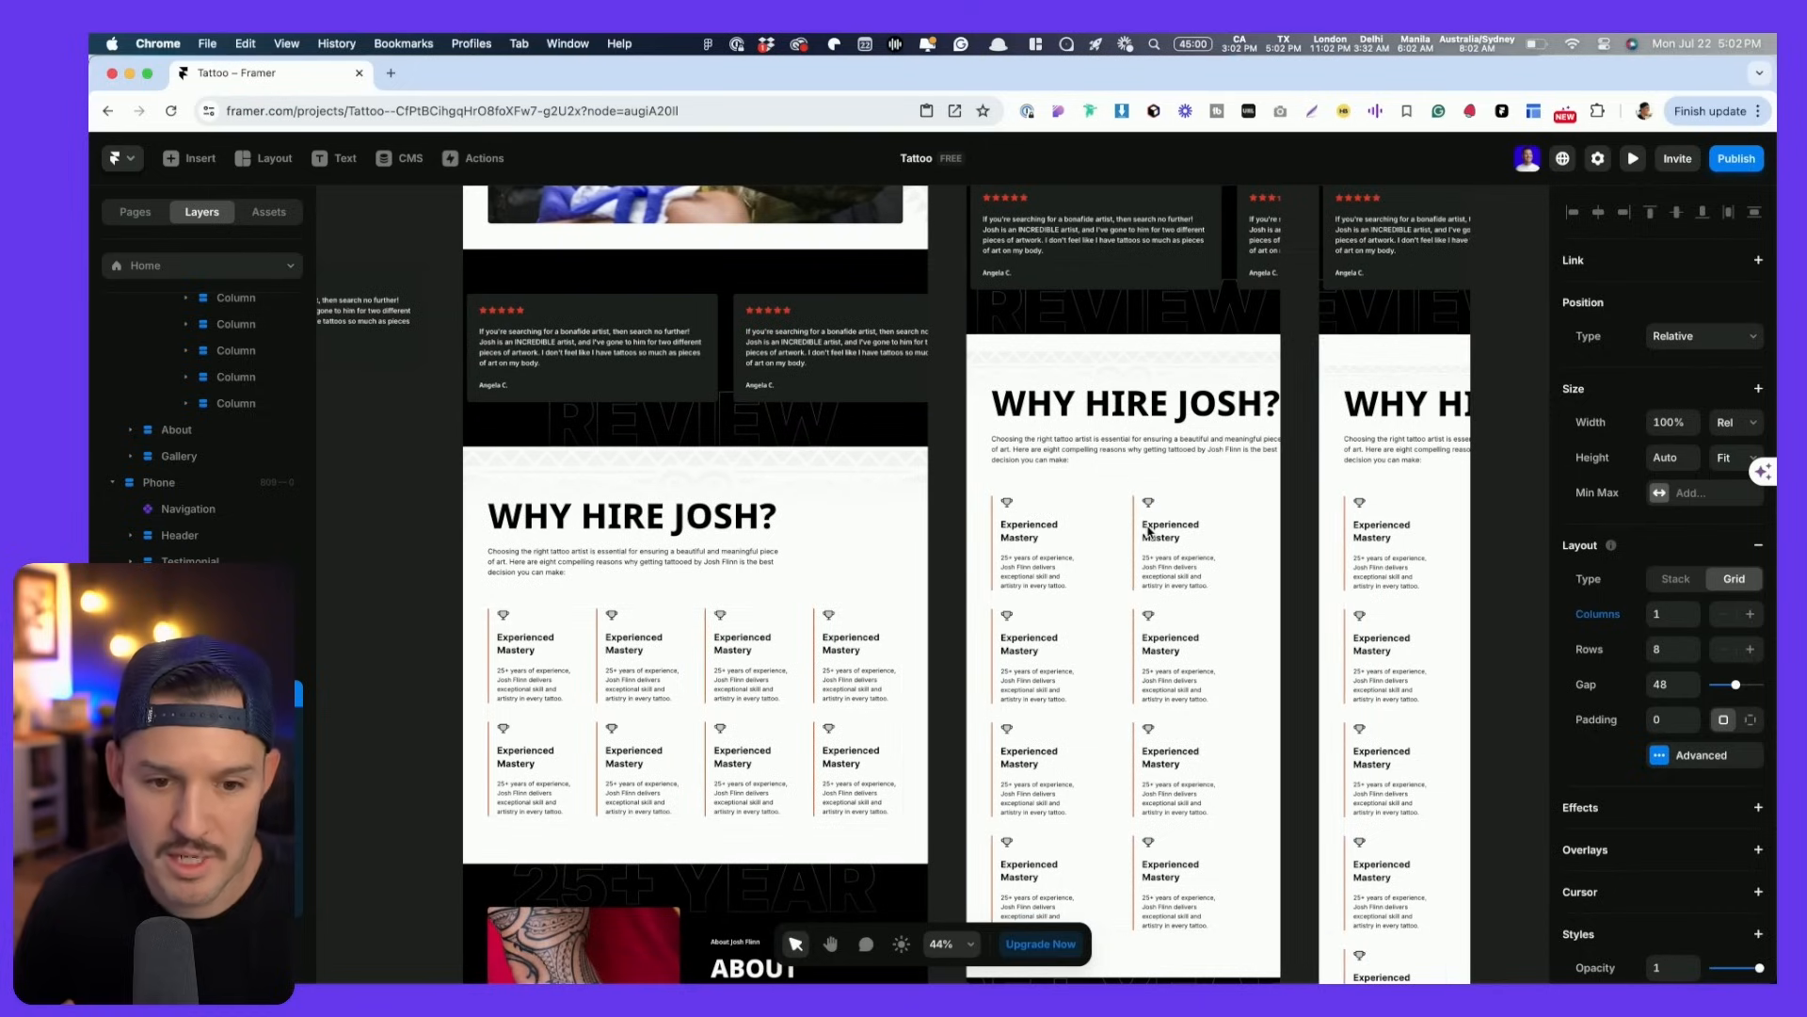
- Lock the polyband background layer
left_click(730, 532)
right_click(262, 454)
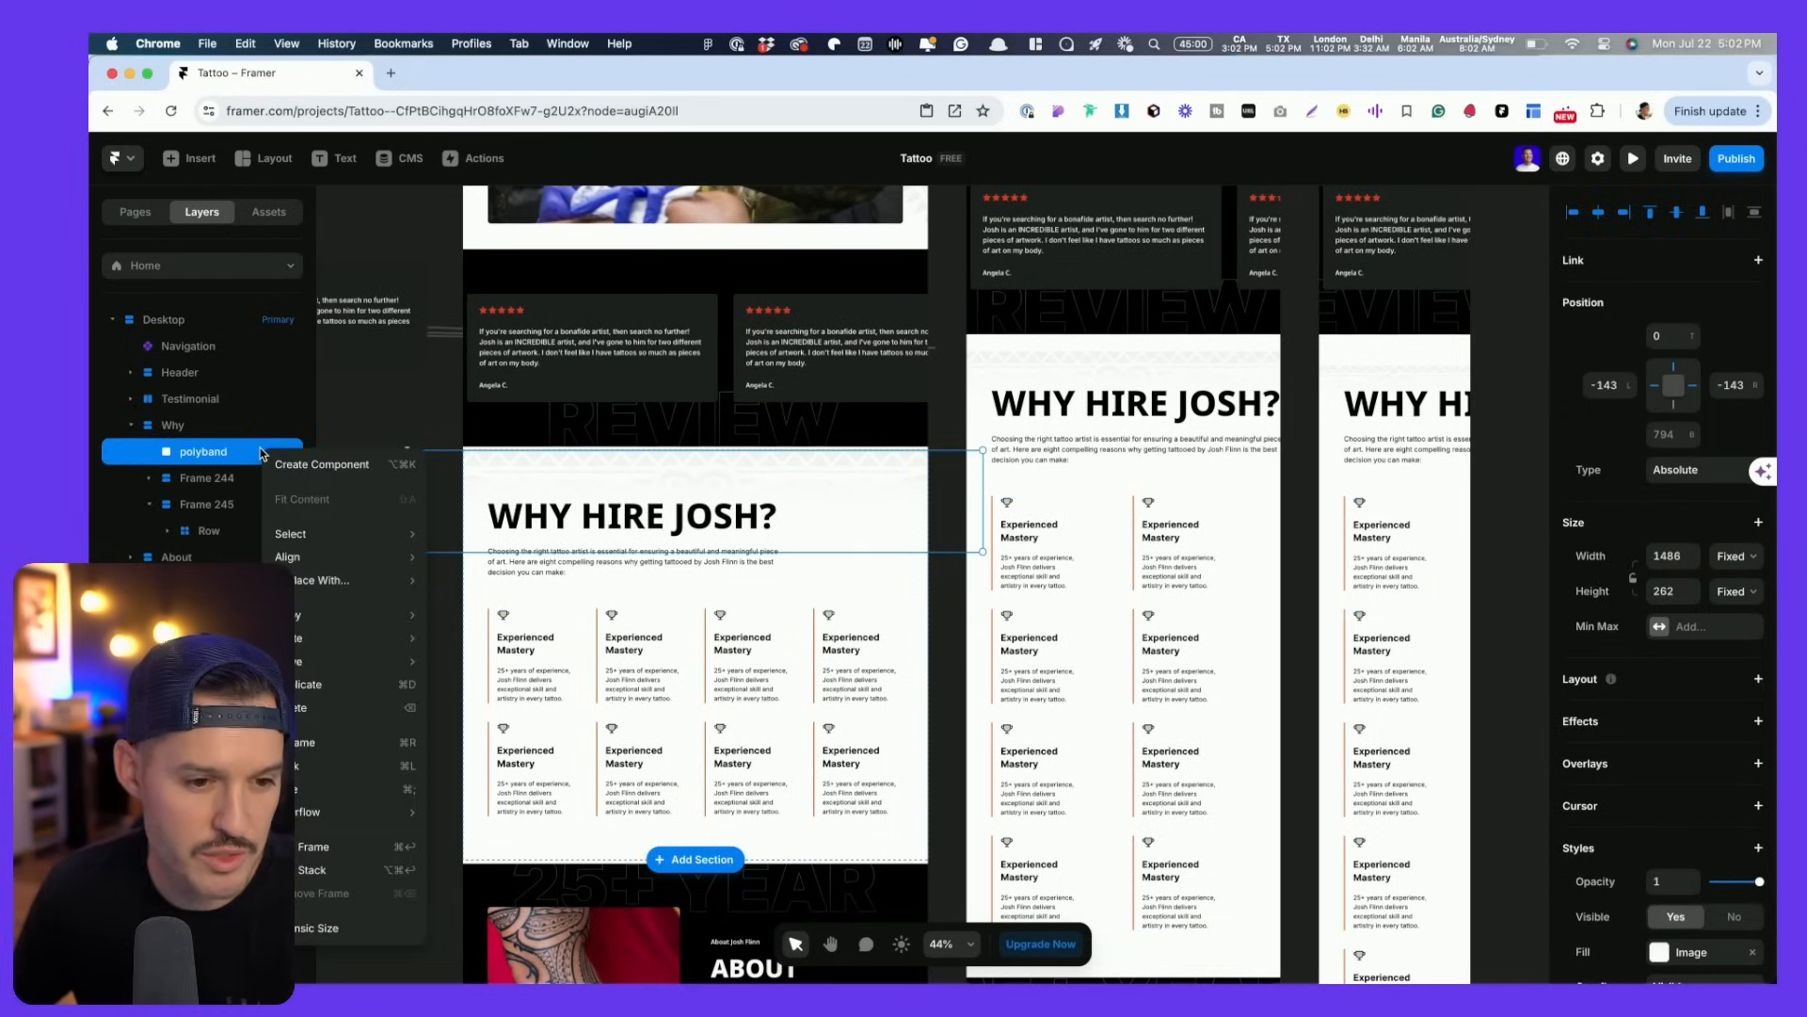
left_click(325, 779)
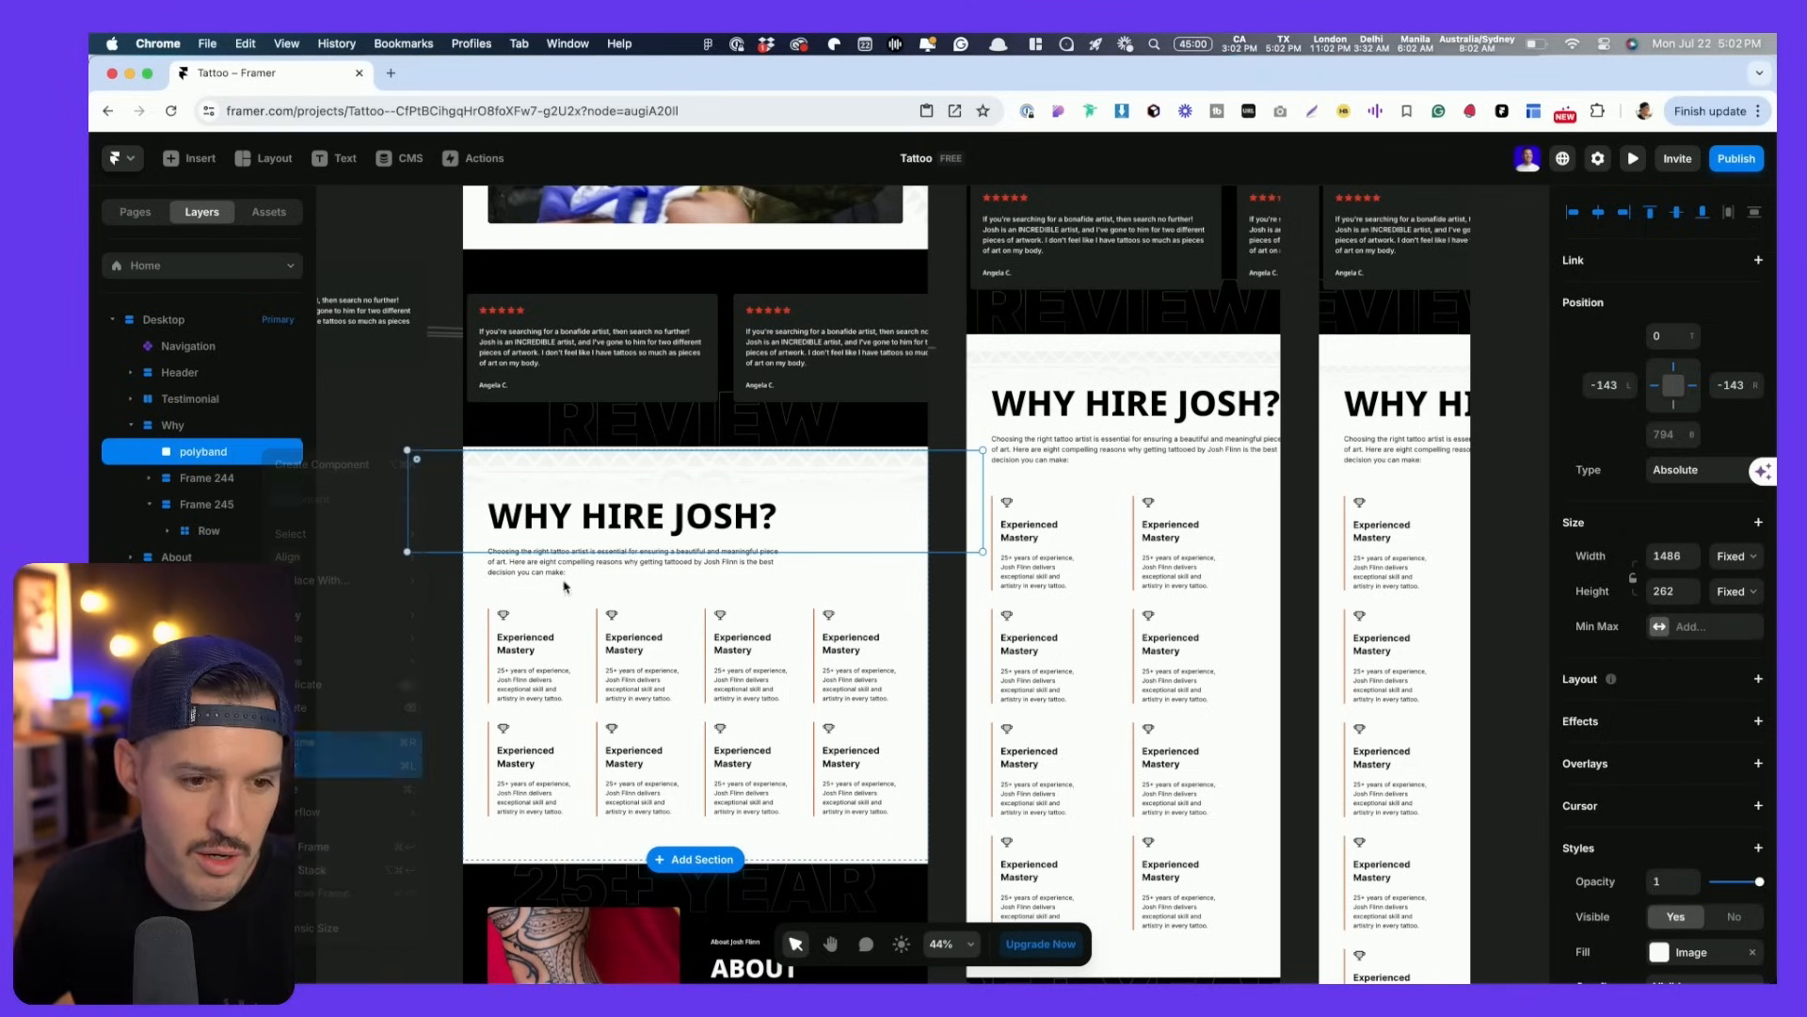
- Select the WHY HIRE JOSH? heading and compare its sizing with the Figma design
left_click(629, 516)
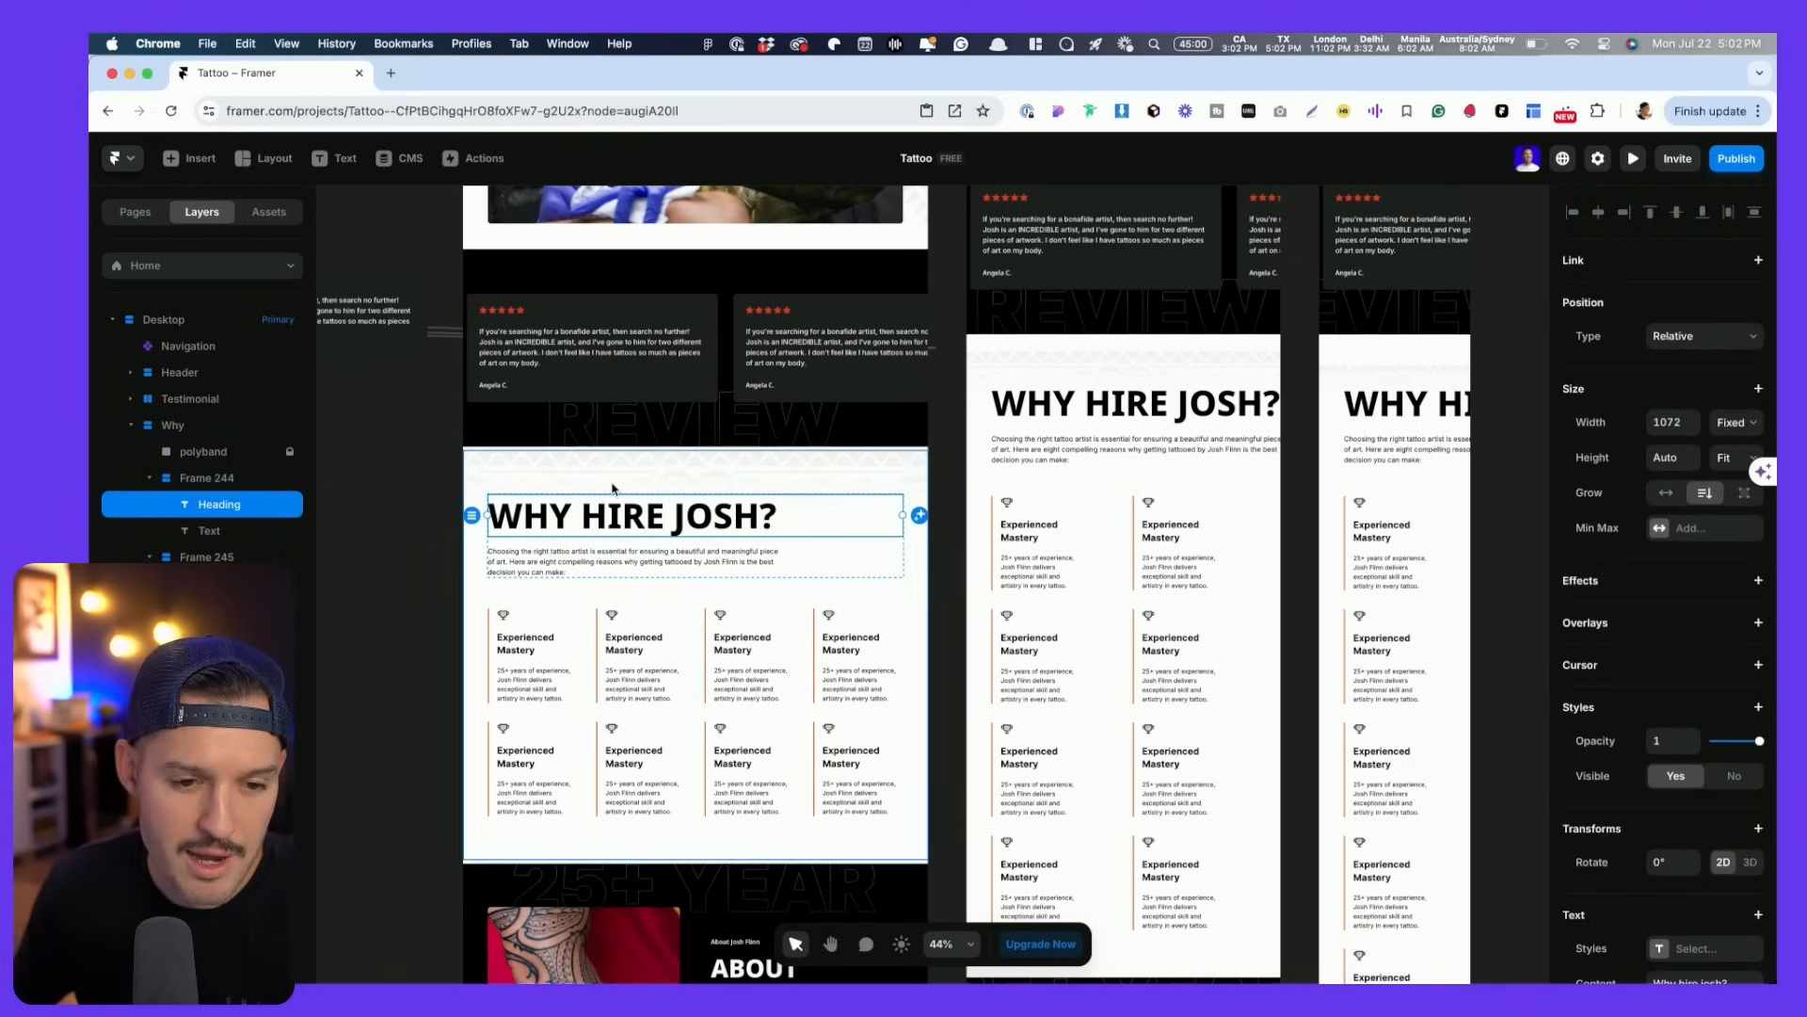
key("super+Tab")
scroll(795, 483, "down", 15)
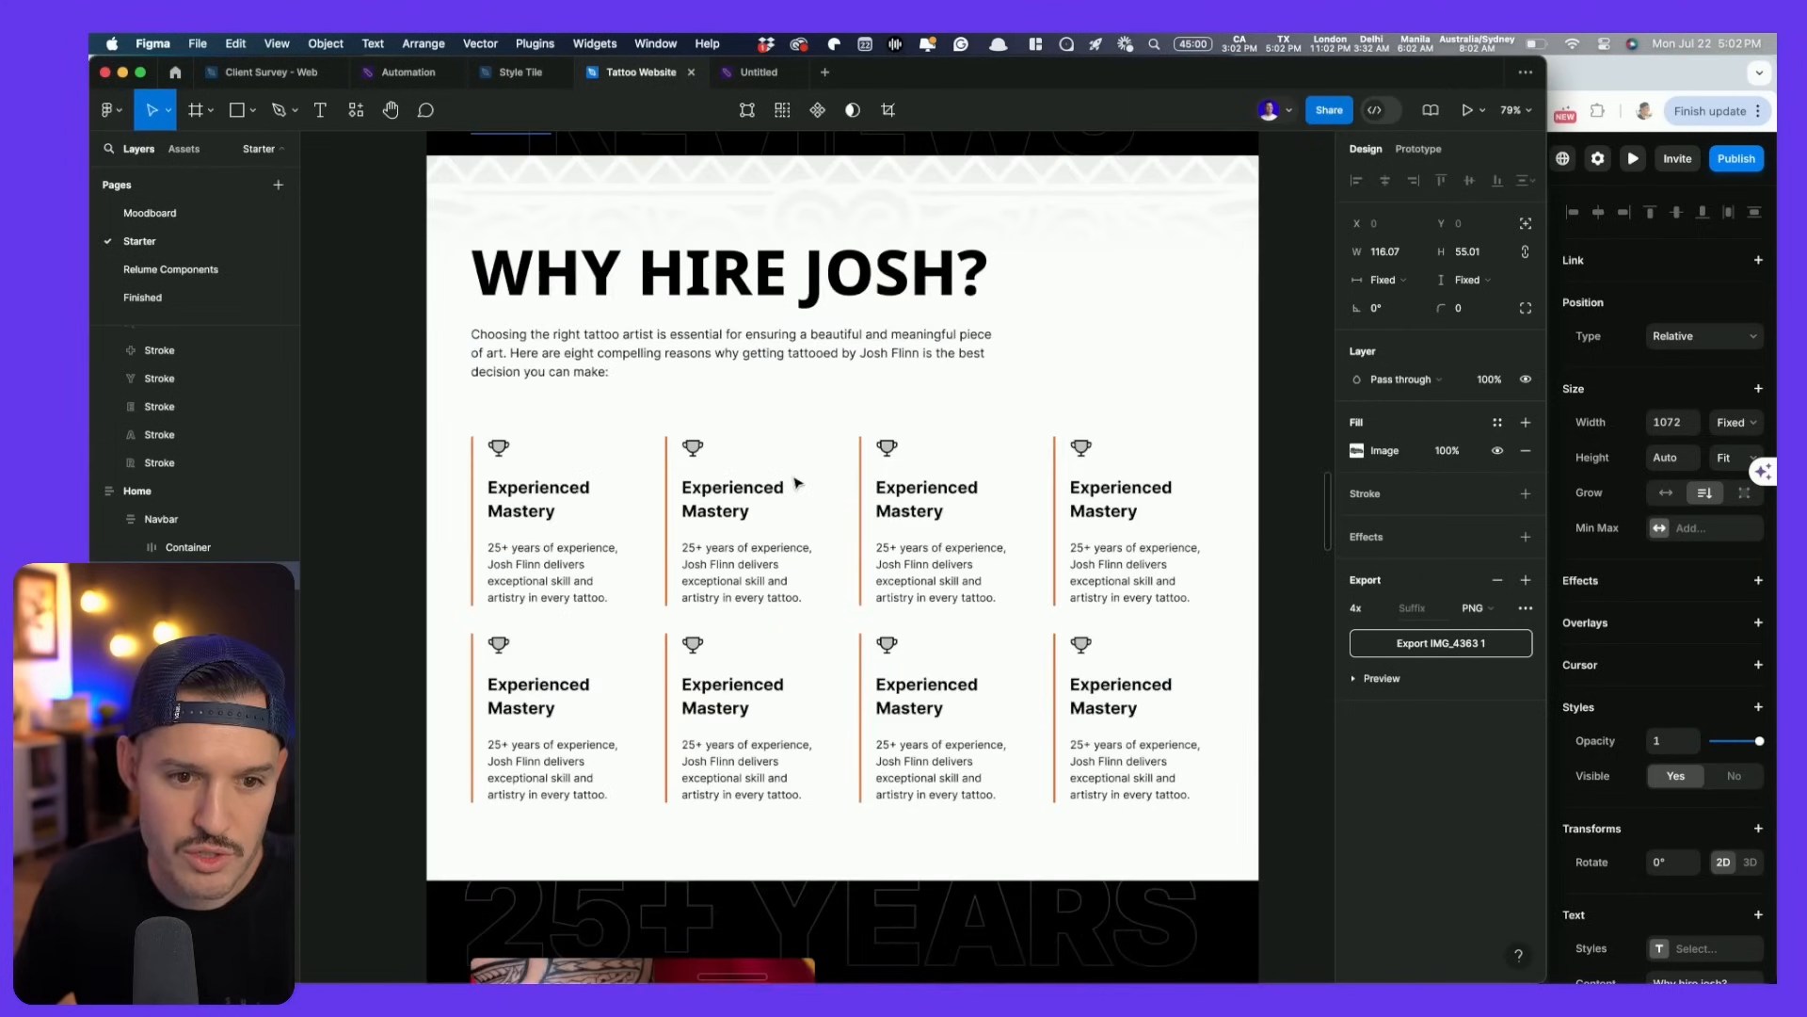
left_click(648, 267)
key("super+Tab")
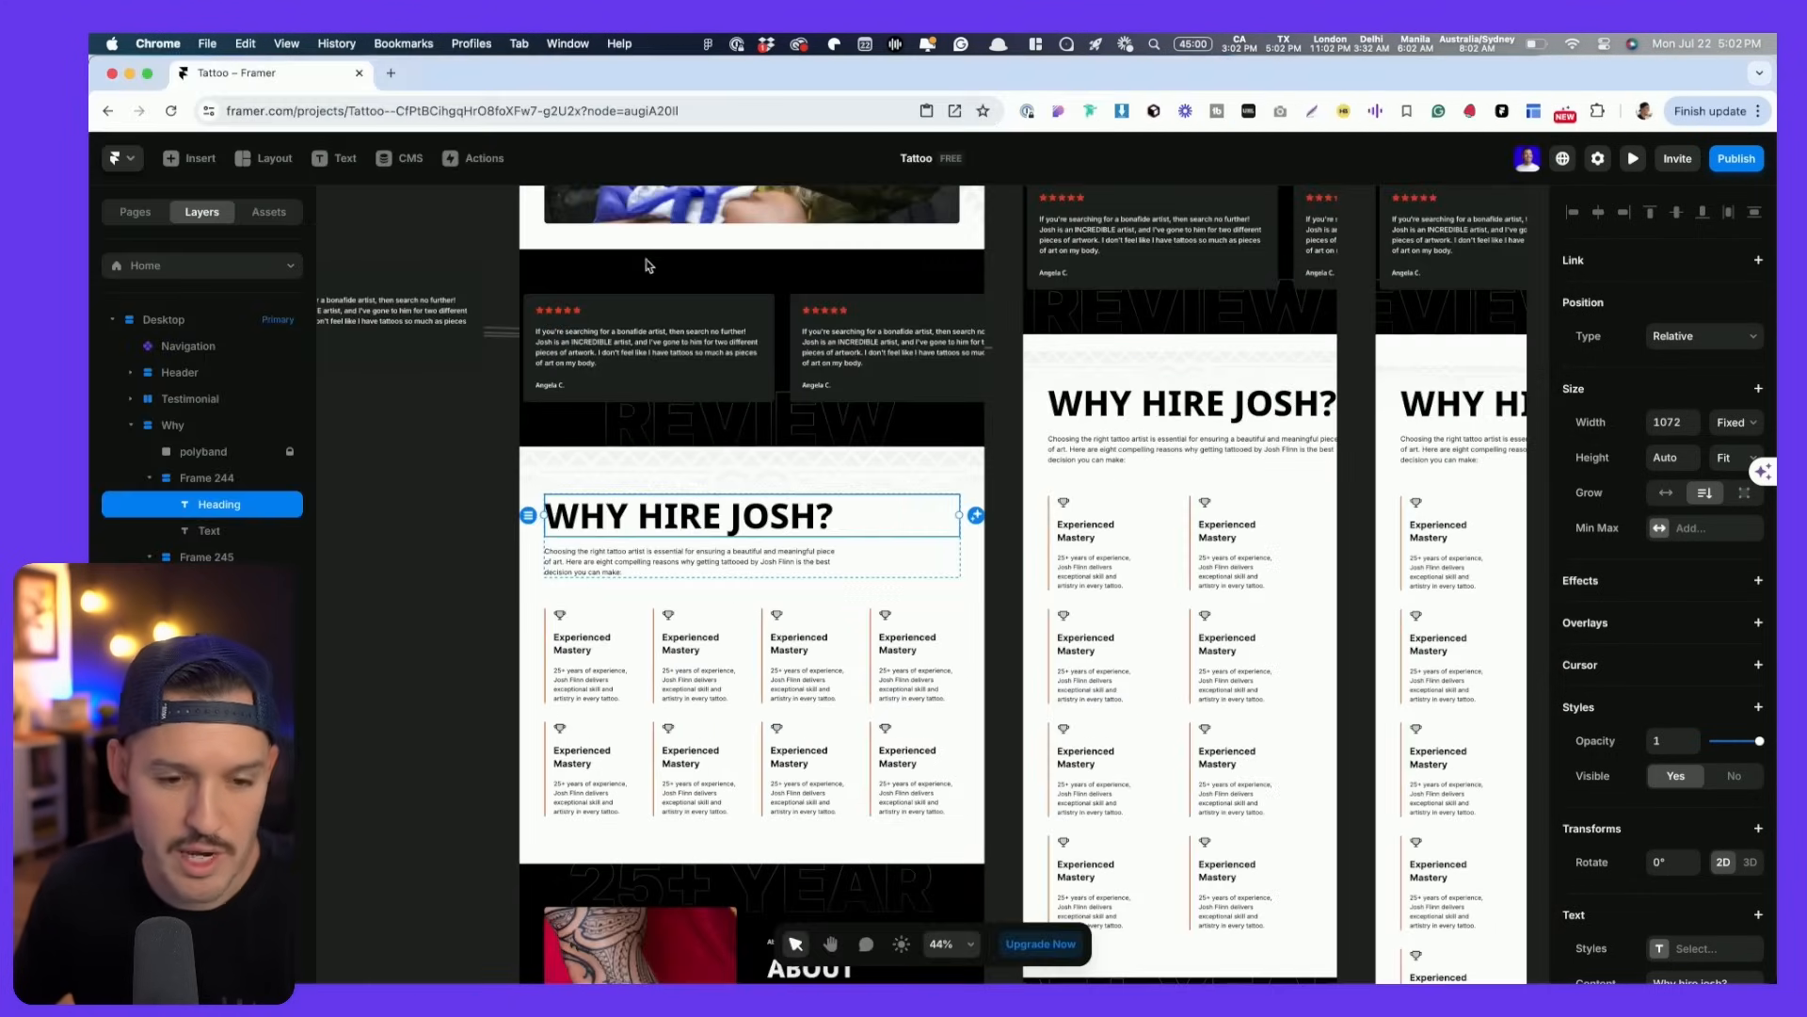
scroll(1715, 775, "down", 5)
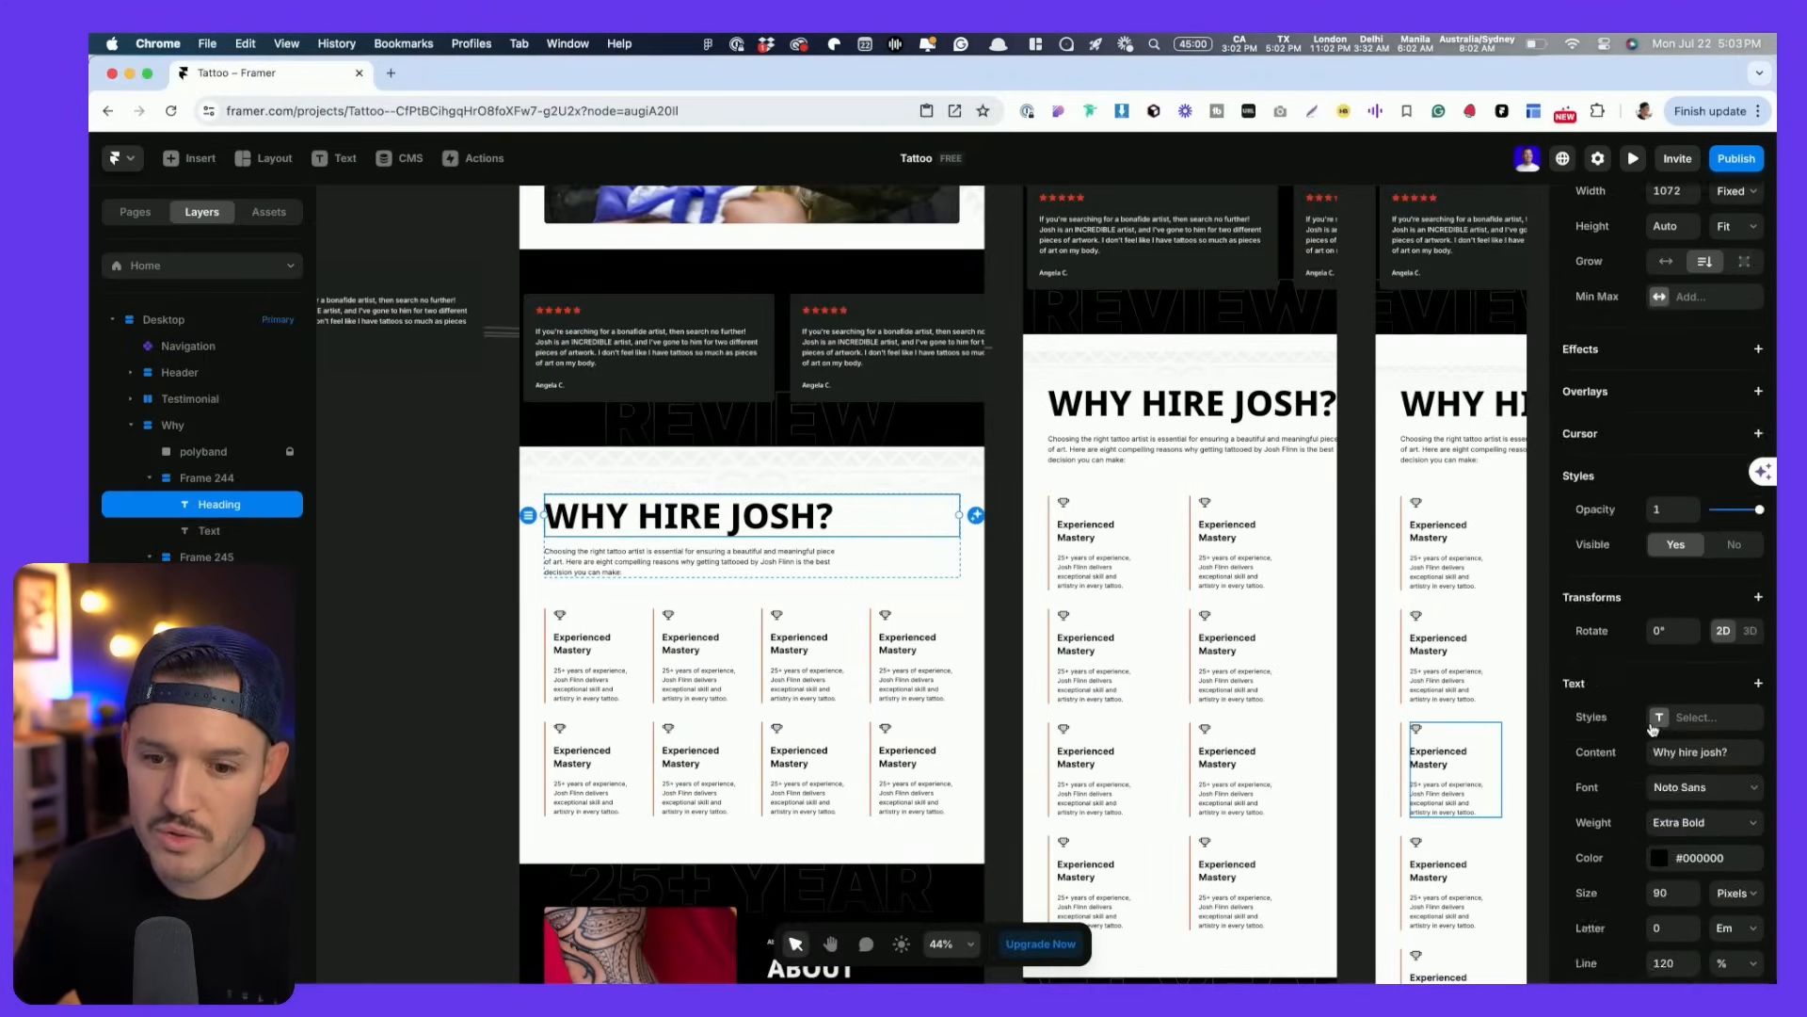
- Create a Heading 2 text style for the heading and add L, M and S breakpoint sizes
left_click(1702, 562)
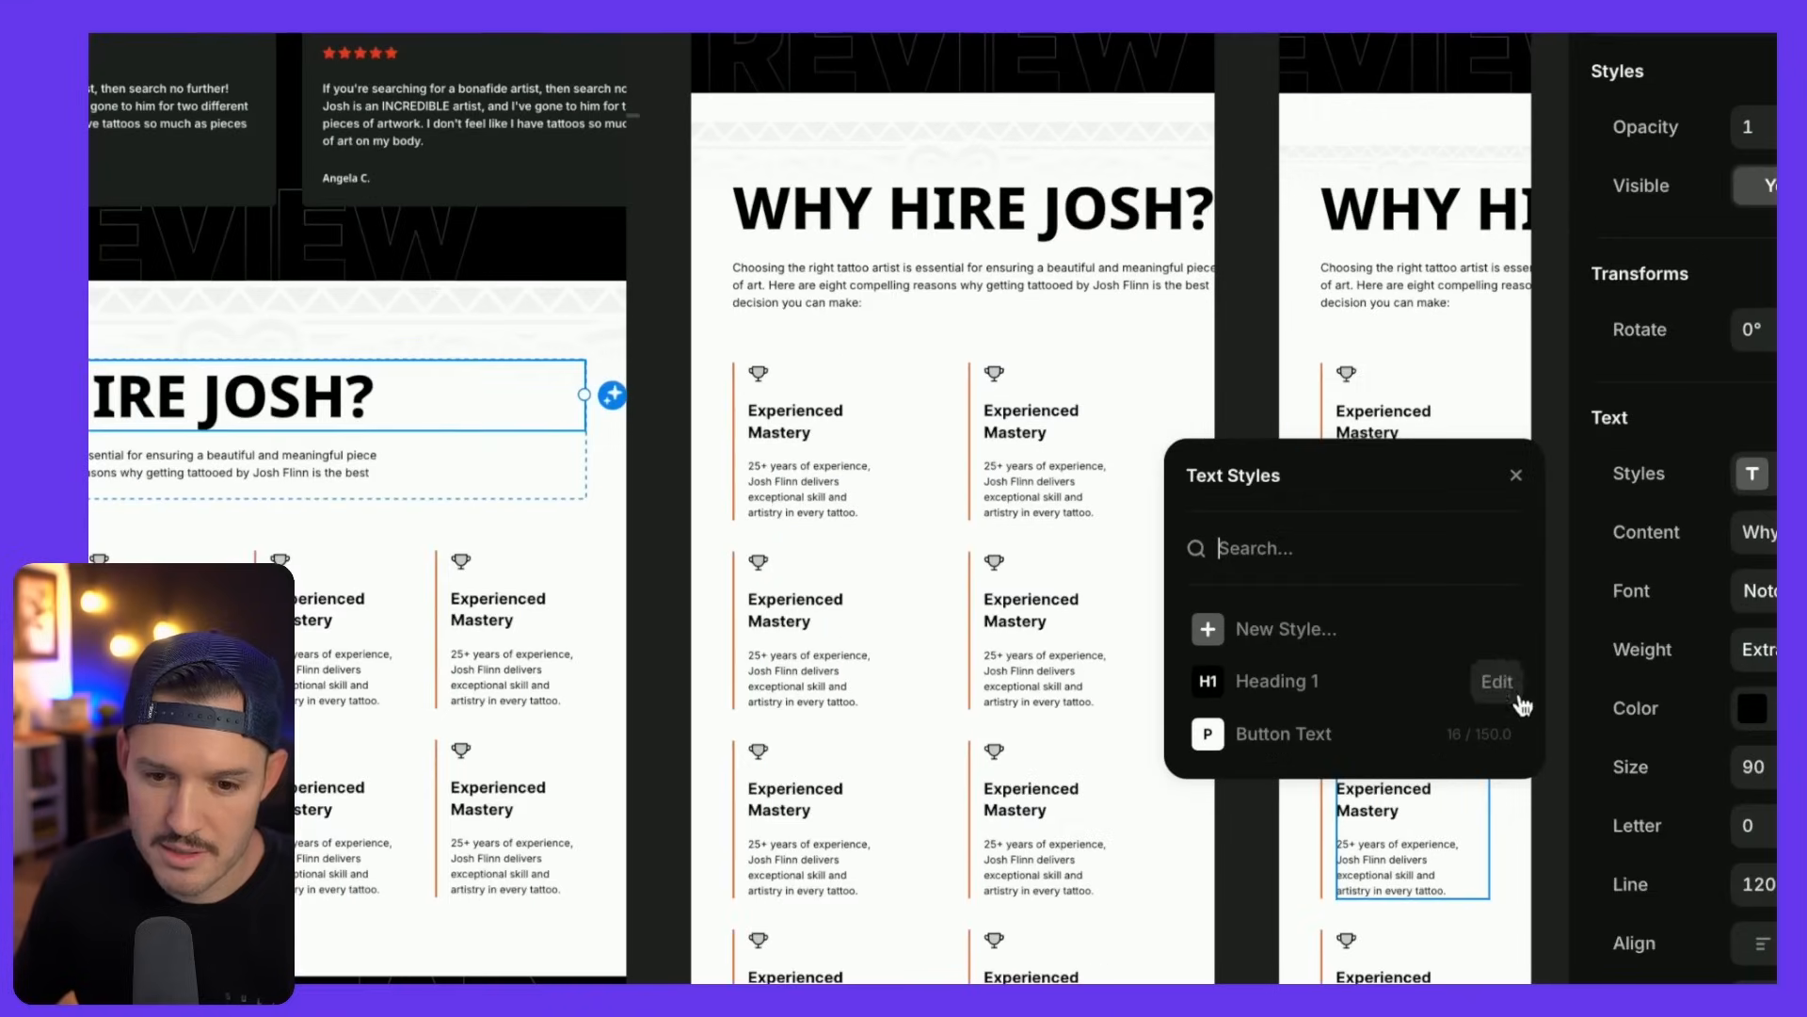
left_click(1258, 633)
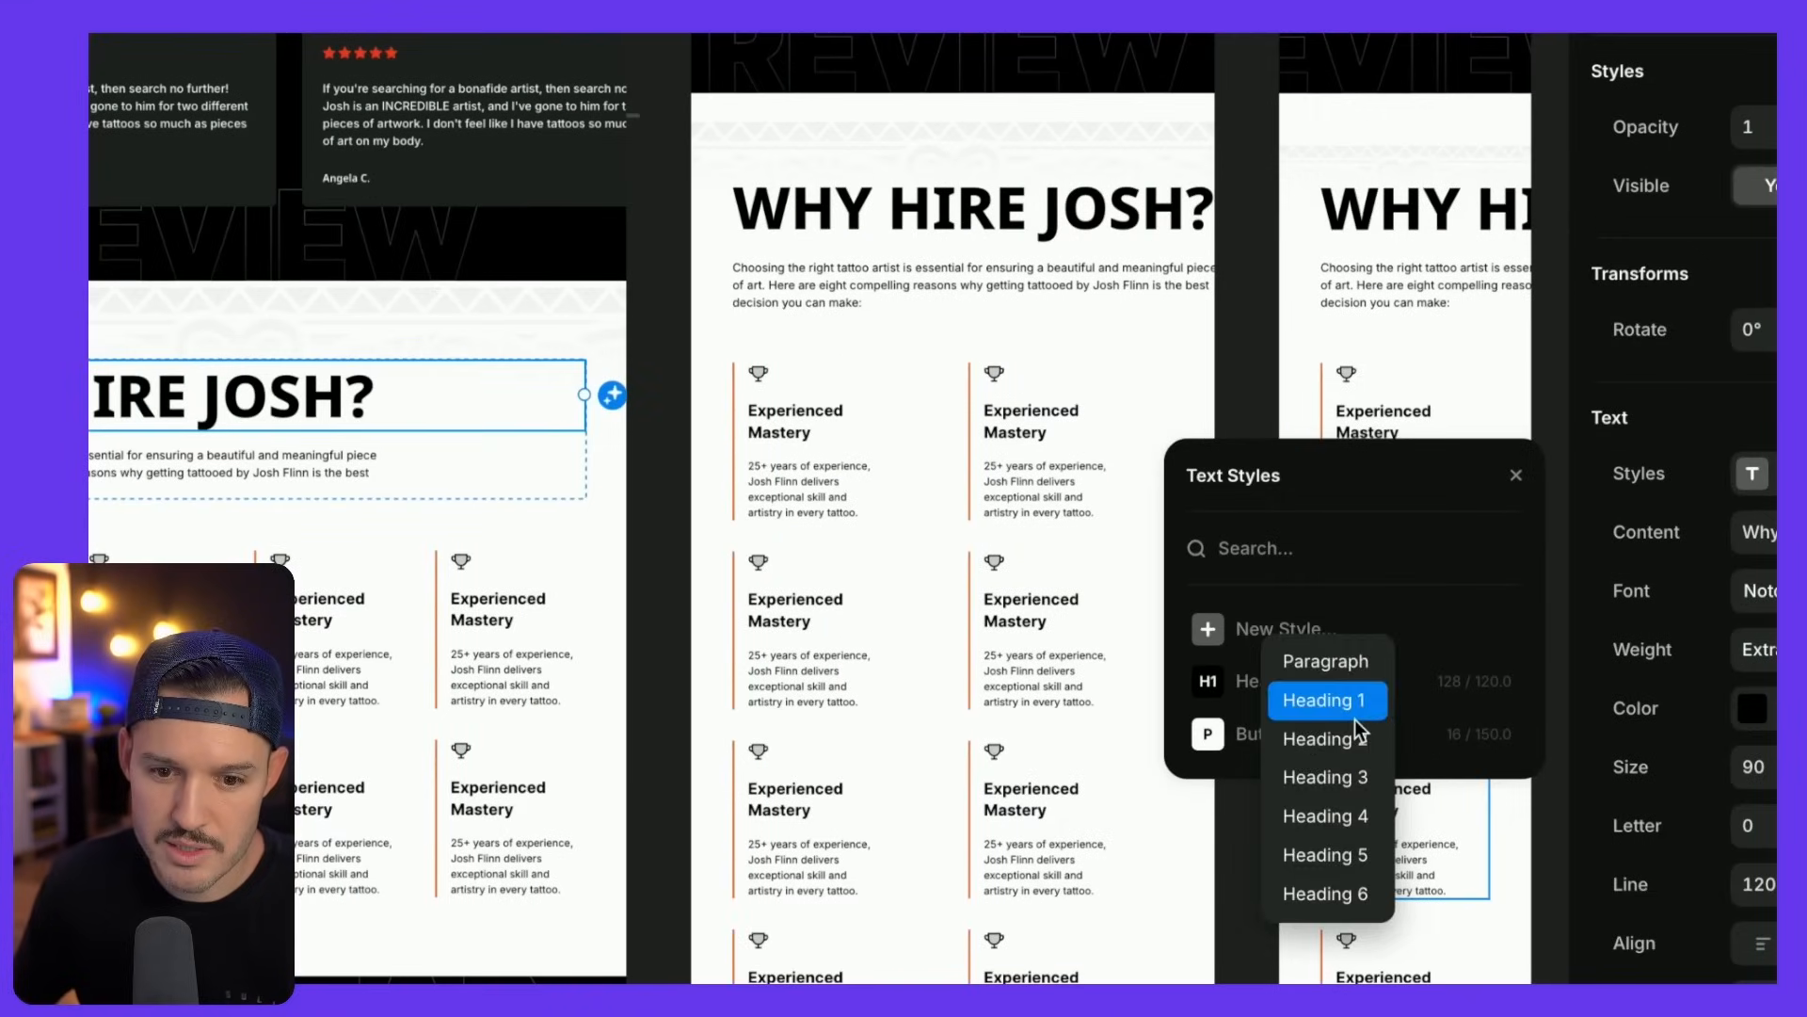
left_click(1350, 731)
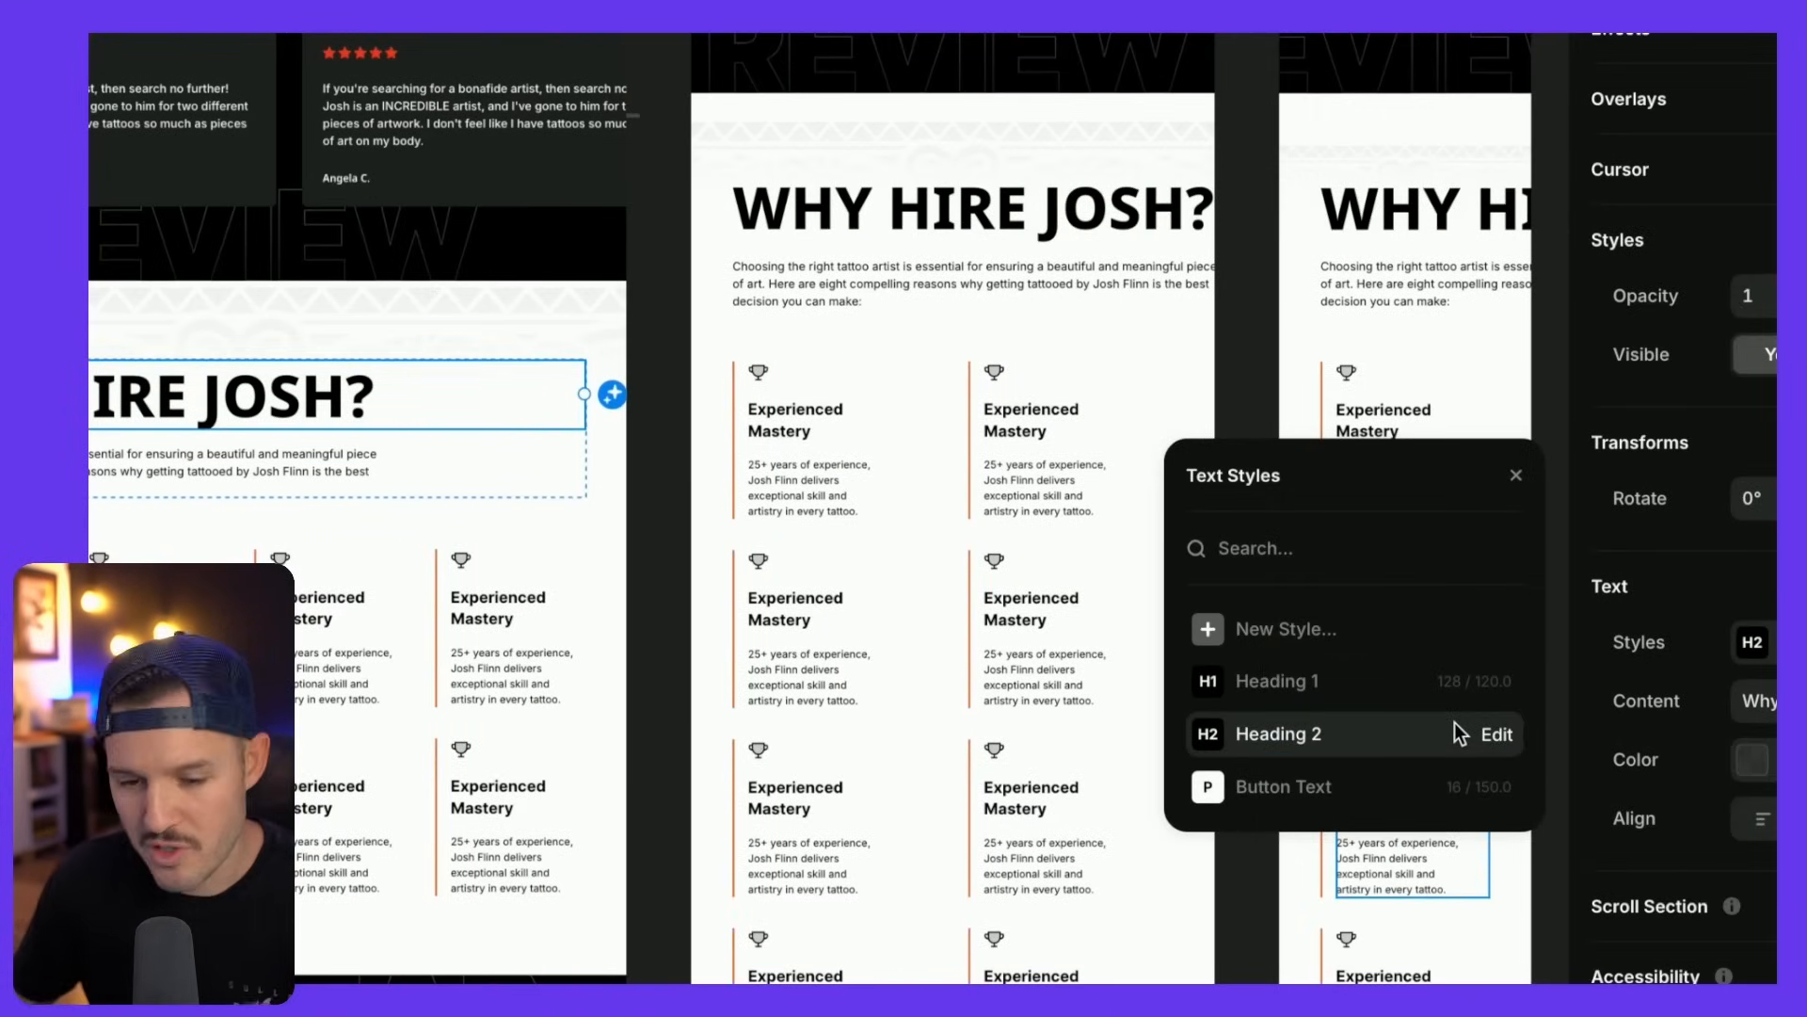
left_click(1487, 738)
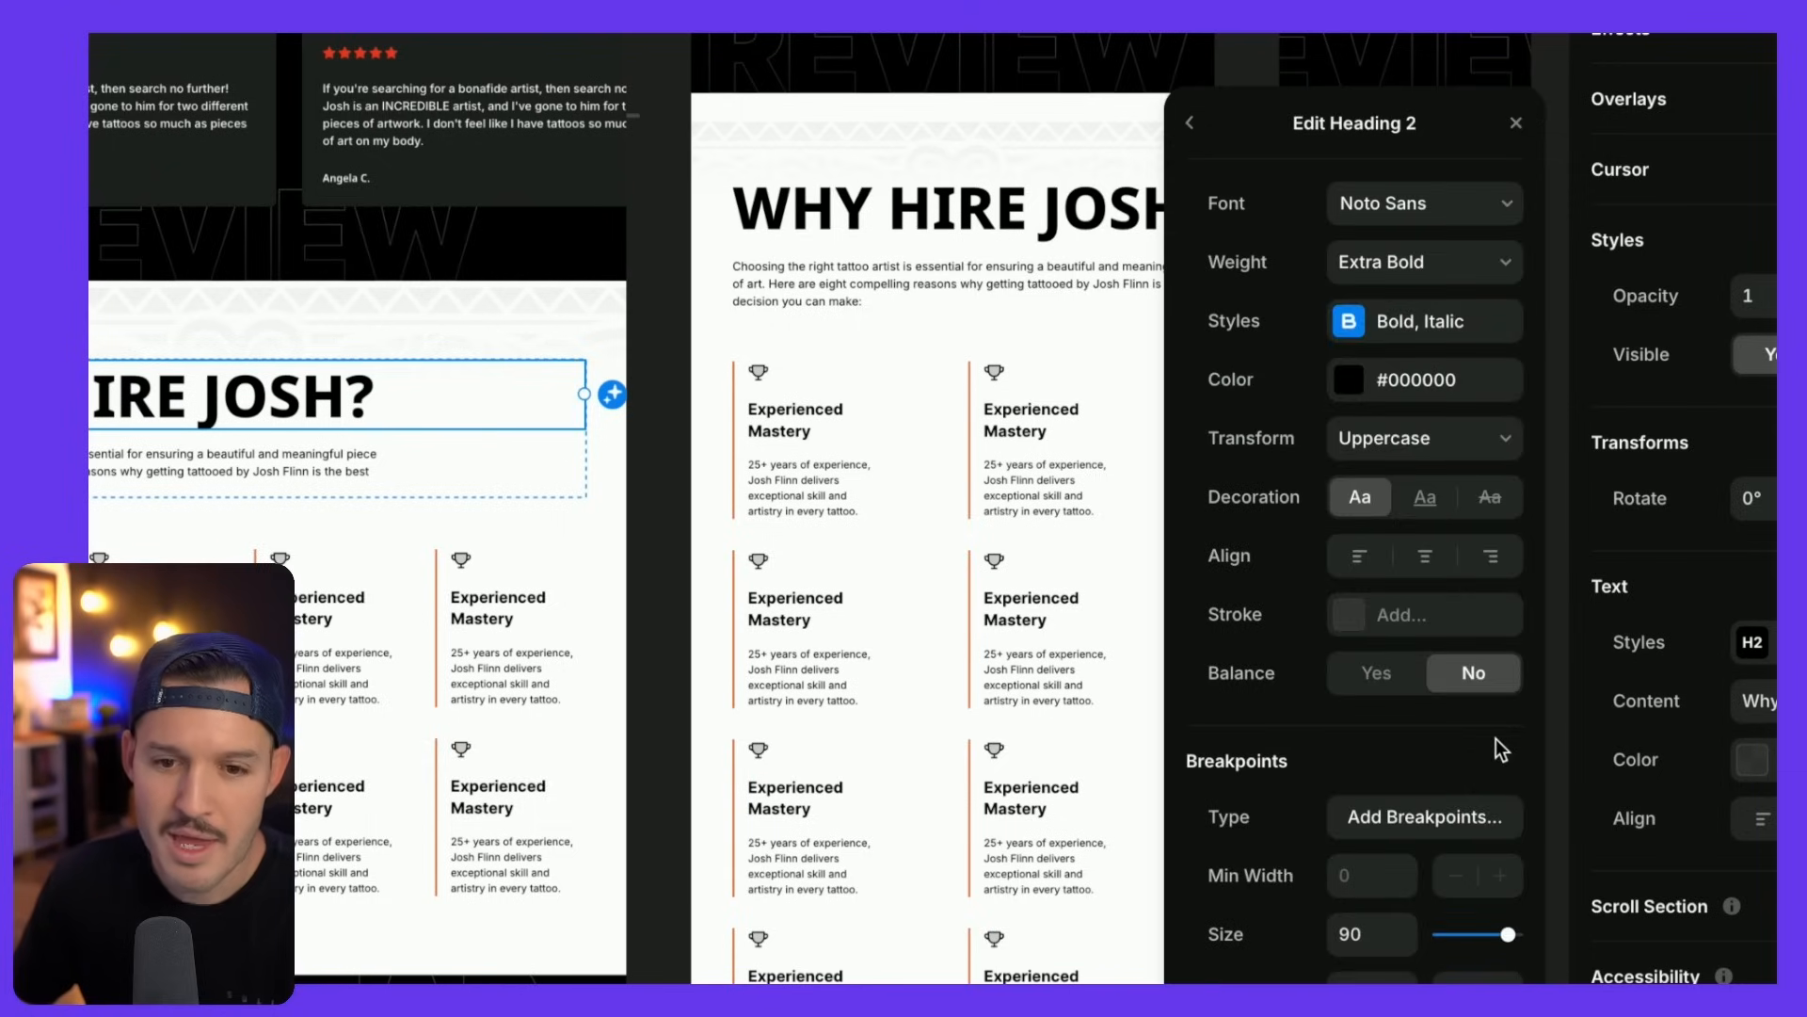
left_click(1462, 819)
left_click(1422, 821)
left_click(1490, 818)
left_click(1423, 819)
left_click(1360, 821)
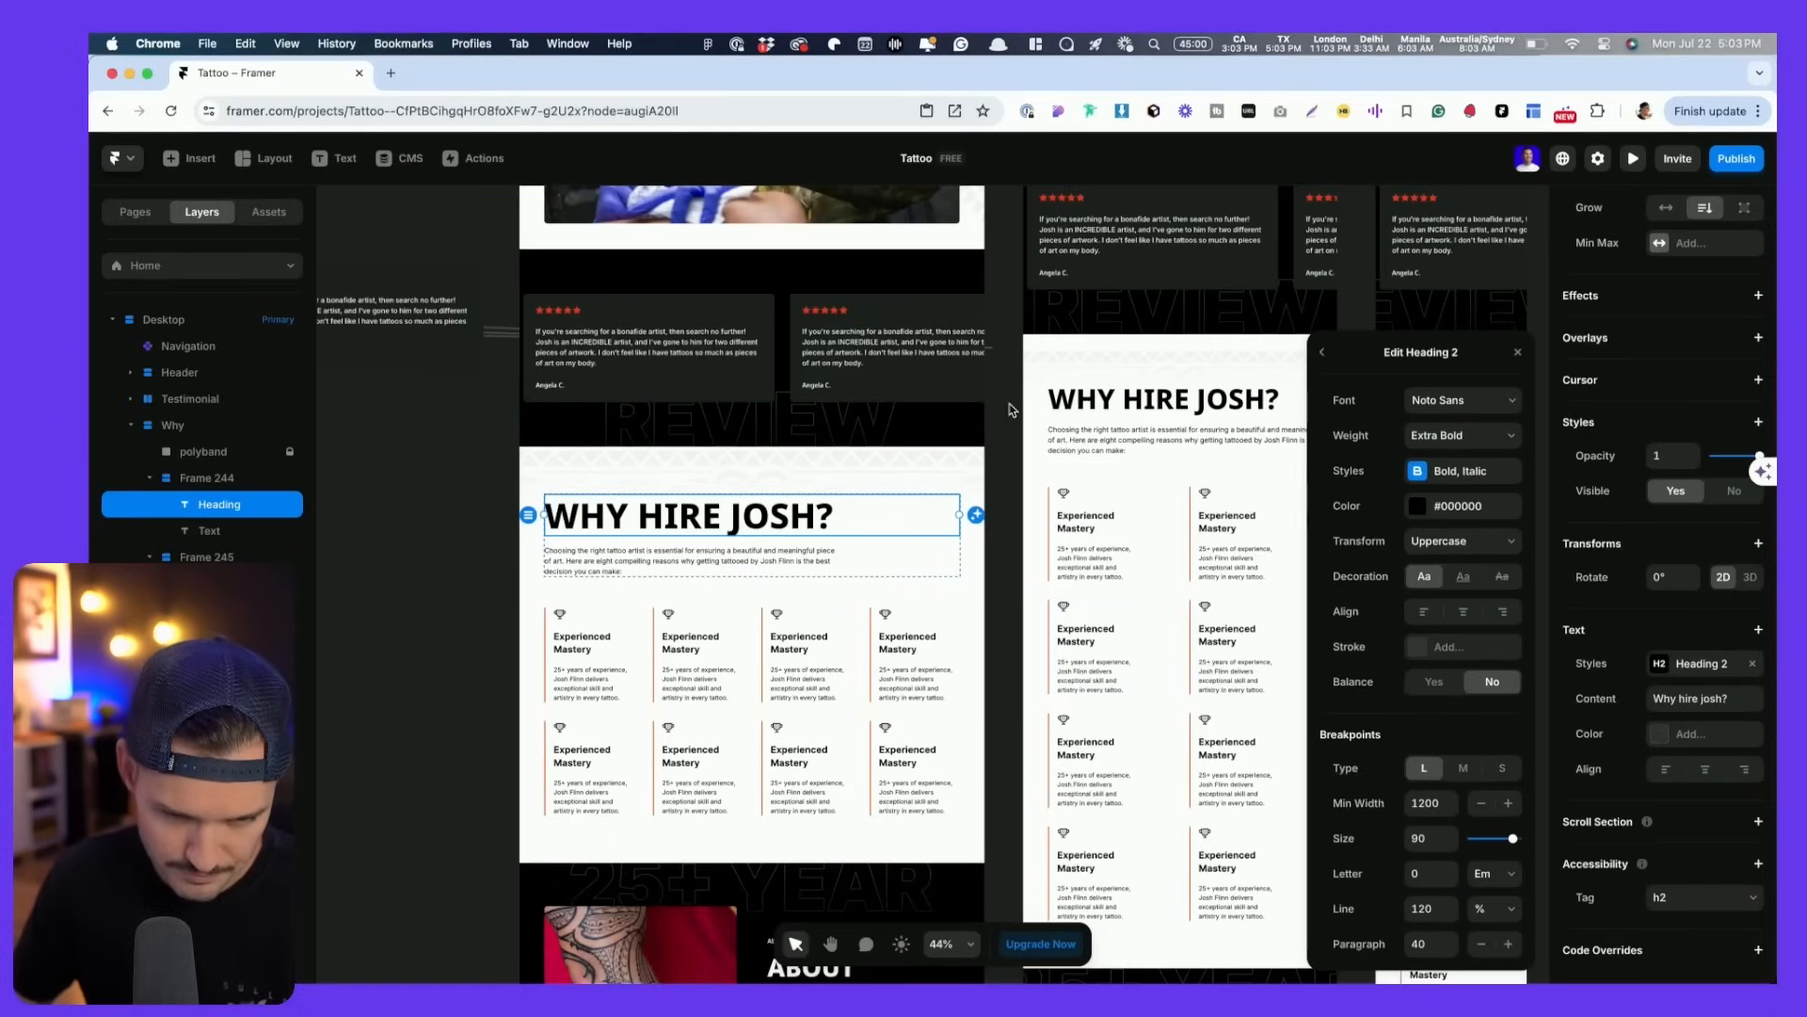
left_click(1011, 409)
scroll(1010, 410, "right", 3)
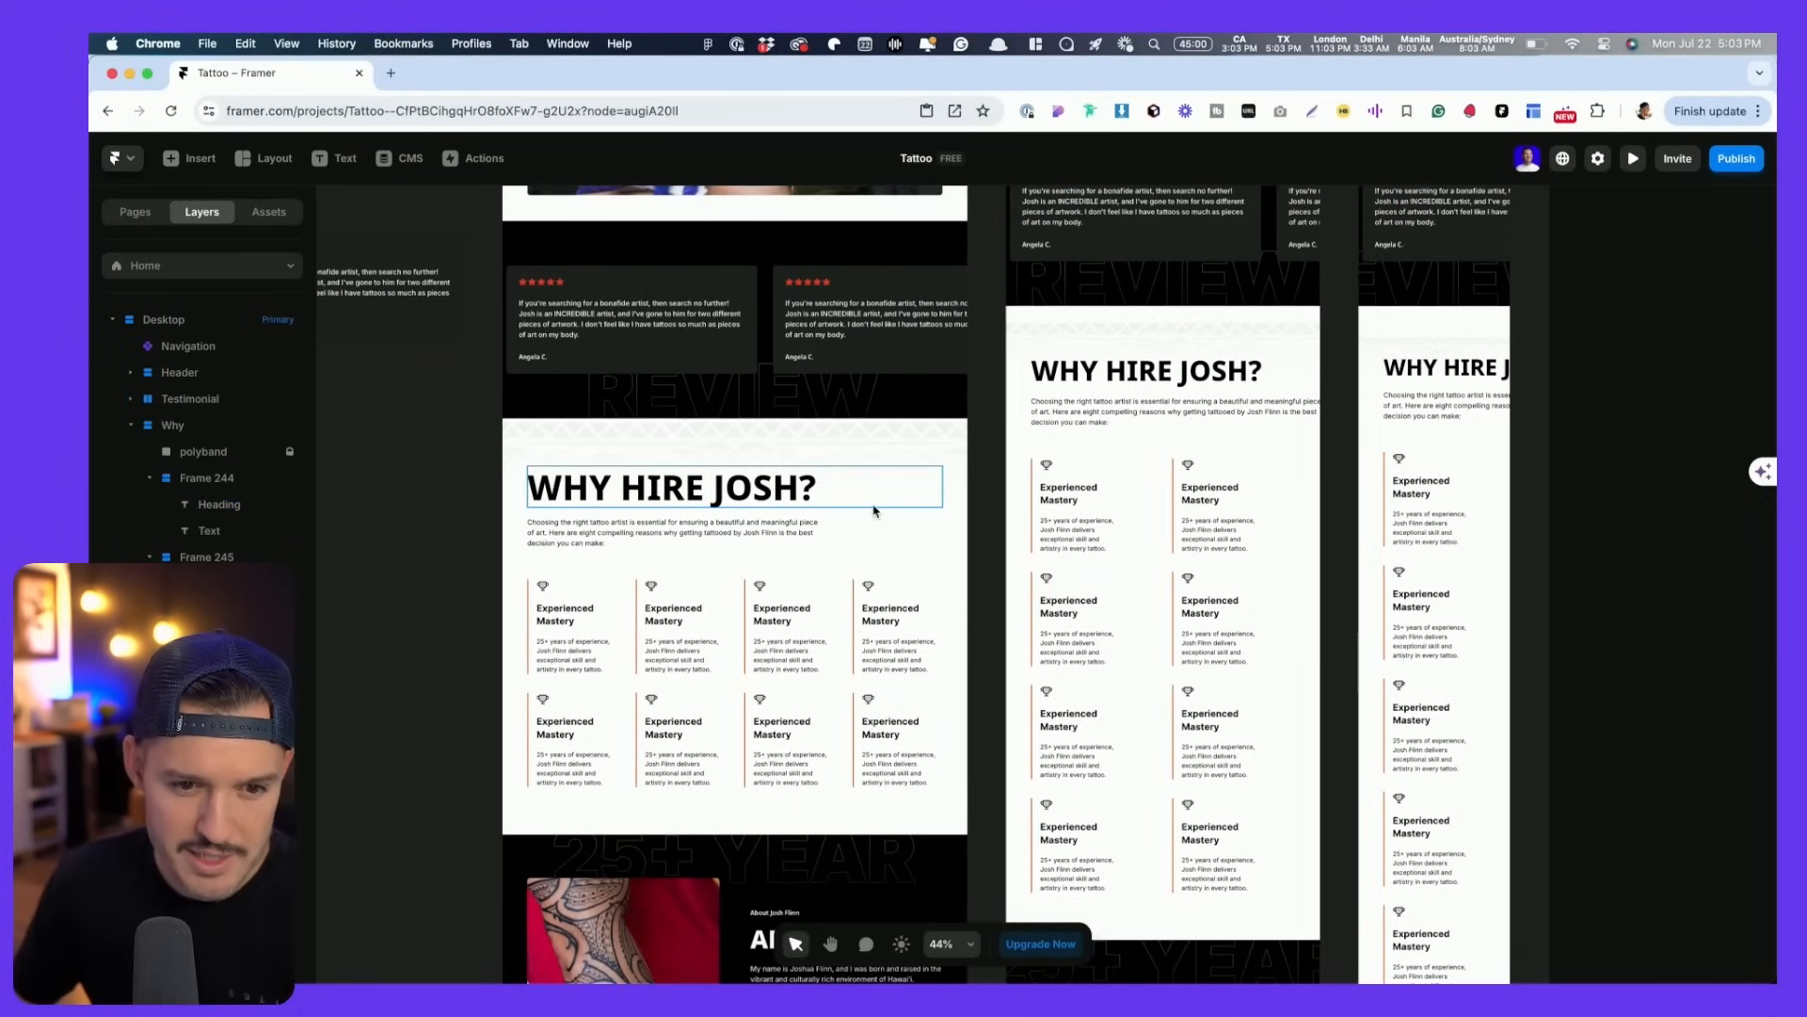
- Change the tablet WHY HIRE JOSH? heading width from Fixed 1072 to Fill so it wraps on phone
left_click(874, 506)
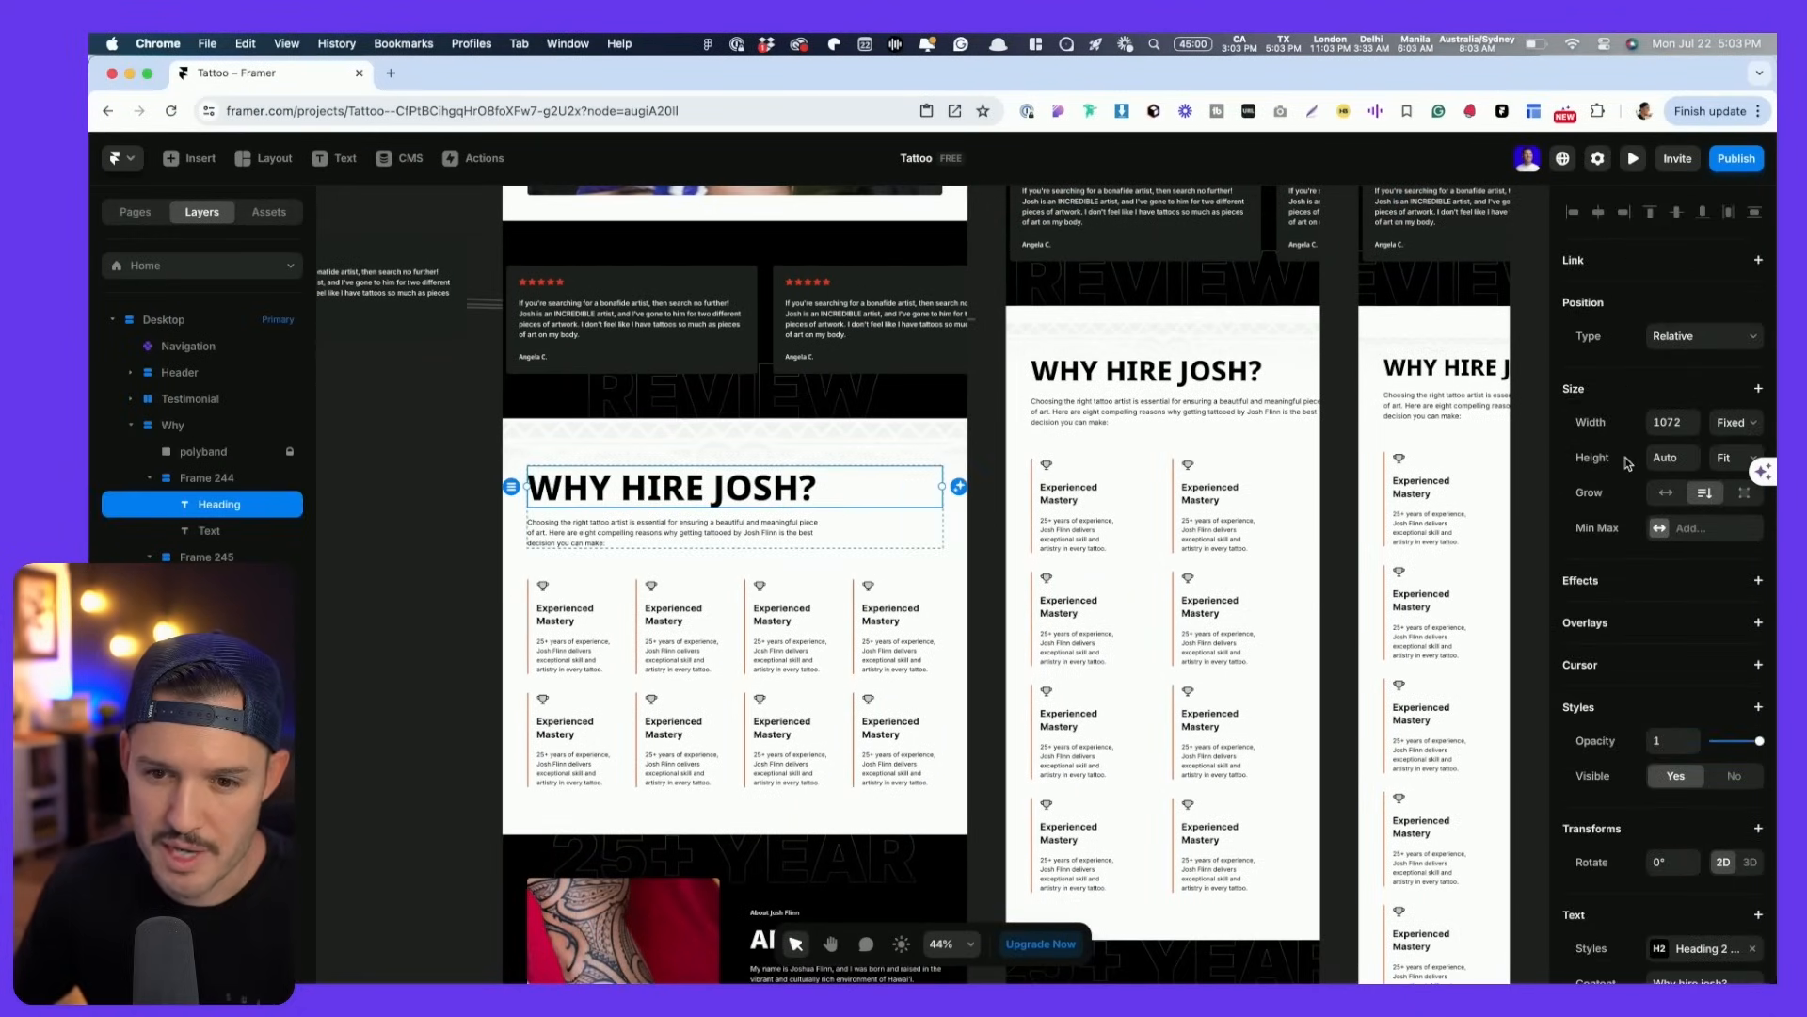
left_click(1001, 588)
key("space")
left_click_drag(1270, 411, 1029, 432)
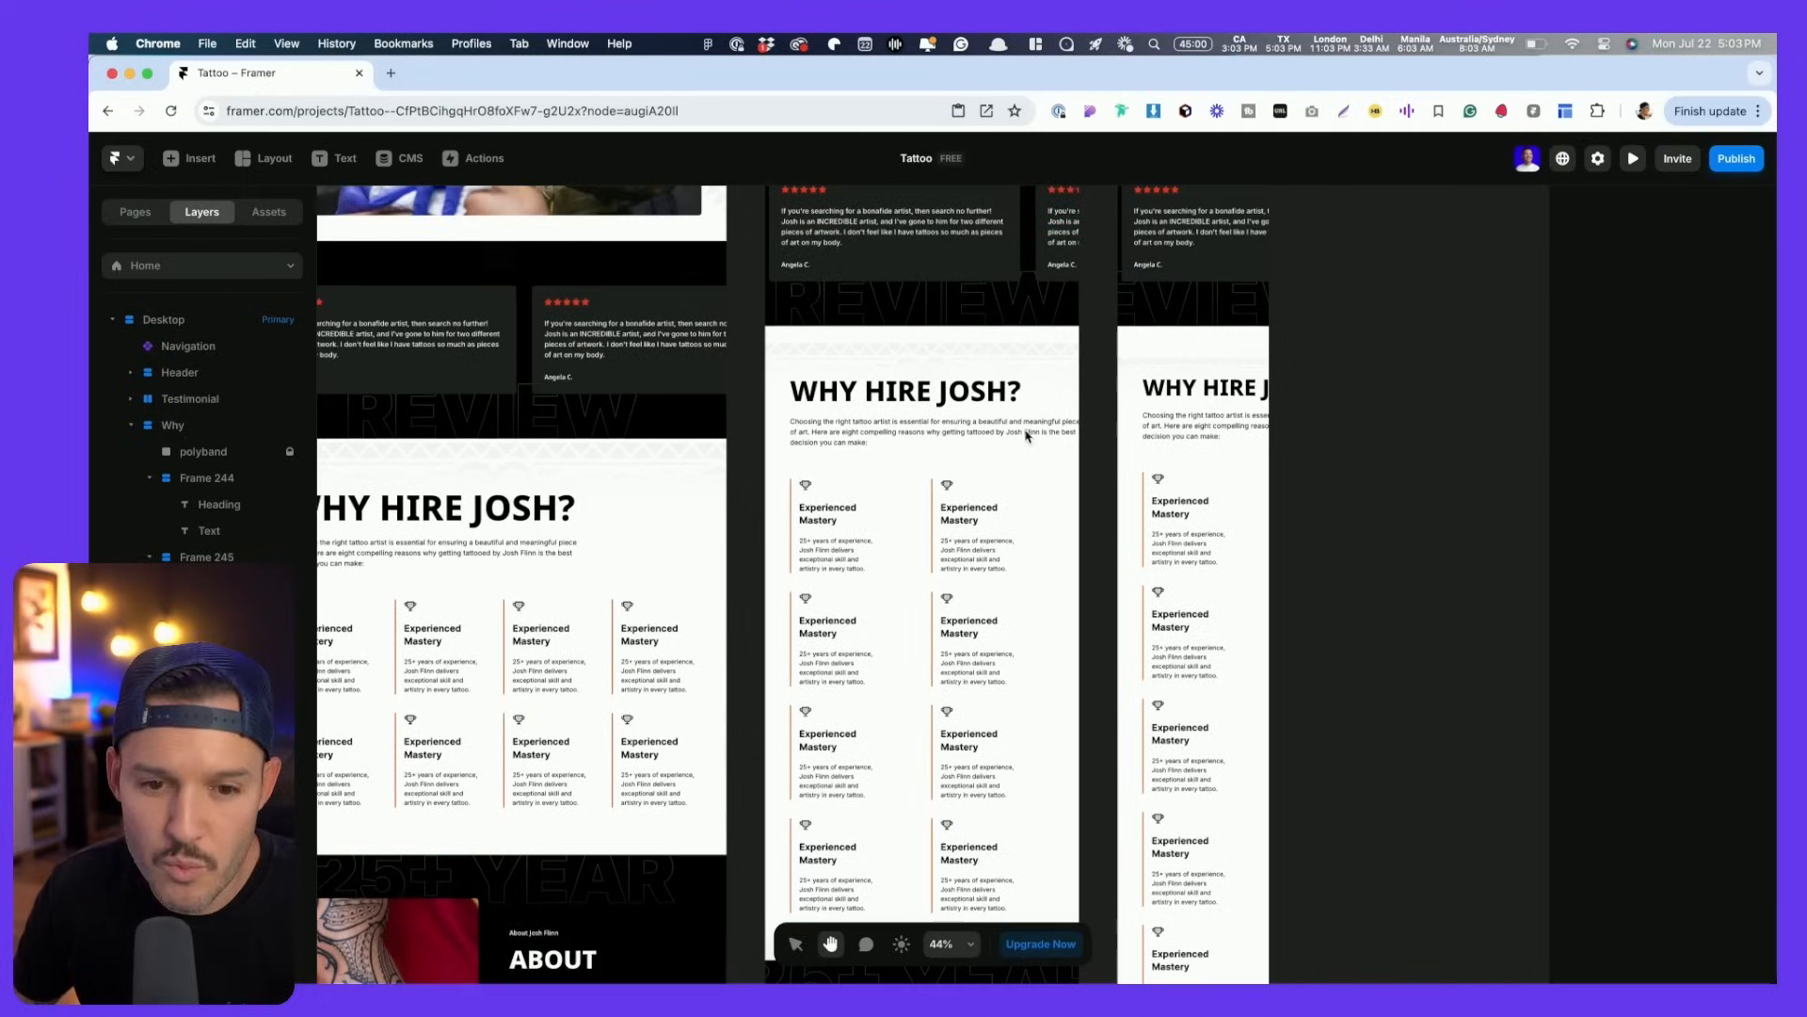
left_click(1190, 398)
scroll(1340, 399, "right", 3)
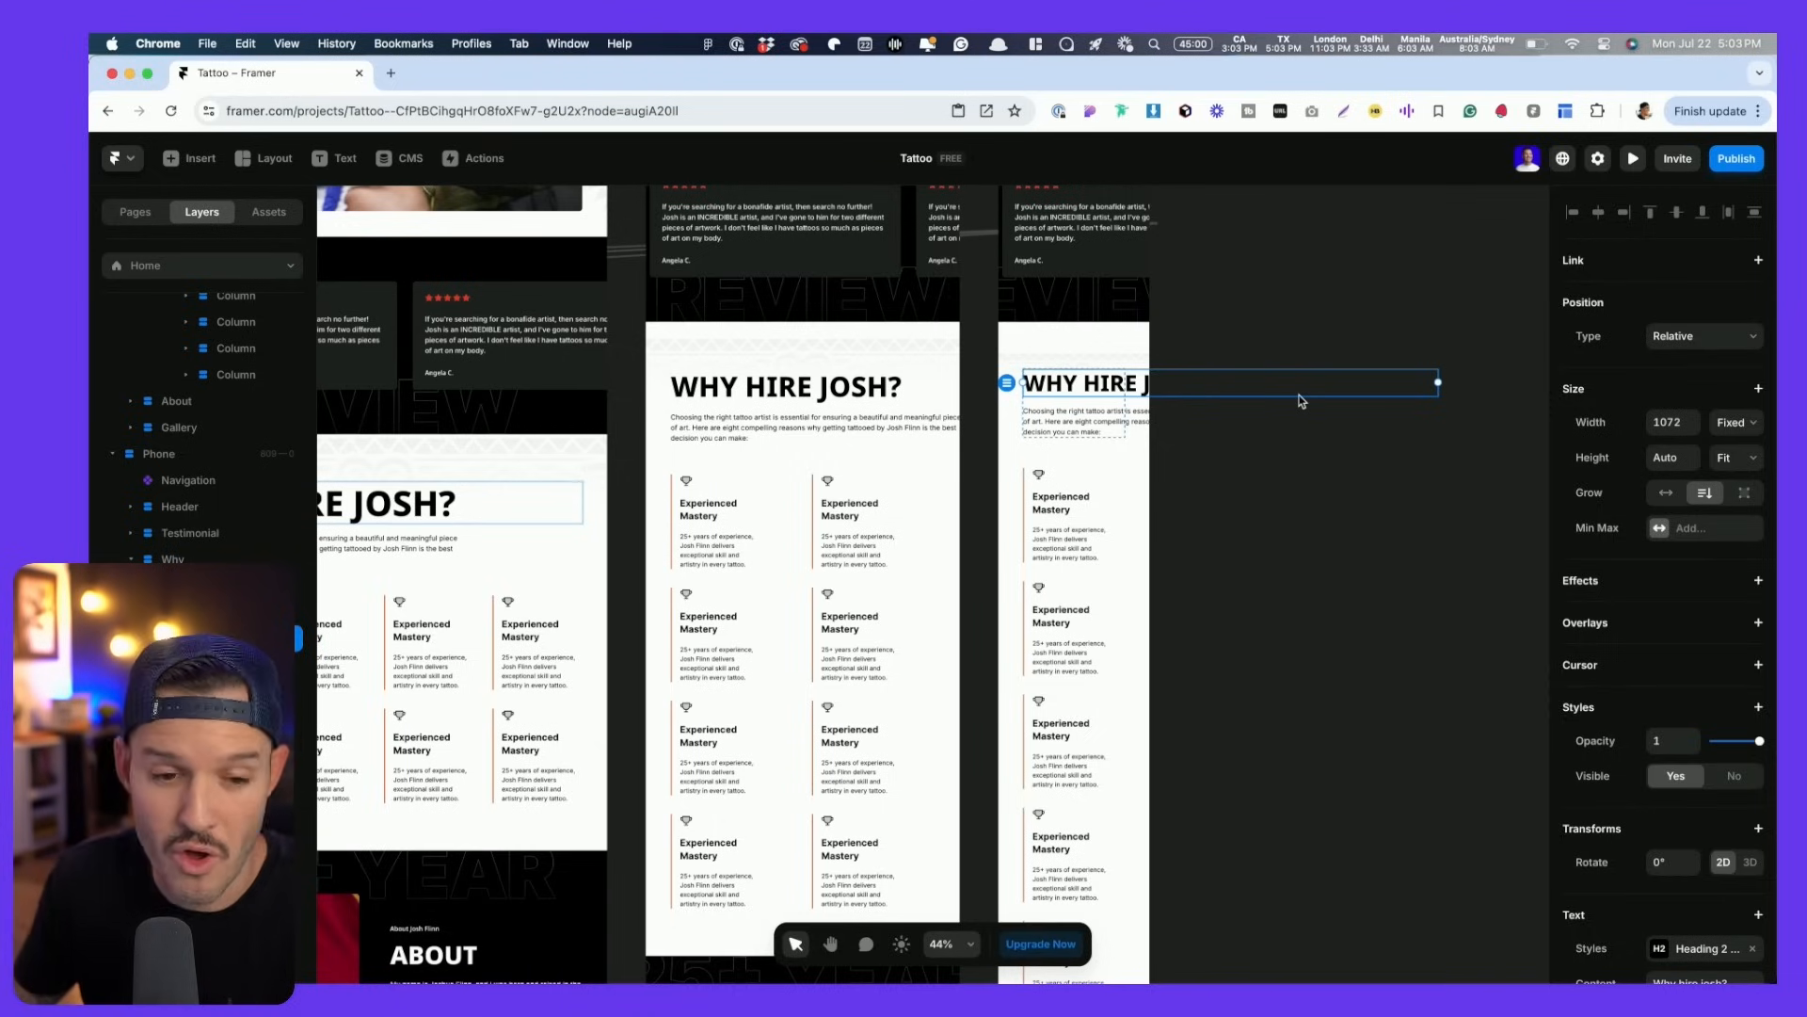
scroll(612, 537, "left", 3)
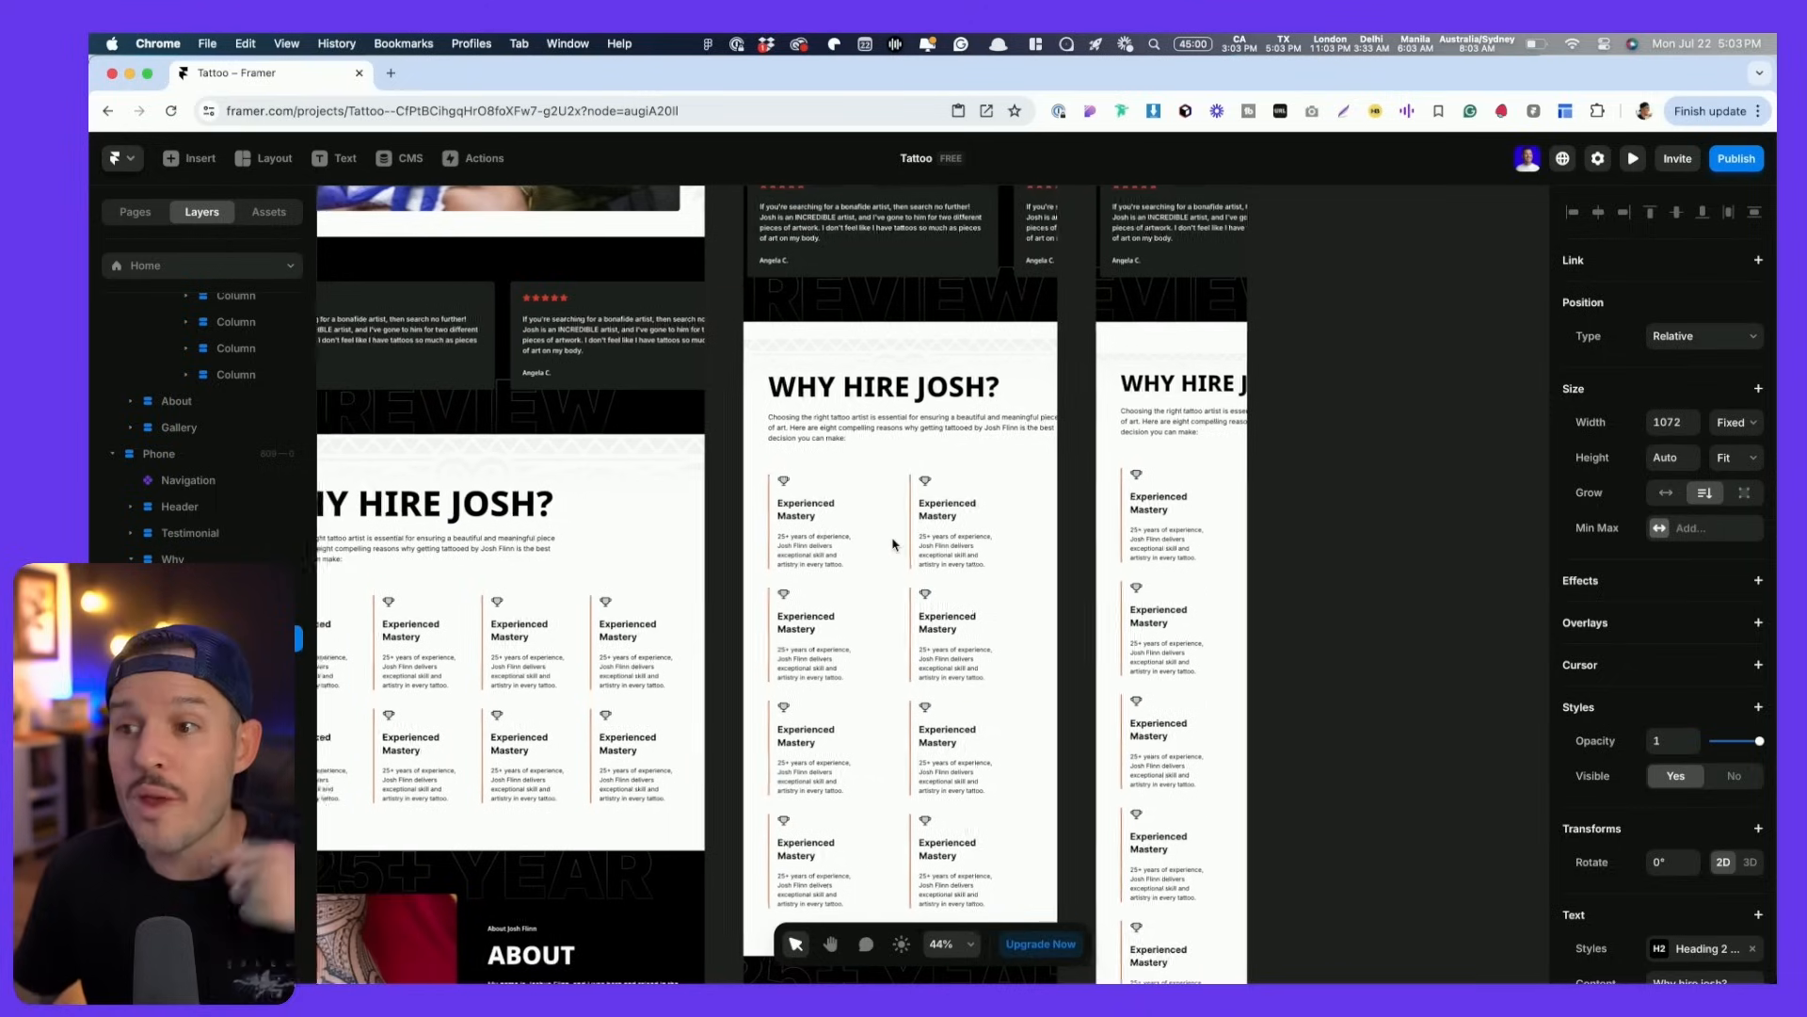
left_click(546, 513)
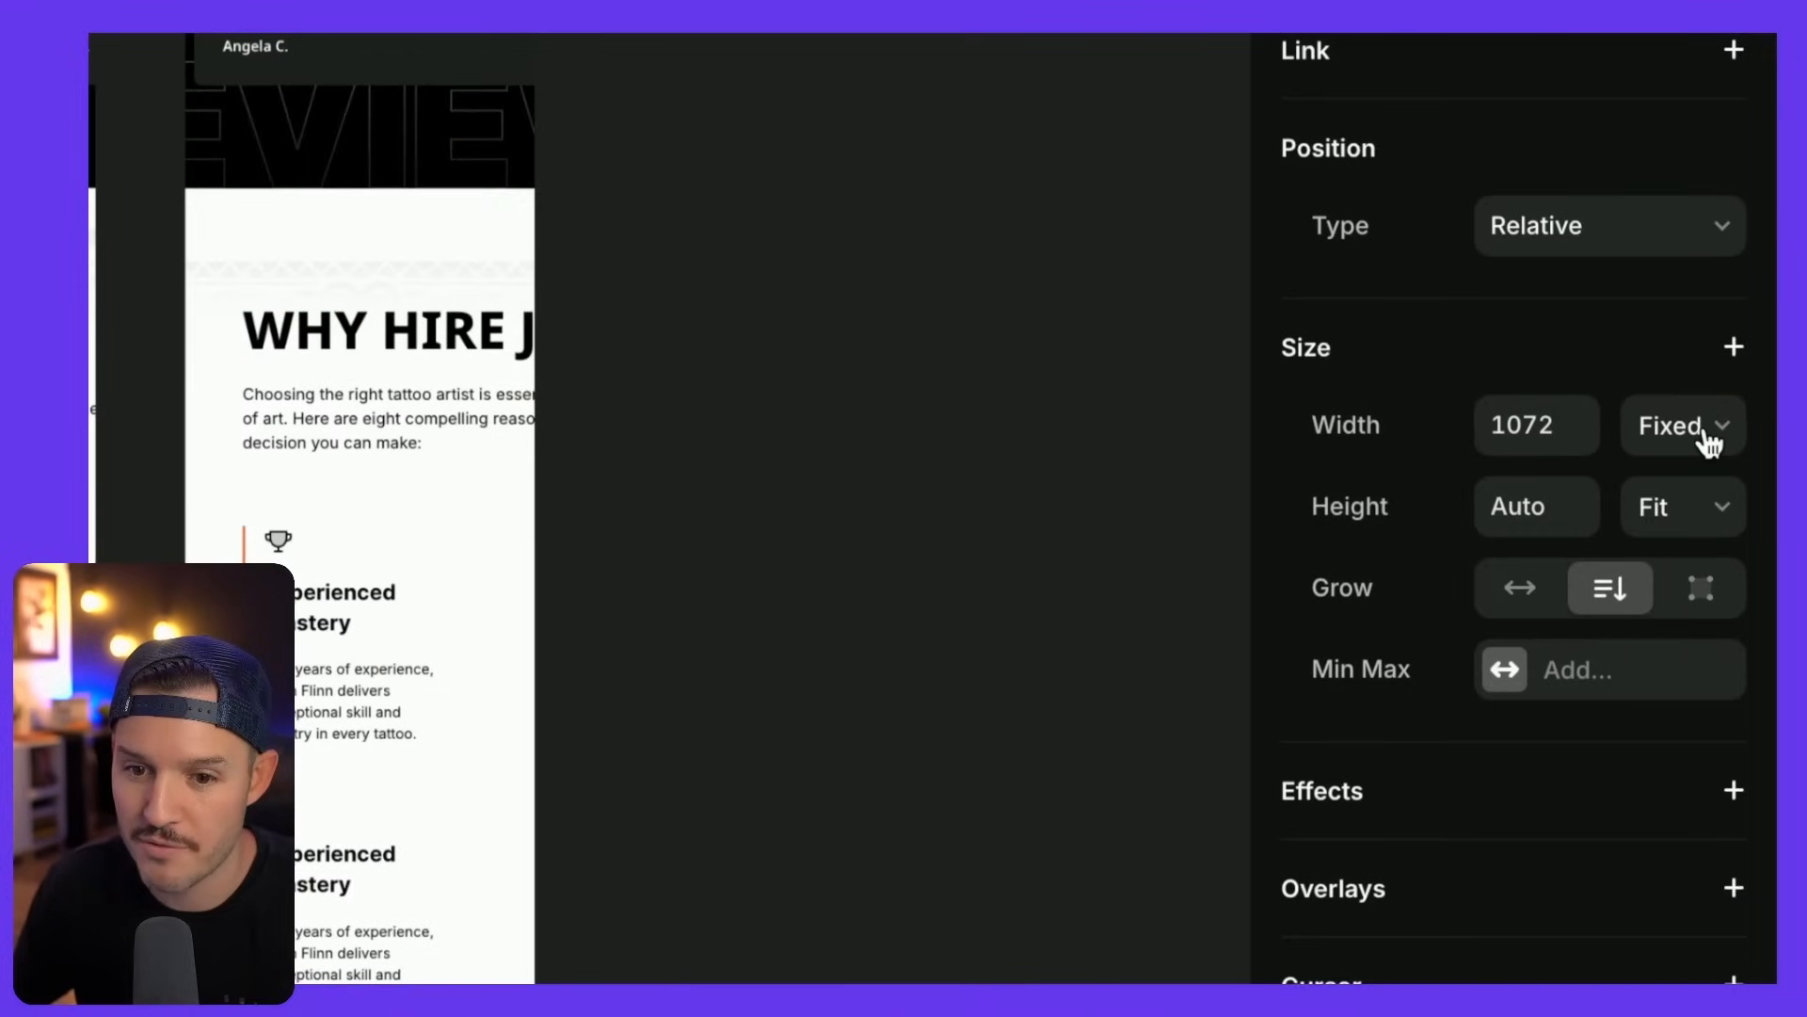
left_click(1707, 435)
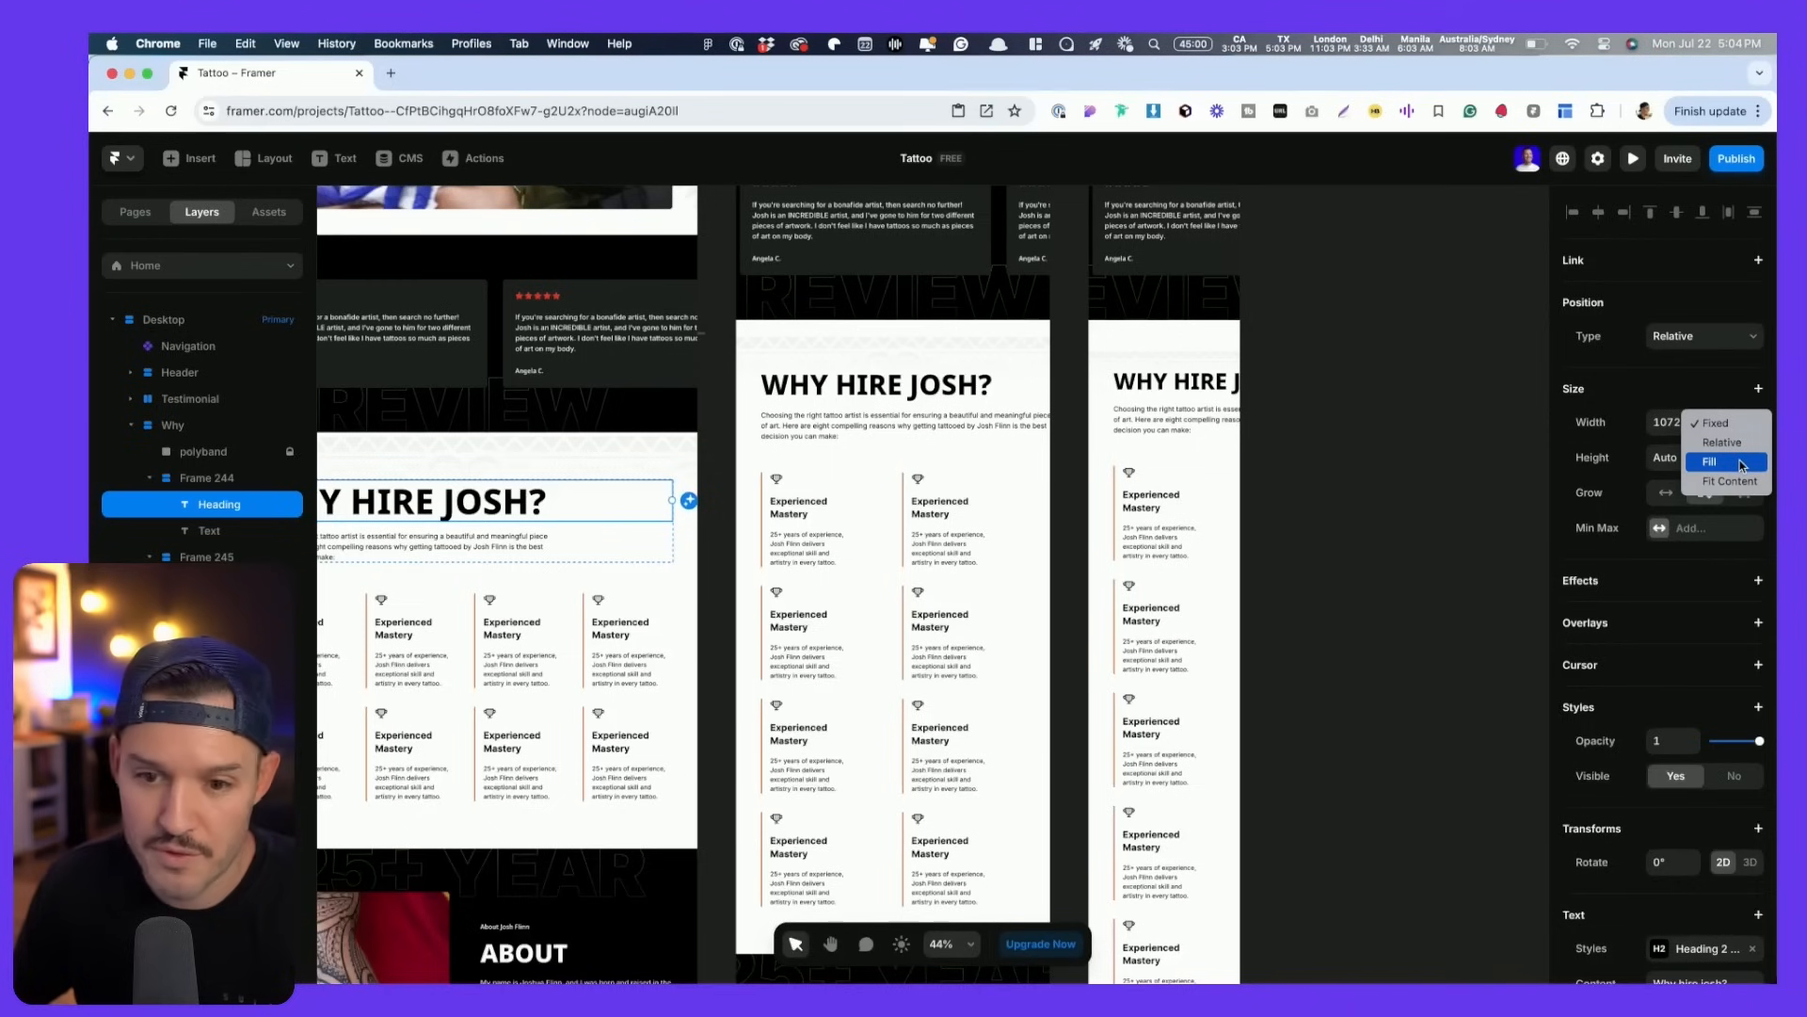
left_click(1694, 516)
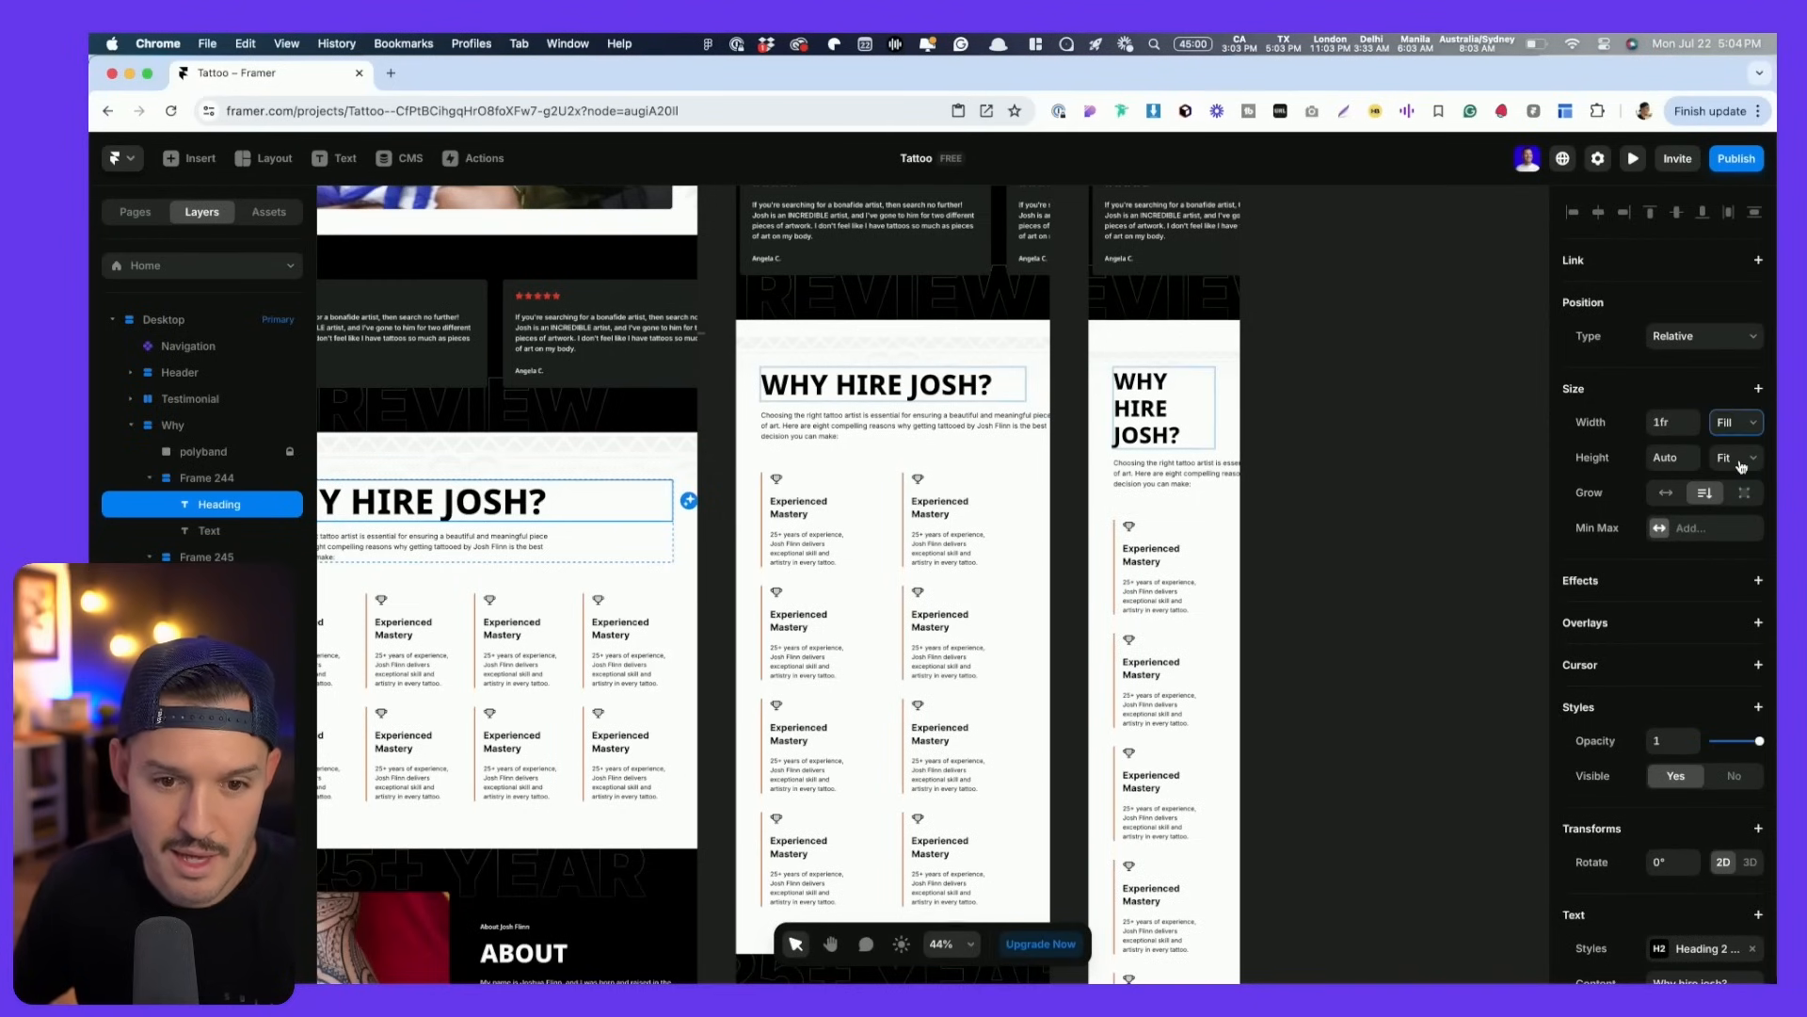
scroll(516, 517, "left", 3)
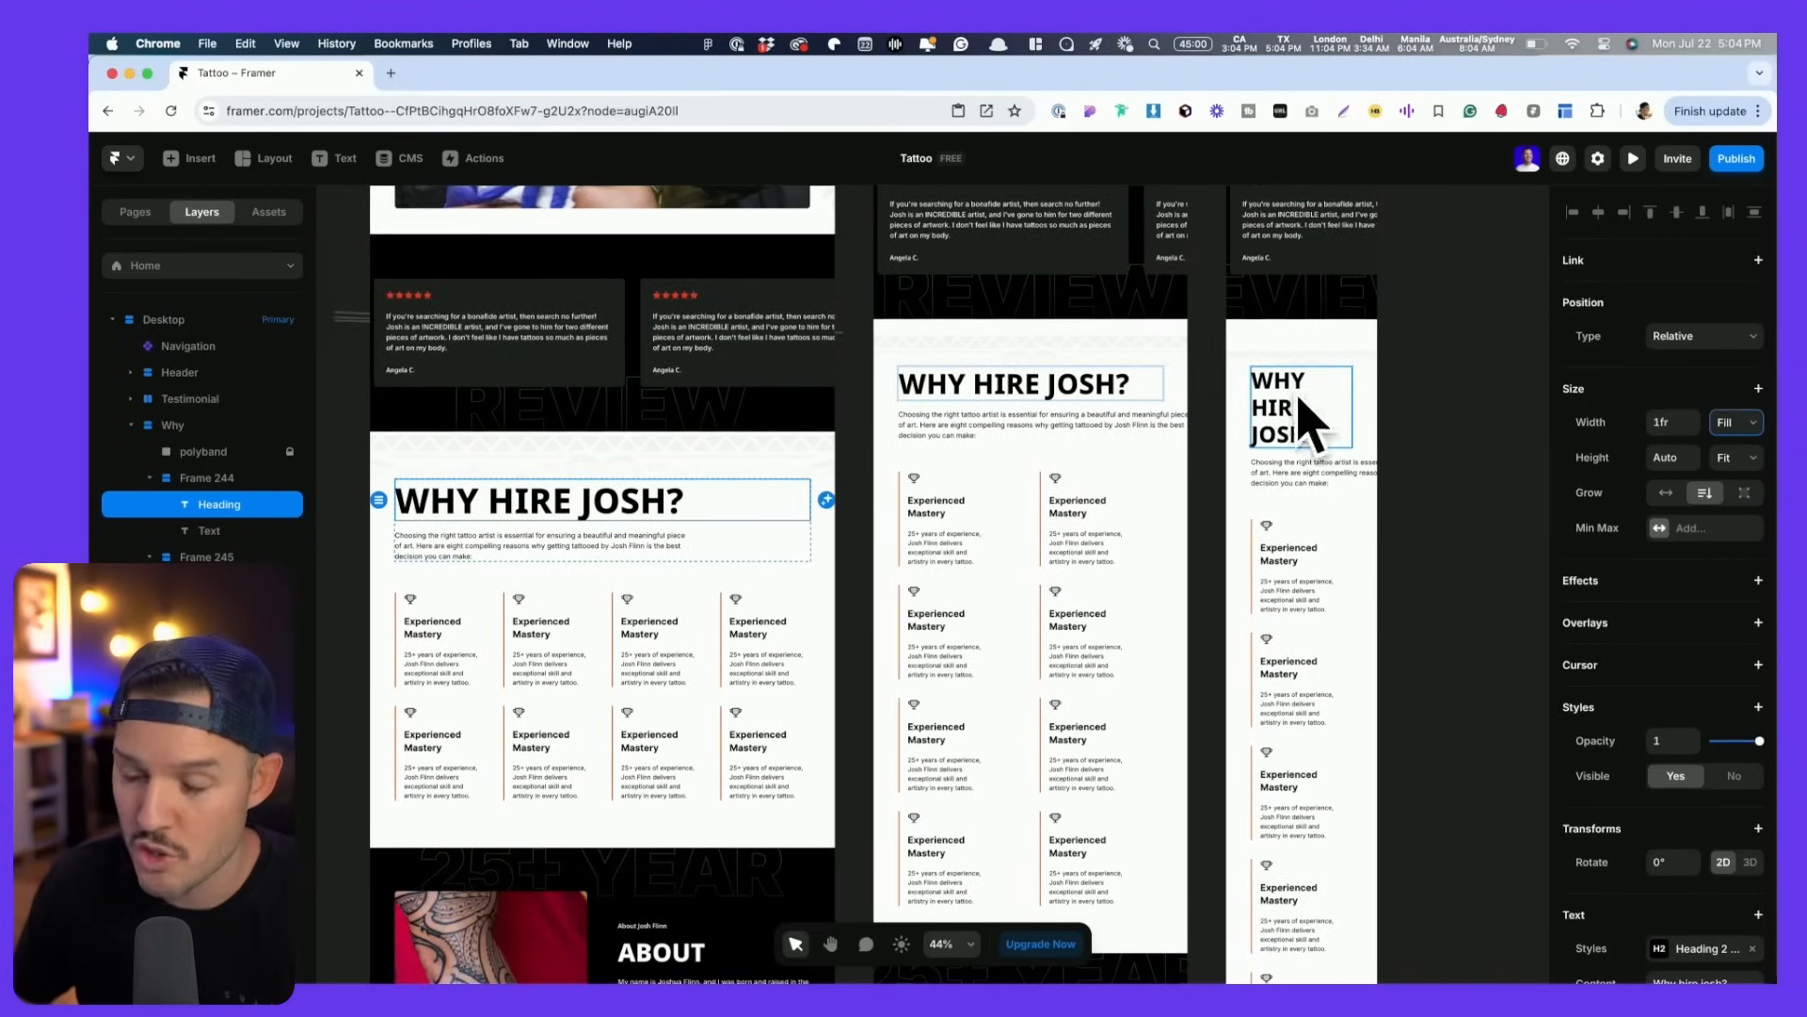
left_click(666, 539)
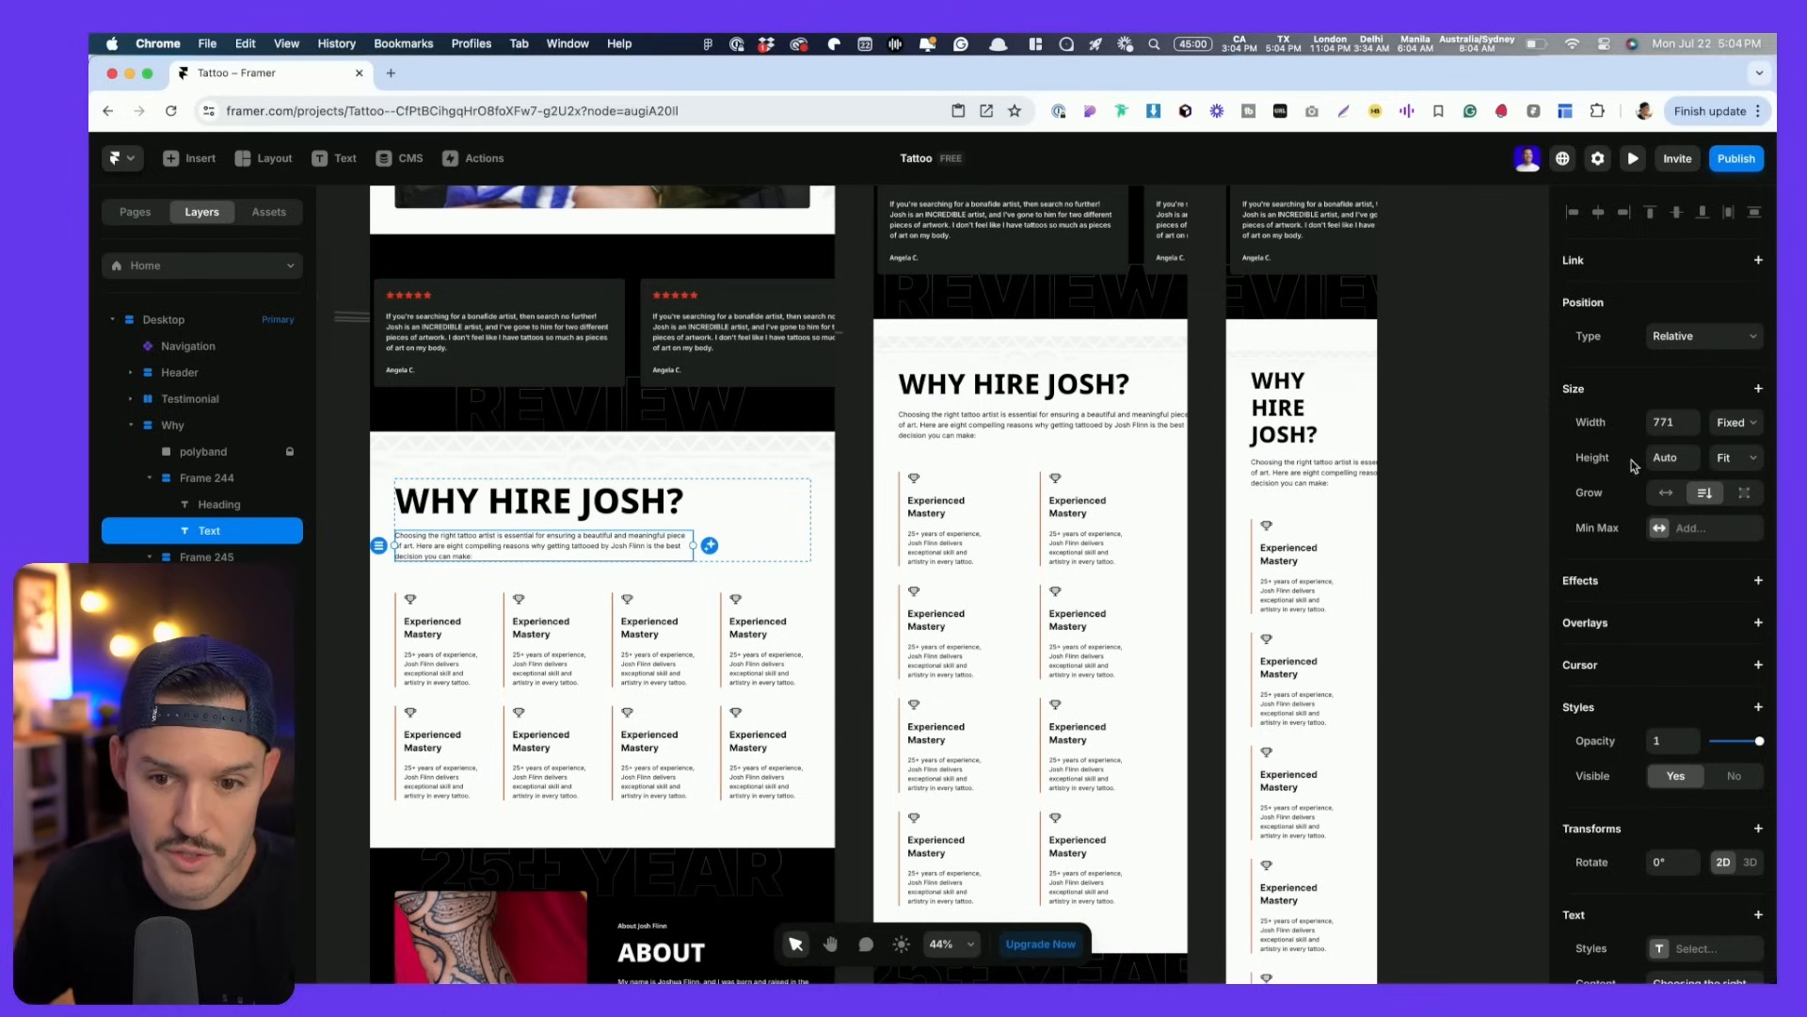
- Make the desktop intro paragraph fill its width with a fixed 770 maximum width
left_click(1738, 427)
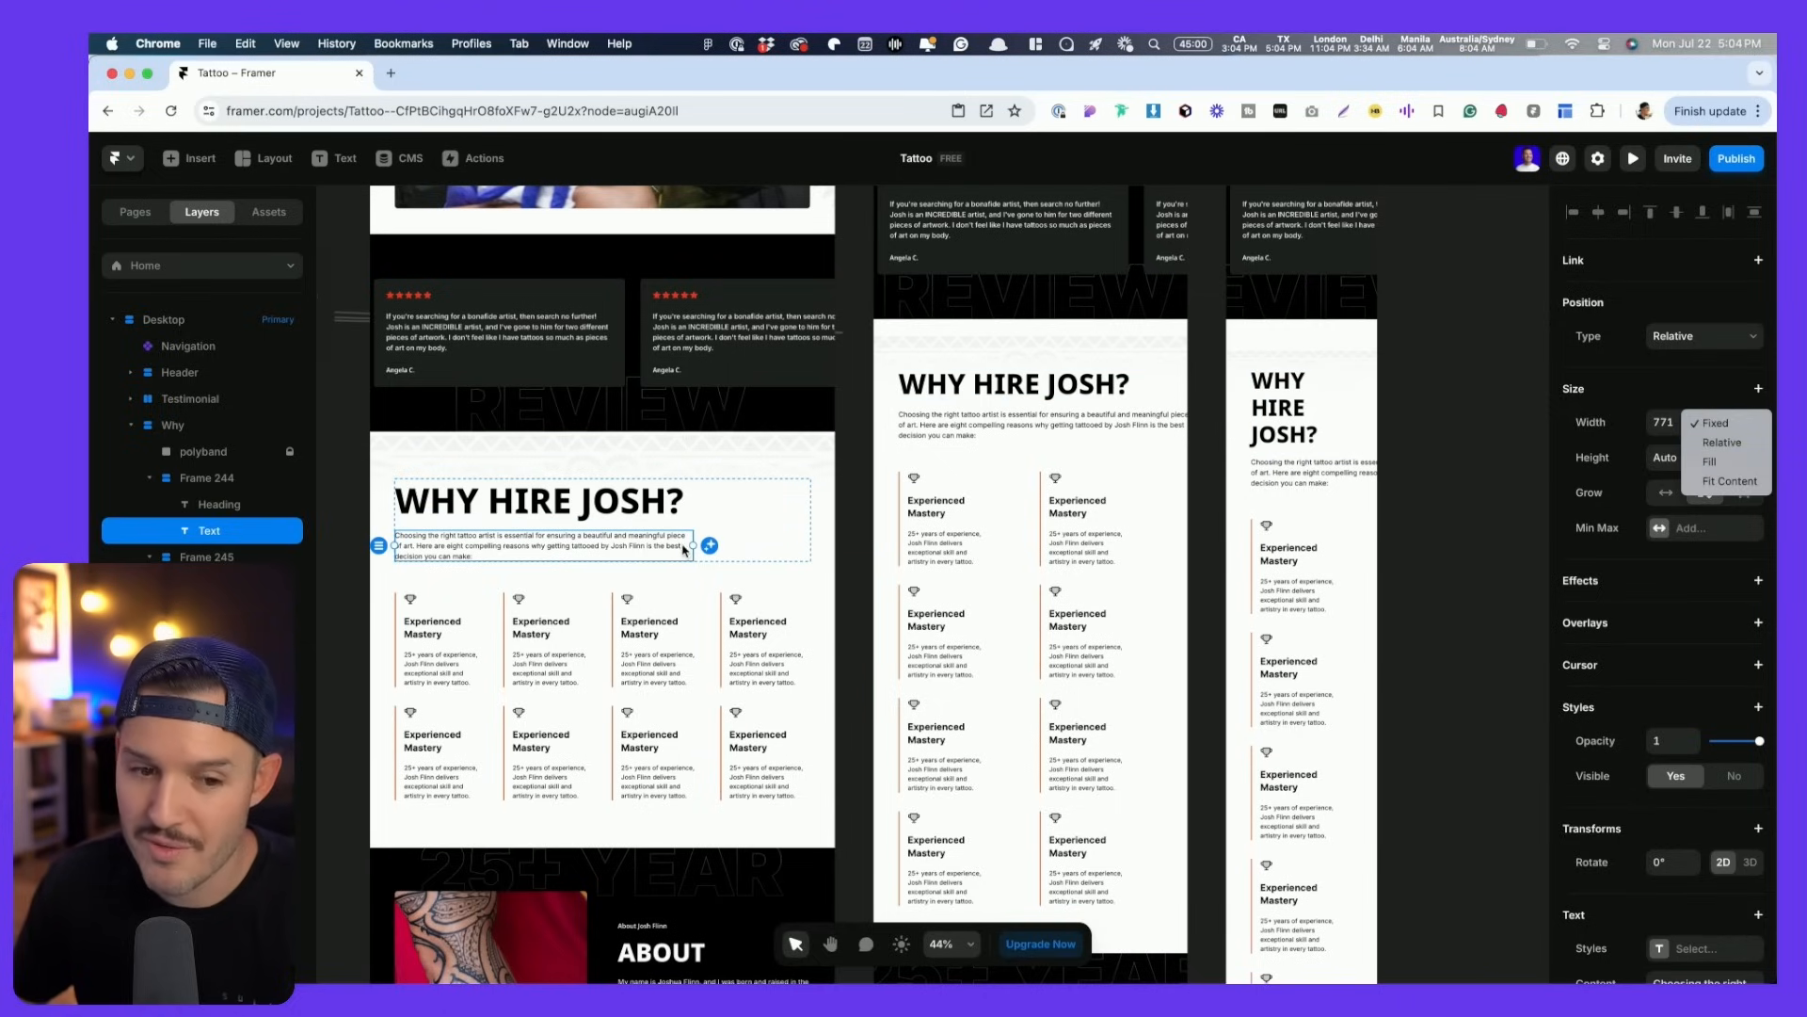
key("super+Tab")
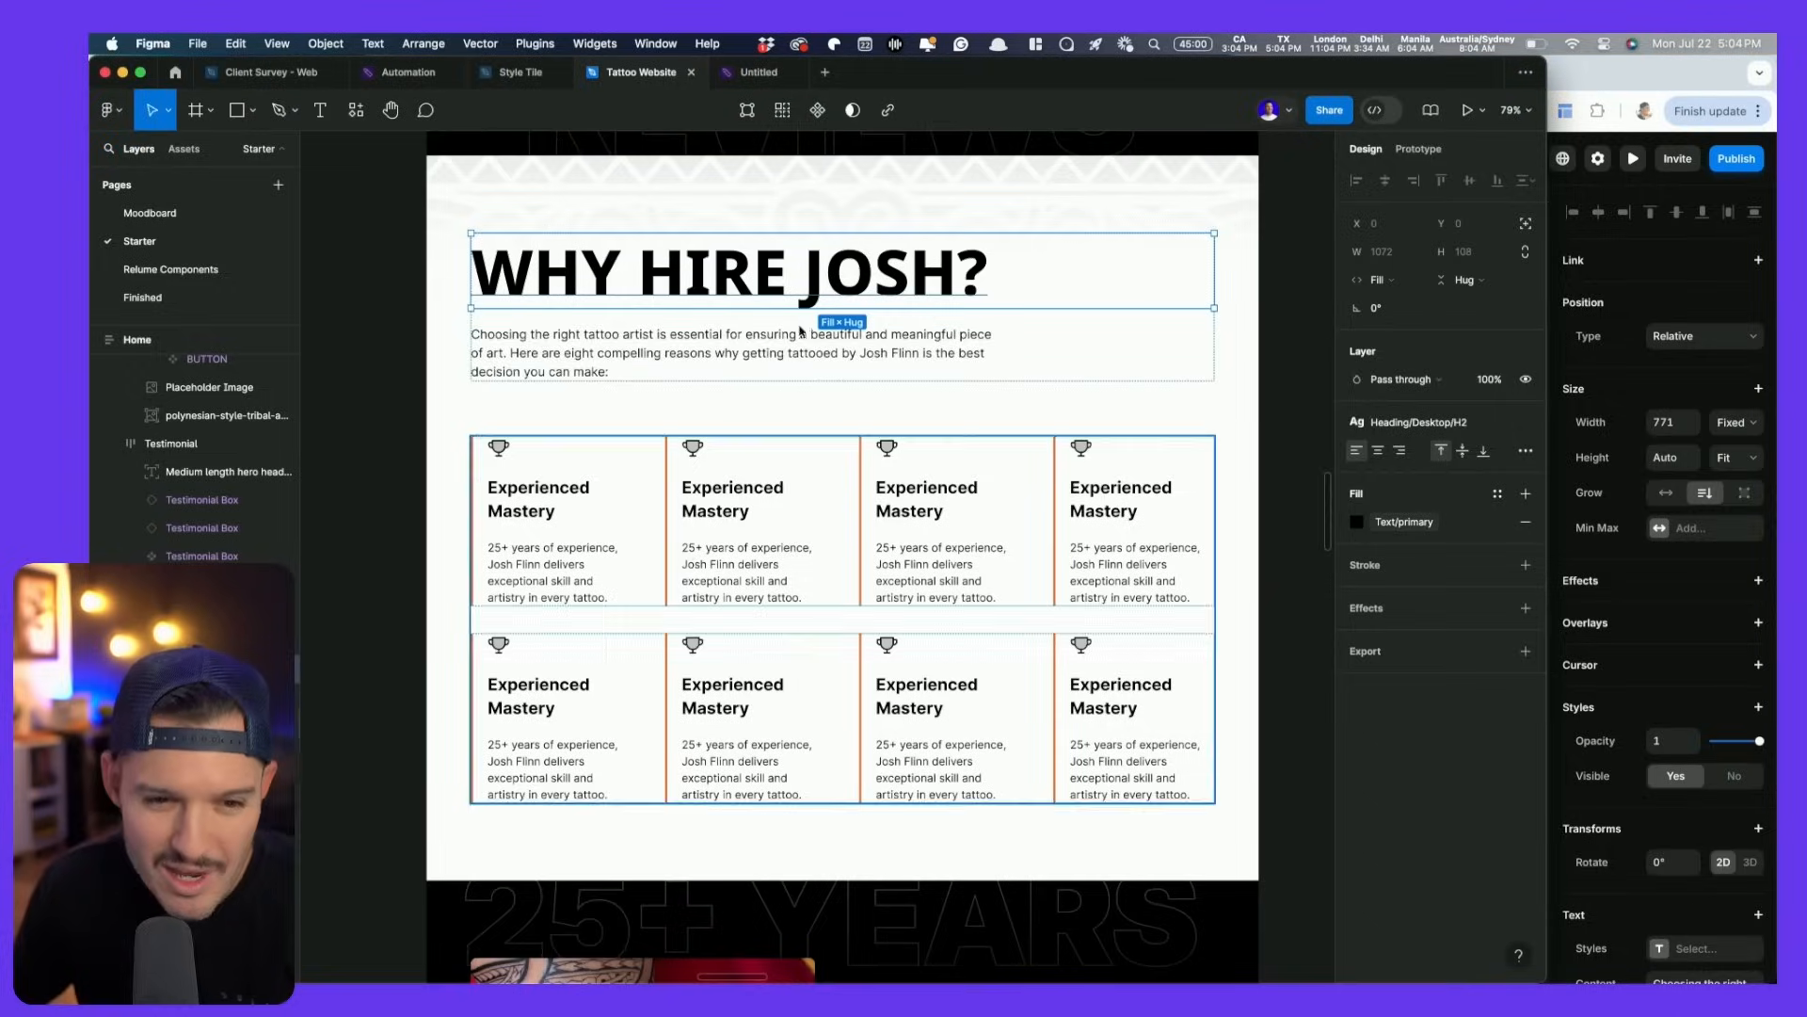
left_click(988, 353)
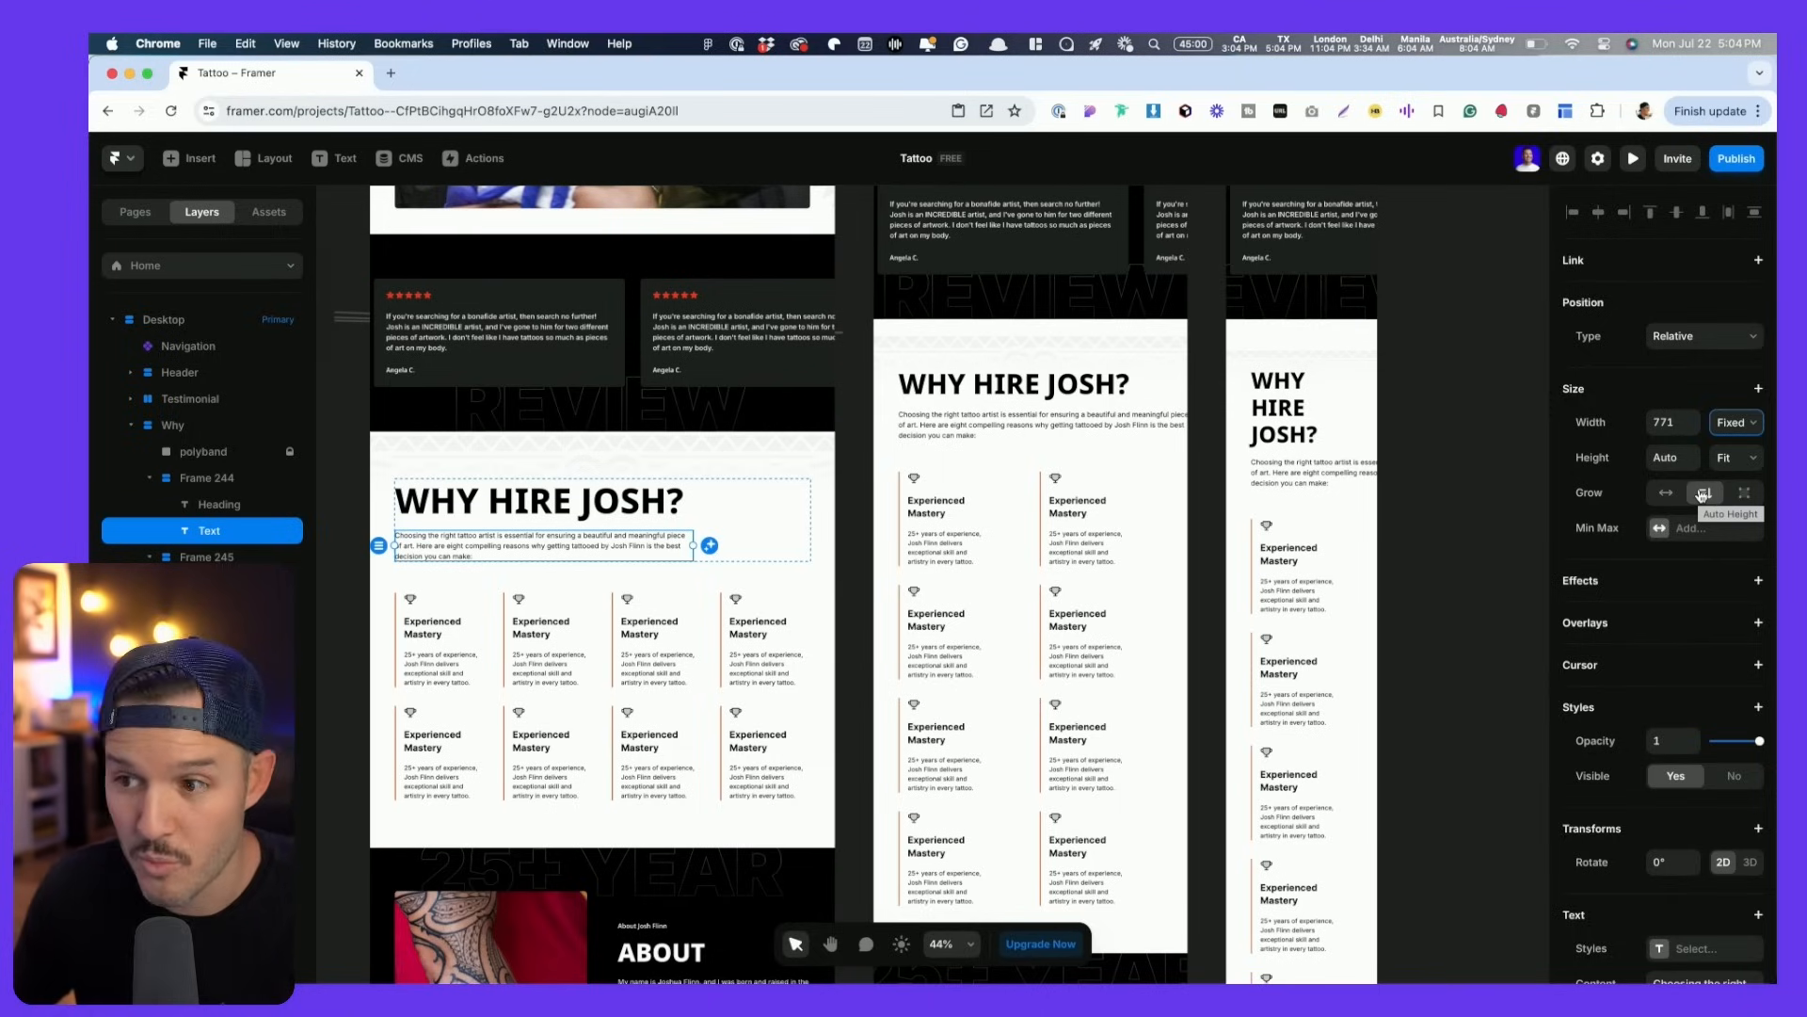
left_click(1731, 422)
left_click(1727, 463)
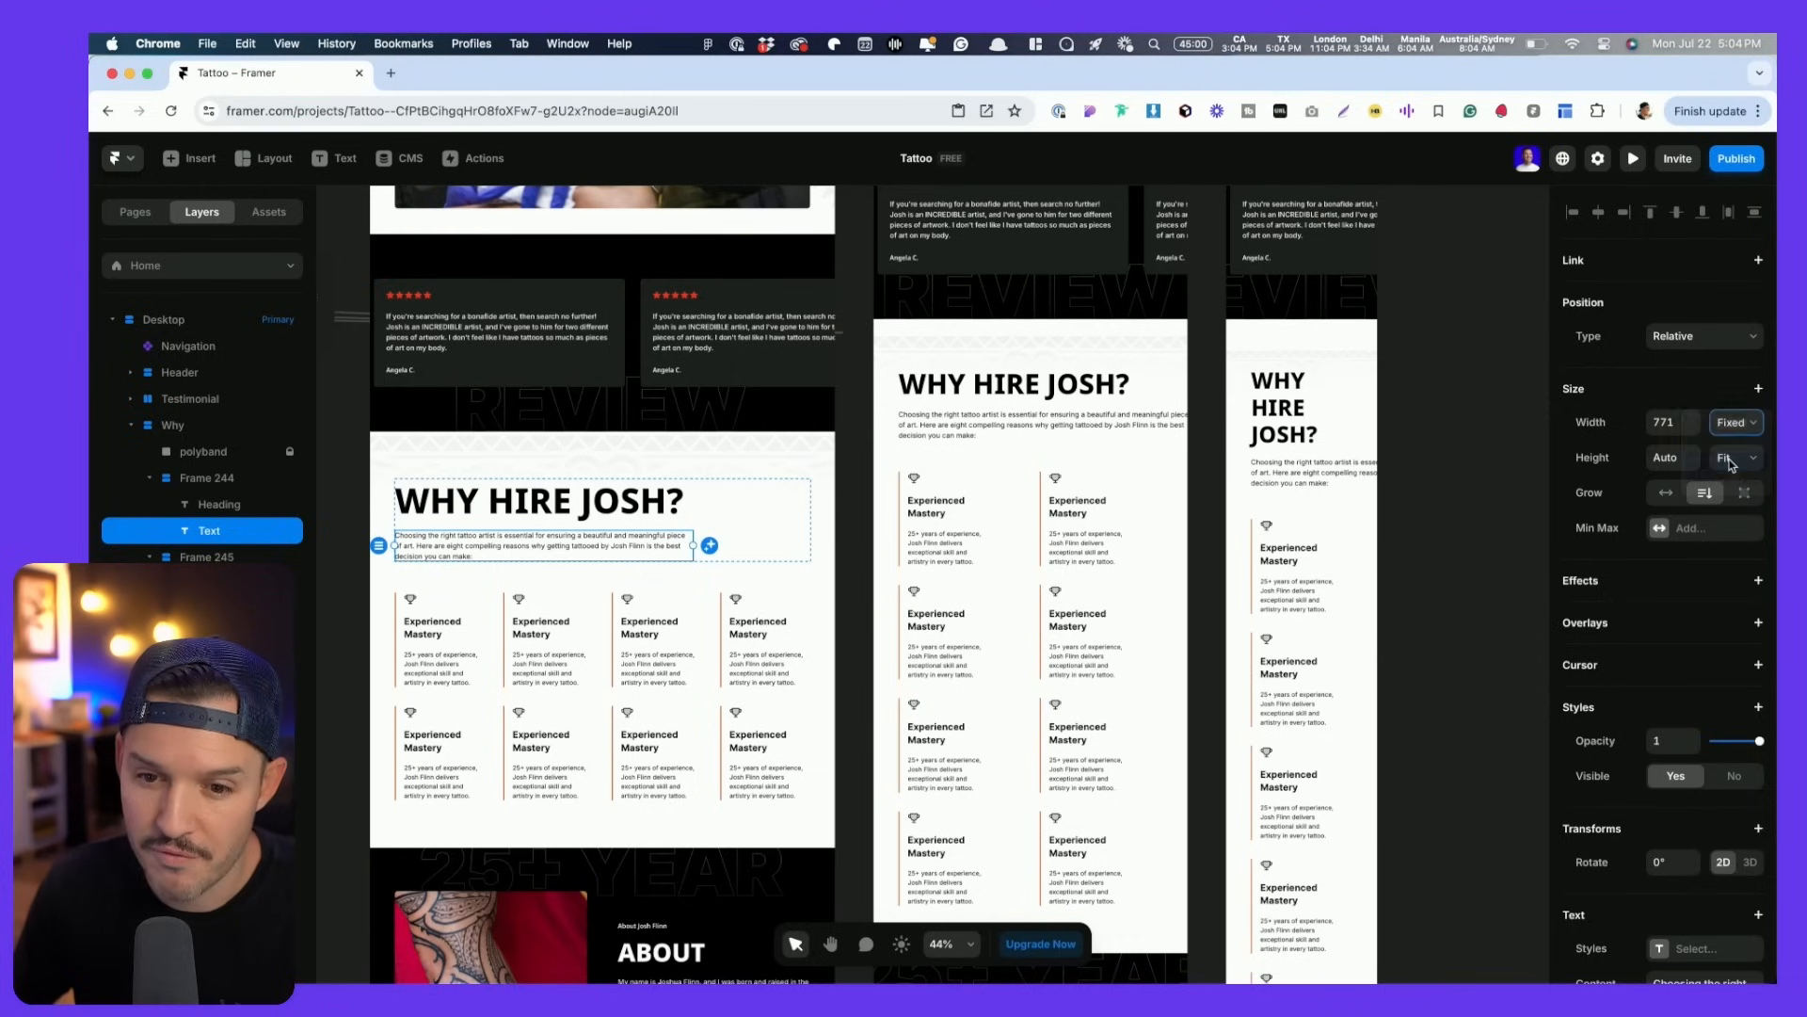
left_click(1661, 535)
left_click(1687, 546)
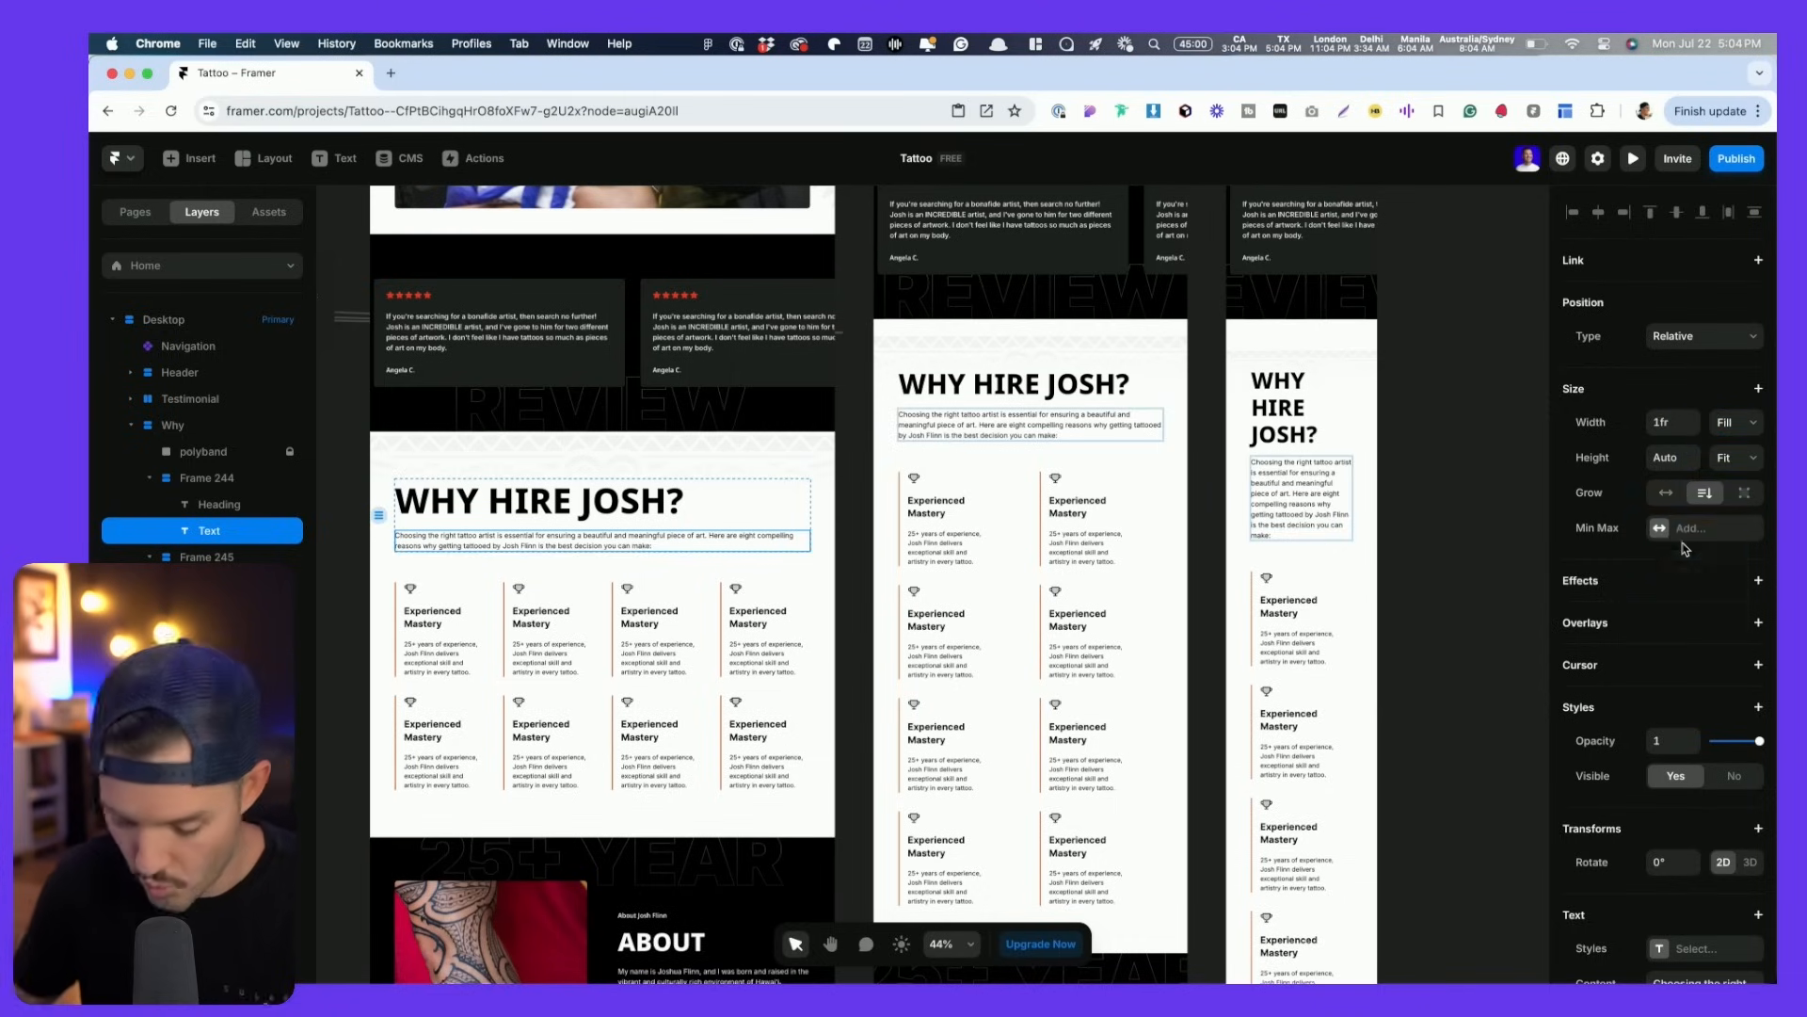
key("7")
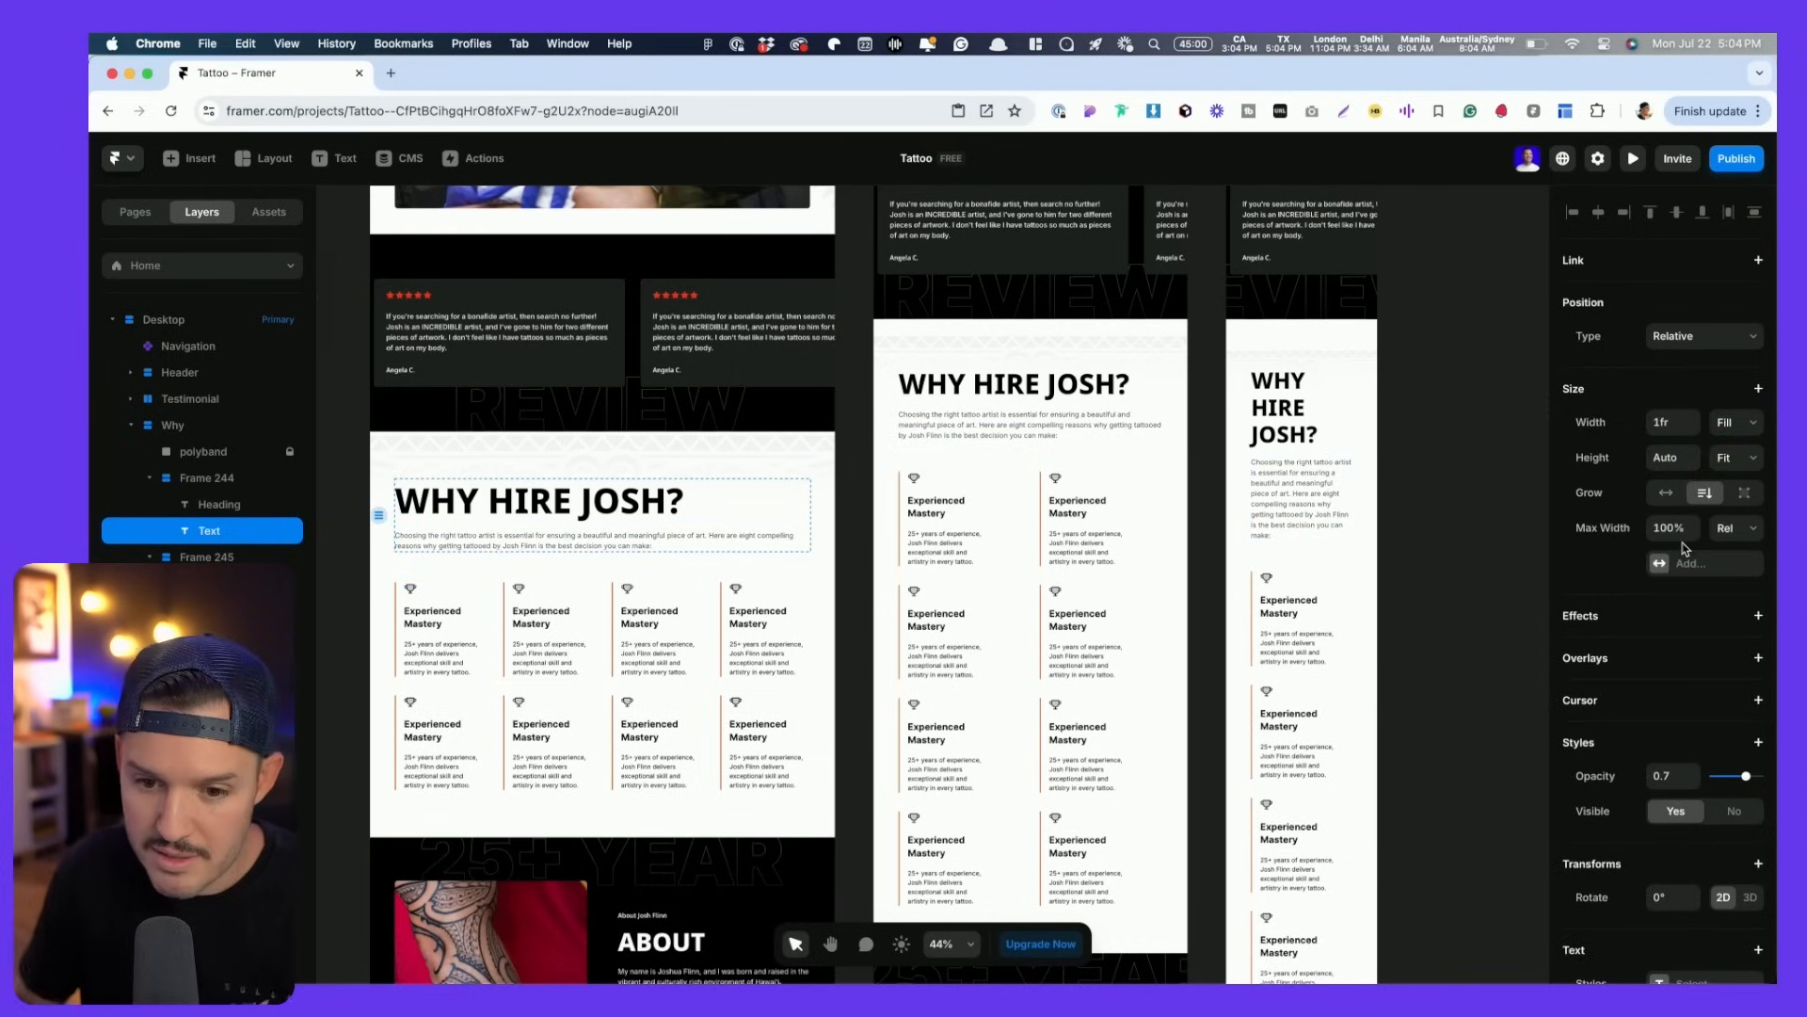
key("0")
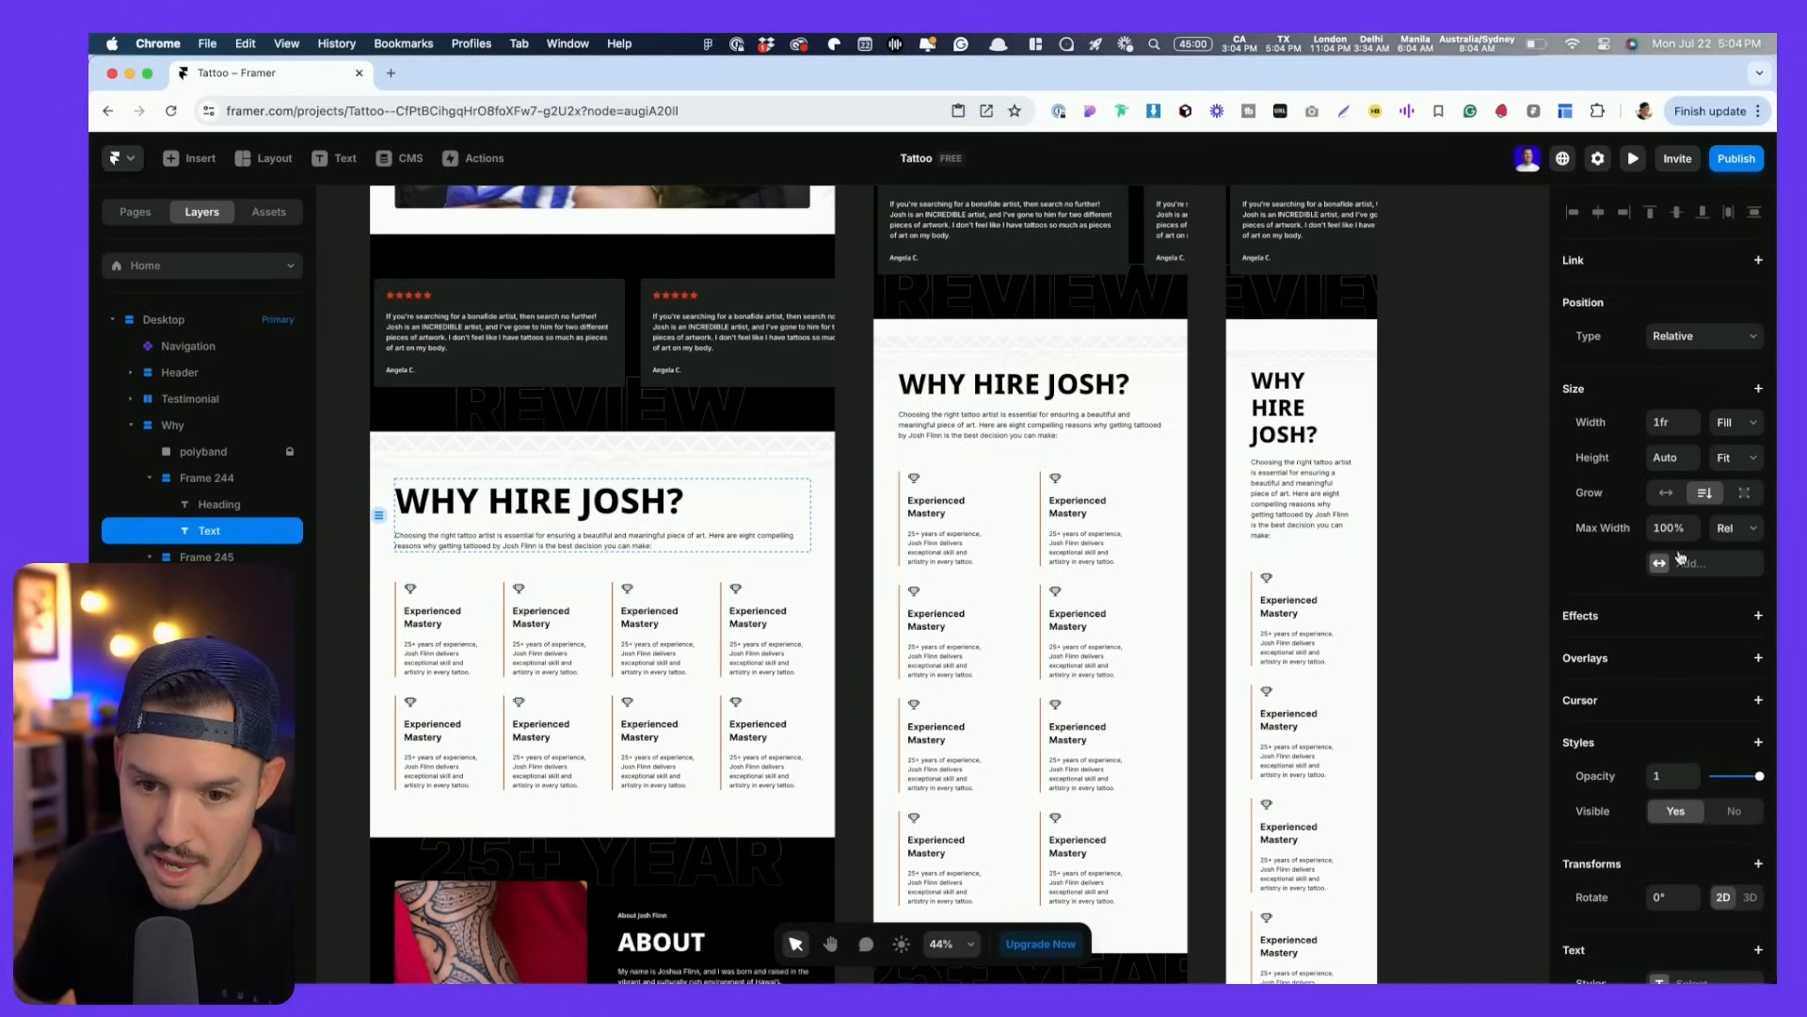
type("770")
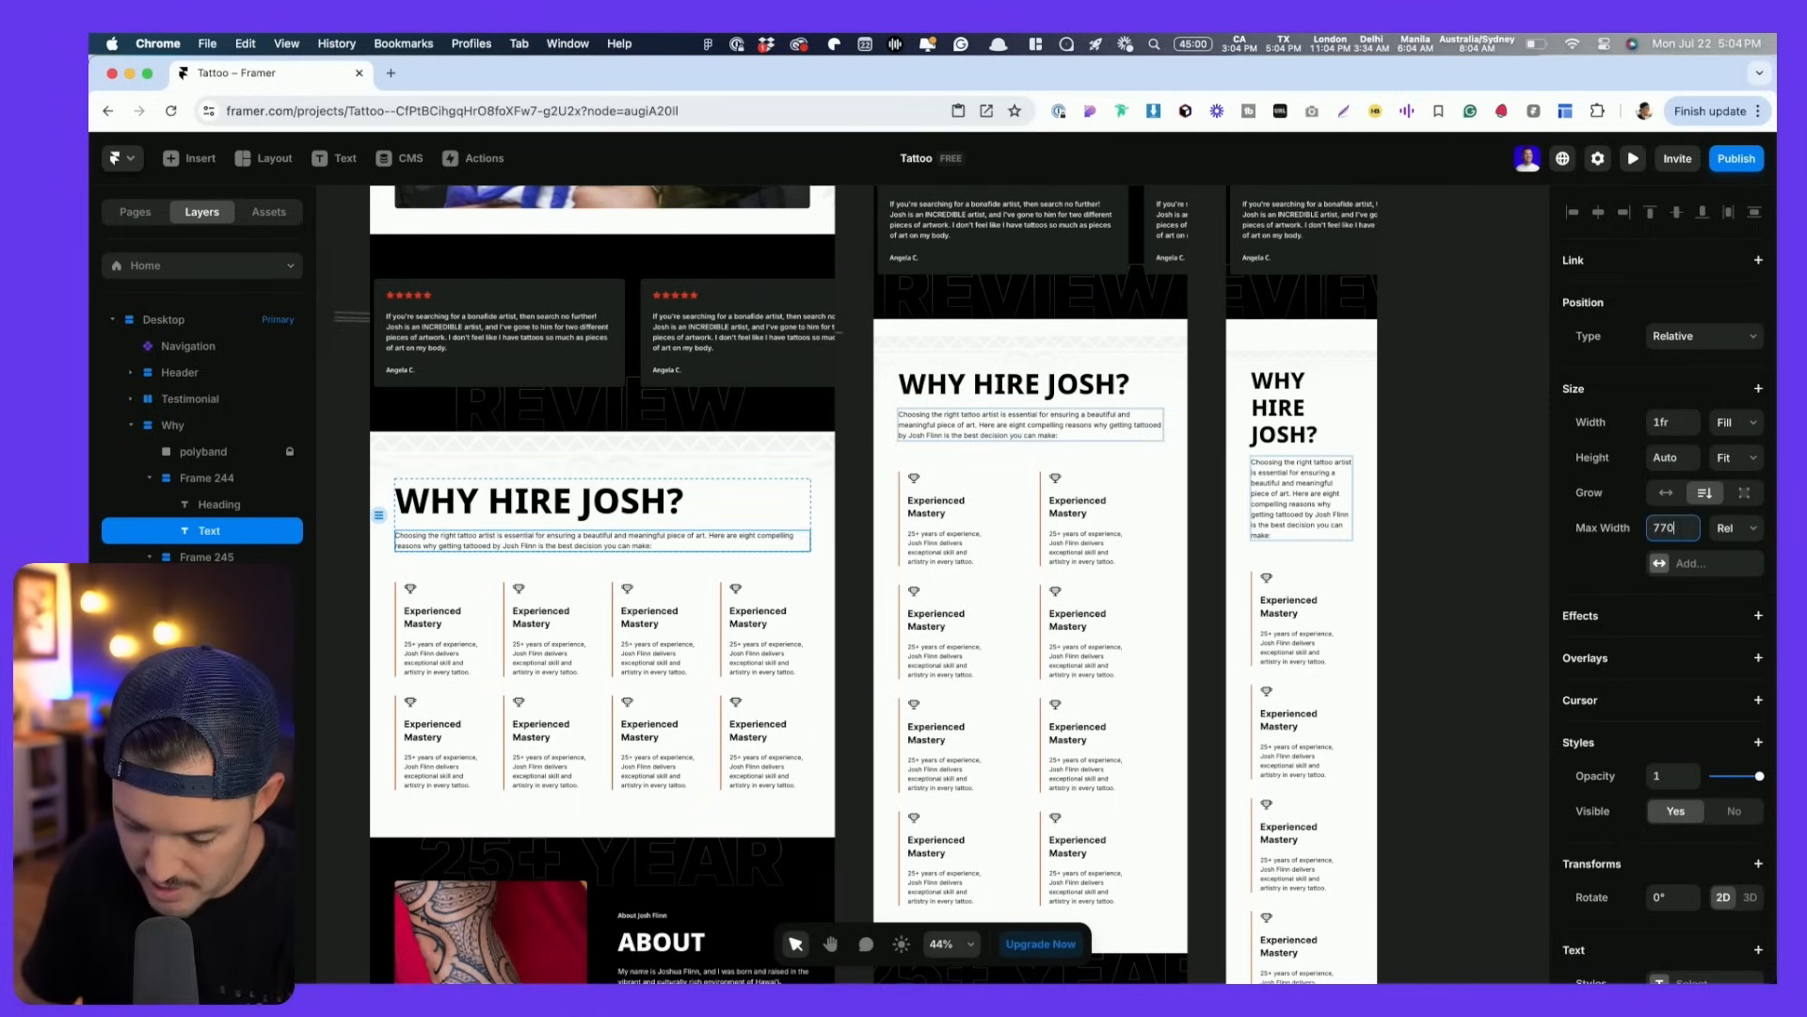
key("Return")
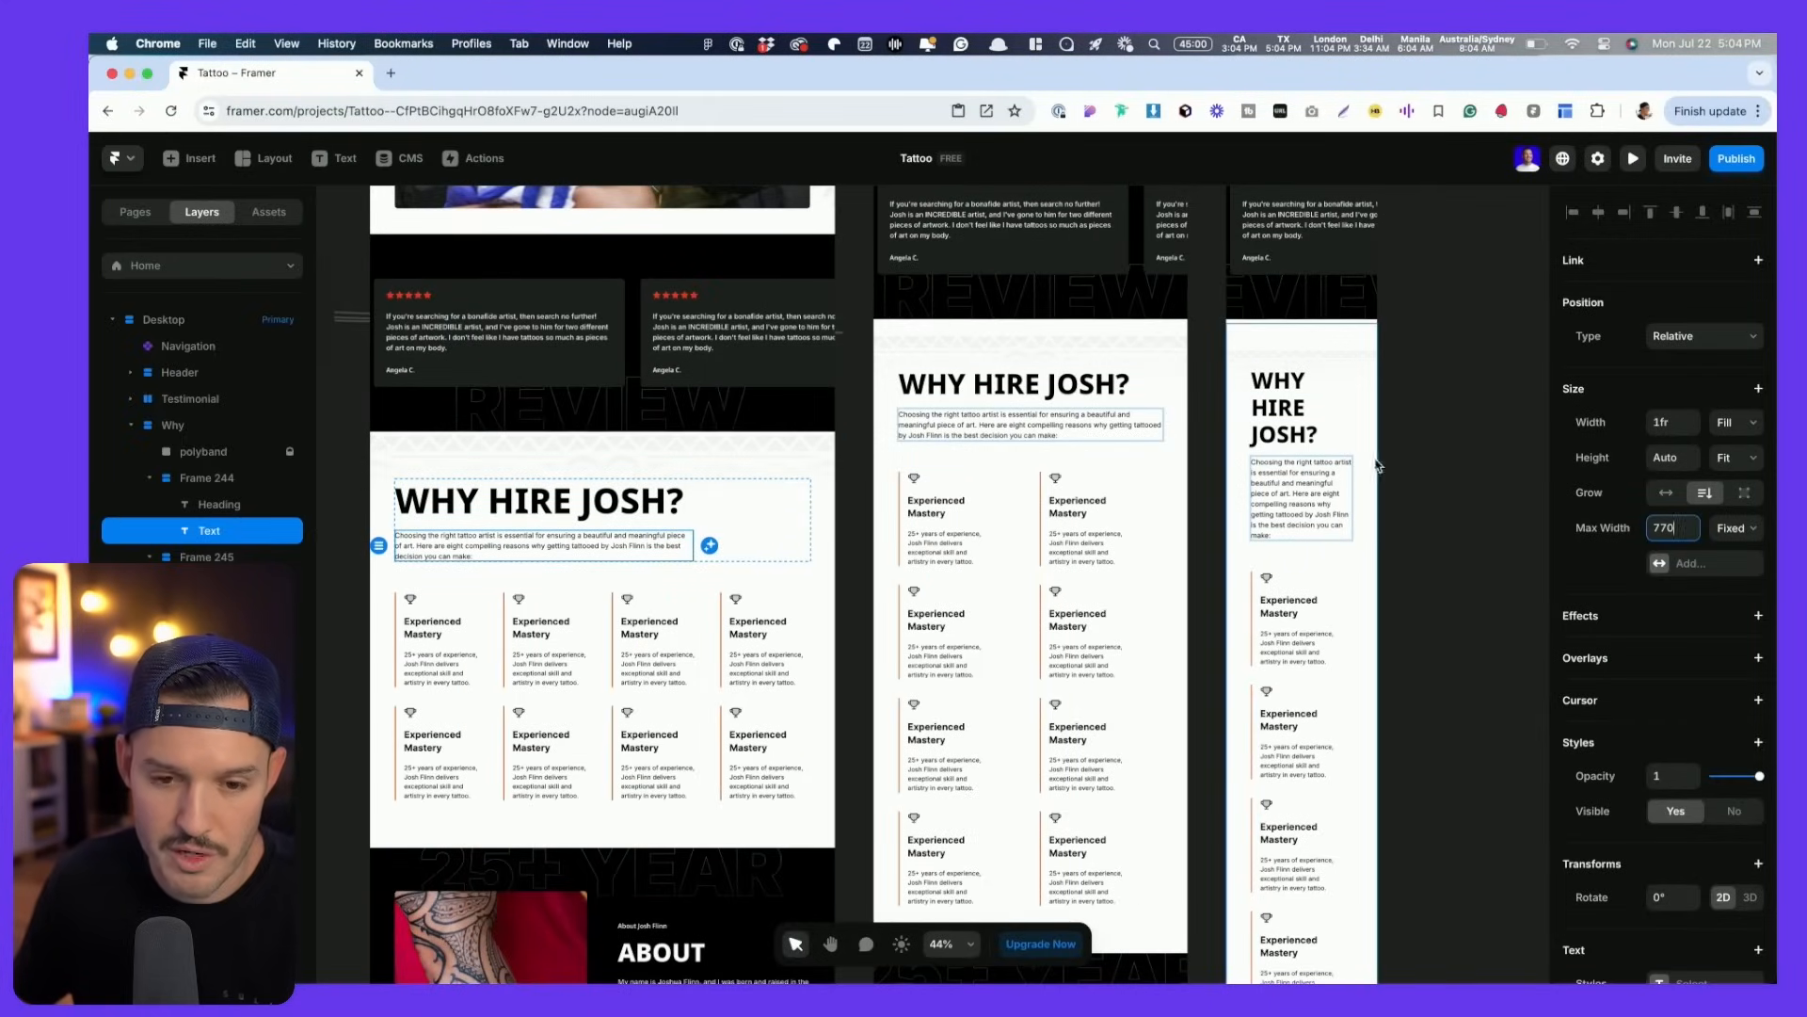
left_click(885, 419)
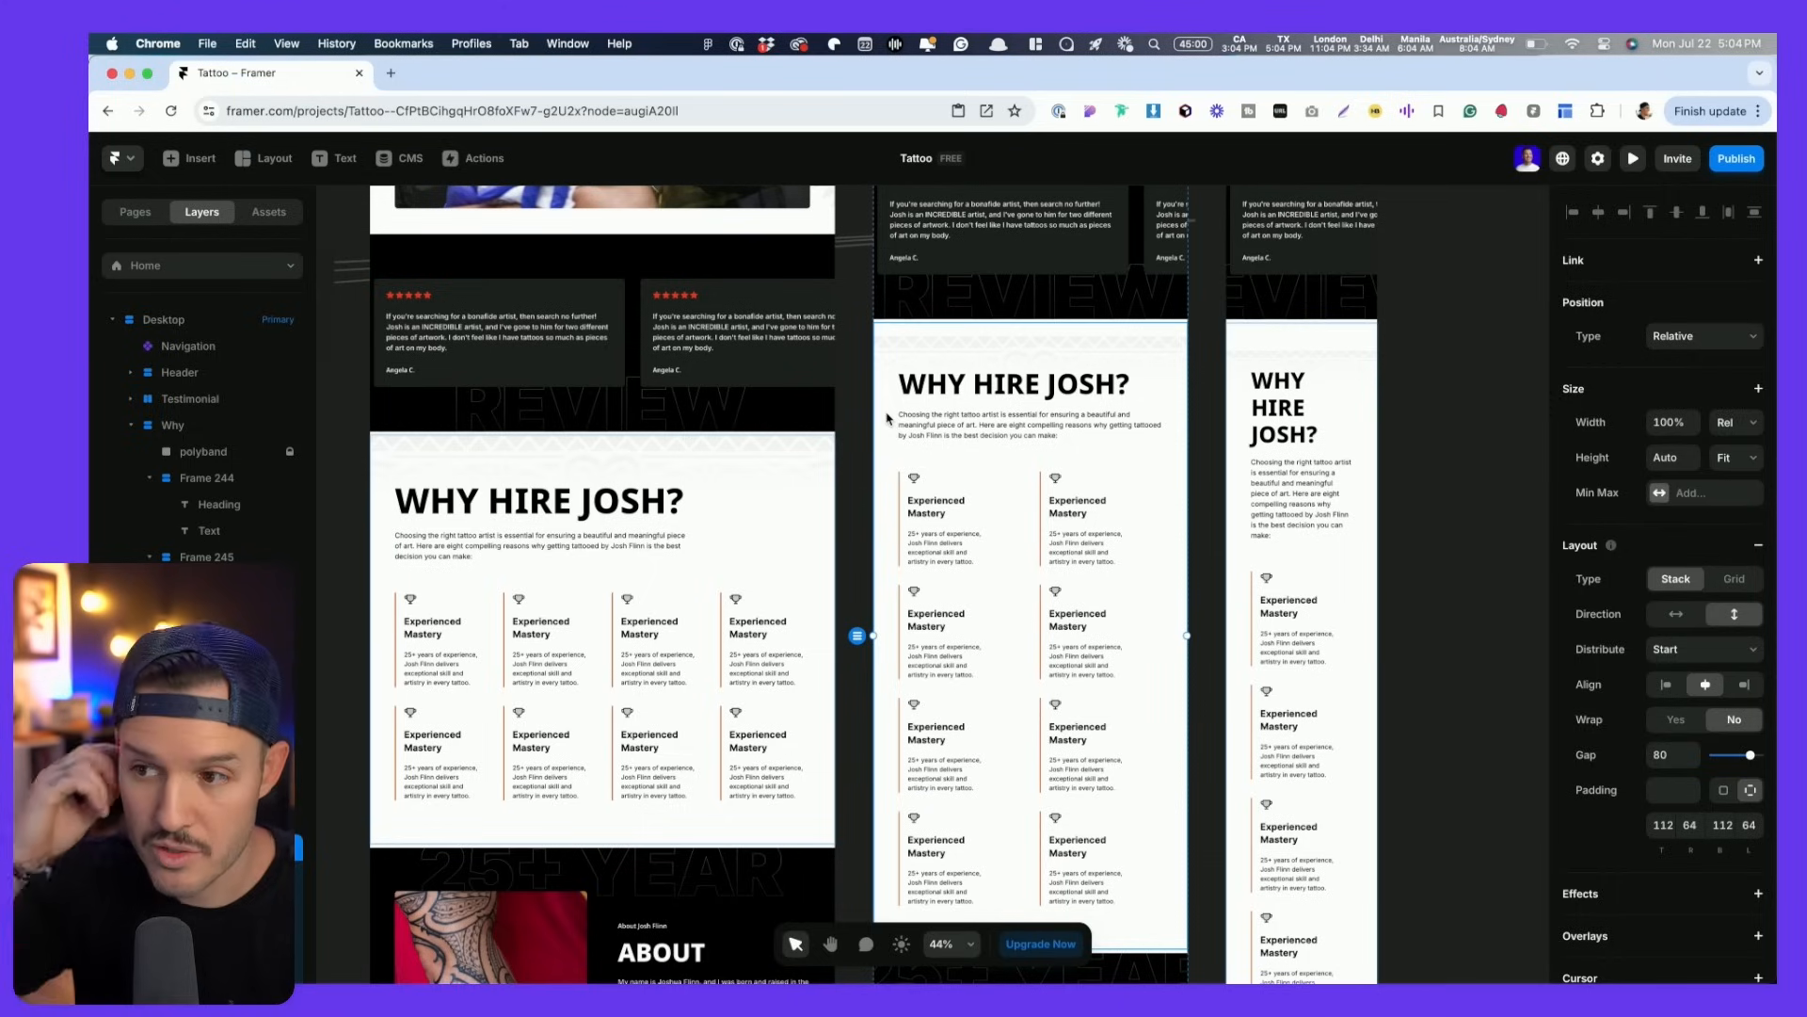
- Set the tablet Why section's left and right padding to 44
scroll(885, 415, "up", 8)
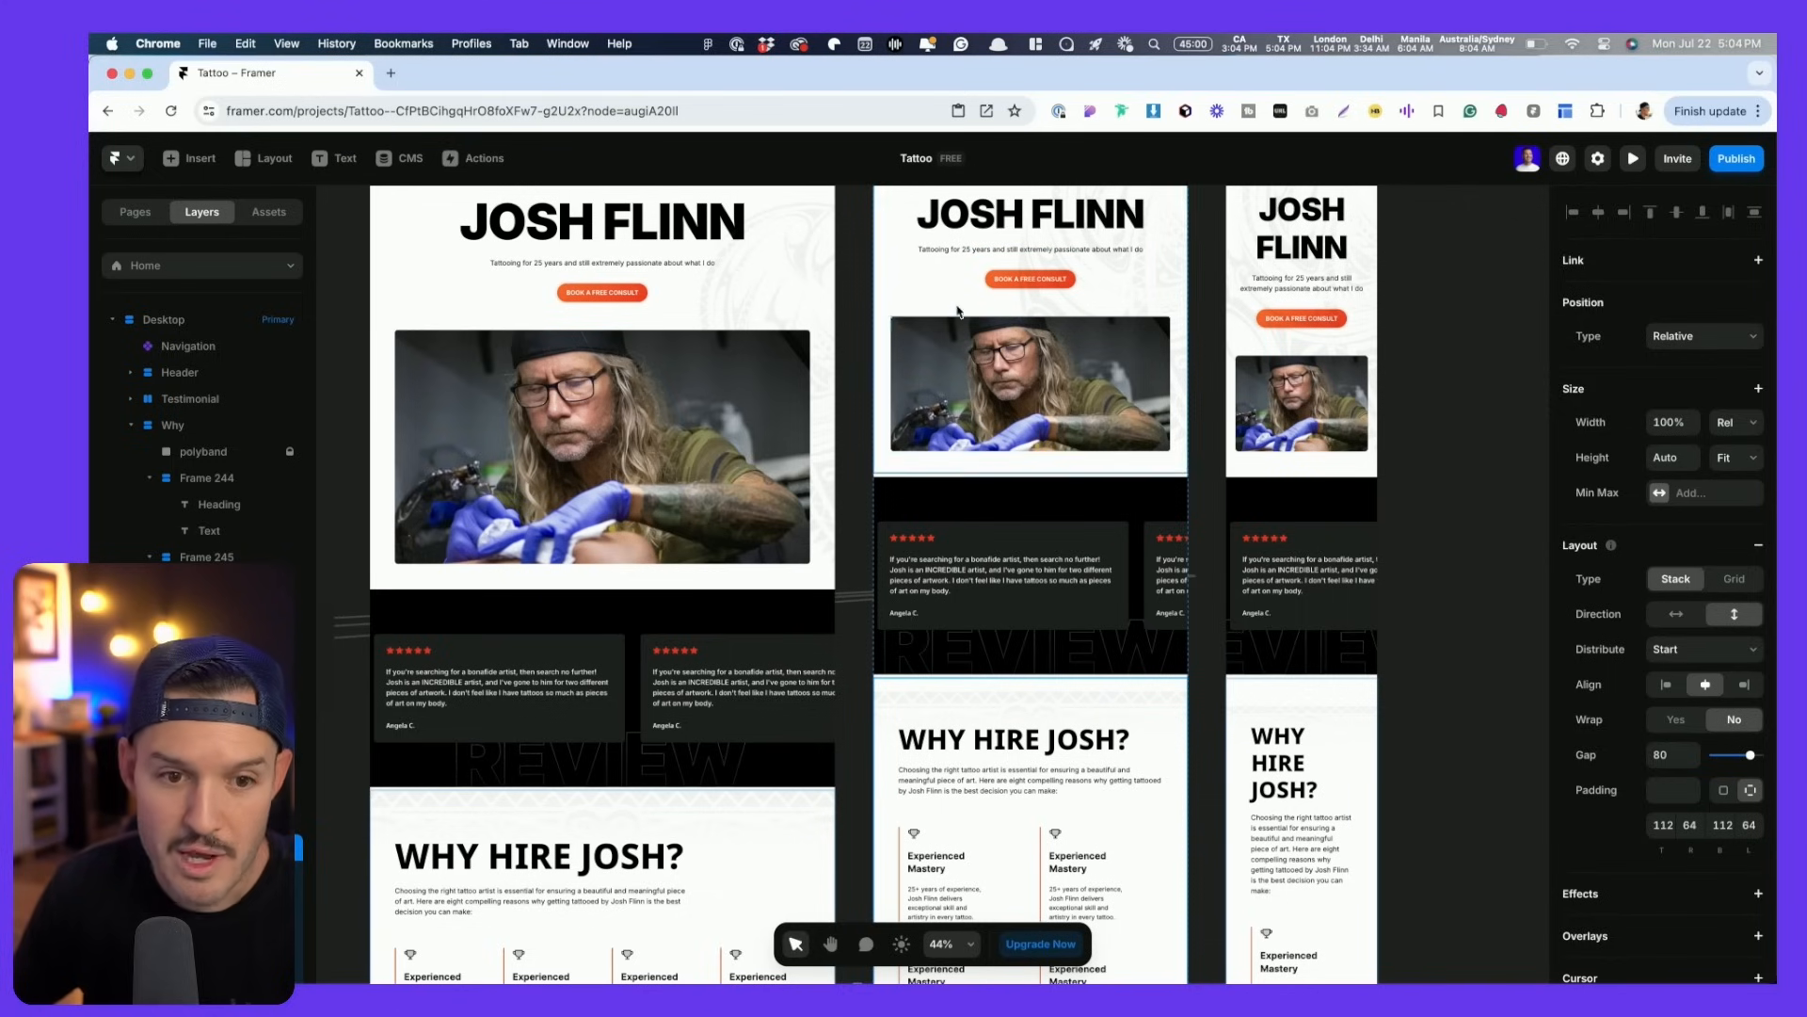
scroll(471, 376, "down", 6)
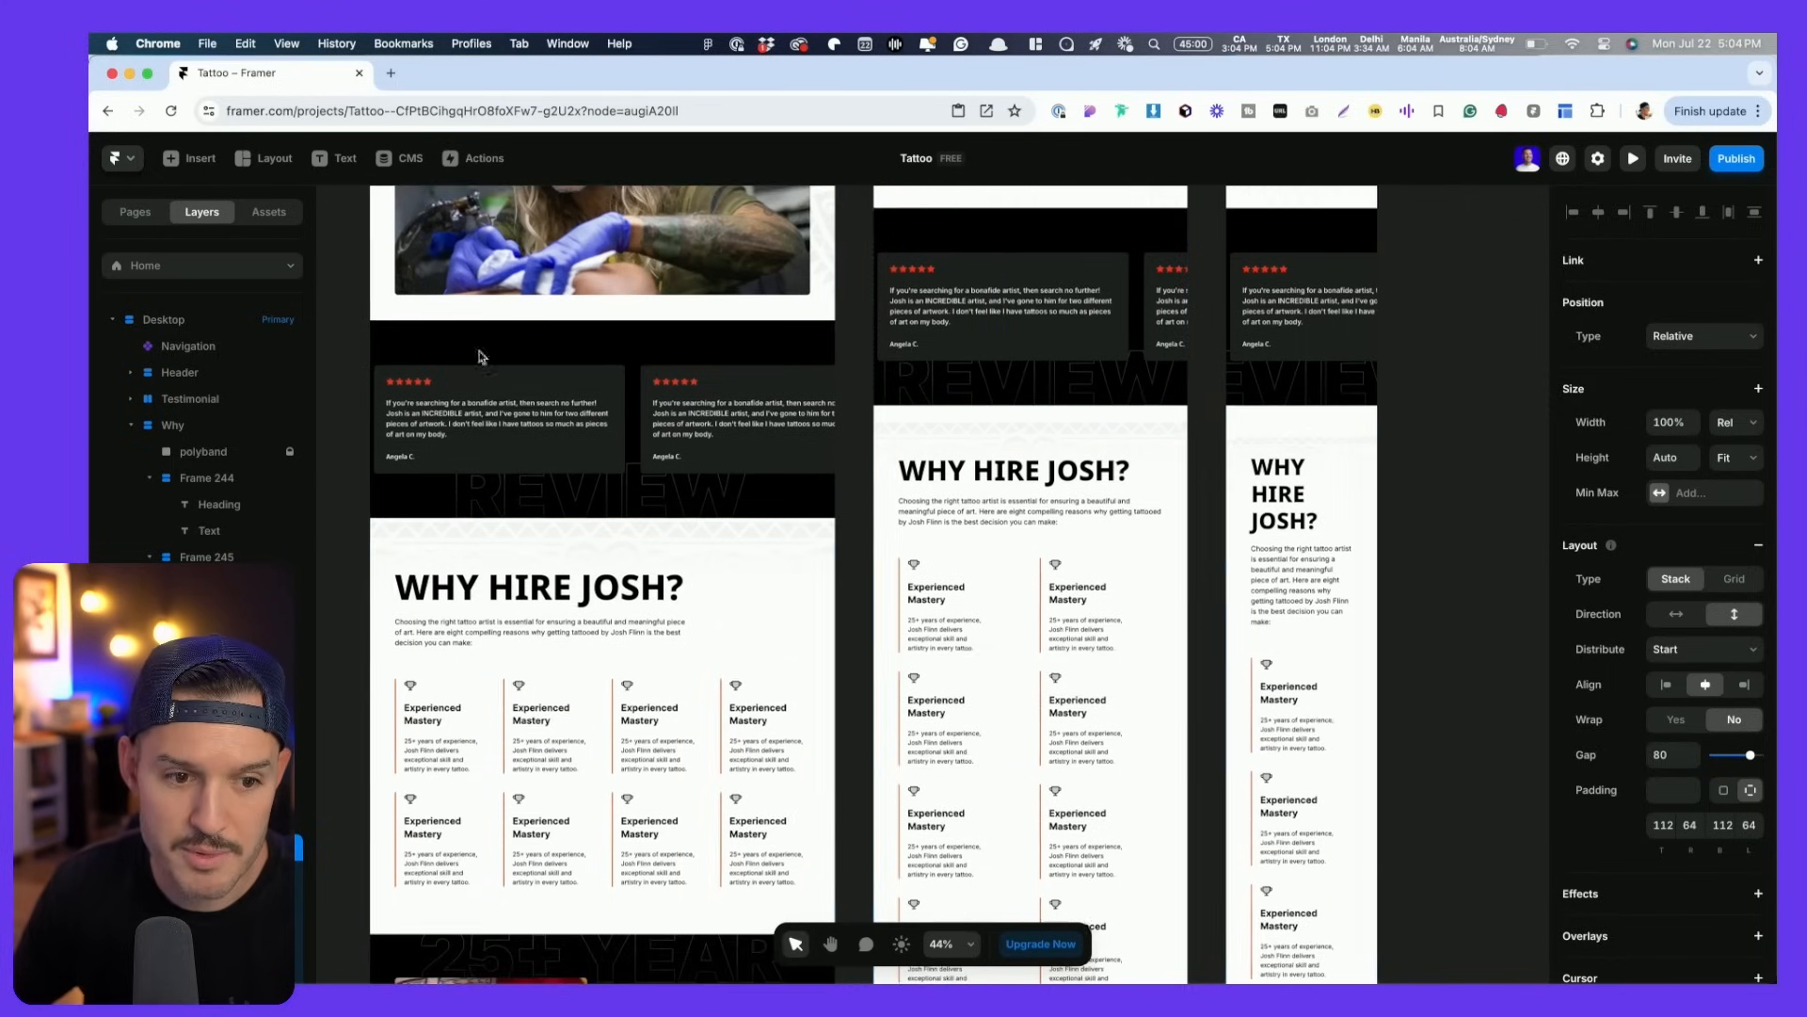
left_click(378, 551)
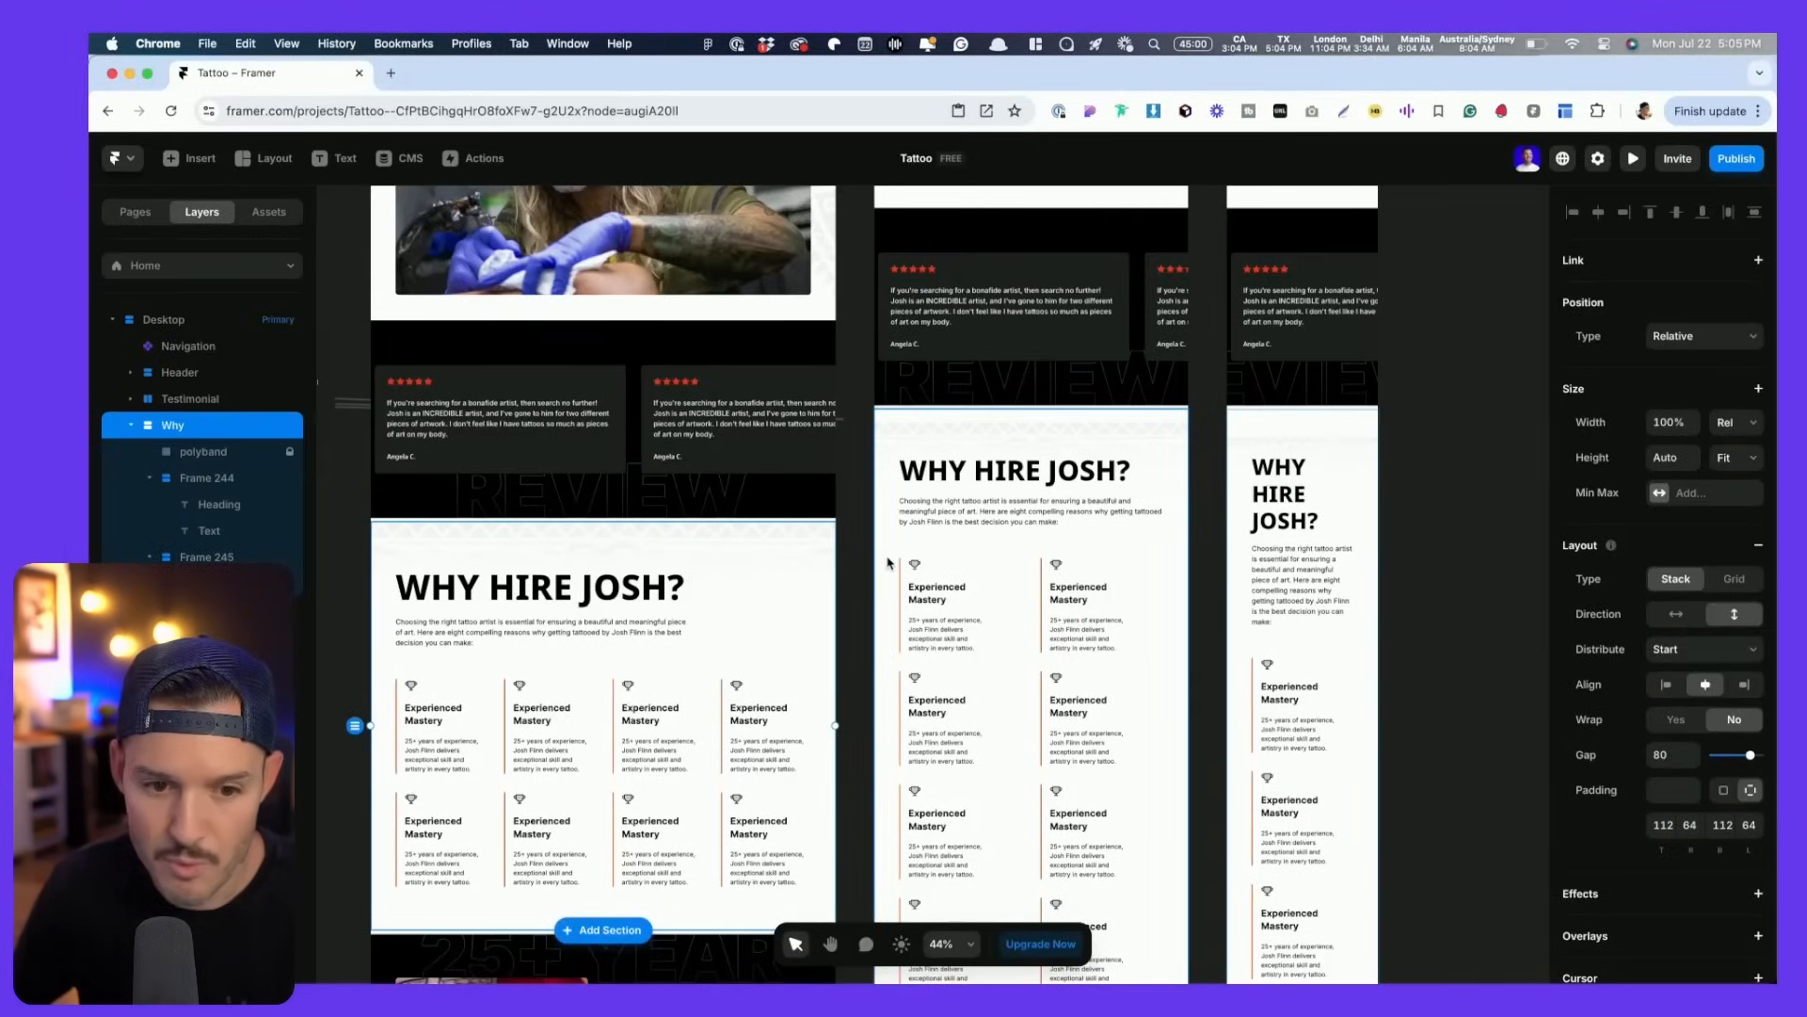
left_click(887, 563)
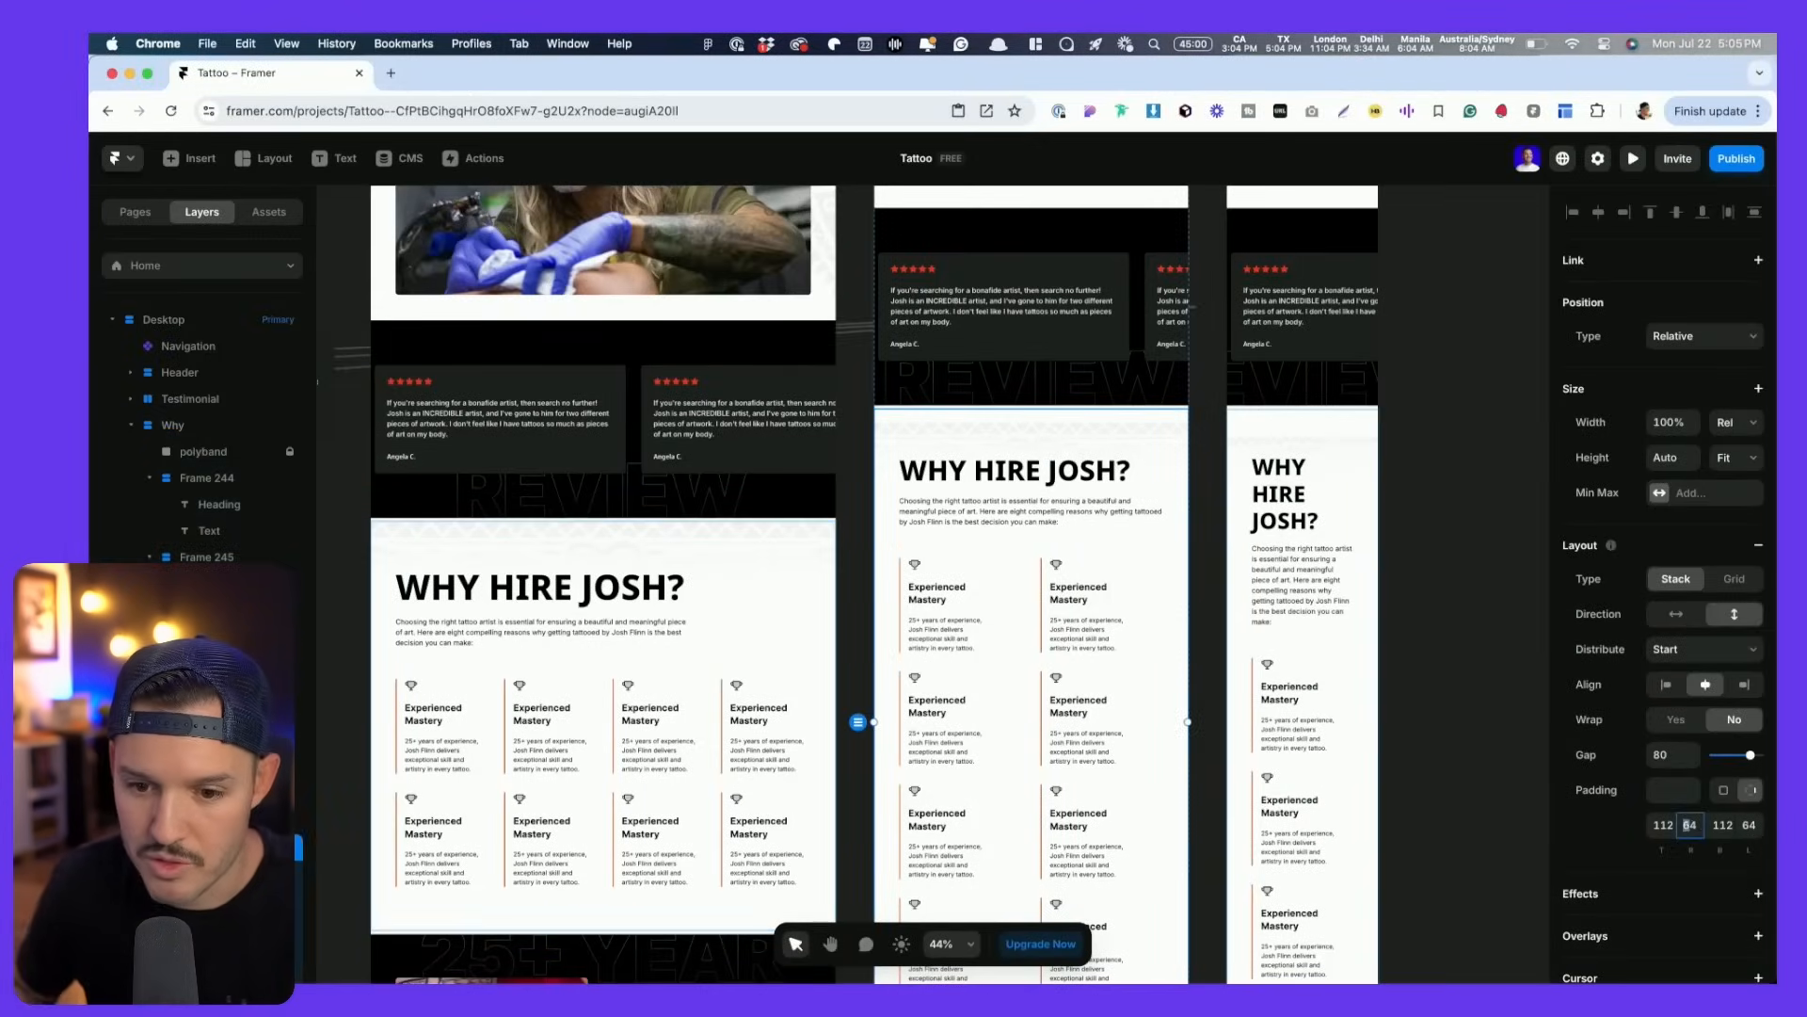
left_click(1689, 826)
type("4444")
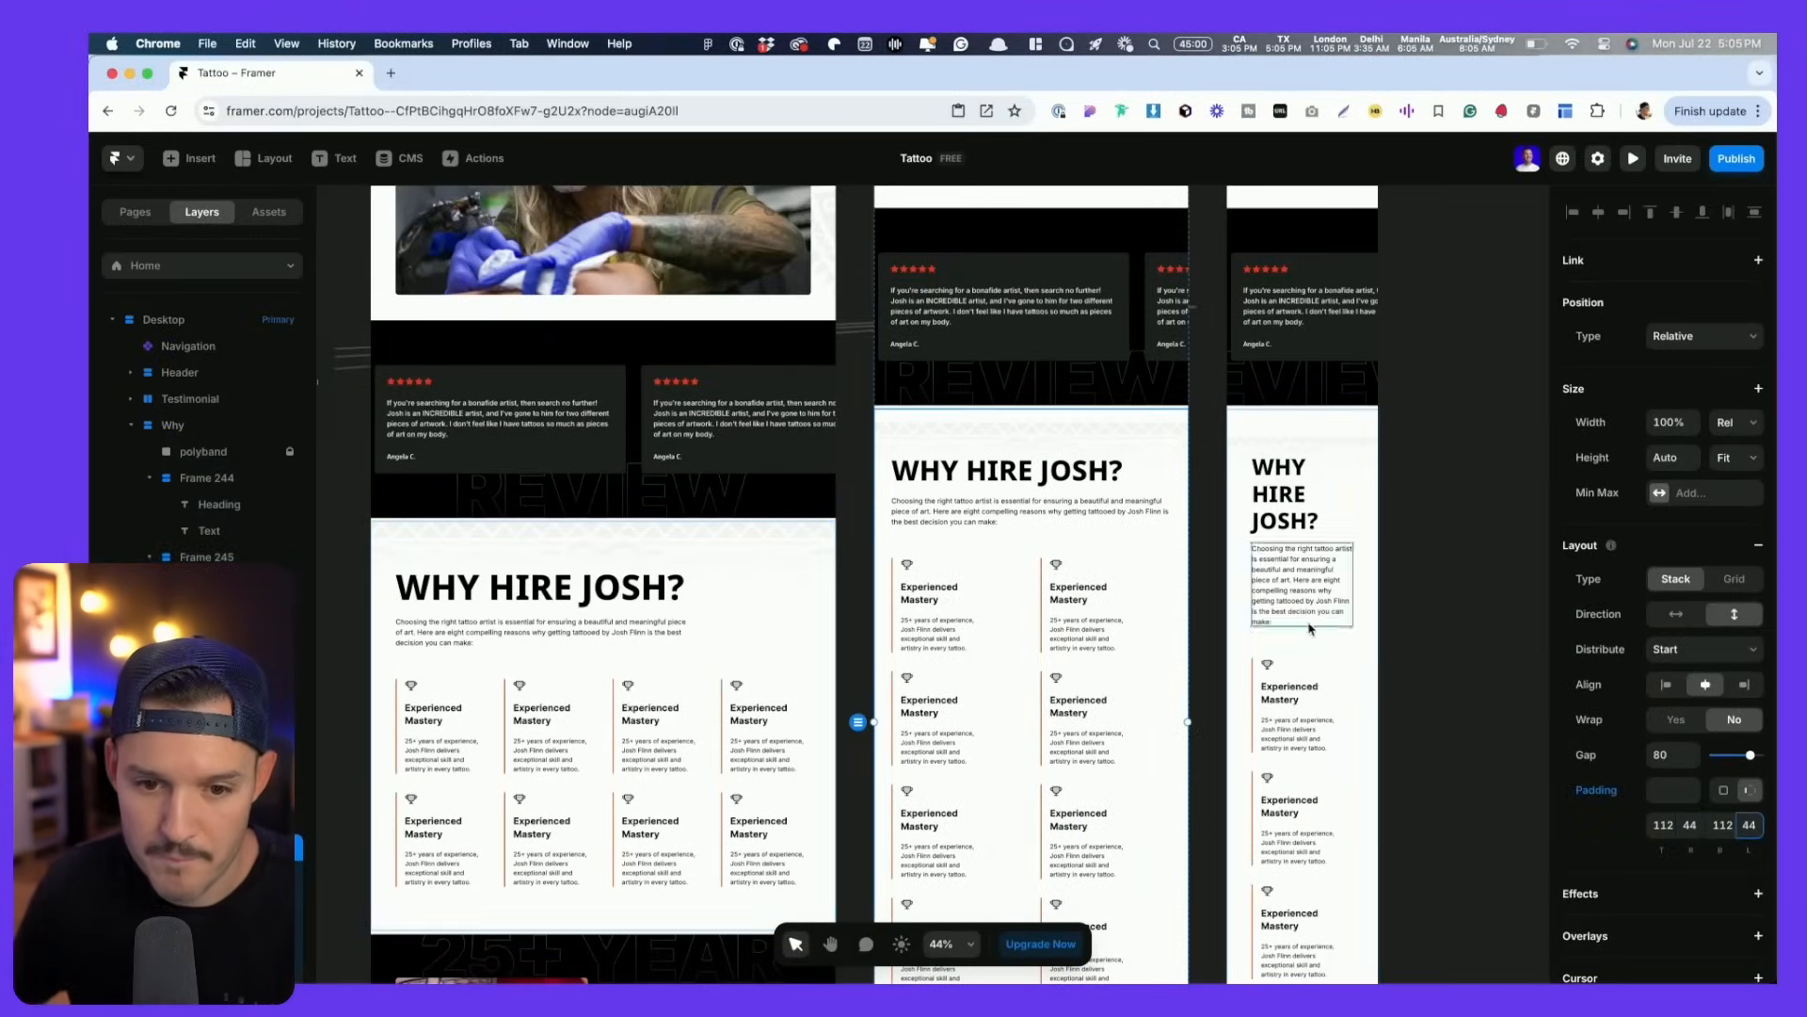
- Set the phone Why section's left and right padding to 24
left_click(1232, 597)
left_click(1690, 827)
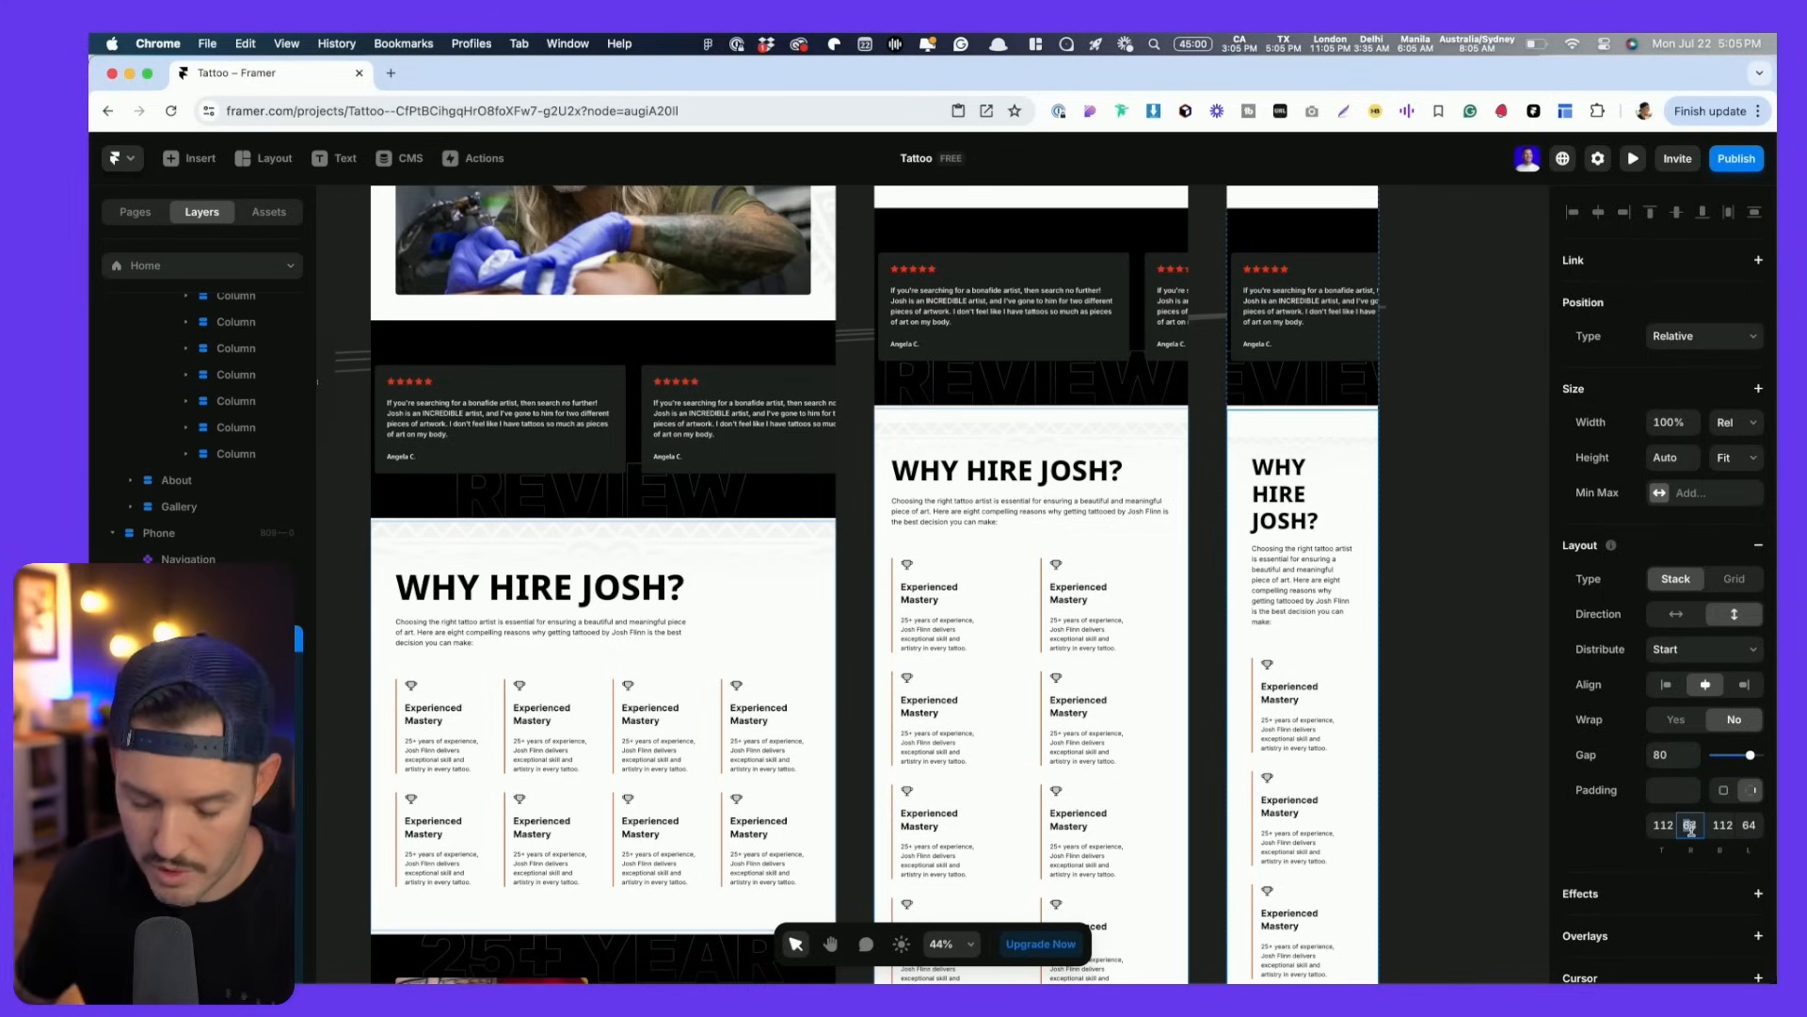
type("24")
left_click(1749, 824)
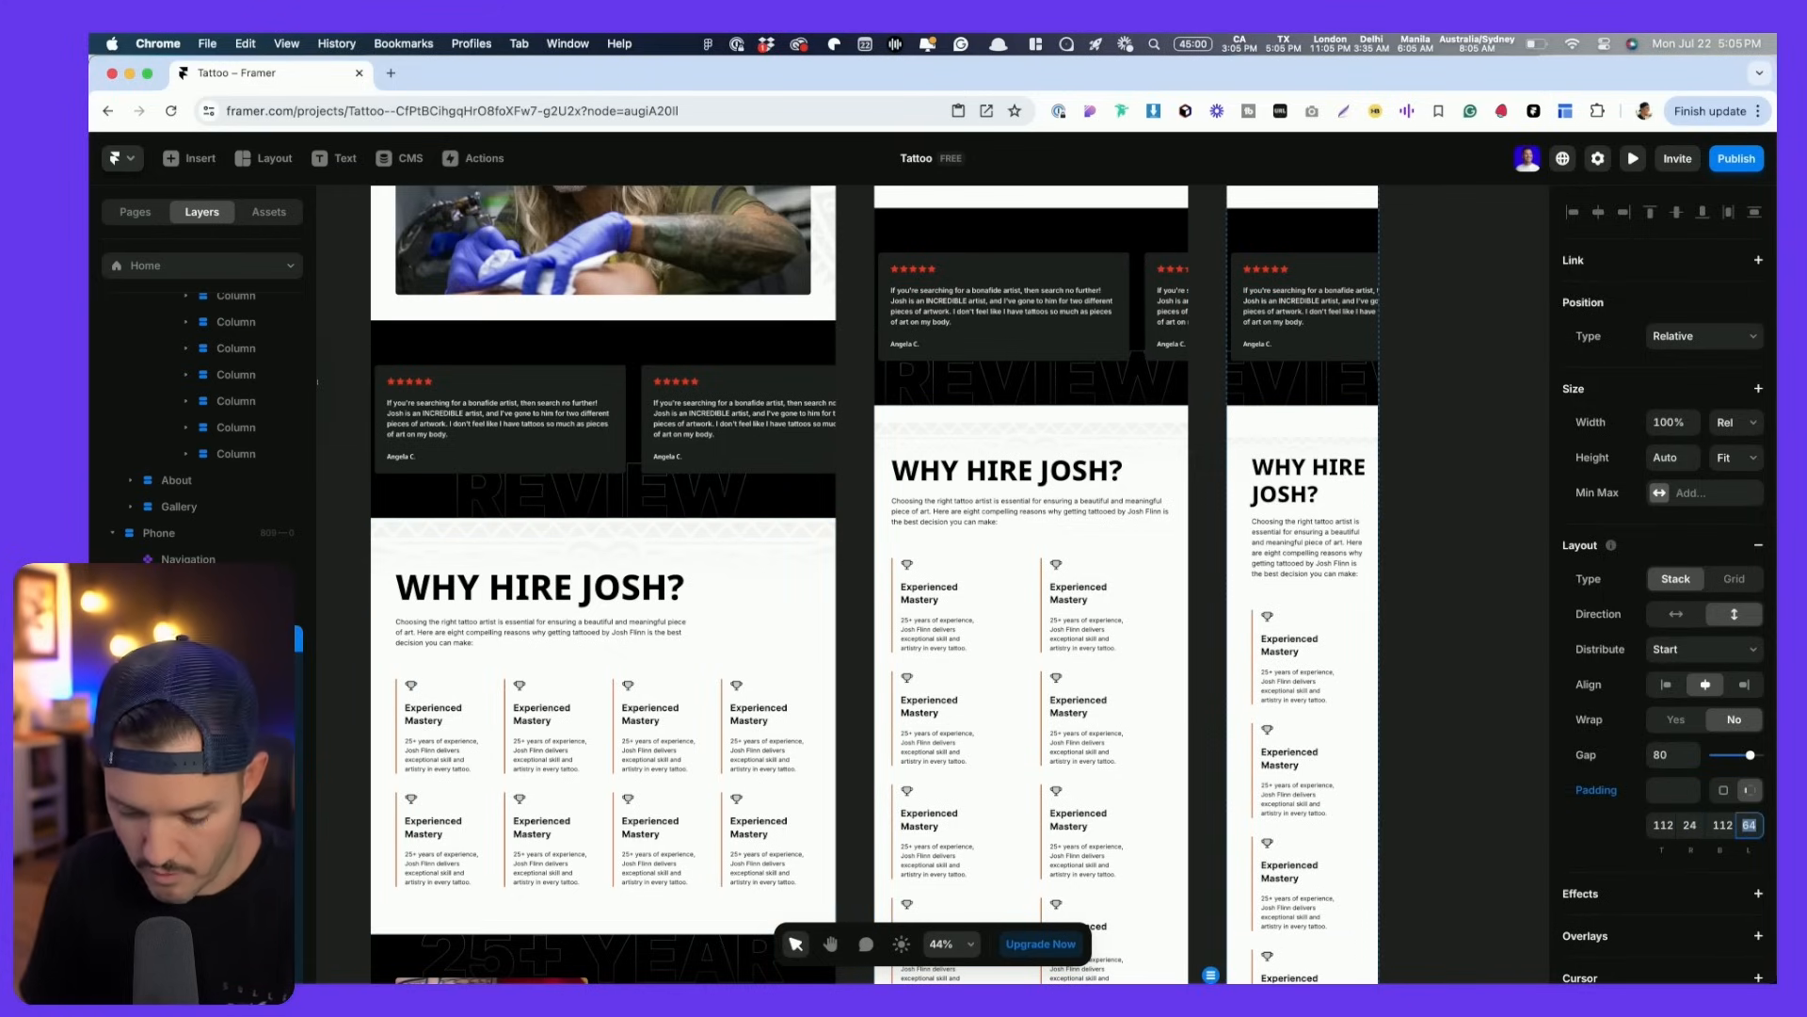
type("24")
key("Tab")
scroll(1288, 652, "up", 5)
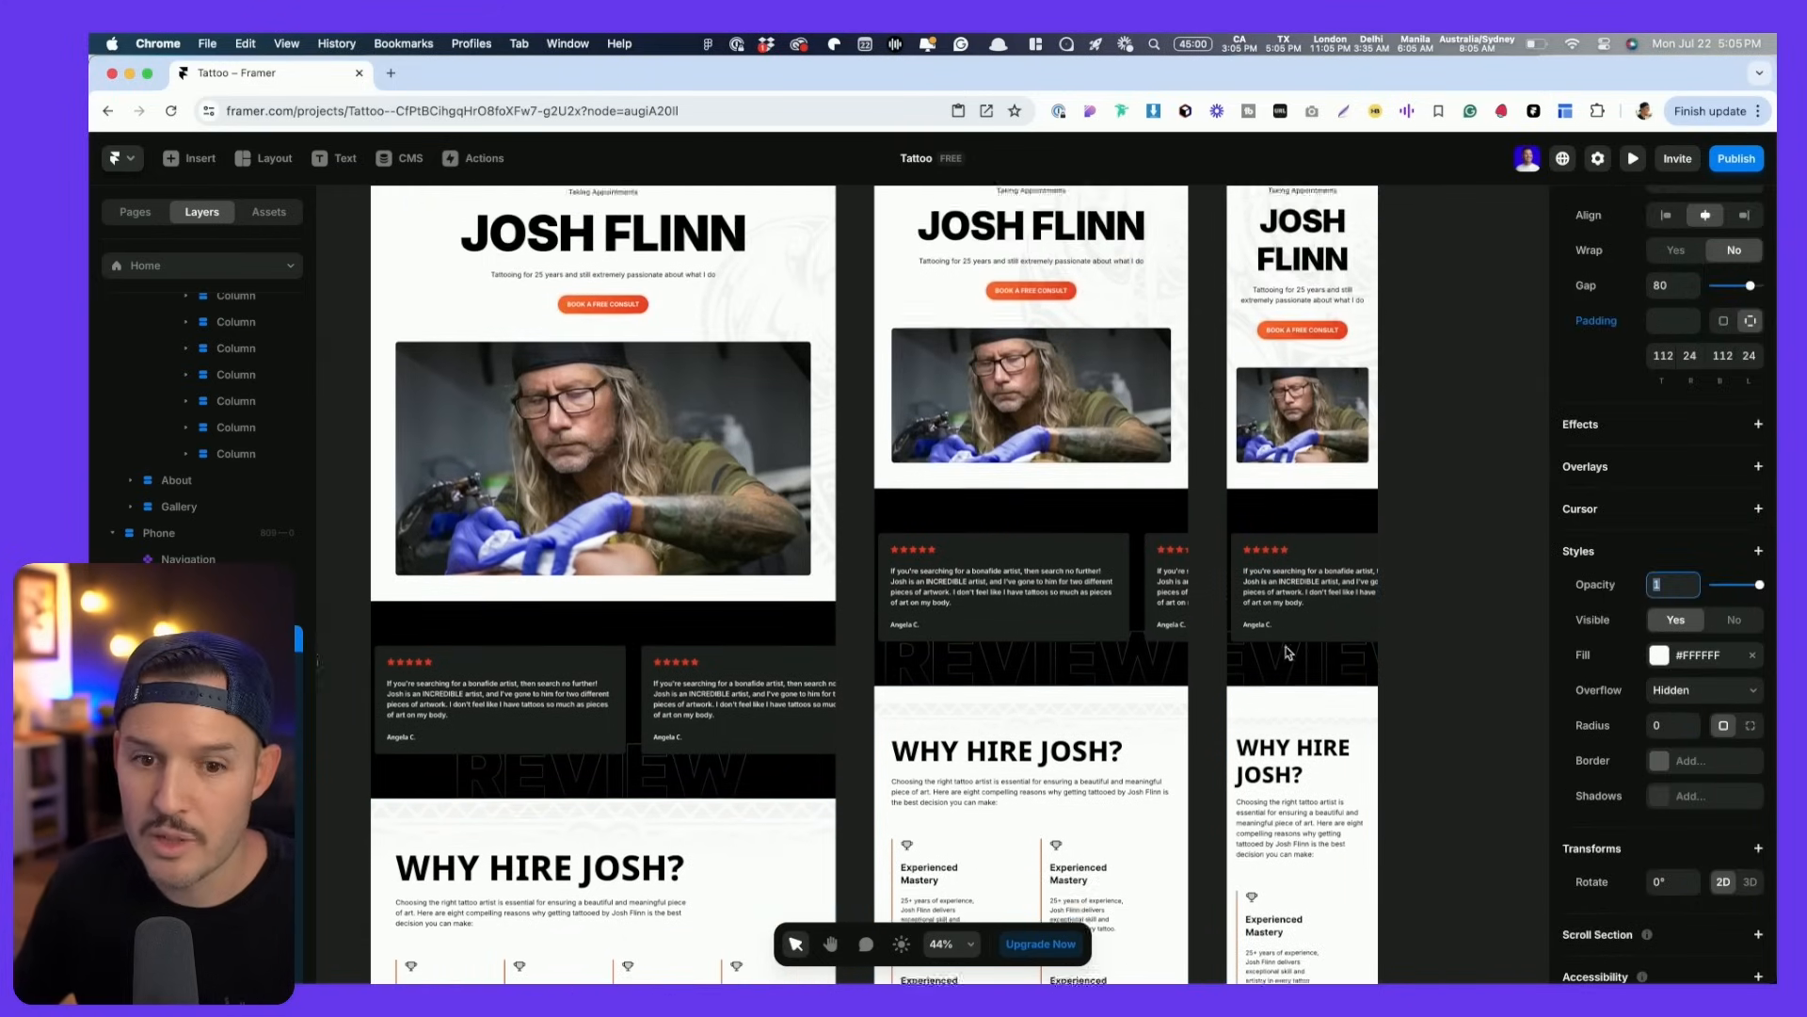
scroll(1224, 546, "down", 10)
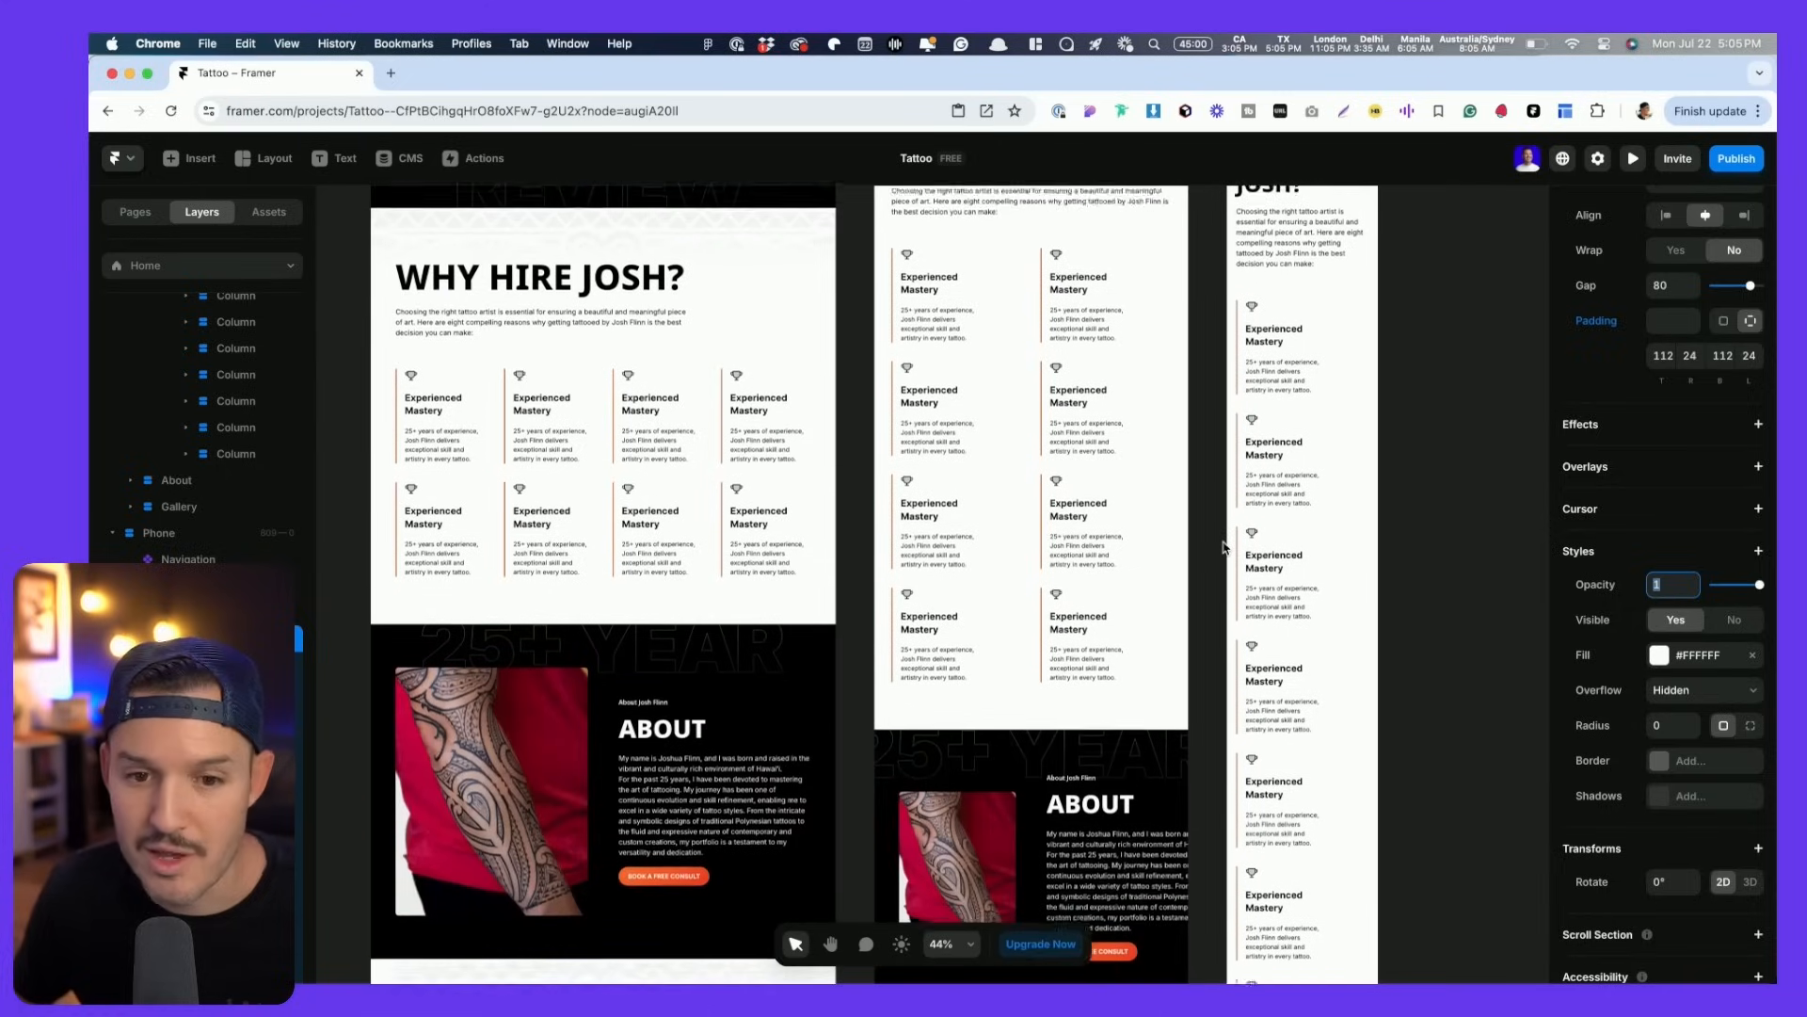
scroll(1223, 547, "down", 1)
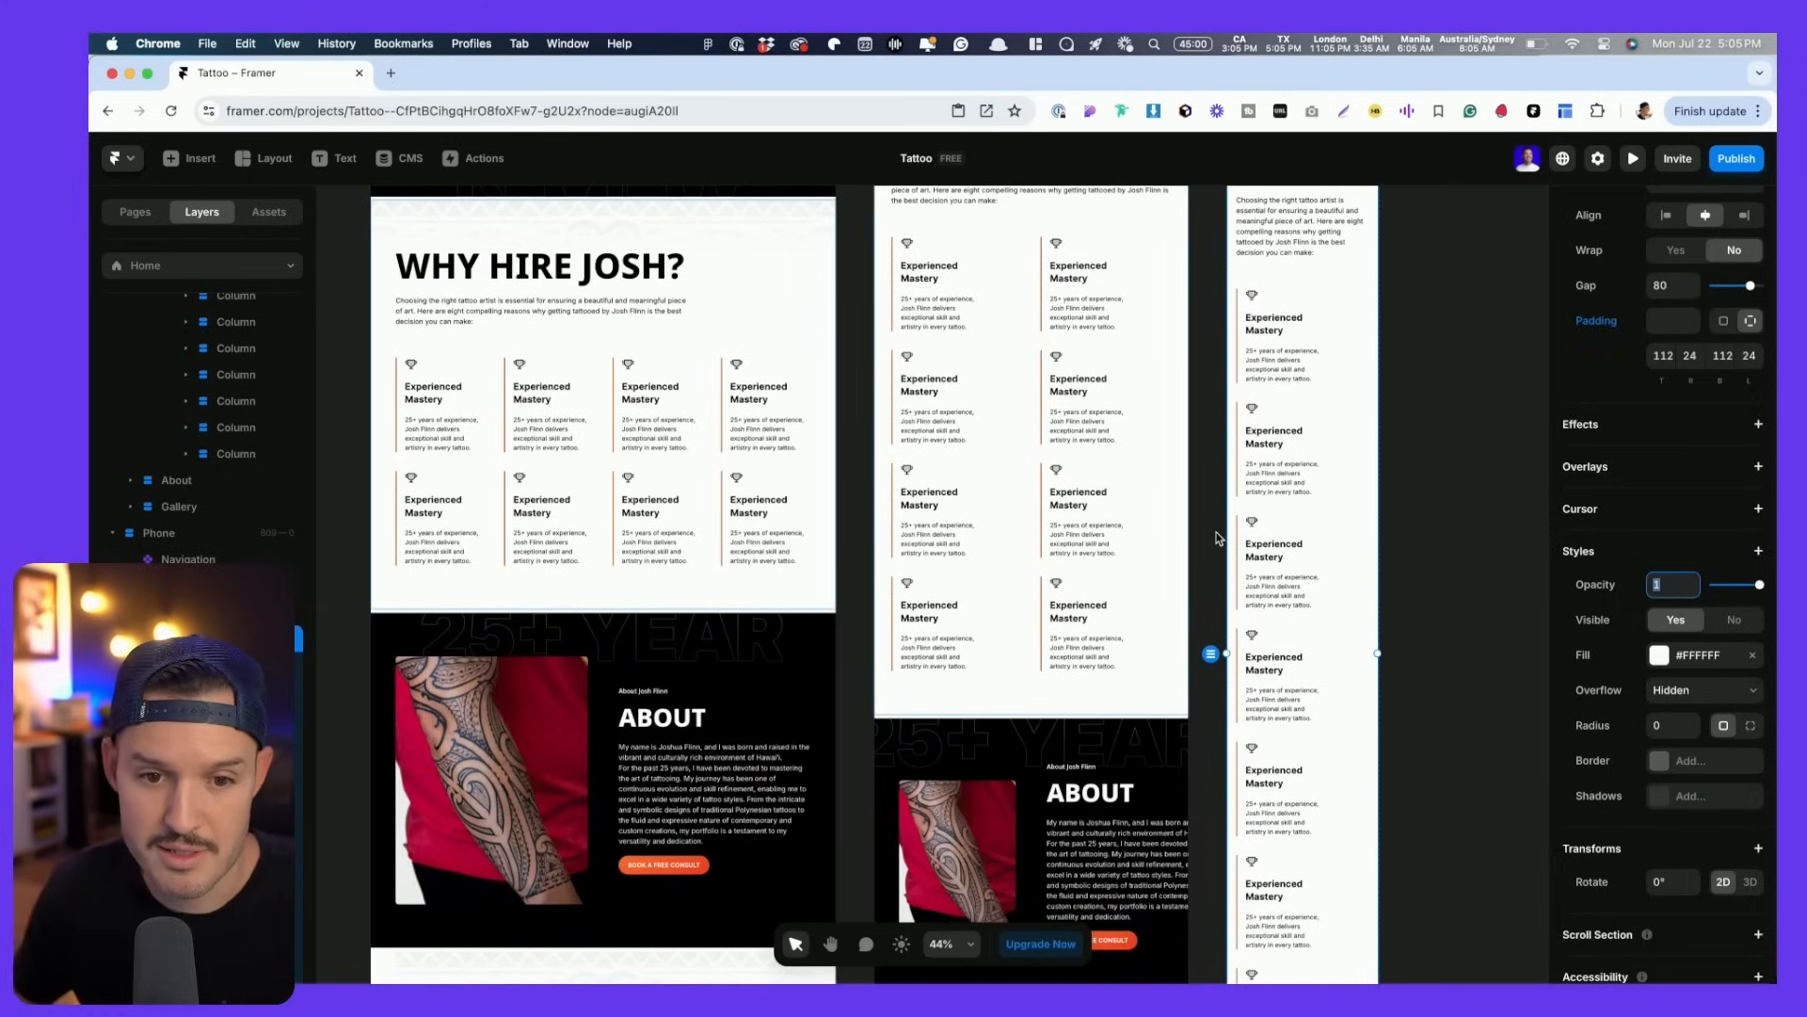
scroll(1271, 438, "down", 5)
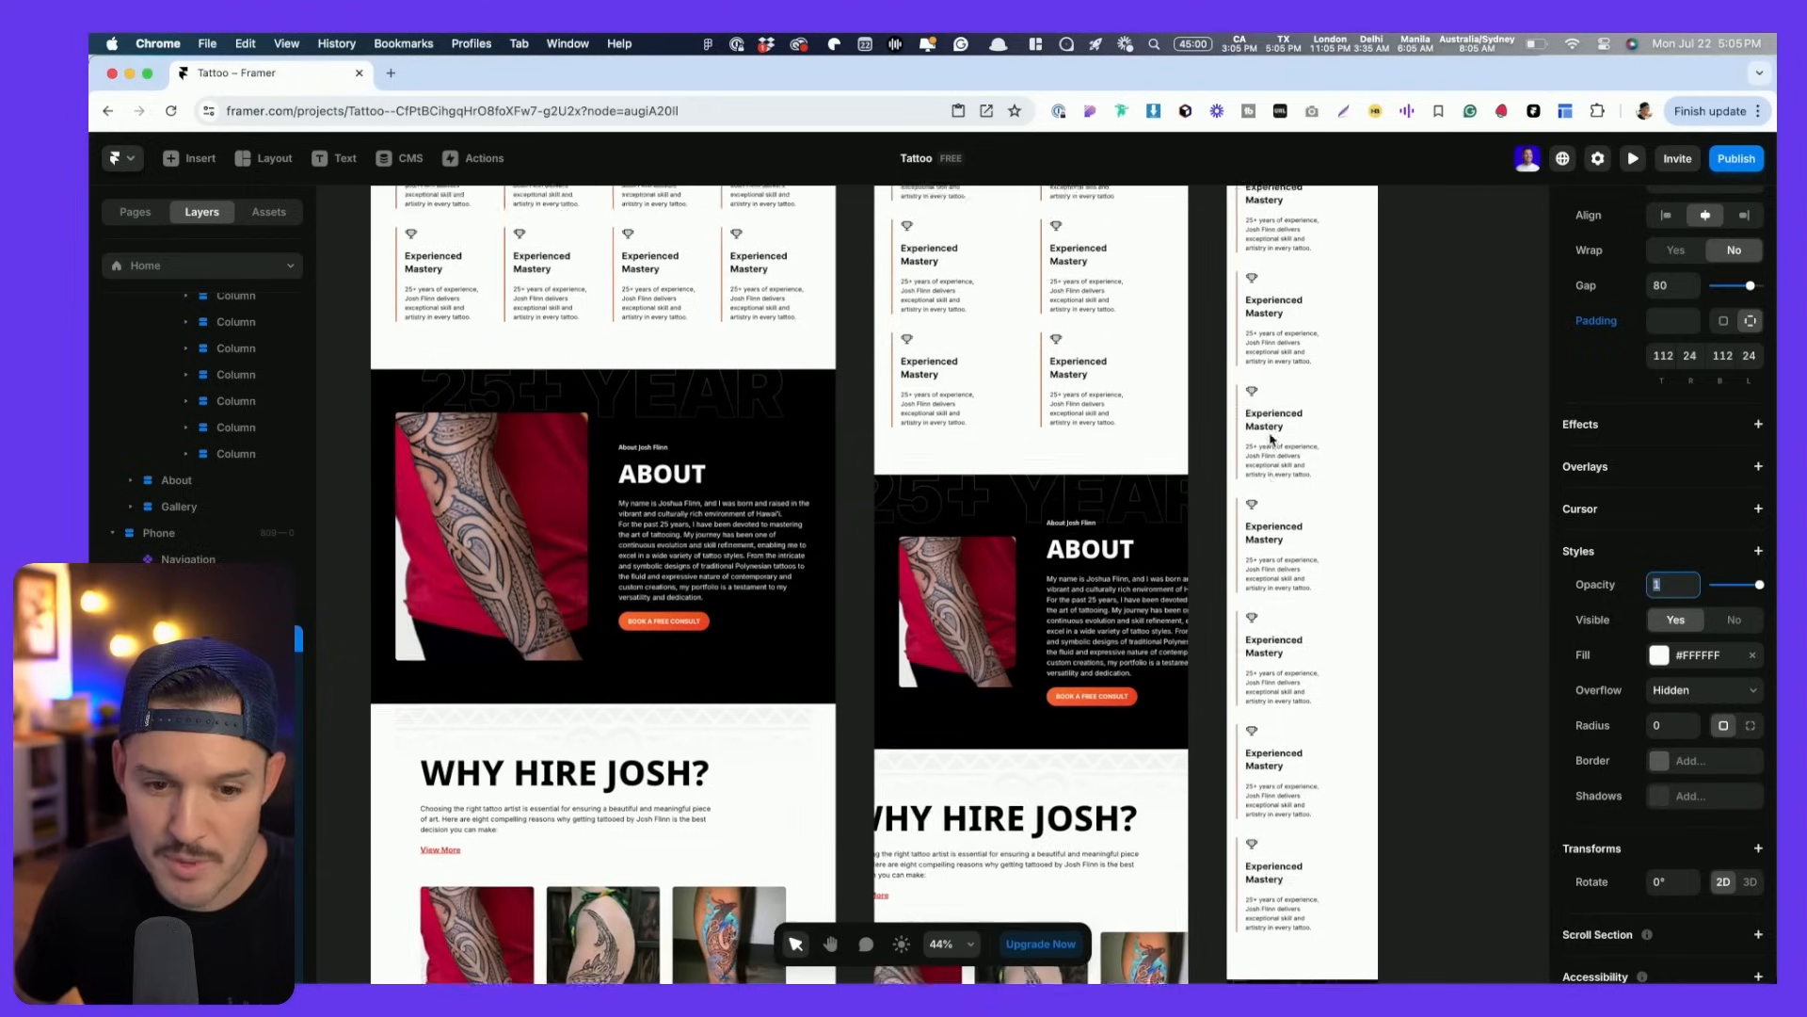
scroll(1271, 438, "down", 2)
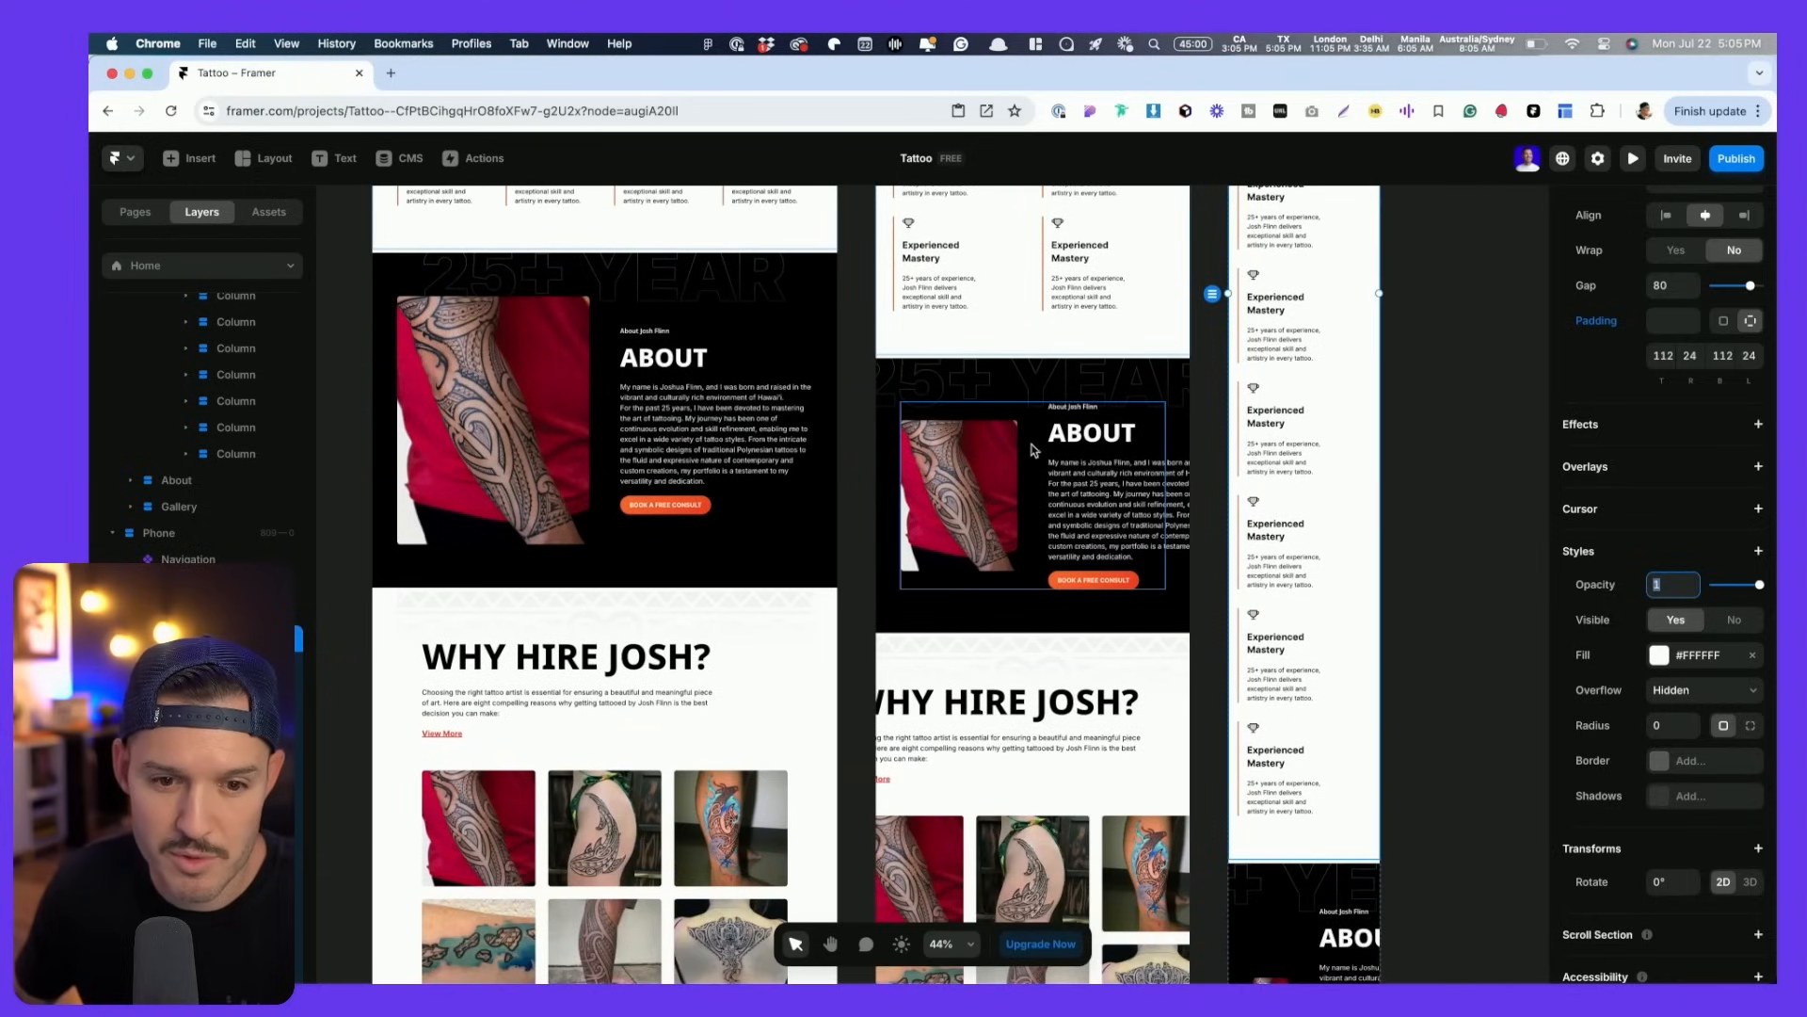
- Stack the tablet About image vertically above its text and shorten it to about 521
left_click(1039, 440)
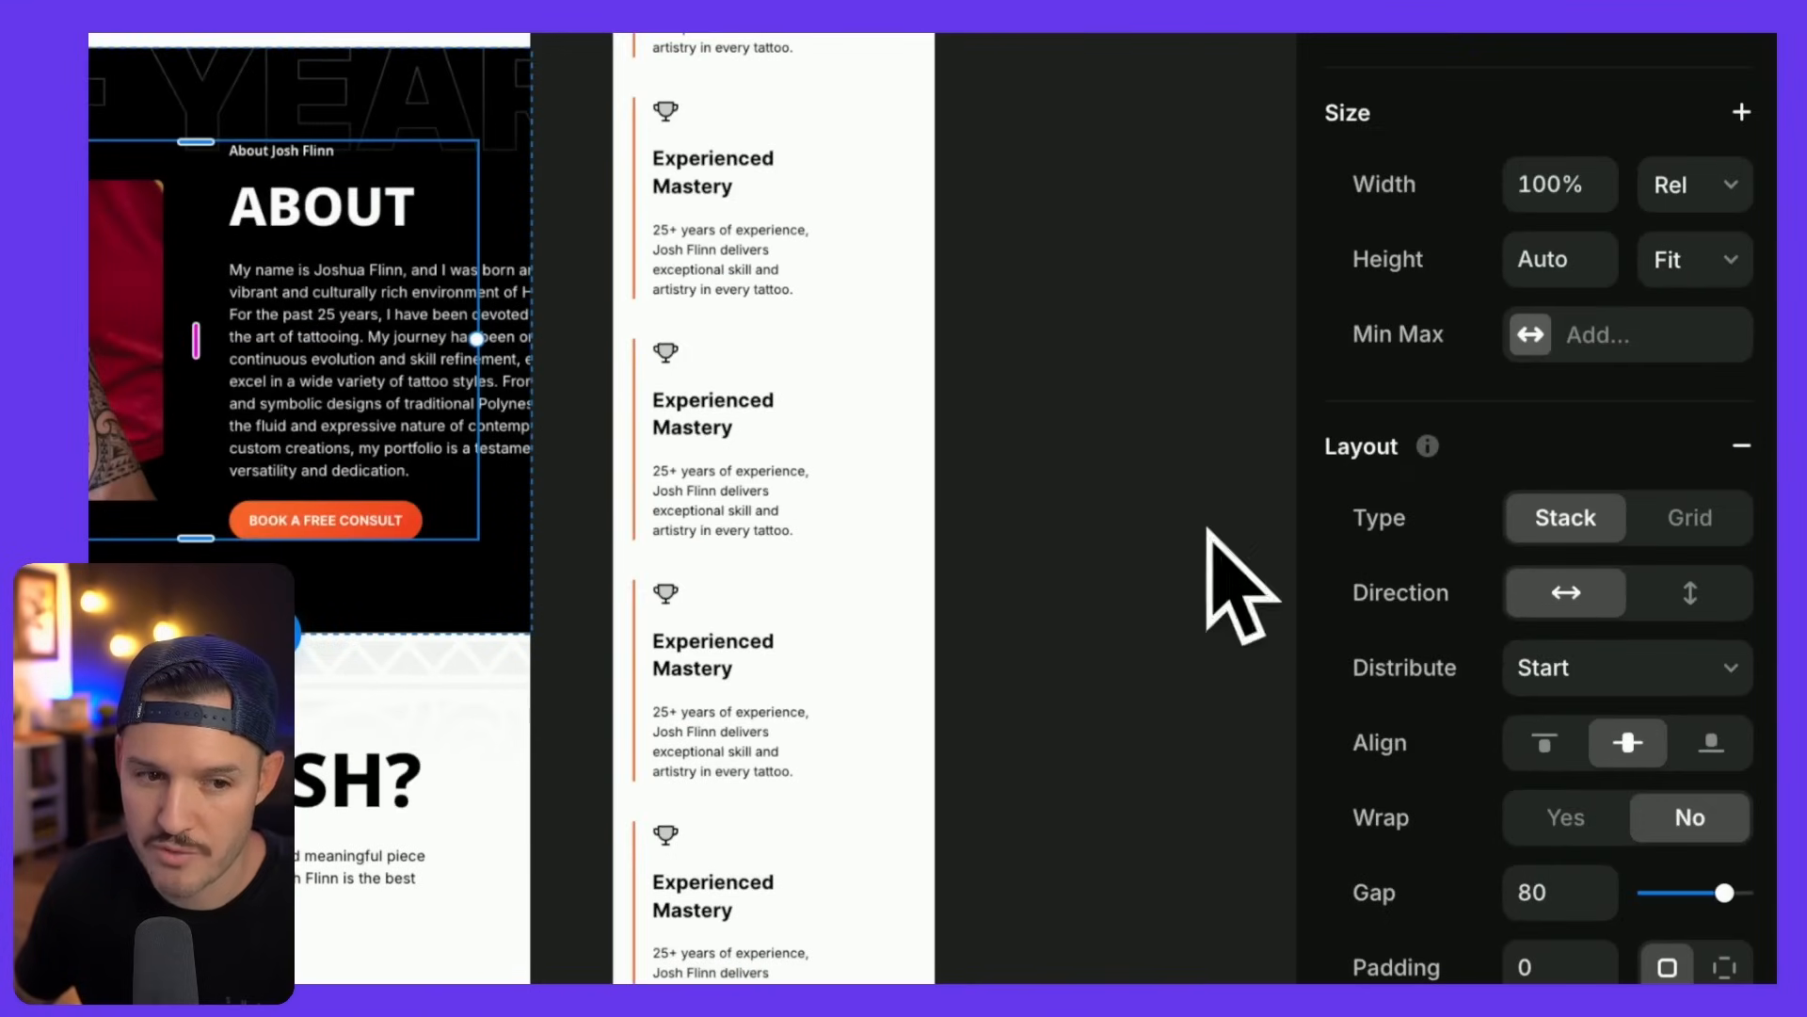
scroll(1203, 545, "left", 5)
scroll(1211, 553, "up", 1)
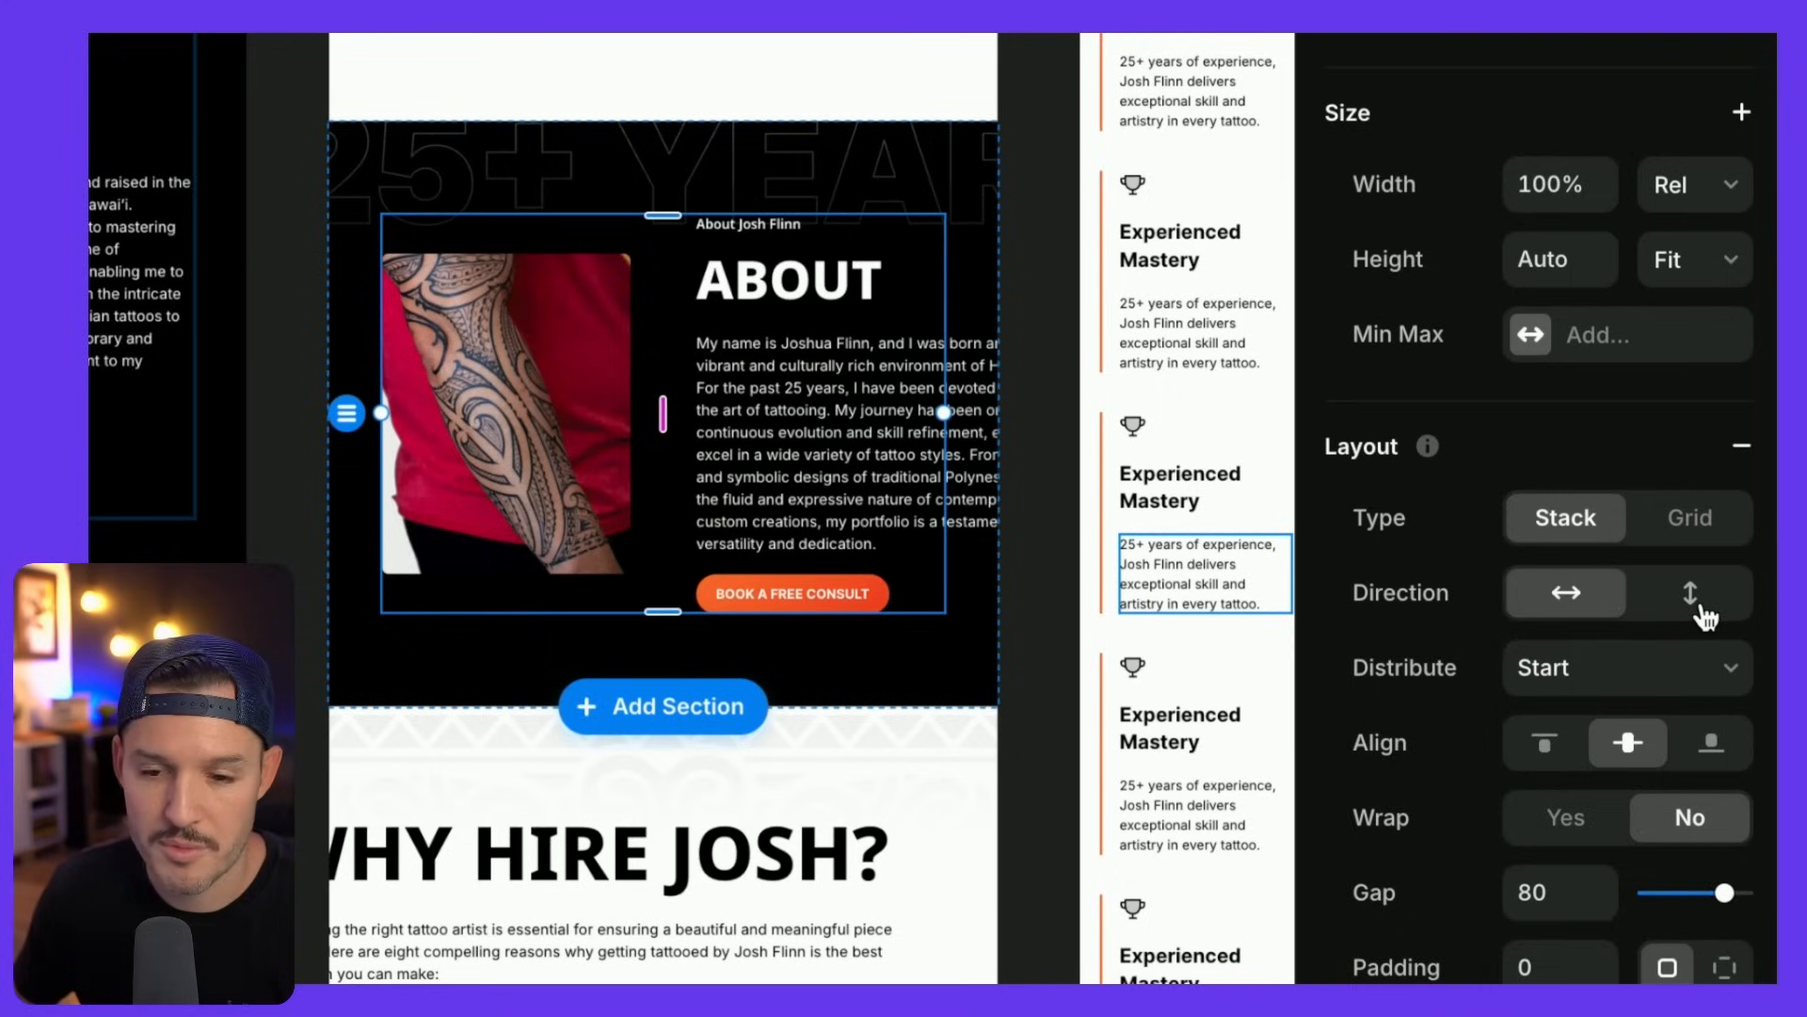
left_click(1690, 594)
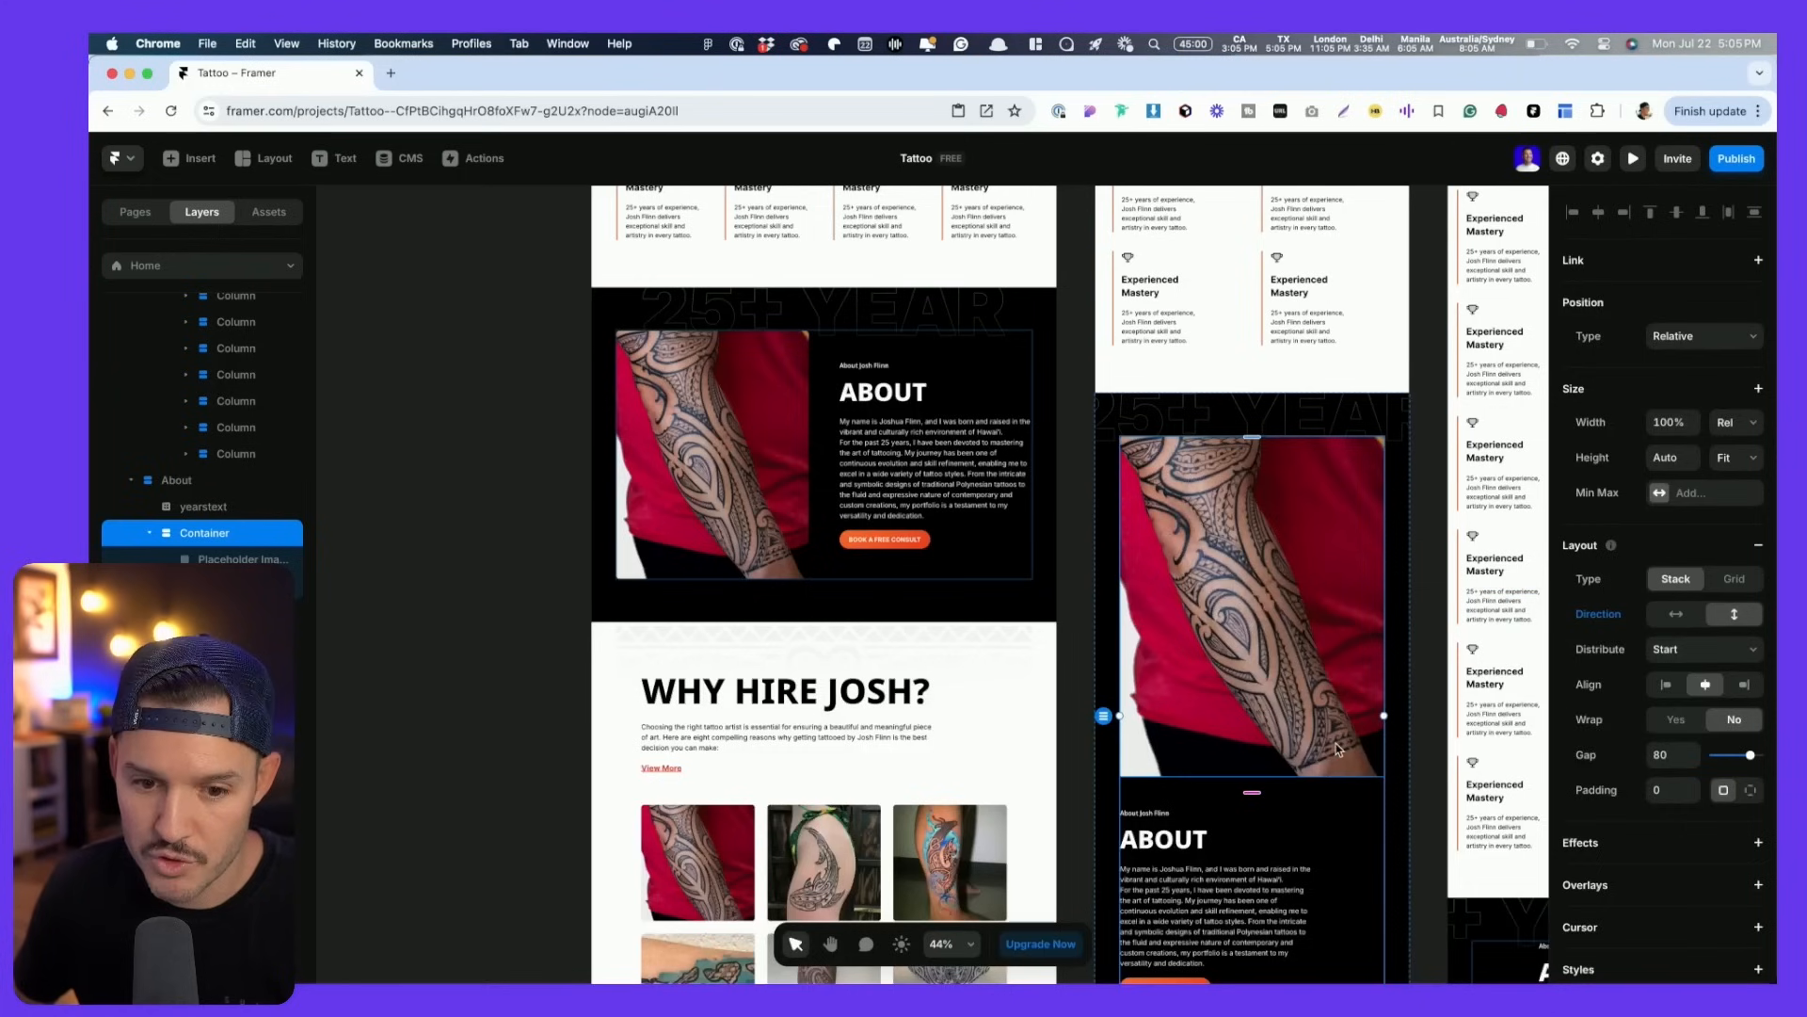
left_click(758, 935)
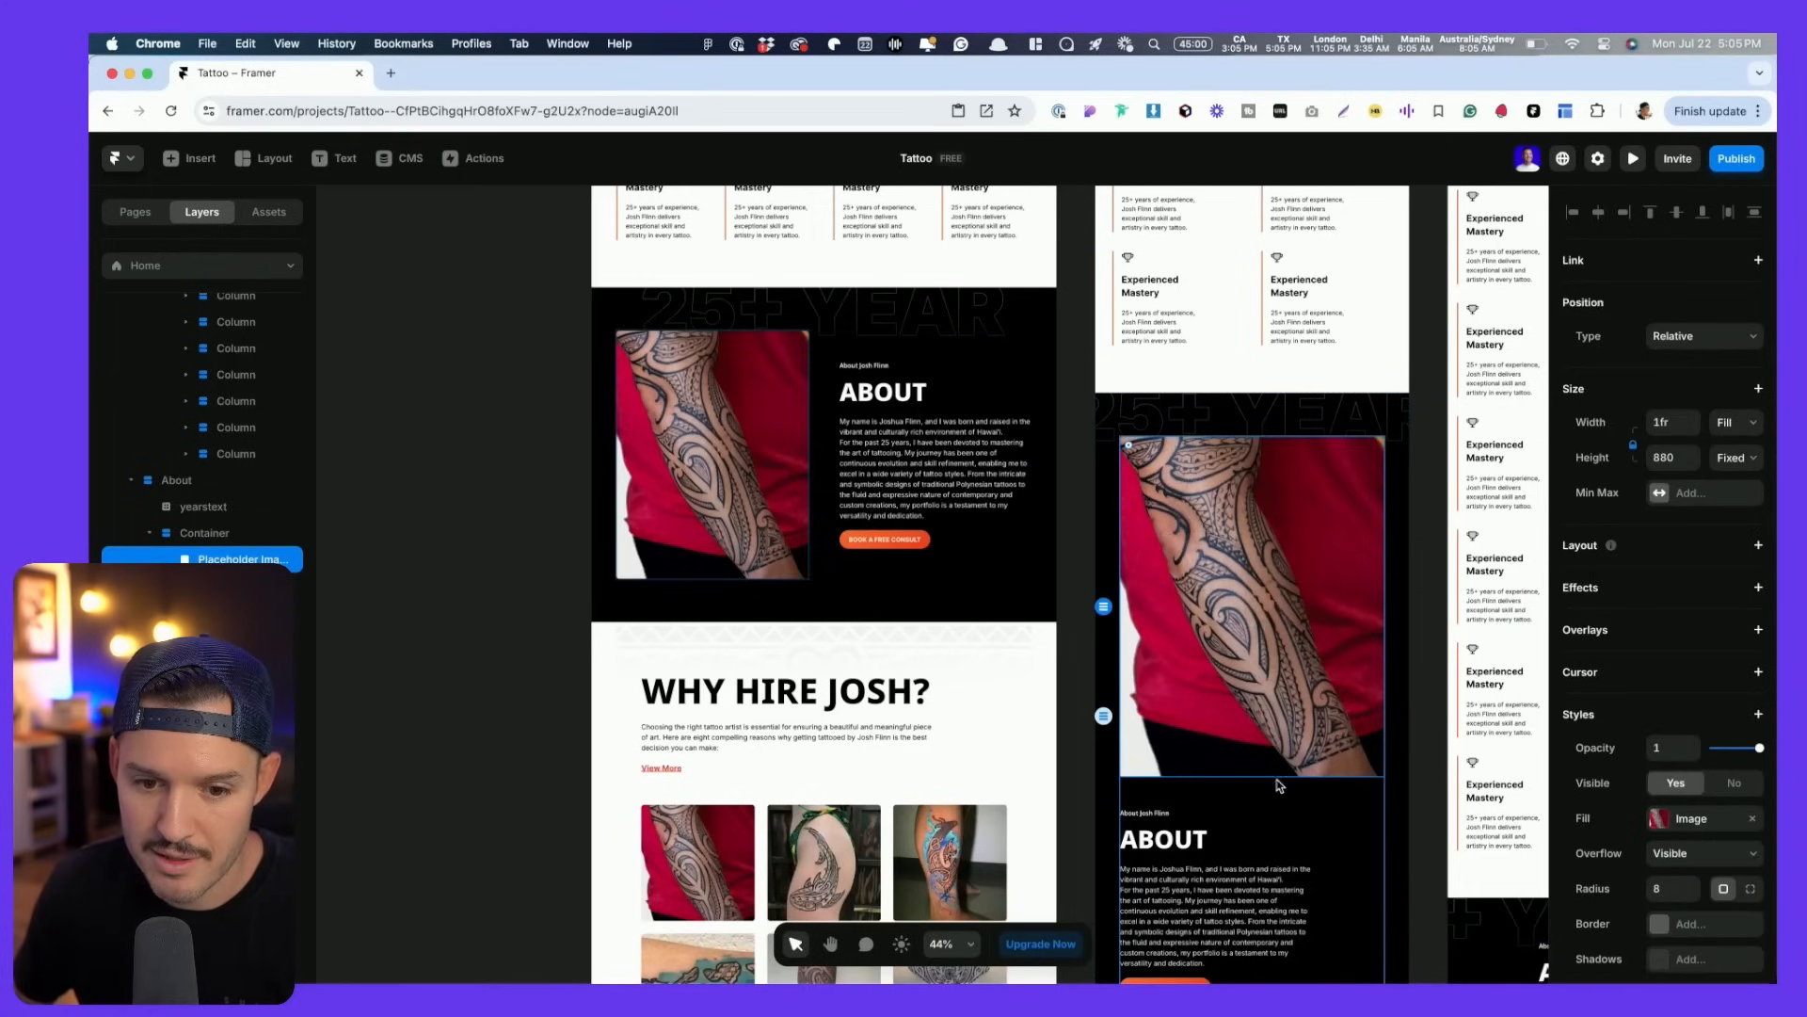
scroll(1266, 743, "down", 3)
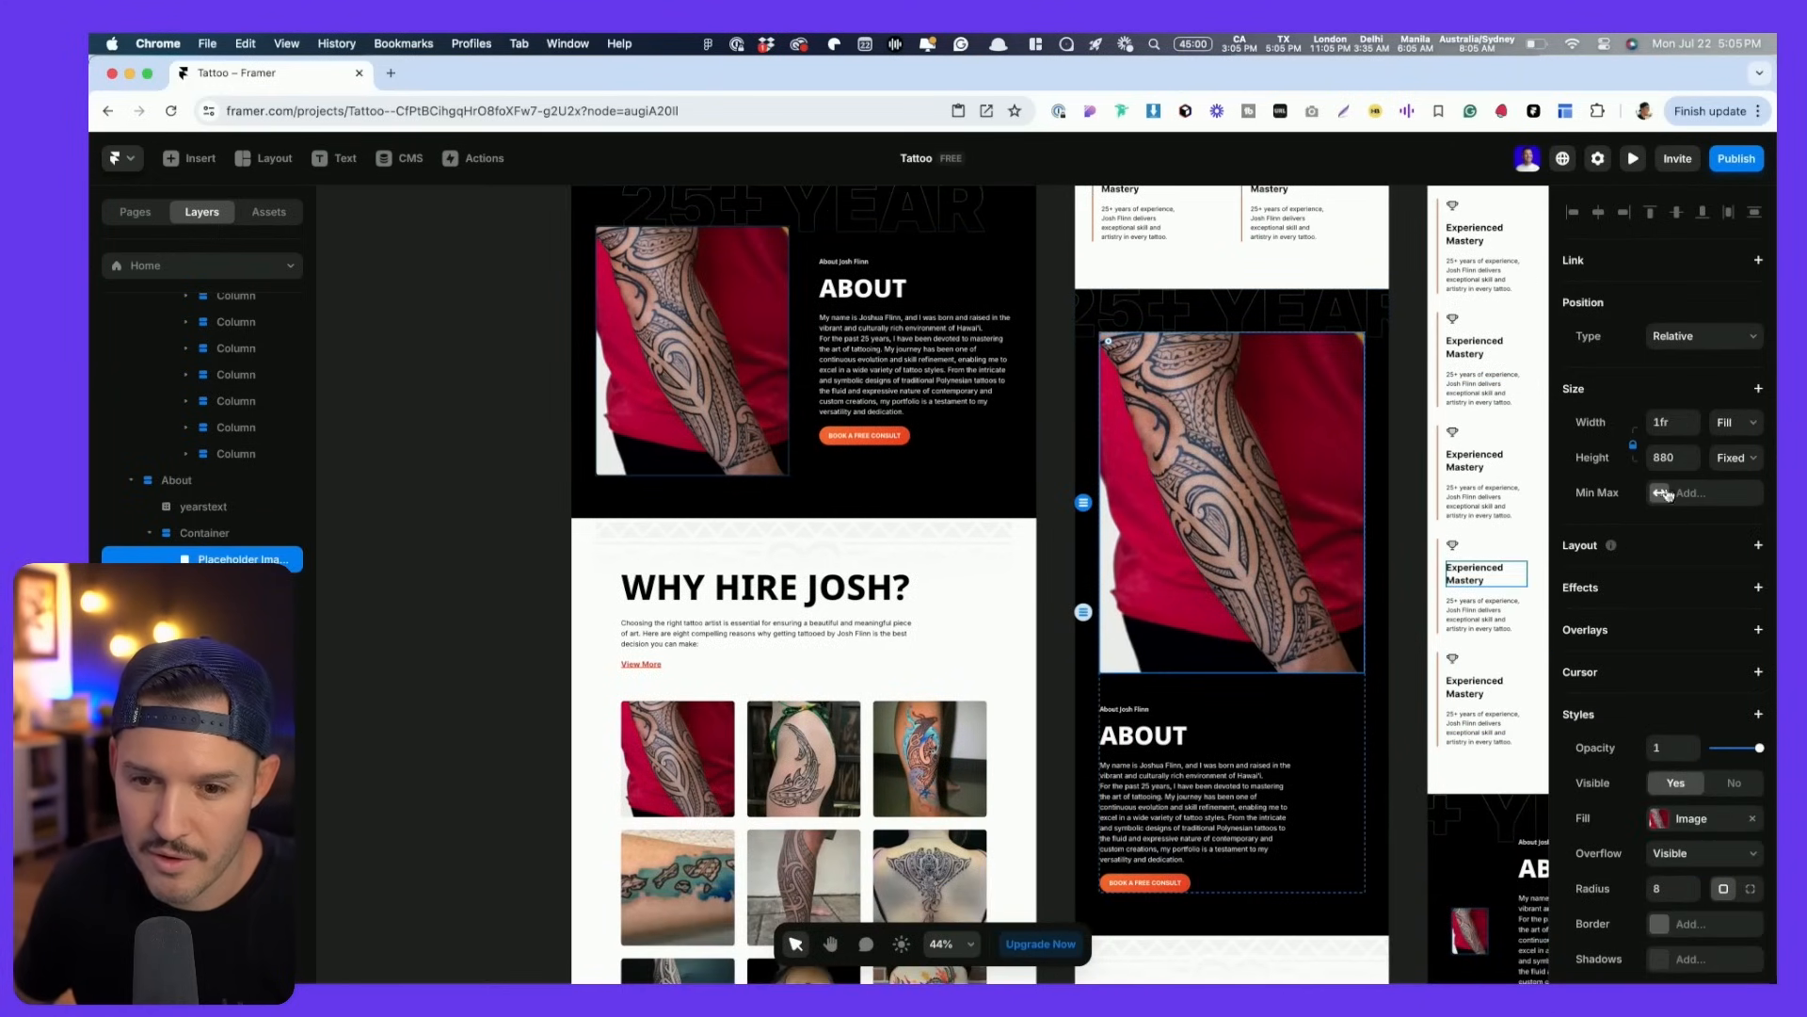
left_click(1667, 455)
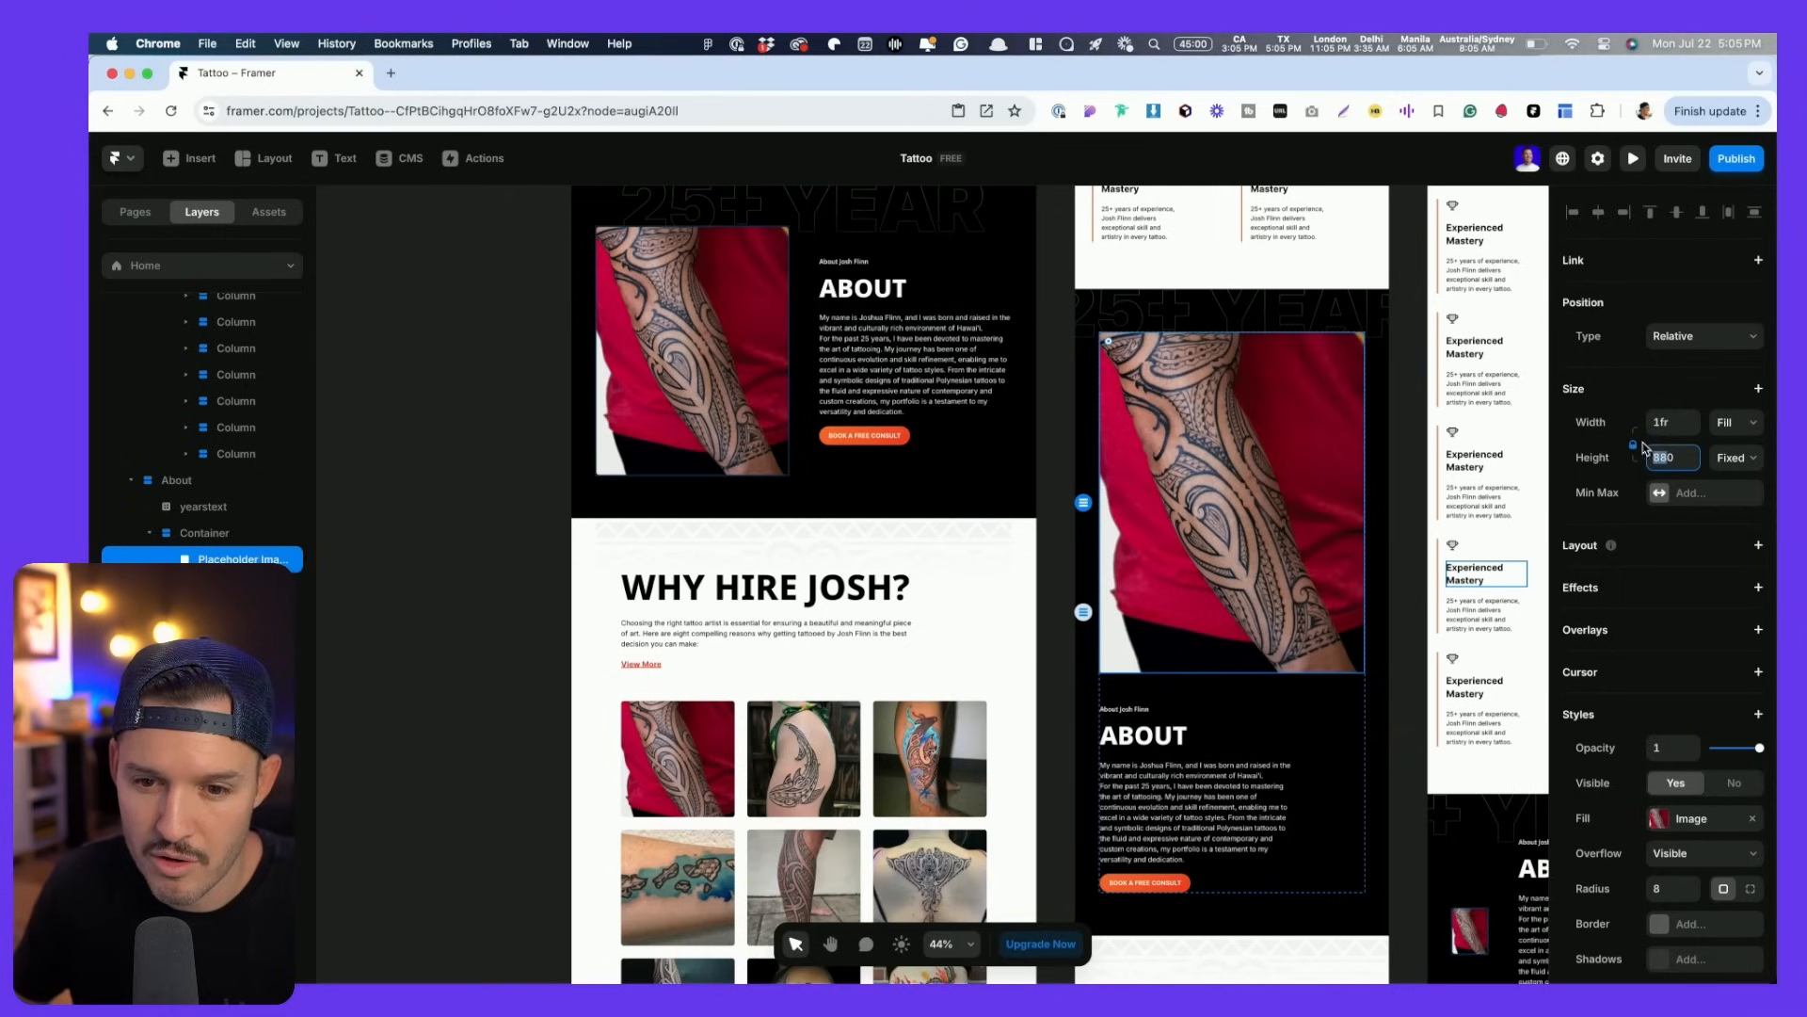
left_click_drag(1229, 672, 1229, 533)
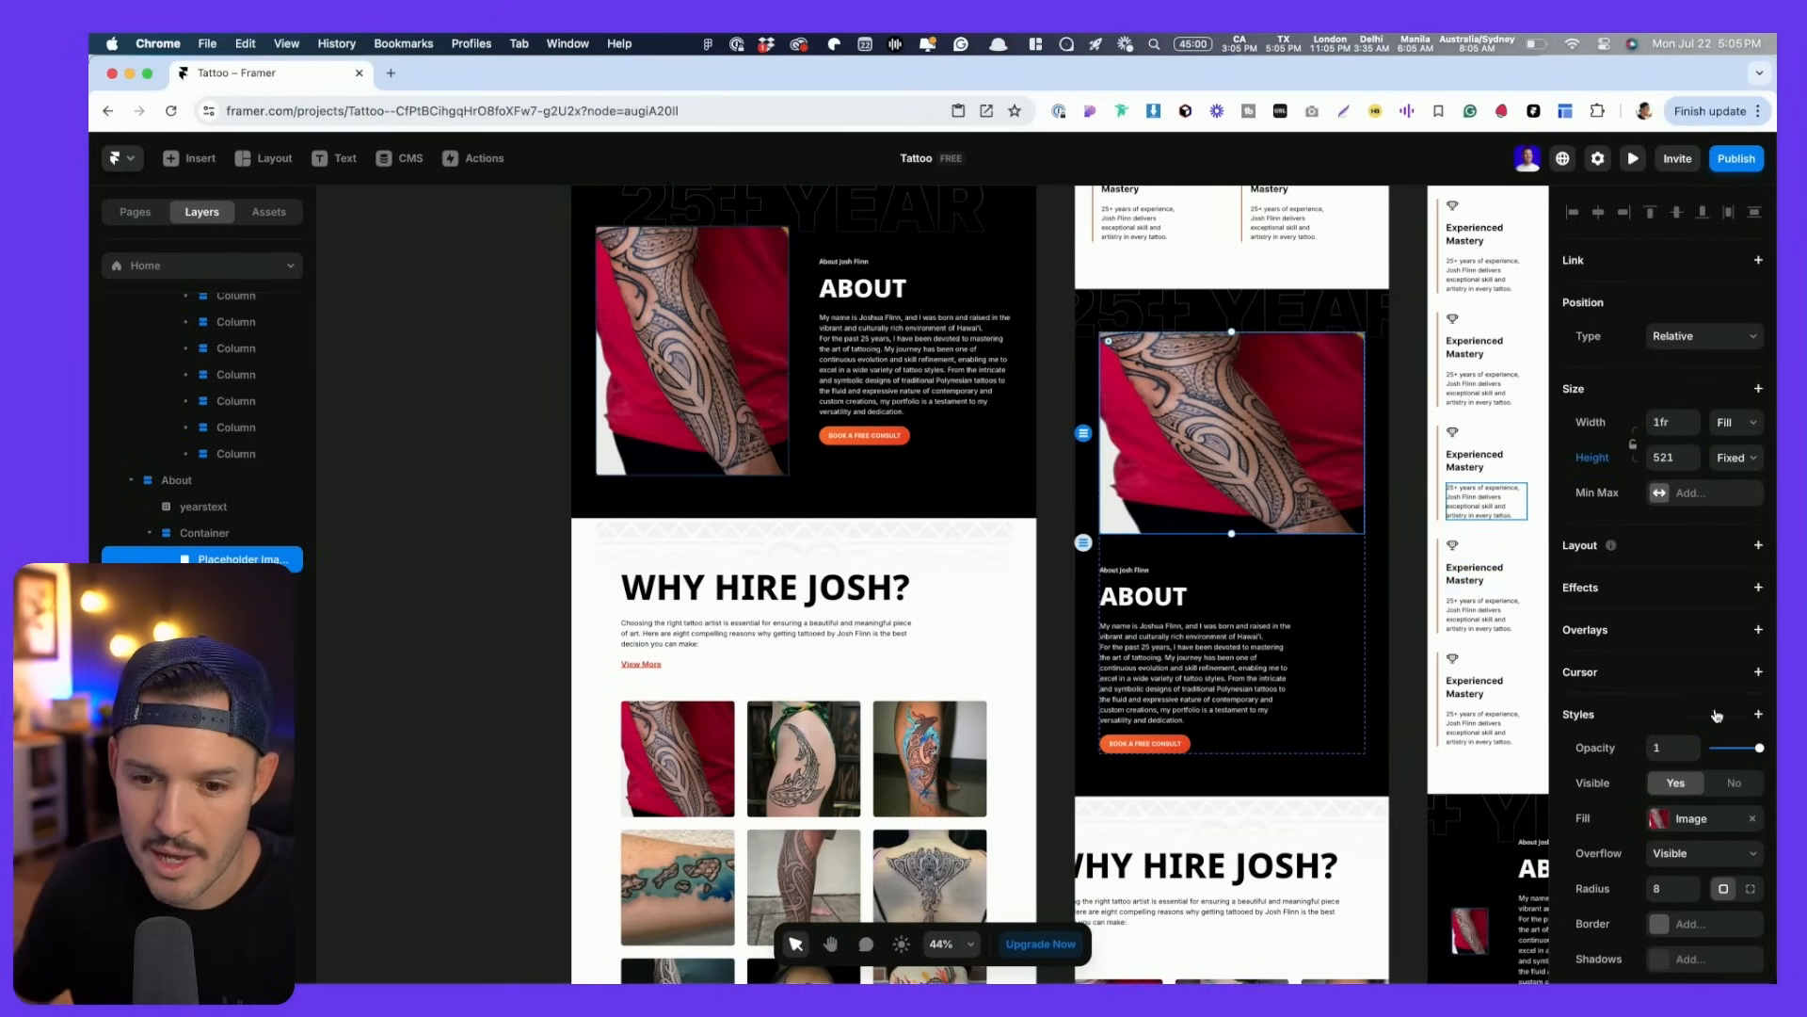
- Change the tablet and desktop About images' fill type from Stretch to Fill
left_click(1665, 819)
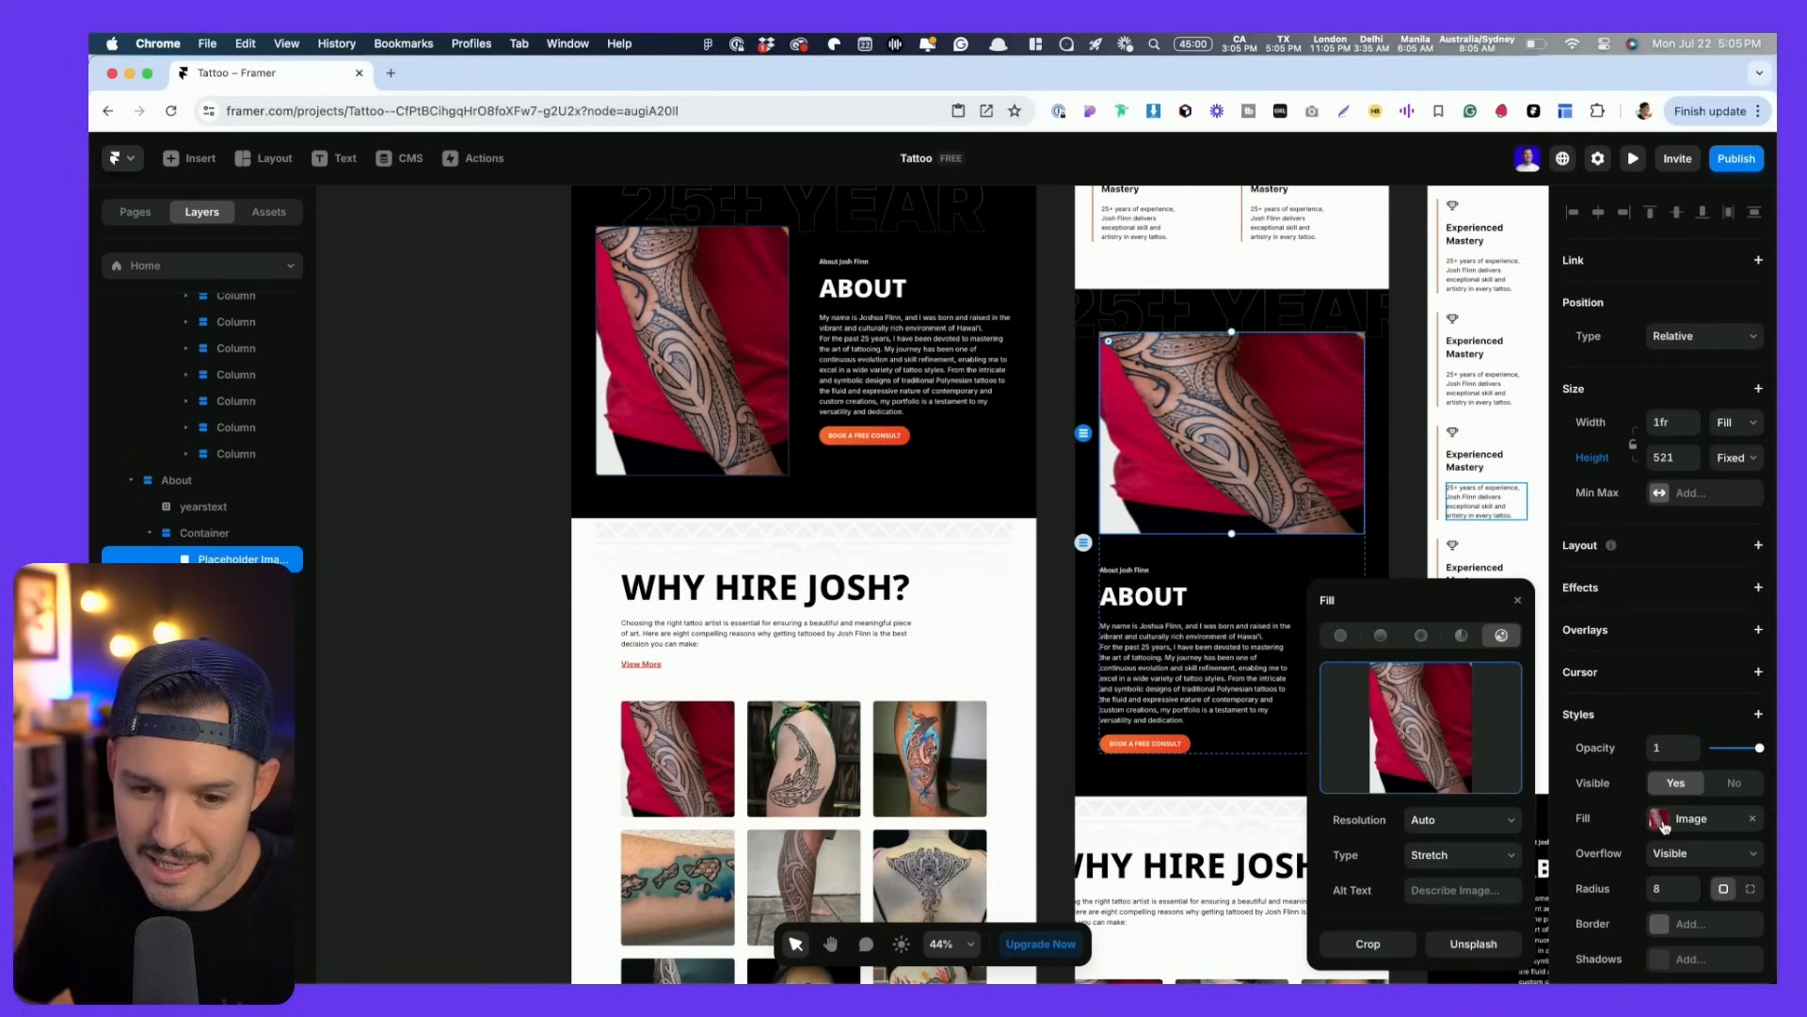
left_click(1474, 863)
left_click(1477, 826)
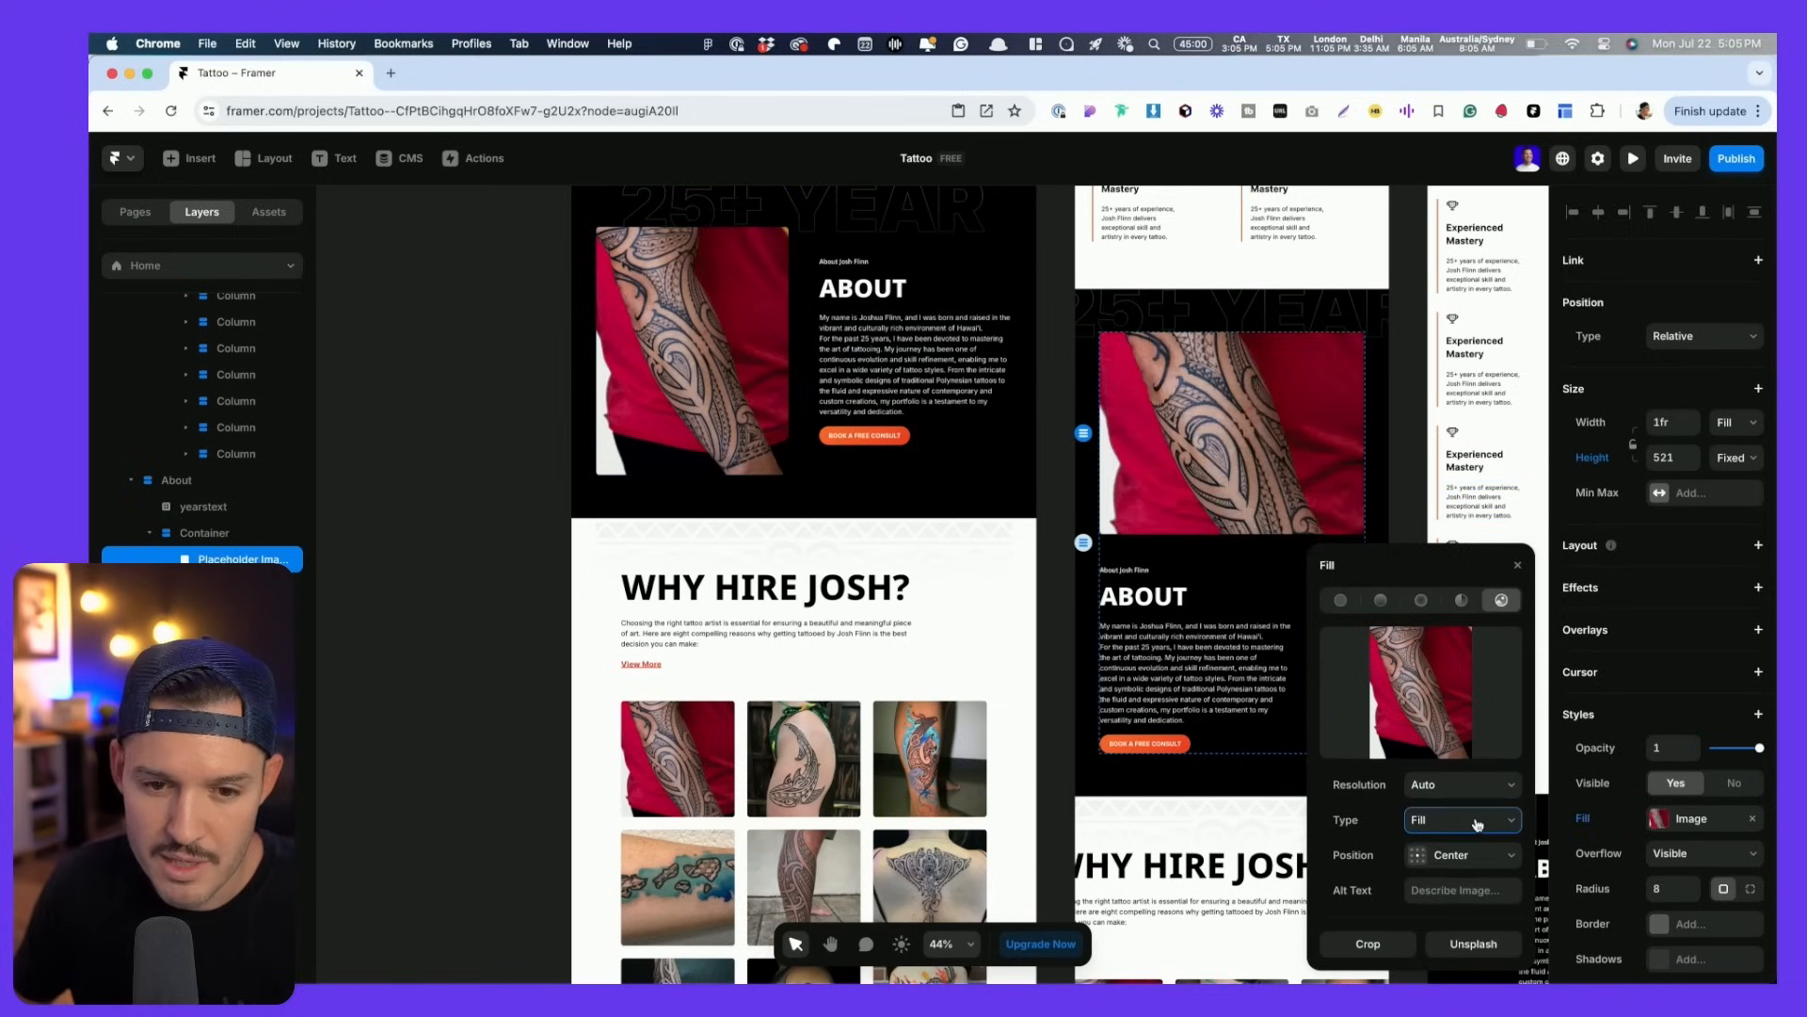
left_click(692, 358)
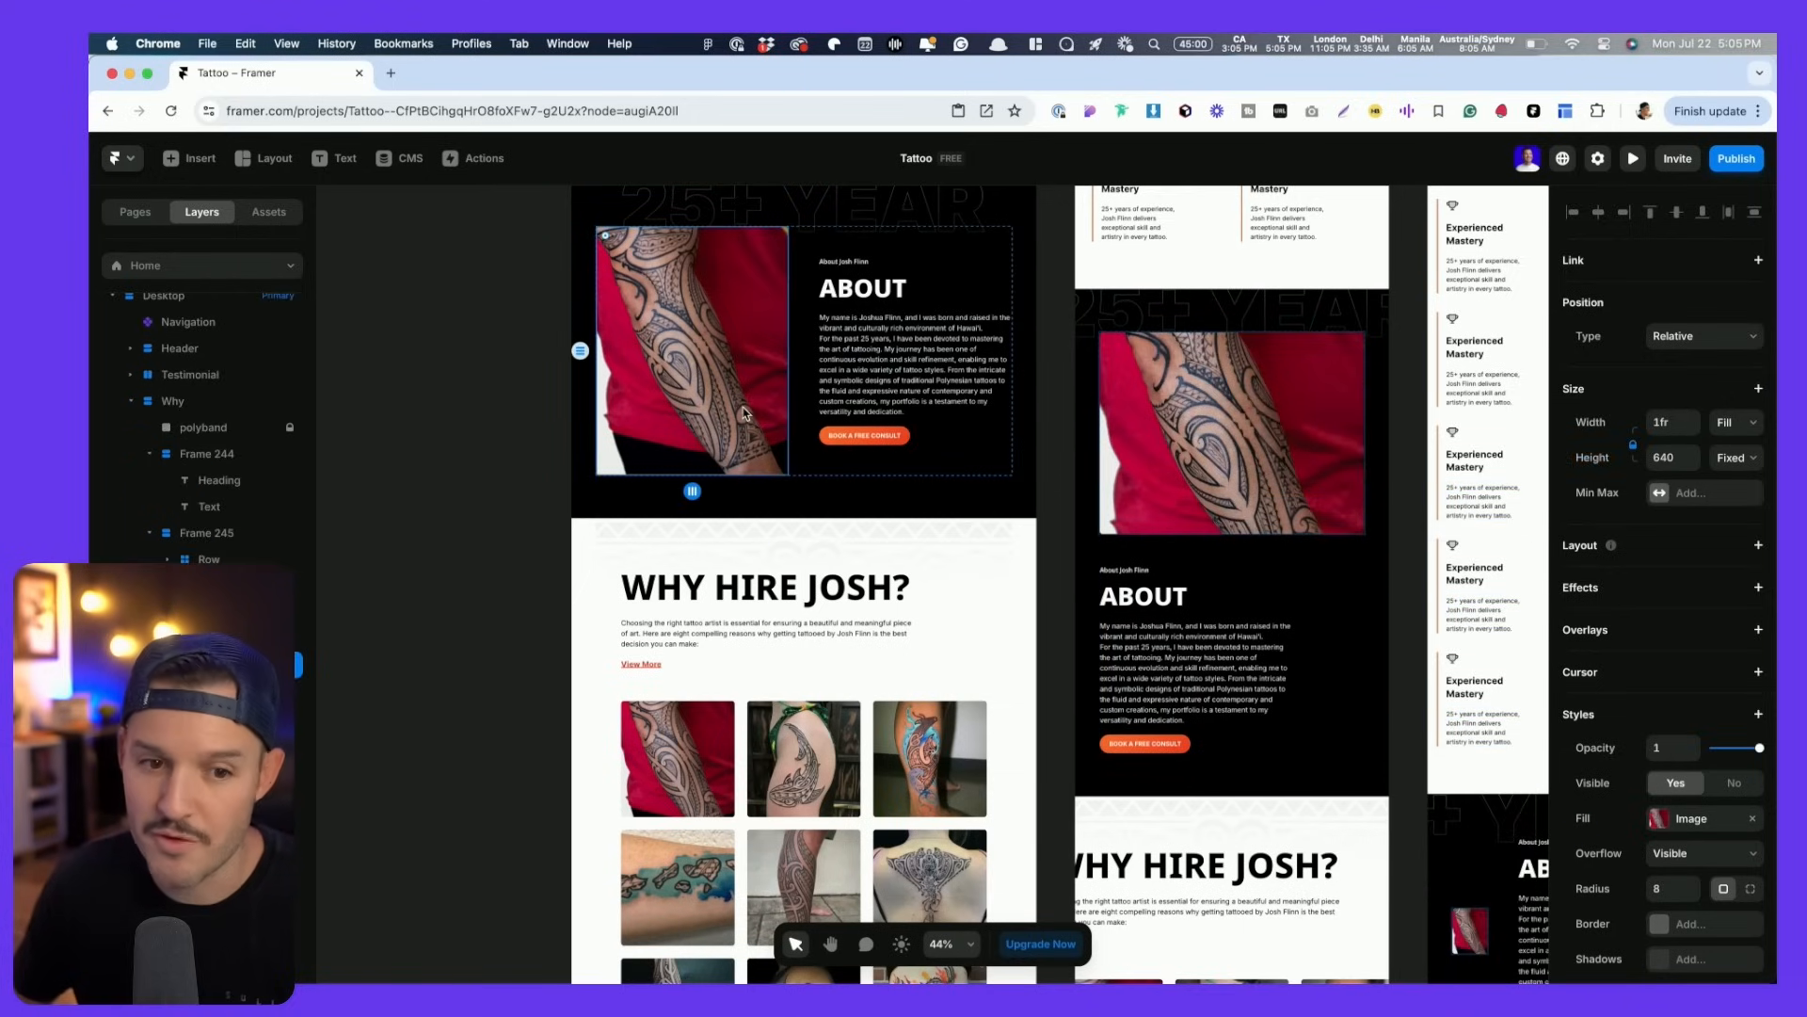
left_click(1658, 821)
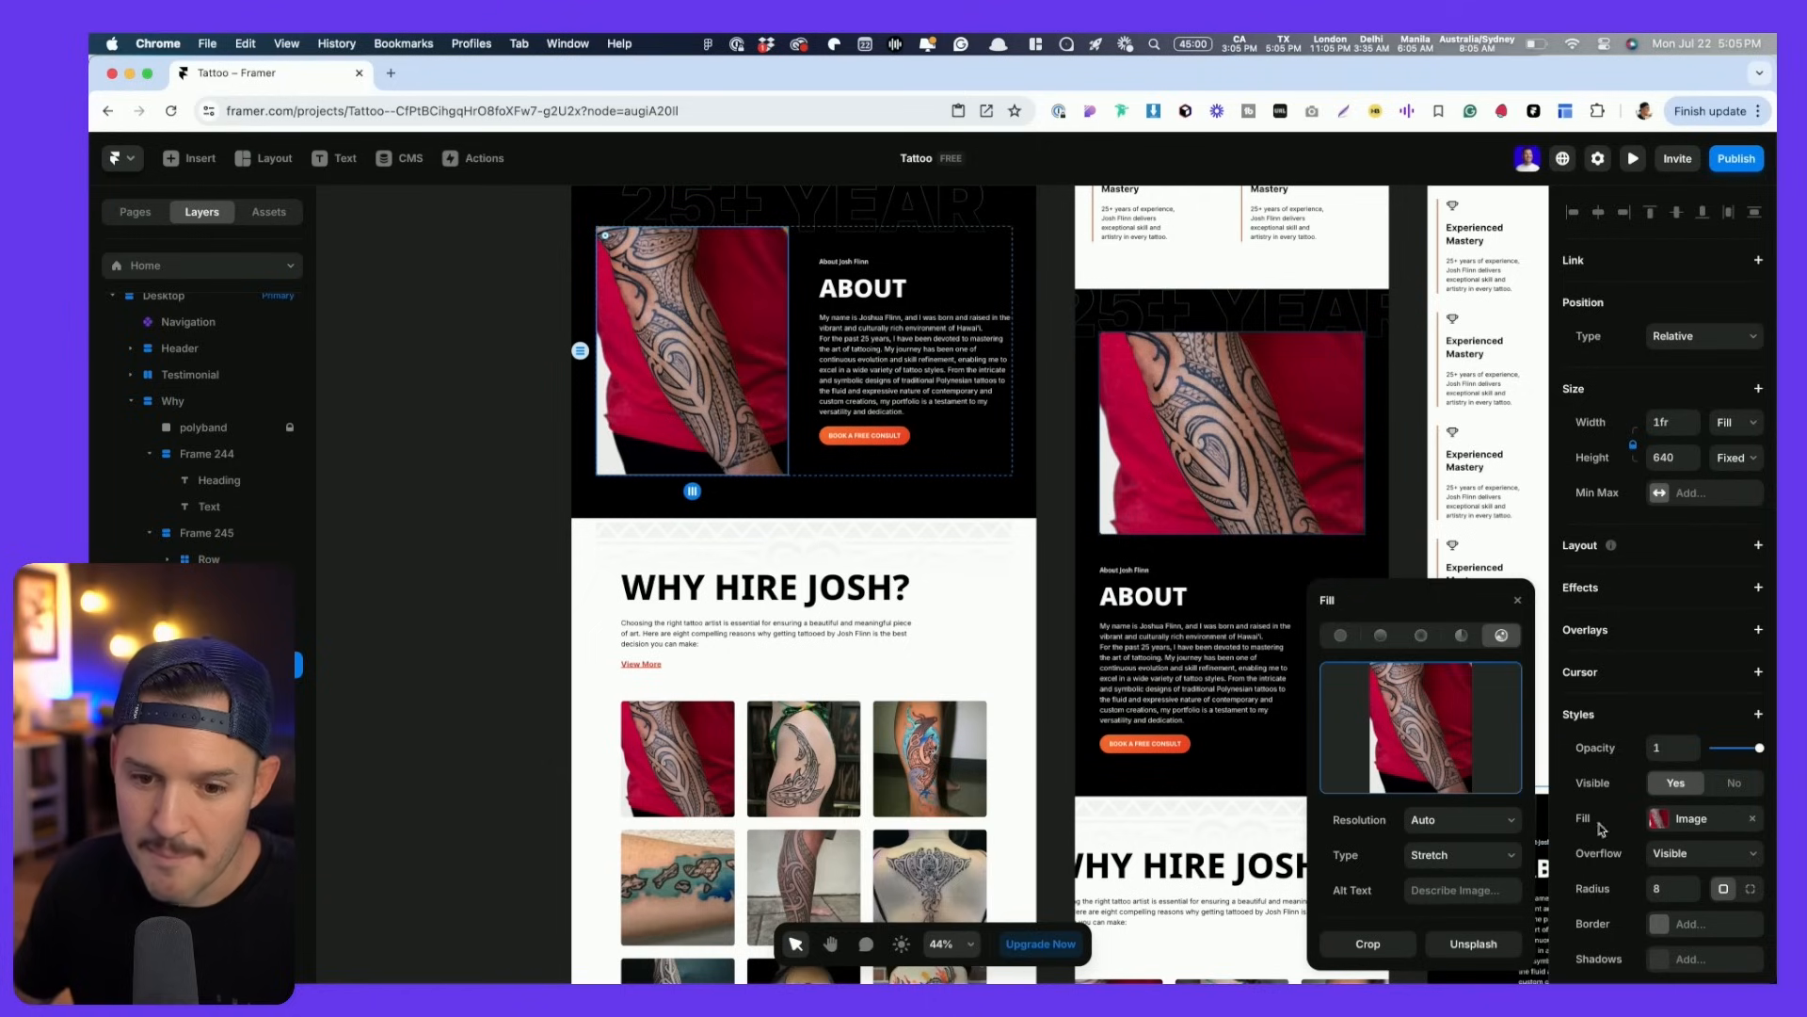
left_click(1485, 855)
left_click(1476, 825)
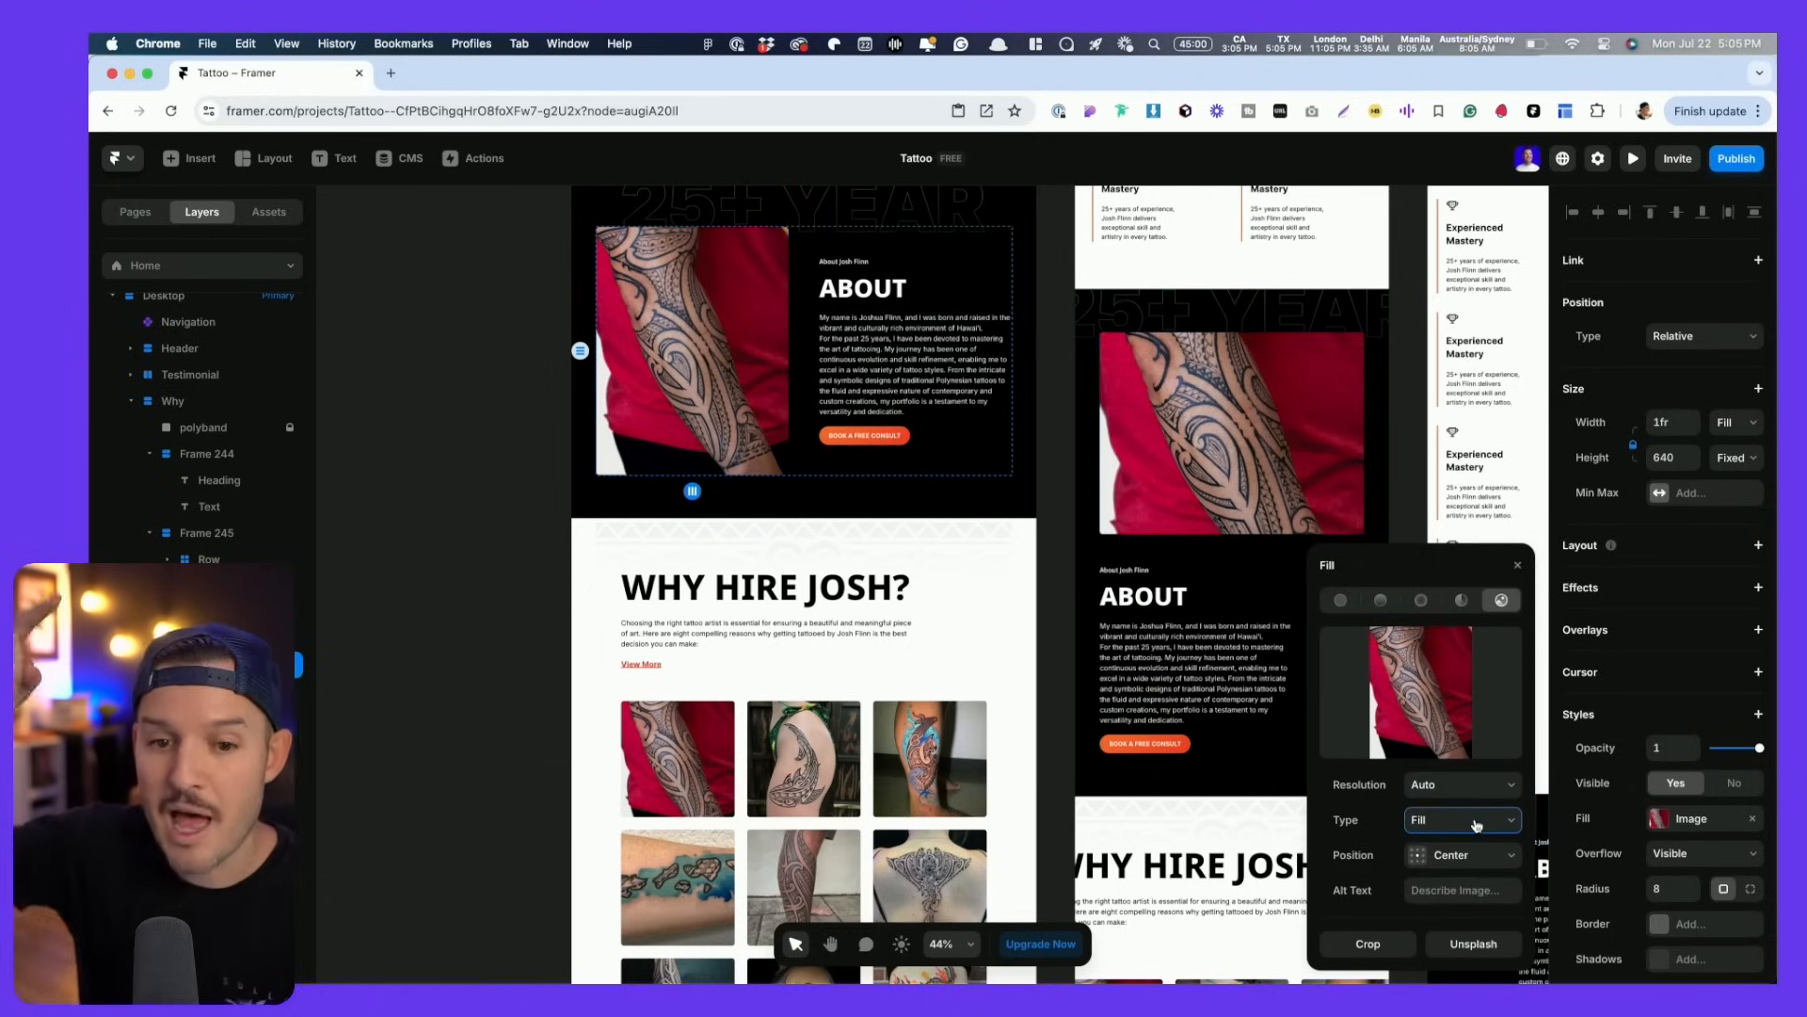
- Select the tablet About stack and bring the phone About section into view
left_click(1205, 729)
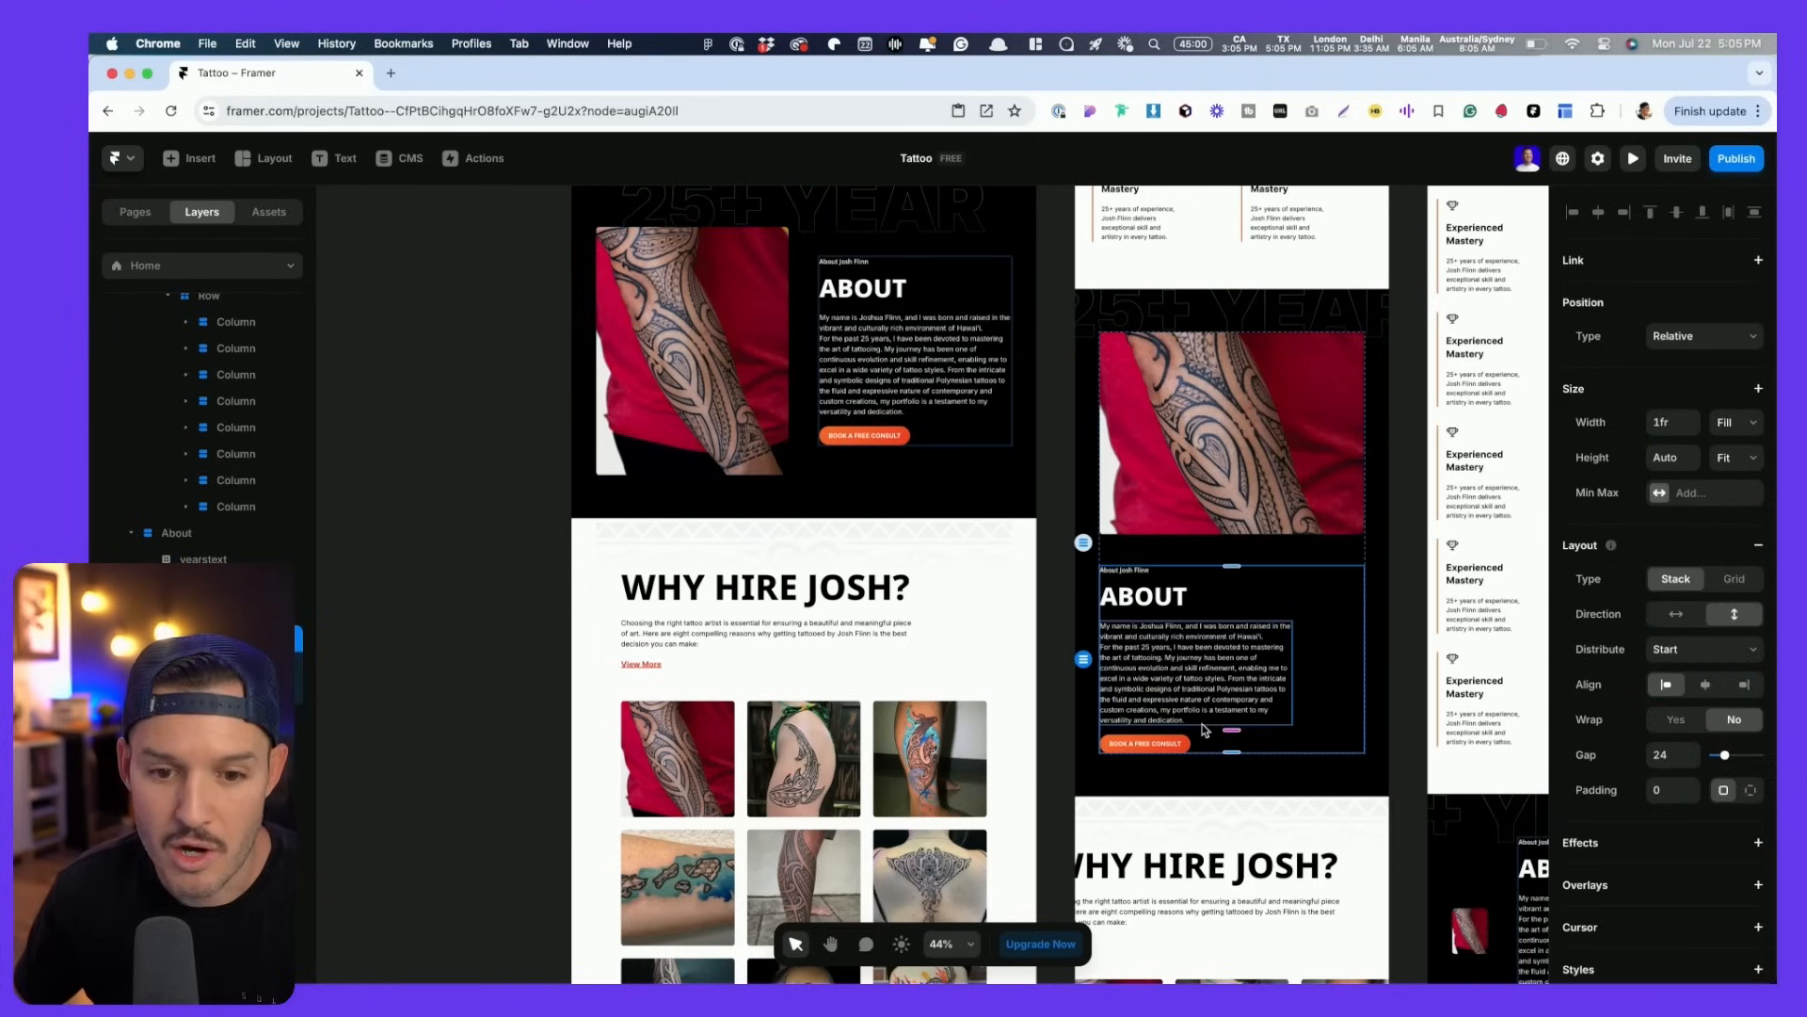
left_click(1380, 651)
key("space")
left_click_drag(1386, 652, 1177, 652)
left_click(1149, 567)
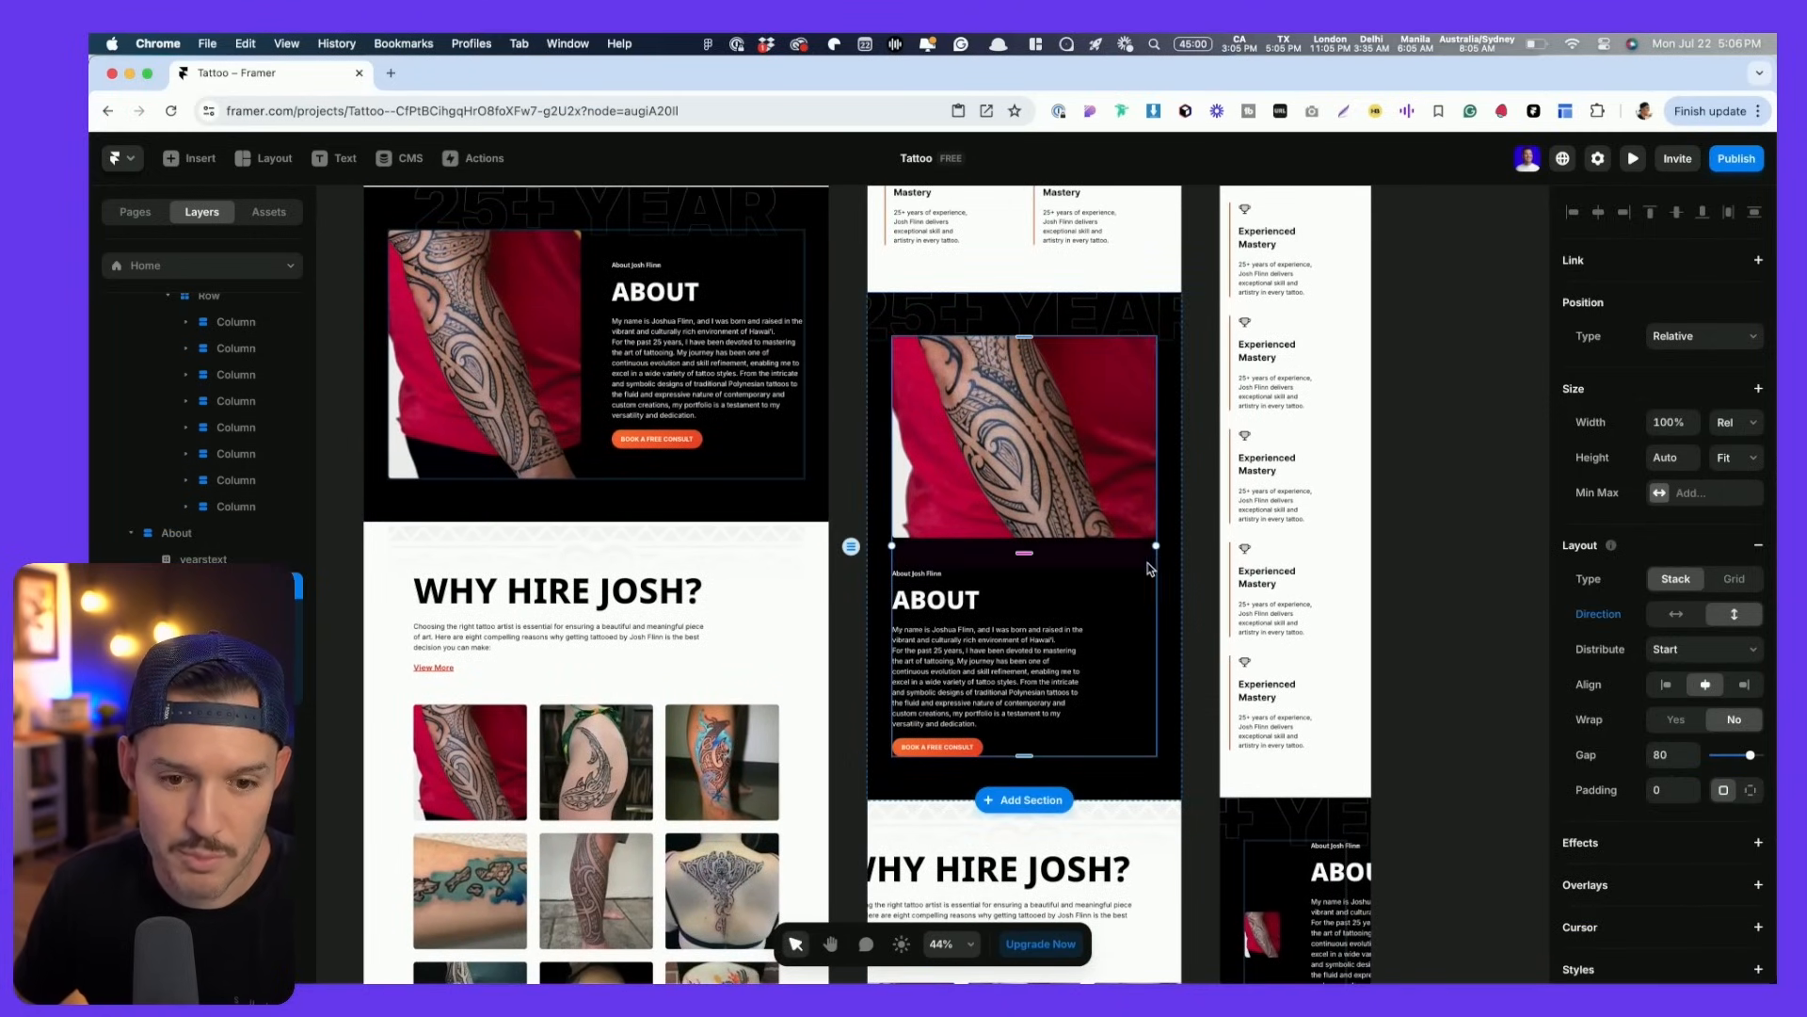
right_click(1146, 566)
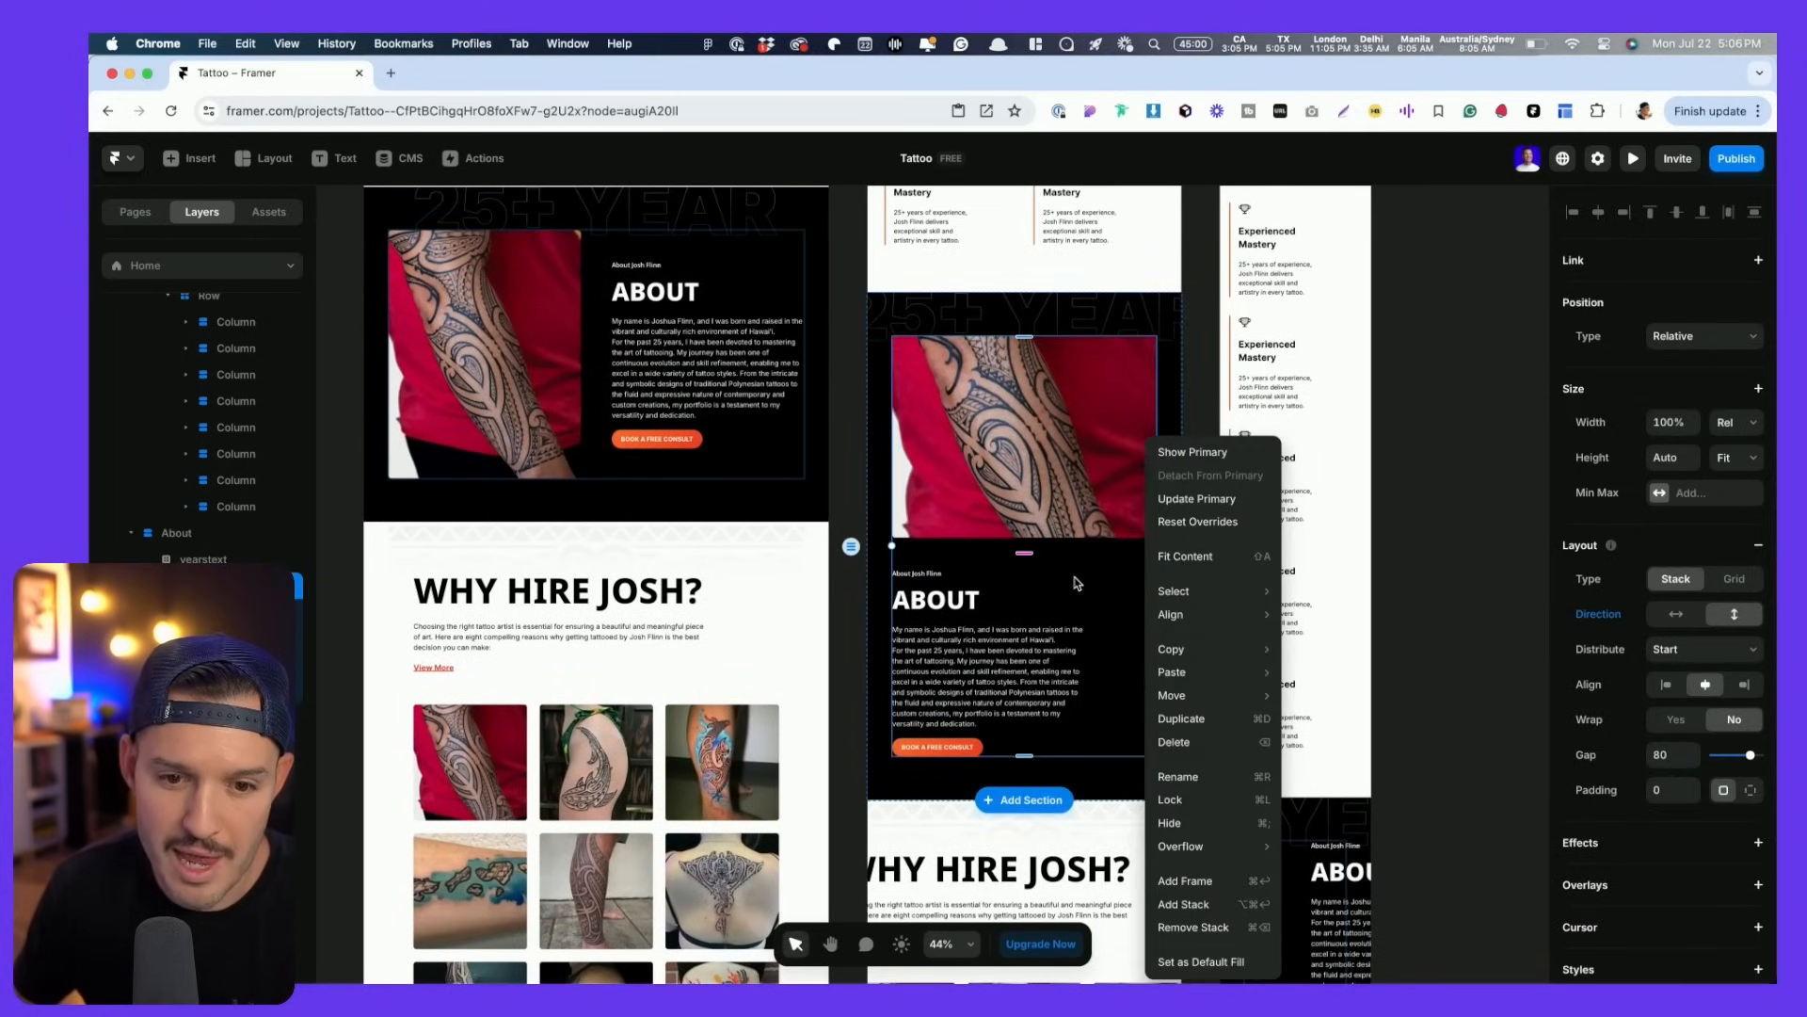
left_click(1469, 496)
key("space")
left_click_drag(1467, 656, 1453, 461)
- Stack the phone About image above its text
left_click(1266, 659)
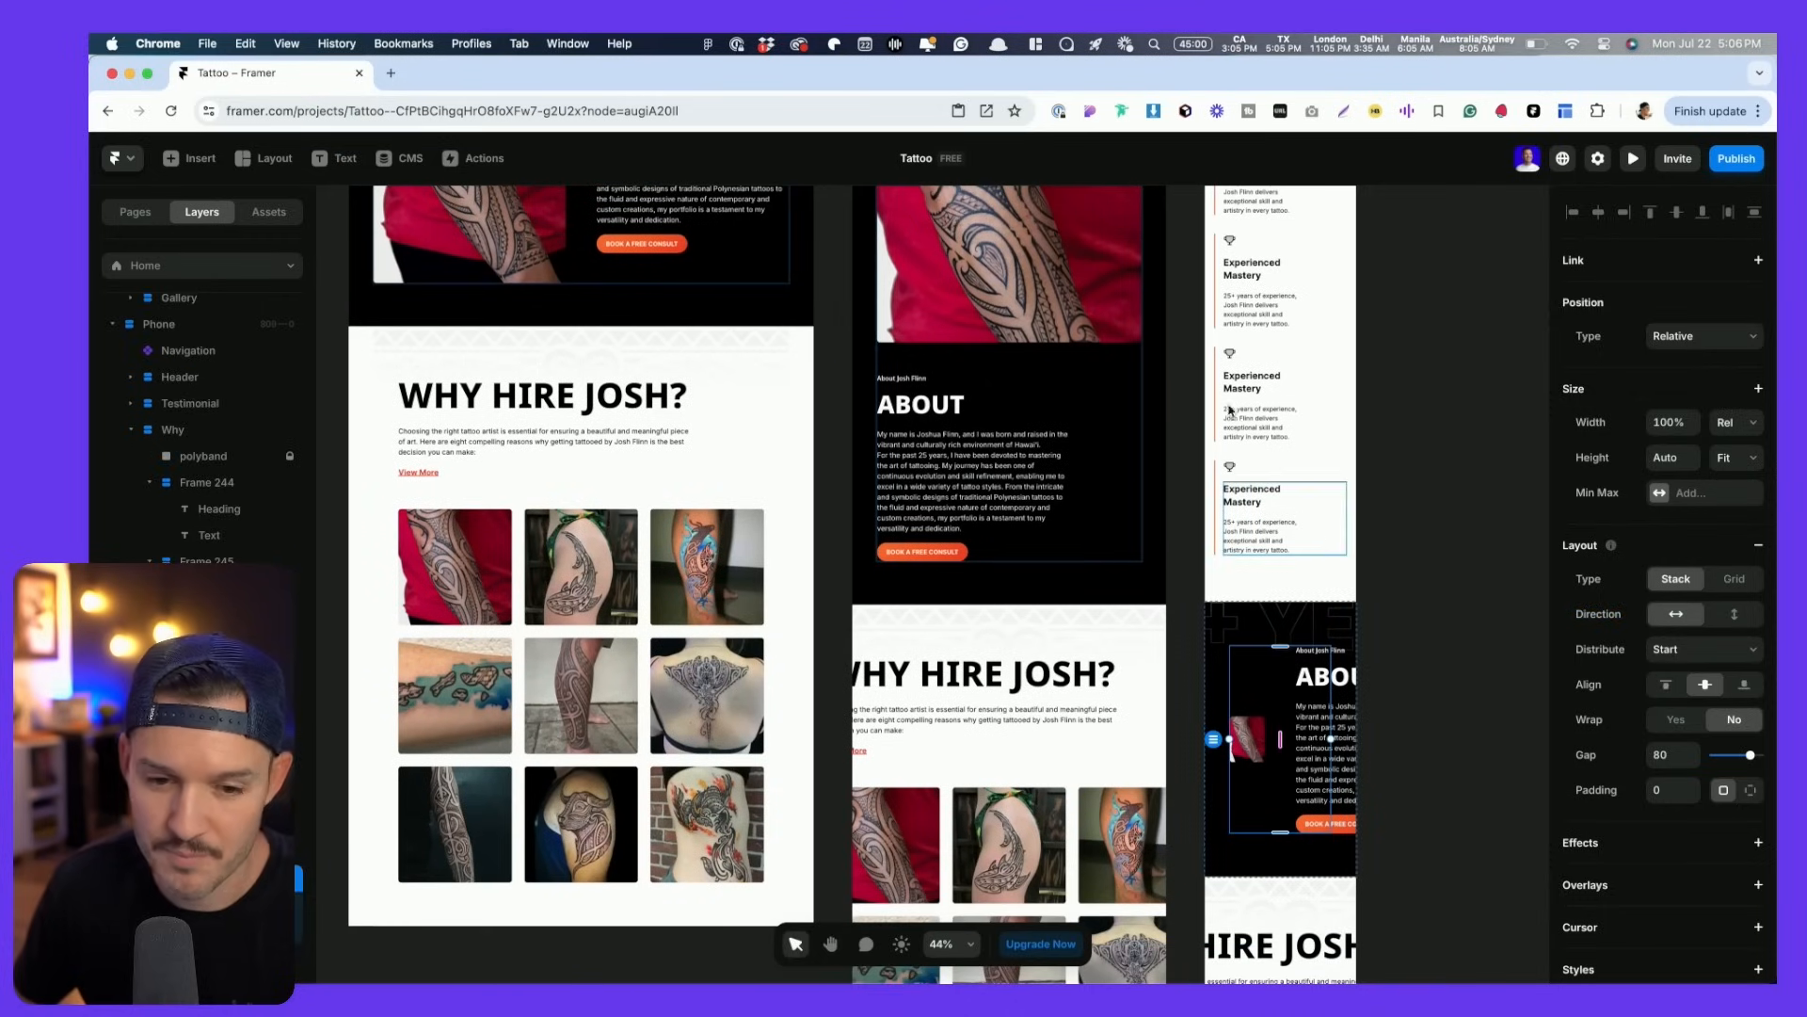
left_click(1733, 614)
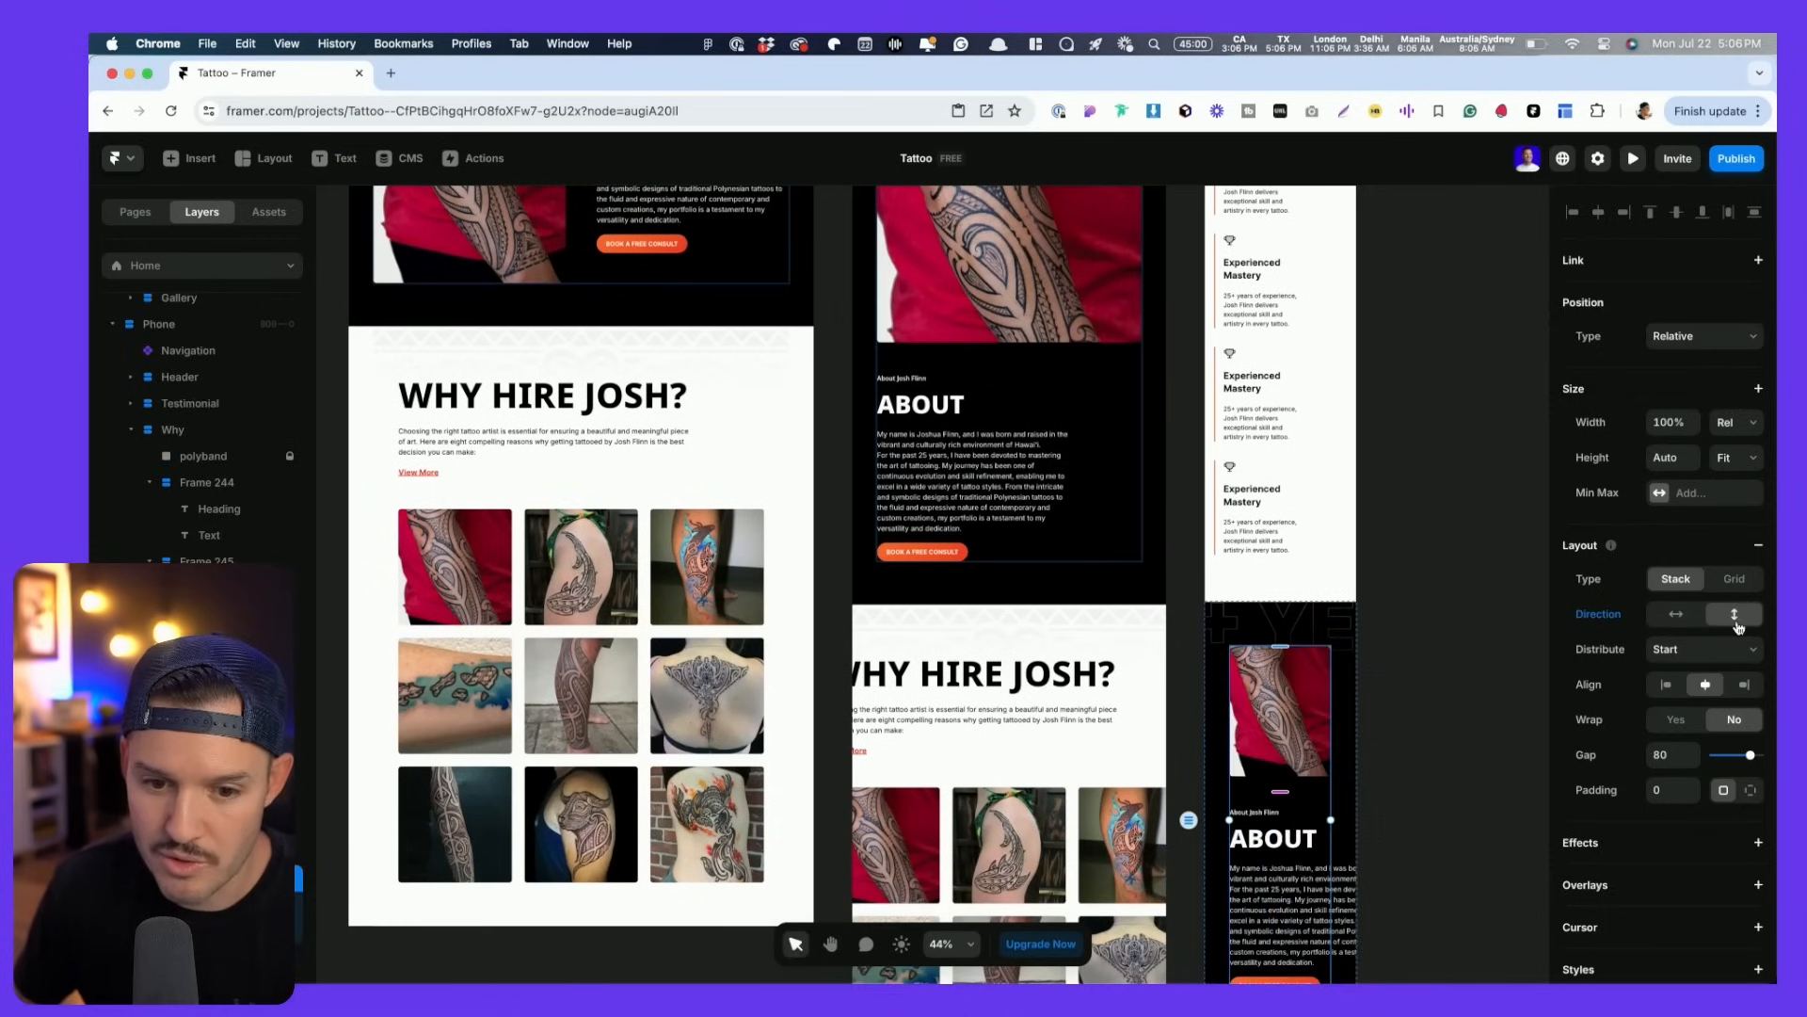
scroll(1428, 780, "down", 3)
scroll(1424, 779, "up", 3)
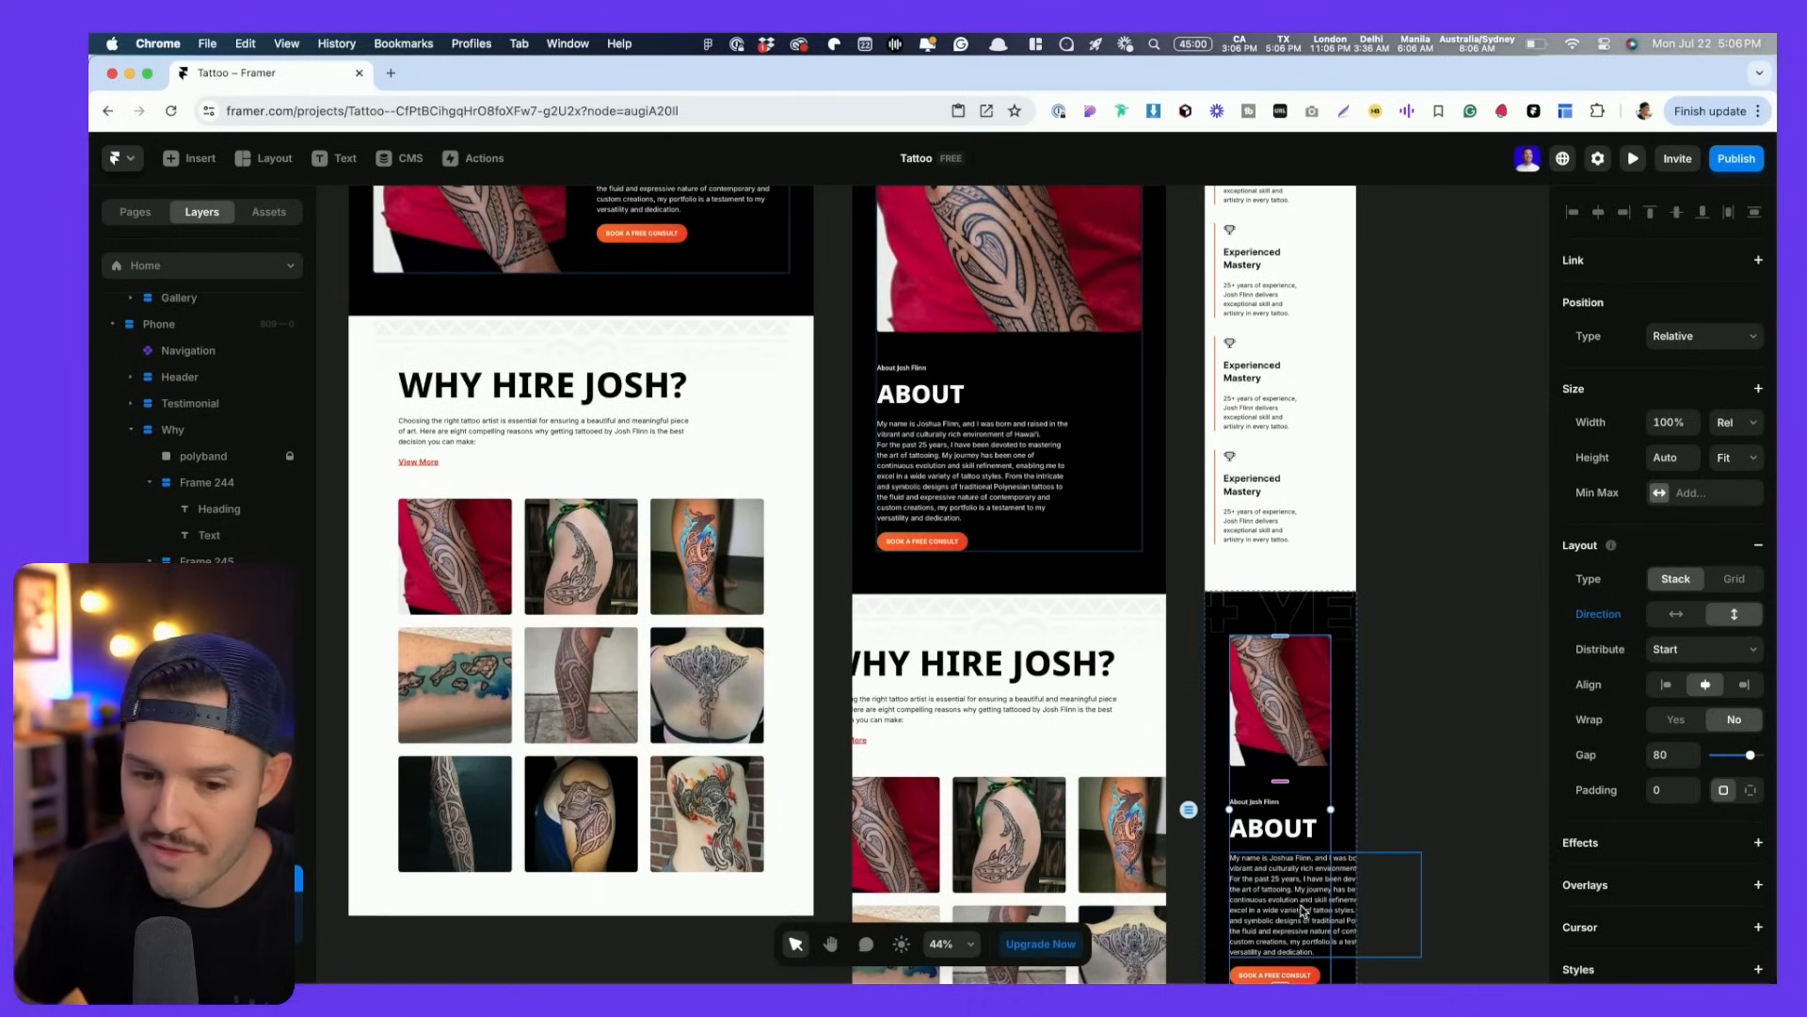
- Set the About paragraph width to Fill
left_click(644, 278)
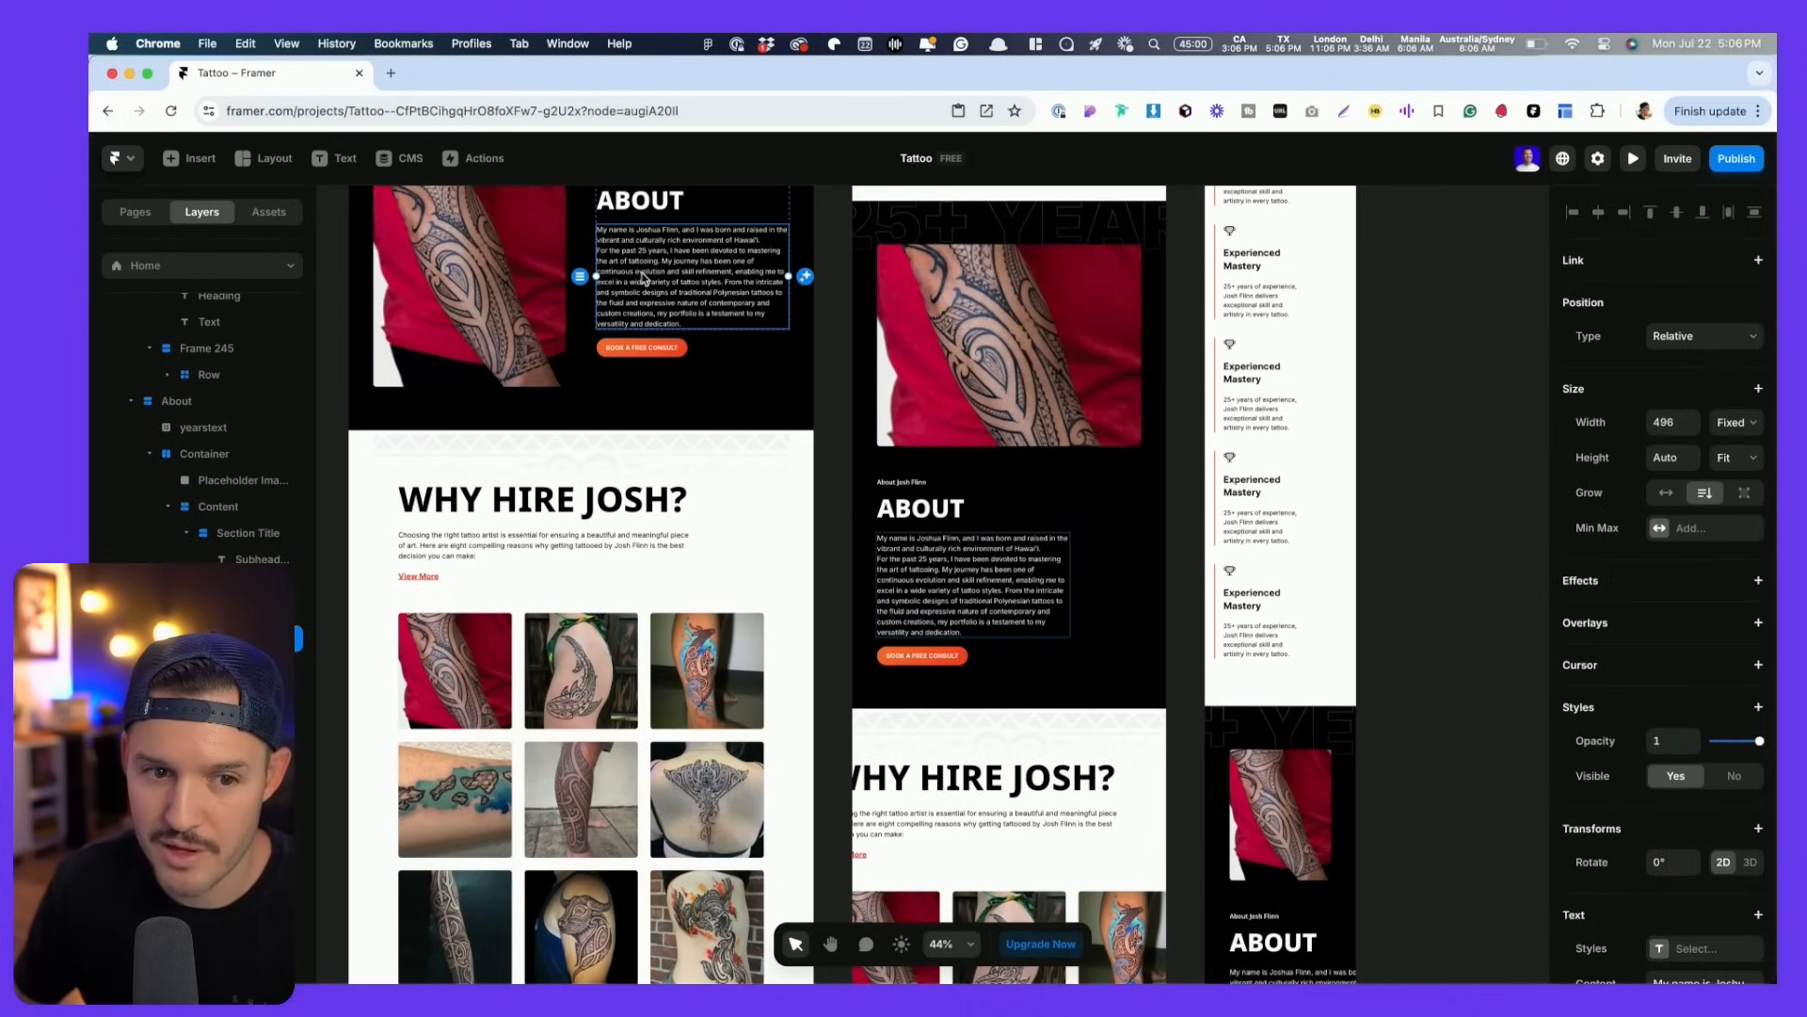
left_click(1737, 425)
left_click(1730, 458)
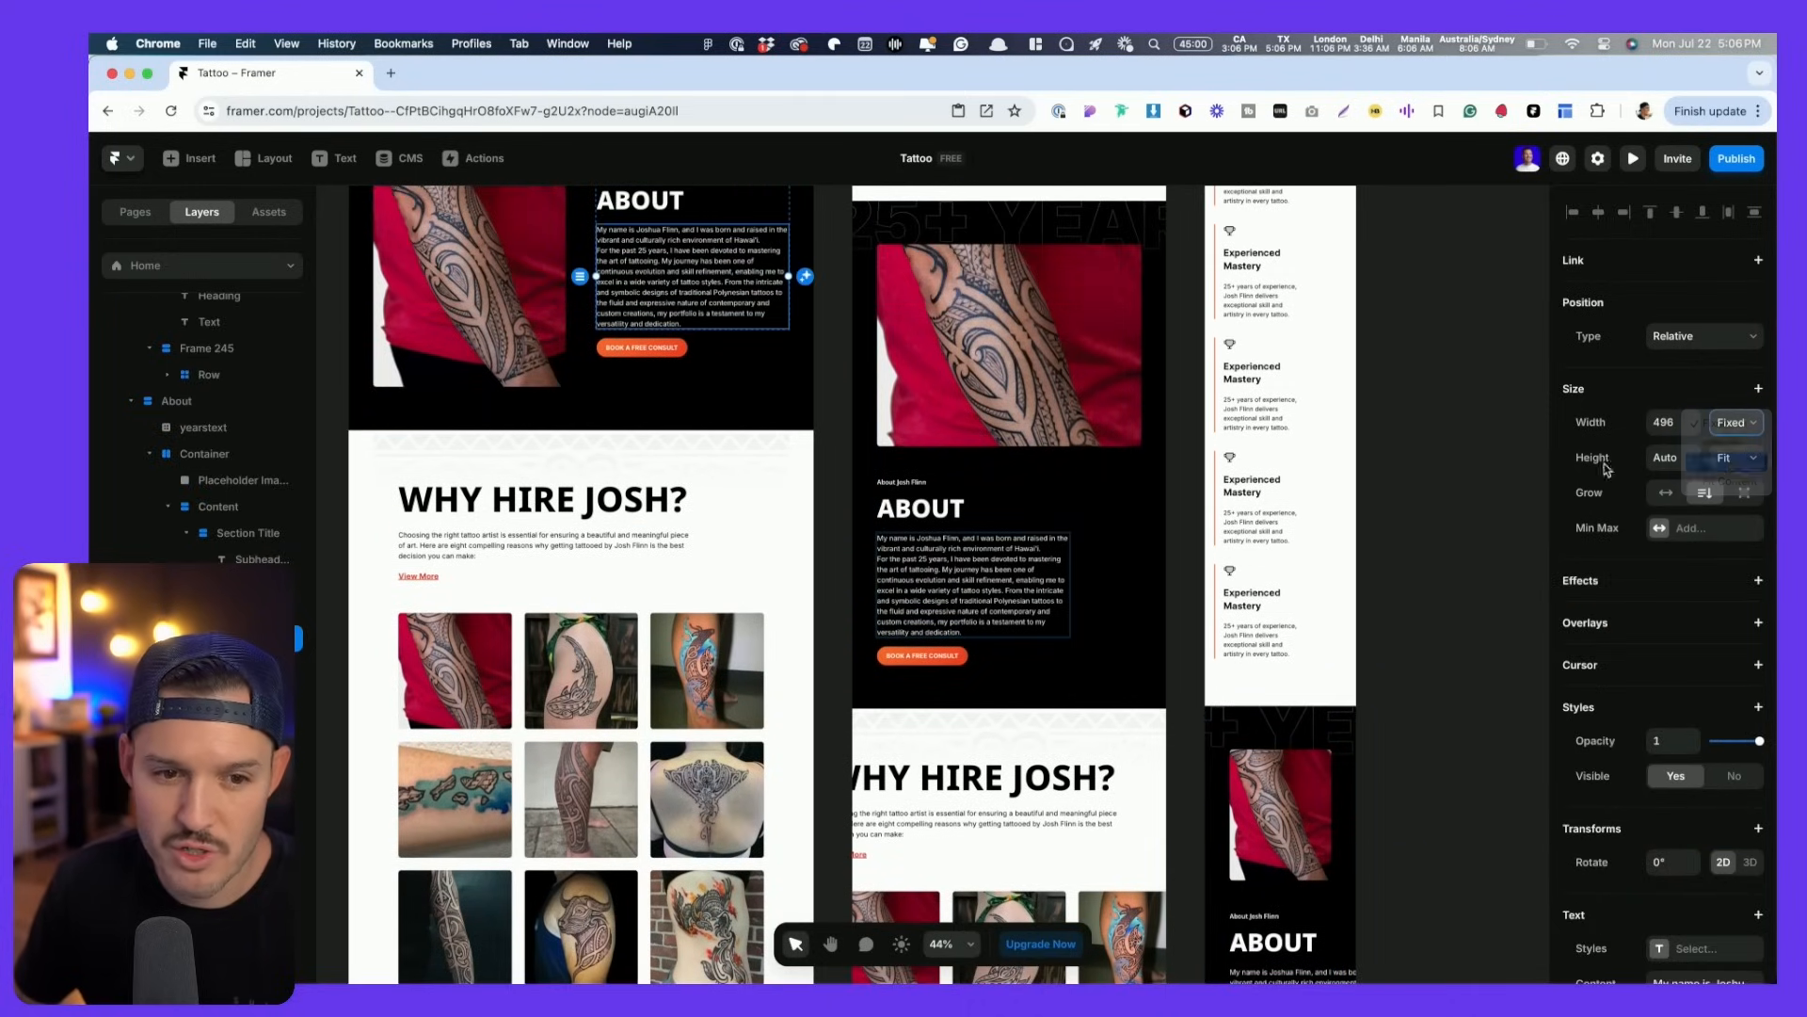
scroll(1026, 600, "down", 3)
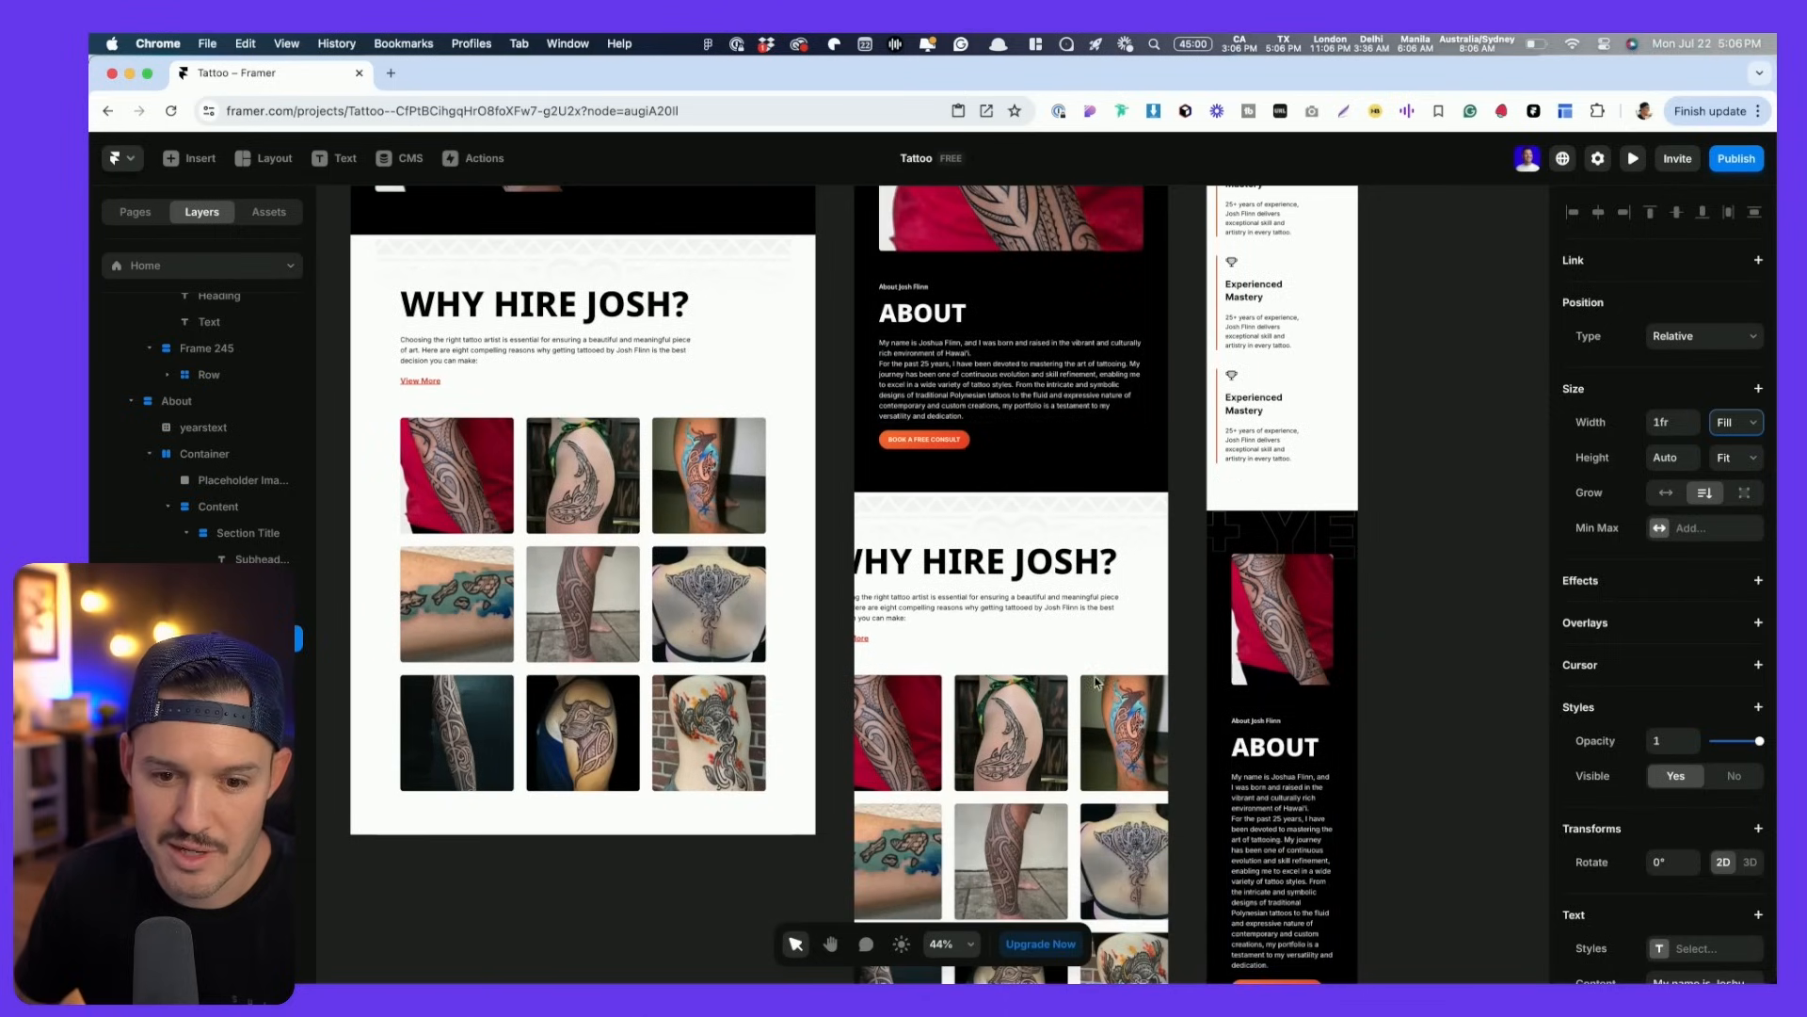
- Give the tablet About section 44 side padding and the phone About section 24
left_click(861, 400)
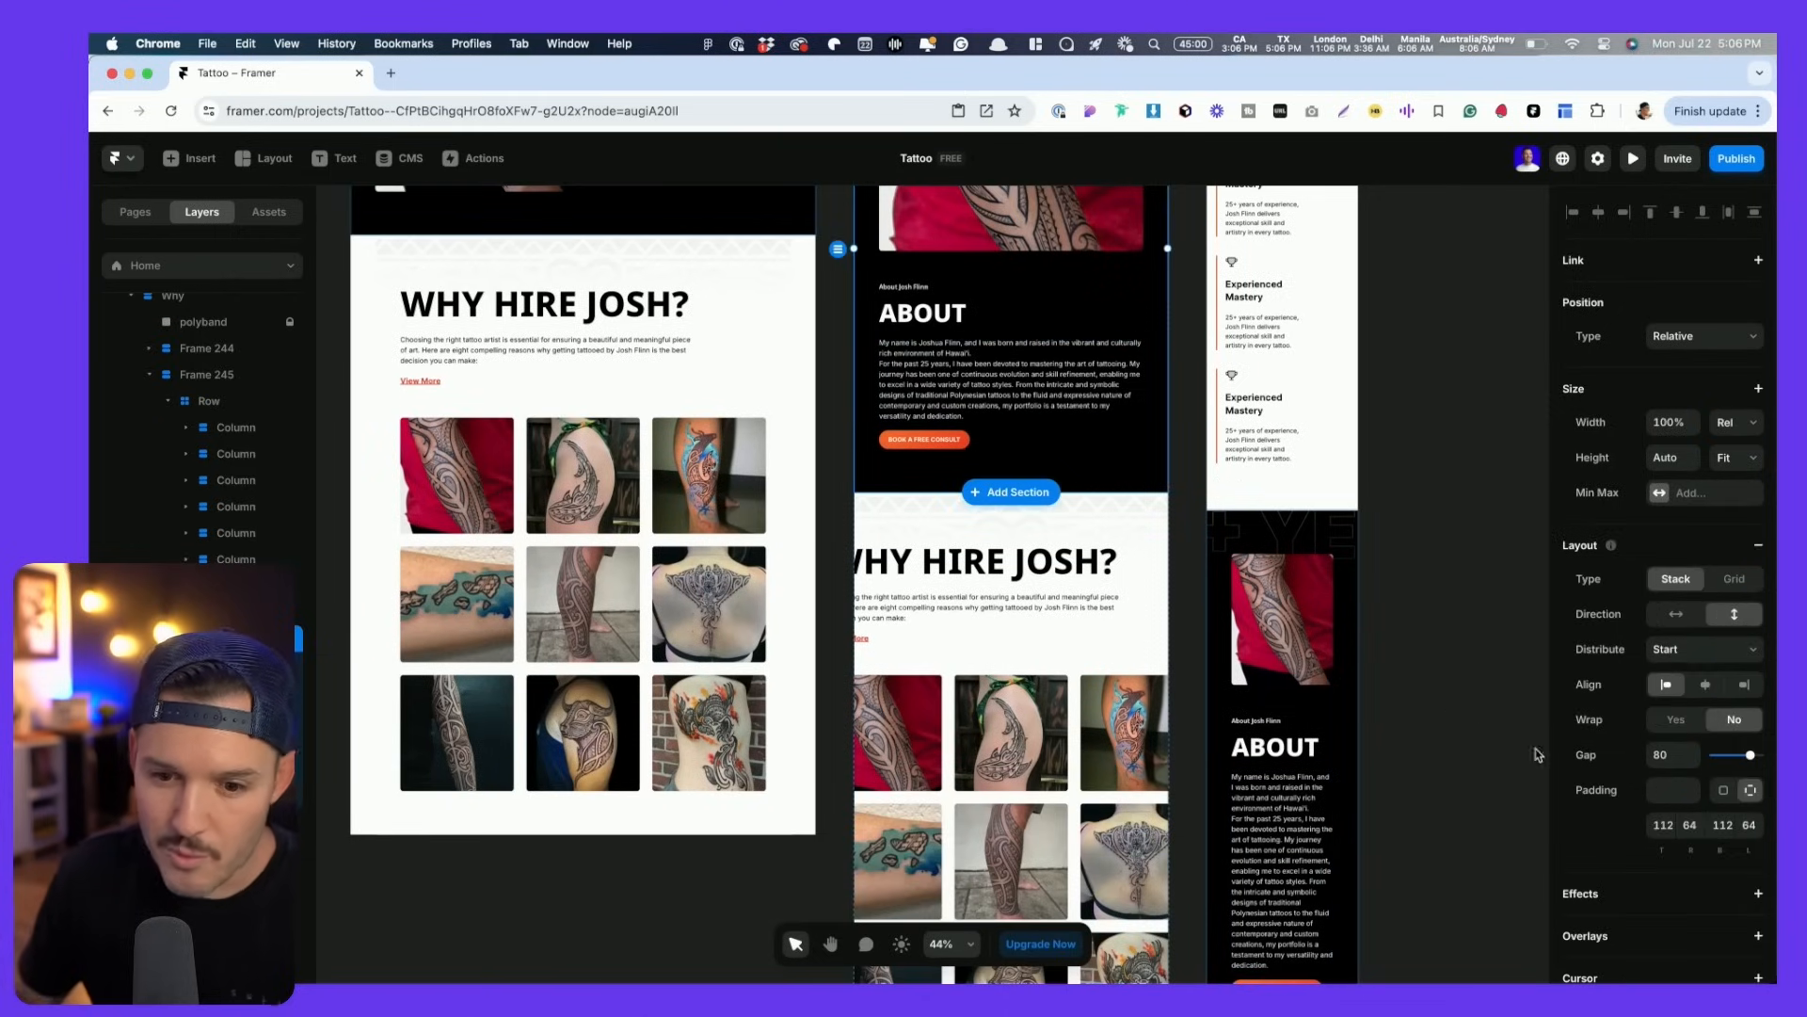
left_click(1690, 824)
type("44")
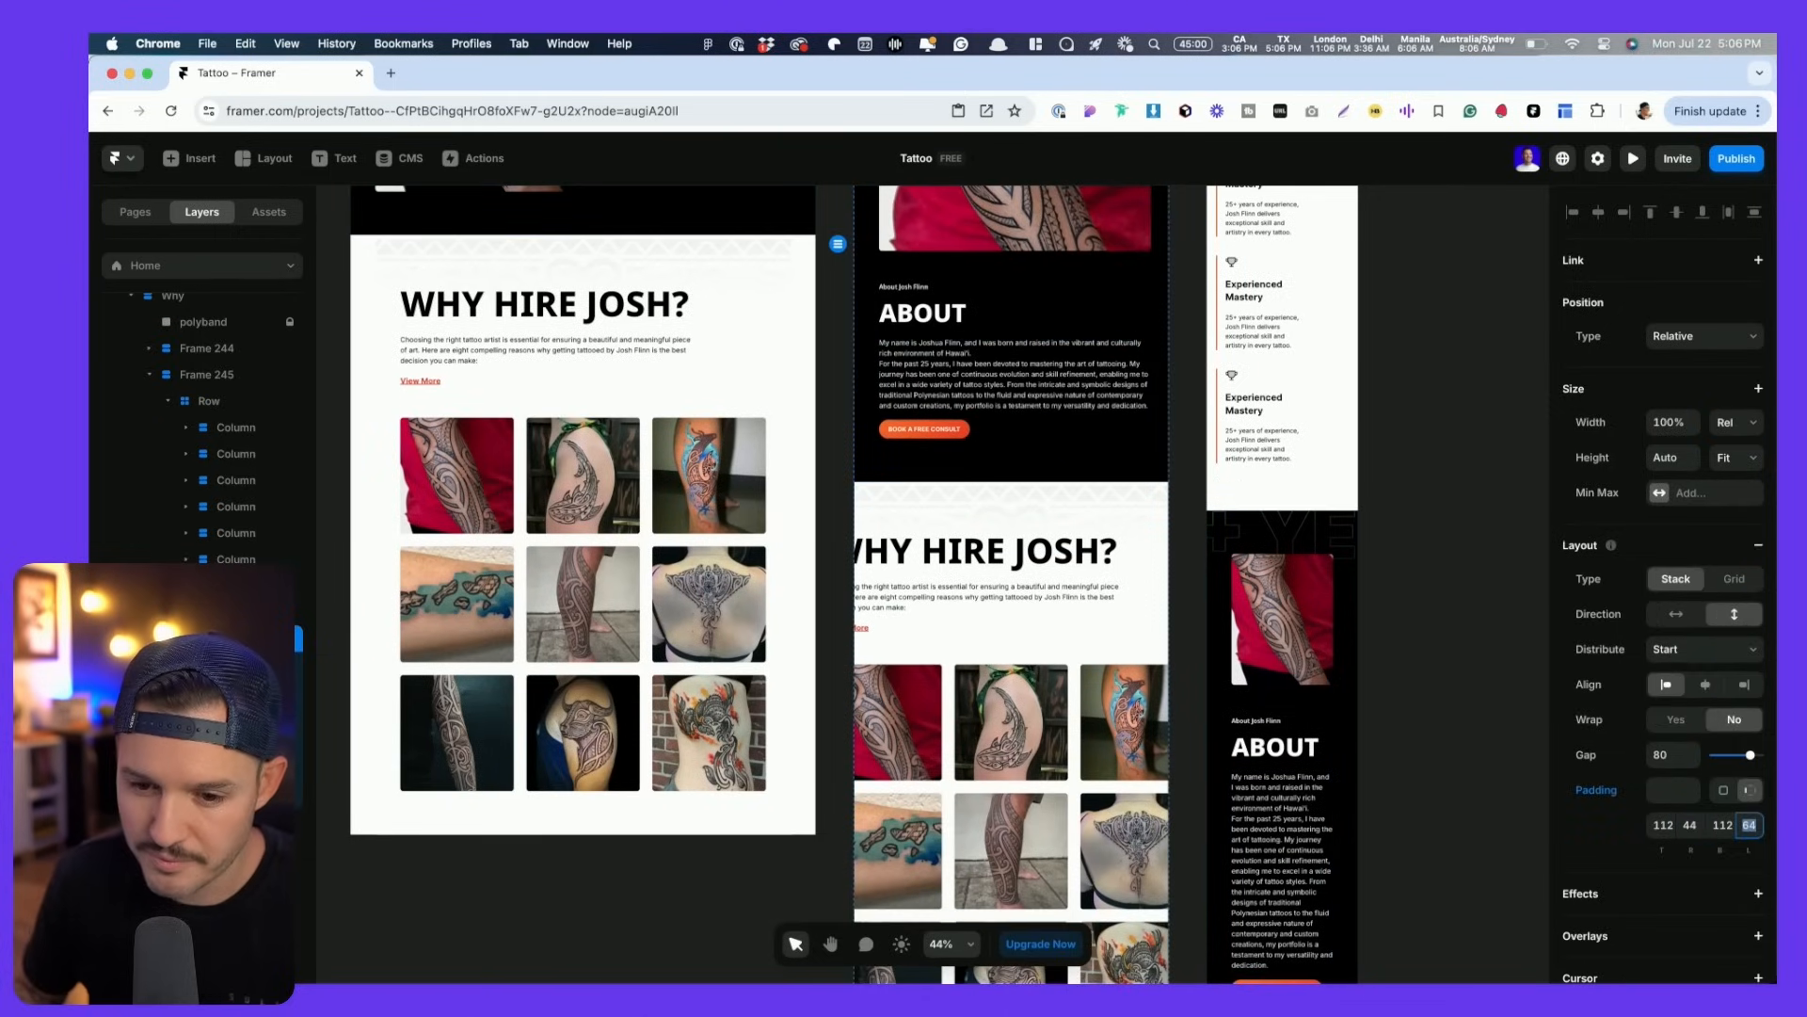
type("44")
left_click(1217, 799)
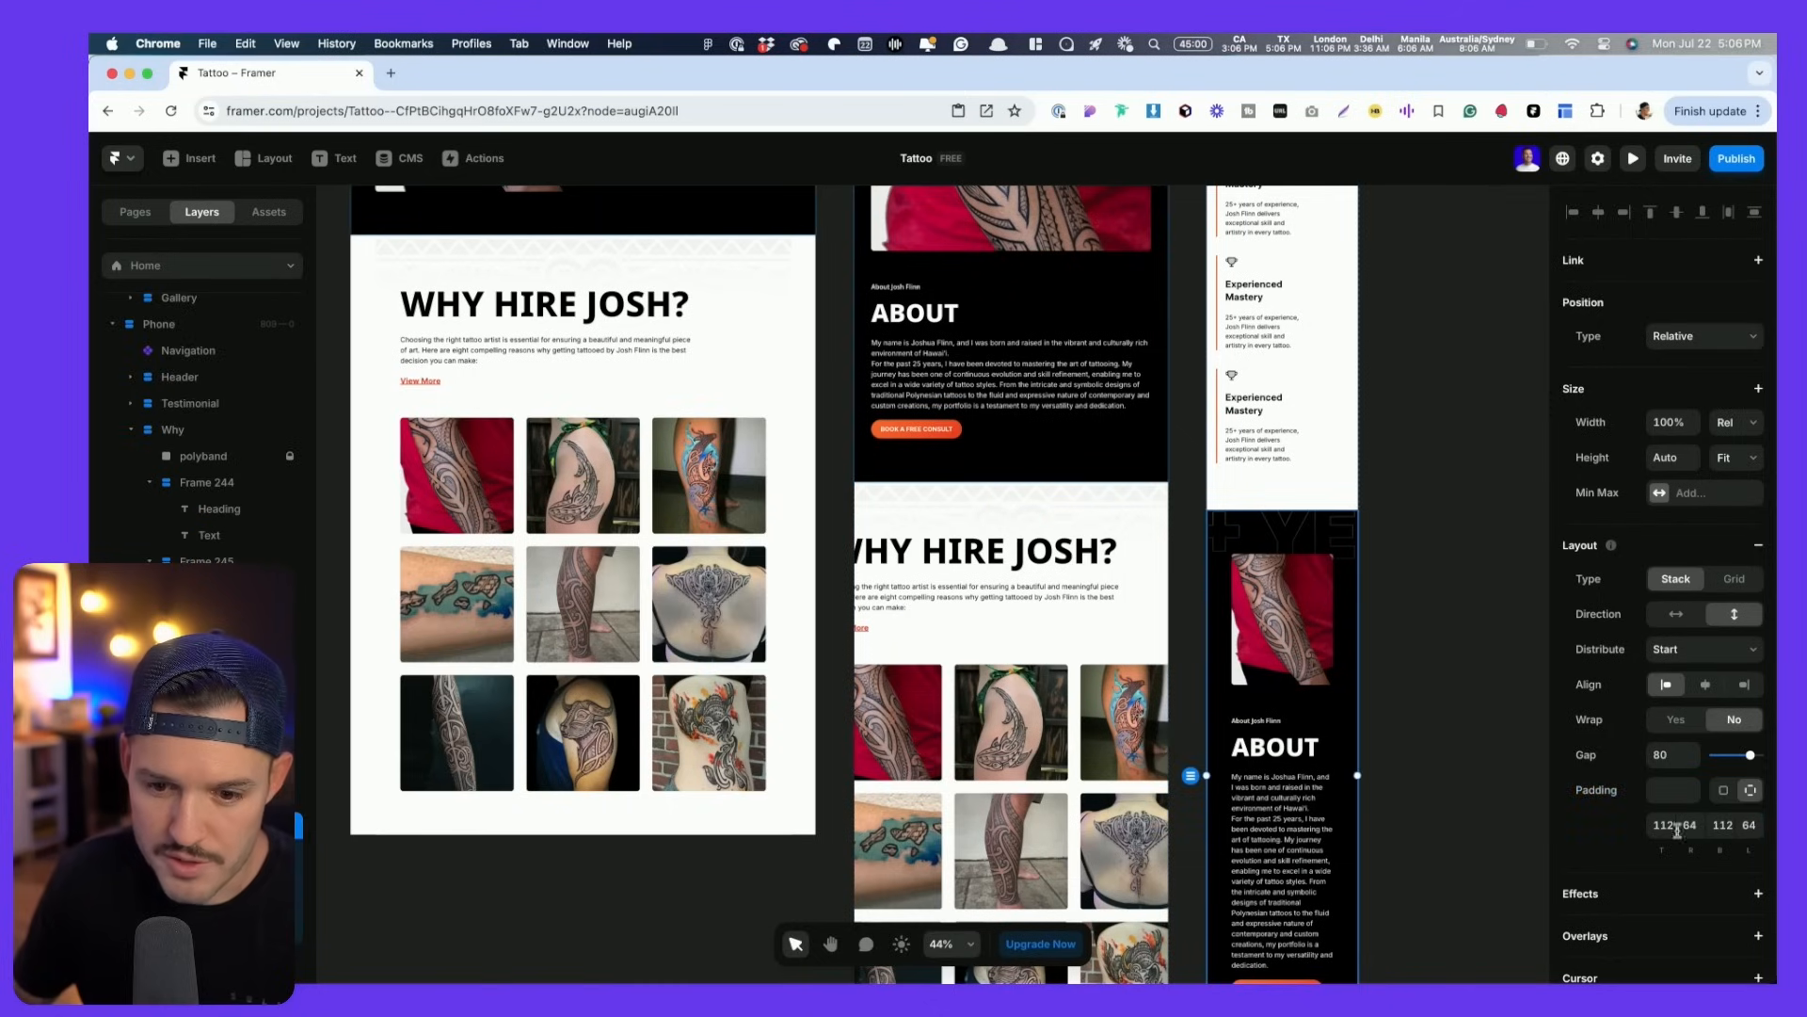
type("24")
key("Tab")
key("Tab")
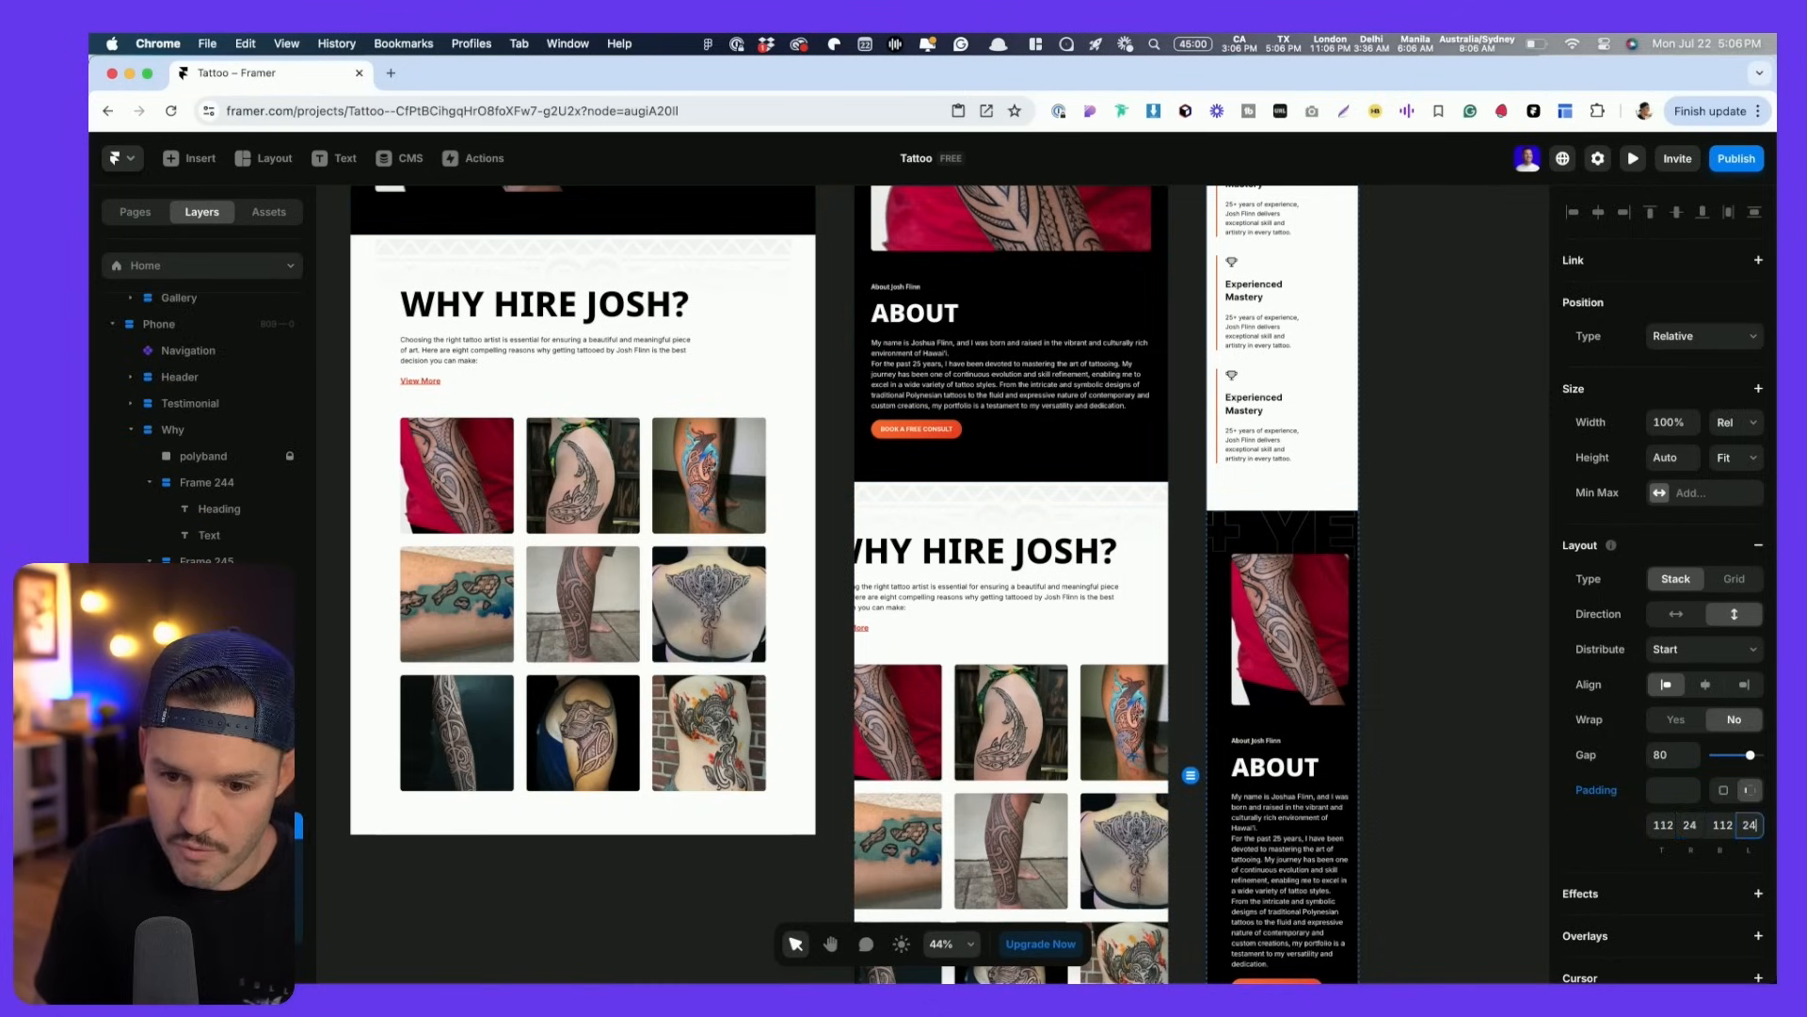
type("24")
key("Tab")
- Select the 25+ YEAR text frame in the phone About section
left_click(1464, 572)
left_click_drag(1464, 572, 1393, 553)
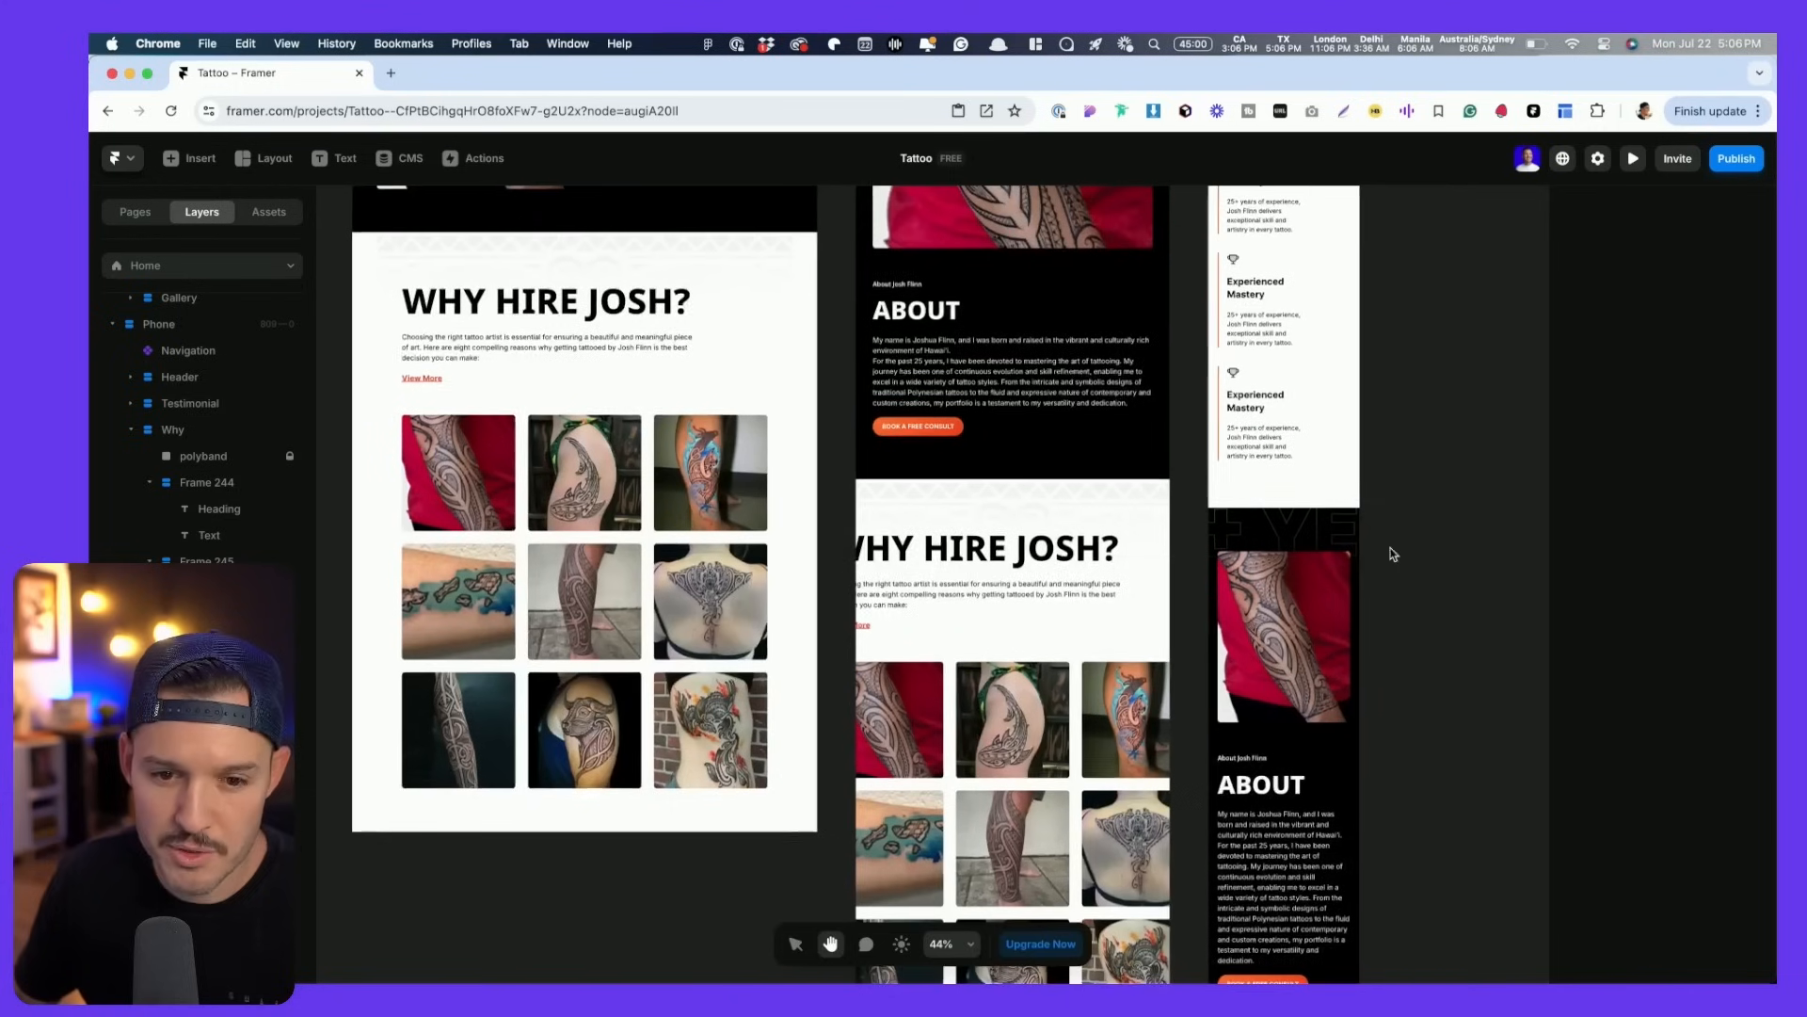
left_click(1305, 534)
- Shrink the outlined years text to 439×69 on phone and 720×113 on tablet
left_click_drag(1464, 555, 1363, 538)
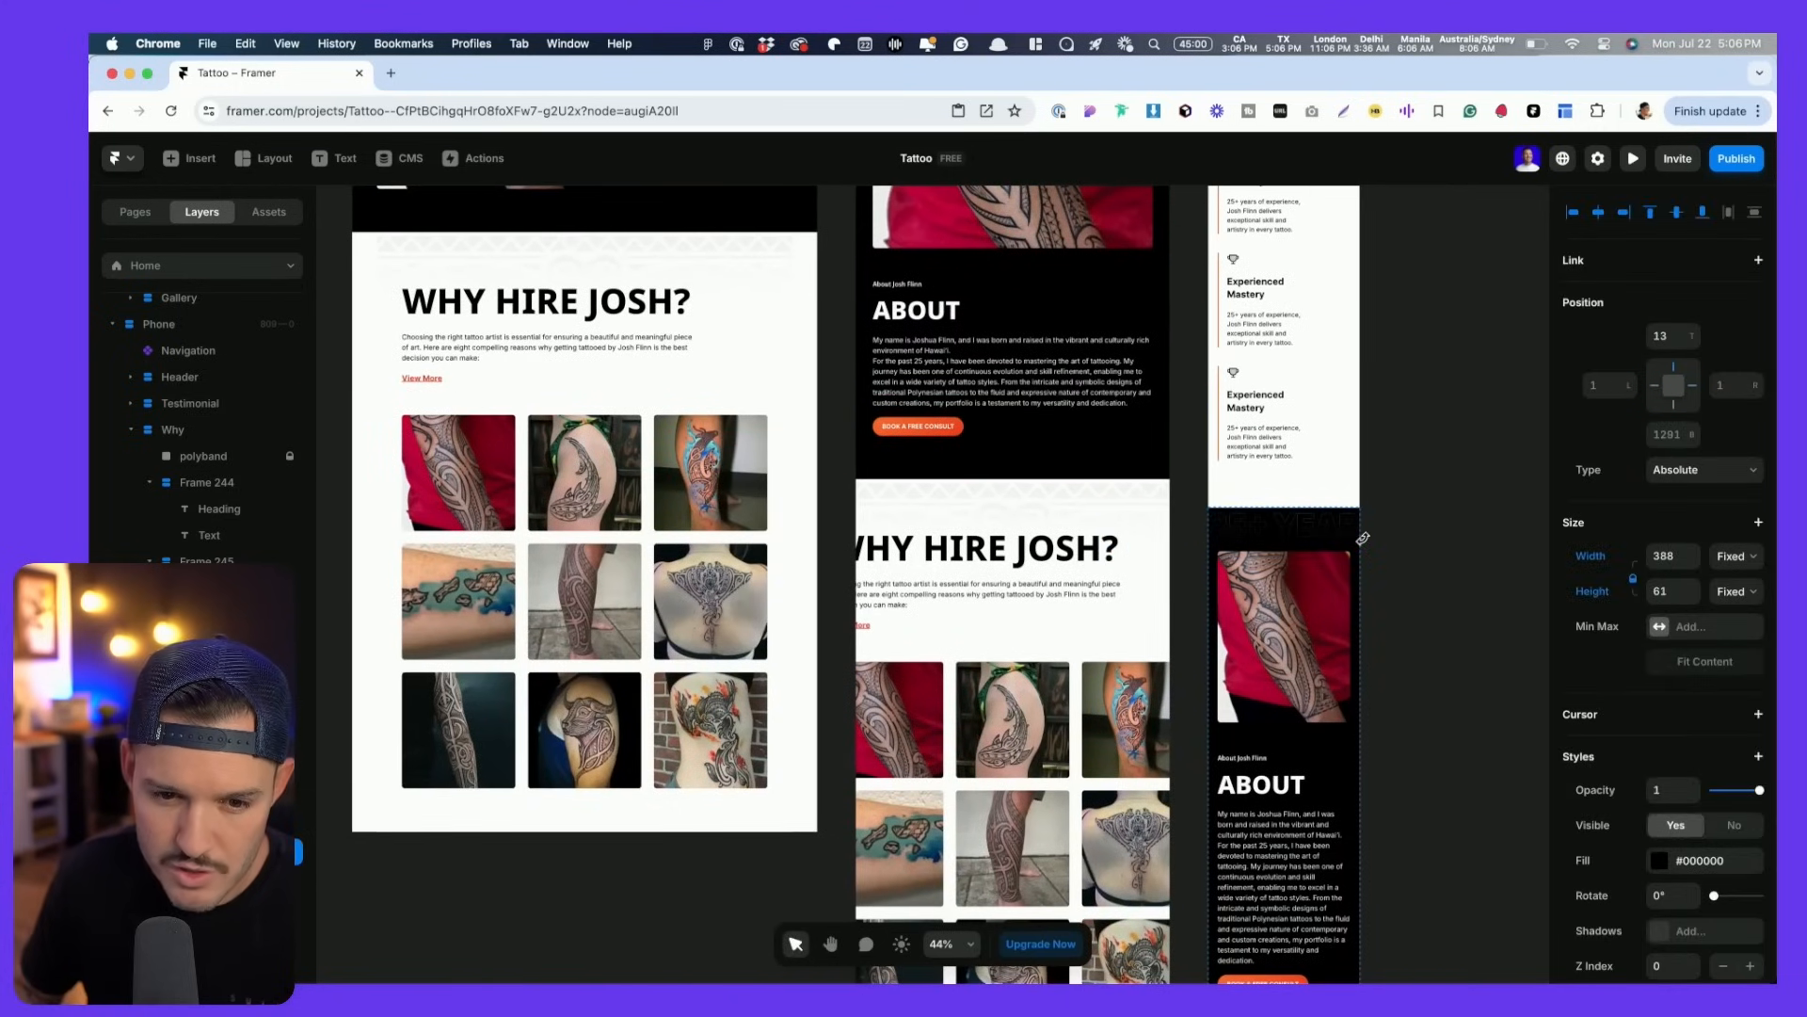
left_click_drag(1101, 322, 1110, 714)
left_click(1116, 419)
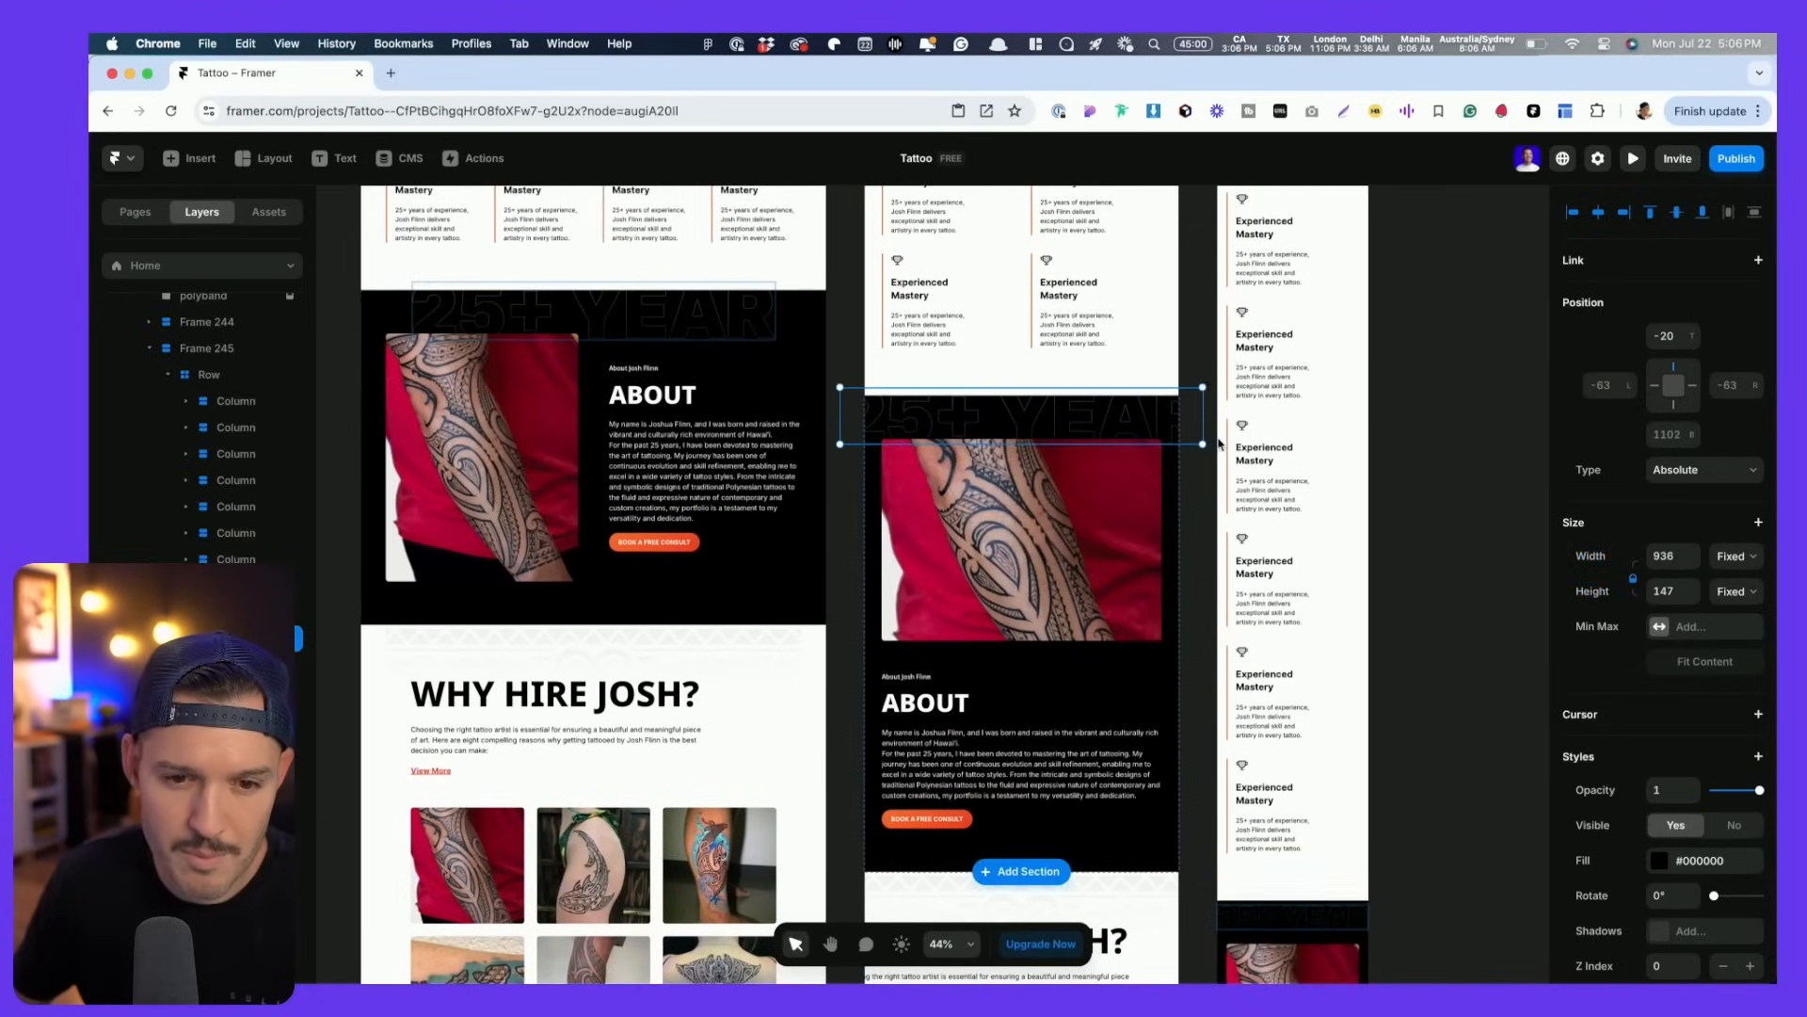
left_click_drag(1208, 447, 1164, 426)
- Nudge the phone 25+ YEAR text to sit at the About section's top edge
left_click(1424, 744)
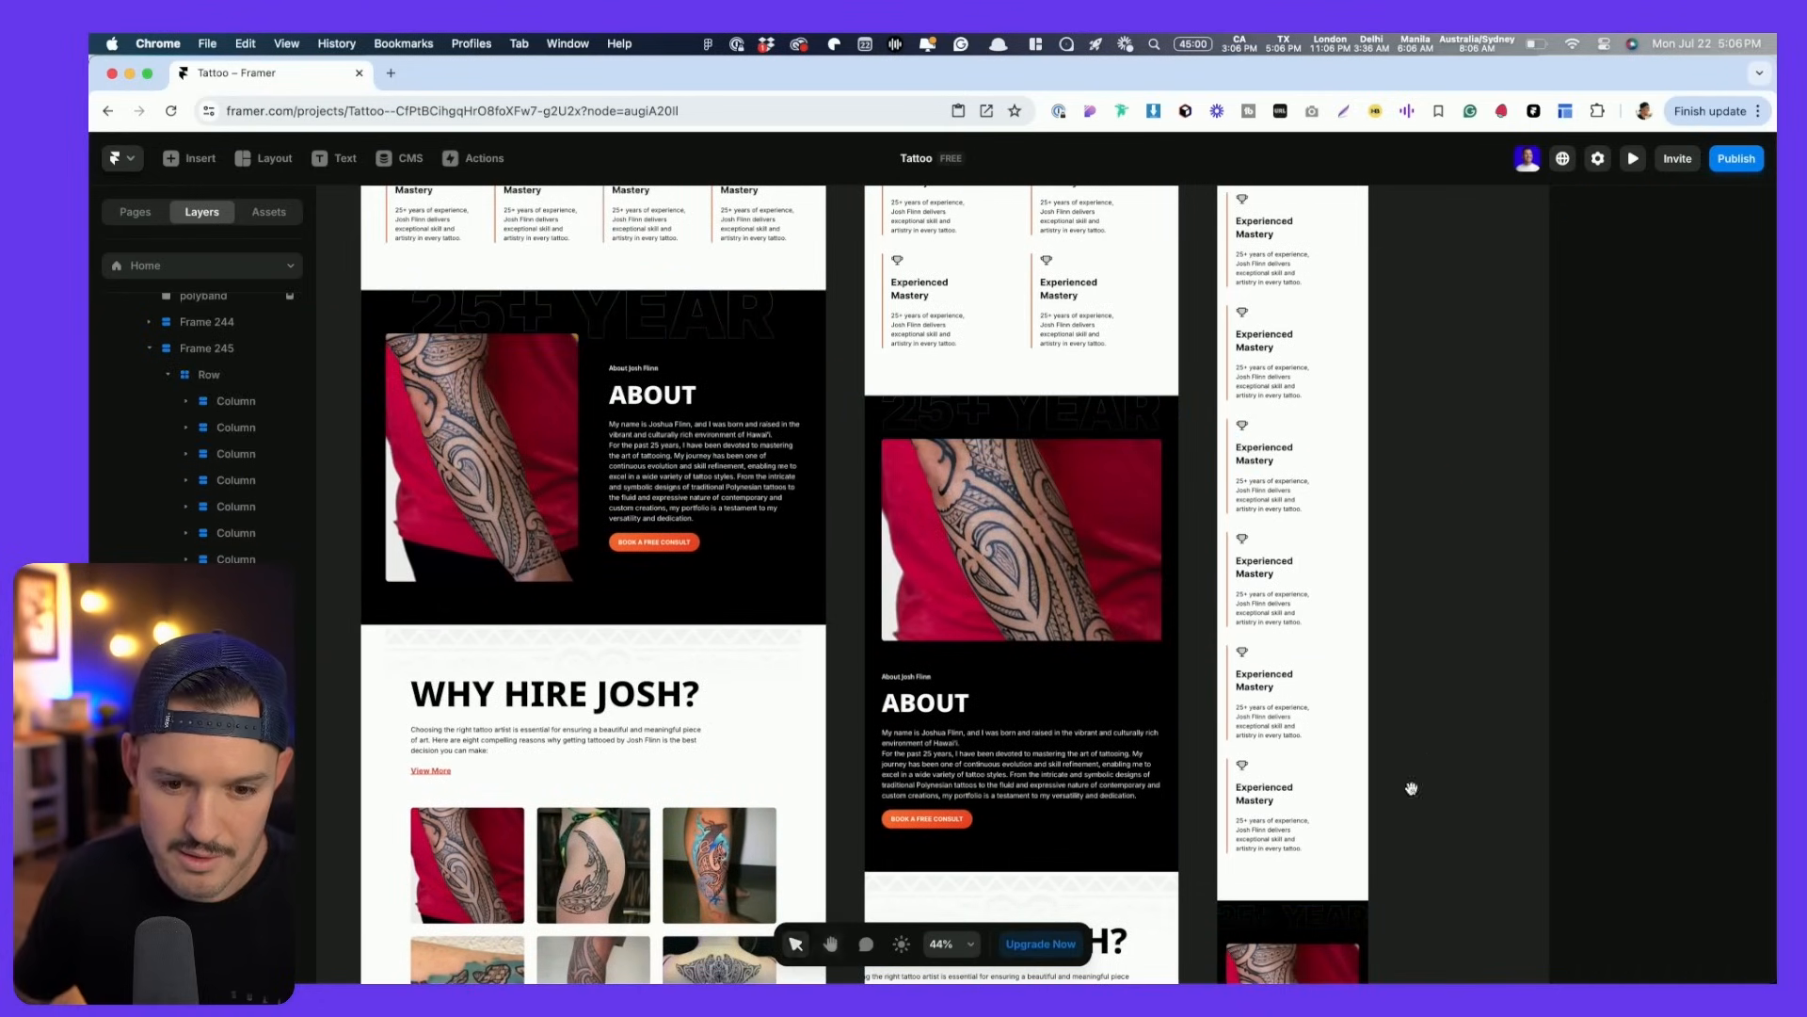
scroll(1408, 452, "down", 5)
scroll(1422, 494, "down", 3)
scroll(1420, 496, "up", 10)
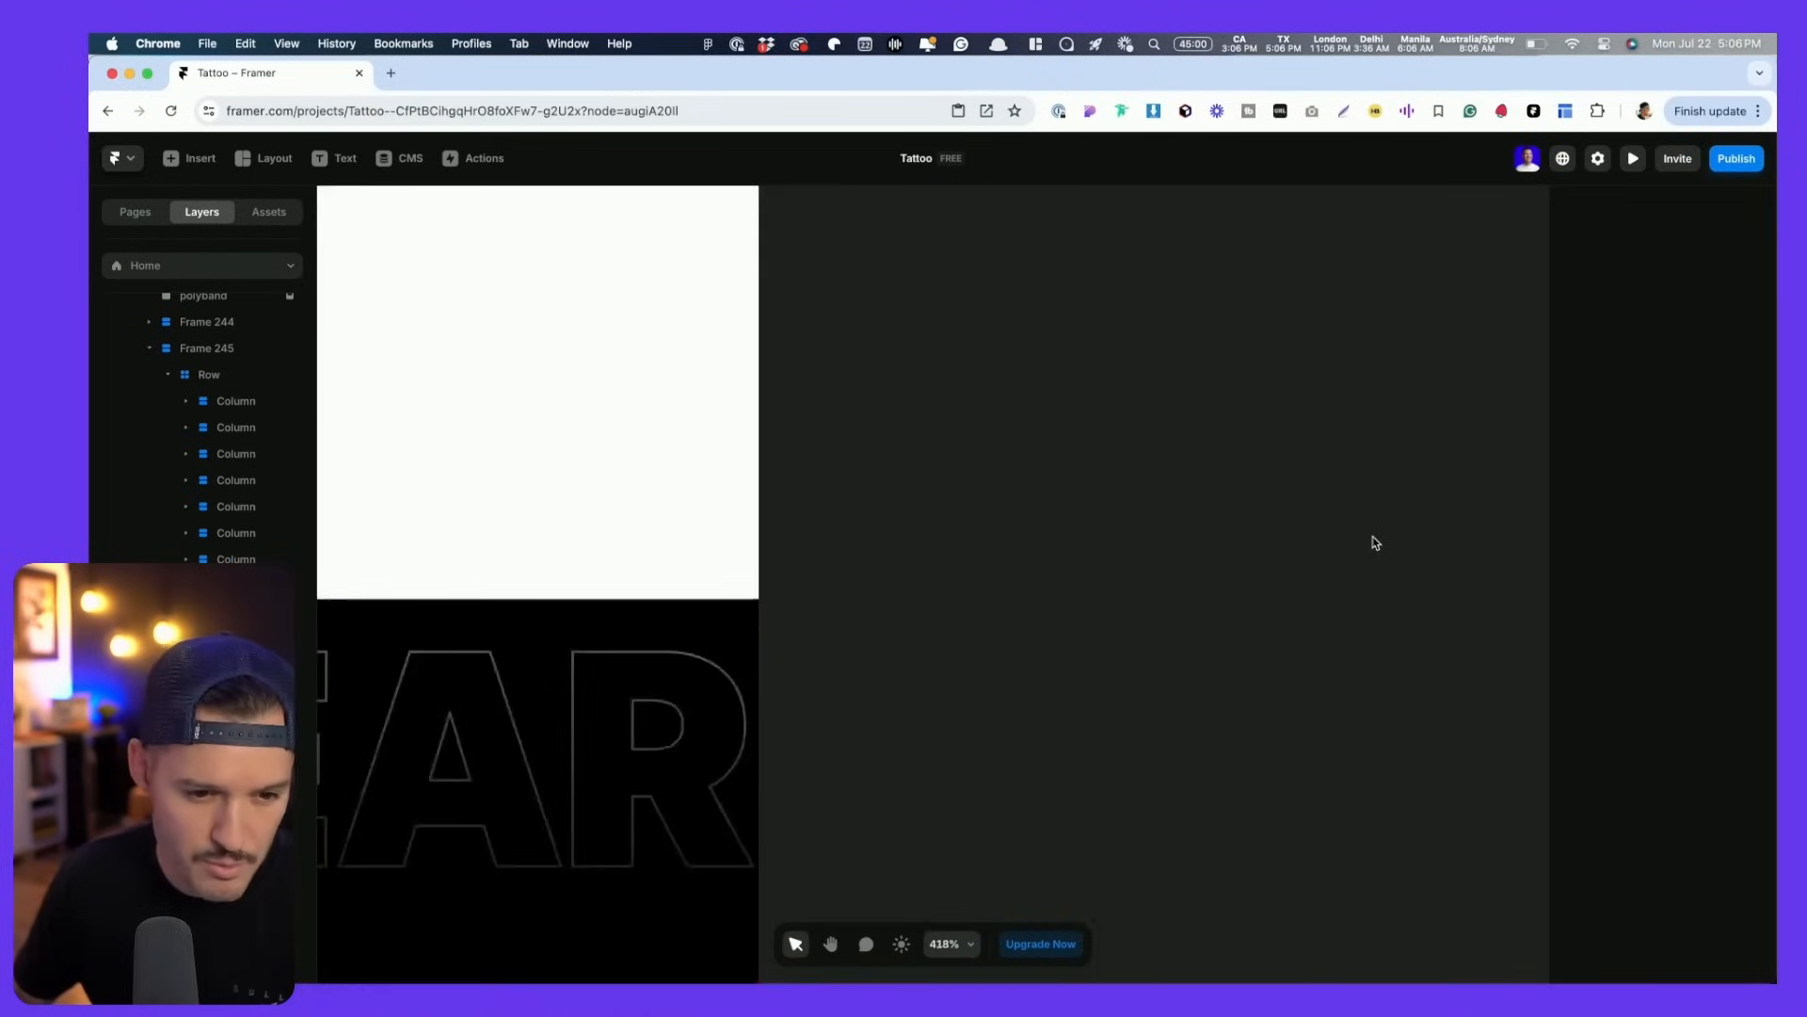
scroll(1372, 542, "down", 5)
left_click_drag(1207, 687, 1307, 430)
left_click(1006, 381)
mouse_move(1008, 382)
left_mouse_down()
mouse_move(1014, 362)
mouse_move(1009, 401)
mouse_move(1017, 359)
left_mouse_up()
- Select the phone About section, then pan the canvas down to the gallery sections
left_click(1129, 446)
scroll(1333, 501, "up", 3)
scroll(1333, 501, "down", 10)
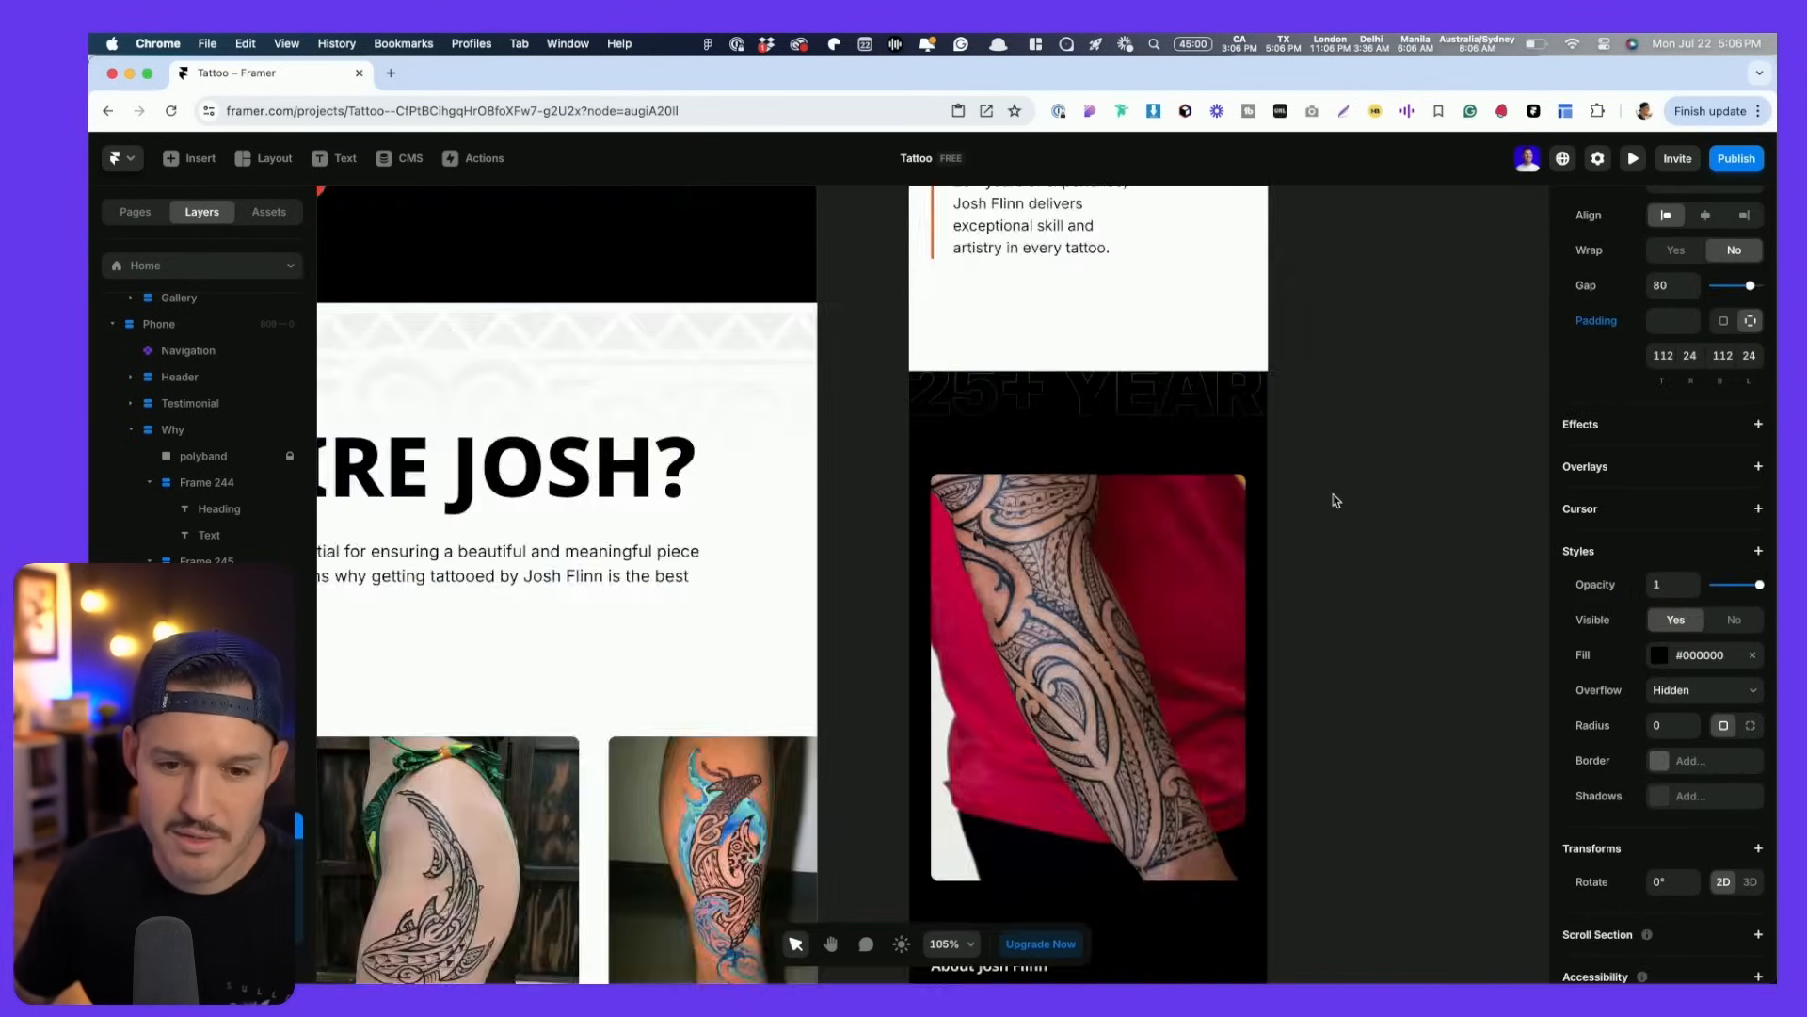
scroll(1333, 501, "down", 2)
key("space")
left_click_drag(1392, 448, 1331, 646)
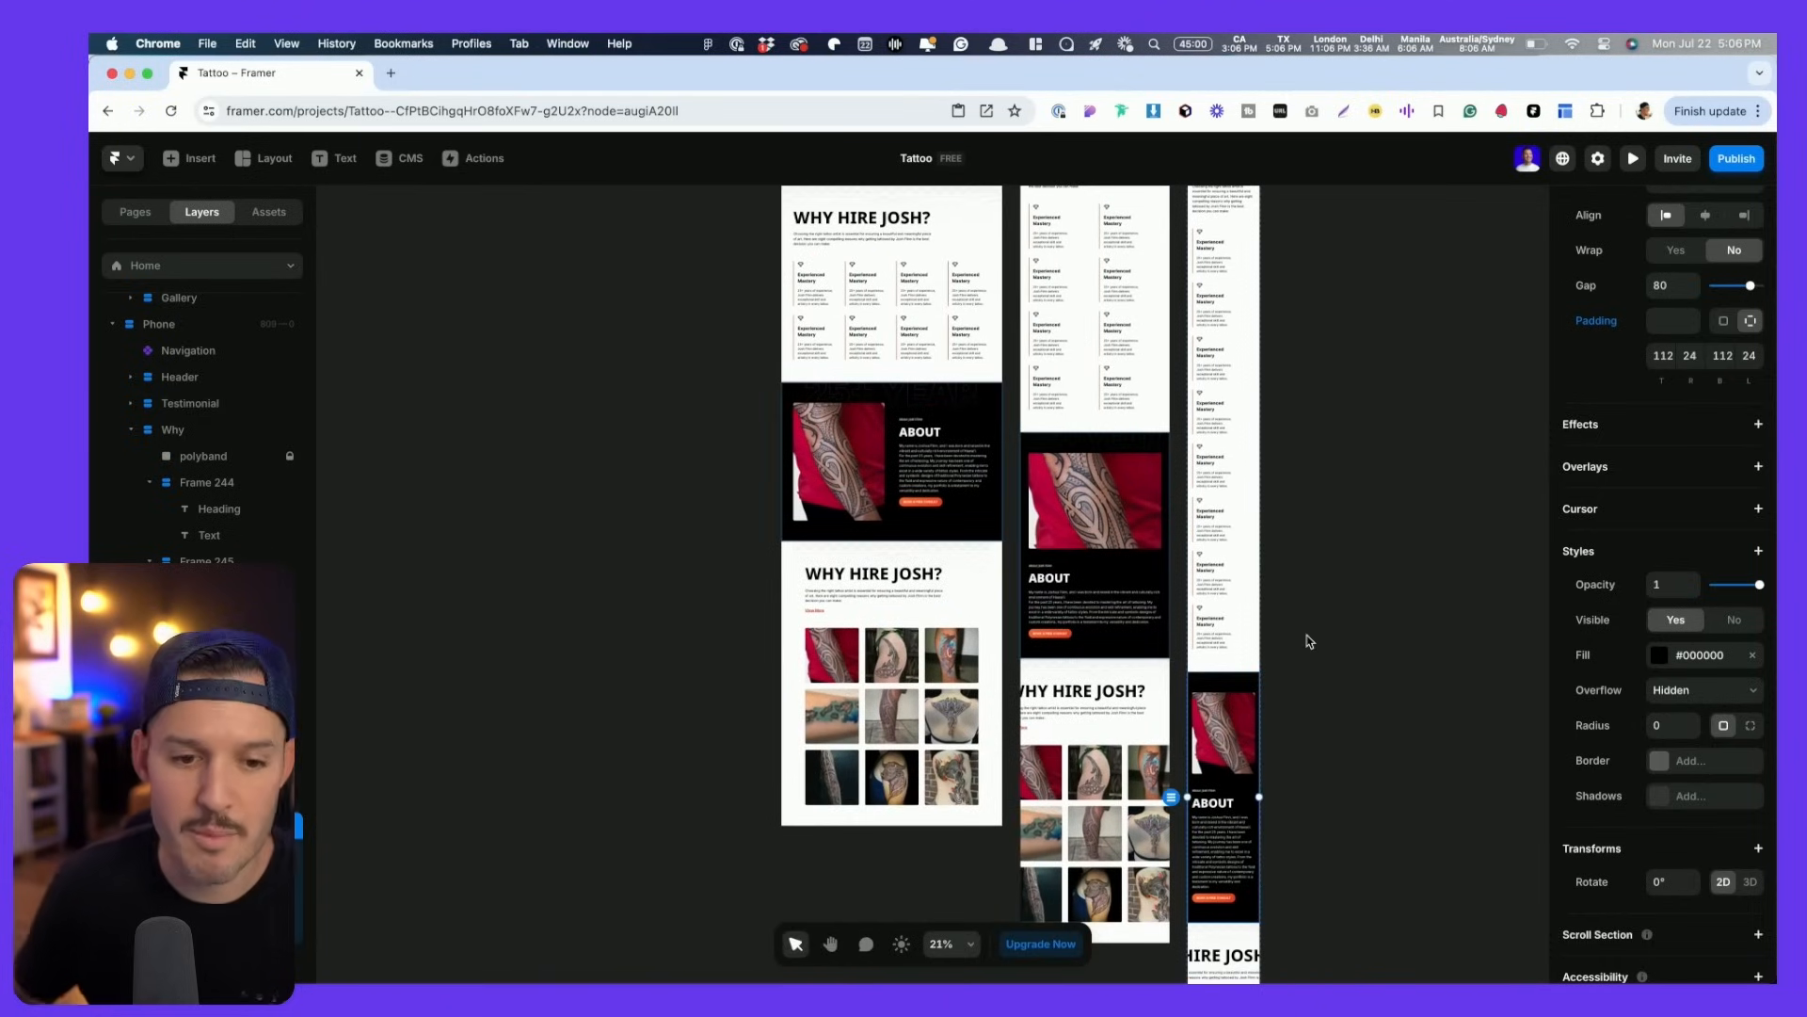
scroll(1271, 638, "down", 3)
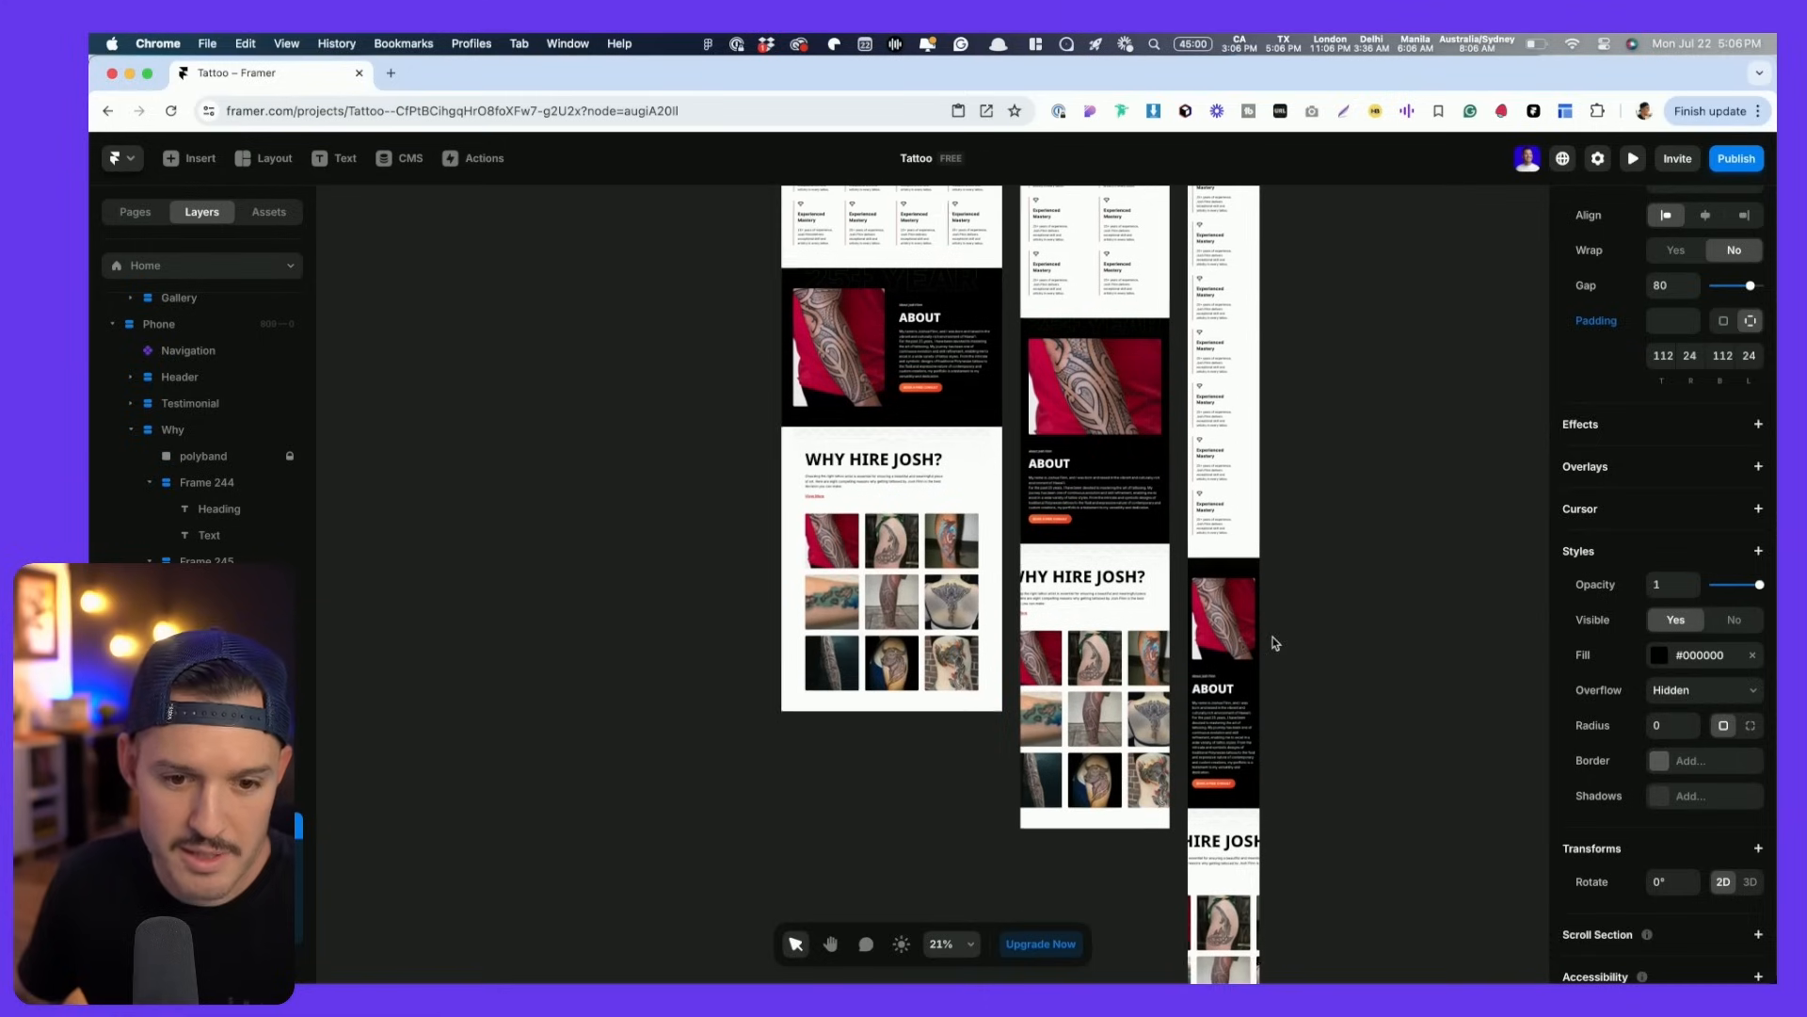
- Set the tablet tattoo gallery grid to 2 columns
left_click(921, 553)
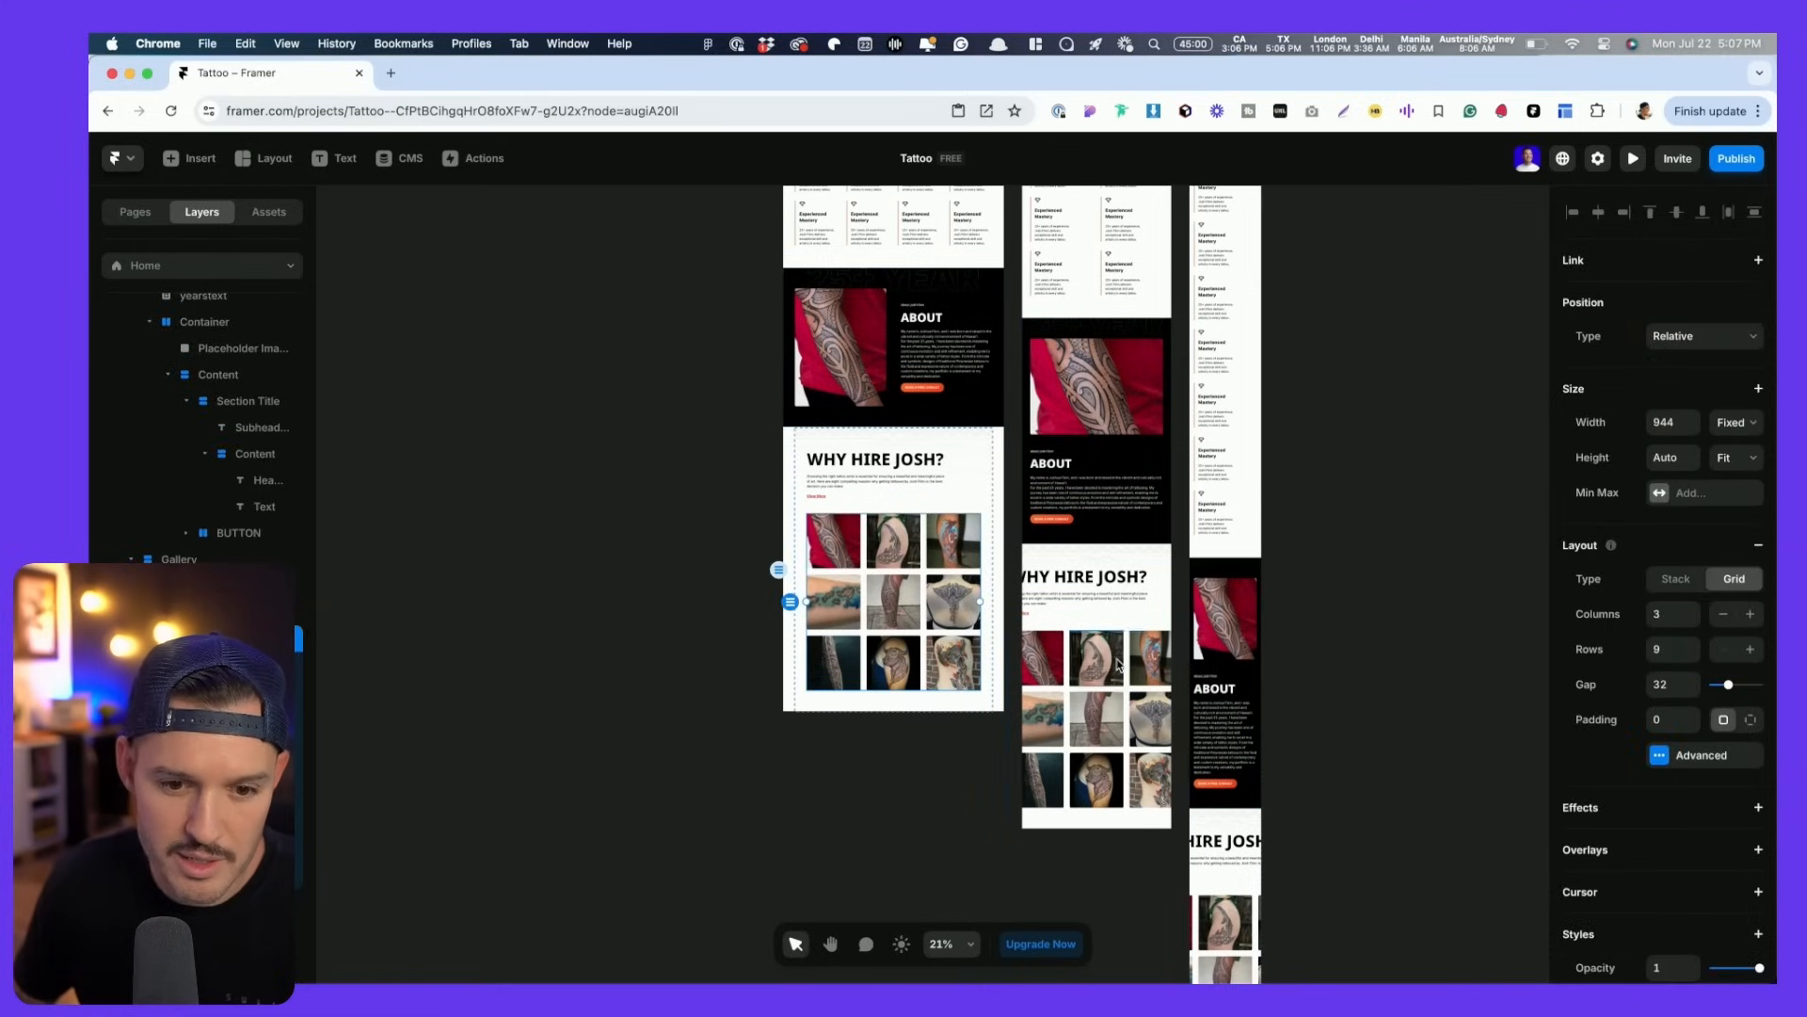
scroll(1153, 701, "up", 5)
scroll(1153, 701, "up", 3)
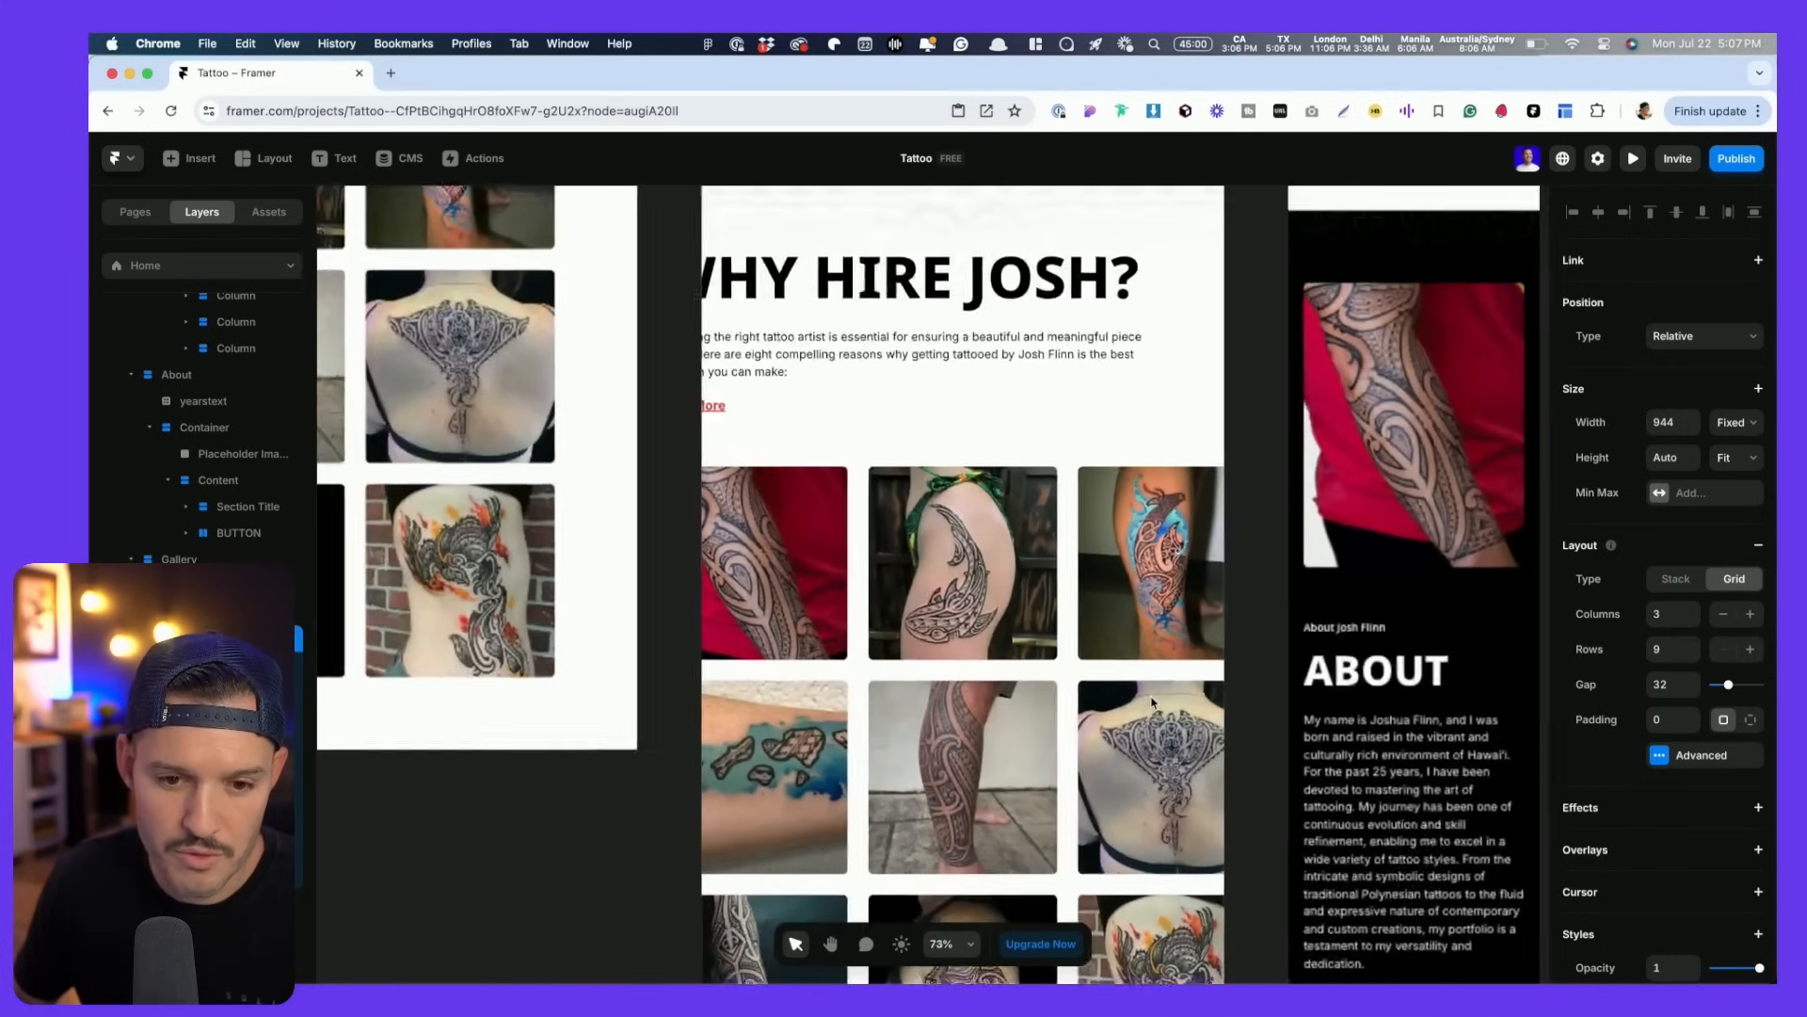
left_click(1724, 616)
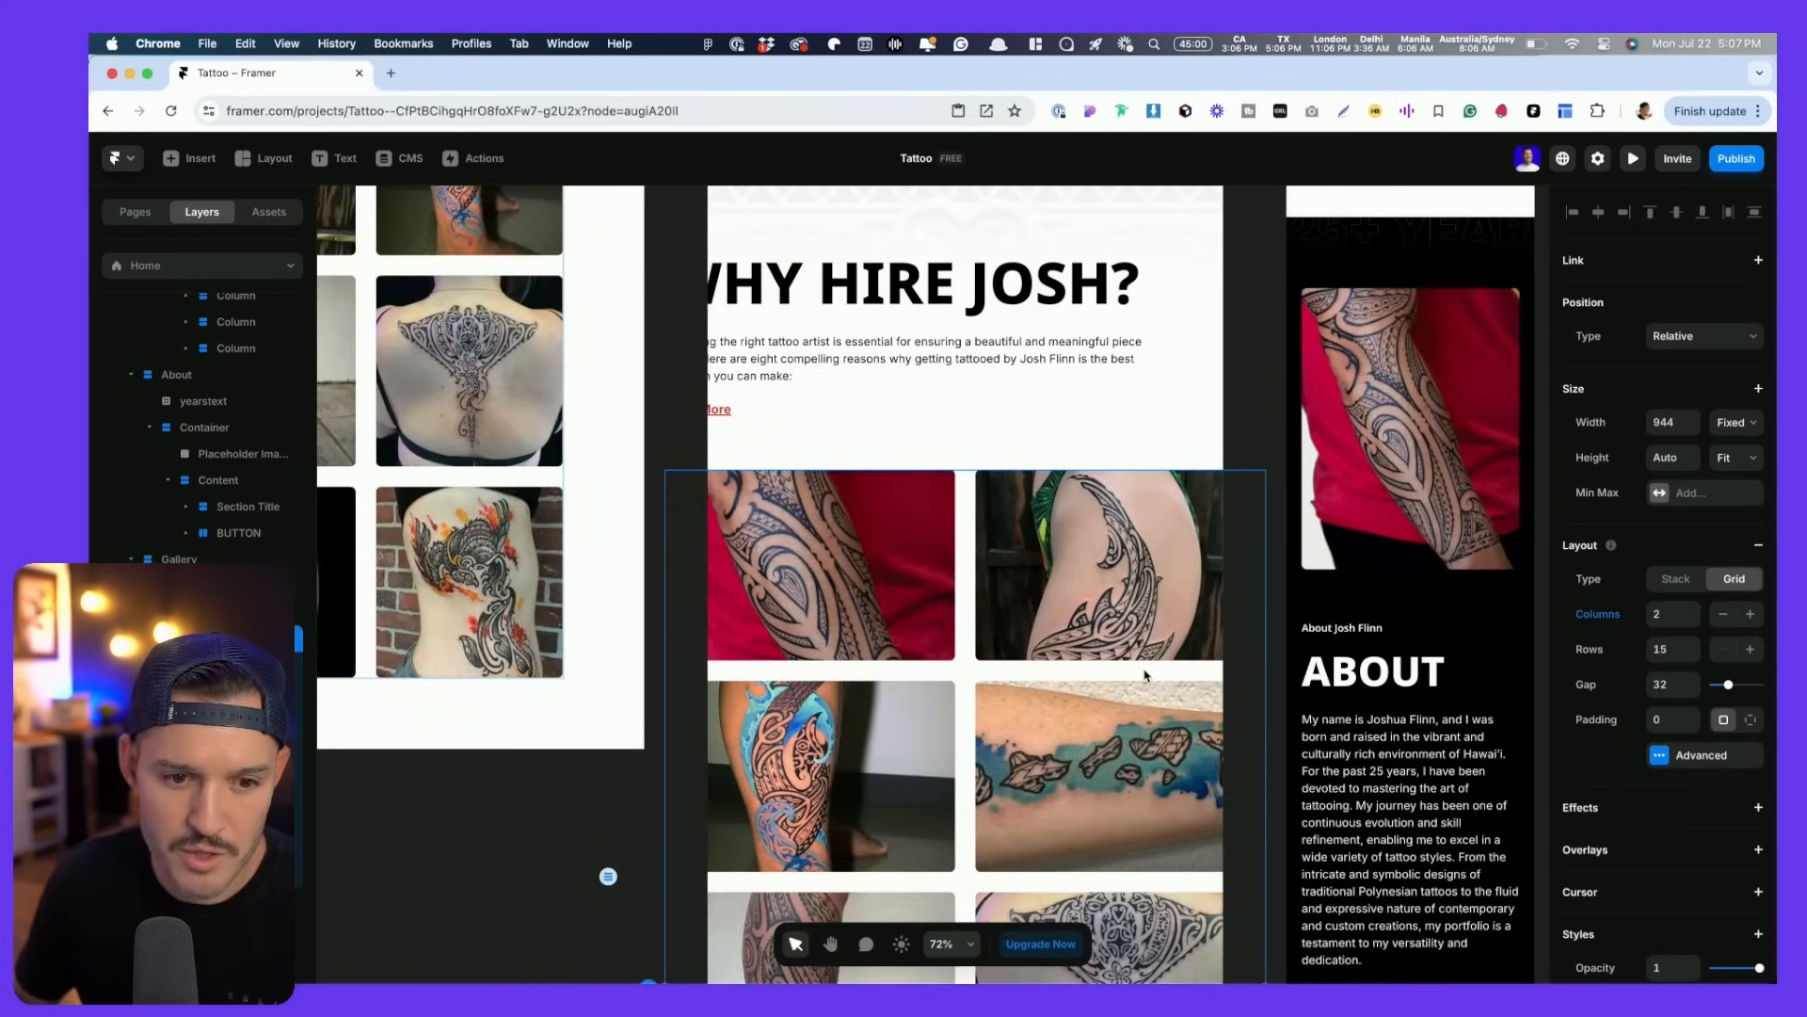
- Make the desktop tattoo gallery grid fill its container width
left_click(372, 482)
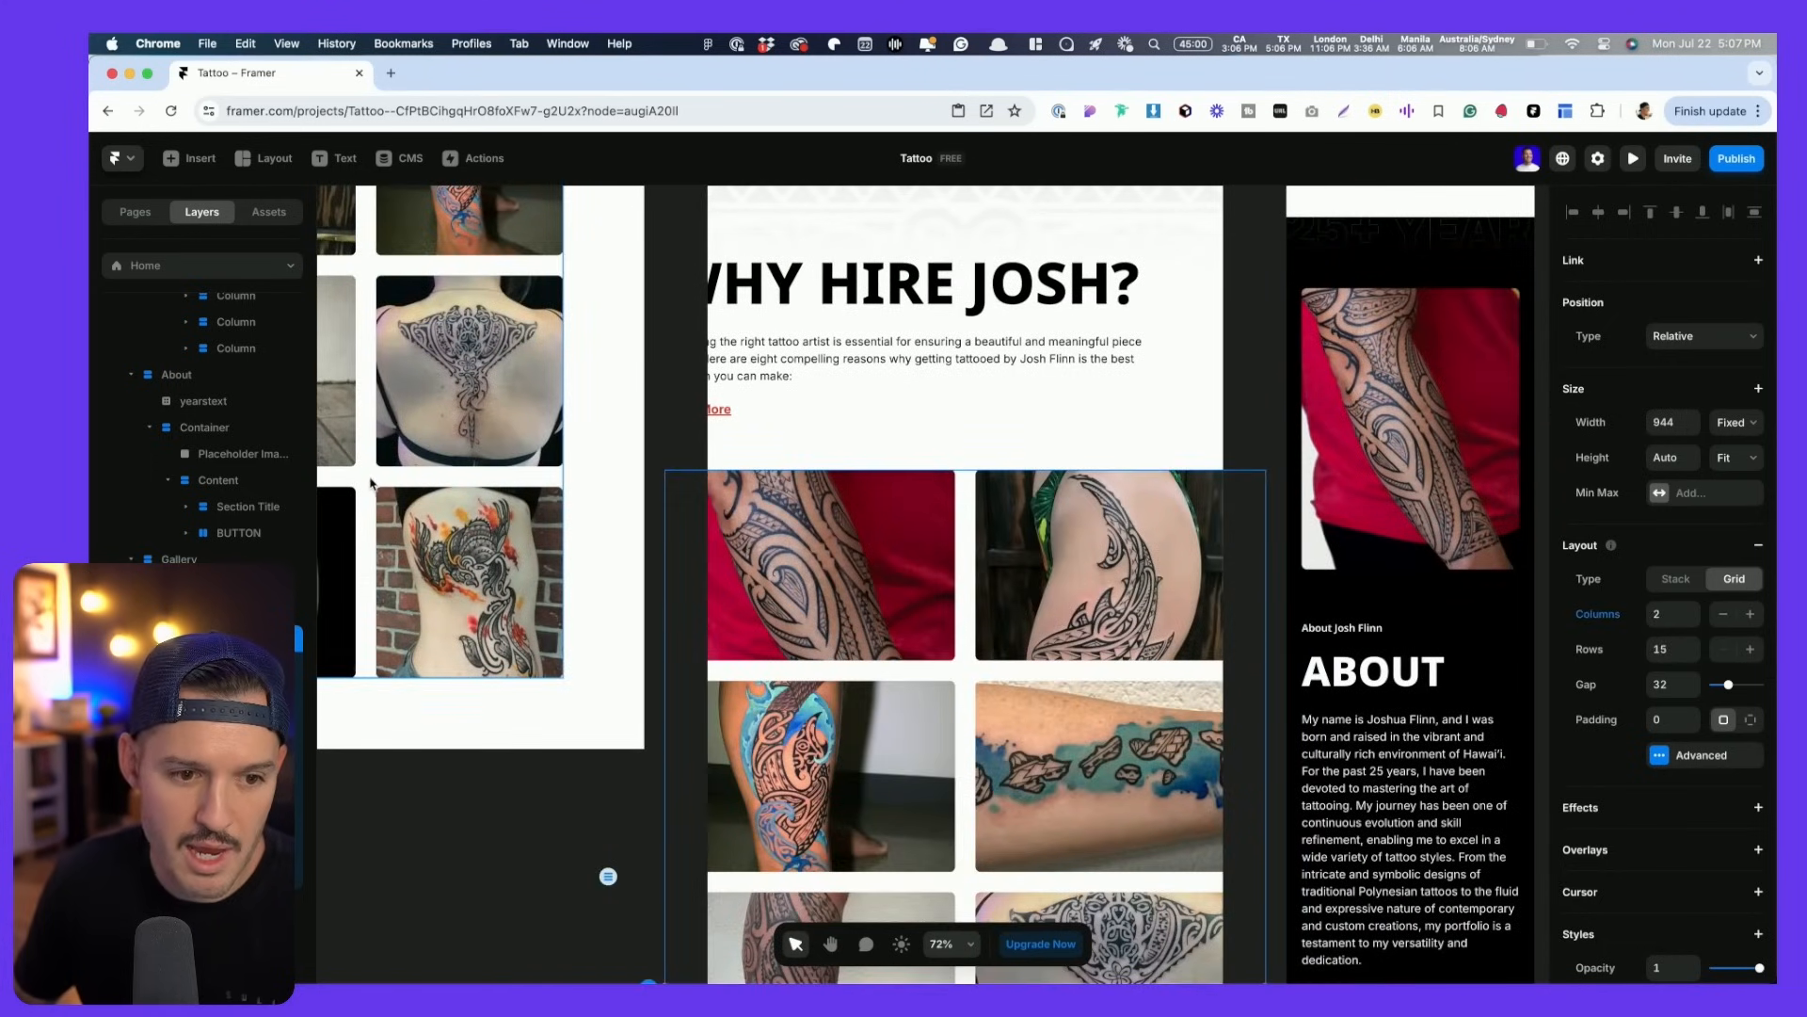
left_click(1715, 417)
left_click(1730, 465)
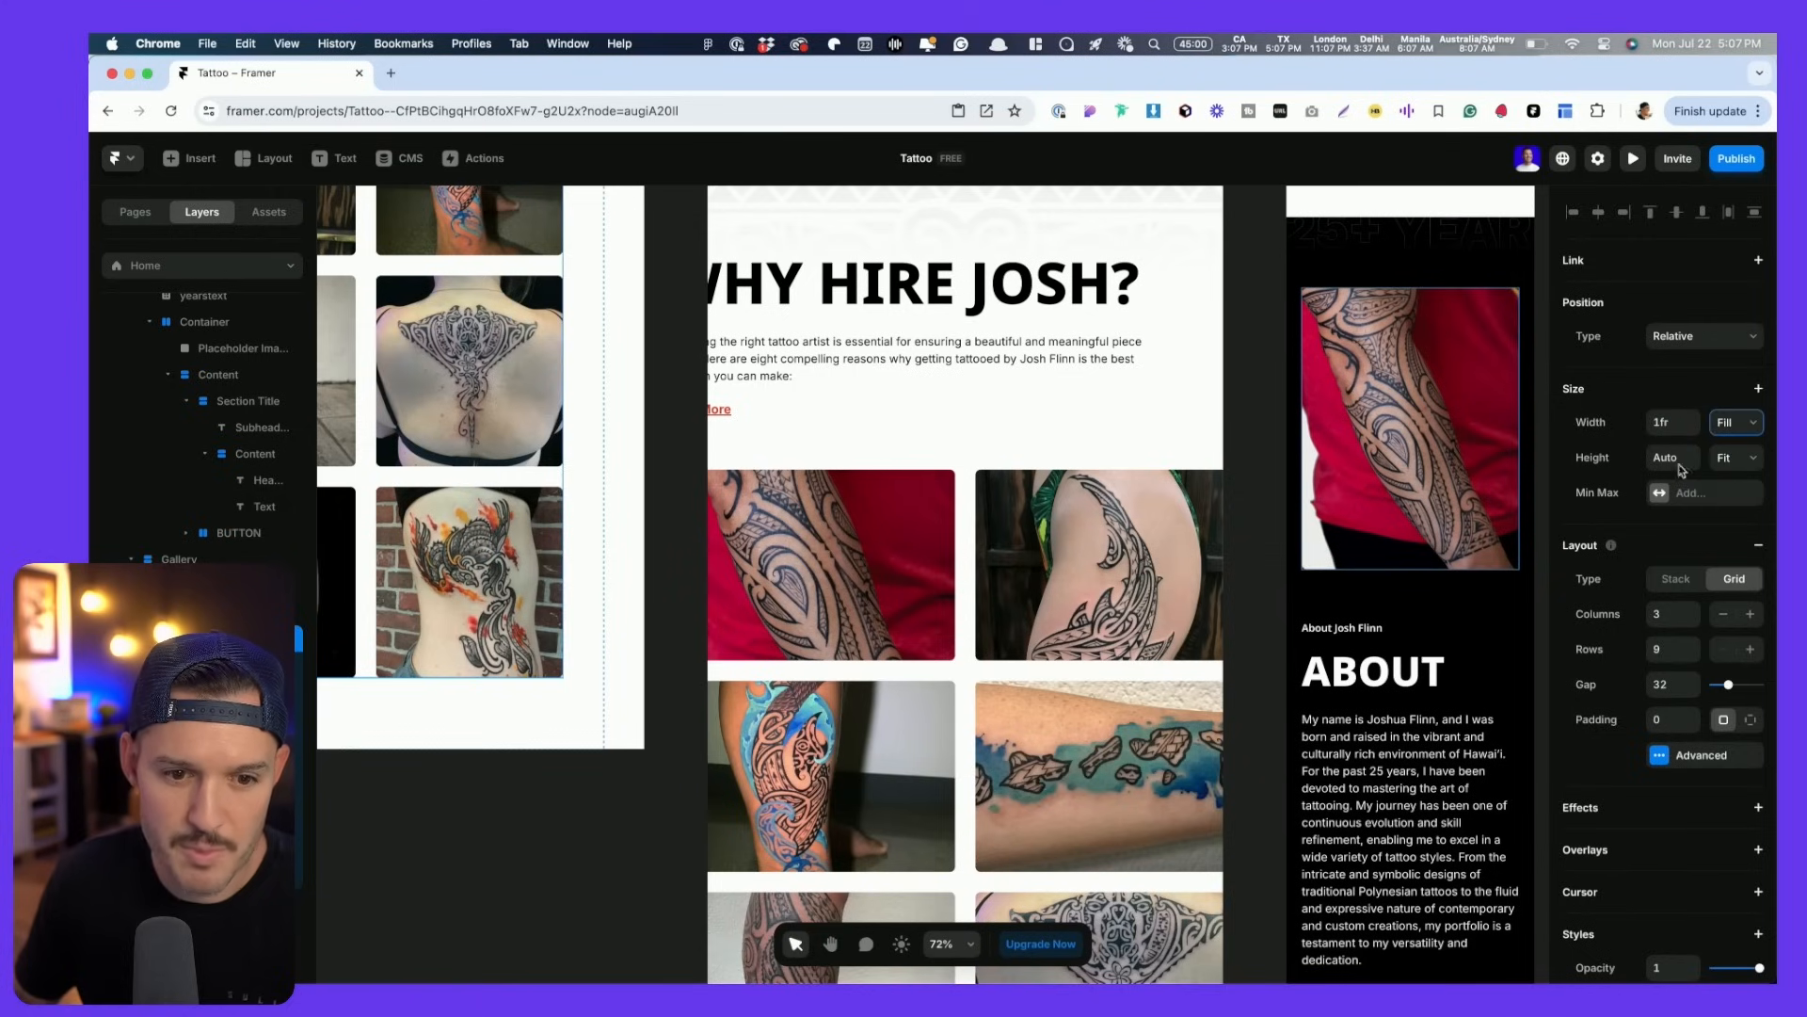
left_click(970, 615)
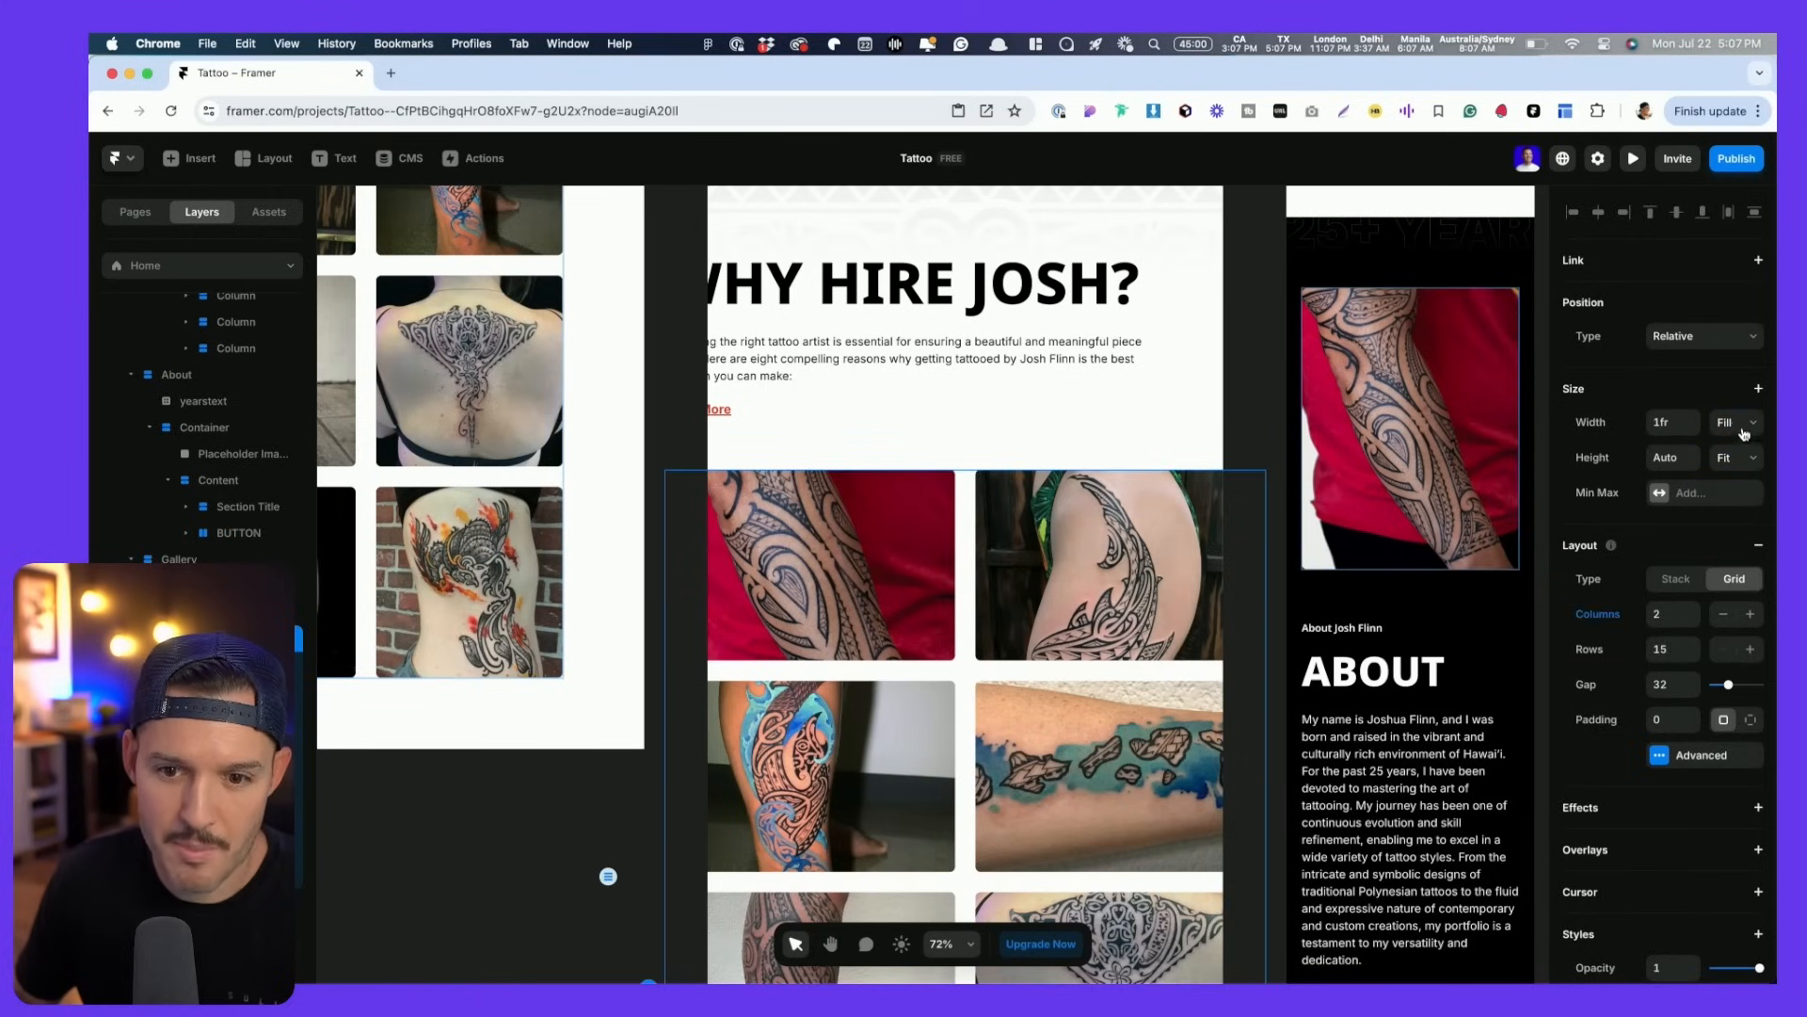
scroll(1453, 479, "down", 5)
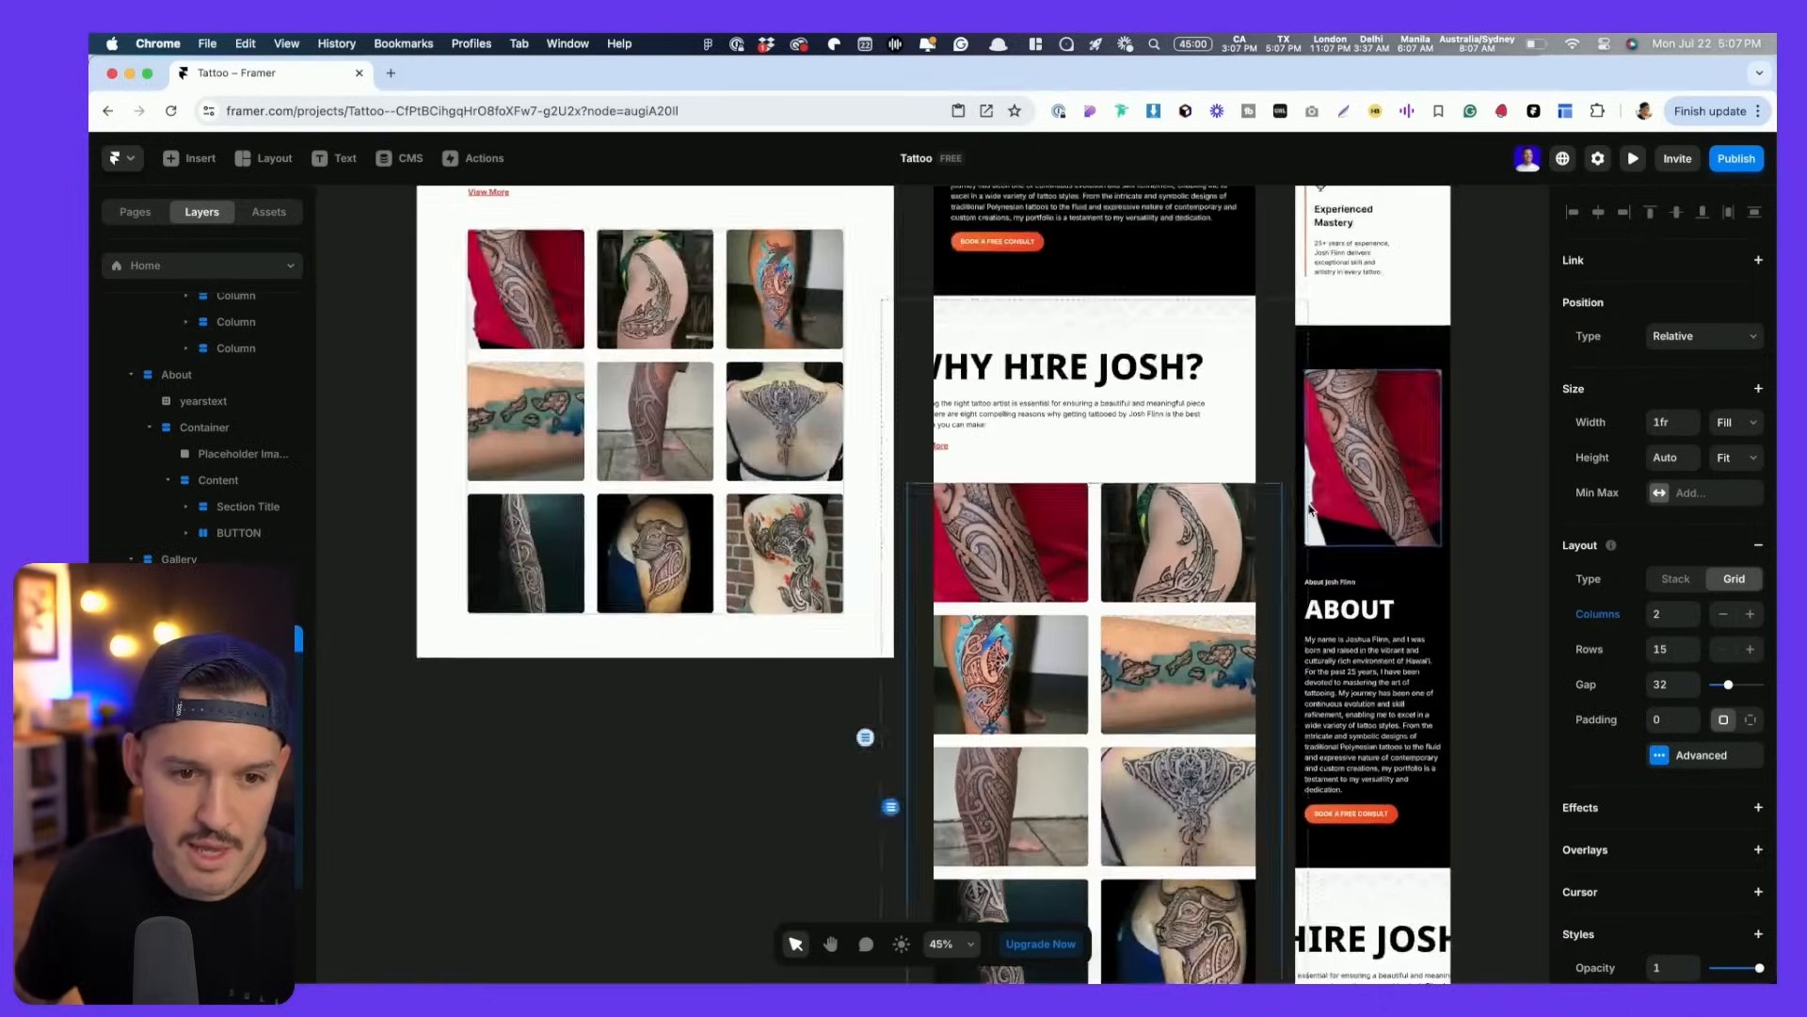
scroll(827, 361, "up", 2)
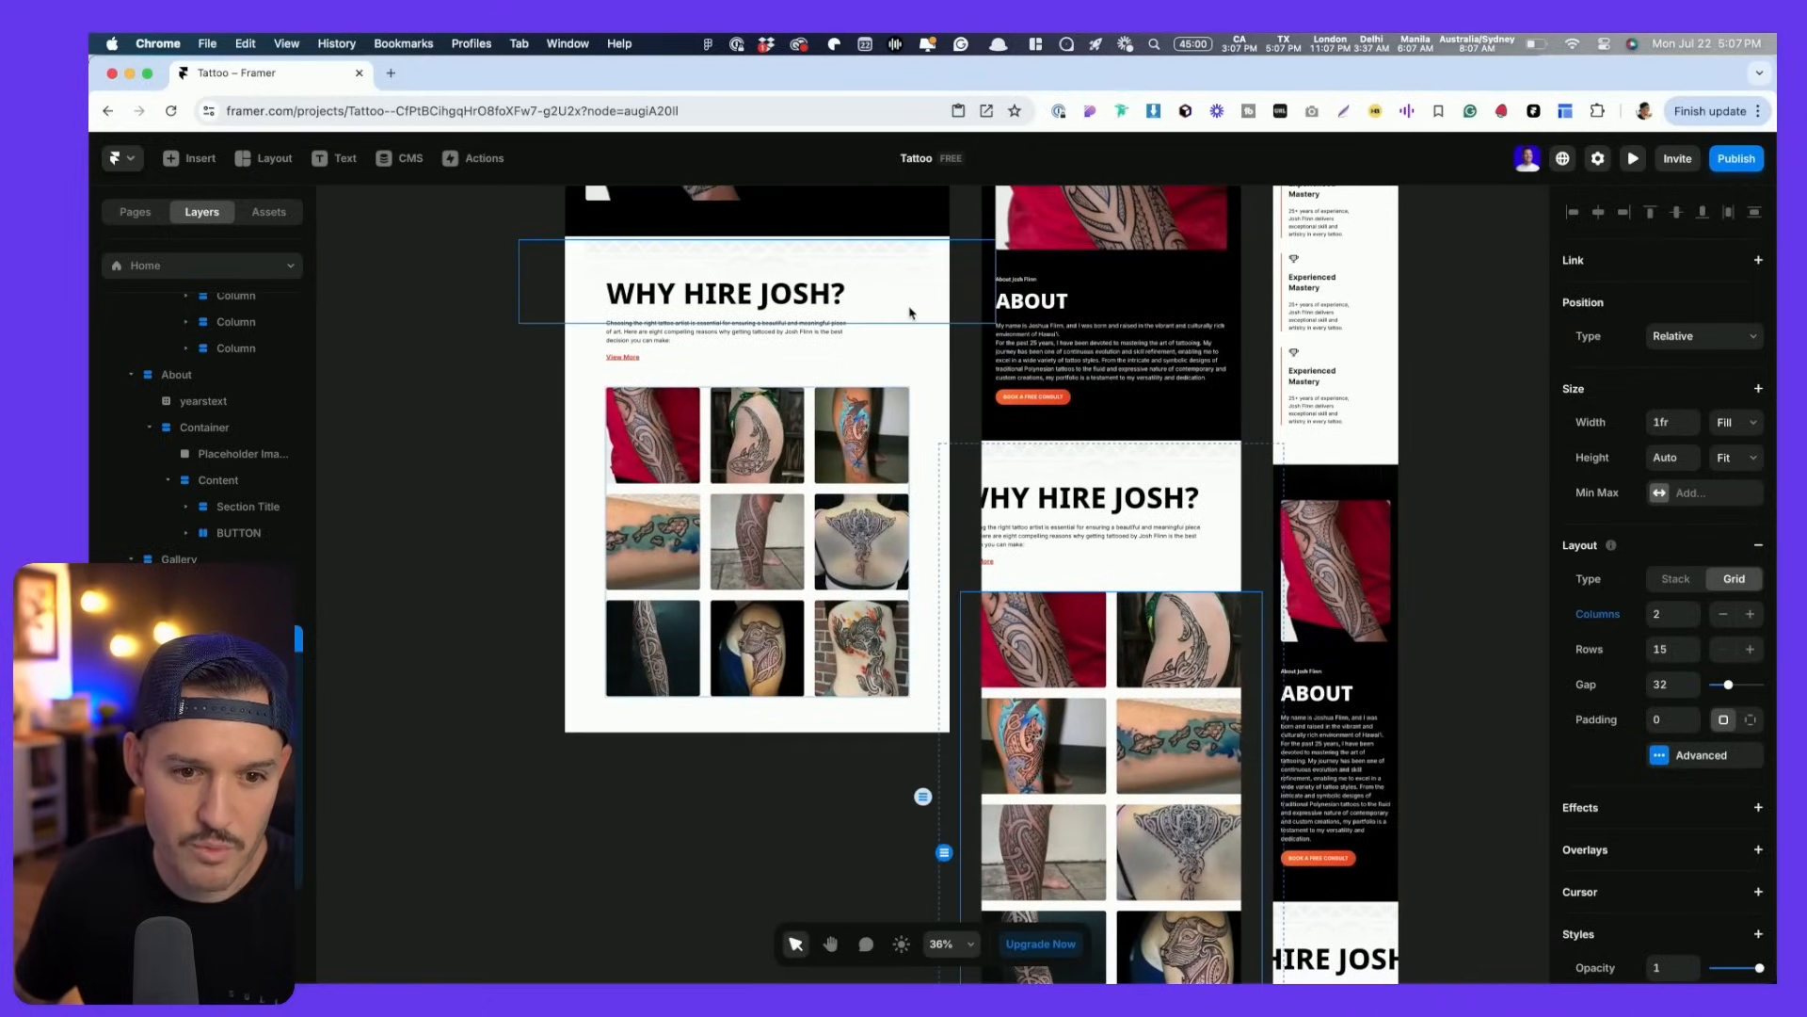
- Nudge the desktop Why Hire Josh background image up 10 pixels
left_click(919, 342)
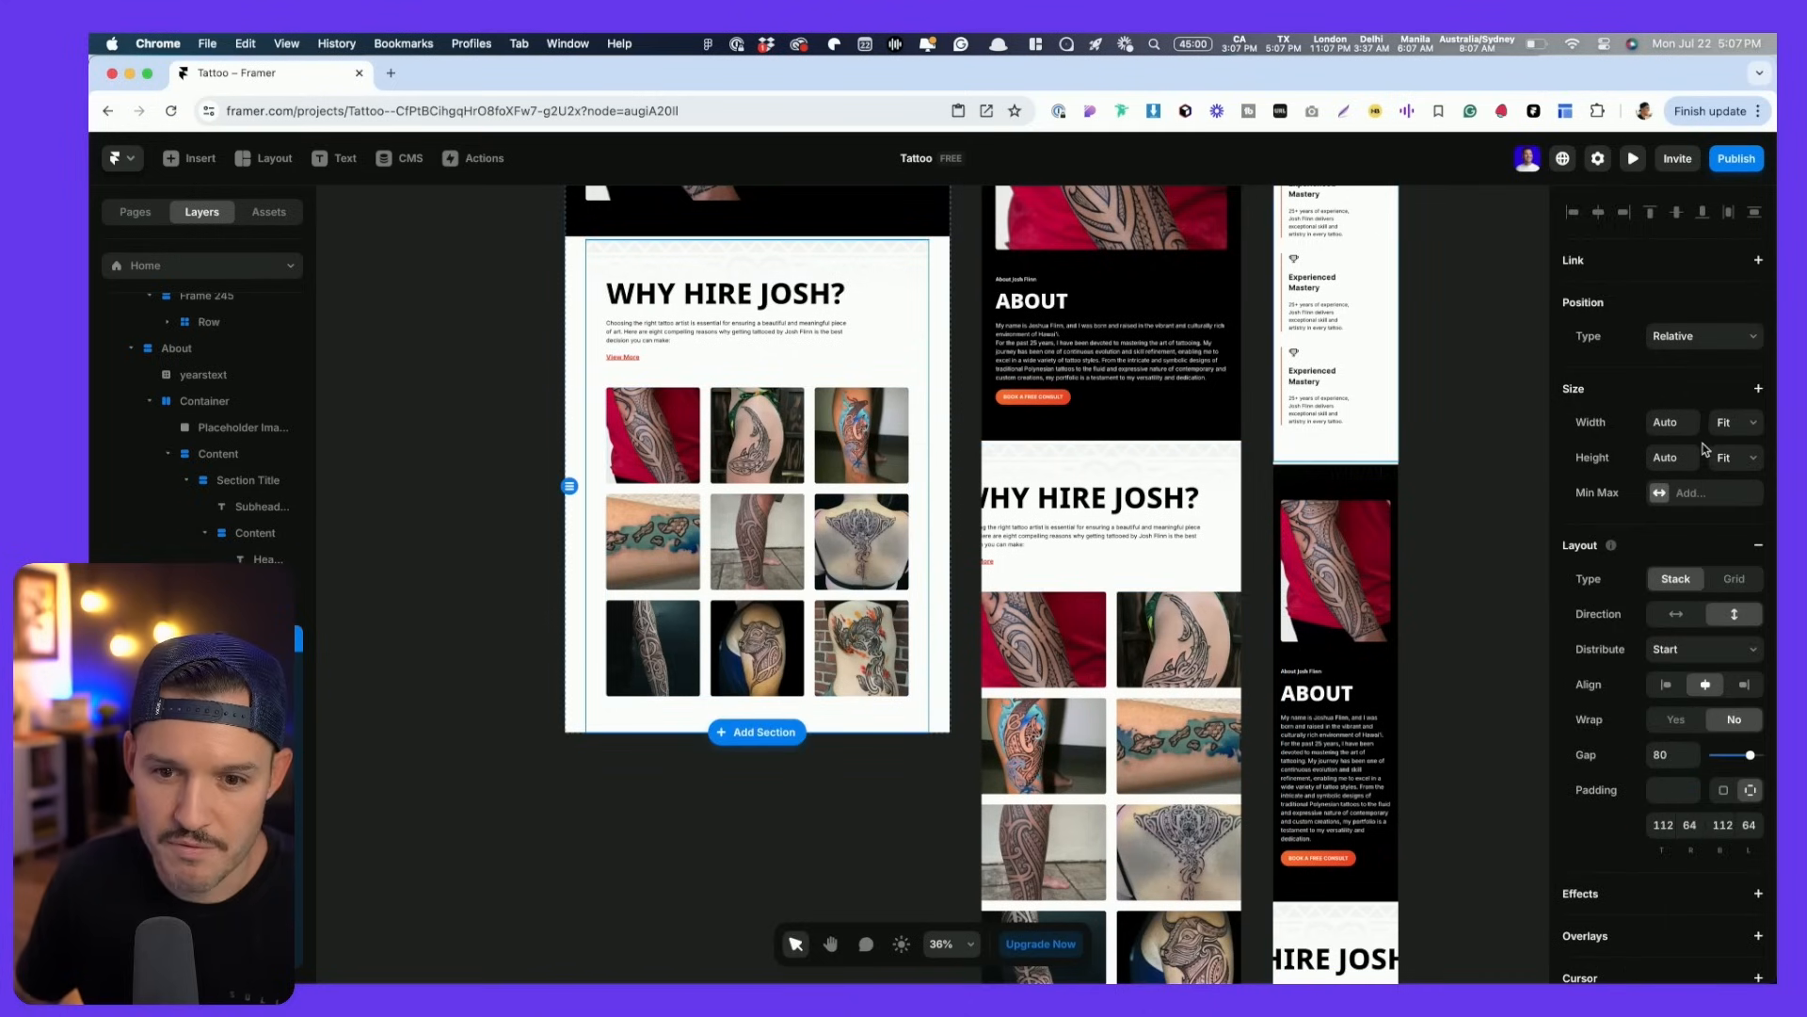
left_click(235, 691)
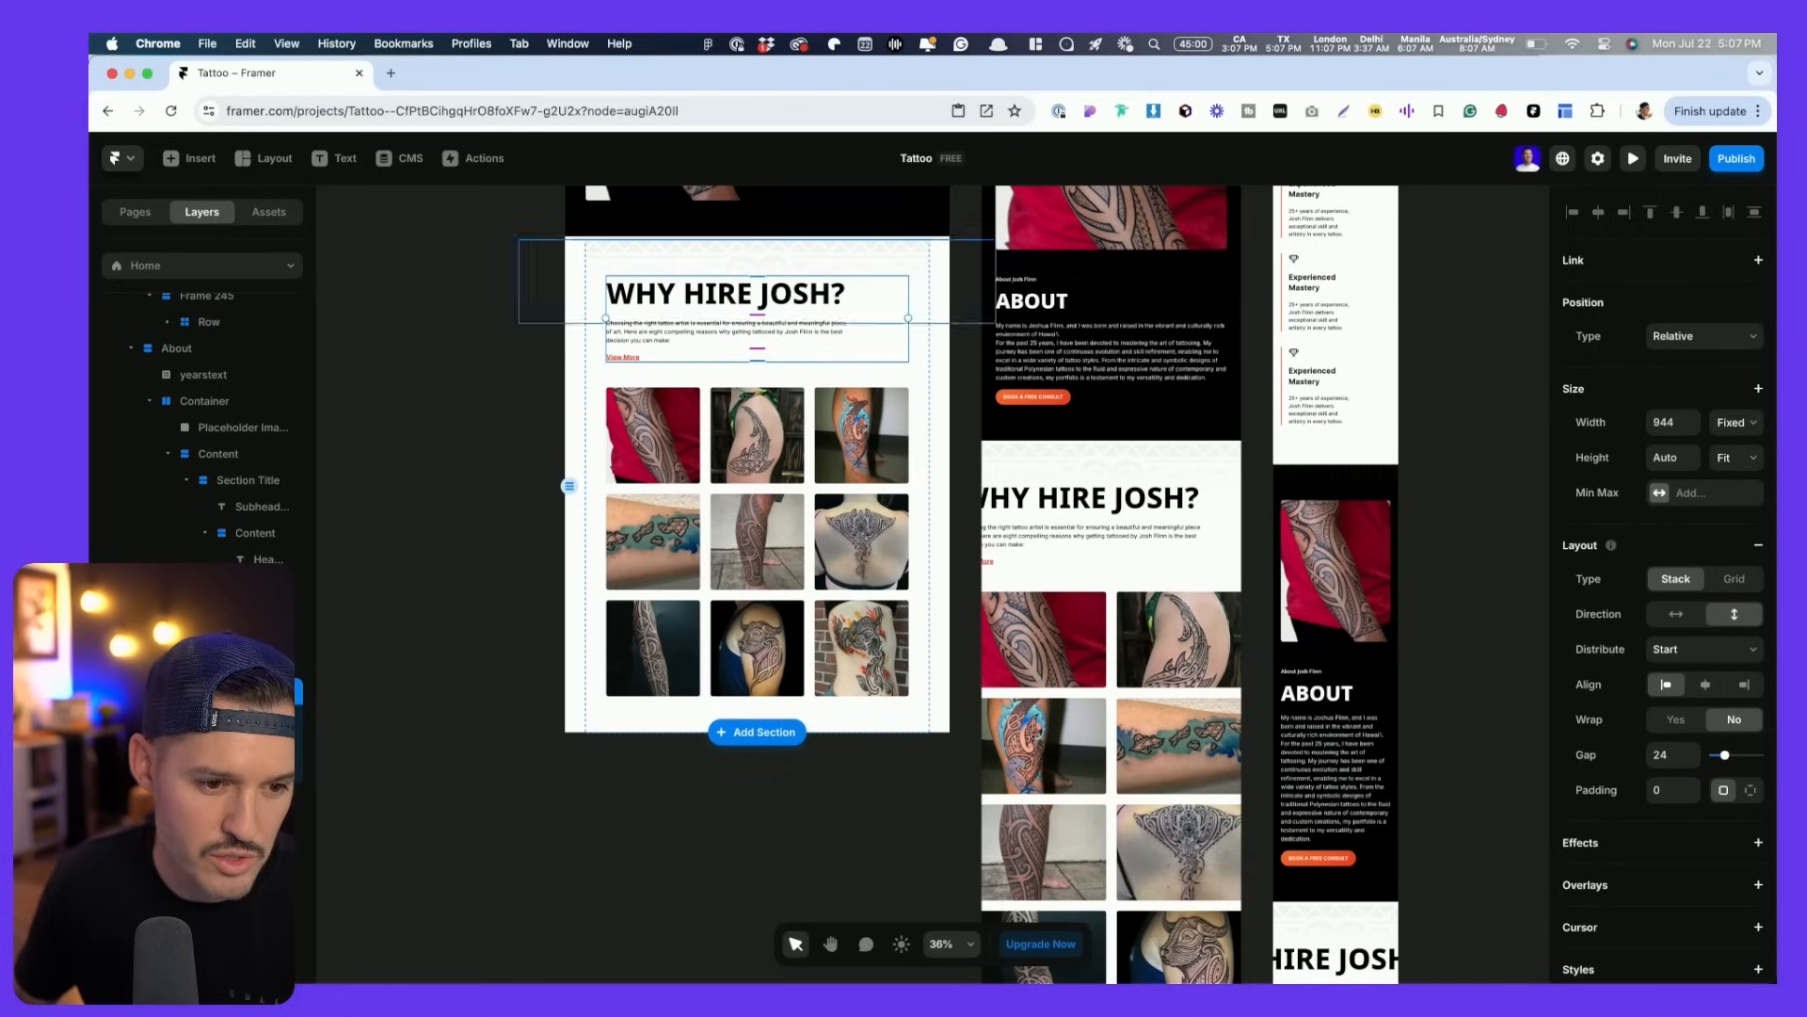
key("Escape")
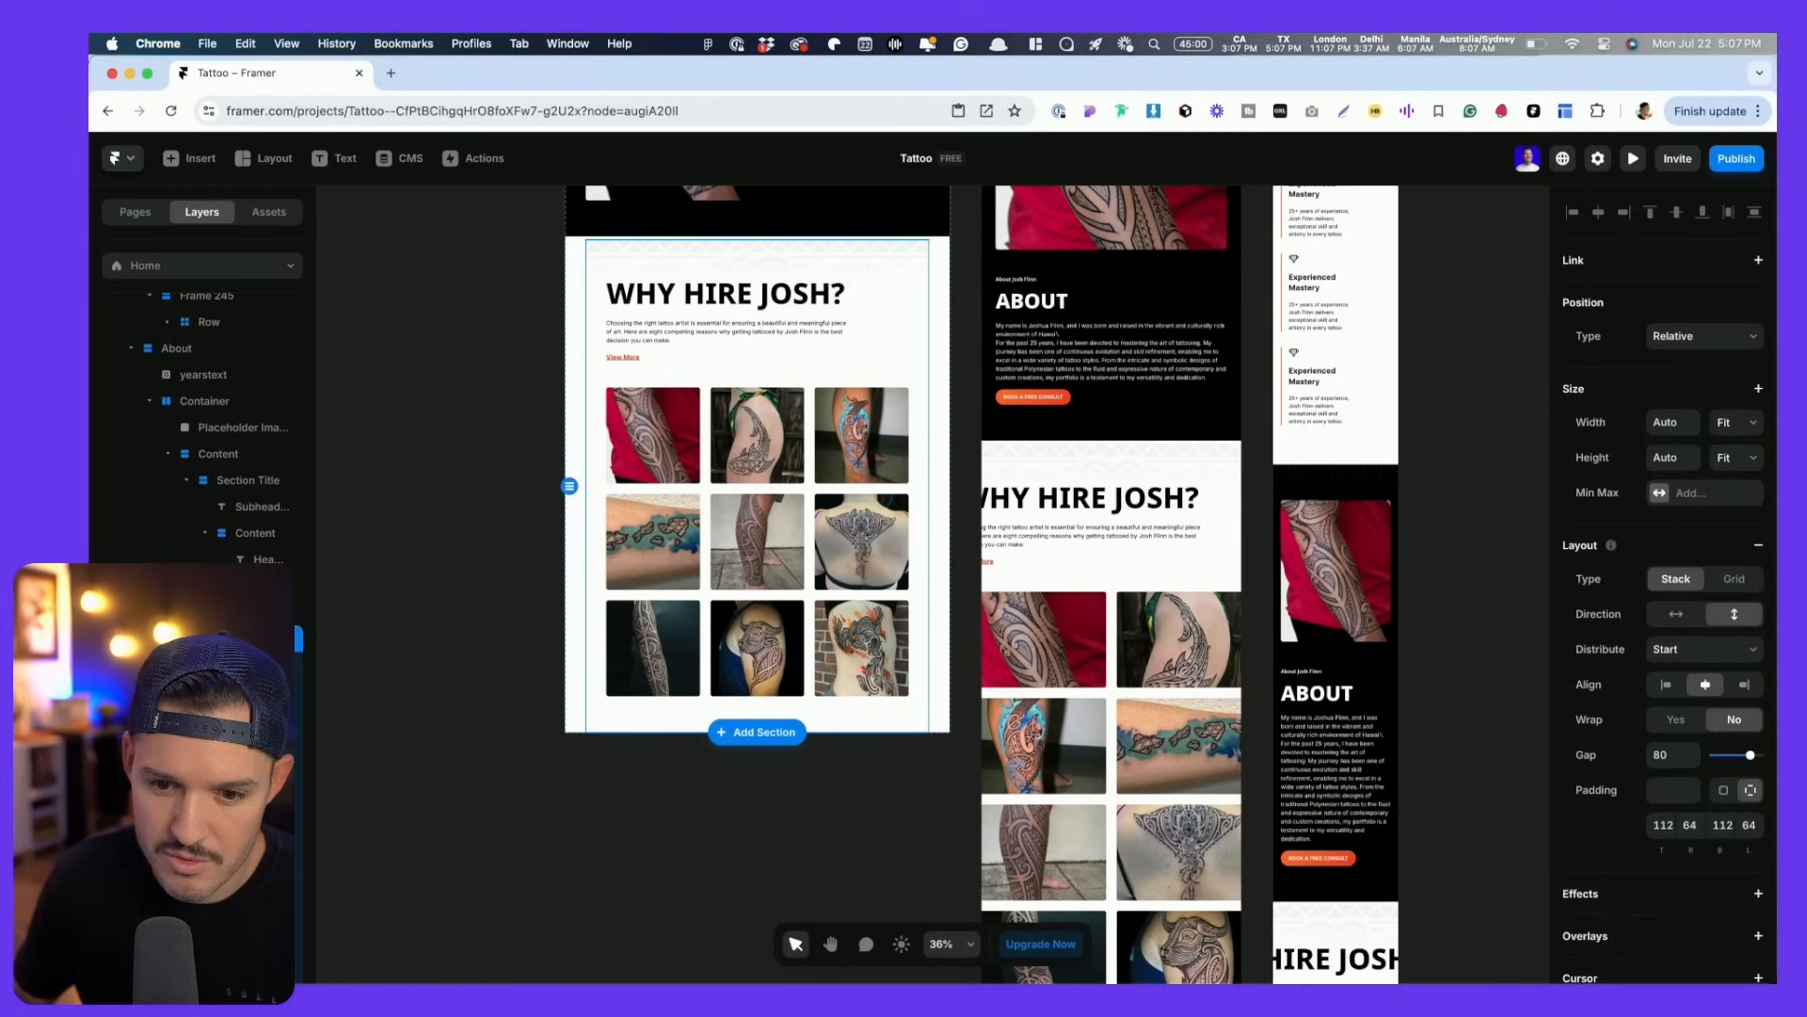
left_click(235, 664)
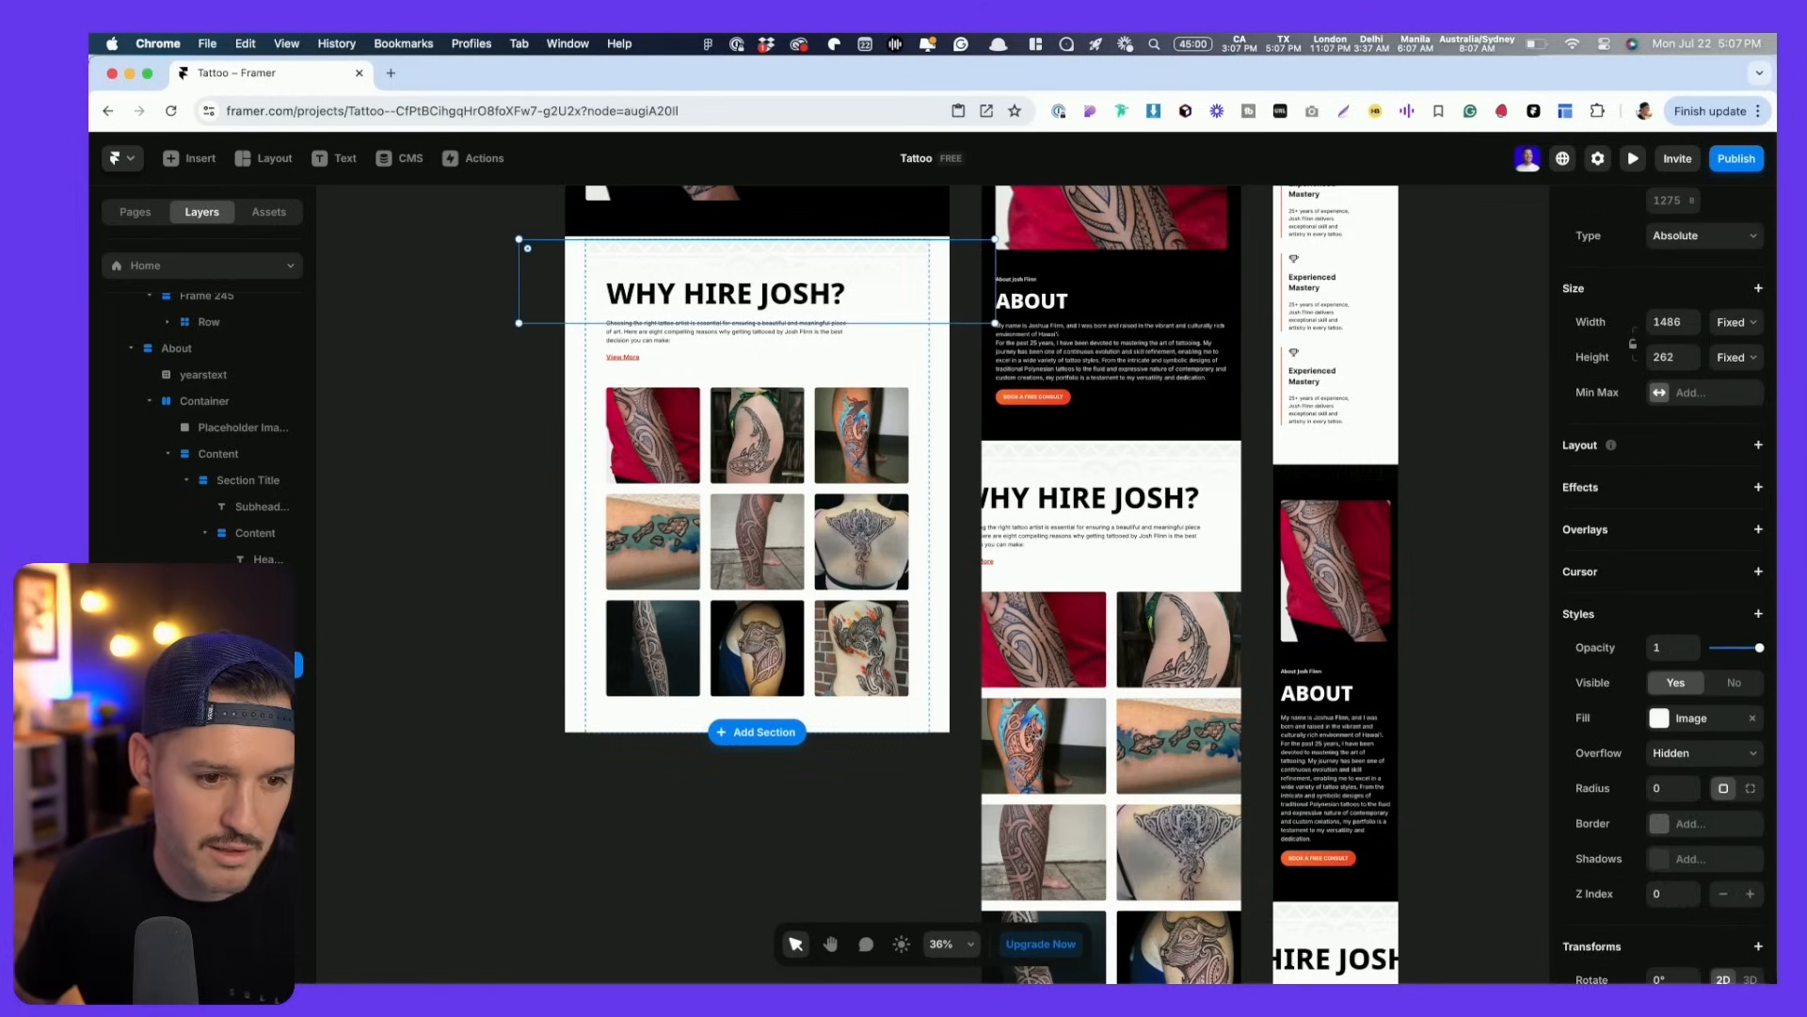
key("shift+Up")
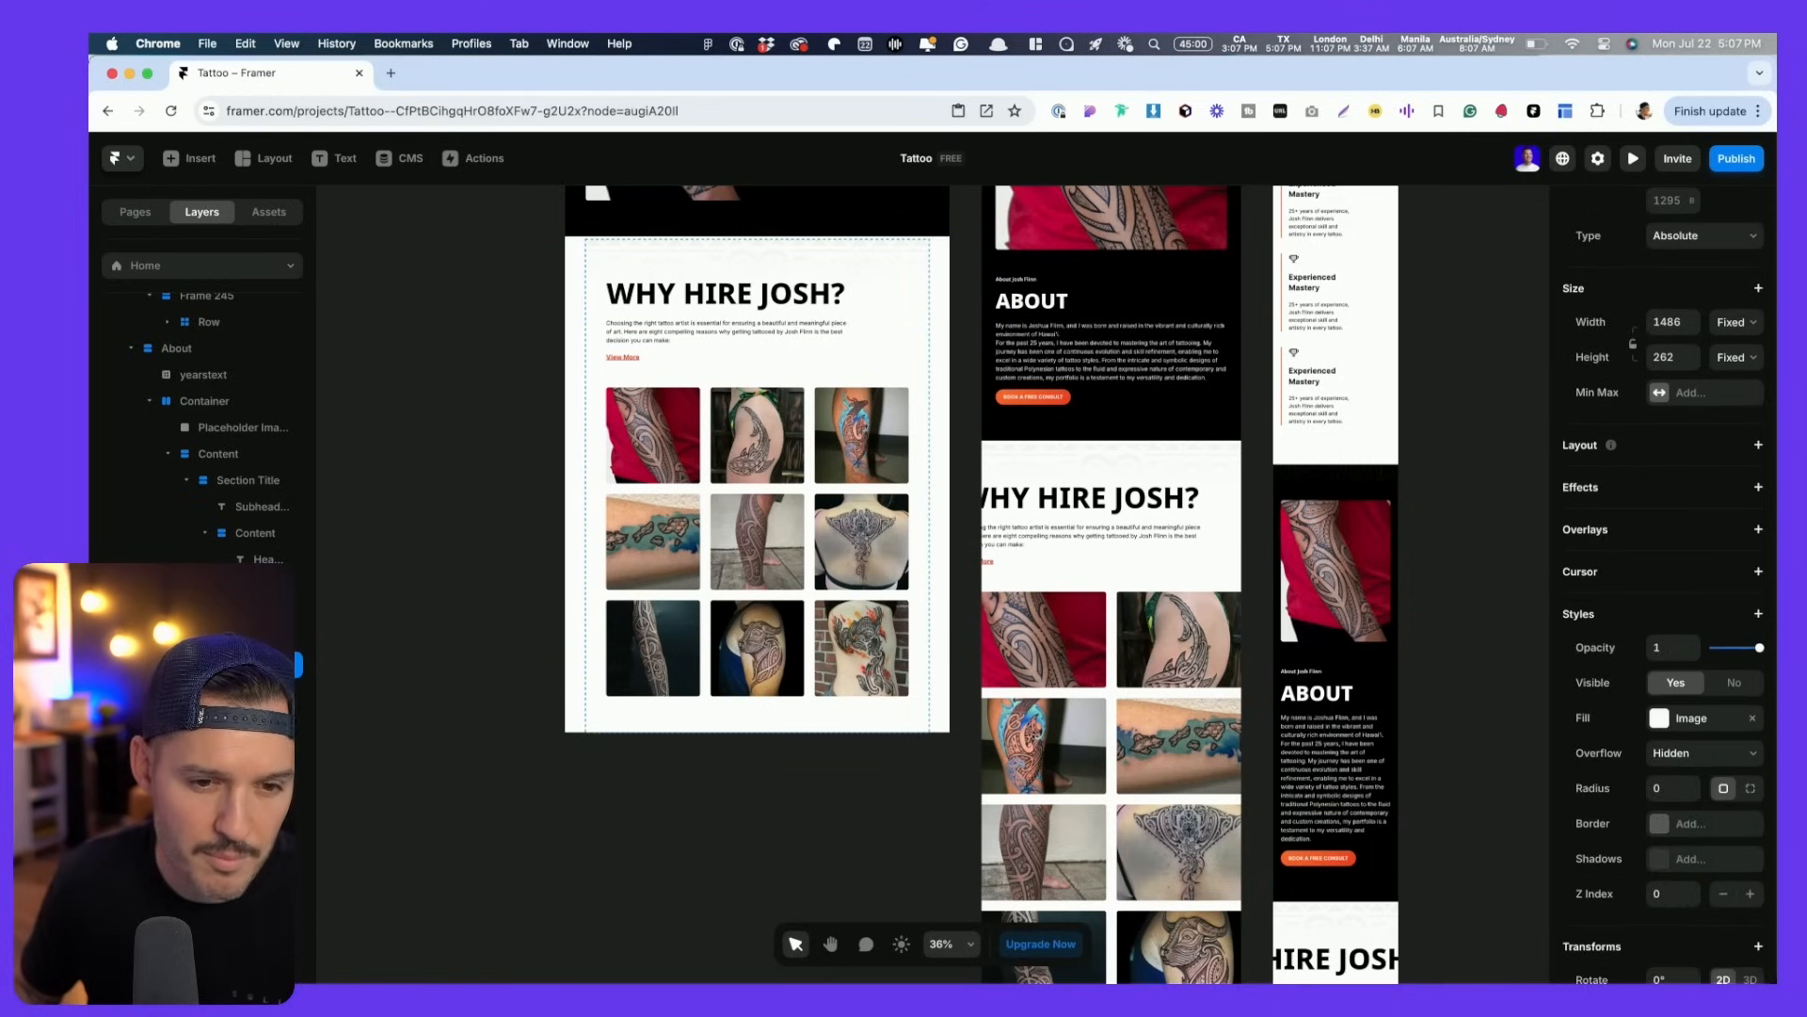
left_click(235, 691)
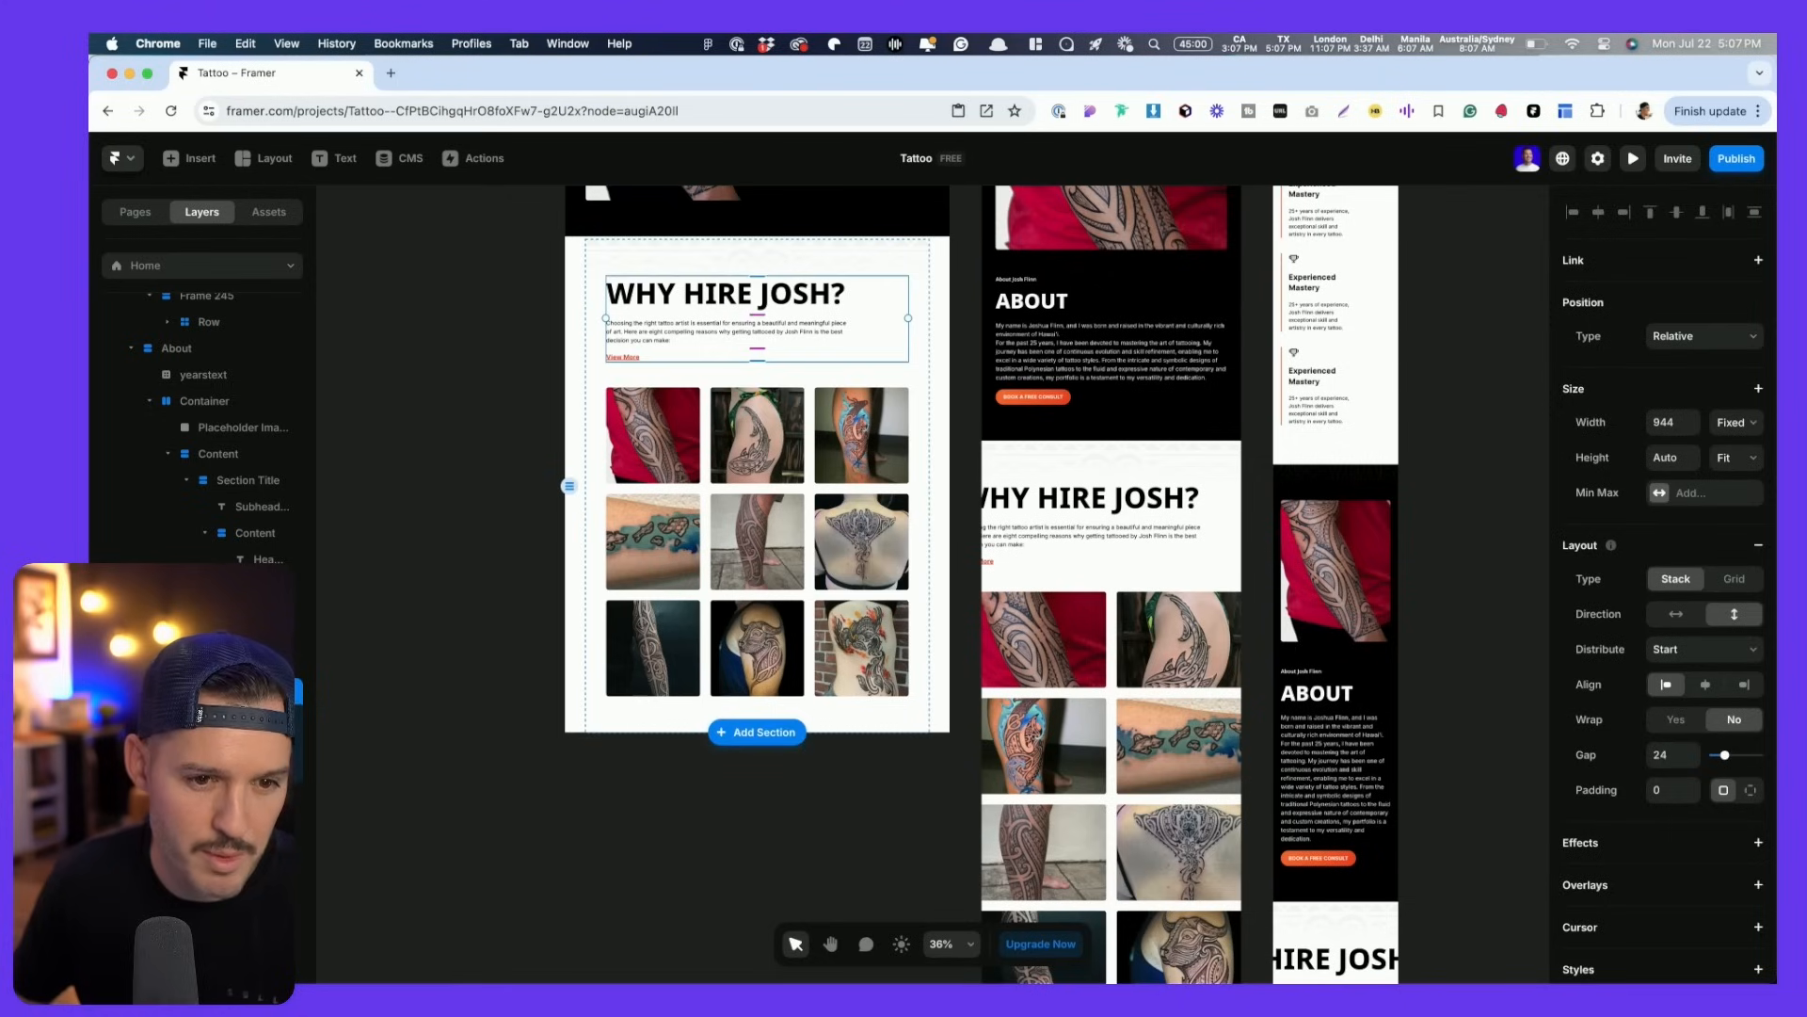
left_click(235, 797)
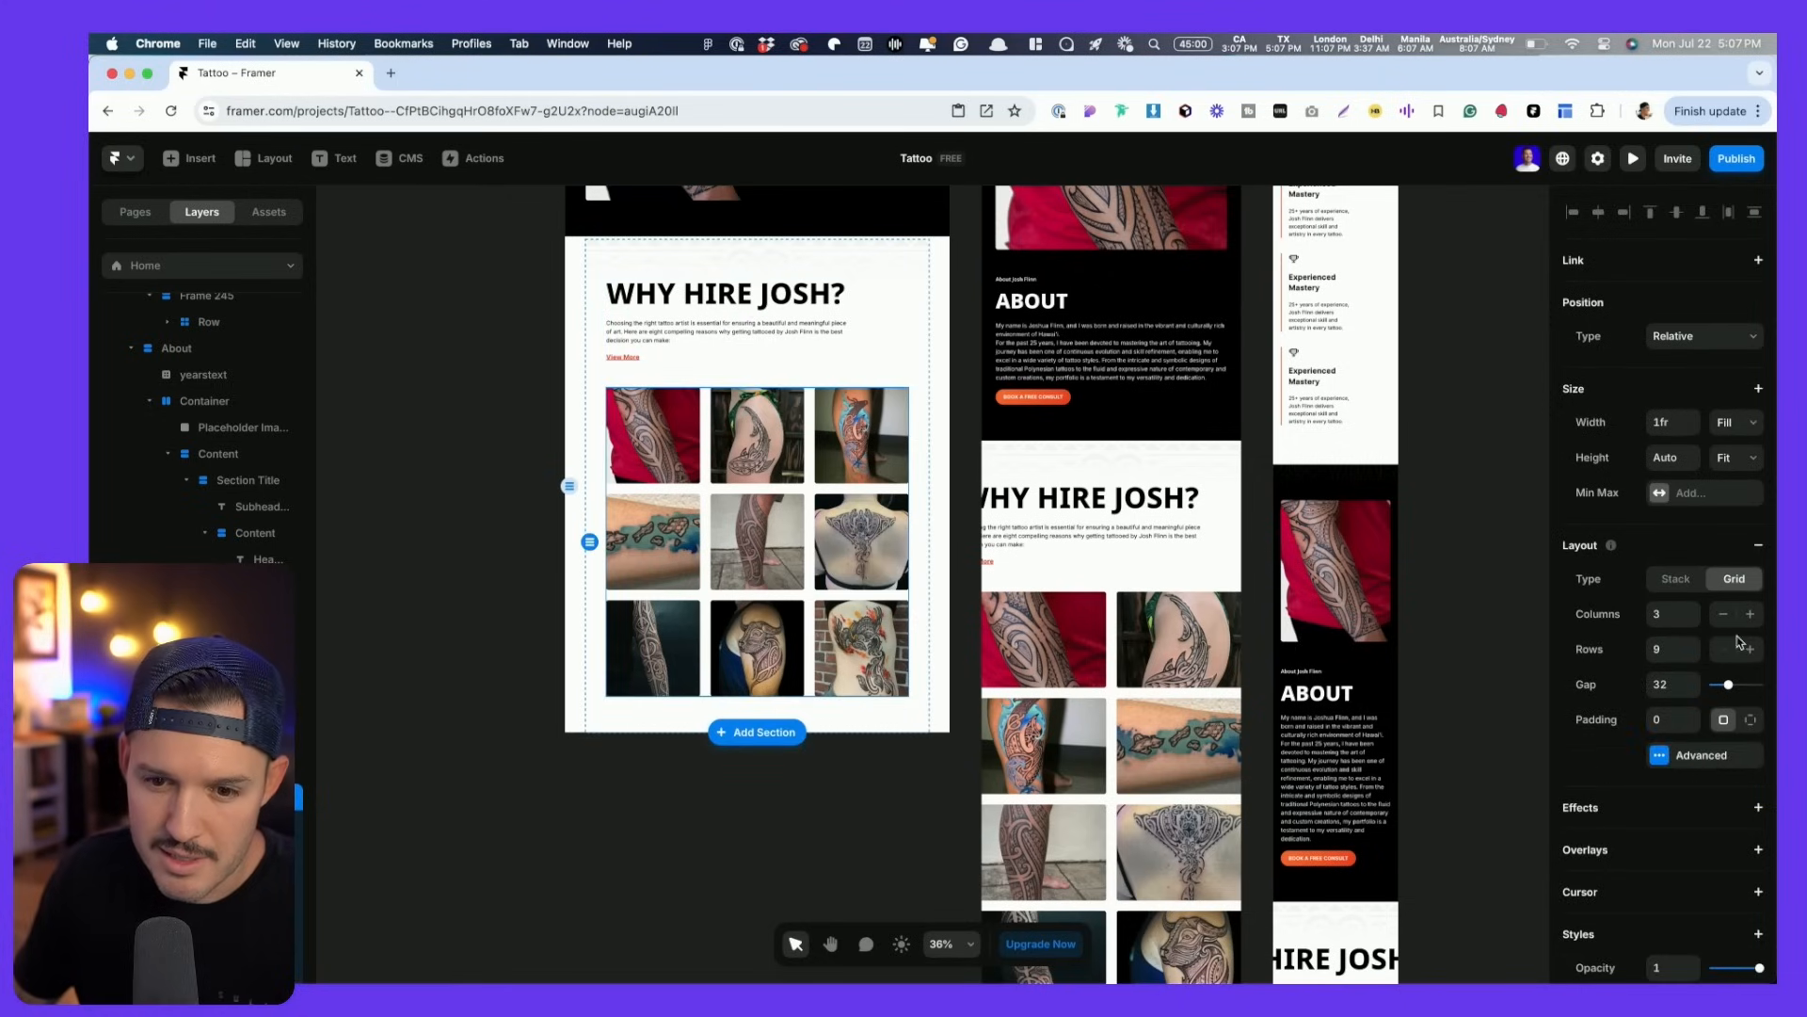
- Give the tablet gallery grid a Fill width of 100%, then select the Gallery section
left_click(1116, 605)
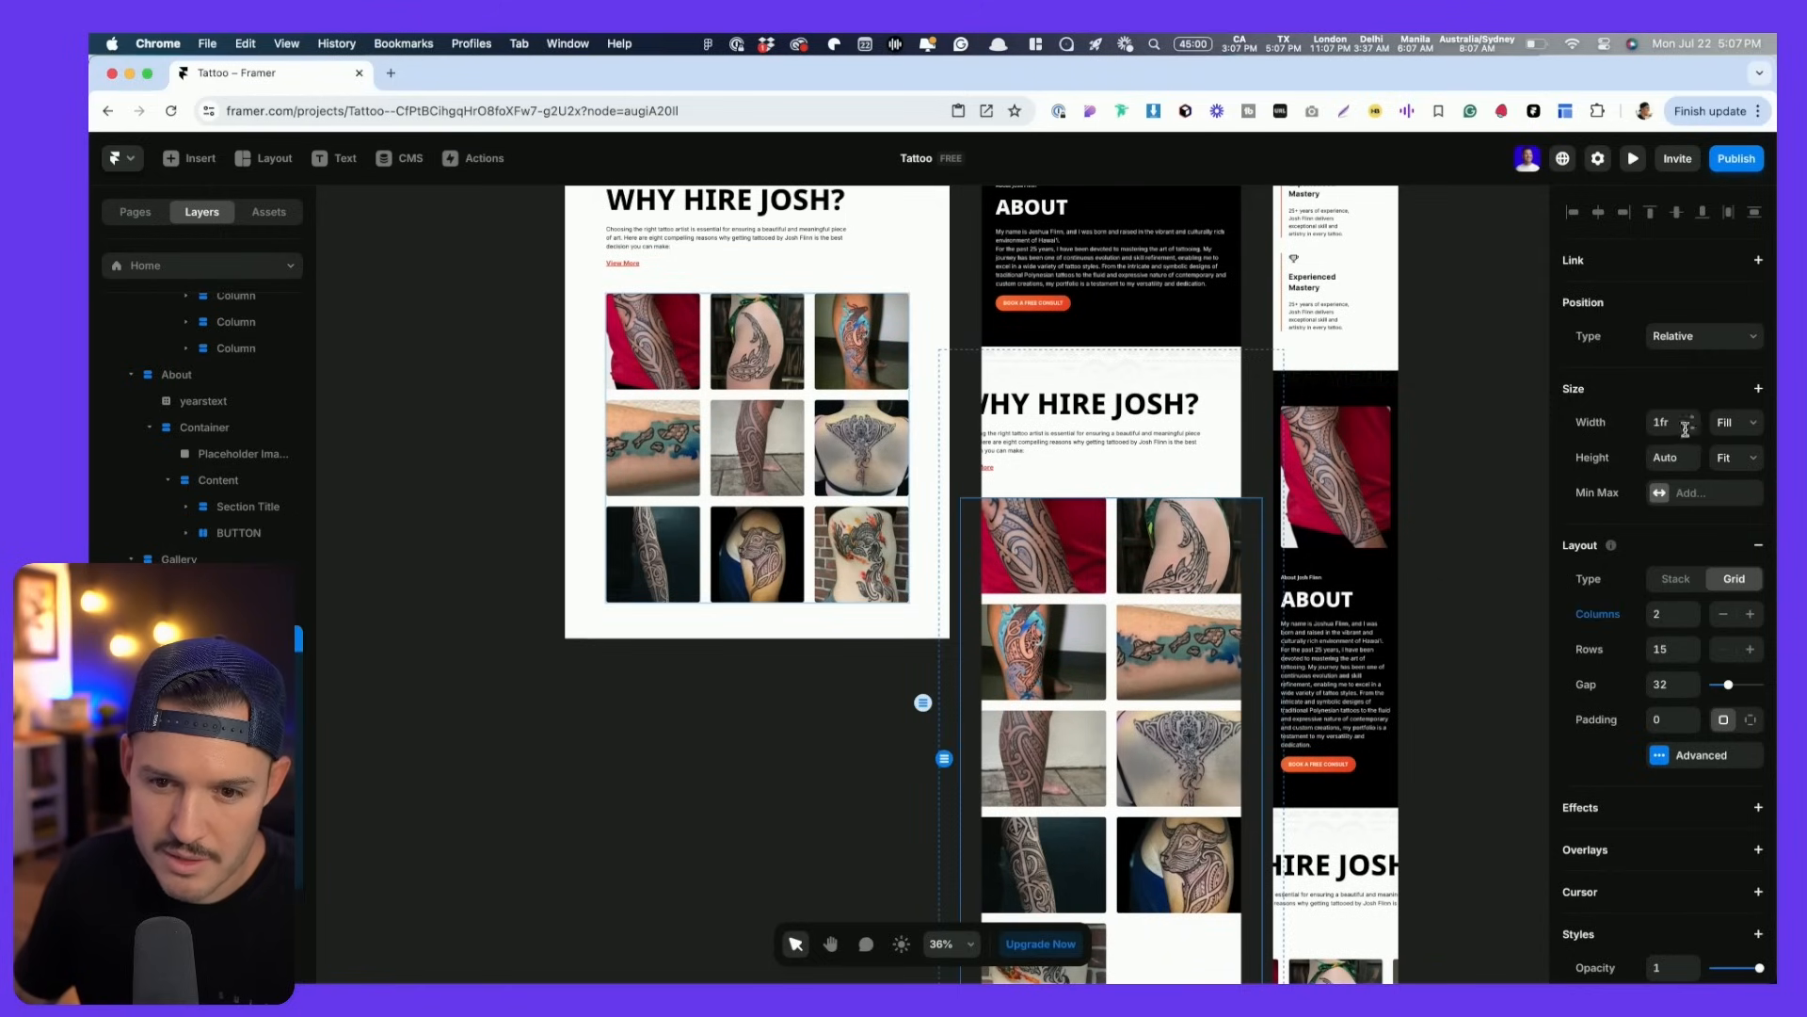
left_click(1740, 425)
left_click(1732, 425)
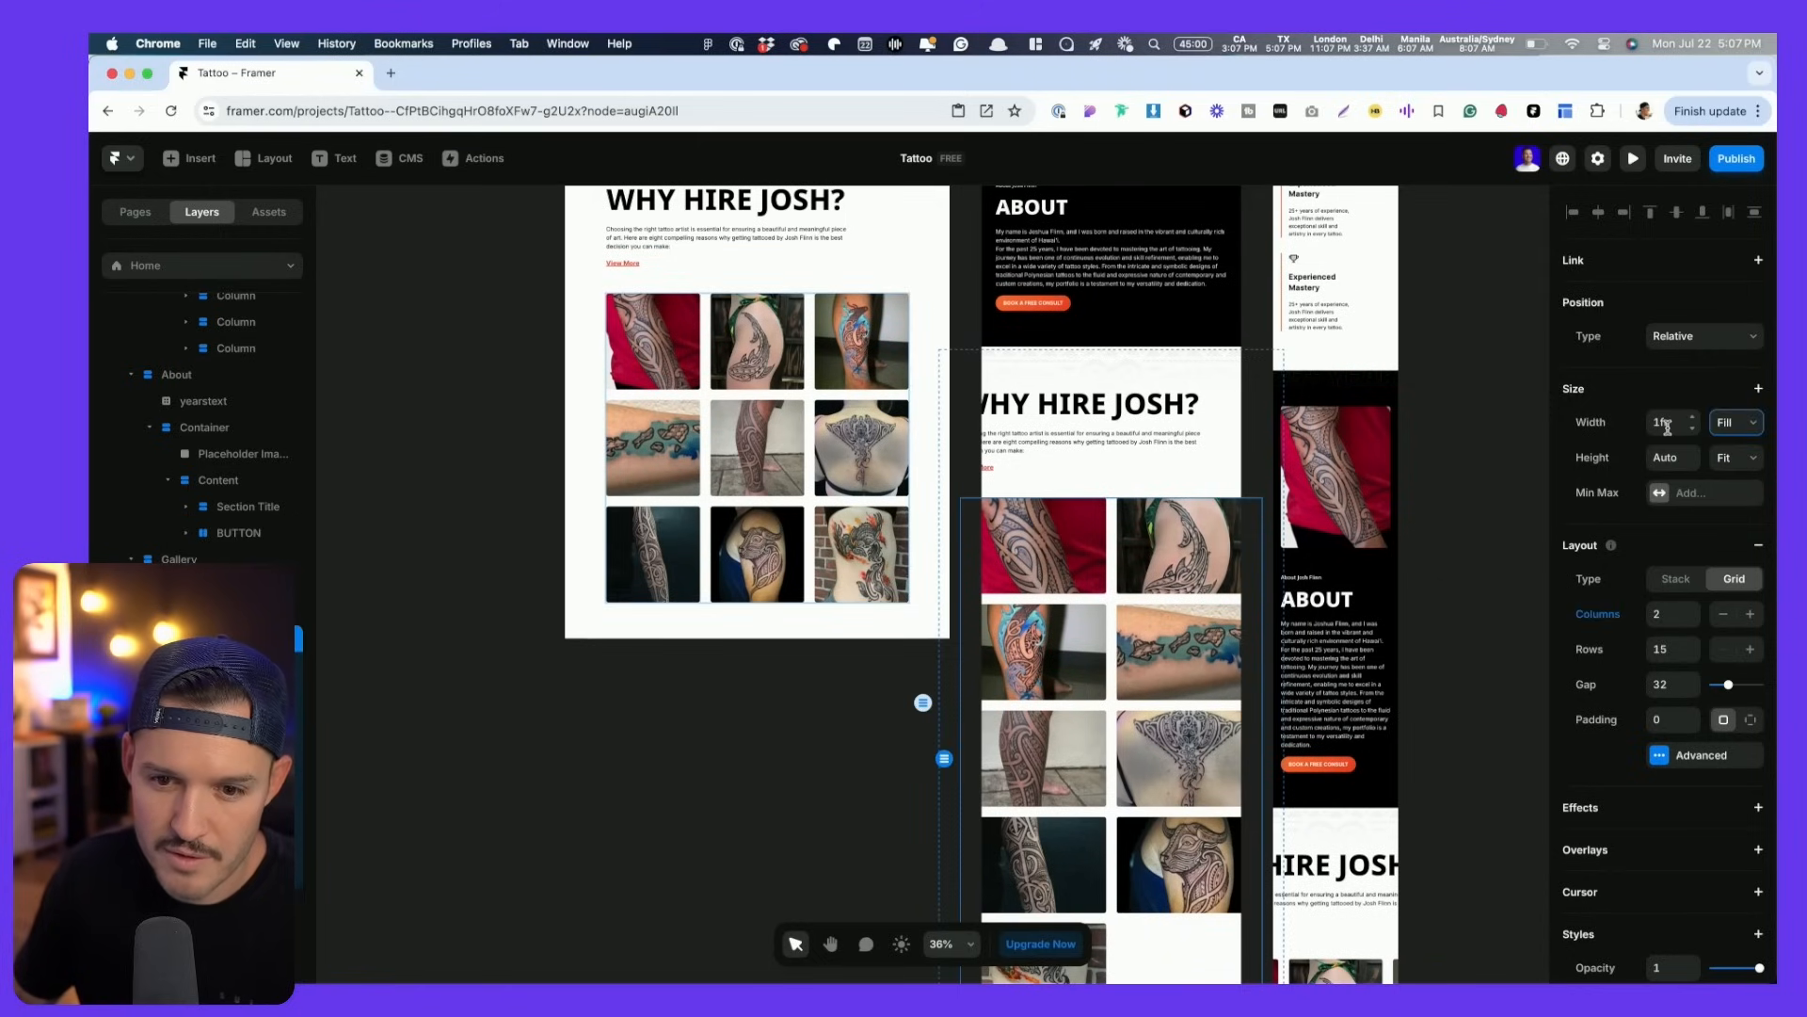
type("100%")
key("Return")
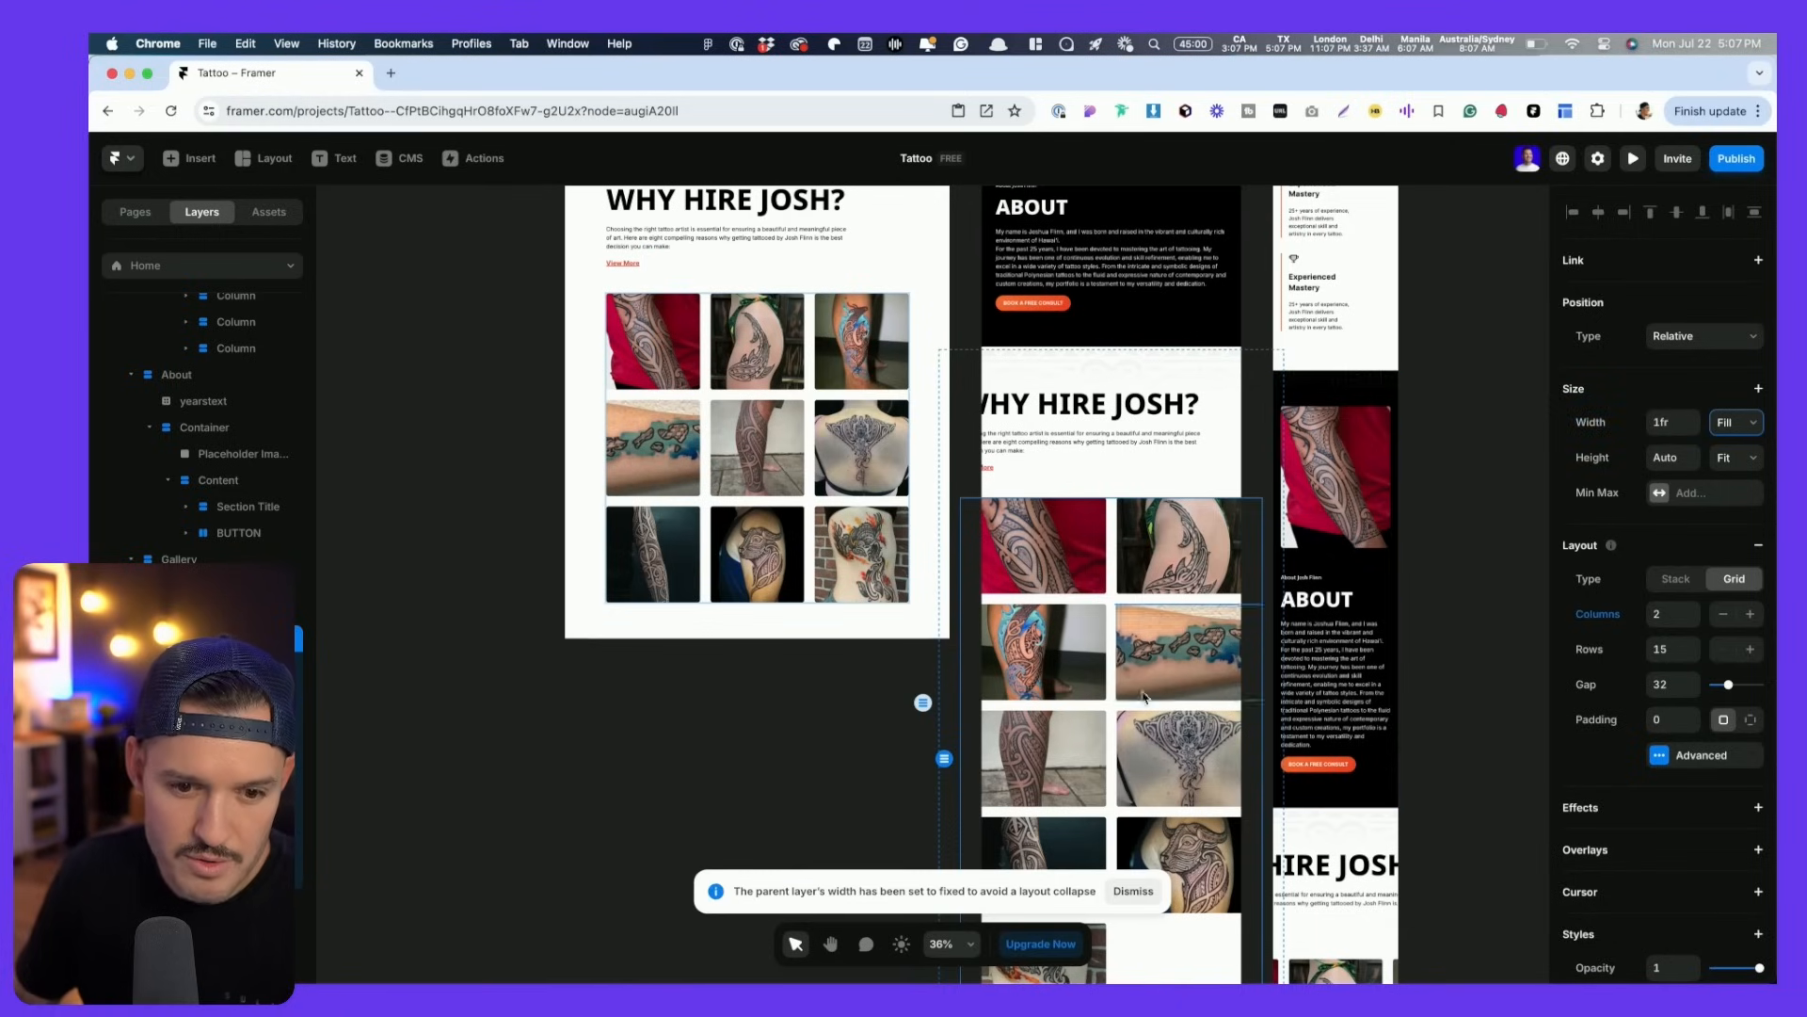
scroll(1152, 694, "down", 4)
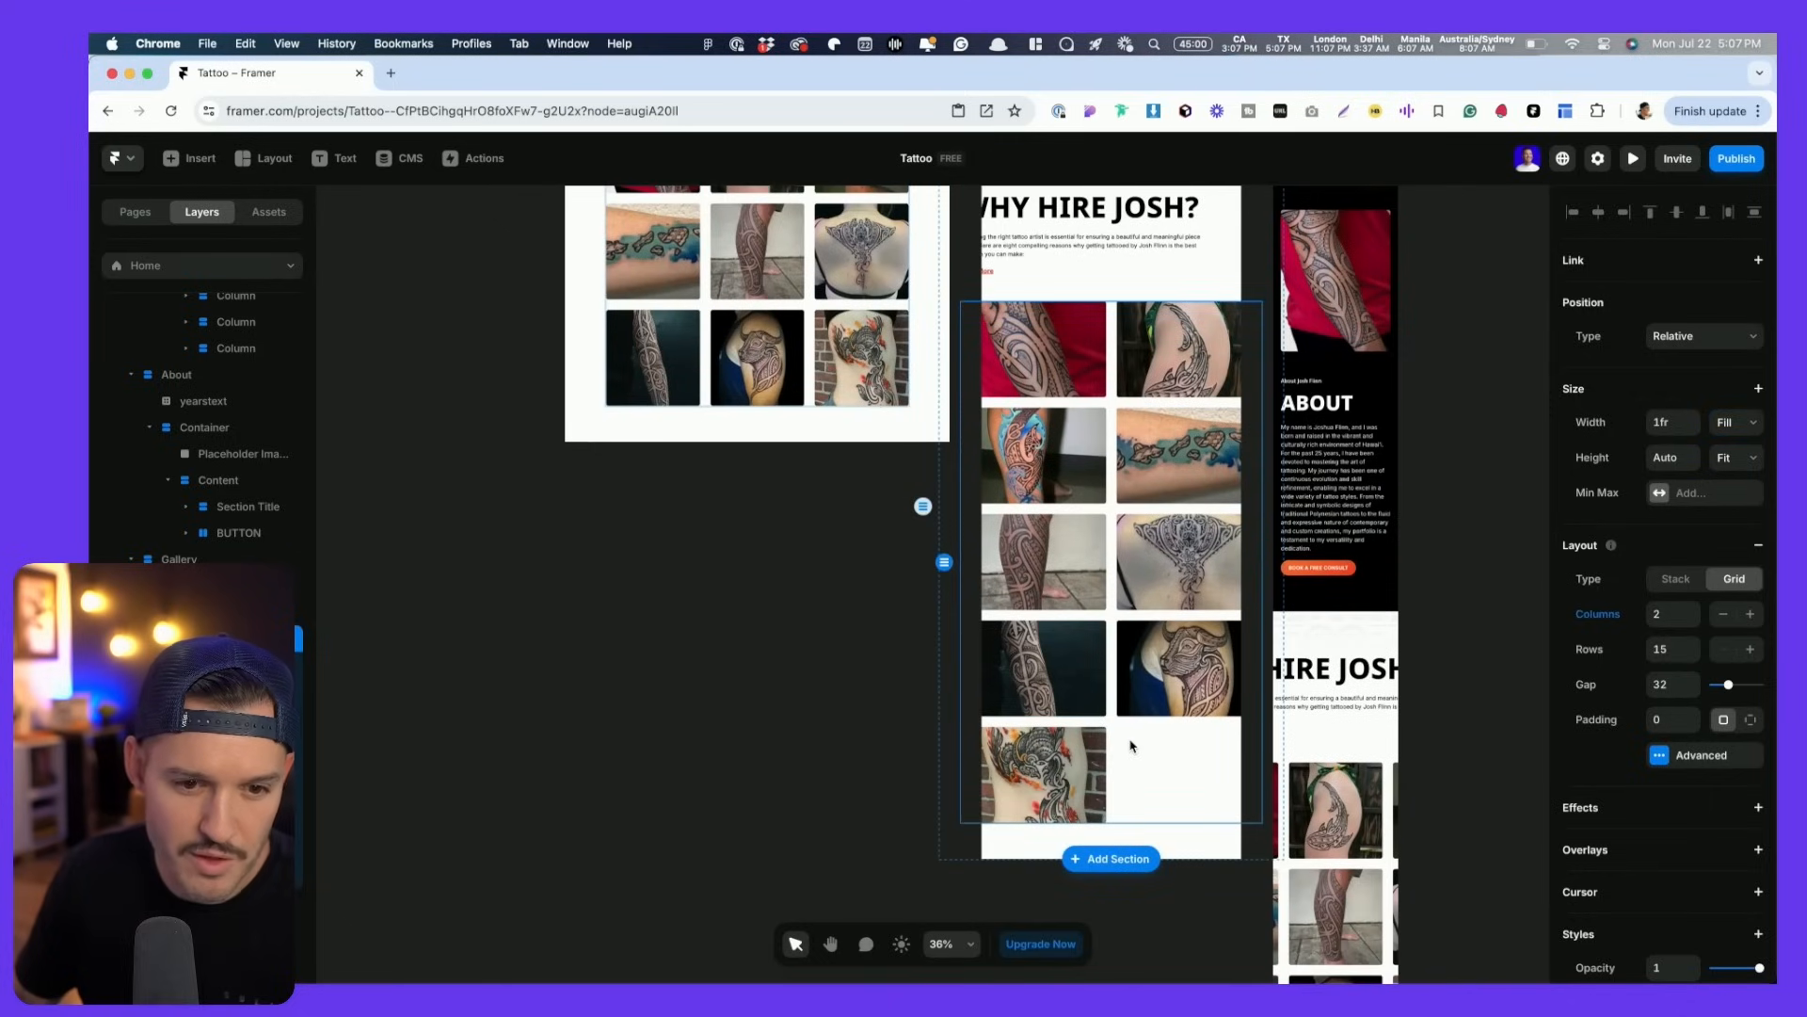
left_click(1128, 286)
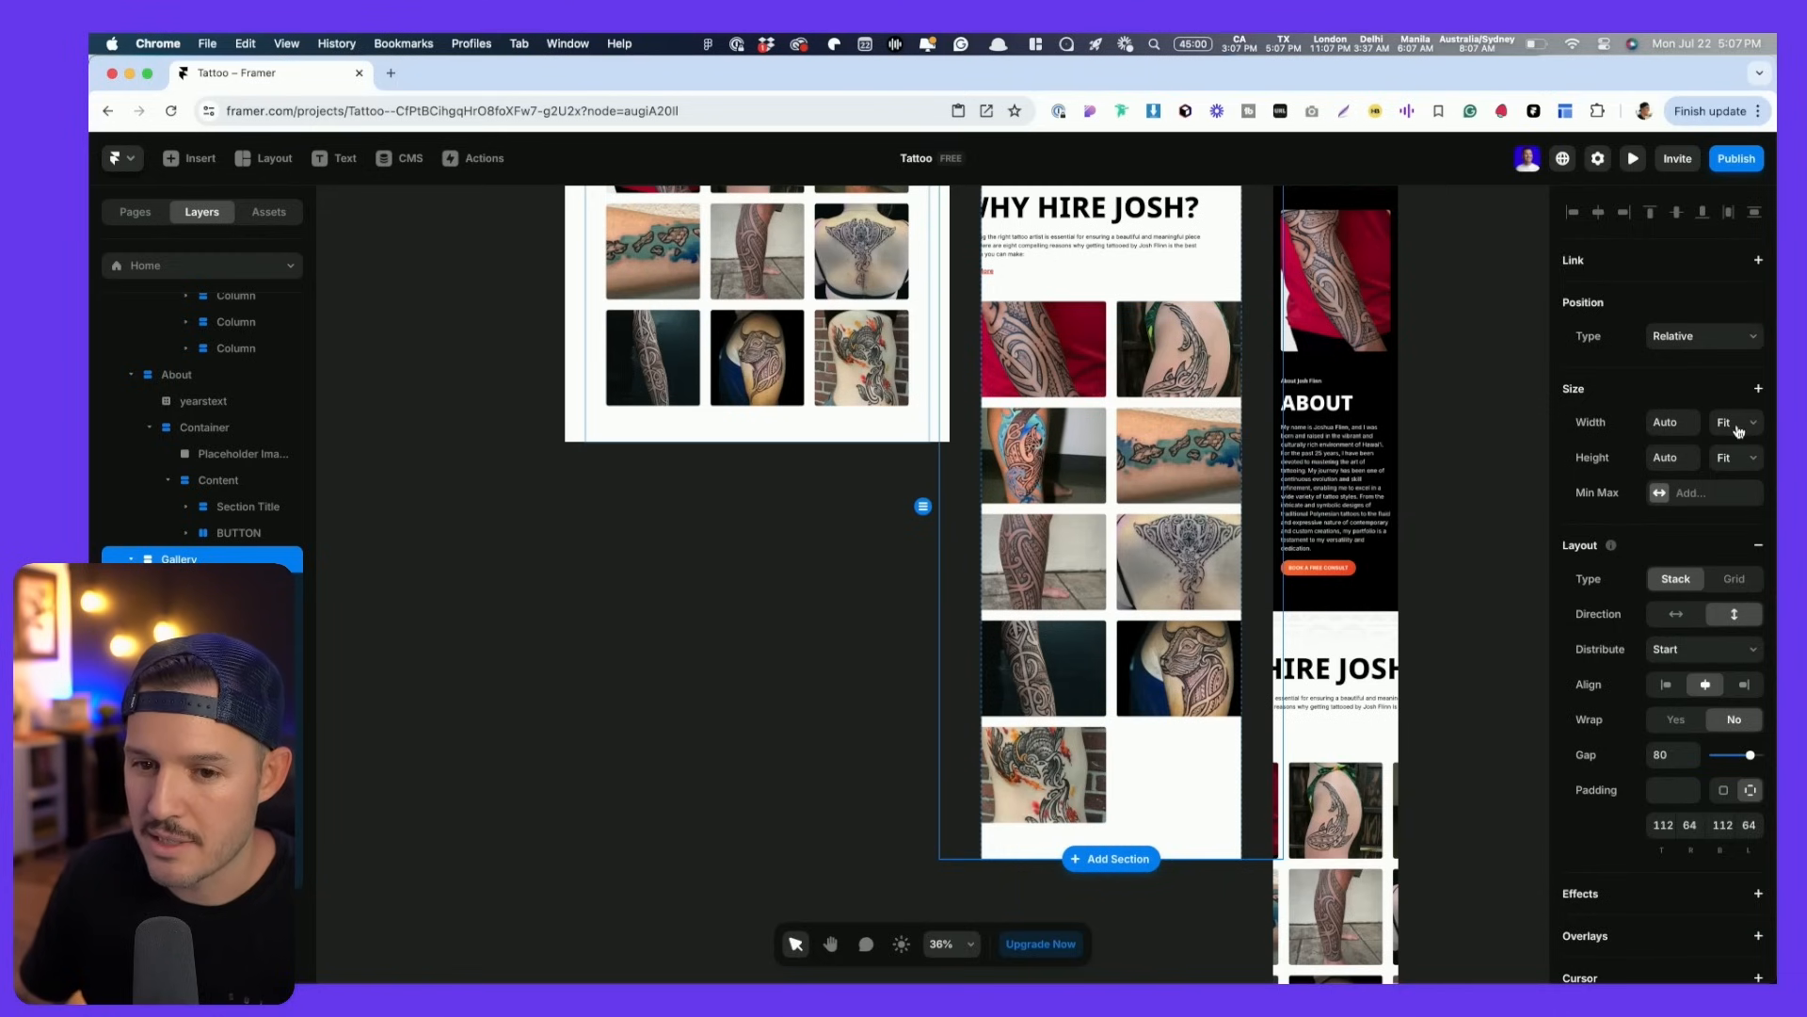
scroll(1248, 585, "up", 5)
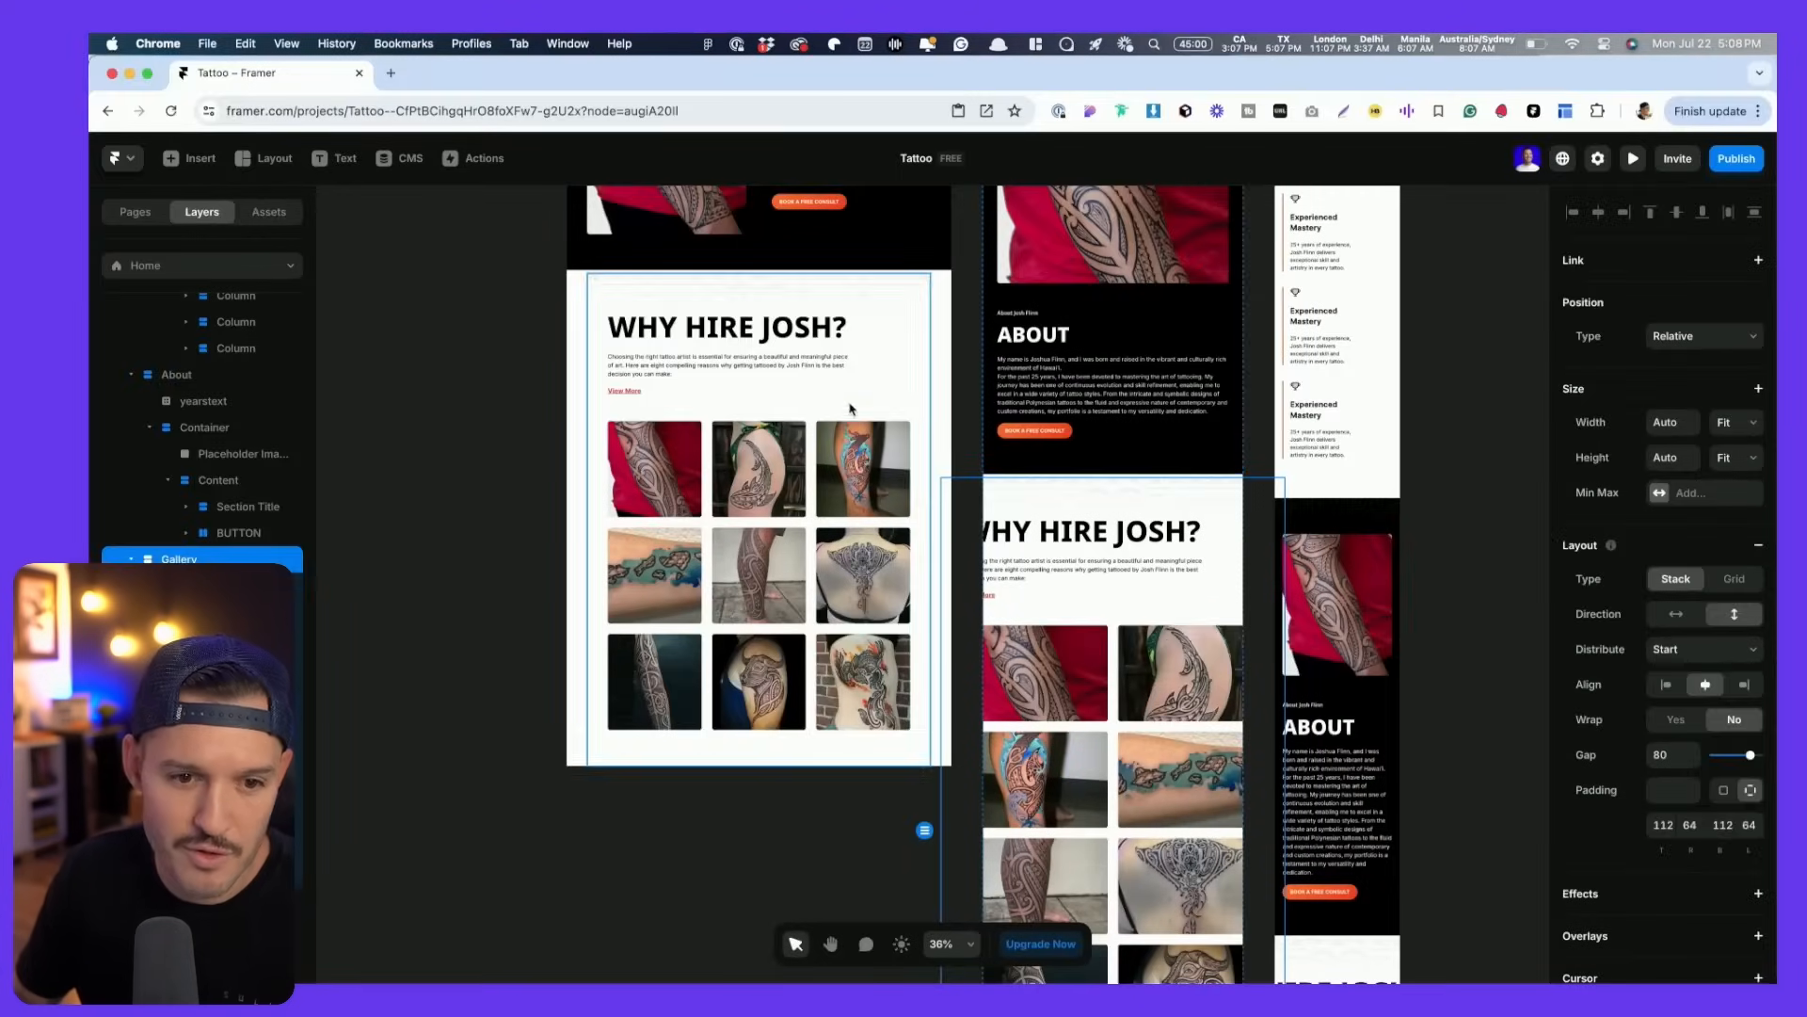
- Set the Gallery section's width to Fill
left_click(887, 392)
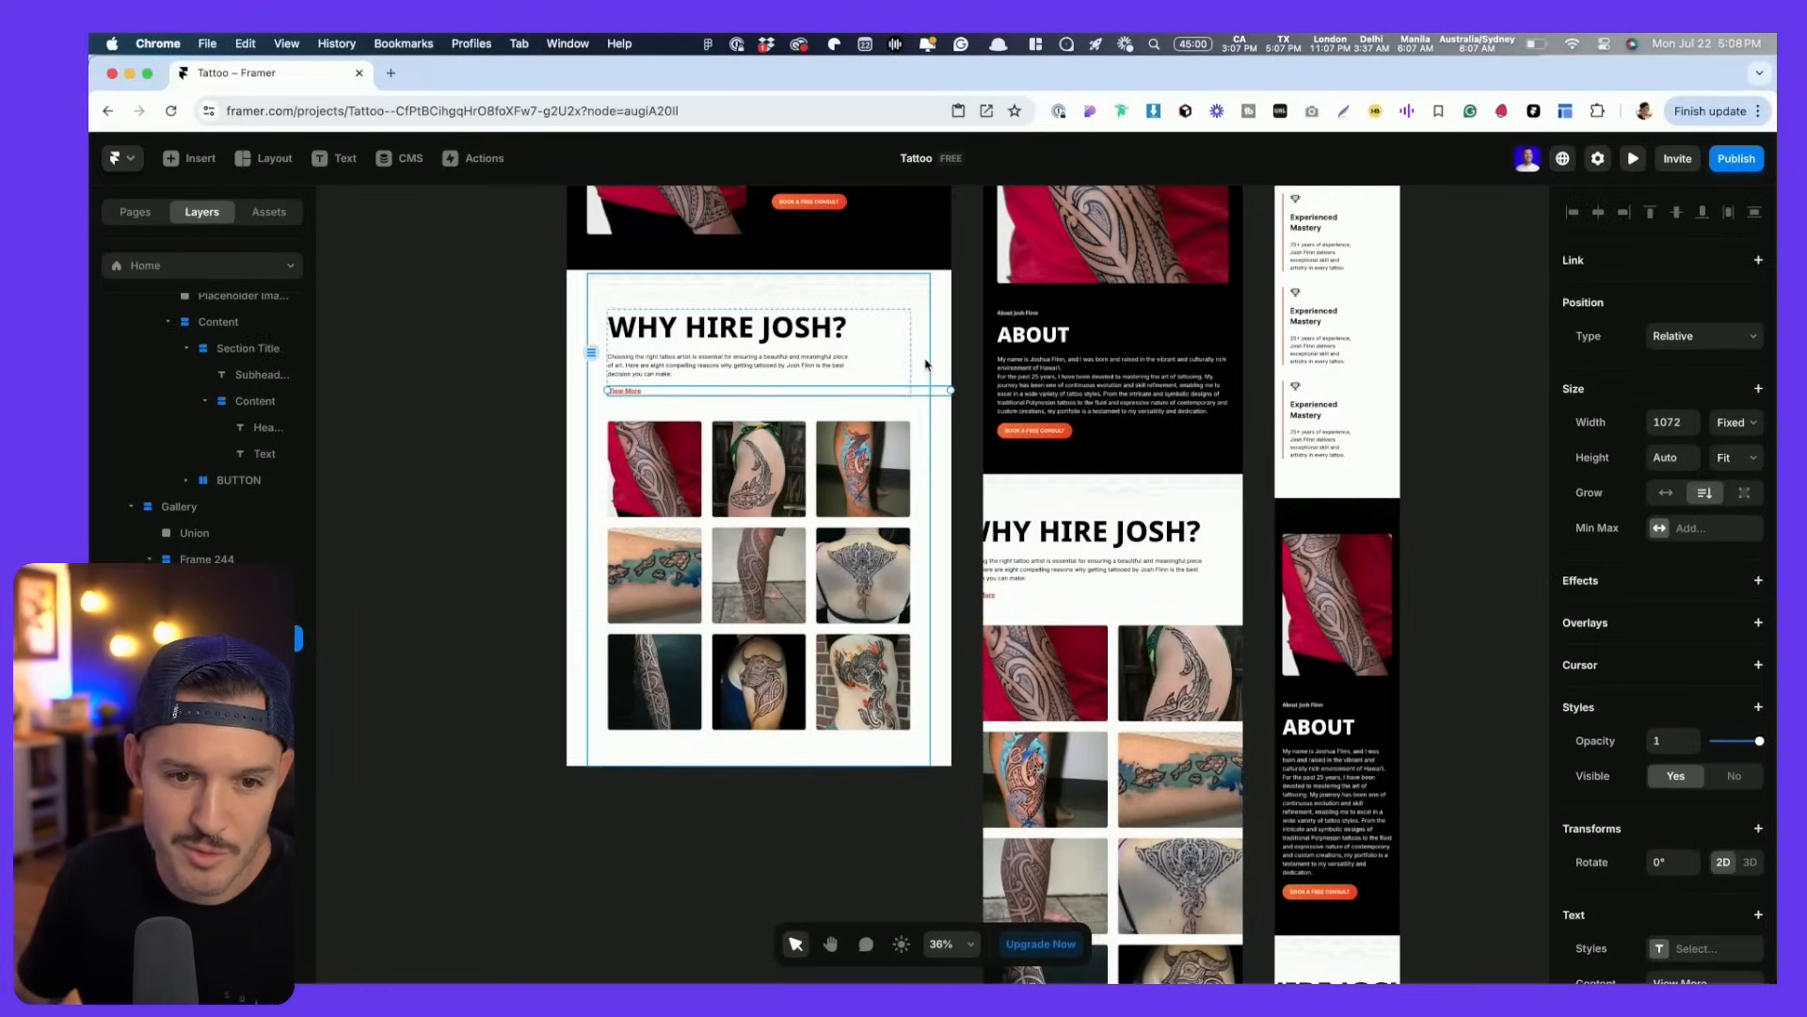
left_click(911, 368)
left_click(1753, 418)
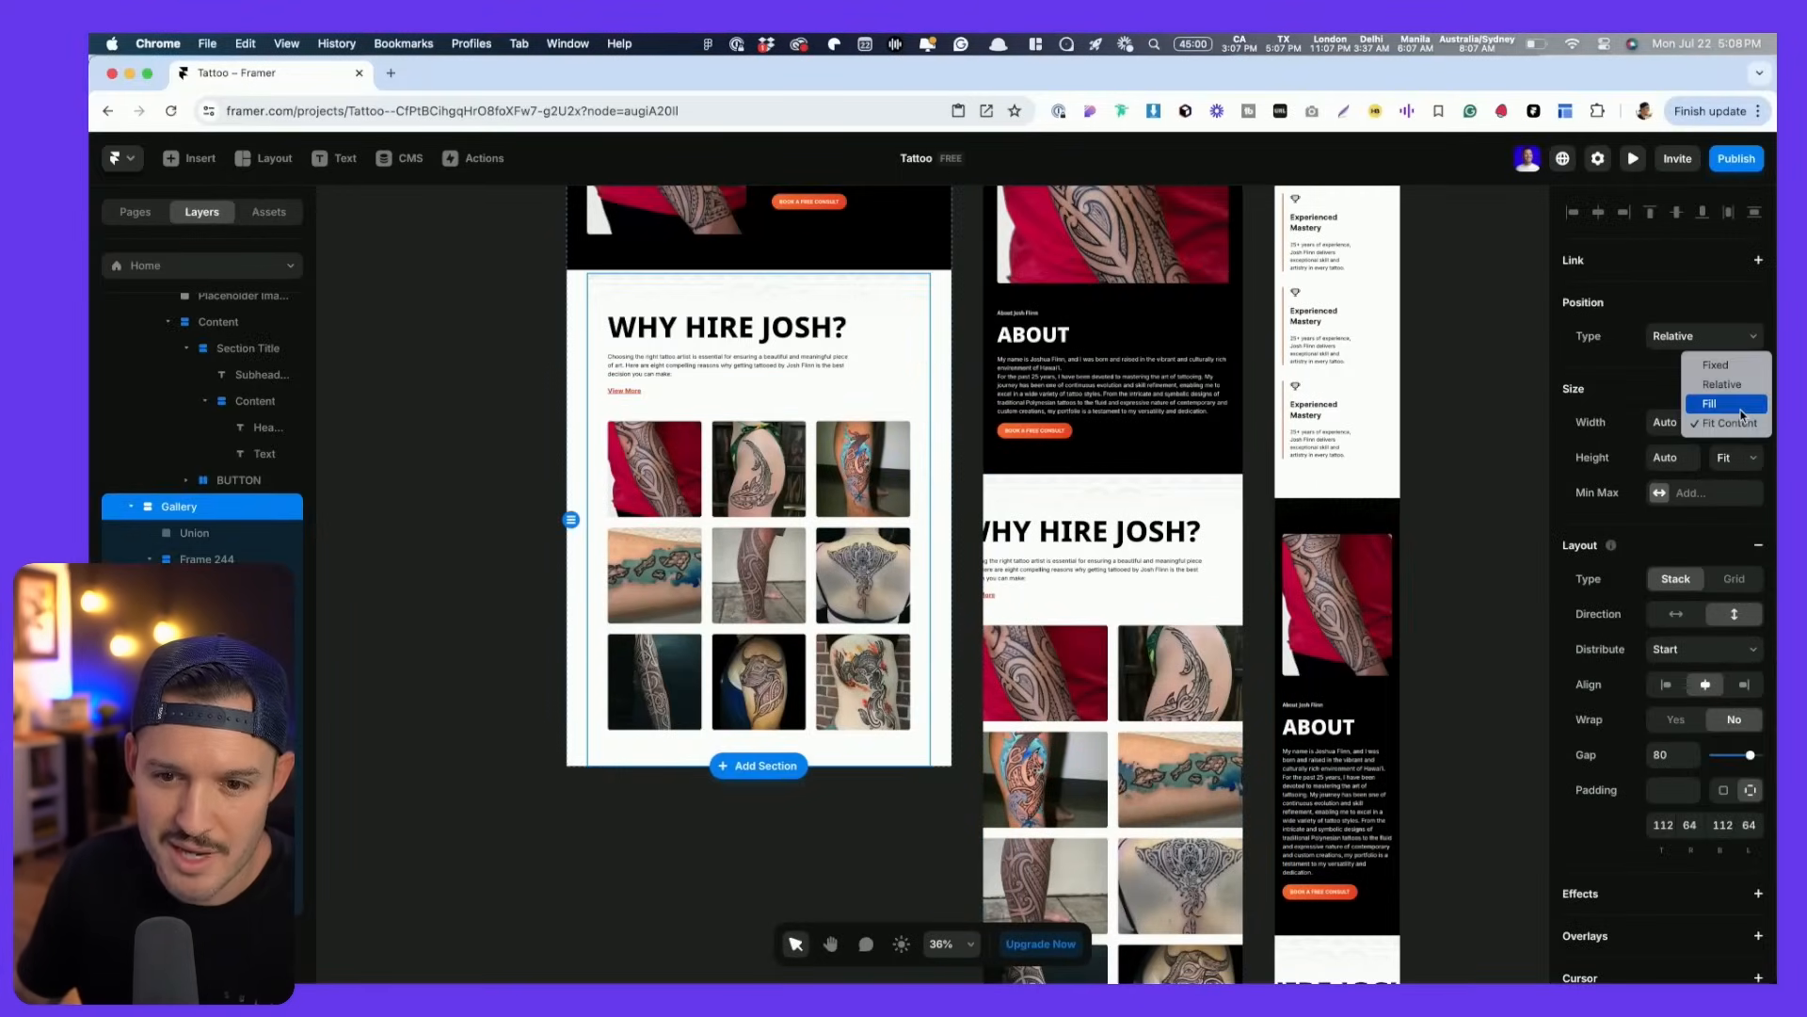
left_click(1741, 411)
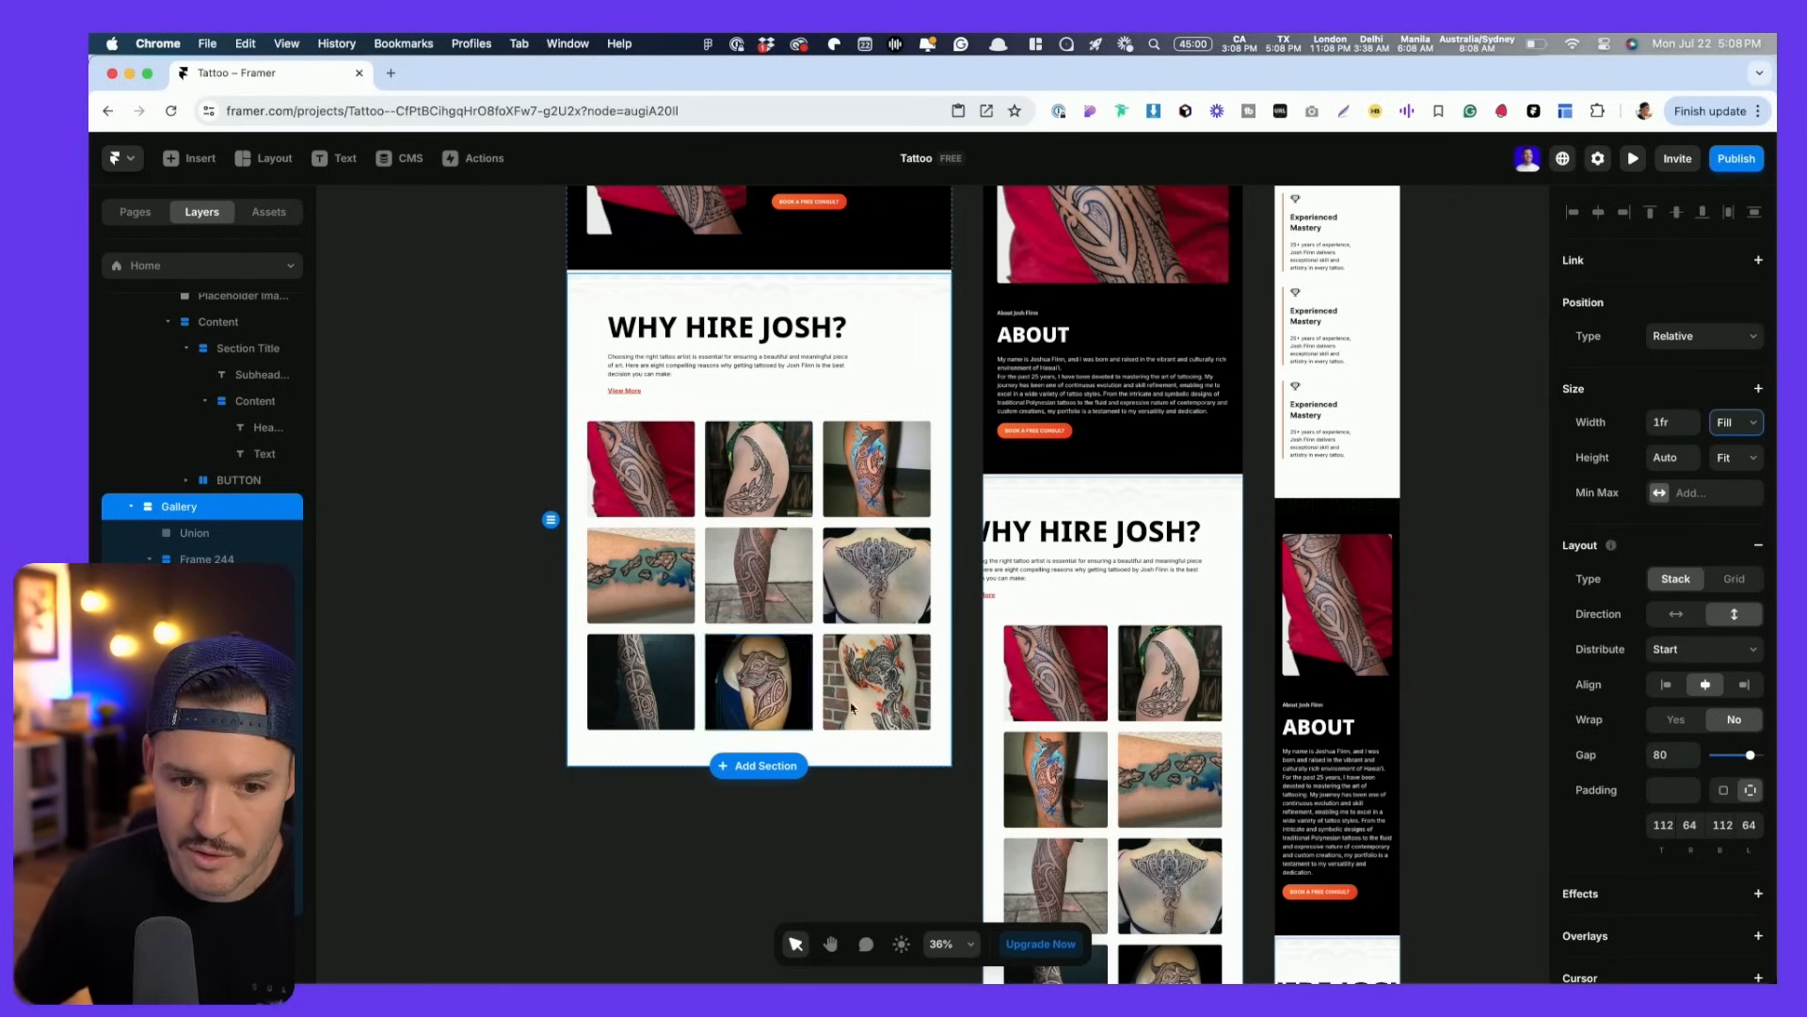
scroll(593, 400, "down", 5)
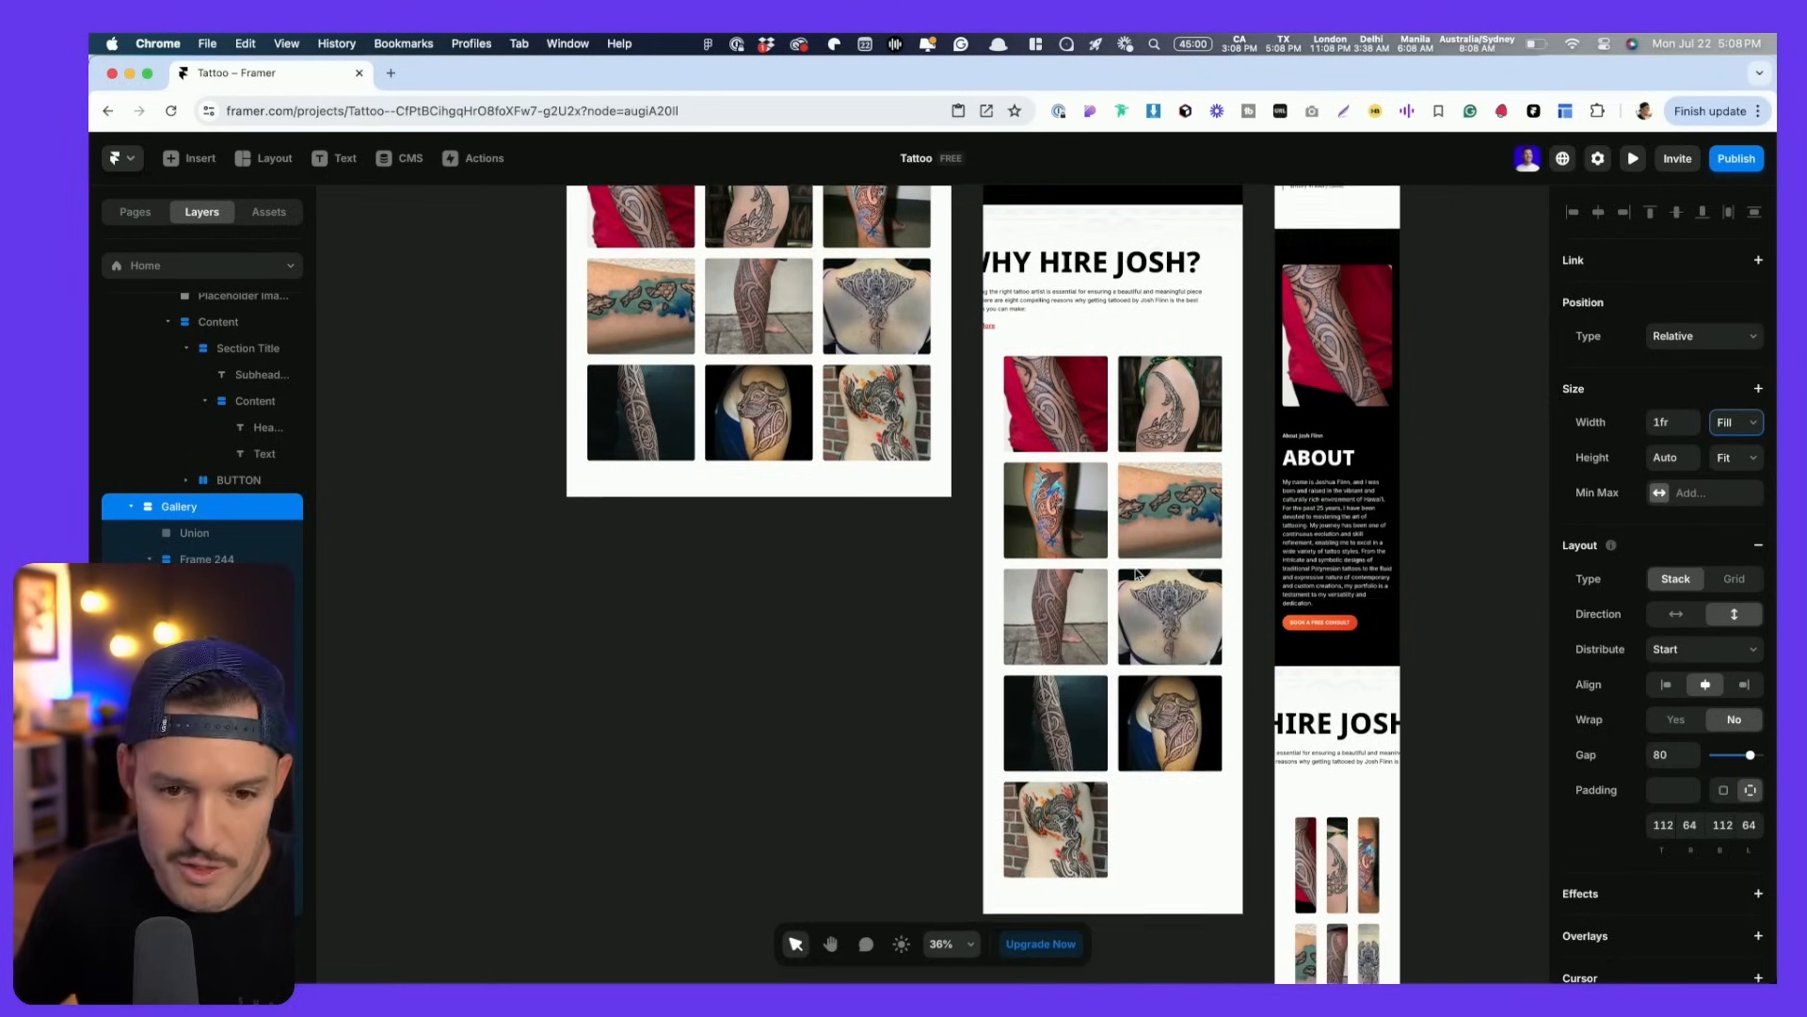
scroll(1148, 593, "up", 5)
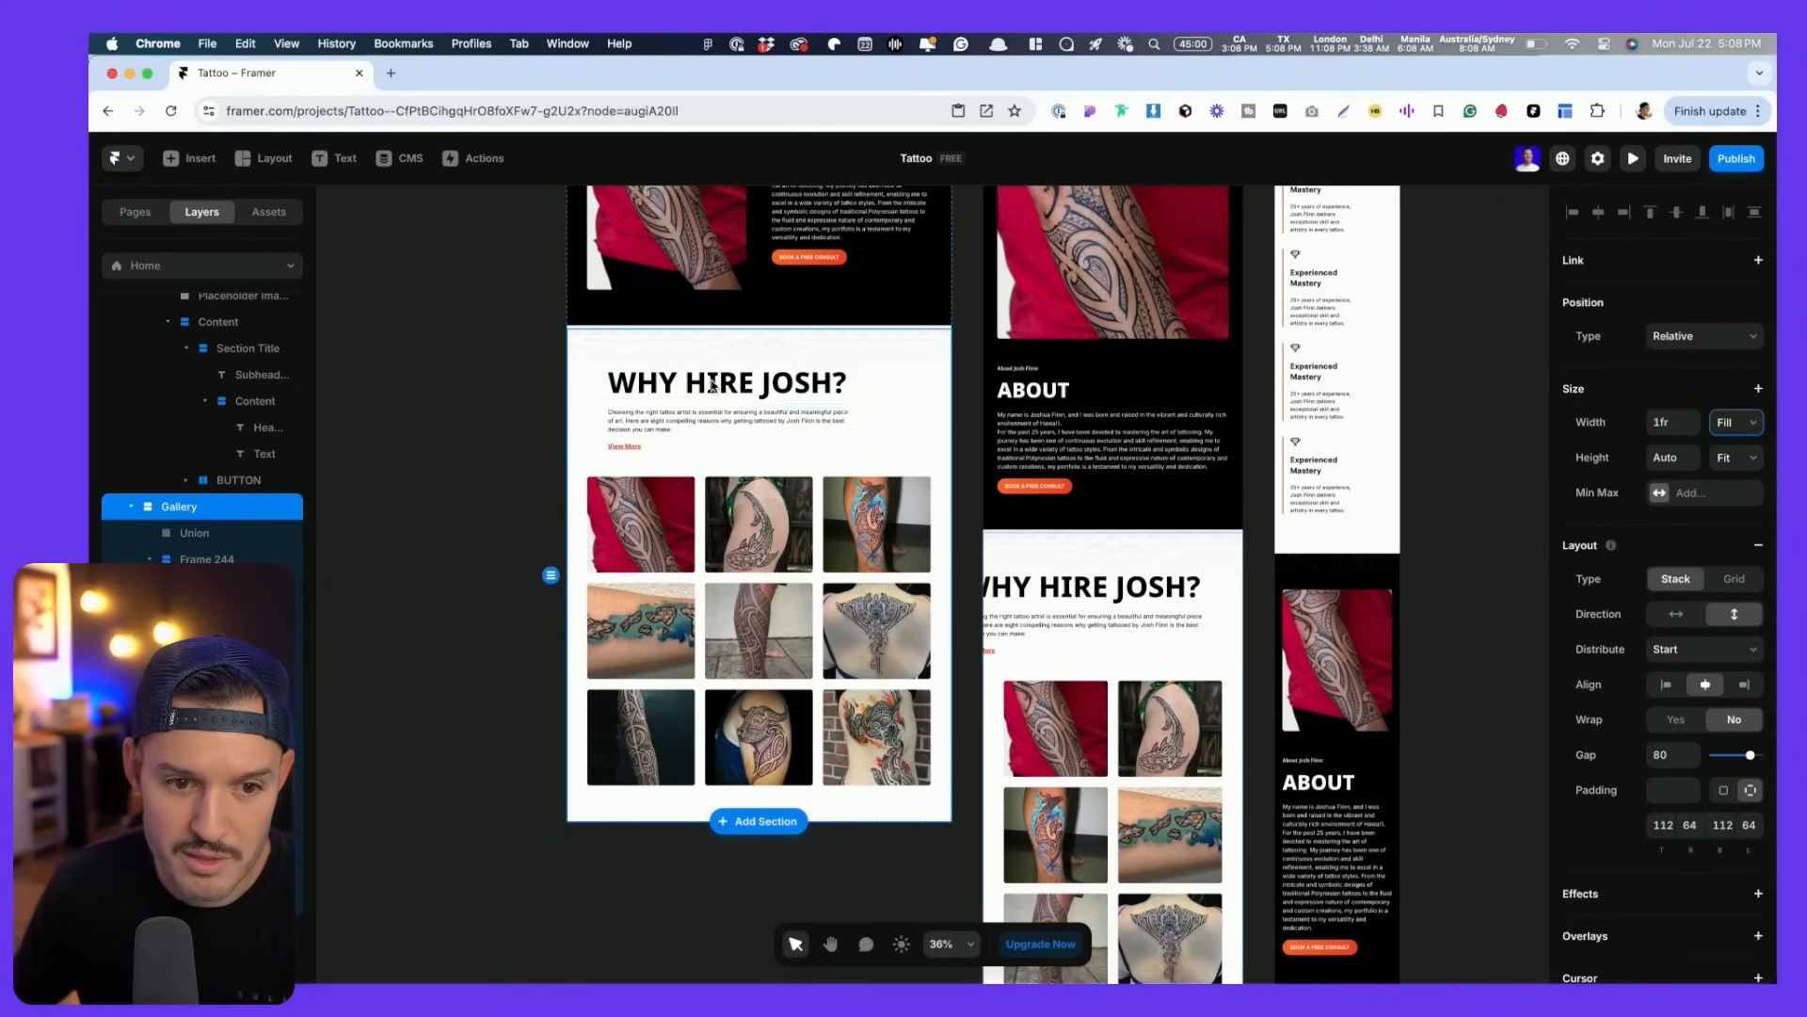
- Lock the Union background image
left_click(894, 353)
right_click(244, 537)
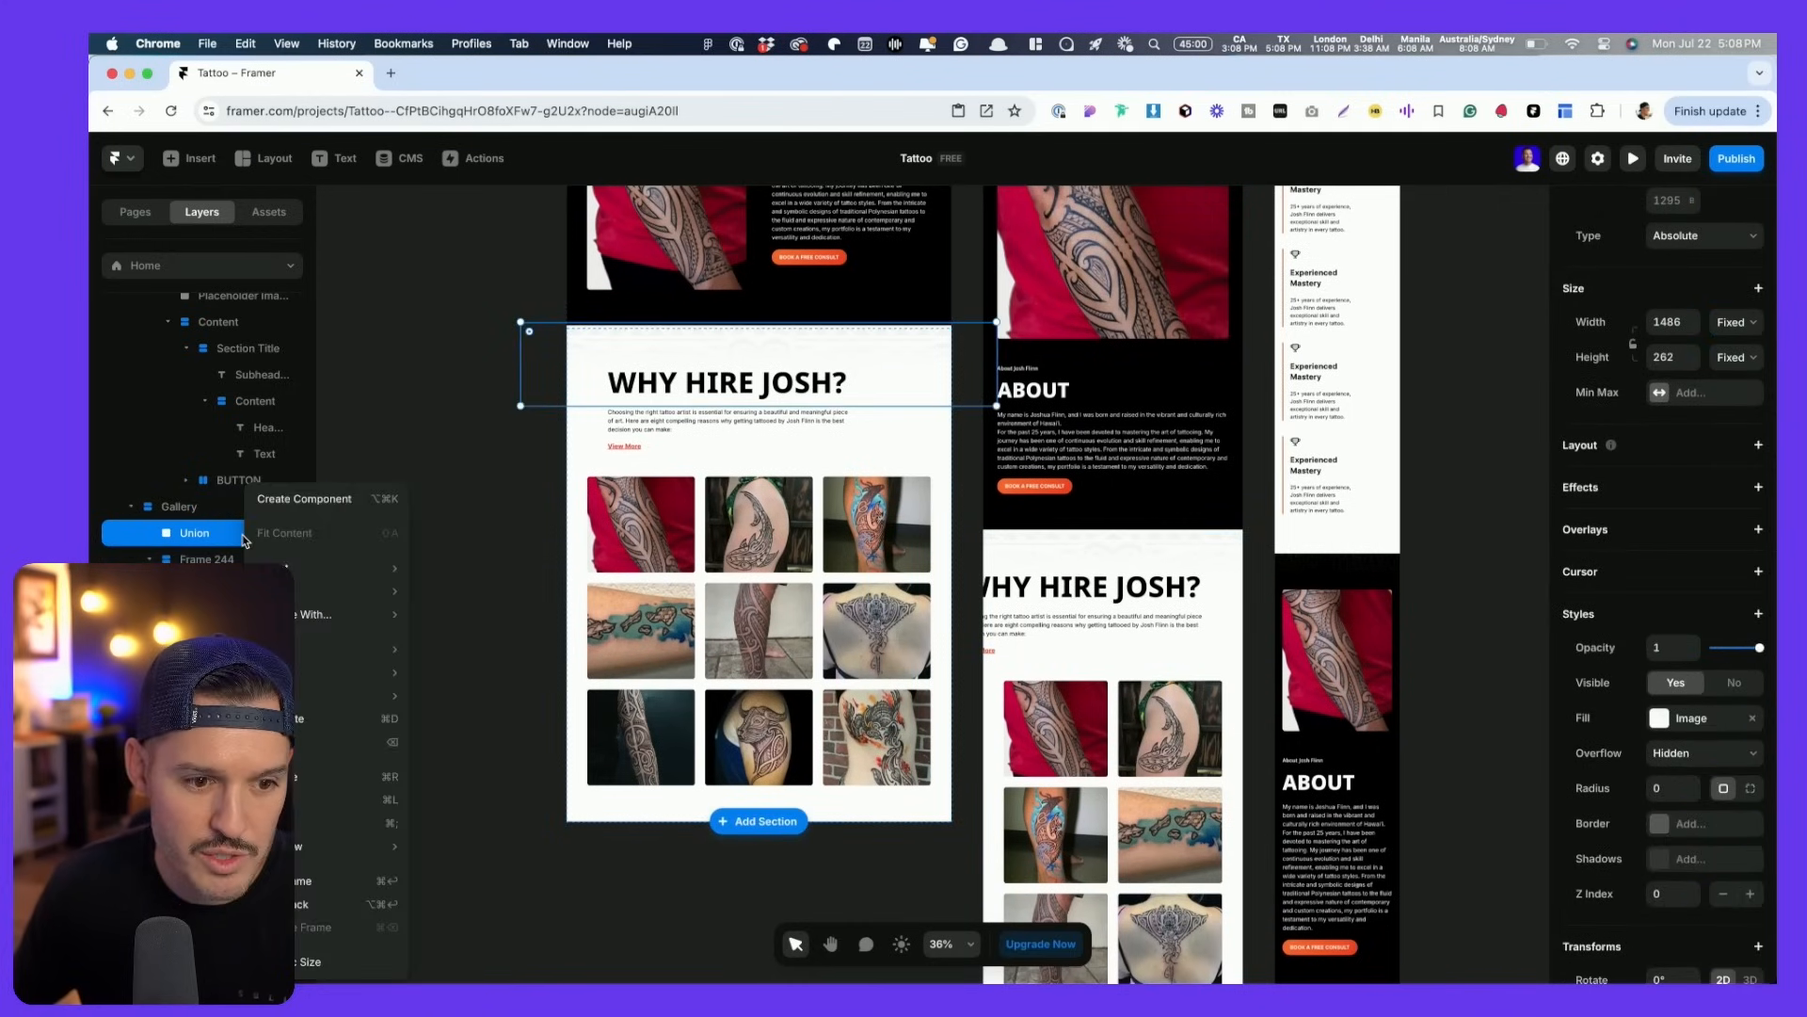
left_click(311, 803)
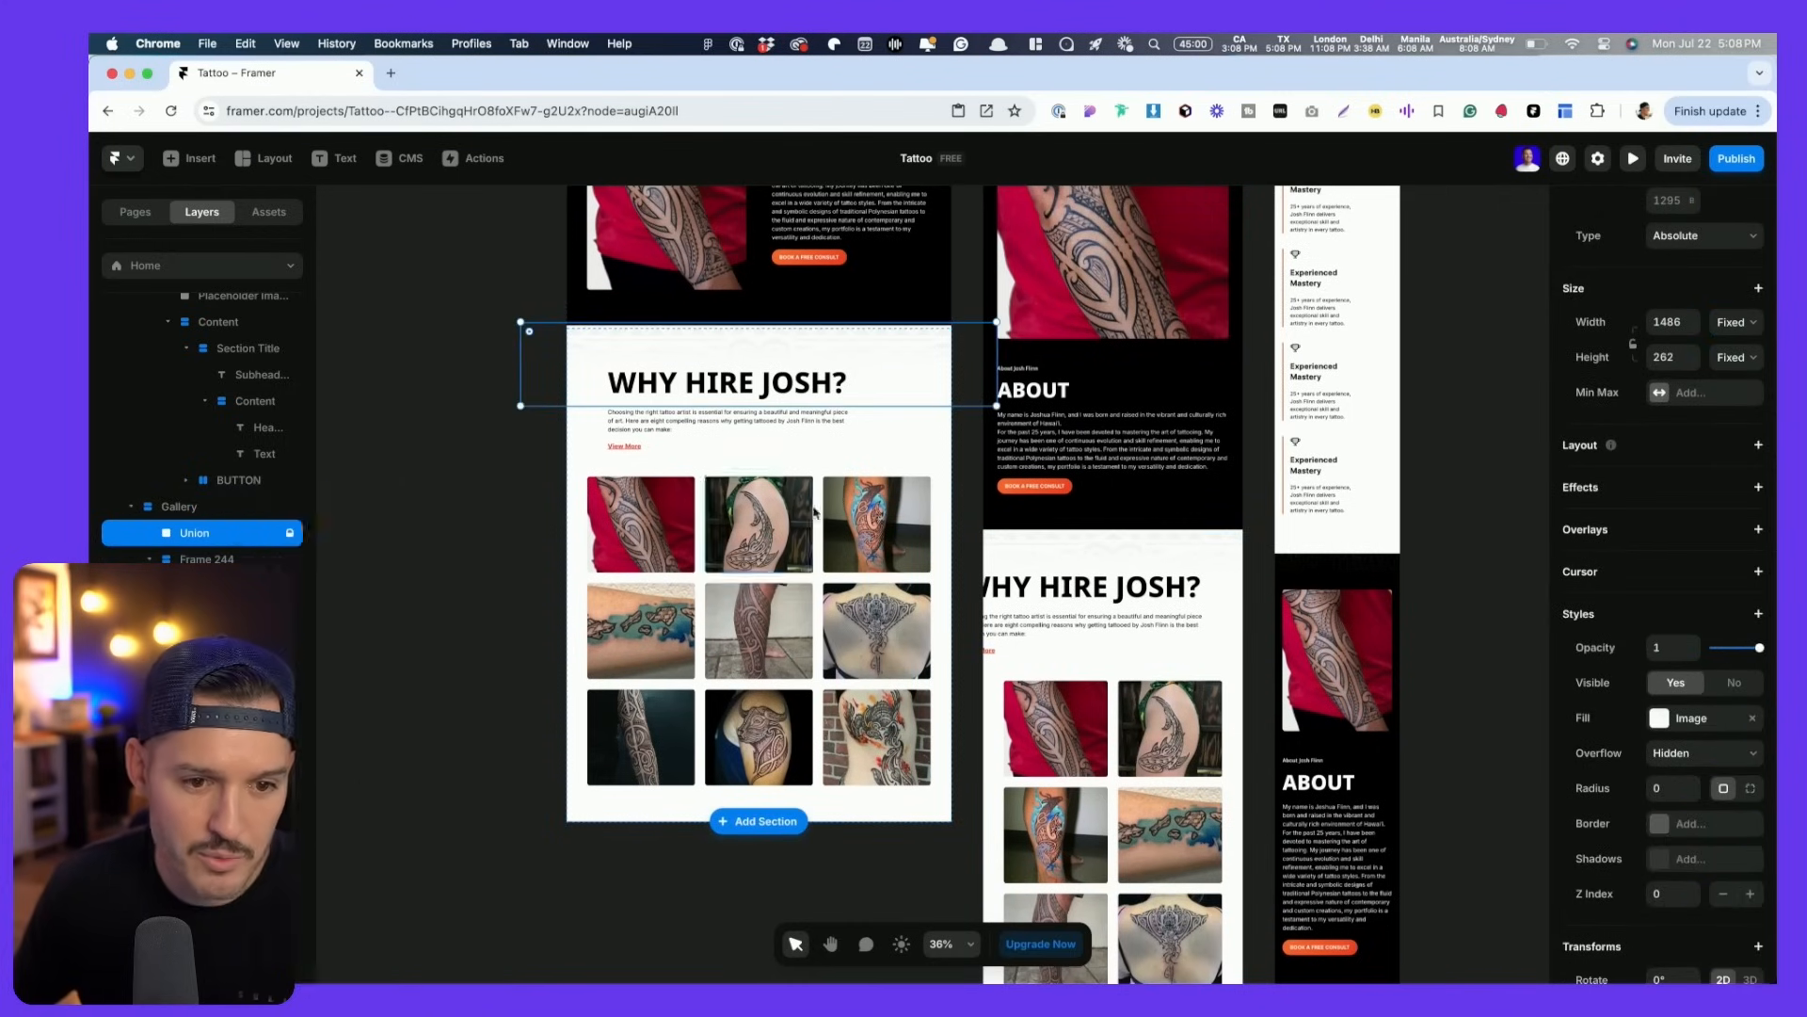
- Set the WHY HIRE JOSH? heading and intro paragraph widths to Fill
left_click(764, 401)
left_click(1743, 421)
left_click(1735, 459)
left_click(780, 436)
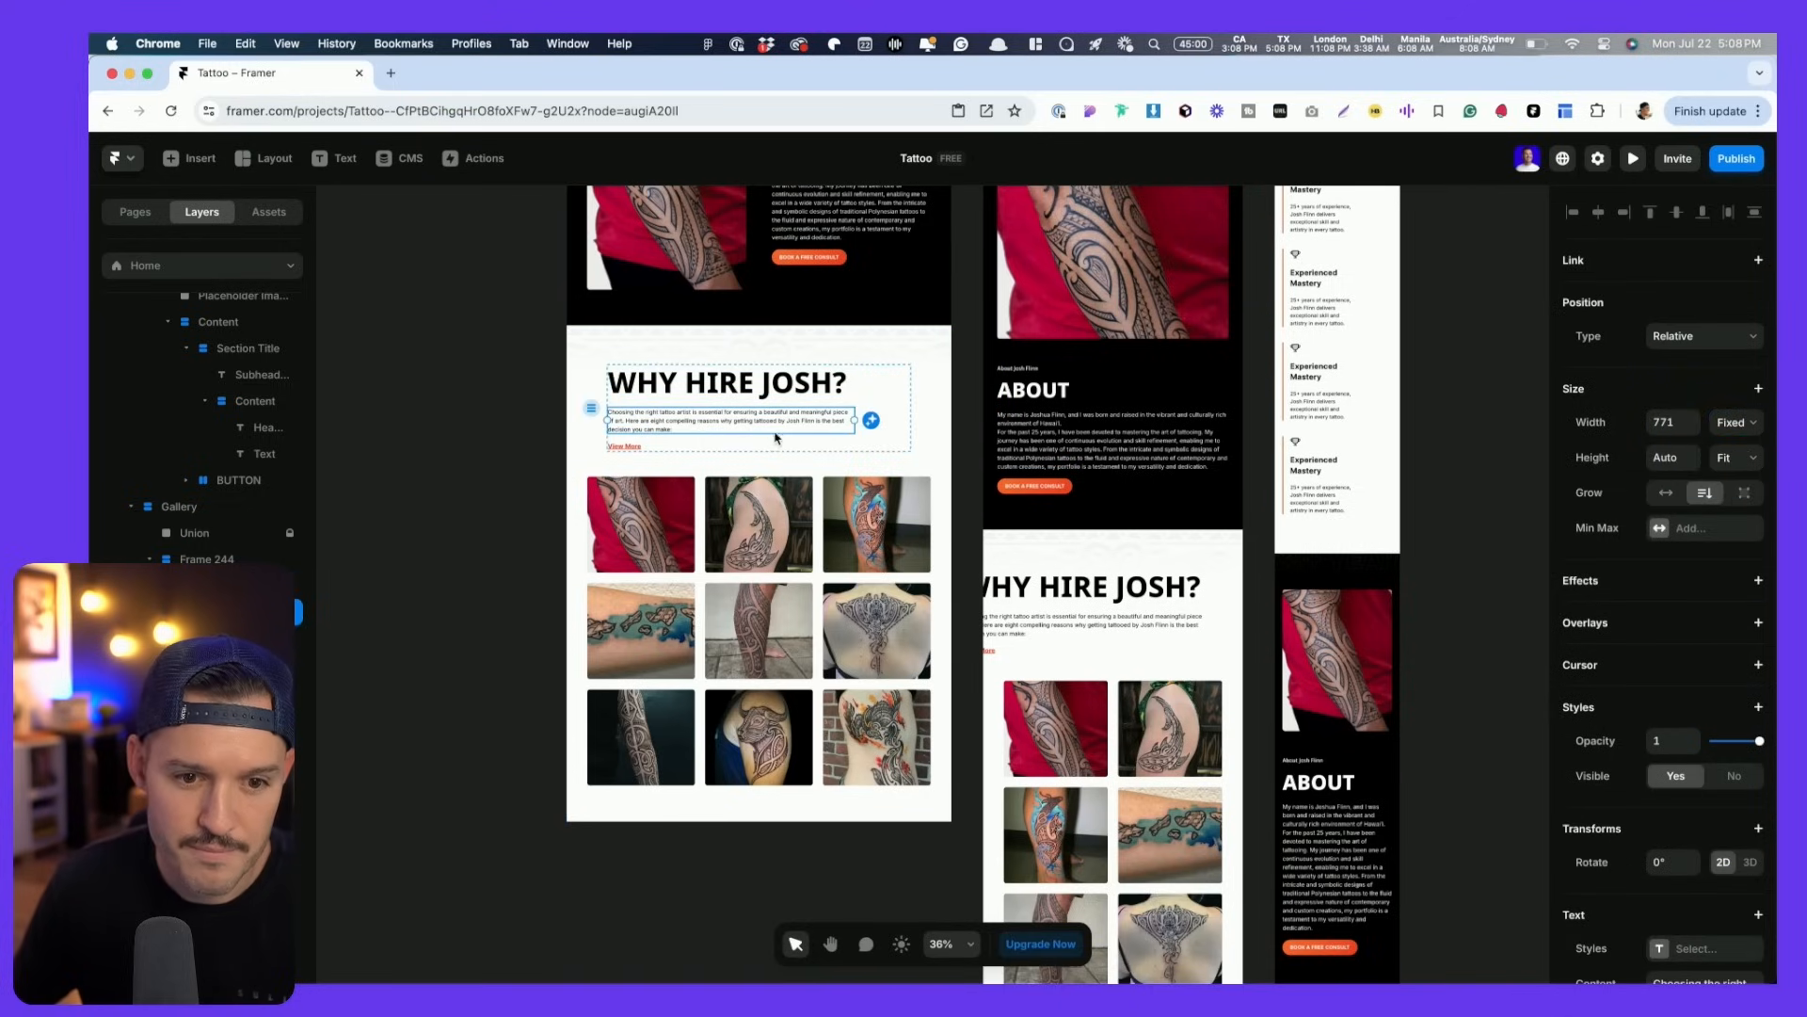
left_click(1728, 425)
left_click(1722, 461)
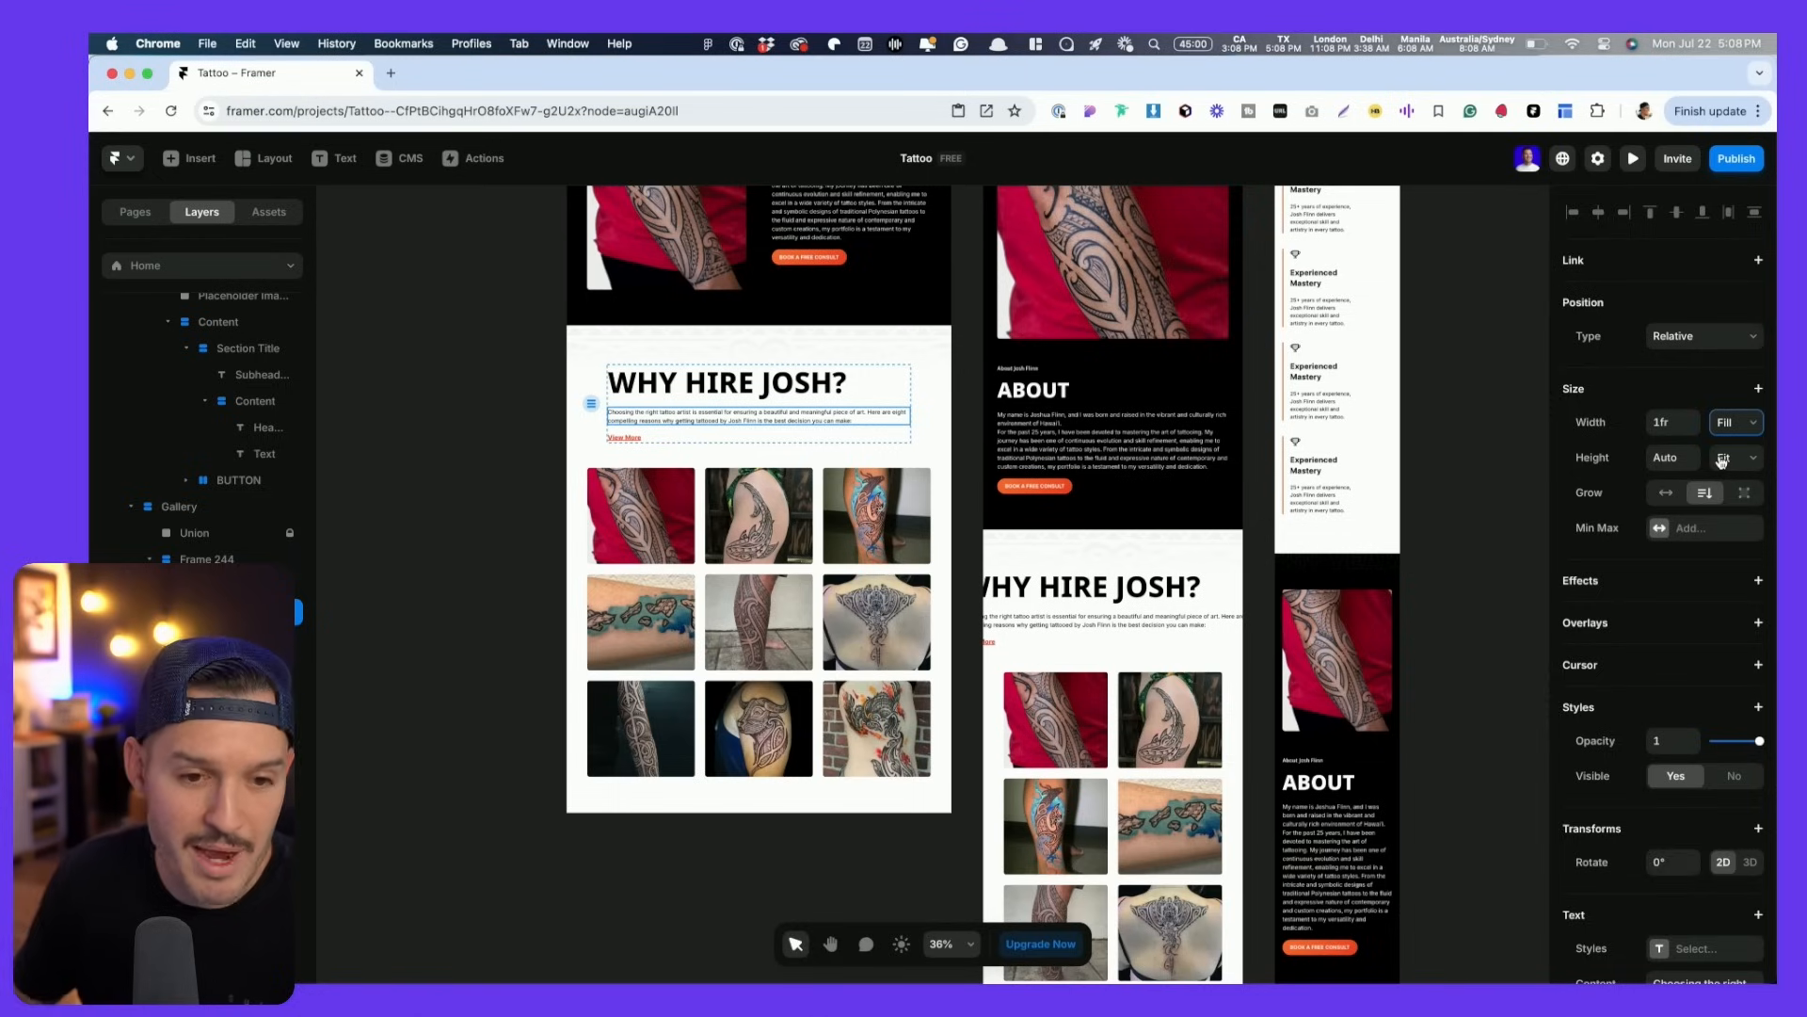
- Set the parent Frame 244's width to Fill
left_click(904, 403)
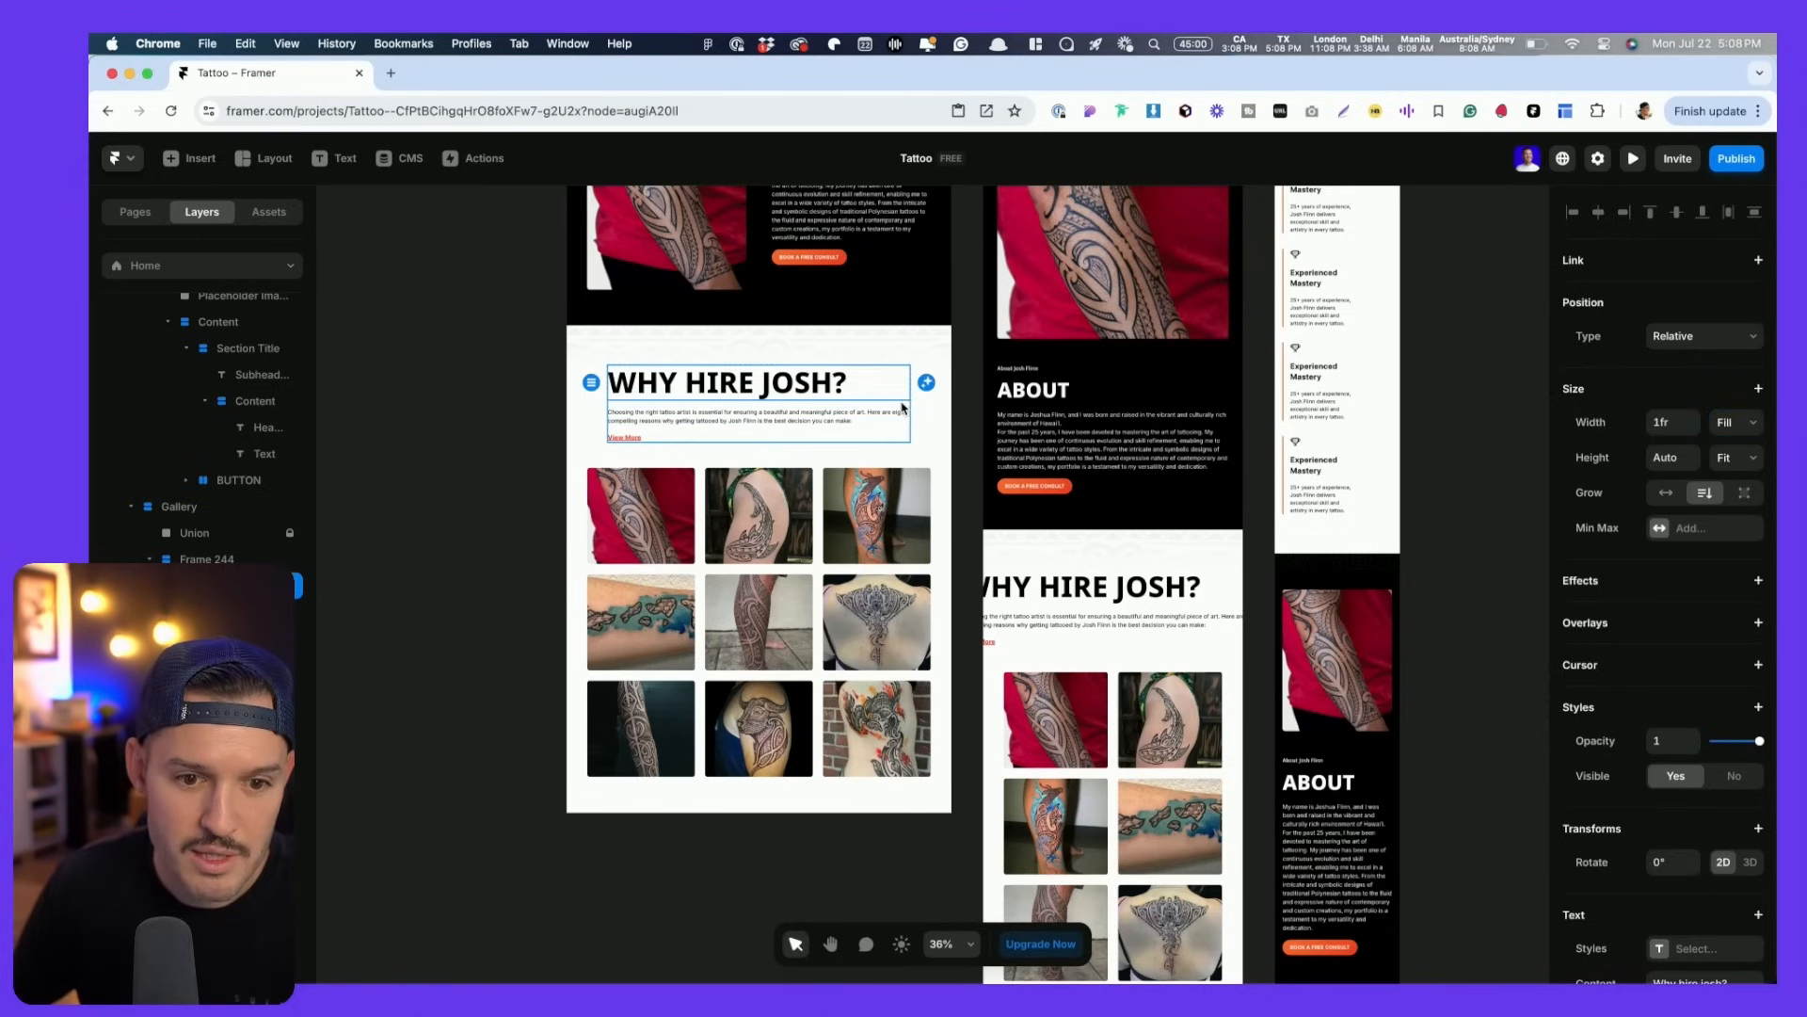
left_click(903, 405)
left_click(1739, 424)
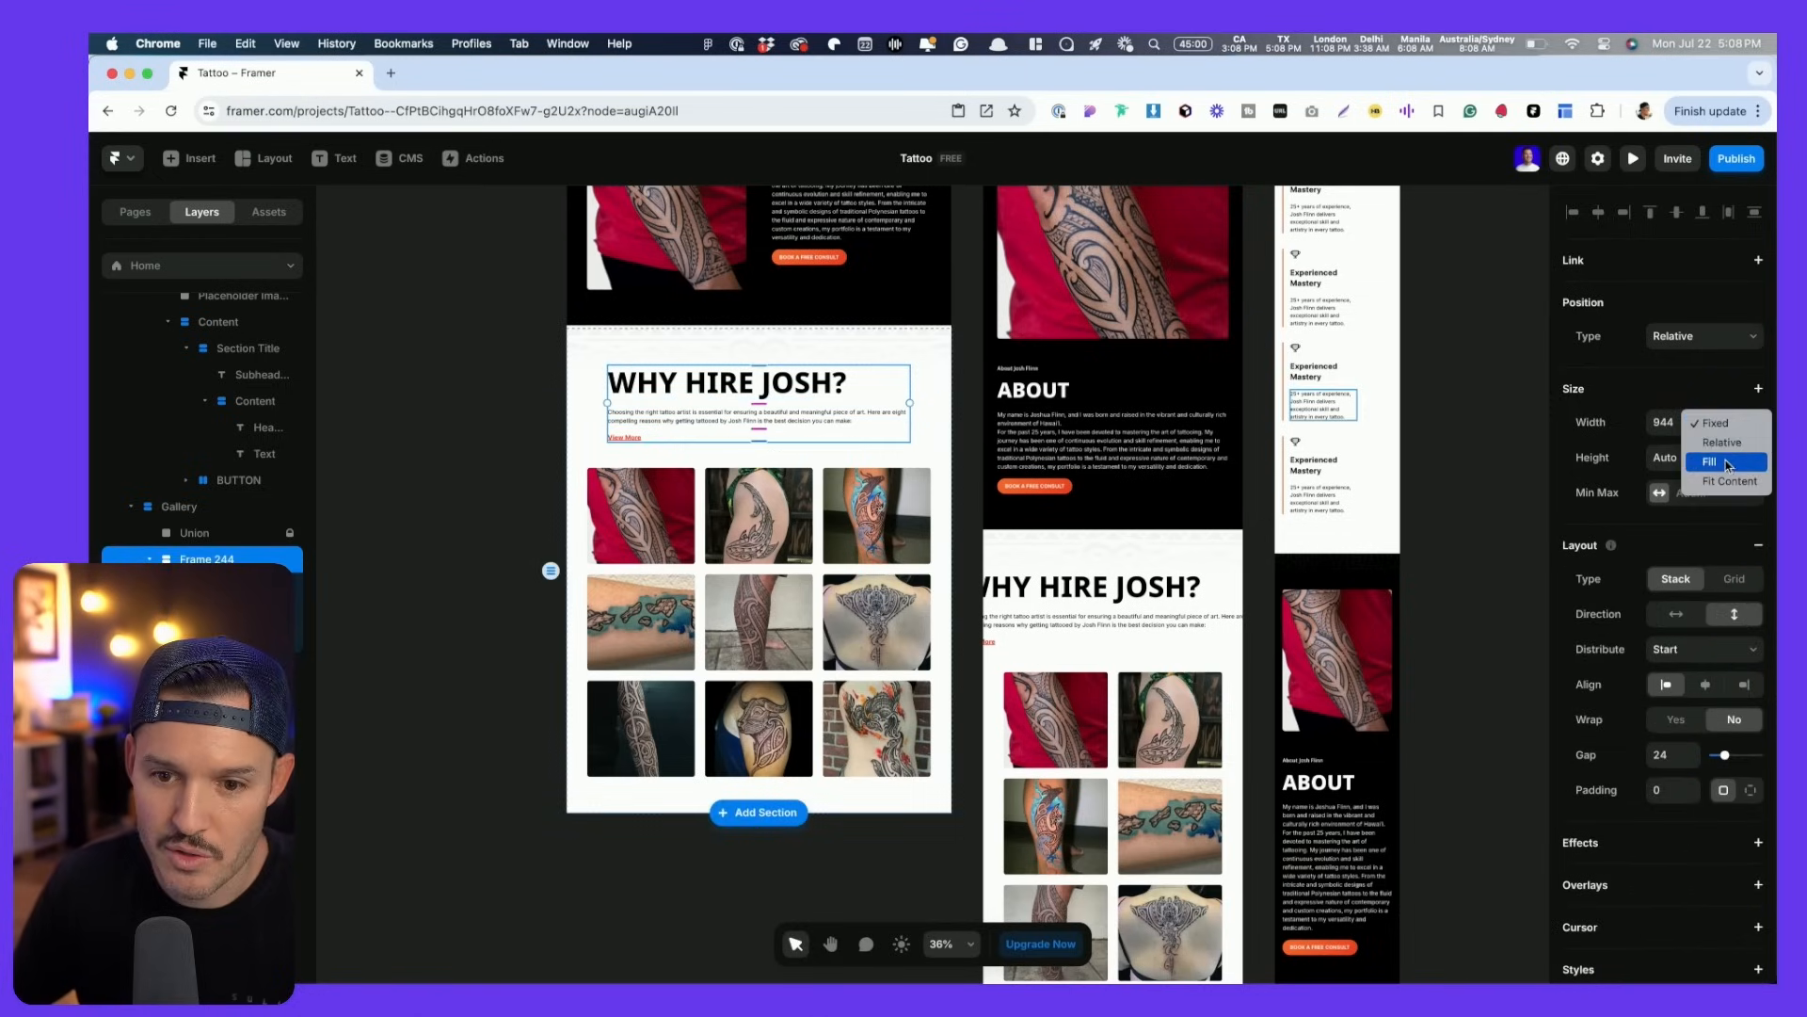
left_click(1728, 464)
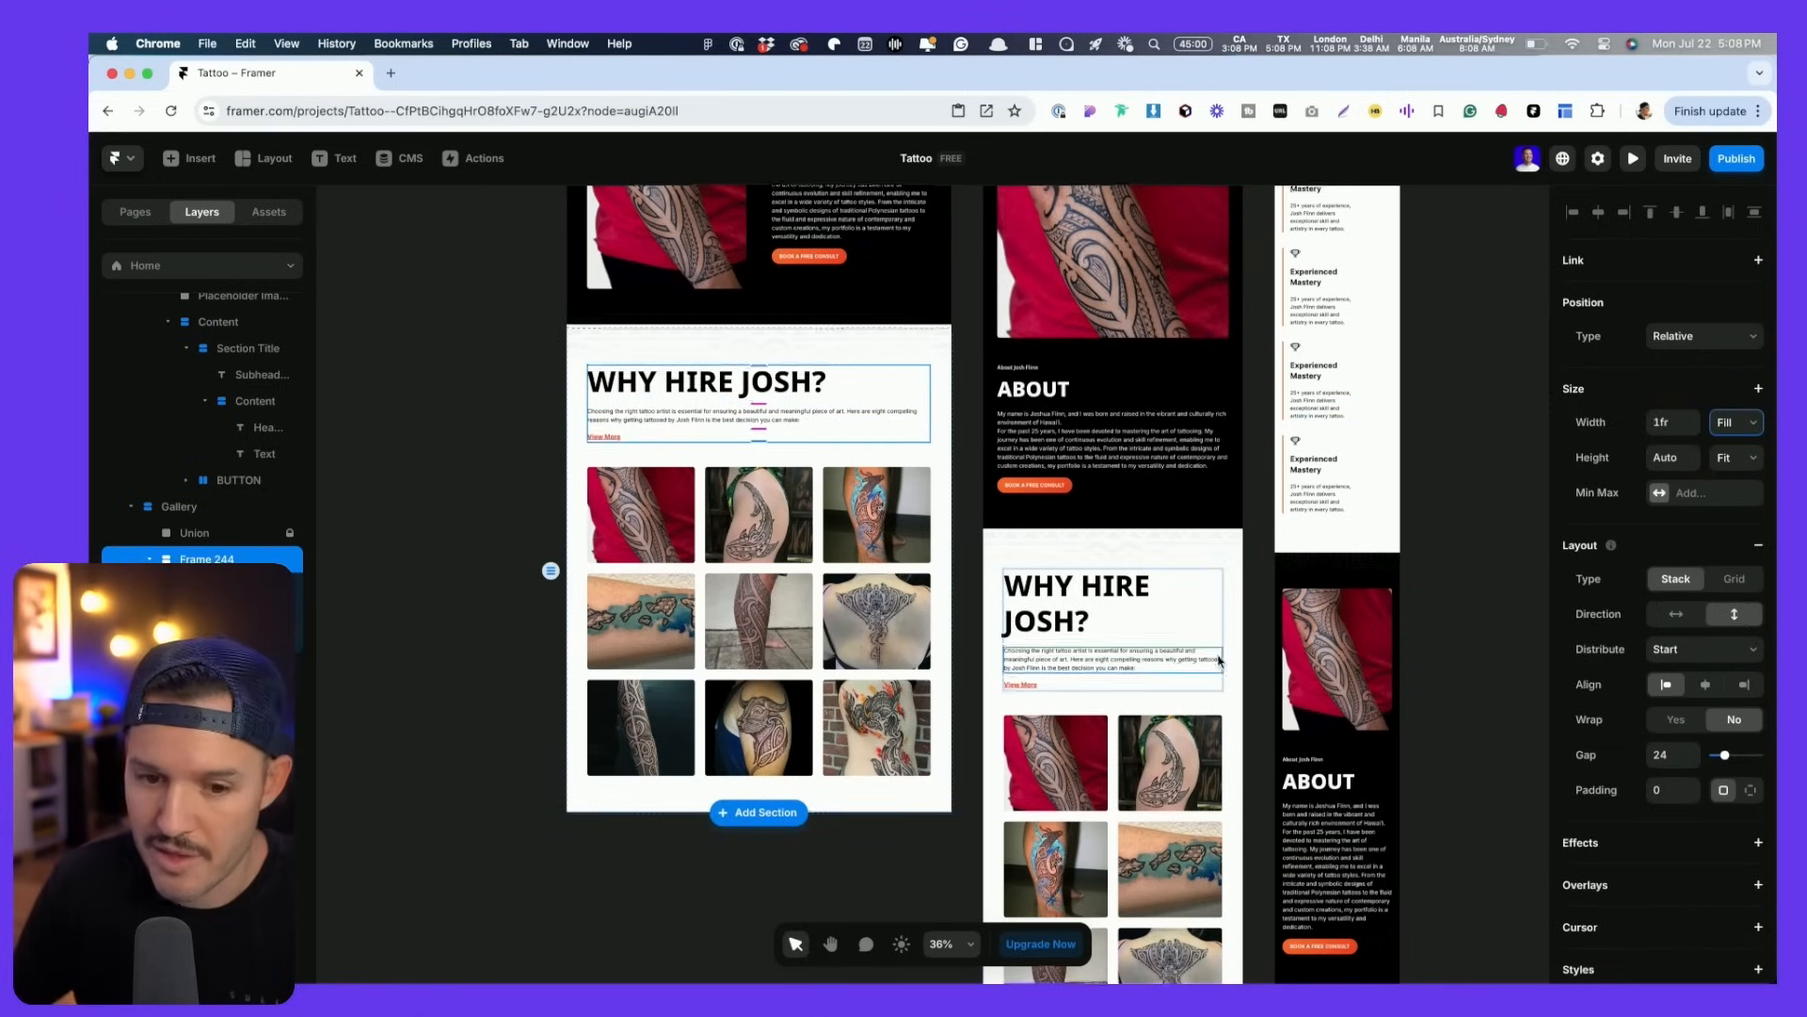
scroll(1141, 435, "down", 5)
- Give the tablet Why Hire Josh section left and right padding of 44
left_click(993, 473)
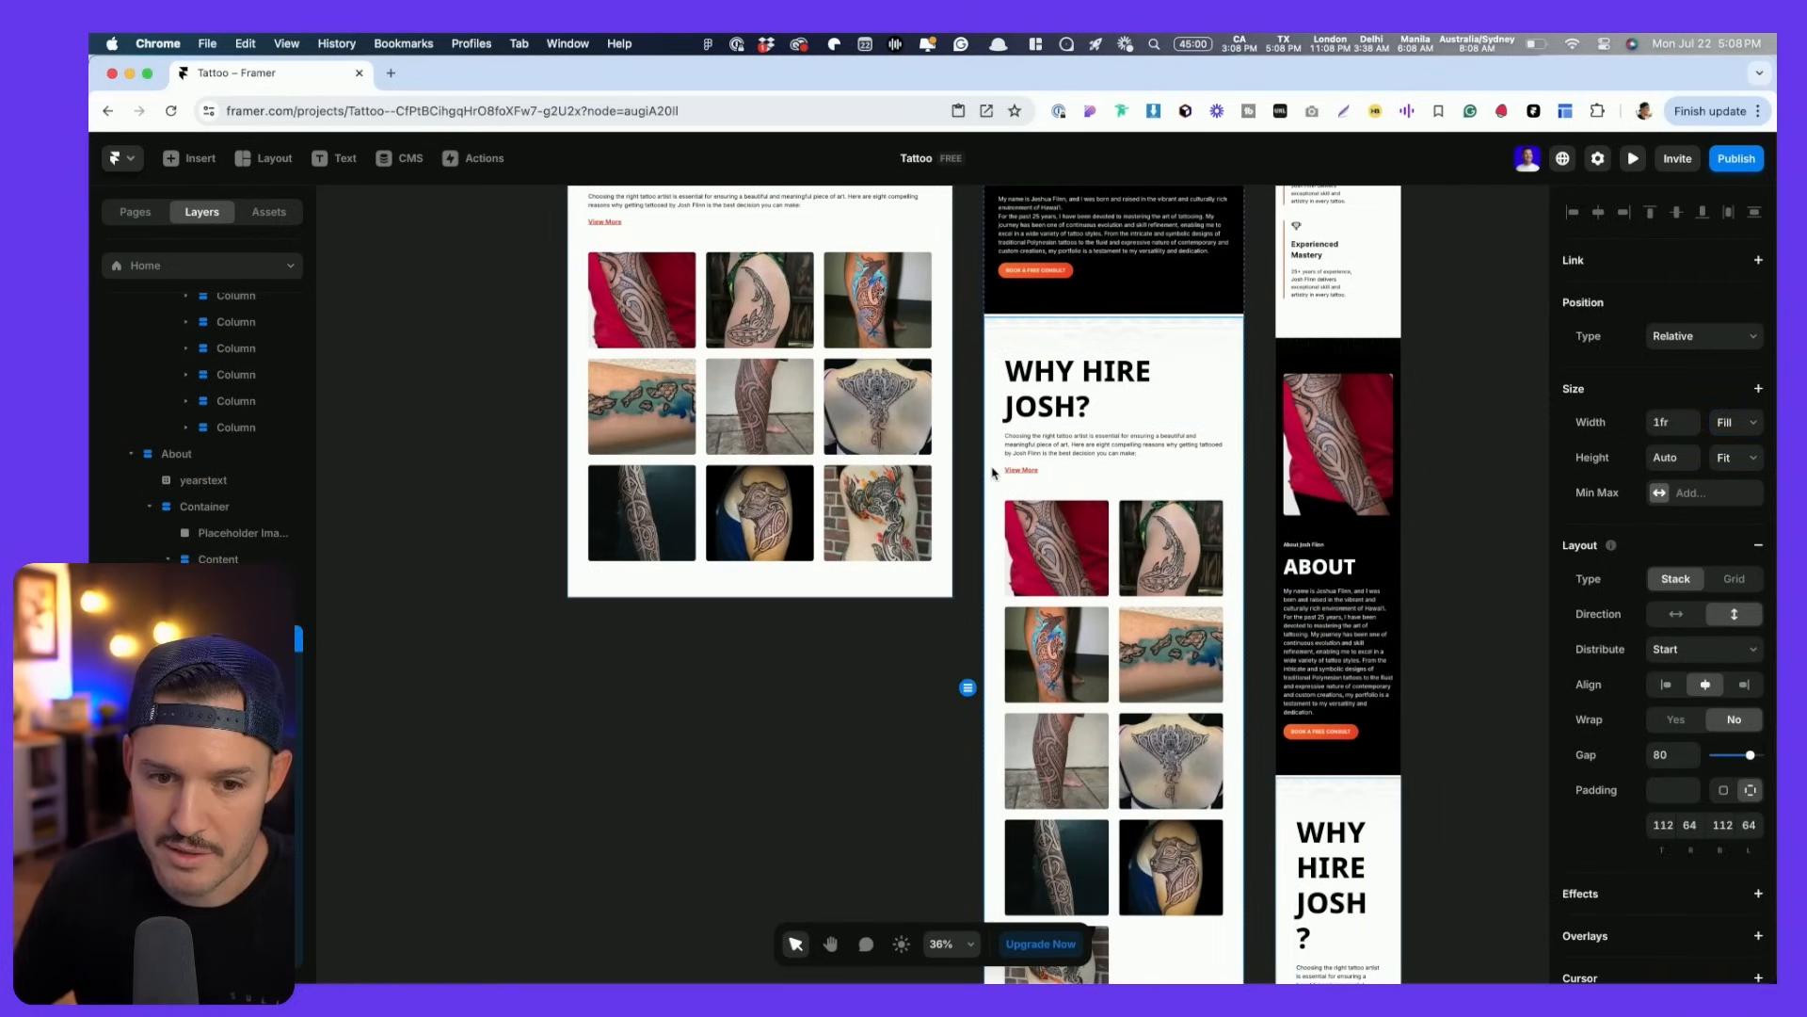
type("44")
key("Tab")
type("44")
key("Return")
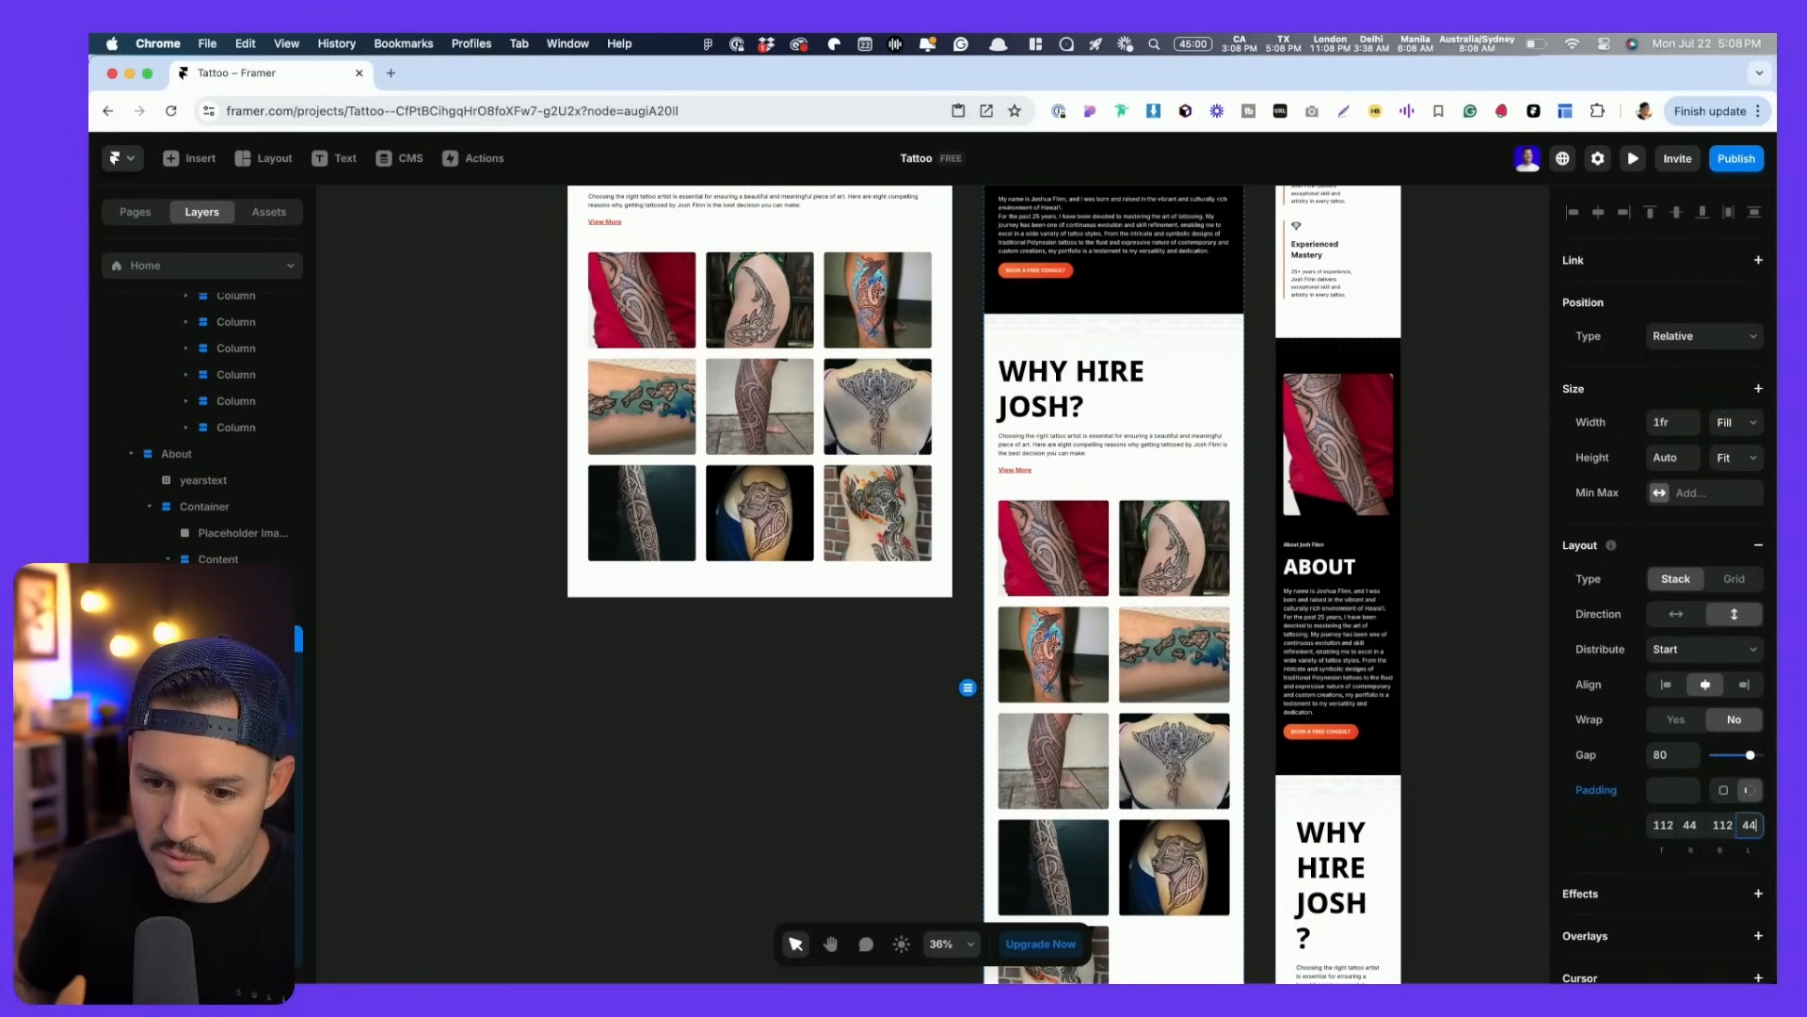
- Give the phone Why section left and right padding of 24
scroll(1288, 772, "down", 3)
left_click(1288, 772)
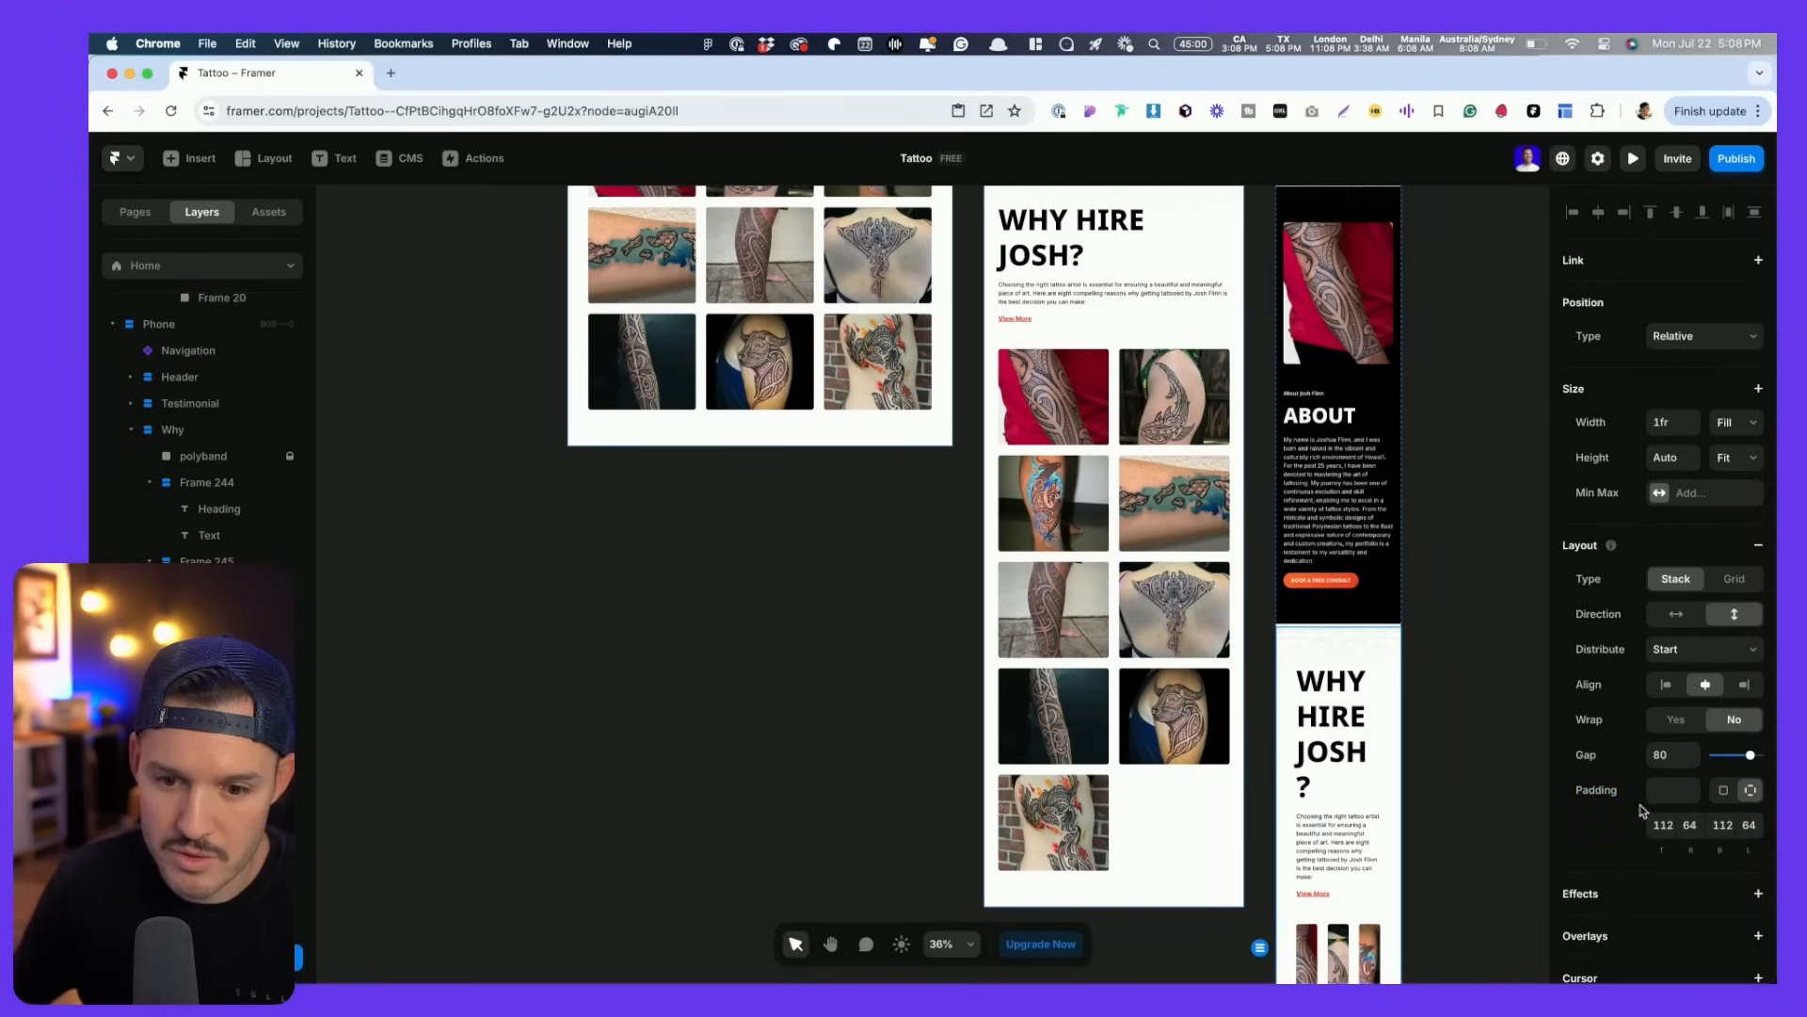
type("2")
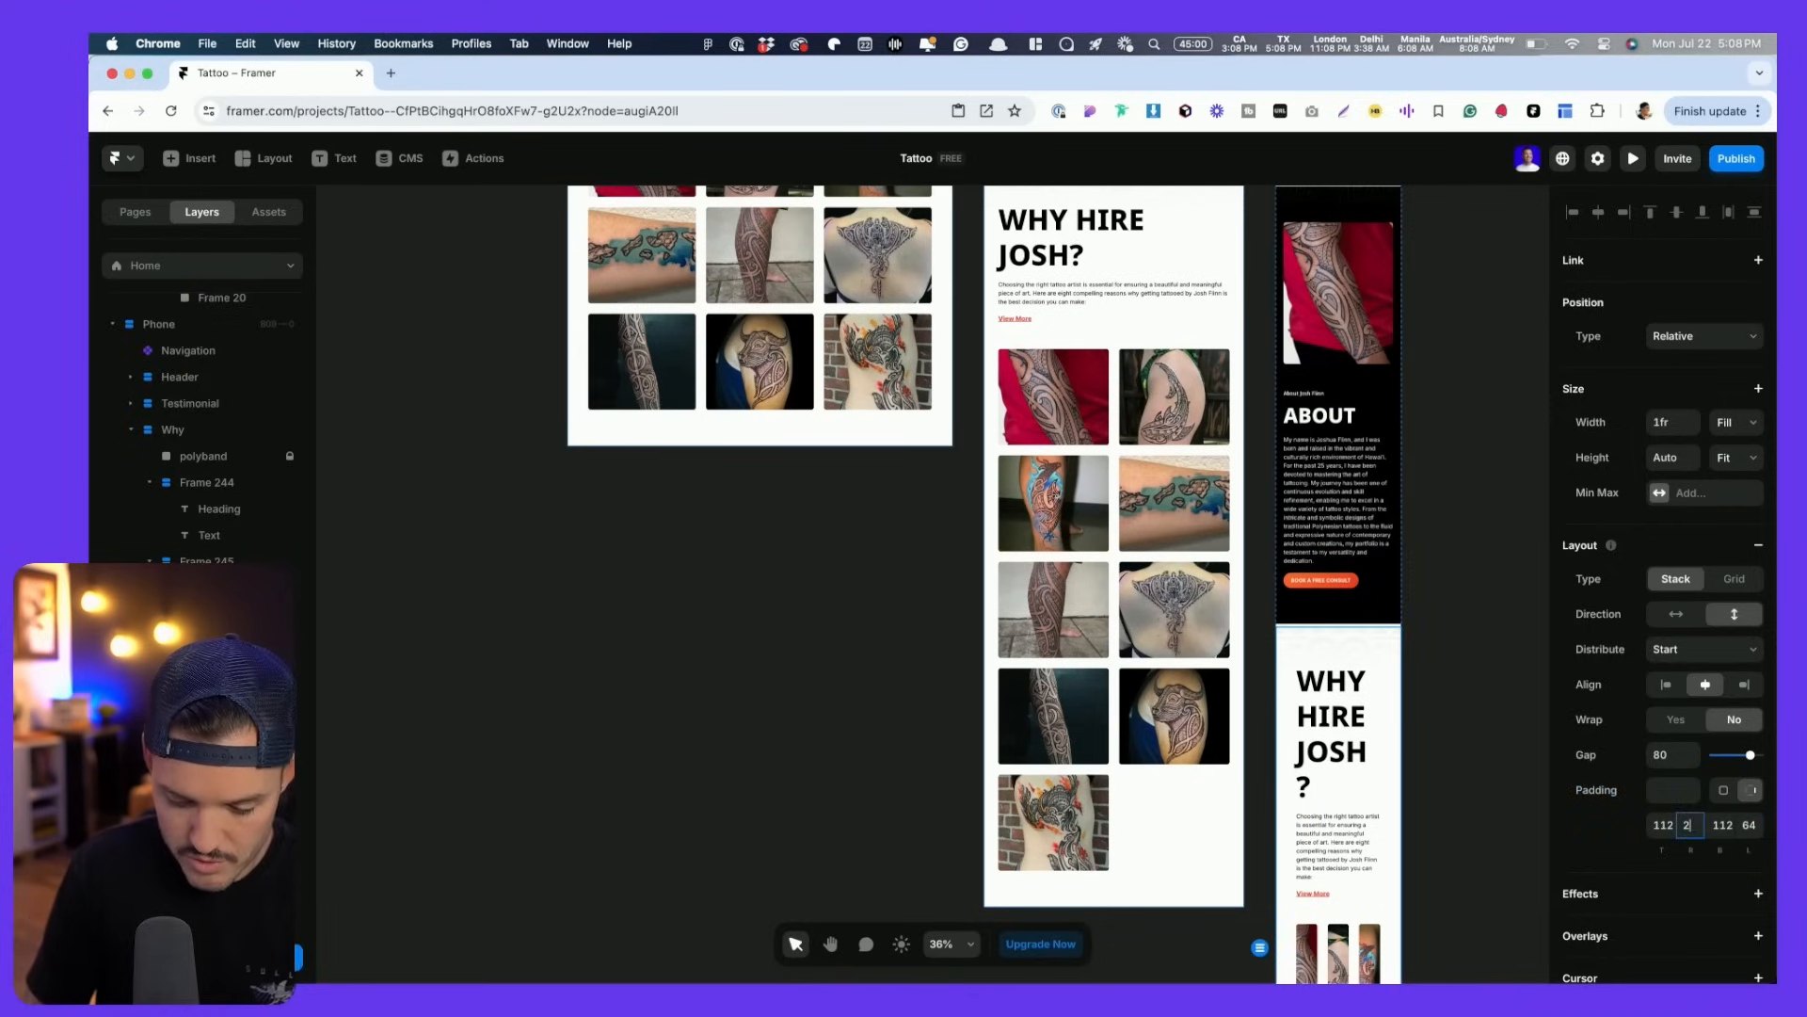
type("4")
key("Tab")
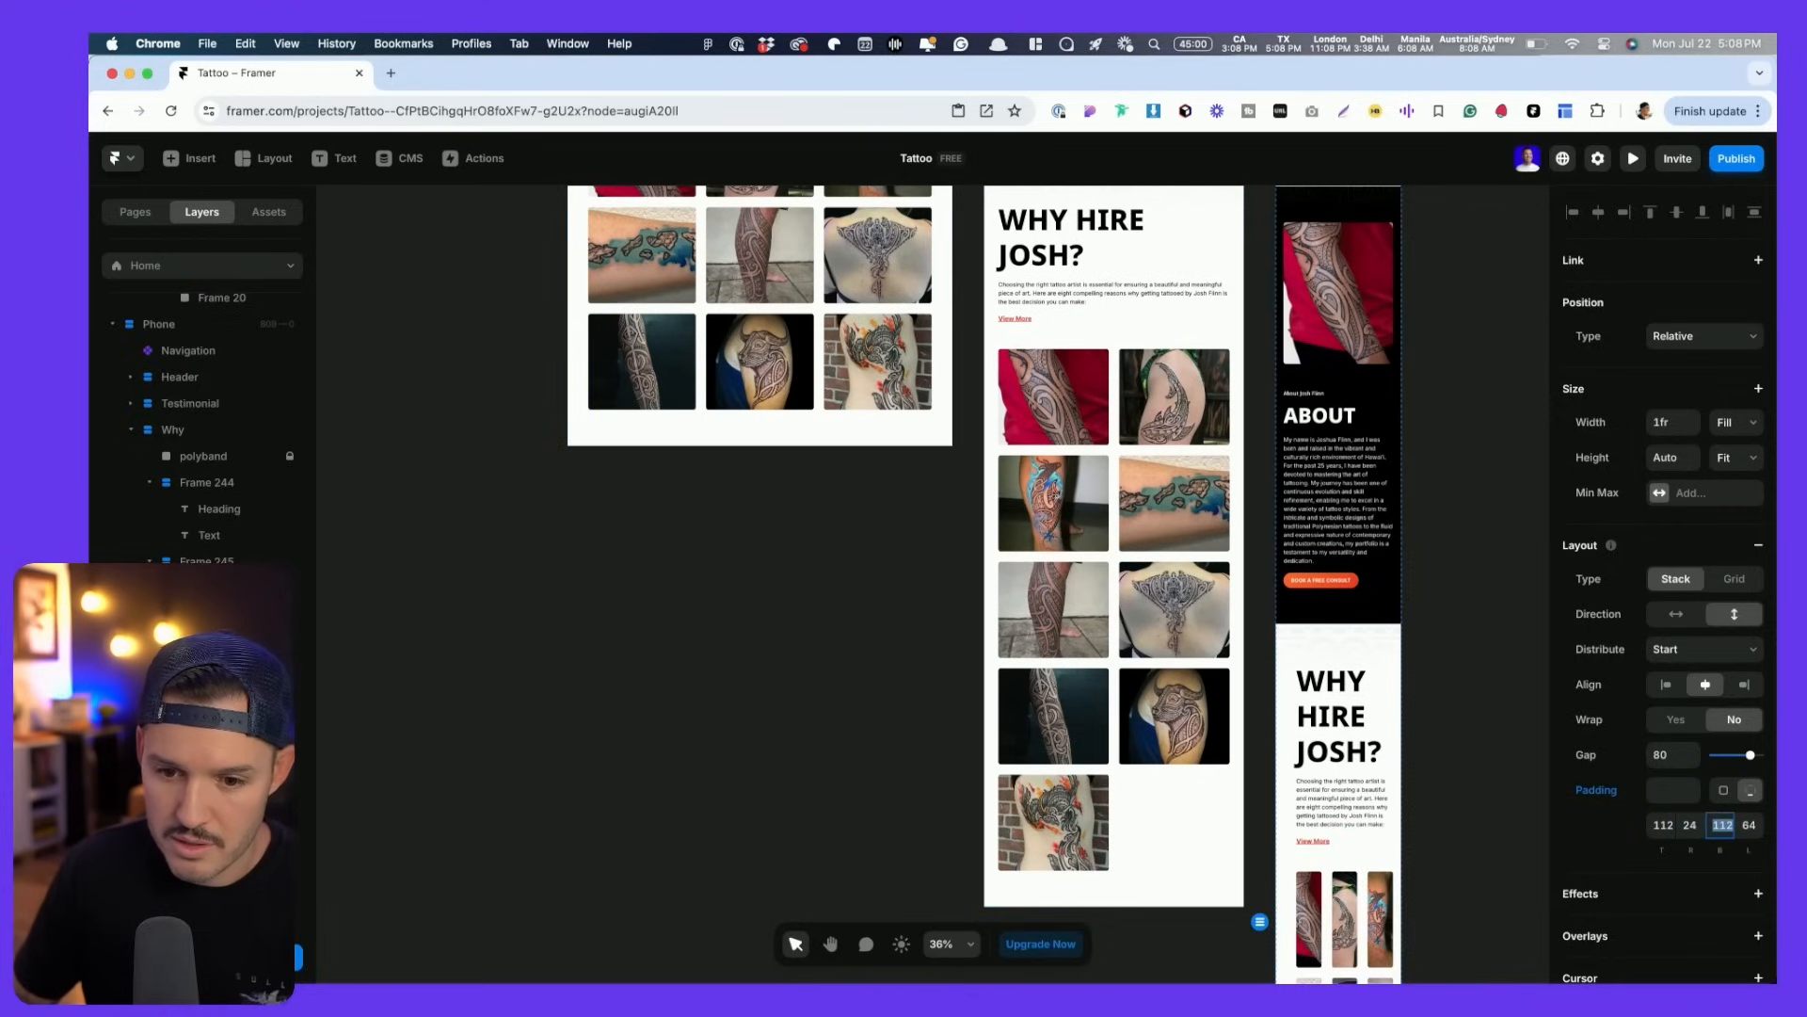
type("24")
key("Tab")
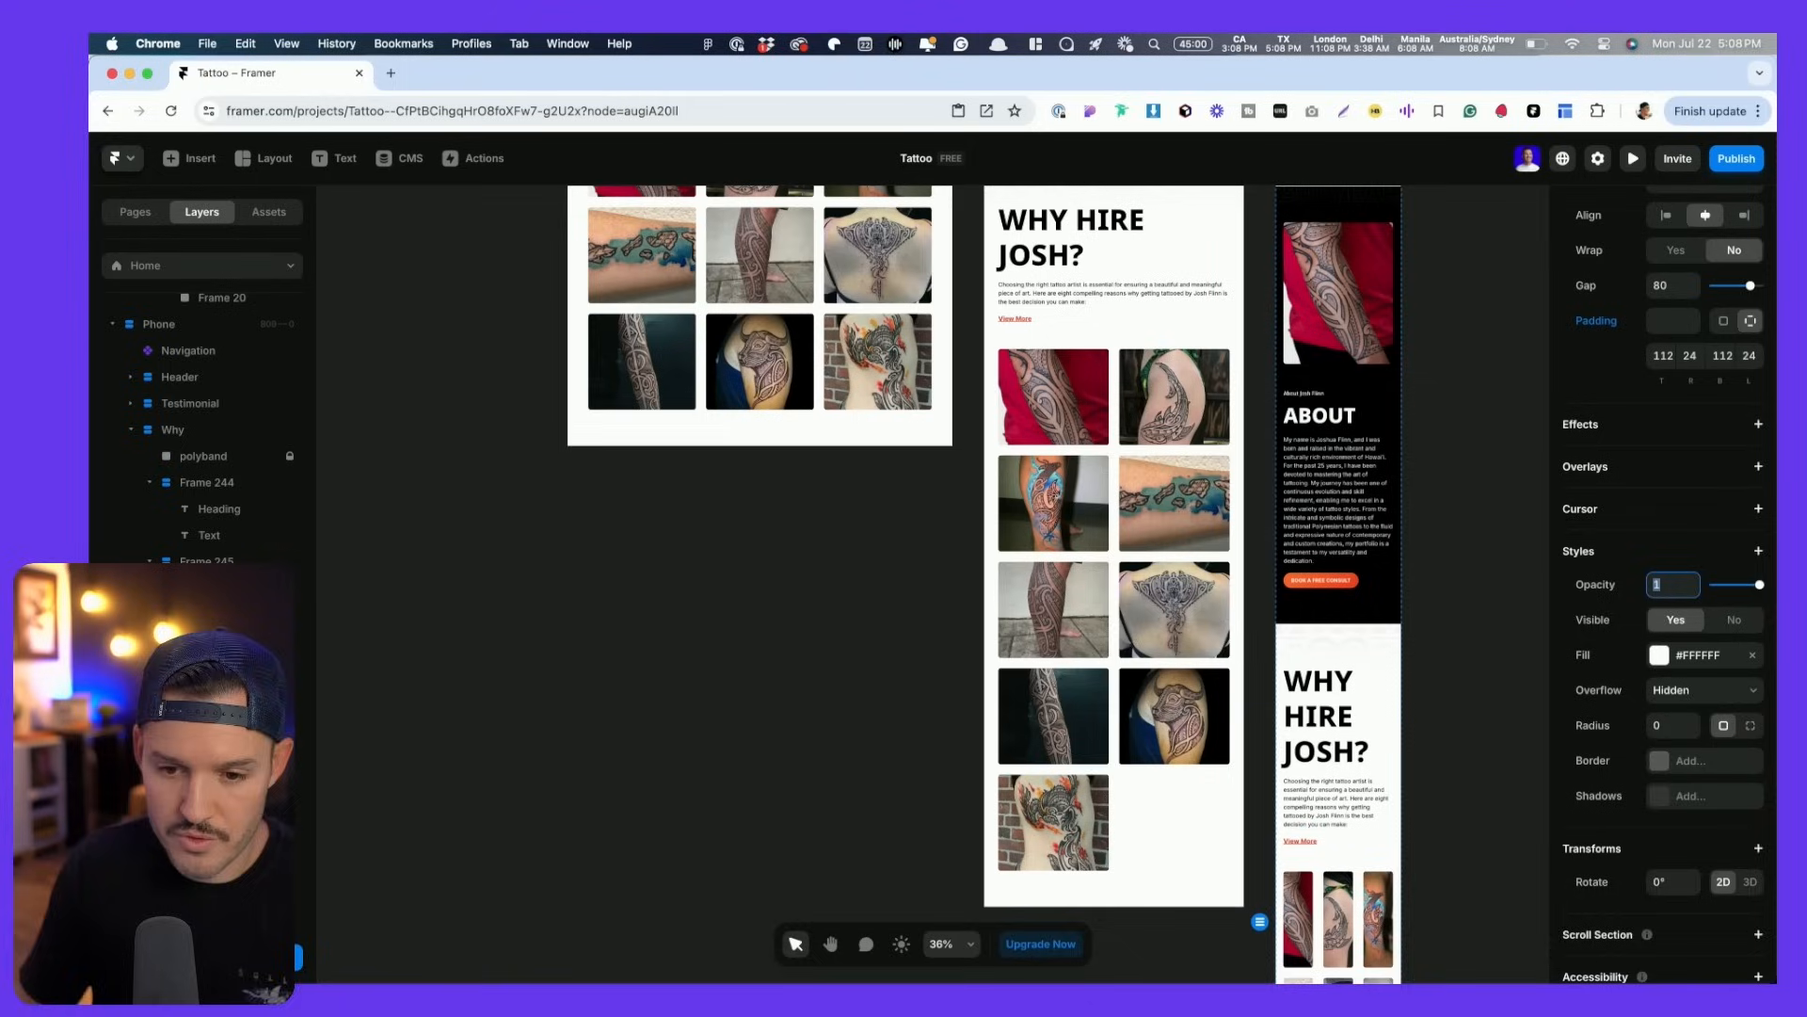
- Reduce the phone gallery grid to 1 column
scroll(1471, 838, "down", 2)
scroll(1472, 838, "down", 3)
scroll(1469, 840, "up", 1)
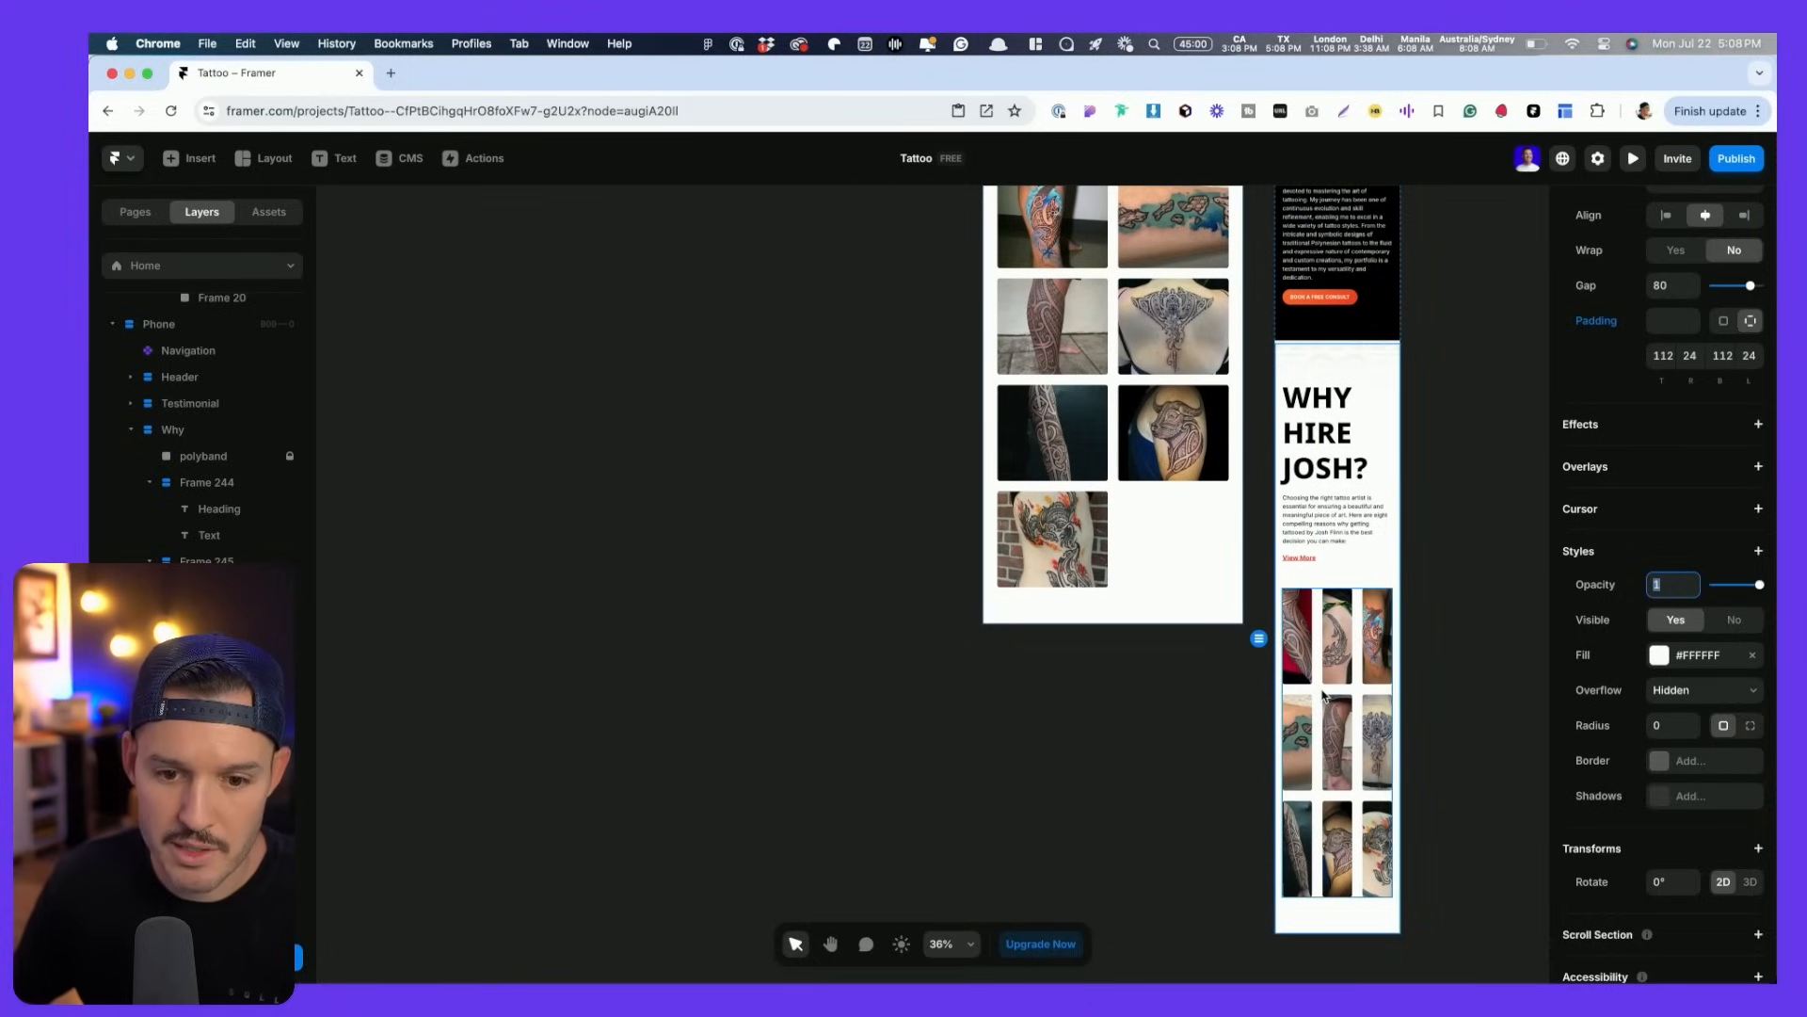
left_click(1349, 692)
left_click(1721, 617)
left_click(1721, 617)
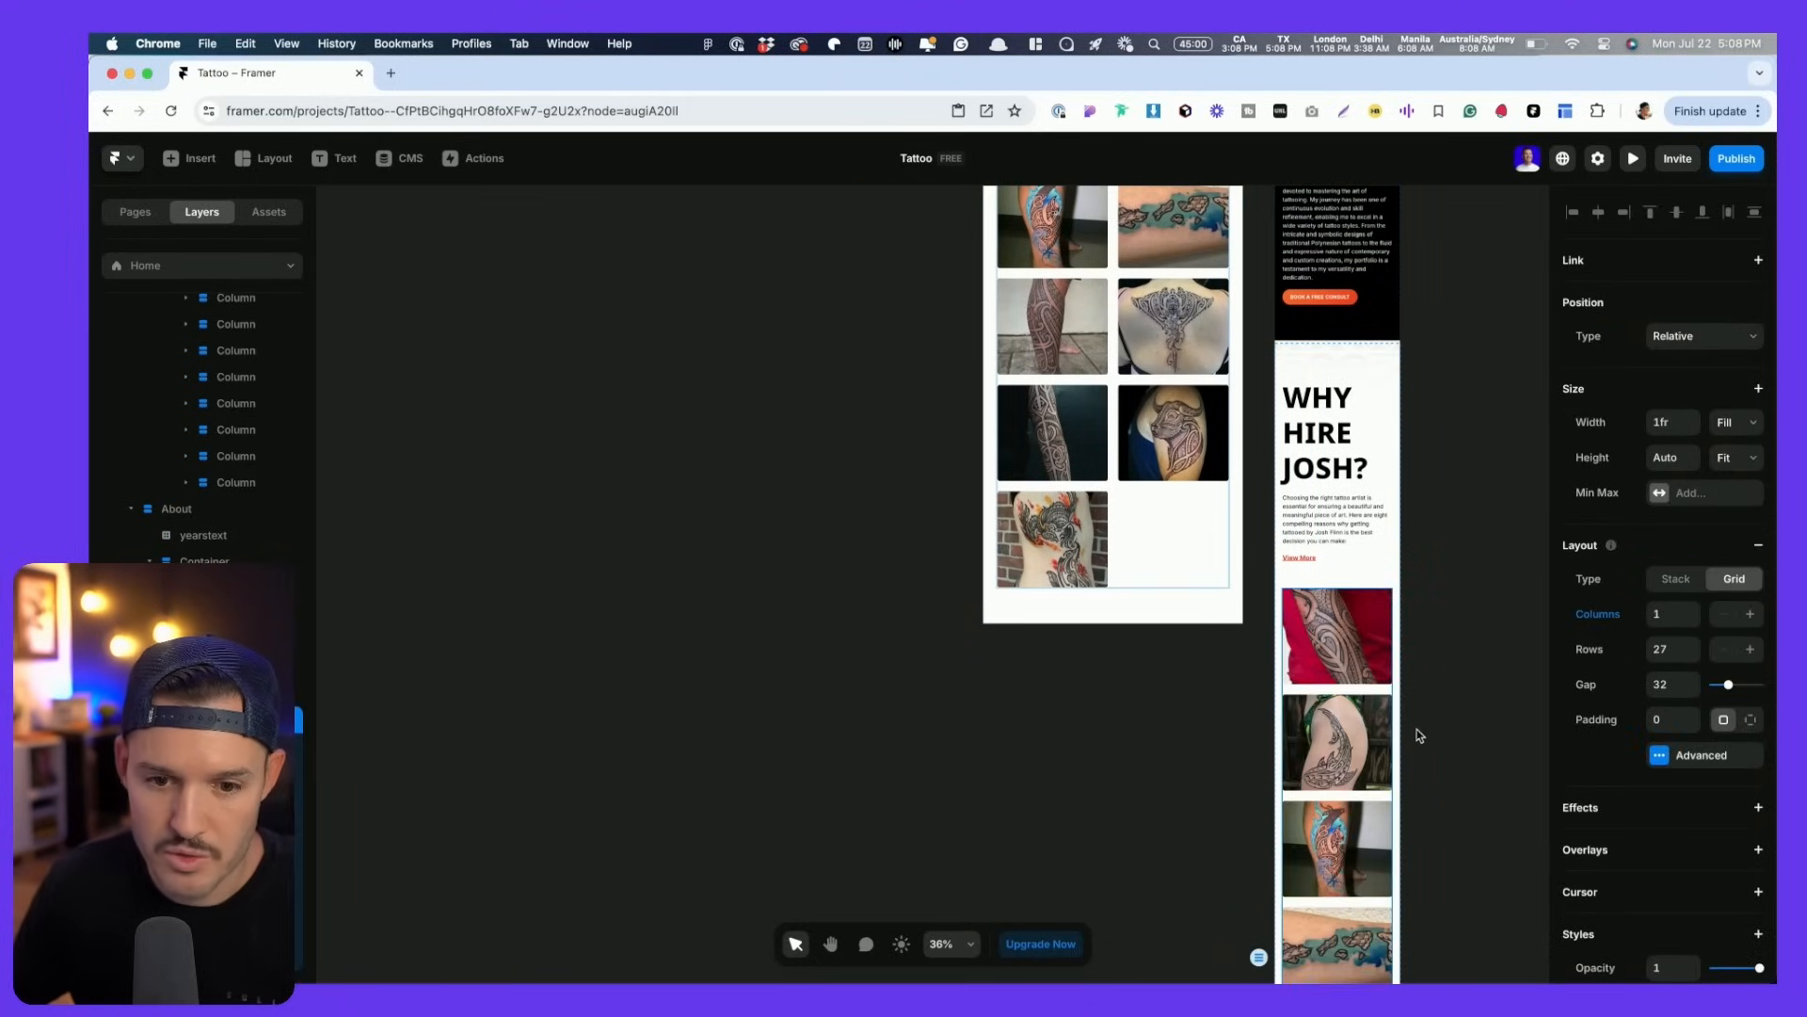
scroll(1453, 727, "down", 5)
scroll(1455, 731, "up", 15)
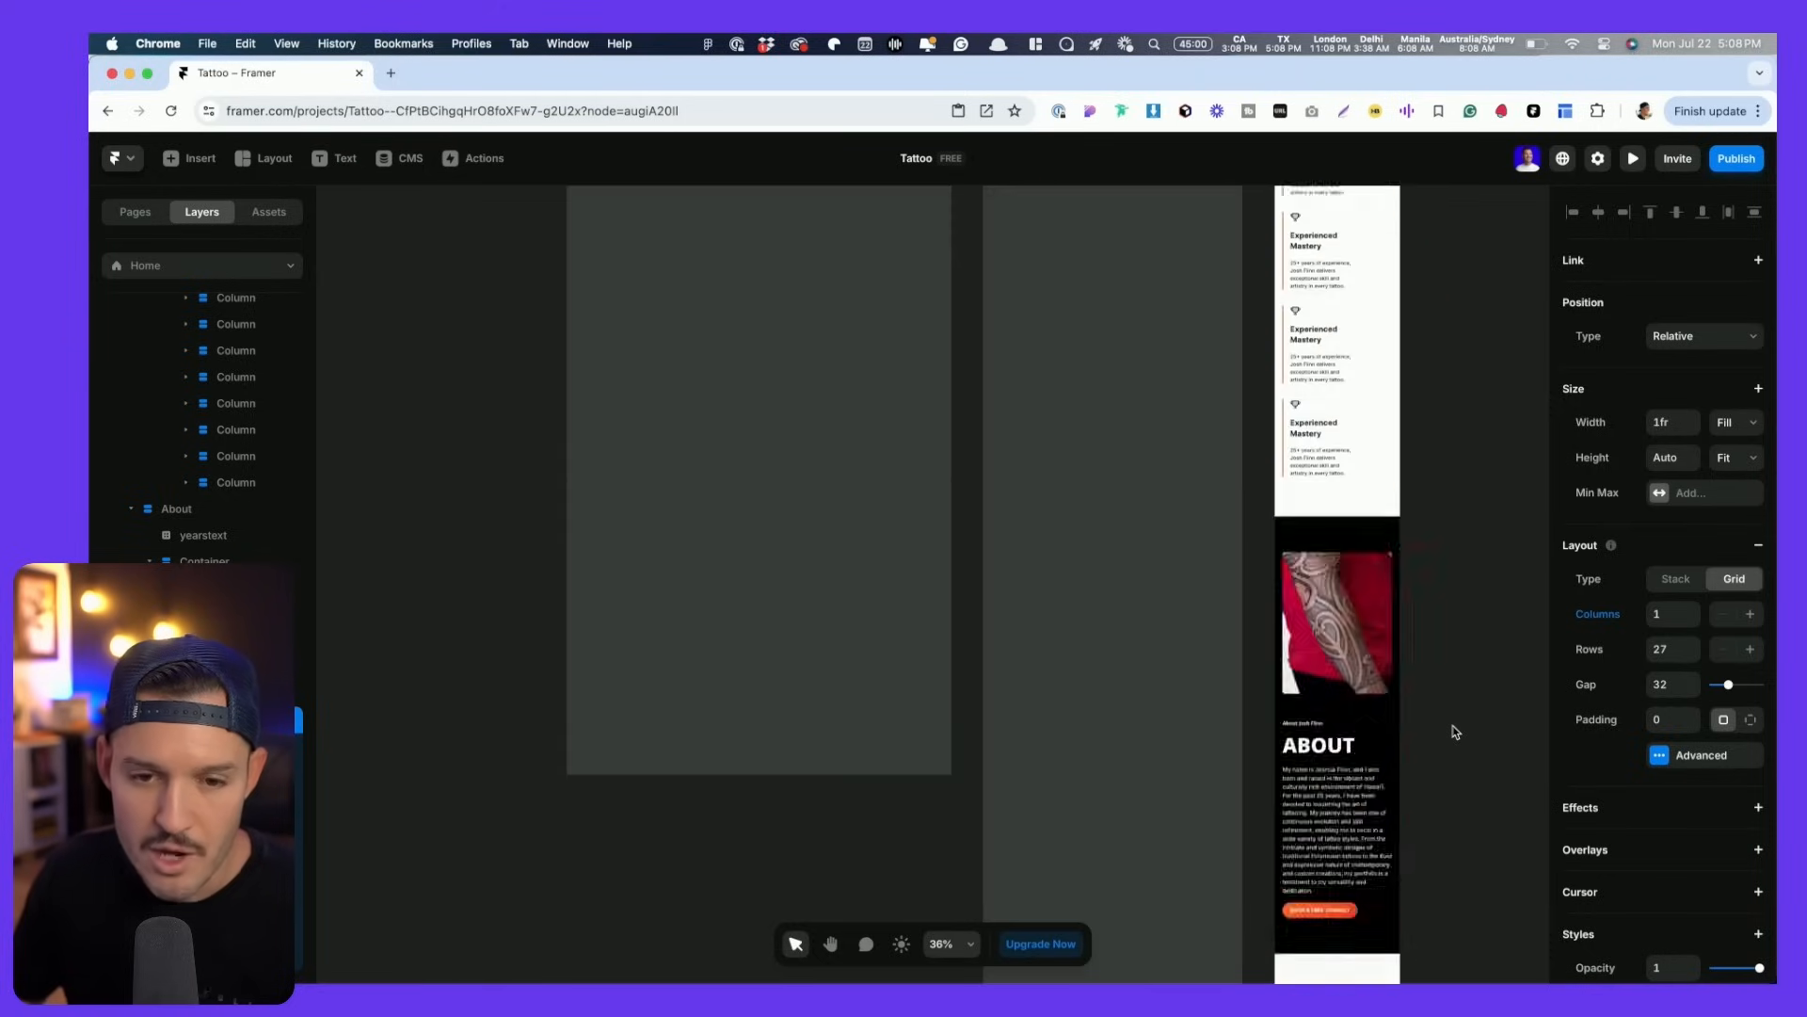
left_click(584, 560)
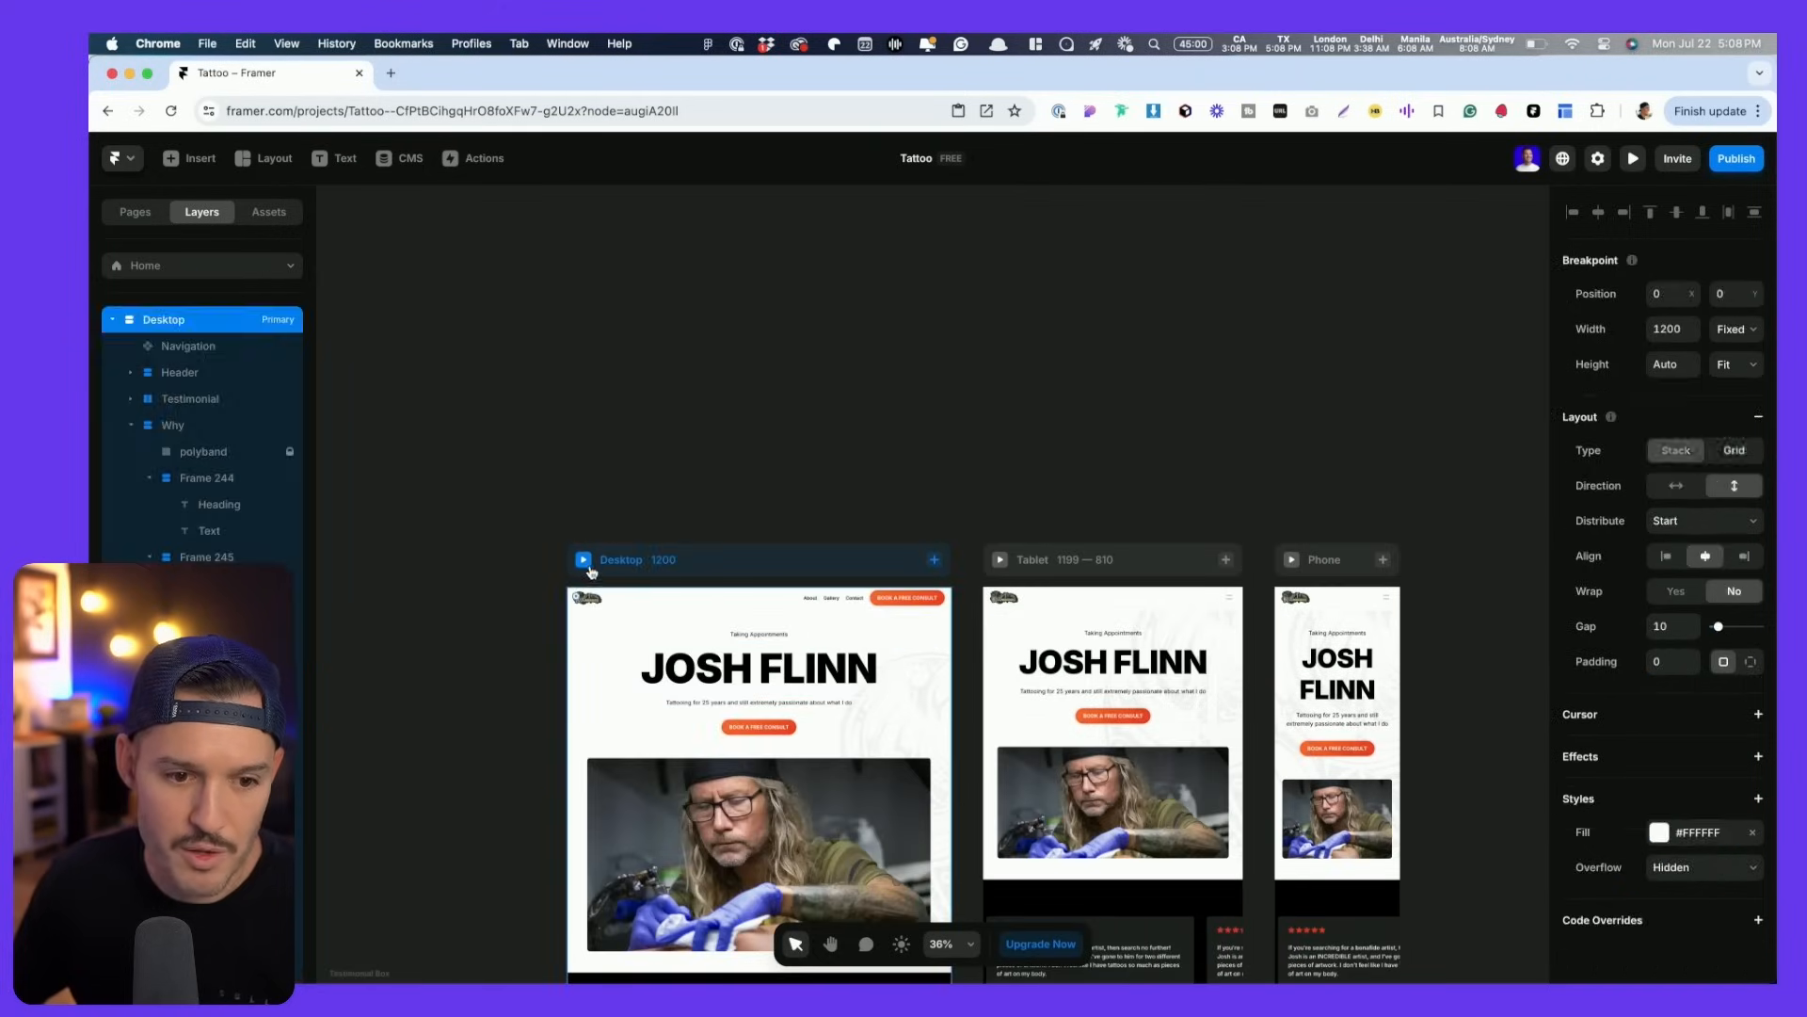
left_click_drag(1479, 580, 1189, 603)
scroll(1465, 566, "down", 10)
scroll(1146, 589, "down", 2)
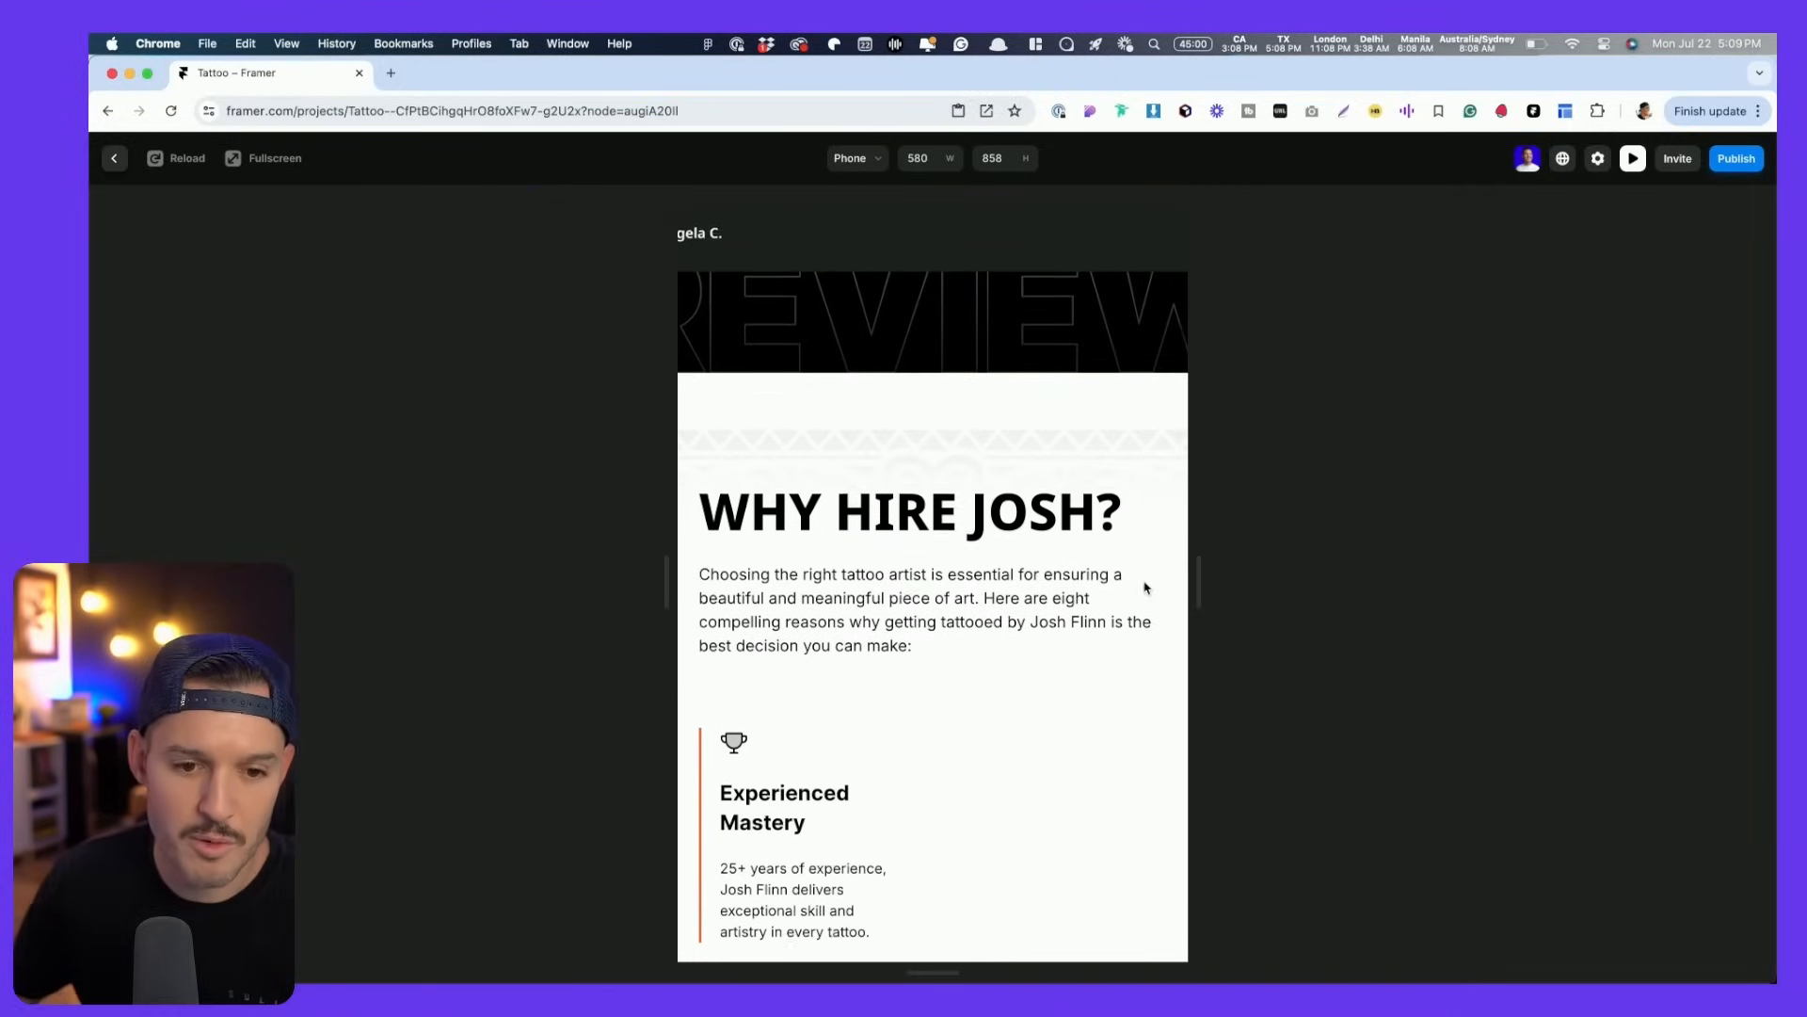
left_click_drag(1197, 582, 1292, 613)
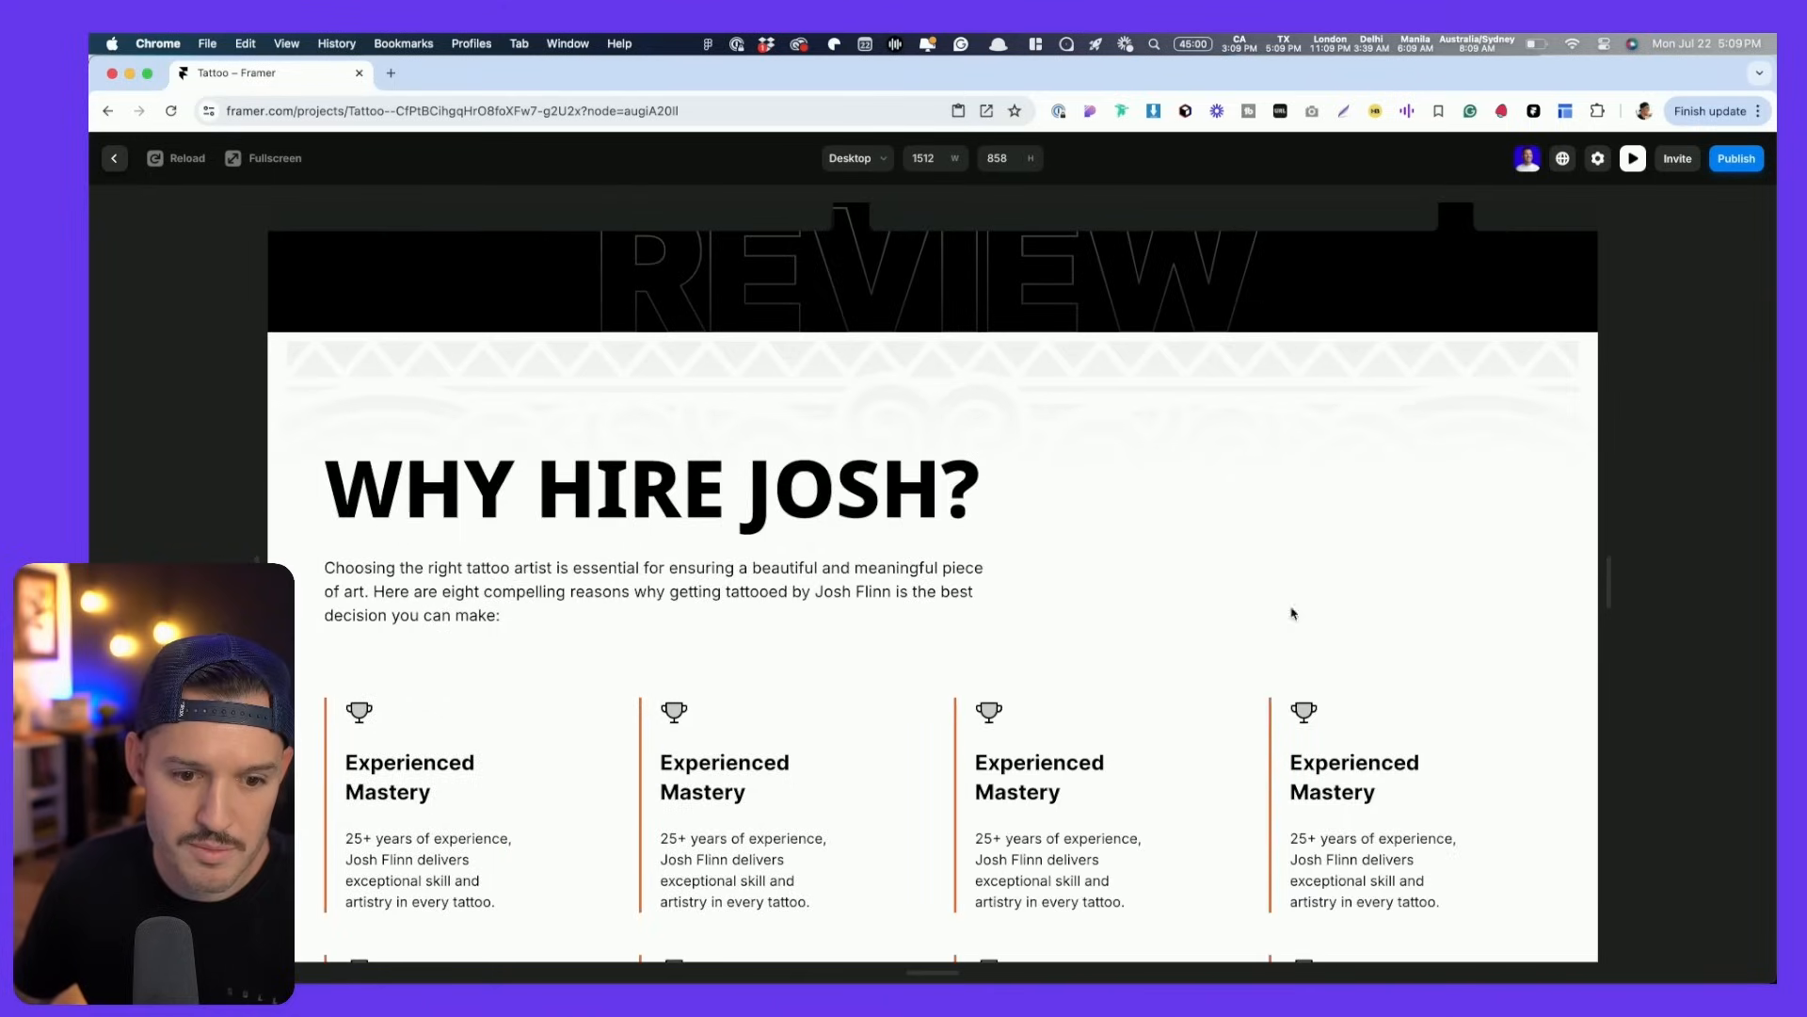
scroll(1293, 613, "down", 10)
left_click_drag(1609, 587, 1421, 609)
scroll(1231, 634, "down", 10)
scroll(1230, 634, "up", 3)
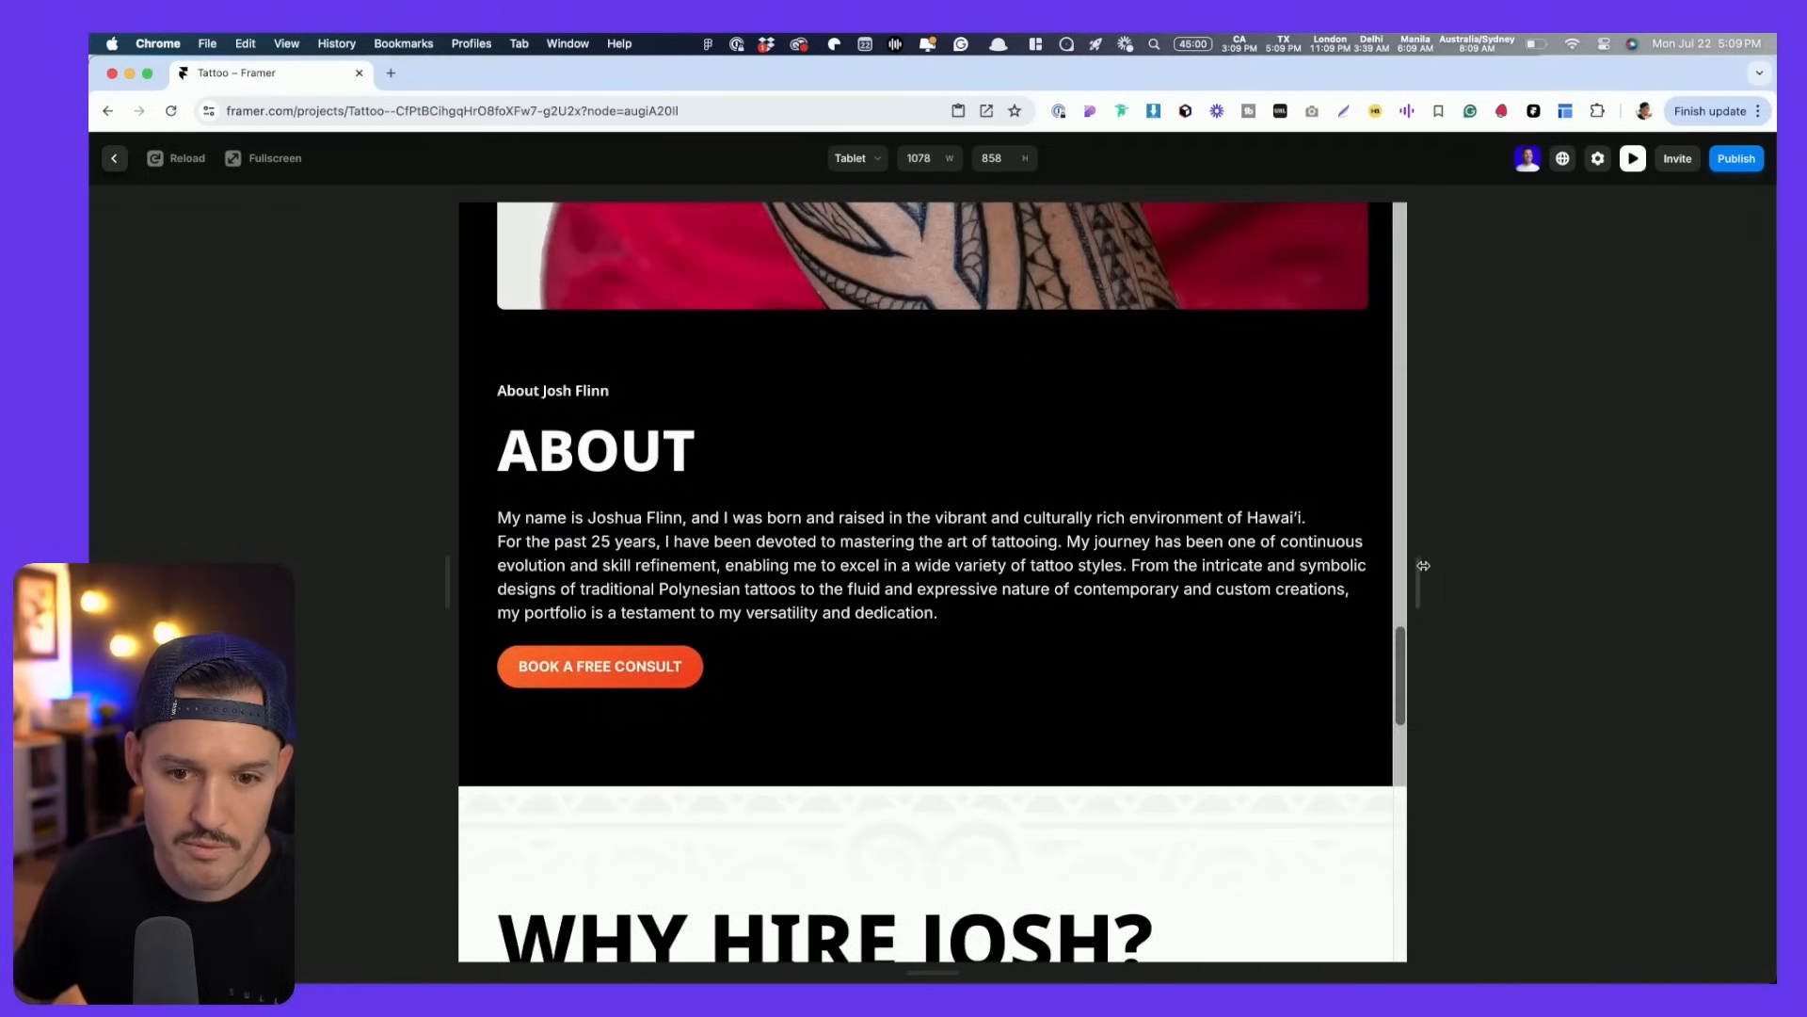
scroll(1195, 589, "down", 10)
left_click_drag(1409, 577, 1199, 593)
scroll(1195, 637, "down", 10)
scroll(1056, 650, "down", 5)
scroll(1057, 649, "down", 10)
scroll(938, 502, "down", 3)
key("Escape")
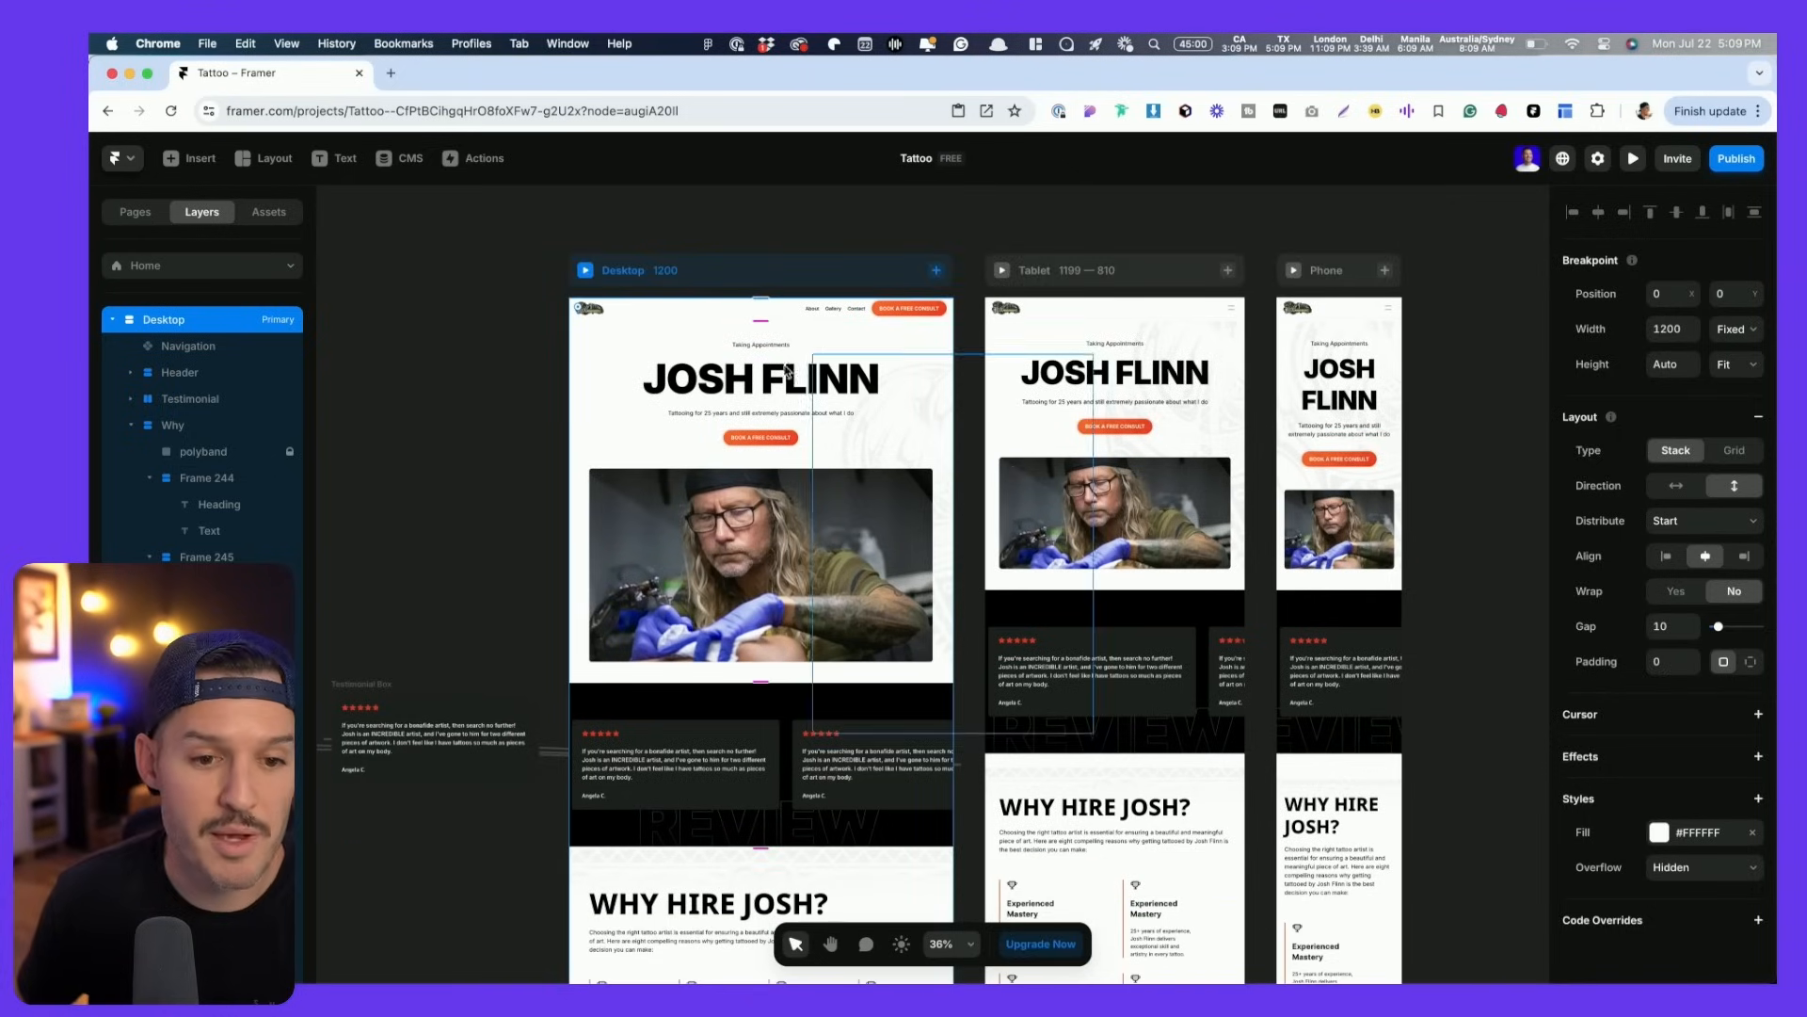
- Add an Appear effect with the Fade In preset to the Taking Appointments text
scroll(722, 329, "down", 5)
scroll(722, 329, "up", 10)
left_click(834, 403)
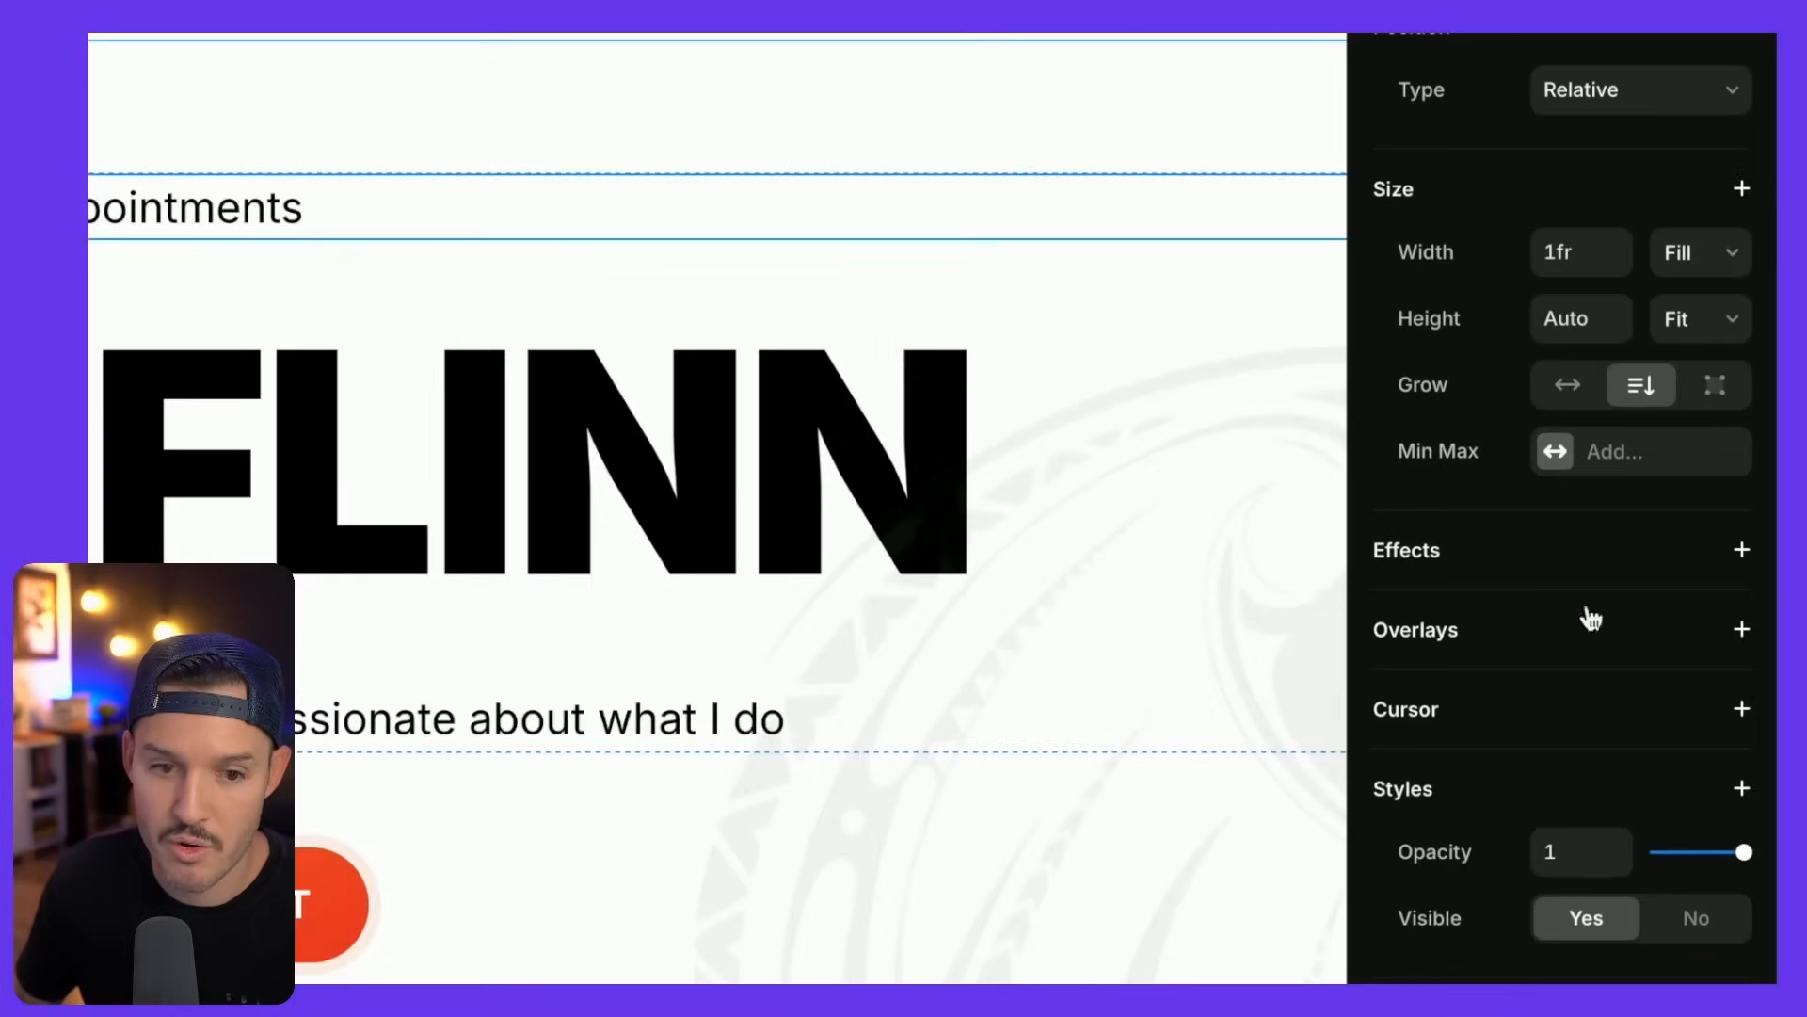
scroll(969, 562, "left", 5)
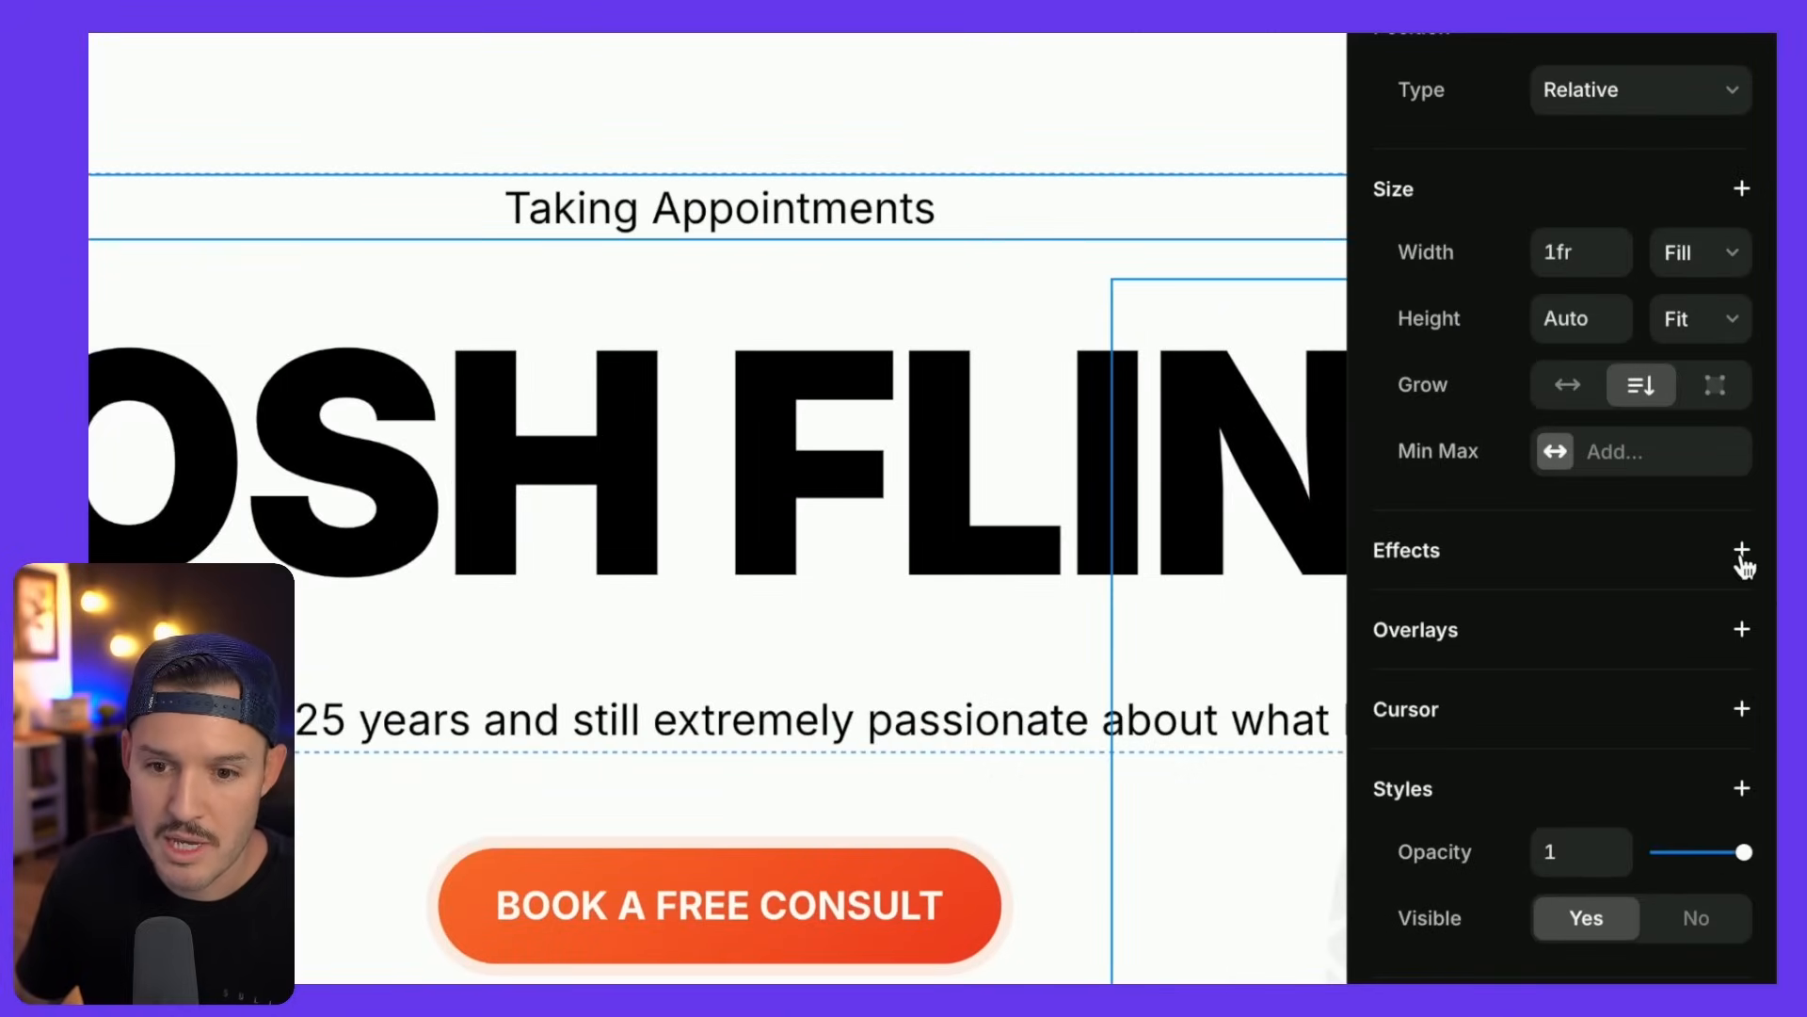
left_click(1743, 554)
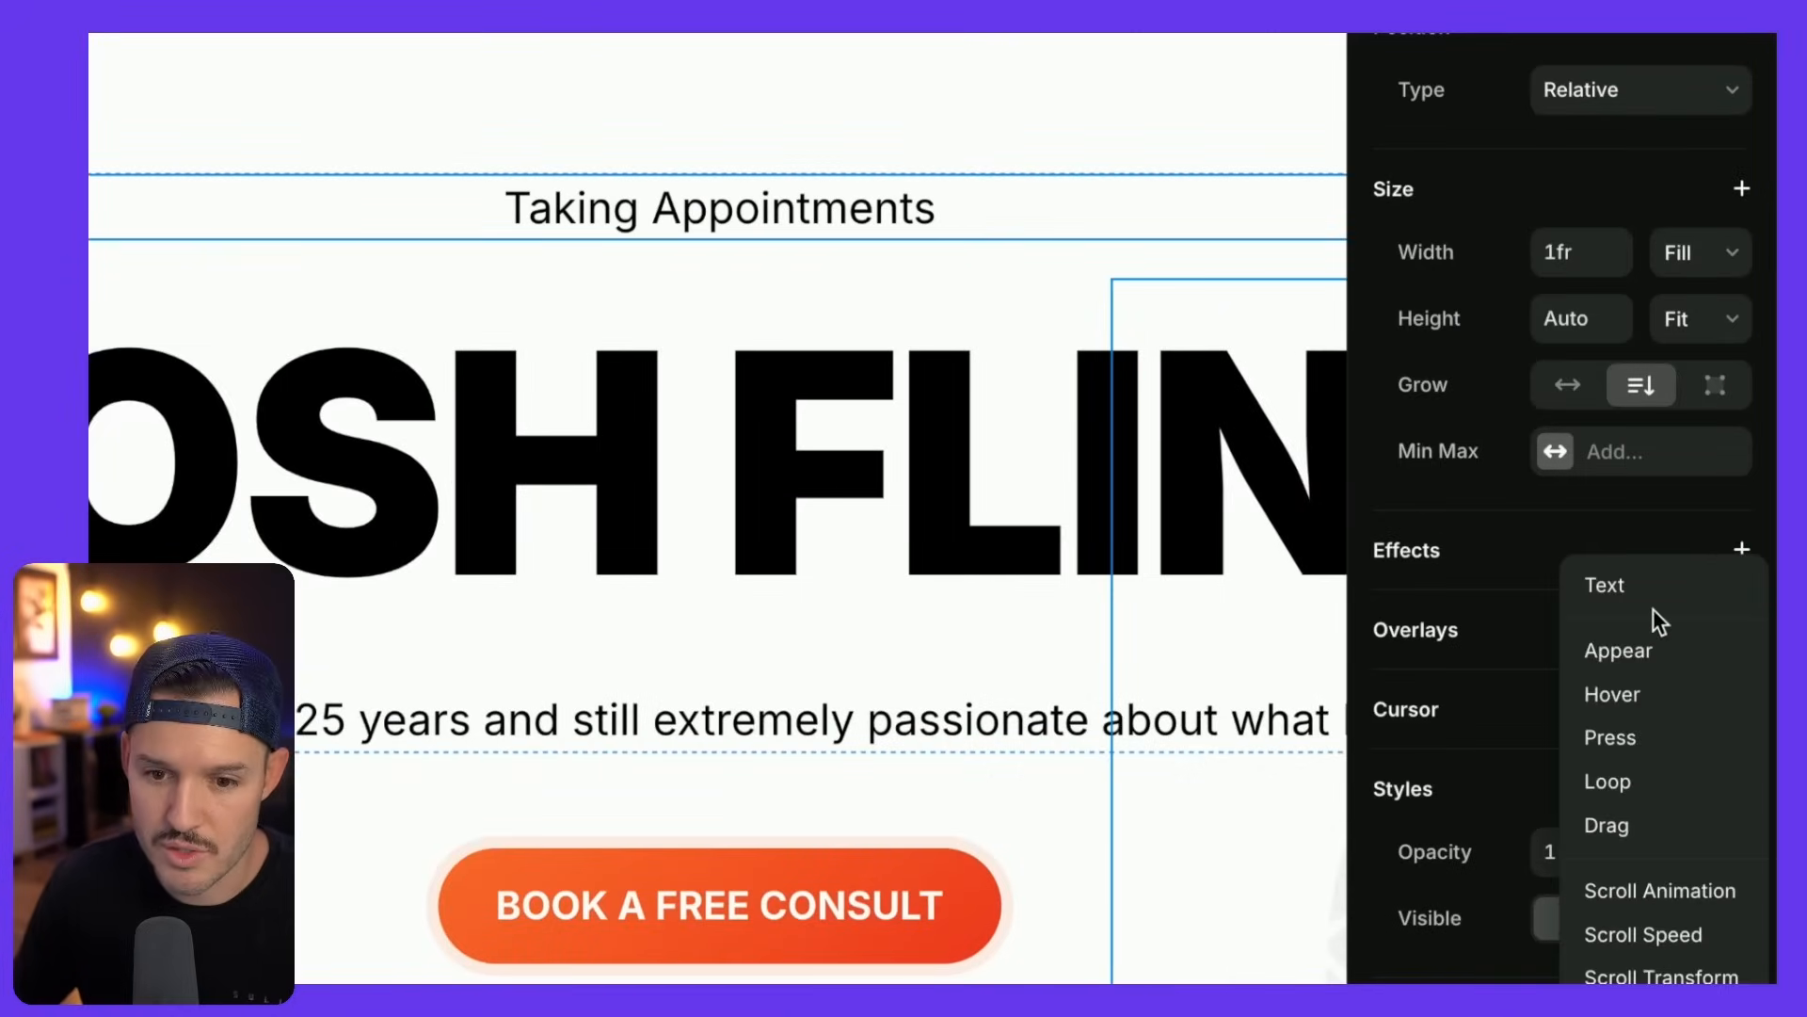
left_click(1651, 646)
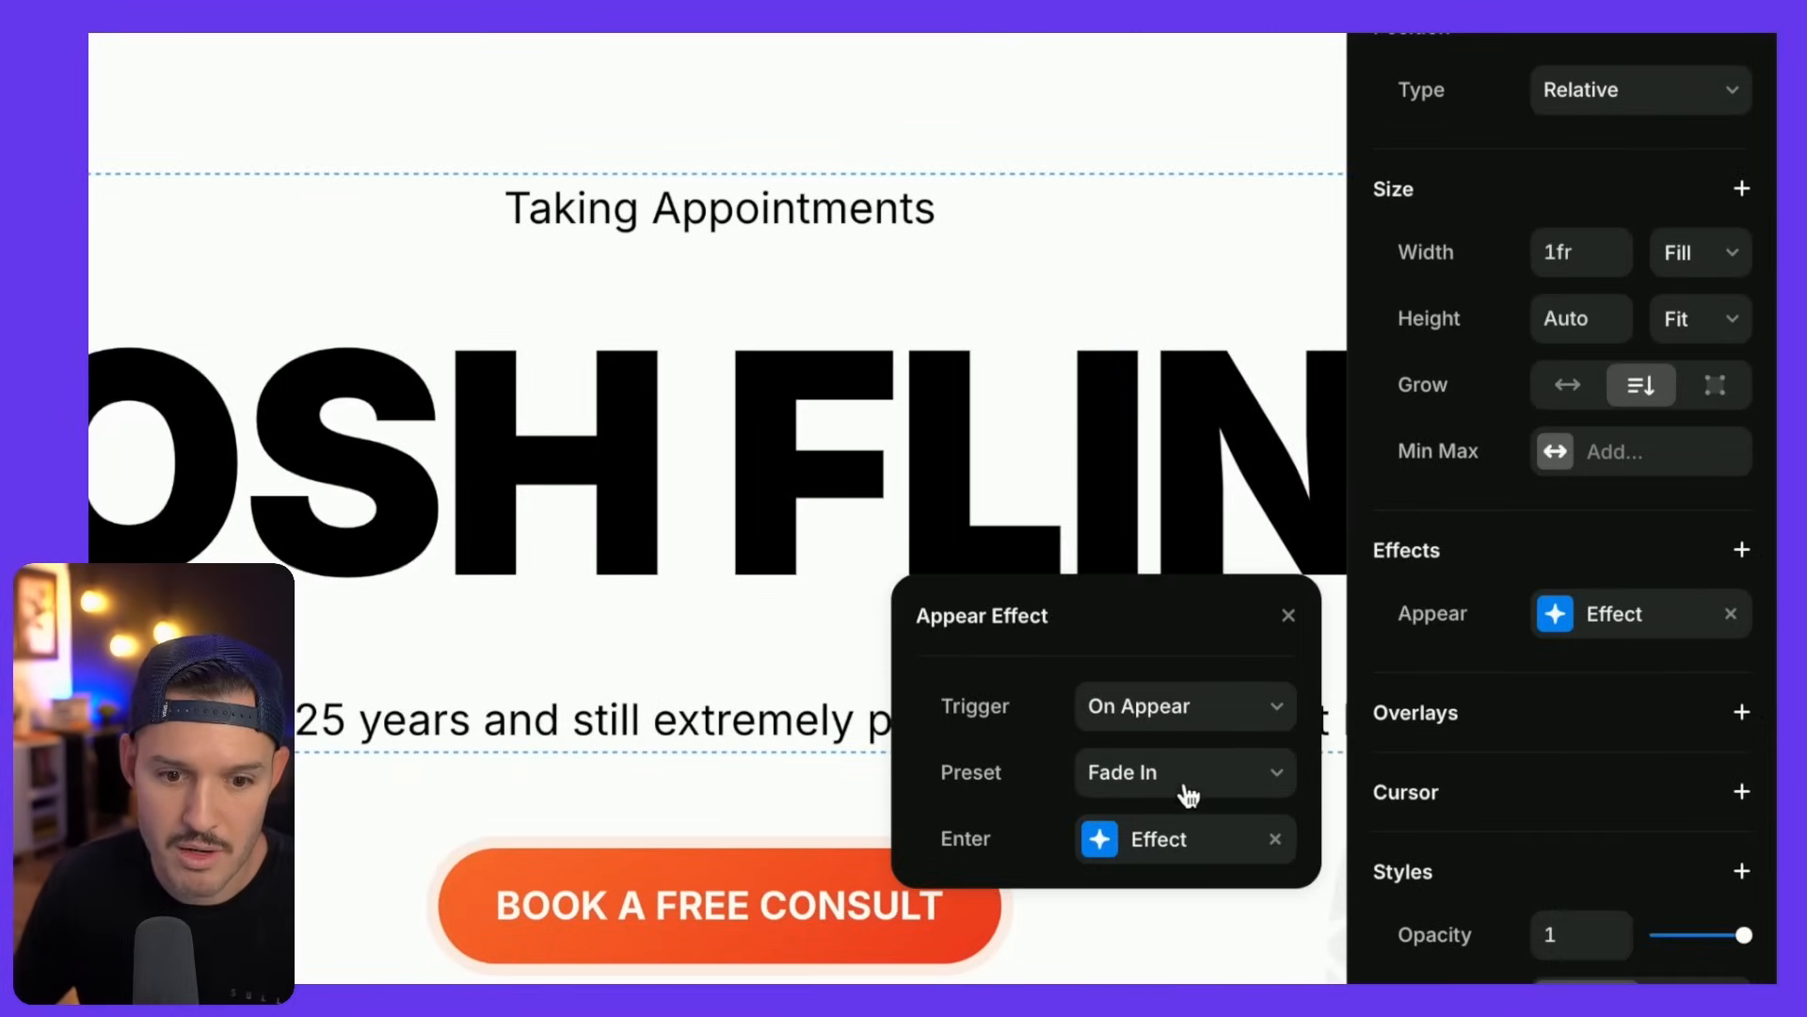
left_click(1143, 771)
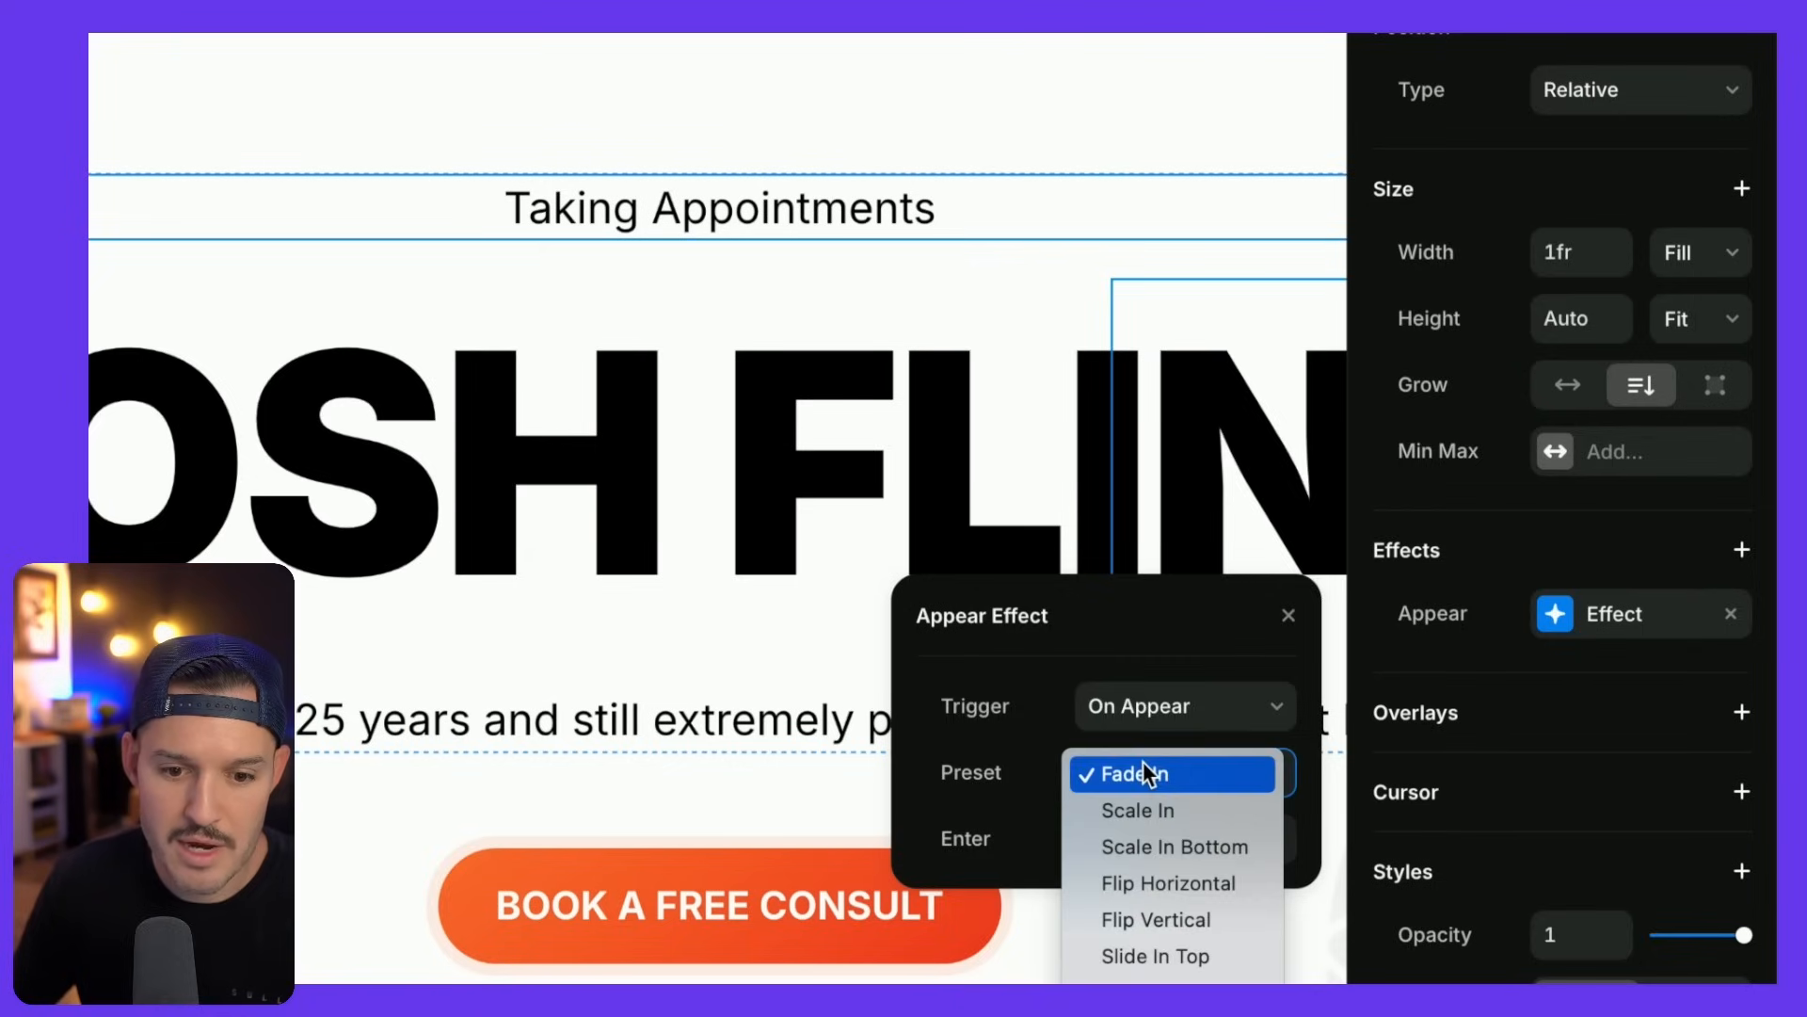
left_click(1143, 772)
- Set the appear animation's enter Offset Y to 20
left_click(1097, 852)
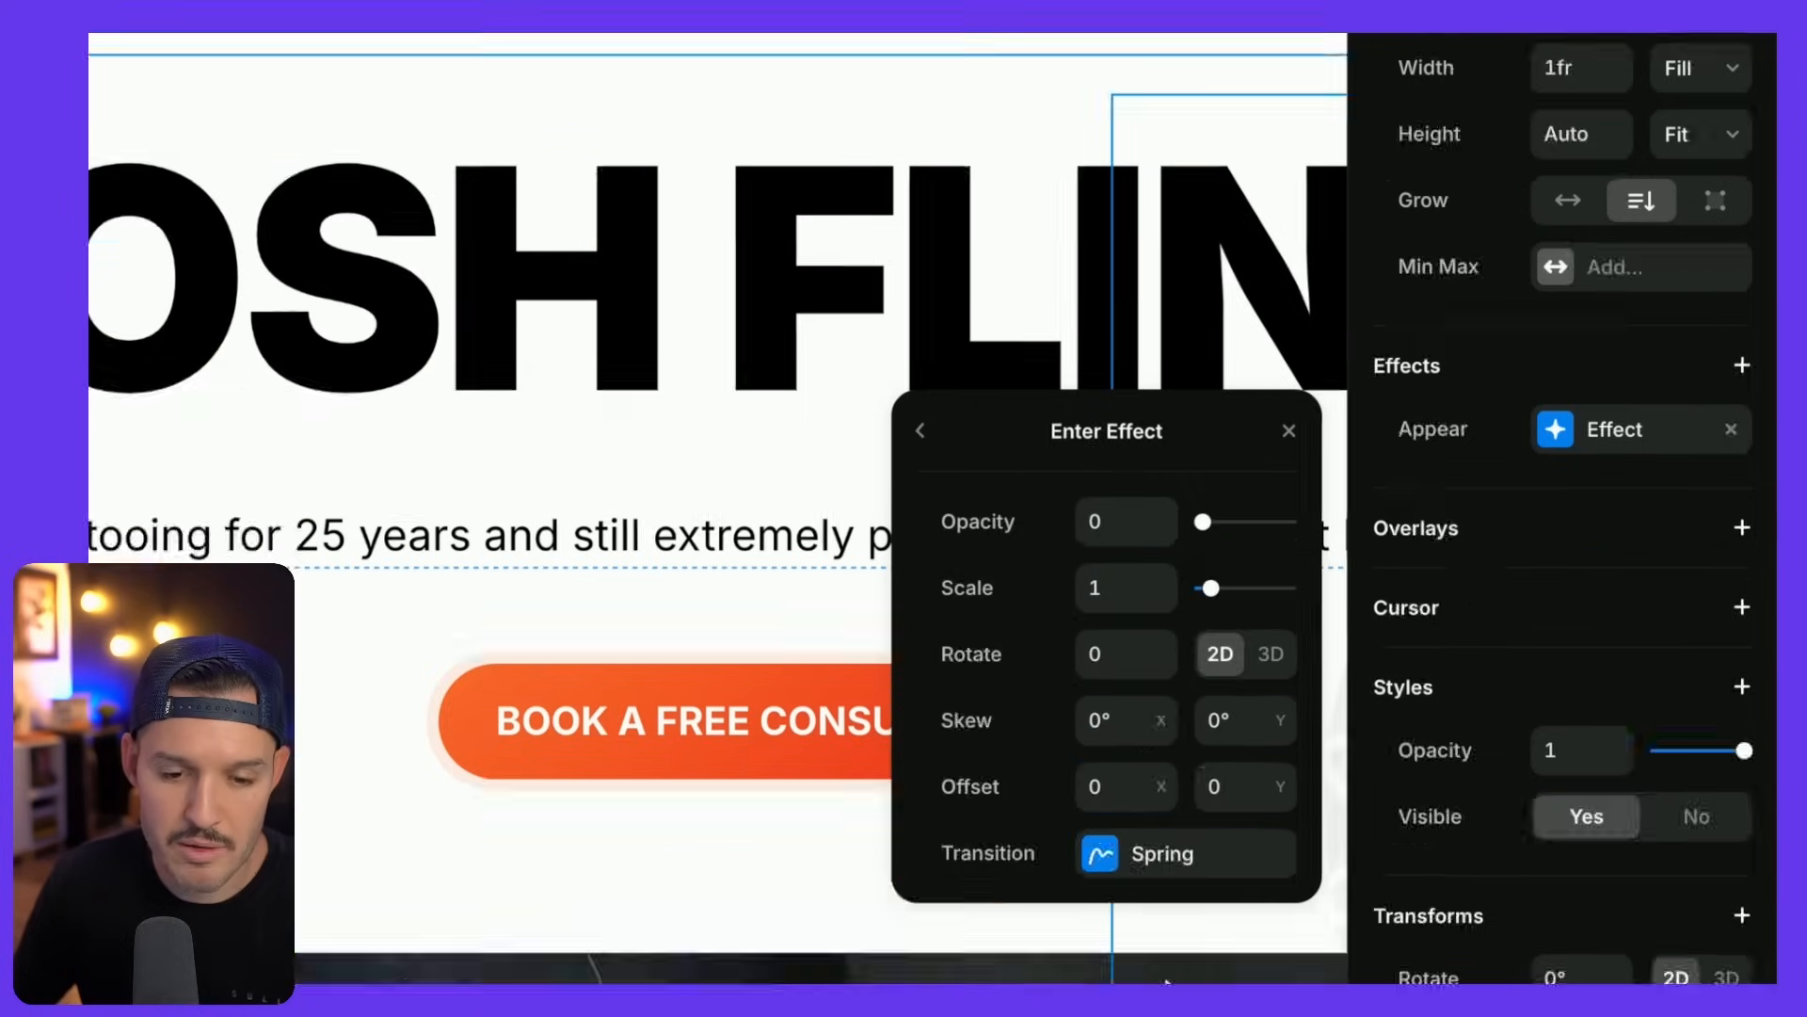
scroll(685, 620, "up", 5)
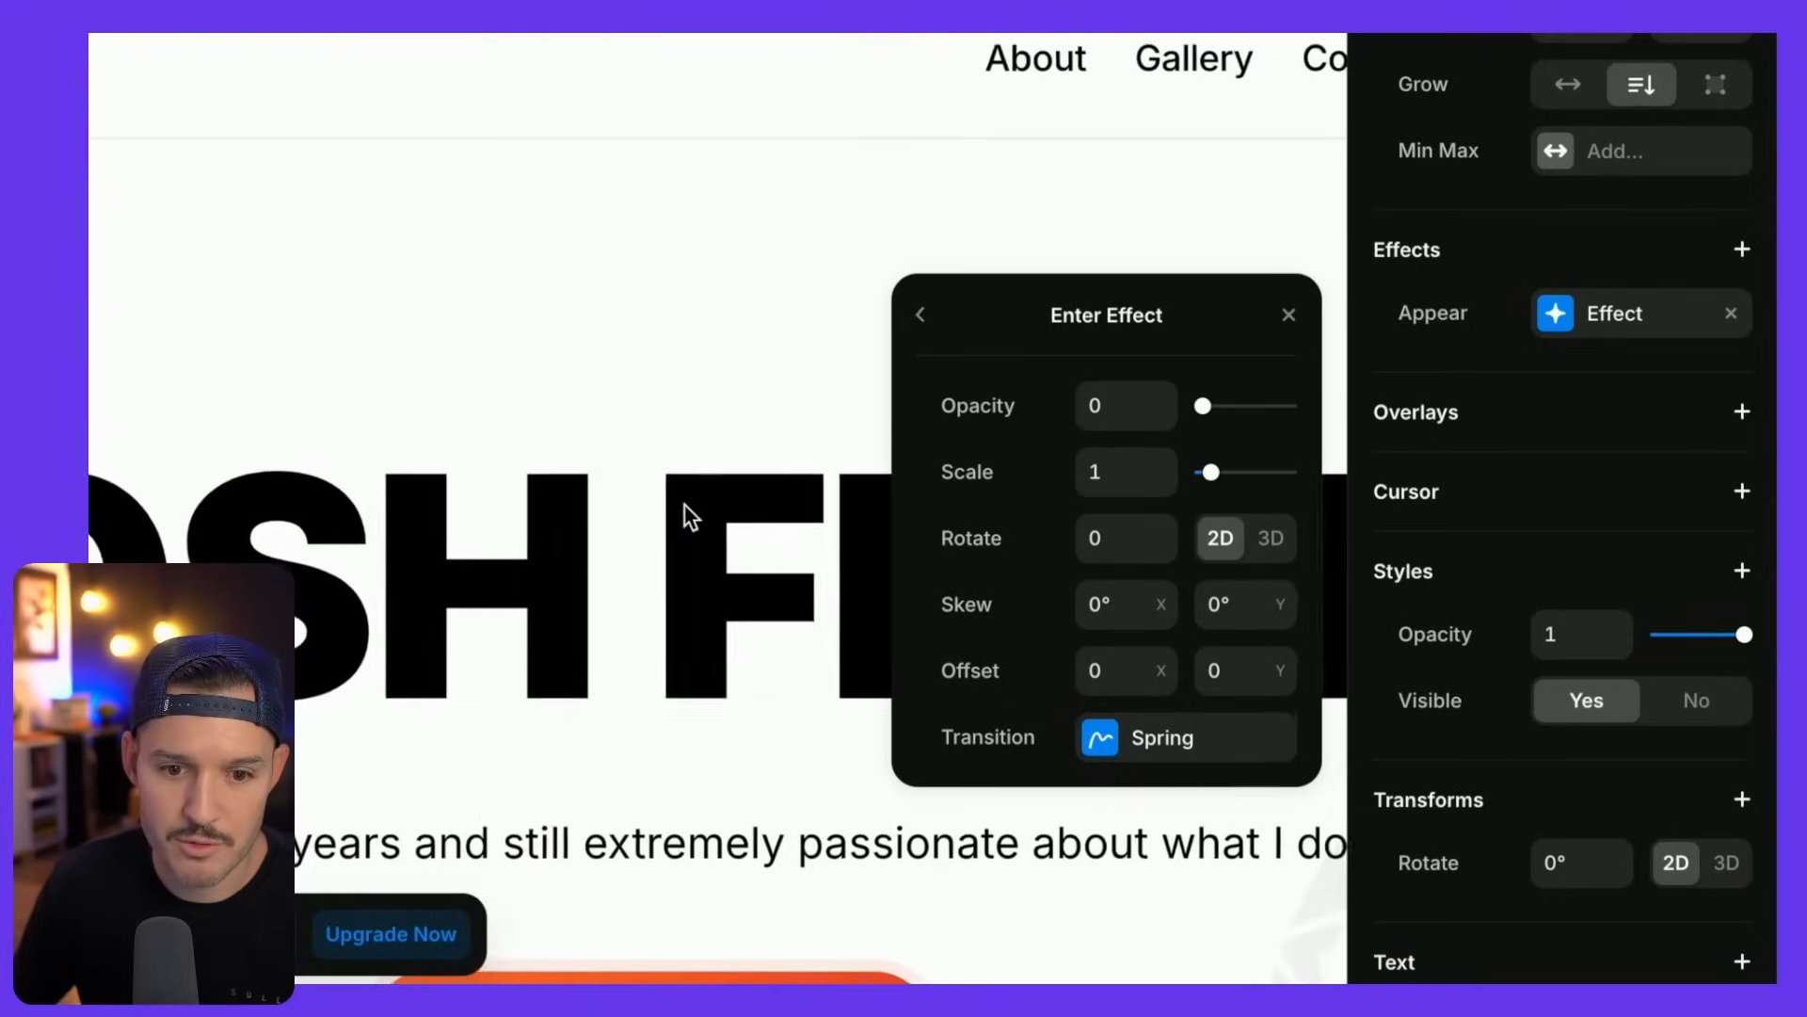
scroll(685, 504, "left", 3)
scroll(685, 505, "down", 1)
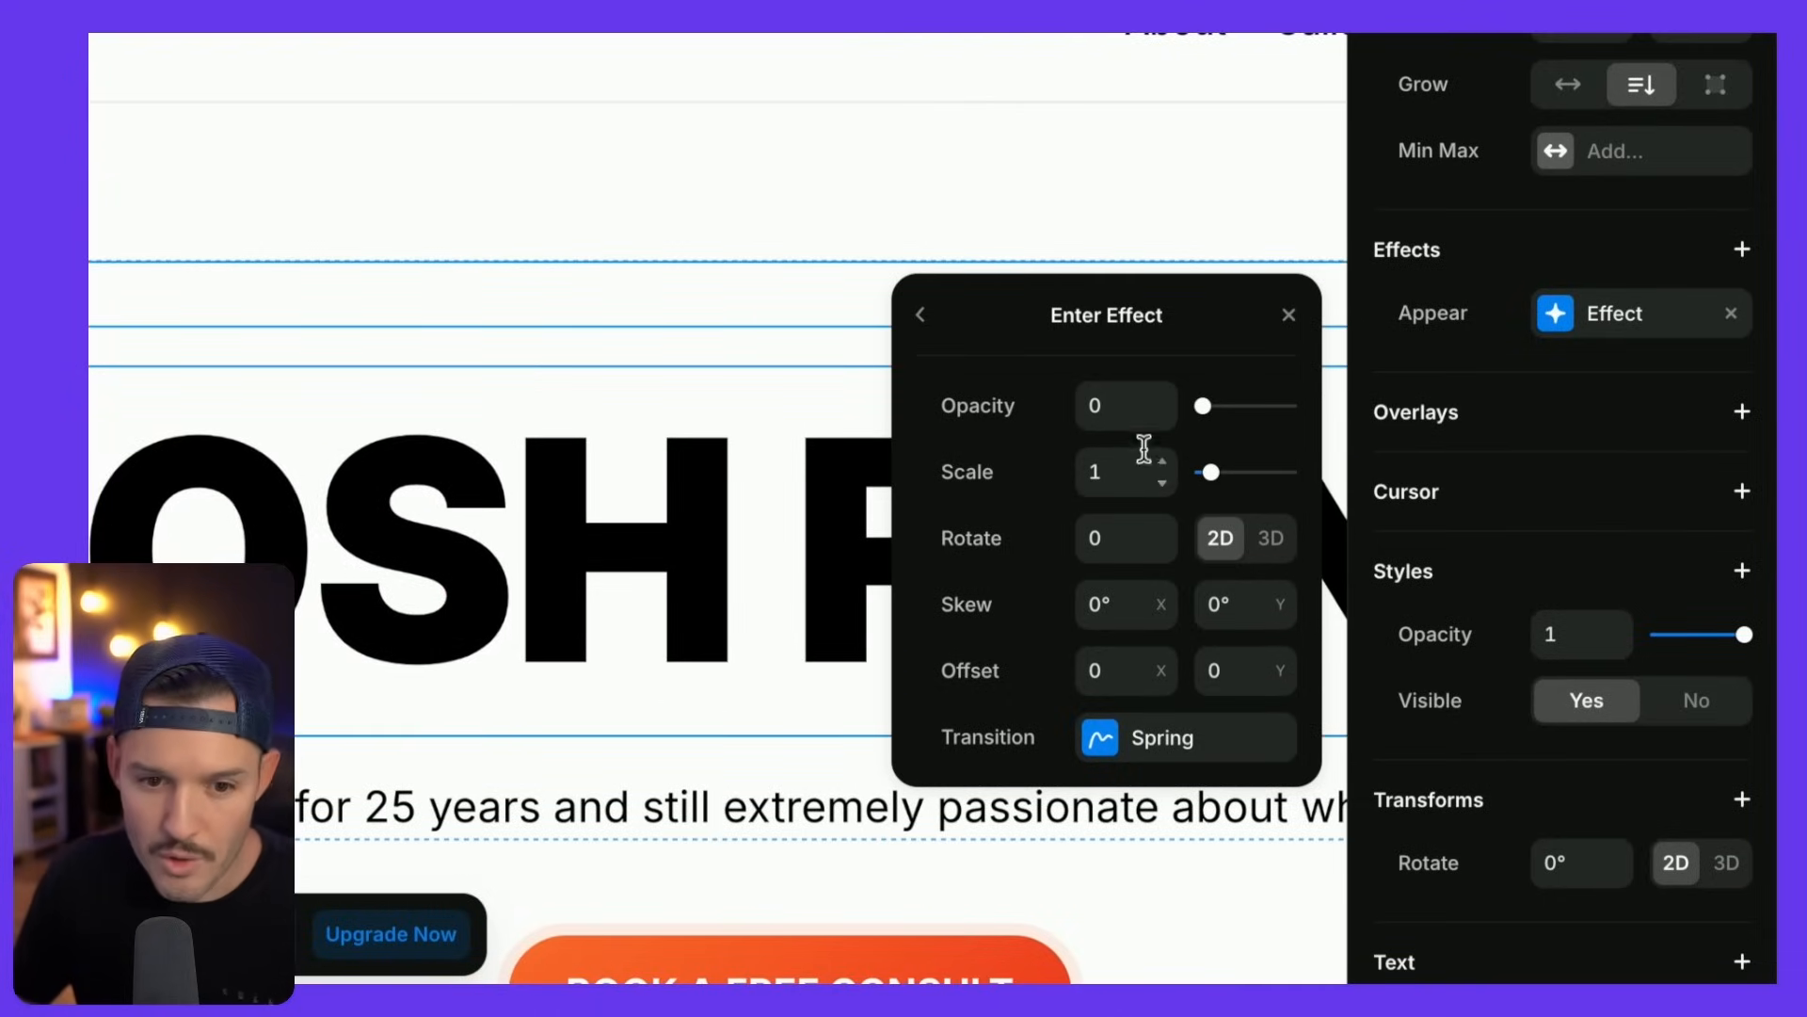
left_click(1281, 686)
left_click(1282, 686)
left_click(1281, 686)
left_click(1283, 662)
left_click(1284, 662)
left_click(1284, 662)
left_click(1284, 662)
double_click(1284, 662)
left_click(1283, 686)
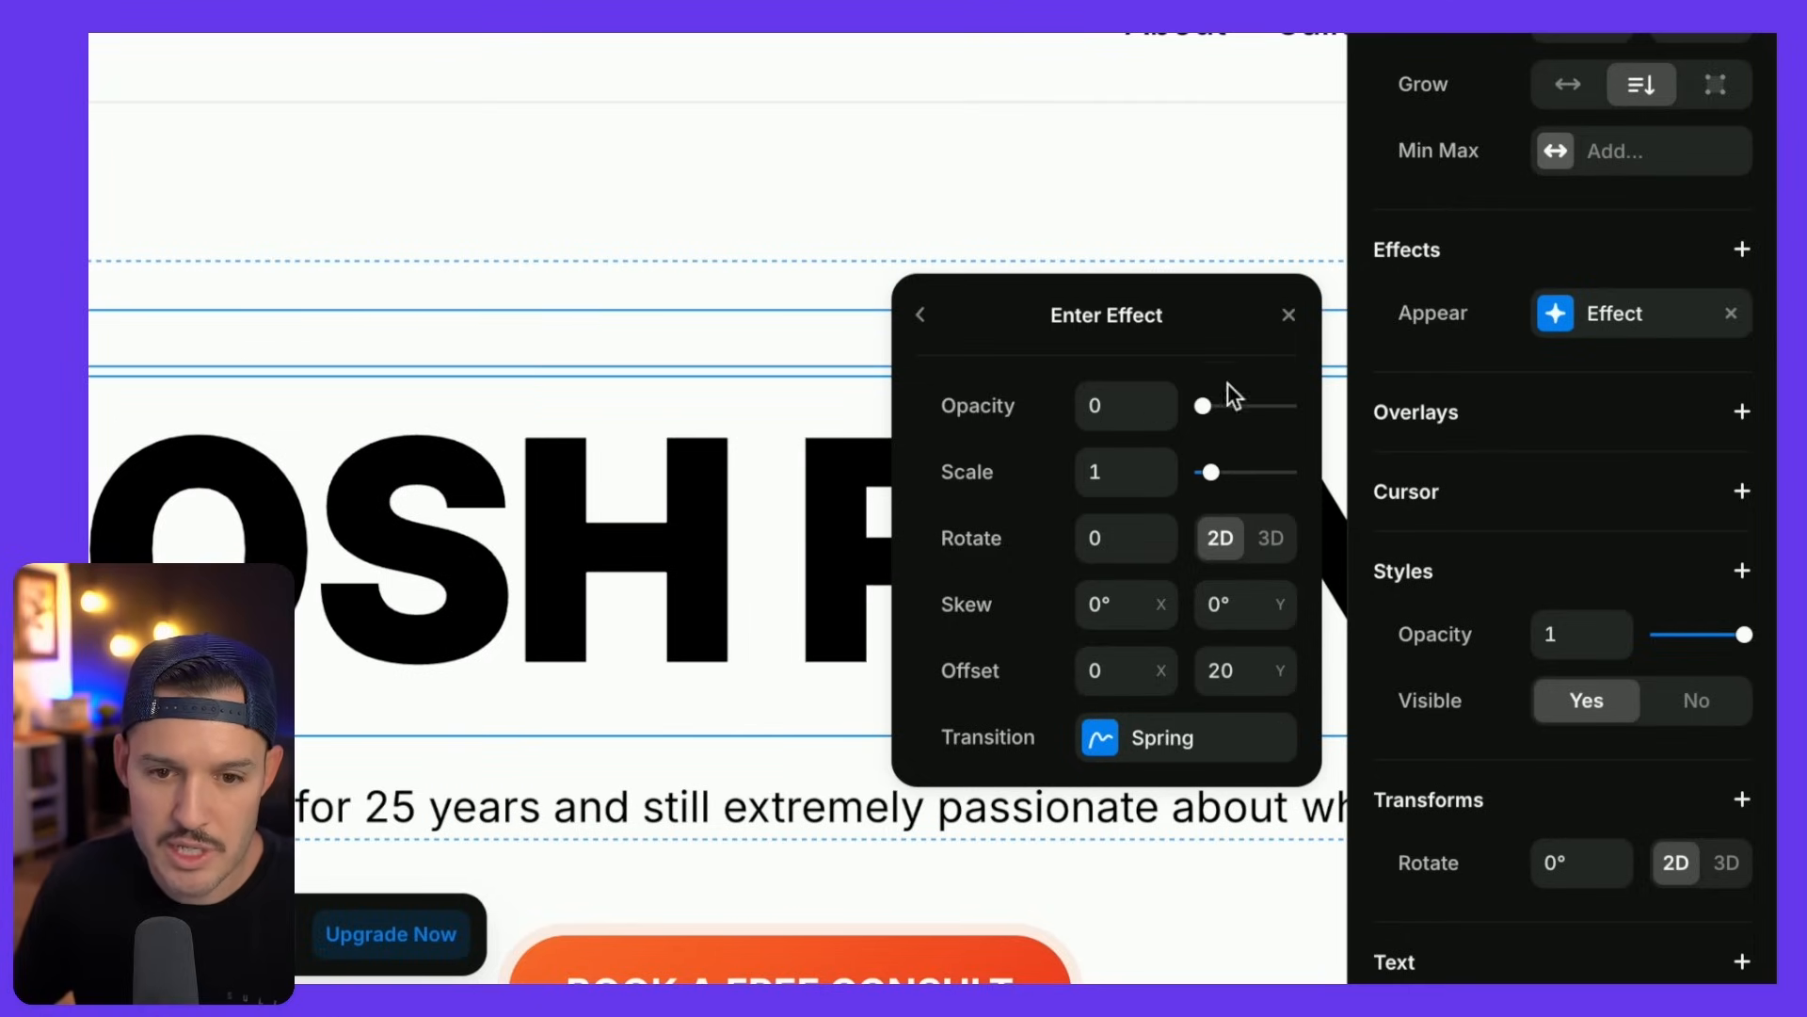
left_click(1288, 319)
- Preview the site to watch the fade-in animation
scroll(1255, 337, "up", 3)
scroll(1255, 336, "down", 6)
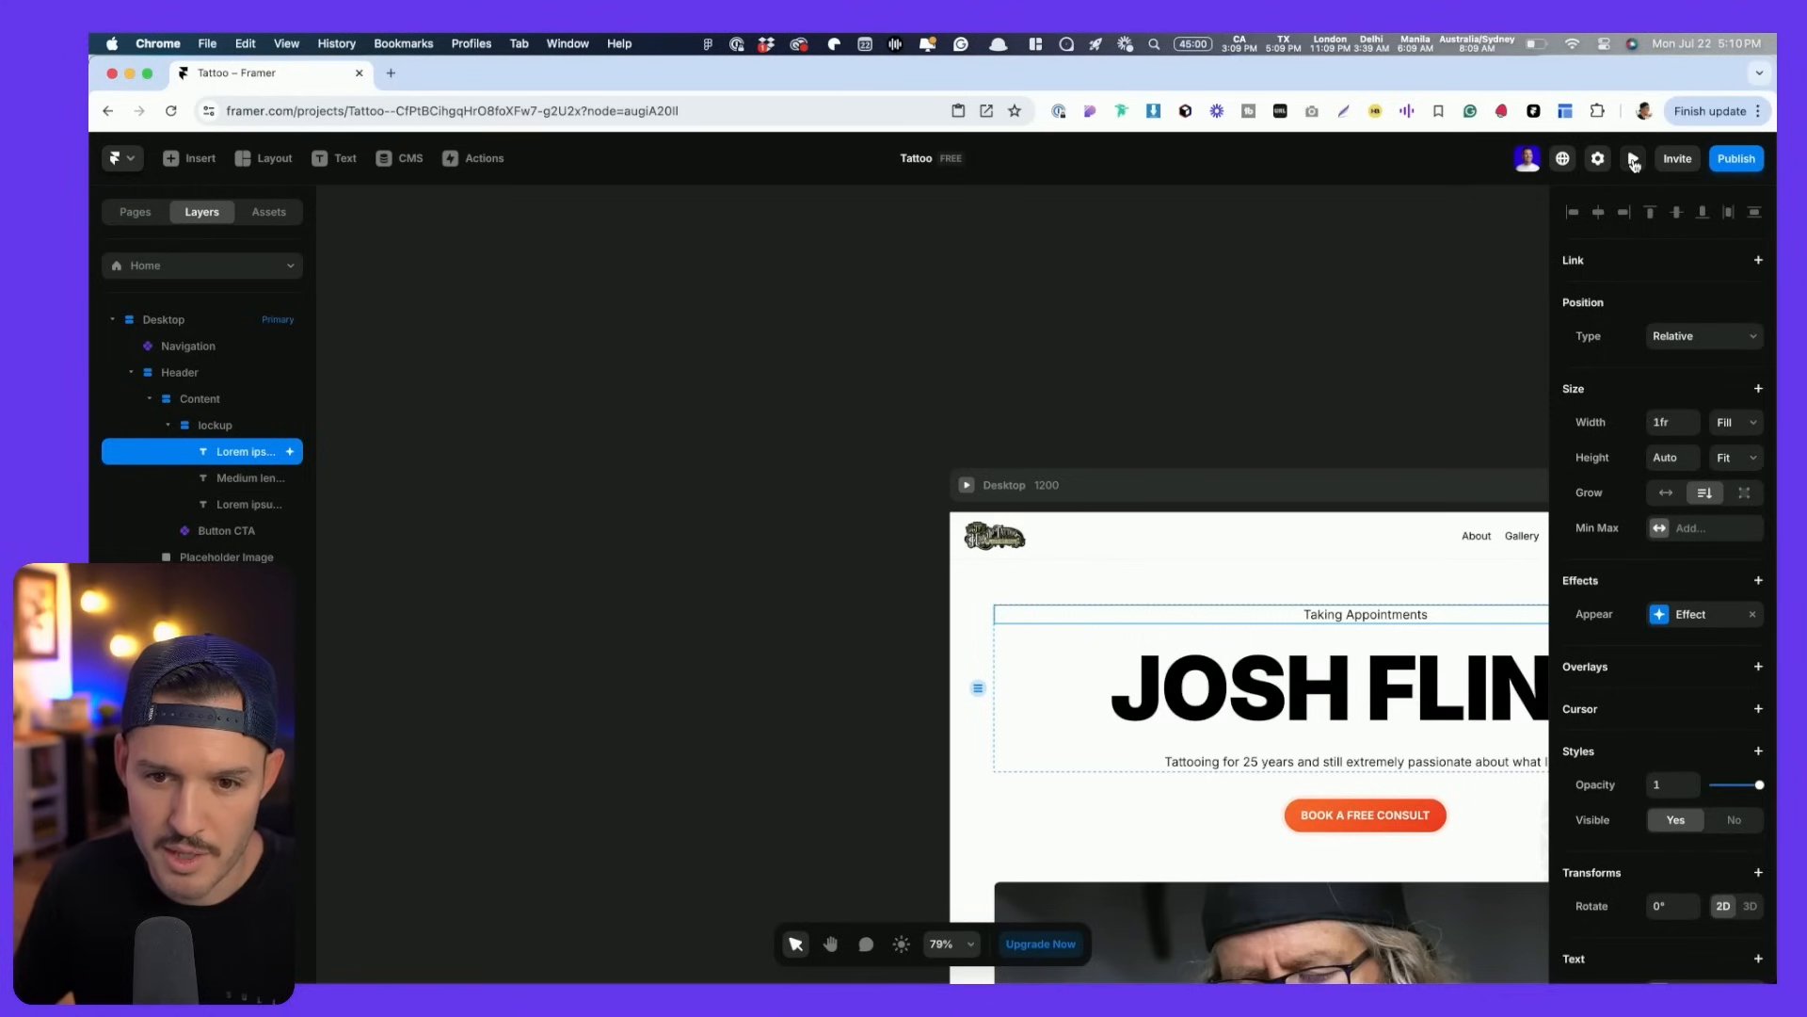
left_click(1634, 162)
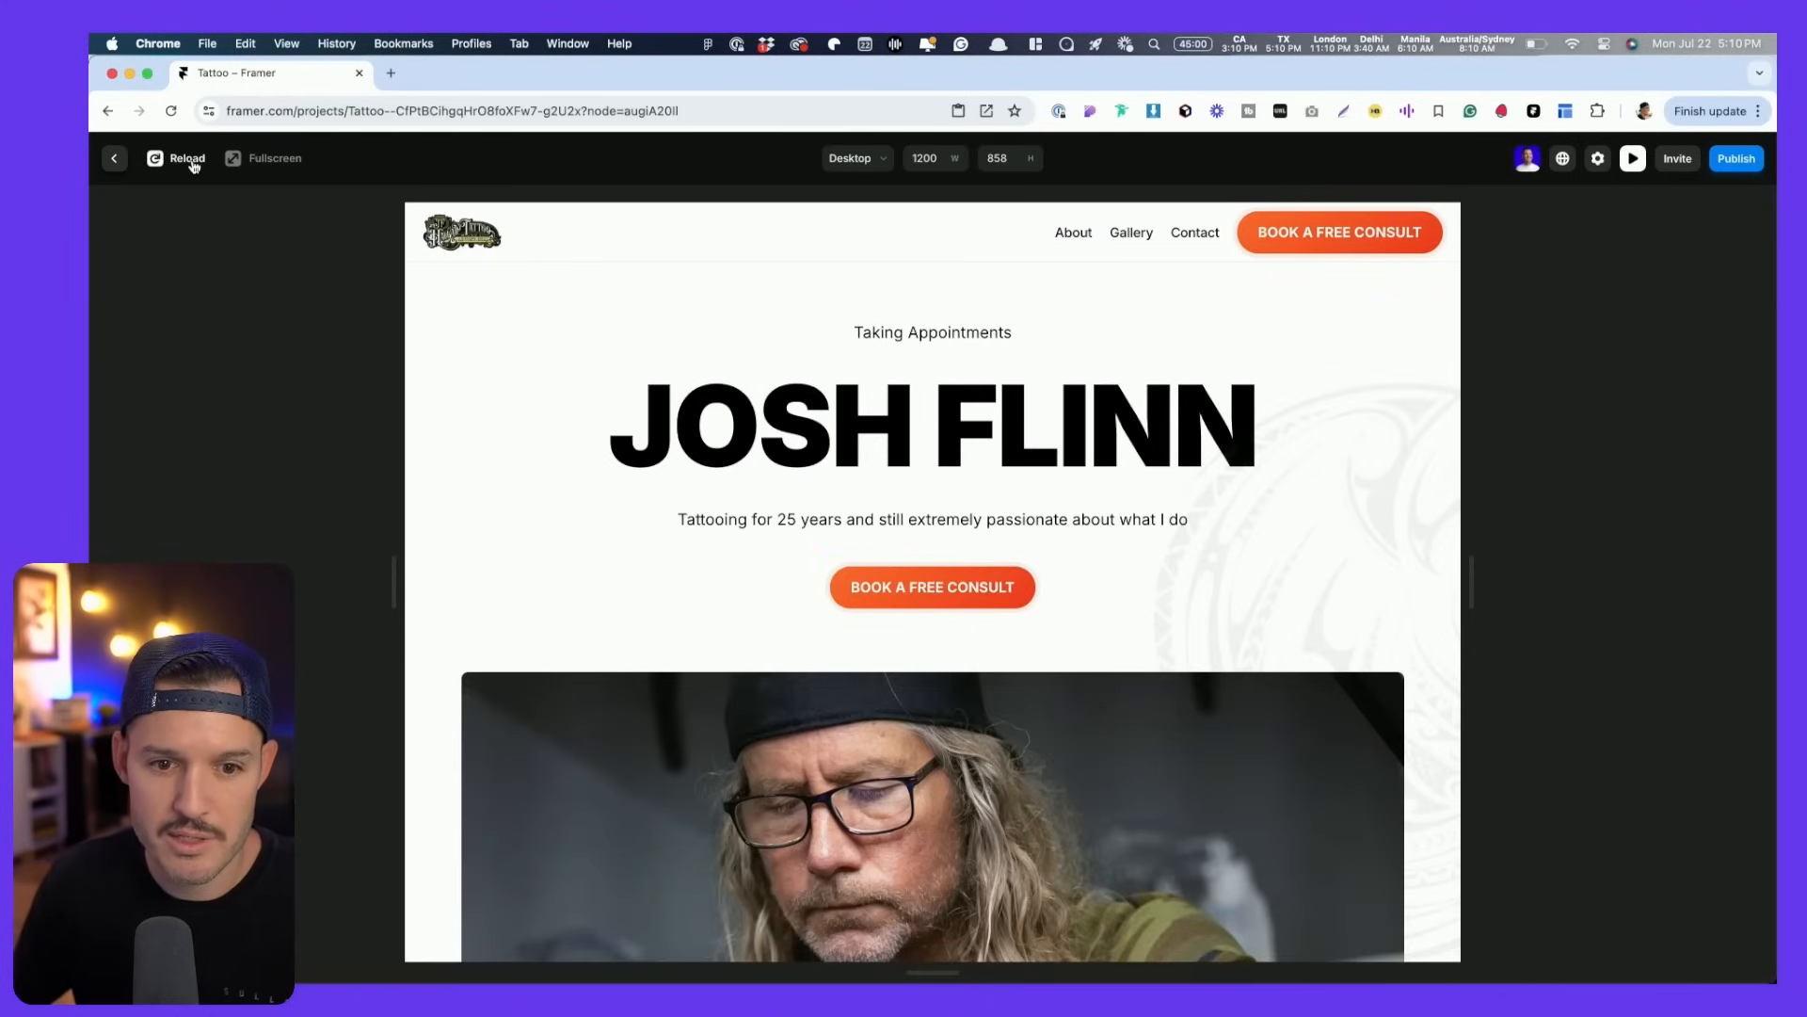
key("Escape")
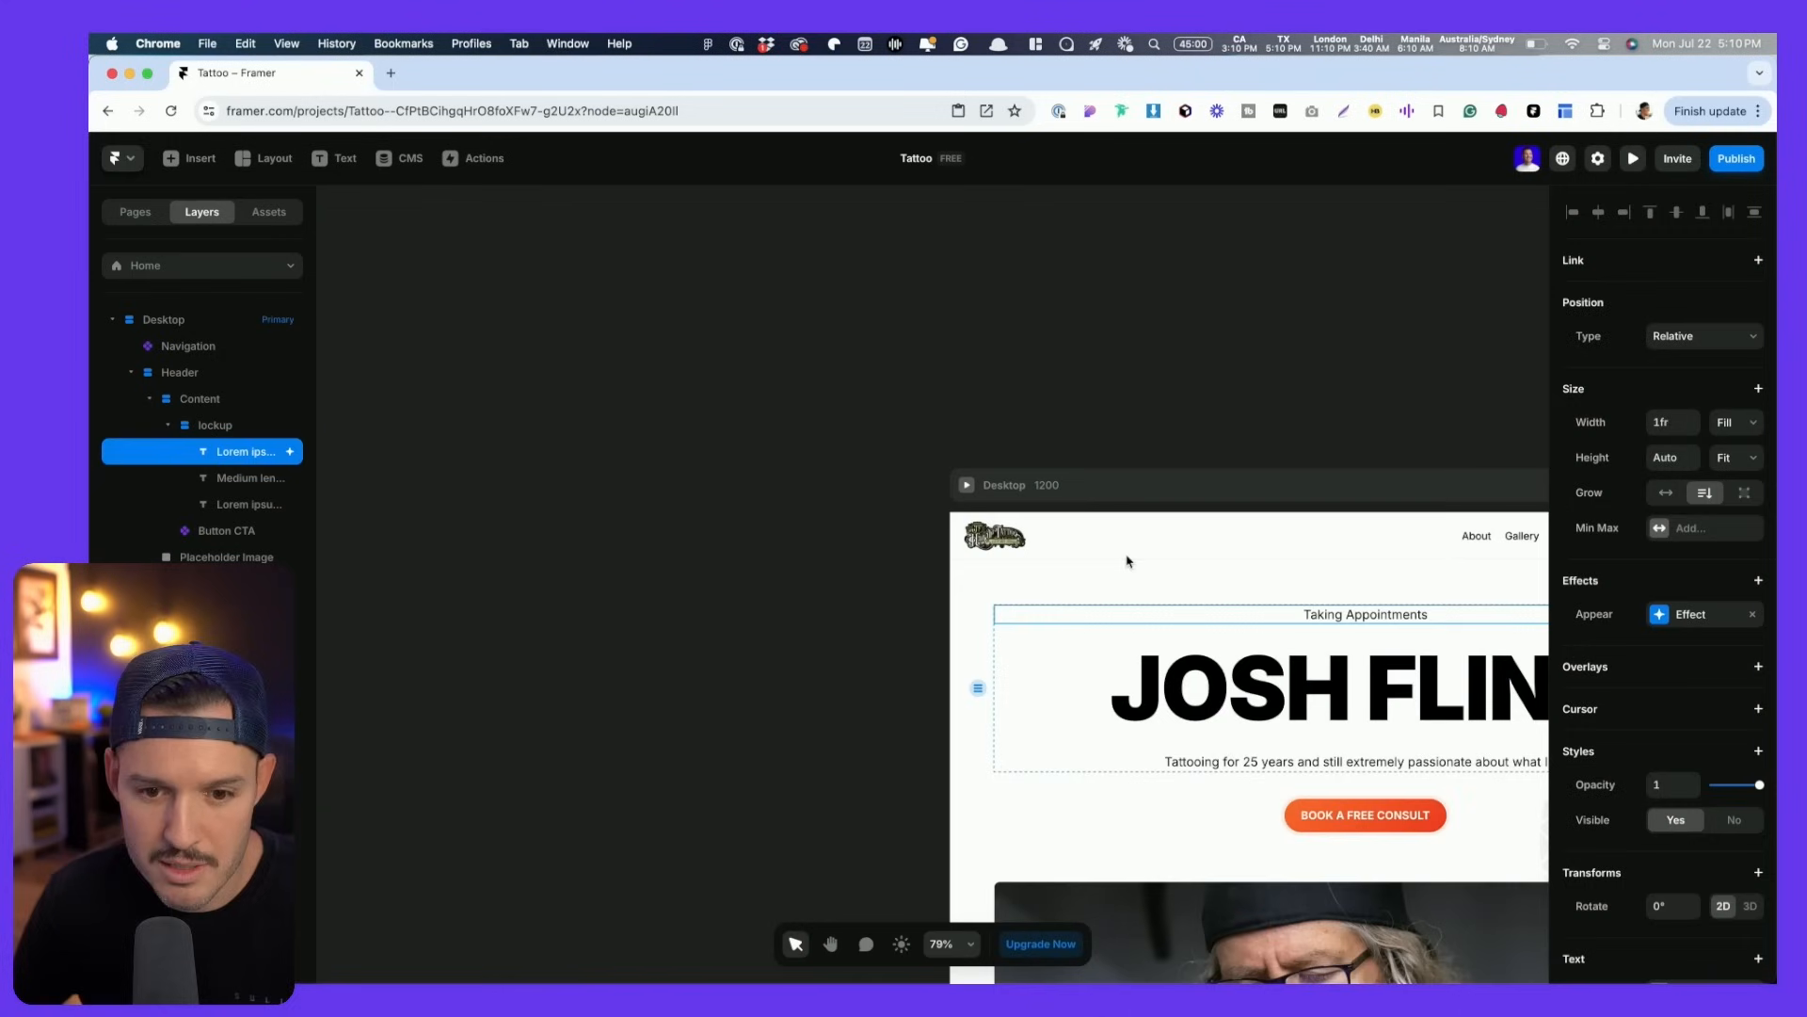
- Set the appear spring transition delay to 0.5 and preview the Desktop page
left_click(1679, 614)
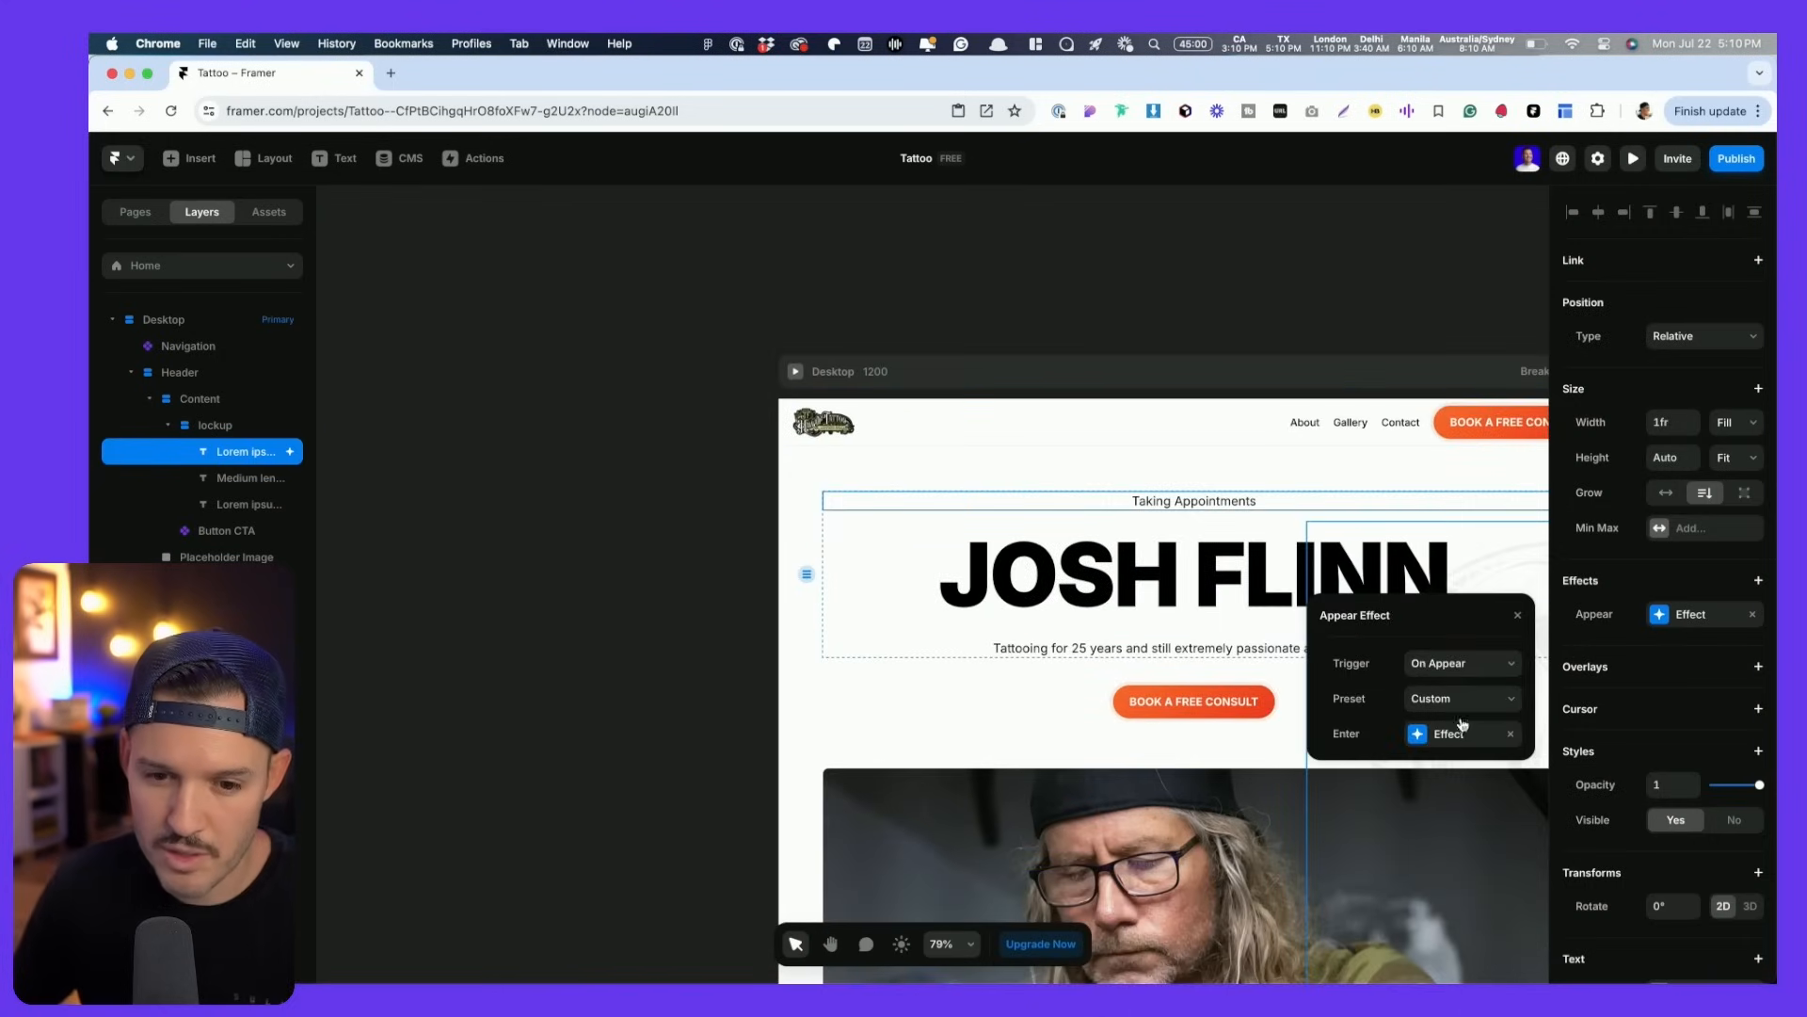
left_click(1415, 752)
left_click(1417, 838)
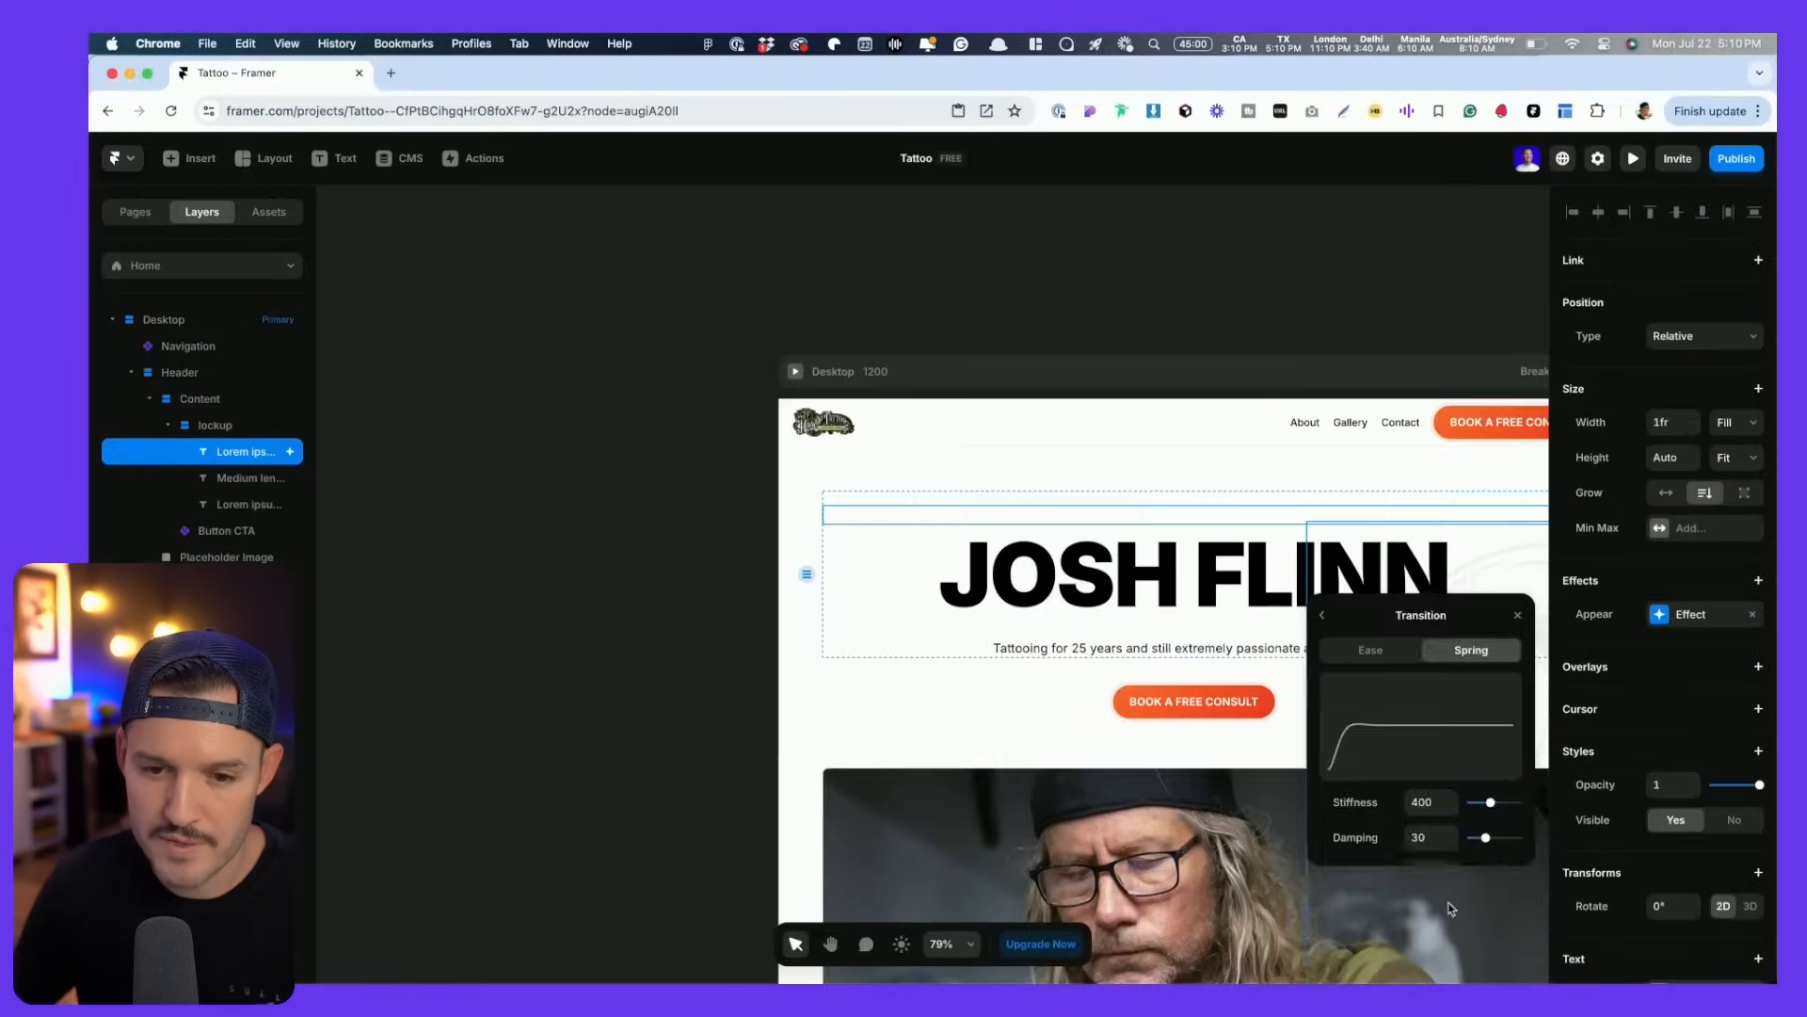
left_click(1196, 753)
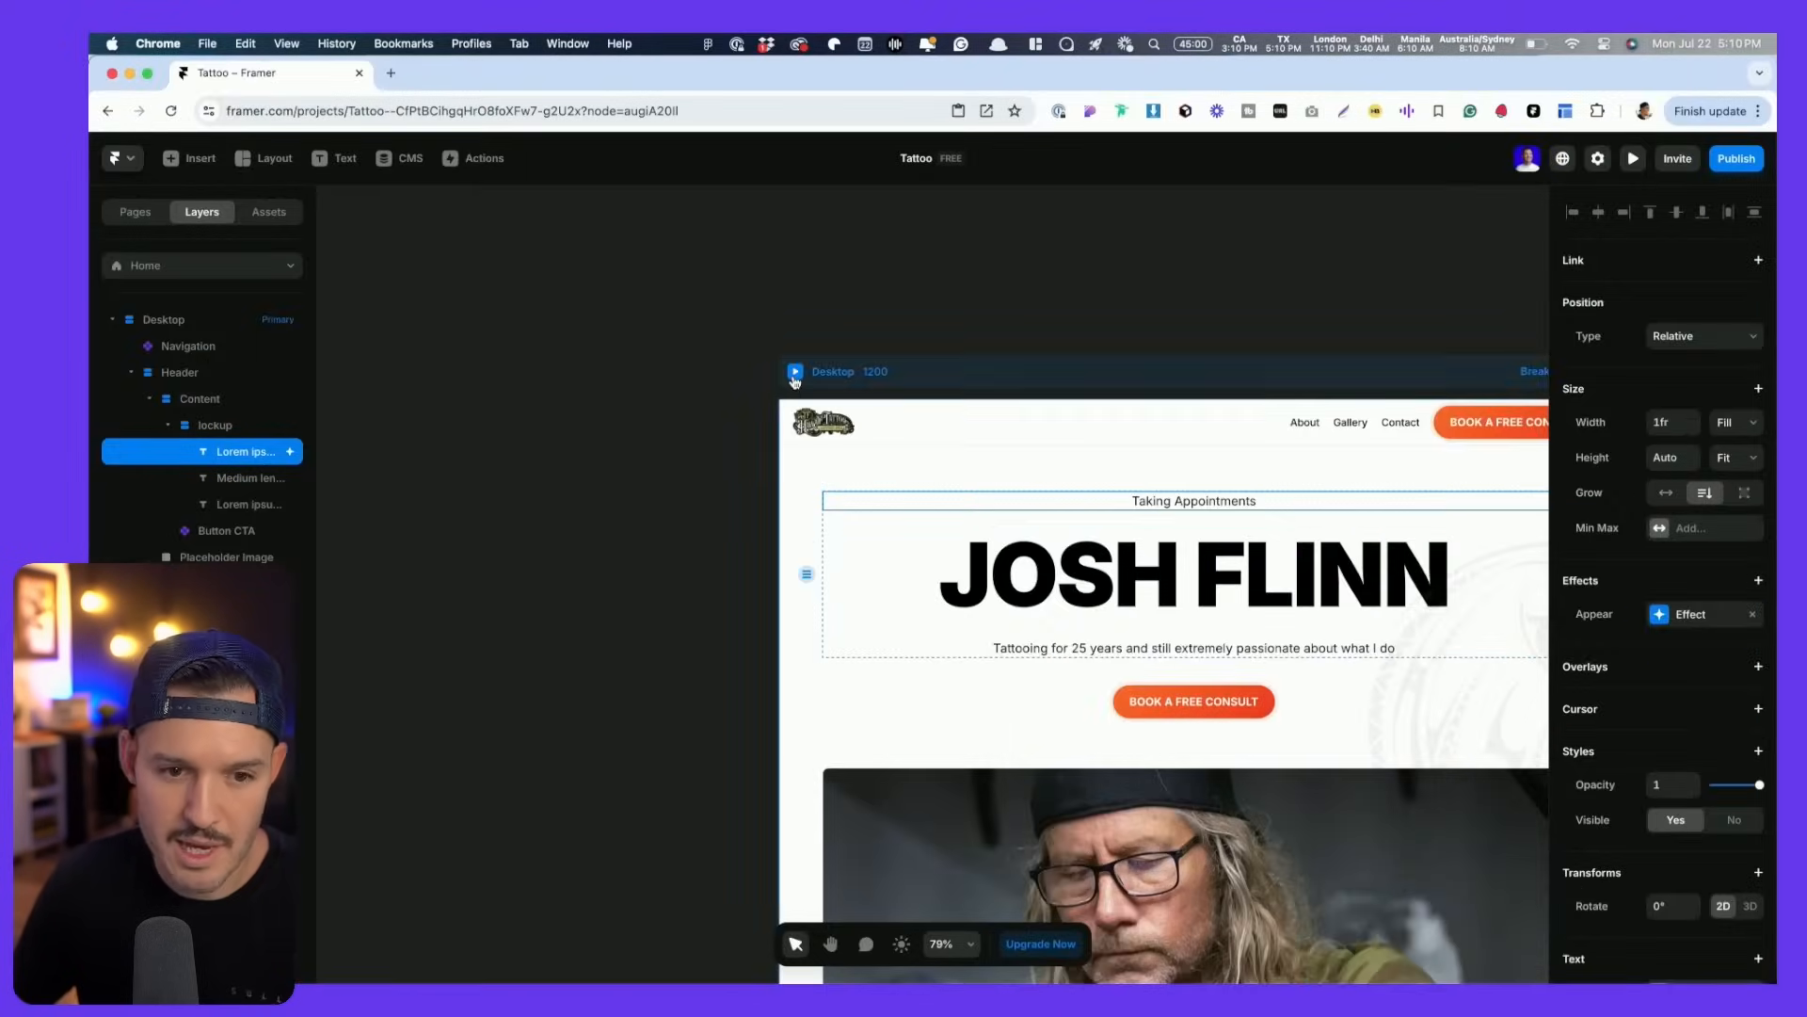
left_click(795, 373)
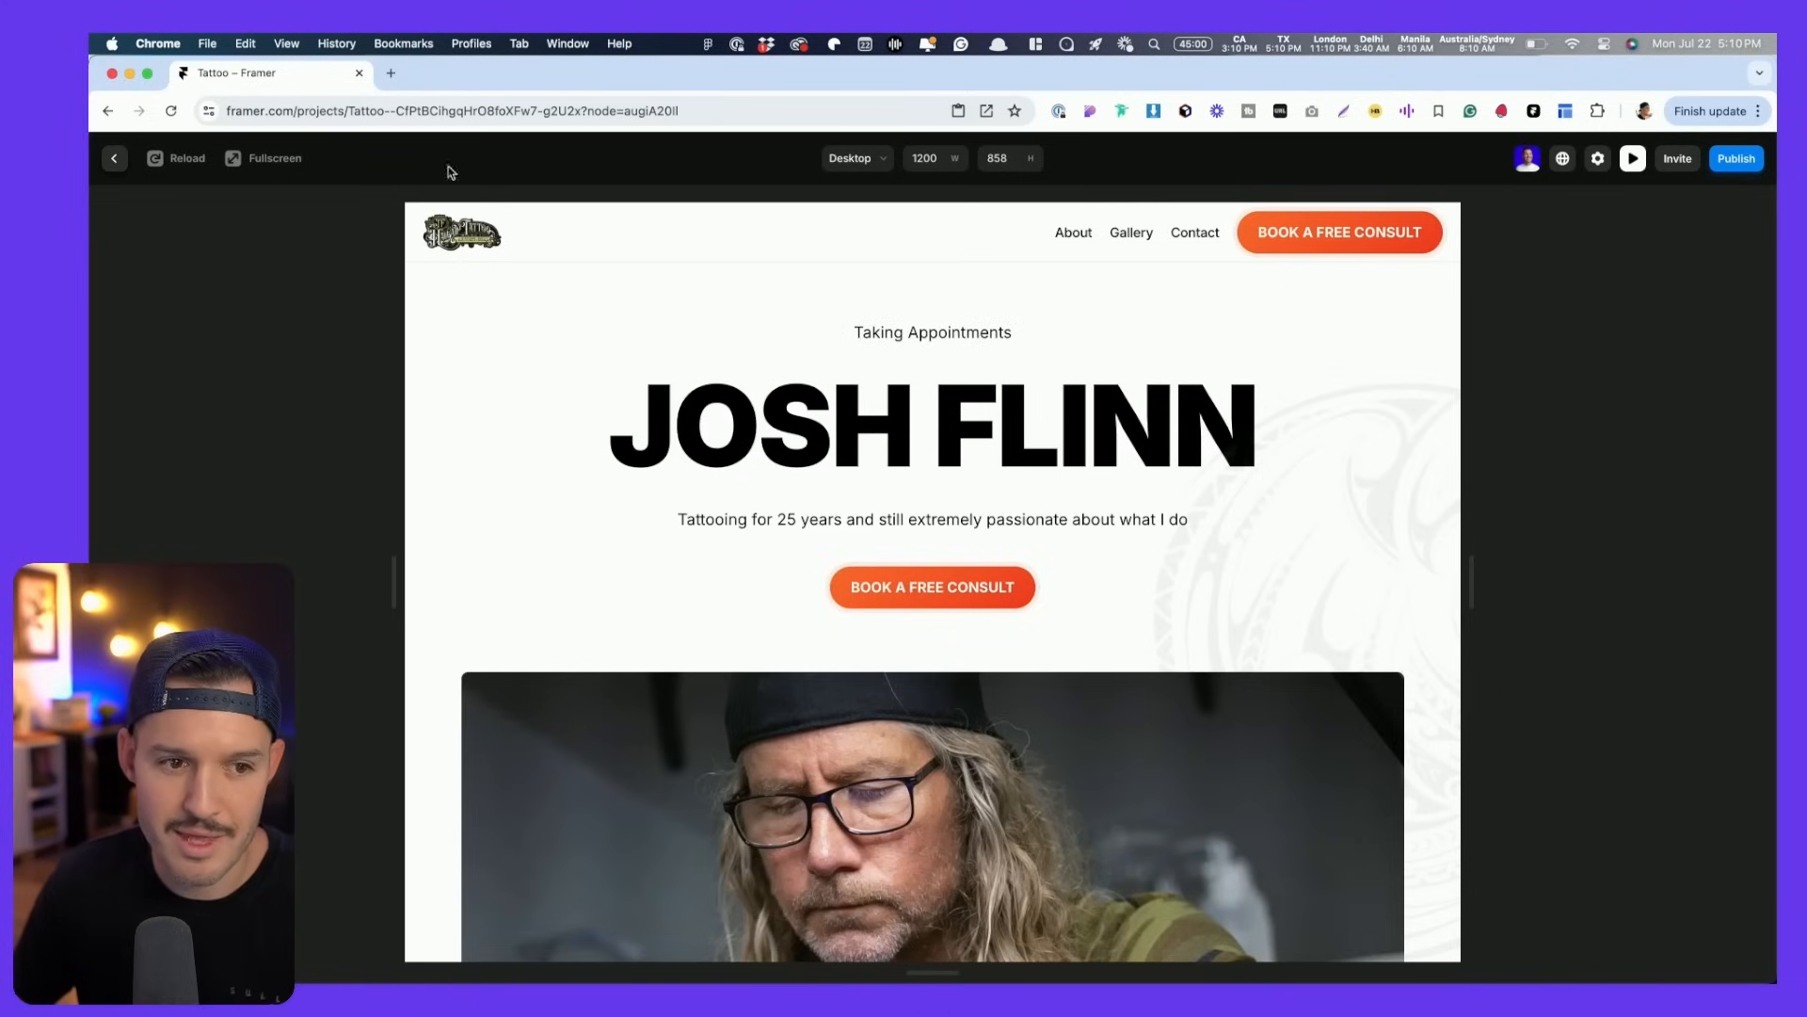
key("Escape")
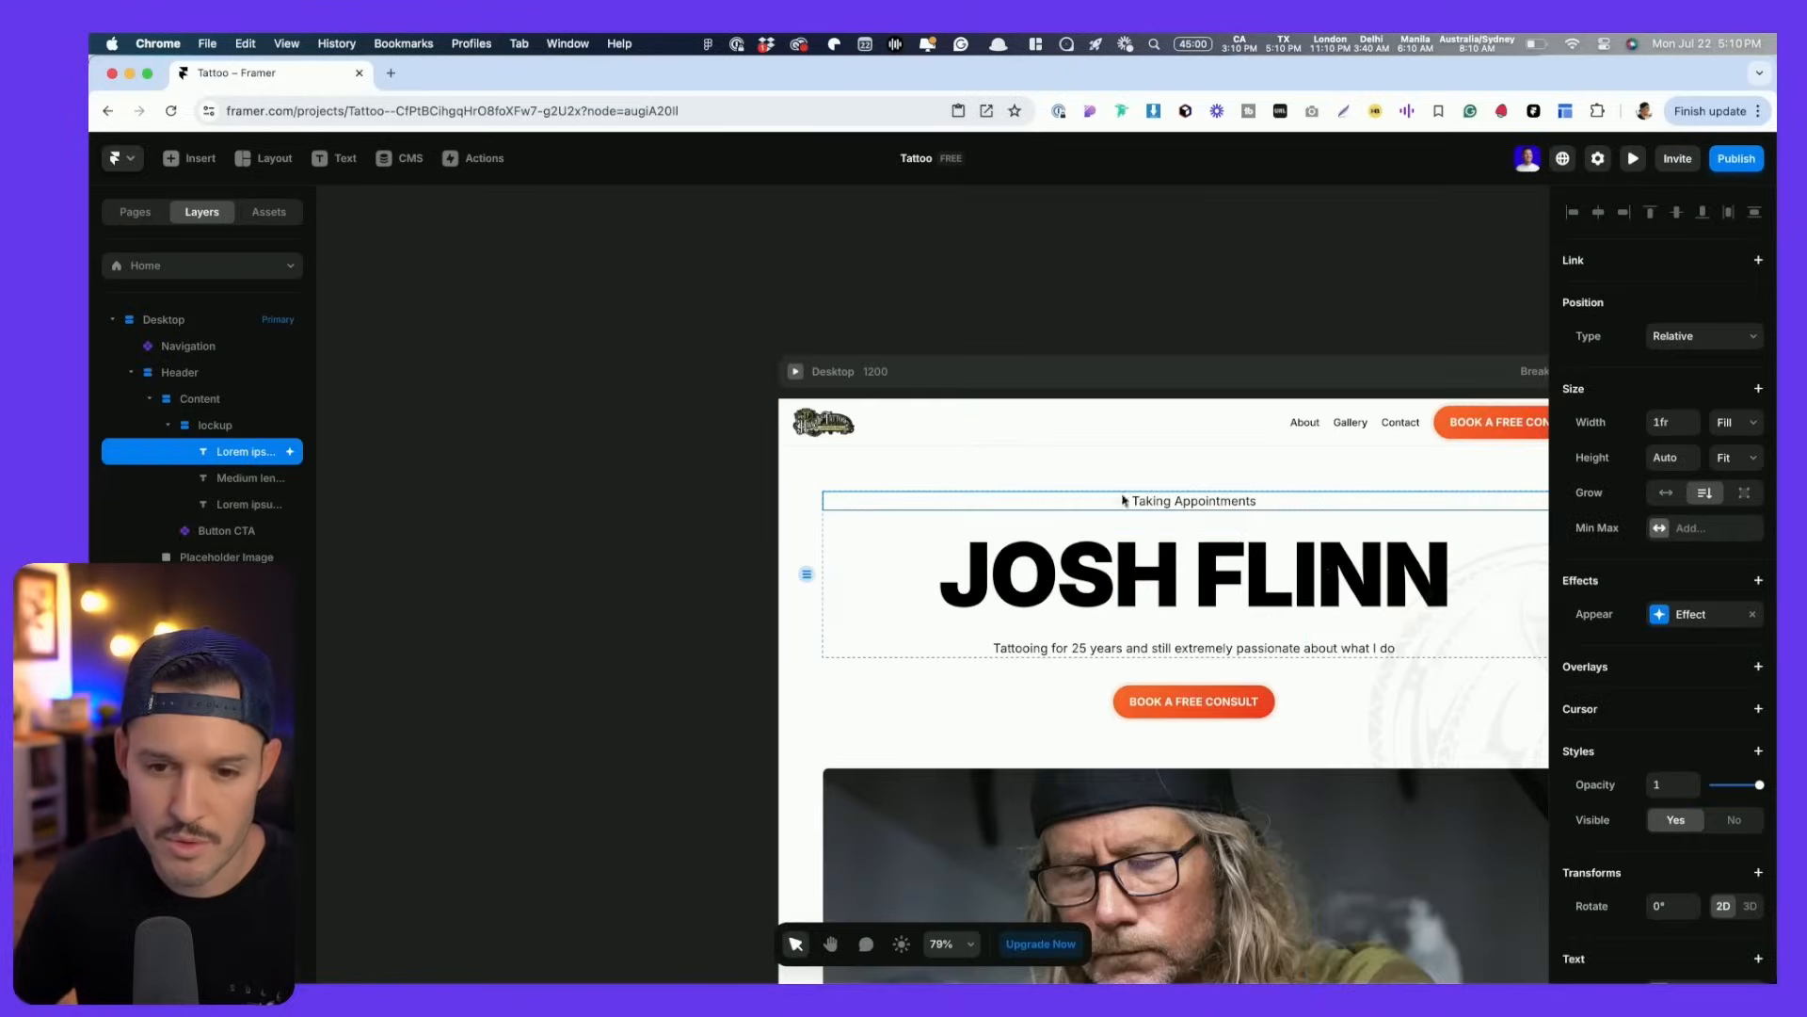
right_click(1596, 622)
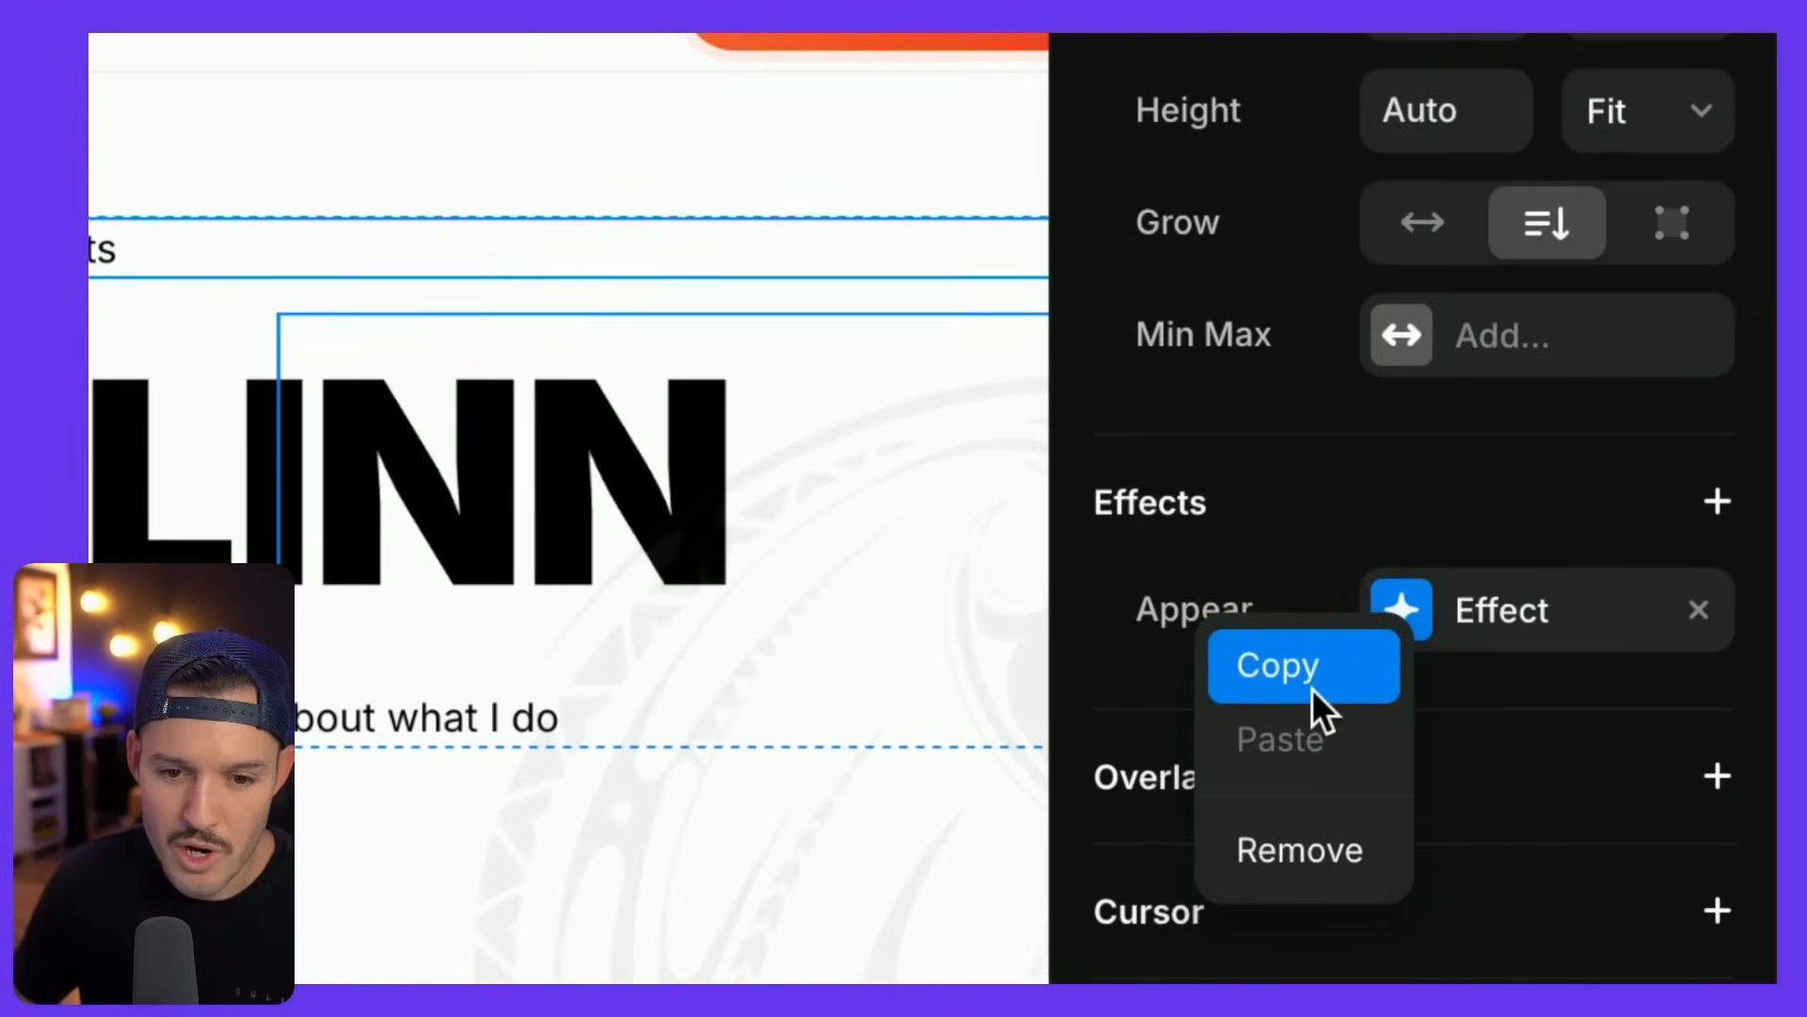
left_click(1299, 678)
left_click(1193, 602)
scroll(1578, 596, "down", 3)
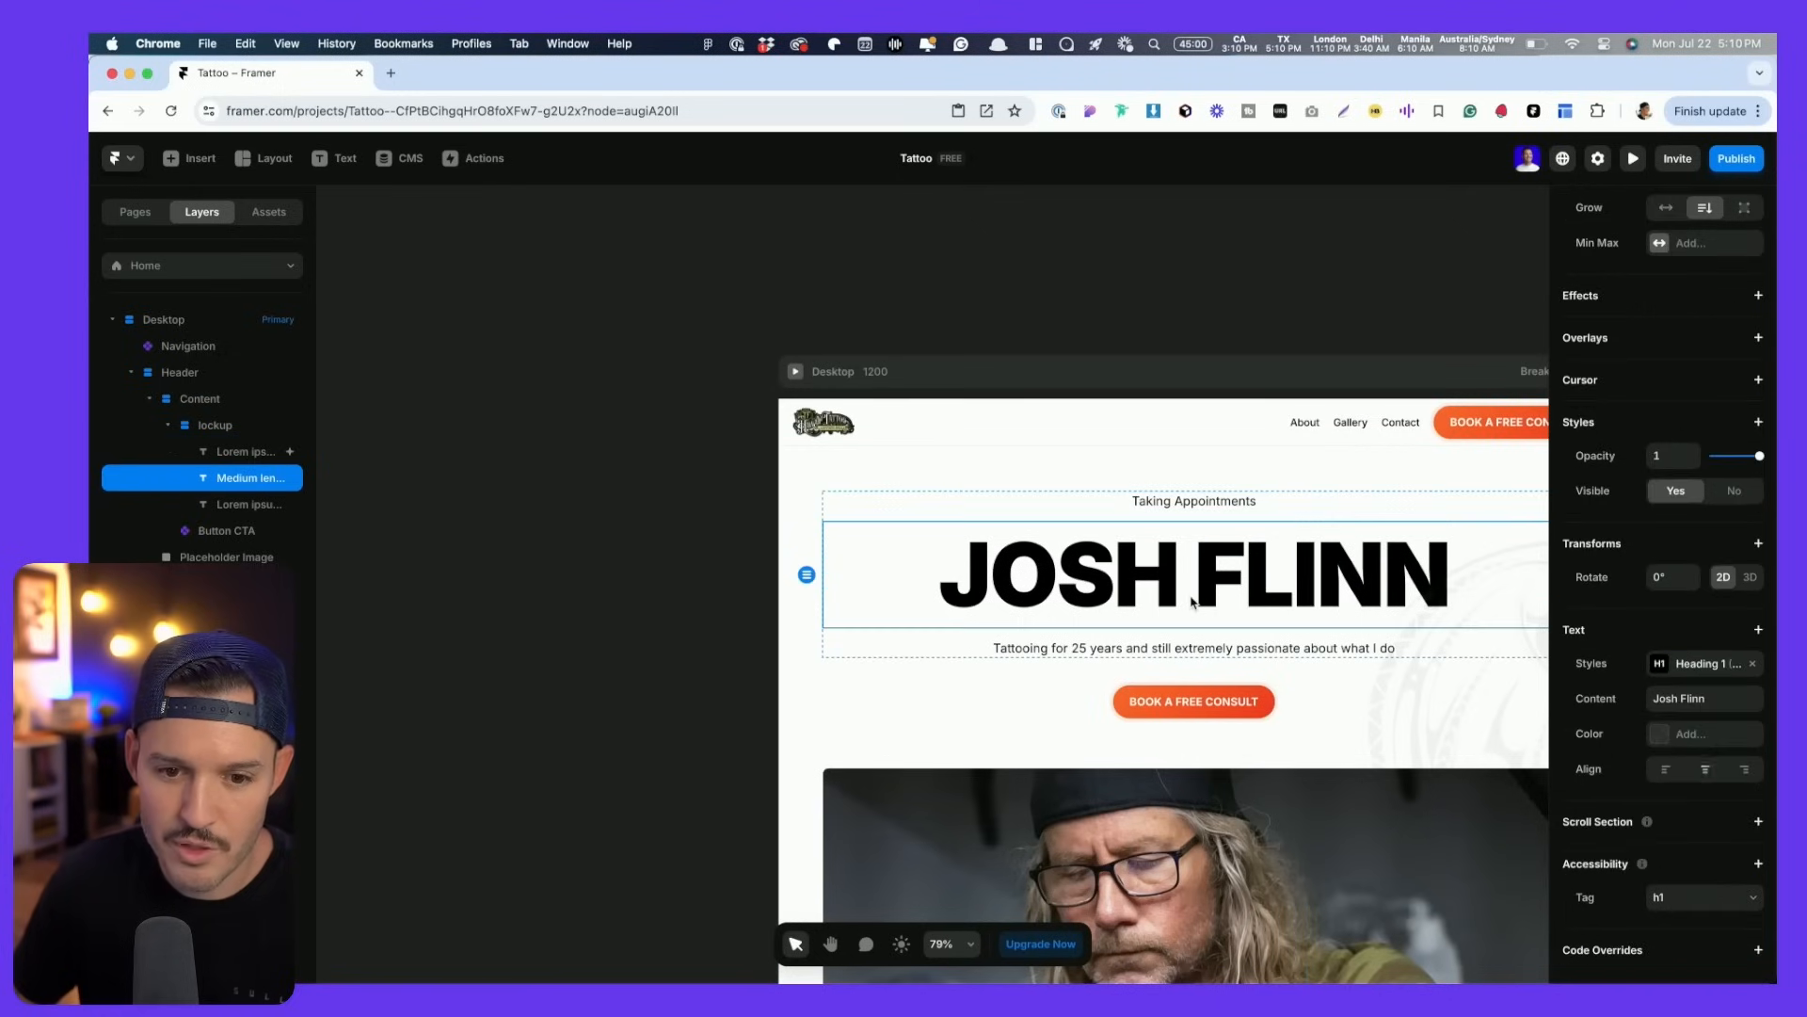
right_click(1149, 576)
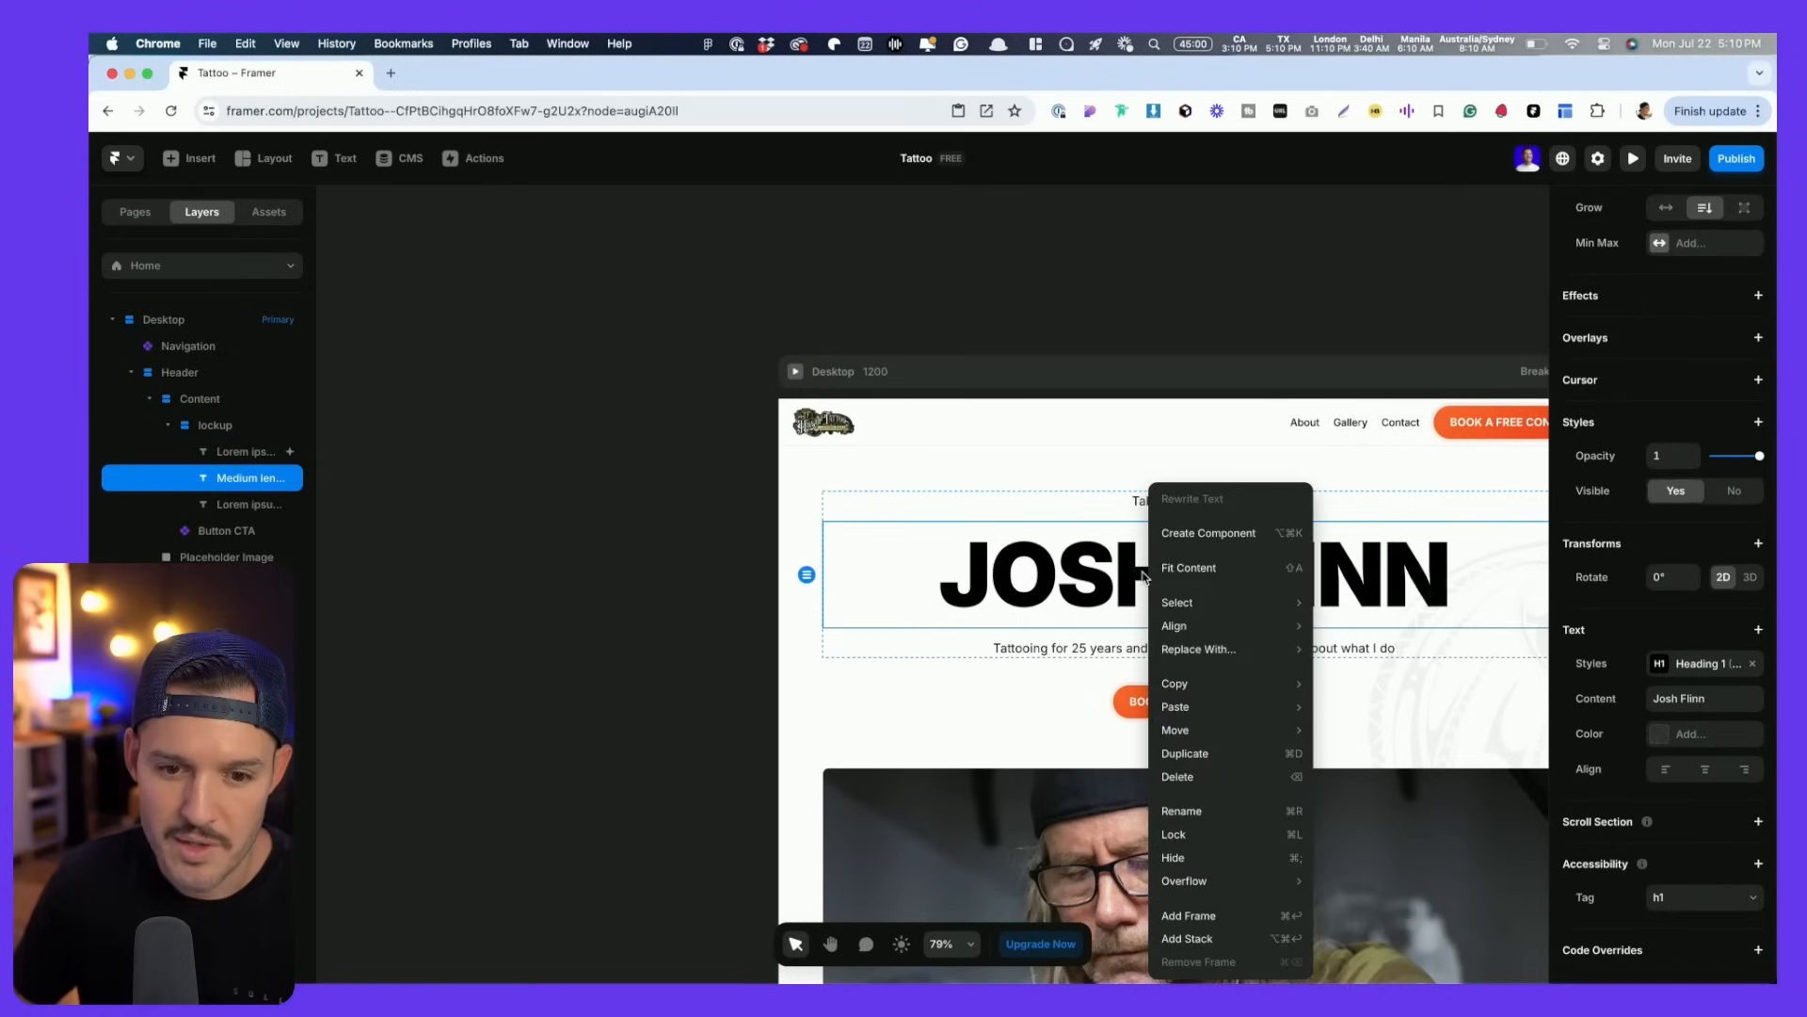
mouse_move(1243, 711)
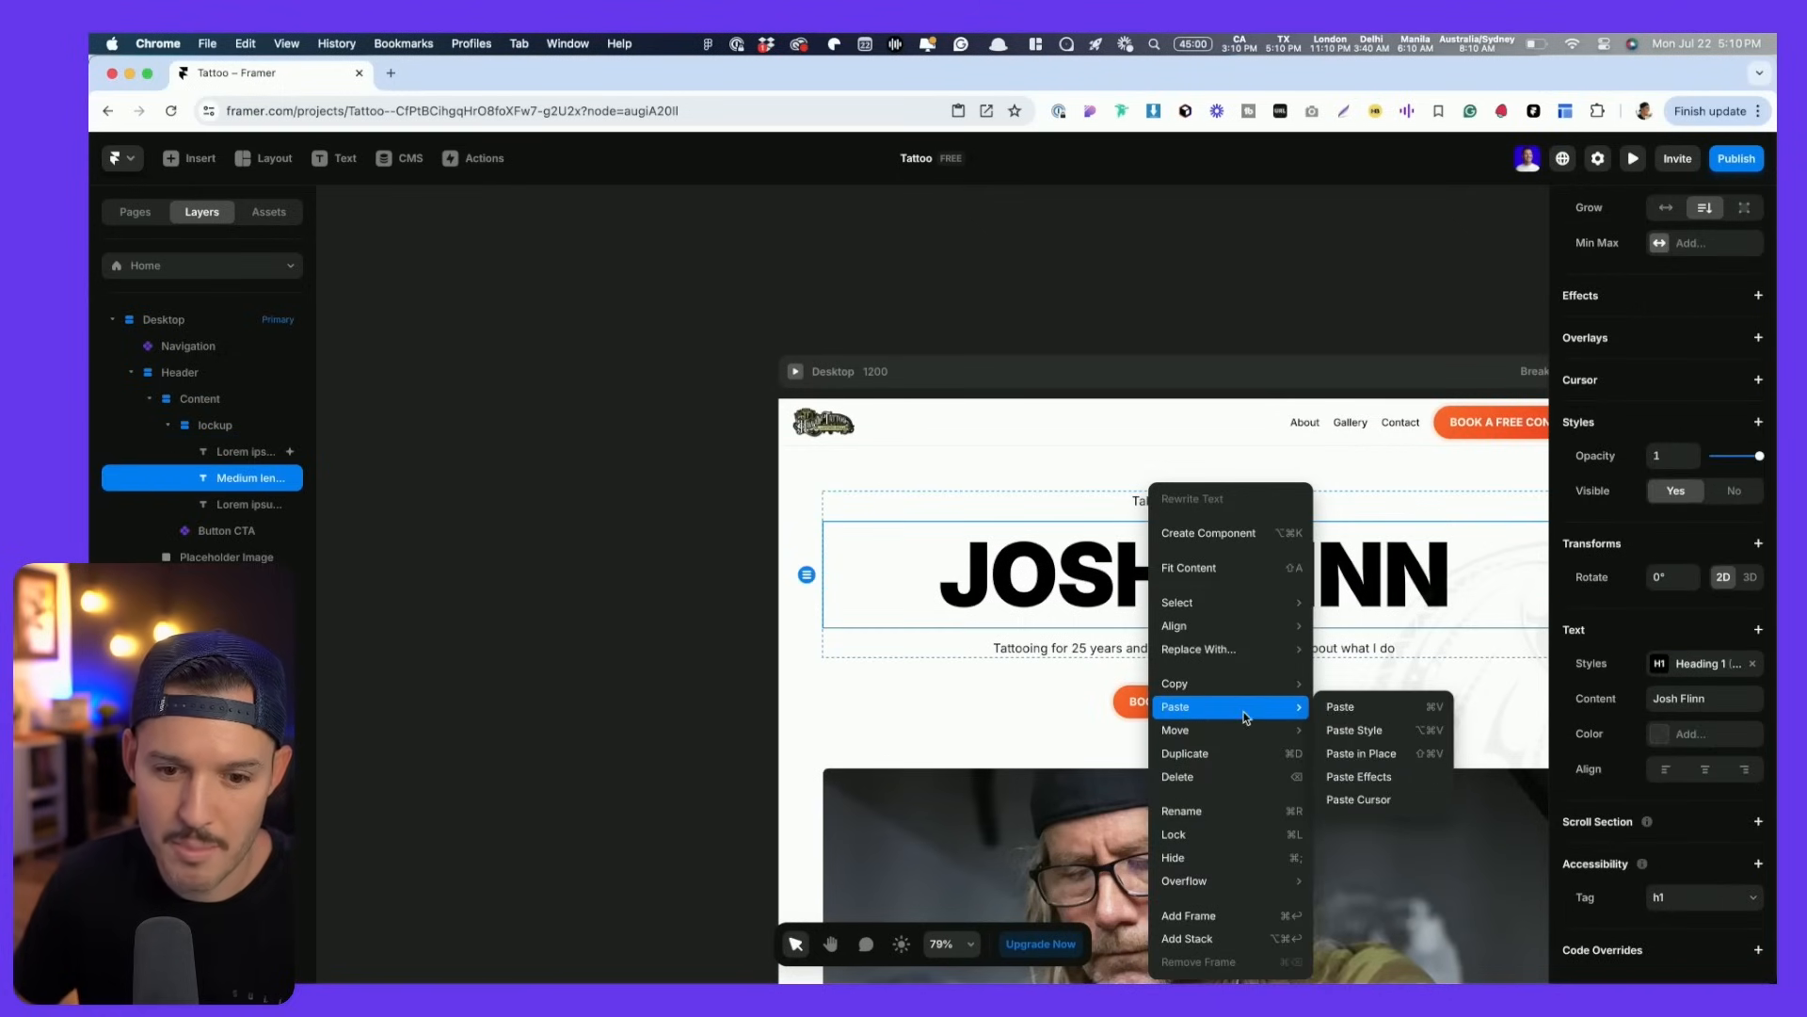
left_click(1376, 764)
- Paste the same Appear effect onto the tagline and Book a Free Consult button, then preview
left_click(1144, 650)
right_click(1145, 651)
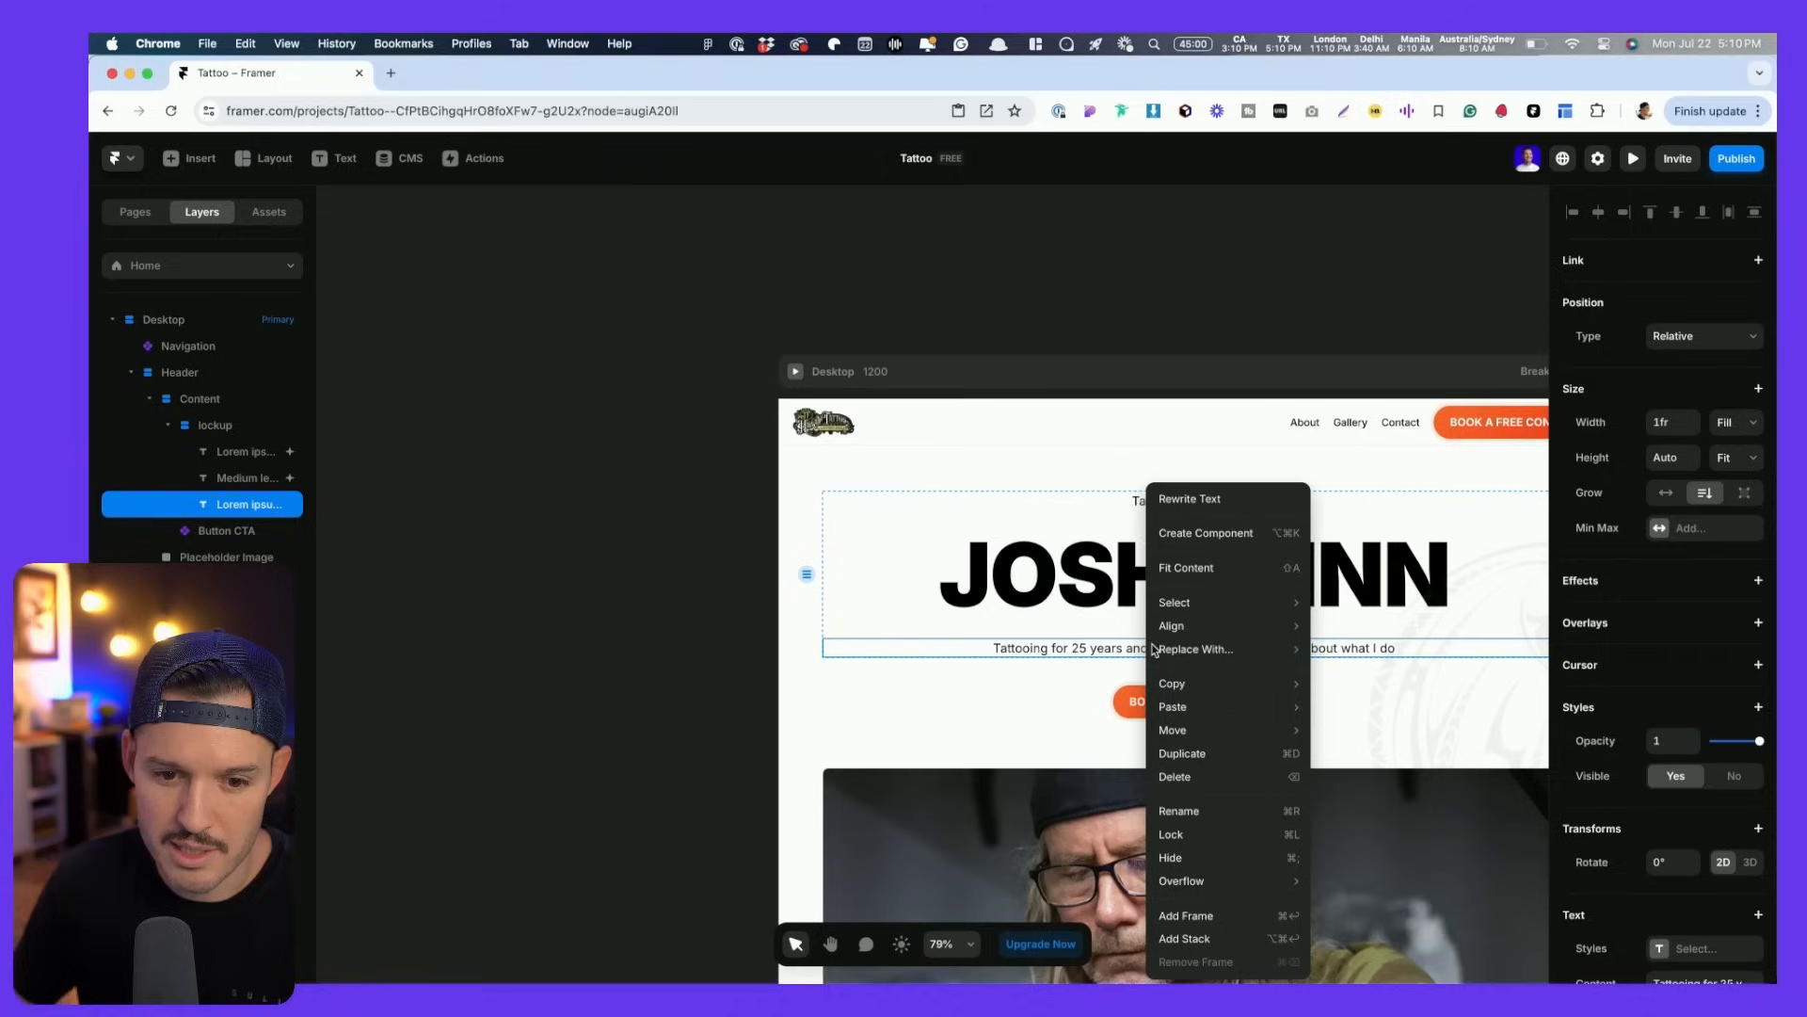
mouse_move(1218, 715)
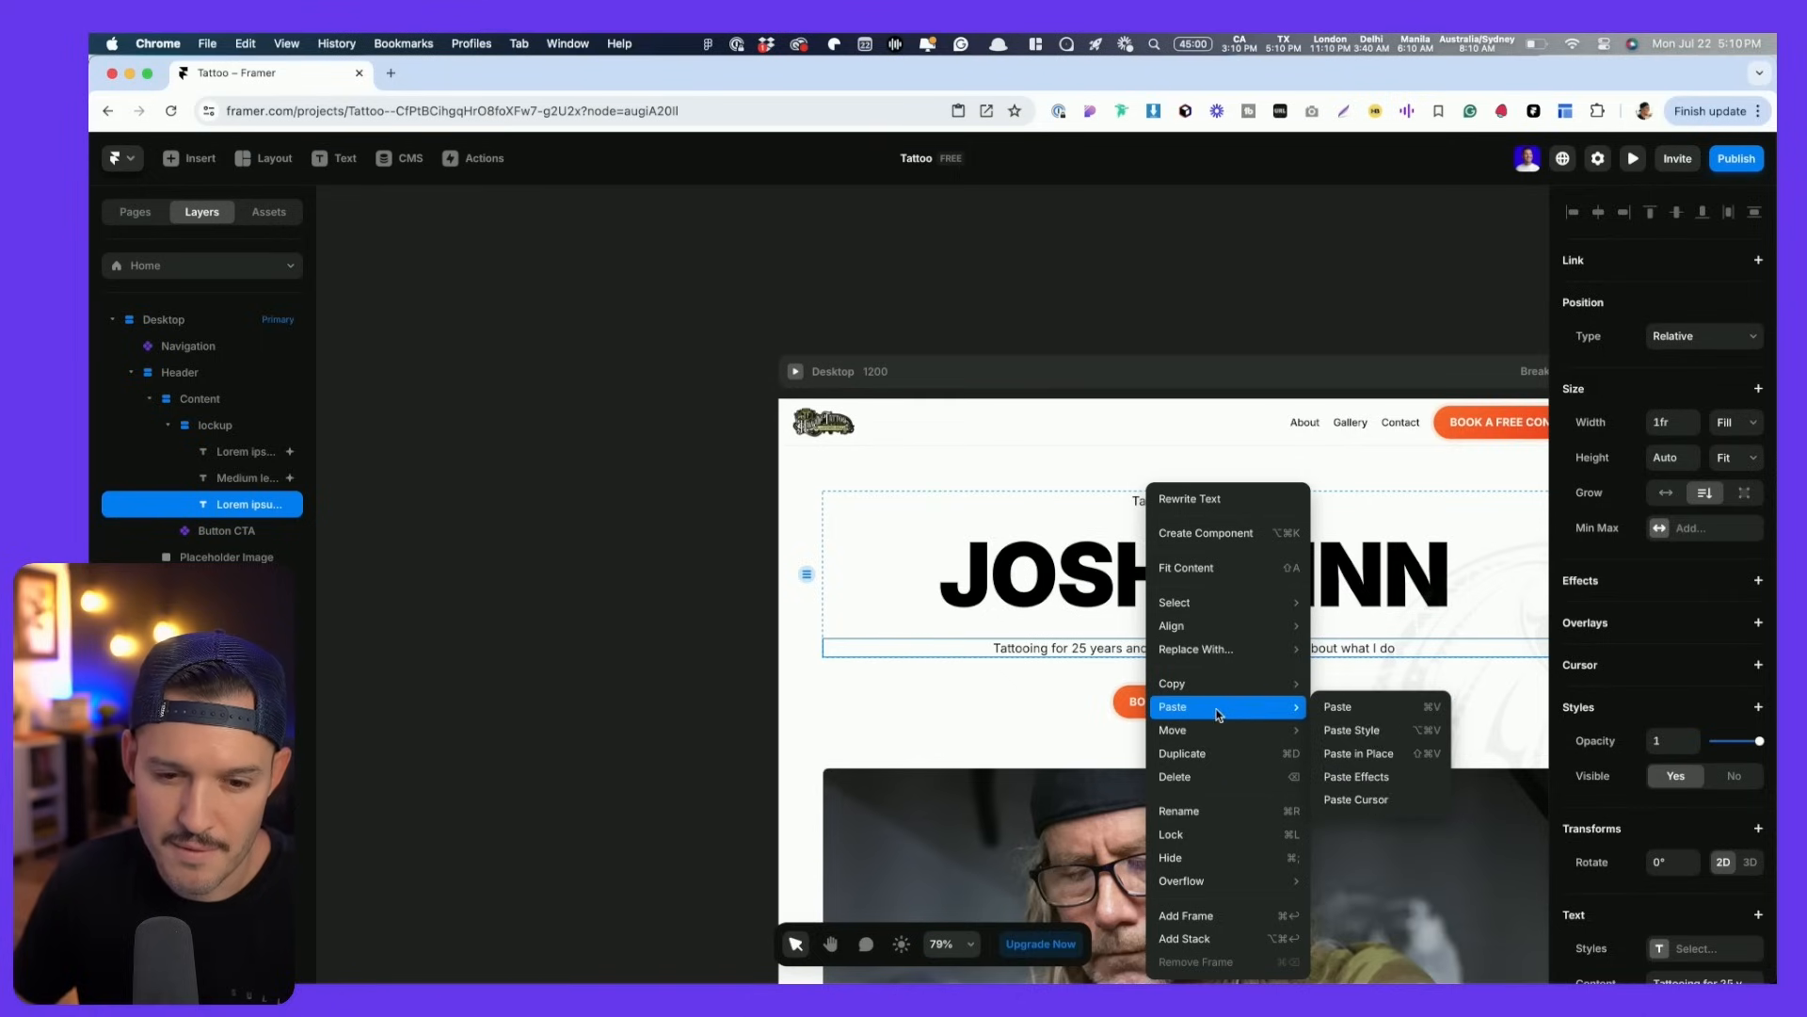
left_click(1365, 777)
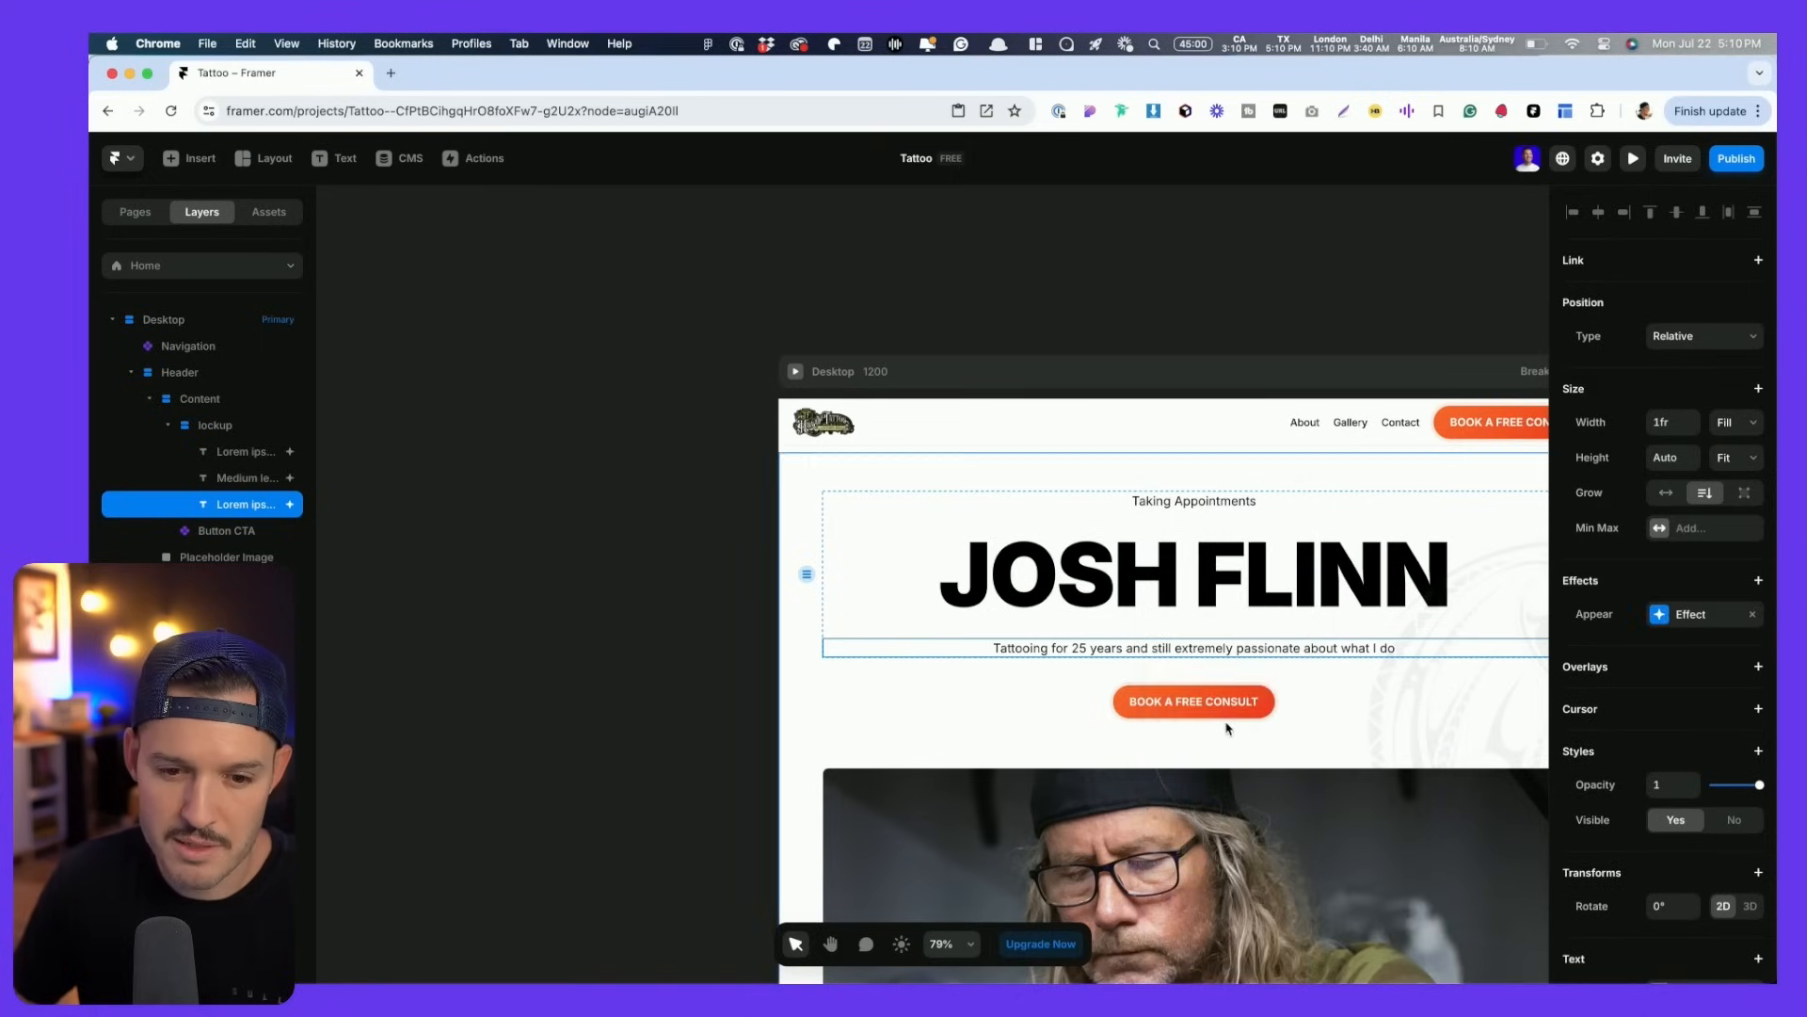
right_click(1224, 722)
mouse_move(1294, 707)
left_click(1454, 776)
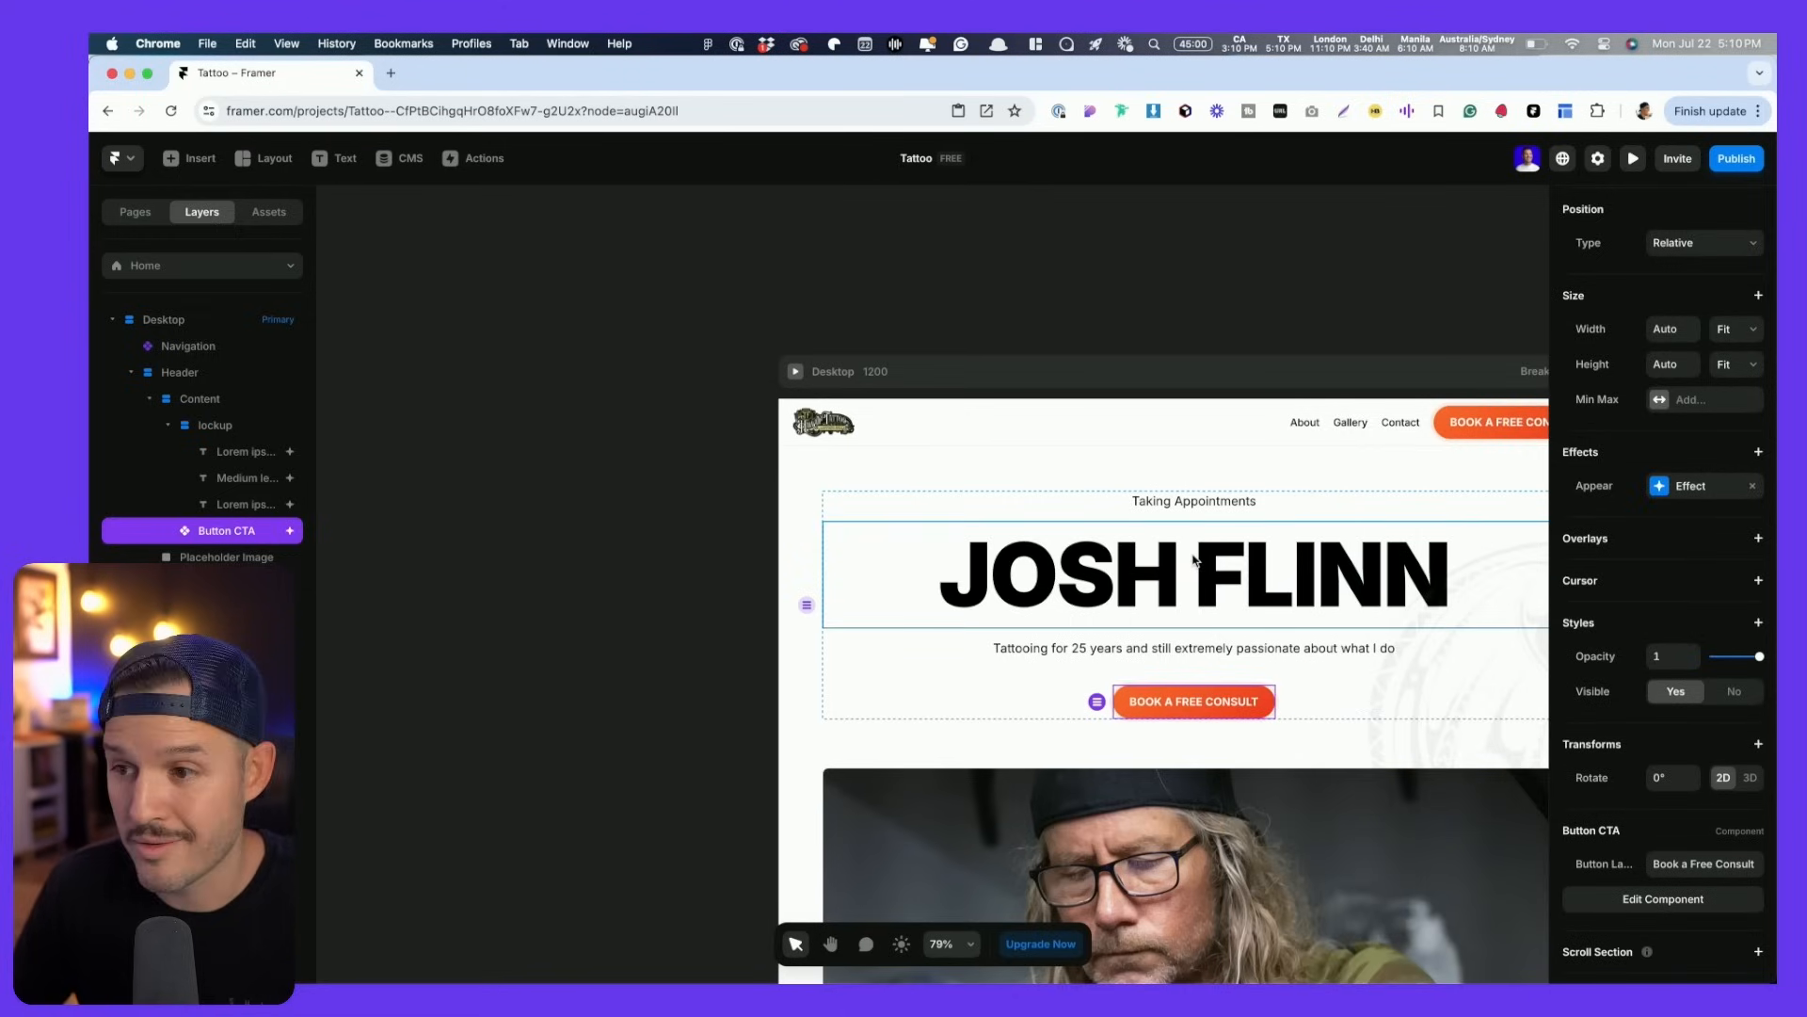
key("super+p")
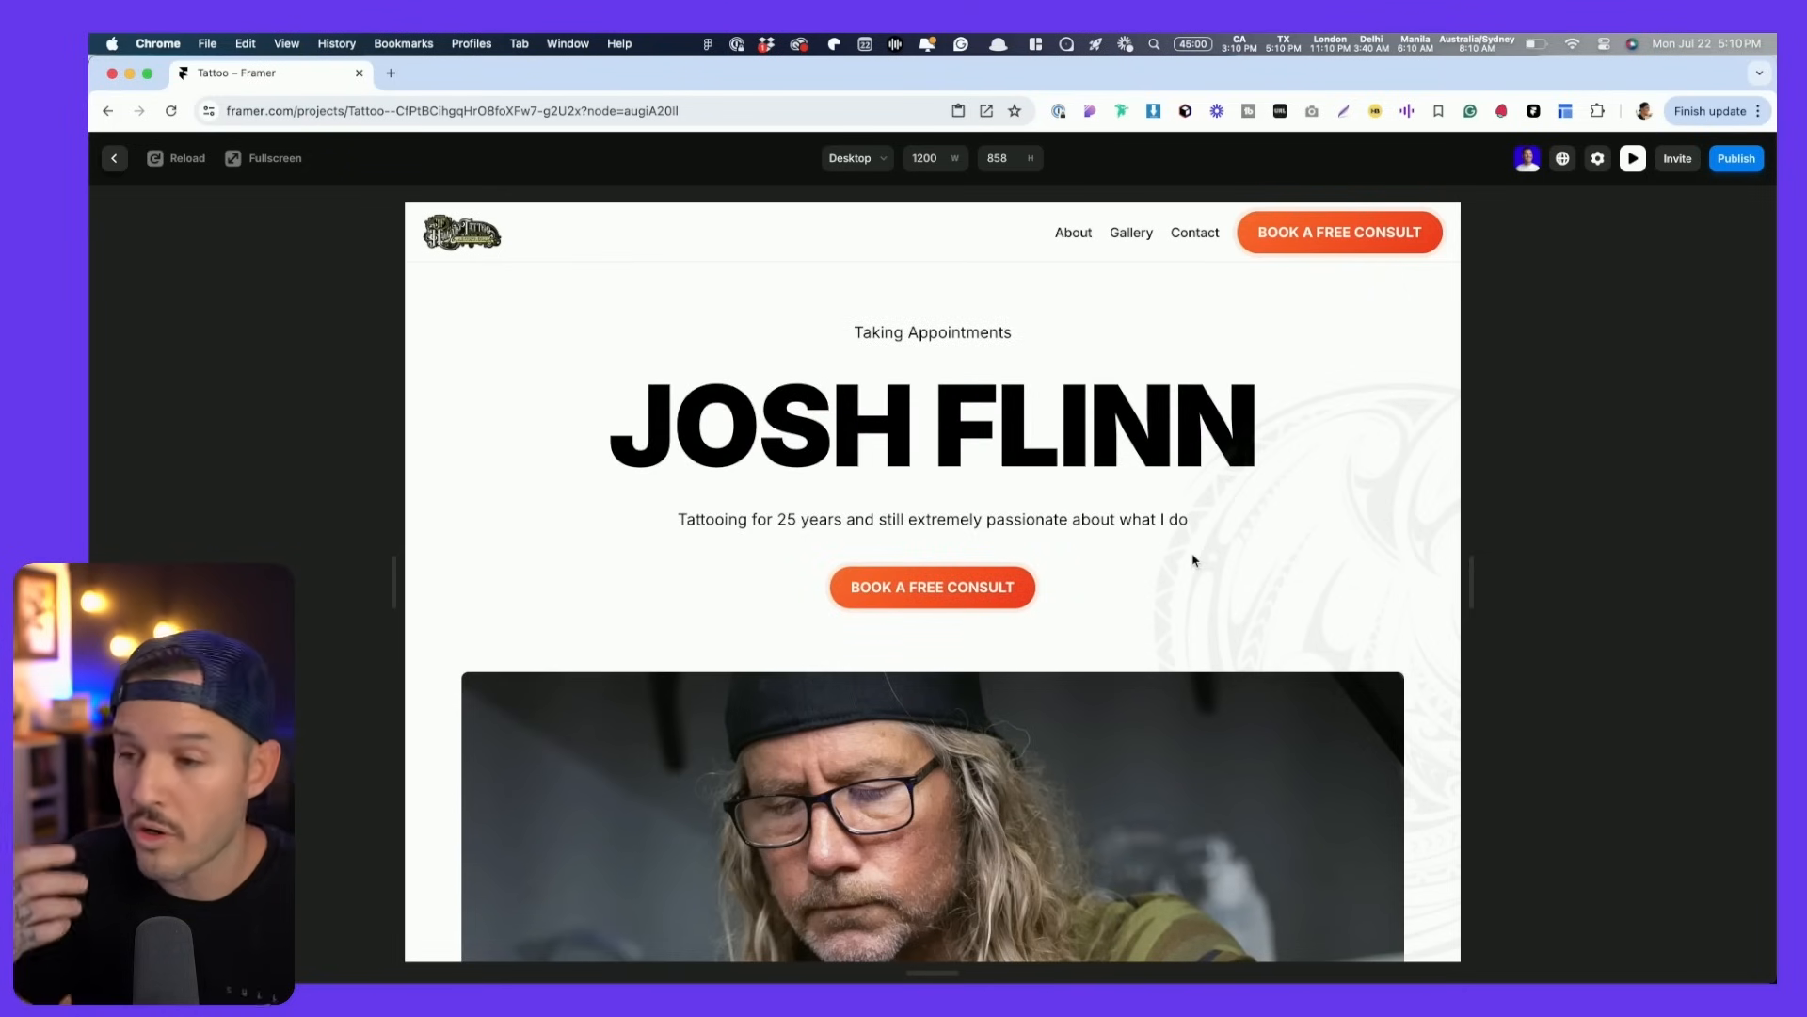
key("Escape")
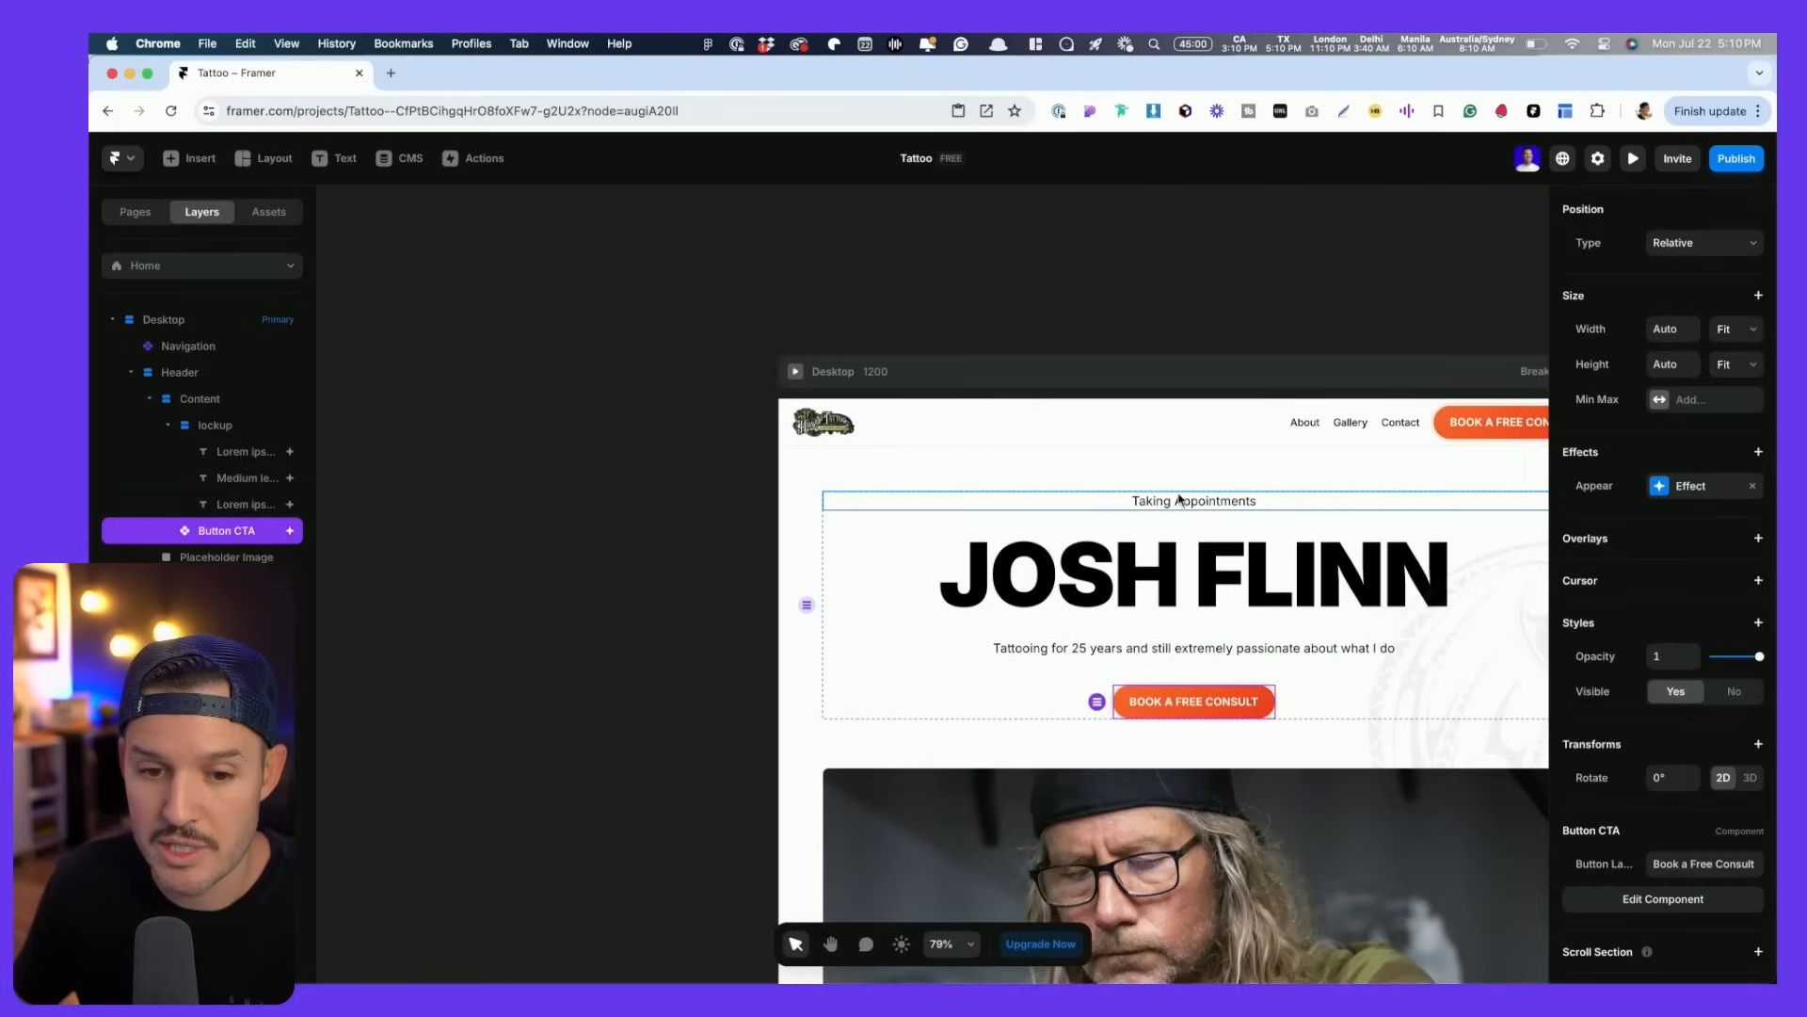
- Adjust the Taking Appointments appear transition's spring timing and entrance delay
left_click(1175, 504)
left_click(1665, 619)
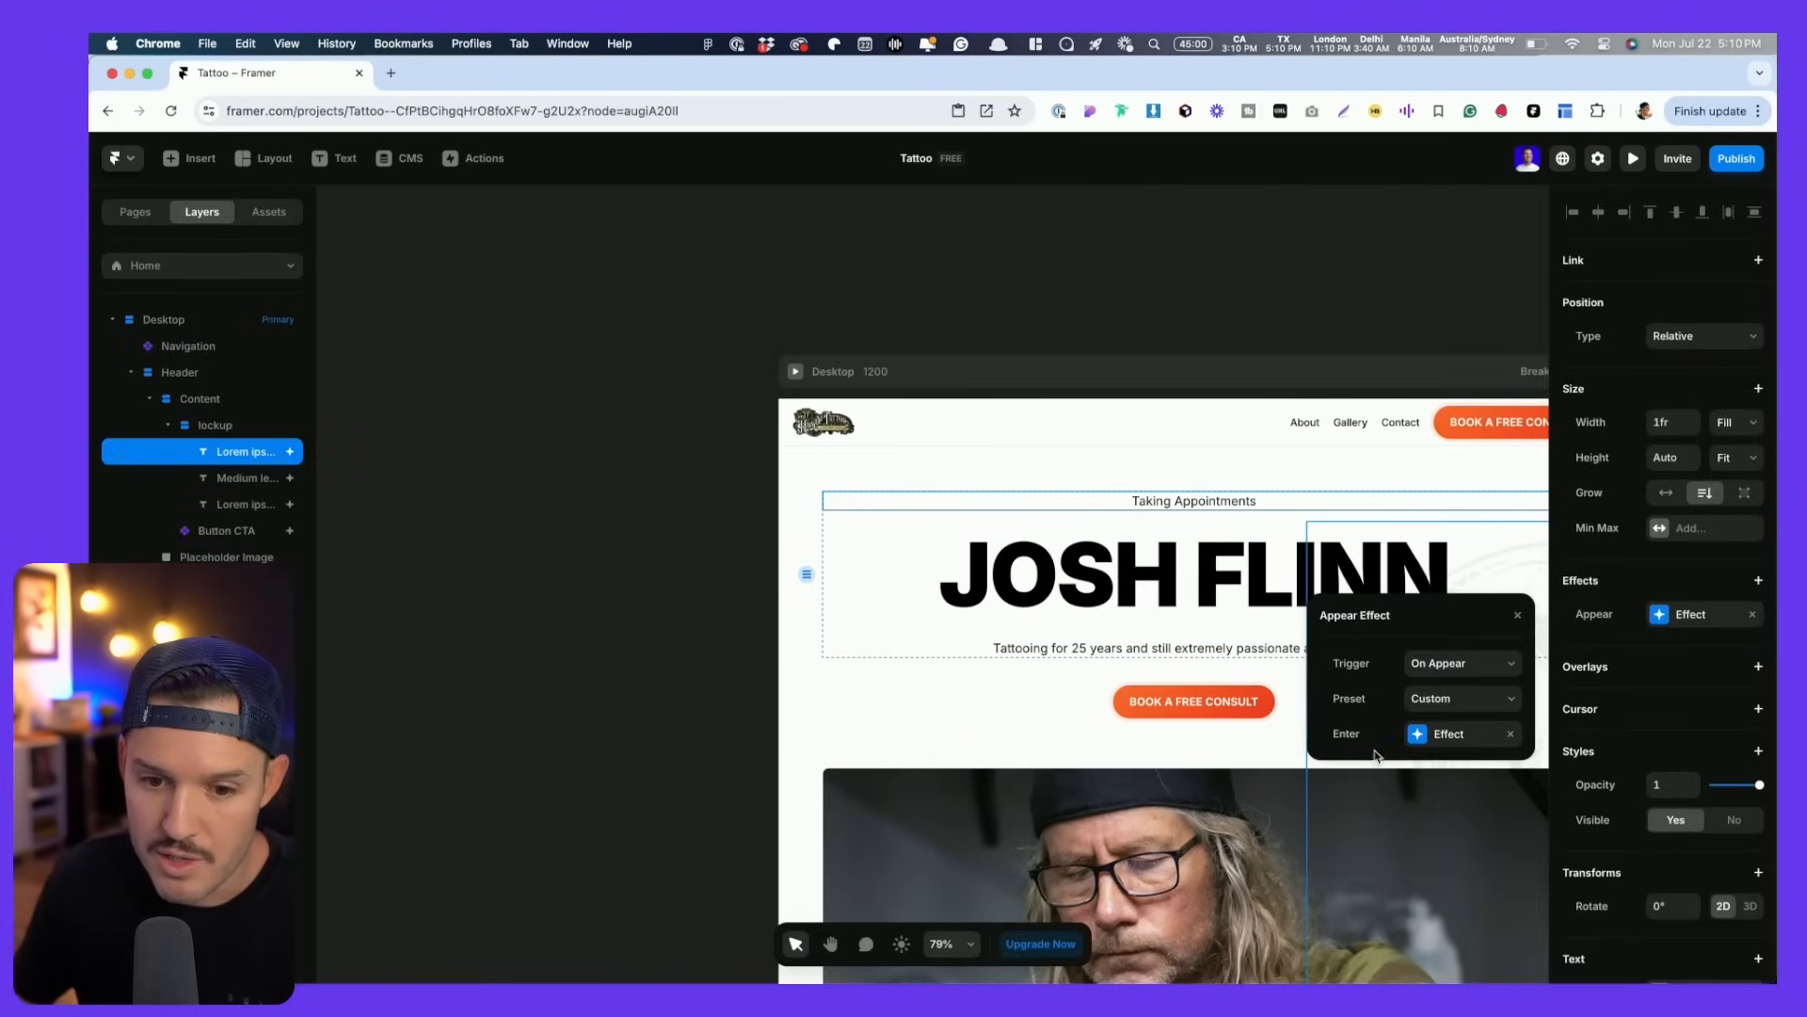
left_click(1428, 737)
left_click(1426, 847)
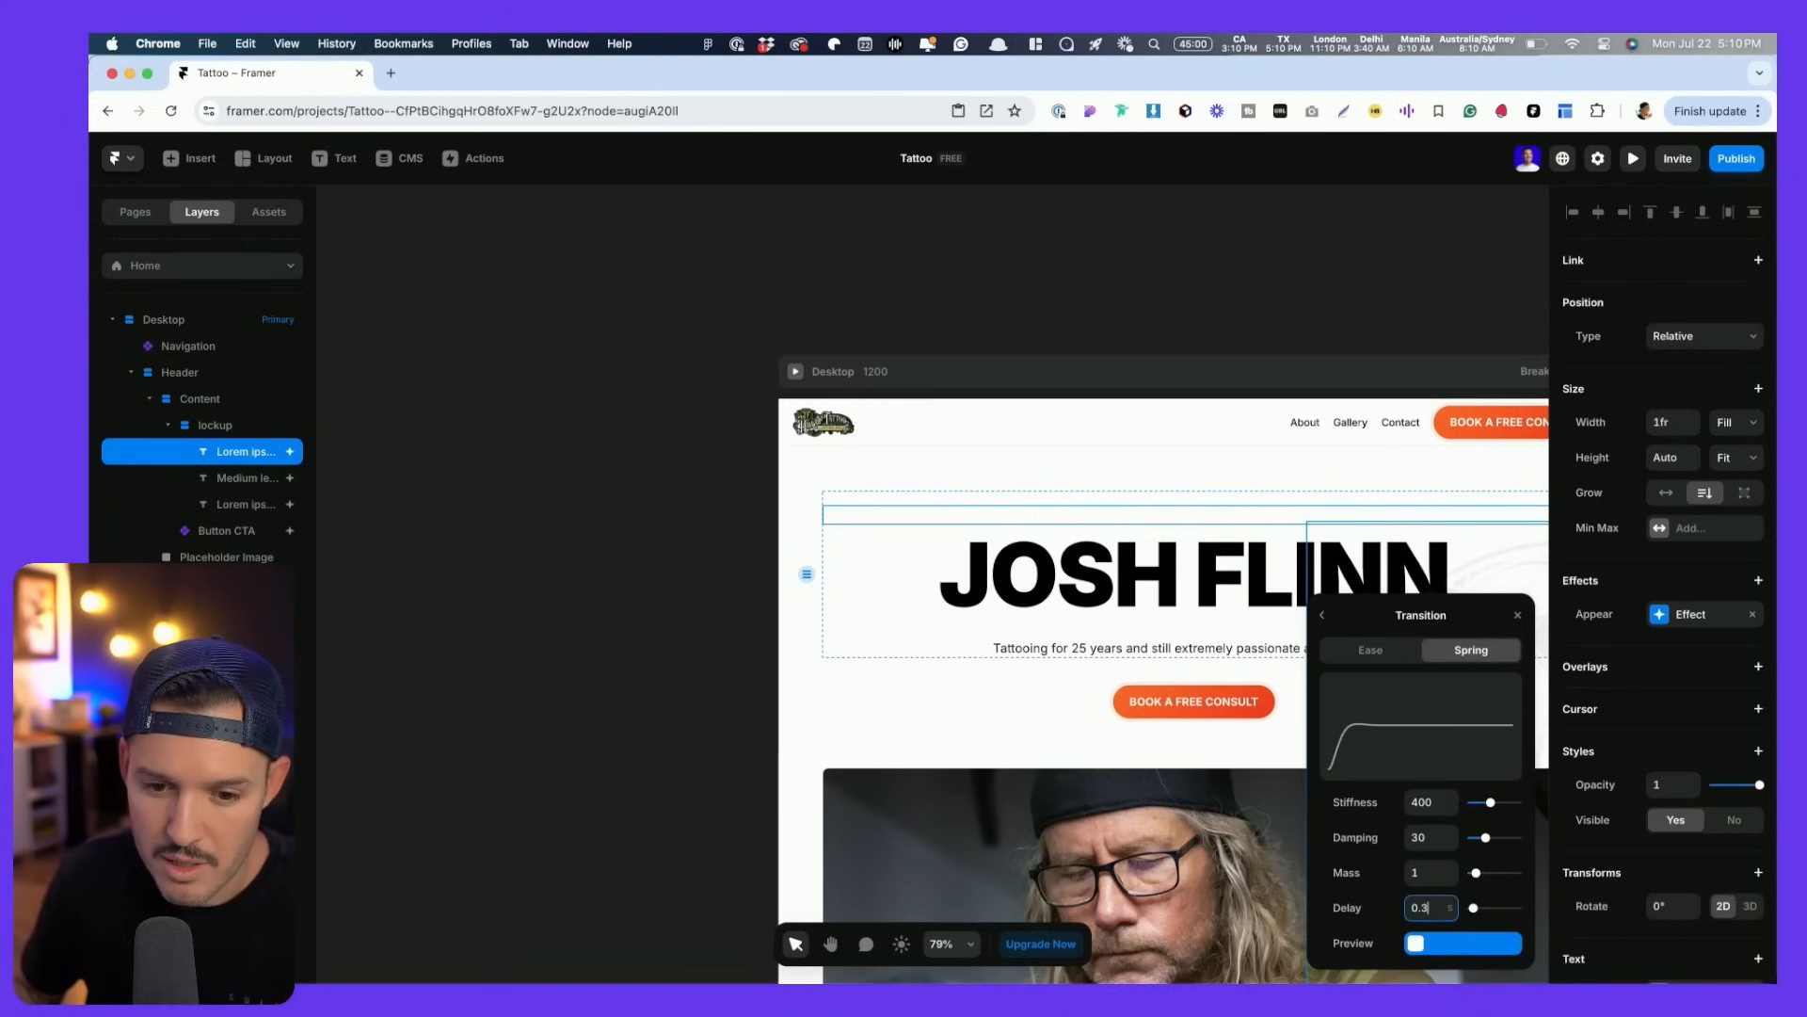
left_click(1422, 942)
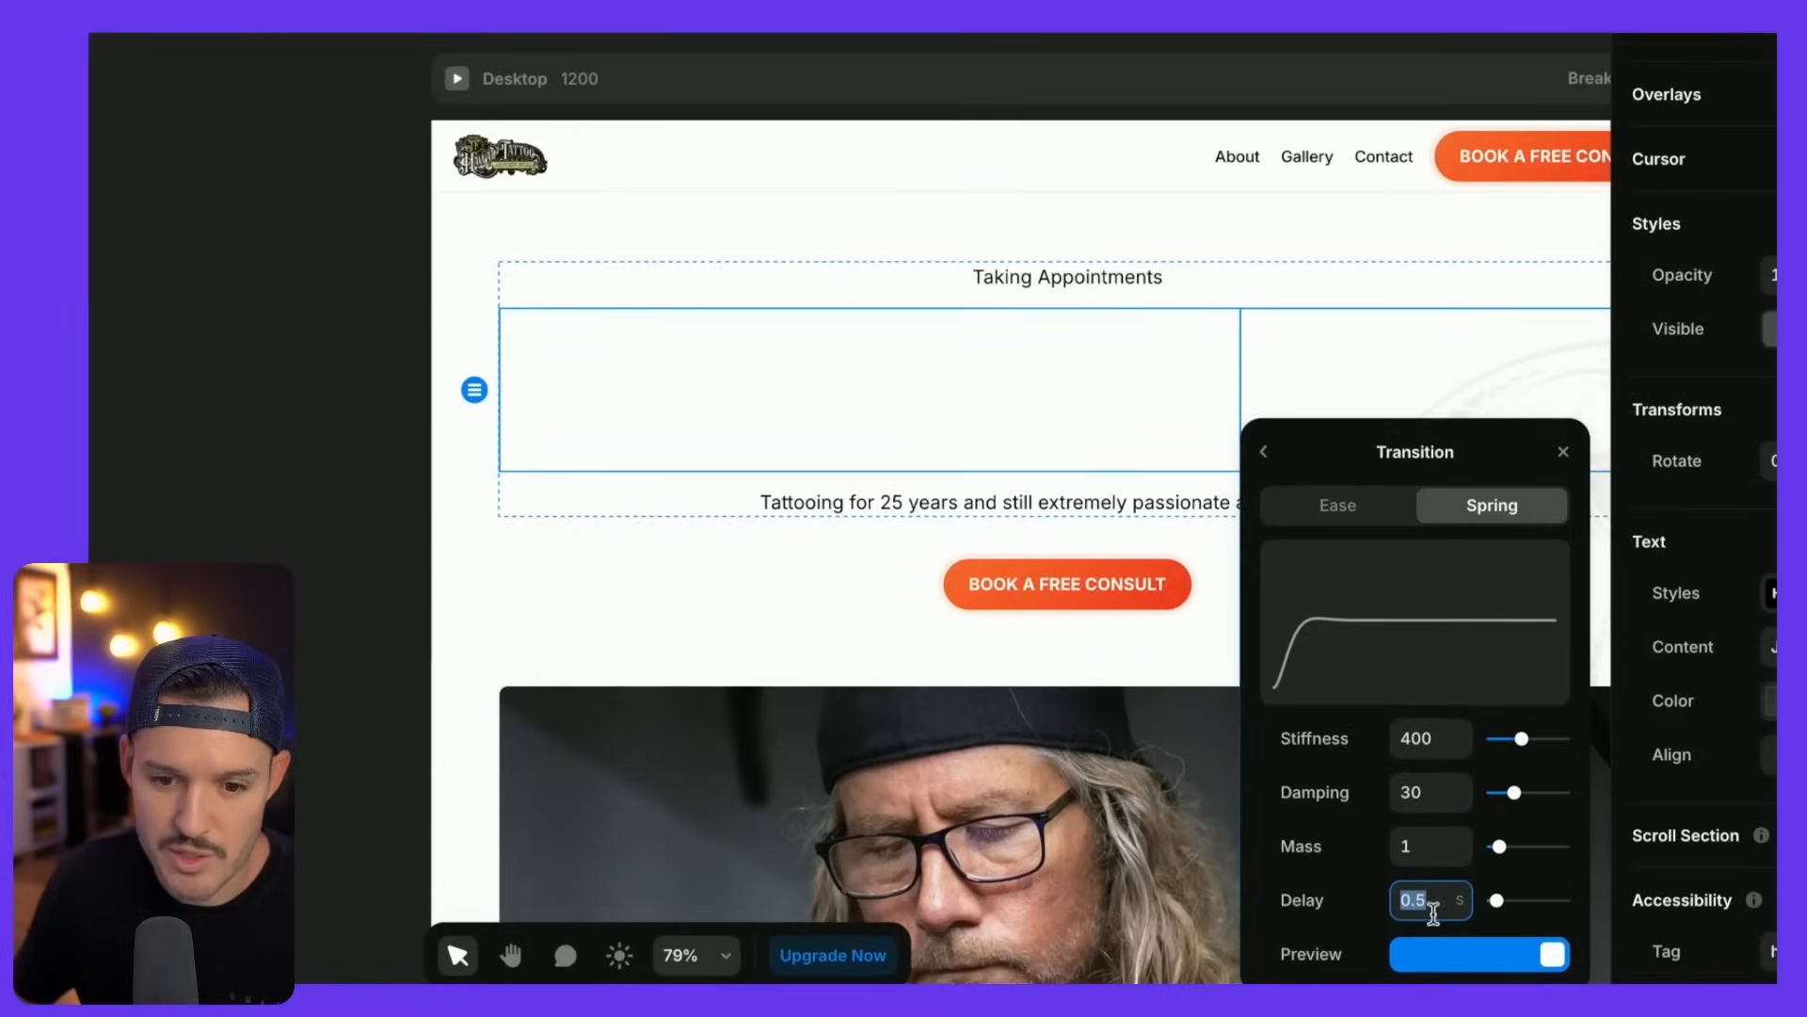
type("0.4")
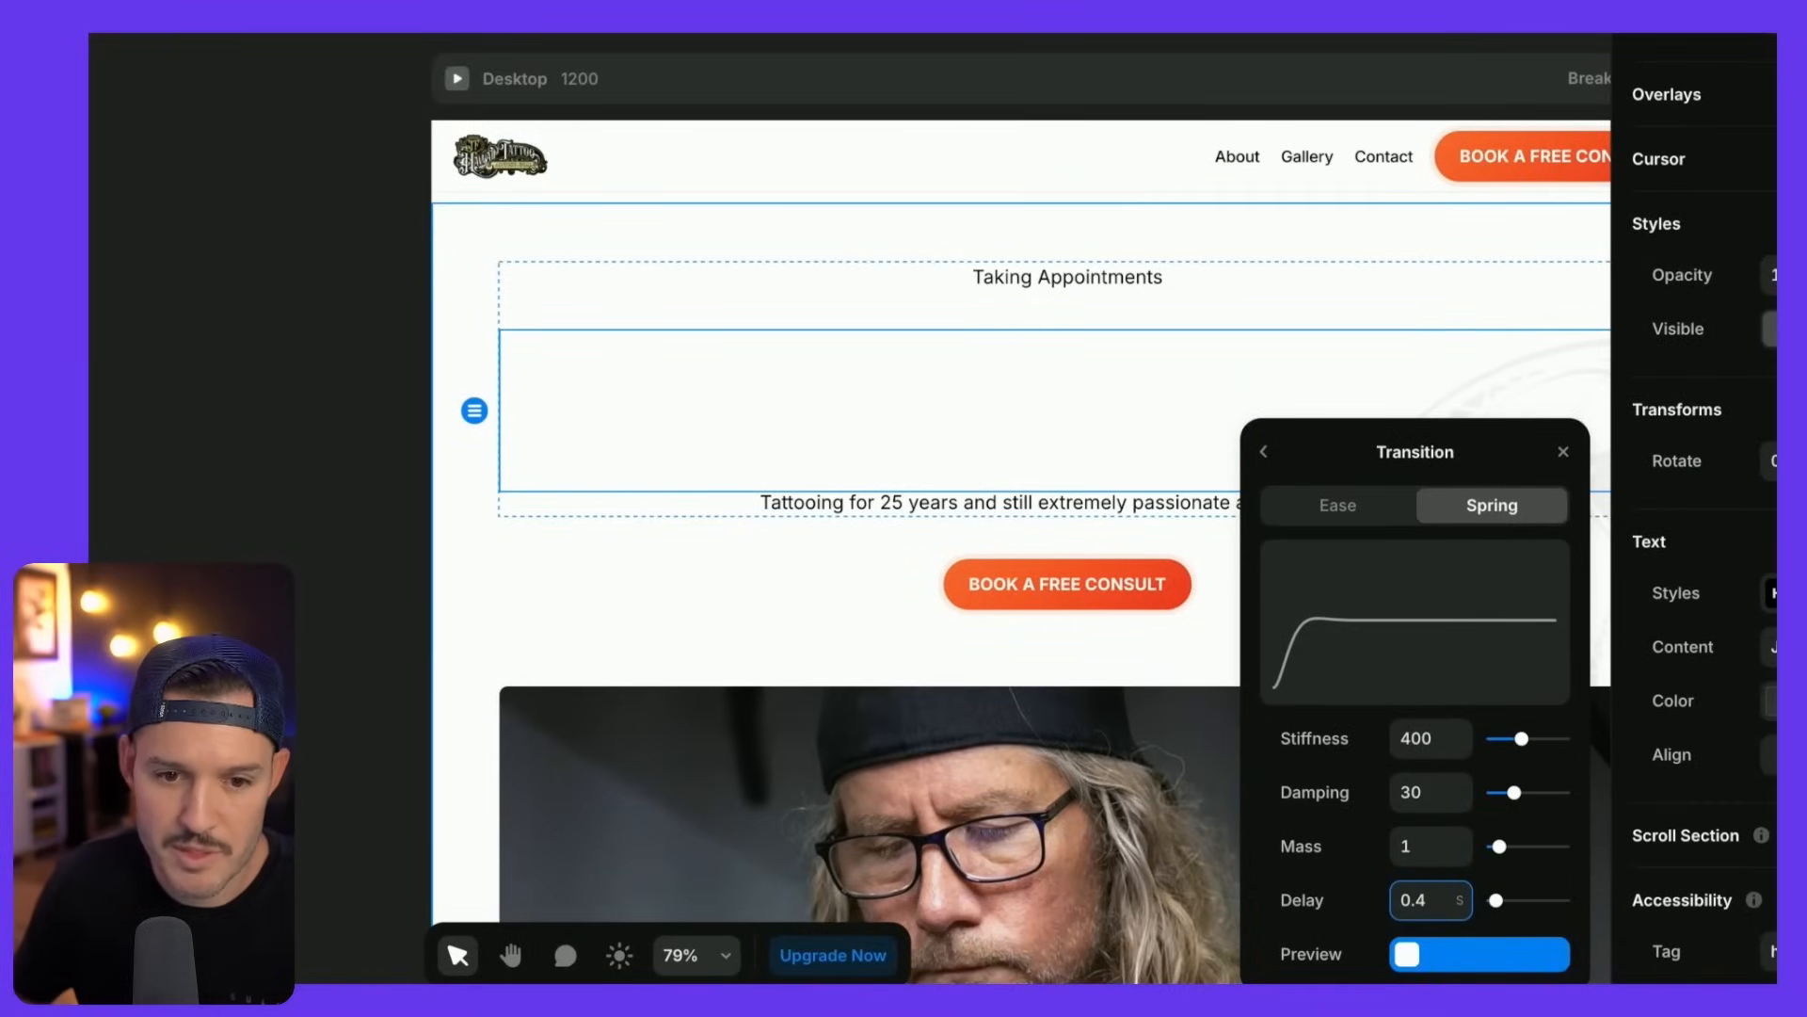
left_click(1461, 891)
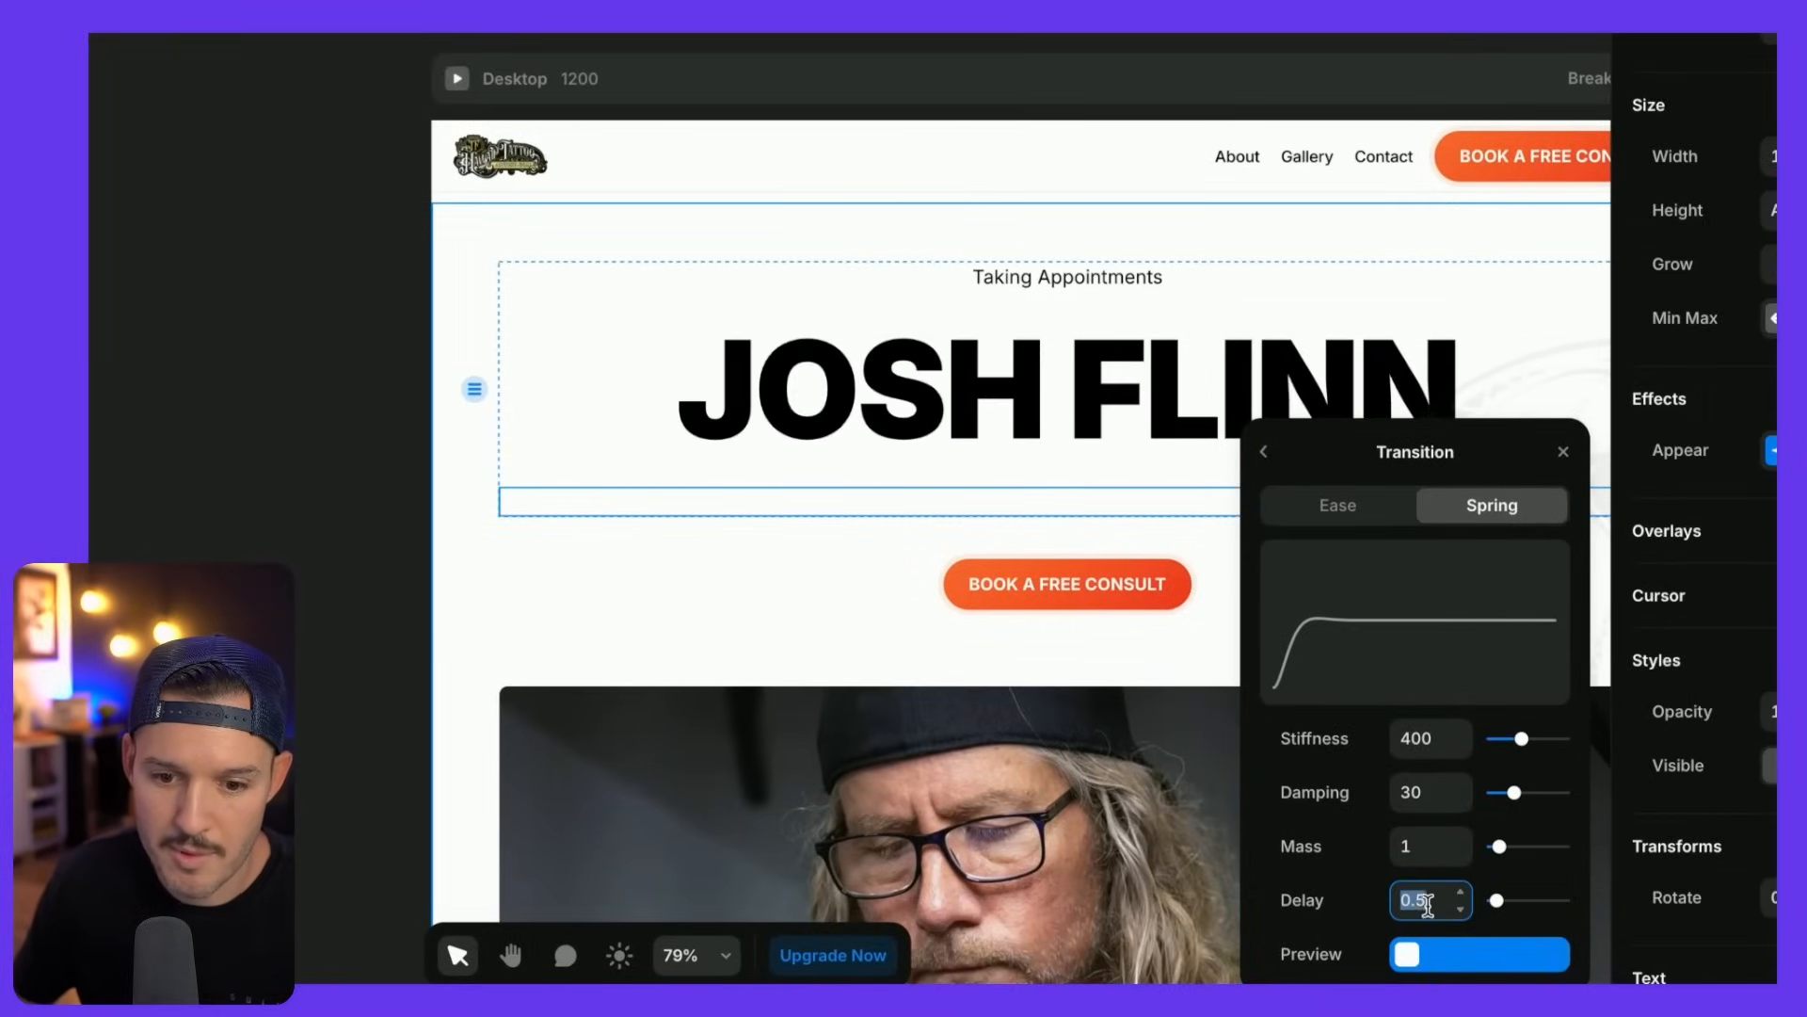
- Give the Book a Free Consult button a 0.8 appear delay and preview the header sequence
left_click(1069, 568)
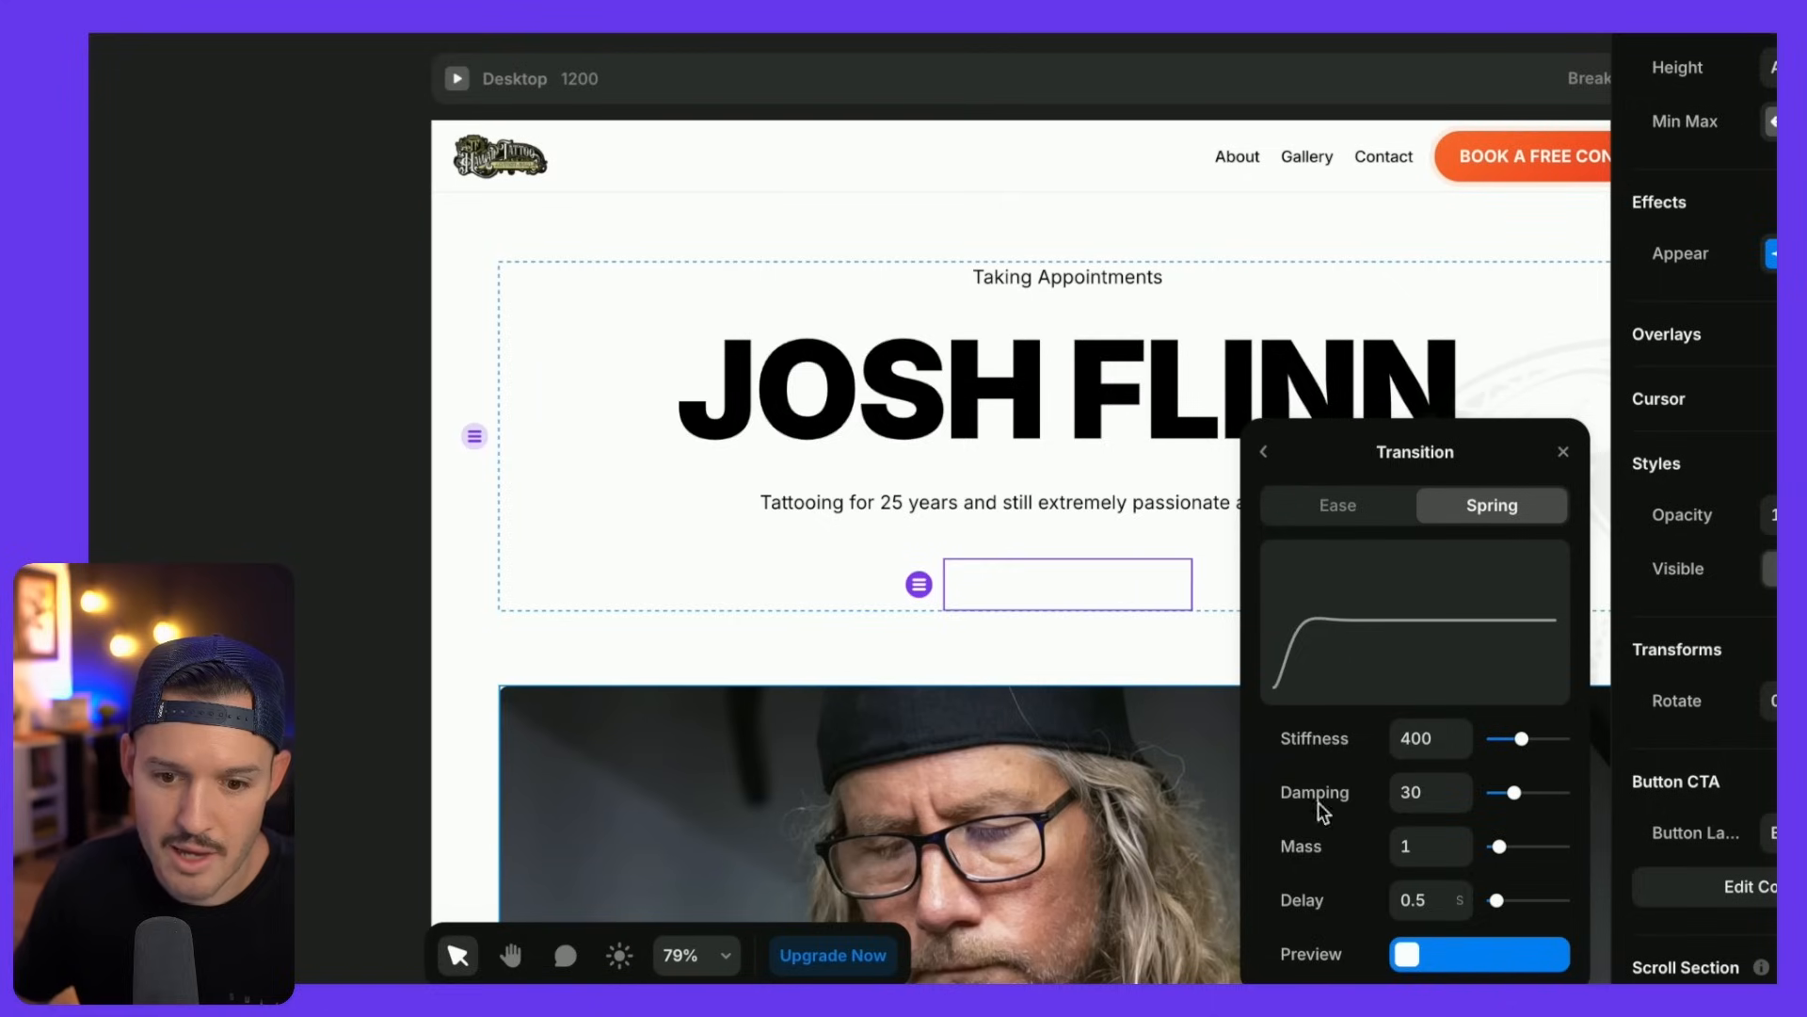
type("0.8")
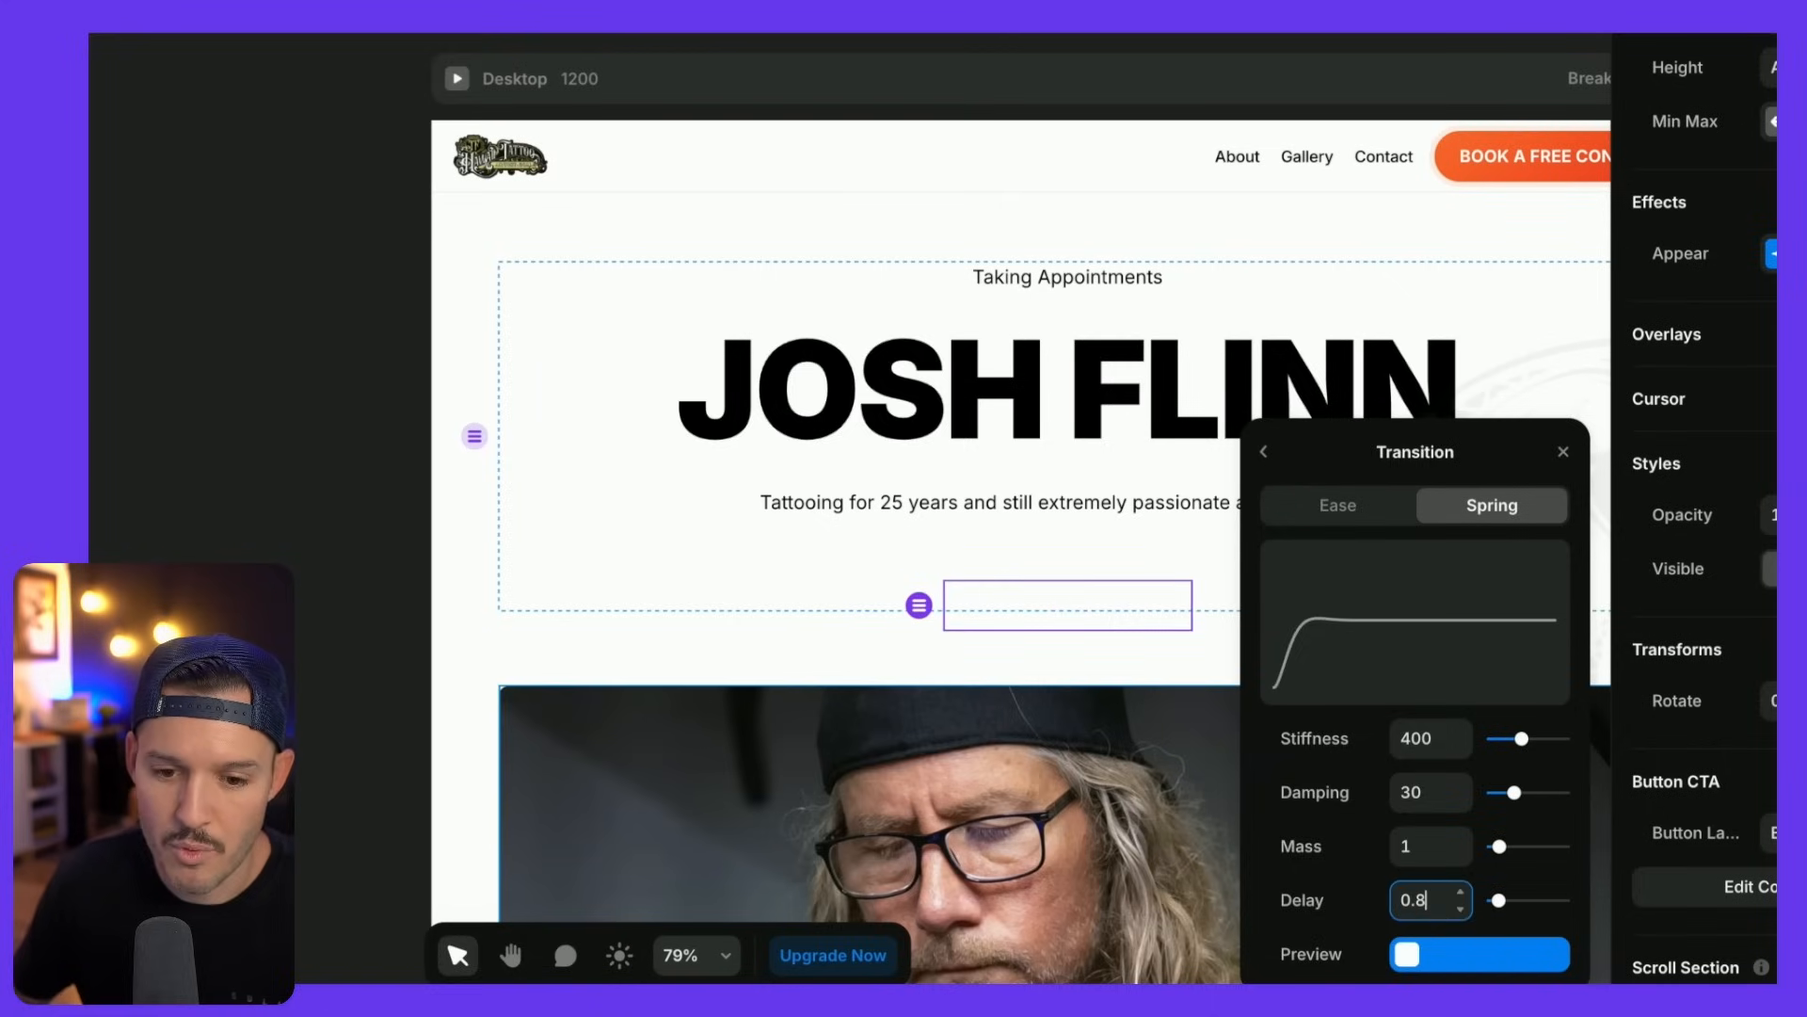
left_click(1565, 453)
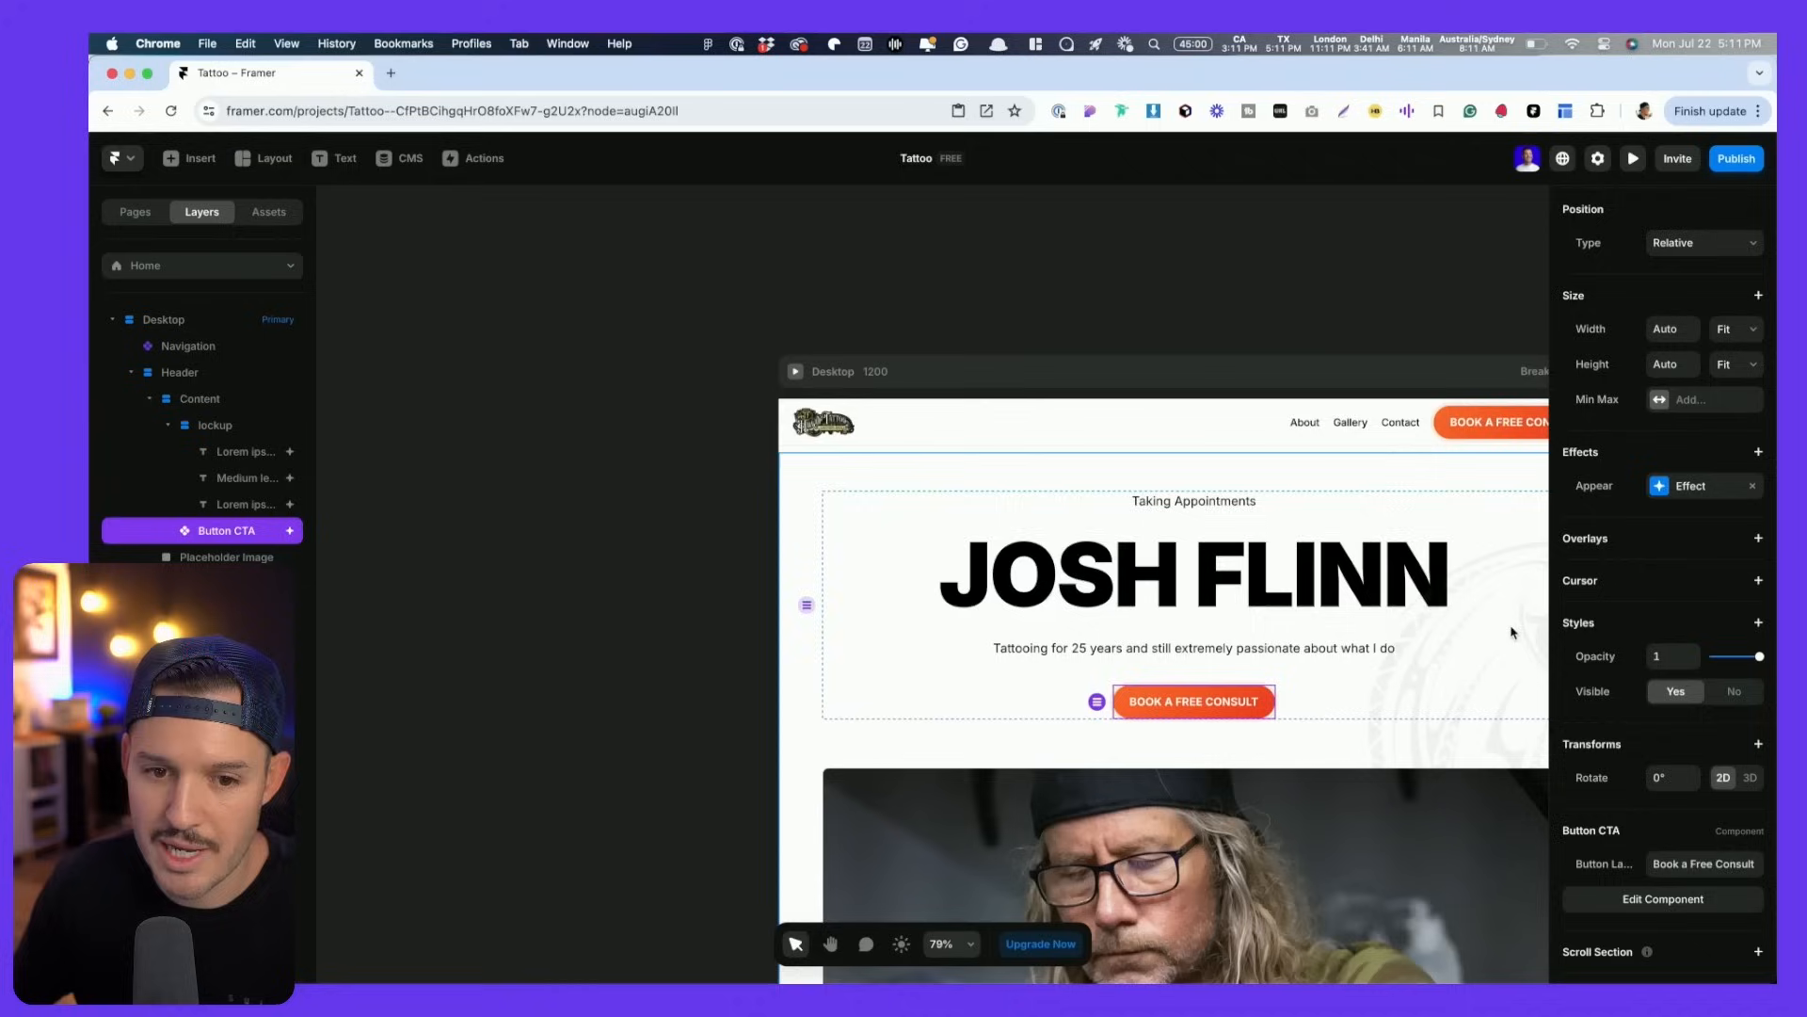
scroll(1214, 501, "right", 3)
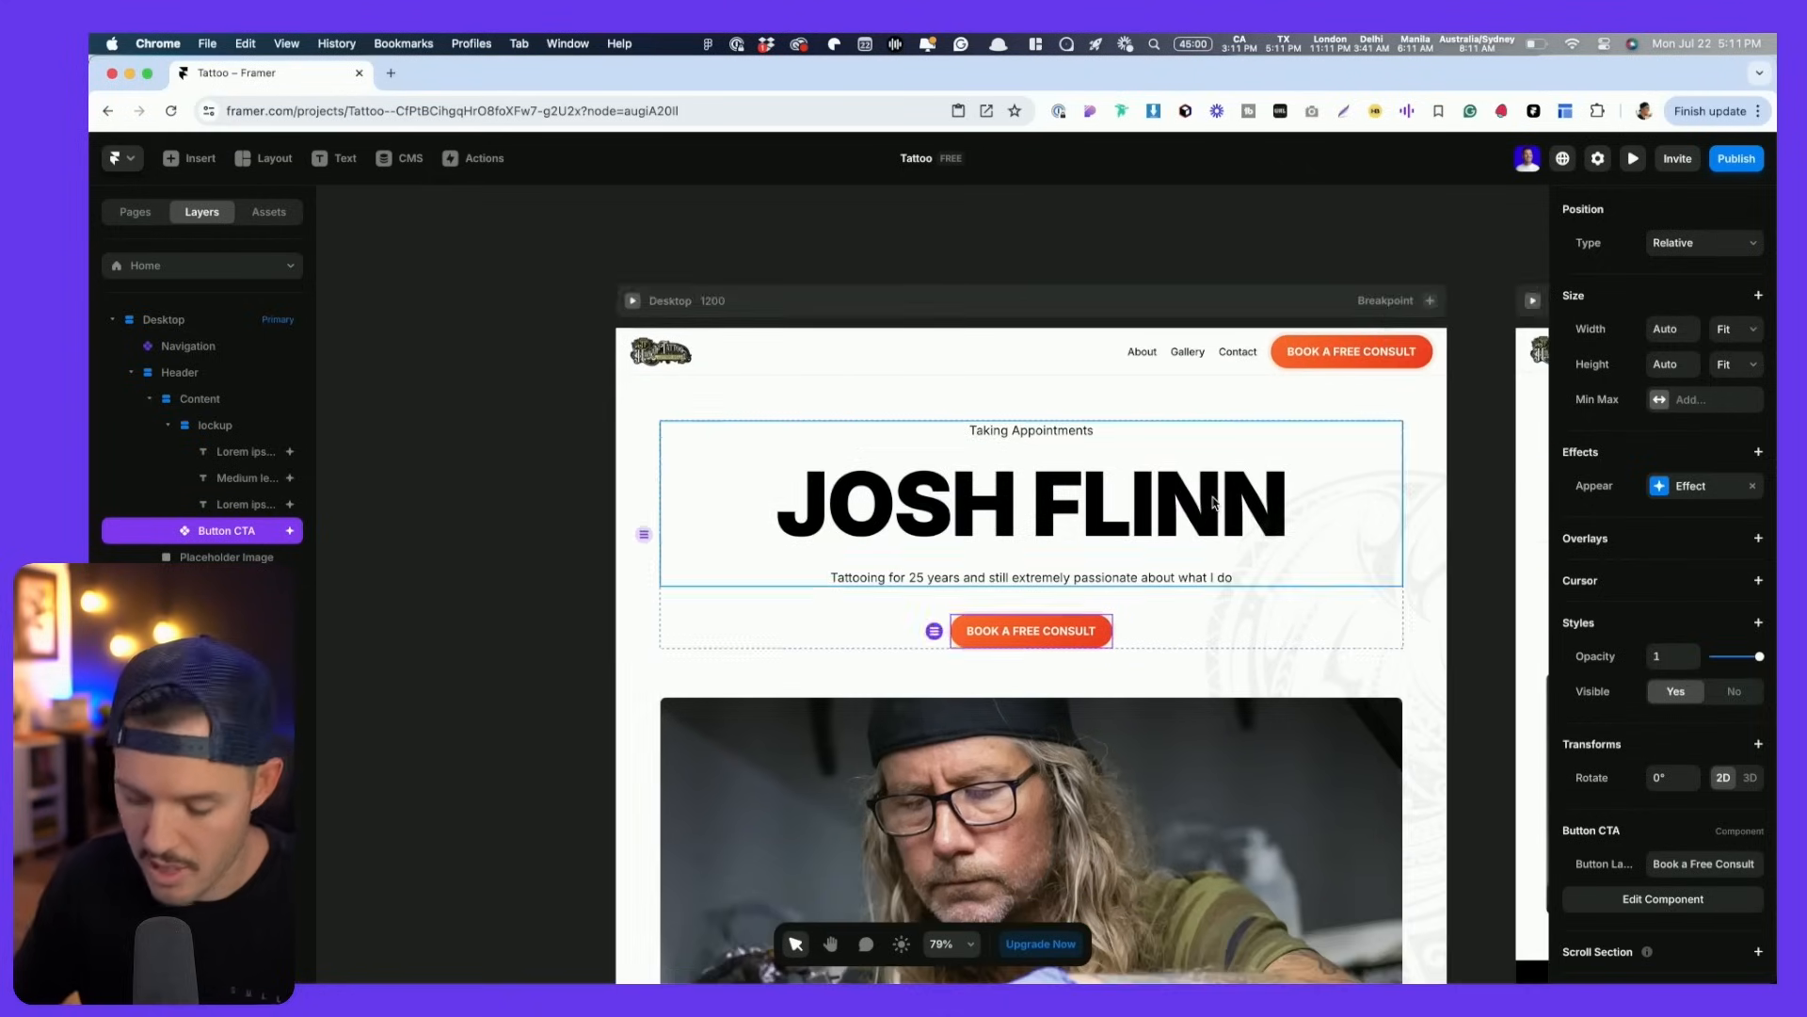
key("super+p")
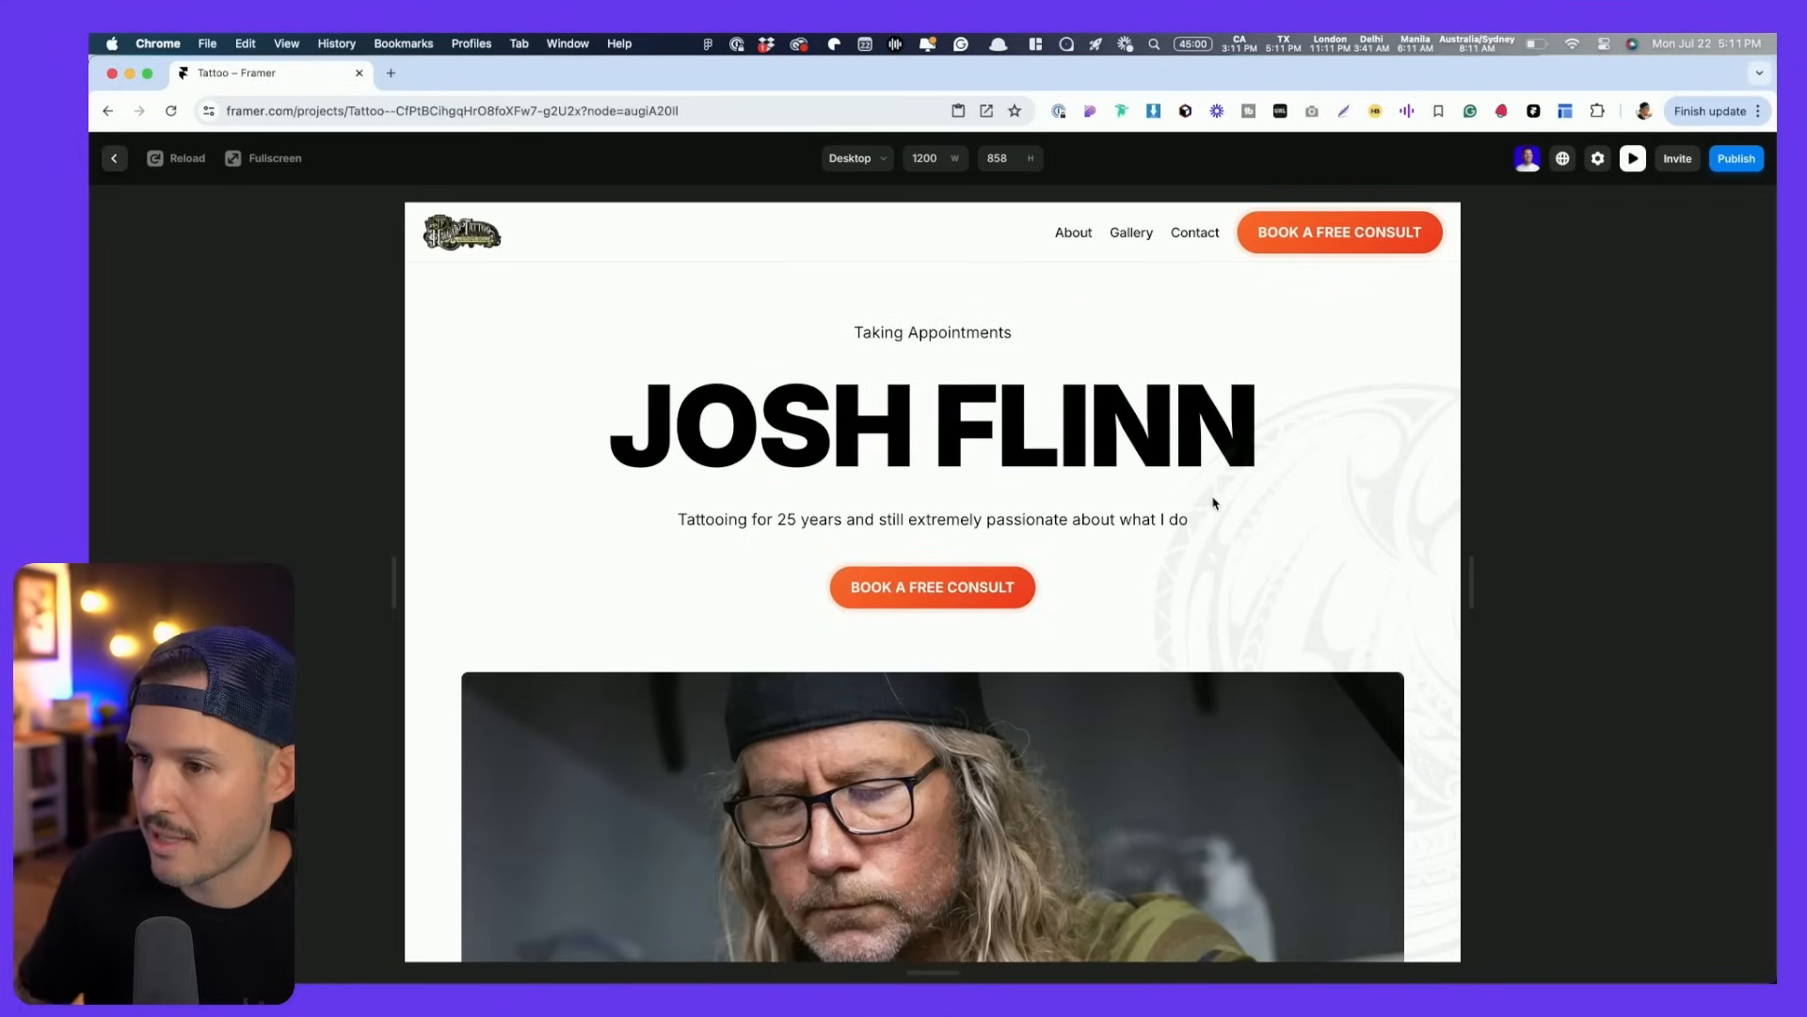
key("Escape")
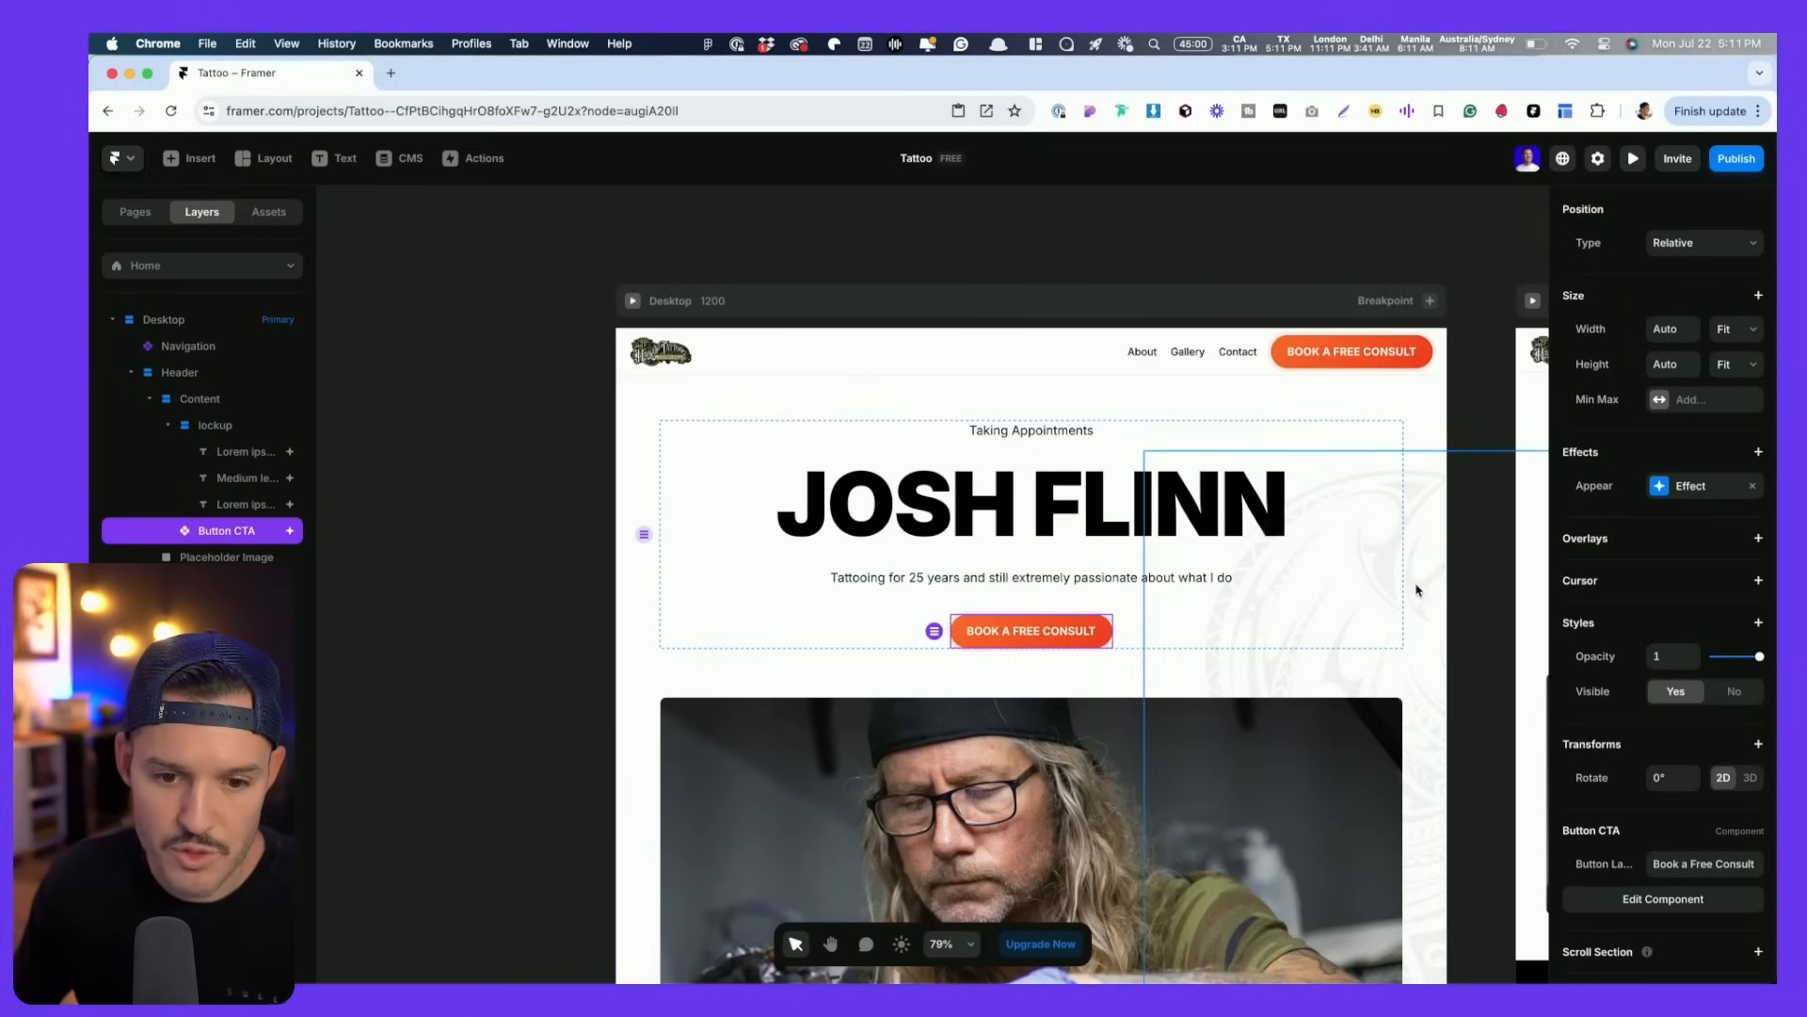
- Add a Scroll Animation to the hero image with Replay off and the Scale In preset
left_click(1172, 732)
scroll(911, 872, "down", 3)
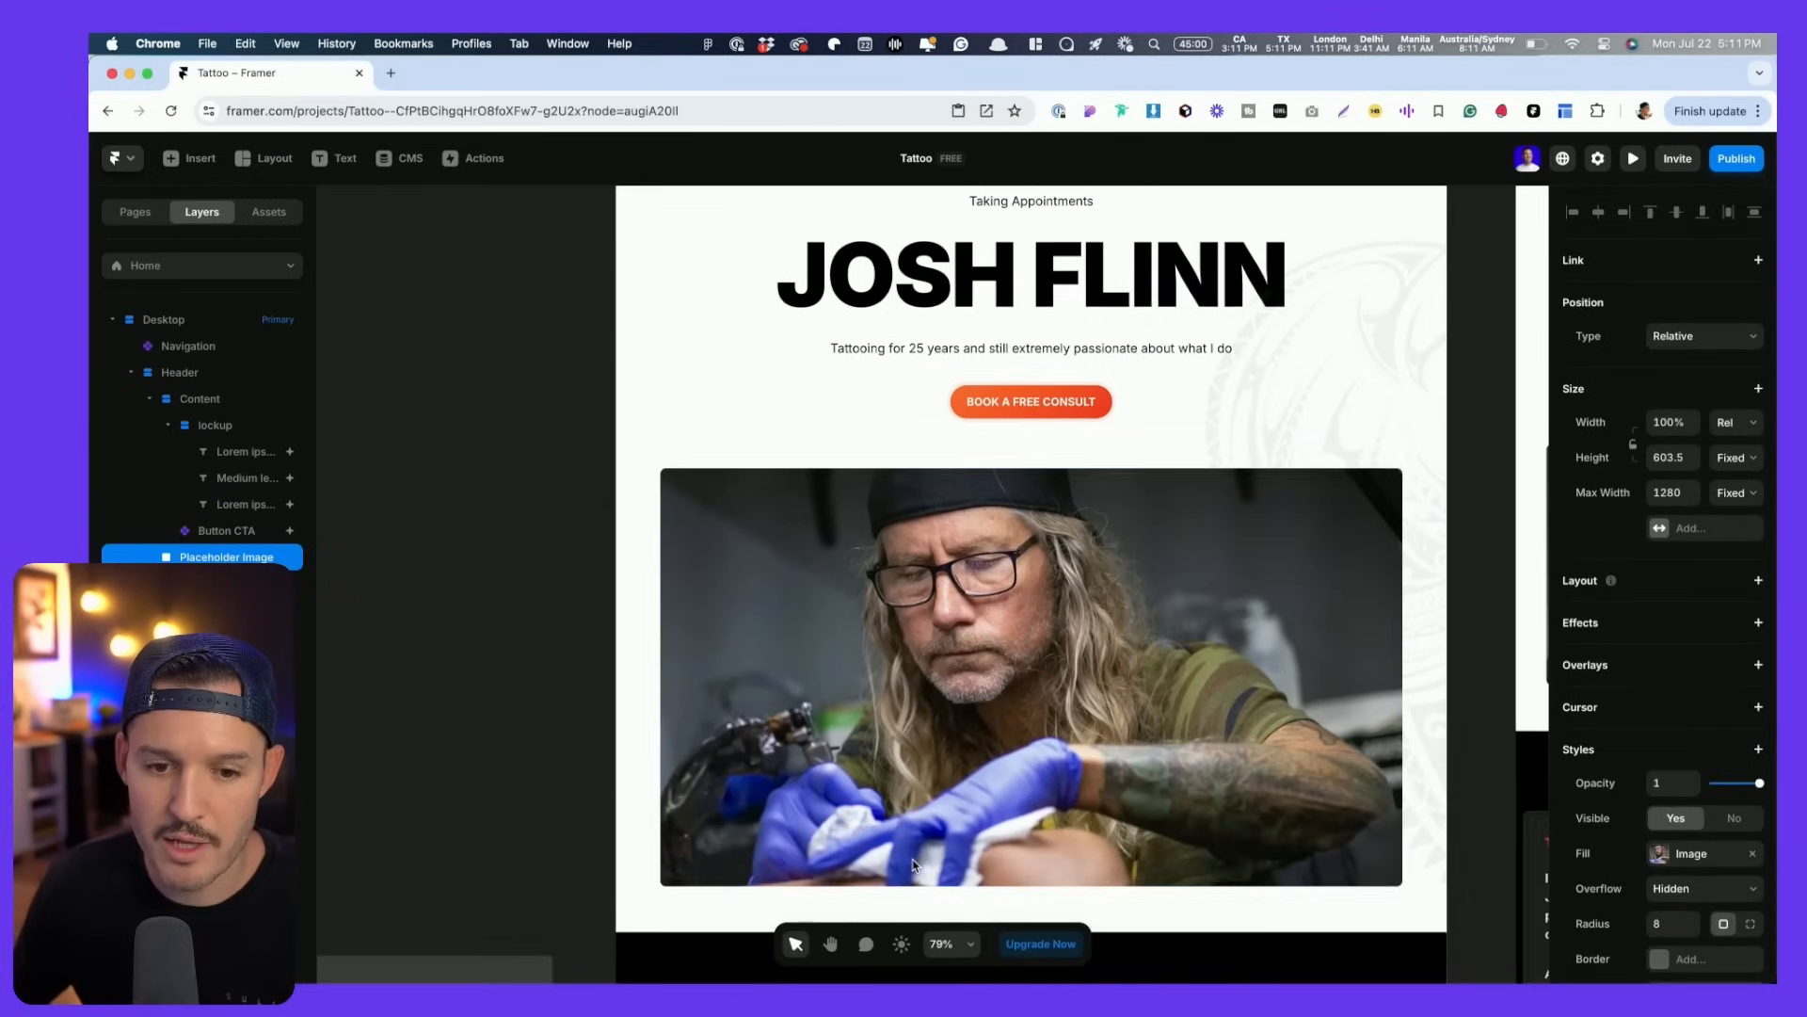
left_click(1756, 624)
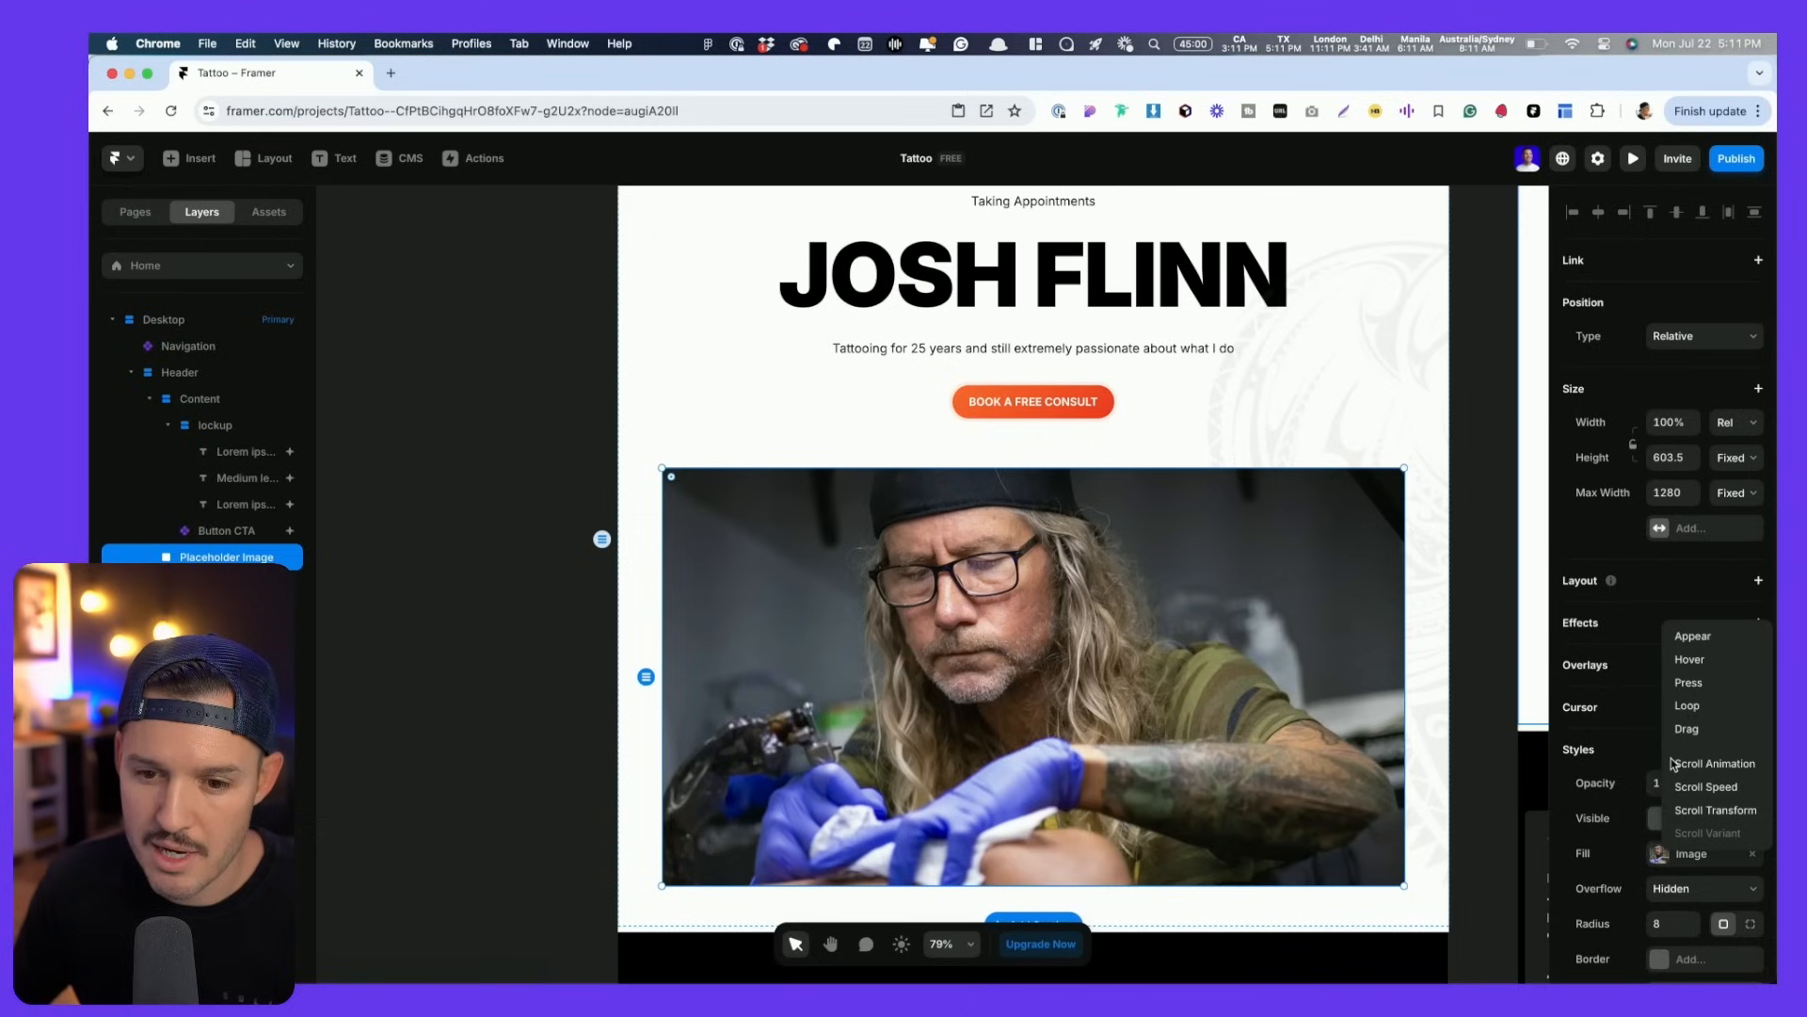
left_click(1721, 765)
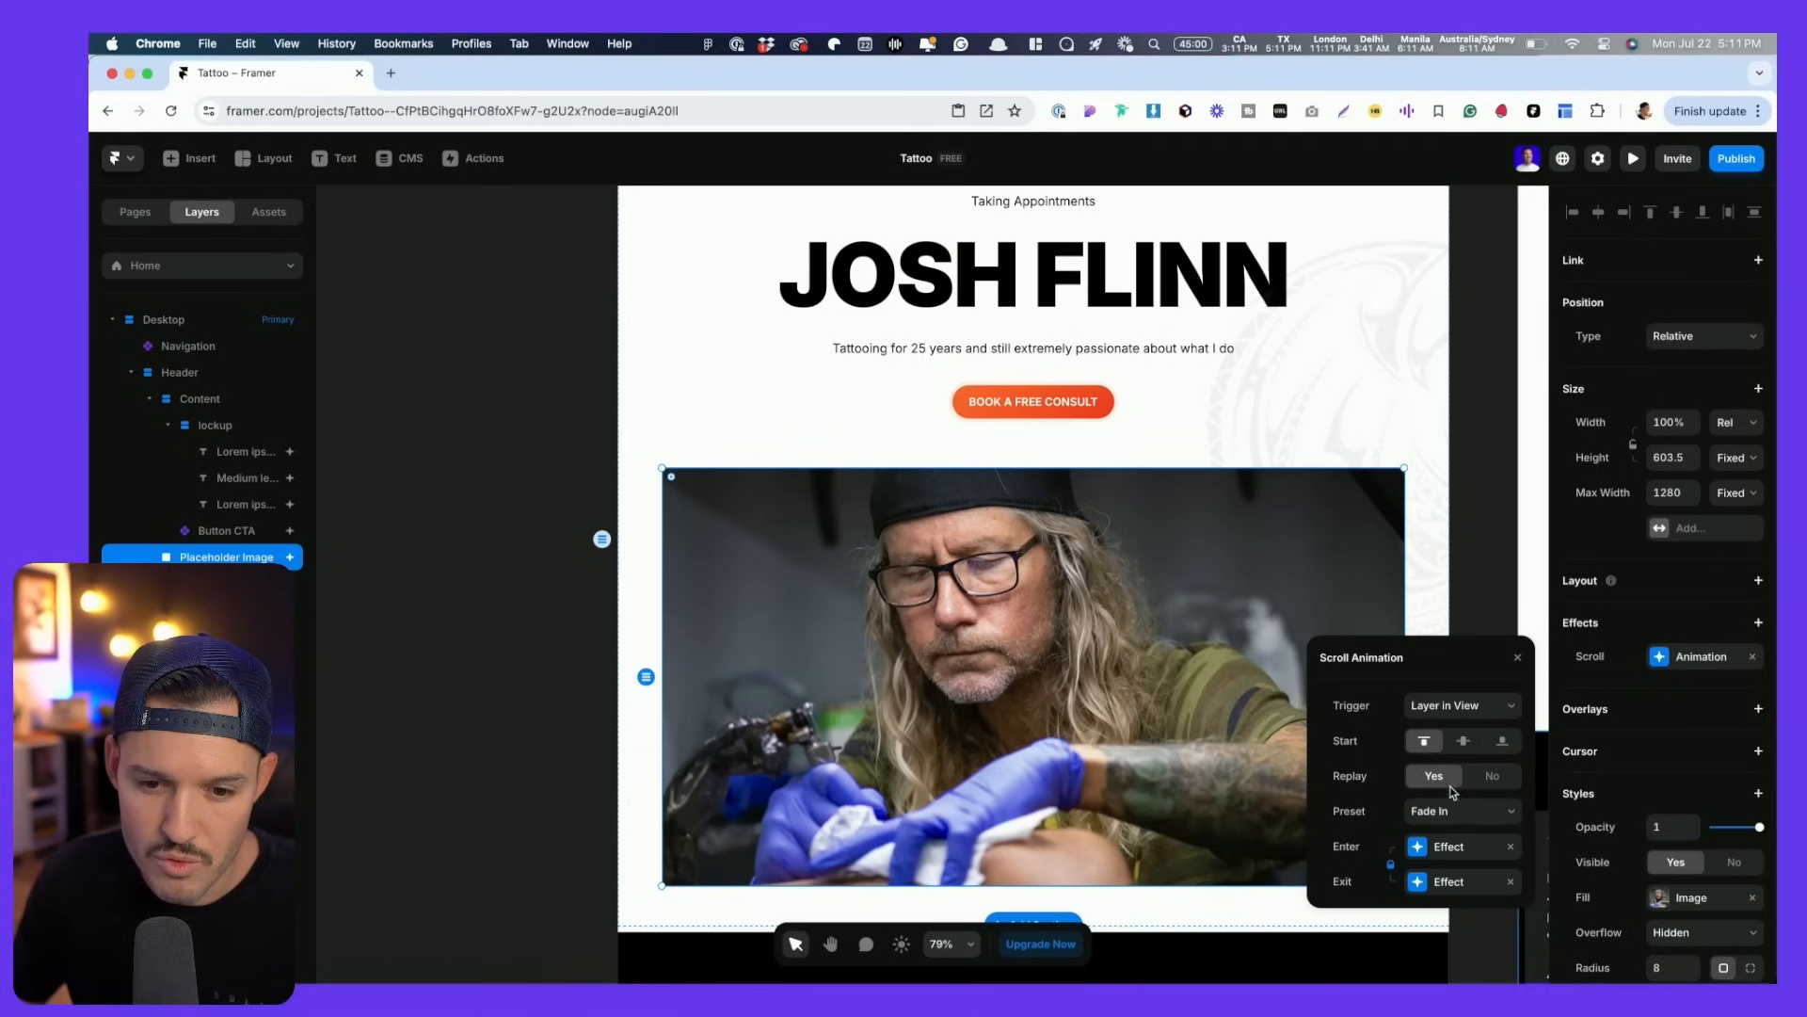
left_click(1497, 775)
left_click(1441, 810)
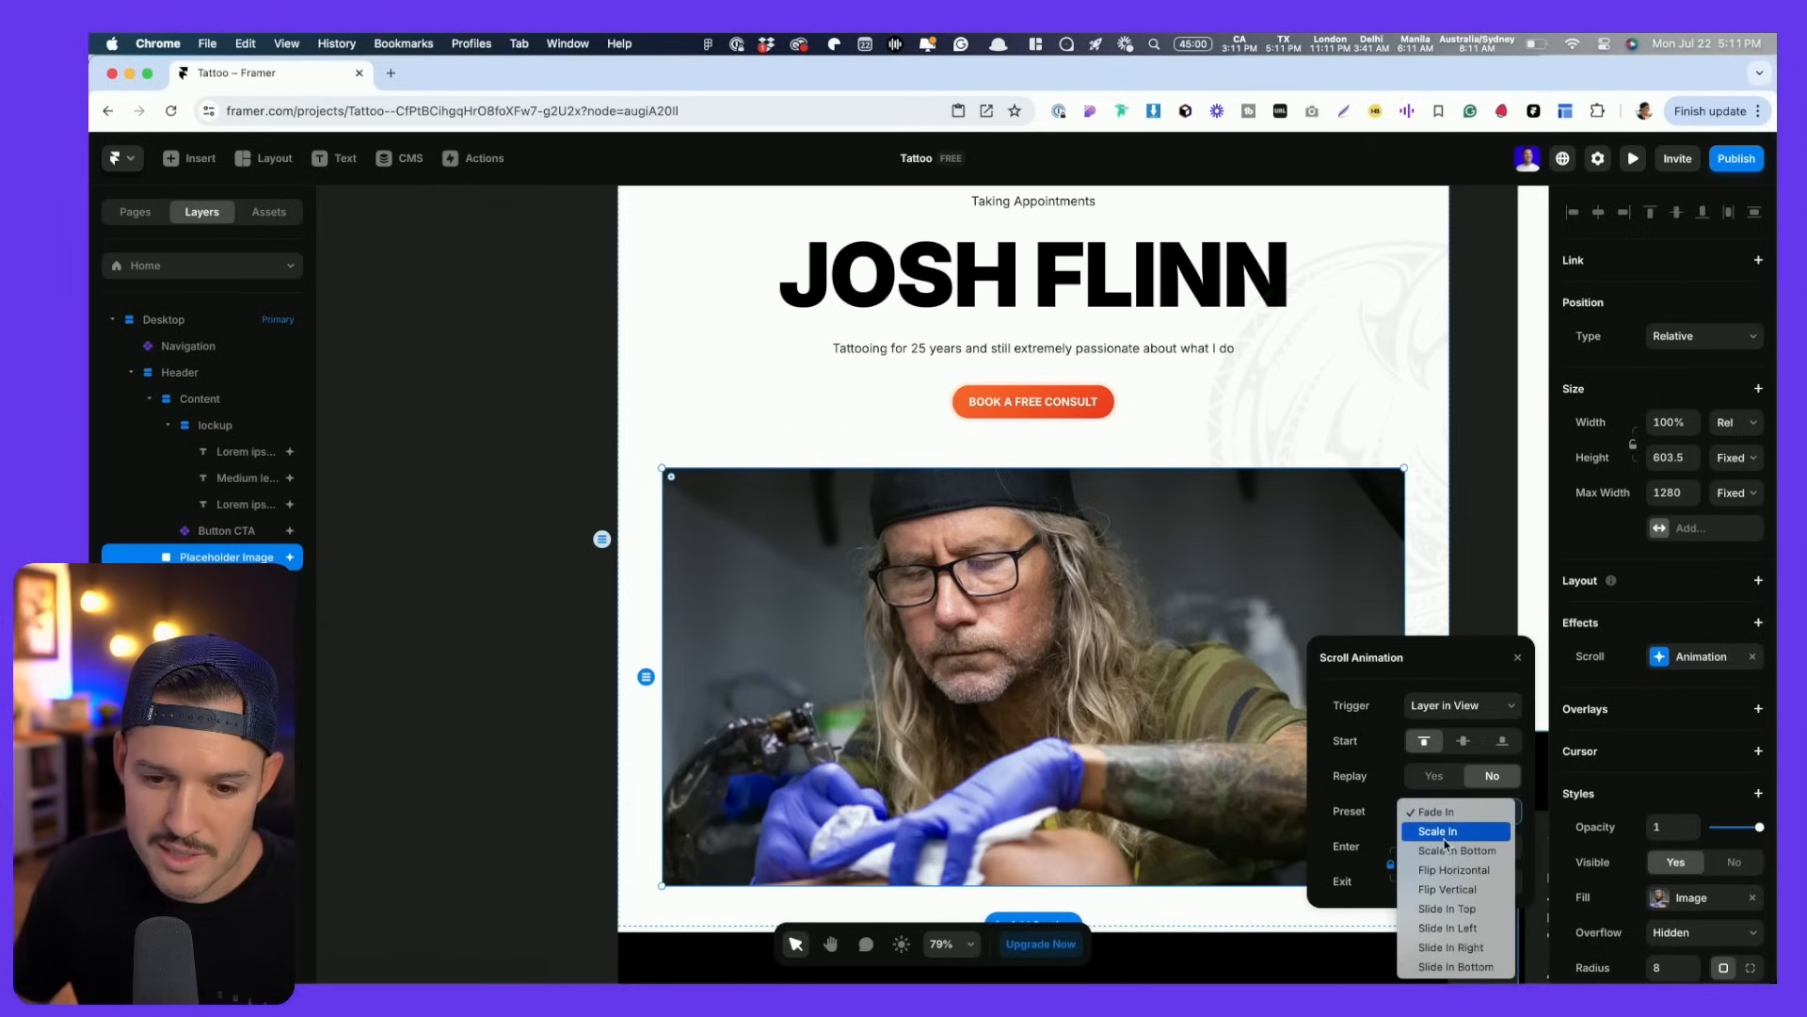
left_click(1446, 835)
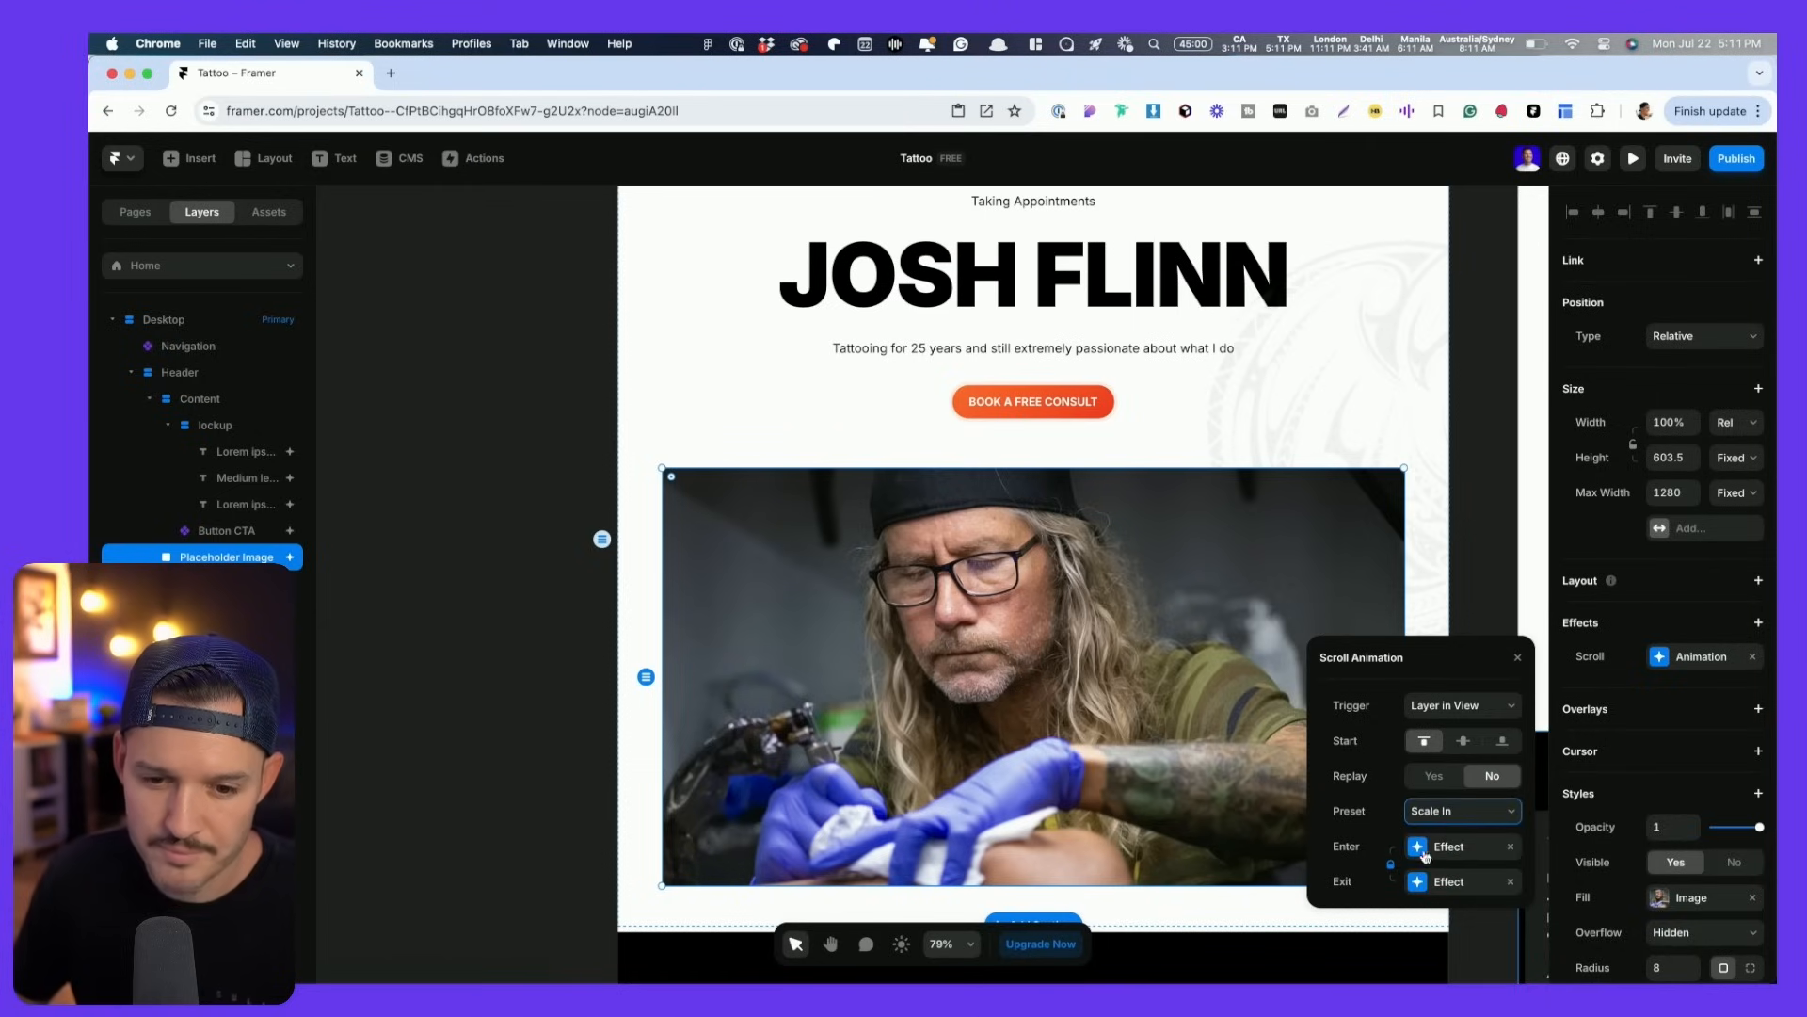
- Set the Enter state to opacity 0.3, scale 0.7, and 3D rotation Y 20°, Z 20°
left_click(1426, 850)
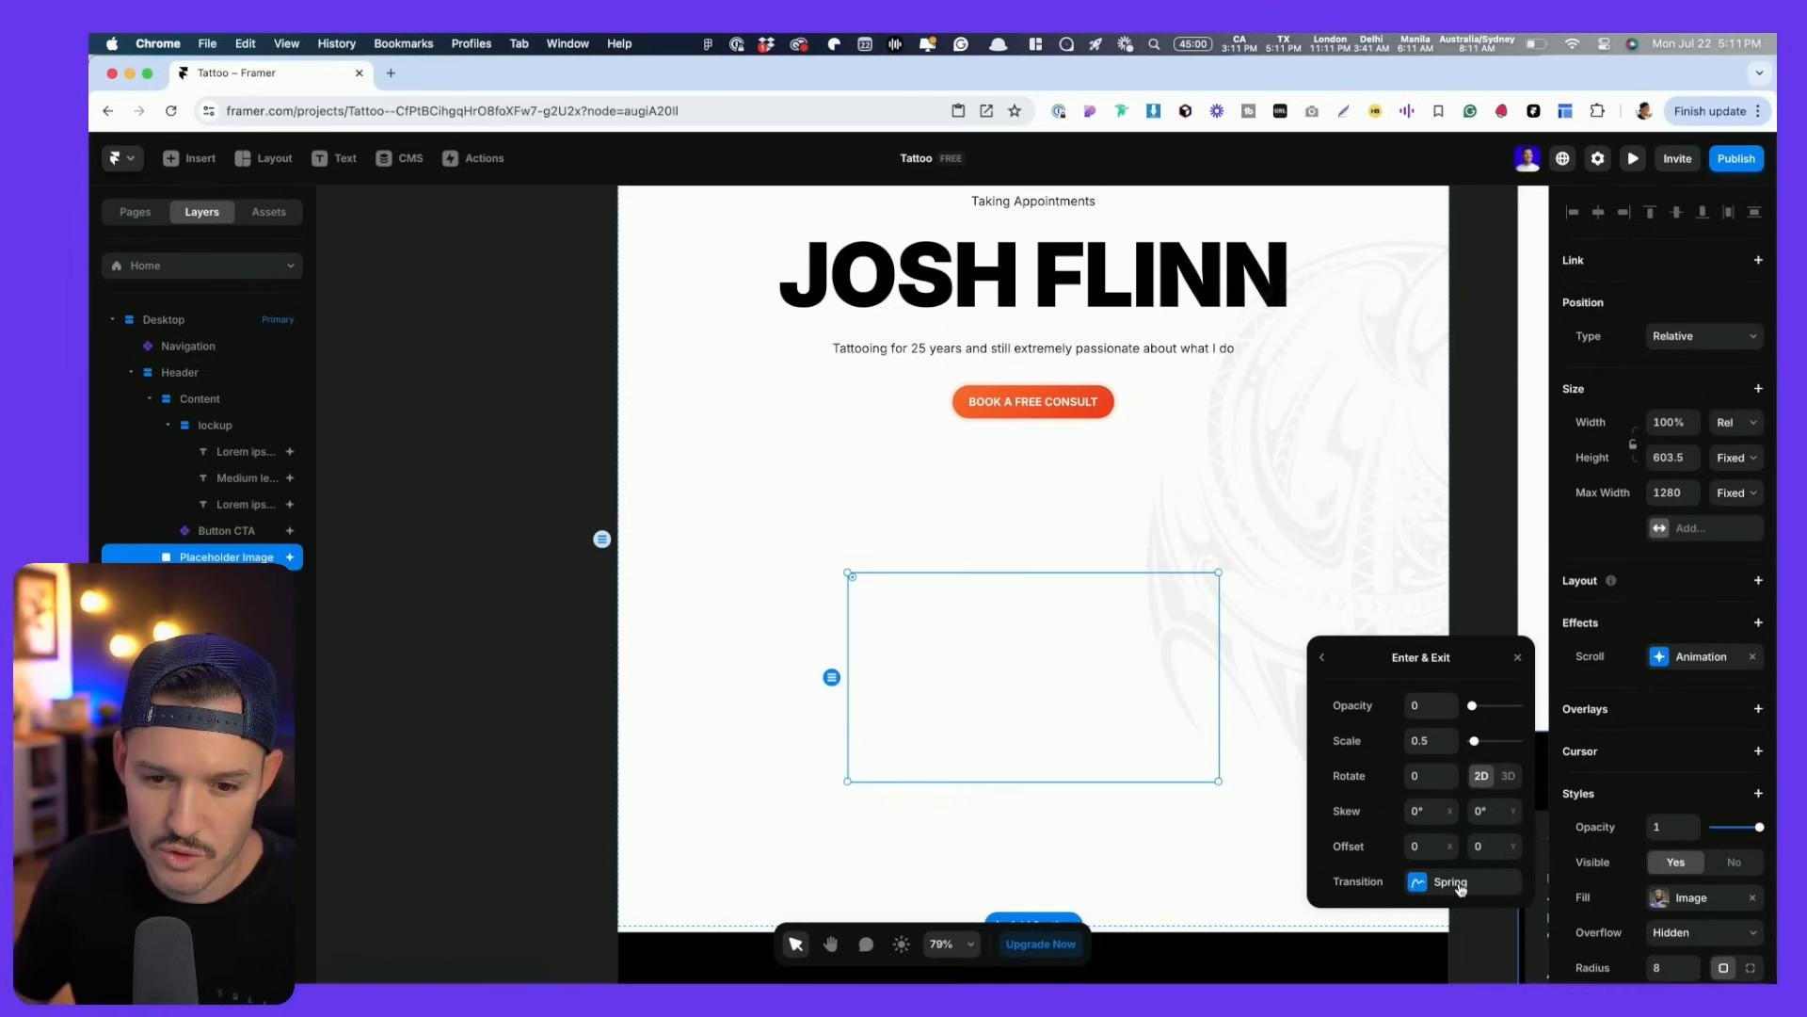
left_click(1451, 737)
left_click(1451, 737)
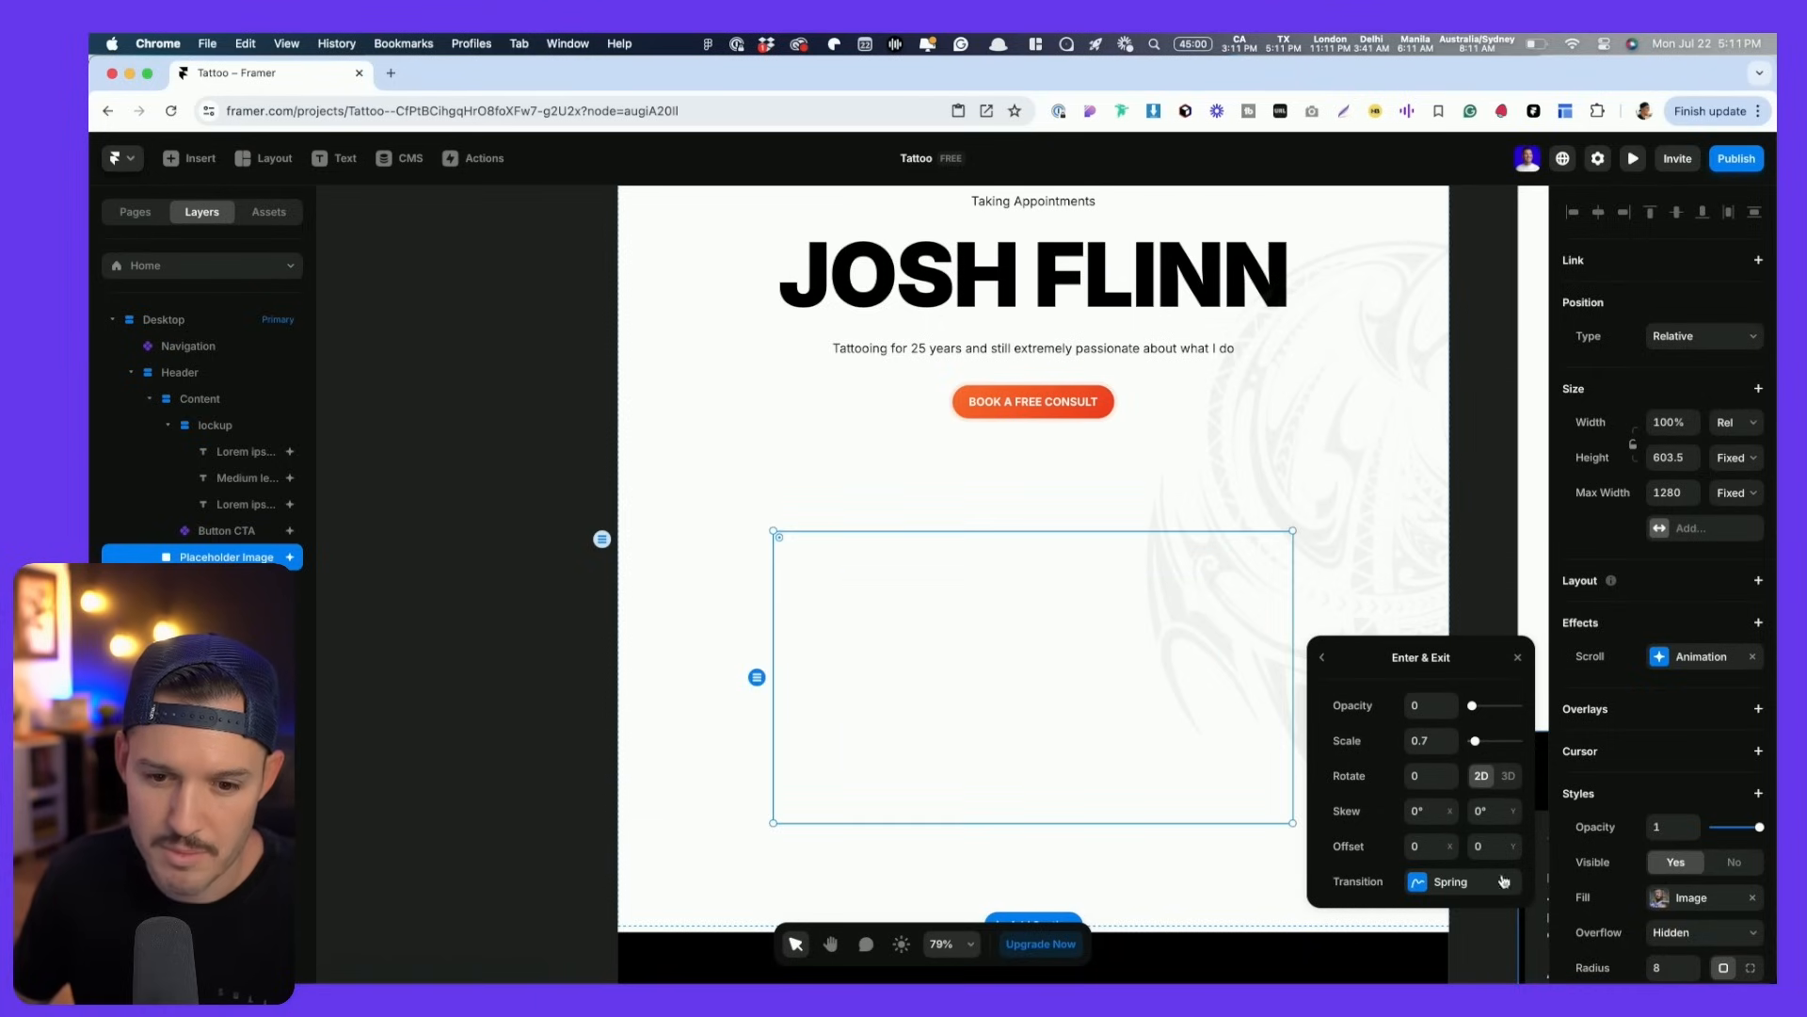
left_click_drag(1474, 707, 1485, 706)
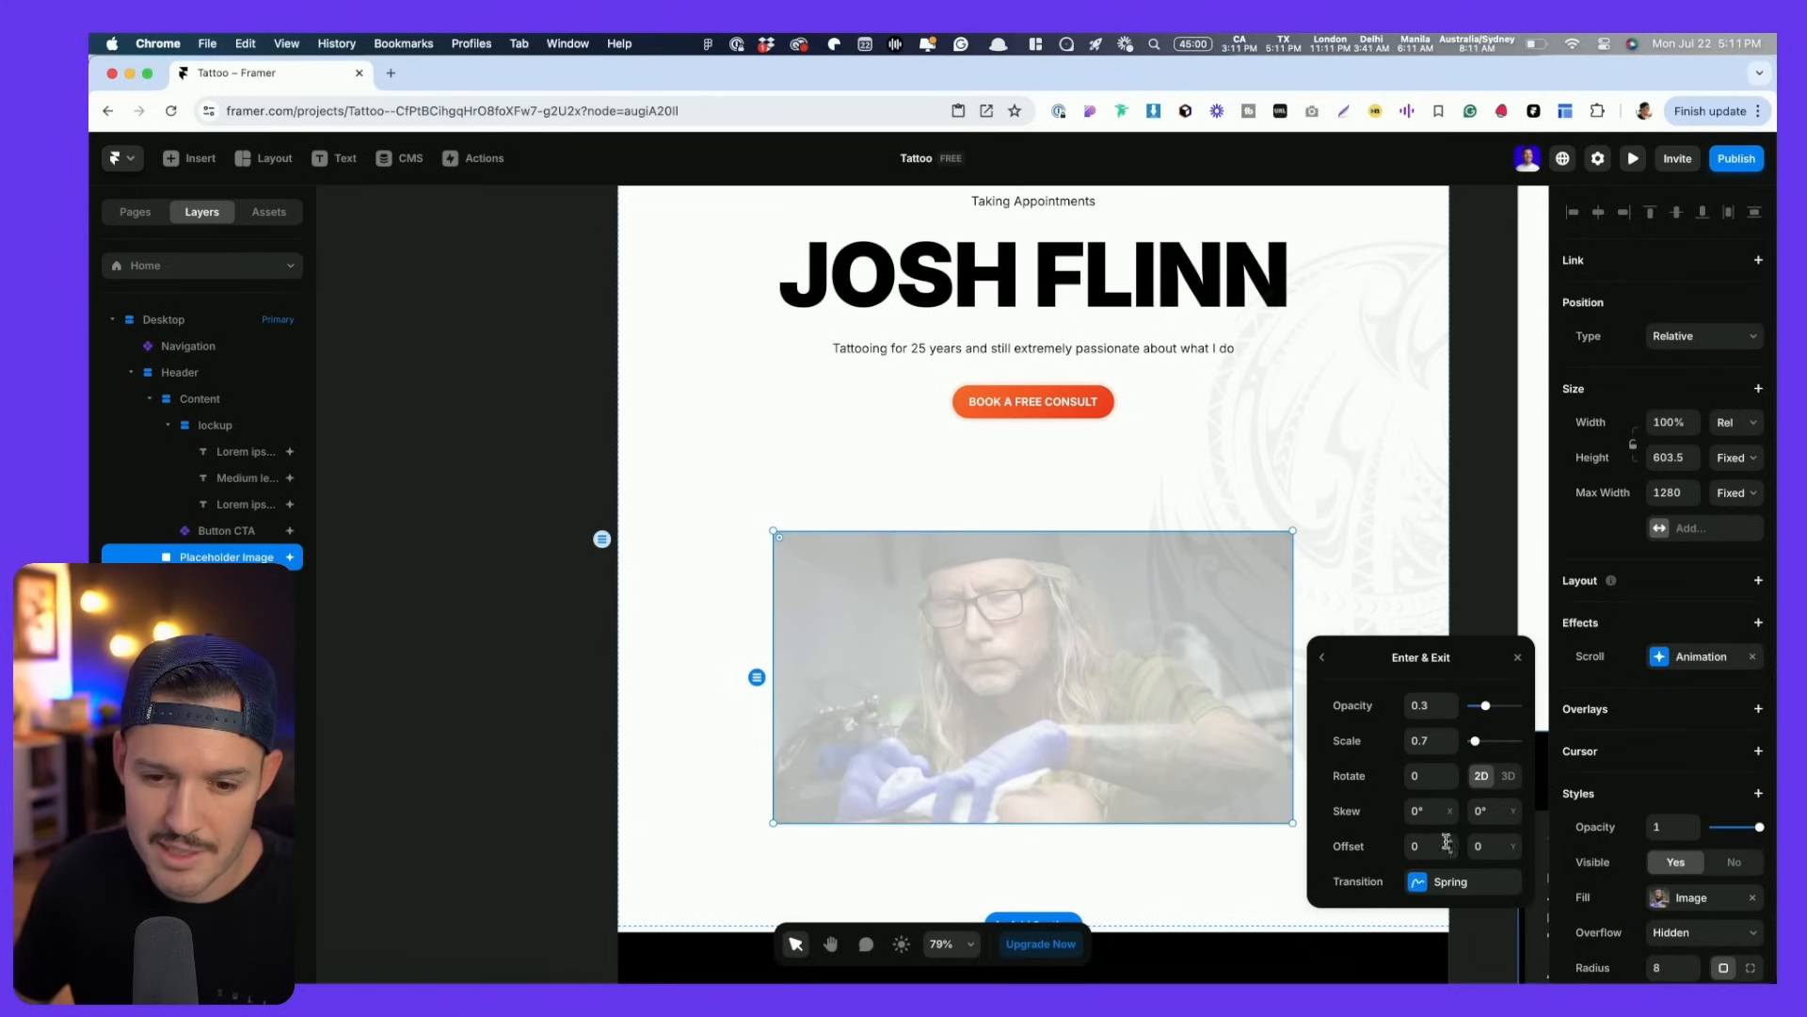
left_click(1509, 777)
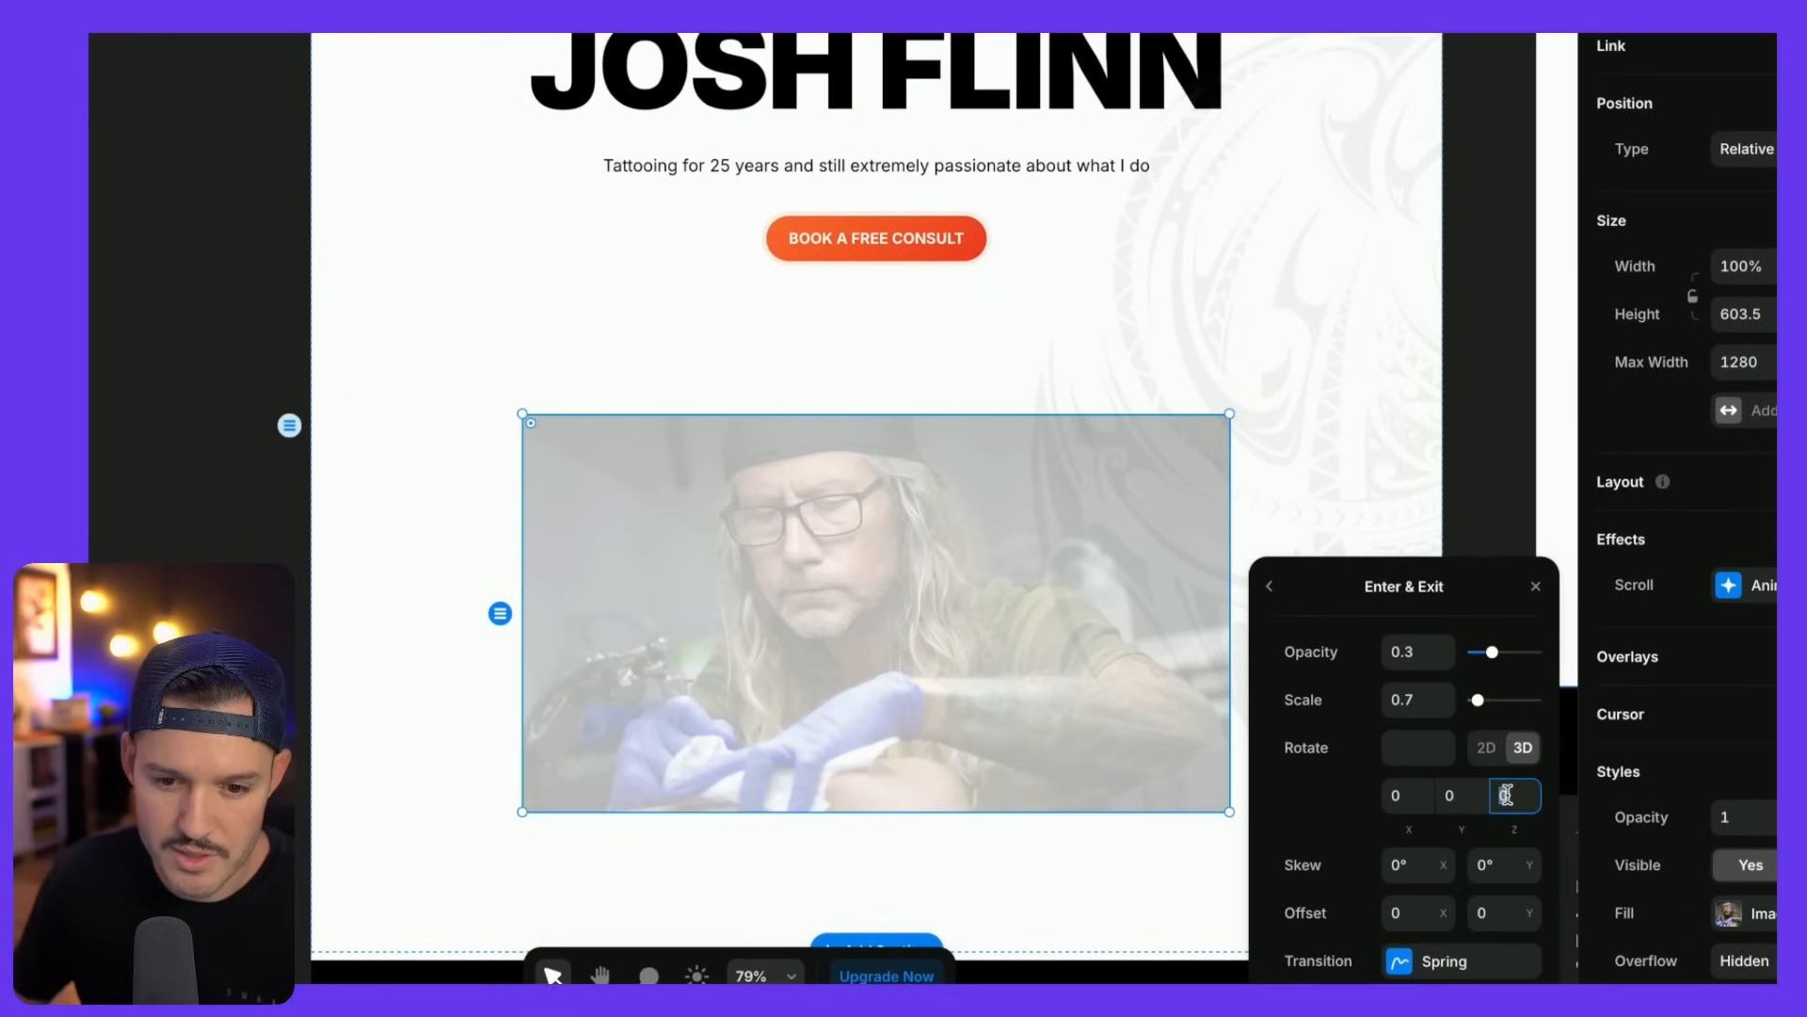
key("shift+Up")
key("shift+Up")
key("shift+Down")
key("shift+Down")
left_click(1464, 797)
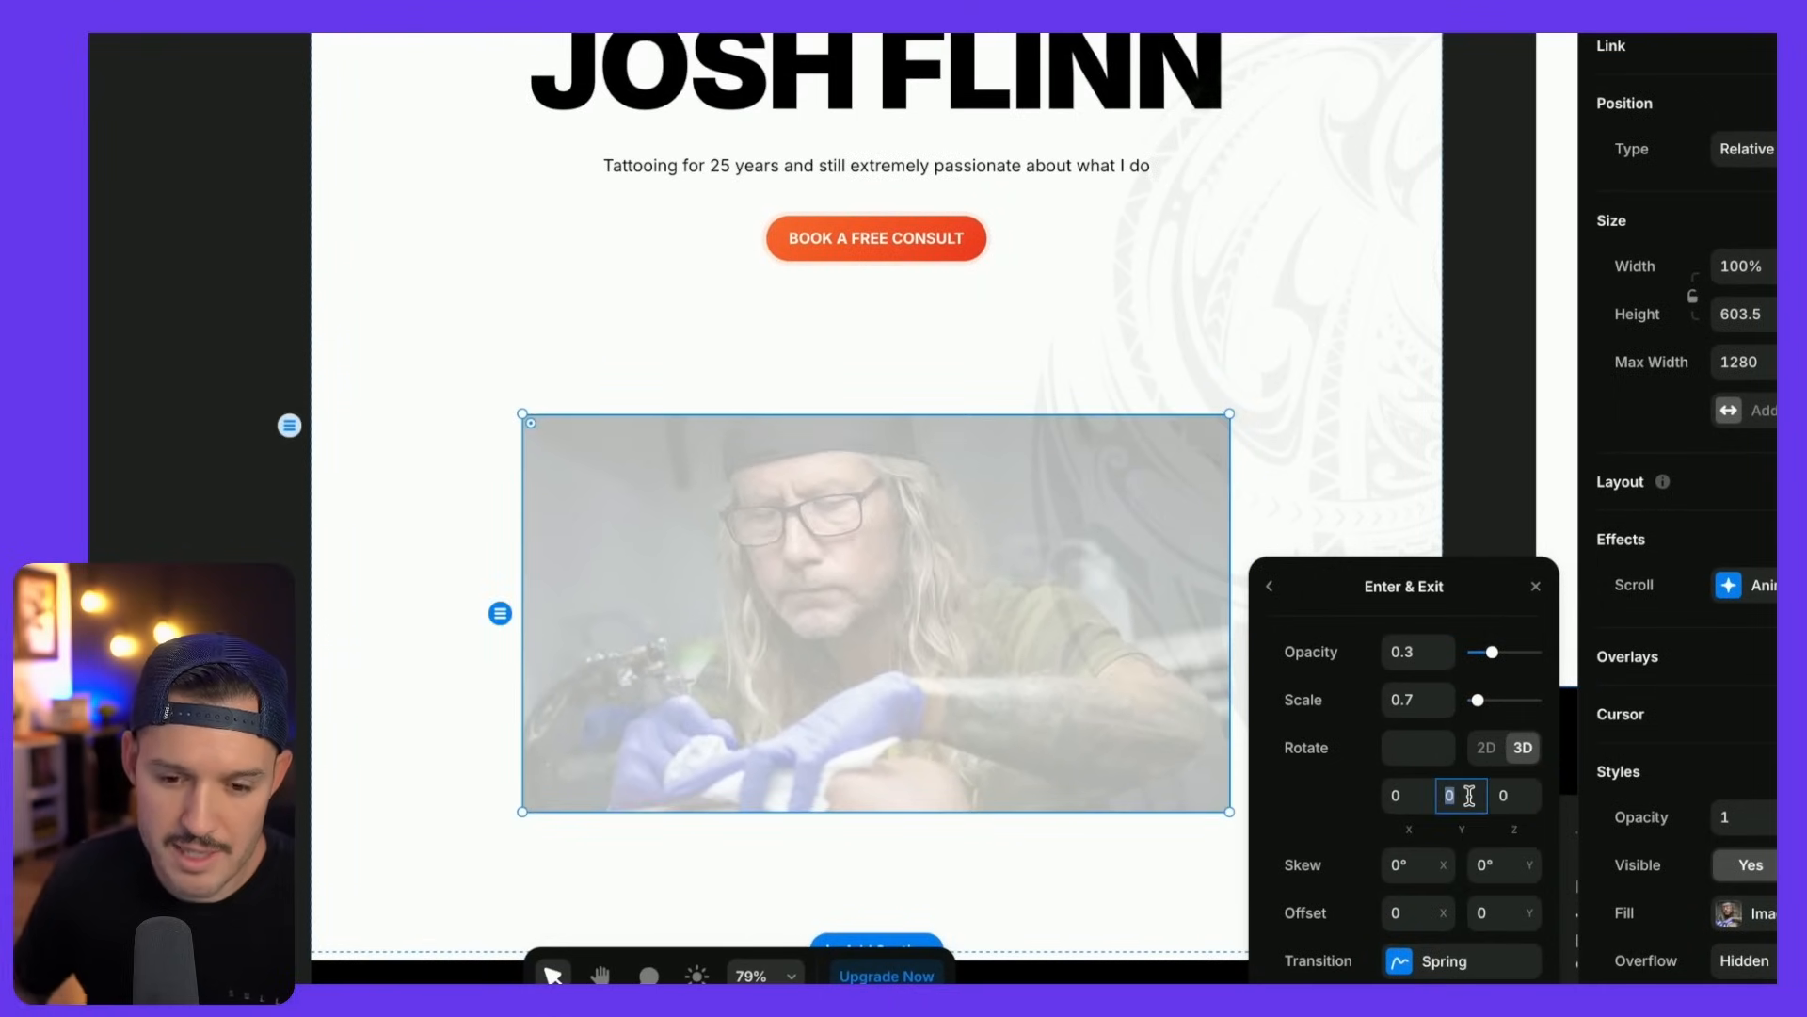
key("shift+Up")
key("shift+Up")
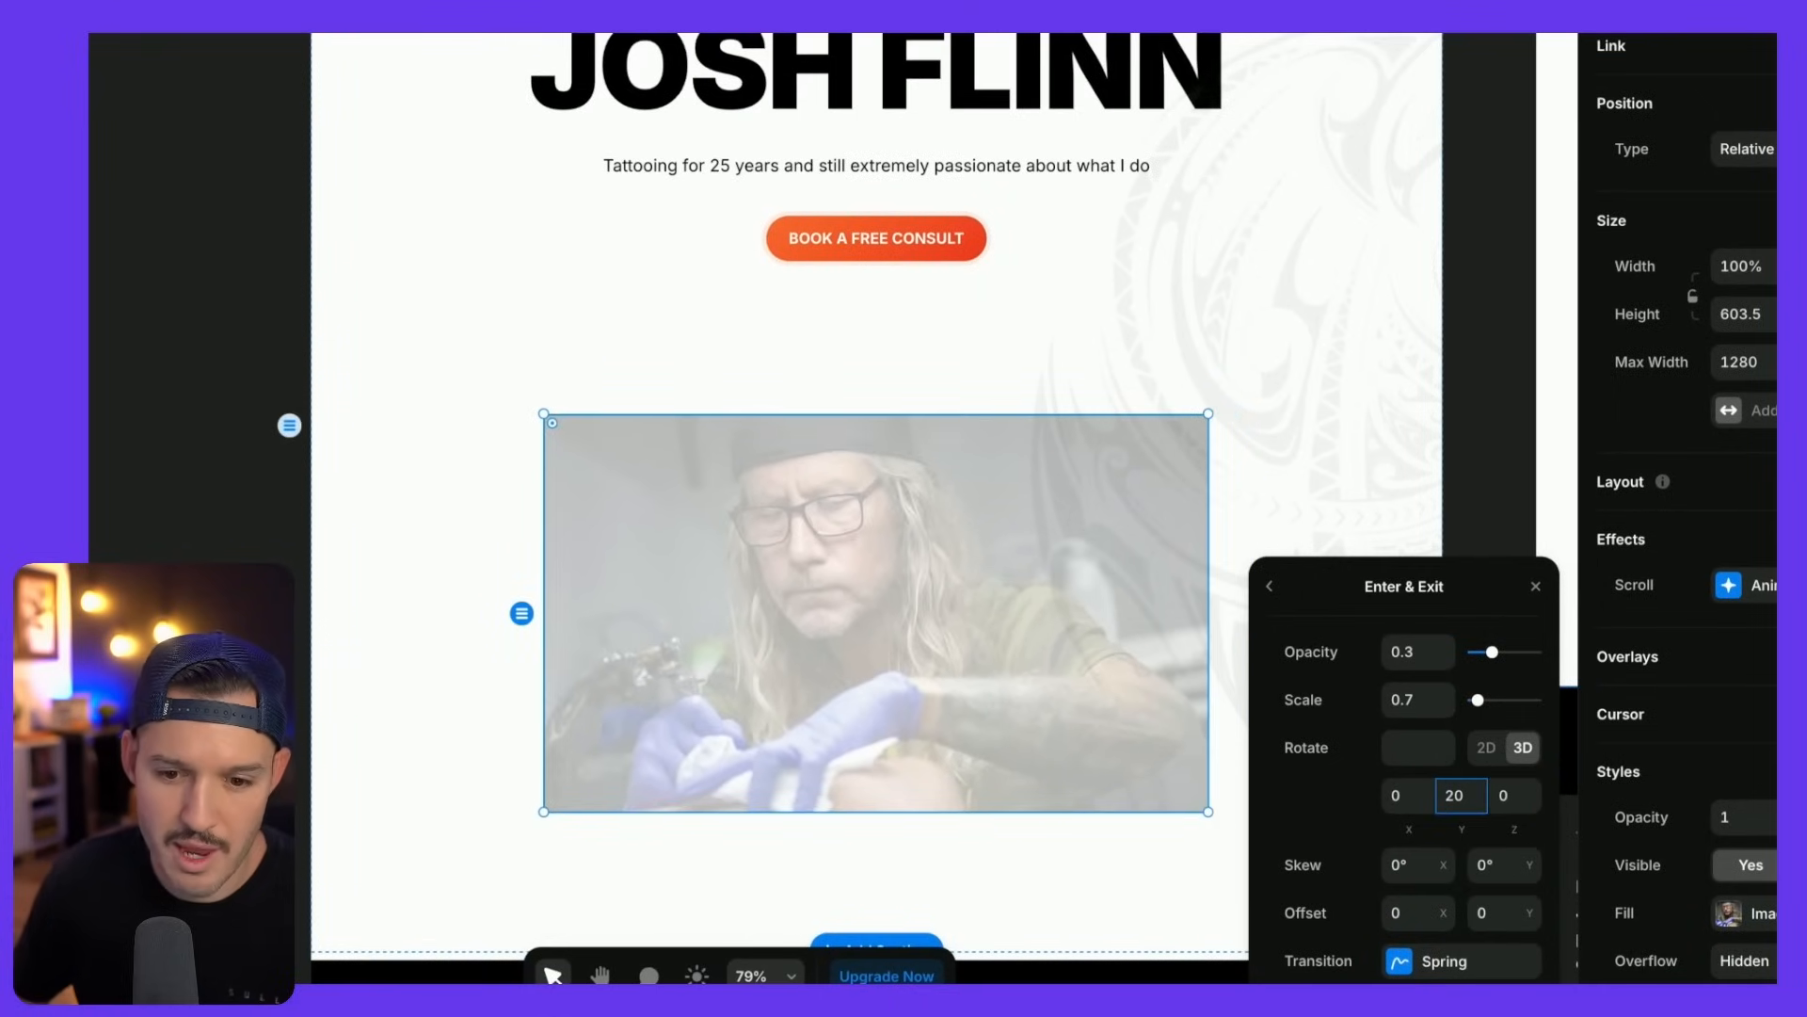
key("shift+Up")
key("shift+Up")
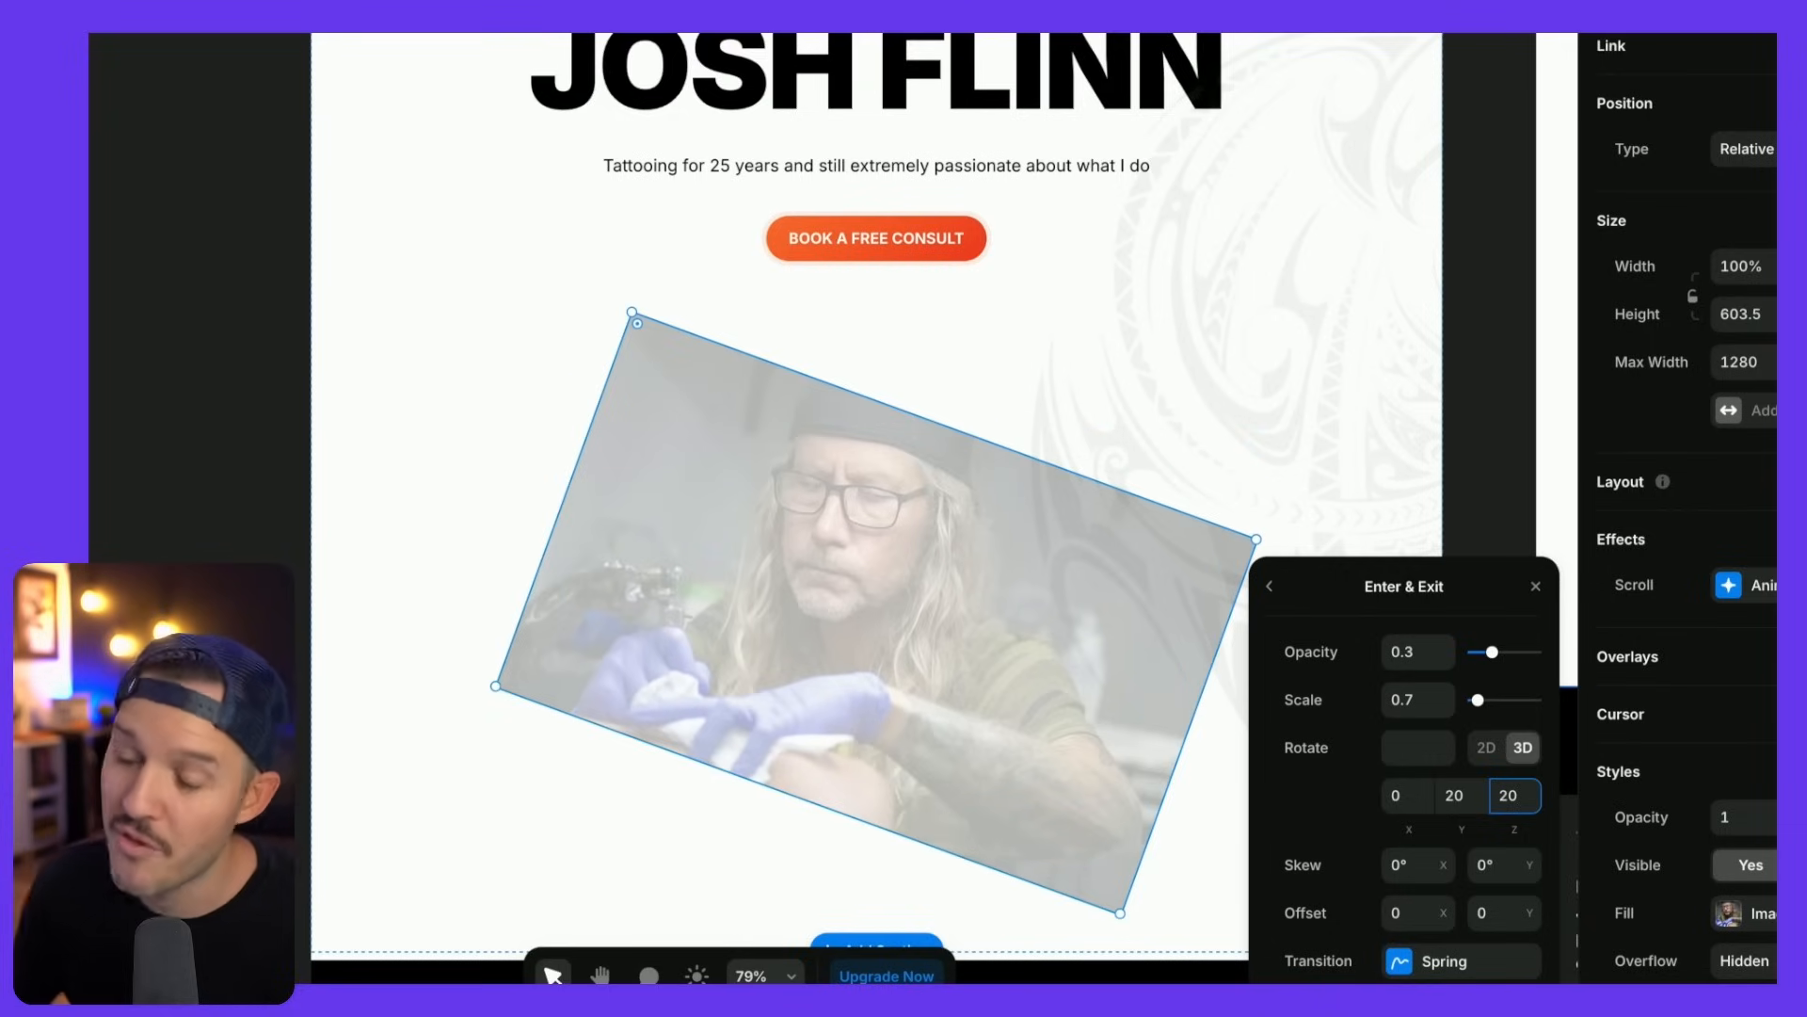
- Recheck the Enter settings, close the animation panel and preview the page
left_click(1269, 587)
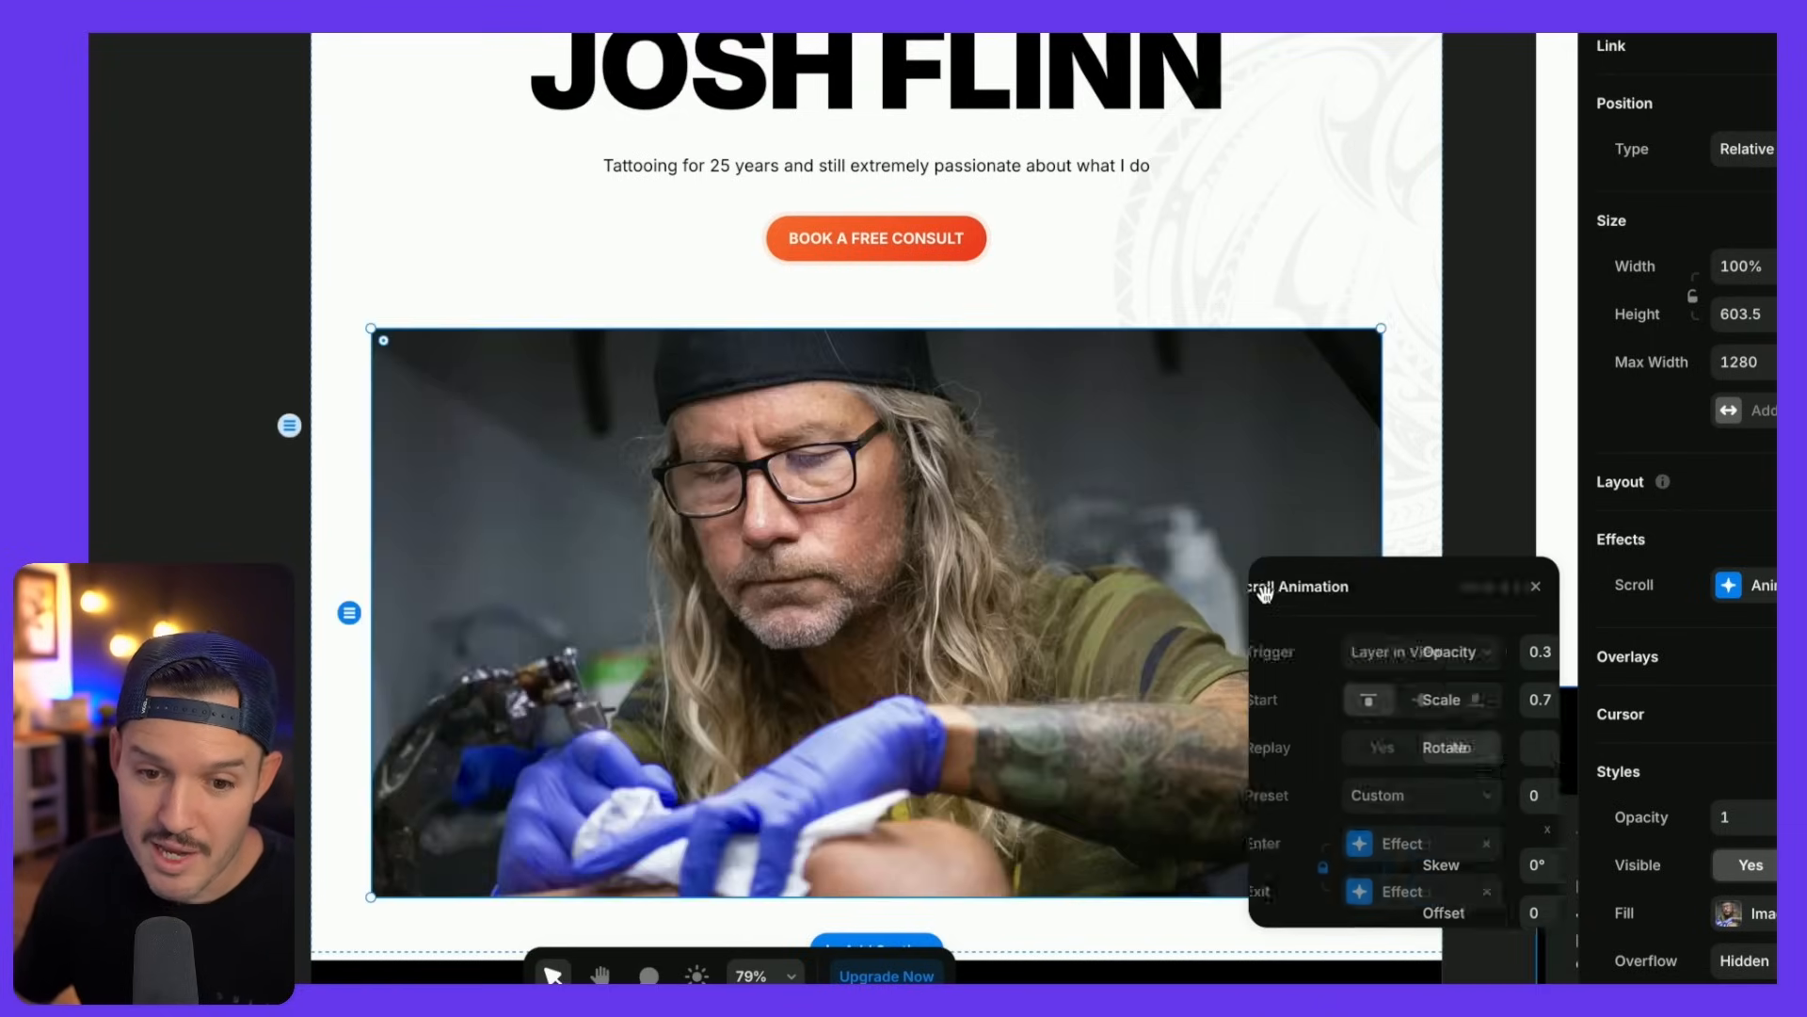
left_click(1416, 904)
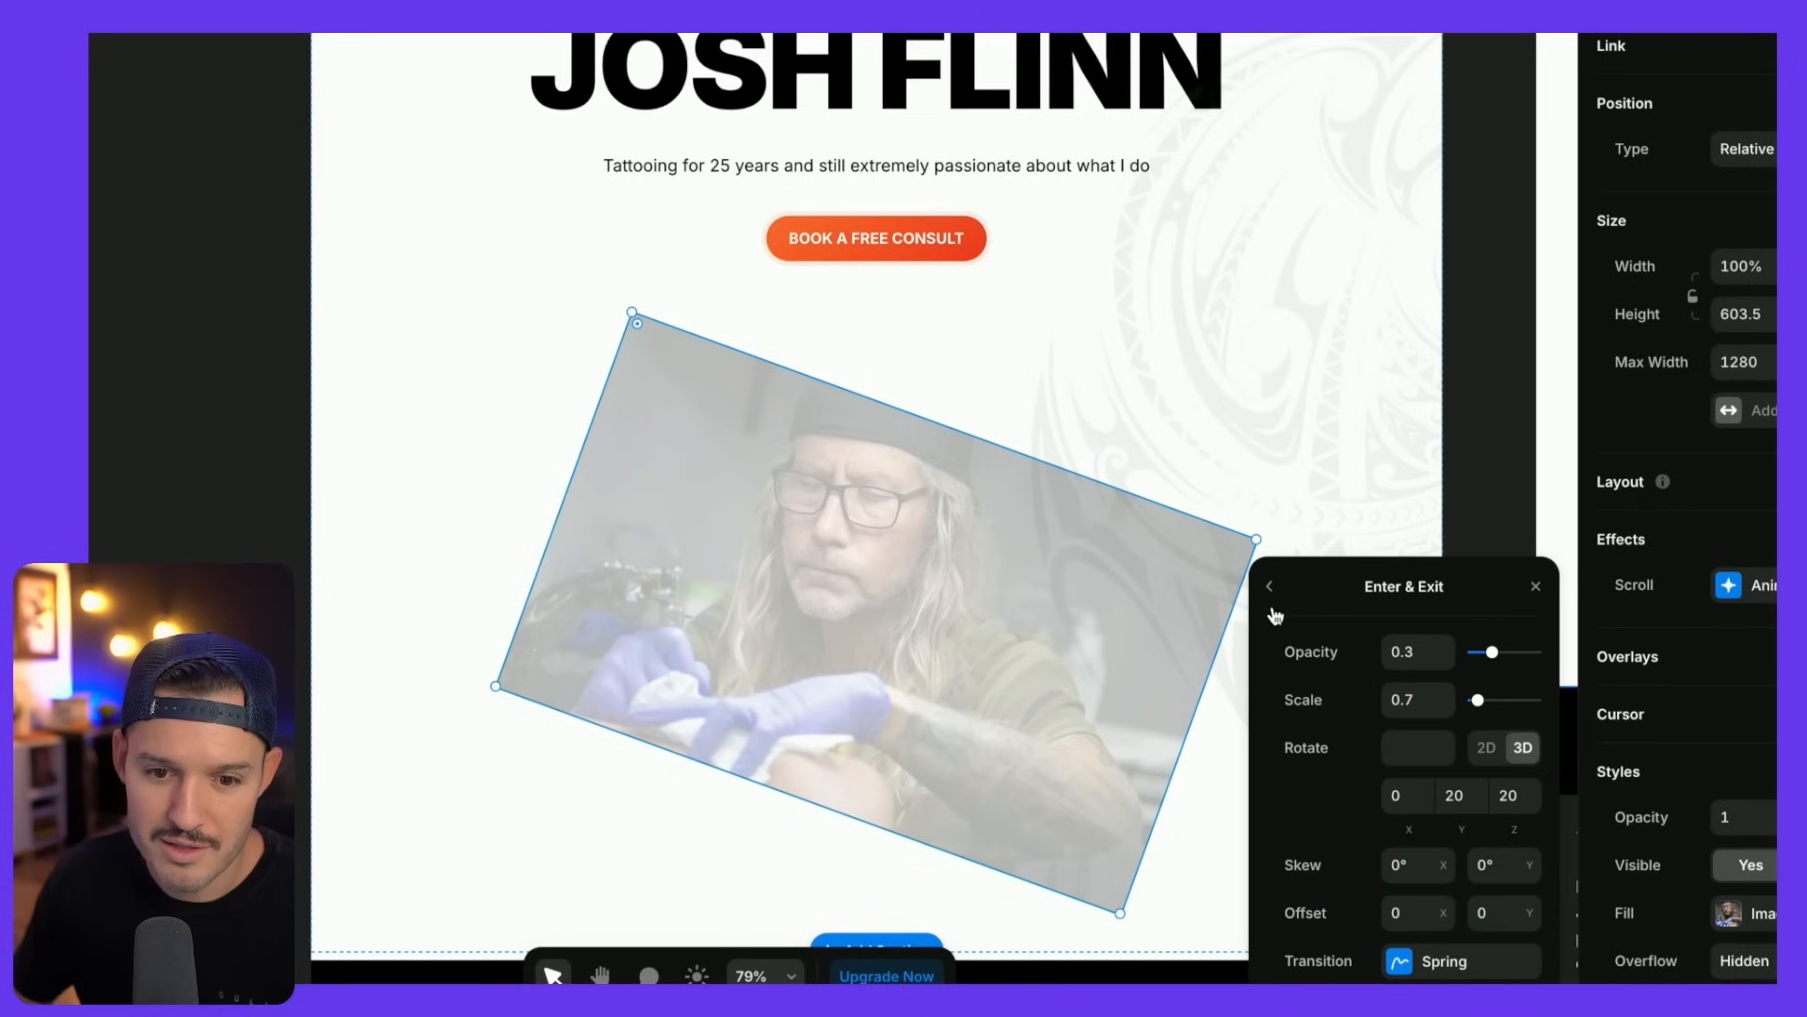
left_click(1269, 587)
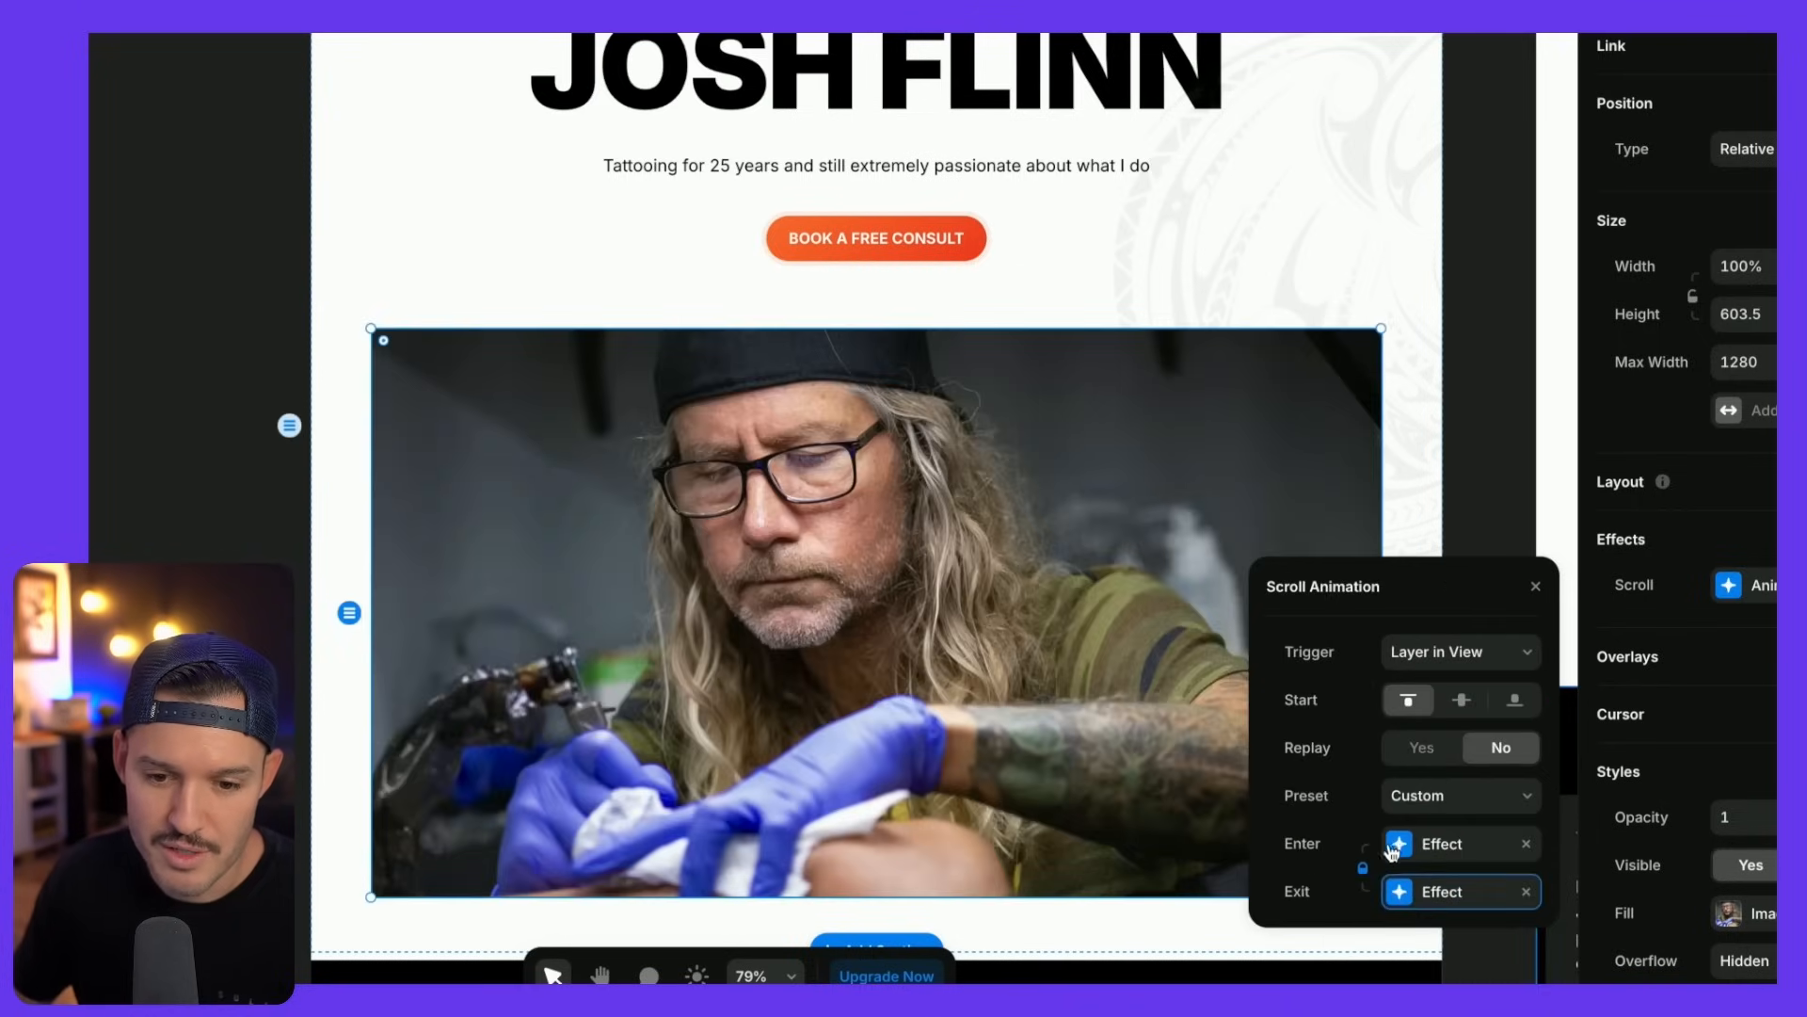
left_click(1484, 493)
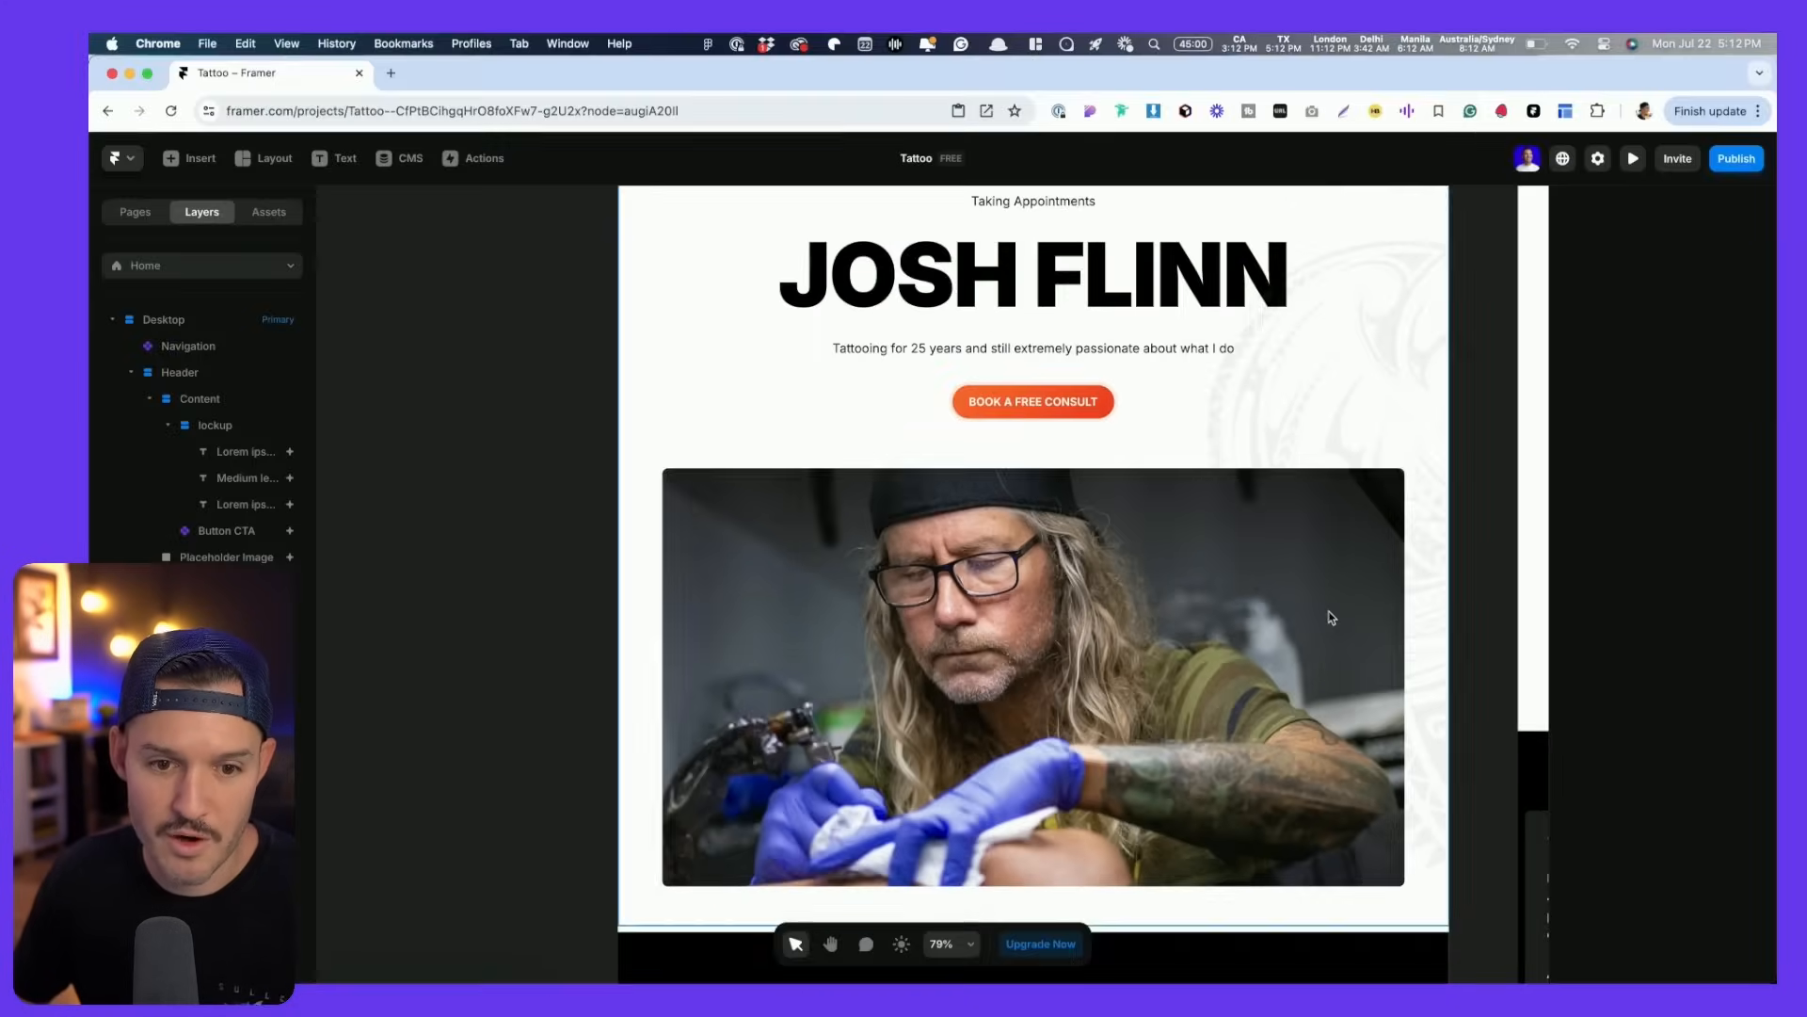
key("super+p")
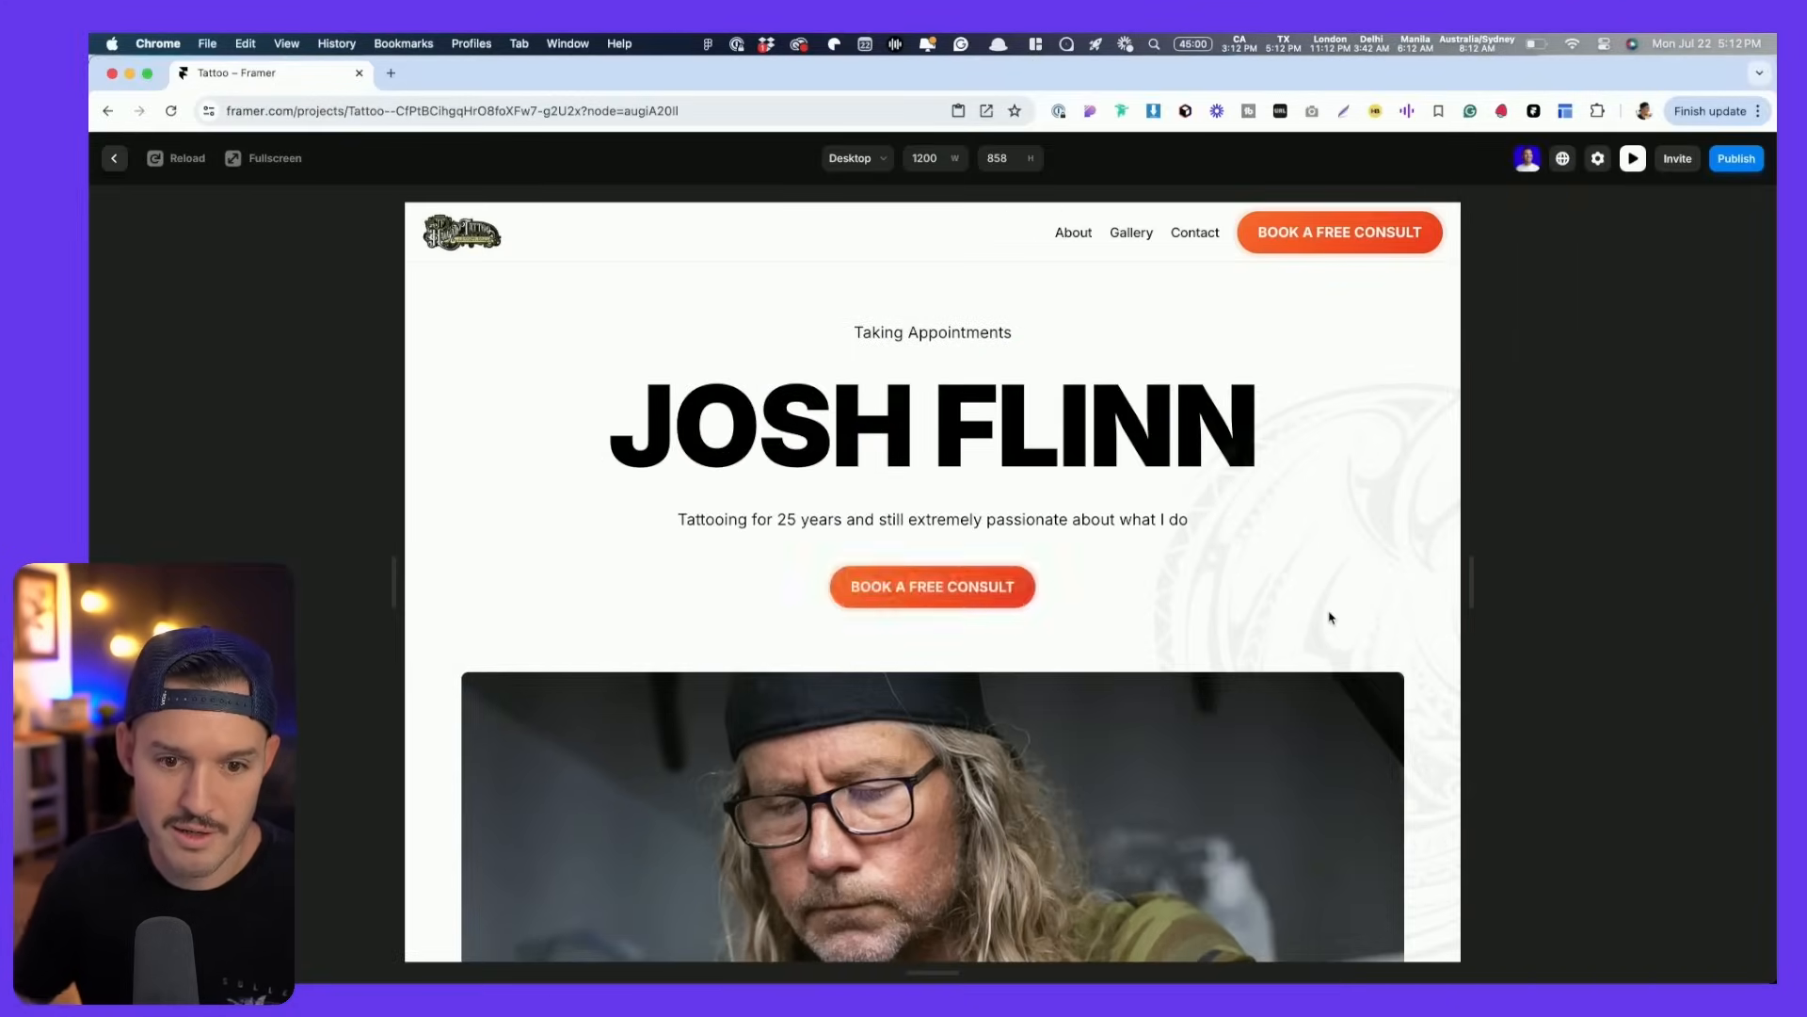
key("Escape")
- Make the hero image's scroll animation start at the middle of the view, then preview
left_click(1186, 633)
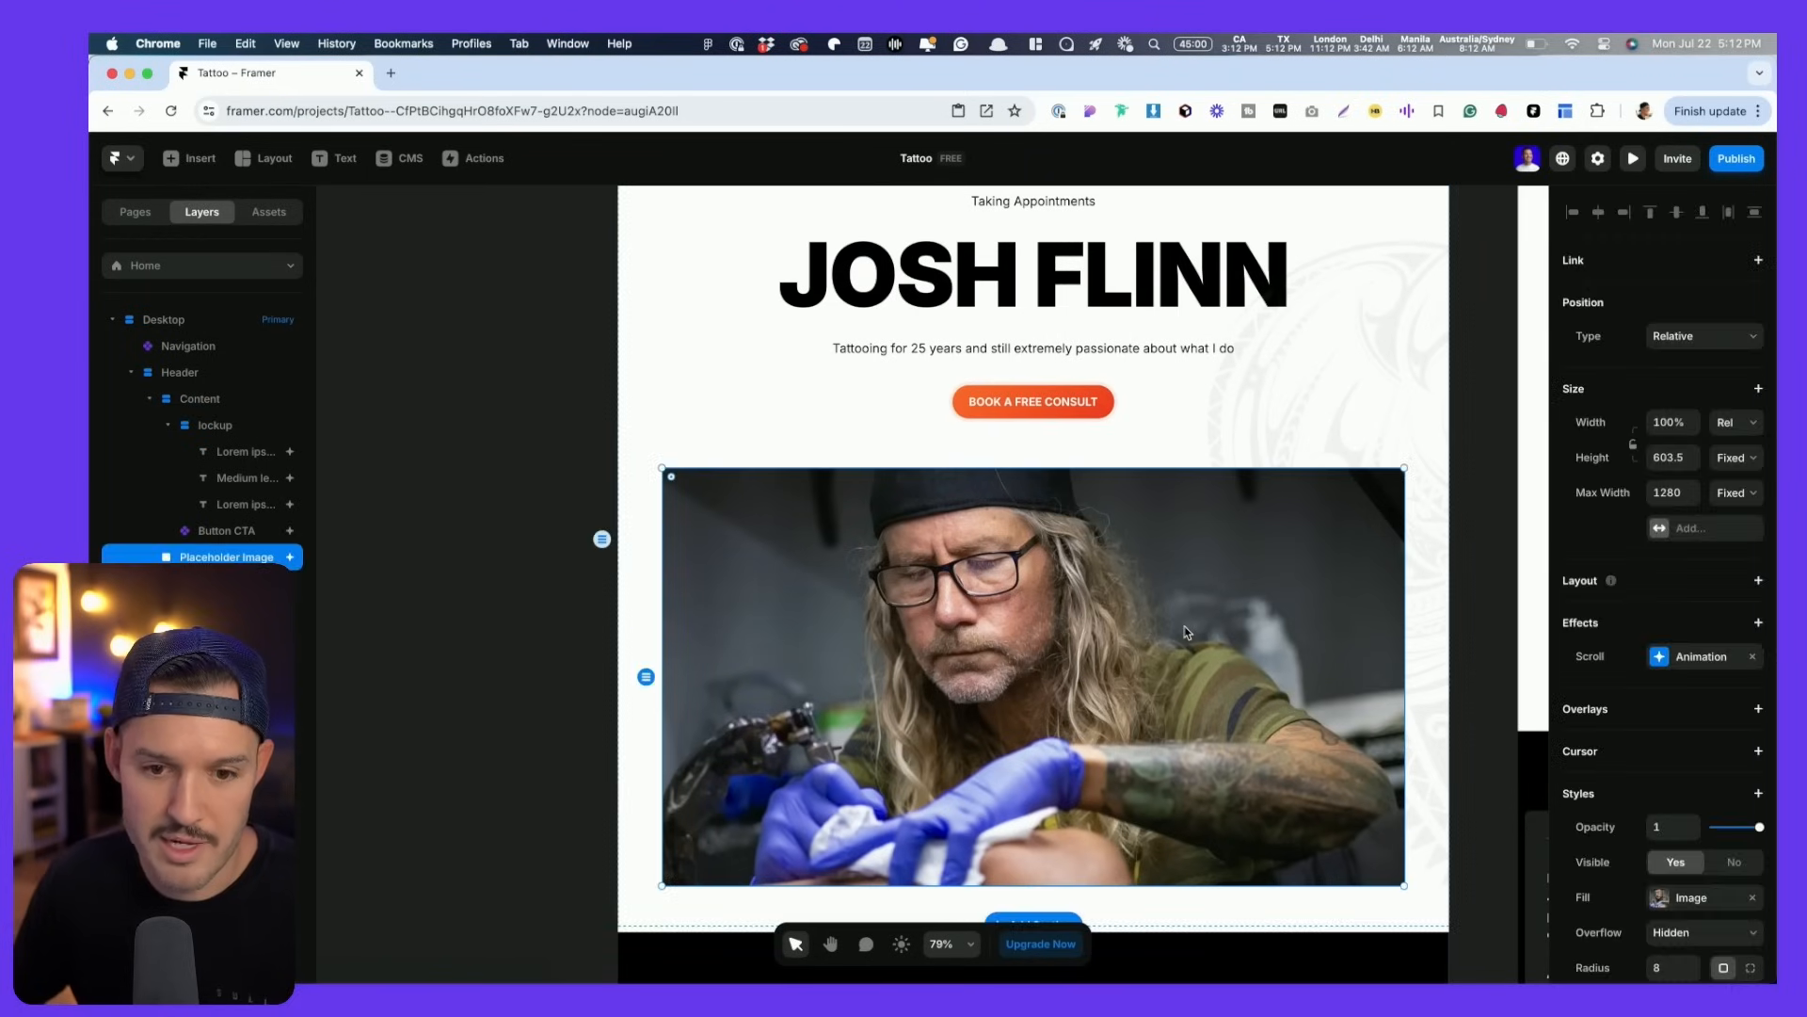
left_click(1676, 657)
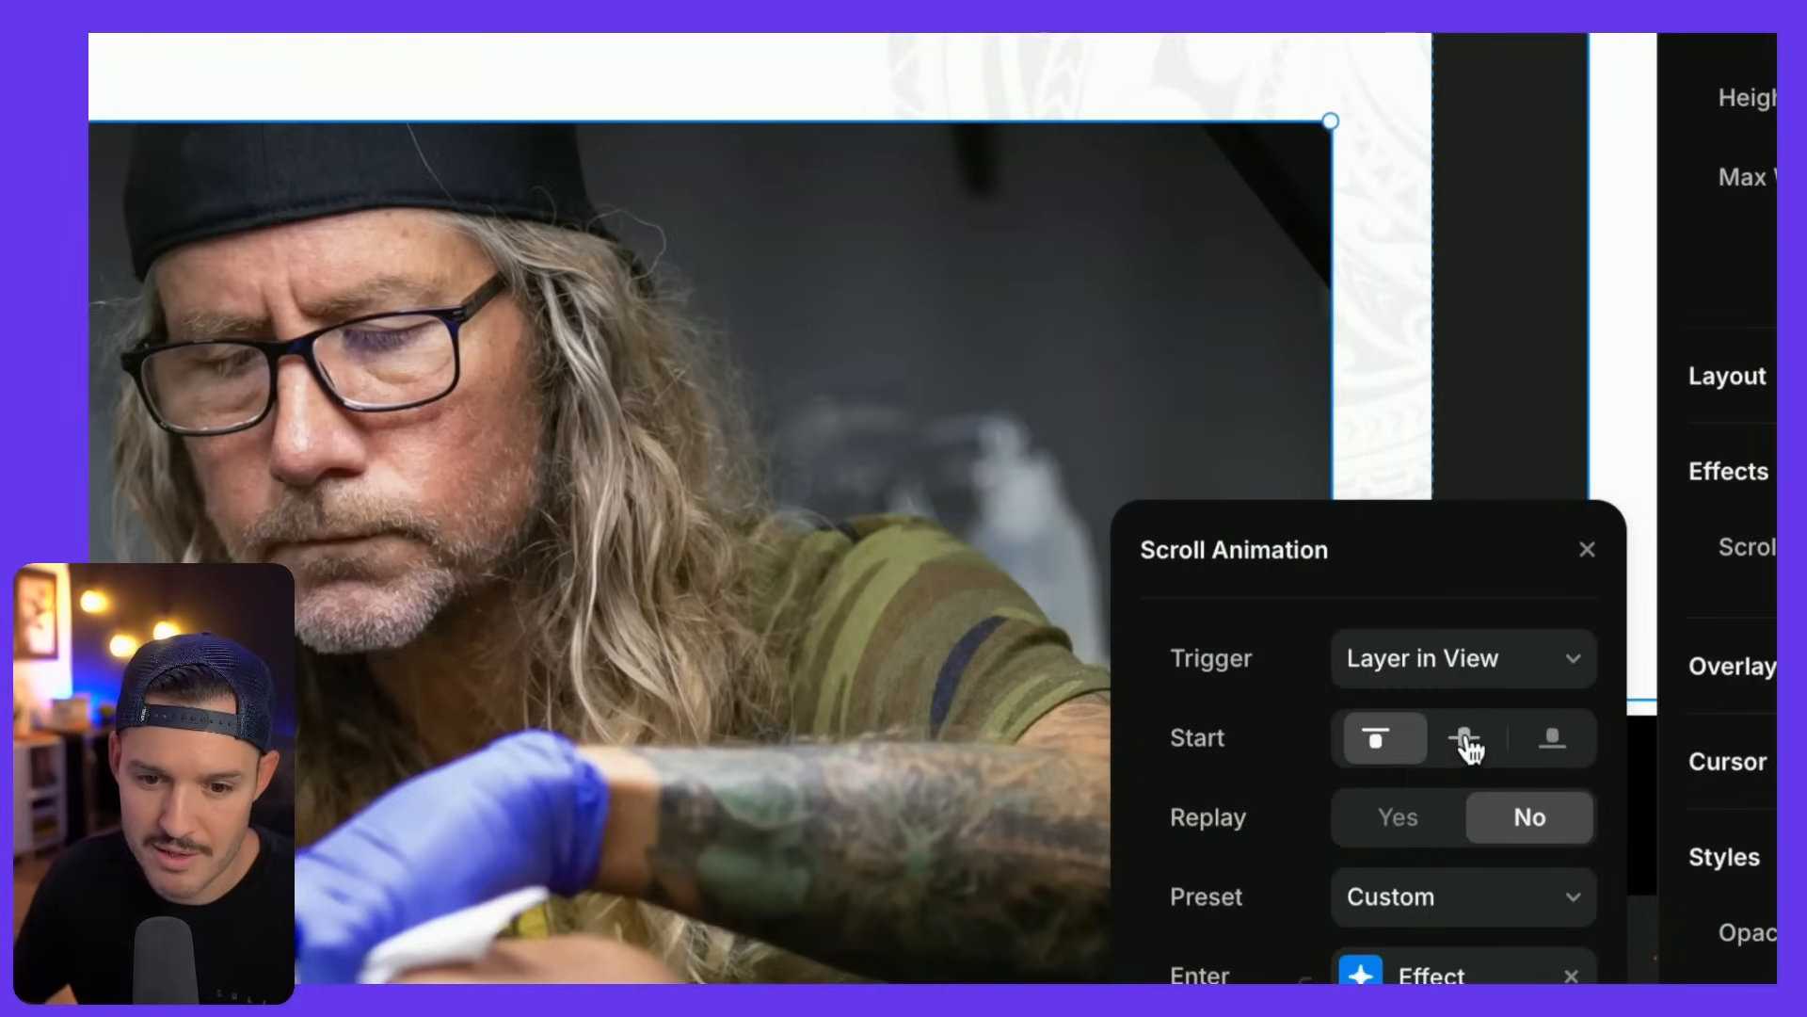
left_click(1466, 747)
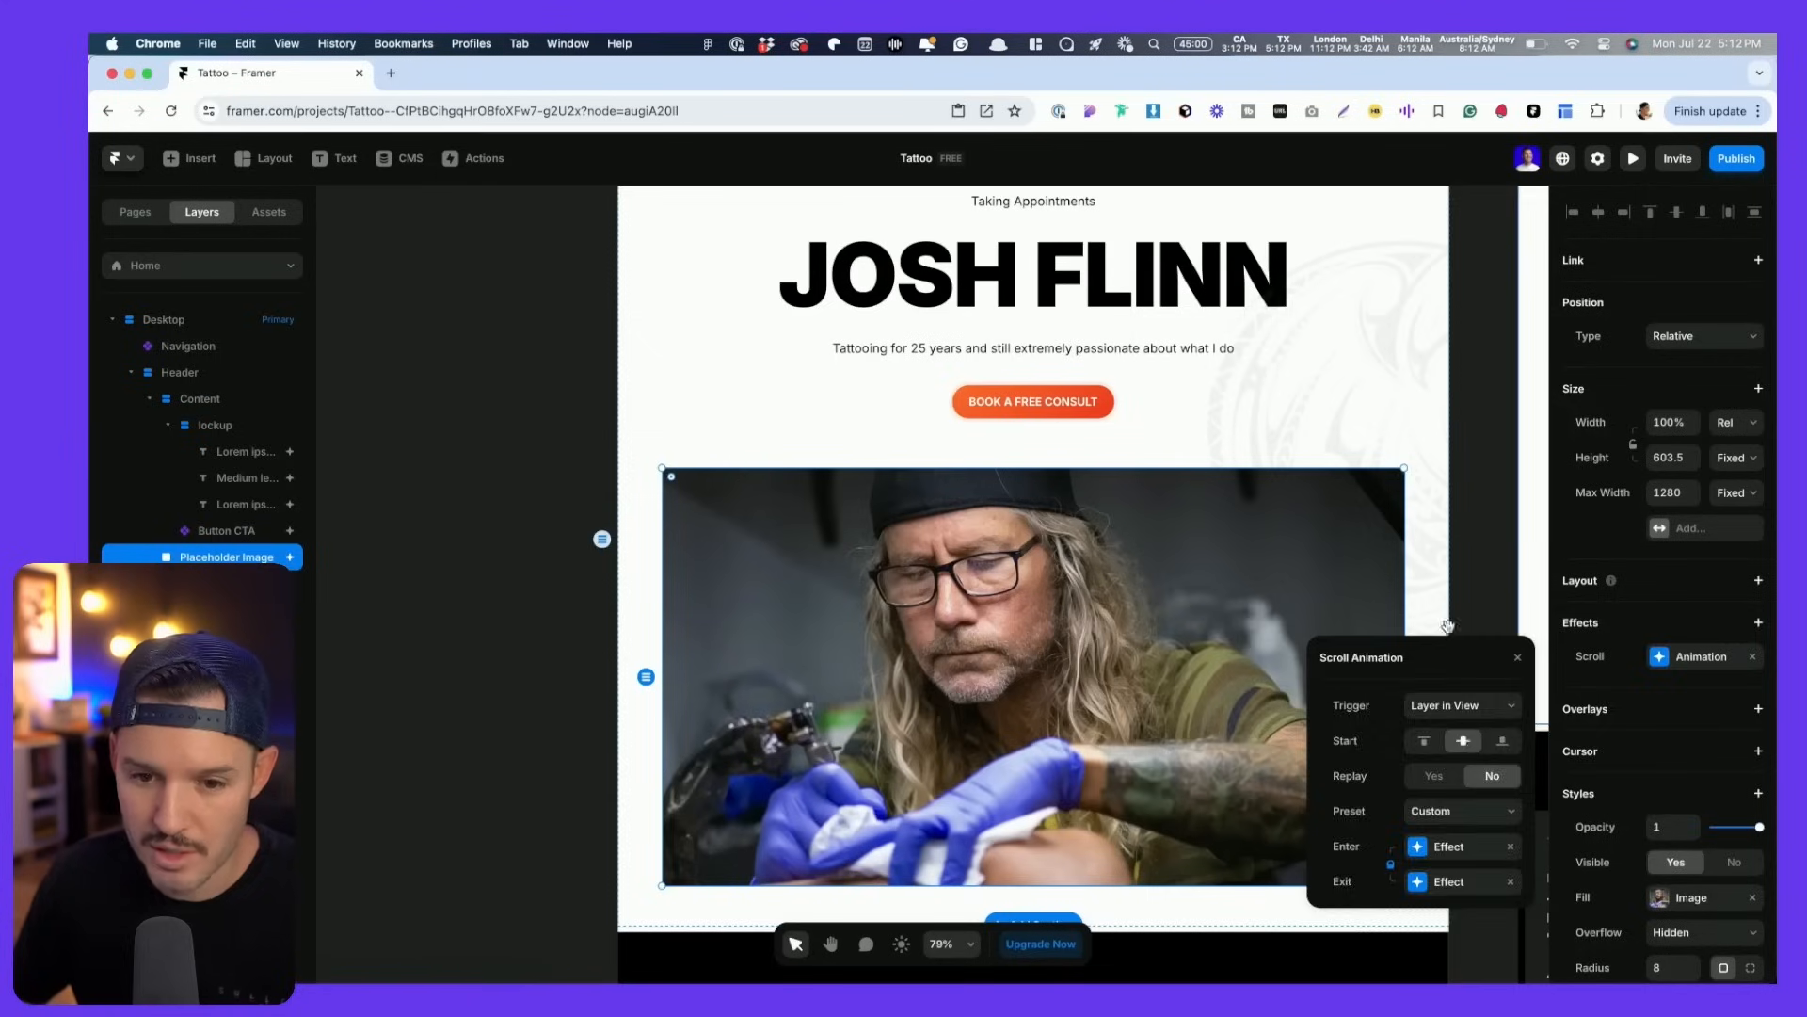
left_click(1459, 372)
left_click(1504, 320)
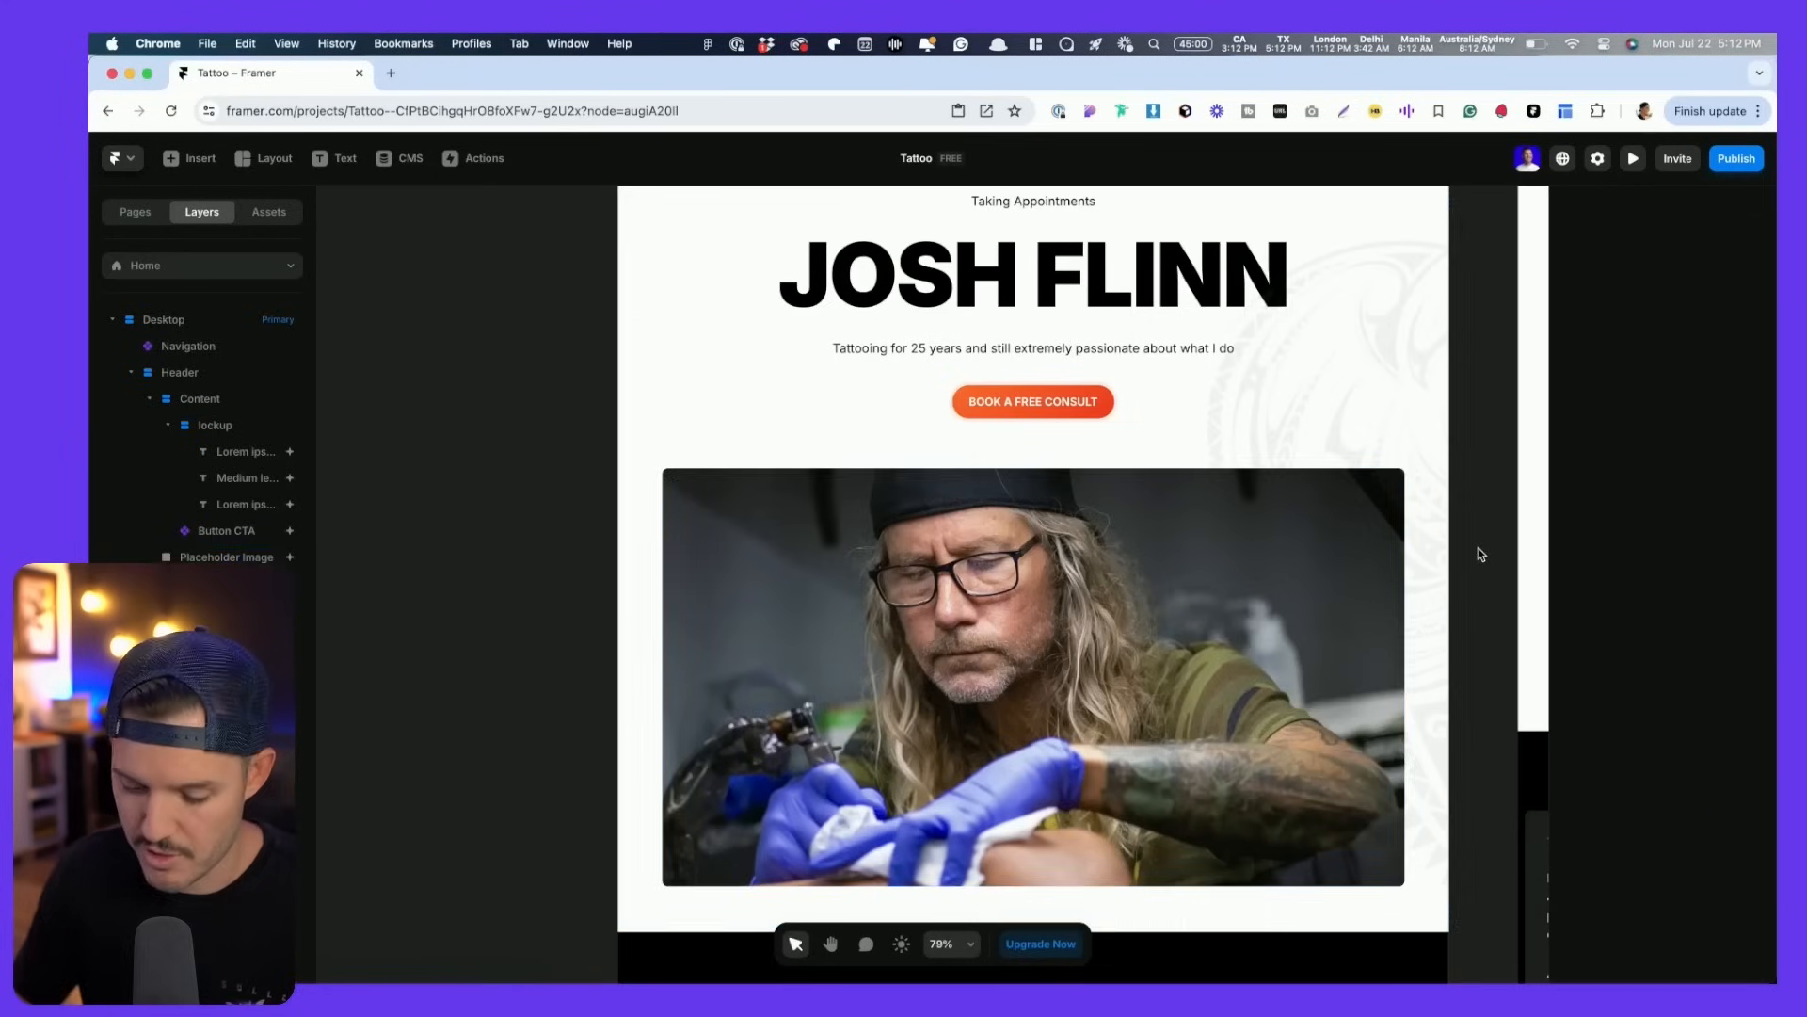
key("super+p")
key("Escape")
- Preview the hero image's scroll animation by scrolling the page down and back up
left_click(1336, 636)
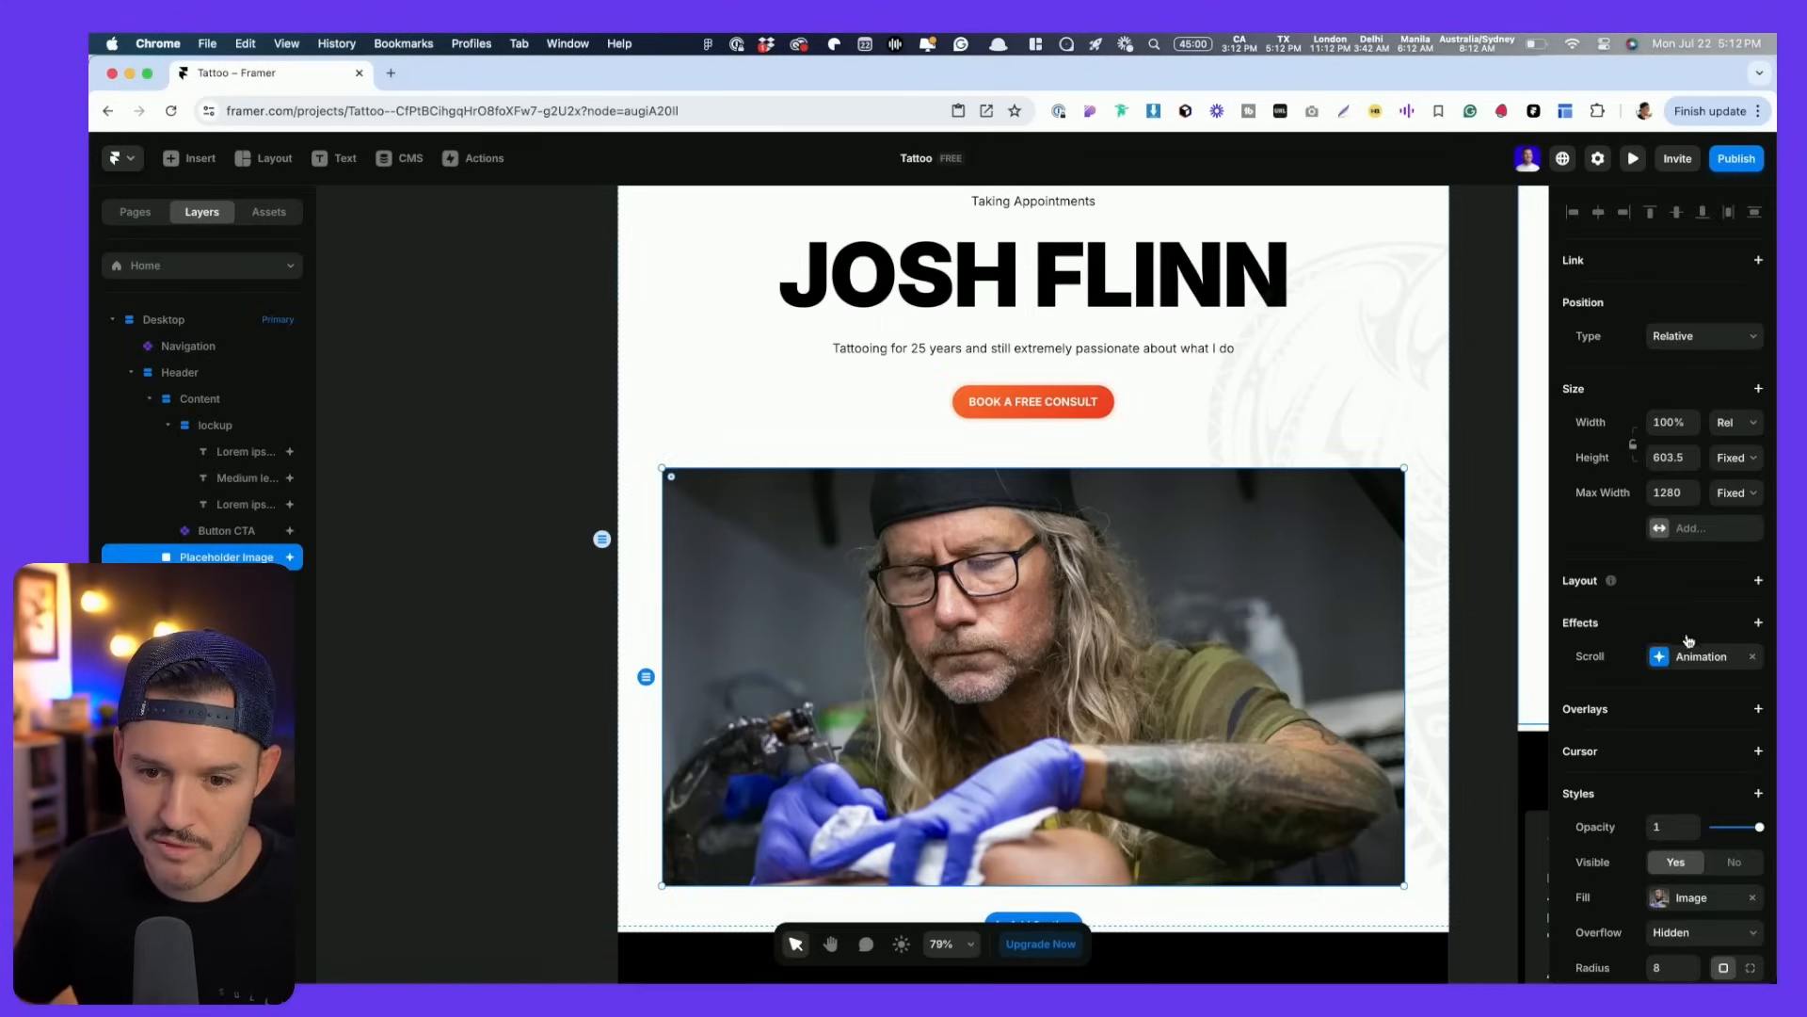
left_click(1700, 657)
left_click(1501, 590)
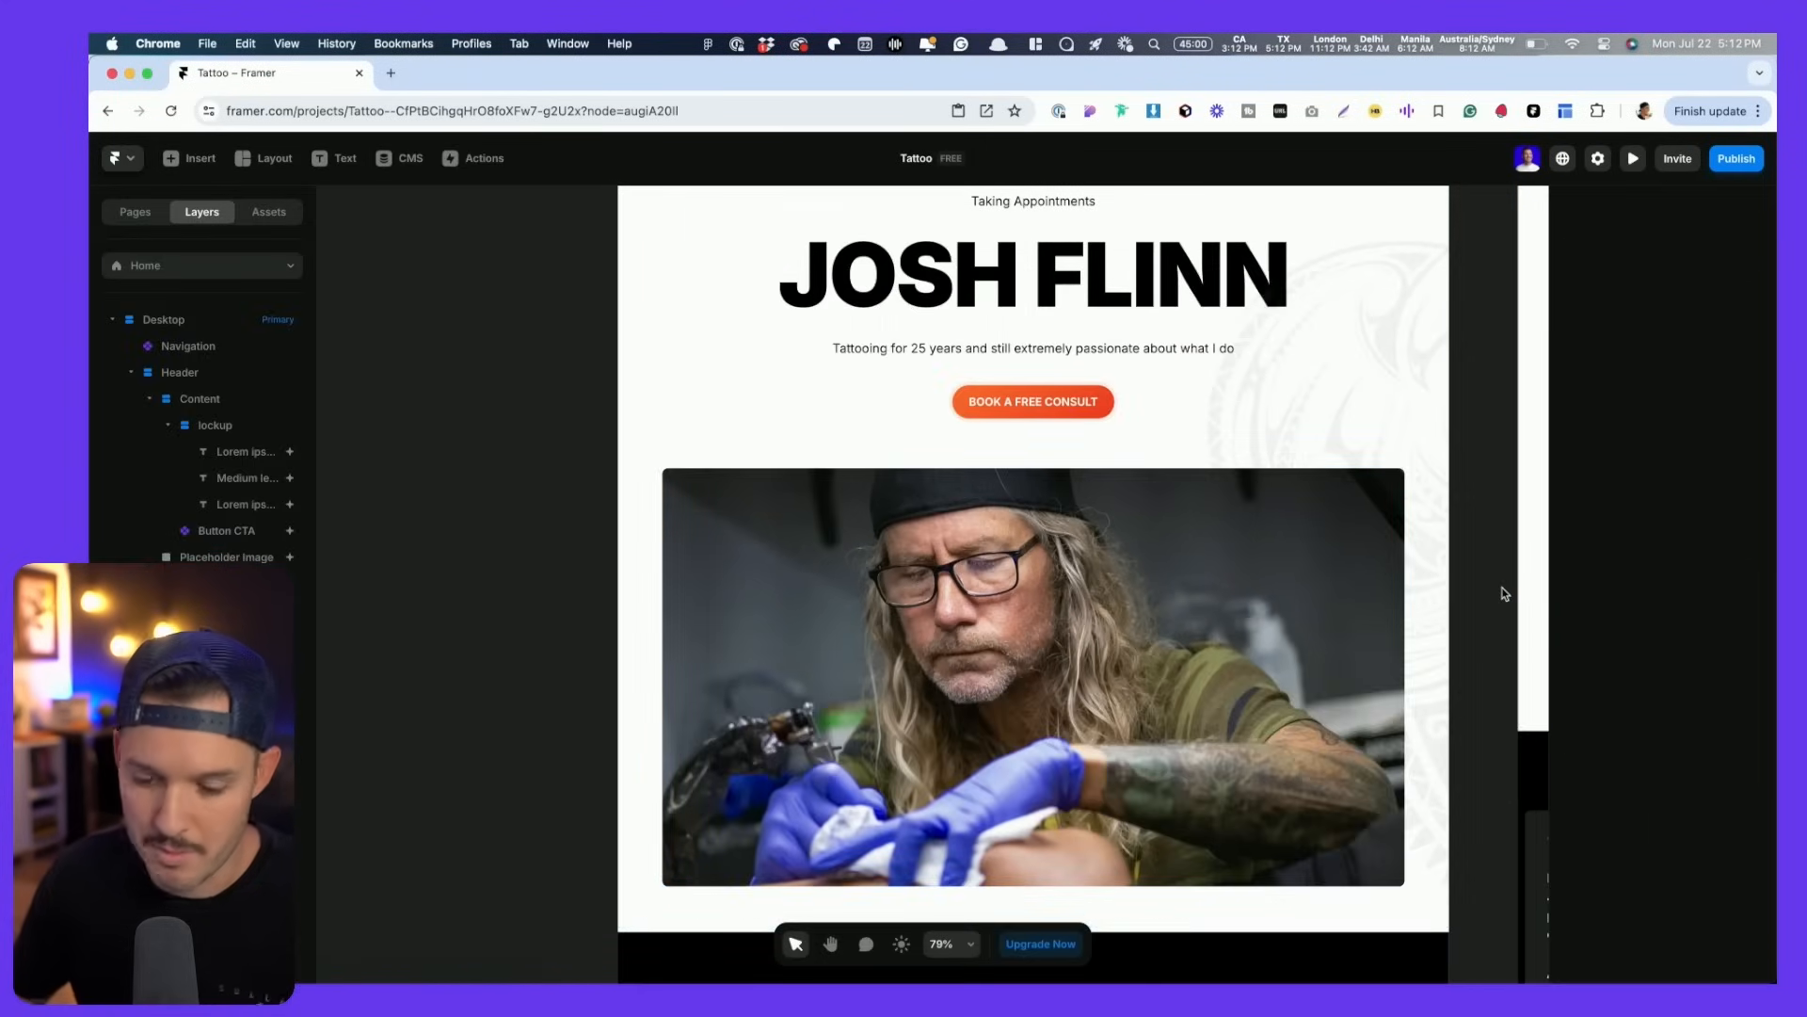
key("super+p")
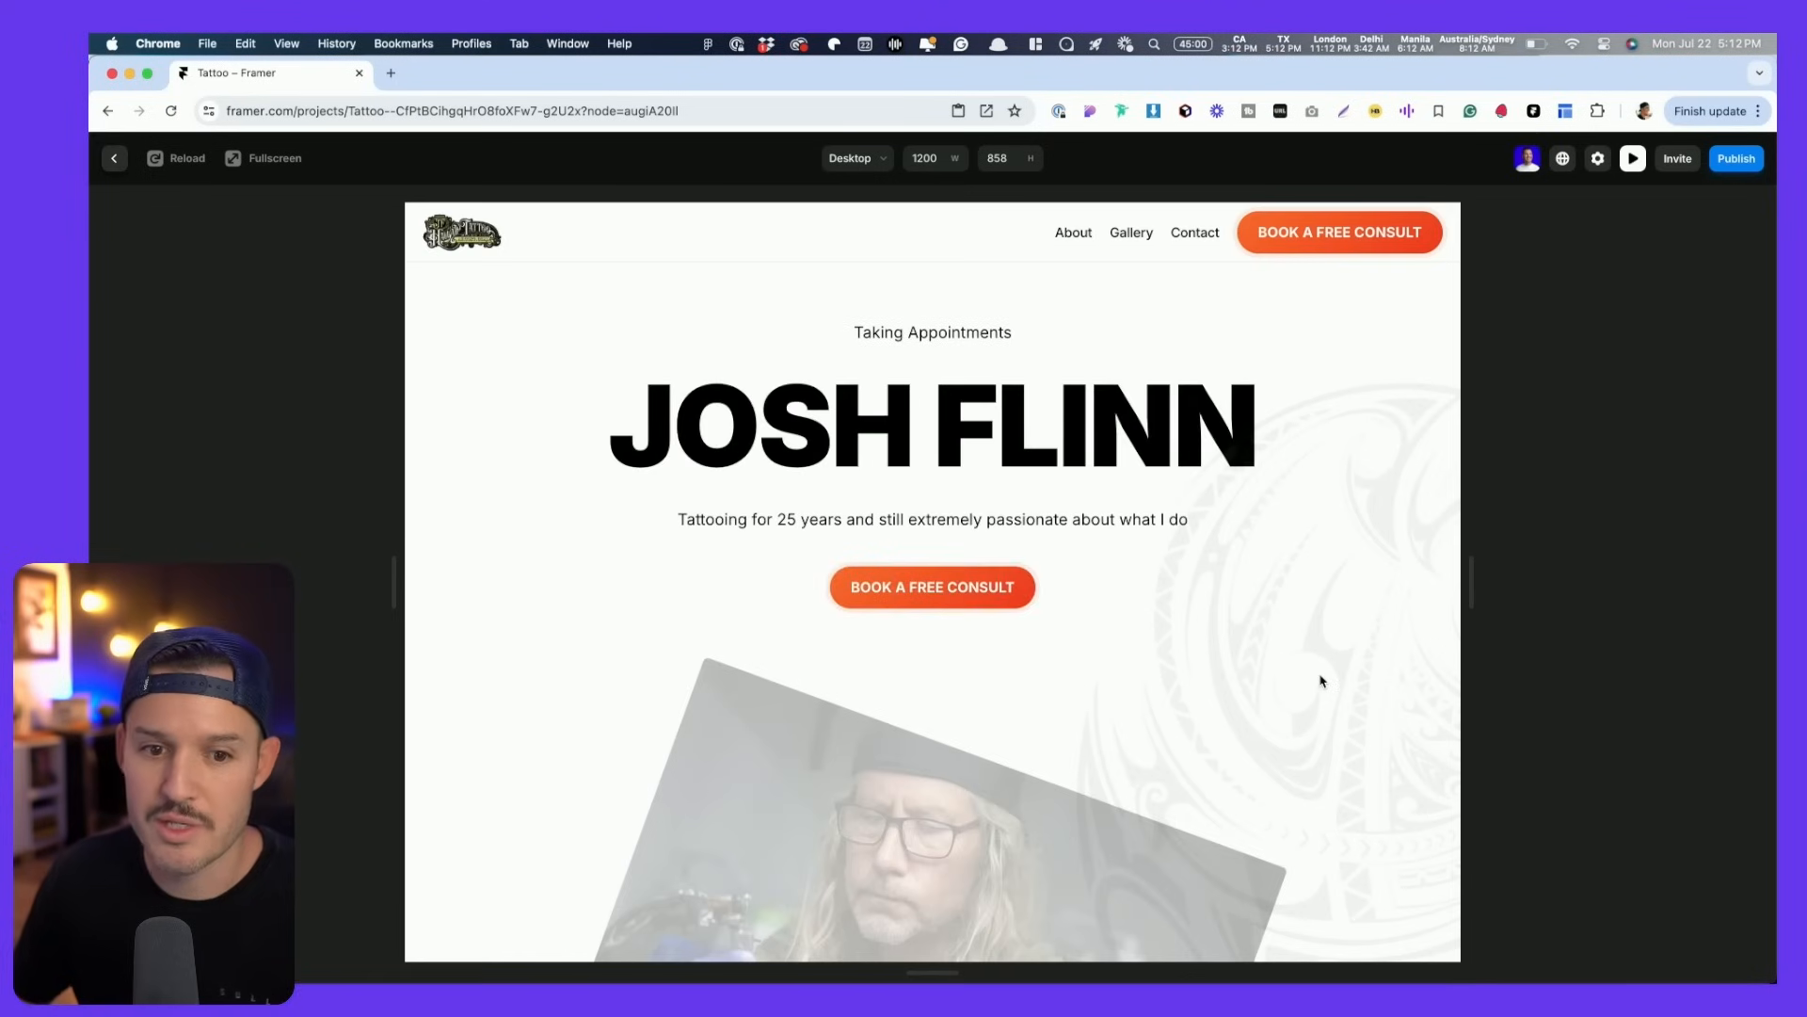
scroll(1321, 680, "down", 5)
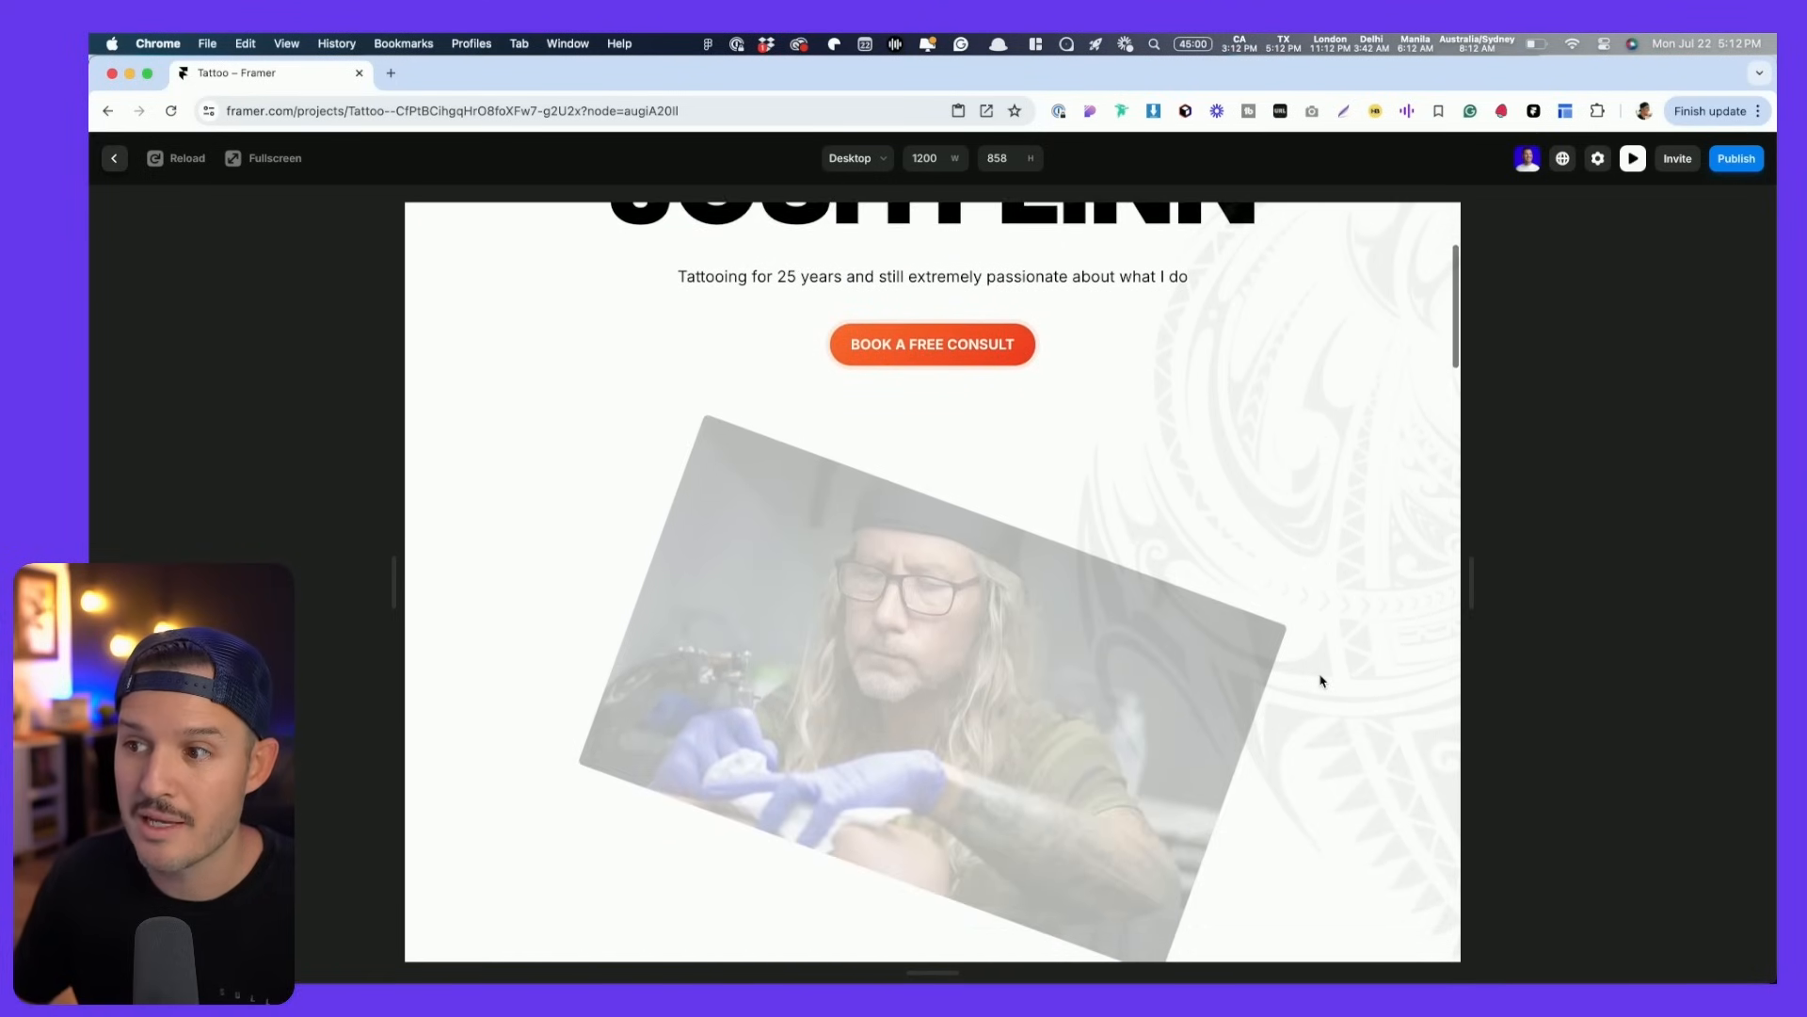
scroll(1322, 680, "down", 5)
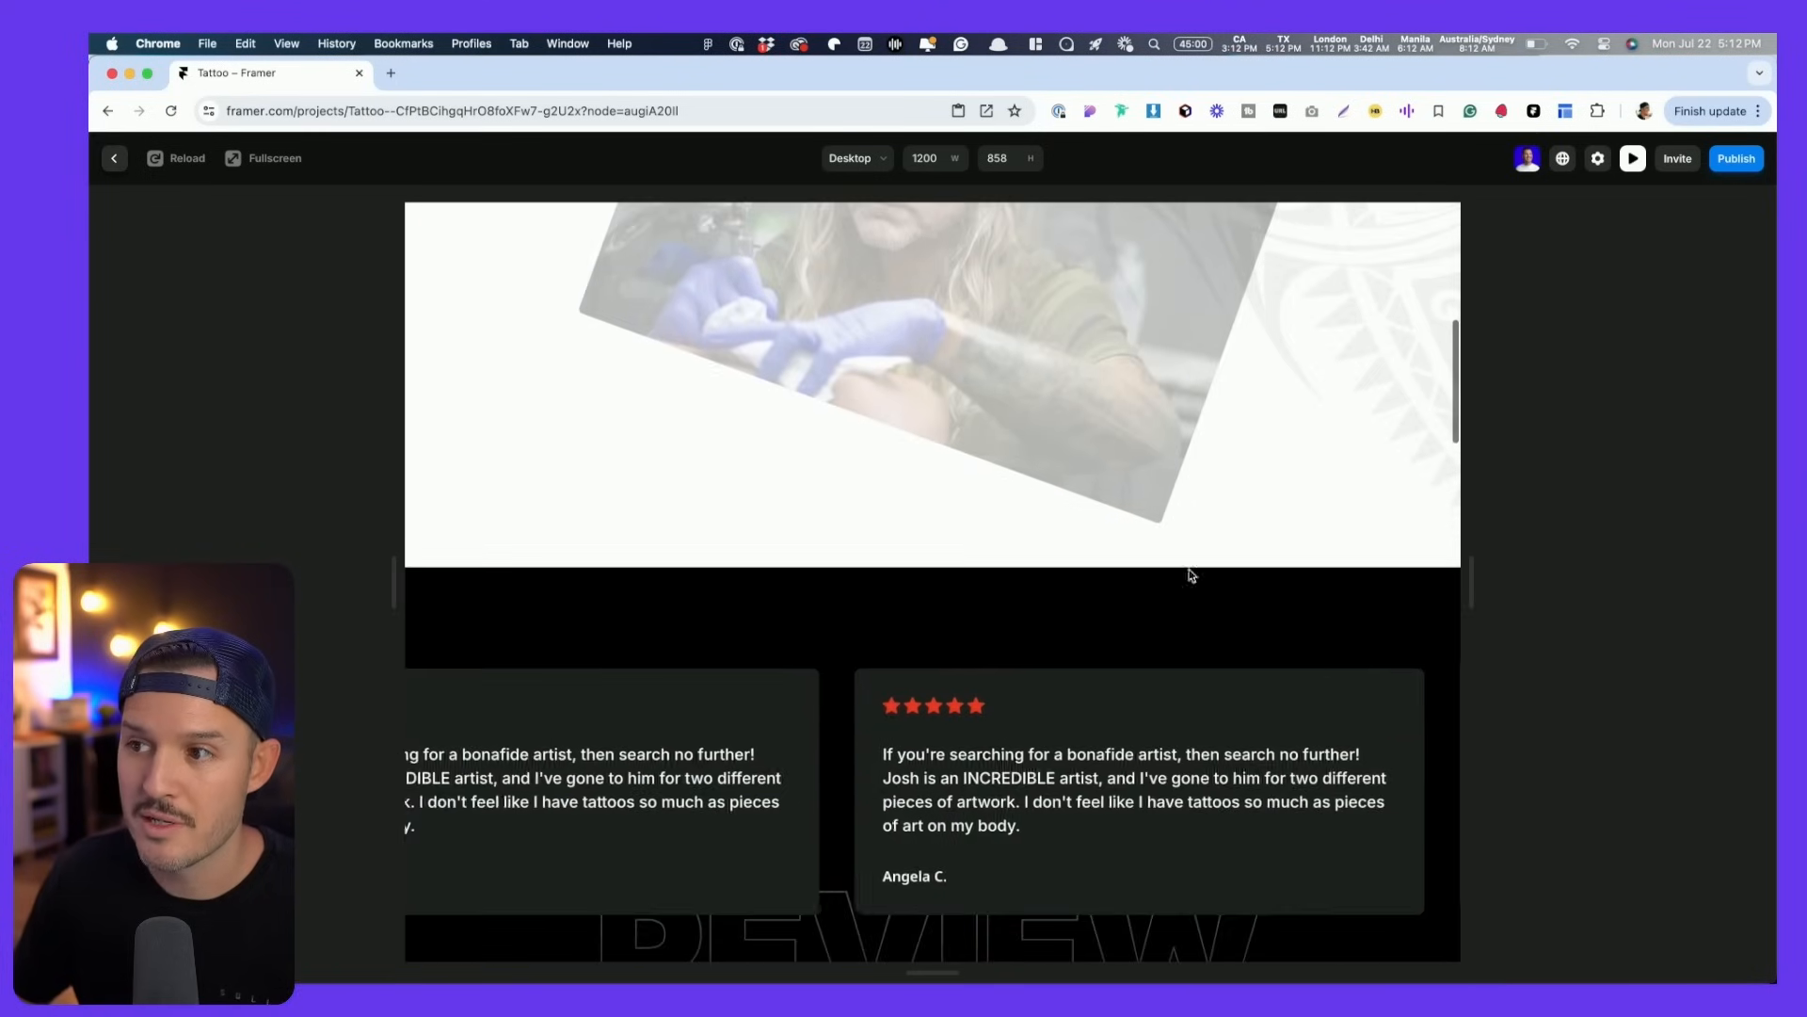
scroll(993, 387, "down", 15)
scroll(996, 405, "up", 20)
scroll(997, 411, "up", 3)
key("Escape")
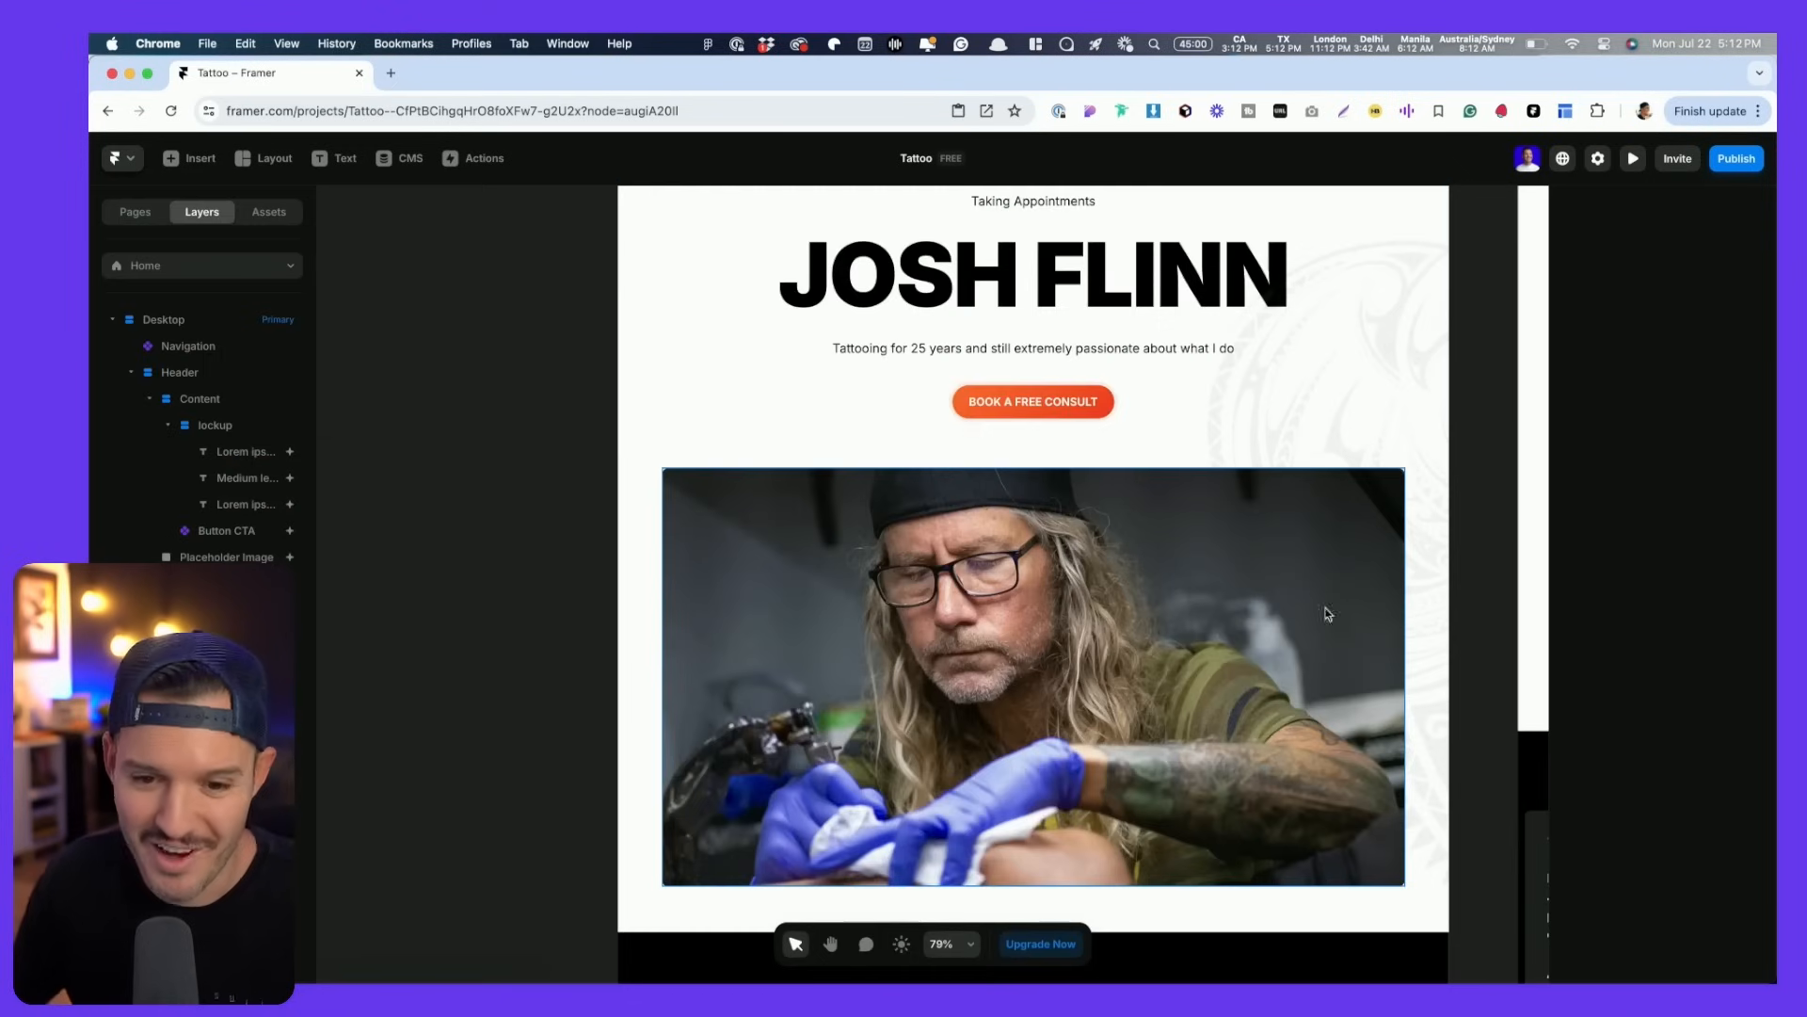
- Change the hero image scroll animation's trigger and preview the result
left_click(1680, 652)
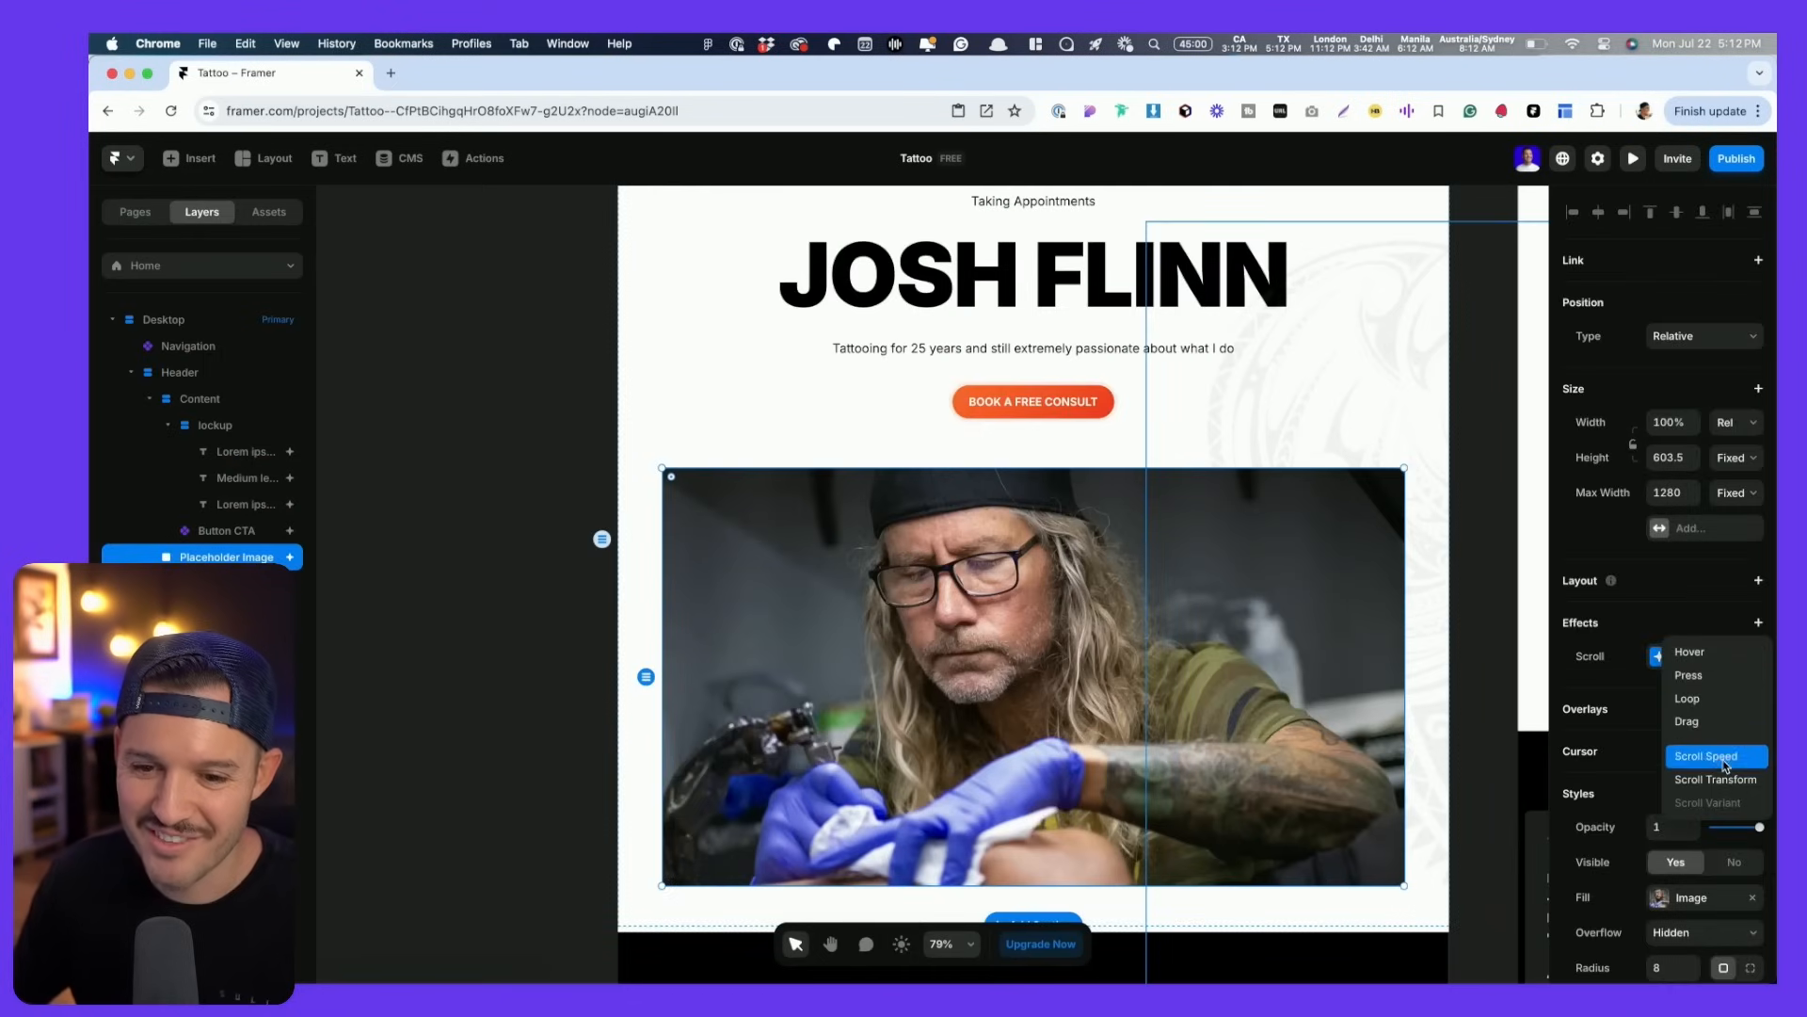
left_click(1632, 685)
left_click(1691, 656)
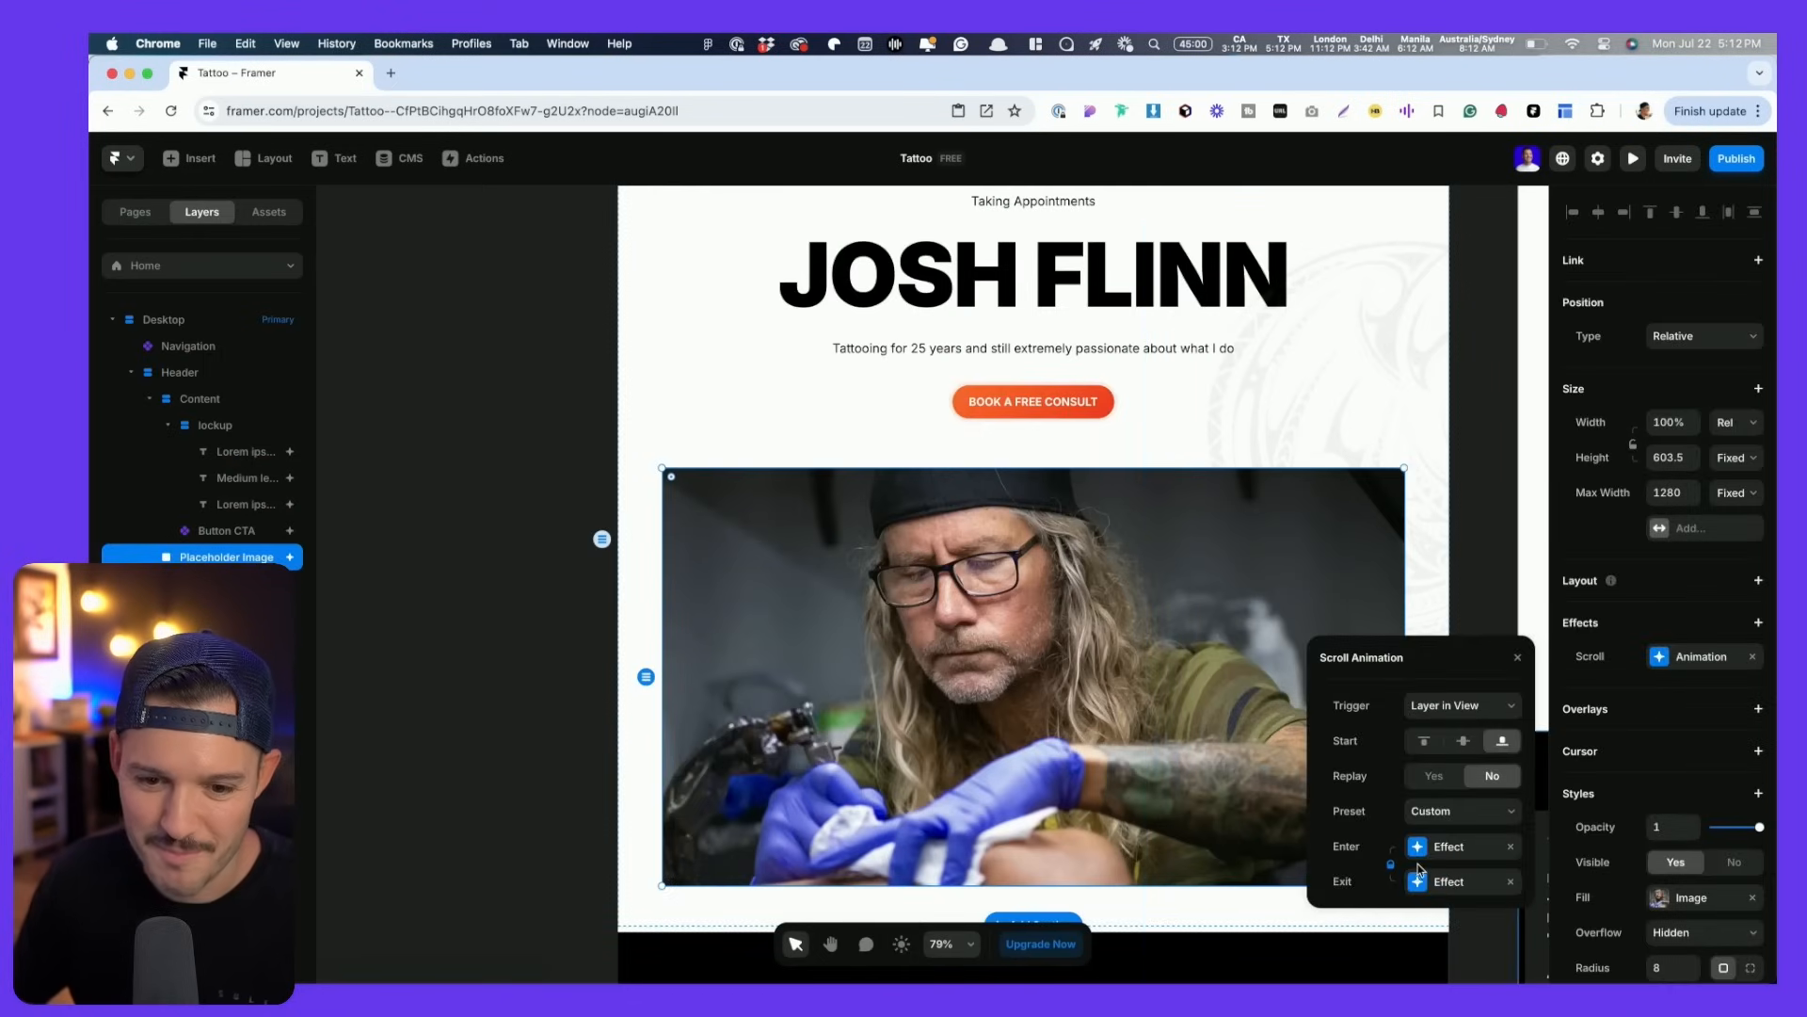
left_click(1462, 704)
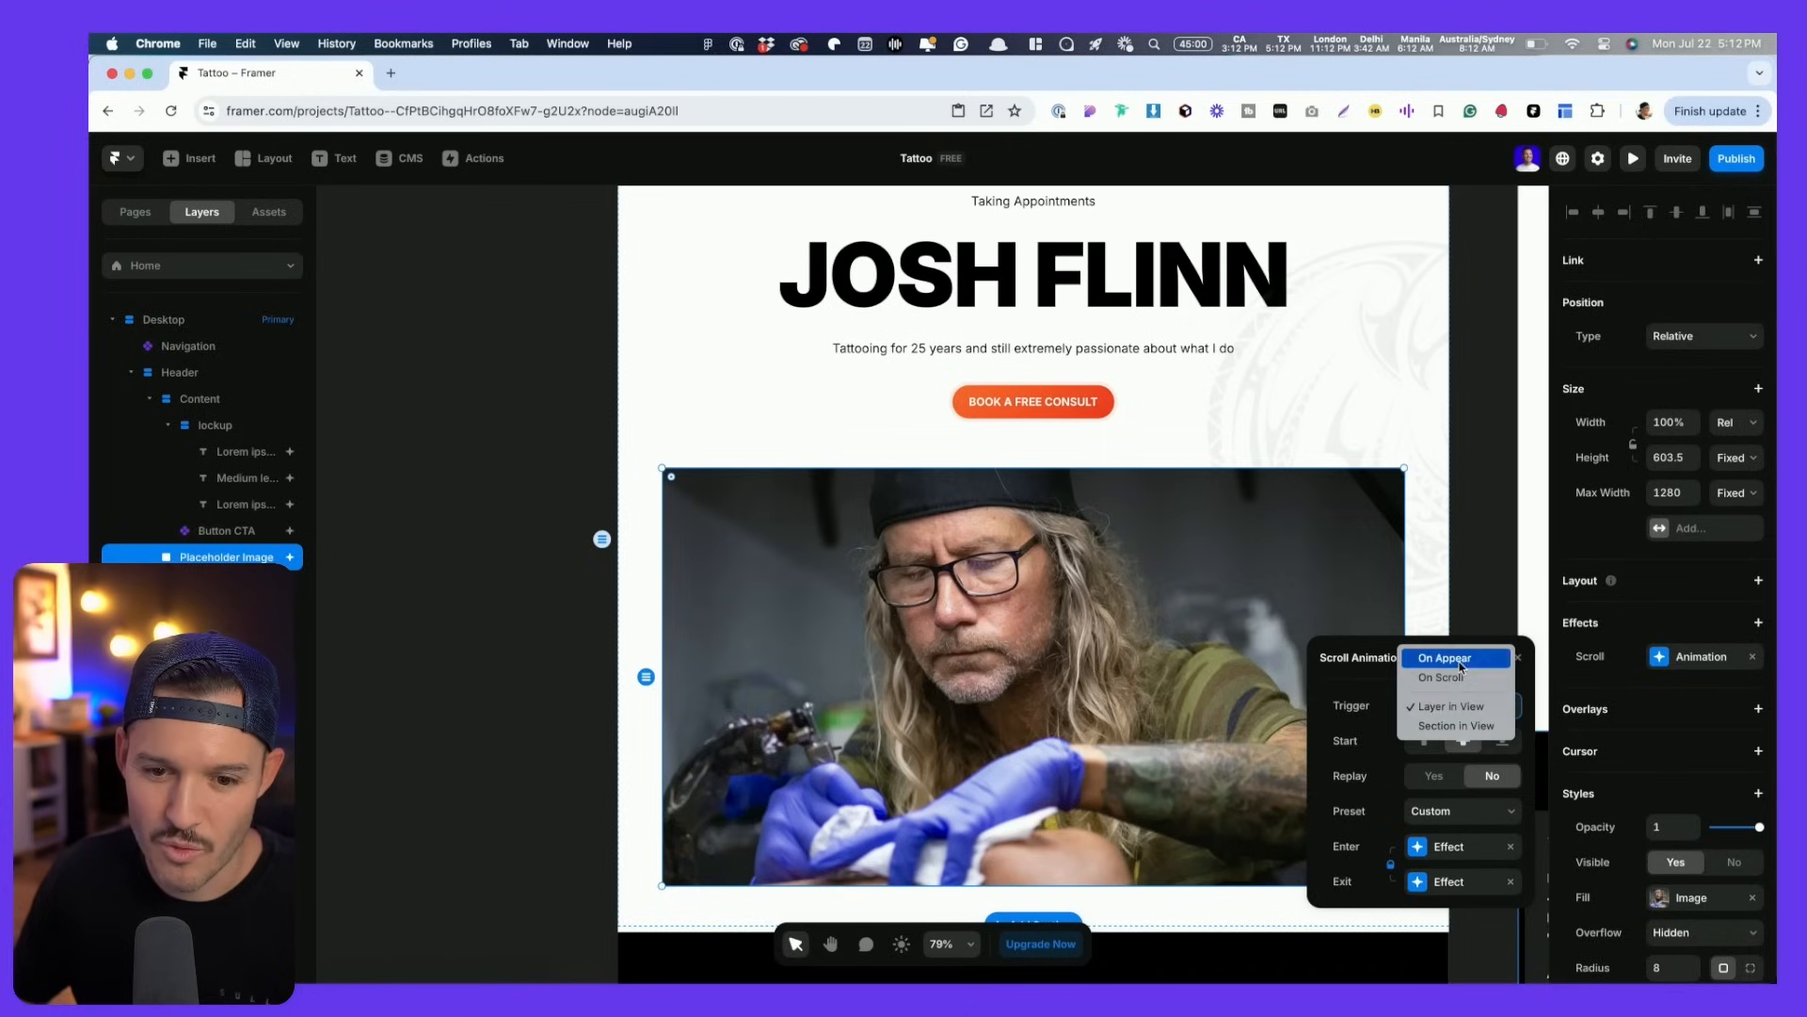
left_click(1442, 677)
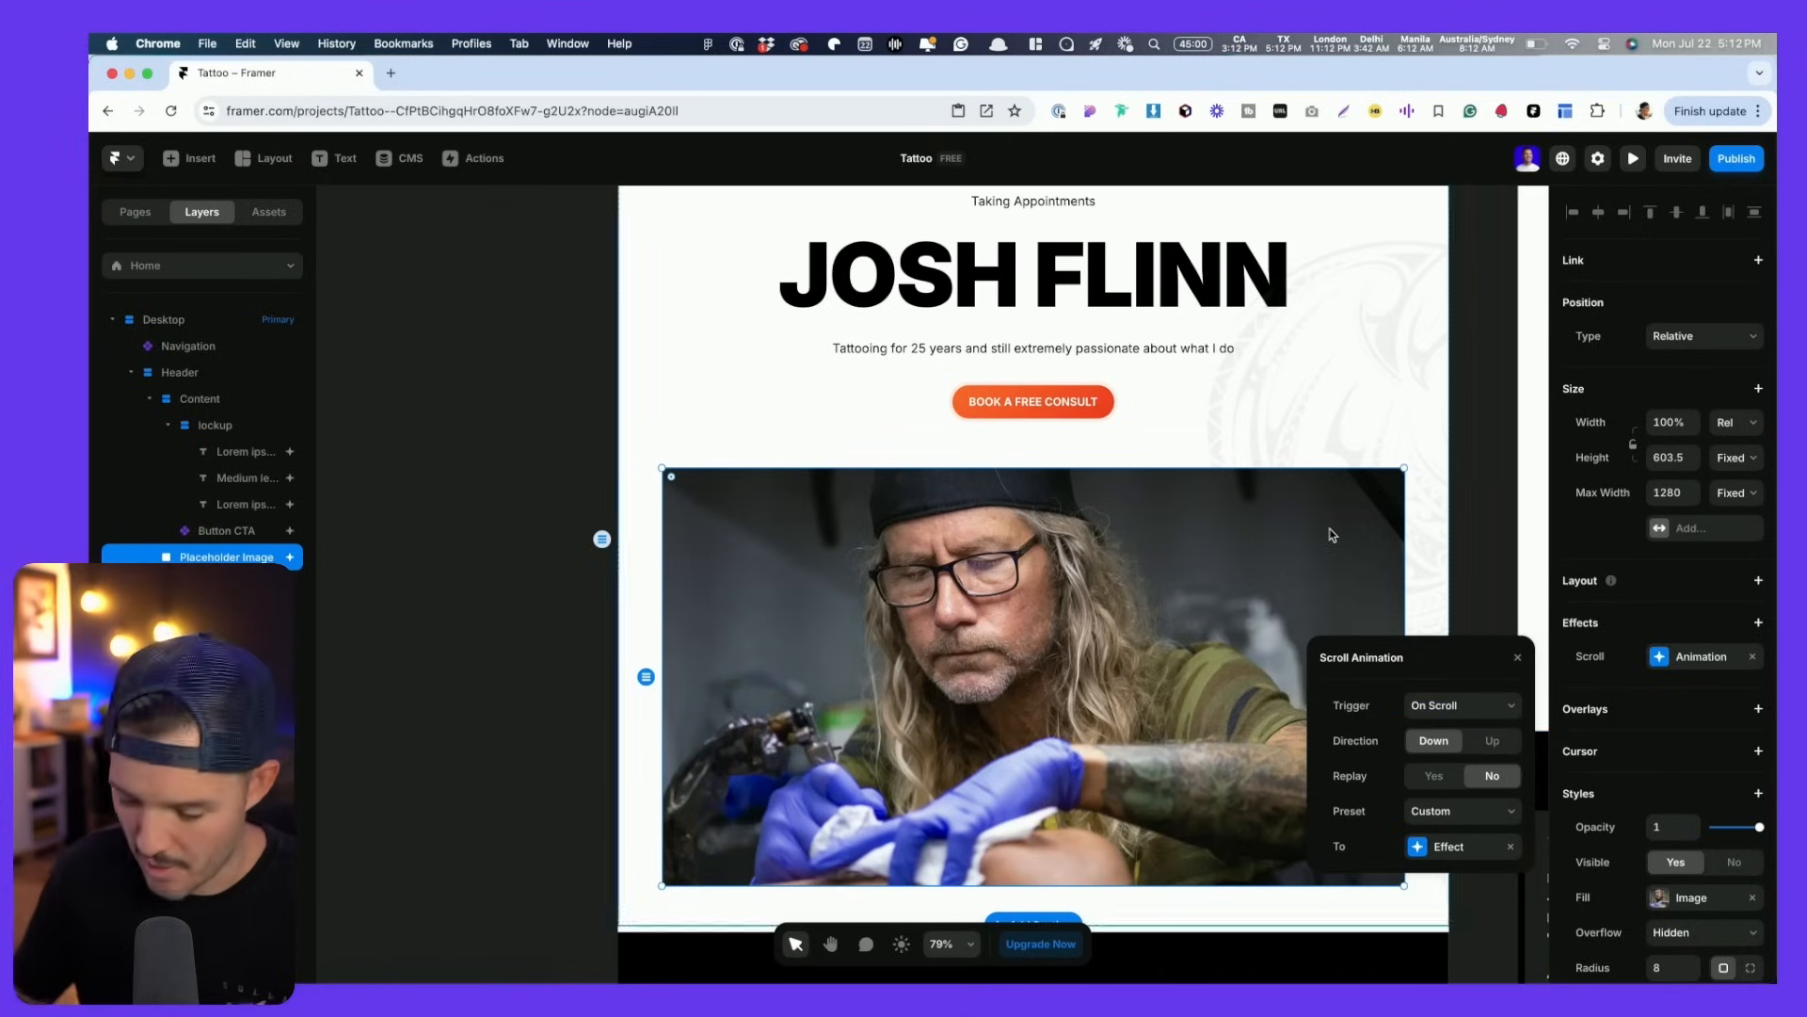
key("super+p")
key("Escape")
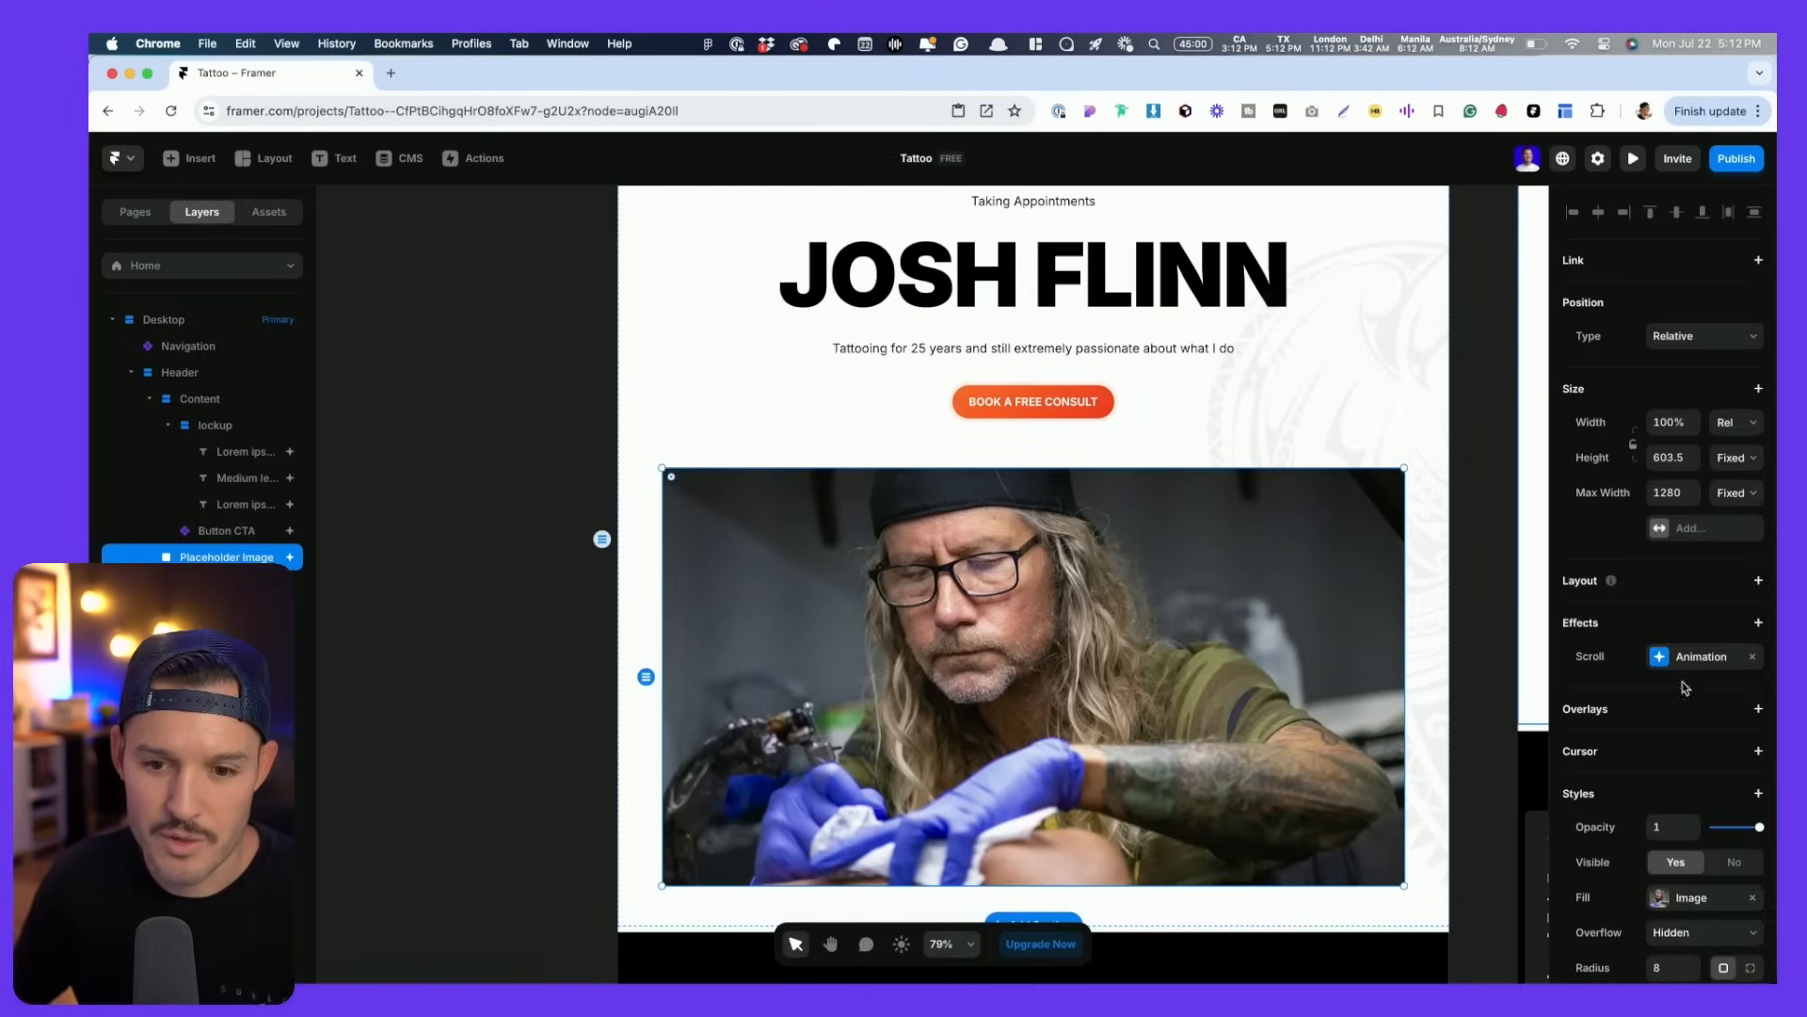
- Set the animation effect's Y and Z rotation to 0
left_click(1691, 658)
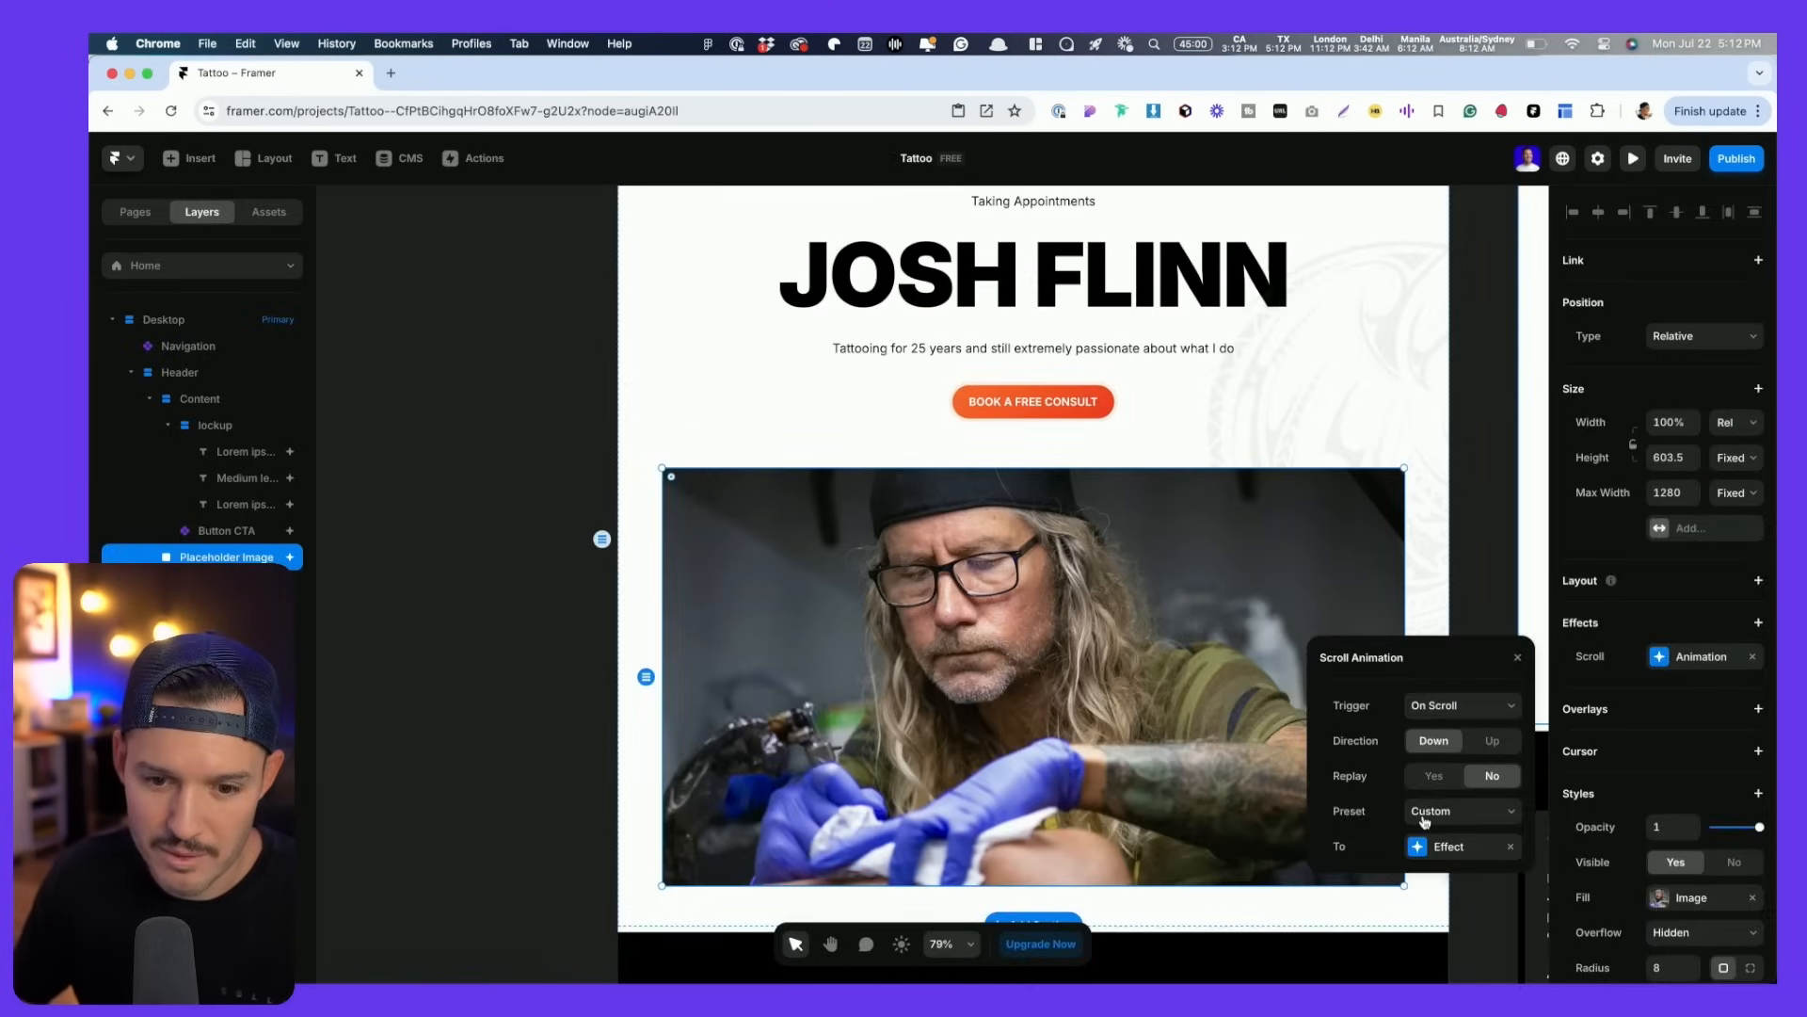
left_click(1417, 846)
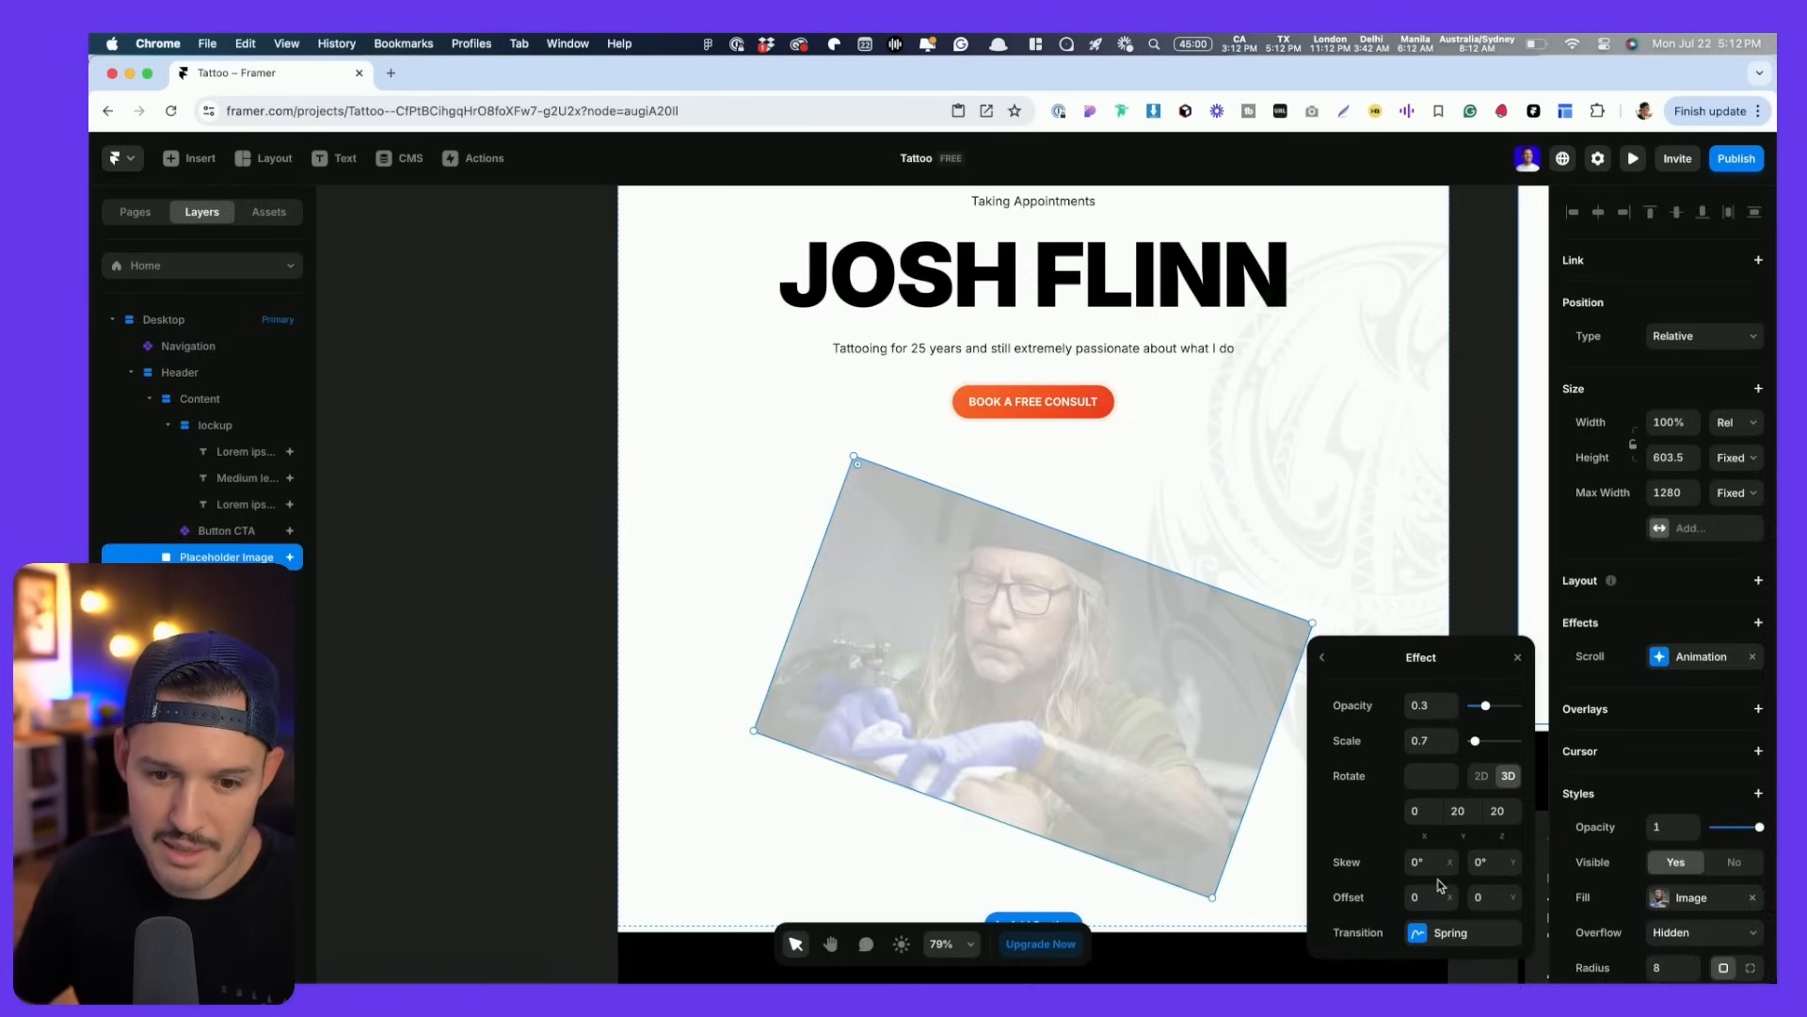
left_click(1323, 659)
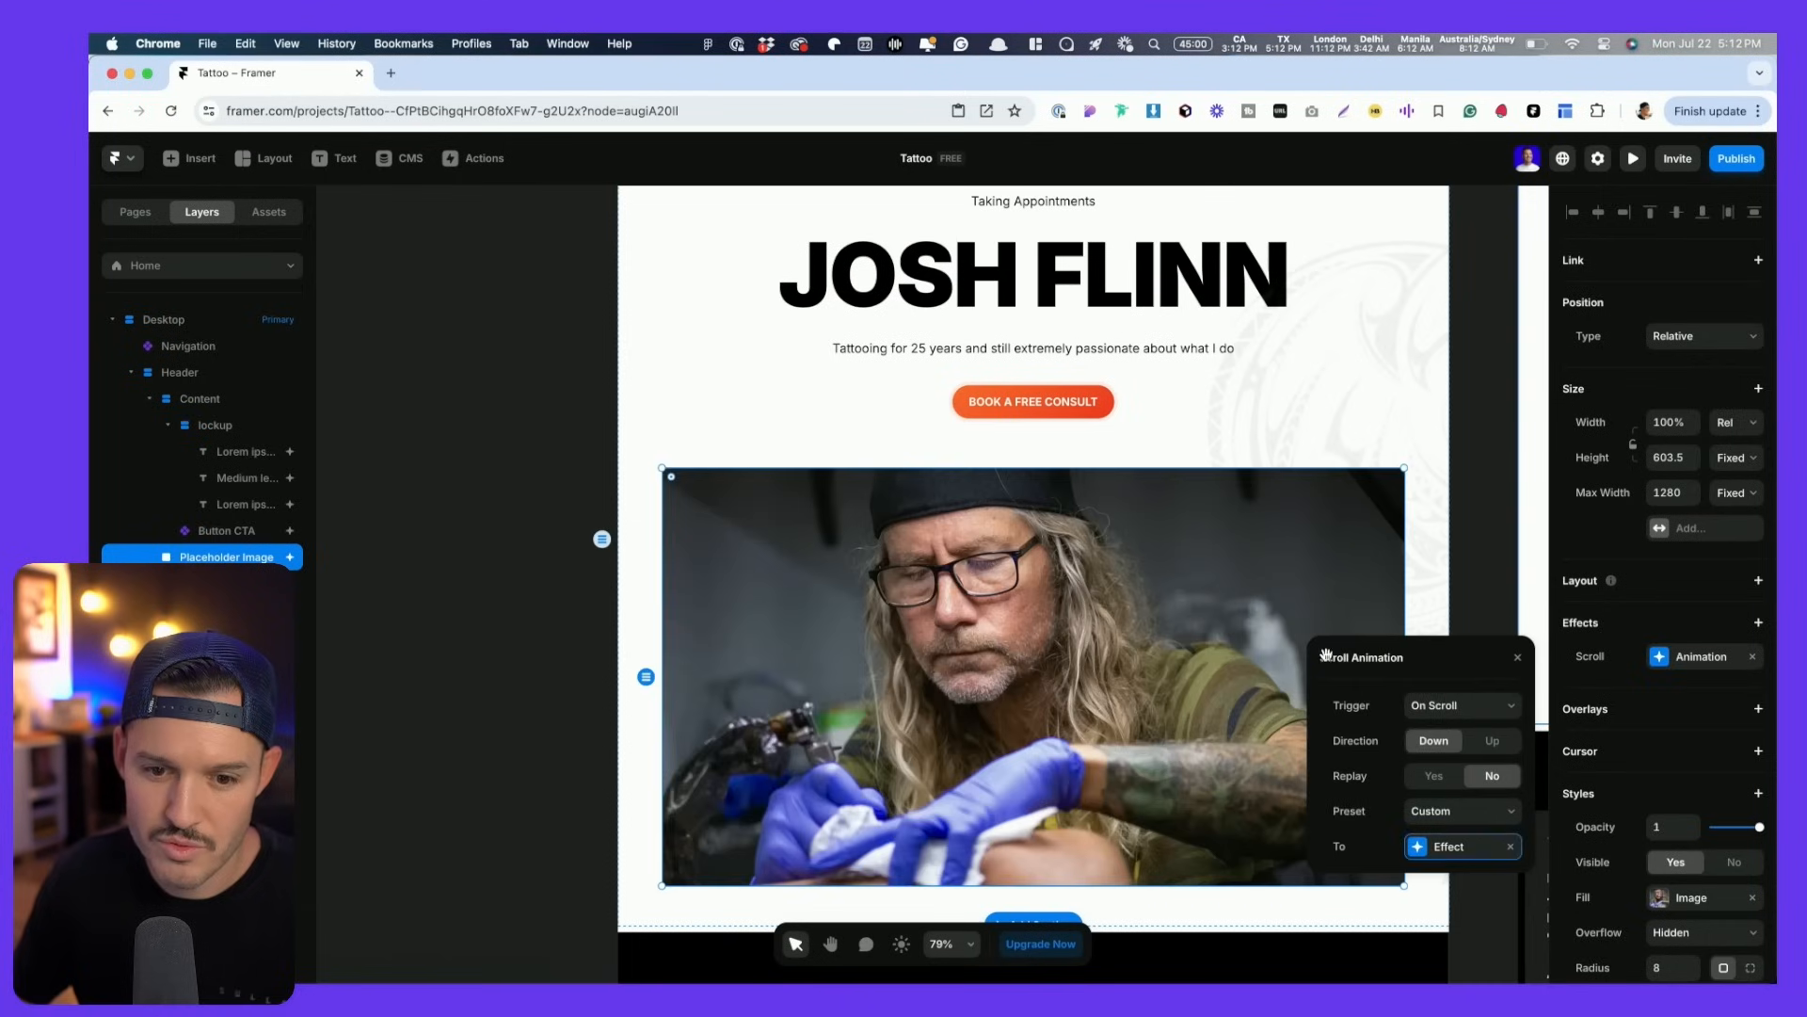
left_click(1461, 848)
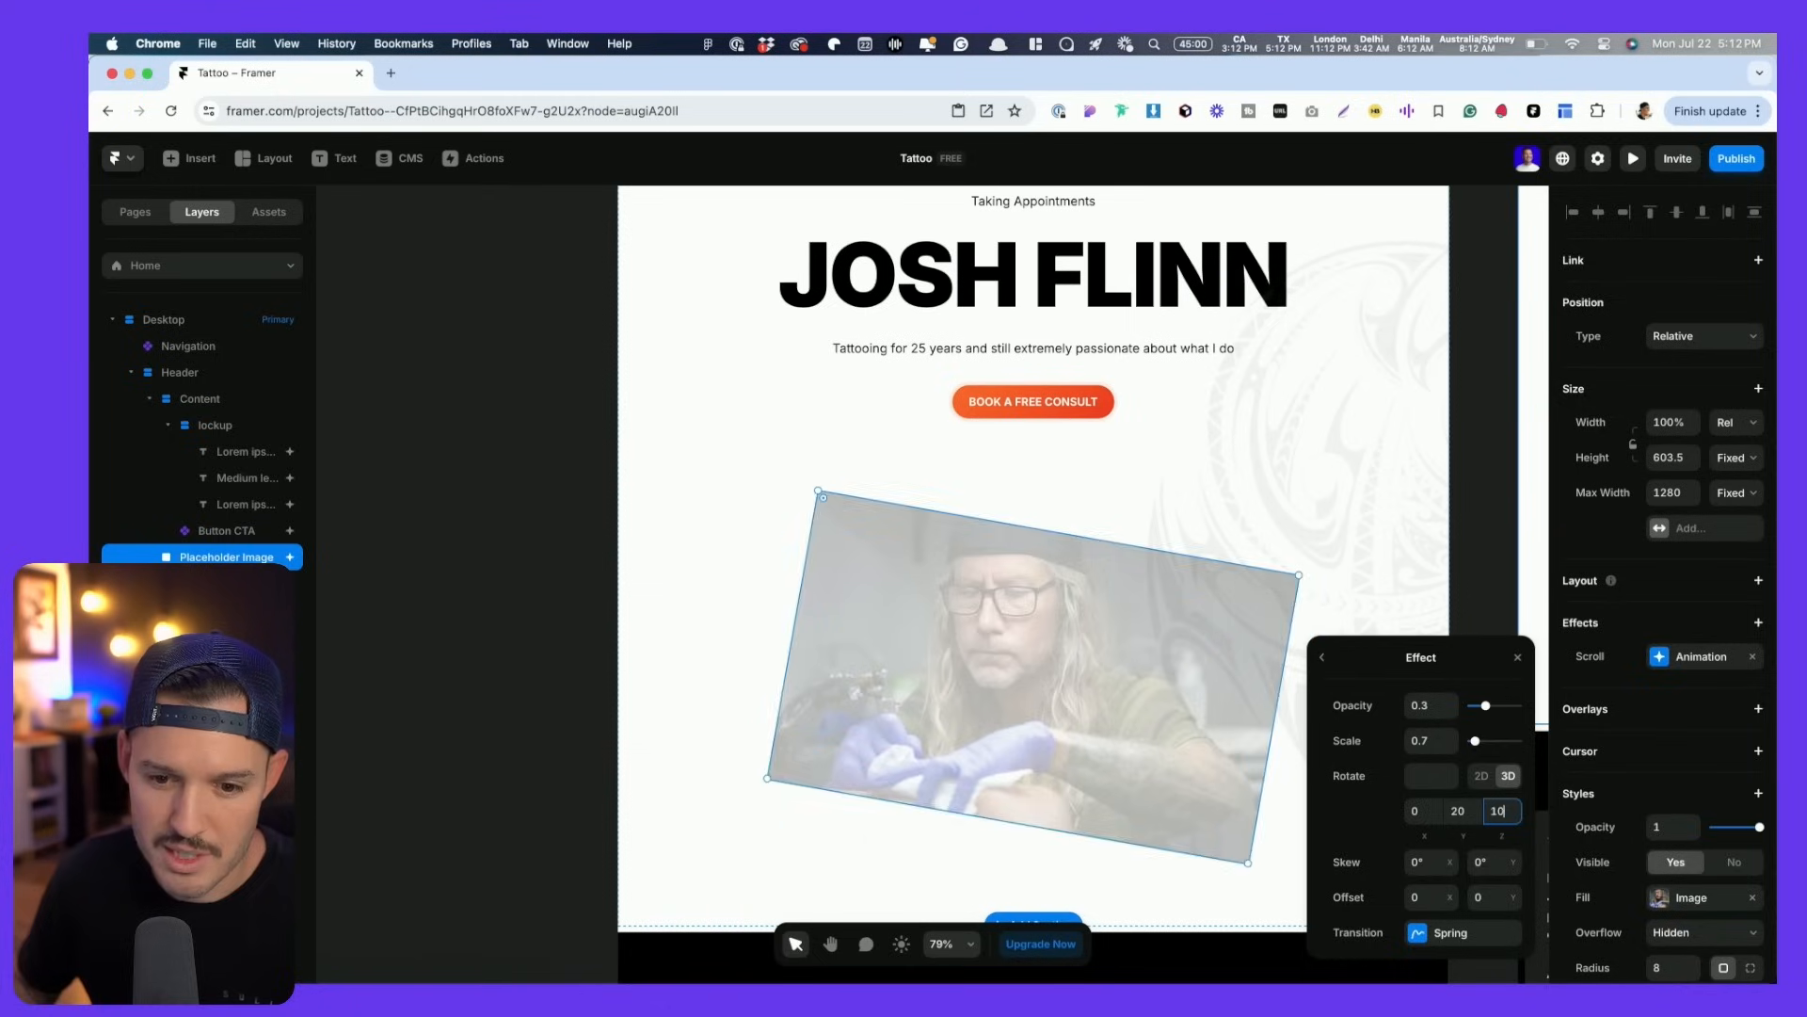
type("0")
left_click(1461, 811)
type("0")
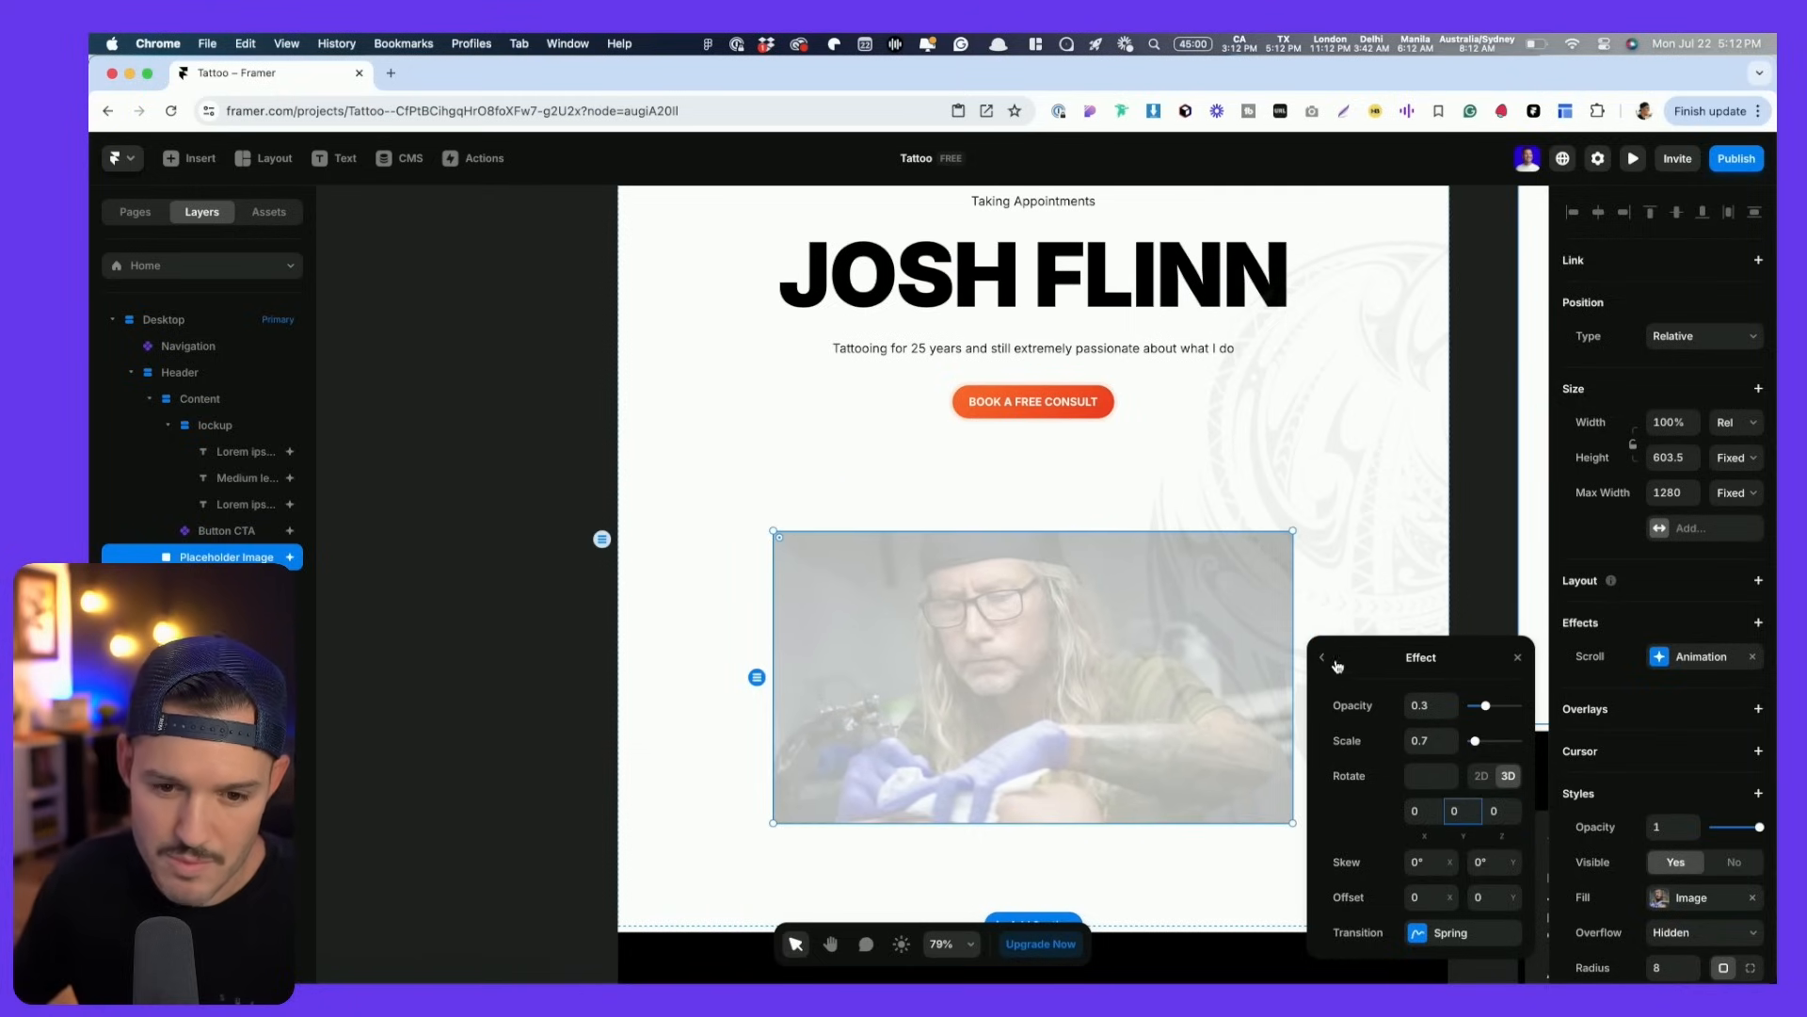
- Set the trigger to Section in View and preview the scroll animation
left_click(1338, 664)
left_click(1465, 704)
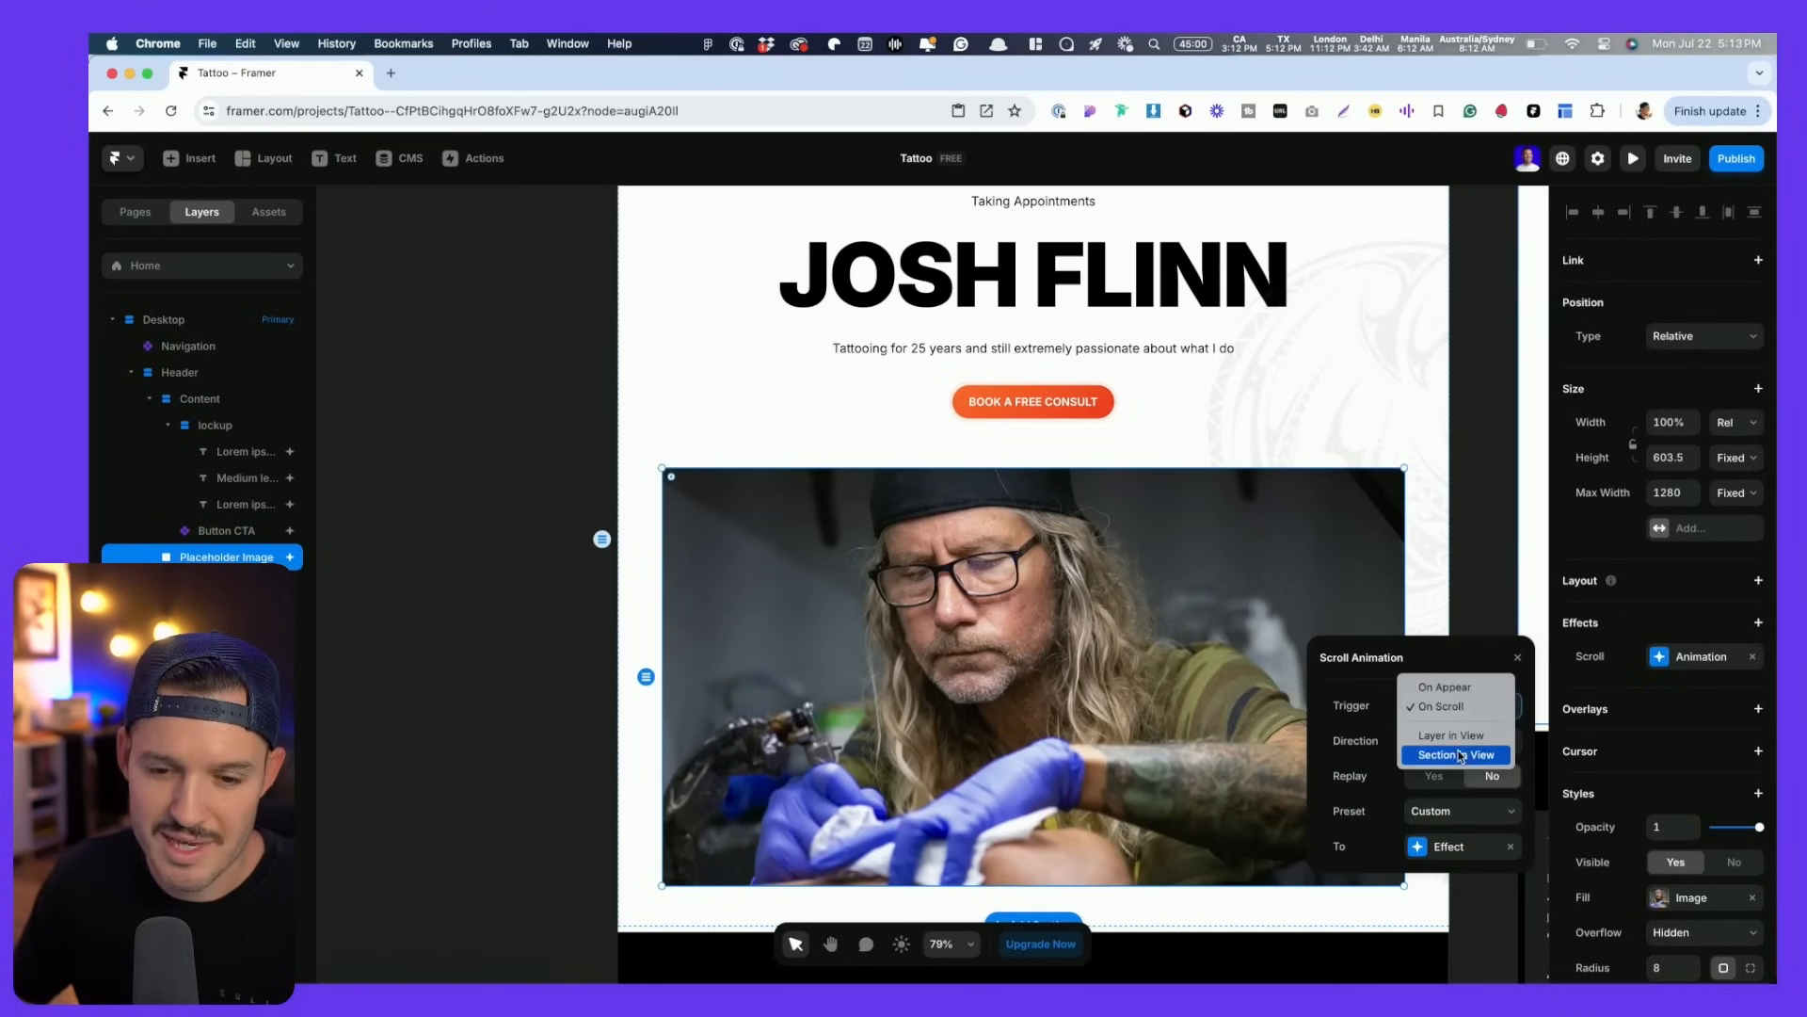
left_click(1458, 754)
left_click(1465, 706)
left_click(1465, 696)
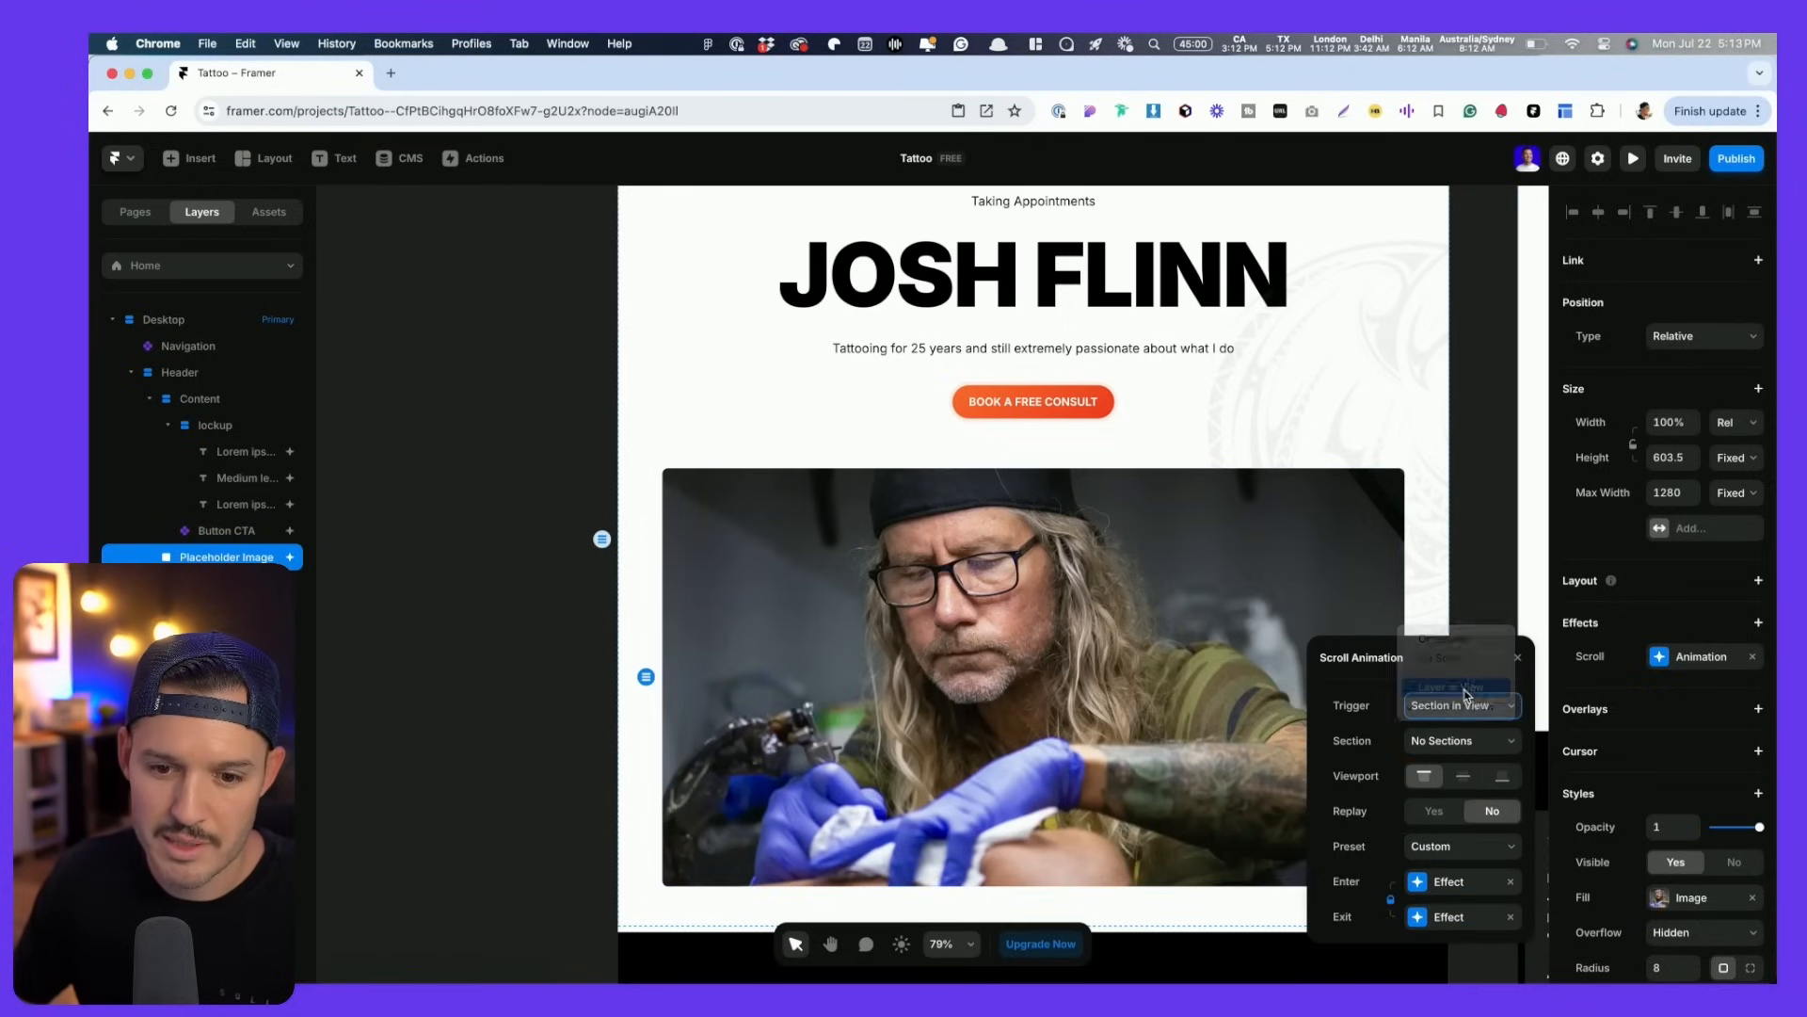
key("super+p")
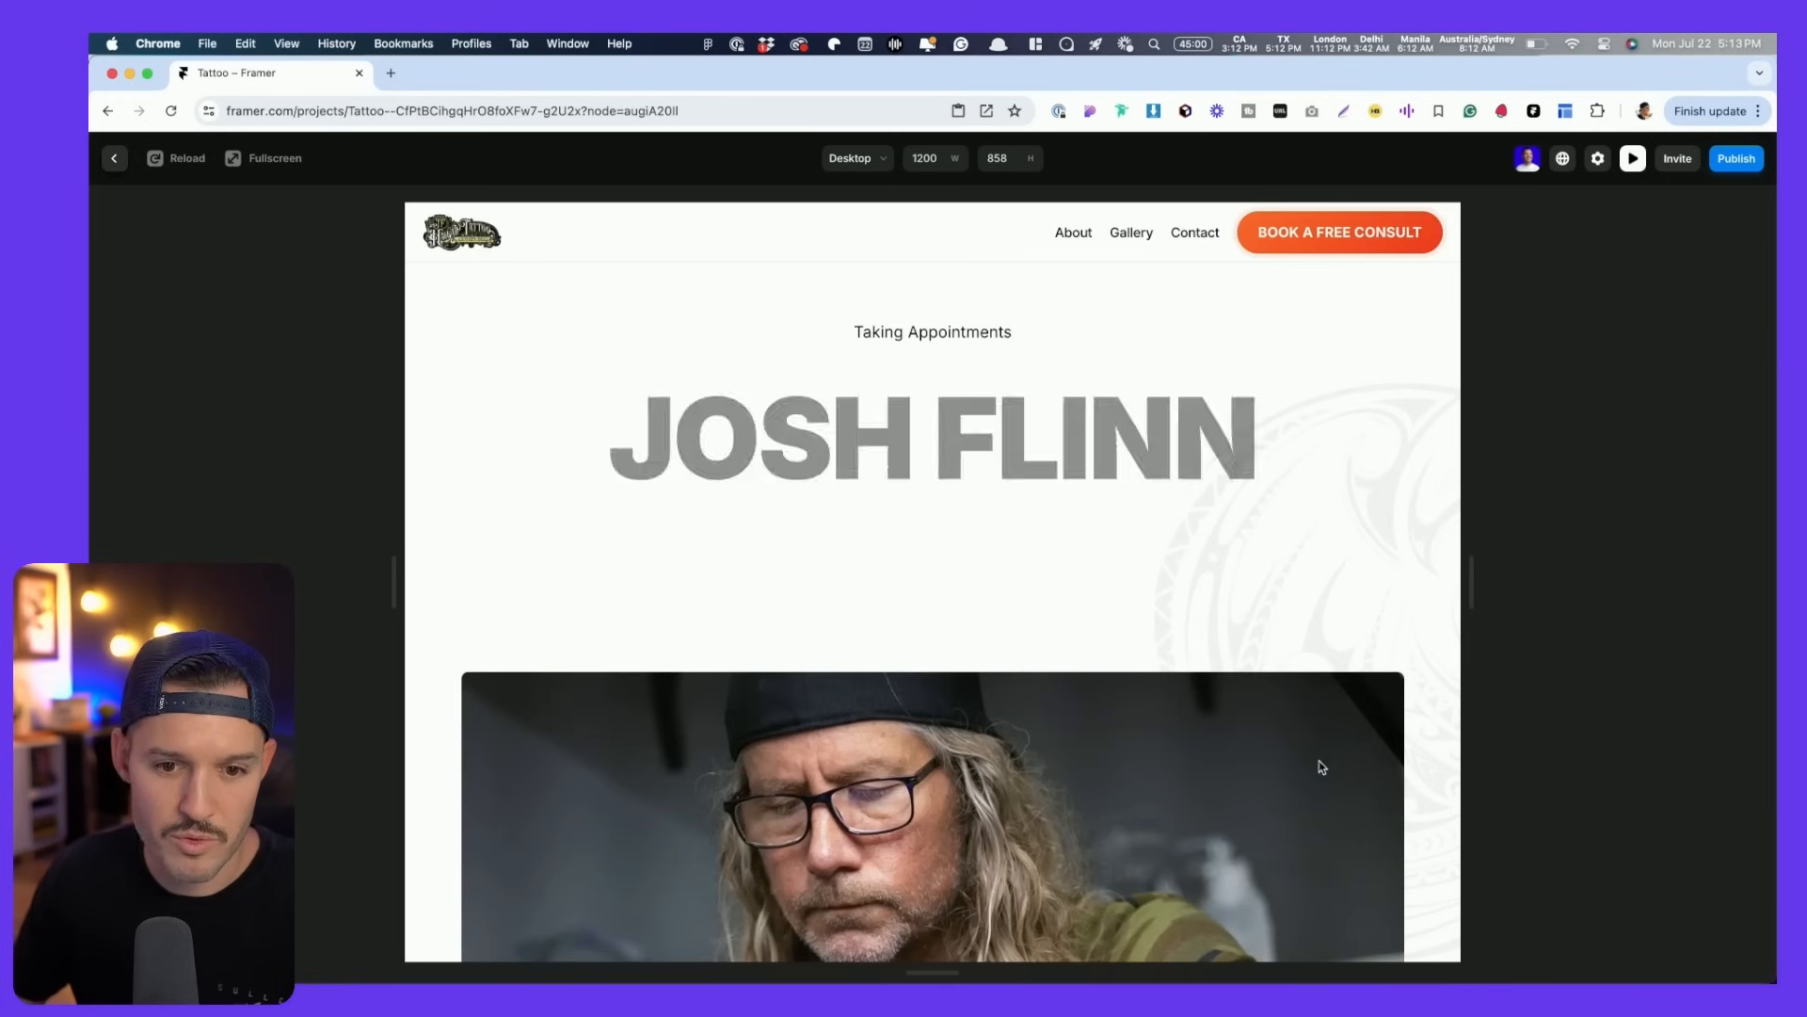
scroll(1317, 768, "down", 2)
scroll(1317, 768, "down", 2)
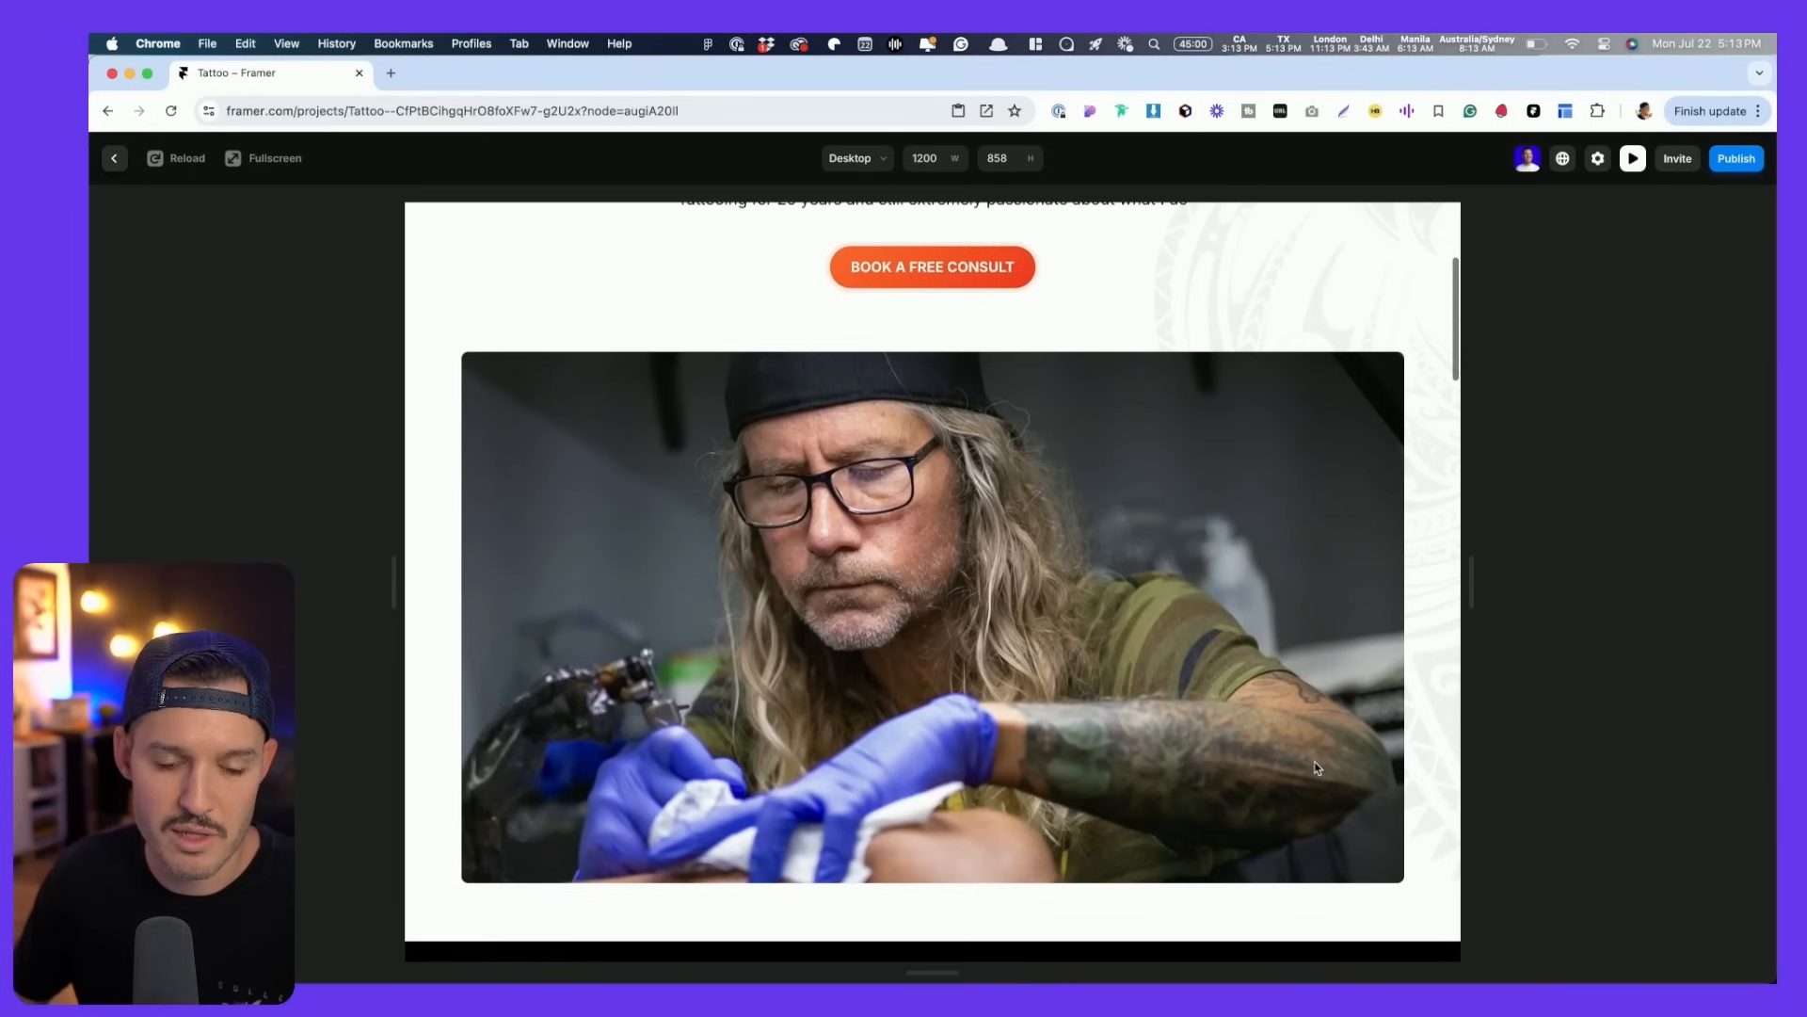
key("Escape")
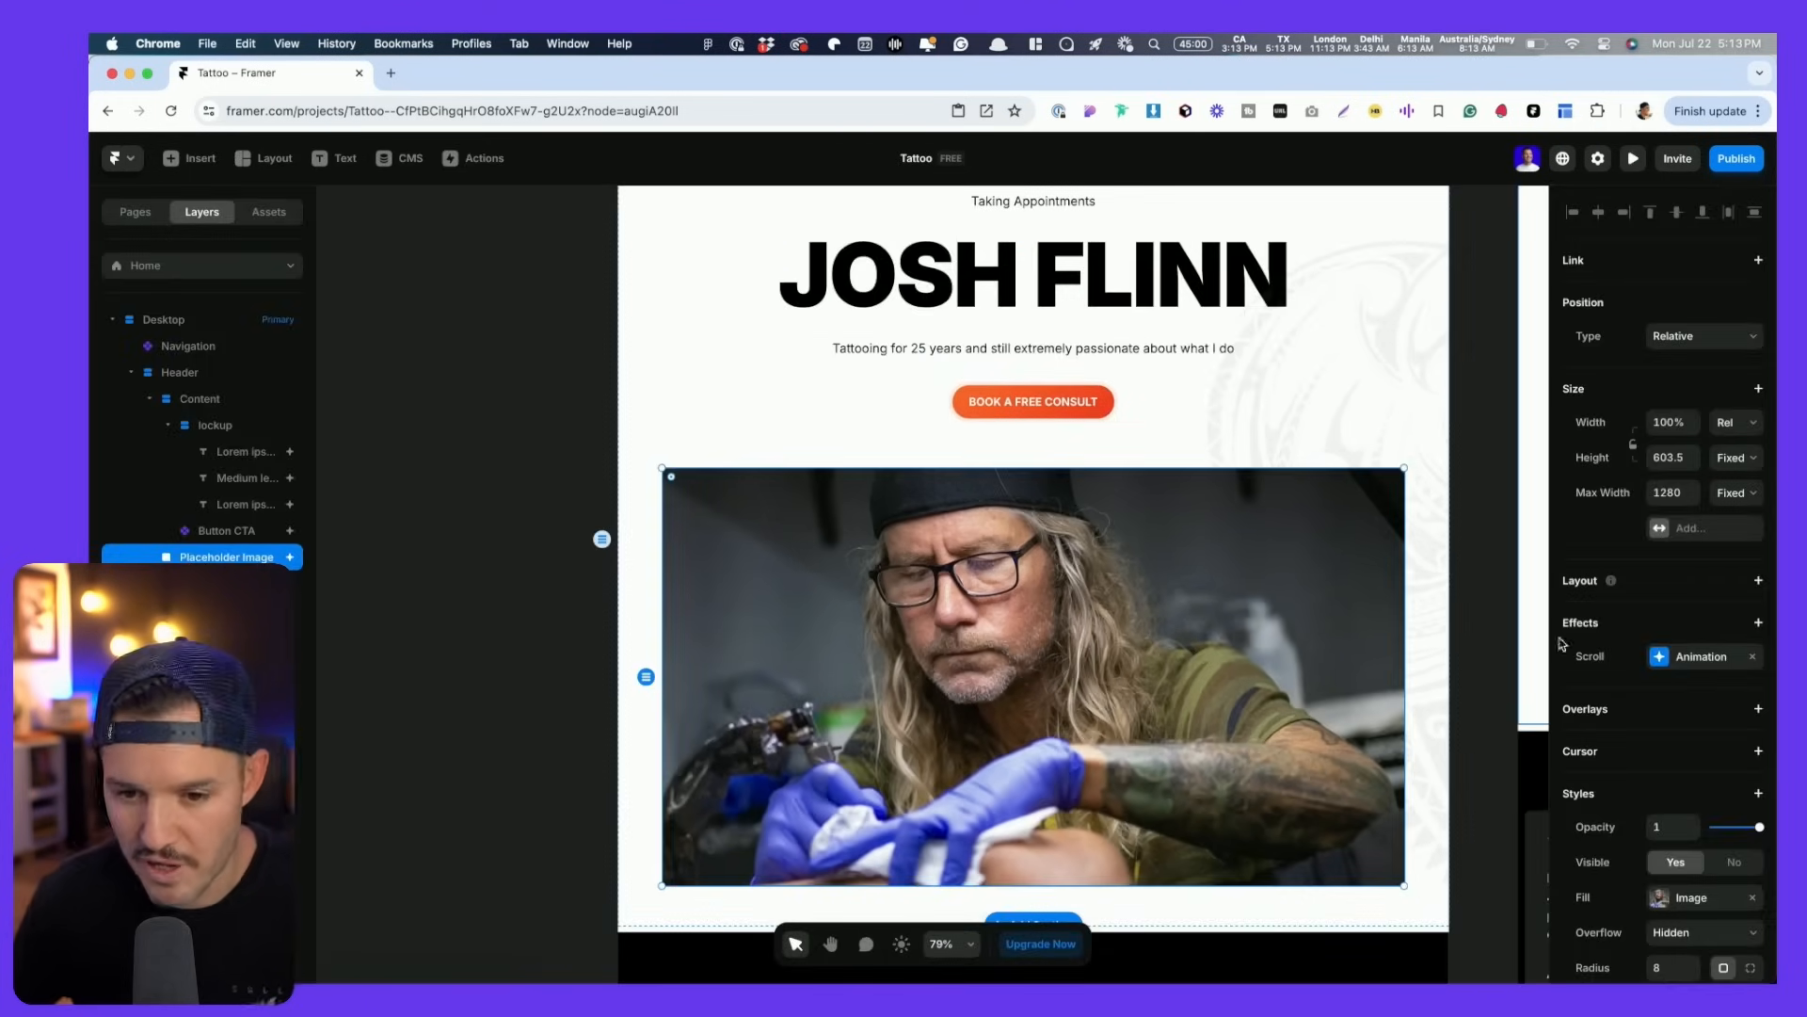
- Scroll through the whole page on the canvas and in preview
scroll(1295, 663, "down", 6)
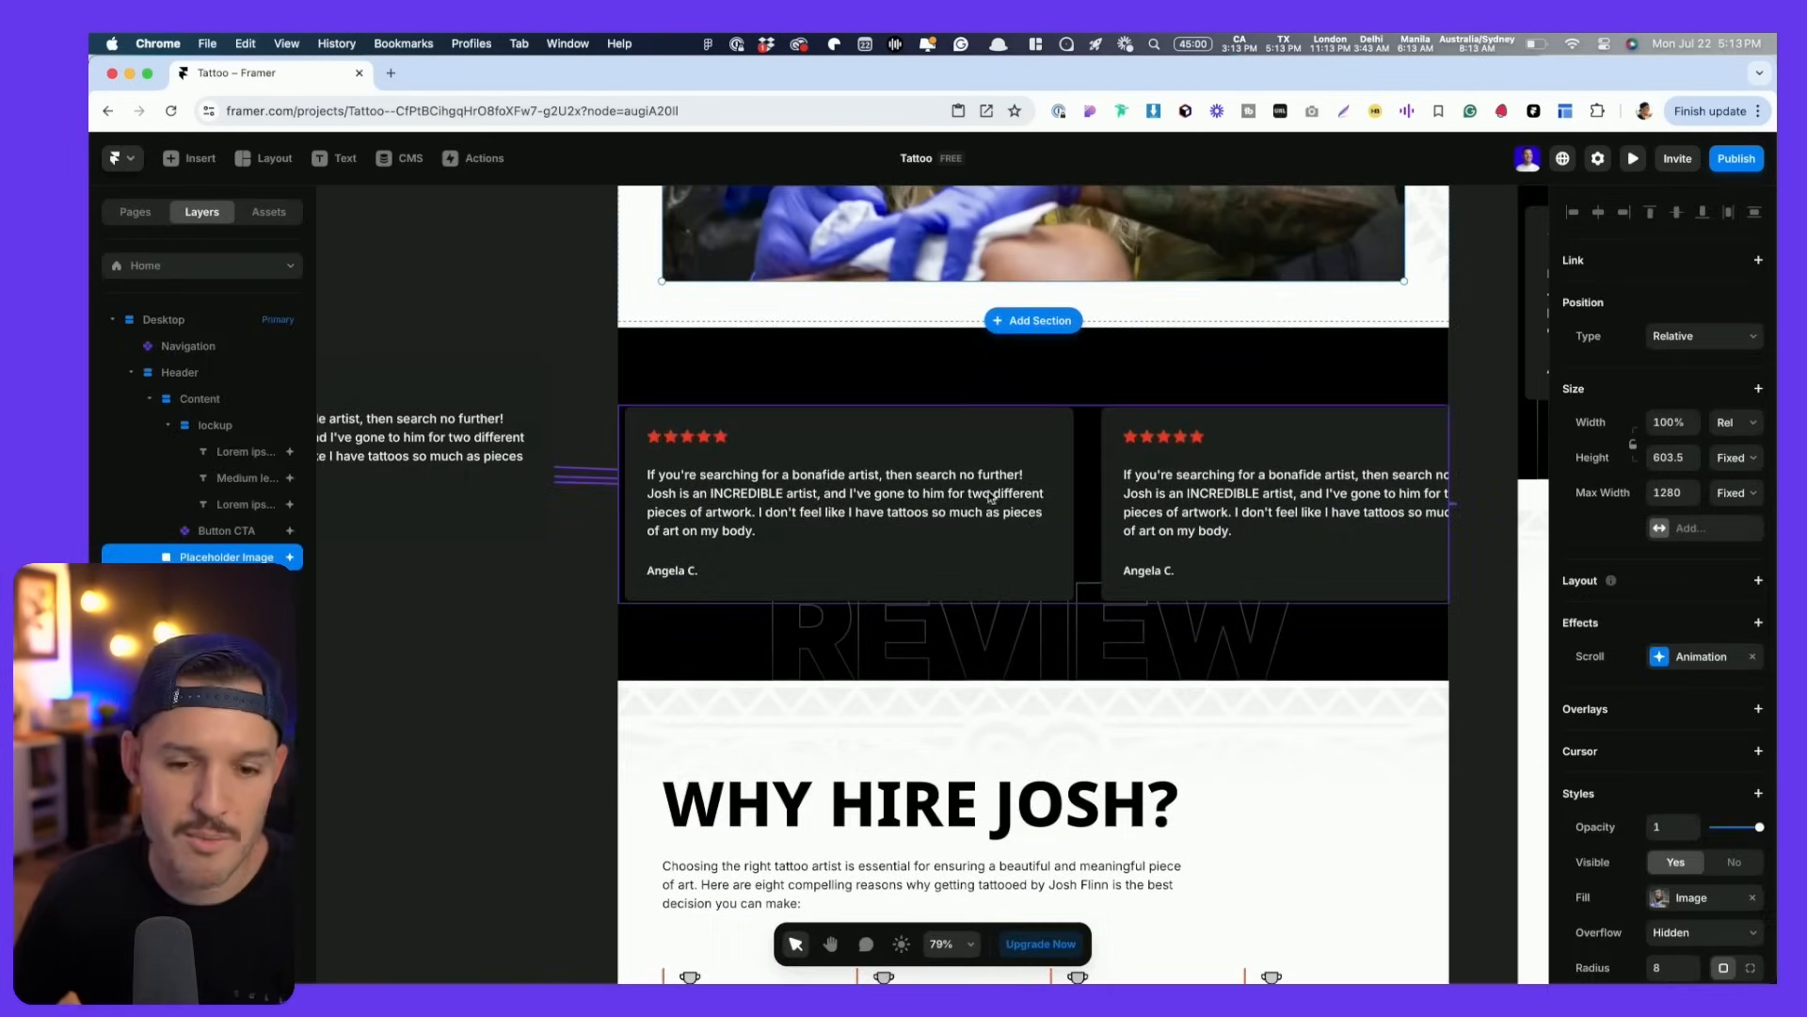
scroll(888, 494, "down", 5)
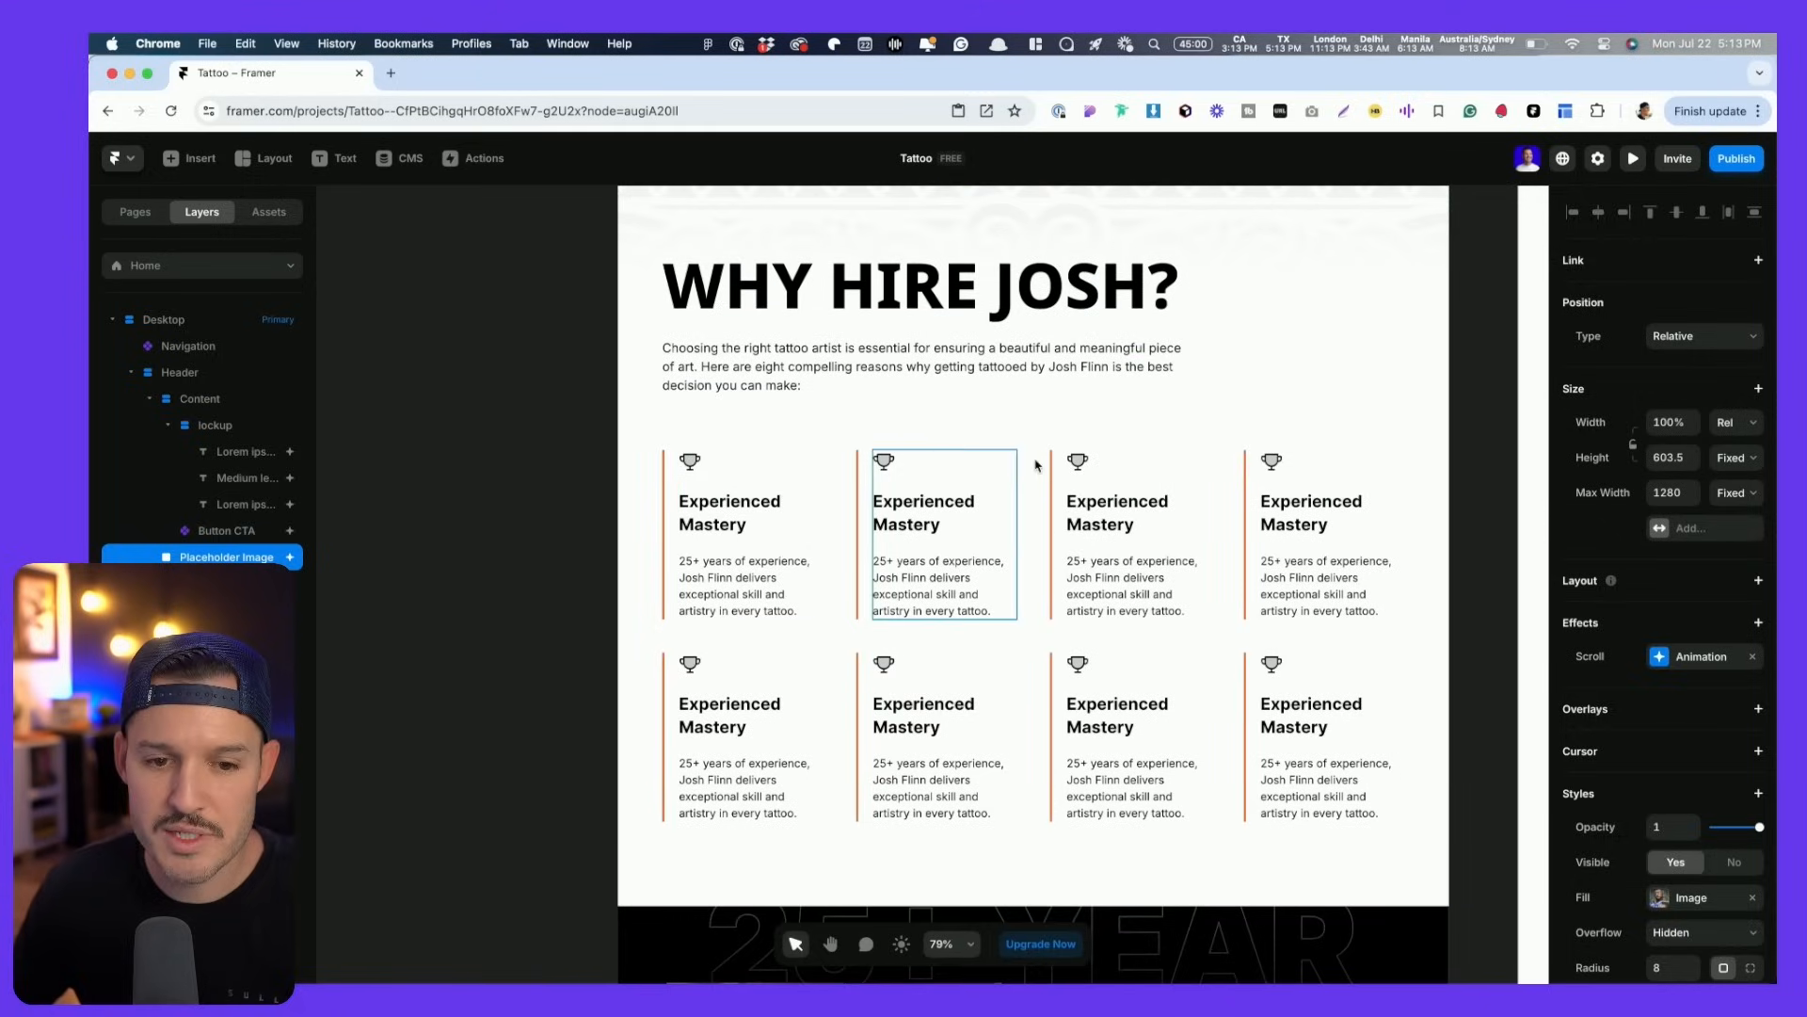
scroll(941, 697, "down", 3)
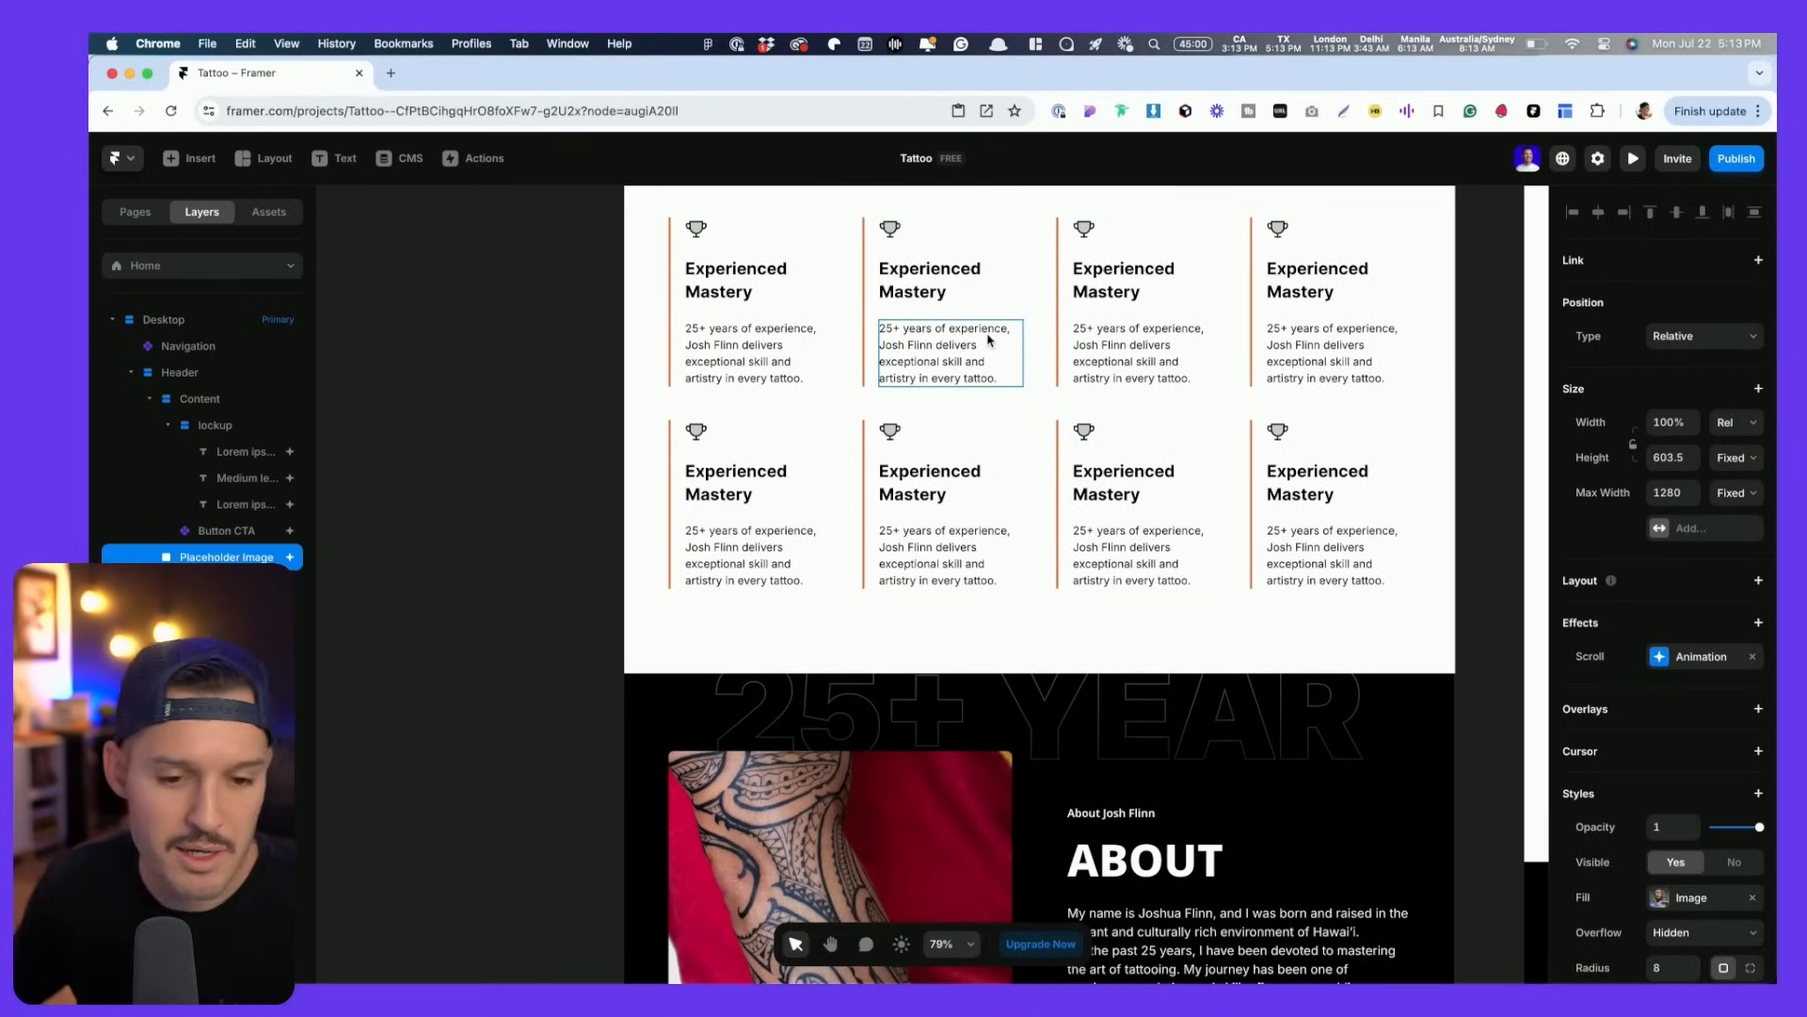
scroll(989, 339, "down", 4)
scroll(1059, 570, "down", 2)
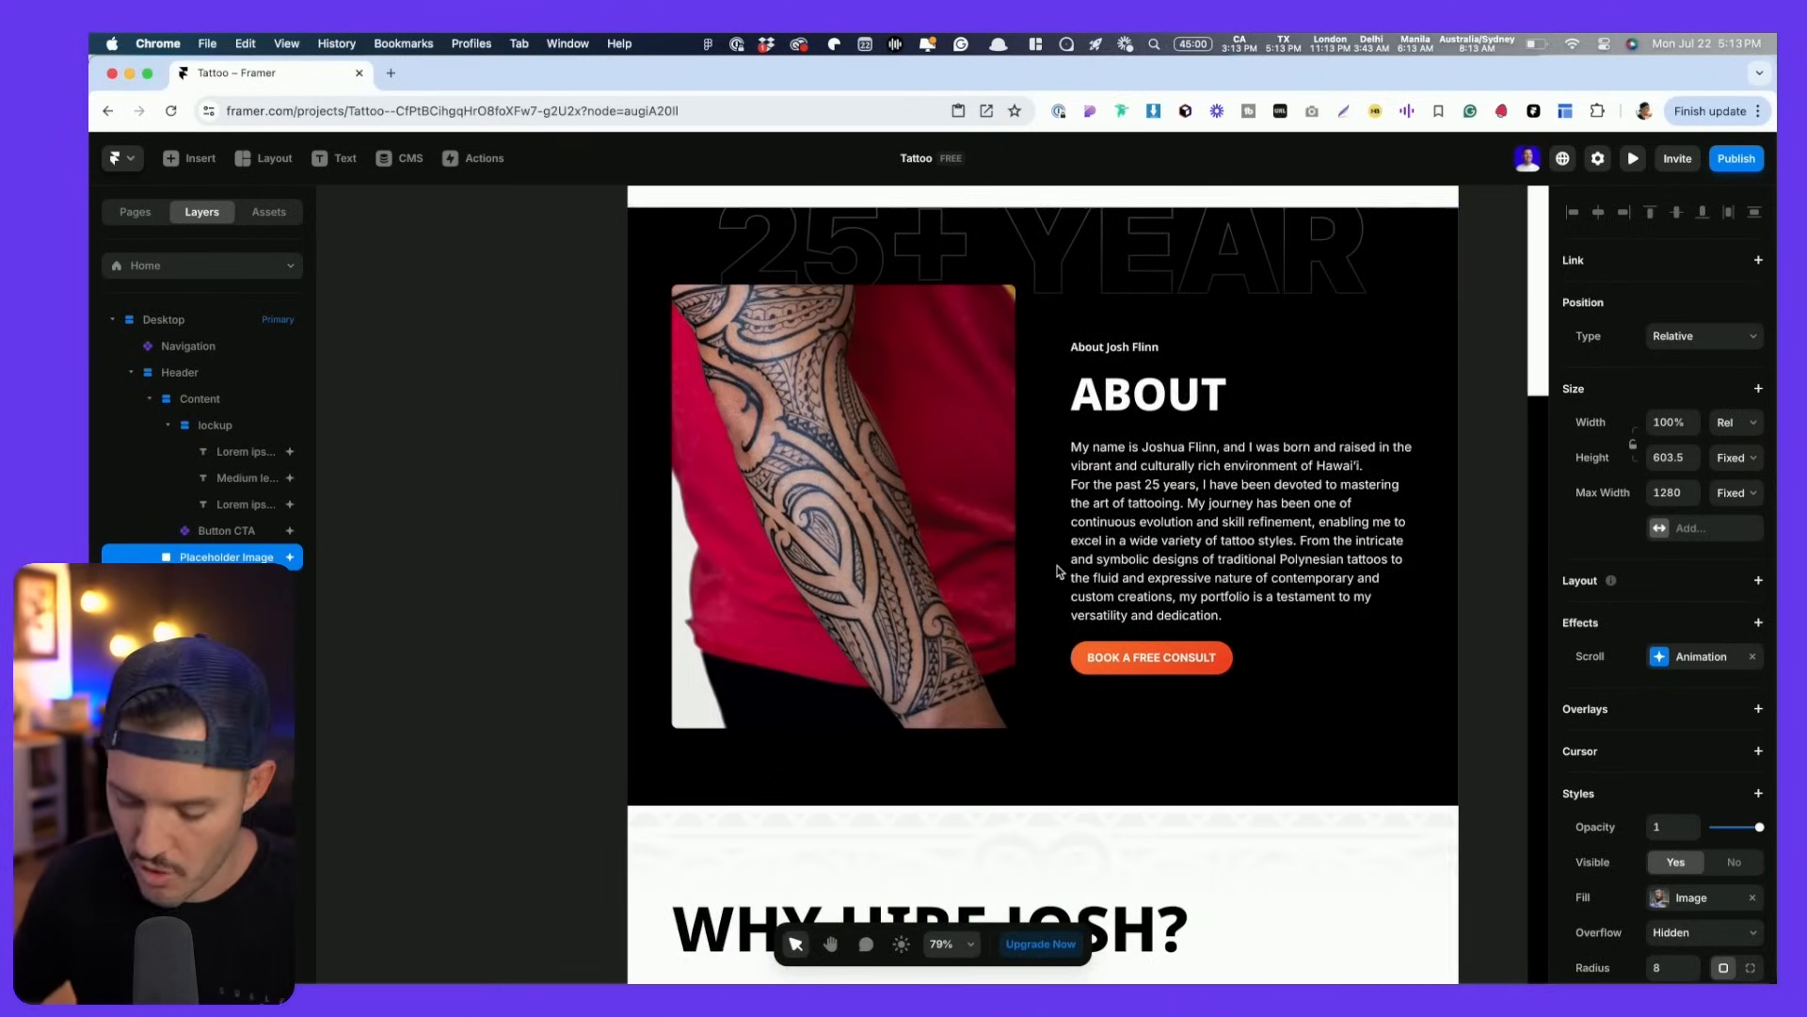
key("super+p")
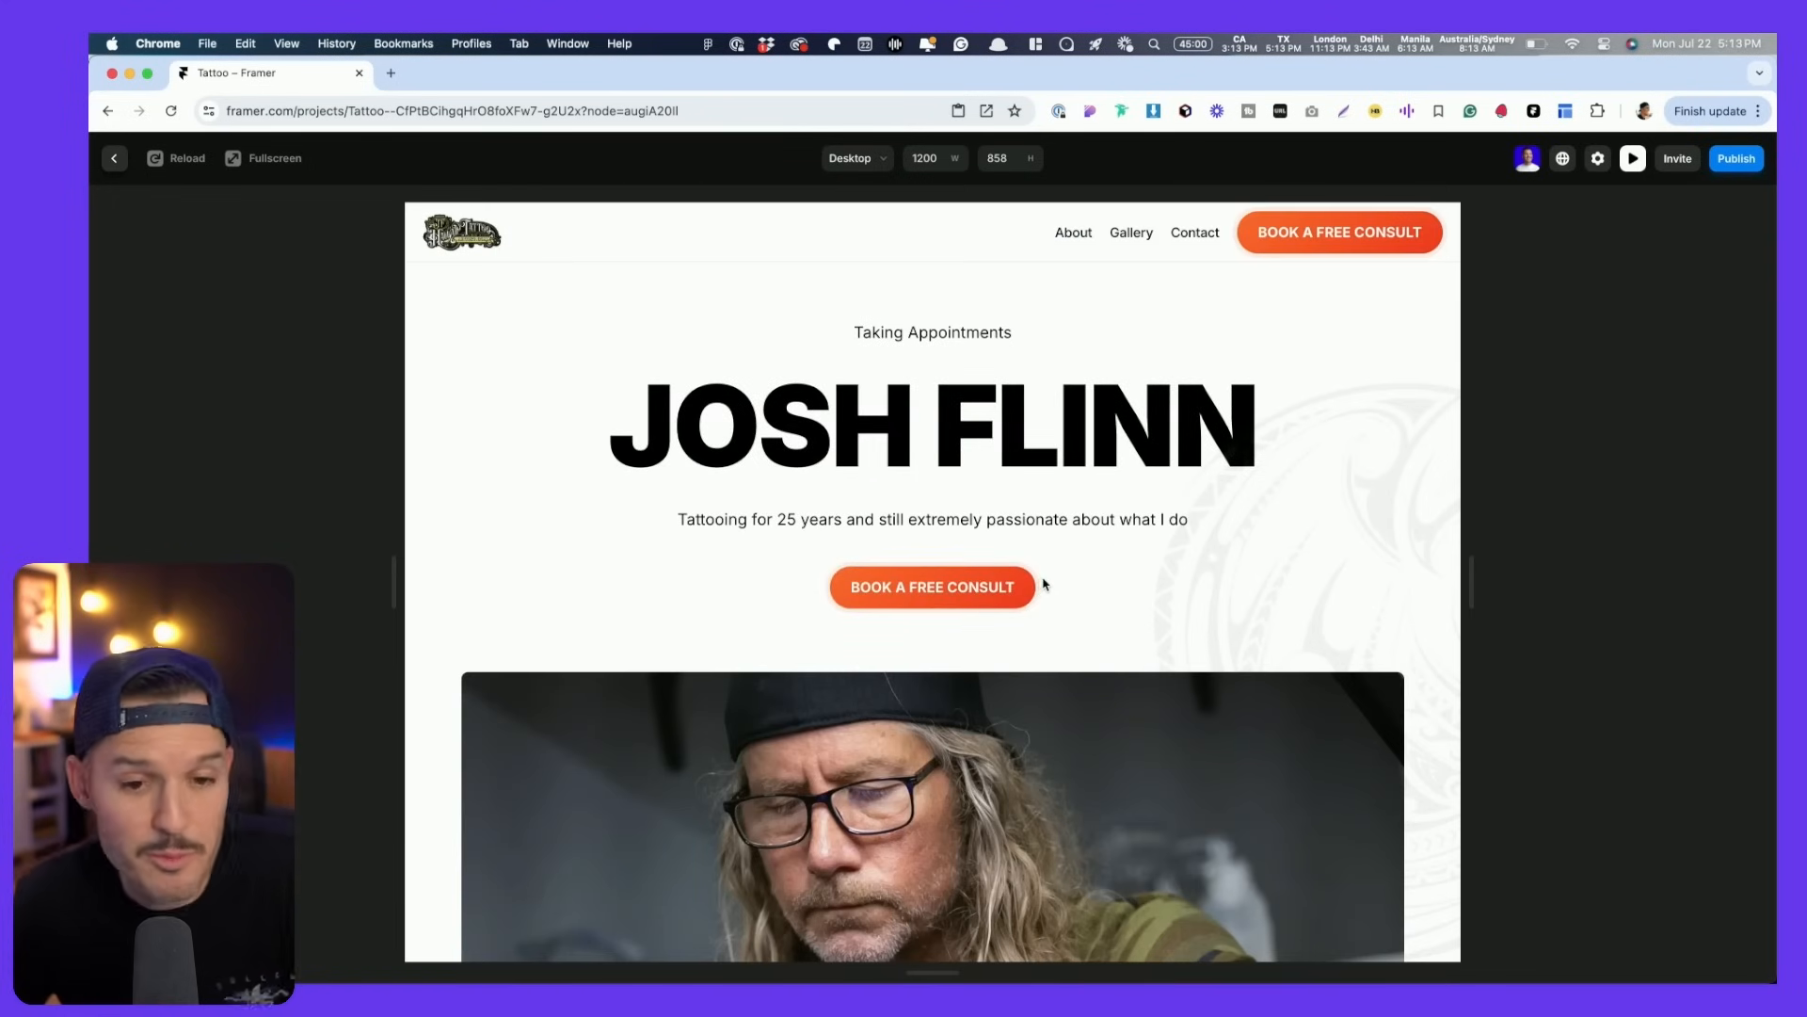
scroll(1043, 583, "down", 20)
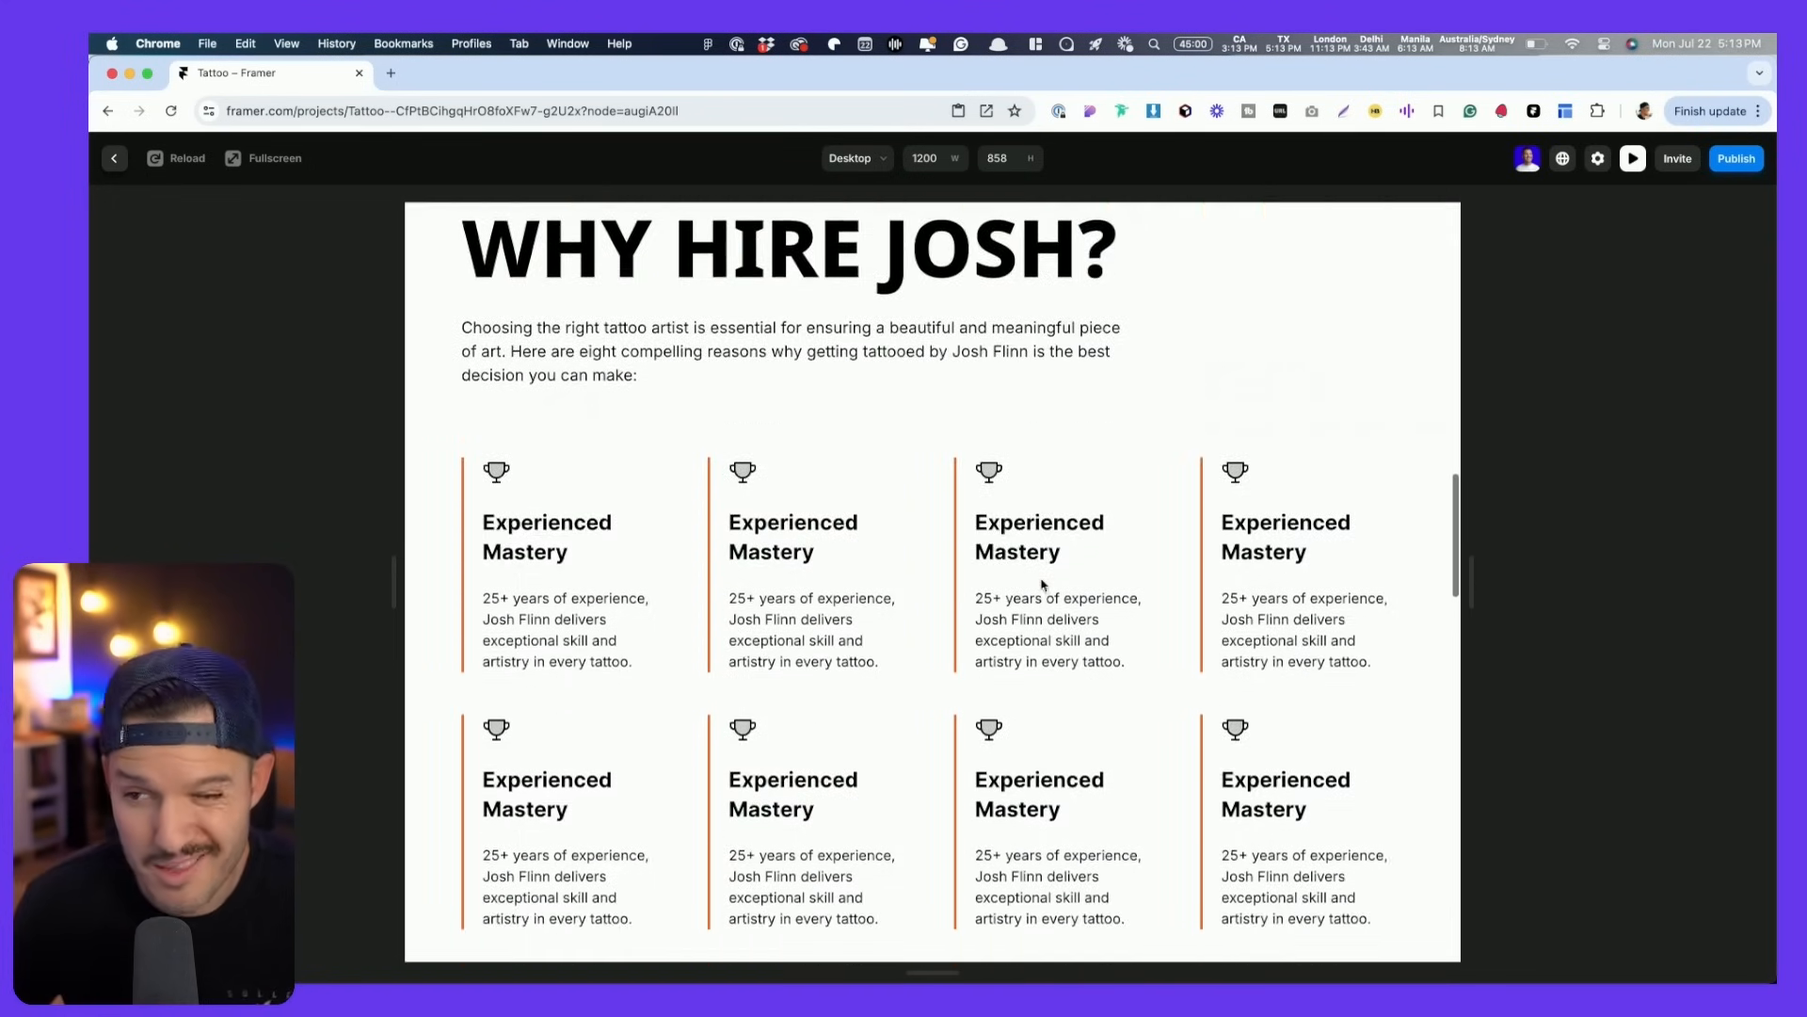
scroll(1043, 585, "down", 6)
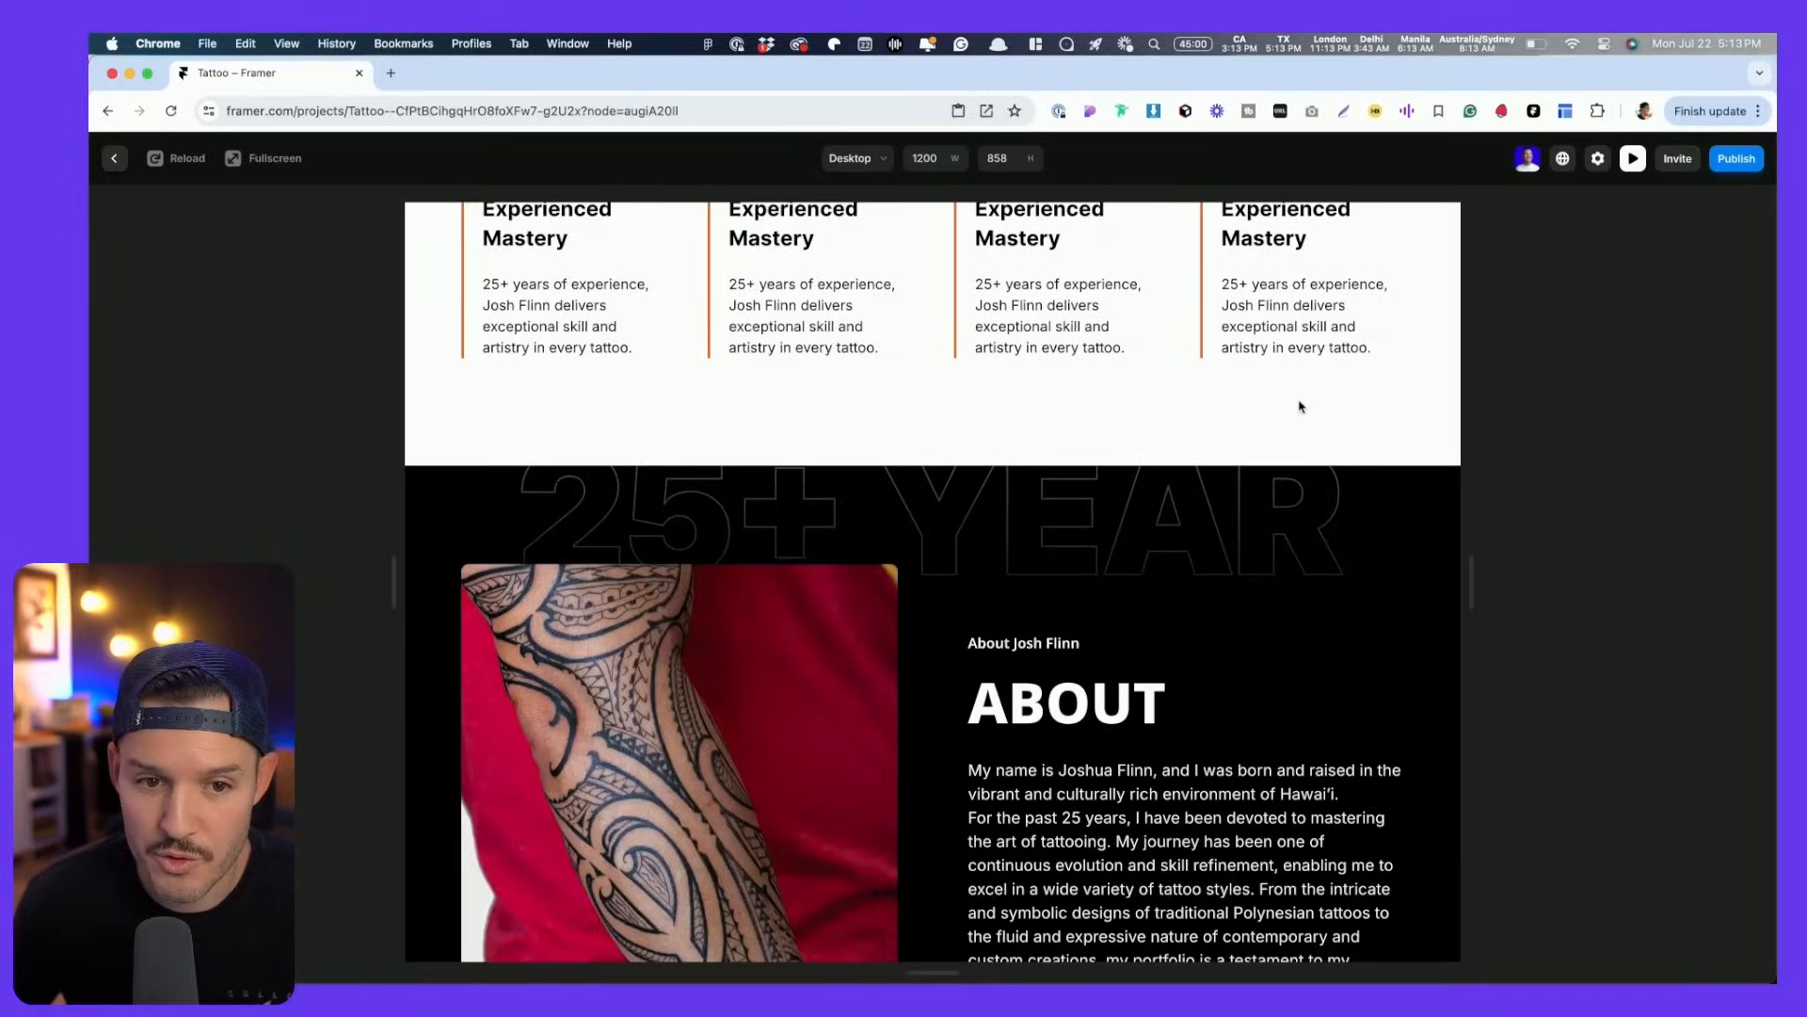
scroll(1019, 312, "up", 20)
- Narrow the preview to phone width, test the mobile menu, then widen it and scroll
left_click_drag(1474, 570, 1286, 588)
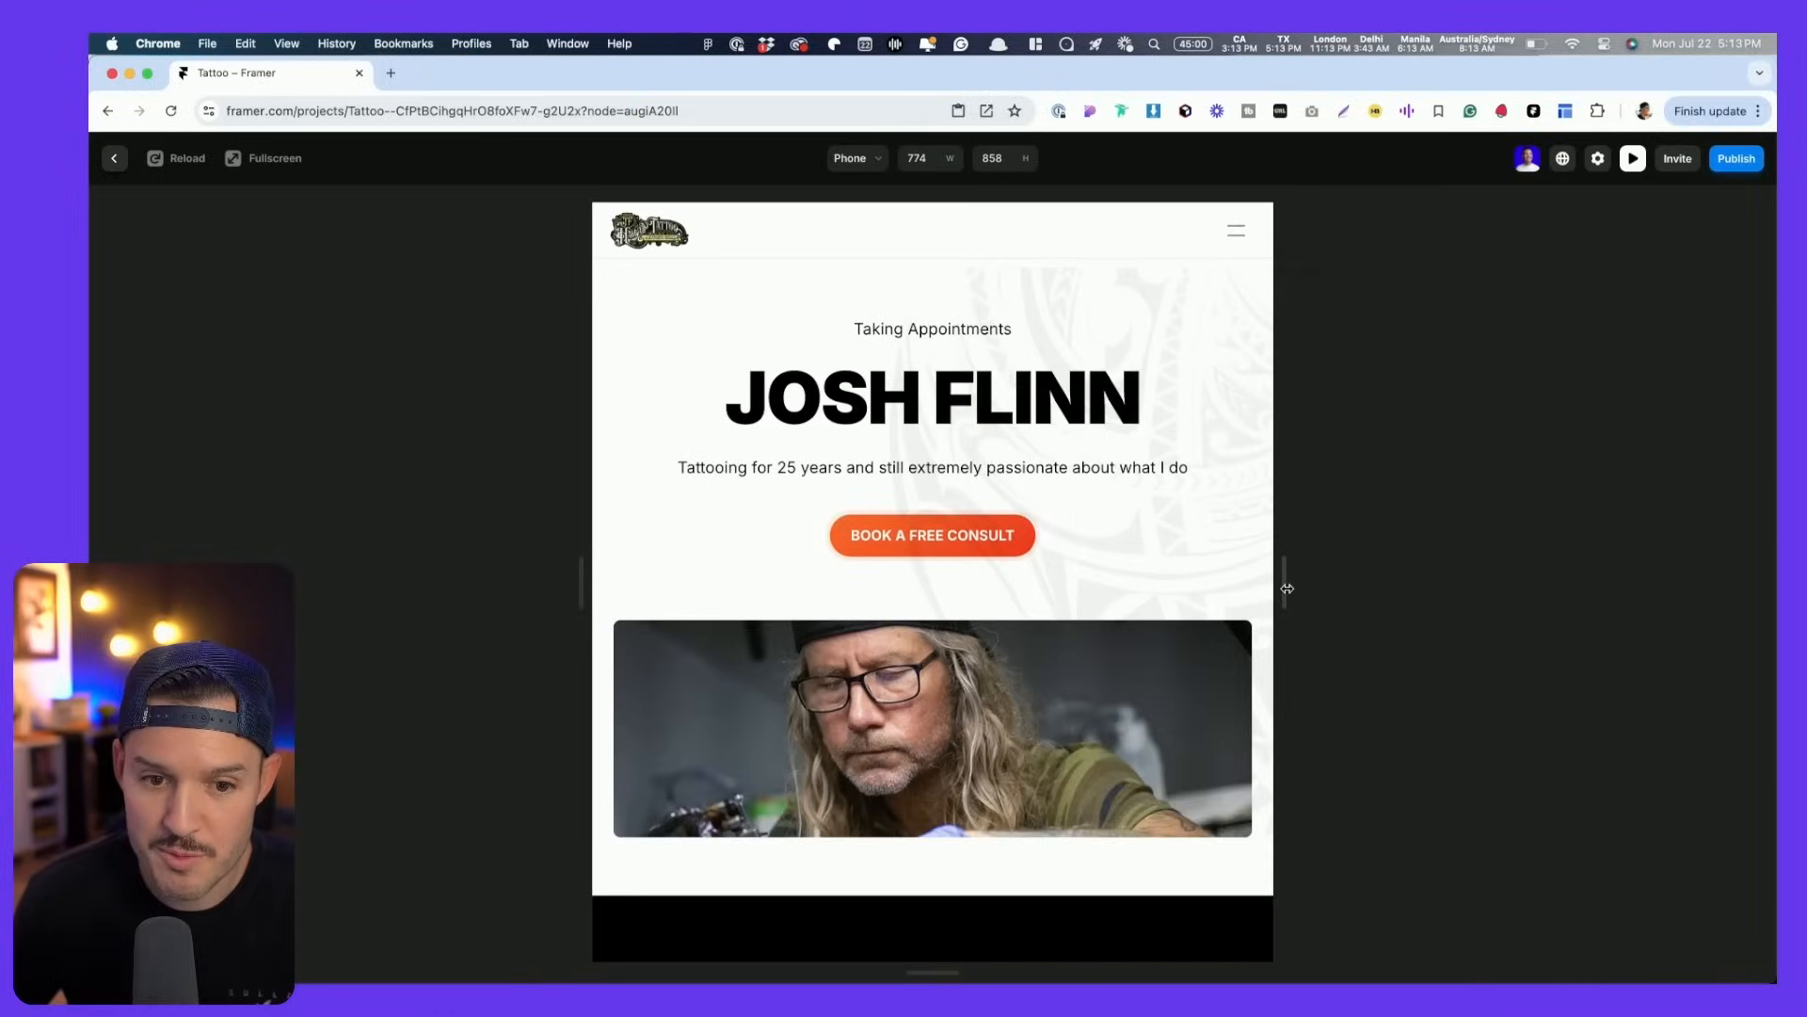
left_click(1236, 232)
left_click(1236, 232)
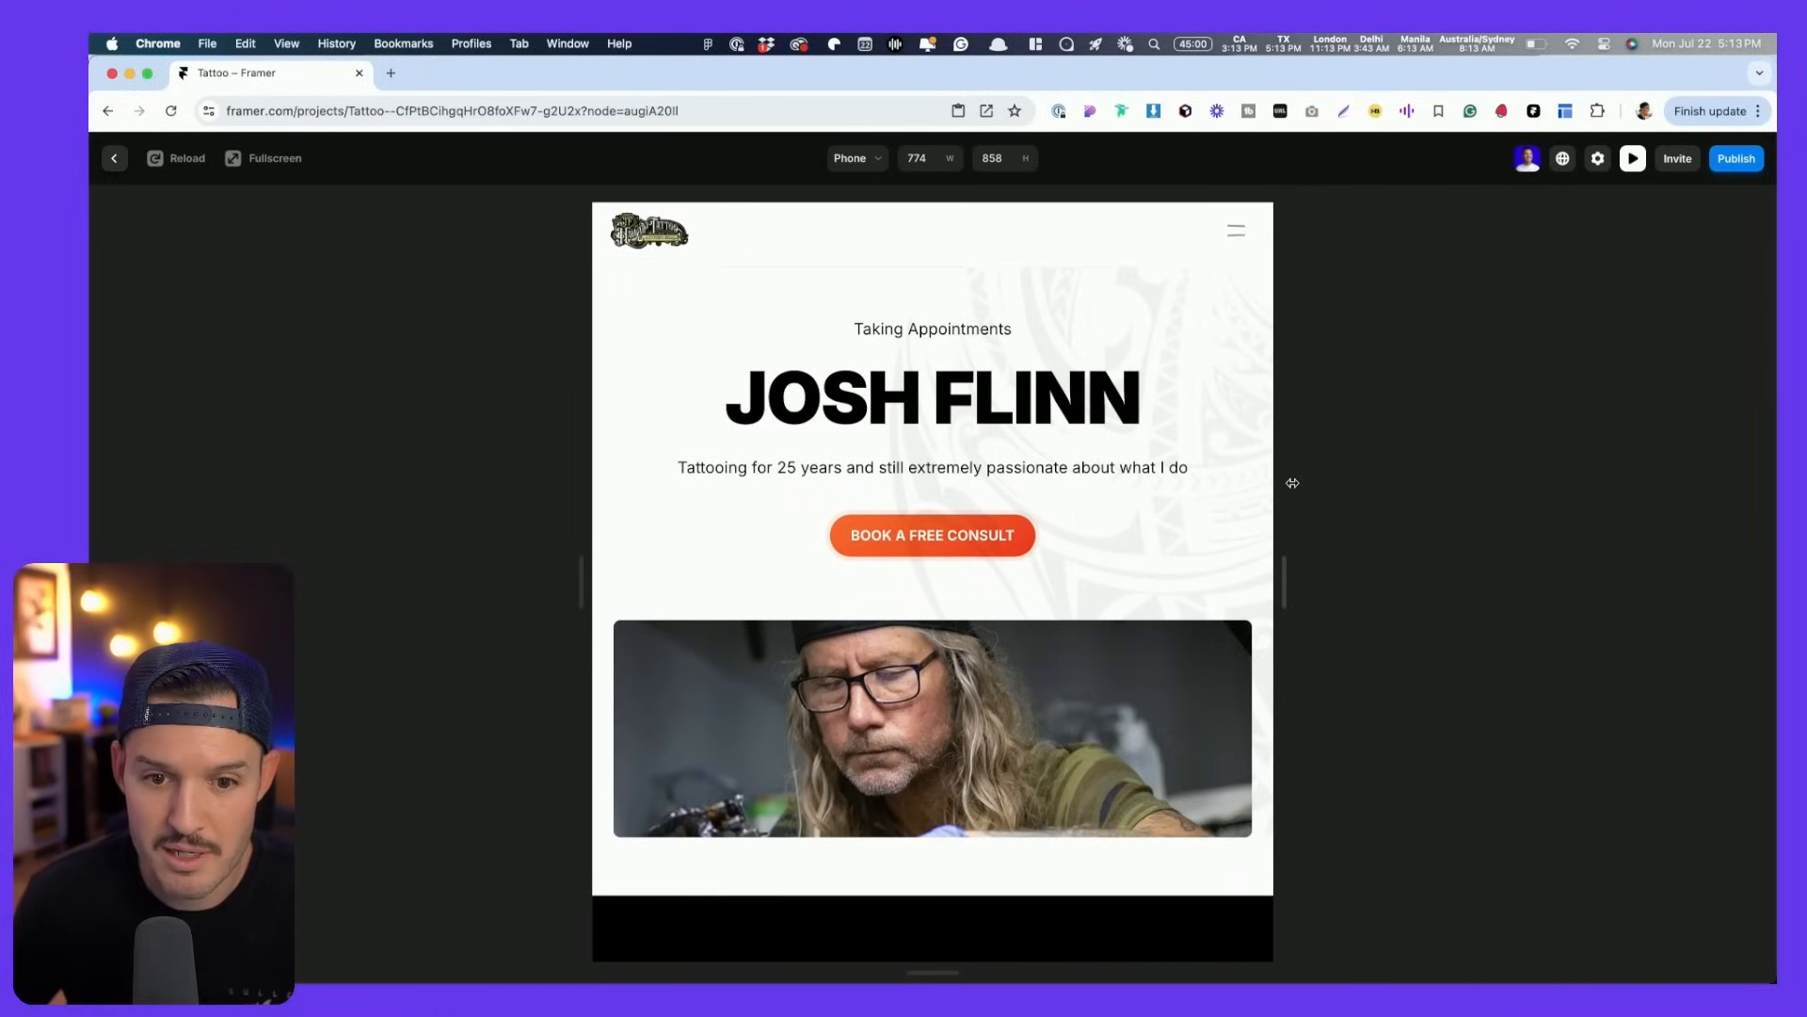
left_click_drag(1289, 593, 1441, 565)
scroll(1097, 543, "down", 2)
scroll(1092, 540, "down", 5)
scroll(1217, 577, "down", 15)
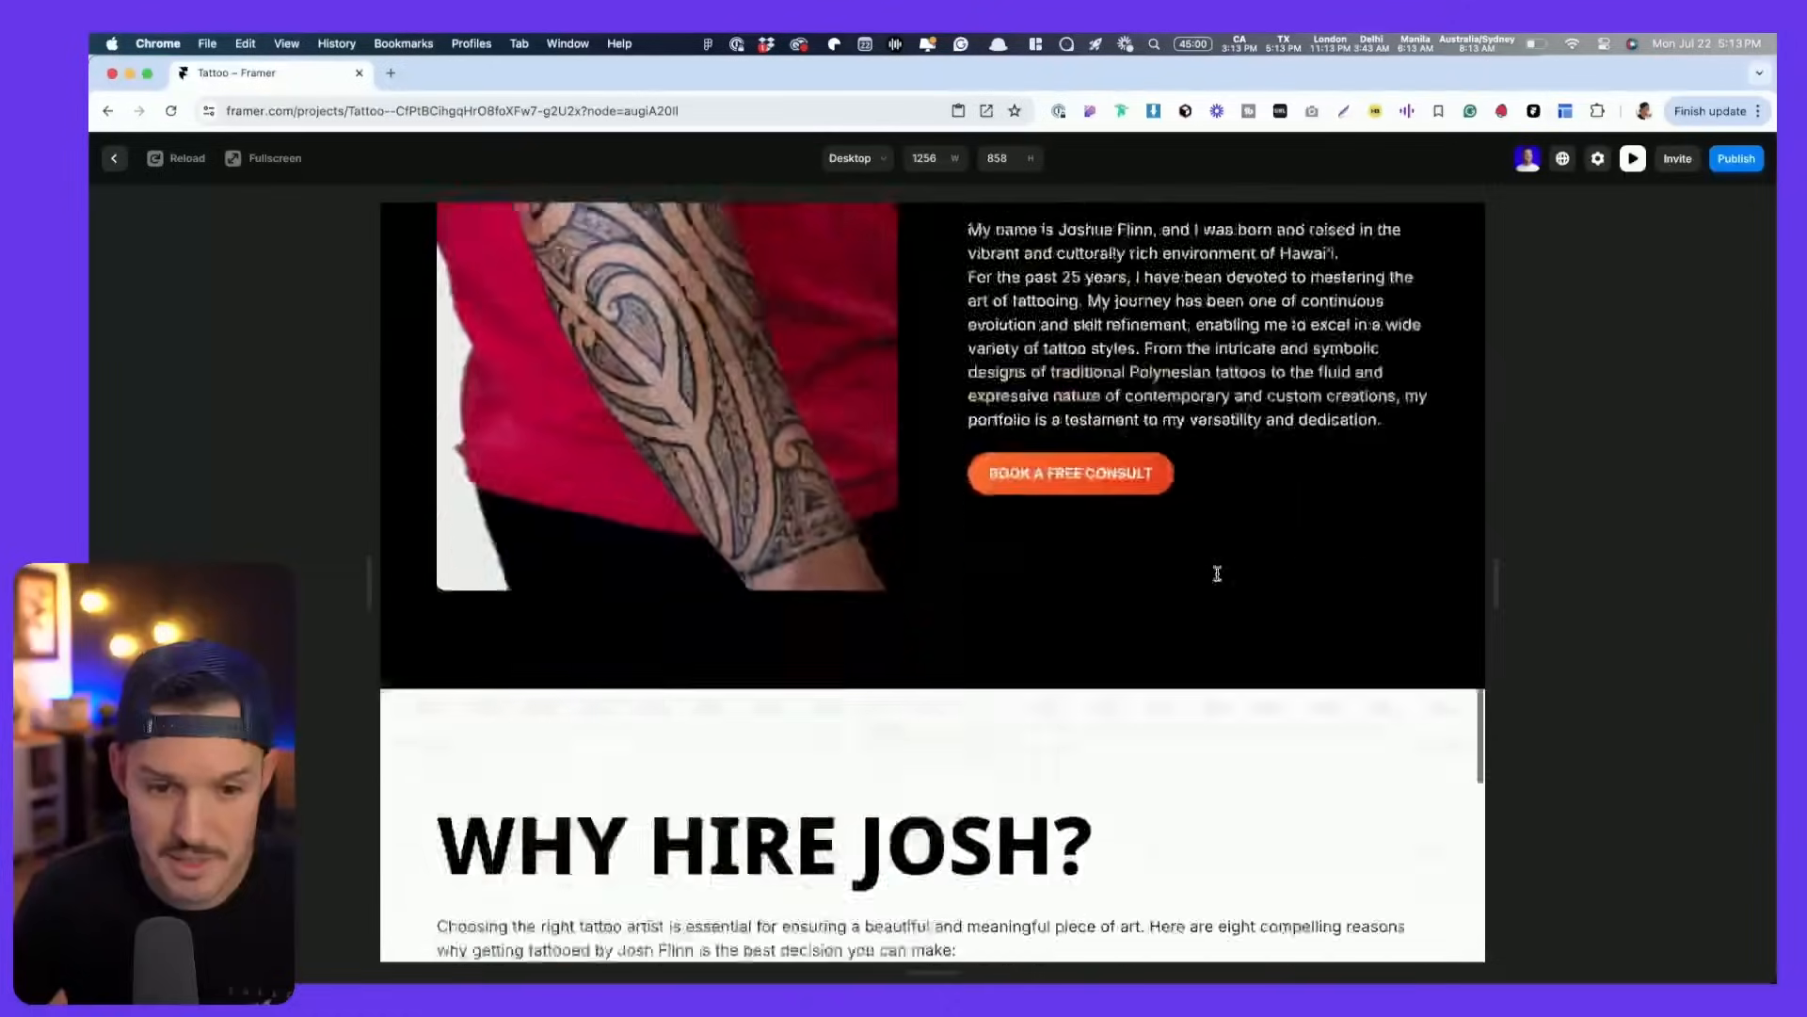
scroll(1217, 576, "down", 1)
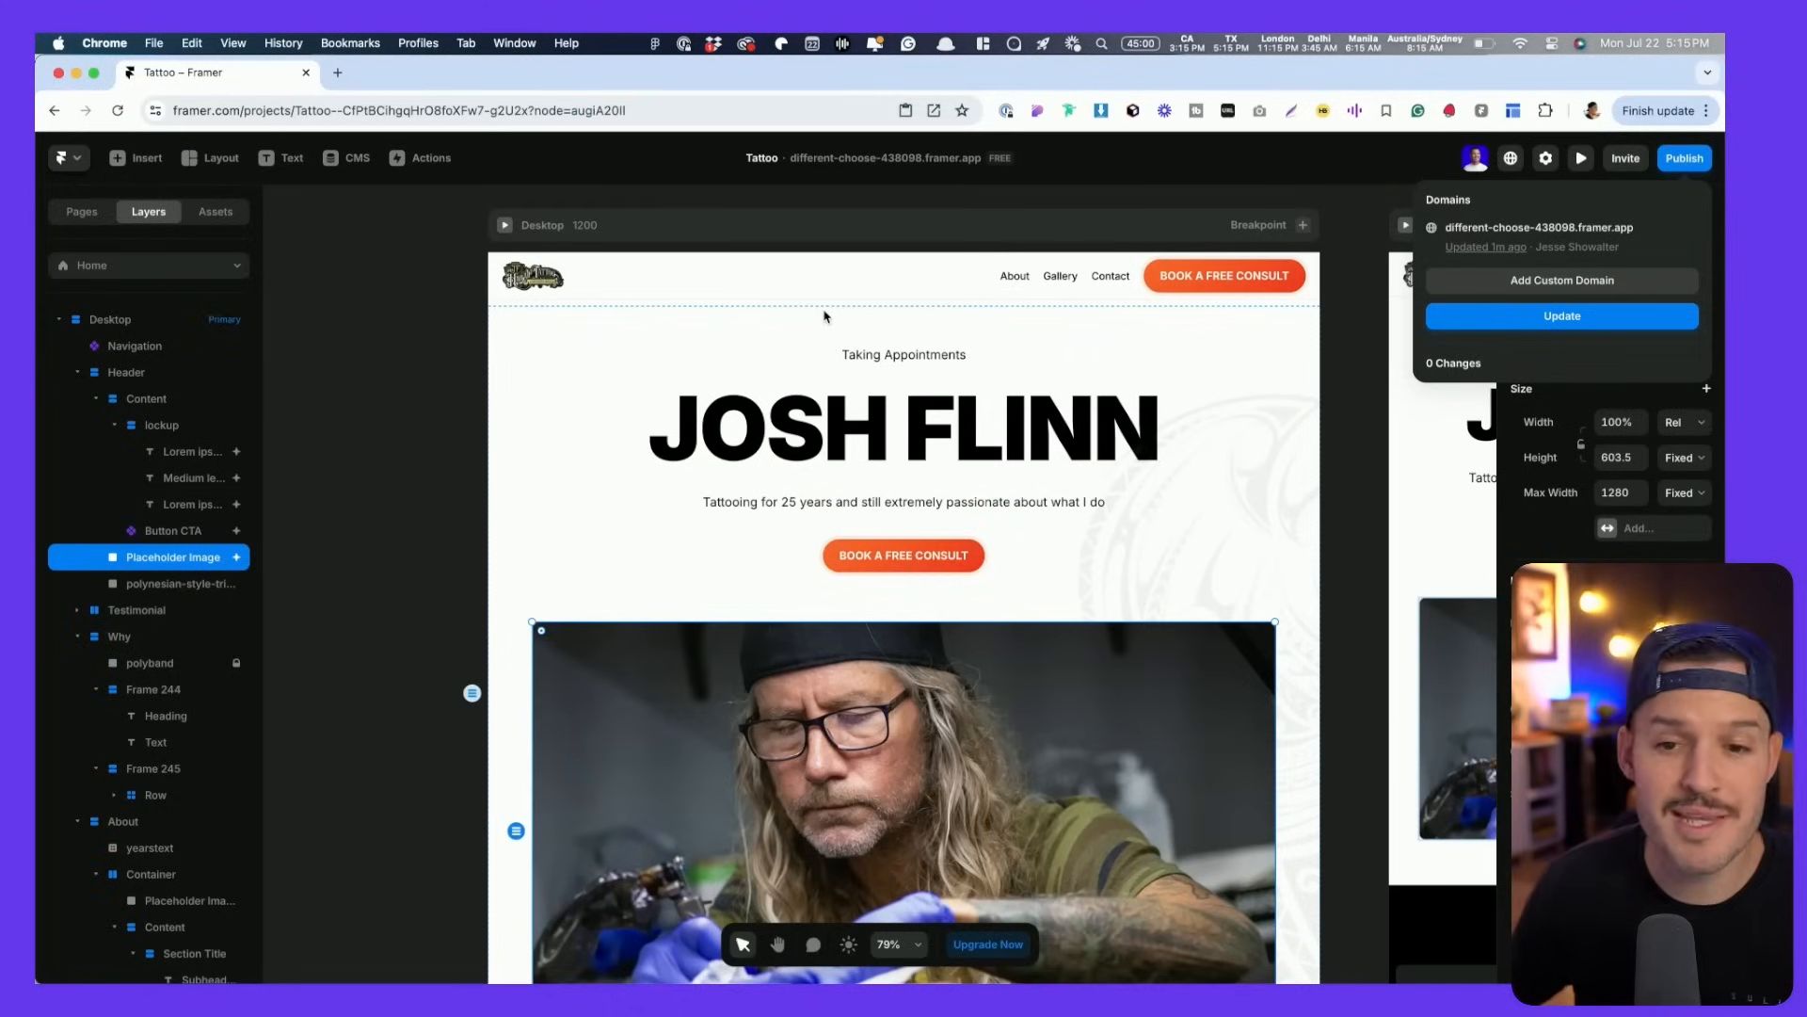
- Open the live different-choose-438098.framer.app site in a new tab and scroll through it
left_click(1700, 152)
left_click(1680, 162)
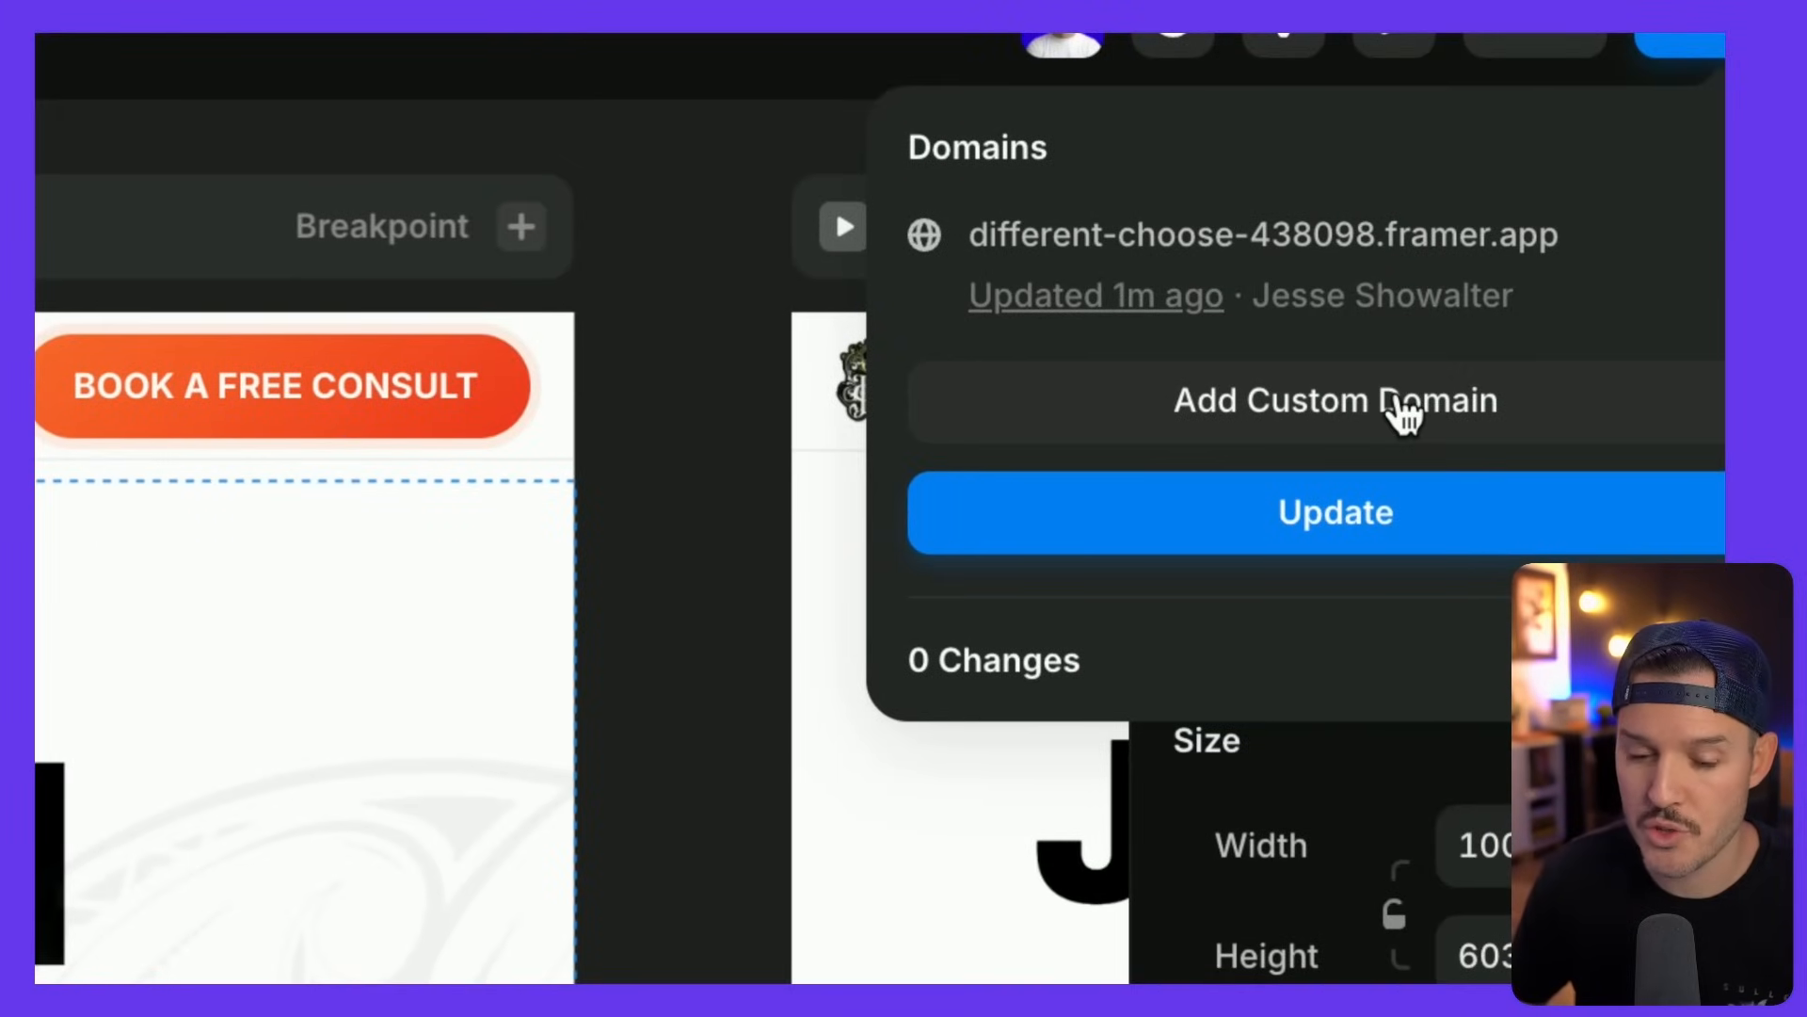
left_click(1229, 239)
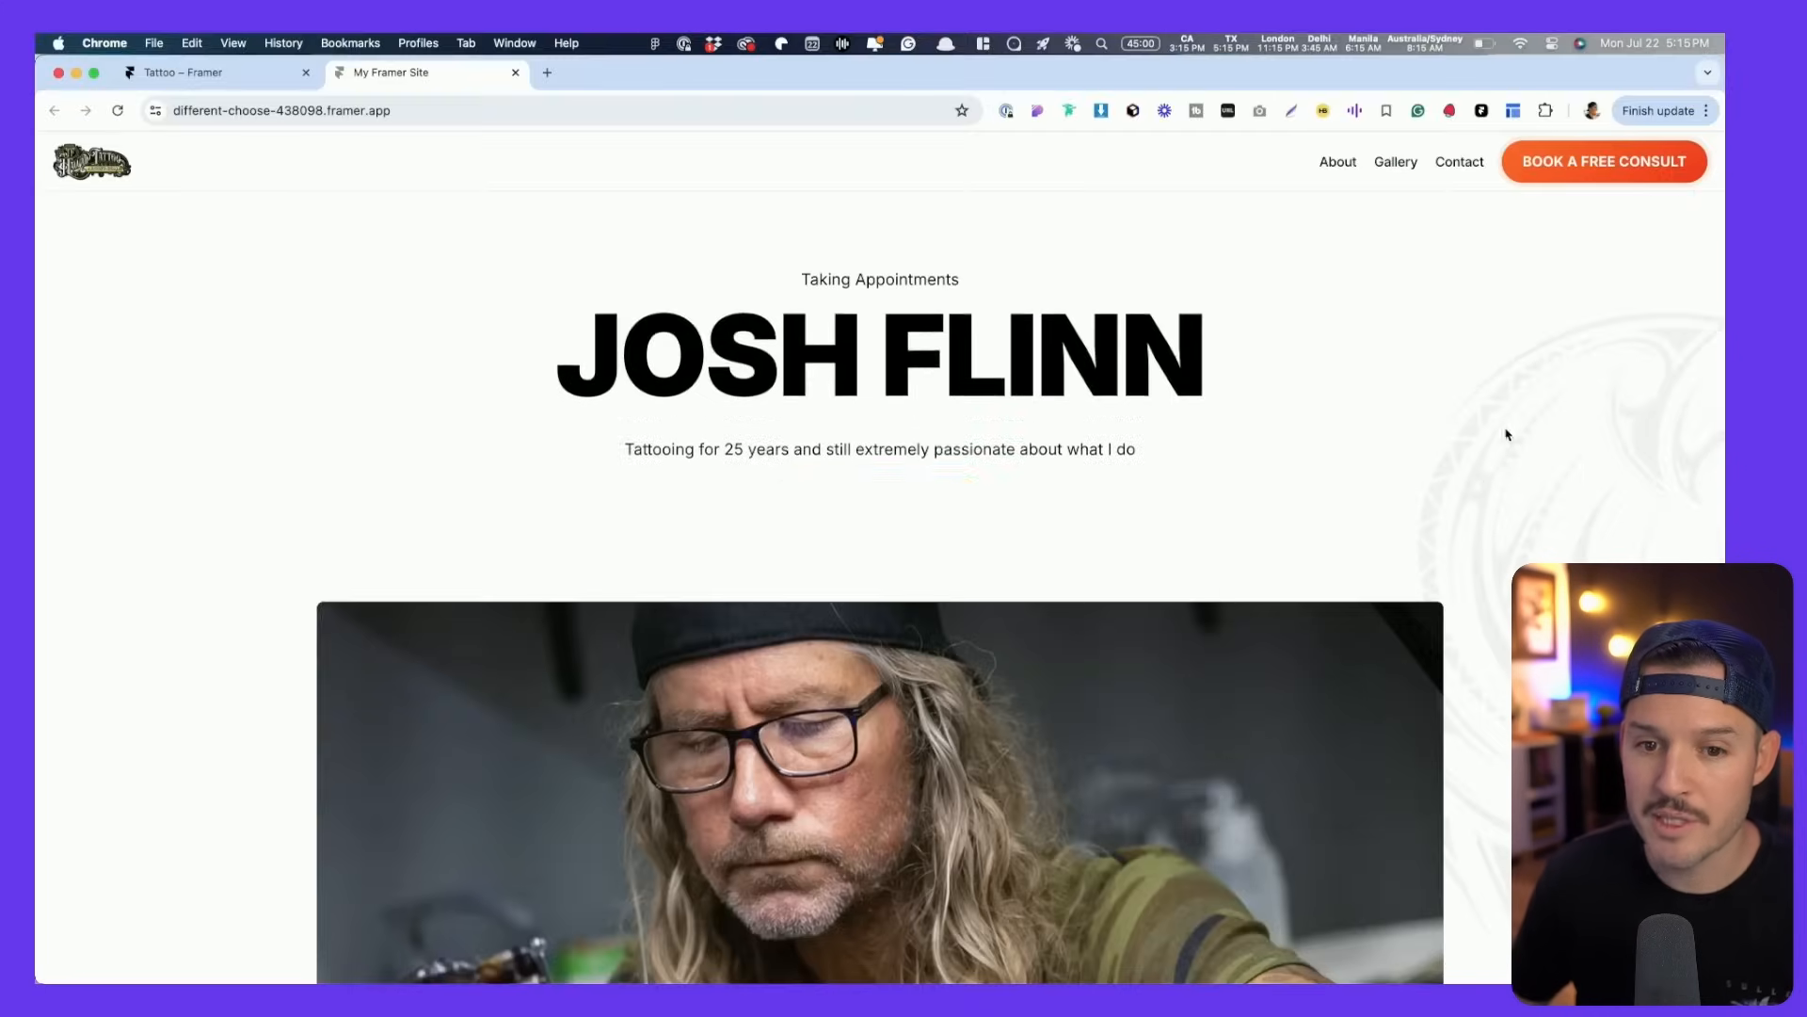
scroll(1421, 468, "down", 7)
scroll(1474, 465, "down", 5)
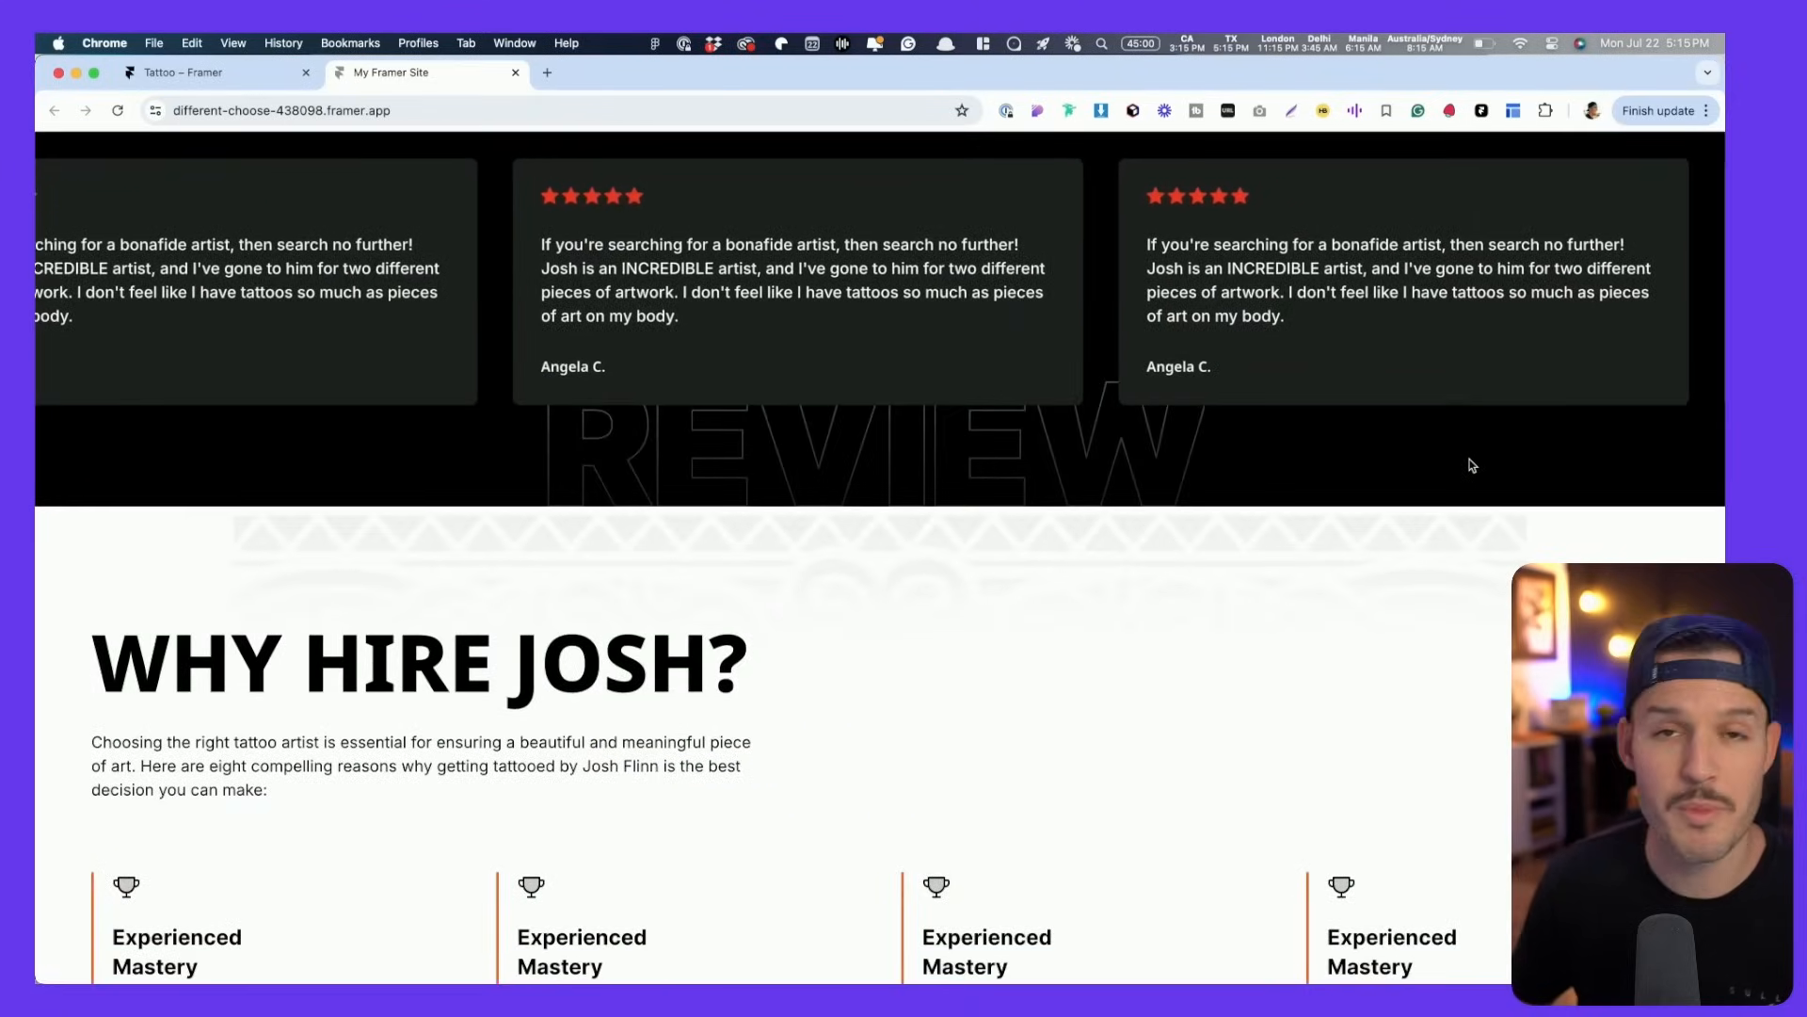
scroll(1473, 465, "up", 15)
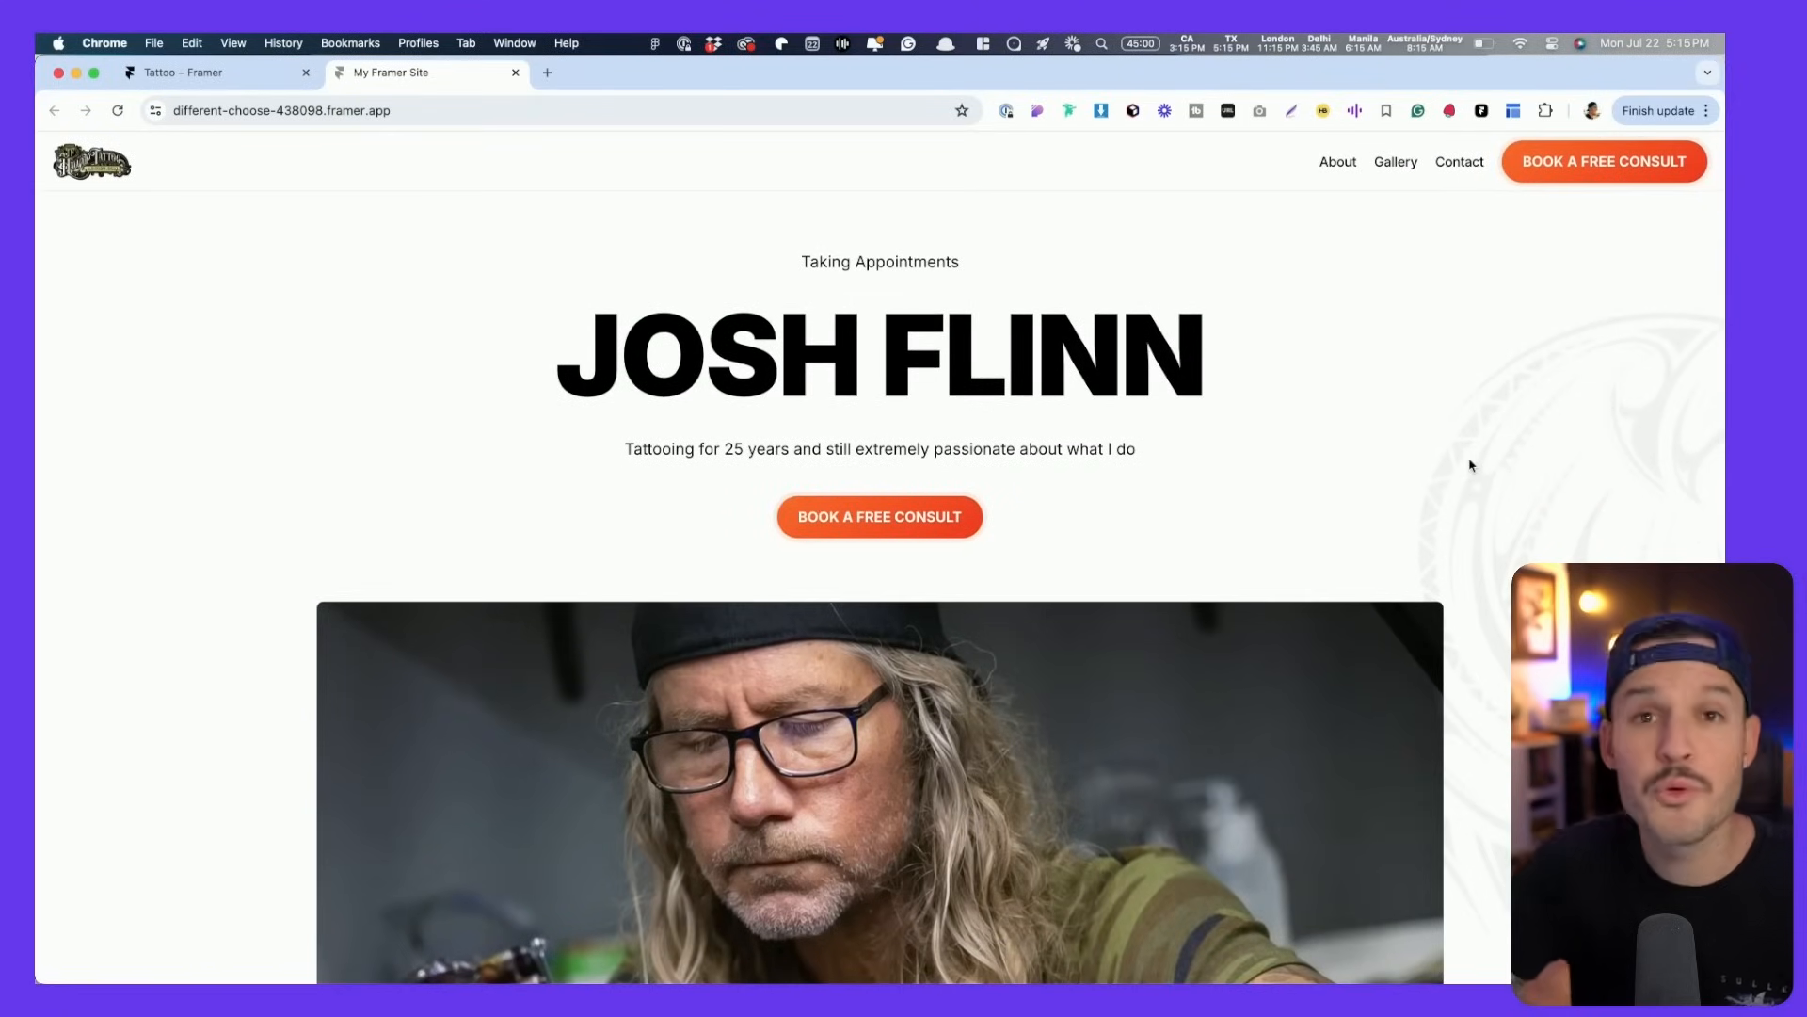